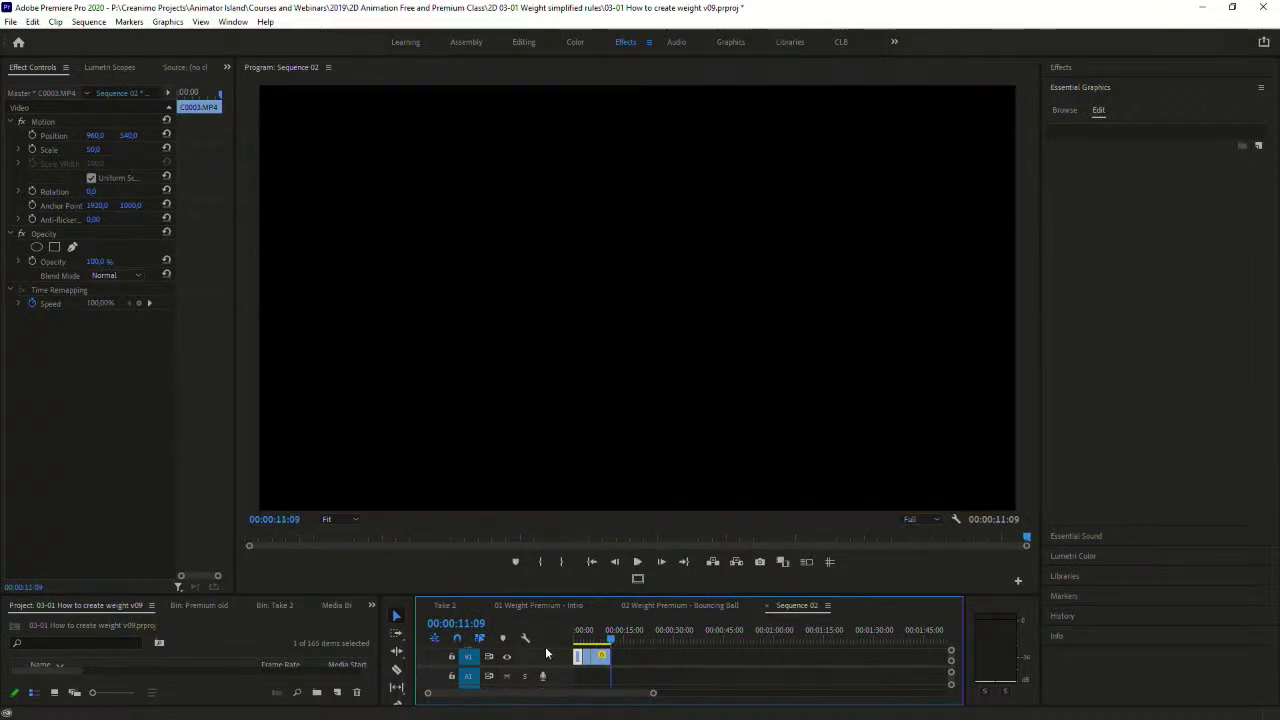
{"action": "left_click", "coordinate": [600, 632]}
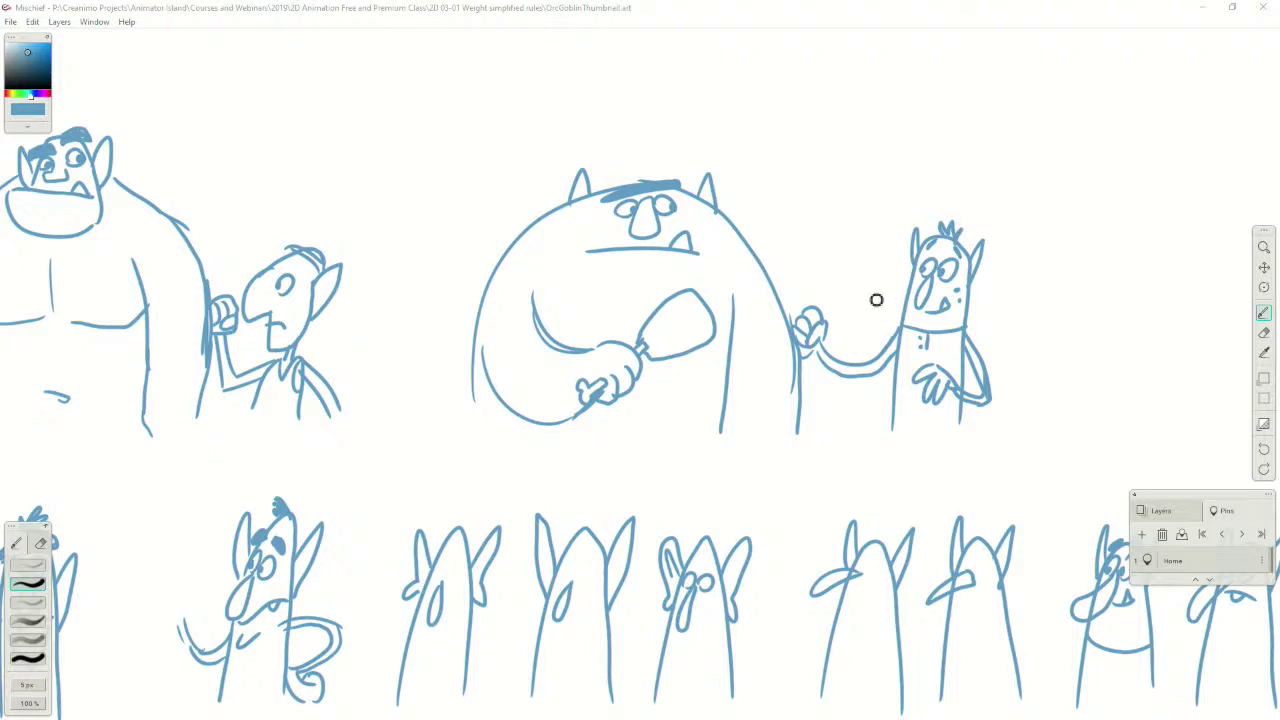
{"action": "left_click_drag", "start_coordinate": [750, 254], "coordinate": [889, 278]}
{"action": "left_click_drag", "start_coordinate": [783, 357], "coordinate": [897, 336]}
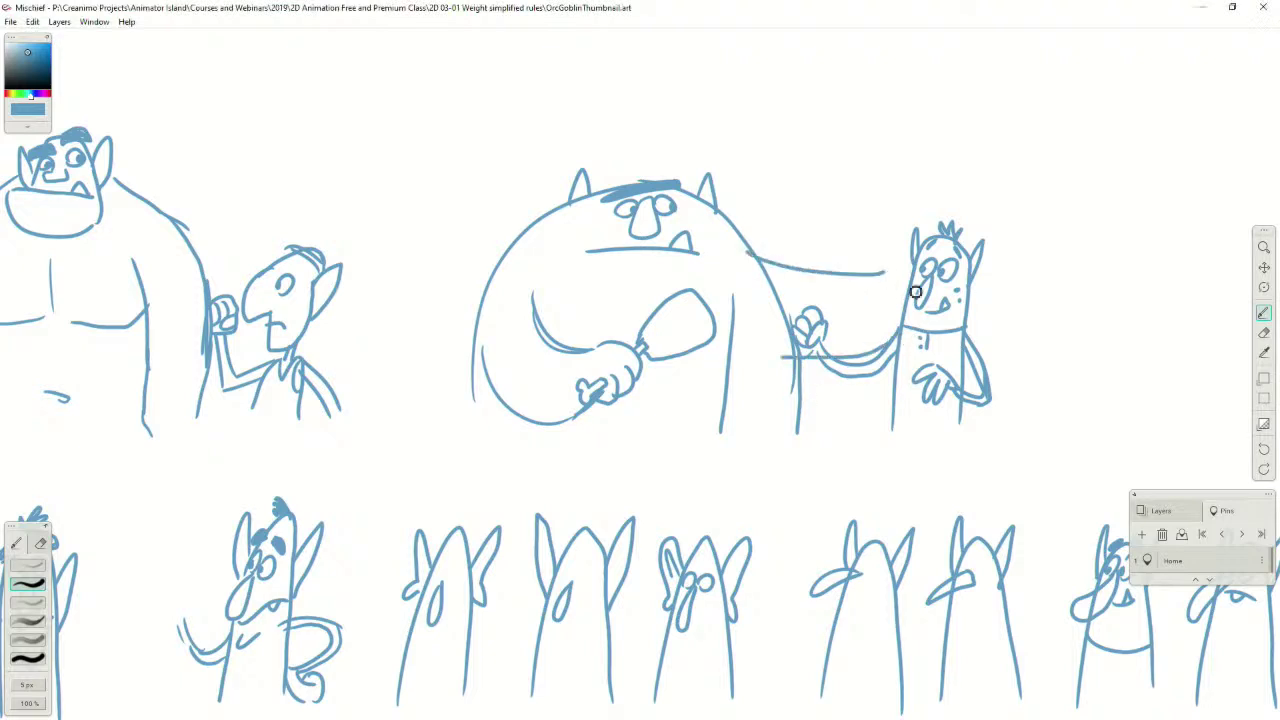
{"action": "mouse_move", "coordinate": [881, 274]}
{"action": "left_mouse_down"}
{"action": "mouse_move", "coordinate": [910, 269]}
{"action": "mouse_move", "coordinate": [909, 341]}
{"action": "left_mouse_up"}
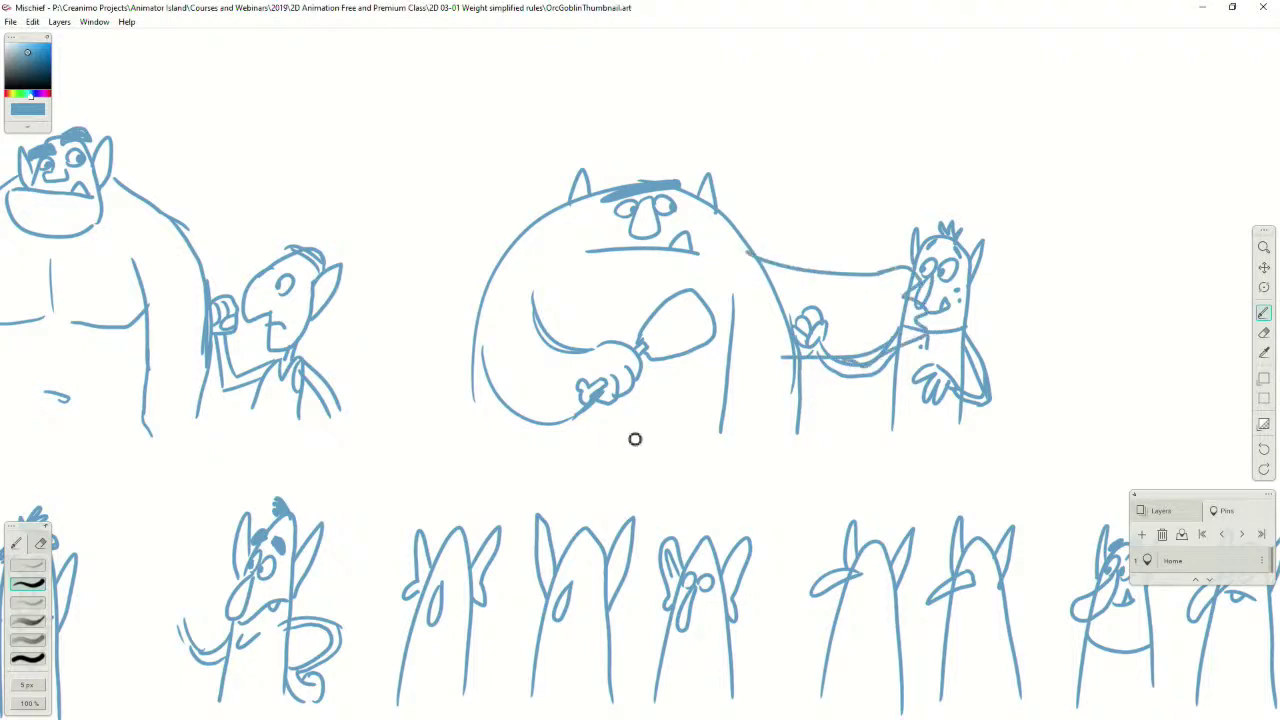
{"action": "key", "text": "ctrl+z"}
{"action": "key", "text": "ctrl+z"}
{"action": "key", "text": "ctrl+z"}
{"action": "key", "text": "ctrl+z"}
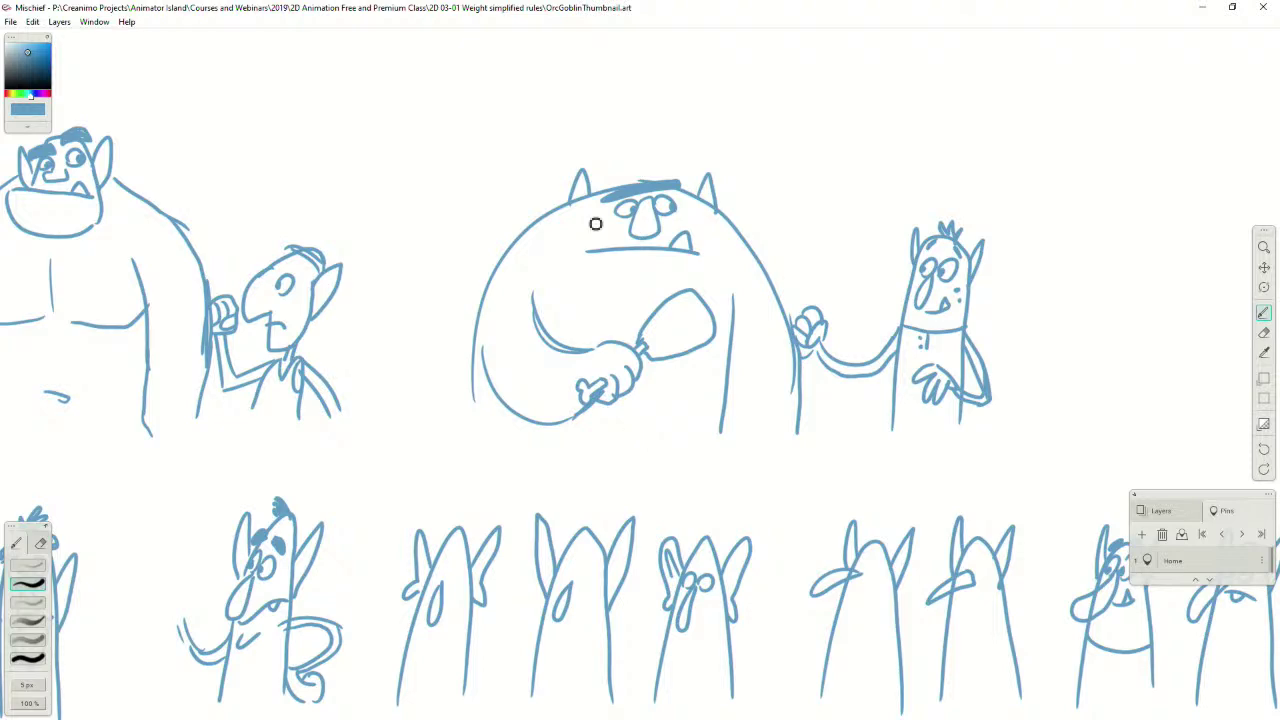
Examine the early orc and goblin pairings, comparing their body shapes and relative sizes
{"action": "key", "text": "minus"}
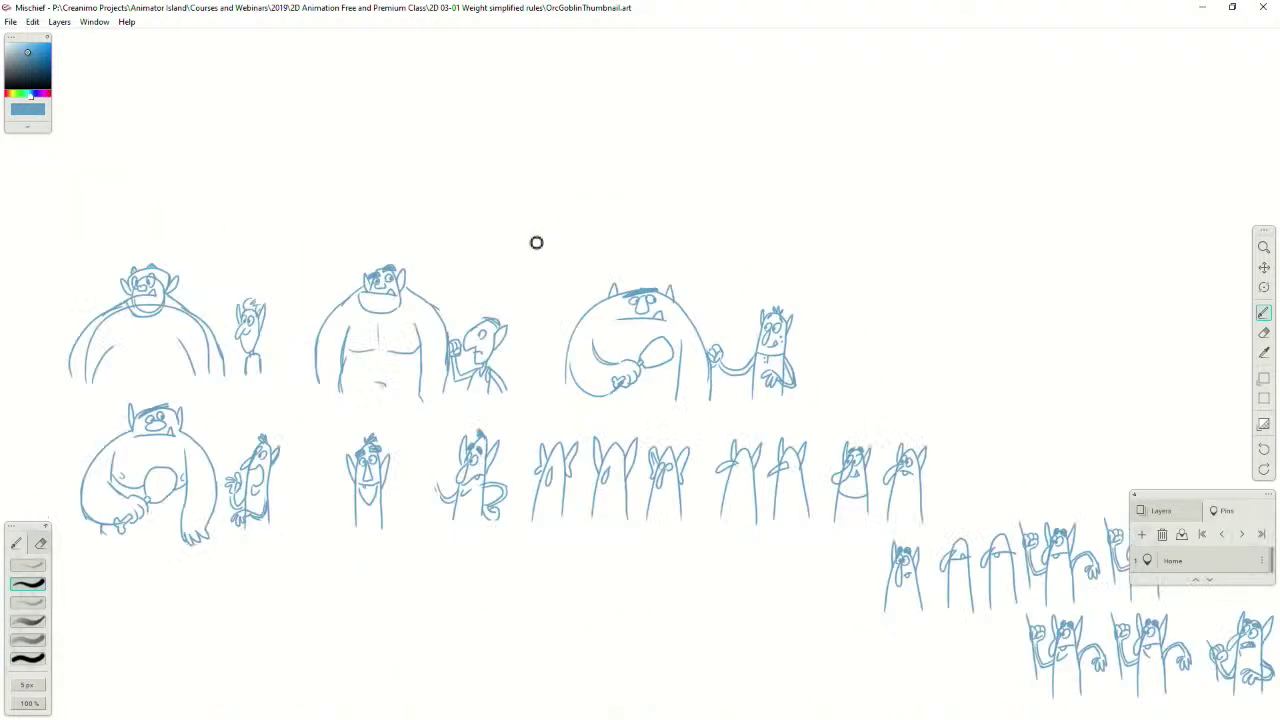
{"action": "key", "text": "equal"}
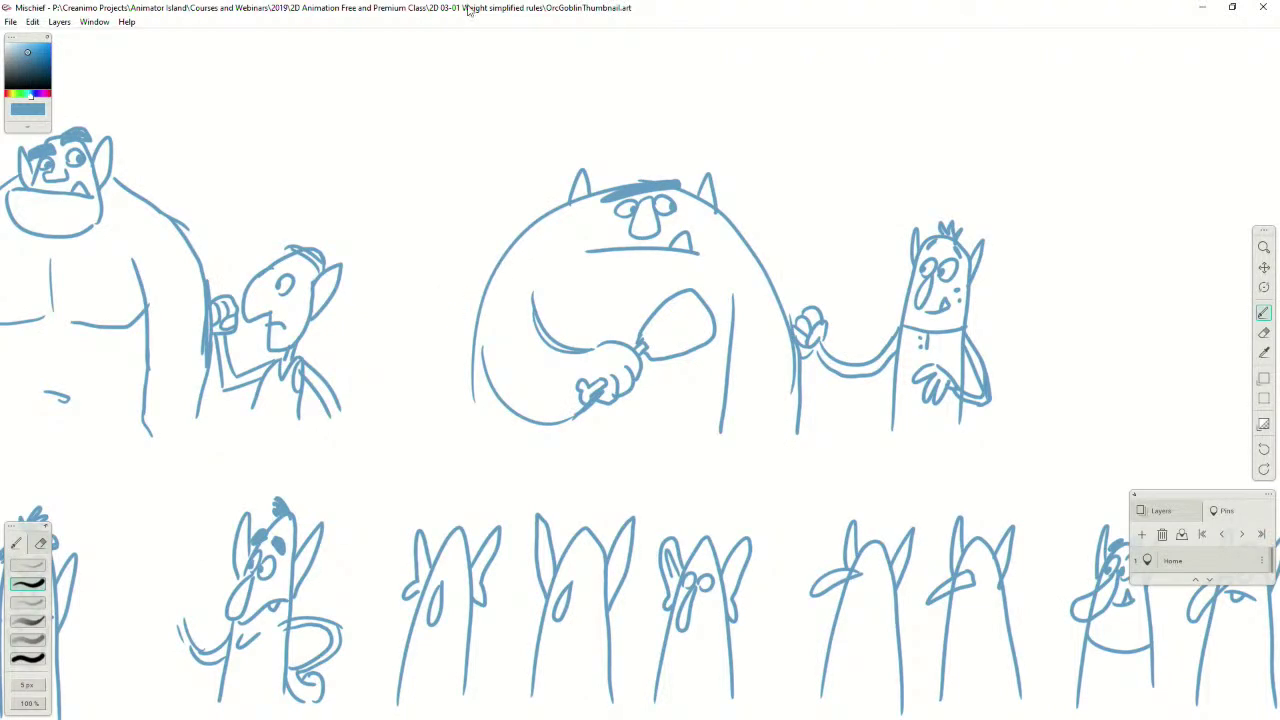
{"action": "key", "text": "space"}
{"action": "left_click_drag", "start_coordinate": [360, 320], "coordinate": [477, 331]}
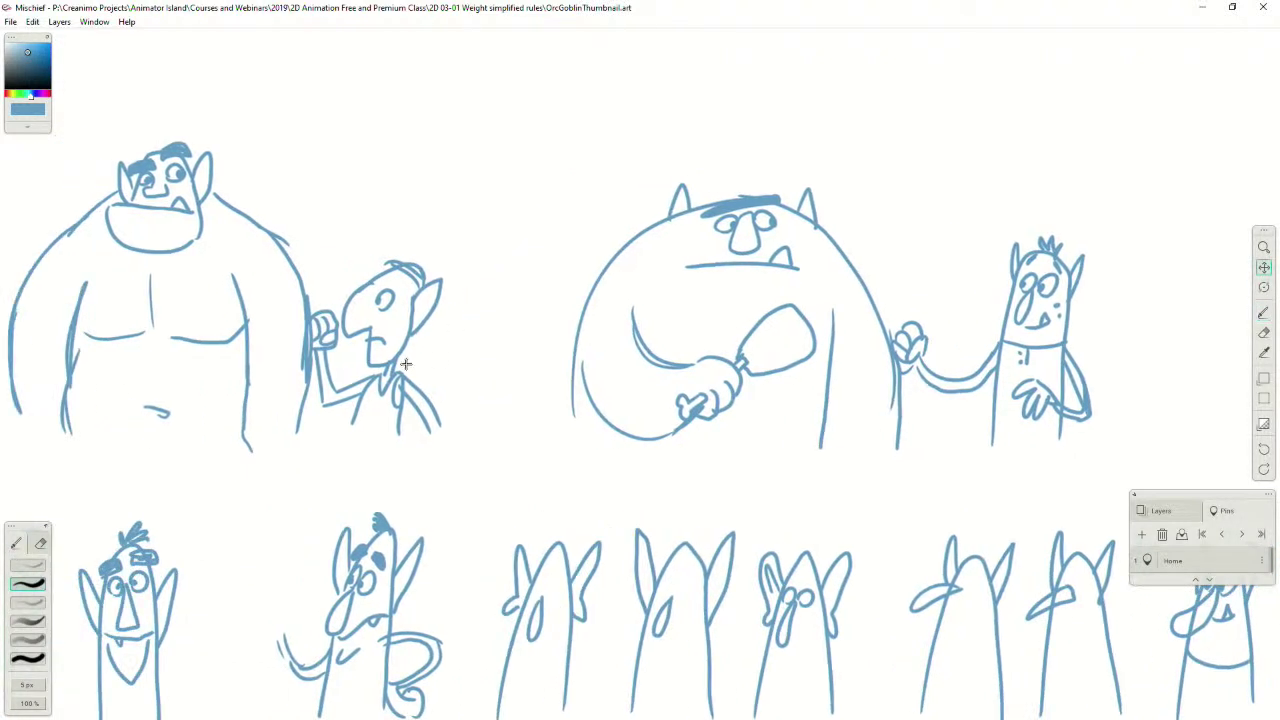
{"action": "left_click_drag", "start_coordinate": [405, 363], "coordinate": [771, 346]}
{"action": "mouse_move", "coordinate": [86, 330]}
{"action": "left_mouse_down"}
{"action": "mouse_move", "coordinate": [286, 334]}
{"action": "mouse_move", "coordinate": [571, 369]}
{"action": "mouse_move", "coordinate": [584, 400]}
{"action": "left_mouse_up"}
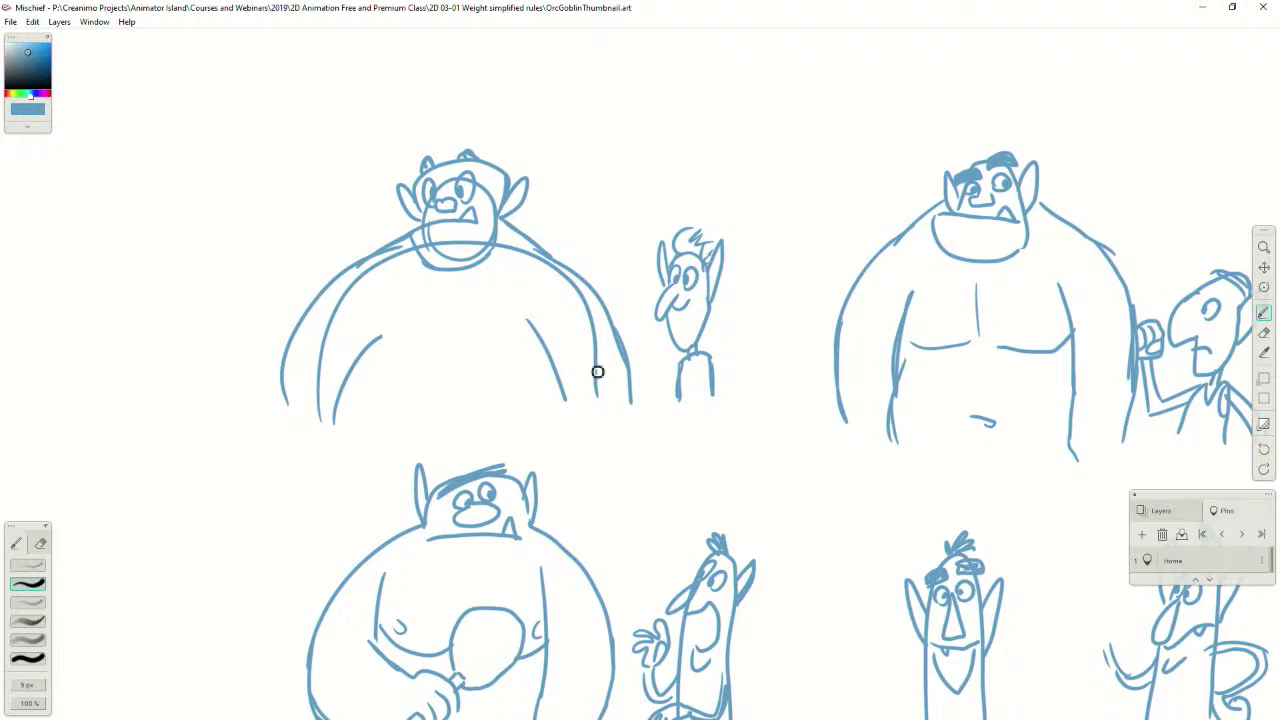
{"action": "left_click_drag", "start_coordinate": [597, 371], "coordinate": [40, 345]}
{"action": "left_click_drag", "start_coordinate": [492, 350], "coordinate": [143, 345]}
{"action": "left_click_drag", "start_coordinate": [301, 396], "coordinate": [944, 187]}
{"action": "left_click_drag", "start_coordinate": [507, 285], "coordinate": [725, 294]}
{"action": "key", "text": "space"}
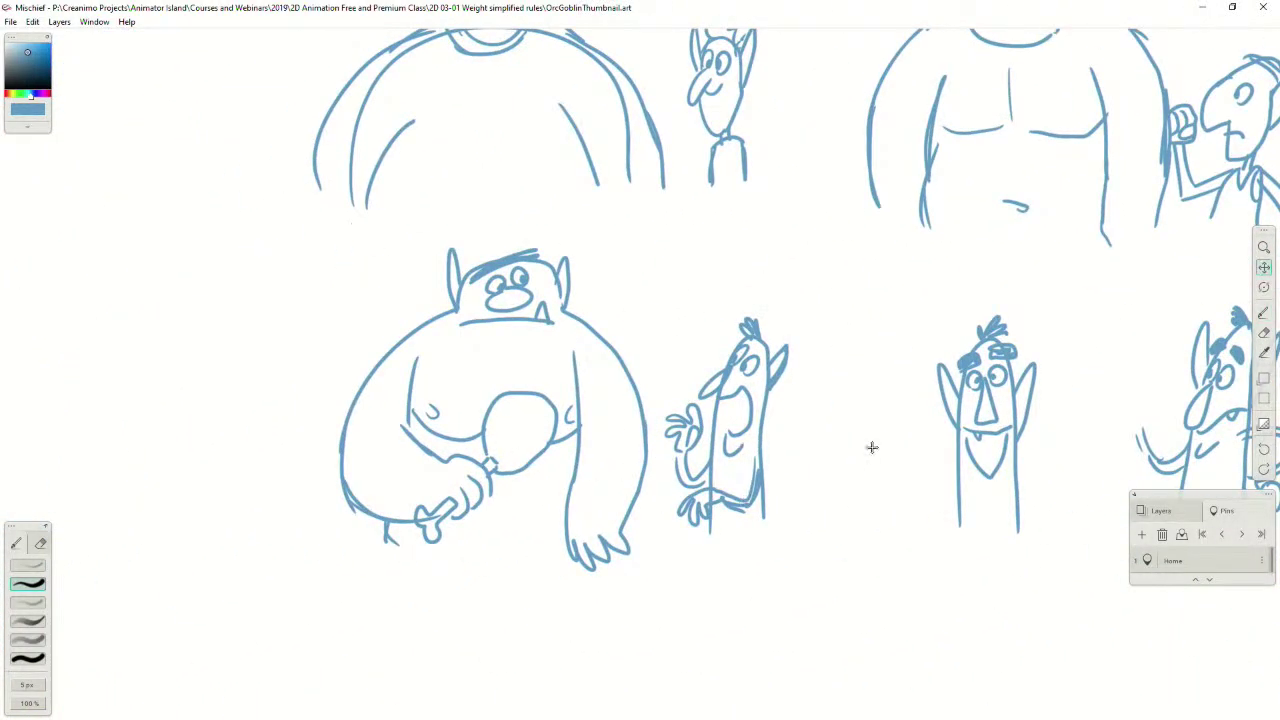
Examine the row of goblin head variations, comparing the nose, ear and face shapes
{"action": "mouse_move", "coordinate": [872, 447]}
{"action": "left_mouse_down"}
{"action": "mouse_move", "coordinate": [483, 423]}
{"action": "mouse_move", "coordinate": [8, 427]}
{"action": "left_mouse_up"}
{"action": "mouse_move", "coordinate": [680, 420]}
{"action": "left_mouse_down"}
{"action": "mouse_move", "coordinate": [397, 394]}
{"action": "mouse_move", "coordinate": [402, 418]}
{"action": "left_mouse_up"}
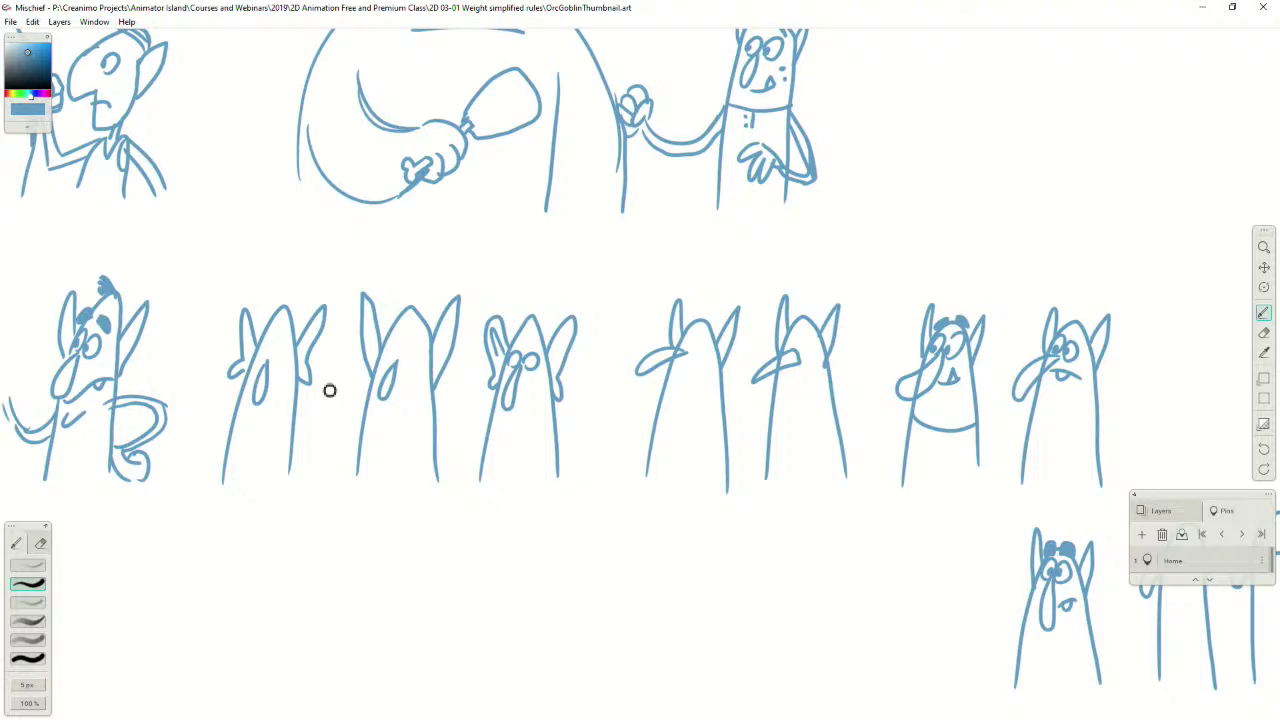
{"action": "scroll", "coordinate": [335, 391], "scroll_direction": "up", "scroll_amount": 2}
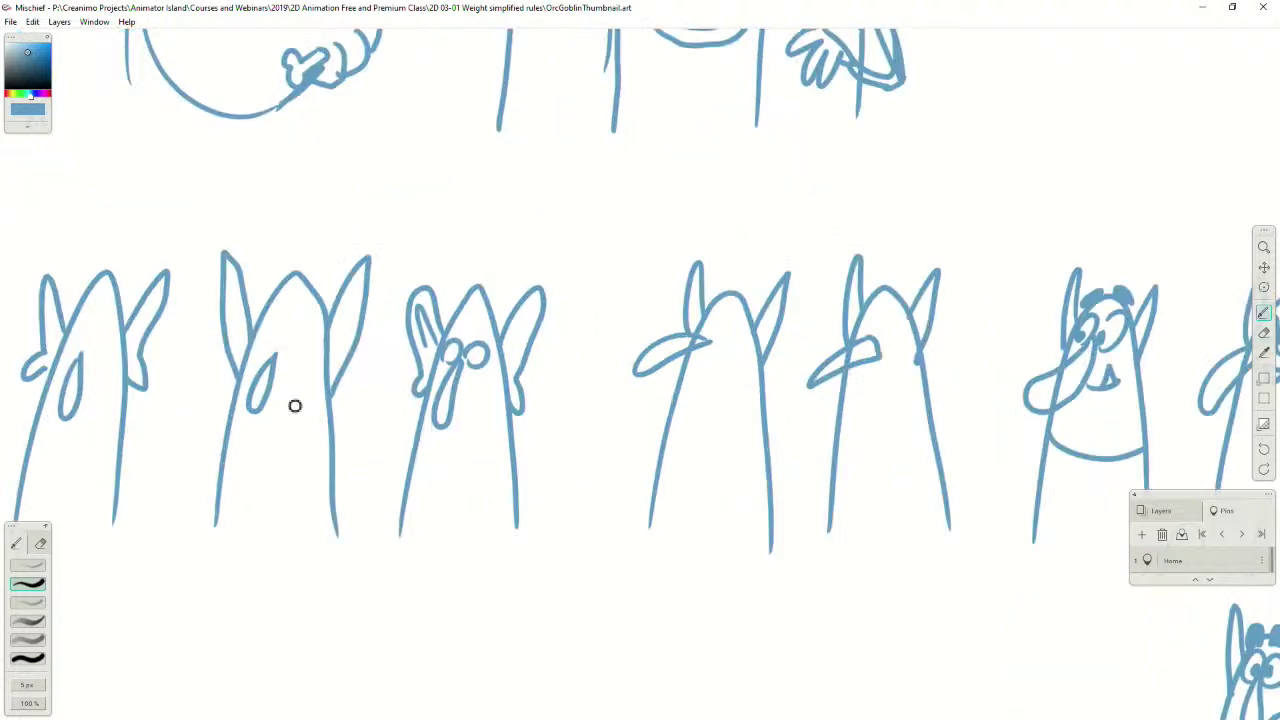
{"action": "left_click_drag", "start_coordinate": [291, 406], "coordinate": [483, 430]}
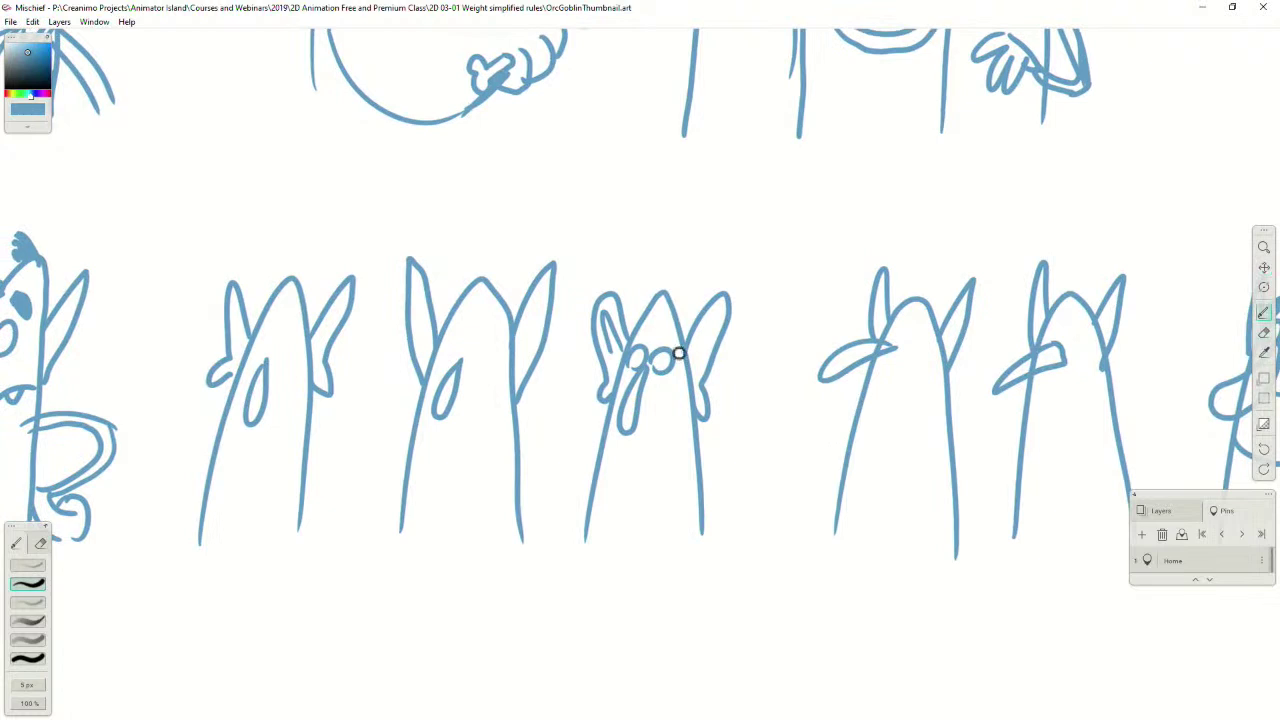
{"action": "left_click_drag", "start_coordinate": [608, 371], "coordinate": [331, 391]}
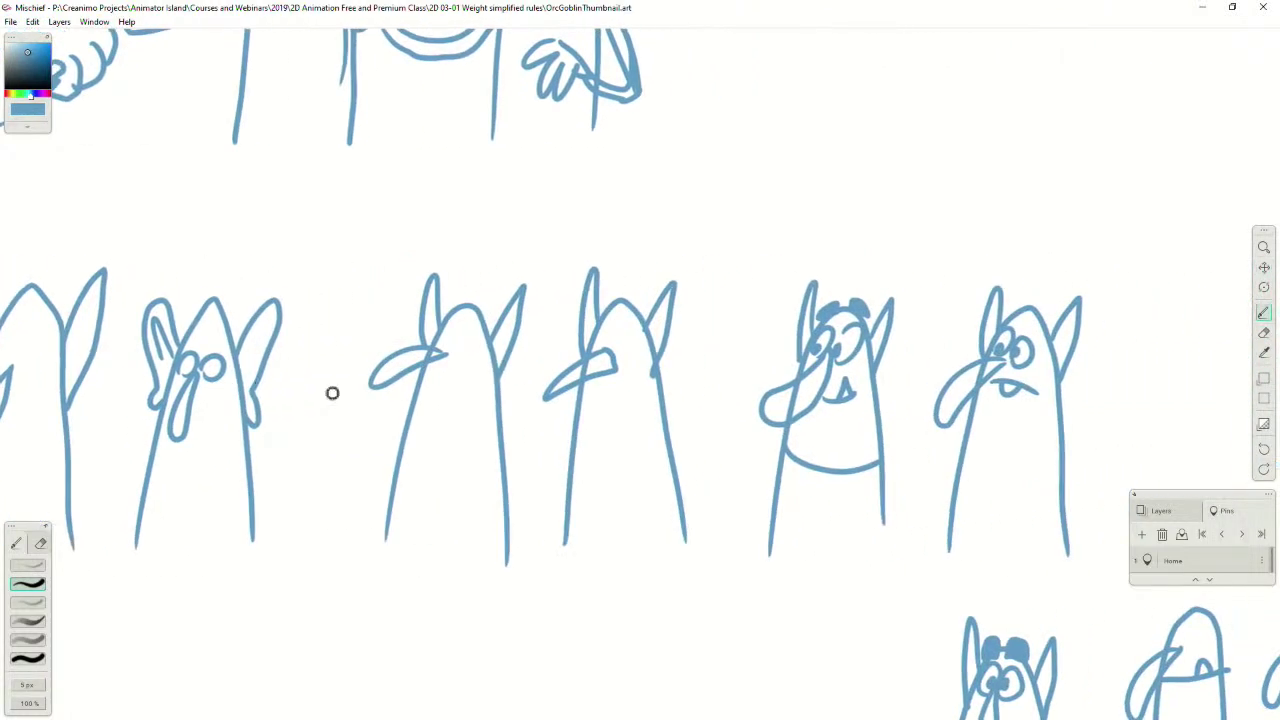
{"action": "left_click_drag", "start_coordinate": [619, 404], "coordinate": [419, 408]}
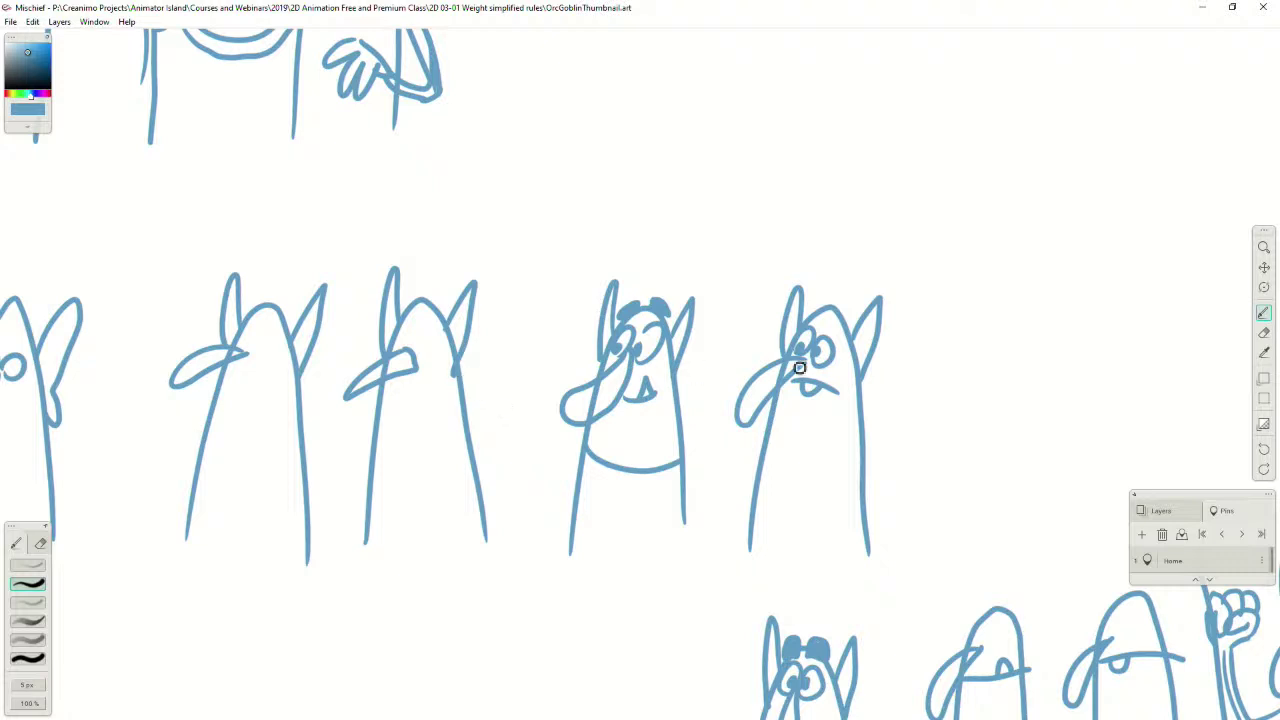
{"action": "scroll", "coordinate": [342, 380], "scroll_direction": "down", "scroll_amount": 3}
{"action": "key", "text": "space"}
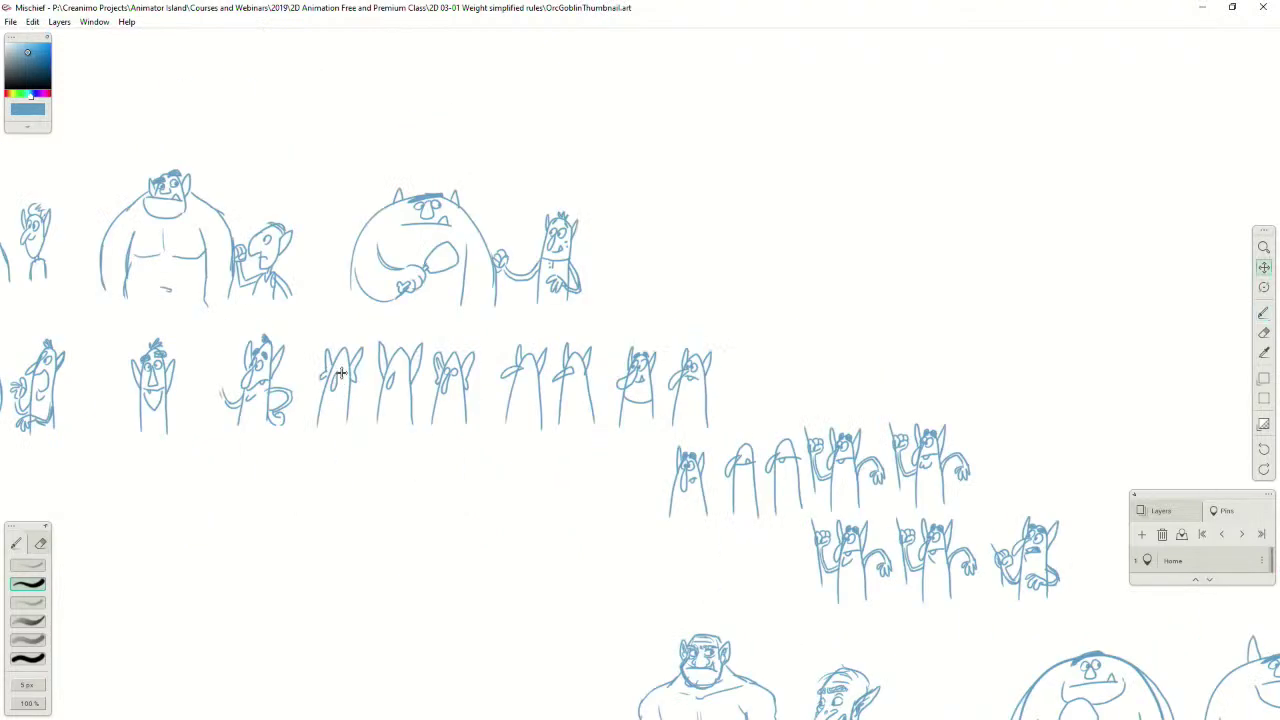
{"action": "left_click_drag", "start_coordinate": [350, 372], "coordinate": [644, 421]}
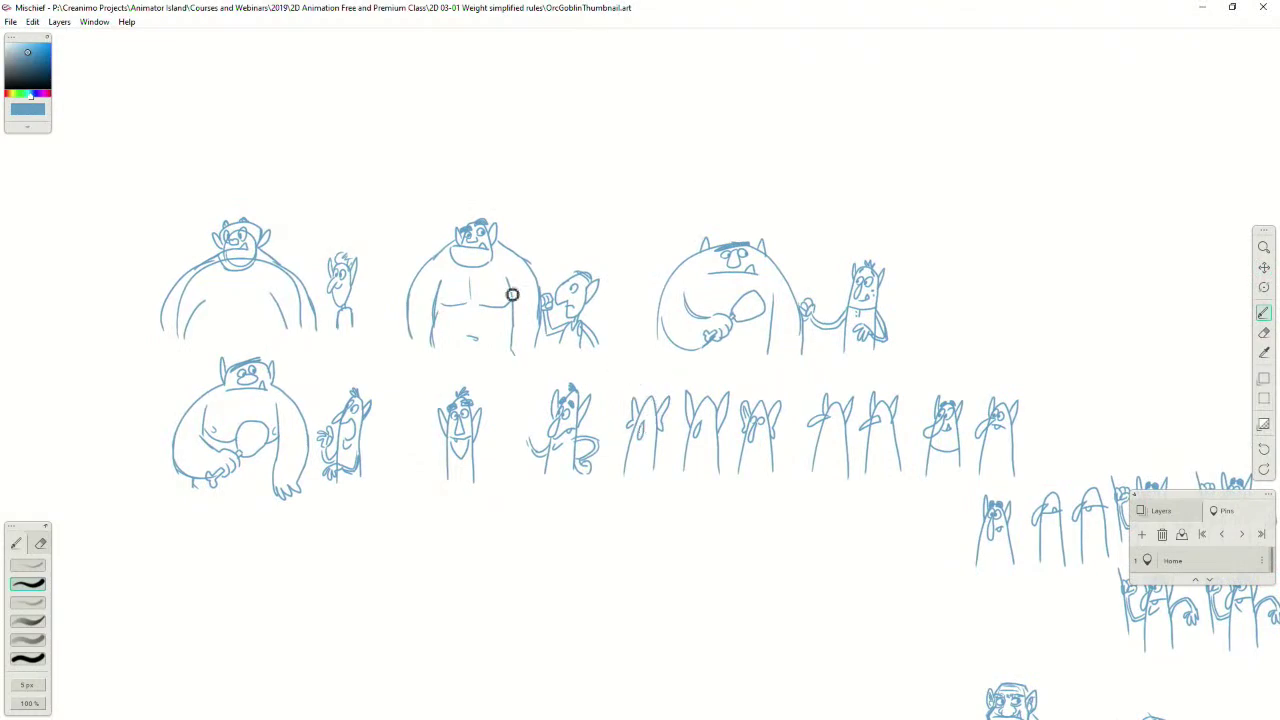
Compare the orc and goblin pairs again, from the muscular orc to the round horned orc with the goblin touching it
{"action": "key", "text": "ctrl+plus"}
{"action": "key", "text": "ctrl+plus"}
{"action": "key", "text": "ctrl+minus"}
{"action": "key", "text": "space"}
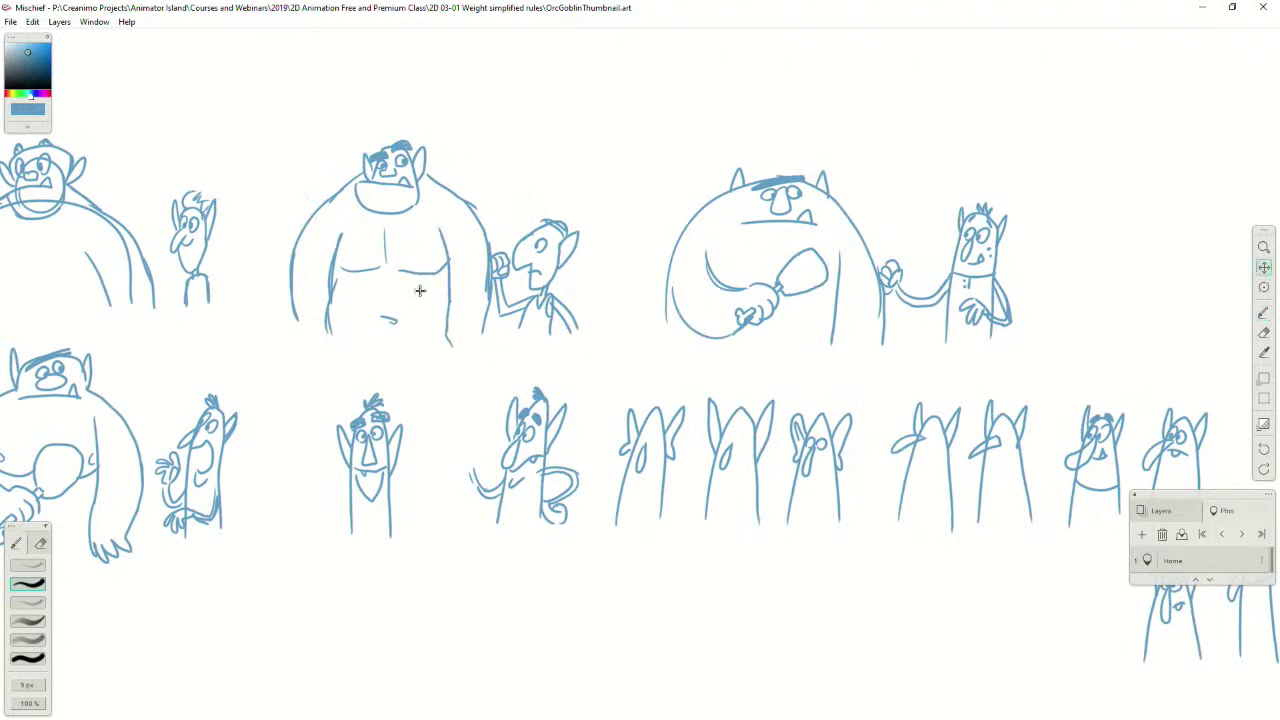
{"action": "left_click_drag", "start_coordinate": [420, 290], "coordinate": [576, 340]}
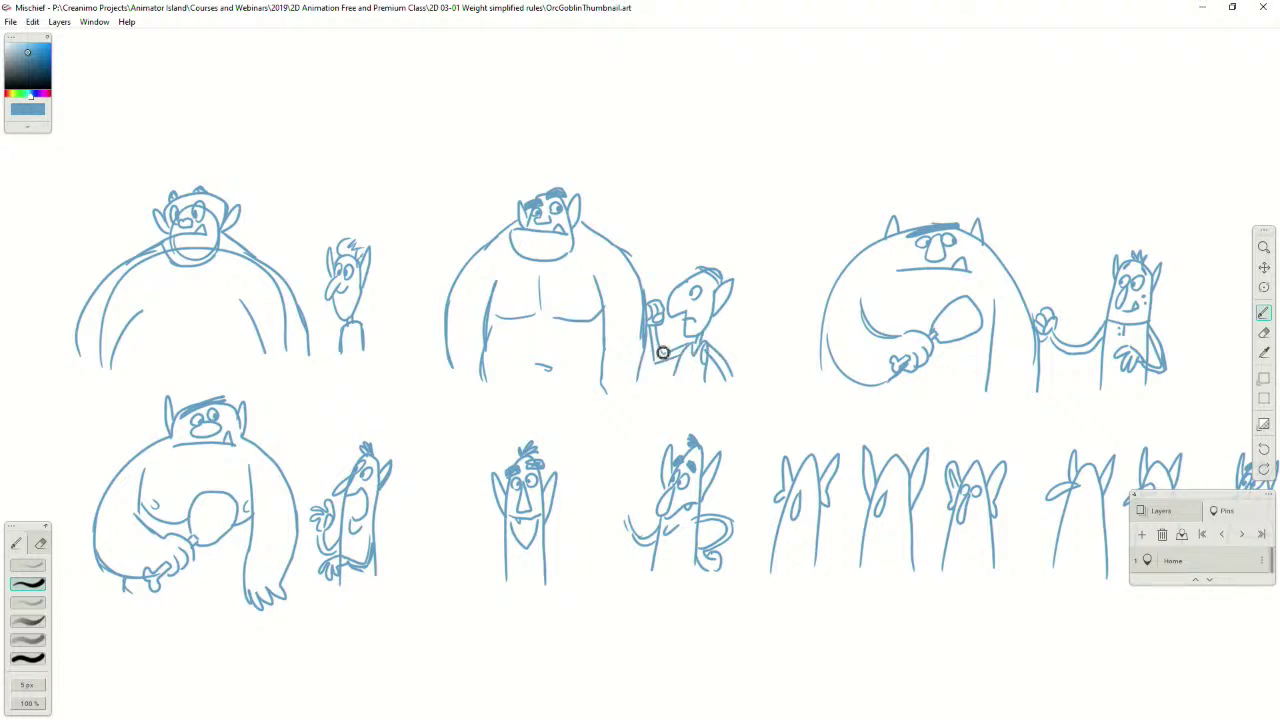
{"action": "left_click_drag", "start_coordinate": [717, 336], "coordinate": [405, 357]}
{"action": "key", "text": "ctrl+plus"}
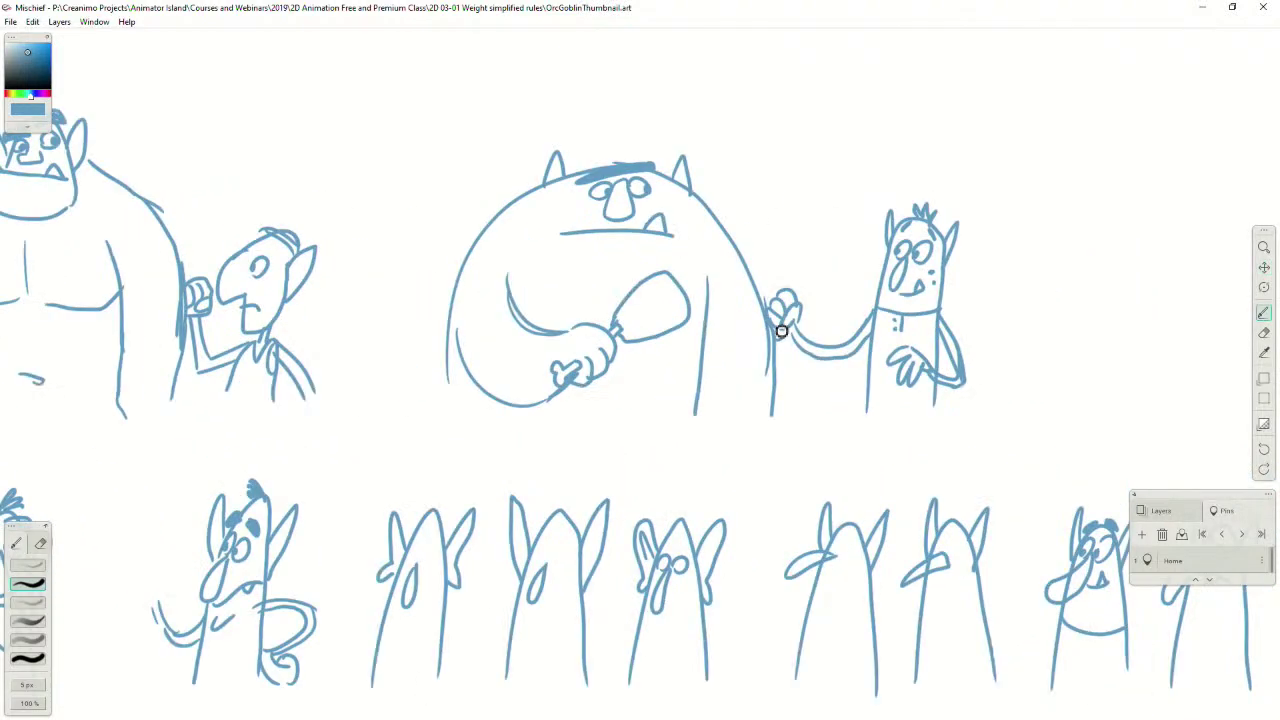
{"action": "left_click_drag", "start_coordinate": [782, 331], "coordinate": [643, 321]}
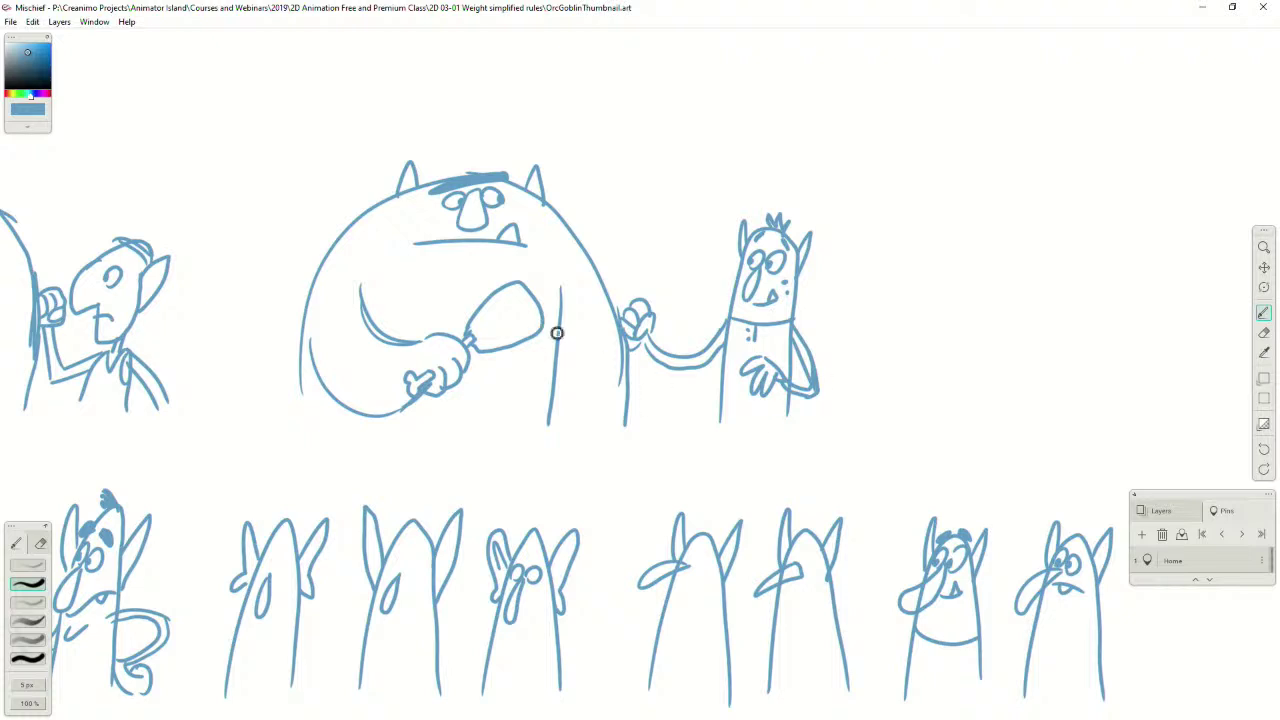
Review the goblin thumbnails holding a spear, comparing their poses and facial expressions
{"action": "left_click_drag", "start_coordinate": [531, 406], "coordinate": [398, 287]}
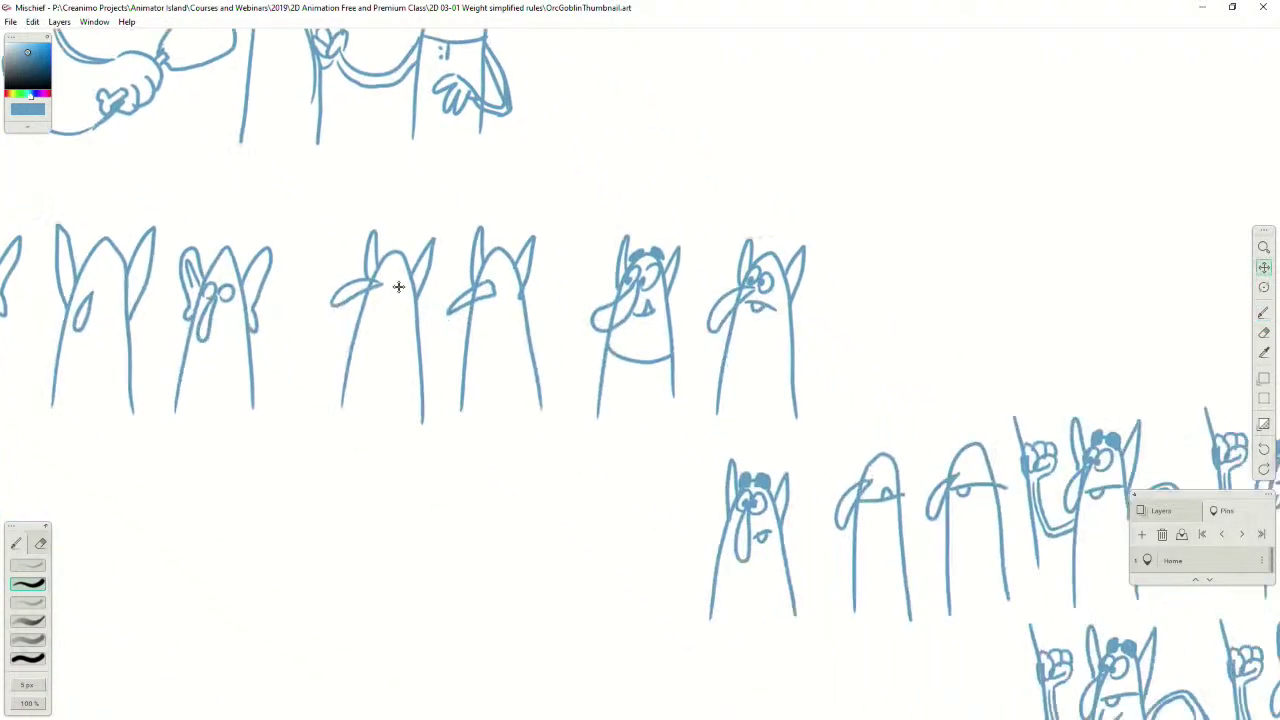
{"action": "left_click_drag", "start_coordinate": [880, 521], "coordinate": [366, 331]}
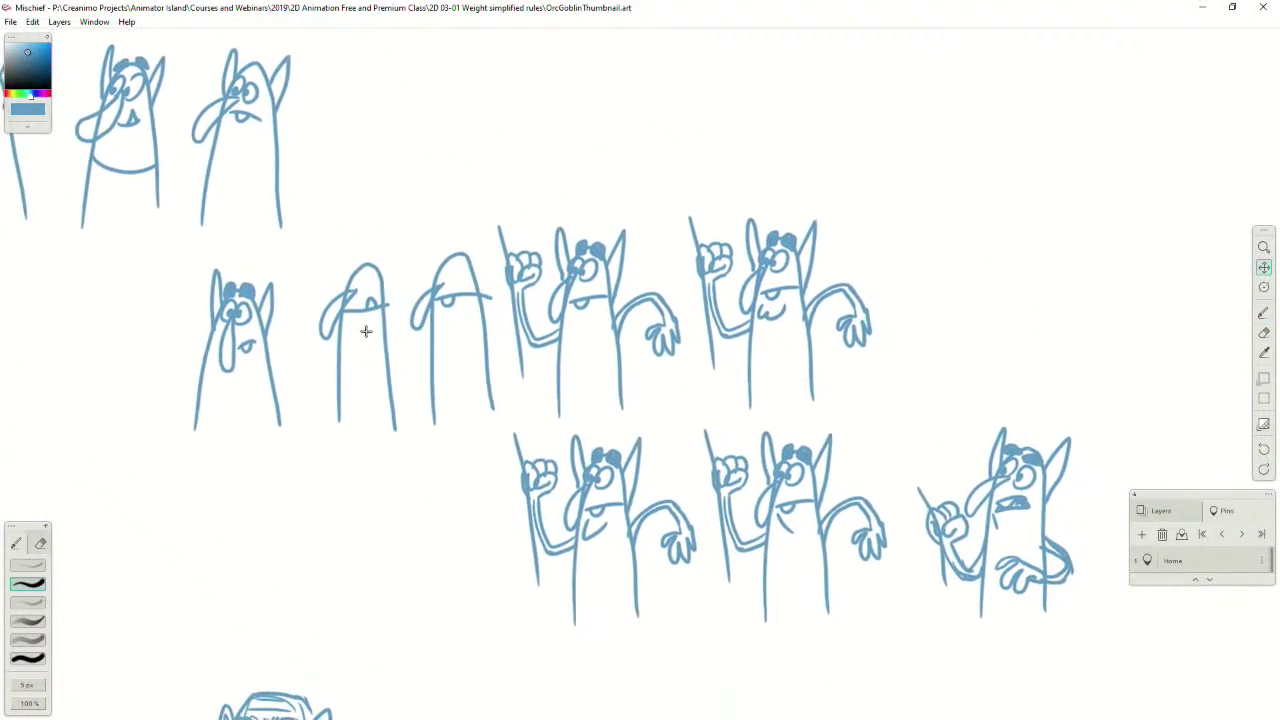
{"action": "left_click_drag", "start_coordinate": [469, 340], "coordinate": [409, 283]}
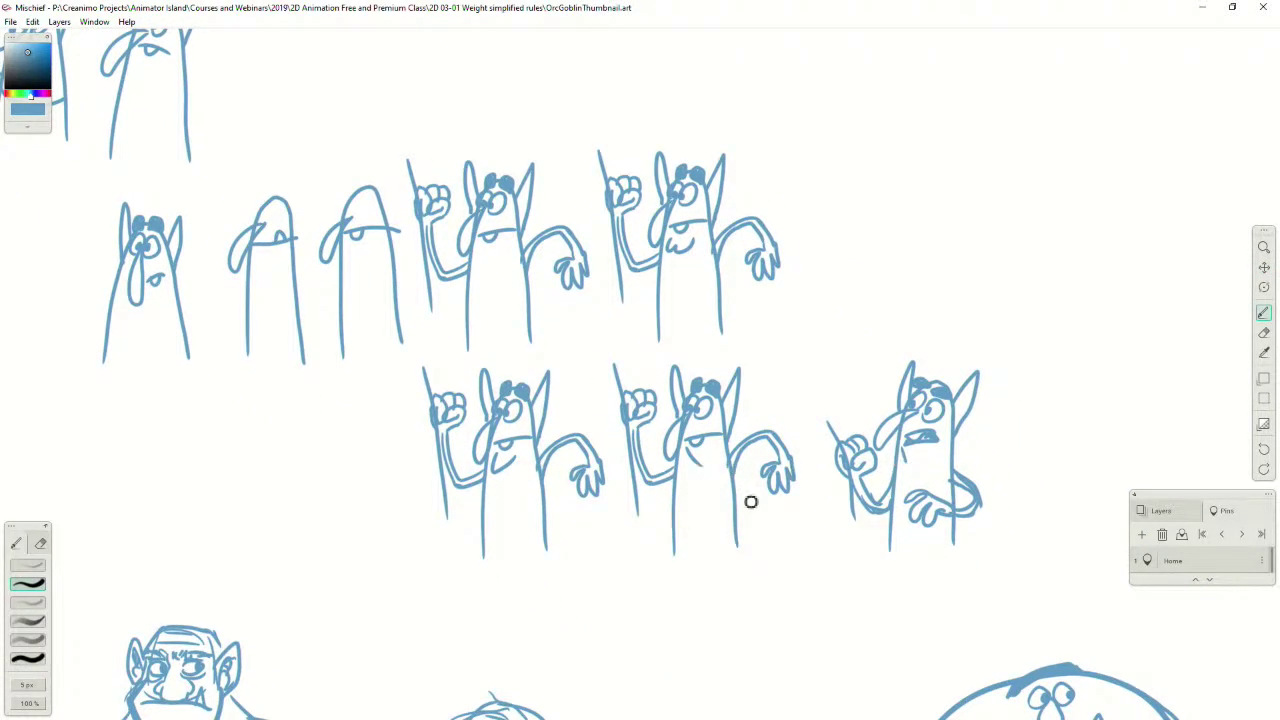
{"action": "key", "text": "space"}
{"action": "mouse_move", "coordinate": [697, 531]}
{"action": "left_mouse_down"}
{"action": "mouse_move", "coordinate": [829, 406]}
{"action": "mouse_move", "coordinate": [694, 460]}
{"action": "mouse_move", "coordinate": [752, 292]}
{"action": "mouse_move", "coordinate": [730, 262]}
{"action": "left_mouse_up"}
{"action": "key", "text": "space"}
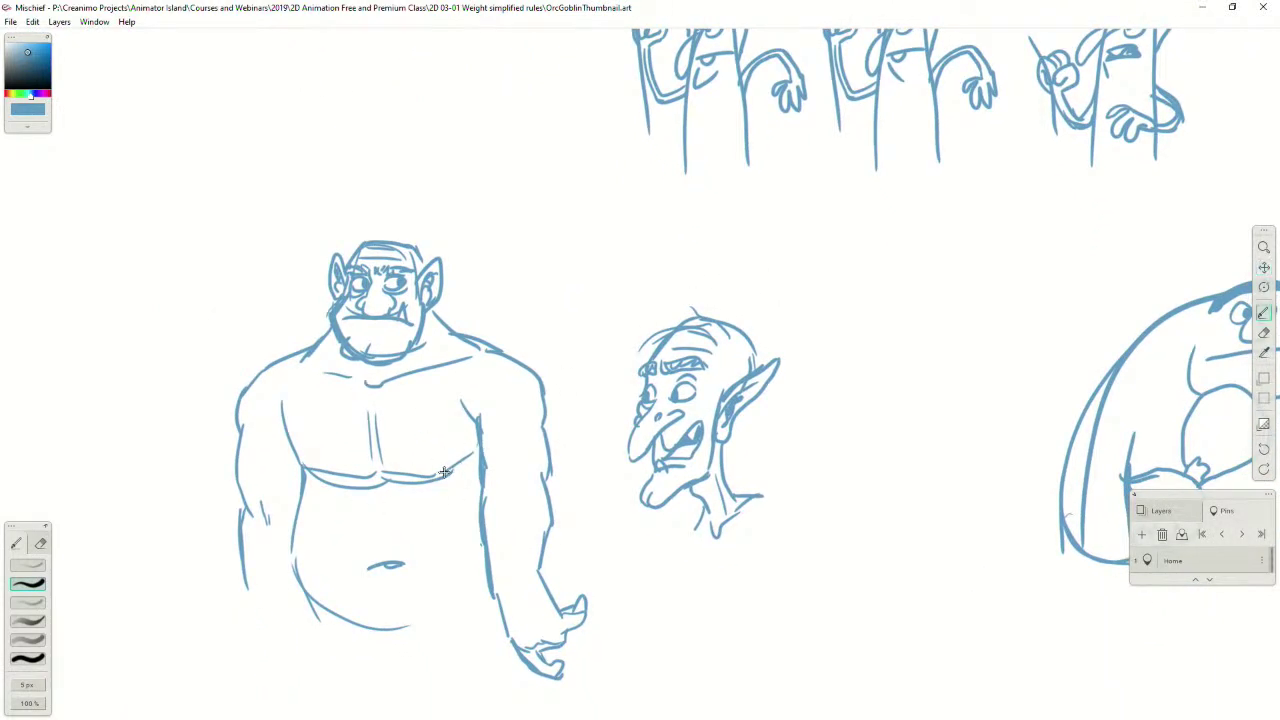
Examine the larger orc studies, from the realistic muscular orc to the simplified rounded bodies and head variations
{"action": "left_click_drag", "start_coordinate": [562, 470], "coordinate": [470, 468]}
{"action": "mouse_move", "coordinate": [467, 387]}
{"action": "left_mouse_down"}
{"action": "mouse_move", "coordinate": [380, 357]}
{"action": "mouse_move", "coordinate": [392, 372]}
{"action": "left_mouse_up"}
{"action": "left_click_drag", "start_coordinate": [644, 421], "coordinate": [400, 417]}
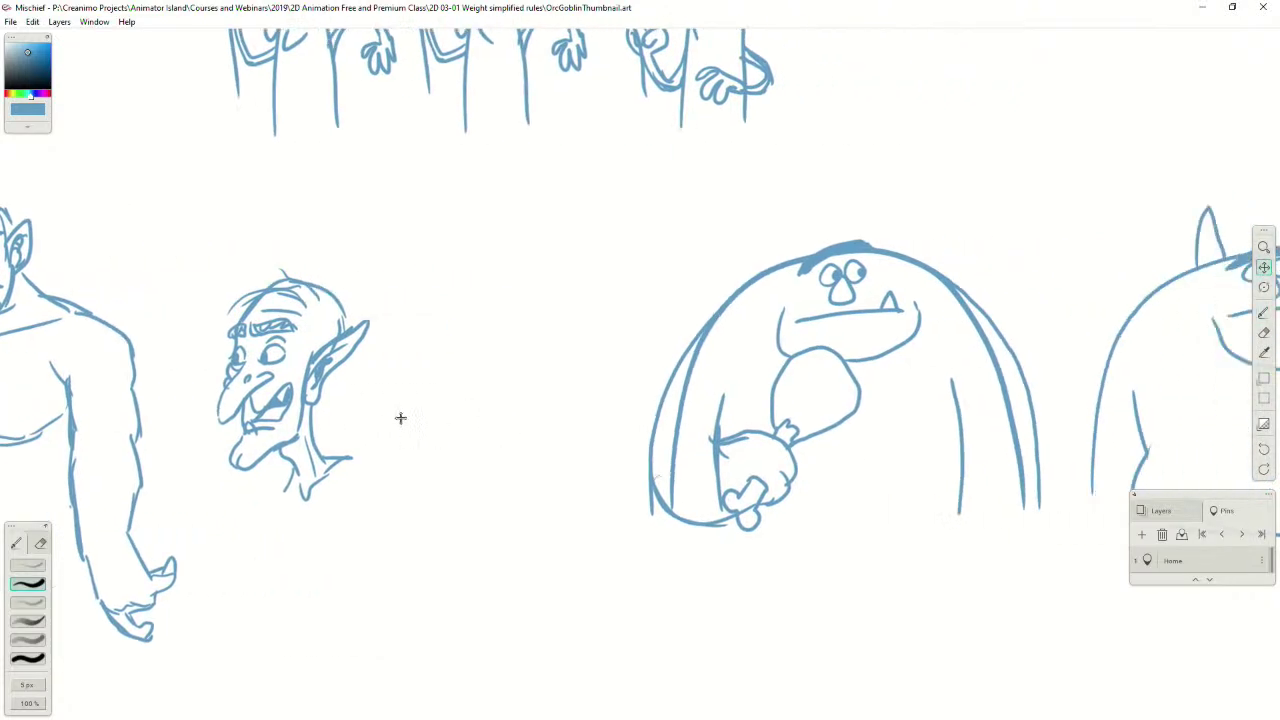
{"action": "left_click_drag", "start_coordinate": [706, 409], "coordinate": [357, 423]}
{"action": "left_click_drag", "start_coordinate": [859, 403], "coordinate": [615, 404]}
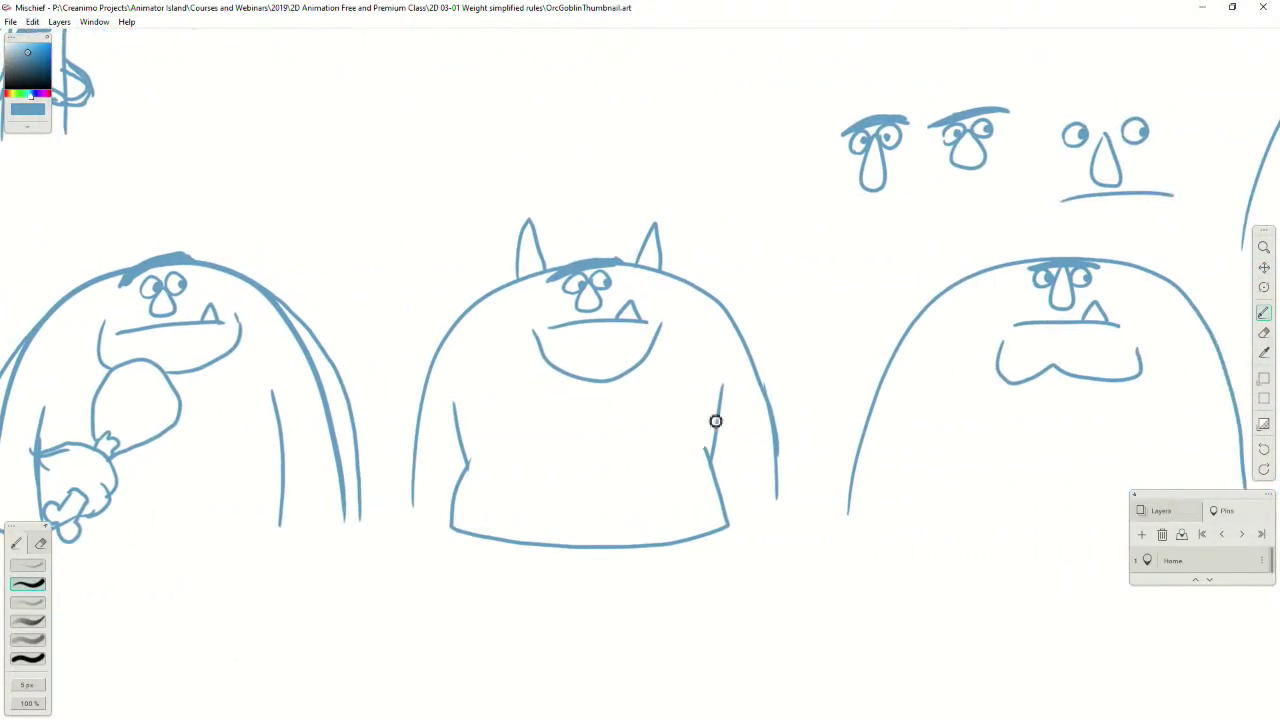
{"action": "key", "text": "minus"}
{"action": "key", "text": "minus"}
{"action": "key", "text": "equal"}
{"action": "key", "text": "space"}
{"action": "mouse_move", "coordinate": [840, 415]}
{"action": "left_mouse_down"}
{"action": "mouse_move", "coordinate": [751, 439]}
{"action": "mouse_move", "coordinate": [203, 466]}
{"action": "left_mouse_up"}
{"action": "left_click_drag", "start_coordinate": [736, 374], "coordinate": [404, 432]}
{"action": "key", "text": "b"}
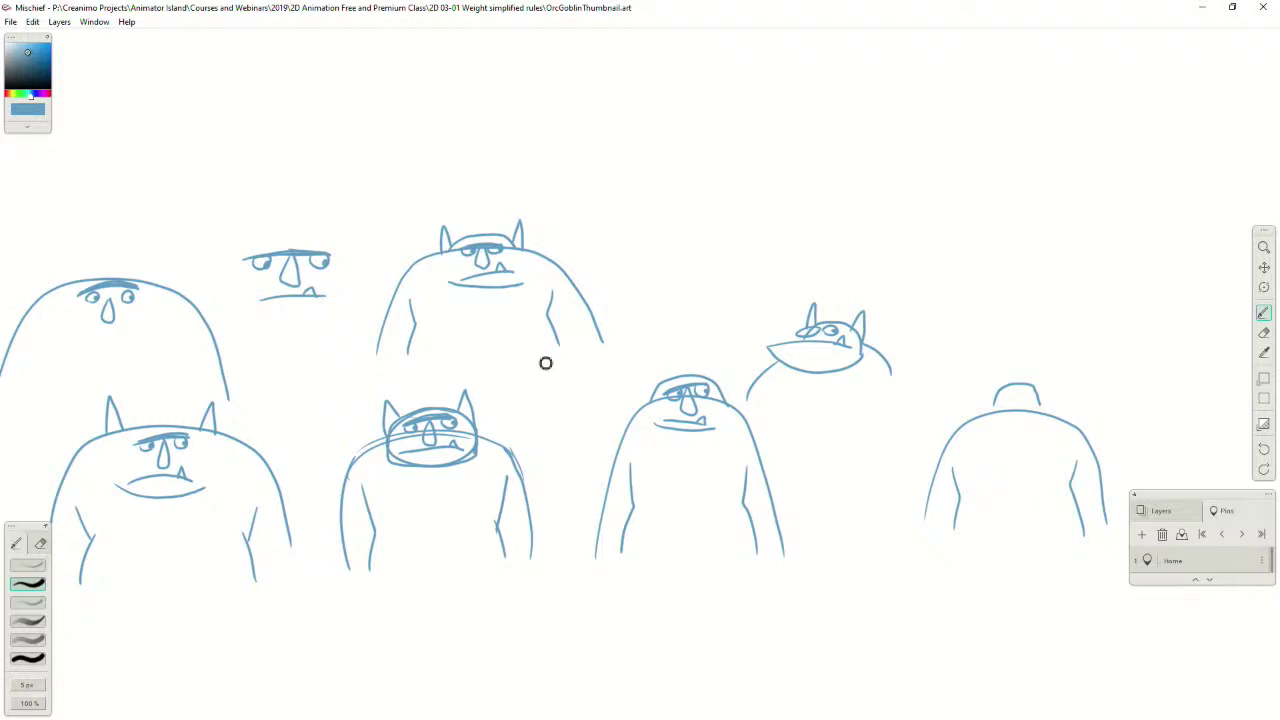
{"action": "left_click_drag", "start_coordinate": [669, 340], "coordinate": [589, 340]}
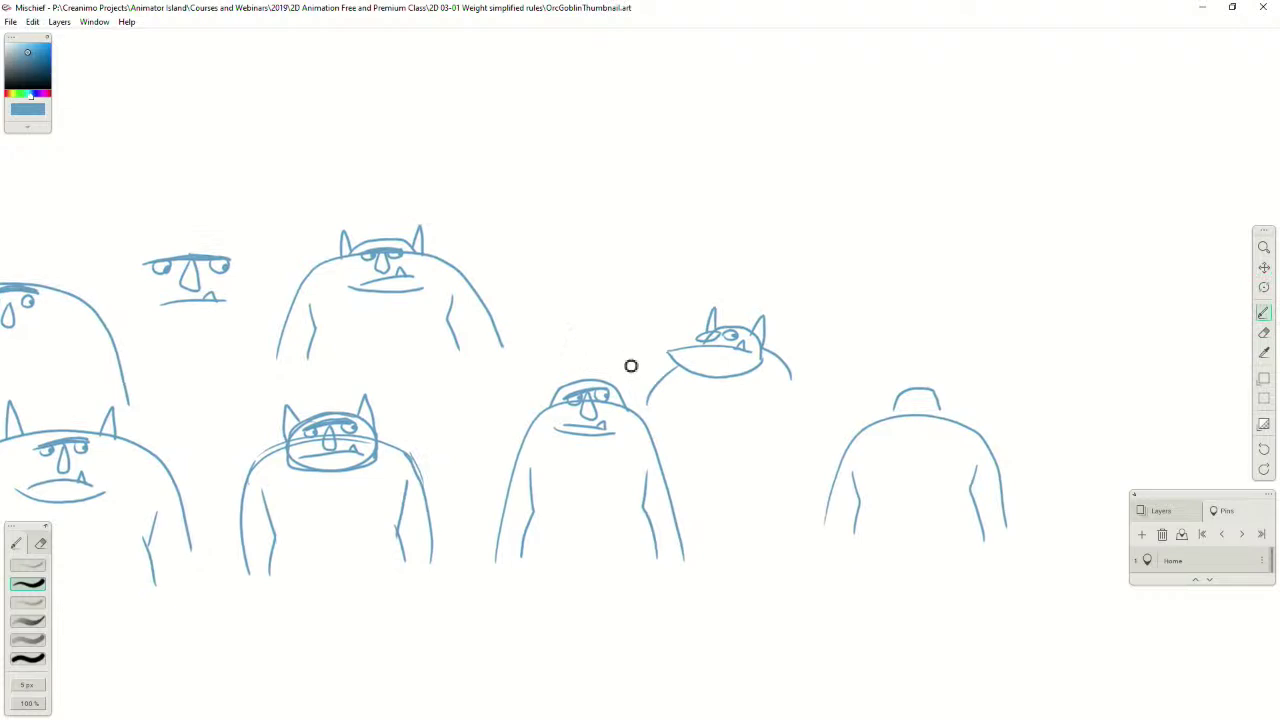
{"action": "scroll", "coordinate": [717, 334], "scroll_direction": "up", "scroll_amount": 3}
{"action": "left_click_drag", "start_coordinate": [751, 346], "coordinate": [665, 366]}
{"action": "left_click_drag", "start_coordinate": [640, 298], "coordinate": [583, 481]}
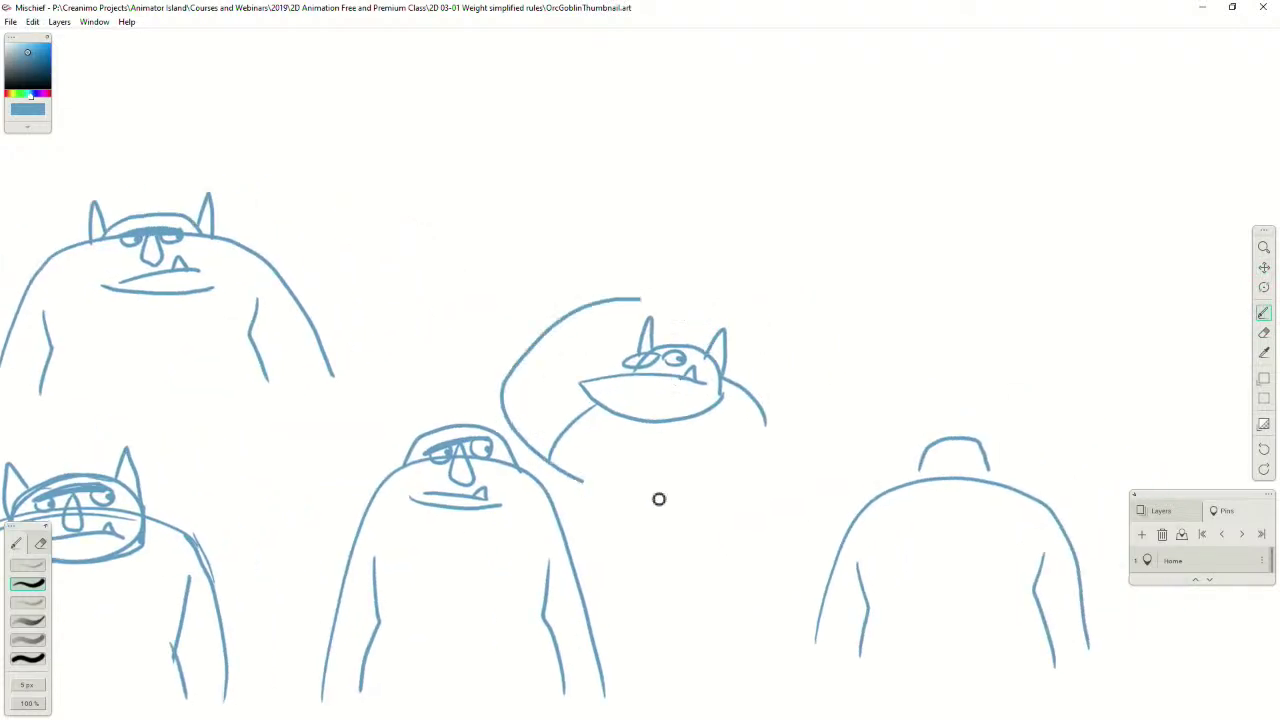
{"action": "mouse_move", "coordinate": [659, 499]}
{"action": "left_mouse_down"}
{"action": "mouse_move", "coordinate": [851, 337]}
{"action": "mouse_move", "coordinate": [543, 291]}
{"action": "left_mouse_up"}
{"action": "key", "text": "ctrl+z"}
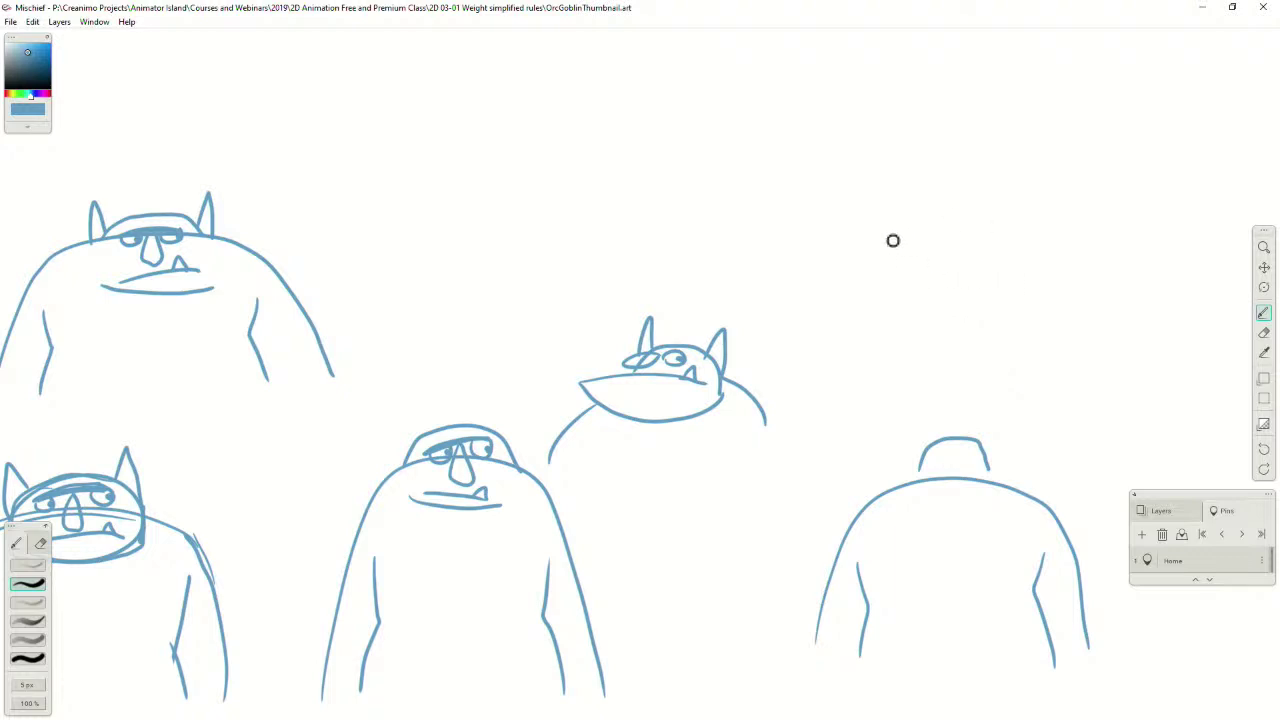
Sketch a wide bowl-shaped jaw with a nearly flat mouth line in the empty area above the headless torso
{"action": "mouse_move", "coordinate": [979, 240]}
{"action": "left_mouse_down"}
{"action": "mouse_move", "coordinate": [849, 246]}
{"action": "mouse_move", "coordinate": [899, 267]}
{"action": "mouse_move", "coordinate": [969, 253]}
{"action": "left_mouse_up"}
{"action": "key", "text": "ctrl+z"}
{"action": "mouse_move", "coordinate": [851, 243]}
{"action": "left_mouse_down"}
{"action": "mouse_move", "coordinate": [918, 274]}
{"action": "mouse_move", "coordinate": [976, 262]}
{"action": "mouse_move", "coordinate": [989, 226]}
{"action": "left_mouse_up"}
{"action": "key", "text": "ctrl+z"}
{"action": "mouse_move", "coordinate": [848, 237]}
{"action": "left_mouse_down"}
{"action": "mouse_move", "coordinate": [942, 277]}
{"action": "mouse_move", "coordinate": [990, 231]}
{"action": "left_mouse_up"}
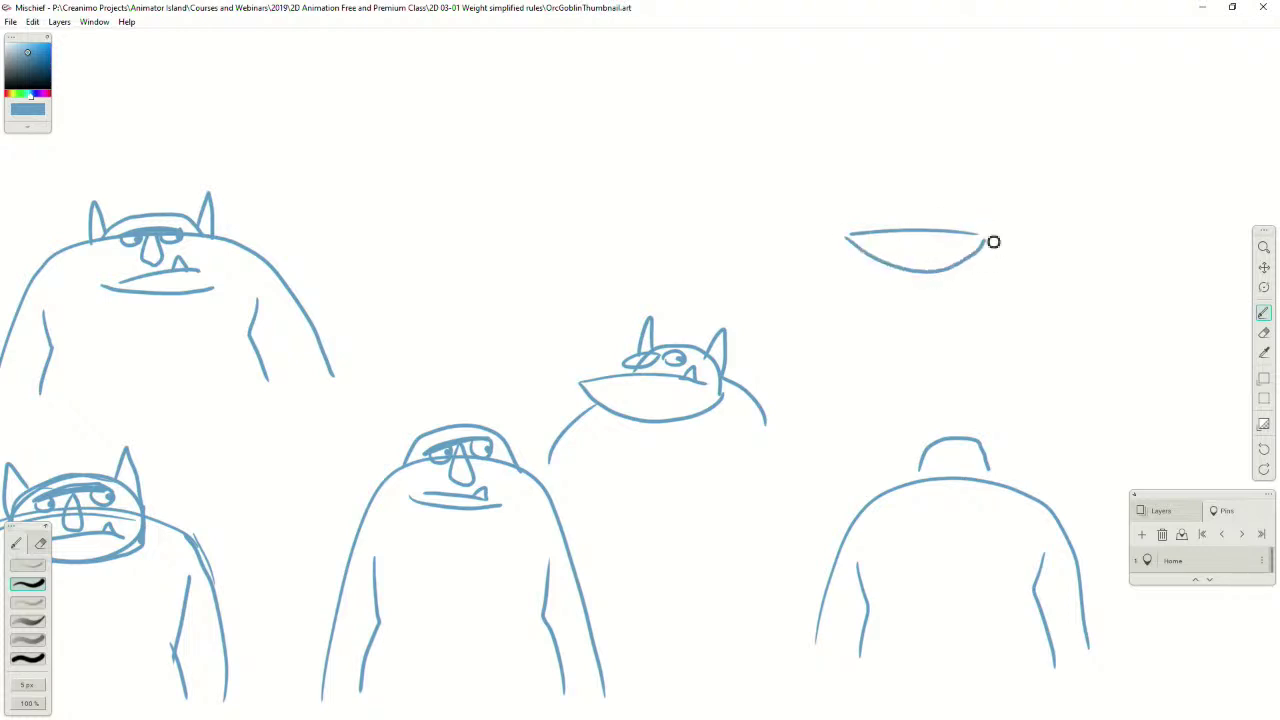
Add a small domed head on the jaw with a rounded nose, eyes, thick eyebrows, pointed ears and a tusk
{"action": "mouse_move", "coordinate": [890, 222]}
{"action": "left_mouse_down"}
{"action": "mouse_move", "coordinate": [940, 197]}
{"action": "mouse_move", "coordinate": [959, 221]}
{"action": "mouse_move", "coordinate": [895, 221]}
{"action": "mouse_move", "coordinate": [922, 195]}
{"action": "mouse_move", "coordinate": [963, 218]}
{"action": "left_mouse_up"}
{"action": "key", "text": "ctrl+z"}
{"action": "key", "text": "ctrl+z"}
{"action": "mouse_move", "coordinate": [884, 234]}
{"action": "left_mouse_down"}
{"action": "mouse_move", "coordinate": [909, 208]}
{"action": "mouse_move", "coordinate": [941, 207]}
{"action": "mouse_move", "coordinate": [962, 241]}
{"action": "mouse_move", "coordinate": [916, 215]}
{"action": "mouse_move", "coordinate": [986, 237]}
{"action": "left_mouse_up"}
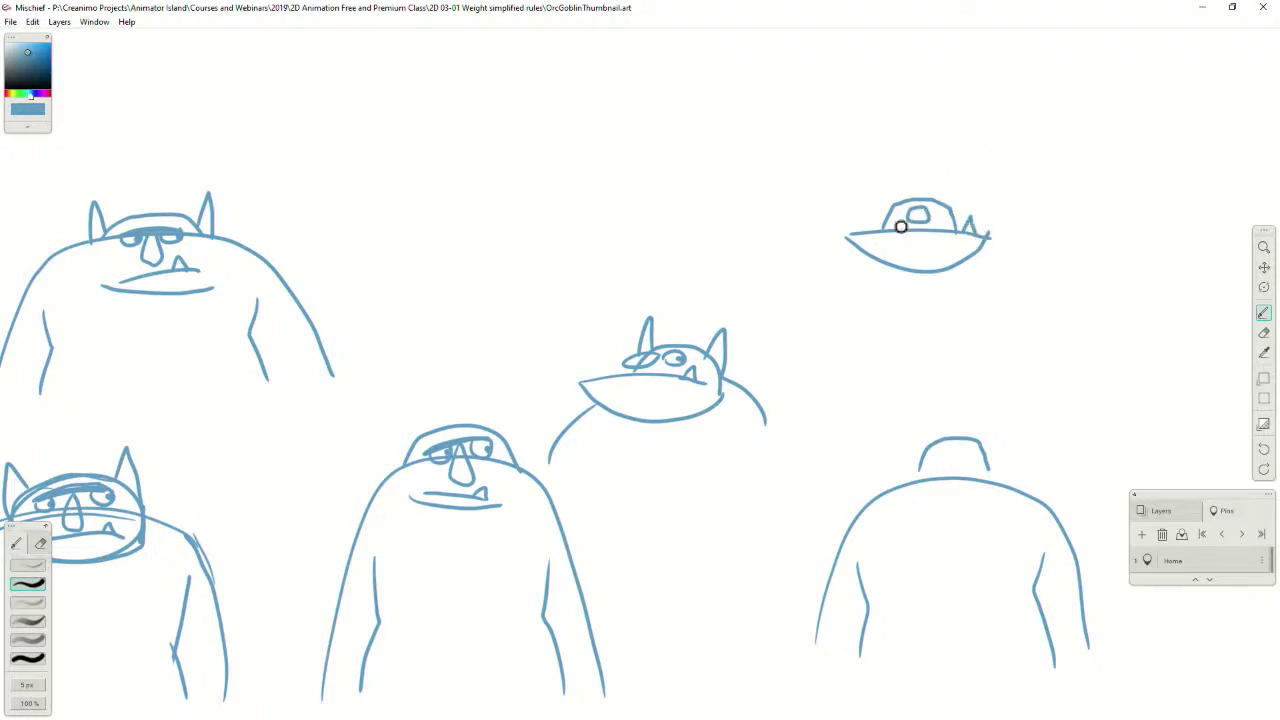
{"action": "mouse_move", "coordinate": [899, 219]}
{"action": "left_mouse_down"}
{"action": "mouse_move", "coordinate": [940, 207]}
{"action": "mouse_move", "coordinate": [936, 219]}
{"action": "mouse_move", "coordinate": [875, 182]}
{"action": "mouse_move", "coordinate": [886, 214]}
{"action": "mouse_move", "coordinate": [958, 188]}
{"action": "mouse_move", "coordinate": [966, 232]}
{"action": "mouse_move", "coordinate": [961, 223]}
{"action": "left_mouse_up"}
{"action": "key", "text": "ctrl+z"}
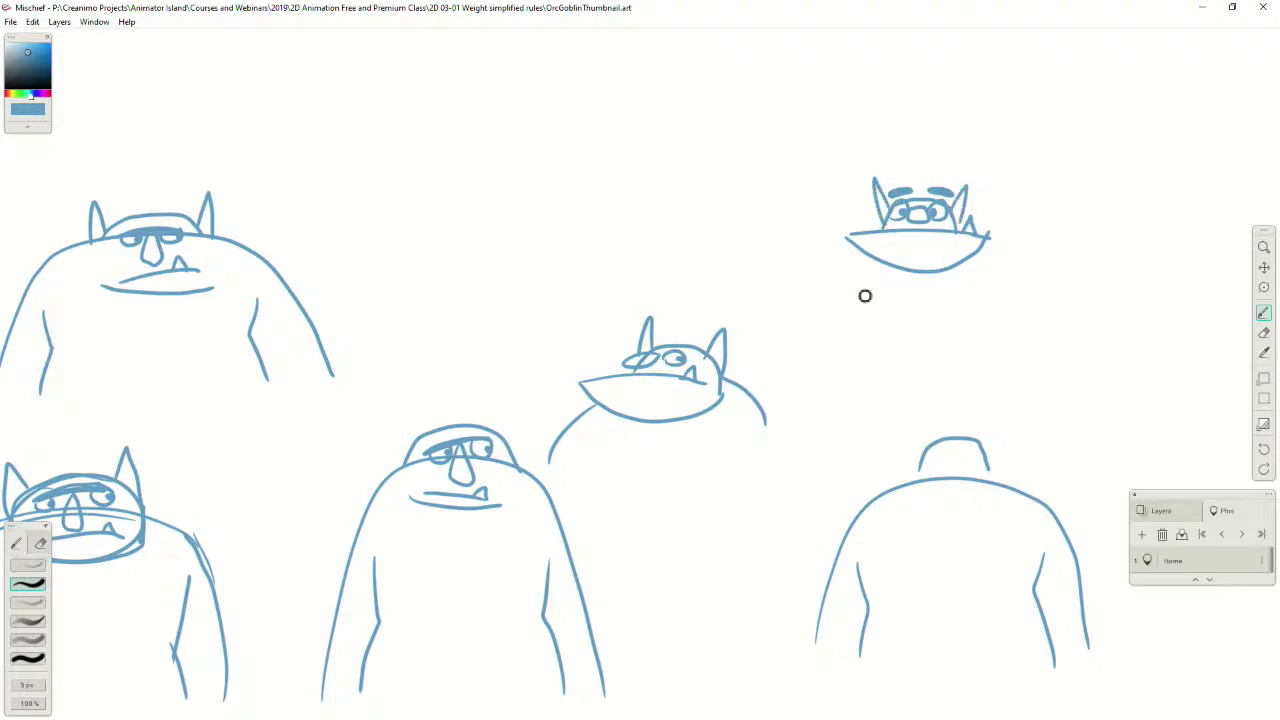
Add sloping shoulder lines and angled inner arm lines tapering to the waist below the wide-jawed orc's head
{"action": "left_click_drag", "start_coordinate": [868, 230], "coordinate": [786, 274]}
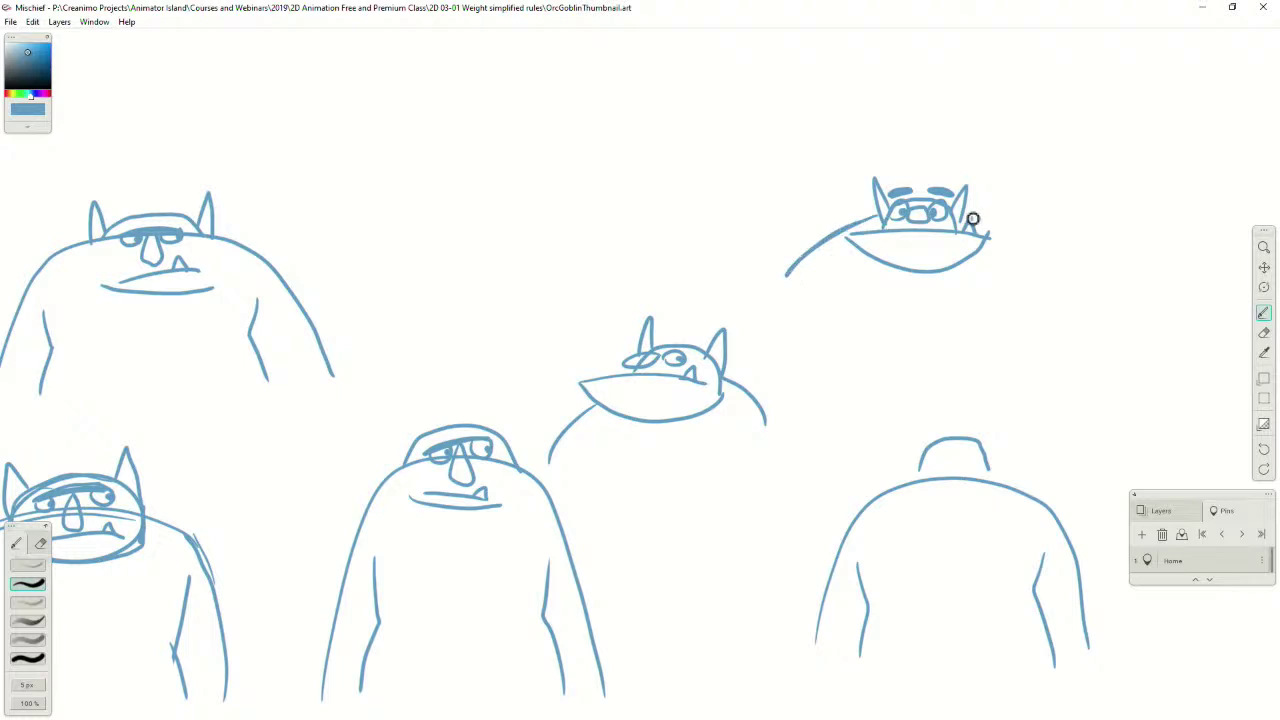
{"action": "left_click_drag", "start_coordinate": [970, 214], "coordinate": [1065, 260]}
{"action": "mouse_move", "coordinate": [789, 266]}
{"action": "left_mouse_down"}
{"action": "mouse_move", "coordinate": [791, 337]}
{"action": "mouse_move", "coordinate": [840, 353]}
{"action": "mouse_move", "coordinate": [819, 408]}
{"action": "left_mouse_up"}
{"action": "key", "text": "ctrl+z"}
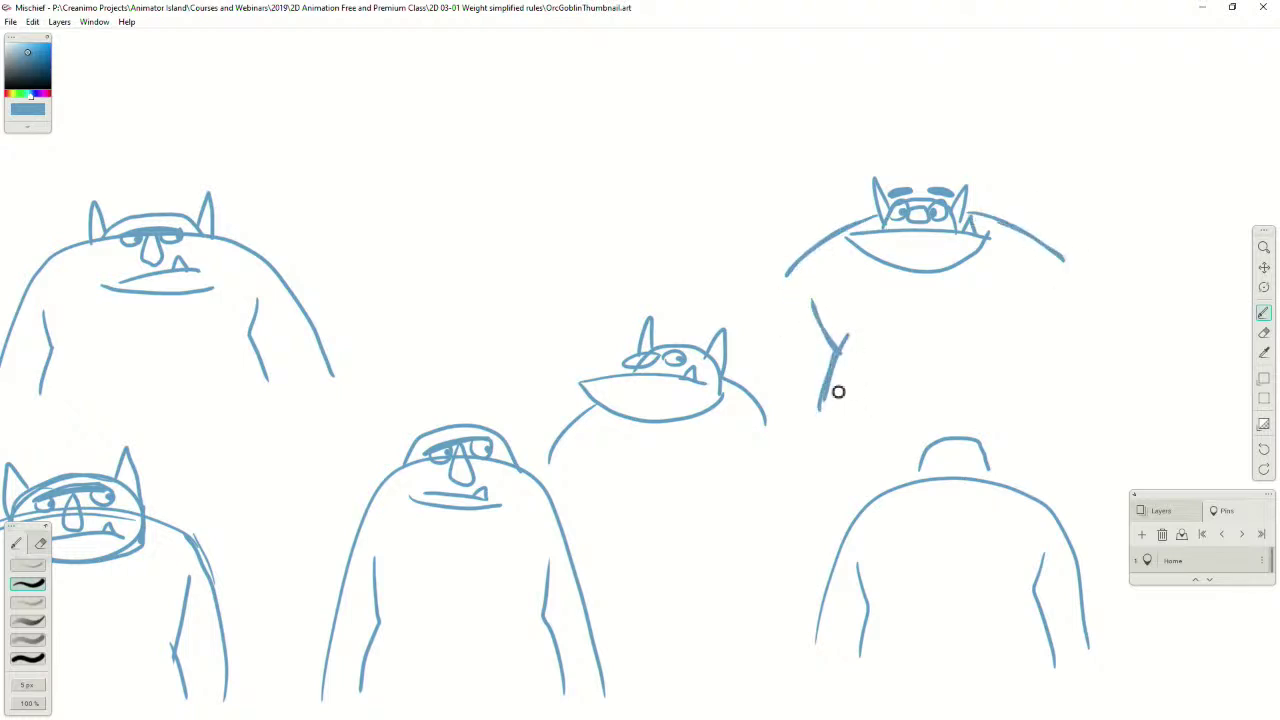
{"action": "key", "text": "ctrl+z"}
{"action": "left_click_drag", "start_coordinate": [842, 354], "coordinate": [819, 410]}
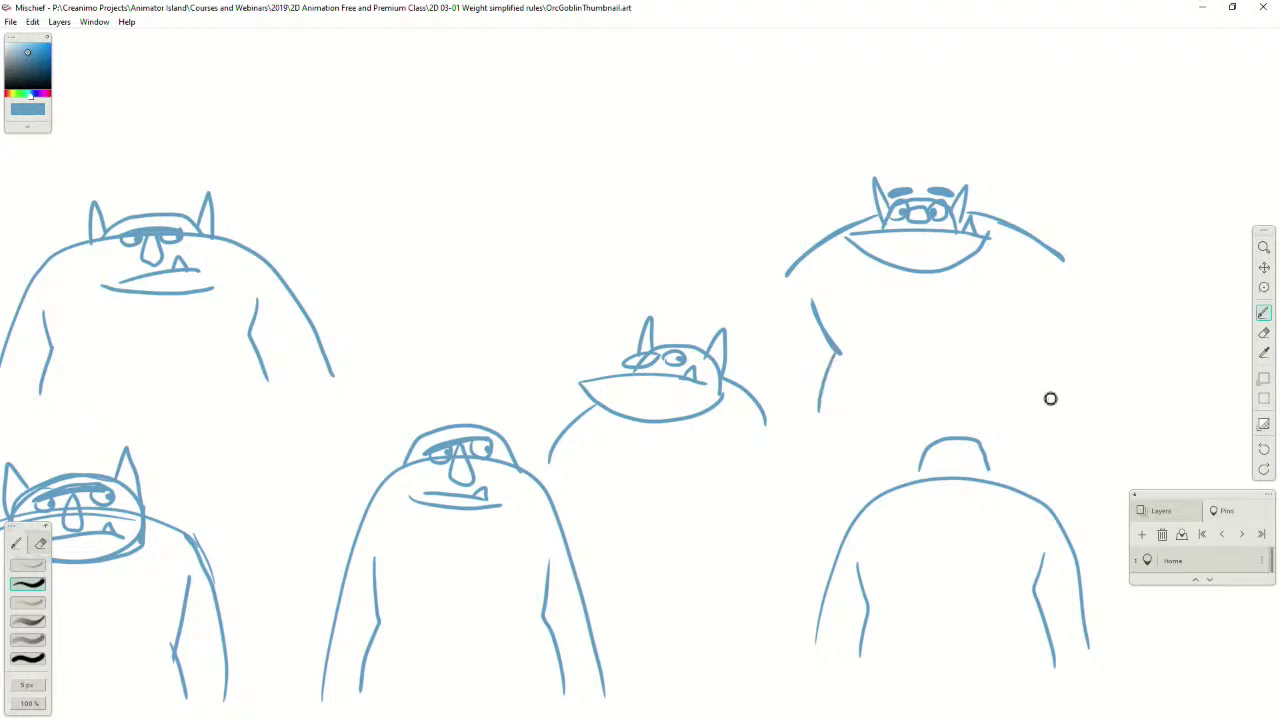
{"action": "mouse_move", "coordinate": [1048, 399]}
{"action": "left_mouse_down"}
{"action": "mouse_move", "coordinate": [1012, 348]}
{"action": "mouse_move", "coordinate": [1026, 399]}
{"action": "left_mouse_up"}
{"action": "key", "text": "ctrl+z"}
{"action": "left_click_drag", "start_coordinate": [1012, 307], "coordinate": [997, 350]}
Draw thick curved outer arm lines hanging from both shoulders of the wide-jawed orc
{"action": "left_click_drag", "start_coordinate": [800, 272], "coordinate": [770, 376]}
{"action": "left_click_drag", "start_coordinate": [800, 262], "coordinate": [774, 383]}
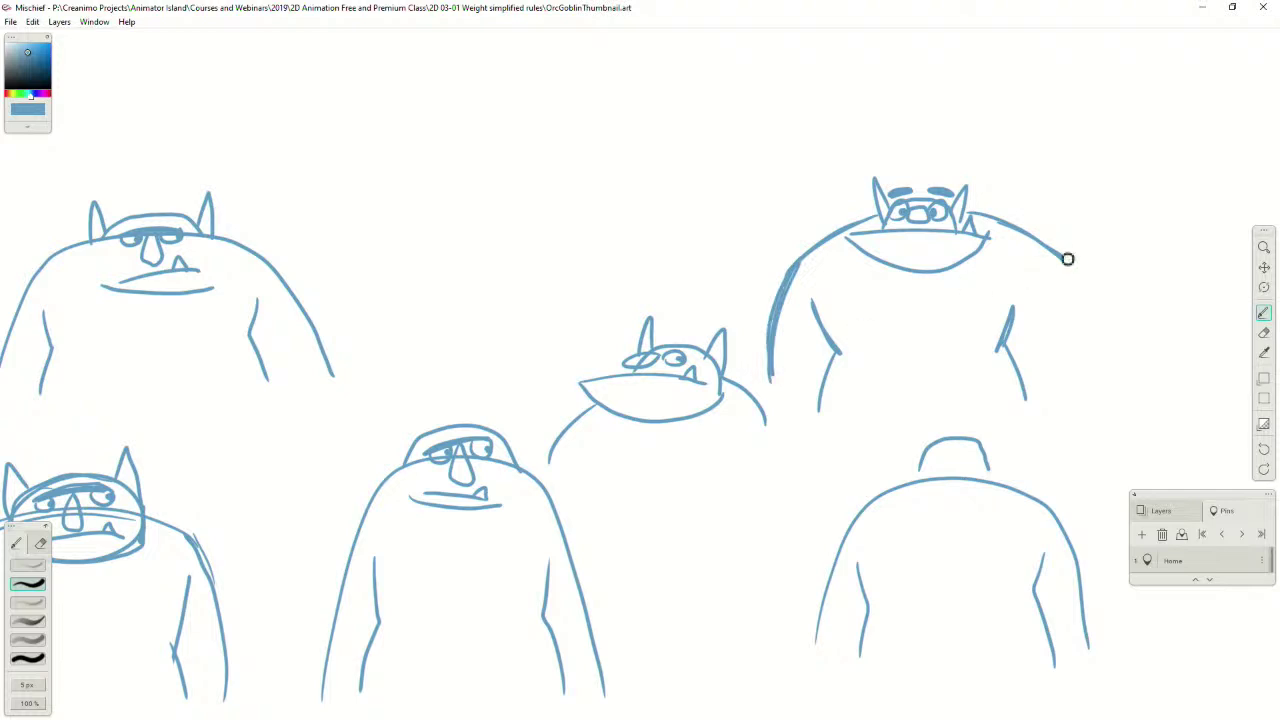
{"action": "mouse_move", "coordinate": [1058, 252]}
{"action": "left_mouse_down"}
{"action": "mouse_move", "coordinate": [1080, 380]}
{"action": "mouse_move", "coordinate": [1076, 367]}
{"action": "left_mouse_up"}
Try angled waist lines on the earlier round orc holding a drumstick beside the goblin, and undo them
{"action": "key", "text": "space"}
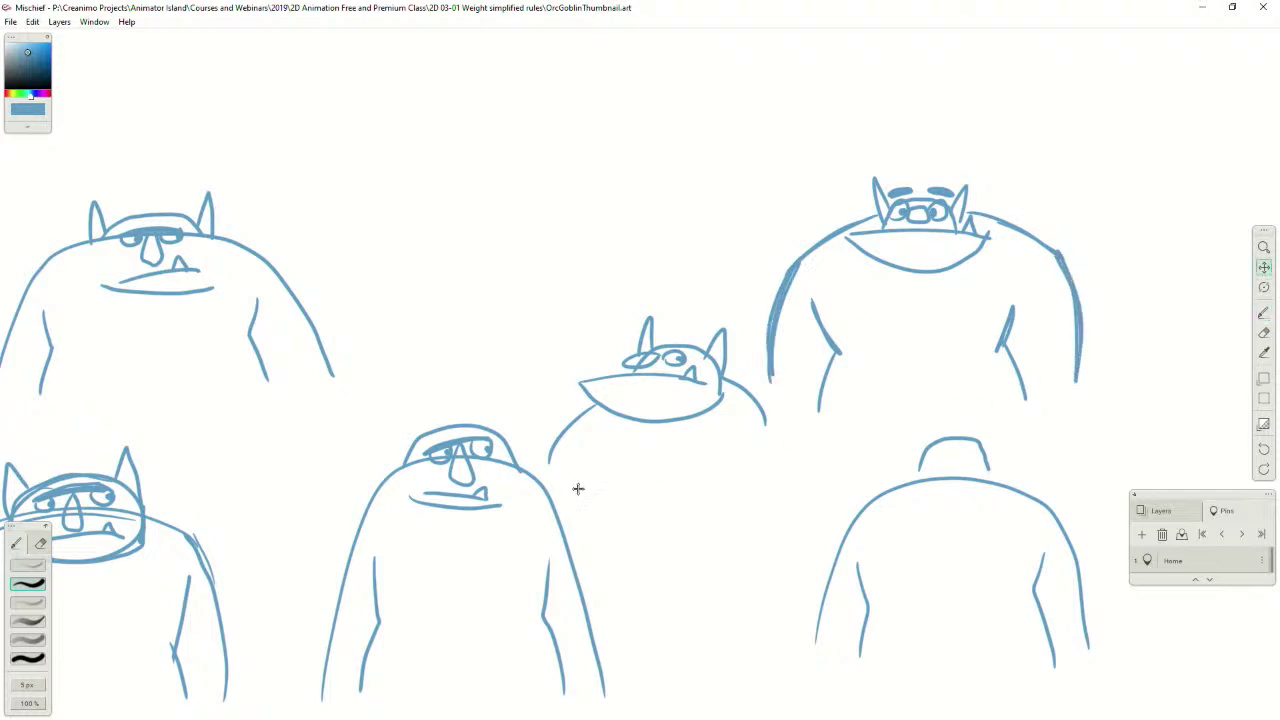
{"action": "mouse_move", "coordinate": [577, 486]}
{"action": "left_mouse_down"}
{"action": "mouse_move", "coordinate": [760, 340]}
{"action": "mouse_move", "coordinate": [936, 281]}
{"action": "mouse_move", "coordinate": [1051, 266]}
{"action": "mouse_move", "coordinate": [1070, 277]}
{"action": "left_mouse_up"}
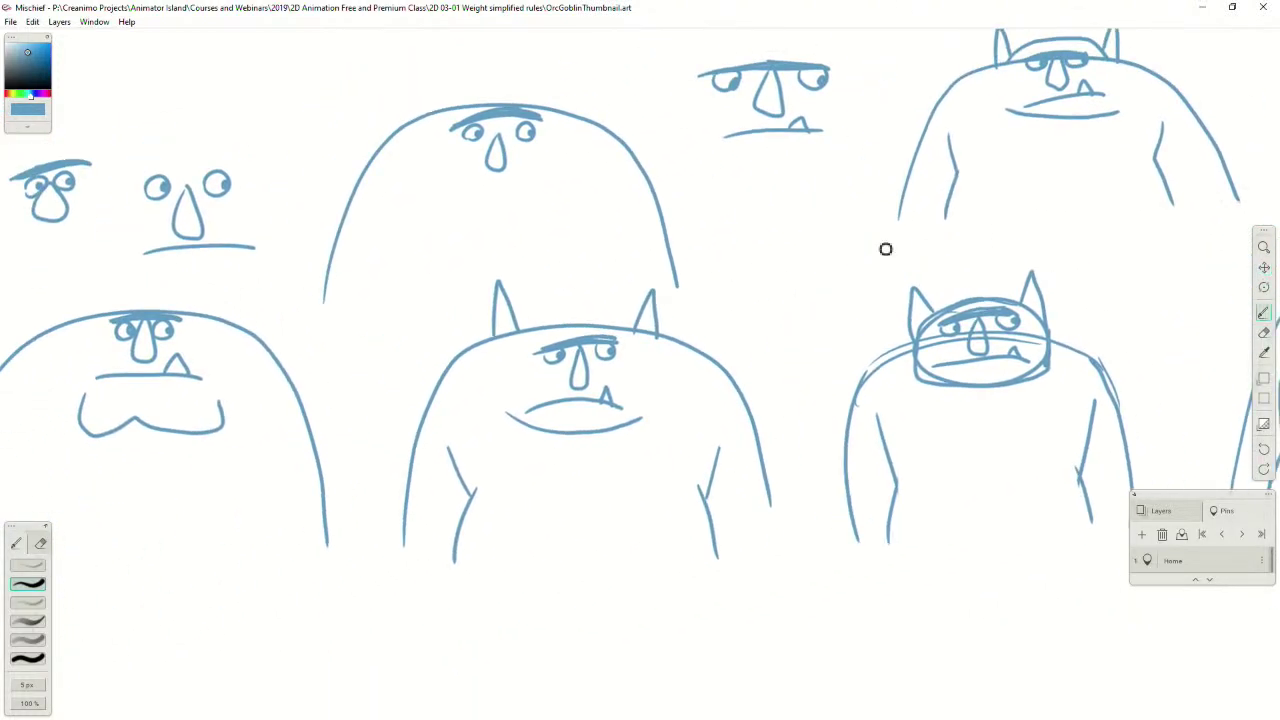
{"action": "mouse_move", "coordinate": [657, 168]}
{"action": "left_mouse_down"}
{"action": "mouse_move", "coordinate": [671, 314]}
{"action": "mouse_move", "coordinate": [779, 541]}
{"action": "mouse_move", "coordinate": [1009, 517]}
{"action": "left_mouse_up"}
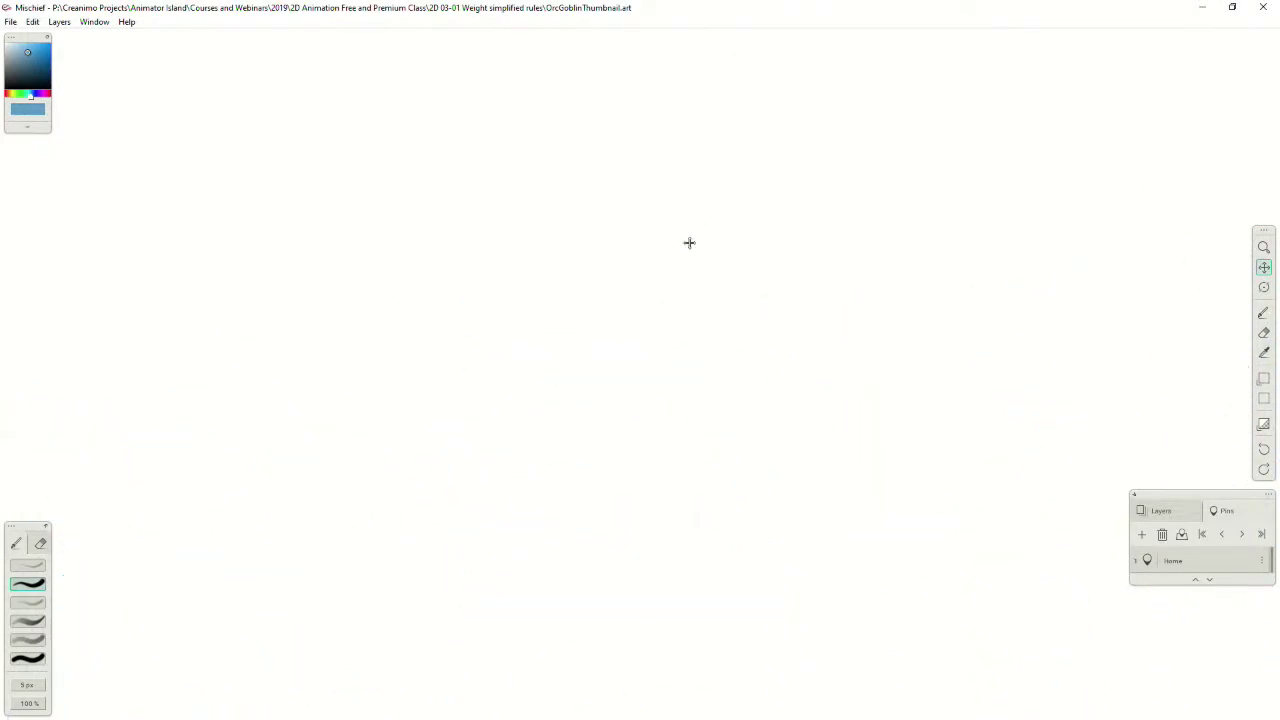
{"action": "left_click_drag", "start_coordinate": [689, 243], "coordinate": [966, 52]}
{"action": "scroll", "coordinate": [688, 553], "scroll_direction": "down", "scroll_amount": 3}
{"action": "left_click_drag", "start_coordinate": [391, 506], "coordinate": [906, 620]}
{"action": "scroll", "coordinate": [520, 329], "scroll_direction": "up", "scroll_amount": 4}
{"action": "mouse_move", "coordinate": [434, 308]}
{"action": "left_mouse_down"}
{"action": "mouse_move", "coordinate": [614, 437]}
{"action": "mouse_move", "coordinate": [803, 526]}
{"action": "left_mouse_up"}
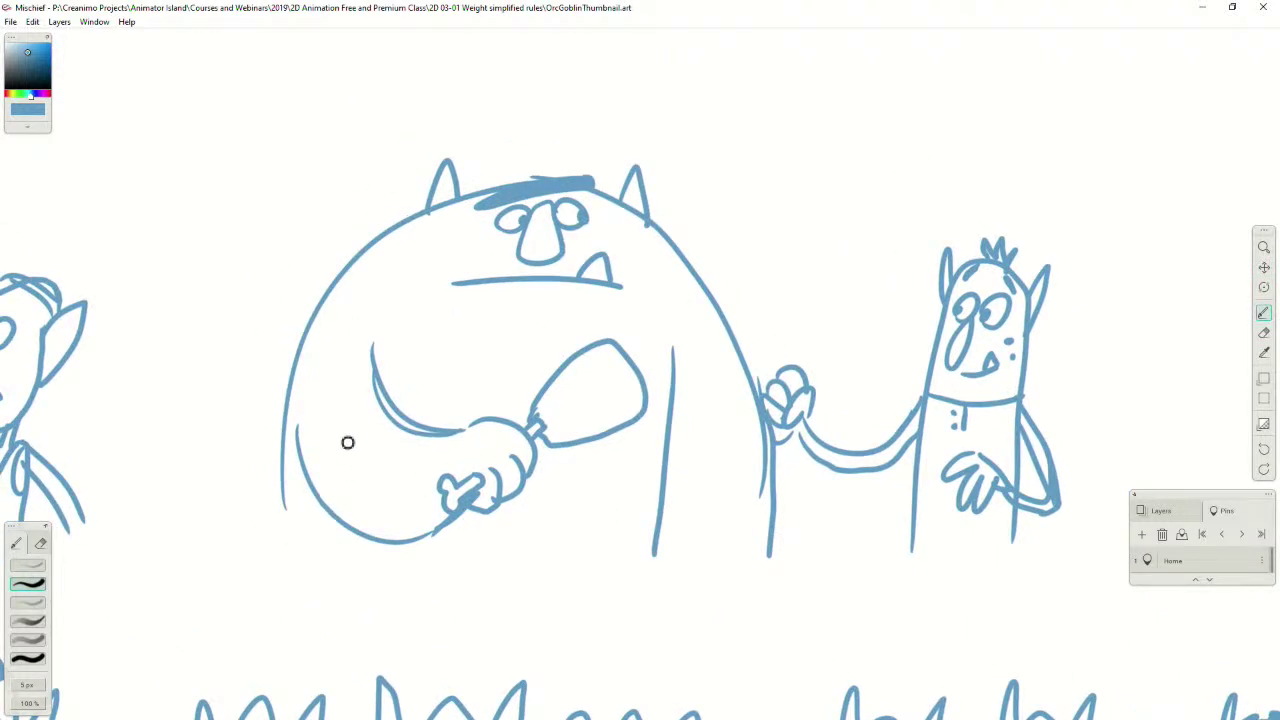
{"action": "left_click_drag", "start_coordinate": [349, 437], "coordinate": [312, 575]}
{"action": "left_click_drag", "start_coordinate": [672, 418], "coordinate": [713, 540]}
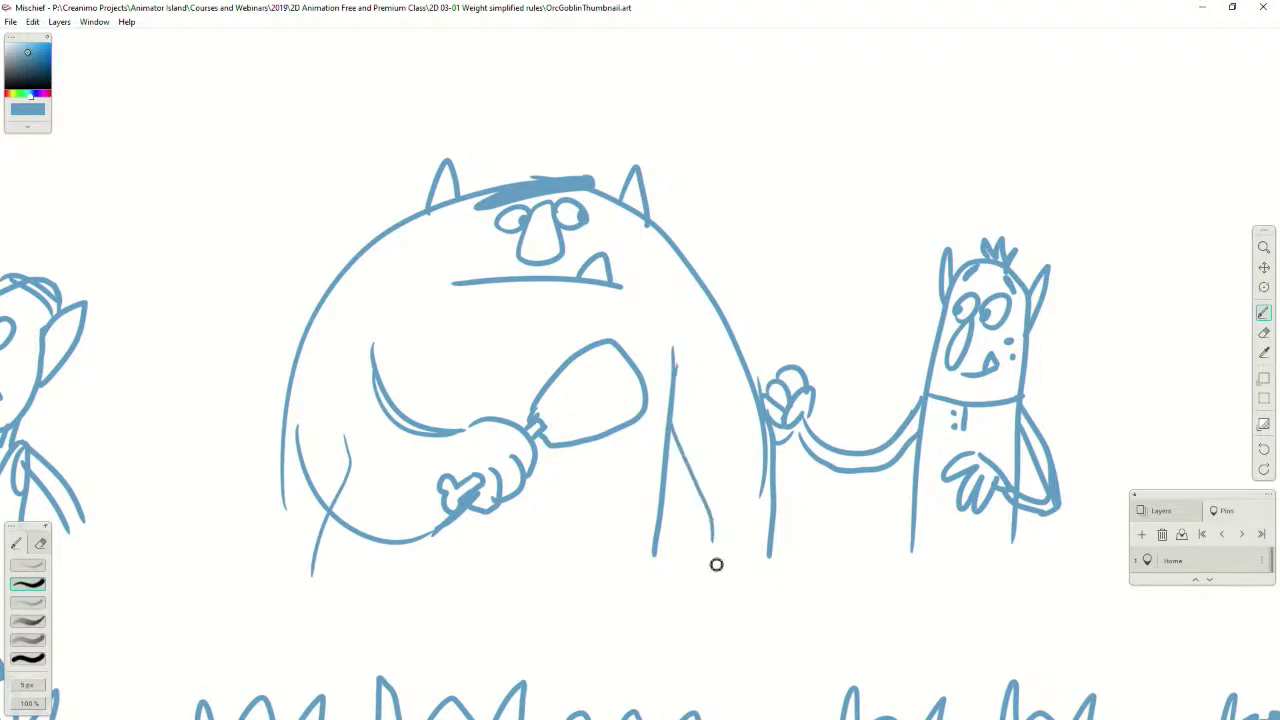
{"action": "key", "text": "ctrl+z"}
{"action": "key", "text": "ctrl+z"}
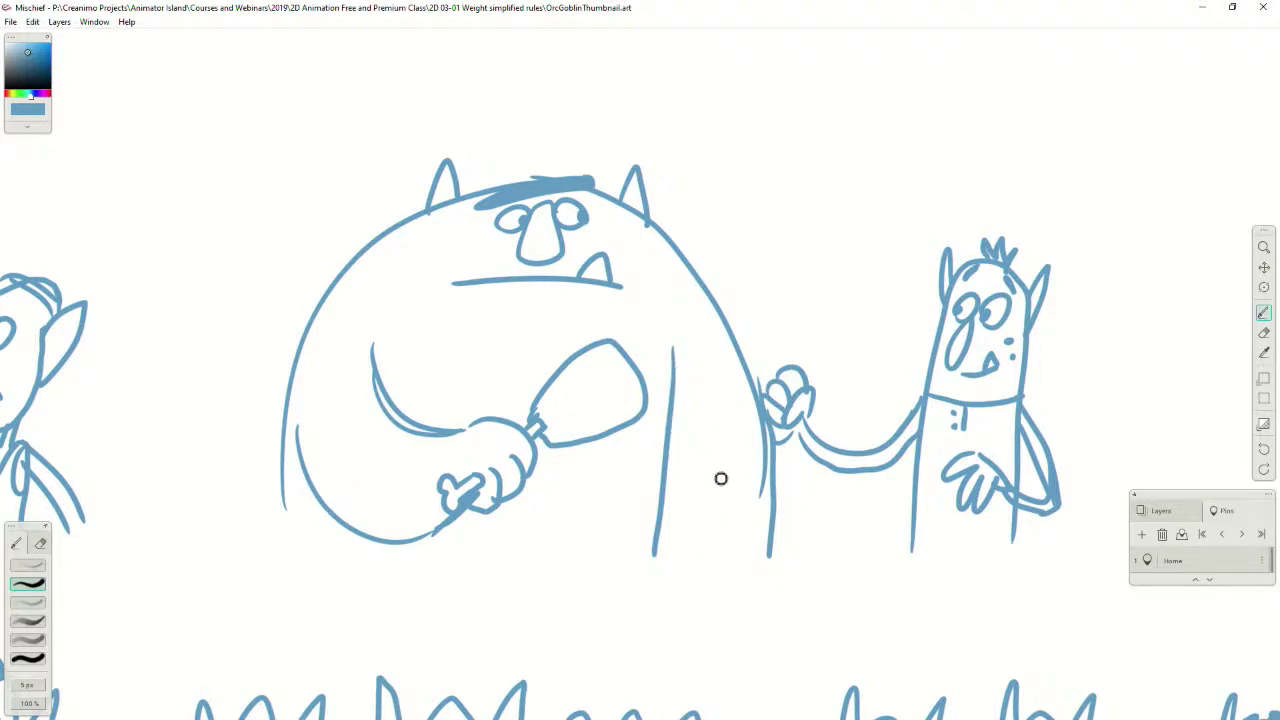
Examine the row of simplified orc variations, comparing their body shapes with the wide-jawed, broad-shouldered version
{"action": "left_click_drag", "start_coordinate": [854, 496], "coordinate": [180, 215]}
{"action": "scroll", "coordinate": [563, 443], "scroll_direction": "down", "scroll_amount": 6}
{"action": "left_click_drag", "start_coordinate": [793, 492], "coordinate": [179, 310]}
{"action": "left_click_drag", "start_coordinate": [705, 369], "coordinate": [462, 282]}
{"action": "scroll", "coordinate": [519, 408], "scroll_direction": "up", "scroll_amount": 3}
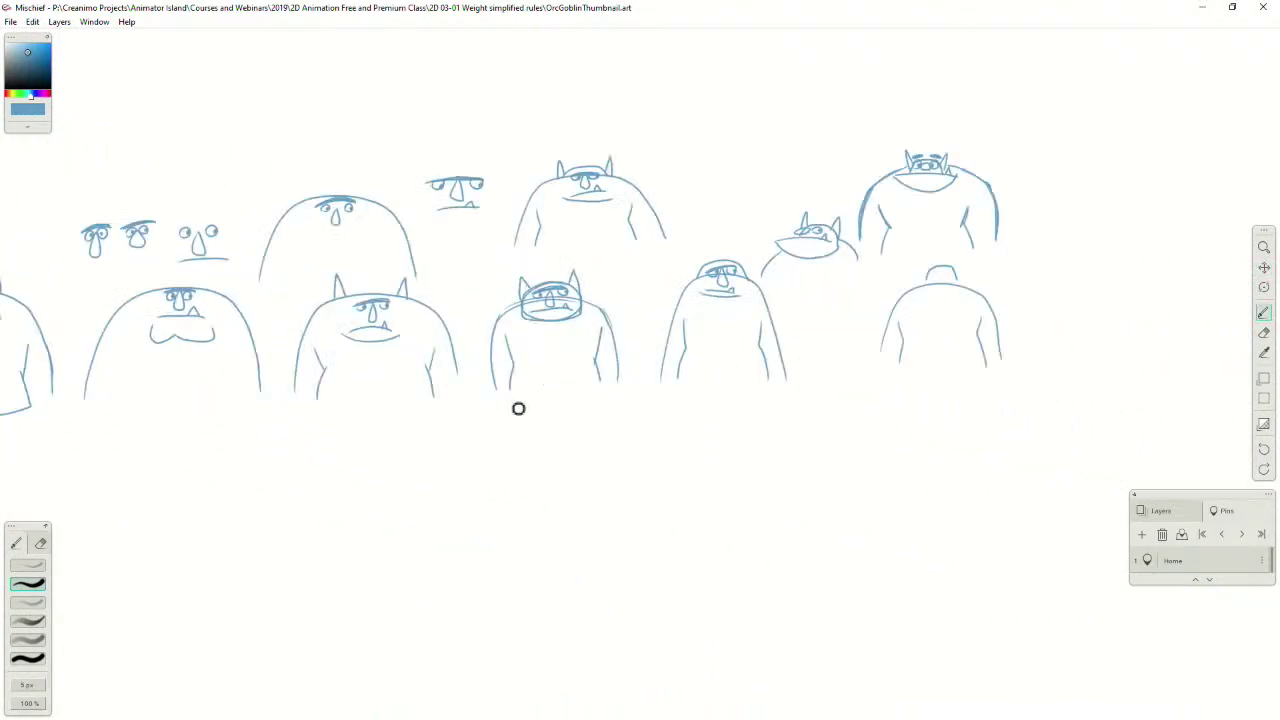
{"action": "left_click_drag", "start_coordinate": [518, 408], "coordinate": [622, 360]}
{"action": "scroll", "coordinate": [636, 371], "scroll_direction": "up", "scroll_amount": 3}
{"action": "mouse_move", "coordinate": [785, 316]}
{"action": "left_mouse_down"}
{"action": "mouse_move", "coordinate": [353, 483]}
{"action": "mouse_move", "coordinate": [489, 409]}
{"action": "mouse_move", "coordinate": [326, 517]}
{"action": "left_mouse_up"}
{"action": "key", "text": "b"}
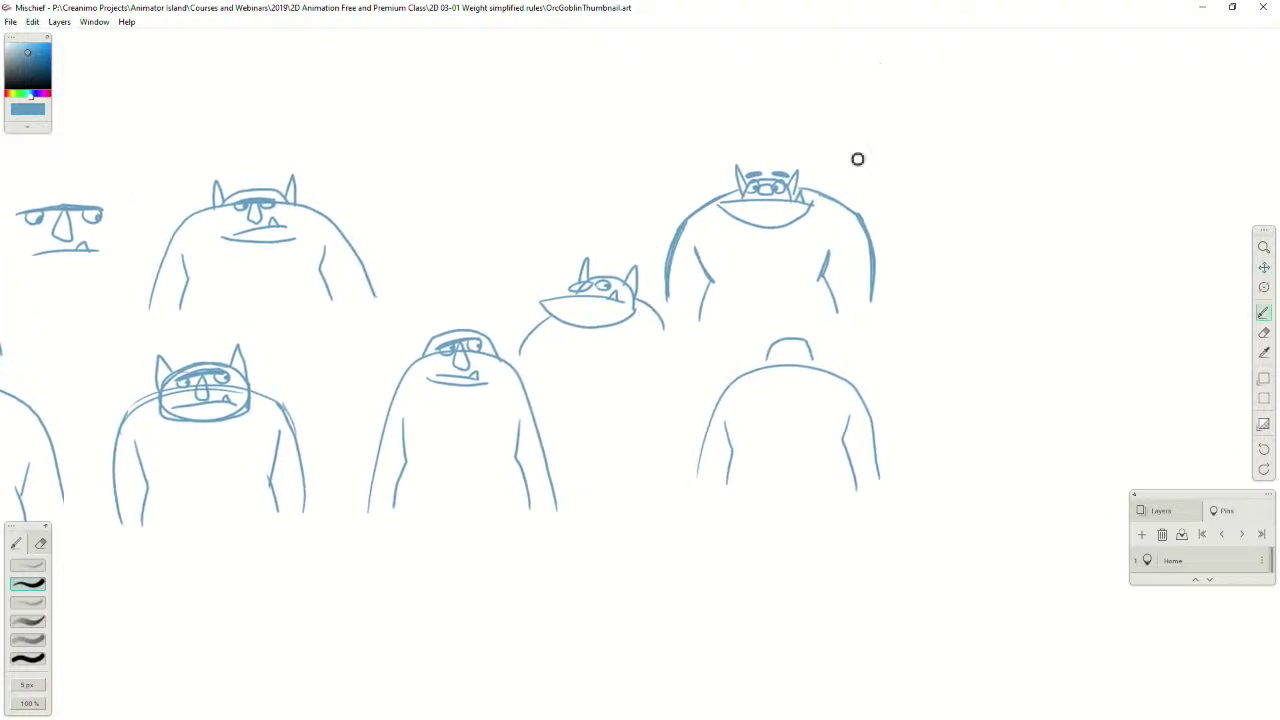
{"action": "key", "text": "ctrl+plus"}
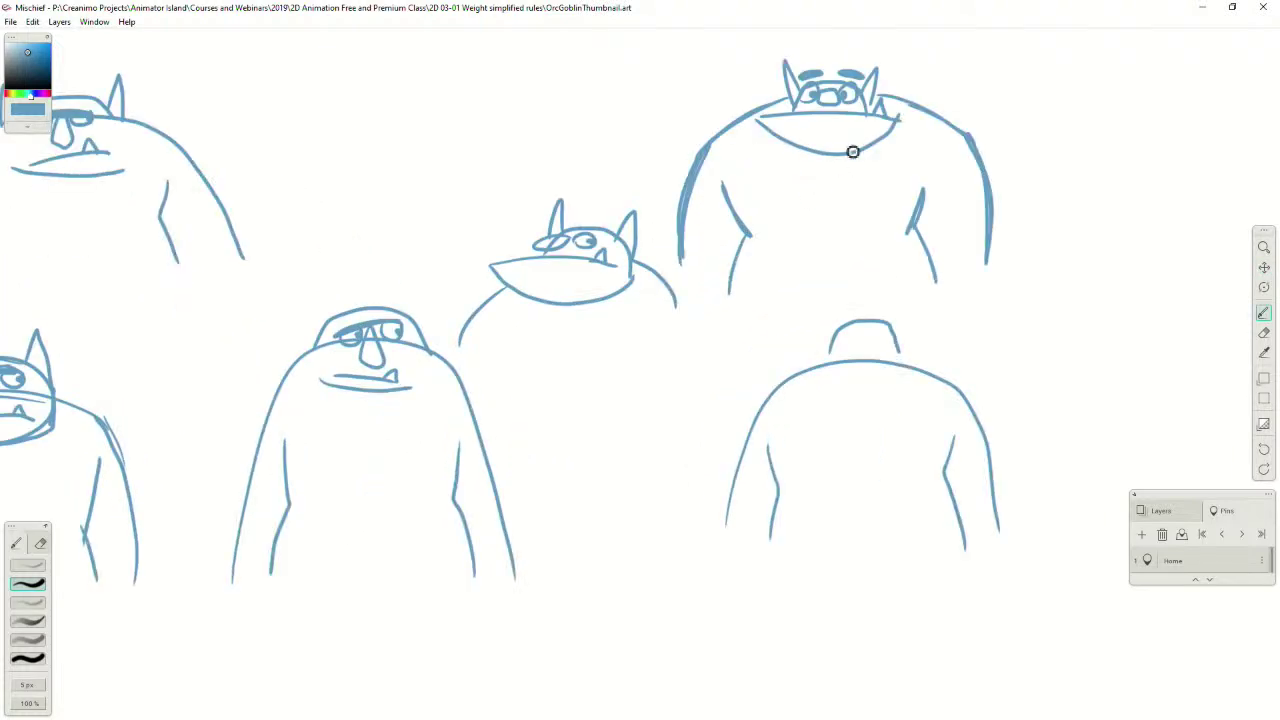
{"action": "mouse_move", "coordinate": [852, 152]}
{"action": "left_mouse_down"}
{"action": "mouse_move", "coordinate": [846, 200]}
{"action": "mouse_move", "coordinate": [762, 236]}
{"action": "left_mouse_up"}
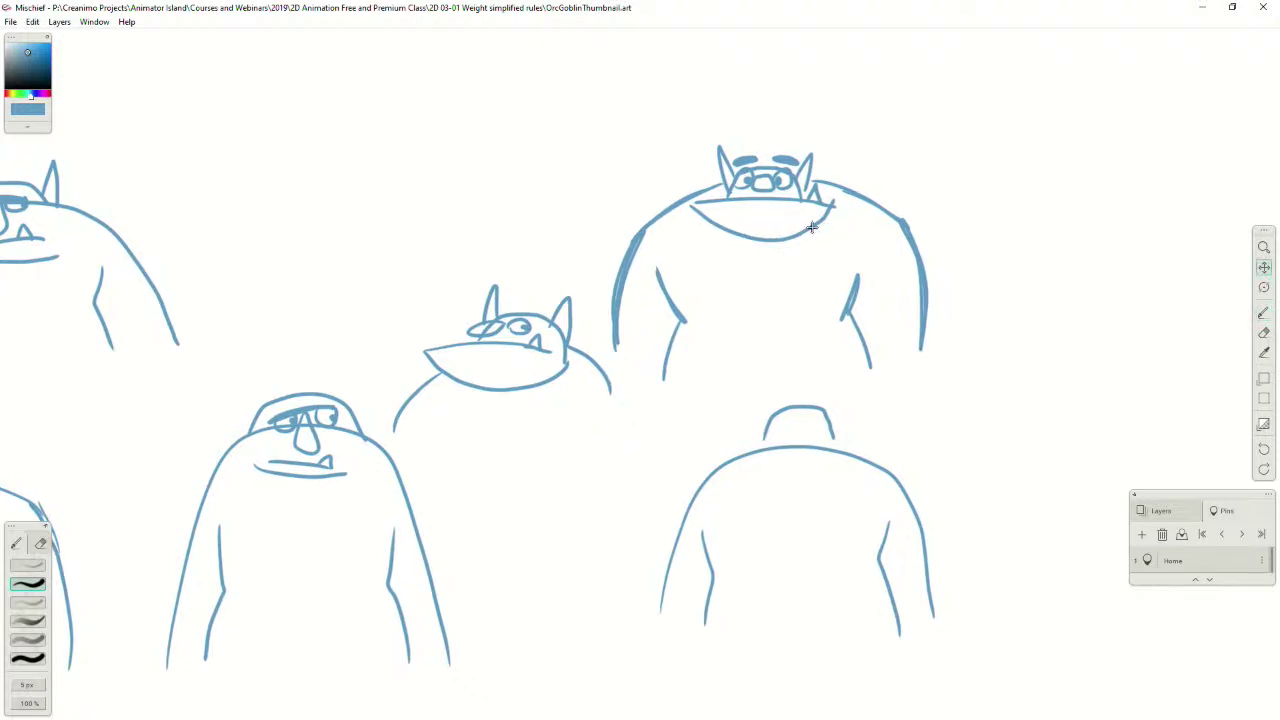
{"action": "mouse_move", "coordinate": [832, 226]}
{"action": "left_mouse_down"}
{"action": "mouse_move", "coordinate": [386, 223]}
{"action": "mouse_move", "coordinate": [399, 223]}
{"action": "left_mouse_up"}
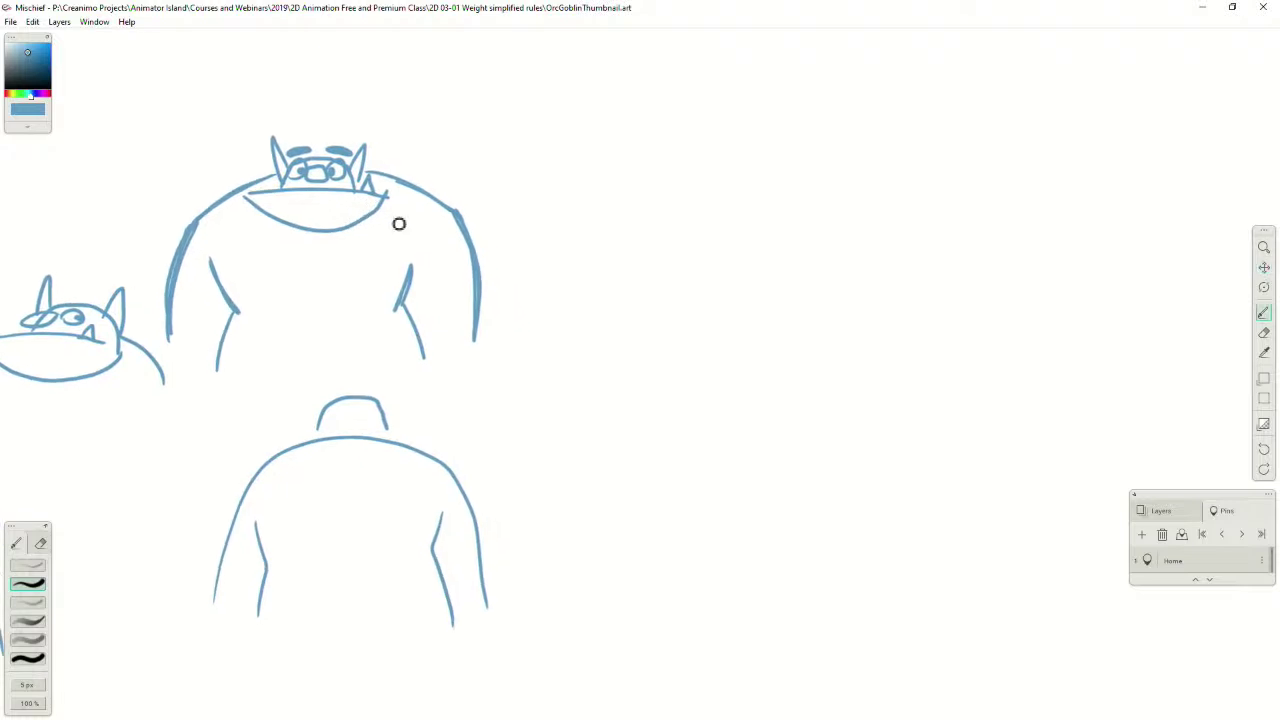
Sketch a large, slightly wide oval belly in the empty area beside the wide-jawed orc
{"action": "left_click_drag", "start_coordinate": [639, 358], "coordinate": [676, 212]}
{"action": "key", "text": "ctrl+z"}
{"action": "key", "text": "space"}
{"action": "left_click_drag", "start_coordinate": [423, 348], "coordinate": [1079, 273]}
{"action": "mouse_move", "coordinate": [551, 389]}
{"action": "left_mouse_down"}
{"action": "mouse_move", "coordinate": [1031, 146]}
{"action": "mouse_move", "coordinate": [1047, 190]}
{"action": "mouse_move", "coordinate": [251, 343]}
{"action": "left_mouse_up"}
{"action": "mouse_move", "coordinate": [973, 226]}
{"action": "left_mouse_down"}
{"action": "mouse_move", "coordinate": [403, 397]}
{"action": "mouse_move", "coordinate": [411, 389]}
{"action": "left_mouse_up"}
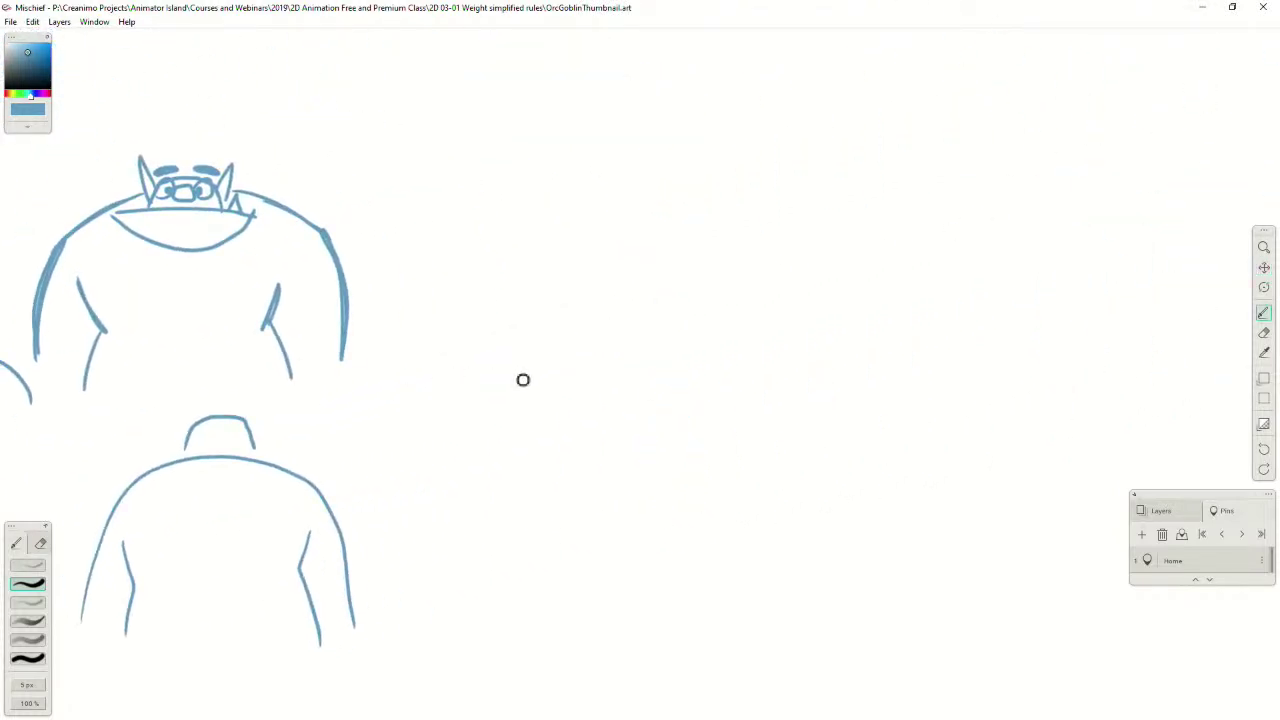
{"action": "mouse_move", "coordinate": [516, 362]}
{"action": "left_mouse_down"}
{"action": "mouse_move", "coordinate": [526, 343]}
{"action": "mouse_move", "coordinate": [700, 334]}
{"action": "mouse_move", "coordinate": [712, 380]}
{"action": "left_mouse_up"}
{"action": "key", "text": "ctrl+z"}
{"action": "mouse_move", "coordinate": [480, 376]}
{"action": "left_mouse_down"}
{"action": "mouse_move", "coordinate": [502, 420]}
{"action": "mouse_move", "coordinate": [562, 284]}
{"action": "mouse_move", "coordinate": [703, 357]}
{"action": "left_mouse_up"}
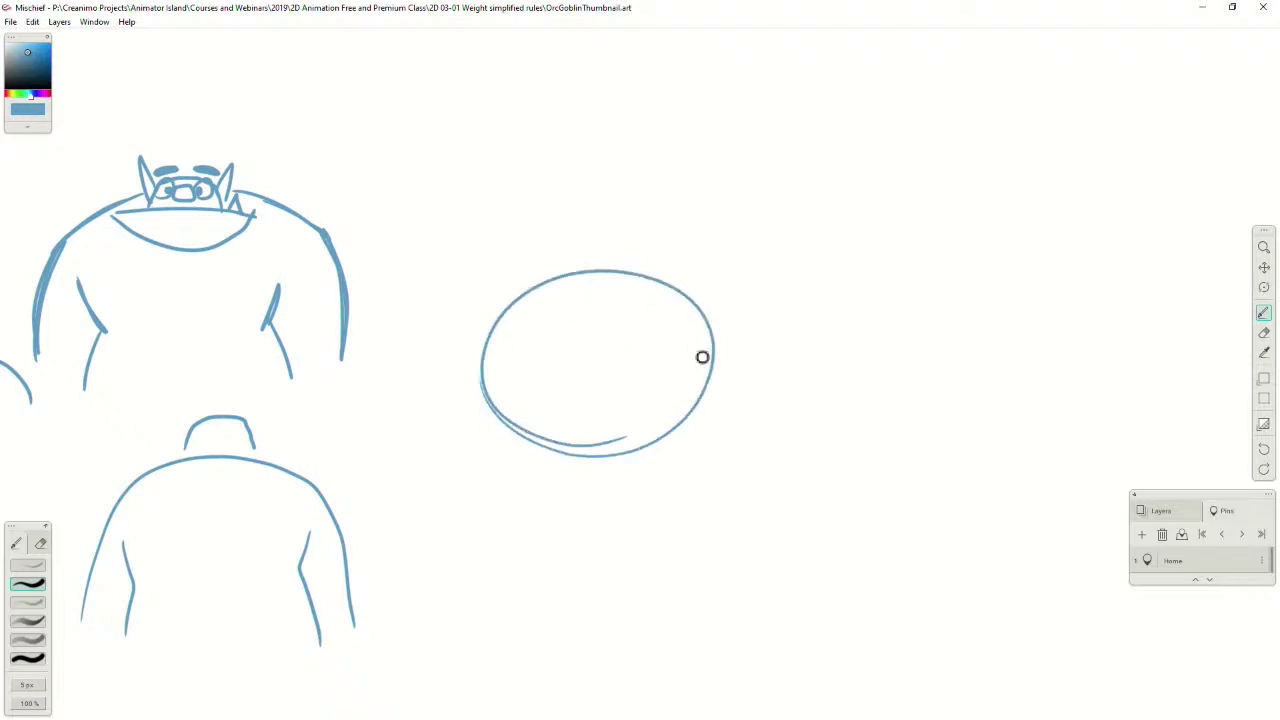
{"action": "key", "text": "ctrl+z"}
{"action": "mouse_move", "coordinate": [489, 331]}
{"action": "left_mouse_down"}
{"action": "mouse_move", "coordinate": [709, 383]}
{"action": "mouse_move", "coordinate": [569, 432]}
{"action": "left_mouse_up"}
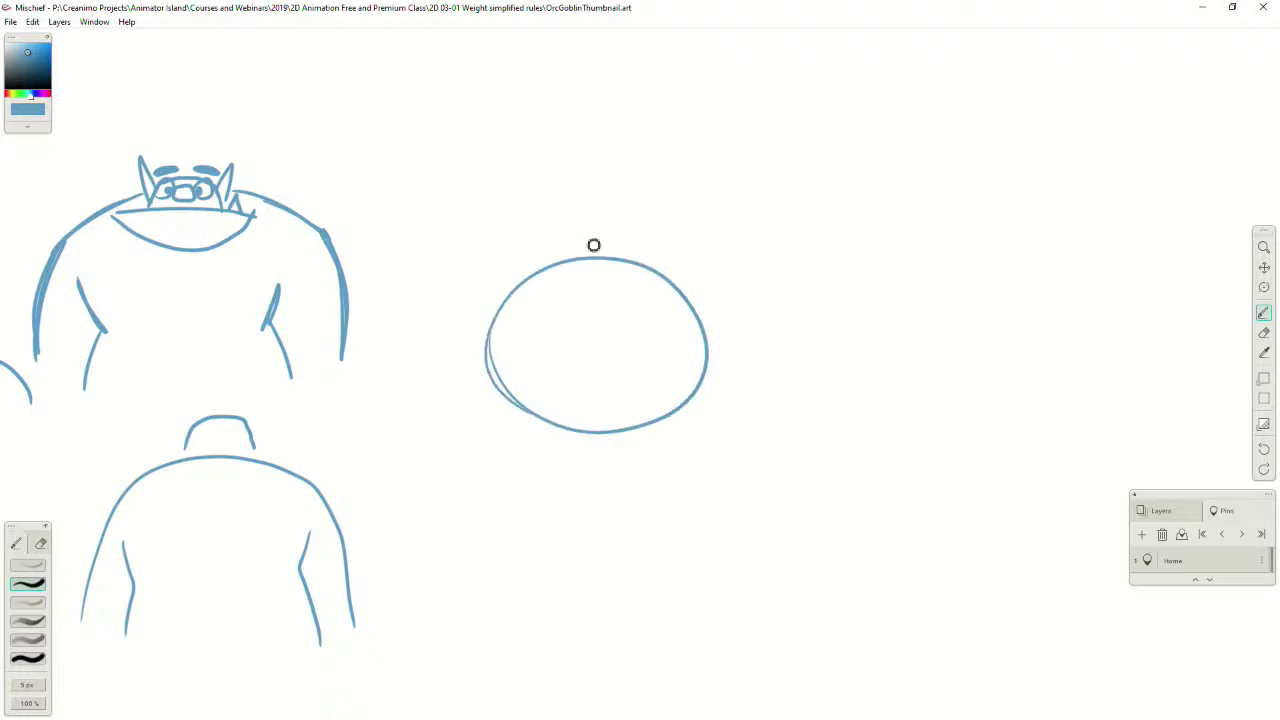
Build a chest block above the oval belly with a gently arched shoulder line and sides tapering inward
{"action": "mouse_move", "coordinate": [507, 245]}
{"action": "left_mouse_down"}
{"action": "mouse_move", "coordinate": [524, 290]}
{"action": "mouse_move", "coordinate": [669, 226]}
{"action": "left_mouse_up"}
{"action": "key", "text": "ctrl+z"}
{"action": "left_click_drag", "start_coordinate": [502, 234], "coordinate": [663, 217]}
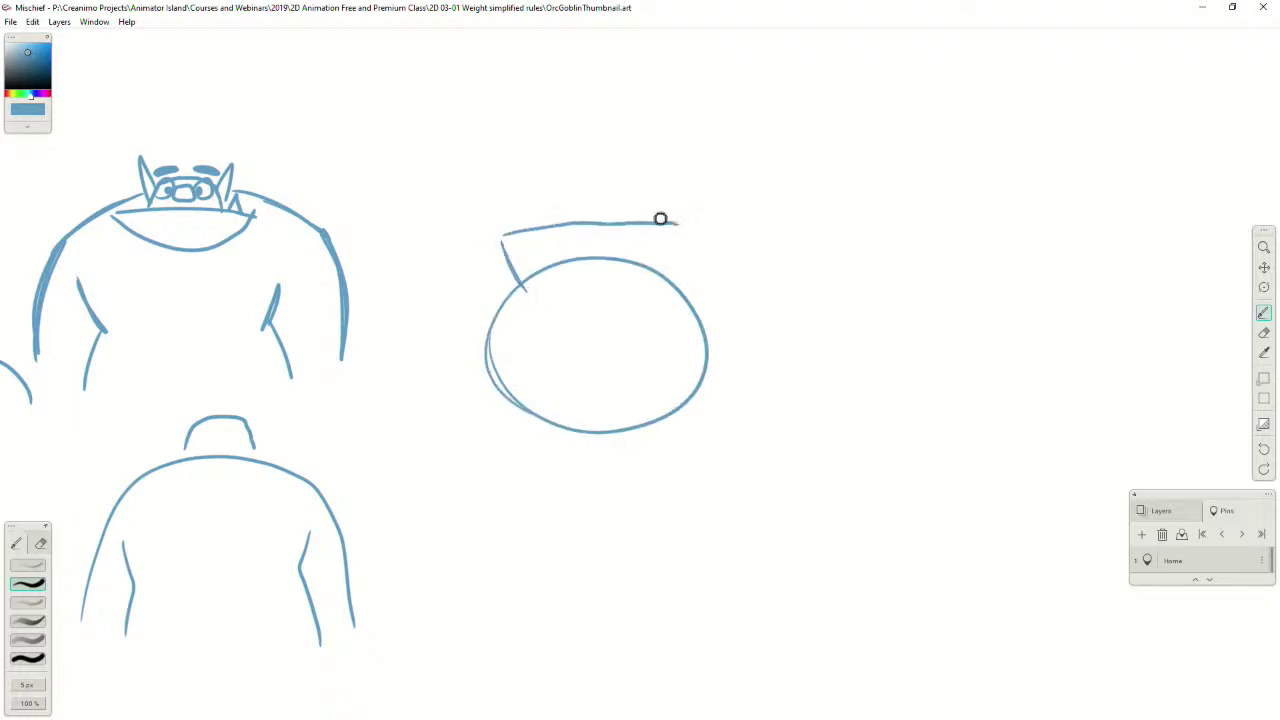
{"action": "key", "text": "ctrl+z"}
{"action": "left_click_drag", "start_coordinate": [509, 240], "coordinate": [680, 244]}
{"action": "key", "text": "ctrl+z"}
{"action": "mouse_move", "coordinate": [502, 236]}
{"action": "left_mouse_down"}
{"action": "mouse_move", "coordinate": [696, 232]}
{"action": "mouse_move", "coordinate": [668, 290]}
{"action": "left_mouse_up"}
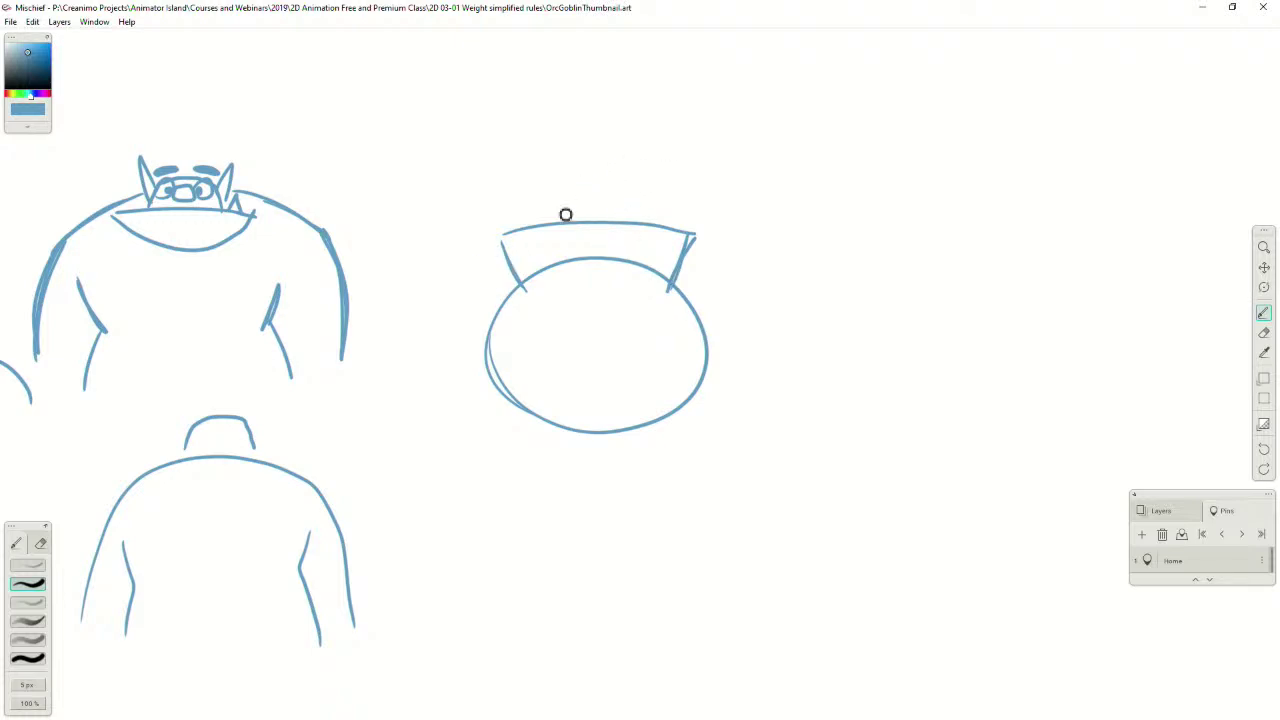
Draw a small round head with eyes, nose, a sideways-jutting jaw and tusk, and slope neck lines into the shoulders
{"action": "mouse_move", "coordinate": [571, 226]}
{"action": "left_mouse_down"}
{"action": "mouse_move", "coordinate": [566, 200]}
{"action": "mouse_move", "coordinate": [589, 187]}
{"action": "mouse_move", "coordinate": [674, 203]}
{"action": "mouse_move", "coordinate": [649, 229]}
{"action": "mouse_move", "coordinate": [589, 243]}
{"action": "mouse_move", "coordinate": [565, 226]}
{"action": "mouse_move", "coordinate": [606, 180]}
{"action": "mouse_move", "coordinate": [598, 199]}
{"action": "mouse_move", "coordinate": [586, 182]}
{"action": "mouse_move", "coordinate": [580, 194]}
{"action": "left_mouse_up"}
{"action": "key", "text": "ctrl+z"}
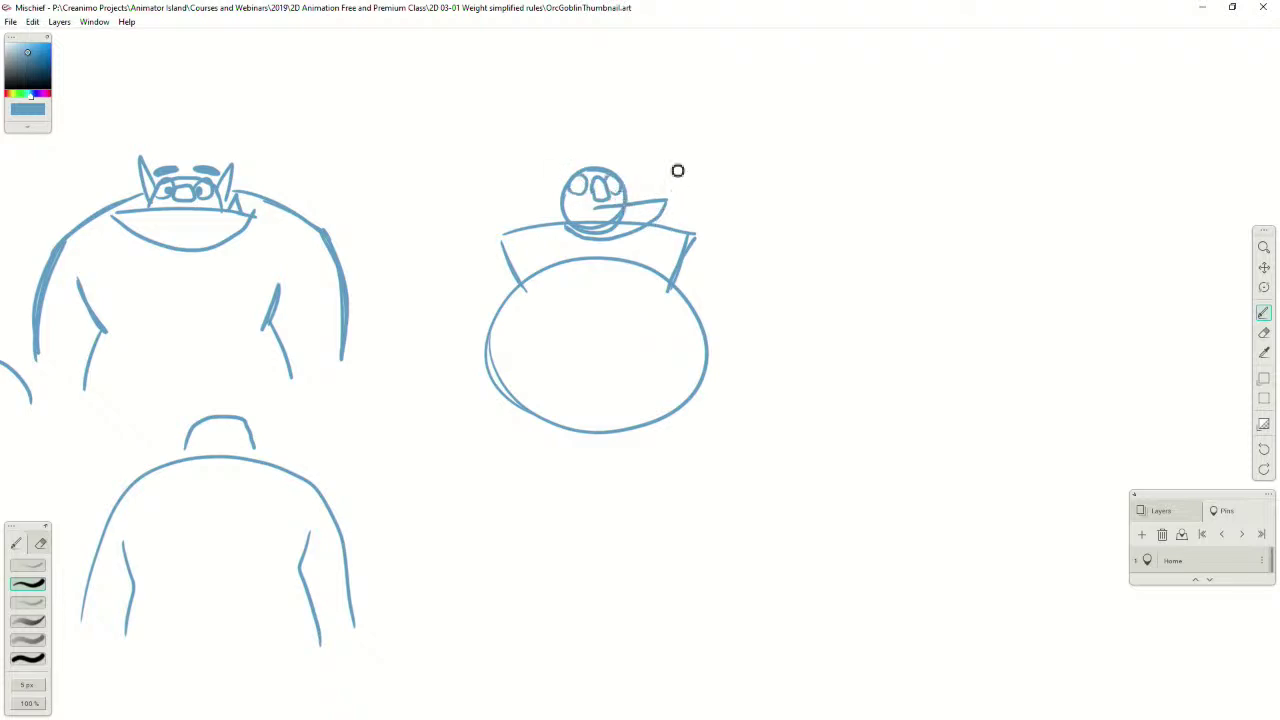
{"action": "mouse_move", "coordinate": [673, 158]}
{"action": "left_mouse_down"}
{"action": "mouse_move", "coordinate": [655, 186]}
{"action": "mouse_move", "coordinate": [682, 184]}
{"action": "left_mouse_up"}
{"action": "key", "text": "ctrl+z"}
{"action": "key", "text": "ctrl+z"}
{"action": "mouse_move", "coordinate": [578, 236]}
{"action": "left_mouse_down"}
{"action": "mouse_move", "coordinate": [554, 204]}
{"action": "mouse_move", "coordinate": [568, 176]}
{"action": "mouse_move", "coordinate": [662, 205]}
{"action": "left_mouse_up"}
{"action": "key", "text": "ctrl+z"}
{"action": "left_click_drag", "start_coordinate": [528, 235], "coordinate": [556, 210]}
{"action": "left_click_drag", "start_coordinate": [663, 225], "coordinate": [682, 233]}
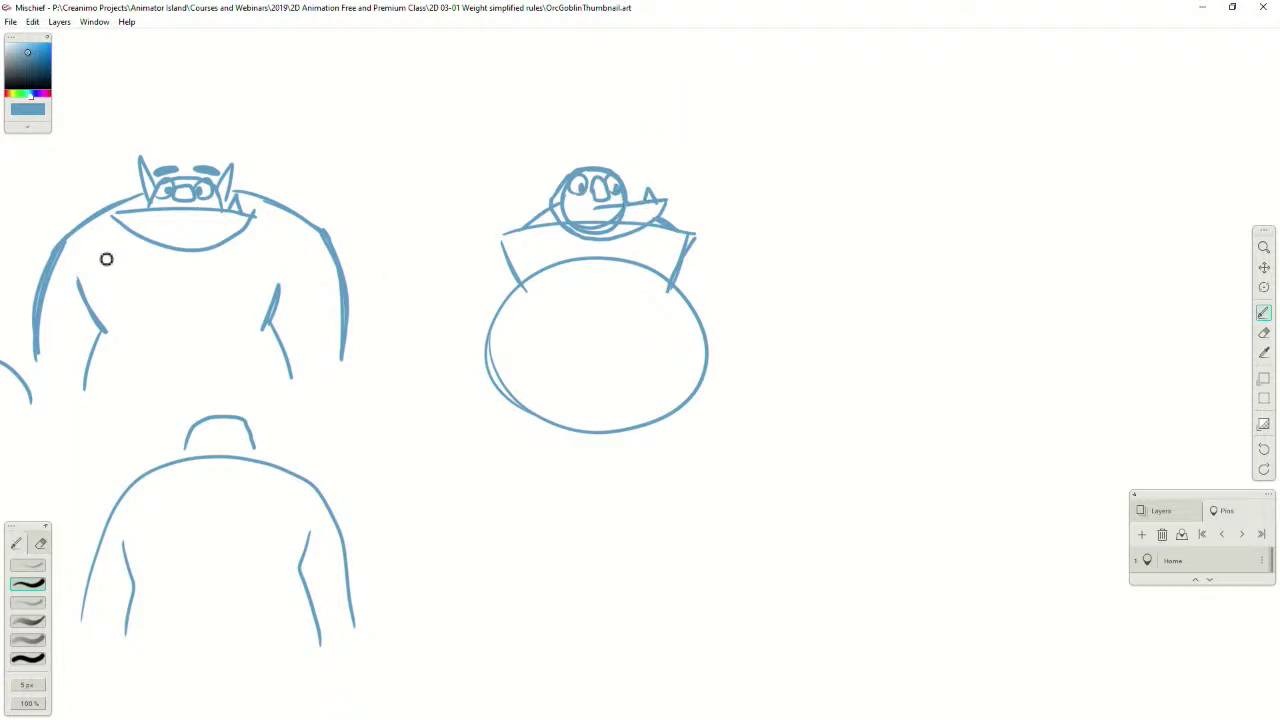
Mark where the wide-jawed orc's shoulder lines meet its head with two arrows, and undo the arrows
{"action": "left_click_drag", "start_coordinate": [97, 166], "coordinate": [138, 188]}
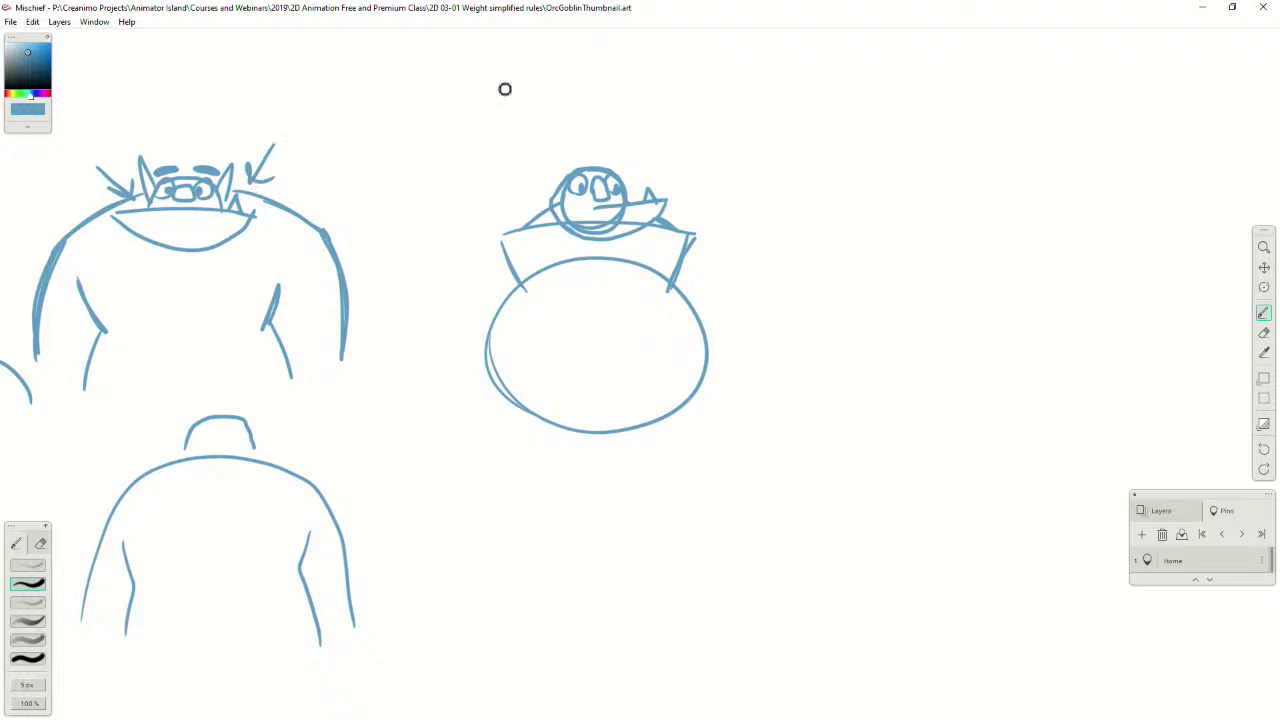
{"action": "key", "text": "ctrl+z"}
{"action": "key", "text": "ctrl+z"}
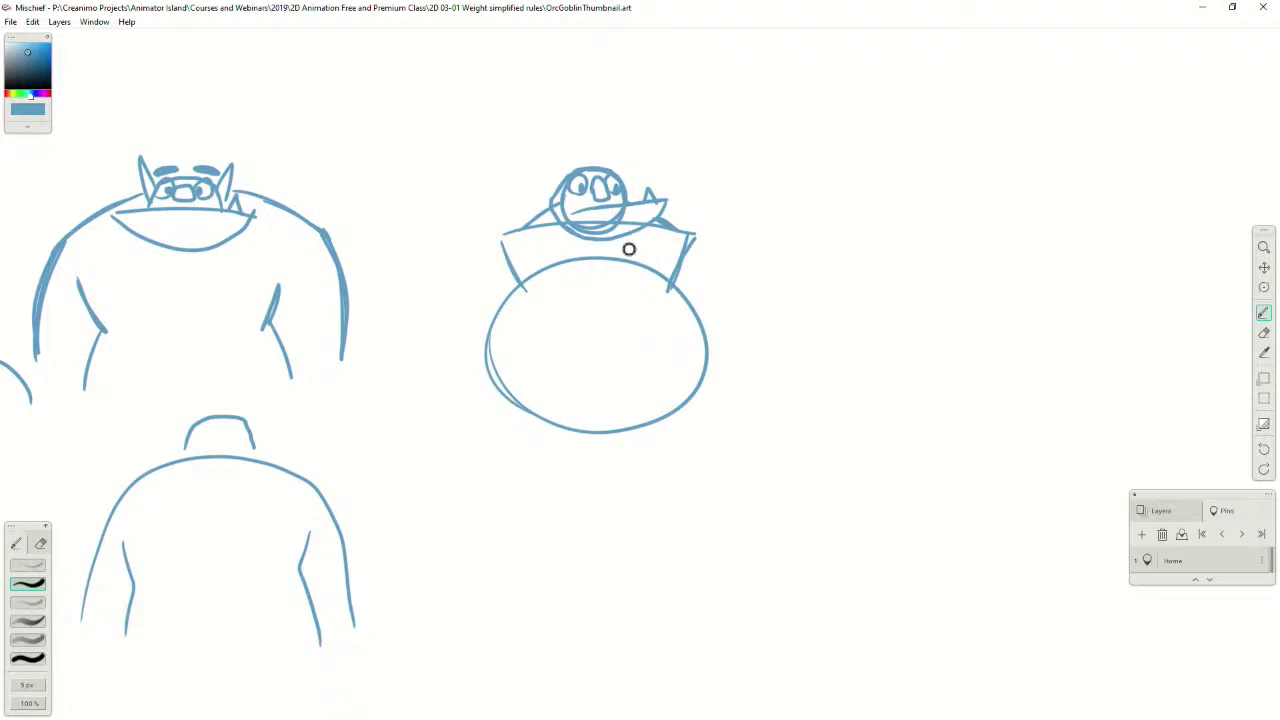
Extend the round-bellied orc's mouth line and add a second tusk and two tall pointed ears
{"action": "left_click_drag", "start_coordinate": [575, 213], "coordinate": [589, 212]}
{"action": "mouse_move", "coordinate": [568, 183]}
{"action": "left_mouse_down"}
{"action": "mouse_move", "coordinate": [546, 172]}
{"action": "mouse_move", "coordinate": [557, 205]}
{"action": "left_mouse_up"}
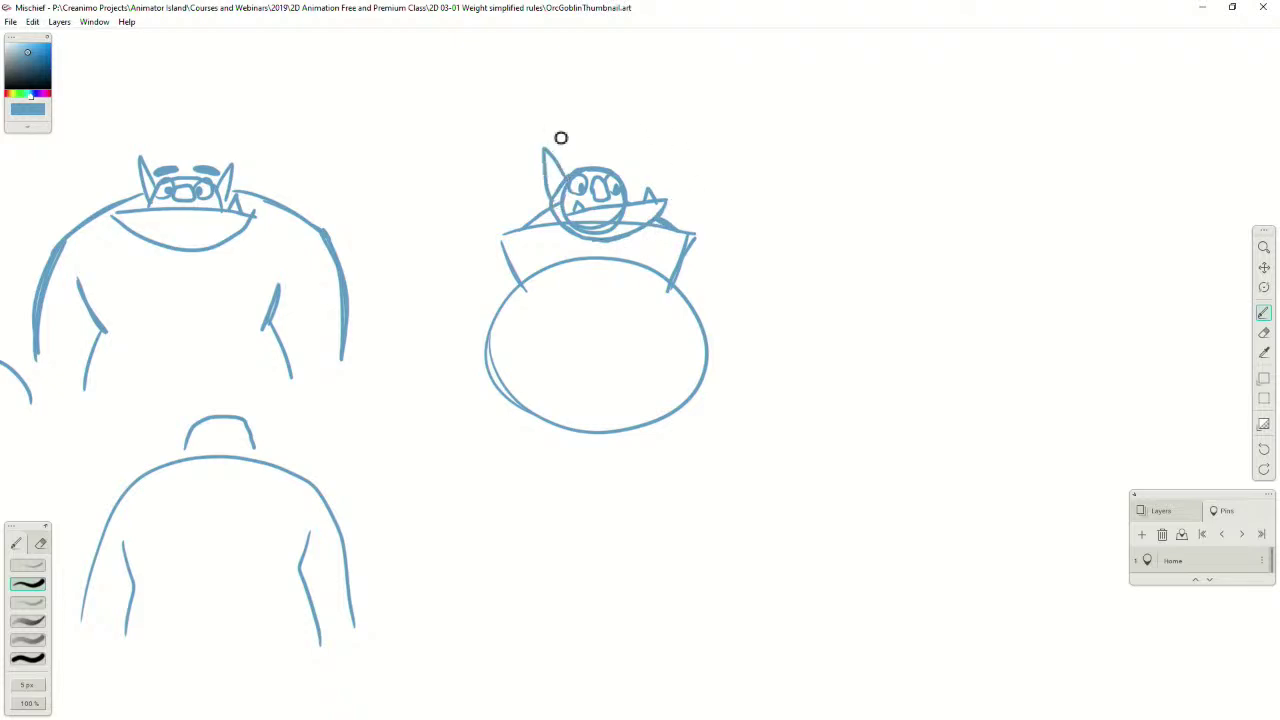
{"action": "left_click_drag", "start_coordinate": [614, 172], "coordinate": [630, 183]}
Draw a curved upper arm with a bent elbow hanging beside the oval belly under the first shoulder
{"action": "left_click_drag", "start_coordinate": [496, 240], "coordinate": [464, 318]}
{"action": "key", "text": "ctrl+z"}
{"action": "left_click_drag", "start_coordinate": [495, 236], "coordinate": [455, 350]}
{"action": "key", "text": "ctrl+z"}
{"action": "mouse_move", "coordinate": [495, 236]}
{"action": "left_mouse_down"}
{"action": "mouse_move", "coordinate": [451, 342]}
{"action": "mouse_move", "coordinate": [490, 346]}
{"action": "left_mouse_up"}
{"action": "left_click_drag", "start_coordinate": [519, 297], "coordinate": [480, 396]}
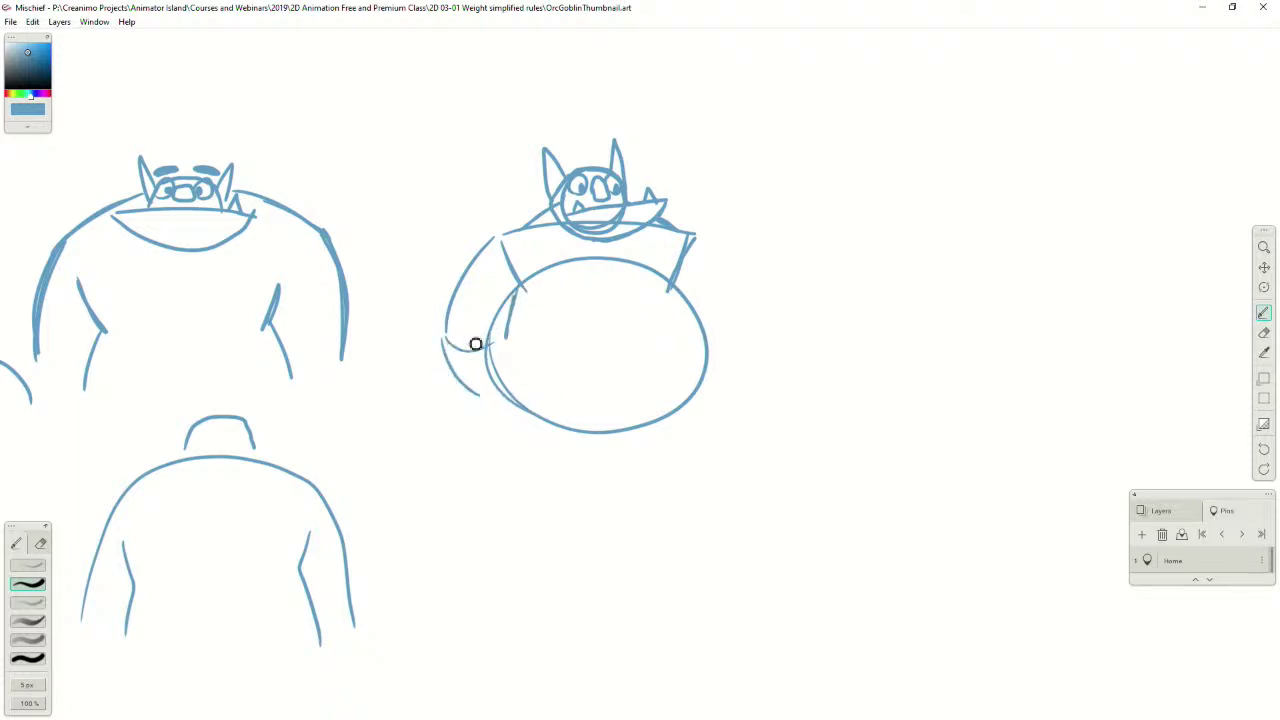
Draw the bent arm's forearm reaching across the belly, widening toward the wrist
{"action": "left_click_drag", "start_coordinate": [462, 333], "coordinate": [543, 321]}
{"action": "left_click_drag", "start_coordinate": [497, 394], "coordinate": [562, 366]}
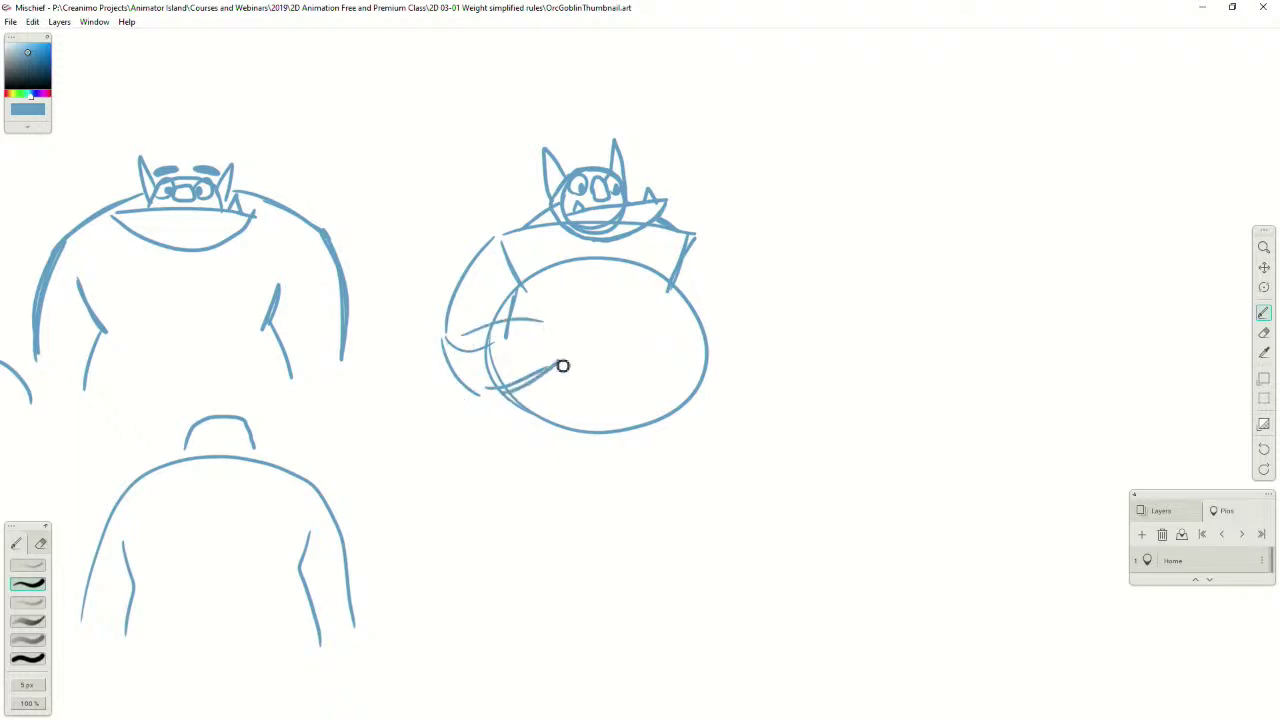
{"action": "mouse_move", "coordinate": [505, 317]}
{"action": "left_mouse_down"}
{"action": "mouse_move", "coordinate": [551, 320]}
{"action": "mouse_move", "coordinate": [559, 356]}
{"action": "mouse_move", "coordinate": [576, 319]}
{"action": "mouse_move", "coordinate": [583, 368]}
{"action": "left_mouse_up"}
{"action": "key", "text": "ctrl+z"}
{"action": "key", "text": "ctrl+z"}
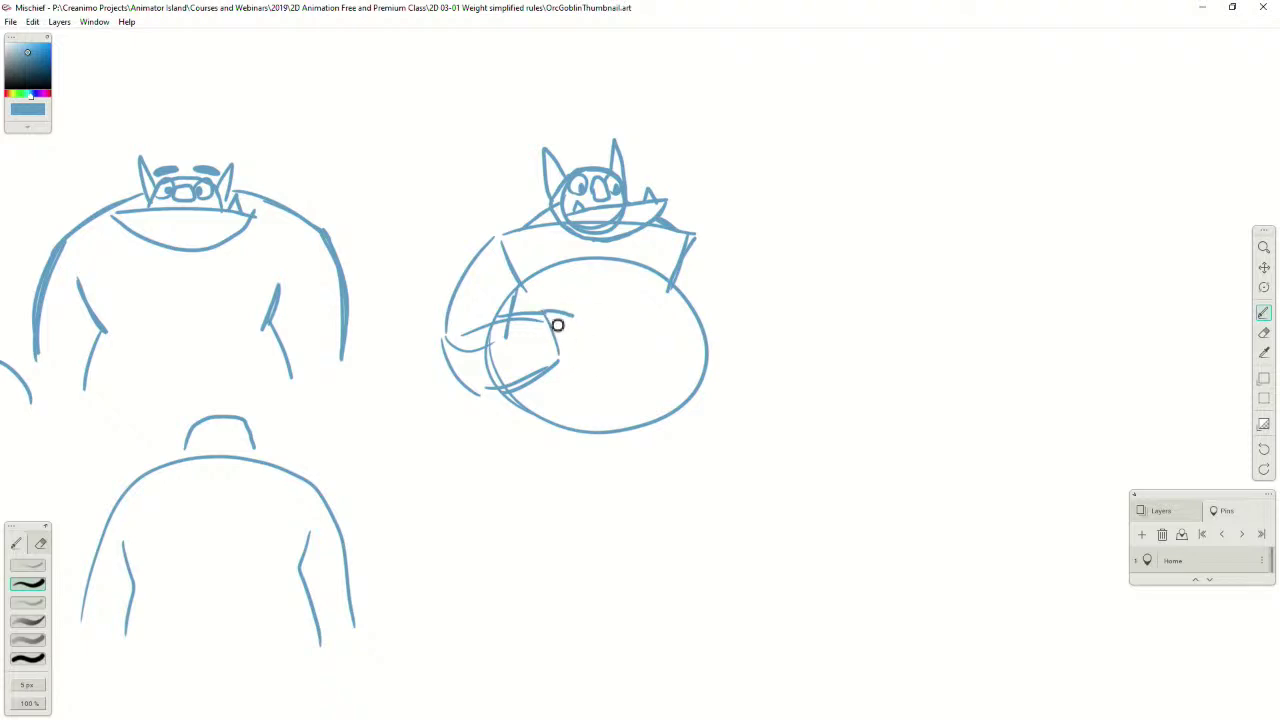
Add a fist at the end of the forearm gripping a drumstick with its bone protruding below
{"action": "mouse_move", "coordinate": [554, 317]}
{"action": "left_mouse_down"}
{"action": "mouse_move", "coordinate": [594, 326]}
{"action": "mouse_move", "coordinate": [594, 357]}
{"action": "mouse_move", "coordinate": [568, 369]}
{"action": "mouse_move", "coordinate": [557, 397]}
{"action": "mouse_move", "coordinate": [563, 370]}
{"action": "left_mouse_up"}
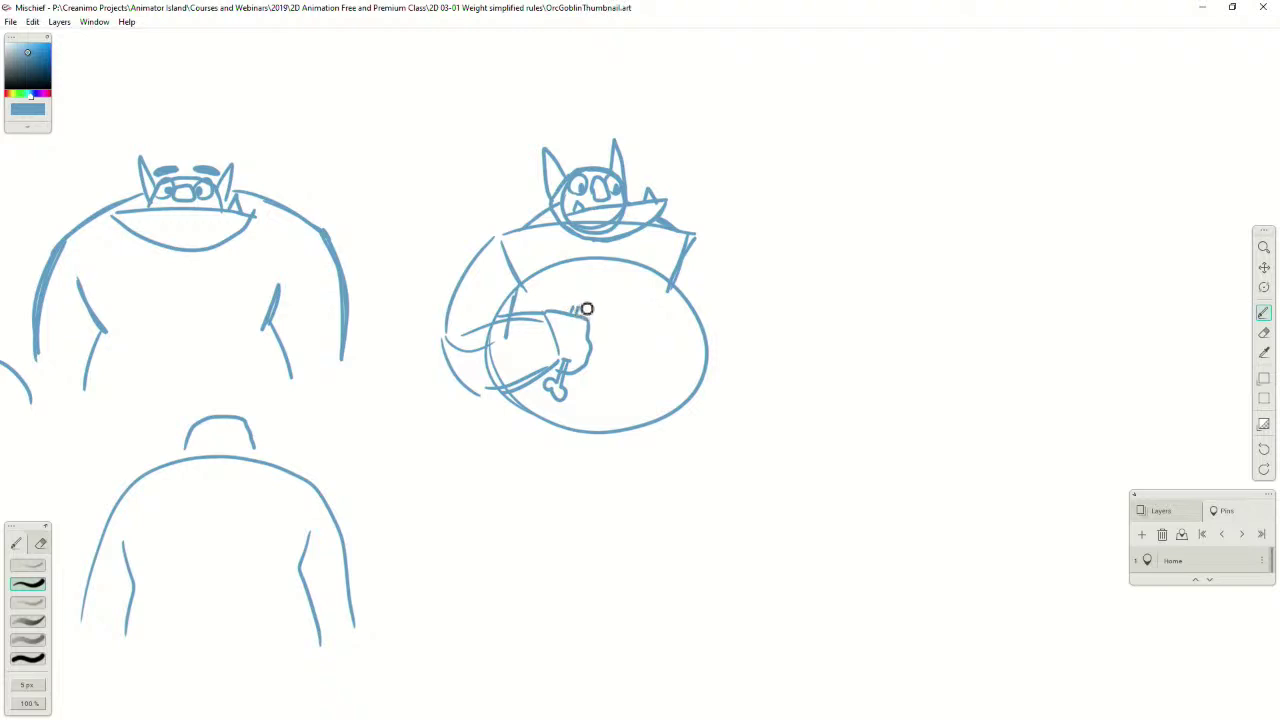
{"action": "mouse_move", "coordinate": [582, 312]}
{"action": "left_mouse_down"}
{"action": "mouse_move", "coordinate": [593, 263]}
{"action": "mouse_move", "coordinate": [640, 281]}
{"action": "mouse_move", "coordinate": [613, 311]}
{"action": "mouse_move", "coordinate": [595, 310]}
{"action": "mouse_move", "coordinate": [584, 274]}
{"action": "mouse_move", "coordinate": [619, 260]}
{"action": "mouse_move", "coordinate": [624, 299]}
{"action": "mouse_move", "coordinate": [589, 311]}
{"action": "left_mouse_up"}
{"action": "key", "text": "ctrl+z"}
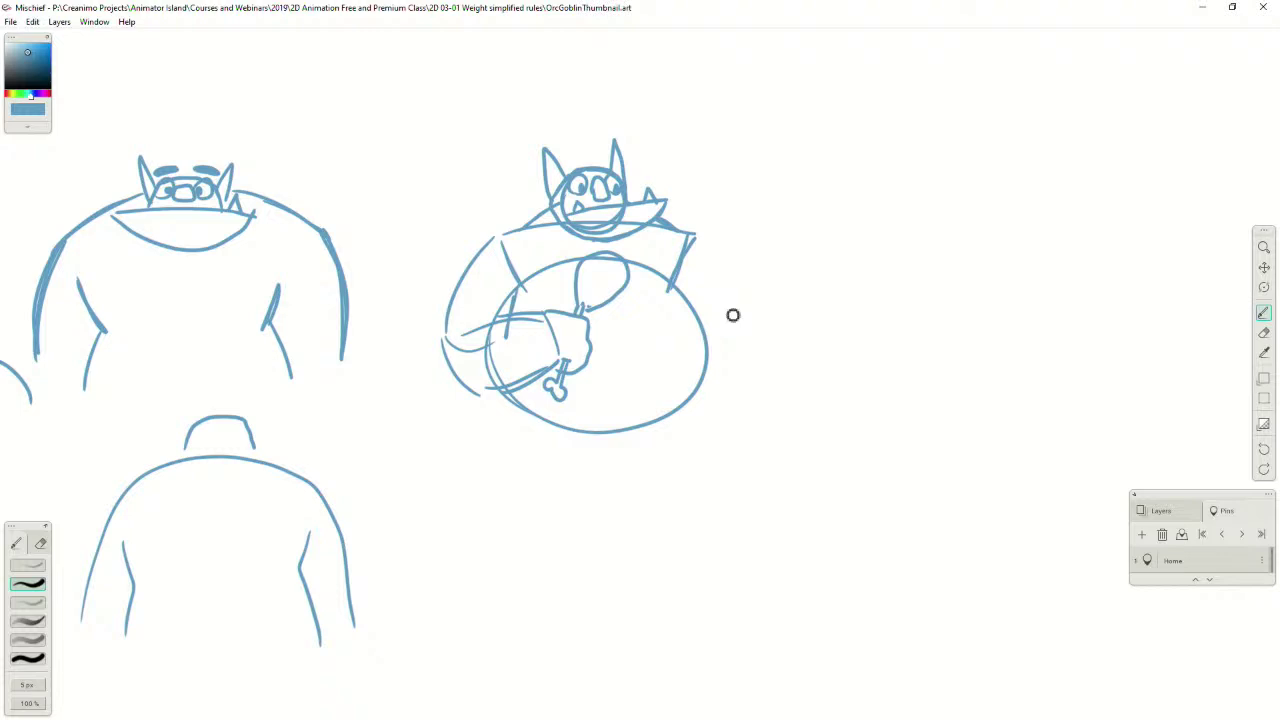
Draw the outer curve of the opposite arm, hanging from the other shoulder down beside the belly
{"action": "left_click_drag", "start_coordinate": [693, 238], "coordinate": [727, 305]}
{"action": "key", "text": "ctrl+z"}
{"action": "left_click_drag", "start_coordinate": [694, 239], "coordinate": [743, 337]}
{"action": "key", "text": "ctrl+z"}
{"action": "left_click_drag", "start_coordinate": [697, 237], "coordinate": [743, 346]}
{"action": "key", "text": "ctrl+z"}
{"action": "mouse_move", "coordinate": [690, 234]}
{"action": "left_mouse_down"}
{"action": "mouse_move", "coordinate": [713, 265]}
{"action": "mouse_move", "coordinate": [725, 326]}
{"action": "mouse_move", "coordinate": [732, 289]}
{"action": "mouse_move", "coordinate": [748, 366]}
{"action": "left_mouse_up"}
{"action": "key", "text": "ctrl+z"}
{"action": "left_click_drag", "start_coordinate": [733, 302], "coordinate": [744, 381]}
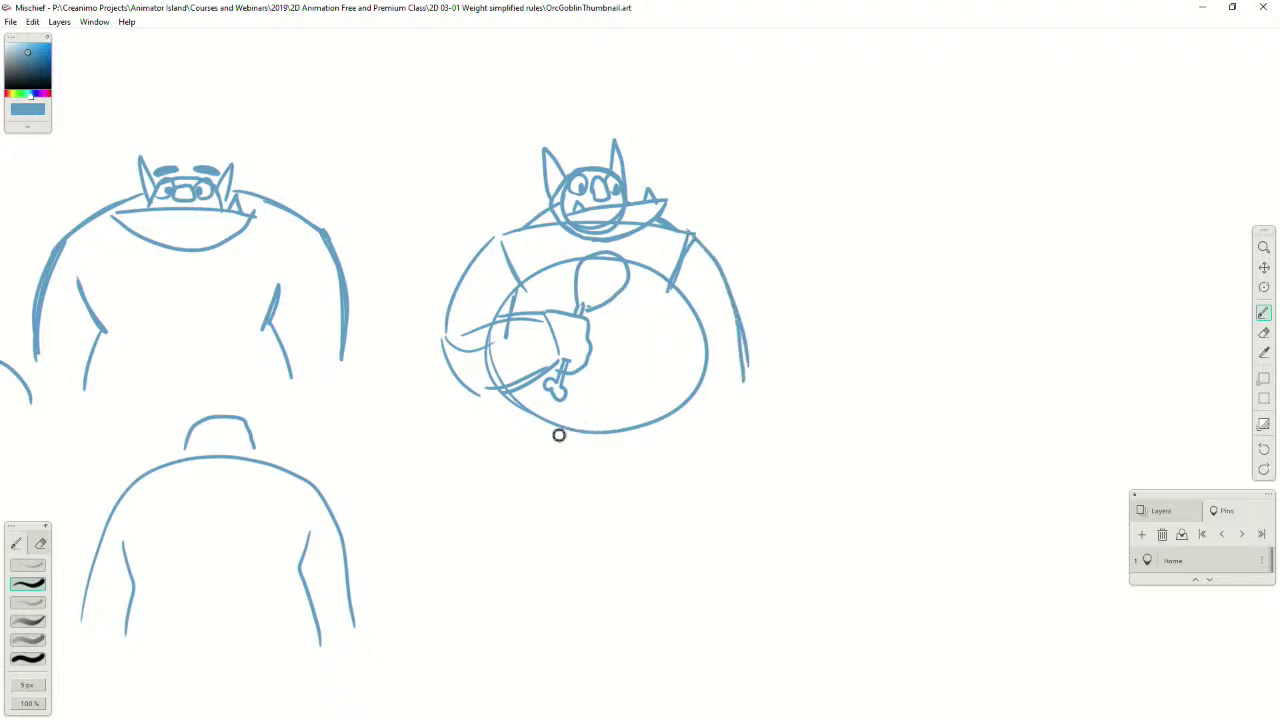
Close the lower edge of the bent forearm and draw a small oval navel on the belly
{"action": "left_click_drag", "start_coordinate": [479, 395], "coordinate": [545, 371]}
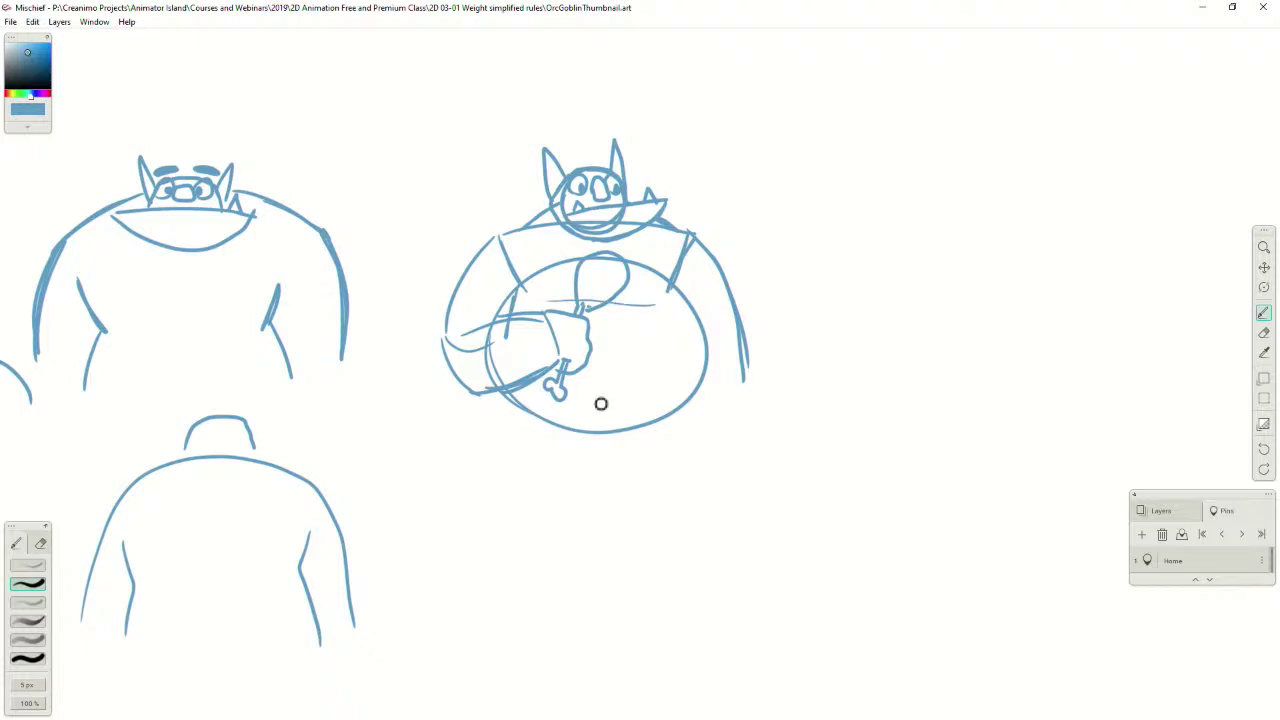
{"action": "left_click_drag", "start_coordinate": [596, 380], "coordinate": [612, 377]}
{"action": "key", "text": "space"}
{"action": "mouse_move", "coordinate": [805, 287]}
{"action": "left_mouse_down"}
{"action": "mouse_move", "coordinate": [716, 313]}
{"action": "mouse_move", "coordinate": [694, 303]}
{"action": "left_mouse_up"}
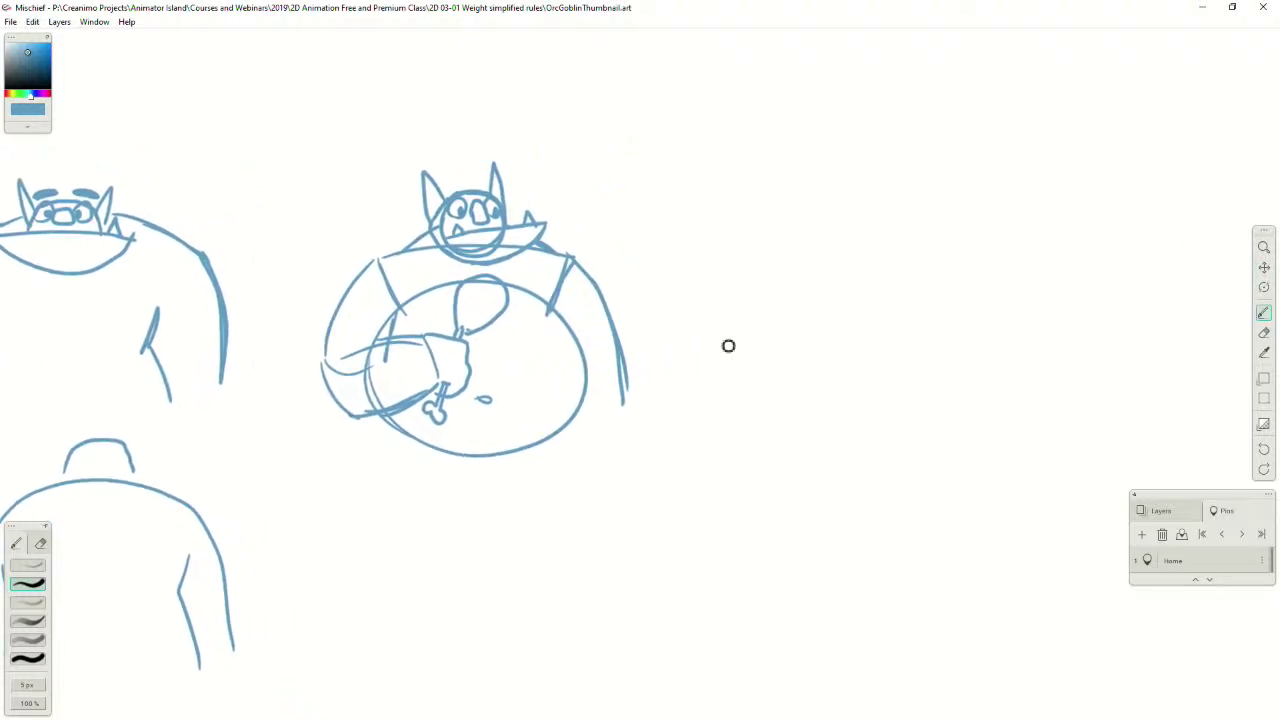
Review the whole sheet of orc and goblin thumbnails, from the simplified orc bodies back to the goblin poses
{"action": "key", "text": "minus"}
{"action": "key", "text": "minus"}
{"action": "key", "text": "space"}
{"action": "left_click_drag", "start_coordinate": [304, 295], "coordinate": [1000, 396]}
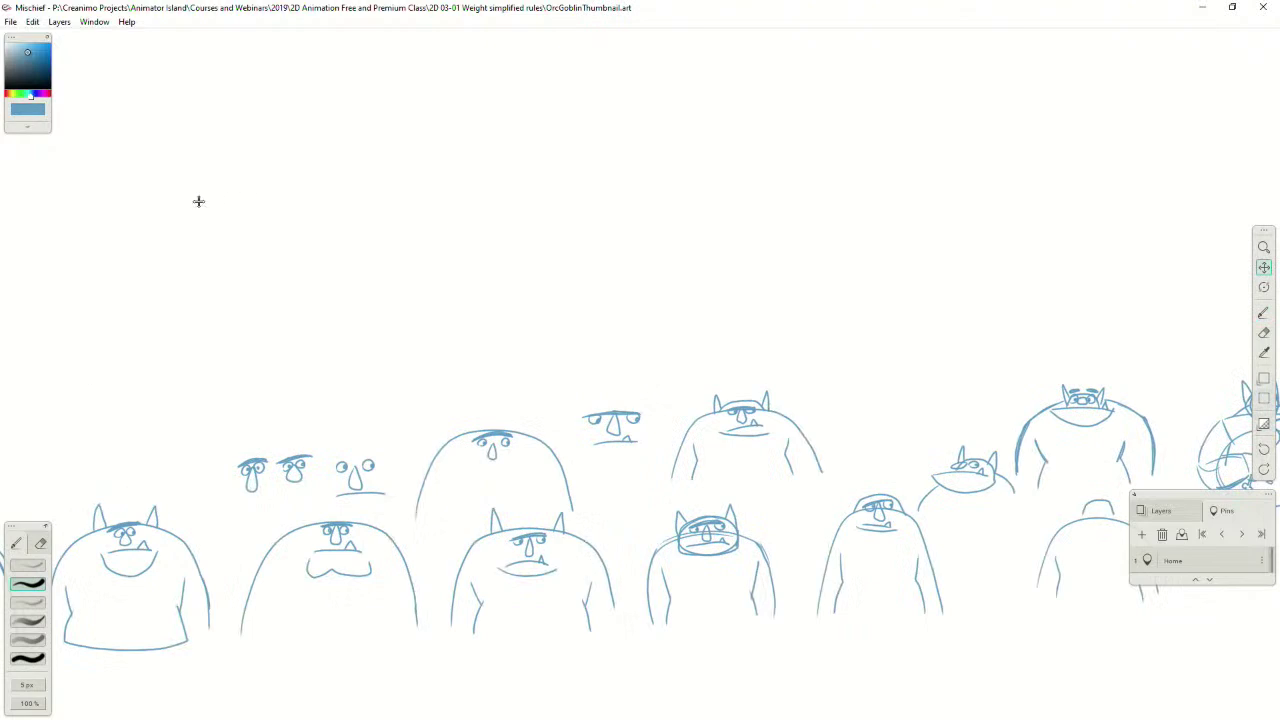
{"action": "left_click_drag", "start_coordinate": [199, 201], "coordinate": [935, 226]}
{"action": "mouse_move", "coordinate": [300, 306]}
{"action": "left_mouse_down"}
{"action": "mouse_move", "coordinate": [586, 240]}
{"action": "mouse_move", "coordinate": [497, 289]}
{"action": "mouse_move", "coordinate": [509, 315]}
{"action": "left_mouse_up"}
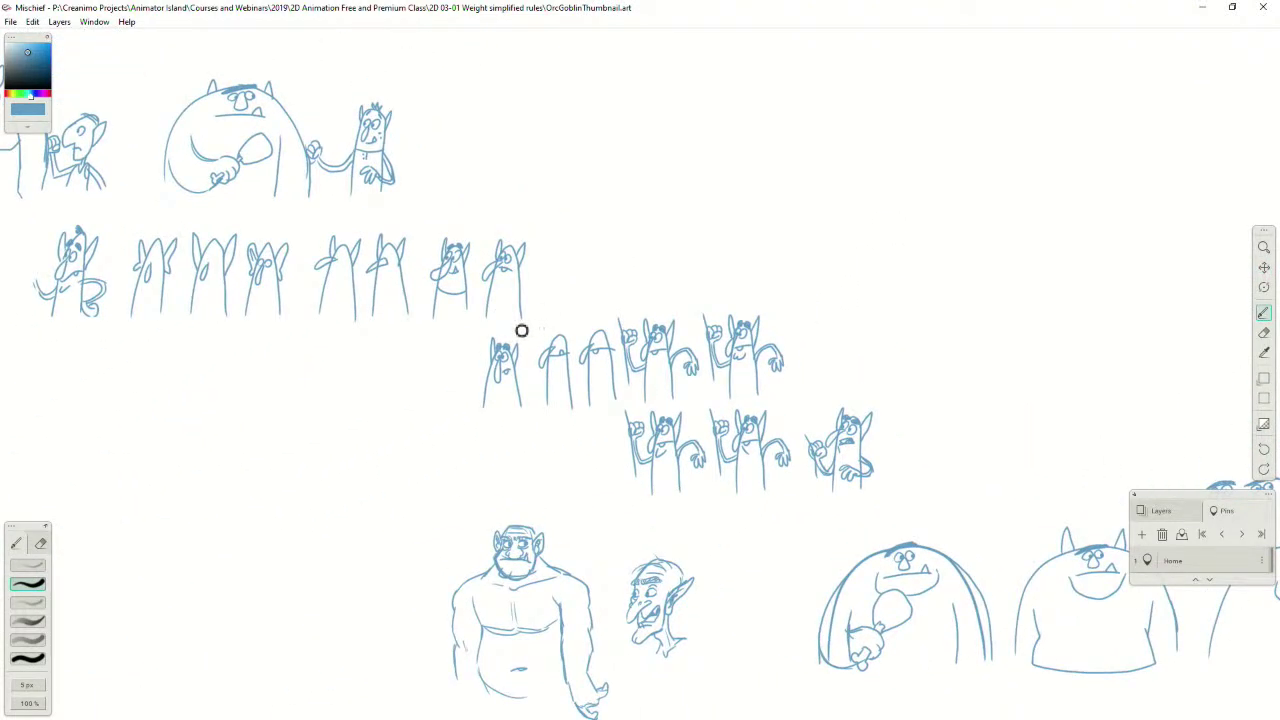
Draw a wide dome-shaped orc body in the empty space beside the horned orc and goblin pair, with eyes, squared nose, mouth and tusk
{"action": "key", "text": "space"}
{"action": "mouse_move", "coordinate": [480, 341]}
{"action": "left_mouse_down"}
{"action": "mouse_move", "coordinate": [511, 374]}
{"action": "mouse_move", "coordinate": [606, 406]}
{"action": "mouse_move", "coordinate": [606, 418]}
{"action": "left_mouse_up"}
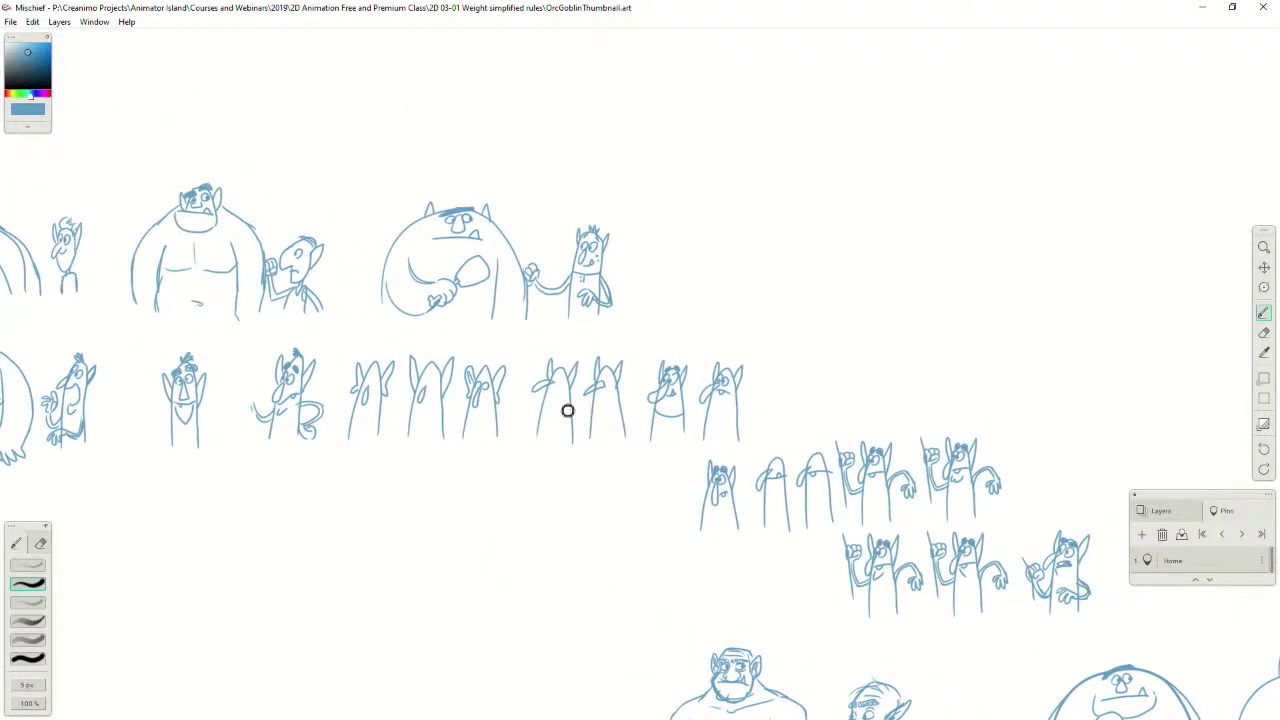
{"action": "left_click_drag", "start_coordinate": [563, 349], "coordinate": [509, 360]}
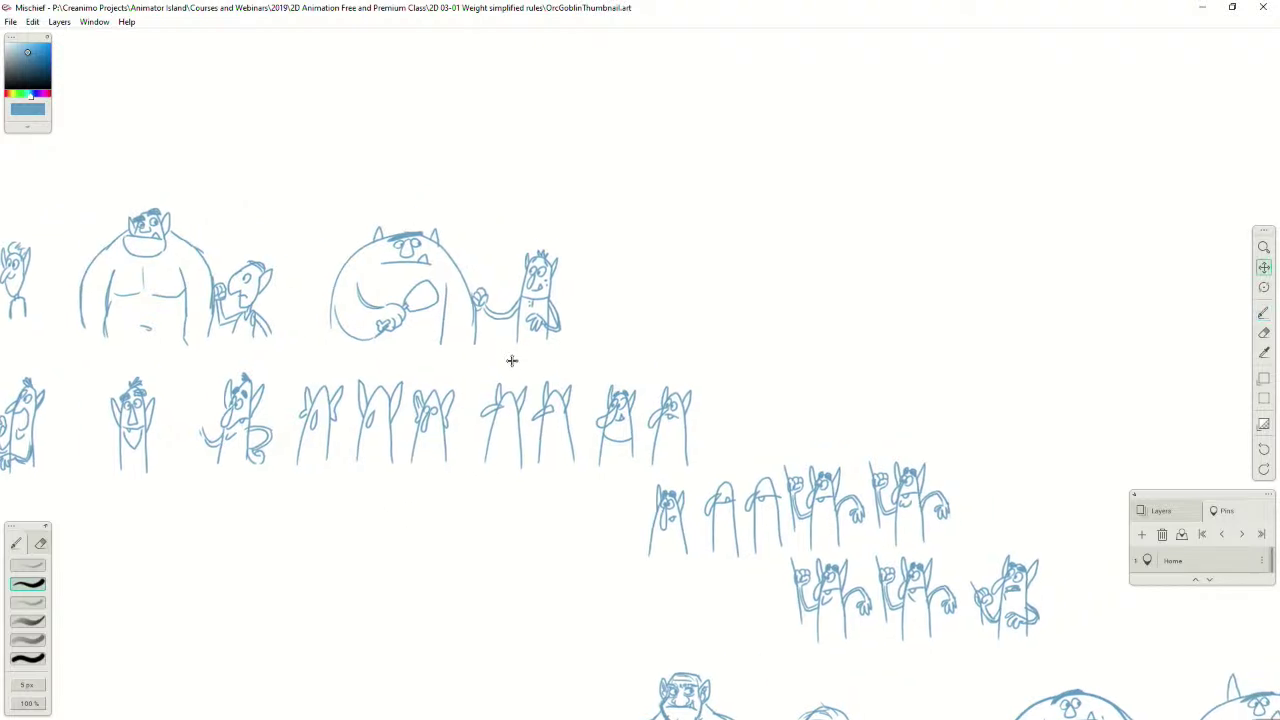
{"action": "key", "text": "space"}
{"action": "left_click_drag", "start_coordinate": [616, 330], "coordinate": [523, 346]}
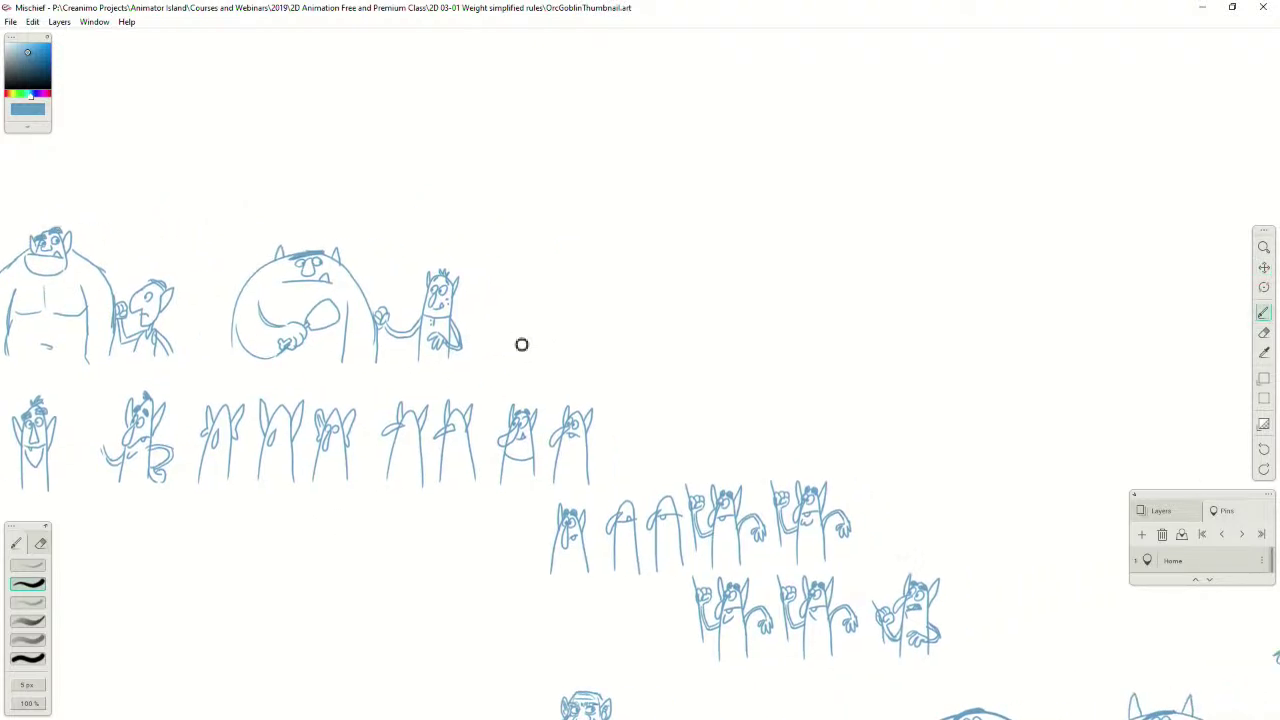
{"action": "key", "text": "ctrl+plus"}
{"action": "key", "text": "space"}
{"action": "left_click_drag", "start_coordinate": [428, 350], "coordinate": [492, 360]}
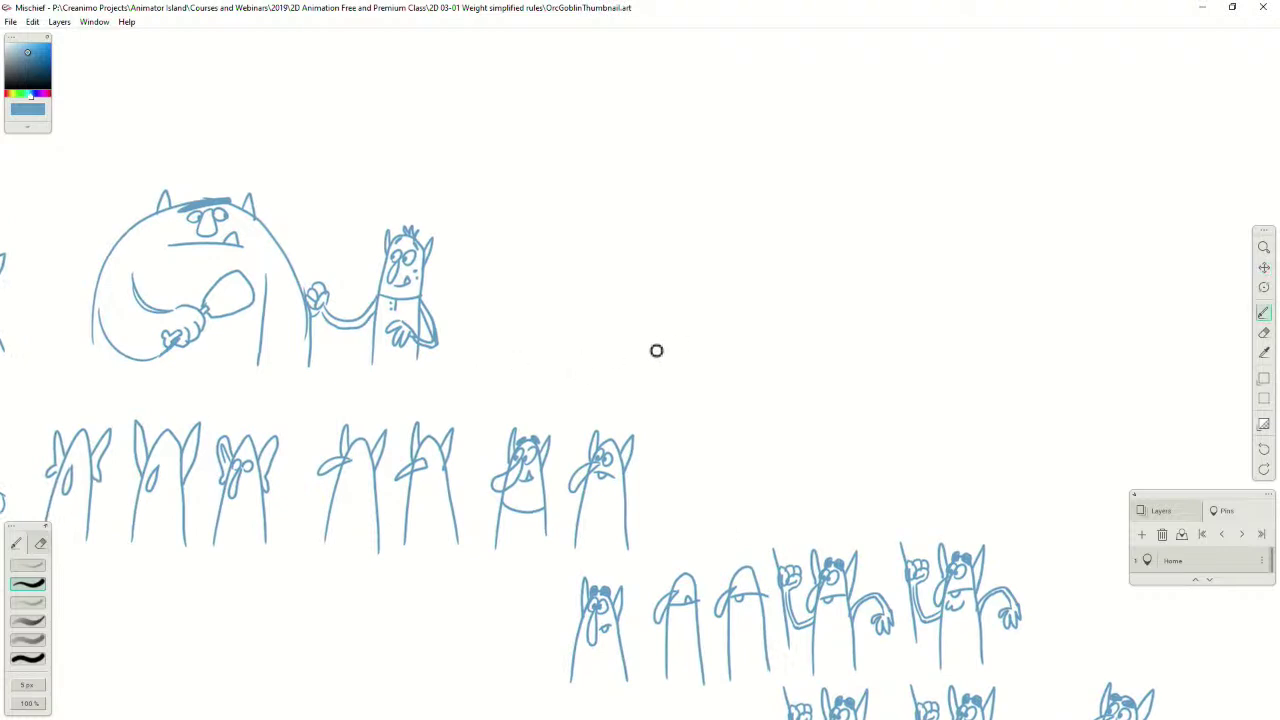
{"action": "mouse_move", "coordinate": [608, 338]}
{"action": "left_mouse_down"}
{"action": "mouse_move", "coordinate": [642, 231]}
{"action": "mouse_move", "coordinate": [705, 197]}
{"action": "mouse_move", "coordinate": [778, 203]}
{"action": "mouse_move", "coordinate": [825, 281]}
{"action": "mouse_move", "coordinate": [829, 354]}
{"action": "left_mouse_up"}
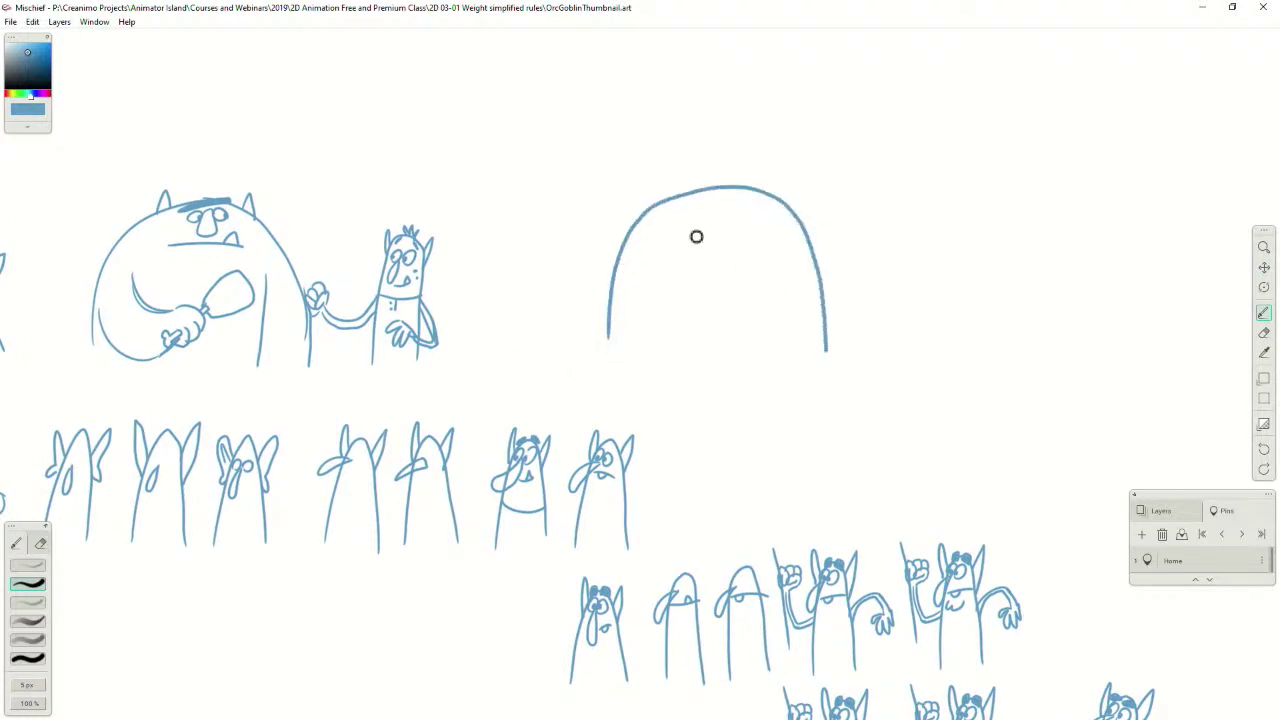
{"action": "mouse_move", "coordinate": [684, 234]}
{"action": "left_mouse_down"}
{"action": "mouse_move", "coordinate": [760, 236]}
{"action": "mouse_move", "coordinate": [715, 230]}
{"action": "mouse_move", "coordinate": [733, 224]}
{"action": "mouse_move", "coordinate": [738, 215]}
{"action": "left_mouse_up"}
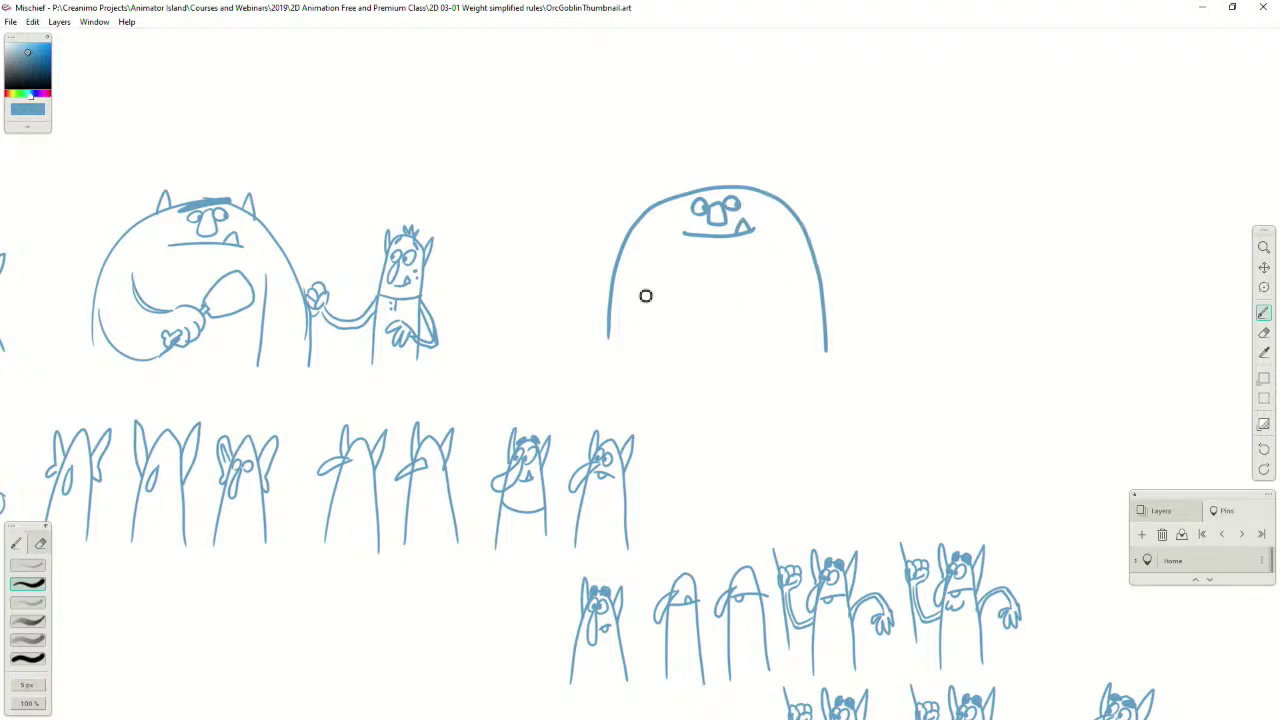
Add thin curved orc arms ending in round circle fists, one hanging down and the other raised
{"action": "mouse_move", "coordinate": [618, 257]}
{"action": "left_mouse_down"}
{"action": "mouse_move", "coordinate": [574, 285]}
{"action": "mouse_move", "coordinate": [586, 299]}
{"action": "mouse_move", "coordinate": [548, 333]}
{"action": "mouse_move", "coordinate": [586, 303]}
{"action": "mouse_move", "coordinate": [565, 285]}
{"action": "left_mouse_up"}
{"action": "left_click_drag", "start_coordinate": [816, 252], "coordinate": [868, 229]}
{"action": "key", "text": "ctrl+z"}
{"action": "mouse_move", "coordinate": [819, 265]}
{"action": "left_mouse_down"}
{"action": "mouse_move", "coordinate": [880, 229]}
{"action": "mouse_move", "coordinate": [843, 191]}
{"action": "mouse_move", "coordinate": [893, 212]}
{"action": "left_mouse_up"}
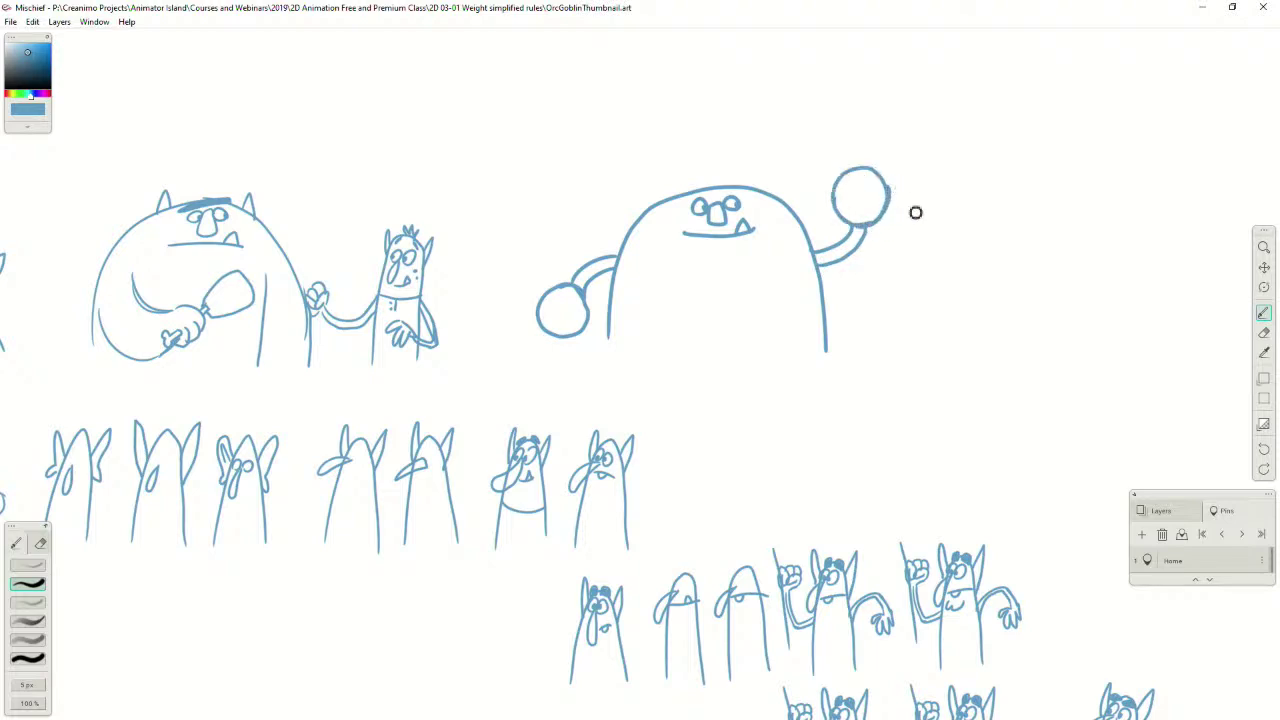
Draw a small, narrow arched goblin body next to the orc, below its raised fist
{"action": "left_click_drag", "start_coordinate": [928, 288], "coordinate": [846, 298]}
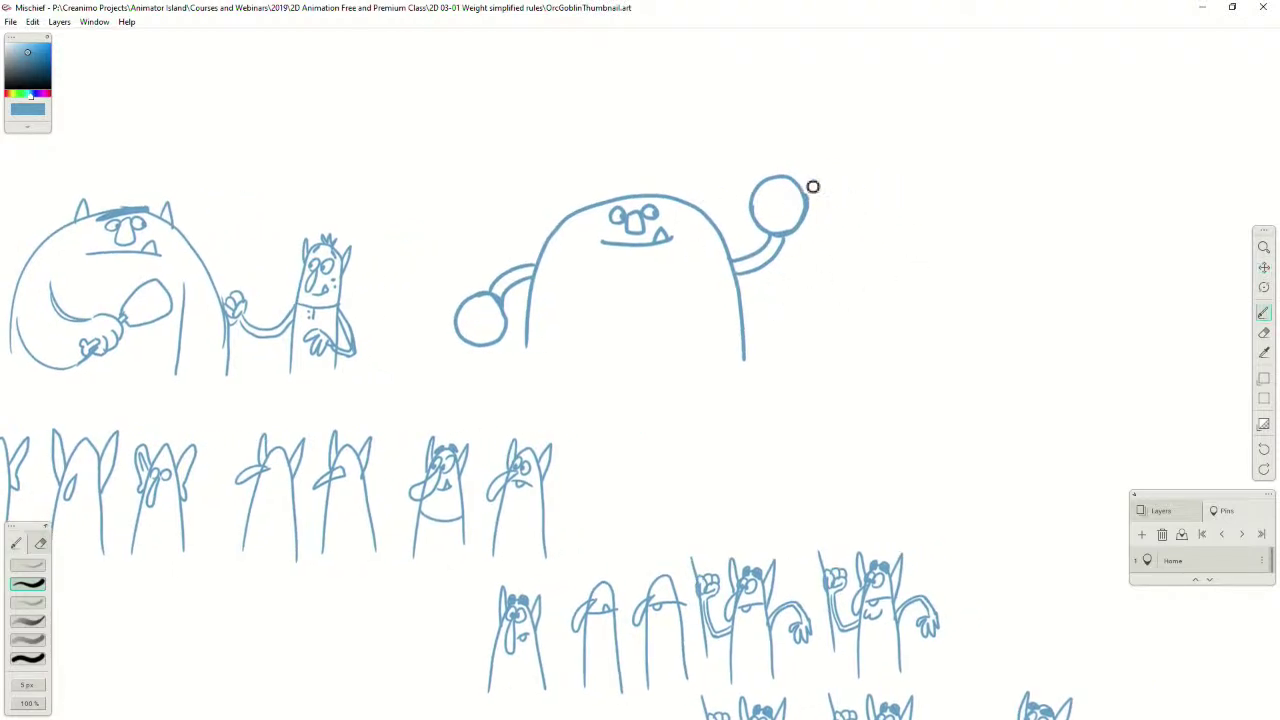
{"action": "mouse_move", "coordinate": [803, 357]}
{"action": "left_mouse_down"}
{"action": "mouse_move", "coordinate": [822, 282]}
{"action": "mouse_move", "coordinate": [857, 320]}
{"action": "left_mouse_up"}
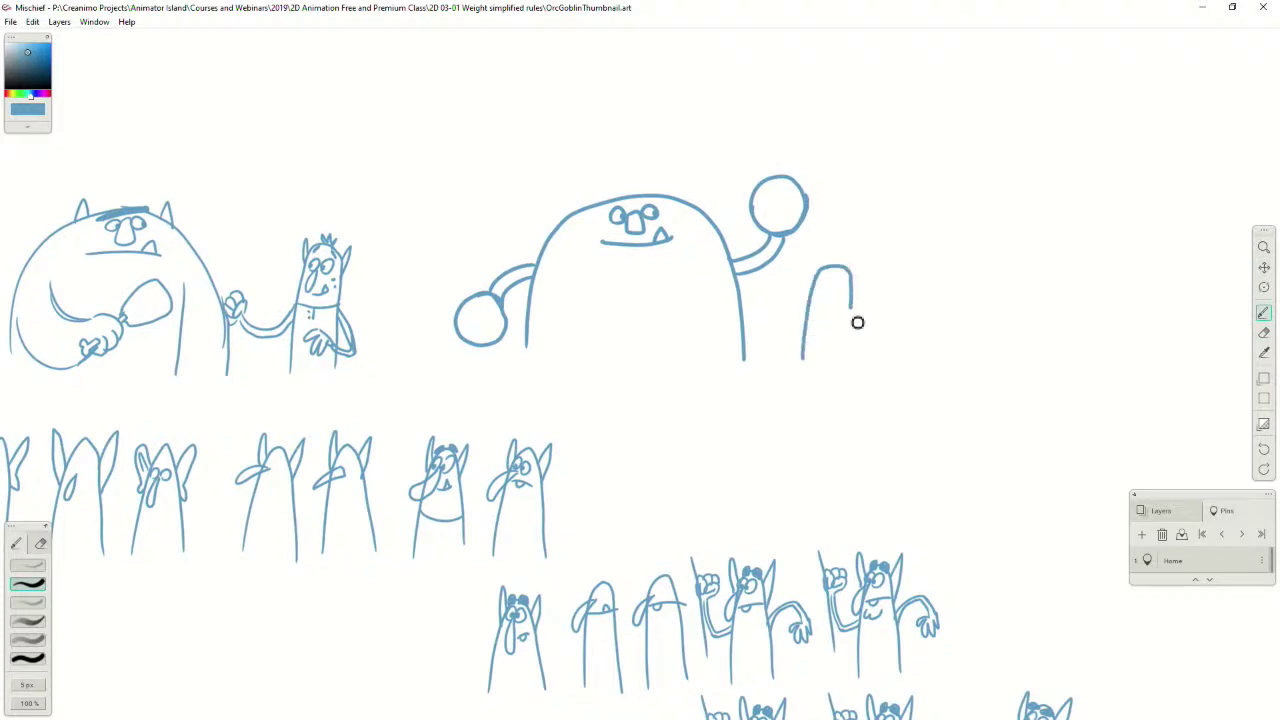
{"action": "key", "text": "ctrl+z"}
{"action": "mouse_move", "coordinate": [806, 356]}
{"action": "left_mouse_down"}
{"action": "mouse_move", "coordinate": [824, 270]}
{"action": "mouse_move", "coordinate": [856, 255]}
{"action": "mouse_move", "coordinate": [876, 335]}
{"action": "left_mouse_up"}
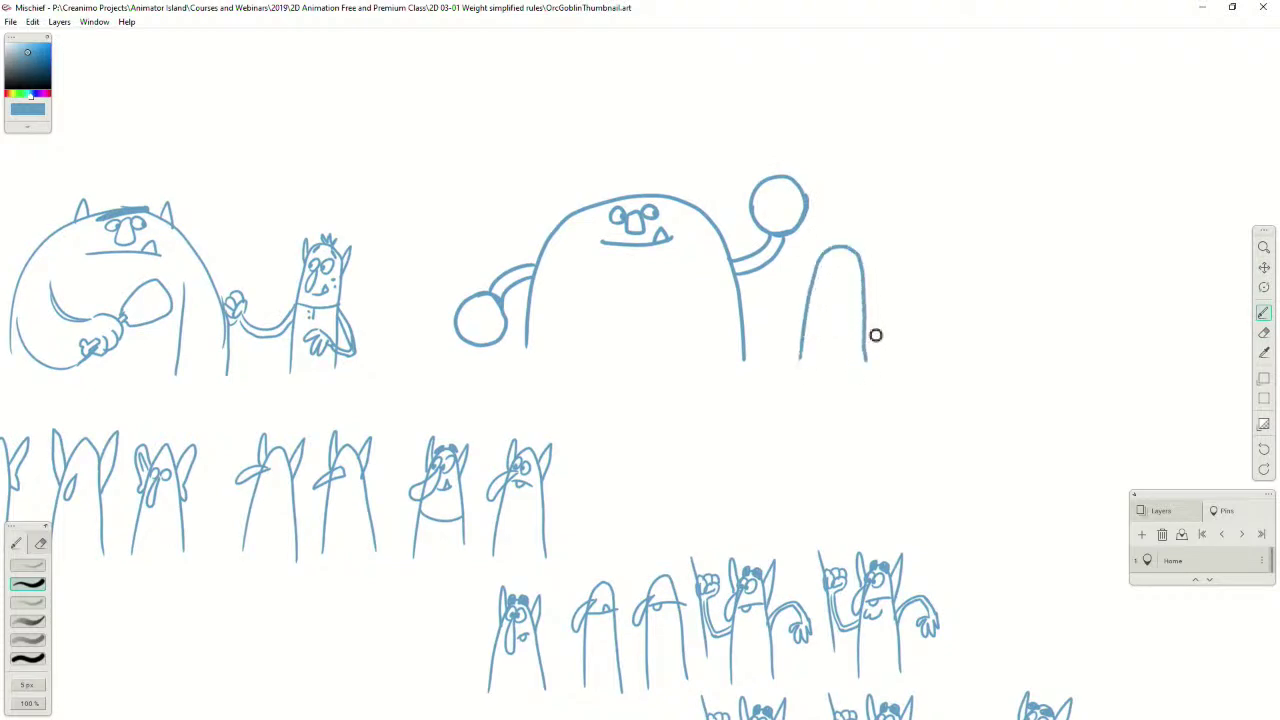
{"action": "key", "text": "ctrl+plus"}
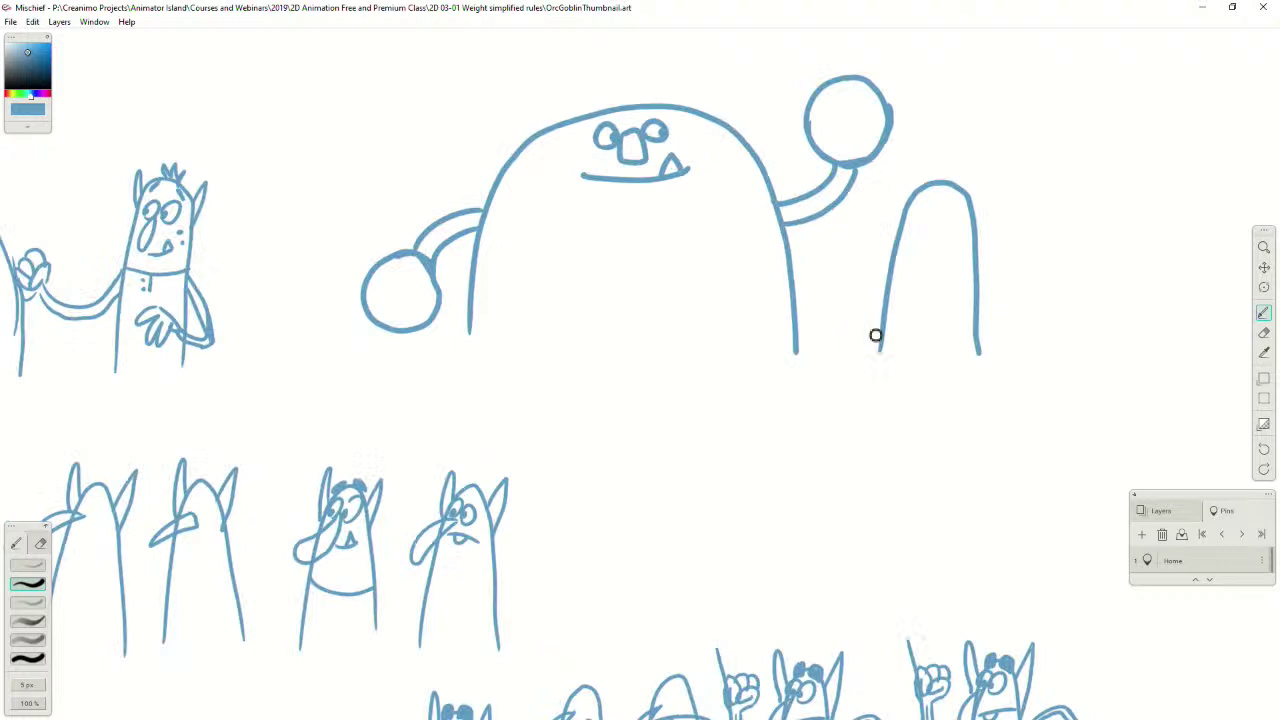
{"action": "key", "text": "ctrl+minus"}
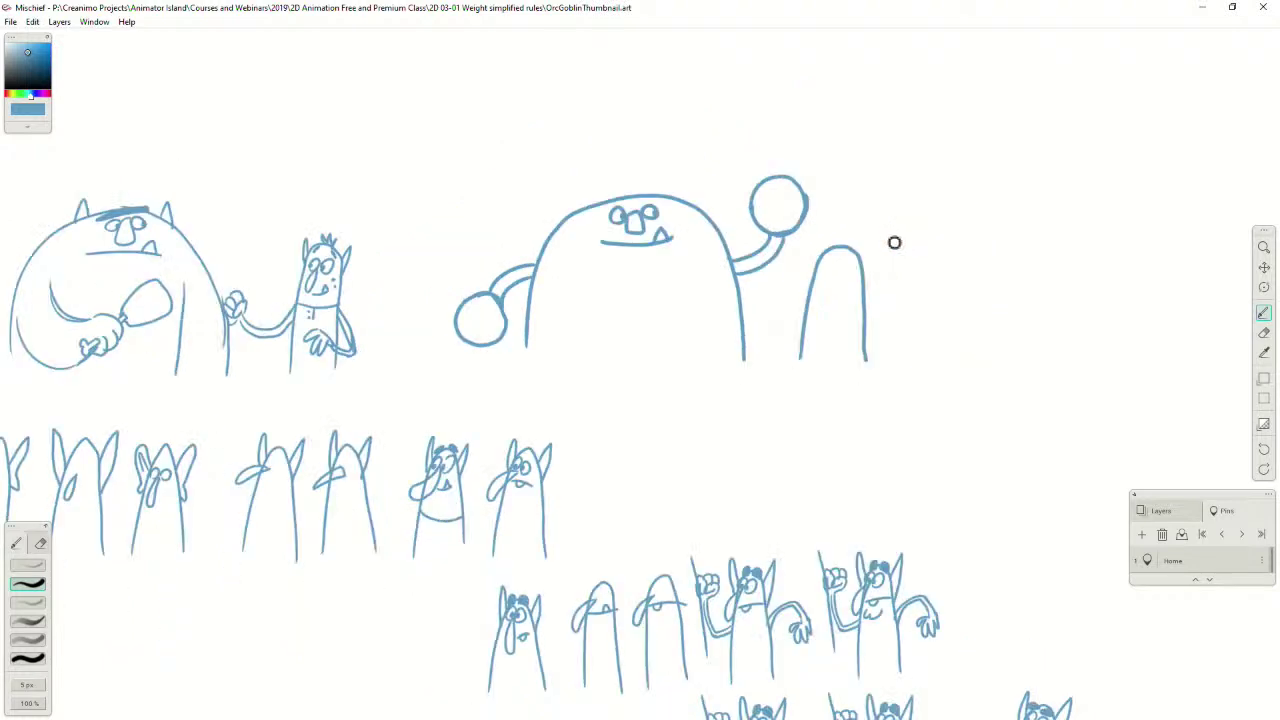
Add the goblin's eyes, long drooping nose and small mouth, plus two bent arms with round fists
{"action": "left_click_drag", "start_coordinate": [814, 287], "coordinate": [846, 276]}
{"action": "key", "text": "ctrl+z"}
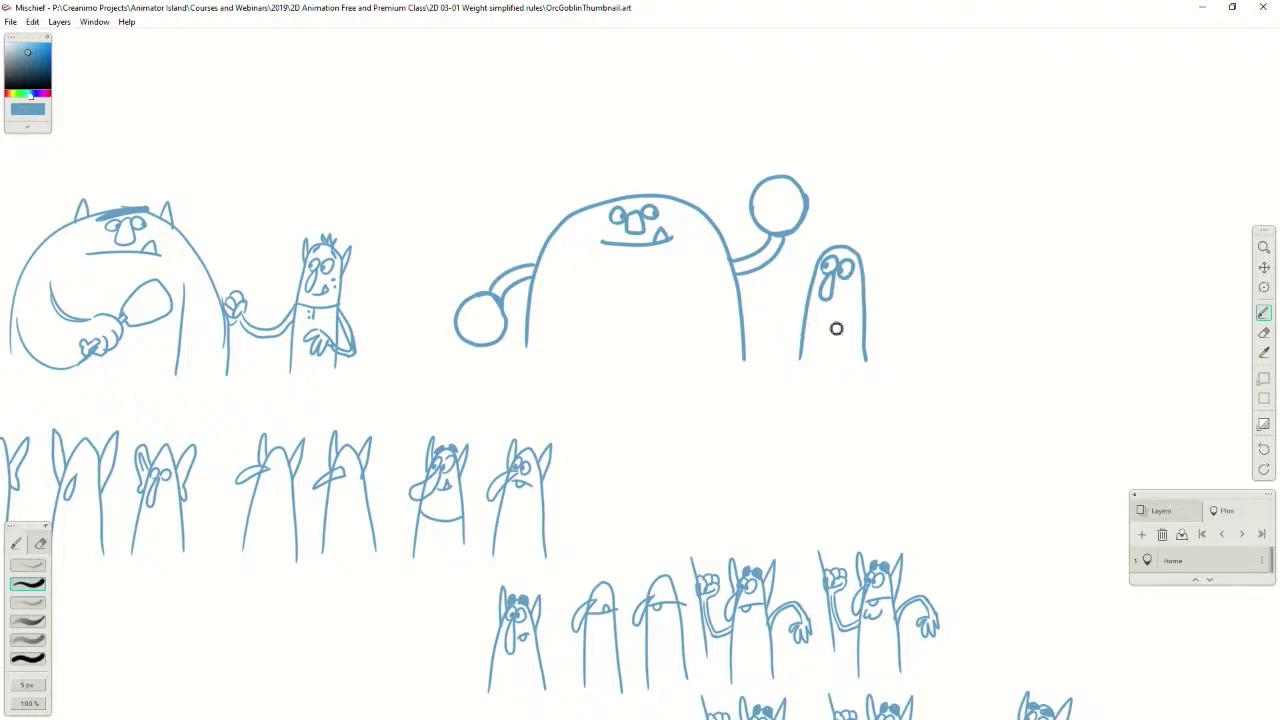
{"action": "mouse_move", "coordinate": [806, 319]}
{"action": "left_mouse_down"}
{"action": "mouse_move", "coordinate": [786, 305]}
{"action": "mouse_move", "coordinate": [798, 301]}
{"action": "left_mouse_up"}
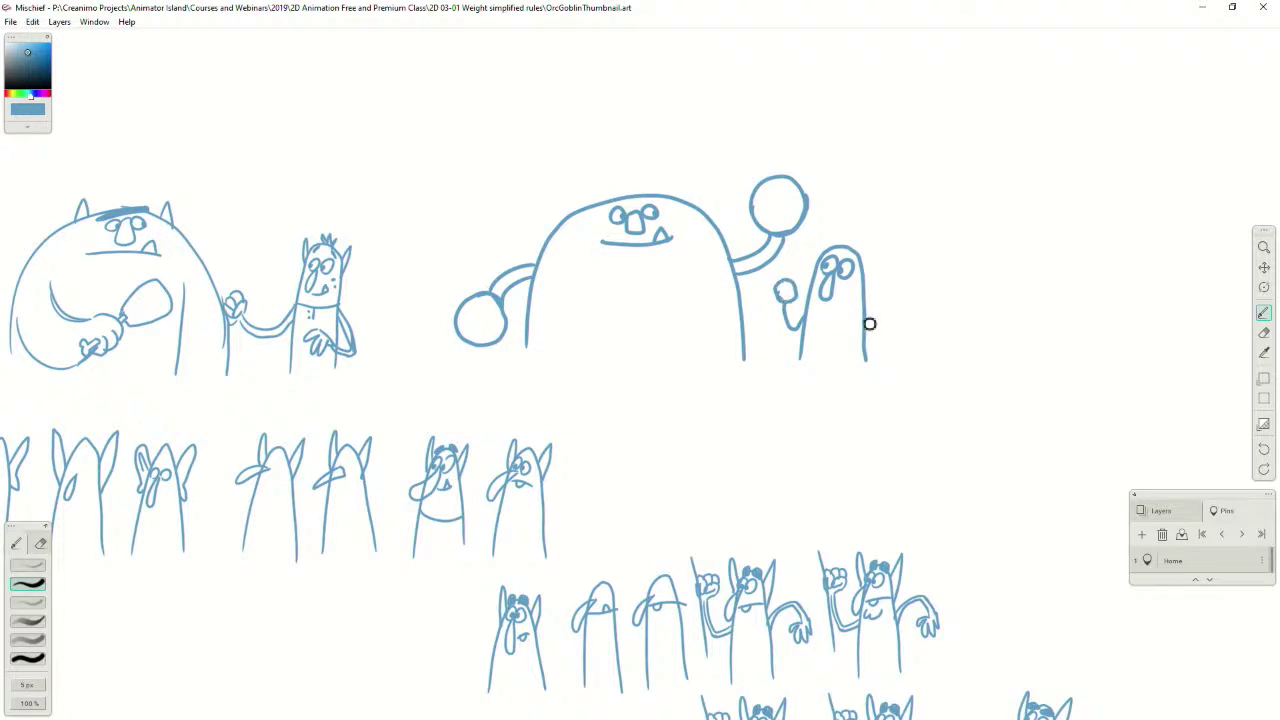
{"action": "mouse_move", "coordinate": [869, 320]}
{"action": "left_mouse_down"}
{"action": "mouse_move", "coordinate": [846, 349]}
{"action": "mouse_move", "coordinate": [838, 322]}
{"action": "mouse_move", "coordinate": [856, 299]}
{"action": "left_mouse_up"}
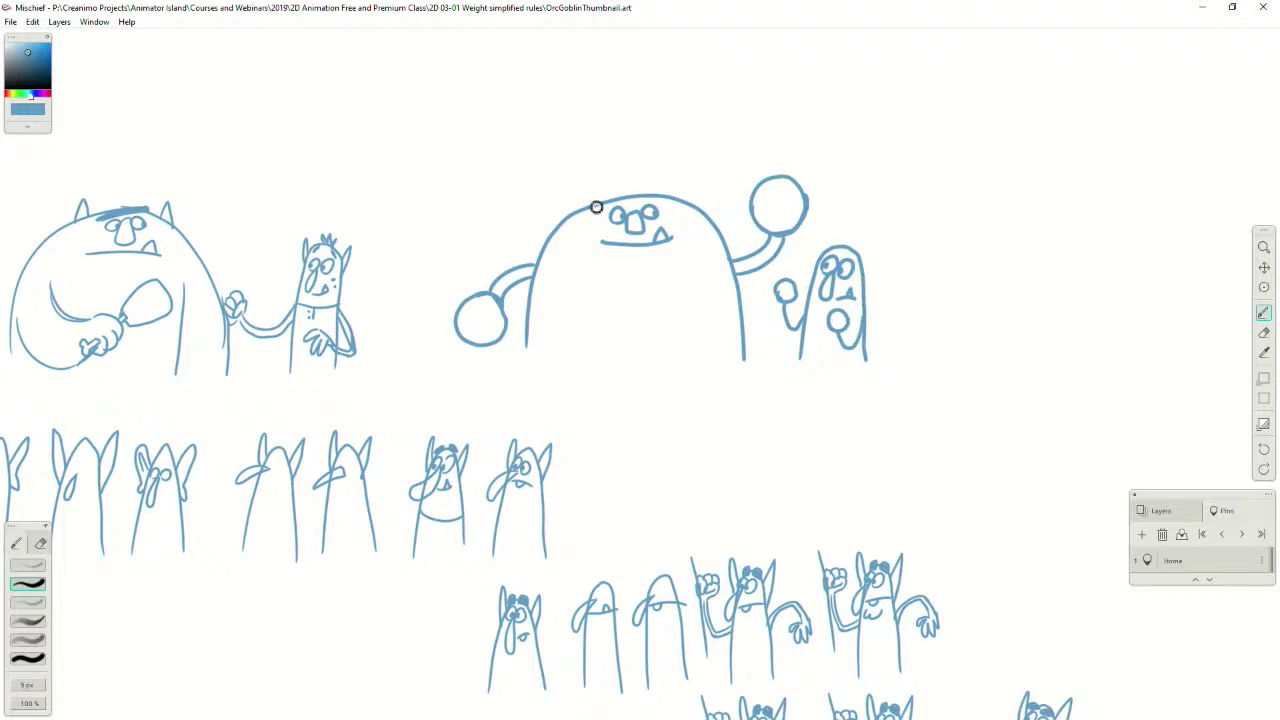
Draw two pointed horns on the orc's head and two pointed ears on the goblin's head
{"action": "mouse_move", "coordinate": [594, 205]}
{"action": "left_mouse_down"}
{"action": "mouse_move", "coordinate": [589, 183]}
{"action": "mouse_move", "coordinate": [576, 208]}
{"action": "left_mouse_up"}
{"action": "mouse_move", "coordinate": [656, 197]}
{"action": "left_mouse_down"}
{"action": "mouse_move", "coordinate": [677, 183]}
{"action": "mouse_move", "coordinate": [681, 197]}
{"action": "mouse_move", "coordinate": [669, 171]}
{"action": "mouse_move", "coordinate": [673, 196]}
{"action": "left_mouse_up"}
{"action": "key", "text": "ctrl+z"}
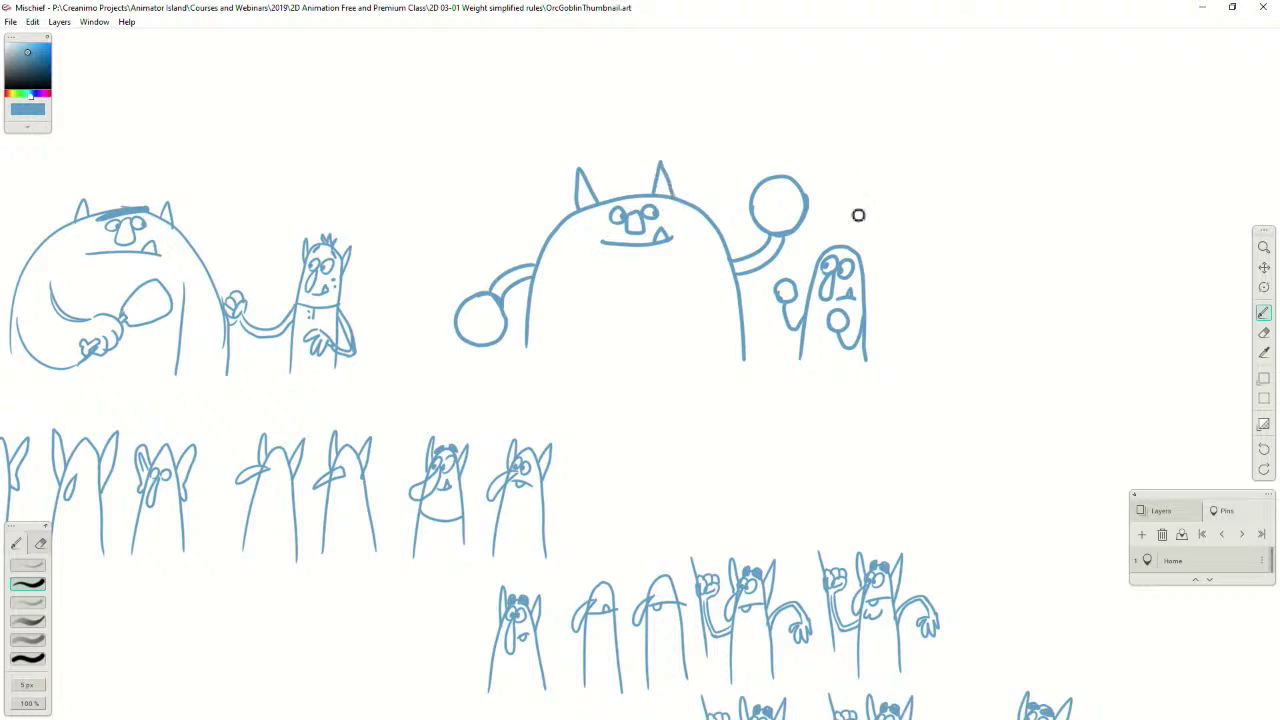
{"action": "mouse_move", "coordinate": [824, 268]}
{"action": "left_mouse_down"}
{"action": "mouse_move", "coordinate": [842, 246]}
{"action": "mouse_move", "coordinate": [866, 277]}
{"action": "left_mouse_up"}
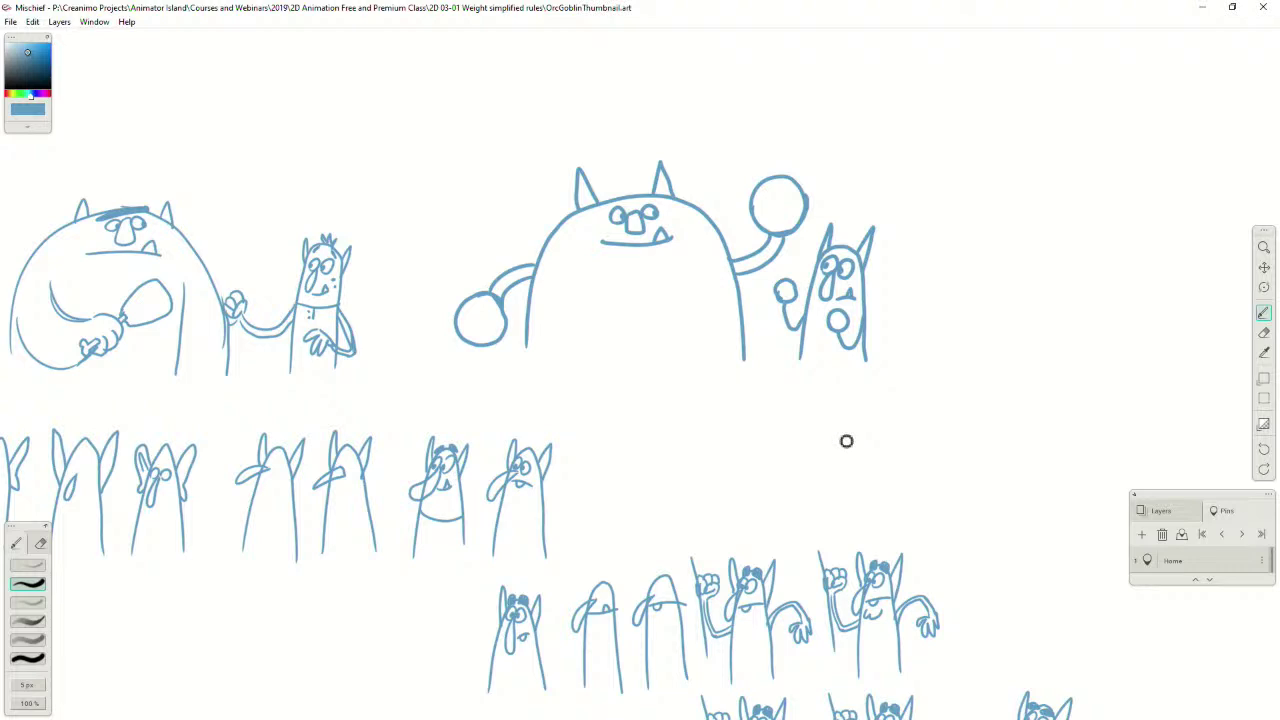
Draw a drumstick gripped in the orc's raised fist, with the bone end below and the meat above
{"action": "mouse_move", "coordinate": [763, 223]}
{"action": "left_mouse_down"}
{"action": "mouse_move", "coordinate": [748, 237]}
{"action": "mouse_move", "coordinate": [805, 170]}
{"action": "mouse_move", "coordinate": [877, 137]}
{"action": "mouse_move", "coordinate": [814, 183]}
{"action": "left_mouse_up"}
{"action": "key", "text": "ctrl+z"}
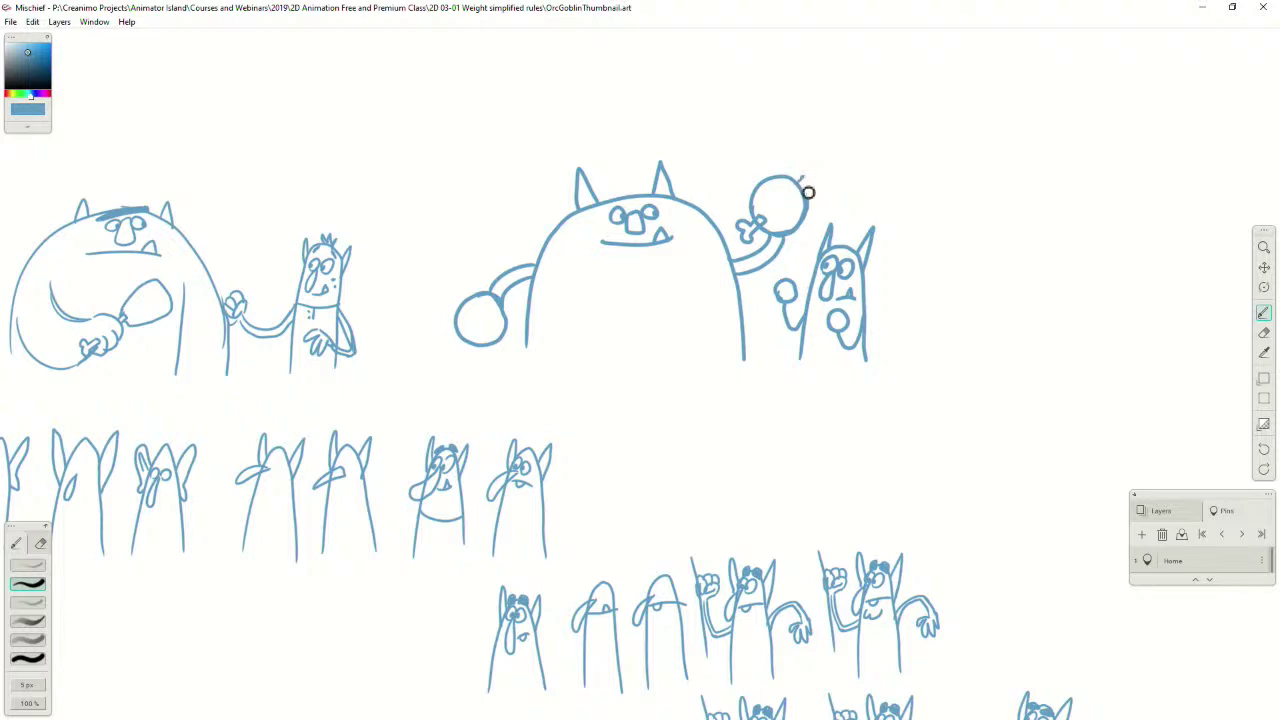
{"action": "mouse_move", "coordinate": [806, 170]}
{"action": "left_mouse_down"}
{"action": "mouse_move", "coordinate": [850, 182]}
{"action": "mouse_move", "coordinate": [872, 141]}
{"action": "mouse_move", "coordinate": [835, 123]}
{"action": "mouse_move", "coordinate": [808, 173]}
{"action": "left_mouse_up"}
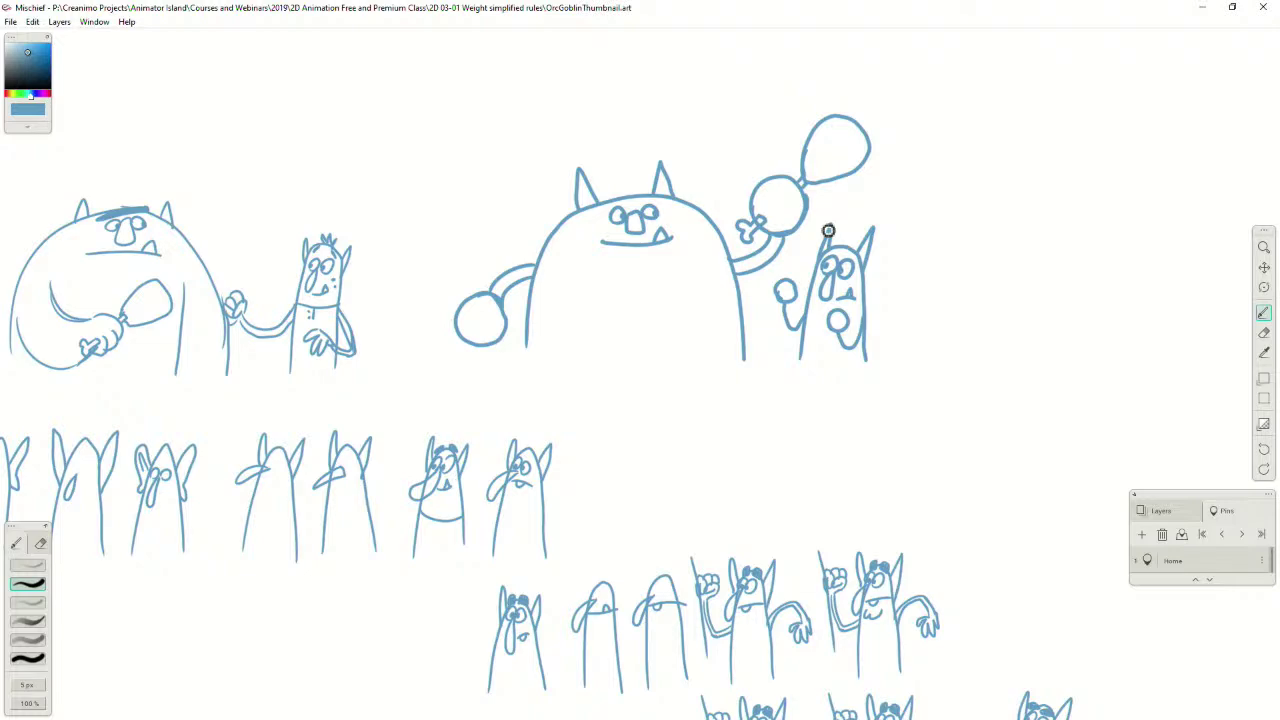
Review the row of orc thumbnails from the new pair across to the round-bellied orc holding the drumstick
{"action": "scroll", "coordinate": [828, 231], "scroll_direction": "down", "scroll_amount": 3}
{"action": "scroll", "coordinate": [829, 234], "scroll_direction": "up", "scroll_amount": 3}
{"action": "key", "text": "space"}
{"action": "mouse_move", "coordinate": [1056, 540]}
{"action": "left_mouse_down"}
{"action": "mouse_move", "coordinate": [786, 397]}
{"action": "mouse_move", "coordinate": [931, 567]}
{"action": "left_mouse_up"}
{"action": "key", "text": "b"}
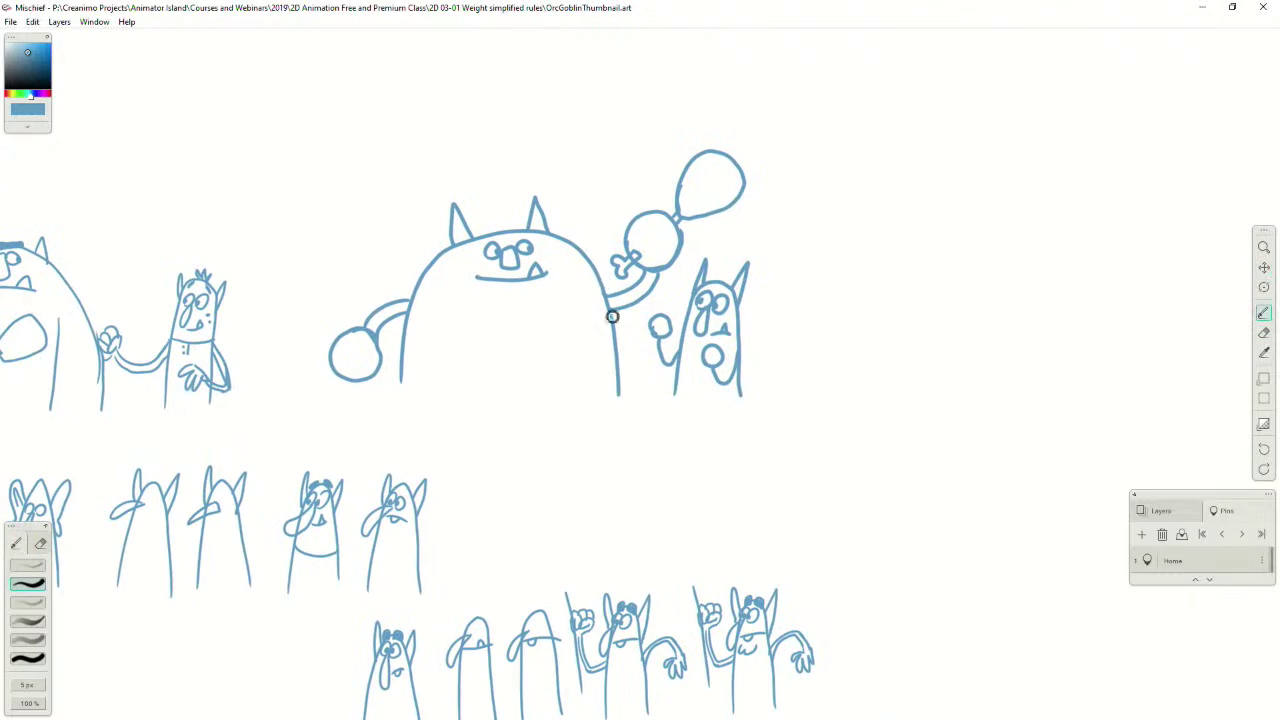
{"action": "key", "text": "space"}
{"action": "mouse_move", "coordinate": [670, 398]}
{"action": "left_mouse_down"}
{"action": "mouse_move", "coordinate": [491, 300]}
{"action": "mouse_move", "coordinate": [340, 111]}
{"action": "left_mouse_up"}
{"action": "left_click_drag", "start_coordinate": [732, 529], "coordinate": [346, 149]}
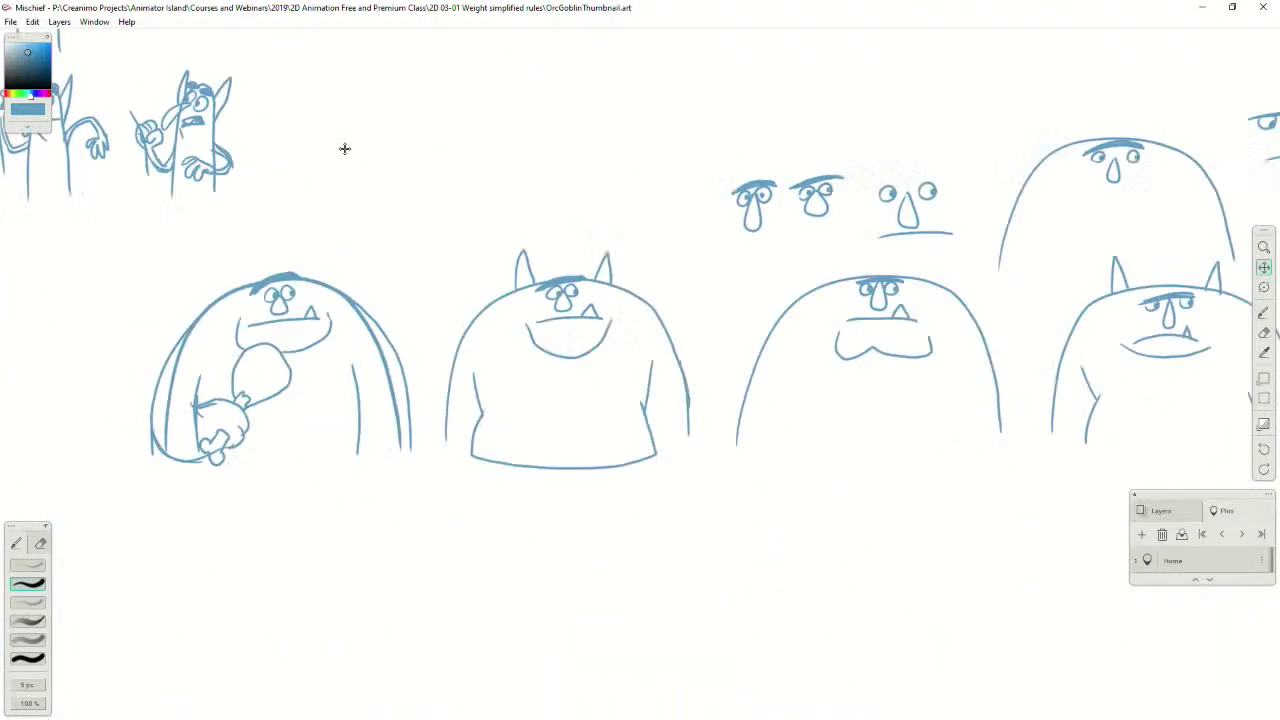
{"action": "left_click_drag", "start_coordinate": [583, 399], "coordinate": [129, 385]}
{"action": "left_click_drag", "start_coordinate": [692, 277], "coordinate": [74, 360]}
{"action": "mouse_move", "coordinate": [893, 355]}
{"action": "left_mouse_down"}
{"action": "mouse_move", "coordinate": [263, 405]}
{"action": "mouse_move", "coordinate": [217, 425]}
{"action": "left_mouse_up"}
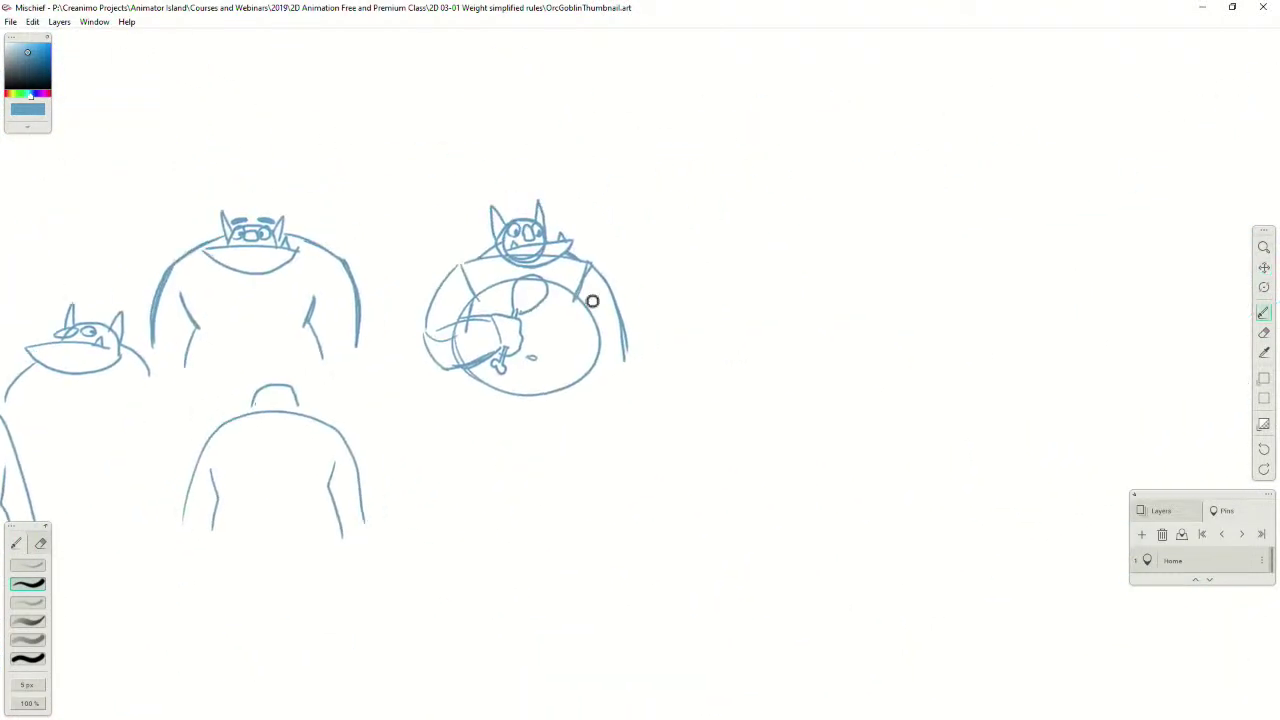
{"action": "key", "text": "space"}
{"action": "left_click_drag", "start_coordinate": [591, 267], "coordinate": [559, 323]}
{"action": "scroll", "coordinate": [477, 363], "scroll_direction": "up", "scroll_amount": 2}
{"action": "left_click_drag", "start_coordinate": [517, 380], "coordinate": [643, 380]}
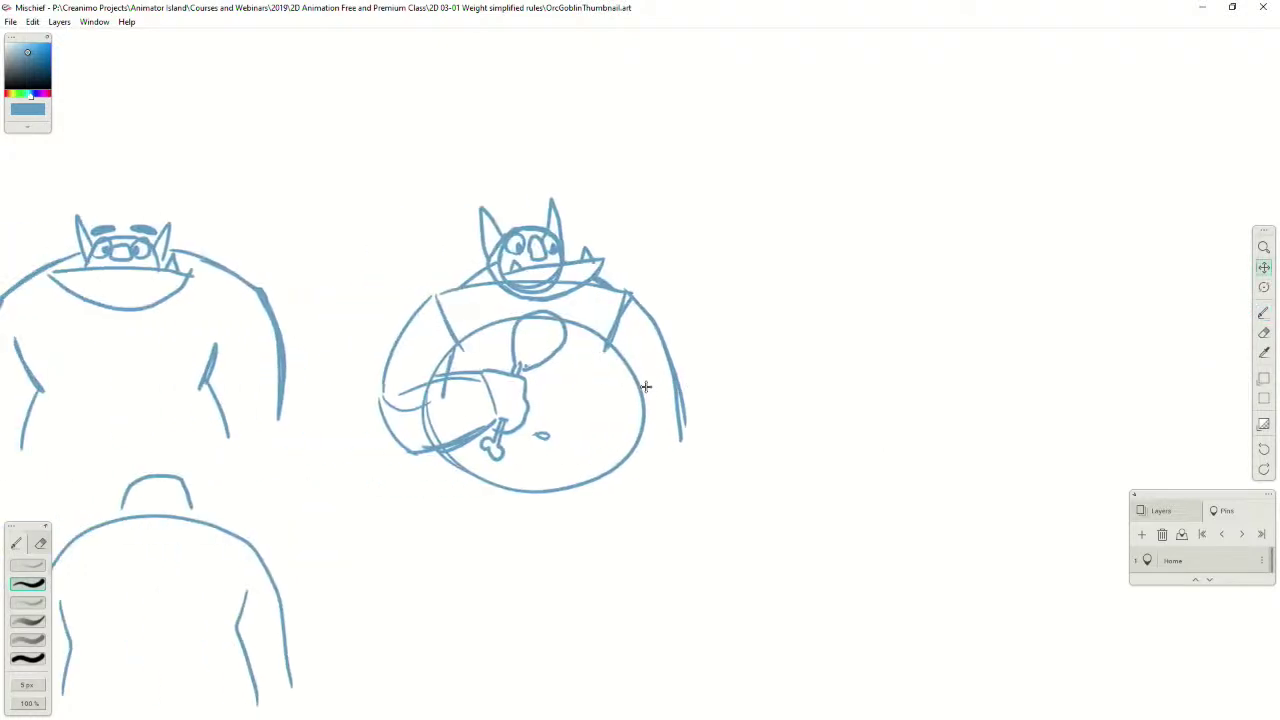
{"action": "key", "text": "b"}
{"action": "right_click", "coordinate": [735, 298]}
{"action": "left_click", "coordinate": [753, 233]}
{"action": "mouse_move", "coordinate": [731, 307]}
{"action": "left_mouse_down"}
{"action": "mouse_move", "coordinate": [723, 366]}
{"action": "mouse_move", "coordinate": [766, 314]}
{"action": "left_mouse_up"}
{"action": "key", "text": "ctrl+z"}
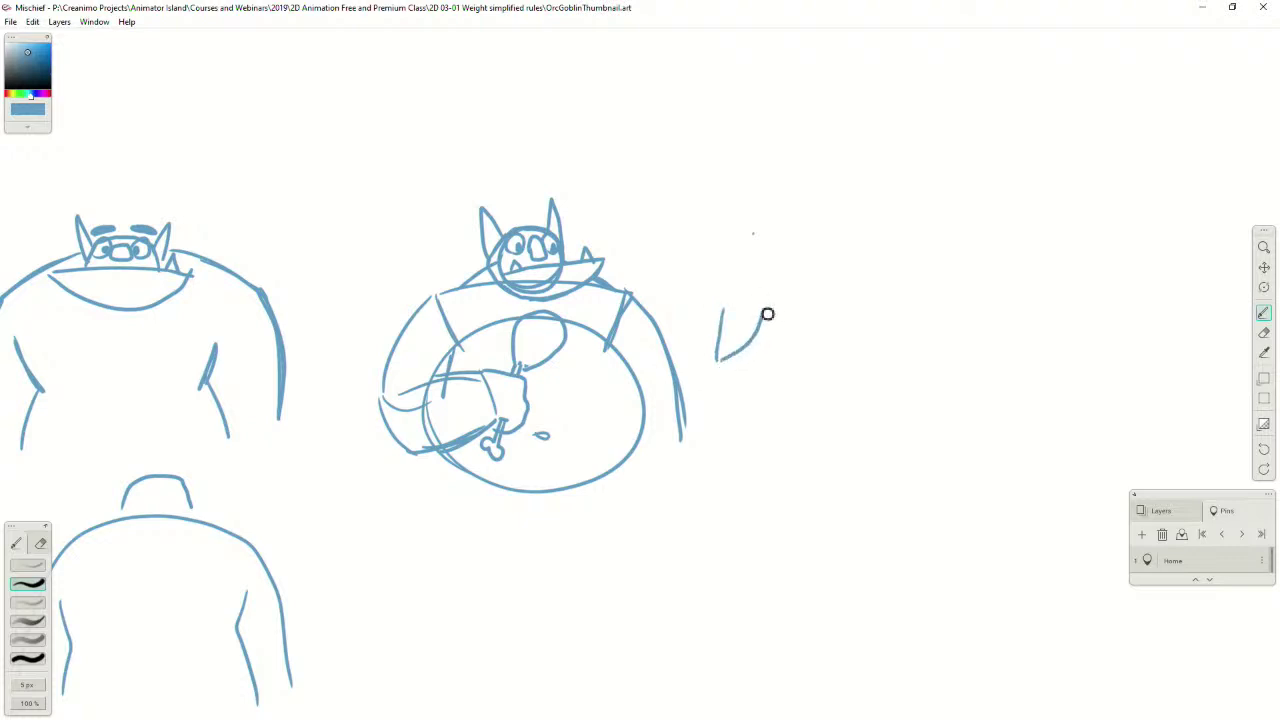
{"action": "key", "text": "ctrl+z"}
{"action": "key", "text": "ctrl+z"}
{"action": "left_click_drag", "start_coordinate": [720, 447], "coordinate": [731, 352]}
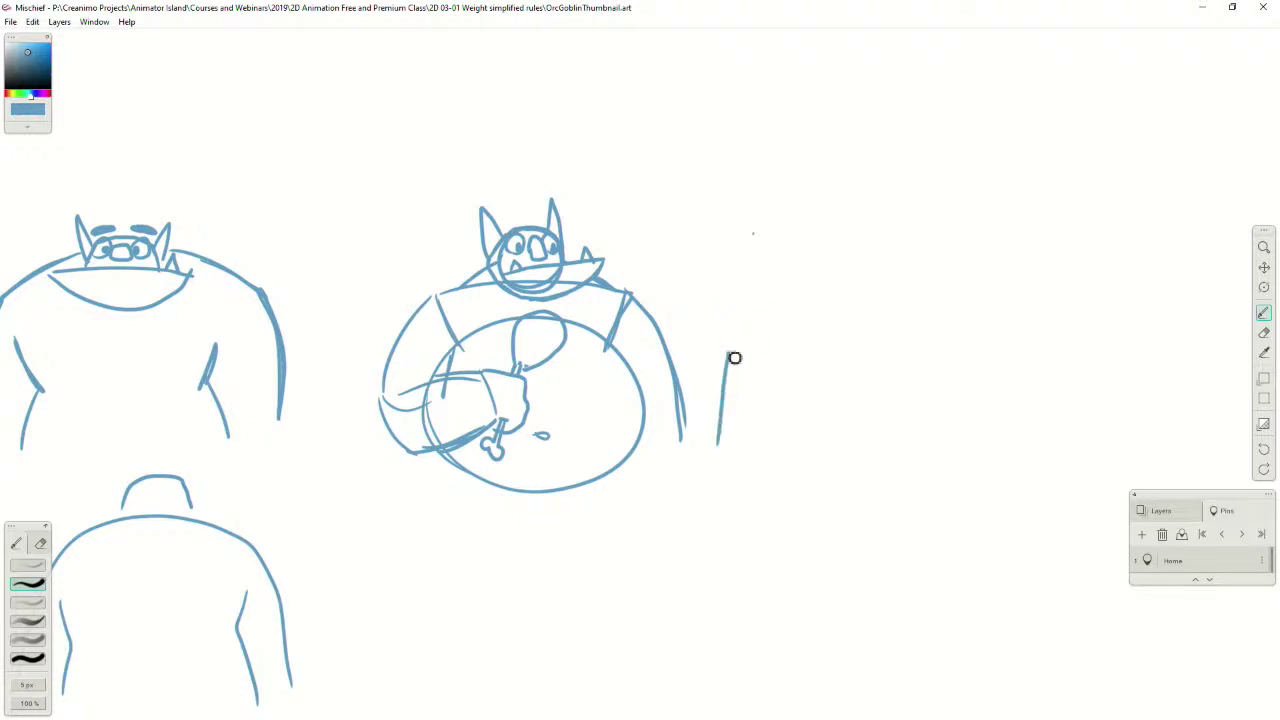
{"action": "key", "text": "ctrl+z"}
Draw a narrow, slanted goblin head with a pointed chin and tall pointed ears beside the round-bellied orc
{"action": "mouse_move", "coordinate": [731, 300]}
{"action": "left_mouse_down"}
{"action": "mouse_move", "coordinate": [731, 354]}
{"action": "mouse_move", "coordinate": [768, 318]}
{"action": "mouse_move", "coordinate": [728, 354]}
{"action": "mouse_move", "coordinate": [764, 338]}
{"action": "mouse_move", "coordinate": [780, 276]}
{"action": "mouse_move", "coordinate": [756, 265]}
{"action": "mouse_move", "coordinate": [732, 309]}
{"action": "left_mouse_up"}
{"action": "key", "text": "ctrl+z"}
{"action": "key", "text": "ctrl+z"}
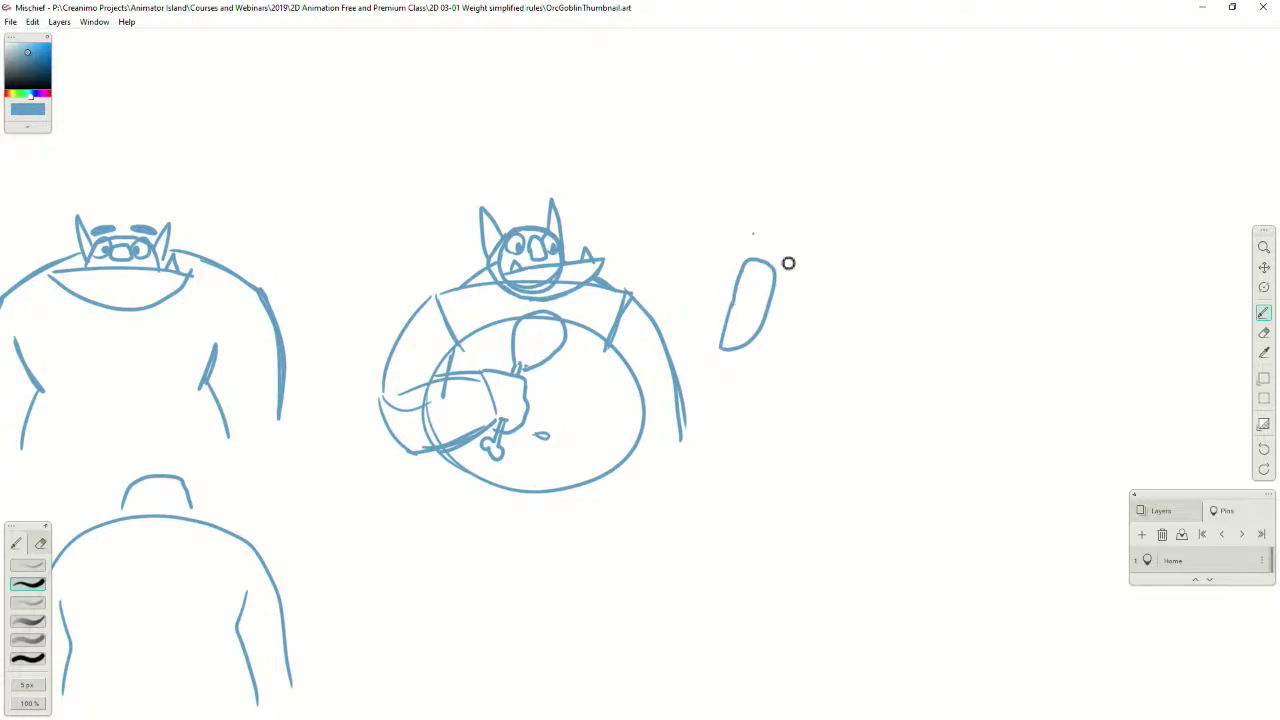
{"action": "mouse_move", "coordinate": [776, 273]}
{"action": "left_mouse_down"}
{"action": "mouse_move", "coordinate": [777, 311]}
{"action": "mouse_move", "coordinate": [796, 265]}
{"action": "mouse_move", "coordinate": [771, 308]}
{"action": "mouse_move", "coordinate": [738, 296]}
{"action": "mouse_move", "coordinate": [731, 315]}
{"action": "mouse_move", "coordinate": [750, 295]}
{"action": "left_mouse_up"}
{"action": "key", "text": "ctrl+z"}
{"action": "key", "text": "ctrl+z"}
Add the goblin's thin neck and narrow arched body, and complete its face with round eyes, a long nose and a mouth
{"action": "left_click_drag", "start_coordinate": [742, 346], "coordinate": [745, 360]}
{"action": "mouse_move", "coordinate": [700, 451]}
{"action": "left_mouse_down"}
{"action": "mouse_move", "coordinate": [723, 388]}
{"action": "mouse_move", "coordinate": [749, 363]}
{"action": "left_mouse_up"}
{"action": "key", "text": "ctrl+z"}
{"action": "mouse_move", "coordinate": [711, 440]}
{"action": "left_mouse_down"}
{"action": "mouse_move", "coordinate": [740, 368]}
{"action": "mouse_move", "coordinate": [759, 370]}
{"action": "mouse_move", "coordinate": [767, 446]}
{"action": "left_mouse_up"}
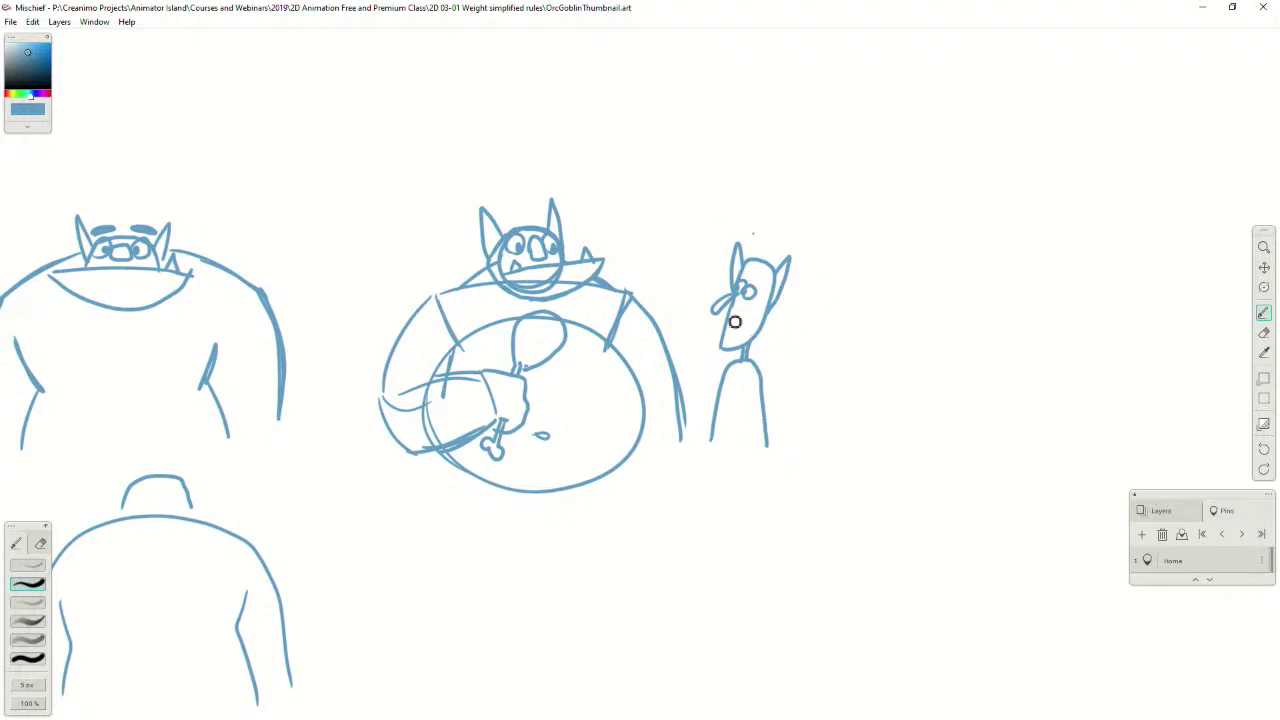
{"action": "left_click_drag", "start_coordinate": [738, 318], "coordinate": [752, 313]}
Compare the round-bellied orc and goblin pair with the neighbouring orc designs and the simplified orc and goblin pairs
{"action": "scroll", "coordinate": [563, 380], "scroll_direction": "down", "scroll_amount": 10}
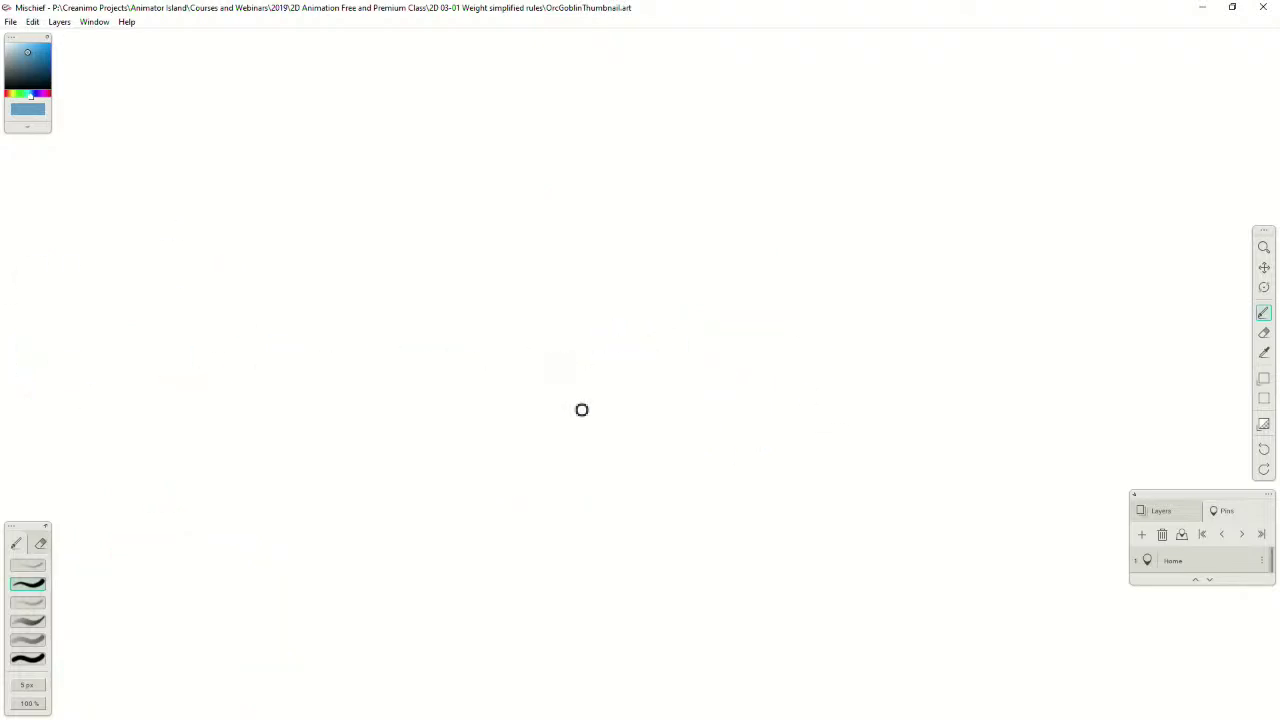
{"action": "scroll", "coordinate": [582, 409], "scroll_direction": "up", "scroll_amount": 10}
{"action": "scroll", "coordinate": [583, 403], "scroll_direction": "down", "scroll_amount": 3}
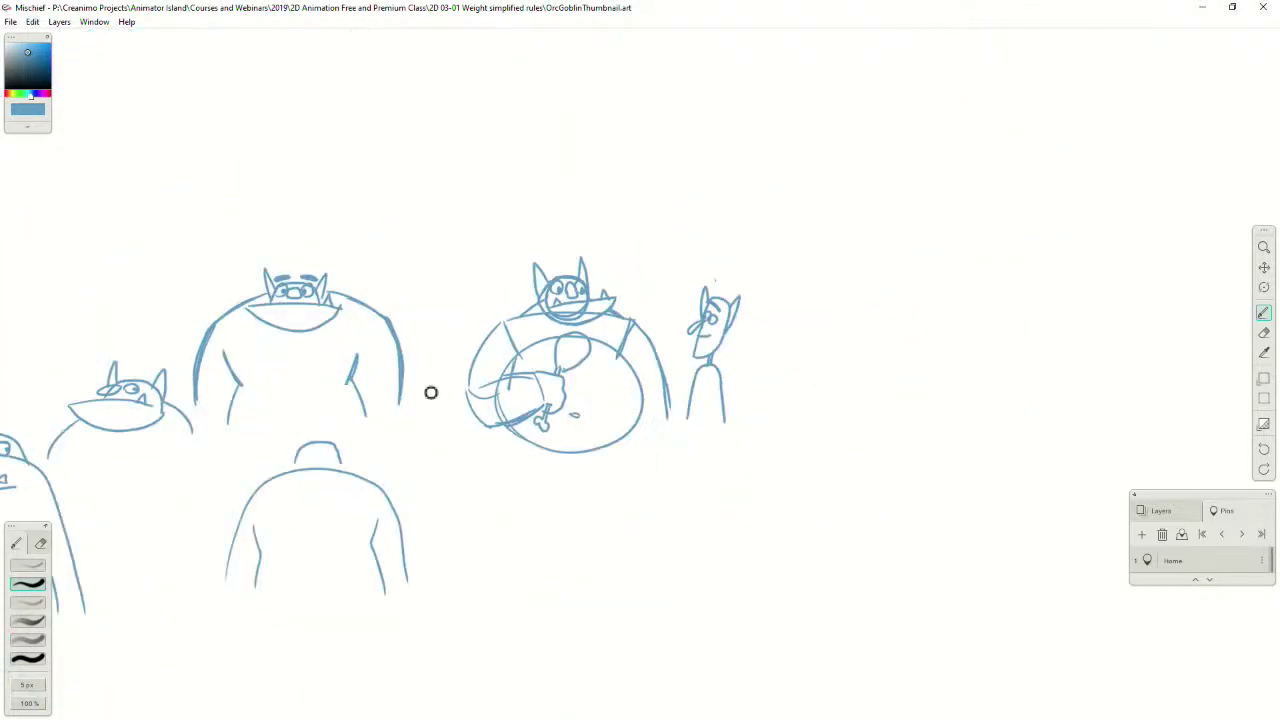
{"action": "scroll", "coordinate": [430, 391], "scroll_direction": "up", "scroll_amount": 3}
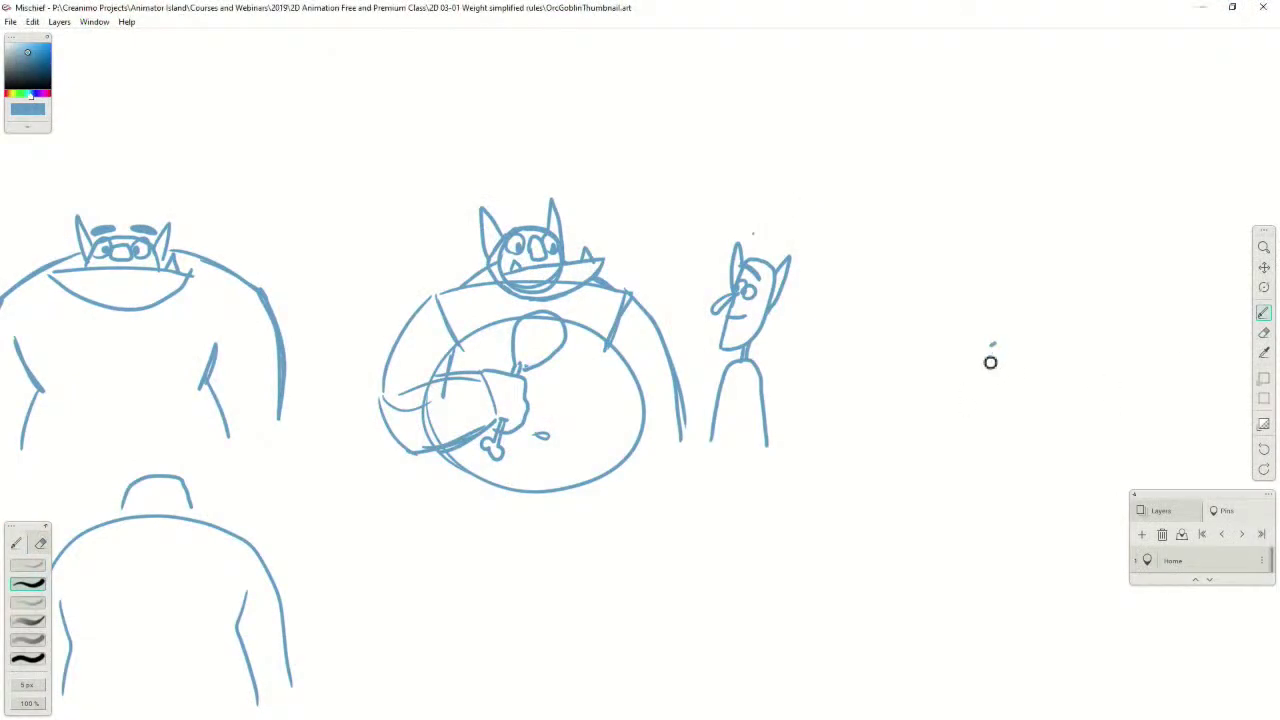
{"action": "key", "text": "space"}
{"action": "mouse_move", "coordinate": [989, 360]}
{"action": "left_mouse_down"}
{"action": "mouse_move", "coordinate": [683, 346]}
{"action": "mouse_move", "coordinate": [1124, 321]}
{"action": "left_mouse_up"}
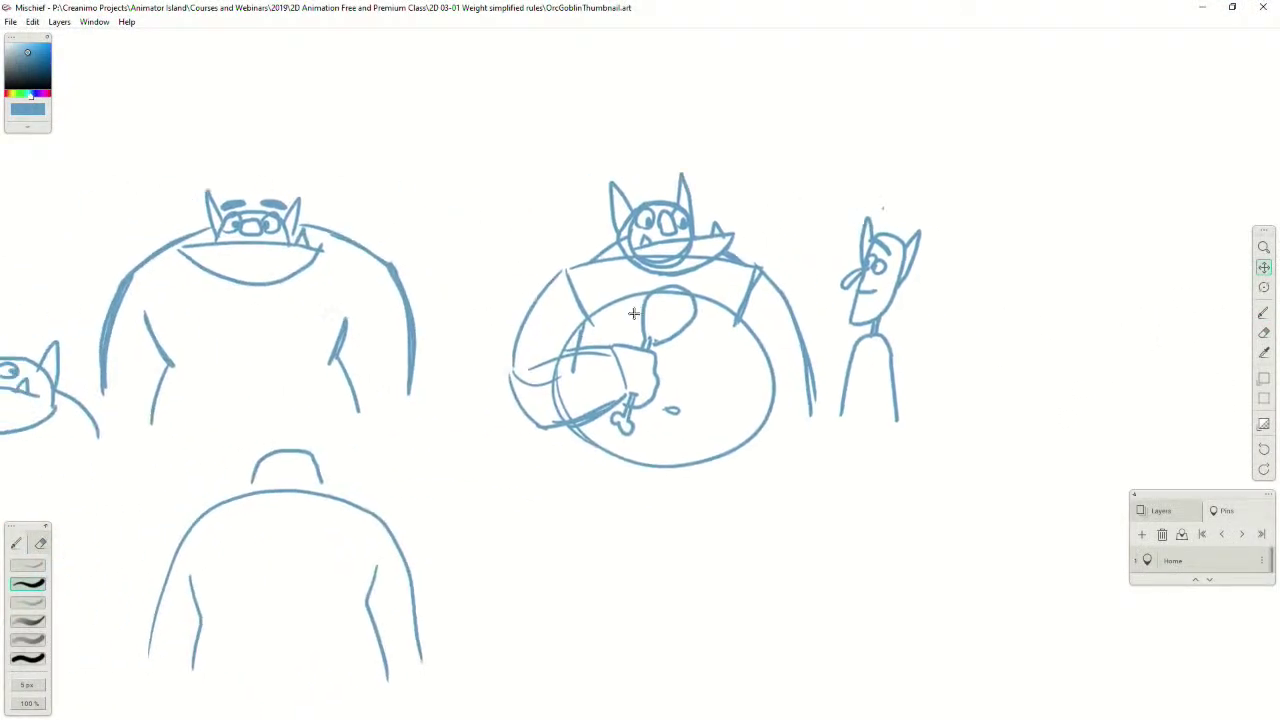
{"action": "mouse_move", "coordinate": [529, 311]}
{"action": "left_mouse_down"}
{"action": "mouse_move", "coordinate": [1137, 291]}
{"action": "mouse_move", "coordinate": [349, 254]}
{"action": "mouse_move", "coordinate": [351, 266]}
{"action": "left_mouse_up"}
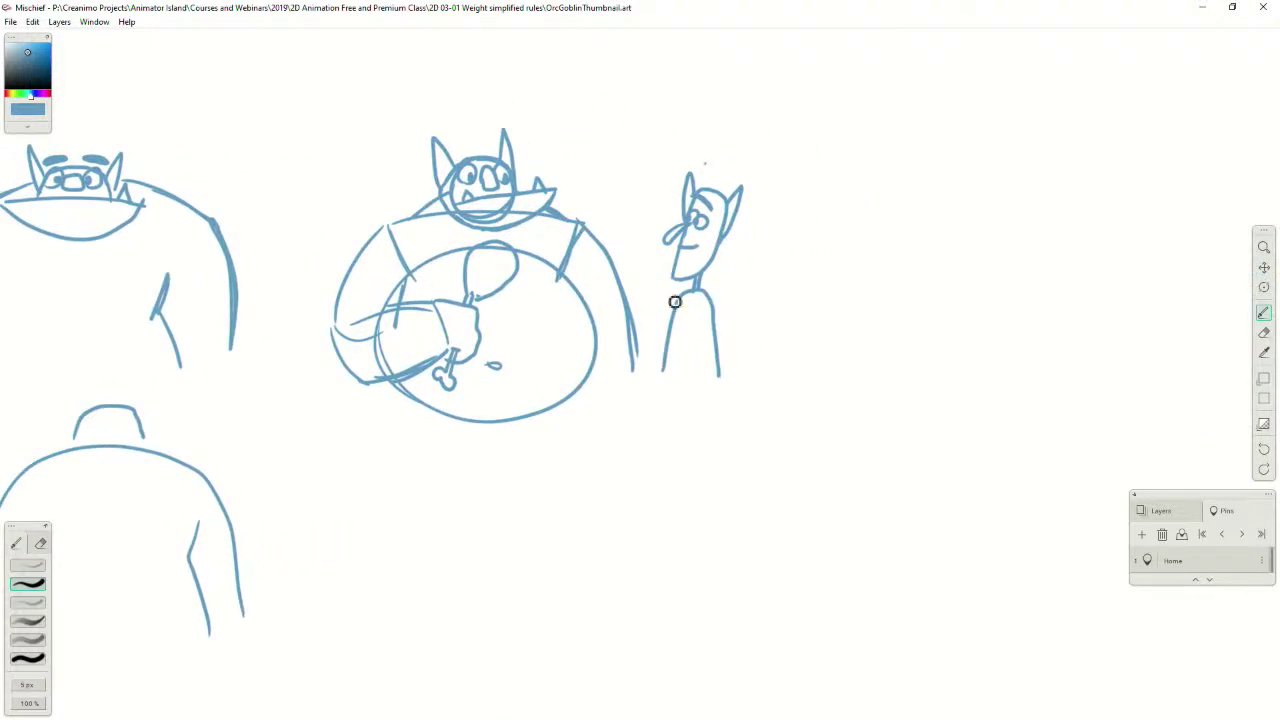
{"action": "scroll", "coordinate": [673, 301], "scroll_direction": "down", "scroll_amount": 5}
{"action": "scroll", "coordinate": [600, 340], "scroll_direction": "up", "scroll_amount": 2}
{"action": "key", "text": "space"}
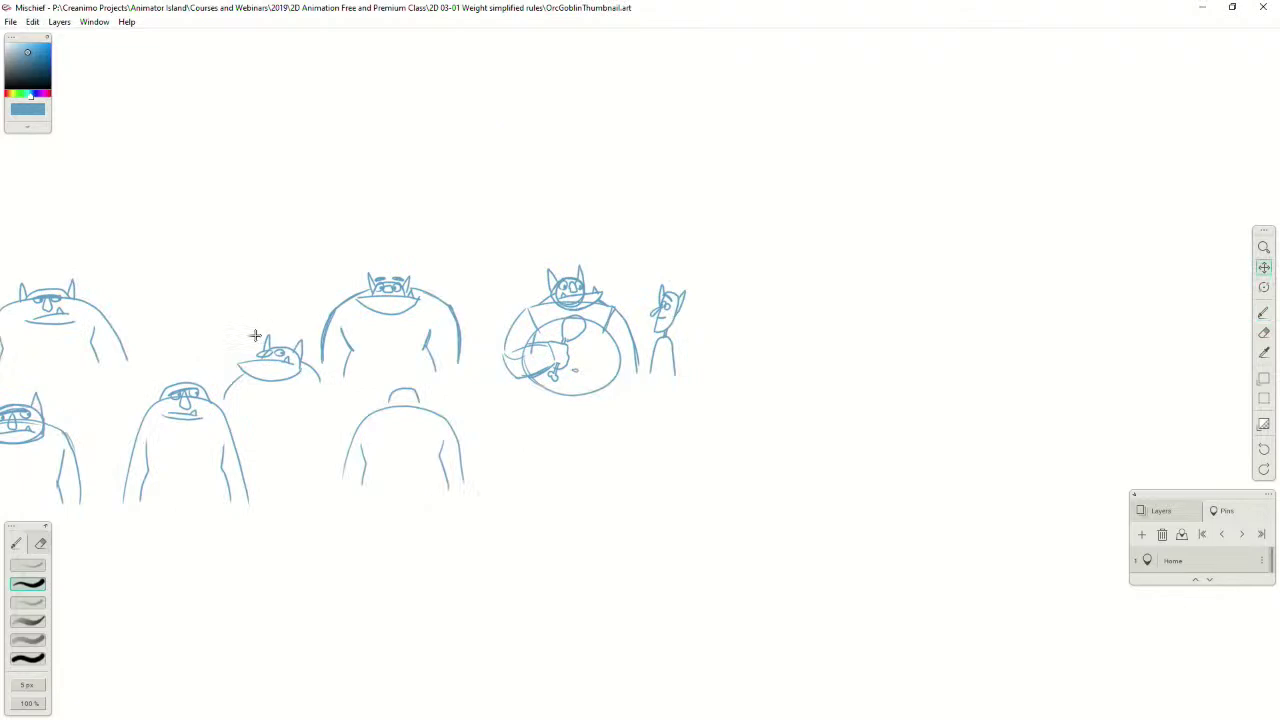
{"action": "scroll", "coordinate": [1110, 320], "scroll_direction": "up", "scroll_amount": 2}
{"action": "left_click_drag", "start_coordinate": [257, 337], "coordinate": [1160, 310]}
{"action": "mouse_move", "coordinate": [276, 317]}
{"action": "left_mouse_down"}
{"action": "mouse_move", "coordinate": [1054, 294]}
{"action": "mouse_move", "coordinate": [1150, 303]}
{"action": "left_mouse_up"}
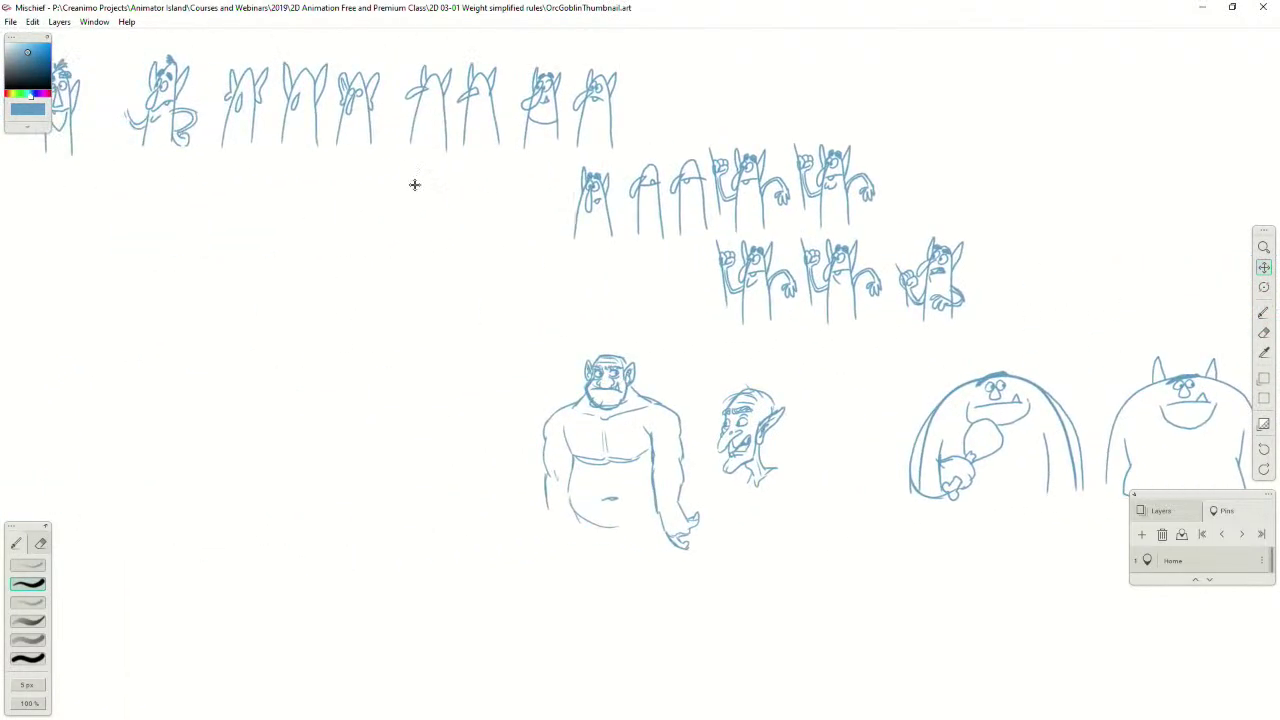
{"action": "mouse_move", "coordinate": [414, 186]}
{"action": "left_mouse_down"}
{"action": "mouse_move", "coordinate": [882, 447]}
{"action": "mouse_move", "coordinate": [677, 491]}
{"action": "mouse_move", "coordinate": [429, 461]}
{"action": "left_mouse_up"}
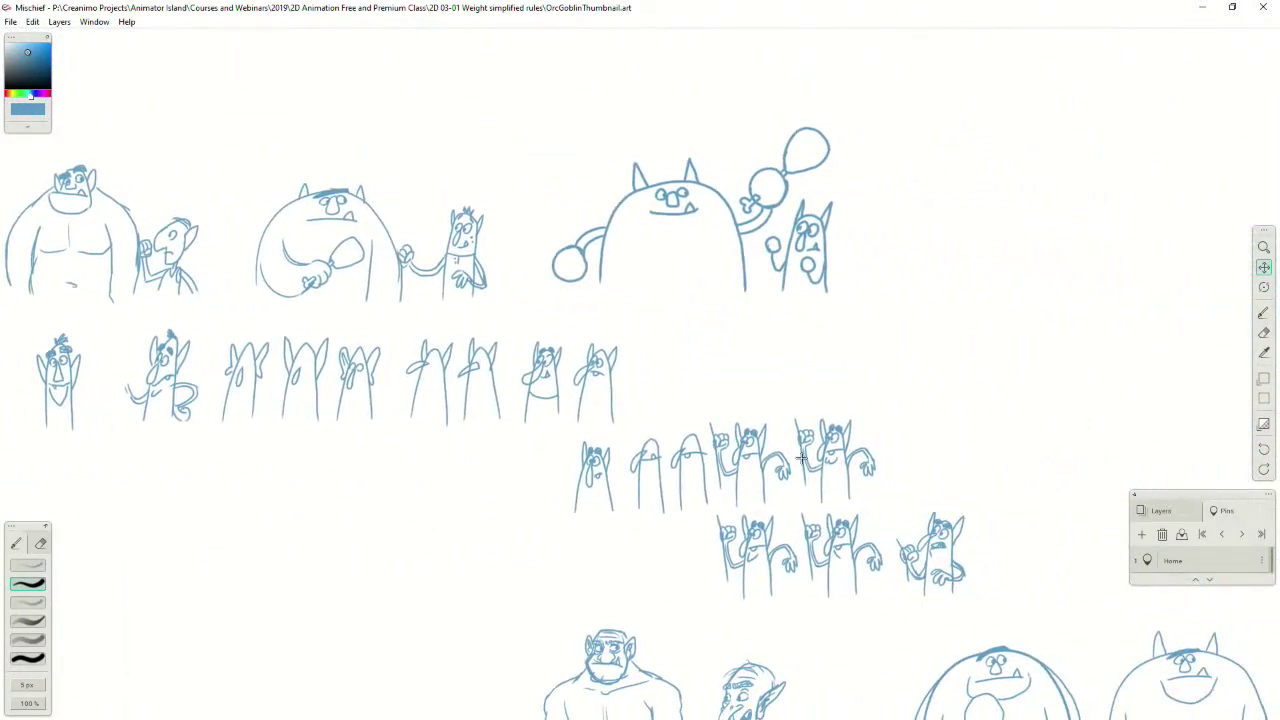
Select a rectangular area around the dome-shaped orc raising the drumstick and the small goblin beside it
{"action": "mouse_move", "coordinate": [801, 459]}
{"action": "left_mouse_down"}
{"action": "mouse_move", "coordinate": [676, 508]}
{"action": "mouse_move", "coordinate": [660, 567]}
{"action": "mouse_move", "coordinate": [786, 565]}
{"action": "mouse_move", "coordinate": [803, 553]}
{"action": "mouse_move", "coordinate": [666, 559]}
{"action": "left_mouse_up"}
{"action": "key", "text": "ctrl+="}
{"action": "left_click_drag", "start_coordinate": [517, 317], "coordinate": [597, 397]}
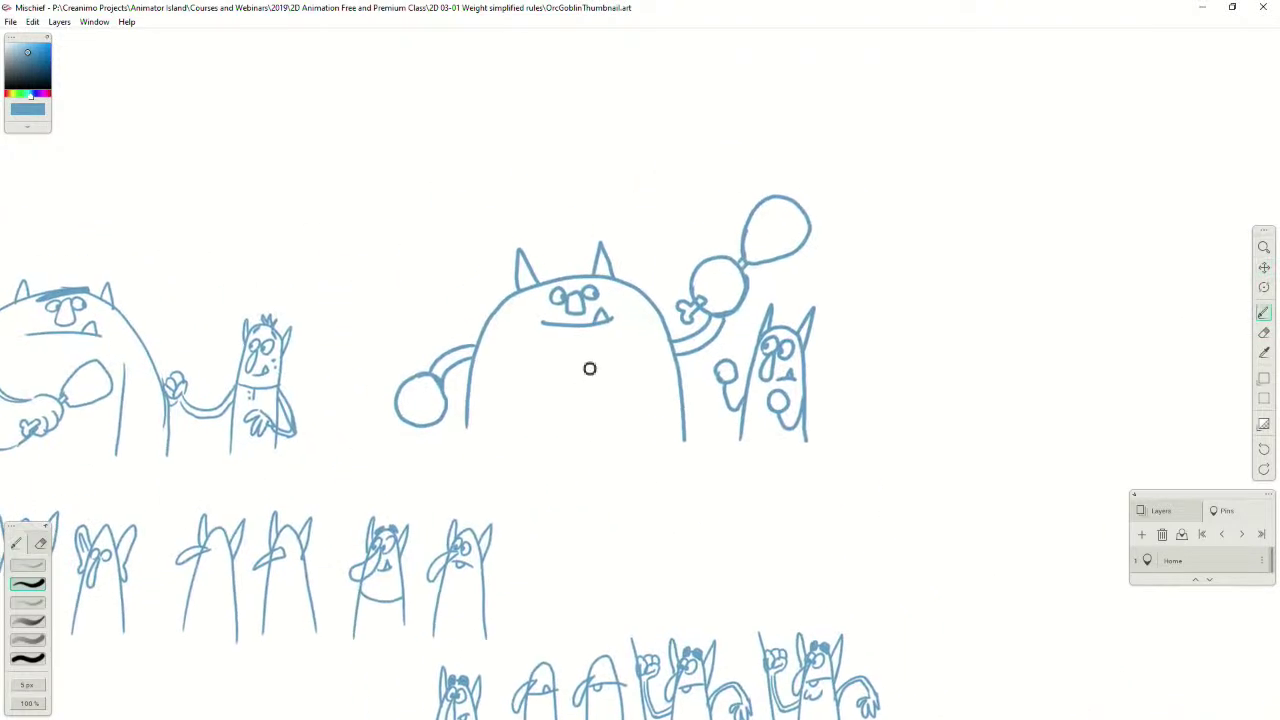
{"action": "key", "text": "ctrl+equal"}
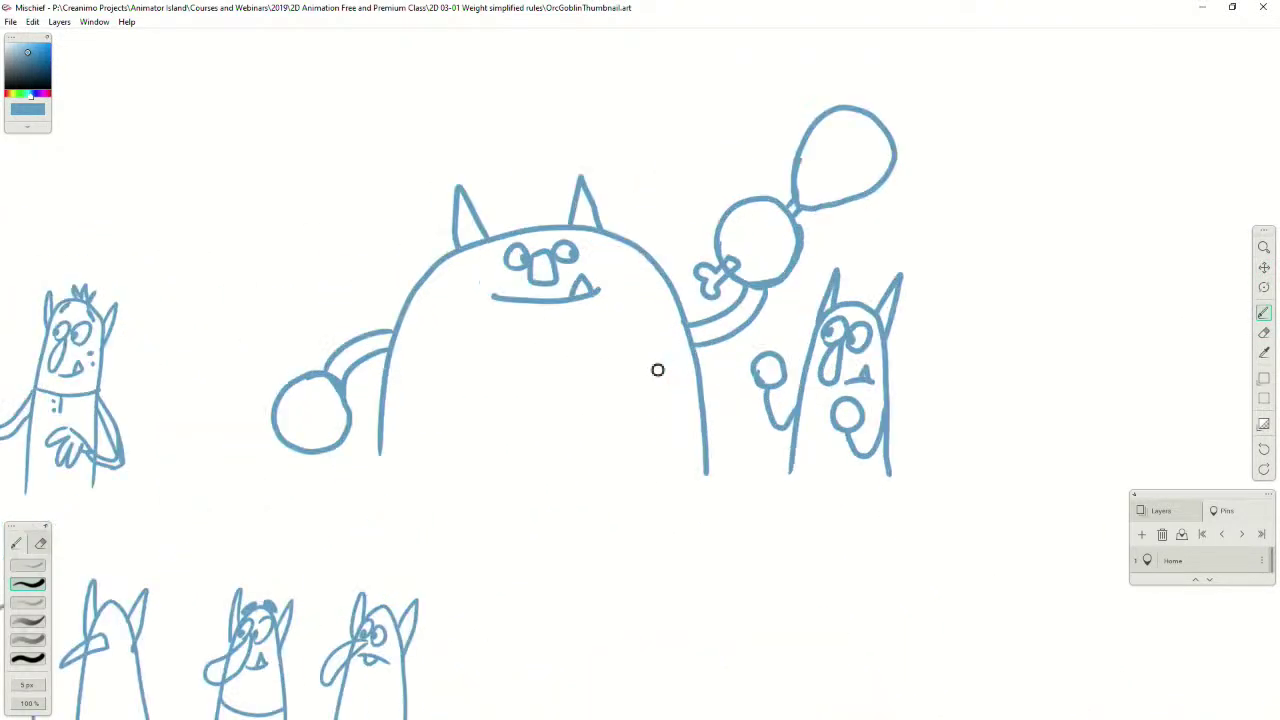
{"action": "key", "text": "ctrl+minus"}
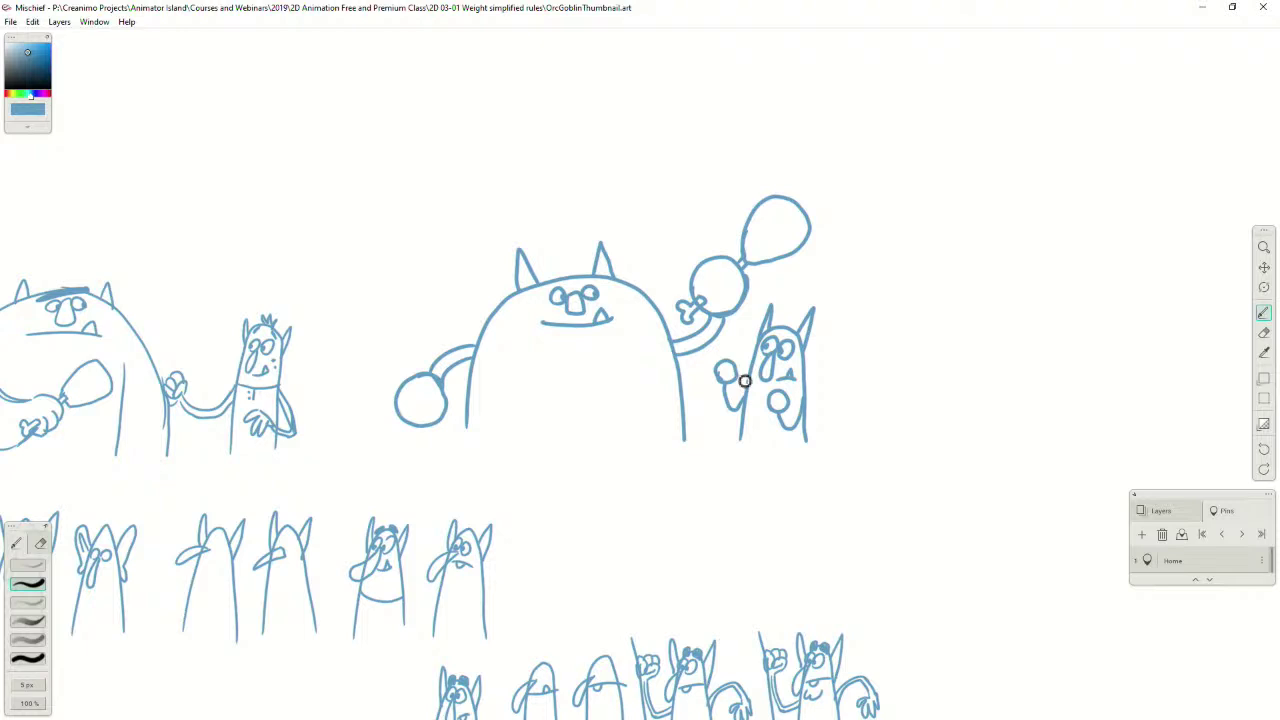
{"action": "left_click", "coordinate": [1252, 399]}
{"action": "mouse_move", "coordinate": [371, 171]}
{"action": "left_mouse_down"}
{"action": "mouse_move", "coordinate": [843, 524]}
{"action": "mouse_move", "coordinate": [864, 474]}
{"action": "left_mouse_up"}
Export the drawing as a PNG named OrcGoblinModel.png in the 2D 03-01 Weight simplified rules folder
{"action": "left_click", "coordinate": [12, 20]}
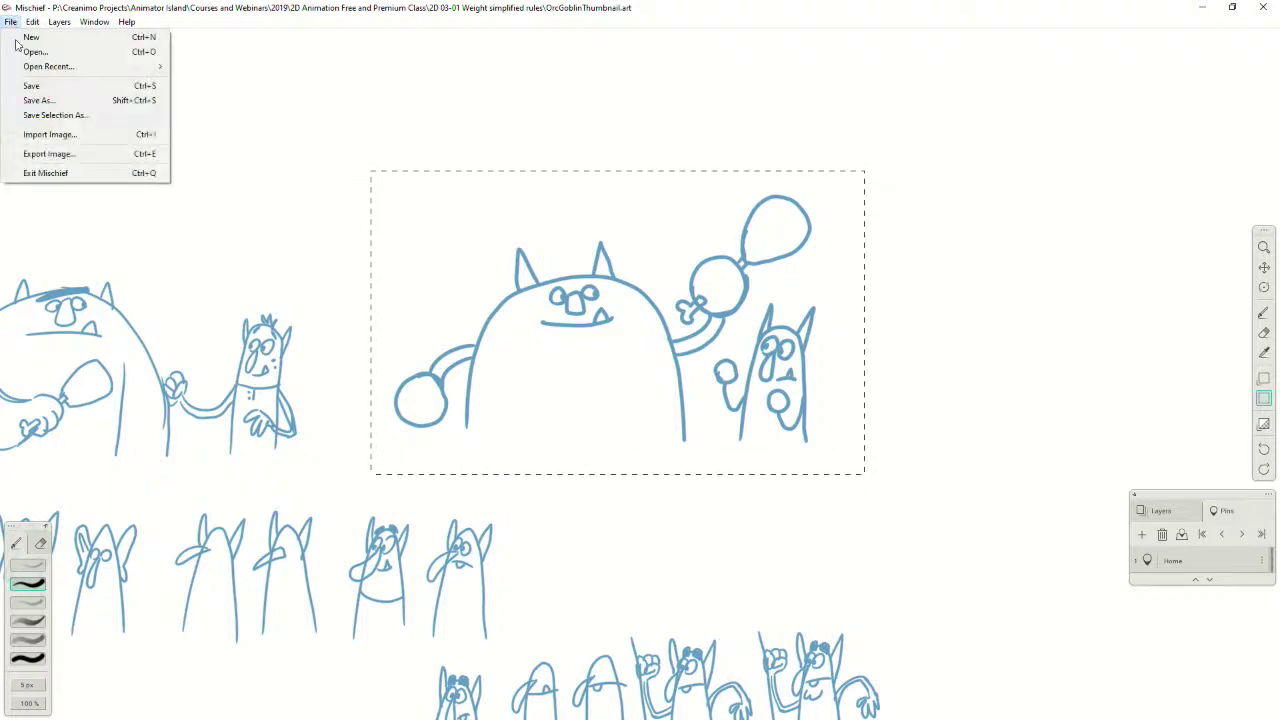
{"action": "left_click", "coordinate": [57, 153]}
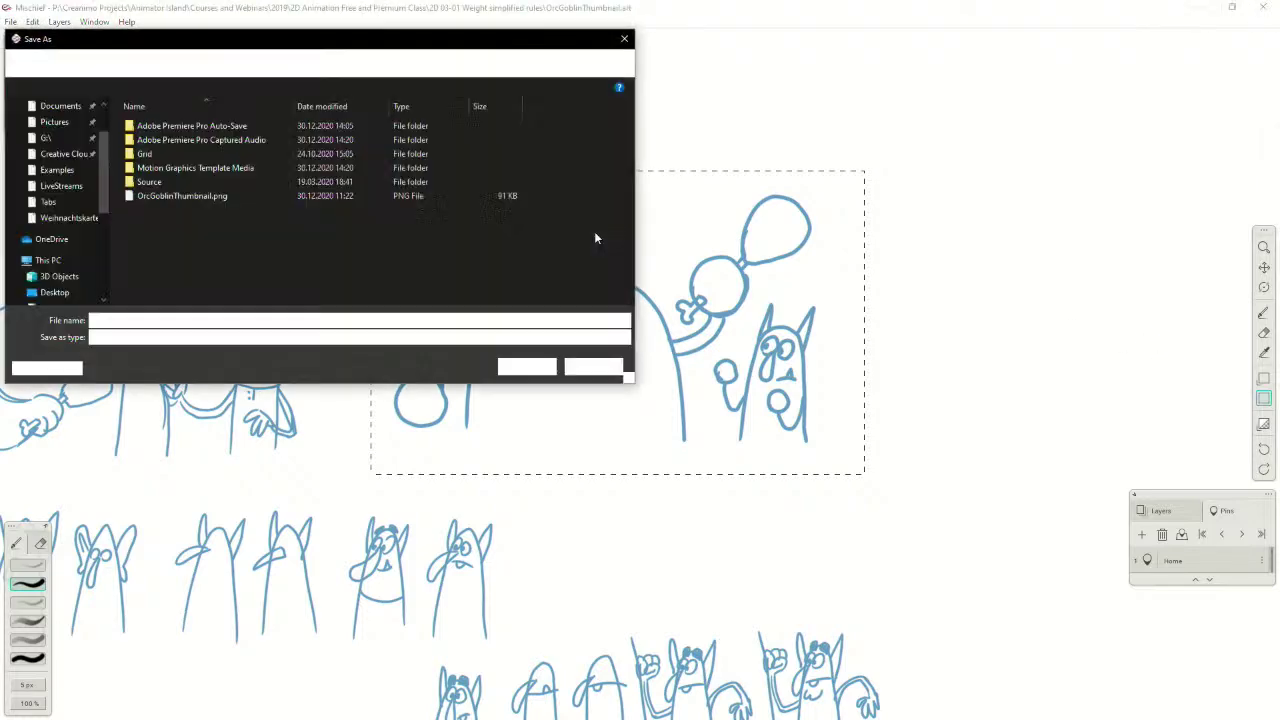
{"action": "left_click_drag", "start_coordinate": [385, 42], "coordinate": [885, 188]}
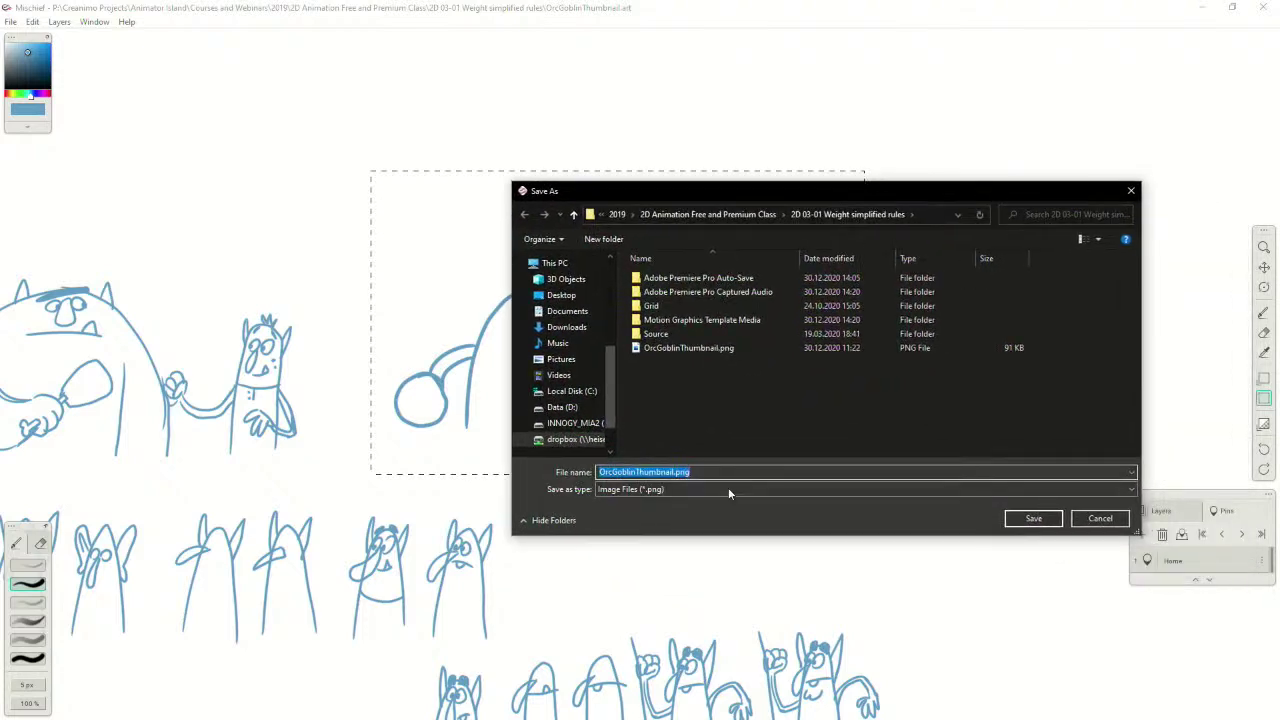
{"action": "left_click", "coordinate": [669, 471]}
{"action": "left_click_drag", "start_coordinate": [675, 471], "coordinate": [648, 471]}
{"action": "type", "text": "Model"}
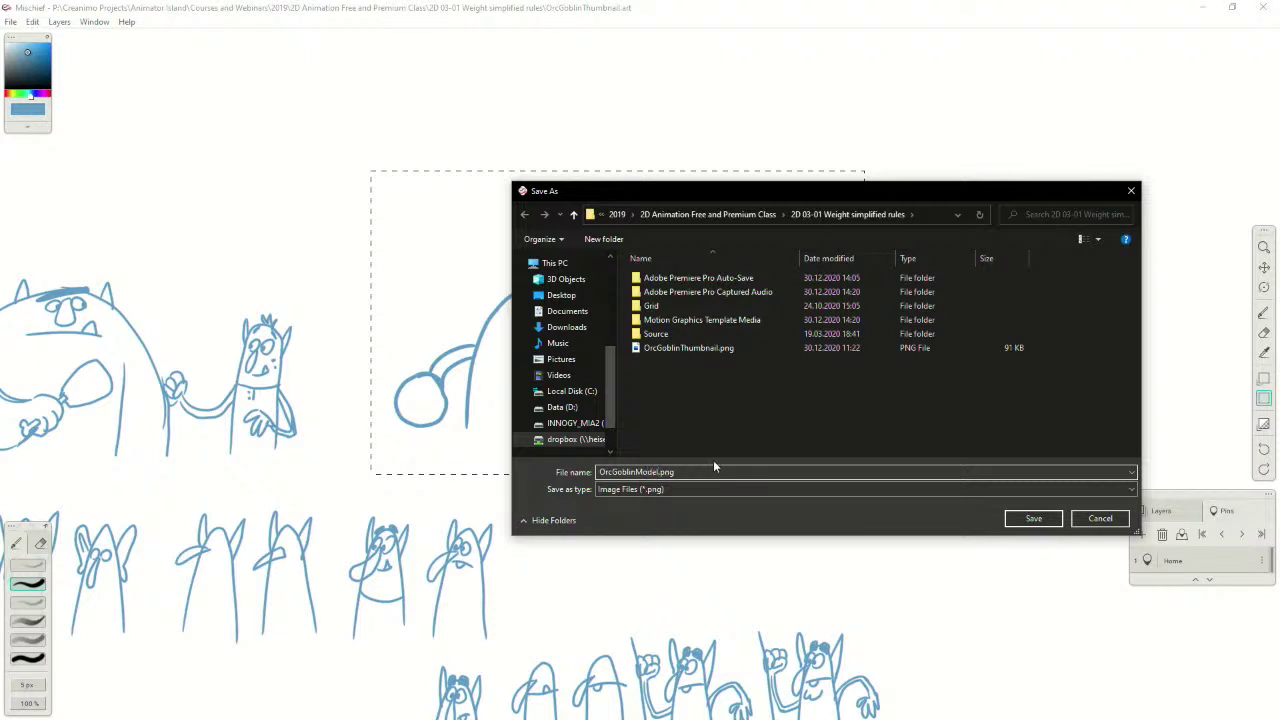
{"action": "left_click", "coordinate": [1033, 518]}
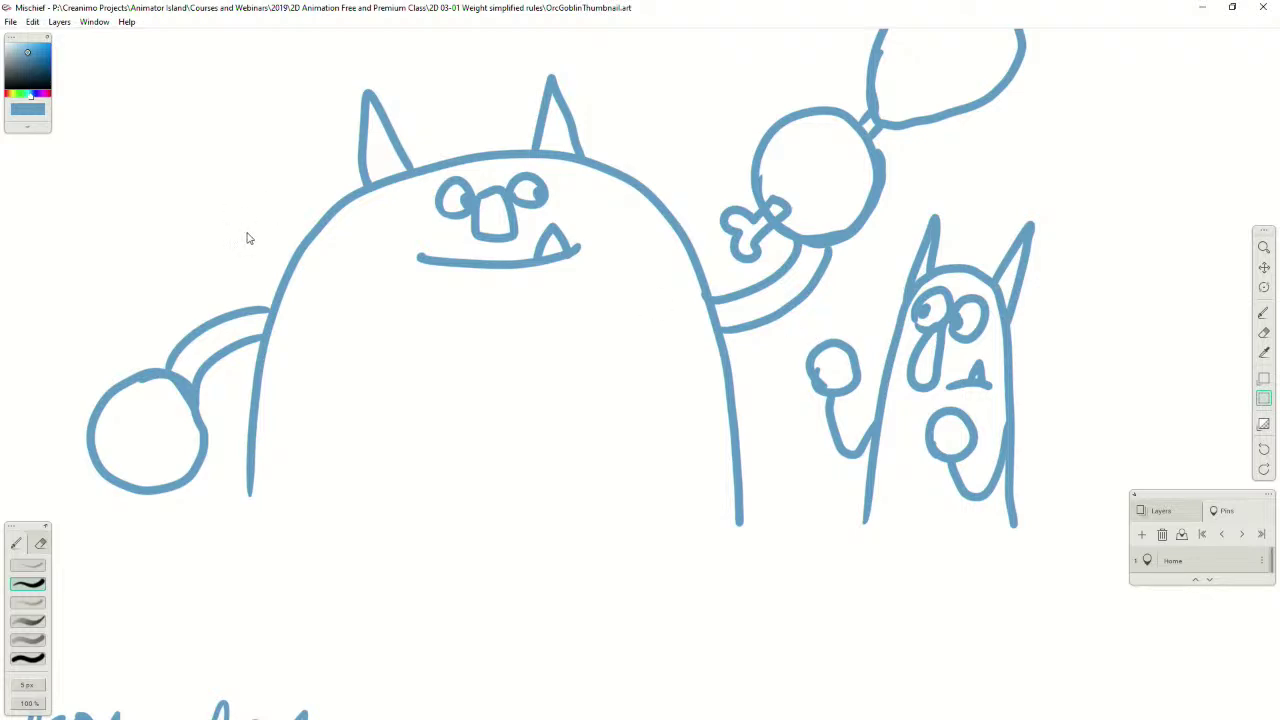
Switch to OpenToonz and create a new scene named OrcGoblinFight in the AI_WeightExercises project
{"action": "scroll", "coordinate": [280, 296], "scroll_direction": "down", "scroll_amount": 5}
{"action": "scroll", "coordinate": [282, 298], "scroll_direction": "up", "scroll_amount": 4}
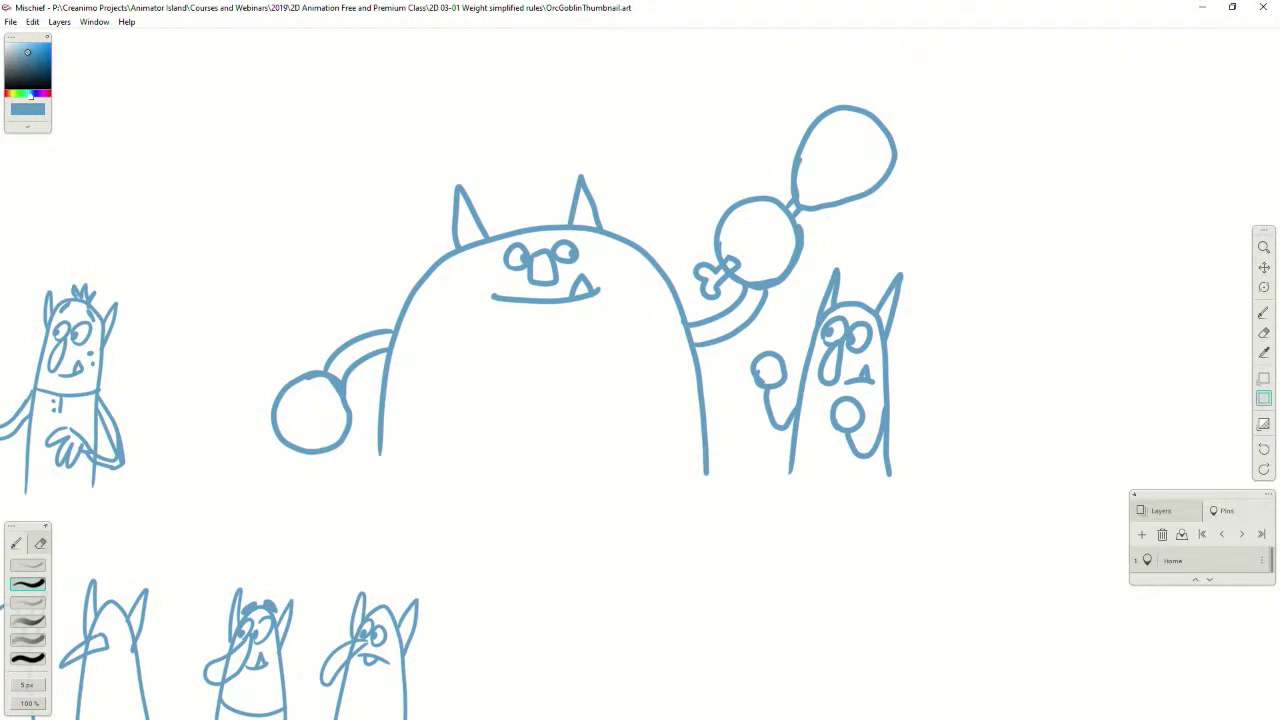
{"action": "key", "text": "alt+Tab"}
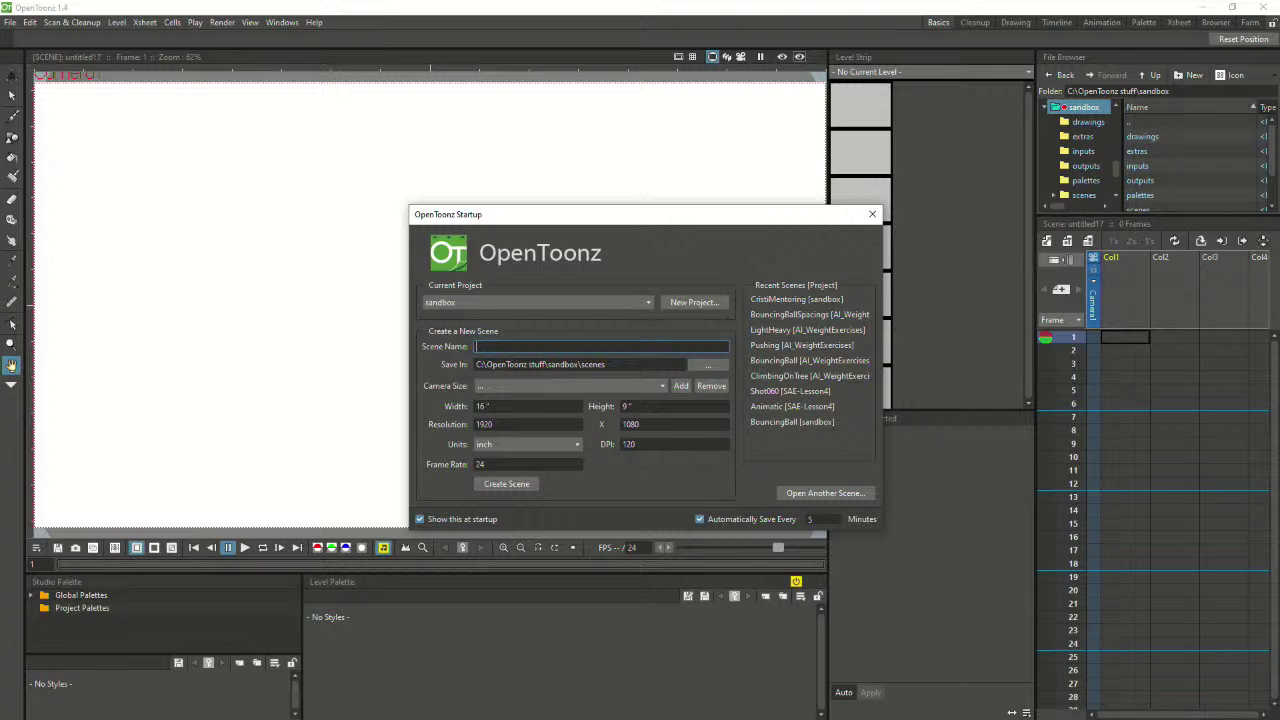
{"action": "left_click", "coordinate": [572, 303]}
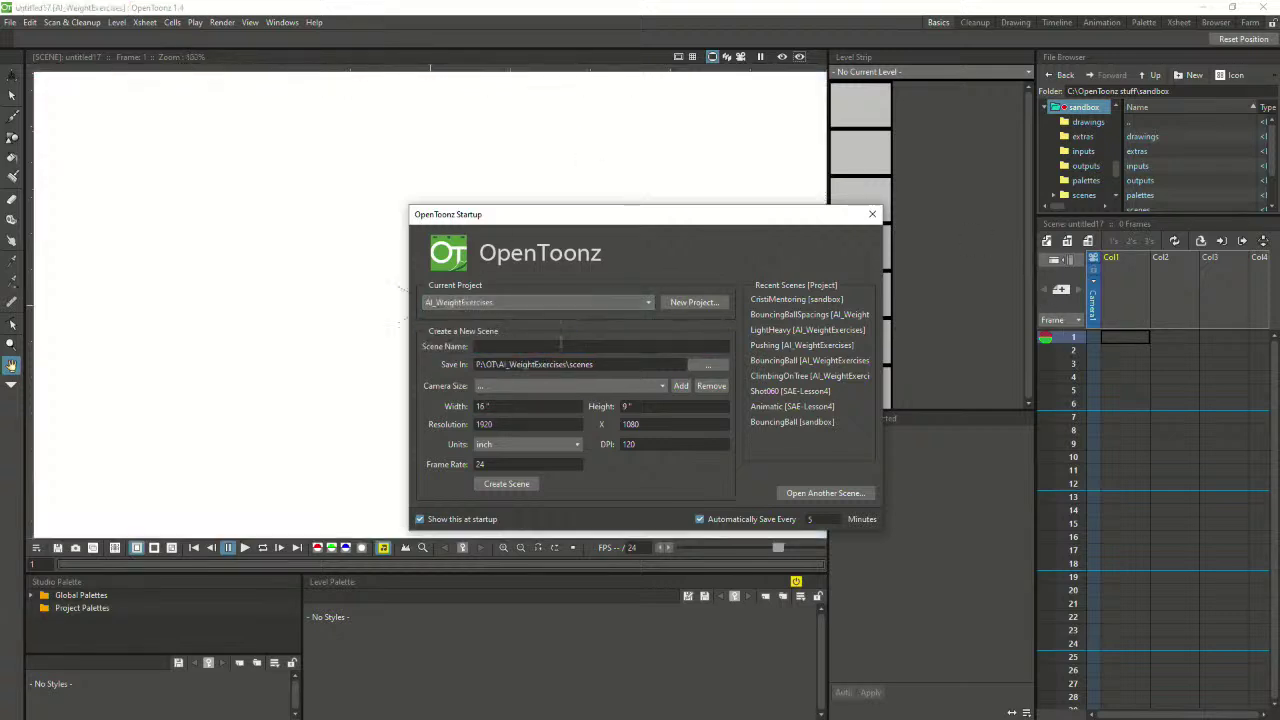
{"action": "left_click", "coordinate": [558, 346]}
{"action": "type", "text": "O"}
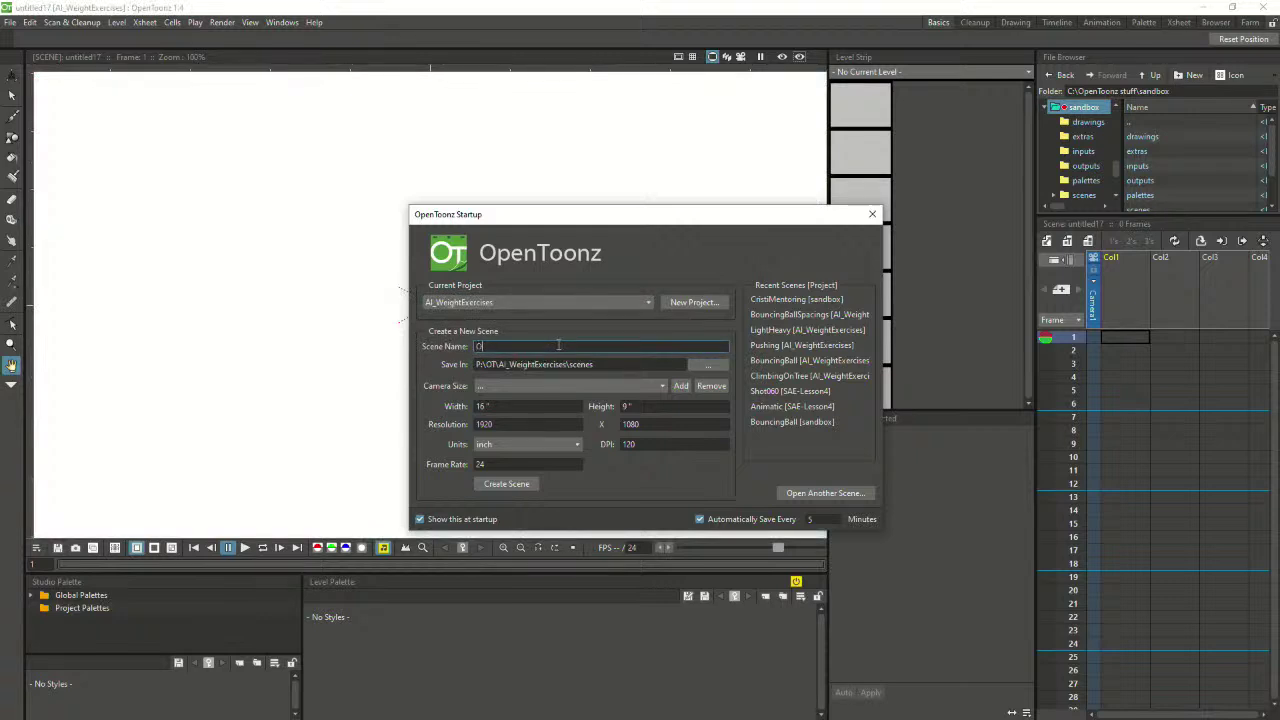
{"action": "type", "text": "rcGoblinFight"}
{"action": "left_click", "coordinate": [522, 489]}
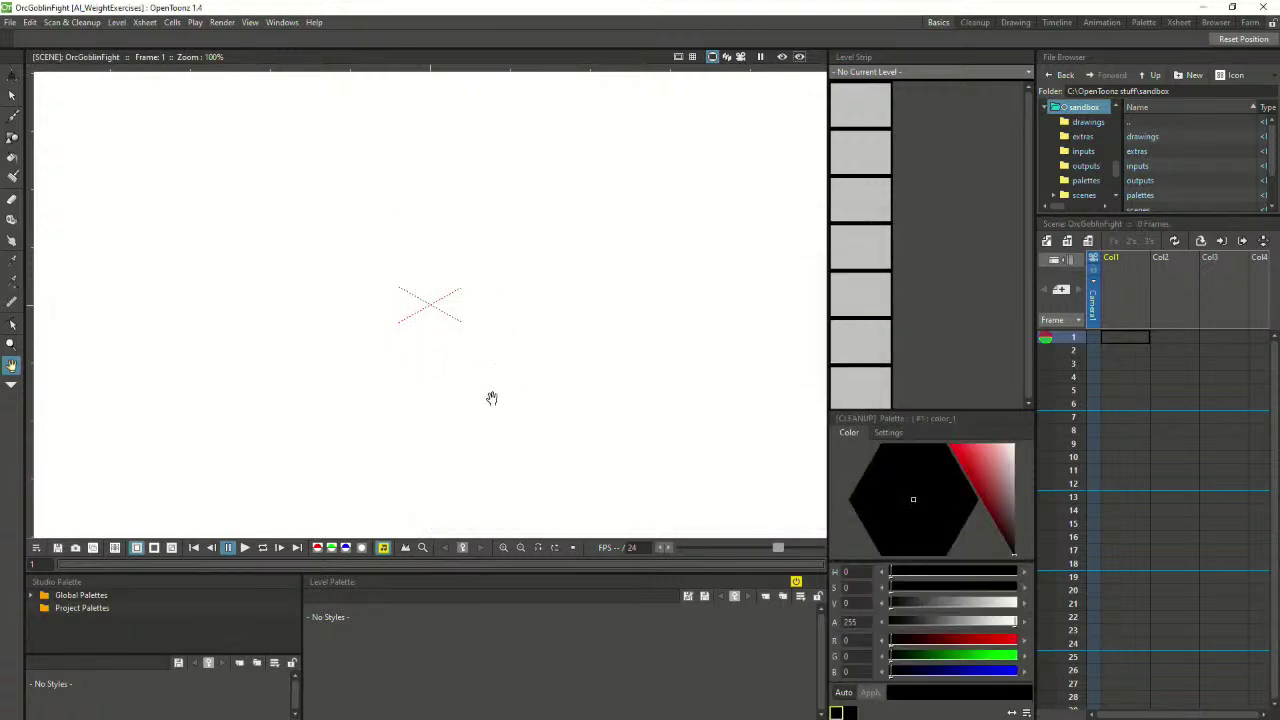
Widen the scene viewer slightly and fit the full camera area inside it
{"action": "scroll", "coordinate": [486, 417], "scroll_direction": "down", "scroll_amount": 5}
{"action": "scroll", "coordinate": [486, 417], "scroll_direction": "up", "scroll_amount": 1}
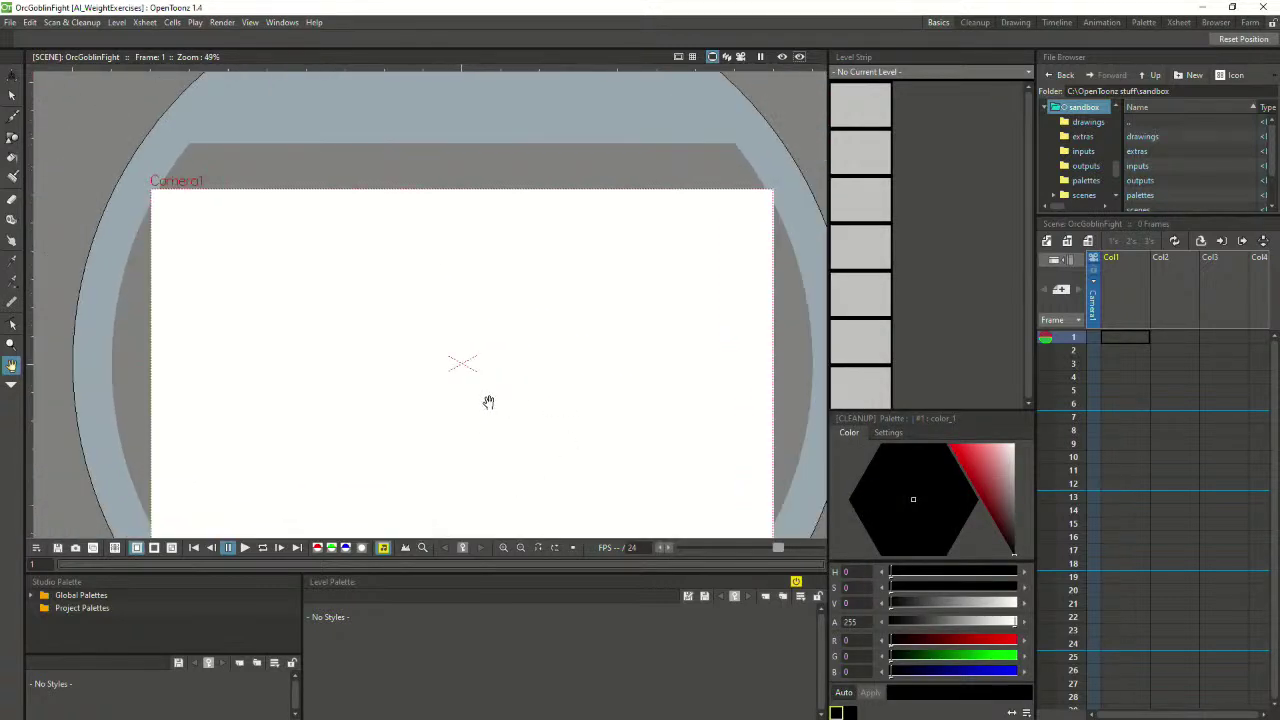
{"action": "left_click_drag", "start_coordinate": [489, 400], "coordinate": [449, 349]}
{"action": "scroll", "coordinate": [449, 349], "scroll_direction": "up", "scroll_amount": 1}
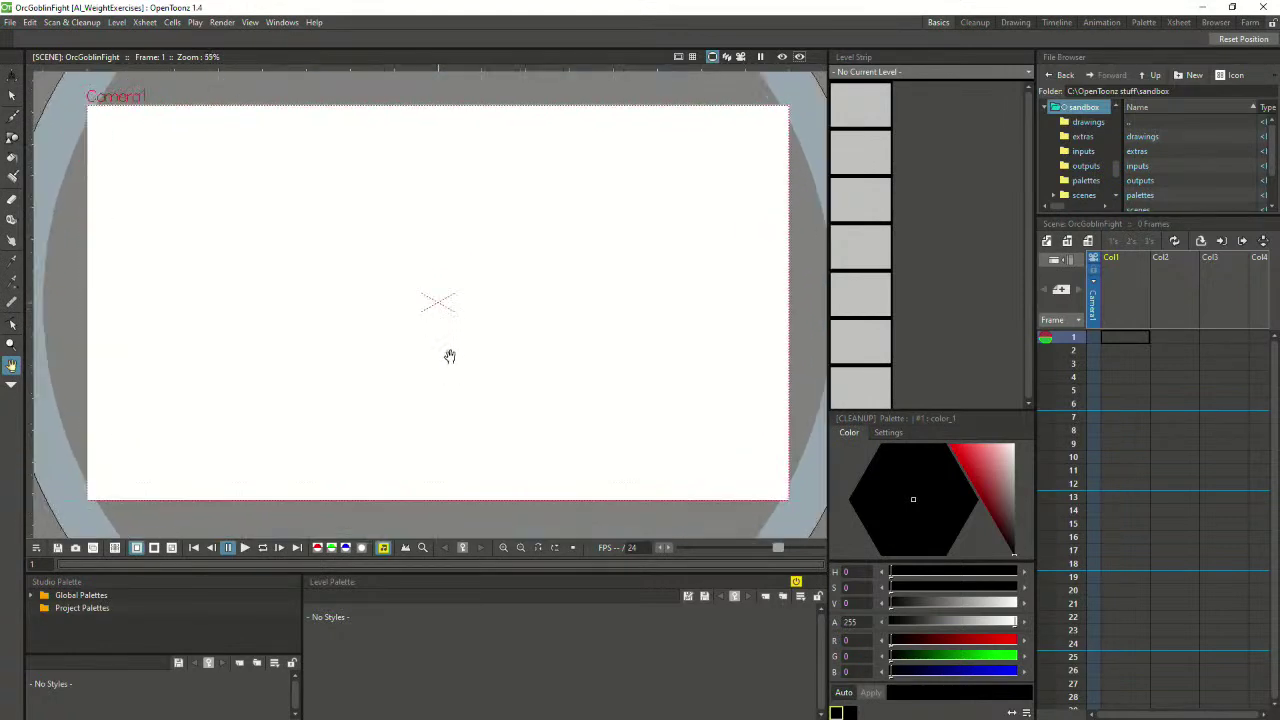
{"action": "left_click_drag", "start_coordinate": [826, 252], "coordinate": [856, 252]}
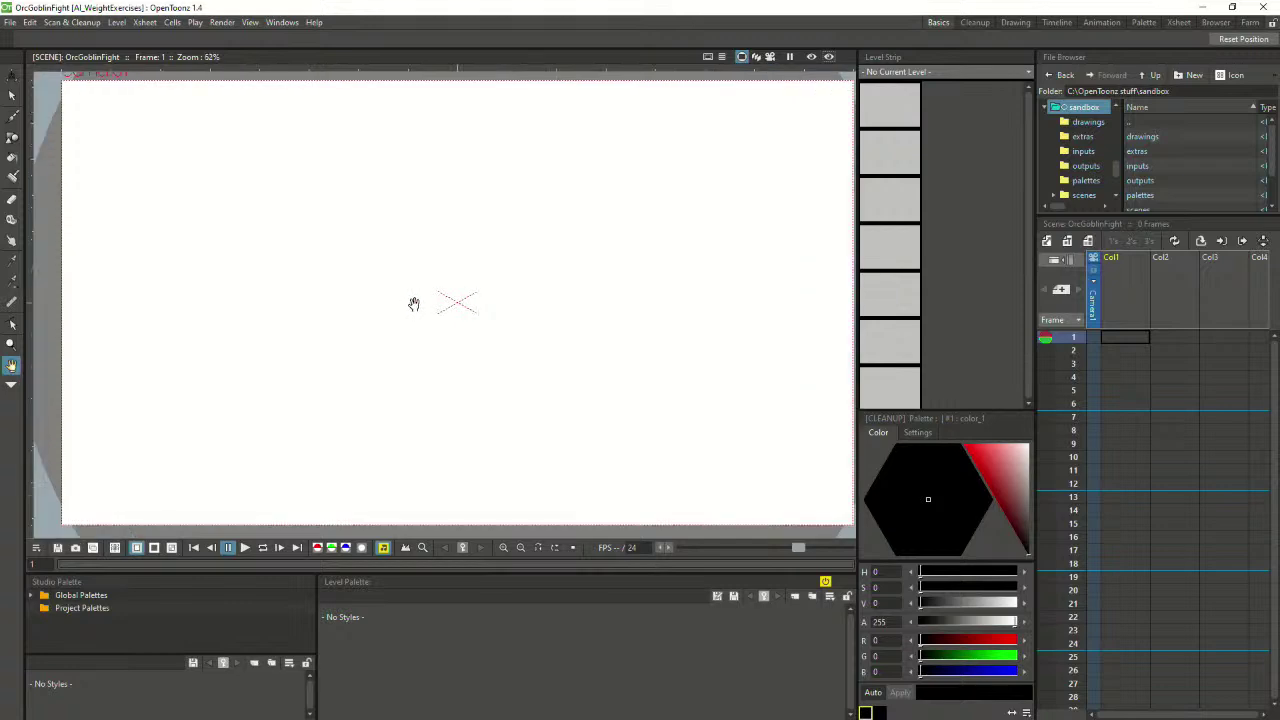
{"action": "left_click_drag", "start_coordinate": [414, 300], "coordinate": [397, 309]}
{"action": "scroll", "coordinate": [392, 301], "scroll_direction": "up", "scroll_amount": 1}
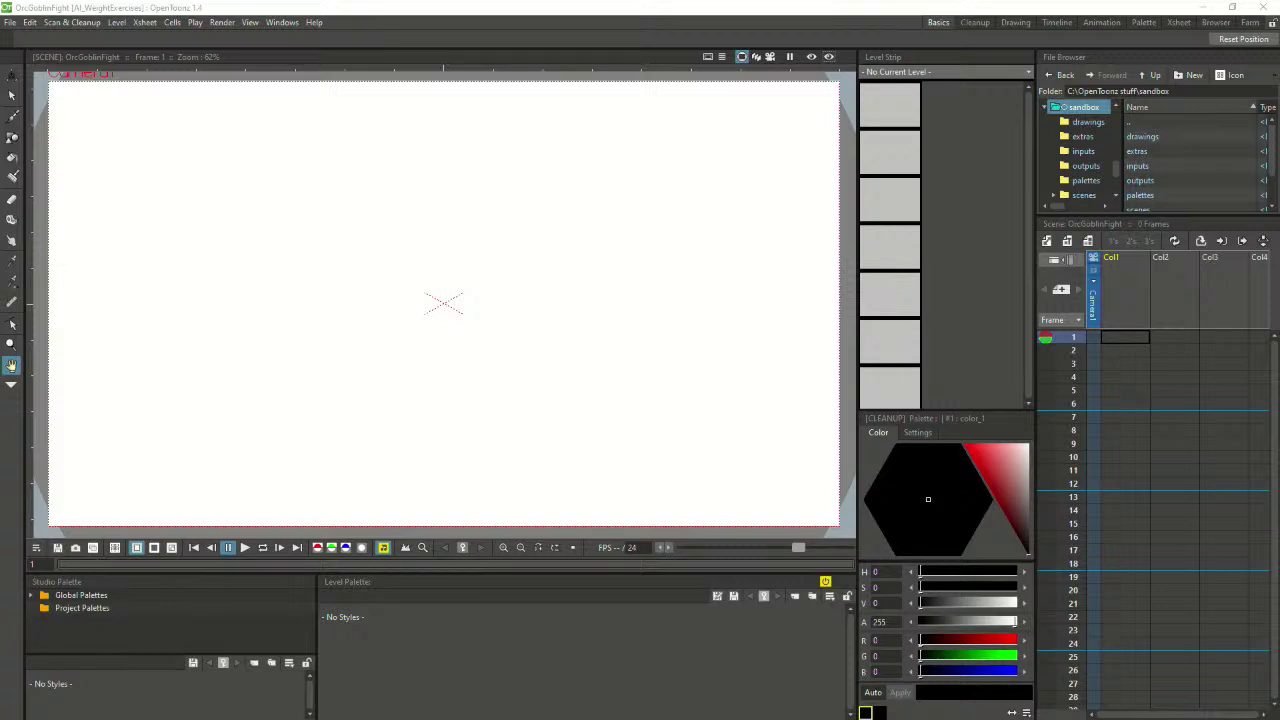
Try importing OrcGoblinModel.png into the scene, and undo the import
{"action": "left_click_drag", "start_coordinate": [496, 425], "coordinate": [534, 357]}
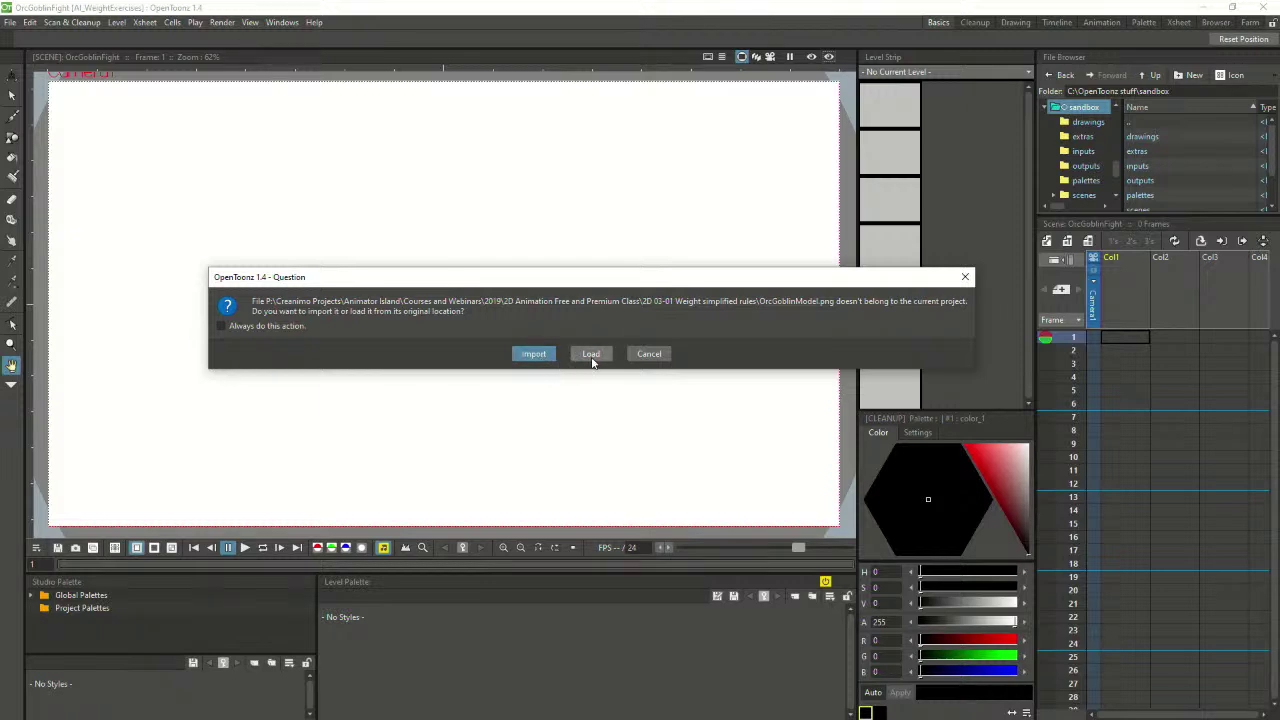
{"action": "left_click", "coordinate": [529, 356]}
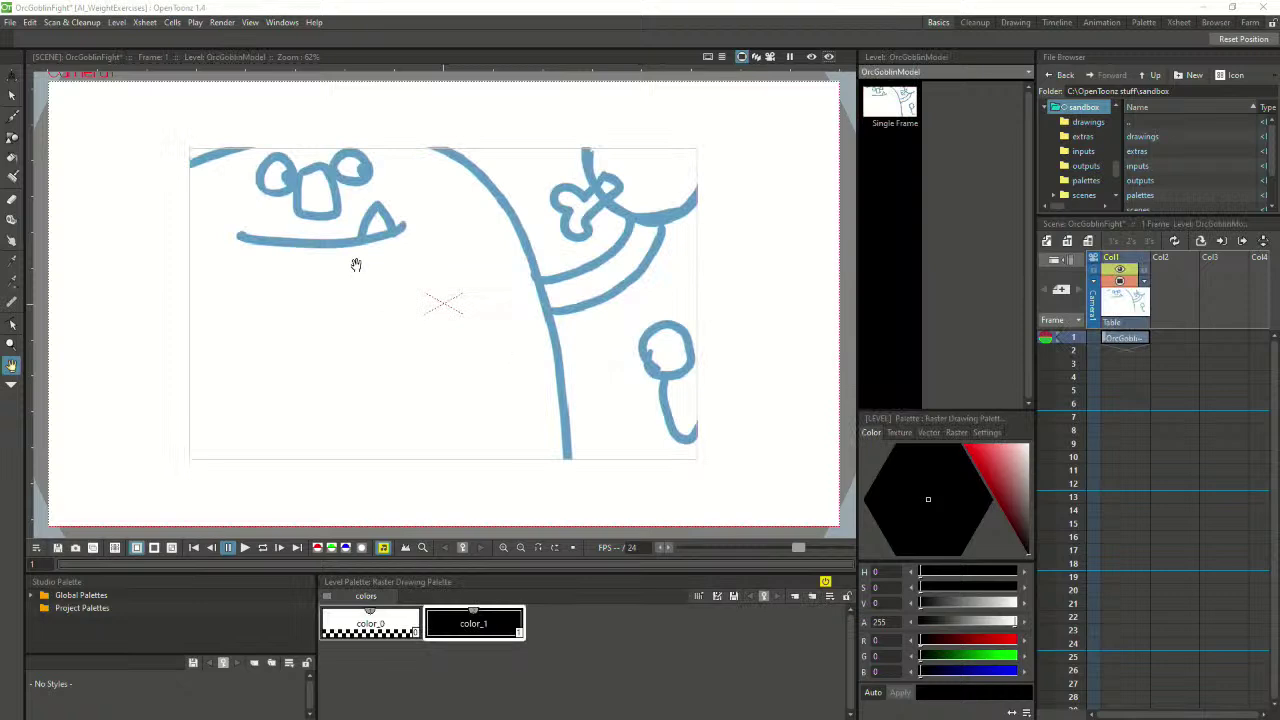
{"action": "scroll", "coordinate": [354, 263], "scroll_direction": "down", "scroll_amount": 2}
{"action": "left_click_drag", "start_coordinate": [495, 316], "coordinate": [507, 347]}
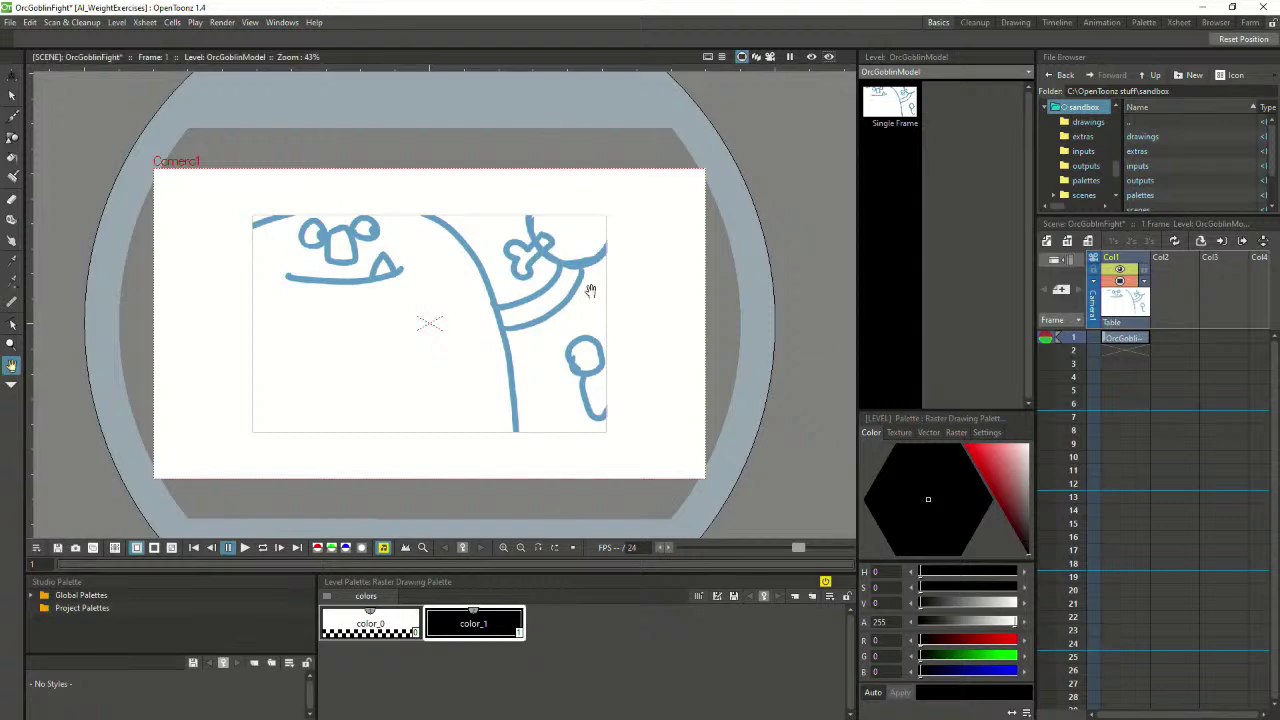
{"action": "key", "text": "ctrl+z"}
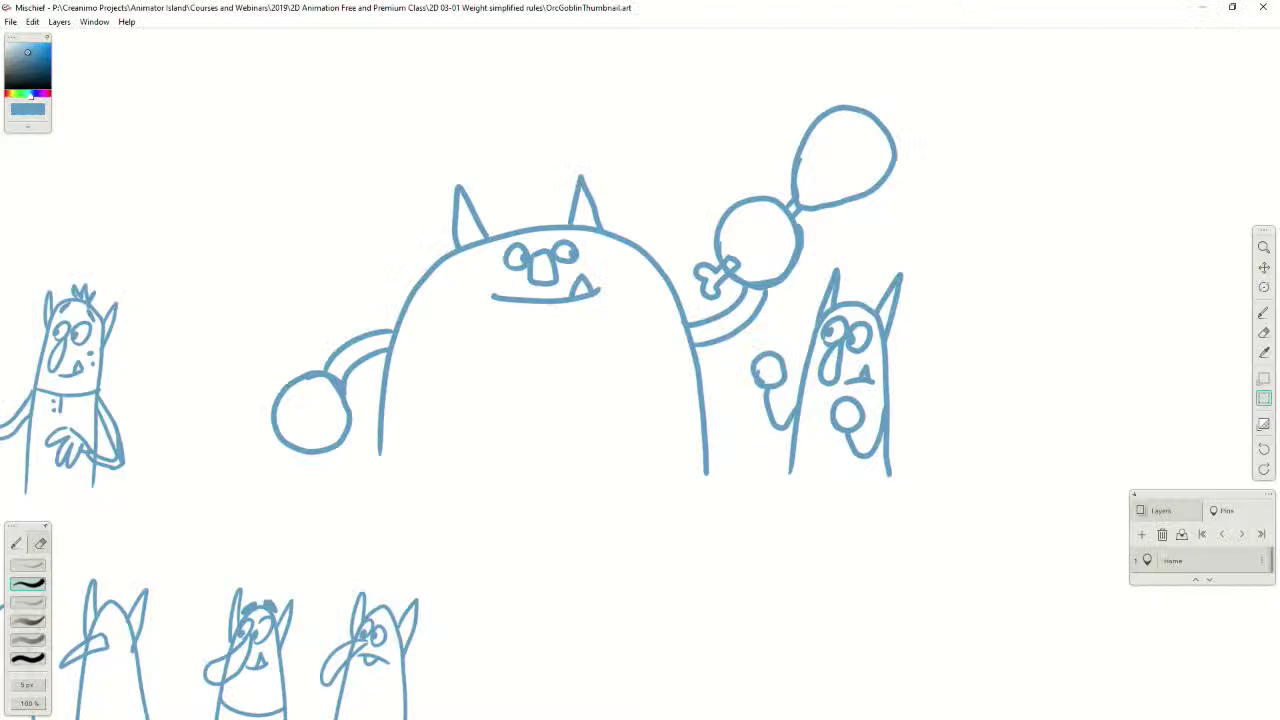
Switch to Mischief, select the whole dome-shaped orc and goblin pair, and export the selection as a PNG over OrcGoblinModel.png
{"action": "mouse_move", "coordinate": [222, 80]}
{"action": "left_mouse_down"}
{"action": "mouse_move", "coordinate": [760, 468]}
{"action": "mouse_move", "coordinate": [989, 536]}
{"action": "mouse_move", "coordinate": [972, 530]}
{"action": "left_mouse_up"}
{"action": "left_click", "coordinate": [11, 22]}
{"action": "left_click", "coordinate": [98, 156]}
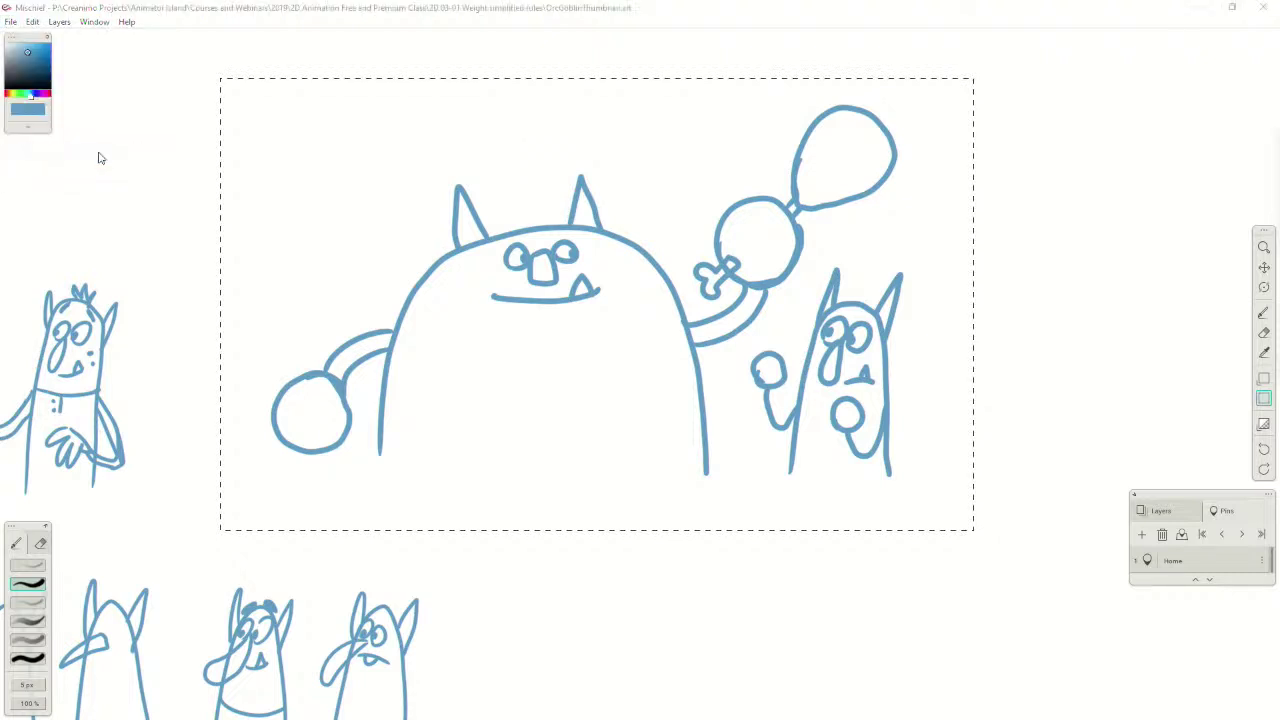
{"action": "left_click_drag", "start_coordinate": [227, 150], "coordinate": [214, 147]}
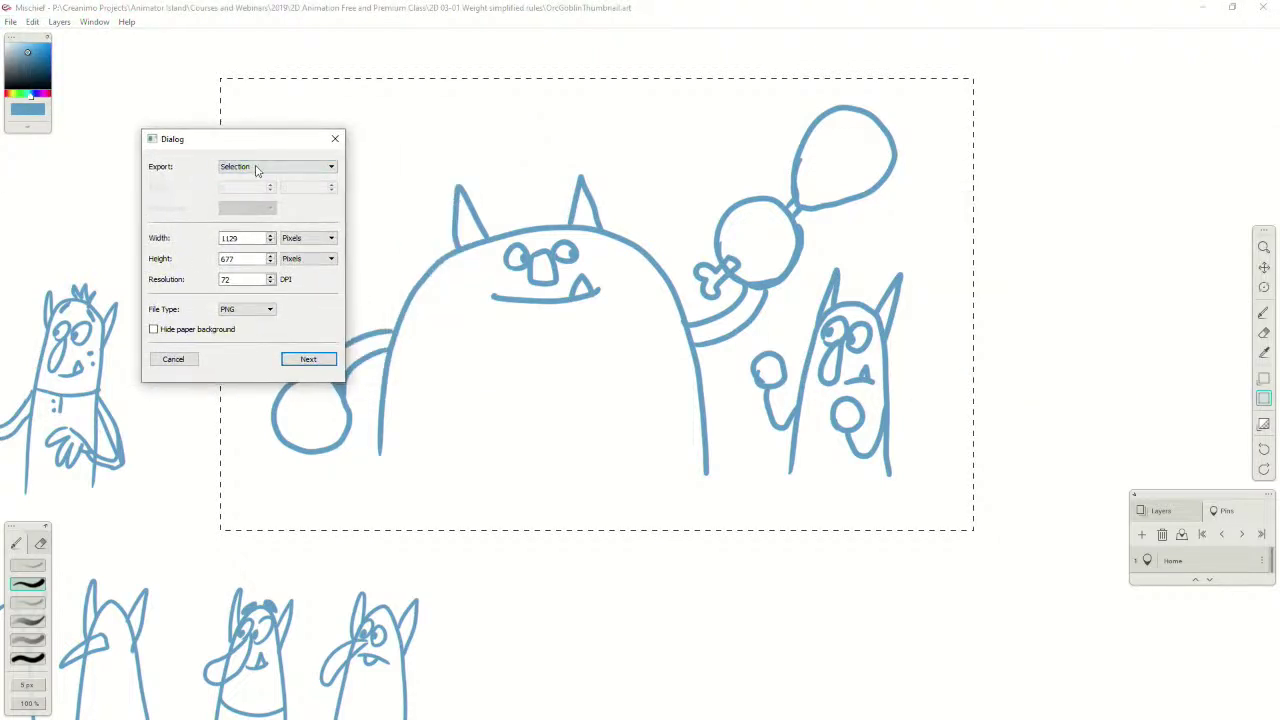
{"action": "left_click", "coordinate": [262, 167]}
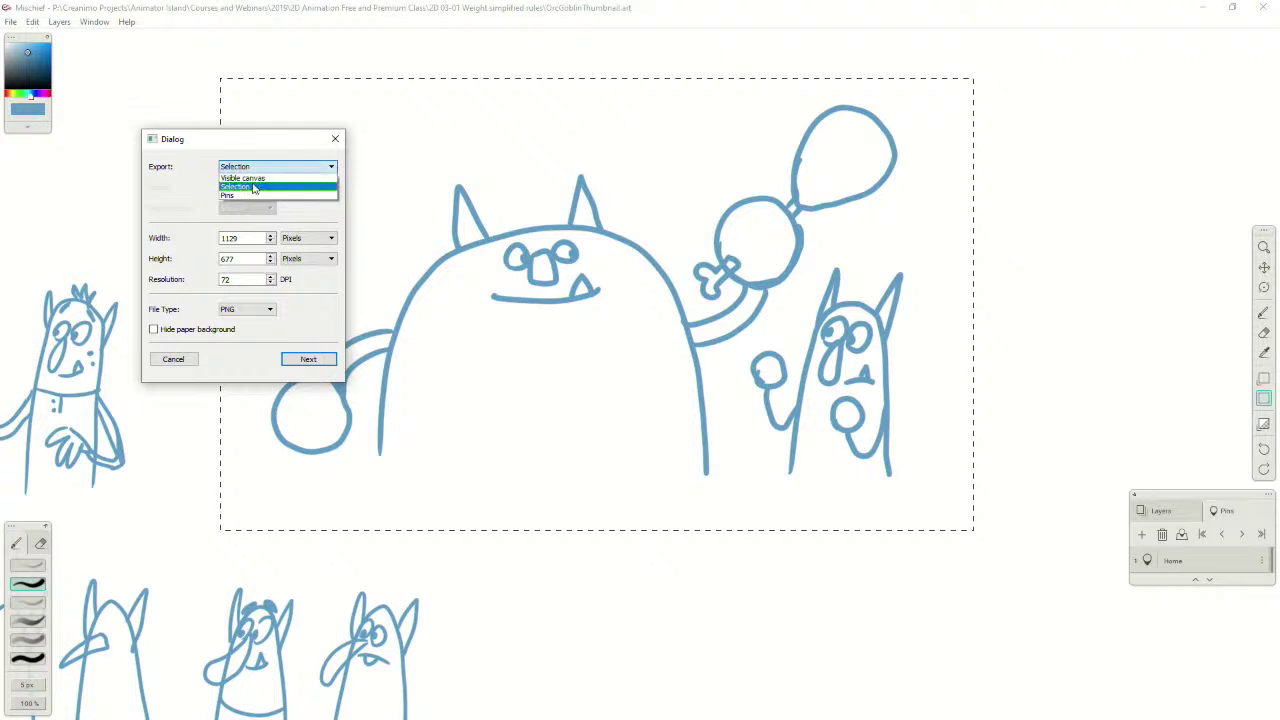
{"action": "left_click", "coordinate": [255, 186]}
{"action": "left_click", "coordinate": [308, 359]}
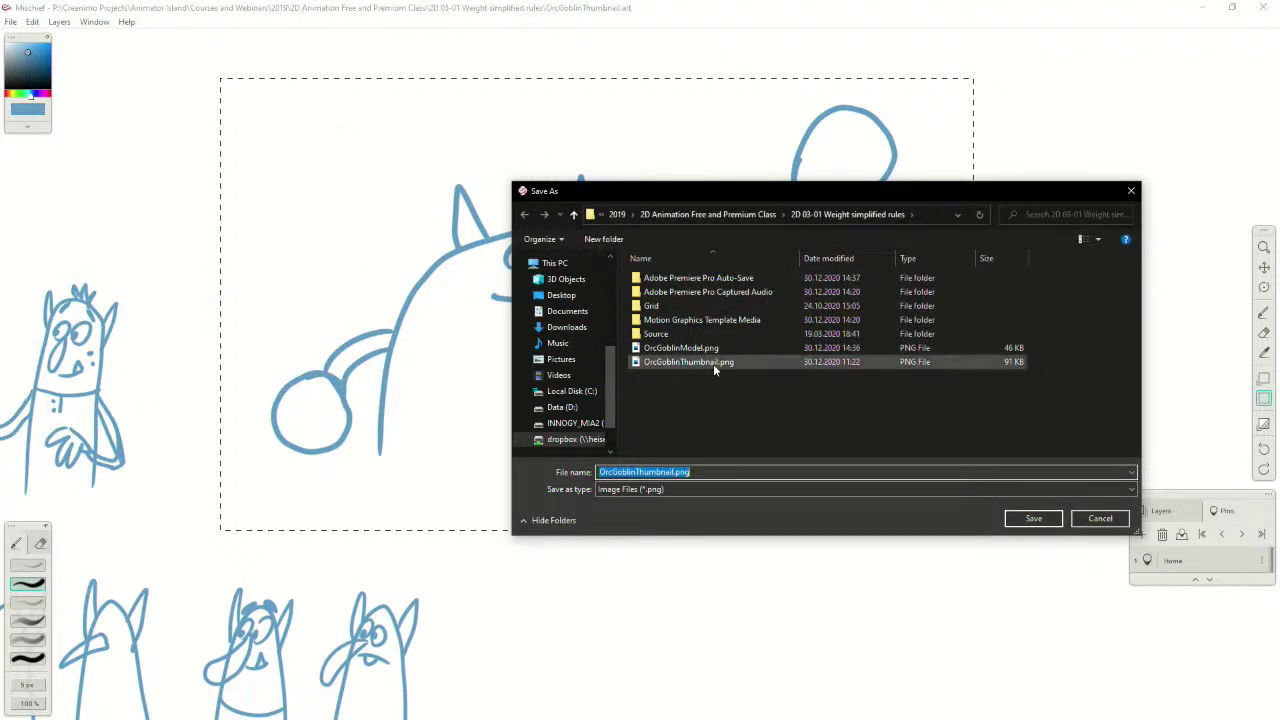
{"action": "double_click", "coordinate": [712, 346]}
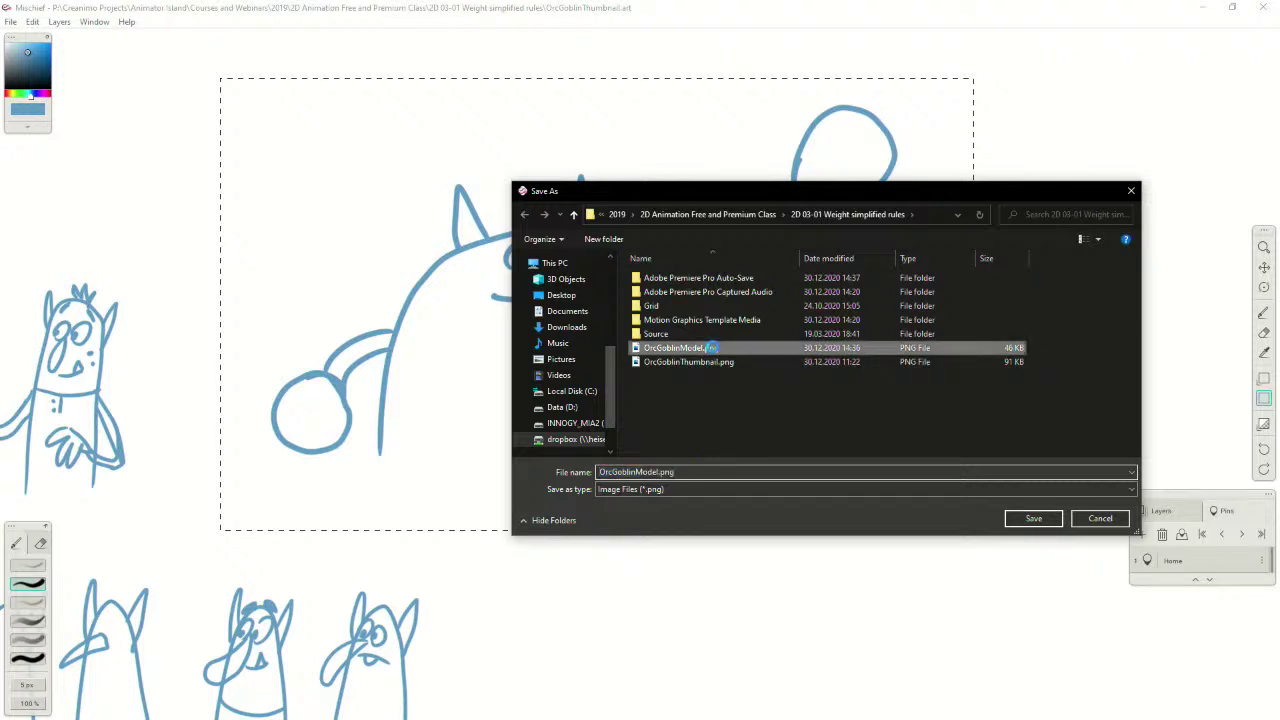
{"action": "left_click", "coordinate": [672, 368]}
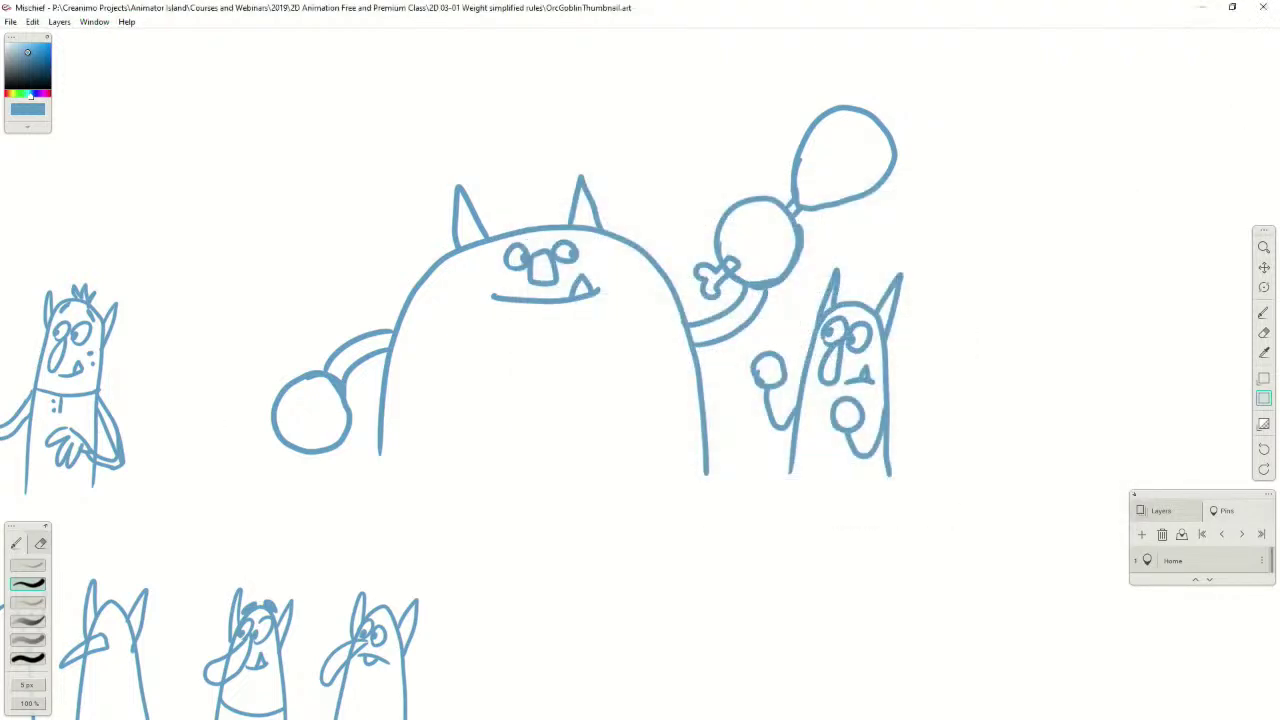
Return to OpenToonz and import OrcGoblinModel.png from its folder into the scene, keeping the existing file
{"action": "left_click", "coordinate": [1201, 7]}
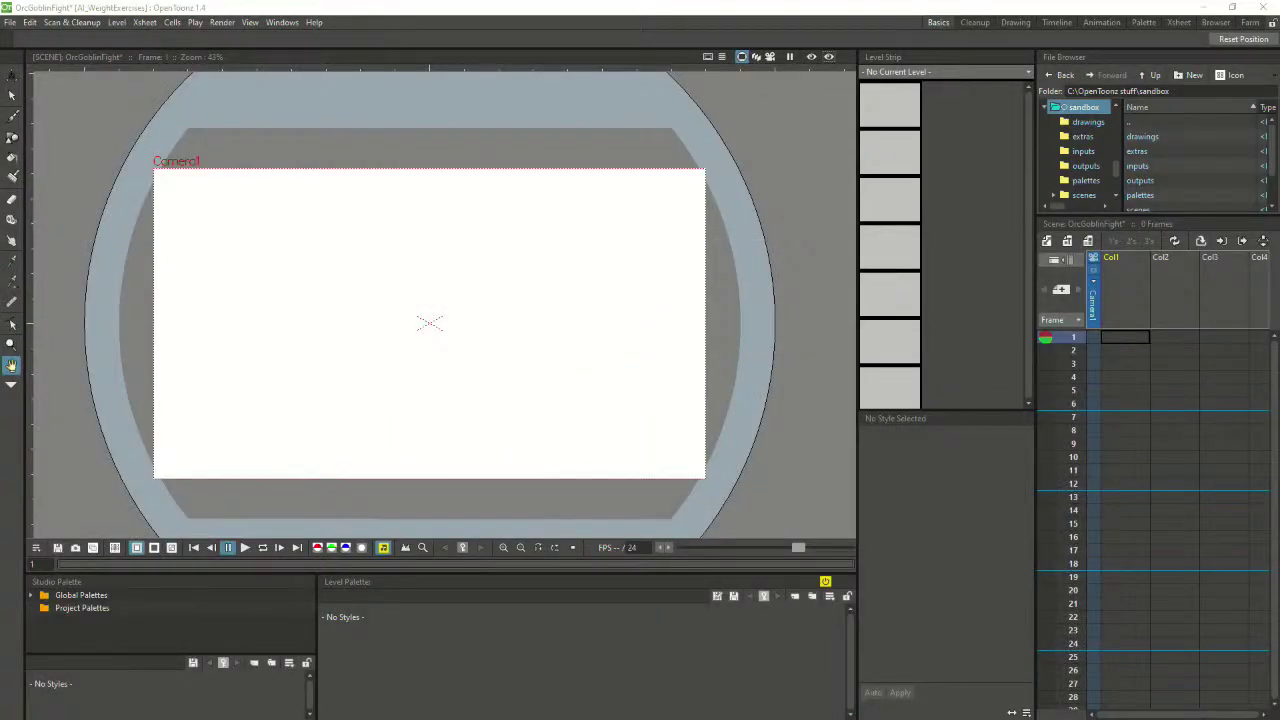
{"action": "left_click_drag", "start_coordinate": [1279, 160], "coordinate": [989, 75]}
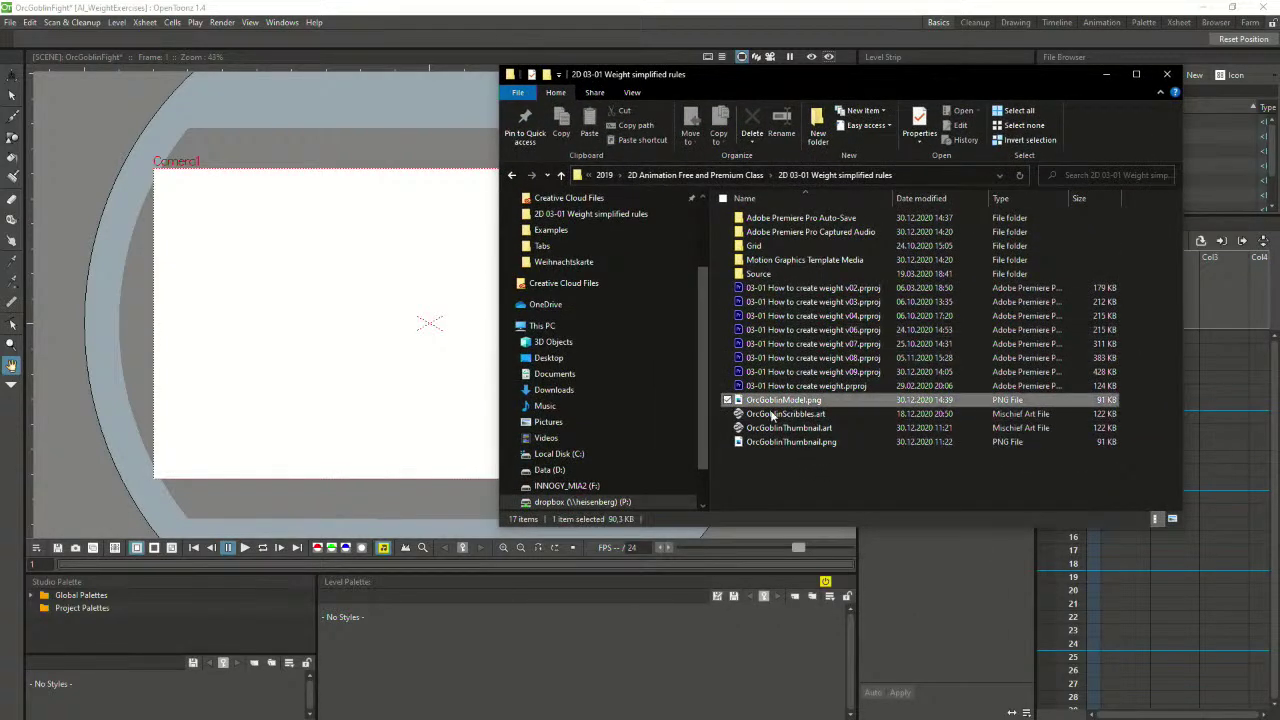
{"action": "left_click_drag", "start_coordinate": [770, 400], "coordinate": [322, 292]}
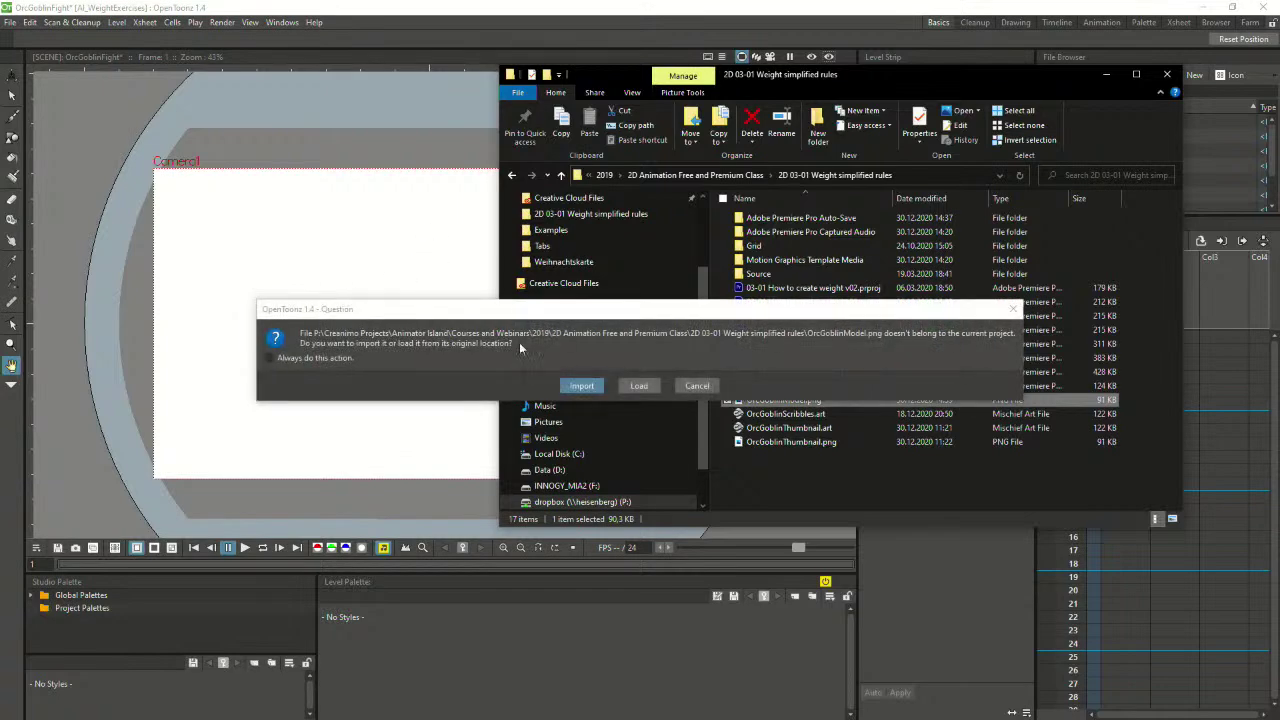
{"action": "left_click", "coordinate": [580, 386]}
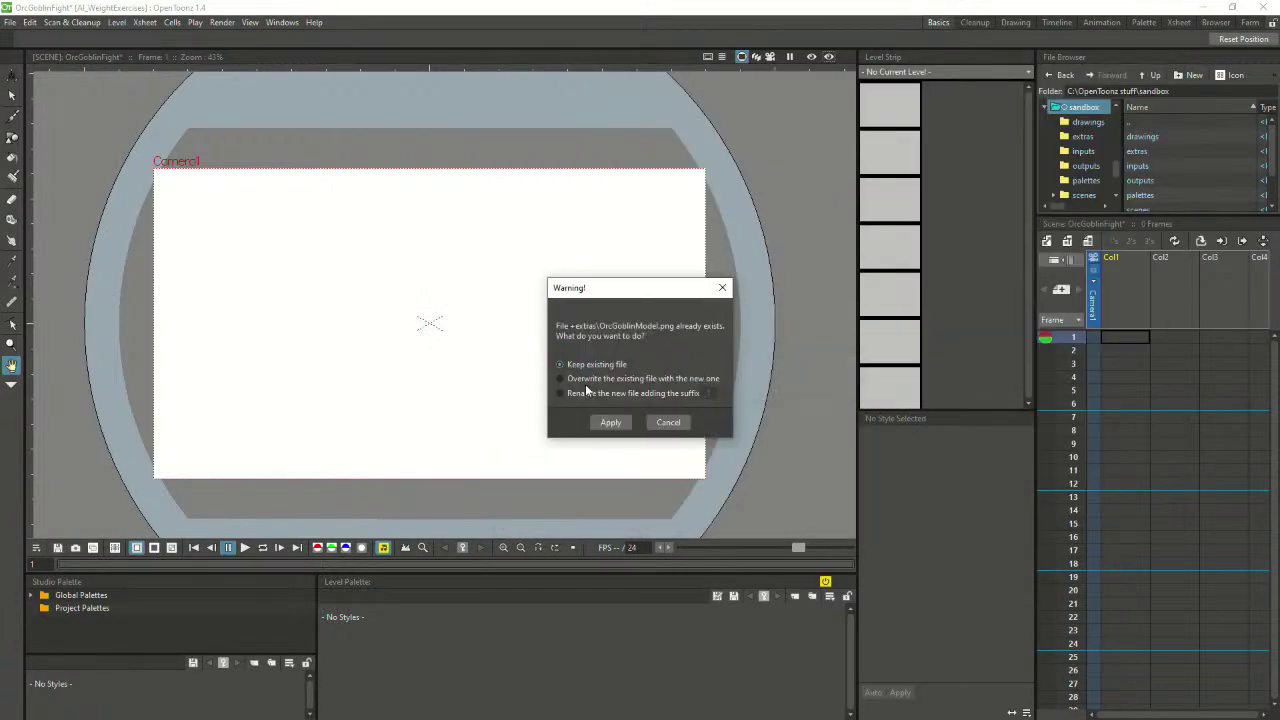
{"action": "left_click", "coordinate": [610, 422]}
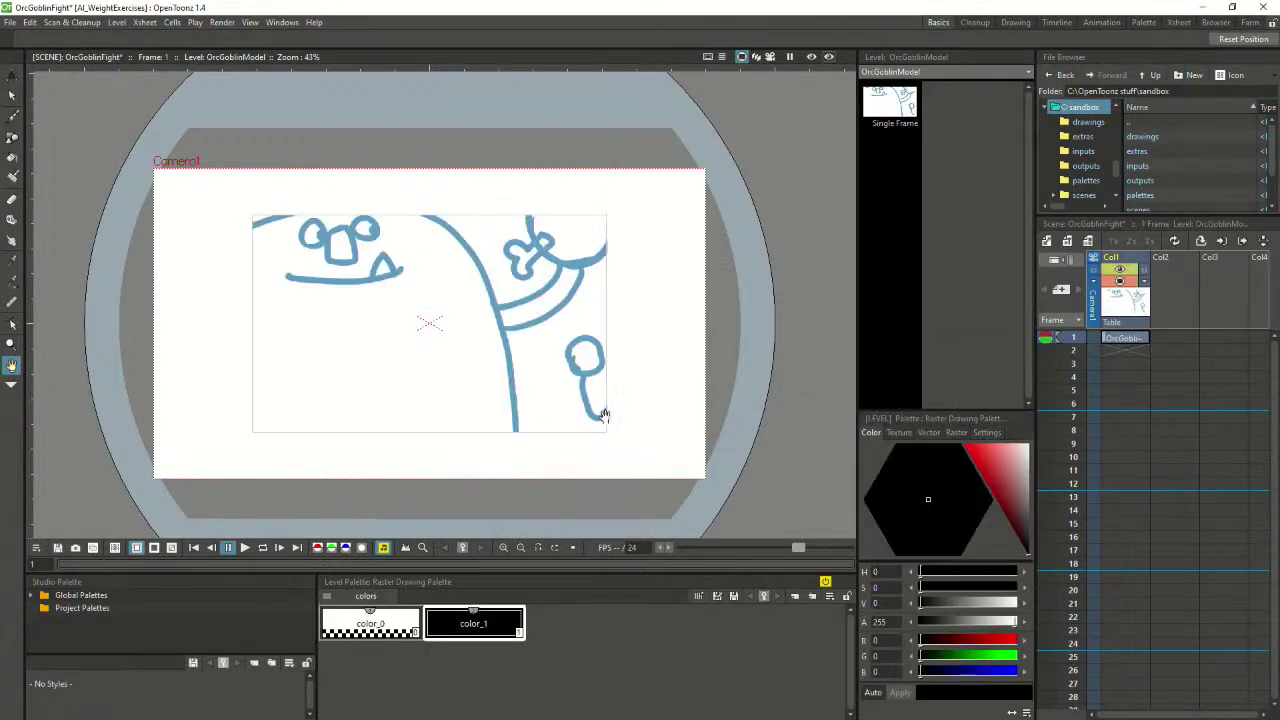
{"action": "left_click_drag", "start_coordinate": [530, 348], "coordinate": [544, 358]}
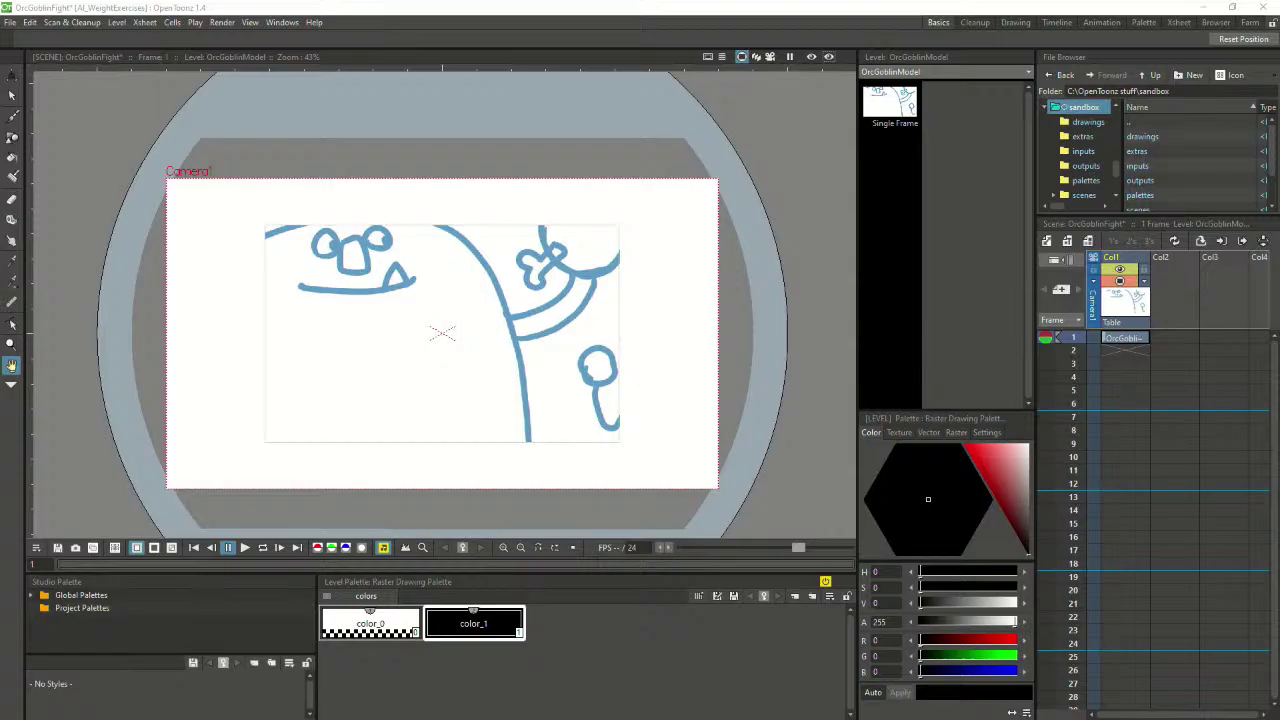
Open OrcGoblinModel.png from its folder in the image viewer to check the exported framing
{"action": "key", "text": "alt+Tab"}
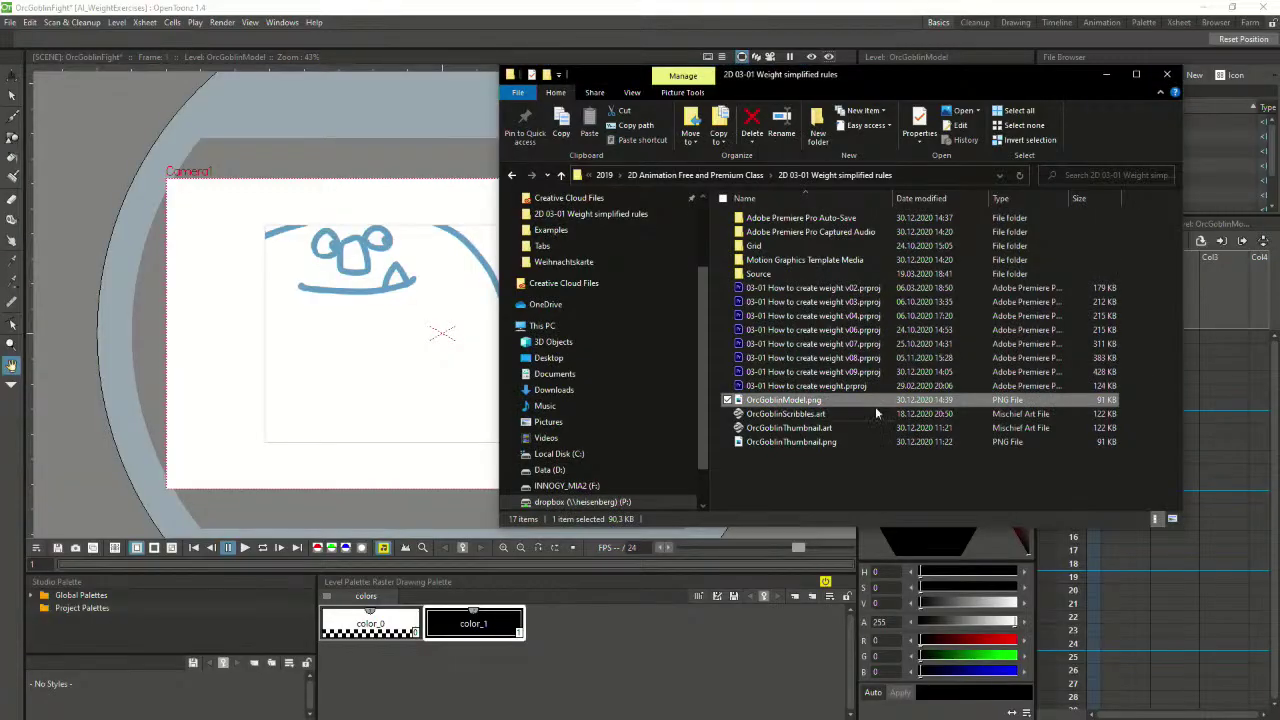
{"action": "double_click", "coordinate": [798, 400]}
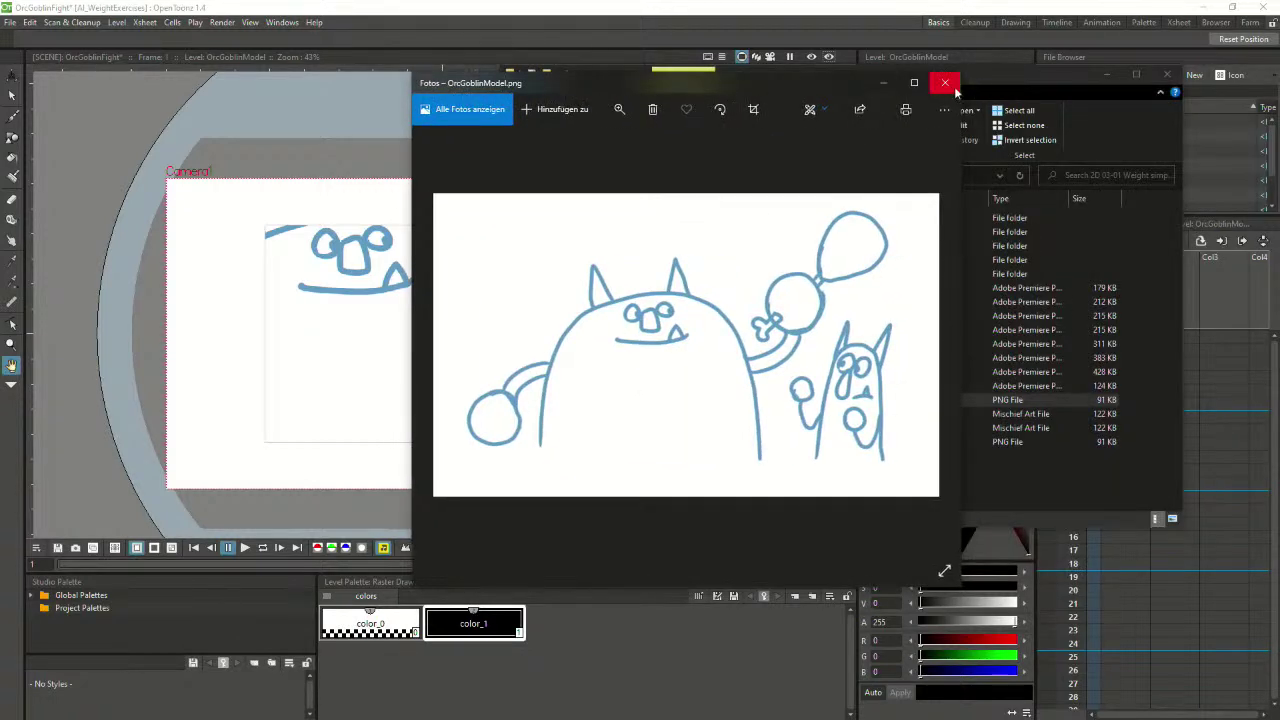
Close the image viewer and file folder, and delete the OrcGoblinModel exposure from frame 1 of Col1
{"action": "left_click", "coordinate": [944, 82]}
{"action": "left_click", "coordinate": [1166, 73]}
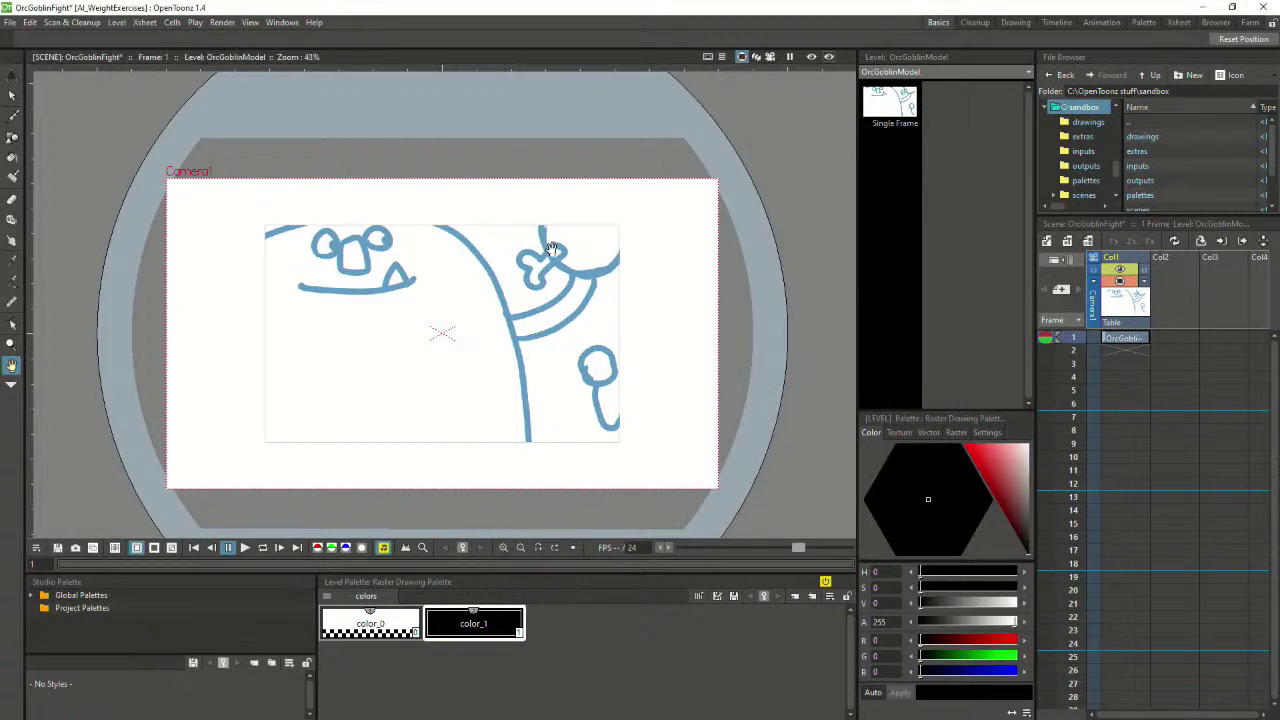
{"action": "left_click_drag", "start_coordinate": [556, 251], "coordinate": [508, 267]}
{"action": "left_click", "coordinate": [11, 75]}
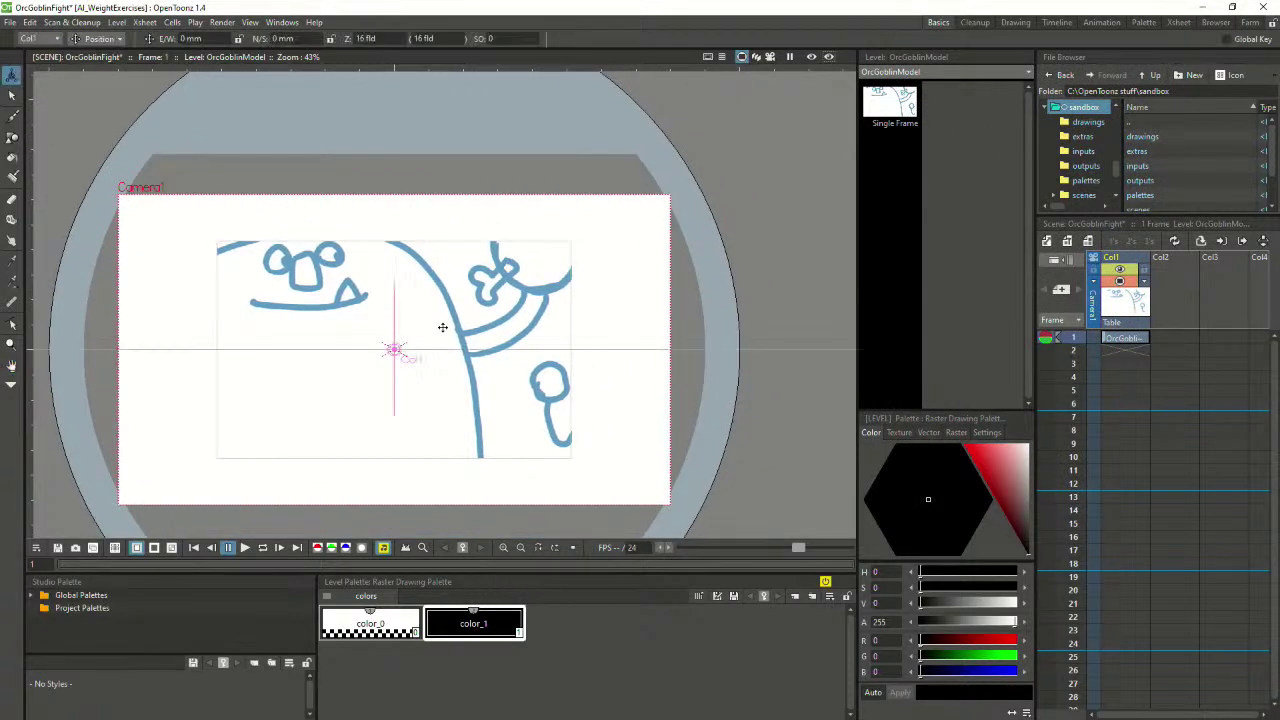
{"action": "left_click", "coordinate": [11, 94]}
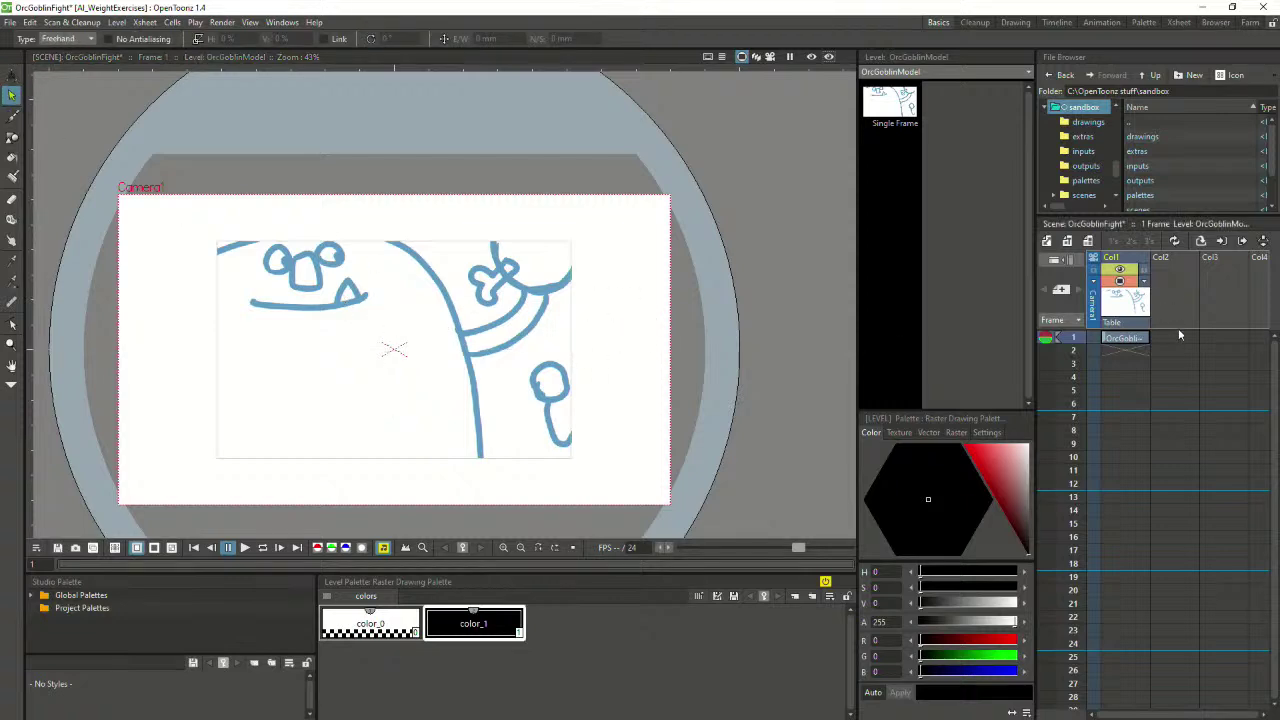
{"action": "left_click", "coordinate": [1130, 340]}
{"action": "key", "text": "Delete"}
Create a Toonz Vector Level named R saved in +drawings at frame 1, and pick the Brush tool
{"action": "scroll", "coordinate": [443, 303], "scroll_direction": "up", "scroll_amount": 1}
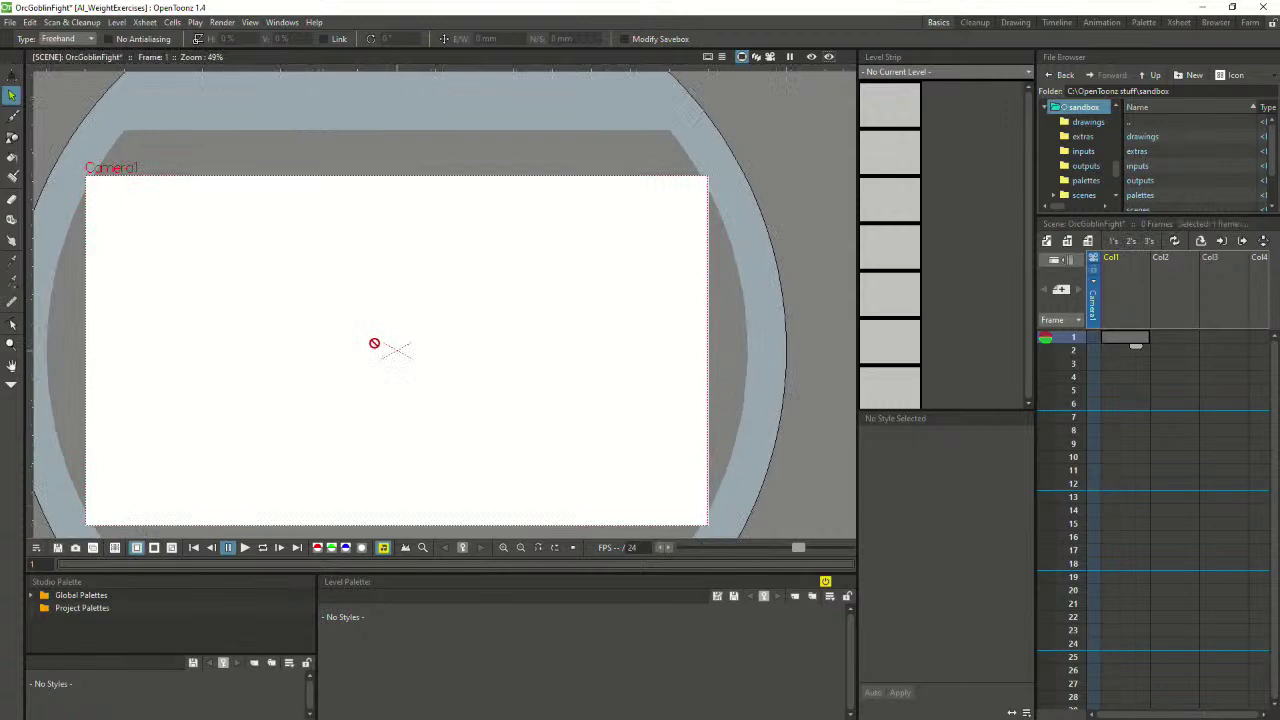
{"action": "left_click", "coordinate": [1050, 250]}
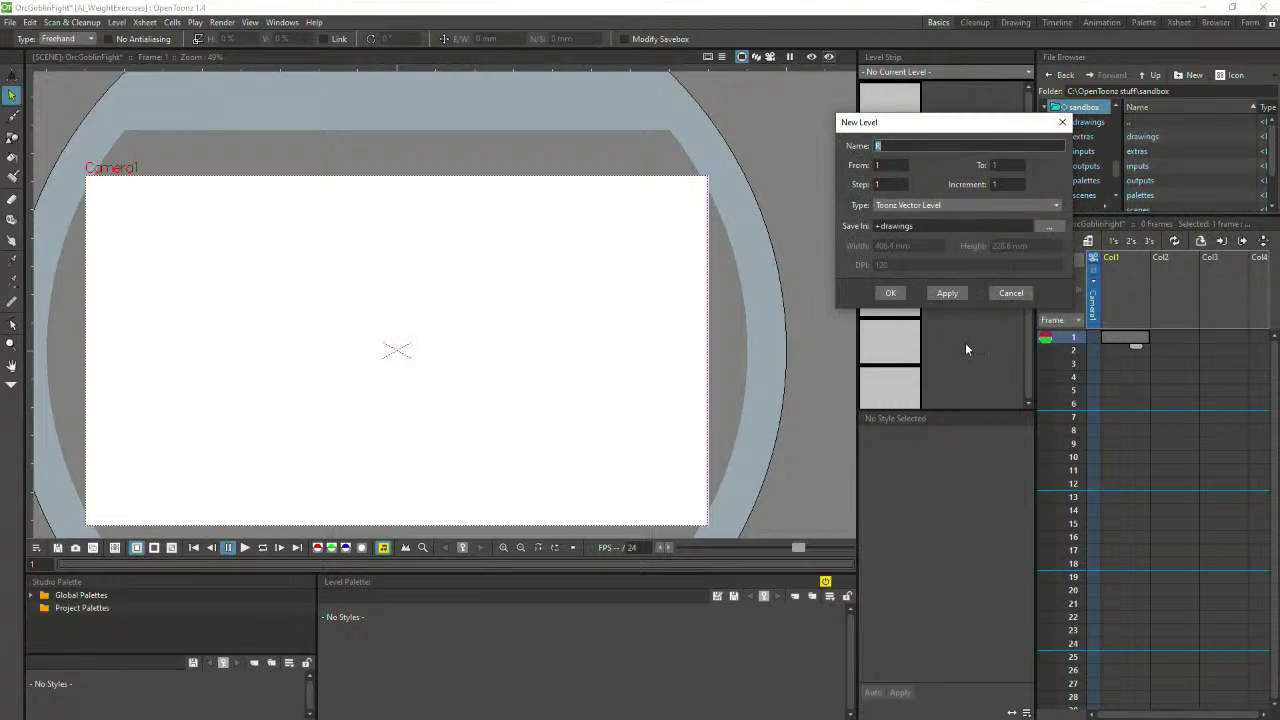
{"action": "left_click", "coordinate": [895, 292]}
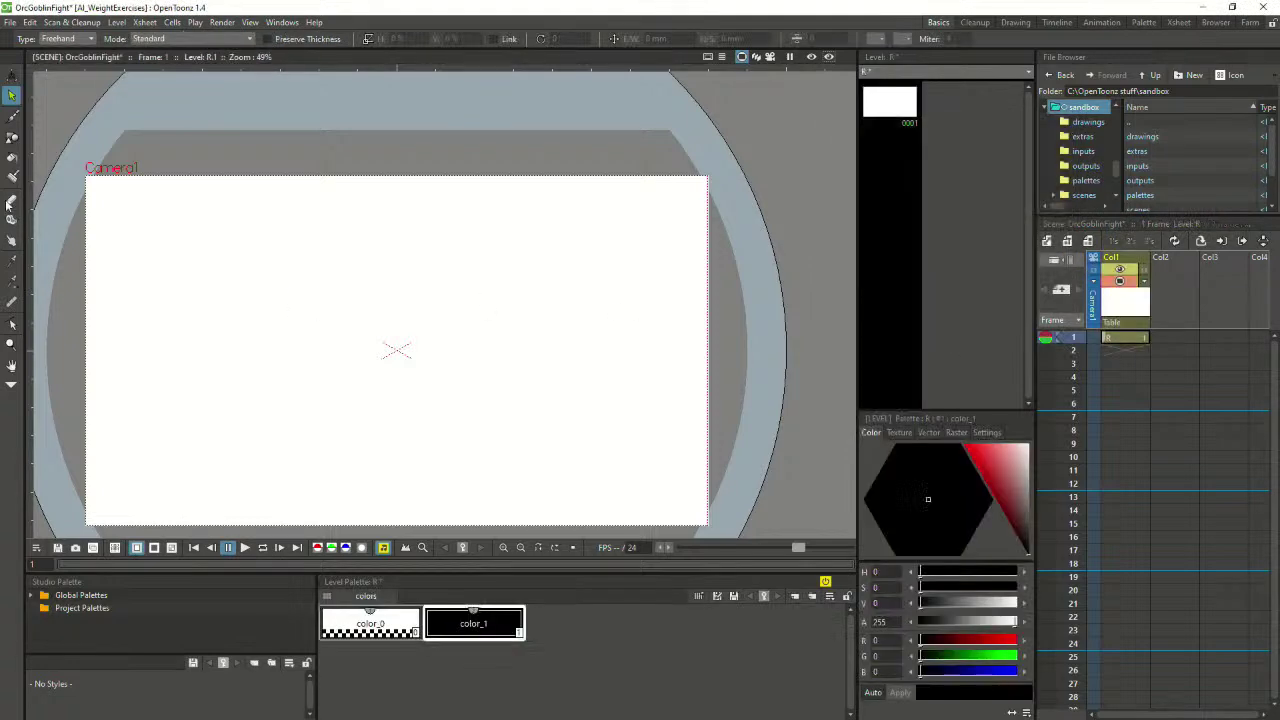
{"action": "left_click", "coordinate": [11, 118]}
{"action": "scroll", "coordinate": [208, 352], "scroll_direction": "up", "scroll_amount": 1}
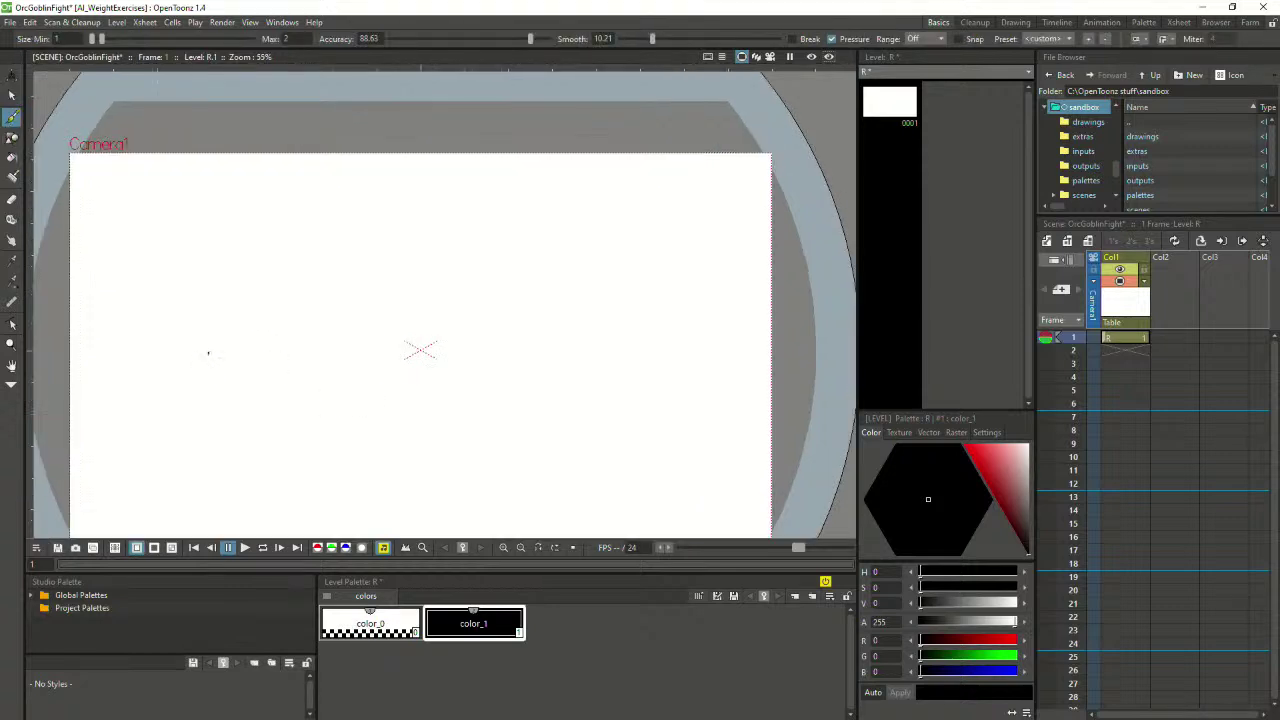
Try the brush at a maximum size of 4.41 with wavy test strokes, and undo the strokes
{"action": "left_click_drag", "start_coordinate": [249, 363], "coordinate": [249, 312]}
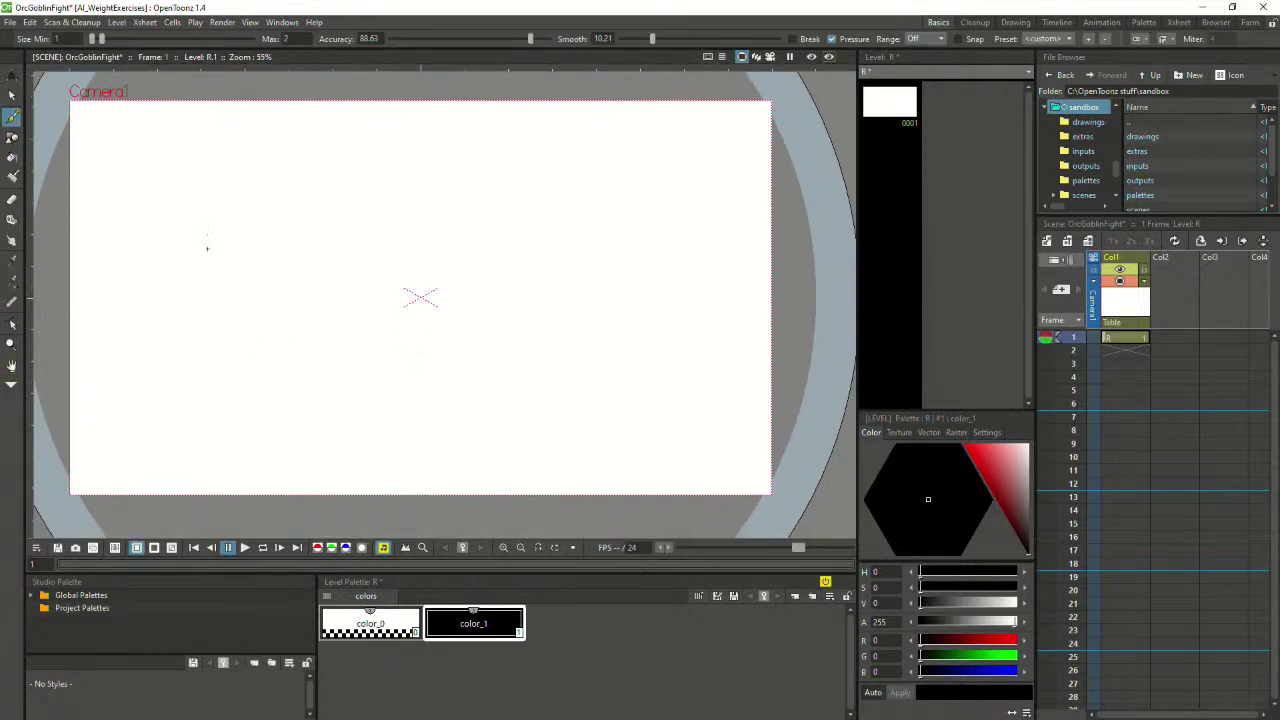
{"action": "left_click_drag", "start_coordinate": [101, 38], "coordinate": [112, 38]}
{"action": "key", "text": "a"}
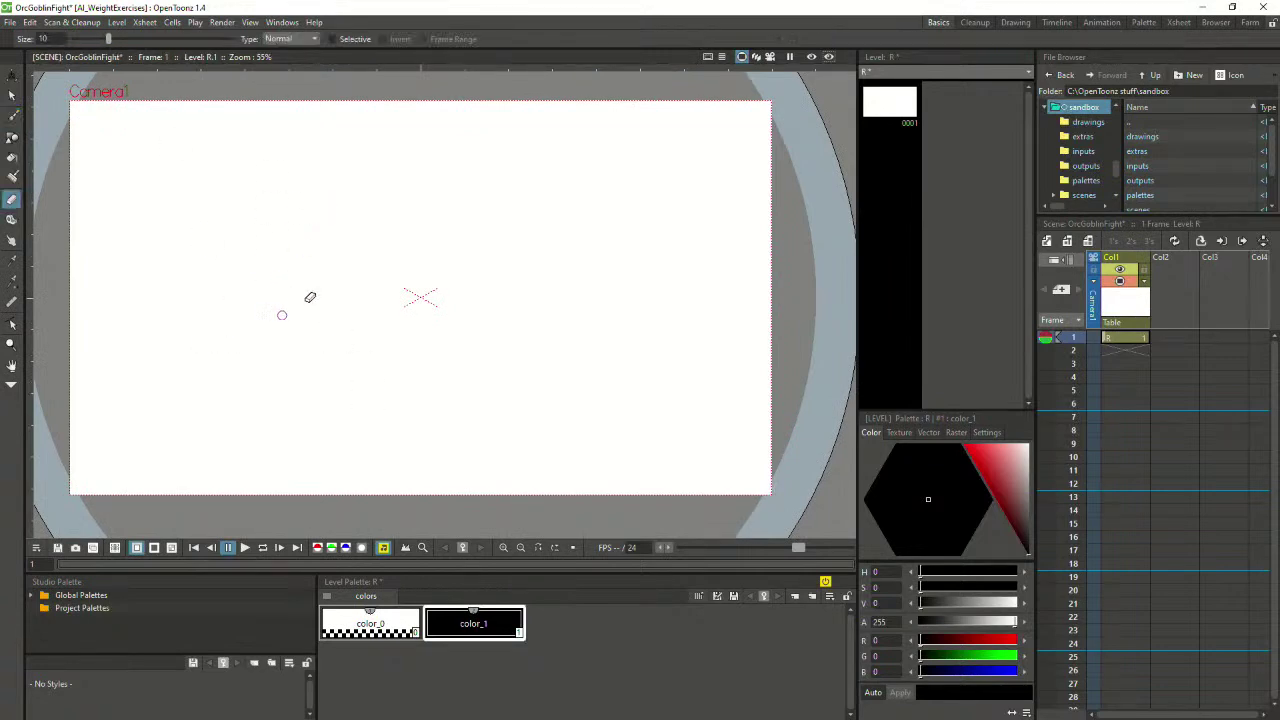
{"action": "key", "text": "b"}
{"action": "mouse_move", "coordinate": [275, 312]}
{"action": "left_mouse_down"}
{"action": "mouse_move", "coordinate": [343, 214]}
{"action": "mouse_move", "coordinate": [429, 337]}
{"action": "left_mouse_up"}
{"action": "key", "text": "ctrl+z"}
{"action": "mouse_move", "coordinate": [240, 365]}
{"action": "left_mouse_down"}
{"action": "mouse_move", "coordinate": [312, 236]}
{"action": "mouse_move", "coordinate": [495, 283]}
{"action": "left_mouse_up"}
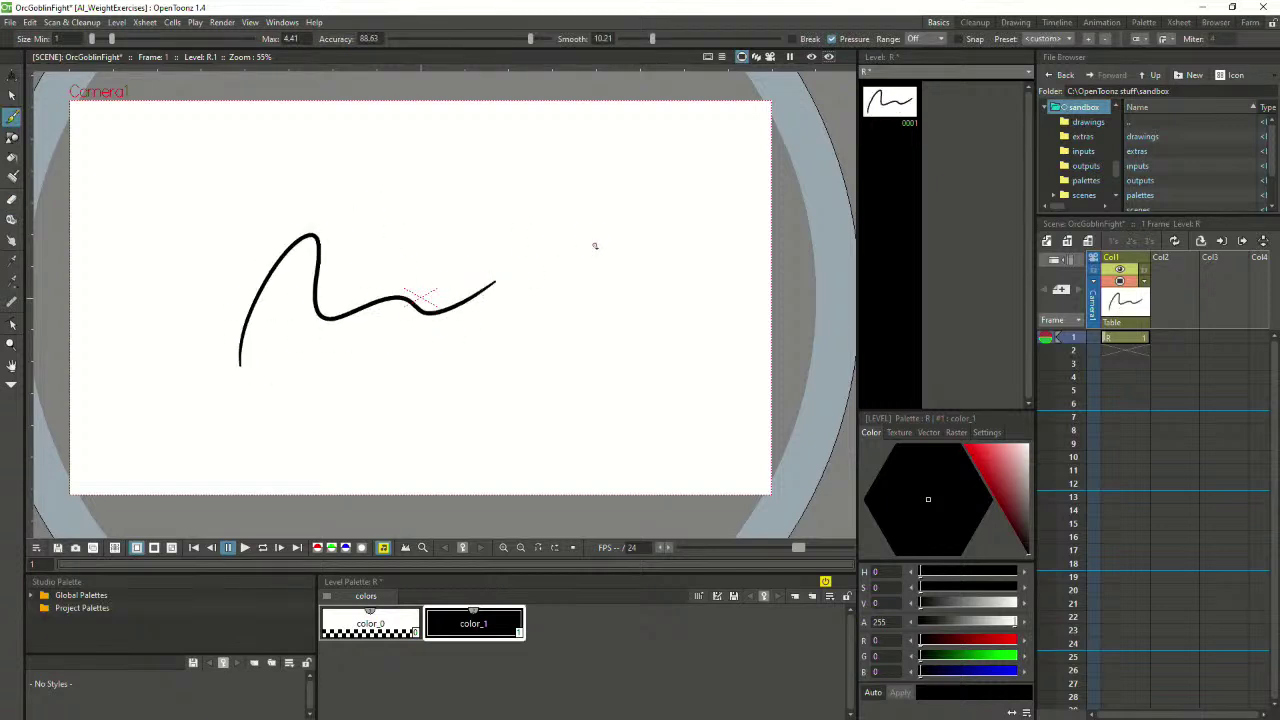
{"action": "key", "text": "ctrl+z"}
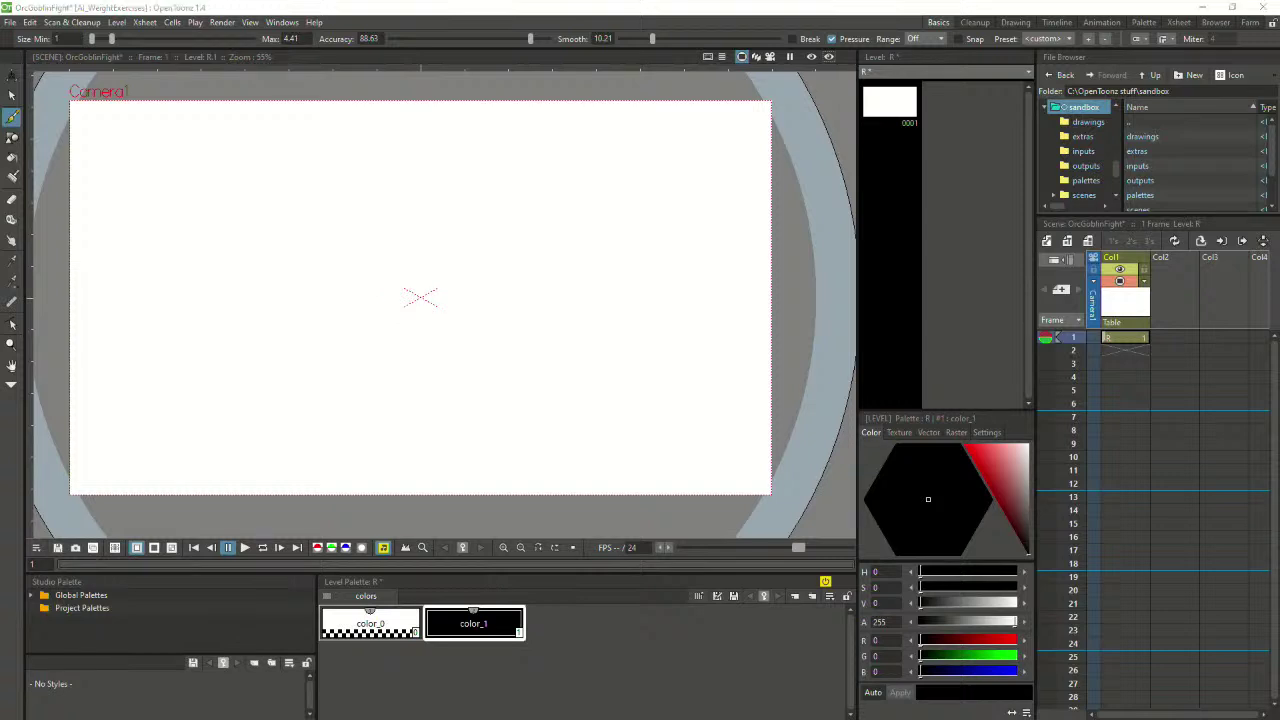
Set the brush's maximum size to 3.59 and draw the orc's dome-shaped body outline in the left half of the camera frame
{"action": "left_click_drag", "start_coordinate": [111, 39], "coordinate": [107, 42]}
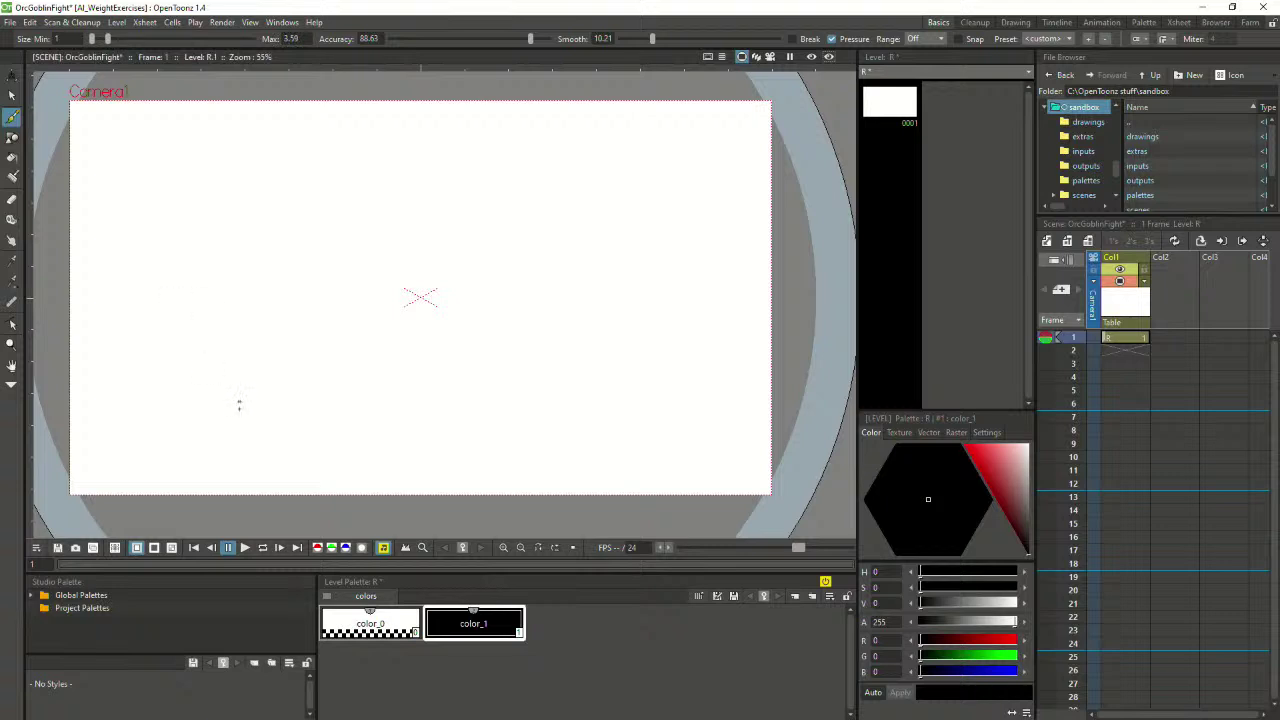
{"action": "mouse_move", "coordinate": [239, 408]}
{"action": "left_mouse_down"}
{"action": "mouse_move", "coordinate": [316, 192]}
{"action": "mouse_move", "coordinate": [529, 410]}
{"action": "left_mouse_up"}
{"action": "key", "text": "ctrl+z"}
{"action": "mouse_move", "coordinate": [182, 430]}
{"action": "left_mouse_down"}
{"action": "mouse_move", "coordinate": [181, 283]}
{"action": "mouse_move", "coordinate": [197, 224]}
{"action": "mouse_move", "coordinate": [266, 186]}
{"action": "mouse_move", "coordinate": [324, 194]}
{"action": "mouse_move", "coordinate": [380, 244]}
{"action": "mouse_move", "coordinate": [391, 350]}
{"action": "left_mouse_up"}
{"action": "key", "text": "ctrl+z"}
{"action": "mouse_move", "coordinate": [176, 435]}
{"action": "left_mouse_down"}
{"action": "mouse_move", "coordinate": [203, 247]}
{"action": "mouse_move", "coordinate": [295, 209]}
{"action": "mouse_move", "coordinate": [360, 219]}
{"action": "mouse_move", "coordinate": [386, 249]}
{"action": "mouse_move", "coordinate": [416, 422]}
{"action": "left_mouse_up"}
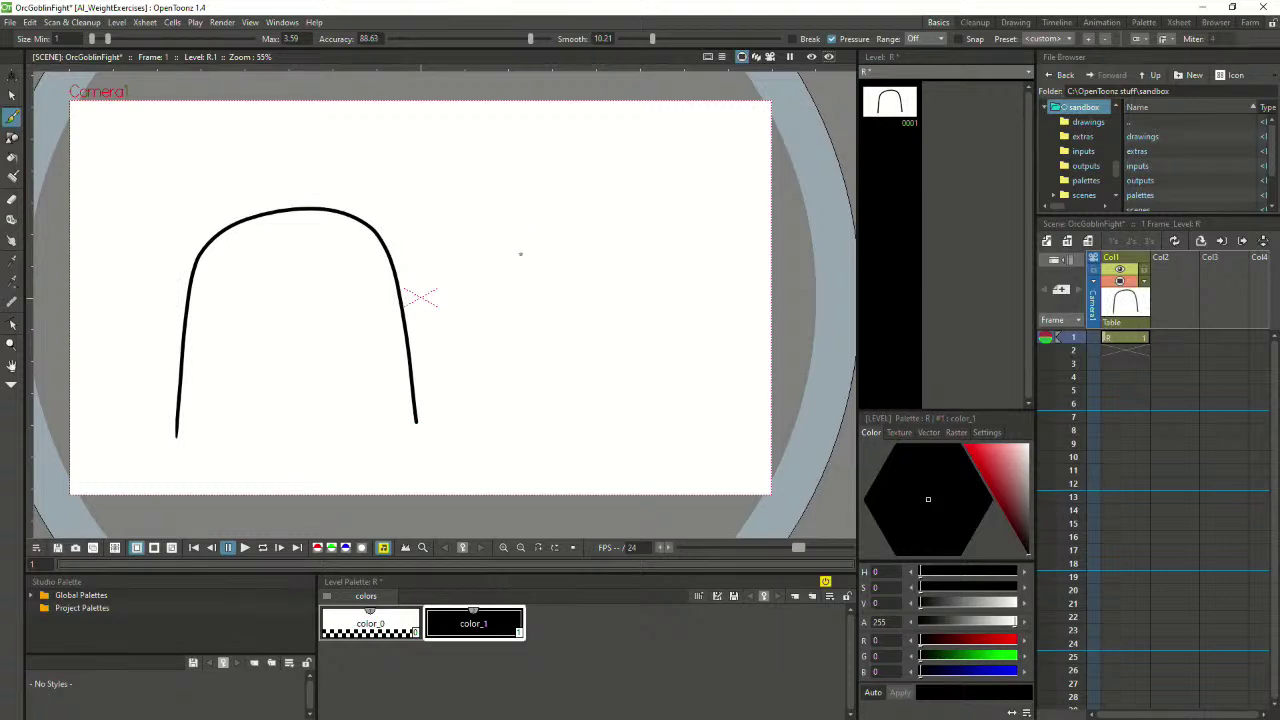
{"action": "key", "text": "ctrl+z"}
{"action": "mouse_move", "coordinate": [177, 430]}
{"action": "left_mouse_down"}
{"action": "mouse_move", "coordinate": [202, 285]}
{"action": "mouse_move", "coordinate": [229, 242]}
{"action": "mouse_move", "coordinate": [288, 215]}
{"action": "mouse_move", "coordinate": [346, 210]}
{"action": "mouse_move", "coordinate": [397, 225]}
{"action": "mouse_move", "coordinate": [428, 277]}
{"action": "mouse_move", "coordinate": [452, 432]}
{"action": "left_mouse_up"}
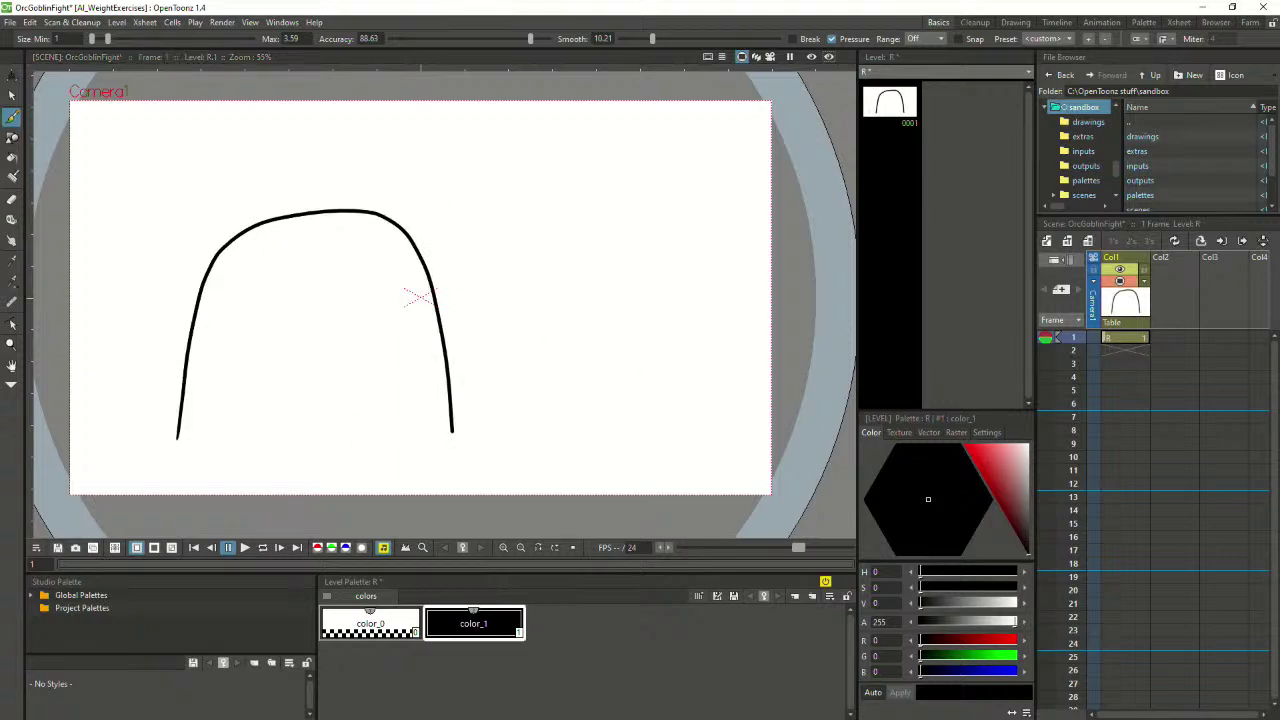
Check the orc design in Mischief, return to OpenToonz, and try a curved arm inside the body's left side, undoing the strokes
{"action": "key", "text": "alt+Tab"}
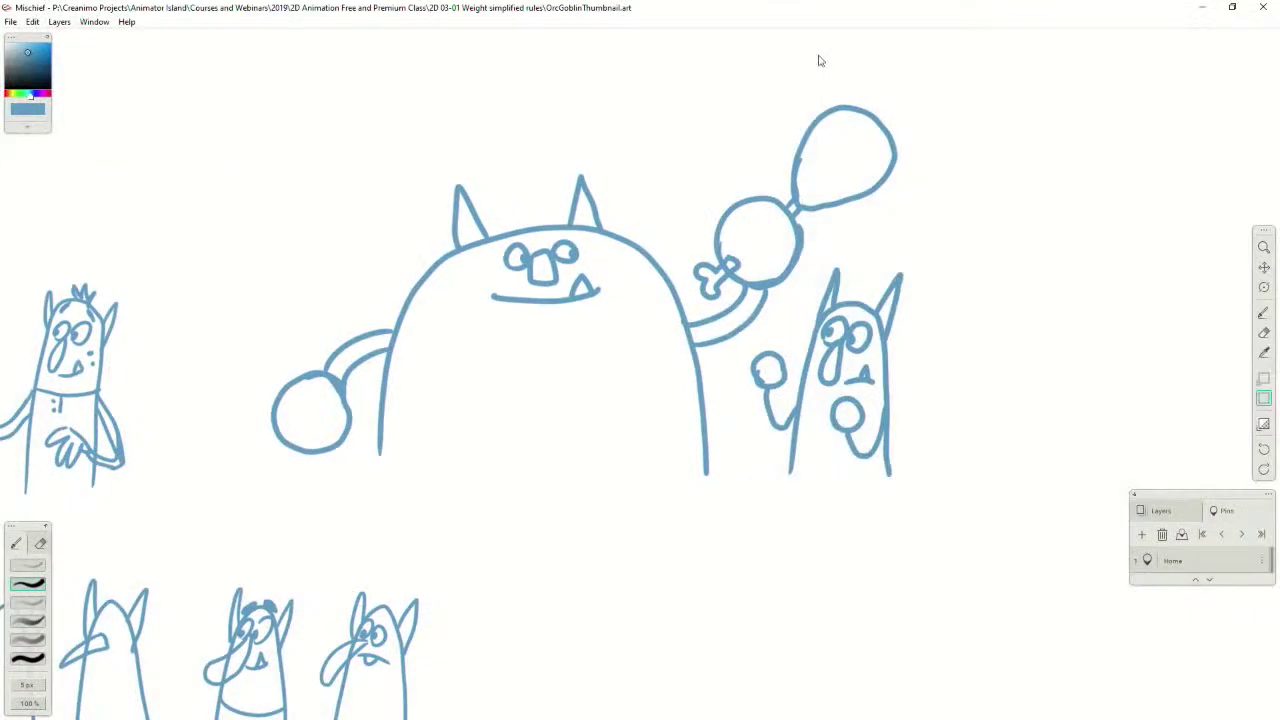
{"action": "key", "text": "alt+Tab"}
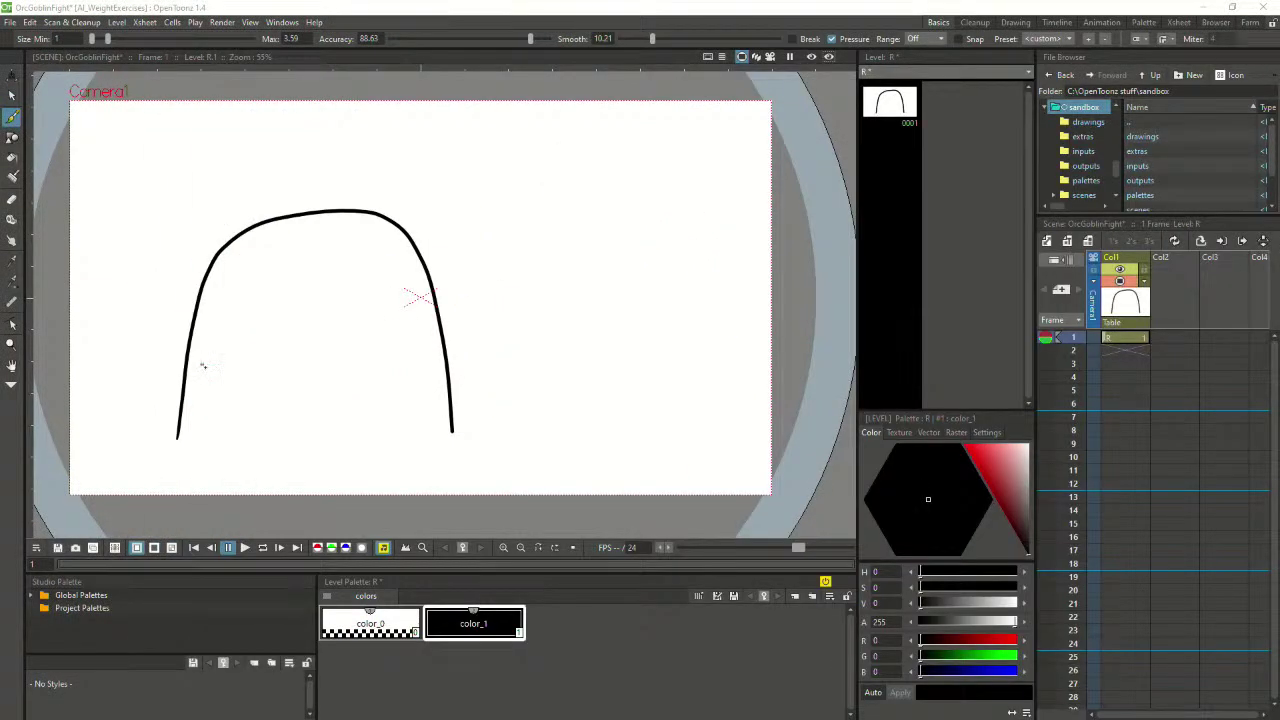
{"action": "mouse_move", "coordinate": [199, 360]}
{"action": "left_mouse_down"}
{"action": "mouse_move", "coordinate": [210, 385]}
{"action": "mouse_move", "coordinate": [249, 405]}
{"action": "left_mouse_up"}
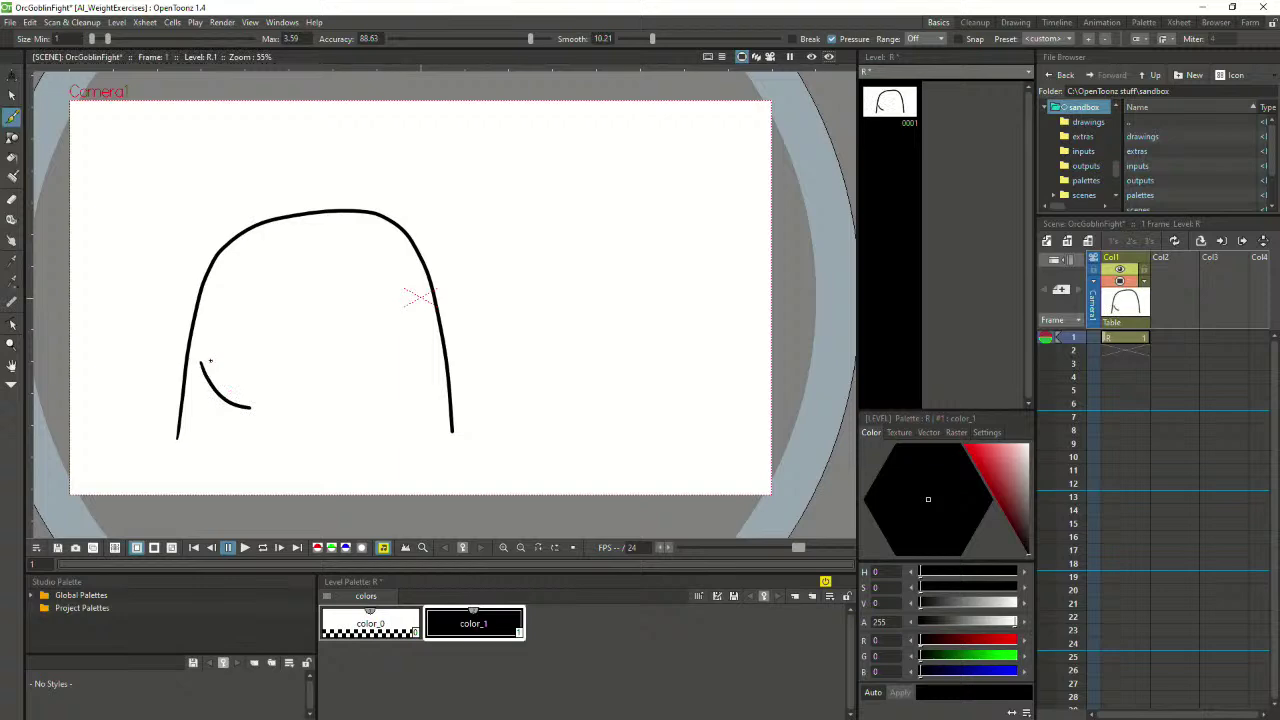
{"action": "key", "text": "ctrl+z"}
{"action": "key", "text": "ctrl+z"}
{"action": "left_click_drag", "start_coordinate": [201, 358], "coordinate": [248, 404]}
{"action": "left_click_drag", "start_coordinate": [202, 356], "coordinate": [251, 401]}
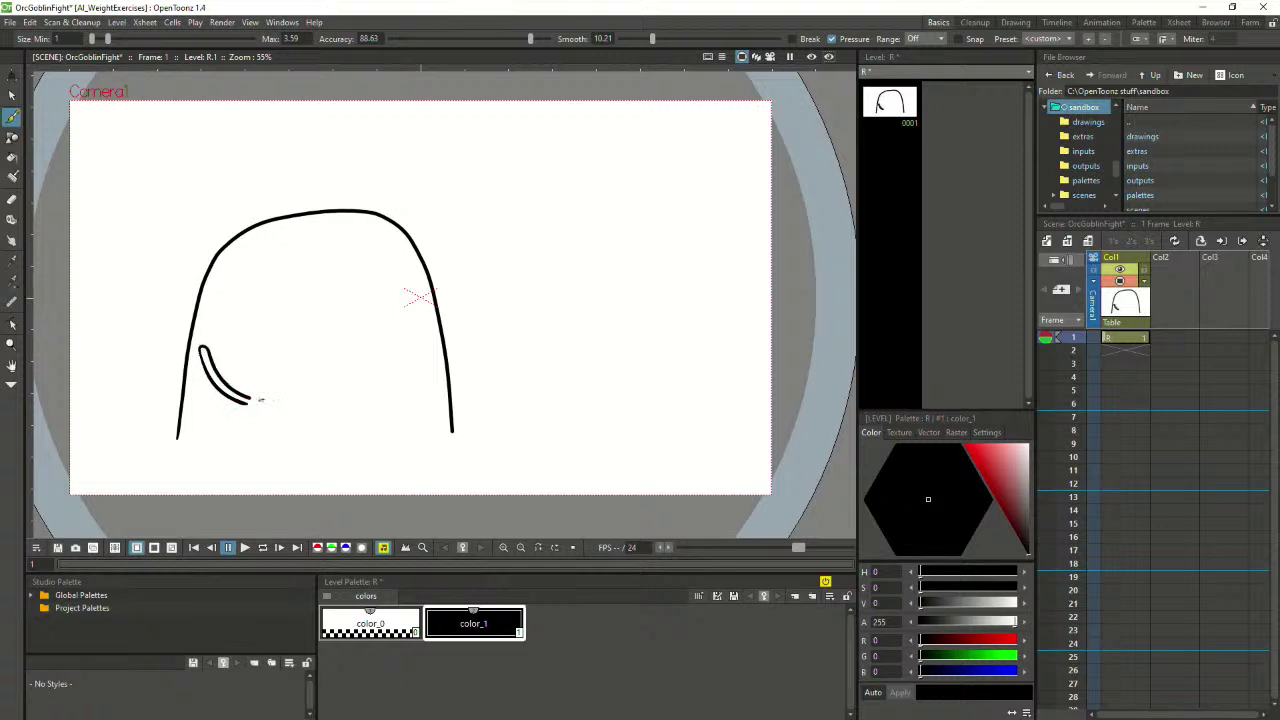
{"action": "key", "text": "ctrl+z"}
{"action": "key", "text": "ctrl+z"}
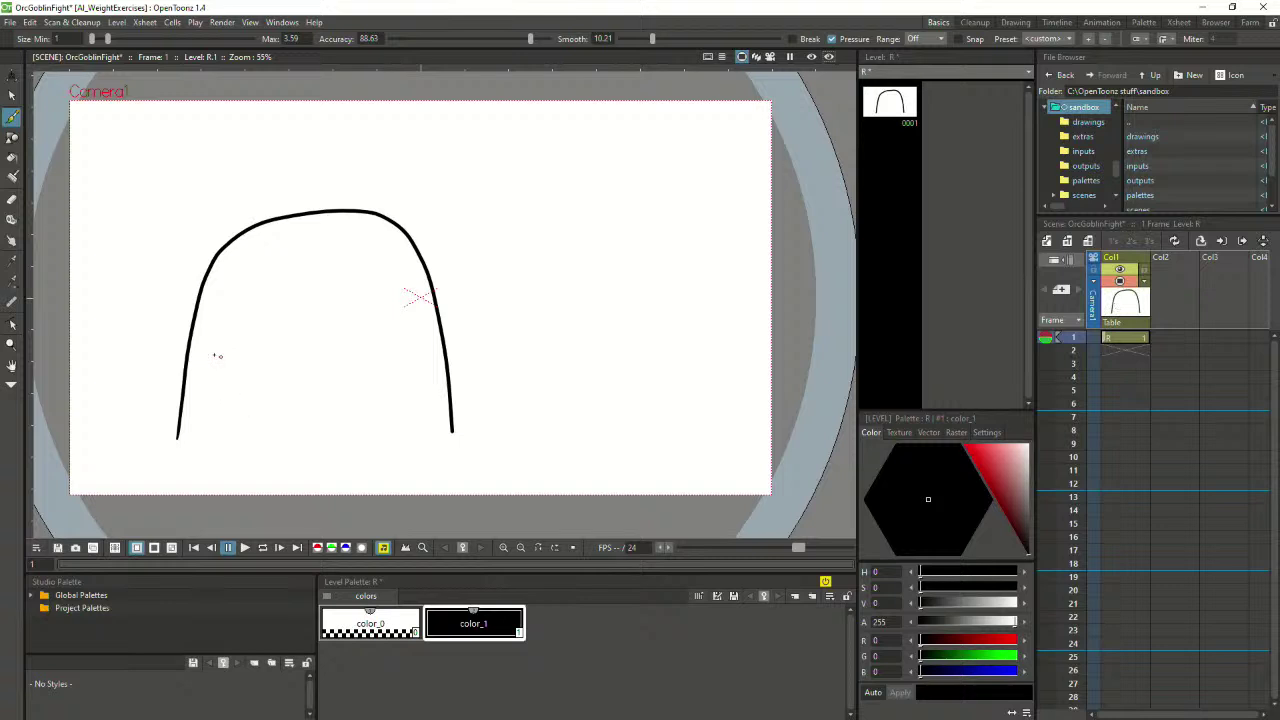
Try a curved arm ending in a round fist inside the body's left side, and undo it
{"action": "left_click_drag", "start_coordinate": [201, 353], "coordinate": [246, 401]}
{"action": "mouse_move", "coordinate": [201, 356]}
{"action": "left_mouse_down"}
{"action": "mouse_move", "coordinate": [243, 389]}
{"action": "mouse_move", "coordinate": [248, 373]}
{"action": "mouse_move", "coordinate": [246, 404]}
{"action": "mouse_move", "coordinate": [265, 419]}
{"action": "mouse_move", "coordinate": [287, 415]}
{"action": "mouse_move", "coordinate": [294, 383]}
{"action": "mouse_move", "coordinate": [250, 376]}
{"action": "left_mouse_up"}
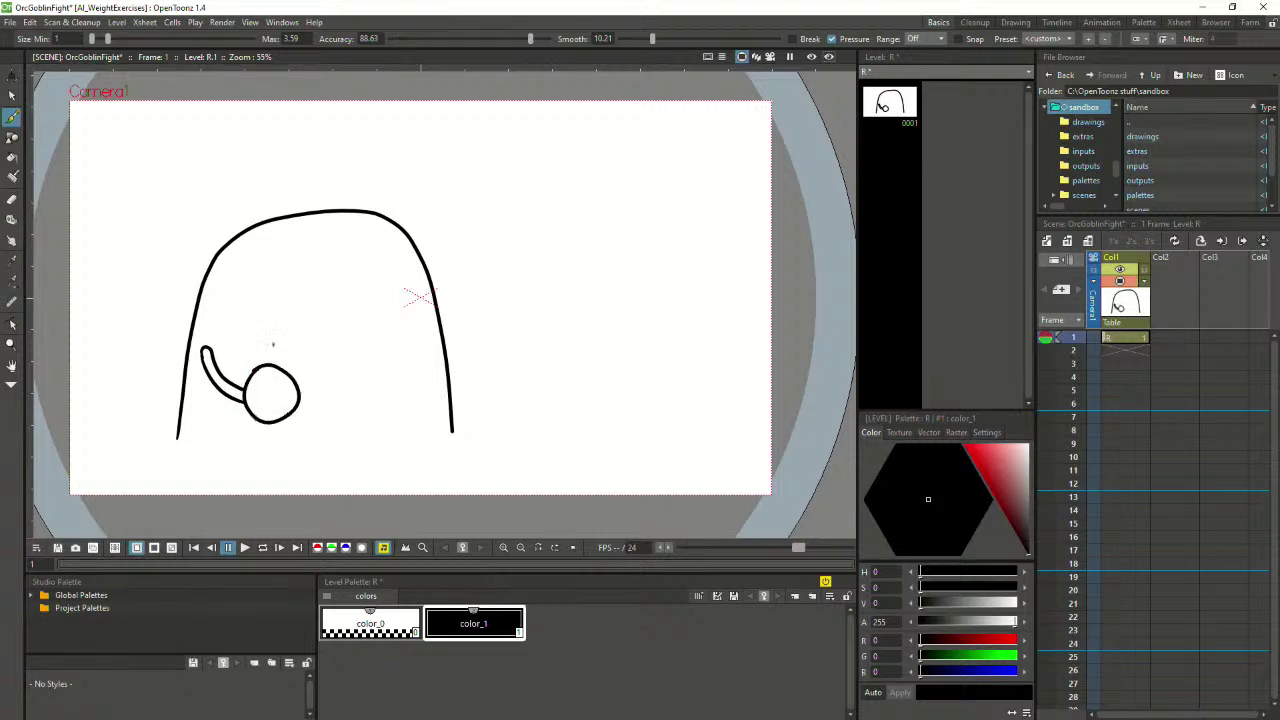
{"action": "key", "text": "ctrl+z"}
{"action": "key", "text": "ctrl+z"}
{"action": "key", "text": "ctrl+z"}
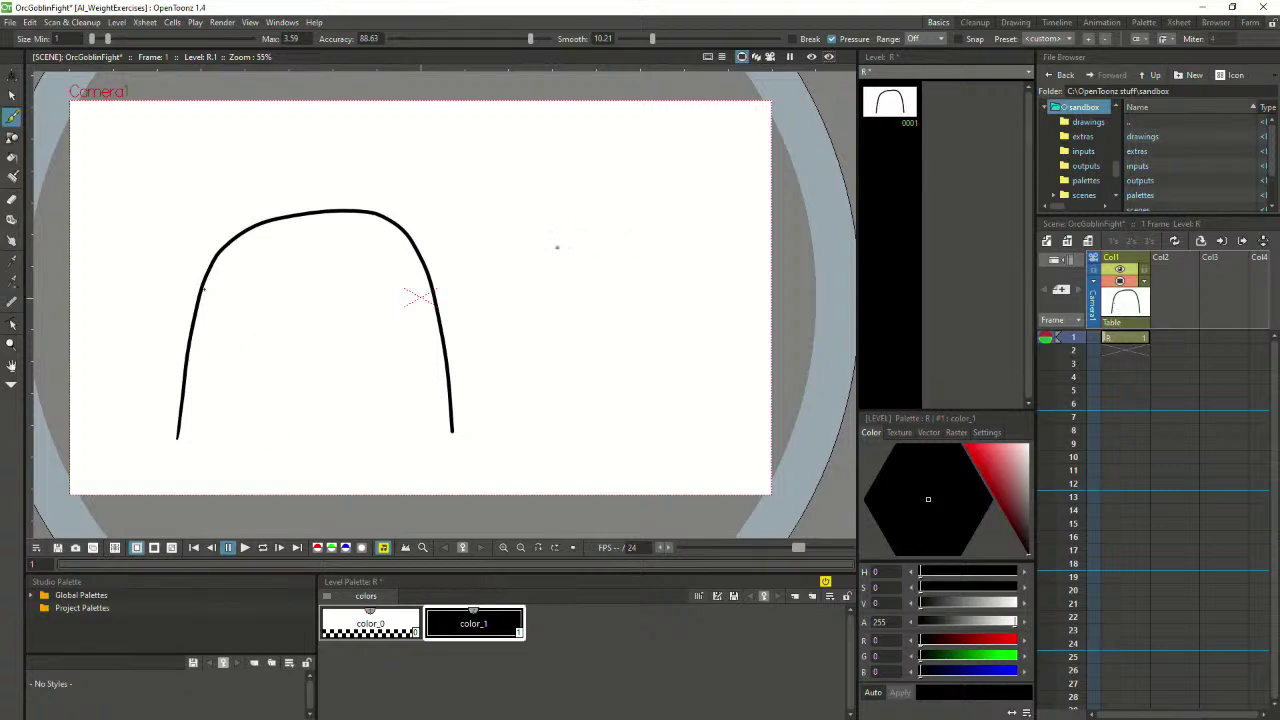
Try a curved arm hanging outside the left edge of the orc's body, and undo it
{"action": "left_click_drag", "start_coordinate": [150, 335], "coordinate": [136, 380]}
{"action": "key", "text": "ctrl+z"}
{"action": "mouse_move", "coordinate": [190, 326]}
{"action": "left_mouse_down"}
{"action": "mouse_move", "coordinate": [133, 366]}
{"action": "mouse_move", "coordinate": [129, 393]}
{"action": "mouse_move", "coordinate": [146, 357]}
{"action": "mouse_move", "coordinate": [192, 333]}
{"action": "left_mouse_up"}
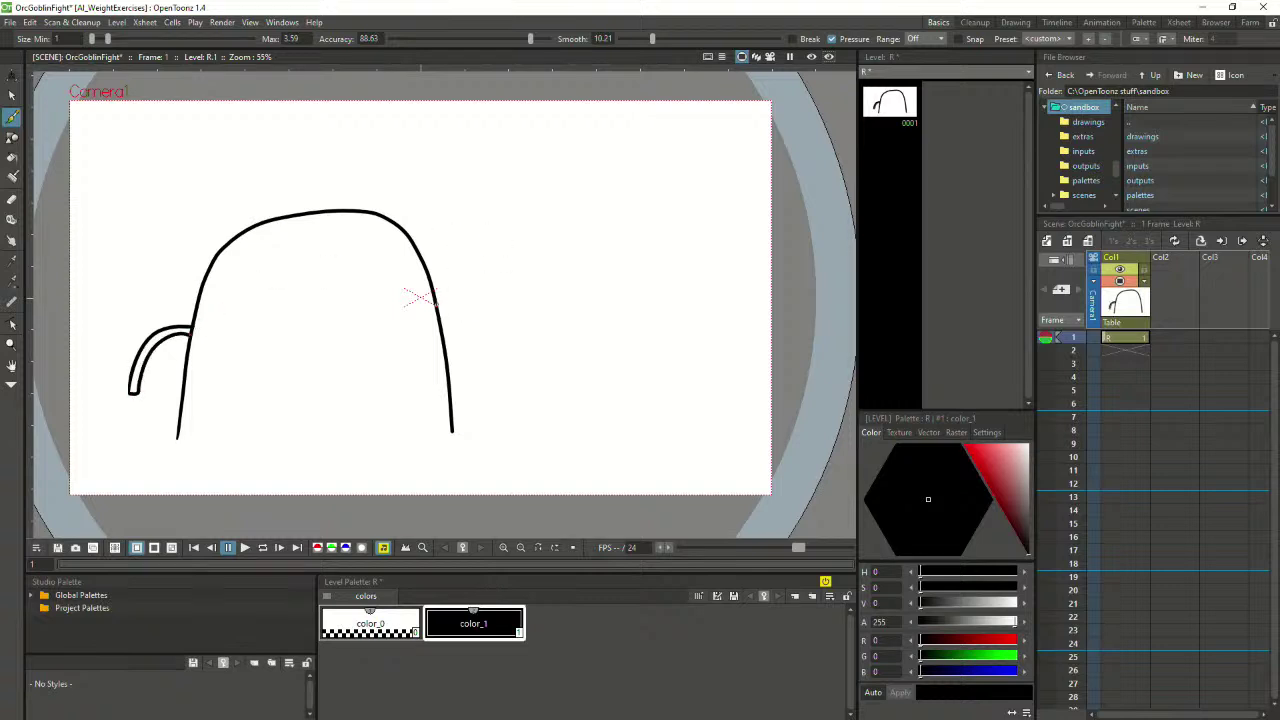
{"action": "key", "text": "ctrl+z"}
{"action": "key", "text": "ctrl+z"}
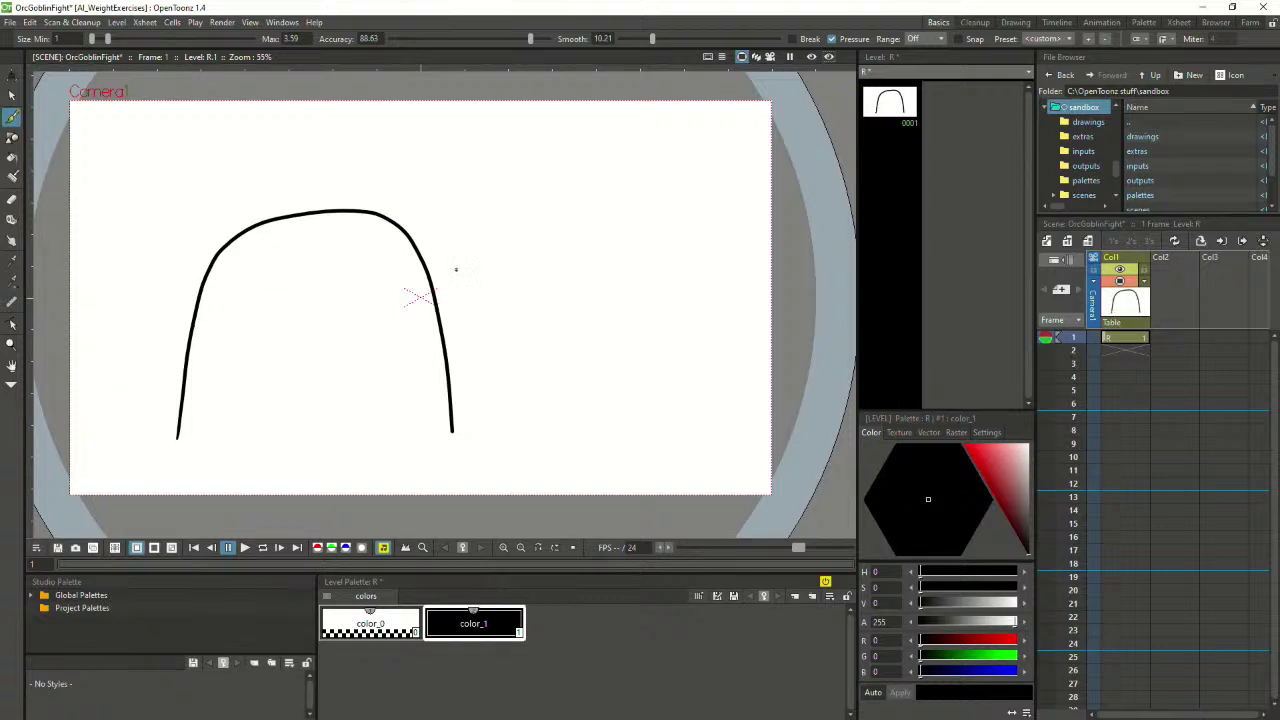
Try a raised arm with a hand on the right edge of the orc's body, and undo it
{"action": "left_click_drag", "start_coordinate": [436, 303], "coordinate": [470, 276]}
{"action": "left_click_drag", "start_coordinate": [440, 331], "coordinate": [492, 292]}
{"action": "key", "text": "ctrl+z"}
{"action": "mouse_move", "coordinate": [460, 229]}
{"action": "left_mouse_down"}
{"action": "mouse_move", "coordinate": [466, 272]}
{"action": "mouse_move", "coordinate": [488, 291]}
{"action": "mouse_move", "coordinate": [518, 282]}
{"action": "mouse_move", "coordinate": [539, 244]}
{"action": "mouse_move", "coordinate": [514, 204]}
{"action": "mouse_move", "coordinate": [459, 233]}
{"action": "left_mouse_up"}
{"action": "key", "text": "ctrl+z"}
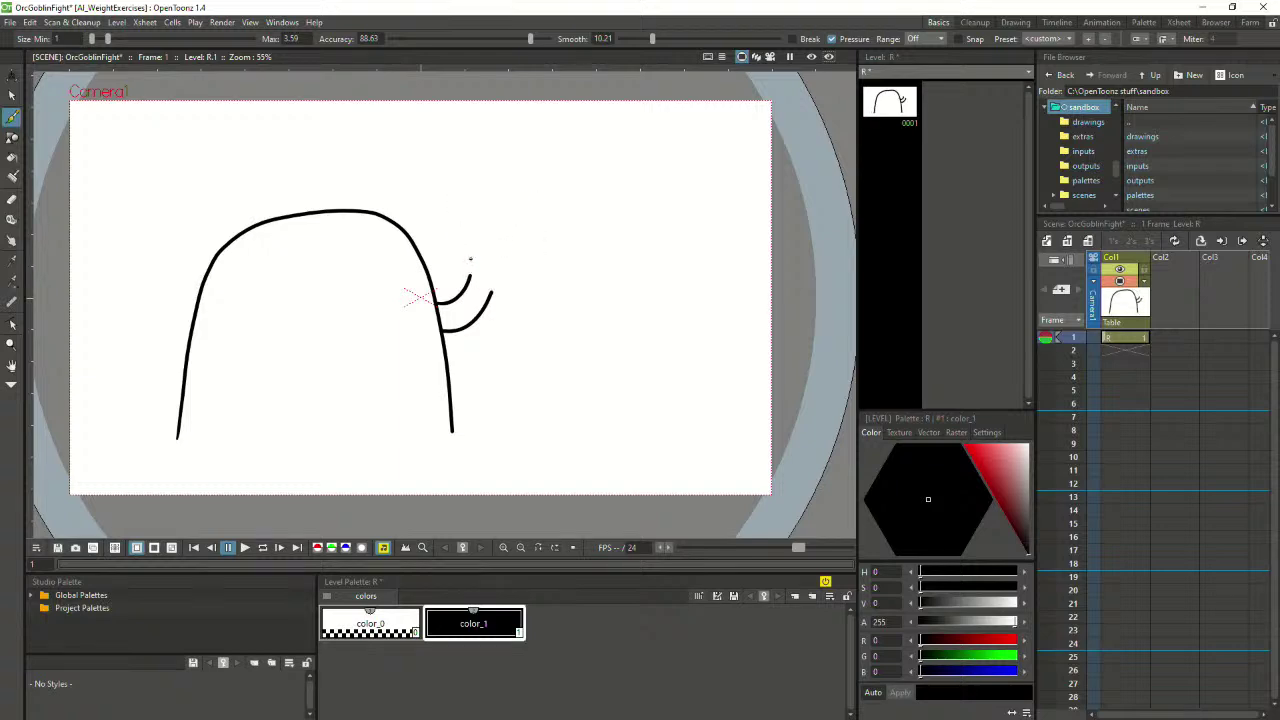
{"action": "key", "text": "ctrl+z"}
{"action": "key", "text": "ctrl+z"}
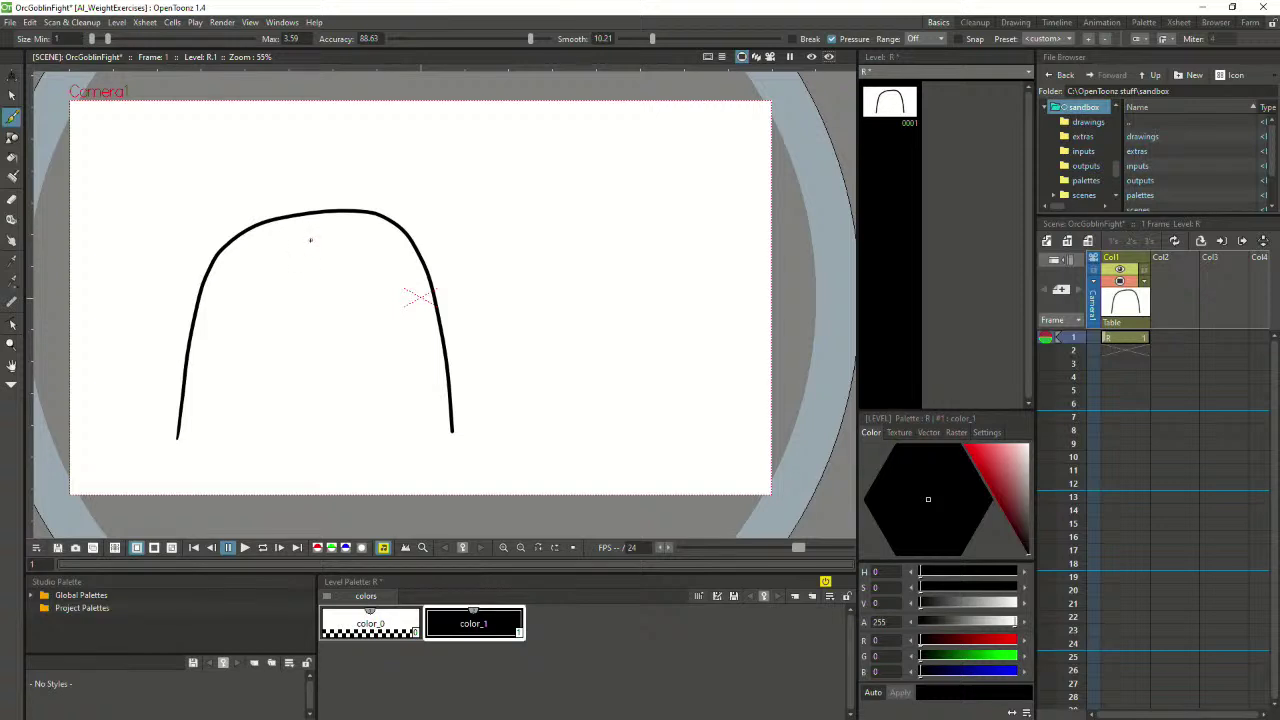
Draw the orc's long nose between two round eyes near the top of the body, and save the scene
{"action": "mouse_move", "coordinate": [310, 240]}
{"action": "left_mouse_down"}
{"action": "mouse_move", "coordinate": [327, 259]}
{"action": "mouse_move", "coordinate": [325, 240]}
{"action": "mouse_move", "coordinate": [310, 238]}
{"action": "mouse_move", "coordinate": [306, 269]}
{"action": "mouse_move", "coordinate": [322, 274]}
{"action": "mouse_move", "coordinate": [316, 236]}
{"action": "left_mouse_up"}
{"action": "key", "text": "ctrl+z"}
{"action": "key", "text": "ctrl+z"}
{"action": "mouse_move", "coordinate": [309, 243]}
{"action": "left_mouse_down"}
{"action": "mouse_move", "coordinate": [311, 276]}
{"action": "mouse_move", "coordinate": [327, 275]}
{"action": "mouse_move", "coordinate": [308, 246]}
{"action": "left_mouse_up"}
{"action": "mouse_move", "coordinate": [286, 251]}
{"action": "left_mouse_down"}
{"action": "mouse_move", "coordinate": [334, 246]}
{"action": "mouse_move", "coordinate": [336, 224]}
{"action": "mouse_move", "coordinate": [328, 243]}
{"action": "mouse_move", "coordinate": [336, 225]}
{"action": "mouse_move", "coordinate": [328, 232]}
{"action": "left_mouse_up"}
{"action": "key", "text": "ctrl+z"}
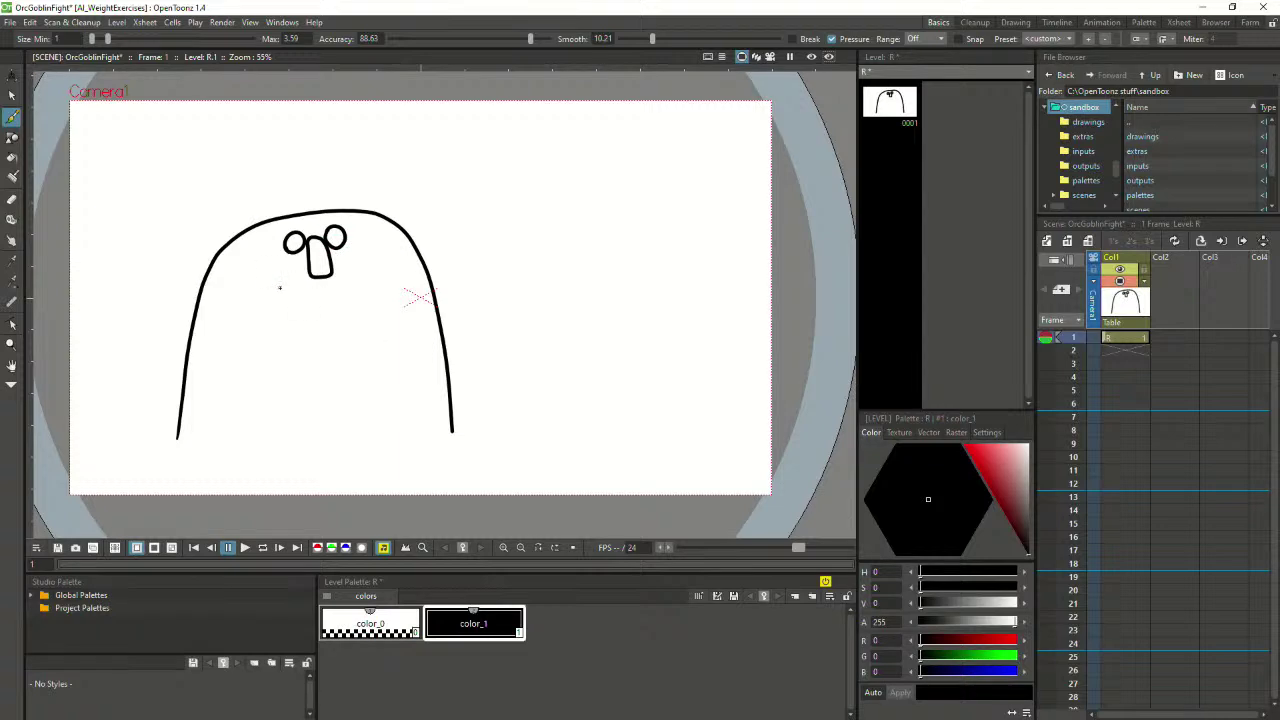
{"action": "key", "text": "ctrl+s"}
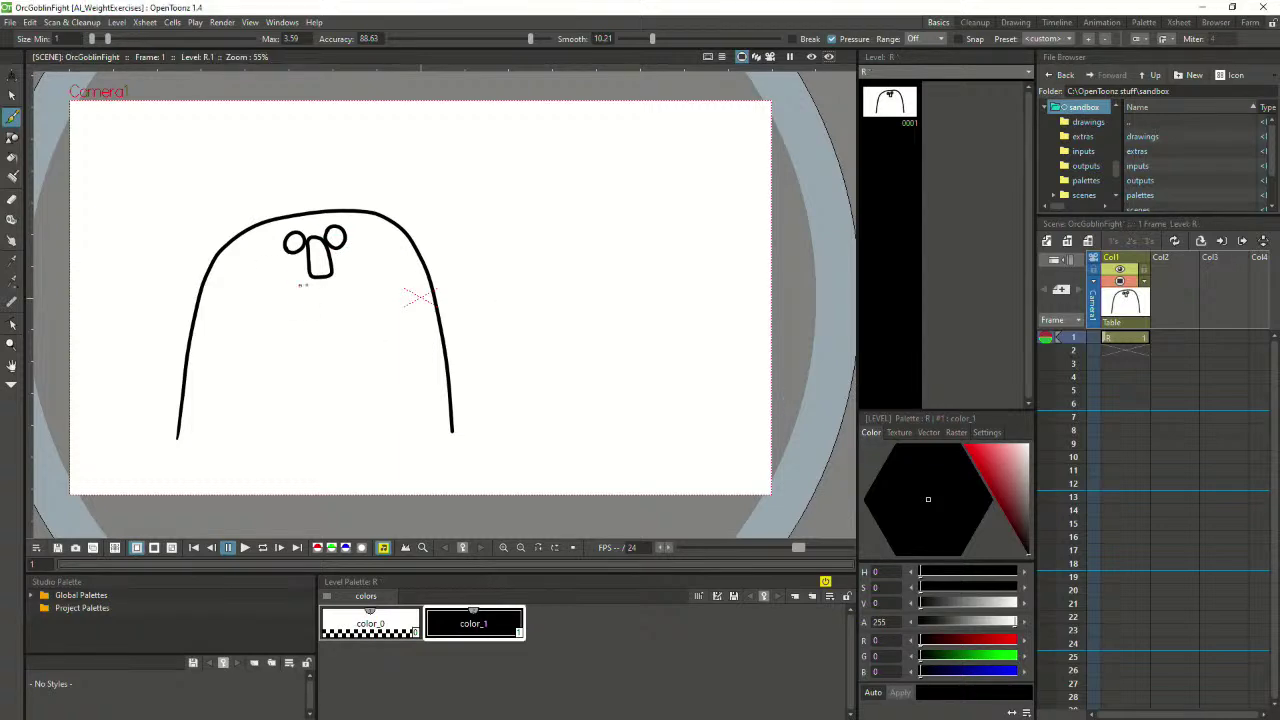
Draw the orc's downturned mouth with one pointed tooth, and add black pupils on the right side of both eyes
{"action": "mouse_move", "coordinate": [281, 279]}
{"action": "left_mouse_down"}
{"action": "mouse_move", "coordinate": [298, 308]}
{"action": "mouse_move", "coordinate": [308, 290]}
{"action": "mouse_move", "coordinate": [288, 279]}
{"action": "mouse_move", "coordinate": [382, 278]}
{"action": "left_mouse_up"}
{"action": "key", "text": "ctrl+z"}
{"action": "key", "text": "ctrl+z"}
{"action": "left_click_drag", "start_coordinate": [294, 292], "coordinate": [385, 277]}
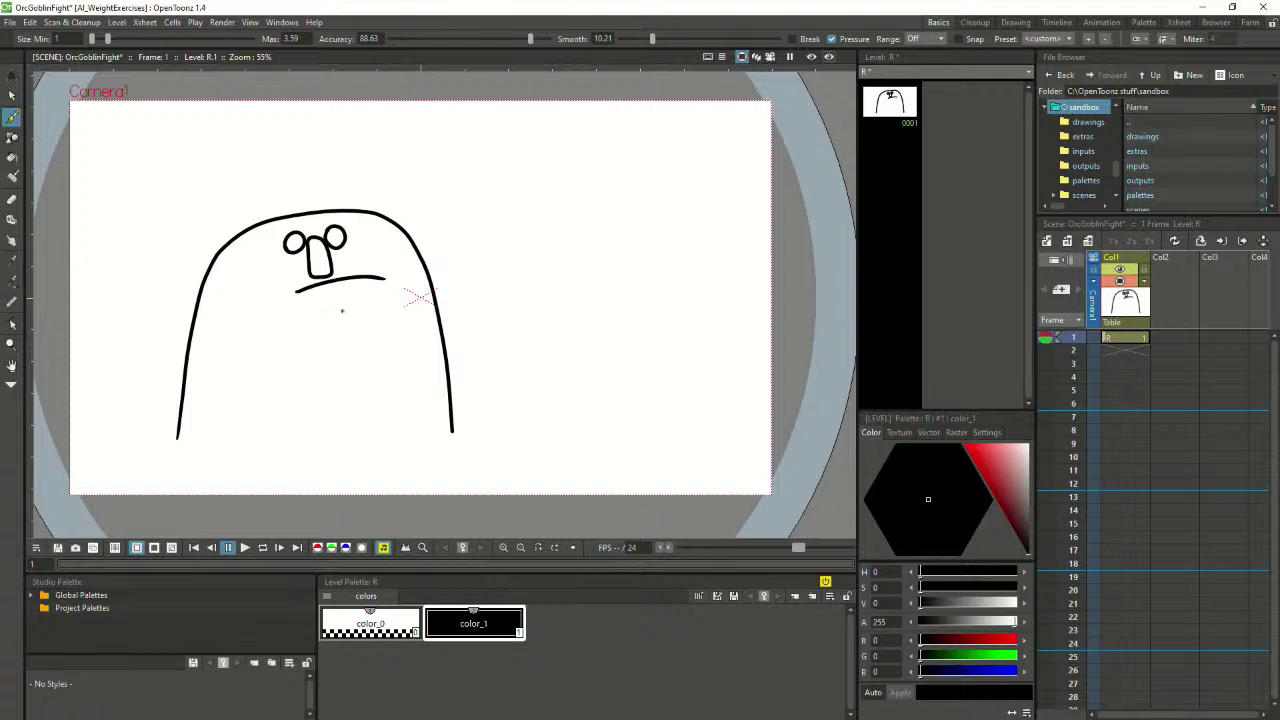
{"action": "mouse_move", "coordinate": [362, 277]}
{"action": "left_mouse_down"}
{"action": "mouse_move", "coordinate": [368, 260]}
{"action": "mouse_move", "coordinate": [378, 278]}
{"action": "left_mouse_up"}
{"action": "mouse_move", "coordinate": [342, 240]}
{"action": "left_mouse_down"}
{"action": "mouse_move", "coordinate": [297, 243]}
{"action": "mouse_move", "coordinate": [340, 241]}
{"action": "left_mouse_up"}
{"action": "key", "text": "ctrl+z"}
{"action": "key", "text": "ctrl+z"}
Draw two pointed horns on top of the orc's head, redoing the rounded left one
{"action": "mouse_move", "coordinate": [266, 221]}
{"action": "left_mouse_down"}
{"action": "mouse_move", "coordinate": [256, 190]}
{"action": "mouse_move", "coordinate": [243, 228]}
{"action": "left_mouse_up"}
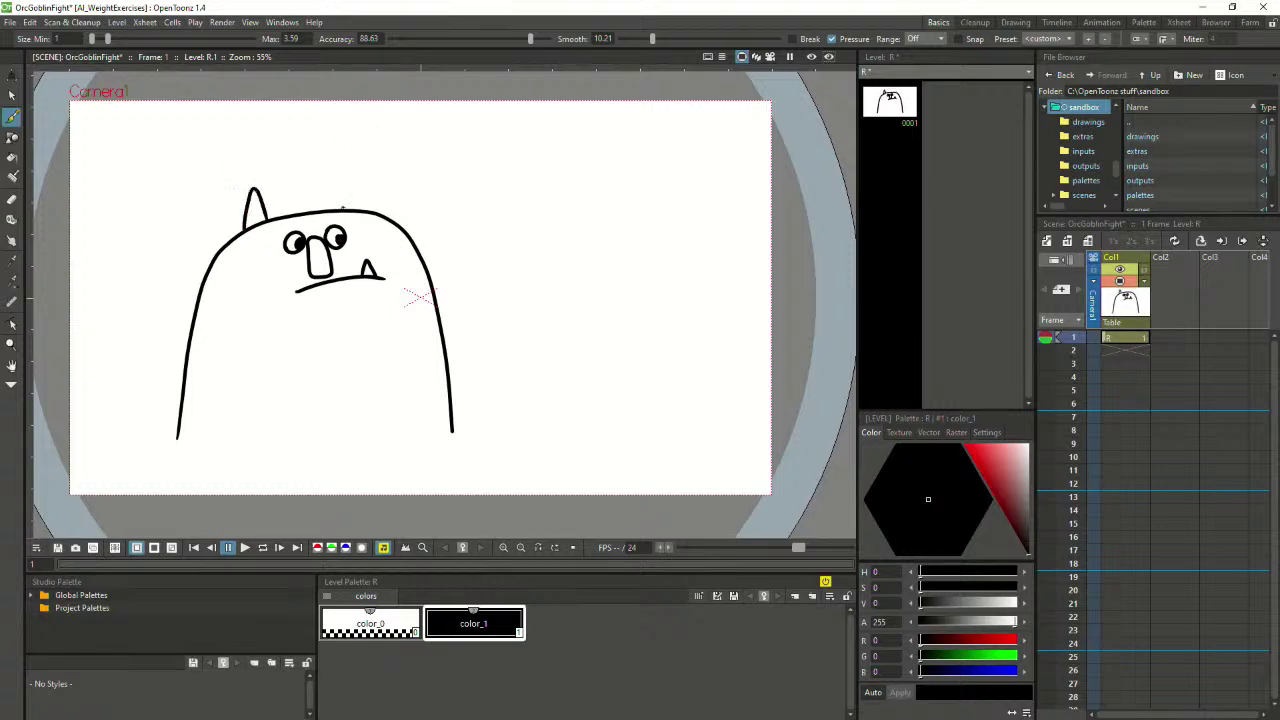
{"action": "key", "text": "ctrl+z"}
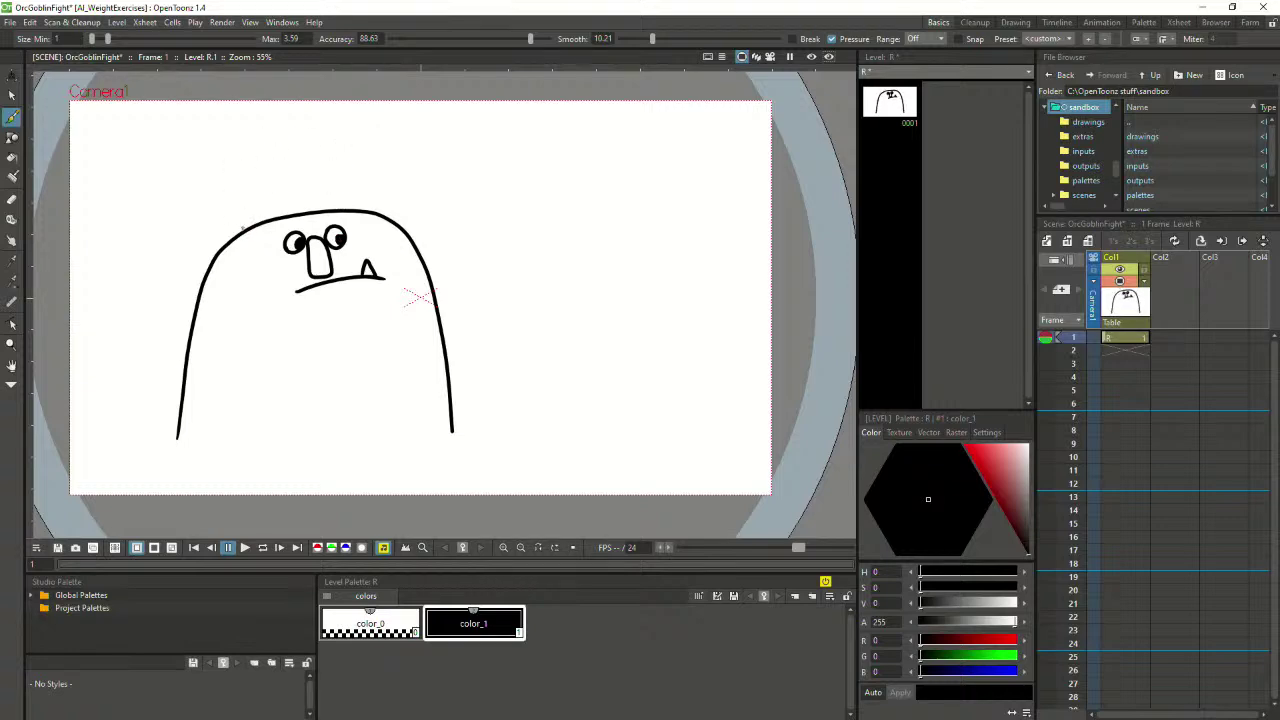
{"action": "mouse_move", "coordinate": [243, 228]}
{"action": "left_mouse_down"}
{"action": "mouse_move", "coordinate": [241, 180]}
{"action": "mouse_move", "coordinate": [268, 218]}
{"action": "mouse_move", "coordinate": [331, 166]}
{"action": "mouse_move", "coordinate": [365, 212]}
{"action": "left_mouse_up"}
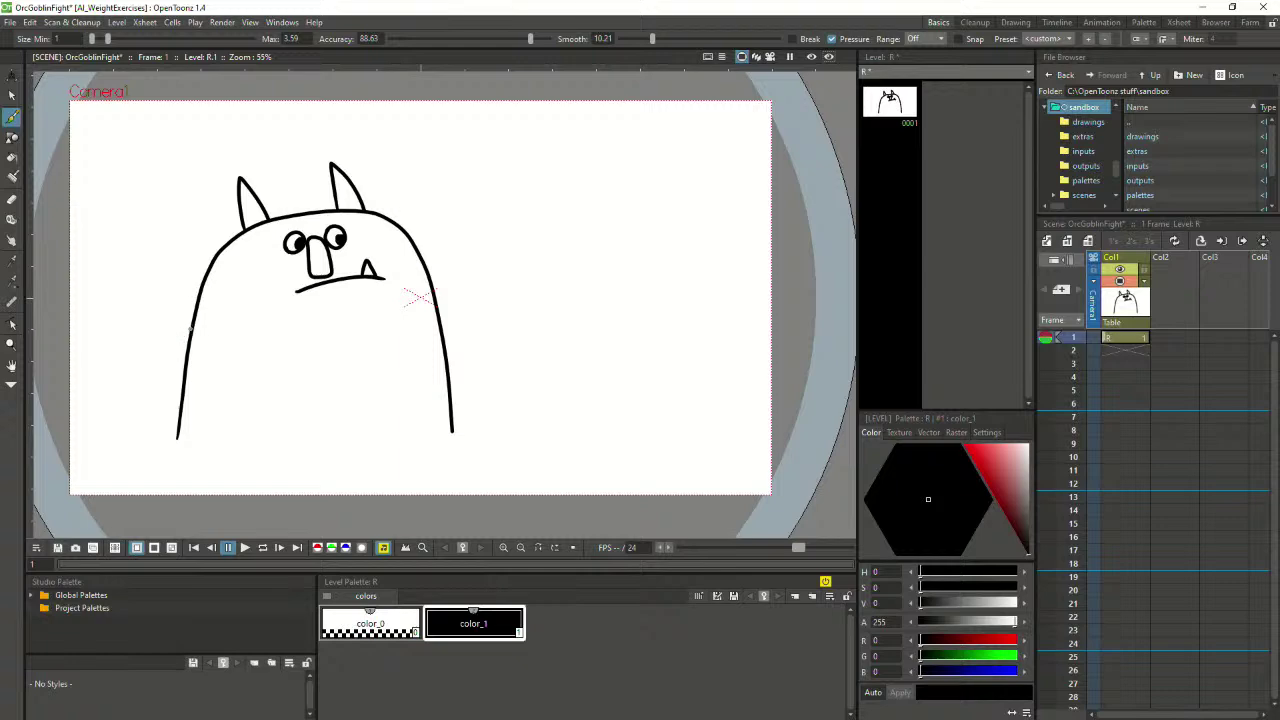
Try a bent left arm with a round fist across the body and a matching right arm, and undo them
{"action": "mouse_move", "coordinate": [190, 327]}
{"action": "left_mouse_down"}
{"action": "mouse_move", "coordinate": [152, 356]}
{"action": "mouse_move", "coordinate": [157, 390]}
{"action": "mouse_move", "coordinate": [231, 402]}
{"action": "left_mouse_up"}
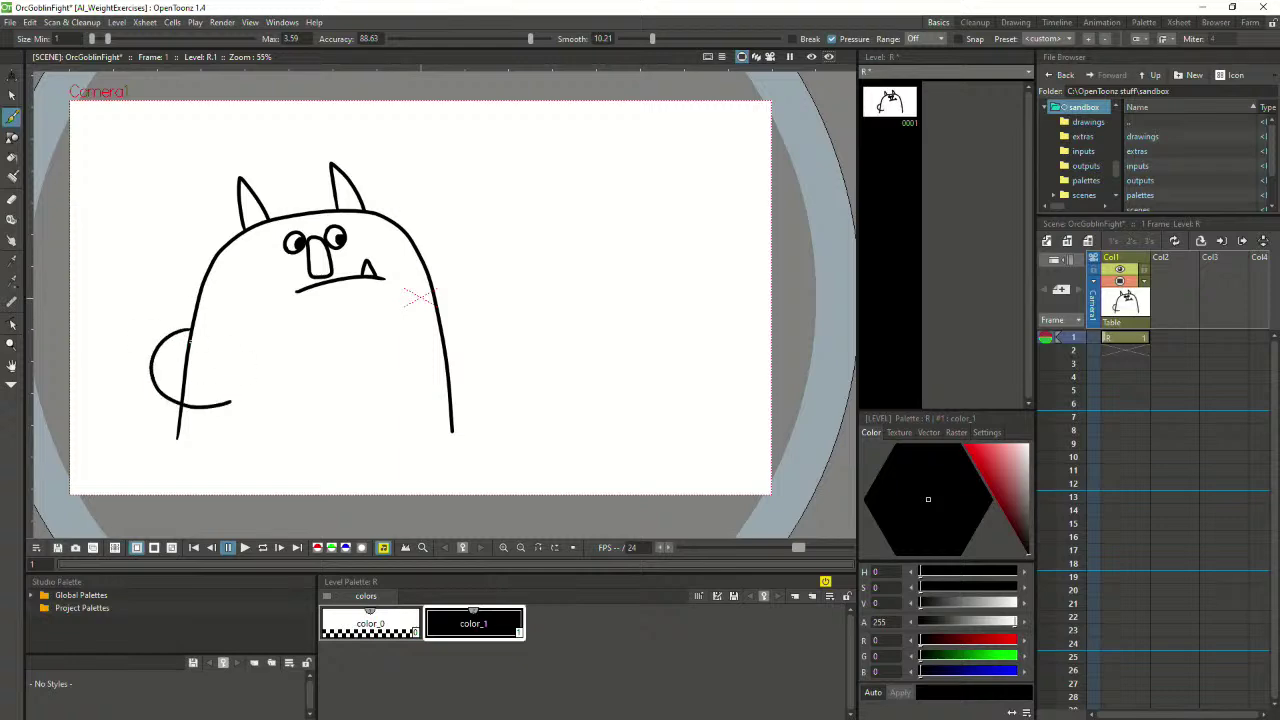
{"action": "mouse_move", "coordinate": [186, 351]}
{"action": "left_mouse_down"}
{"action": "mouse_move", "coordinate": [221, 379]}
{"action": "mouse_move", "coordinate": [236, 404]}
{"action": "mouse_move", "coordinate": [266, 406]}
{"action": "mouse_move", "coordinate": [293, 378]}
{"action": "mouse_move", "coordinate": [286, 351]}
{"action": "mouse_move", "coordinate": [244, 340]}
{"action": "mouse_move", "coordinate": [226, 399]}
{"action": "mouse_move", "coordinate": [277, 396]}
{"action": "mouse_move", "coordinate": [273, 354]}
{"action": "mouse_move", "coordinate": [230, 350]}
{"action": "left_mouse_up"}
{"action": "key", "text": "ctrl+z"}
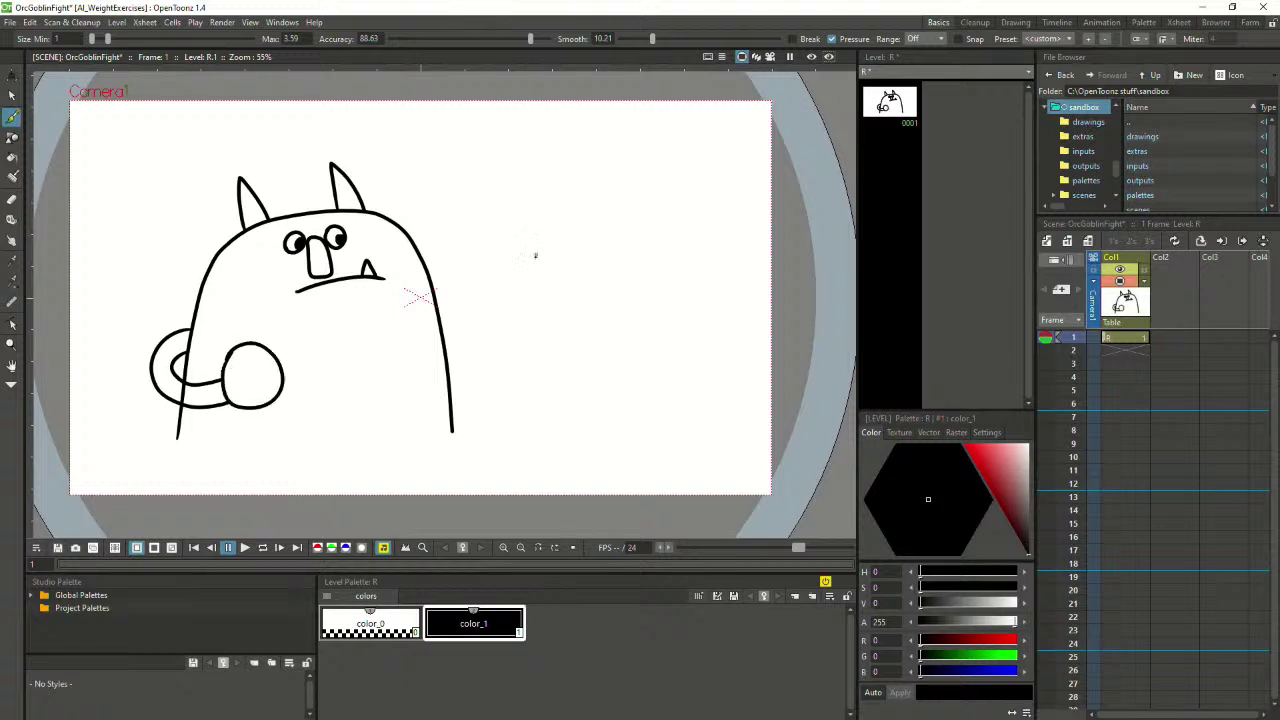
{"action": "left_click_drag", "start_coordinate": [415, 332], "coordinate": [405, 424]}
{"action": "key", "text": "ctrl+z"}
{"action": "mouse_move", "coordinate": [419, 328]}
{"action": "left_mouse_down"}
{"action": "mouse_move", "coordinate": [414, 392]}
{"action": "mouse_move", "coordinate": [396, 410]}
{"action": "left_mouse_up"}
{"action": "key", "text": "ctrl+z"}
{"action": "key", "text": "ctrl+z"}
{"action": "key", "text": "ctrl+z"}
{"action": "key", "text": "ctrl+z"}
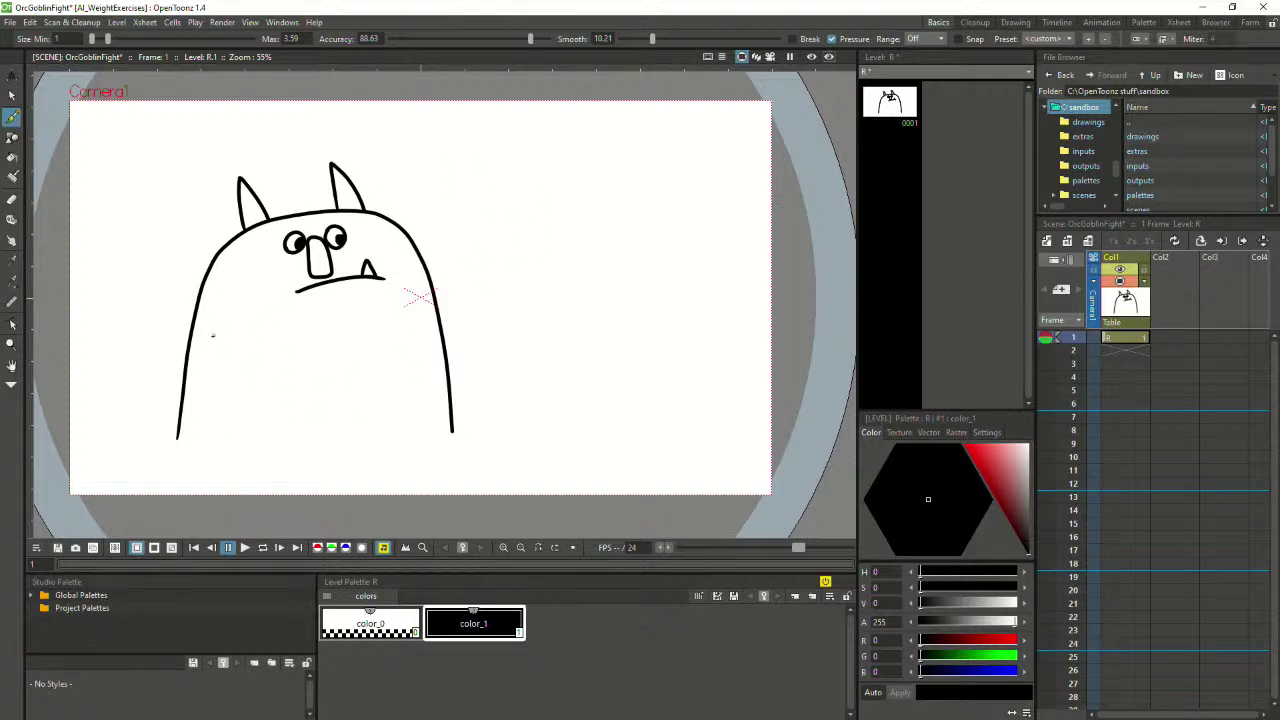
Draw a thick arm ending in a knuckled fist across the left side of the orc's body
{"action": "left_click_drag", "start_coordinate": [207, 334], "coordinate": [286, 354]}
{"action": "mouse_move", "coordinate": [205, 412]}
{"action": "left_mouse_down"}
{"action": "mouse_move", "coordinate": [262, 426]}
{"action": "mouse_move", "coordinate": [282, 414]}
{"action": "left_mouse_up"}
{"action": "mouse_move", "coordinate": [284, 354]}
{"action": "left_mouse_down"}
{"action": "mouse_move", "coordinate": [300, 362]}
{"action": "mouse_move", "coordinate": [305, 395]}
{"action": "mouse_move", "coordinate": [286, 414]}
{"action": "left_mouse_up"}
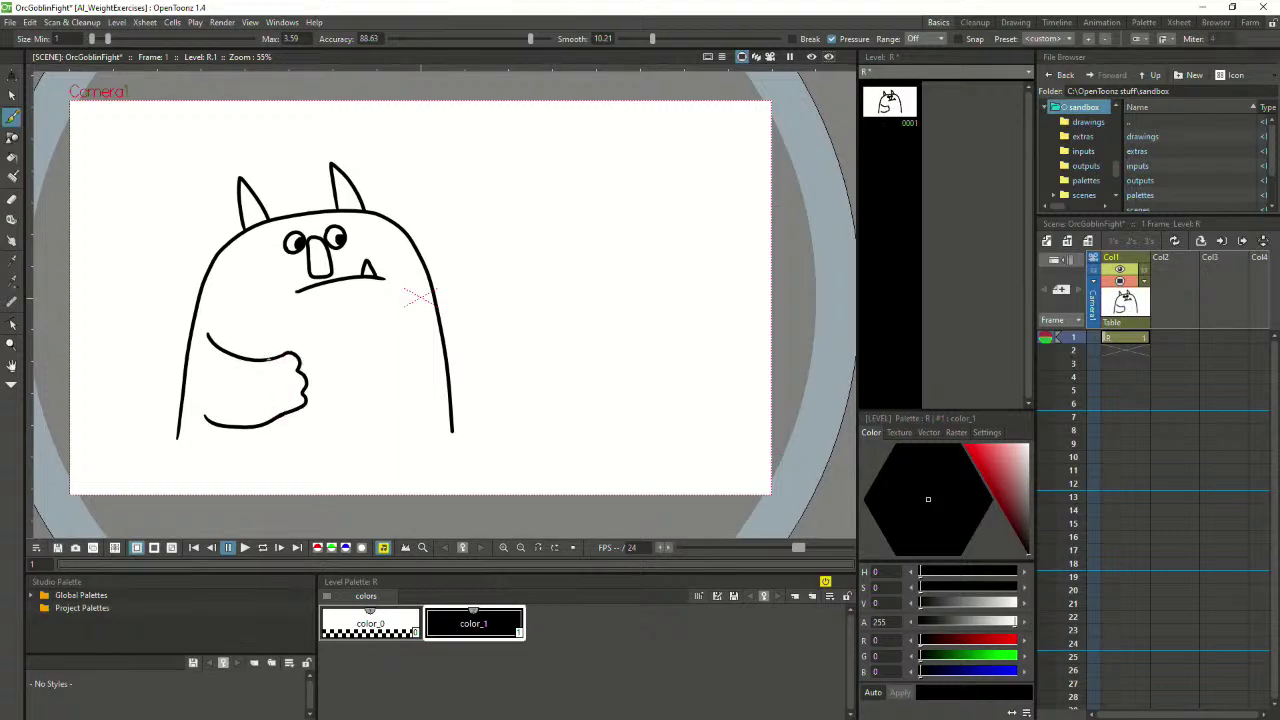
Try a round drumstick with a bone end held in the orc's left fist, and undo its head and bone
{"action": "mouse_move", "coordinate": [264, 343]}
{"action": "left_mouse_down"}
{"action": "mouse_move", "coordinate": [236, 306]}
{"action": "mouse_move", "coordinate": [256, 280]}
{"action": "mouse_move", "coordinate": [283, 303]}
{"action": "mouse_move", "coordinate": [266, 350]}
{"action": "left_mouse_up"}
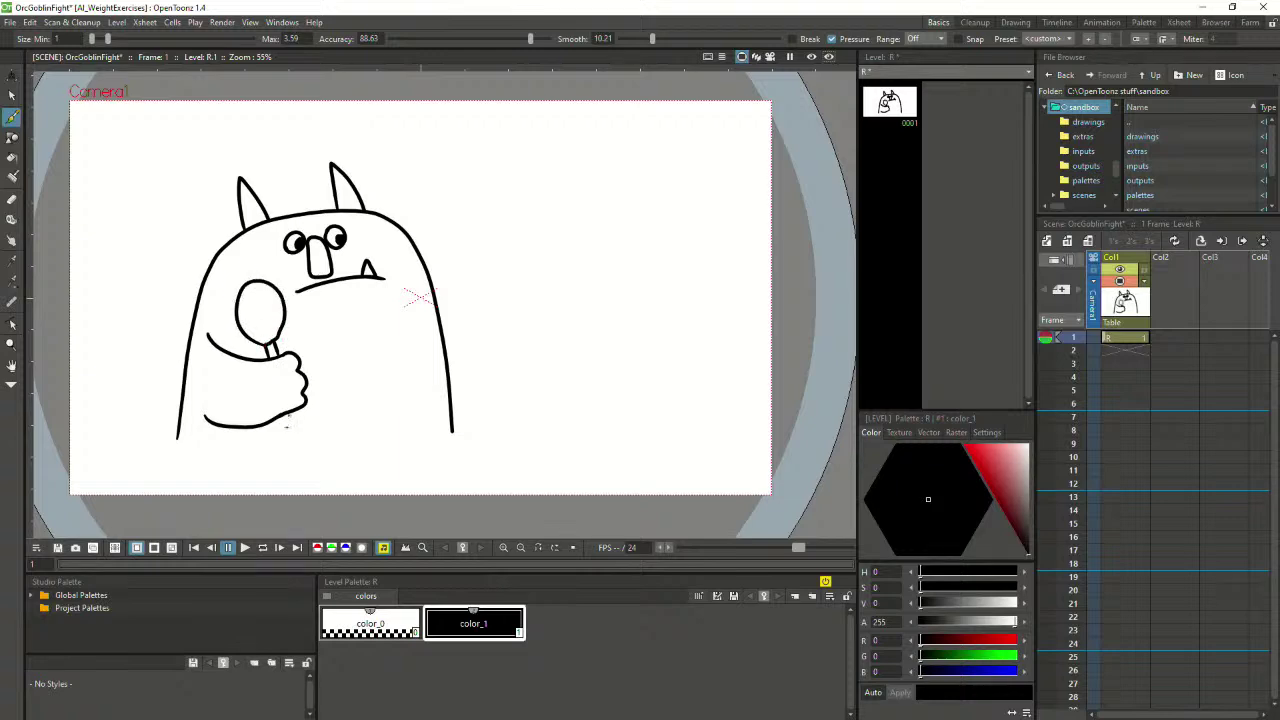
{"action": "mouse_move", "coordinate": [280, 413]}
{"action": "left_mouse_down"}
{"action": "mouse_move", "coordinate": [287, 432]}
{"action": "mouse_move", "coordinate": [304, 416]}
{"action": "left_mouse_up"}
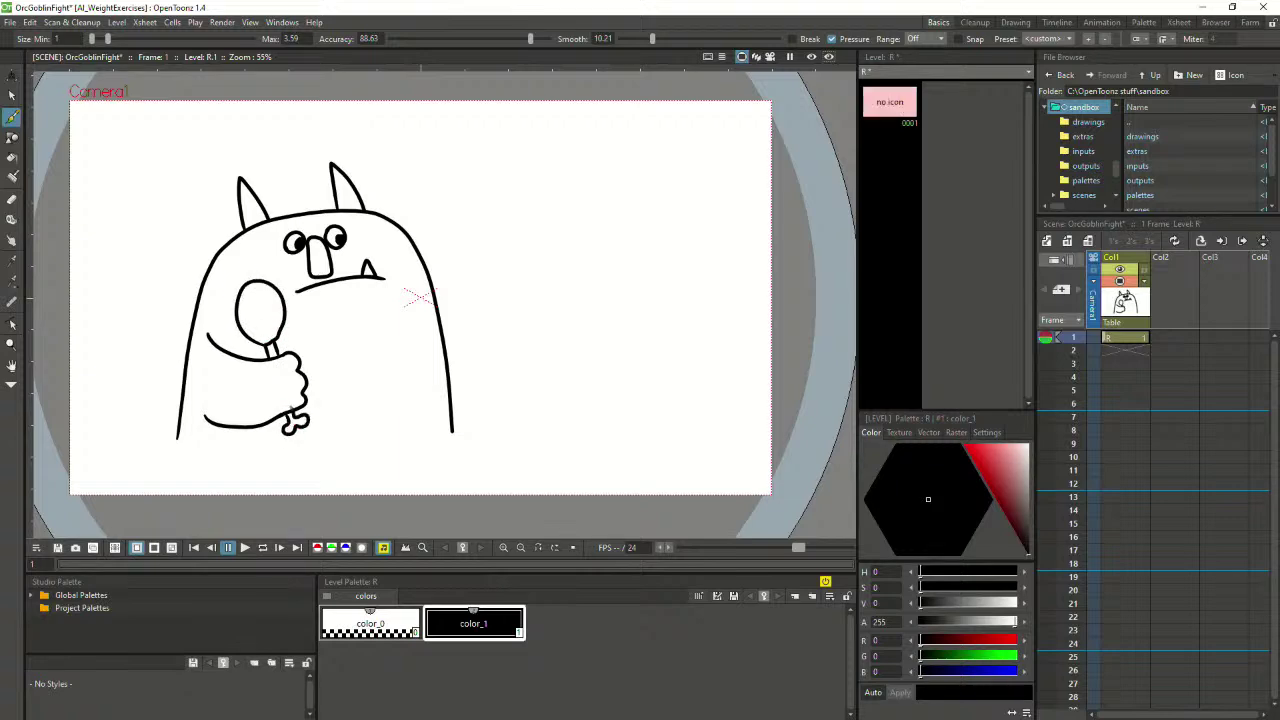
{"action": "key", "text": "ctrl+z"}
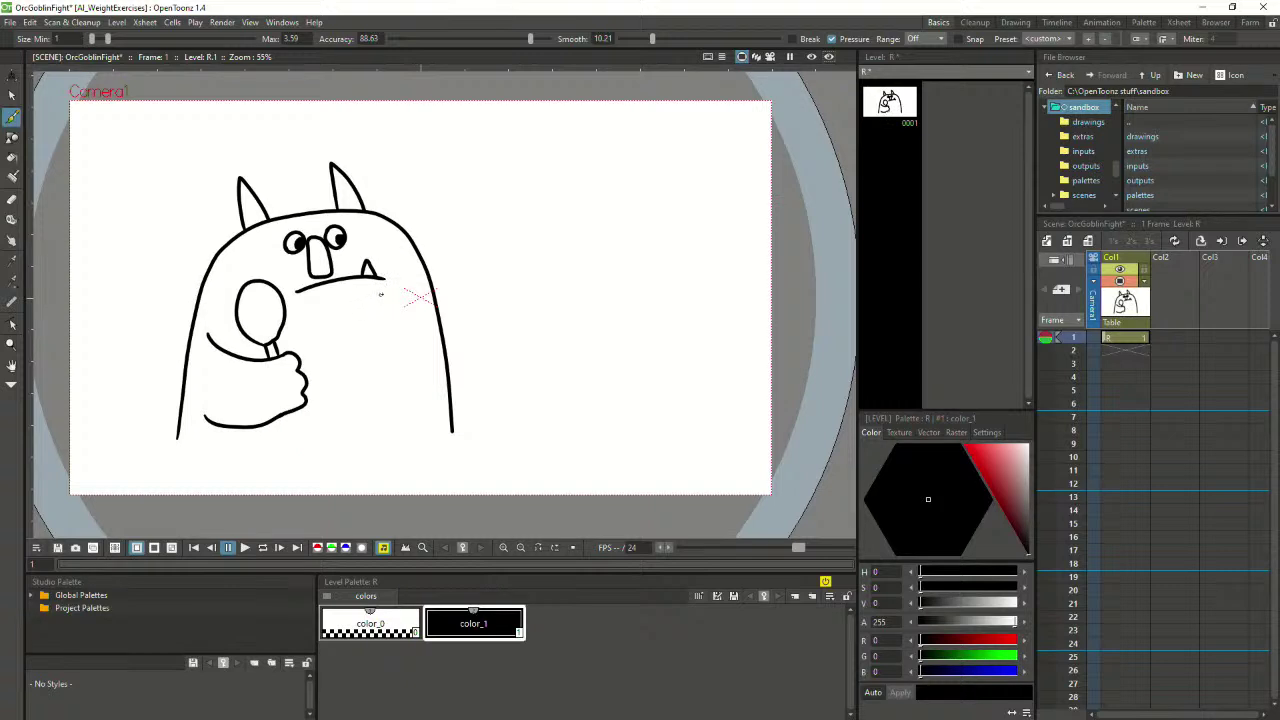
{"action": "key", "text": "ctrl+z"}
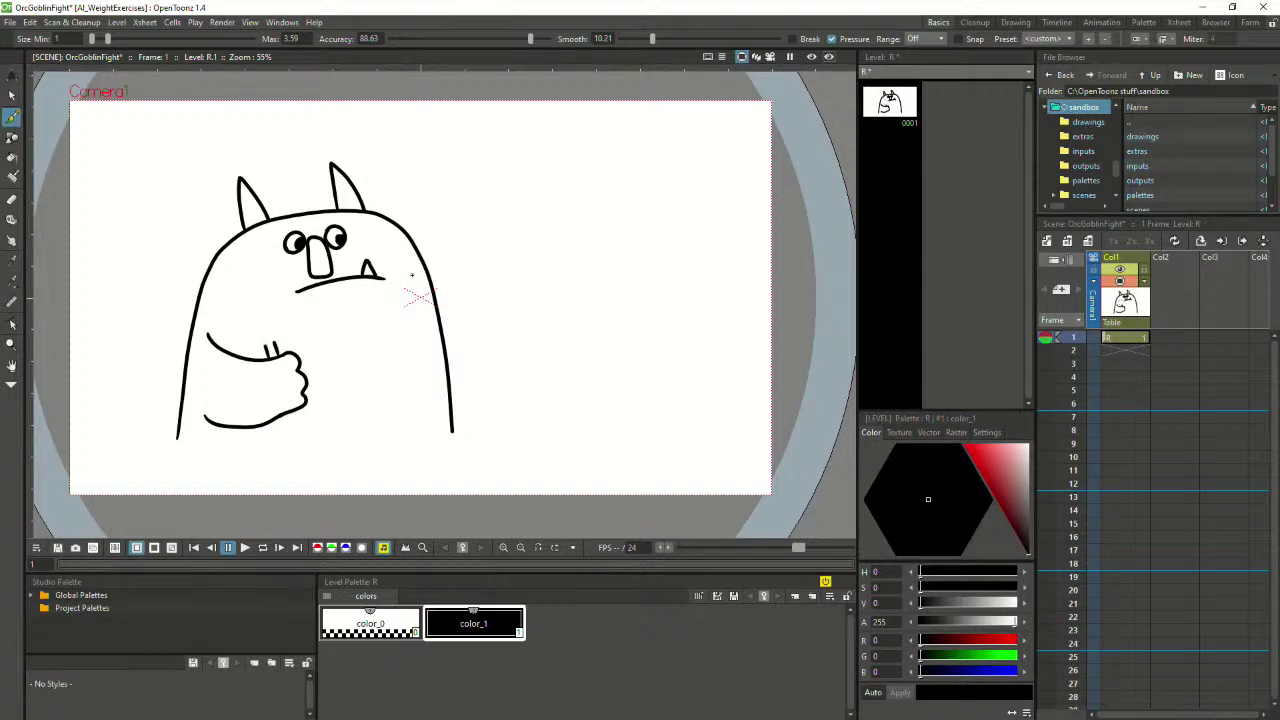
Undo the remaining drumstick handle lines and the whole thick left arm with its knuckled fist
{"action": "key", "text": "ctrl+z"}
{"action": "key", "text": "ctrl+z"}
{"action": "key", "text": "ctrl+z"}
{"action": "key", "text": "ctrl+z"}
{"action": "key", "text": "ctrl+z"}
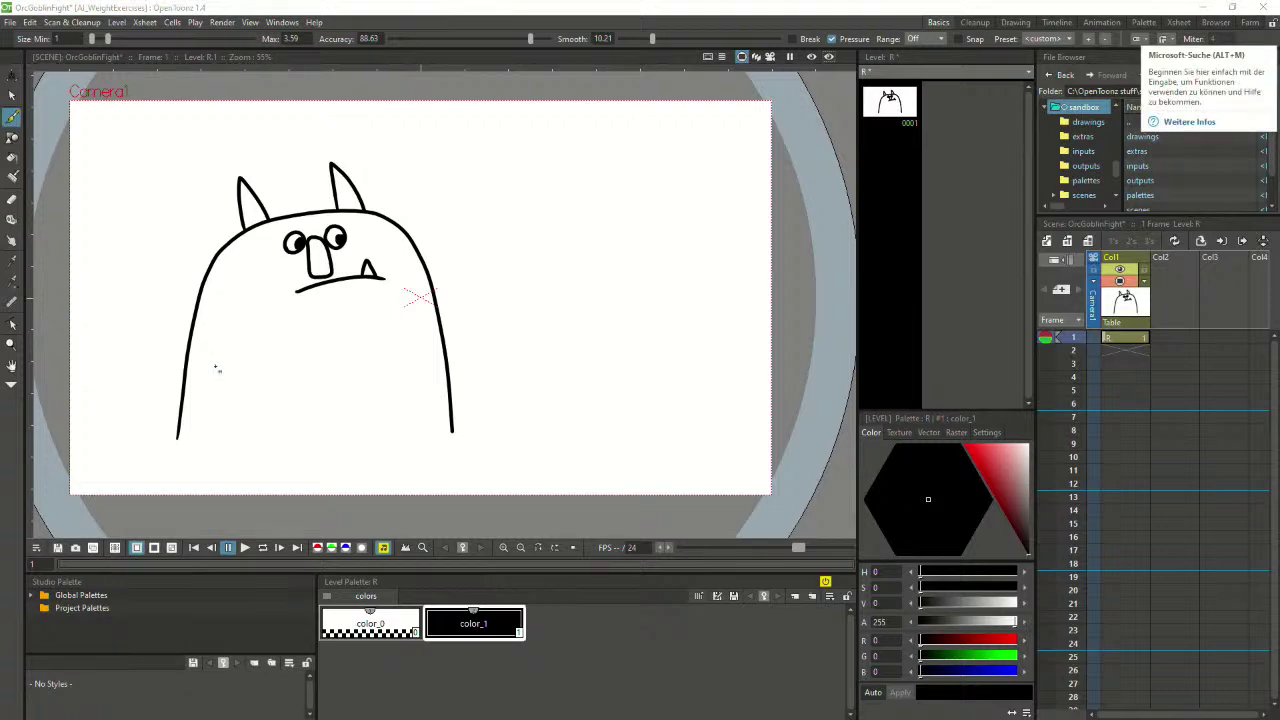
Draw a bent left arm curving down across the orc's body and ending in a knuckled fist, redoing its lower edge
{"action": "mouse_move", "coordinate": [205, 378]}
{"action": "left_mouse_down"}
{"action": "mouse_move", "coordinate": [219, 406]}
{"action": "mouse_move", "coordinate": [278, 430]}
{"action": "left_mouse_up"}
{"action": "key", "text": "ctrl+z"}
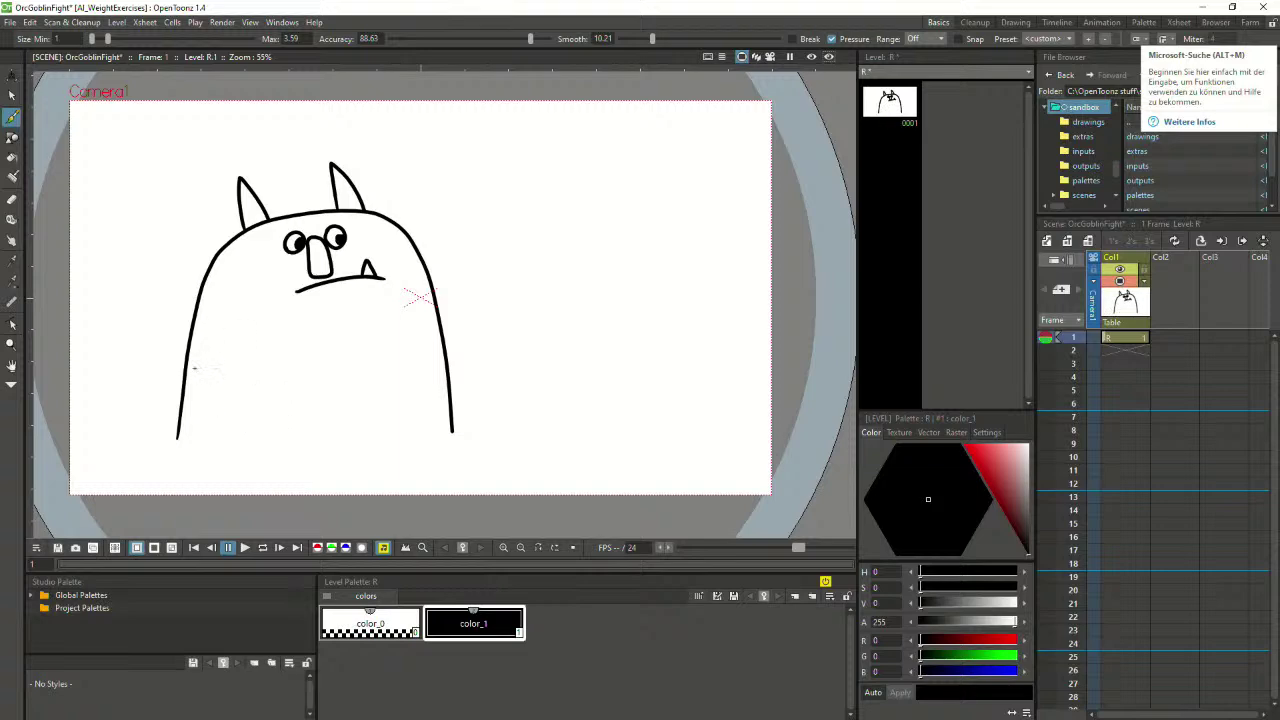
{"action": "mouse_move", "coordinate": [195, 366]}
{"action": "left_mouse_down"}
{"action": "mouse_move", "coordinate": [235, 424]}
{"action": "mouse_move", "coordinate": [276, 428]}
{"action": "left_mouse_up"}
{"action": "mouse_move", "coordinate": [222, 326]}
{"action": "left_mouse_down"}
{"action": "mouse_move", "coordinate": [240, 364]}
{"action": "mouse_move", "coordinate": [293, 369]}
{"action": "left_mouse_up"}
{"action": "mouse_move", "coordinate": [305, 380]}
{"action": "left_mouse_down"}
{"action": "mouse_move", "coordinate": [312, 410]}
{"action": "mouse_move", "coordinate": [274, 427]}
{"action": "left_mouse_up"}
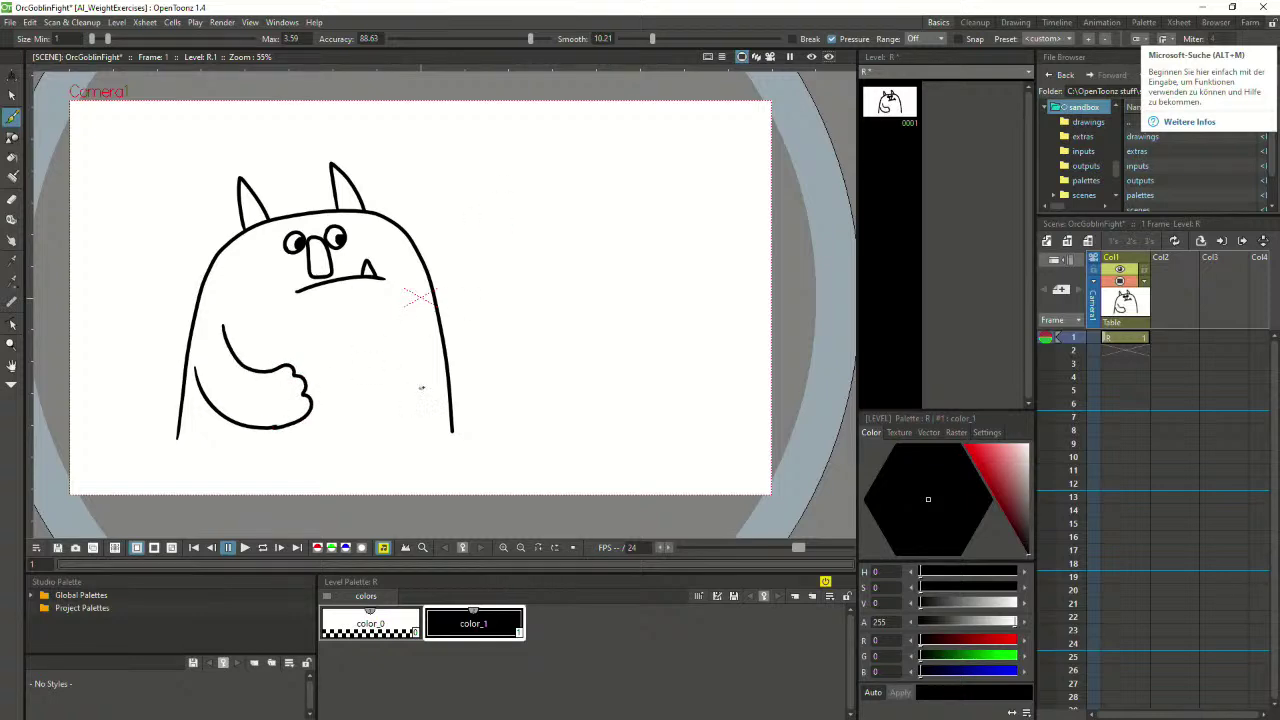
Draw a hanging arm with rounded fingers along the right side of the orc's body, redoing the first version
{"action": "mouse_move", "coordinate": [388, 316]}
{"action": "left_mouse_down"}
{"action": "mouse_move", "coordinate": [378, 395]}
{"action": "mouse_move", "coordinate": [390, 428]}
{"action": "mouse_move", "coordinate": [428, 428]}
{"action": "mouse_move", "coordinate": [441, 393]}
{"action": "left_mouse_up"}
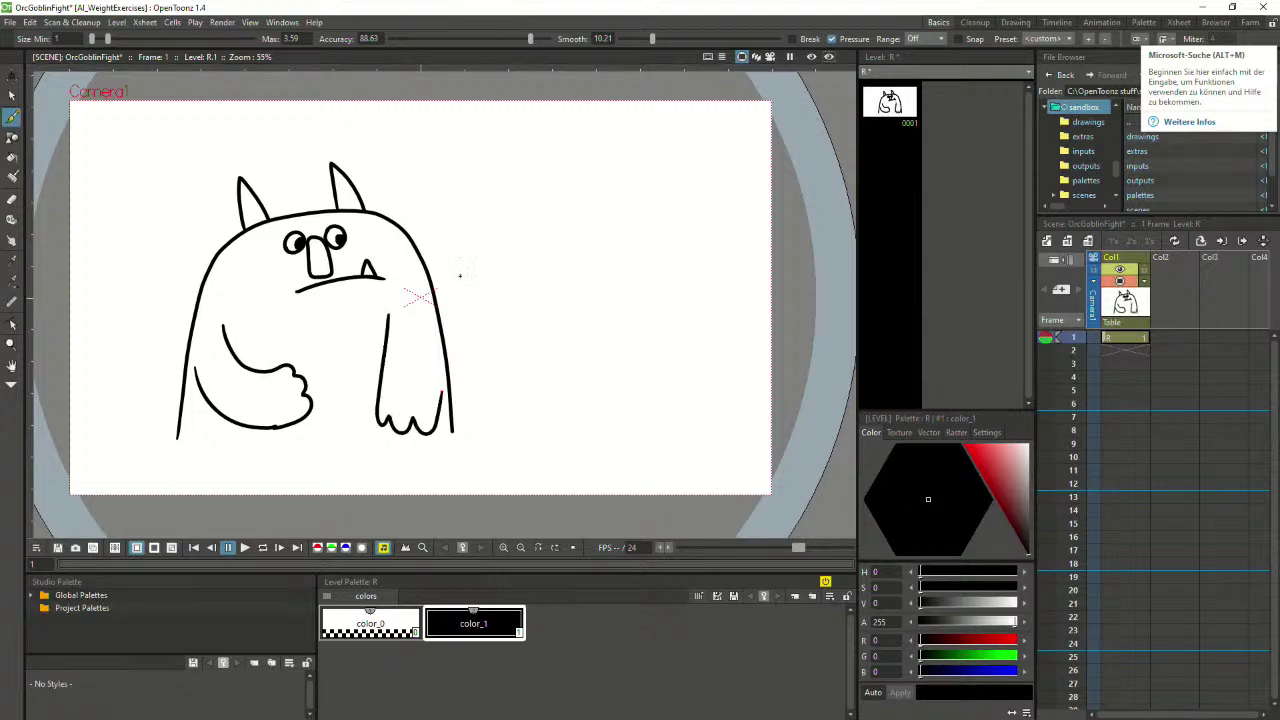
{"action": "key", "text": "ctrl+z"}
{"action": "mouse_move", "coordinate": [395, 314]}
{"action": "left_mouse_down"}
{"action": "mouse_move", "coordinate": [377, 412]}
{"action": "mouse_move", "coordinate": [413, 430]}
{"action": "mouse_move", "coordinate": [439, 404]}
{"action": "mouse_move", "coordinate": [443, 326]}
{"action": "mouse_move", "coordinate": [392, 412]}
{"action": "mouse_move", "coordinate": [452, 432]}
{"action": "left_mouse_up"}
{"action": "key", "text": "ctrl+z"}
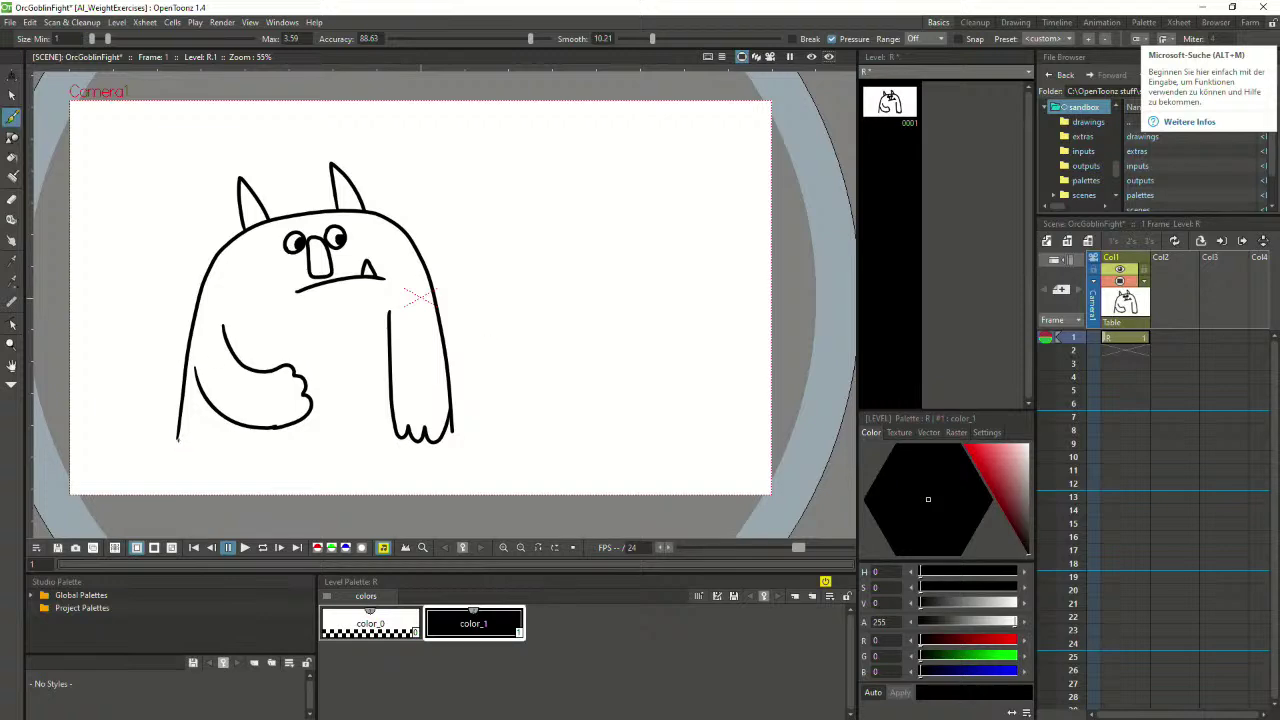
Try a bottom line closing the orc's body at several heights, and undo each attempt
{"action": "mouse_move", "coordinate": [180, 440]}
{"action": "left_mouse_down"}
{"action": "mouse_move", "coordinate": [350, 450]}
{"action": "mouse_move", "coordinate": [450, 437]}
{"action": "left_mouse_up"}
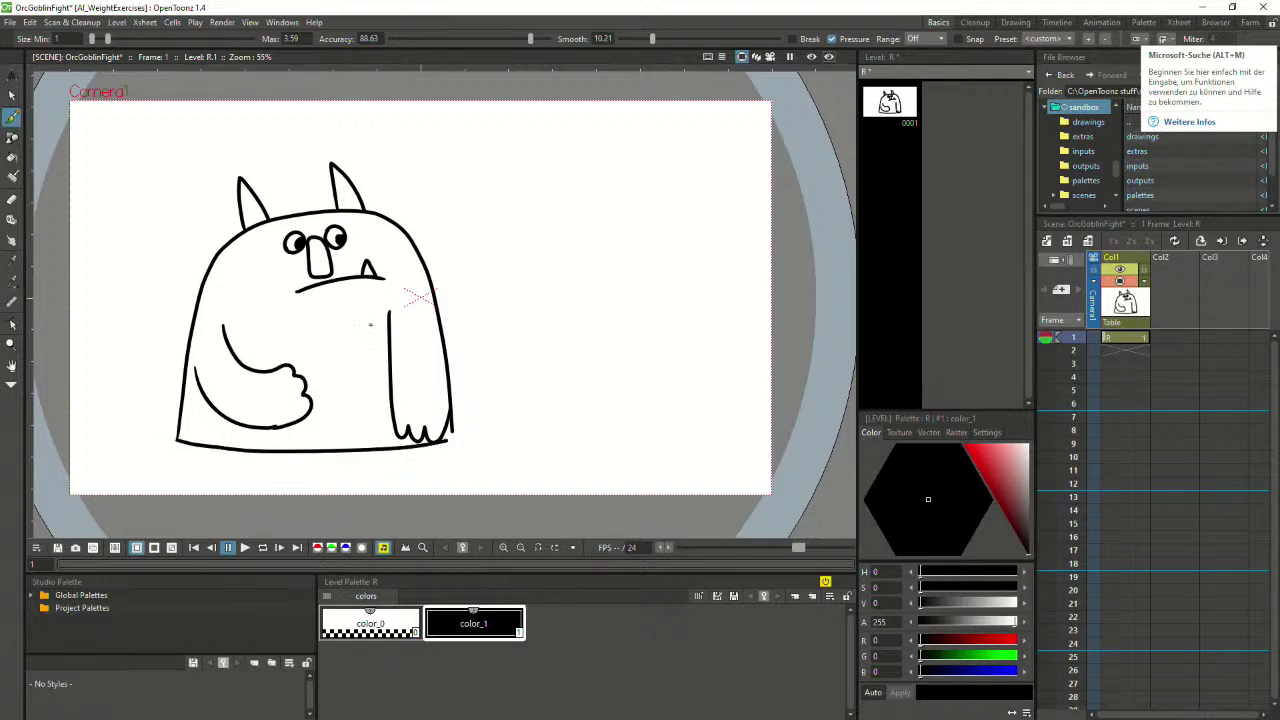
{"action": "key", "text": "ctrl+z"}
{"action": "mouse_move", "coordinate": [178, 434]}
{"action": "left_mouse_down"}
{"action": "mouse_move", "coordinate": [173, 455]}
{"action": "mouse_move", "coordinate": [450, 473]}
{"action": "left_mouse_up"}
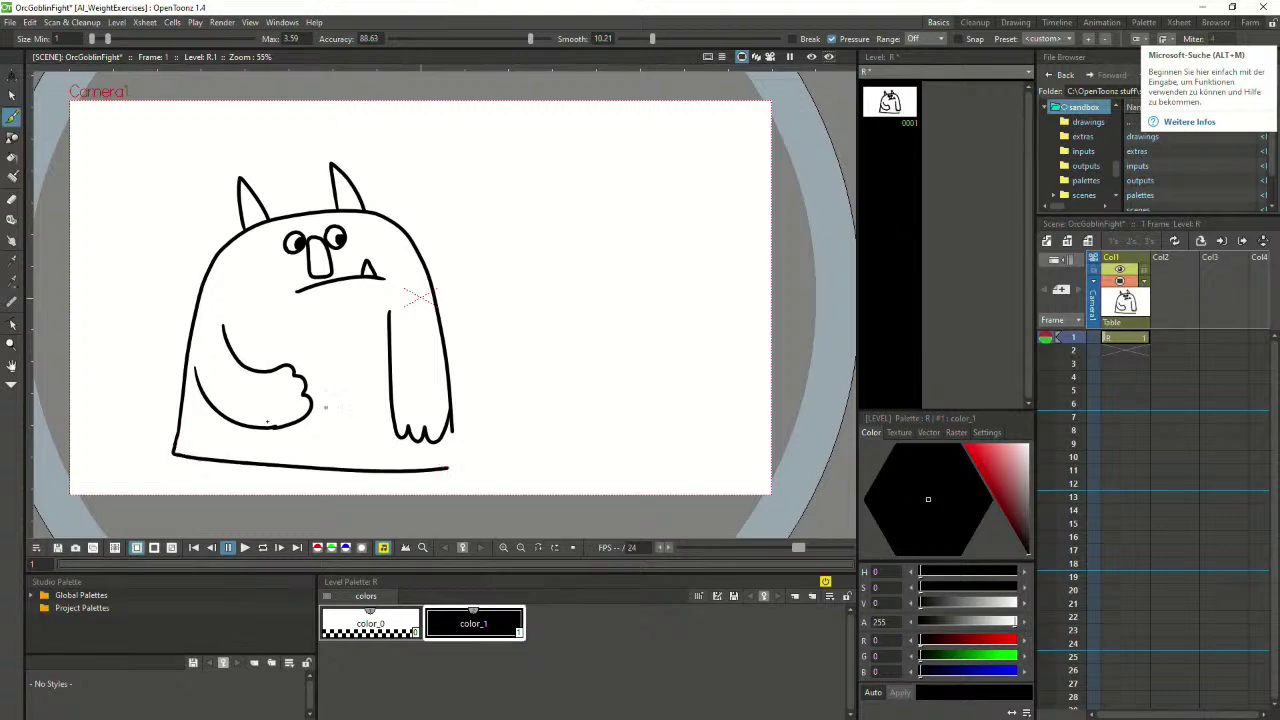
{"action": "key", "text": "ctrl+z"}
{"action": "mouse_move", "coordinate": [177, 437]}
{"action": "left_mouse_down"}
{"action": "mouse_move", "coordinate": [175, 465]}
{"action": "mouse_move", "coordinate": [405, 470]}
{"action": "mouse_move", "coordinate": [452, 461]}
{"action": "mouse_move", "coordinate": [456, 408]}
{"action": "left_mouse_up"}
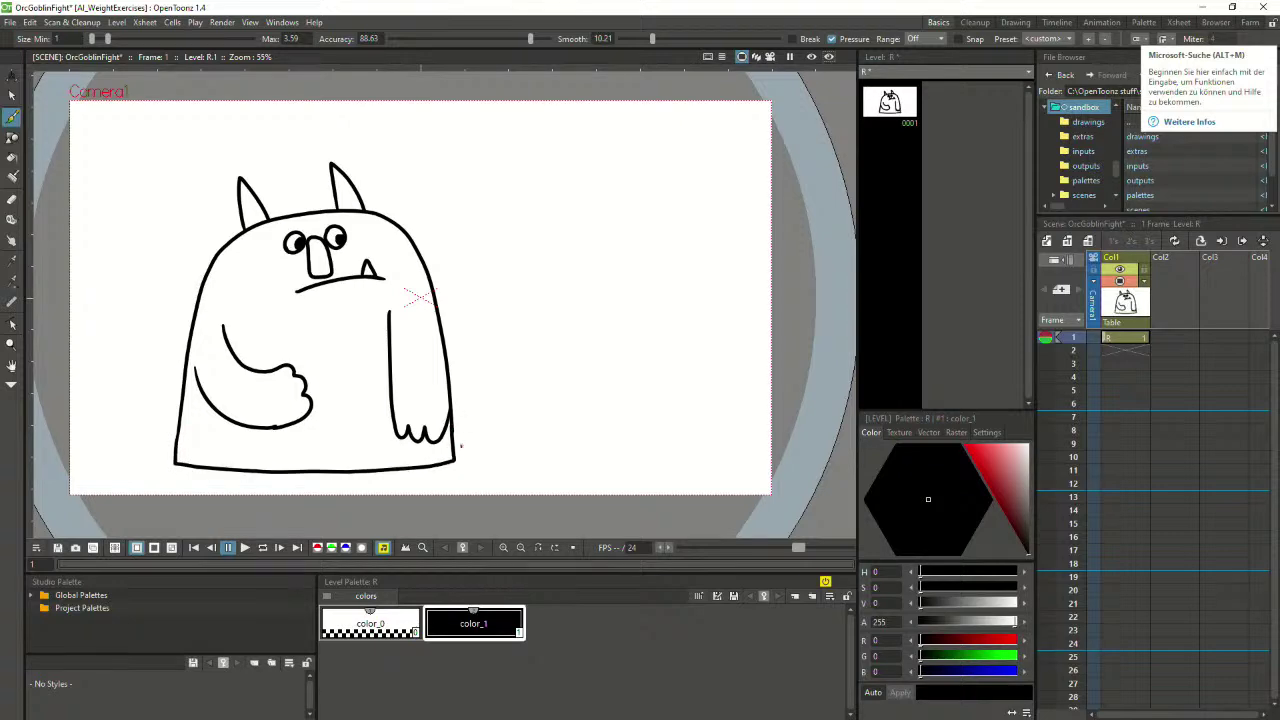
{"action": "key", "text": "ctrl+z"}
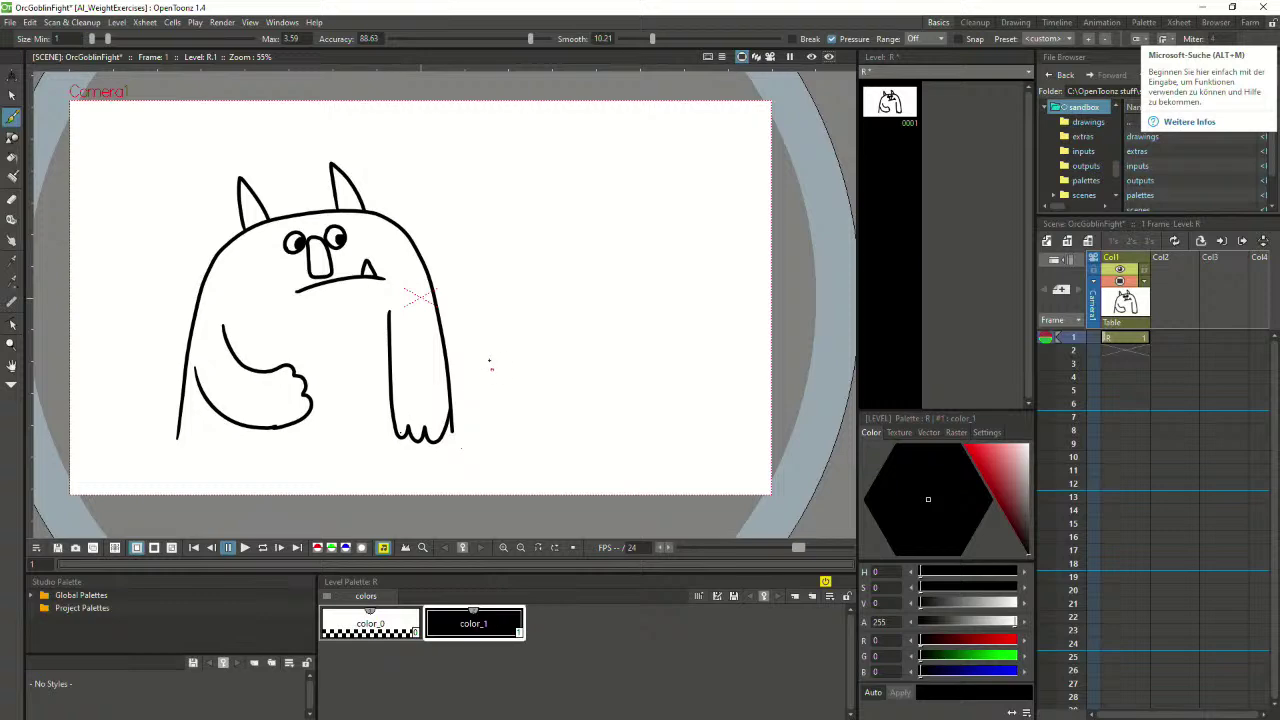
Delete the fingered right arm and draw a plain, nearly vertical line as the arm's inner edge
{"action": "left_click", "coordinate": [11, 95]}
{"action": "left_click", "coordinate": [389, 372]}
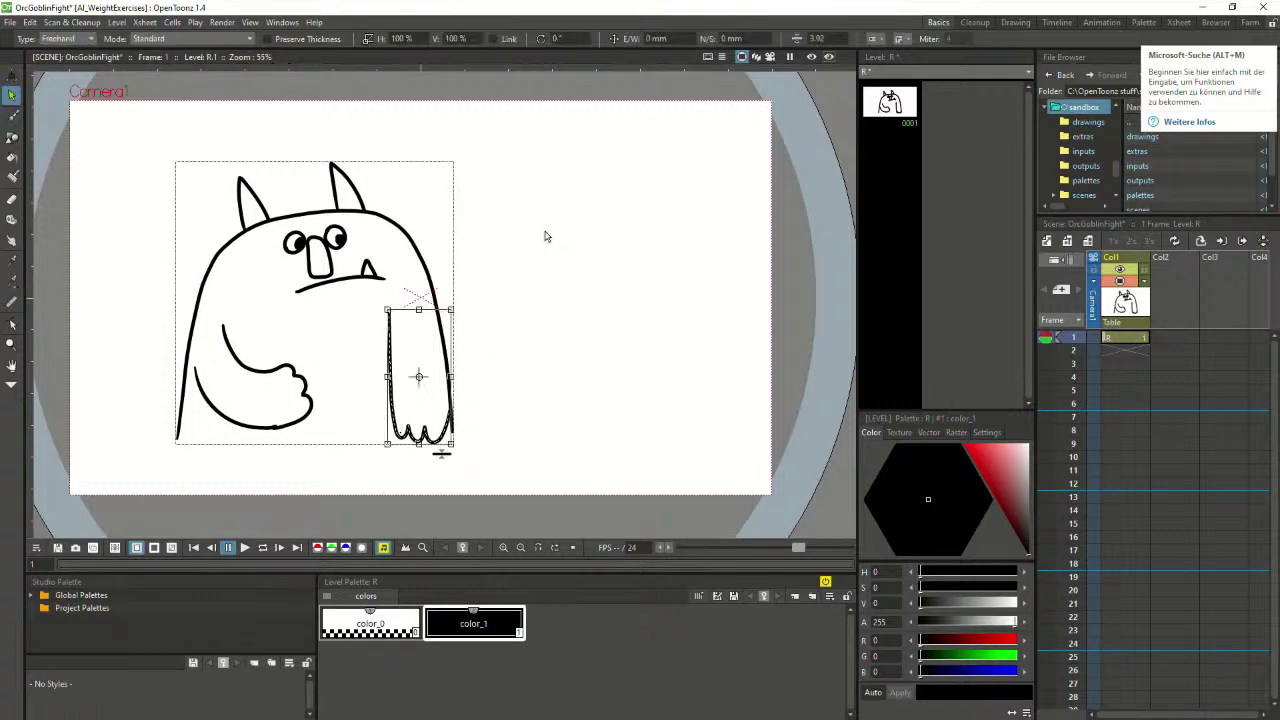
{"action": "key", "text": "Delete"}
{"action": "left_click", "coordinate": [11, 116]}
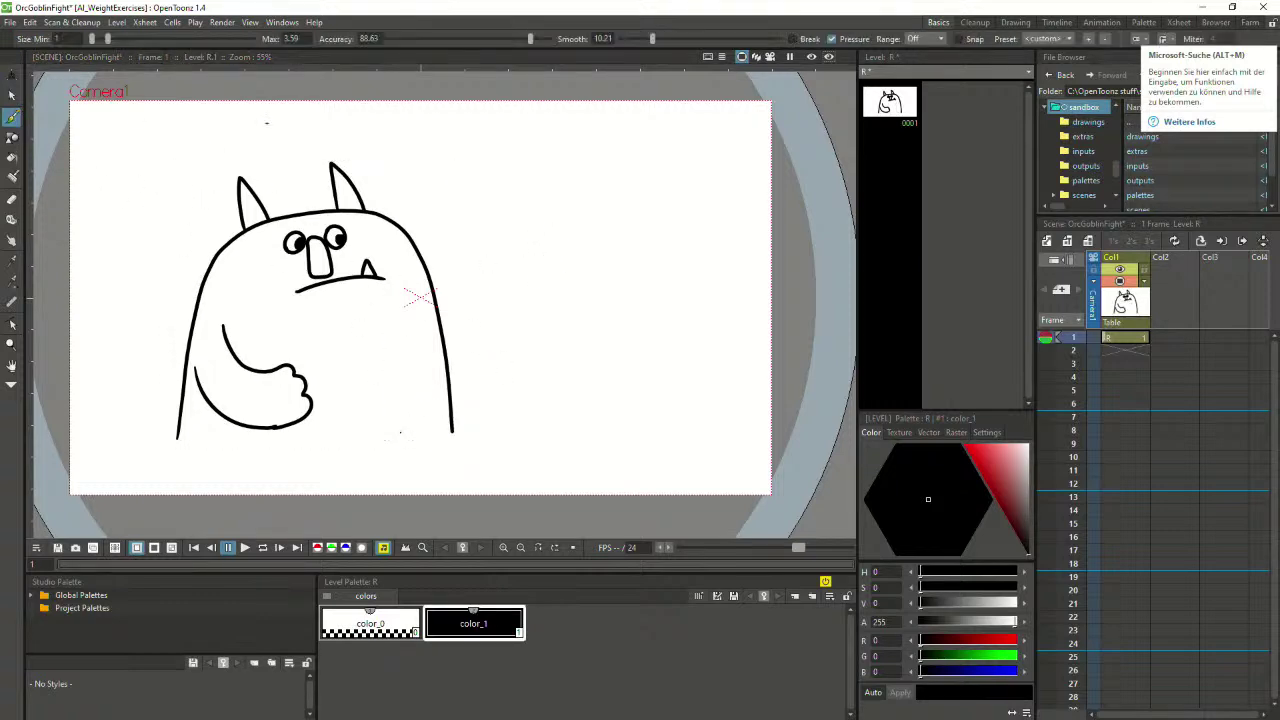
{"action": "left_click_drag", "start_coordinate": [390, 328], "coordinate": [398, 434]}
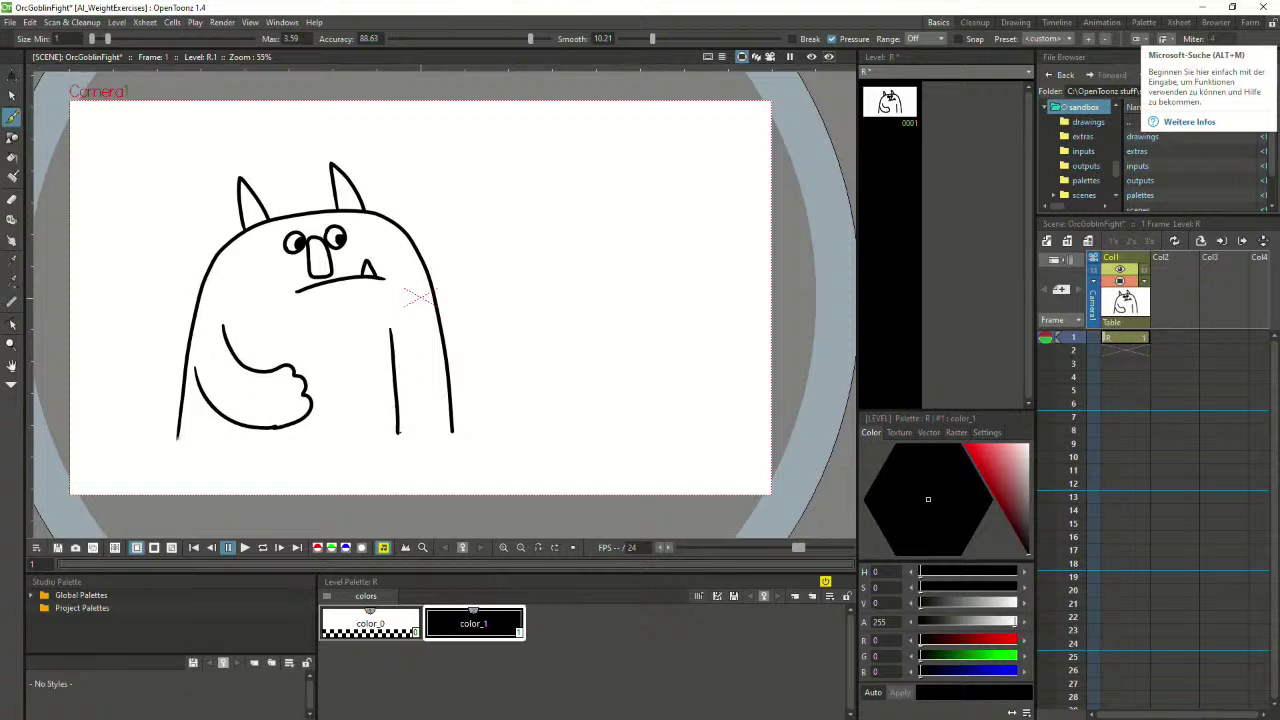
Draw a slightly sagging bottom line from the body's lower left end to its right side, redoing the unsatisfactory attempts
{"action": "left_click_drag", "start_coordinate": [178, 438], "coordinate": [436, 434]}
{"action": "key", "text": "ctrl+z"}
{"action": "mouse_move", "coordinate": [180, 438]}
{"action": "left_mouse_down"}
{"action": "mouse_move", "coordinate": [380, 449]}
{"action": "mouse_move", "coordinate": [452, 439]}
{"action": "left_mouse_up"}
{"action": "key", "text": "ctrl+z"}
{"action": "mouse_move", "coordinate": [176, 437]}
{"action": "left_mouse_down"}
{"action": "mouse_move", "coordinate": [354, 451]}
{"action": "mouse_move", "coordinate": [448, 438]}
{"action": "left_mouse_up"}
{"action": "key", "text": "ctrl+z"}
{"action": "mouse_move", "coordinate": [177, 438]}
{"action": "left_mouse_down"}
{"action": "mouse_move", "coordinate": [285, 452]}
{"action": "mouse_move", "coordinate": [458, 446]}
{"action": "left_mouse_up"}
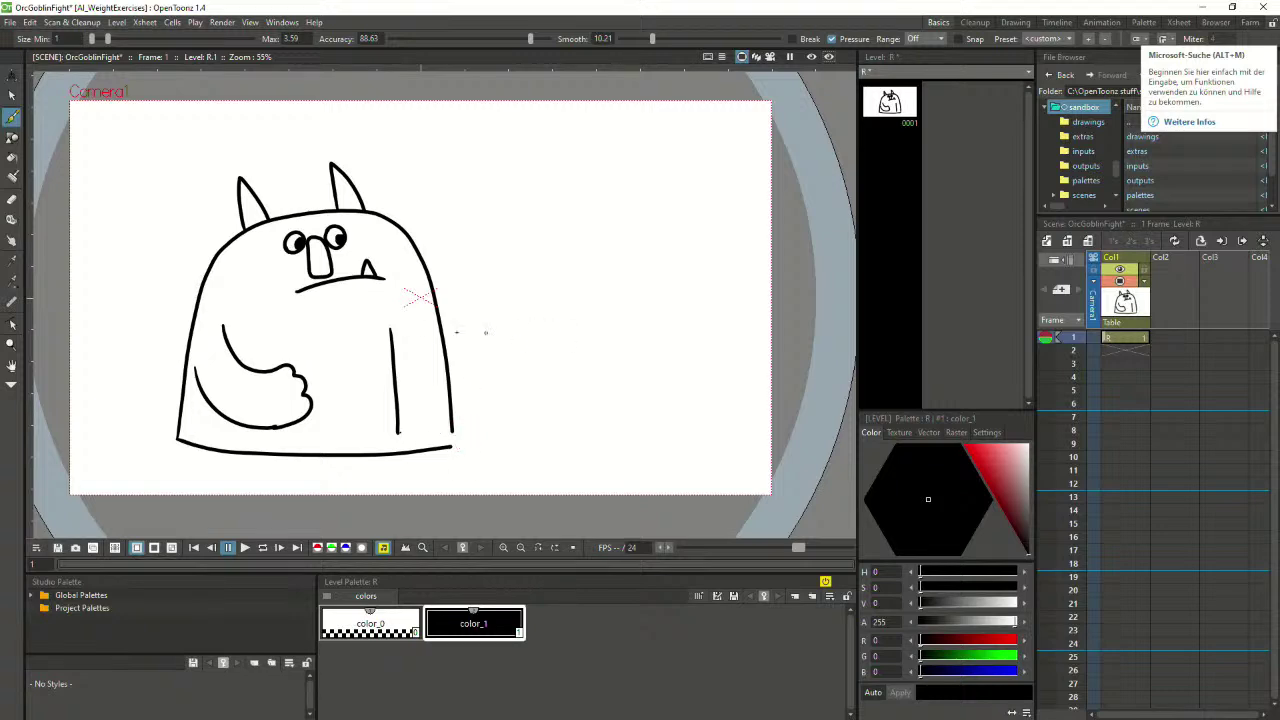
Extend the right arm's inner line down to the body's bottom line by moving its lower control points
{"action": "scroll", "coordinate": [345, 370], "scroll_direction": "up", "scroll_amount": 2}
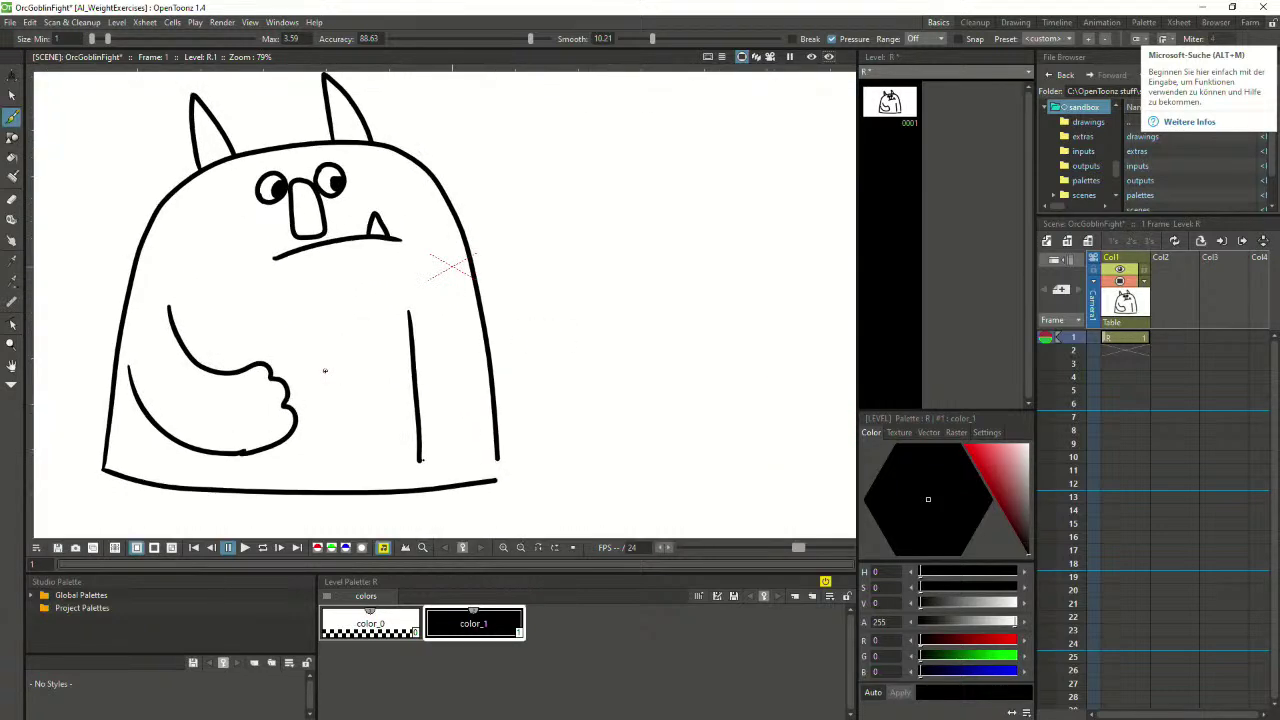
{"action": "left_click", "coordinate": [11, 326]}
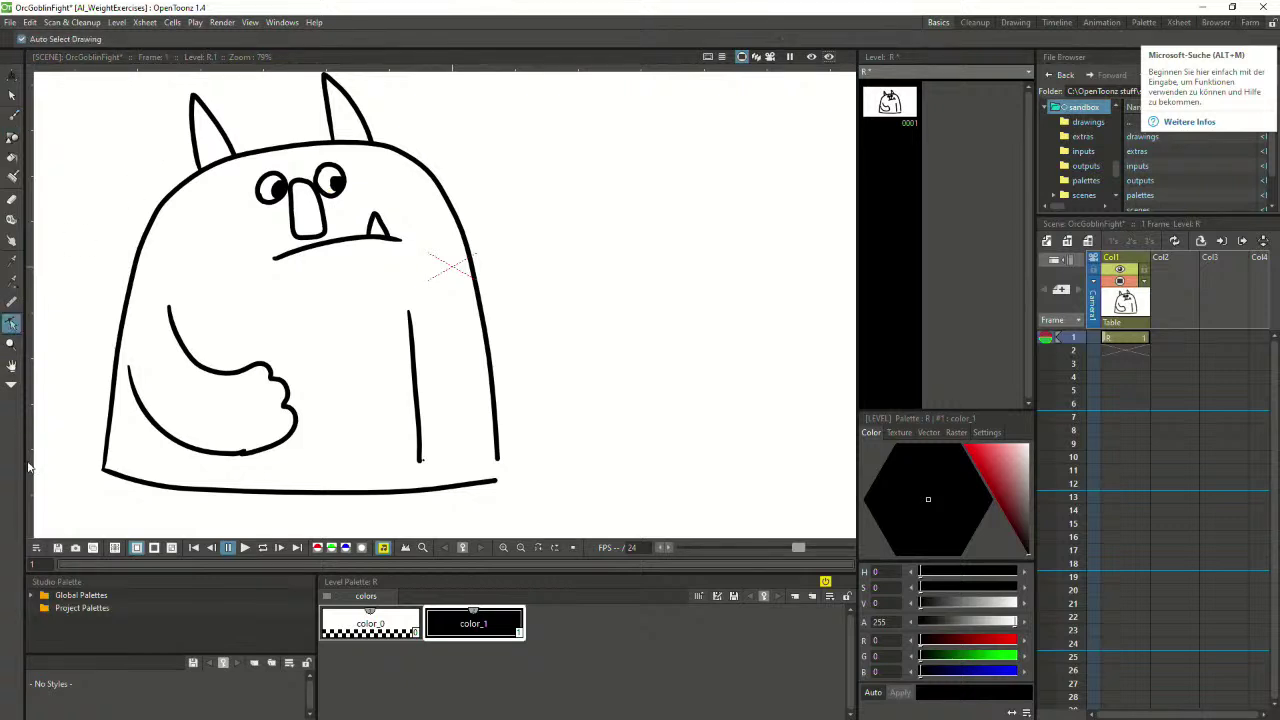
{"action": "left_click", "coordinate": [418, 452]}
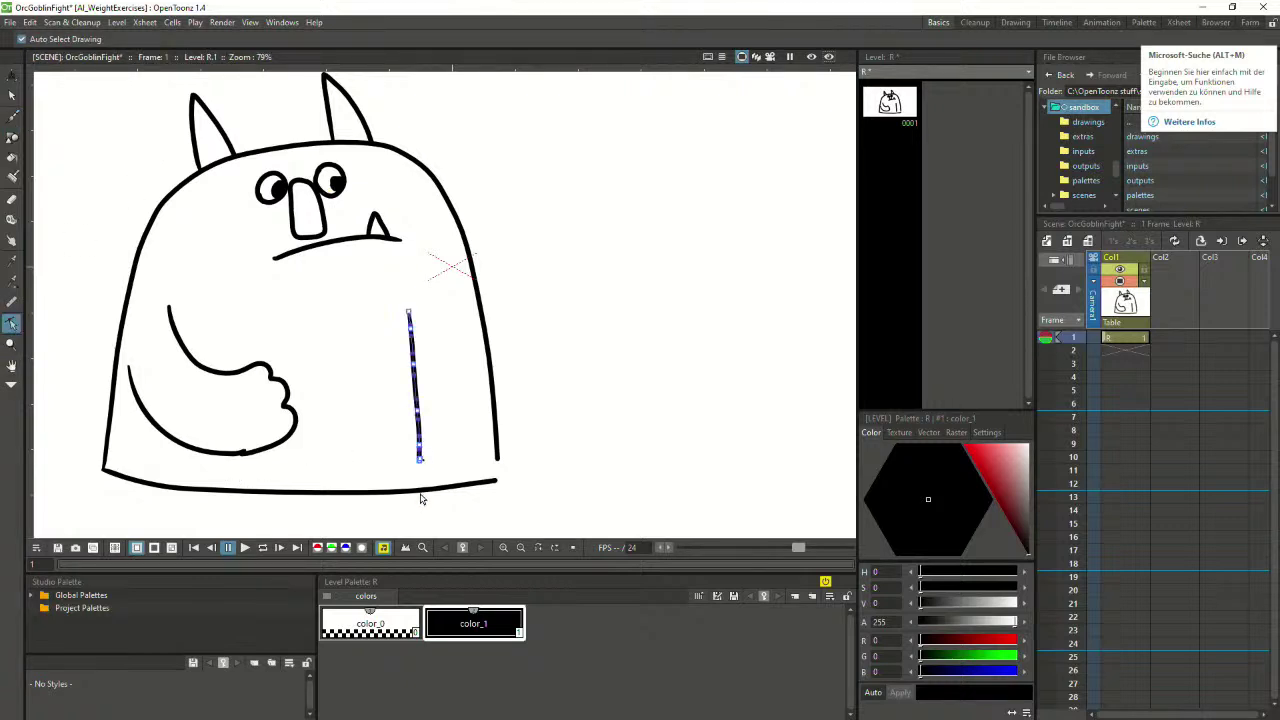
{"action": "scroll", "coordinate": [418, 480], "scroll_direction": "up", "scroll_amount": 4}
{"action": "scroll", "coordinate": [404, 483], "scroll_direction": "up", "scroll_amount": 2}
{"action": "mouse_move", "coordinate": [434, 437]}
{"action": "left_mouse_down"}
{"action": "mouse_move", "coordinate": [439, 523]}
{"action": "mouse_move", "coordinate": [397, 470]}
{"action": "mouse_move", "coordinate": [440, 506]}
{"action": "mouse_move", "coordinate": [439, 528]}
{"action": "left_mouse_up"}
{"action": "mouse_move", "coordinate": [400, 470]}
{"action": "left_mouse_down"}
{"action": "mouse_move", "coordinate": [429, 475]}
{"action": "mouse_move", "coordinate": [438, 519]}
{"action": "left_mouse_up"}
Delete the stray dot beside the lower end of the right arm's inner line
{"action": "left_click", "coordinate": [452, 440]}
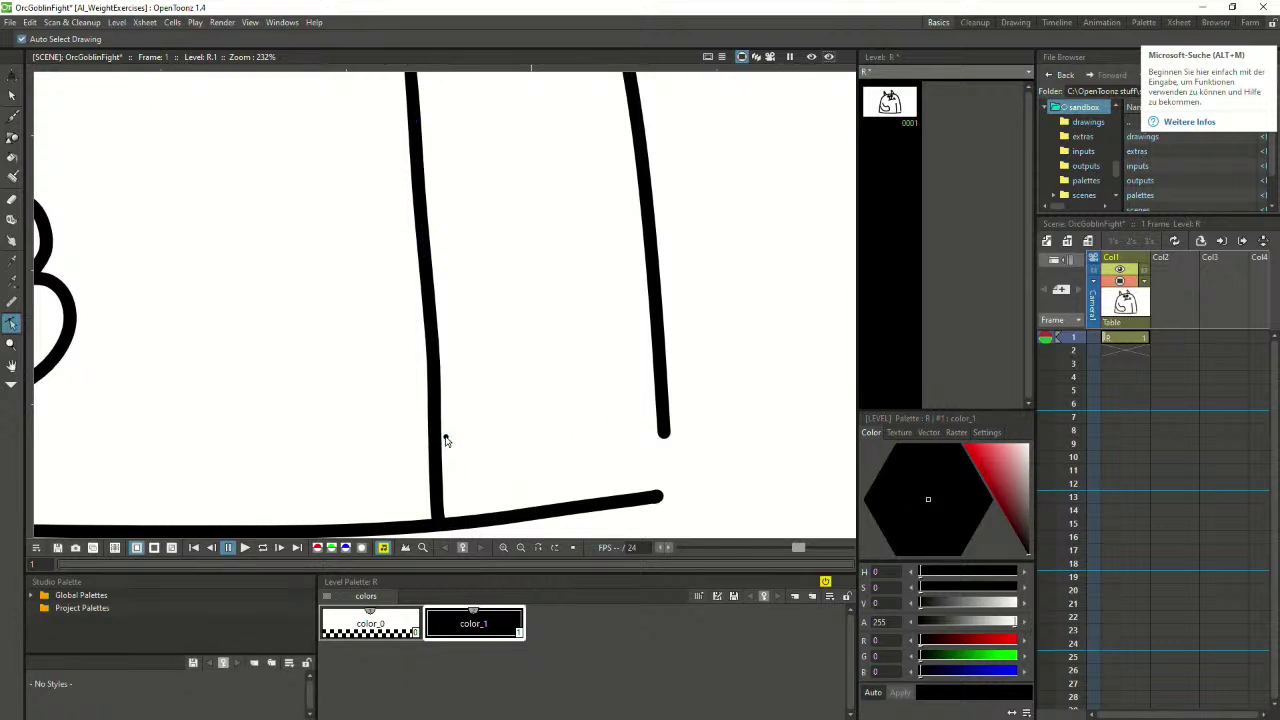
{"action": "left_click", "coordinate": [445, 437]}
{"action": "key", "text": "Delete"}
Close the body's lower right corner by moving the end points of the outline and the bottom line together
{"action": "scroll", "coordinate": [482, 465], "scroll_direction": "down", "scroll_amount": 4}
{"action": "scroll", "coordinate": [567, 455], "scroll_direction": "down", "scroll_amount": 1}
{"action": "left_click", "coordinate": [562, 456]}
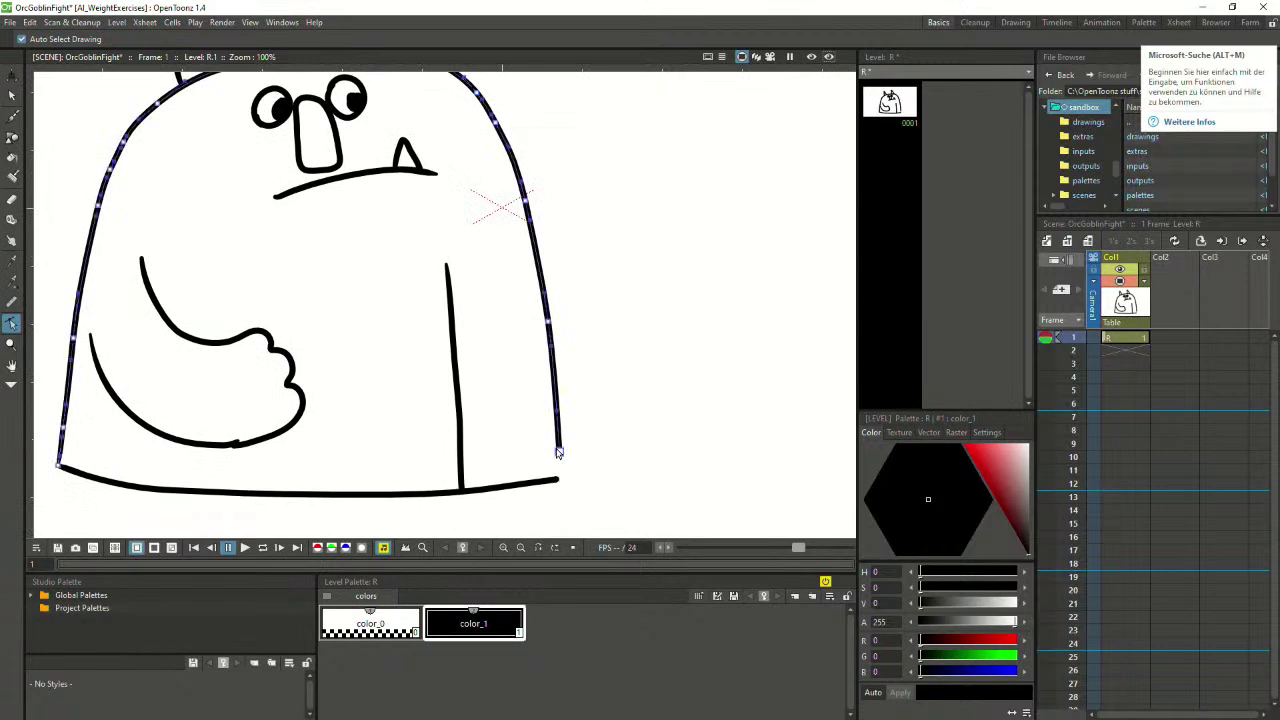
{"action": "scroll", "coordinate": [560, 457], "scroll_direction": "up", "scroll_amount": 2}
{"action": "left_click_drag", "start_coordinate": [555, 450], "coordinate": [557, 492]}
{"action": "left_click", "coordinate": [553, 490]}
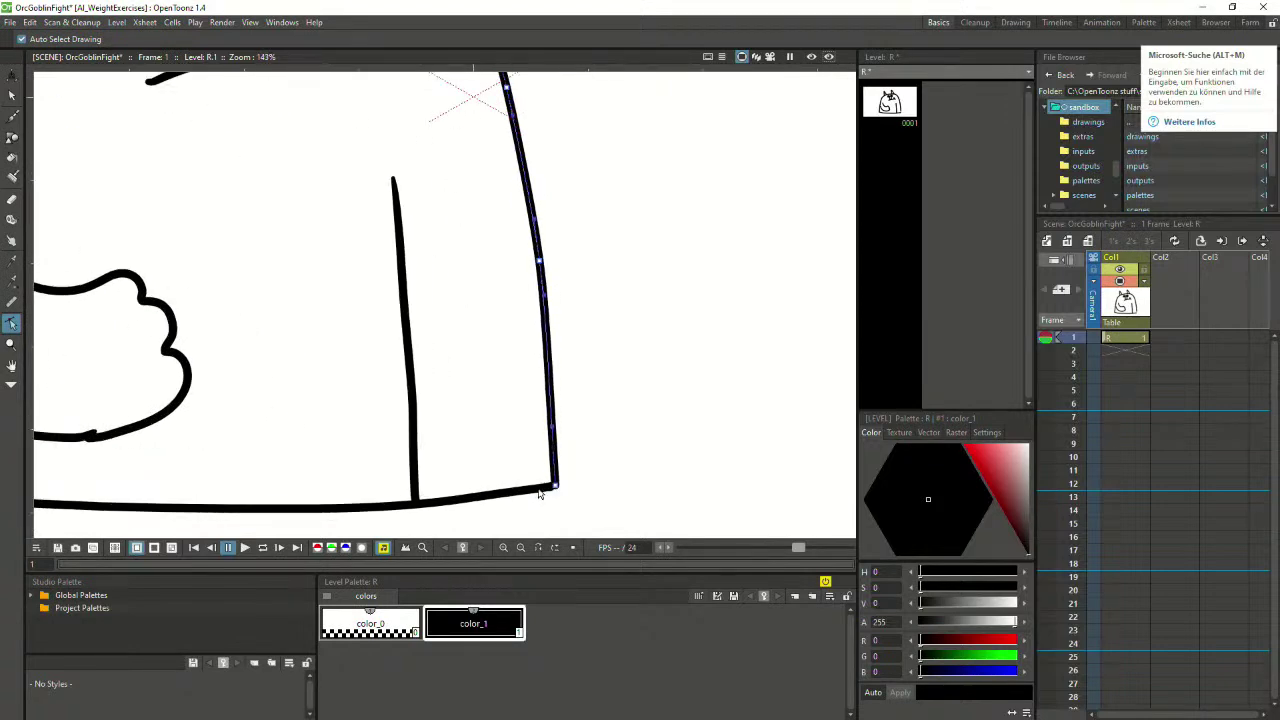
{"action": "scroll", "coordinate": [560, 490], "scroll_direction": "up", "scroll_amount": 5}
{"action": "scroll", "coordinate": [562, 489], "scroll_direction": "up", "scroll_amount": 1}
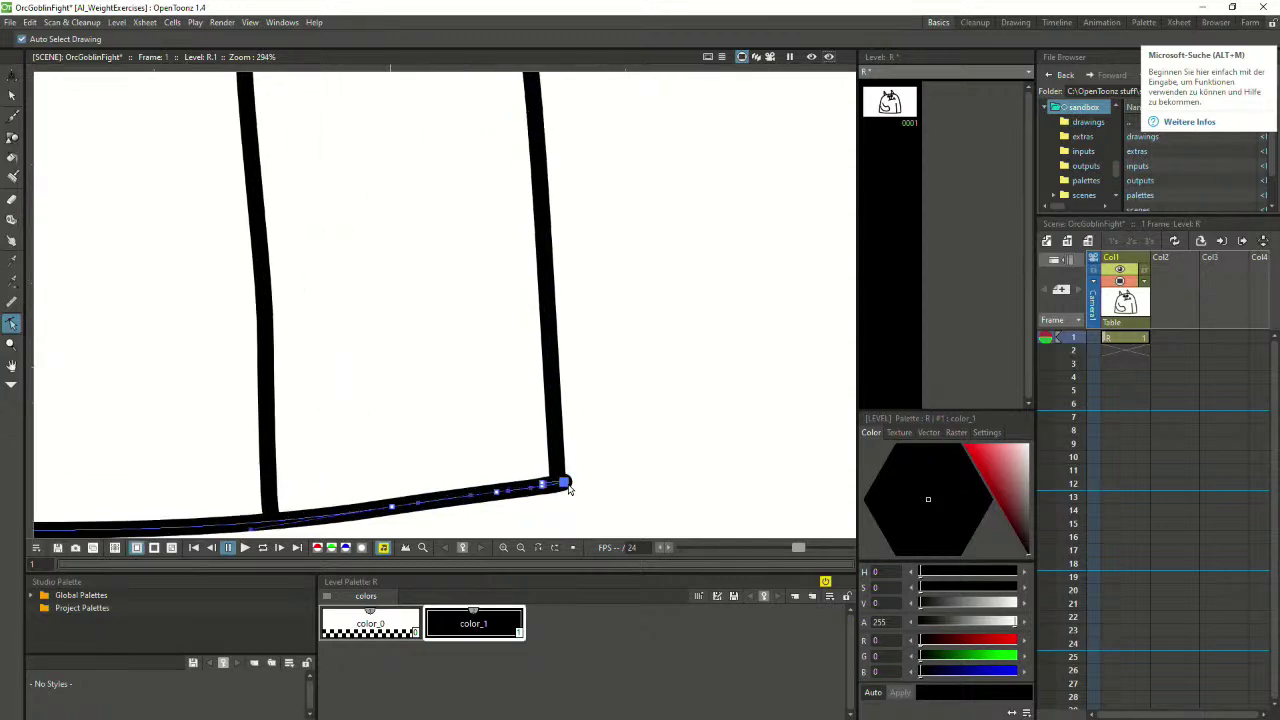
{"action": "key", "text": "space"}
{"action": "scroll", "coordinate": [344, 390], "scroll_direction": "down", "scroll_amount": 14}
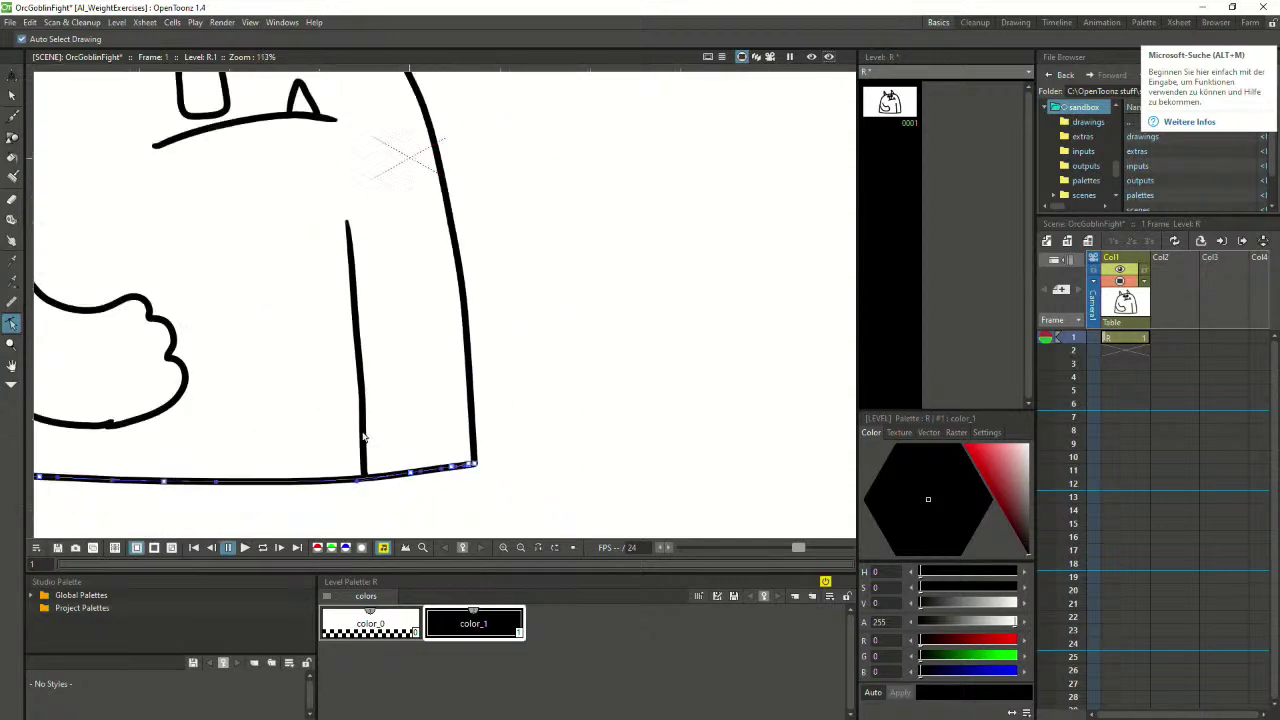
Adjust the end control points of the left arm's lower curve so it flows smoothly into the fist
{"action": "scroll", "coordinate": [386, 480], "scroll_direction": "up", "scroll_amount": 7}
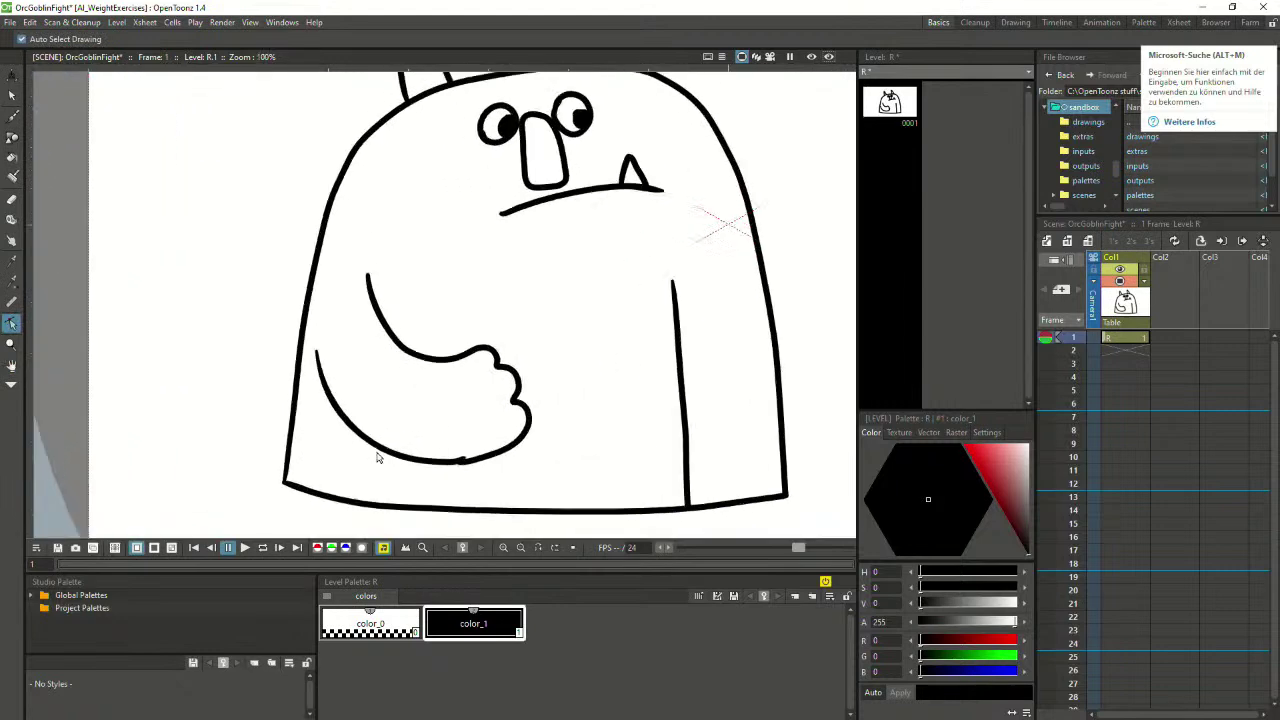
{"action": "left_click", "coordinate": [476, 470]}
{"action": "scroll", "coordinate": [482, 465], "scroll_direction": "up", "scroll_amount": 7}
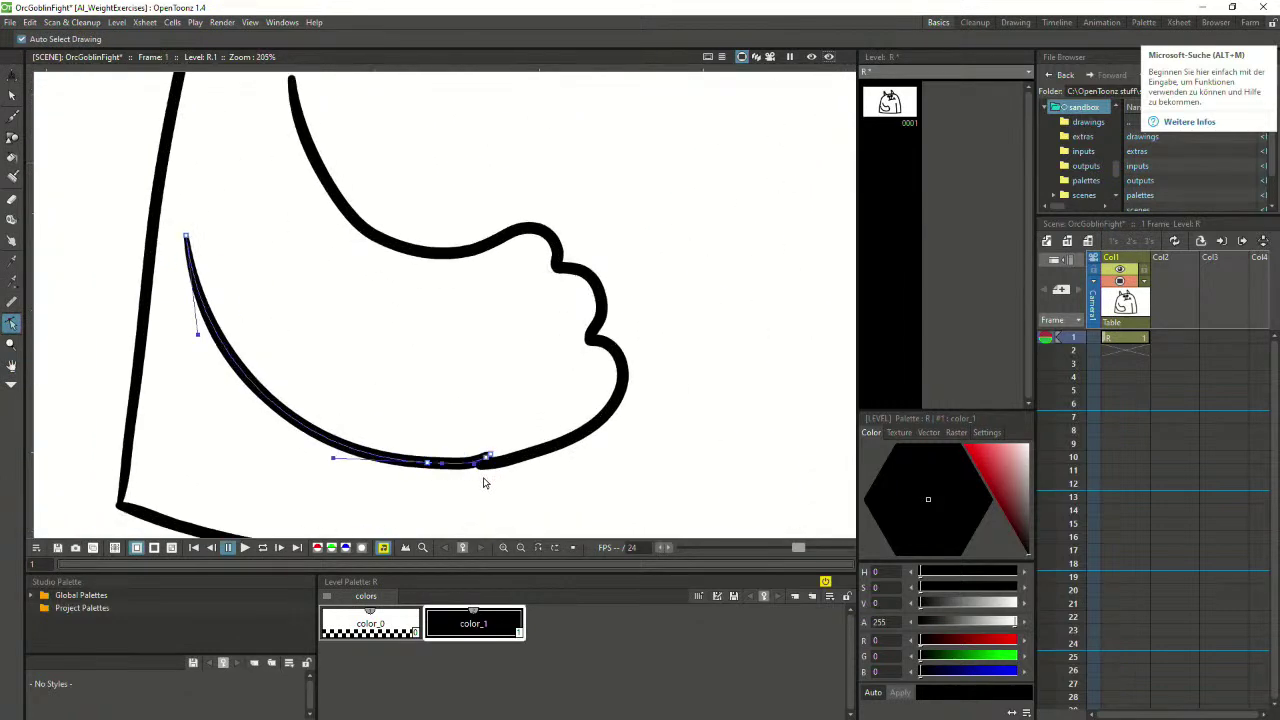
{"action": "mouse_move", "coordinate": [488, 457]}
{"action": "left_mouse_down"}
{"action": "mouse_move", "coordinate": [471, 458]}
{"action": "mouse_move", "coordinate": [504, 447]}
{"action": "mouse_move", "coordinate": [514, 458]}
{"action": "left_mouse_up"}
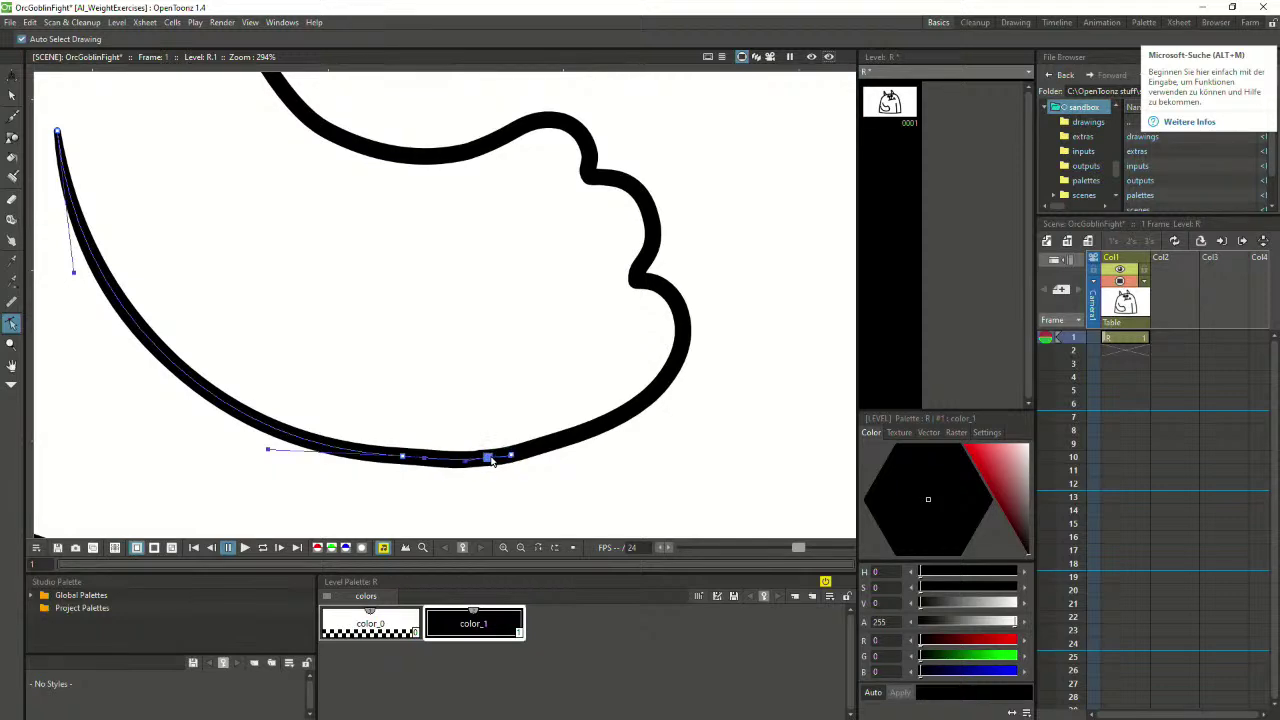
{"action": "left_click", "coordinate": [470, 485]}
{"action": "scroll", "coordinate": [397, 420], "scroll_direction": "down", "scroll_amount": 8}
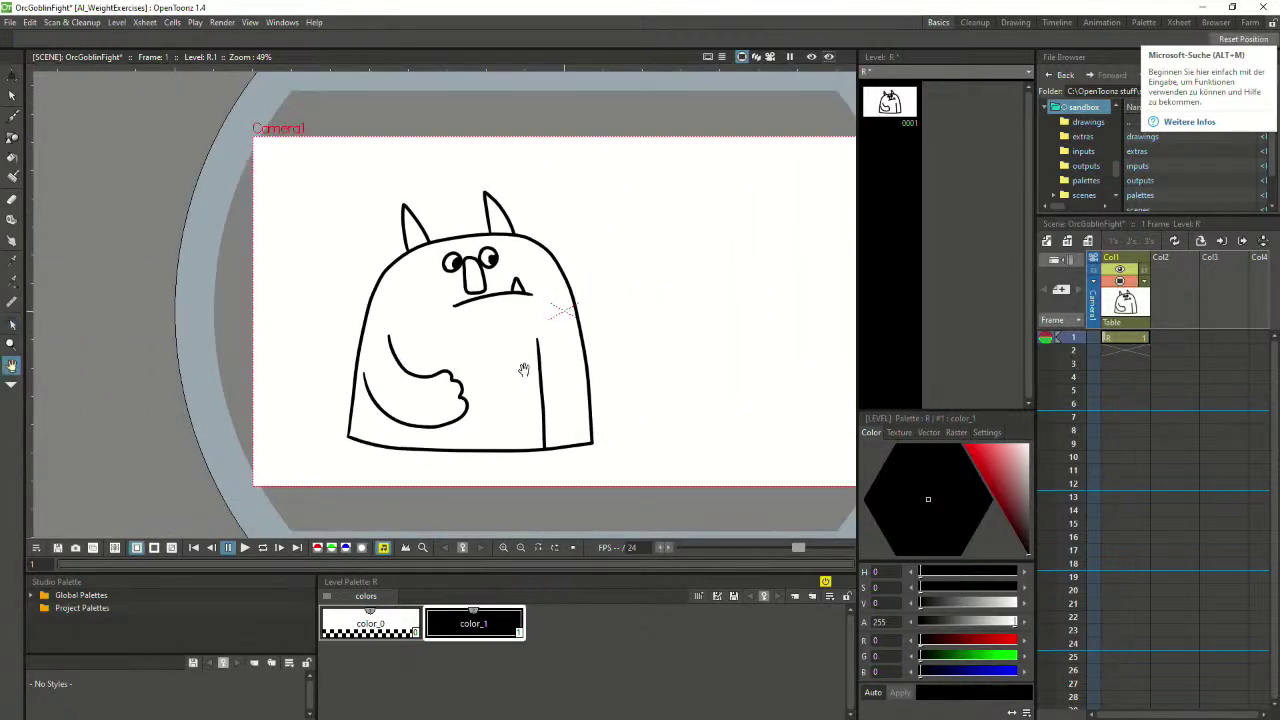
Switch to Mischief and examine the goblin design next to the orc in OrcGoblinThumbnail.art
{"action": "left_click_drag", "start_coordinate": [524, 379], "coordinate": [382, 378]}
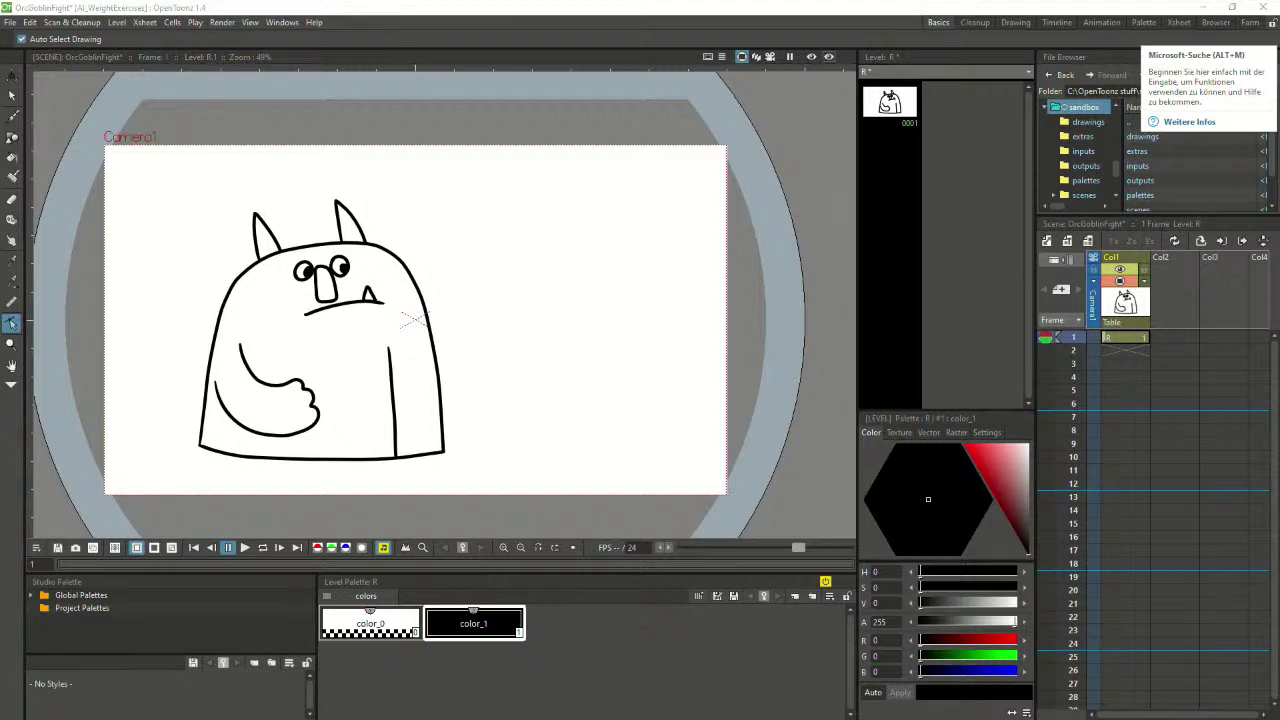
{"action": "left_click", "coordinate": [420, 17]}
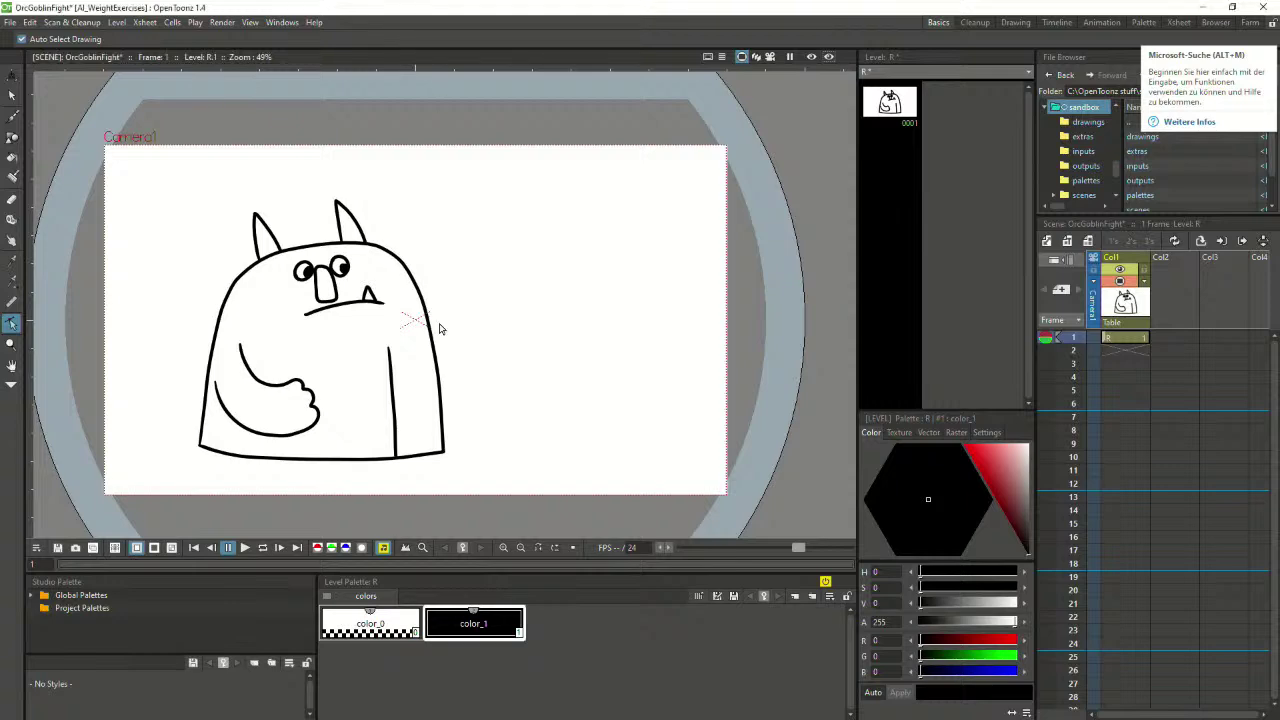
{"action": "scroll", "coordinate": [335, 338], "scroll_direction": "up", "scroll_amount": 1}
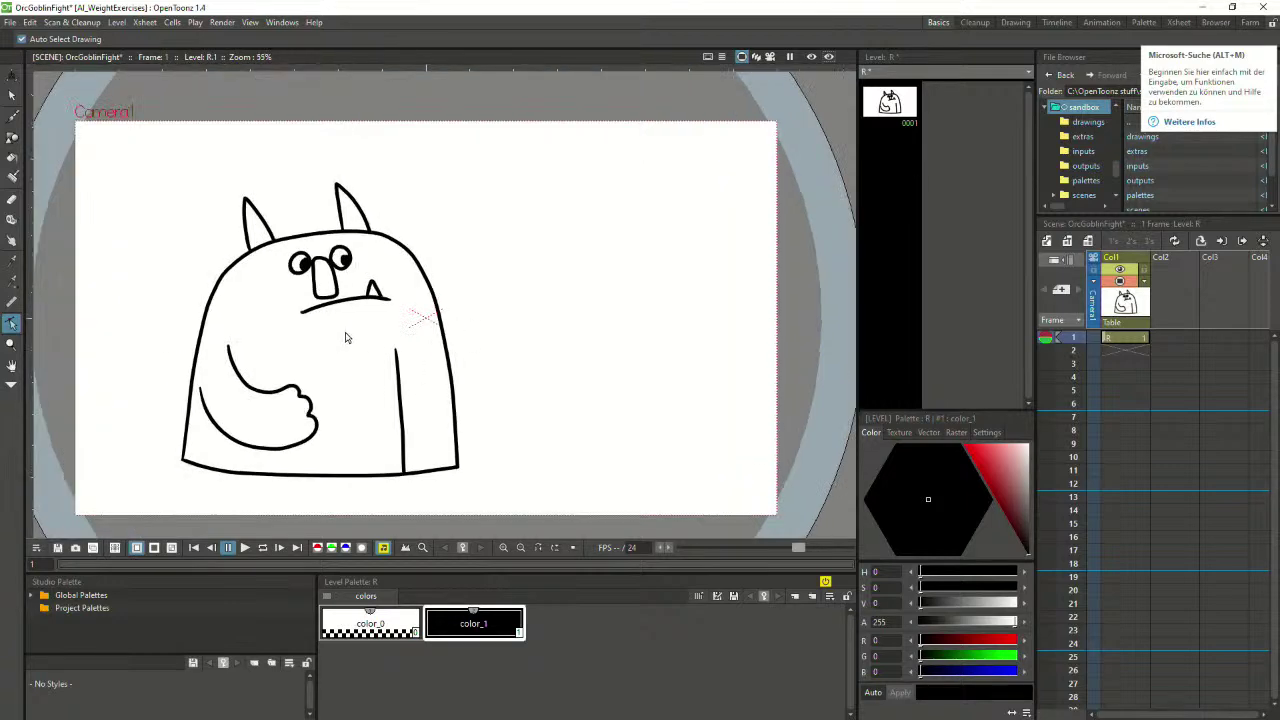
{"action": "left_click", "coordinate": [12, 118]}
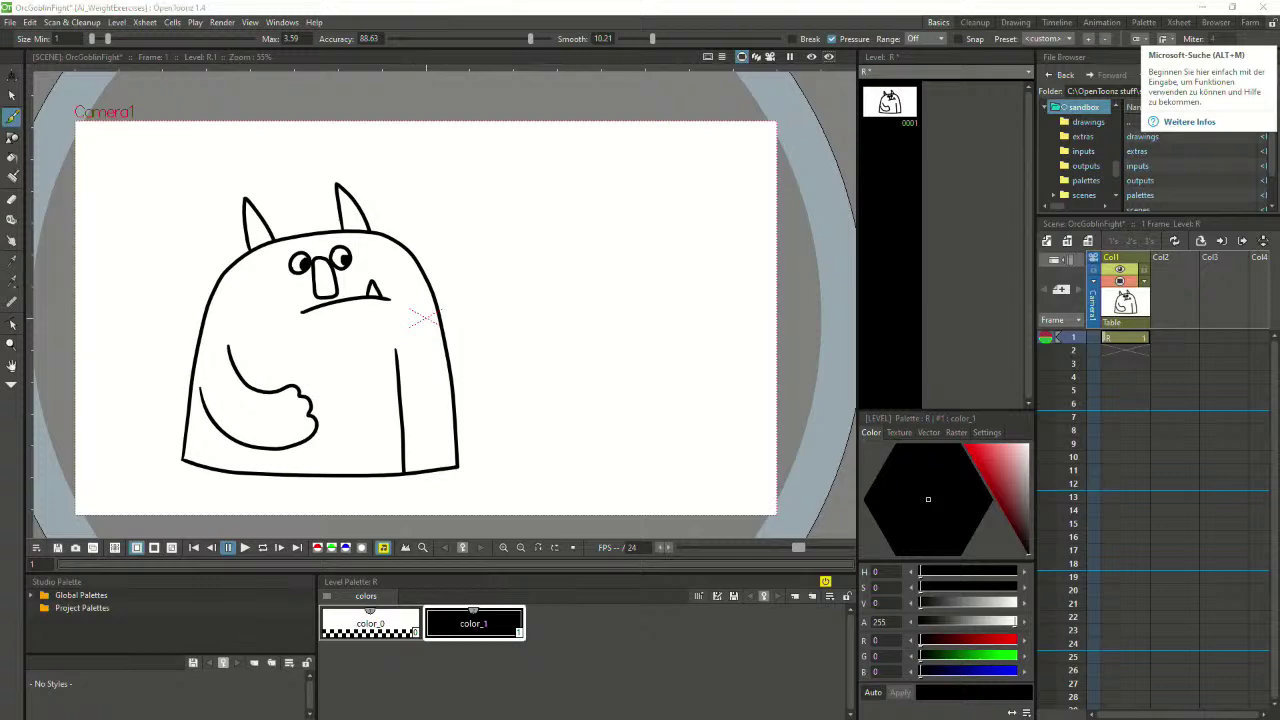
{"action": "left_click_drag", "start_coordinate": [1279, 82], "coordinate": [674, 82]}
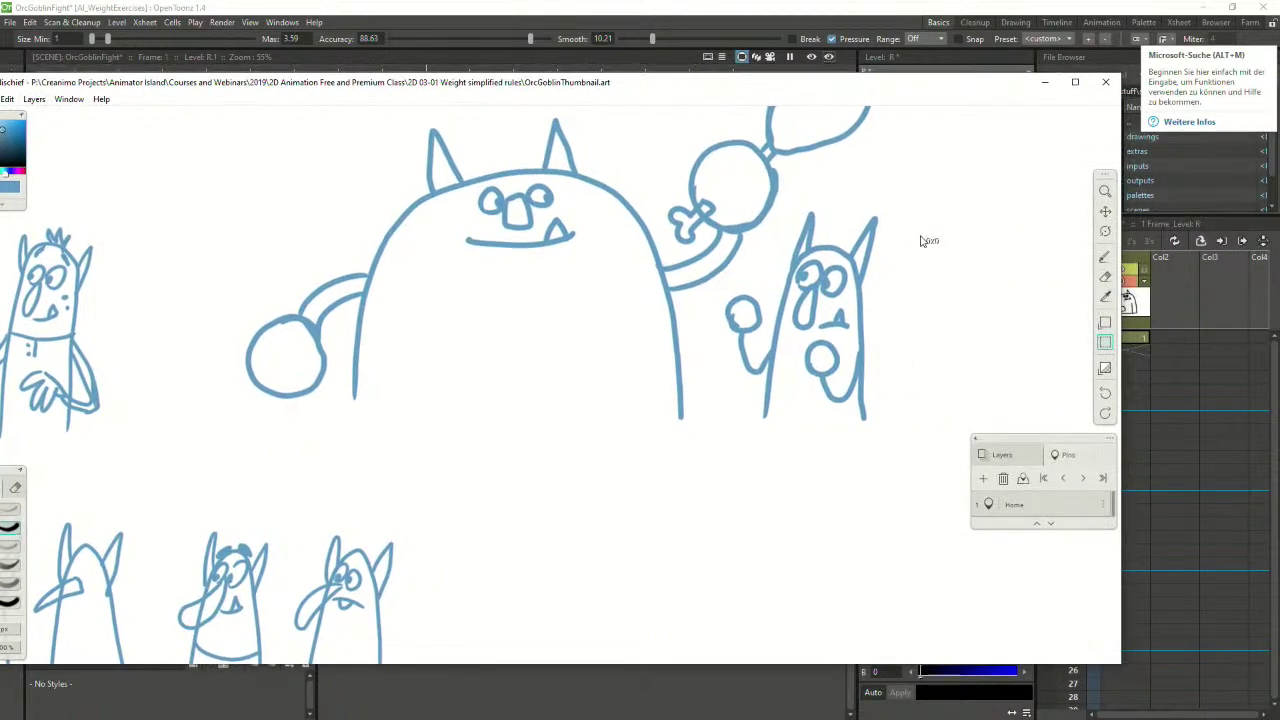
{"action": "mouse_move", "coordinate": [928, 343]}
{"action": "left_mouse_down"}
{"action": "mouse_move", "coordinate": [906, 331]}
{"action": "mouse_move", "coordinate": [770, 348]}
{"action": "left_mouse_up"}
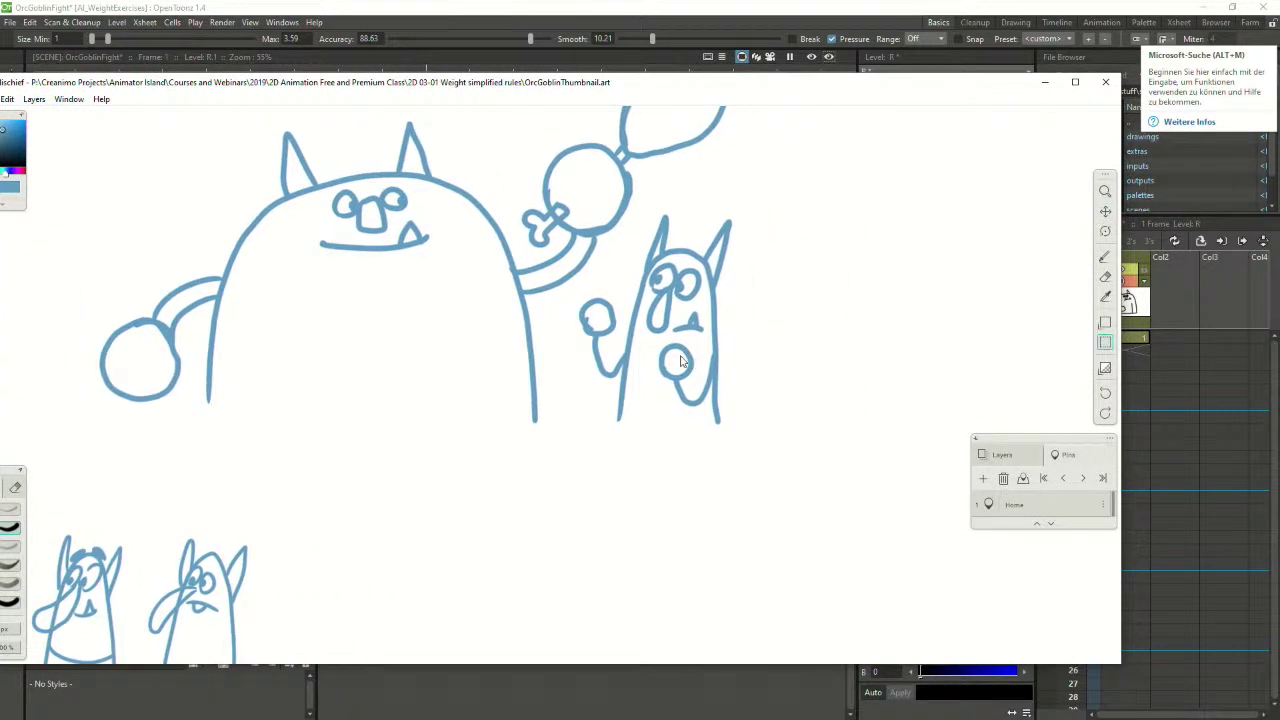
Look over the goblin sketch variants and the finished orc and goblin pair in the Mischief thumbnail drawing
{"action": "scroll", "coordinate": [523, 491], "scroll_direction": "down", "scroll_amount": 5}
{"action": "scroll", "coordinate": [435, 473], "scroll_direction": "up", "scroll_amount": 3}
{"action": "mouse_move", "coordinate": [434, 472]}
{"action": "left_mouse_down"}
{"action": "mouse_move", "coordinate": [740, 451]}
{"action": "mouse_move", "coordinate": [769, 323]}
{"action": "mouse_move", "coordinate": [629, 283]}
{"action": "mouse_move", "coordinate": [467, 387]}
{"action": "mouse_move", "coordinate": [567, 264]}
{"action": "mouse_move", "coordinate": [483, 421]}
{"action": "left_mouse_up"}
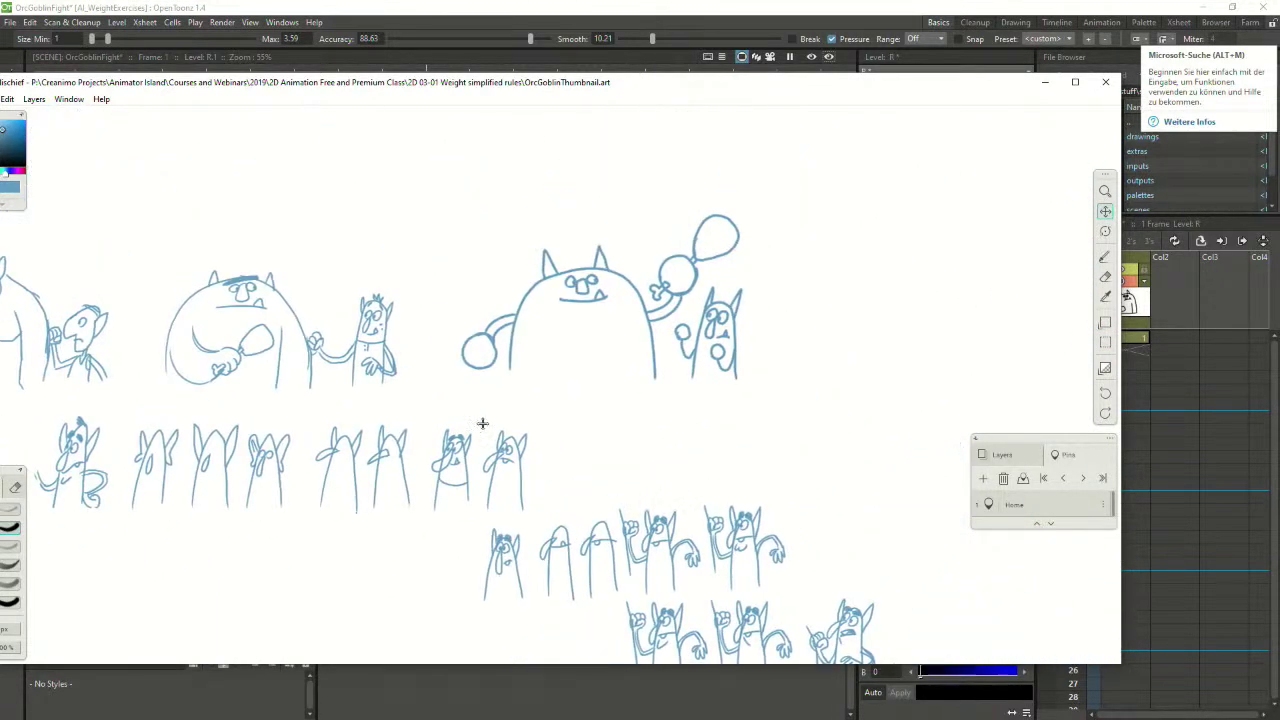
{"action": "scroll", "coordinate": [563, 363], "scroll_direction": "up", "scroll_amount": 3}
{"action": "left_click_drag", "start_coordinate": [686, 360], "coordinate": [622, 374]}
{"action": "scroll", "coordinate": [622, 374], "scroll_direction": "down", "scroll_amount": 1}
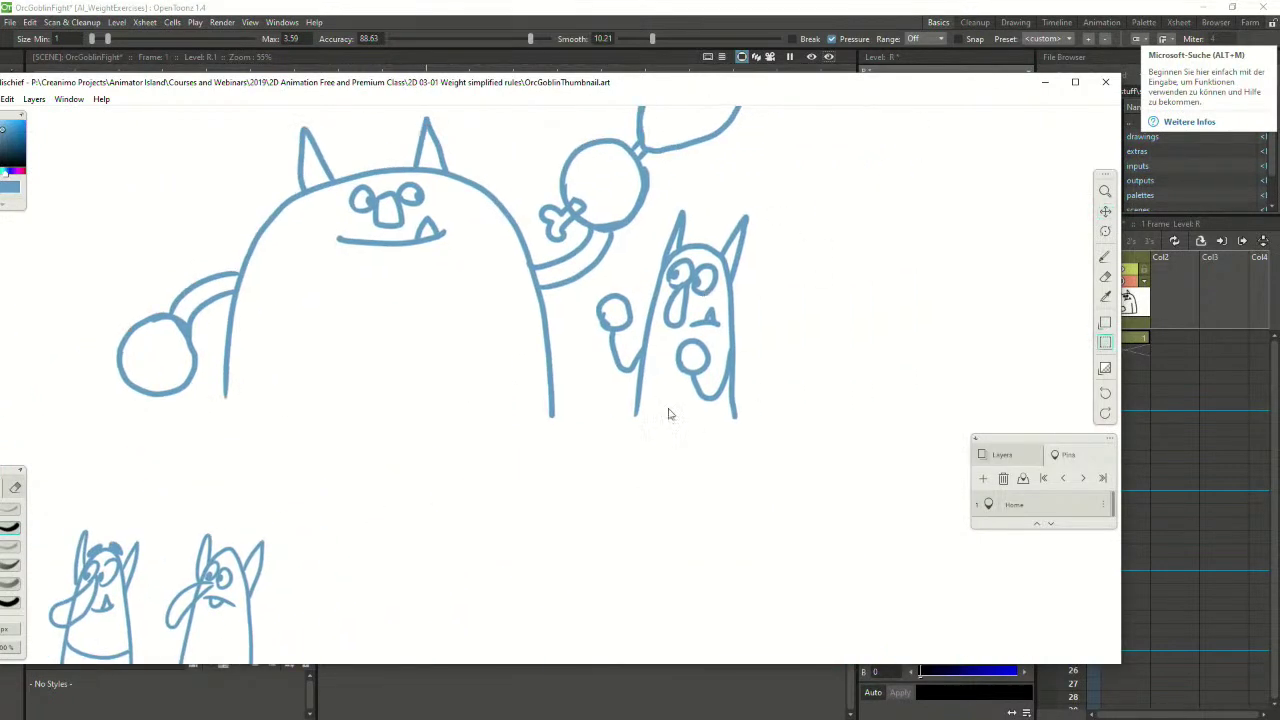
Return to OpenToonz and draw the goblin's tall rounded body with a flat base line to the right of the orc
{"action": "left_click_drag", "start_coordinate": [563, 86], "coordinate": [1279, 149]}
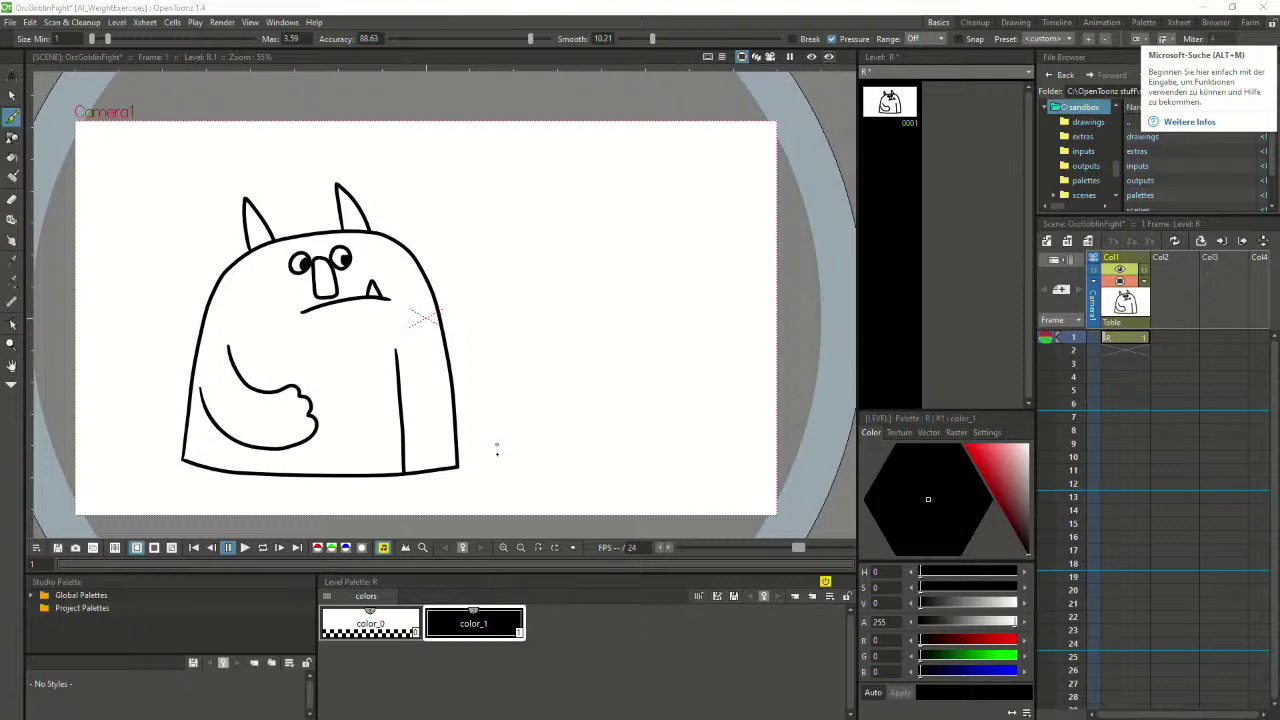
{"action": "mouse_move", "coordinate": [497, 460]}
{"action": "left_mouse_down"}
{"action": "mouse_move", "coordinate": [508, 378]}
{"action": "mouse_move", "coordinate": [544, 331]}
{"action": "mouse_move", "coordinate": [569, 354]}
{"action": "mouse_move", "coordinate": [565, 406]}
{"action": "mouse_move", "coordinate": [512, 378]}
{"action": "mouse_move", "coordinate": [533, 346]}
{"action": "mouse_move", "coordinate": [566, 371]}
{"action": "mouse_move", "coordinate": [562, 464]}
{"action": "mouse_move", "coordinate": [525, 465]}
{"action": "mouse_move", "coordinate": [562, 465]}
{"action": "mouse_move", "coordinate": [524, 468]}
{"action": "mouse_move", "coordinate": [566, 466]}
{"action": "left_mouse_up"}
{"action": "key", "text": "ctrl+z"}
{"action": "key", "text": "ctrl+z"}
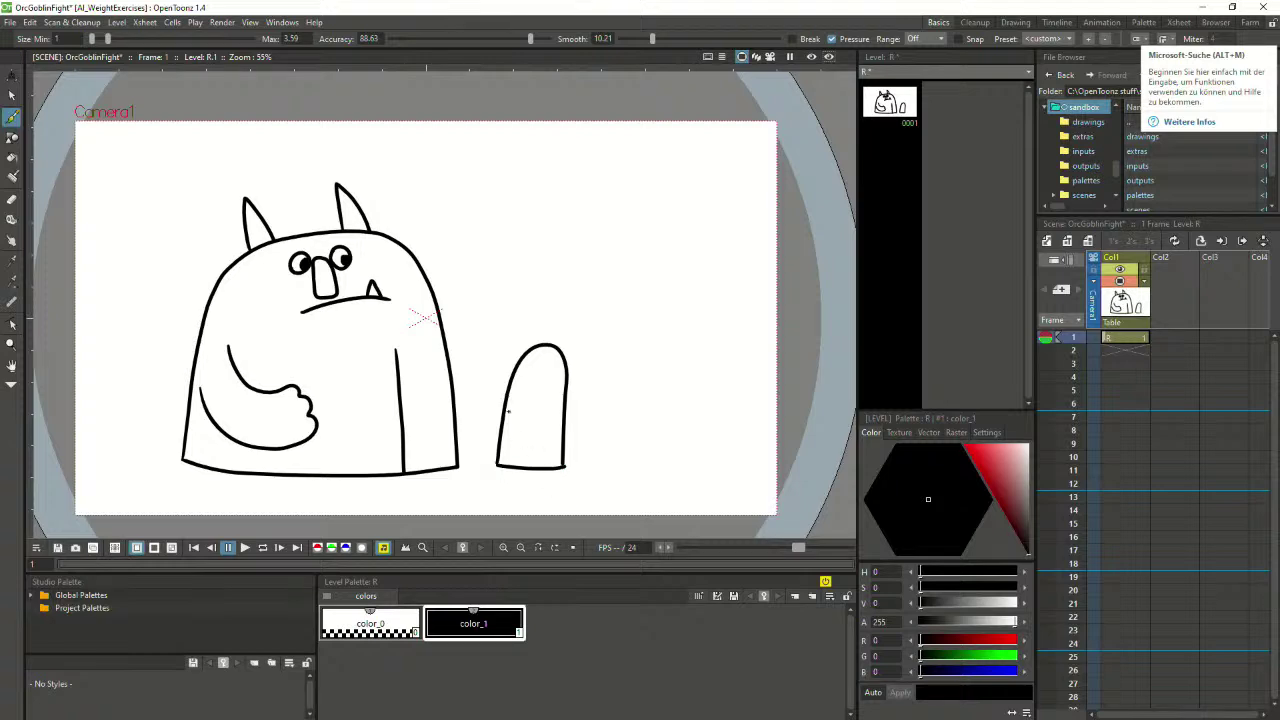
Draw the goblin's drooping nose and two round eyes with black pupils near the top of its body, and save the scene
{"action": "scroll", "coordinate": [508, 410], "scroll_direction": "up", "scroll_amount": 1}
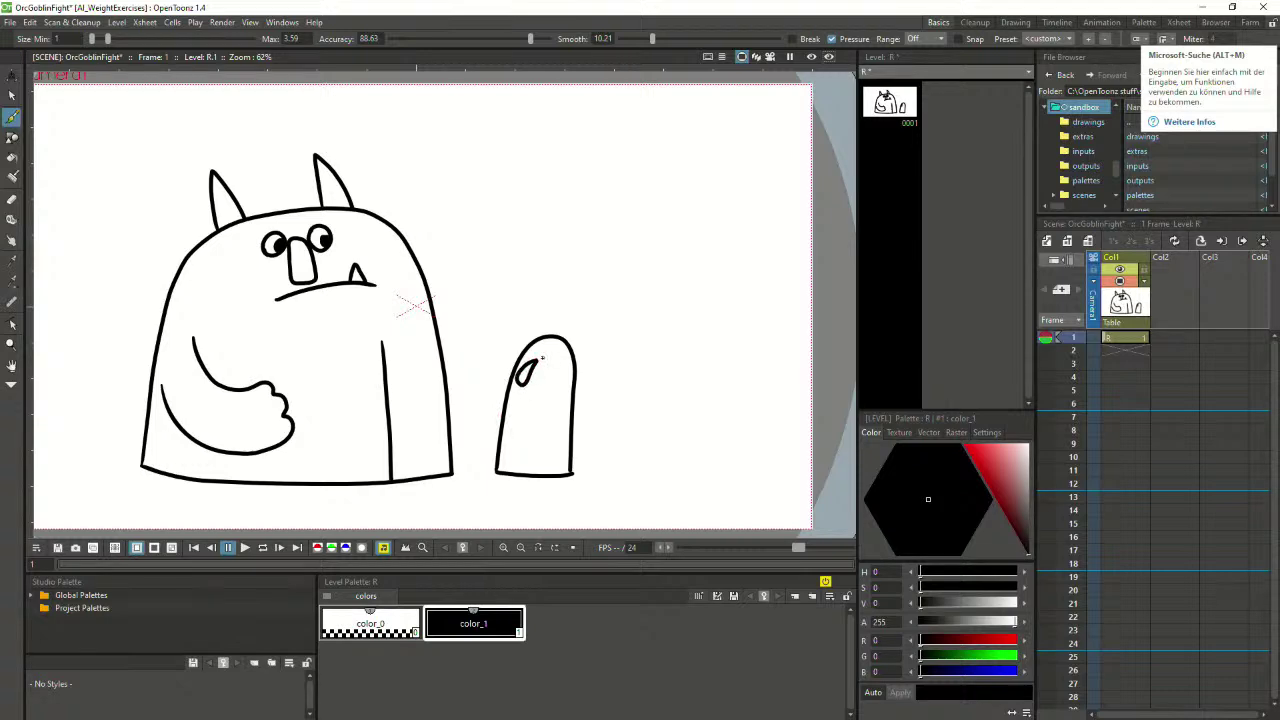
{"action": "mouse_move", "coordinate": [542, 358]}
{"action": "left_mouse_down"}
{"action": "mouse_move", "coordinate": [555, 366]}
{"action": "mouse_move", "coordinate": [534, 355]}
{"action": "left_mouse_up"}
{"action": "key", "text": "ctrl+z"}
{"action": "left_click", "coordinate": [532, 349]}
{"action": "key", "text": "ctrl+s"}
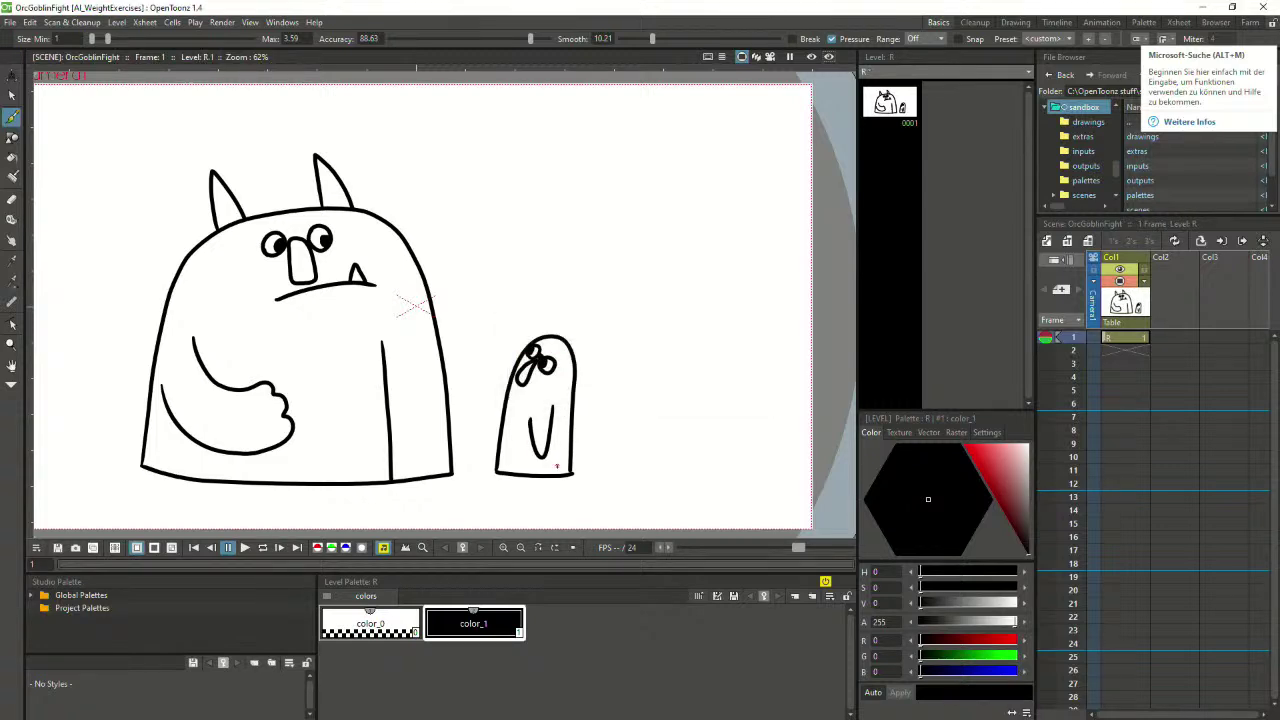
{"action": "mouse_move", "coordinate": [563, 403]}
{"action": "left_mouse_down"}
{"action": "mouse_move", "coordinate": [632, 447]}
{"action": "mouse_move", "coordinate": [612, 442]}
{"action": "left_mouse_up"}
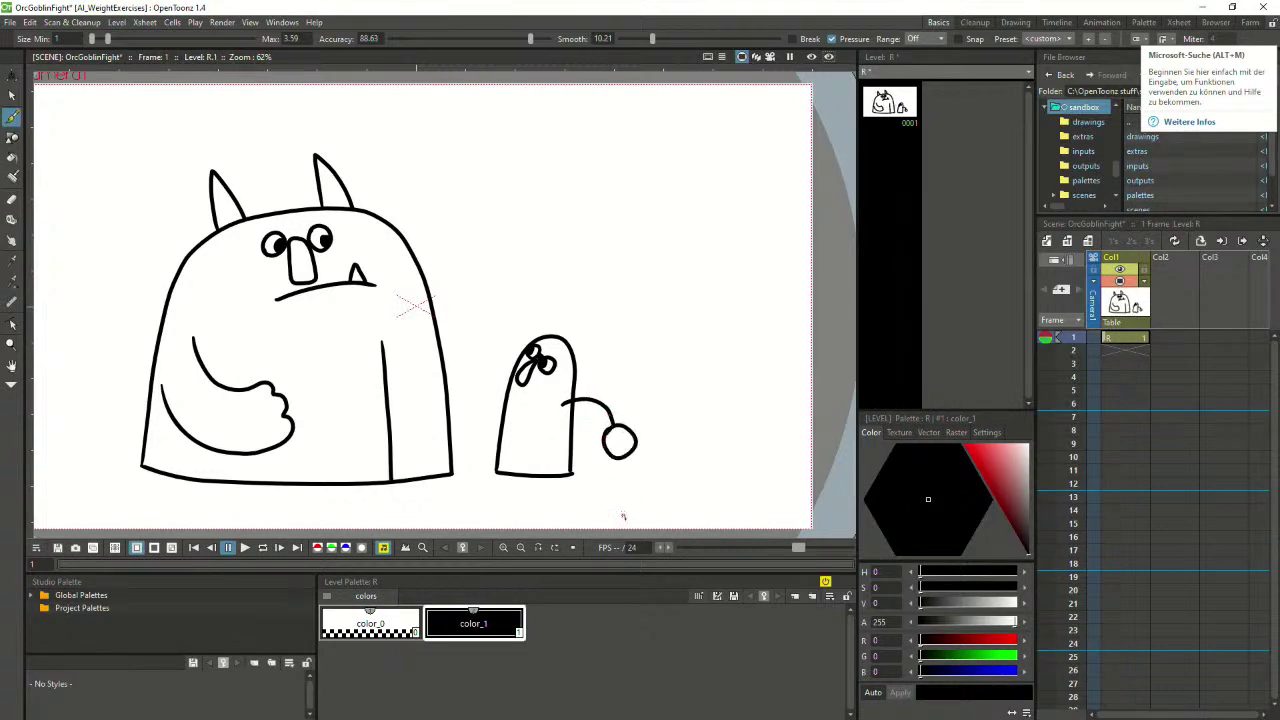
{"action": "key", "text": "ctrl+z"}
{"action": "key", "text": "ctrl+z"}
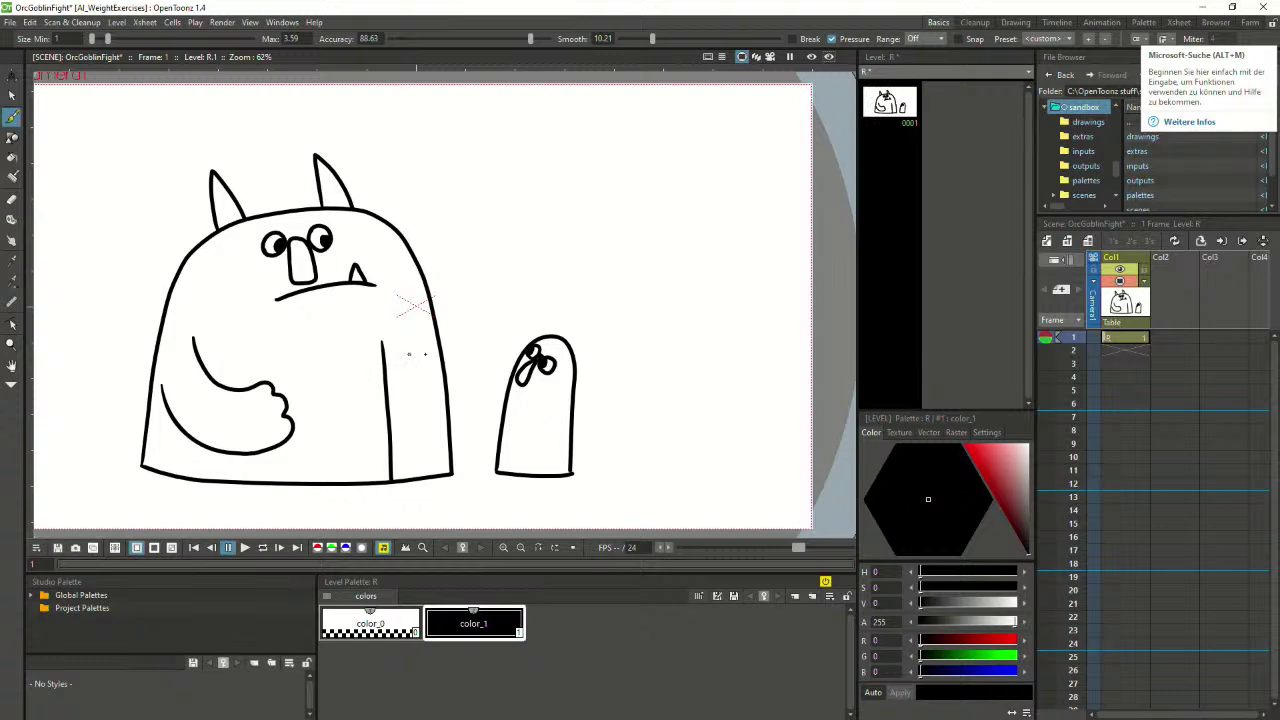
Draw the goblin's bent arm across the front of its body, ending in a raised hand with fingers
{"action": "mouse_move", "coordinate": [555, 400]}
{"action": "left_mouse_down"}
{"action": "mouse_move", "coordinate": [532, 450]}
{"action": "mouse_move", "coordinate": [530, 427]}
{"action": "left_mouse_up"}
{"action": "mouse_move", "coordinate": [520, 416]}
{"action": "left_mouse_down"}
{"action": "mouse_move", "coordinate": [524, 446]}
{"action": "mouse_move", "coordinate": [562, 445]}
{"action": "mouse_move", "coordinate": [562, 414]}
{"action": "left_mouse_up"}
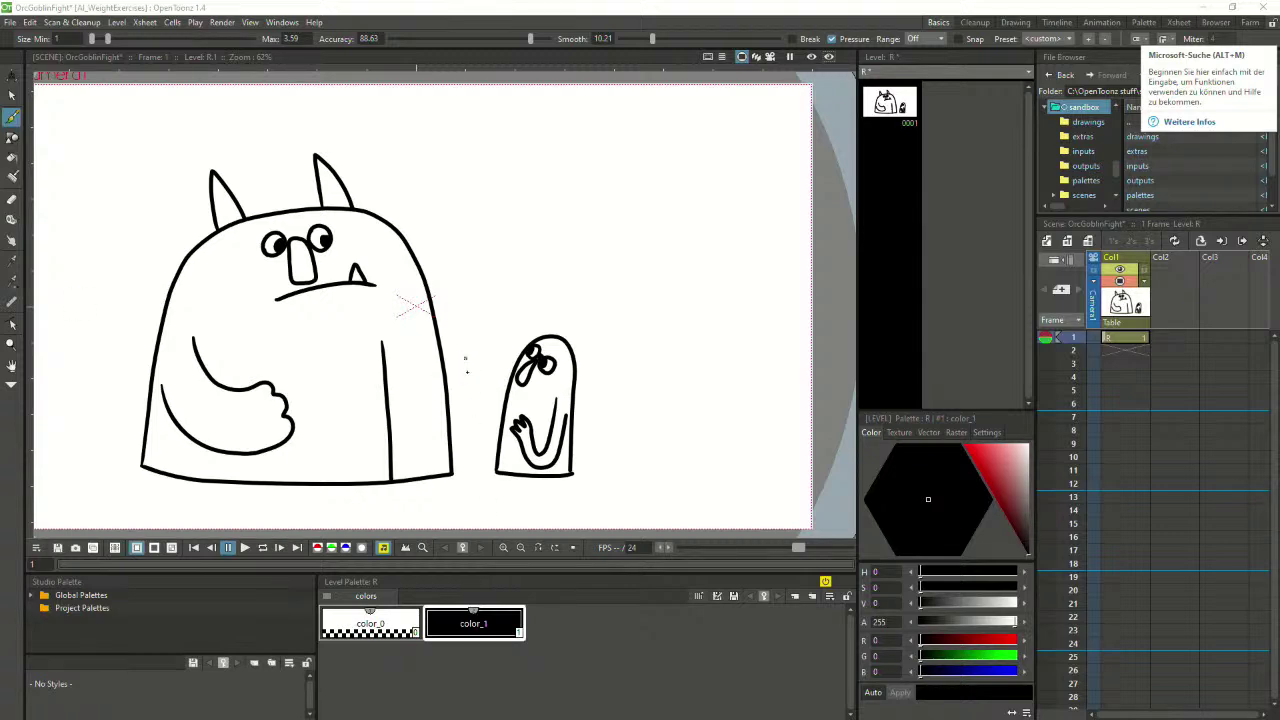
{"action": "scroll", "coordinate": [464, 378], "scroll_direction": "up", "scroll_amount": 1}
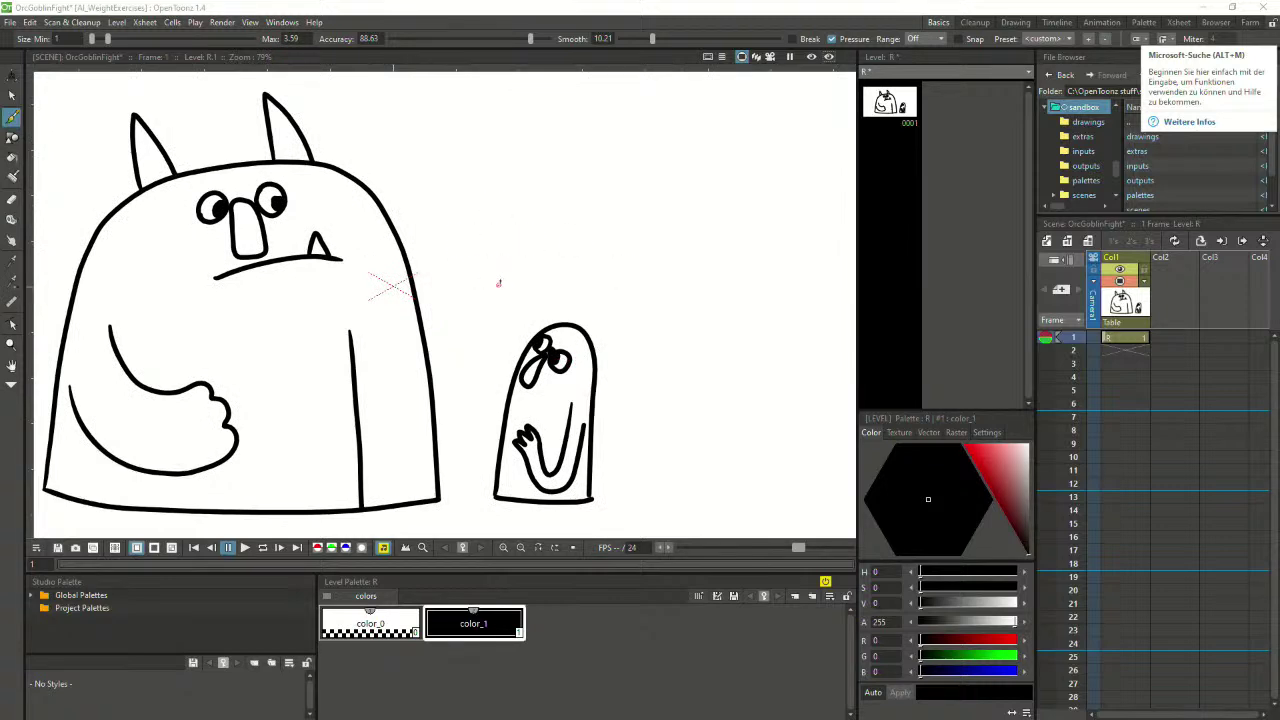
Create a new raster level named A in frame 1 of the second column
{"action": "left_click", "coordinate": [1183, 337]}
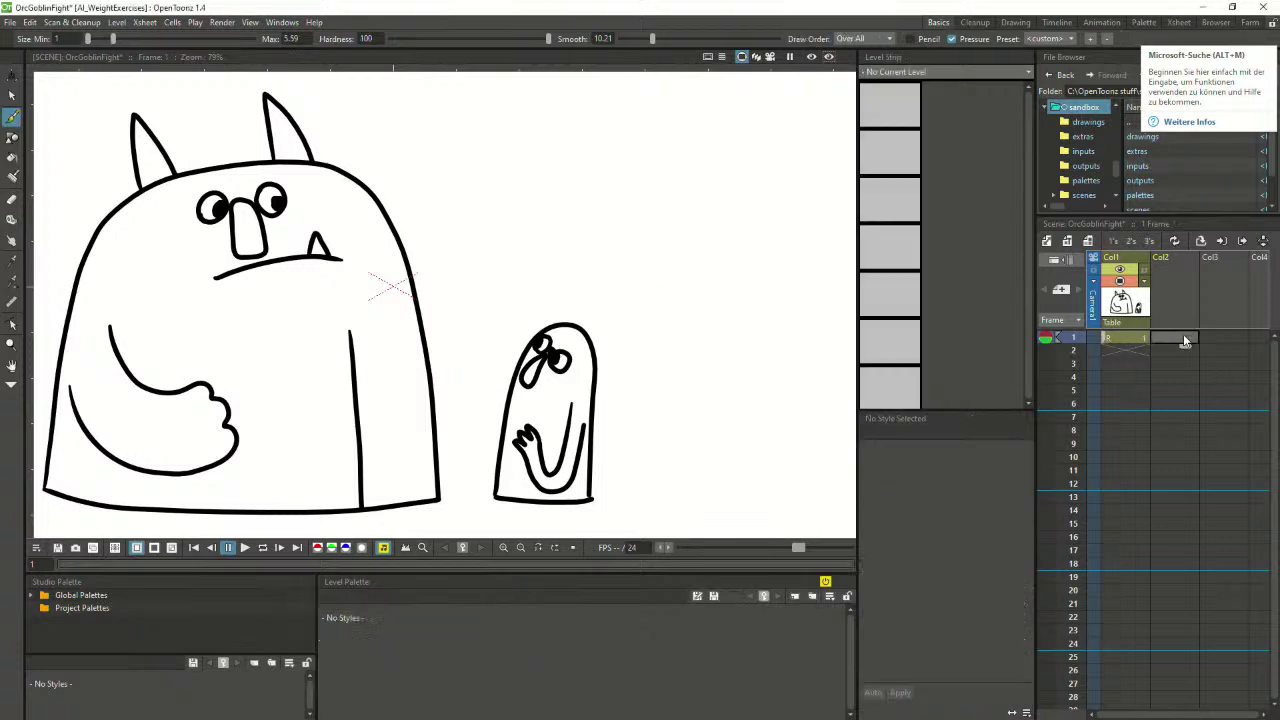
{"action": "left_click", "coordinate": [1088, 243]}
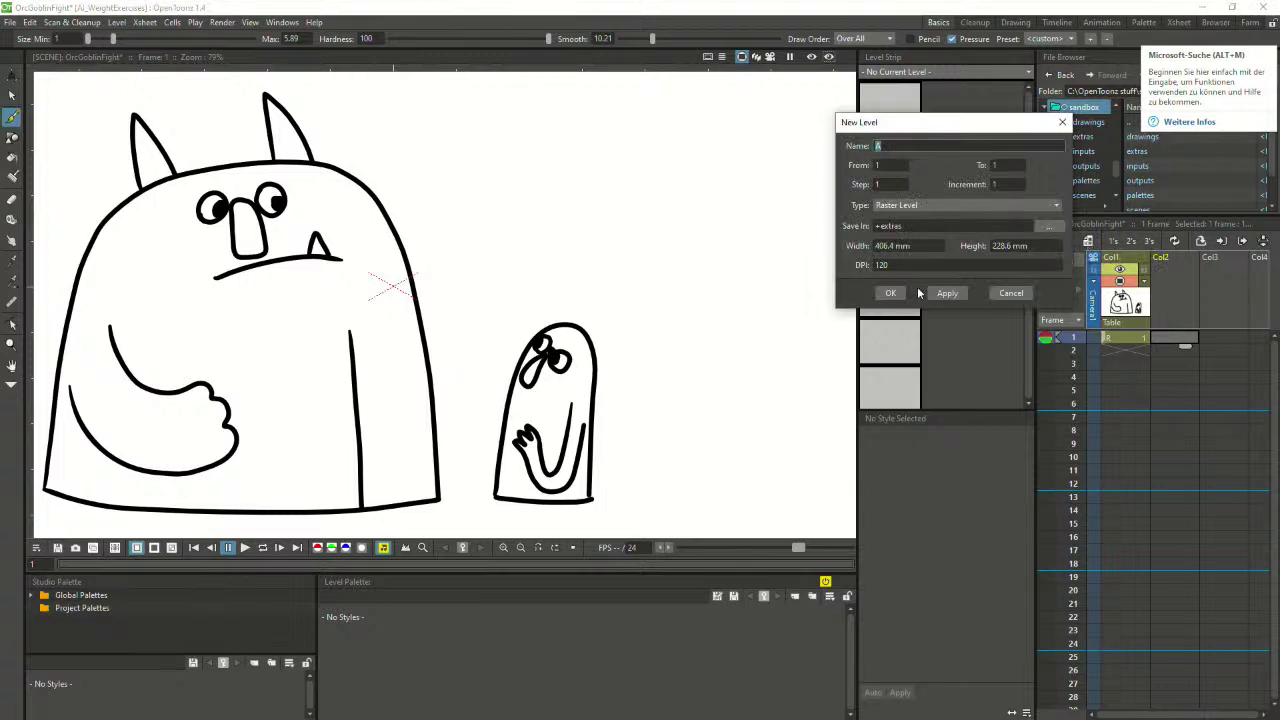
{"action": "left_click", "coordinate": [889, 293]}
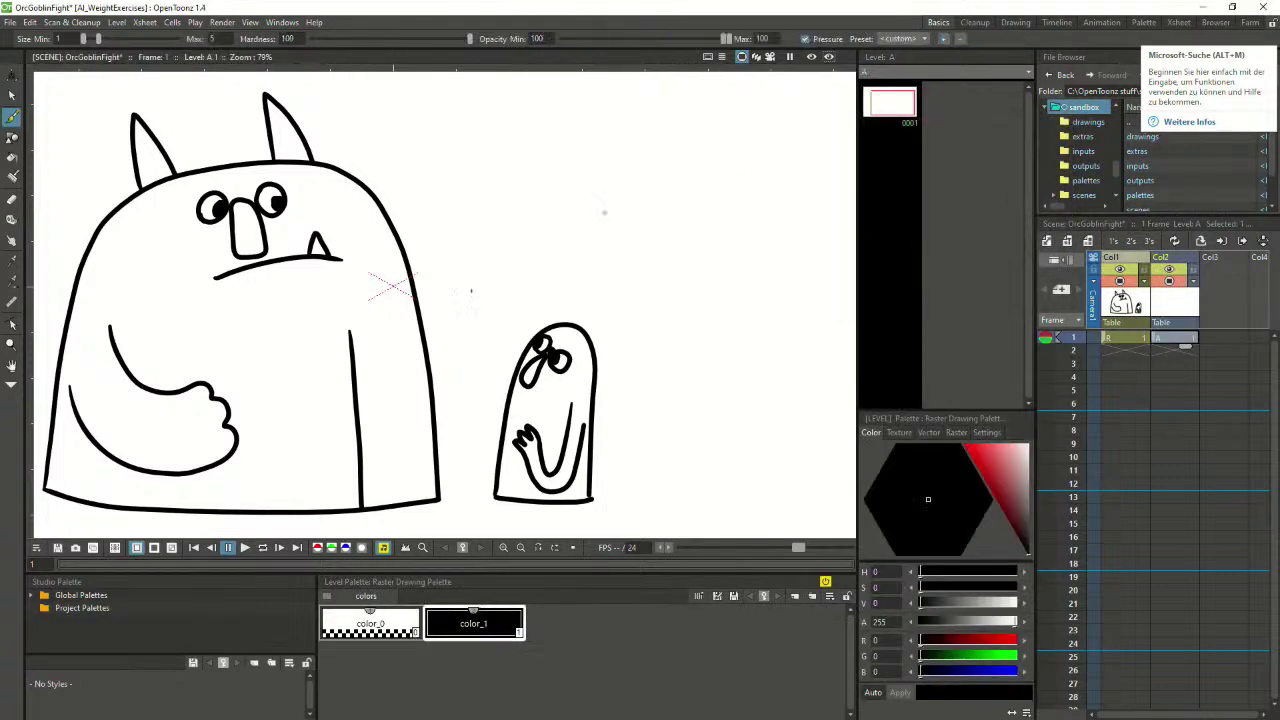
Scribble two zigzag test strokes on raster level A above the goblin and magnify them to inspect their pixel edges
{"action": "scroll", "coordinate": [437, 189], "scroll_direction": "down", "scroll_amount": 2}
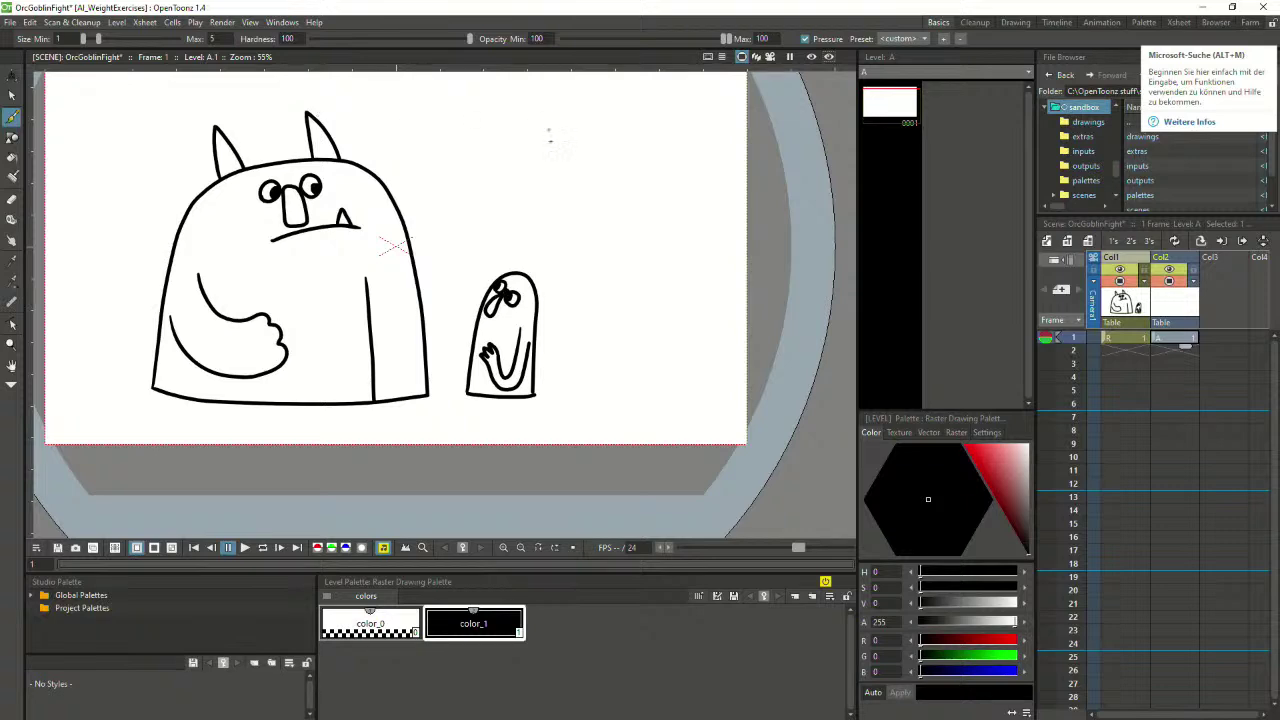
{"action": "scroll", "coordinate": [549, 140], "scroll_direction": "up", "scroll_amount": 6}
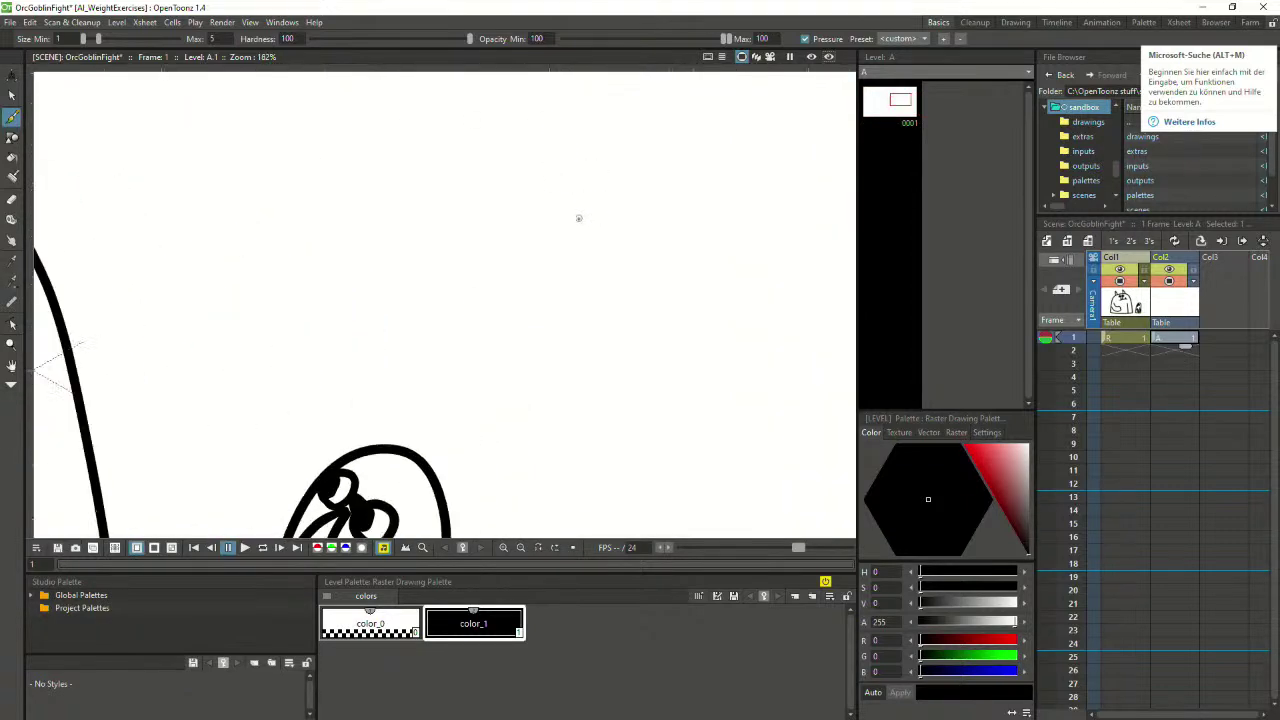
{"action": "mouse_move", "coordinate": [524, 241]}
{"action": "left_mouse_down"}
{"action": "mouse_move", "coordinate": [538, 234]}
{"action": "mouse_move", "coordinate": [578, 280]}
{"action": "left_mouse_up"}
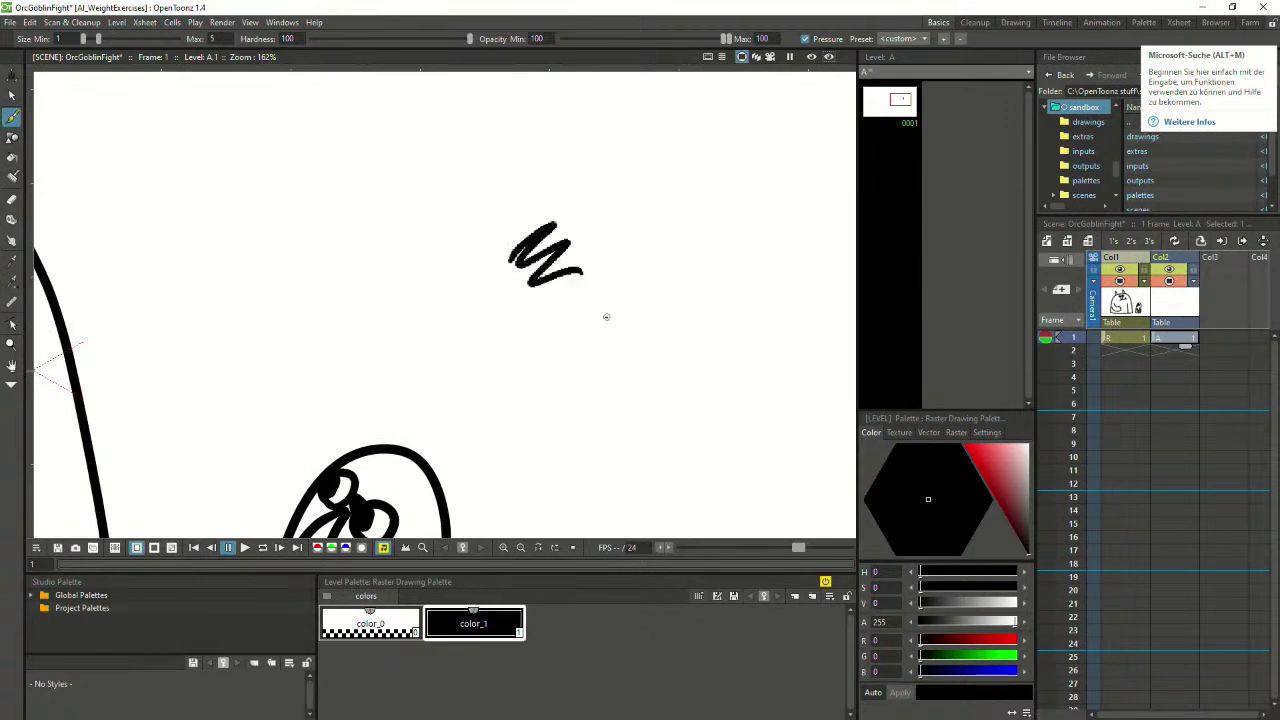
{"action": "scroll", "coordinate": [434, 271], "scroll_direction": "up", "scroll_amount": 11}
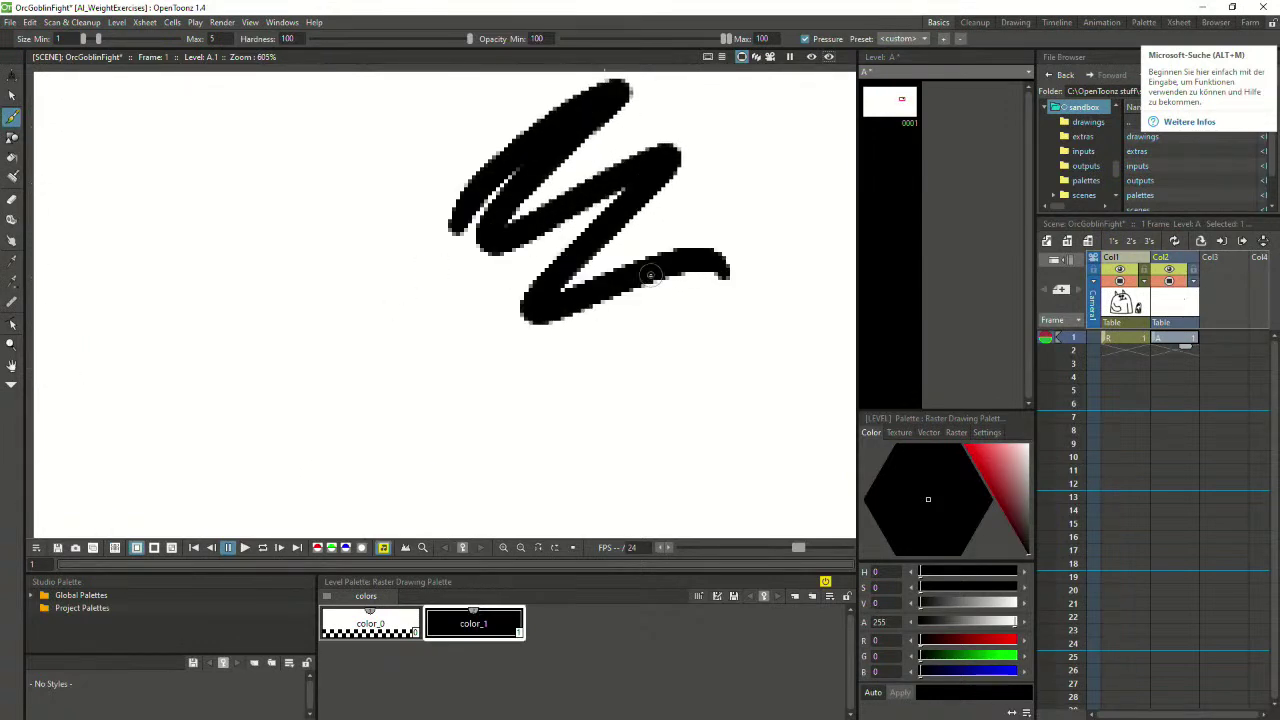
{"action": "scroll", "coordinate": [639, 279], "scroll_direction": "up", "scroll_amount": 1}
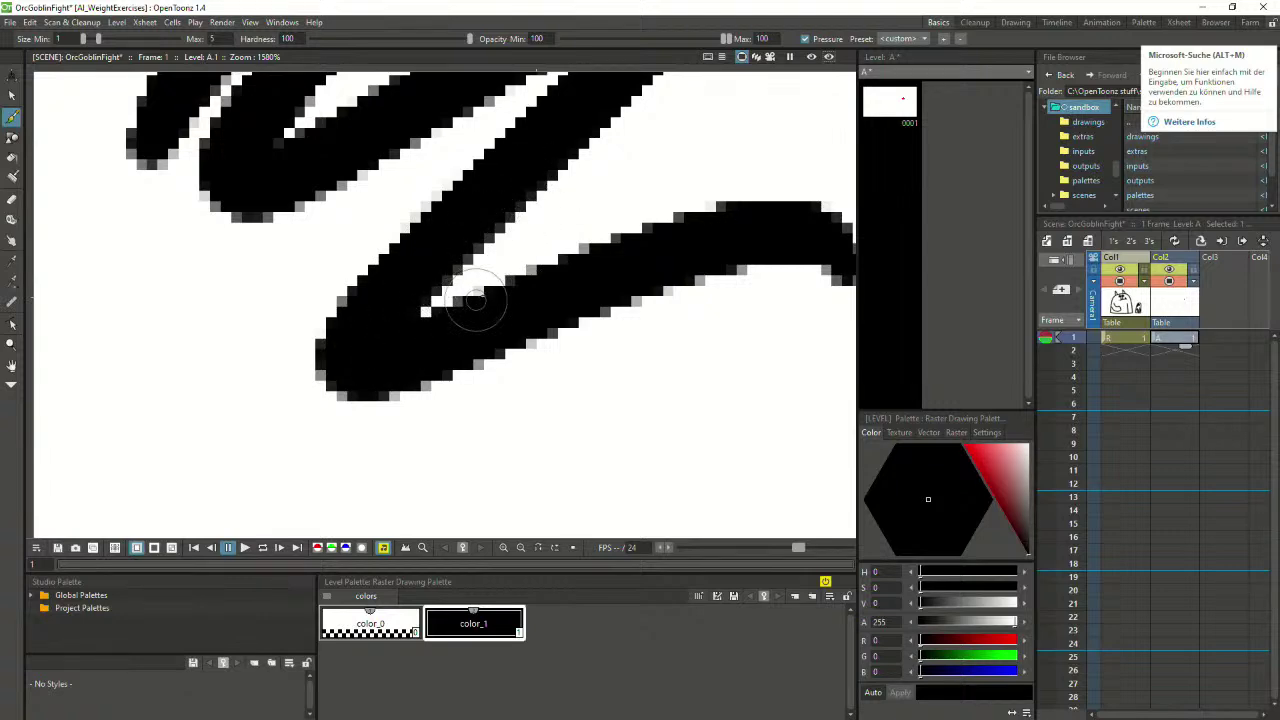
{"action": "scroll", "coordinate": [486, 300], "scroll_direction": "down", "scroll_amount": 4}
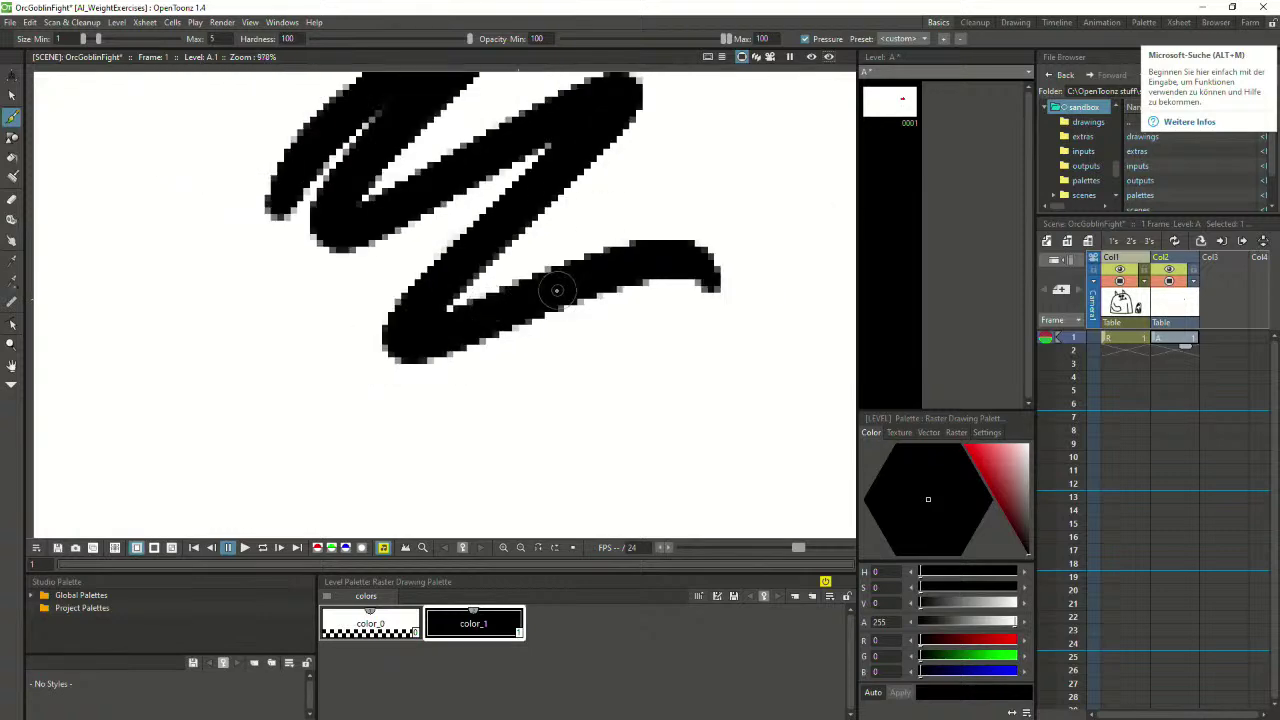
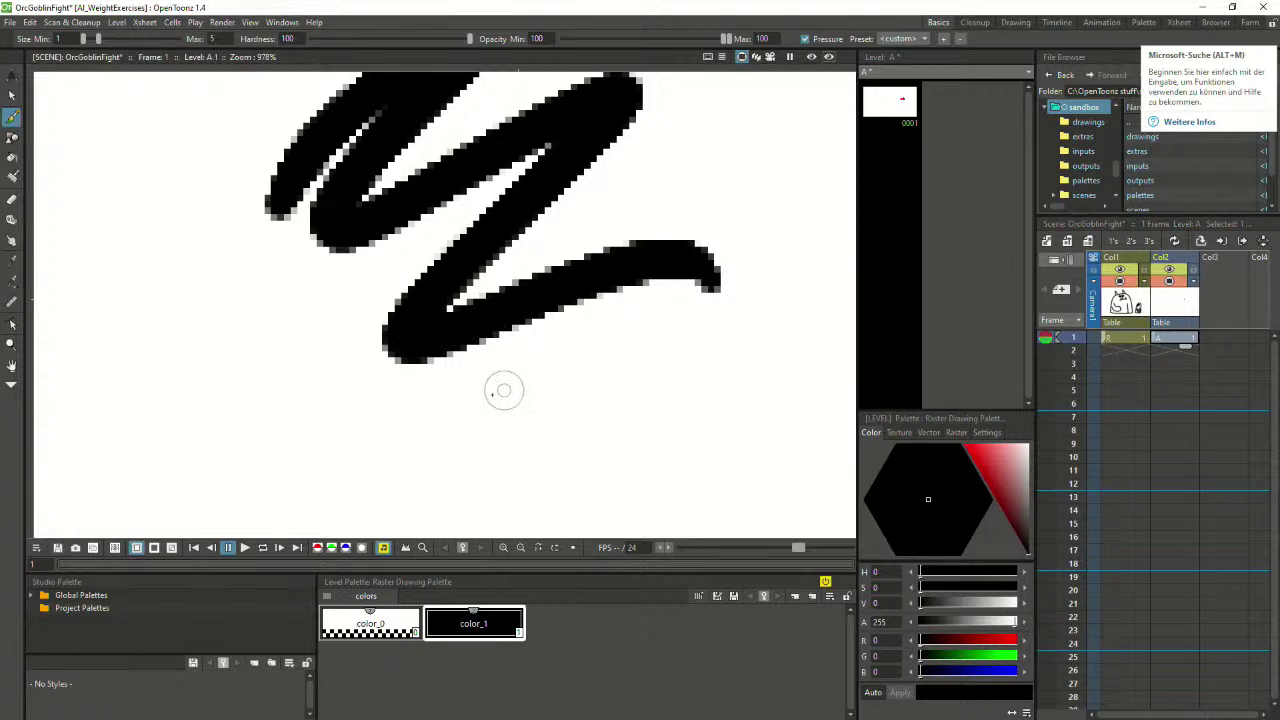
{"action": "mouse_move", "coordinate": [505, 391]}
{"action": "left_mouse_down"}
{"action": "mouse_move", "coordinate": [627, 354]}
{"action": "mouse_move", "coordinate": [657, 398]}
{"action": "mouse_move", "coordinate": [765, 468]}
{"action": "left_mouse_up"}
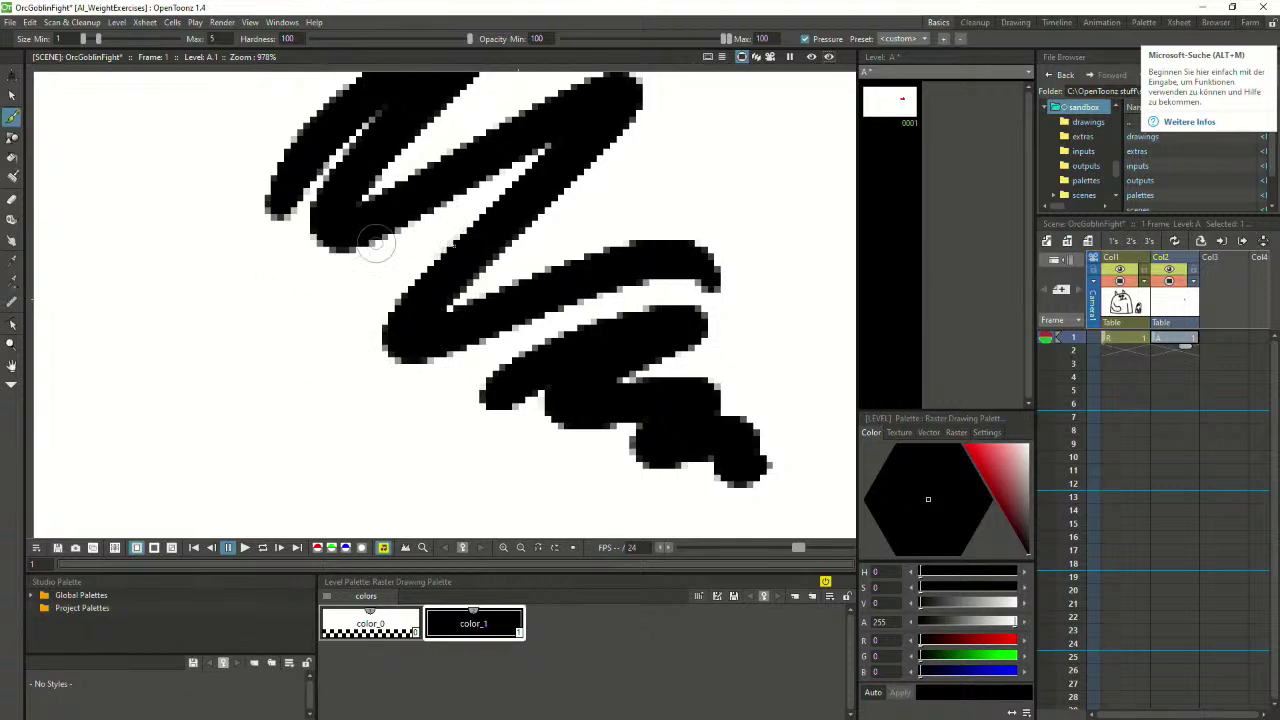
{"action": "scroll", "coordinate": [451, 262], "scroll_direction": "up", "scroll_amount": 2}
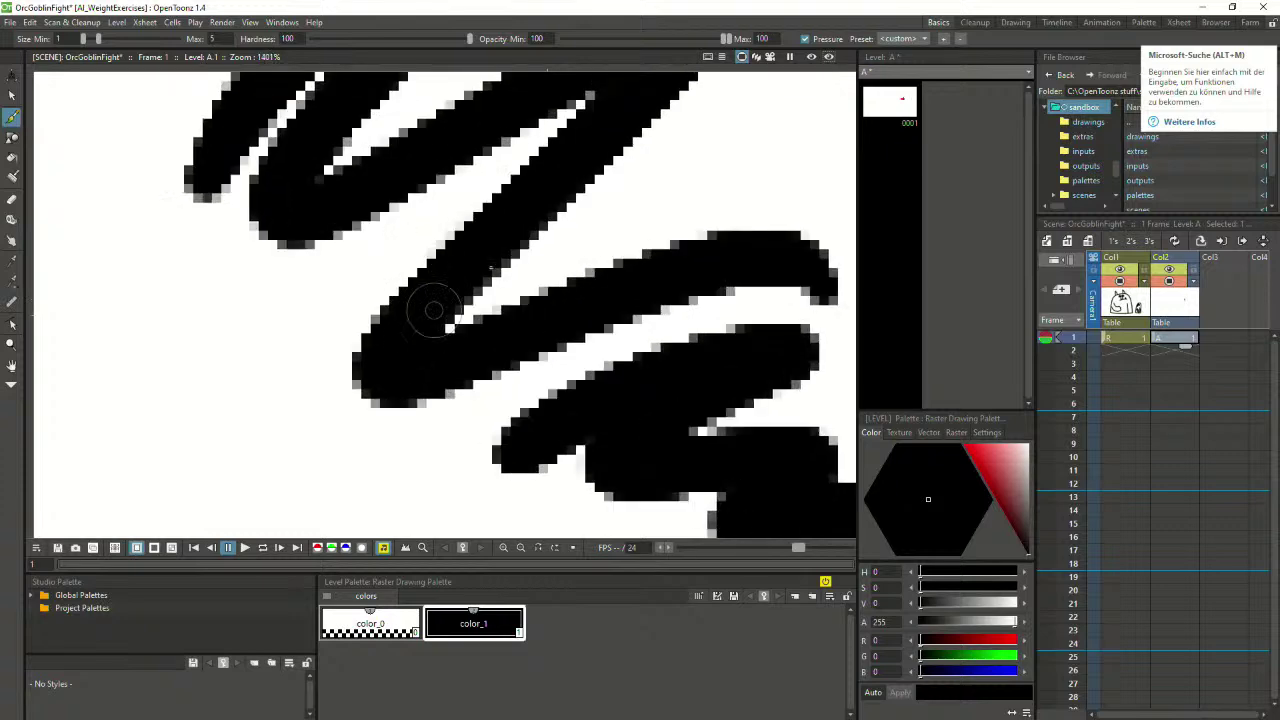
{"action": "scroll", "coordinate": [408, 320], "scroll_direction": "down", "scroll_amount": 5}
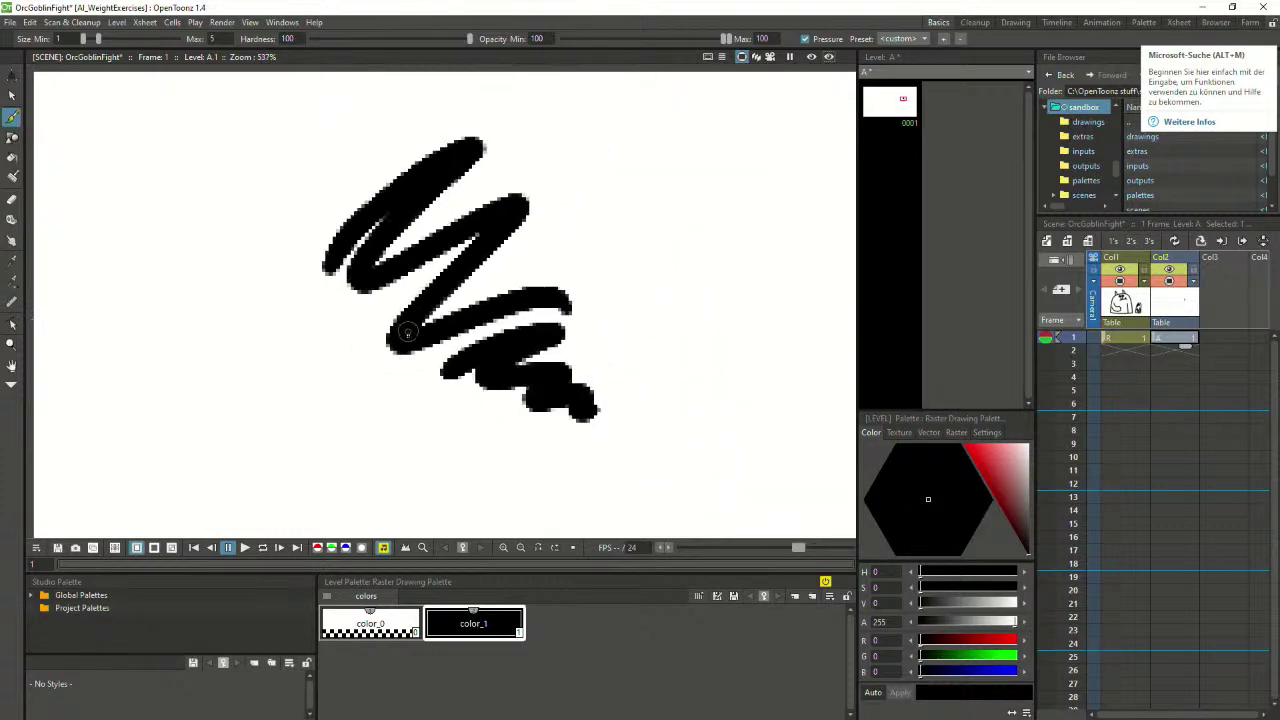
{"action": "scroll", "coordinate": [408, 332], "scroll_direction": "down", "scroll_amount": 7}
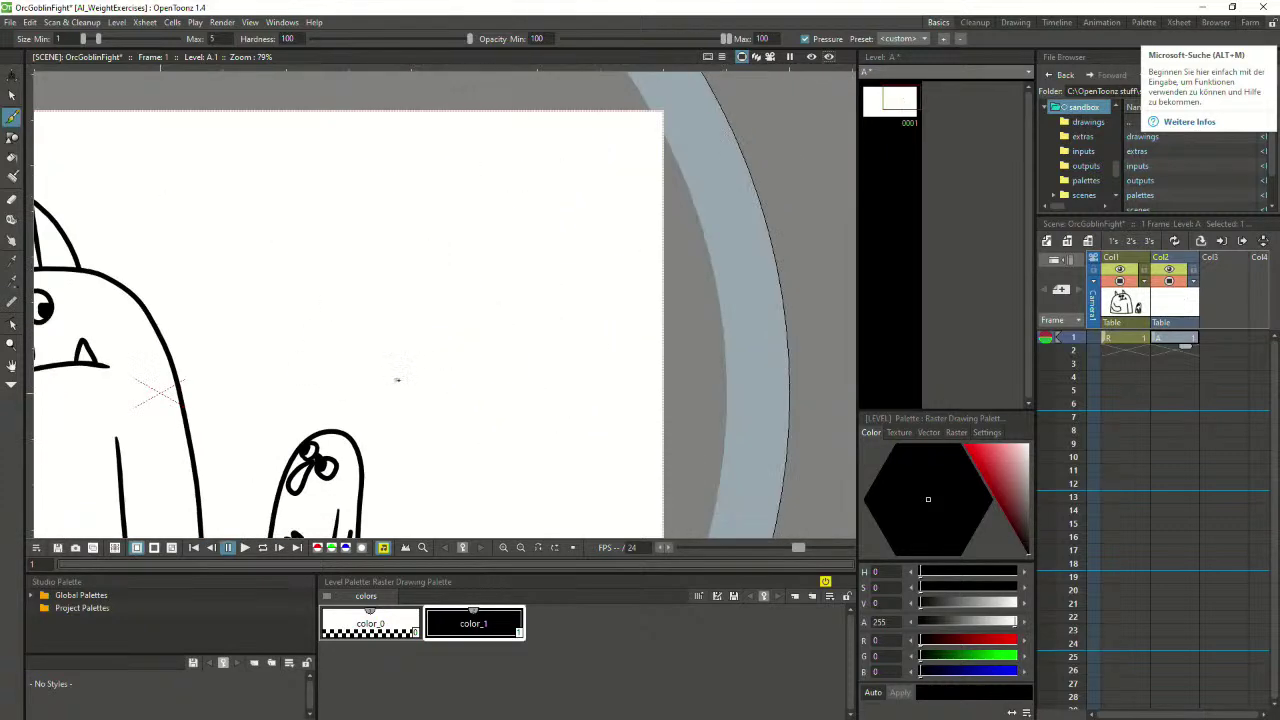
Delete the raster test drawing from frame 1 of the second column and make vector level R current again
{"action": "key", "text": "Delete"}
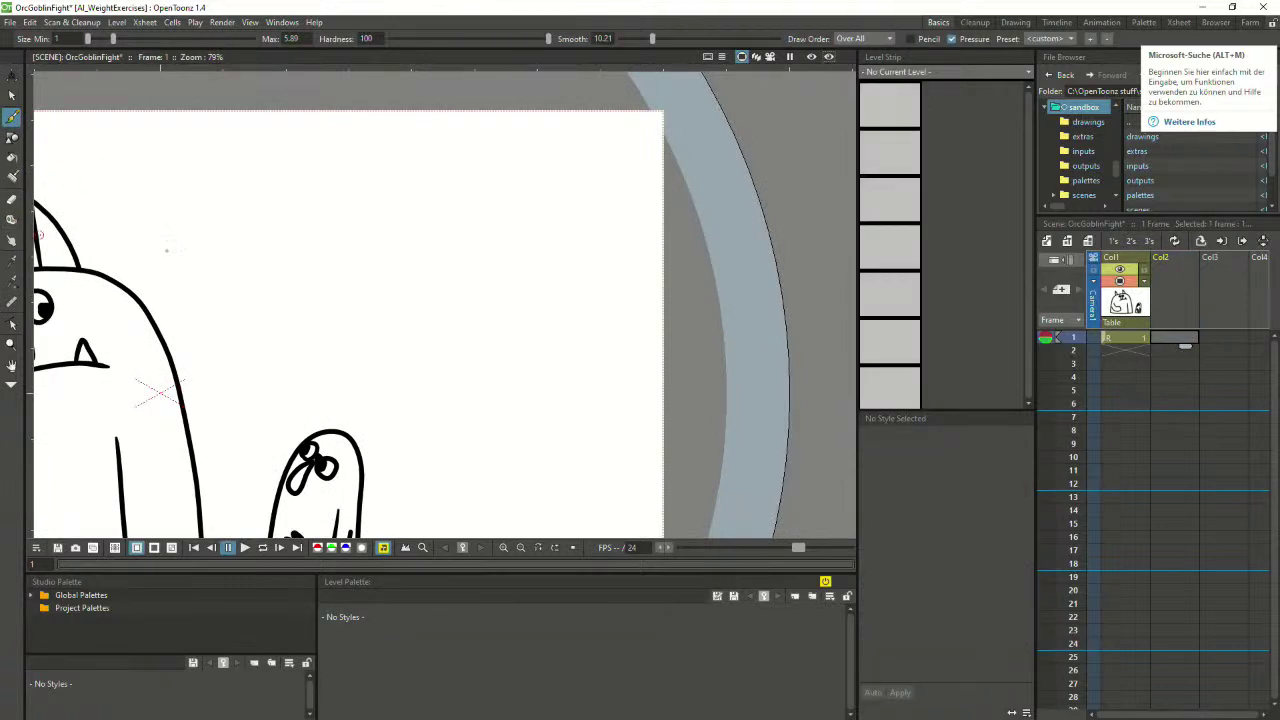
{"action": "left_click", "coordinate": [1122, 338]}
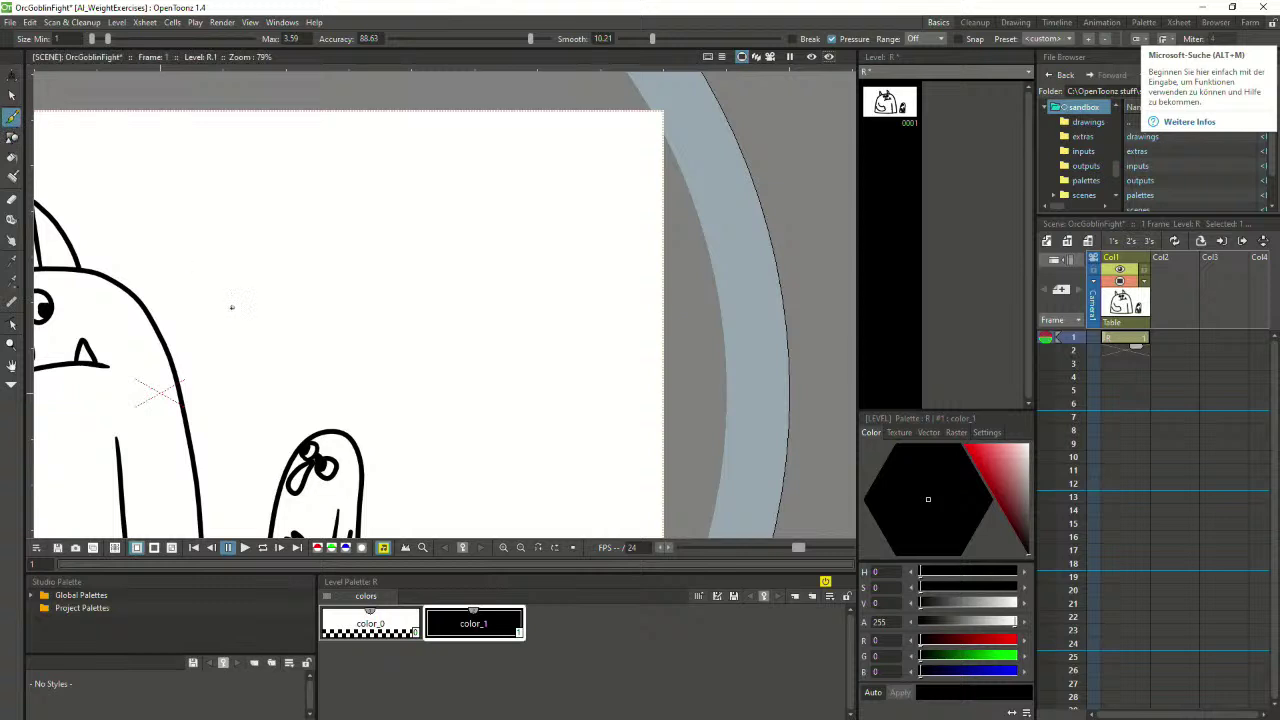
Draw a long curved test stroke above the goblin on level R and pull its middle control point down
{"action": "mouse_move", "coordinate": [231, 307]}
{"action": "left_mouse_down"}
{"action": "mouse_move", "coordinate": [349, 241]}
{"action": "mouse_move", "coordinate": [577, 195]}
{"action": "left_mouse_up"}
{"action": "scroll", "coordinate": [251, 214], "scroll_direction": "up", "scroll_amount": 1}
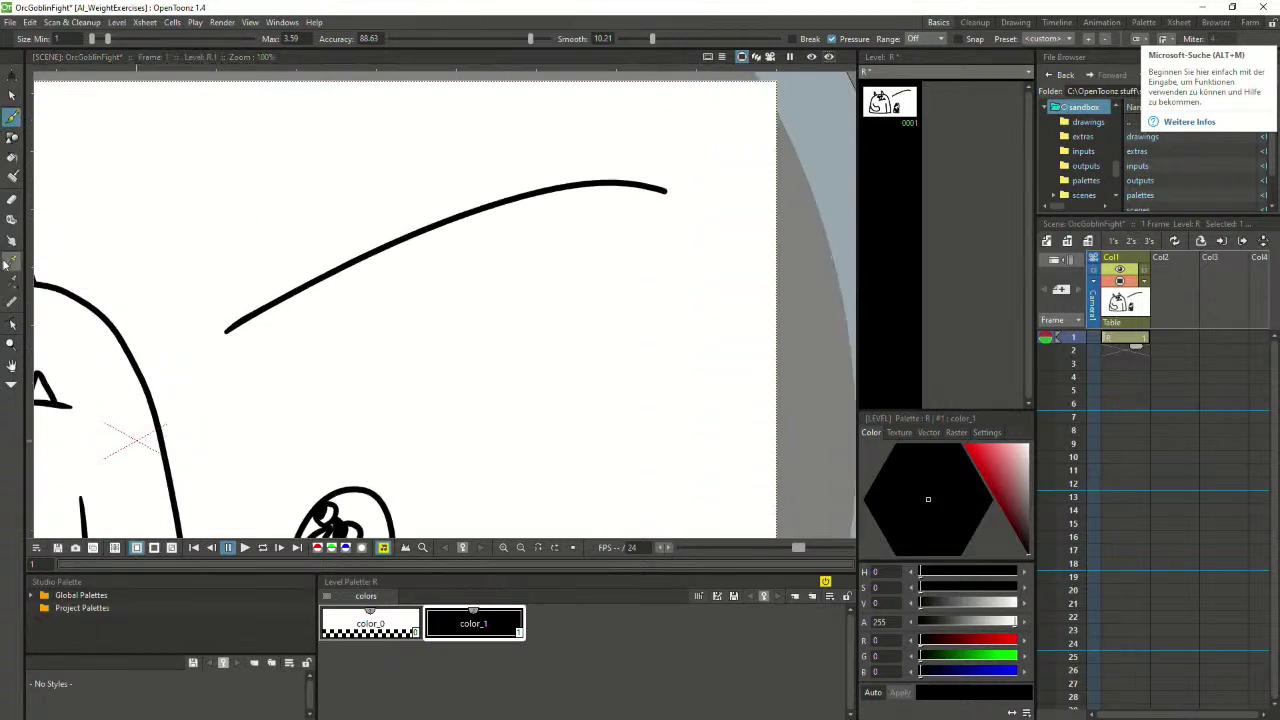
{"action": "left_click", "coordinate": [12, 323]}
{"action": "left_click", "coordinate": [341, 272]}
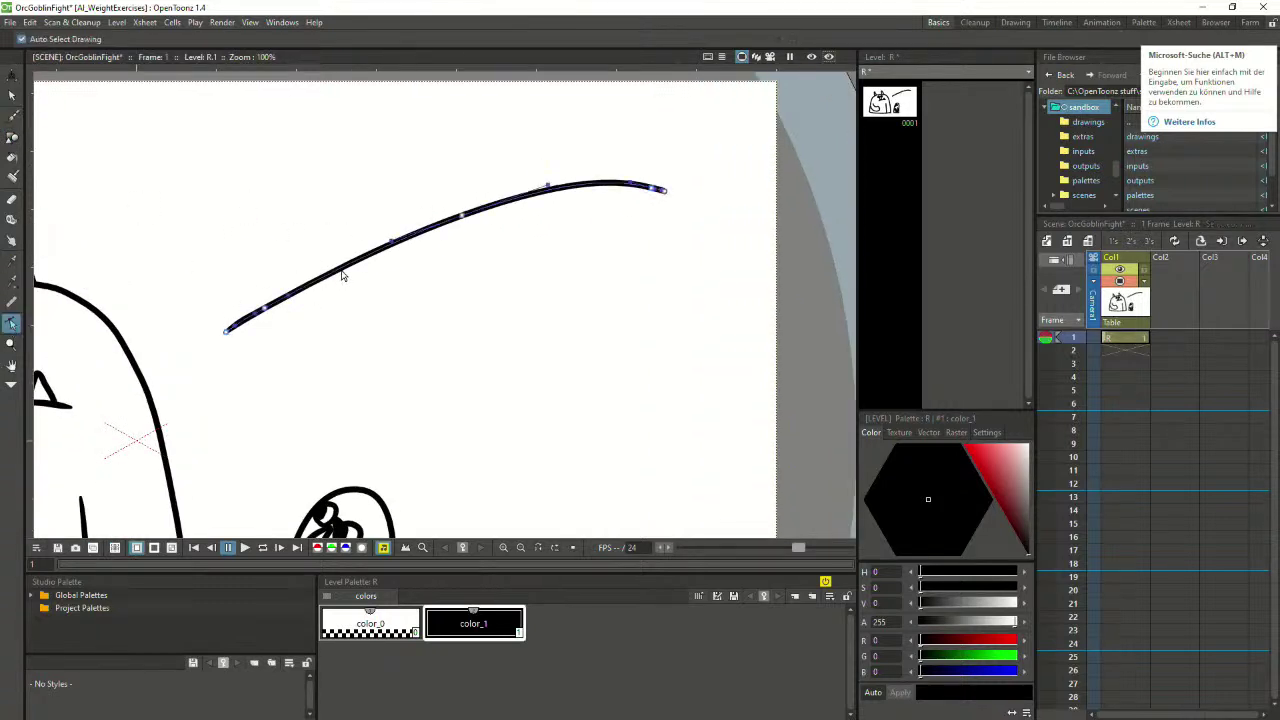
{"action": "mouse_move", "coordinate": [462, 215]}
{"action": "left_mouse_down"}
{"action": "mouse_move", "coordinate": [447, 166]}
{"action": "mouse_move", "coordinate": [459, 329]}
{"action": "left_mouse_up"}
Inspect the vector stroke's edge at high magnification and reshape it by raising its left control point and lowering the middle one
{"action": "scroll", "coordinate": [314, 342], "scroll_direction": "up", "scroll_amount": 7}
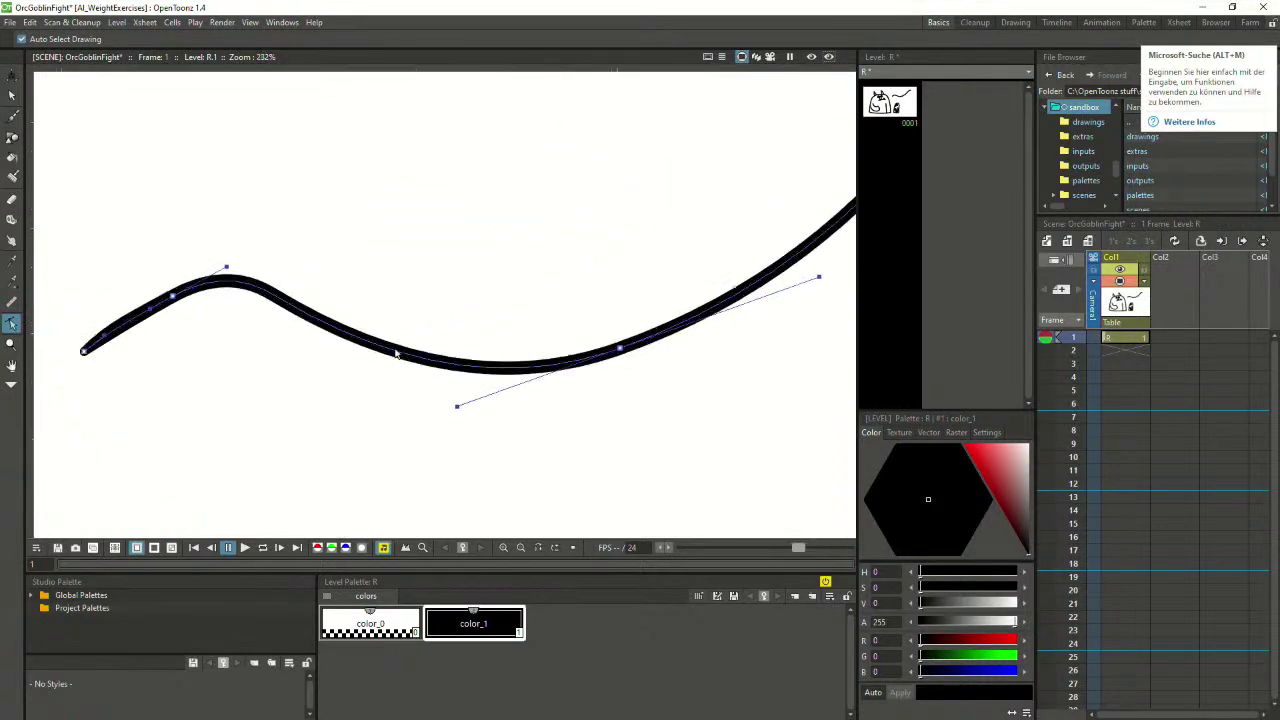
{"action": "scroll", "coordinate": [429, 383], "scroll_direction": "up", "scroll_amount": 6}
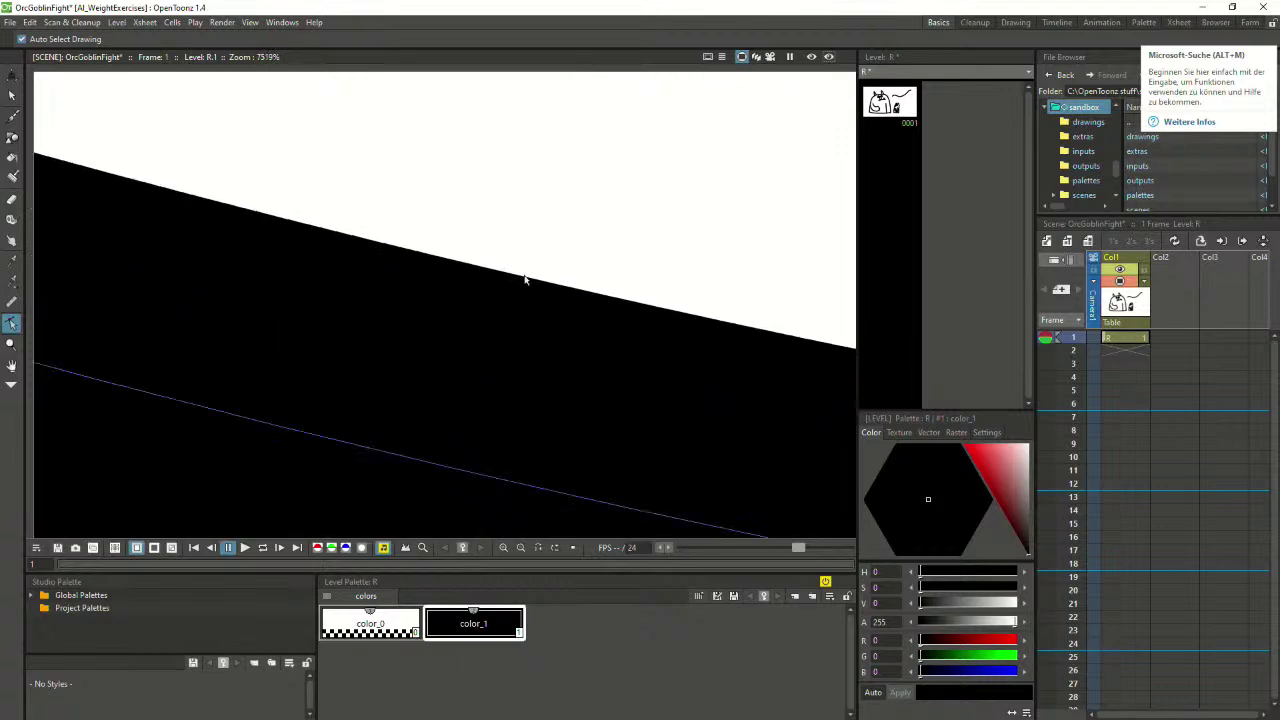
{"action": "scroll", "coordinate": [520, 282], "scroll_direction": "up", "scroll_amount": 1}
{"action": "scroll", "coordinate": [510, 292], "scroll_direction": "down", "scroll_amount": 5}
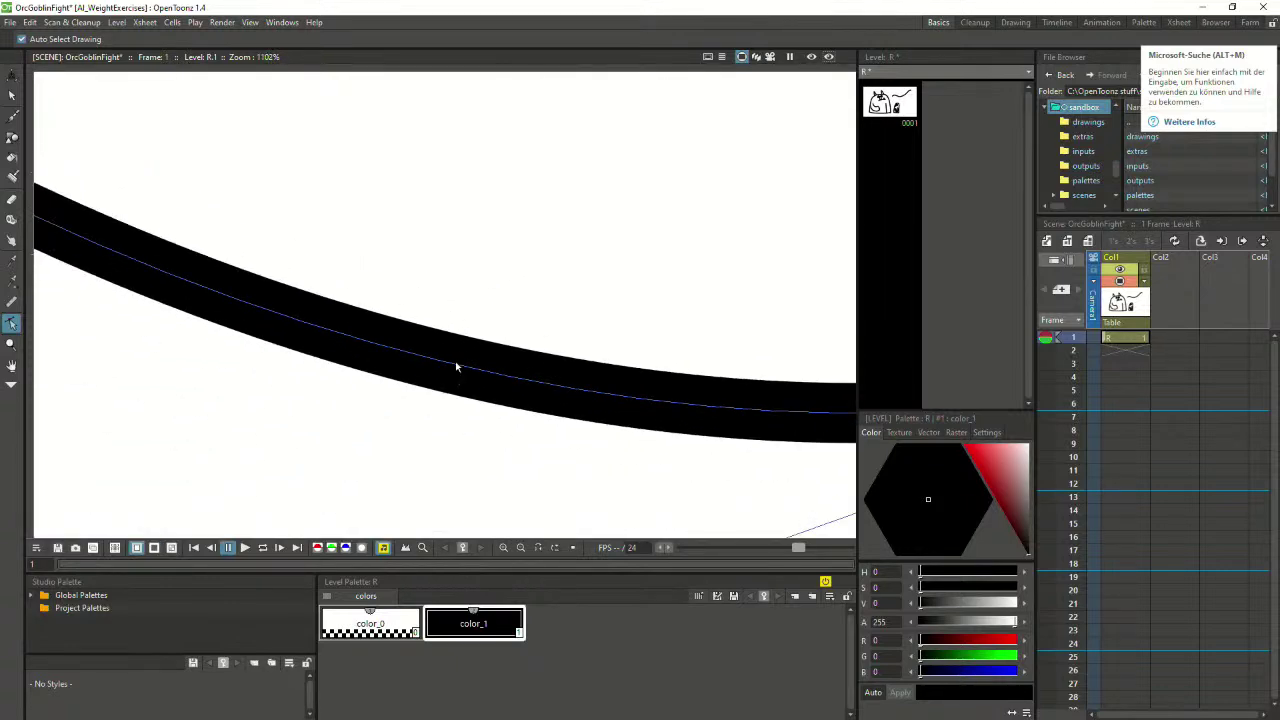
{"action": "scroll", "coordinate": [456, 367], "scroll_direction": "down", "scroll_amount": 5}
{"action": "scroll", "coordinate": [150, 295], "scroll_direction": "down", "scroll_amount": 1}
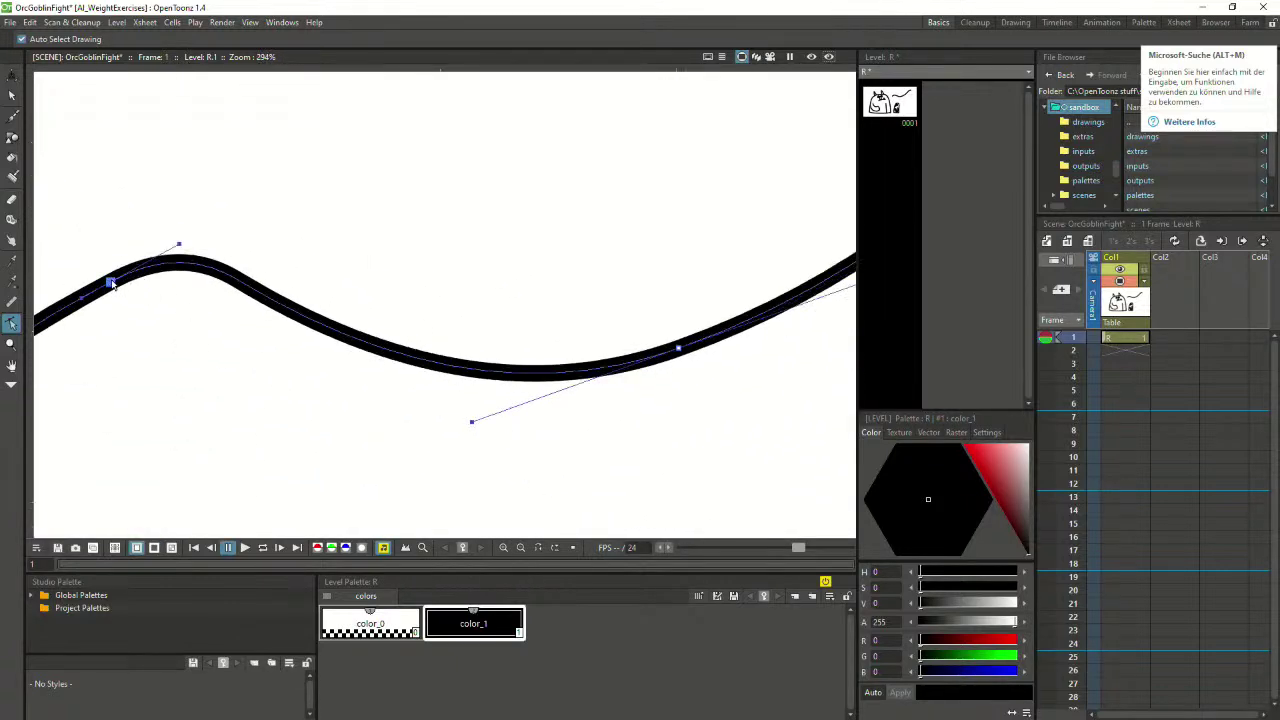
{"action": "mouse_move", "coordinate": [113, 285]}
{"action": "left_mouse_down"}
{"action": "mouse_move", "coordinate": [151, 211]}
{"action": "mouse_move", "coordinate": [135, 220]}
{"action": "left_mouse_up"}
{"action": "left_click_drag", "start_coordinate": [680, 349], "coordinate": [684, 393]}
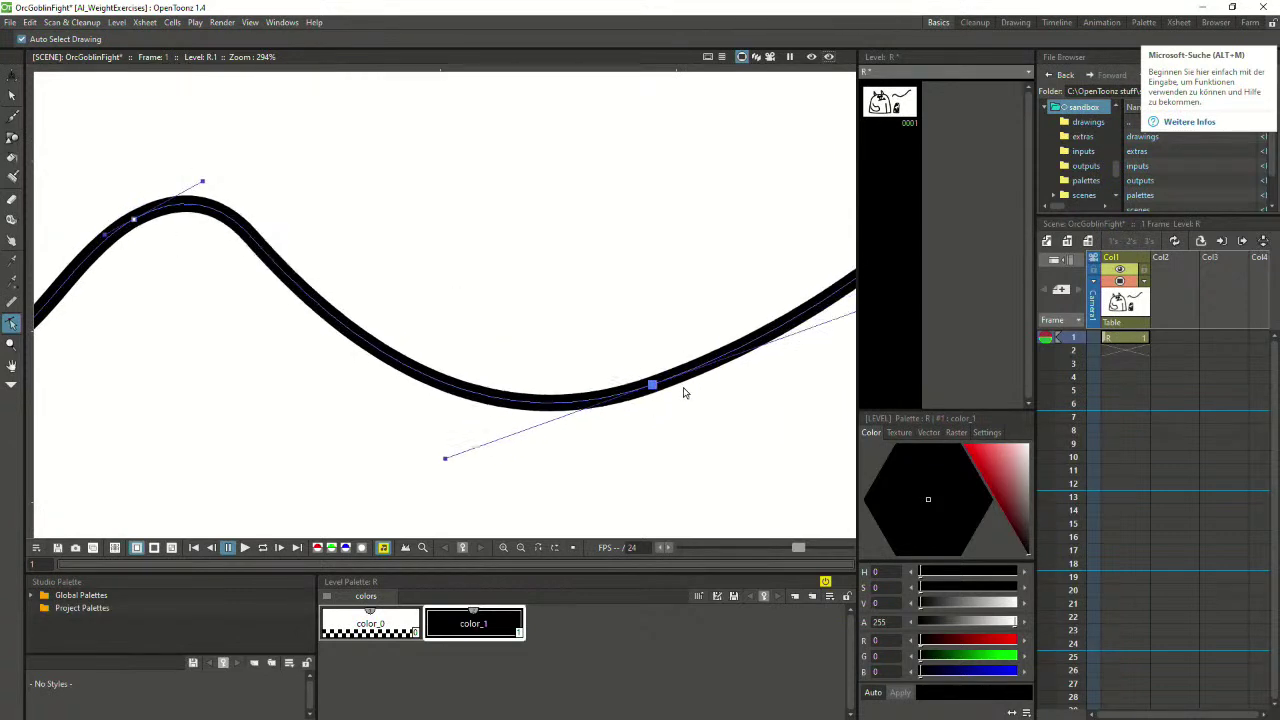
{"action": "scroll", "coordinate": [420, 365], "scroll_direction": "down", "scroll_amount": 6}
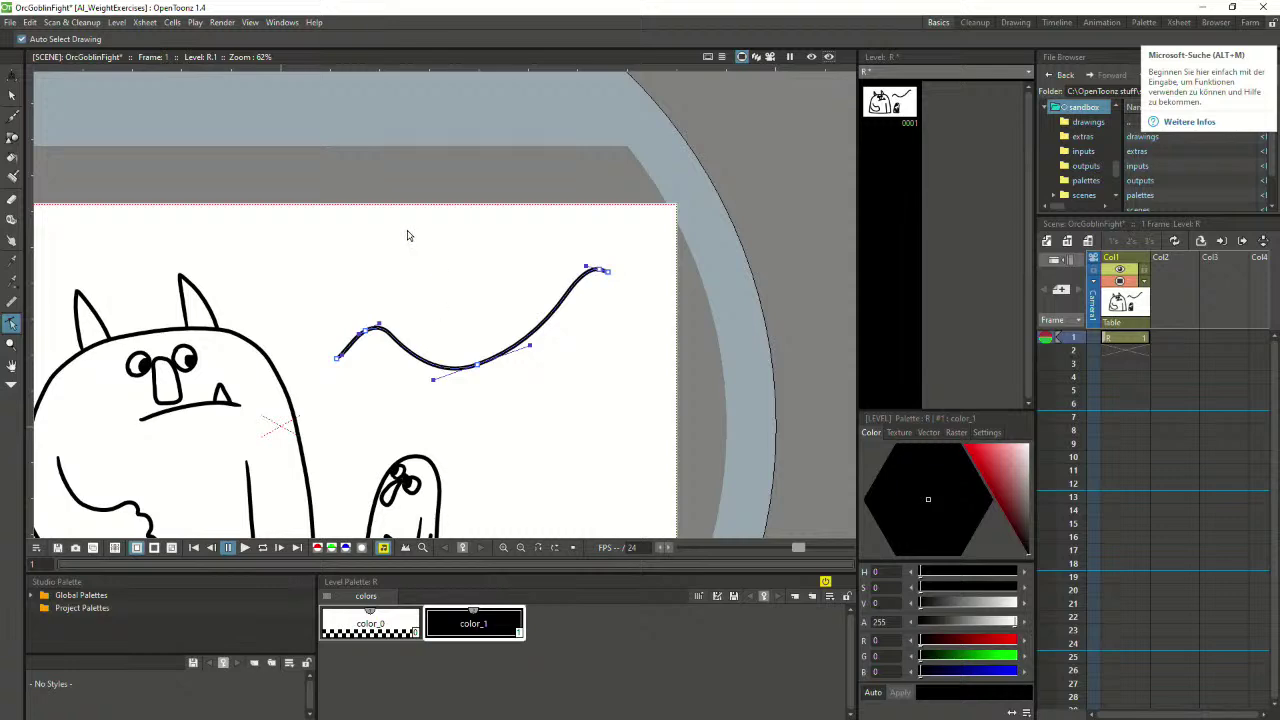
Select the orc's left eye outline and scale it up slightly from its lower-left corner
{"action": "left_click", "coordinate": [11, 95]}
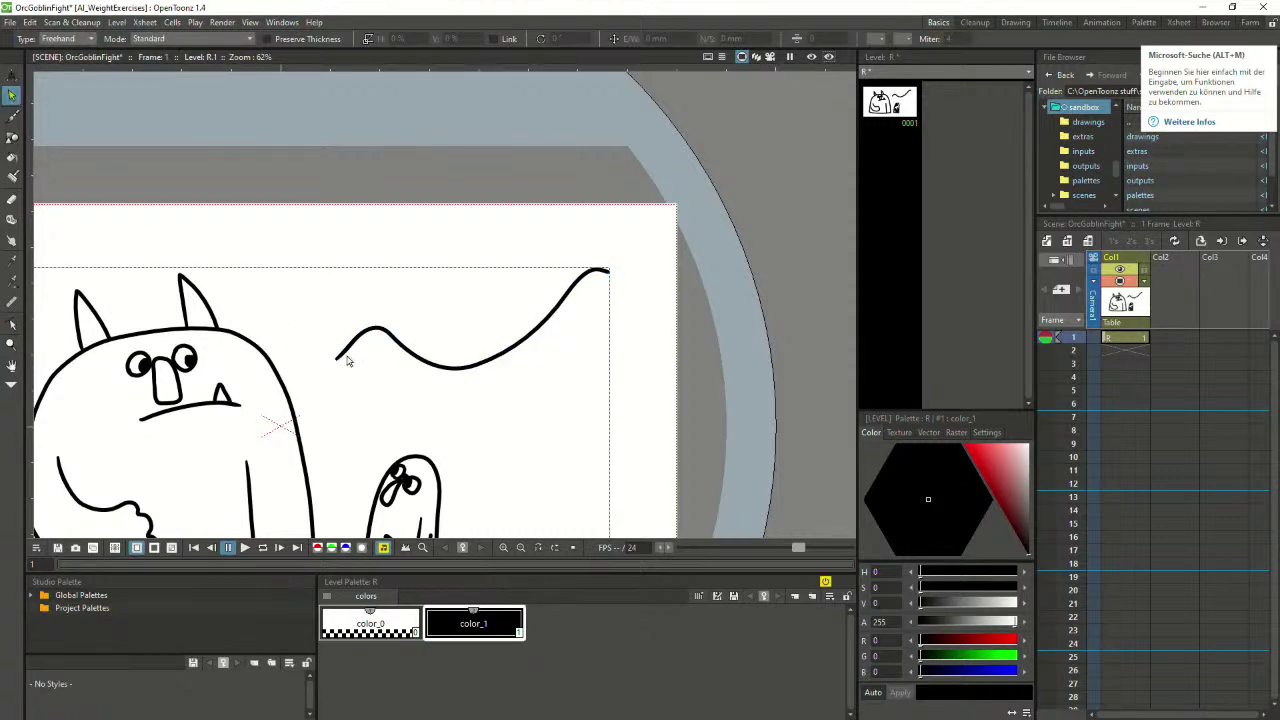
{"action": "left_click", "coordinate": [370, 331]}
{"action": "left_click", "coordinate": [335, 184]}
{"action": "scroll", "coordinate": [124, 400], "scroll_direction": "up", "scroll_amount": 2}
{"action": "left_click", "coordinate": [147, 370]}
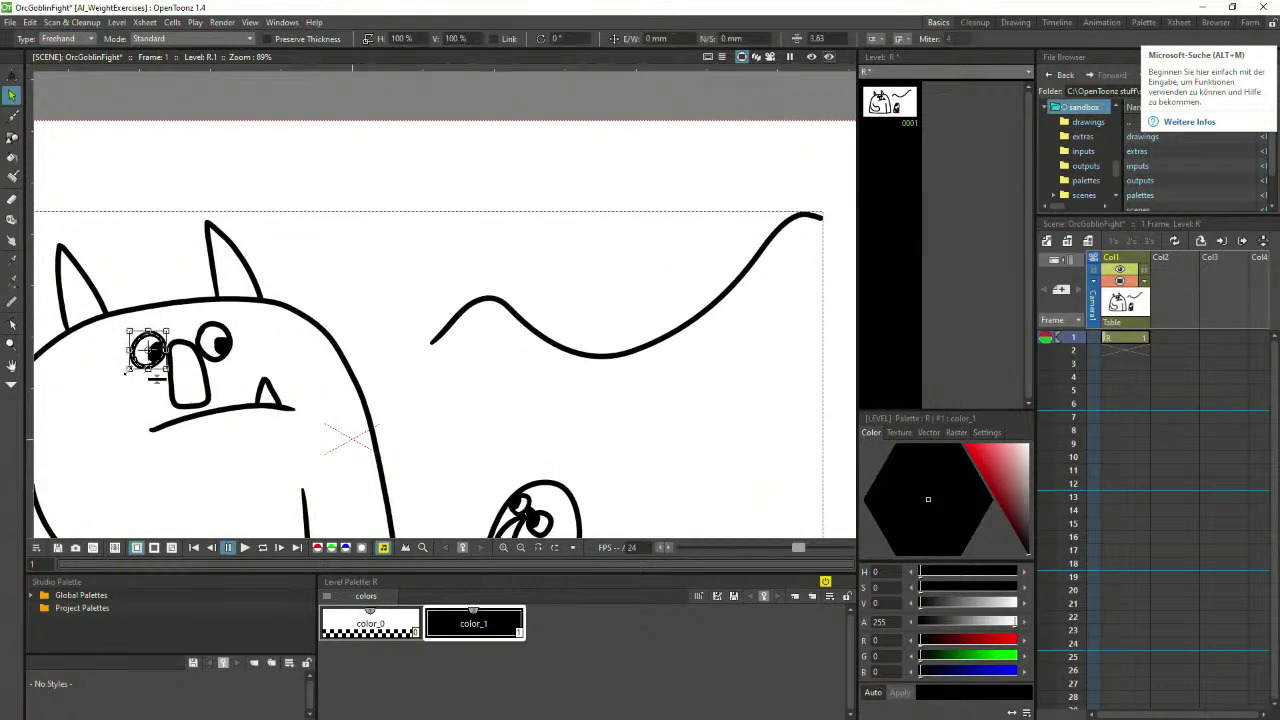
{"action": "left_click_drag", "start_coordinate": [127, 372], "coordinate": [122, 374]}
{"action": "left_click", "coordinate": [263, 340]}
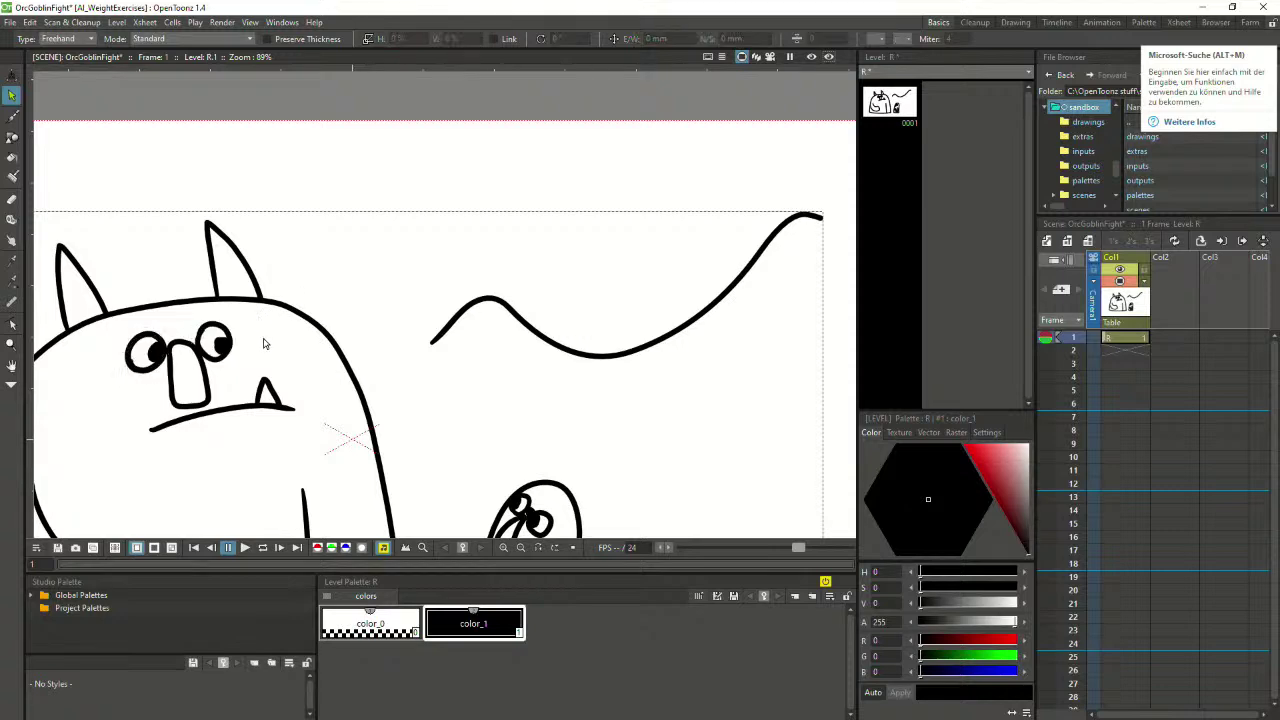
Stretch the orc's mouth line slightly outward and downward from its lower-left corner
{"action": "left_click", "coordinate": [521, 322]}
{"action": "left_click", "coordinate": [256, 413]}
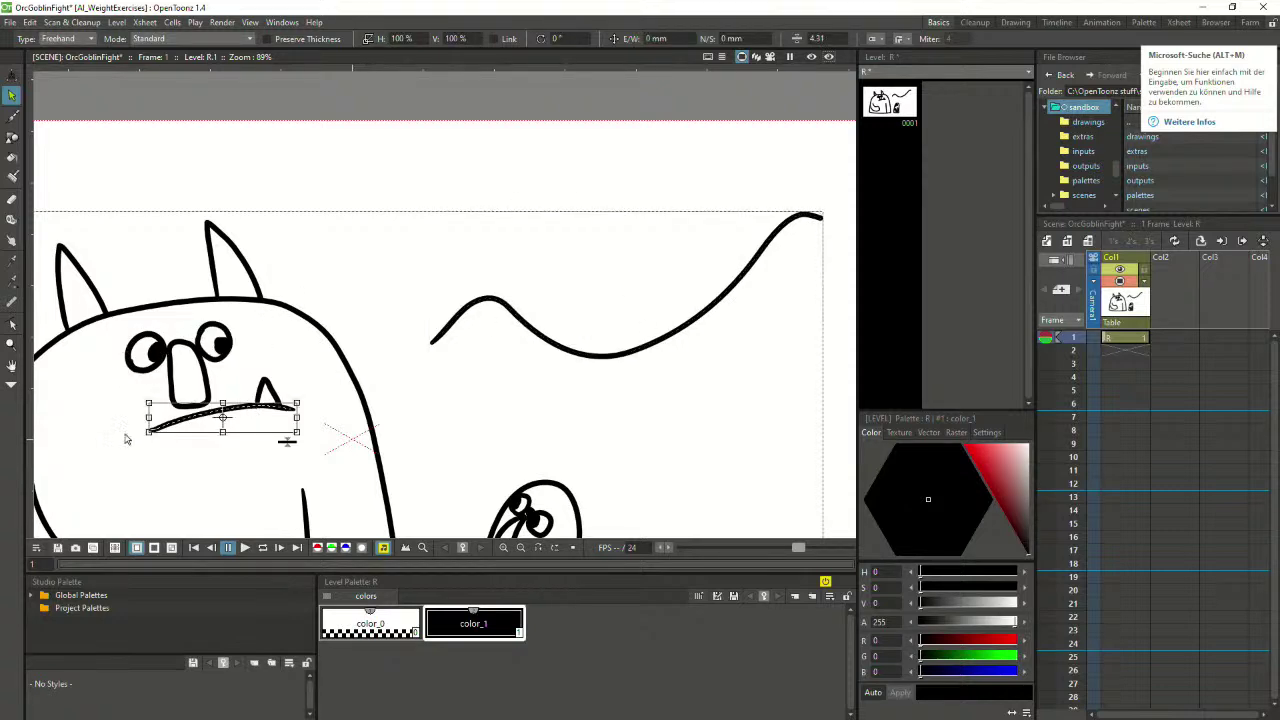
{"action": "left_click_drag", "start_coordinate": [149, 432], "coordinate": [146, 437]}
{"action": "left_click", "coordinate": [286, 354]}
{"action": "left_click", "coordinate": [243, 409]}
{"action": "left_click", "coordinate": [173, 472]}
Rotate the orc's tooth by -6.75° to fit the mouth line
{"action": "left_click", "coordinate": [268, 397]}
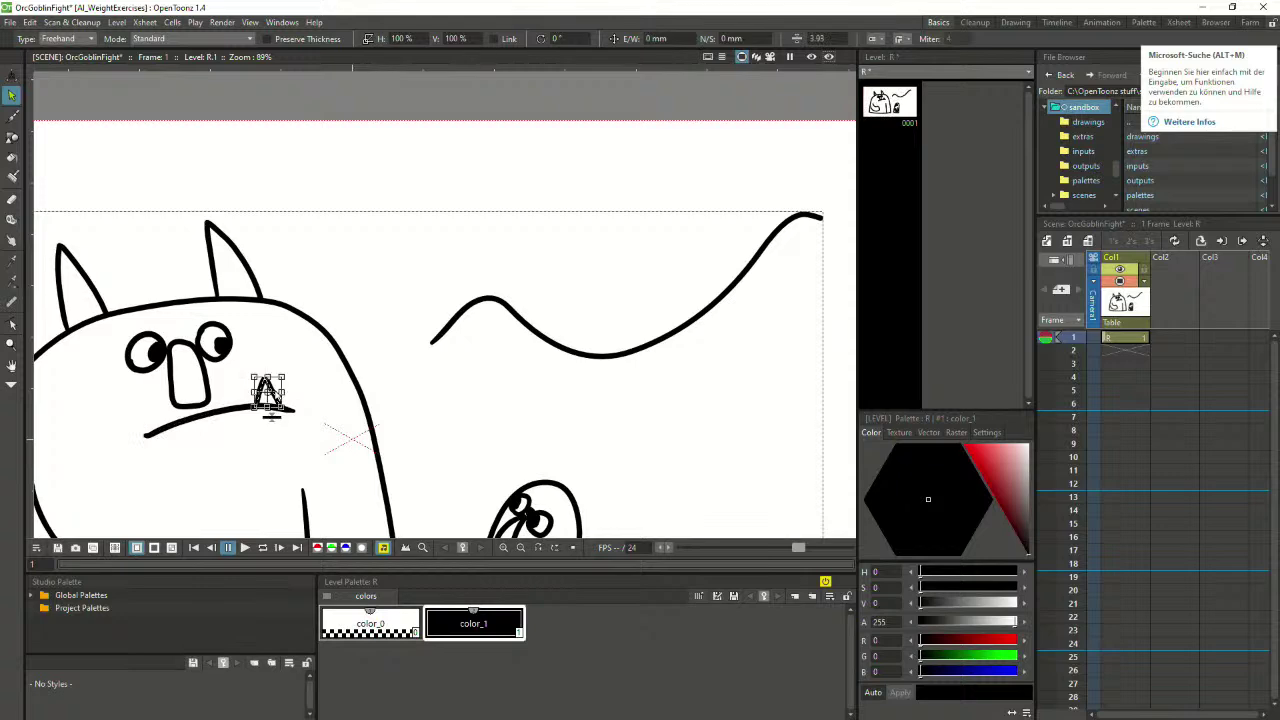
{"action": "left_click_drag", "start_coordinate": [290, 373], "coordinate": [290, 375]}
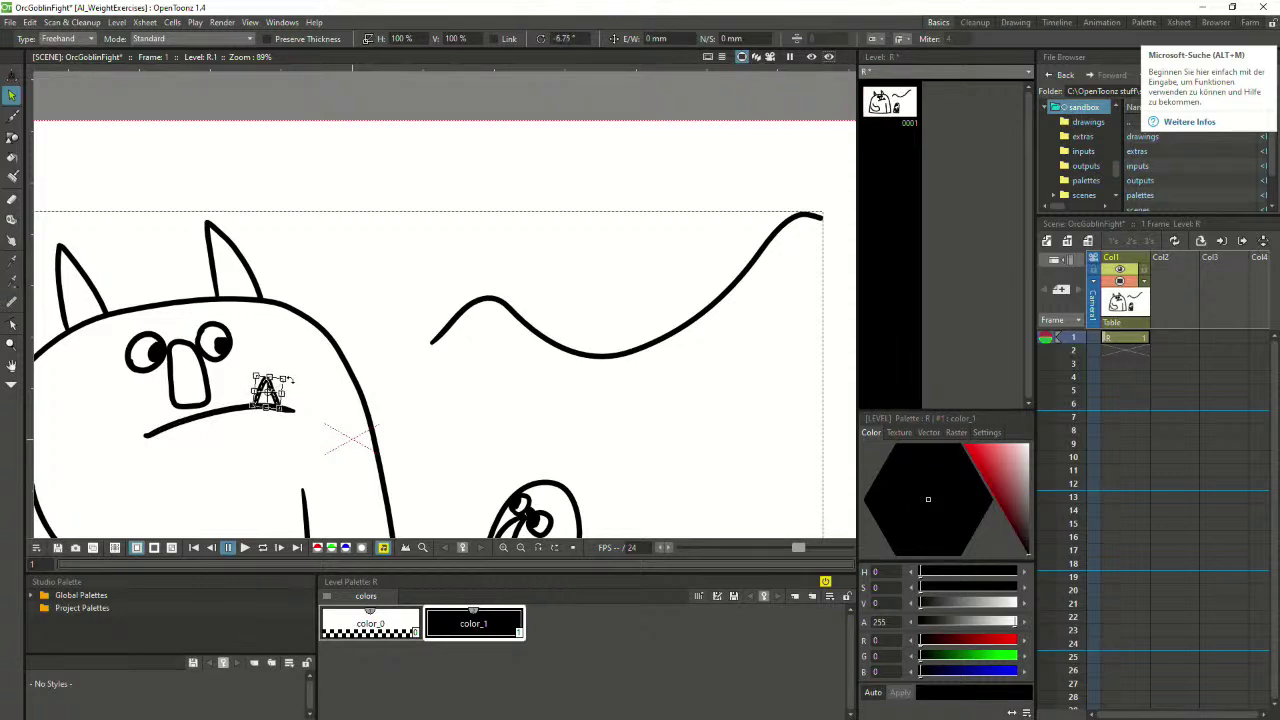
{"action": "left_click", "coordinate": [317, 342]}
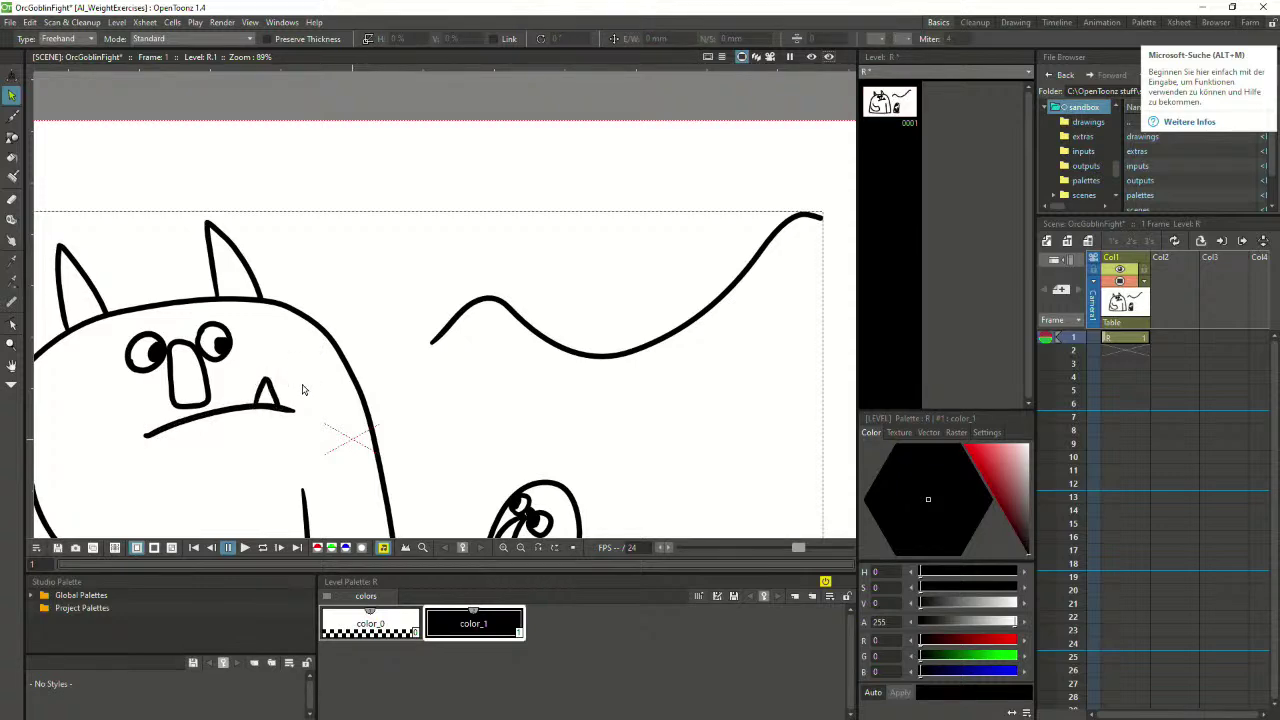
Delete the long curved test stroke above the goblin
{"action": "left_click", "coordinate": [507, 322]}
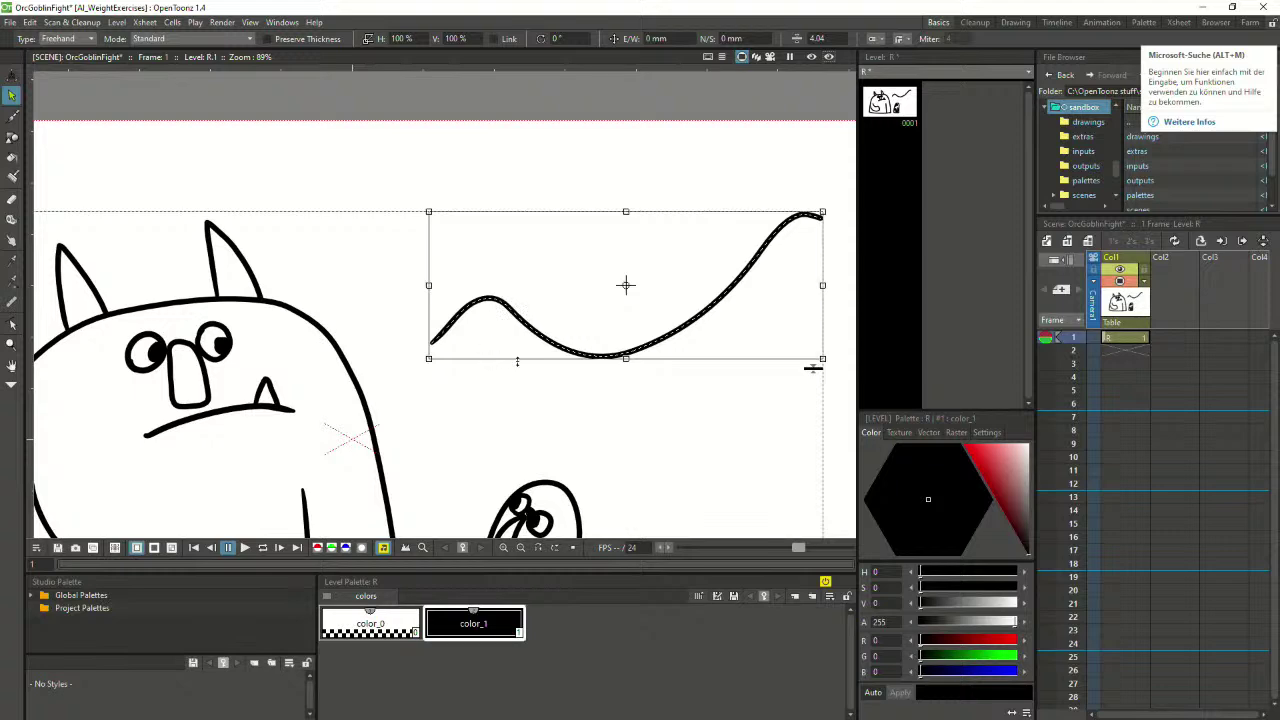
{"action": "key", "text": "Delete"}
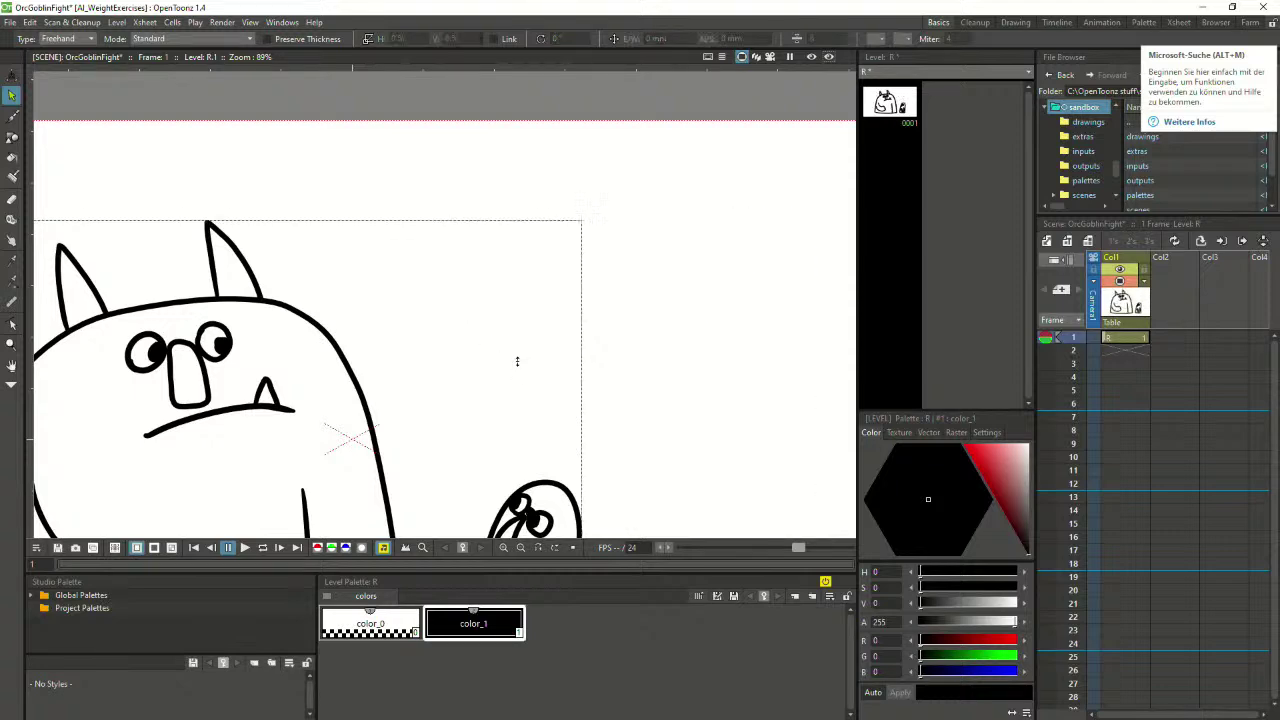
Delete the strokes forming the goblin's folded arm and hand
{"action": "scroll", "coordinate": [505, 348], "scroll_direction": "down", "scroll_amount": 3}
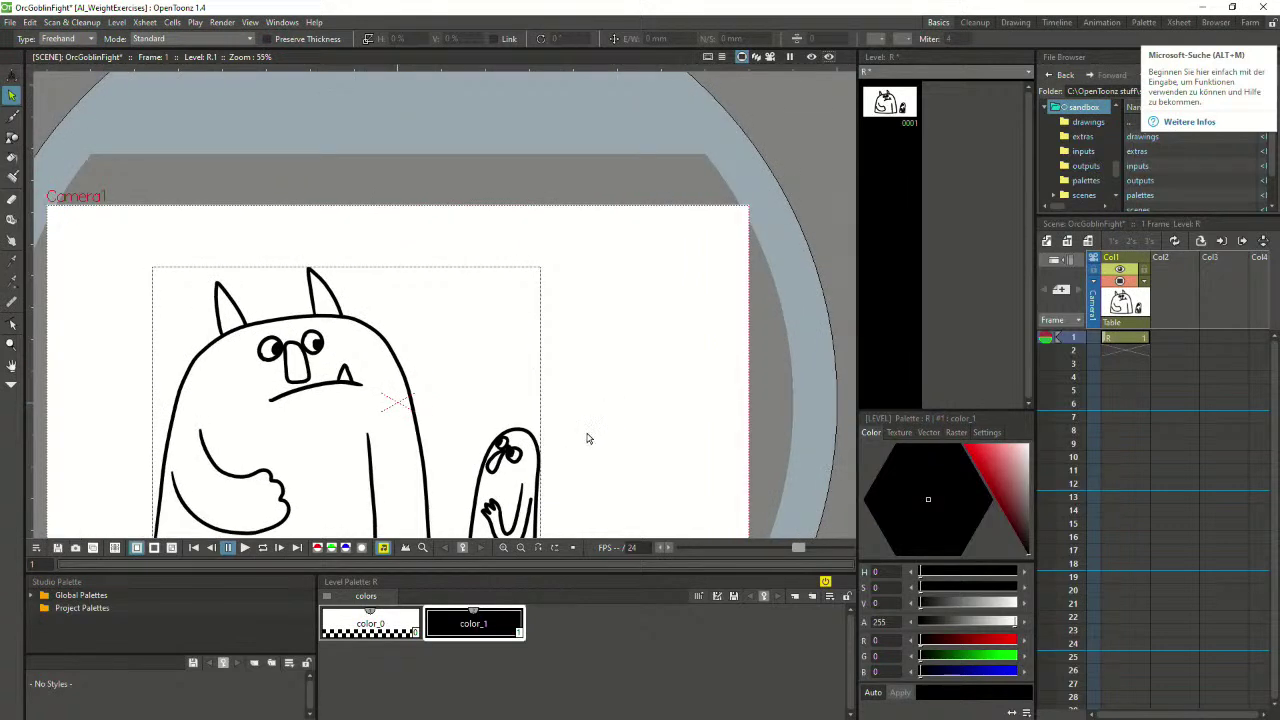
{"action": "key", "text": "space"}
{"action": "left_click_drag", "start_coordinate": [576, 438], "coordinate": [563, 357]}
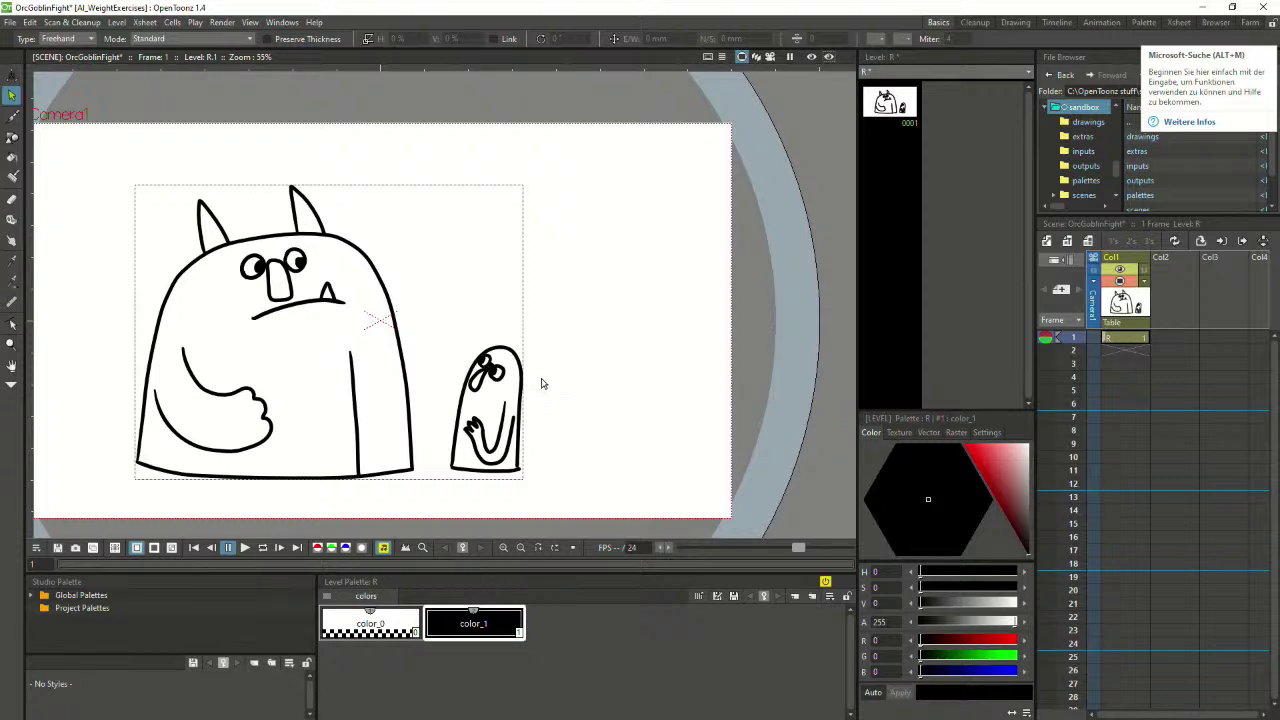
{"action": "scroll", "coordinate": [483, 458], "scroll_direction": "up", "scroll_amount": 2}
{"action": "left_click", "coordinate": [487, 437]}
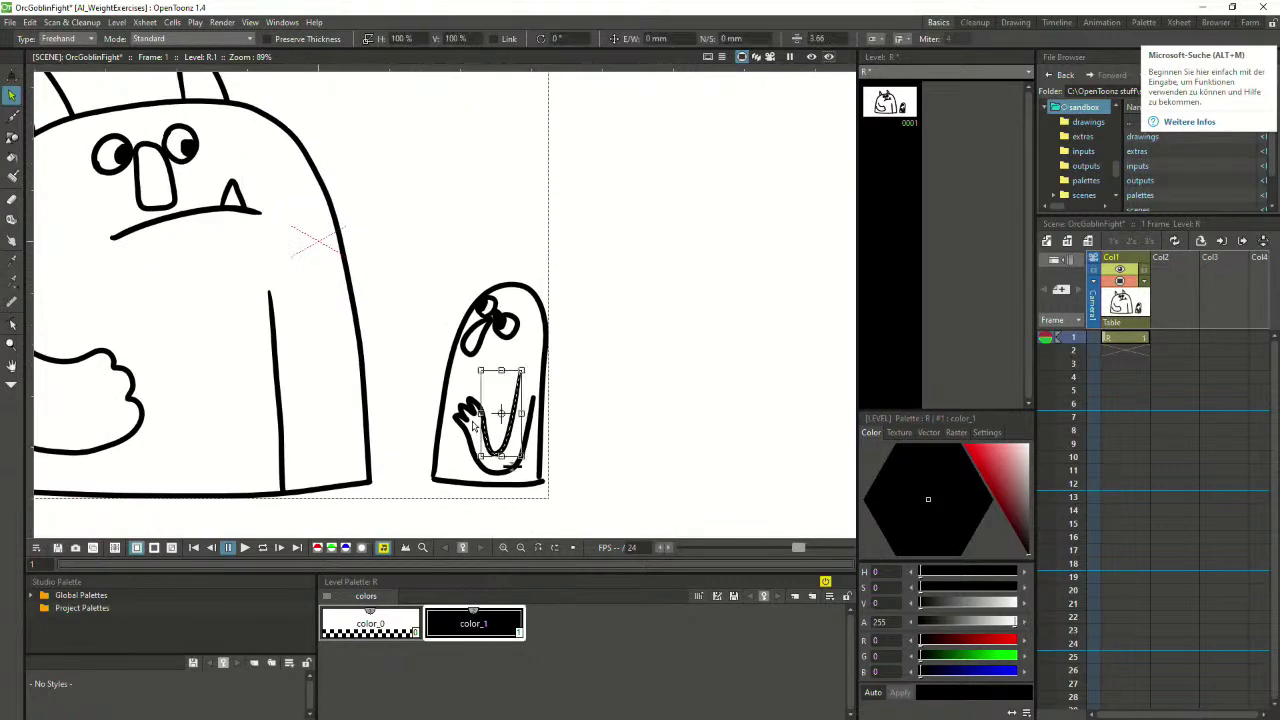
{"action": "left_click", "coordinate": [455, 412]}
{"action": "left_click", "coordinate": [478, 381]}
{"action": "mouse_move", "coordinate": [463, 379]}
{"action": "left_mouse_down"}
{"action": "mouse_move", "coordinate": [521, 475]}
{"action": "mouse_move", "coordinate": [528, 448]}
{"action": "left_mouse_up"}
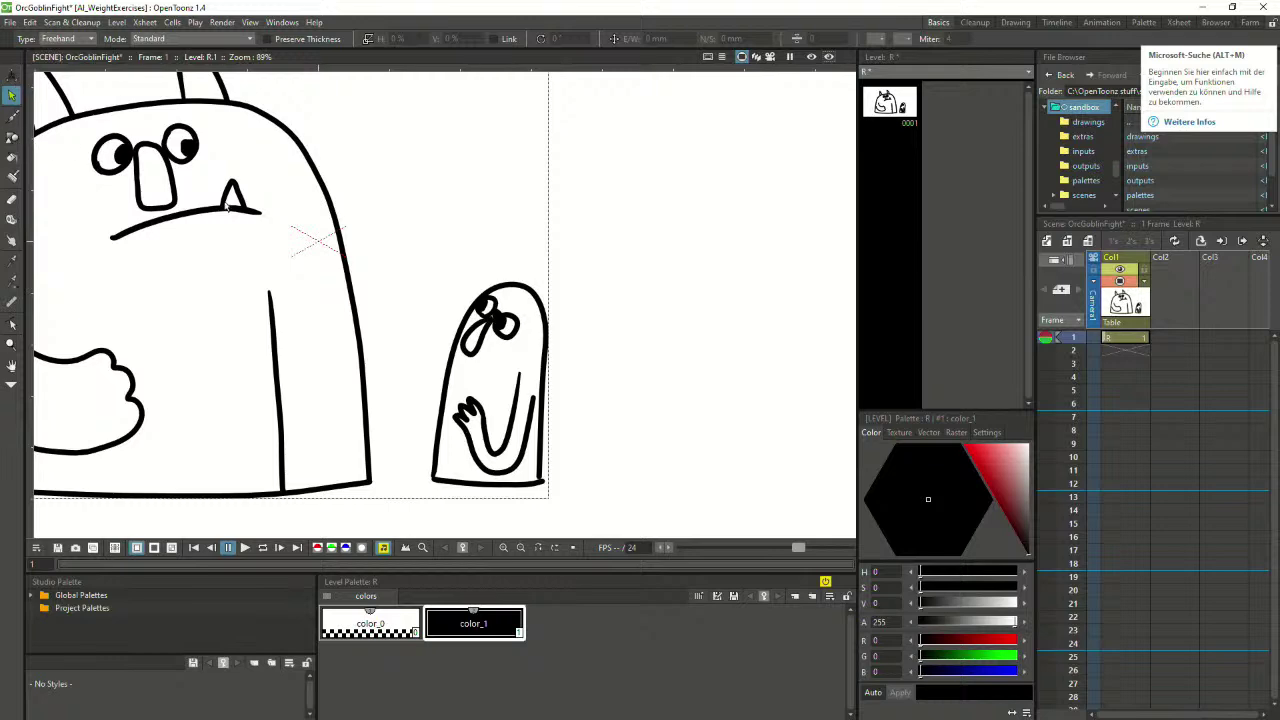
{"action": "left_click", "coordinate": [485, 415]}
{"action": "key", "text": "Delete"}
{"action": "left_click", "coordinate": [511, 429]}
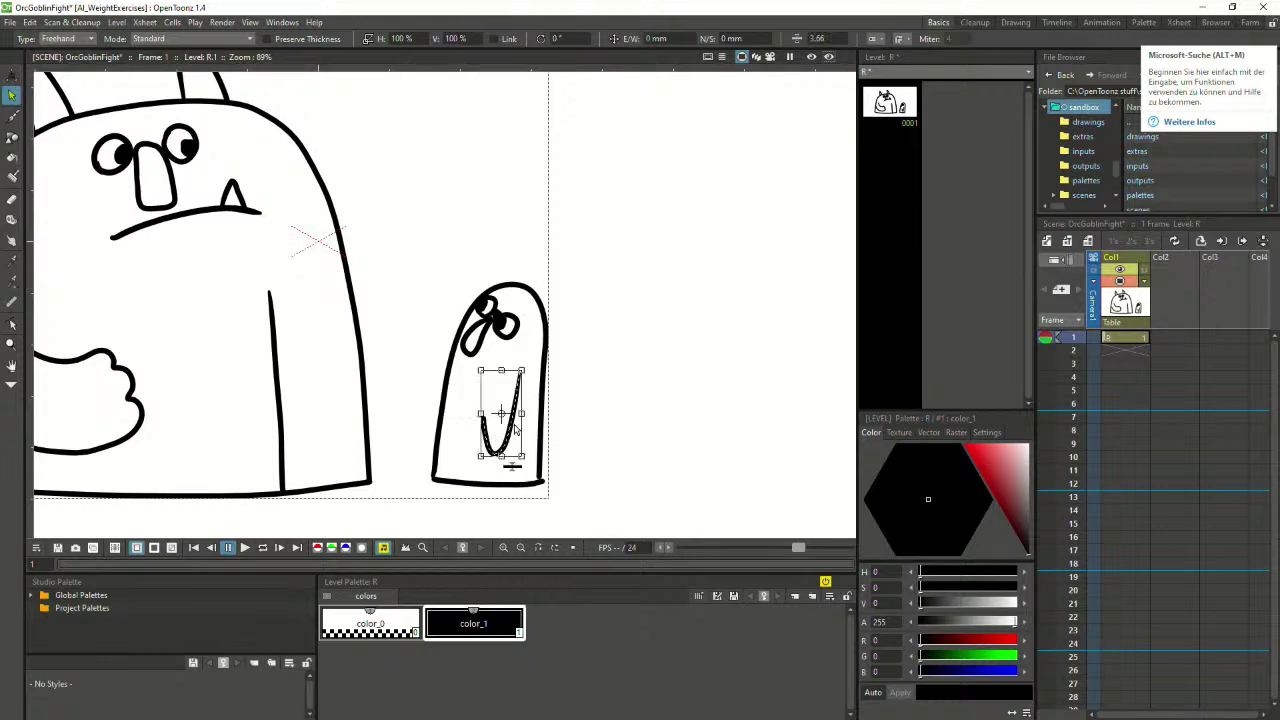
{"action": "key", "text": "Delete"}
Delete the pupil of the goblin's right eye and move its nose slightly up toward that eye
{"action": "left_click", "coordinate": [498, 321]}
{"action": "key", "text": "Delete"}
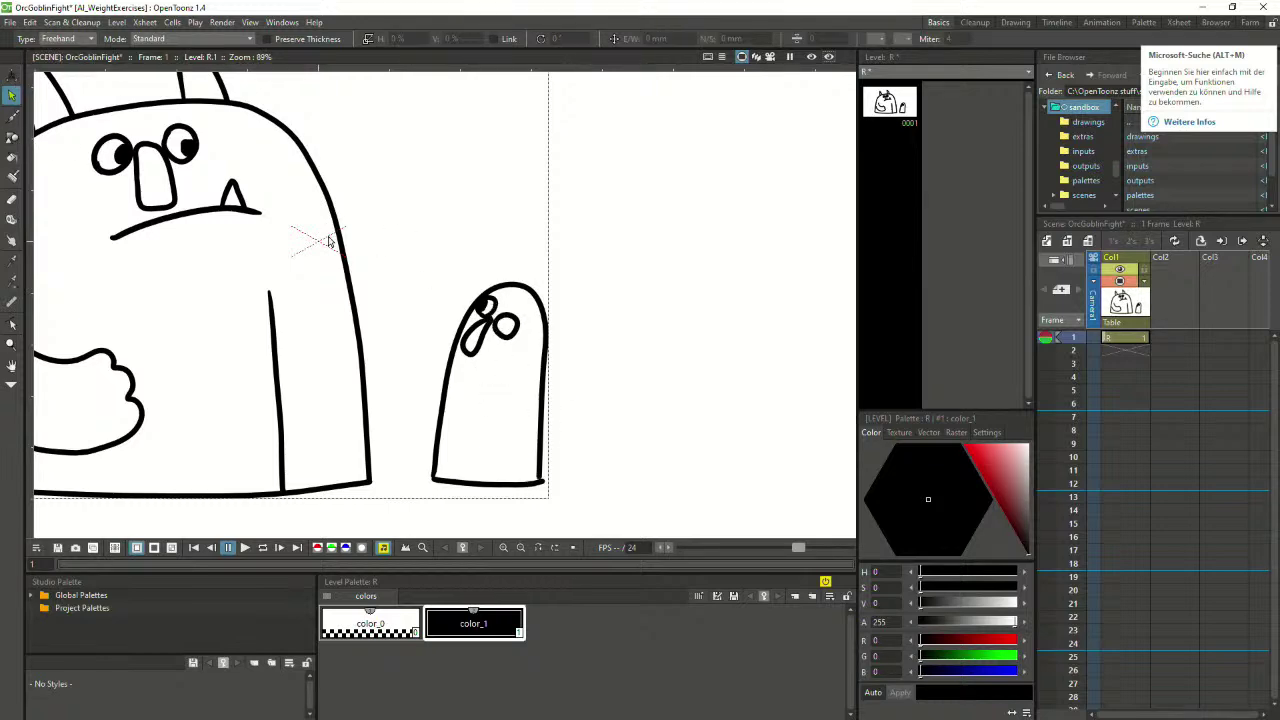
{"action": "left_click", "coordinate": [483, 345]}
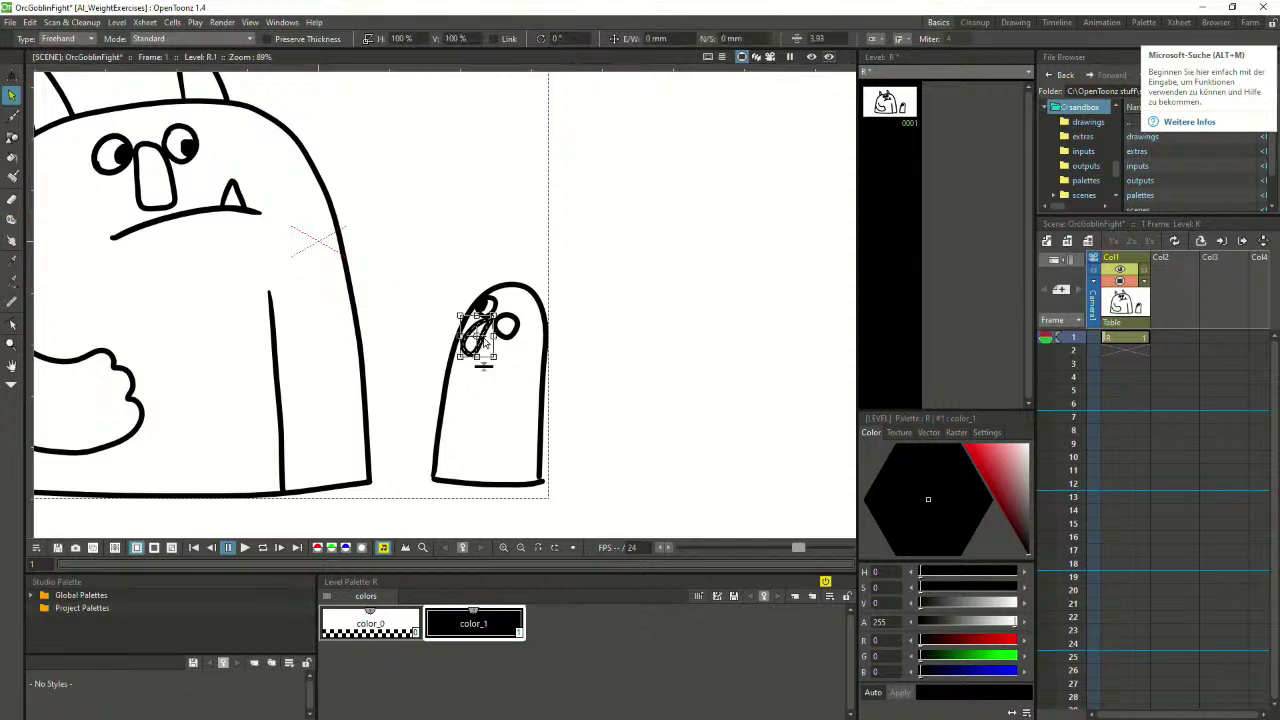
{"action": "left_click_drag", "start_coordinate": [477, 345], "coordinate": [485, 340]}
{"action": "left_click", "coordinate": [478, 445]}
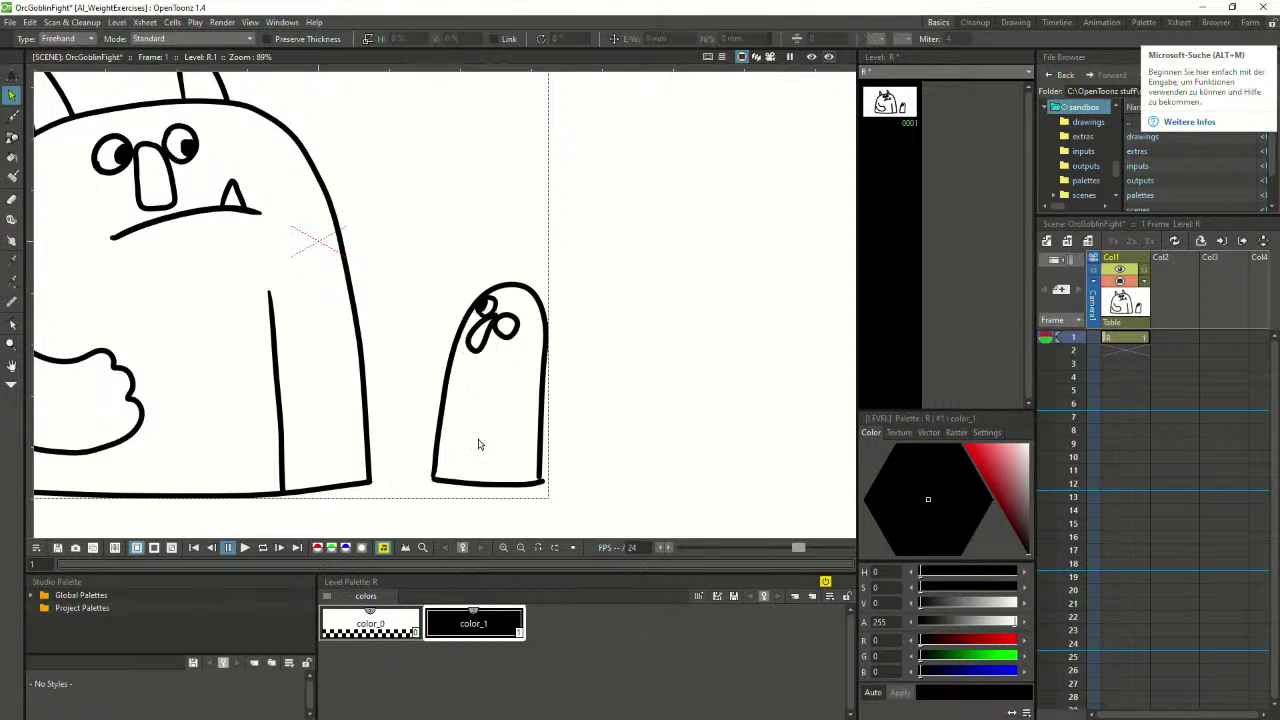
Redraw the pupil on the inner side of the goblin's right eye with the brush
{"action": "scroll", "coordinate": [477, 308], "scroll_direction": "up", "scroll_amount": 1}
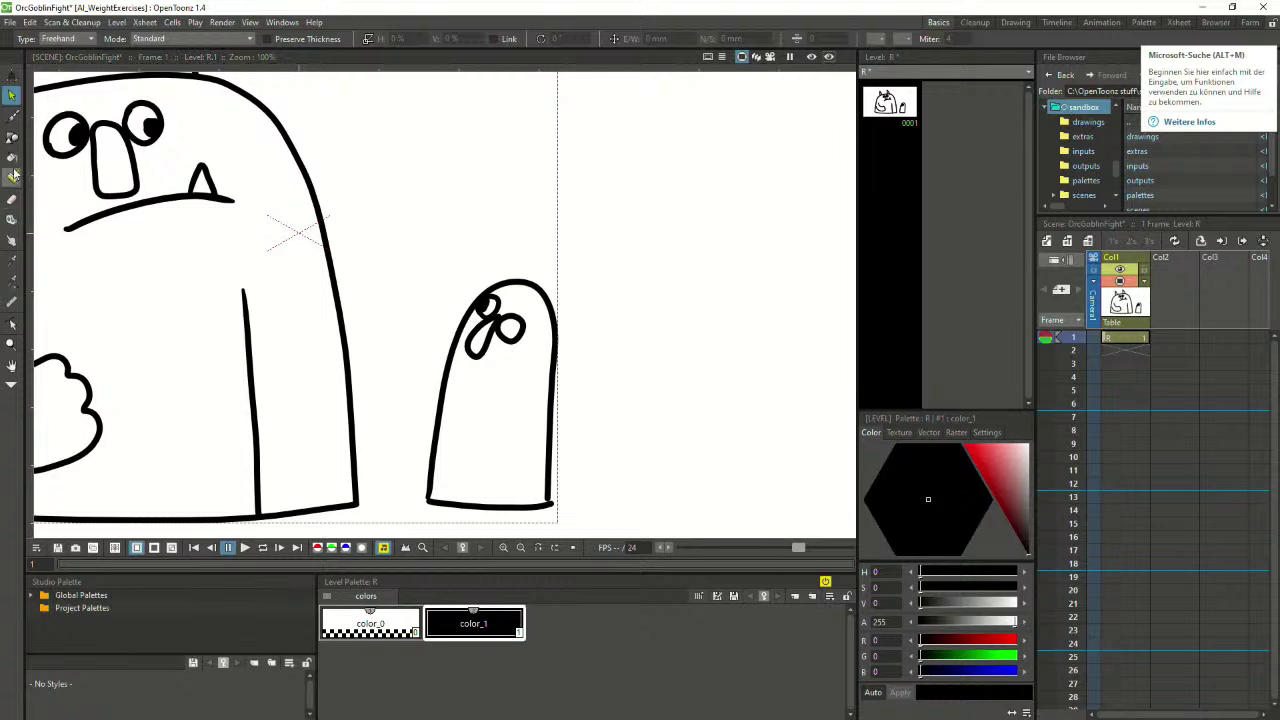
{"action": "left_click", "coordinate": [12, 118]}
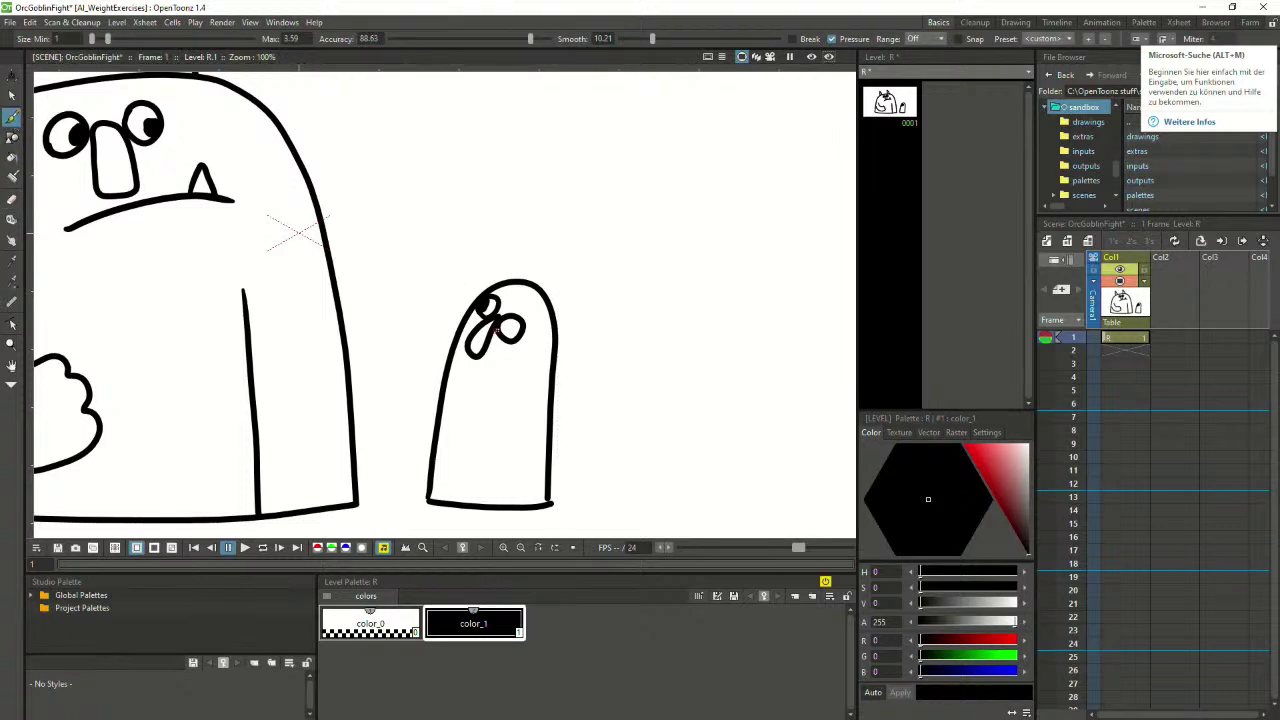
{"action": "mouse_move", "coordinate": [506, 325]}
{"action": "left_mouse_down"}
{"action": "mouse_move", "coordinate": [504, 357]}
{"action": "mouse_move", "coordinate": [504, 326]}
{"action": "left_mouse_up"}
{"action": "key", "text": "ctrl+z"}
Try a short mouth line with a pointed tooth below the goblin's nose
{"action": "mouse_move", "coordinate": [475, 368]}
{"action": "left_mouse_down"}
{"action": "mouse_move", "coordinate": [457, 362]}
{"action": "mouse_move", "coordinate": [477, 374]}
{"action": "left_mouse_up"}
{"action": "key", "text": "ctrl+z"}
{"action": "key", "text": "ctrl+z"}
{"action": "left_click_drag", "start_coordinate": [472, 372], "coordinate": [503, 363]}
{"action": "mouse_move", "coordinate": [477, 370]}
{"action": "left_mouse_down"}
{"action": "mouse_move", "coordinate": [494, 378]}
{"action": "mouse_move", "coordinate": [498, 362]}
{"action": "left_mouse_up"}
{"action": "key", "text": "ctrl+z"}
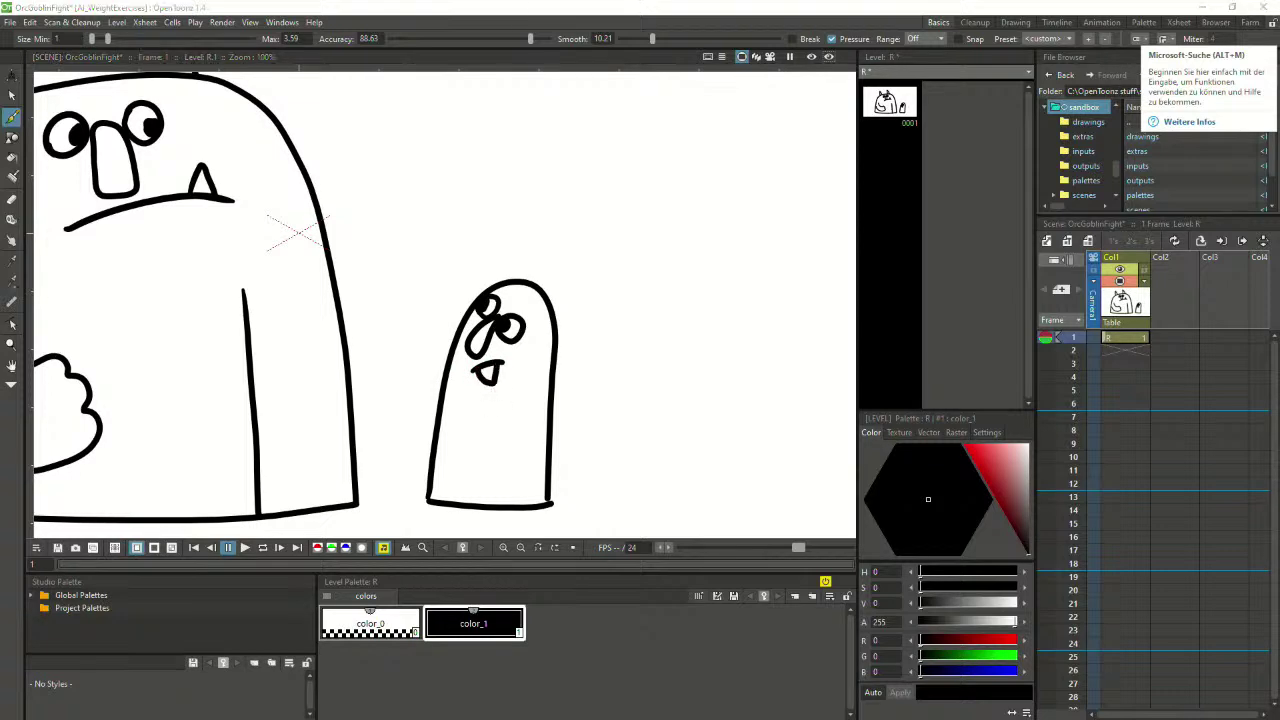
Switch to Mischief to examine the goblin's mouth, ears and arm poses in the thumbnail sketches, and return to OpenToonz
{"action": "left_click_drag", "start_coordinate": [1279, 114], "coordinate": [492, 22]}
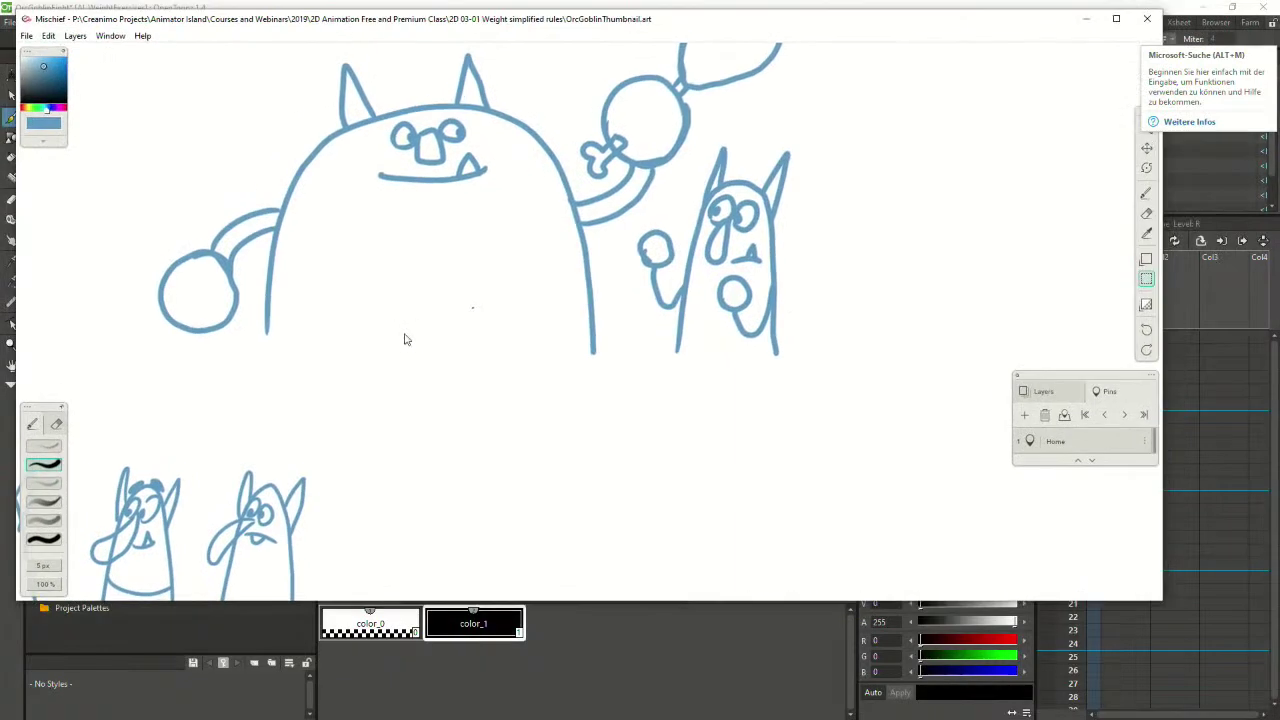
{"action": "scroll", "coordinate": [406, 337], "scroll_direction": "down", "scroll_amount": 3}
{"action": "scroll", "coordinate": [341, 426], "scroll_direction": "up", "scroll_amount": 2}
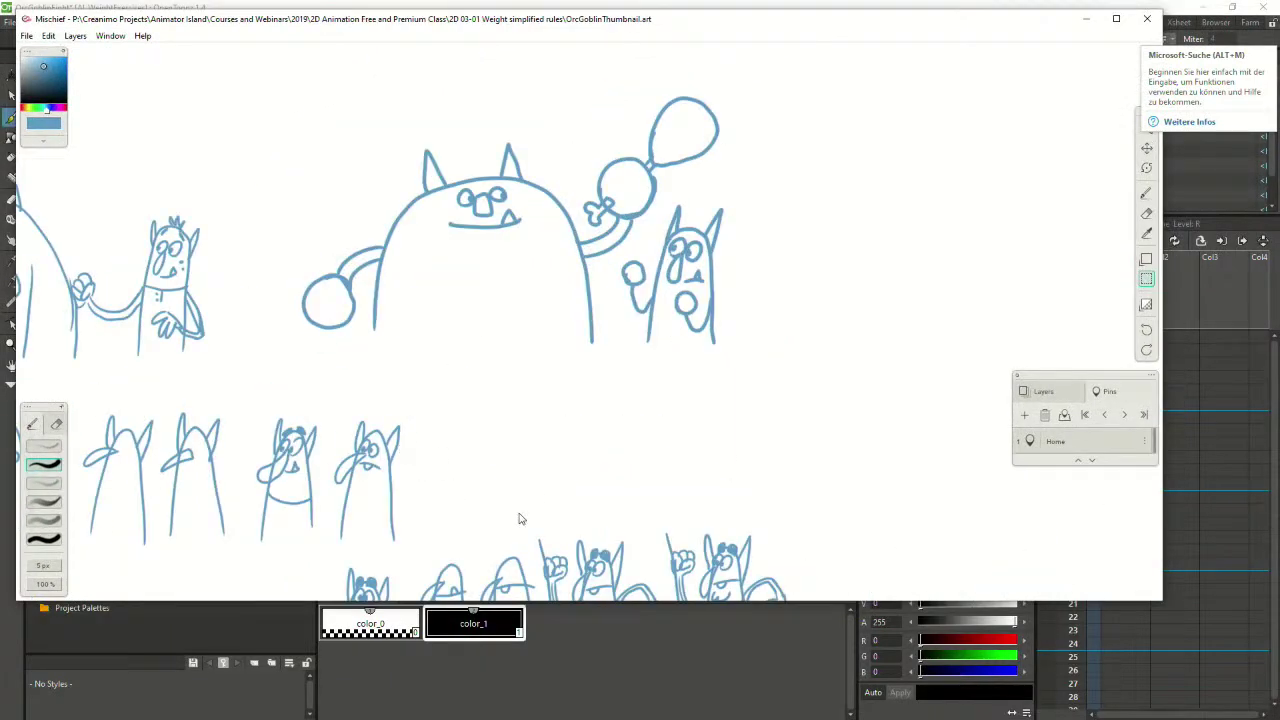
{"action": "key", "text": "space"}
{"action": "left_click_drag", "start_coordinate": [514, 497], "coordinate": [492, 321]}
{"action": "scroll", "coordinate": [546, 477], "scroll_direction": "up", "scroll_amount": 2}
{"action": "key", "text": "space"}
{"action": "left_click_drag", "start_coordinate": [539, 503], "coordinate": [609, 406]}
{"action": "left_click_drag", "start_coordinate": [820, 480], "coordinate": [582, 330]}
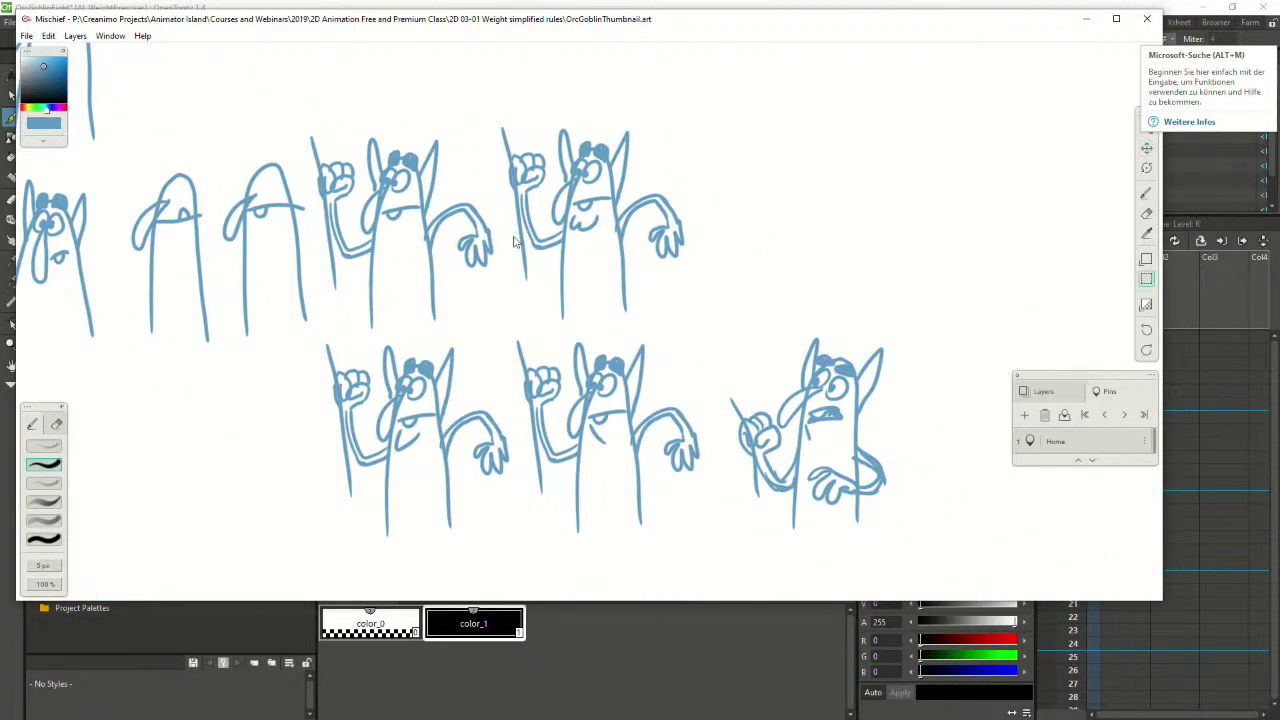
{"action": "mouse_move", "coordinate": [501, 231]}
{"action": "left_mouse_down"}
{"action": "mouse_move", "coordinate": [771, 320]}
{"action": "mouse_move", "coordinate": [530, 342]}
{"action": "mouse_move", "coordinate": [529, 294]}
{"action": "mouse_move", "coordinate": [565, 279]}
{"action": "mouse_move", "coordinate": [631, 197]}
{"action": "left_mouse_up"}
{"action": "mouse_move", "coordinate": [571, 243]}
{"action": "left_mouse_down"}
{"action": "mouse_move", "coordinate": [814, 143]}
{"action": "mouse_move", "coordinate": [786, 134]}
{"action": "mouse_move", "coordinate": [625, 284]}
{"action": "mouse_move", "coordinate": [628, 562]}
{"action": "left_mouse_up"}
{"action": "left_click_drag", "start_coordinate": [423, 25], "coordinate": [1279, 25]}
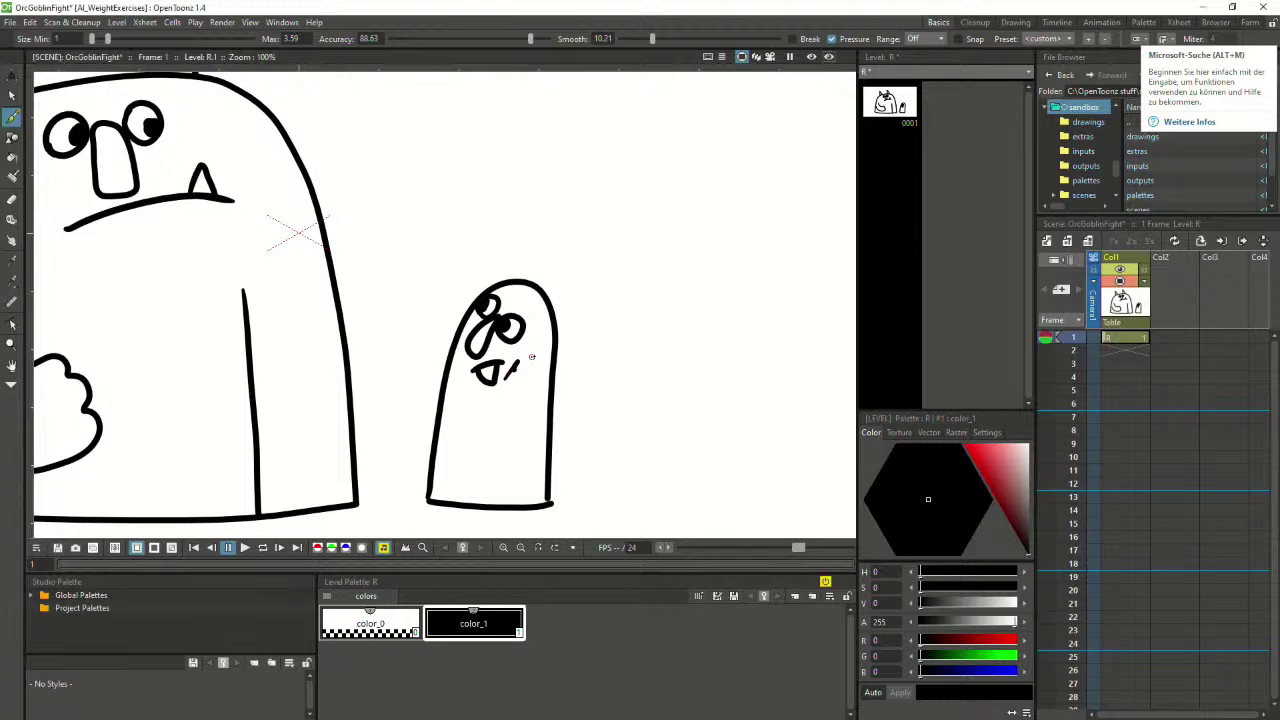
Replace the goblin's mouth with a short slanted line and a small square tooth below it
{"action": "key", "text": "ctrl+z"}
{"action": "left_click_drag", "start_coordinate": [476, 374], "coordinate": [516, 366]}
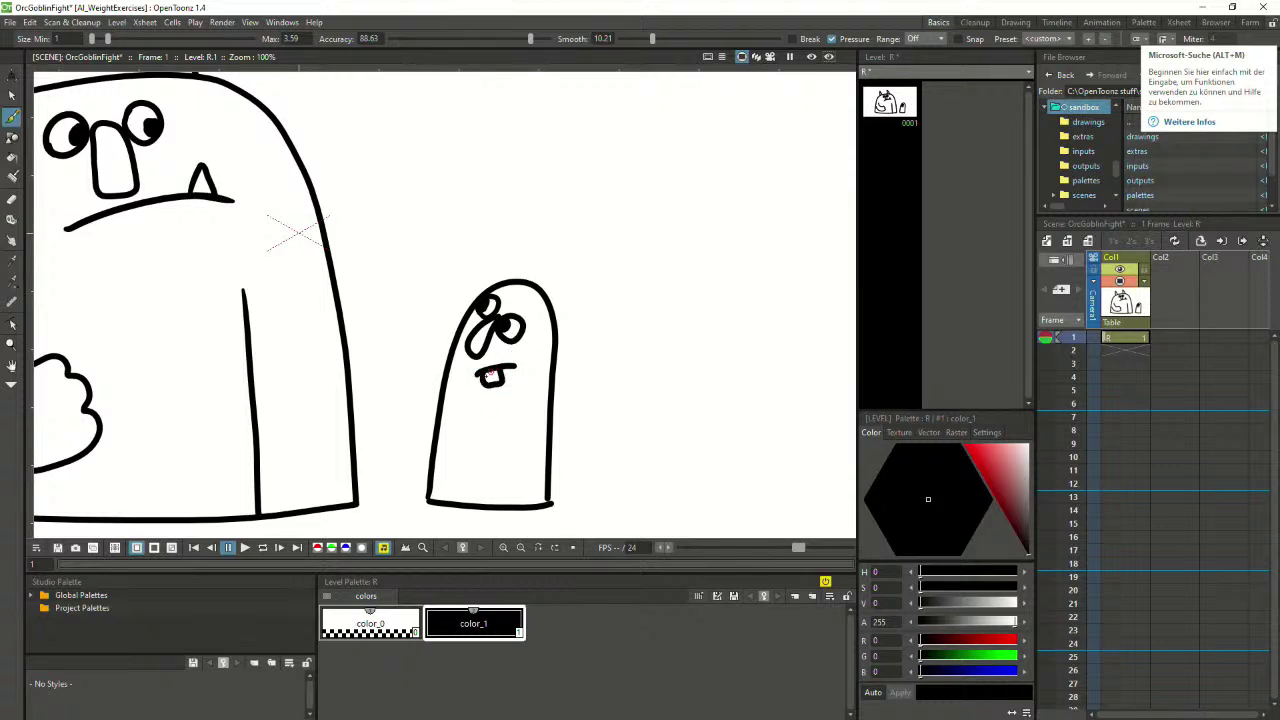
{"action": "mouse_move", "coordinate": [478, 372]}
{"action": "left_mouse_down"}
{"action": "mouse_move", "coordinate": [503, 386]}
{"action": "mouse_move", "coordinate": [491, 383]}
{"action": "mouse_move", "coordinate": [502, 367]}
{"action": "mouse_move", "coordinate": [491, 386]}
{"action": "left_mouse_up"}
{"action": "key", "text": "ctrl+z"}
{"action": "key", "text": "ctrl+z"}
{"action": "key", "text": "ctrl+z"}
{"action": "key", "text": "ctrl+z"}
Draw a tall pointed ear on each side of the goblin's head
{"action": "mouse_move", "coordinate": [550, 292]}
{"action": "left_mouse_down"}
{"action": "mouse_move", "coordinate": [589, 262]}
{"action": "mouse_move", "coordinate": [554, 340]}
{"action": "left_mouse_up"}
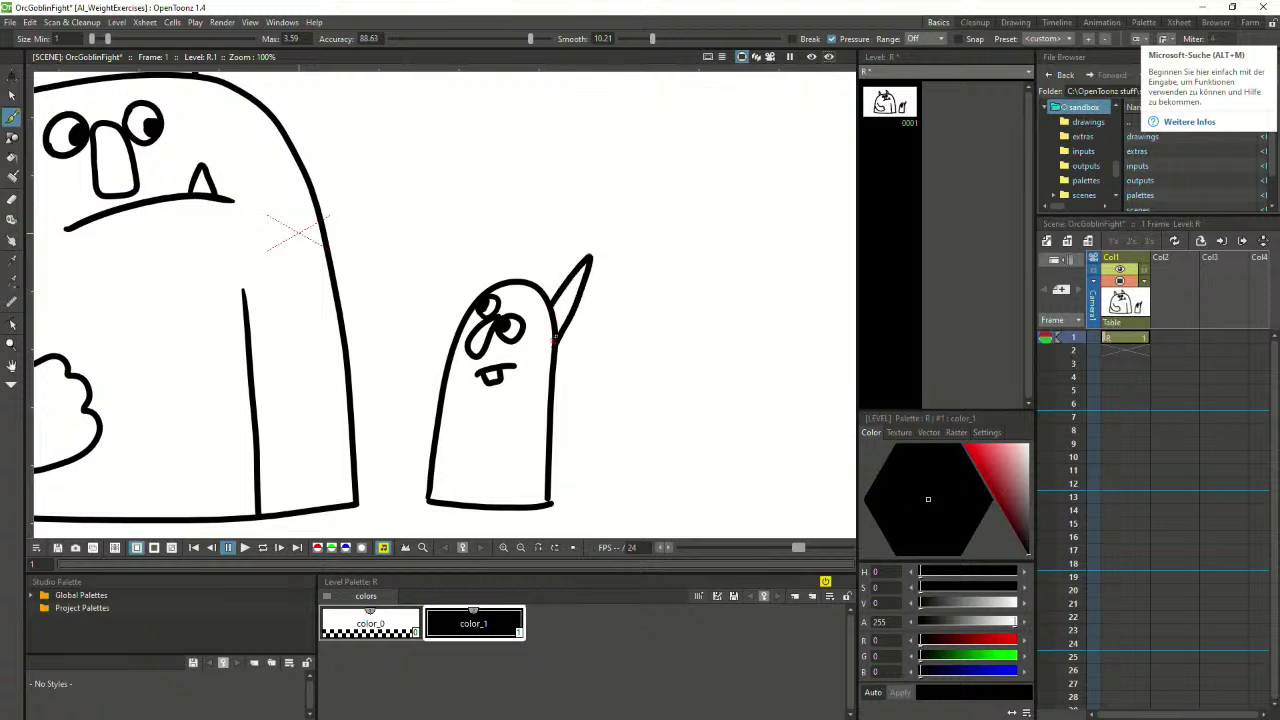
{"action": "mouse_move", "coordinate": [505, 280]}
{"action": "left_mouse_down"}
{"action": "mouse_move", "coordinate": [476, 300]}
{"action": "mouse_move", "coordinate": [509, 240]}
{"action": "mouse_move", "coordinate": [501, 281]}
{"action": "left_mouse_up"}
{"action": "key", "text": "ctrl+z"}
Try direction curves through the orc's face and the goblin's body, and undo them
{"action": "scroll", "coordinate": [512, 236], "scroll_direction": "down", "scroll_amount": 3}
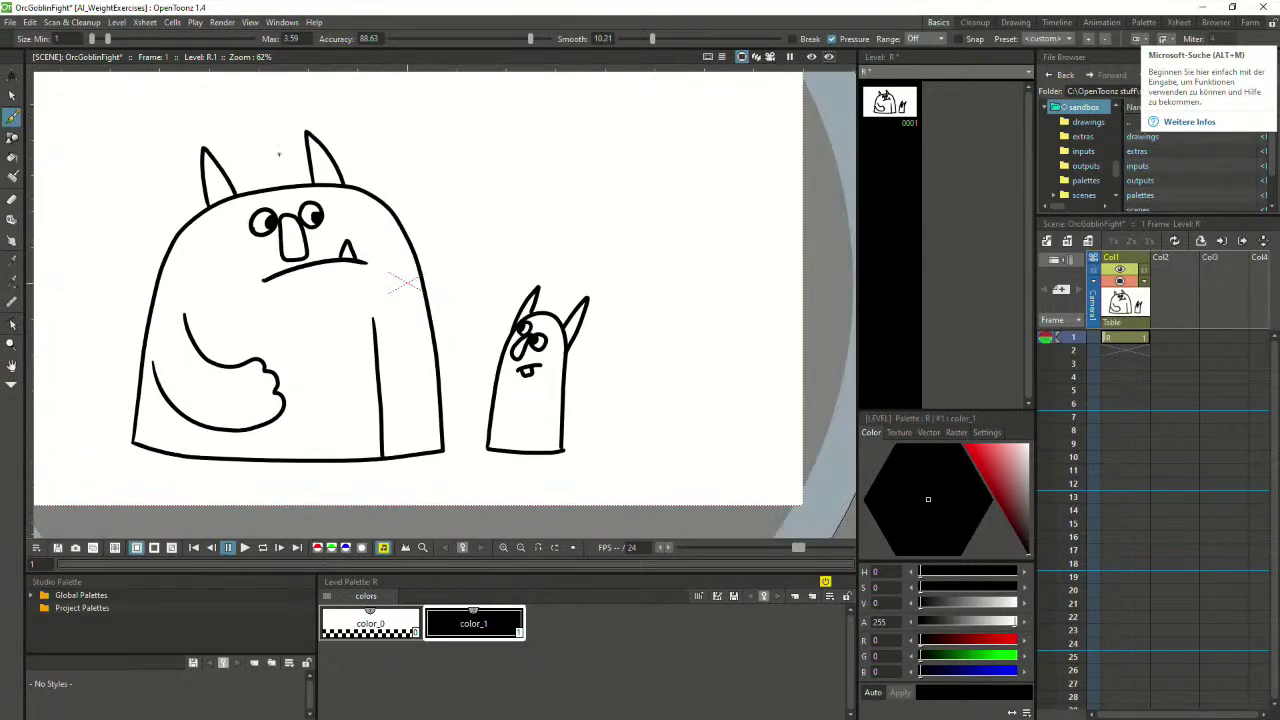
{"action": "left_click_drag", "start_coordinate": [260, 131], "coordinate": [326, 346]}
{"action": "key", "text": "ctrl+z"}
{"action": "left_click_drag", "start_coordinate": [260, 116], "coordinate": [300, 330]}
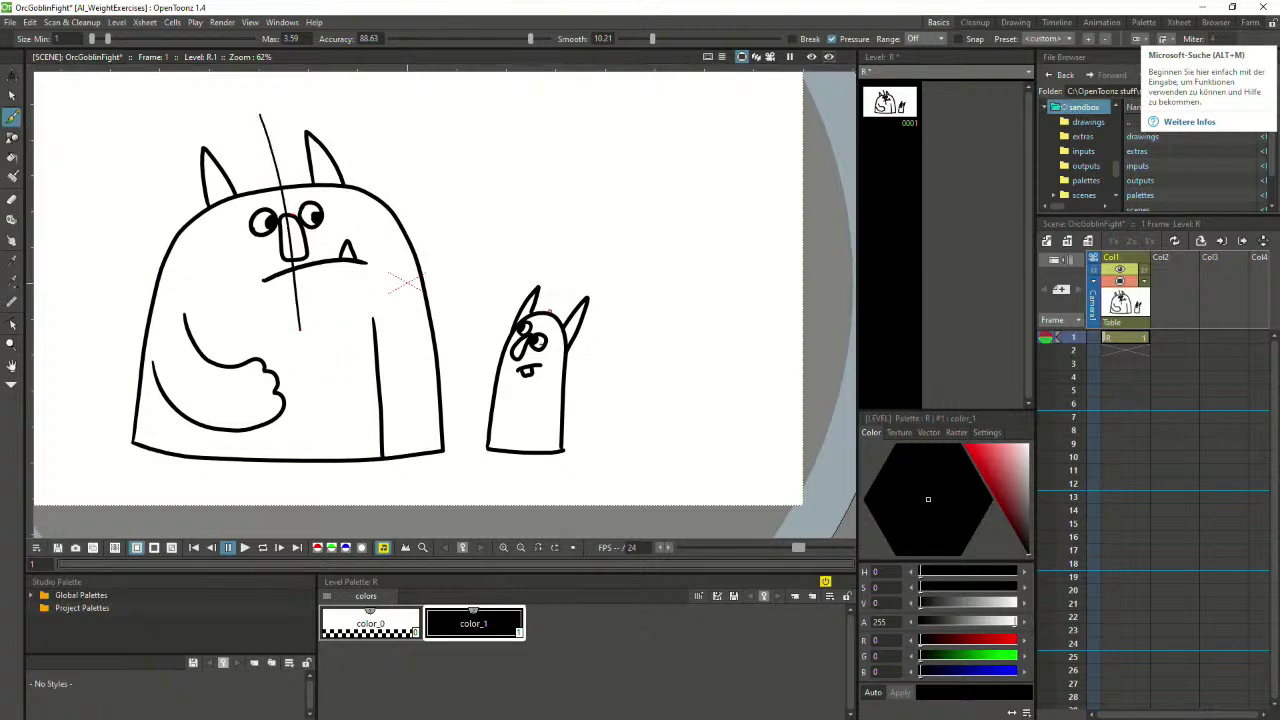
{"action": "left_click_drag", "start_coordinate": [510, 410], "coordinate": [586, 268]}
{"action": "key", "text": "ctrl+z"}
{"action": "key", "text": "ctrl+z"}
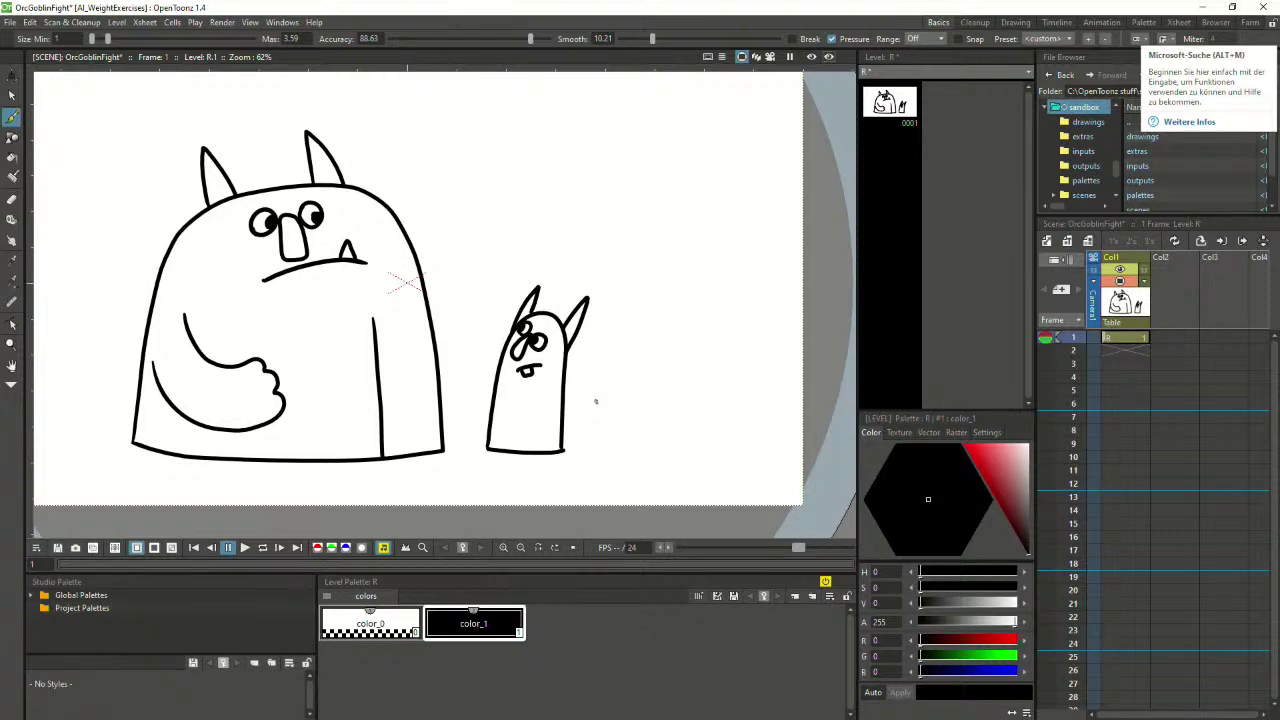
Draw the goblin's bent arm raised toward the orc with two curved lines, and save the scene
{"action": "scroll", "coordinate": [463, 412], "scroll_direction": "up", "scroll_amount": 1}
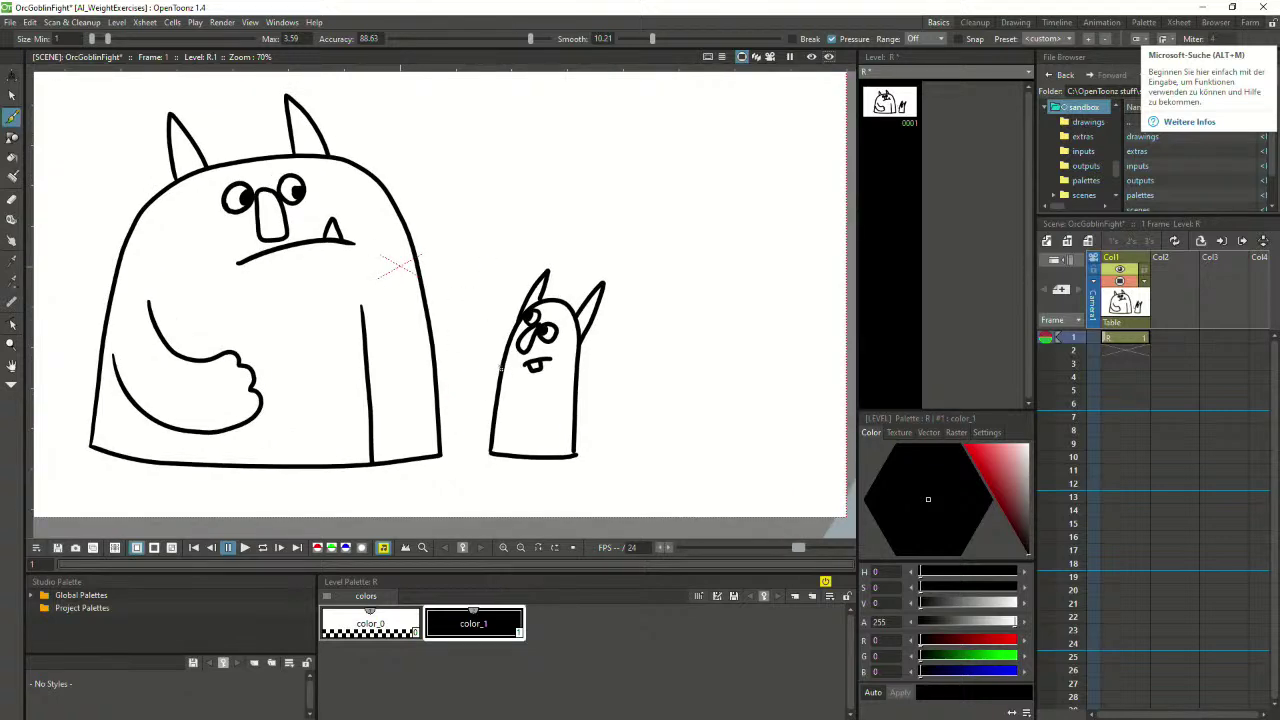
{"action": "mouse_move", "coordinate": [498, 388]}
{"action": "left_mouse_down"}
{"action": "mouse_move", "coordinate": [468, 372]}
{"action": "mouse_move", "coordinate": [466, 344]}
{"action": "mouse_move", "coordinate": [470, 404]}
{"action": "mouse_move", "coordinate": [498, 398]}
{"action": "left_mouse_up"}
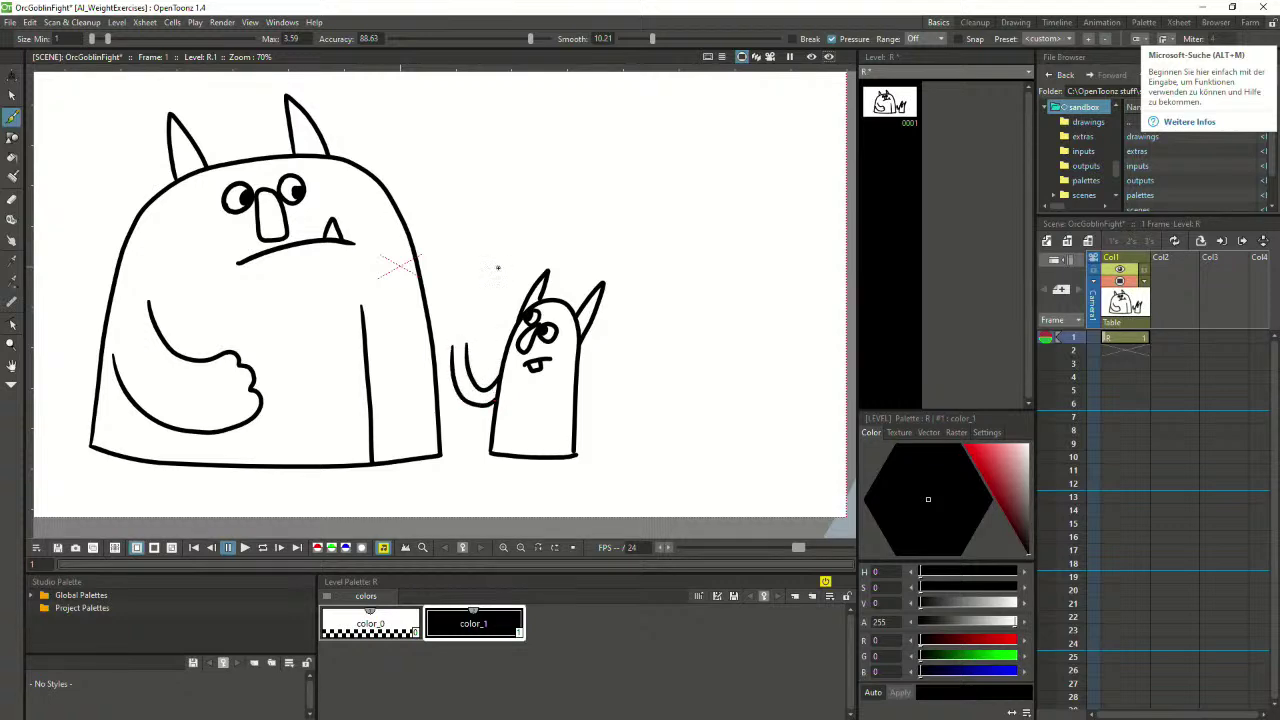
{"action": "key", "text": "ctrl+s"}
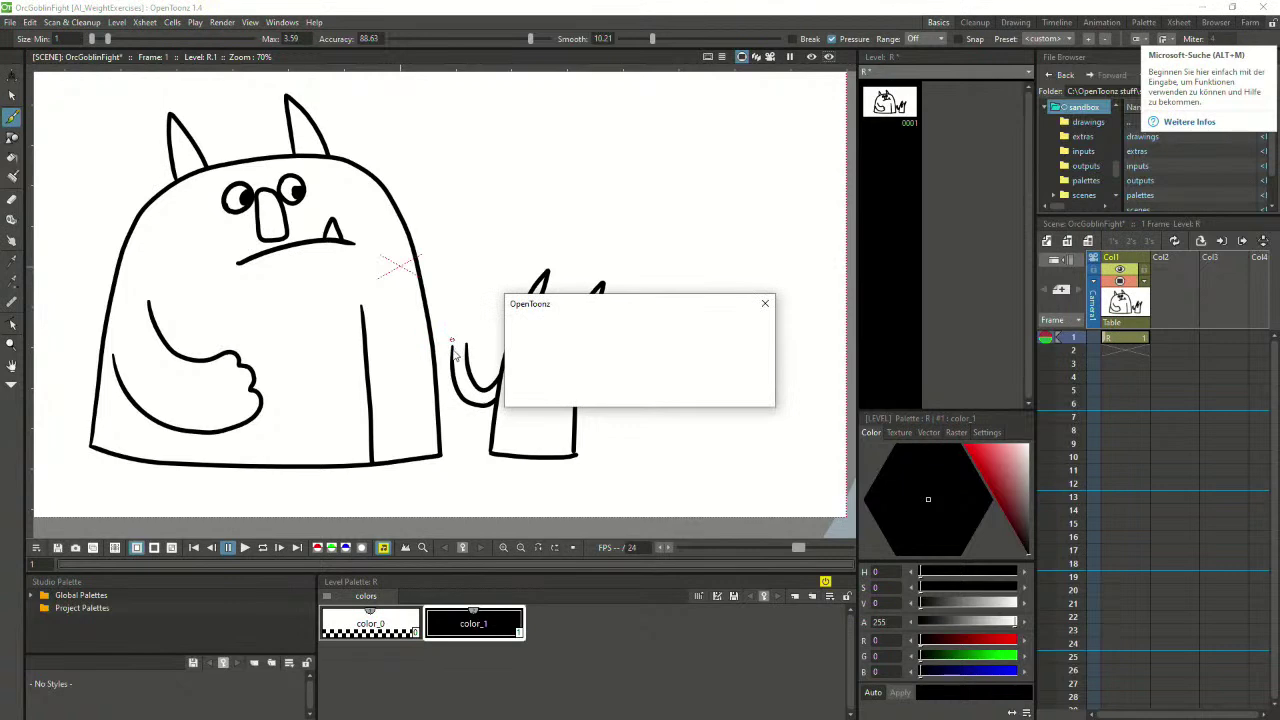
Draw a small clenched fist with curled fingers at the end of the goblin's raised arm
{"action": "left_click_drag", "start_coordinate": [462, 340], "coordinate": [461, 335]}
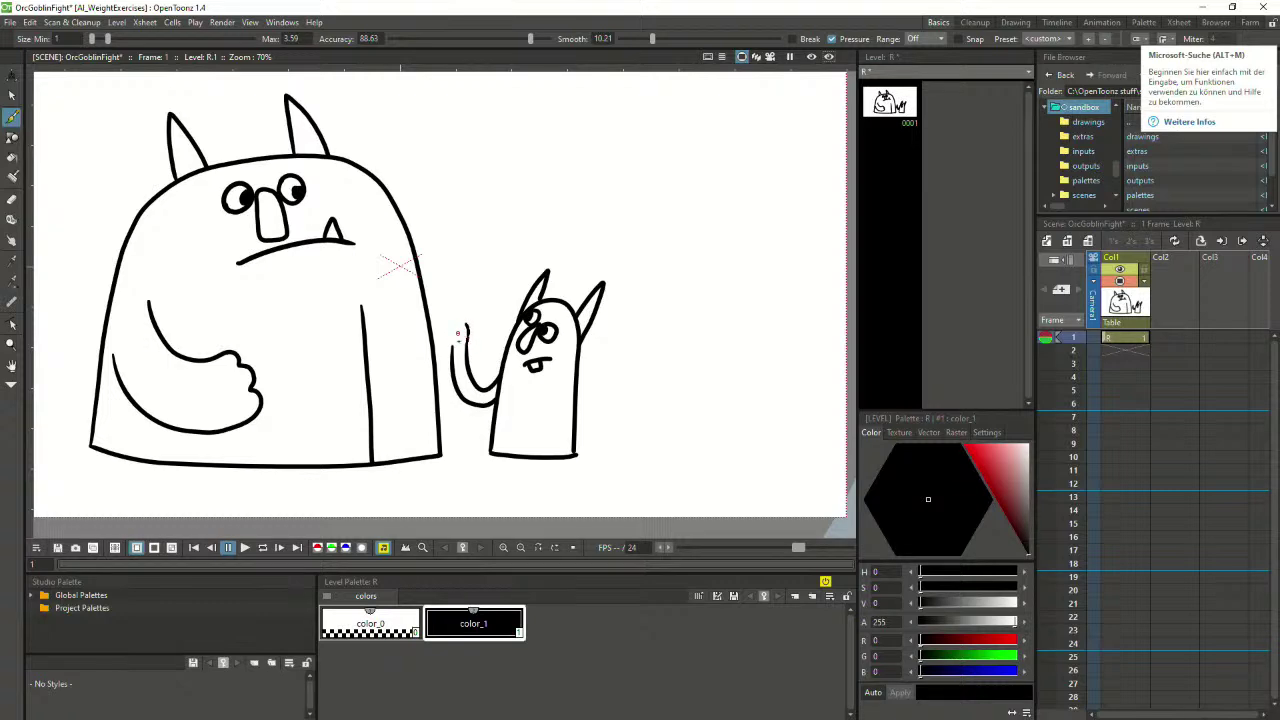
{"action": "key", "text": "ctrl+z"}
{"action": "left_click_drag", "start_coordinate": [460, 336], "coordinate": [455, 330]}
{"action": "key", "text": "ctrl+z"}
{"action": "scroll", "coordinate": [477, 329], "scroll_direction": "up", "scroll_amount": 1}
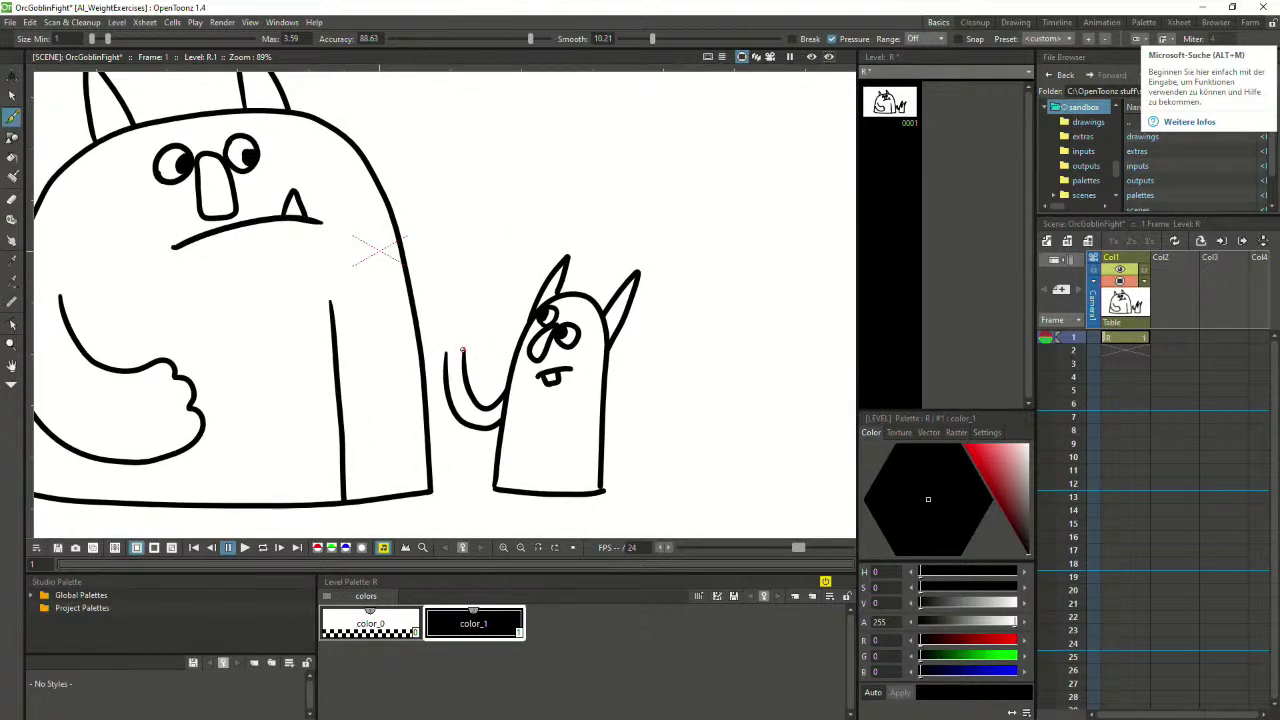
{"action": "mouse_move", "coordinate": [445, 344]}
{"action": "left_mouse_down"}
{"action": "mouse_move", "coordinate": [465, 336]}
{"action": "mouse_move", "coordinate": [439, 335]}
{"action": "mouse_move", "coordinate": [446, 347]}
{"action": "left_mouse_up"}
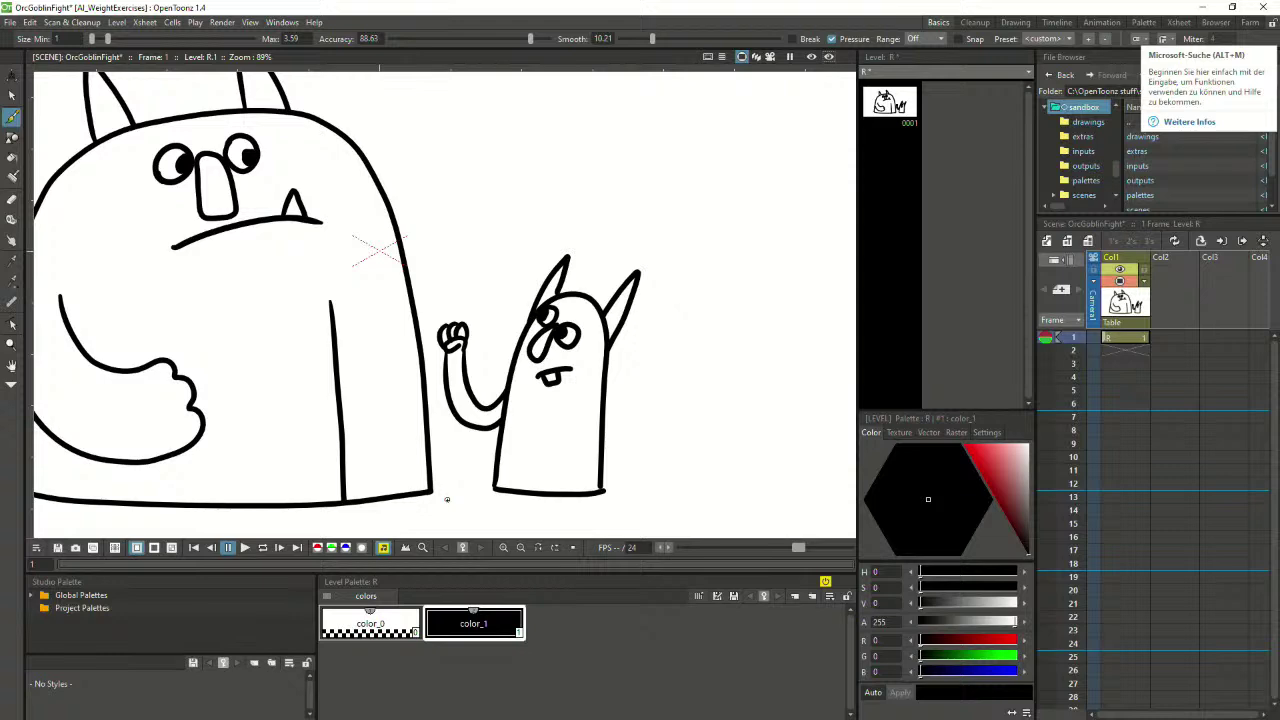
Redraw the small fist with narrow curled fingers at the end of the goblin's raised arm
{"action": "key", "text": "ctrl+z"}
{"action": "key", "text": "ctrl+z"}
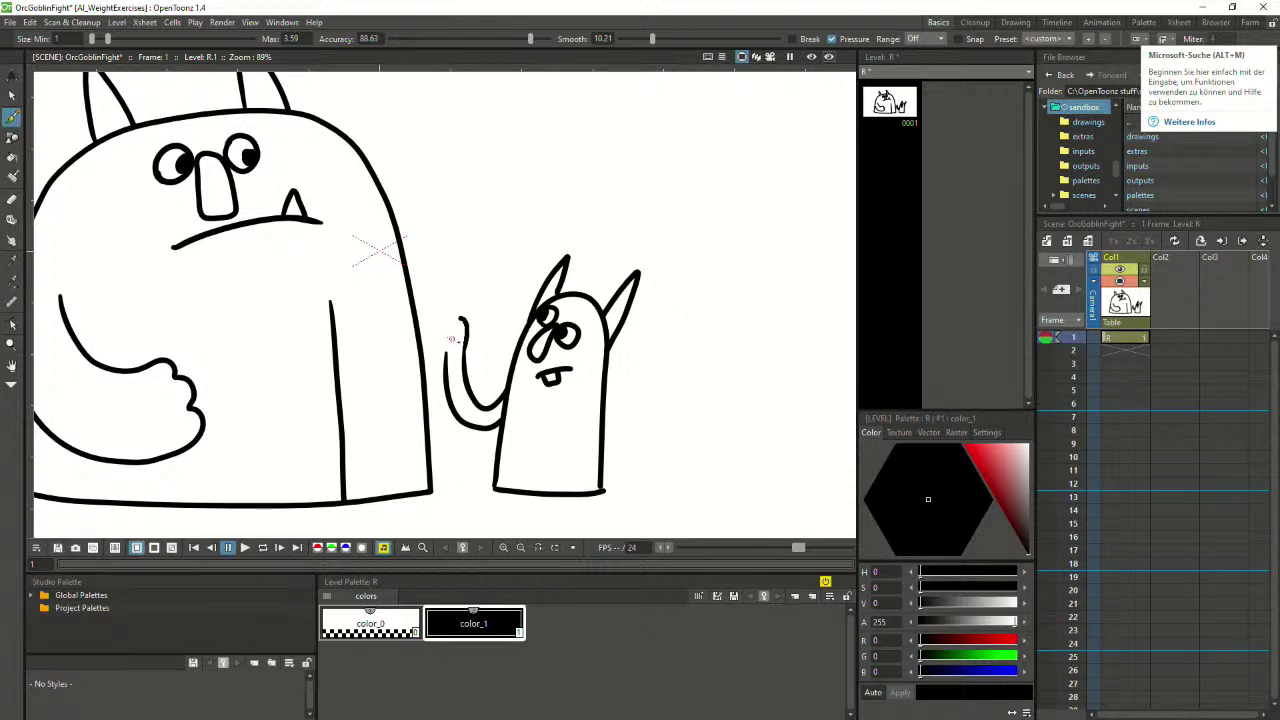
{"action": "mouse_move", "coordinate": [451, 339]}
{"action": "left_mouse_down"}
{"action": "mouse_move", "coordinate": [452, 318]}
{"action": "mouse_move", "coordinate": [438, 340]}
{"action": "mouse_move", "coordinate": [460, 336]}
{"action": "mouse_move", "coordinate": [444, 338]}
{"action": "mouse_move", "coordinate": [443, 322]}
{"action": "mouse_move", "coordinate": [436, 345]}
{"action": "mouse_move", "coordinate": [446, 356]}
{"action": "mouse_move", "coordinate": [452, 314]}
{"action": "mouse_move", "coordinate": [444, 356]}
{"action": "mouse_move", "coordinate": [464, 326]}
{"action": "mouse_move", "coordinate": [431, 334]}
{"action": "mouse_move", "coordinate": [446, 365]}
{"action": "left_mouse_up"}
{"action": "key", "text": "ctrl+z"}
{"action": "key", "text": "ctrl+z"}
{"action": "key", "text": "ctrl+z"}
{"action": "key", "text": "ctrl+z"}
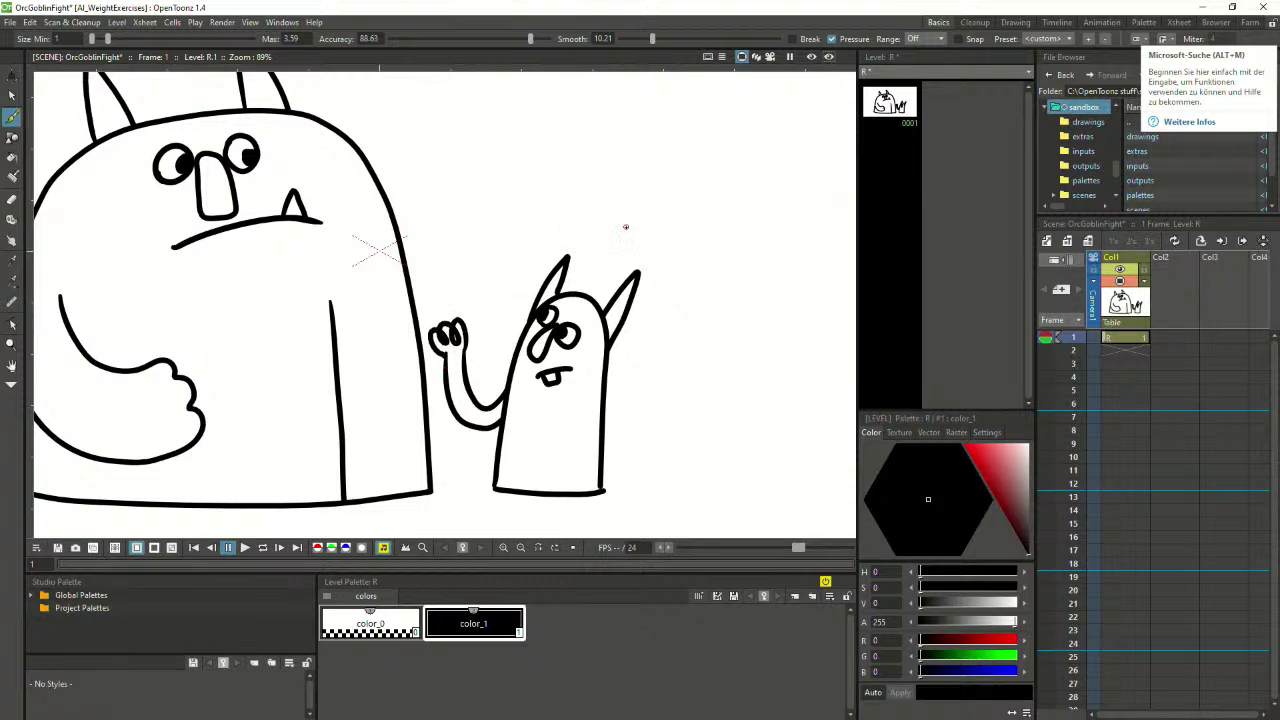
{"action": "key", "text": "ctrl+z"}
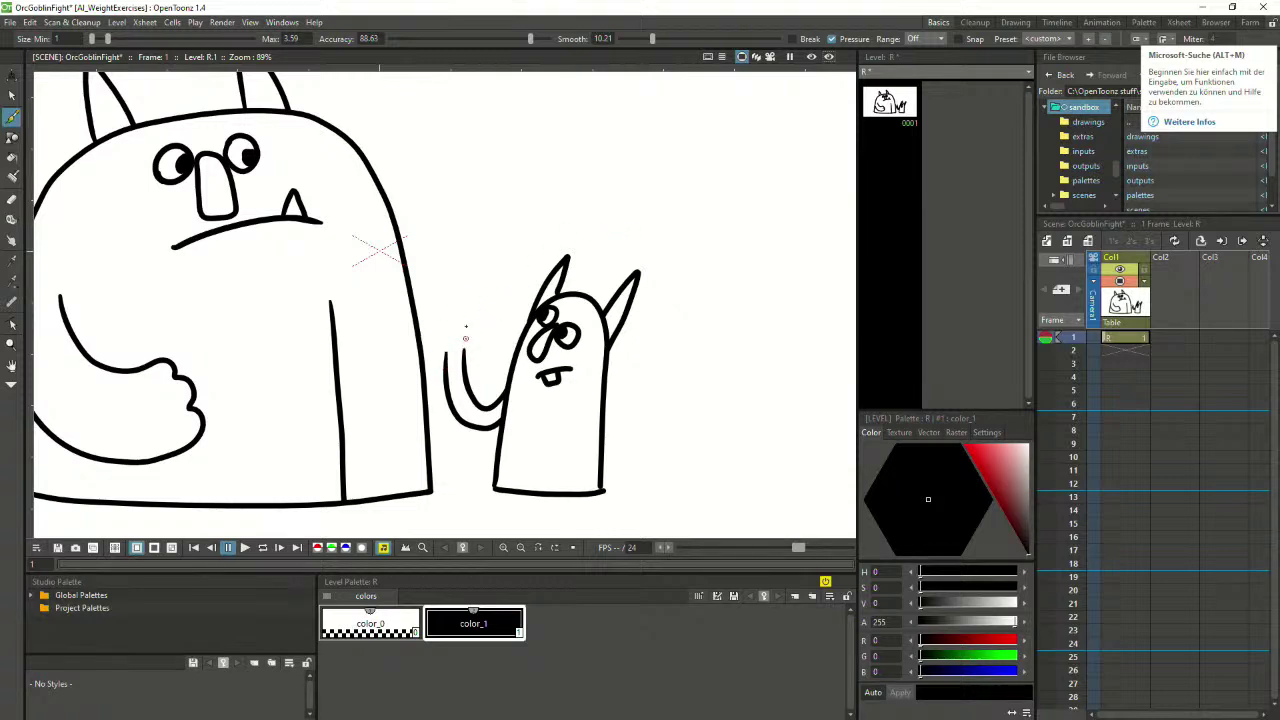
{"action": "mouse_move", "coordinate": [464, 349]}
{"action": "left_mouse_down"}
{"action": "mouse_move", "coordinate": [450, 340]}
{"action": "mouse_move", "coordinate": [446, 356]}
{"action": "left_mouse_up"}
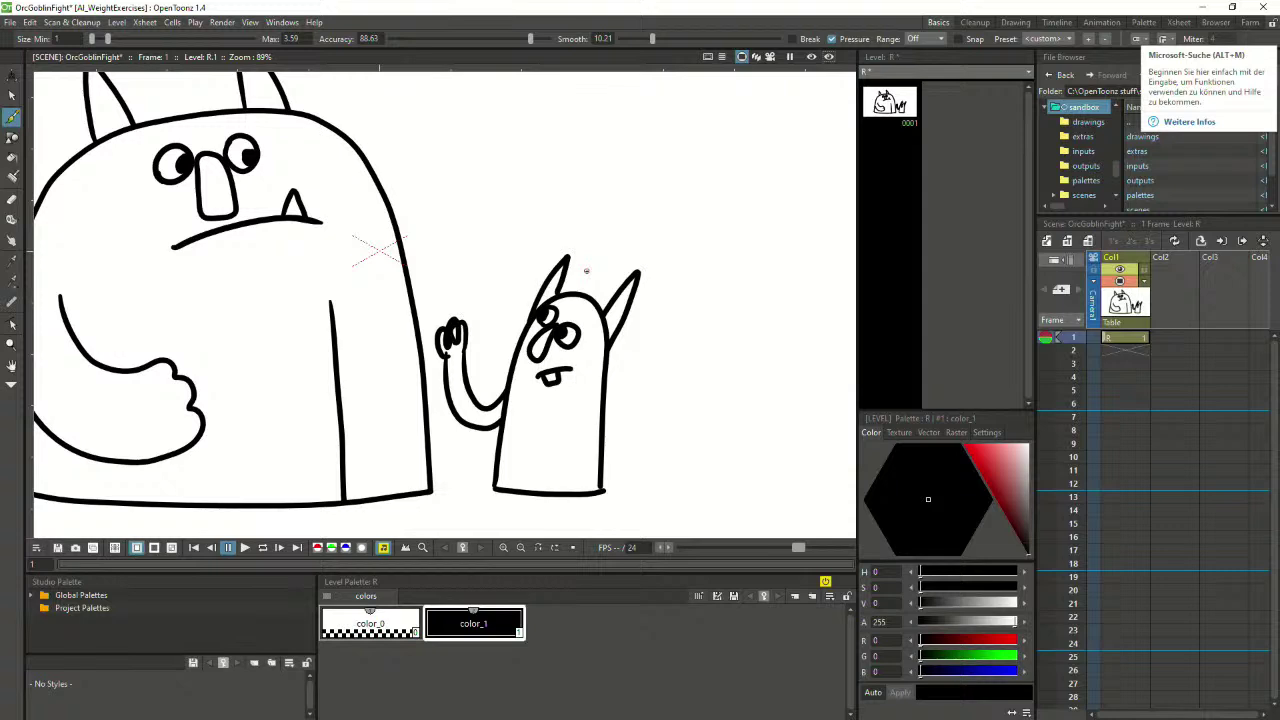
Draw the goblin's lowered arm as one slightly curved vertical line inside the body, reaching down to the base line
{"action": "left_click_drag", "start_coordinate": [585, 398], "coordinate": [579, 492]}
{"action": "key", "text": "ctrl+z"}
{"action": "left_click_drag", "start_coordinate": [586, 398], "coordinate": [577, 492]}
{"action": "key", "text": "ctrl+z"}
{"action": "left_click_drag", "start_coordinate": [585, 400], "coordinate": [579, 492]}
Draw a short two-line club handle rising from the orc's closed fist
{"action": "scroll", "coordinate": [590, 338], "scroll_direction": "down", "scroll_amount": 2}
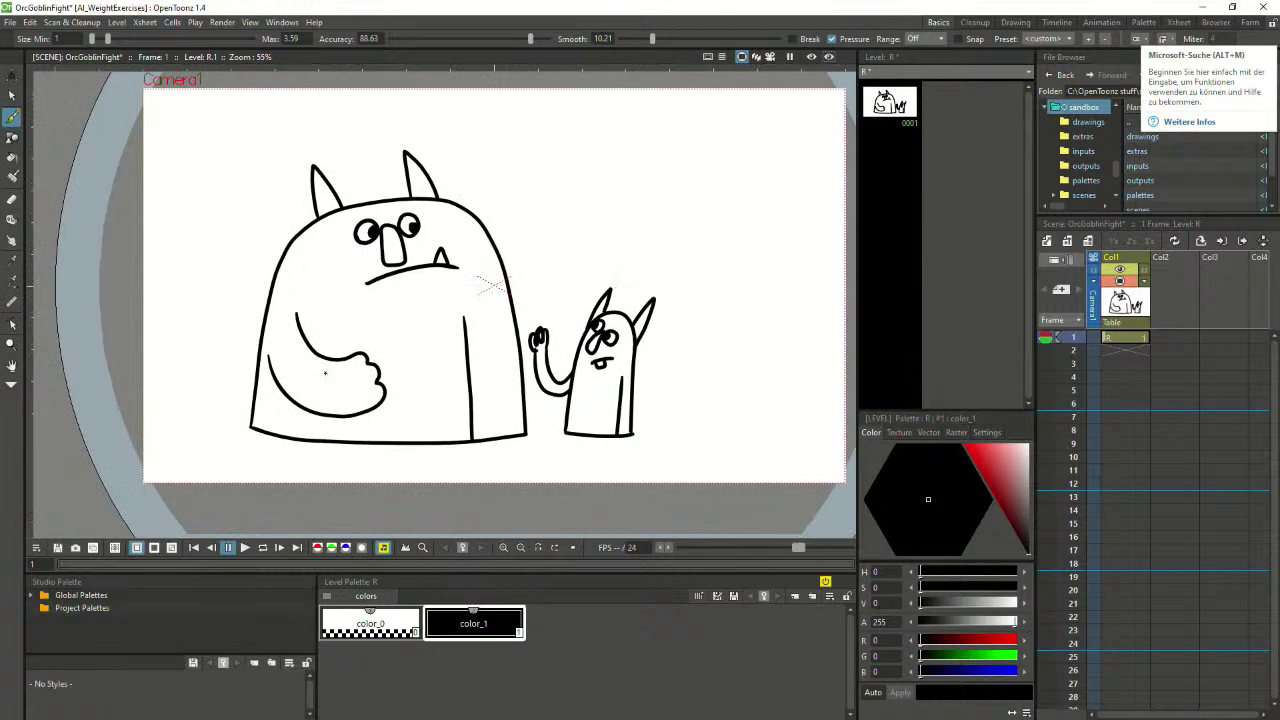
{"action": "scroll", "coordinate": [339, 388], "scroll_direction": "up", "scroll_amount": 1}
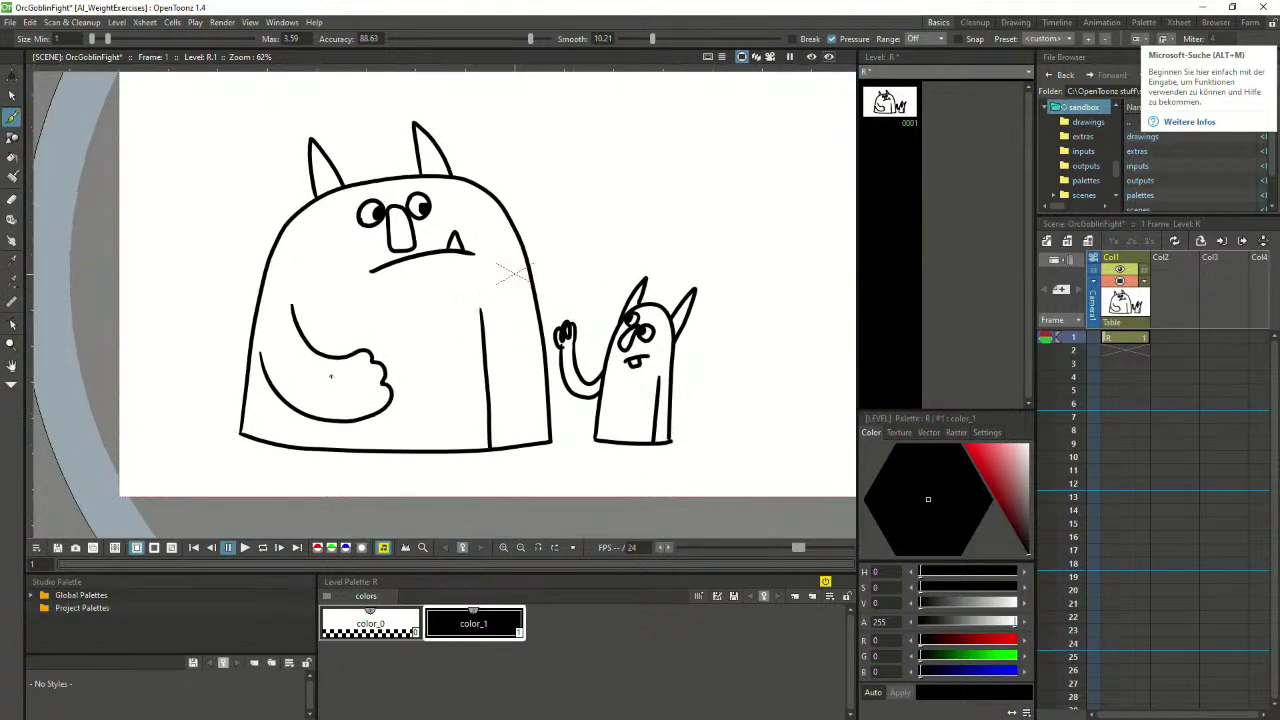
{"action": "mouse_move", "coordinate": [334, 345]}
{"action": "left_mouse_down"}
{"action": "mouse_move", "coordinate": [328, 293]}
{"action": "mouse_move", "coordinate": [350, 295]}
{"action": "mouse_move", "coordinate": [358, 313]}
{"action": "mouse_move", "coordinate": [327, 338]}
{"action": "mouse_move", "coordinate": [315, 309]}
{"action": "mouse_move", "coordinate": [339, 286]}
{"action": "mouse_move", "coordinate": [356, 299]}
{"action": "mouse_move", "coordinate": [352, 348]}
{"action": "left_mouse_up"}
{"action": "key", "text": "ctrl+z"}
{"action": "key", "text": "ctrl+z"}
{"action": "scroll", "coordinate": [345, 316], "scroll_direction": "up", "scroll_amount": 1}
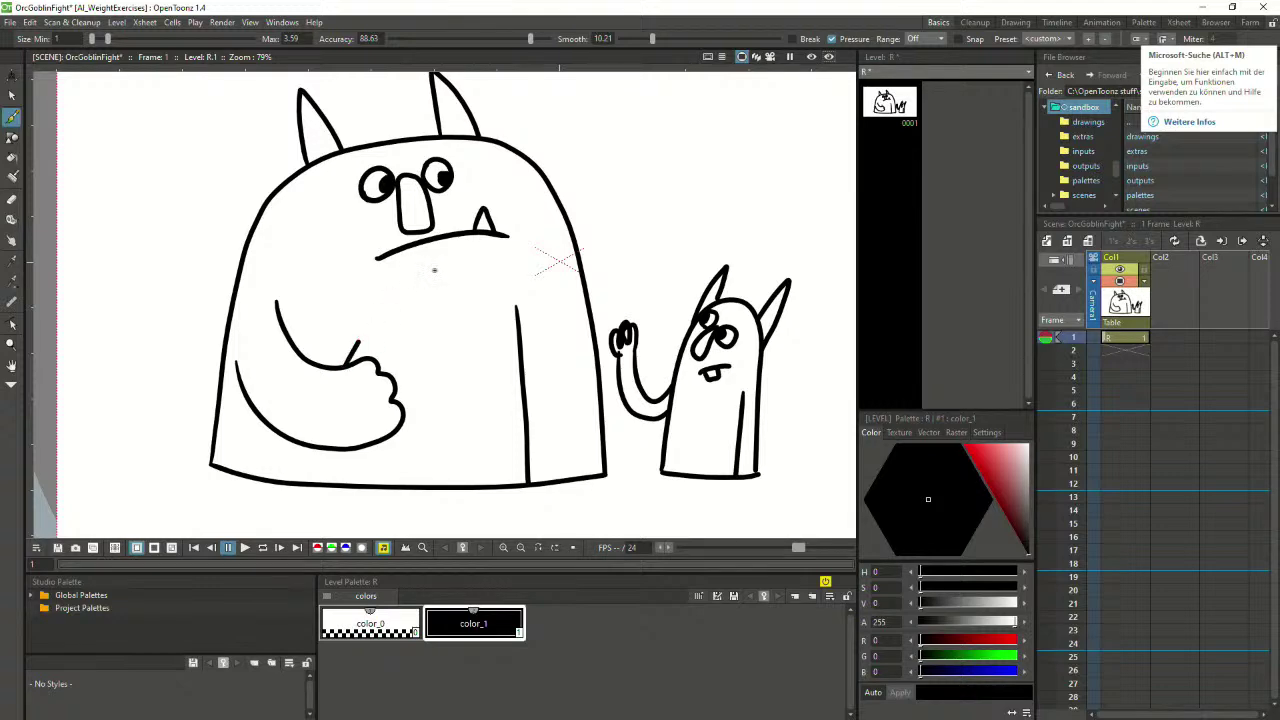
{"action": "left_click_drag", "start_coordinate": [350, 365], "coordinate": [354, 349]}
{"action": "mouse_move", "coordinate": [345, 352]}
{"action": "left_mouse_down"}
{"action": "mouse_move", "coordinate": [305, 319]}
{"action": "mouse_move", "coordinate": [310, 288]}
{"action": "mouse_move", "coordinate": [350, 282]}
{"action": "mouse_move", "coordinate": [345, 348]}
{"action": "left_mouse_up"}
Draw the rounded, egg-shaped club head on top of the handle in the orc's fist
{"action": "mouse_move", "coordinate": [340, 292]}
{"action": "left_mouse_down"}
{"action": "mouse_move", "coordinate": [334, 312]}
{"action": "mouse_move", "coordinate": [323, 291]}
{"action": "mouse_move", "coordinate": [350, 300]}
{"action": "mouse_move", "coordinate": [330, 284]}
{"action": "mouse_move", "coordinate": [344, 284]}
{"action": "mouse_move", "coordinate": [334, 290]}
{"action": "left_mouse_up"}
{"action": "key", "text": "ctrl+z"}
{"action": "key", "text": "ctrl+z"}
{"action": "key", "text": "ctrl+z"}
{"action": "key", "text": "ctrl+z"}
{"action": "key", "text": "ctrl+z"}
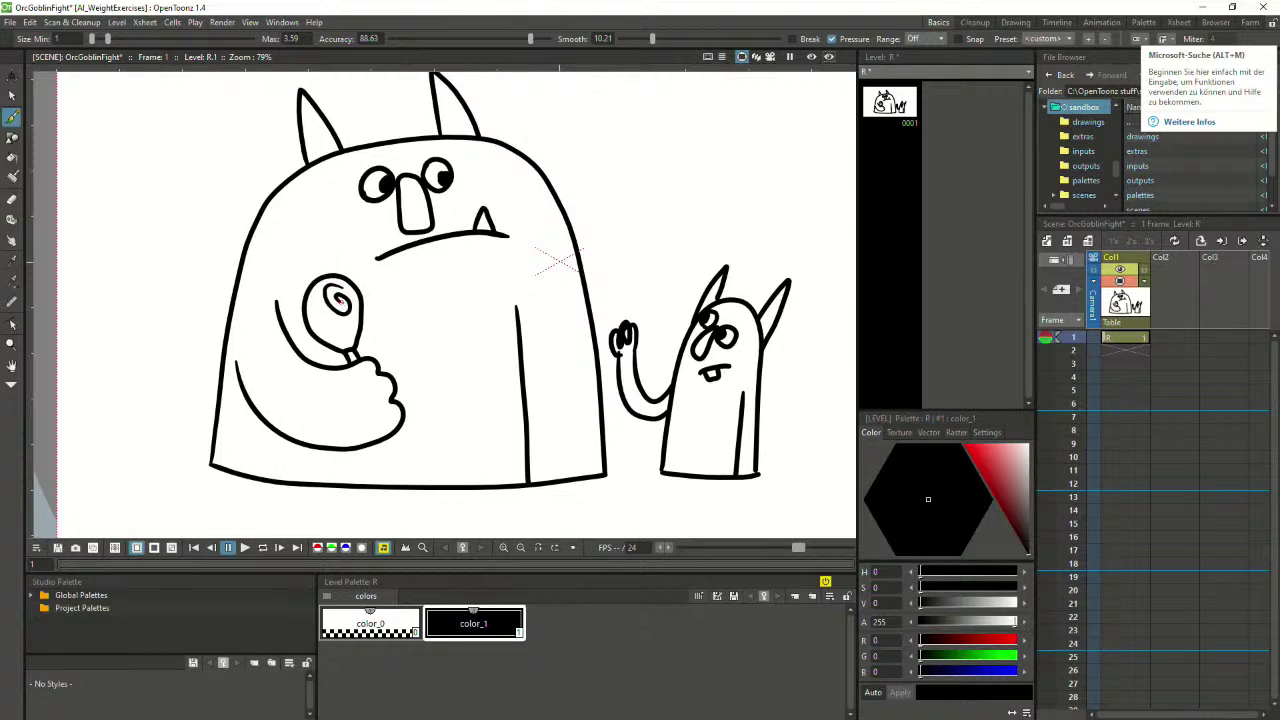
Draw a small spiral inside the orc's club head, undoing and redrawing it until a simple swirl remains
{"action": "left_click_drag", "start_coordinate": [341, 299], "coordinate": [352, 300]}
{"action": "scroll", "coordinate": [357, 334], "scroll_direction": "down", "scroll_amount": 1}
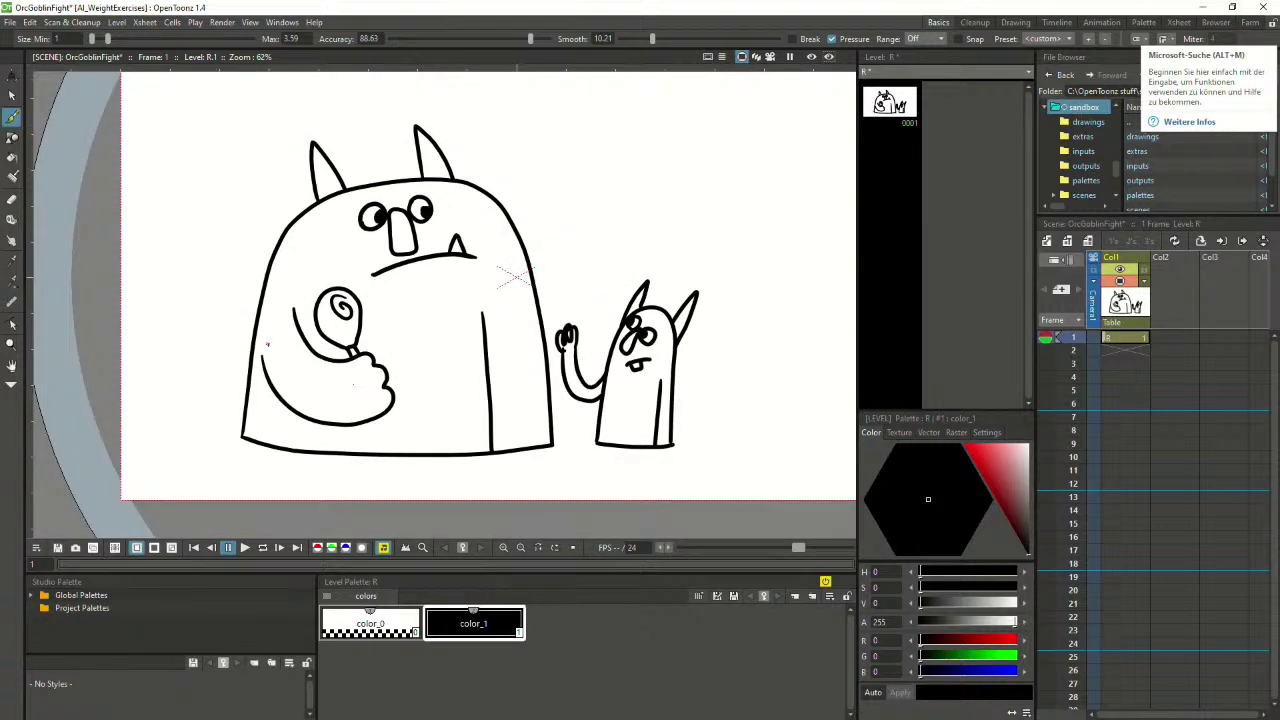
{"action": "scroll", "coordinate": [267, 344], "scroll_direction": "up", "scroll_amount": 1}
{"action": "key", "text": "ctrl+z"}
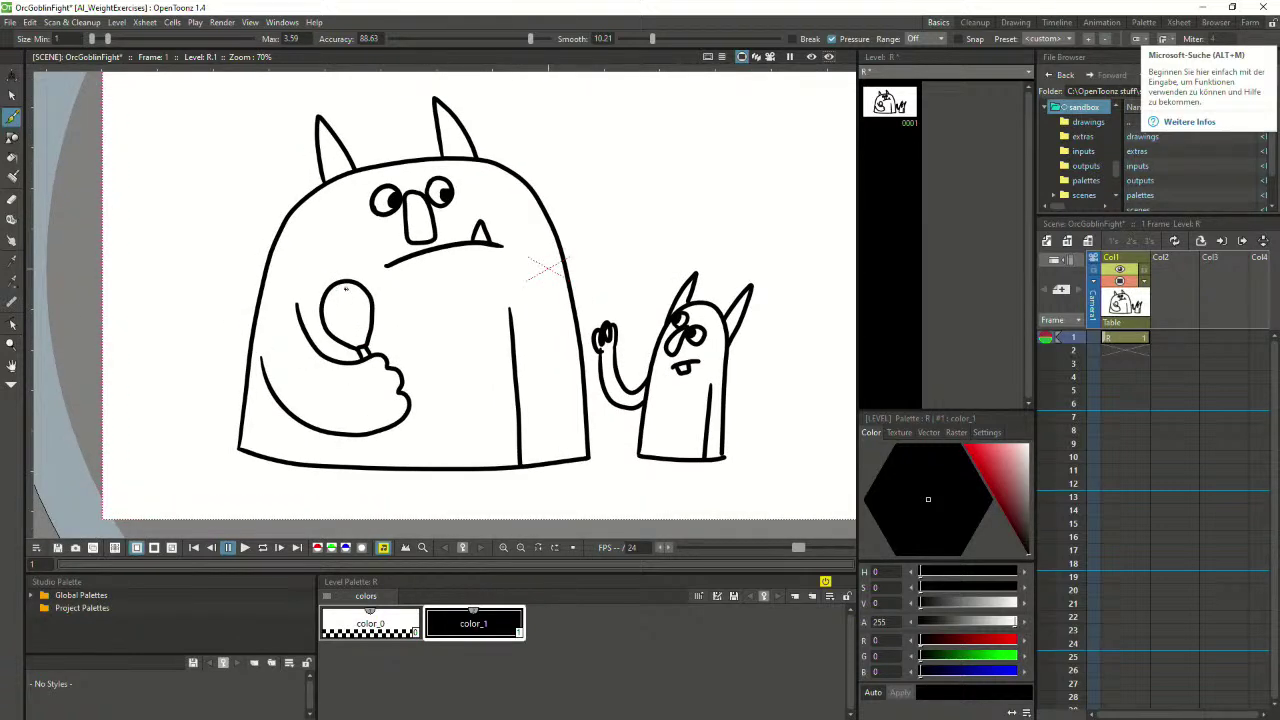
{"action": "mouse_move", "coordinate": [345, 289]}
{"action": "left_mouse_down"}
{"action": "mouse_move", "coordinate": [358, 310]}
{"action": "mouse_move", "coordinate": [350, 298]}
{"action": "left_mouse_up"}
{"action": "mouse_move", "coordinate": [356, 296]}
{"action": "left_mouse_down"}
{"action": "mouse_move", "coordinate": [344, 292]}
{"action": "mouse_move", "coordinate": [360, 302]}
{"action": "mouse_move", "coordinate": [346, 290]}
{"action": "mouse_move", "coordinate": [357, 304]}
{"action": "mouse_move", "coordinate": [338, 326]}
{"action": "mouse_move", "coordinate": [356, 316]}
{"action": "left_mouse_up"}
{"action": "key", "text": "ctrl+z"}
{"action": "key", "text": "ctrl+z"}
{"action": "key", "text": "ctrl+z"}
{"action": "mouse_move", "coordinate": [347, 341]}
{"action": "left_mouse_down"}
{"action": "mouse_move", "coordinate": [357, 306]}
{"action": "mouse_move", "coordinate": [368, 320]}
{"action": "left_mouse_up"}
{"action": "key", "text": "ctrl+z"}
{"action": "key", "text": "ctrl+z"}
{"action": "key", "text": "ctrl+z"}
{"action": "key", "text": "ctrl+z"}
{"action": "key", "text": "ctrl+z"}
{"action": "left_click_drag", "start_coordinate": [358, 309], "coordinate": [355, 289]}
{"action": "key", "text": "ctrl+z"}
{"action": "left_click_drag", "start_coordinate": [355, 291], "coordinate": [357, 298]}
{"action": "key", "text": "ctrl+z"}
{"action": "scroll", "coordinate": [388, 267], "scroll_direction": "down", "scroll_amount": 2}
Select the orc's body outline stroke with the Selection tool
{"action": "key", "text": "space"}
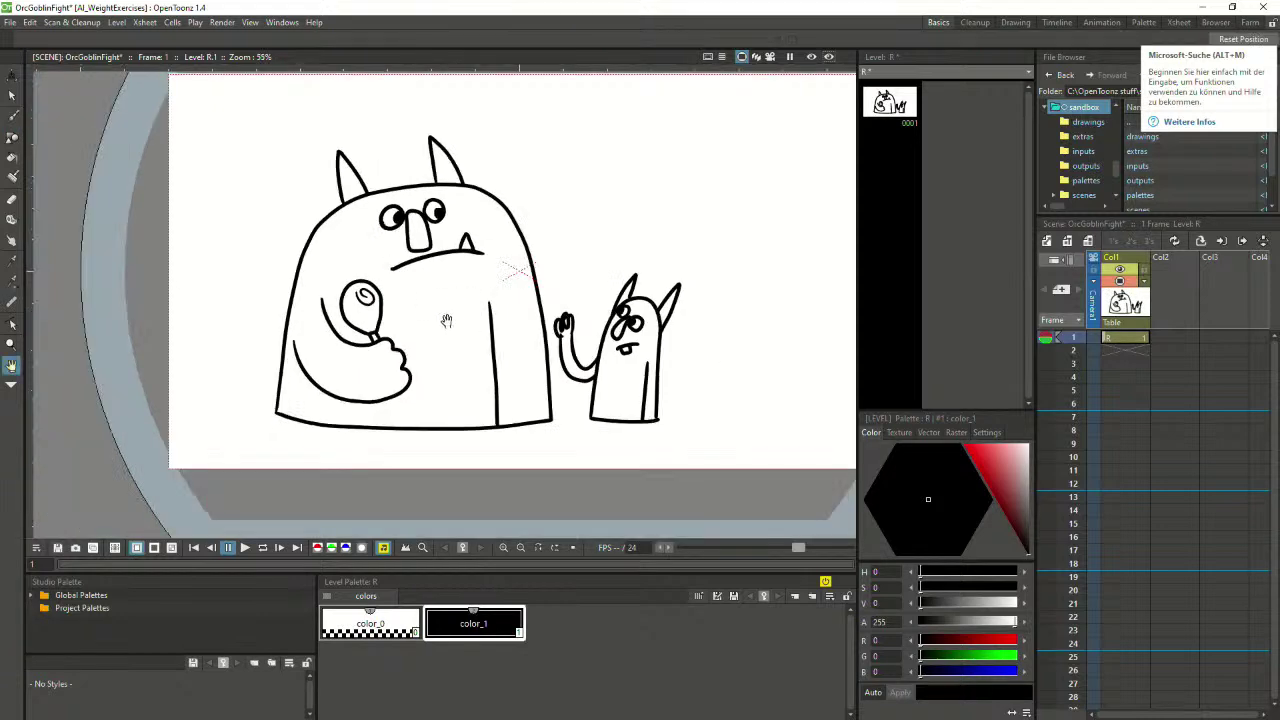
{"action": "mouse_move", "coordinate": [447, 320]}
{"action": "left_mouse_down"}
{"action": "mouse_move", "coordinate": [409, 383]}
{"action": "mouse_move", "coordinate": [326, 364]}
{"action": "left_mouse_up"}
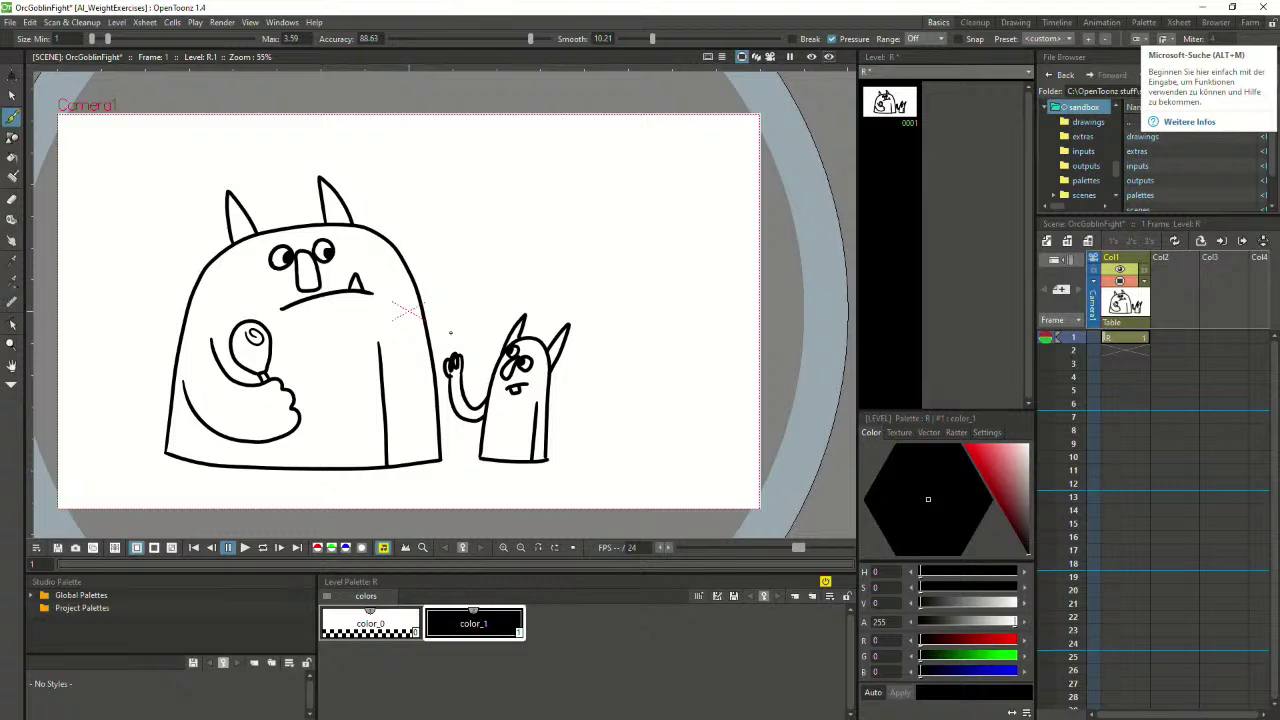
{"action": "scroll", "coordinate": [405, 312], "scroll_direction": "up", "scroll_amount": 1}
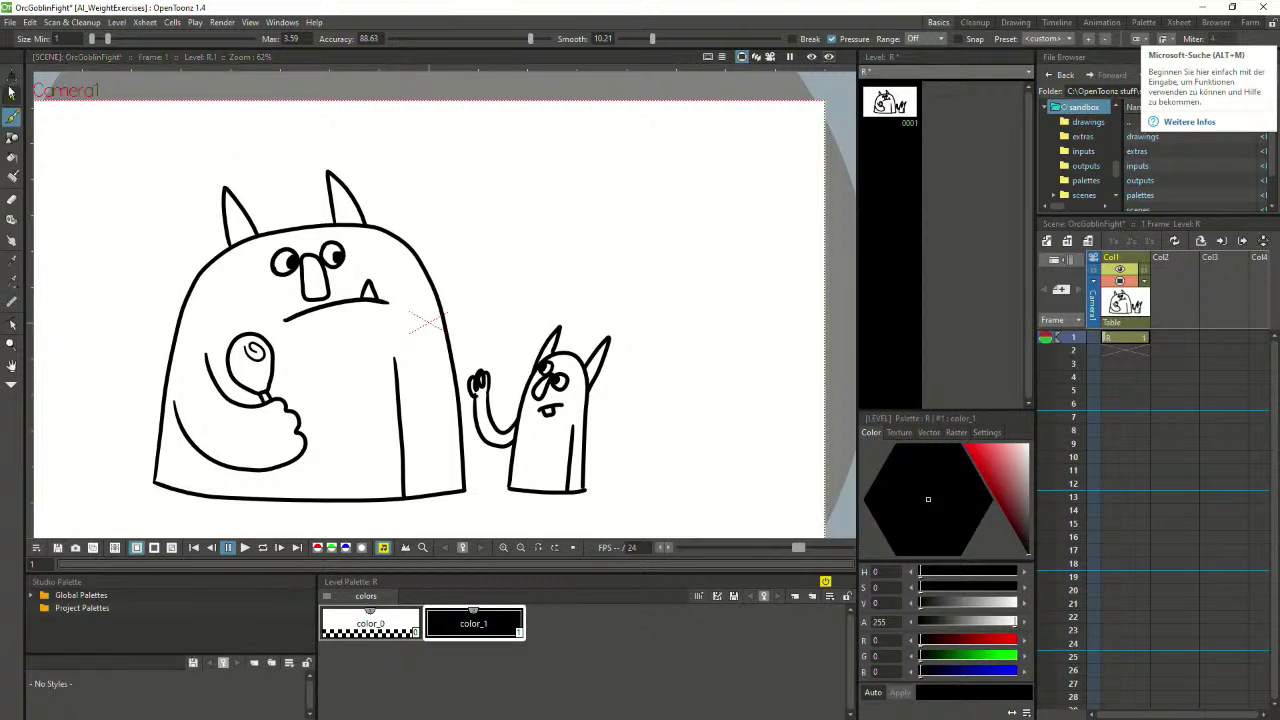
{"action": "left_click", "coordinate": [12, 95]}
{"action": "left_click", "coordinate": [11, 118]}
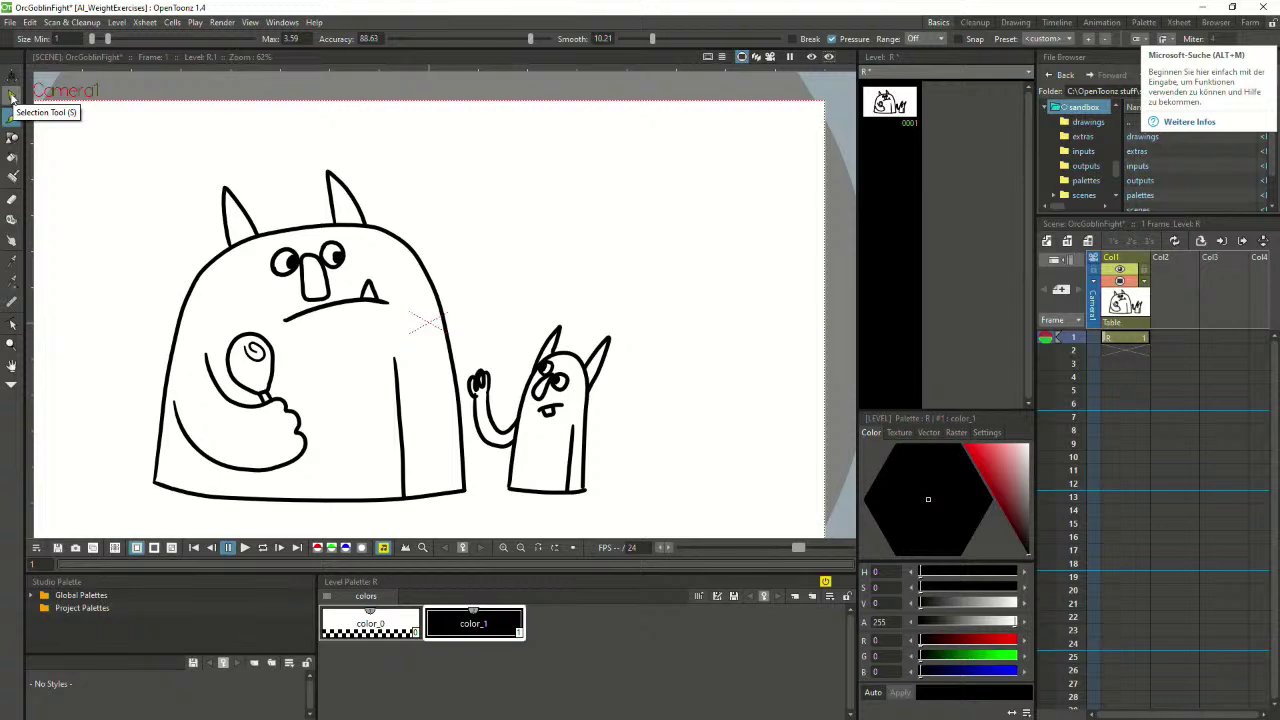
{"action": "left_click", "coordinate": [11, 96]}
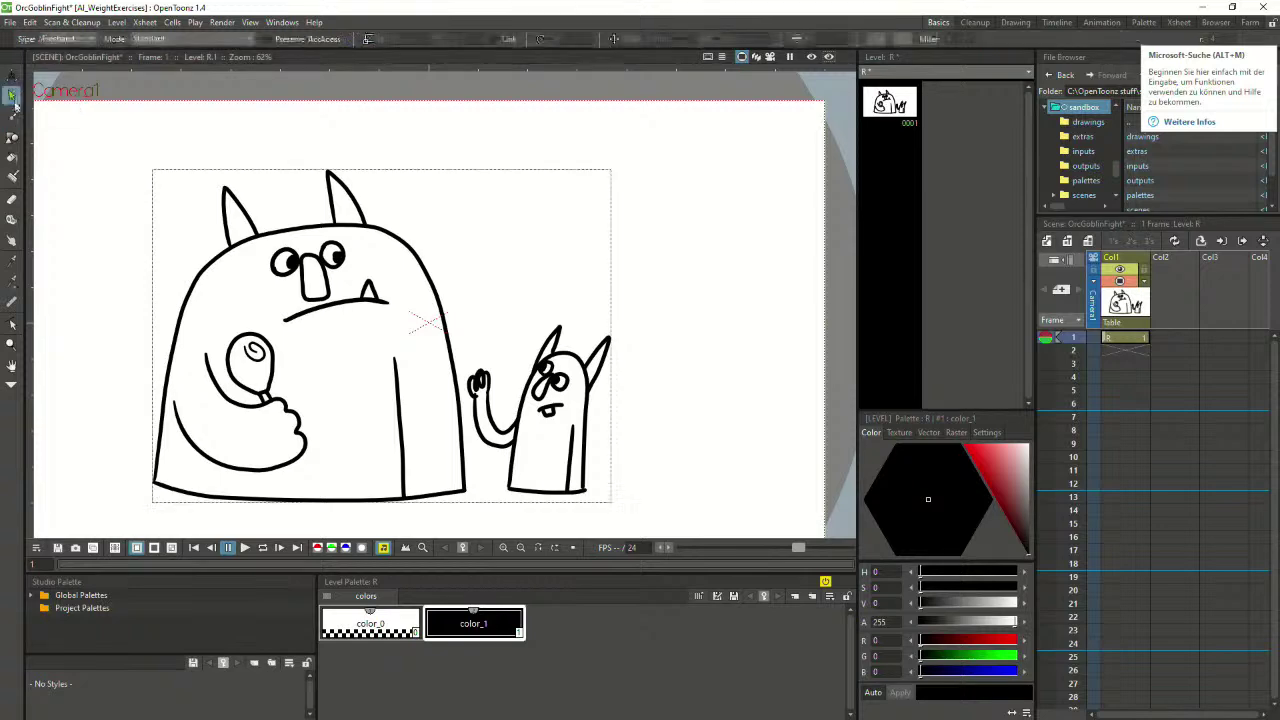
{"action": "left_click", "coordinate": [306, 228]}
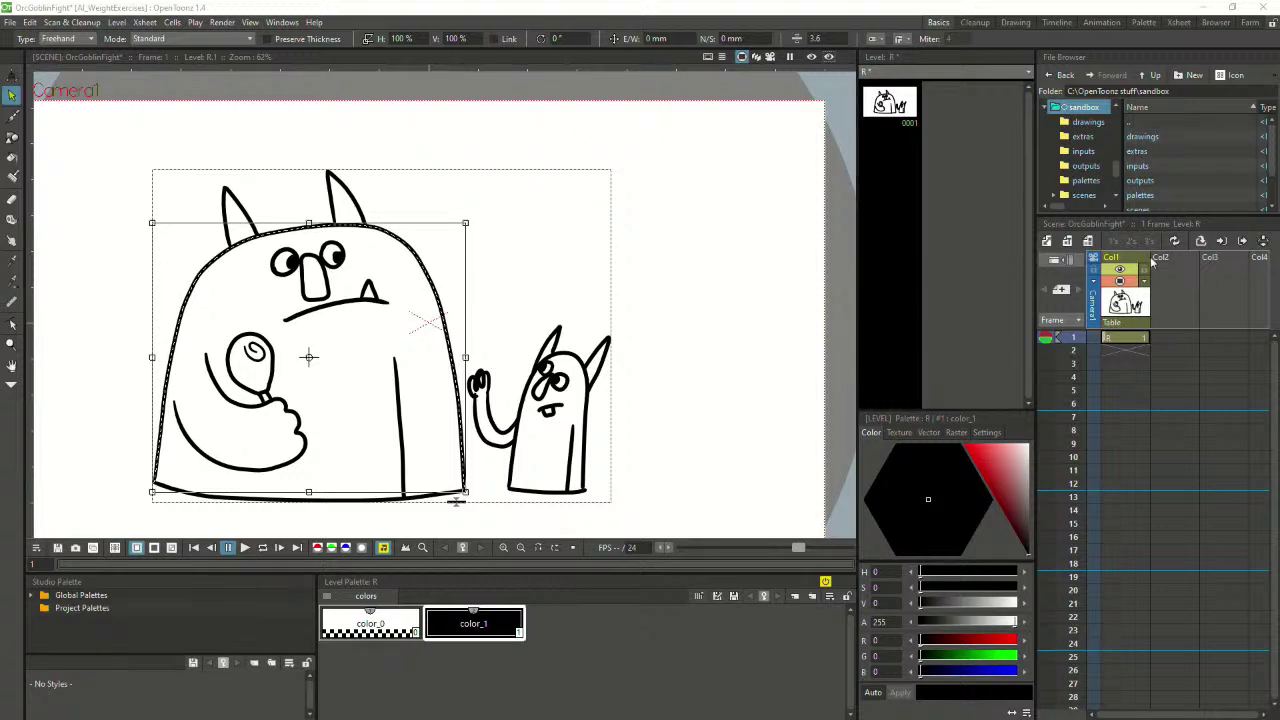
Try the Pump tool on the orc's body outline in several places, undo the changes, and return to the Brush tool
{"action": "left_click", "coordinate": [12, 385]}
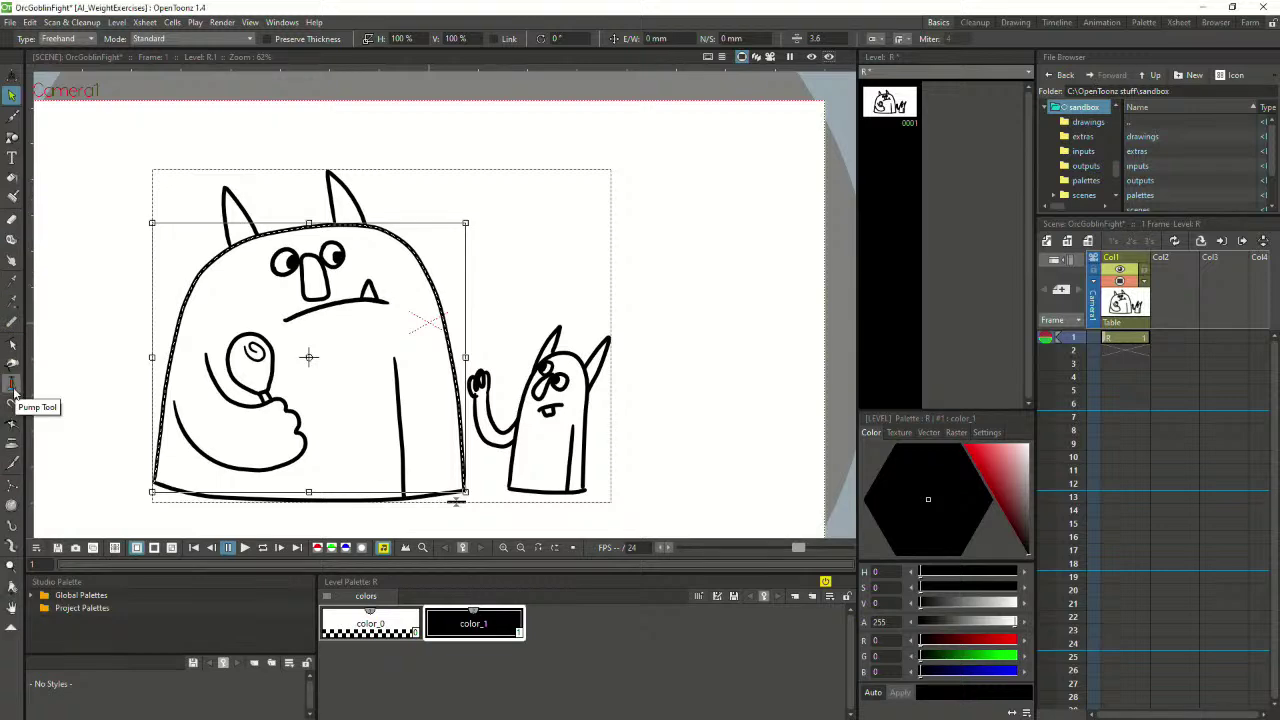
{"action": "left_click", "coordinate": [12, 383]}
{"action": "left_click_drag", "start_coordinate": [185, 361], "coordinate": [139, 353]}
{"action": "key", "text": "ctrl+z"}
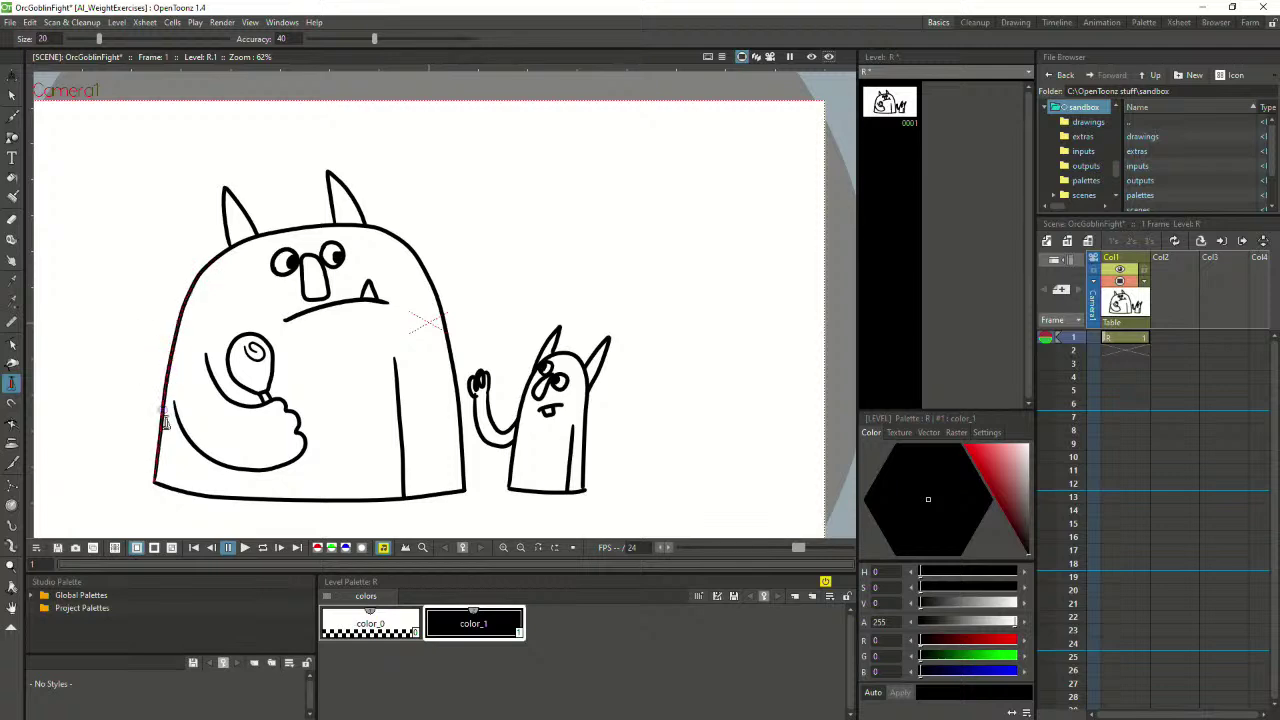
{"action": "left_click_drag", "start_coordinate": [160, 449], "coordinate": [260, 440]}
{"action": "key", "text": "ctrl+z"}
{"action": "left_click_drag", "start_coordinate": [199, 280], "coordinate": [174, 271]}
{"action": "key", "text": "ctrl+z"}
{"action": "left_click_drag", "start_coordinate": [281, 275], "coordinate": [338, 268]}
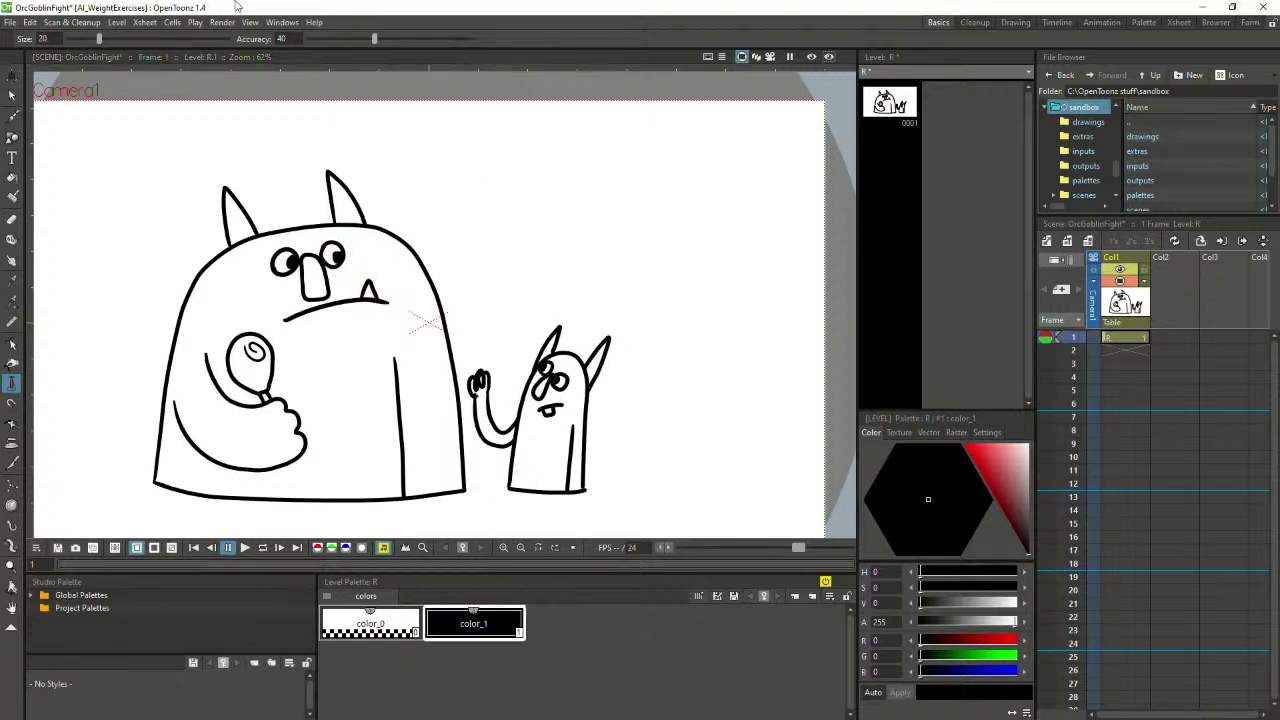
{"action": "left_click", "coordinate": [12, 94]}
{"action": "left_click", "coordinate": [12, 75]}
{"action": "left_click", "coordinate": [12, 95]}
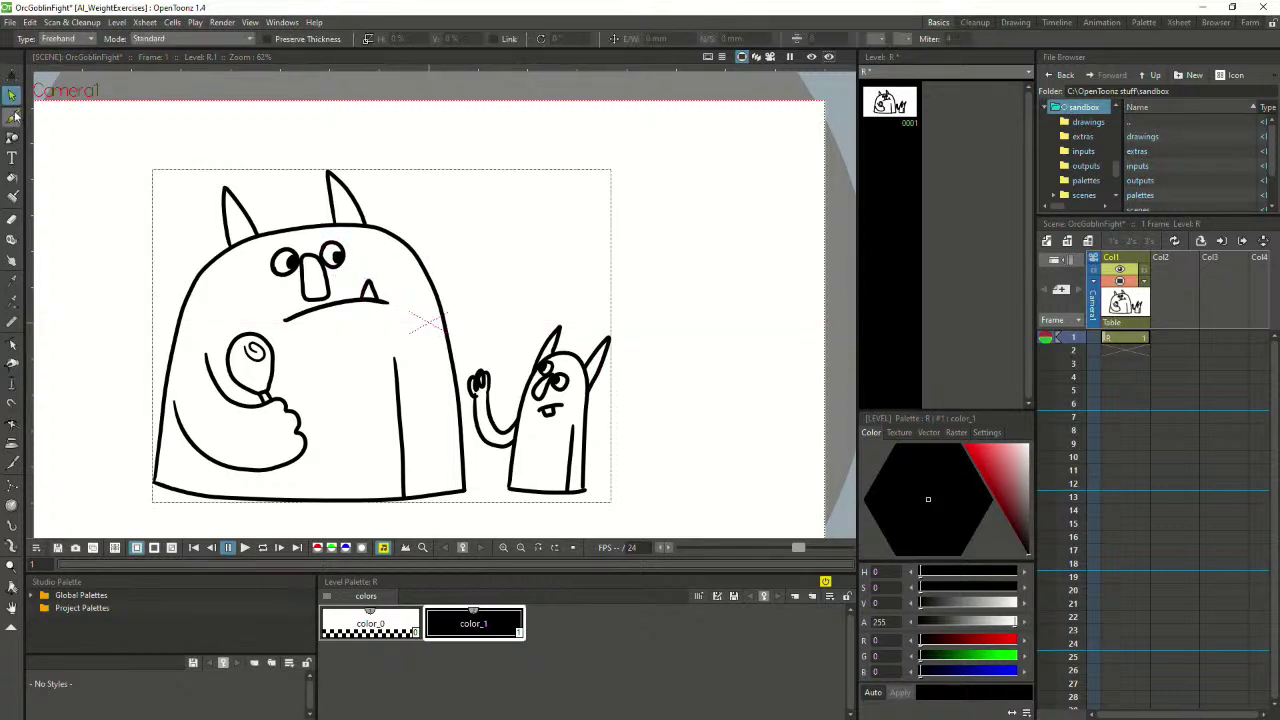
{"action": "left_click", "coordinate": [14, 117]}
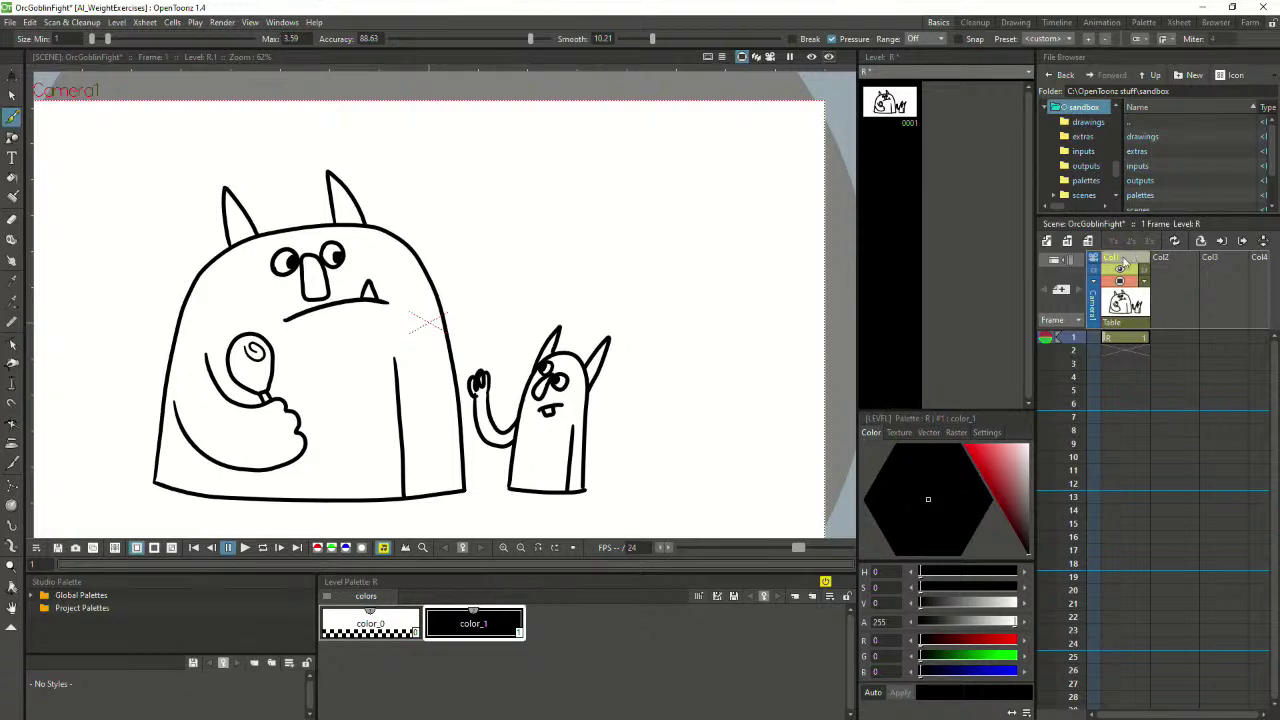
Extend the exposure of the R drawing in Col1 from frame 1 to frame 52
{"action": "left_click", "coordinate": [1125, 340]}
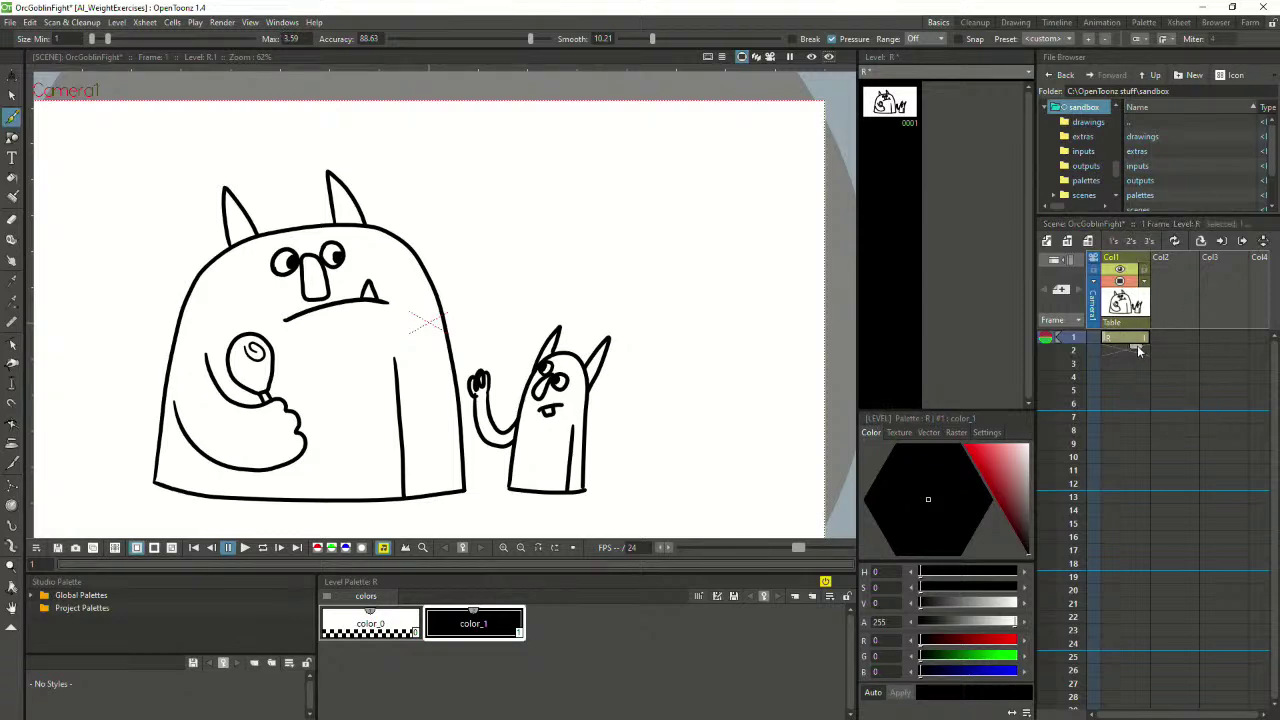
{"action": "mouse_move", "coordinate": [1140, 347]}
{"action": "left_mouse_down"}
{"action": "mouse_move", "coordinate": [1137, 490]}
{"action": "mouse_move", "coordinate": [1138, 350]}
{"action": "left_mouse_up"}
{"action": "left_click_drag", "start_coordinate": [1137, 355], "coordinate": [1137, 706]}
{"action": "scroll", "coordinate": [1183, 440], "scroll_direction": "up", "scroll_amount": 5}
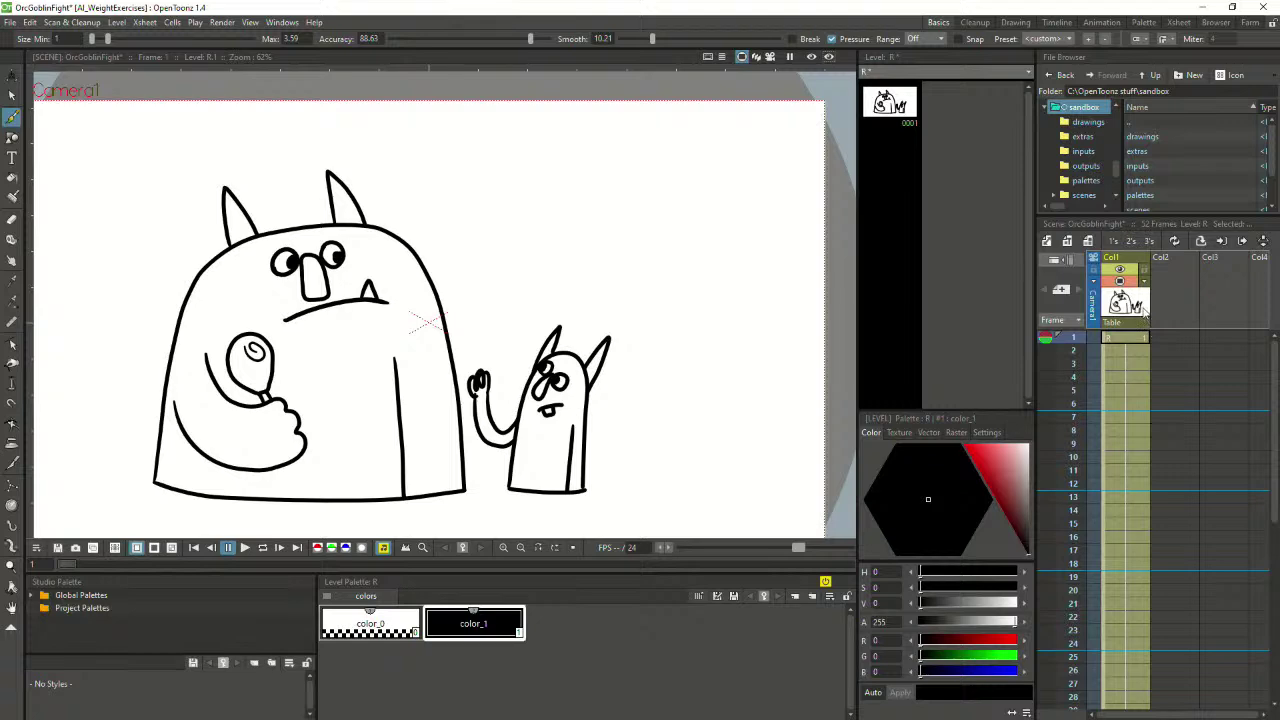
Lower Col1's opacity to 23 and select the empty frame 1 cell of Col2
{"action": "left_click", "coordinate": [1146, 286]}
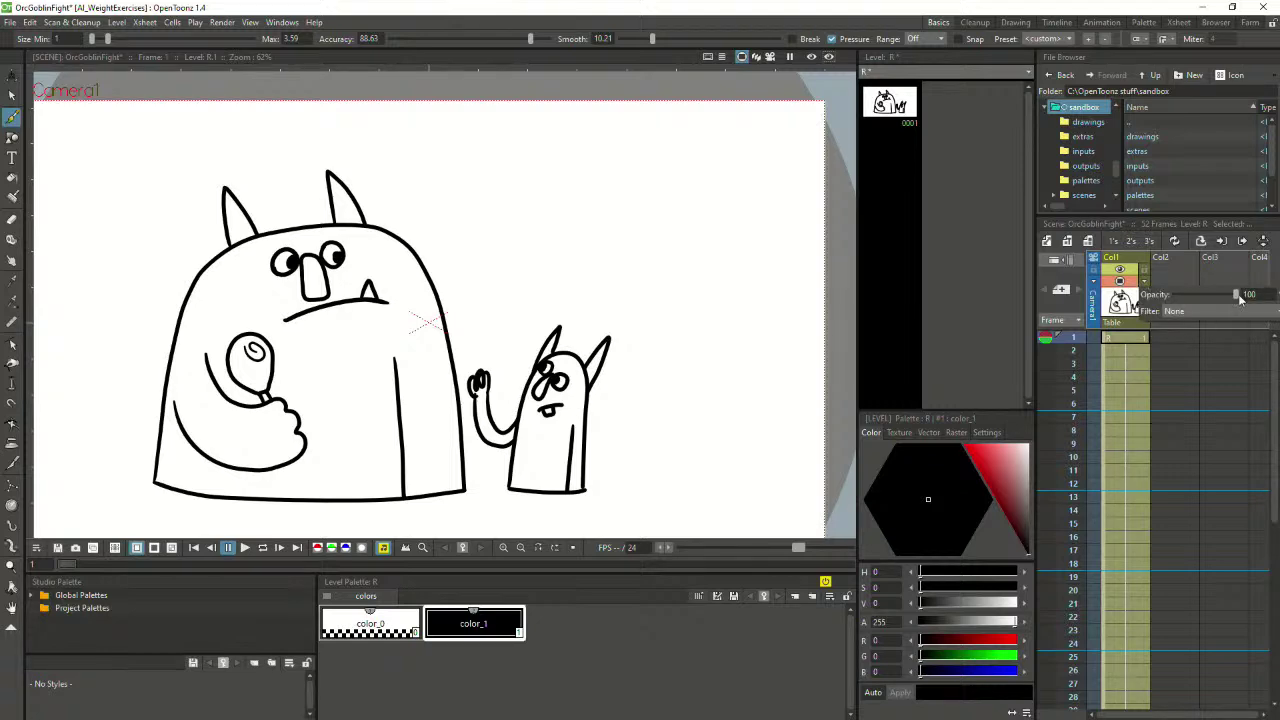
{"action": "left_click_drag", "start_coordinate": [1238, 296], "coordinate": [1190, 304]}
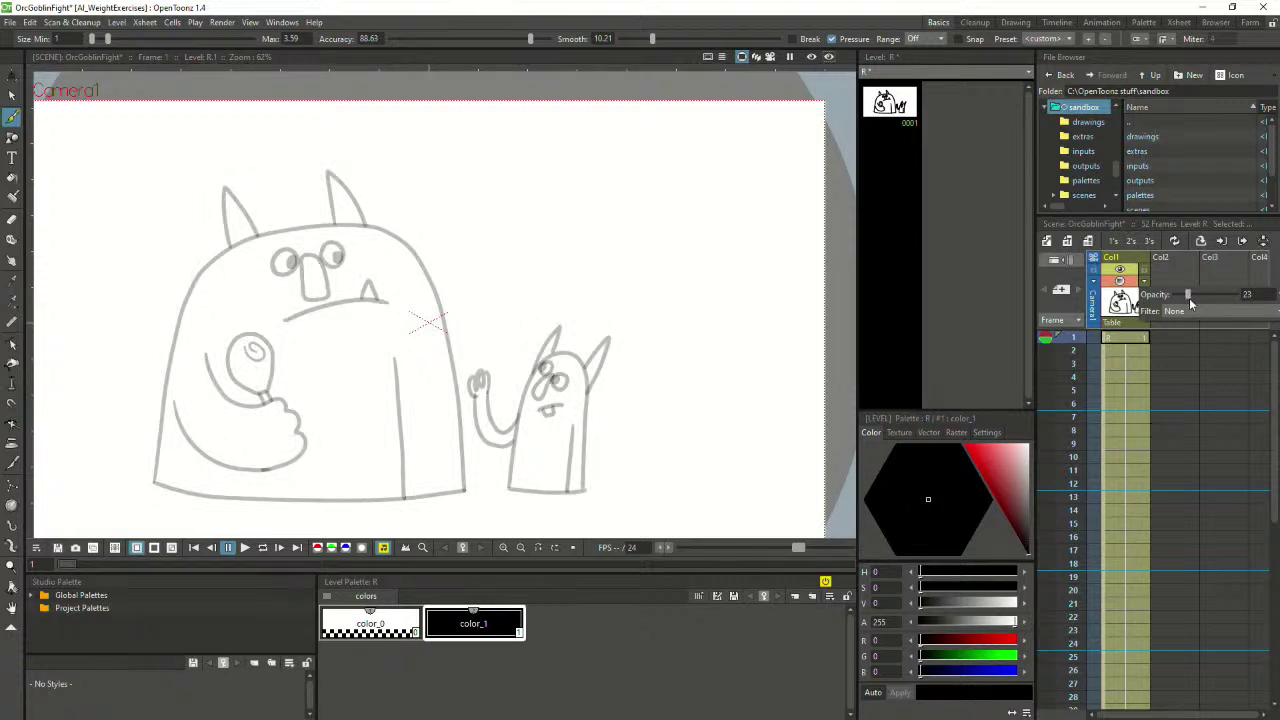
{"action": "left_click", "coordinate": [1172, 336]}
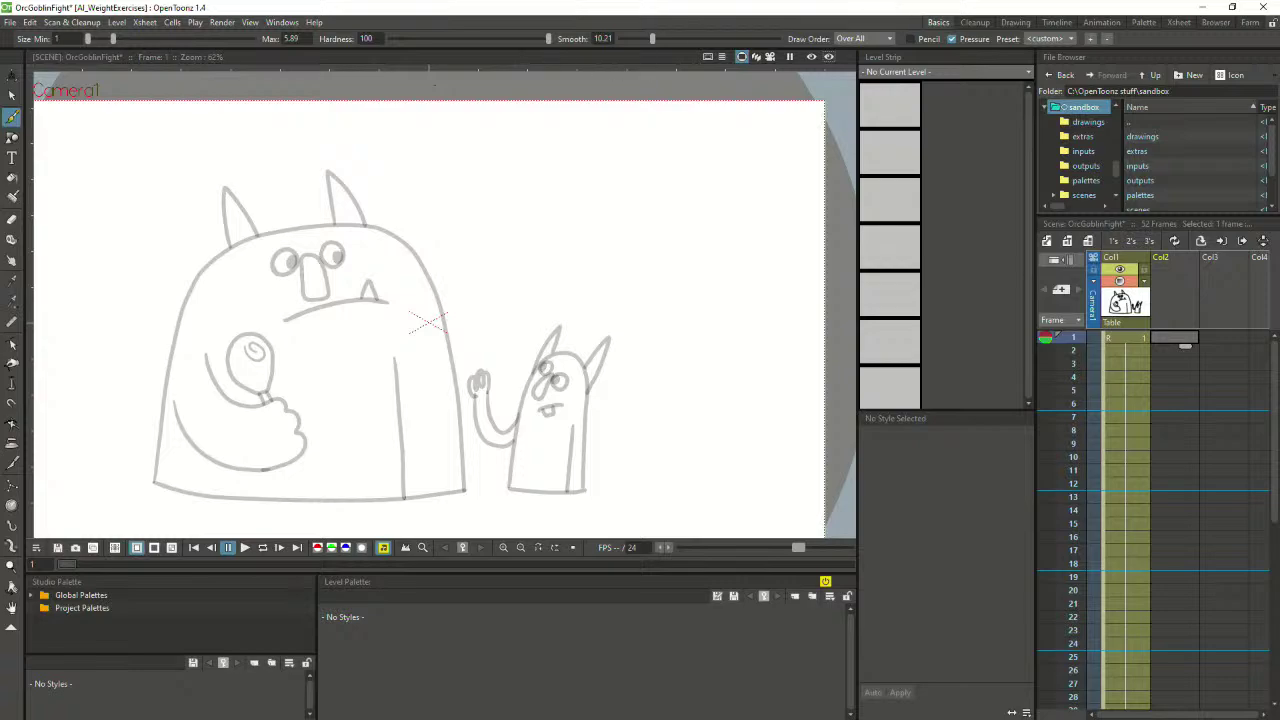
Switch to OrcGoblinThumbnail.art in Mischief and bring an empty canvas area beside the existing sketches into view
{"action": "left_click_drag", "start_coordinate": [1279, 43], "coordinate": [206, 98]}
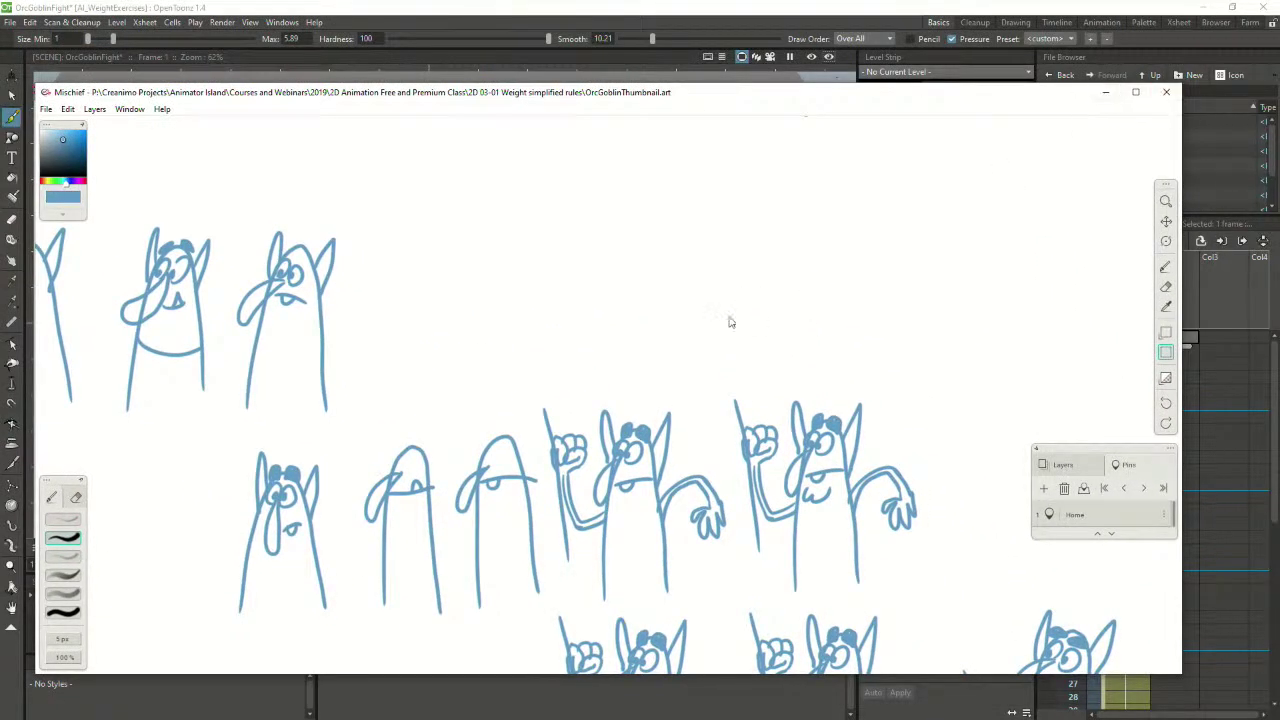
{"action": "scroll", "coordinate": [718, 322], "scroll_direction": "down", "scroll_amount": 3}
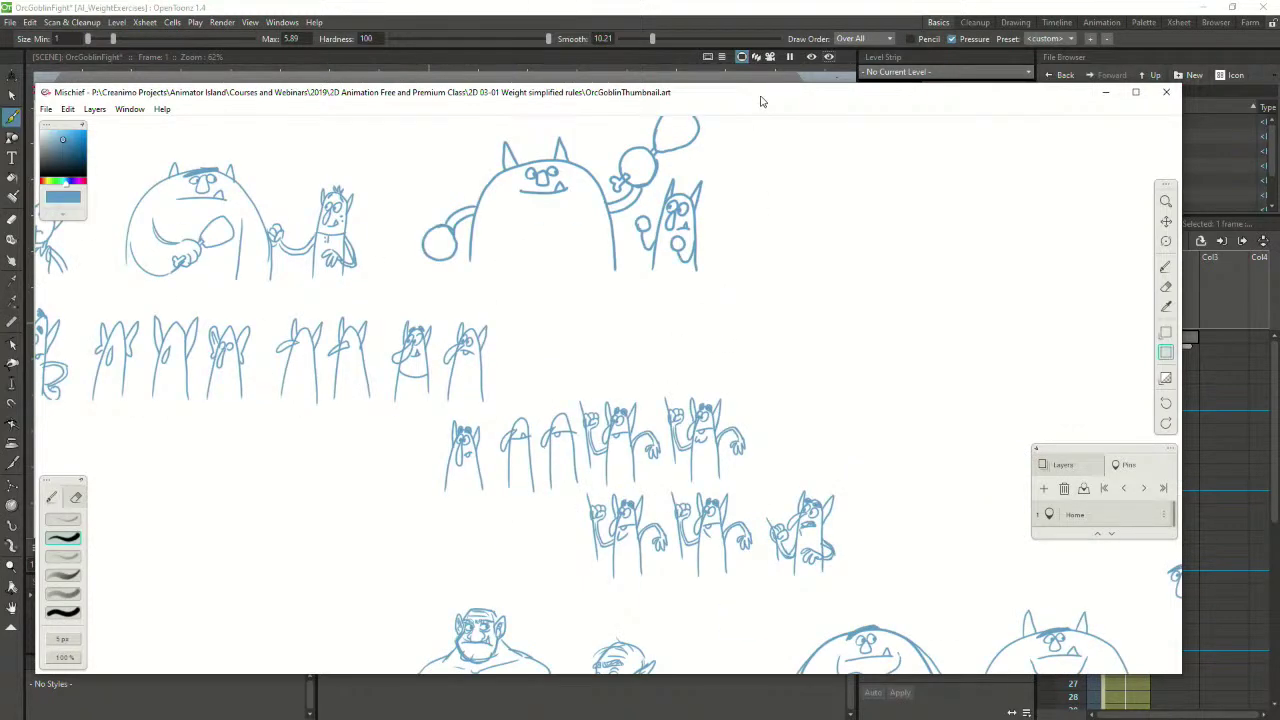
{"action": "key", "text": "space"}
{"action": "mouse_move", "coordinate": [846, 183]}
{"action": "left_mouse_down"}
{"action": "mouse_move", "coordinate": [571, 517]}
{"action": "mouse_move", "coordinate": [280, 386]}
{"action": "mouse_move", "coordinate": [329, 334]}
{"action": "mouse_move", "coordinate": [273, 306]}
{"action": "mouse_move", "coordinate": [331, 474]}
{"action": "left_mouse_up"}
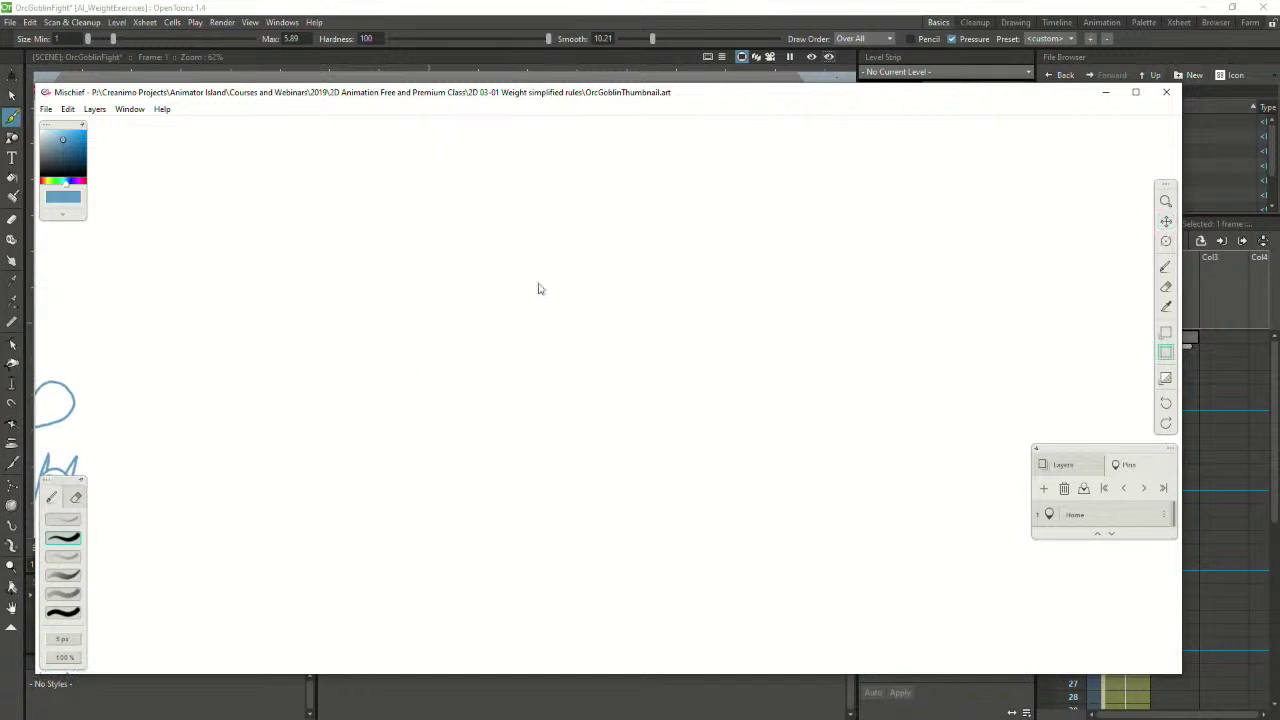
{"action": "left_click_drag", "start_coordinate": [536, 92], "coordinate": [563, 109]}
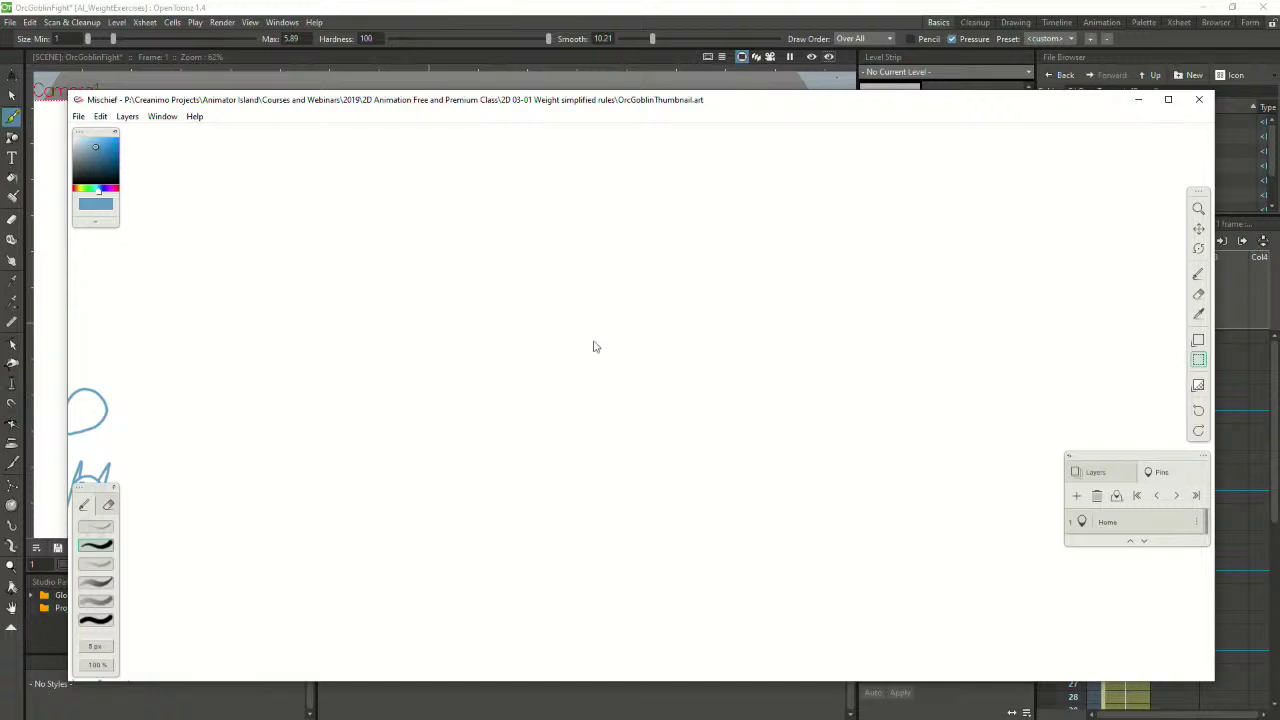
Handwrite the heading "Thumbnails" on the empty canvas area with the brush
{"action": "left_click", "coordinate": [1198, 274]}
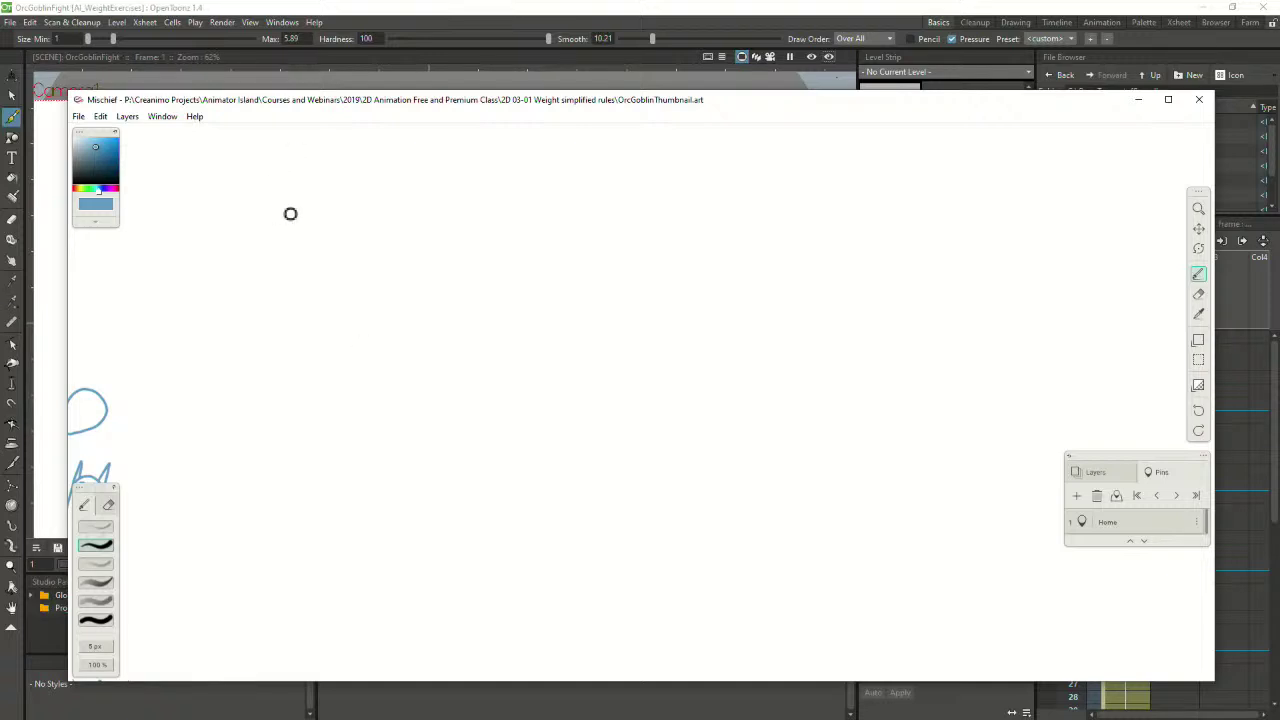
{"action": "mouse_move", "coordinate": [290, 213]}
{"action": "left_mouse_down"}
{"action": "mouse_move", "coordinate": [311, 183]}
{"action": "mouse_move", "coordinate": [344, 206]}
{"action": "mouse_move", "coordinate": [371, 191]}
{"action": "mouse_move", "coordinate": [434, 200]}
{"action": "mouse_move", "coordinate": [443, 186]}
{"action": "left_mouse_up"}
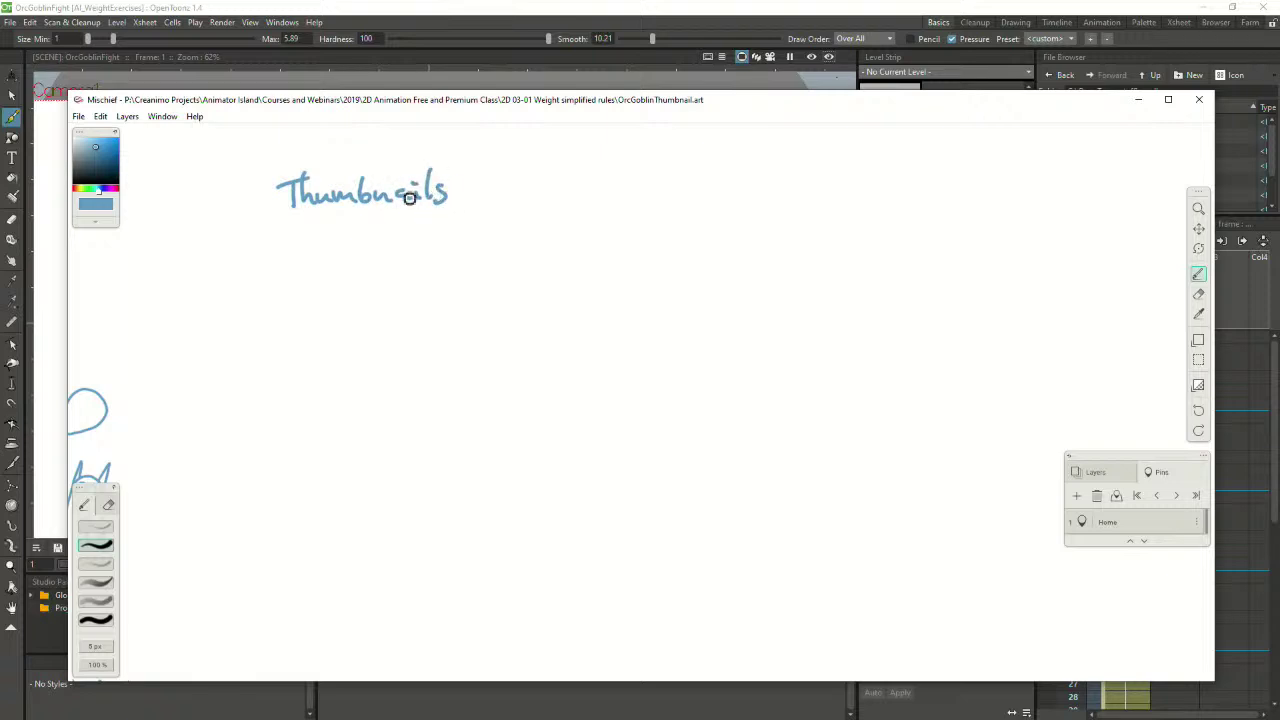
{"action": "key", "text": "Delete"}
{"action": "key", "text": "ctrl+z"}
{"action": "scroll", "coordinate": [402, 307], "scroll_direction": "up", "scroll_amount": 2}
{"action": "mouse_move", "coordinate": [357, 240]}
{"action": "left_mouse_down"}
{"action": "mouse_move", "coordinate": [402, 307]}
{"action": "mouse_move", "coordinate": [483, 340]}
{"action": "mouse_move", "coordinate": [517, 403]}
{"action": "mouse_move", "coordinate": [401, 313]}
{"action": "left_mouse_up"}
{"action": "key", "text": "space"}
{"action": "scroll", "coordinate": [483, 340], "scroll_direction": "up", "scroll_amount": 2}
{"action": "key", "text": "space"}
{"action": "scroll", "coordinate": [517, 405], "scroll_direction": "down", "scroll_amount": 1}
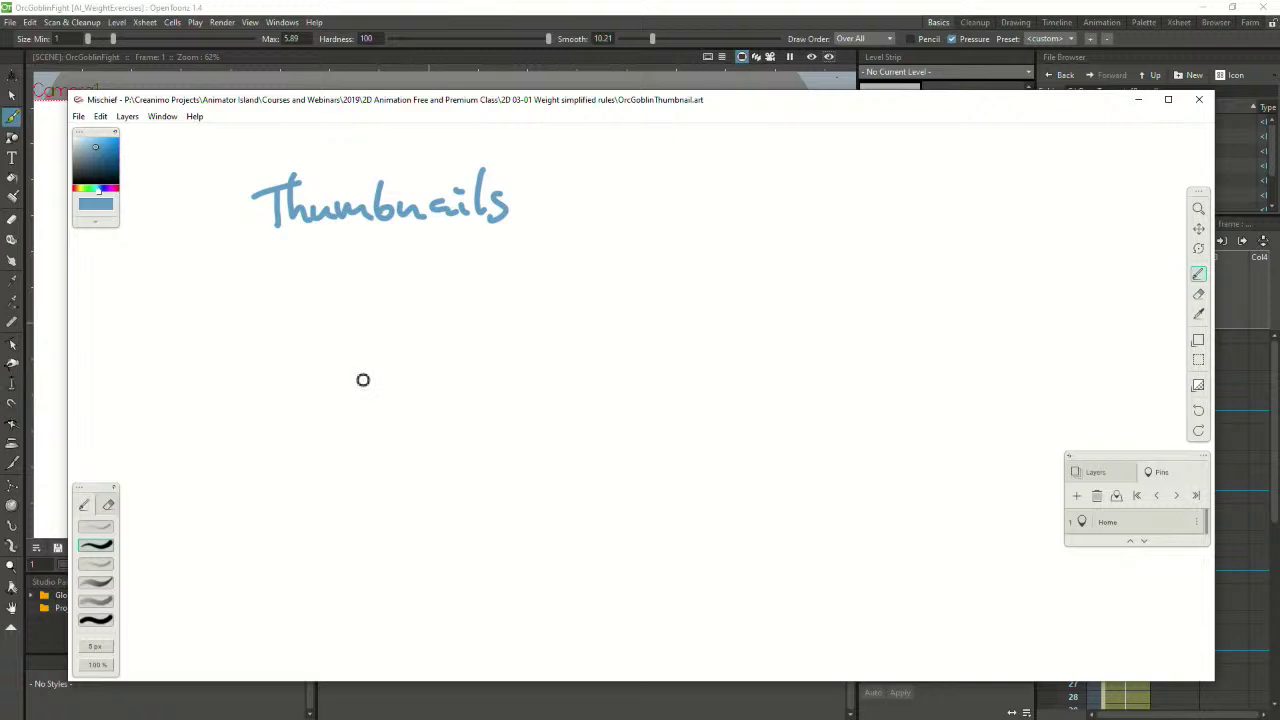
Sketch a simple dome-shaped body outline below the Thumbnails heading, and return to OpenToonz
{"action": "mouse_move", "coordinate": [358, 391]}
{"action": "left_mouse_down"}
{"action": "mouse_move", "coordinate": [375, 313]}
{"action": "mouse_move", "coordinate": [420, 282]}
{"action": "mouse_move", "coordinate": [533, 315]}
{"action": "mouse_move", "coordinate": [545, 412]}
{"action": "left_mouse_up"}
{"action": "key", "text": "ctrl+z"}
{"action": "mouse_move", "coordinate": [362, 428]}
{"action": "left_mouse_down"}
{"action": "mouse_move", "coordinate": [376, 351]}
{"action": "mouse_move", "coordinate": [437, 305]}
{"action": "mouse_move", "coordinate": [530, 341]}
{"action": "mouse_move", "coordinate": [546, 416]}
{"action": "left_mouse_up"}
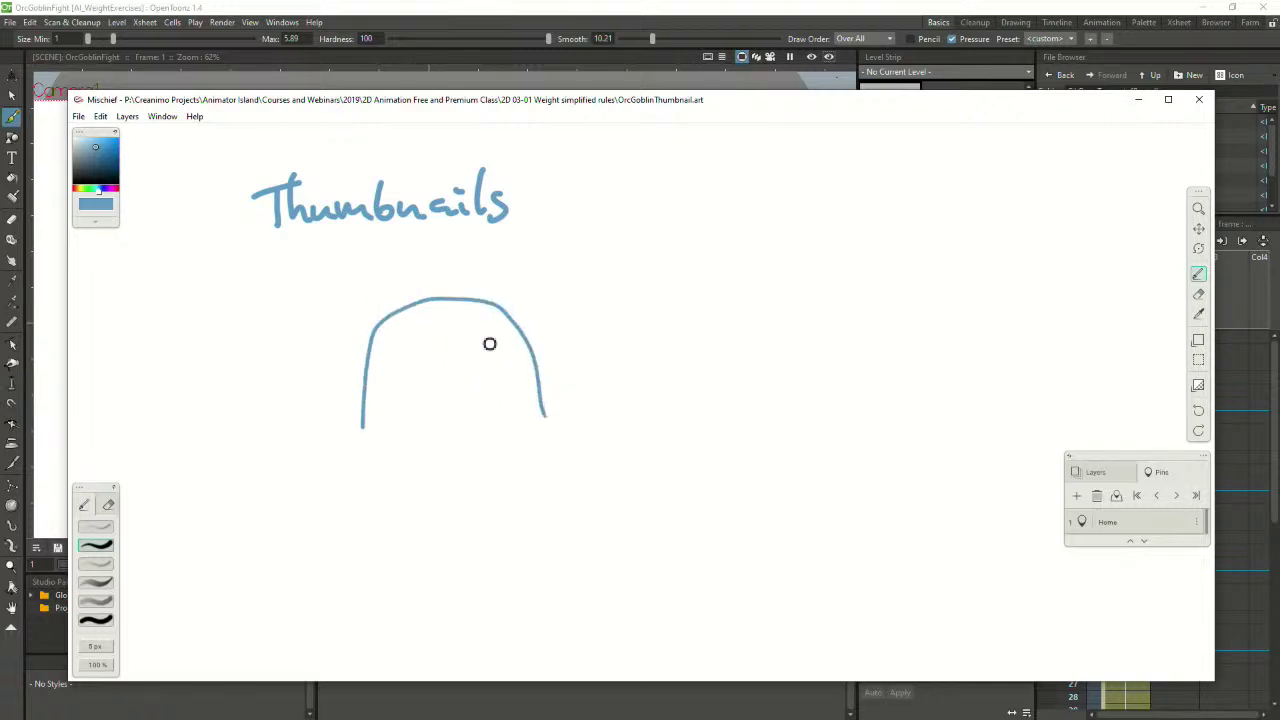
{"action": "left_click_drag", "start_coordinate": [406, 107], "coordinate": [1279, 203]}
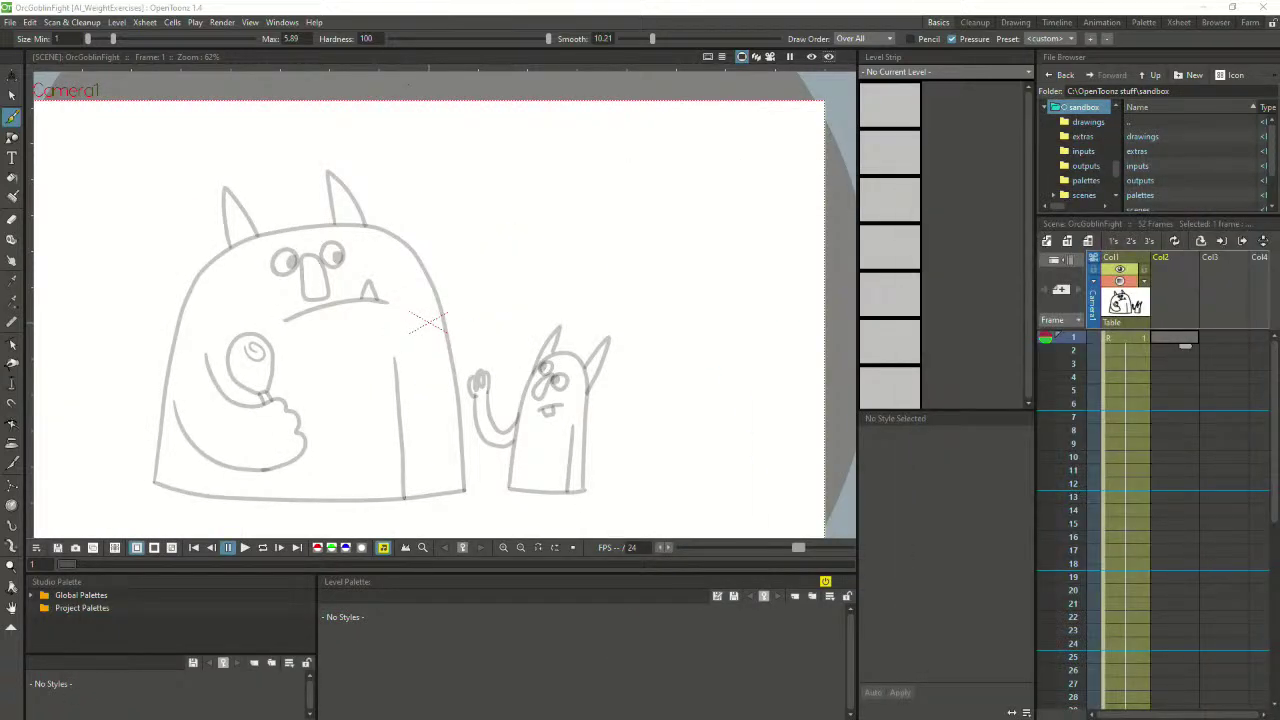
Raise Col1's opacity to 100 and select its frame 1 cell
{"action": "left_click", "coordinate": [1128, 340]}
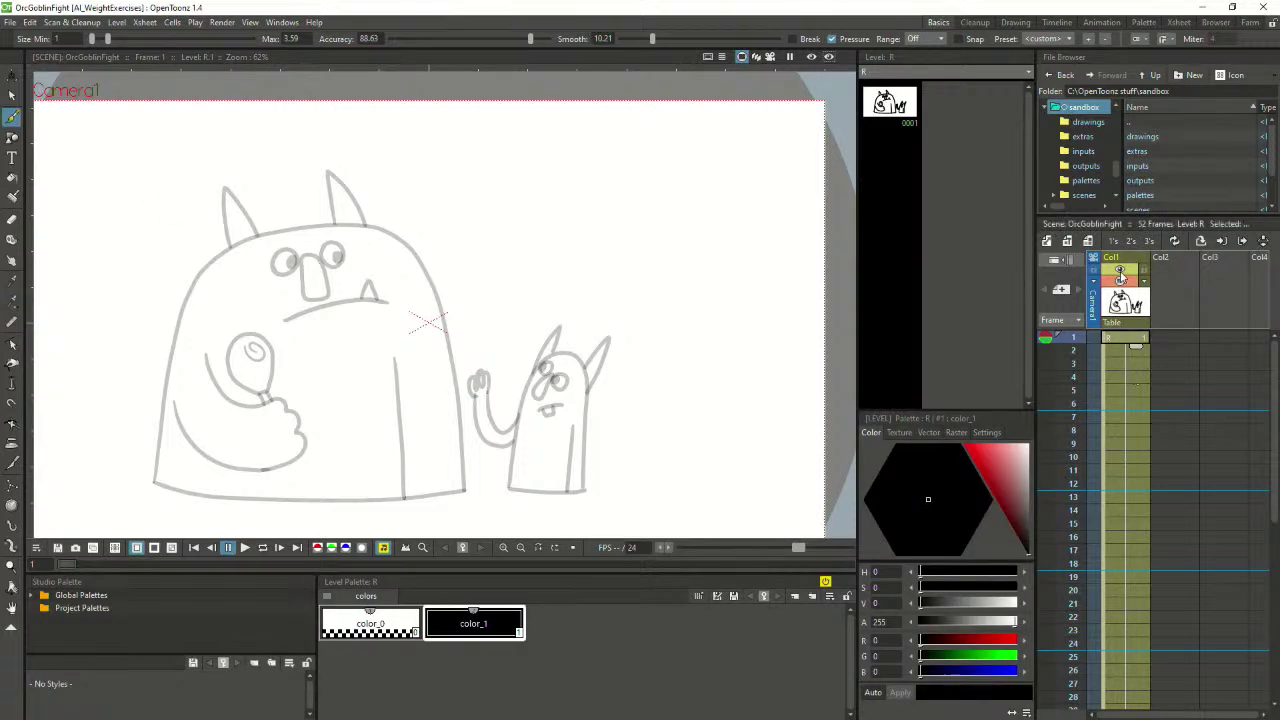
{"action": "left_click", "coordinate": [1144, 282]}
{"action": "left_click_drag", "start_coordinate": [1190, 295], "coordinate": [1242, 300]}
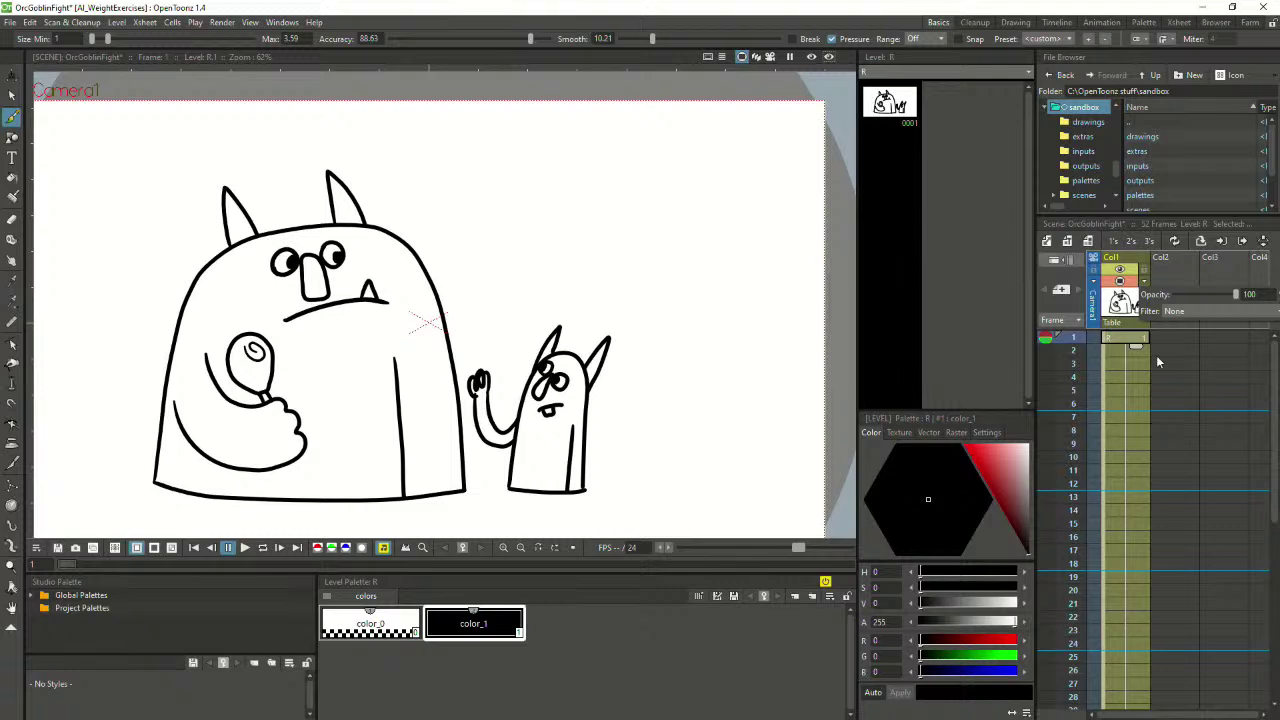
{"action": "left_click", "coordinate": [1131, 351]}
{"action": "left_click", "coordinate": [1125, 341]}
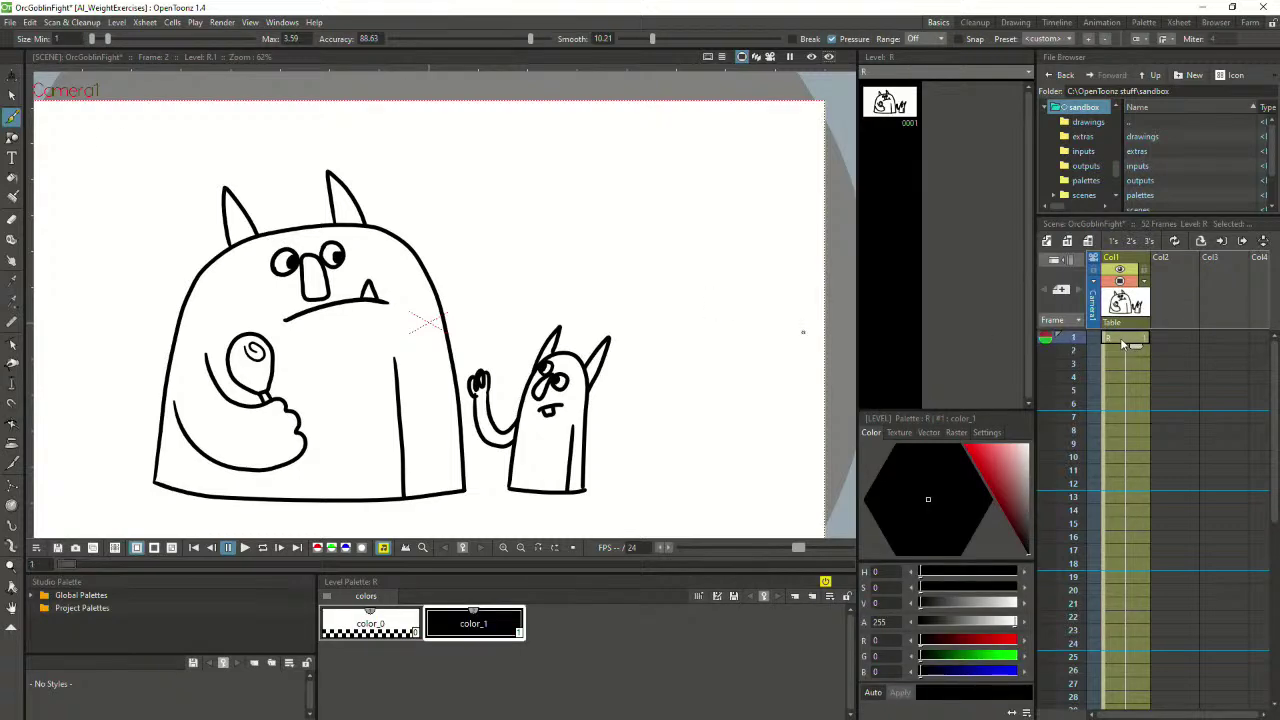
Select the empty frame 53 cell of Col1 and enable onion skin for the preceding frame
{"action": "scroll", "coordinate": [1113, 405], "scroll_direction": "down", "scroll_amount": 10}
{"action": "left_click", "coordinate": [1133, 472]}
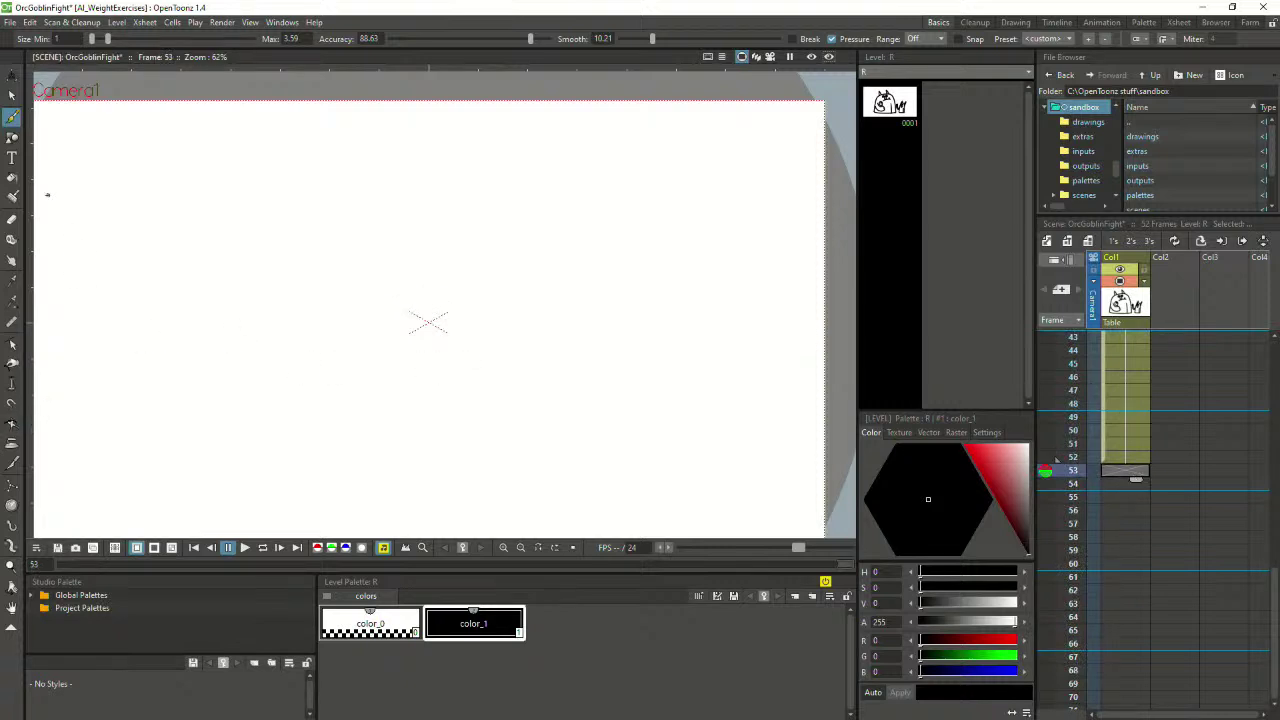
{"action": "right_click", "coordinate": [1133, 477]}
{"action": "left_click", "coordinate": [1108, 477]}
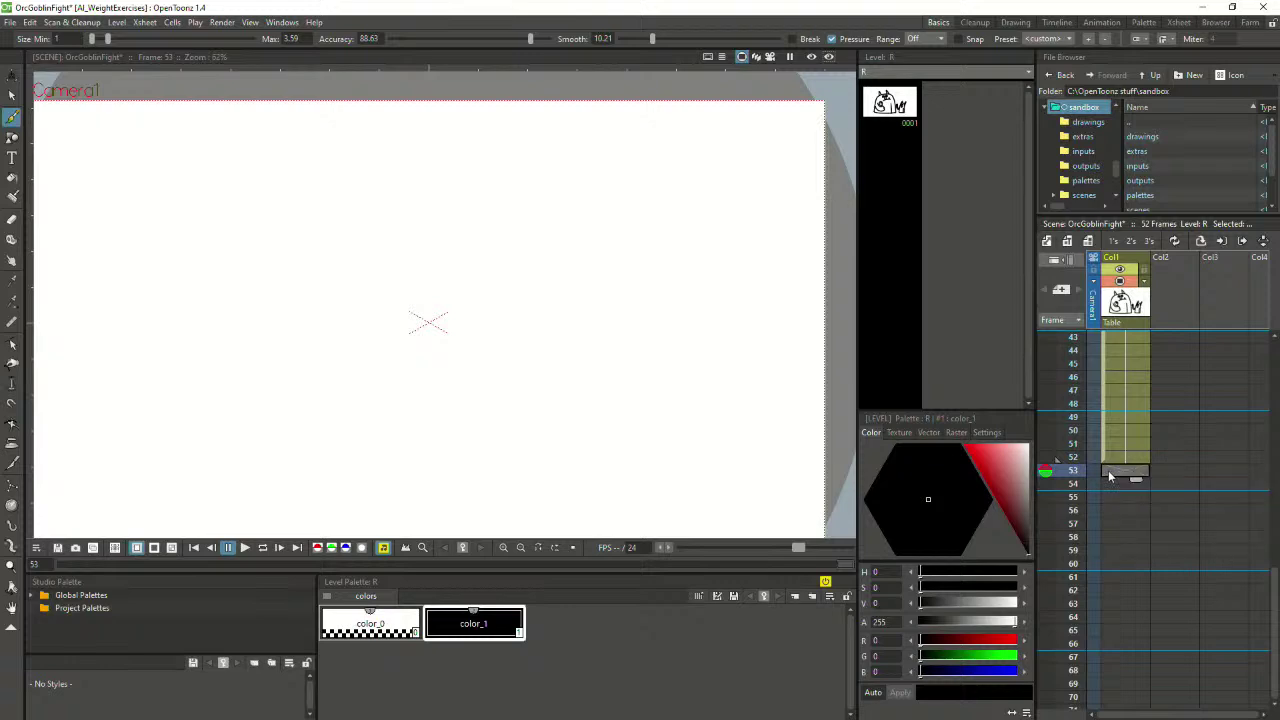
{"action": "left_click", "coordinate": [1045, 430]}
{"action": "scroll", "coordinate": [195, 246], "scroll_direction": "up", "scroll_amount": 2}
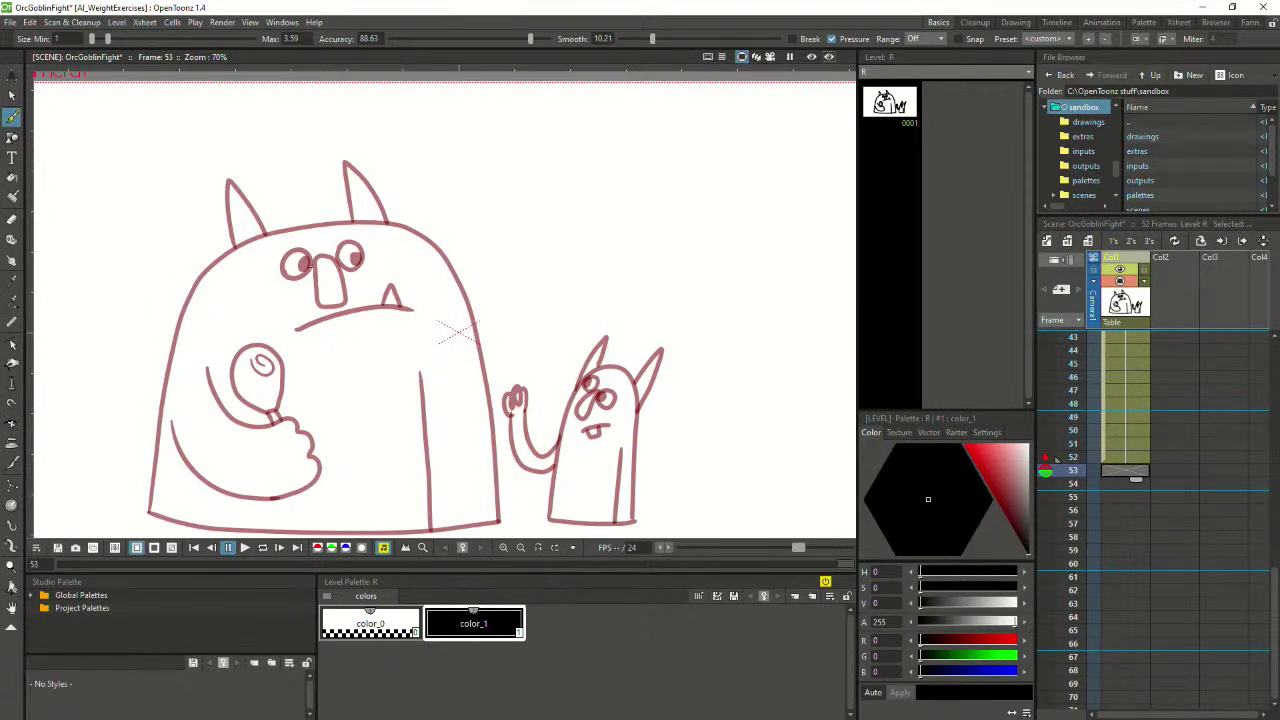
Copy all the orc and goblin strokes from frame 52 and paste them as a new drawing in frame 53
{"action": "left_click", "coordinate": [1140, 457]}
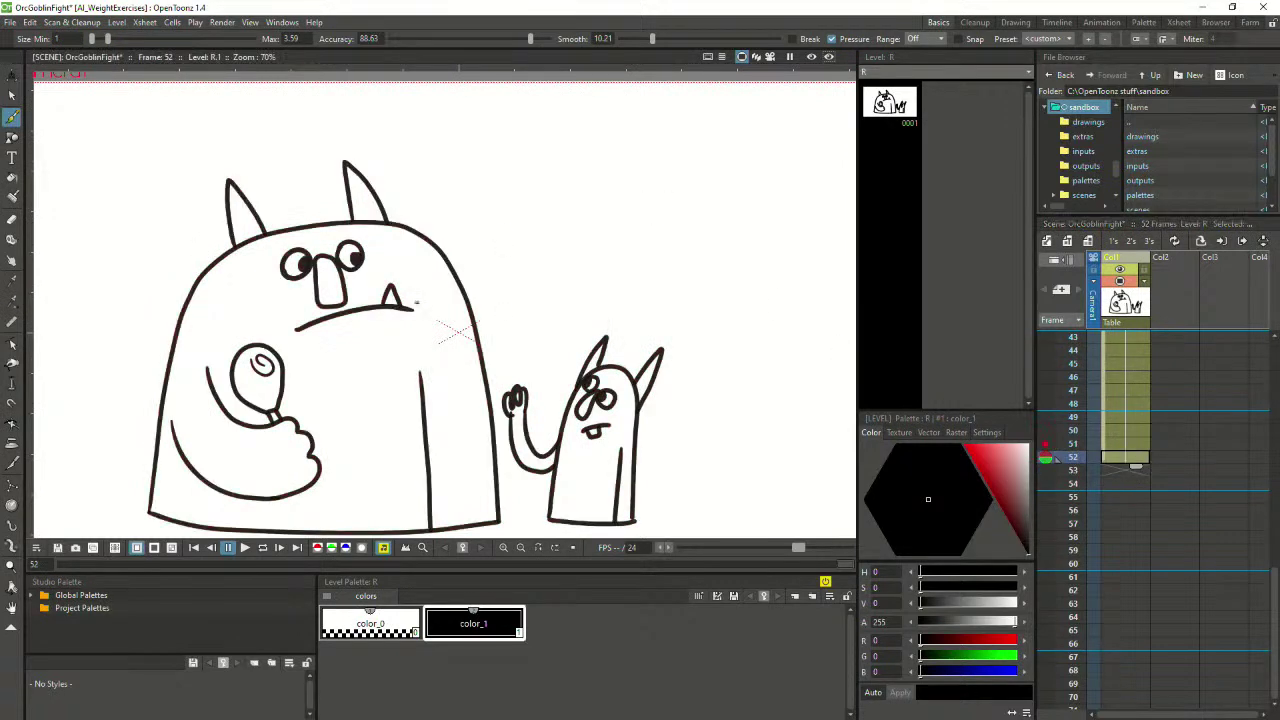
{"action": "left_click", "coordinate": [12, 95]}
{"action": "key", "text": "ctrl+a"}
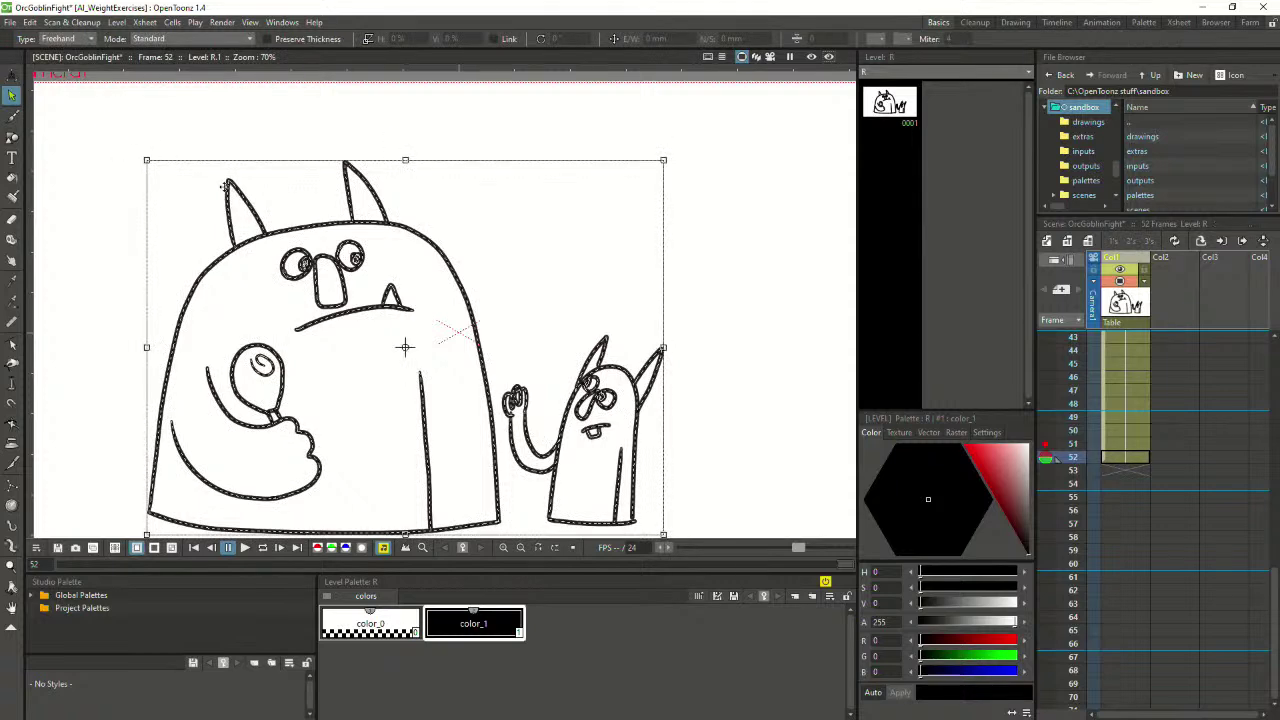
{"action": "key", "text": "ctrl+c"}
{"action": "key", "text": "Down"}
{"action": "key", "text": "ctrl+v"}
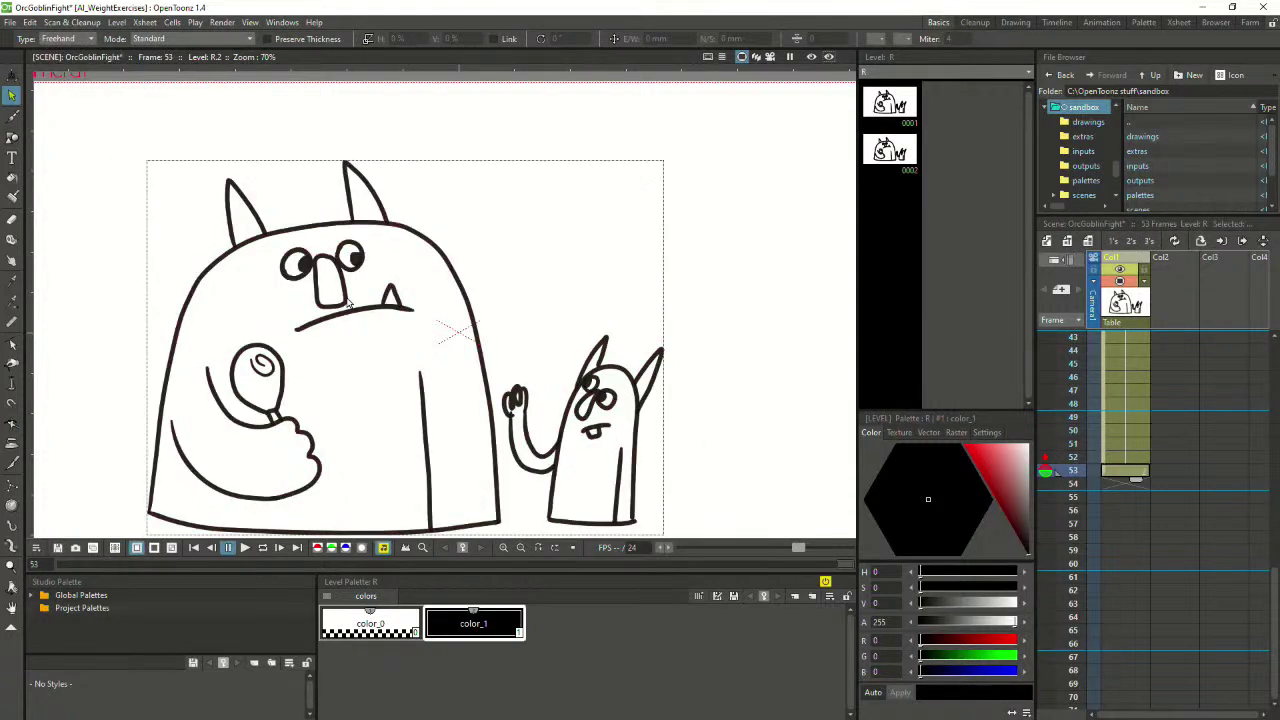
{"action": "left_click", "coordinate": [670, 297]}
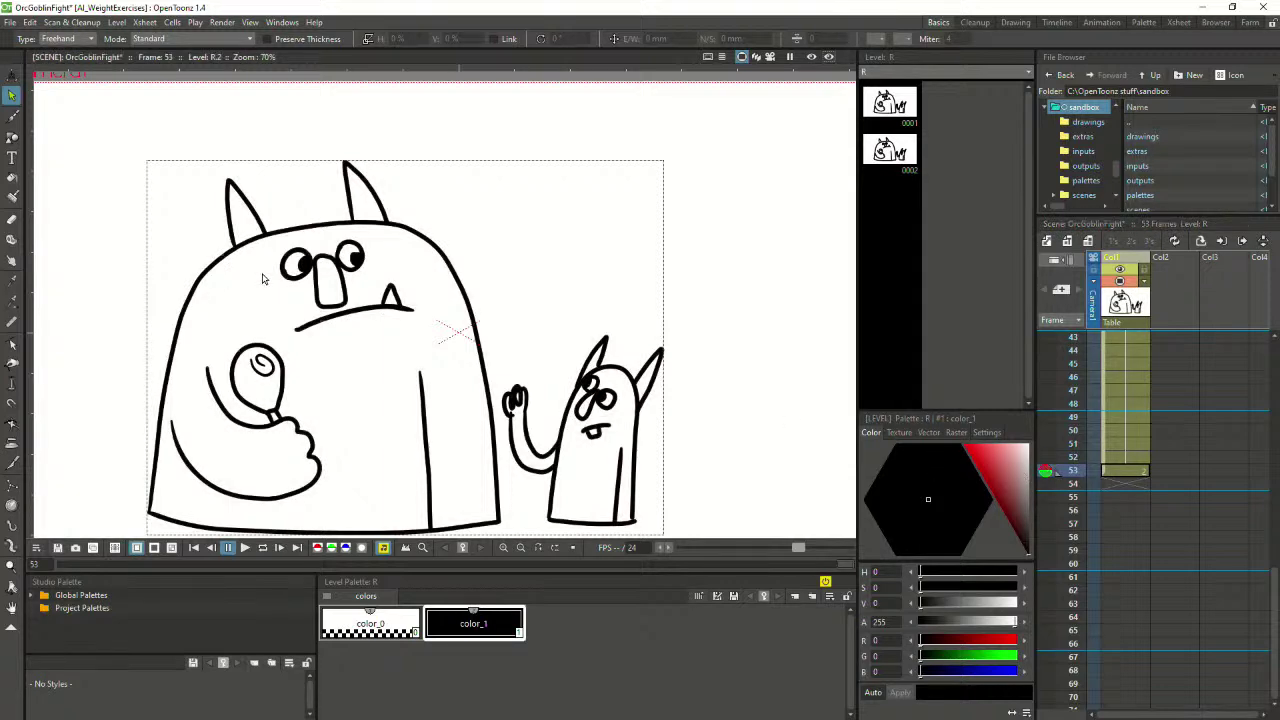
Delete the orc's two eyes, pupils and nose from the frame 53 drawing
{"action": "mouse_move", "coordinate": [388, 322]}
{"action": "left_mouse_down"}
{"action": "mouse_move", "coordinate": [395, 282]}
{"action": "mouse_move", "coordinate": [331, 241]}
{"action": "mouse_move", "coordinate": [287, 317]}
{"action": "mouse_move", "coordinate": [373, 292]}
{"action": "left_mouse_up"}
{"action": "left_click", "coordinate": [331, 337]}
{"action": "mouse_move", "coordinate": [282, 243]}
{"action": "left_mouse_down"}
{"action": "mouse_move", "coordinate": [269, 316]}
{"action": "mouse_move", "coordinate": [363, 345]}
{"action": "mouse_move", "coordinate": [416, 316]}
{"action": "mouse_move", "coordinate": [414, 282]}
{"action": "mouse_move", "coordinate": [376, 253]}
{"action": "mouse_move", "coordinate": [284, 241]}
{"action": "mouse_move", "coordinate": [270, 270]}
{"action": "mouse_move", "coordinate": [309, 315]}
{"action": "mouse_move", "coordinate": [334, 312]}
{"action": "mouse_move", "coordinate": [377, 284]}
{"action": "mouse_move", "coordinate": [360, 245]}
{"action": "mouse_move", "coordinate": [285, 248]}
{"action": "left_mouse_up"}
{"action": "left_click", "coordinate": [380, 293]}
{"action": "key", "text": "Delete"}
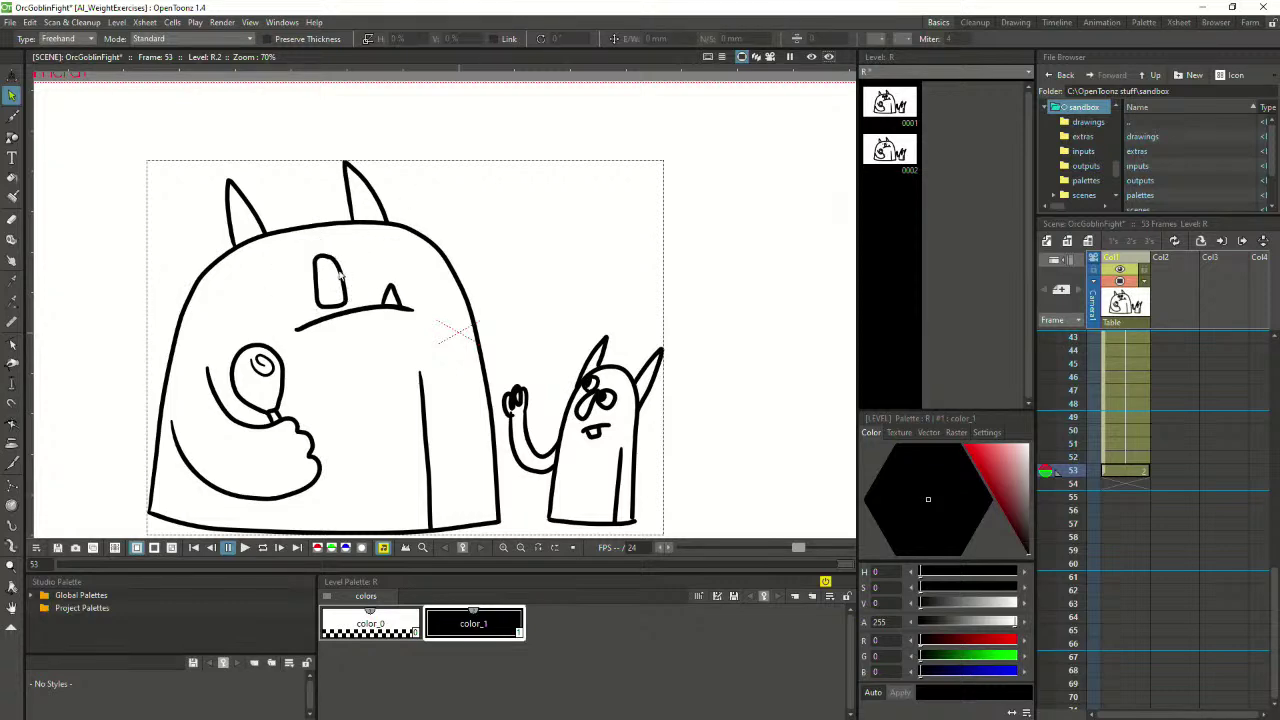
{"action": "left_click", "coordinate": [338, 270]}
{"action": "key", "text": "Delete"}
Draw one large round eye with an oval pupil above the orc's mouth using the brush
{"action": "left_click", "coordinate": [12, 116]}
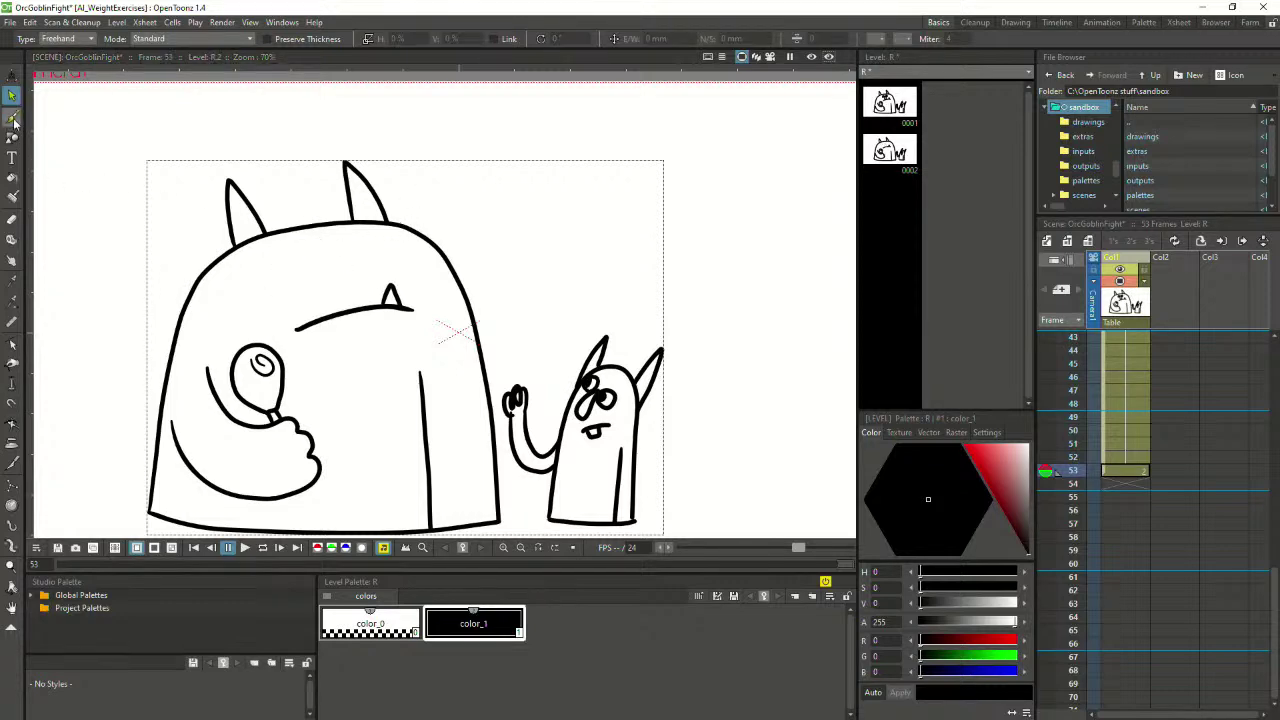
{"action": "mouse_move", "coordinate": [303, 262]}
{"action": "left_mouse_down"}
{"action": "mouse_move", "coordinate": [328, 290]}
{"action": "mouse_move", "coordinate": [360, 240]}
{"action": "mouse_move", "coordinate": [318, 236]}
{"action": "mouse_move", "coordinate": [352, 256]}
{"action": "mouse_move", "coordinate": [350, 272]}
{"action": "mouse_move", "coordinate": [355, 259]}
{"action": "left_mouse_up"}
{"action": "key", "text": "ctrl+z"}
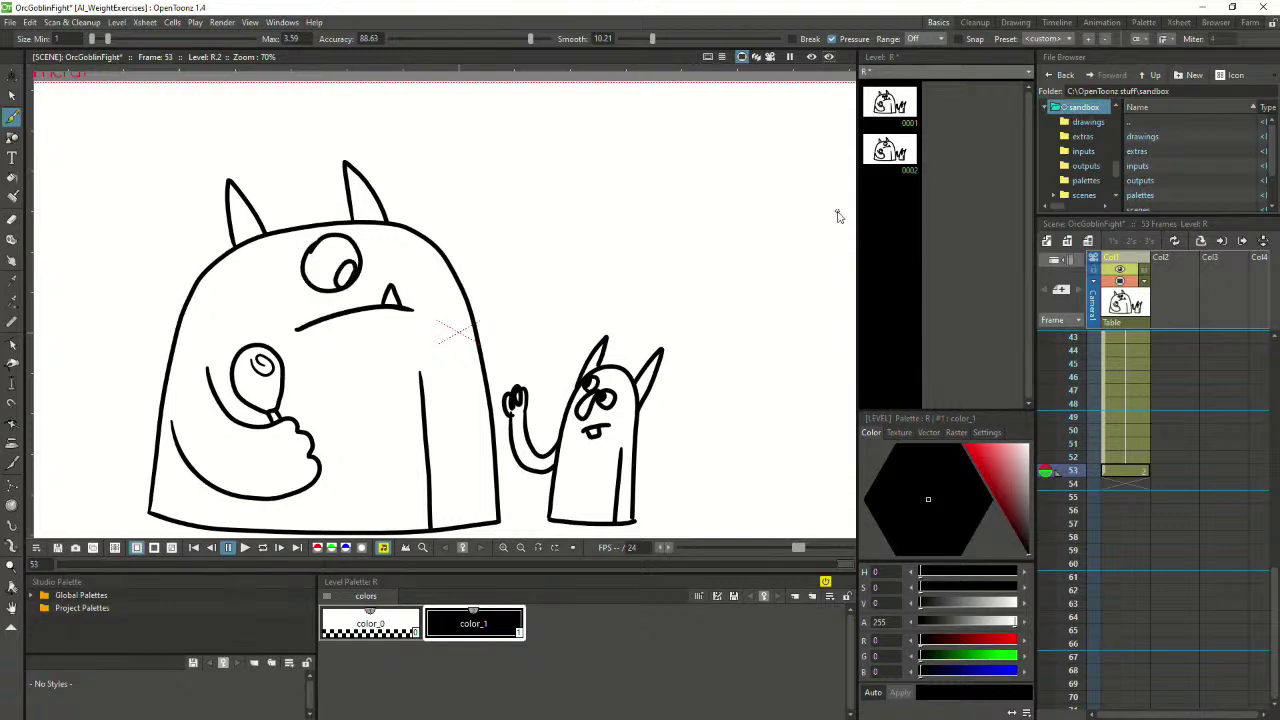
{"action": "key", "text": "ctrl+y"}
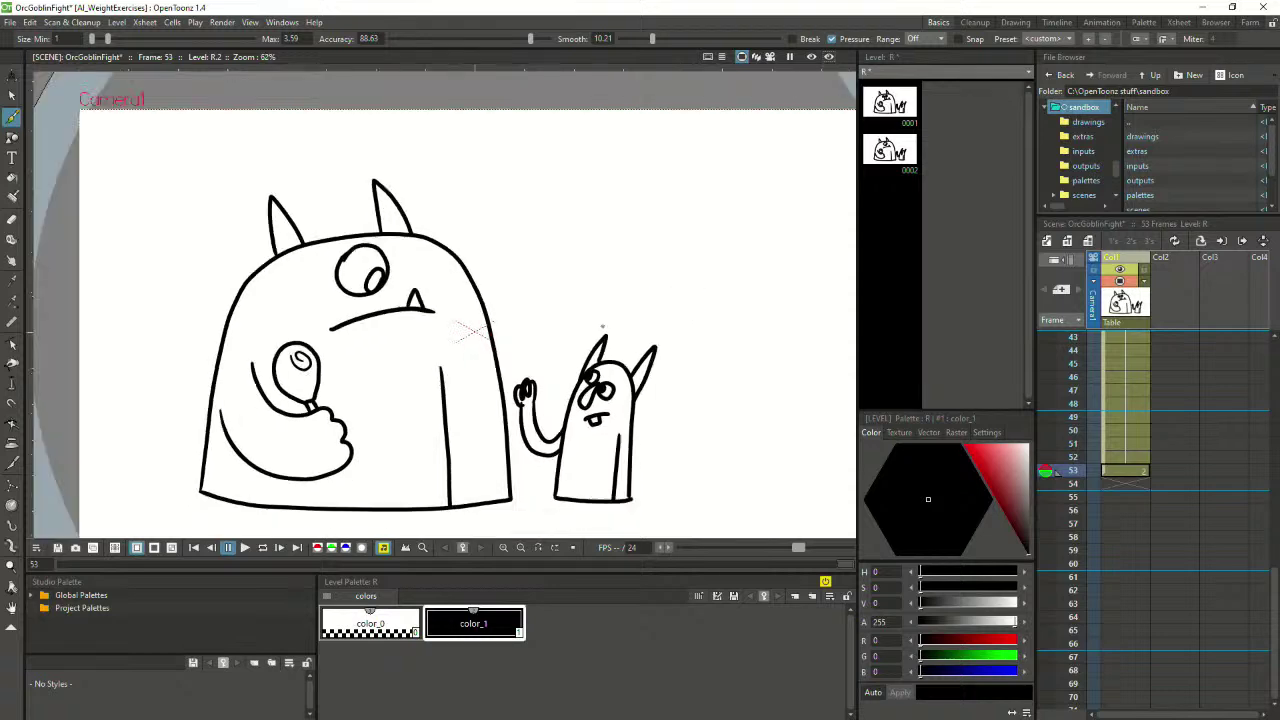
{"action": "scroll", "coordinate": [602, 326], "scroll_direction": "down", "scroll_amount": 2}
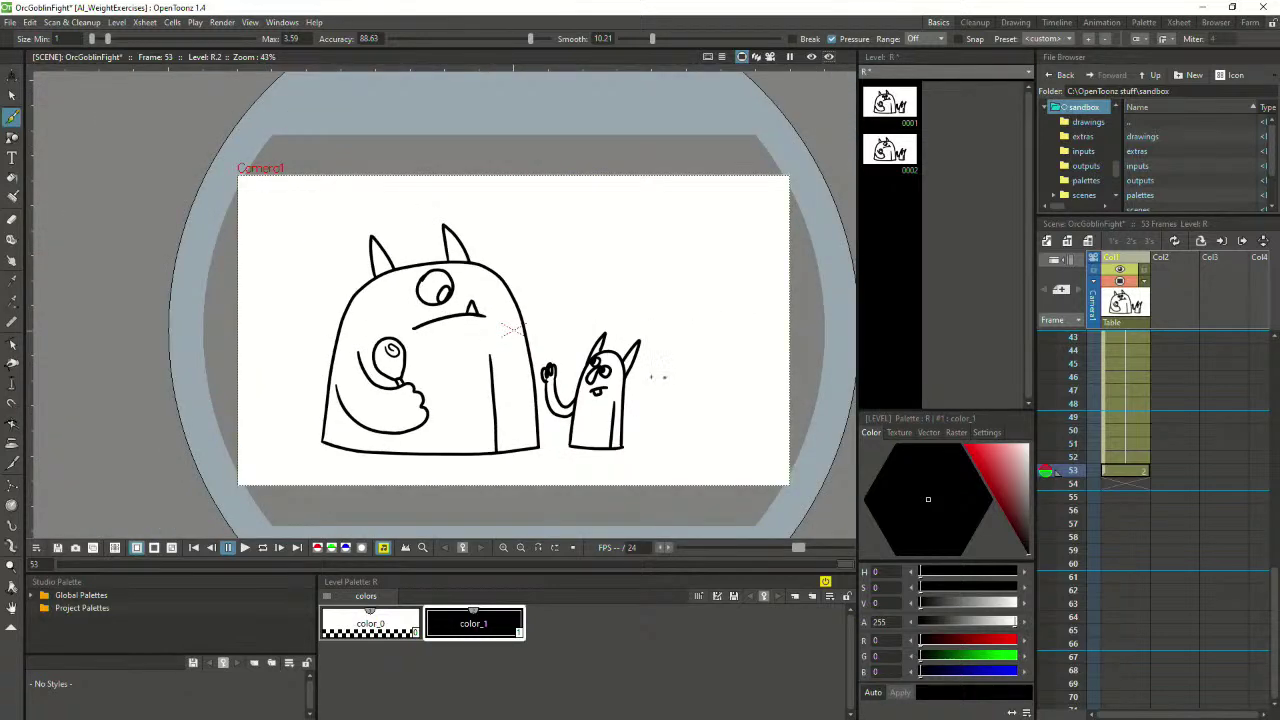
{"action": "scroll", "coordinate": [404, 208], "scroll_direction": "up", "scroll_amount": 4}
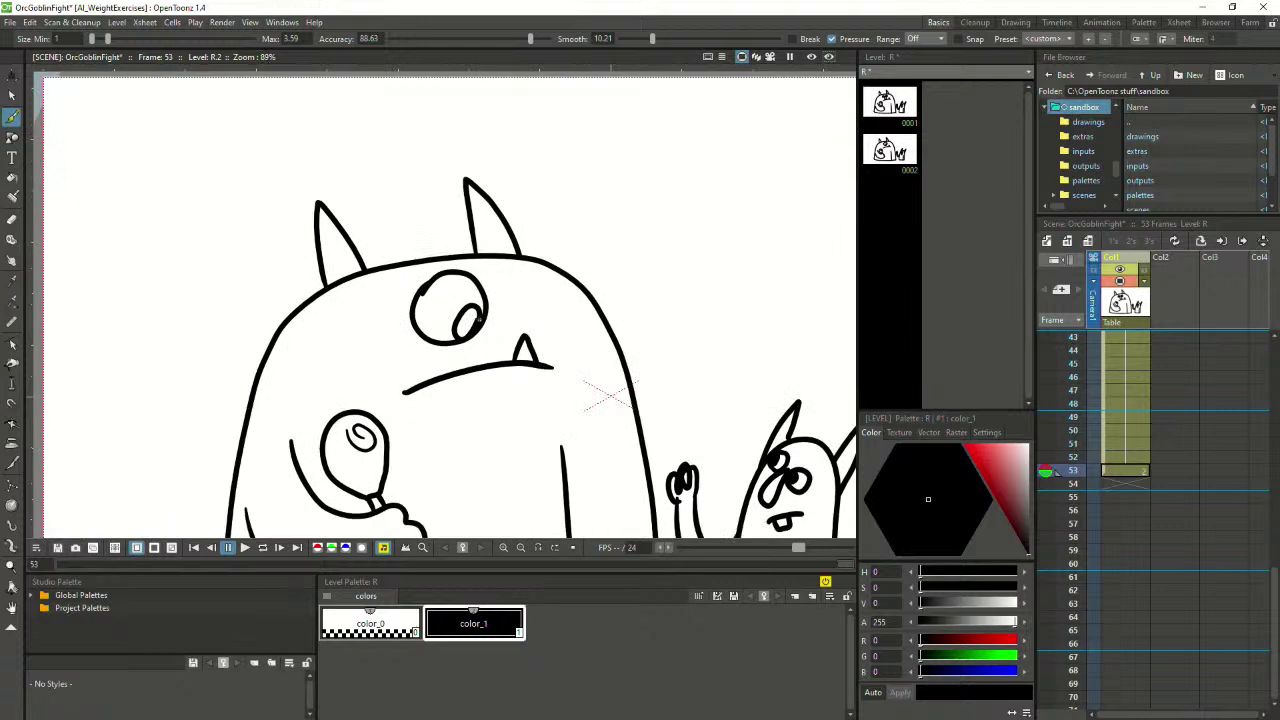
{"action": "left_click", "coordinate": [12, 95]}
{"action": "scroll", "coordinate": [440, 300], "scroll_direction": "up", "scroll_amount": 2}
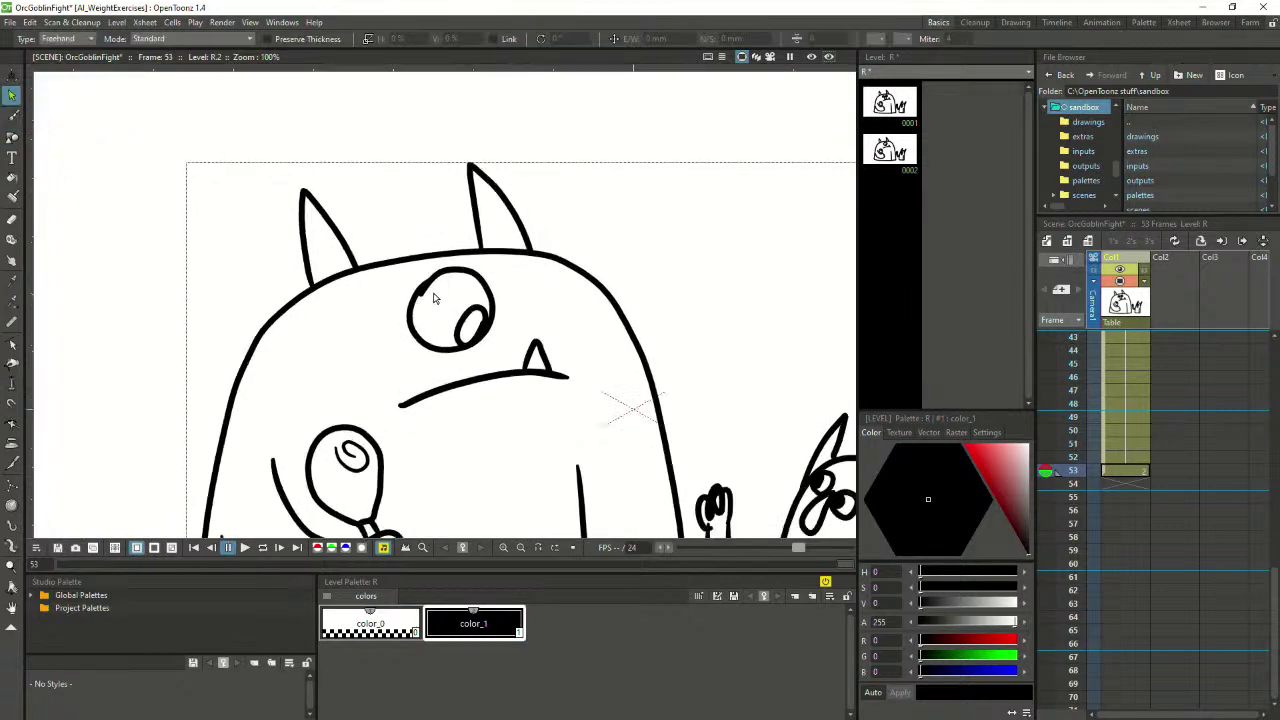
{"action": "left_click", "coordinate": [418, 293]}
{"action": "scroll", "coordinate": [616, 257], "scroll_direction": "down", "scroll_amount": 2}
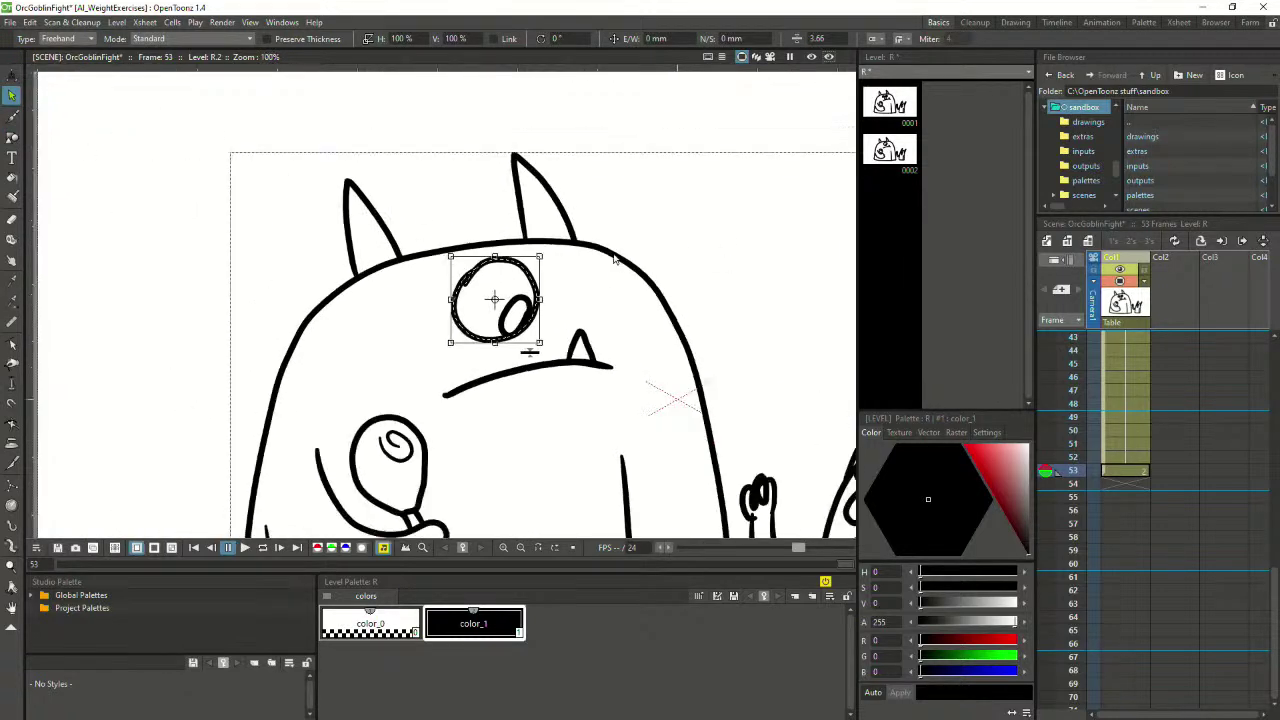
{"action": "left_click", "coordinate": [679, 311]}
{"action": "key", "text": "space"}
{"action": "left_click_drag", "start_coordinate": [655, 294], "coordinate": [438, 237]}
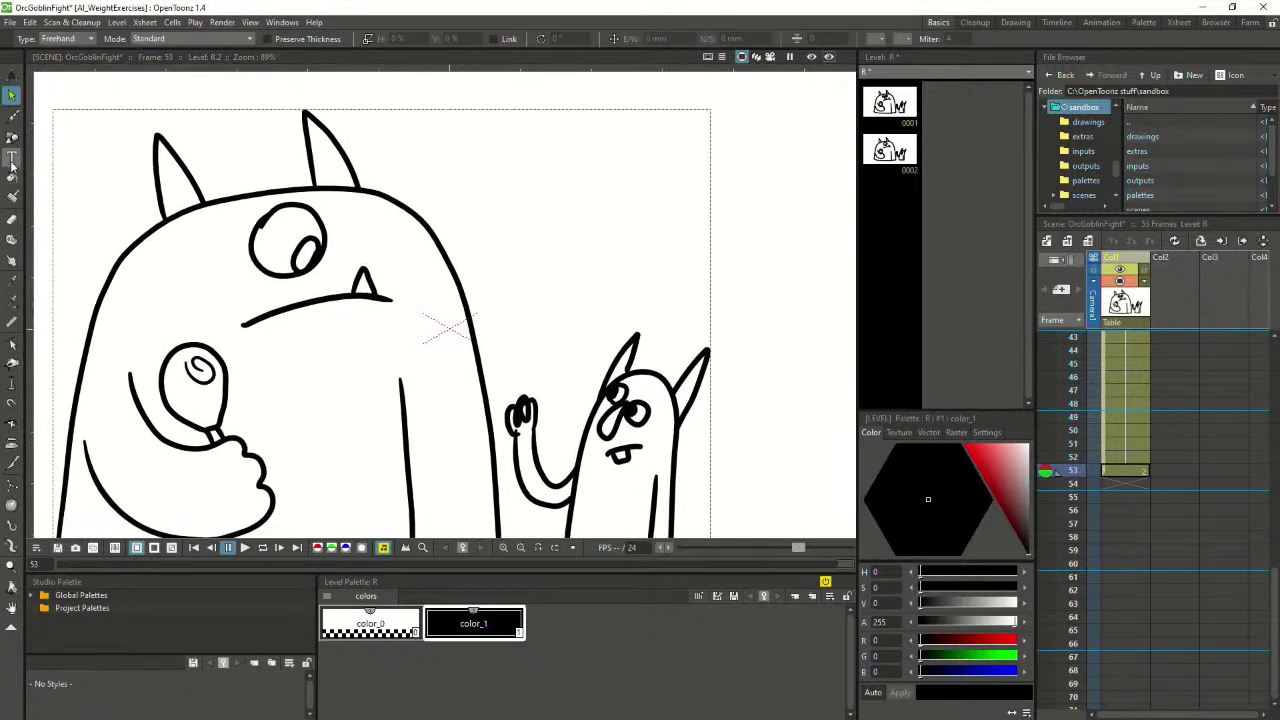
{"action": "left_click", "coordinate": [12, 118]}
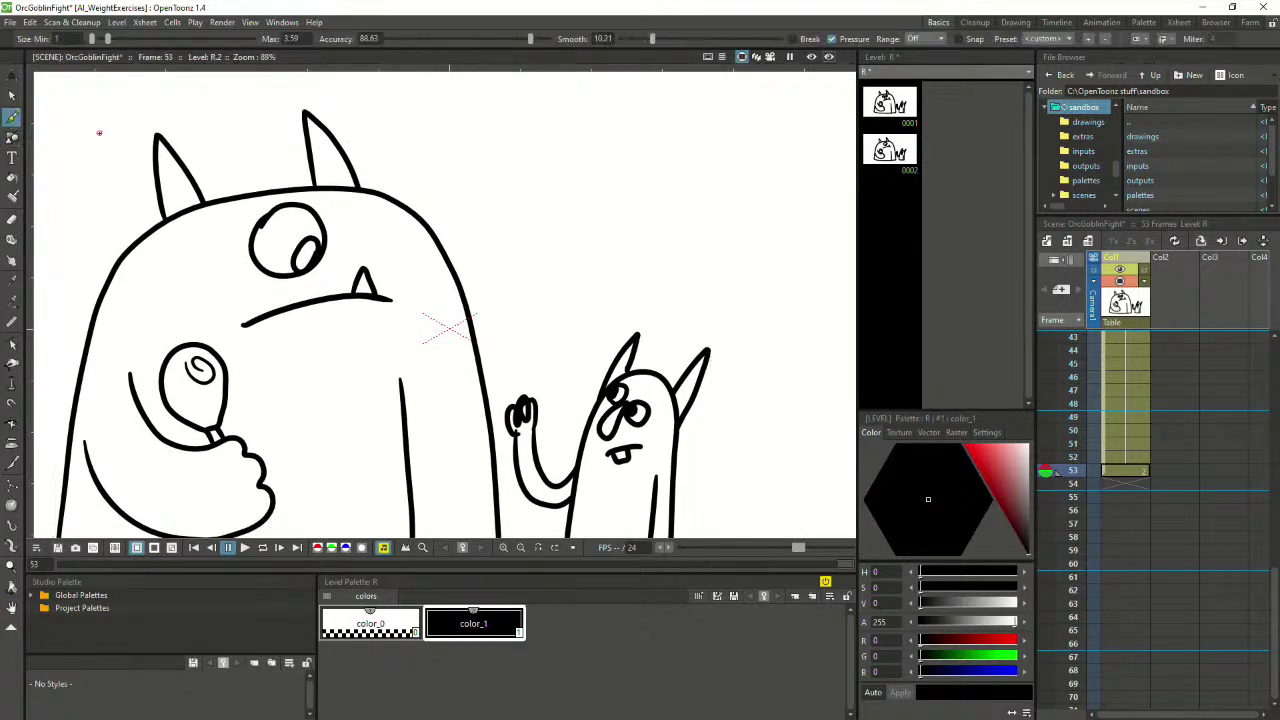
Try a thick arched eyebrow above the orc's eye and undo its strokes
{"action": "mouse_move", "coordinate": [243, 209]}
{"action": "left_mouse_down"}
{"action": "mouse_move", "coordinate": [302, 172]}
{"action": "mouse_move", "coordinate": [283, 164]}
{"action": "mouse_move", "coordinate": [256, 190]}
{"action": "left_mouse_up"}
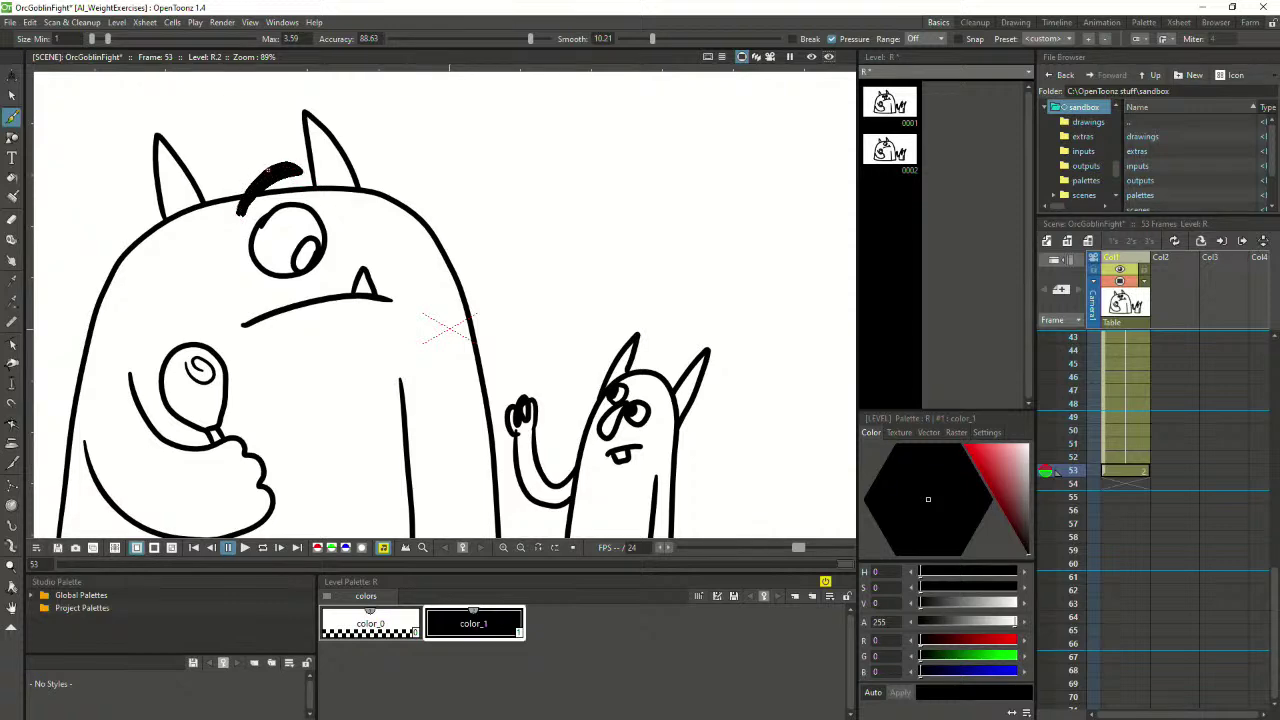
{"action": "left_click_drag", "start_coordinate": [237, 212], "coordinate": [239, 214]}
{"action": "key", "text": "ctrl+z"}
{"action": "key", "text": "ctrl+z"}
{"action": "key", "text": "ctrl+z"}
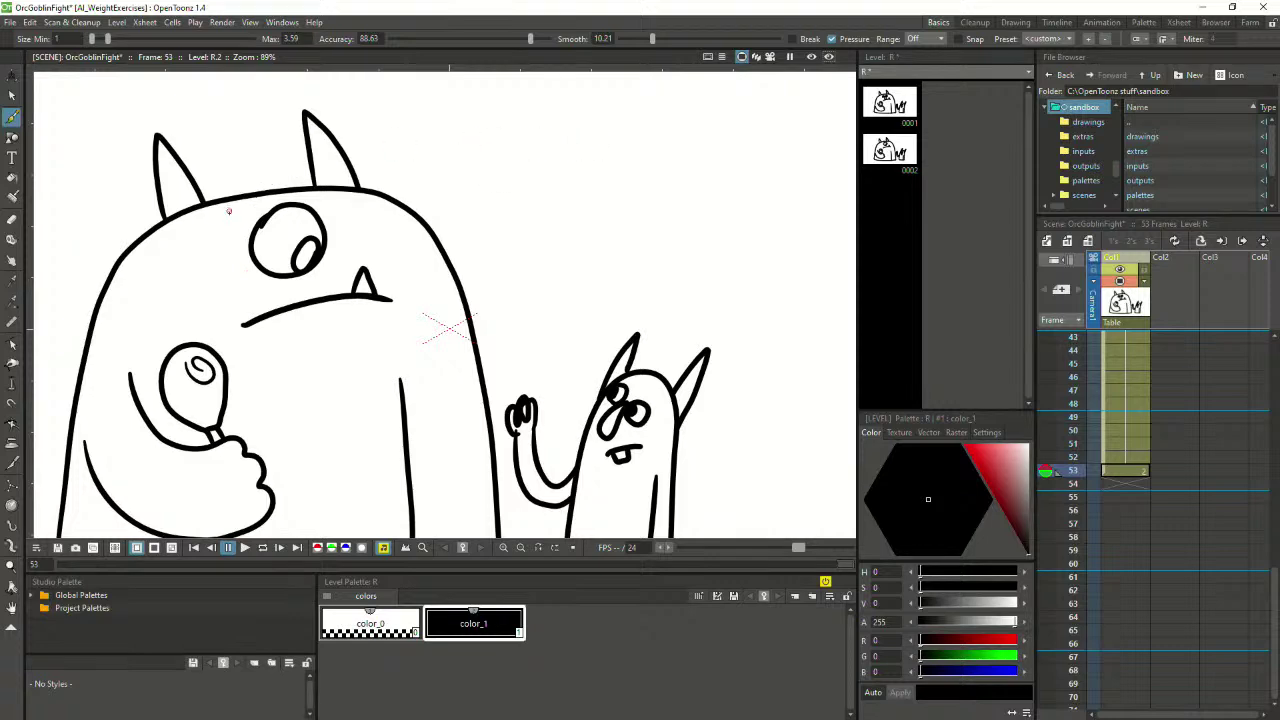
Draw a thick black eyebrow arching over the orc's single eye, crossing the head outline between the horns
{"action": "mouse_move", "coordinate": [238, 198]}
{"action": "left_mouse_down"}
{"action": "mouse_move", "coordinate": [300, 163]}
{"action": "mouse_move", "coordinate": [232, 214]}
{"action": "mouse_move", "coordinate": [264, 177]}
{"action": "mouse_move", "coordinate": [297, 163]}
{"action": "mouse_move", "coordinate": [238, 212]}
{"action": "mouse_move", "coordinate": [300, 166]}
{"action": "left_mouse_up"}
{"action": "left_click_drag", "start_coordinate": [238, 208], "coordinate": [246, 186]}
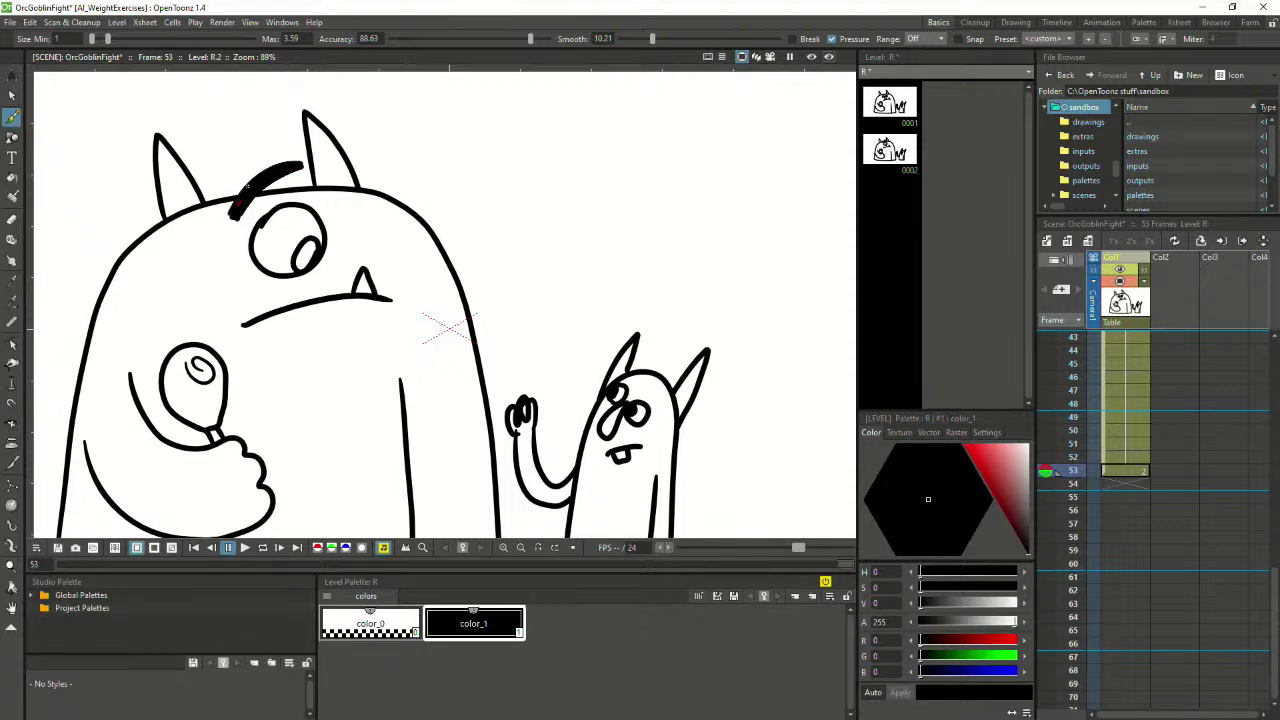
{"action": "scroll", "coordinate": [485, 192], "scroll_direction": "down", "scroll_amount": 3}
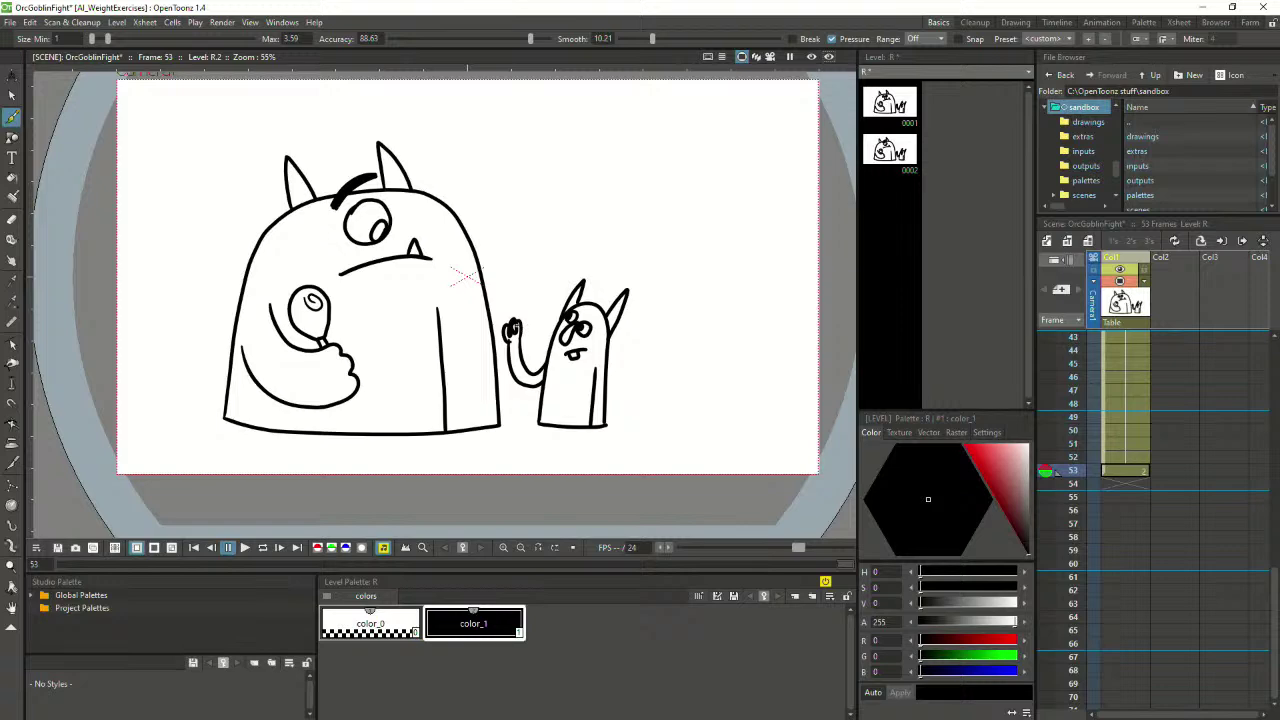
Draw thick black eyebrows above the goblin's two eyes
{"action": "scroll", "coordinate": [587, 283], "scroll_direction": "up", "scroll_amount": 2}
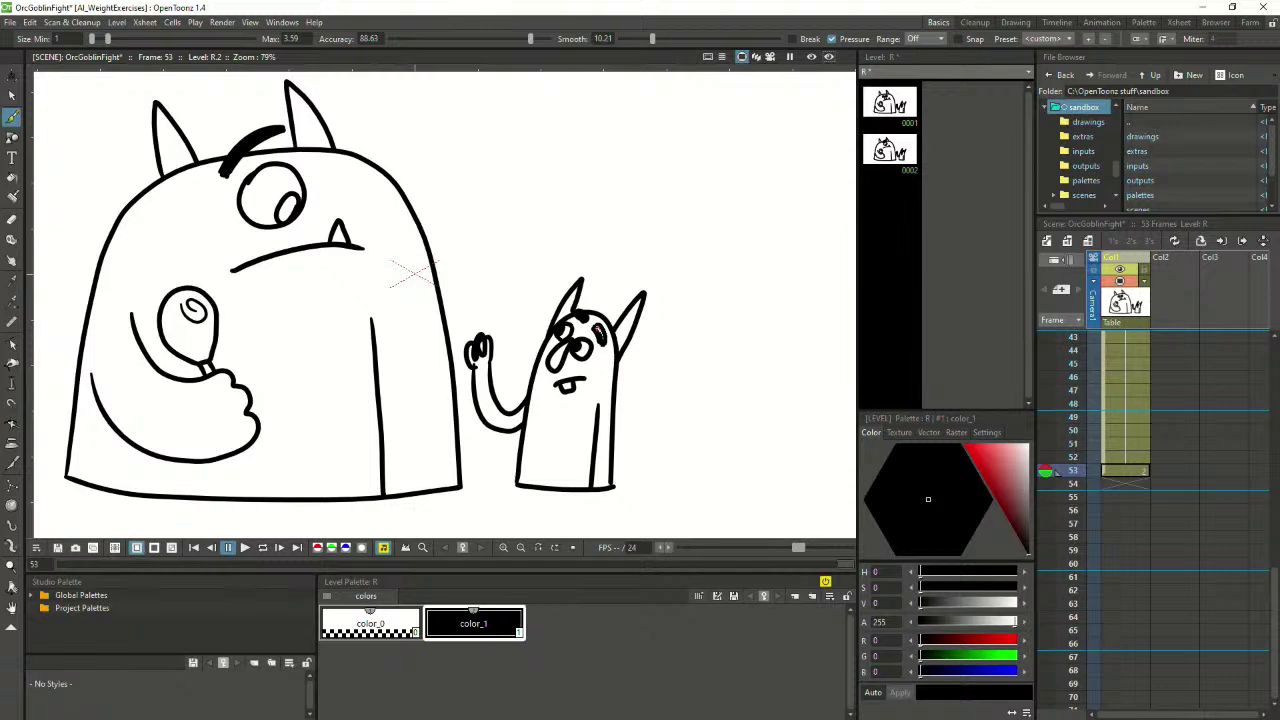
{"action": "left_click_drag", "start_coordinate": [602, 341], "coordinate": [600, 334]}
{"action": "key", "text": "ctrl+z"}
{"action": "left_click_drag", "start_coordinate": [600, 336], "coordinate": [579, 321]}
{"action": "scroll", "coordinate": [611, 266], "scroll_direction": "down", "scroll_amount": 2}
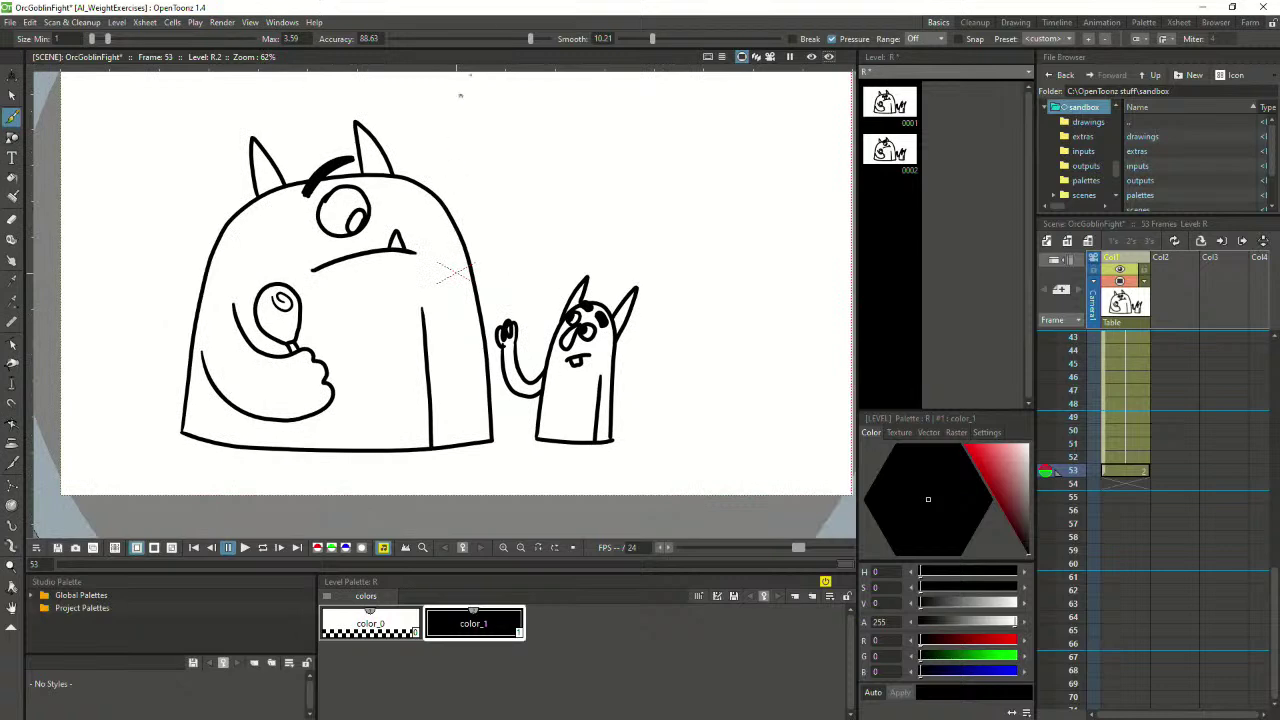
{"action": "key", "text": "space"}
{"action": "mouse_move", "coordinate": [396, 220]}
{"action": "left_mouse_down"}
{"action": "mouse_move", "coordinate": [494, 316]}
{"action": "mouse_move", "coordinate": [451, 271]}
{"action": "left_mouse_up"}
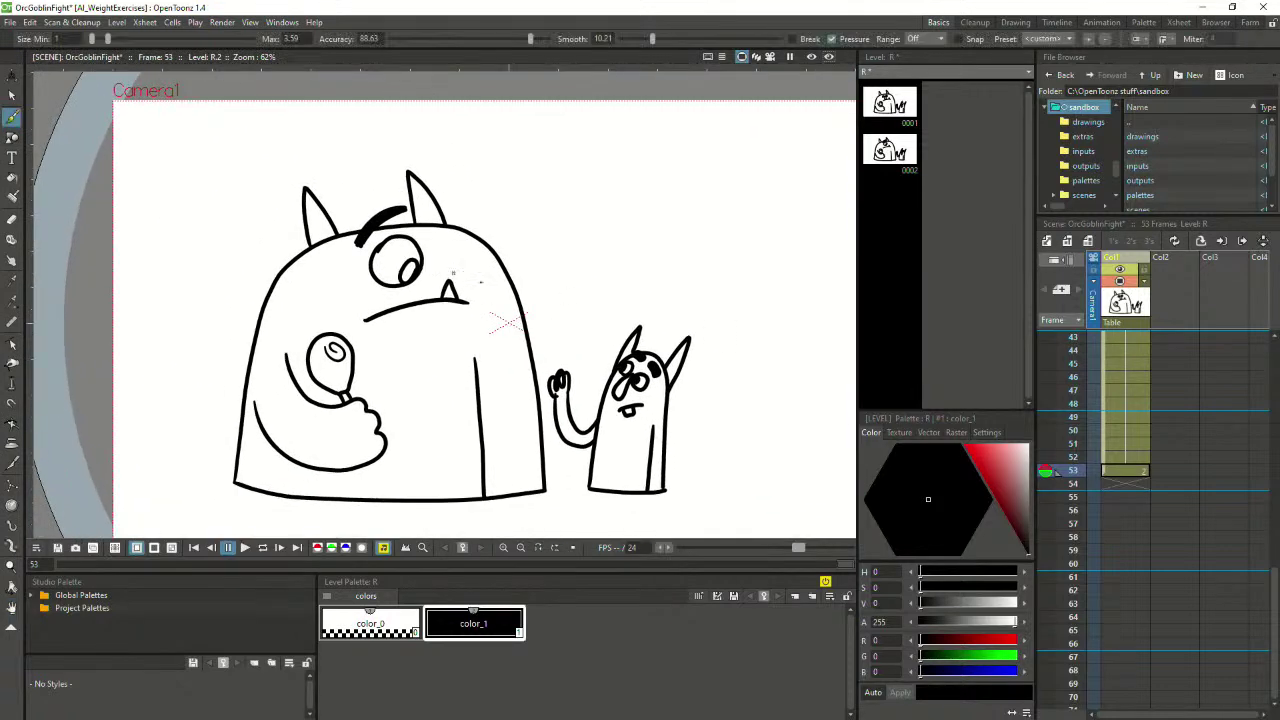
Clear the old drawing from frames 1 to 52 of Col1
{"action": "left_click", "coordinate": [1122, 452]}
{"action": "scroll", "coordinate": [1124, 458], "scroll_direction": "up", "scroll_amount": 10}
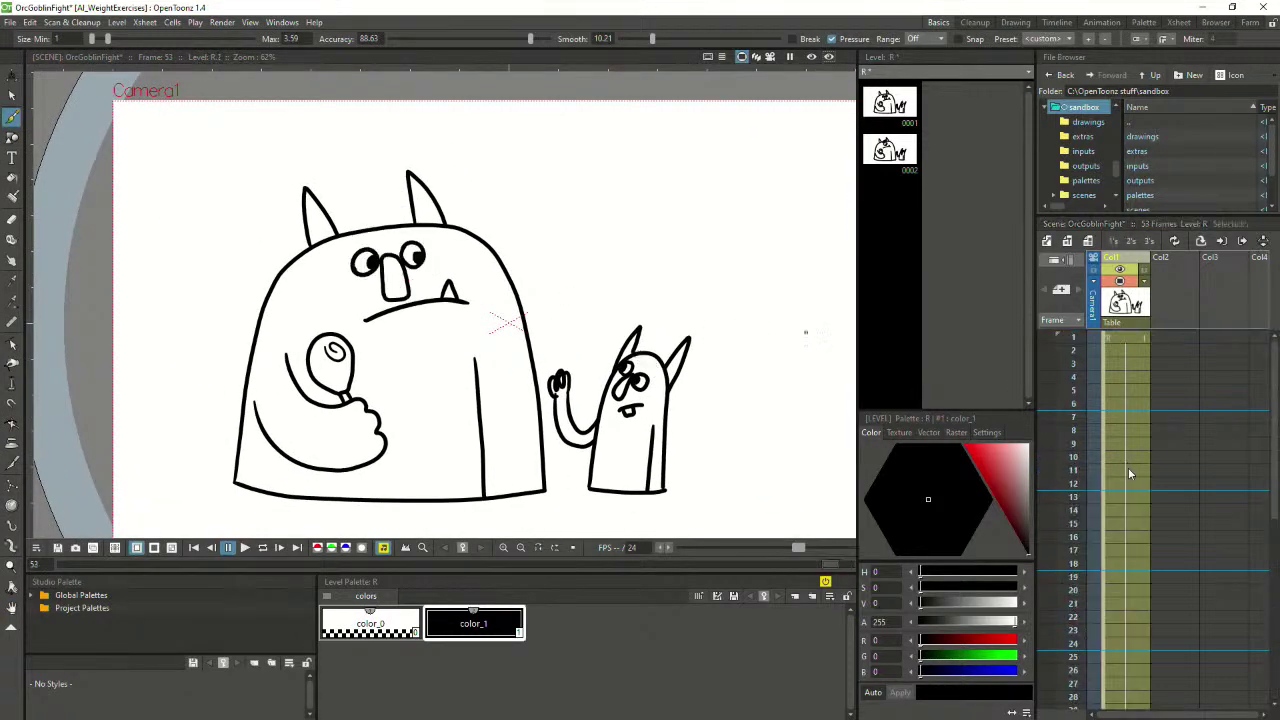
{"action": "left_click", "coordinate": [1134, 338], "text": "shift"}
{"action": "key", "text": "Delete"}
{"action": "scroll", "coordinate": [1123, 496], "scroll_direction": "down", "scroll_amount": 4}
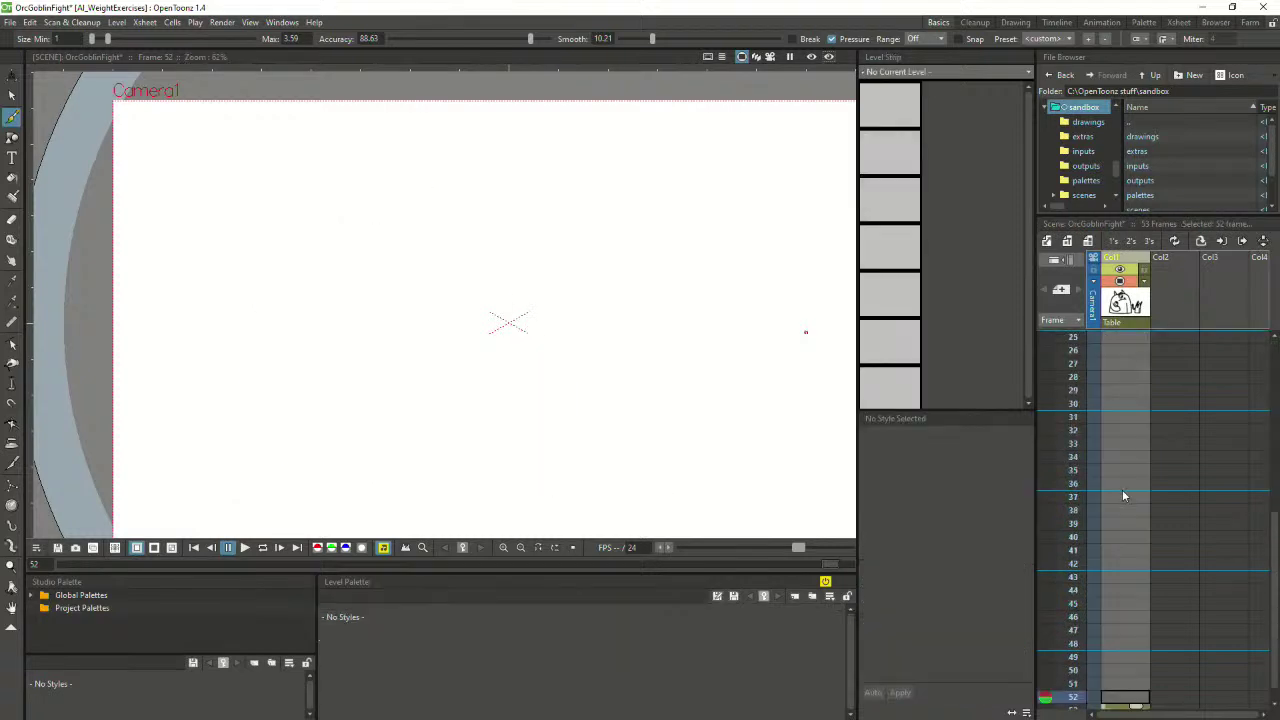
{"action": "scroll", "coordinate": [1122, 496], "scroll_direction": "down", "scroll_amount": 3}
Move the one-eyed orc drawing from frame 53 to frame 1 of Col1 and extend its exposure to frame 25
{"action": "left_click", "coordinate": [1124, 551]}
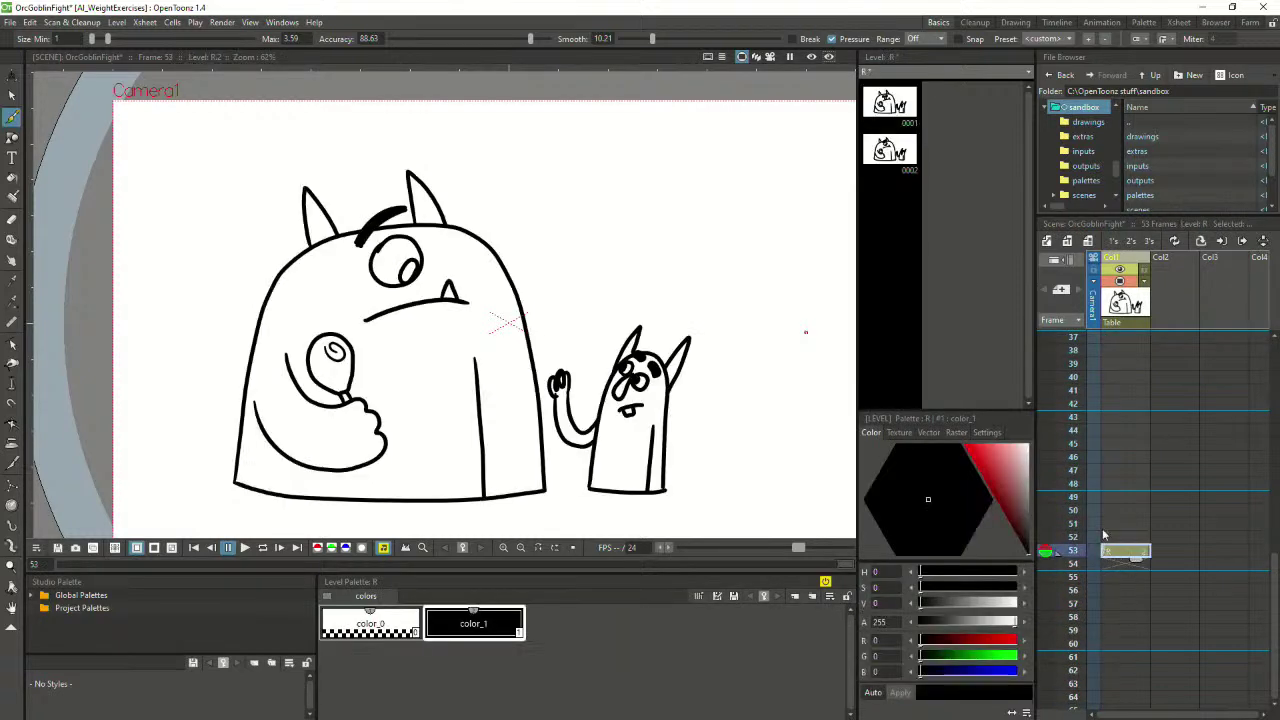
{"action": "key", "text": "Delete"}
{"action": "scroll", "coordinate": [1110, 450], "scroll_direction": "up", "scroll_amount": 4}
{"action": "scroll", "coordinate": [1104, 290], "scroll_direction": "up", "scroll_amount": 5}
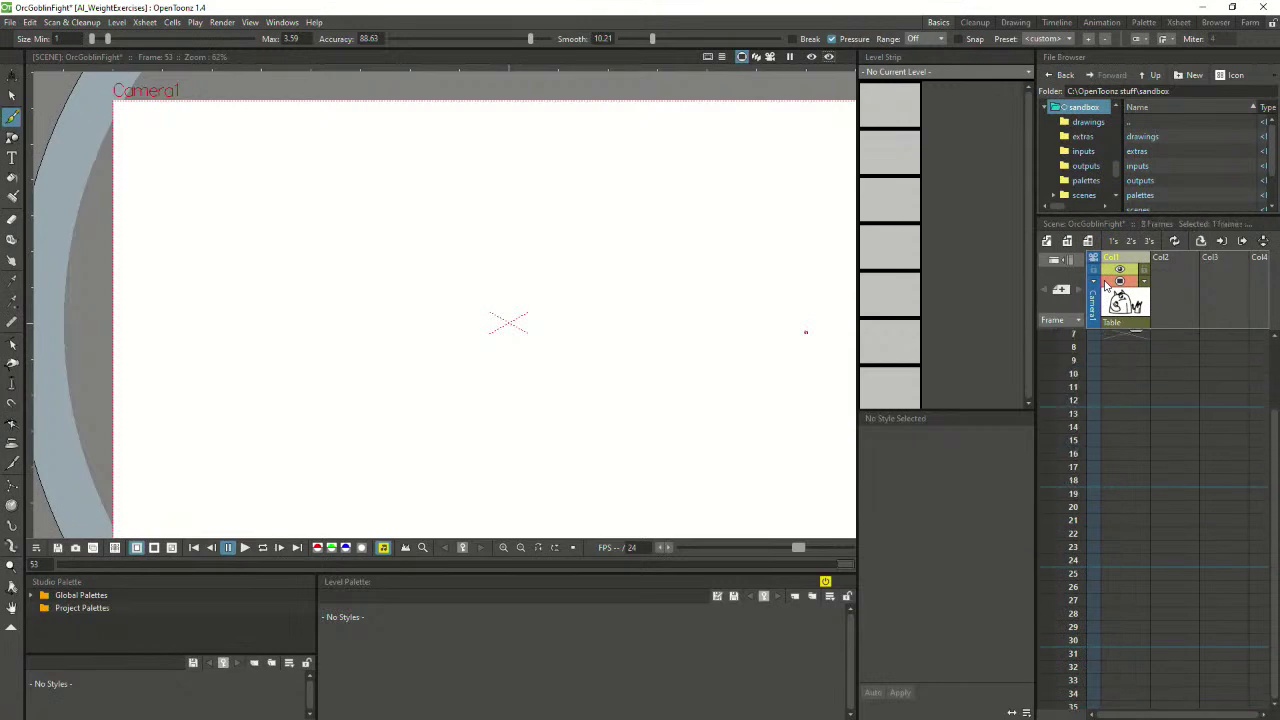
{"action": "left_click_drag", "start_coordinate": [1133, 349], "coordinate": [1131, 660]}
{"action": "left_click", "coordinate": [1118, 343]}
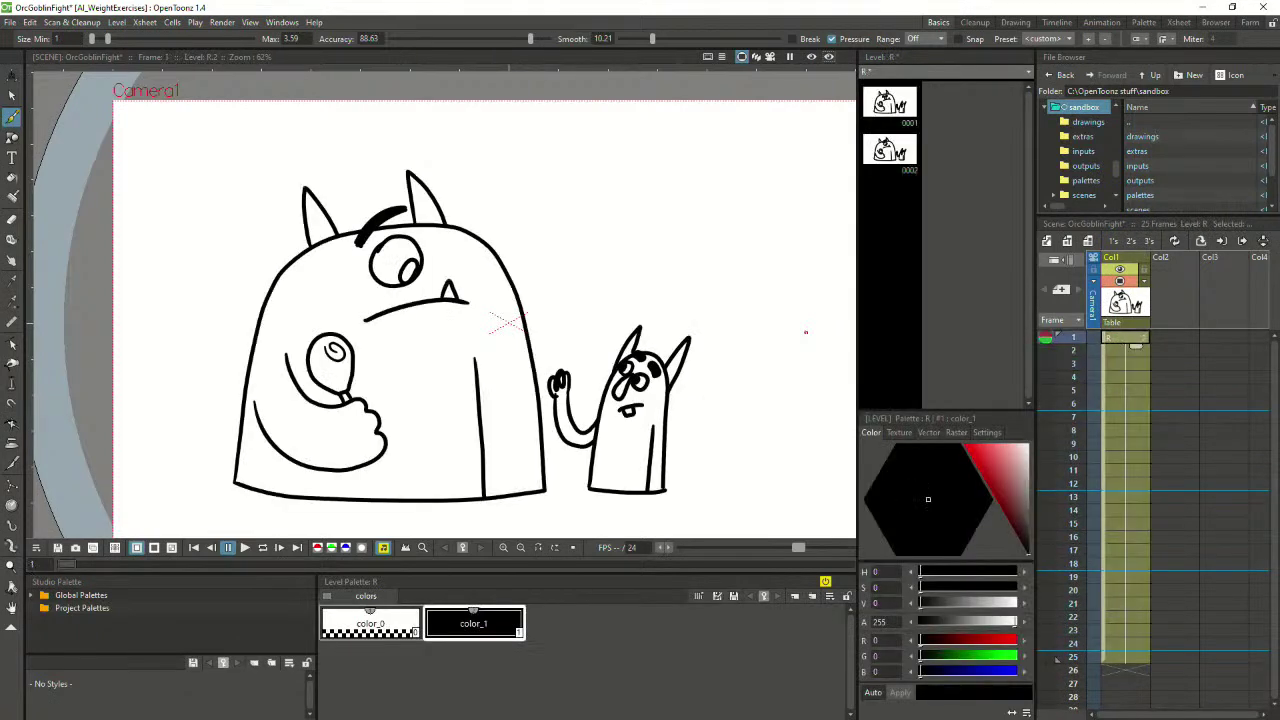
Switch to the Mischief thumbnail canvas and sketch a single round eye and a curved, fanged mouth inside the dome-shaped body
{"action": "mouse_move", "coordinate": [1279, 130]}
{"action": "left_mouse_down"}
{"action": "mouse_move", "coordinate": [616, 57]}
{"action": "mouse_move", "coordinate": [458, 63]}
{"action": "mouse_move", "coordinate": [414, 89]}
{"action": "mouse_move", "coordinate": [343, 68]}
{"action": "left_mouse_up"}
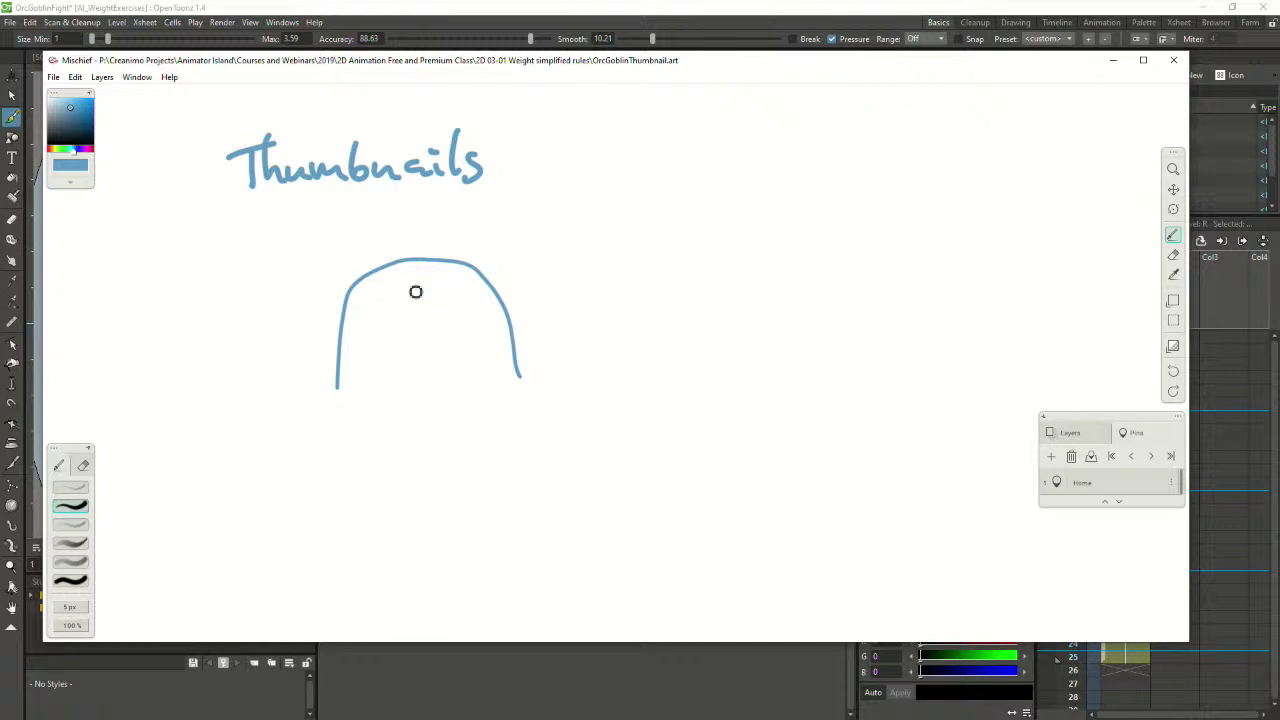
{"action": "mouse_move", "coordinate": [411, 288]}
{"action": "left_mouse_down"}
{"action": "mouse_move", "coordinate": [426, 303]}
{"action": "mouse_move", "coordinate": [420, 283]}
{"action": "mouse_move", "coordinate": [430, 300]}
{"action": "mouse_move", "coordinate": [455, 299]}
{"action": "mouse_move", "coordinate": [405, 310]}
{"action": "mouse_move", "coordinate": [448, 298]}
{"action": "mouse_move", "coordinate": [397, 300]}
{"action": "mouse_move", "coordinate": [453, 300]}
{"action": "left_mouse_up"}
{"action": "key", "text": "ctrl+z"}
{"action": "key", "text": "ctrl+z"}
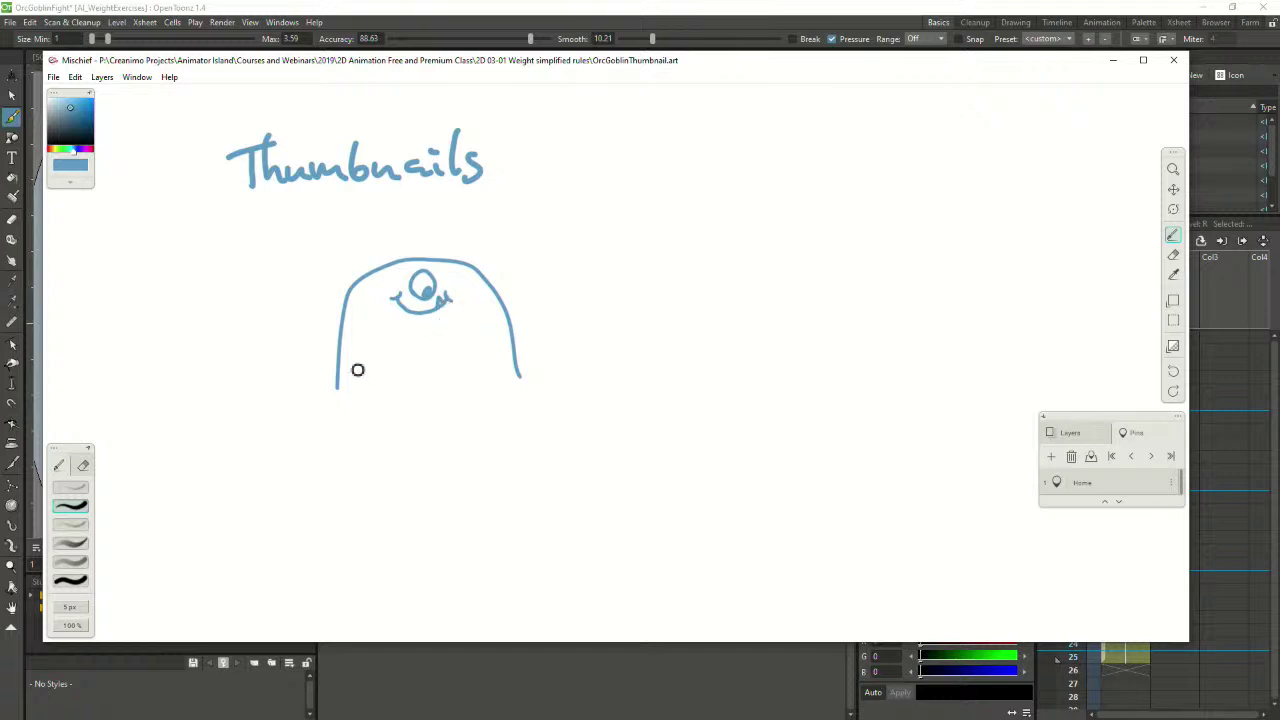
Sketch the thumbnail orc's bent arm holding a round lollipop, two horns on the head and an eyebrow over the eye
{"action": "left_click_drag", "start_coordinate": [350, 356], "coordinate": [376, 393]}
{"action": "mouse_move", "coordinate": [370, 335]}
{"action": "left_mouse_down"}
{"action": "mouse_move", "coordinate": [403, 366]}
{"action": "mouse_move", "coordinate": [427, 364]}
{"action": "mouse_move", "coordinate": [435, 381]}
{"action": "mouse_move", "coordinate": [378, 397]}
{"action": "mouse_move", "coordinate": [425, 382]}
{"action": "mouse_move", "coordinate": [446, 348]}
{"action": "left_mouse_up"}
{"action": "mouse_move", "coordinate": [407, 269]}
{"action": "left_mouse_down"}
{"action": "mouse_move", "coordinate": [430, 255]}
{"action": "mouse_move", "coordinate": [392, 263]}
{"action": "mouse_move", "coordinate": [451, 264]}
{"action": "left_mouse_up"}
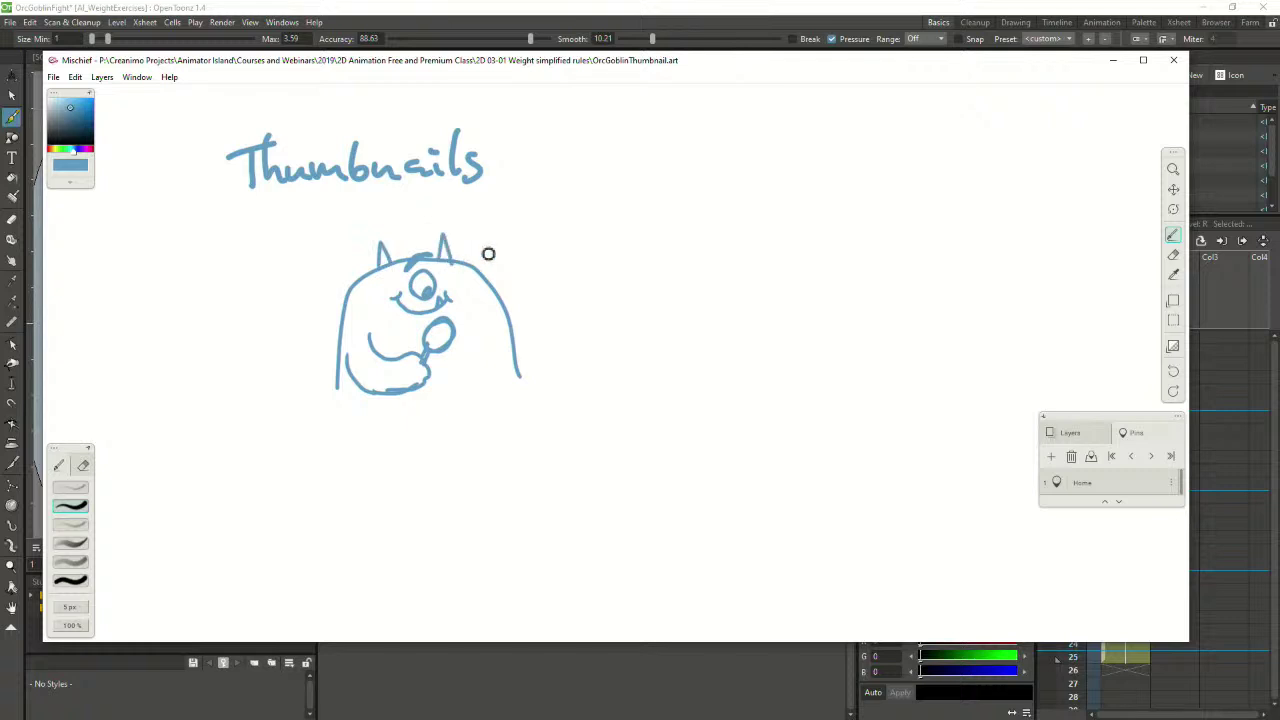
Sketch a small goblin beside the lollipop orc, with a narrow dome body, a round eye, a raised arm and two pointed horns
{"action": "key", "text": "ctrl+plus"}
{"action": "key", "text": "space"}
{"action": "mouse_move", "coordinate": [436, 376]}
{"action": "left_mouse_down"}
{"action": "mouse_move", "coordinate": [446, 424]}
{"action": "mouse_move", "coordinate": [563, 414]}
{"action": "mouse_move", "coordinate": [526, 343]}
{"action": "mouse_move", "coordinate": [567, 438]}
{"action": "left_mouse_up"}
{"action": "key", "text": "ctrl+minus"}
{"action": "key", "text": "ctrl+plus"}
{"action": "key", "text": "ctrl+z"}
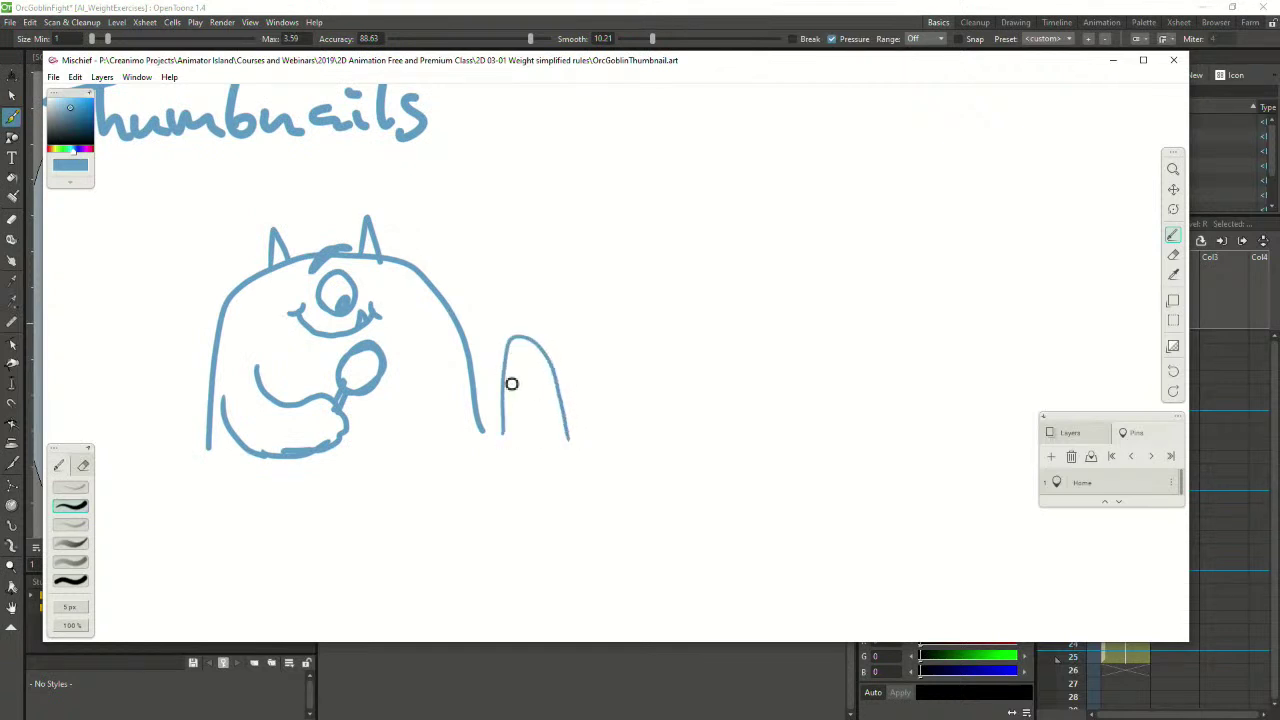
{"action": "mouse_move", "coordinate": [504, 359]}
{"action": "left_mouse_down"}
{"action": "mouse_move", "coordinate": [532, 362]}
{"action": "mouse_move", "coordinate": [511, 369]}
{"action": "left_mouse_up"}
{"action": "key", "text": "ctrl+z"}
{"action": "mouse_move", "coordinate": [508, 348]}
{"action": "left_mouse_down"}
{"action": "mouse_move", "coordinate": [506, 366]}
{"action": "mouse_move", "coordinate": [511, 355]}
{"action": "left_mouse_up"}
{"action": "mouse_move", "coordinate": [534, 341]}
{"action": "left_mouse_down"}
{"action": "mouse_move", "coordinate": [546, 329]}
{"action": "mouse_move", "coordinate": [545, 348]}
{"action": "mouse_move", "coordinate": [527, 336]}
{"action": "left_mouse_up"}
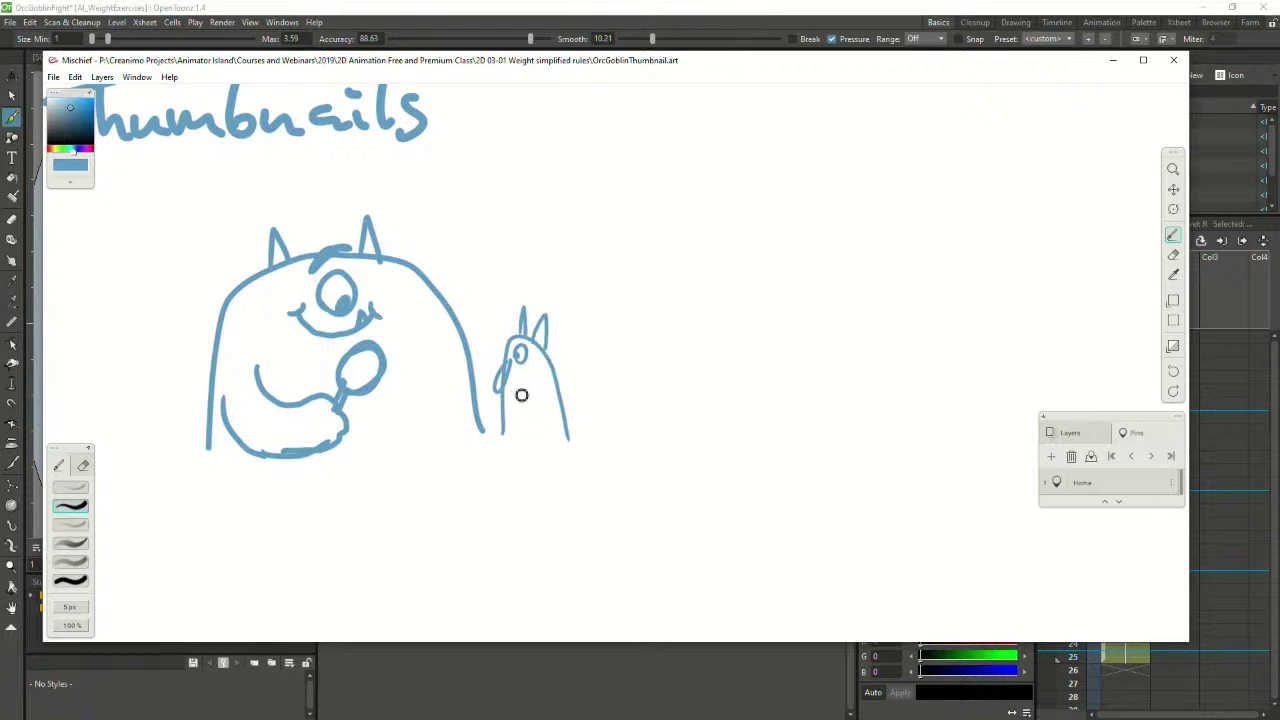
Add an open mouth and two small curled hands to the goblin
{"action": "left_click_drag", "start_coordinate": [511, 386], "coordinate": [538, 378]}
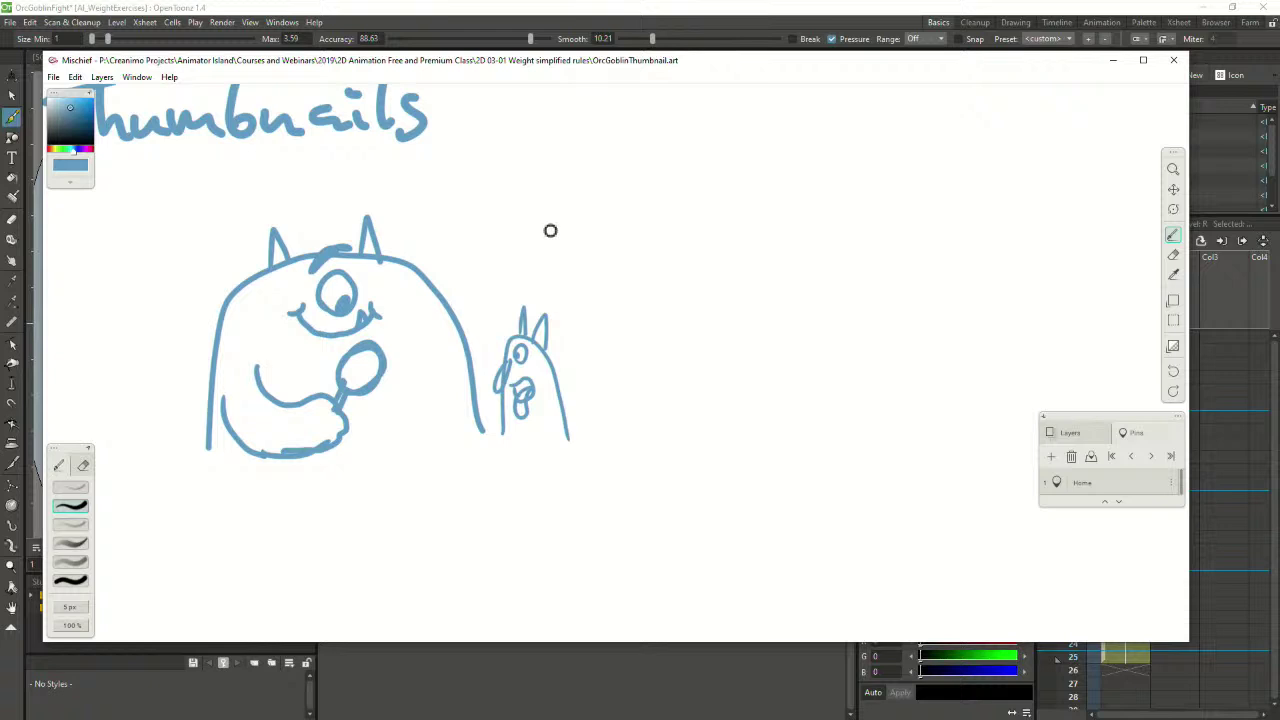
{"action": "mouse_move", "coordinate": [557, 431]}
{"action": "left_mouse_down"}
{"action": "mouse_move", "coordinate": [523, 443]}
{"action": "mouse_move", "coordinate": [552, 457]}
{"action": "mouse_move", "coordinate": [558, 439]}
{"action": "left_mouse_up"}
{"action": "left_click_drag", "start_coordinate": [501, 410], "coordinate": [502, 436]}
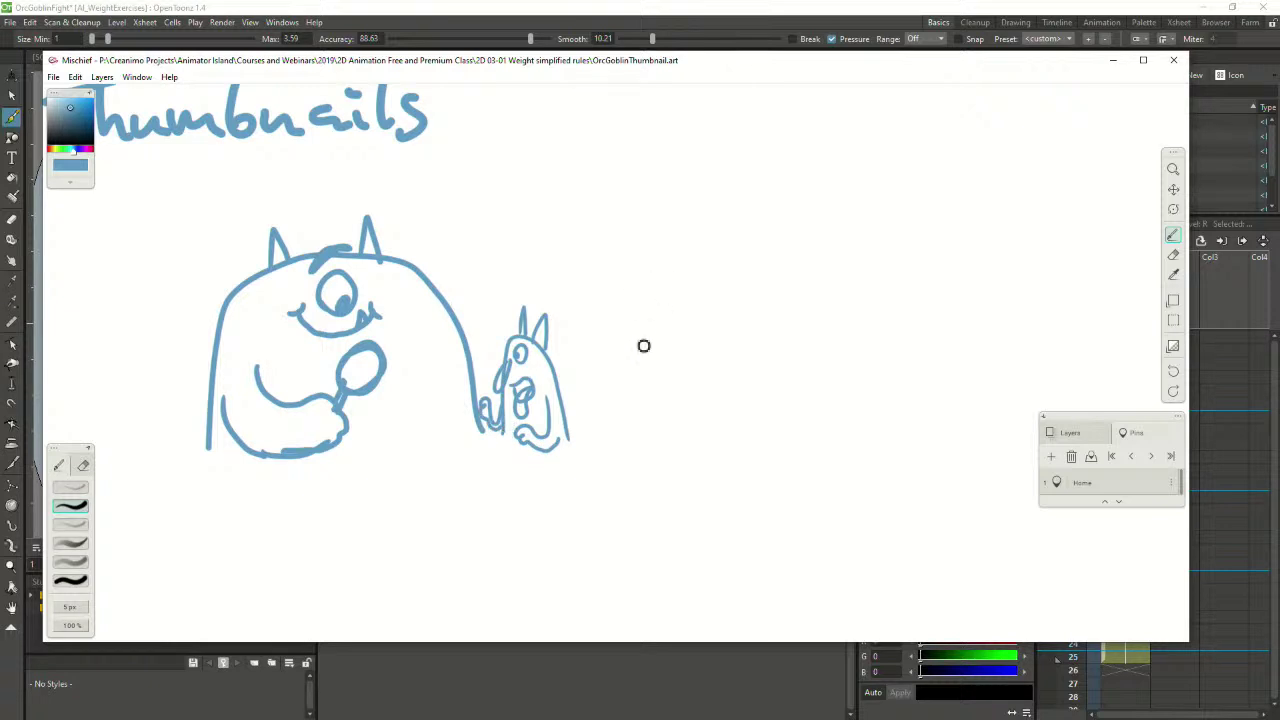
Sketch a second orc pose beside the first pair, with a dome body and a wide open mouth around a round lollipop
{"action": "left_click_drag", "start_coordinate": [680, 381], "coordinate": [607, 413]}
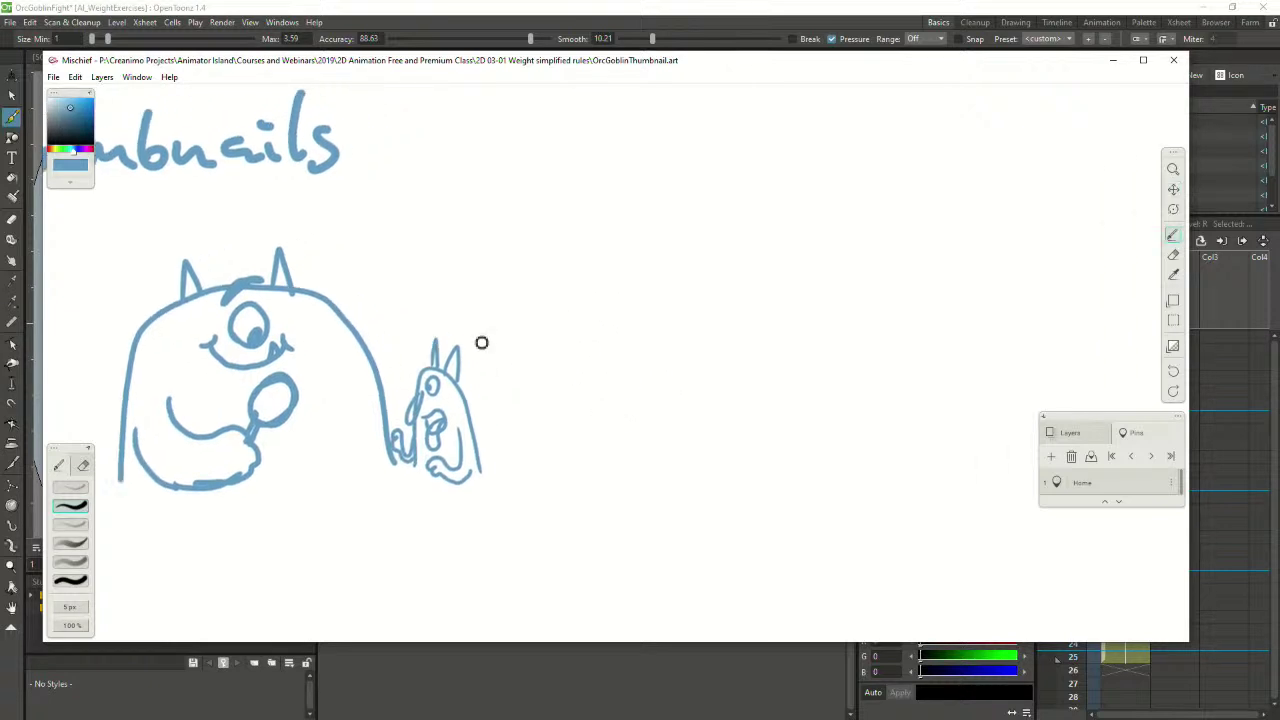
{"action": "key", "text": "minus"}
{"action": "key", "text": "plus"}
{"action": "left_click_drag", "start_coordinate": [489, 438], "coordinate": [435, 434]}
{"action": "key", "text": "minus"}
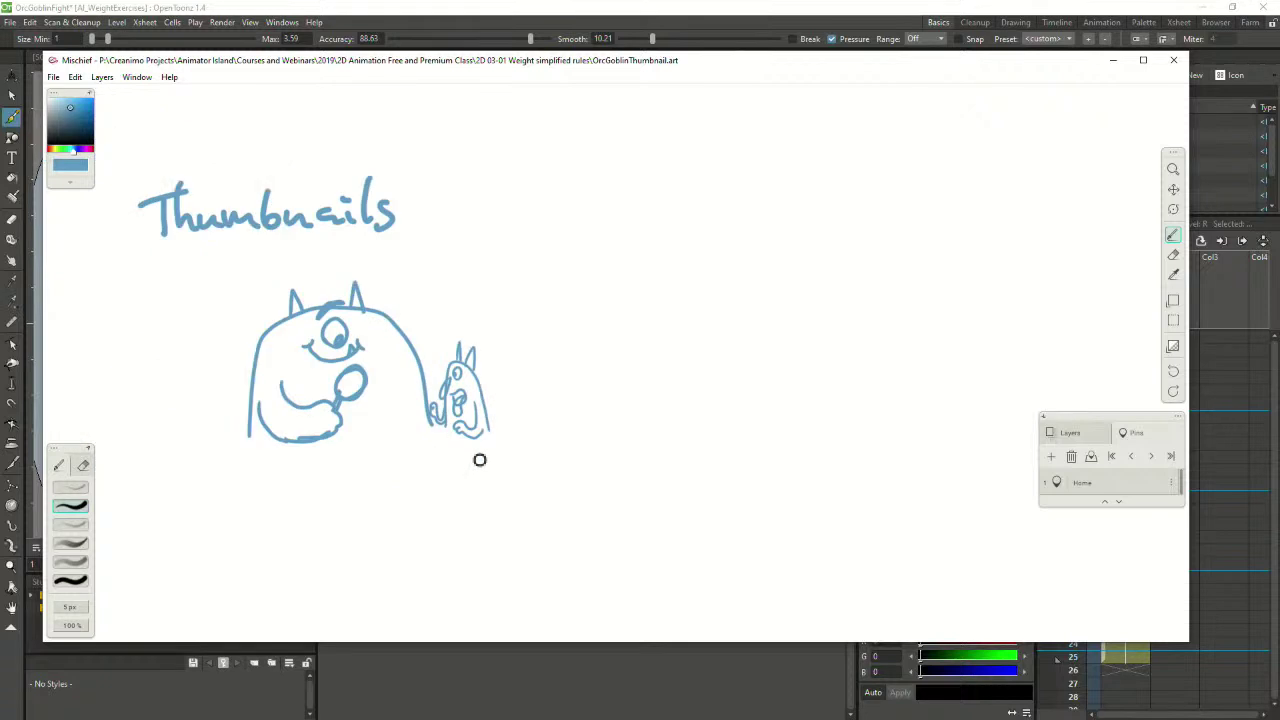
{"action": "mouse_move", "coordinate": [569, 426]}
{"action": "left_mouse_down"}
{"action": "mouse_move", "coordinate": [594, 331]}
{"action": "mouse_move", "coordinate": [647, 307]}
{"action": "mouse_move", "coordinate": [747, 337]}
{"action": "mouse_move", "coordinate": [765, 420]}
{"action": "left_mouse_up"}
{"action": "mouse_move", "coordinate": [654, 357]}
{"action": "left_mouse_down"}
{"action": "mouse_move", "coordinate": [695, 358]}
{"action": "mouse_move", "coordinate": [685, 342]}
{"action": "mouse_move", "coordinate": [654, 349]}
{"action": "mouse_move", "coordinate": [643, 377]}
{"action": "mouse_move", "coordinate": [671, 392]}
{"action": "mouse_move", "coordinate": [690, 373]}
{"action": "mouse_move", "coordinate": [686, 360]}
{"action": "mouse_move", "coordinate": [660, 408]}
{"action": "mouse_move", "coordinate": [688, 388]}
{"action": "mouse_move", "coordinate": [666, 378]}
{"action": "mouse_move", "coordinate": [637, 409]}
{"action": "left_mouse_up"}
{"action": "key", "text": "ctrl+z"}
{"action": "key", "text": "ctrl+z"}
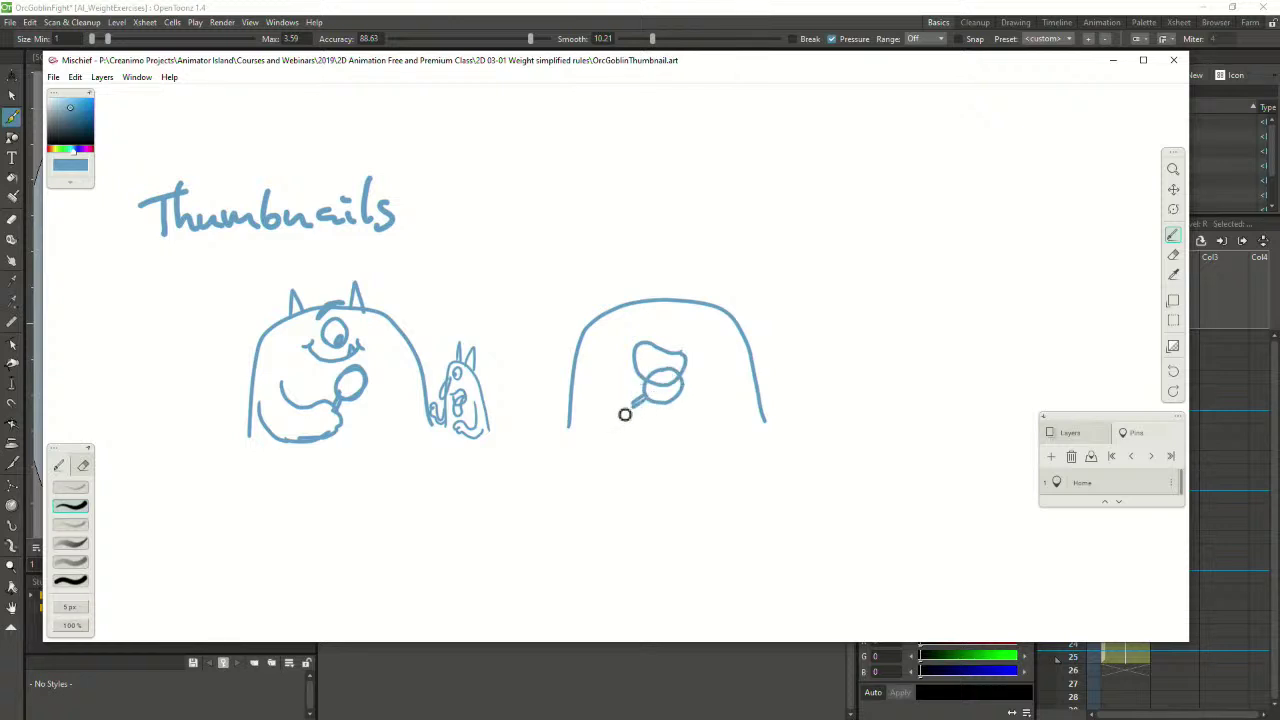
Complete the second orc with a bent arm, eye, brow, horns and fangs, and draw a hanging far arm on both orcs
{"action": "left_click_drag", "start_coordinate": [606, 365], "coordinate": [643, 431]}
{"action": "left_click_drag", "start_coordinate": [587, 401], "coordinate": [630, 440]}
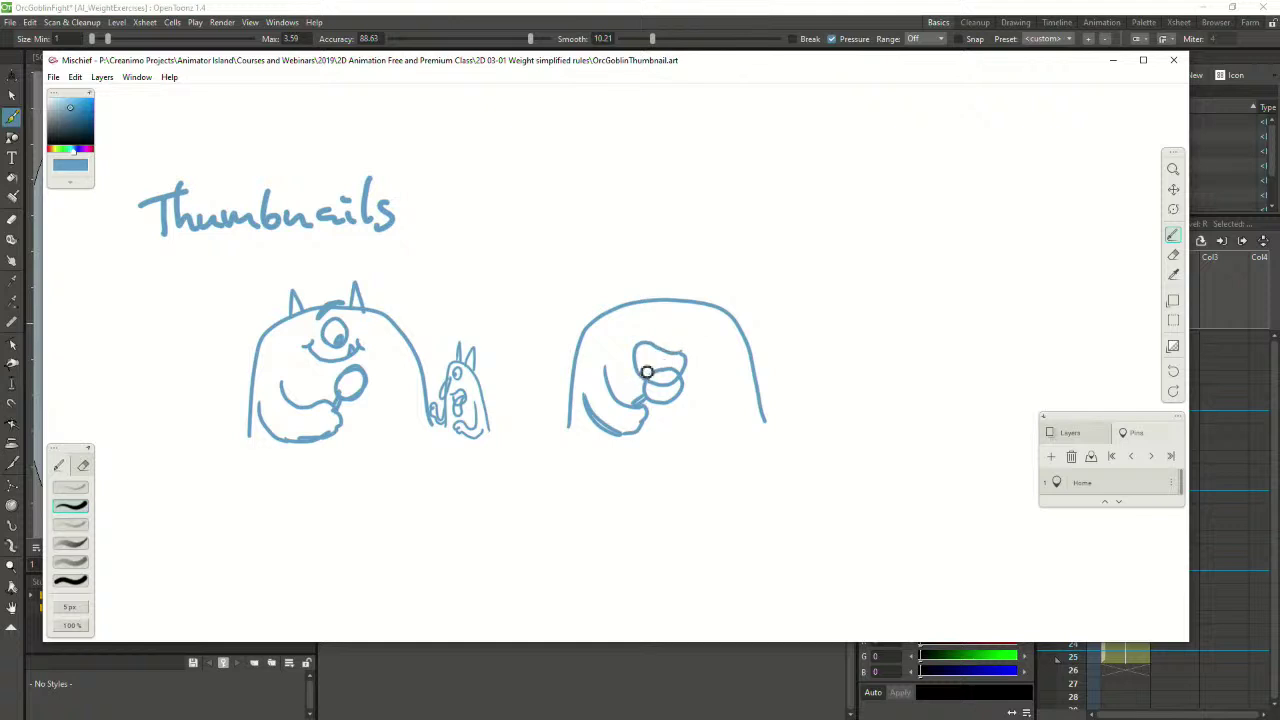
{"action": "mouse_move", "coordinate": [652, 327]}
{"action": "left_mouse_down"}
{"action": "mouse_move", "coordinate": [687, 343]}
{"action": "mouse_move", "coordinate": [662, 311]}
{"action": "mouse_move", "coordinate": [655, 320]}
{"action": "mouse_move", "coordinate": [675, 303]}
{"action": "mouse_move", "coordinate": [655, 317]}
{"action": "mouse_move", "coordinate": [672, 302]}
{"action": "mouse_move", "coordinate": [659, 326]}
{"action": "mouse_move", "coordinate": [682, 337]}
{"action": "mouse_move", "coordinate": [672, 316]}
{"action": "mouse_move", "coordinate": [664, 339]}
{"action": "mouse_move", "coordinate": [659, 311]}
{"action": "mouse_move", "coordinate": [673, 302]}
{"action": "mouse_move", "coordinate": [660, 310]}
{"action": "mouse_move", "coordinate": [603, 306]}
{"action": "left_mouse_up"}
{"action": "mouse_move", "coordinate": [690, 302]}
{"action": "left_mouse_down"}
{"action": "mouse_move", "coordinate": [703, 283]}
{"action": "mouse_move", "coordinate": [712, 302]}
{"action": "left_mouse_up"}
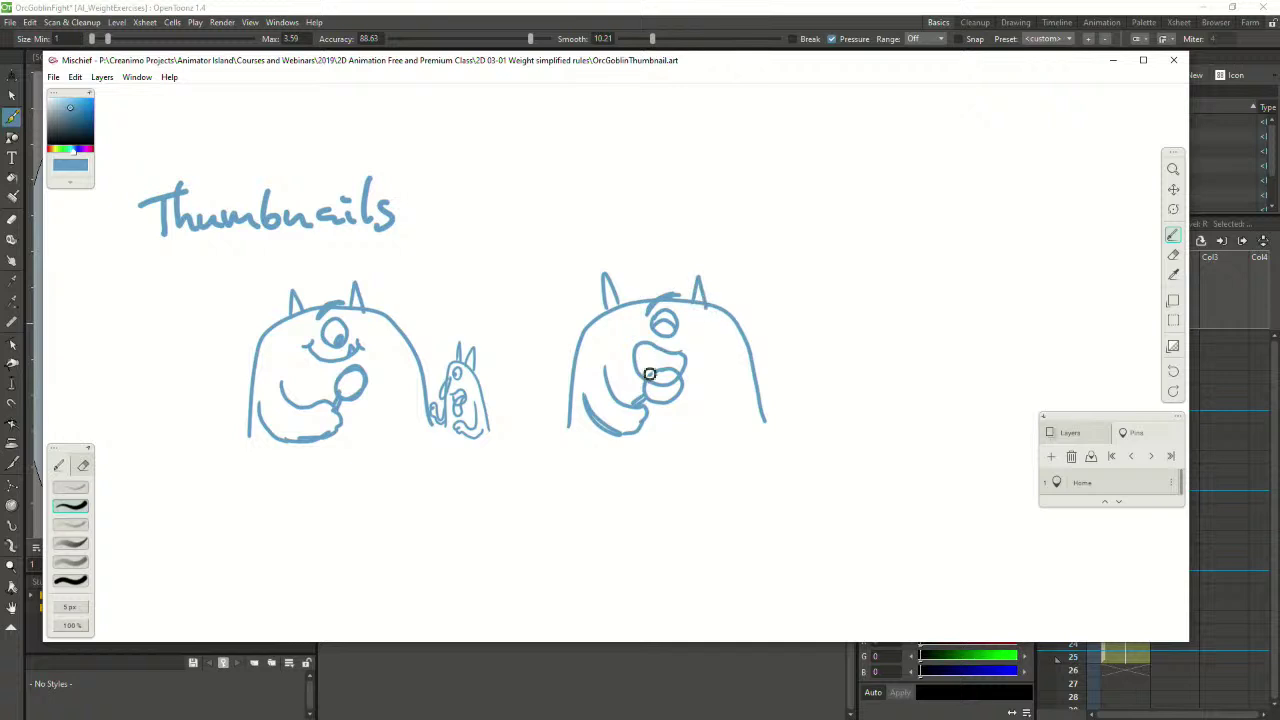
{"action": "mouse_move", "coordinate": [650, 374]}
{"action": "left_mouse_down"}
{"action": "mouse_move", "coordinate": [687, 359]}
{"action": "mouse_move", "coordinate": [730, 436]}
{"action": "left_mouse_up"}
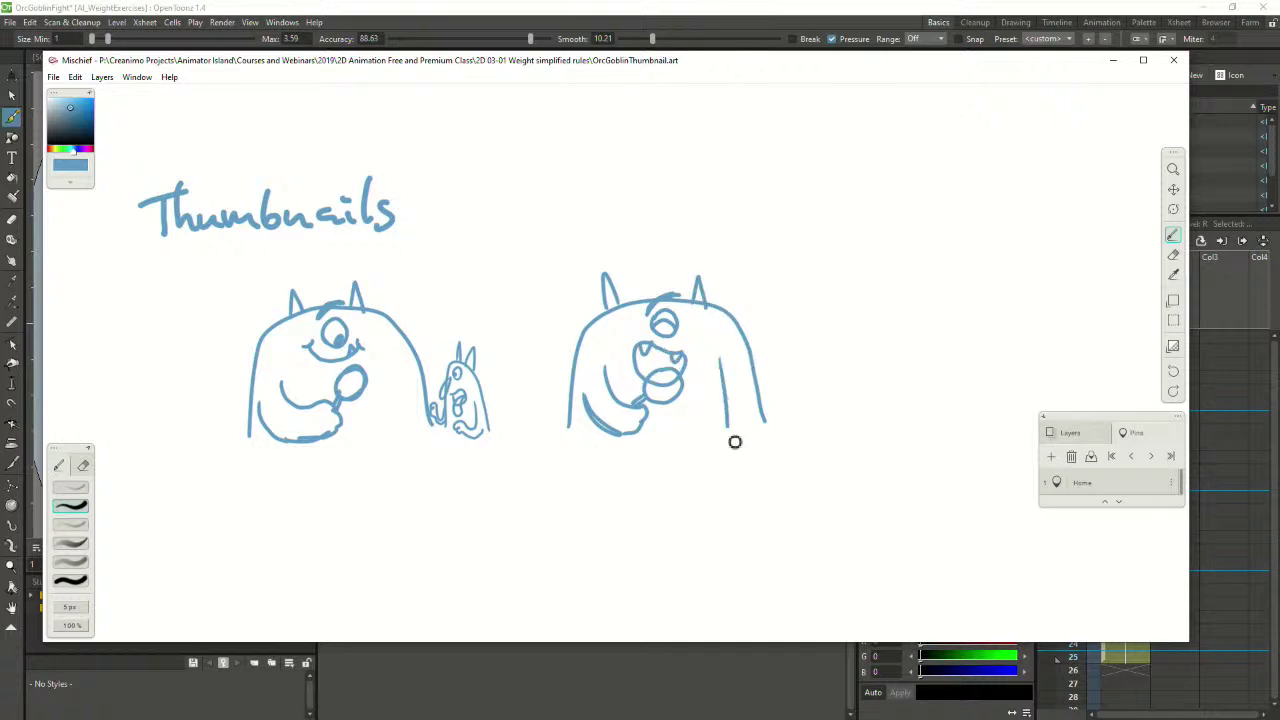
{"action": "left_click_drag", "start_coordinate": [399, 366], "coordinate": [406, 432]}
Sketch the second pose's goblin body and its arm in two swinging positions against the orc, with a curved double-headed motion arrow above
{"action": "key", "text": "space"}
{"action": "mouse_move", "coordinate": [814, 404]}
{"action": "left_mouse_down"}
{"action": "mouse_move", "coordinate": [654, 403]}
{"action": "mouse_move", "coordinate": [680, 366]}
{"action": "mouse_move", "coordinate": [688, 427]}
{"action": "left_mouse_up"}
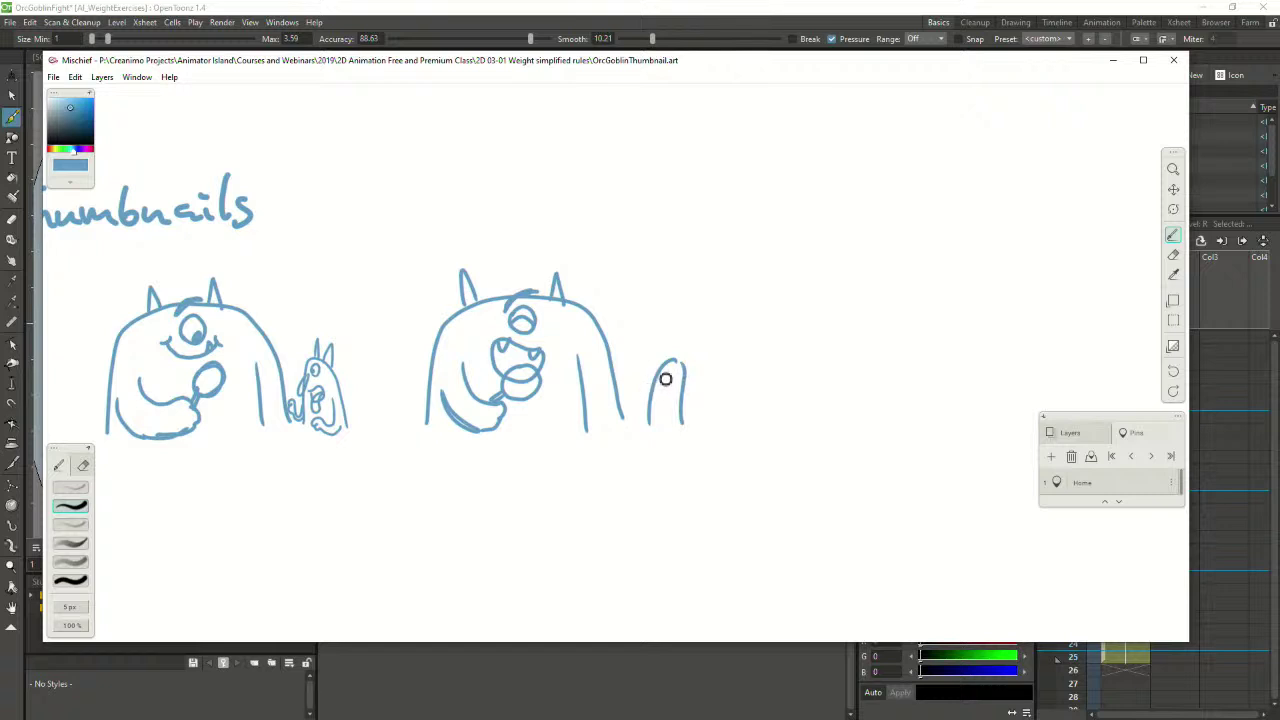
{"action": "mouse_move", "coordinate": [662, 367]}
{"action": "left_mouse_down"}
{"action": "mouse_move", "coordinate": [661, 412]}
{"action": "mouse_move", "coordinate": [658, 394]}
{"action": "mouse_move", "coordinate": [674, 391]}
{"action": "mouse_move", "coordinate": [649, 357]}
{"action": "mouse_move", "coordinate": [646, 401]}
{"action": "mouse_move", "coordinate": [640, 363]}
{"action": "mouse_move", "coordinate": [646, 392]}
{"action": "mouse_move", "coordinate": [618, 366]}
{"action": "mouse_move", "coordinate": [652, 346]}
{"action": "left_mouse_up"}
{"action": "key", "text": "ctrl+z"}
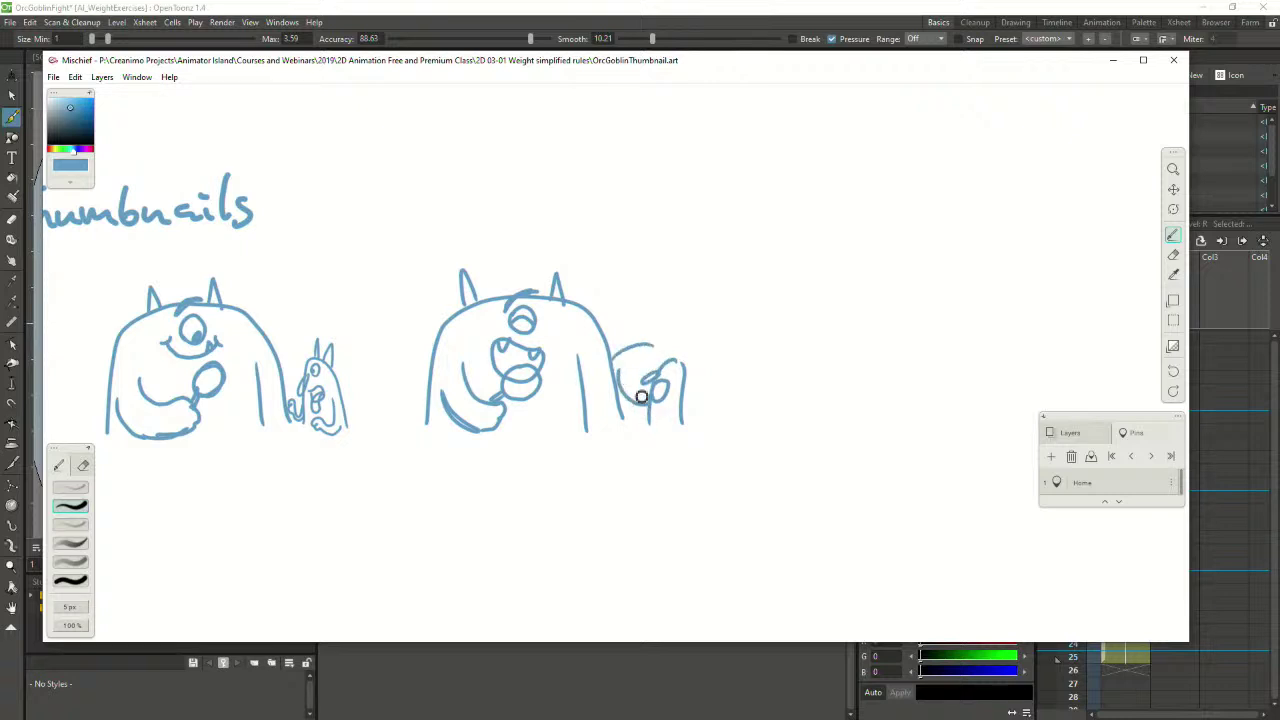
{"action": "mouse_move", "coordinate": [648, 405]}
{"action": "left_mouse_down"}
{"action": "mouse_move", "coordinate": [652, 364]}
{"action": "mouse_move", "coordinate": [627, 372]}
{"action": "mouse_move", "coordinate": [635, 359]}
{"action": "mouse_move", "coordinate": [615, 358]}
{"action": "mouse_move", "coordinate": [649, 337]}
{"action": "left_mouse_up"}
{"action": "mouse_move", "coordinate": [648, 336]}
{"action": "left_mouse_down"}
{"action": "mouse_move", "coordinate": [620, 334]}
{"action": "mouse_move", "coordinate": [637, 328]}
{"action": "left_mouse_up"}
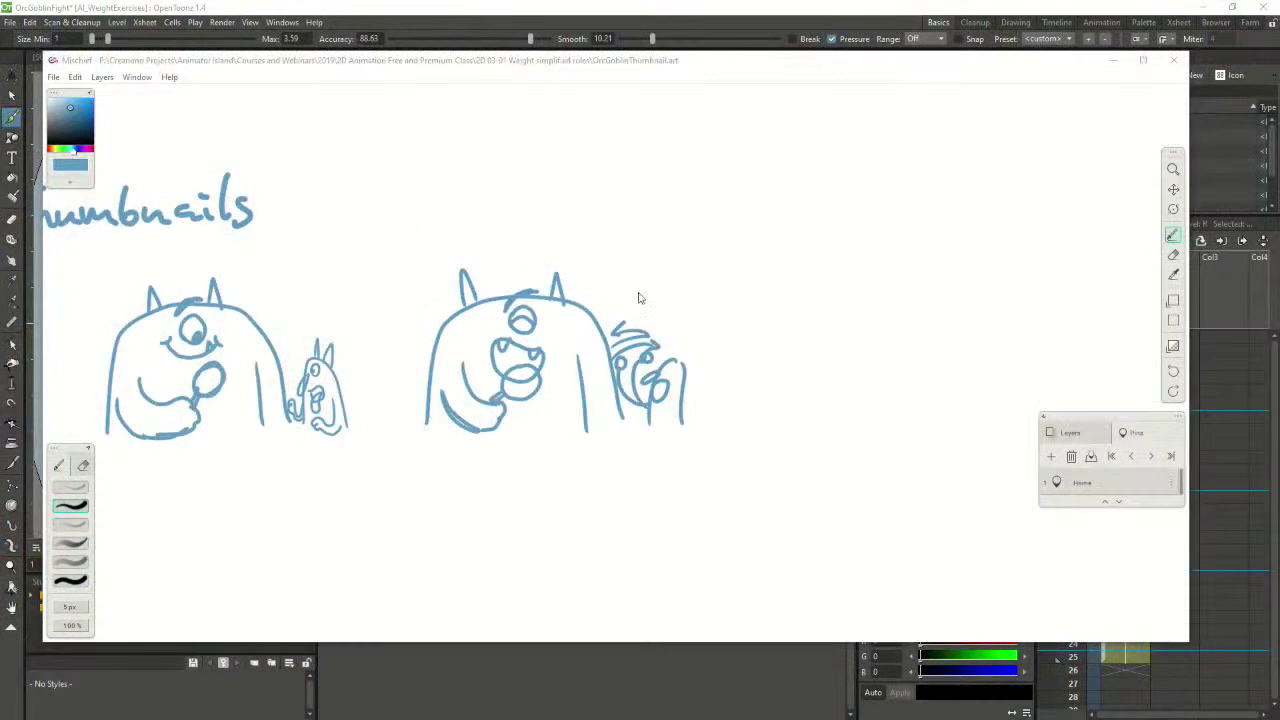
Add the far arm, eye and pointed horns to the goblin hitting the second orc
{"action": "scroll", "coordinate": [655, 404], "scroll_direction": "up", "scroll_amount": 1}
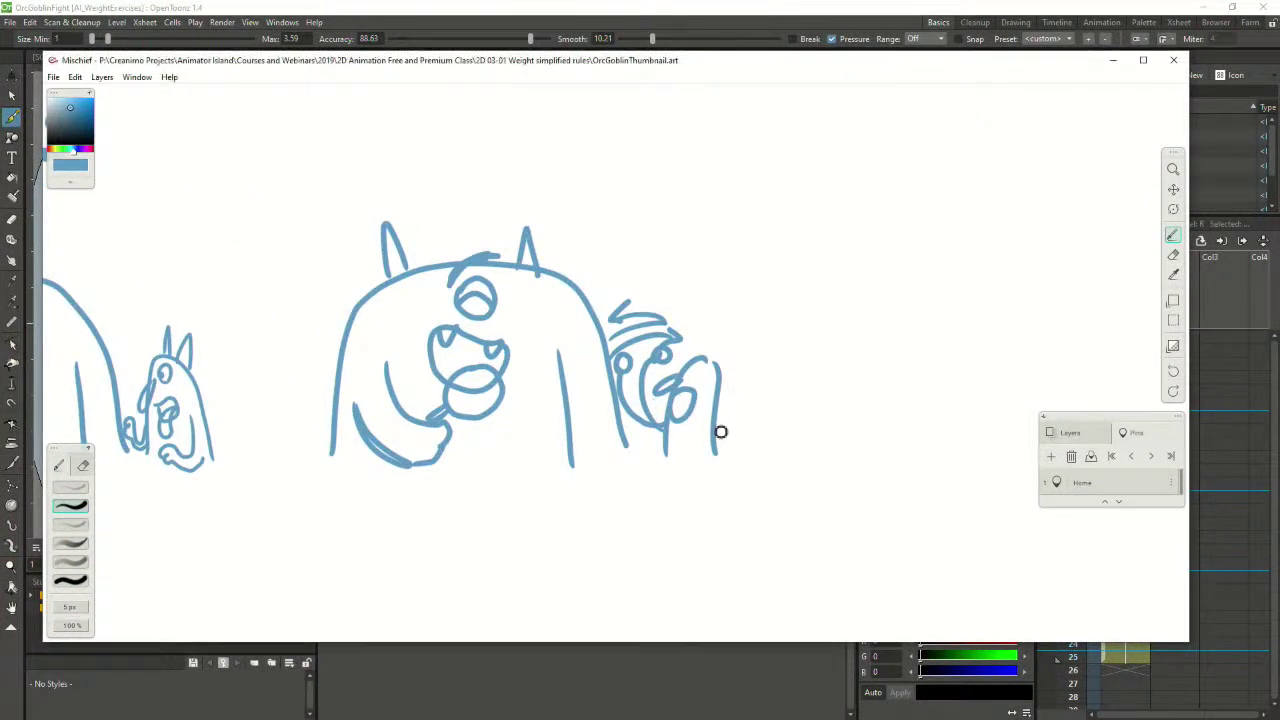
{"action": "left_click_drag", "start_coordinate": [716, 430], "coordinate": [757, 428]}
{"action": "mouse_move", "coordinate": [691, 374]}
{"action": "left_mouse_down"}
{"action": "mouse_move", "coordinate": [735, 369]}
{"action": "mouse_move", "coordinate": [698, 365]}
{"action": "left_mouse_up"}
{"action": "scroll", "coordinate": [698, 315], "scroll_direction": "down", "scroll_amount": 2}
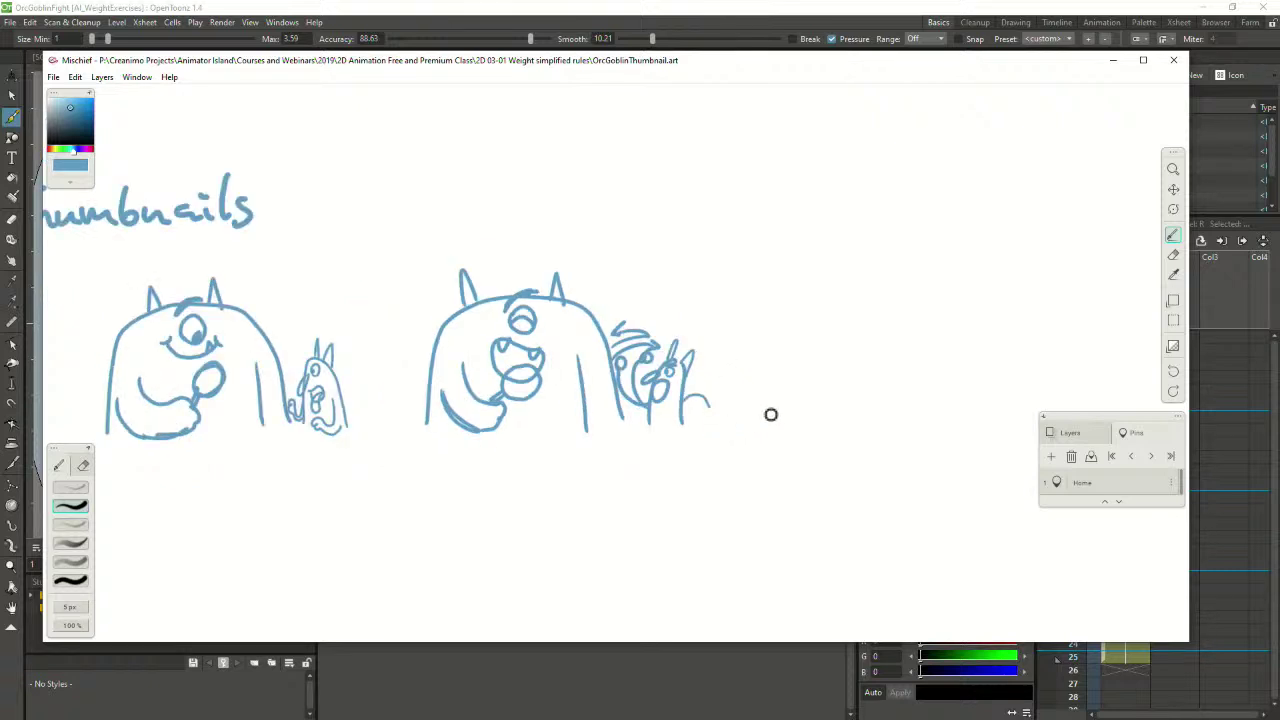
Sketch a third orc pose with a frown, angry brow, sideways-looking eye, two horns, a lollipop in the bent arm and a hanging far arm
{"action": "mouse_move", "coordinate": [743, 414]}
{"action": "left_mouse_down"}
{"action": "mouse_move", "coordinate": [578, 405]}
{"action": "mouse_move", "coordinate": [624, 383]}
{"action": "mouse_move", "coordinate": [639, 311]}
{"action": "mouse_move", "coordinate": [692, 285]}
{"action": "mouse_move", "coordinate": [748, 289]}
{"action": "mouse_move", "coordinate": [810, 334]}
{"action": "mouse_move", "coordinate": [815, 407]}
{"action": "left_mouse_up"}
{"action": "mouse_move", "coordinate": [711, 297]}
{"action": "left_mouse_down"}
{"action": "mouse_move", "coordinate": [718, 322]}
{"action": "mouse_move", "coordinate": [700, 289]}
{"action": "mouse_move", "coordinate": [737, 280]}
{"action": "mouse_move", "coordinate": [695, 283]}
{"action": "mouse_move", "coordinate": [737, 280]}
{"action": "left_mouse_up"}
{"action": "mouse_move", "coordinate": [660, 290]}
{"action": "left_mouse_down"}
{"action": "mouse_move", "coordinate": [676, 271]}
{"action": "mouse_move", "coordinate": [763, 280]}
{"action": "left_mouse_up"}
{"action": "left_click_drag", "start_coordinate": [693, 345], "coordinate": [738, 338]}
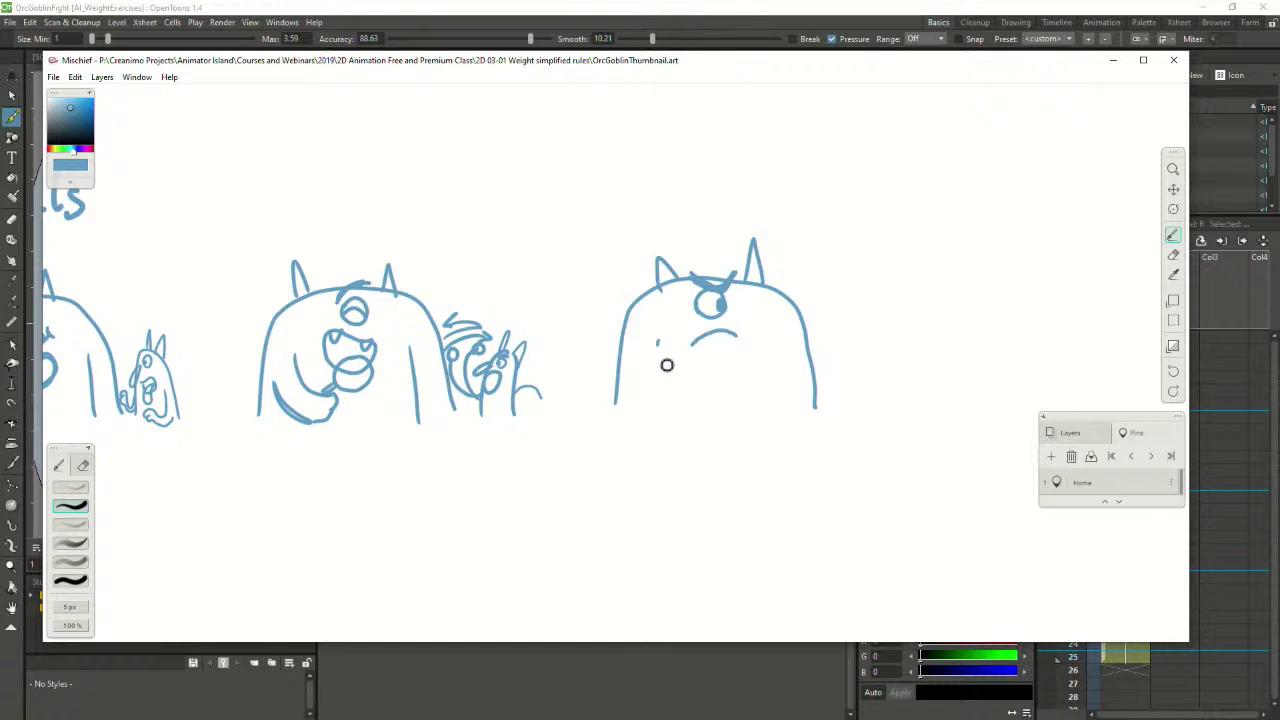
{"action": "mouse_move", "coordinate": [659, 341]}
{"action": "left_mouse_down"}
{"action": "mouse_move", "coordinate": [676, 402]}
{"action": "mouse_move", "coordinate": [665, 420]}
{"action": "mouse_move", "coordinate": [711, 395]}
{"action": "mouse_move", "coordinate": [705, 422]}
{"action": "mouse_move", "coordinate": [684, 422]}
{"action": "mouse_move", "coordinate": [697, 376]}
{"action": "left_mouse_up"}
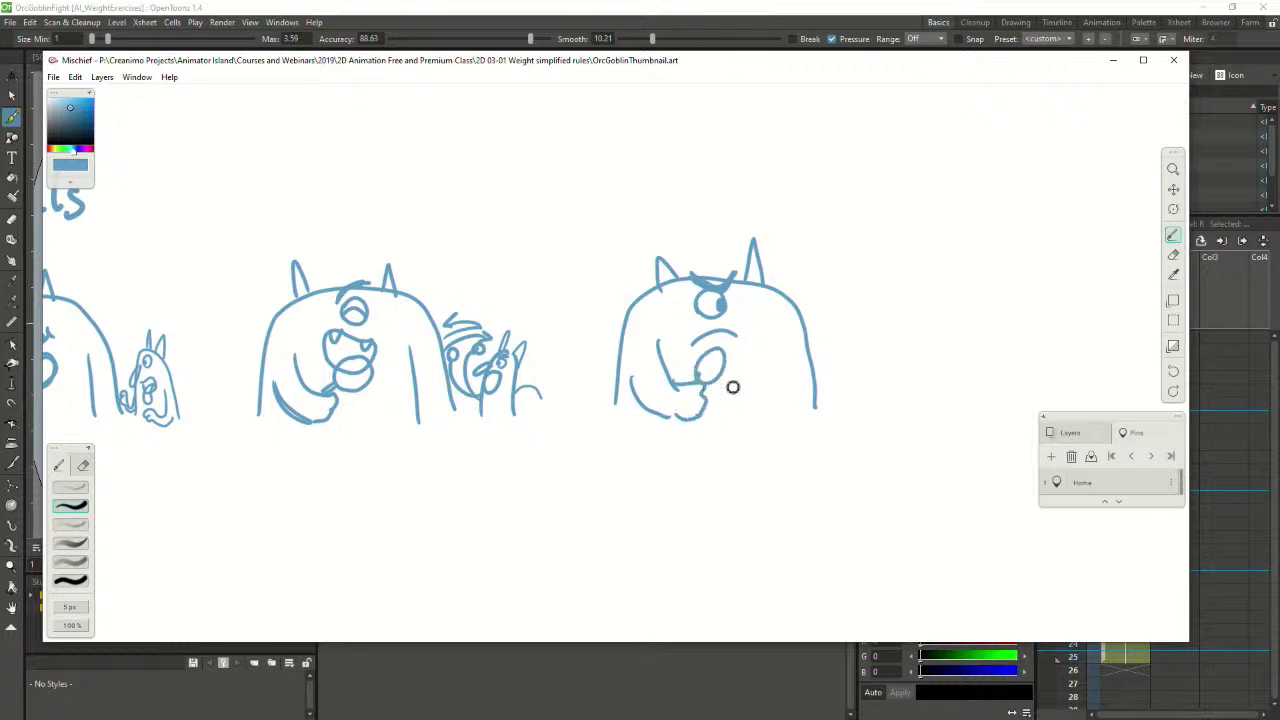
{"action": "mouse_move", "coordinate": [775, 334]}
{"action": "left_mouse_down"}
{"action": "mouse_move", "coordinate": [788, 423]}
{"action": "mouse_move", "coordinate": [730, 441]}
{"action": "mouse_move", "coordinate": [763, 357]}
{"action": "left_mouse_up"}
Sketch the goblin beside the frowning third orc, with a raised arm, frowning face, eye and pointed horns
{"action": "key", "text": "space"}
{"action": "key", "text": "ctrl+z"}
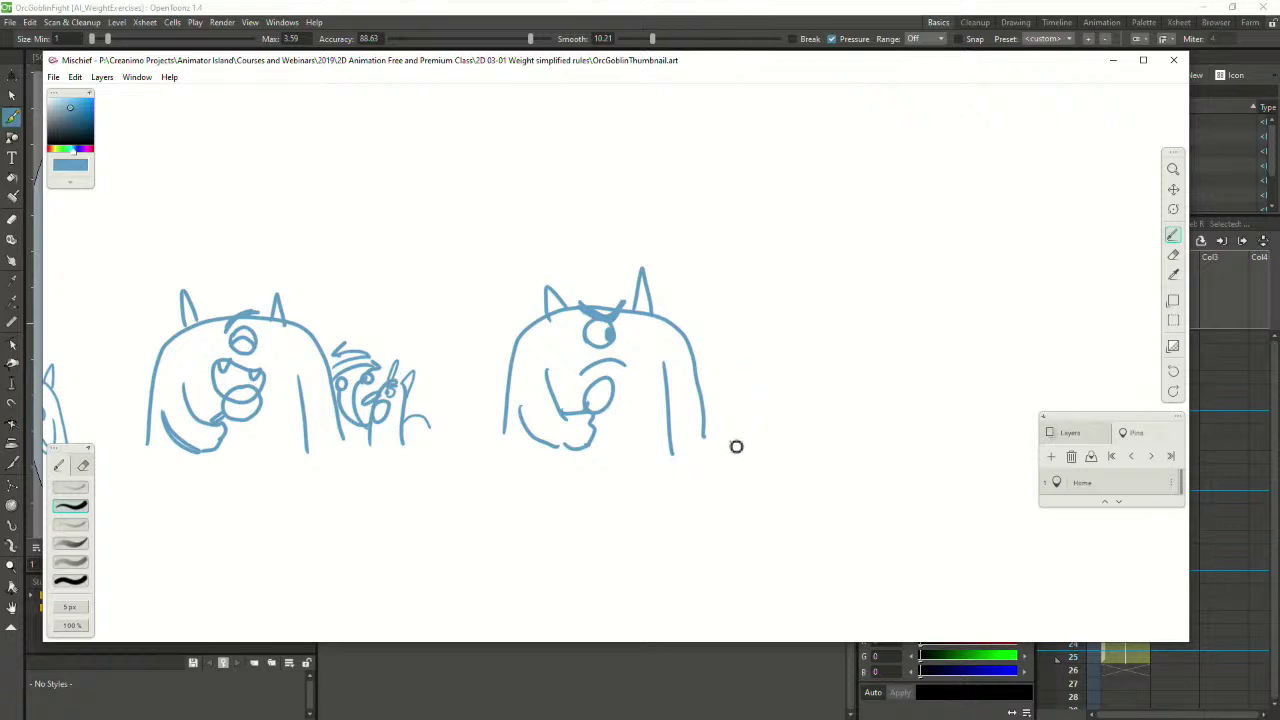
{"action": "mouse_move", "coordinate": [733, 446]}
{"action": "left_mouse_down"}
{"action": "mouse_move", "coordinate": [757, 379]}
{"action": "mouse_move", "coordinate": [777, 409]}
{"action": "mouse_move", "coordinate": [771, 439]}
{"action": "mouse_move", "coordinate": [771, 394]}
{"action": "mouse_move", "coordinate": [773, 442]}
{"action": "mouse_move", "coordinate": [745, 415]}
{"action": "left_mouse_up"}
{"action": "key", "text": "ctrl+z"}
{"action": "mouse_move", "coordinate": [736, 432]}
{"action": "left_mouse_down"}
{"action": "mouse_move", "coordinate": [722, 393]}
{"action": "mouse_move", "coordinate": [730, 446]}
{"action": "left_mouse_up"}
{"action": "key", "text": "ctrl+z"}
{"action": "key", "text": "ctrl+z"}
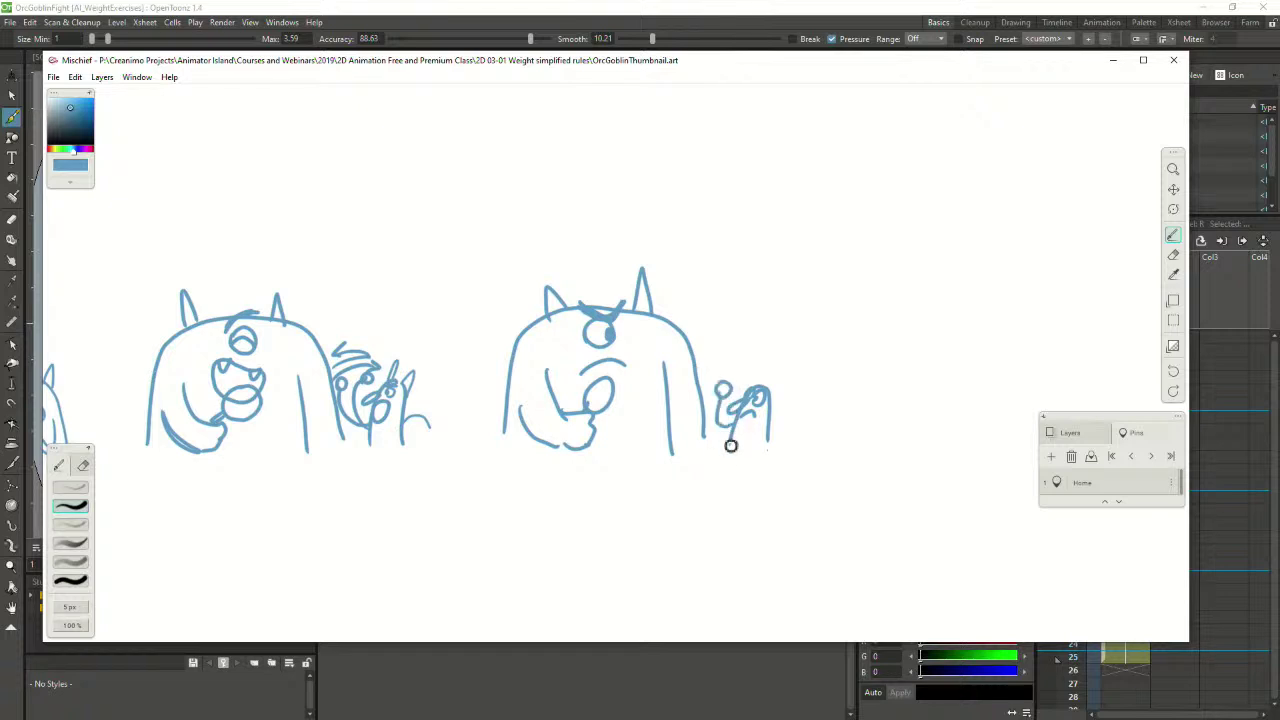
{"action": "left_click_drag", "start_coordinate": [721, 399], "coordinate": [727, 437]}
{"action": "key", "text": "ctrl+z"}
{"action": "left_click_drag", "start_coordinate": [742, 419], "coordinate": [758, 418]}
{"action": "key", "text": "ctrl+z"}
{"action": "left_click_drag", "start_coordinate": [783, 376], "coordinate": [771, 408]}
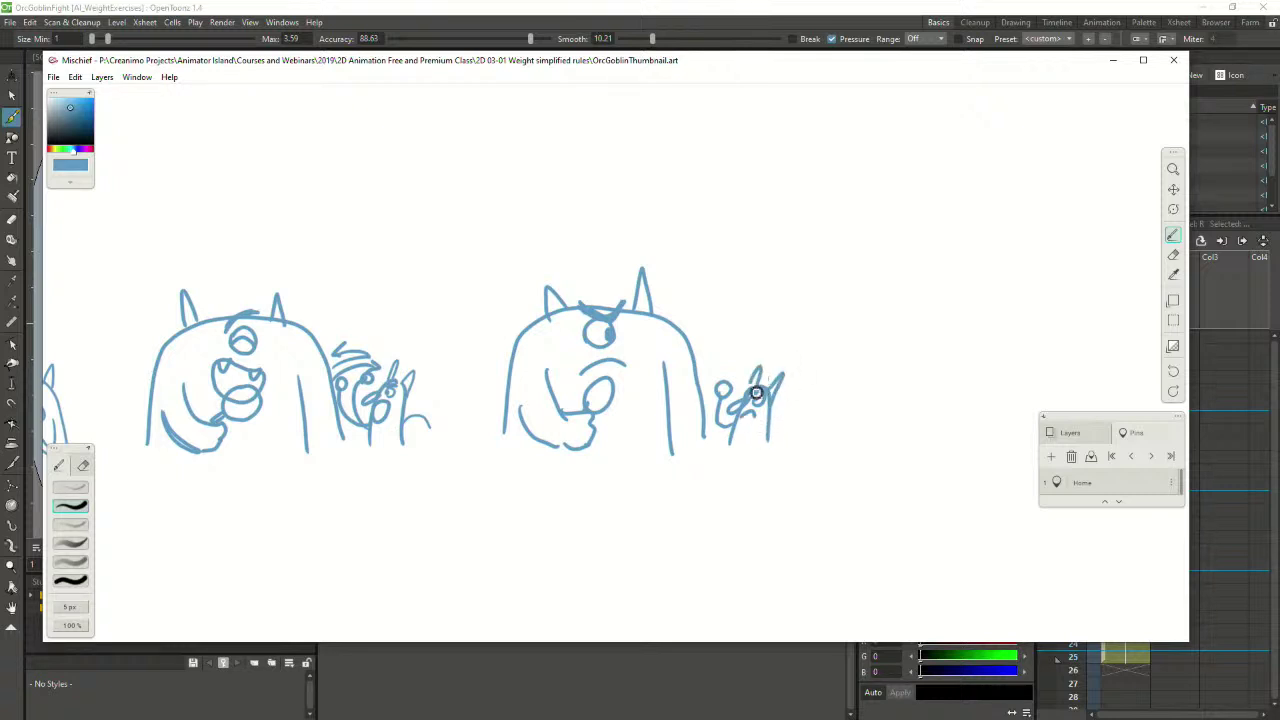
Sketch a fourth orc pose with a dome body and the far arm raised in a big fist
{"action": "left_click_drag", "start_coordinate": [808, 363], "coordinate": [673, 393]}
{"action": "mouse_move", "coordinate": [637, 432]}
{"action": "left_mouse_down"}
{"action": "mouse_move", "coordinate": [672, 323]}
{"action": "mouse_move", "coordinate": [794, 317]}
{"action": "mouse_move", "coordinate": [840, 330]}
{"action": "left_mouse_up"}
{"action": "key", "text": "ctrl+z"}
{"action": "left_click_drag", "start_coordinate": [667, 317], "coordinate": [816, 311]}
{"action": "left_click_drag", "start_coordinate": [819, 318], "coordinate": [828, 447]}
{"action": "key", "text": "ctrl+z"}
{"action": "left_click_drag", "start_coordinate": [817, 319], "coordinate": [843, 435]}
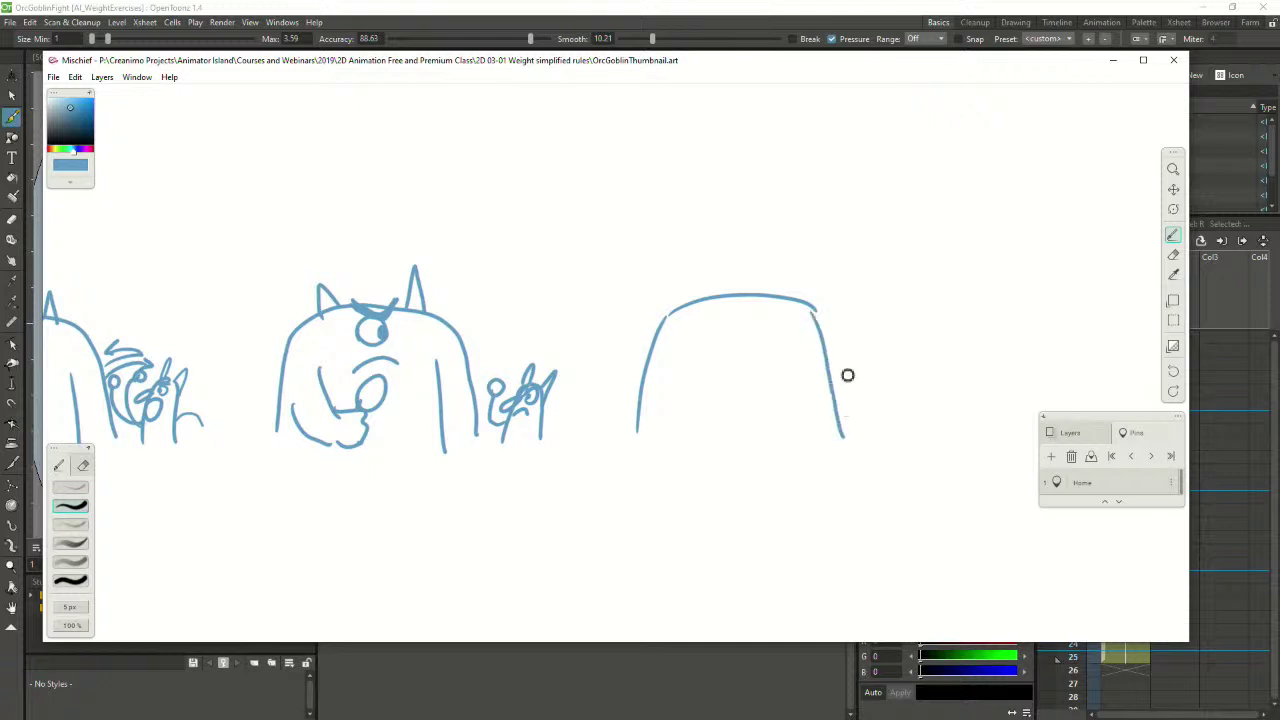
{"action": "left_click_drag", "start_coordinate": [809, 331], "coordinate": [875, 318]}
{"action": "mouse_move", "coordinate": [826, 386]}
{"action": "left_mouse_down"}
{"action": "mouse_move", "coordinate": [886, 380]}
{"action": "mouse_move", "coordinate": [916, 322]}
{"action": "mouse_move", "coordinate": [911, 280]}
{"action": "mouse_move", "coordinate": [917, 333]}
{"action": "mouse_move", "coordinate": [880, 318]}
{"action": "mouse_move", "coordinate": [892, 290]}
{"action": "mouse_move", "coordinate": [920, 318]}
{"action": "left_mouse_up"}
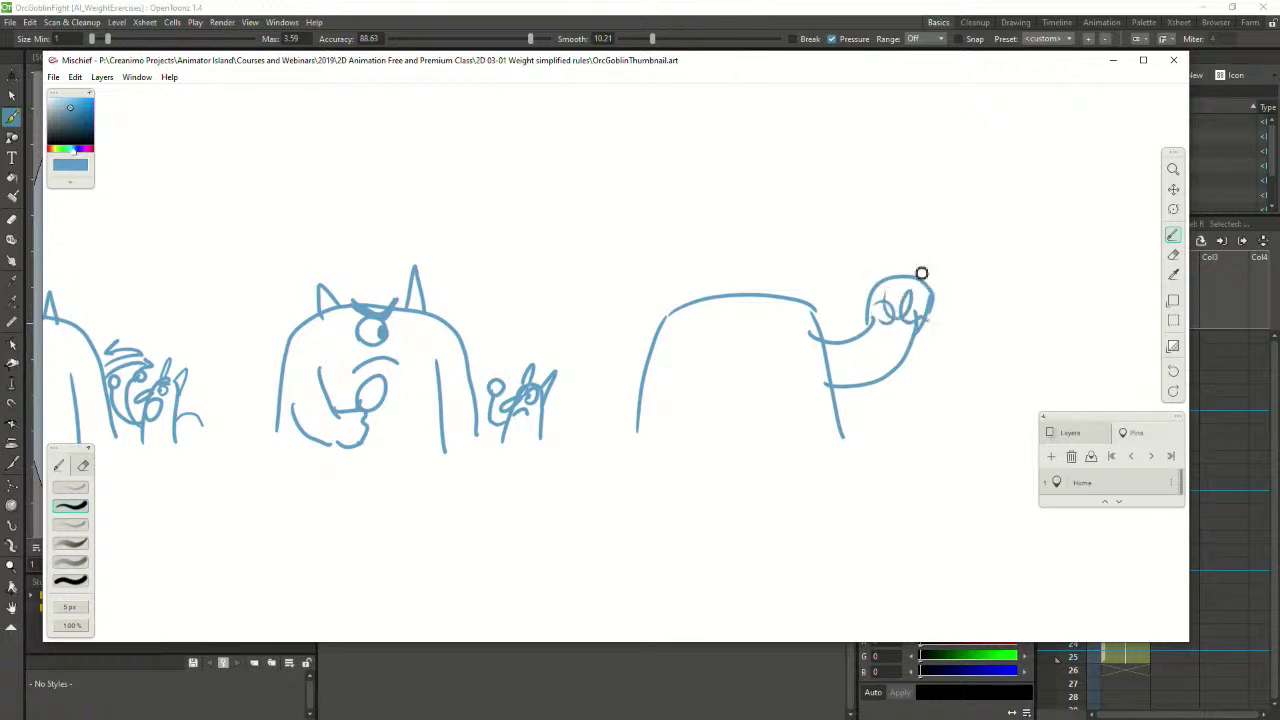
Complete the fourth orc with a bent arm holding the lollipop, a frown, an angry-browed eye and two horns
{"action": "left_click_drag", "start_coordinate": [670, 370], "coordinate": [726, 414]}
{"action": "mouse_move", "coordinate": [640, 432]}
{"action": "left_mouse_down"}
{"action": "mouse_move", "coordinate": [680, 449]}
{"action": "mouse_move", "coordinate": [725, 405]}
{"action": "mouse_move", "coordinate": [723, 380]}
{"action": "left_mouse_up"}
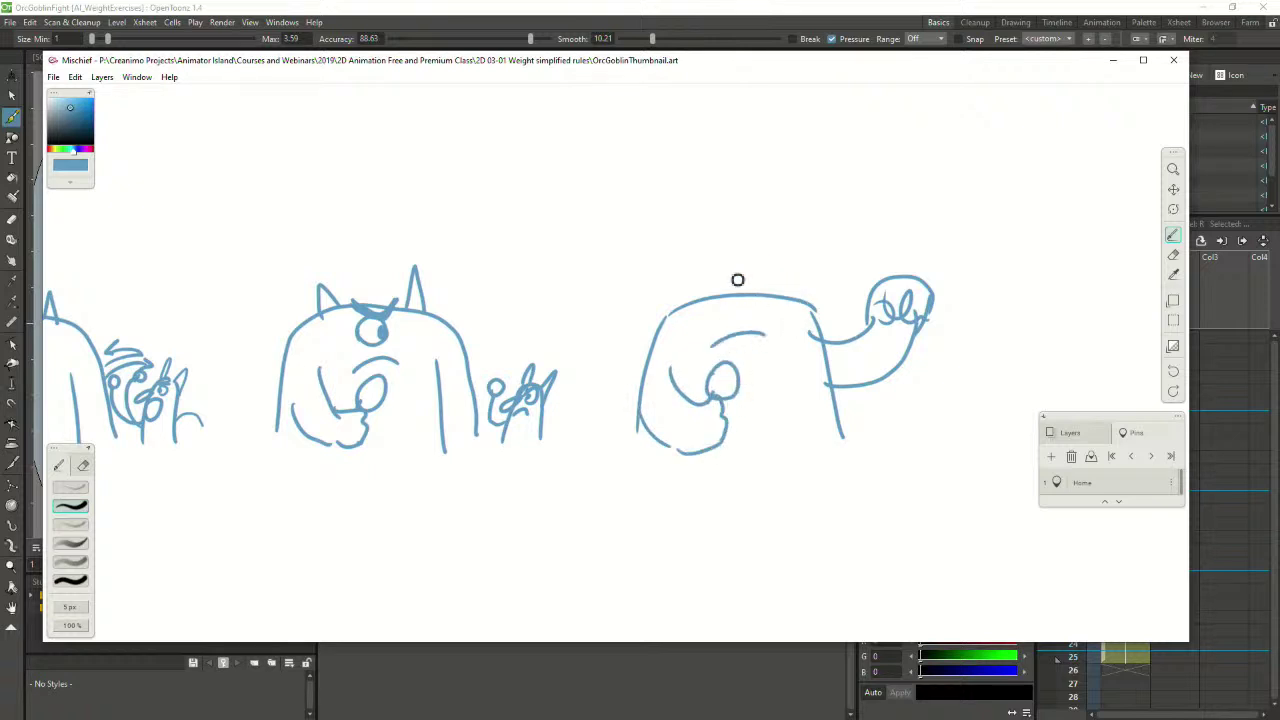
{"action": "left_click_drag", "start_coordinate": [740, 300], "coordinate": [749, 303]}
{"action": "left_click_drag", "start_coordinate": [712, 345], "coordinate": [765, 333]}
{"action": "mouse_move", "coordinate": [722, 289]}
{"action": "left_mouse_down"}
{"action": "mouse_move", "coordinate": [746, 306]}
{"action": "mouse_move", "coordinate": [697, 298]}
{"action": "left_mouse_up"}
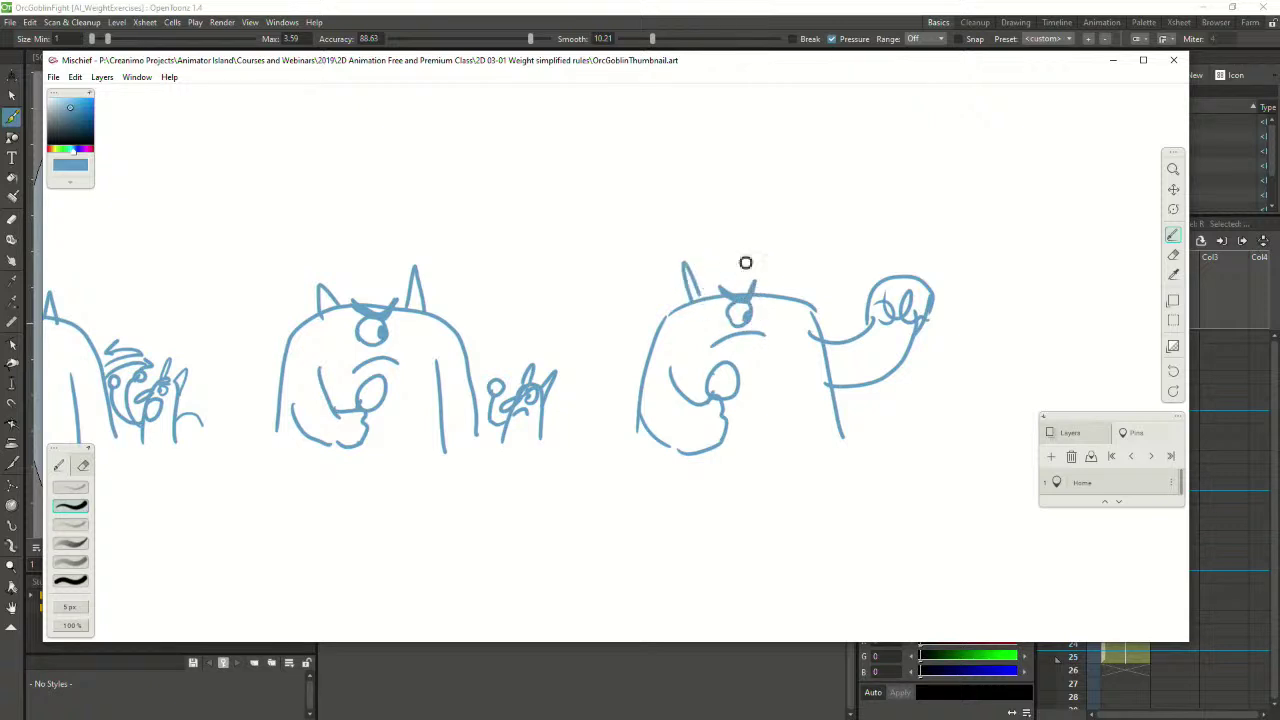
{"action": "left_click_drag", "start_coordinate": [774, 296], "coordinate": [785, 296]}
Sketch the goblin cowering beneath the fourth orc's raised fist, with drooping ears and lowered arms
{"action": "mouse_move", "coordinate": [890, 442]}
{"action": "left_mouse_down"}
{"action": "mouse_move", "coordinate": [930, 399]}
{"action": "mouse_move", "coordinate": [925, 446]}
{"action": "mouse_move", "coordinate": [895, 425]}
{"action": "mouse_move", "coordinate": [925, 441]}
{"action": "mouse_move", "coordinate": [940, 396]}
{"action": "mouse_move", "coordinate": [928, 452]}
{"action": "left_mouse_up"}
{"action": "key", "text": "ctrl+z"}
{"action": "key", "text": "ctrl+z"}
Sketch the dome-shaped body of a fifth orc pose beside the fist-raising orc
{"action": "mouse_move", "coordinate": [936, 387]}
{"action": "left_mouse_down"}
{"action": "mouse_move", "coordinate": [949, 426]}
{"action": "mouse_move", "coordinate": [932, 403]}
{"action": "mouse_move", "coordinate": [890, 413]}
{"action": "mouse_move", "coordinate": [903, 417]}
{"action": "mouse_move", "coordinate": [920, 386]}
{"action": "mouse_move", "coordinate": [925, 444]}
{"action": "mouse_move", "coordinate": [869, 417]}
{"action": "mouse_move", "coordinate": [886, 453]}
{"action": "mouse_move", "coordinate": [914, 426]}
{"action": "mouse_move", "coordinate": [905, 450]}
{"action": "mouse_move", "coordinate": [935, 465]}
{"action": "mouse_move", "coordinate": [574, 434]}
{"action": "left_mouse_up"}
{"action": "key", "text": "space"}
{"action": "mouse_move", "coordinate": [703, 430]}
{"action": "left_mouse_down"}
{"action": "mouse_move", "coordinate": [729, 320]}
{"action": "mouse_move", "coordinate": [880, 289]}
{"action": "mouse_move", "coordinate": [920, 414]}
{"action": "left_mouse_up"}
{"action": "key", "text": "space"}
{"action": "left_click_drag", "start_coordinate": [856, 419], "coordinate": [701, 434]}
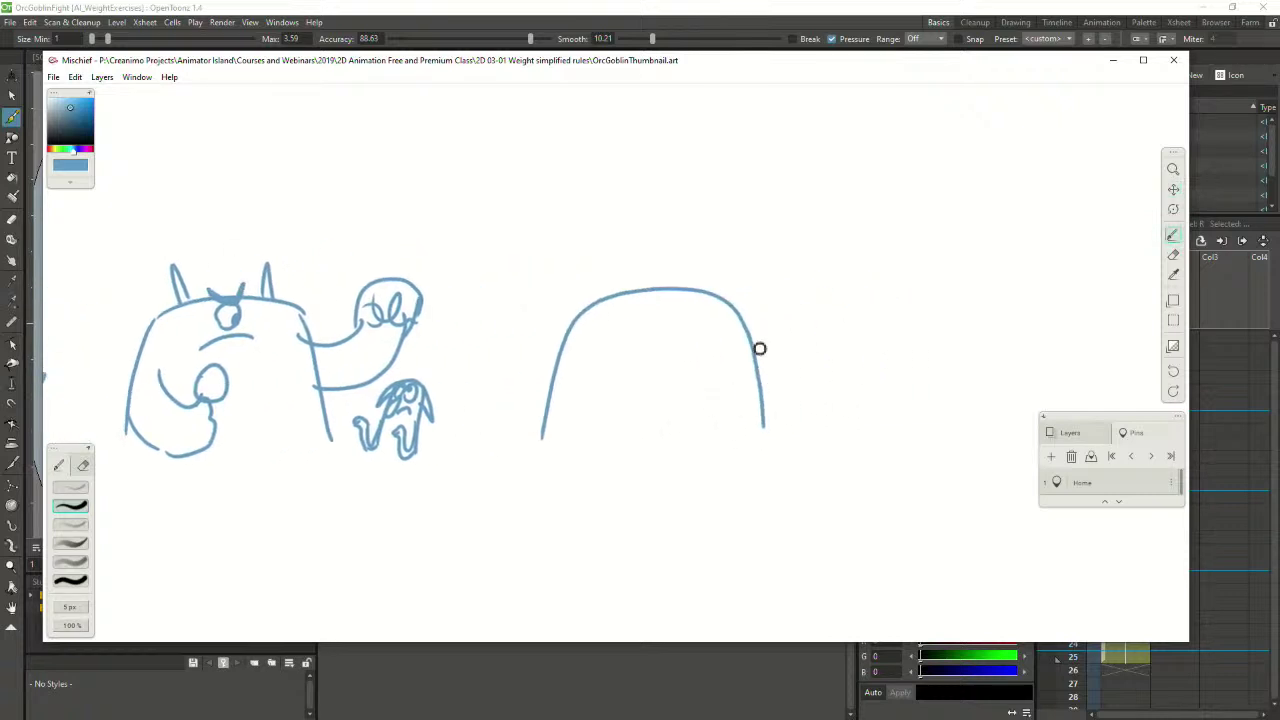
Draw the fifth orc's outstretched arm with a fist at its end and lengthen both sides of the body downward
{"action": "left_click_drag", "start_coordinate": [746, 340], "coordinate": [830, 366]}
{"action": "mouse_move", "coordinate": [758, 398]}
{"action": "left_mouse_down"}
{"action": "mouse_move", "coordinate": [763, 409]}
{"action": "mouse_move", "coordinate": [880, 410]}
{"action": "left_mouse_up"}
{"action": "key", "text": "ctrl+z"}
{"action": "left_click_drag", "start_coordinate": [749, 346], "coordinate": [857, 343]}
{"action": "key", "text": "ctrl+z"}
{"action": "mouse_move", "coordinate": [761, 346]}
{"action": "left_mouse_down"}
{"action": "mouse_move", "coordinate": [860, 349]}
{"action": "mouse_move", "coordinate": [878, 398]}
{"action": "left_mouse_up"}
{"action": "mouse_move", "coordinate": [764, 408]}
{"action": "left_mouse_down"}
{"action": "mouse_move", "coordinate": [860, 420]}
{"action": "mouse_move", "coordinate": [878, 390]}
{"action": "mouse_move", "coordinate": [805, 413]}
{"action": "left_mouse_up"}
{"action": "key", "text": "ctrl+z"}
{"action": "mouse_move", "coordinate": [850, 349]}
{"action": "left_mouse_down"}
{"action": "mouse_move", "coordinate": [862, 389]}
{"action": "mouse_move", "coordinate": [846, 385]}
{"action": "mouse_move", "coordinate": [878, 388]}
{"action": "left_mouse_up"}
{"action": "key", "text": "ctrl+z"}
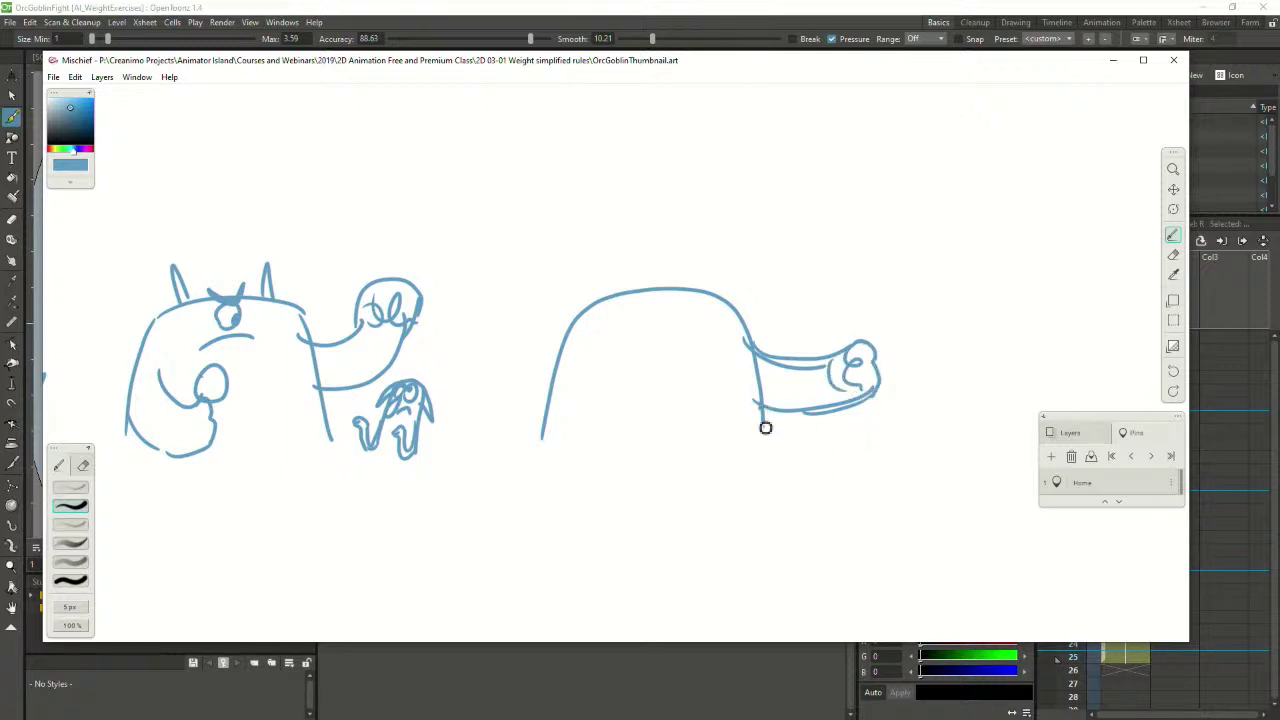
{"action": "left_click_drag", "start_coordinate": [763, 414], "coordinate": [772, 461]}
{"action": "key", "text": "ctrl+z"}
{"action": "left_click_drag", "start_coordinate": [546, 462], "coordinate": [550, 431]}
Draw a jagged impact burst around the fifth orc's fist, a curved motion line above it and vertical lines beneath it
{"action": "left_click_drag", "start_coordinate": [810, 436], "coordinate": [922, 416]}
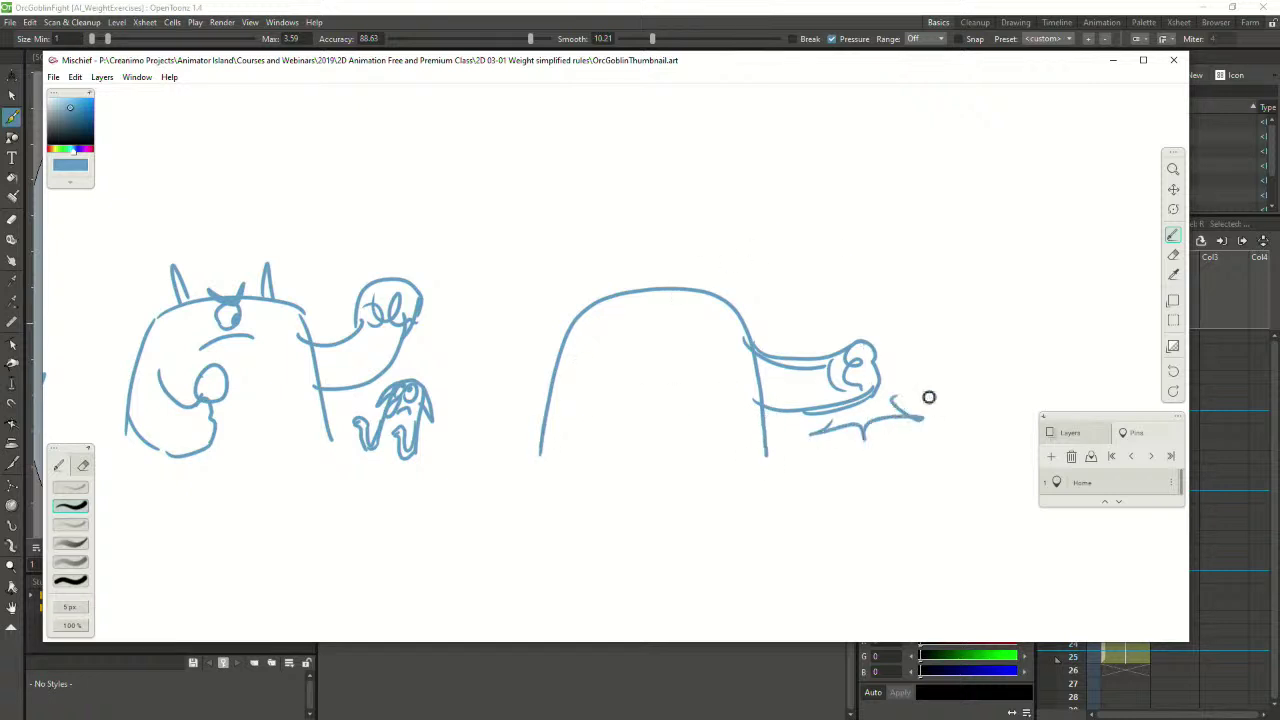
{"action": "mouse_move", "coordinate": [778, 256]}
{"action": "left_mouse_down"}
{"action": "mouse_move", "coordinate": [822, 288]}
{"action": "mouse_move", "coordinate": [840, 346]}
{"action": "left_mouse_up"}
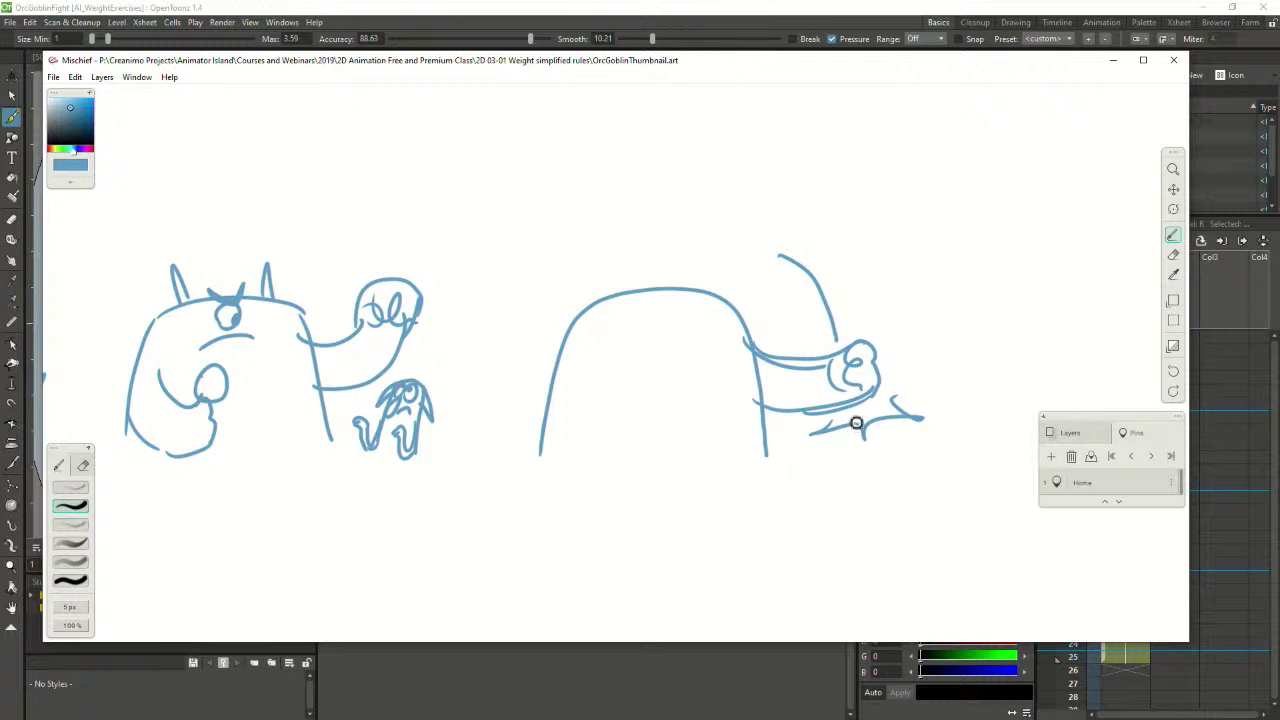
{"action": "left_click_drag", "start_coordinate": [856, 423], "coordinate": [851, 483]}
{"action": "mouse_move", "coordinate": [837, 472]}
{"action": "left_mouse_down"}
{"action": "mouse_move", "coordinate": [839, 446]}
{"action": "mouse_move", "coordinate": [832, 473]}
{"action": "mouse_move", "coordinate": [878, 440]}
{"action": "mouse_move", "coordinate": [885, 482]}
{"action": "left_mouse_up"}
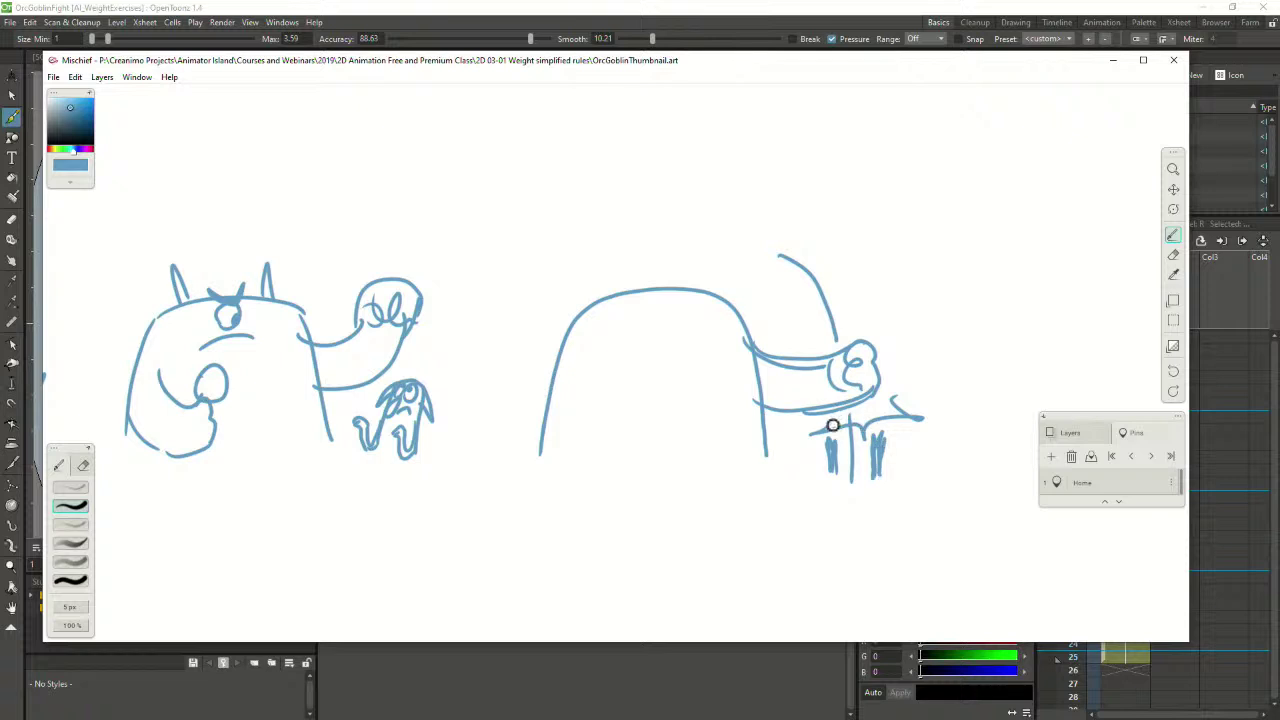
{"action": "mouse_move", "coordinate": [906, 400]}
{"action": "left_mouse_down"}
{"action": "mouse_move", "coordinate": [919, 388]}
{"action": "mouse_move", "coordinate": [901, 356]}
{"action": "left_mouse_up"}
Complete the fifth orc with an angry-browed eye, two horns, a frown and a bent arm holding the lollipop
{"action": "mouse_move", "coordinate": [642, 320]}
{"action": "left_mouse_down"}
{"action": "mouse_move", "coordinate": [662, 298]}
{"action": "mouse_move", "coordinate": [598, 265]}
{"action": "mouse_move", "coordinate": [596, 296]}
{"action": "left_mouse_up"}
{"action": "key", "text": "ctrl+z"}
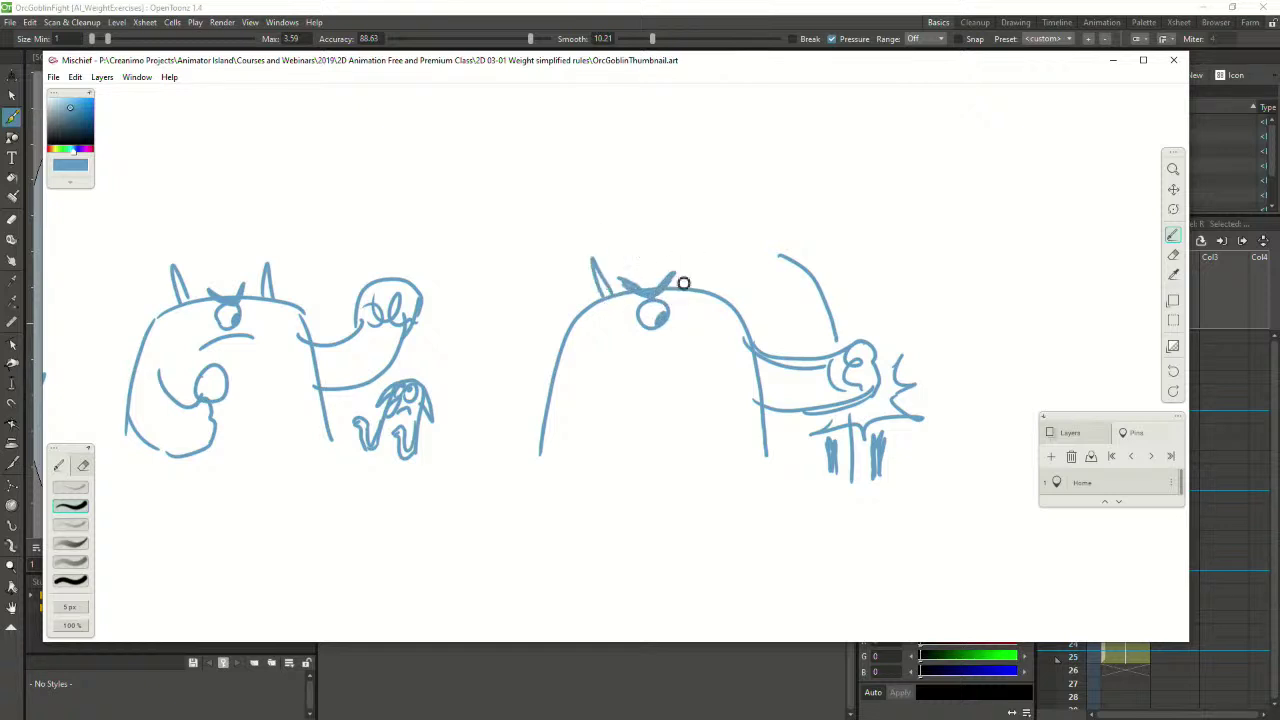
{"action": "left_click_drag", "start_coordinate": [680, 285], "coordinate": [696, 292]}
{"action": "left_click_drag", "start_coordinate": [632, 357], "coordinate": [681, 338]}
{"action": "mouse_move", "coordinate": [575, 373]}
{"action": "left_mouse_down"}
{"action": "mouse_move", "coordinate": [625, 428]}
{"action": "mouse_move", "coordinate": [629, 463]}
{"action": "mouse_move", "coordinate": [624, 430]}
{"action": "mouse_move", "coordinate": [657, 385]}
{"action": "mouse_move", "coordinate": [598, 467]}
{"action": "mouse_move", "coordinate": [623, 460]}
{"action": "left_mouse_up"}
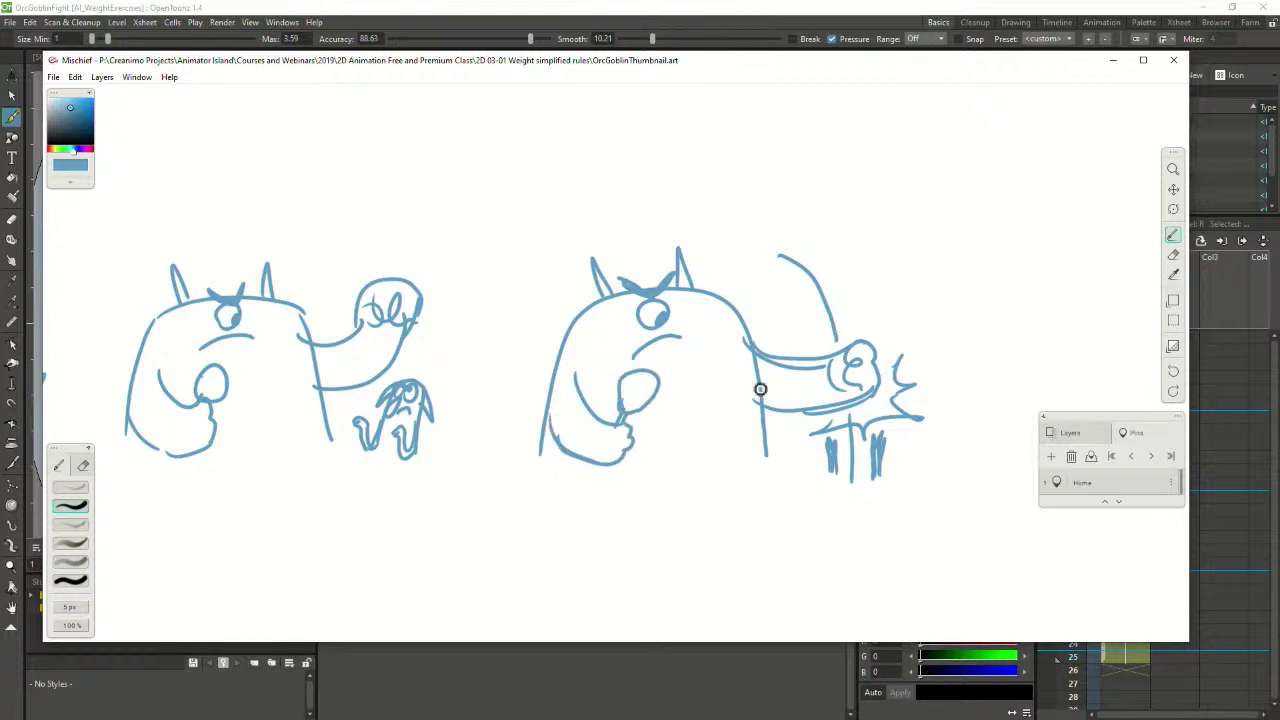
Review the row of orc and goblin thumbnails from the early poses through to the fist slam
{"action": "left_click_drag", "start_coordinate": [825, 491], "coordinate": [716, 480]}
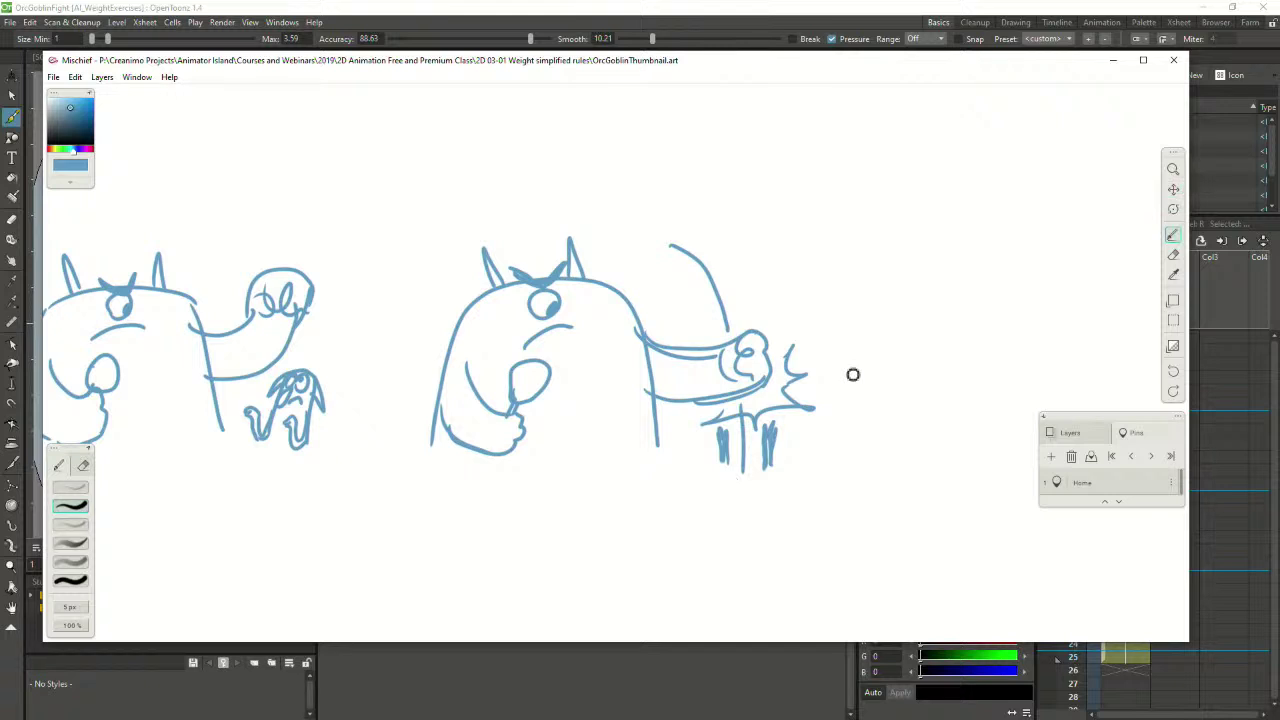
{"action": "key", "text": "space"}
{"action": "left_click_drag", "start_coordinate": [360, 414], "coordinate": [840, 390]}
{"action": "left_click_drag", "start_coordinate": [494, 365], "coordinate": [811, 371]}
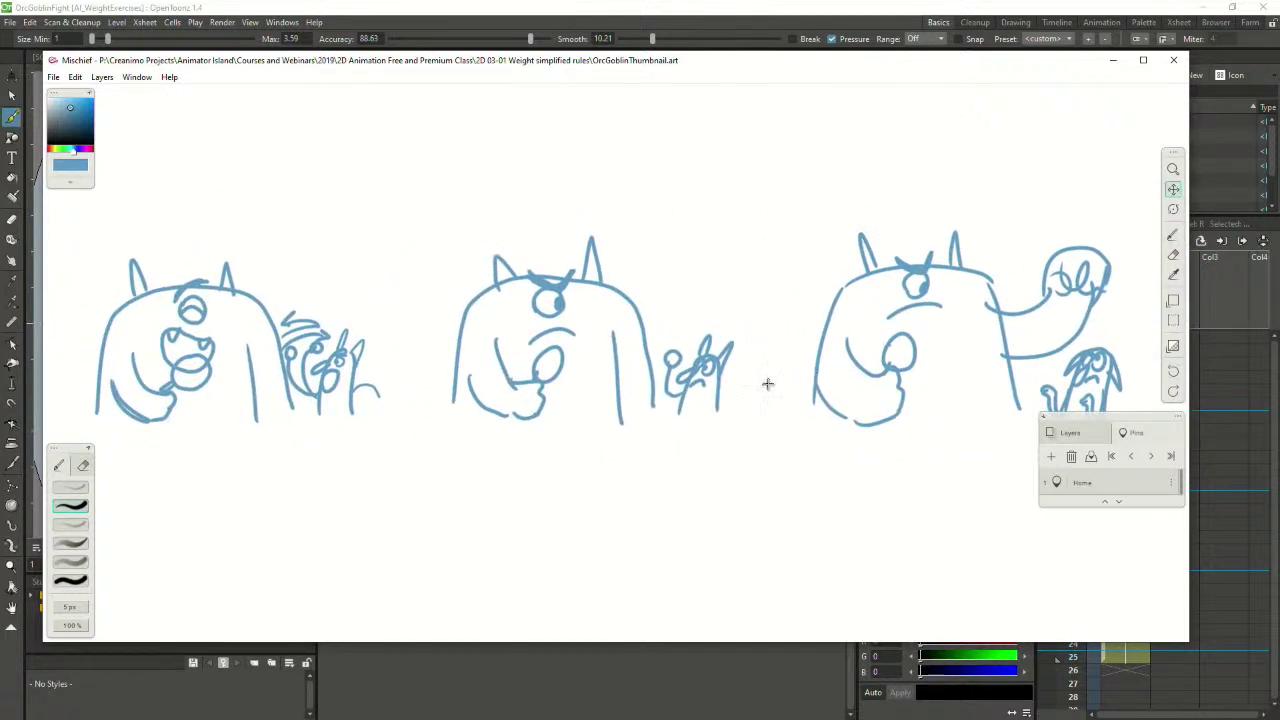
{"action": "left_click_drag", "start_coordinate": [613, 405], "coordinate": [783, 388]}
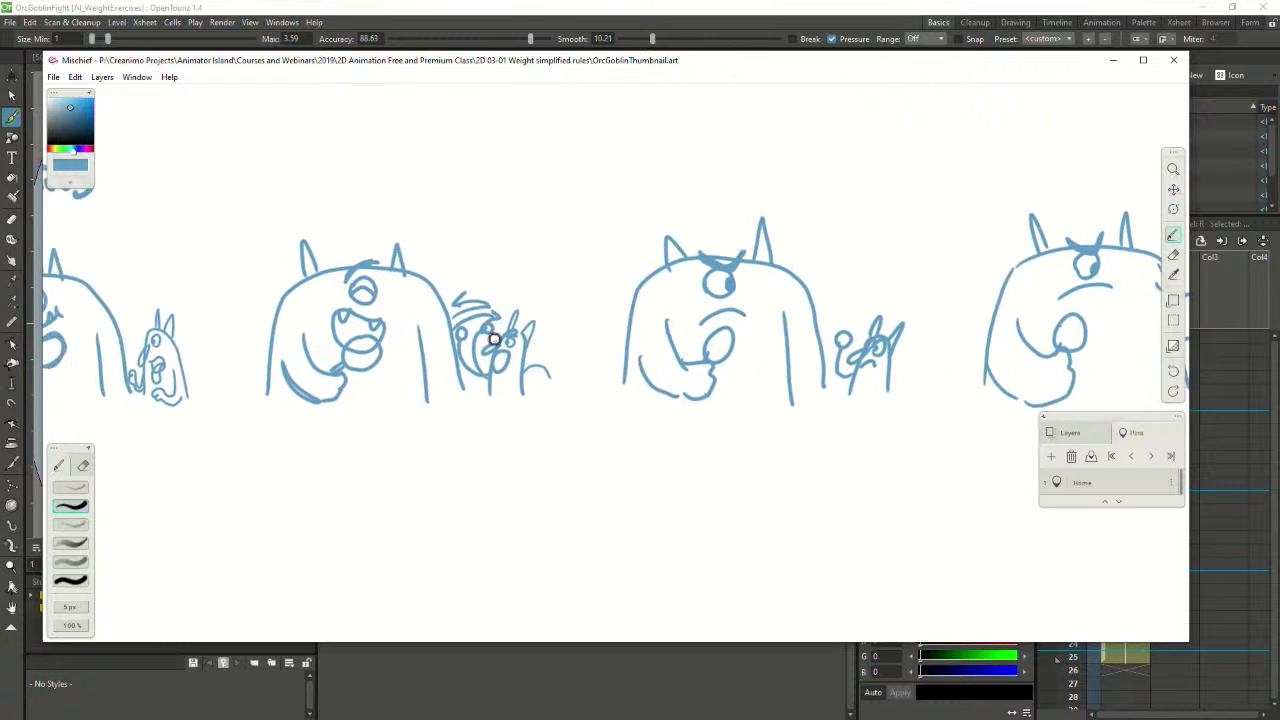
{"action": "mouse_move", "coordinate": [503, 268]}
{"action": "left_mouse_down"}
{"action": "mouse_move", "coordinate": [438, 284]}
{"action": "mouse_move", "coordinate": [453, 261]}
{"action": "left_mouse_up"}
{"action": "key", "text": "space"}
{"action": "mouse_move", "coordinate": [690, 384]}
{"action": "left_mouse_down"}
{"action": "mouse_move", "coordinate": [165, 371]}
{"action": "mouse_move", "coordinate": [289, 366]}
{"action": "mouse_move", "coordinate": [221, 368]}
{"action": "left_mouse_up"}
{"action": "left_click_drag", "start_coordinate": [583, 362], "coordinate": [525, 389]}
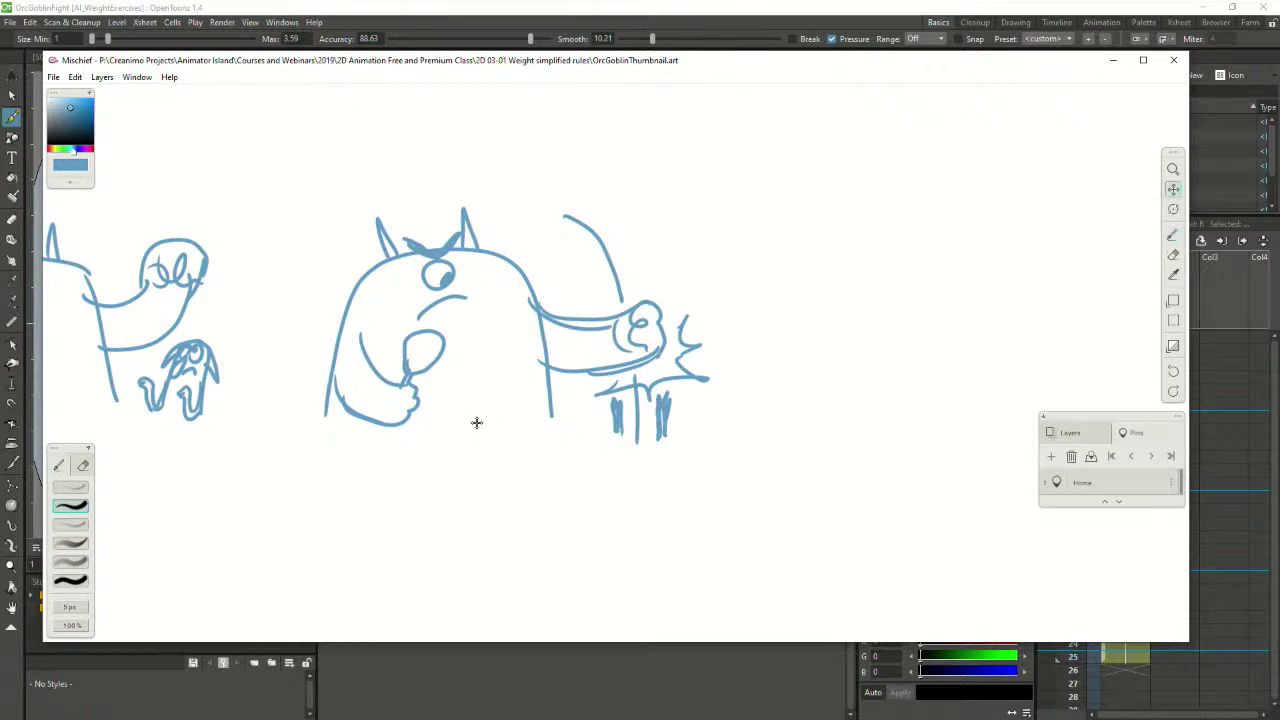
{"action": "left_click_drag", "start_coordinate": [474, 423], "coordinate": [576, 424]}
{"action": "left_click_drag", "start_coordinate": [260, 409], "coordinate": [999, 397]}
{"action": "left_click_drag", "start_coordinate": [539, 368], "coordinate": [755, 373]}
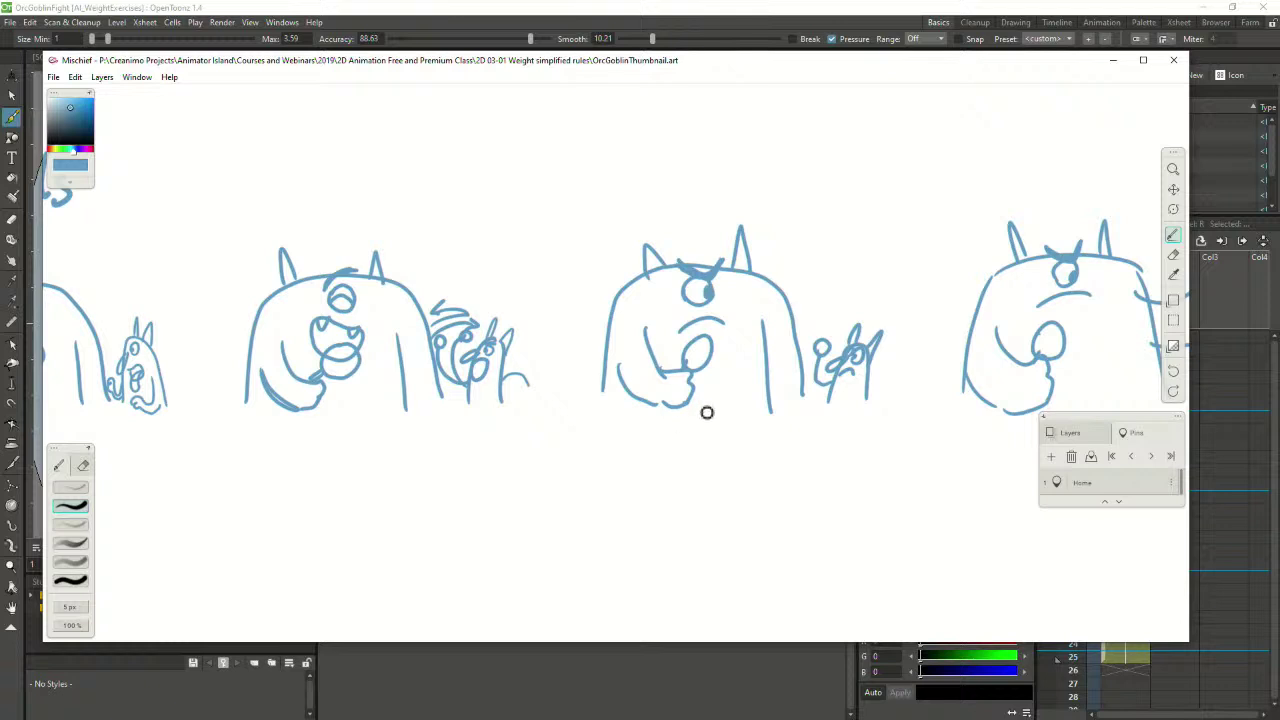
{"action": "key", "text": "space"}
{"action": "left_click_drag", "start_coordinate": [754, 405], "coordinate": [369, 388]}
{"action": "left_click_drag", "start_coordinate": [703, 388], "coordinate": [223, 388]}
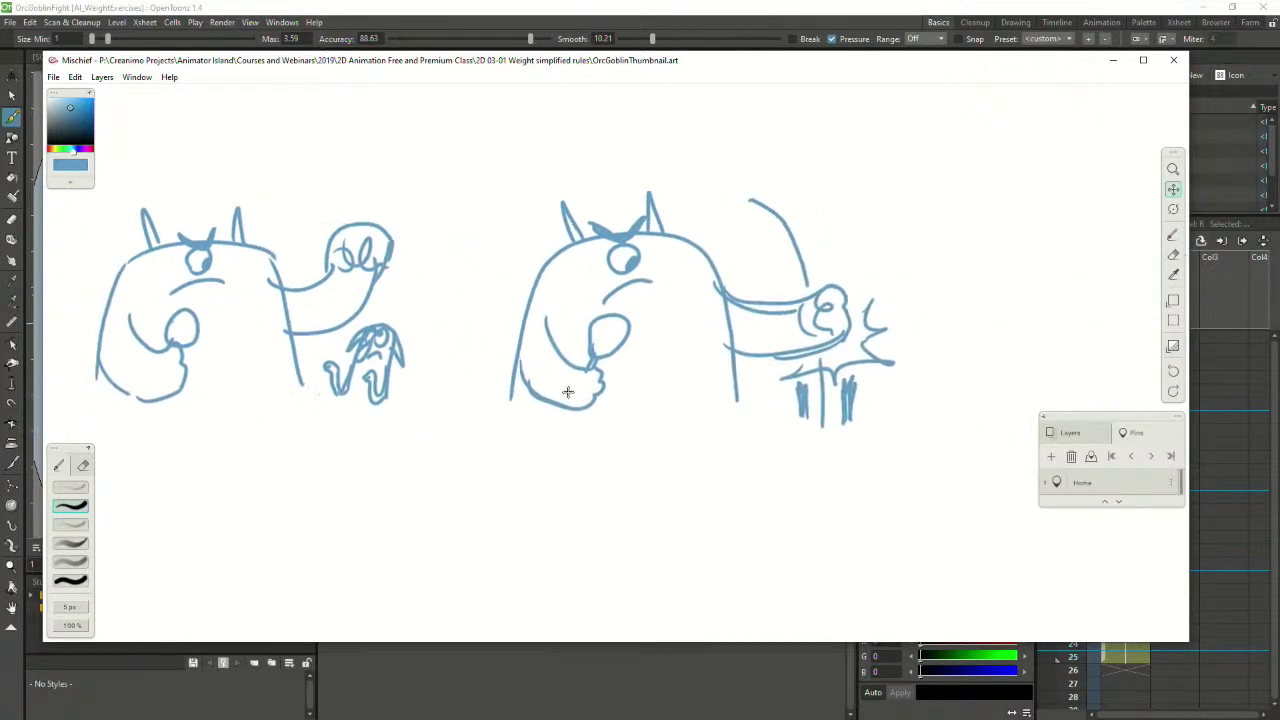
{"action": "key", "text": "b"}
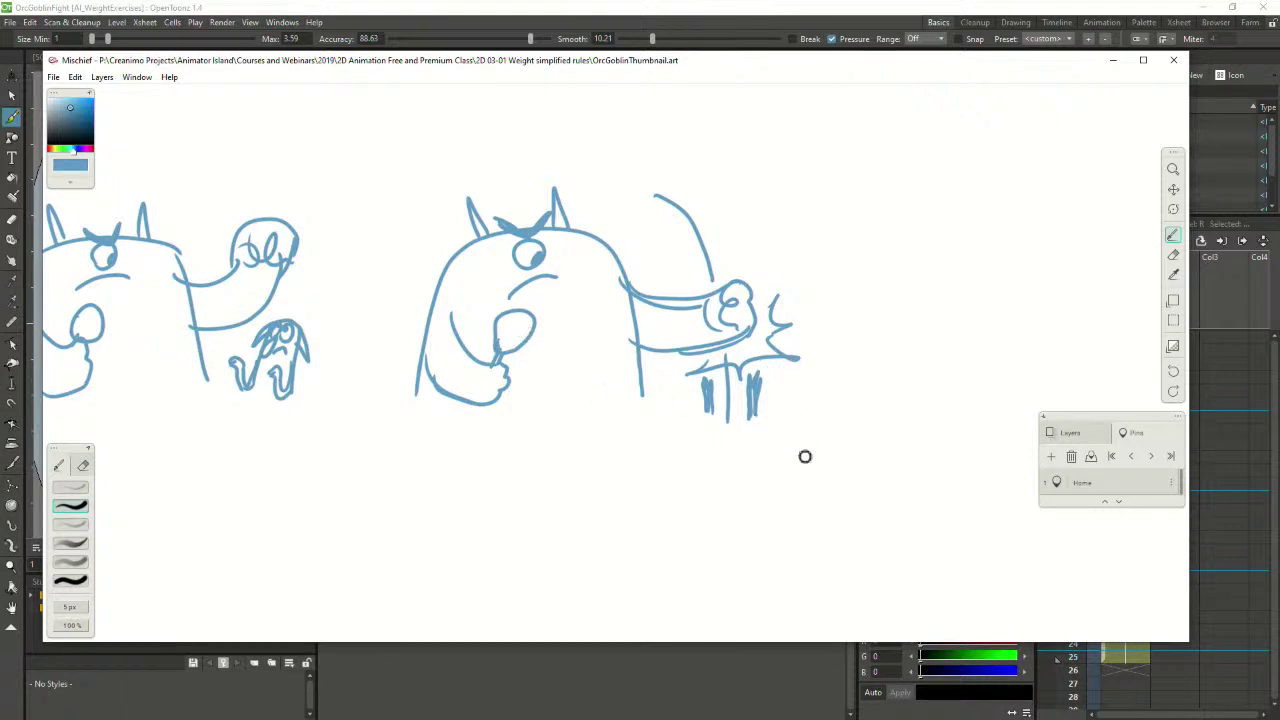
Draw the dome-shaped body outline of a new orc thumbnail in the empty space after the punching pose
{"action": "scroll", "coordinate": [704, 395], "scroll_direction": "up", "scroll_amount": 3}
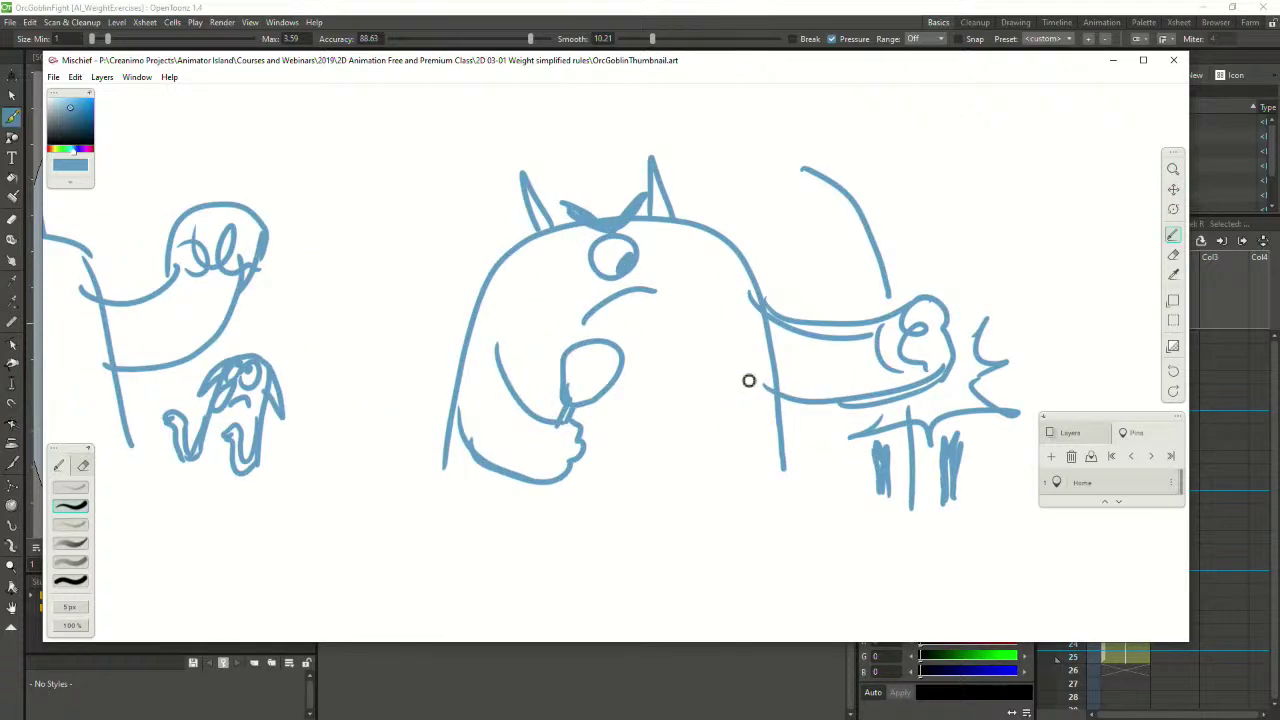
{"action": "scroll", "coordinate": [764, 384], "scroll_direction": "down", "scroll_amount": 2}
{"action": "key", "text": "space"}
{"action": "mouse_move", "coordinate": [532, 384]}
{"action": "left_mouse_down"}
{"action": "mouse_move", "coordinate": [749, 398]}
{"action": "mouse_move", "coordinate": [409, 380]}
{"action": "mouse_move", "coordinate": [727, 383]}
{"action": "mouse_move", "coordinate": [287, 385]}
{"action": "mouse_move", "coordinate": [467, 391]}
{"action": "left_mouse_up"}
{"action": "key", "text": "space"}
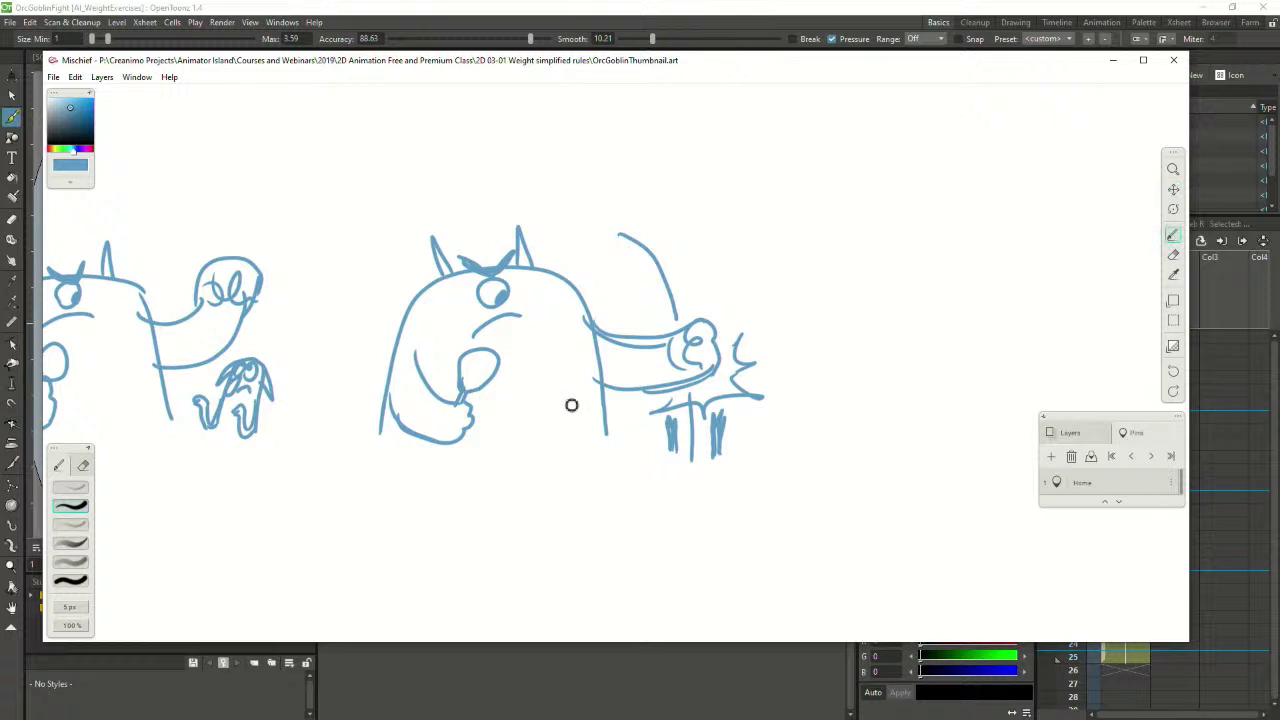
{"action": "key", "text": "space"}
{"action": "left_click_drag", "start_coordinate": [734, 429], "coordinate": [569, 428]}
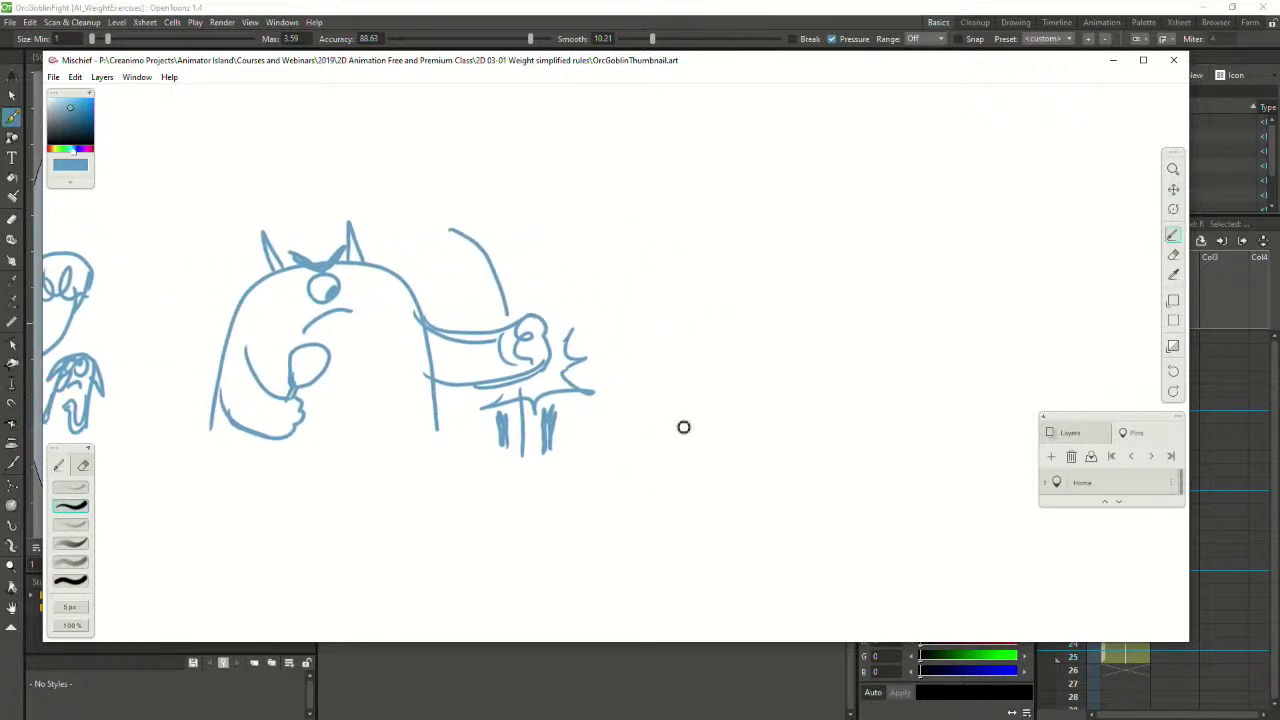
{"action": "mouse_move", "coordinate": [678, 428]}
{"action": "left_mouse_down"}
{"action": "mouse_move", "coordinate": [689, 400]}
{"action": "mouse_move", "coordinate": [793, 256]}
{"action": "mouse_move", "coordinate": [893, 266]}
{"action": "mouse_move", "coordinate": [919, 402]}
{"action": "left_mouse_up"}
{"action": "key", "text": "ctrl+z"}
{"action": "mouse_move", "coordinate": [670, 437]}
{"action": "left_mouse_down"}
{"action": "mouse_move", "coordinate": [742, 292]}
{"action": "mouse_move", "coordinate": [886, 322]}
{"action": "mouse_move", "coordinate": [908, 422]}
{"action": "left_mouse_up"}
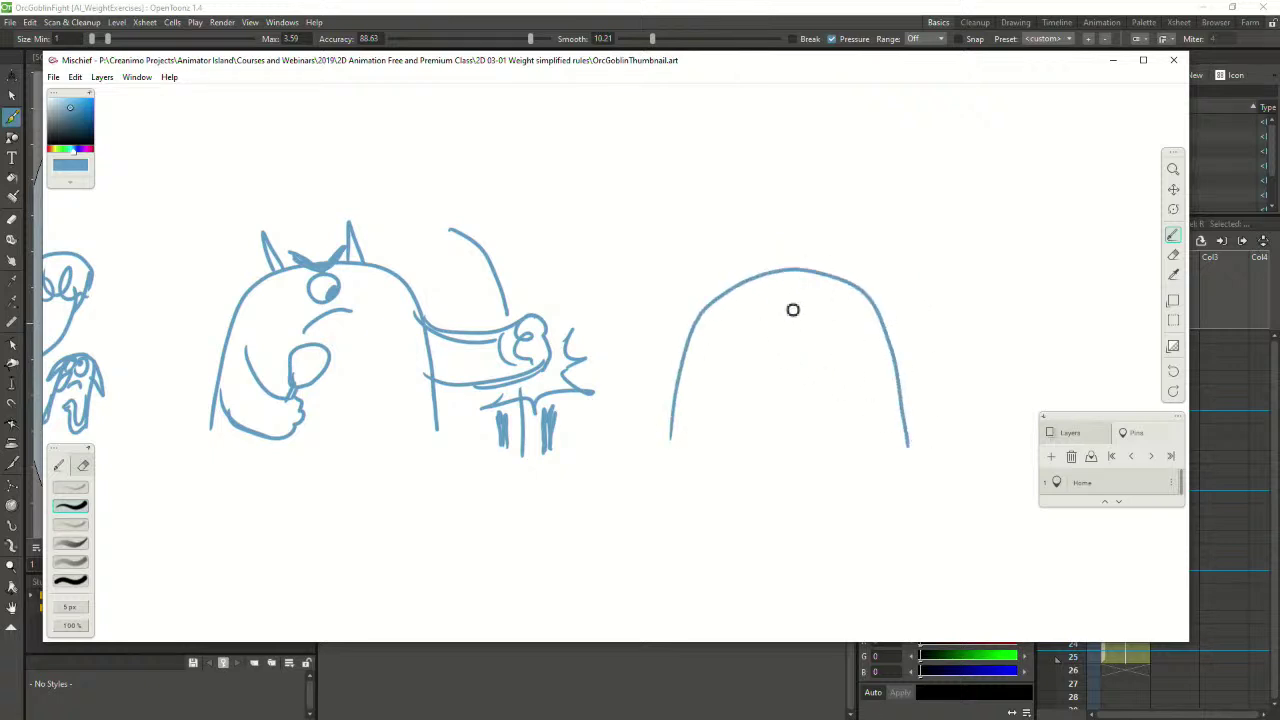
Give the new orc one eye, a smile, two horns, a raised eyebrow and an arm holding a lollipop
{"action": "mouse_move", "coordinate": [794, 309]}
{"action": "left_mouse_down"}
{"action": "mouse_move", "coordinate": [794, 286]}
{"action": "mouse_move", "coordinate": [794, 329]}
{"action": "mouse_move", "coordinate": [828, 326]}
{"action": "mouse_move", "coordinate": [753, 331]}
{"action": "left_mouse_up"}
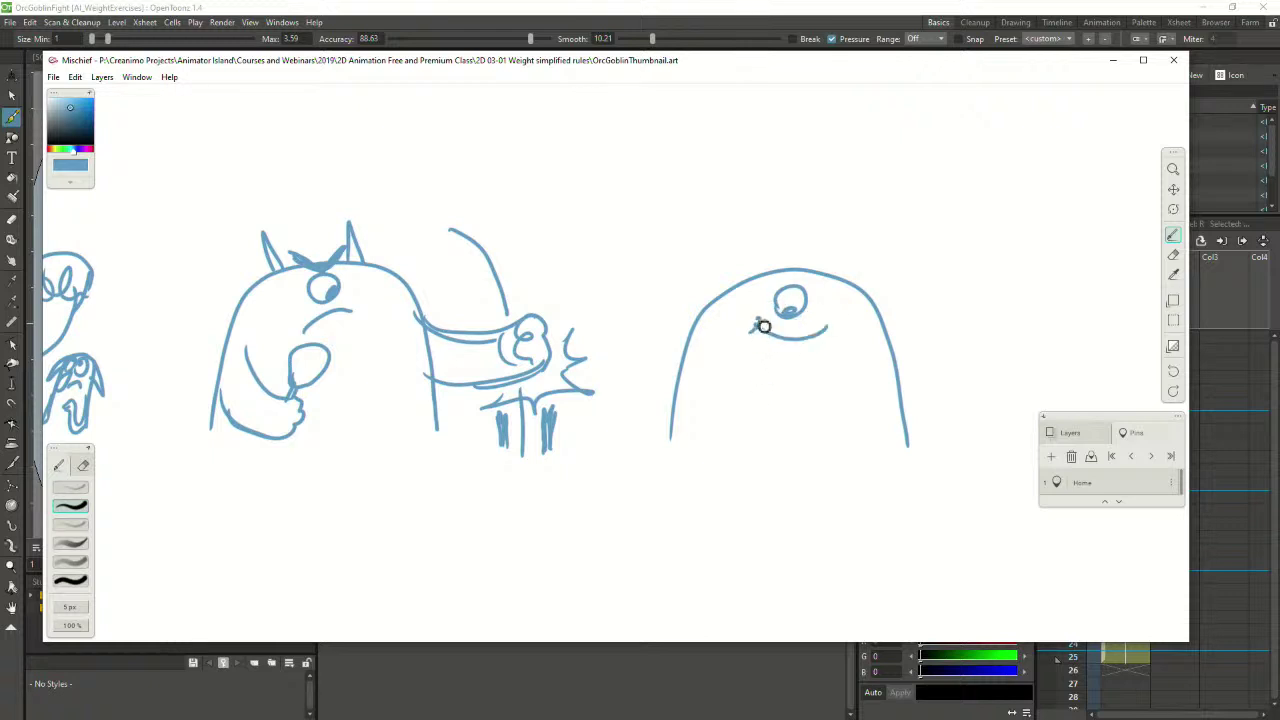
{"action": "left_click_drag", "start_coordinate": [831, 319], "coordinate": [839, 331]}
{"action": "left_click_drag", "start_coordinate": [742, 286], "coordinate": [734, 277]}
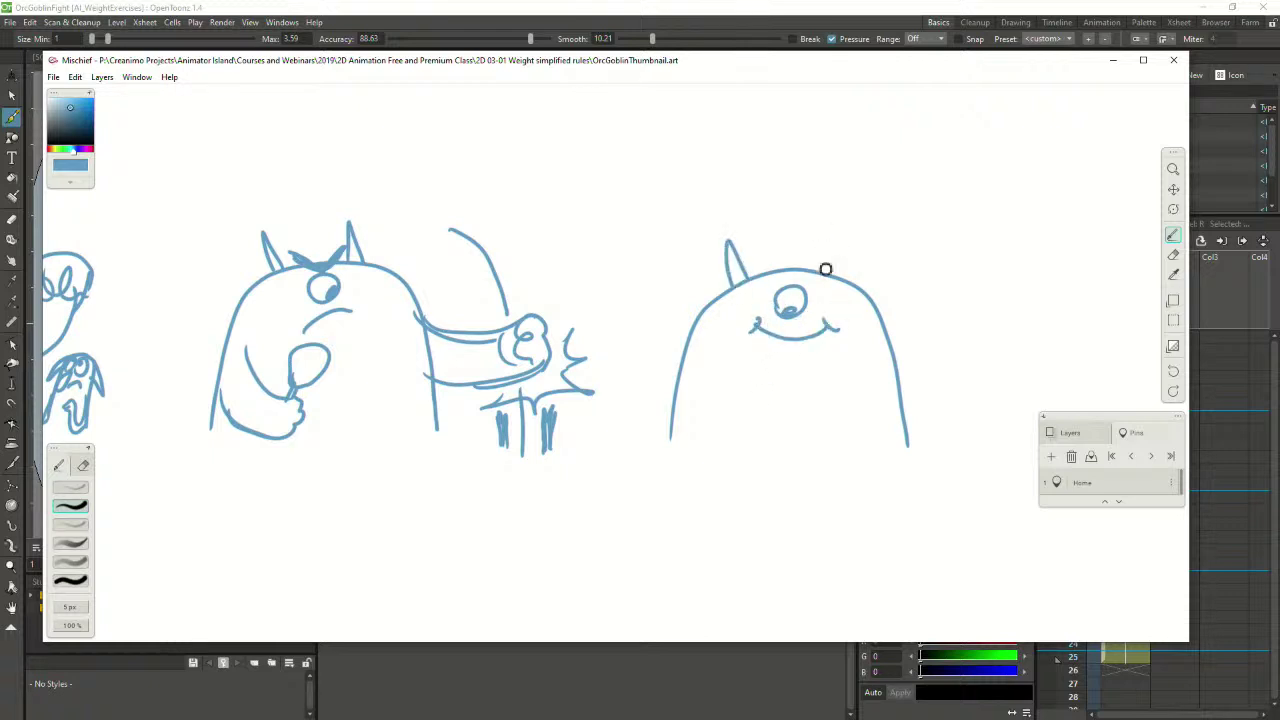
{"action": "mouse_move", "coordinate": [826, 269]}
{"action": "left_mouse_down"}
{"action": "mouse_move", "coordinate": [838, 268]}
{"action": "mouse_move", "coordinate": [788, 264]}
{"action": "mouse_move", "coordinate": [798, 256]}
{"action": "left_mouse_up"}
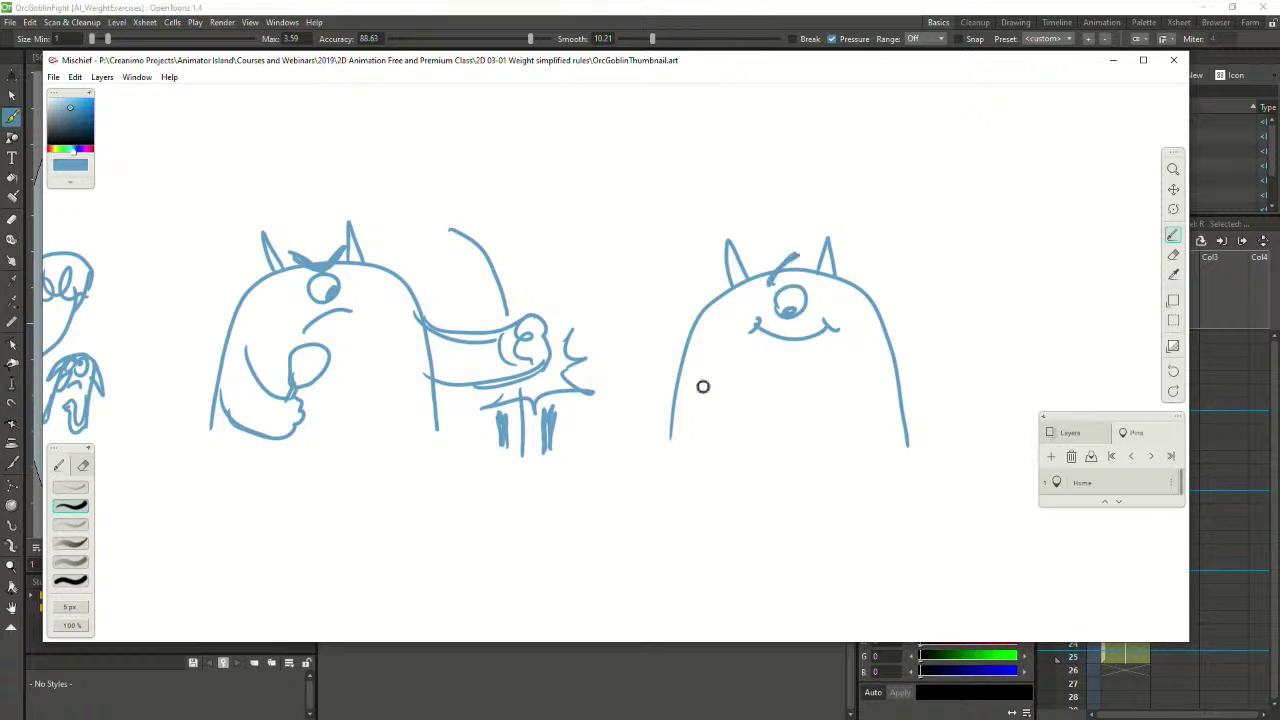
{"action": "mouse_move", "coordinate": [700, 368]}
{"action": "left_mouse_down"}
{"action": "mouse_move", "coordinate": [793, 438]}
{"action": "mouse_move", "coordinate": [760, 404]}
{"action": "mouse_move", "coordinate": [776, 416]}
{"action": "mouse_move", "coordinate": [772, 388]}
{"action": "mouse_move", "coordinate": [809, 363]}
{"action": "mouse_move", "coordinate": [789, 386]}
{"action": "left_mouse_up"}
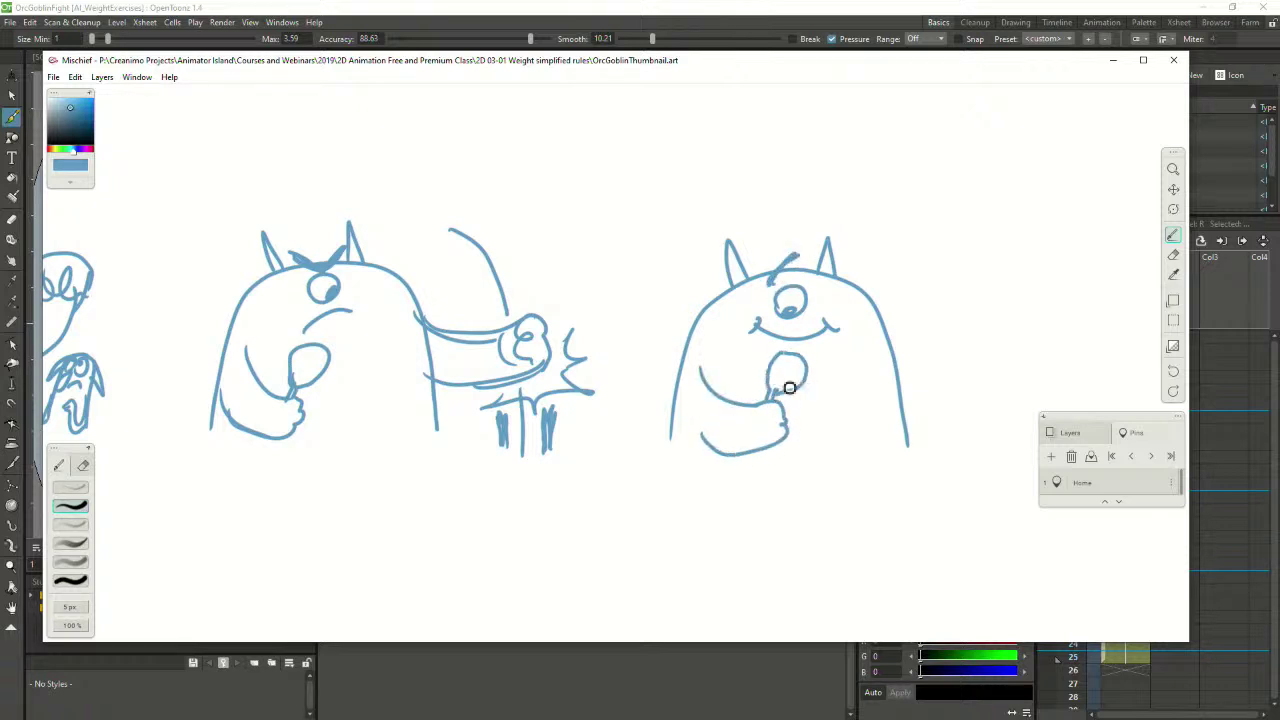
Start the next thumbnail with the orc's body outline and a small dazed goblin with three stars around its head
{"action": "key", "text": "space"}
{"action": "left_click_drag", "start_coordinate": [814, 484], "coordinate": [544, 458]}
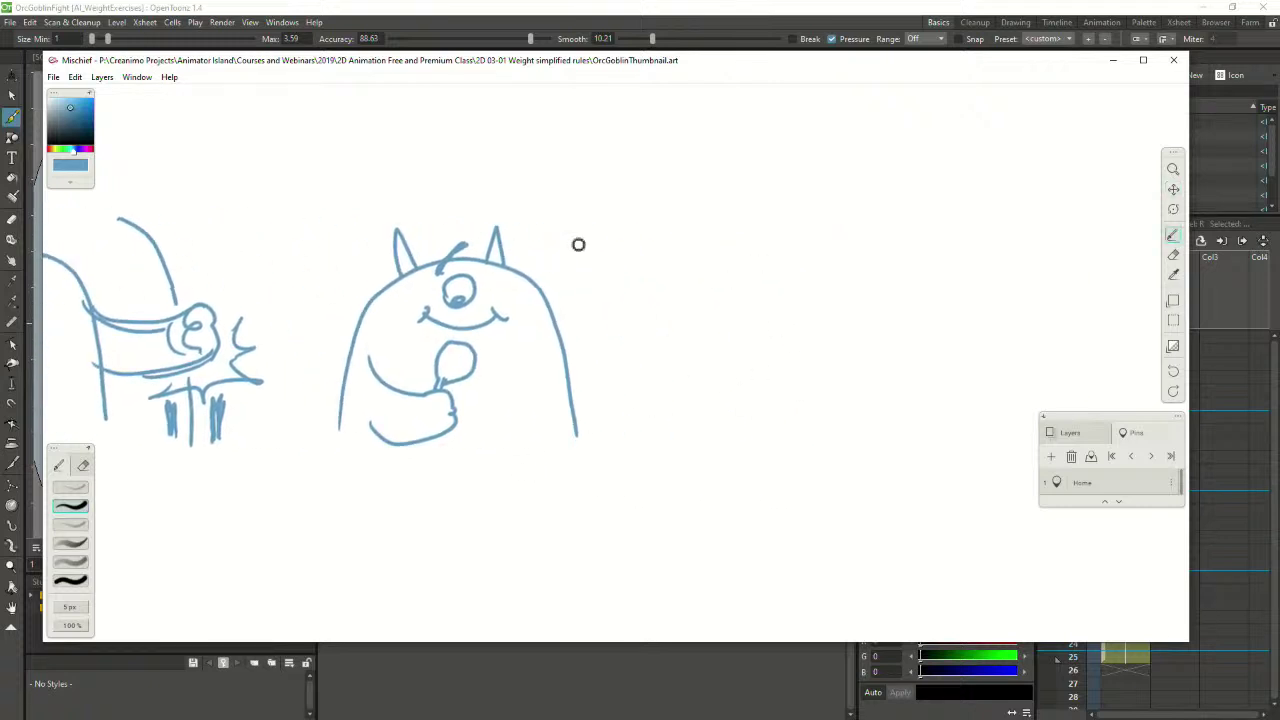
{"action": "key", "text": "space"}
{"action": "mouse_move", "coordinate": [762, 433]}
{"action": "left_mouse_down"}
{"action": "mouse_move", "coordinate": [622, 426]}
{"action": "mouse_move", "coordinate": [614, 346]}
{"action": "mouse_move", "coordinate": [722, 270]}
{"action": "mouse_move", "coordinate": [830, 330]}
{"action": "mouse_move", "coordinate": [848, 422]}
{"action": "mouse_move", "coordinate": [753, 446]}
{"action": "mouse_move", "coordinate": [826, 353]}
{"action": "mouse_move", "coordinate": [836, 434]}
{"action": "mouse_move", "coordinate": [807, 361]}
{"action": "mouse_move", "coordinate": [817, 412]}
{"action": "left_mouse_up"}
{"action": "key", "text": "space"}
{"action": "key", "text": "ctrl+z"}
{"action": "key", "text": "ctrl+z"}
{"action": "mouse_move", "coordinate": [782, 351]}
{"action": "left_mouse_down"}
{"action": "mouse_move", "coordinate": [783, 340]}
{"action": "mouse_move", "coordinate": [779, 373]}
{"action": "mouse_move", "coordinate": [800, 383]}
{"action": "mouse_move", "coordinate": [808, 366]}
{"action": "mouse_move", "coordinate": [766, 343]}
{"action": "mouse_move", "coordinate": [803, 303]}
{"action": "mouse_move", "coordinate": [831, 351]}
{"action": "mouse_move", "coordinate": [832, 332]}
{"action": "mouse_move", "coordinate": [818, 342]}
{"action": "left_mouse_up"}
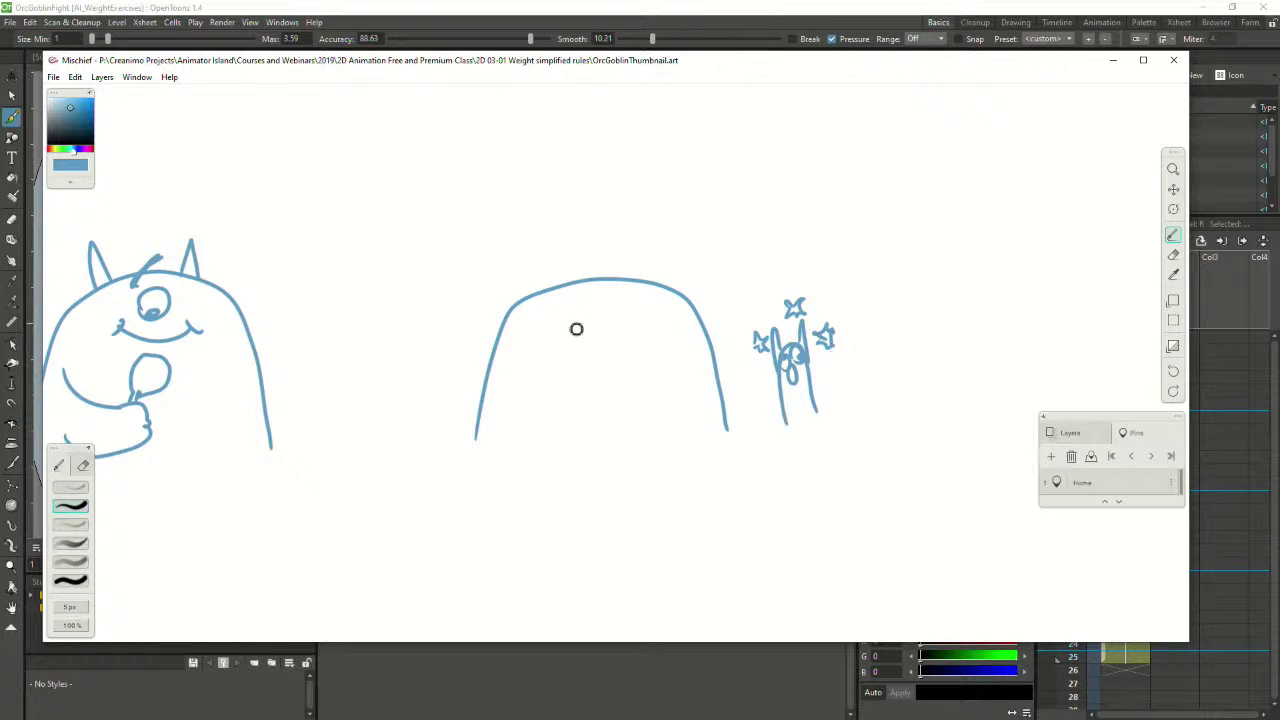
Add the smiling one-eyed face, eyebrow, horns and lollipop-holding arm to the orc beside the dazed goblin
{"action": "mouse_move", "coordinate": [558, 328]}
{"action": "left_mouse_down"}
{"action": "mouse_move", "coordinate": [605, 351]}
{"action": "mouse_move", "coordinate": [642, 338]}
{"action": "left_mouse_up"}
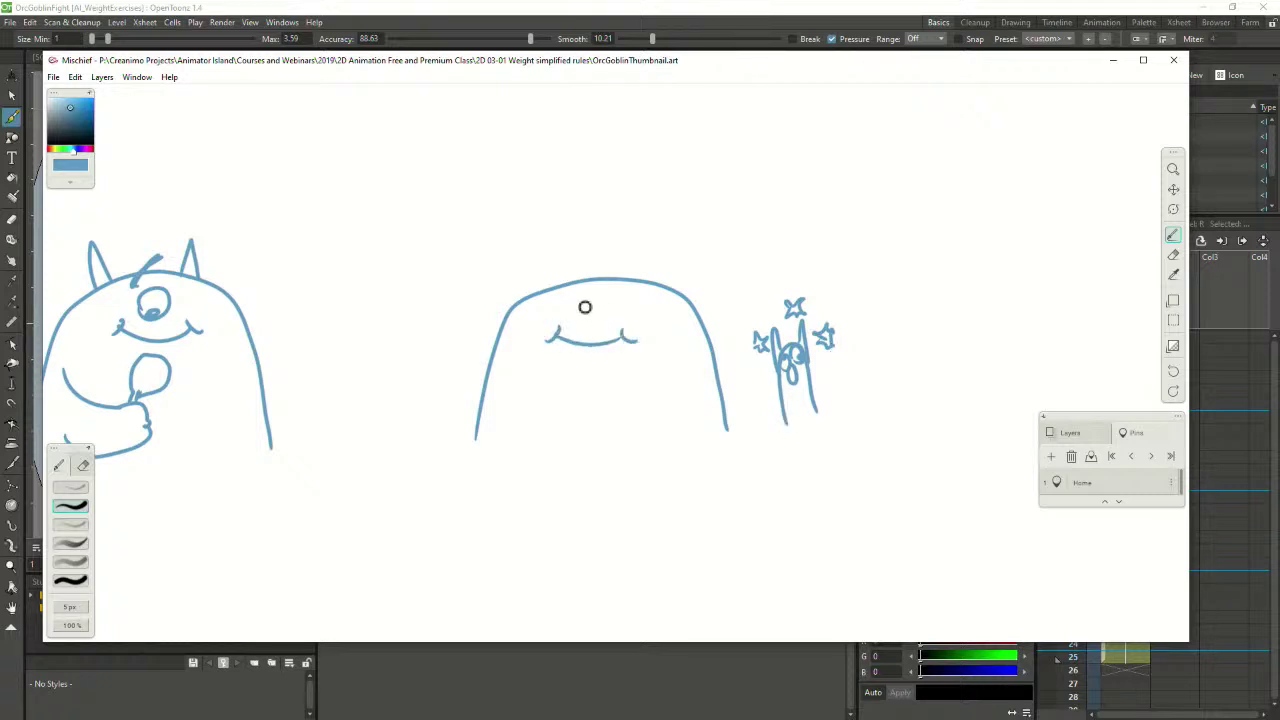
{"action": "mouse_move", "coordinate": [585, 307]}
{"action": "left_mouse_down"}
{"action": "mouse_move", "coordinate": [596, 324]}
{"action": "mouse_move", "coordinate": [600, 262]}
{"action": "mouse_move", "coordinate": [537, 269]}
{"action": "mouse_move", "coordinate": [528, 296]}
{"action": "left_mouse_up"}
{"action": "left_click_drag", "start_coordinate": [620, 281], "coordinate": [642, 282]}
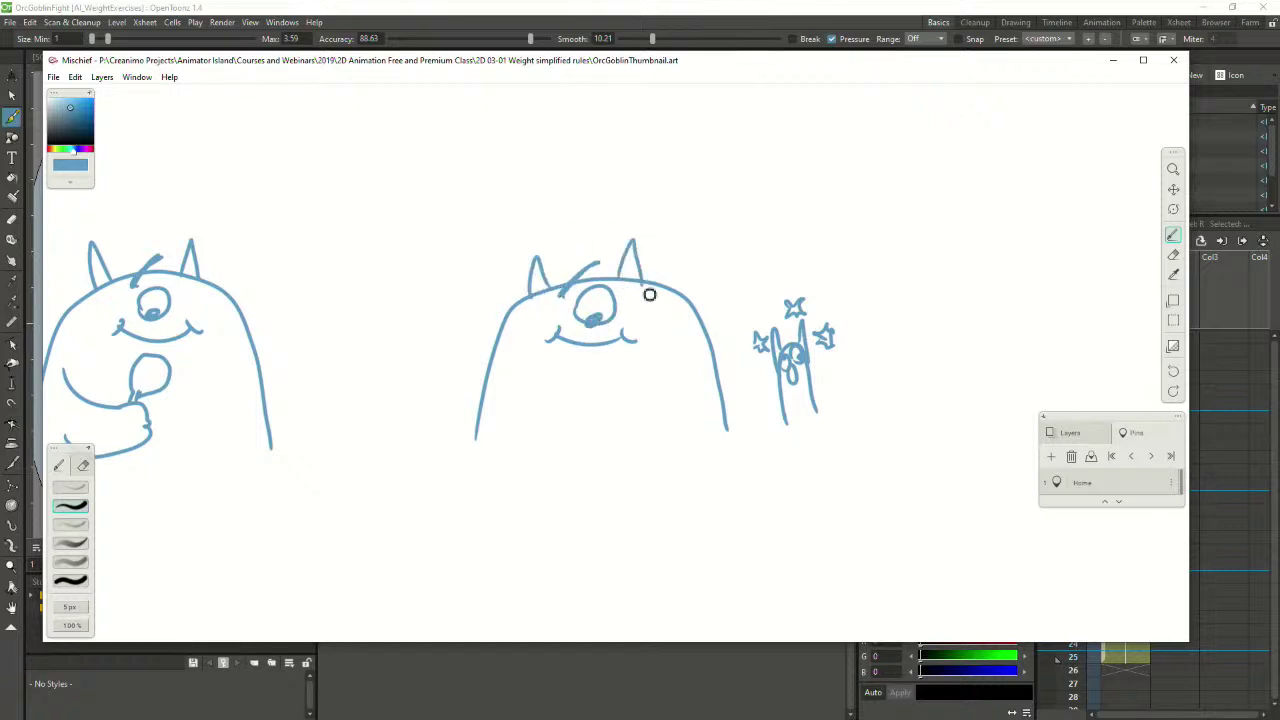
{"action": "mouse_move", "coordinate": [520, 376]}
{"action": "left_mouse_down"}
{"action": "mouse_move", "coordinate": [549, 403]}
{"action": "mouse_move", "coordinate": [572, 403]}
{"action": "left_mouse_up"}
{"action": "mouse_move", "coordinate": [509, 427]}
{"action": "left_mouse_down"}
{"action": "mouse_move", "coordinate": [521, 440]}
{"action": "mouse_move", "coordinate": [594, 423]}
{"action": "mouse_move", "coordinate": [586, 397]}
{"action": "mouse_move", "coordinate": [623, 374]}
{"action": "mouse_move", "coordinate": [602, 402]}
{"action": "left_mouse_up"}
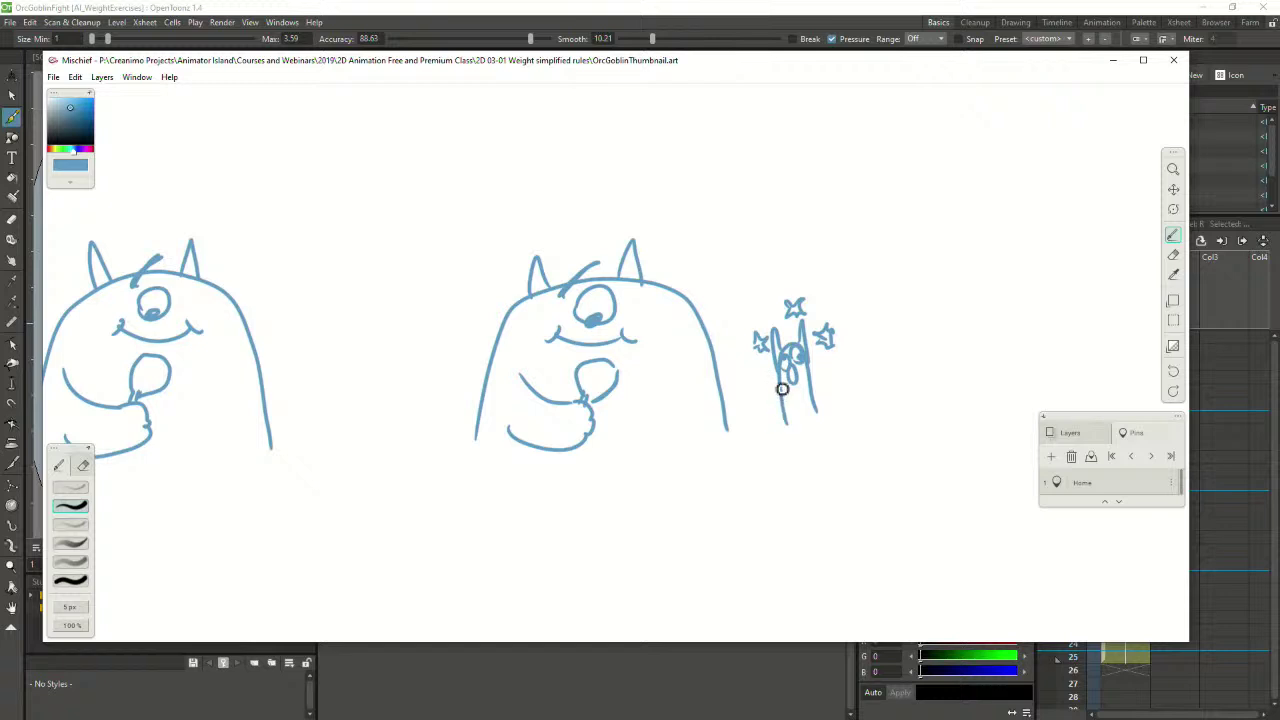
Draw the dazed goblin's two drooping arms and swirl lines above its head around the stars
{"action": "left_click_drag", "start_coordinate": [780, 389], "coordinate": [763, 418]}
{"action": "key", "text": "ctrl+z"}
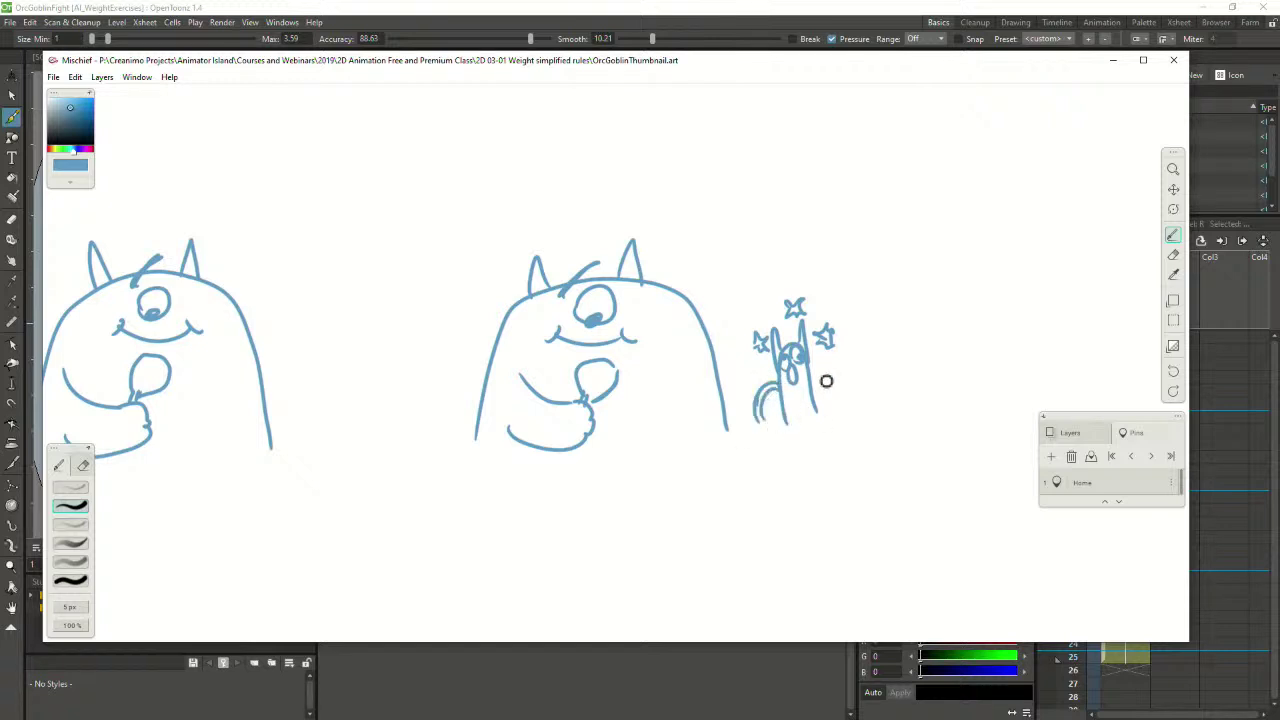
{"action": "mouse_move", "coordinate": [813, 382]}
{"action": "left_mouse_down"}
{"action": "mouse_move", "coordinate": [828, 374]}
{"action": "mouse_move", "coordinate": [849, 407]}
{"action": "left_mouse_up"}
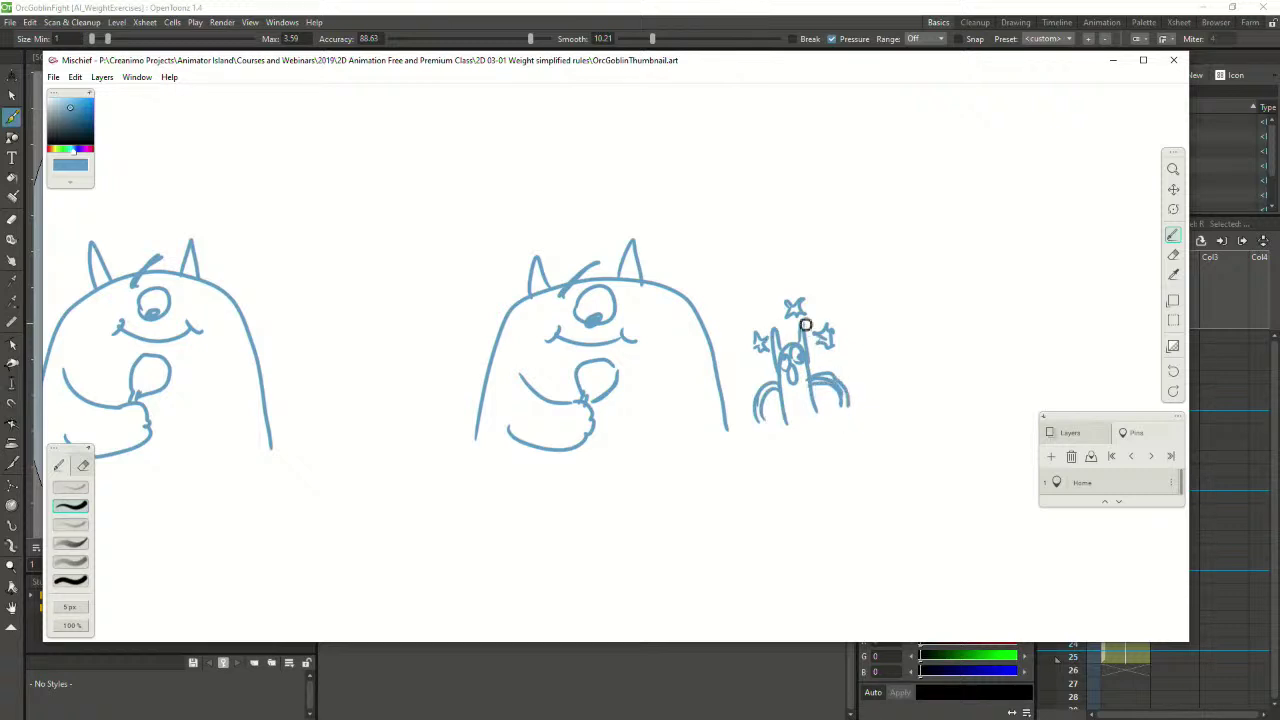
{"action": "left_click_drag", "start_coordinate": [751, 316], "coordinate": [790, 283]}
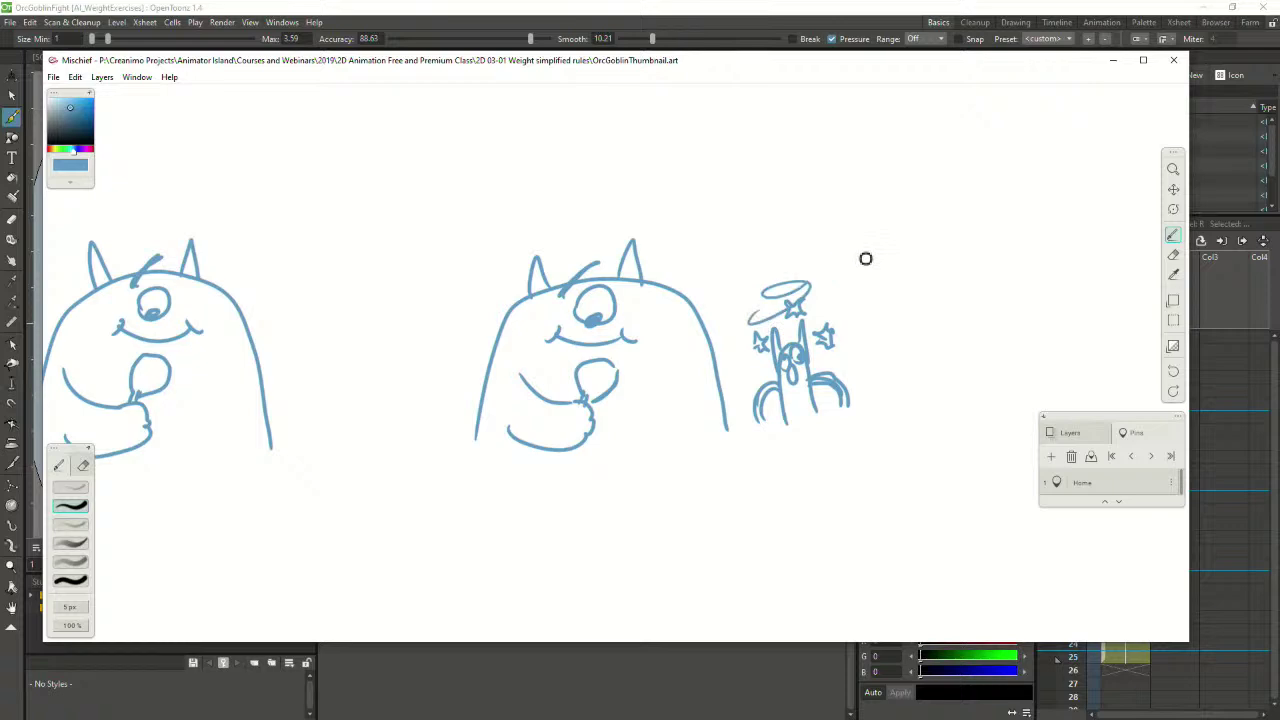
Examine the whole row of thumbnails to check how the story reads from the first pose to the last
{"action": "scroll", "coordinate": [873, 280], "scroll_direction": "down", "scroll_amount": 5}
{"action": "mouse_move", "coordinate": [366, 390]}
{"action": "left_mouse_down"}
{"action": "mouse_move", "coordinate": [897, 414]}
{"action": "mouse_move", "coordinate": [897, 380]}
{"action": "left_mouse_up"}
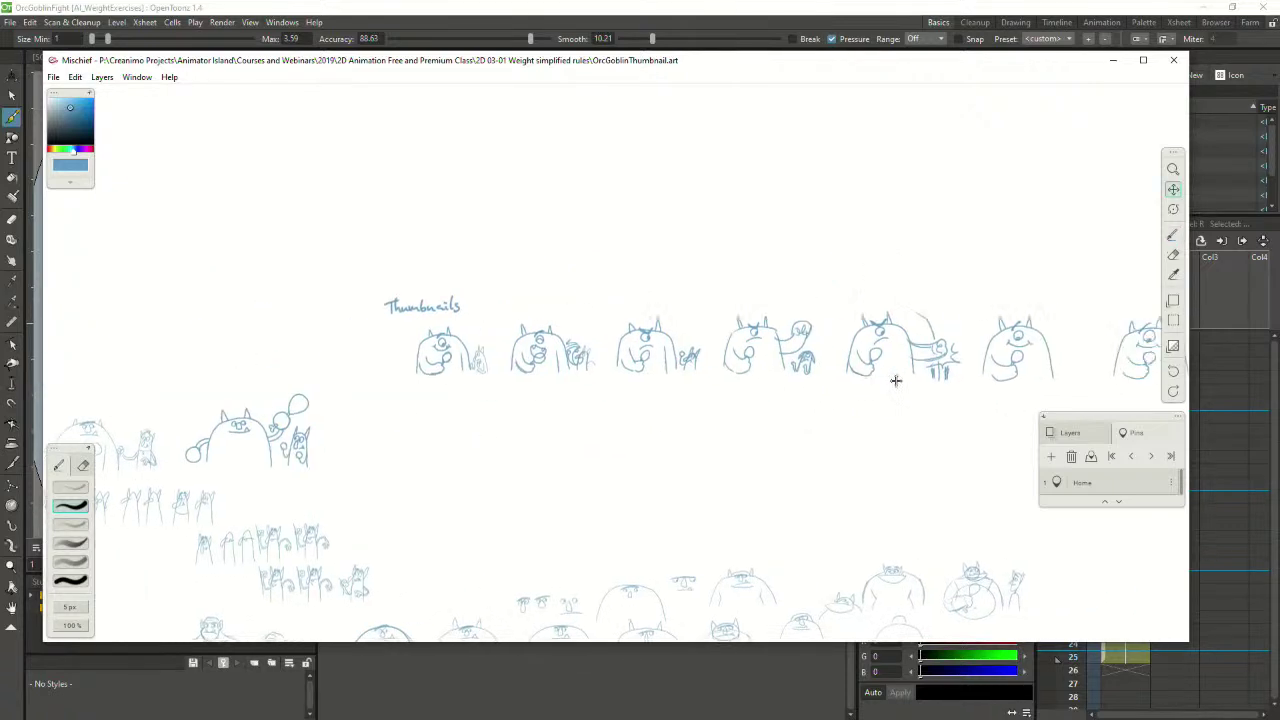
{"action": "scroll", "coordinate": [403, 368], "scroll_direction": "up", "scroll_amount": 5}
{"action": "left_click_drag", "start_coordinate": [334, 361], "coordinate": [851, 373]}
{"action": "scroll", "coordinate": [680, 427], "scroll_direction": "down", "scroll_amount": 5}
{"action": "scroll", "coordinate": [774, 386], "scroll_direction": "down", "scroll_amount": 3}
{"action": "key", "text": "space"}
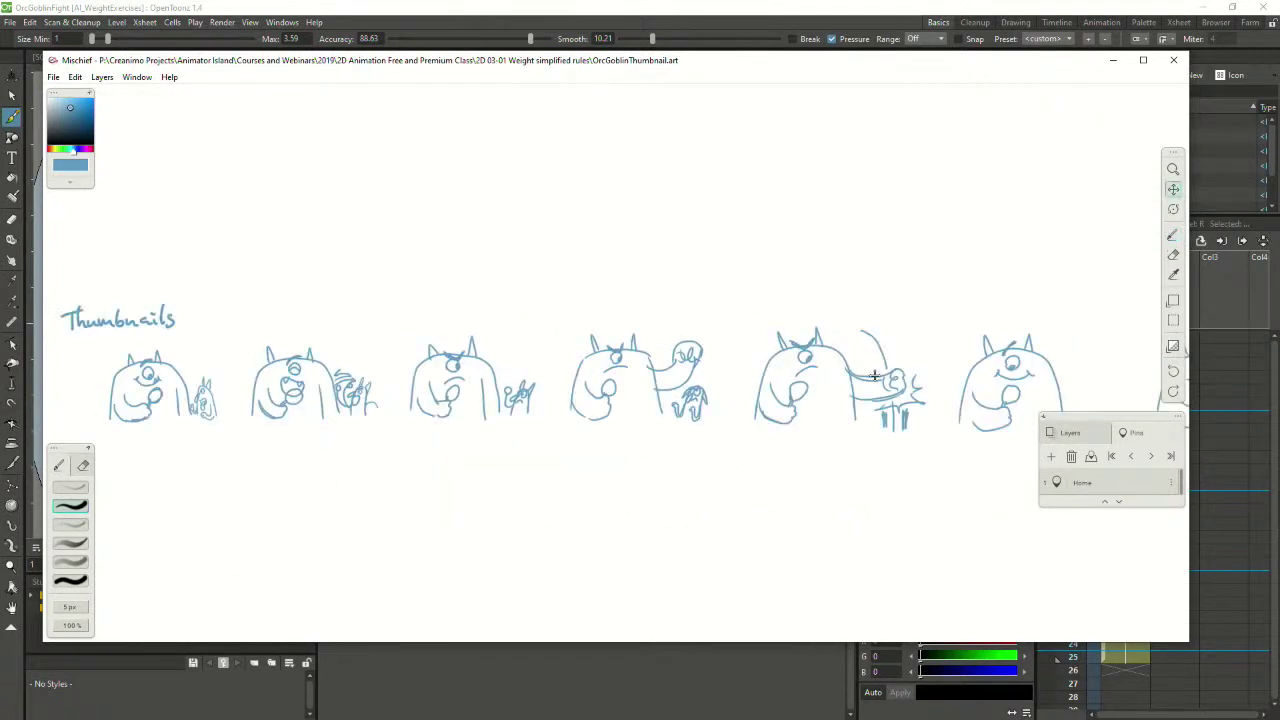
{"action": "mouse_move", "coordinate": [873, 376]}
{"action": "left_mouse_down"}
{"action": "mouse_move", "coordinate": [503, 365]}
{"action": "mouse_move", "coordinate": [1010, 351]}
{"action": "left_mouse_up"}
{"action": "left_click_drag", "start_coordinate": [428, 345], "coordinate": [574, 347]}
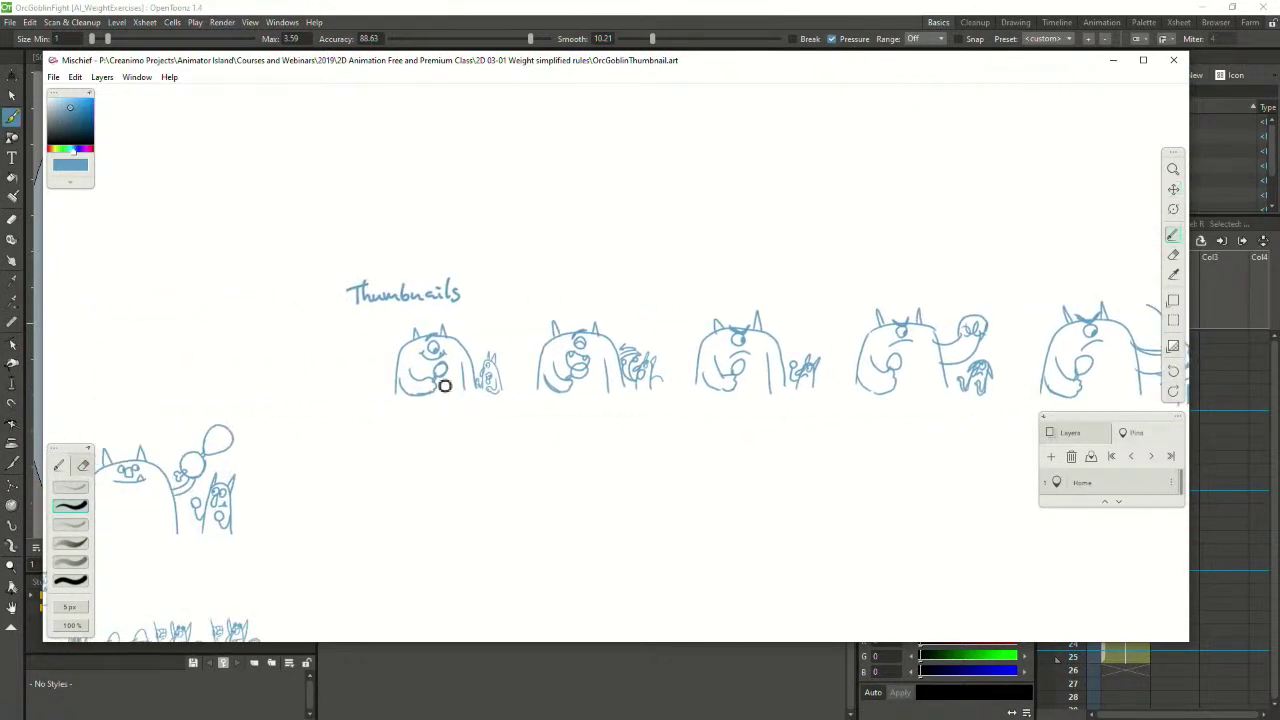
{"action": "key", "text": "plus"}
{"action": "key", "text": "plus"}
{"action": "key", "text": "space"}
{"action": "left_click_drag", "start_coordinate": [729, 372], "coordinate": [426, 377]}
{"action": "left_click_drag", "start_coordinate": [1126, 365], "coordinate": [274, 364]}
{"action": "key", "text": "minus"}
{"action": "key", "text": "space"}
{"action": "mouse_move", "coordinate": [780, 400]}
{"action": "left_mouse_down"}
{"action": "mouse_move", "coordinate": [416, 404]}
{"action": "mouse_move", "coordinate": [1069, 386]}
{"action": "left_mouse_up"}
{"action": "mouse_move", "coordinate": [375, 382]}
{"action": "left_mouse_down"}
{"action": "mouse_move", "coordinate": [879, 375]}
{"action": "mouse_move", "coordinate": [865, 374]}
{"action": "left_mouse_up"}
{"action": "key", "text": "b"}
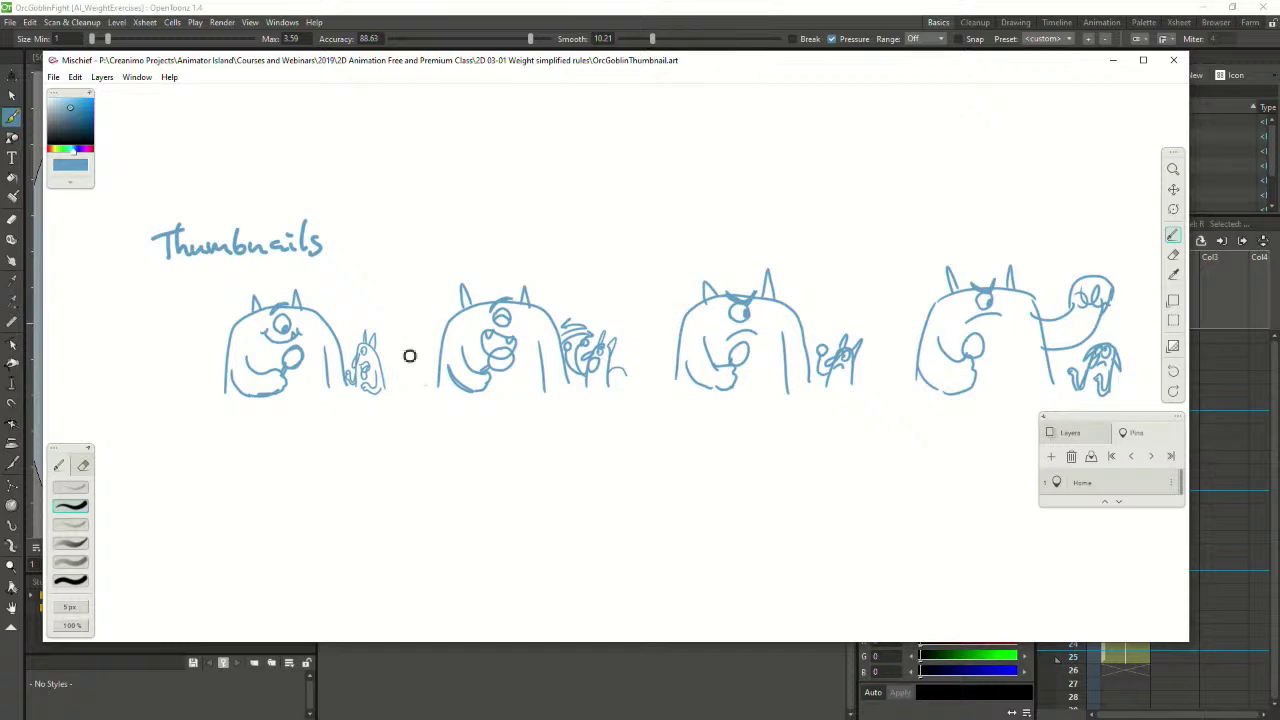
Switch to OpenToonz and lower the opacity of the Col1 drawing column to 24
{"action": "mouse_move", "coordinate": [320, 64]}
{"action": "left_mouse_down"}
{"action": "mouse_move", "coordinate": [563, 120]}
{"action": "mouse_move", "coordinate": [1279, 120]}
{"action": "left_mouse_up"}
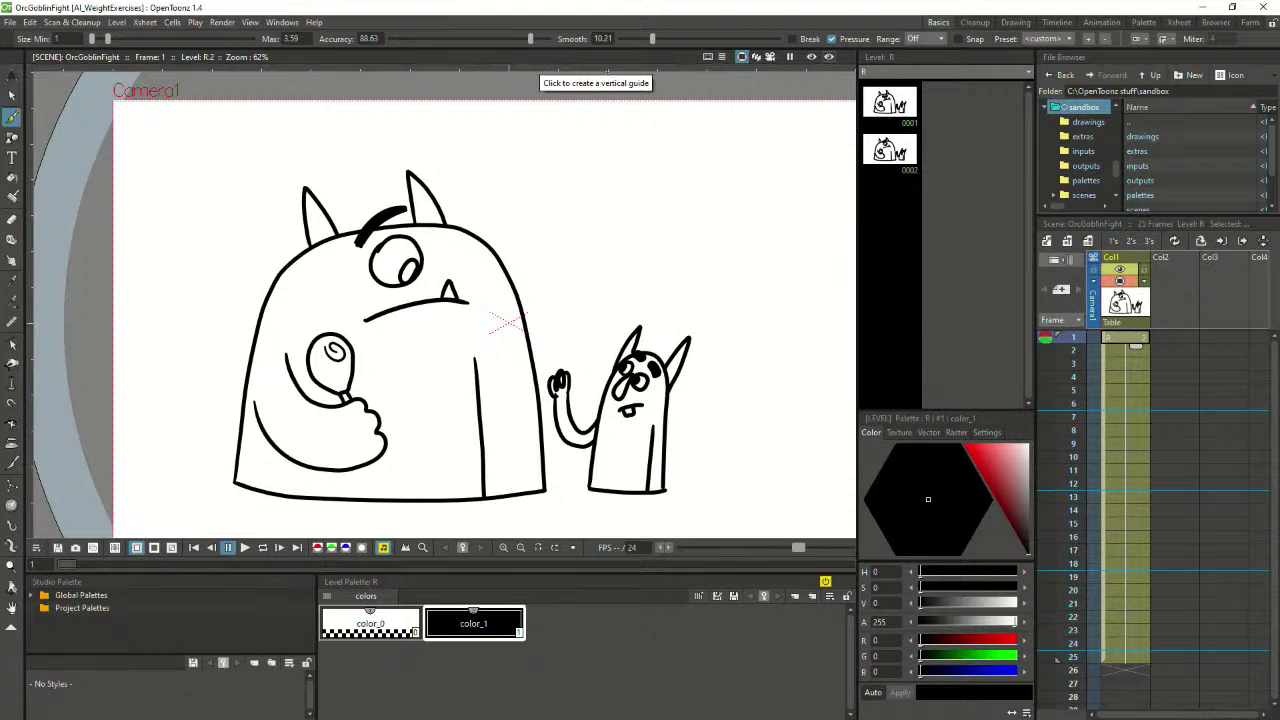
{"action": "left_click", "coordinate": [1144, 282]}
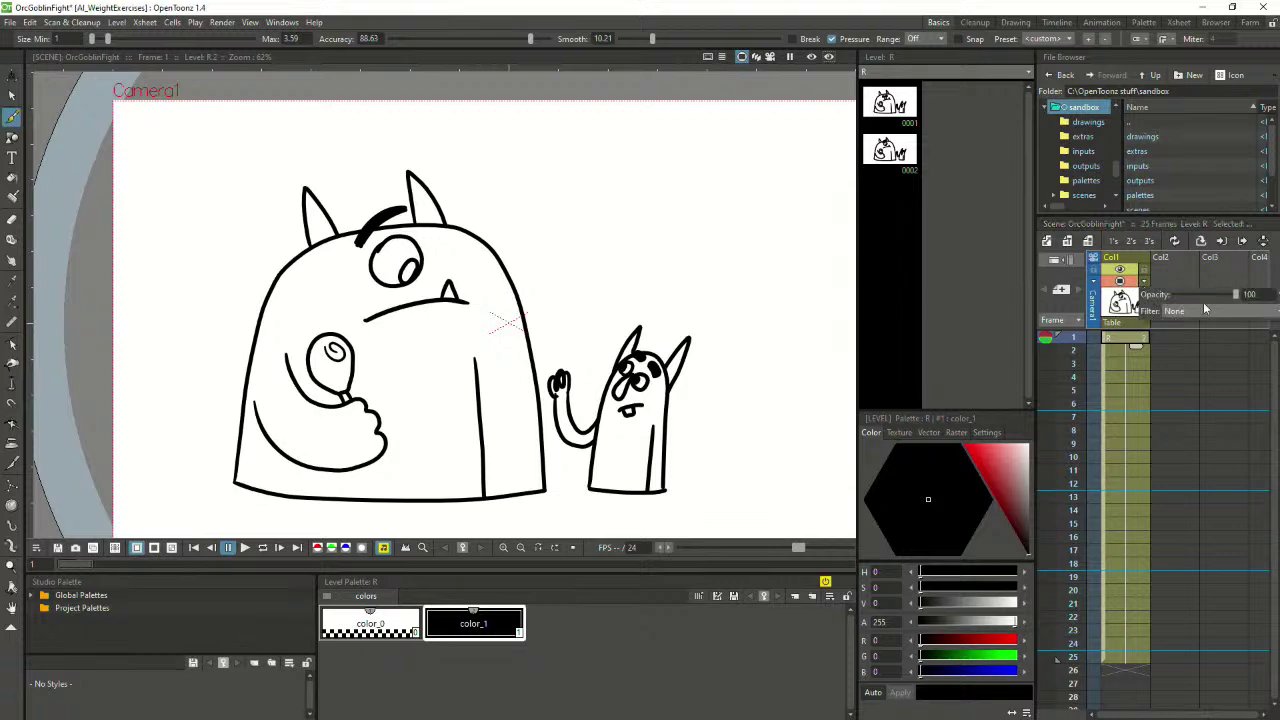
{"action": "left_click_drag", "start_coordinate": [1237, 294], "coordinate": [1190, 301]}
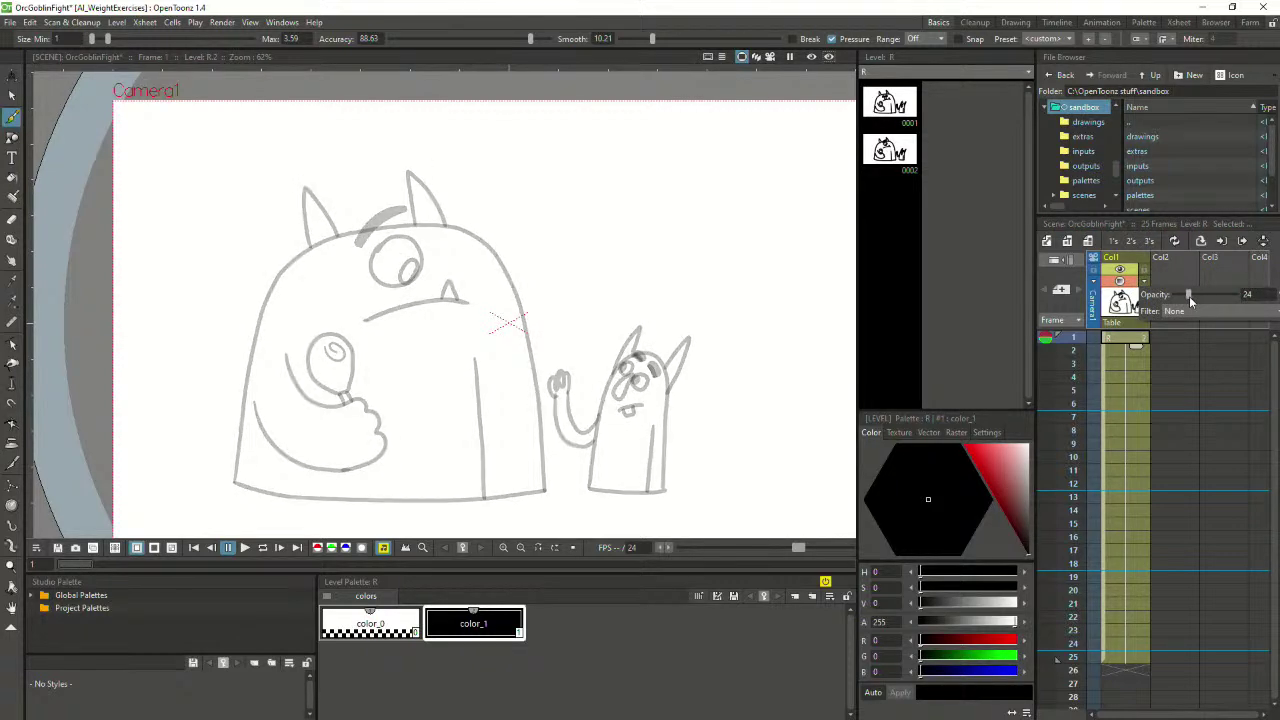
On frame 1 of Col2, sketch a rough head with jaw, center guideline and shoulder lines over the faded orc
{"action": "left_click", "coordinate": [1180, 340]}
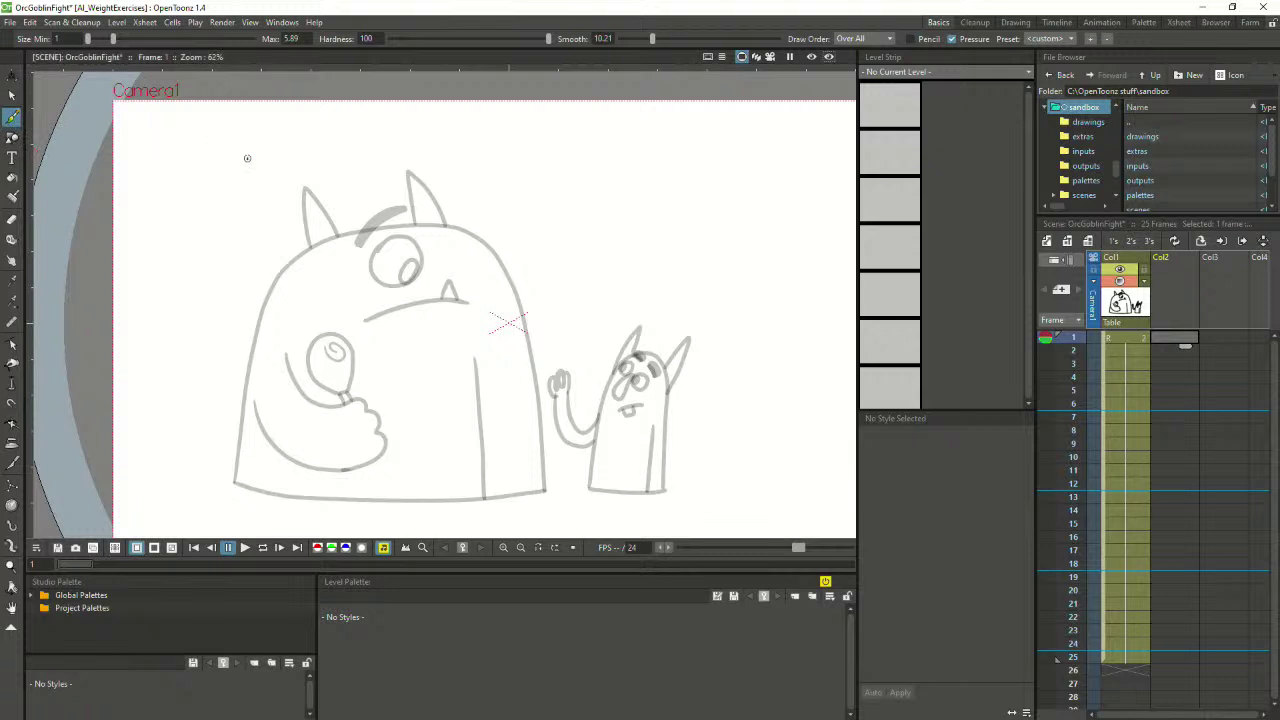
{"action": "mouse_move", "coordinate": [371, 203]}
{"action": "left_mouse_down"}
{"action": "mouse_move", "coordinate": [359, 245]}
{"action": "mouse_move", "coordinate": [398, 285]}
{"action": "left_mouse_up"}
{"action": "key", "text": "ctrl+z"}
{"action": "mouse_move", "coordinate": [372, 209]}
{"action": "left_mouse_down"}
{"action": "mouse_move", "coordinate": [347, 254]}
{"action": "mouse_move", "coordinate": [420, 198]}
{"action": "mouse_move", "coordinate": [454, 237]}
{"action": "mouse_move", "coordinate": [480, 224]}
{"action": "mouse_move", "coordinate": [440, 266]}
{"action": "mouse_move", "coordinate": [398, 272]}
{"action": "left_mouse_up"}
{"action": "left_click_drag", "start_coordinate": [380, 182], "coordinate": [408, 220]}
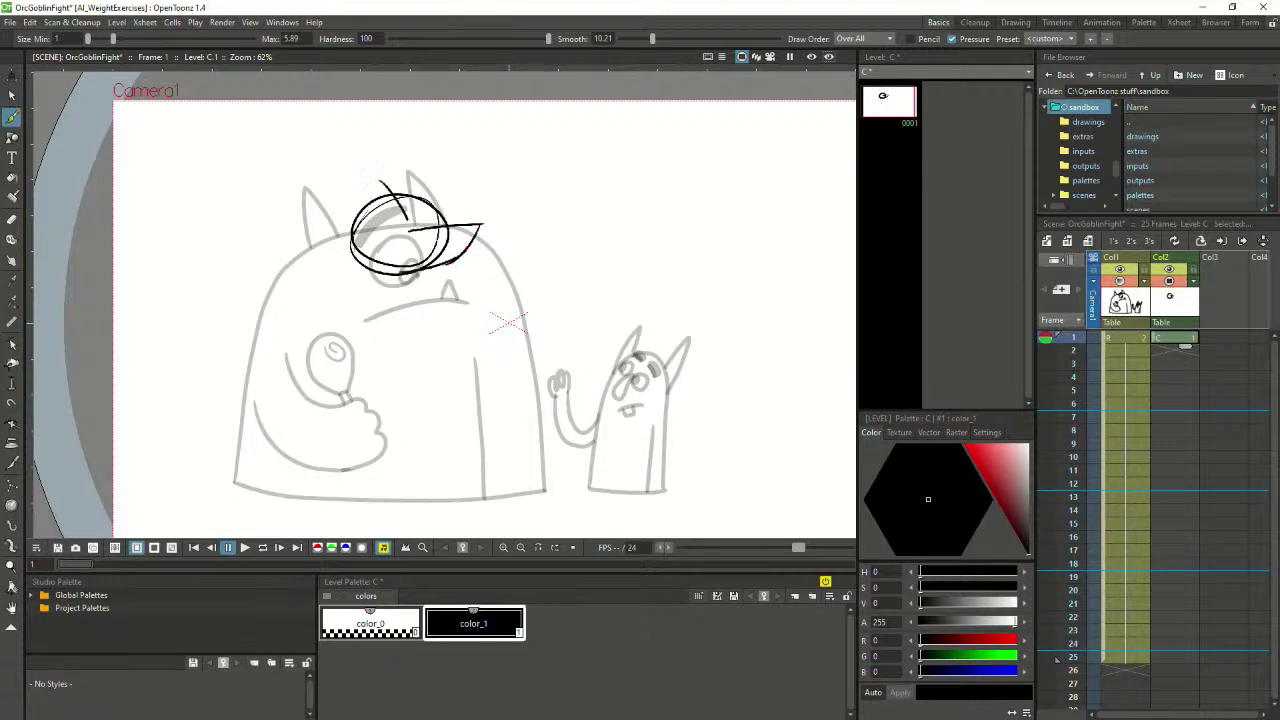
{"action": "left_click_drag", "start_coordinate": [414, 276], "coordinate": [382, 180]}
{"action": "left_click_drag", "start_coordinate": [348, 241], "coordinate": [290, 281]}
{"action": "left_click_drag", "start_coordinate": [452, 254], "coordinate": [498, 274]}
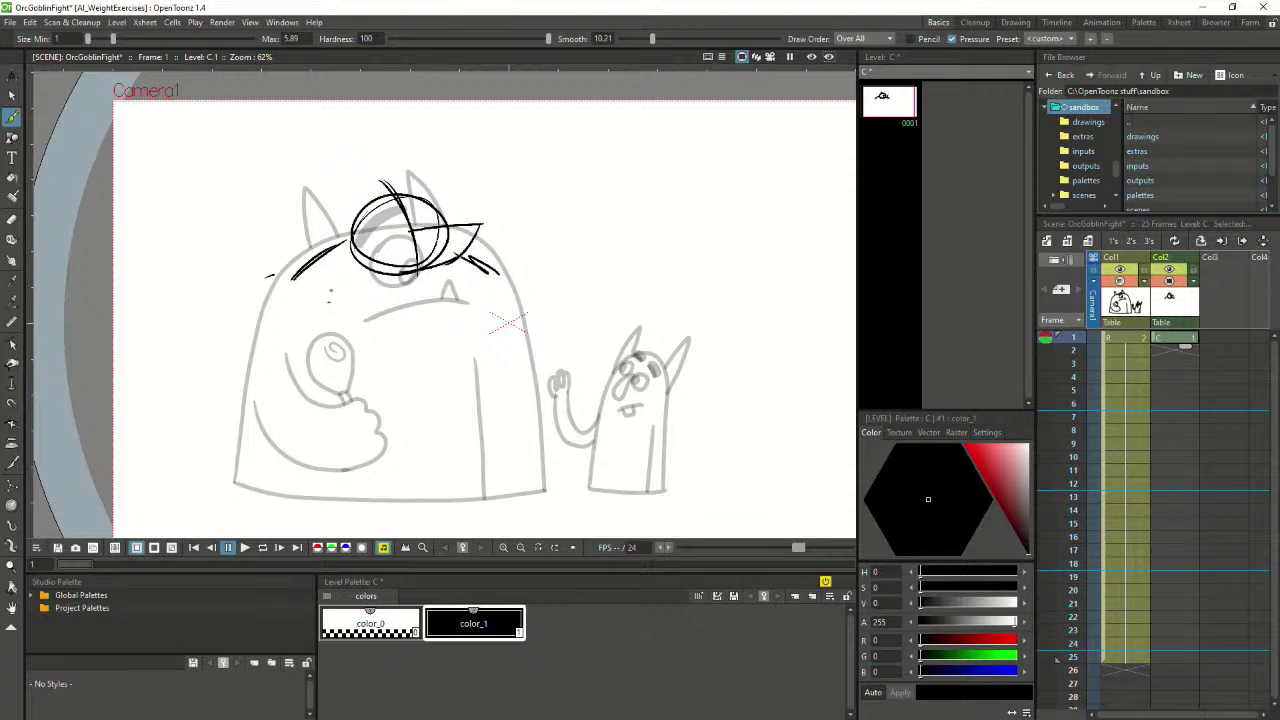
Sketch the round shoulder, upper arm and hanging forearm on the orc's lollipop side
{"action": "mouse_move", "coordinate": [329, 293]}
{"action": "left_mouse_down"}
{"action": "mouse_move", "coordinate": [256, 328]}
{"action": "mouse_move", "coordinate": [328, 296]}
{"action": "left_mouse_up"}
{"action": "mouse_move", "coordinate": [252, 312]}
{"action": "left_mouse_down"}
{"action": "mouse_move", "coordinate": [219, 379]}
{"action": "mouse_move", "coordinate": [278, 403]}
{"action": "left_mouse_up"}
{"action": "left_click_drag", "start_coordinate": [322, 323], "coordinate": [290, 386]}
{"action": "mouse_move", "coordinate": [312, 337]}
{"action": "left_mouse_down"}
{"action": "mouse_move", "coordinate": [297, 375]}
{"action": "mouse_move", "coordinate": [211, 387]}
{"action": "mouse_move", "coordinate": [226, 464]}
{"action": "left_mouse_up"}
{"action": "left_click_drag", "start_coordinate": [218, 402], "coordinate": [230, 478]}
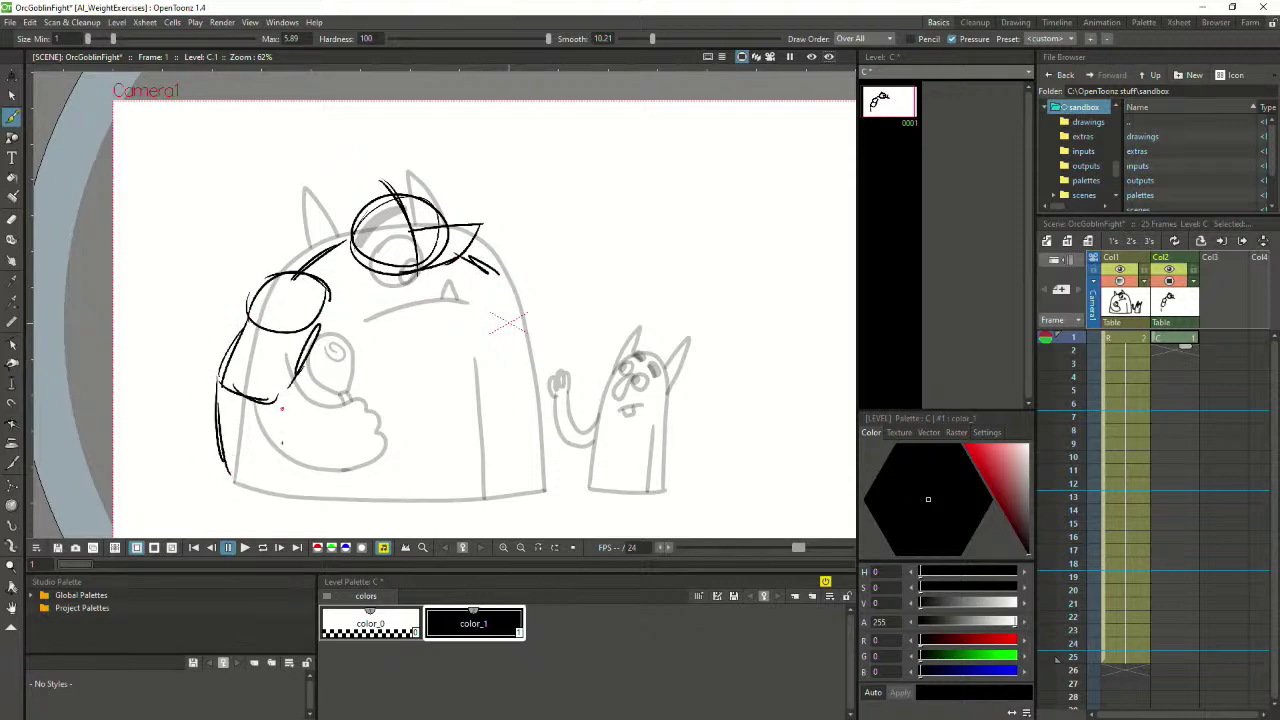
{"action": "left_click_drag", "start_coordinate": [282, 385], "coordinate": [287, 456]}
{"action": "mouse_move", "coordinate": [286, 412]}
{"action": "left_mouse_down"}
{"action": "mouse_move", "coordinate": [289, 465]}
{"action": "mouse_move", "coordinate": [244, 491]}
{"action": "mouse_move", "coordinate": [235, 481]}
{"action": "mouse_move", "coordinate": [280, 490]}
{"action": "left_mouse_up"}
Sketch the torso's lower edge and sides, refine the forearm, and outline the shoulder and arm facing the goblin
{"action": "mouse_move", "coordinate": [282, 348]}
{"action": "left_mouse_down"}
{"action": "mouse_move", "coordinate": [306, 402]}
{"action": "mouse_move", "coordinate": [280, 406]}
{"action": "mouse_move", "coordinate": [486, 408]}
{"action": "mouse_move", "coordinate": [497, 311]}
{"action": "mouse_move", "coordinate": [494, 378]}
{"action": "mouse_move", "coordinate": [545, 498]}
{"action": "left_mouse_up"}
{"action": "left_click_drag", "start_coordinate": [494, 398], "coordinate": [538, 494]}
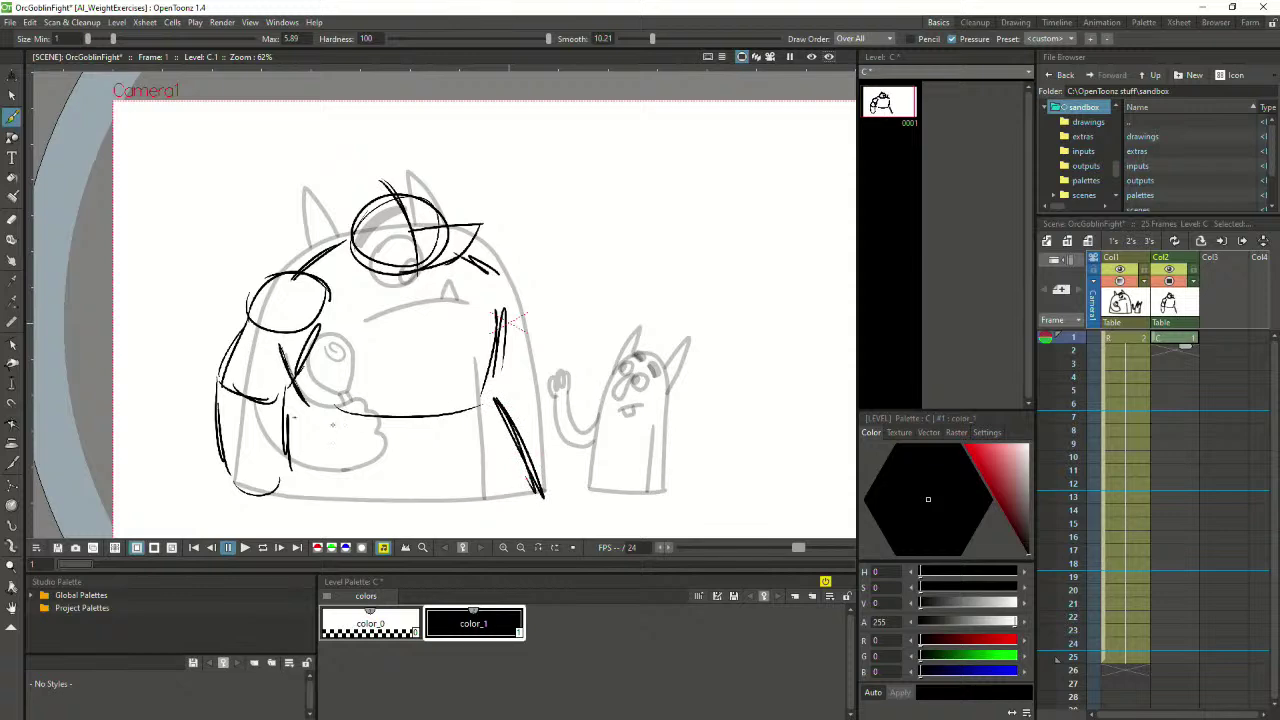
{"action": "mouse_move", "coordinate": [285, 396]}
{"action": "left_mouse_down"}
{"action": "mouse_move", "coordinate": [260, 492]}
{"action": "mouse_move", "coordinate": [262, 456]}
{"action": "left_mouse_up"}
{"action": "mouse_move", "coordinate": [472, 258]}
{"action": "left_mouse_down"}
{"action": "mouse_move", "coordinate": [532, 332]}
{"action": "mouse_move", "coordinate": [494, 396]}
{"action": "left_mouse_up"}
{"action": "left_click_drag", "start_coordinate": [530, 324], "coordinate": [548, 392]}
{"action": "left_click_drag", "start_coordinate": [556, 378], "coordinate": [553, 414]}
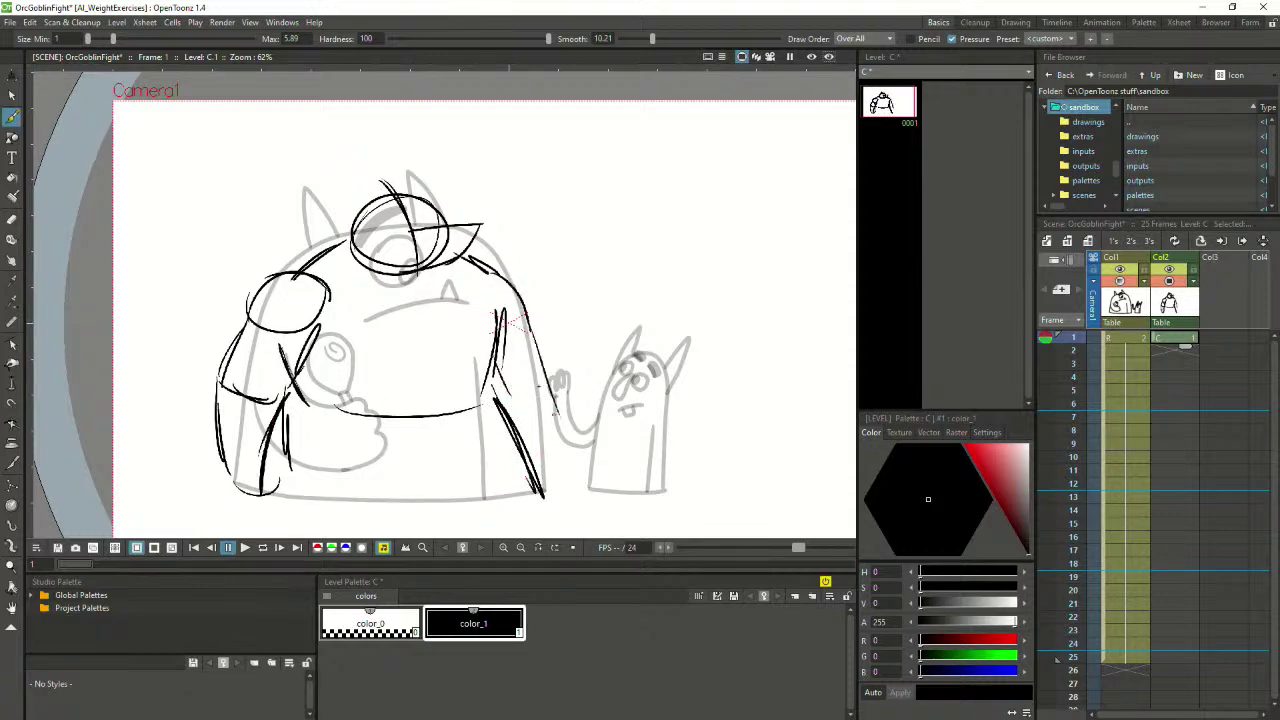
Add a center line down the chest and belly, and complete the contours of the arm facing the goblin
{"action": "left_click_drag", "start_coordinate": [428, 405], "coordinate": [432, 299]}
{"action": "left_click_drag", "start_coordinate": [424, 422], "coordinate": [431, 458]}
{"action": "left_click_drag", "start_coordinate": [437, 442], "coordinate": [443, 503]}
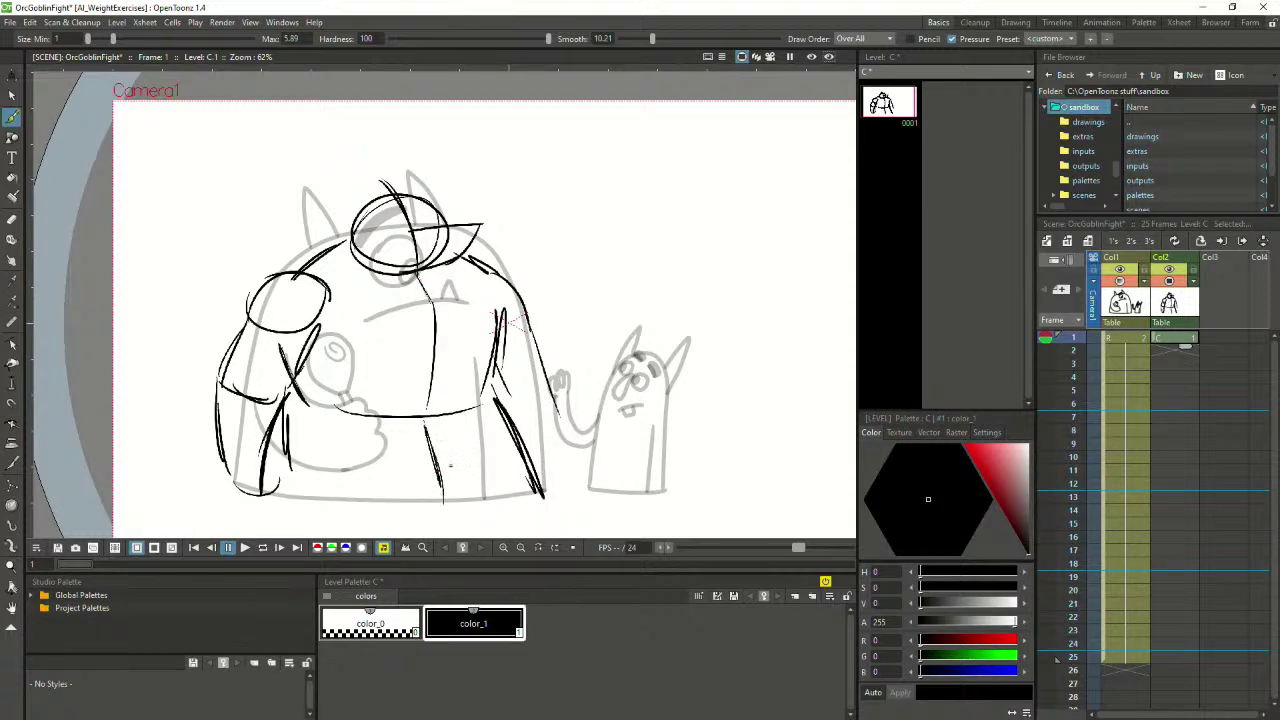
{"action": "mouse_move", "coordinate": [502, 372]}
{"action": "left_mouse_down"}
{"action": "mouse_move", "coordinate": [528, 336]}
{"action": "mouse_move", "coordinate": [498, 310]}
{"action": "left_mouse_up"}
{"action": "mouse_move", "coordinate": [546, 386]}
{"action": "left_mouse_down"}
{"action": "mouse_move", "coordinate": [520, 430]}
{"action": "mouse_move", "coordinate": [562, 470]}
{"action": "left_mouse_up"}
{"action": "left_click_drag", "start_coordinate": [556, 420], "coordinate": [566, 472]}
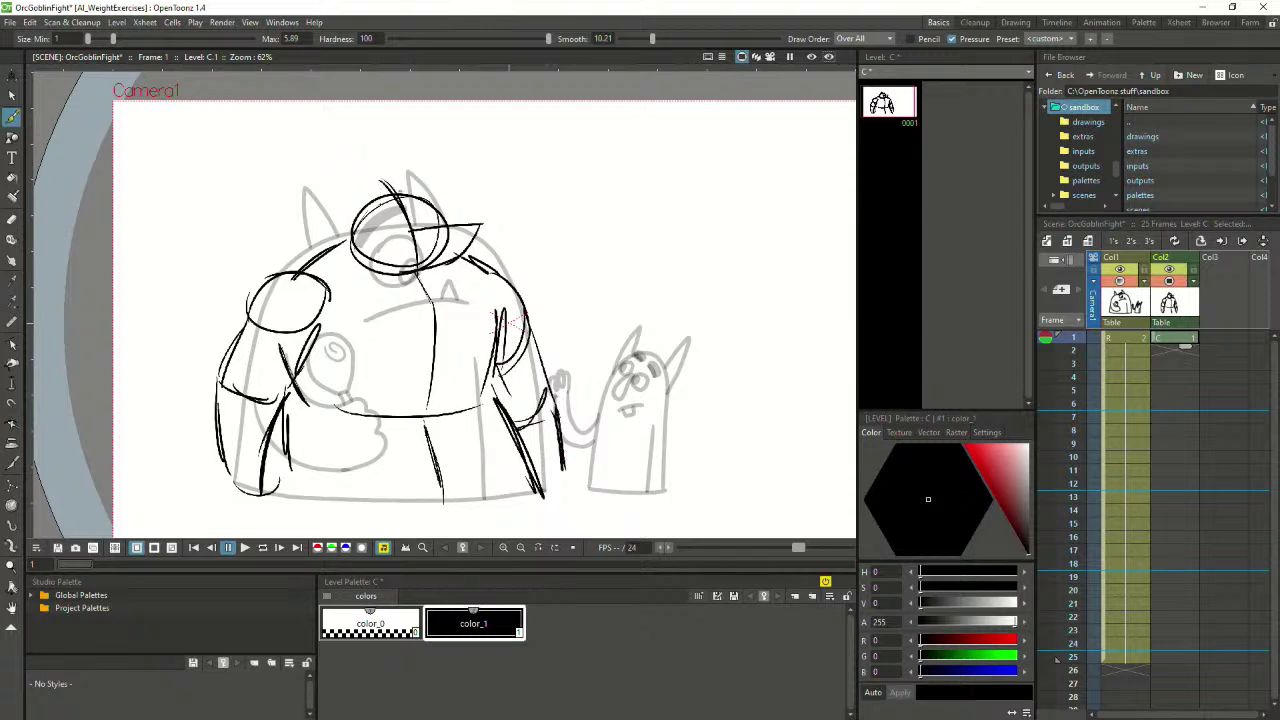
Draw the eyes, a heavy brow and two pointed ears on the rough head
{"action": "mouse_move", "coordinate": [403, 218]}
{"action": "left_mouse_down"}
{"action": "mouse_move", "coordinate": [418, 229]}
{"action": "mouse_move", "coordinate": [384, 226]}
{"action": "left_mouse_up"}
{"action": "left_click_drag", "start_coordinate": [370, 212], "coordinate": [388, 186]}
{"action": "left_click_drag", "start_coordinate": [382, 186], "coordinate": [410, 176]}
{"action": "left_click_drag", "start_coordinate": [370, 214], "coordinate": [380, 186]}
{"action": "left_click_drag", "start_coordinate": [380, 194], "coordinate": [410, 174]}
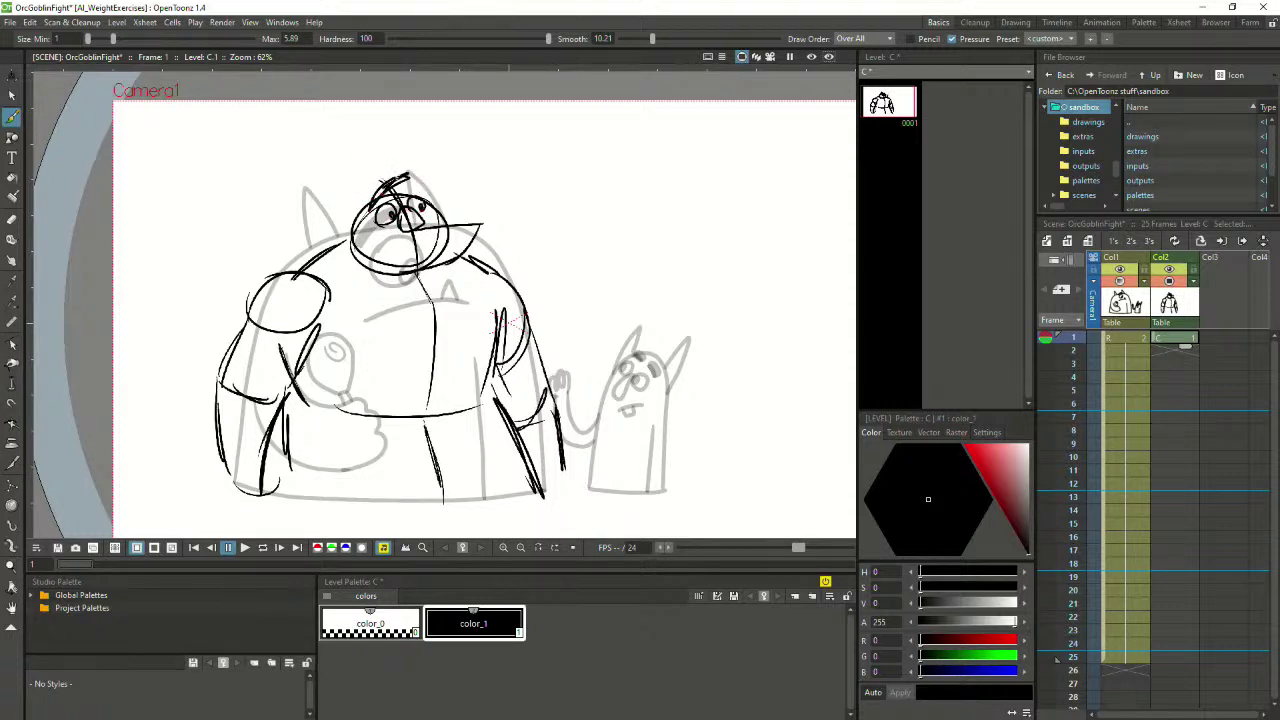
{"action": "left_click_drag", "start_coordinate": [349, 206], "coordinate": [342, 250]}
{"action": "mouse_move", "coordinate": [428, 208]}
{"action": "left_mouse_down"}
{"action": "mouse_move", "coordinate": [432, 172]}
{"action": "mouse_move", "coordinate": [450, 226]}
{"action": "left_mouse_up"}
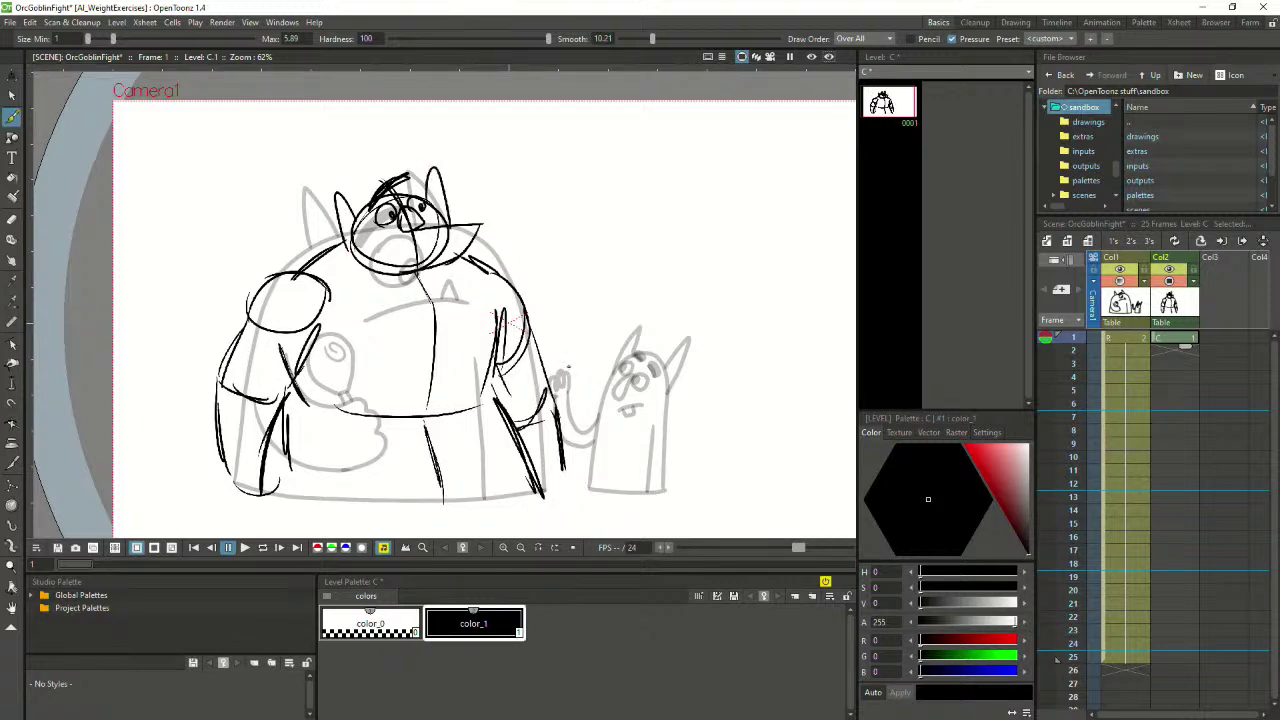
{"action": "left_click", "coordinate": [12, 95]}
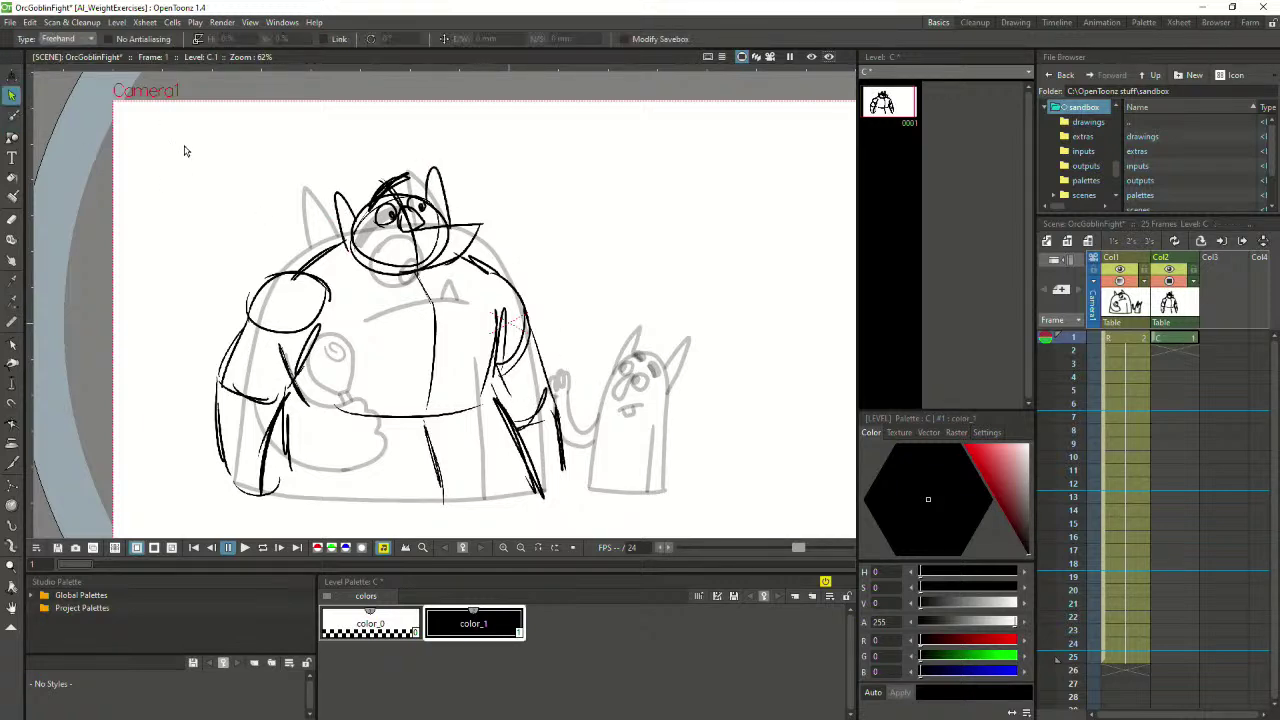
{"action": "mouse_move", "coordinate": [177, 149]}
{"action": "left_mouse_down"}
{"action": "mouse_move", "coordinate": [530, 446]}
{"action": "mouse_move", "coordinate": [486, 160]}
{"action": "mouse_move", "coordinate": [40, 370]}
{"action": "mouse_move", "coordinate": [496, 185]}
{"action": "mouse_move", "coordinate": [433, 184]}
{"action": "left_mouse_up"}
{"action": "left_click", "coordinate": [617, 140]}
Undo the ears, brow and pupils drawn on the rough head
{"action": "key", "text": "ctrl+z"}
{"action": "key", "text": "ctrl+z"}
{"action": "key", "text": "ctrl+z"}
{"action": "key", "text": "ctrl+z"}
{"action": "key", "text": "ctrl+z"}
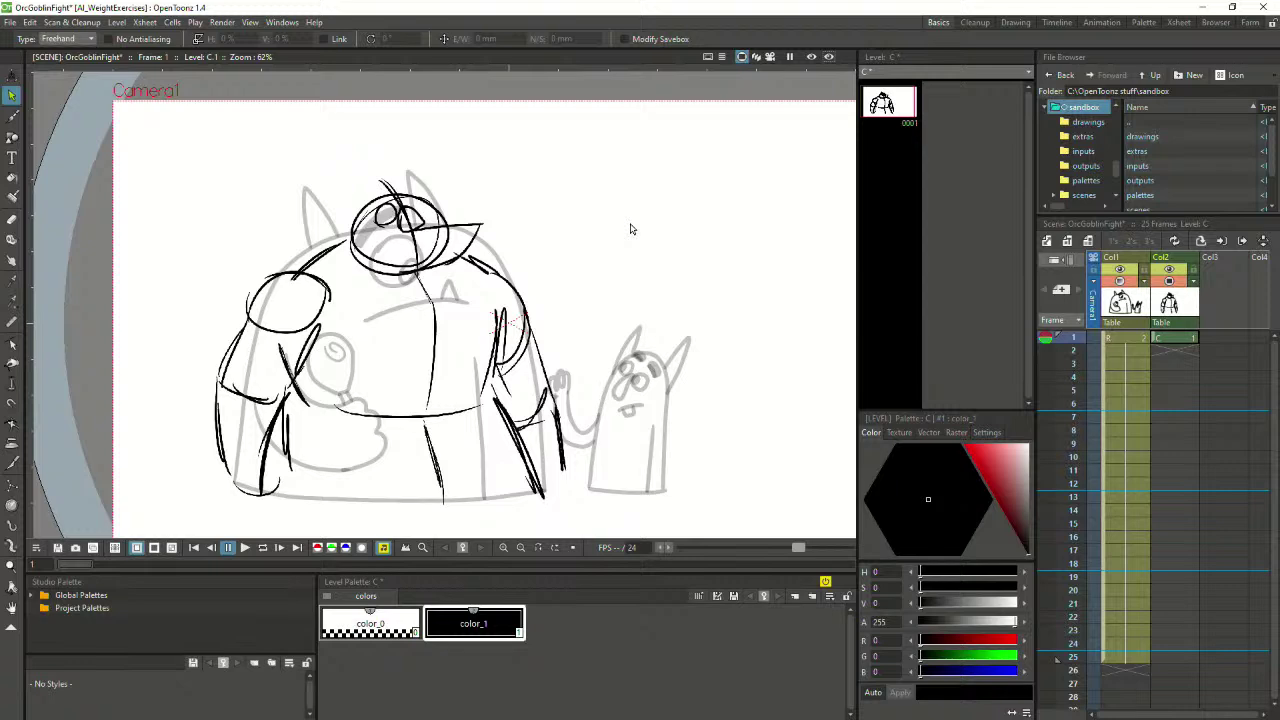
Undo the eyes, the chest center line and the outer contours of the arm facing the goblin
{"action": "key", "text": "ctrl+z"}
{"action": "key", "text": "ctrl+z"}
{"action": "key", "text": "ctrl+z"}
{"action": "key", "text": "ctrl+z"}
{"action": "key", "text": "ctrl+z"}
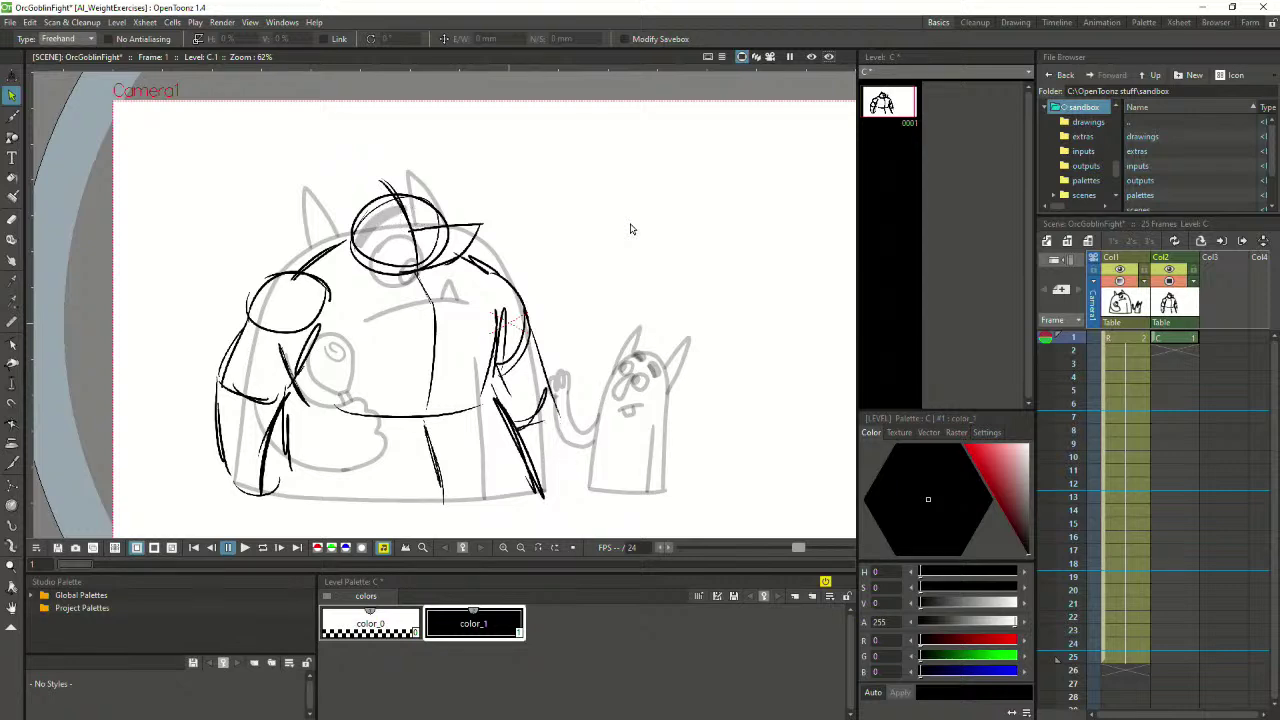
{"action": "key", "text": "ctrl+z"}
{"action": "key", "text": "ctrl+z"}
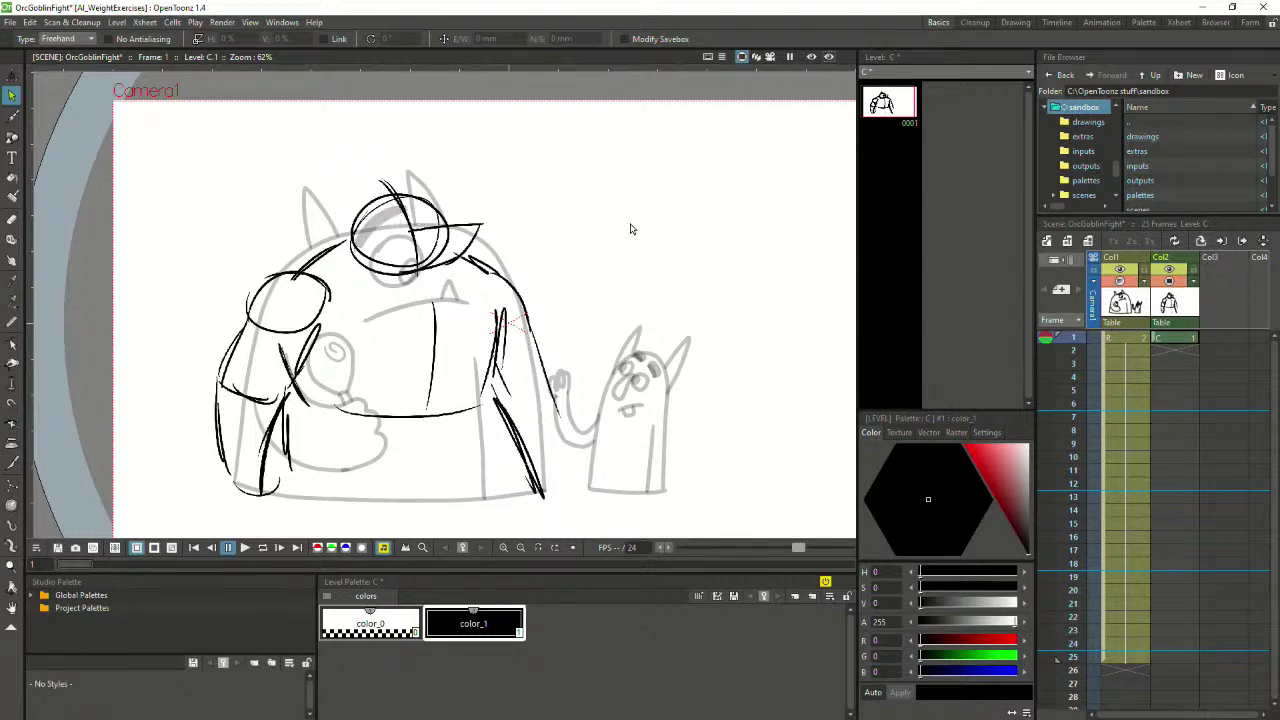
{"action": "key", "text": "ctrl+z"}
{"action": "key", "text": "ctrl+z"}
{"action": "key", "text": "ctrl+z"}
{"action": "key", "text": "ctrl+z"}
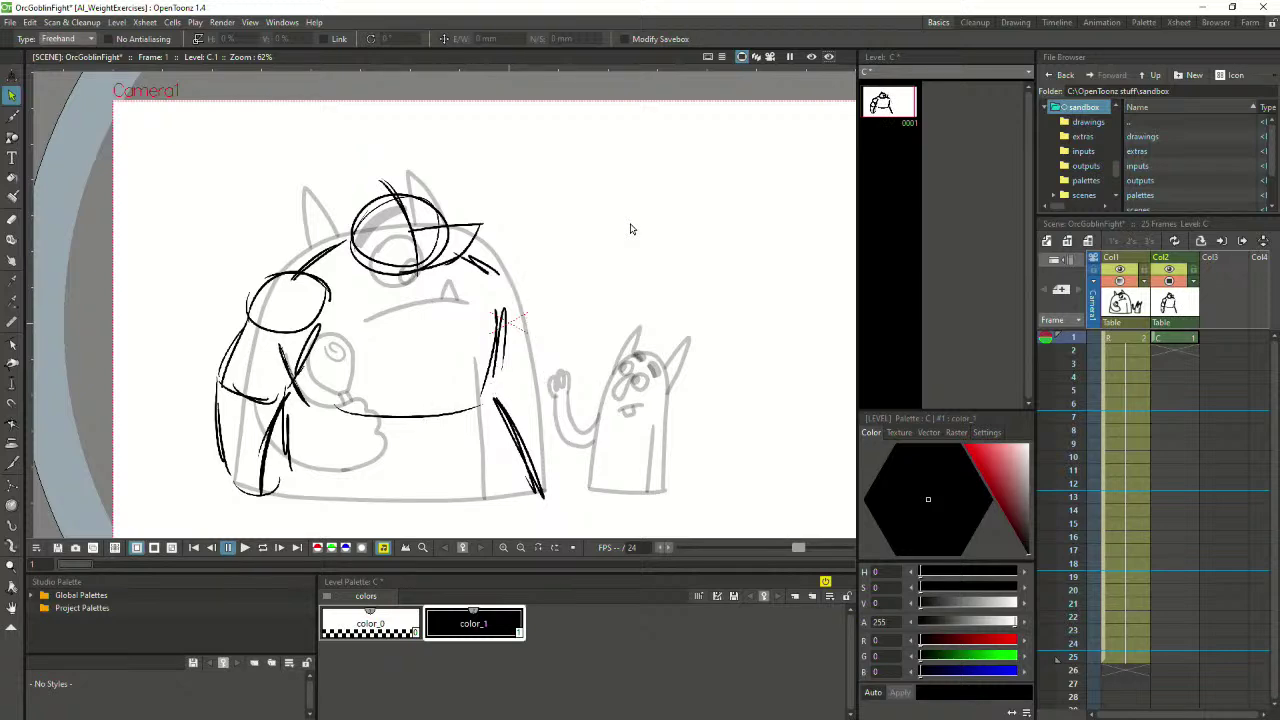
Undo the torso's lower edge and sides together with the remaining forearm strokes
{"action": "key", "text": "ctrl+z"}
{"action": "key", "text": "ctrl+z"}
{"action": "key", "text": "ctrl+z"}
{"action": "key", "text": "ctrl+z"}
{"action": "key", "text": "ctrl+z"}
{"action": "key", "text": "ctrl+z"}
{"action": "key", "text": "ctrl+z"}
{"action": "key", "text": "ctrl+z"}
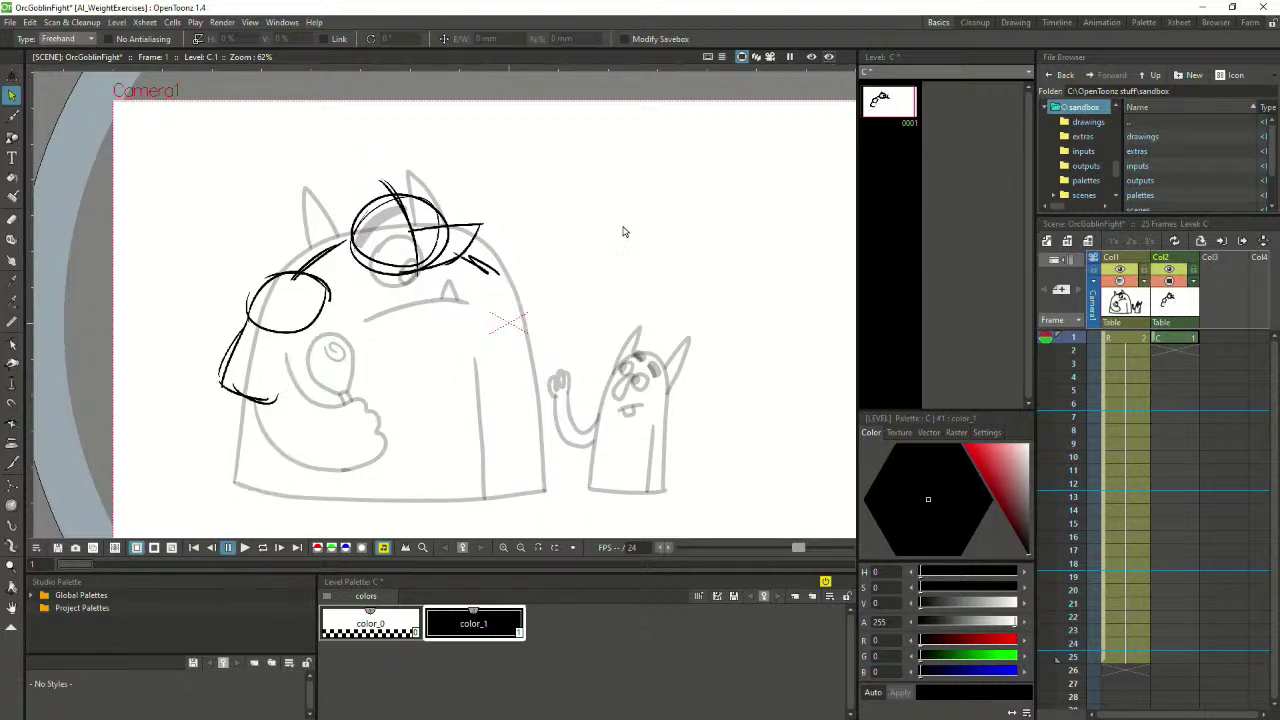
Undo the remaining shoulder, upper arm and head construction strokes until frame 1 of Col2 is empty
{"action": "key", "text": "ctrl+z"}
{"action": "key", "text": "ctrl+z"}
{"action": "key", "text": "ctrl+z"}
{"action": "key", "text": "ctrl+z"}
{"action": "key", "text": "ctrl+z"}
{"action": "key", "text": "ctrl+z"}
{"action": "key", "text": "ctrl+z"}
{"action": "key", "text": "ctrl+z"}
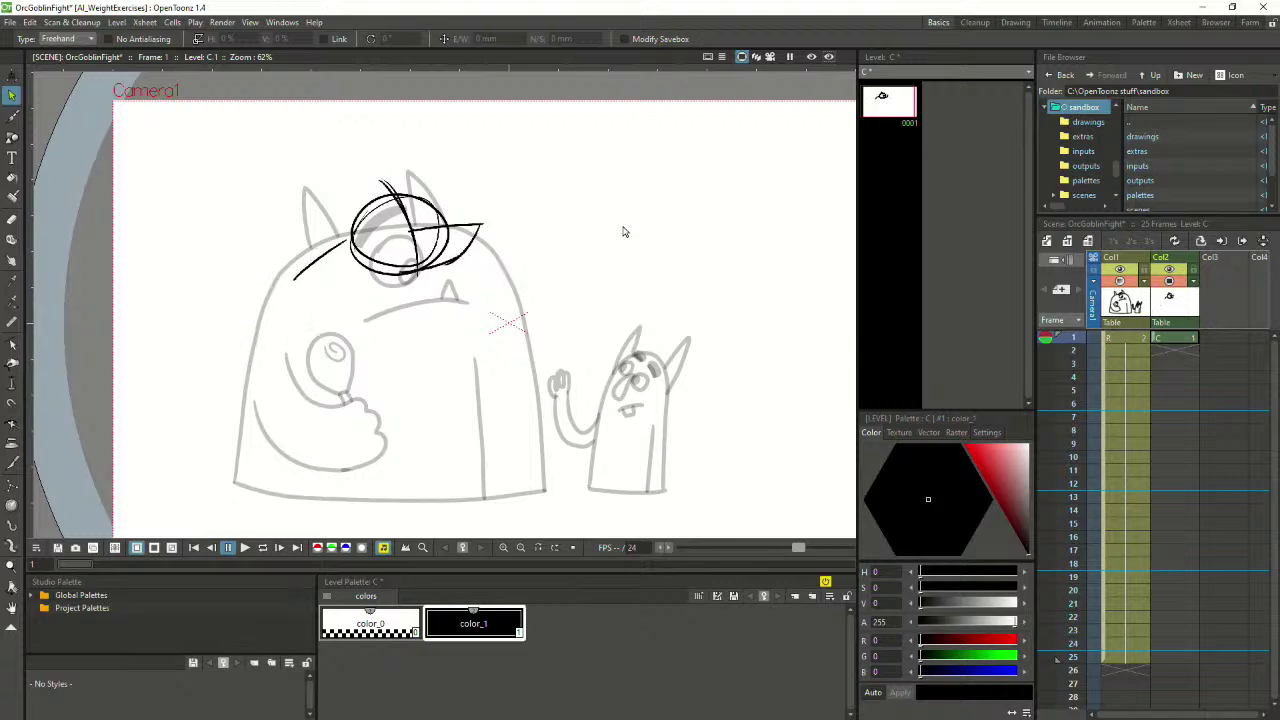
{"action": "key", "text": "ctrl+z"}
{"action": "key", "text": "ctrl+z"}
{"action": "key", "text": "ctrl+z"}
{"action": "key", "text": "ctrl+z"}
{"action": "key", "text": "ctrl+z"}
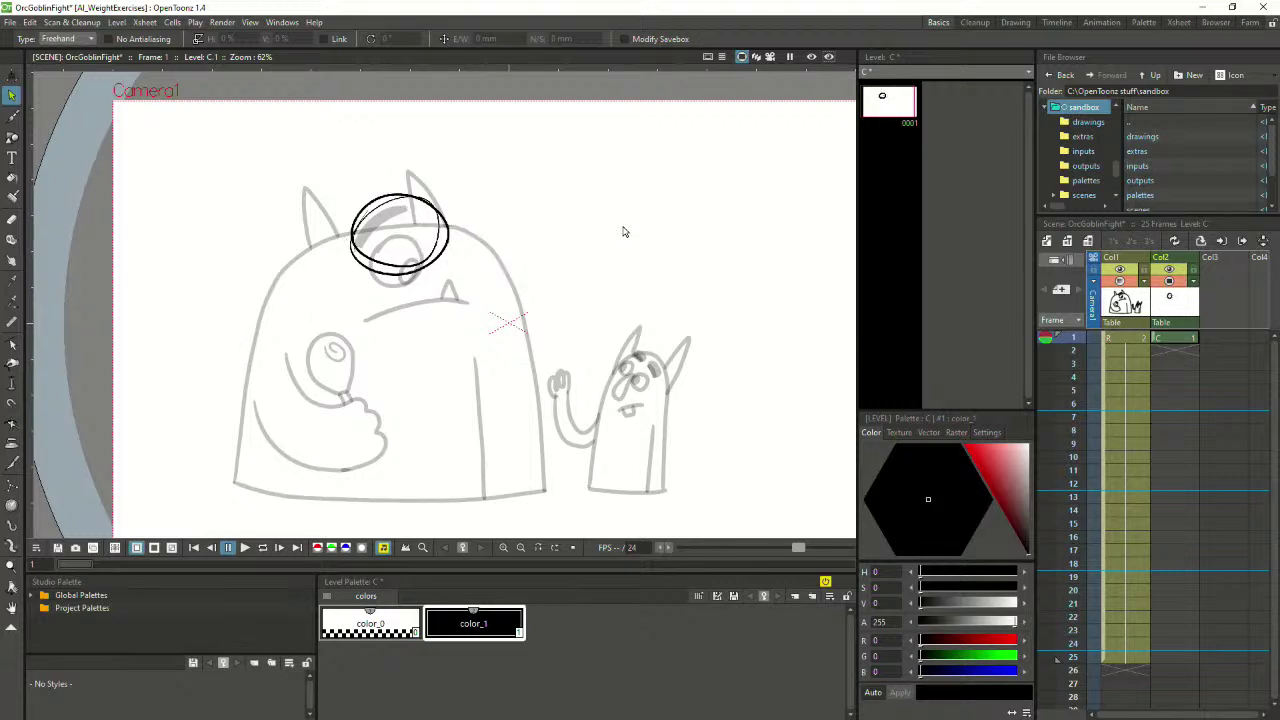
{"action": "key", "text": "ctrl+z"}
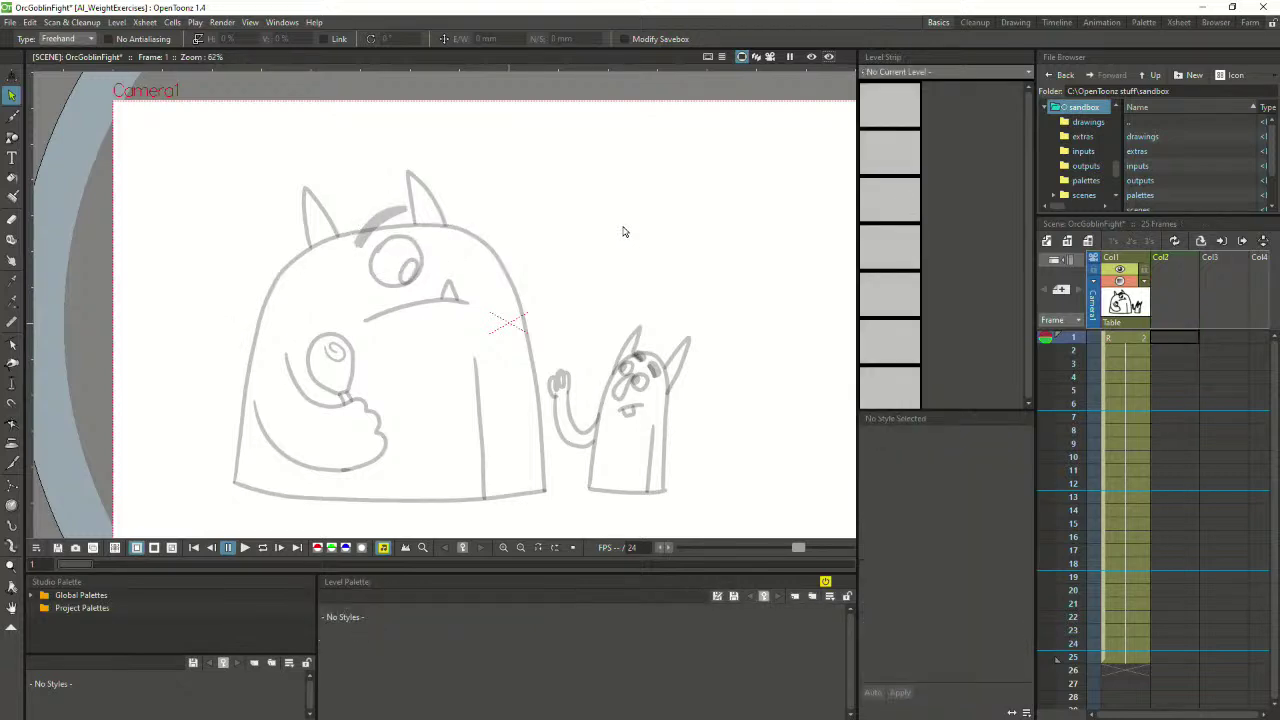
Select the Brush for frame 1 of Col2, set its maximum size to 12 and try out a stroke
{"action": "left_click", "coordinate": [1173, 341]}
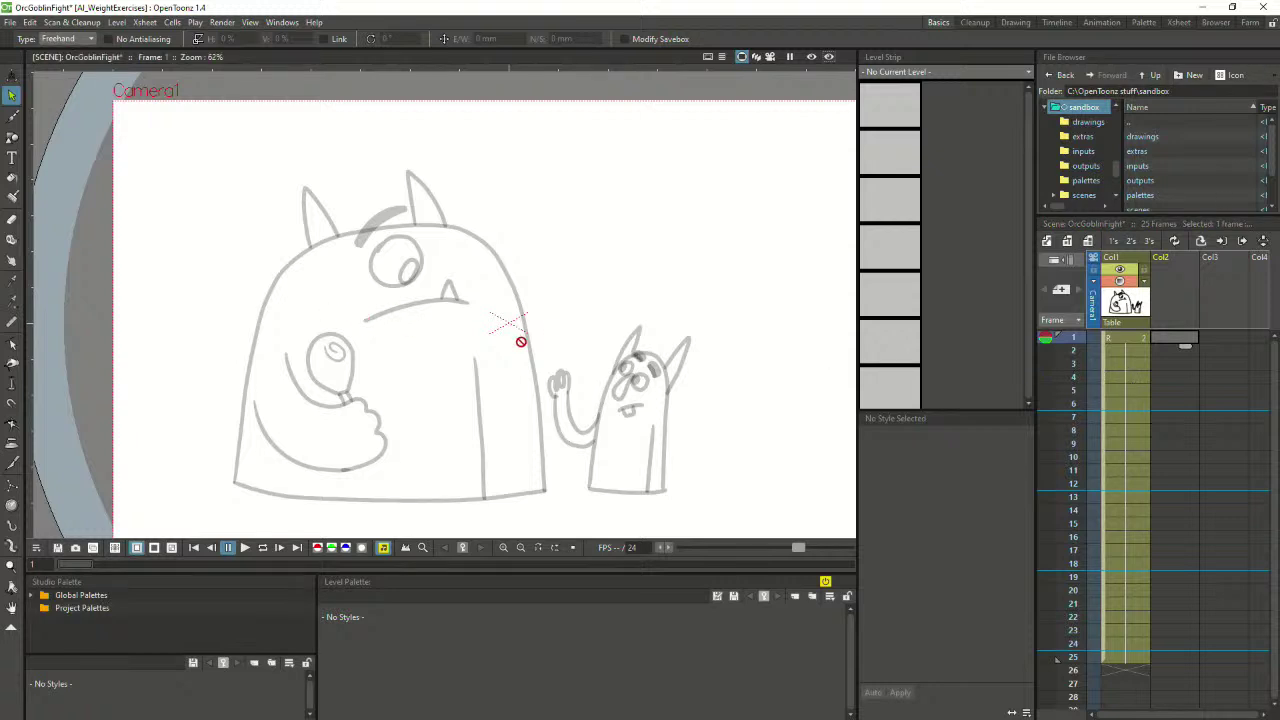
{"action": "left_click", "coordinate": [12, 116]}
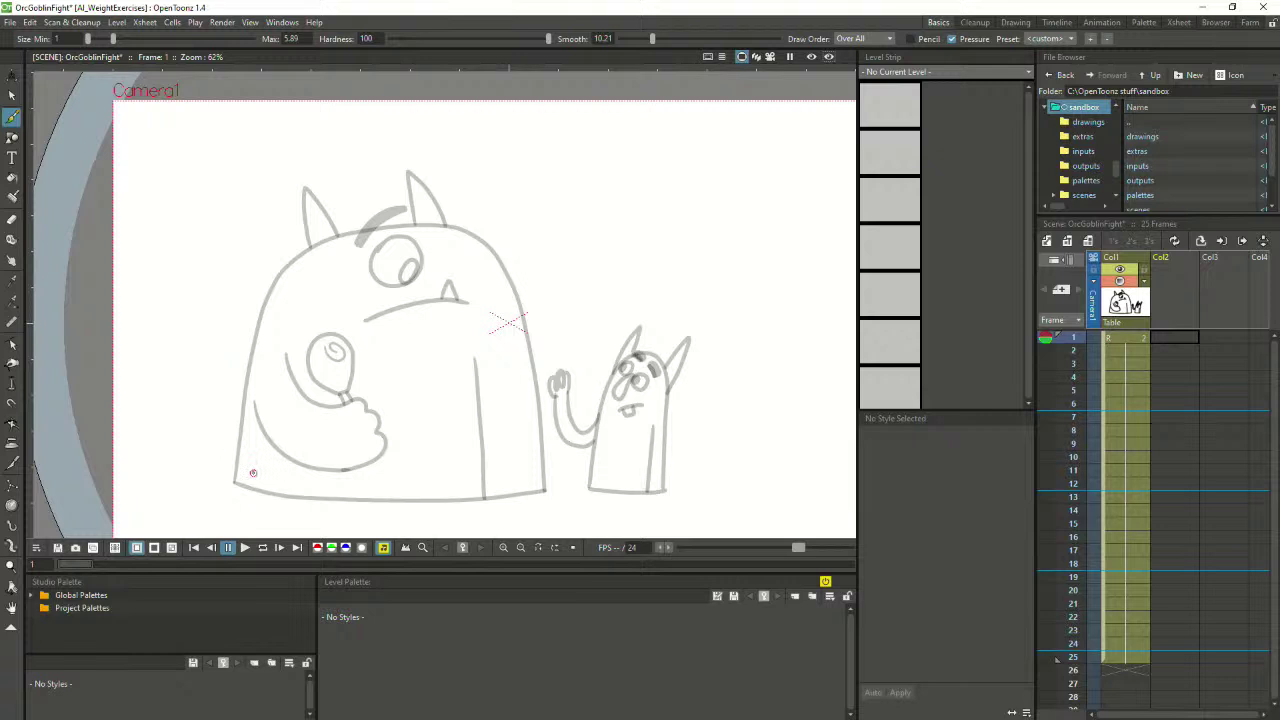
{"action": "mouse_move", "coordinate": [234, 480]}
{"action": "left_mouse_down"}
{"action": "mouse_move", "coordinate": [240, 395]}
{"action": "mouse_move", "coordinate": [290, 276]}
{"action": "left_mouse_up"}
{"action": "key", "text": "ctrl+z"}
{"action": "left_click", "coordinate": [290, 38]}
{"action": "mouse_move", "coordinate": [292, 42]}
{"action": "left_mouse_down"}
{"action": "mouse_move", "coordinate": [309, 49]}
{"action": "mouse_move", "coordinate": [296, 38]}
{"action": "left_mouse_up"}
{"action": "type", "text": "12"}
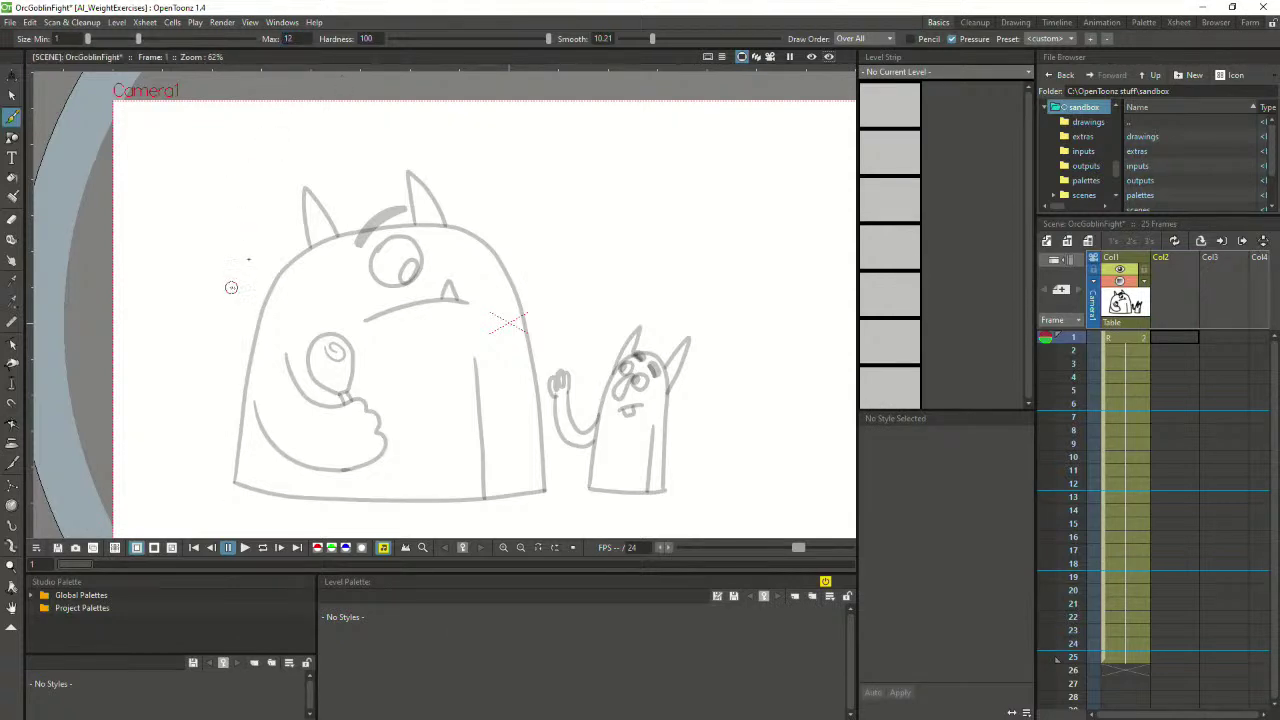
{"action": "mouse_move", "coordinate": [233, 289]}
{"action": "left_mouse_down"}
{"action": "mouse_move", "coordinate": [370, 285]}
{"action": "mouse_move", "coordinate": [432, 314]}
{"action": "left_mouse_up"}
{"action": "key", "text": "ctrl+z"}
Set the brush's maximum size to 11 and test it with a stroke over the large character
{"action": "left_click", "coordinate": [287, 39]}
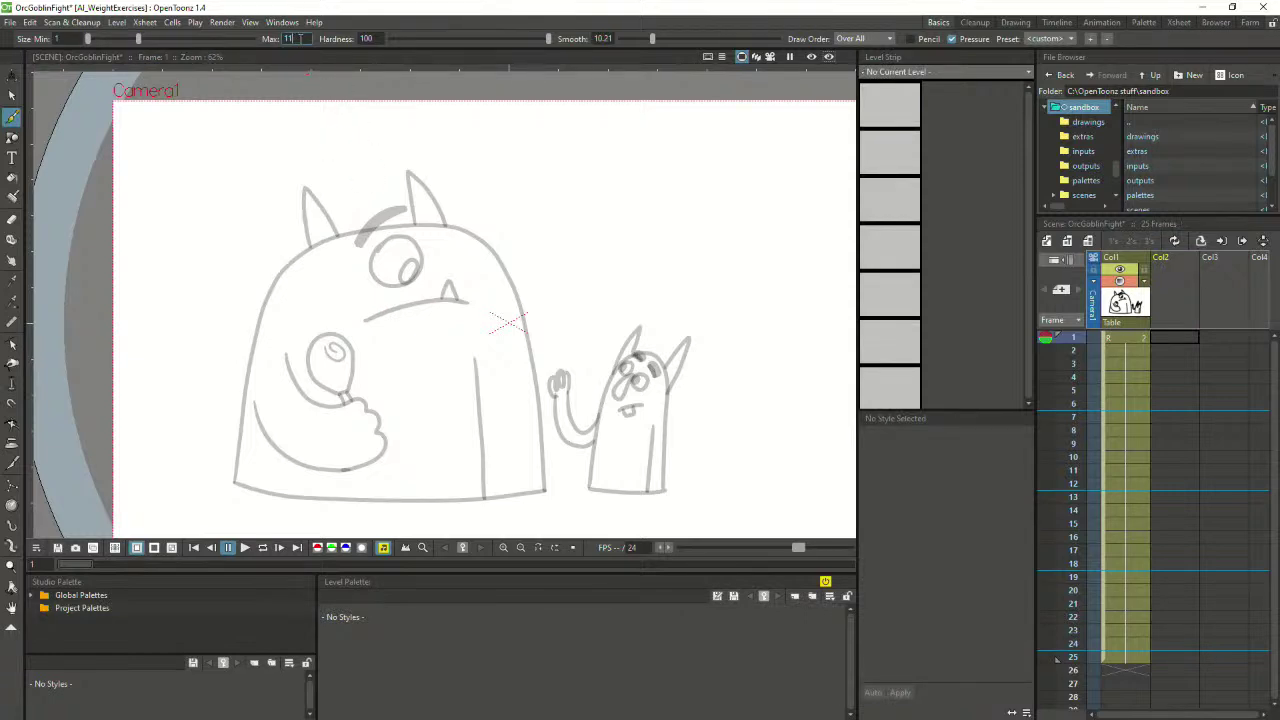
{"action": "type", "text": "11"}
{"action": "mouse_move", "coordinate": [250, 268]}
{"action": "left_mouse_down"}
{"action": "mouse_move", "coordinate": [271, 251]}
{"action": "mouse_move", "coordinate": [600, 262]}
{"action": "left_mouse_up"}
{"action": "key", "text": "ctrl+z"}
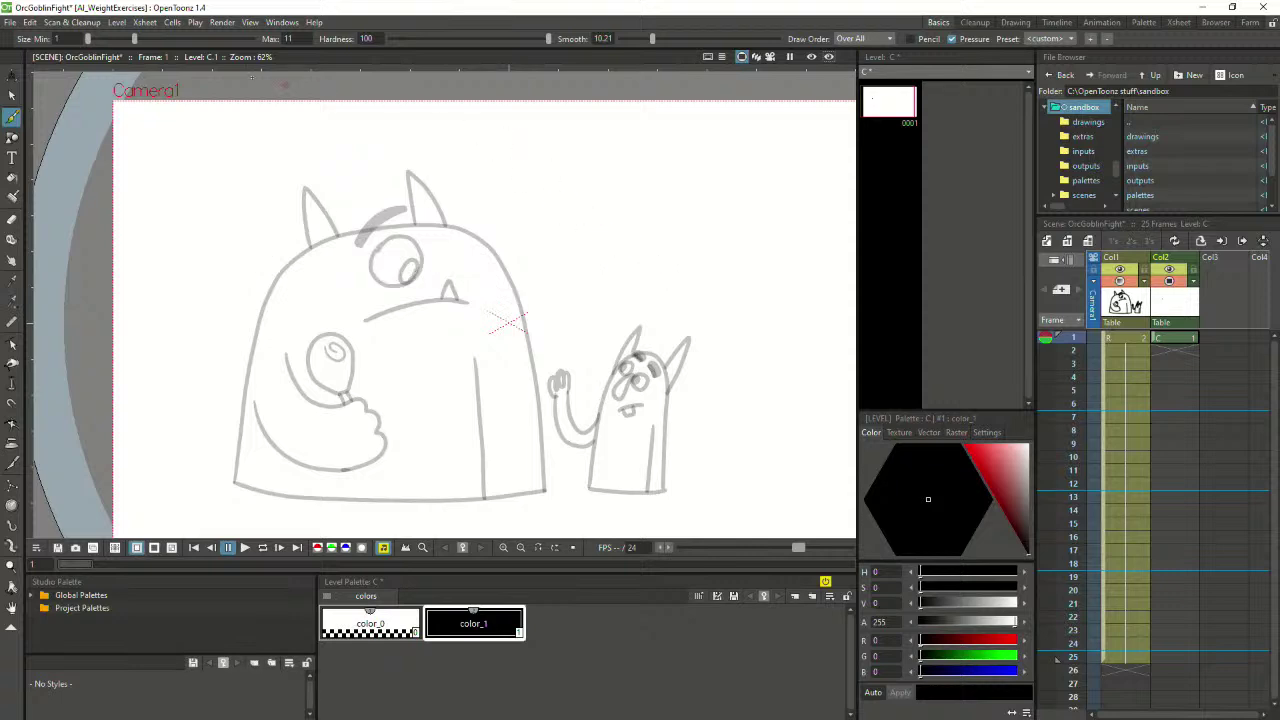
Set the brush's maximum size to 10 and test it with strokes across the large character, undoing each
{"action": "left_click", "coordinate": [287, 39]}
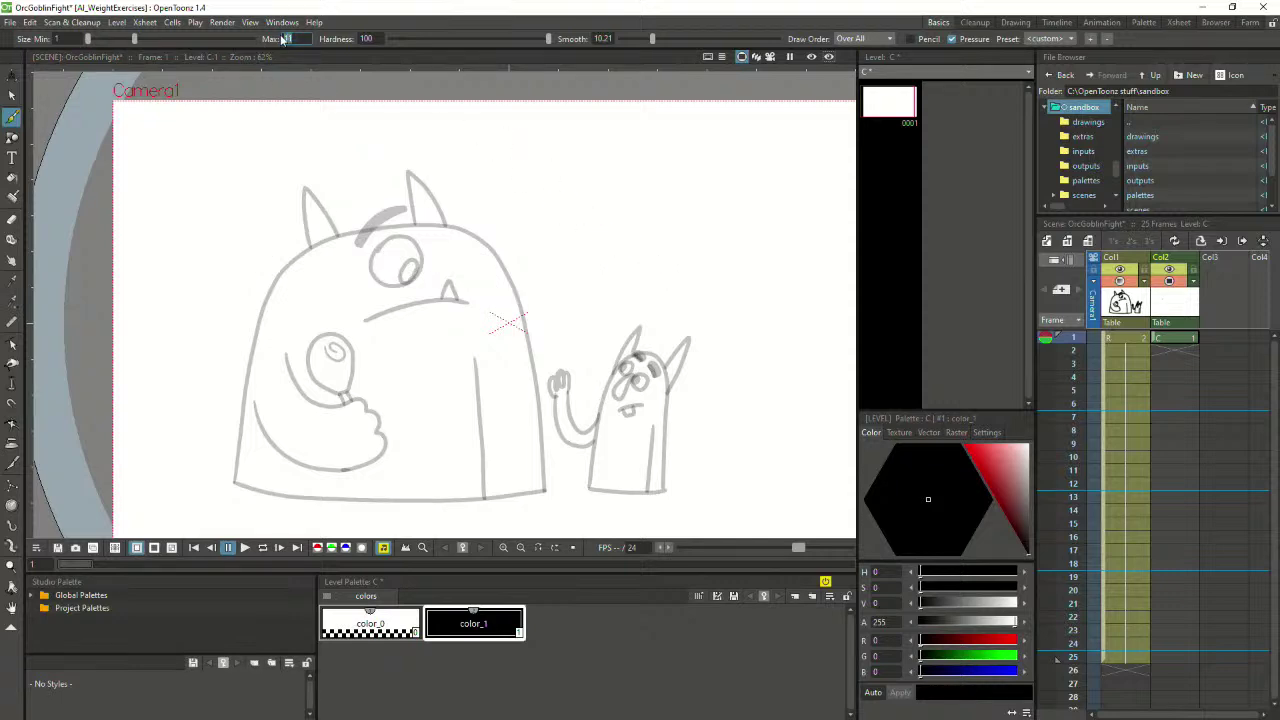
{"action": "mouse_move", "coordinate": [256, 248]}
{"action": "left_mouse_down"}
{"action": "mouse_move", "coordinate": [349, 176]}
{"action": "mouse_move", "coordinate": [415, 232]}
{"action": "mouse_move", "coordinate": [565, 254]}
{"action": "left_mouse_up"}
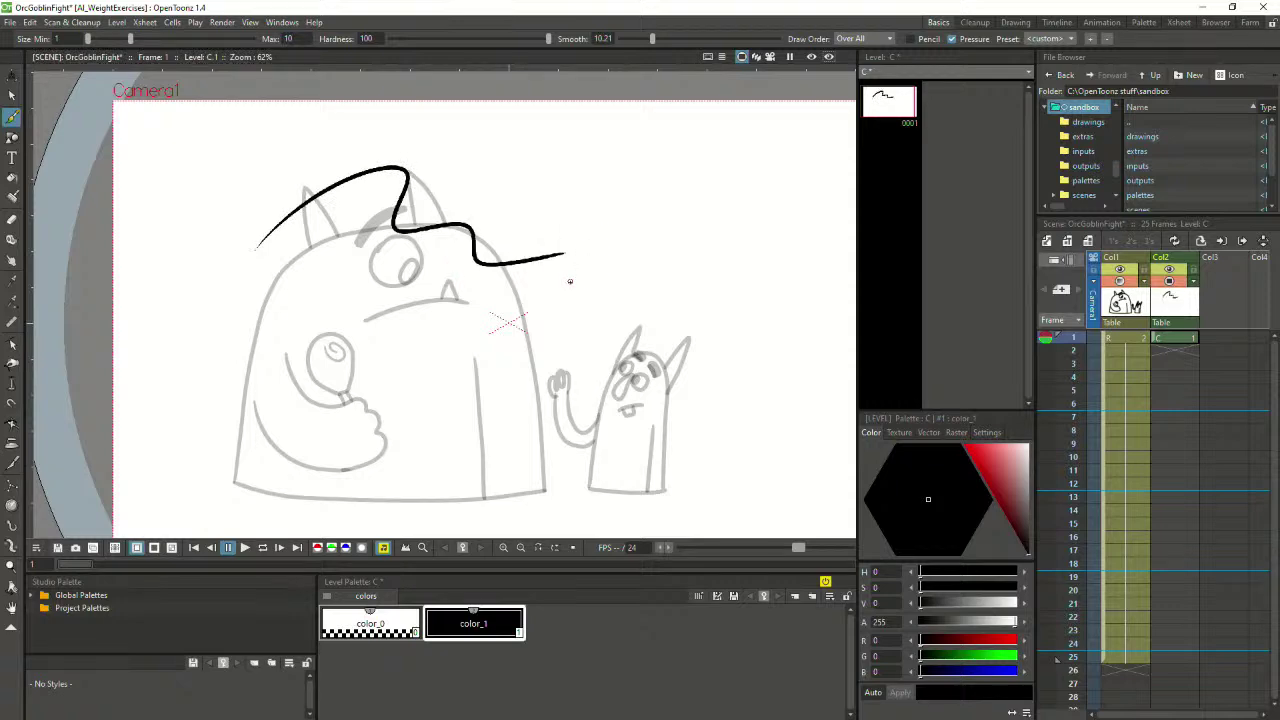
{"action": "key", "text": "ctrl+z"}
{"action": "mouse_move", "coordinate": [234, 480]}
{"action": "left_mouse_down"}
{"action": "mouse_move", "coordinate": [269, 303]}
{"action": "mouse_move", "coordinate": [321, 237]}
{"action": "left_mouse_up"}
{"action": "key", "text": "ctrl+z"}
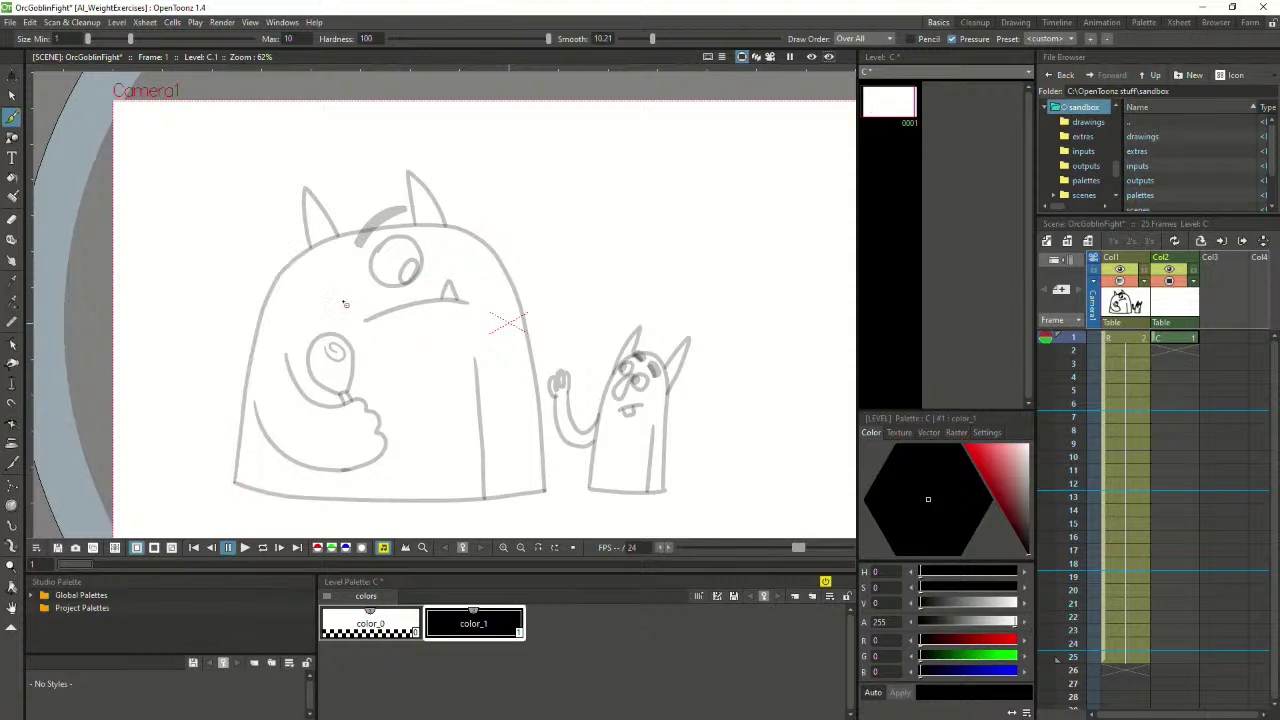
Draw a smiling mouth with a small fang and a round eye with pupil on the large character
{"action": "mouse_move", "coordinate": [353, 292]}
{"action": "left_mouse_down"}
{"action": "mouse_move", "coordinate": [357, 281]}
{"action": "mouse_move", "coordinate": [372, 309]}
{"action": "mouse_move", "coordinate": [410, 313]}
{"action": "mouse_move", "coordinate": [448, 290]}
{"action": "left_mouse_up"}
{"action": "key", "text": "ctrl+z"}
{"action": "mouse_move", "coordinate": [352, 294]}
{"action": "left_mouse_down"}
{"action": "mouse_move", "coordinate": [410, 312]}
{"action": "mouse_move", "coordinate": [456, 294]}
{"action": "left_mouse_up"}
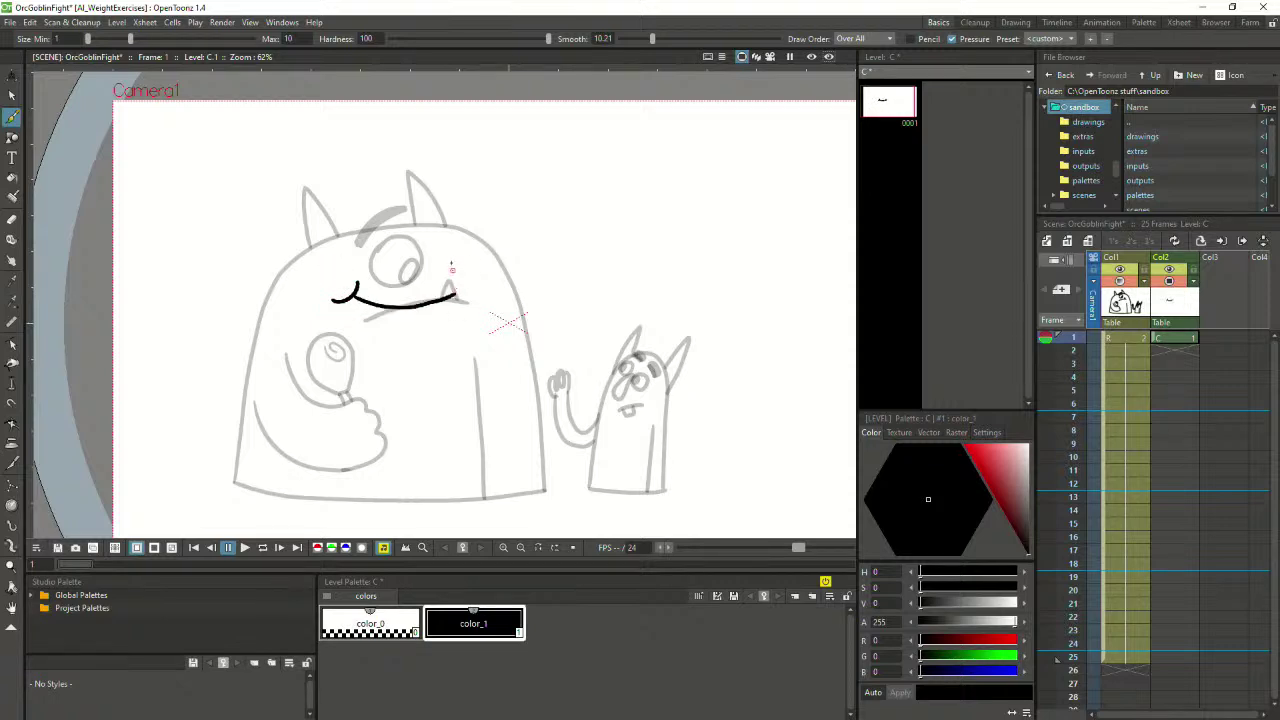
{"action": "key", "text": "ctrl+z"}
{"action": "mouse_move", "coordinate": [356, 297]}
{"action": "left_mouse_down"}
{"action": "mouse_move", "coordinate": [446, 314]}
{"action": "mouse_move", "coordinate": [478, 298]}
{"action": "left_mouse_up"}
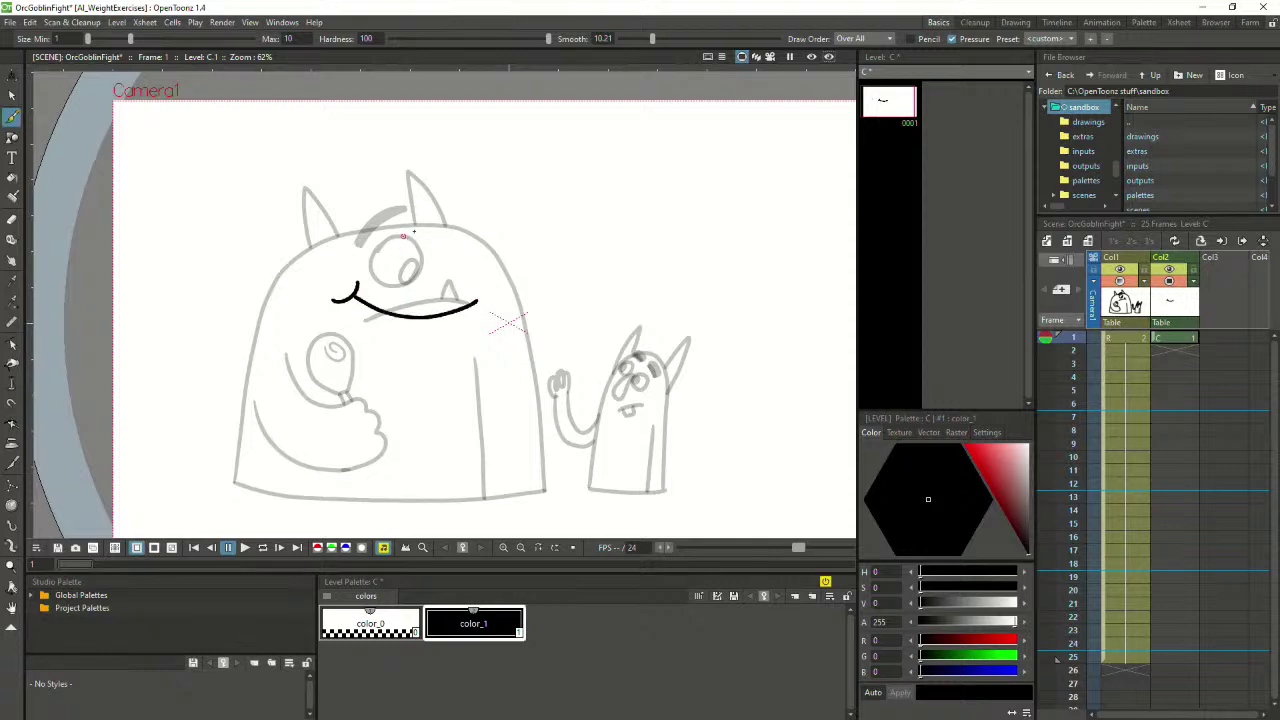
{"action": "left_click_drag", "start_coordinate": [444, 312], "coordinate": [461, 309]}
{"action": "mouse_move", "coordinate": [374, 252]}
{"action": "left_mouse_down"}
{"action": "mouse_move", "coordinate": [385, 286]}
{"action": "mouse_move", "coordinate": [409, 285]}
{"action": "mouse_move", "coordinate": [424, 256]}
{"action": "mouse_move", "coordinate": [404, 236]}
{"action": "mouse_move", "coordinate": [375, 251]}
{"action": "mouse_move", "coordinate": [400, 282]}
{"action": "left_mouse_up"}
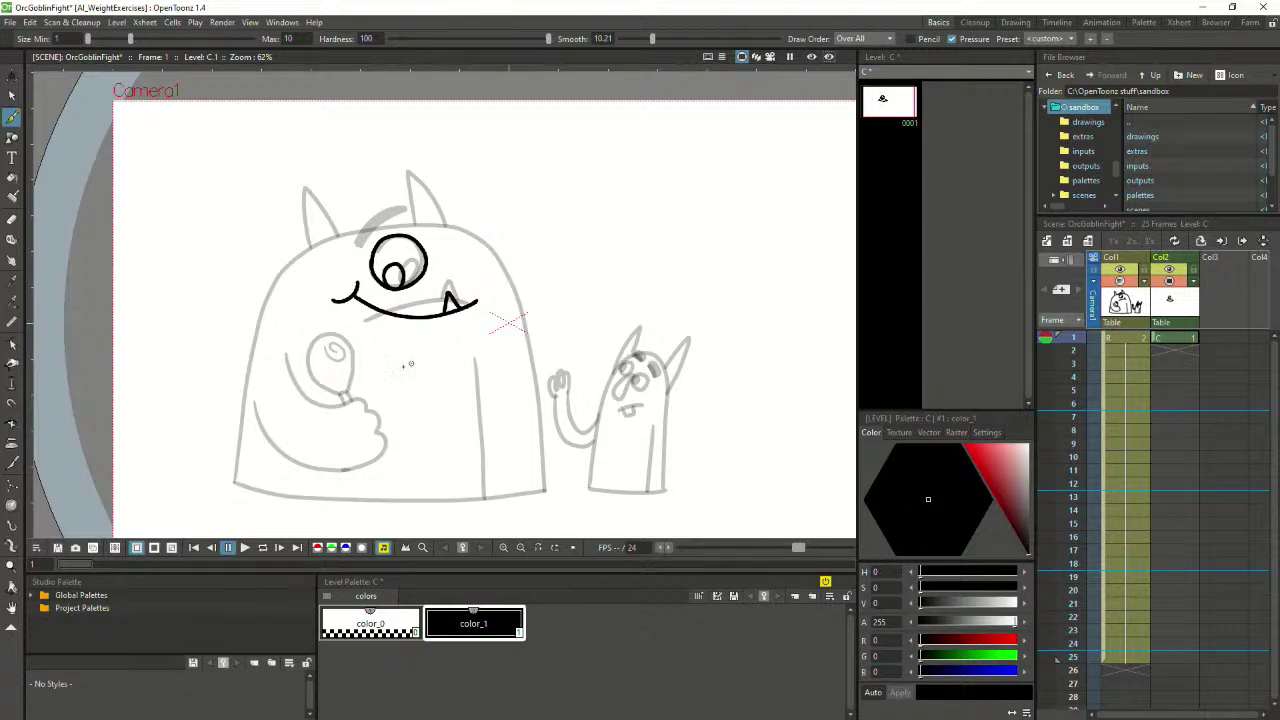
Draw the large character's arm farther from the goblin, bent across the belly with a closed, knuckled hand
{"action": "mouse_move", "coordinate": [346, 408]}
{"action": "left_mouse_down"}
{"action": "mouse_move", "coordinate": [377, 387]}
{"action": "mouse_move", "coordinate": [355, 405]}
{"action": "mouse_move", "coordinate": [371, 393]}
{"action": "mouse_move", "coordinate": [342, 388]}
{"action": "mouse_move", "coordinate": [369, 408]}
{"action": "mouse_move", "coordinate": [350, 457]}
{"action": "mouse_move", "coordinate": [270, 478]}
{"action": "mouse_move", "coordinate": [240, 456]}
{"action": "mouse_move", "coordinate": [234, 396]}
{"action": "mouse_move", "coordinate": [260, 342]}
{"action": "left_mouse_up"}
{"action": "key", "text": "ctrl+z"}
{"action": "key", "text": "ctrl+z"}
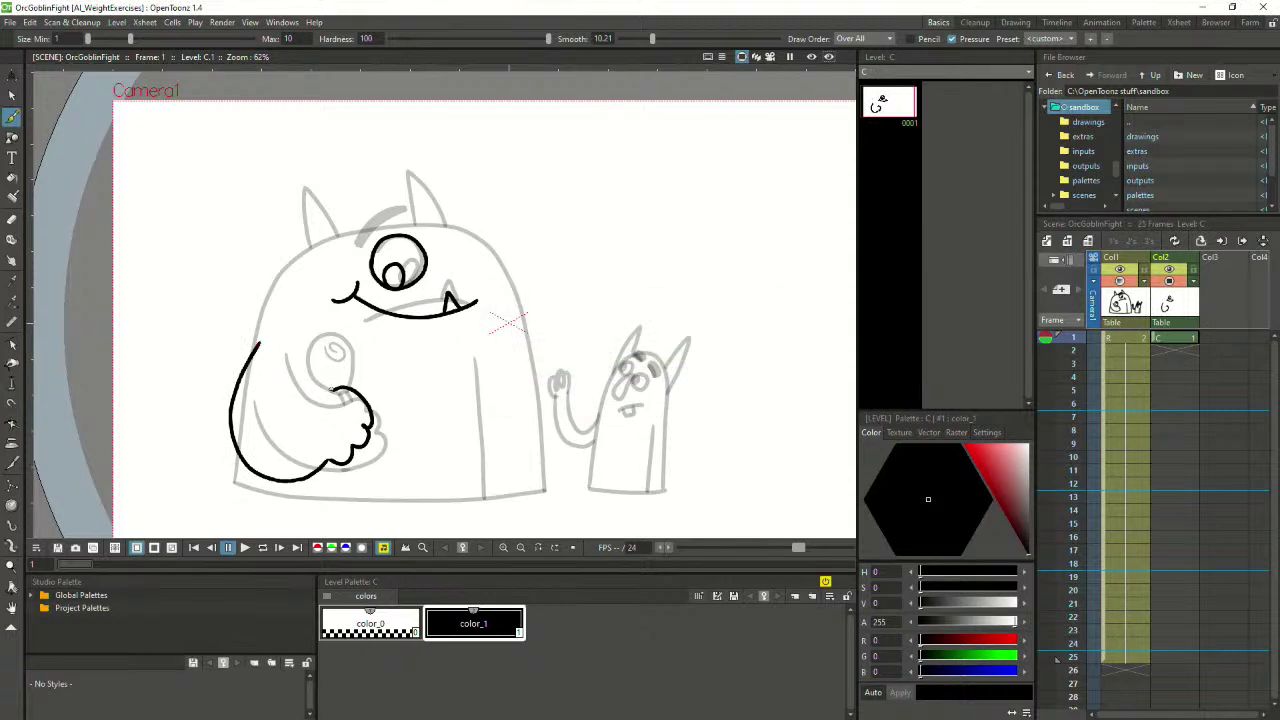
{"action": "mouse_move", "coordinate": [322, 398]}
{"action": "left_mouse_down"}
{"action": "mouse_move", "coordinate": [305, 412]}
{"action": "mouse_move", "coordinate": [298, 398]}
{"action": "left_mouse_up"}
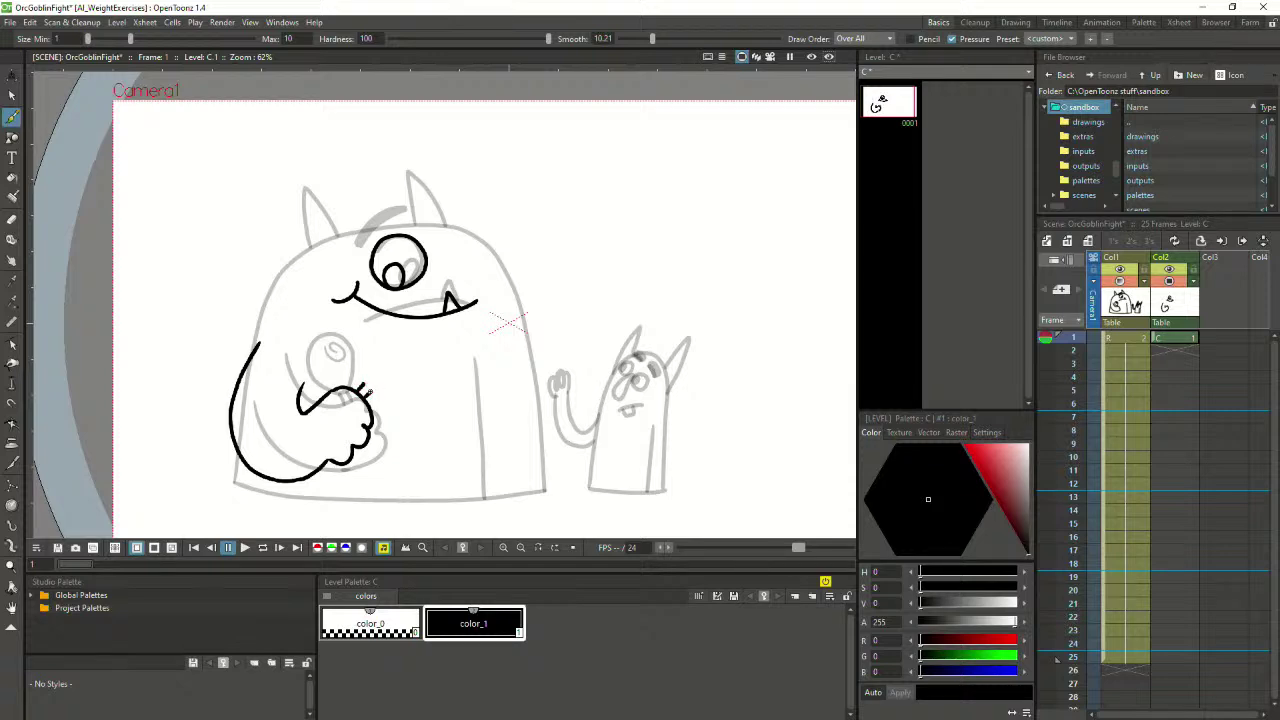
Draw a lollipop with a short stick and a swirl in the large character's raised hand, redoing its outline
{"action": "mouse_move", "coordinate": [369, 394]}
{"action": "left_mouse_down"}
{"action": "mouse_move", "coordinate": [369, 362]}
{"action": "mouse_move", "coordinate": [396, 335]}
{"action": "mouse_move", "coordinate": [430, 364]}
{"action": "mouse_move", "coordinate": [386, 392]}
{"action": "left_mouse_up"}
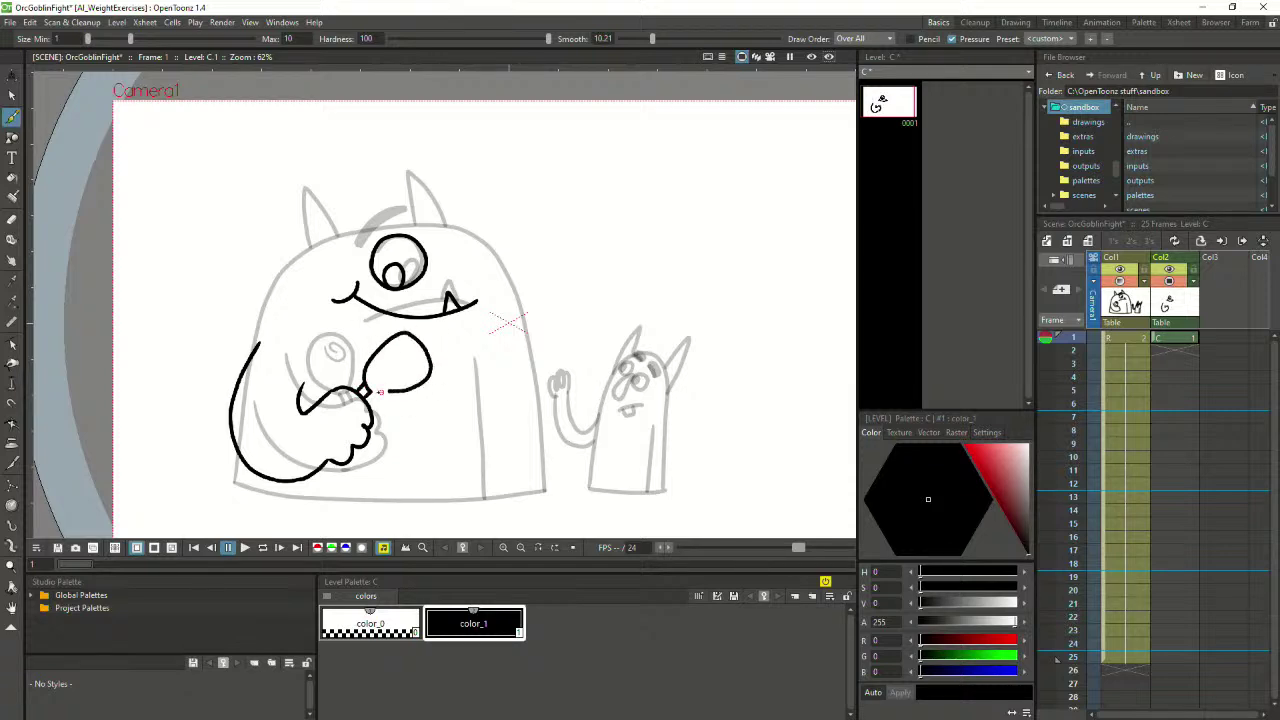
{"action": "key", "text": "ctrl+z"}
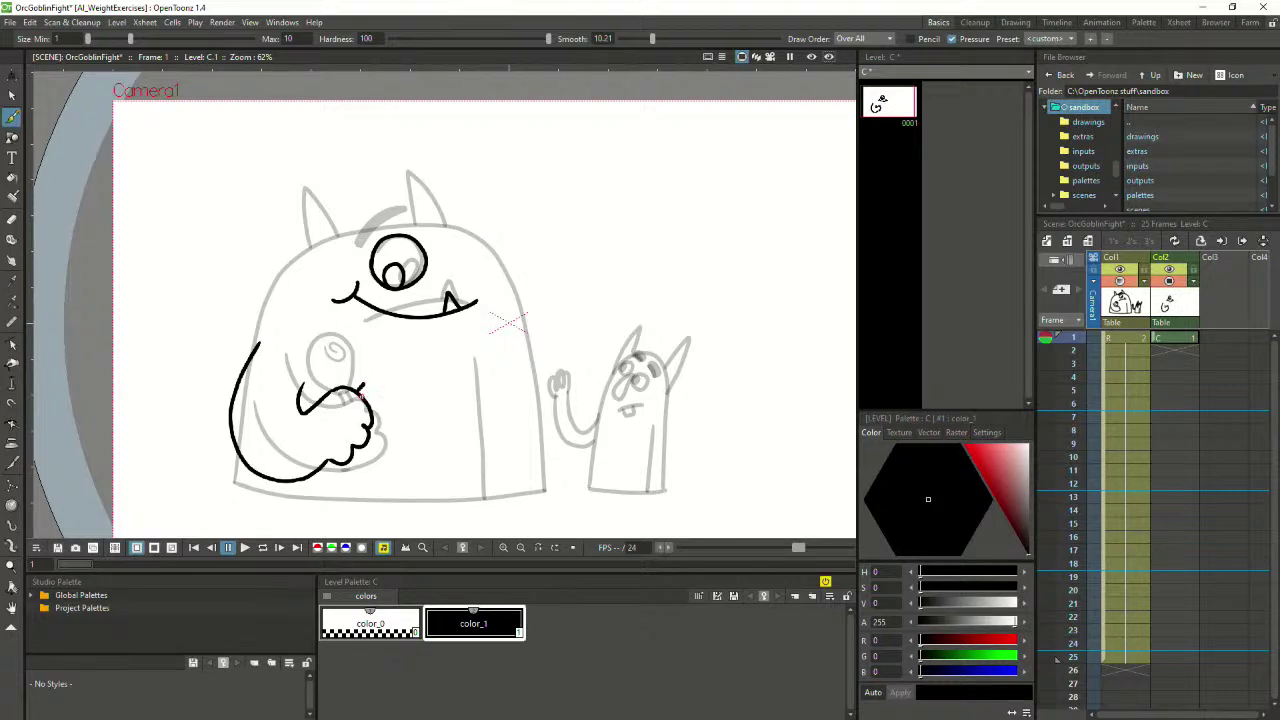
{"action": "mouse_move", "coordinate": [363, 384]}
{"action": "left_mouse_down"}
{"action": "mouse_move", "coordinate": [398, 336]}
{"action": "mouse_move", "coordinate": [422, 374]}
{"action": "mouse_move", "coordinate": [404, 390]}
{"action": "mouse_move", "coordinate": [368, 389]}
{"action": "mouse_move", "coordinate": [382, 346]}
{"action": "mouse_move", "coordinate": [404, 344]}
{"action": "mouse_move", "coordinate": [419, 370]}
{"action": "mouse_move", "coordinate": [404, 388]}
{"action": "mouse_move", "coordinate": [368, 380]}
{"action": "mouse_move", "coordinate": [397, 336]}
{"action": "mouse_move", "coordinate": [414, 373]}
{"action": "mouse_move", "coordinate": [362, 391]}
{"action": "left_mouse_up"}
{"action": "key", "text": "ctrl+z"}
{"action": "key", "text": "ctrl+z"}
{"action": "key", "text": "ctrl+z"}
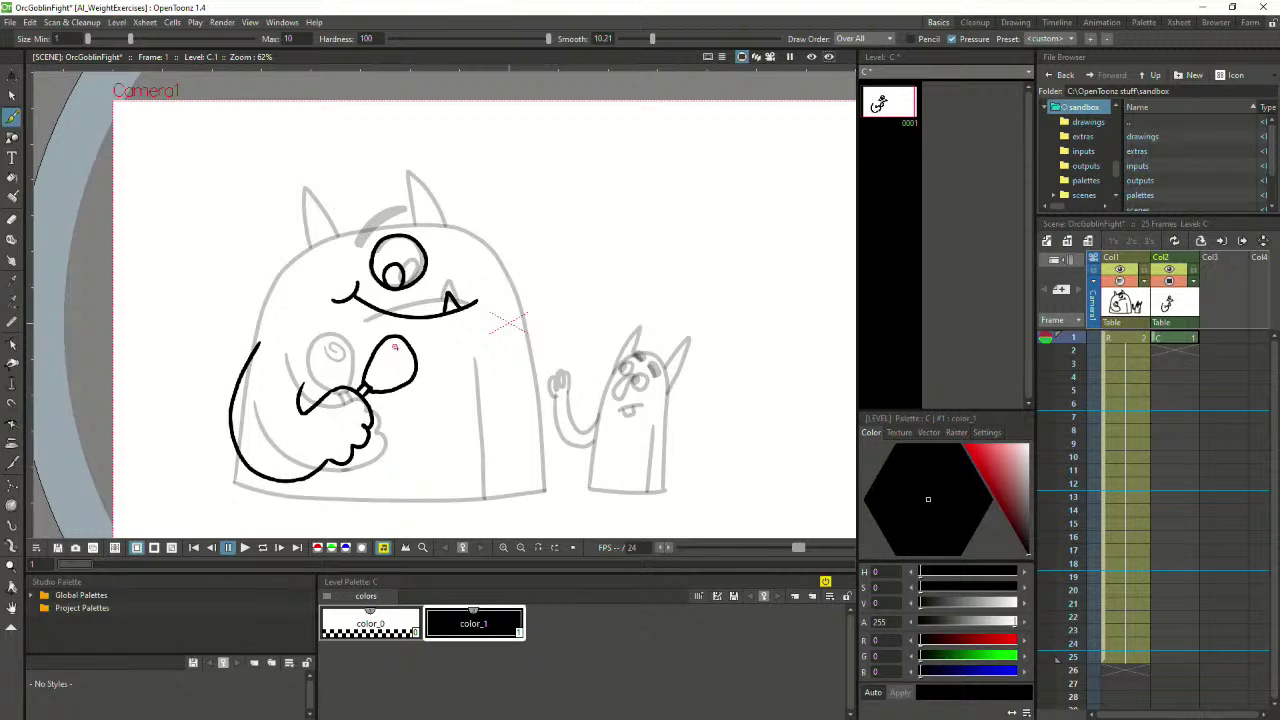
{"action": "left_click_drag", "start_coordinate": [399, 354], "coordinate": [405, 362]}
Try several versions of the arm facing the goblin, bent so its hand reaches toward the belly
{"action": "mouse_move", "coordinate": [488, 352]}
{"action": "left_mouse_down"}
{"action": "mouse_move", "coordinate": [475, 417]}
{"action": "mouse_move", "coordinate": [427, 390]}
{"action": "mouse_move", "coordinate": [415, 429]}
{"action": "mouse_move", "coordinate": [436, 430]}
{"action": "mouse_move", "coordinate": [426, 447]}
{"action": "mouse_move", "coordinate": [450, 444]}
{"action": "mouse_move", "coordinate": [493, 473]}
{"action": "mouse_move", "coordinate": [529, 463]}
{"action": "mouse_move", "coordinate": [544, 382]}
{"action": "left_mouse_up"}
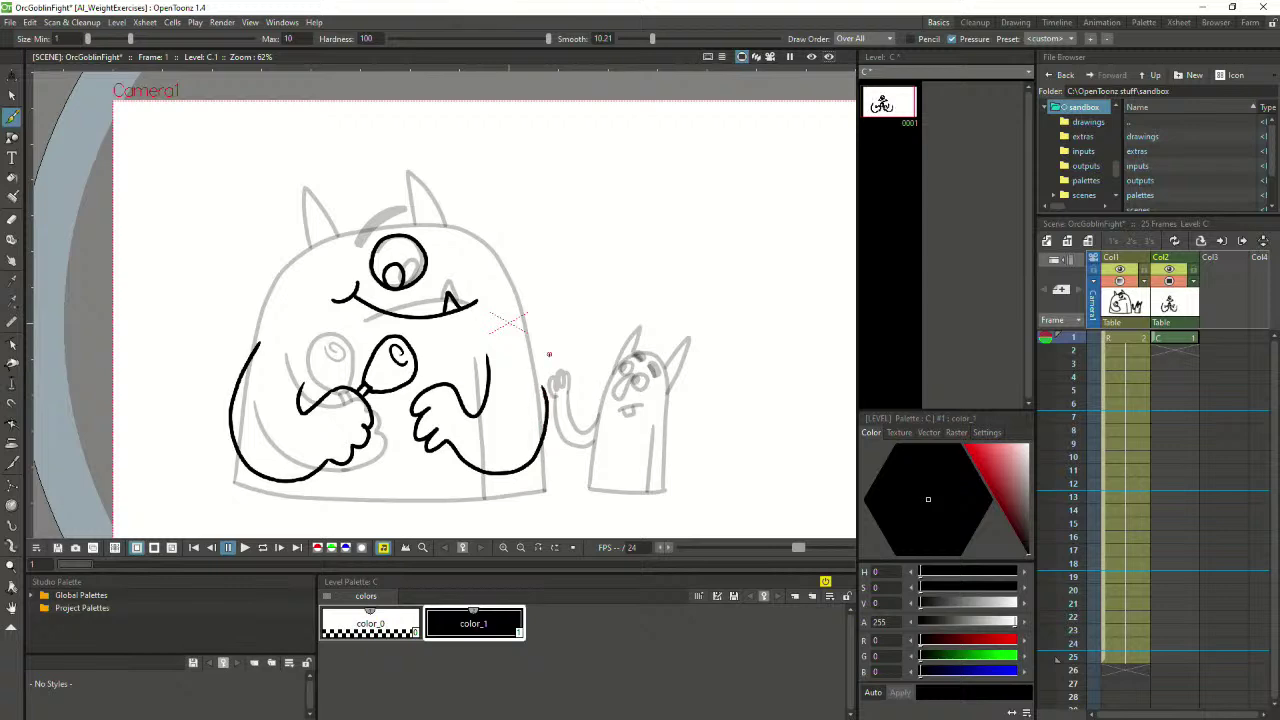
{"action": "key", "text": "ctrl+z"}
{"action": "mouse_move", "coordinate": [475, 358]}
{"action": "left_mouse_down"}
{"action": "mouse_move", "coordinate": [456, 430]}
{"action": "mouse_move", "coordinate": [420, 400]}
{"action": "mouse_move", "coordinate": [386, 426]}
{"action": "mouse_move", "coordinate": [404, 425]}
{"action": "mouse_move", "coordinate": [393, 454]}
{"action": "mouse_move", "coordinate": [414, 444]}
{"action": "mouse_move", "coordinate": [415, 466]}
{"action": "mouse_move", "coordinate": [432, 453]}
{"action": "mouse_move", "coordinate": [500, 490]}
{"action": "left_mouse_up"}
{"action": "key", "text": "ctrl+z"}
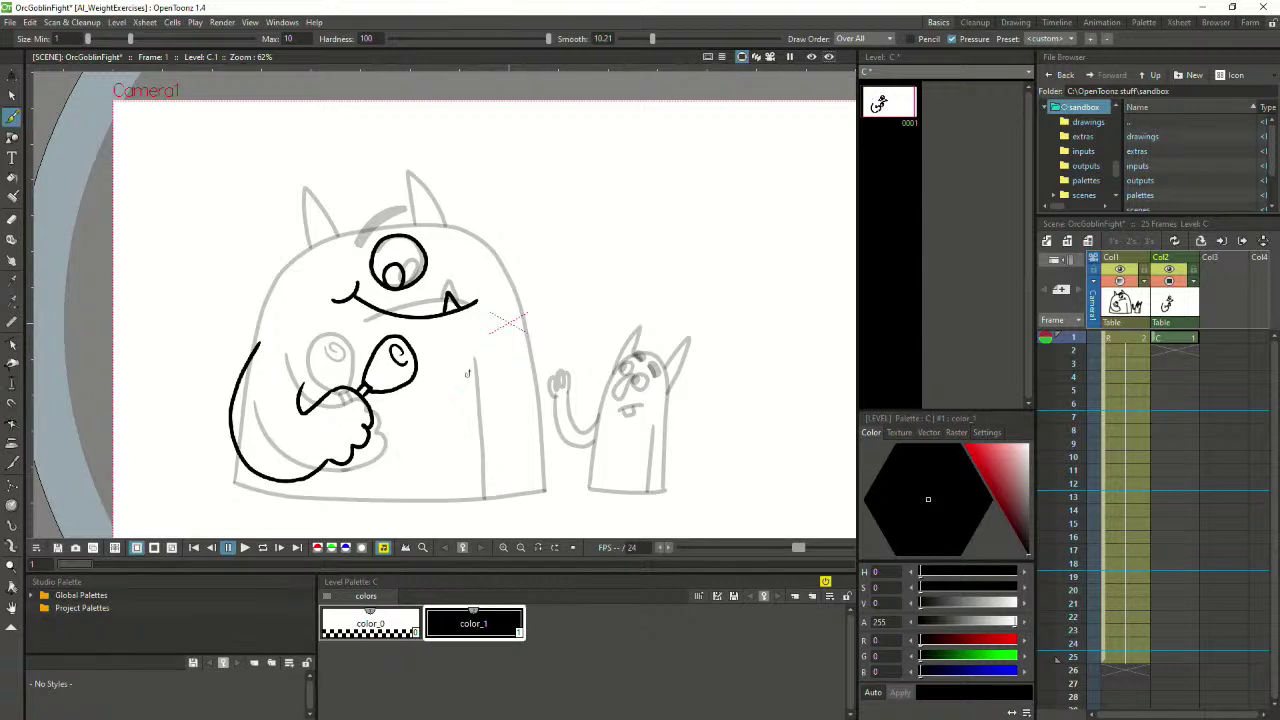
{"action": "mouse_move", "coordinate": [473, 360]}
{"action": "left_mouse_down"}
{"action": "mouse_move", "coordinate": [464, 412]}
{"action": "mouse_move", "coordinate": [439, 424]}
{"action": "mouse_move", "coordinate": [424, 404]}
{"action": "mouse_move", "coordinate": [404, 407]}
{"action": "mouse_move", "coordinate": [396, 423]}
{"action": "mouse_move", "coordinate": [403, 446]}
{"action": "mouse_move", "coordinate": [471, 398]}
{"action": "mouse_move", "coordinate": [440, 423]}
{"action": "mouse_move", "coordinate": [411, 410]}
{"action": "mouse_move", "coordinate": [398, 465]}
{"action": "mouse_move", "coordinate": [426, 476]}
{"action": "left_mouse_up"}
{"action": "key", "text": "ctrl+z"}
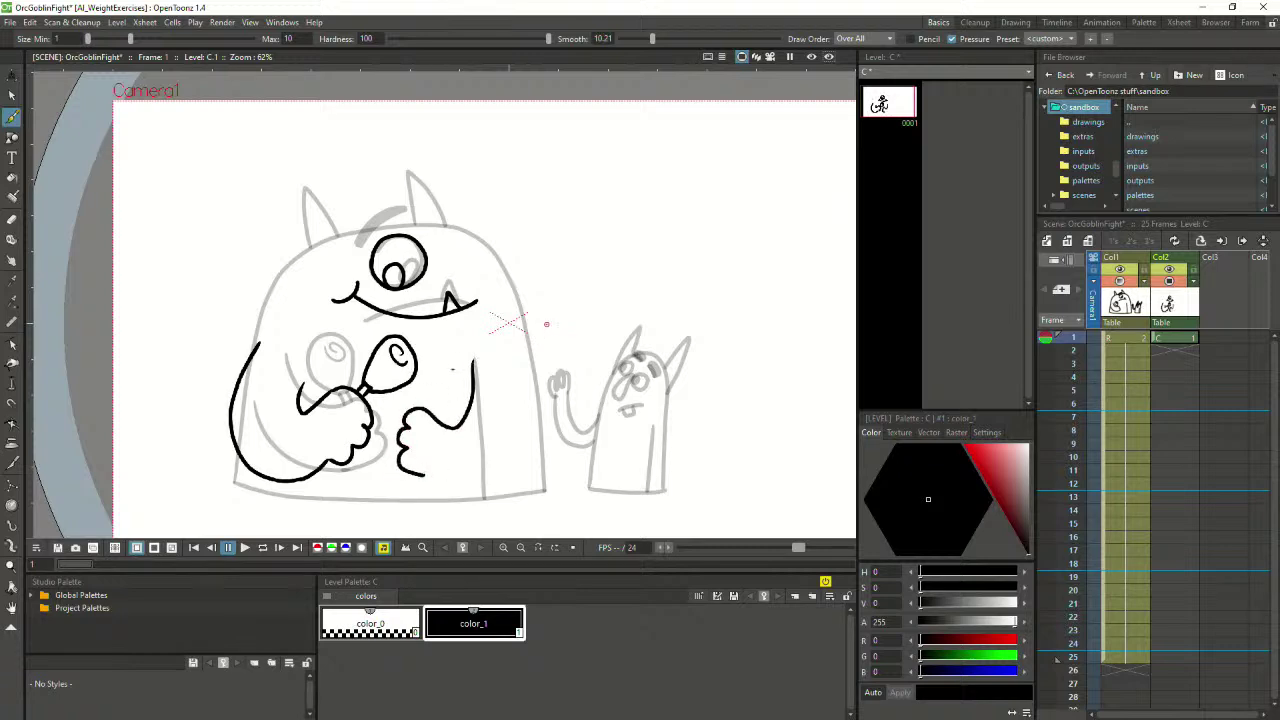
{"action": "key", "text": "ctrl+z"}
{"action": "mouse_move", "coordinate": [475, 358]}
{"action": "left_mouse_down"}
{"action": "mouse_move", "coordinate": [466, 437]}
{"action": "mouse_move", "coordinate": [422, 411]}
{"action": "mouse_move", "coordinate": [396, 444]}
{"action": "mouse_move", "coordinate": [404, 470]}
{"action": "mouse_move", "coordinate": [454, 486]}
{"action": "left_mouse_up"}
{"action": "key", "text": "ctrl+z"}
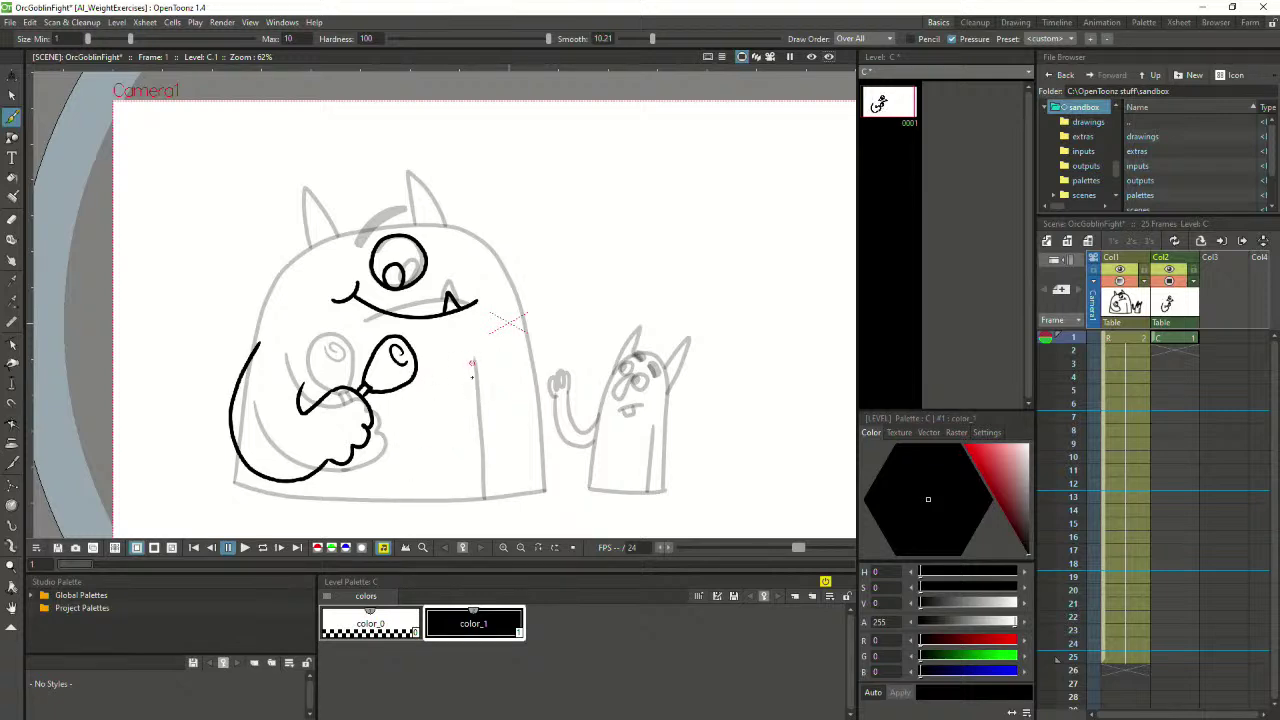
{"action": "mouse_move", "coordinate": [473, 362]}
{"action": "left_mouse_down"}
{"action": "mouse_move", "coordinate": [438, 425]}
{"action": "mouse_move", "coordinate": [418, 414]}
{"action": "mouse_move", "coordinate": [378, 458]}
{"action": "mouse_move", "coordinate": [438, 502]}
{"action": "mouse_move", "coordinate": [477, 497]}
{"action": "mouse_move", "coordinate": [516, 444]}
{"action": "mouse_move", "coordinate": [533, 356]}
{"action": "left_mouse_up"}
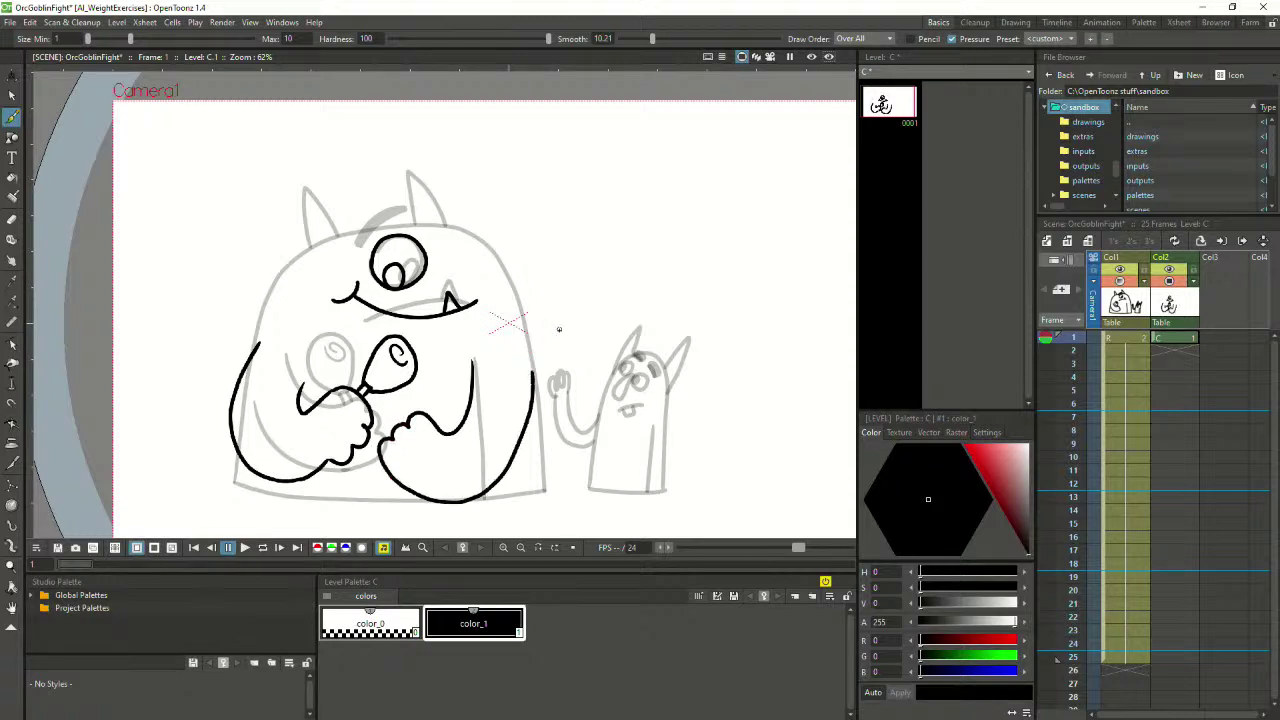
{"action": "key", "text": "ctrl+z"}
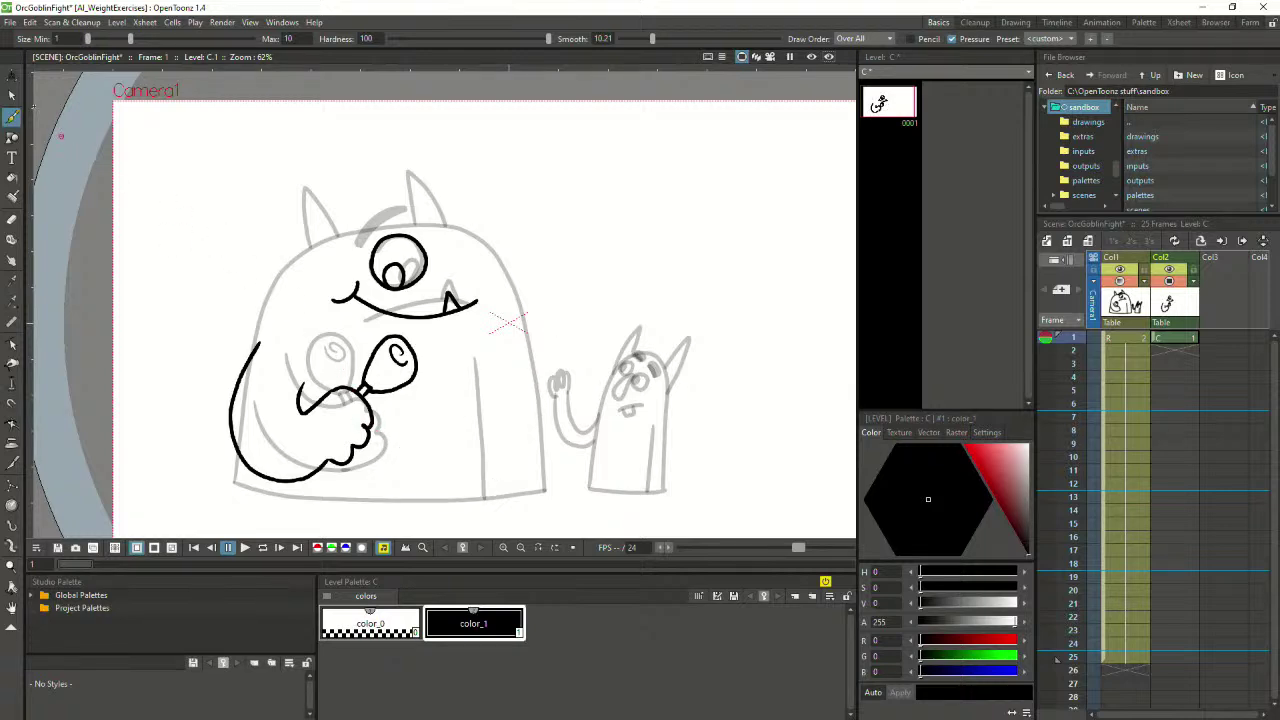
Delete the finger and upper hand lines below the lollipop using freehand selections
{"action": "key", "text": "s"}
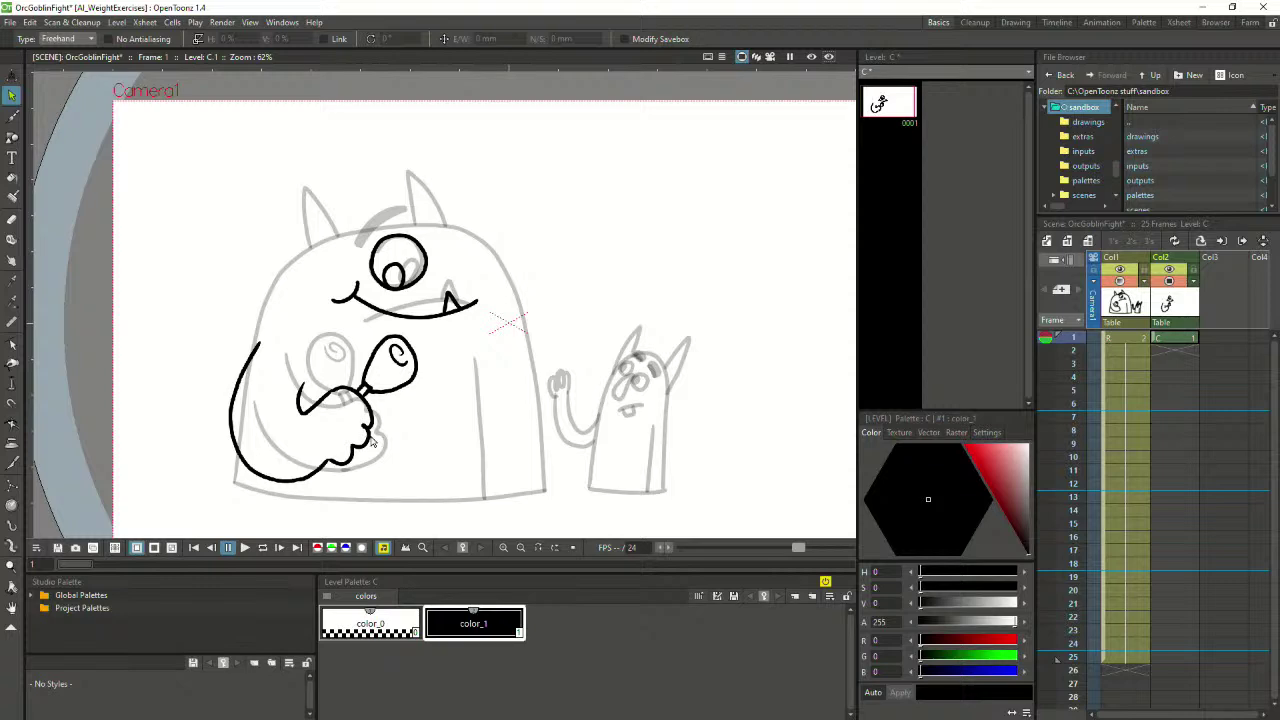
{"action": "mouse_move", "coordinate": [363, 447]}
{"action": "left_mouse_down"}
{"action": "mouse_move", "coordinate": [383, 480]}
{"action": "mouse_move", "coordinate": [375, 406]}
{"action": "mouse_move", "coordinate": [355, 458]}
{"action": "left_mouse_up"}
{"action": "key", "text": "Delete"}
{"action": "key", "text": "Delete"}
{"action": "mouse_move", "coordinate": [340, 390]}
{"action": "left_mouse_down"}
{"action": "mouse_move", "coordinate": [356, 404]}
{"action": "mouse_move", "coordinate": [340, 425]}
{"action": "left_mouse_up"}
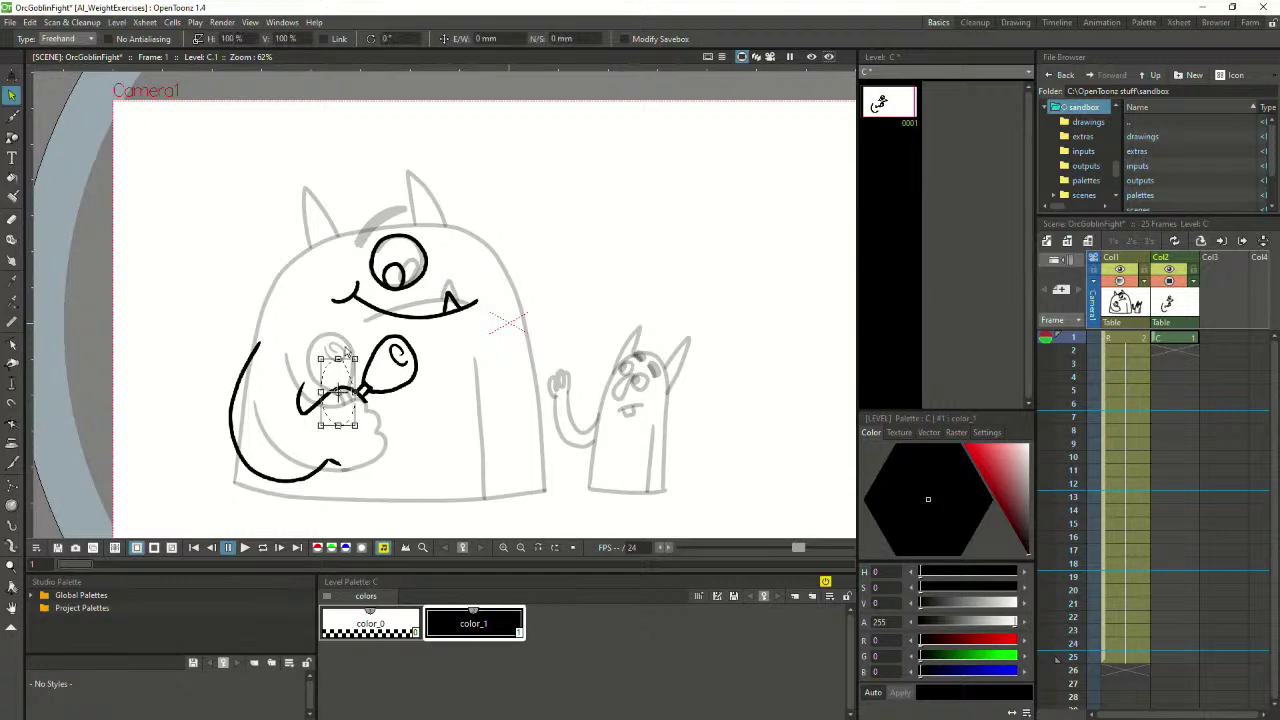
{"action": "key", "text": "Delete"}
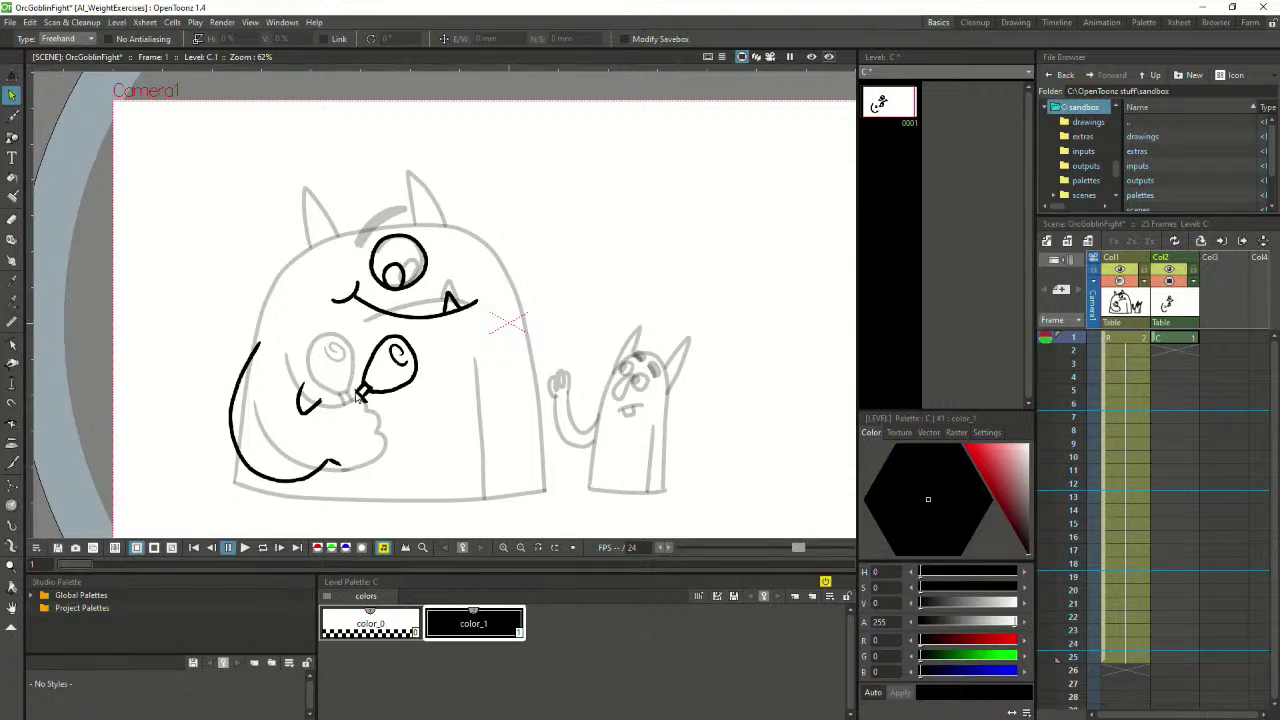
{"action": "left_click", "coordinate": [364, 397]}
{"action": "left_click", "coordinate": [384, 442]}
Undo the hand deletions and all strokes of the smiling character in Col2, plus the extended exposure of the Col1 drawing
{"action": "left_click", "coordinate": [1178, 339]}
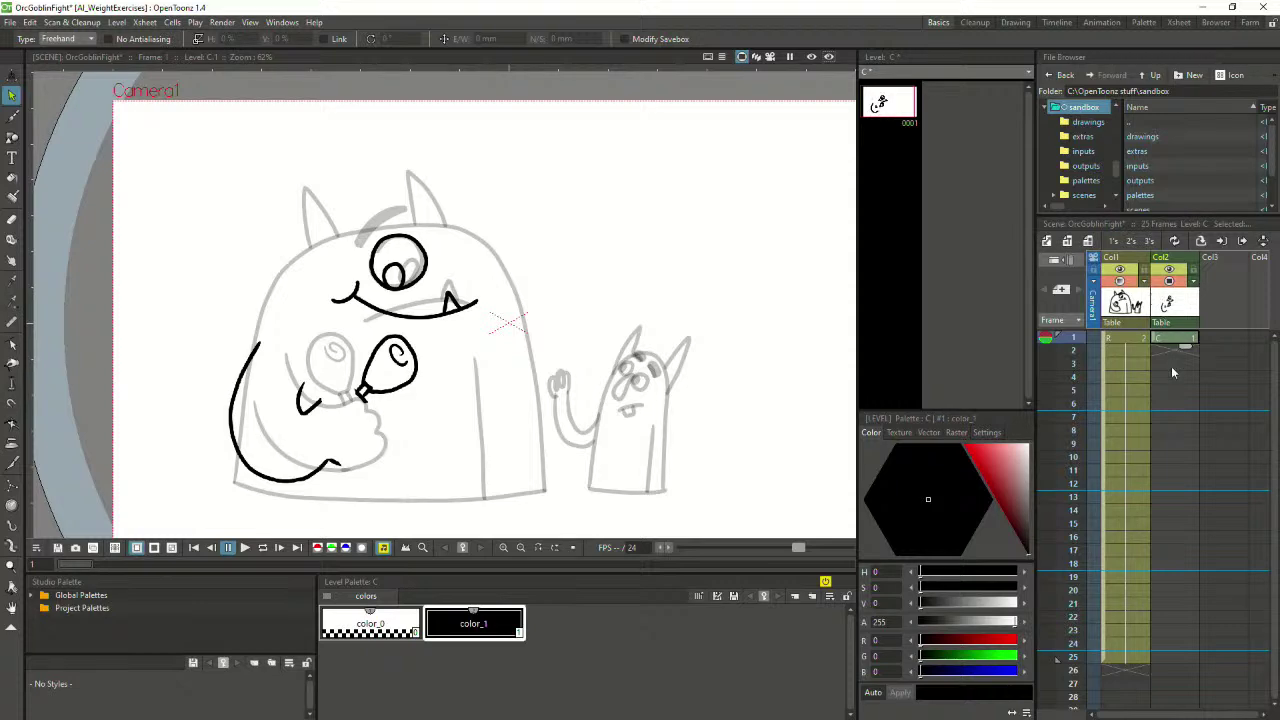
{"action": "key", "text": "ctrl+z"}
{"action": "key", "text": "ctrl+z"}
{"action": "key", "text": "ctrl+z"}
{"action": "key", "text": "ctrl+z"}
{"action": "key", "text": "ctrl+z"}
{"action": "key", "text": "ctrl+z"}
{"action": "key", "text": "ctrl+z"}
{"action": "key", "text": "ctrl+z"}
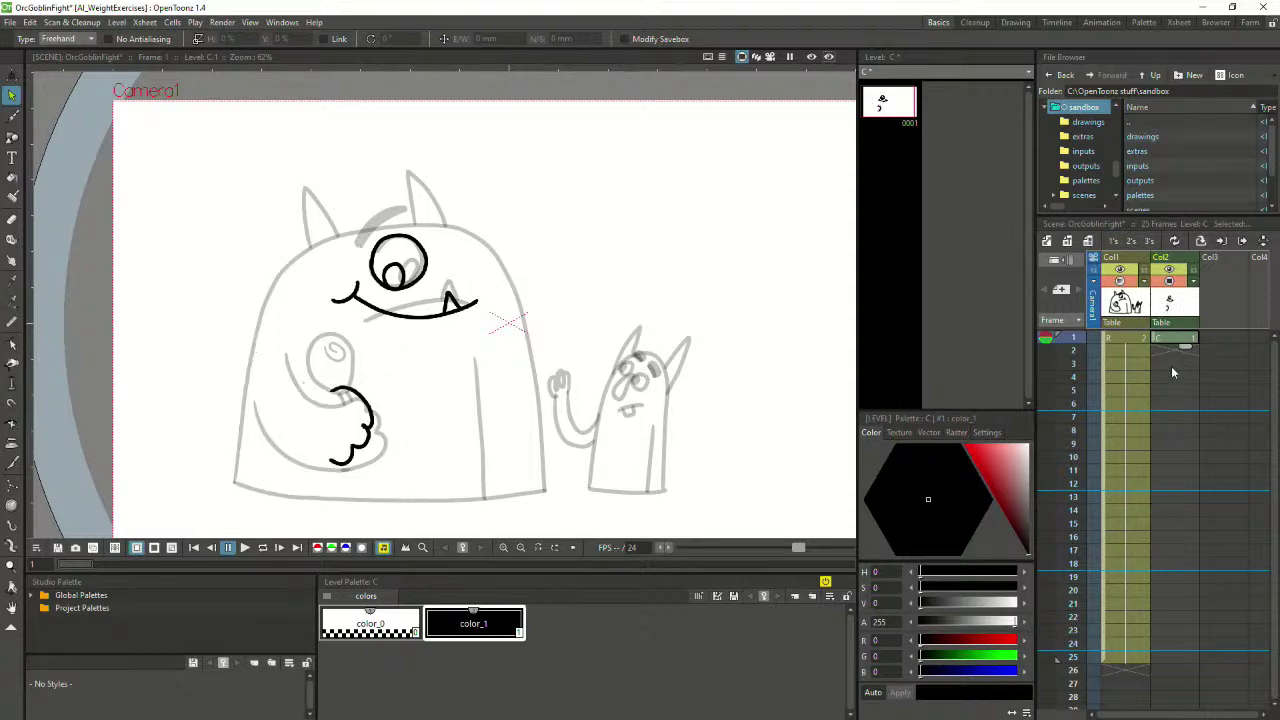
{"action": "key", "text": "ctrl+z"}
{"action": "key", "text": "ctrl+z"}
{"action": "key", "text": "ctrl+z"}
{"action": "key", "text": "ctrl+z"}
{"action": "key", "text": "ctrl+z"}
{"action": "key", "text": "ctrl+z"}
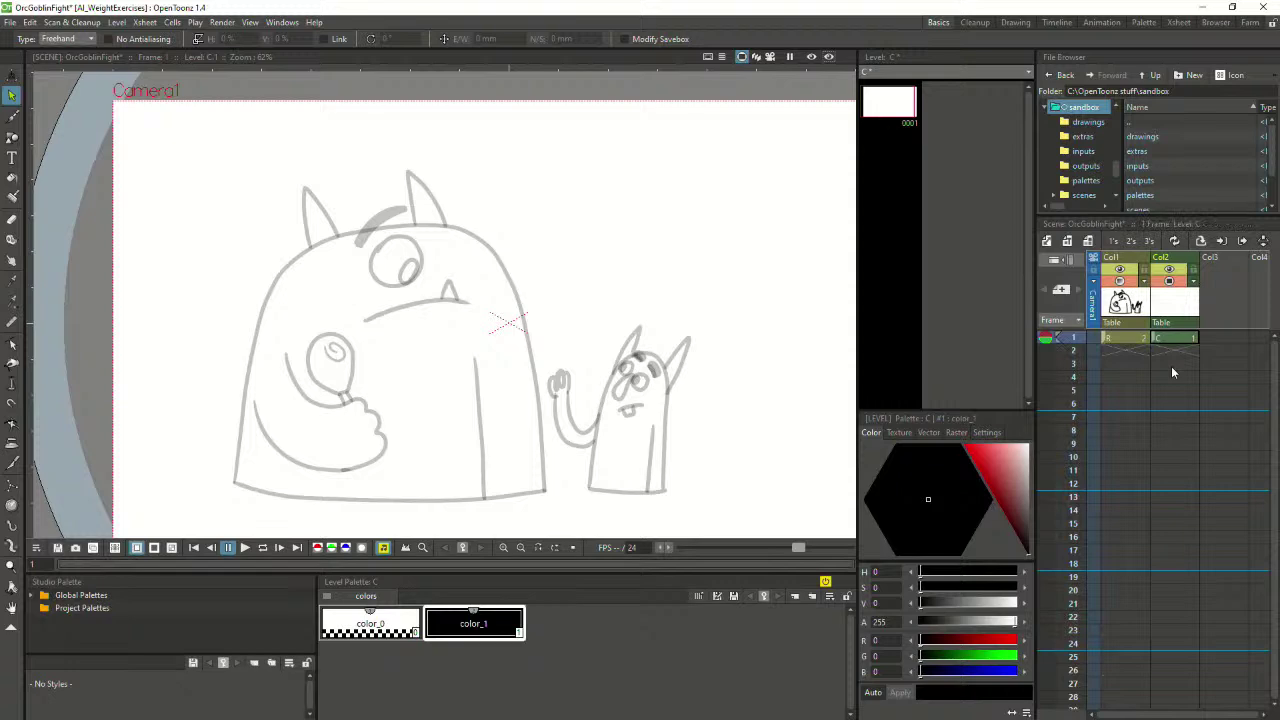
Restore the Col1 drawing's exposure through frame 25 and replace the C drawing in Col2 with a new Toonz Vector level named S
{"action": "key", "text": "ctrl+z"}
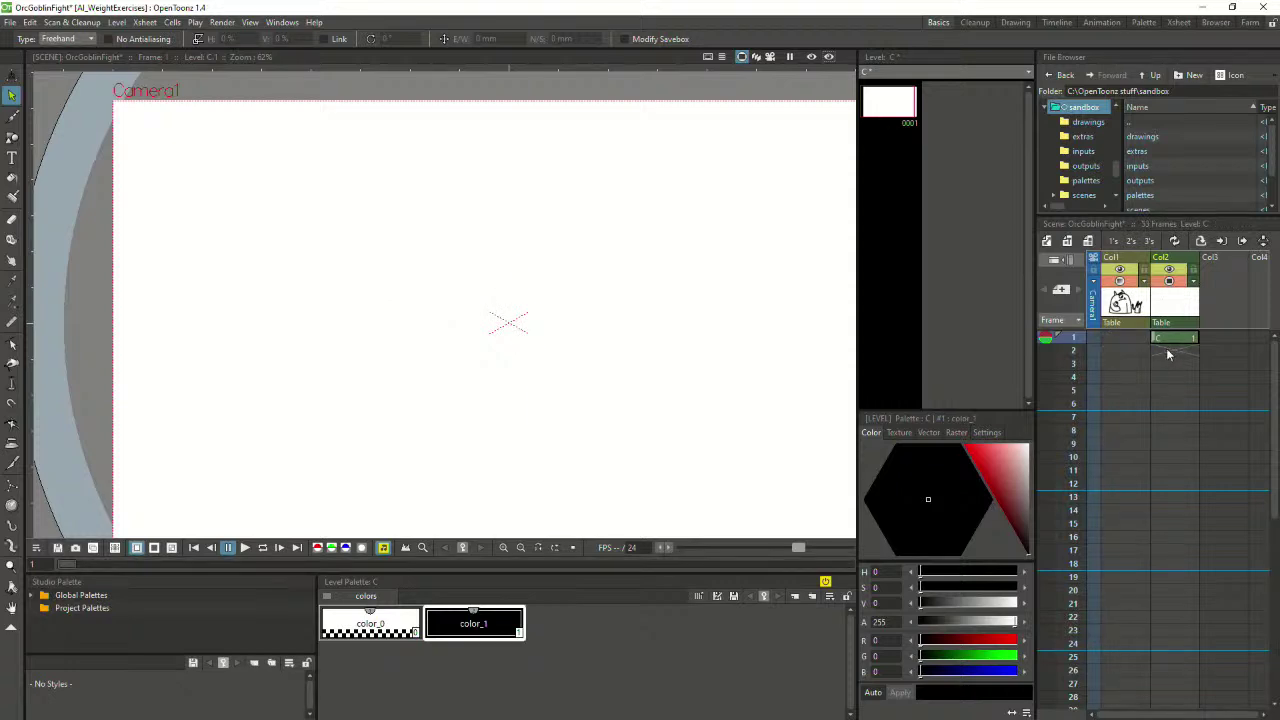
{"action": "key", "text": "ctrl+y"}
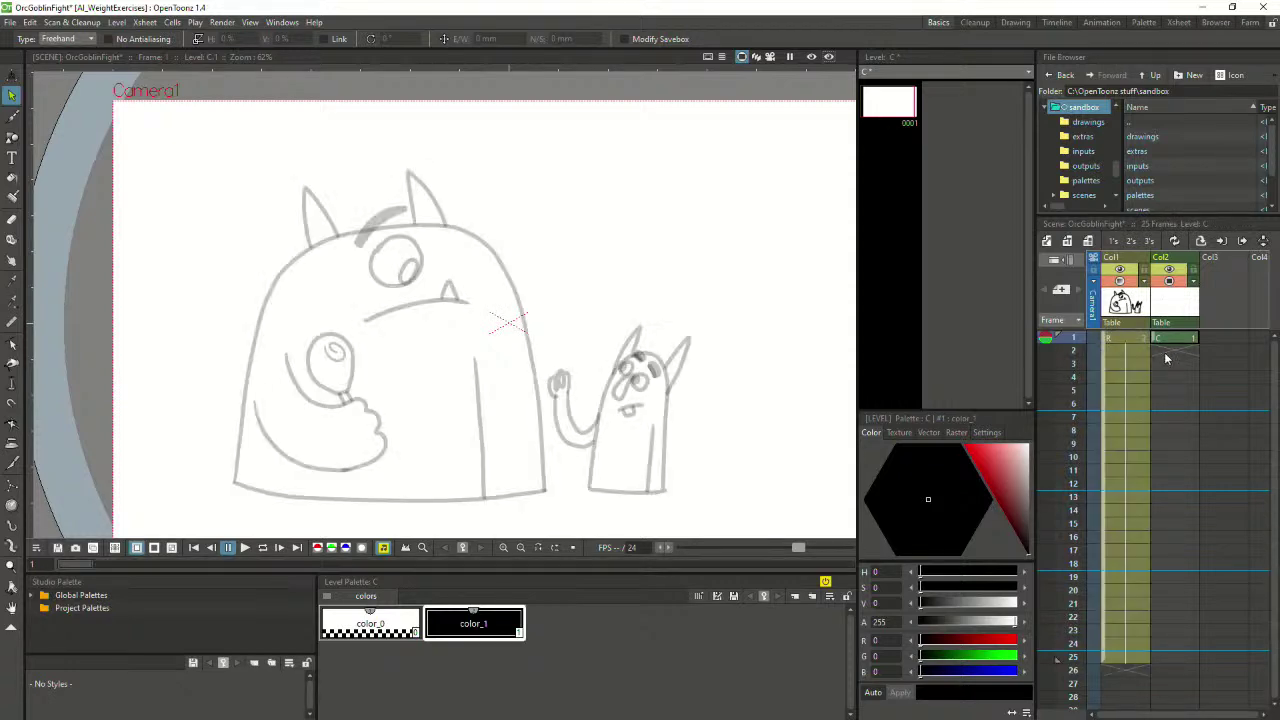
{"action": "left_click", "coordinate": [1178, 338]}
{"action": "key", "text": "Delete"}
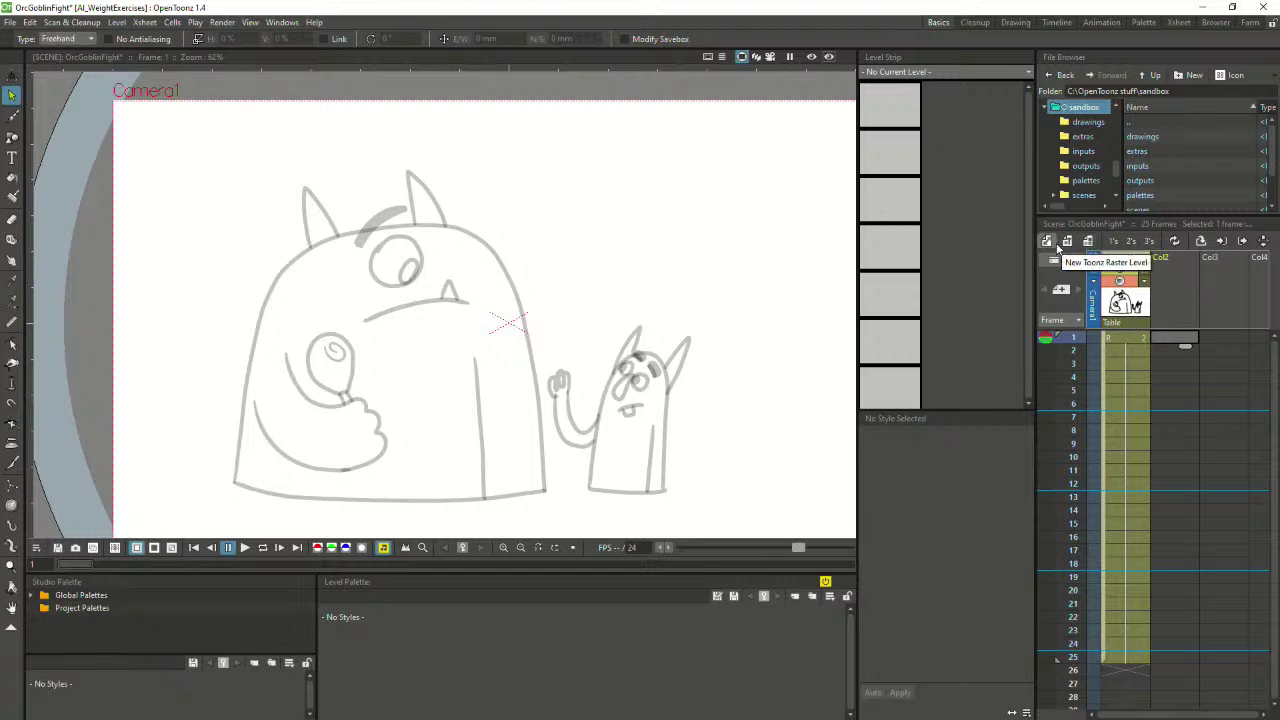
{"action": "left_click", "coordinate": [1047, 242]}
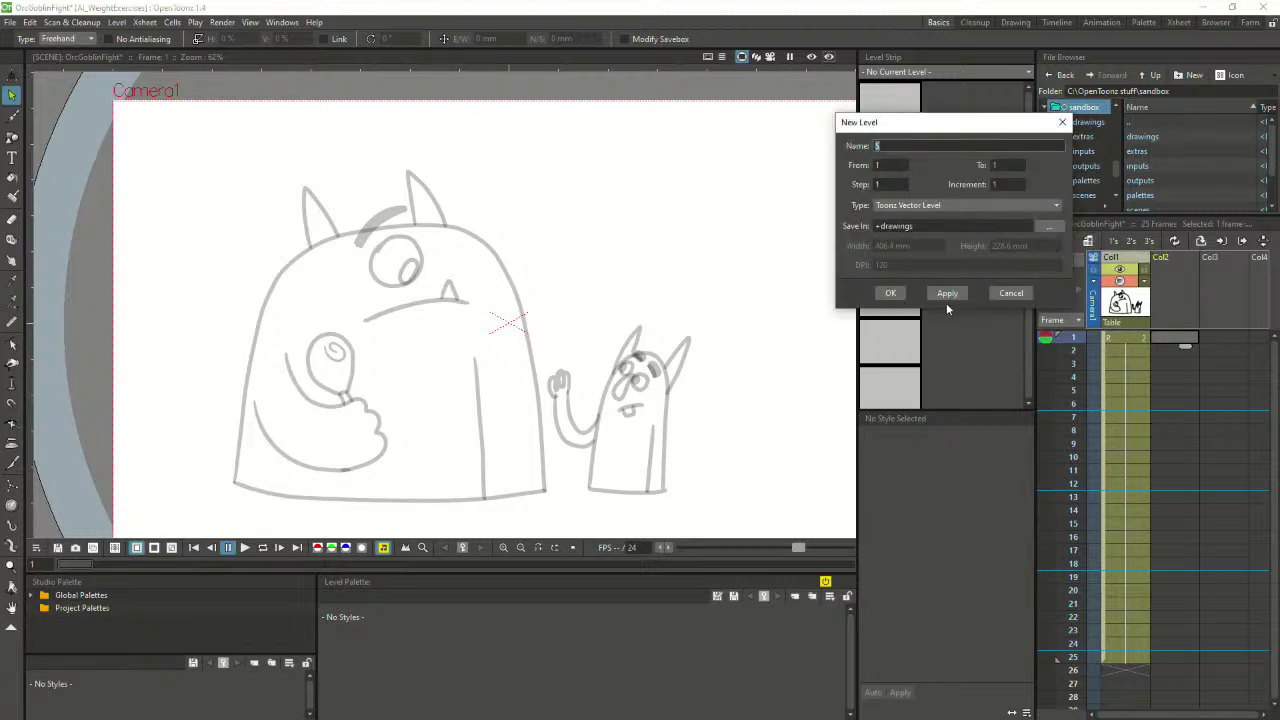
{"action": "left_click", "coordinate": [890, 293]}
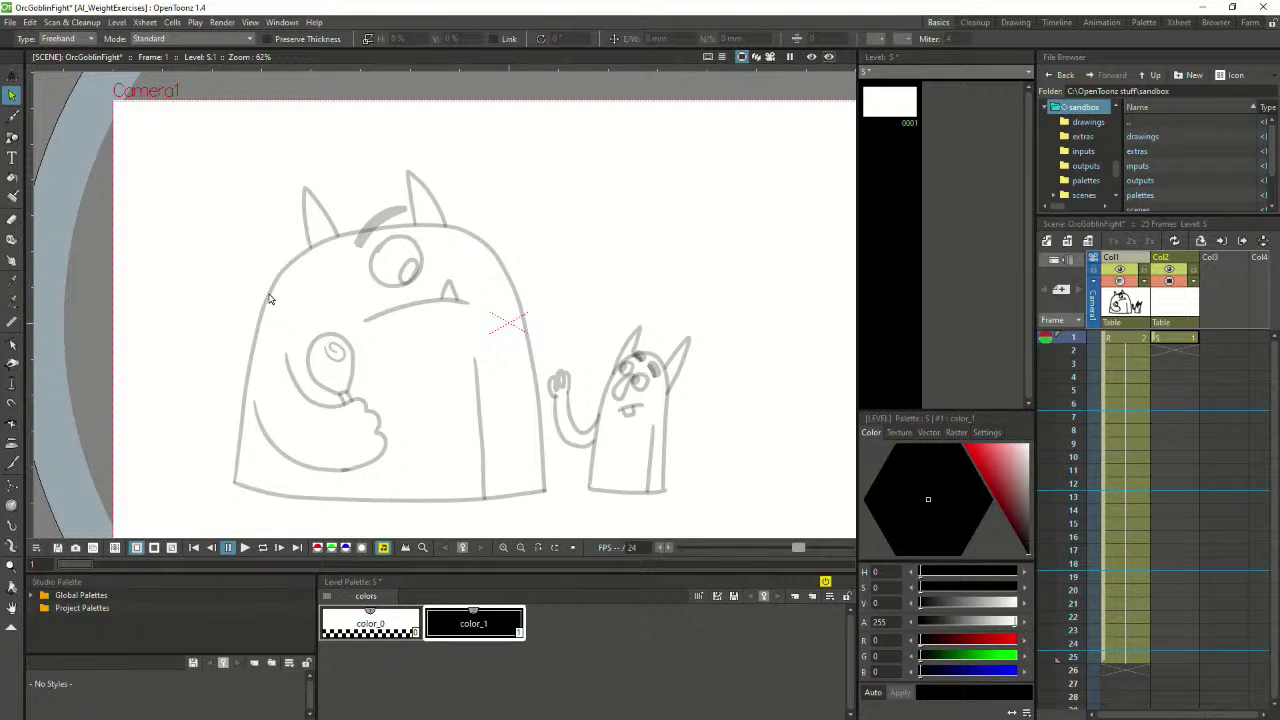
Draw the large character's round eye with a small pupil looking down, plus a curved mouth corner, over the faded face
{"action": "left_click", "coordinate": [12, 117]}
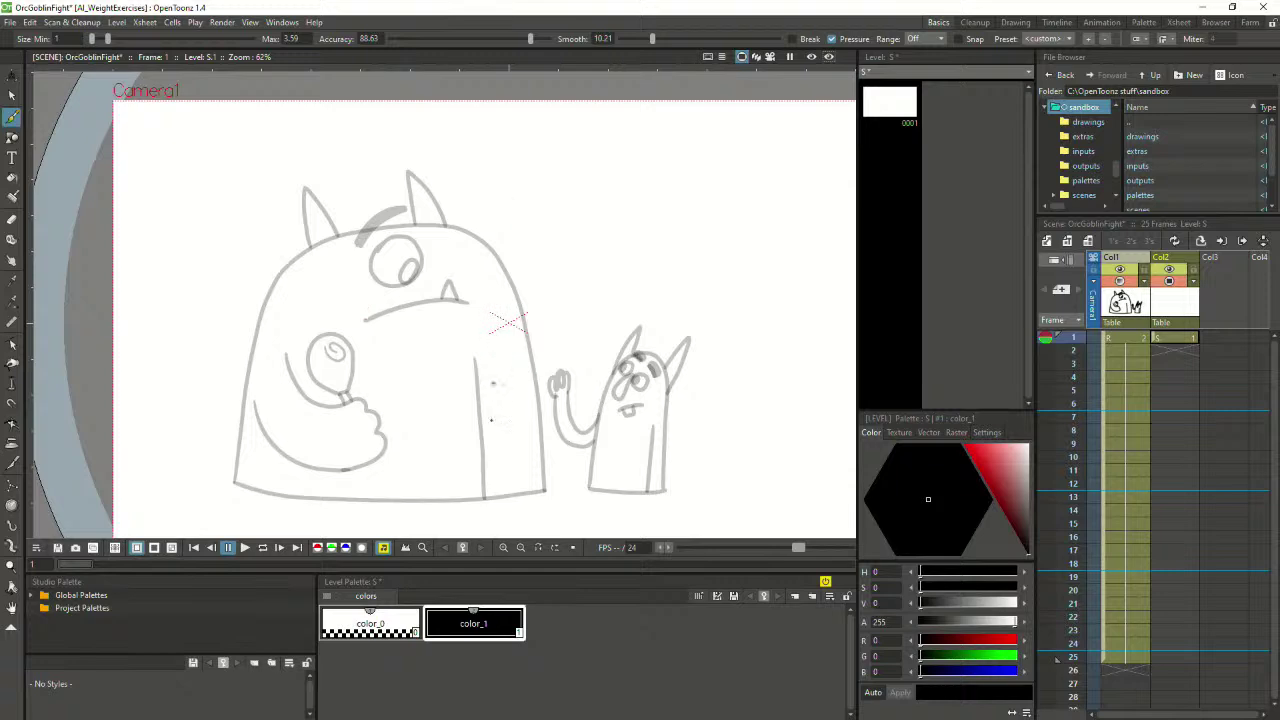
{"action": "mouse_move", "coordinate": [378, 242]}
{"action": "left_mouse_down"}
{"action": "mouse_move", "coordinate": [396, 290]}
{"action": "mouse_move", "coordinate": [418, 258]}
{"action": "mouse_move", "coordinate": [378, 246]}
{"action": "mouse_move", "coordinate": [394, 286]}
{"action": "mouse_move", "coordinate": [380, 280]}
{"action": "mouse_move", "coordinate": [404, 276]}
{"action": "mouse_move", "coordinate": [354, 276]}
{"action": "mouse_move", "coordinate": [372, 312]}
{"action": "mouse_move", "coordinate": [480, 310]}
{"action": "left_mouse_up"}
{"action": "key", "text": "ctrl+z"}
{"action": "key", "text": "ctrl+z"}
{"action": "key", "text": "ctrl+z"}
{"action": "key", "text": "ctrl+z"}
{"action": "key", "text": "ctrl+z"}
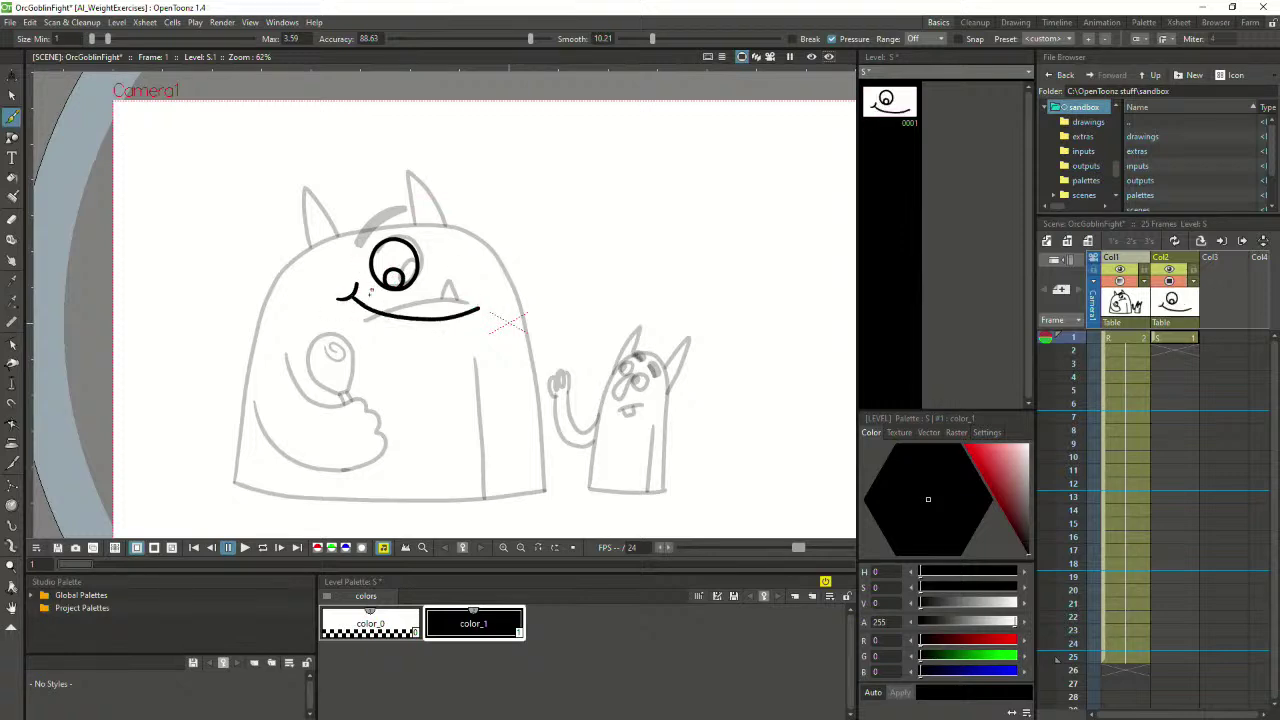
Redraw the smile as a shallower curve from the mouth corner and add a pointed fang near its far end
{"action": "key", "text": "ctrl+z"}
{"action": "mouse_move", "coordinate": [350, 296]}
{"action": "left_mouse_down"}
{"action": "mouse_move", "coordinate": [401, 316]}
{"action": "mouse_move", "coordinate": [455, 300]}
{"action": "mouse_move", "coordinate": [353, 298]}
{"action": "mouse_move", "coordinate": [389, 317]}
{"action": "mouse_move", "coordinate": [464, 302]}
{"action": "left_mouse_up"}
{"action": "key", "text": "ctrl+z"}
{"action": "key", "text": "ctrl+z"}
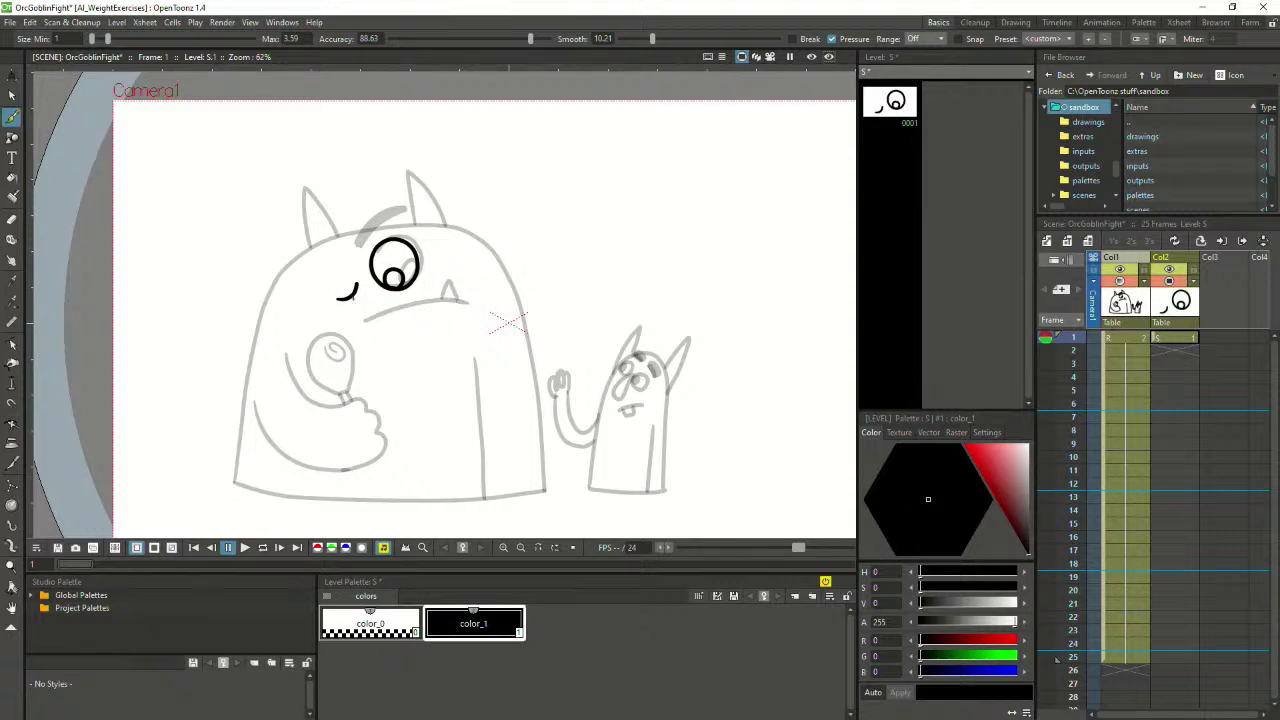
{"action": "mouse_move", "coordinate": [352, 296]}
{"action": "left_mouse_down"}
{"action": "mouse_move", "coordinate": [400, 316]}
{"action": "mouse_move", "coordinate": [456, 298]}
{"action": "left_mouse_up"}
{"action": "key", "text": "ctrl+z"}
{"action": "mouse_move", "coordinate": [357, 297]}
{"action": "left_mouse_down"}
{"action": "mouse_move", "coordinate": [414, 312]}
{"action": "mouse_move", "coordinate": [467, 296]}
{"action": "mouse_move", "coordinate": [447, 282]}
{"action": "mouse_move", "coordinate": [459, 300]}
{"action": "mouse_move", "coordinate": [448, 283]}
{"action": "mouse_move", "coordinate": [459, 301]}
{"action": "mouse_move", "coordinate": [447, 302]}
{"action": "left_mouse_up"}
{"action": "key", "text": "ctrl+z"}
{"action": "key", "text": "ctrl+z"}
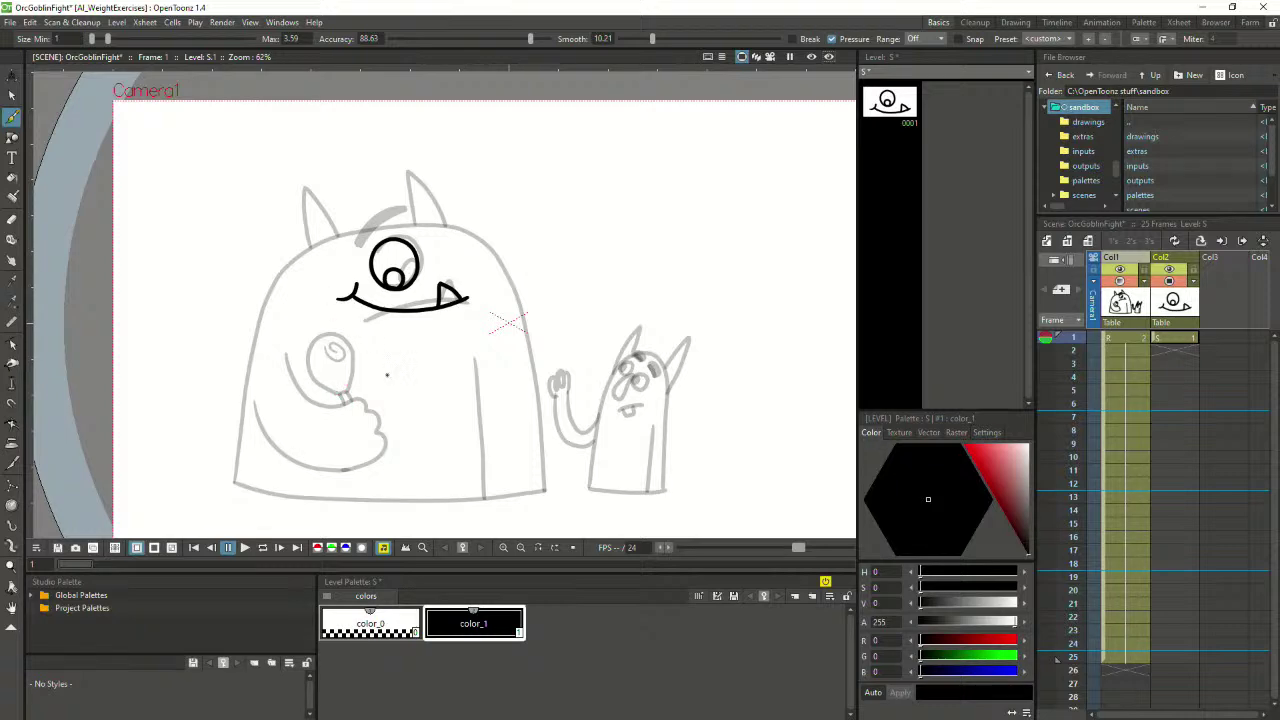
Trace the faded lollipop's rounded outline in black above the large character's hand
{"action": "scroll", "coordinate": [318, 400], "scroll_direction": "up", "scroll_amount": 2}
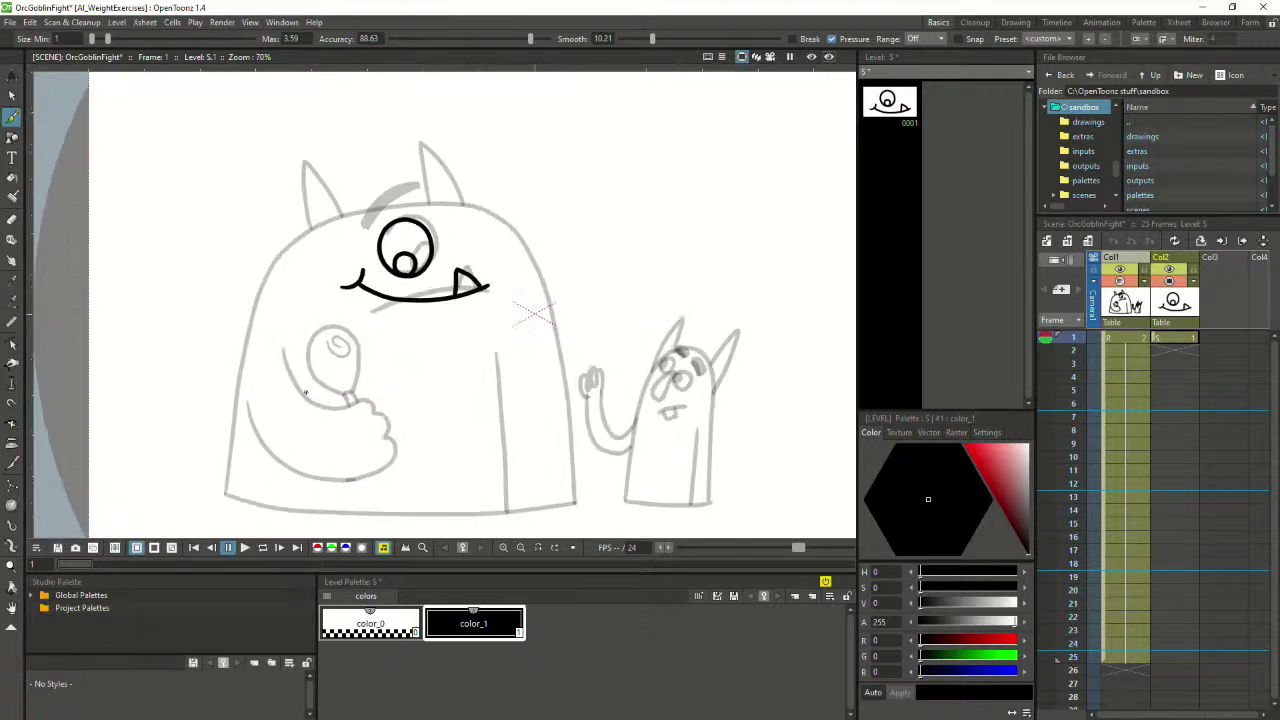
{"action": "scroll", "coordinate": [311, 404], "scroll_direction": "down", "scroll_amount": 2}
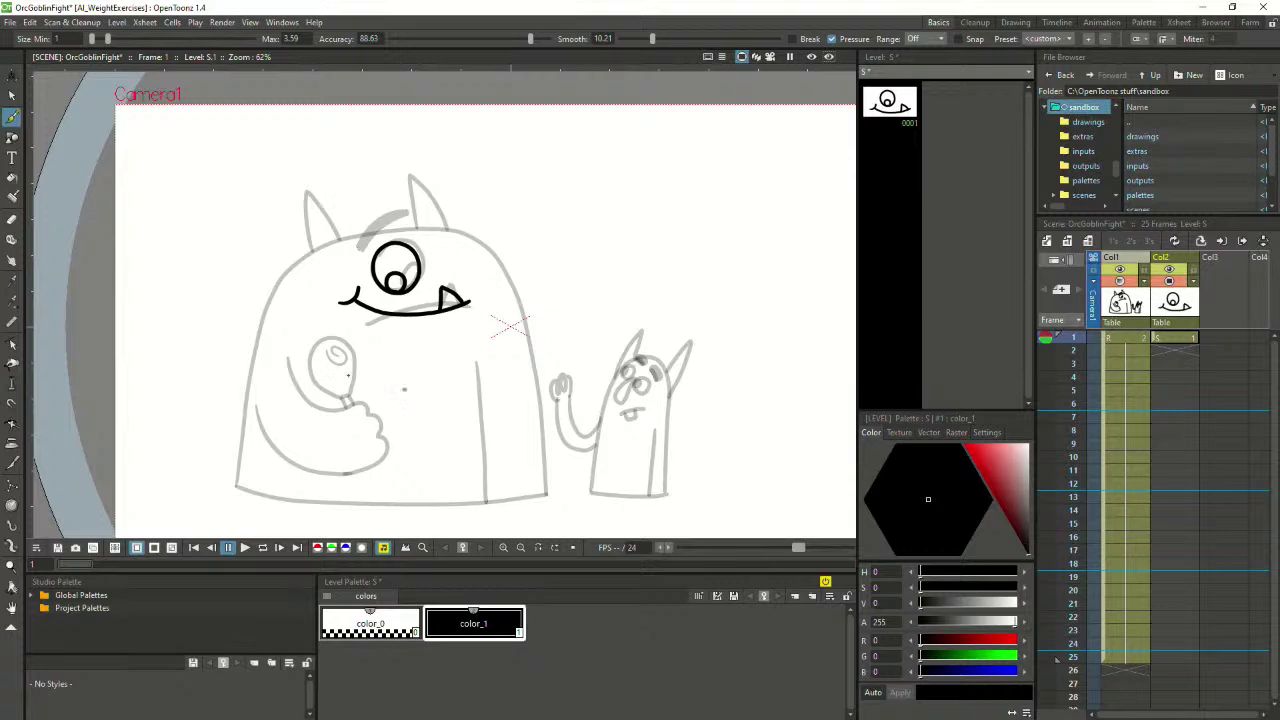
{"action": "scroll", "coordinate": [320, 404], "scroll_direction": "up", "scroll_amount": 3}
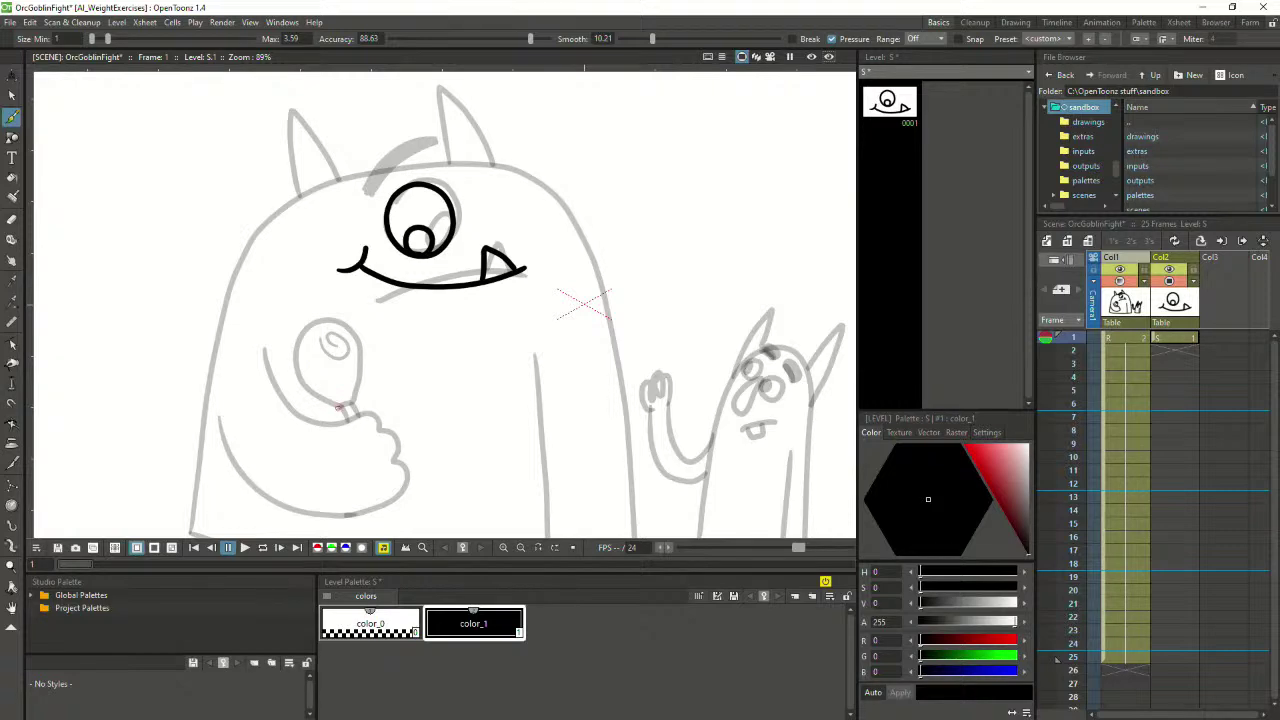
{"action": "mouse_move", "coordinate": [340, 405]}
{"action": "left_mouse_down"}
{"action": "mouse_move", "coordinate": [296, 368]}
{"action": "mouse_move", "coordinate": [294, 338]}
{"action": "mouse_move", "coordinate": [310, 322]}
{"action": "mouse_move", "coordinate": [356, 334]}
{"action": "mouse_move", "coordinate": [357, 384]}
{"action": "mouse_move", "coordinate": [340, 403]}
{"action": "left_mouse_up"}
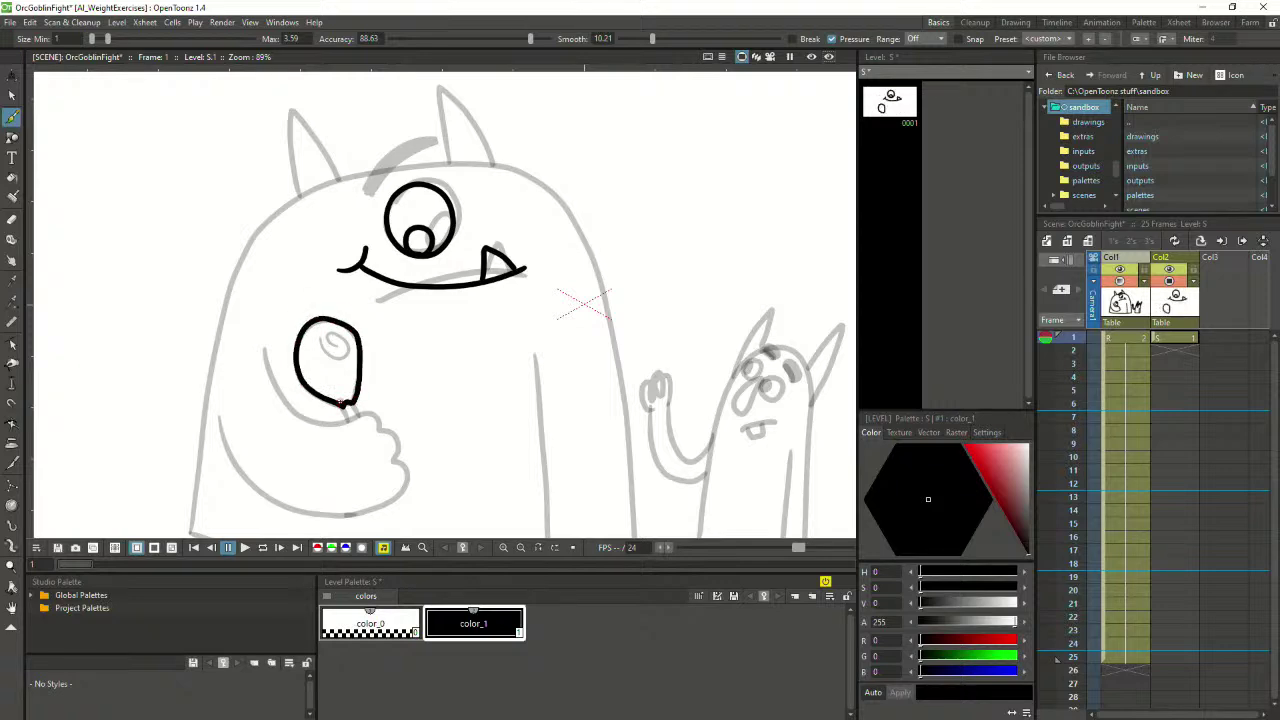
Try moving the traced lollipop outline toward the middle of the belly, rotated about -69°
{"action": "key", "text": "s"}
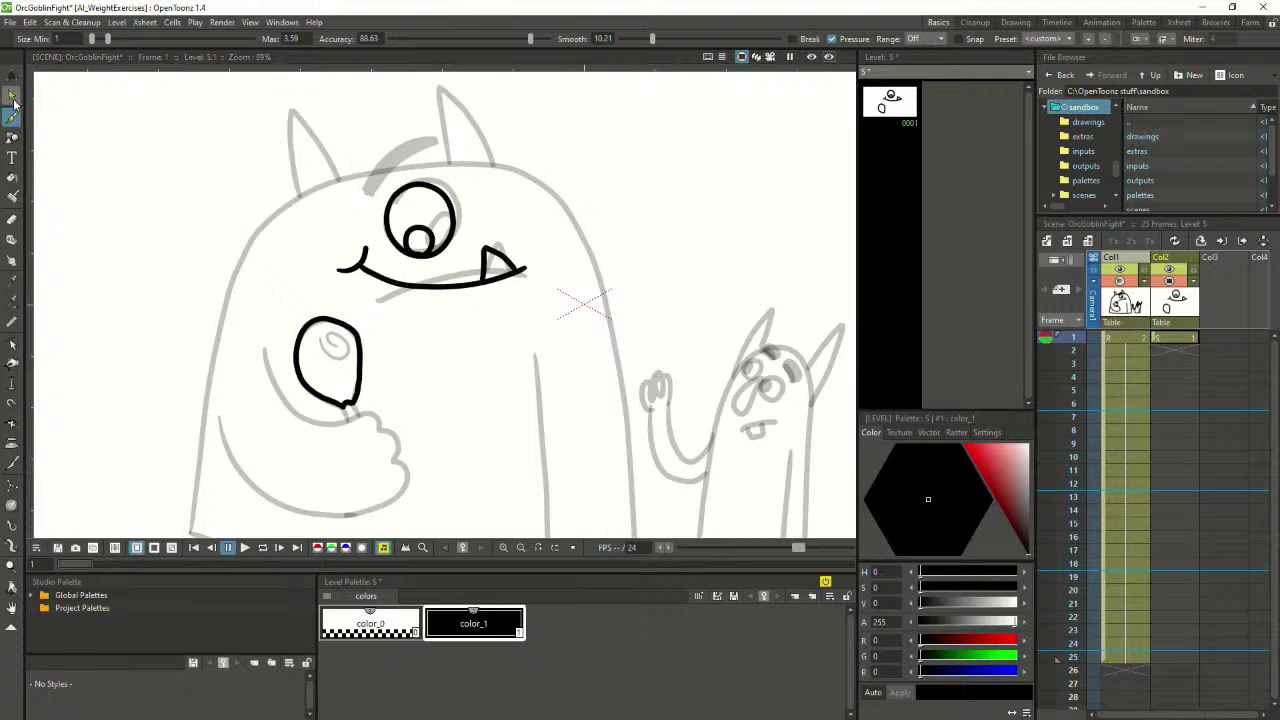
{"action": "left_click", "coordinate": [362, 346]}
{"action": "mouse_move", "coordinate": [375, 341]}
{"action": "left_mouse_down"}
{"action": "mouse_move", "coordinate": [481, 364]}
{"action": "mouse_move", "coordinate": [503, 384]}
{"action": "mouse_move", "coordinate": [503, 404]}
{"action": "mouse_move", "coordinate": [462, 423]}
{"action": "left_mouse_up"}
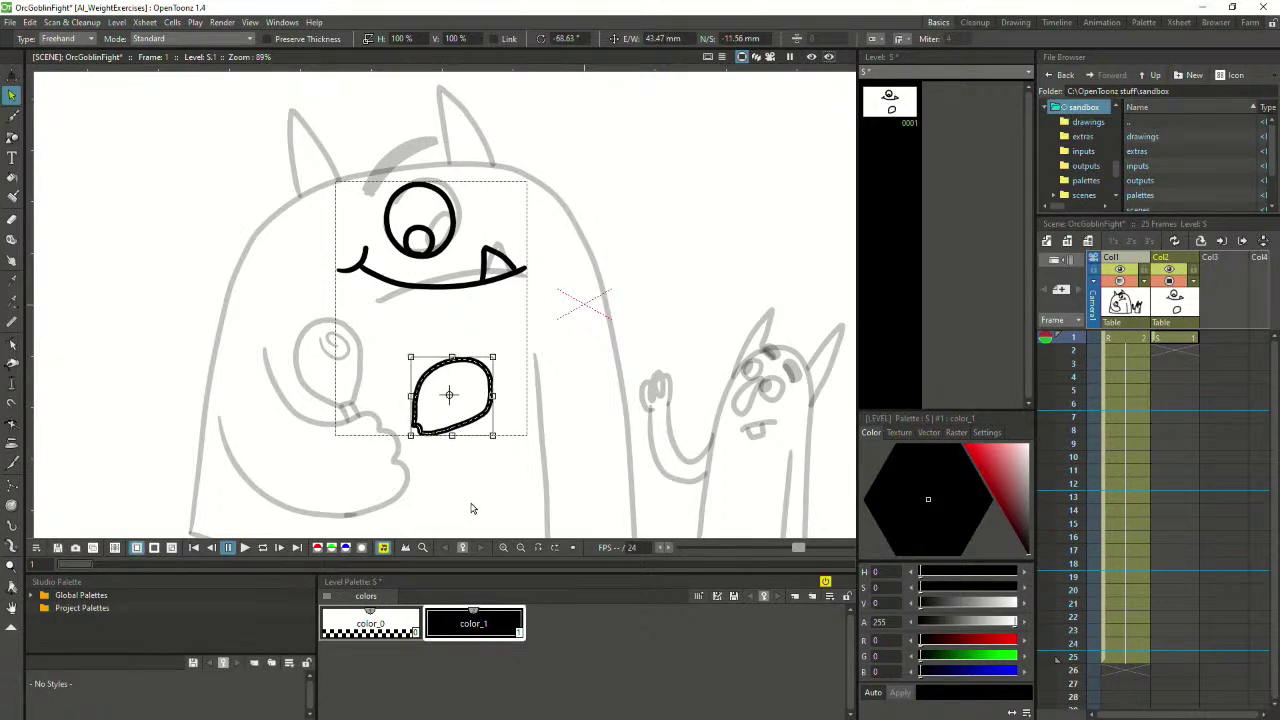
{"action": "key", "text": "ctrl+z"}
{"action": "key", "text": "ctrl+z"}
{"action": "key", "text": "ctrl+z"}
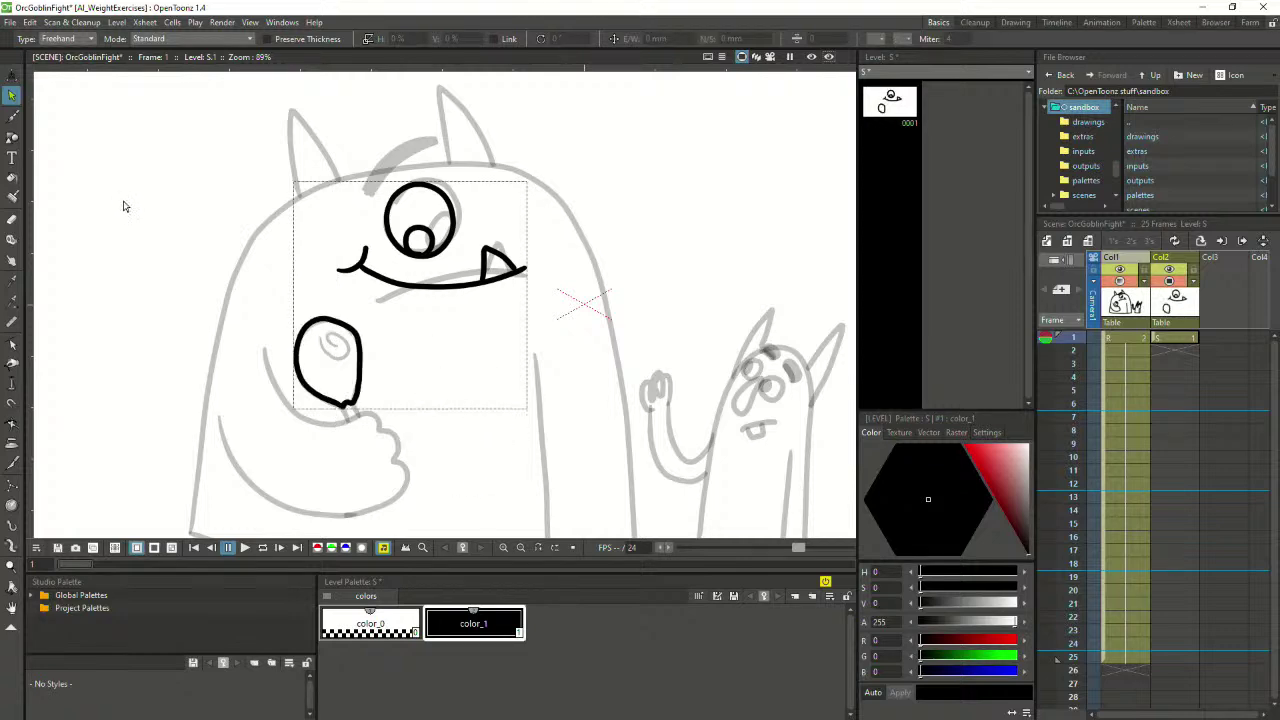
Draw a small spiral swirl inside the traced lollipop outline
{"action": "left_click", "coordinate": [12, 116]}
{"action": "mouse_move", "coordinate": [321, 341]}
{"action": "left_mouse_down"}
{"action": "mouse_move", "coordinate": [350, 356]}
{"action": "mouse_move", "coordinate": [330, 322]}
{"action": "mouse_move", "coordinate": [338, 360]}
{"action": "mouse_move", "coordinate": [334, 326]}
{"action": "left_mouse_up"}
{"action": "key", "text": "ctrl+z"}
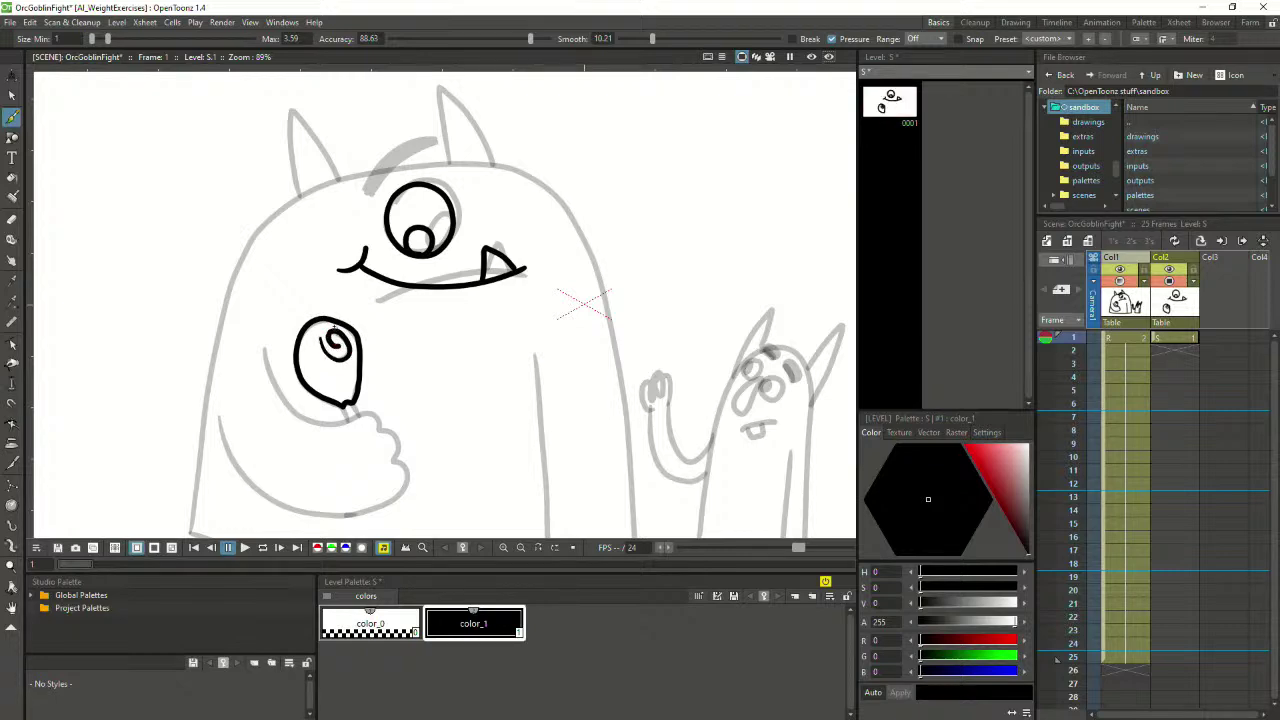
Rotate the lollipop and its swirl together by about -75° and move them about 49 mm across and -14 mm down toward the goblin
{"action": "left_click", "coordinate": [12, 95]}
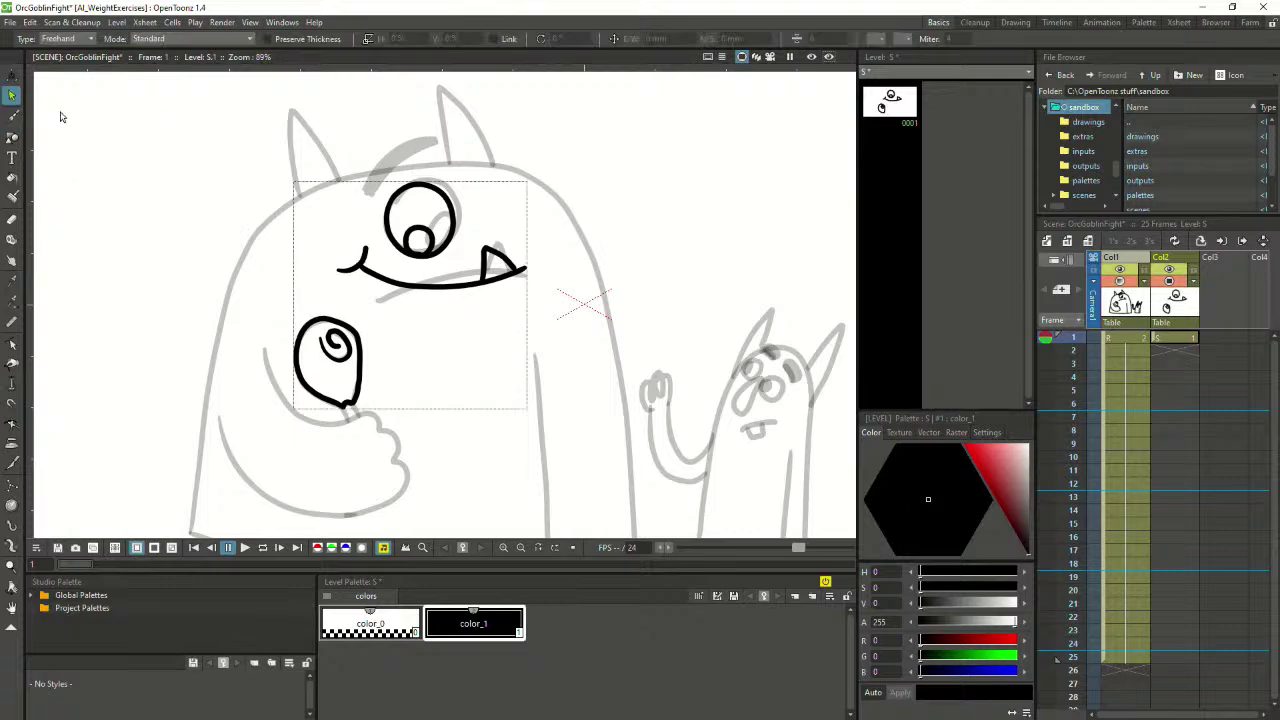
{"action": "mouse_move", "coordinate": [260, 313]}
{"action": "left_mouse_down"}
{"action": "mouse_move", "coordinate": [398, 372]}
{"action": "mouse_move", "coordinate": [266, 312]}
{"action": "left_mouse_up"}
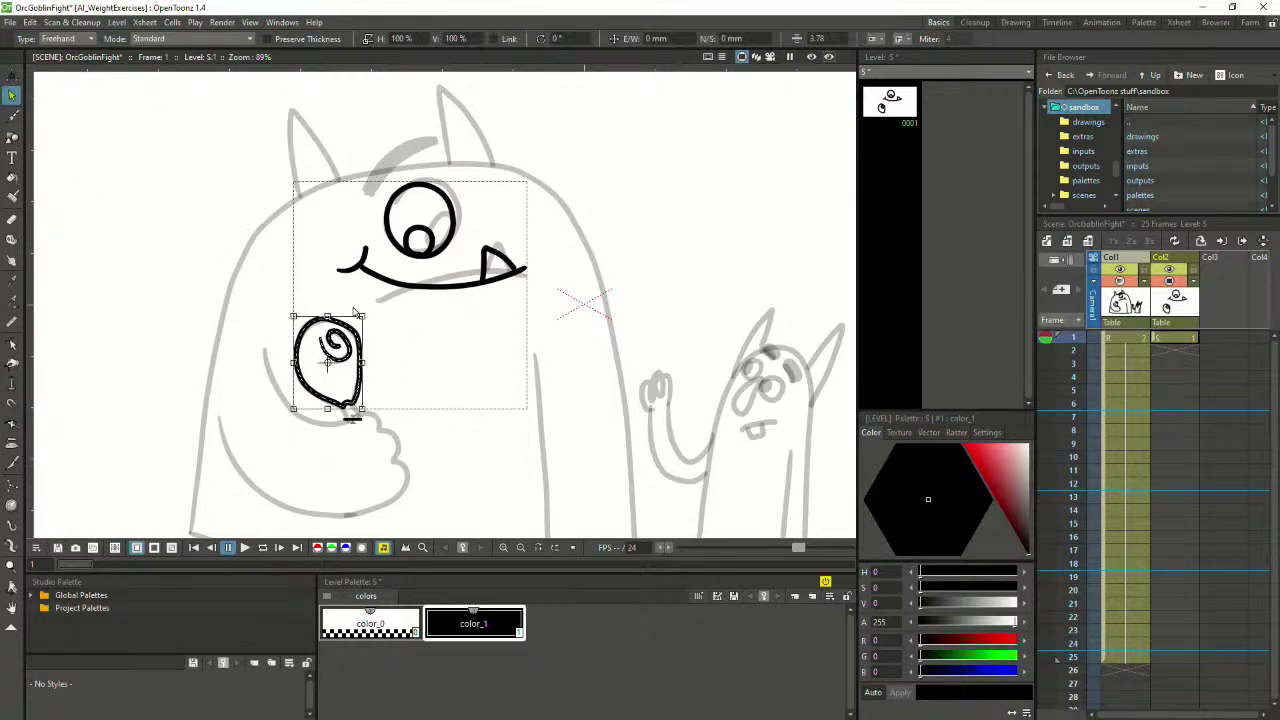
{"action": "mouse_move", "coordinate": [364, 345]}
{"action": "left_mouse_down"}
{"action": "mouse_move", "coordinate": [487, 368]}
{"action": "mouse_move", "coordinate": [518, 403]}
{"action": "mouse_move", "coordinate": [533, 400]}
{"action": "mouse_move", "coordinate": [524, 448]}
{"action": "left_mouse_up"}
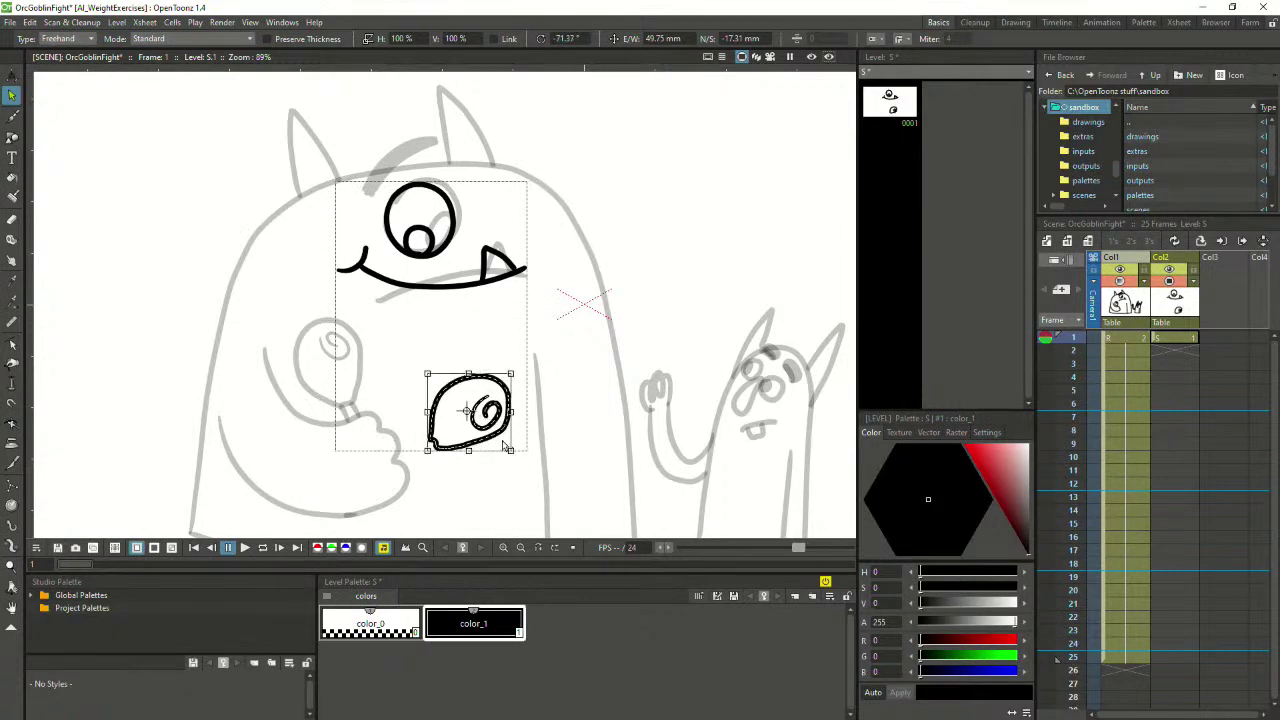
{"action": "left_click_drag", "start_coordinate": [517, 370], "coordinate": [517, 372]}
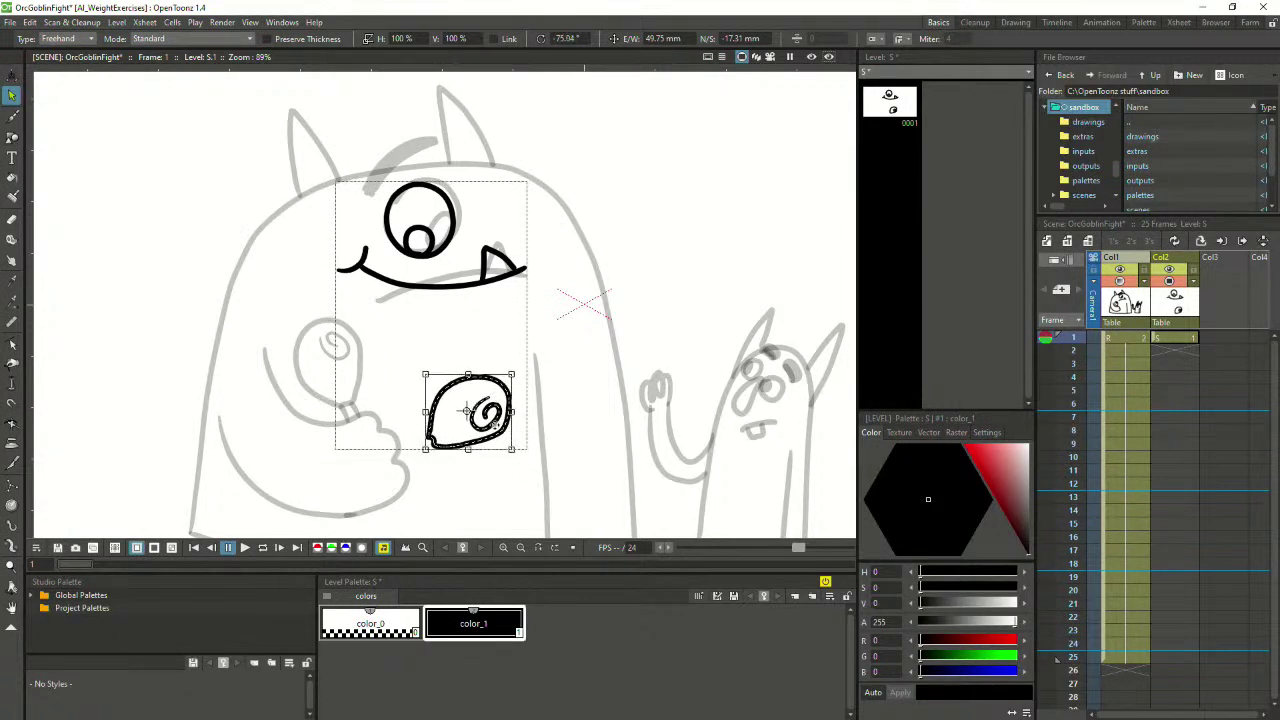
{"action": "left_click_drag", "start_coordinate": [484, 433], "coordinate": [481, 423]}
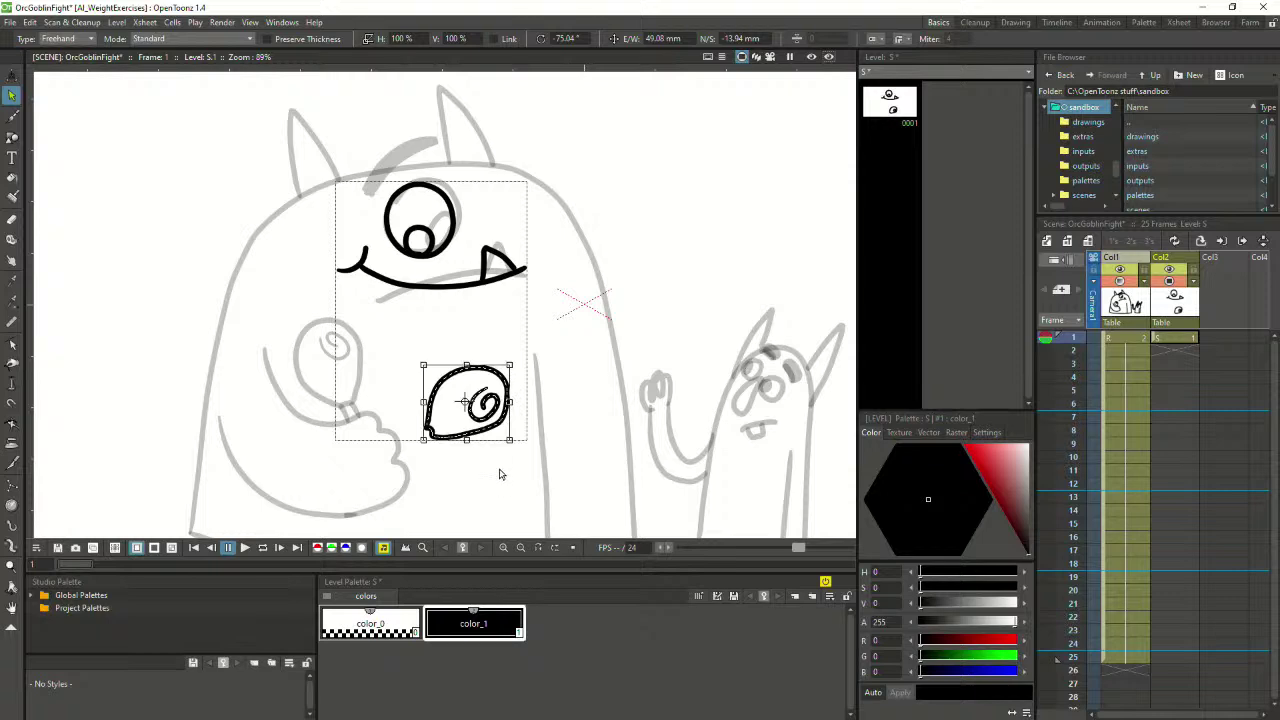
{"action": "scroll", "coordinate": [302, 460], "scroll_direction": "down", "scroll_amount": 1}
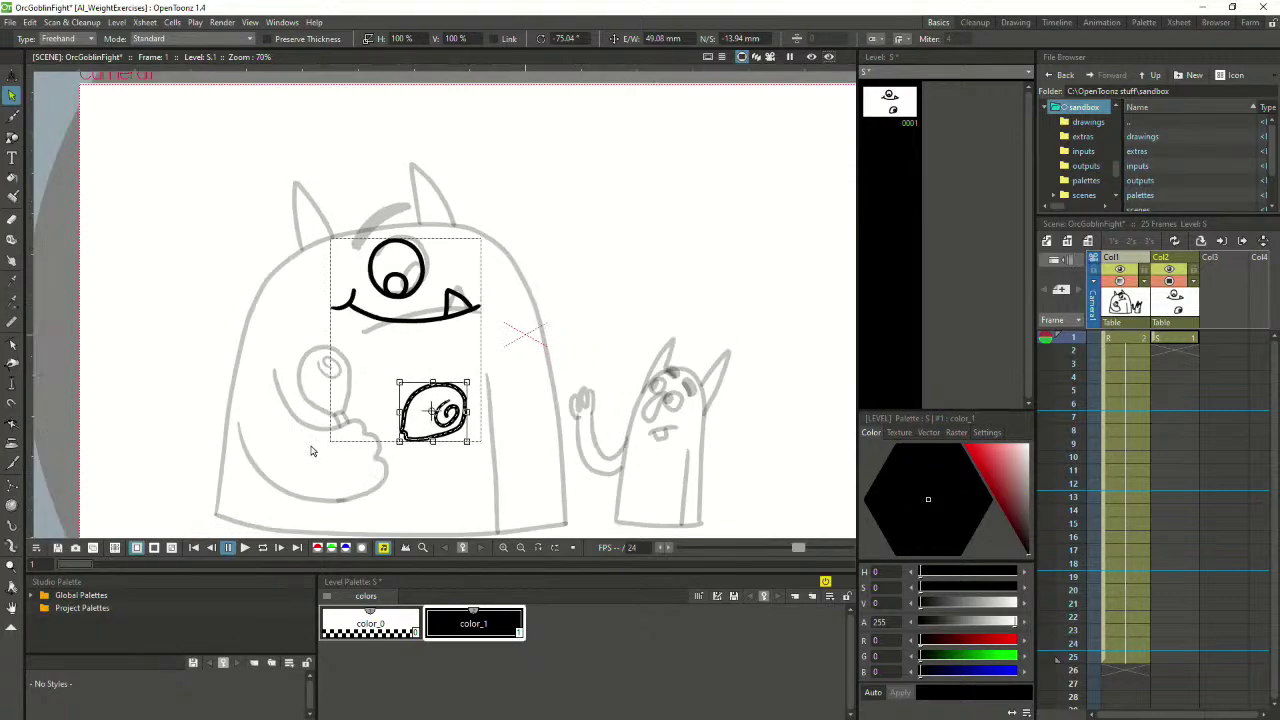
{"action": "left_click", "coordinate": [410, 487]}
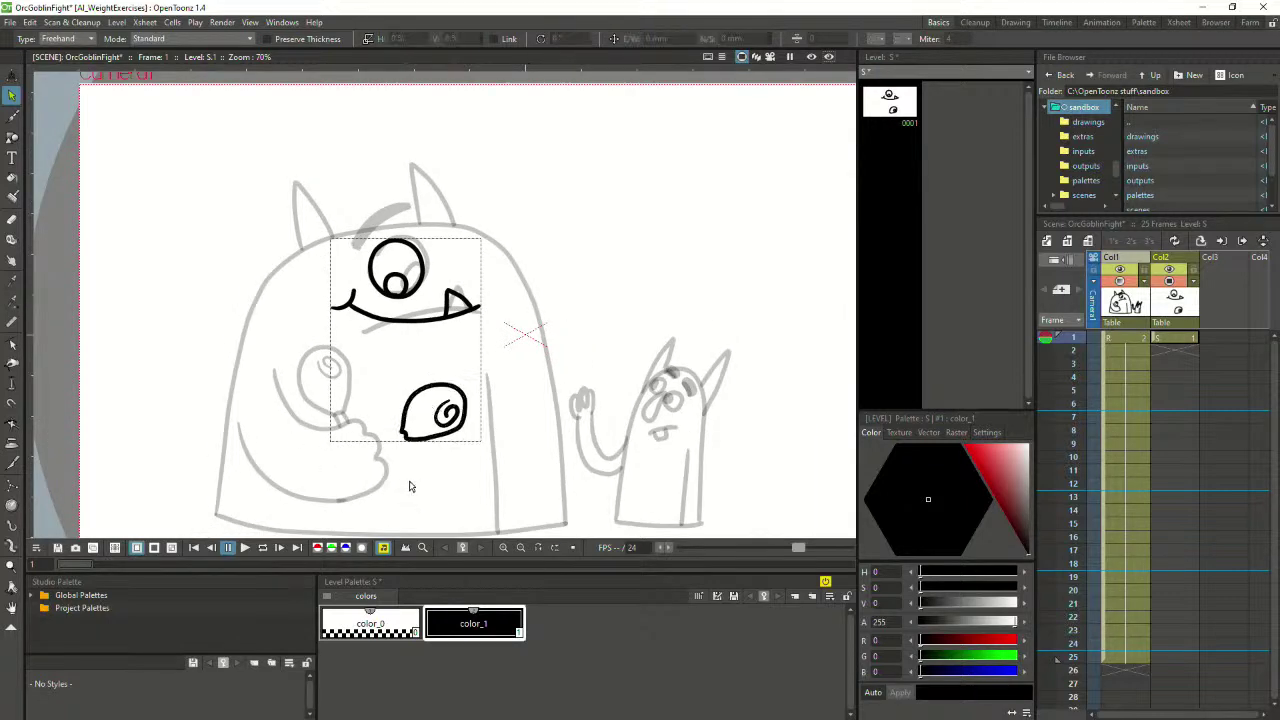
Draw the large character's fist with rounded knuckles between the faded hand and the moved lollipop
{"action": "left_click", "coordinate": [12, 117]}
{"action": "mouse_move", "coordinate": [269, 372]}
{"action": "left_mouse_down"}
{"action": "mouse_move", "coordinate": [277, 406]}
{"action": "mouse_move", "coordinate": [324, 445]}
{"action": "mouse_move", "coordinate": [332, 419]}
{"action": "mouse_move", "coordinate": [359, 409]}
{"action": "mouse_move", "coordinate": [385, 438]}
{"action": "mouse_move", "coordinate": [381, 470]}
{"action": "left_mouse_up"}
{"action": "key", "text": "ctrl+z"}
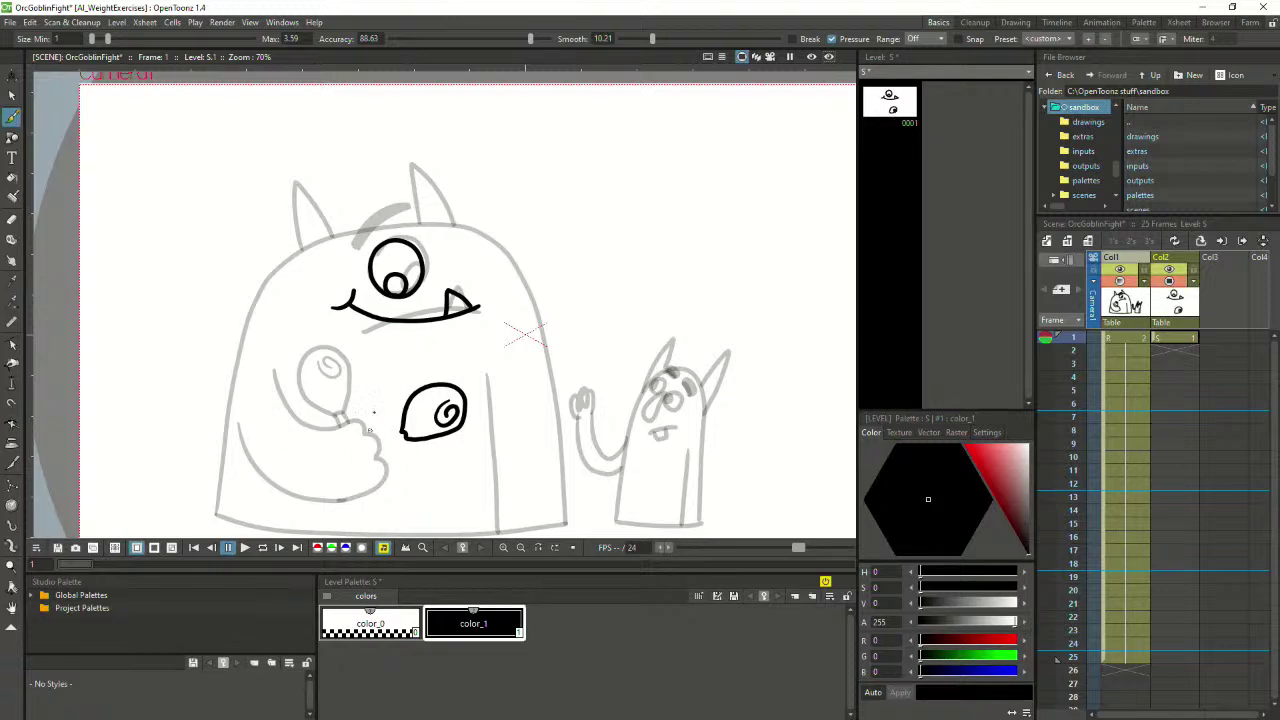
{"action": "mouse_move", "coordinate": [373, 412]}
{"action": "left_mouse_down"}
{"action": "mouse_move", "coordinate": [475, 319]}
{"action": "mouse_move", "coordinate": [421, 362]}
{"action": "mouse_move", "coordinate": [427, 406]}
{"action": "mouse_move", "coordinate": [386, 428]}
{"action": "left_mouse_up"}
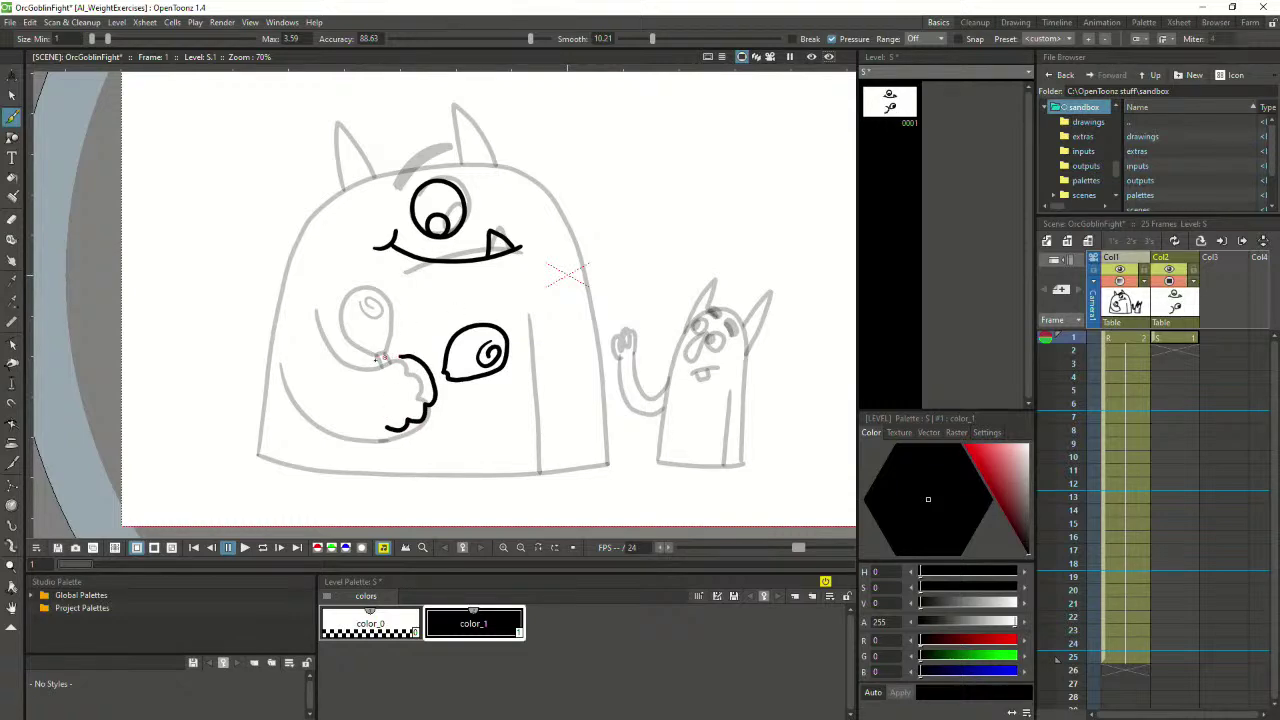
Draw the curved upper and lower arm lines connecting the new fist back to the large character's body
{"action": "mouse_move", "coordinate": [400, 357]}
{"action": "left_mouse_down"}
{"action": "mouse_move", "coordinate": [340, 386]}
{"action": "mouse_move", "coordinate": [314, 370]}
{"action": "mouse_move", "coordinate": [312, 338]}
{"action": "left_mouse_up"}
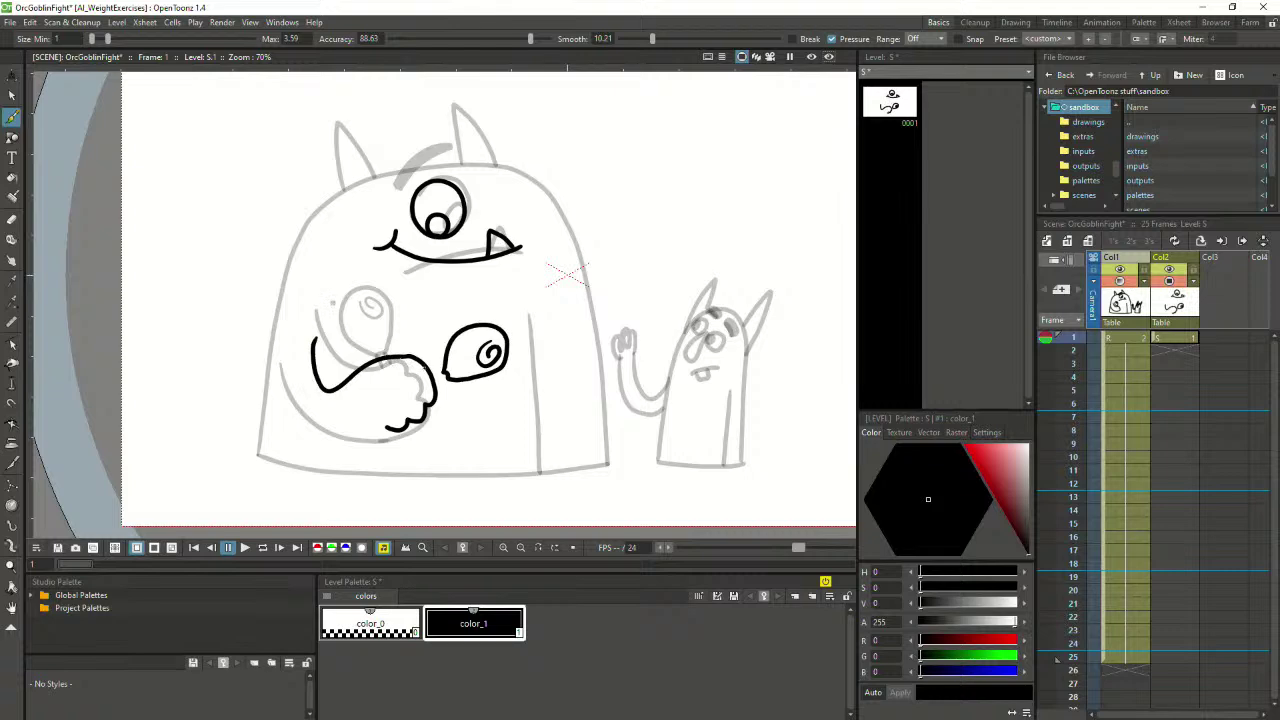
{"action": "mouse_move", "coordinate": [371, 438]}
{"action": "left_mouse_down"}
{"action": "mouse_move", "coordinate": [335, 457]}
{"action": "mouse_move", "coordinate": [300, 445]}
{"action": "mouse_move", "coordinate": [284, 410]}
{"action": "mouse_move", "coordinate": [284, 441]}
{"action": "mouse_move", "coordinate": [331, 450]}
{"action": "mouse_move", "coordinate": [384, 428]}
{"action": "mouse_move", "coordinate": [340, 460]}
{"action": "mouse_move", "coordinate": [302, 461]}
{"action": "mouse_move", "coordinate": [270, 408]}
{"action": "left_mouse_up"}
{"action": "key", "text": "ctrl+z"}
{"action": "key", "text": "ctrl+z"}
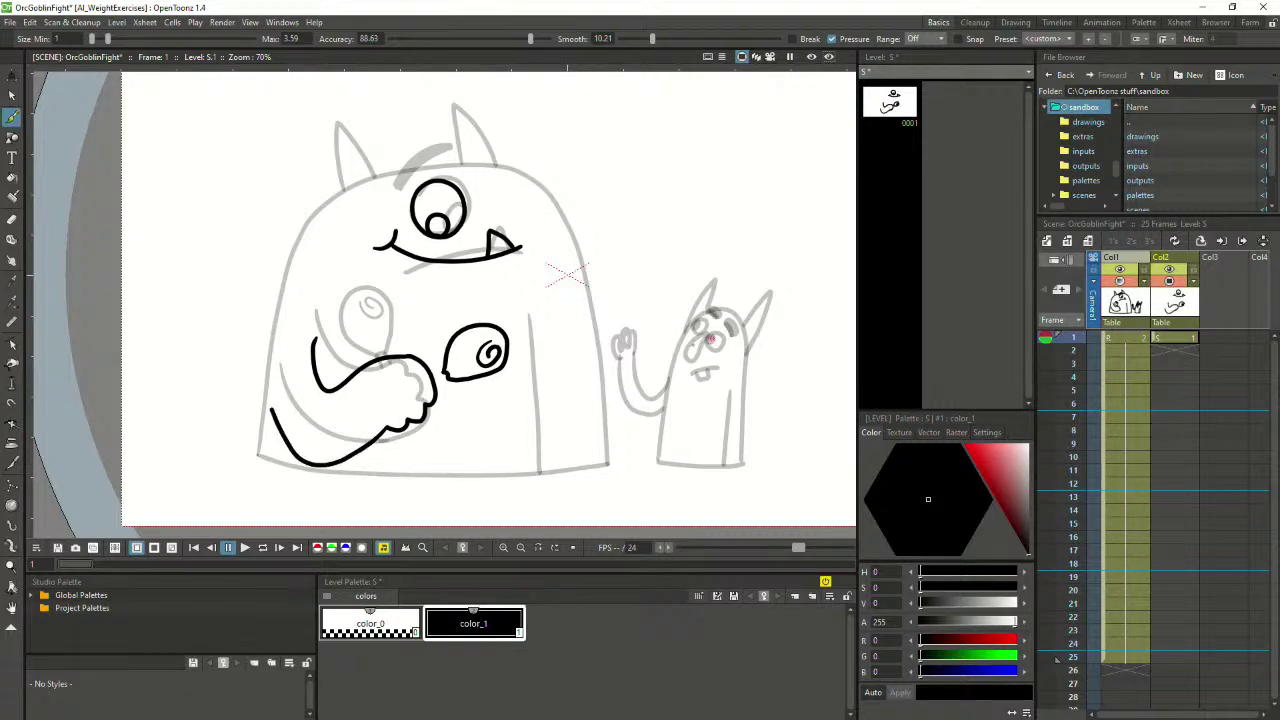
{"action": "mouse_move", "coordinate": [487, 292]}
{"action": "left_mouse_down"}
{"action": "mouse_move", "coordinate": [459, 391]}
{"action": "mouse_move", "coordinate": [506, 392]}
{"action": "left_mouse_up"}
{"action": "key", "text": "ctrl+z"}
Adjust the upper end control point of the fist stroke so it joins smoothly with the upper arm line
{"action": "left_click", "coordinate": [11, 94]}
{"action": "left_click", "coordinate": [428, 369]}
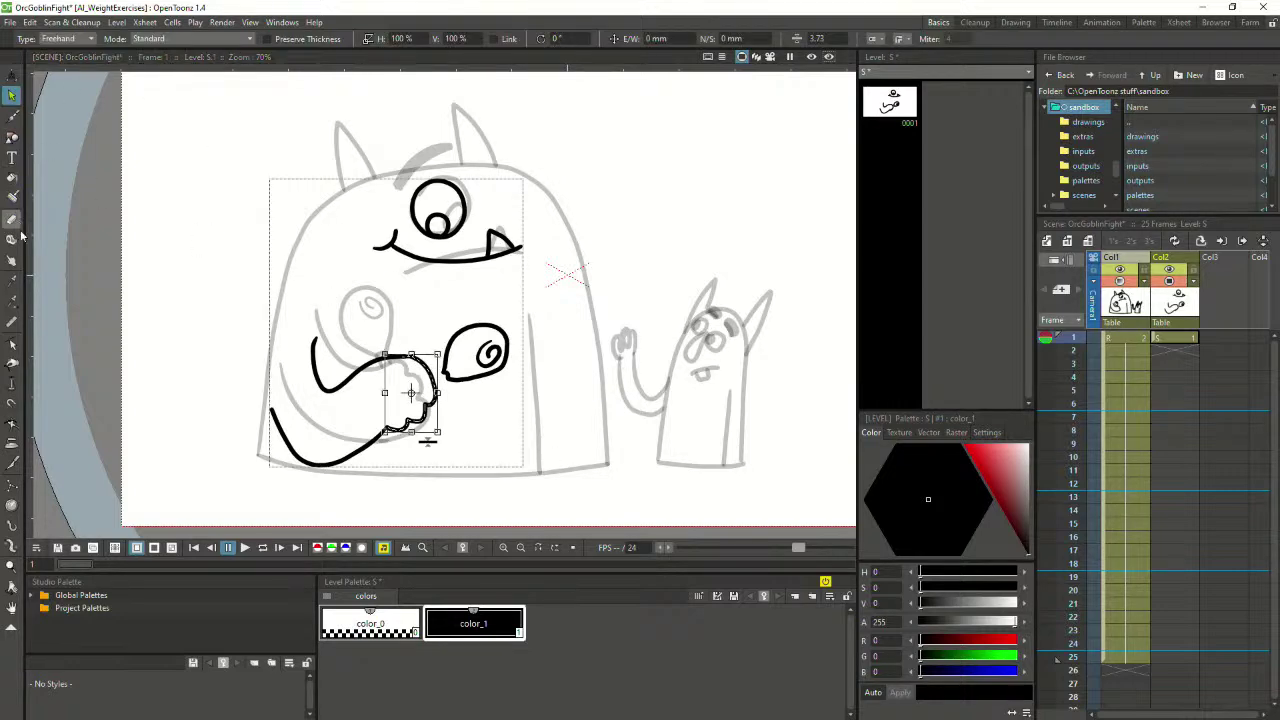
{"action": "left_click", "coordinate": [11, 343]}
{"action": "left_click", "coordinate": [415, 368]}
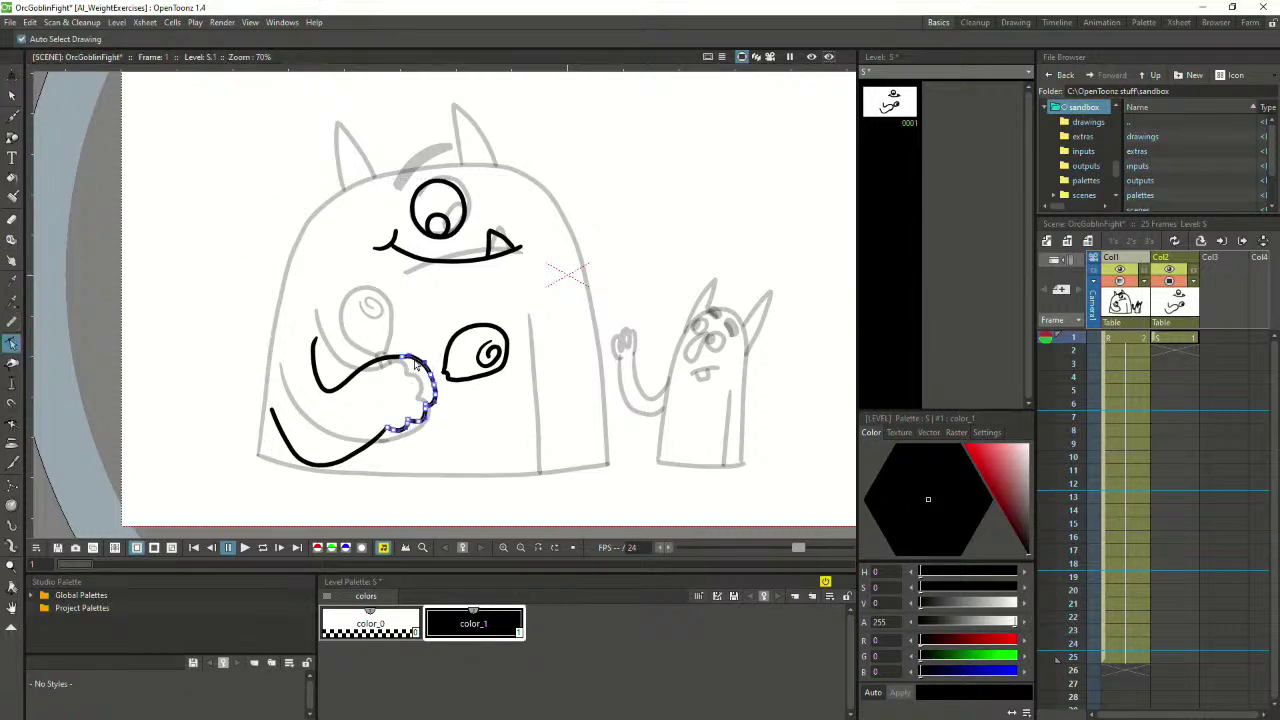
{"action": "scroll", "coordinate": [415, 368], "scroll_direction": "up", "scroll_amount": 5}
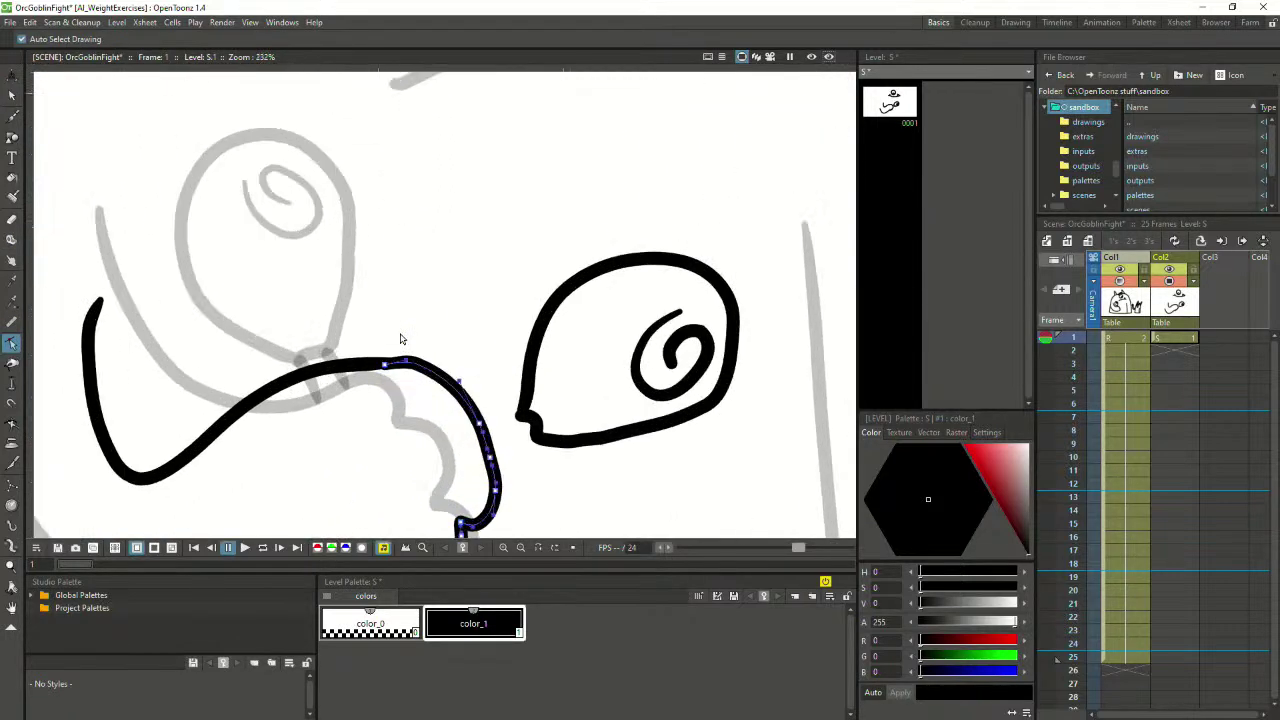
{"action": "mouse_move", "coordinate": [384, 368]}
{"action": "left_mouse_down"}
{"action": "mouse_move", "coordinate": [372, 367]}
{"action": "mouse_move", "coordinate": [398, 362]}
{"action": "mouse_move", "coordinate": [374, 364]}
{"action": "left_mouse_up"}
{"action": "left_click", "coordinate": [401, 416]}
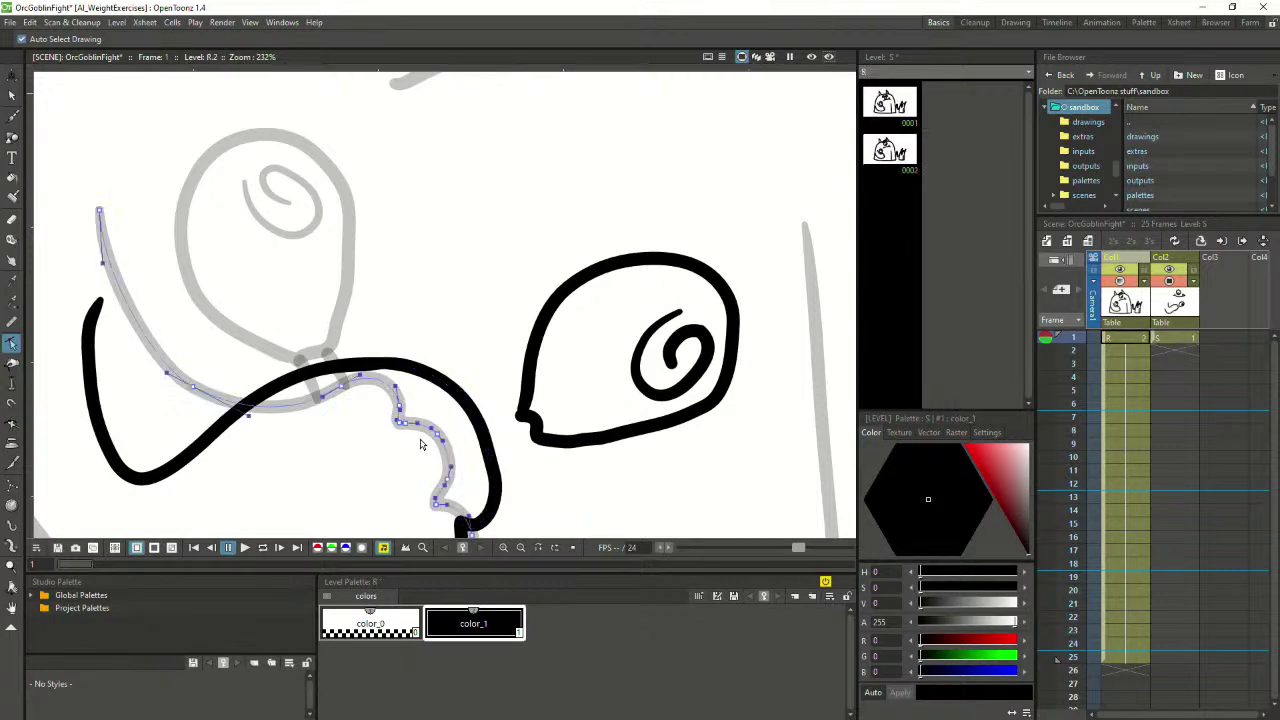
{"action": "scroll", "coordinate": [584, 500], "scroll_direction": "down", "scroll_amount": 2}
{"action": "scroll", "coordinate": [584, 500], "scroll_direction": "down", "scroll_amount": 3}
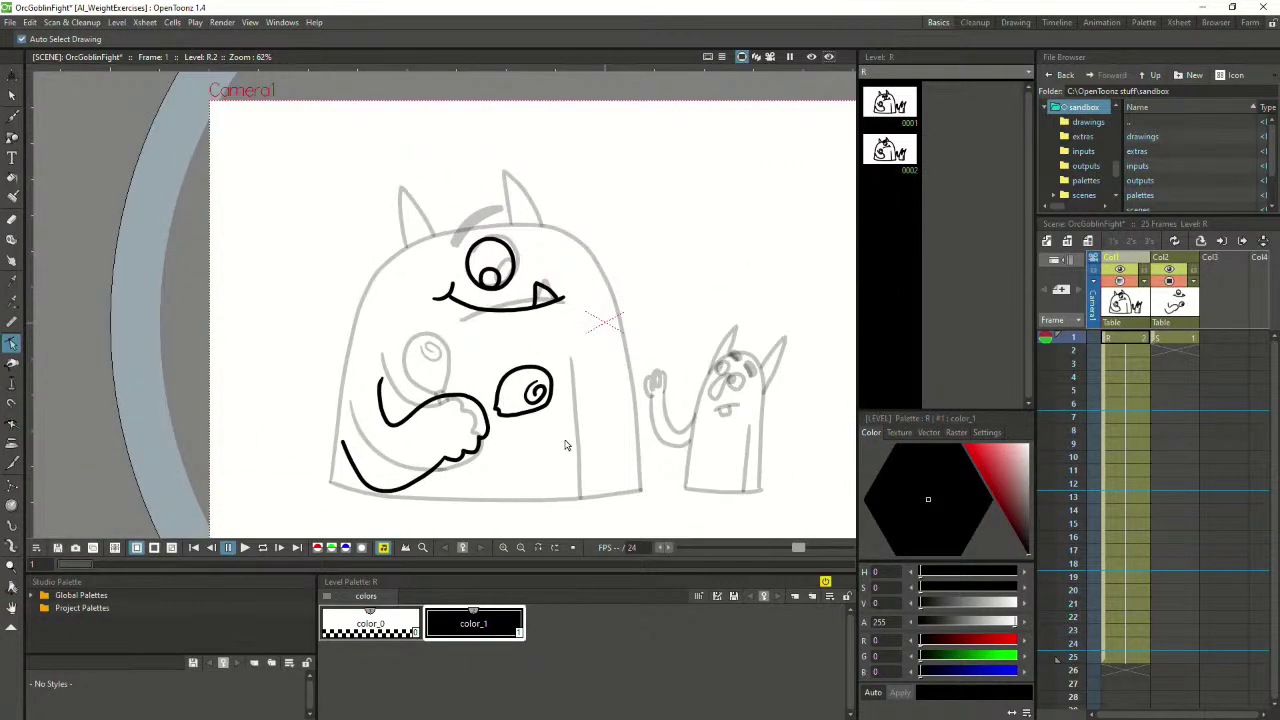
Rotate the lollipop and its swirl together by about -4.4° and move them about -0.38 mm across and 2.25 mm up
{"action": "left_click", "coordinate": [550, 393]}
{"action": "scroll", "coordinate": [550, 393], "scroll_direction": "up", "scroll_amount": 2}
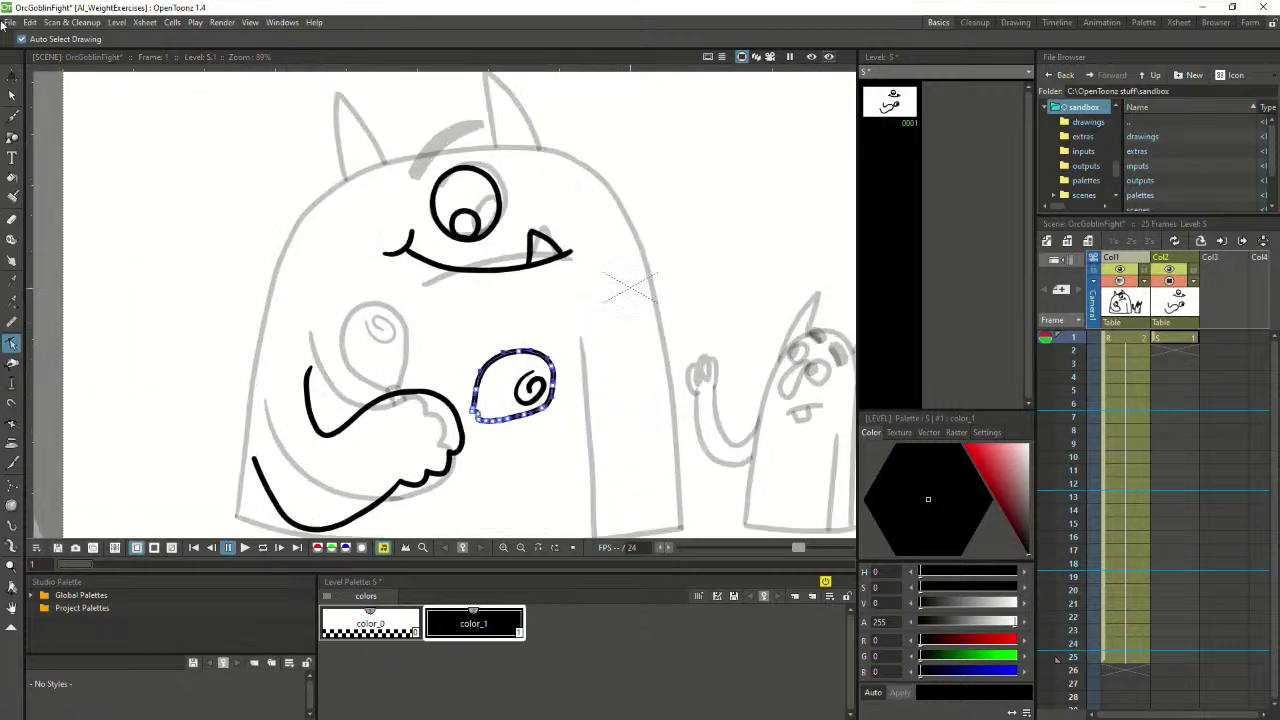
{"action": "key", "text": "s"}
{"action": "scroll", "coordinate": [436, 369], "scroll_direction": "up", "scroll_amount": 1}
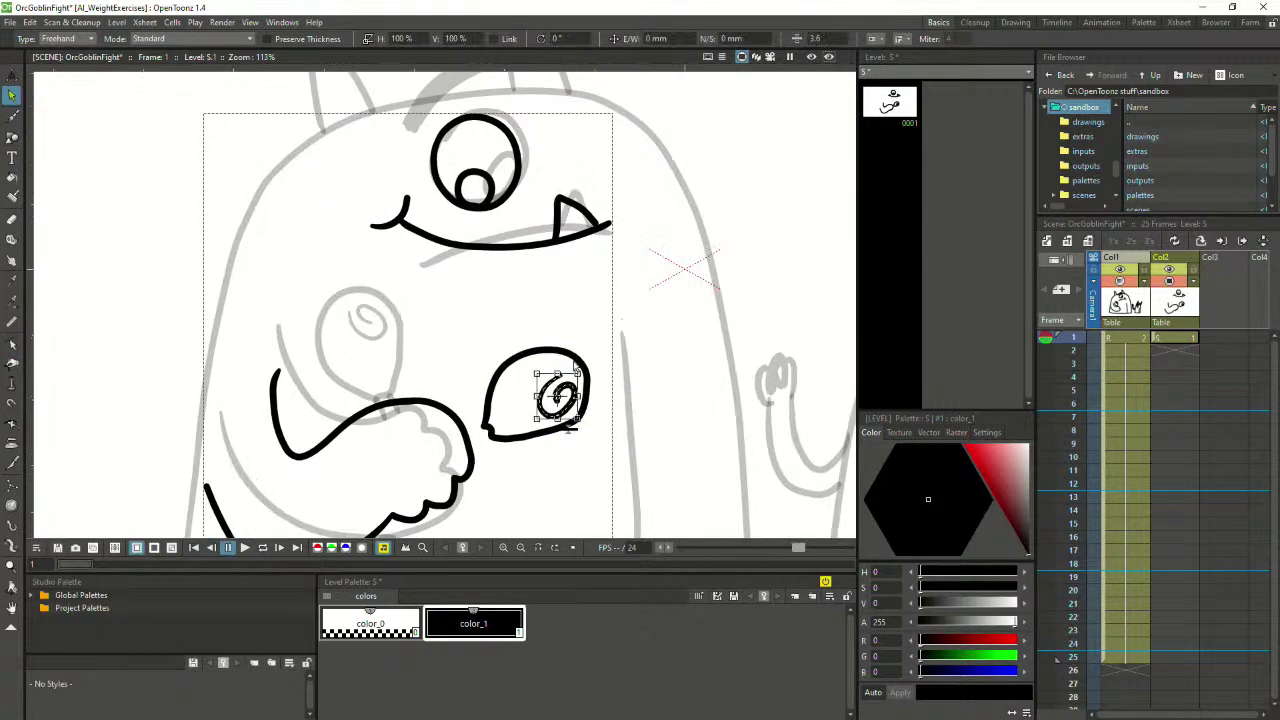
{"action": "left_click", "coordinate": [576, 368]}
{"action": "mouse_move", "coordinate": [590, 343]}
{"action": "left_mouse_down"}
{"action": "mouse_move", "coordinate": [569, 348]}
{"action": "mouse_move", "coordinate": [598, 335]}
{"action": "left_mouse_up"}
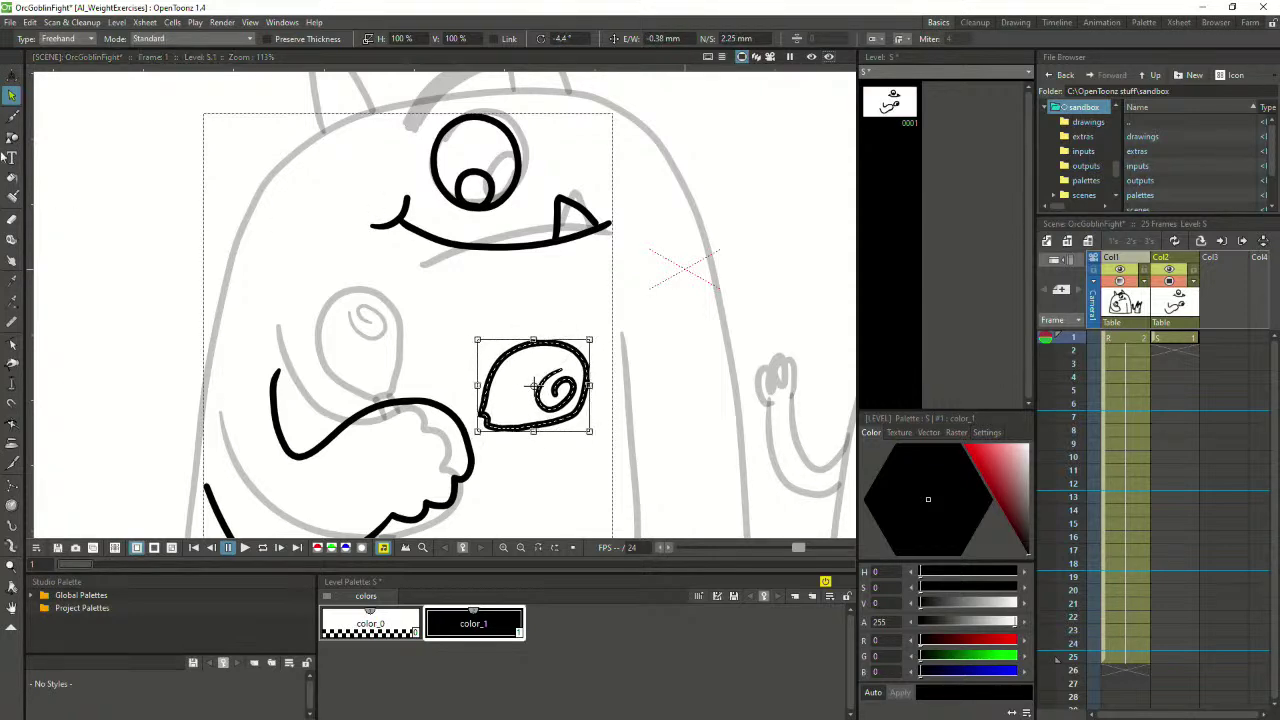
Draw the short lollipop stick joining the large character's fist to the candy
{"action": "left_click", "coordinate": [12, 117]}
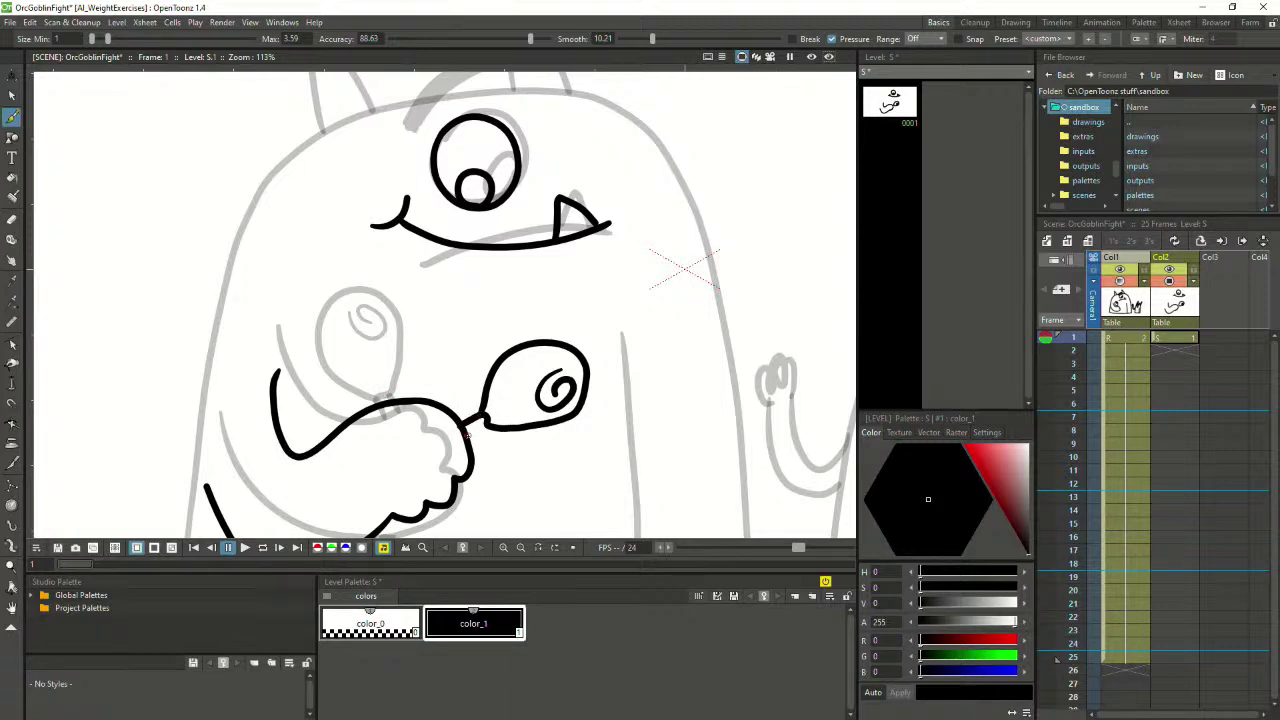
{"action": "left_click_drag", "start_coordinate": [483, 427], "coordinate": [488, 434]}
{"action": "left_click_drag", "start_coordinate": [478, 431], "coordinate": [490, 424]}
Move the arm, fist and whole lollipop together about 2 mm across and 6.5 mm up
{"action": "scroll", "coordinate": [368, 505], "scroll_direction": "down", "scroll_amount": 7}
{"action": "key", "text": "space"}
{"action": "left_click_drag", "start_coordinate": [519, 434], "coordinate": [493, 398]}
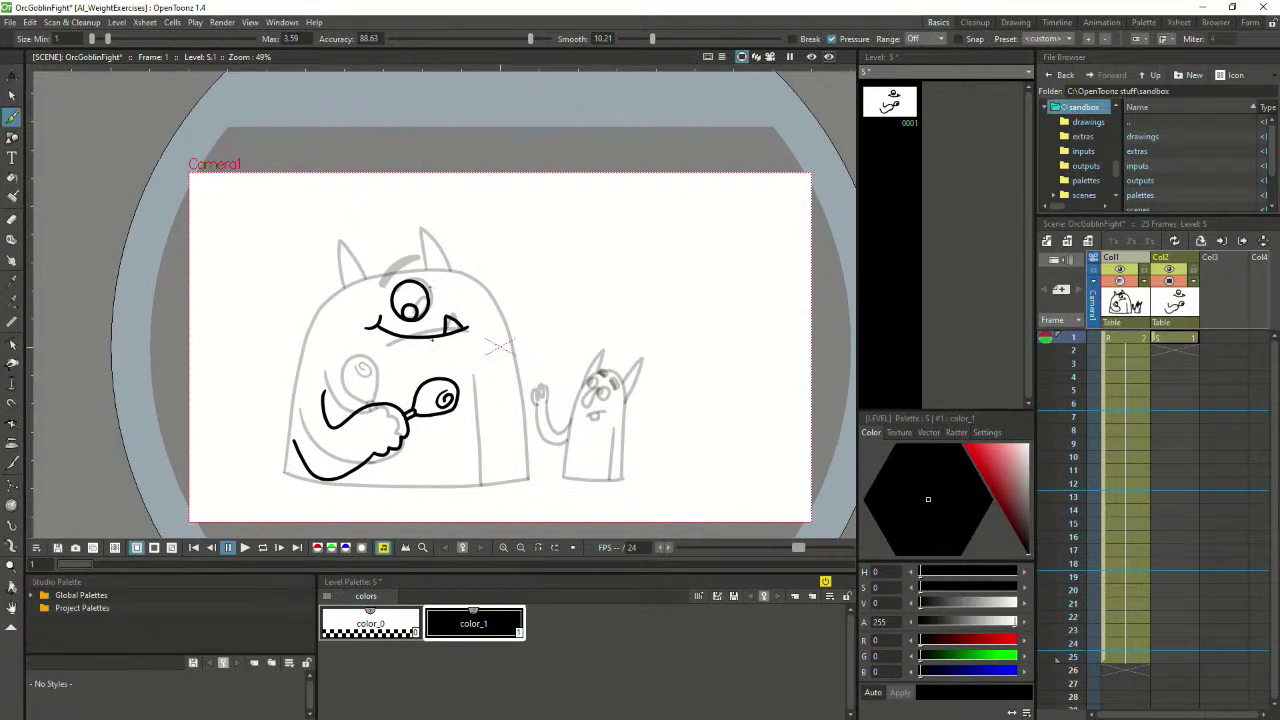
{"action": "left_click", "coordinate": [12, 95]}
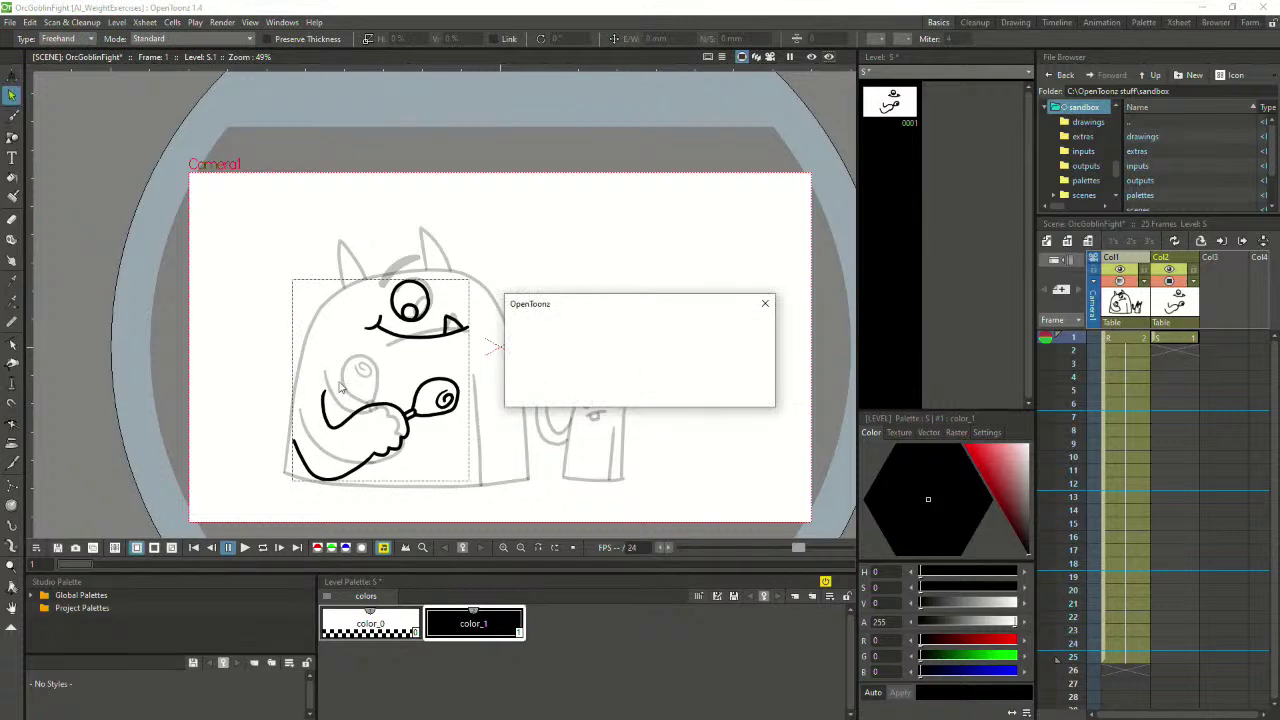
{"action": "mouse_move", "coordinate": [251, 380]}
{"action": "left_mouse_down"}
{"action": "mouse_move", "coordinate": [342, 475]}
{"action": "mouse_move", "coordinate": [472, 432]}
{"action": "mouse_move", "coordinate": [425, 377]}
{"action": "mouse_move", "coordinate": [270, 440]}
{"action": "left_mouse_up"}
{"action": "mouse_move", "coordinate": [476, 400]}
{"action": "left_mouse_down"}
{"action": "mouse_move", "coordinate": [250, 510]}
{"action": "mouse_move", "coordinate": [479, 382]}
{"action": "left_mouse_up"}
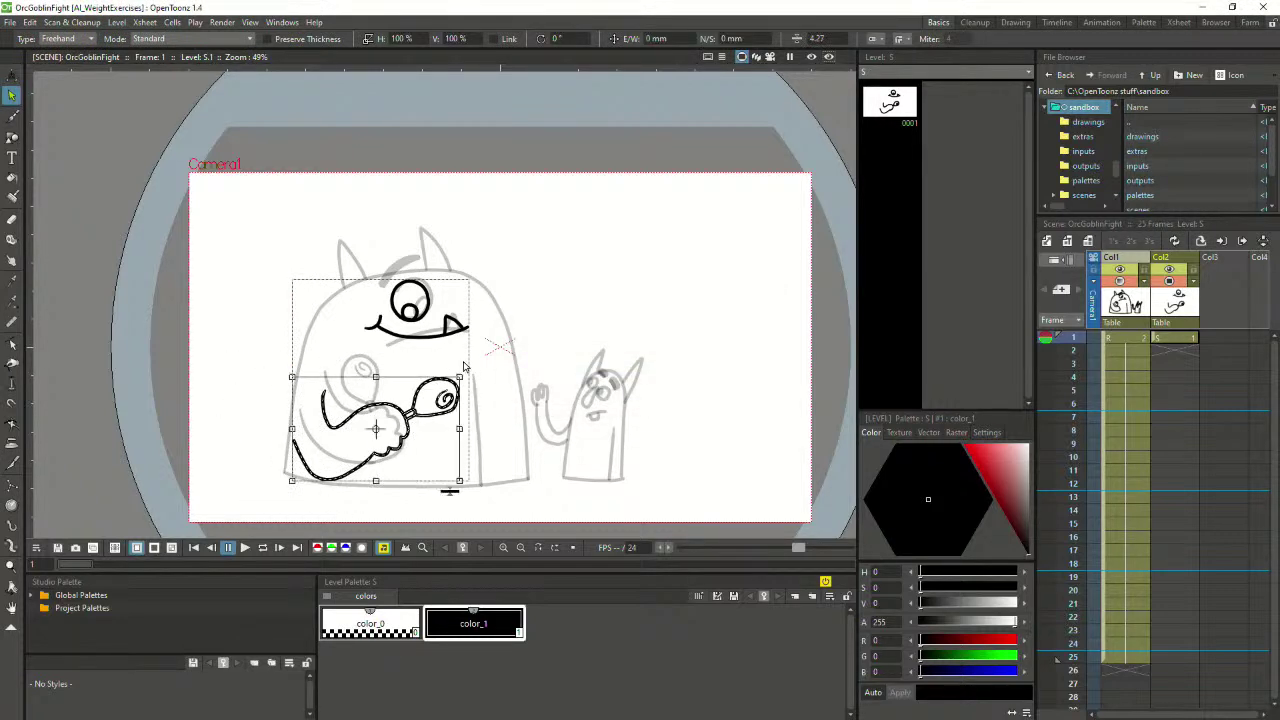
{"action": "left_click_drag", "start_coordinate": [407, 424], "coordinate": [410, 417]}
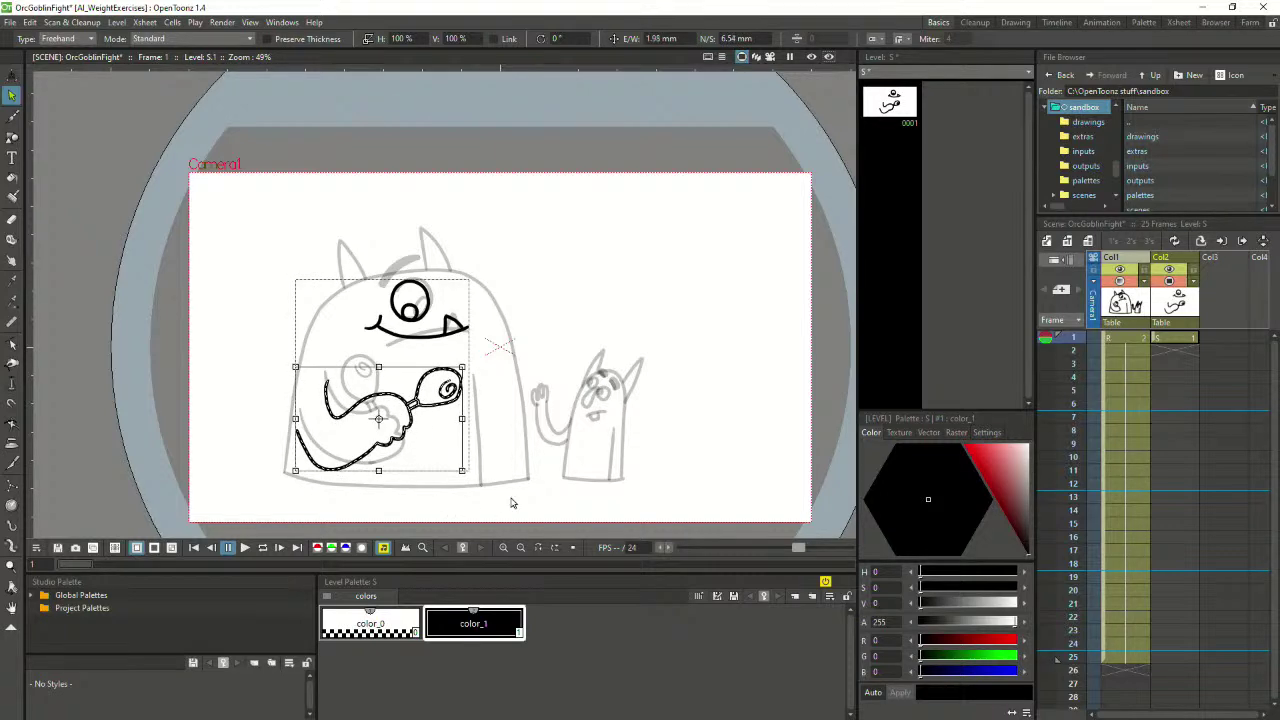
{"action": "left_click", "coordinate": [533, 530]}
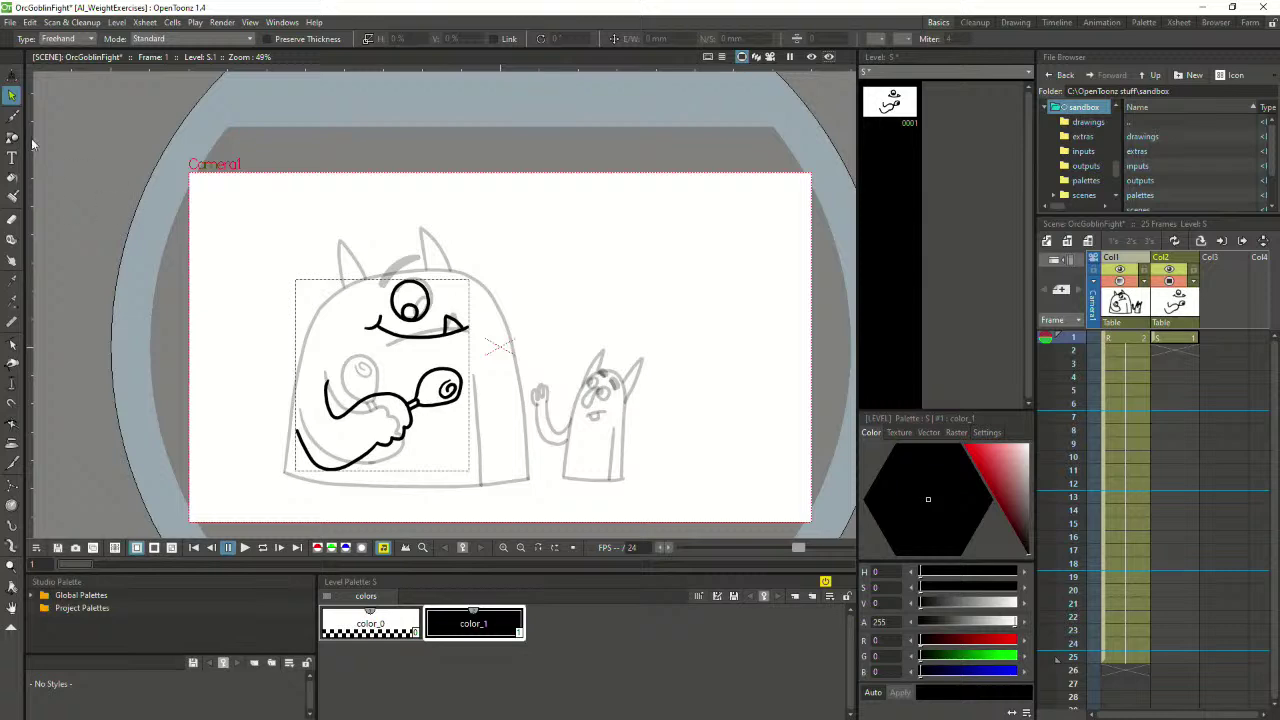
{"action": "left_click", "coordinate": [12, 117]}
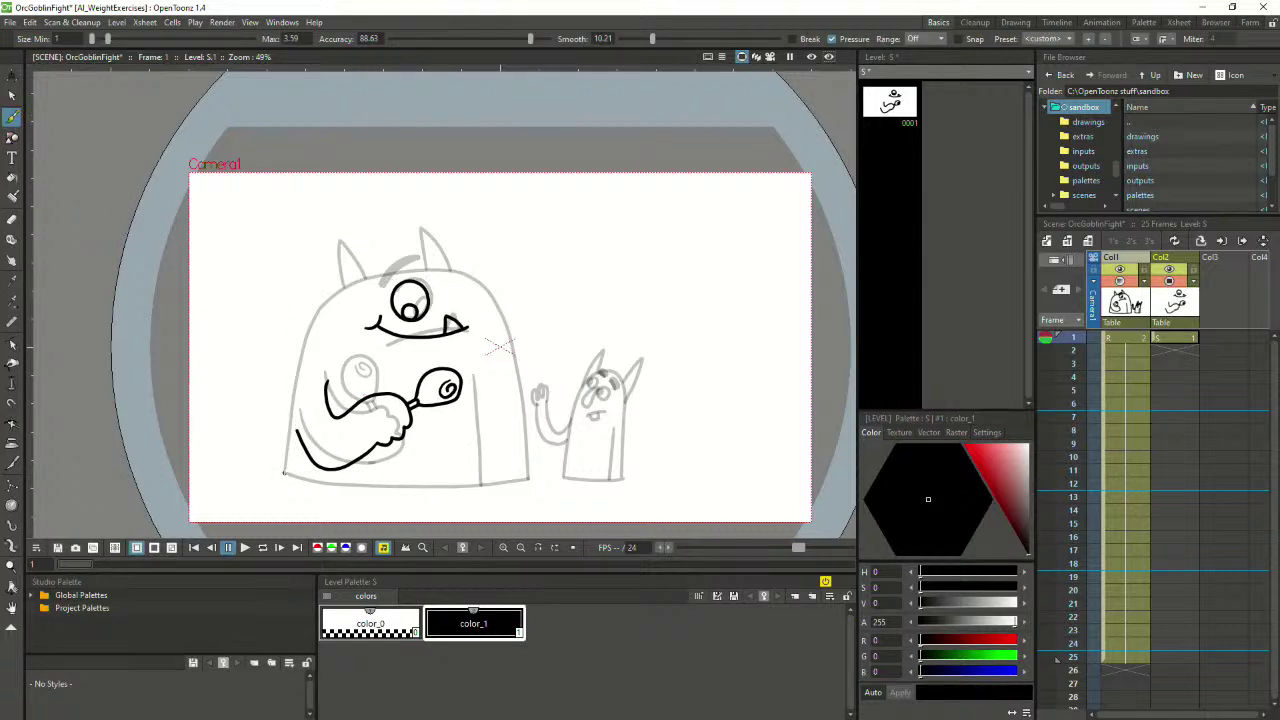
{"action": "mouse_move", "coordinate": [284, 474]}
{"action": "left_mouse_down"}
{"action": "mouse_move", "coordinate": [416, 487]}
{"action": "mouse_move", "coordinate": [516, 478]}
{"action": "left_mouse_up"}
{"action": "key", "text": "ctrl+z"}
{"action": "mouse_move", "coordinate": [283, 472]}
{"action": "left_mouse_down"}
{"action": "mouse_move", "coordinate": [326, 486]}
{"action": "mouse_move", "coordinate": [496, 480]}
{"action": "left_mouse_up"}
{"action": "key", "text": "ctrl+z"}
Draw the curved base line of the large character's body over the faded one, from corner to corner
{"action": "scroll", "coordinate": [416, 483], "scroll_direction": "up", "scroll_amount": 3}
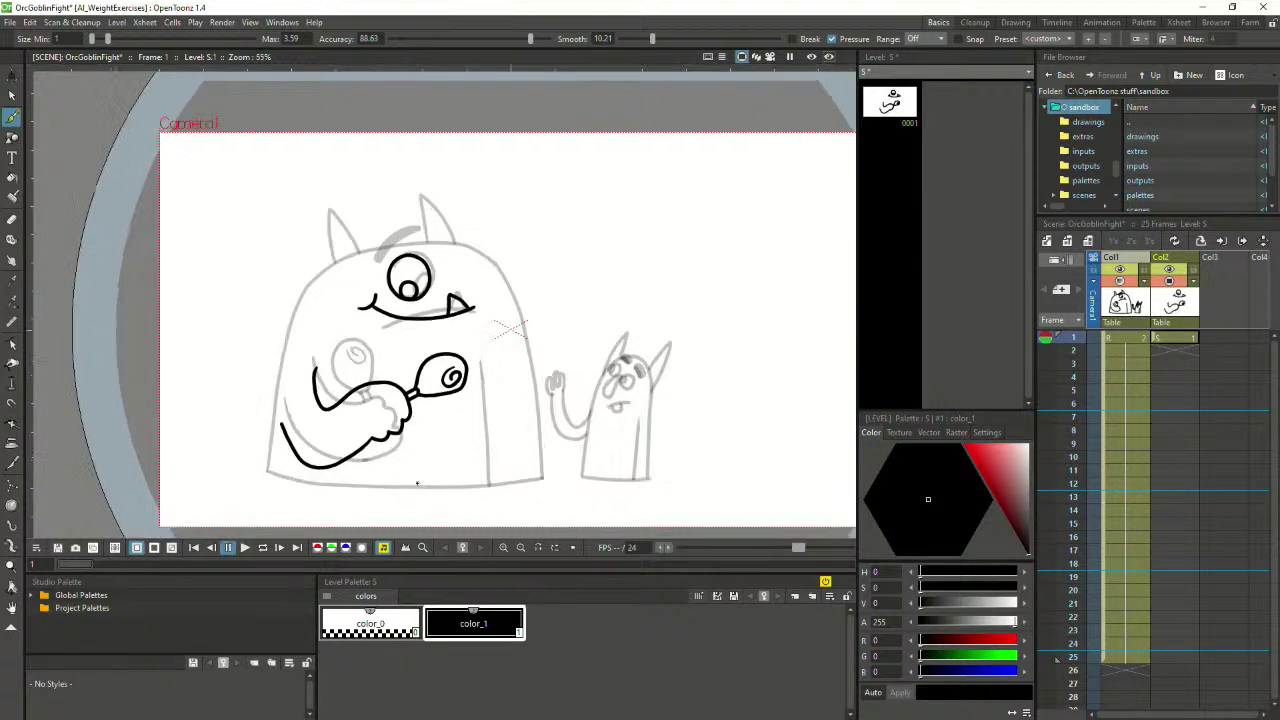
{"action": "key", "text": "space"}
{"action": "left_click_drag", "start_coordinate": [416, 483], "coordinate": [286, 440]}
{"action": "scroll", "coordinate": [297, 459], "scroll_direction": "up", "scroll_amount": 1}
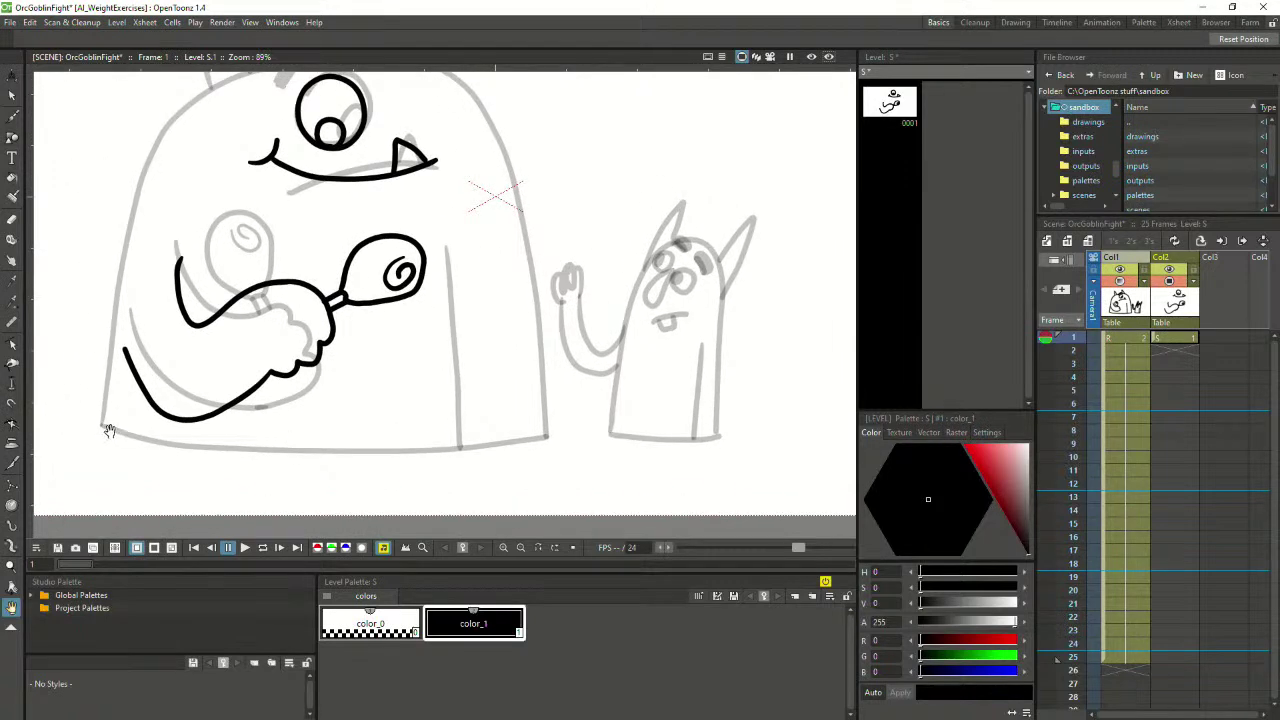
{"action": "key", "text": "b"}
{"action": "left_click_drag", "start_coordinate": [104, 427], "coordinate": [238, 453]}
{"action": "key", "text": "ctrl+z"}
{"action": "key", "text": "ctrl+z"}
{"action": "left_click_drag", "start_coordinate": [101, 425], "coordinate": [186, 448]}
{"action": "key", "text": "ctrl+z"}
{"action": "mouse_move", "coordinate": [100, 424]}
{"action": "left_mouse_down"}
{"action": "mouse_move", "coordinate": [282, 452]}
{"action": "mouse_move", "coordinate": [546, 436]}
{"action": "left_mouse_up"}
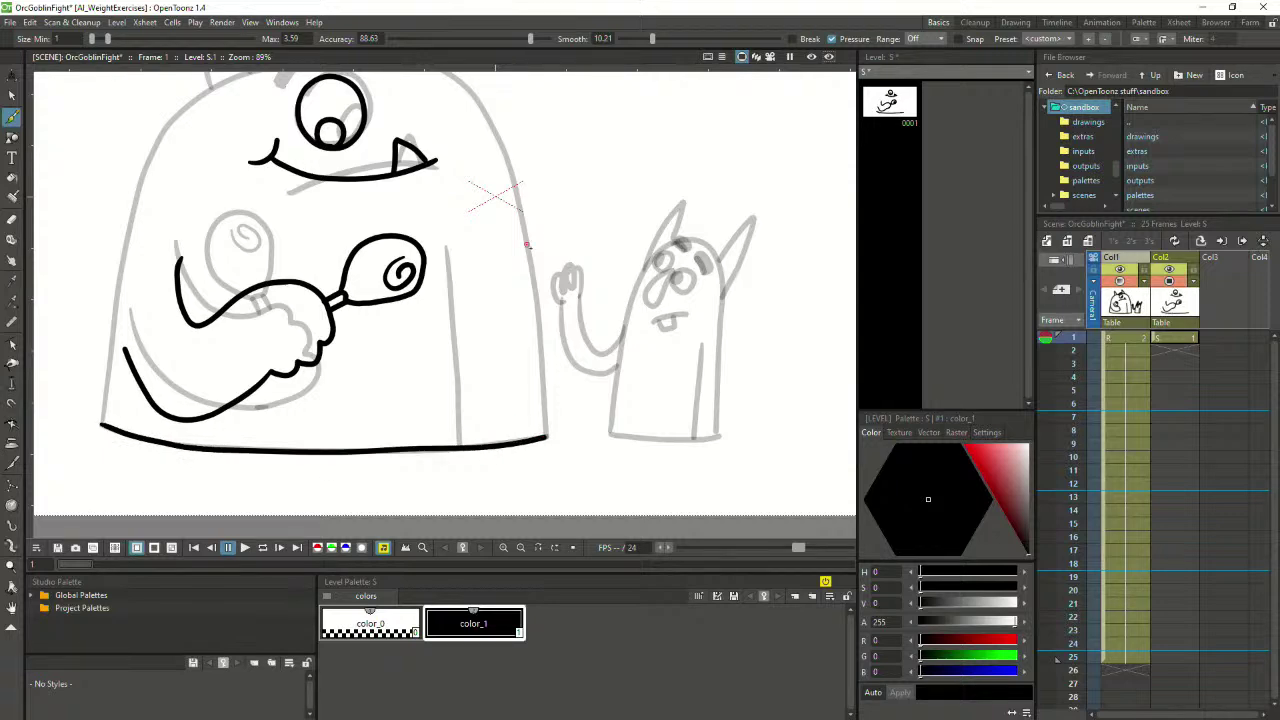
Trace the large character's back from the base corner up over the top of the head, just past the second horn
{"action": "key", "text": "space"}
{"action": "left_click_drag", "start_coordinate": [562, 304], "coordinate": [590, 368]}
{"action": "left_click_drag", "start_coordinate": [437, 241], "coordinate": [470, 269]}
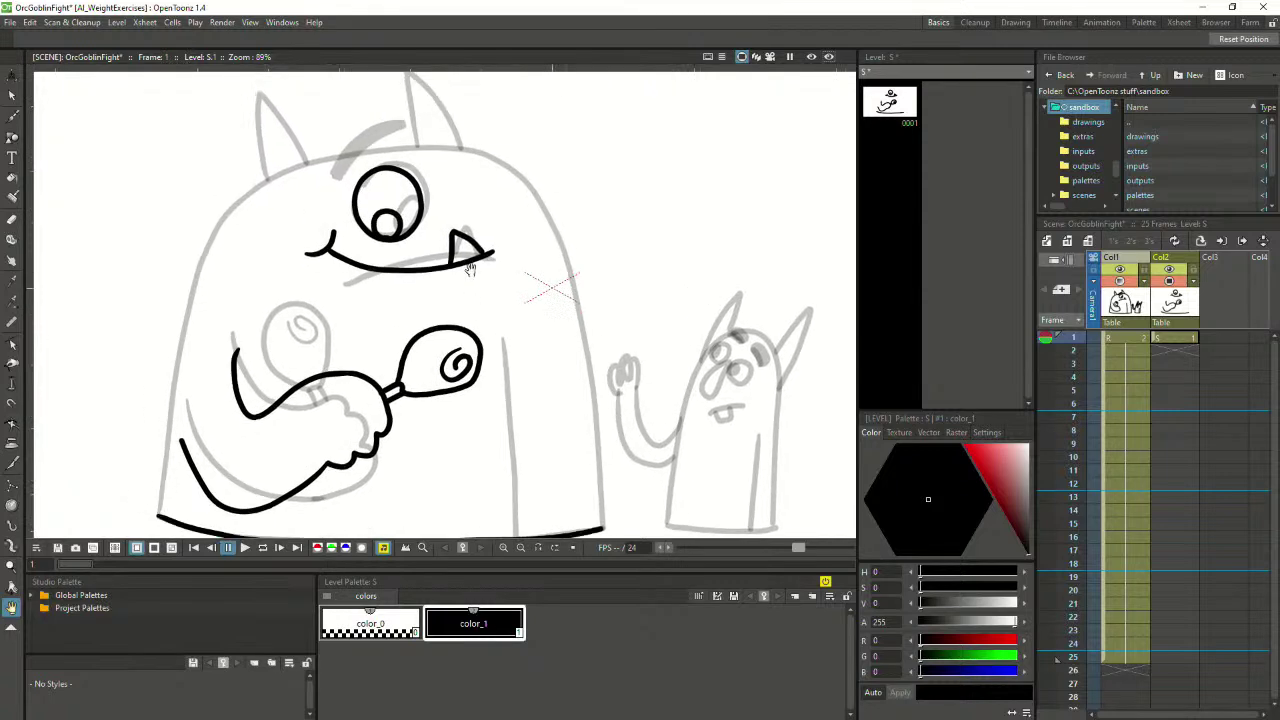
{"action": "left_click_drag", "start_coordinate": [158, 515], "coordinate": [172, 409]}
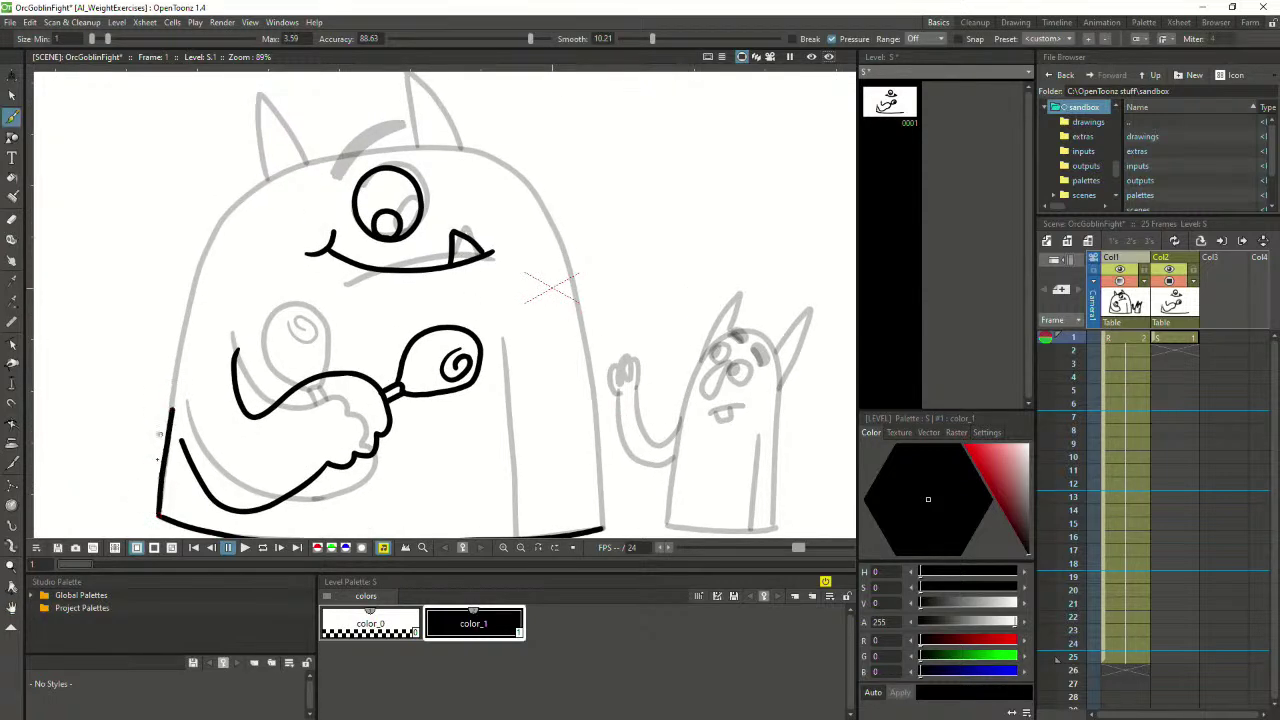
{"action": "key", "text": "ctrl+z"}
{"action": "mouse_move", "coordinate": [159, 516]}
{"action": "left_mouse_down"}
{"action": "mouse_move", "coordinate": [161, 412]}
{"action": "mouse_move", "coordinate": [165, 473]}
{"action": "mouse_move", "coordinate": [186, 304]}
{"action": "mouse_move", "coordinate": [222, 216]}
{"action": "mouse_move", "coordinate": [280, 172]}
{"action": "mouse_move", "coordinate": [268, 176]}
{"action": "mouse_move", "coordinate": [350, 155]}
{"action": "left_mouse_up"}
{"action": "key", "text": "ctrl+z"}
{"action": "key", "text": "ctrl+z"}
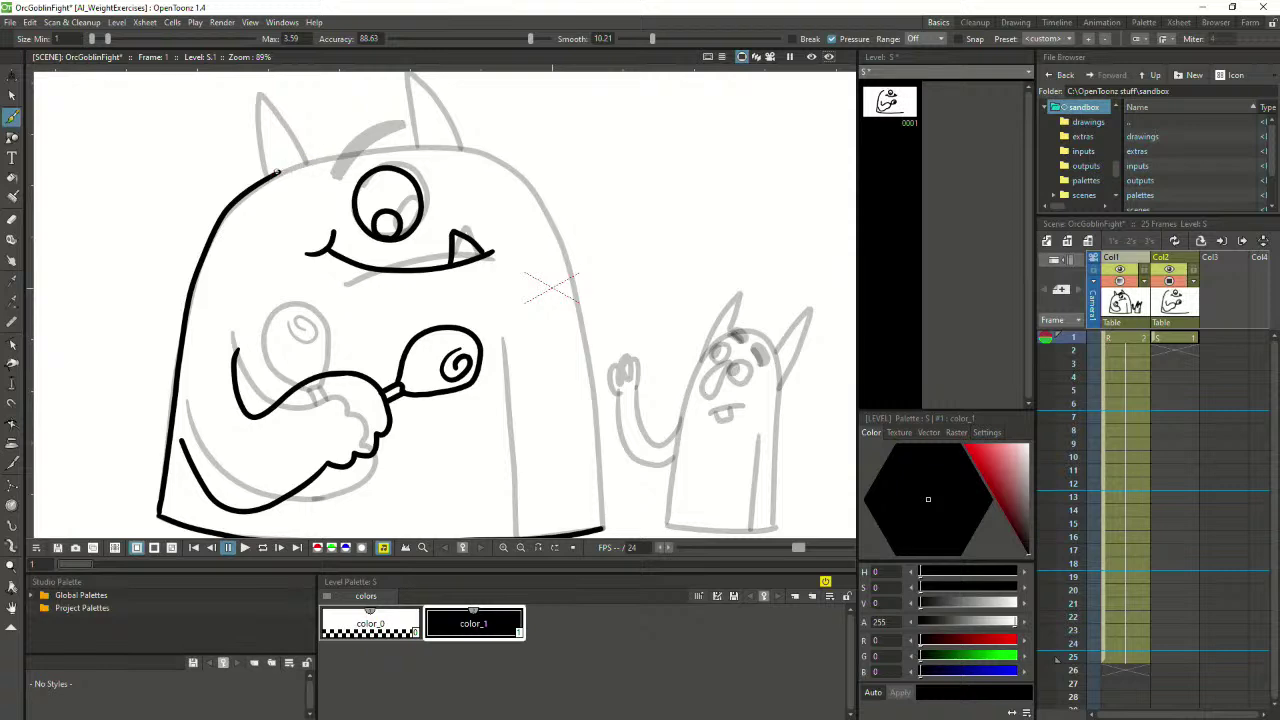
{"action": "mouse_move", "coordinate": [276, 174]}
{"action": "left_mouse_down"}
{"action": "mouse_move", "coordinate": [369, 151]}
{"action": "mouse_move", "coordinate": [490, 157]}
{"action": "left_mouse_up"}
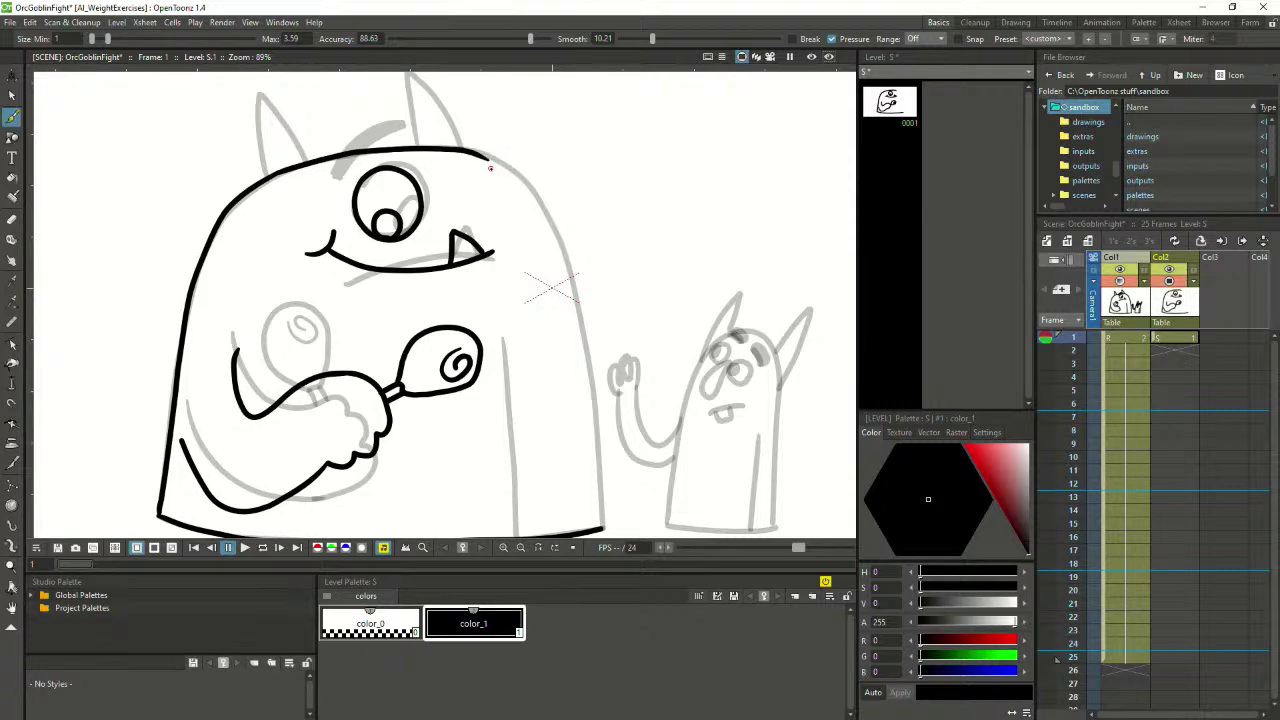
Extend the head outline slightly past the second horn and select the short stroke at the join
{"action": "left_click_drag", "start_coordinate": [481, 157], "coordinate": [498, 161]}
{"action": "left_click", "coordinate": [12, 95]}
{"action": "left_click", "coordinate": [485, 156]}
{"action": "left_click", "coordinate": [532, 175]}
{"action": "left_click", "coordinate": [481, 157]}
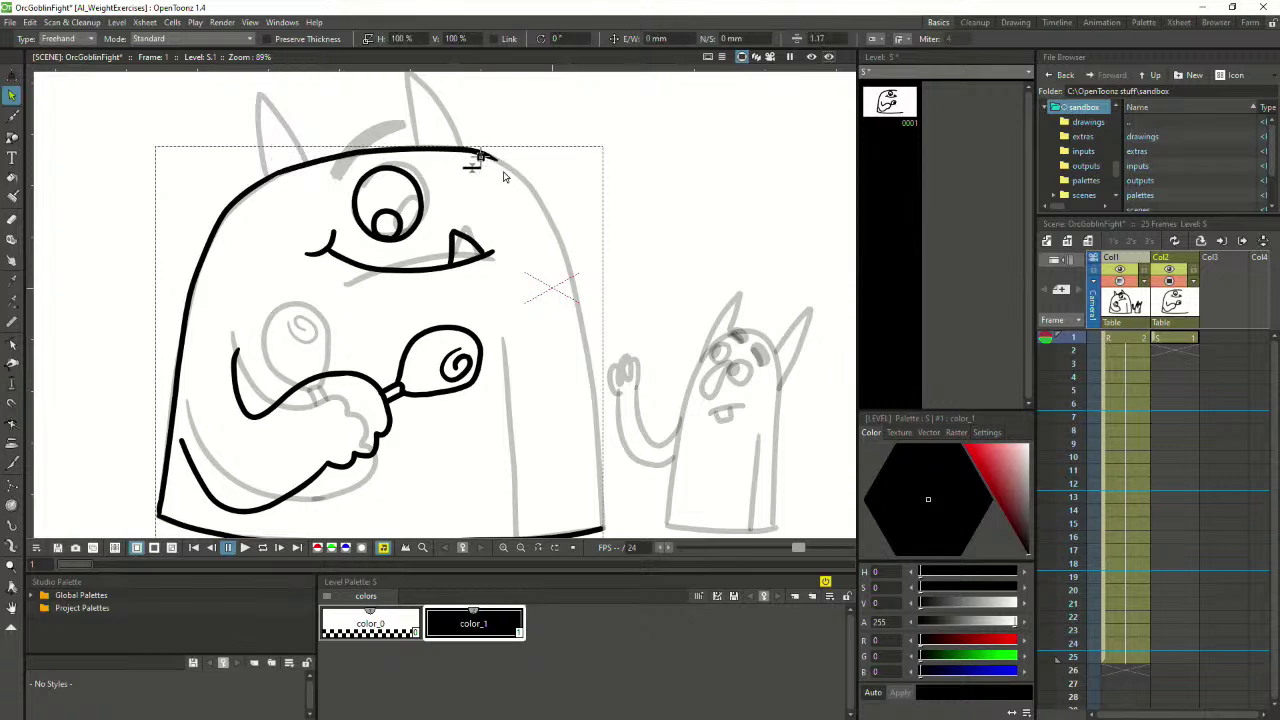
Trace the large character's side facing the goblin from the head outline down to the base corner, closing the body
{"action": "left_click", "coordinate": [12, 117]}
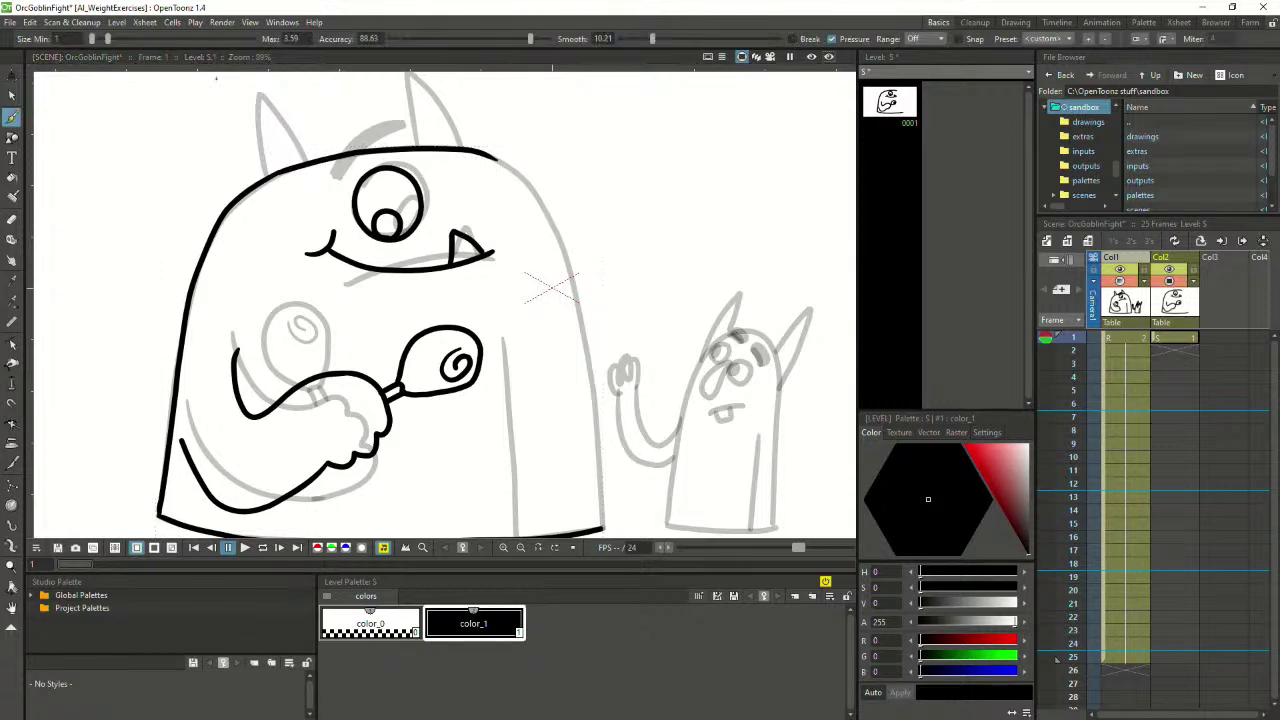
{"action": "mouse_move", "coordinate": [494, 158]}
{"action": "left_mouse_down"}
{"action": "mouse_move", "coordinate": [521, 177]}
{"action": "mouse_move", "coordinate": [500, 163]}
{"action": "mouse_move", "coordinate": [560, 247]}
{"action": "mouse_move", "coordinate": [581, 203]}
{"action": "left_mouse_up"}
{"action": "key", "text": "ctrl+z"}
{"action": "key", "text": "ctrl+z"}
{"action": "key", "text": "space"}
{"action": "left_click_drag", "start_coordinate": [540, 160], "coordinate": [568, 231]}
{"action": "key", "text": "ctrl+z"}
{"action": "left_click_drag", "start_coordinate": [539, 156], "coordinate": [585, 338]}
{"action": "key", "text": "ctrl+z"}
{"action": "key", "text": "ctrl+z"}
{"action": "mouse_move", "coordinate": [575, 279]}
{"action": "left_mouse_down"}
{"action": "mouse_move", "coordinate": [594, 478]}
{"action": "mouse_move", "coordinate": [588, 376]}
{"action": "left_mouse_up"}
{"action": "key", "text": "ctrl+z"}
{"action": "key", "text": "ctrl+z"}
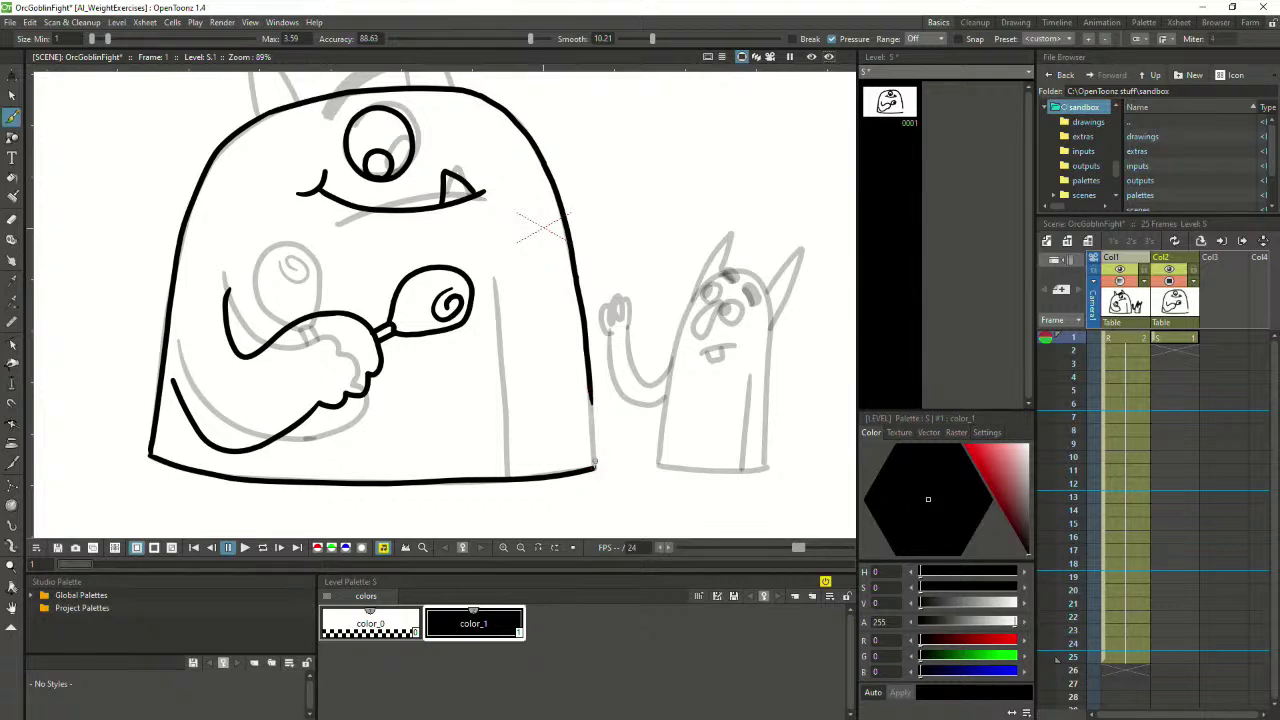
{"action": "left_click_drag", "start_coordinate": [594, 467], "coordinate": [588, 386]}
Draw the long inner body line beside the lollipop and shorten it so it ends on the base line
{"action": "left_click_drag", "start_coordinate": [493, 281], "coordinate": [512, 484]}
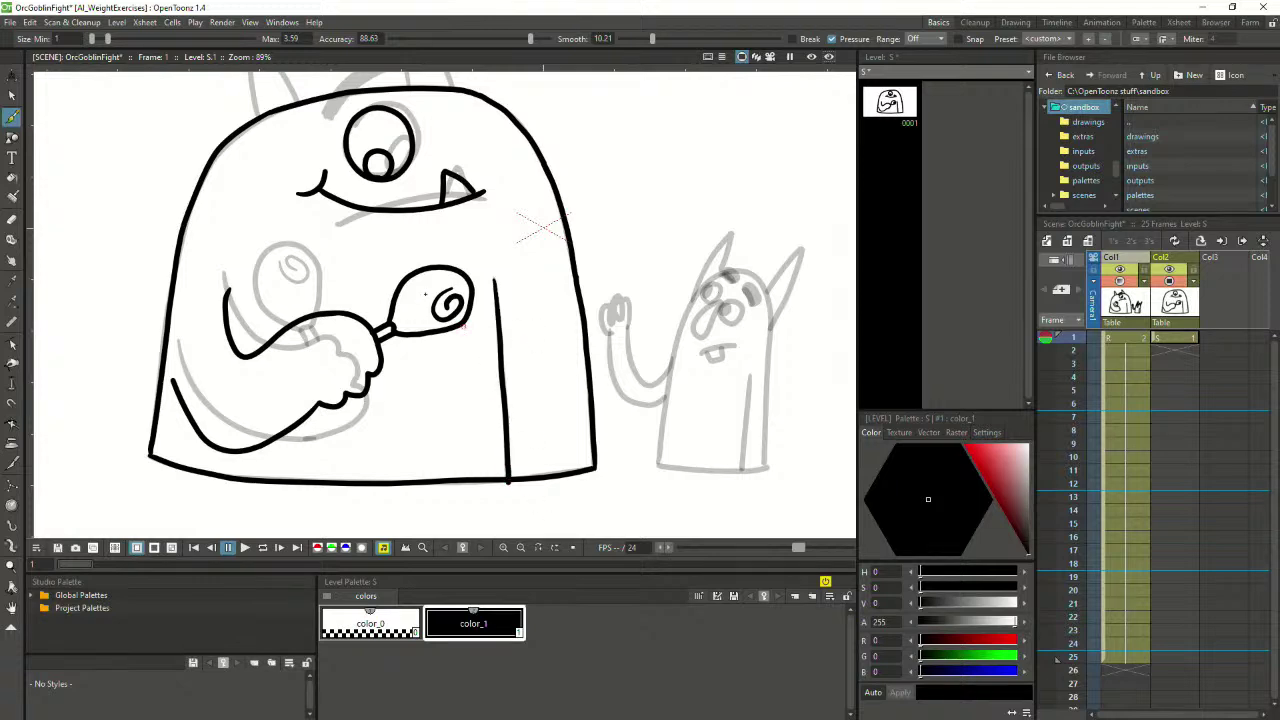
{"action": "key", "text": "s"}
{"action": "key", "text": "ctrl+a"}
{"action": "left_click", "coordinate": [509, 398]}
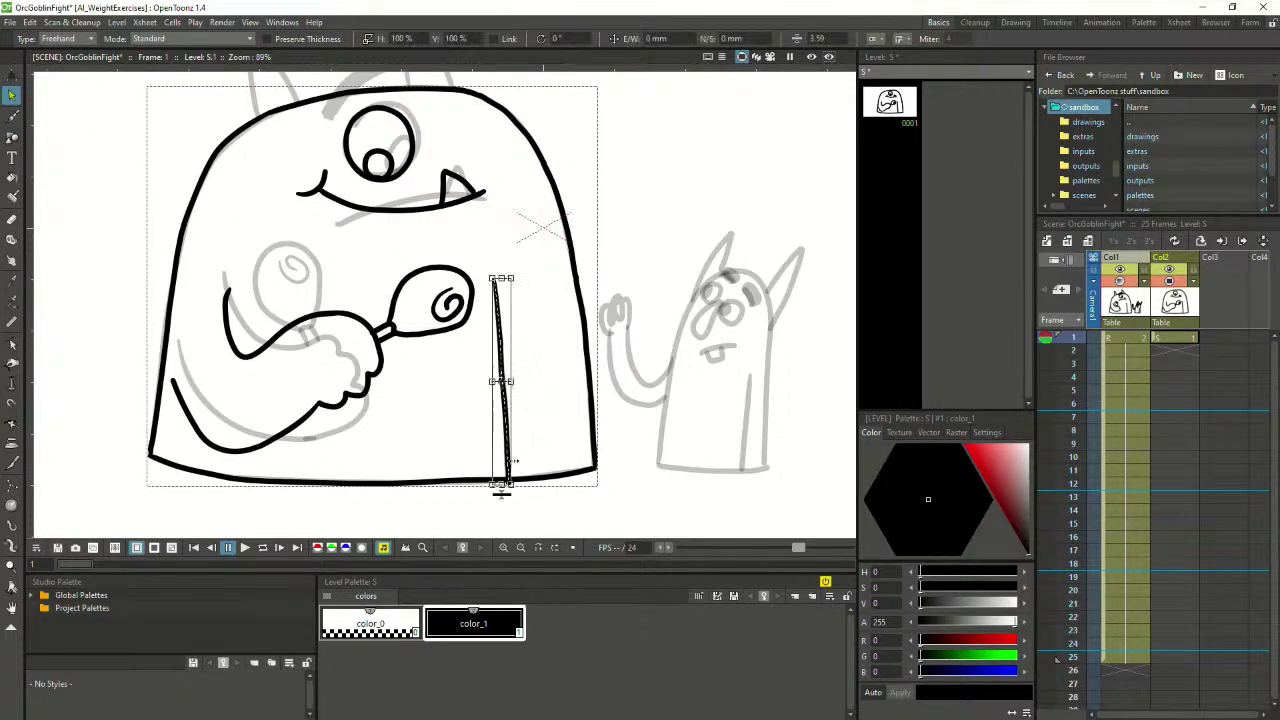
{"action": "left_click_drag", "start_coordinate": [501, 486], "coordinate": [501, 481]}
{"action": "left_click", "coordinate": [513, 508]}
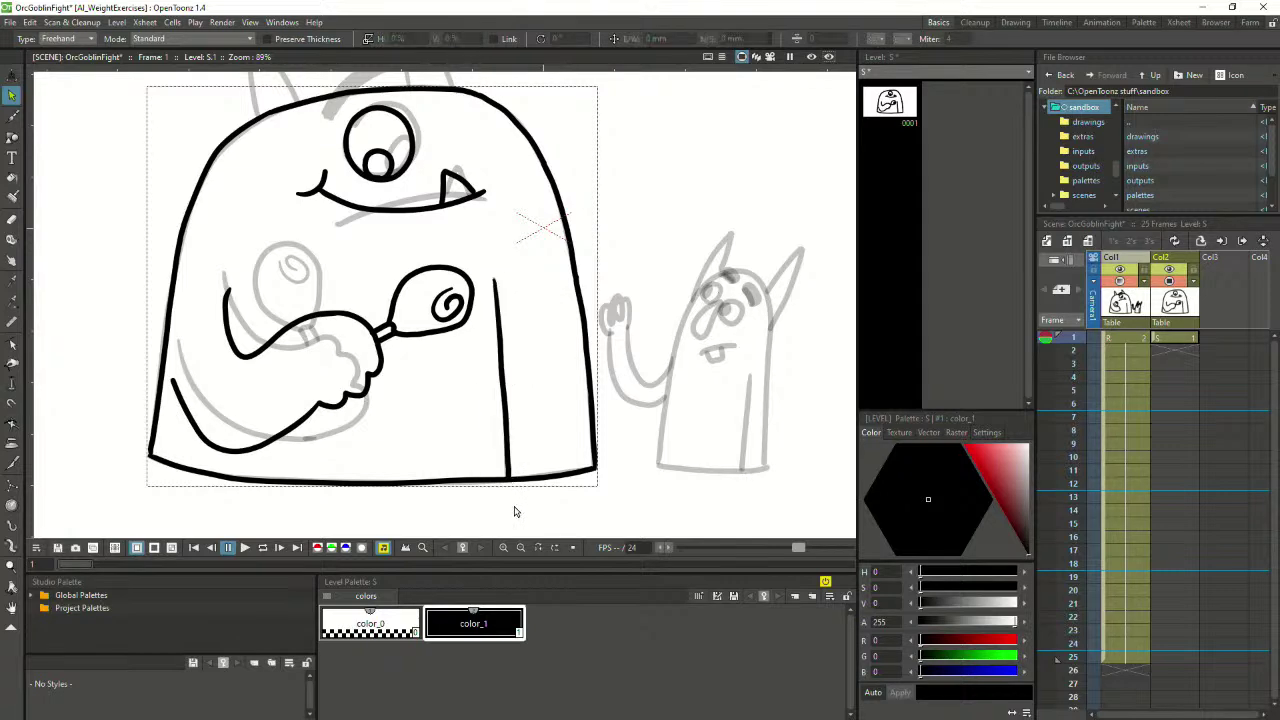
Draw both pointed horns on the large character's head and a thick slanted eyebrow above its eye
{"action": "scroll", "coordinate": [443, 357], "scroll_direction": "down", "scroll_amount": 3}
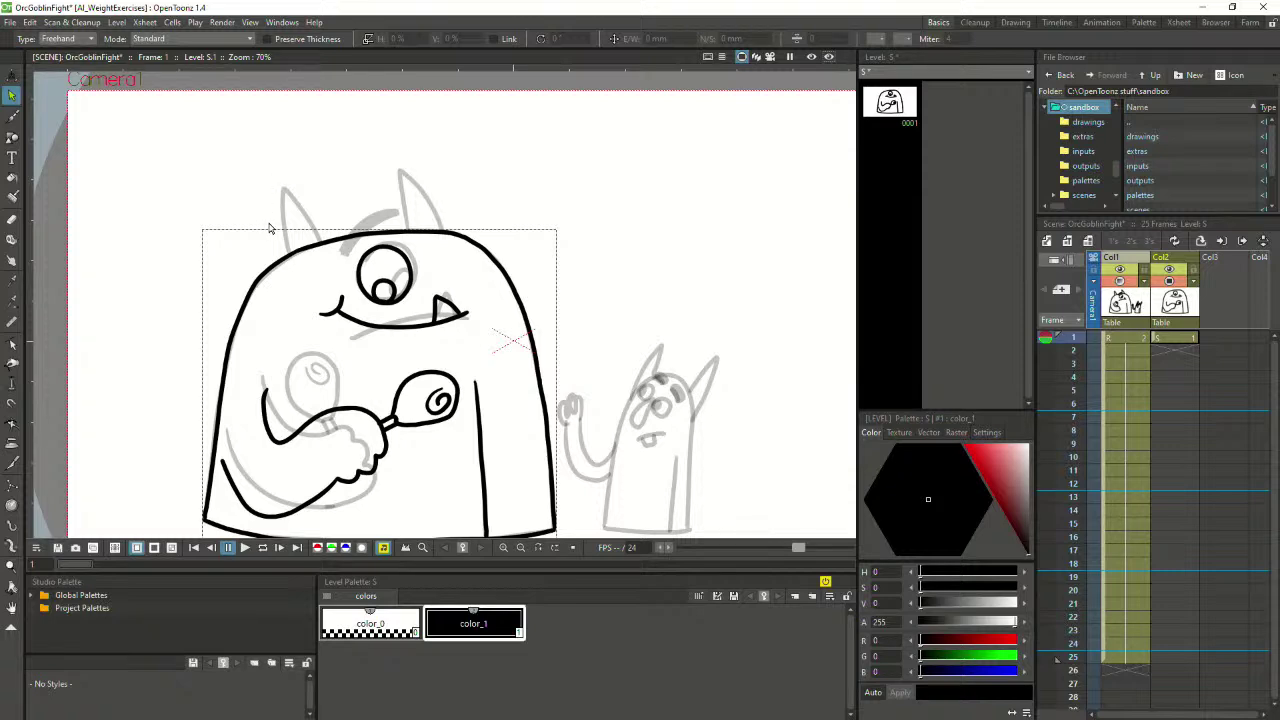
{"action": "key", "text": "b"}
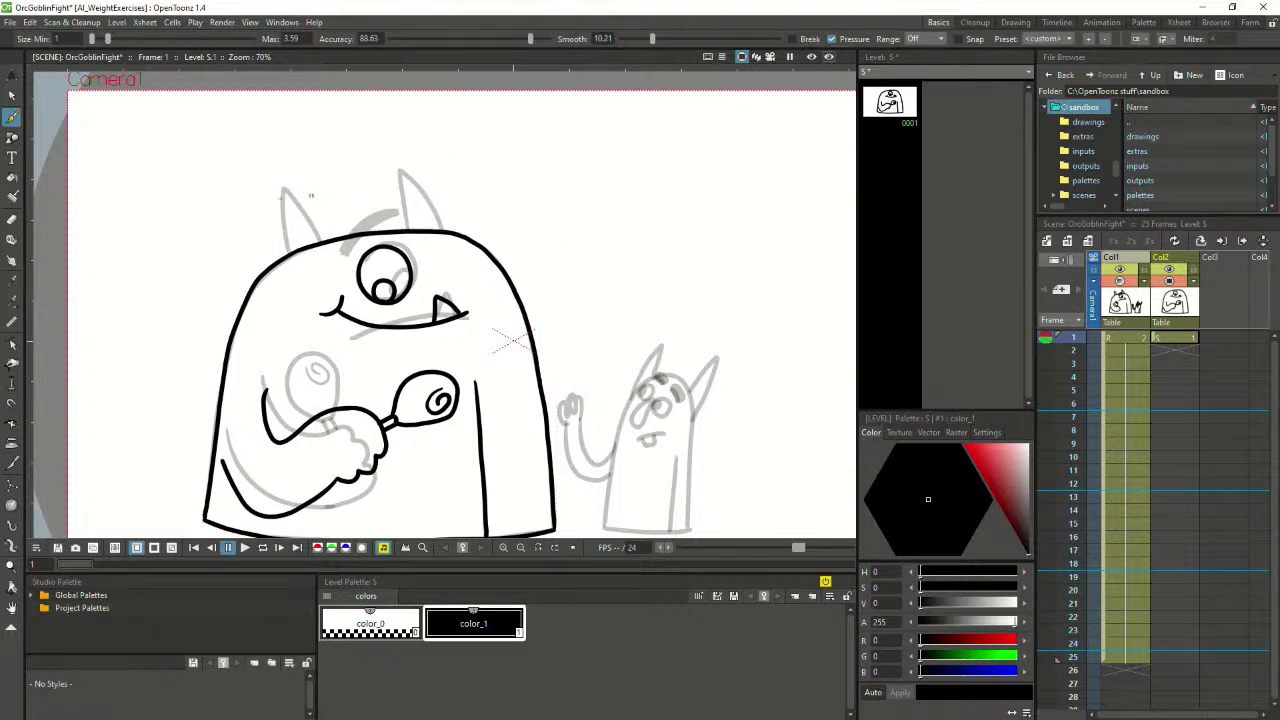
{"action": "mouse_move", "coordinate": [284, 236]}
{"action": "left_mouse_down"}
{"action": "mouse_move", "coordinate": [282, 184]}
{"action": "mouse_move", "coordinate": [322, 242]}
{"action": "mouse_move", "coordinate": [284, 222]}
{"action": "mouse_move", "coordinate": [284, 188]}
{"action": "left_mouse_up"}
{"action": "key", "text": "ctrl+z"}
{"action": "mouse_move", "coordinate": [290, 252]}
{"action": "left_mouse_down"}
{"action": "mouse_move", "coordinate": [283, 188]}
{"action": "mouse_move", "coordinate": [322, 243]}
{"action": "left_mouse_up"}
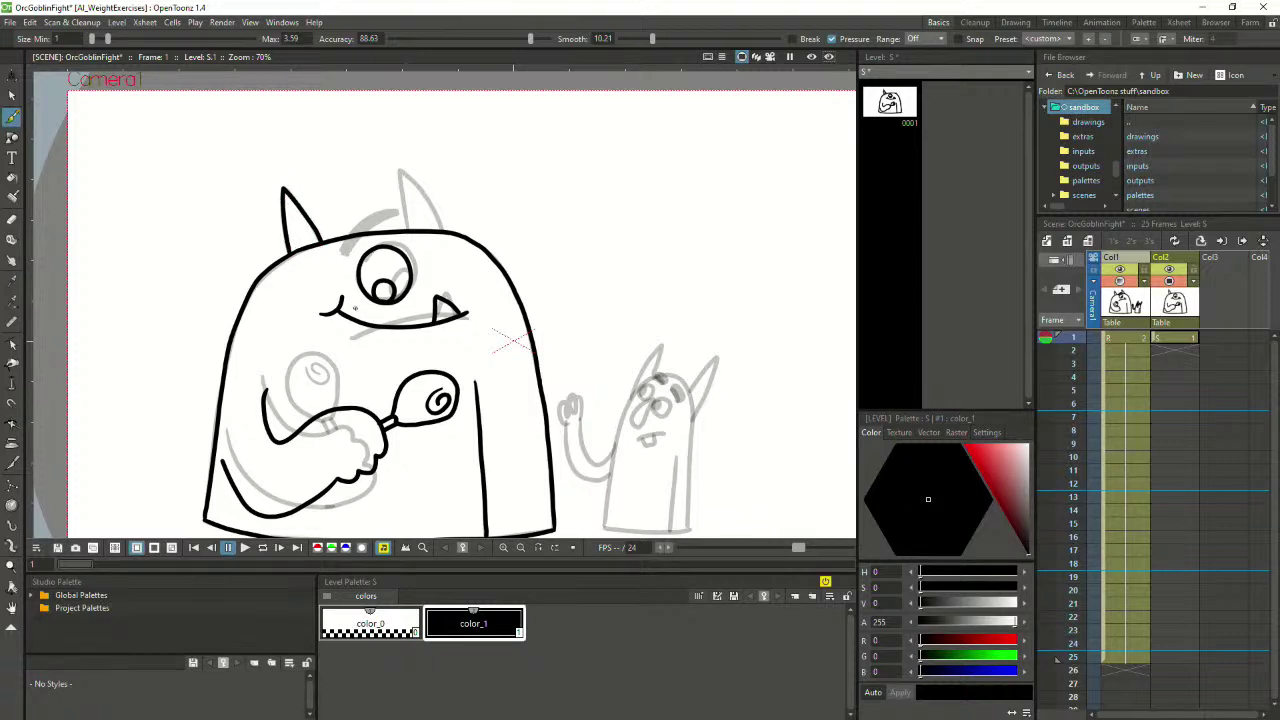
{"action": "mouse_move", "coordinate": [407, 229]}
{"action": "left_mouse_down"}
{"action": "mouse_move", "coordinate": [402, 172]}
{"action": "mouse_move", "coordinate": [443, 233]}
{"action": "left_mouse_up"}
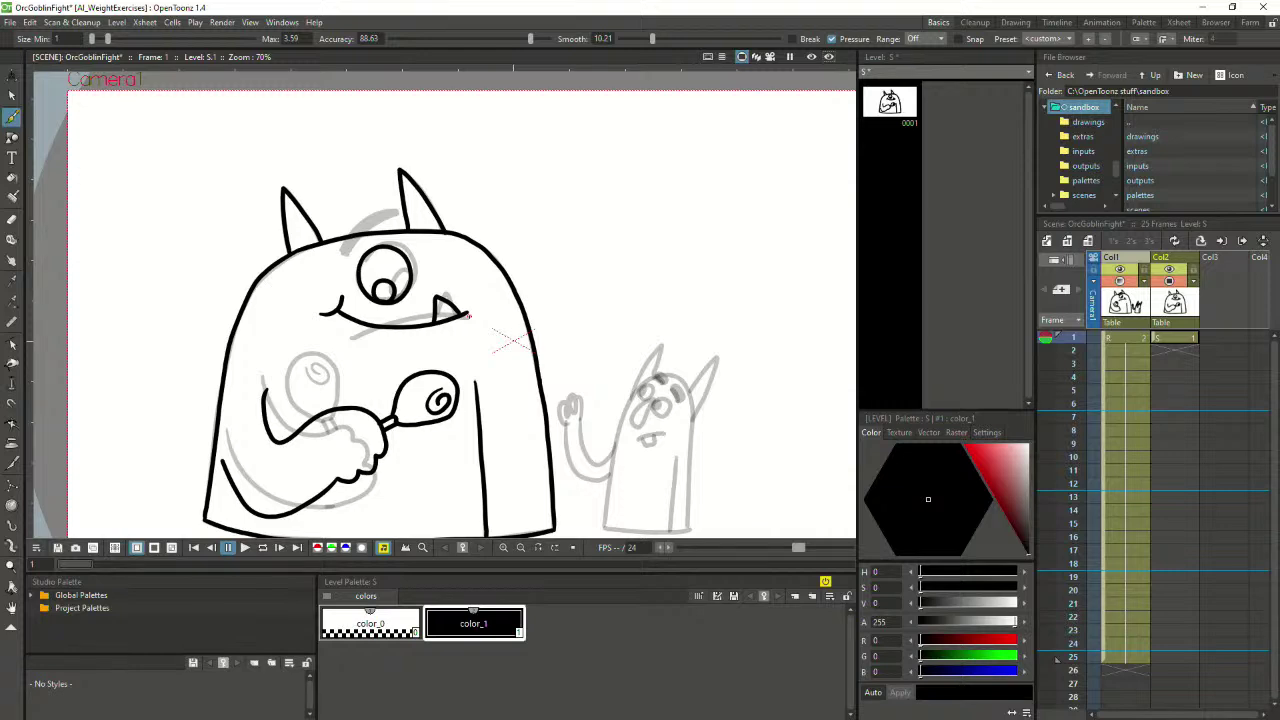
{"action": "mouse_move", "coordinate": [347, 252]}
{"action": "left_mouse_down"}
{"action": "mouse_move", "coordinate": [399, 212]}
{"action": "mouse_move", "coordinate": [371, 220]}
{"action": "mouse_move", "coordinate": [387, 208]}
{"action": "mouse_move", "coordinate": [344, 252]}
{"action": "mouse_move", "coordinate": [366, 222]}
{"action": "mouse_move", "coordinate": [342, 256]}
{"action": "mouse_move", "coordinate": [398, 210]}
{"action": "left_mouse_up"}
{"action": "key", "text": "ctrl+z"}
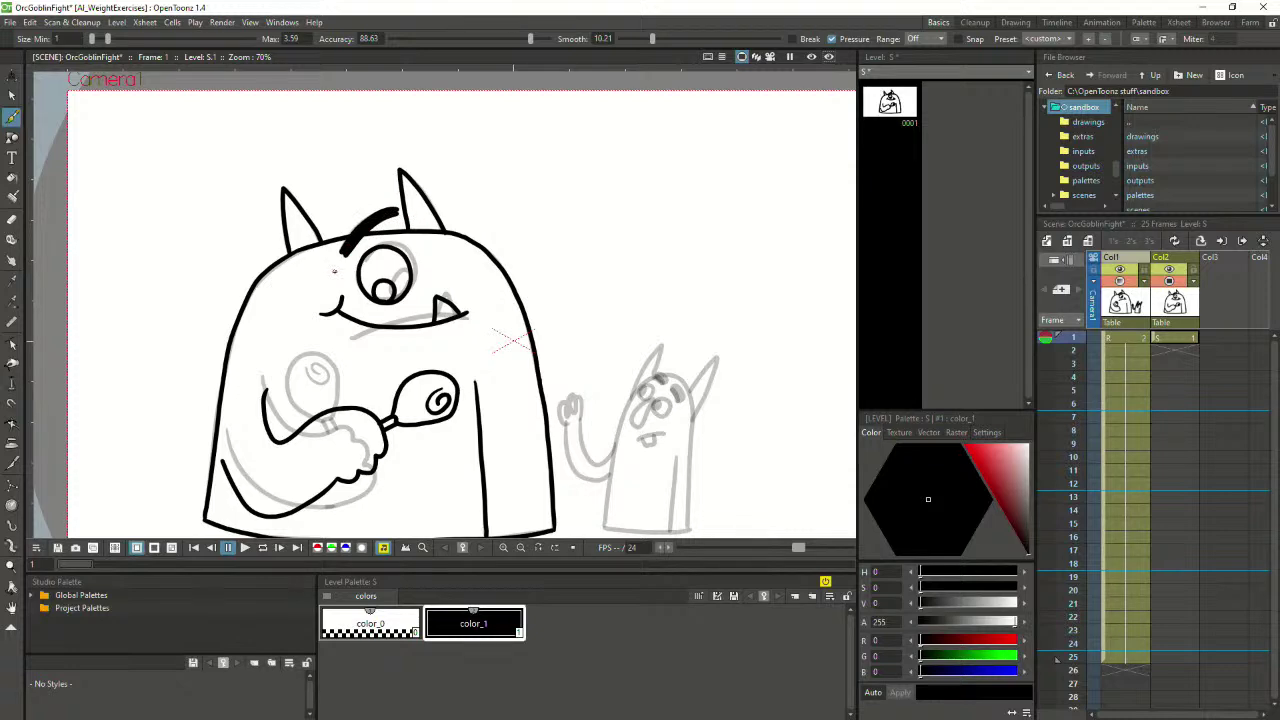
{"action": "scroll", "coordinate": [334, 270], "scroll_direction": "up", "scroll_amount": 1}
{"action": "scroll", "coordinate": [338, 272], "scroll_direction": "up", "scroll_amount": 1}
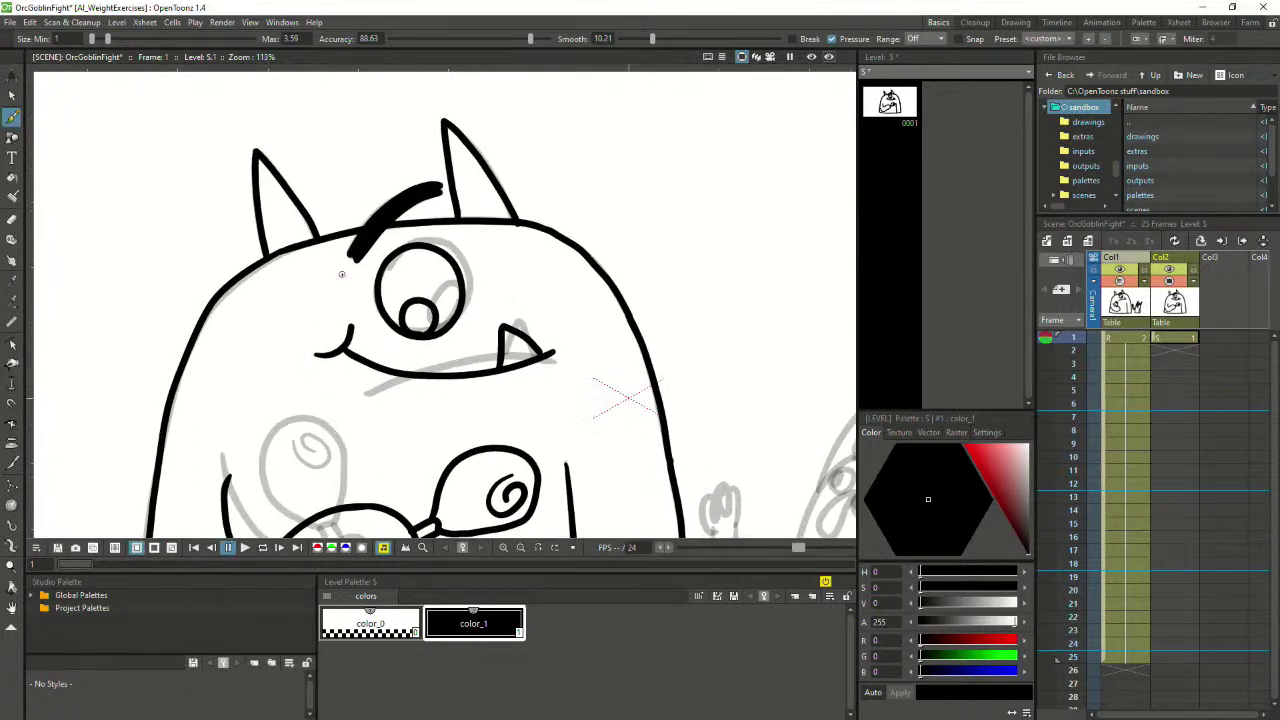
{"action": "left_click_drag", "start_coordinate": [333, 290], "coordinate": [345, 268]}
{"action": "mouse_move", "coordinate": [330, 277]}
{"action": "left_mouse_down"}
{"action": "mouse_move", "coordinate": [344, 267]}
{"action": "mouse_move", "coordinate": [349, 283]}
{"action": "left_mouse_up"}
{"action": "key", "text": "ctrl+z"}
{"action": "key", "text": "ctrl+z"}
Draw the goblin's body as a tall rounded outline leaning toward the large character from its faded base
{"action": "scroll", "coordinate": [359, 345], "scroll_direction": "down", "scroll_amount": 5}
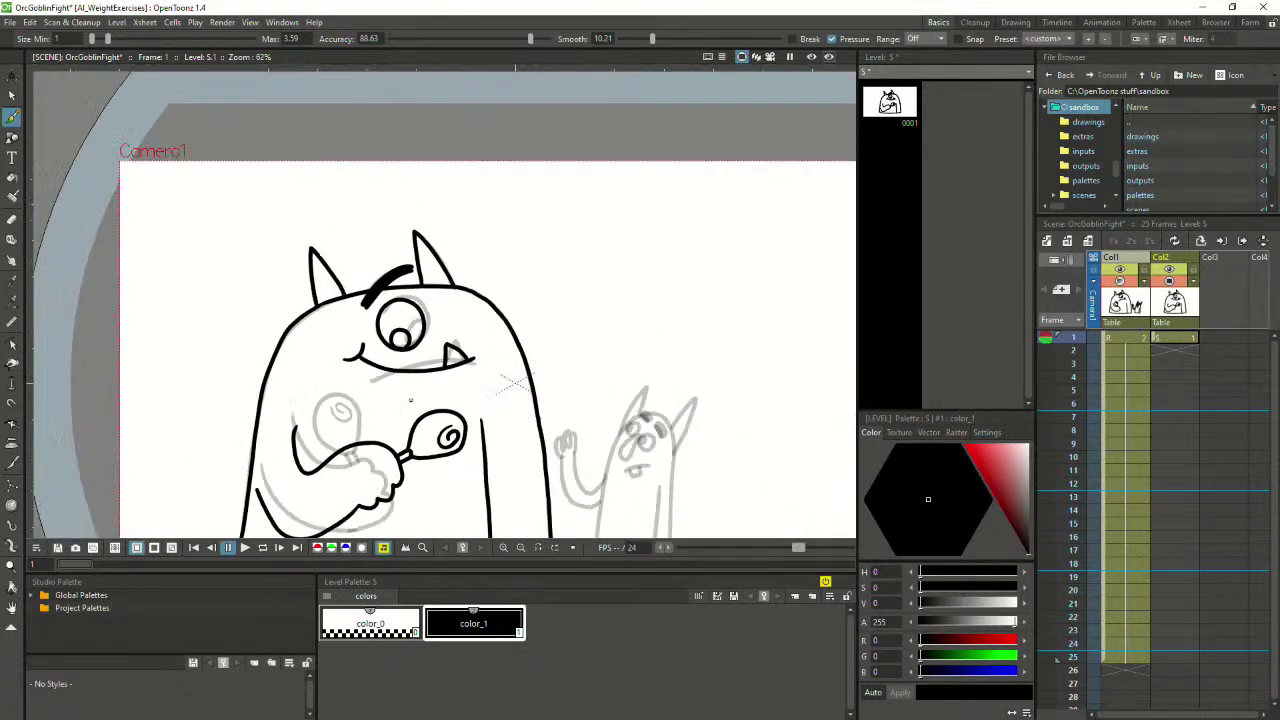
{"action": "key", "text": "space"}
{"action": "left_click_drag", "start_coordinate": [446, 379], "coordinate": [394, 288]}
{"action": "key", "text": "b"}
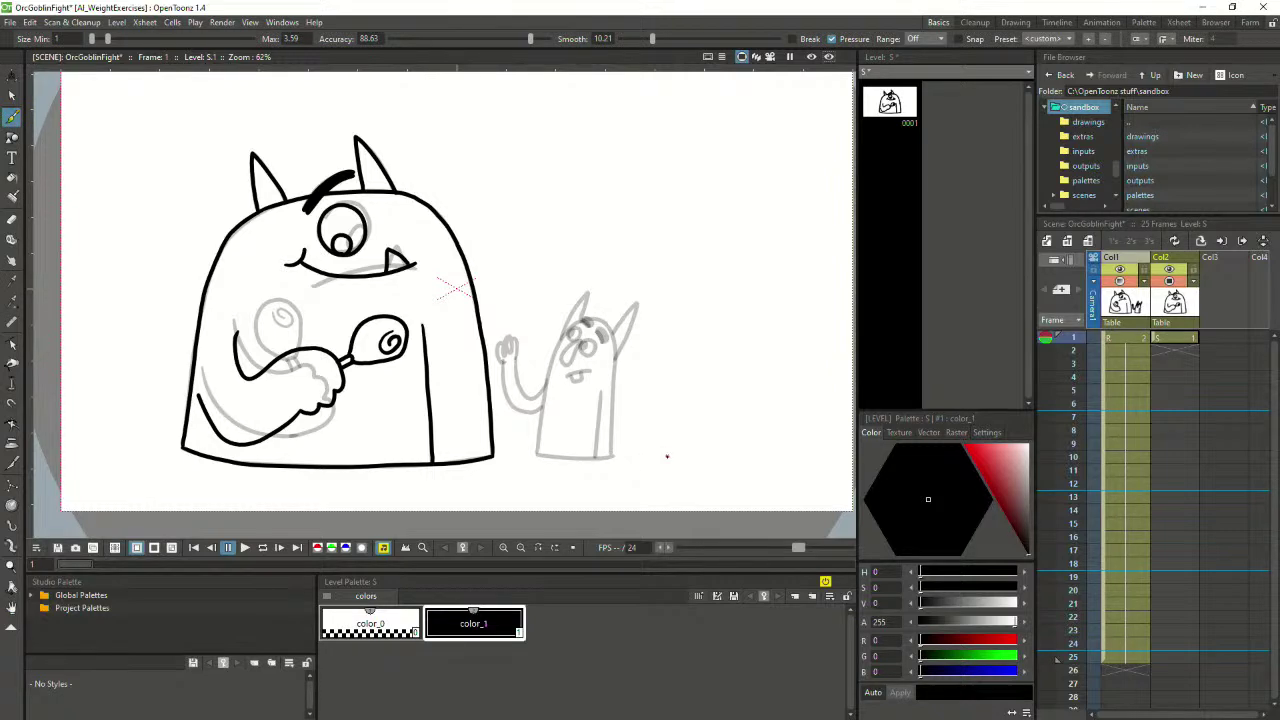
{"action": "scroll", "coordinate": [544, 346], "scroll_direction": "up", "scroll_amount": 1}
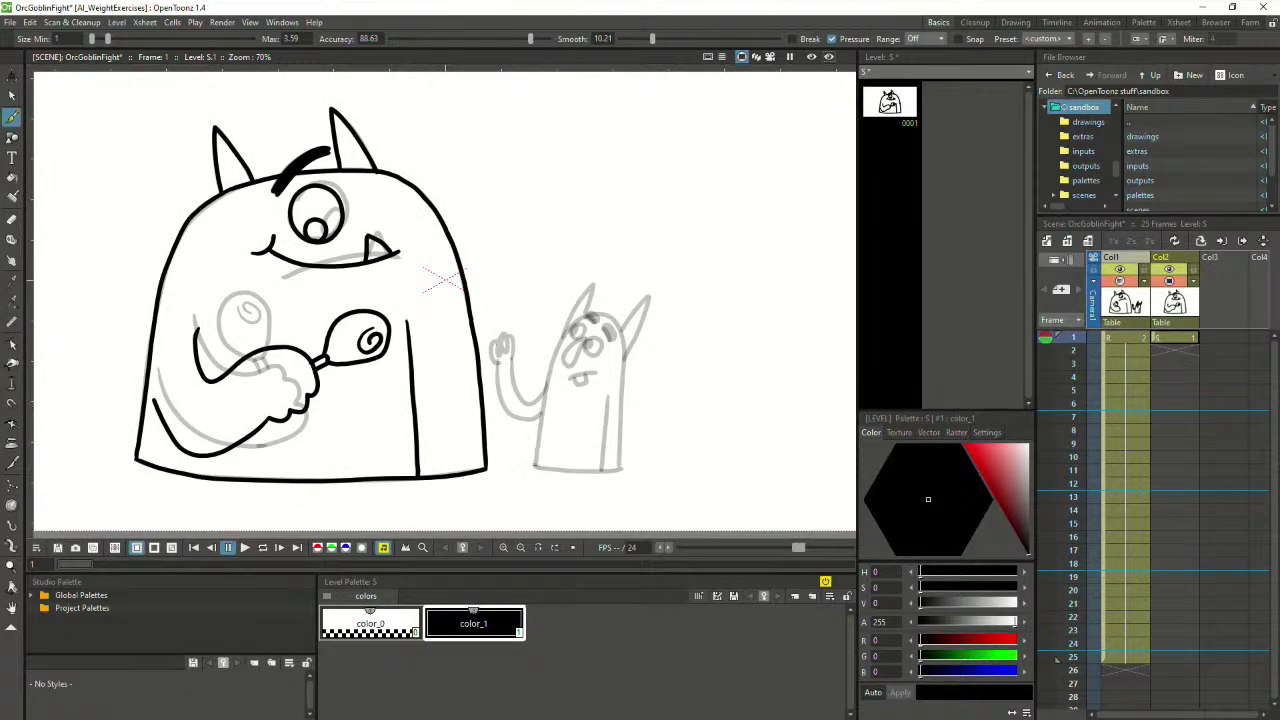
{"action": "mouse_move", "coordinate": [534, 465]}
{"action": "left_mouse_down"}
{"action": "mouse_move", "coordinate": [528, 358]}
{"action": "mouse_move", "coordinate": [564, 306]}
{"action": "mouse_move", "coordinate": [603, 356]}
{"action": "mouse_move", "coordinate": [626, 470]}
{"action": "left_mouse_up"}
{"action": "key", "text": "ctrl+z"}
{"action": "mouse_move", "coordinate": [535, 463]}
{"action": "left_mouse_down"}
{"action": "mouse_move", "coordinate": [525, 318]}
{"action": "mouse_move", "coordinate": [548, 300]}
{"action": "mouse_move", "coordinate": [595, 365]}
{"action": "mouse_move", "coordinate": [622, 468]}
{"action": "left_mouse_up"}
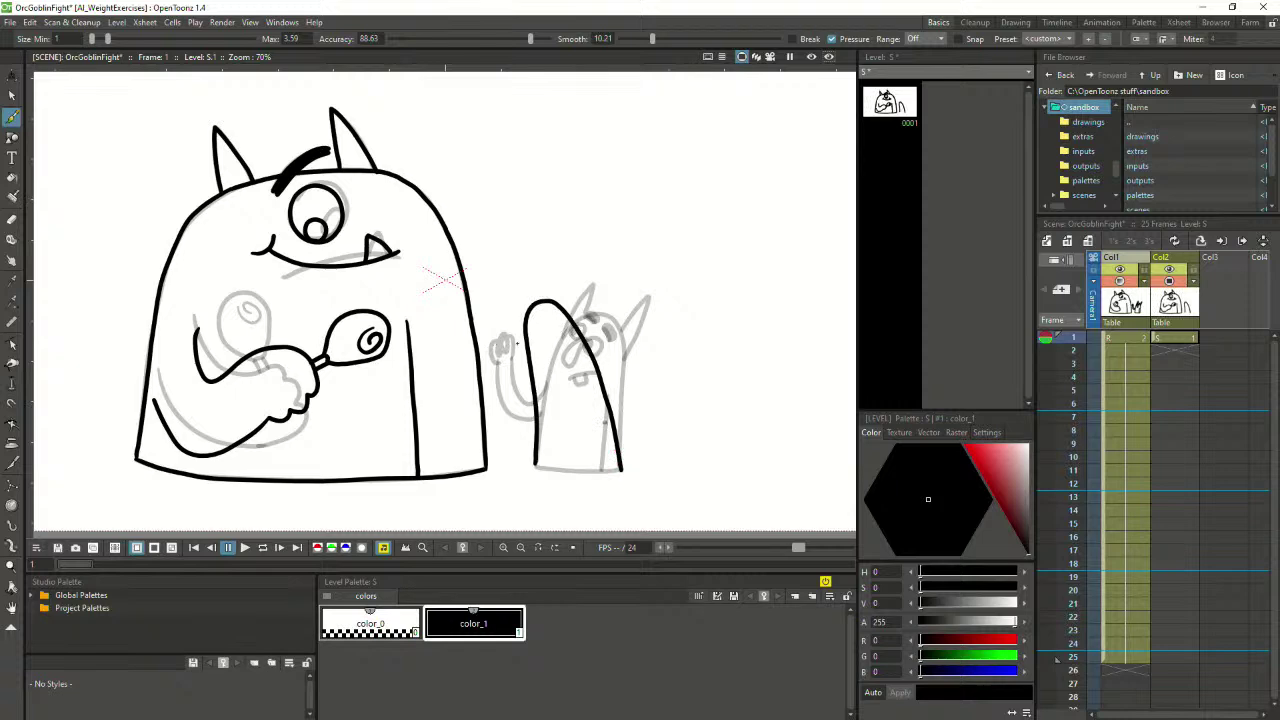
Draw the goblin's drooping nose and round eye with a pupil near the top of its leaning body
{"action": "left_click_drag", "start_coordinate": [536, 330], "coordinate": [511, 365]}
{"action": "key", "text": "ctrl+z"}
{"action": "key", "text": "ctrl+z"}
{"action": "mouse_move", "coordinate": [531, 336]}
{"action": "left_mouse_down"}
{"action": "mouse_move", "coordinate": [507, 354]}
{"action": "mouse_move", "coordinate": [516, 360]}
{"action": "mouse_move", "coordinate": [533, 324]}
{"action": "mouse_move", "coordinate": [542, 334]}
{"action": "left_mouse_up"}
Draw a long curved line through the goblin's leaning body and an open mouth with a hanging tongue below its nose
{"action": "mouse_move", "coordinate": [579, 494]}
{"action": "left_mouse_down"}
{"action": "mouse_move", "coordinate": [568, 390]}
{"action": "mouse_move", "coordinate": [522, 262]}
{"action": "mouse_move", "coordinate": [484, 204]}
{"action": "left_mouse_up"}
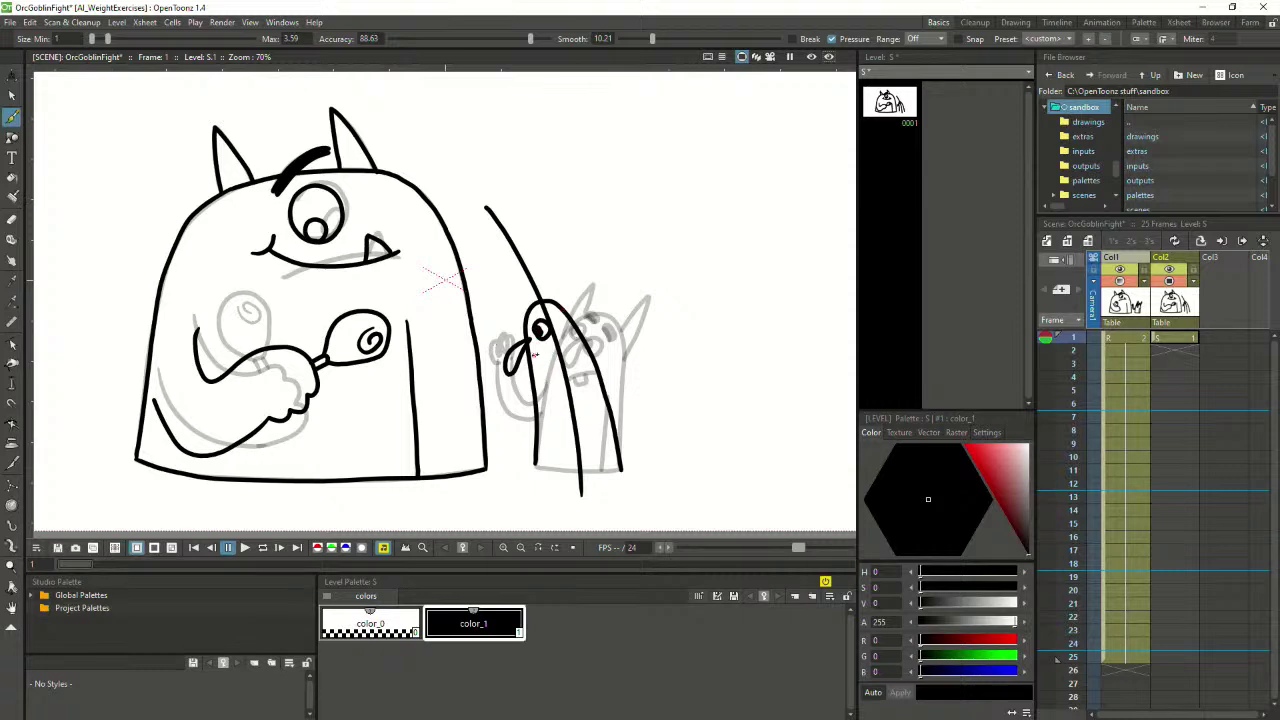
{"action": "mouse_move", "coordinate": [534, 354]}
{"action": "left_mouse_down"}
{"action": "mouse_move", "coordinate": [558, 358]}
{"action": "mouse_move", "coordinate": [548, 390]}
{"action": "mouse_move", "coordinate": [538, 350]}
{"action": "mouse_move", "coordinate": [556, 360]}
{"action": "mouse_move", "coordinate": [548, 390]}
{"action": "mouse_move", "coordinate": [536, 356]}
{"action": "left_mouse_up"}
{"action": "key", "text": "ctrl+z"}
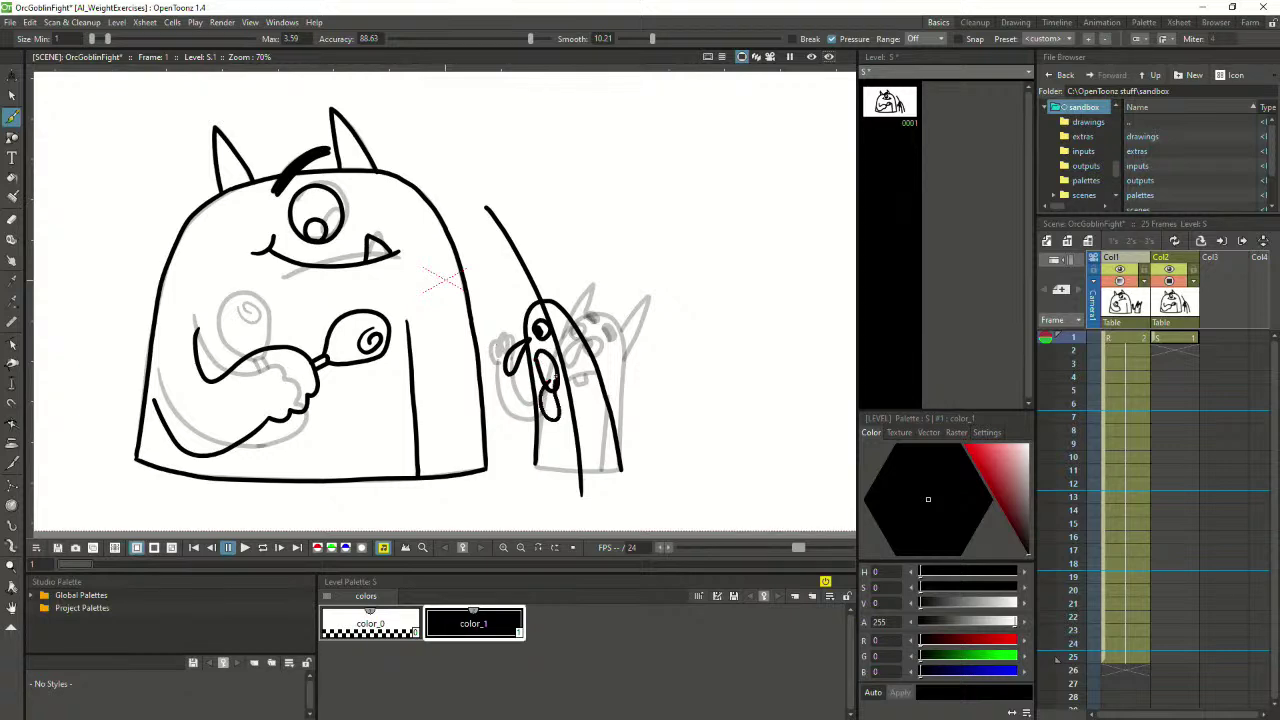
Remove the goblin's hanging-tongue mouth and delete the long curved guide line running through its body
{"action": "key", "text": "ctrl+z"}
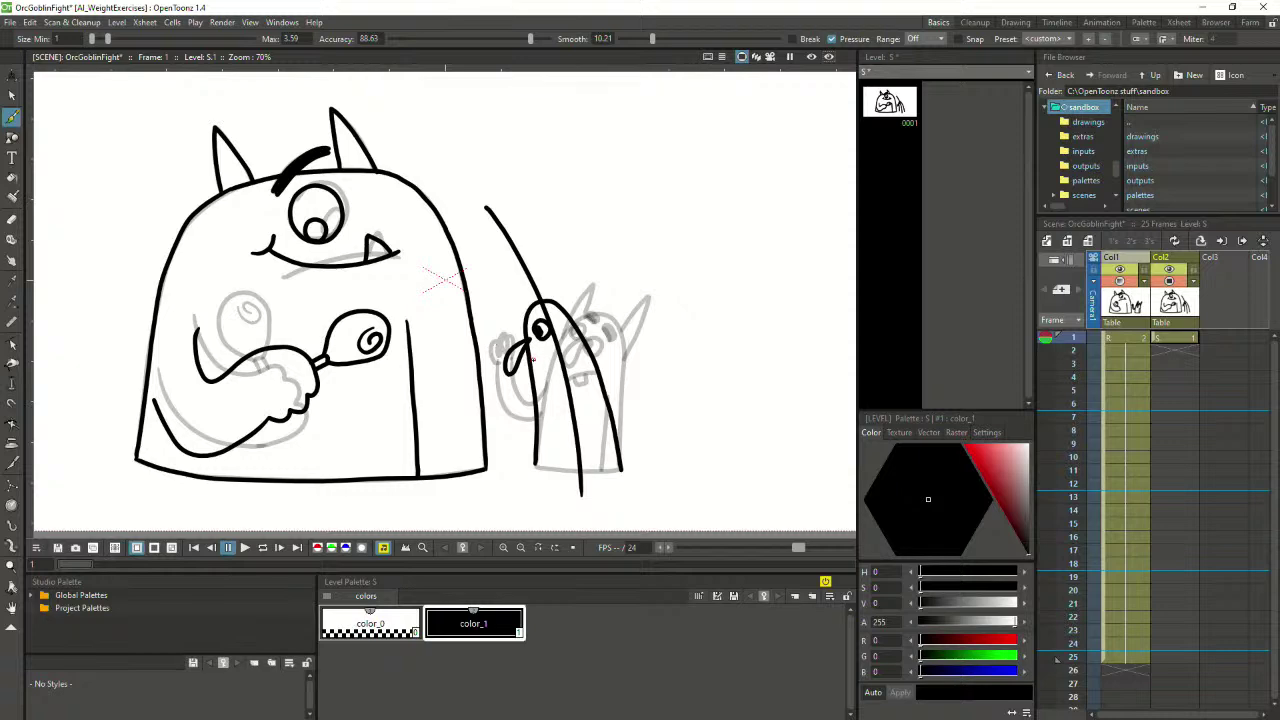
{"action": "mouse_move", "coordinate": [533, 358]}
{"action": "left_mouse_down"}
{"action": "mouse_move", "coordinate": [541, 348]}
{"action": "mouse_move", "coordinate": [553, 386]}
{"action": "left_mouse_up"}
{"action": "key", "text": "ctrl+z"}
{"action": "key", "text": "ctrl+z"}
{"action": "key", "text": "ctrl+z"}
{"action": "left_click", "coordinate": [11, 95]}
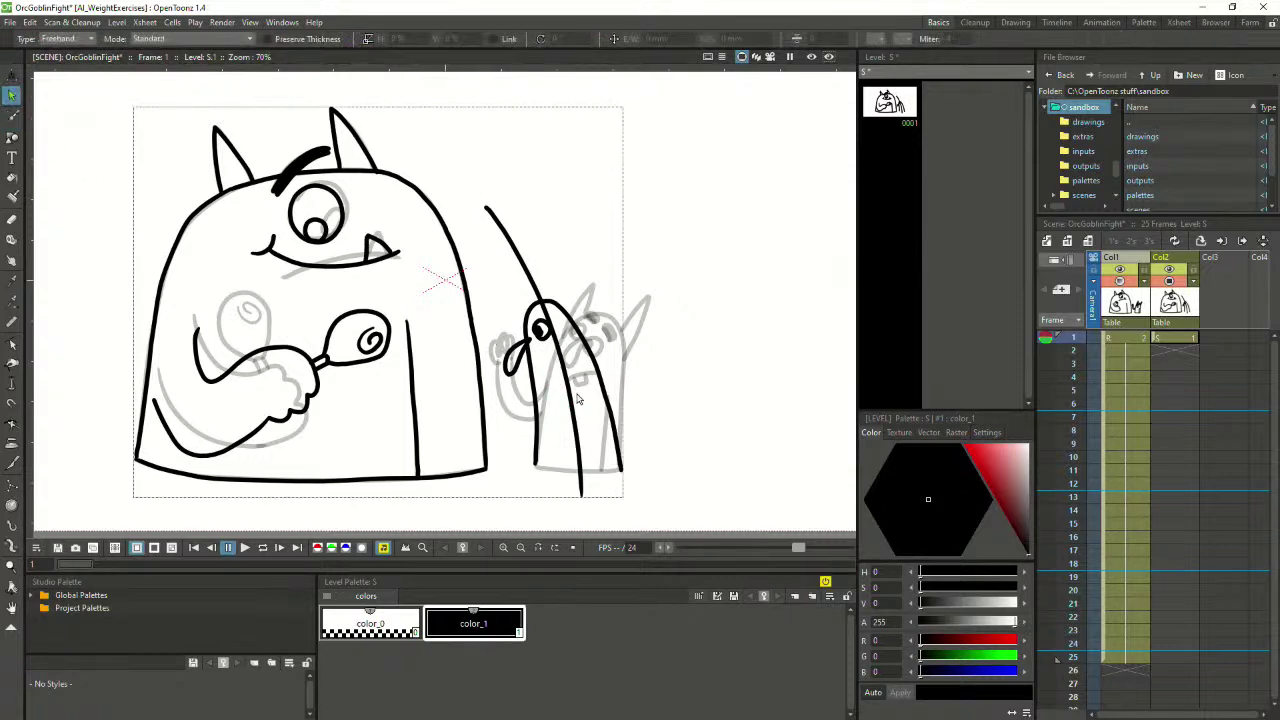
{"action": "left_click", "coordinate": [11, 117]}
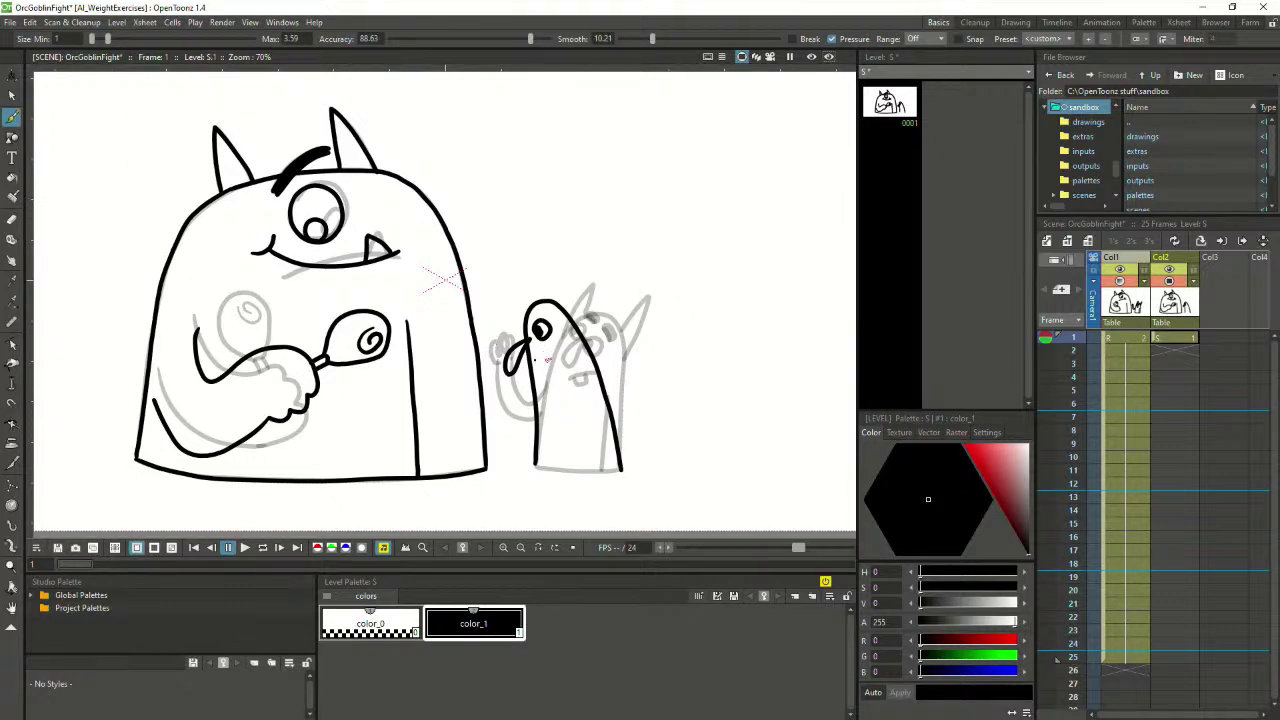
Draw a small open smiling mouth below the goblin's eye
{"action": "mouse_move", "coordinate": [547, 360]}
{"action": "left_mouse_down"}
{"action": "mouse_move", "coordinate": [562, 338]}
{"action": "mouse_move", "coordinate": [553, 368]}
{"action": "mouse_move", "coordinate": [553, 348]}
{"action": "left_mouse_up"}
{"action": "key", "text": "ctrl+z"}
{"action": "key", "text": "ctrl+z"}
{"action": "key", "text": "ctrl+z"}
{"action": "mouse_move", "coordinate": [539, 358]}
{"action": "left_mouse_down"}
{"action": "mouse_move", "coordinate": [550, 366]}
{"action": "mouse_move", "coordinate": [552, 355]}
{"action": "left_mouse_up"}
Draw the goblin's two bent arms with raised hands held up in front of its body
{"action": "mouse_move", "coordinate": [534, 400]}
{"action": "left_mouse_down"}
{"action": "mouse_move", "coordinate": [517, 432]}
{"action": "mouse_move", "coordinate": [502, 388]}
{"action": "mouse_move", "coordinate": [504, 412]}
{"action": "mouse_move", "coordinate": [531, 420]}
{"action": "left_mouse_up"}
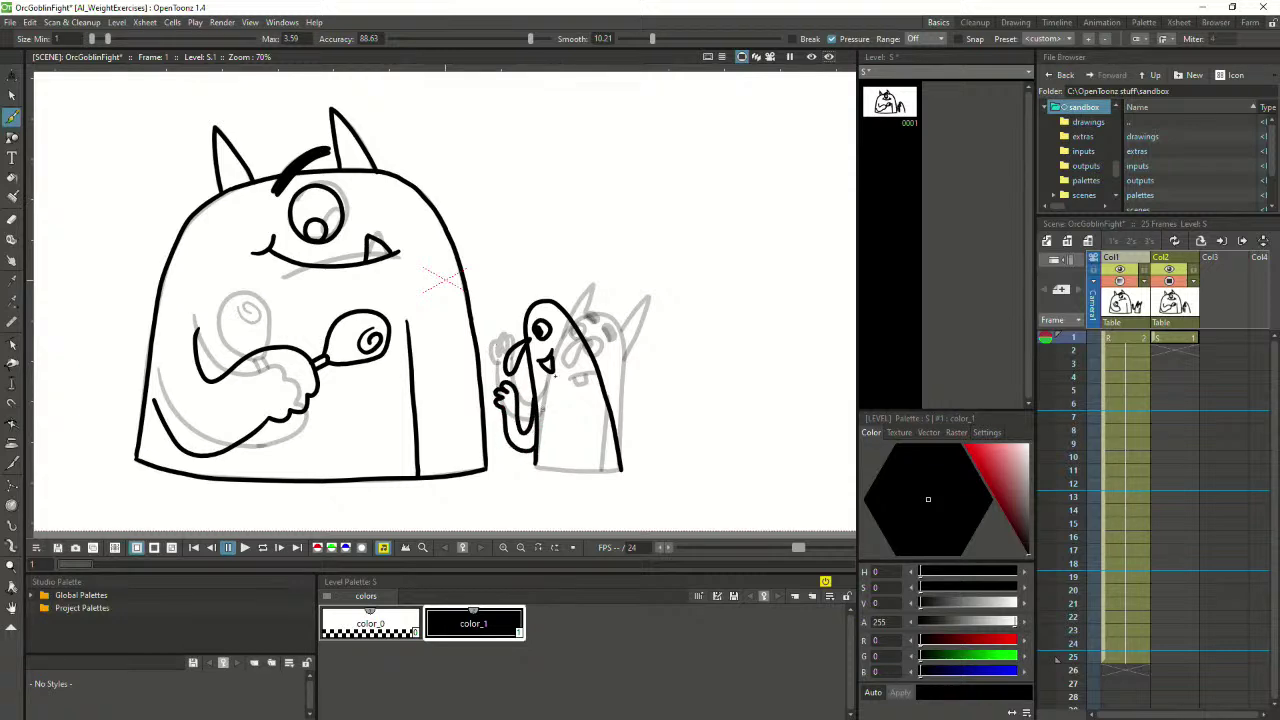
{"action": "mouse_move", "coordinate": [591, 384]}
{"action": "left_mouse_down"}
{"action": "mouse_move", "coordinate": [586, 436]}
{"action": "mouse_move", "coordinate": [573, 399]}
{"action": "mouse_move", "coordinate": [552, 401]}
{"action": "mouse_move", "coordinate": [567, 455]}
{"action": "mouse_move", "coordinate": [595, 453]}
{"action": "mouse_move", "coordinate": [613, 387]}
{"action": "left_mouse_up"}
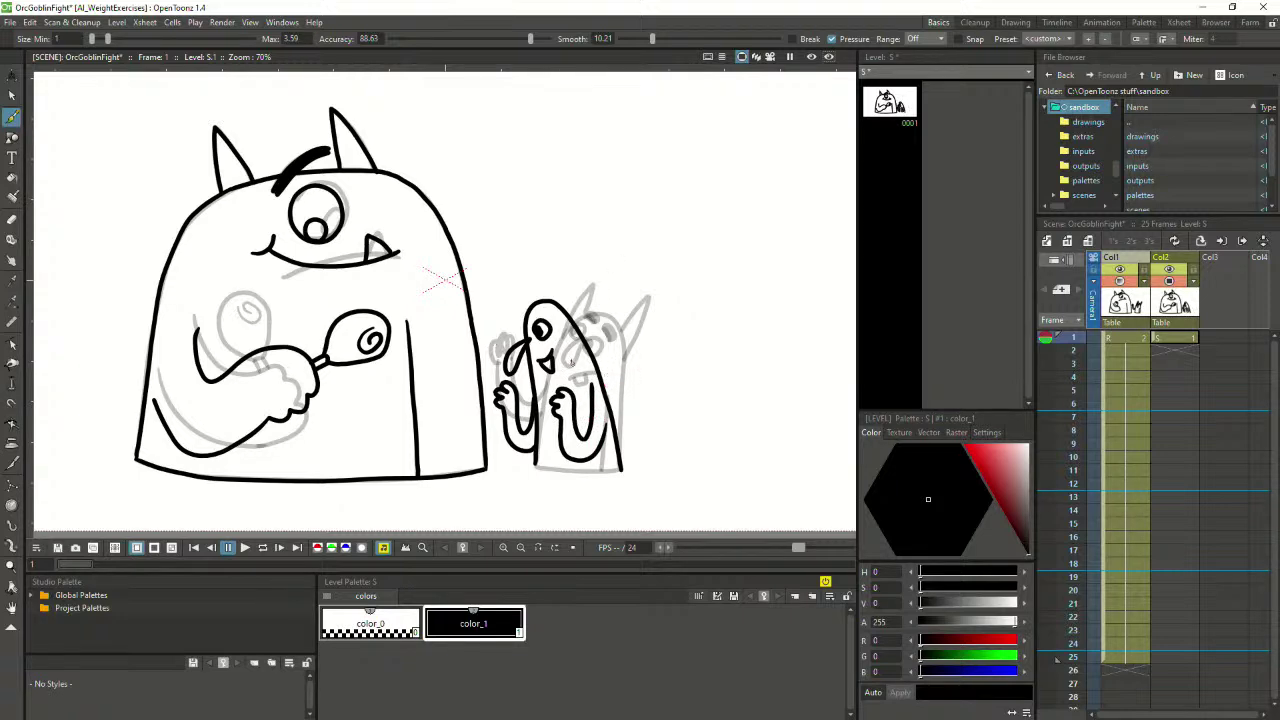
{"action": "key", "text": "ctrl+z"}
{"action": "key", "text": "ctrl+z"}
{"action": "key", "text": "ctrl+z"}
{"action": "mouse_move", "coordinate": [553, 386]}
{"action": "left_mouse_down"}
{"action": "mouse_move", "coordinate": [567, 453]}
{"action": "mouse_move", "coordinate": [597, 451]}
{"action": "mouse_move", "coordinate": [597, 370]}
{"action": "mouse_move", "coordinate": [568, 398]}
{"action": "mouse_move", "coordinate": [588, 440]}
{"action": "left_mouse_up"}
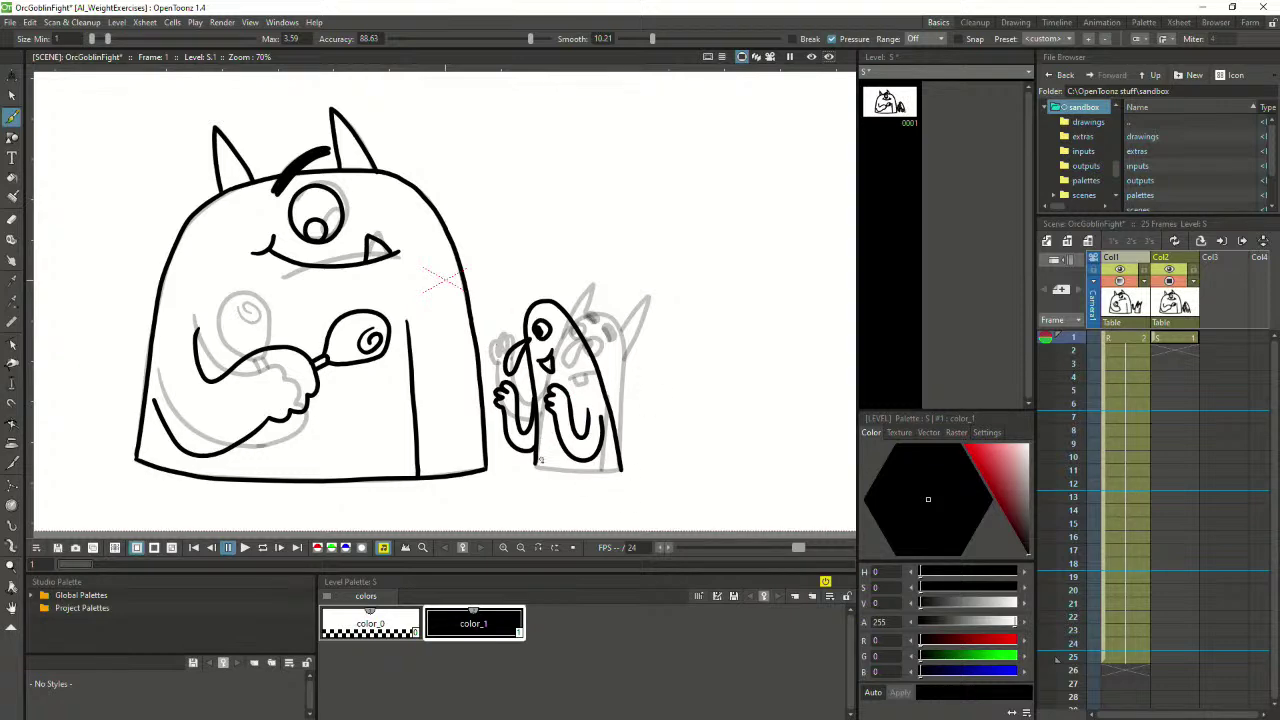
{"action": "key", "text": "ctrl+z"}
{"action": "mouse_move", "coordinate": [568, 408]}
{"action": "left_mouse_down"}
{"action": "mouse_move", "coordinate": [579, 437]}
{"action": "mouse_move", "coordinate": [587, 406]}
{"action": "mouse_move", "coordinate": [577, 440]}
{"action": "mouse_move", "coordinate": [591, 399]}
{"action": "left_mouse_up"}
{"action": "key", "text": "ctrl+z"}
{"action": "key", "text": "ctrl+z"}
{"action": "mouse_move", "coordinate": [488, 392]}
{"action": "left_mouse_down"}
{"action": "mouse_move", "coordinate": [415, 355]}
{"action": "mouse_move", "coordinate": [386, 372]}
{"action": "mouse_move", "coordinate": [391, 336]}
{"action": "left_mouse_up"}
{"action": "key", "text": "ctrl+z"}
Draw a short thick eyebrow above the goblin's eye and two pointed horns on its head
{"action": "mouse_move", "coordinate": [538, 303]}
{"action": "left_mouse_down"}
{"action": "mouse_move", "coordinate": [534, 291]}
{"action": "mouse_move", "coordinate": [550, 320]}
{"action": "left_mouse_up"}
{"action": "mouse_move", "coordinate": [565, 313]}
{"action": "left_mouse_down"}
{"action": "mouse_move", "coordinate": [576, 285]}
{"action": "mouse_move", "coordinate": [584, 340]}
{"action": "left_mouse_up"}
{"action": "key", "text": "ctrl+z"}
{"action": "left_click_drag", "start_coordinate": [558, 289], "coordinate": [585, 340]}
{"action": "mouse_move", "coordinate": [528, 305]}
{"action": "left_mouse_down"}
{"action": "mouse_move", "coordinate": [512, 282]}
{"action": "mouse_move", "coordinate": [518, 318]}
{"action": "left_mouse_up"}
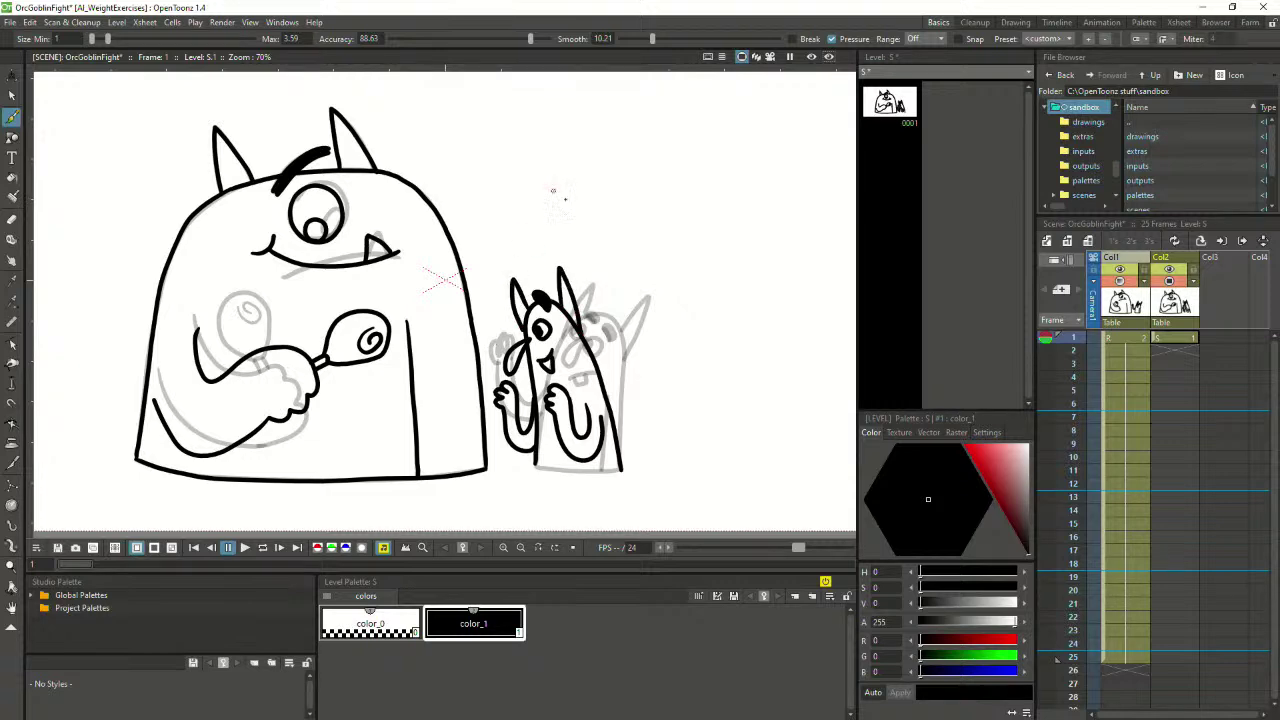
Rotate and nudge the goblin's pupil slightly within its eye, and save the scene
{"action": "scroll", "coordinate": [456, 262], "scroll_direction": "up", "scroll_amount": 4}
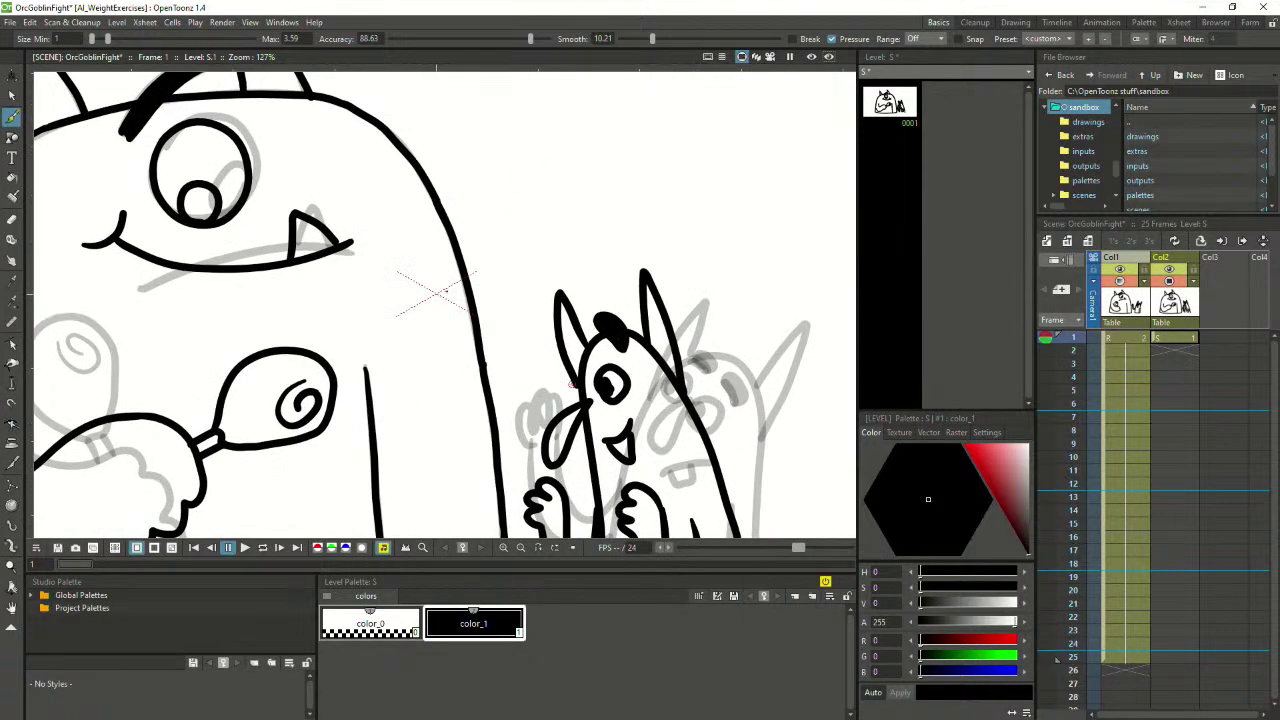
{"action": "left_click", "coordinate": [12, 96]}
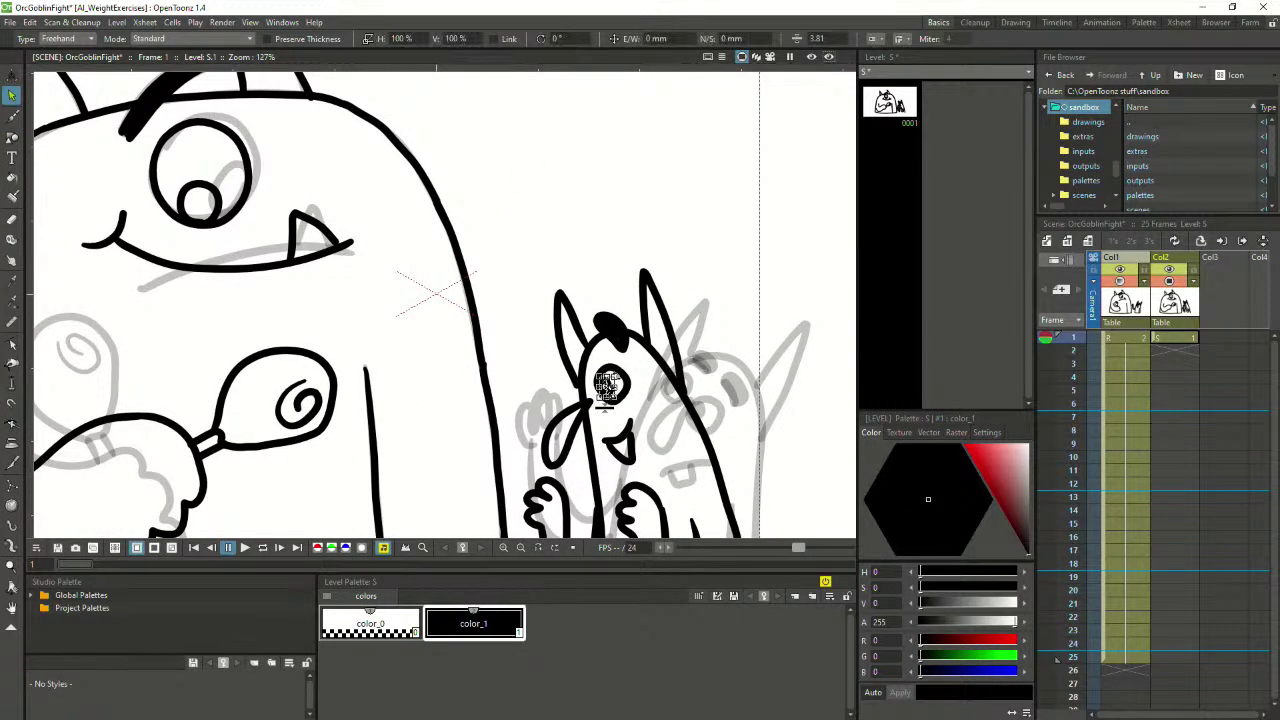
{"action": "left_click_drag", "start_coordinate": [619, 374], "coordinate": [625, 380]}
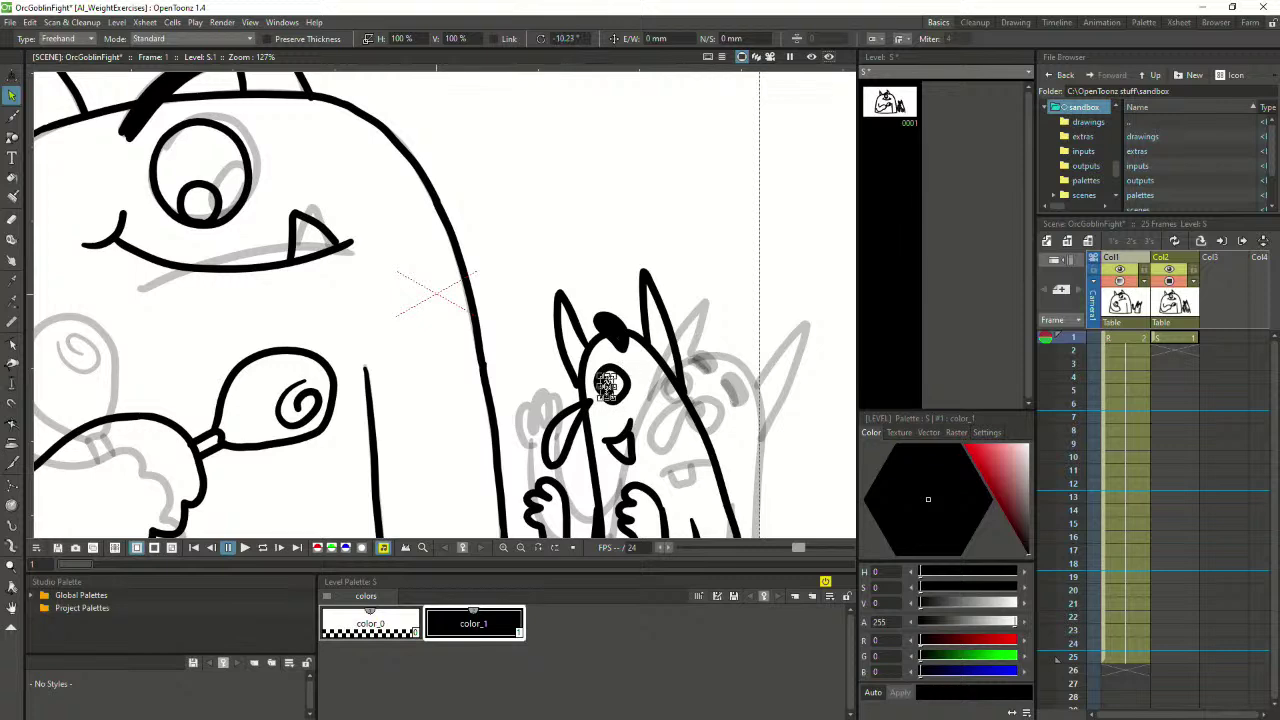
{"action": "left_click", "coordinate": [639, 402]}
{"action": "left_click", "coordinate": [614, 385]}
{"action": "left_click_drag", "start_coordinate": [607, 384], "coordinate": [606, 380]}
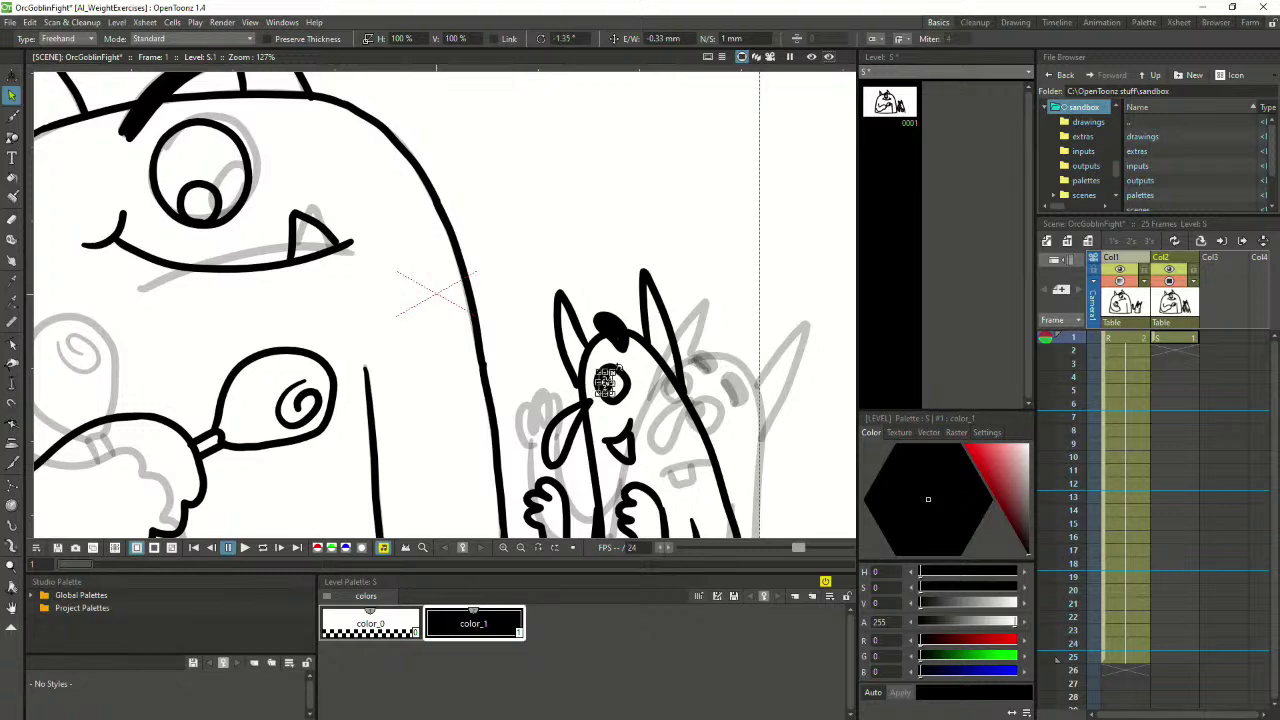
{"action": "left_click", "coordinate": [645, 394]}
{"action": "left_click", "coordinate": [610, 389]}
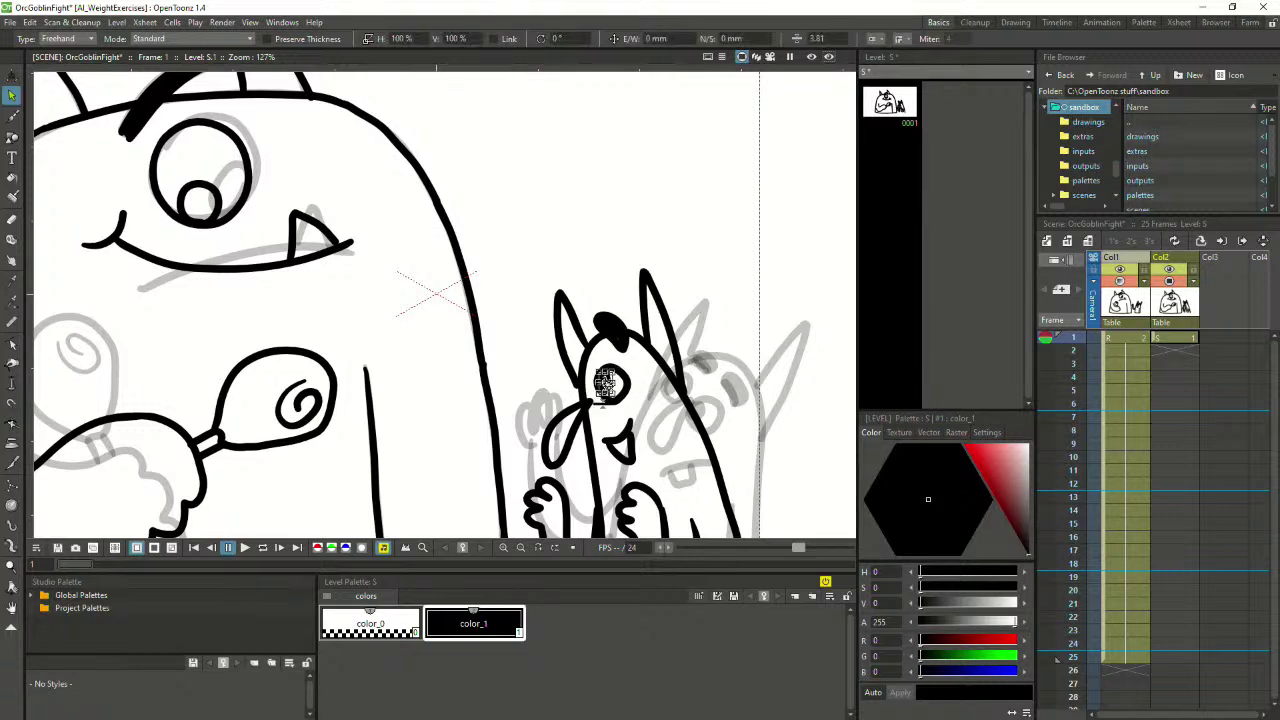
{"action": "key", "text": "ctrl+s"}
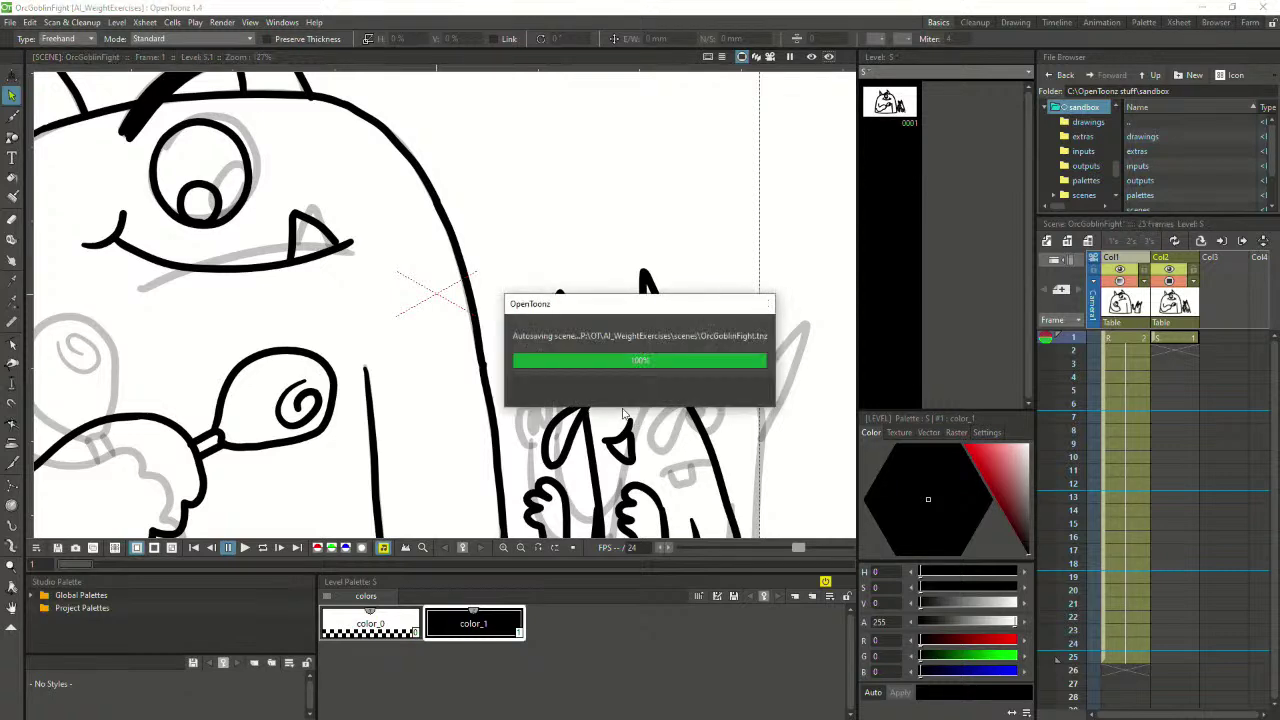
{"action": "left_click", "coordinate": [12, 116]}
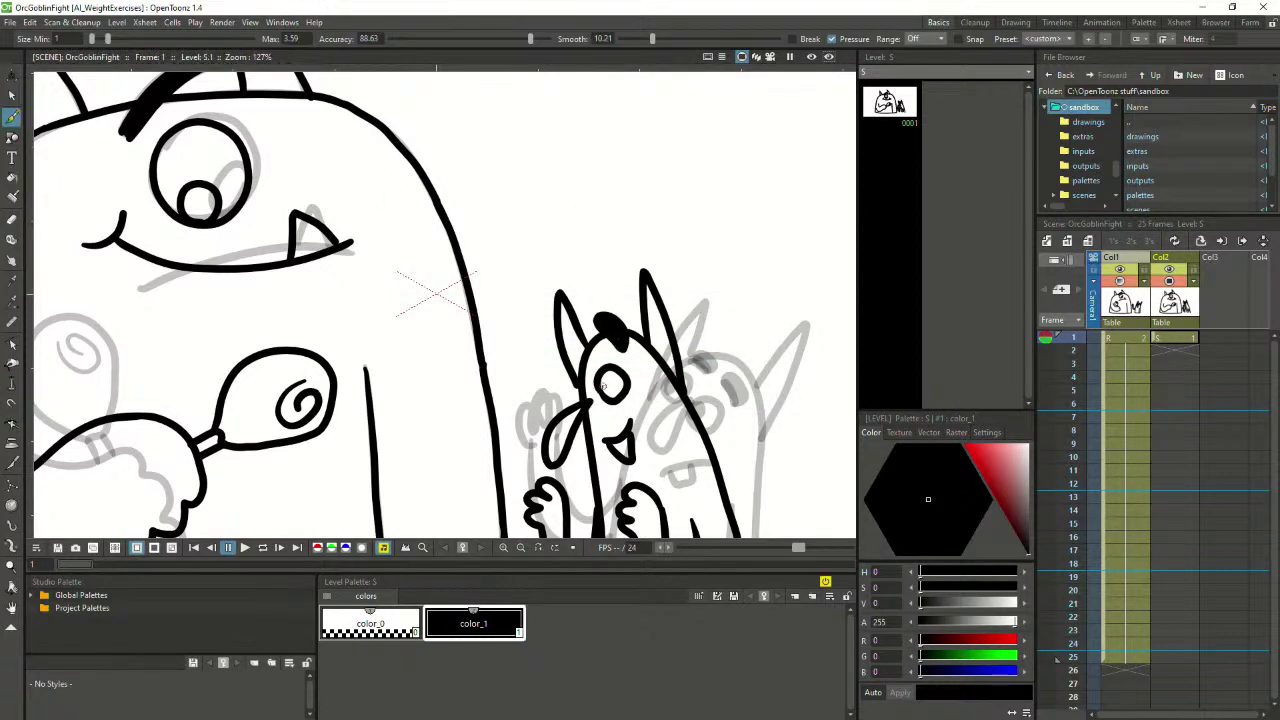
{"action": "mouse_move", "coordinate": [605, 380]}
{"action": "left_mouse_down"}
{"action": "mouse_move", "coordinate": [613, 421]}
{"action": "mouse_move", "coordinate": [607, 389]}
{"action": "left_mouse_up"}
{"action": "key", "text": "ctrl+z"}
{"action": "key", "text": "ctrl+z"}
{"action": "key", "text": "ctrl+z"}
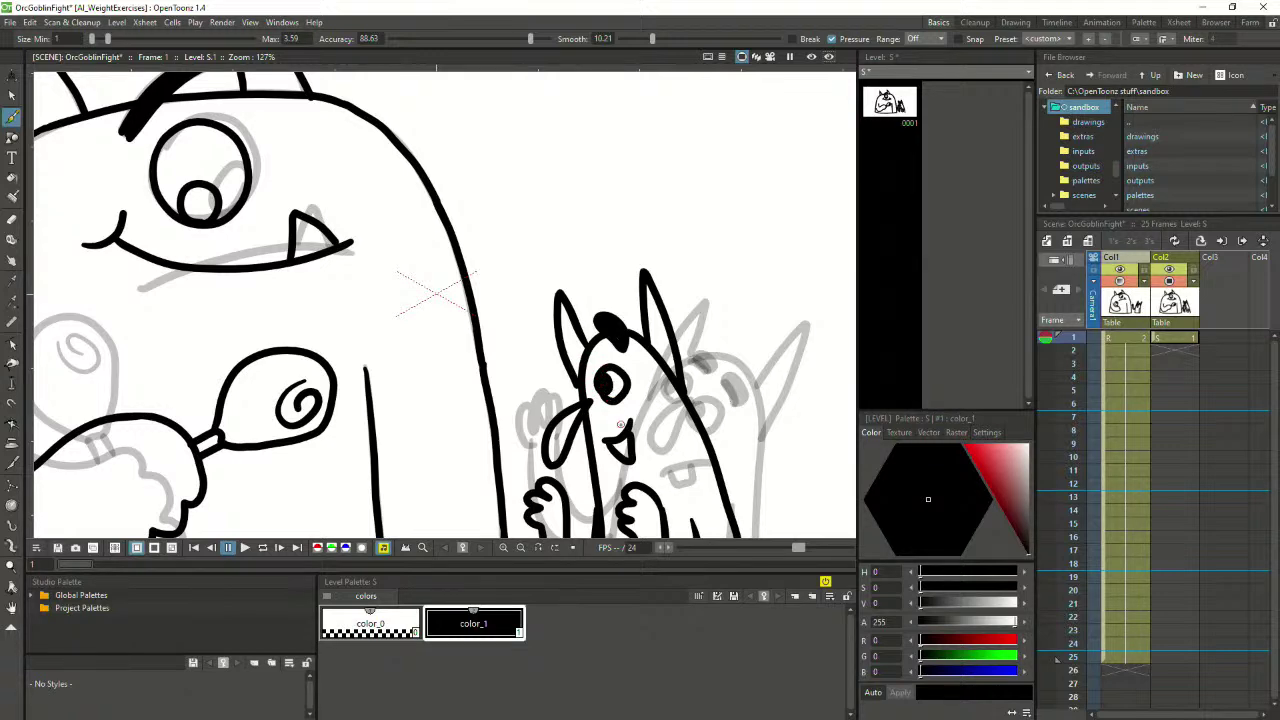
Draw the bottom line that closes the goblin's body between its two sides
{"action": "scroll", "coordinate": [640, 410], "scroll_direction": "down", "scroll_amount": 3}
{"action": "key", "text": "space"}
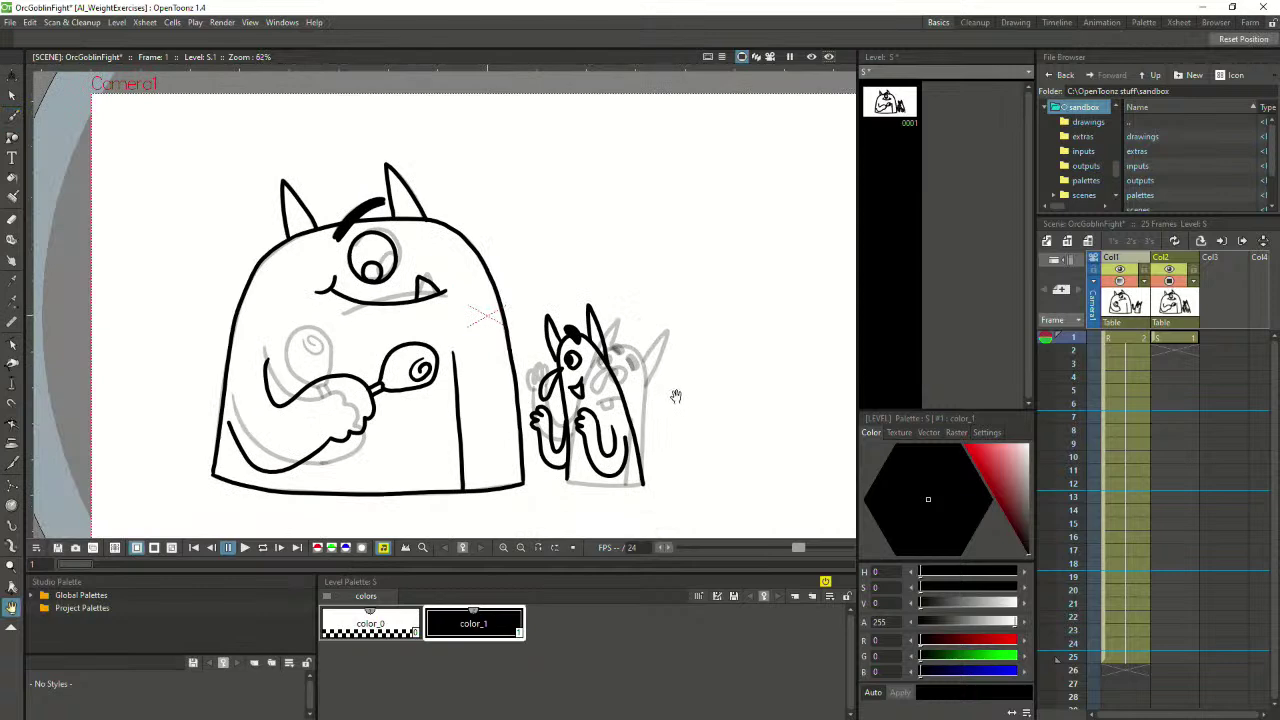
{"action": "left_click_drag", "start_coordinate": [676, 396], "coordinate": [658, 390]}
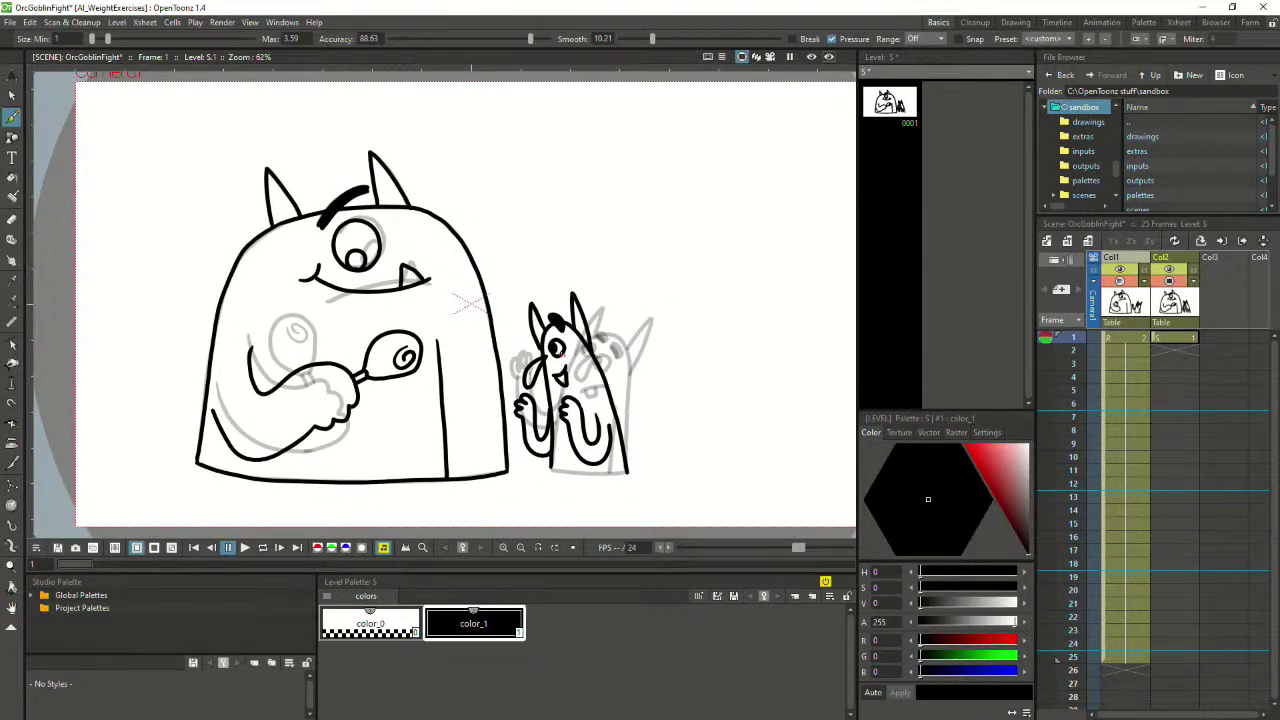
{"action": "scroll", "coordinate": [466, 300], "scroll_direction": "up", "scroll_amount": 1}
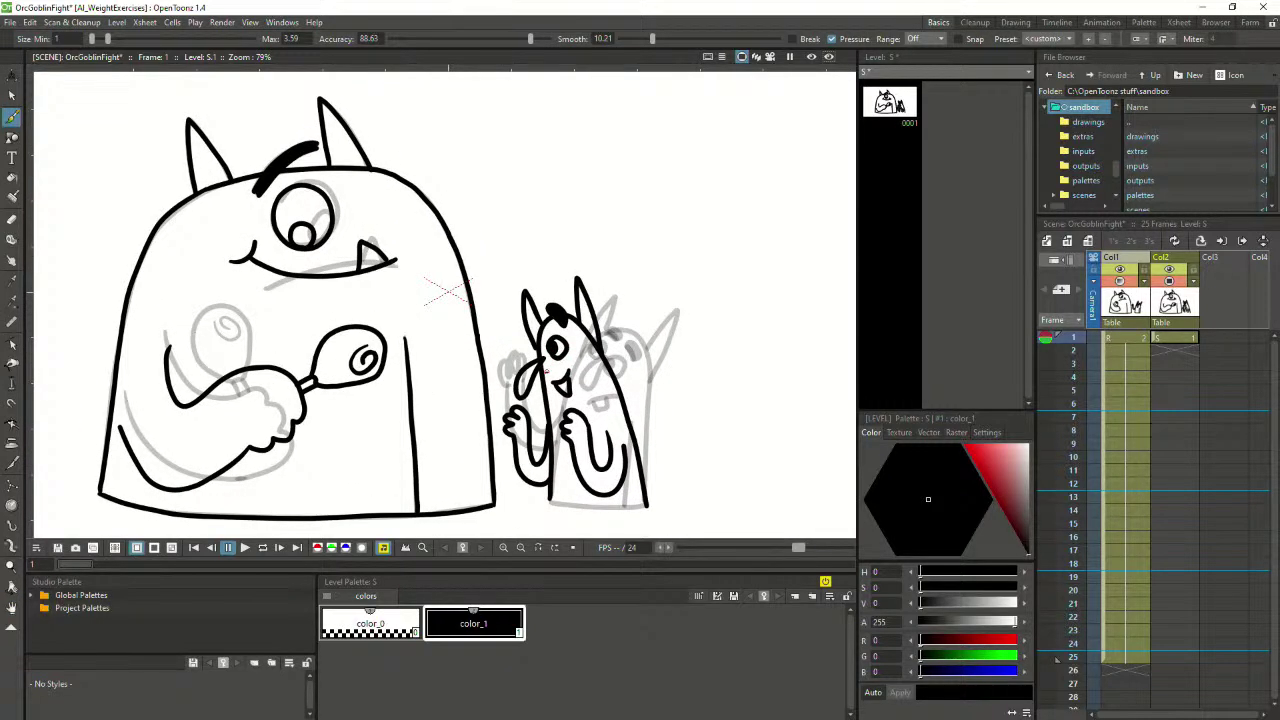
{"action": "left_click_drag", "start_coordinate": [567, 505], "coordinate": [646, 505]}
Move the goblin's drooping nose slightly outward, toward the large character
{"action": "scroll", "coordinate": [553, 362], "scroll_direction": "up", "scroll_amount": 1}
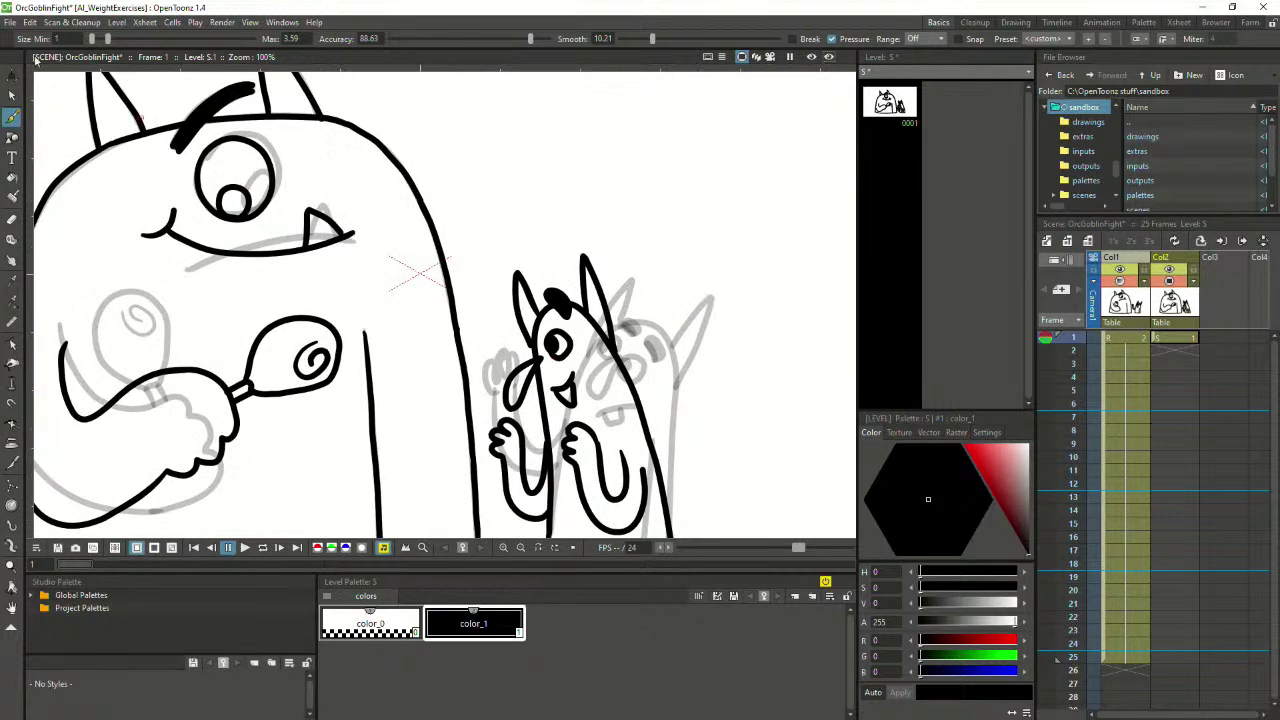
{"action": "left_click", "coordinate": [12, 95]}
{"action": "left_click", "coordinate": [528, 398]}
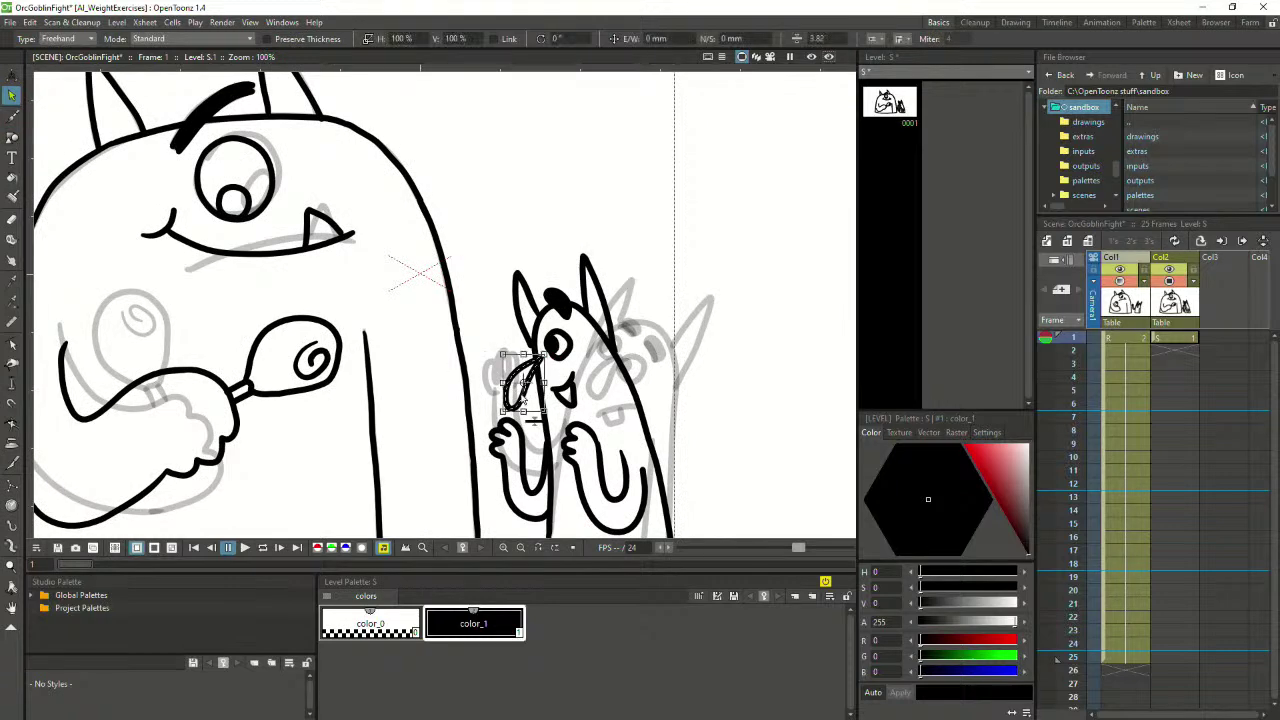
{"action": "left_click_drag", "start_coordinate": [524, 400], "coordinate": [519, 399]}
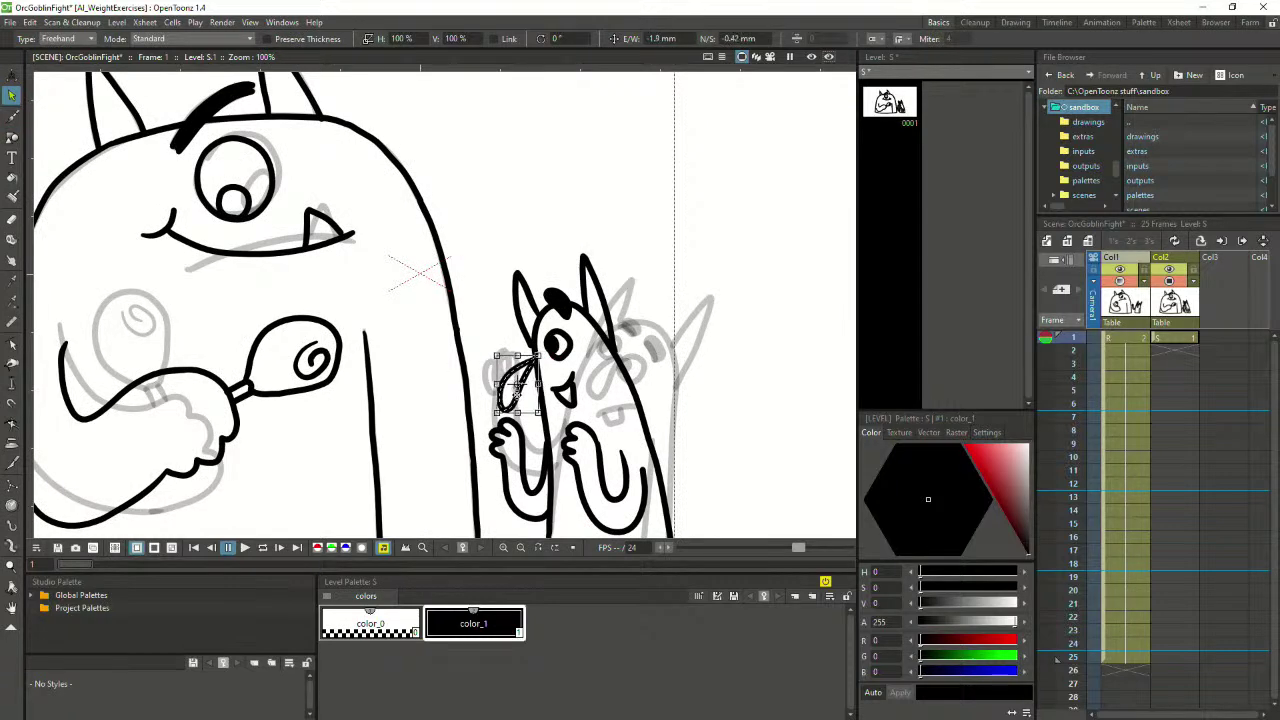
{"action": "left_click", "coordinate": [722, 358]}
Delete the goblin's horn nearest the large character and move its eye with the pupil onto the front edge of its face
{"action": "scroll", "coordinate": [668, 450], "scroll_direction": "down", "scroll_amount": 2}
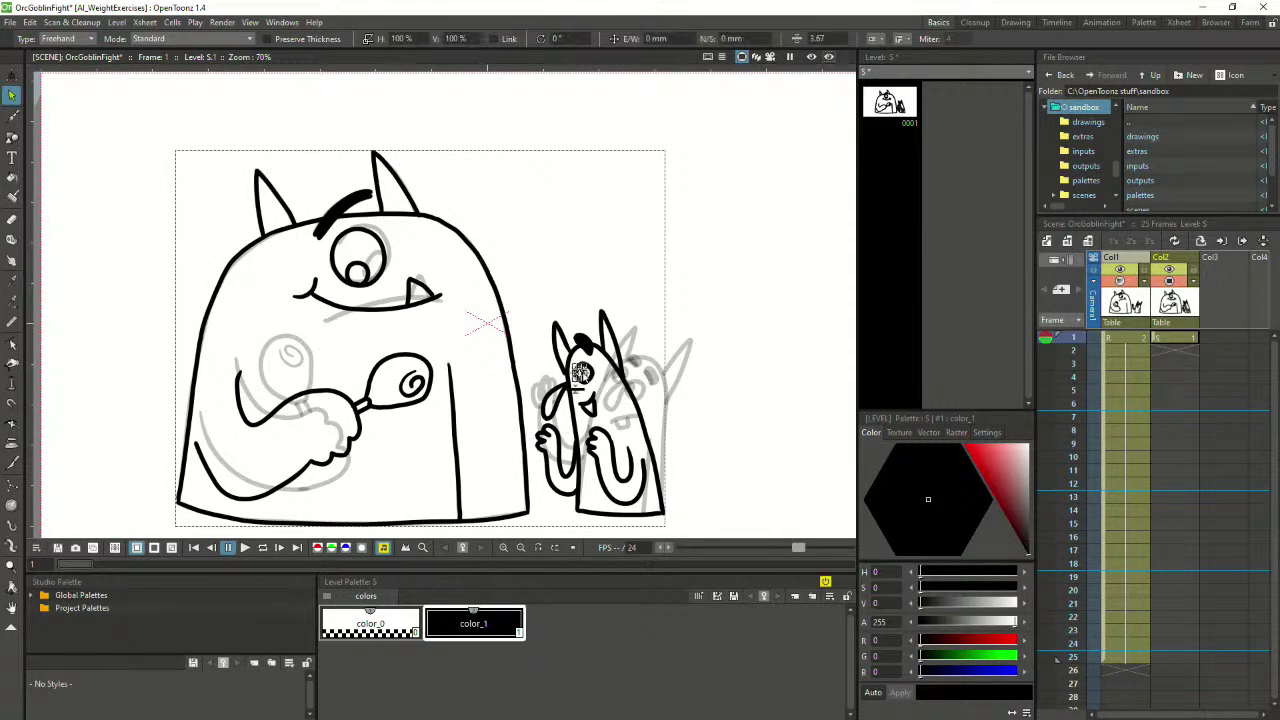
{"action": "scroll", "coordinate": [594, 382], "scroll_direction": "up", "scroll_amount": 1}
{"action": "scroll", "coordinate": [594, 385], "scroll_direction": "up", "scroll_amount": 1}
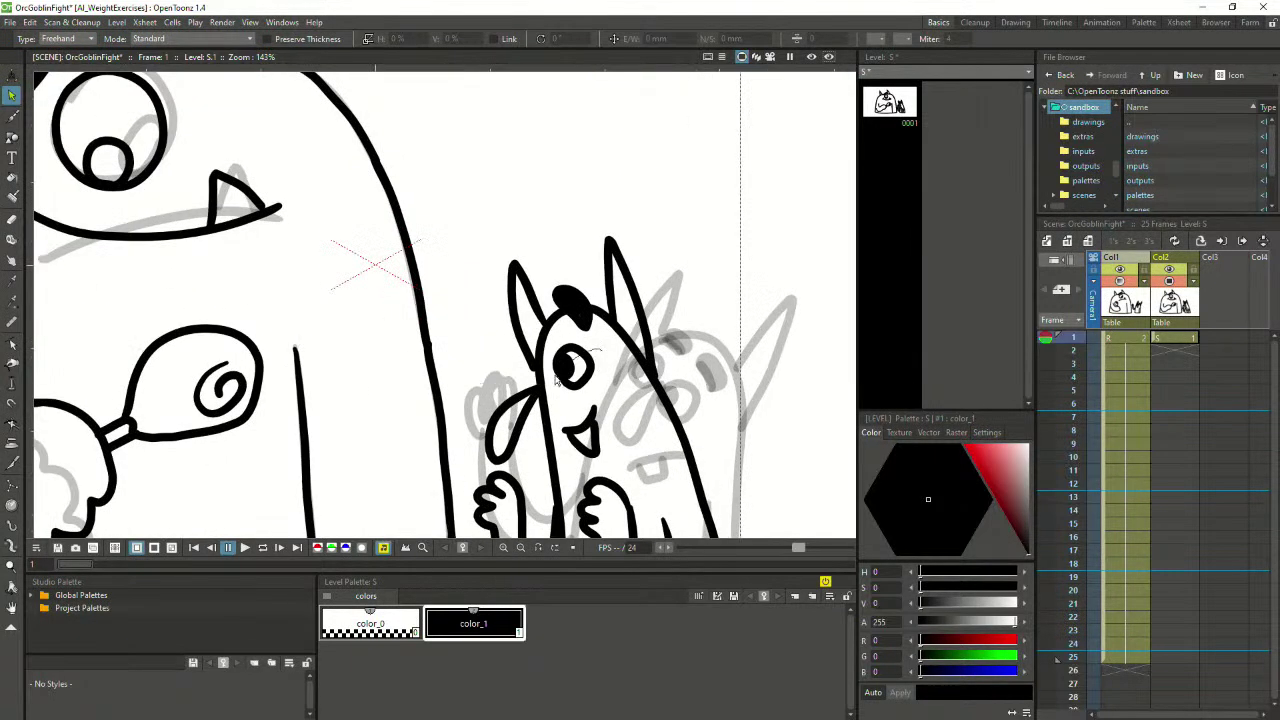
{"action": "left_click", "coordinate": [525, 298]}
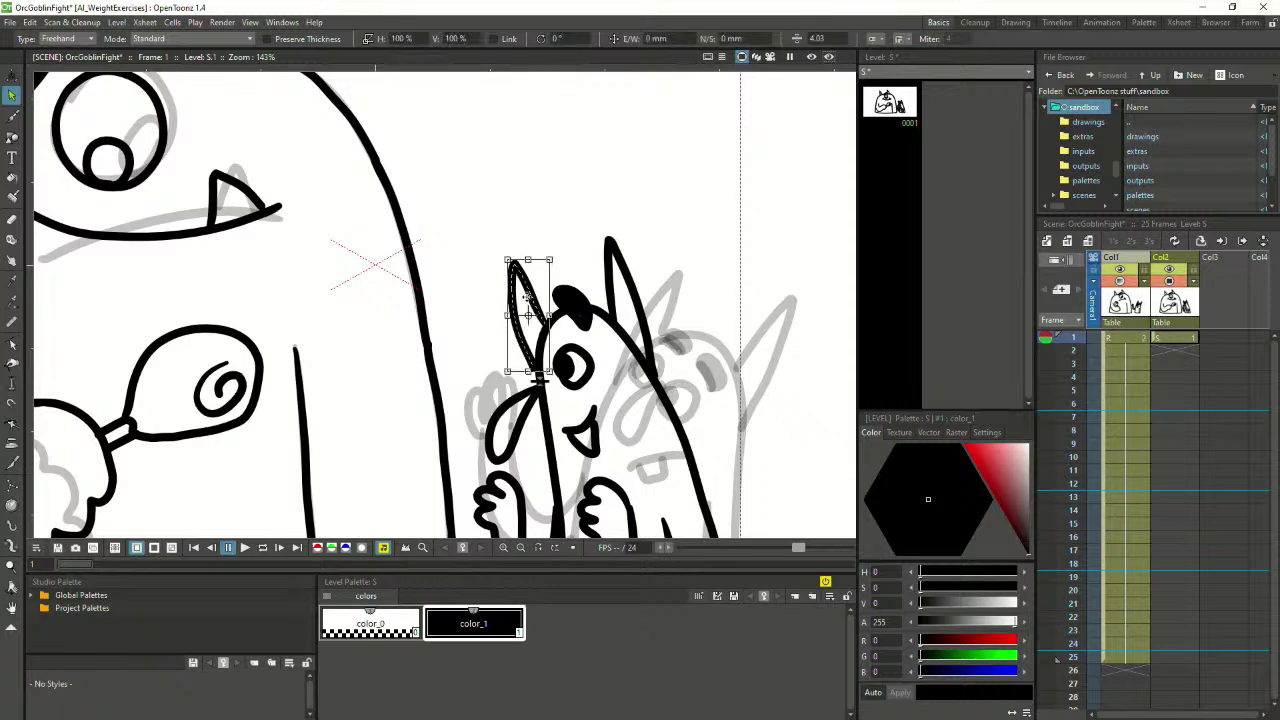
{"action": "left_click", "coordinate": [527, 297]}
{"action": "left_click", "coordinate": [527, 293]}
{"action": "key", "text": "Delete"}
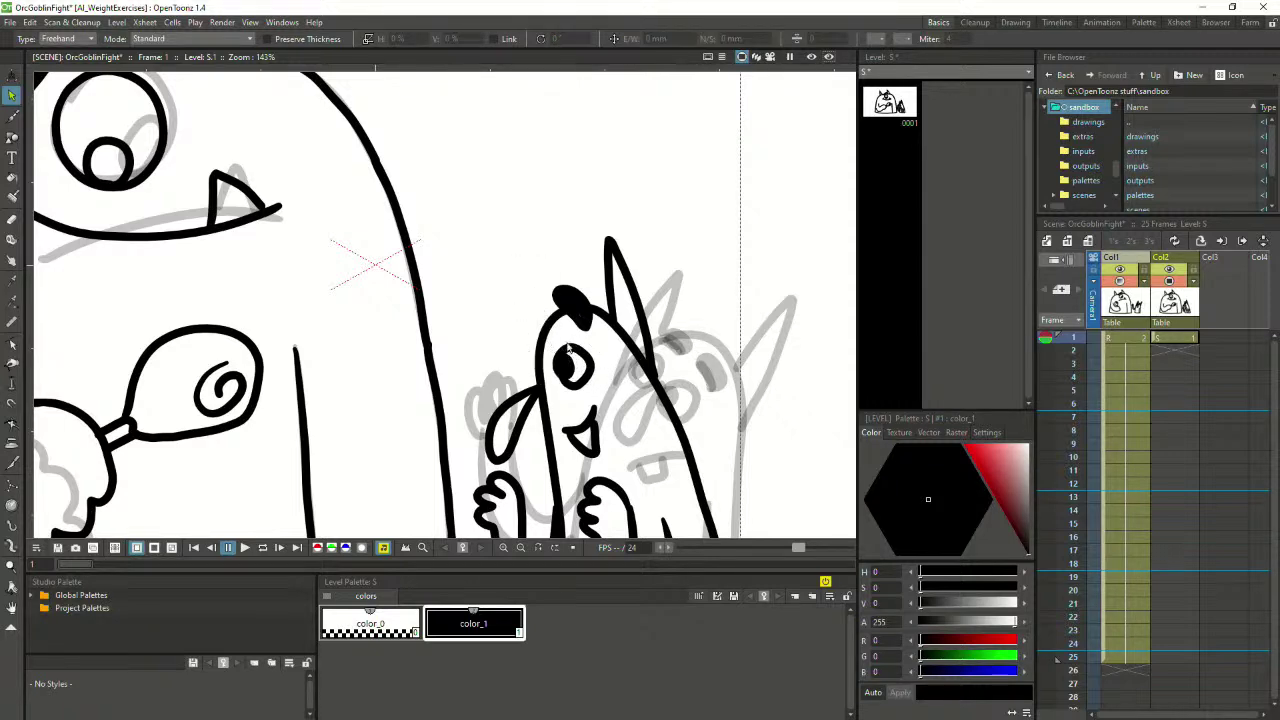
{"action": "mouse_move", "coordinate": [567, 340]}
{"action": "left_mouse_down"}
{"action": "mouse_move", "coordinate": [552, 378]}
{"action": "mouse_move", "coordinate": [564, 399]}
{"action": "mouse_move", "coordinate": [612, 373]}
{"action": "mouse_move", "coordinate": [568, 341]}
{"action": "left_mouse_up"}
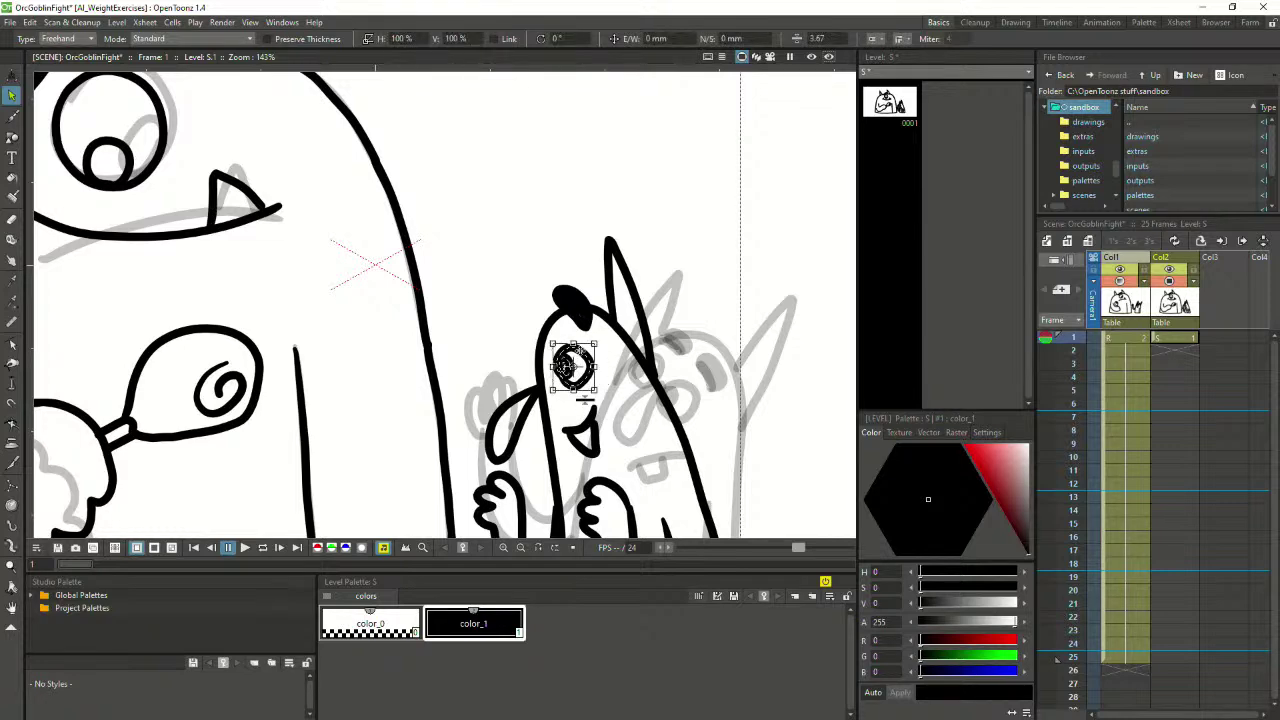
{"action": "left_click", "coordinate": [610, 365]}
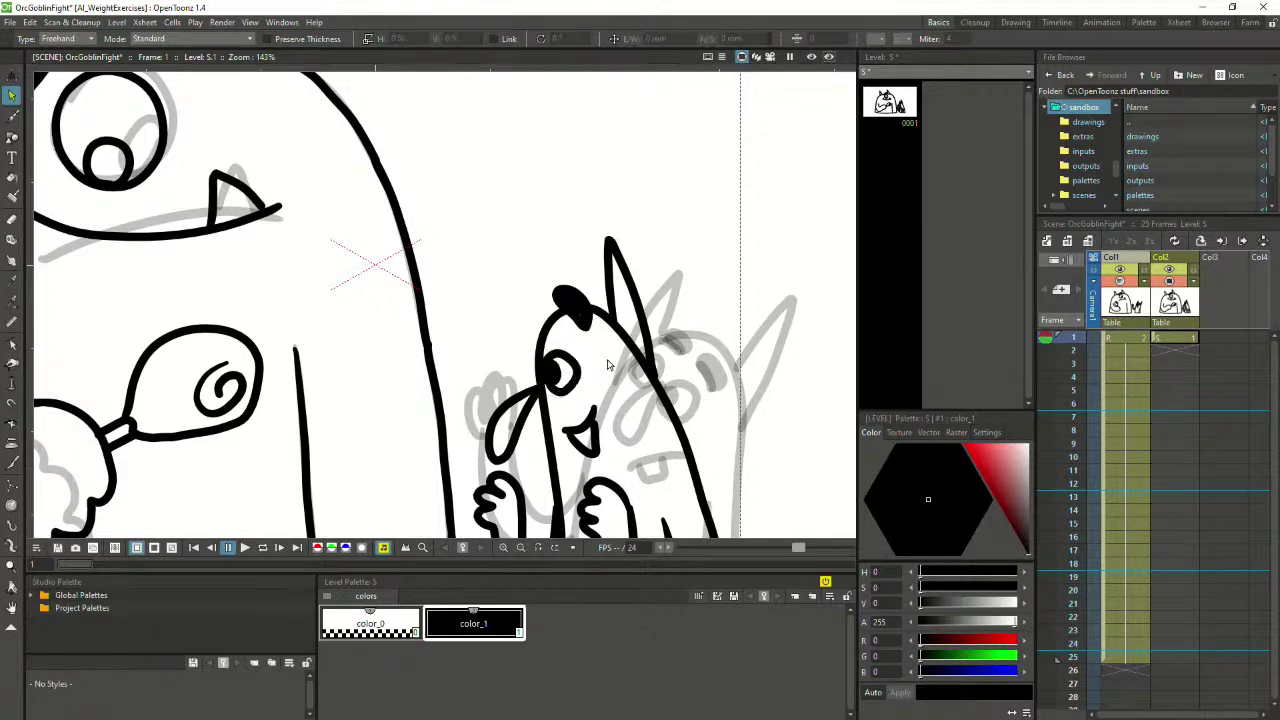
Select the whole goblin and scale it to 96.23% vertically and 101.13% horizontally
{"action": "scroll", "coordinate": [645, 398], "scroll_direction": "down", "scroll_amount": 11}
{"action": "scroll", "coordinate": [700, 437], "scroll_direction": "up", "scroll_amount": 3}
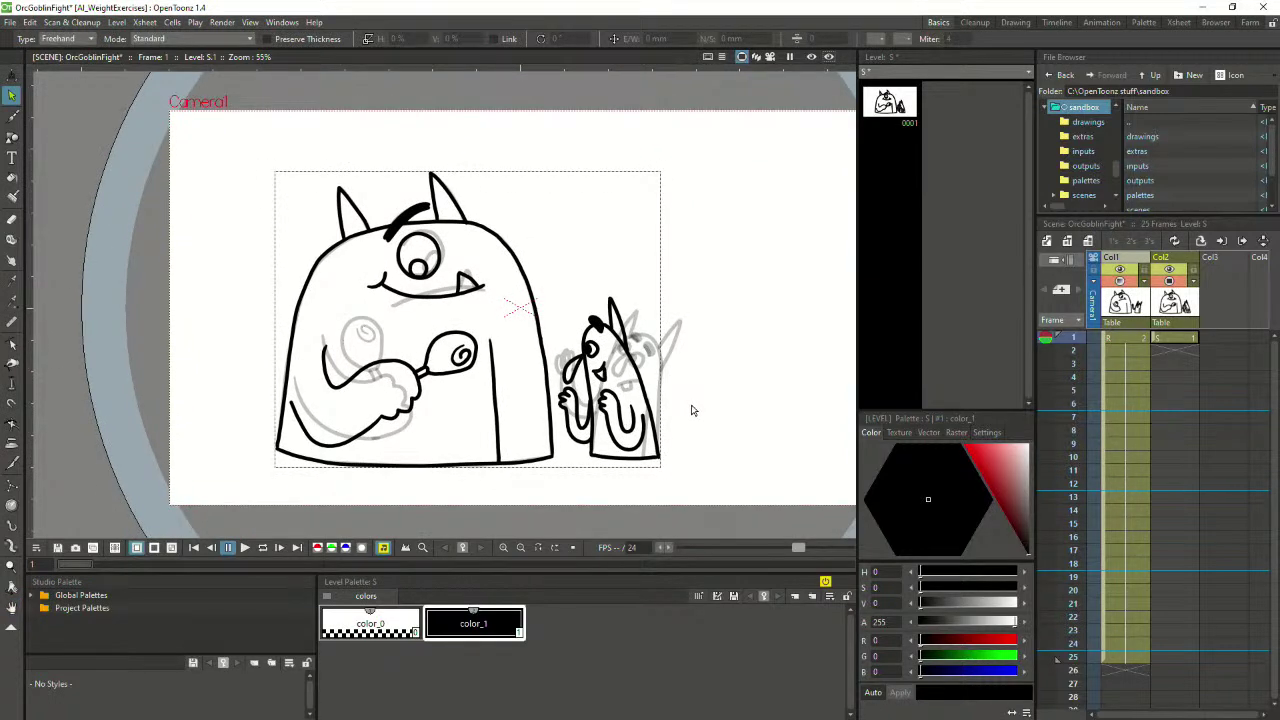
{"action": "scroll", "coordinate": [625, 370], "scroll_direction": "down", "scroll_amount": 1}
{"action": "scroll", "coordinate": [606, 365], "scroll_direction": "up", "scroll_amount": 2}
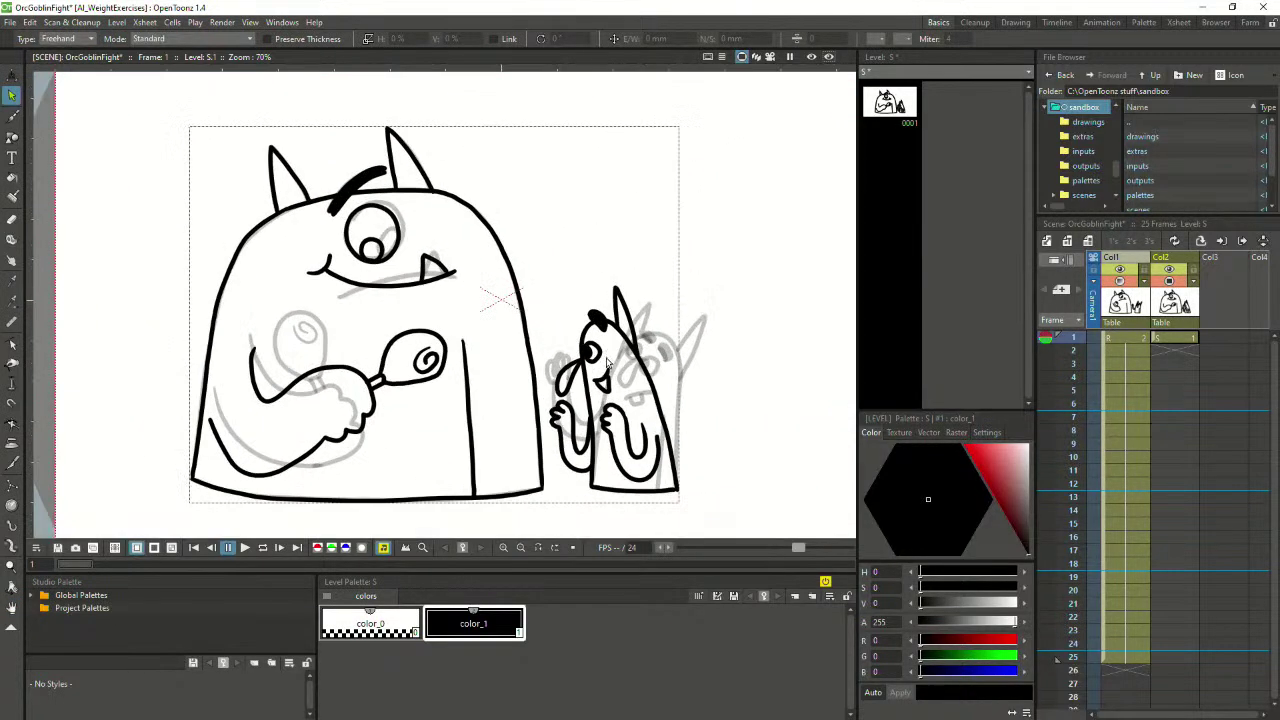
{"action": "scroll", "coordinate": [606, 365], "scroll_direction": "up", "scroll_amount": 1}
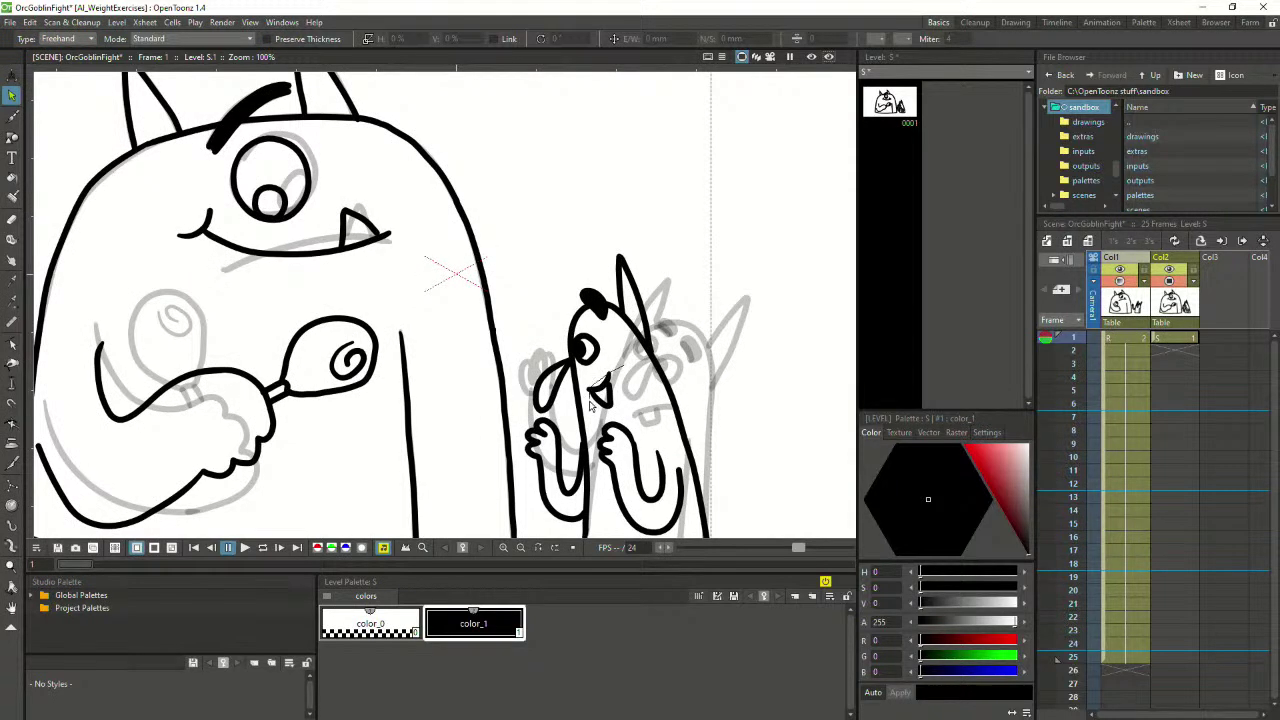
{"action": "mouse_move", "coordinate": [690, 238]}
{"action": "left_mouse_down"}
{"action": "mouse_move", "coordinate": [537, 314]}
{"action": "mouse_move", "coordinate": [600, 243]}
{"action": "mouse_move", "coordinate": [580, 380]}
{"action": "mouse_move", "coordinate": [707, 452]}
{"action": "mouse_move", "coordinate": [650, 238]}
{"action": "mouse_move", "coordinate": [637, 274]}
{"action": "left_mouse_up"}
{"action": "scroll", "coordinate": [663, 242], "scroll_direction": "down", "scroll_amount": 2}
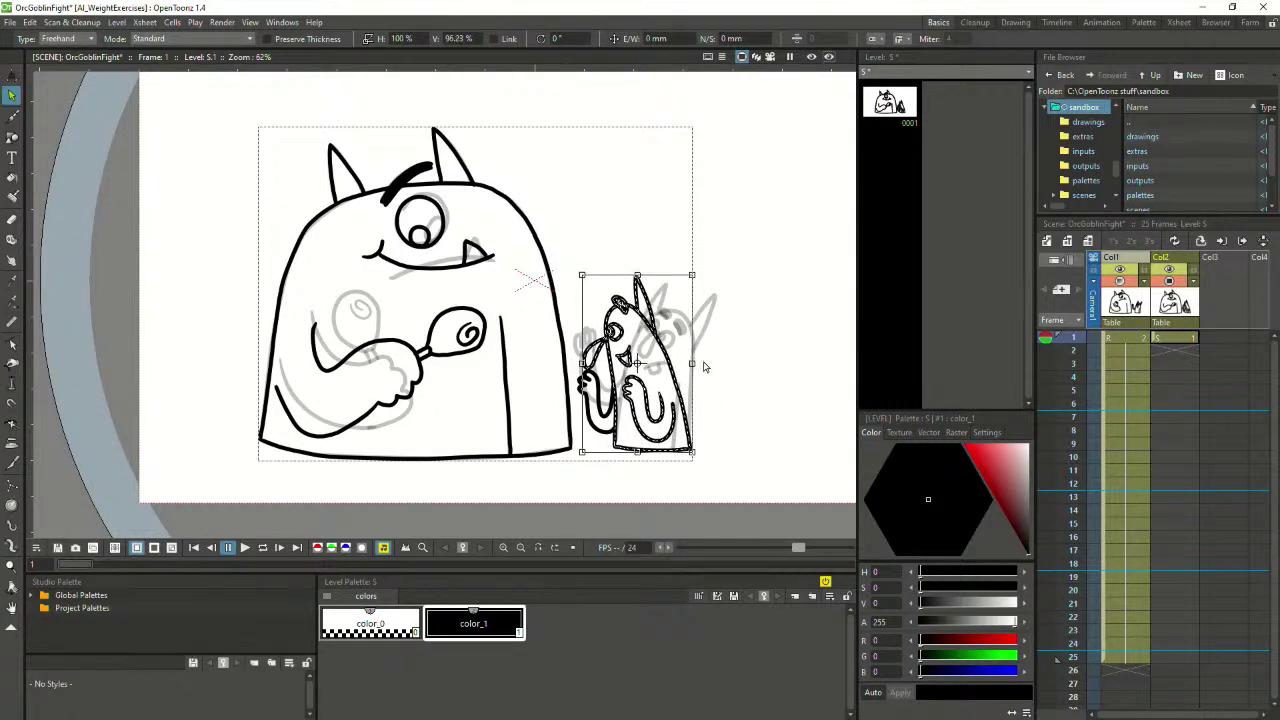
{"action": "left_click_drag", "start_coordinate": [692, 364], "coordinate": [697, 364]}
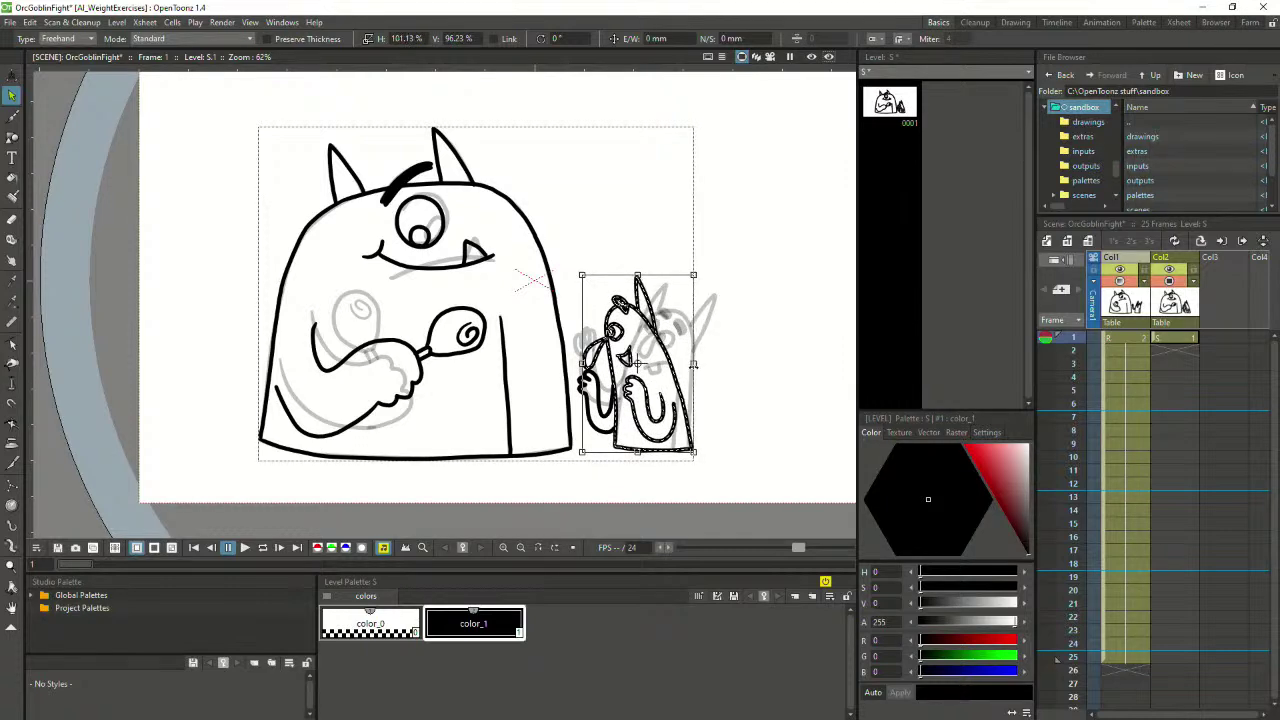
{"action": "left_click", "coordinate": [740, 388]}
Stretch the goblin's arm nearest the large character slightly downward
{"action": "scroll", "coordinate": [603, 397], "scroll_direction": "up", "scroll_amount": 2}
{"action": "left_click", "coordinate": [603, 397]}
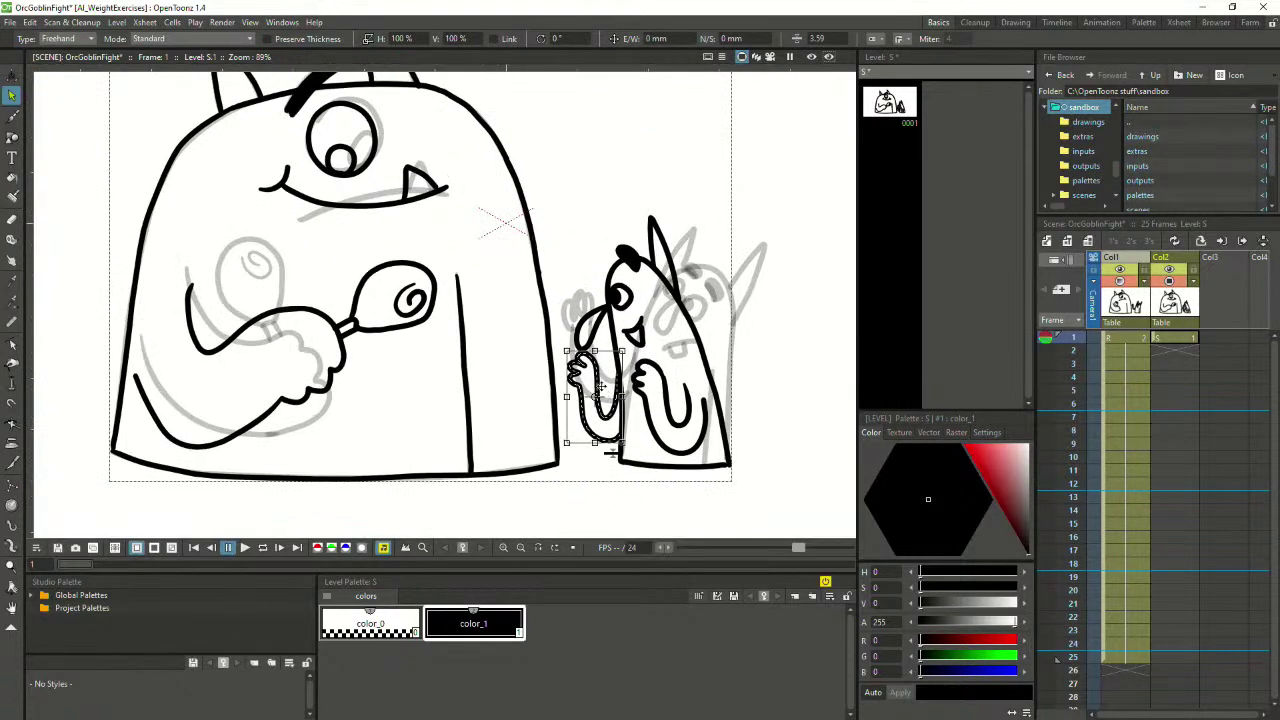
{"action": "left_click_drag", "start_coordinate": [594, 442], "coordinate": [595, 447]}
{"action": "left_click", "coordinate": [742, 322]}
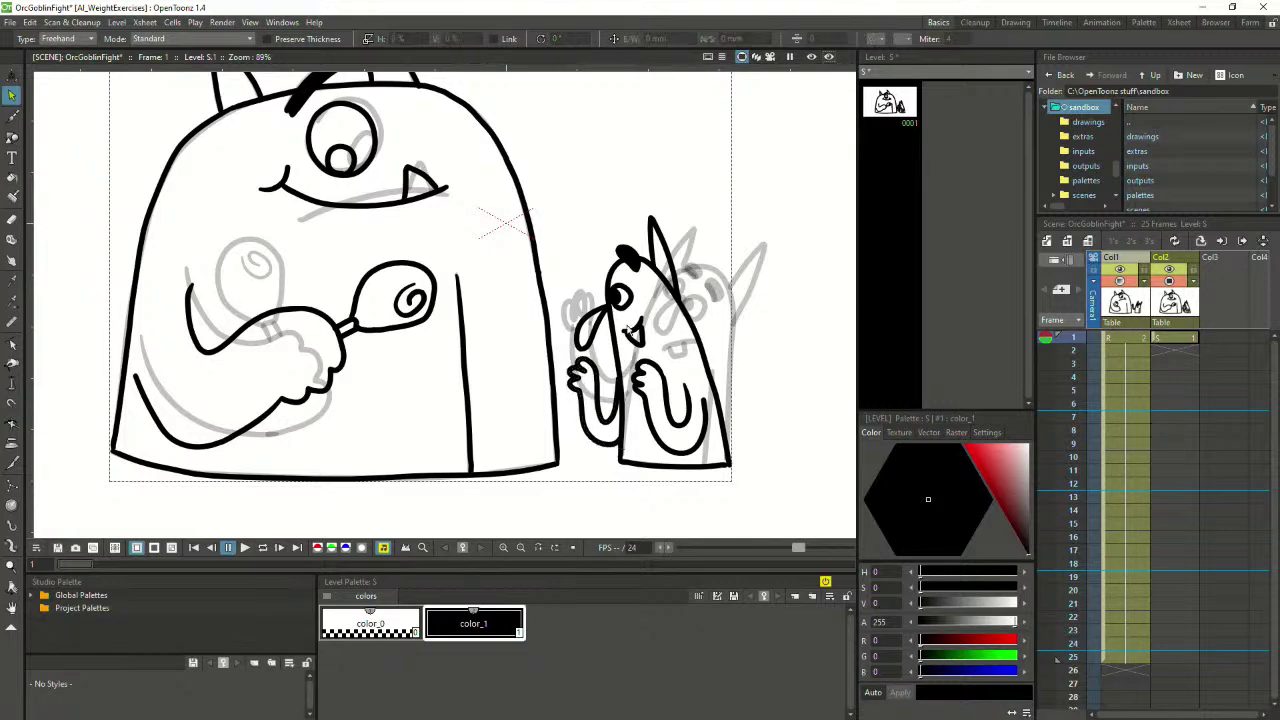
Resize the goblin's open mouth to 82.7% horizontally and 104.19% vertically, rotating it by 0.59°
{"action": "left_click", "coordinate": [635, 337]}
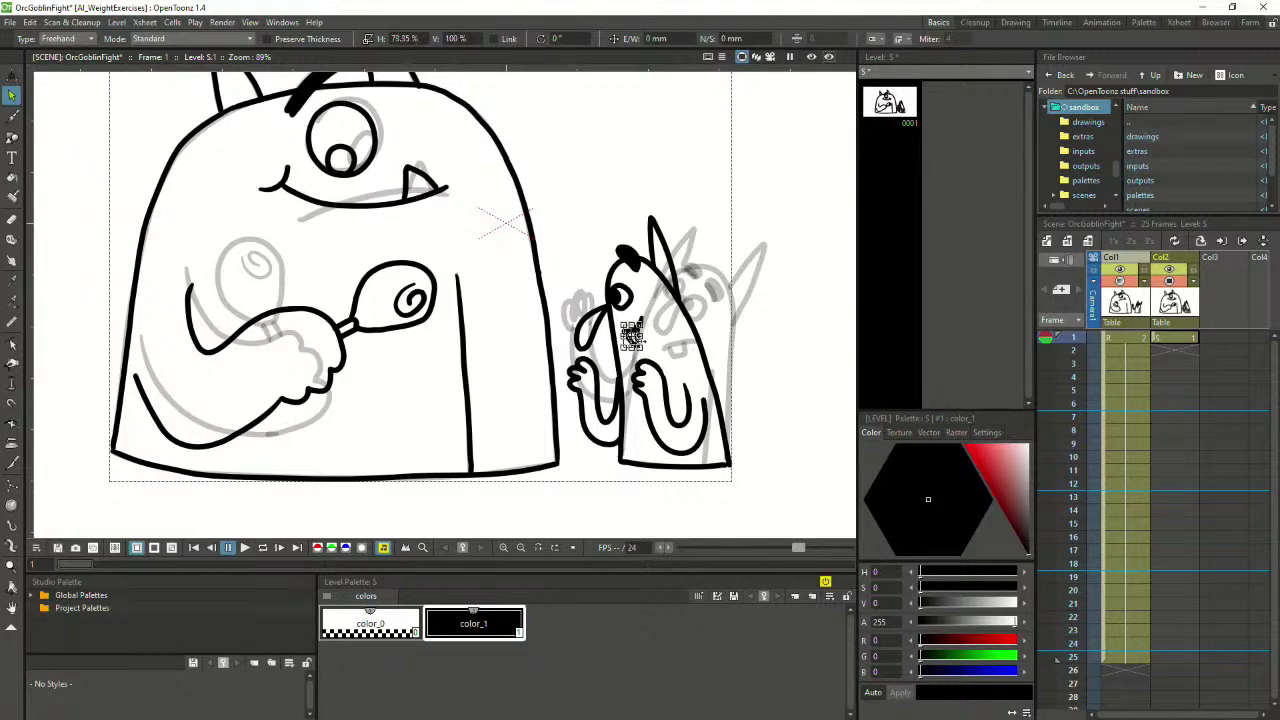
{"action": "left_click_drag", "start_coordinate": [648, 337], "coordinate": [607, 320]}
{"action": "scroll", "coordinate": [658, 329], "scroll_direction": "up", "scroll_amount": 4}
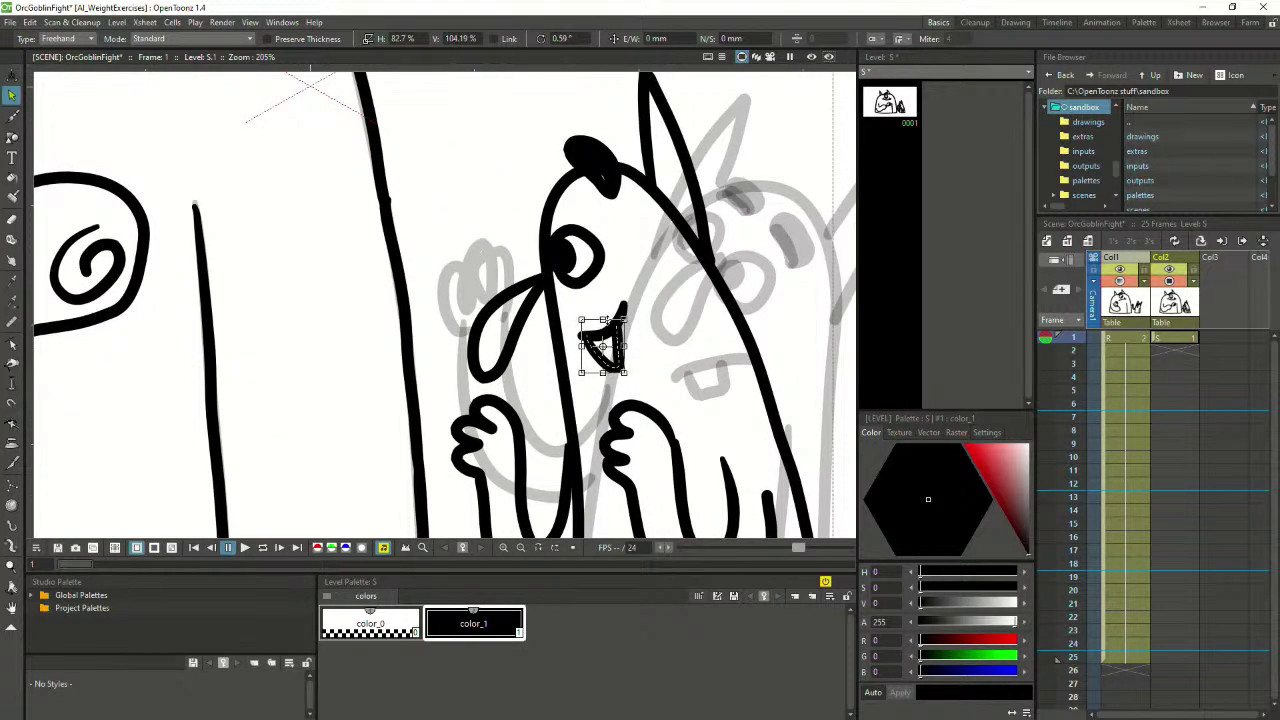
{"action": "left_click", "coordinate": [700, 335]}
{"action": "scroll", "coordinate": [693, 360], "scroll_direction": "down", "scroll_amount": 1}
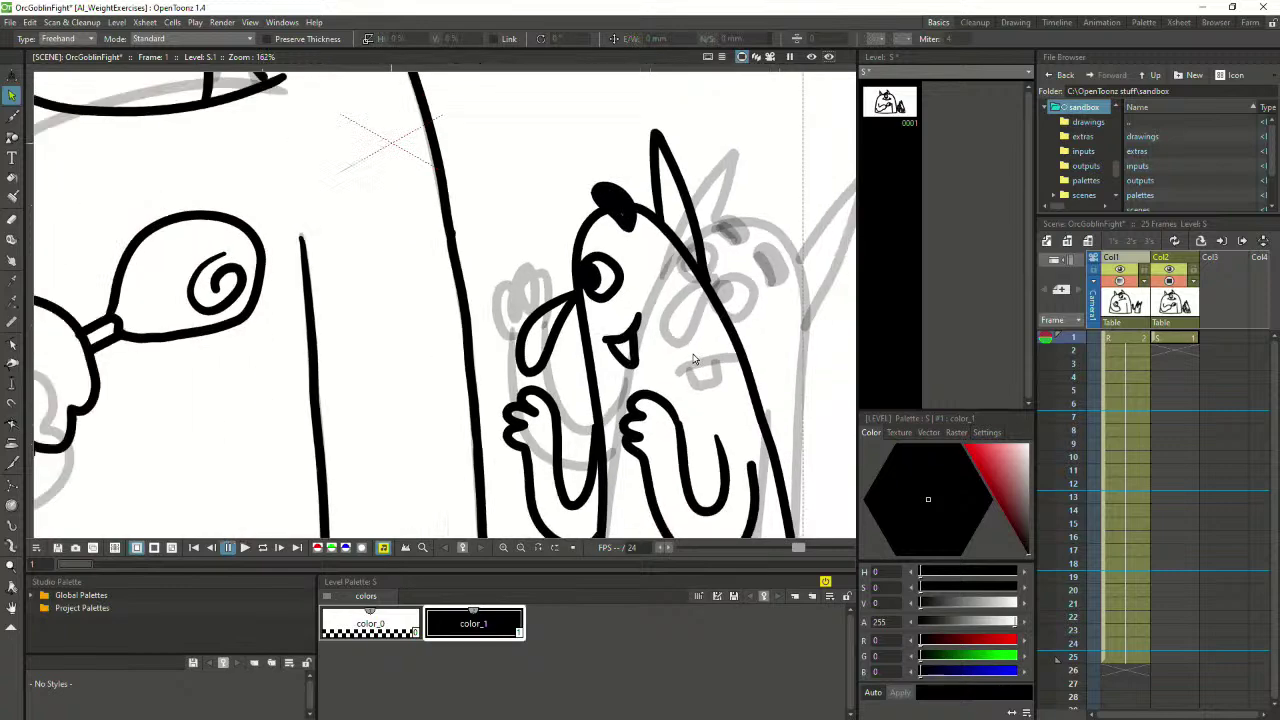
{"action": "scroll", "coordinate": [693, 360], "scroll_direction": "down", "scroll_amount": 4}
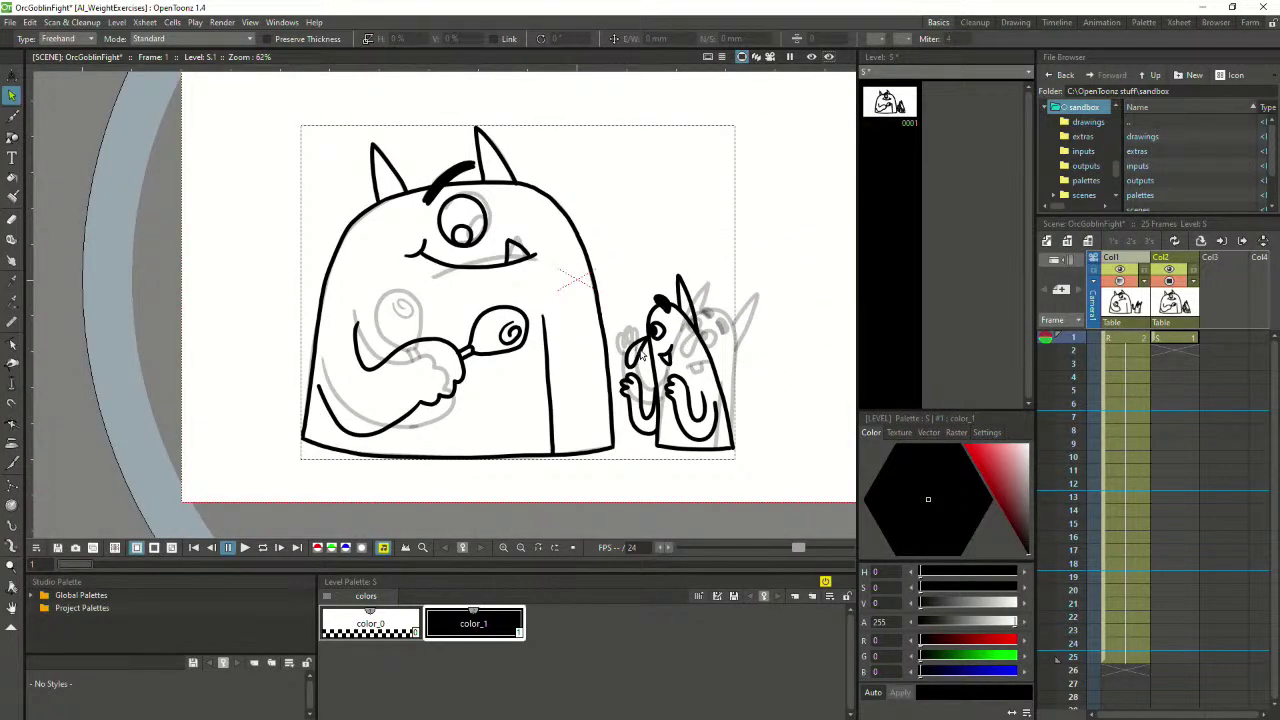
Move the goblin's drooping nose by 0.68 mm E/W and -1.37 mm N/S
{"action": "left_click", "coordinate": [640, 357]}
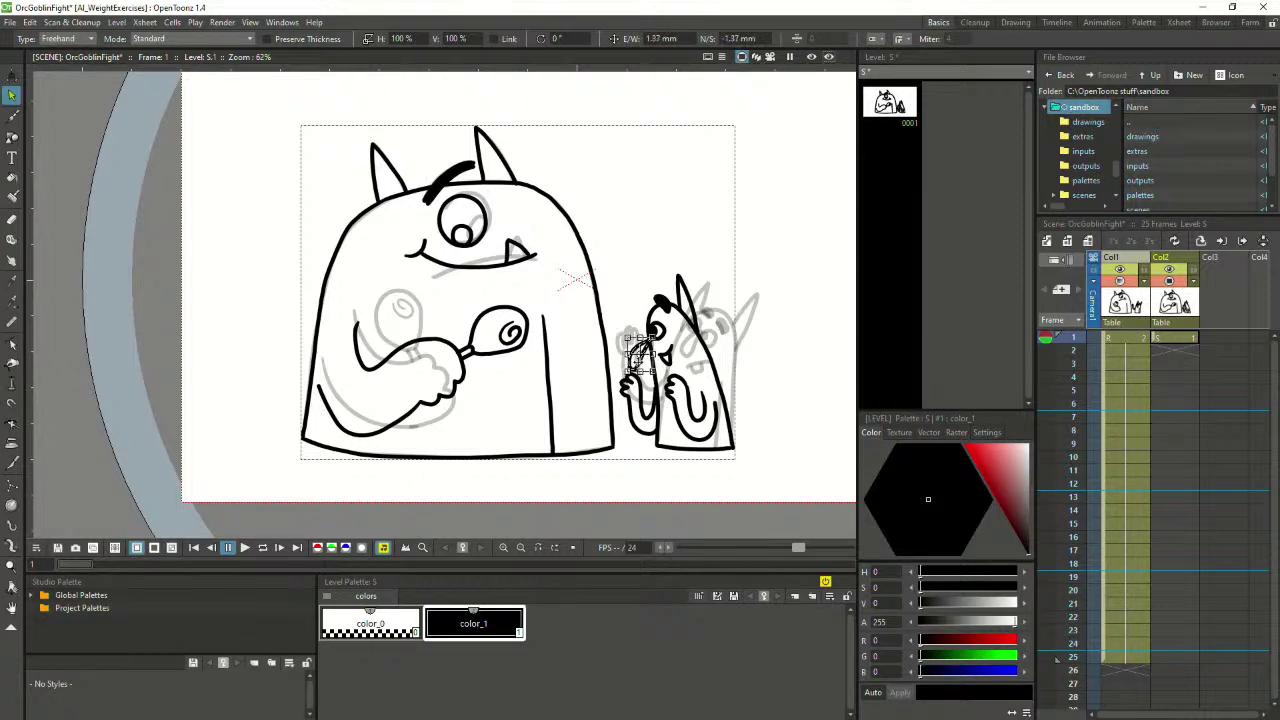
{"action": "left_click_drag", "start_coordinate": [640, 357], "coordinate": [638, 357]}
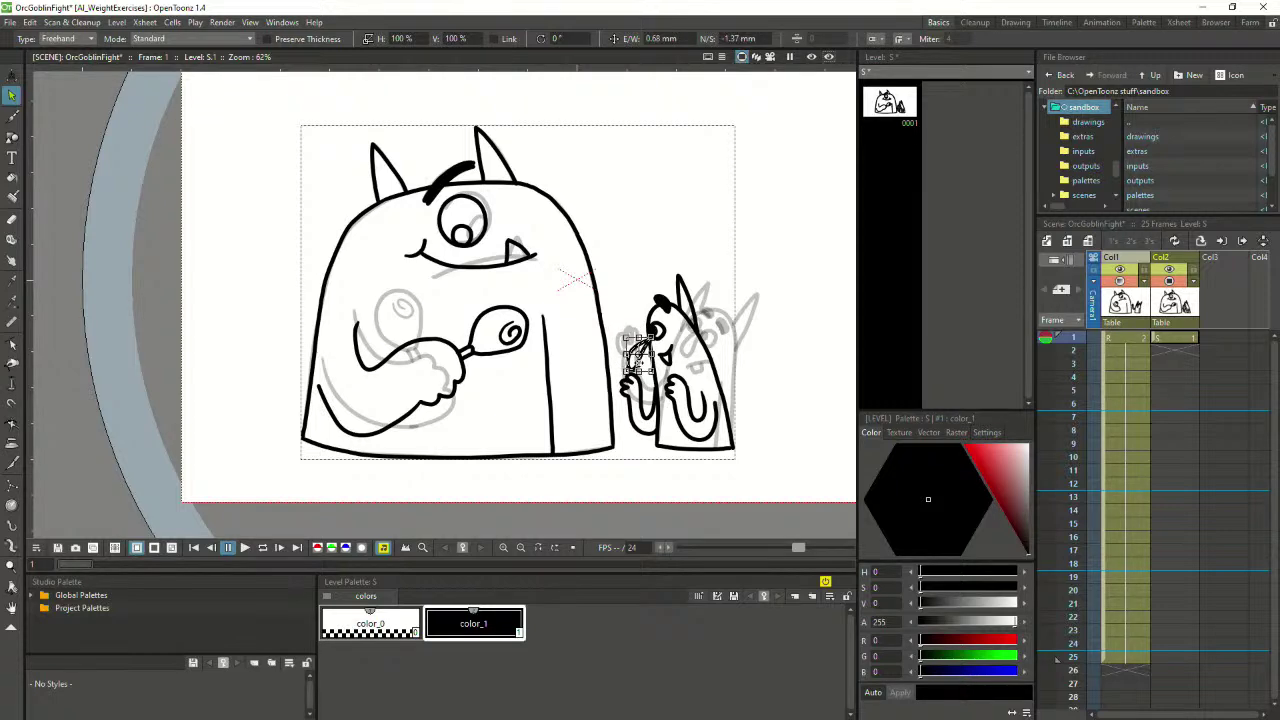
{"action": "key", "text": "Delete"}
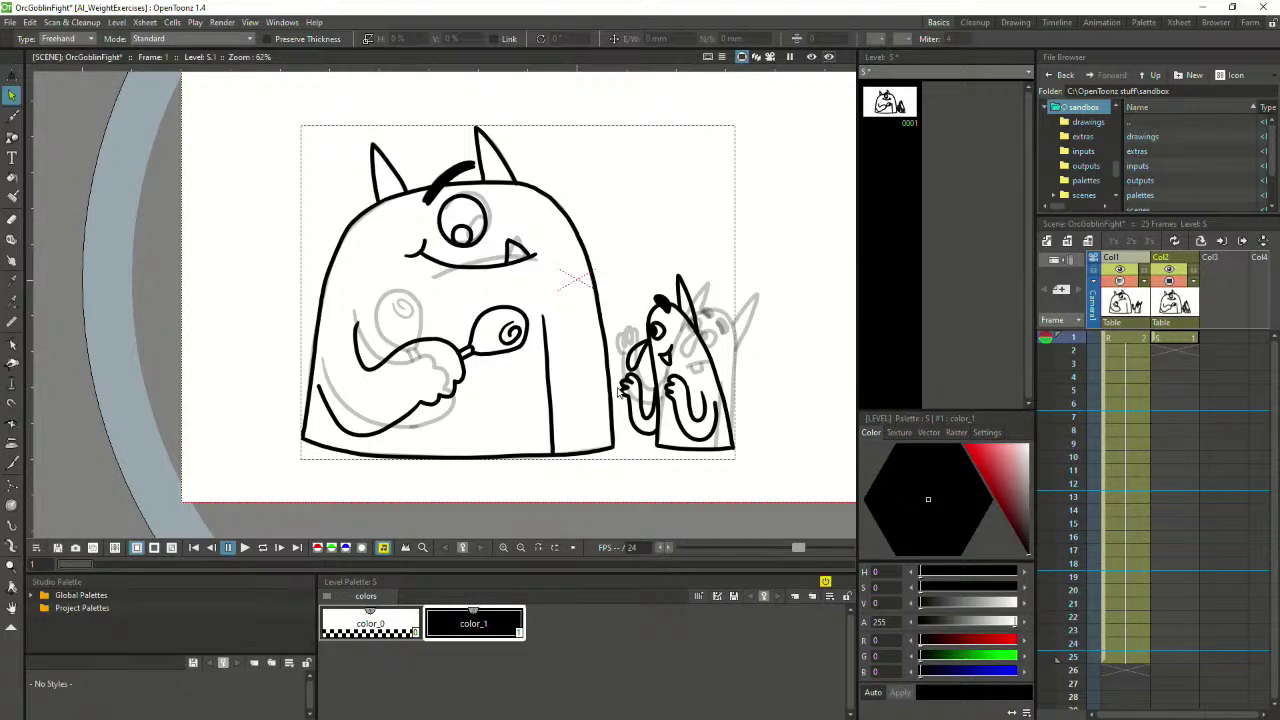
Scale the goblin's arm nearest the orc to 95.56% vertically and shift it -1.13 mm N/S
{"action": "scroll", "coordinate": [618, 393], "scroll_direction": "up", "scroll_amount": 3}
{"action": "left_click", "coordinate": [658, 400]}
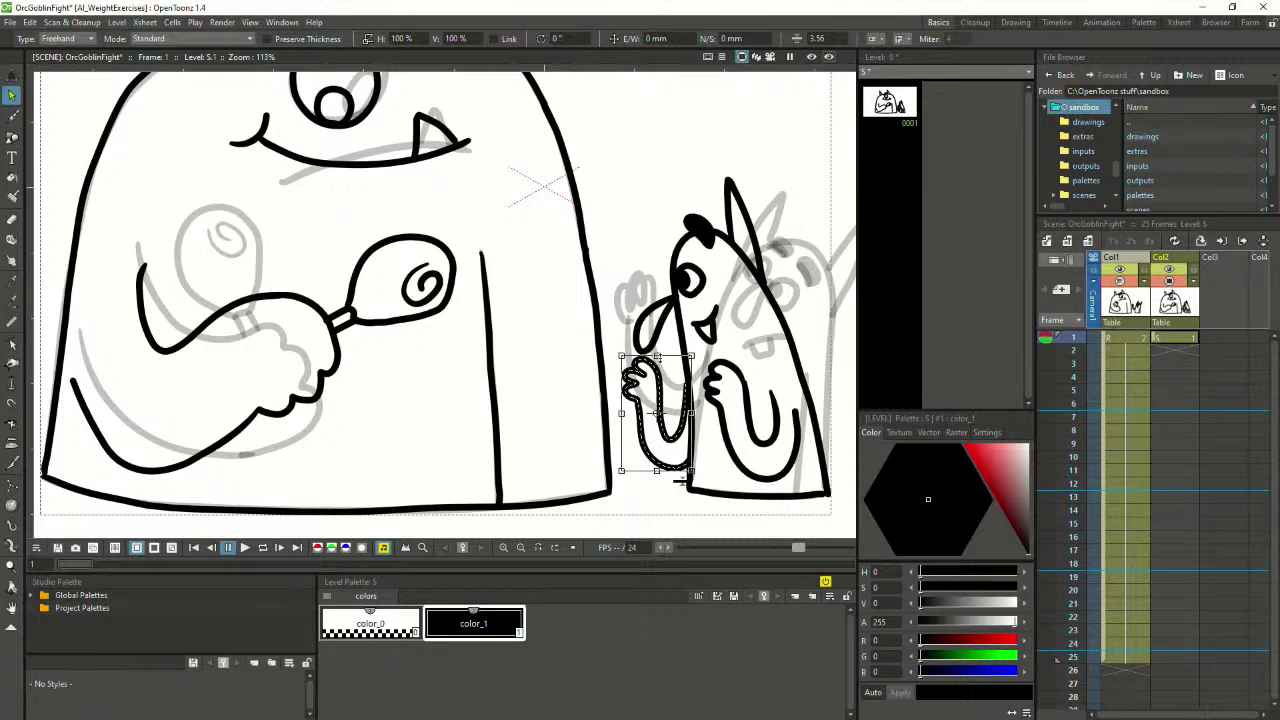
{"action": "left_click_drag", "start_coordinate": [656, 357], "coordinate": [656, 362]}
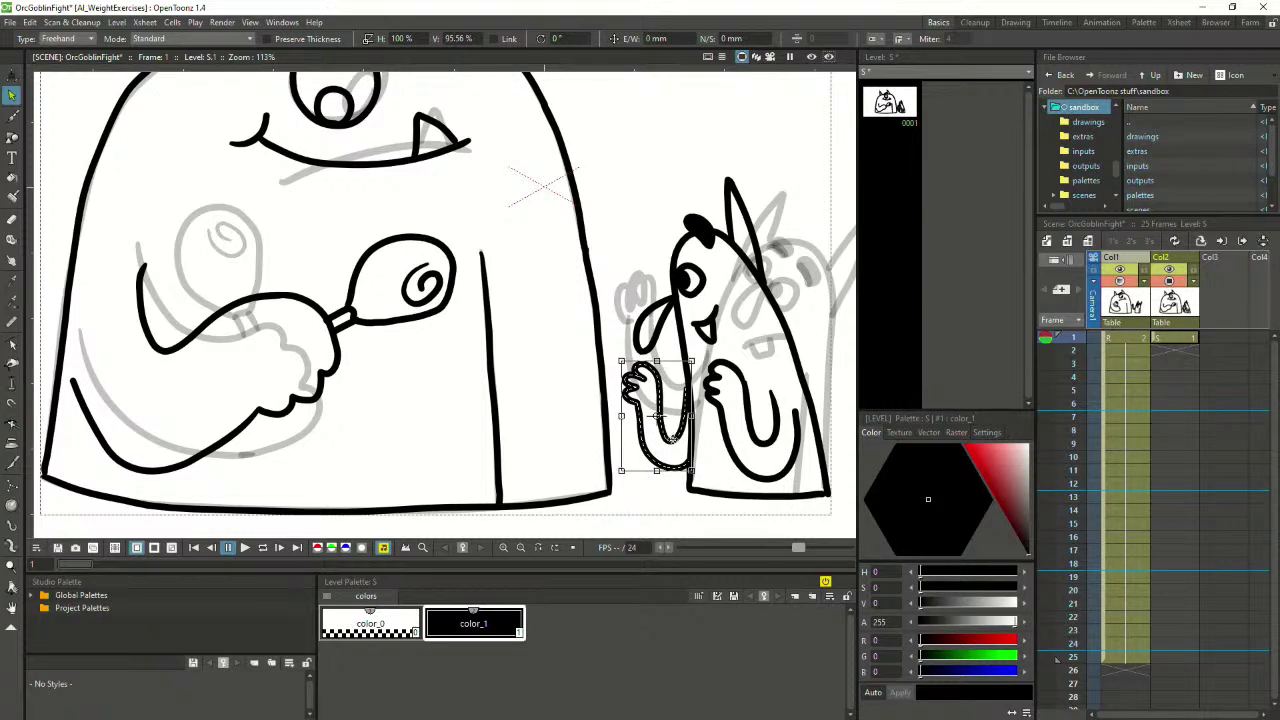
{"action": "left_click_drag", "start_coordinate": [672, 436], "coordinate": [673, 440]}
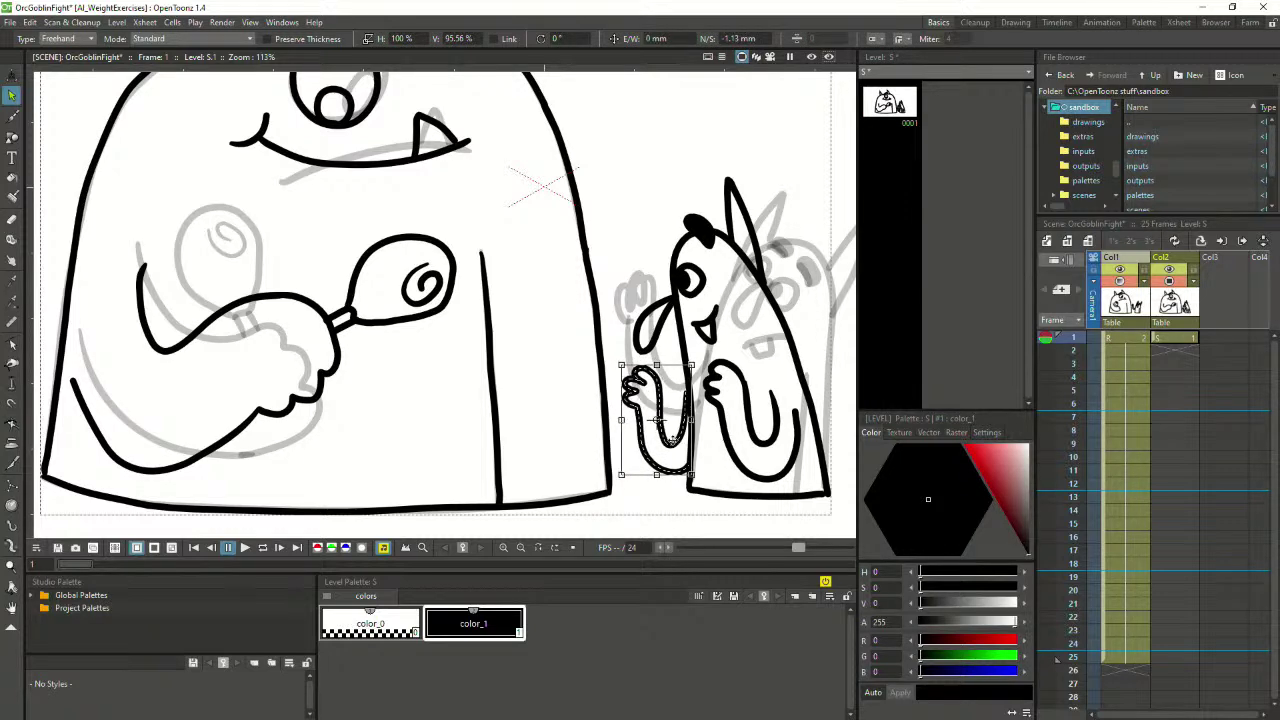
Widen the goblin's arm nearest the orc slightly so that it meets the front edge of the goblin's body
{"action": "left_click", "coordinate": [696, 428]}
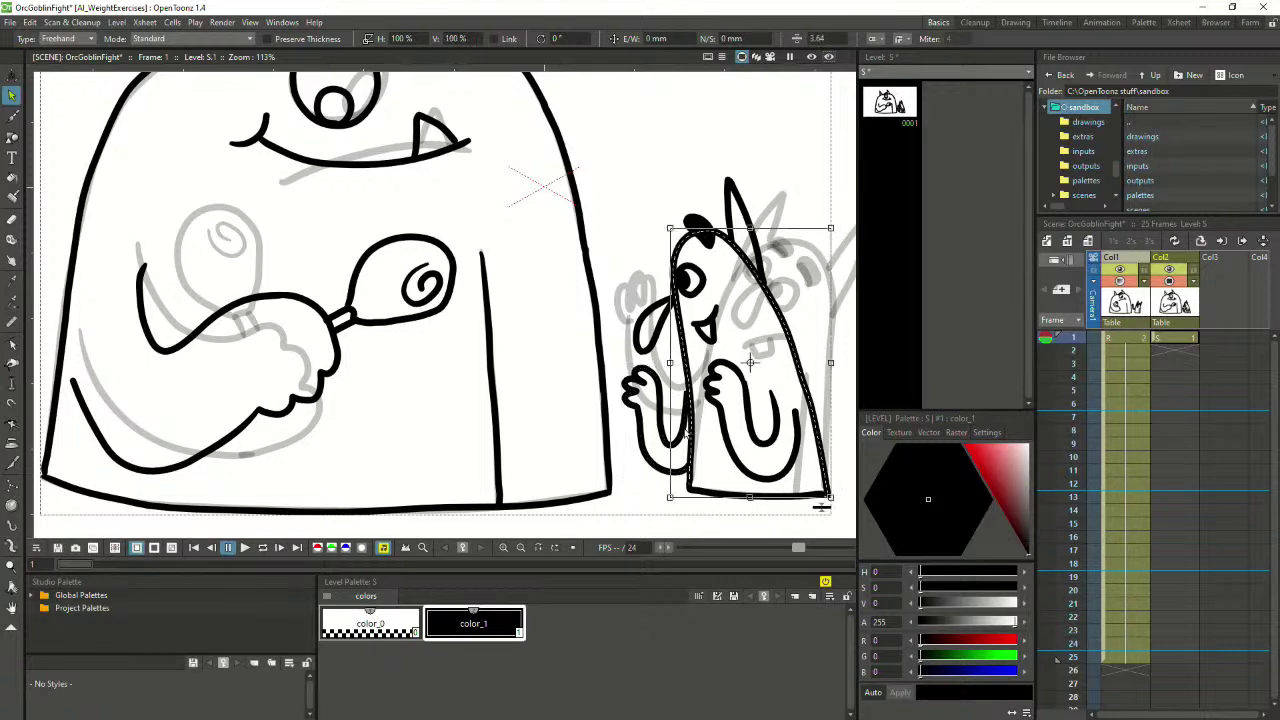
{"action": "left_click", "coordinate": [657, 422]}
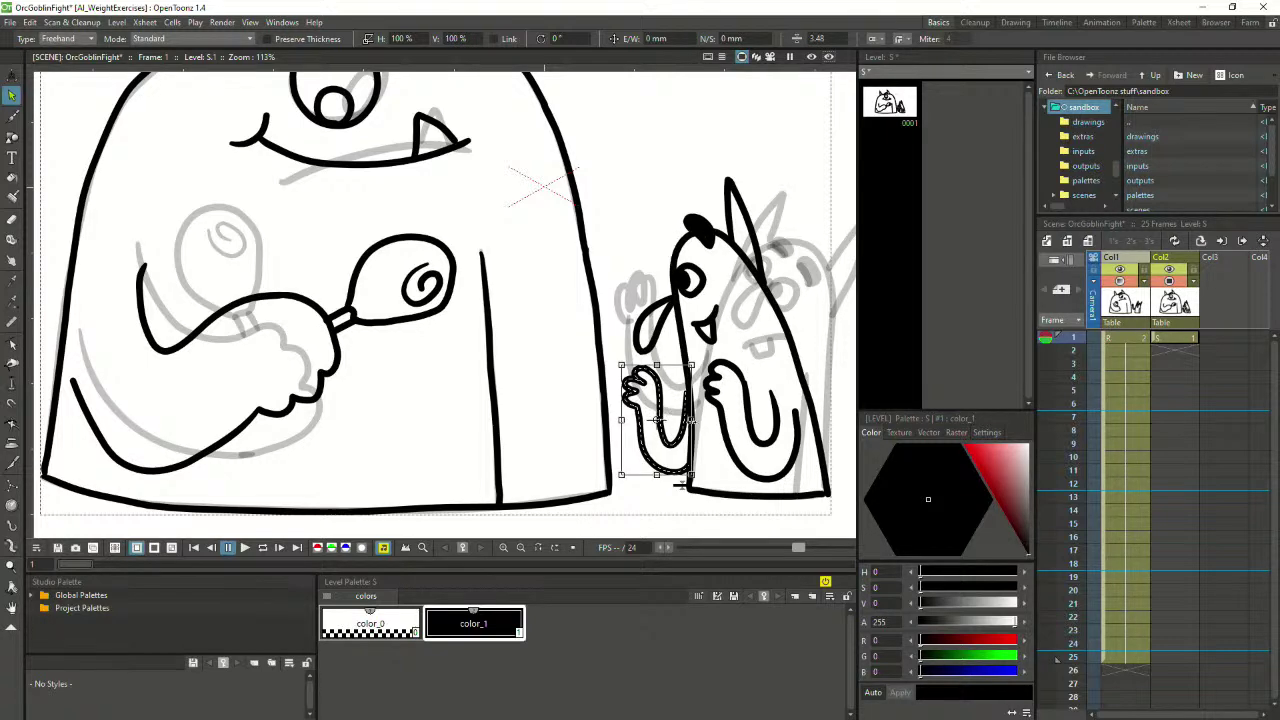
{"action": "left_click_drag", "start_coordinate": [691, 420], "coordinate": [693, 420]}
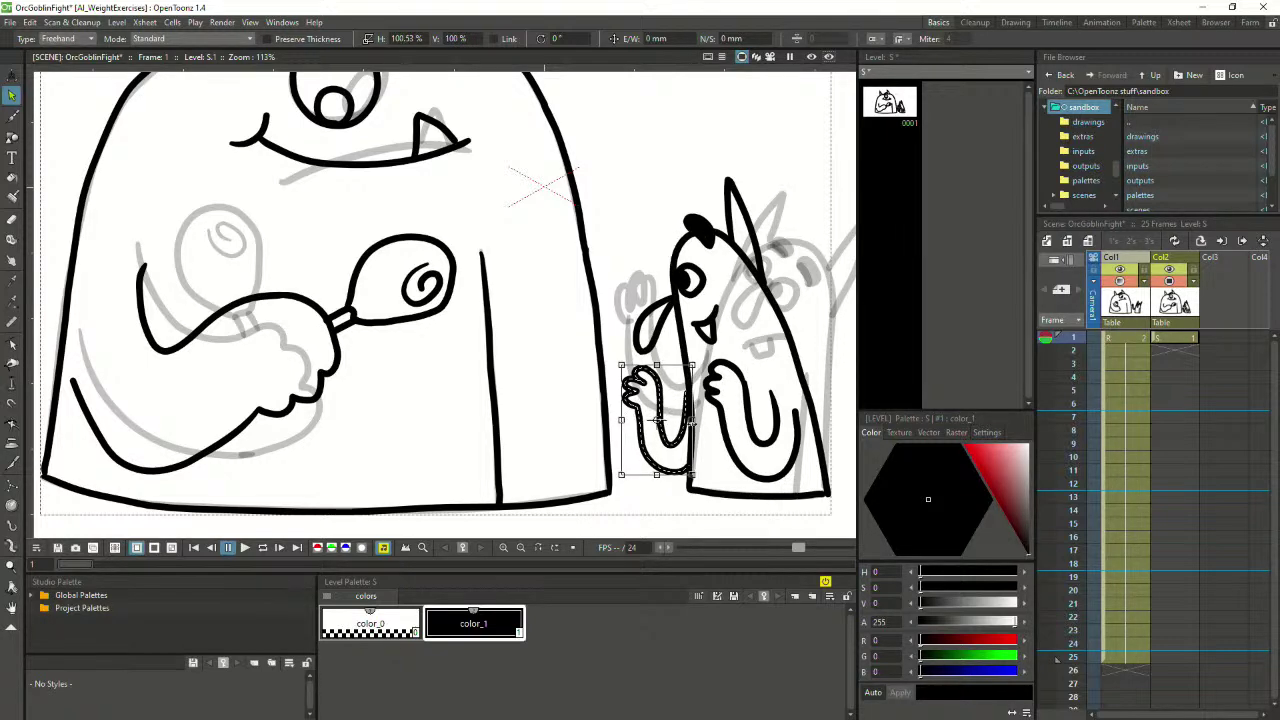
{"action": "left_click_drag", "start_coordinate": [692, 422], "coordinate": [695, 422]}
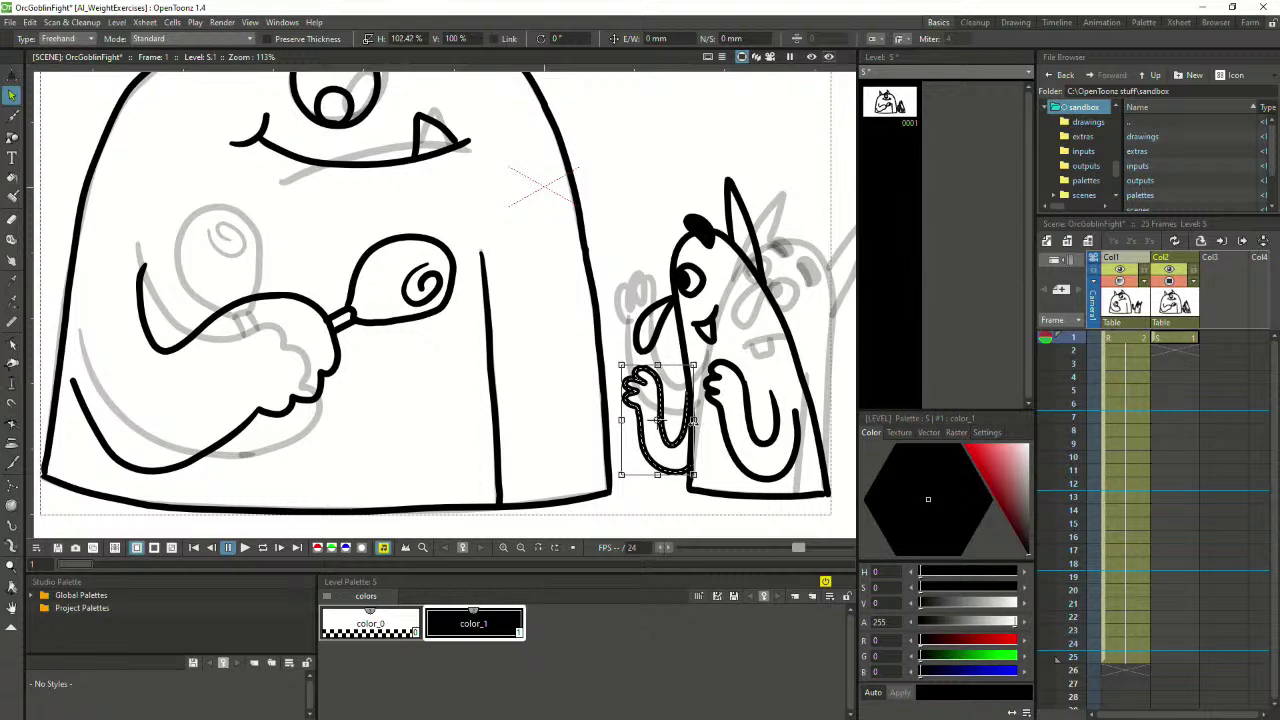
{"action": "left_click", "coordinate": [757, 345]}
{"action": "scroll", "coordinate": [548, 343], "scroll_direction": "down", "scroll_amount": 2}
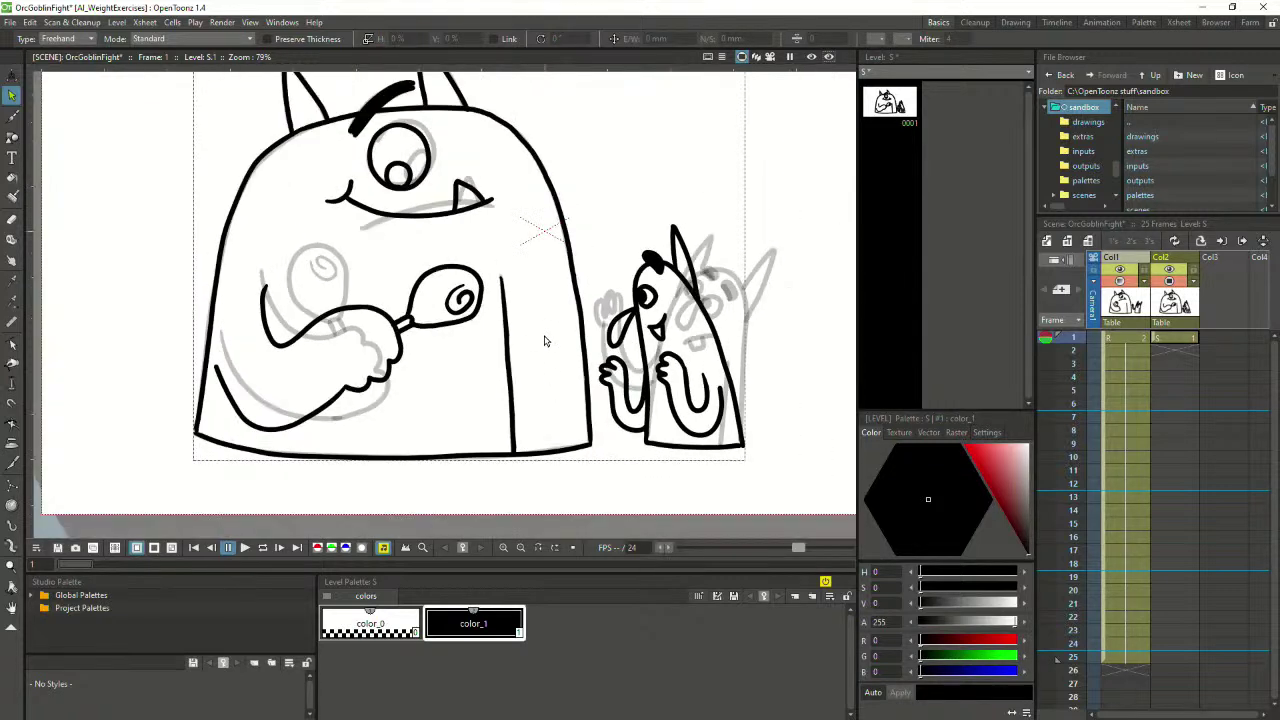
{"action": "scroll", "coordinate": [545, 341], "scroll_direction": "down", "scroll_amount": 2}
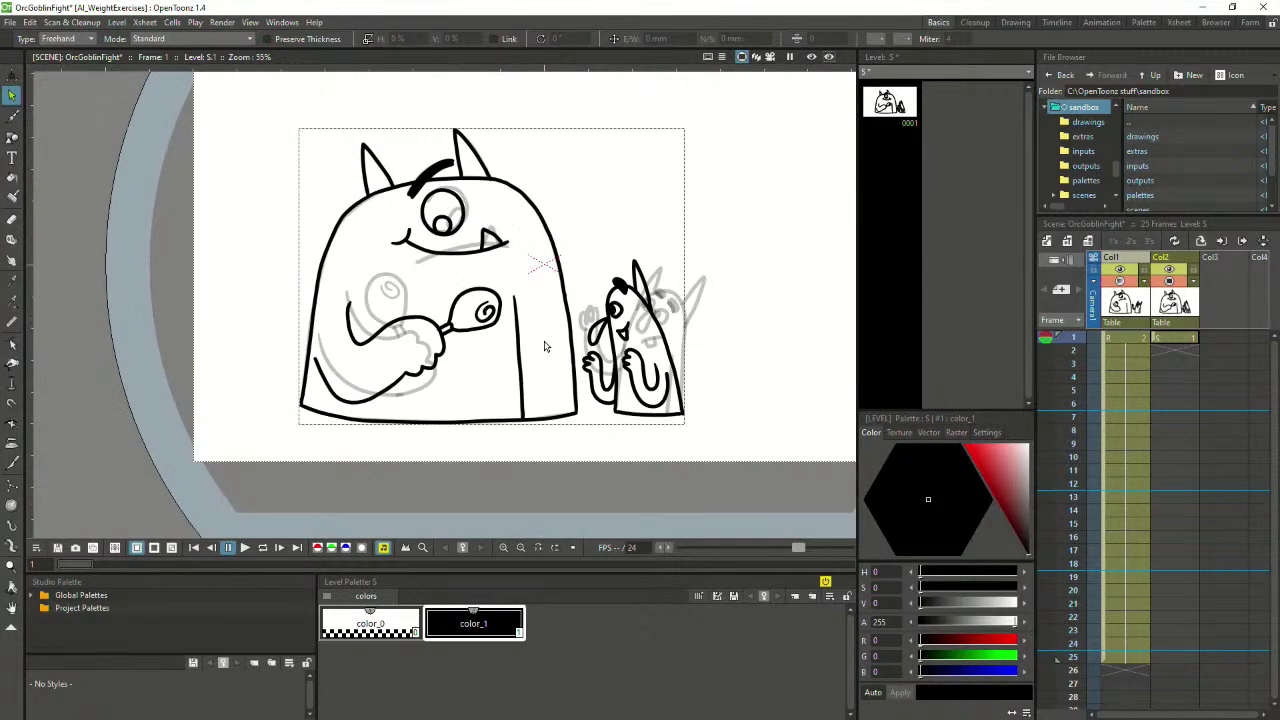
{"action": "left_click", "coordinate": [12, 77]}
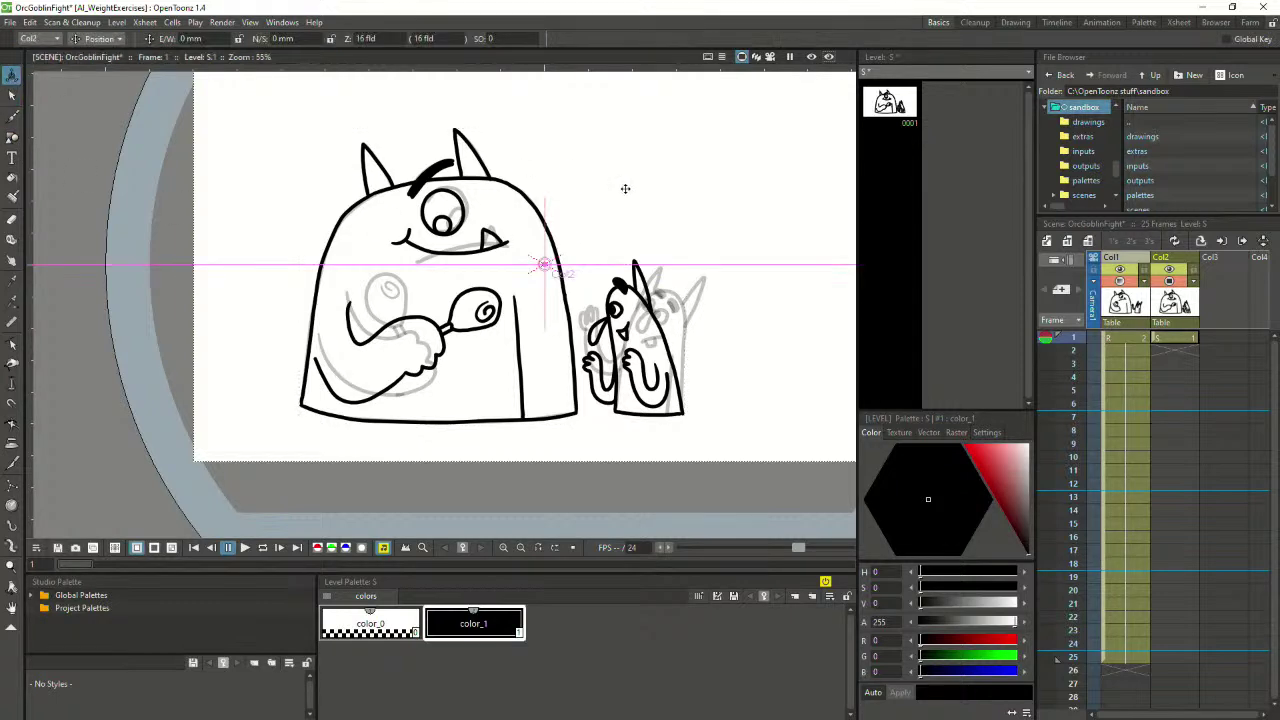
{"action": "left_click", "coordinate": [12, 96]}
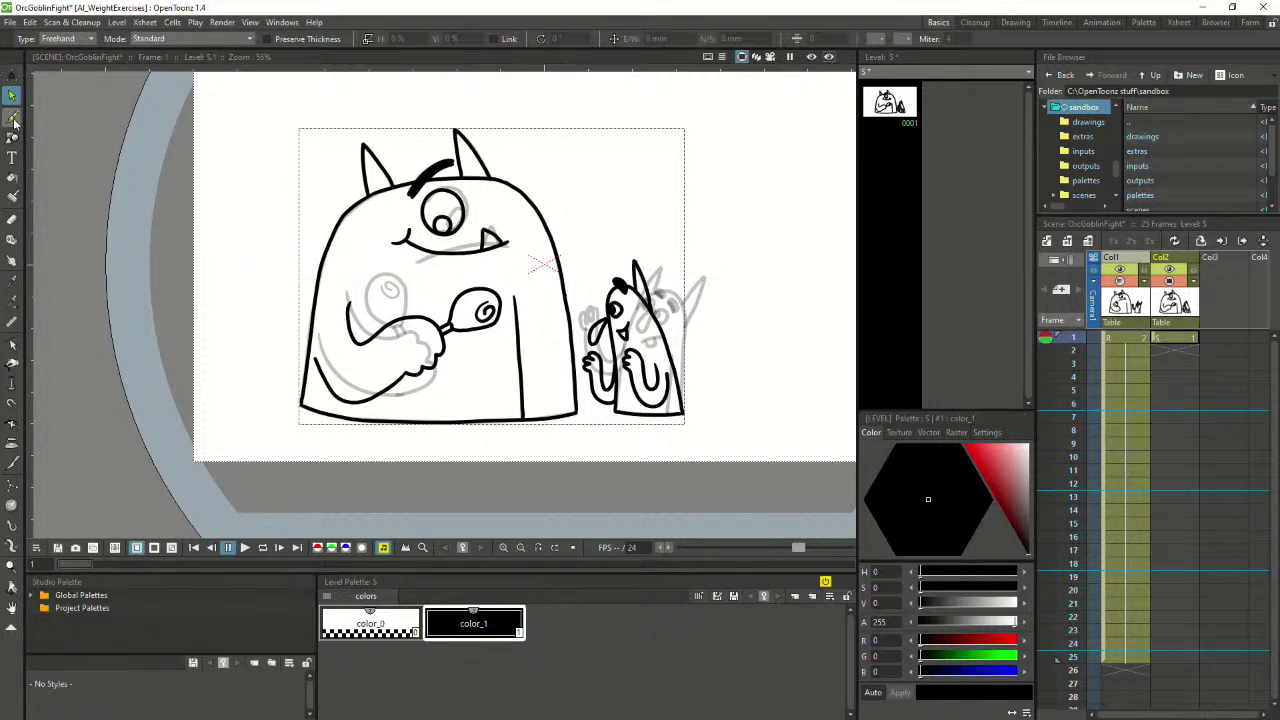
{"action": "left_click", "coordinate": [13, 120]}
{"action": "scroll", "coordinate": [706, 209], "scroll_direction": "up", "scroll_amount": 2}
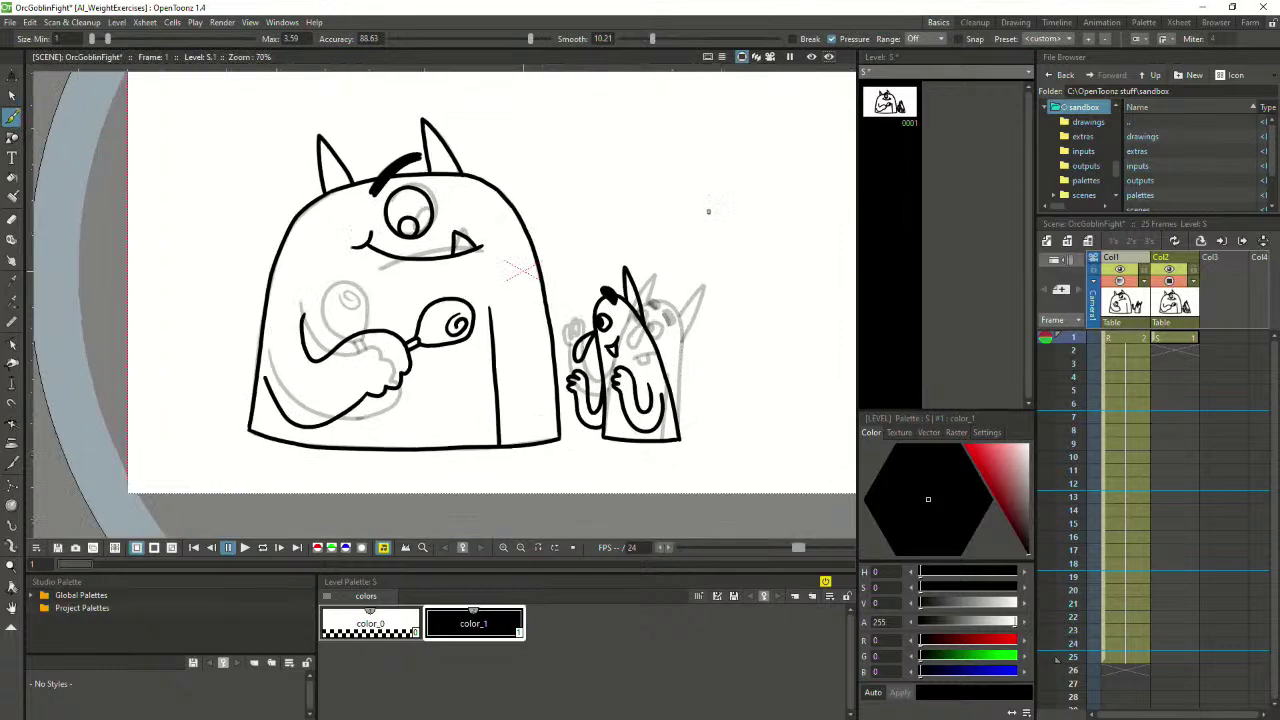
{"action": "left_click", "coordinate": [13, 96]}
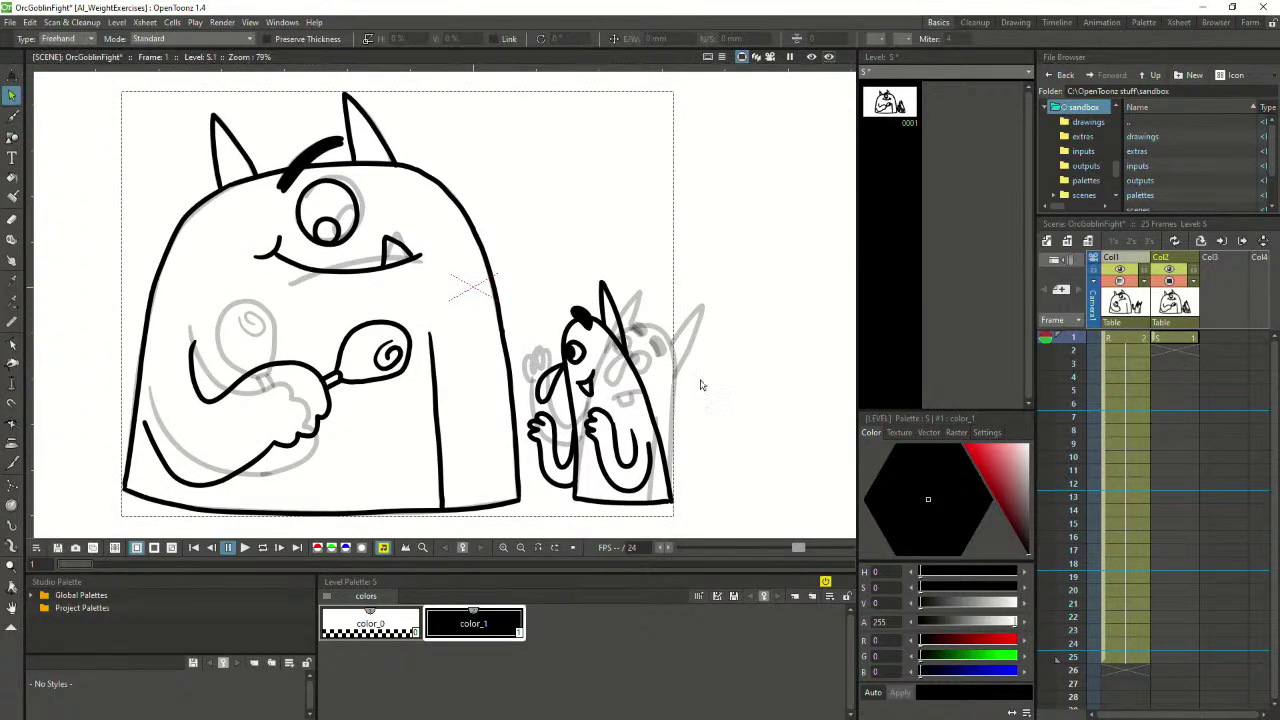
Nudge the goblin's drooping nose very slightly downward along the front of its face
{"action": "scroll", "coordinate": [587, 385], "scroll_direction": "up", "scroll_amount": 2}
{"action": "left_click", "coordinate": [547, 392]}
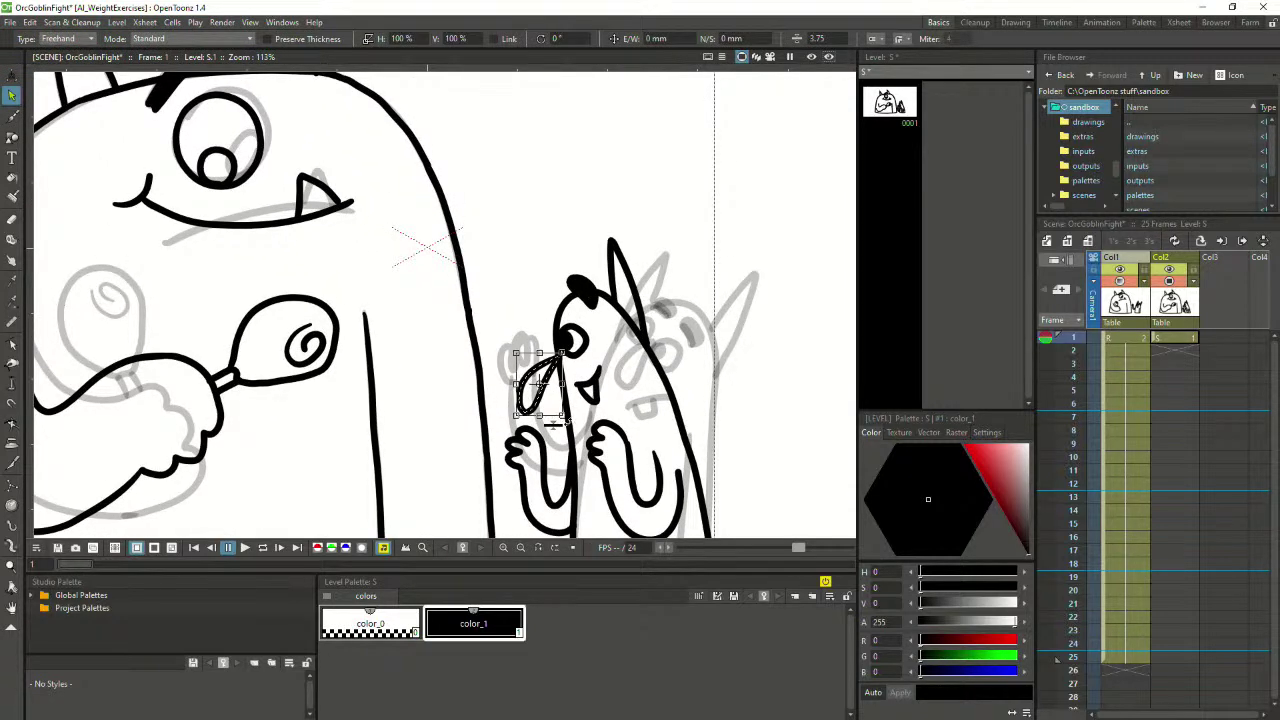
{"action": "left_click", "coordinate": [627, 374]}
{"action": "left_click", "coordinate": [547, 385]}
{"action": "left_click_drag", "start_coordinate": [540, 393], "coordinate": [541, 396]}
{"action": "left_click", "coordinate": [649, 399]}
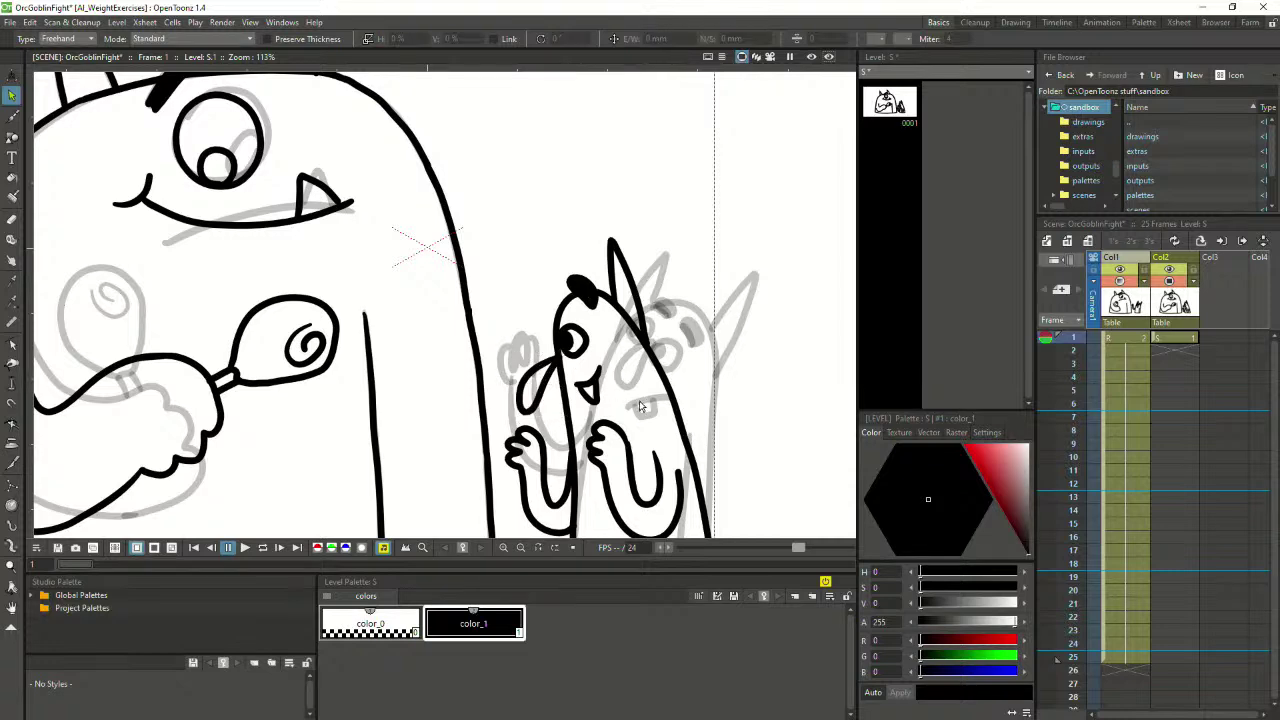
Delete the remaining horn on the goblin's head
{"action": "left_click", "coordinate": [644, 322]}
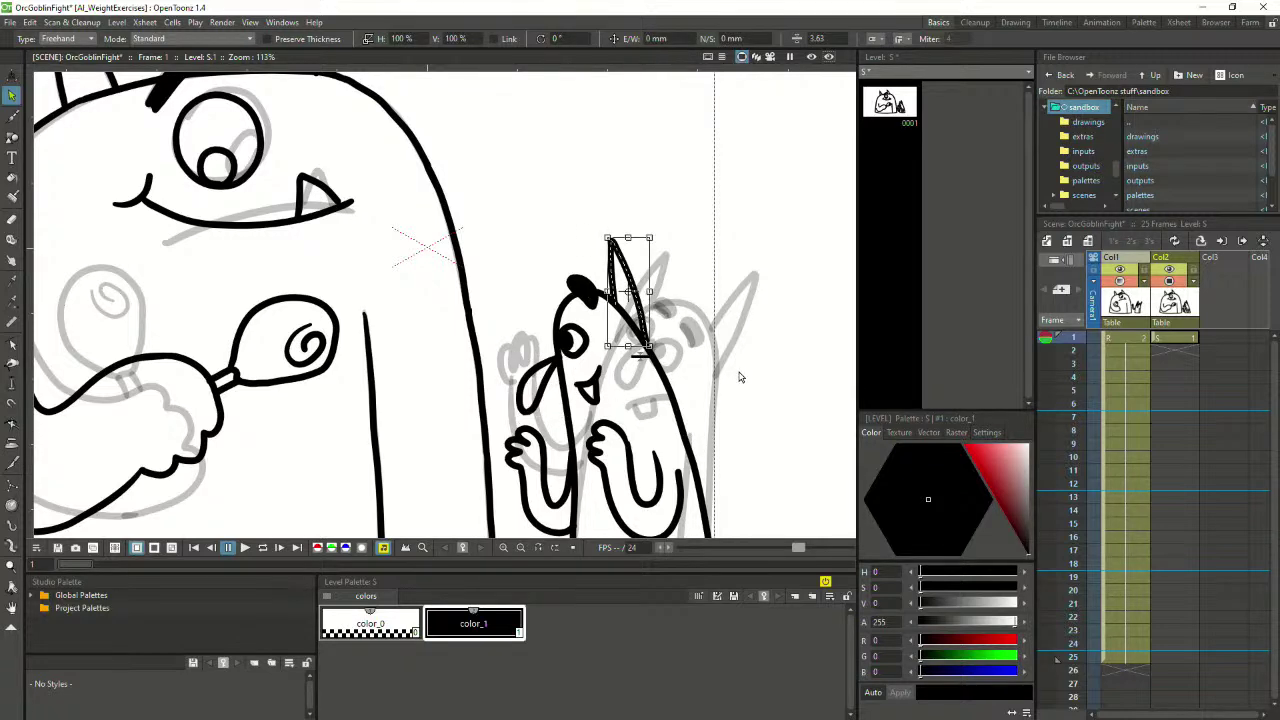
{"action": "scroll", "coordinate": [770, 396], "scroll_direction": "down", "scroll_amount": 2}
{"action": "left_click", "coordinate": [750, 409]}
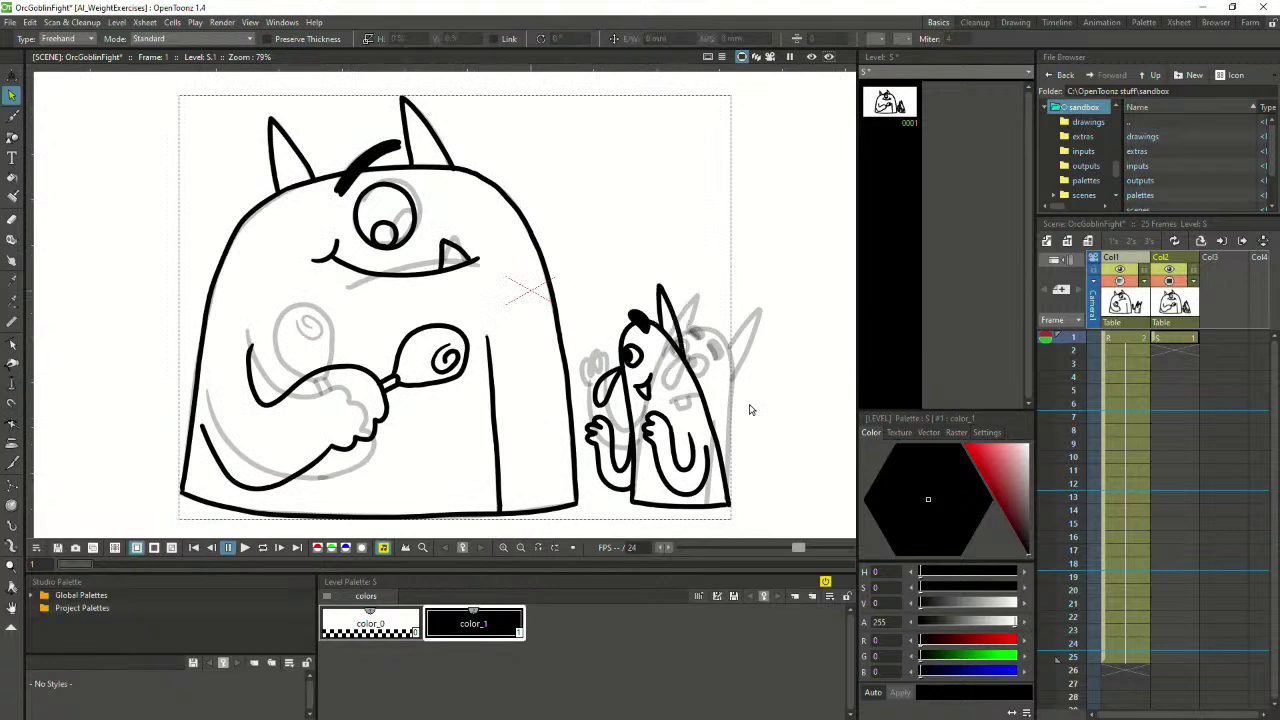
{"action": "left_click", "coordinate": [662, 308]}
{"action": "left_click_drag", "start_coordinate": [694, 283], "coordinate": [703, 314]}
{"action": "key", "text": "Delete"}
Reshape the goblin's body outline with the Control Point Editor, rounding the top and back of its head slightly outward
{"action": "left_click", "coordinate": [684, 344]}
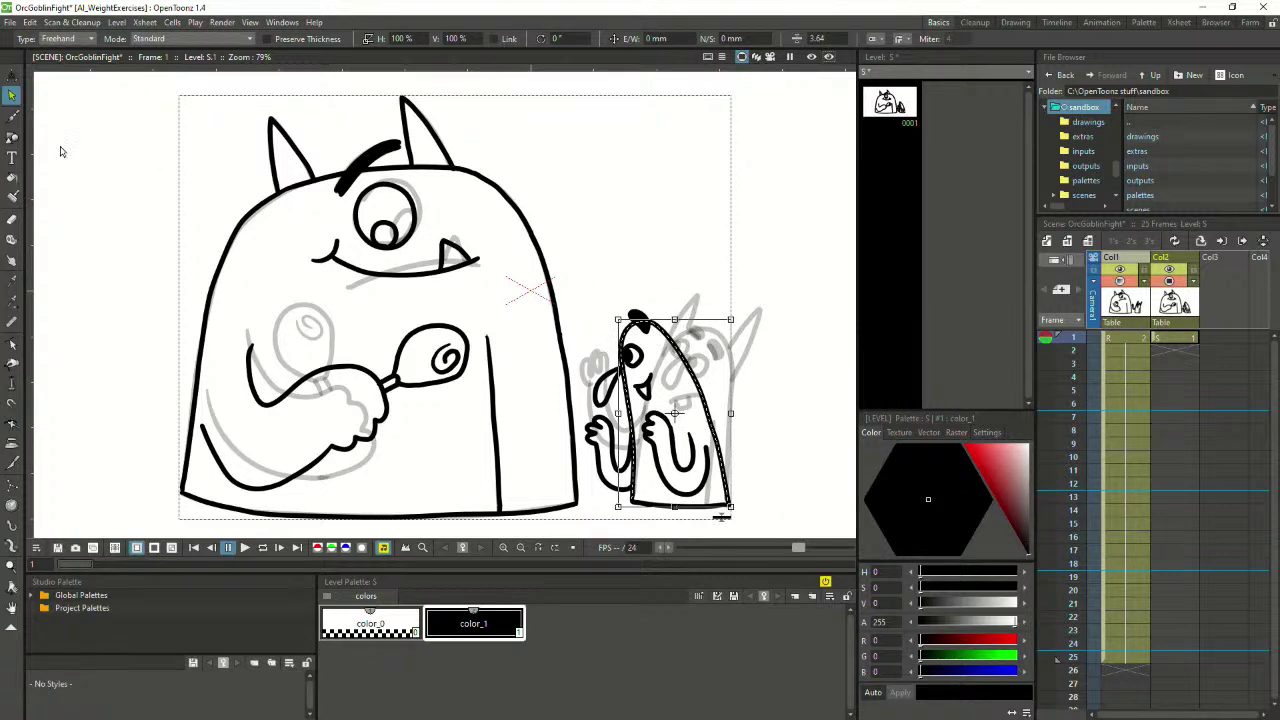
{"action": "left_click", "coordinate": [12, 343]}
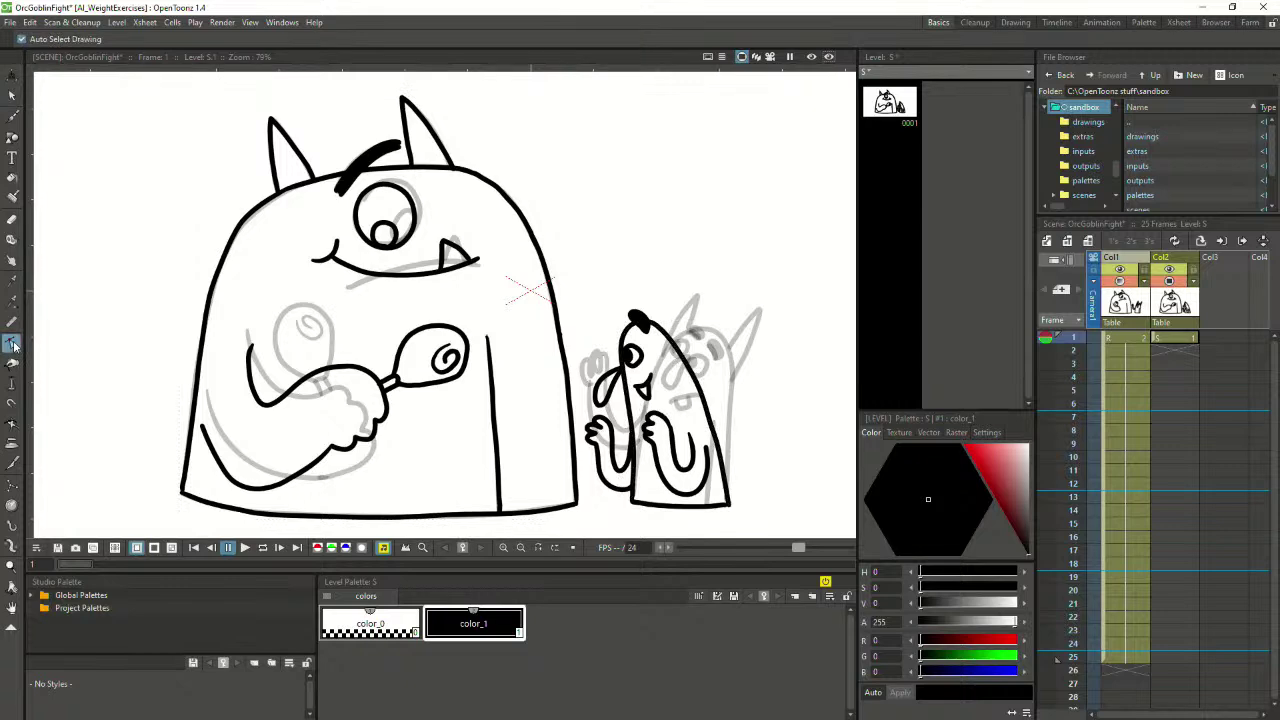
{"action": "scroll", "coordinate": [670, 375], "scroll_direction": "up", "scroll_amount": 1}
{"action": "scroll", "coordinate": [670, 375], "scroll_direction": "up", "scroll_amount": 1}
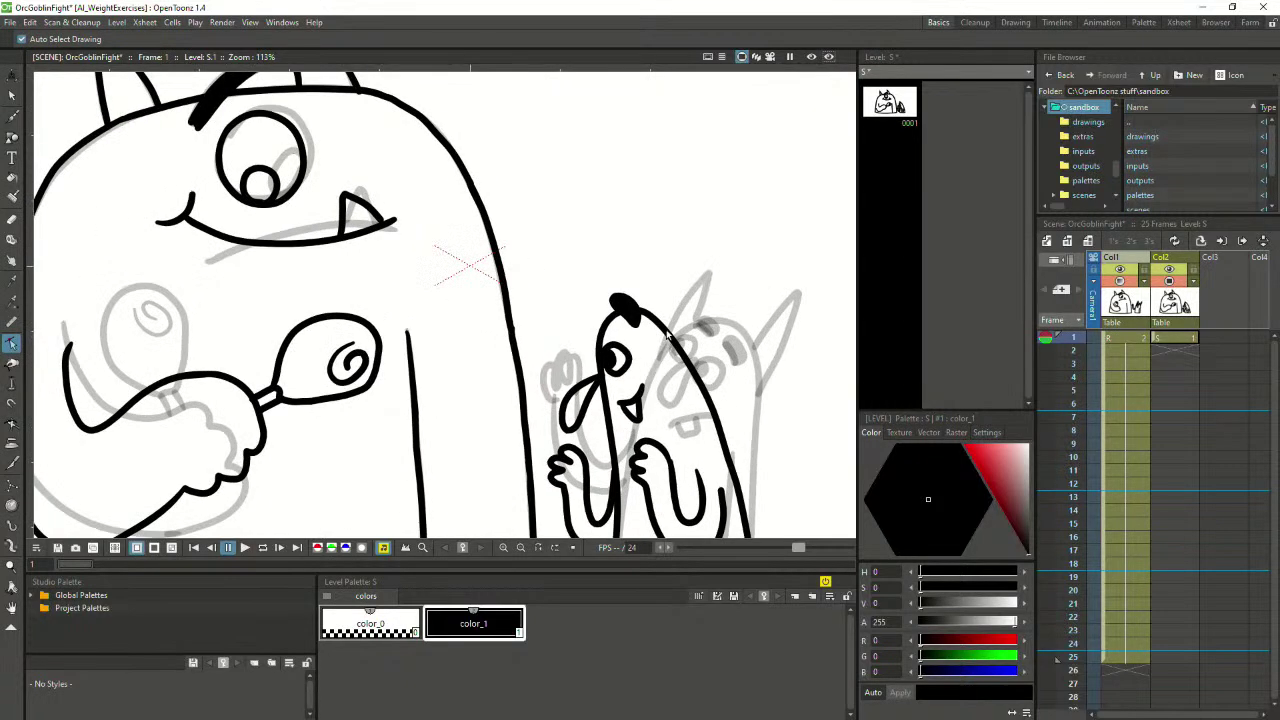
{"action": "left_click", "coordinate": [666, 336]}
{"action": "left_click_drag", "start_coordinate": [659, 315], "coordinate": [708, 394]}
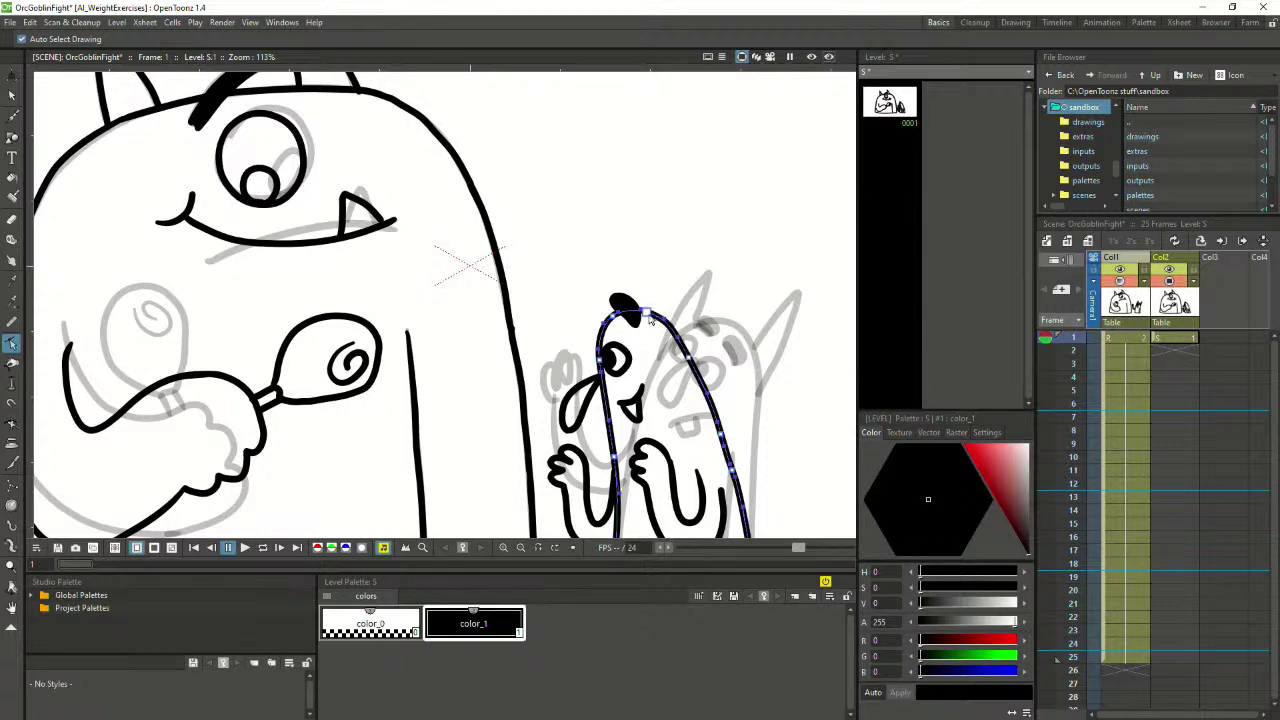
{"action": "left_click_drag", "start_coordinate": [647, 312], "coordinate": [641, 310]}
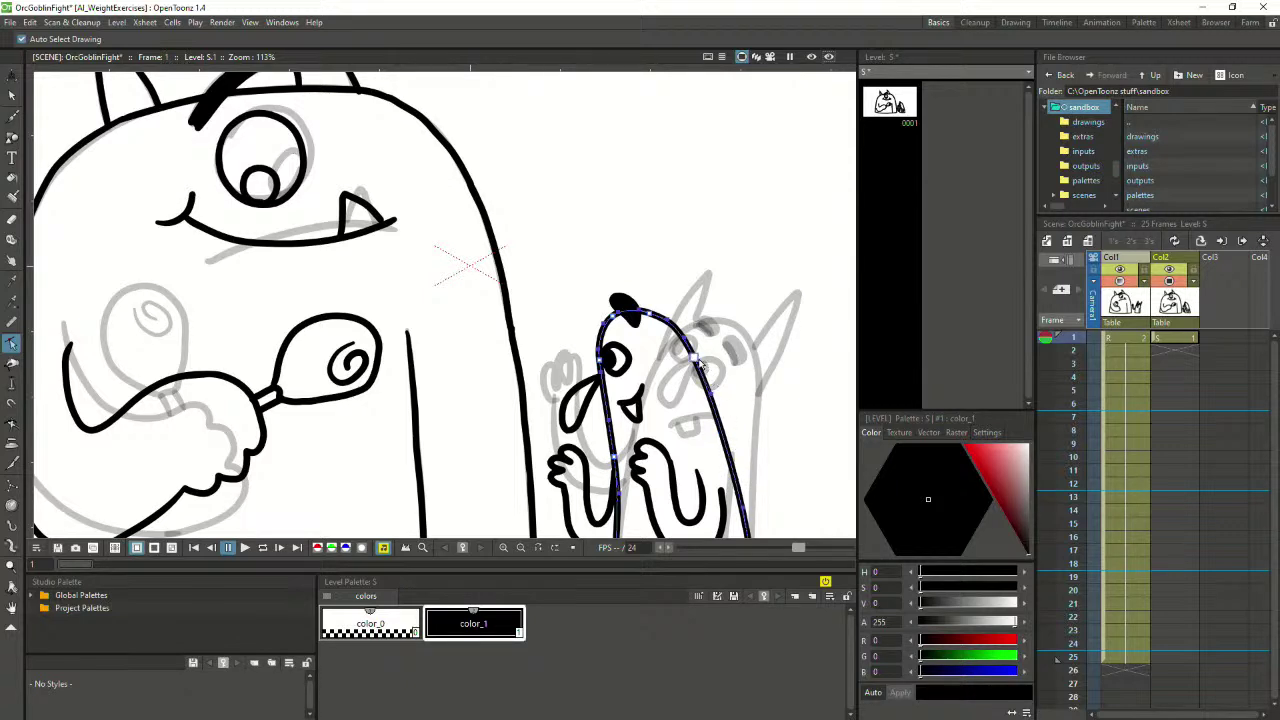
{"action": "left_click_drag", "start_coordinate": [698, 362], "coordinate": [700, 362]}
{"action": "scroll", "coordinate": [726, 408], "scroll_direction": "down", "scroll_amount": 2}
{"action": "key", "text": "space"}
{"action": "left_click_drag", "start_coordinate": [750, 446], "coordinate": [722, 457]}
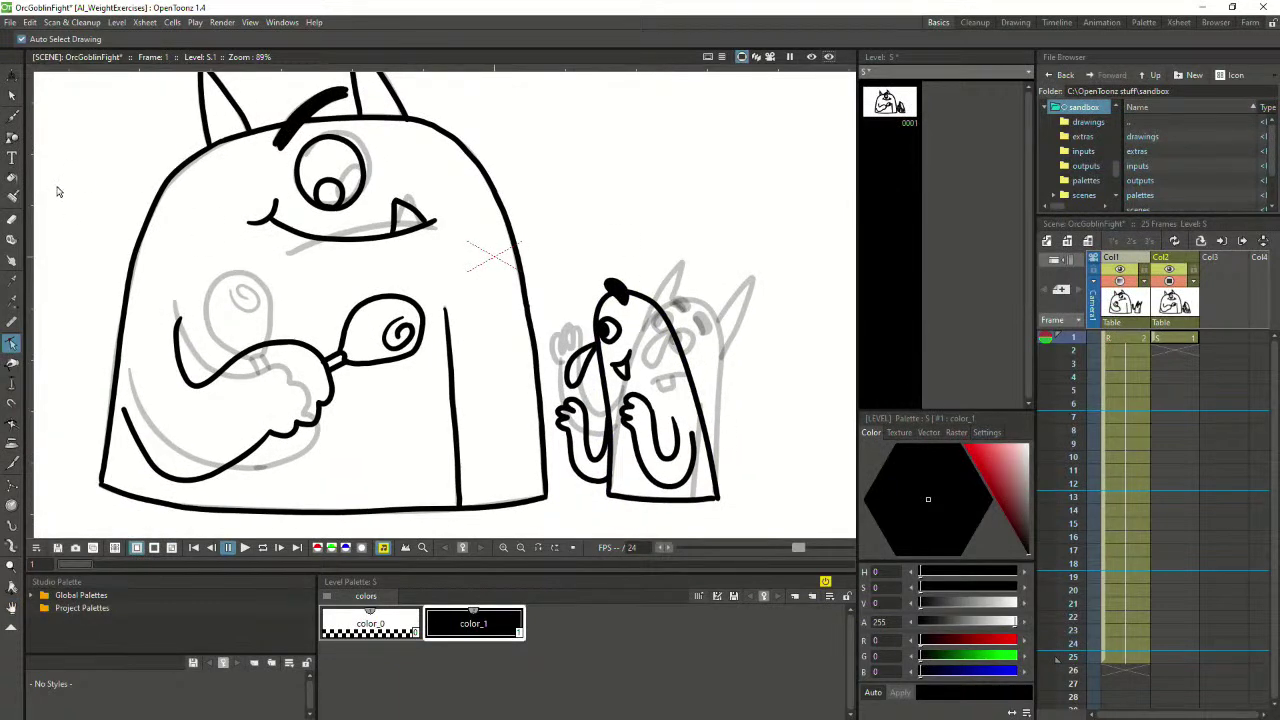
Draw two narrow pointed horns tilted backward on top of the goblin's head with the Brush tool
{"action": "left_click", "coordinate": [12, 117]}
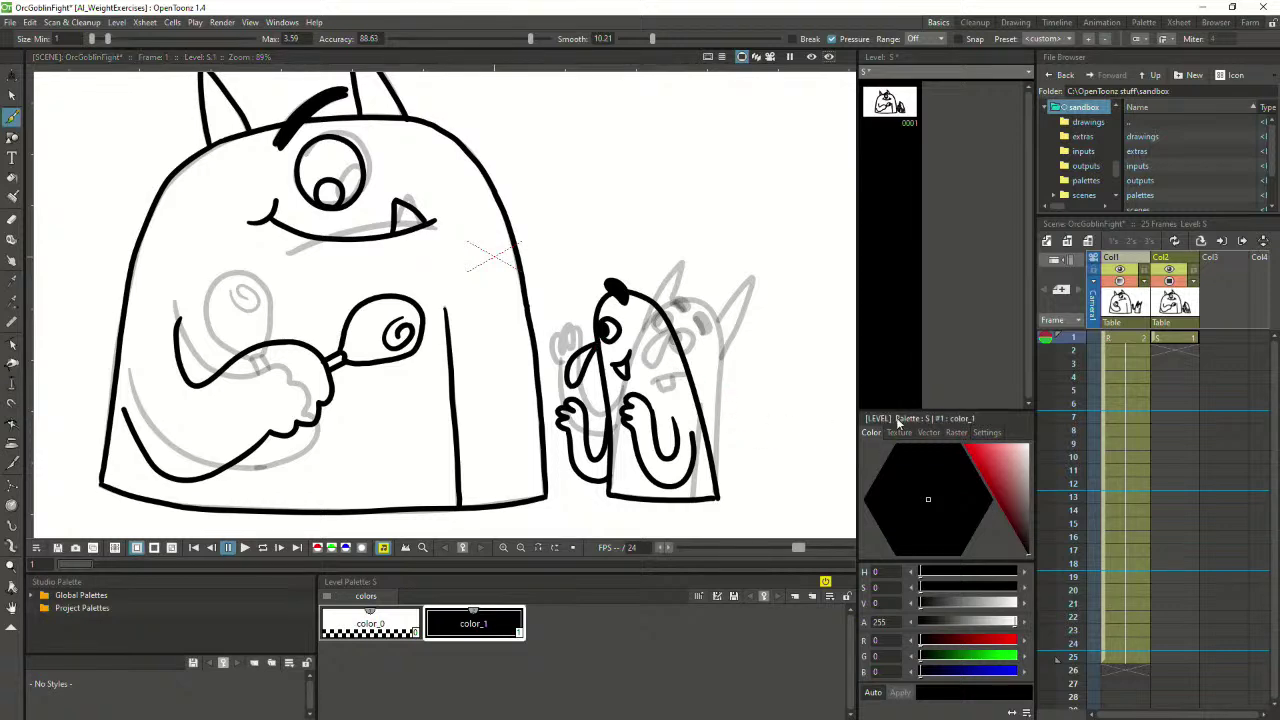
{"action": "scroll", "coordinate": [711, 297], "scroll_direction": "up", "scroll_amount": 1}
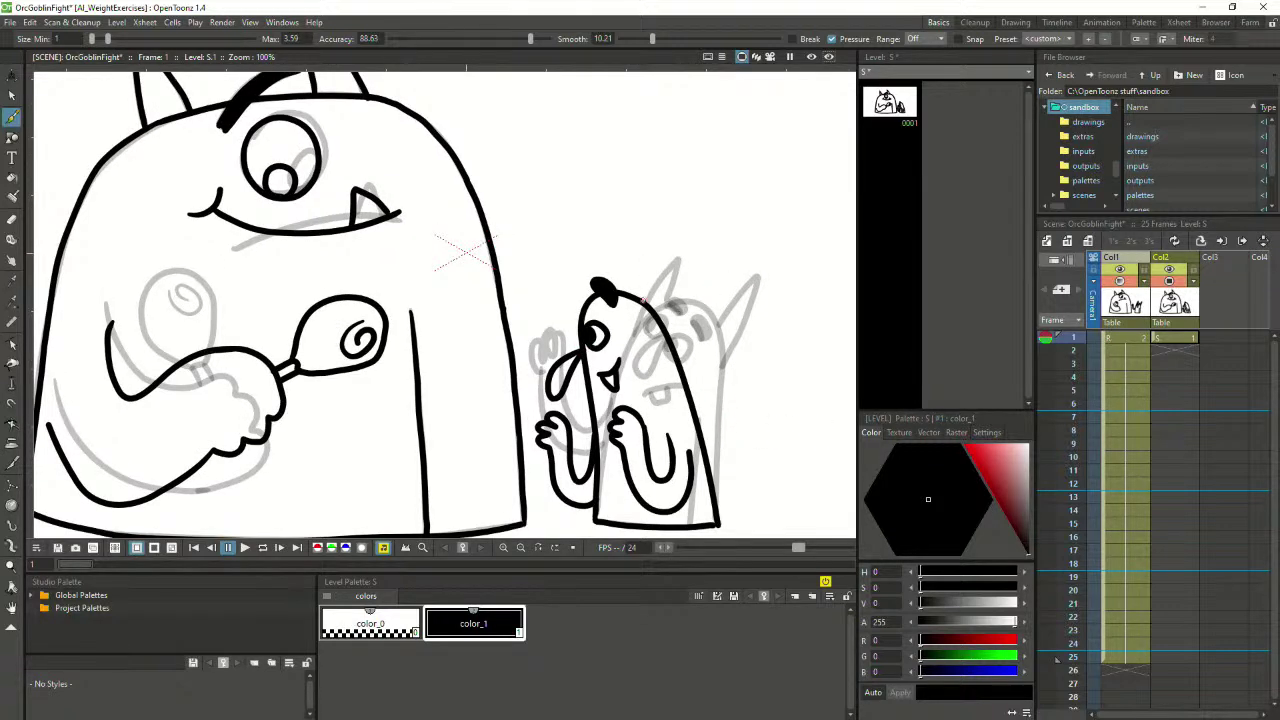
{"action": "mouse_move", "coordinate": [643, 300]}
{"action": "left_mouse_down"}
{"action": "mouse_move", "coordinate": [681, 250]}
{"action": "mouse_move", "coordinate": [662, 322]}
{"action": "mouse_move", "coordinate": [670, 290]}
{"action": "mouse_move", "coordinate": [657, 317]}
{"action": "mouse_move", "coordinate": [651, 246]}
{"action": "mouse_move", "coordinate": [638, 304]}
{"action": "mouse_move", "coordinate": [640, 247]}
{"action": "mouse_move", "coordinate": [631, 296]}
{"action": "mouse_move", "coordinate": [630, 262]}
{"action": "mouse_move", "coordinate": [652, 240]}
{"action": "mouse_move", "coordinate": [636, 296]}
{"action": "left_mouse_up"}
{"action": "key", "text": "ctrl+z"}
{"action": "key", "text": "ctrl+z"}
{"action": "key", "text": "ctrl+z"}
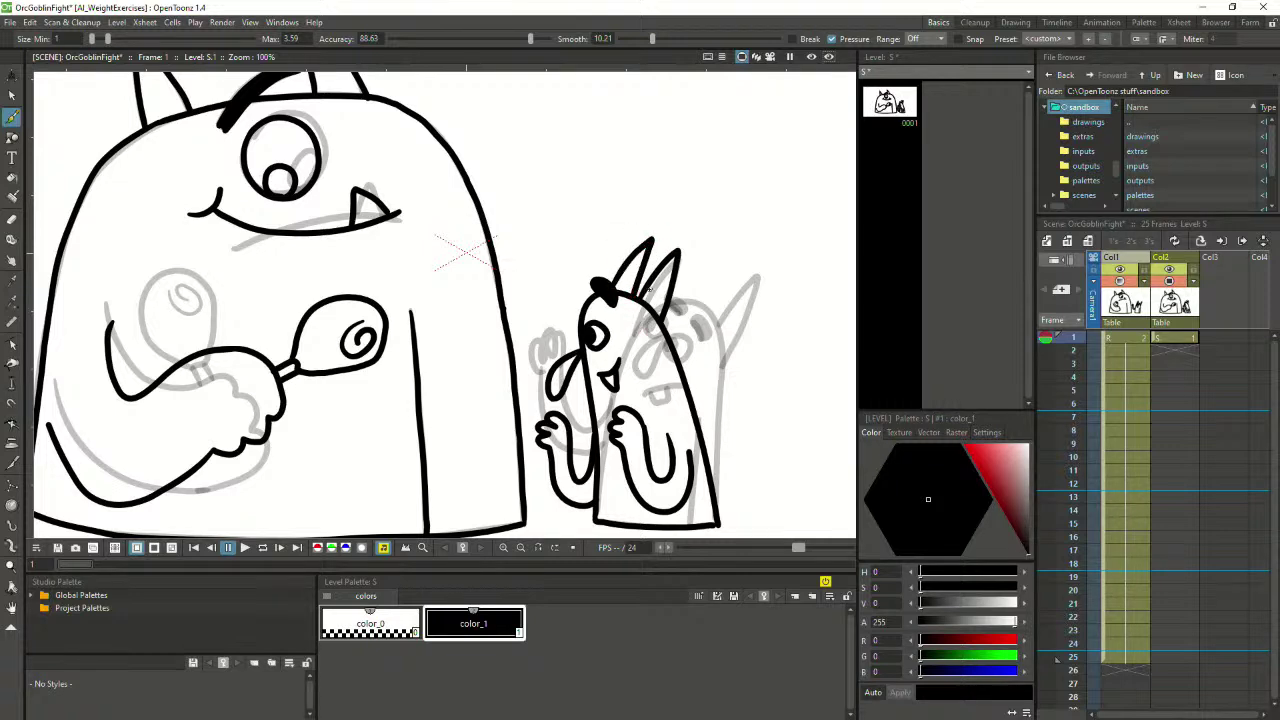
{"action": "scroll", "coordinate": [454, 277], "scroll_direction": "down", "scroll_amount": 4}
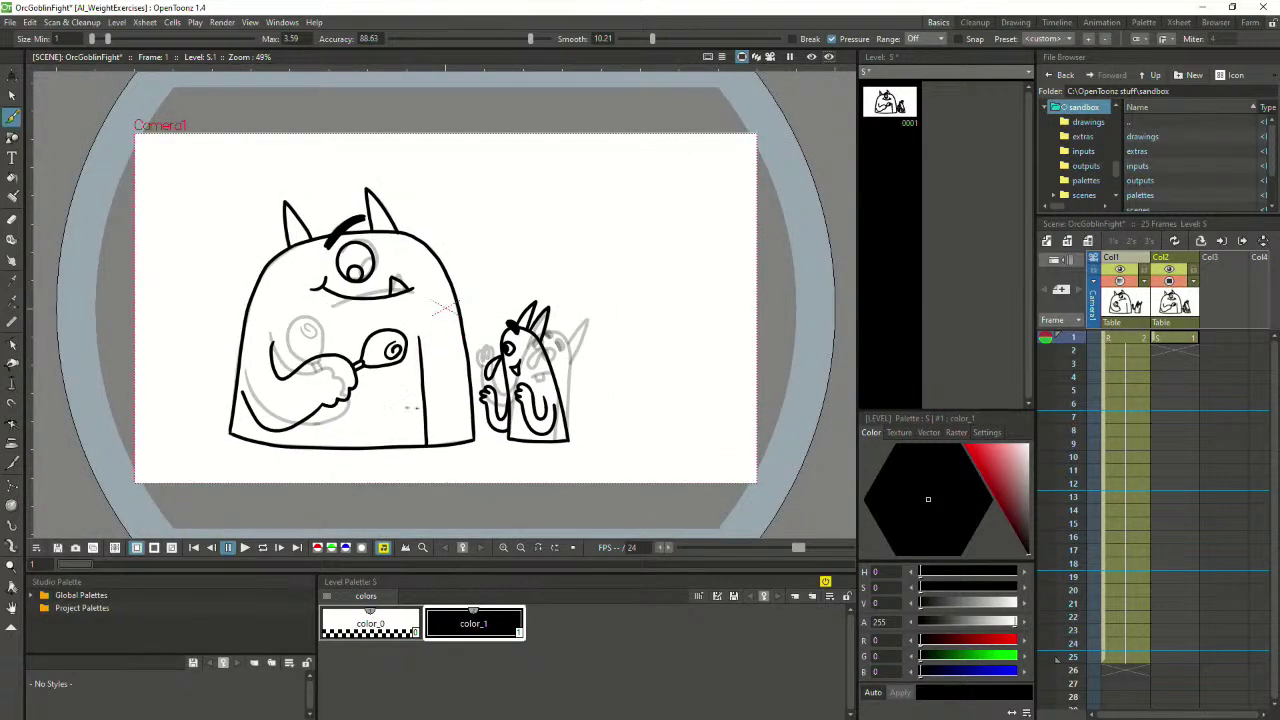
{"action": "scroll", "coordinate": [474, 465], "scroll_direction": "up", "scroll_amount": 1}
{"action": "key", "text": "space"}
{"action": "left_click_drag", "start_coordinate": [486, 453], "coordinate": [506, 485]}
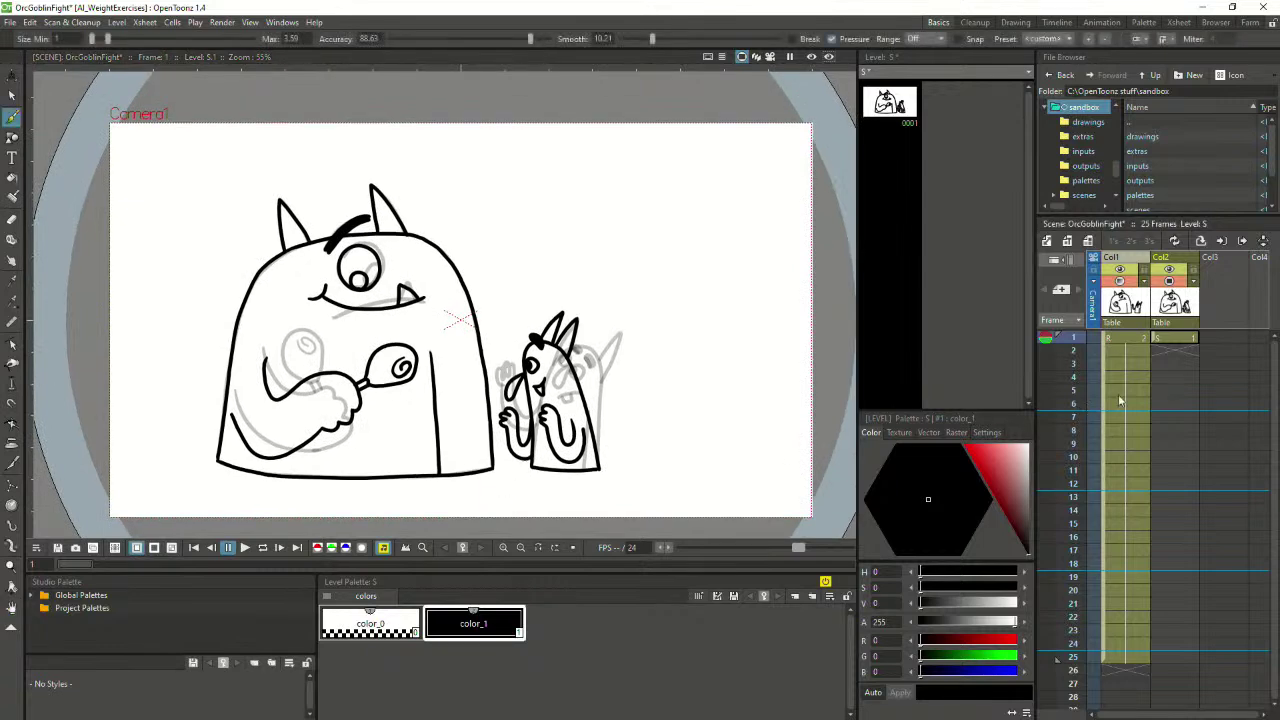
Hide the first pose's column, Col1, and review the new orc and goblin pose on its own
{"action": "left_click", "coordinate": [1120, 269]}
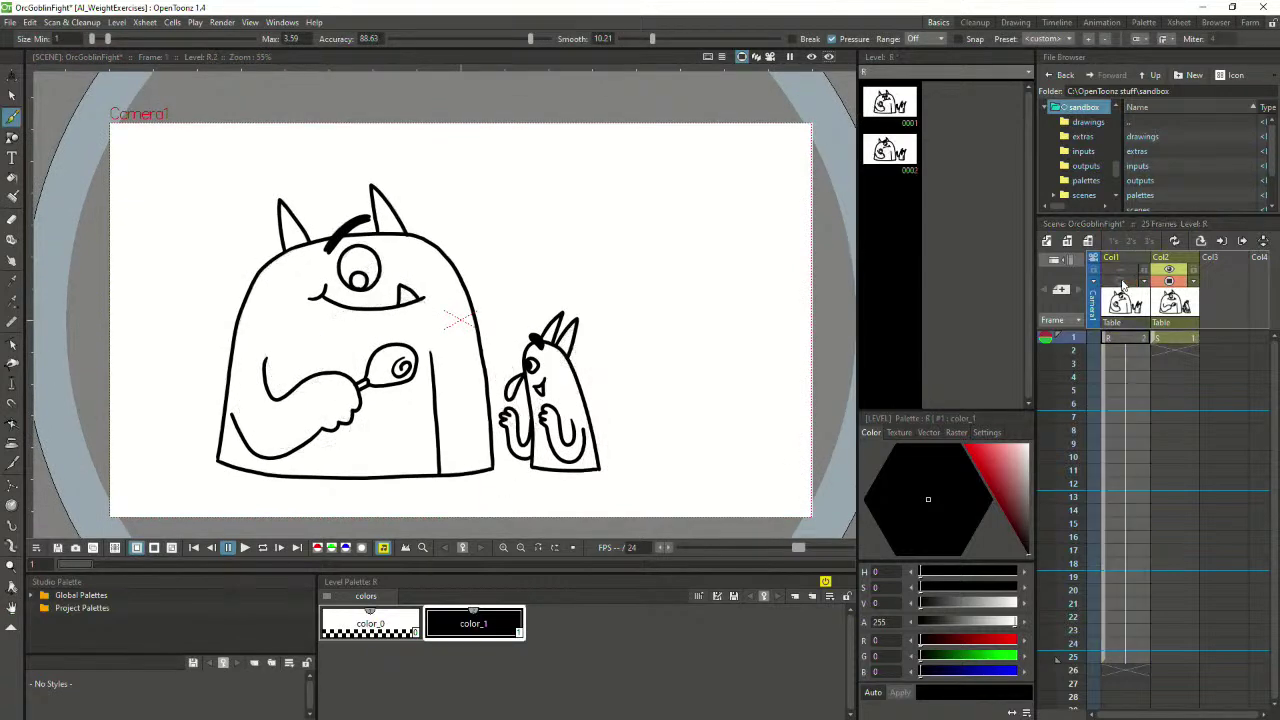
{"action": "scroll", "coordinate": [552, 305], "scroll_direction": "up", "scroll_amount": 1}
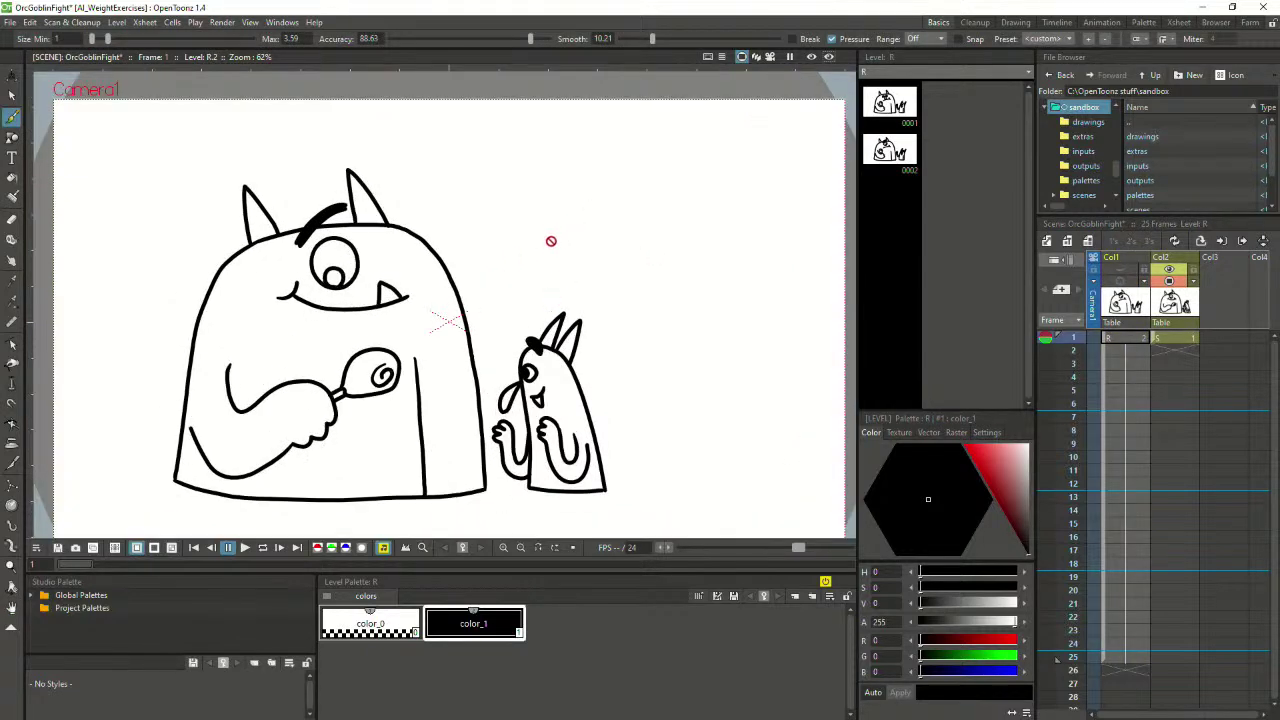
{"action": "scroll", "coordinate": [551, 241], "scroll_direction": "down", "scroll_amount": 3}
{"action": "left_click_drag", "start_coordinate": [549, 266], "coordinate": [611, 317]}
{"action": "scroll", "coordinate": [636, 320], "scroll_direction": "down", "scroll_amount": 1}
{"action": "scroll", "coordinate": [635, 322], "scroll_direction": "up", "scroll_amount": 1}
{"action": "key", "text": "space"}
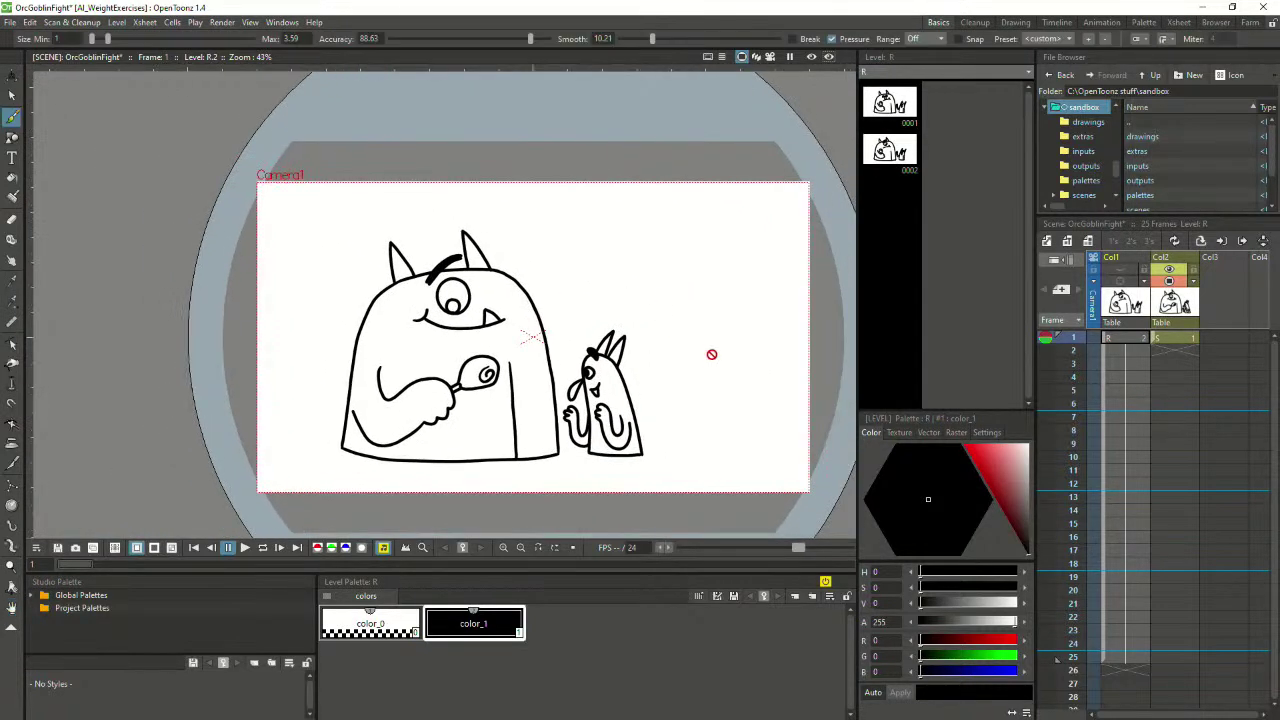
{"action": "scroll", "coordinate": [705, 364], "scroll_direction": "up", "scroll_amount": 1}
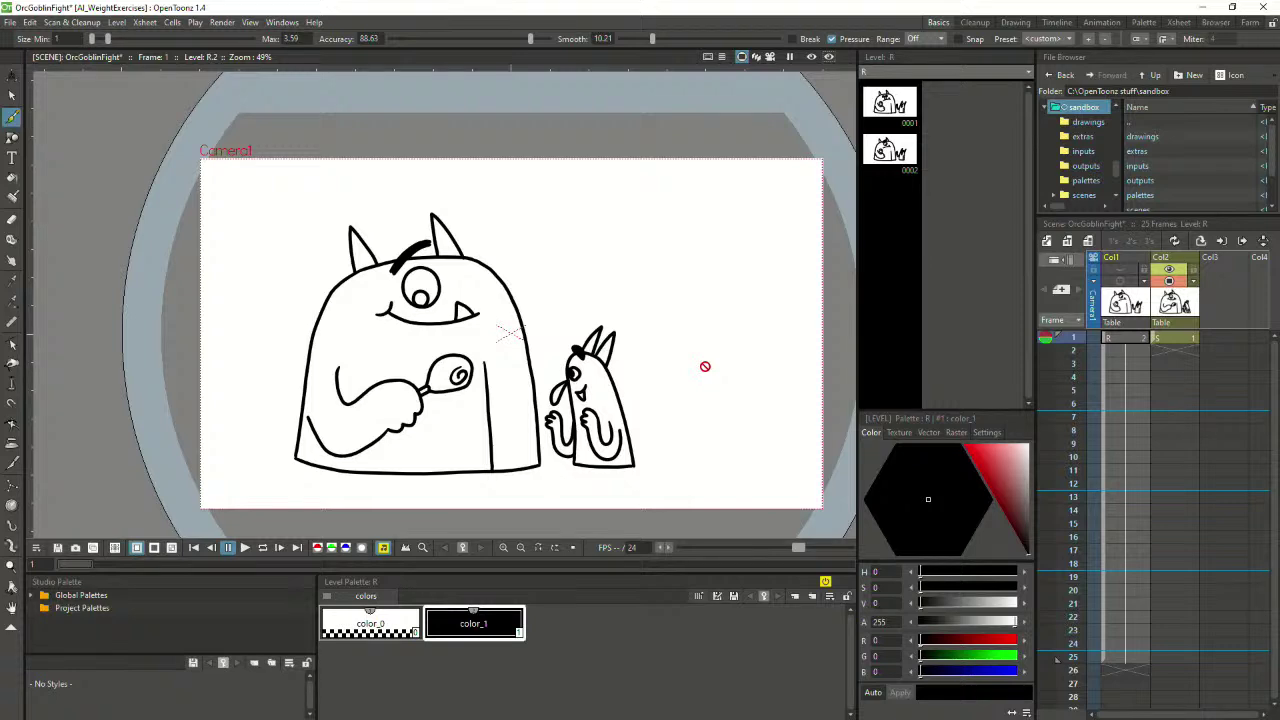
{"action": "scroll", "coordinate": [415, 328], "scroll_direction": "up", "scroll_amount": 1}
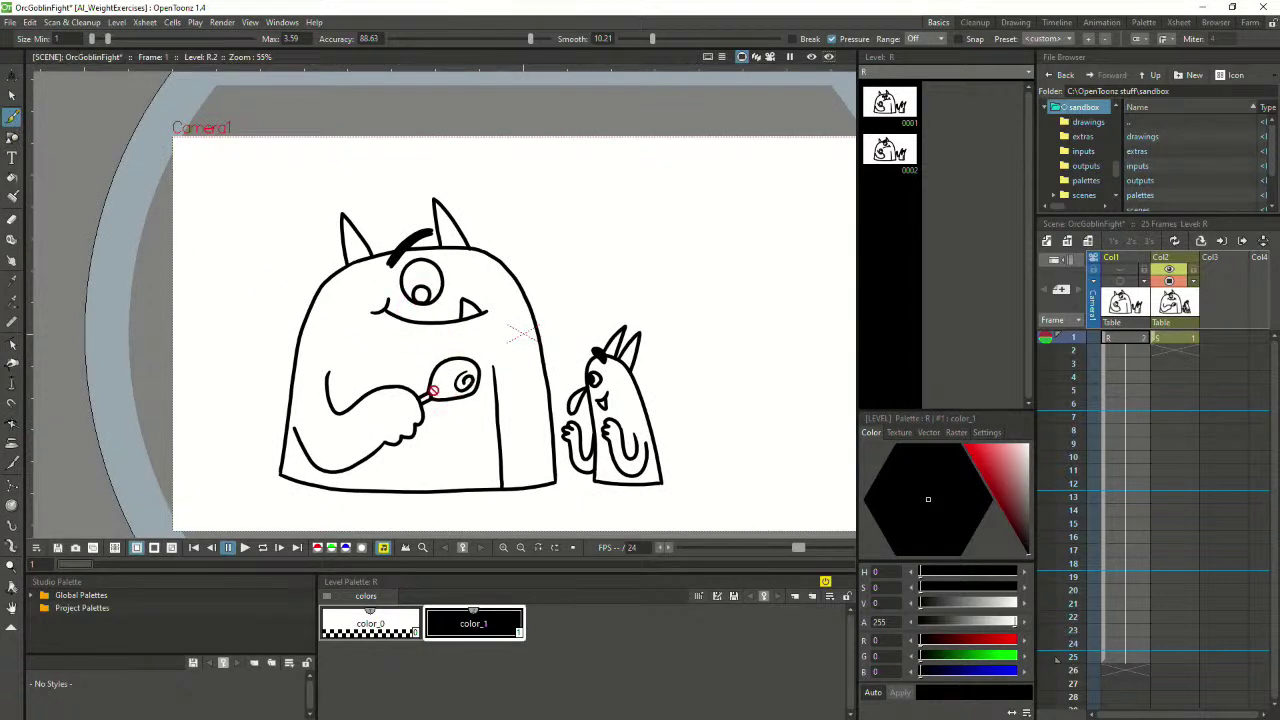
Nudge the orc's pupil within its eye toward the goblin, by 2.95 mm E/W and -0.27 mm N/S
{"action": "scroll", "coordinate": [362, 230], "scroll_direction": "up", "scroll_amount": 2}
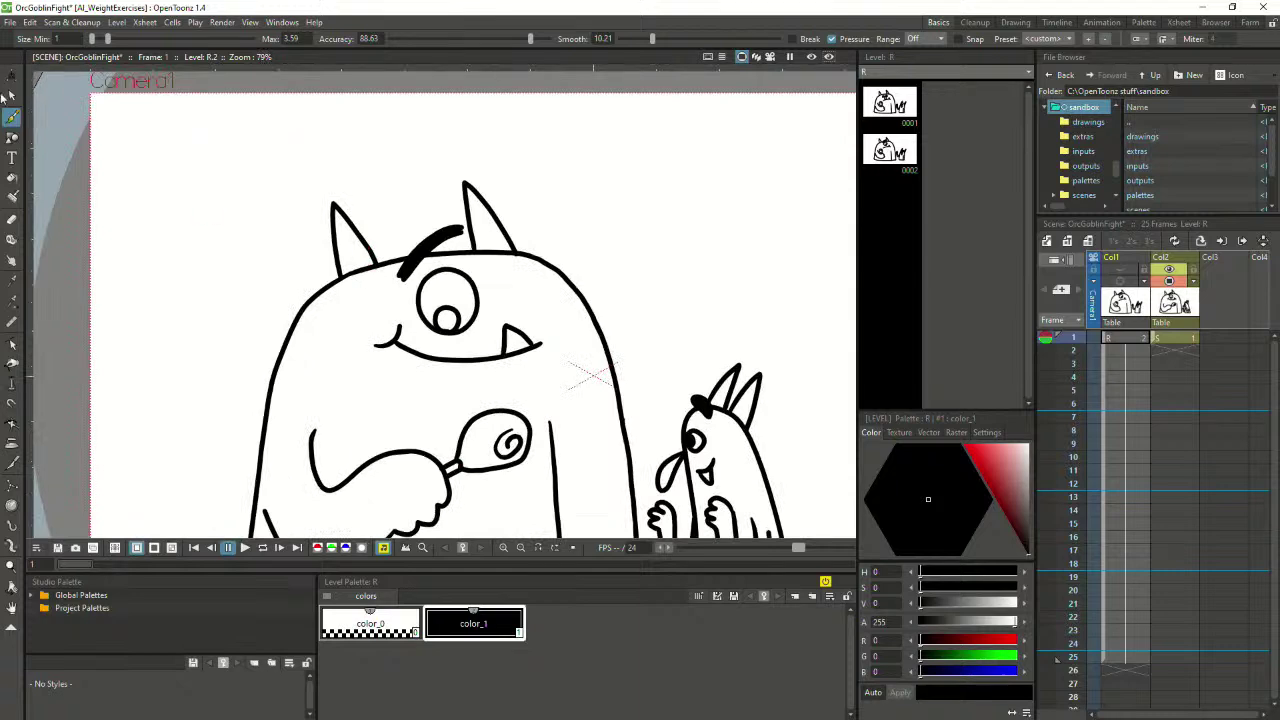
{"action": "left_click", "coordinate": [12, 95]}
{"action": "left_click", "coordinate": [1168, 340]}
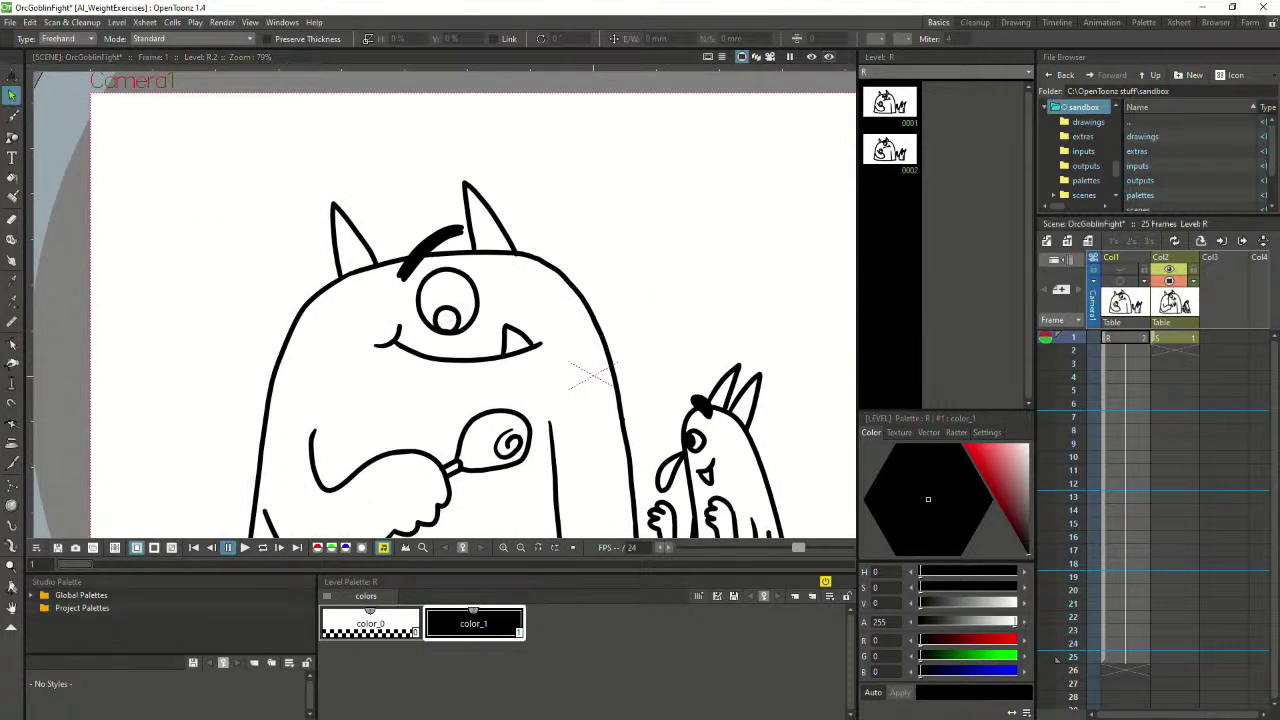
{"action": "left_click", "coordinate": [447, 318]}
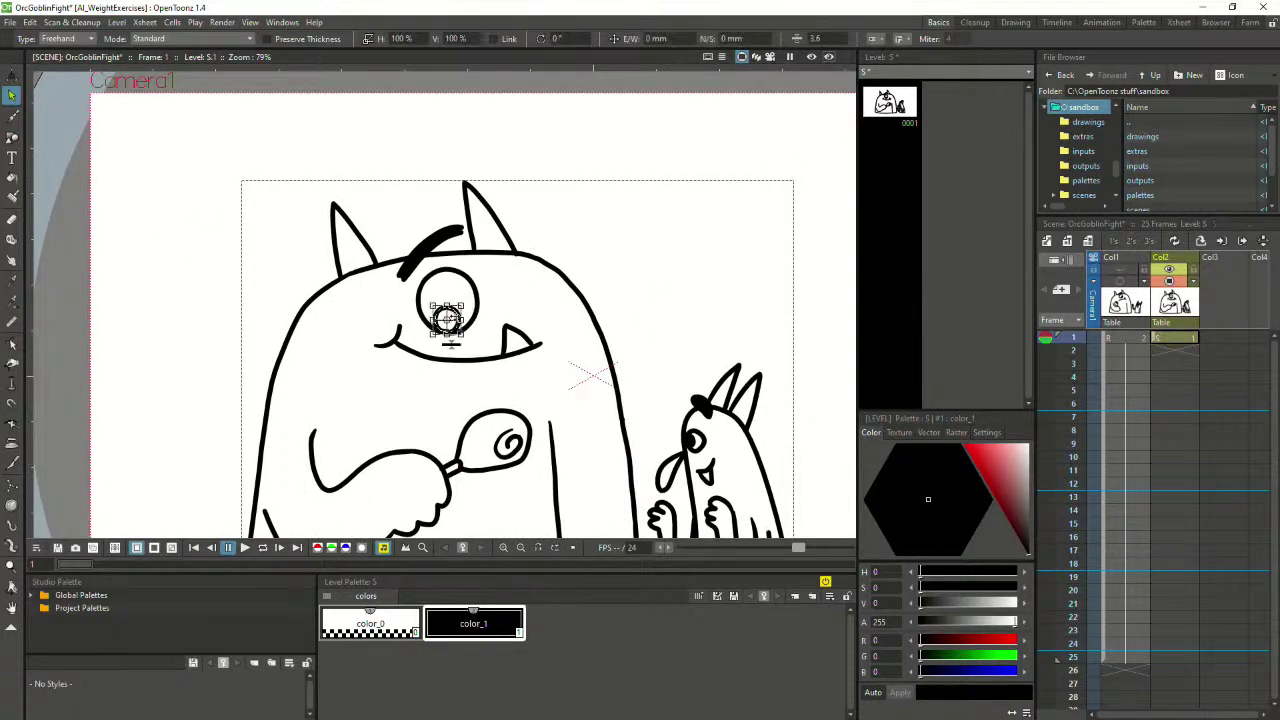
{"action": "left_click_drag", "start_coordinate": [447, 318], "coordinate": [451, 321]}
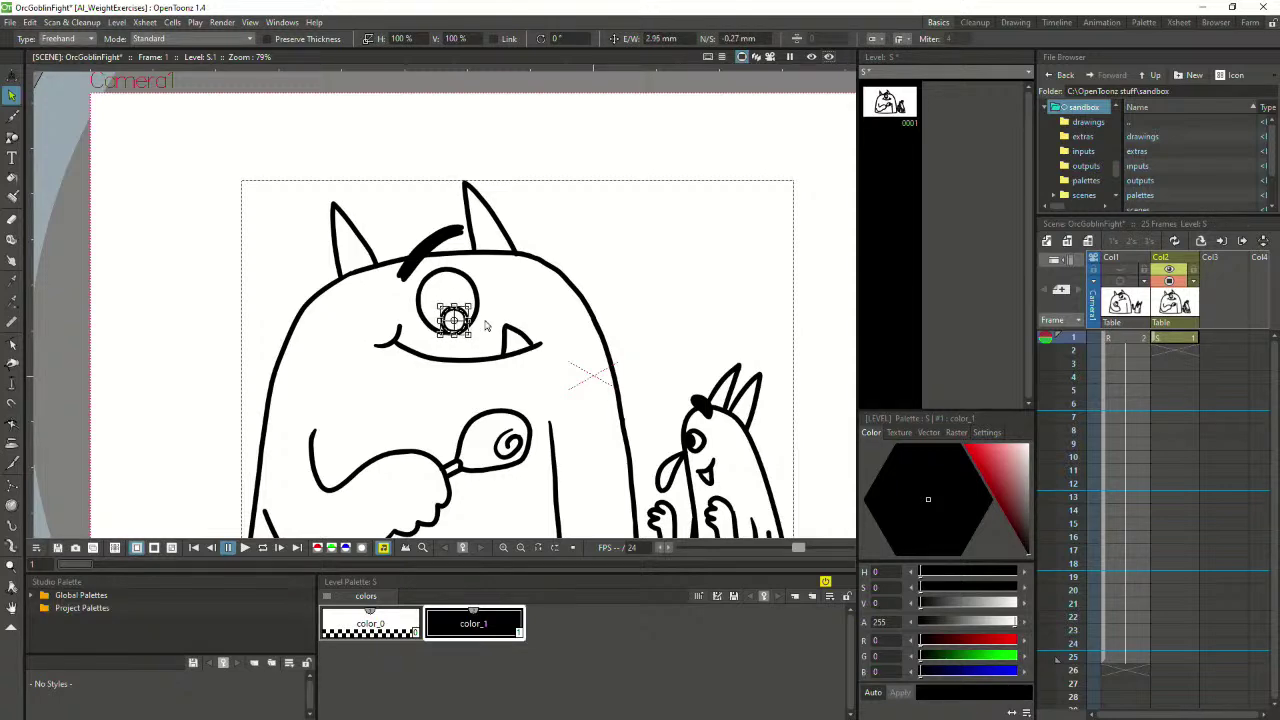
{"action": "left_click", "coordinate": [571, 371]}
{"action": "scroll", "coordinate": [567, 382], "scroll_direction": "down", "scroll_amount": 1}
{"action": "left_click_drag", "start_coordinate": [591, 430], "coordinate": [505, 354]}
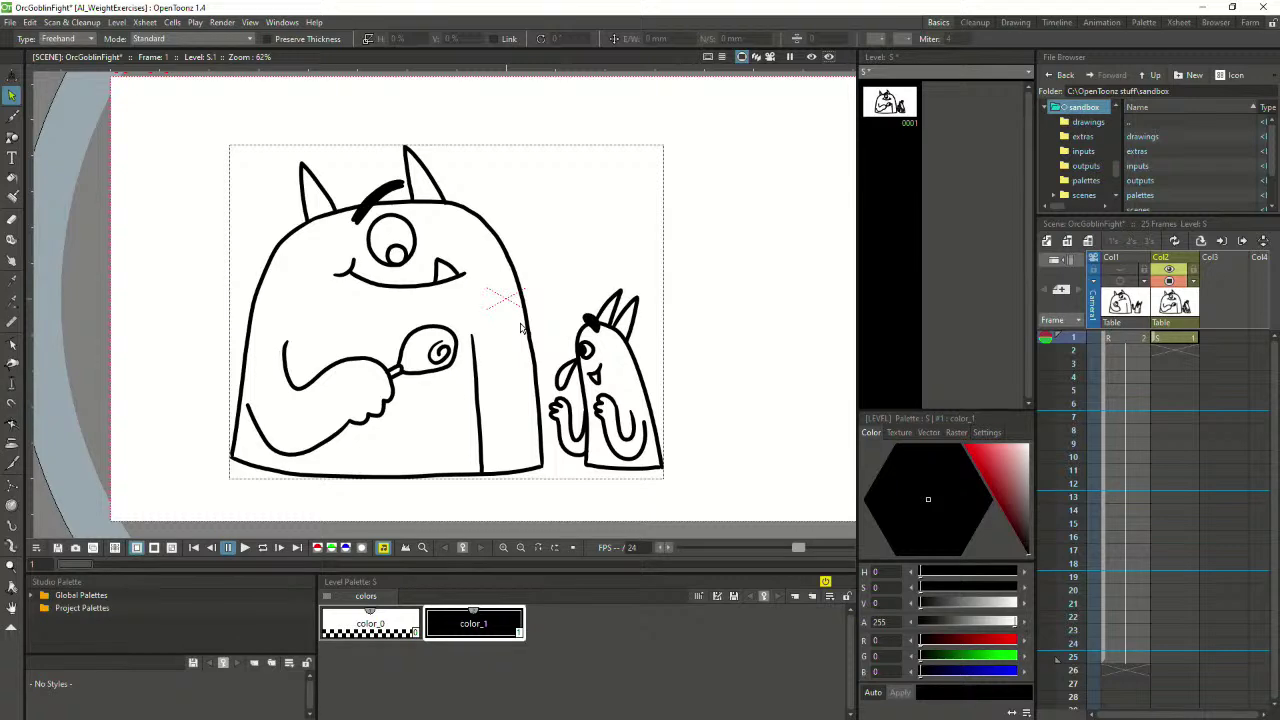
{"action": "scroll", "coordinate": [520, 327], "scroll_direction": "up", "scroll_amount": 1}
{"action": "key", "text": "a"}
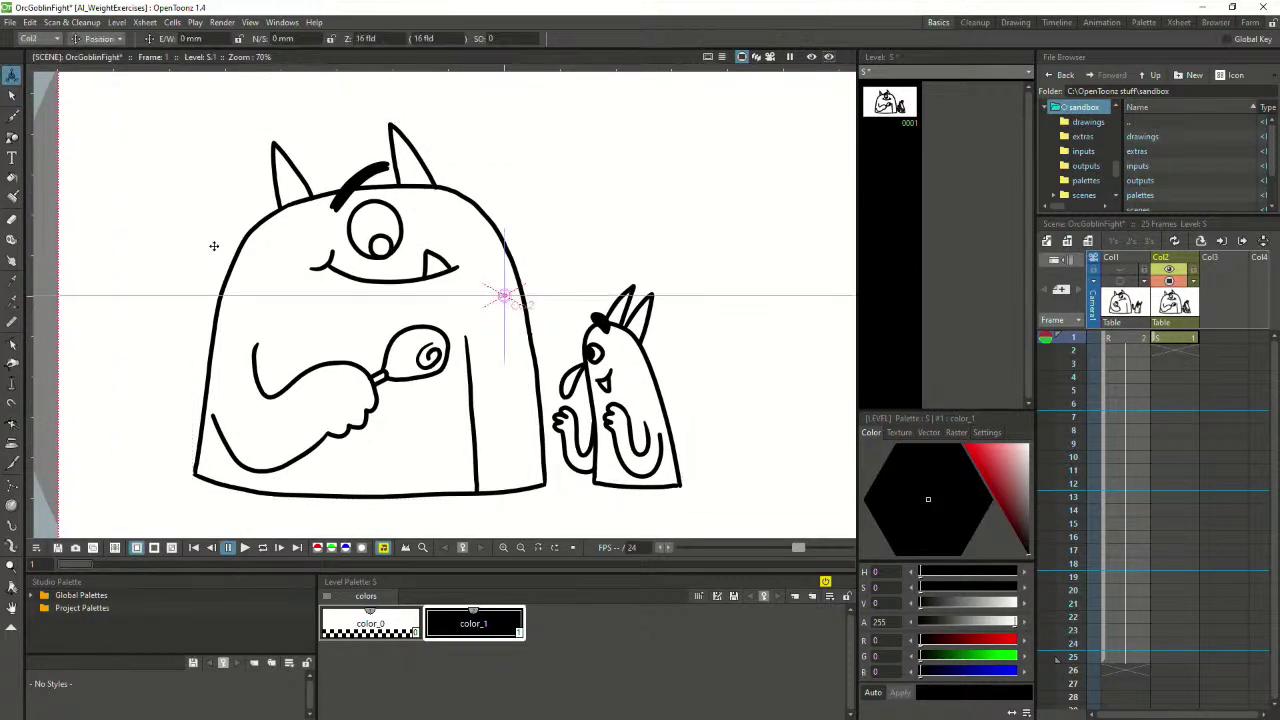
{"action": "left_click", "coordinate": [1176, 338]}
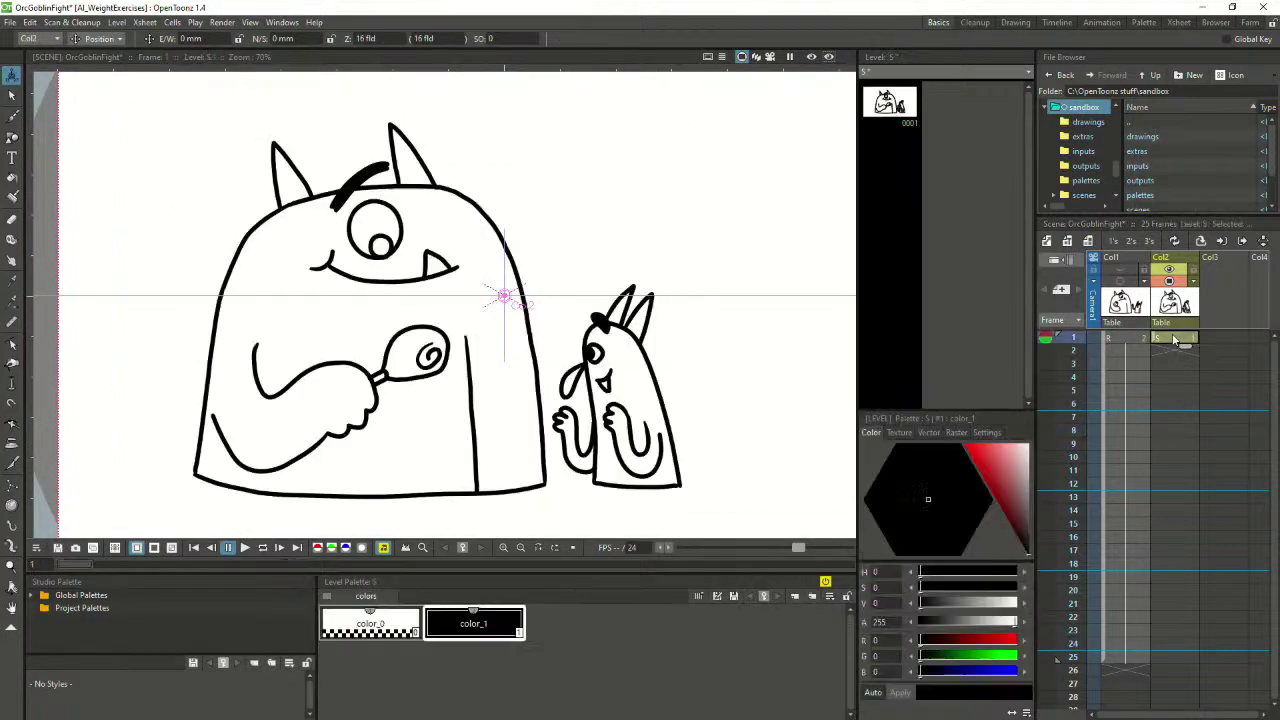
{"action": "left_click", "coordinate": [12, 95]}
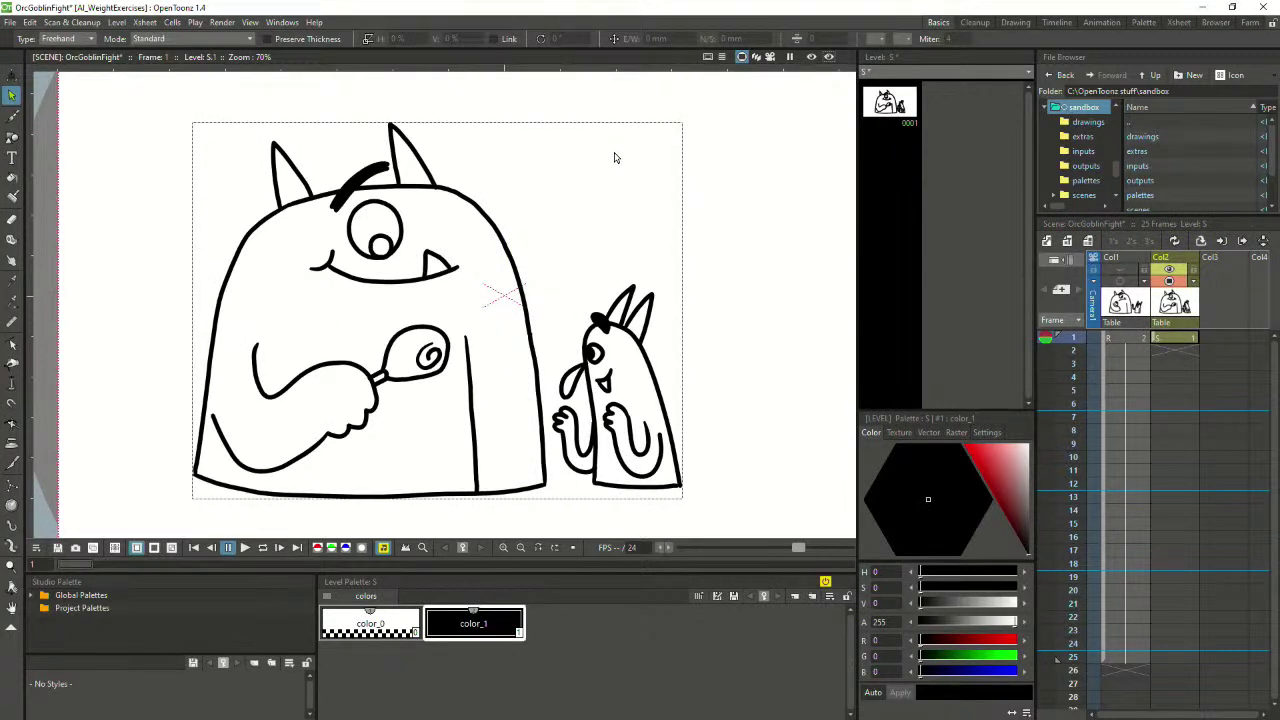
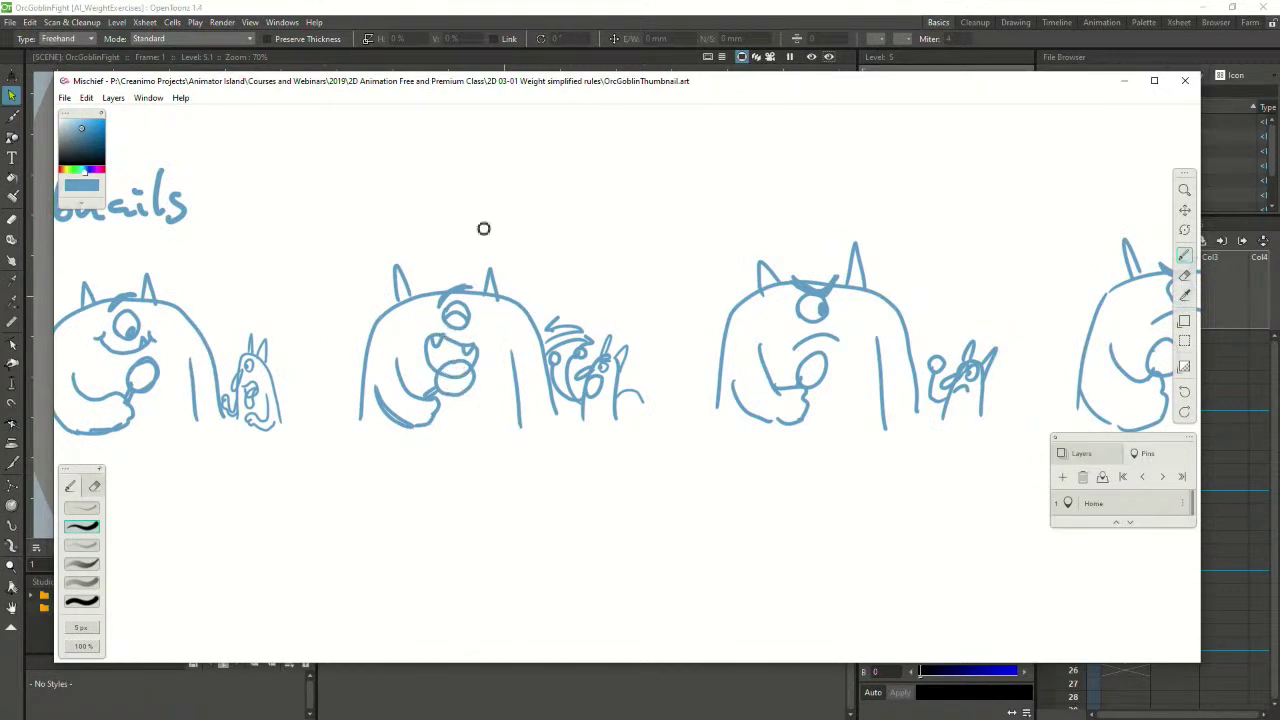
In Mischief's OrcGoblinThumbnail.art, sketch downward arrows above the second thumbnail's orc and goblin, and undo them
{"action": "left_click_drag", "start_coordinate": [428, 84], "coordinate": [445, 91]}
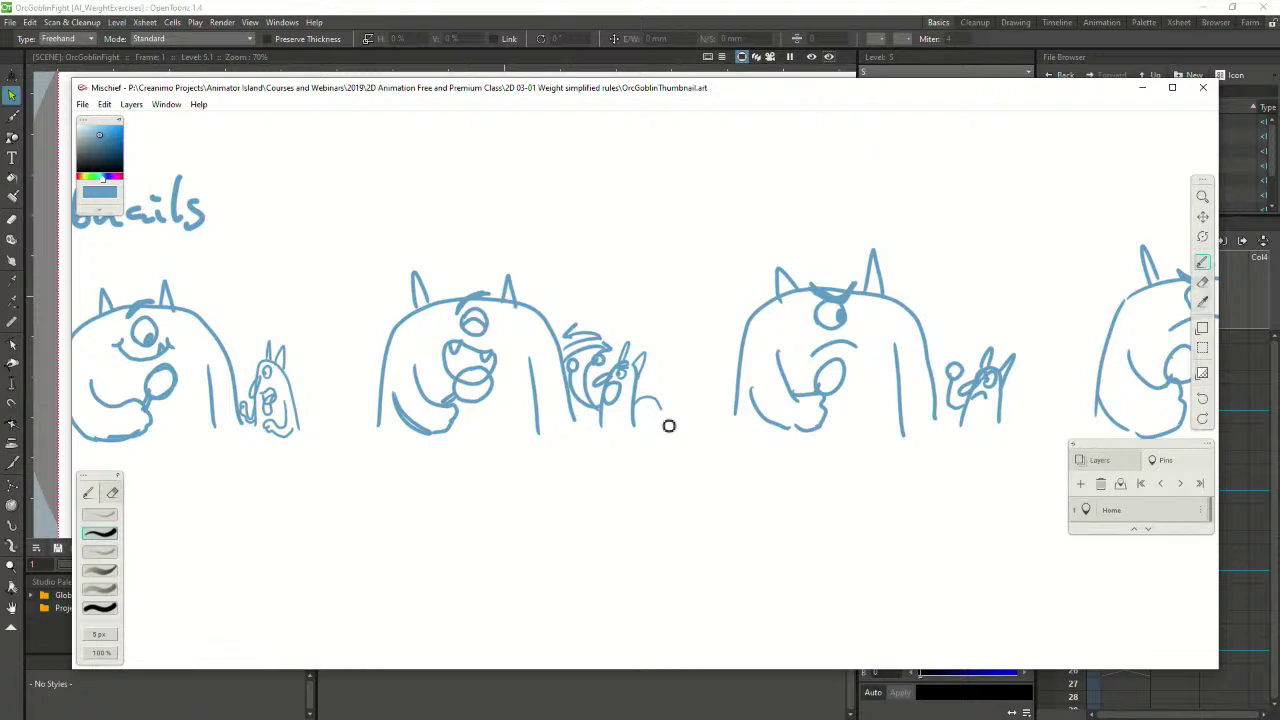
{"action": "key", "text": "plus"}
{"action": "mouse_move", "coordinate": [362, 150]}
{"action": "left_mouse_down"}
{"action": "mouse_move", "coordinate": [373, 238]}
{"action": "mouse_move", "coordinate": [381, 196]}
{"action": "left_mouse_up"}
{"action": "mouse_move", "coordinate": [640, 183]}
{"action": "left_mouse_down"}
{"action": "mouse_move", "coordinate": [632, 297]}
{"action": "mouse_move", "coordinate": [617, 273]}
{"action": "mouse_move", "coordinate": [667, 246]}
{"action": "left_mouse_up"}
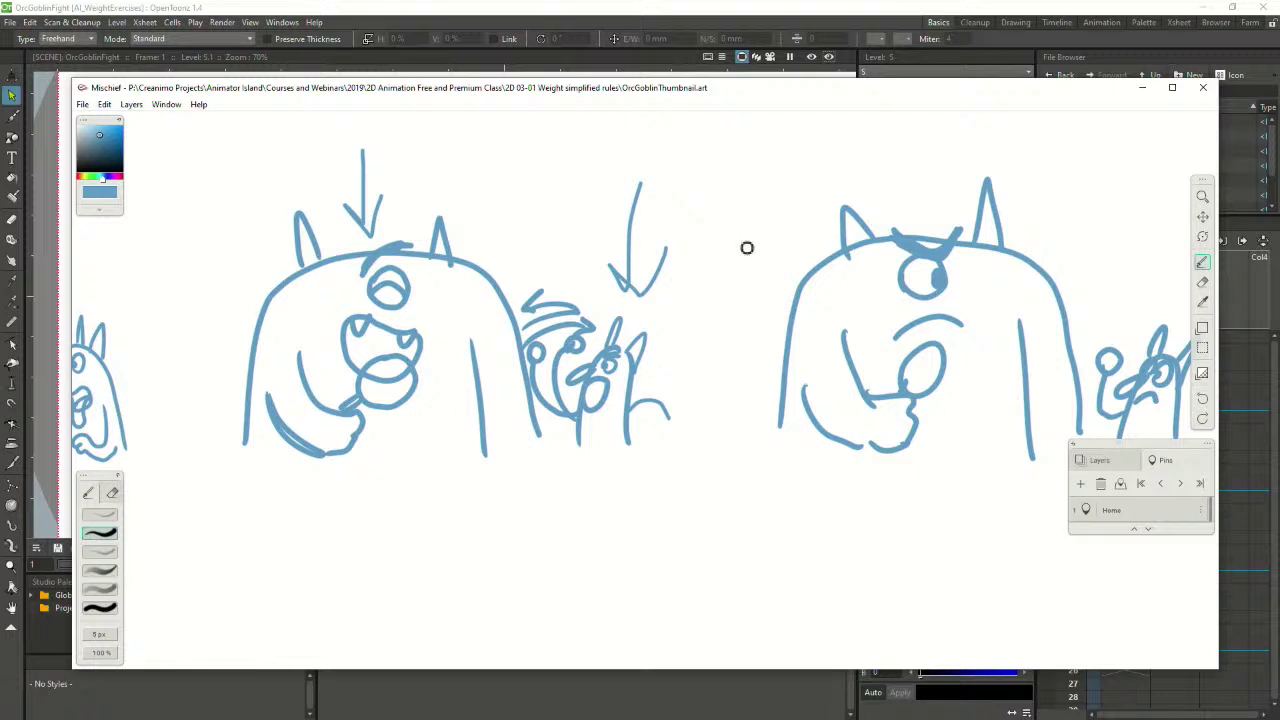
{"action": "key", "text": "ctrl+z"}
{"action": "key", "text": "ctrl+z"}
{"action": "key", "text": "ctrl+z"}
{"action": "key", "text": "ctrl+z"}
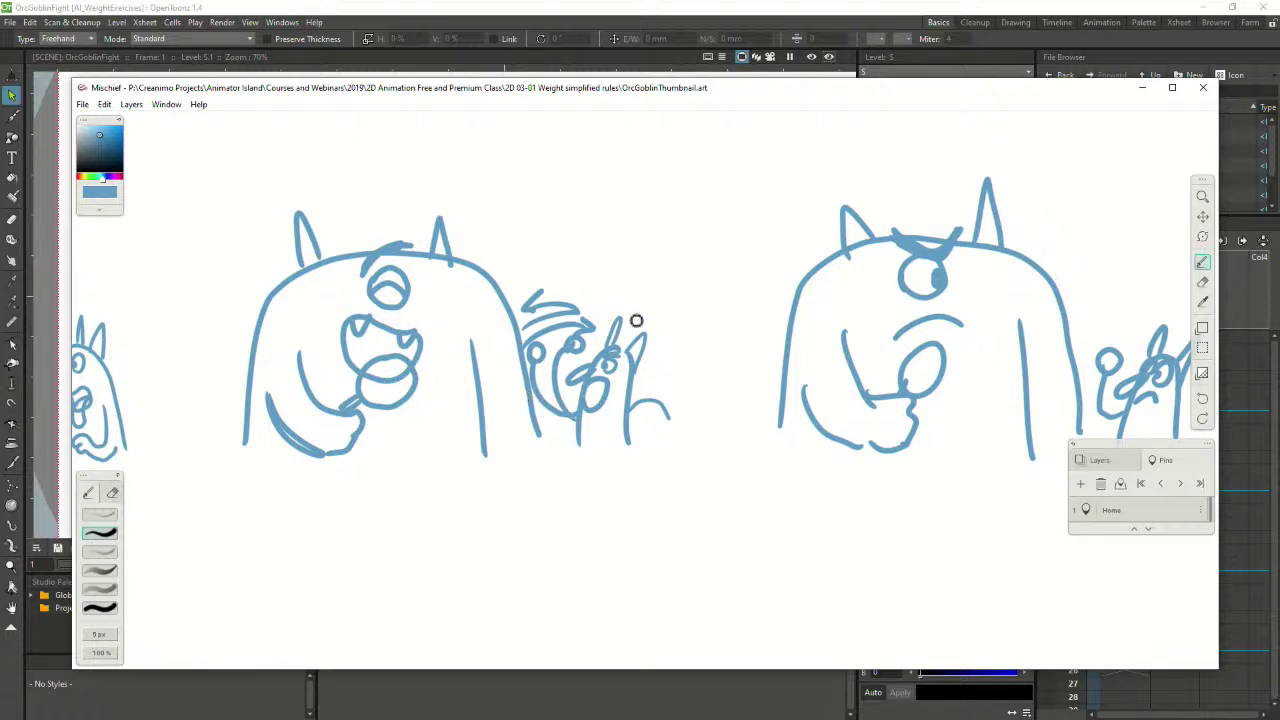
Sketch a slanted arrow pointing at the second thumbnail's goblin, and undo it
{"action": "left_click_drag", "start_coordinate": [666, 212], "coordinate": [631, 304]}
{"action": "left_click_drag", "start_coordinate": [628, 260], "coordinate": [665, 285]}
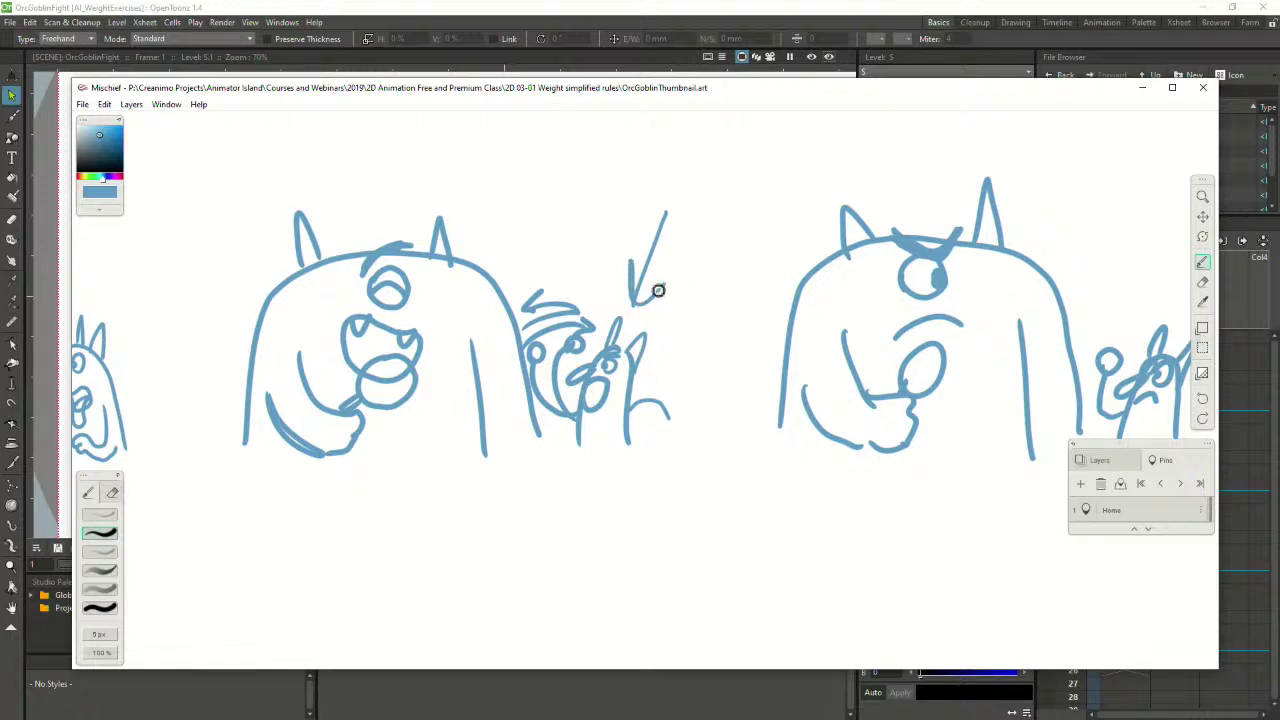
{"action": "key", "text": "ctrl+z"}
{"action": "key", "text": "ctrl+z"}
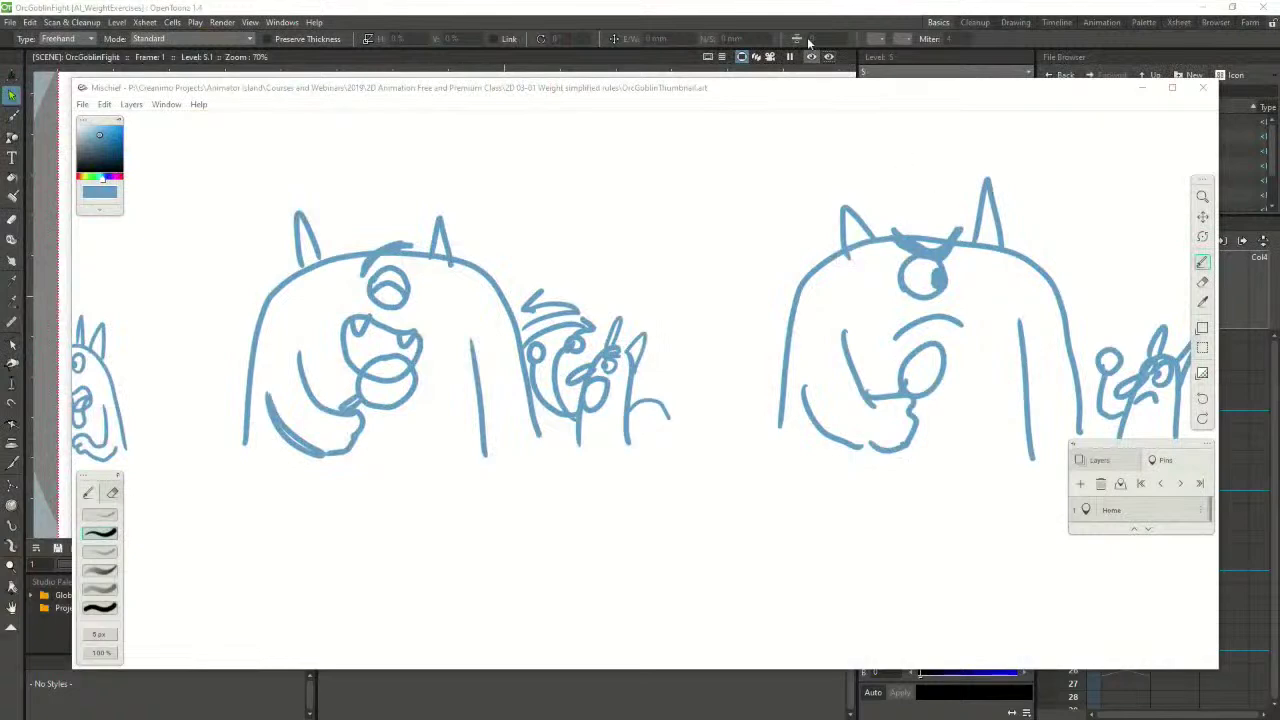
Switch to OpenToonz and move all the goblin's strokes from the Col2 drawing into a separate drawing at frame 1 of Col3
{"action": "left_click", "coordinate": [795, 11]}
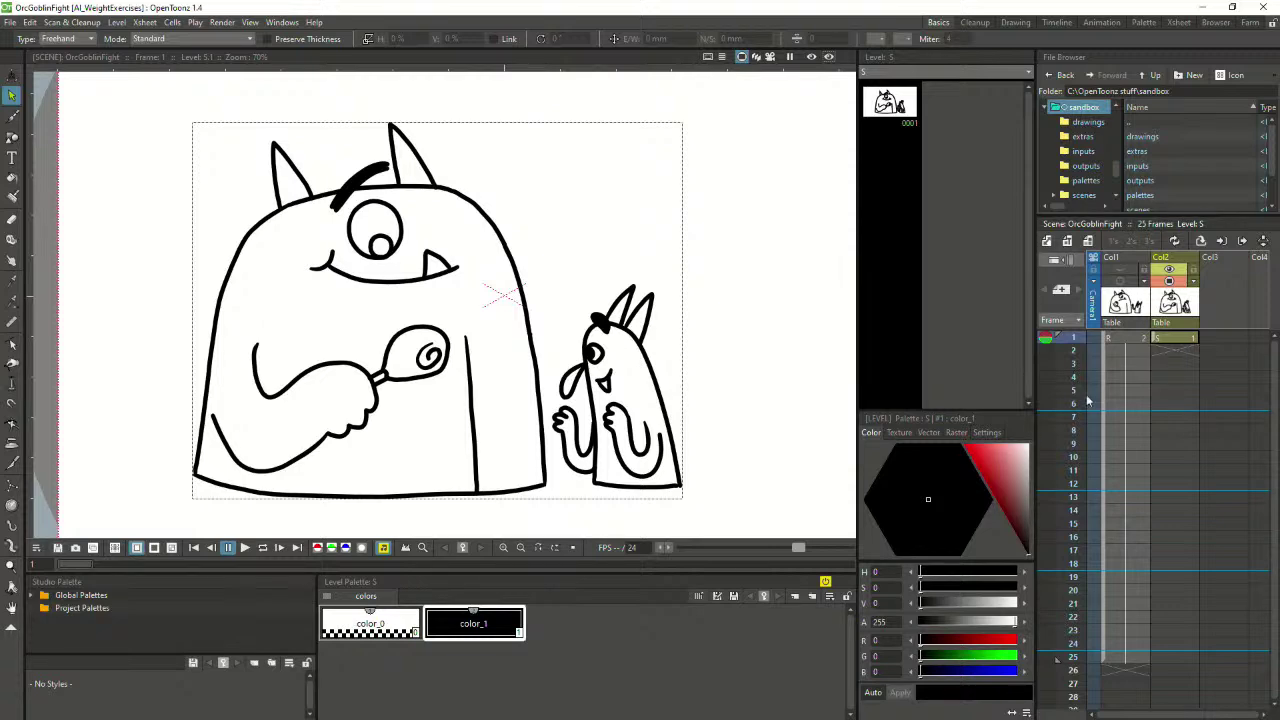
{"action": "left_click", "coordinate": [1172, 351]}
{"action": "left_click", "coordinate": [1172, 340]}
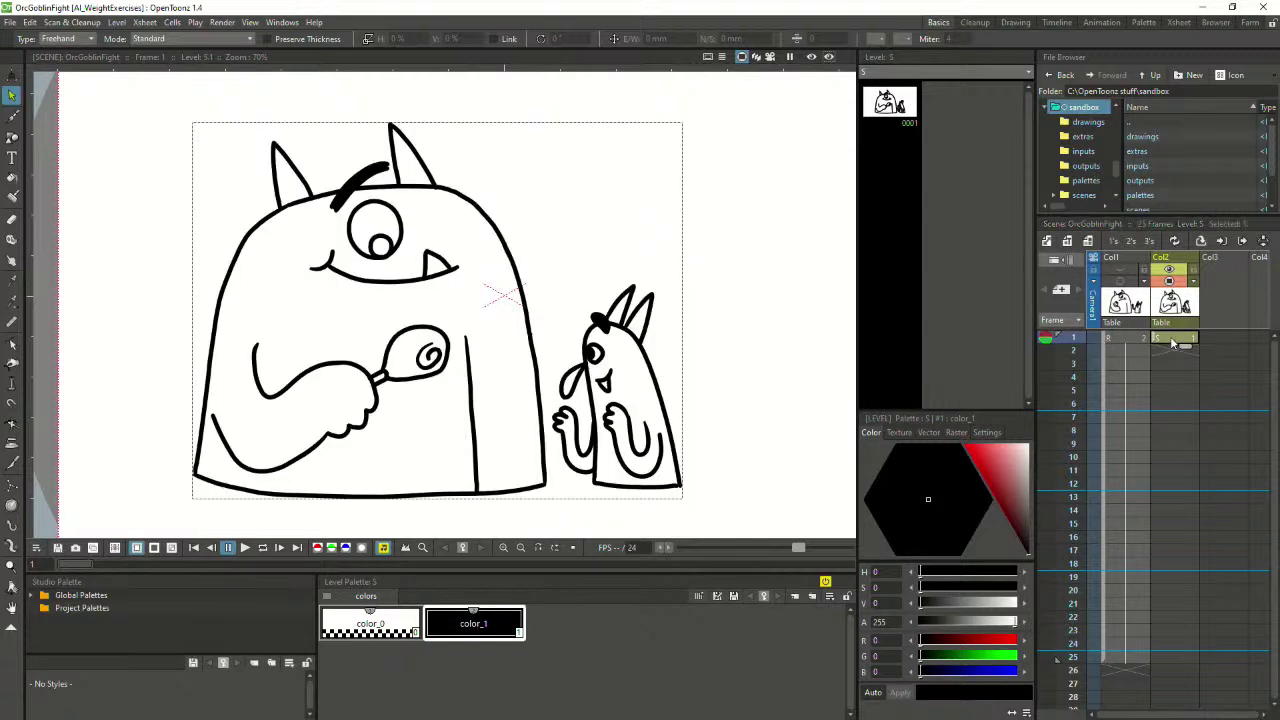
{"action": "left_click", "coordinate": [1214, 341]}
{"action": "left_click", "coordinate": [1182, 342]}
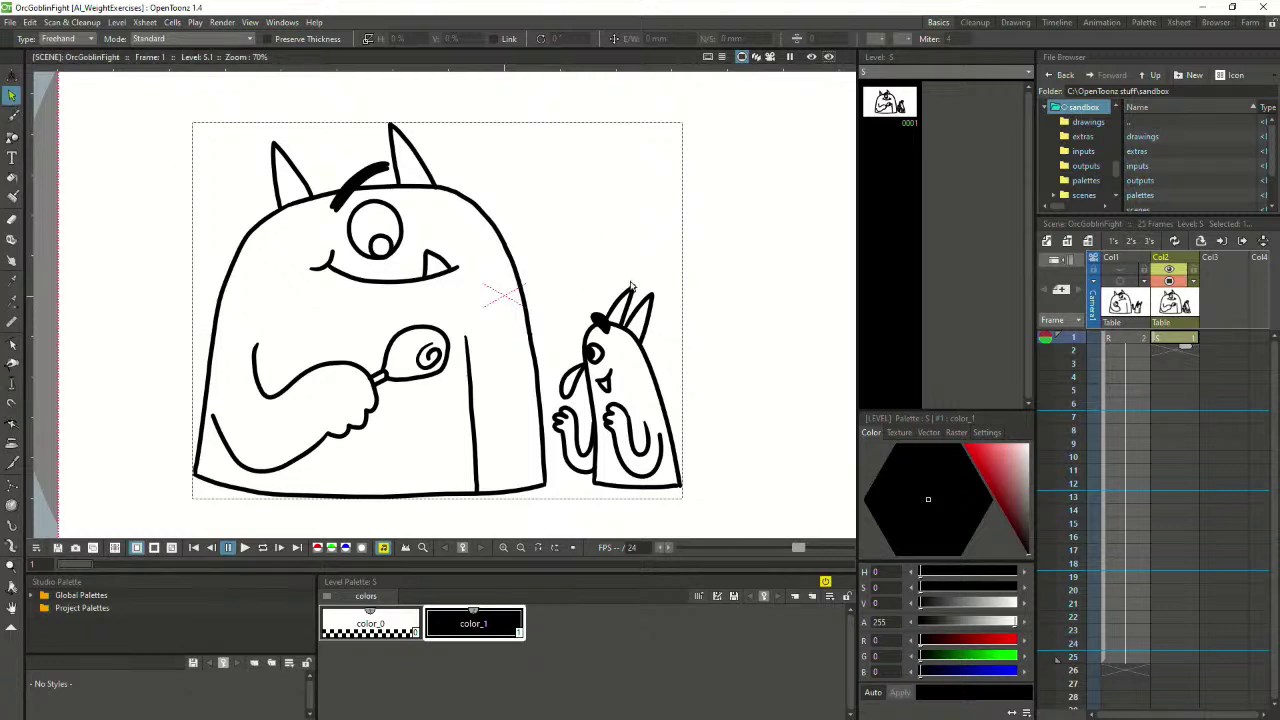
{"action": "mouse_move", "coordinate": [785, 204]}
{"action": "left_mouse_down"}
{"action": "mouse_move", "coordinate": [643, 461]}
{"action": "mouse_move", "coordinate": [609, 483]}
{"action": "left_mouse_up"}
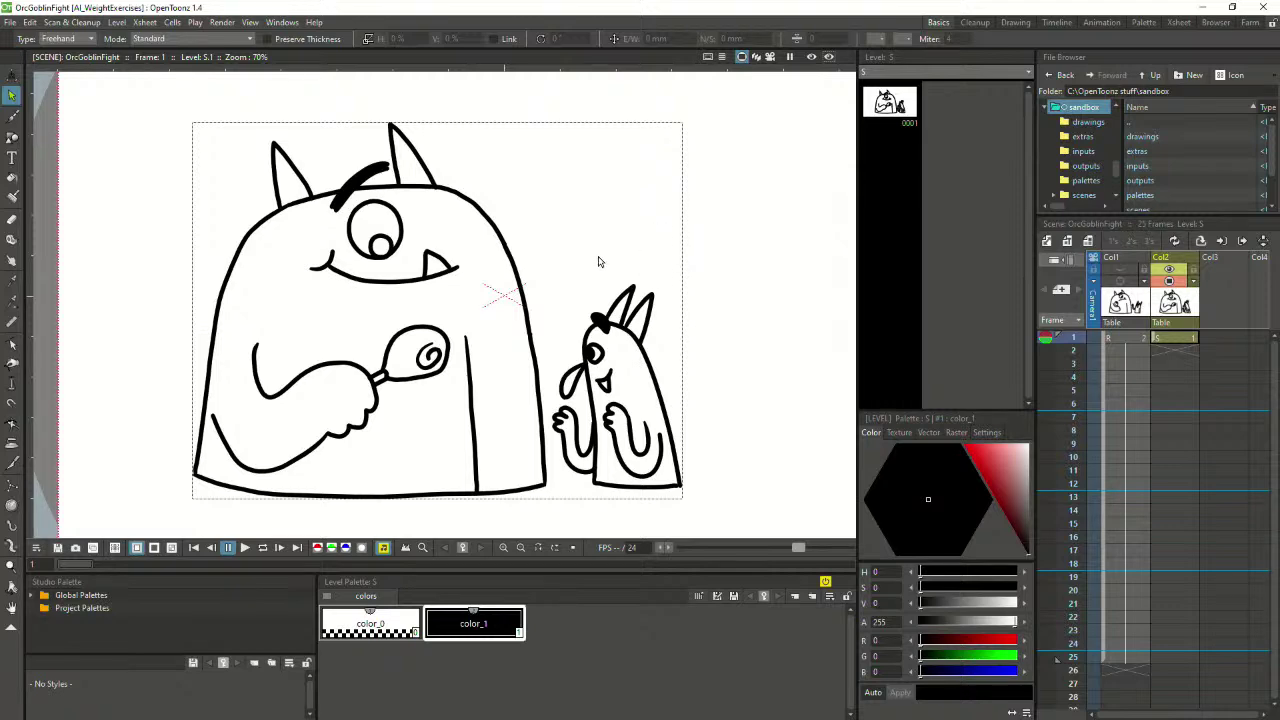
{"action": "mouse_move", "coordinate": [588, 264]}
{"action": "left_mouse_down"}
{"action": "mouse_move", "coordinate": [554, 367]}
{"action": "mouse_move", "coordinate": [553, 457]}
{"action": "mouse_move", "coordinate": [564, 487]}
{"action": "mouse_move", "coordinate": [606, 517]}
{"action": "mouse_move", "coordinate": [674, 512]}
{"action": "mouse_move", "coordinate": [715, 435]}
{"action": "mouse_move", "coordinate": [708, 319]}
{"action": "mouse_move", "coordinate": [646, 256]}
{"action": "mouse_move", "coordinate": [591, 271]}
{"action": "left_mouse_up"}
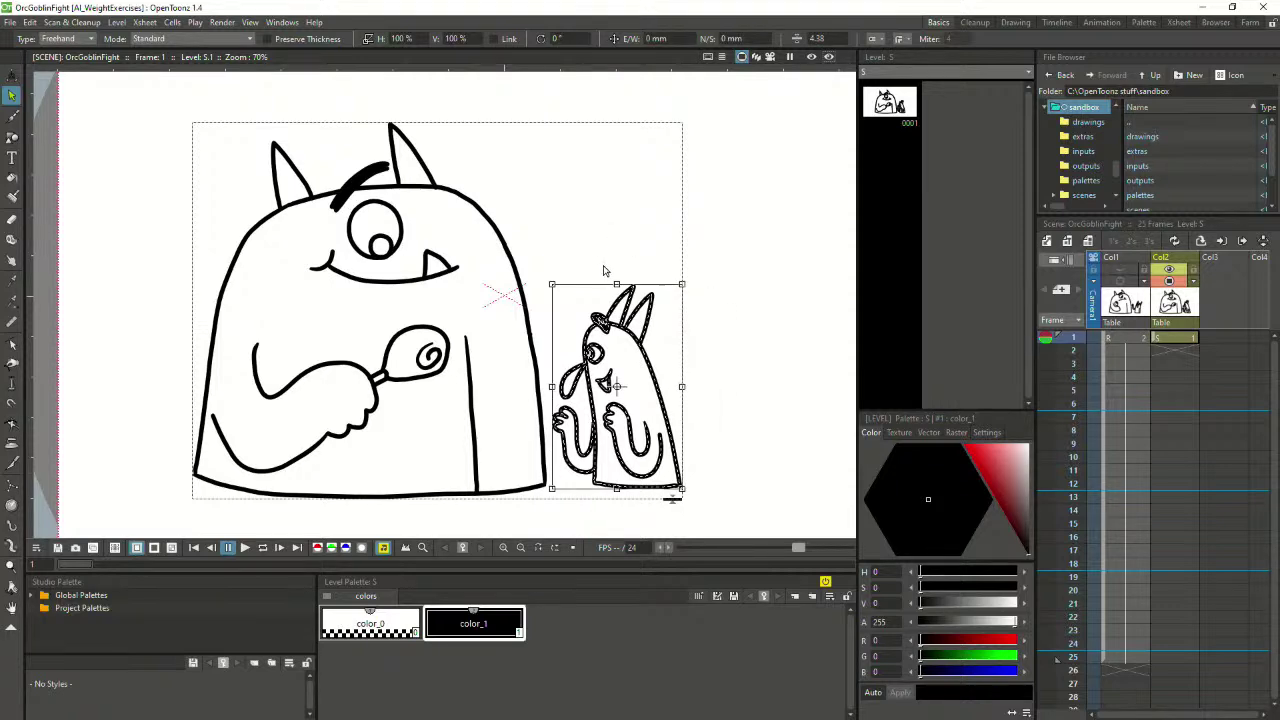
{"action": "key", "text": "Delete"}
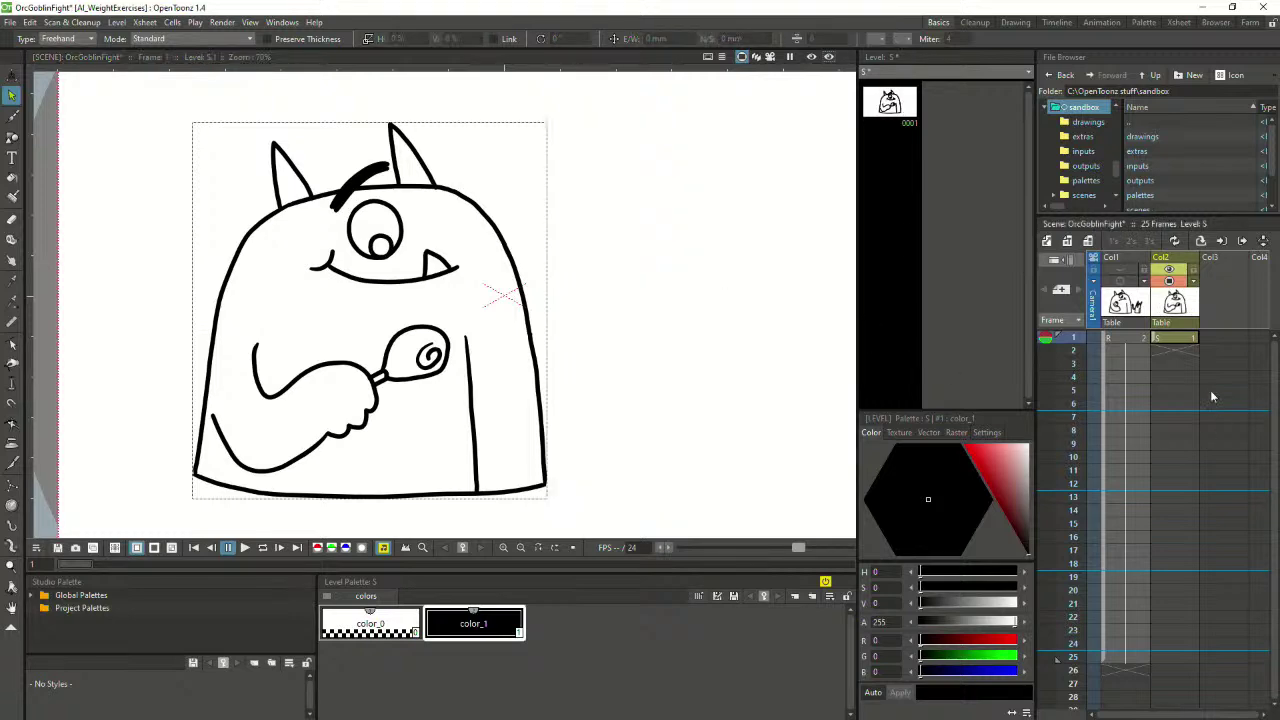
{"action": "left_click", "coordinate": [1225, 339]}
{"action": "key", "text": "ctrl+v"}
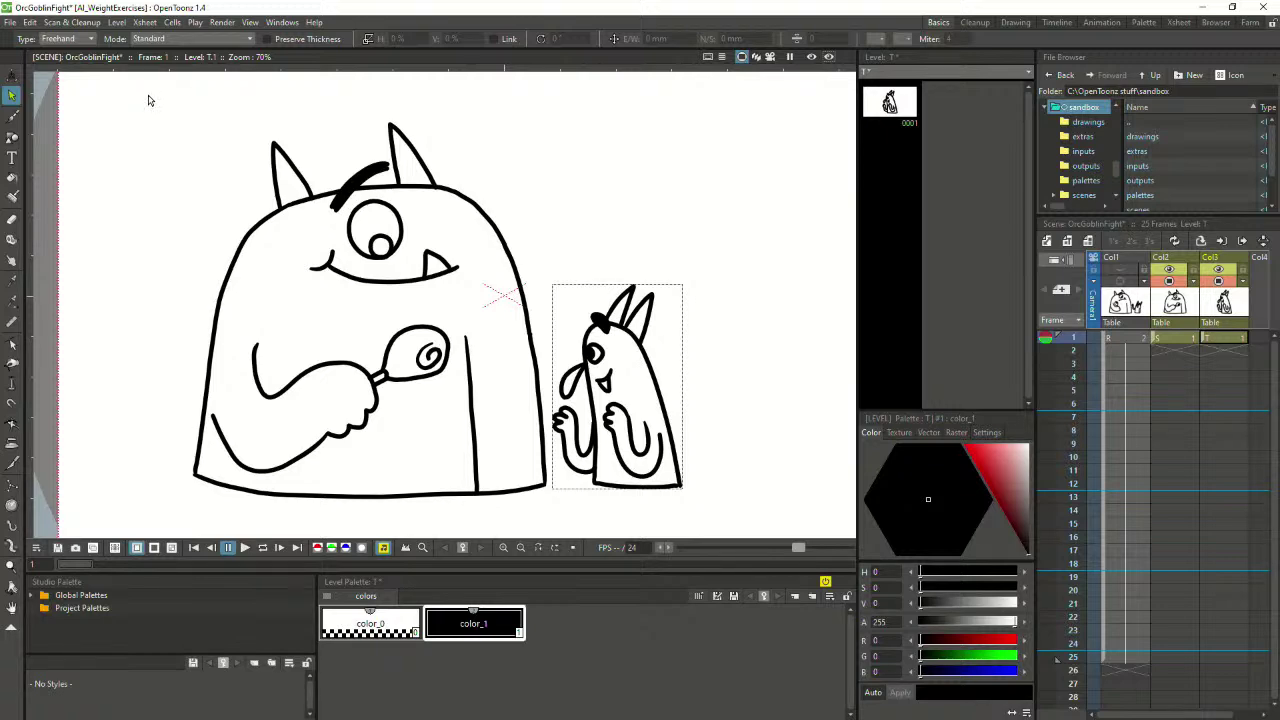
Toggle the visibility of Col2 and Col3 to check the separation of the orc and goblin drawings
{"action": "scroll", "coordinate": [129, 223], "scroll_direction": "down", "scroll_amount": 1}
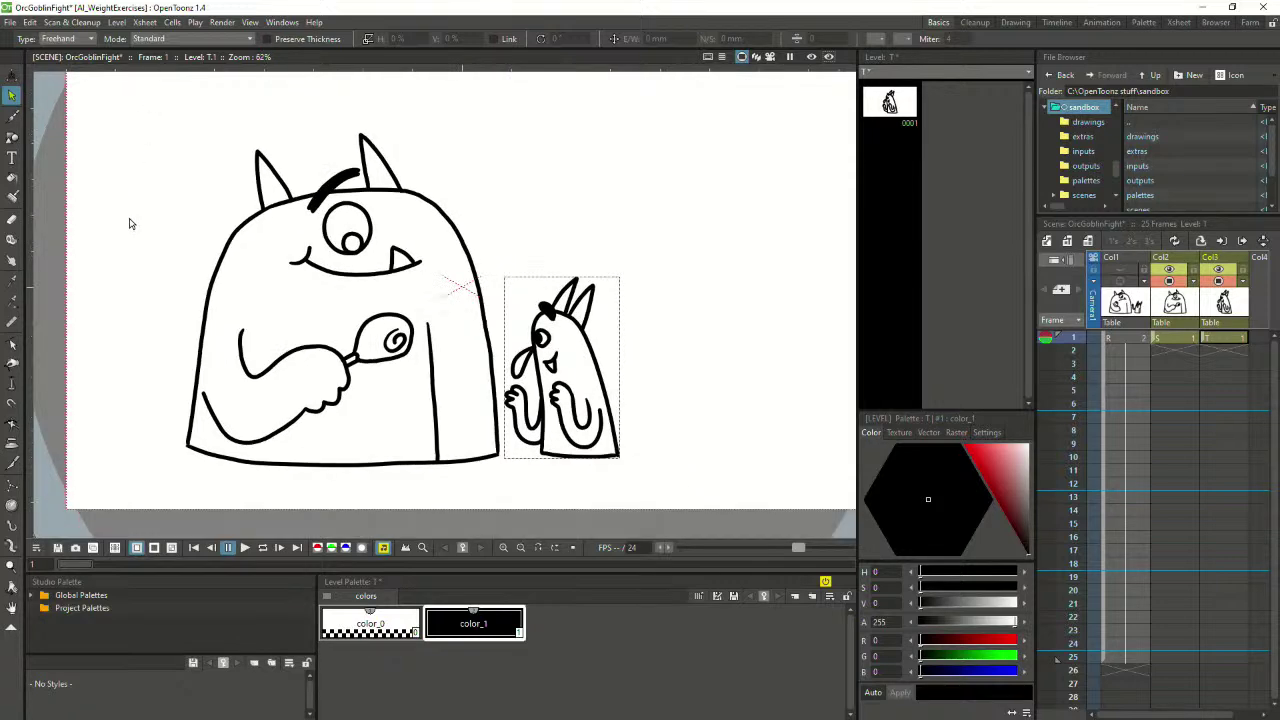
{"action": "scroll", "coordinate": [129, 226], "scroll_direction": "up", "scroll_amount": 1}
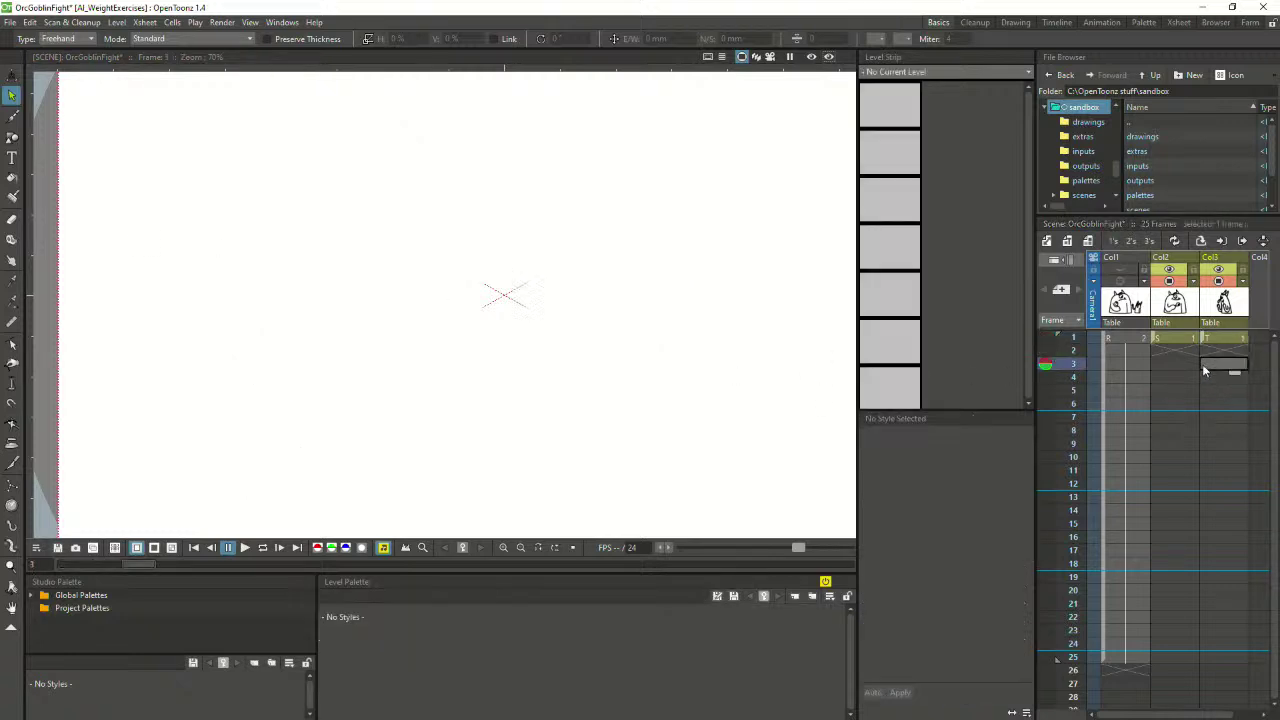
{"action": "left_click", "coordinate": [1228, 340]}
{"action": "left_click", "coordinate": [1183, 342]}
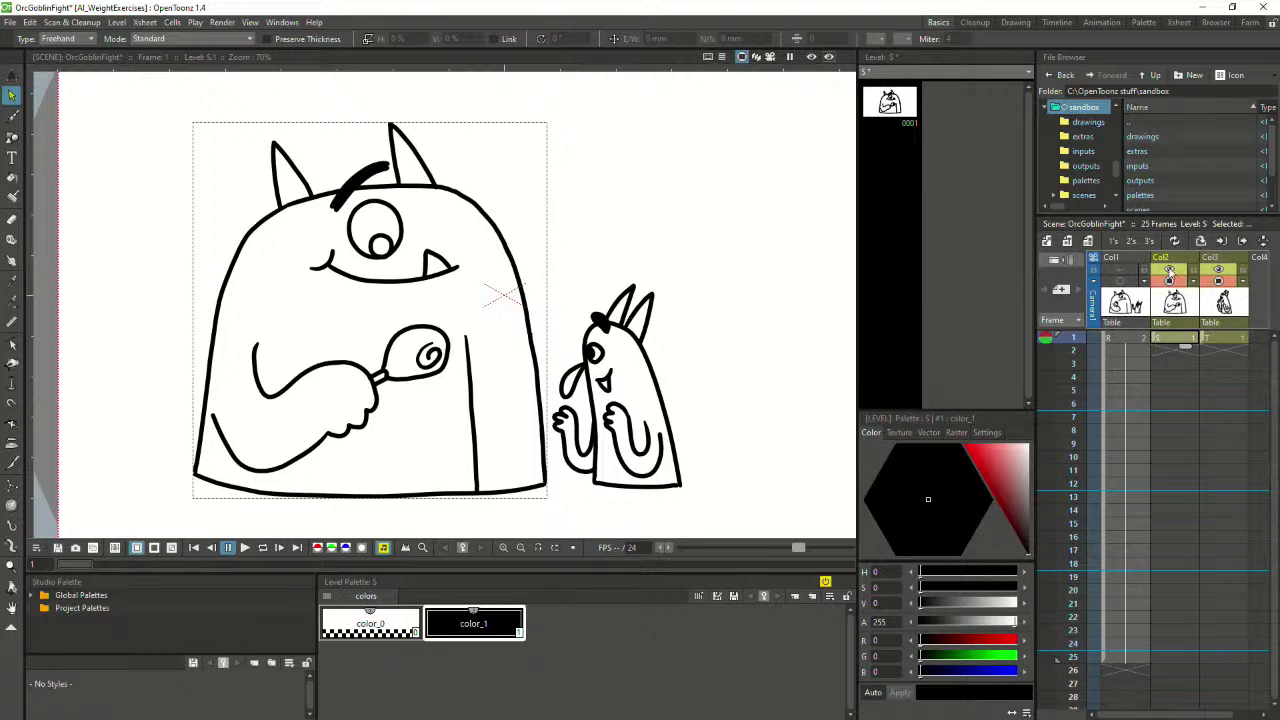
{"action": "left_click", "coordinate": [1170, 281]}
{"action": "left_click", "coordinate": [1170, 282]}
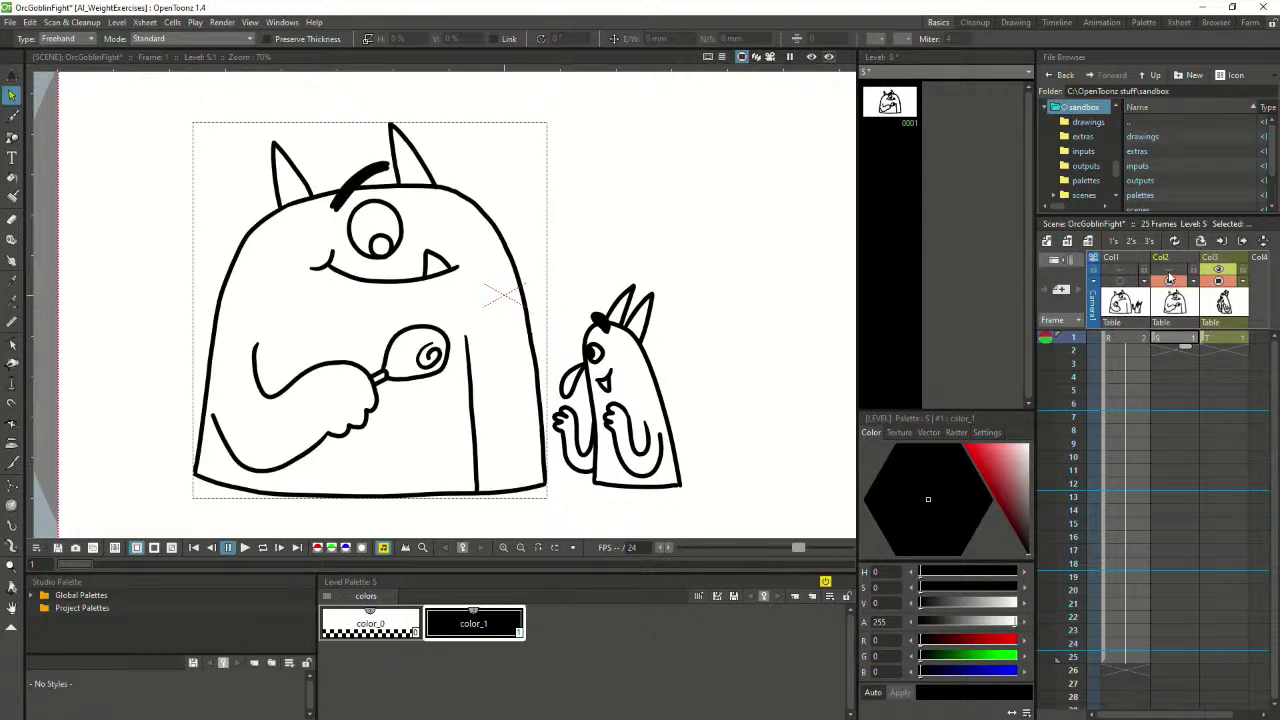
{"action": "left_click", "coordinate": [1220, 272]}
{"action": "left_click", "coordinate": [1221, 281]}
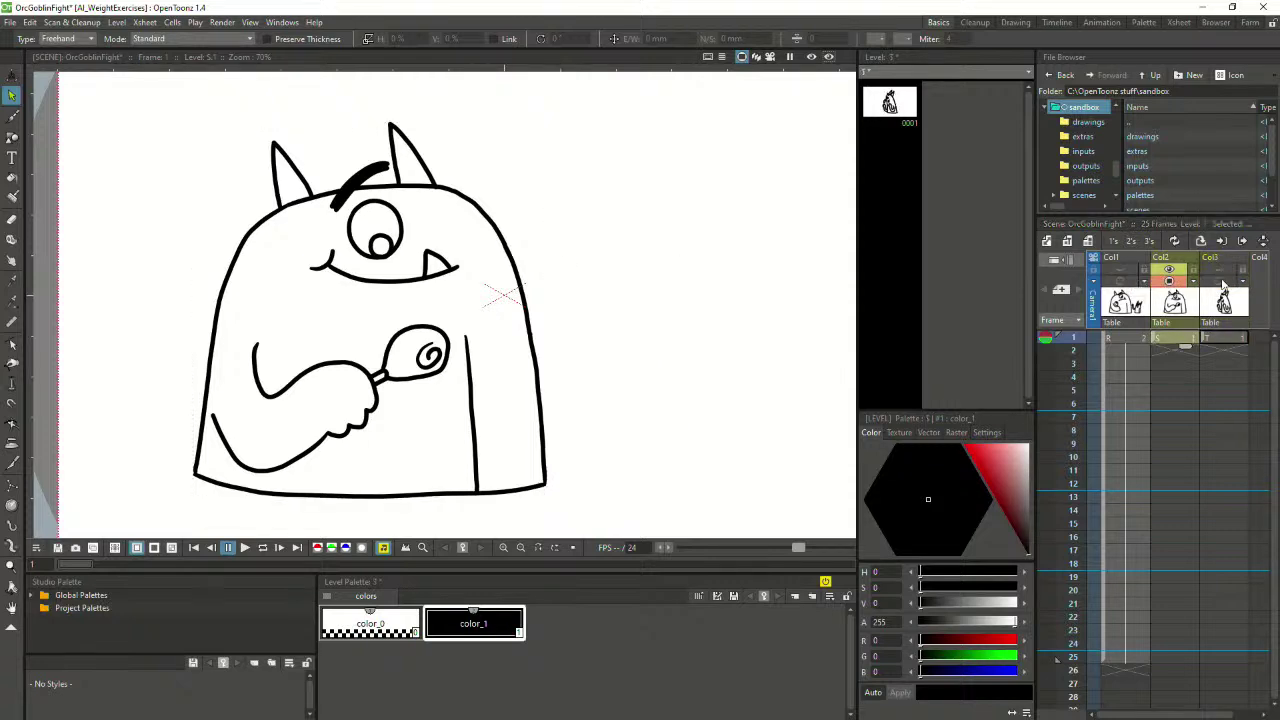
{"action": "left_click", "coordinate": [1220, 282]}
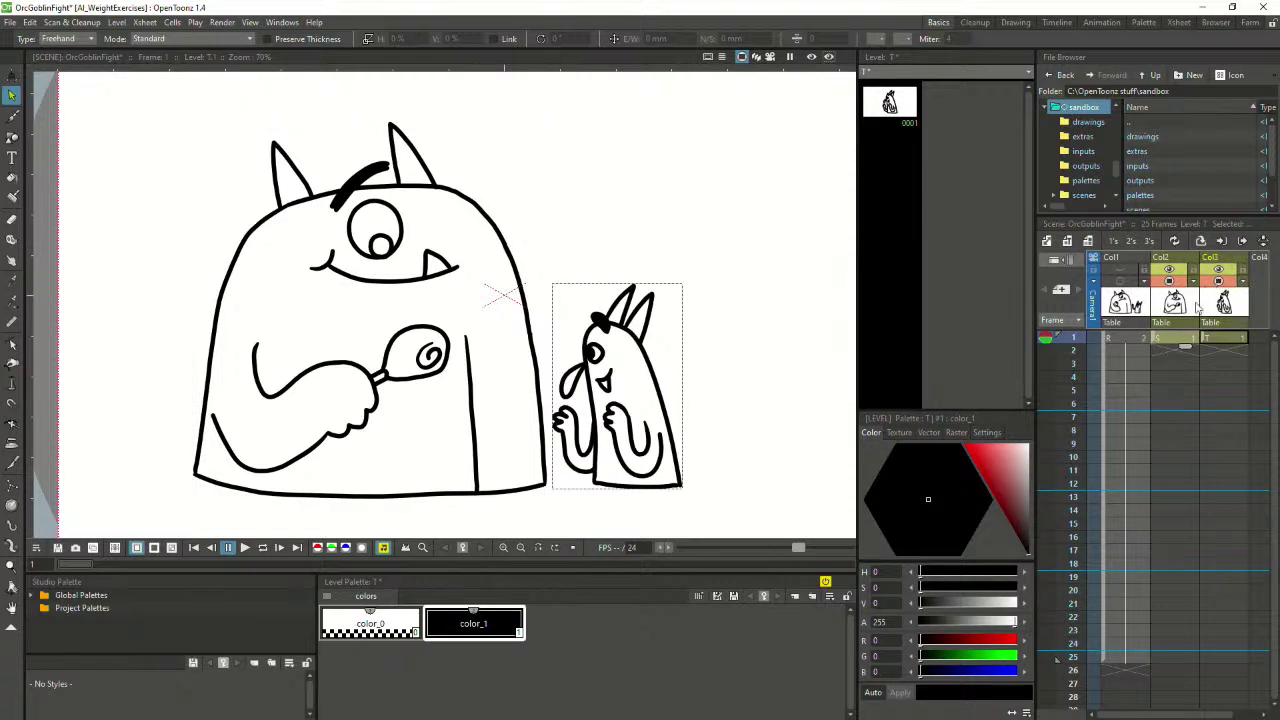
{"action": "left_click", "coordinate": [1163, 354]}
{"action": "left_click", "coordinate": [1170, 341]}
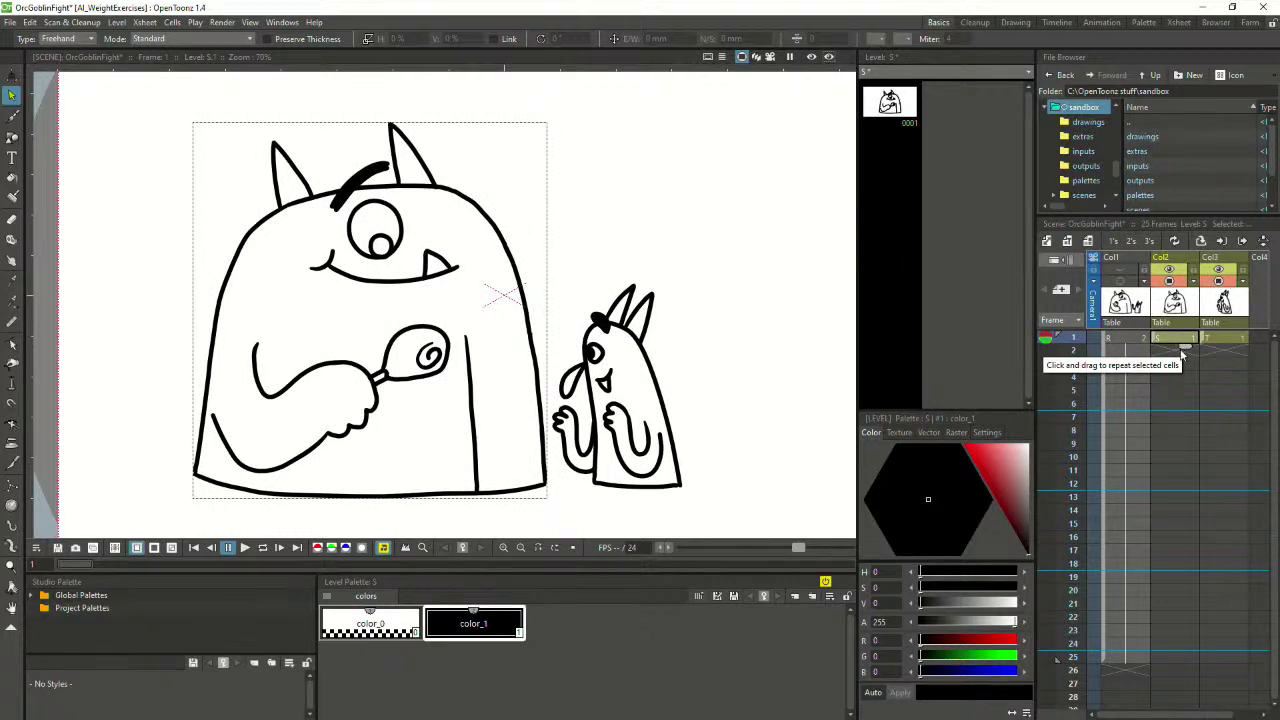
{"action": "left_click", "coordinate": [1232, 341]}
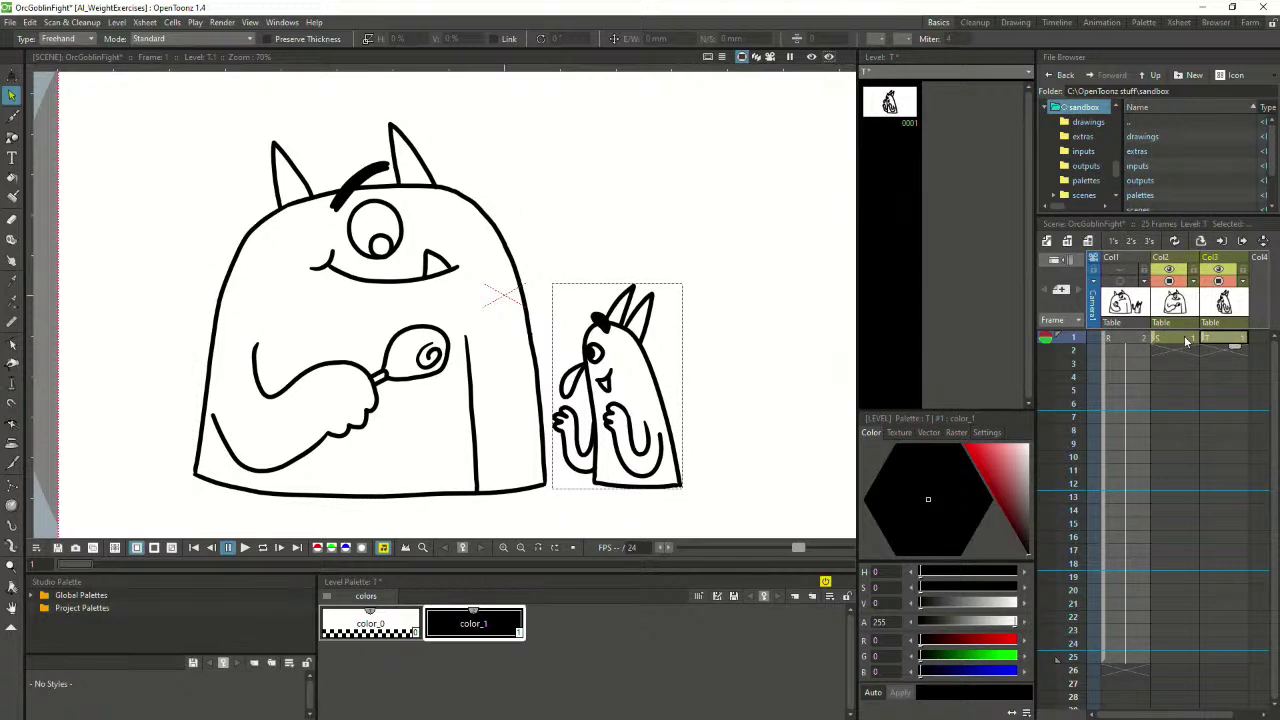
{"action": "left_click", "coordinate": [1189, 344]}
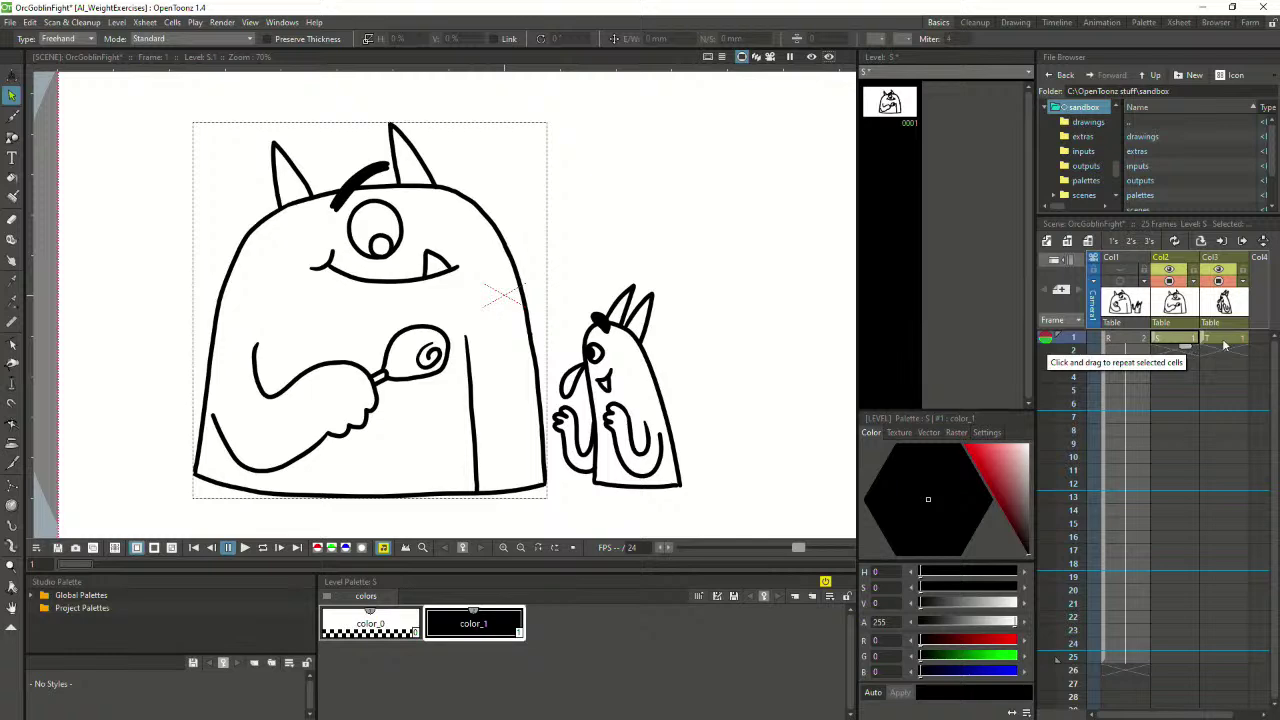
{"action": "left_click", "coordinate": [1220, 343]}
{"action": "left_click", "coordinate": [1180, 343]}
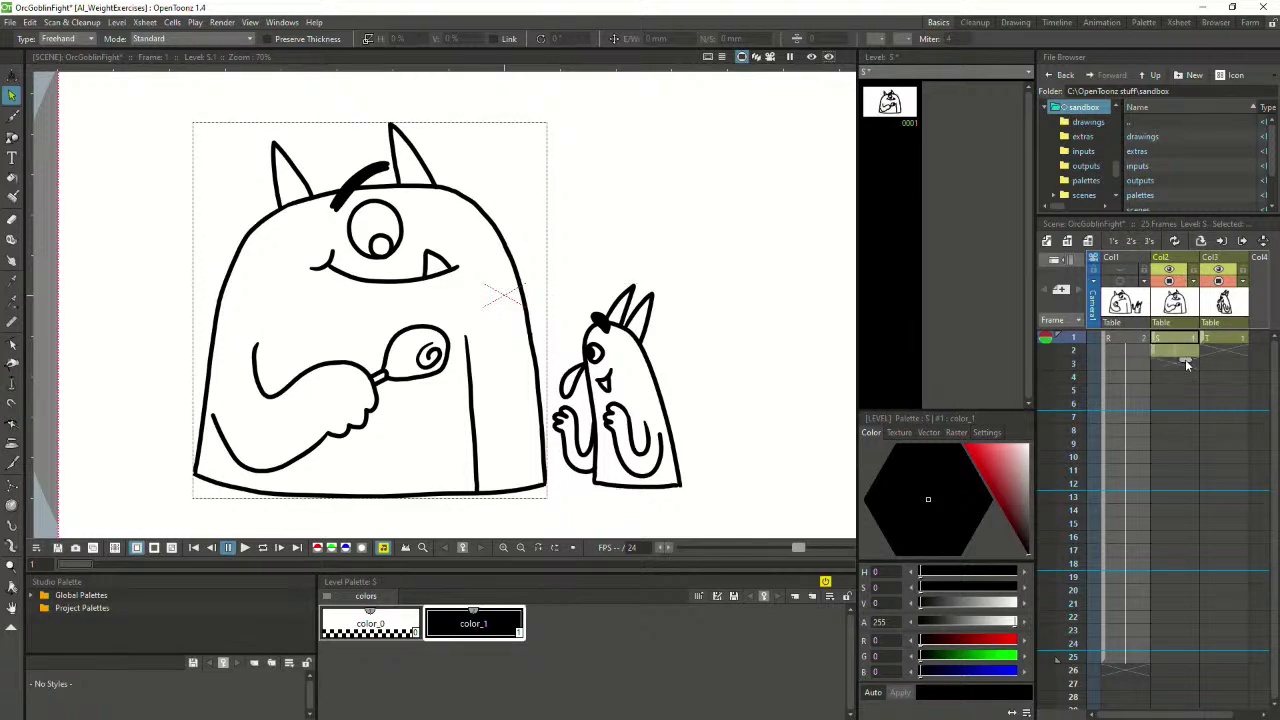
{"action": "left_click", "coordinate": [1164, 353]}
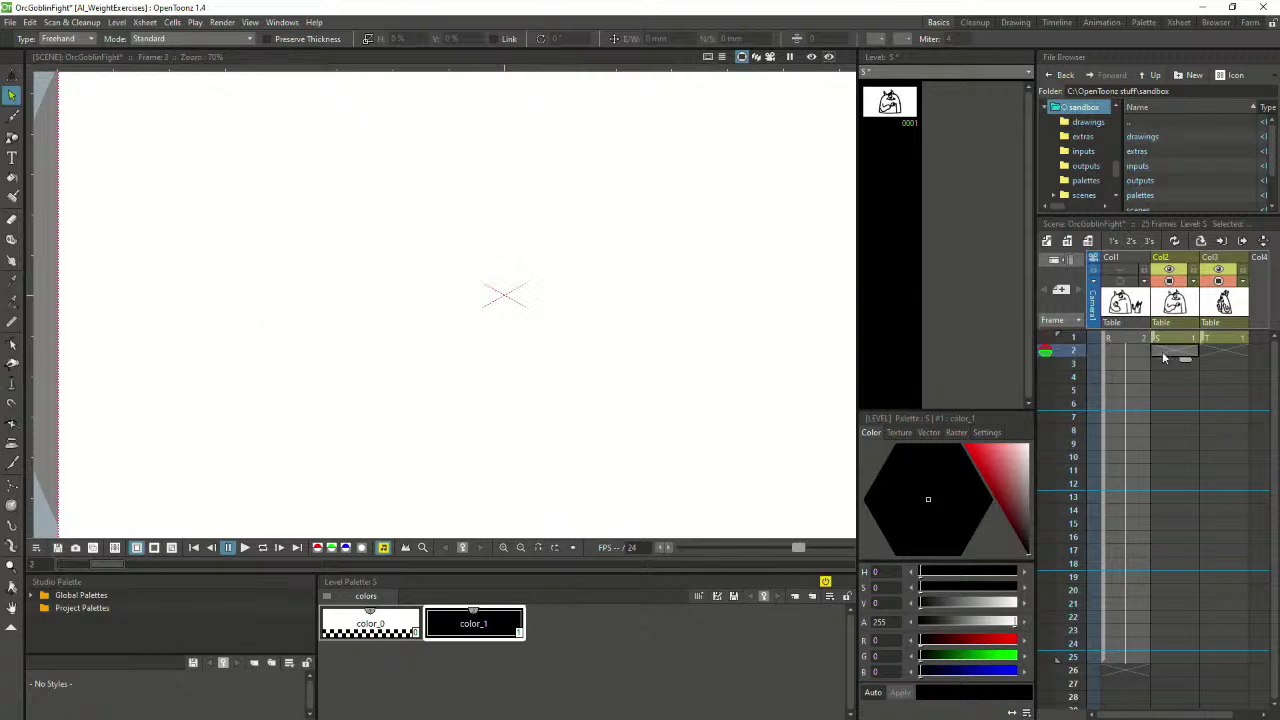
Extend the goblin drawing in Col3 through frame 2
{"action": "left_click", "coordinate": [1225, 340]}
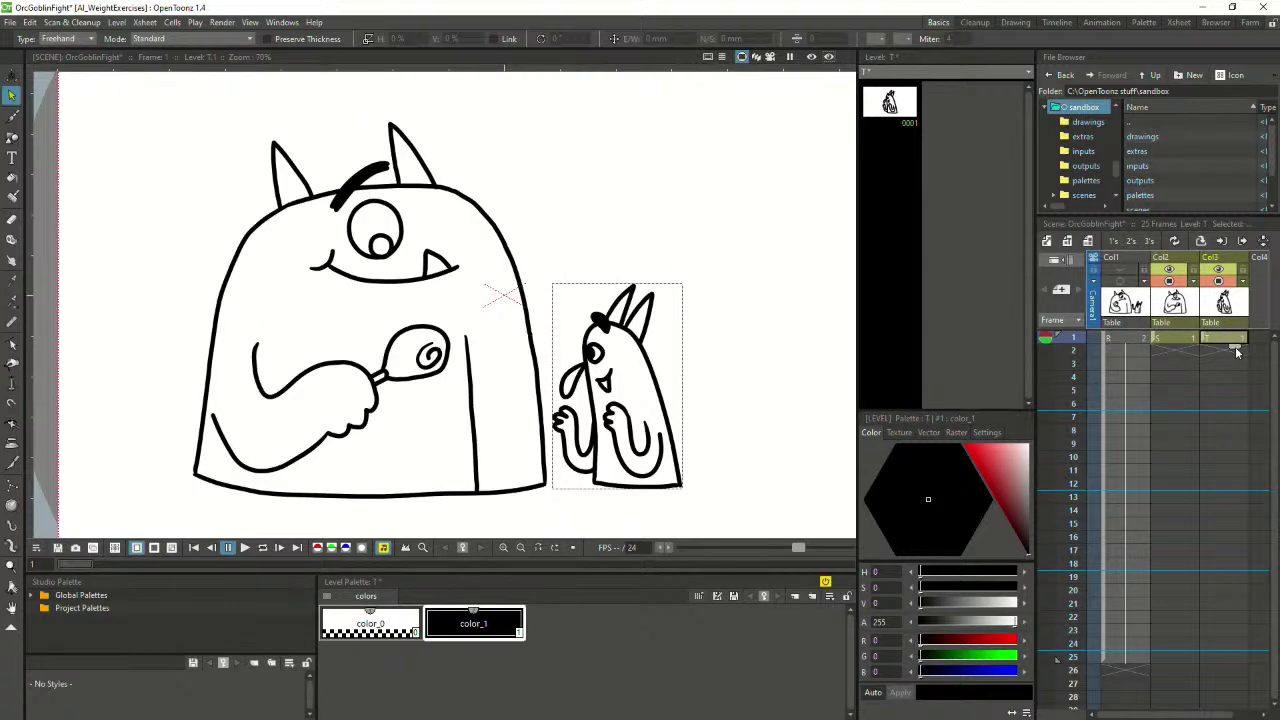
{"action": "left_click_drag", "start_coordinate": [1236, 351], "coordinate": [1235, 362]}
{"action": "left_click", "coordinate": [1233, 342]}
{"action": "left_click", "coordinate": [1230, 352]}
{"action": "left_click", "coordinate": [1177, 349]}
{"action": "left_click", "coordinate": [1181, 340]}
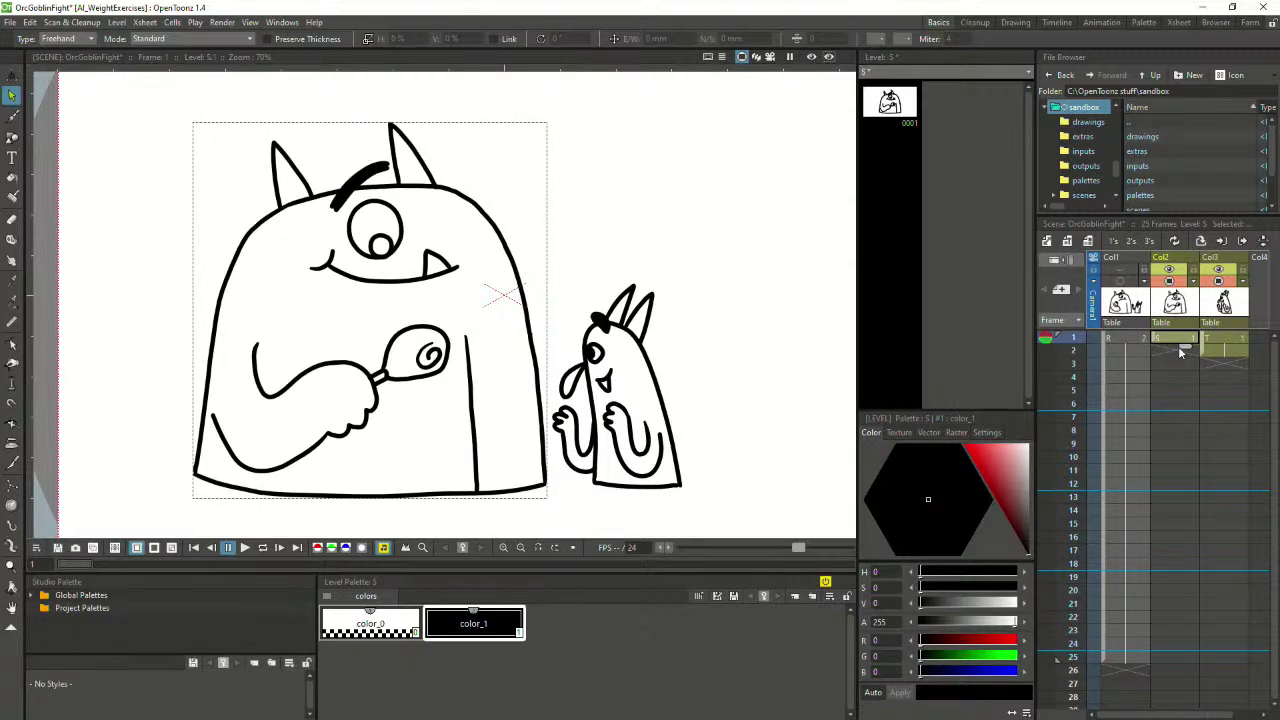
Show the faded Col1 rough drawing and onion-skin frame 1 behind the empty frame 2 of Col2
{"action": "left_click", "coordinate": [1121, 290]}
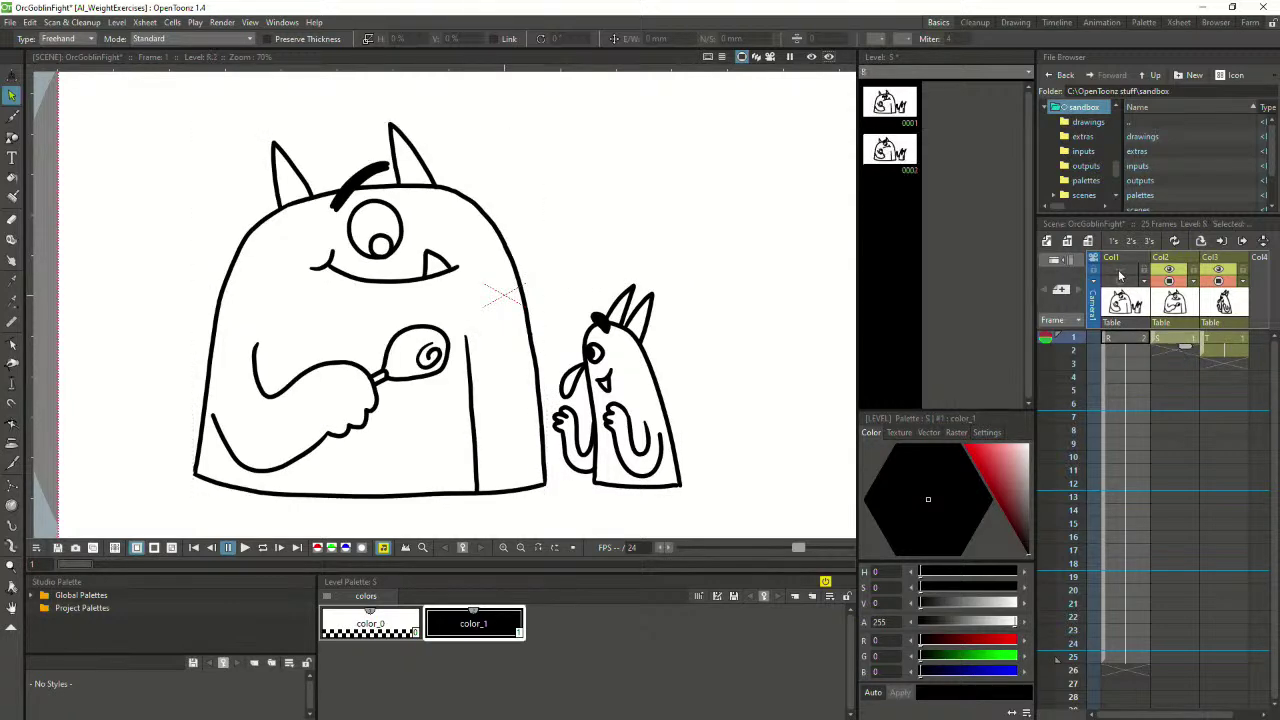
{"action": "left_click", "coordinate": [1172, 351]}
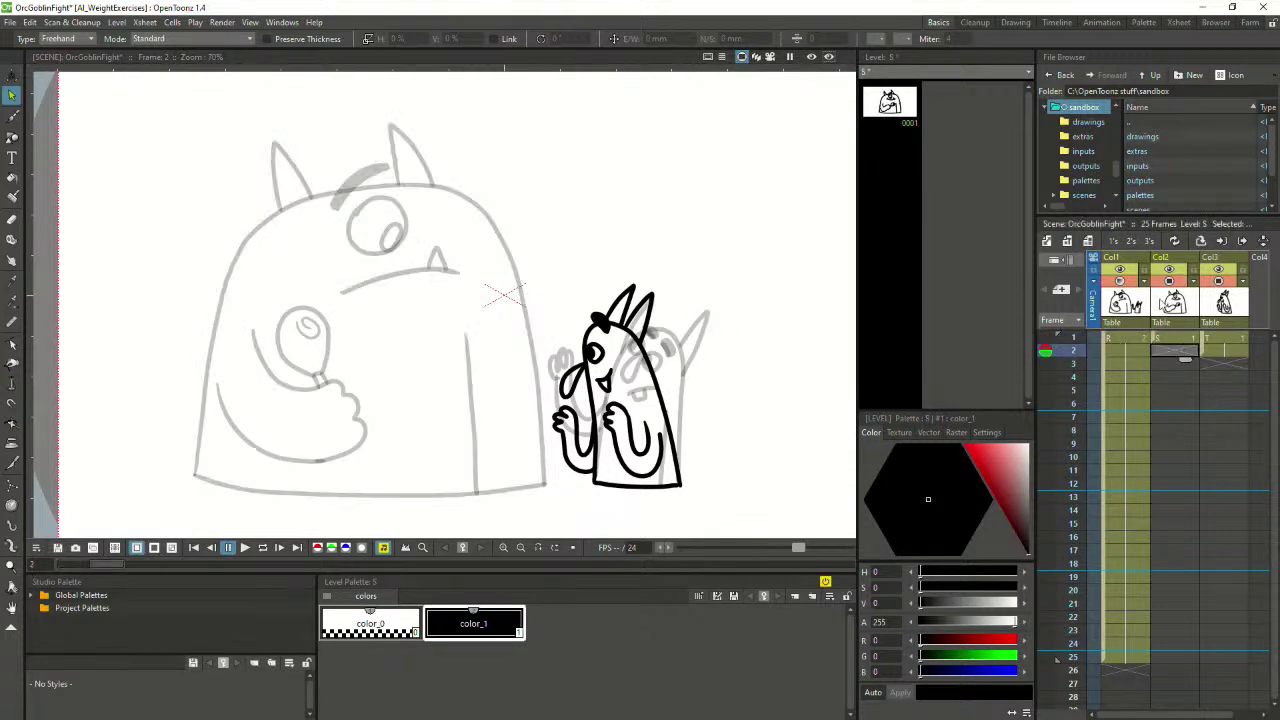
{"action": "left_click", "coordinate": [1044, 340]}
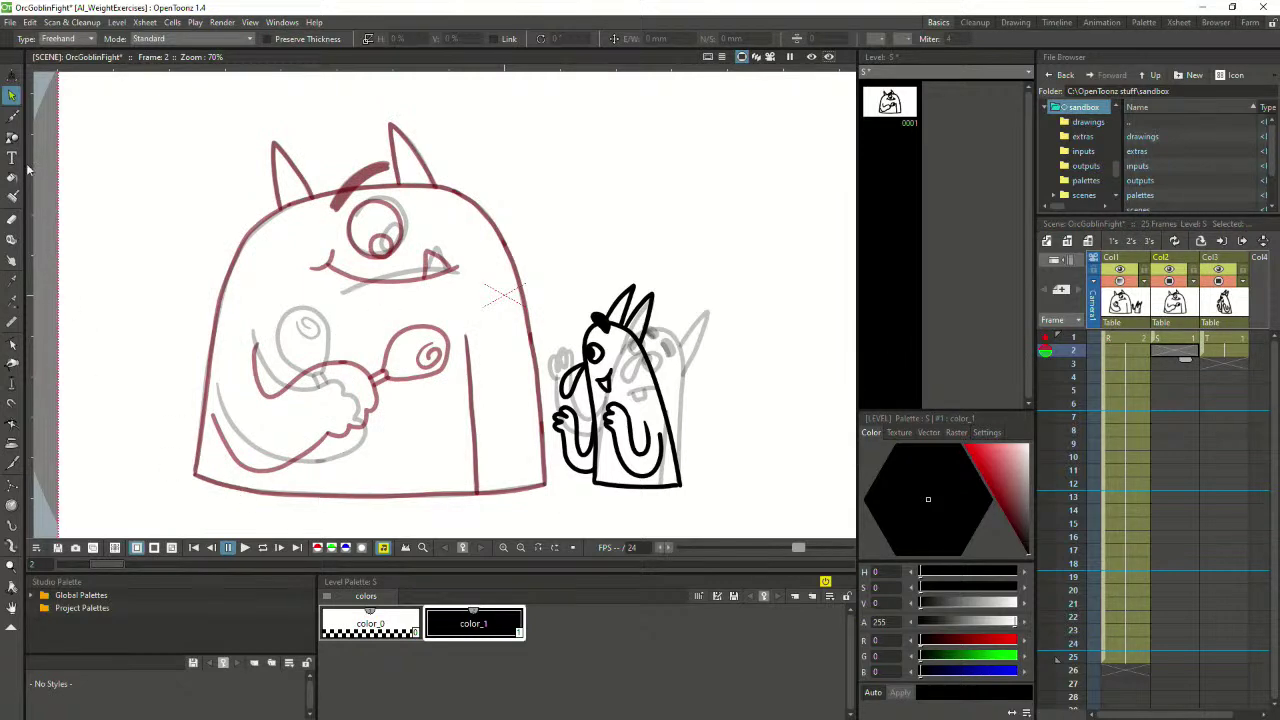
Brush the orc's curved base line on frame 2 of Col2, tracing the onion-skinned bottom edge from end to end
{"action": "left_click", "coordinate": [12, 117]}
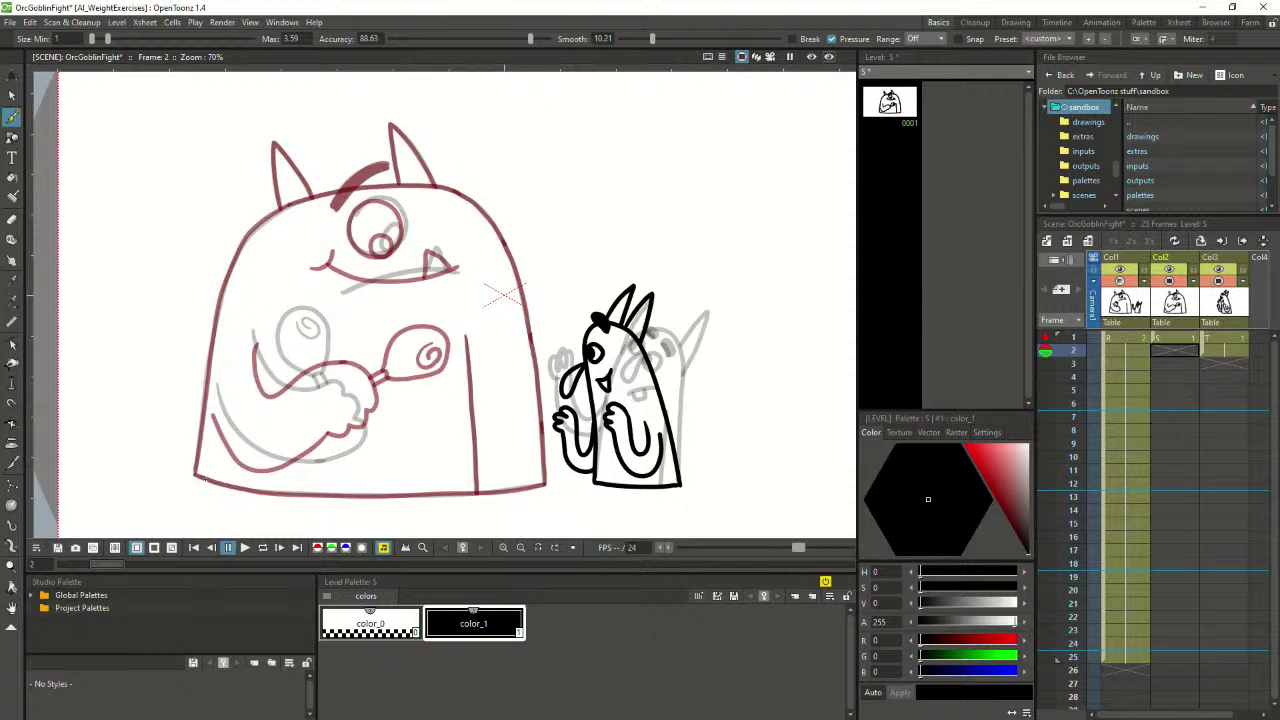
{"action": "mouse_move", "coordinate": [194, 475]}
{"action": "left_mouse_down"}
{"action": "mouse_move", "coordinate": [258, 490]}
{"action": "mouse_move", "coordinate": [199, 477]}
{"action": "mouse_move", "coordinate": [386, 498]}
{"action": "left_mouse_up"}
{"action": "key", "text": "ctrl+z"}
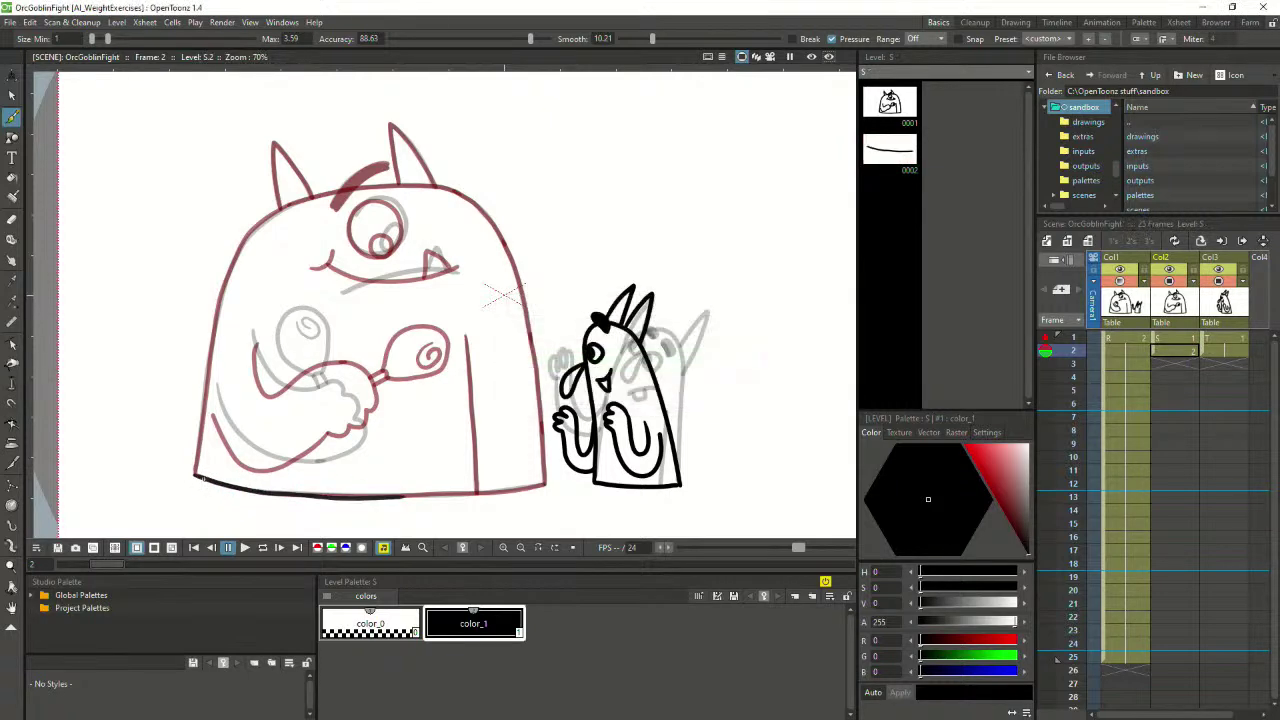
{"action": "key", "text": "ctrl+z"}
{"action": "left_click_drag", "start_coordinate": [194, 476], "coordinate": [372, 494]}
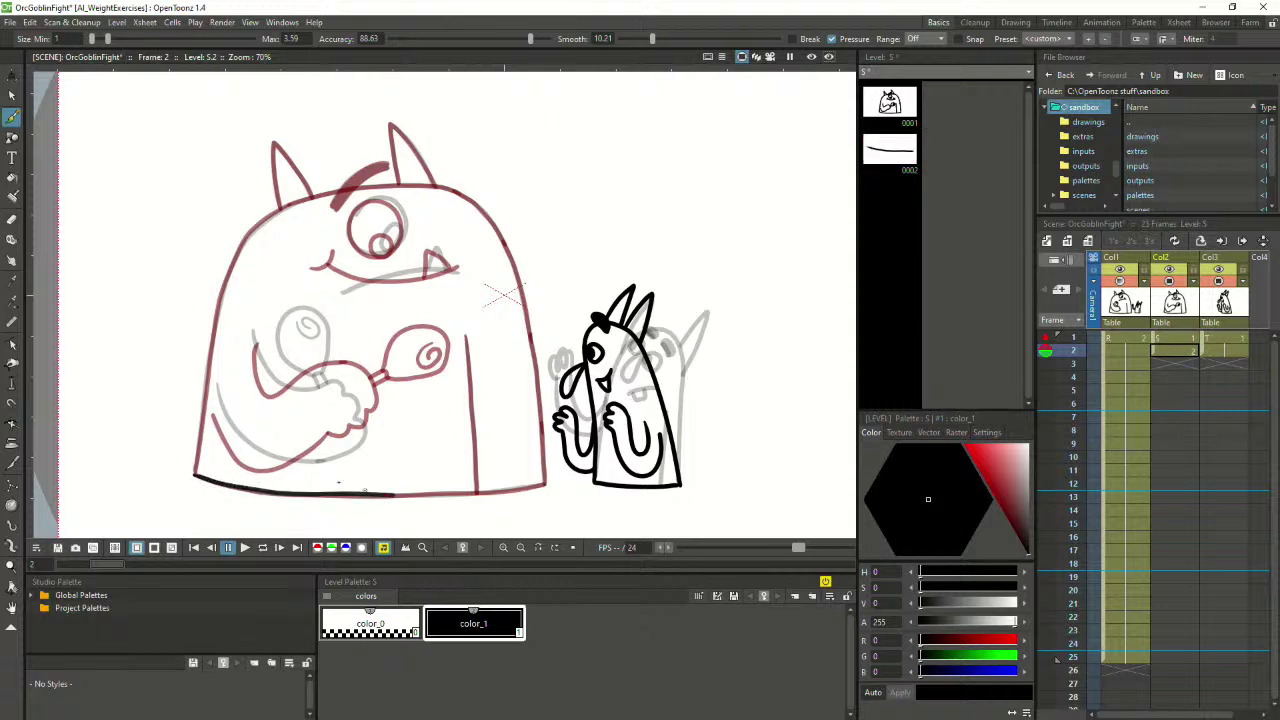
{"action": "key", "text": "ctrl+z"}
{"action": "mouse_move", "coordinate": [195, 474]}
{"action": "left_mouse_down"}
{"action": "mouse_move", "coordinate": [340, 496]}
{"action": "mouse_move", "coordinate": [546, 485]}
{"action": "left_mouse_up"}
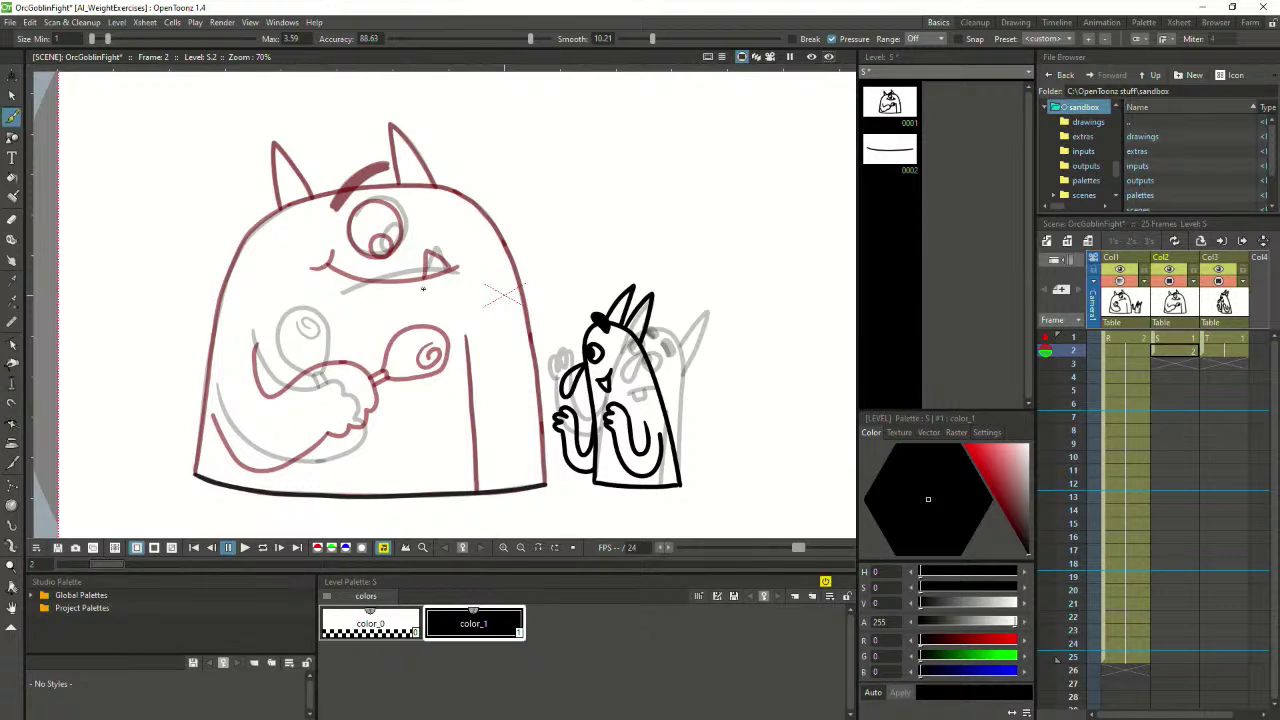
Draw the orc's left body outline from the base up to the shoulder, bulging slightly outside the onion-skinned side
{"action": "mouse_move", "coordinate": [196, 476]}
{"action": "left_mouse_down"}
{"action": "mouse_move", "coordinate": [206, 340]}
{"action": "mouse_move", "coordinate": [230, 270]}
{"action": "left_mouse_up"}
{"action": "key", "text": "ctrl+z"}
{"action": "mouse_move", "coordinate": [196, 474]}
{"action": "left_mouse_down"}
{"action": "mouse_move", "coordinate": [215, 300]}
{"action": "mouse_move", "coordinate": [257, 233]}
{"action": "mouse_move", "coordinate": [317, 204]}
{"action": "mouse_move", "coordinate": [470, 204]}
{"action": "left_mouse_up"}
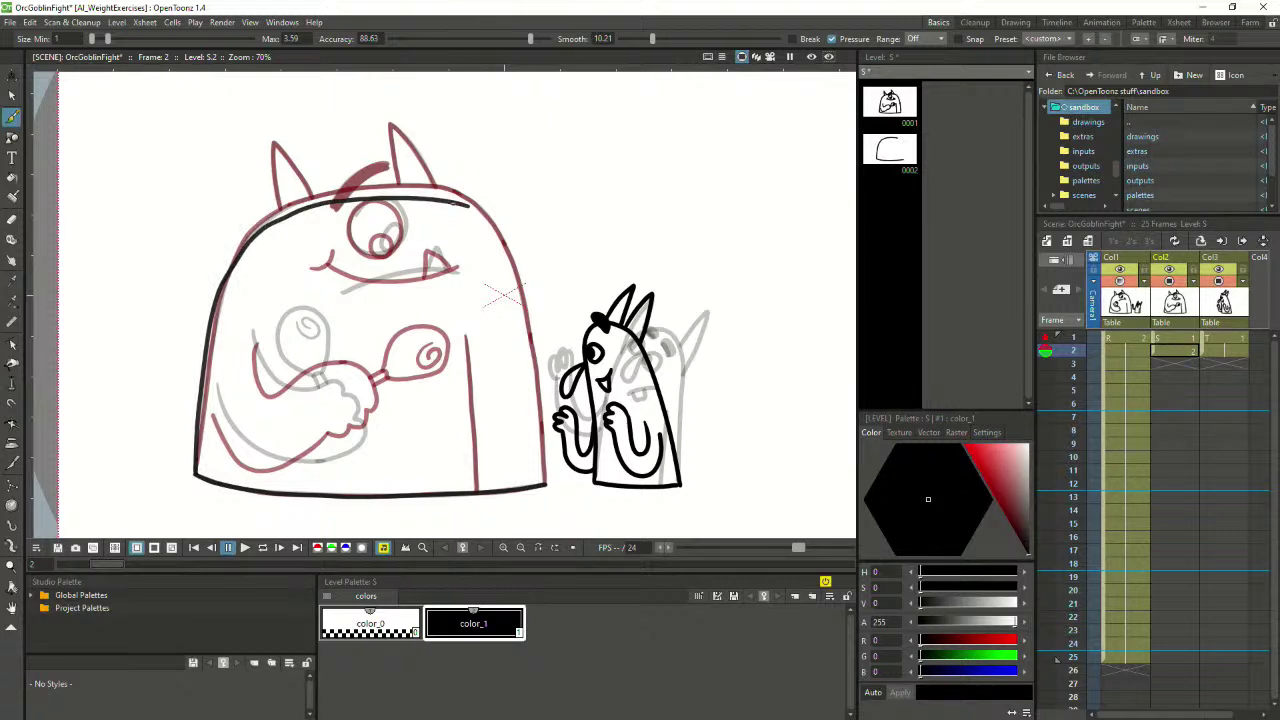
{"action": "key", "text": "ctrl+z"}
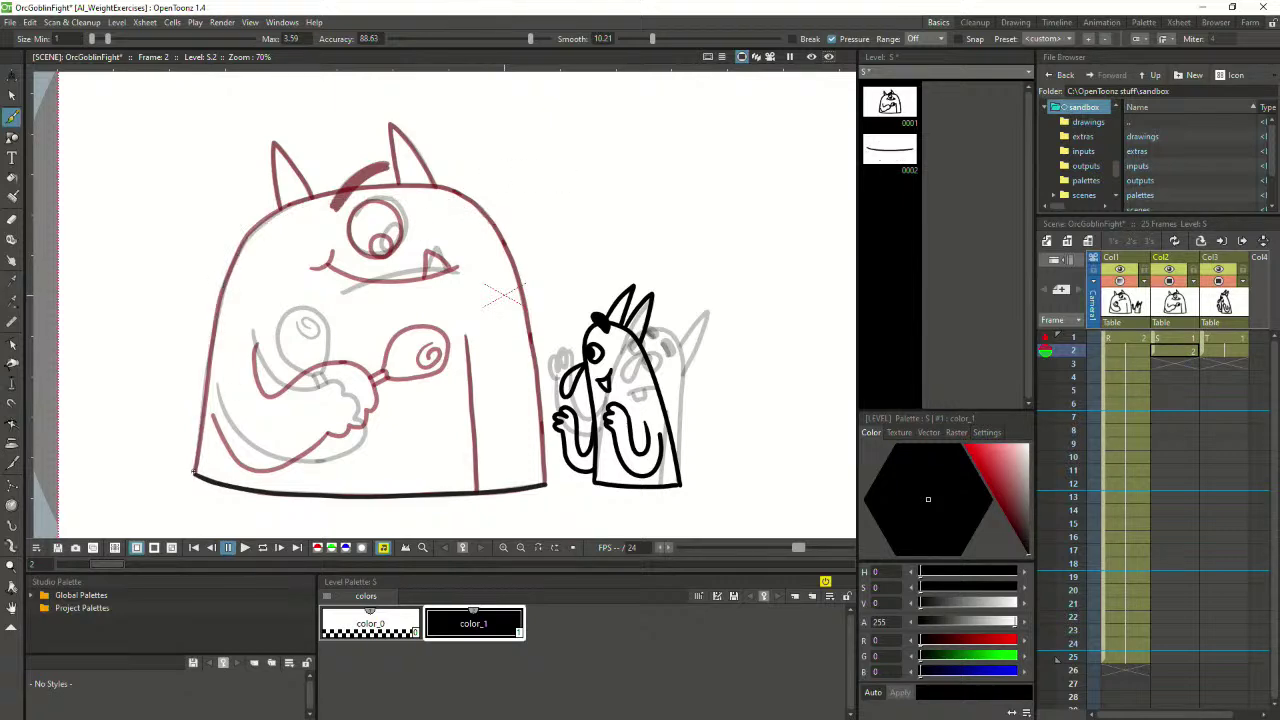
{"action": "left_click_drag", "start_coordinate": [193, 465], "coordinate": [200, 352]}
{"action": "key", "text": "ctrl+z"}
{"action": "mouse_move", "coordinate": [194, 476]}
{"action": "left_mouse_down"}
{"action": "mouse_move", "coordinate": [210, 326]}
{"action": "mouse_move", "coordinate": [240, 246]}
{"action": "left_mouse_up"}
{"action": "key", "text": "ctrl+z"}
{"action": "mouse_move", "coordinate": [194, 476]}
{"action": "left_mouse_down"}
{"action": "mouse_move", "coordinate": [194, 373]}
{"action": "mouse_move", "coordinate": [225, 265]}
{"action": "mouse_move", "coordinate": [265, 222]}
{"action": "mouse_move", "coordinate": [316, 200]}
{"action": "mouse_move", "coordinate": [291, 211]}
{"action": "mouse_move", "coordinate": [416, 190]}
{"action": "left_mouse_up"}
{"action": "key", "text": "ctrl+z"}
{"action": "key", "text": "ctrl+z"}
Draw the orc's head top below the onion-skinned outline and scale that stroke to 97.92% horizontally and 99.97% vertically
{"action": "left_click_drag", "start_coordinate": [294, 210], "coordinate": [416, 208]}
{"action": "key", "text": "ctrl+z"}
{"action": "mouse_move", "coordinate": [298, 208]}
{"action": "left_mouse_down"}
{"action": "mouse_move", "coordinate": [440, 205]}
{"action": "mouse_move", "coordinate": [515, 244]}
{"action": "left_mouse_up"}
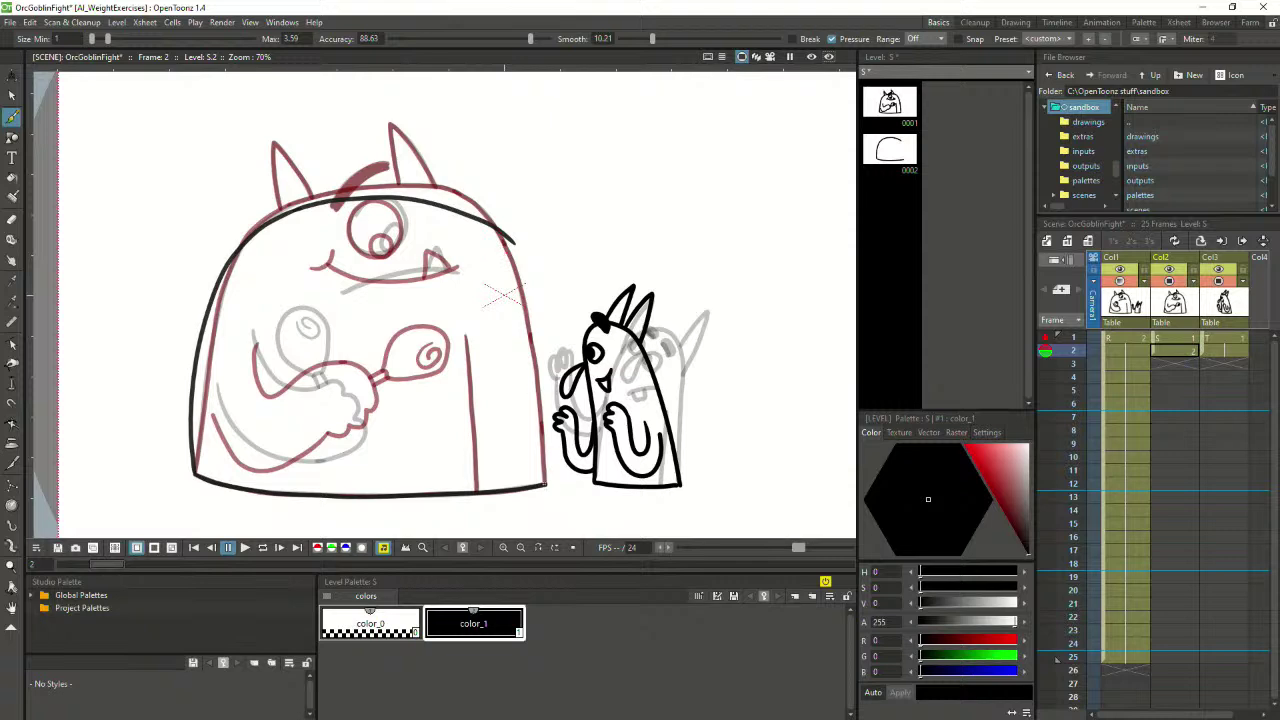
{"action": "mouse_move", "coordinate": [546, 476]}
{"action": "left_mouse_down"}
{"action": "mouse_move", "coordinate": [539, 345]}
{"action": "mouse_move", "coordinate": [513, 238]}
{"action": "left_mouse_up"}
{"action": "key", "text": "ctrl+z"}
{"action": "left_click_drag", "start_coordinate": [501, 231], "coordinate": [535, 283]}
{"action": "key", "text": "ctrl+z"}
{"action": "key", "text": "s"}
{"action": "left_click", "coordinate": [513, 241]}
{"action": "left_click_drag", "start_coordinate": [512, 242], "coordinate": [513, 245]}
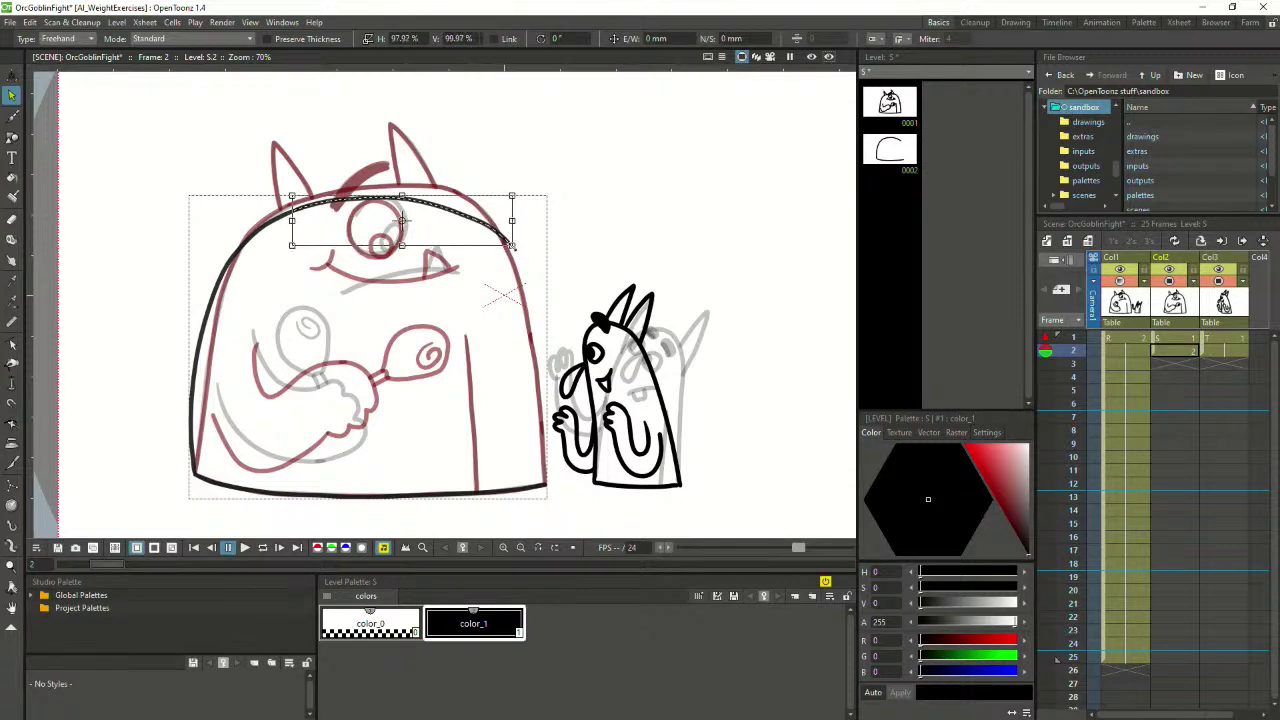
Draw the orc's right body outline down to the base and trace the vertical arm line inside the body
{"action": "left_click", "coordinate": [12, 117]}
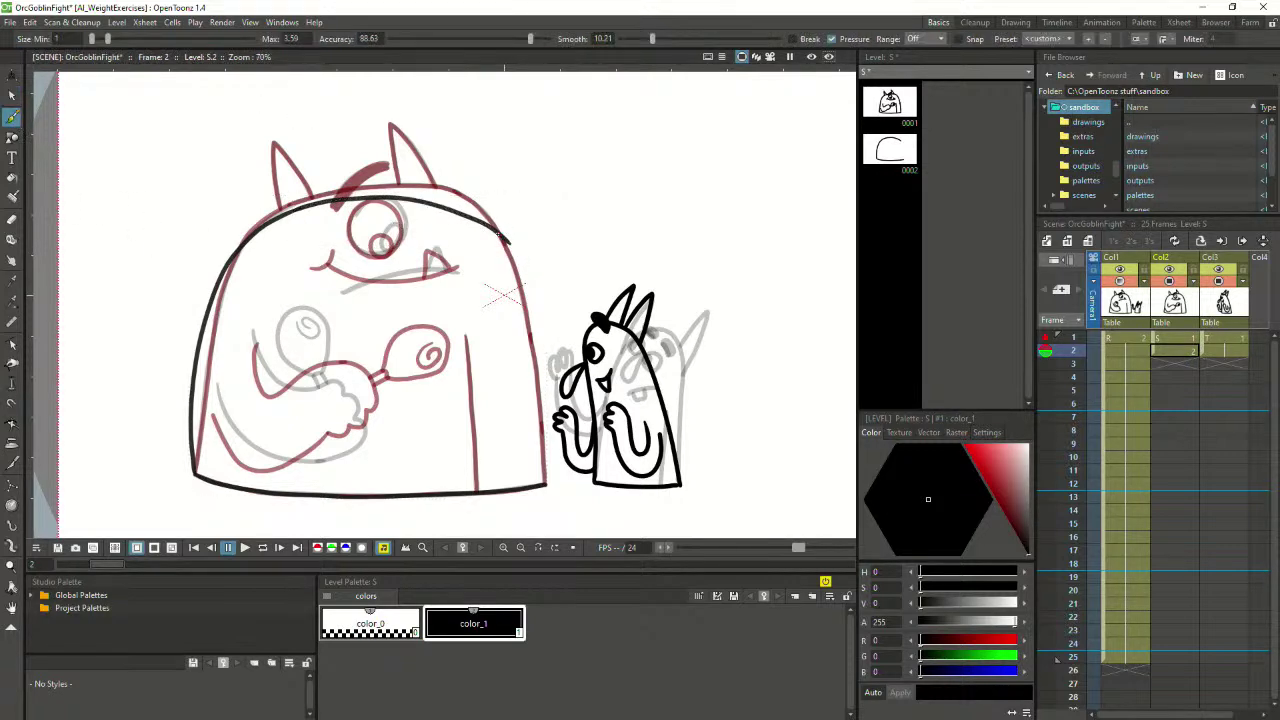
{"action": "mouse_move", "coordinate": [521, 268]}
{"action": "left_mouse_down"}
{"action": "mouse_move", "coordinate": [539, 468]}
{"action": "mouse_move", "coordinate": [535, 333]}
{"action": "mouse_move", "coordinate": [508, 238]}
{"action": "left_mouse_up"}
{"action": "key", "text": "ctrl+z"}
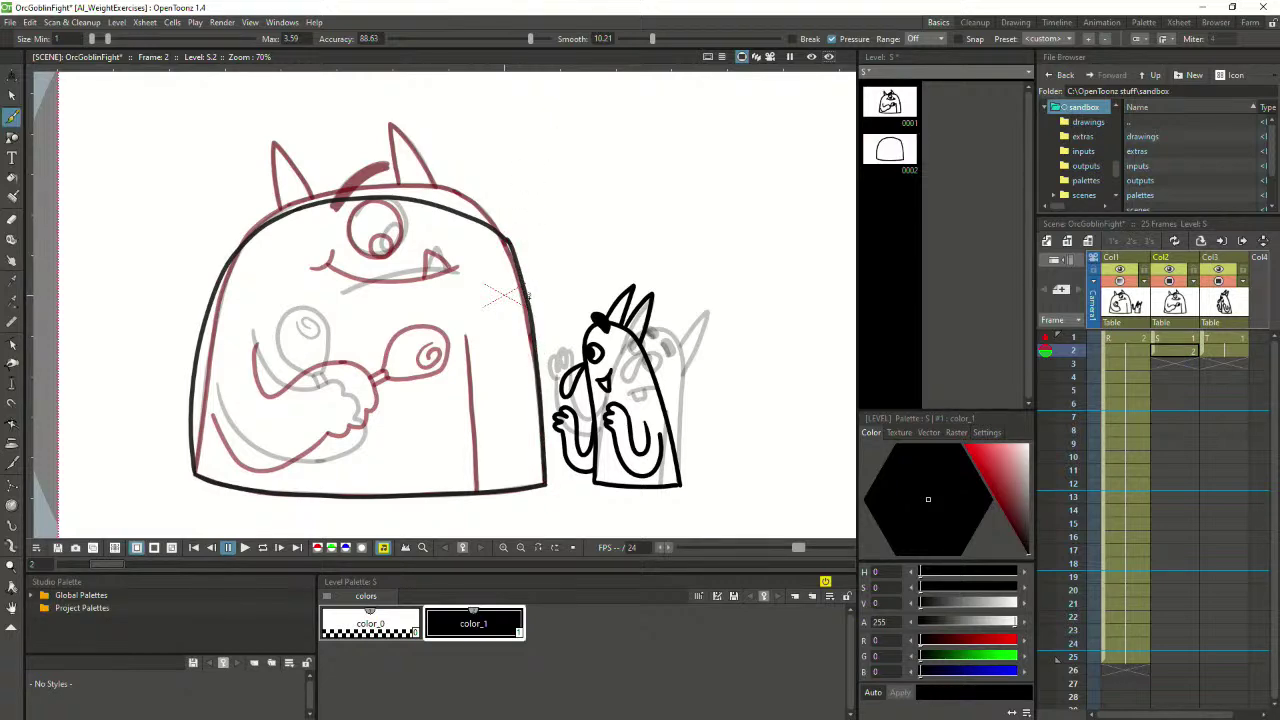
{"action": "key", "text": "ctrl+z"}
{"action": "mouse_move", "coordinate": [501, 236]}
{"action": "left_mouse_down"}
{"action": "mouse_move", "coordinate": [525, 272]}
{"action": "mouse_move", "coordinate": [508, 245]}
{"action": "mouse_move", "coordinate": [541, 337]}
{"action": "mouse_move", "coordinate": [545, 485]}
{"action": "mouse_move", "coordinate": [544, 474]}
{"action": "mouse_move", "coordinate": [473, 467]}
{"action": "mouse_move", "coordinate": [470, 344]}
{"action": "left_mouse_up"}
{"action": "key", "text": "ctrl+z"}
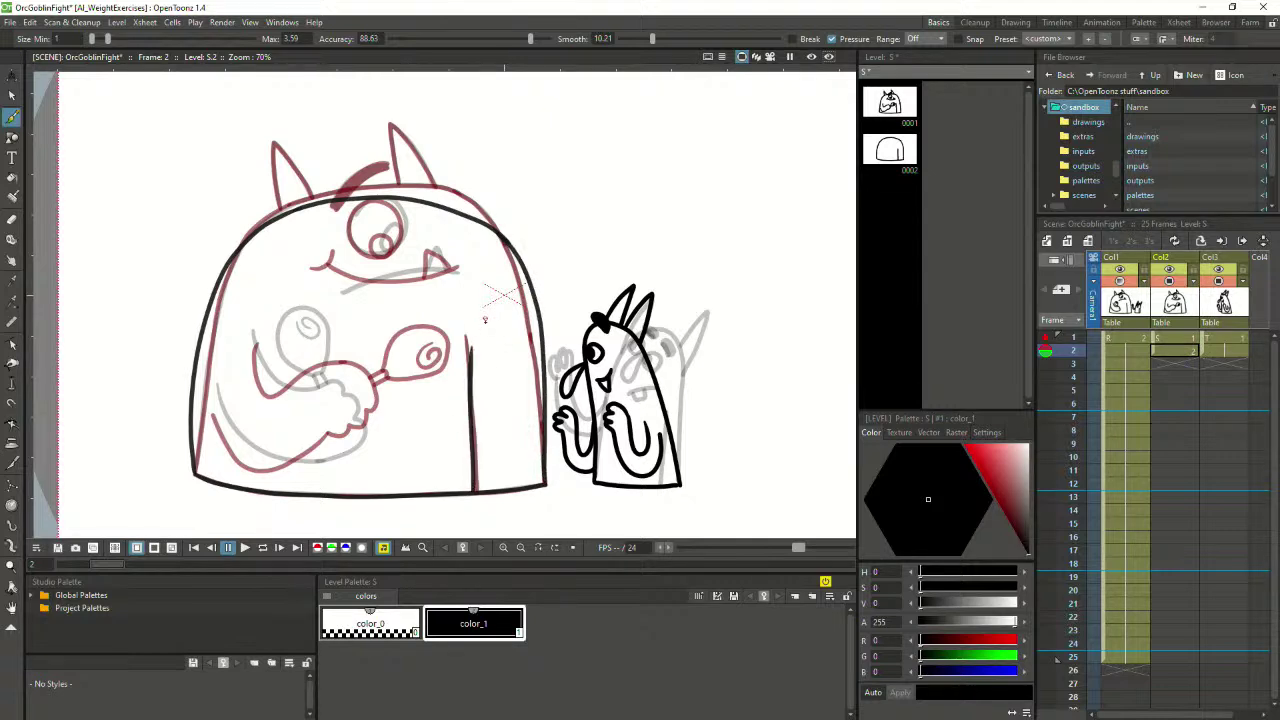
{"action": "key", "text": "ctrl+z"}
{"action": "left_click_drag", "start_coordinate": [474, 490], "coordinate": [470, 340]}
Draw a large, open, bean-shaped mouth slanting down to the right on the orc's face
{"action": "mouse_move", "coordinate": [358, 321]}
{"action": "left_mouse_down"}
{"action": "mouse_move", "coordinate": [331, 299]}
{"action": "mouse_move", "coordinate": [325, 262]}
{"action": "mouse_move", "coordinate": [390, 284]}
{"action": "mouse_move", "coordinate": [443, 282]}
{"action": "mouse_move", "coordinate": [454, 296]}
{"action": "mouse_move", "coordinate": [444, 316]}
{"action": "mouse_move", "coordinate": [355, 323]}
{"action": "left_mouse_up"}
{"action": "key", "text": "ctrl+z"}
{"action": "mouse_move", "coordinate": [372, 270]}
{"action": "left_mouse_down"}
{"action": "mouse_move", "coordinate": [345, 288]}
{"action": "mouse_move", "coordinate": [400, 328]}
{"action": "mouse_move", "coordinate": [412, 296]}
{"action": "mouse_move", "coordinate": [372, 268]}
{"action": "mouse_move", "coordinate": [362, 324]}
{"action": "mouse_move", "coordinate": [428, 305]}
{"action": "mouse_move", "coordinate": [338, 258]}
{"action": "mouse_move", "coordinate": [365, 338]}
{"action": "mouse_move", "coordinate": [428, 310]}
{"action": "mouse_move", "coordinate": [406, 278]}
{"action": "mouse_move", "coordinate": [386, 277]}
{"action": "left_mouse_up"}
{"action": "key", "text": "ctrl+z"}
{"action": "key", "text": "ctrl+z"}
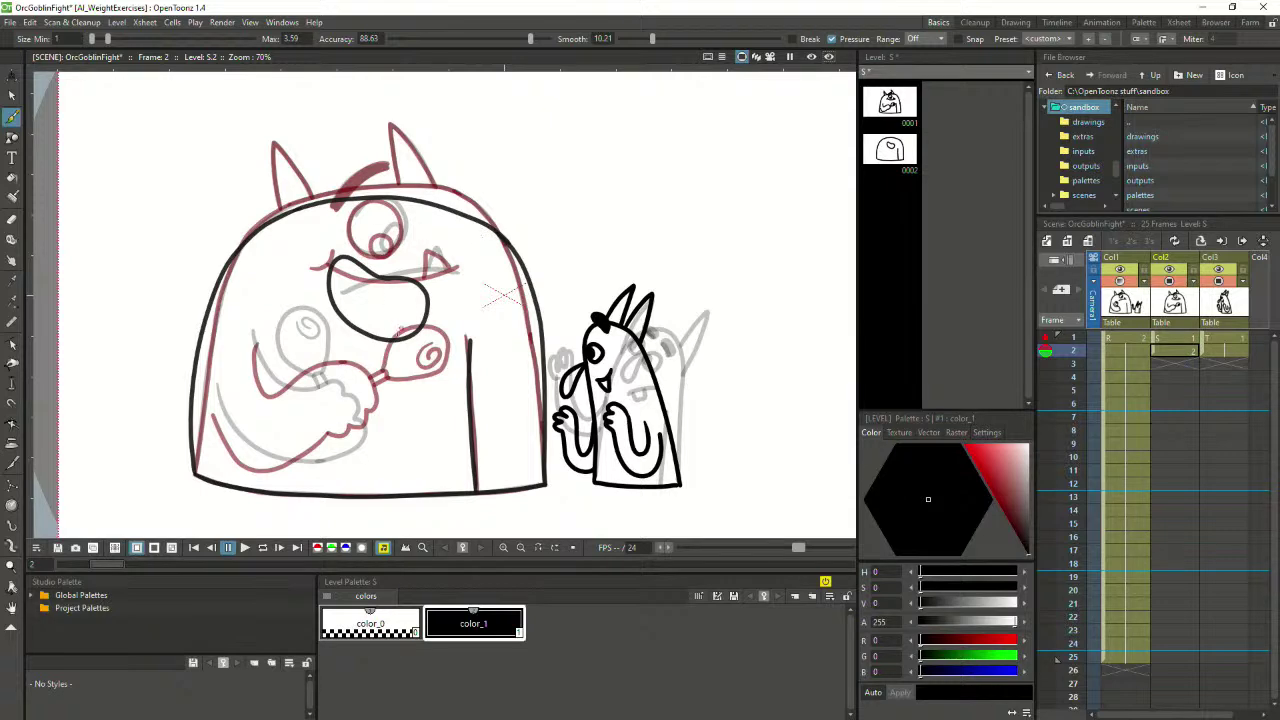
Add a pointed upper fang and a pointed lower fang inside the orc's open mouth
{"action": "left_click_drag", "start_coordinate": [383, 341], "coordinate": [414, 338]}
{"action": "key", "text": "ctrl+z"}
{"action": "mouse_move", "coordinate": [338, 256]}
{"action": "left_mouse_down"}
{"action": "mouse_move", "coordinate": [348, 287]}
{"action": "mouse_move", "coordinate": [364, 260]}
{"action": "left_mouse_up"}
{"action": "left_click_drag", "start_coordinate": [390, 339], "coordinate": [418, 330]}
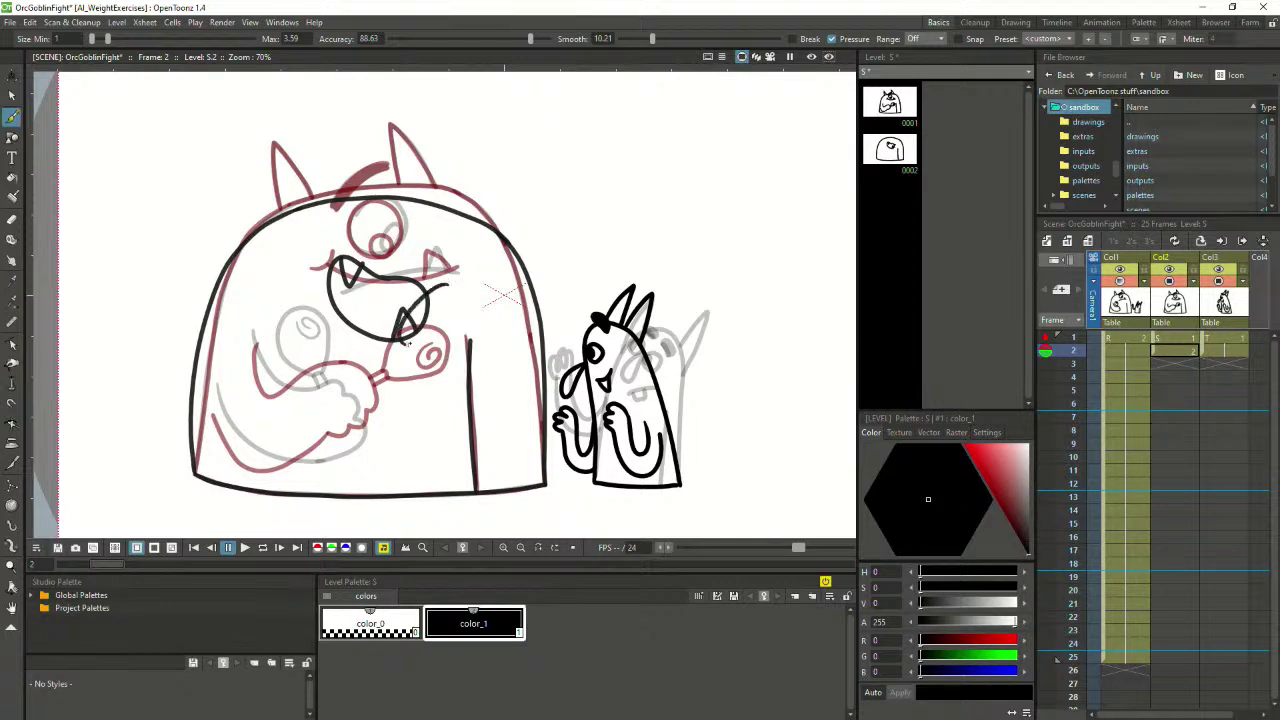
Scale the orc's mouth outline to 103.17% horizontally and 111.89% vertically, and reposition the lower fang on its bottom edge
{"action": "left_click", "coordinate": [12, 95]}
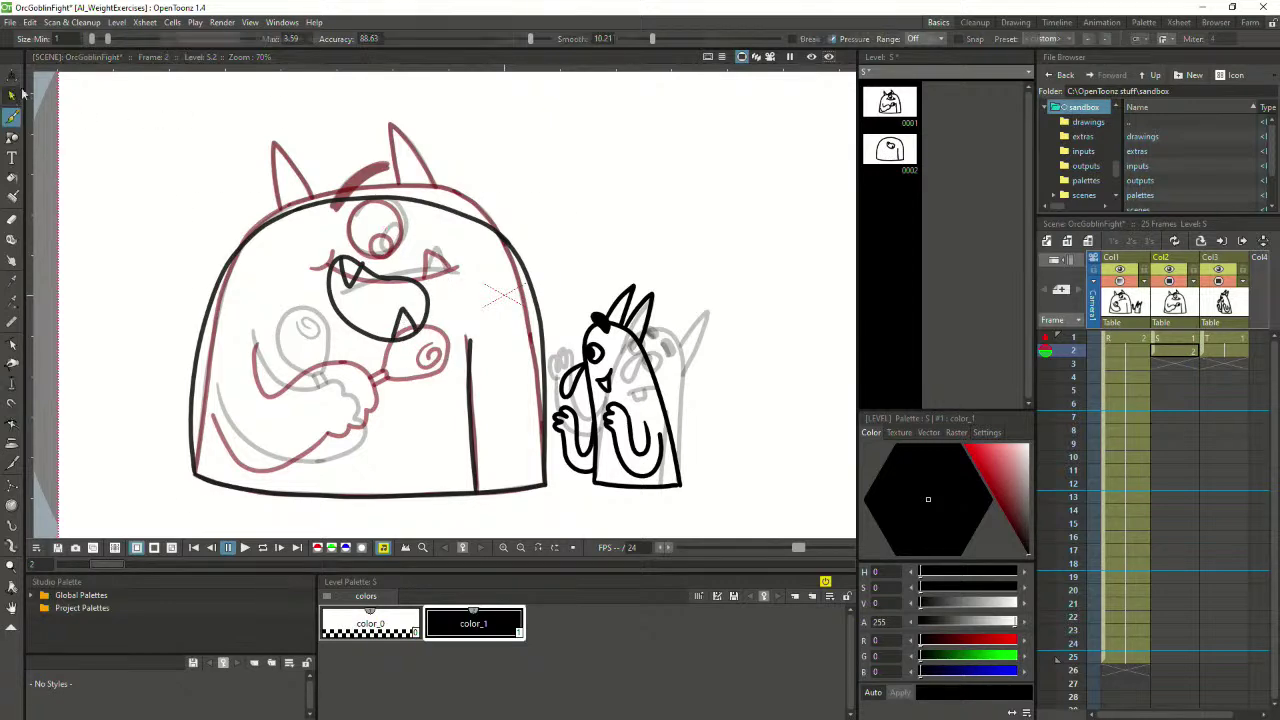
{"action": "left_click", "coordinate": [422, 319]}
{"action": "left_click_drag", "start_coordinate": [429, 342], "coordinate": [432, 352]}
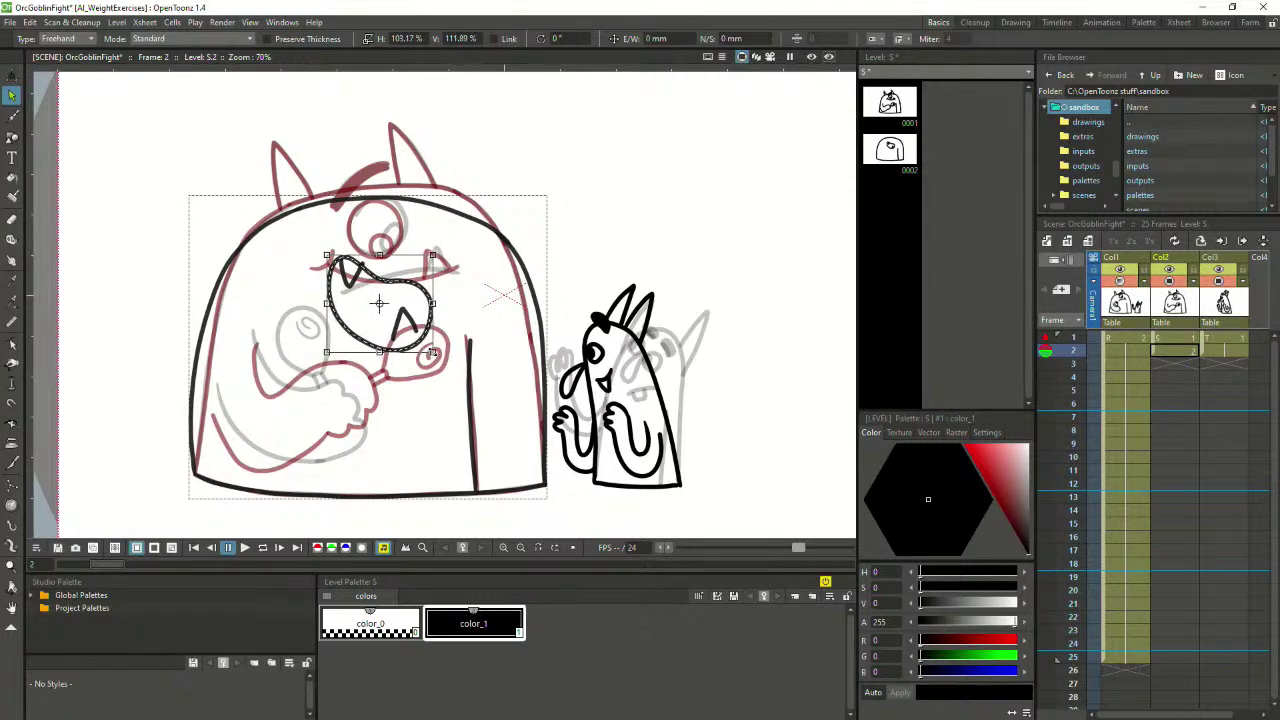
{"action": "left_click", "coordinate": [459, 314]}
{"action": "left_click", "coordinate": [415, 330]}
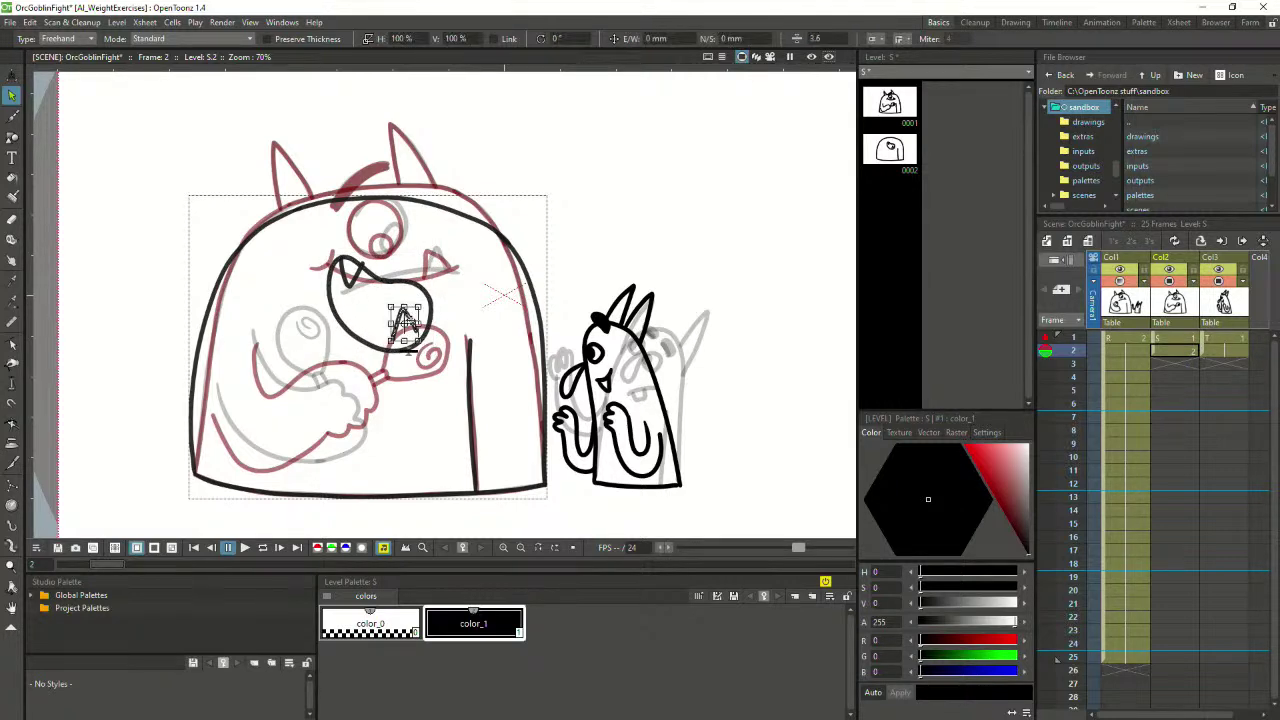
{"action": "left_click_drag", "start_coordinate": [413, 327], "coordinate": [427, 311]}
{"action": "left_click", "coordinate": [508, 292]}
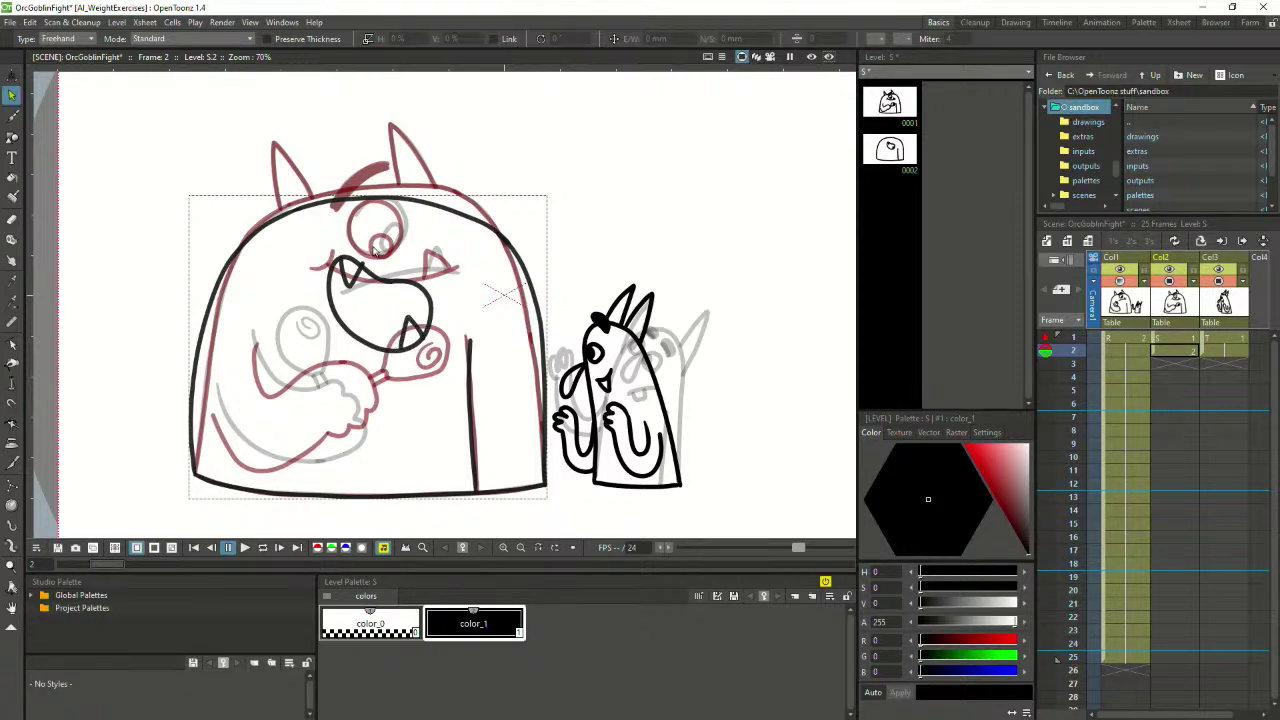
Draw the orc's round eye just above the mouth, lower than the onion-skinned eye, and widen it slightly
{"action": "left_click", "coordinate": [14, 115]}
{"action": "mouse_move", "coordinate": [359, 240]}
{"action": "left_mouse_down"}
{"action": "mouse_move", "coordinate": [410, 256]}
{"action": "mouse_move", "coordinate": [415, 223]}
{"action": "mouse_move", "coordinate": [367, 214]}
{"action": "mouse_move", "coordinate": [374, 264]}
{"action": "mouse_move", "coordinate": [403, 265]}
{"action": "mouse_move", "coordinate": [417, 240]}
{"action": "mouse_move", "coordinate": [400, 215]}
{"action": "mouse_move", "coordinate": [358, 236]}
{"action": "left_mouse_up"}
{"action": "key", "text": "ctrl+z"}
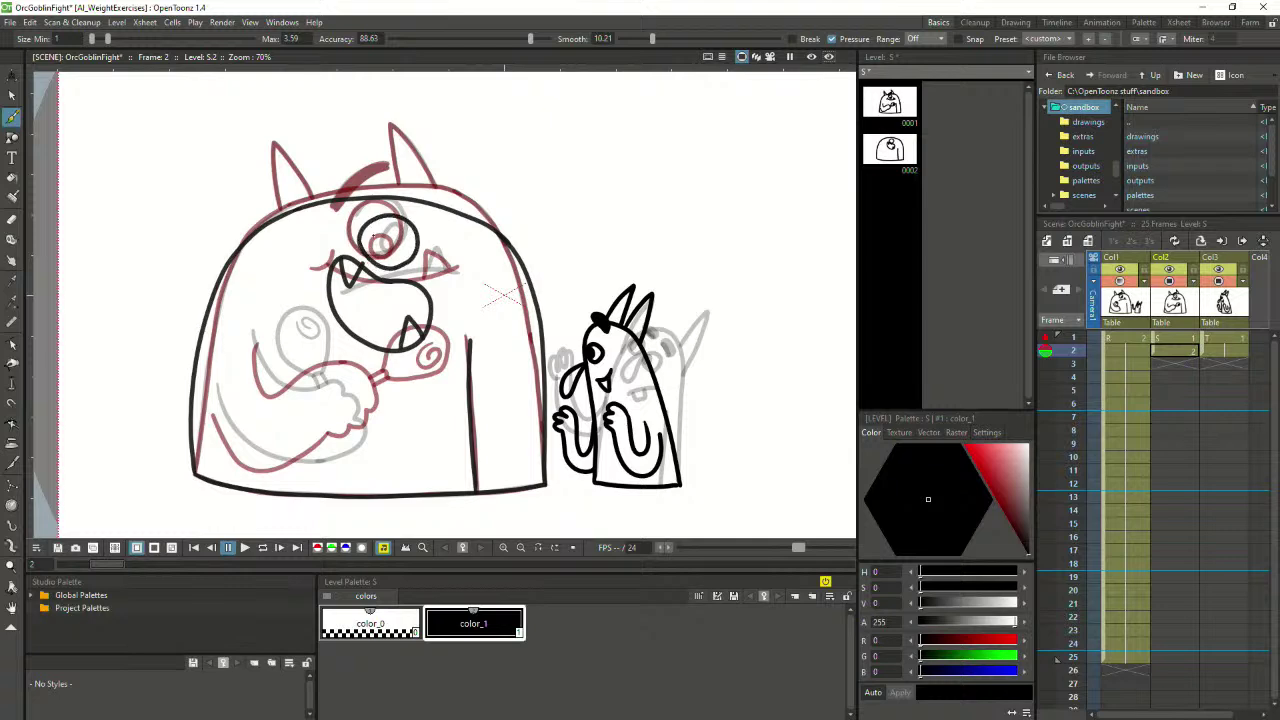
{"action": "left_click", "coordinate": [12, 95]}
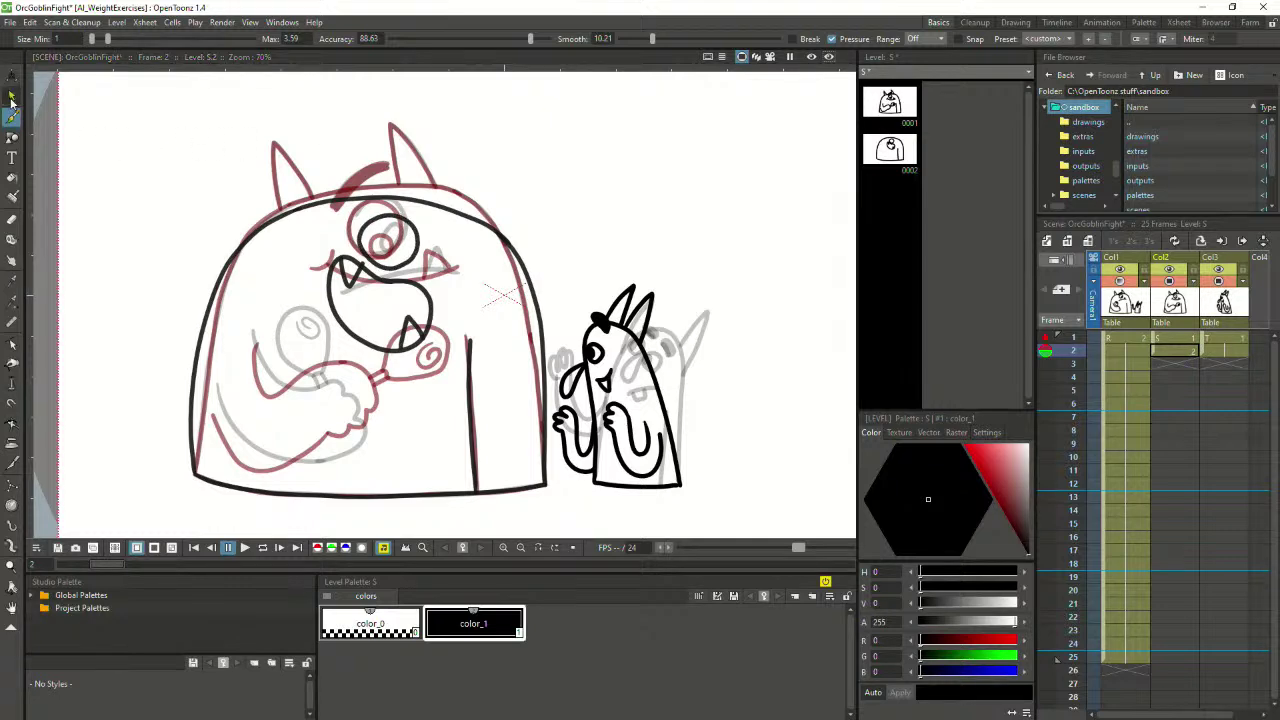
{"action": "left_click", "coordinate": [398, 212]}
{"action": "left_click_drag", "start_coordinate": [388, 214], "coordinate": [422, 241]}
{"action": "left_click", "coordinate": [437, 257]}
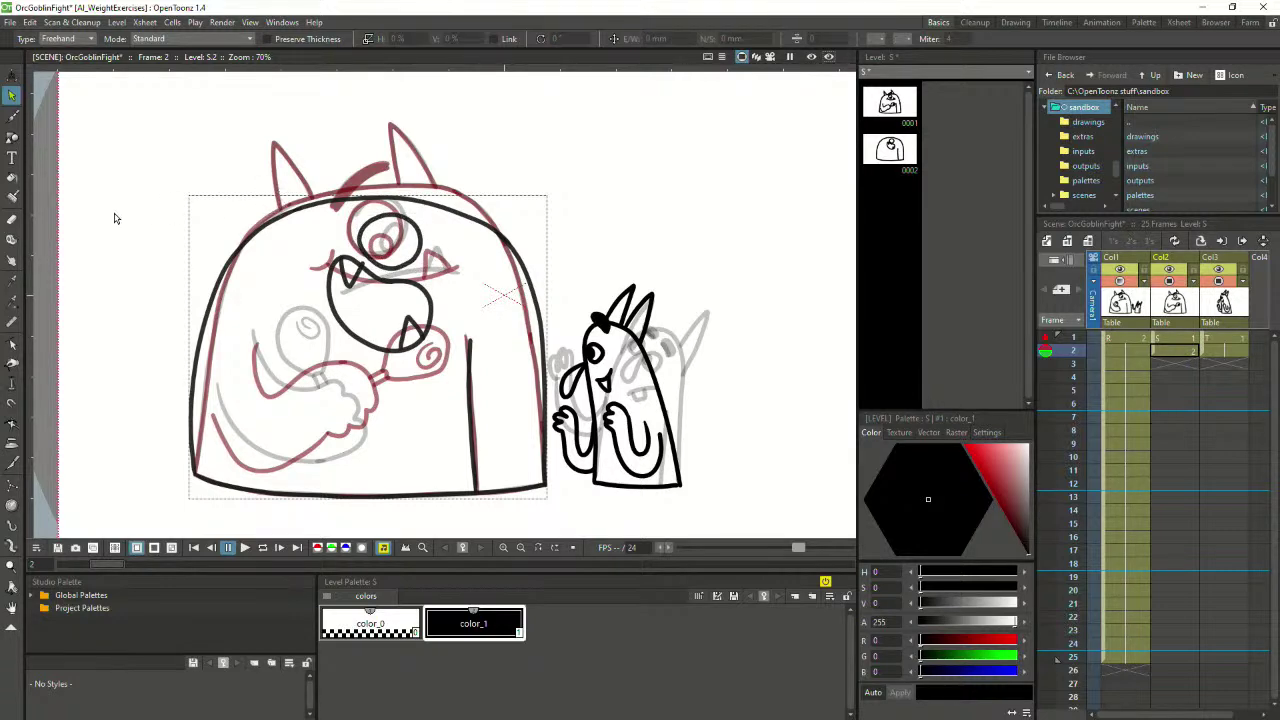
Draw a curved closed-eyelid line across the middle of the orc's eye
{"action": "left_click", "coordinate": [12, 118]}
{"action": "mouse_move", "coordinate": [358, 238]}
{"action": "left_mouse_down"}
{"action": "mouse_move", "coordinate": [422, 240]}
{"action": "mouse_move", "coordinate": [406, 253]}
{"action": "mouse_move", "coordinate": [420, 234]}
{"action": "mouse_move", "coordinate": [384, 242]}
{"action": "mouse_move", "coordinate": [420, 248]}
{"action": "left_mouse_up"}
{"action": "key", "text": "ctrl+z"}
{"action": "key", "text": "ctrl+z"}
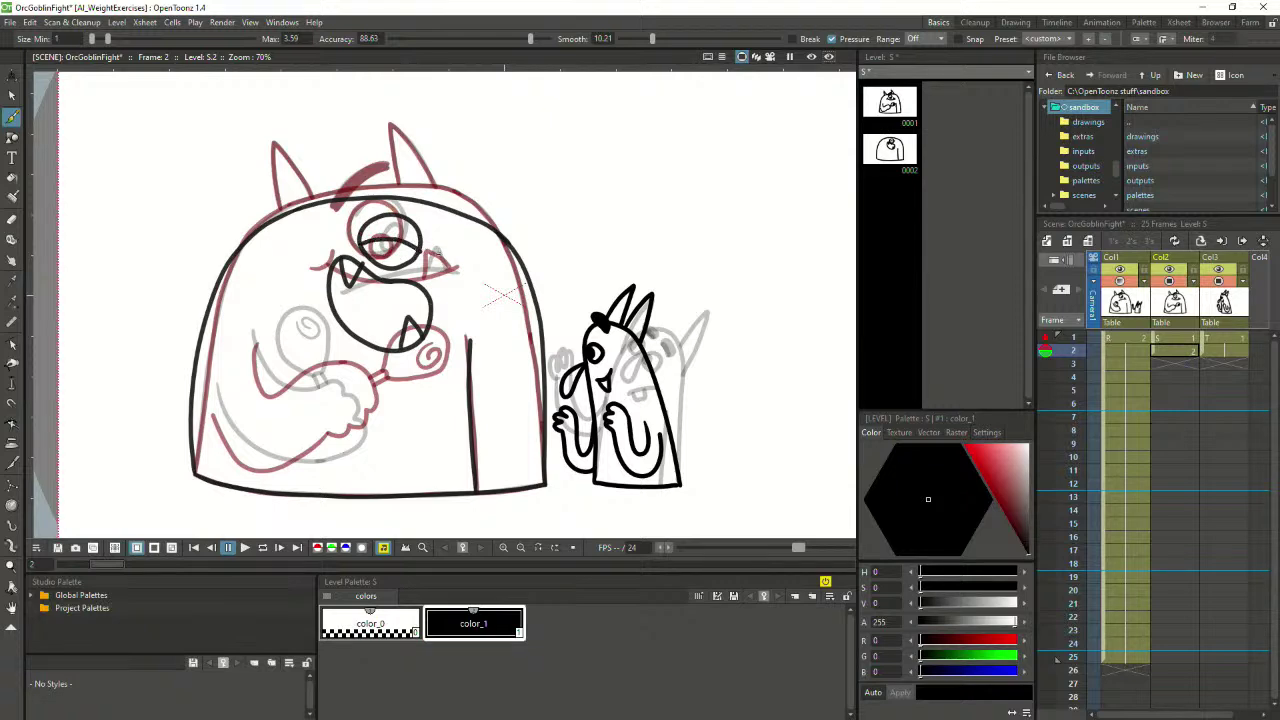
Draw a thick arched eyebrow above the orc's eye and two upright horns on top of its head
{"action": "mouse_move", "coordinate": [354, 214]}
{"action": "left_mouse_down"}
{"action": "mouse_move", "coordinate": [432, 196]}
{"action": "mouse_move", "coordinate": [354, 212]}
{"action": "mouse_move", "coordinate": [408, 184]}
{"action": "mouse_move", "coordinate": [350, 211]}
{"action": "mouse_move", "coordinate": [432, 192]}
{"action": "left_mouse_up"}
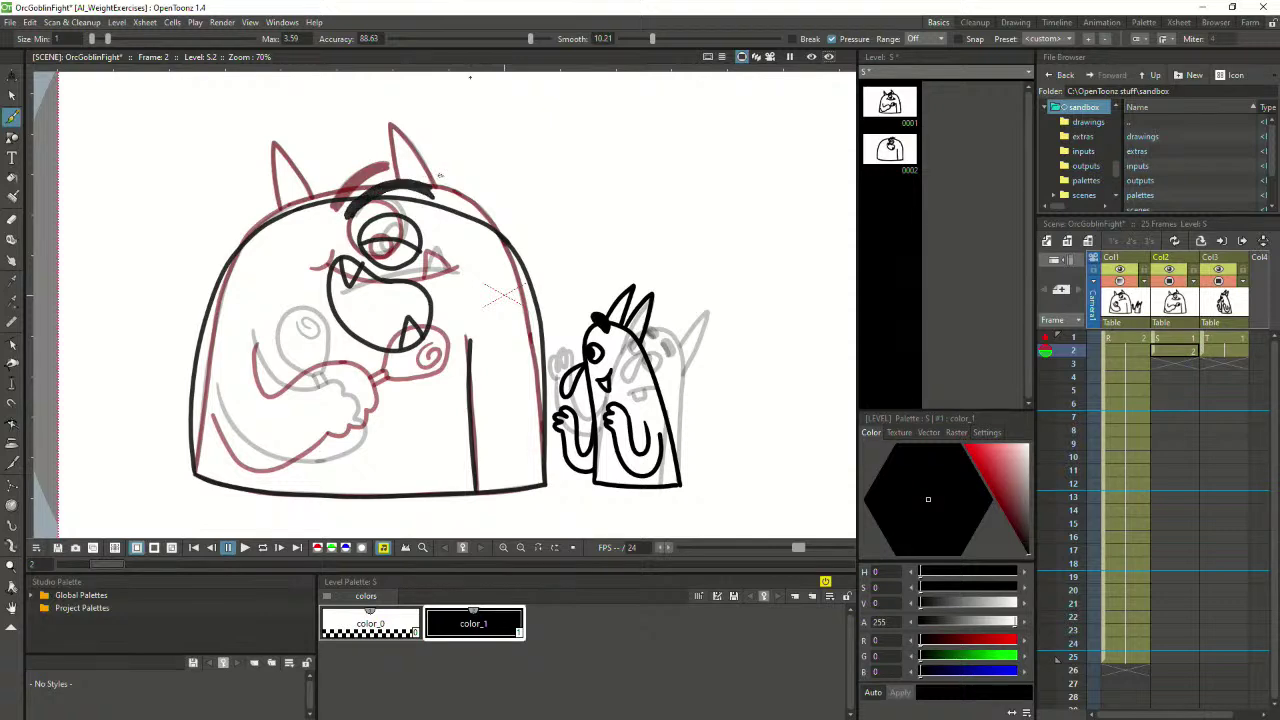
{"action": "mouse_move", "coordinate": [295, 210]}
{"action": "left_mouse_down"}
{"action": "mouse_move", "coordinate": [301, 141]}
{"action": "mouse_move", "coordinate": [330, 200]}
{"action": "left_mouse_up"}
{"action": "mouse_move", "coordinate": [420, 206]}
{"action": "left_mouse_down"}
{"action": "mouse_move", "coordinate": [448, 138]}
{"action": "mouse_move", "coordinate": [456, 212]}
{"action": "left_mouse_up"}
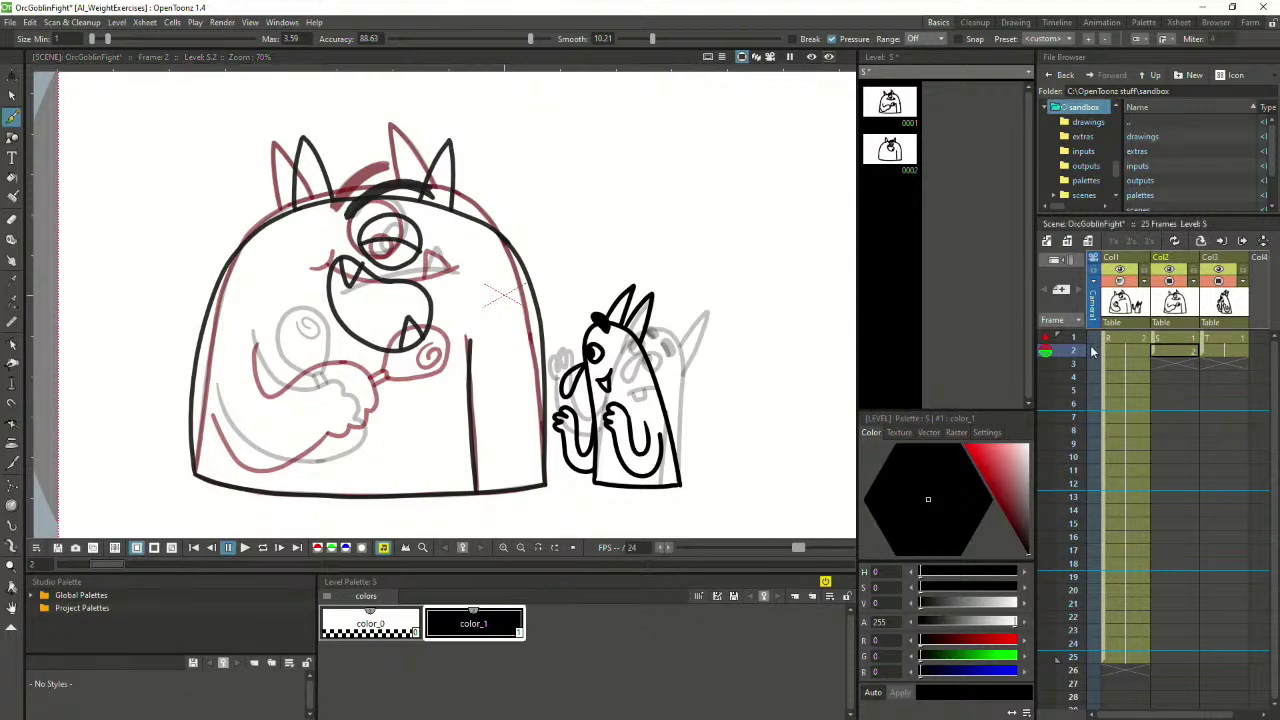
Turn off the onion skin and hide the Col1 rough drawing
{"action": "left_click", "coordinate": [1045, 349]}
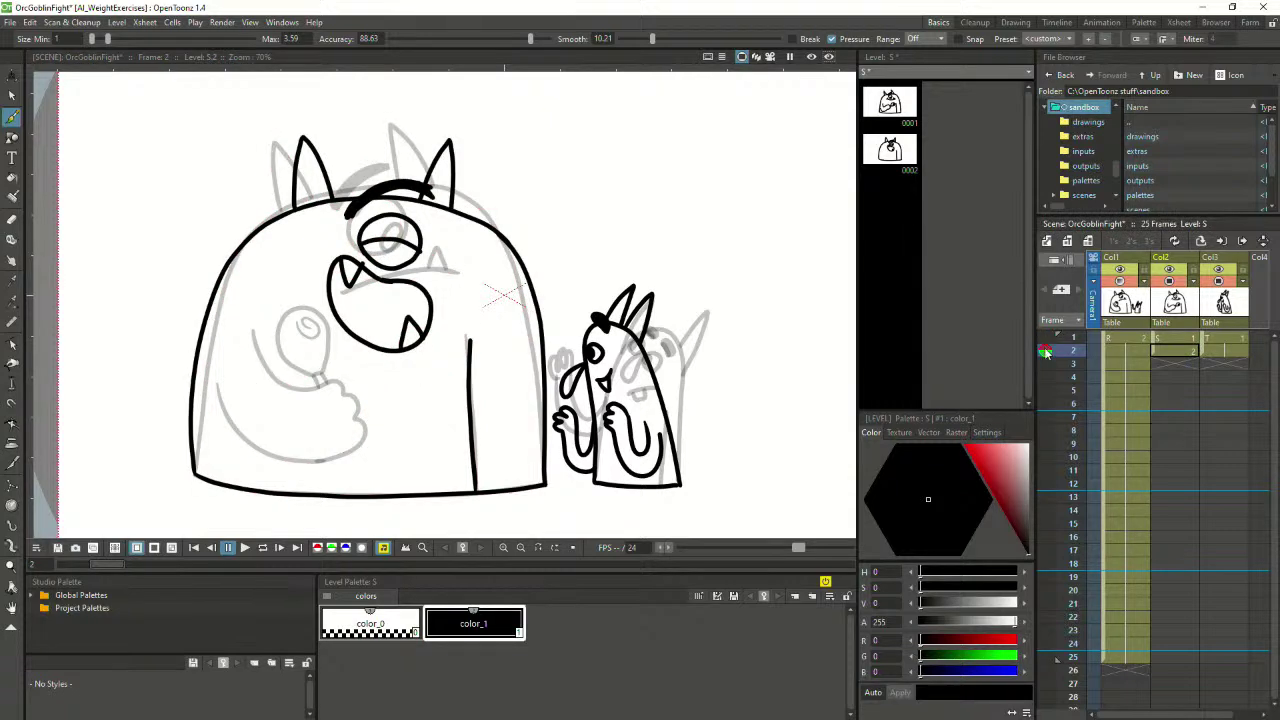
{"action": "left_click", "coordinate": [1122, 281]}
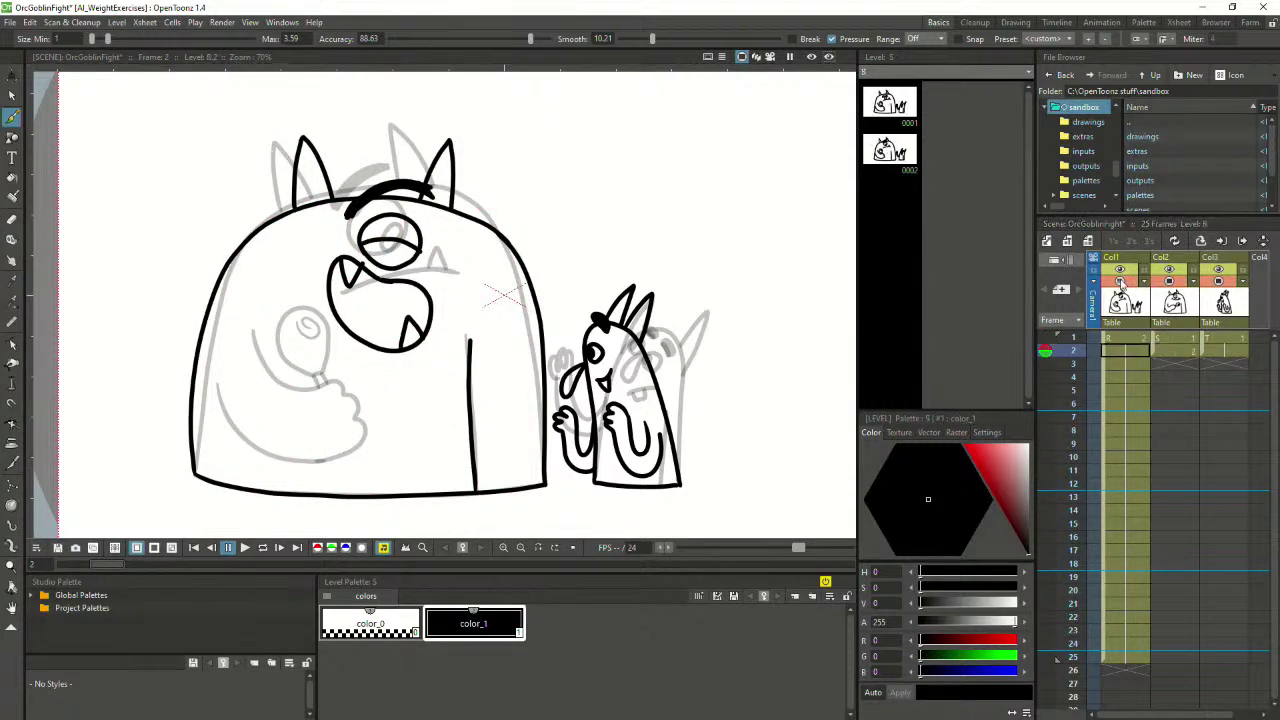
Flip repeatedly between frames 1 and 2 of Col2 to compare the orc's two poses
{"action": "left_click", "coordinate": [1175, 339]}
{"action": "left_click", "coordinate": [1176, 349]}
{"action": "left_click", "coordinate": [1176, 340]}
{"action": "key", "text": "Down"}
{"action": "key", "text": "Up"}
{"action": "key", "text": "Down"}
{"action": "key", "text": "Up"}
{"action": "left_click", "coordinate": [1177, 349]}
{"action": "left_click", "coordinate": [1177, 340]}
{"action": "left_click", "coordinate": [1177, 349]}
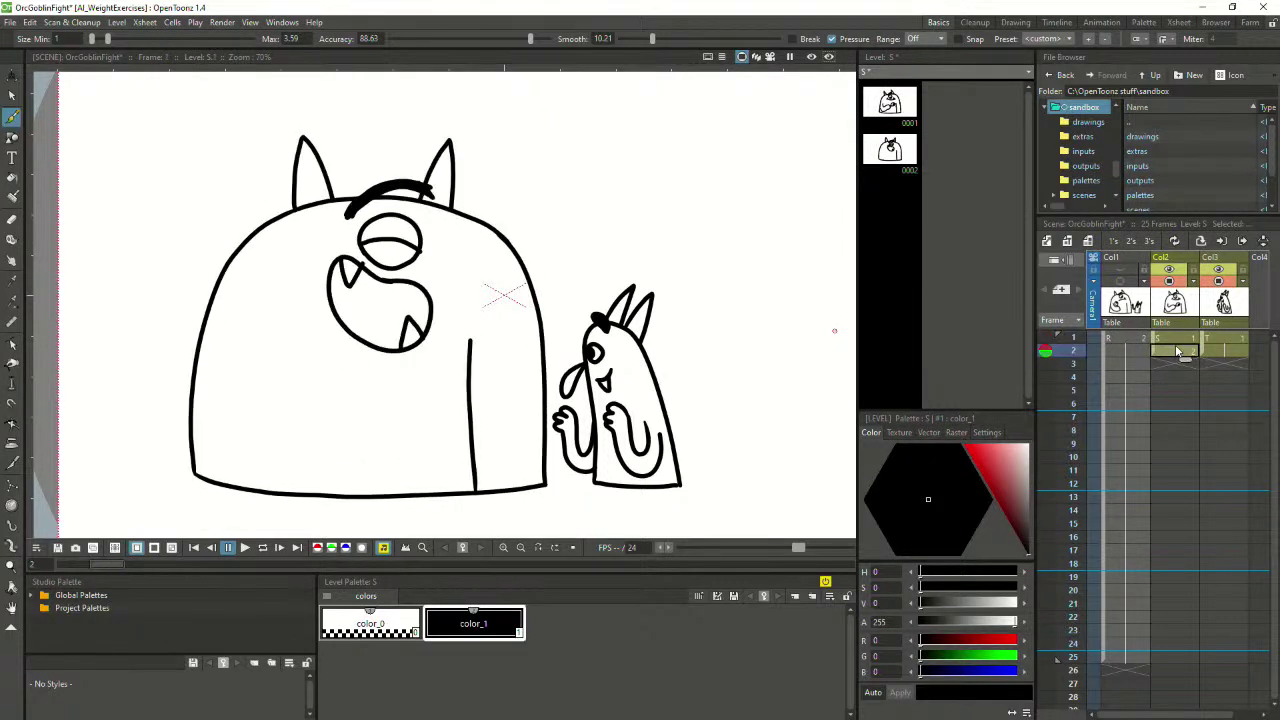
{"action": "key", "text": "Down"}
{"action": "key", "text": "Up"}
{"action": "key", "text": "Up"}
{"action": "key", "text": "Down"}
{"action": "left_click", "coordinate": [1177, 340]}
{"action": "left_click", "coordinate": [1177, 349]}
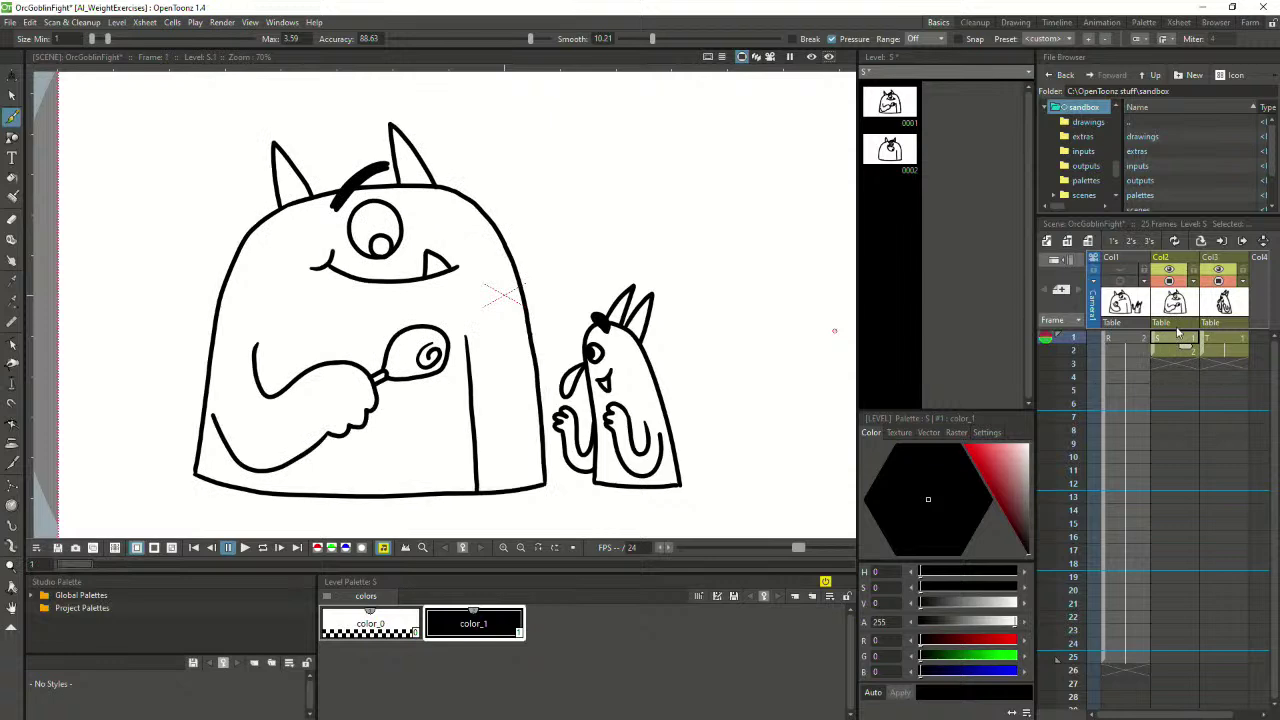
Onion-skin frame 1 behind the orc's frame 2 drawing in Col2 again
{"action": "left_click", "coordinate": [1178, 350]}
{"action": "left_click", "coordinate": [1045, 338]}
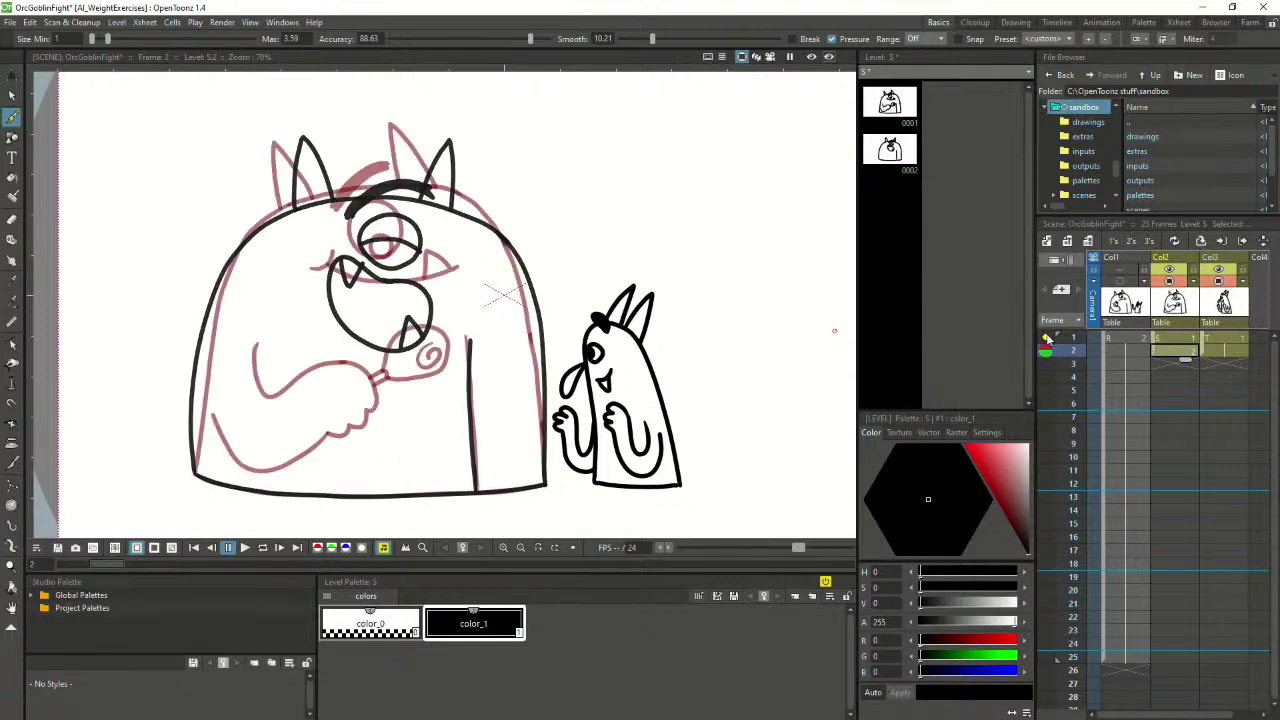
Trace the orc's lollipop head with its spiral from the onion-skinned pose onto the frame 2 drawing
{"action": "scroll", "coordinate": [446, 395], "scroll_direction": "up", "scroll_amount": 1}
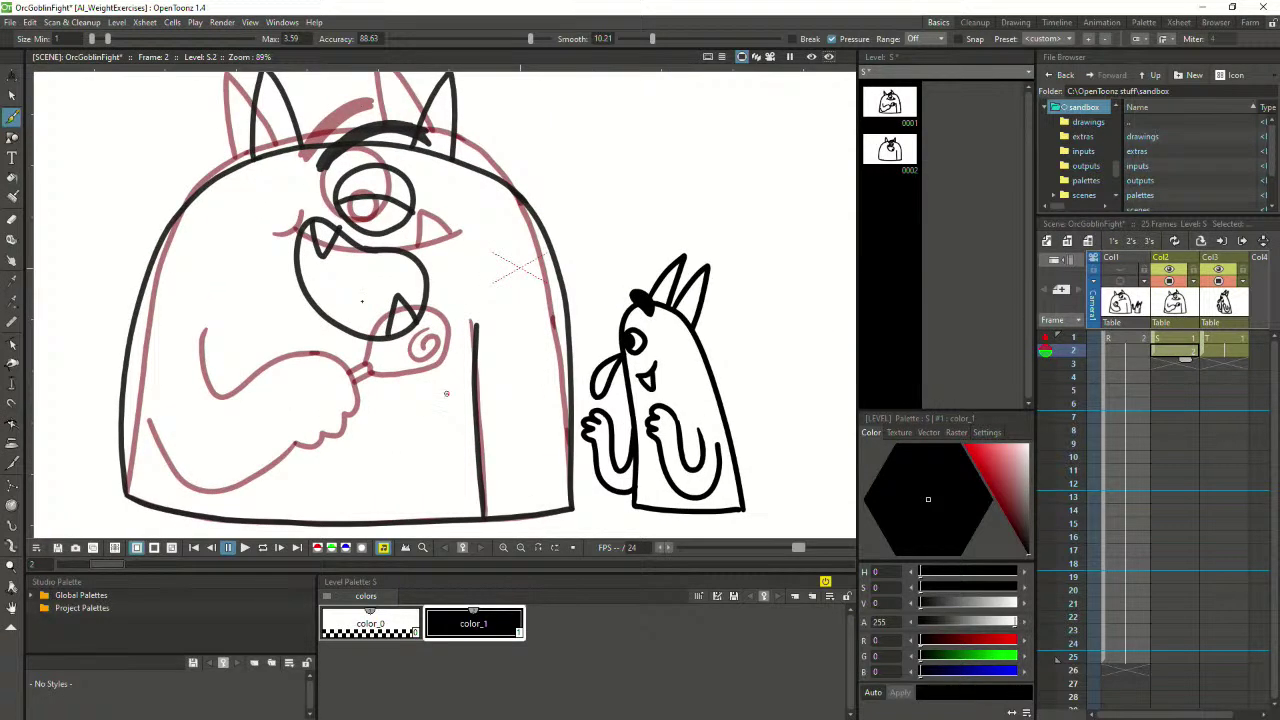
{"action": "mouse_move", "coordinate": [368, 287]}
{"action": "left_mouse_down"}
{"action": "mouse_move", "coordinate": [349, 354]}
{"action": "mouse_move", "coordinate": [366, 362]}
{"action": "mouse_move", "coordinate": [396, 306]}
{"action": "mouse_move", "coordinate": [438, 316]}
{"action": "mouse_move", "coordinate": [446, 346]}
{"action": "mouse_move", "coordinate": [436, 366]}
{"action": "mouse_move", "coordinate": [366, 370]}
{"action": "left_mouse_up"}
{"action": "key", "text": "ctrl+z"}
{"action": "mouse_move", "coordinate": [423, 327]}
{"action": "left_mouse_down"}
{"action": "mouse_move", "coordinate": [408, 355]}
{"action": "mouse_move", "coordinate": [432, 336]}
{"action": "mouse_move", "coordinate": [426, 346]}
{"action": "left_mouse_up"}
Rotate the traced lollipop head about 16° and move it up and inward over the lower part of the orc's open mouth
{"action": "key", "text": "s"}
{"action": "left_click", "coordinate": [448, 342]}
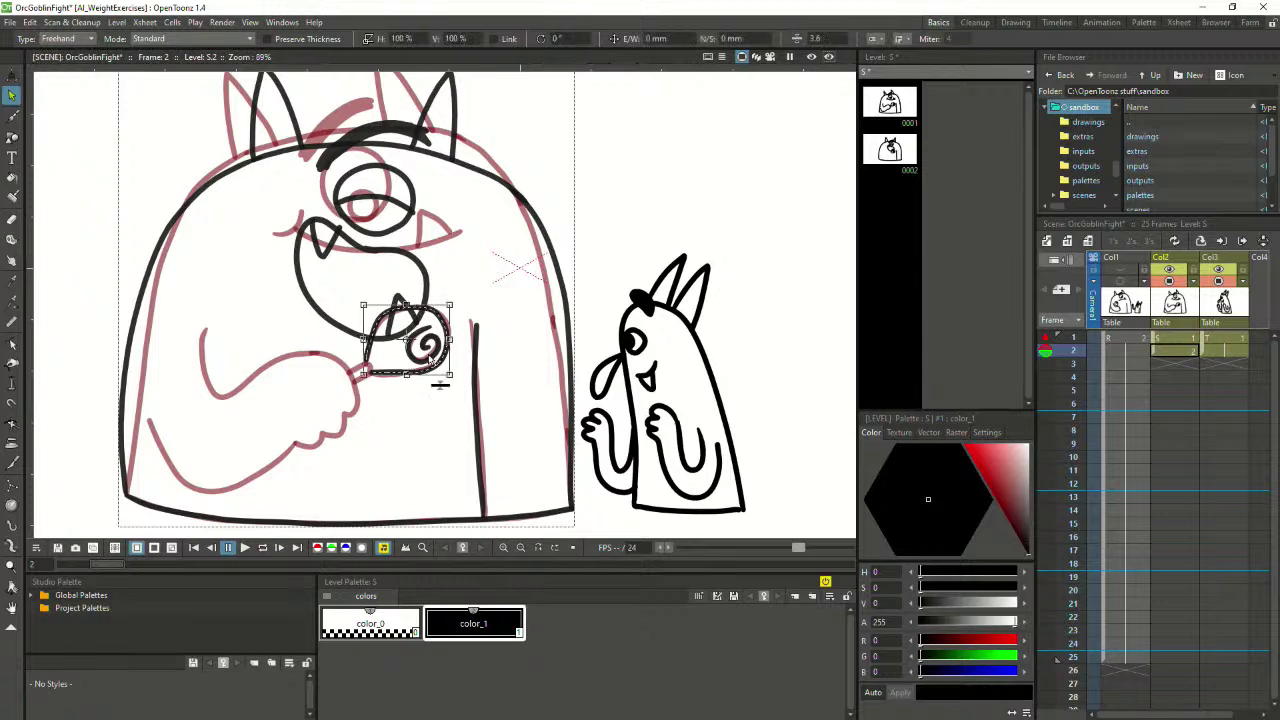
{"action": "mouse_move", "coordinate": [458, 303]}
{"action": "left_mouse_down"}
{"action": "mouse_move", "coordinate": [440, 334]}
{"action": "mouse_move", "coordinate": [421, 314]}
{"action": "left_mouse_up"}
{"action": "mouse_move", "coordinate": [447, 273]}
{"action": "left_mouse_down"}
{"action": "mouse_move", "coordinate": [430, 258]}
{"action": "mouse_move", "coordinate": [440, 268]}
{"action": "left_mouse_up"}
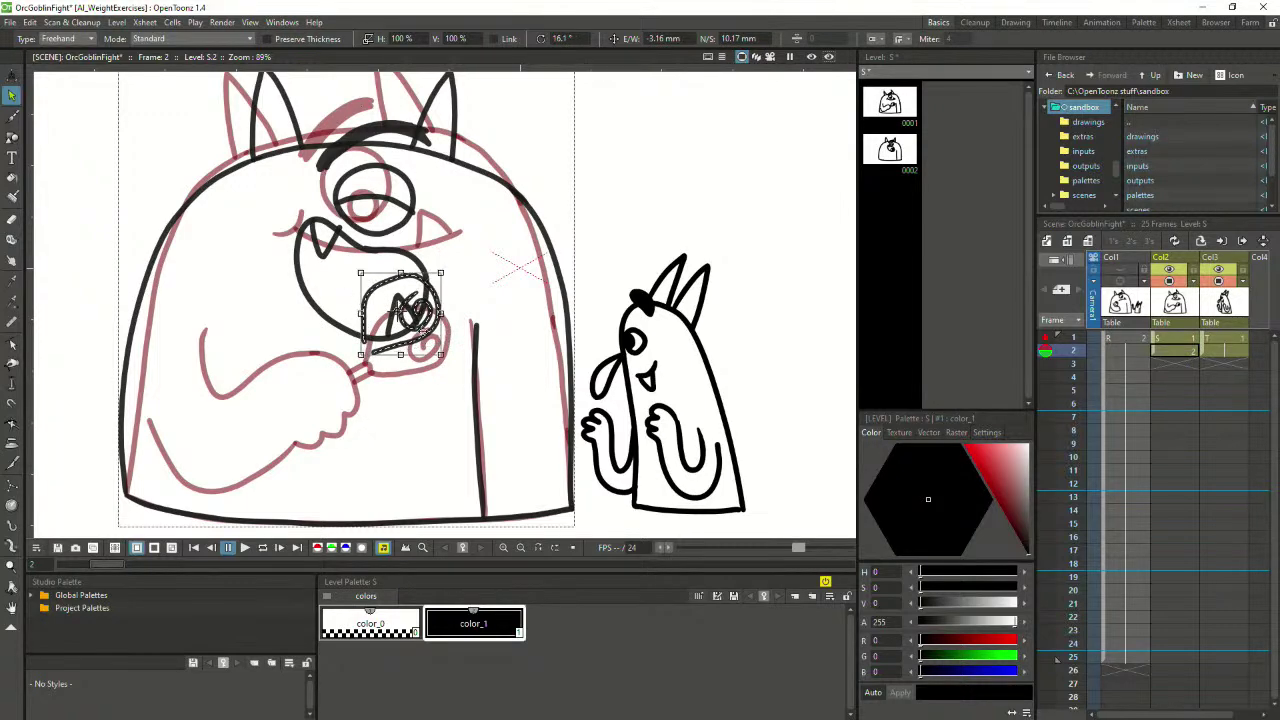
{"action": "left_click_drag", "start_coordinate": [423, 330], "coordinate": [418, 327]}
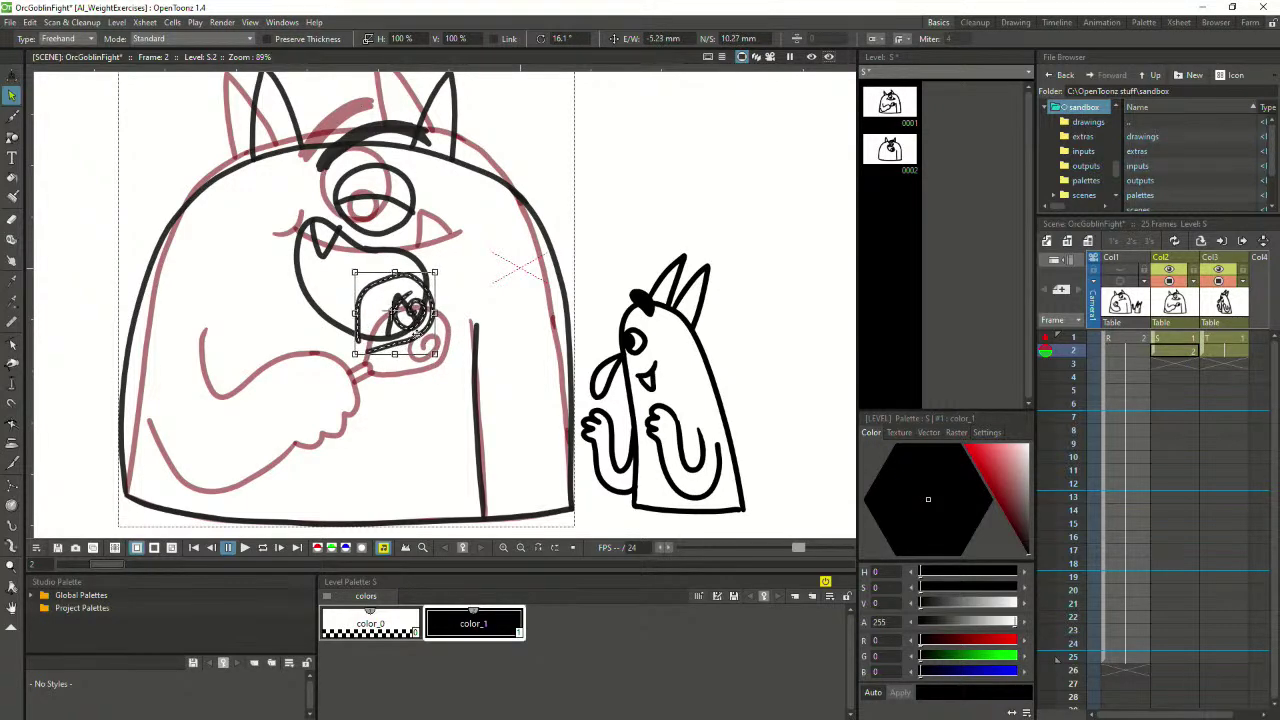
{"action": "left_click", "coordinate": [445, 422]}
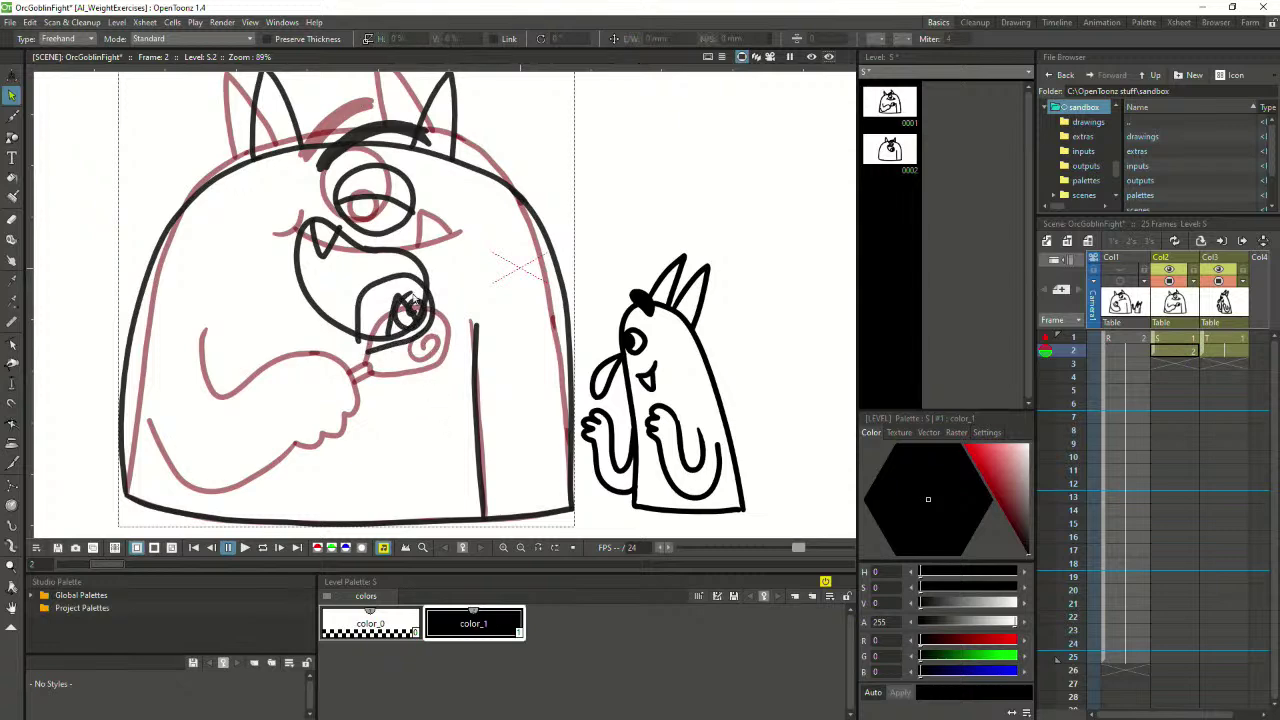
Cut the orc's mouth outline with a small eraser and delete the lower tooth and mouth line overlapping the lollipop
{"action": "left_click", "coordinate": [368, 341]}
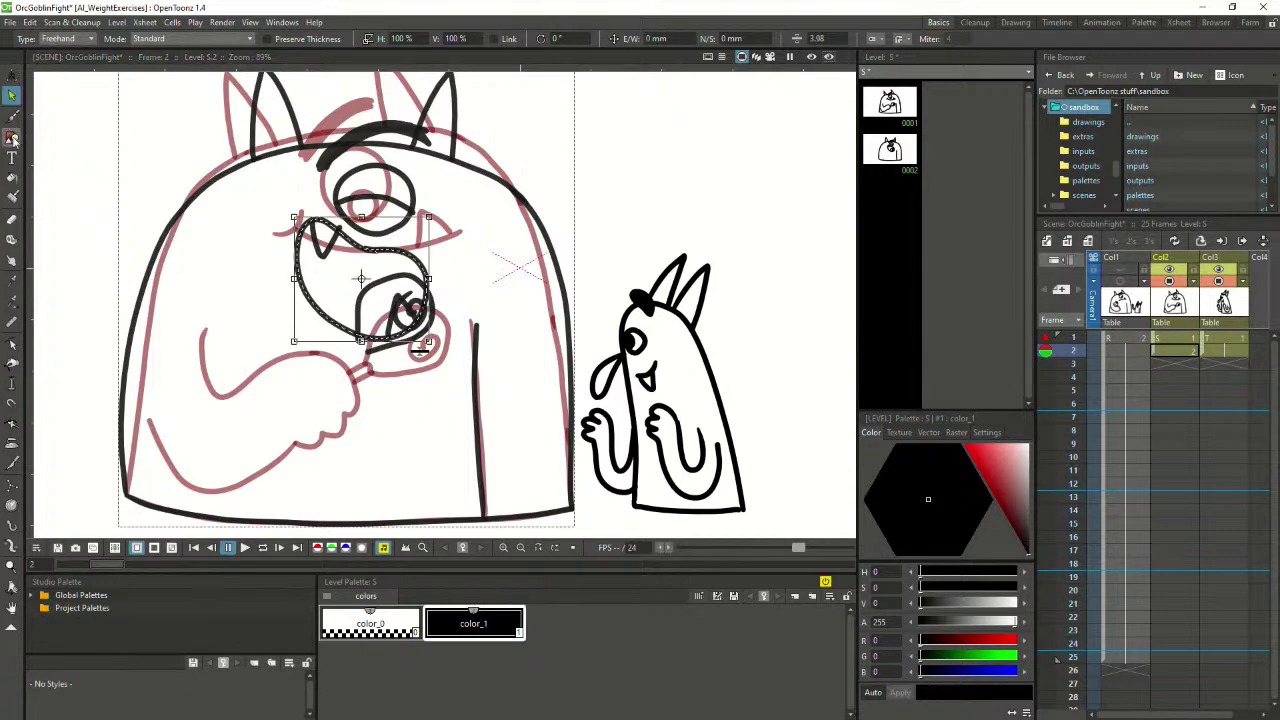
{"action": "left_click", "coordinate": [12, 219]}
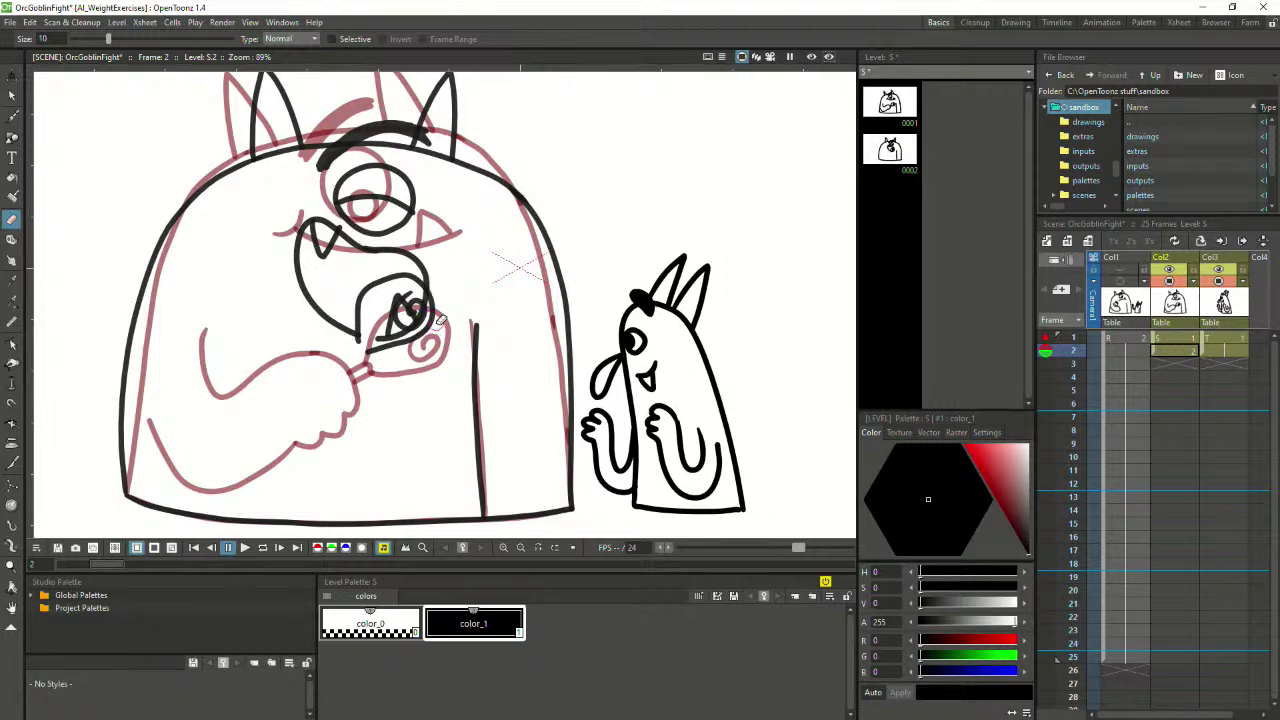
{"action": "left_click_drag", "start_coordinate": [108, 39], "coordinate": [87, 43]}
{"action": "left_click_drag", "start_coordinate": [424, 298], "coordinate": [422, 286]}
{"action": "key", "text": "s"}
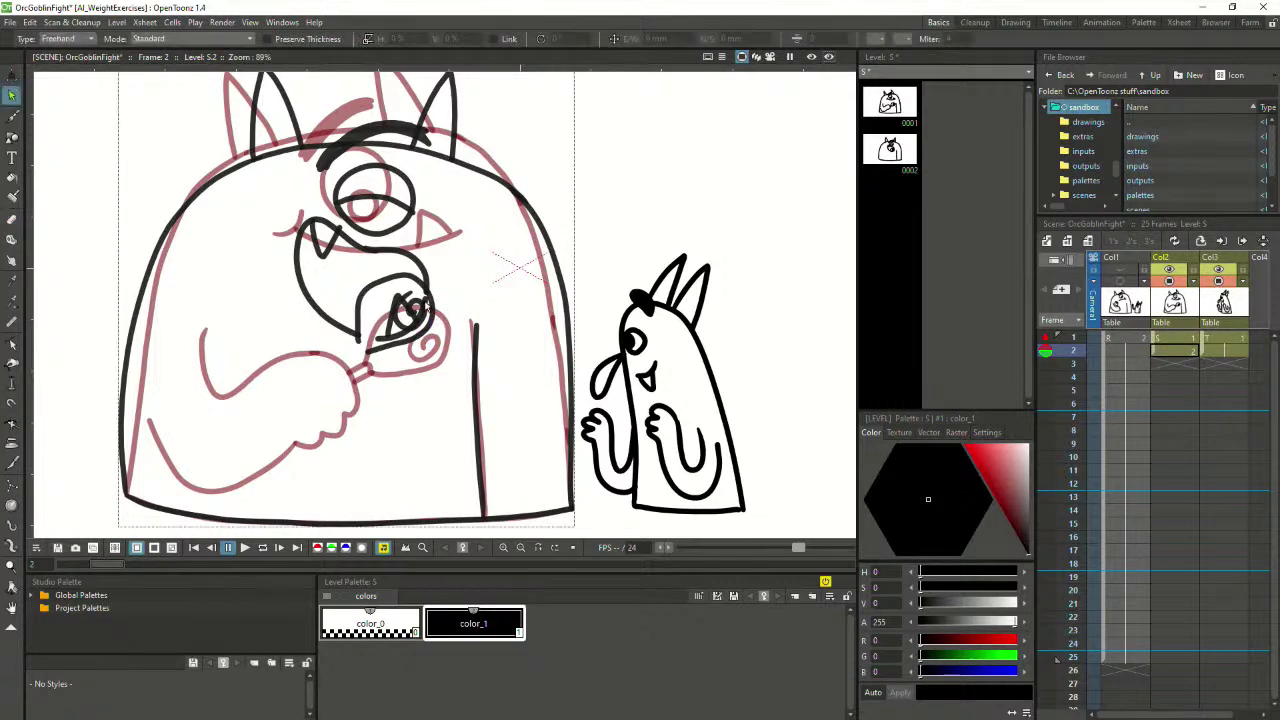
{"action": "left_click", "coordinate": [413, 318]}
{"action": "key", "text": "Delete"}
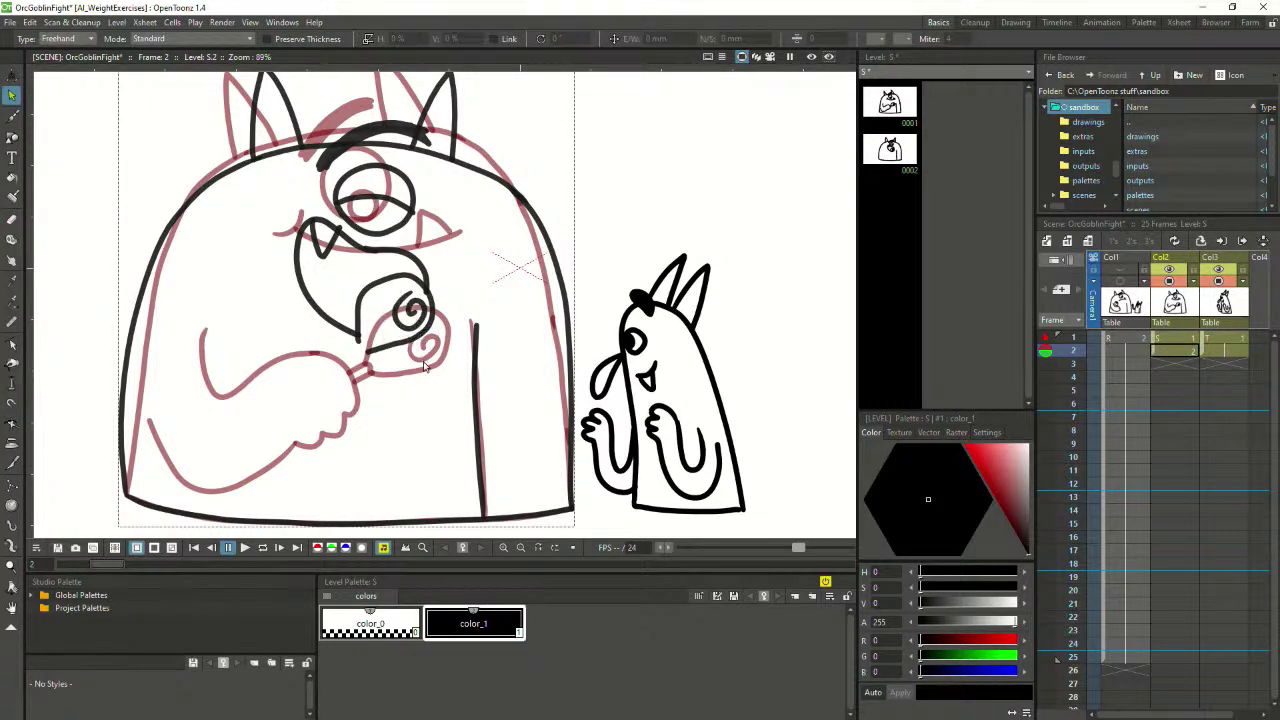
Stretch the remaining upper mouth line slightly so its end meets the edge of the lollipop
{"action": "left_click", "coordinate": [423, 297]}
{"action": "left_click", "coordinate": [453, 284]}
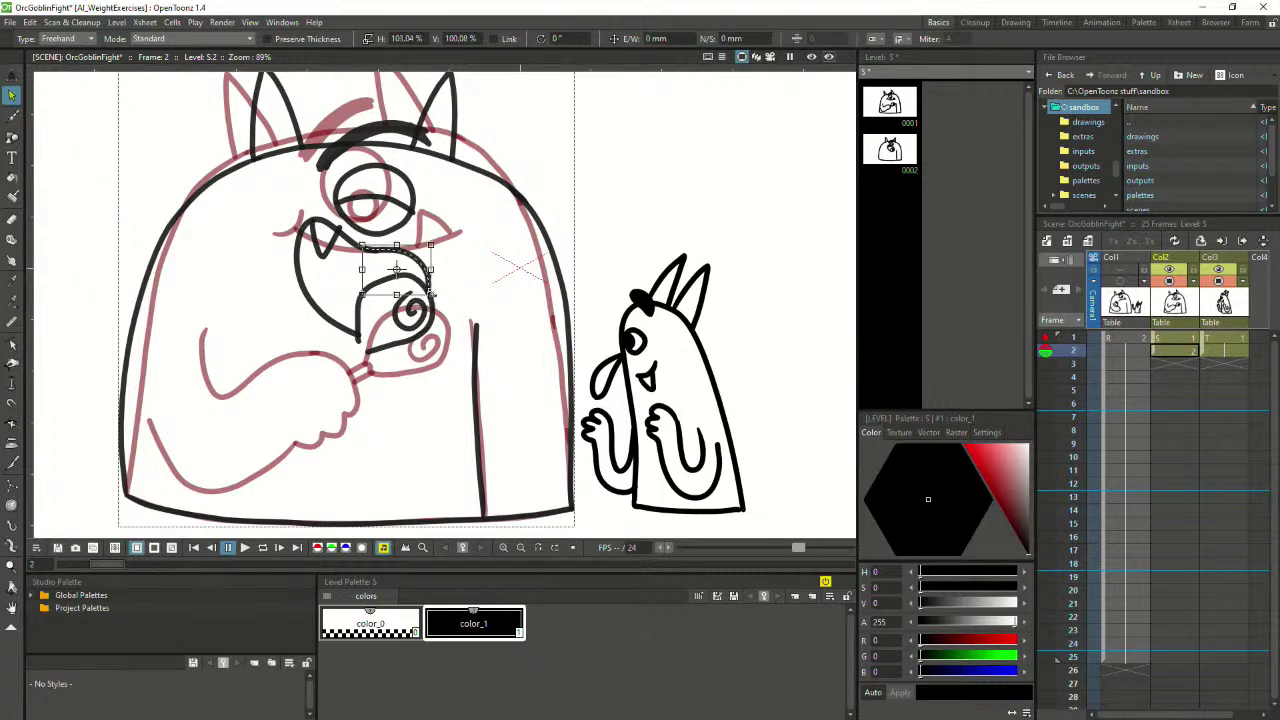
{"action": "left_click", "coordinate": [352, 338]}
{"action": "left_click", "coordinate": [468, 362]}
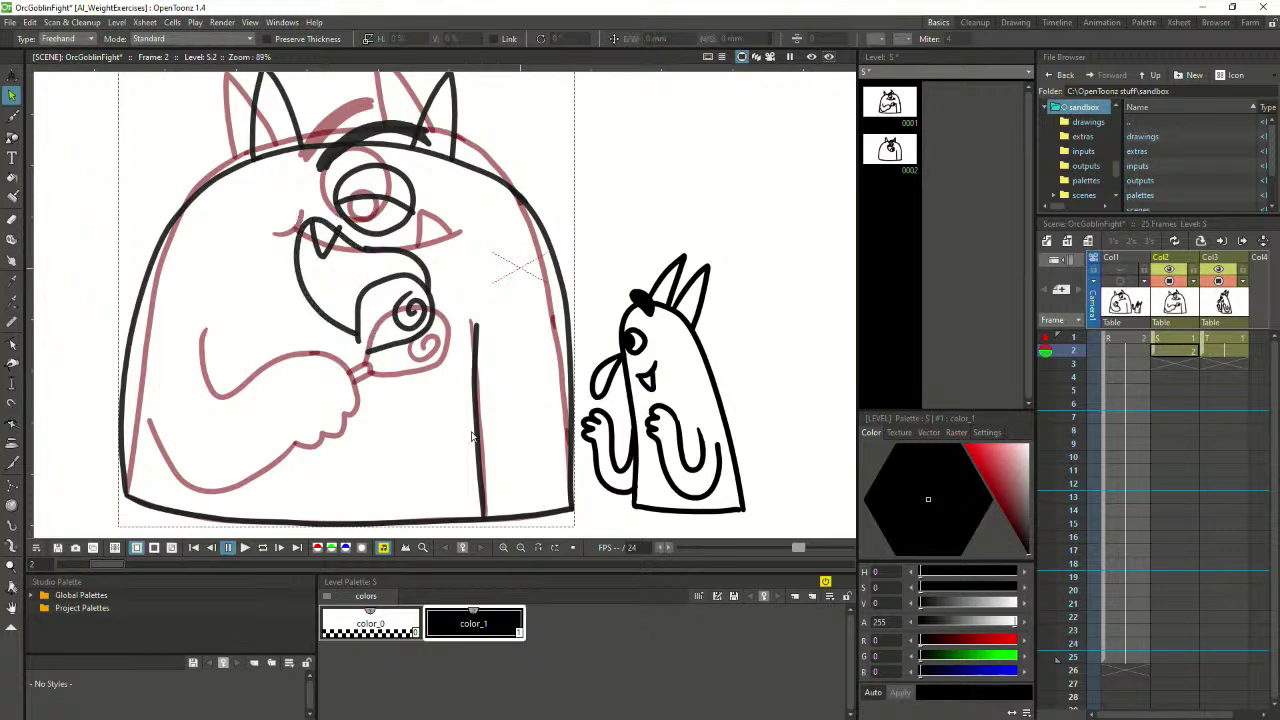
Nudge the orc's upper tooth down slightly and rotate it about -8° to fit under the lip
{"action": "left_click", "coordinate": [328, 248]}
{"action": "left_click_drag", "start_coordinate": [332, 266], "coordinate": [333, 271]}
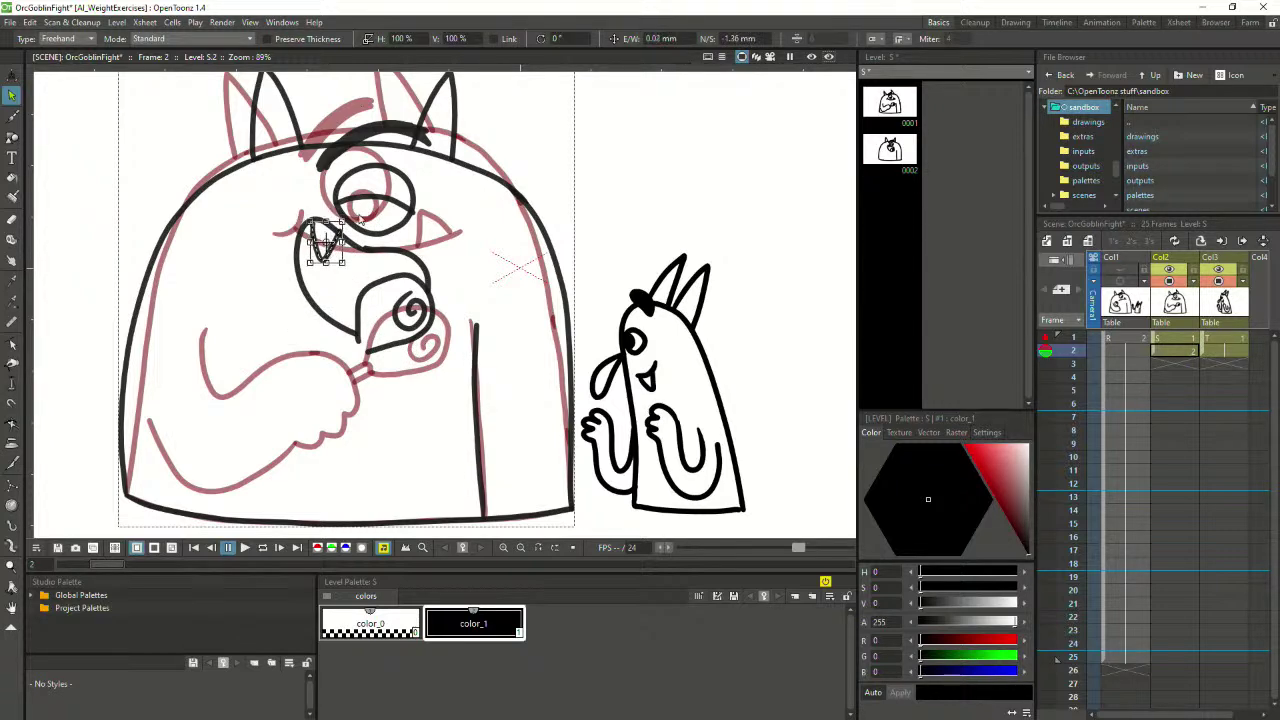
{"action": "left_click_drag", "start_coordinate": [344, 221], "coordinate": [347, 225]}
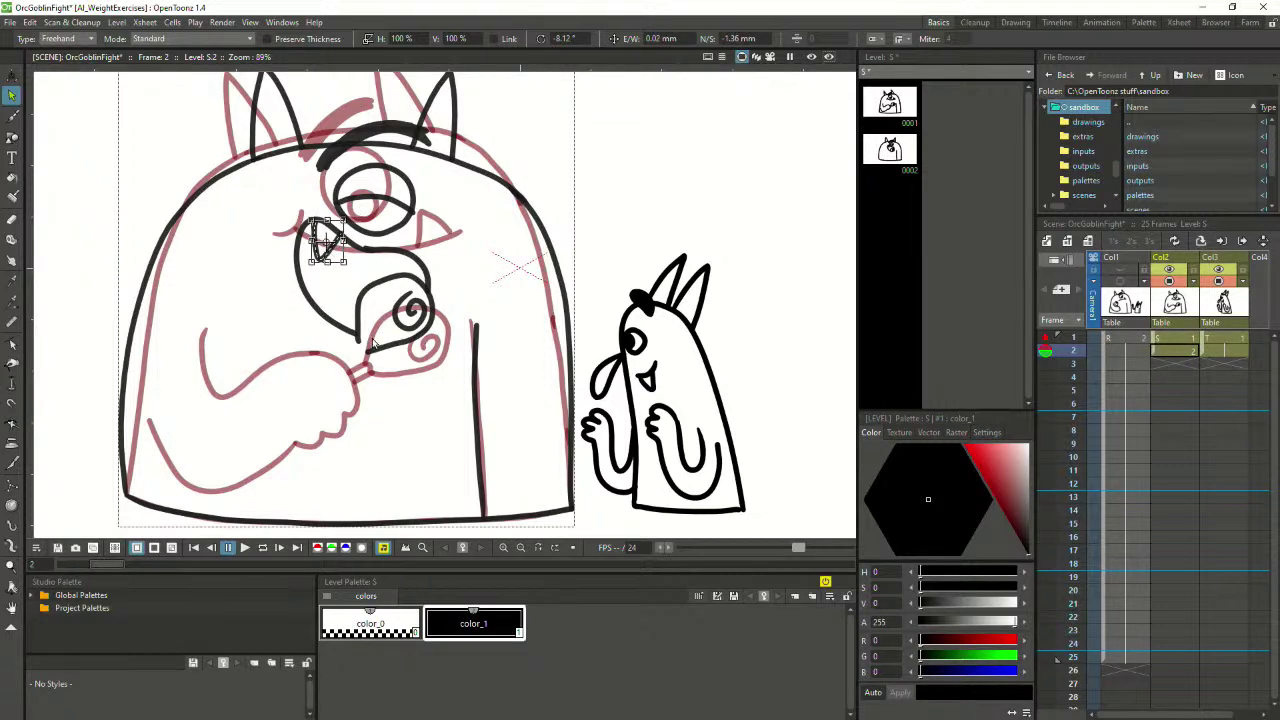
{"action": "left_click", "coordinate": [430, 432]}
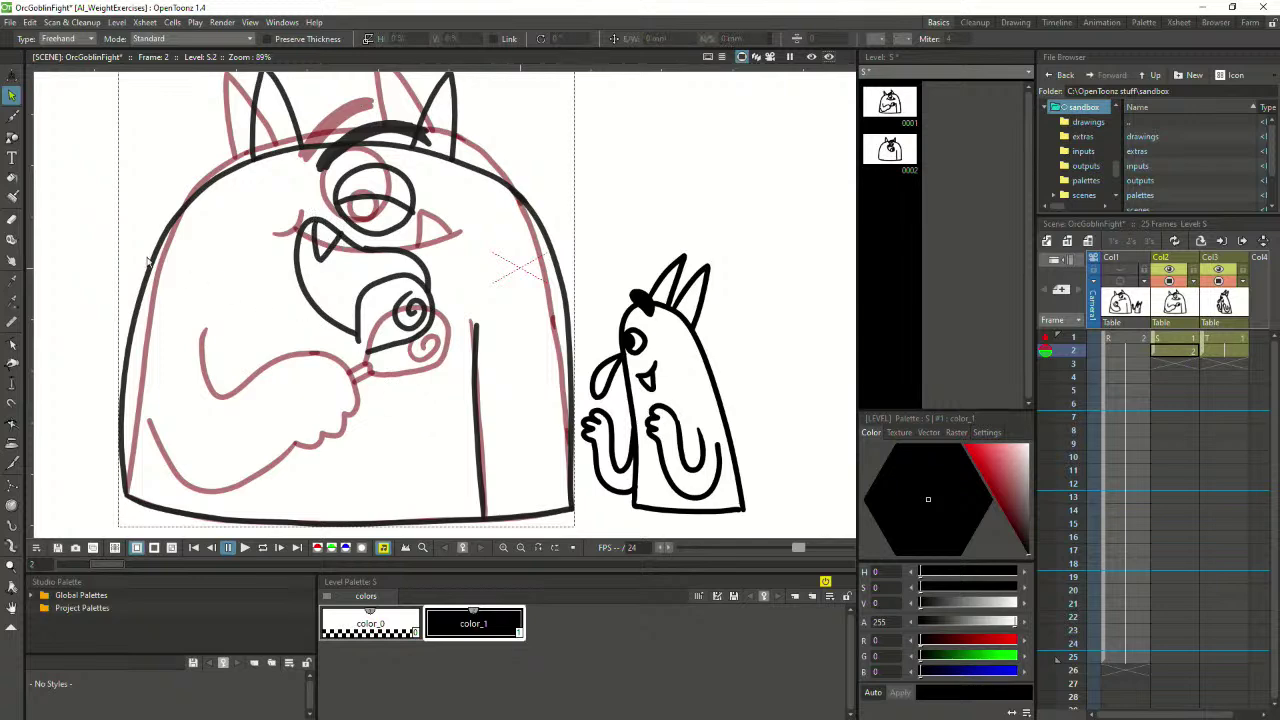
Draw a short stroke at the lollipop's base and trace the orc's upper forearm line and knuckled fist with the brush
{"action": "left_click", "coordinate": [13, 117]}
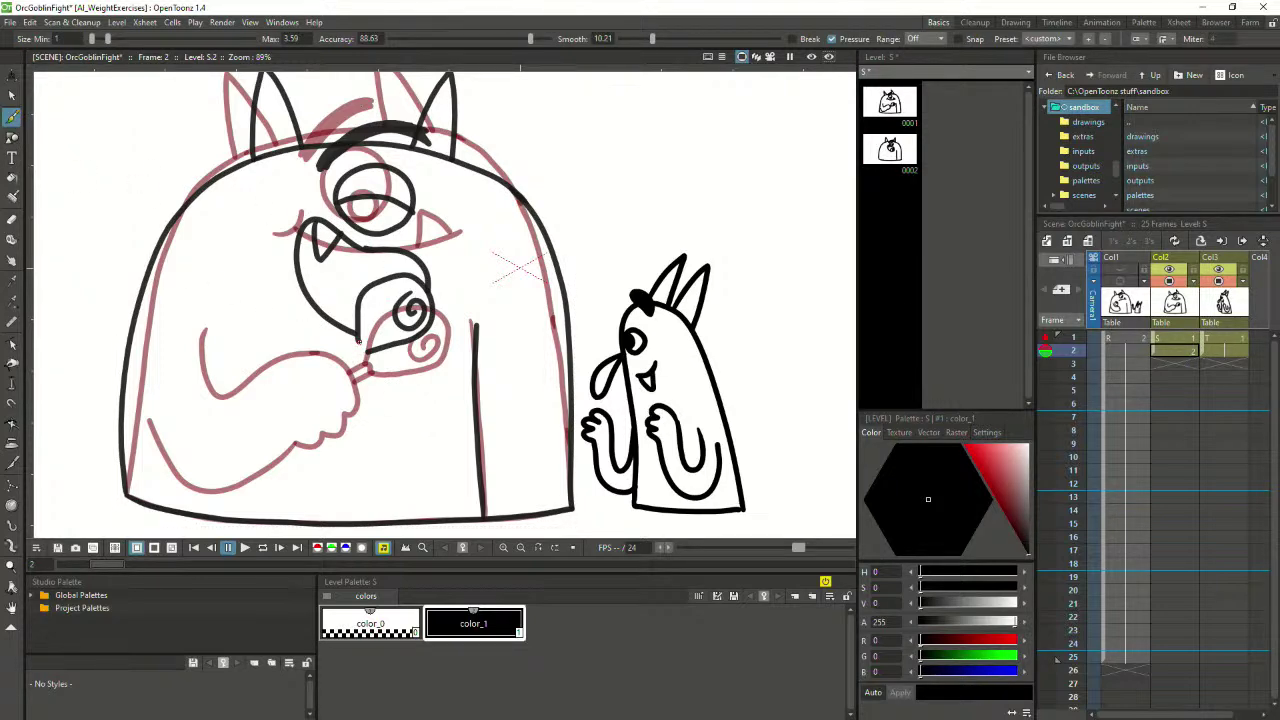
{"action": "mouse_move", "coordinate": [358, 341]}
{"action": "left_mouse_down"}
{"action": "mouse_move", "coordinate": [346, 354]}
{"action": "mouse_move", "coordinate": [366, 348]}
{"action": "left_mouse_up"}
{"action": "key", "text": "ctrl+z"}
{"action": "key", "text": "ctrl+z"}
{"action": "mouse_move", "coordinate": [248, 378]}
{"action": "left_mouse_down"}
{"action": "mouse_move", "coordinate": [296, 352]}
{"action": "mouse_move", "coordinate": [340, 364]}
{"action": "mouse_move", "coordinate": [355, 416]}
{"action": "mouse_move", "coordinate": [293, 443]}
{"action": "left_mouse_up"}
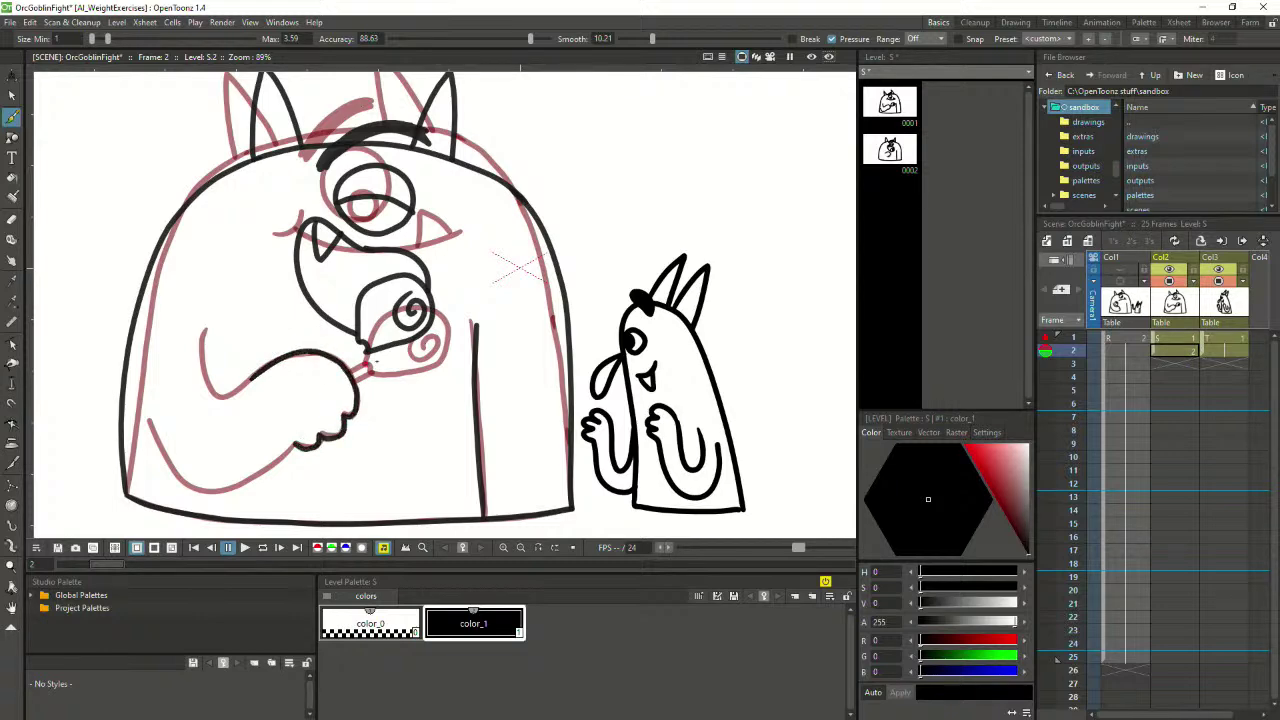
Move the traced forearm and fist stroke up about 7 mm and rotate it slightly so the fist sits below the lollipop
{"action": "key", "text": "s"}
{"action": "left_click", "coordinate": [357, 397]}
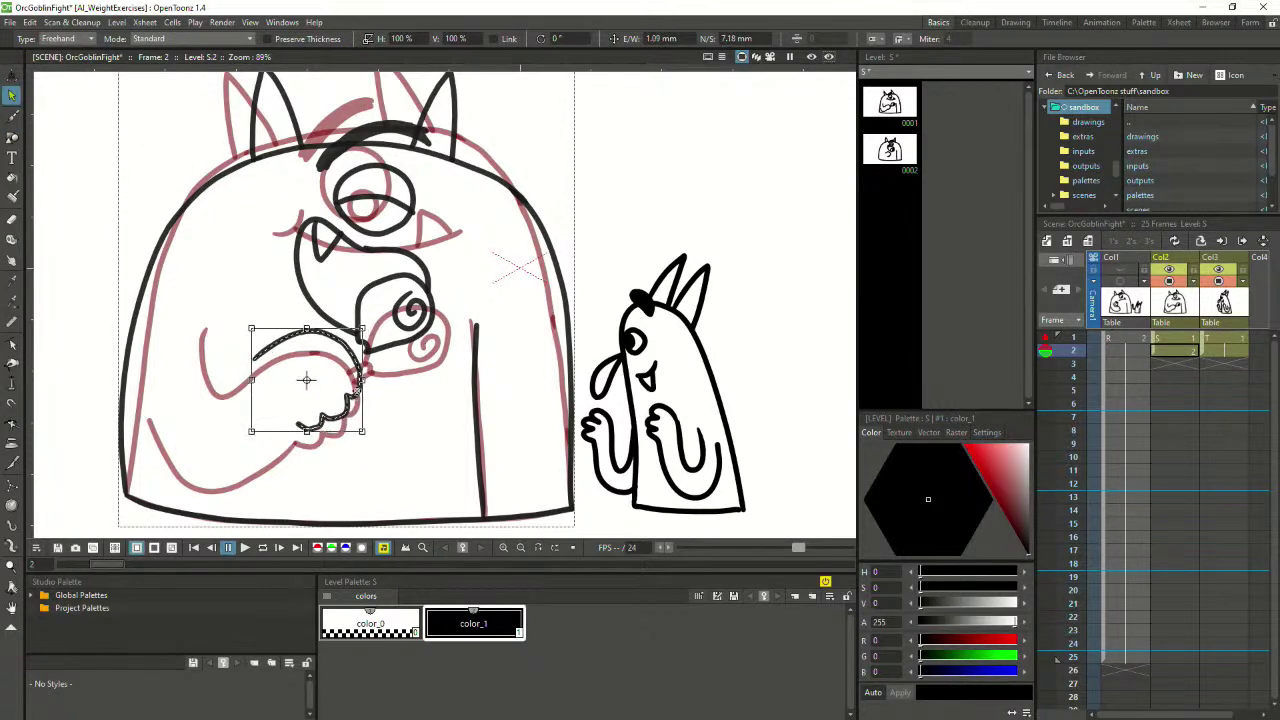
{"action": "left_click_drag", "start_coordinate": [375, 328], "coordinate": [367, 324]}
{"action": "left_click_drag", "start_coordinate": [354, 385], "coordinate": [351, 390]}
{"action": "left_click", "coordinate": [382, 393]}
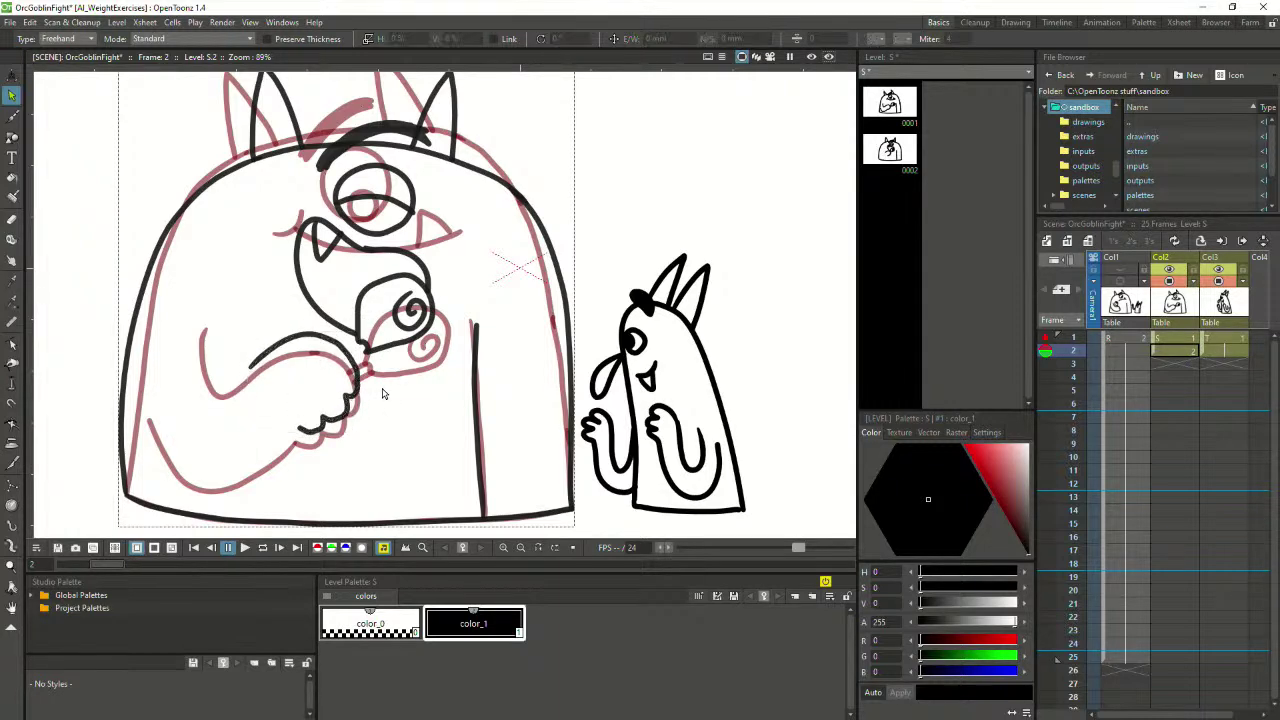
Draw the lollipop stick into the fist and complete the orc's arm with its inner elbow and curved underside lines
{"action": "left_click", "coordinate": [12, 116]}
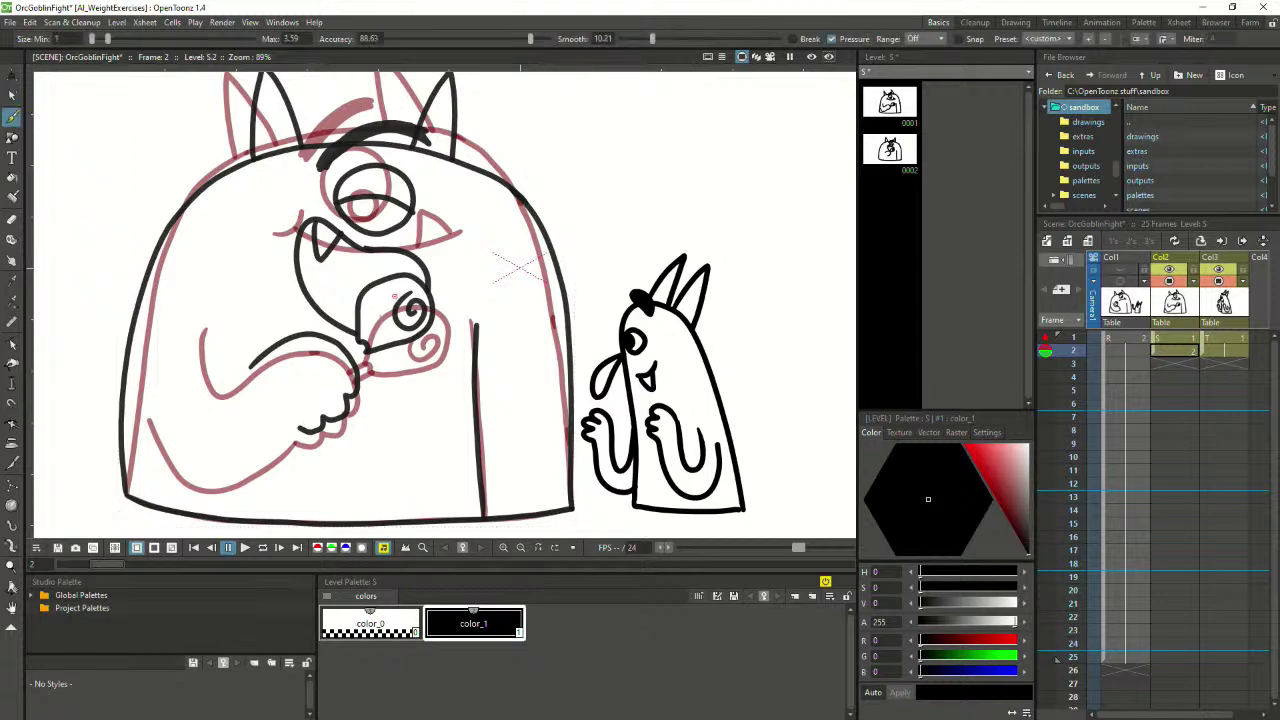
{"action": "left_click_drag", "start_coordinate": [348, 350], "coordinate": [362, 341]}
{"action": "left_click_drag", "start_coordinate": [353, 360], "coordinate": [367, 348]}
{"action": "mouse_move", "coordinate": [250, 366]}
{"action": "left_mouse_down"}
{"action": "mouse_move", "coordinate": [209, 382]}
{"action": "mouse_move", "coordinate": [186, 326]}
{"action": "left_mouse_up"}
{"action": "mouse_move", "coordinate": [131, 402]}
{"action": "left_mouse_down"}
{"action": "mouse_move", "coordinate": [200, 475]}
{"action": "mouse_move", "coordinate": [232, 479]}
{"action": "mouse_move", "coordinate": [303, 423]}
{"action": "left_mouse_up"}
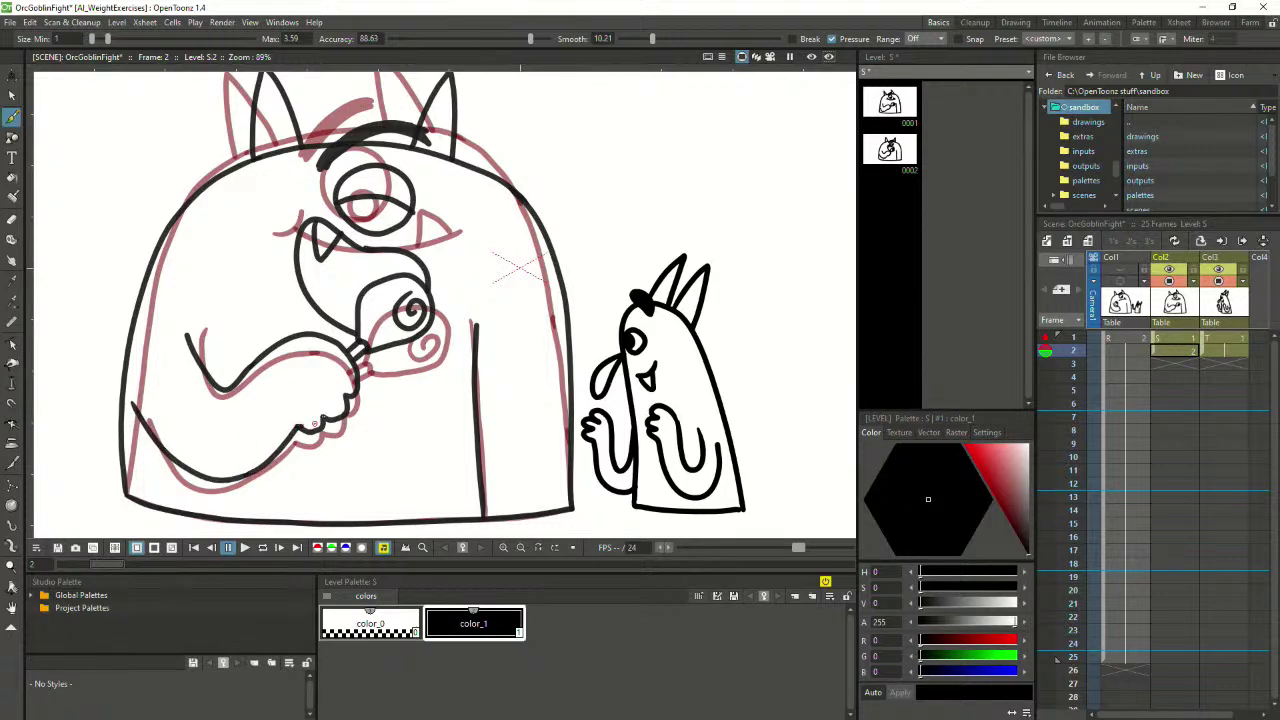
Save the scene with the orc's finished frame 2 pose
{"action": "scroll", "coordinate": [450, 170], "scroll_direction": "down", "scroll_amount": 3}
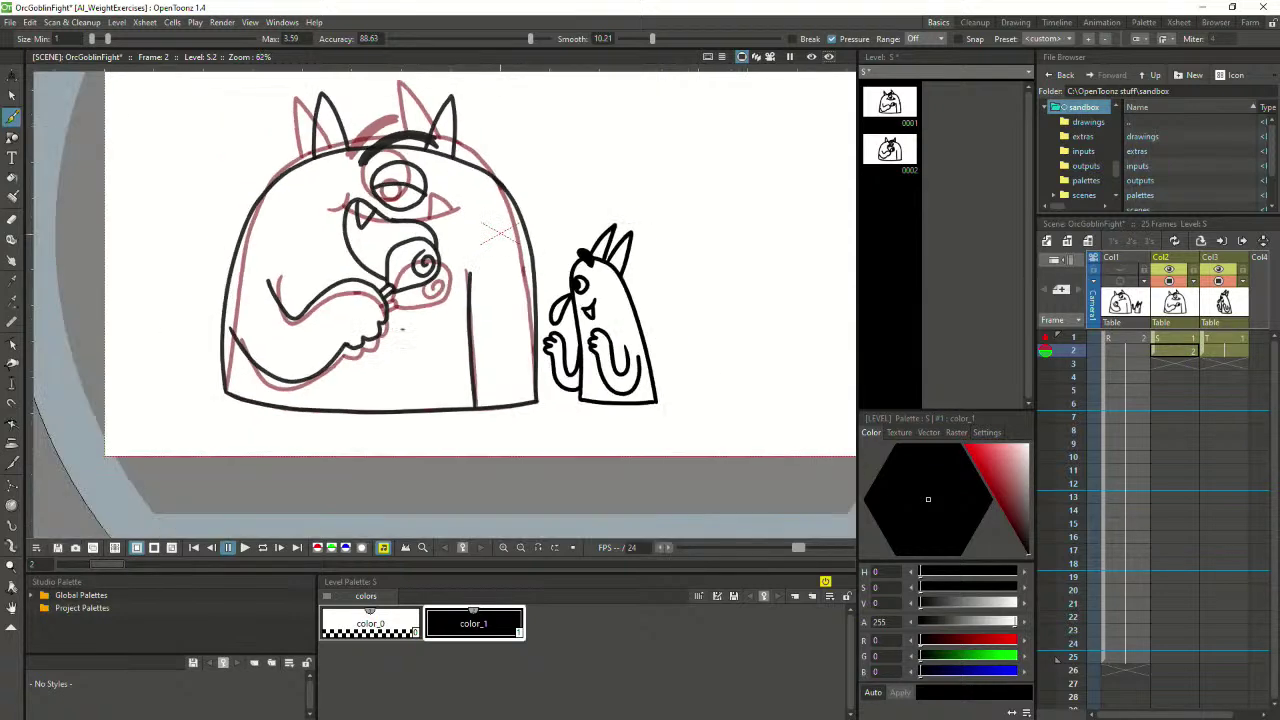
{"action": "scroll", "coordinate": [401, 331], "scroll_direction": "down", "scroll_amount": 2}
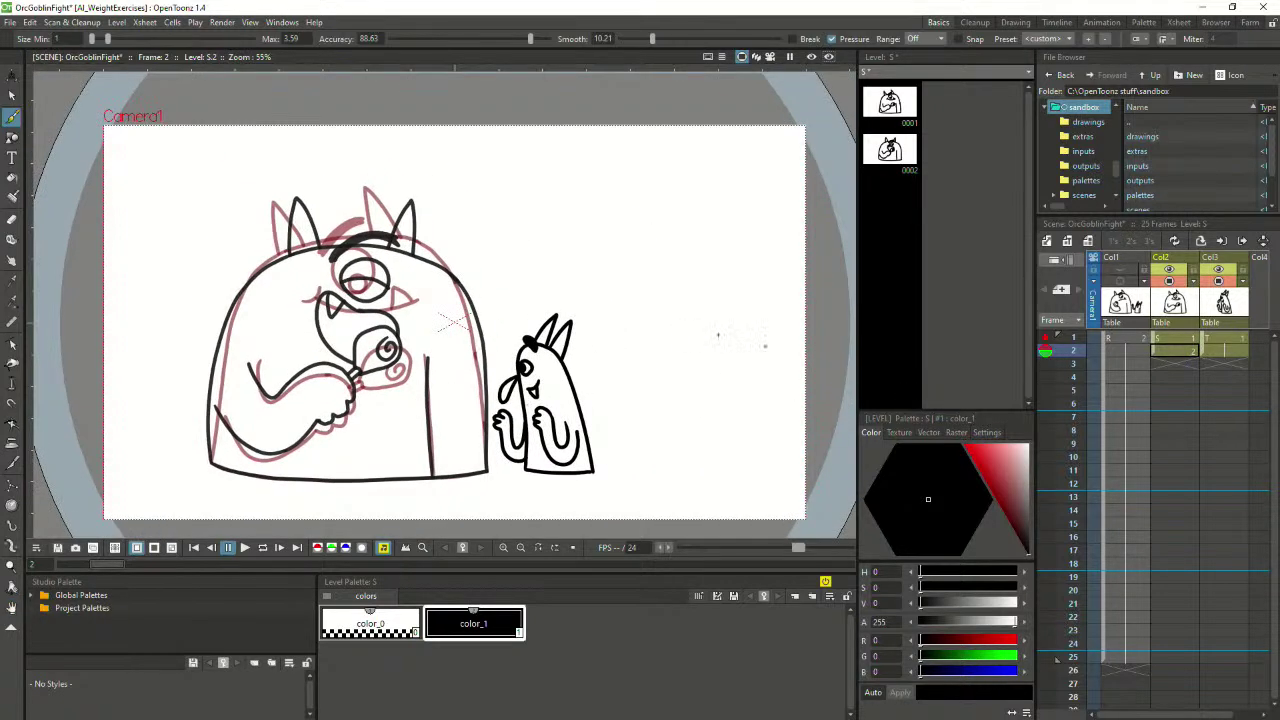
{"action": "key", "text": "ctrl+s"}
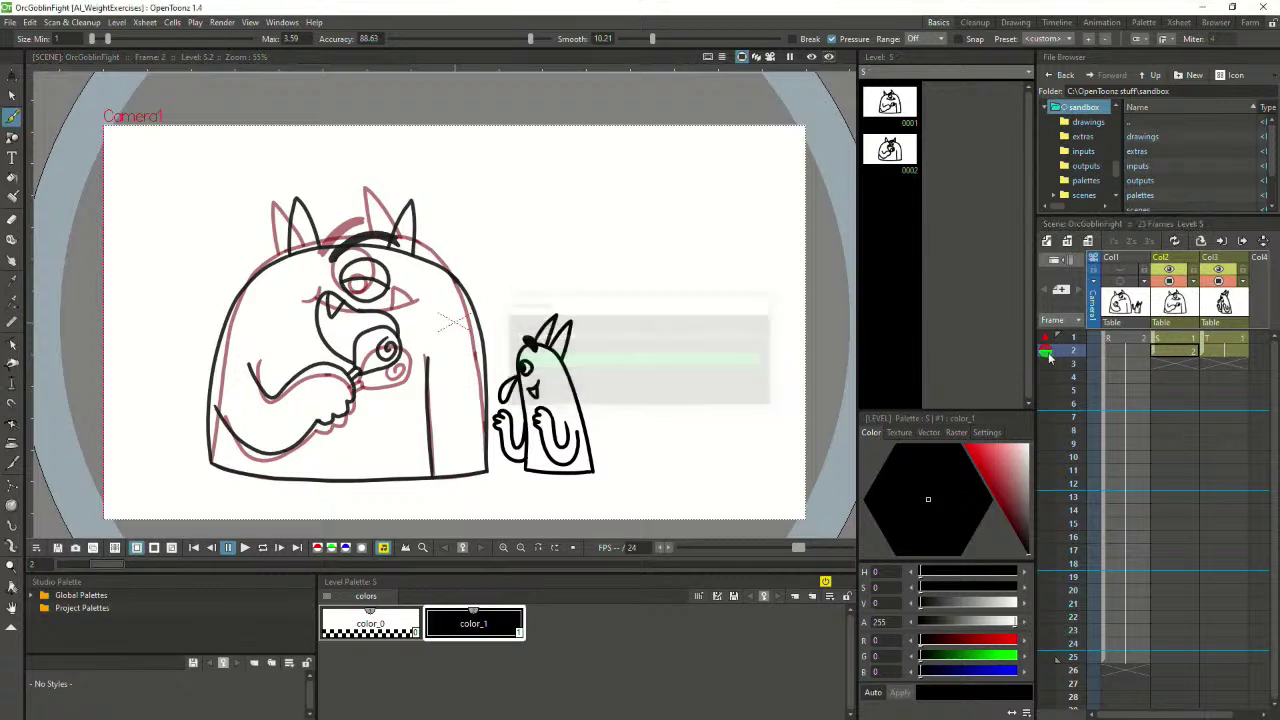
Turn off the onion skin and flip between frames 1 and 2 to compare the orc's poses with the lollipop
{"action": "double_click", "coordinate": [1048, 354]}
{"action": "key", "text": "Up"}
{"action": "key", "text": "Down"}
{"action": "key", "text": "Up"}
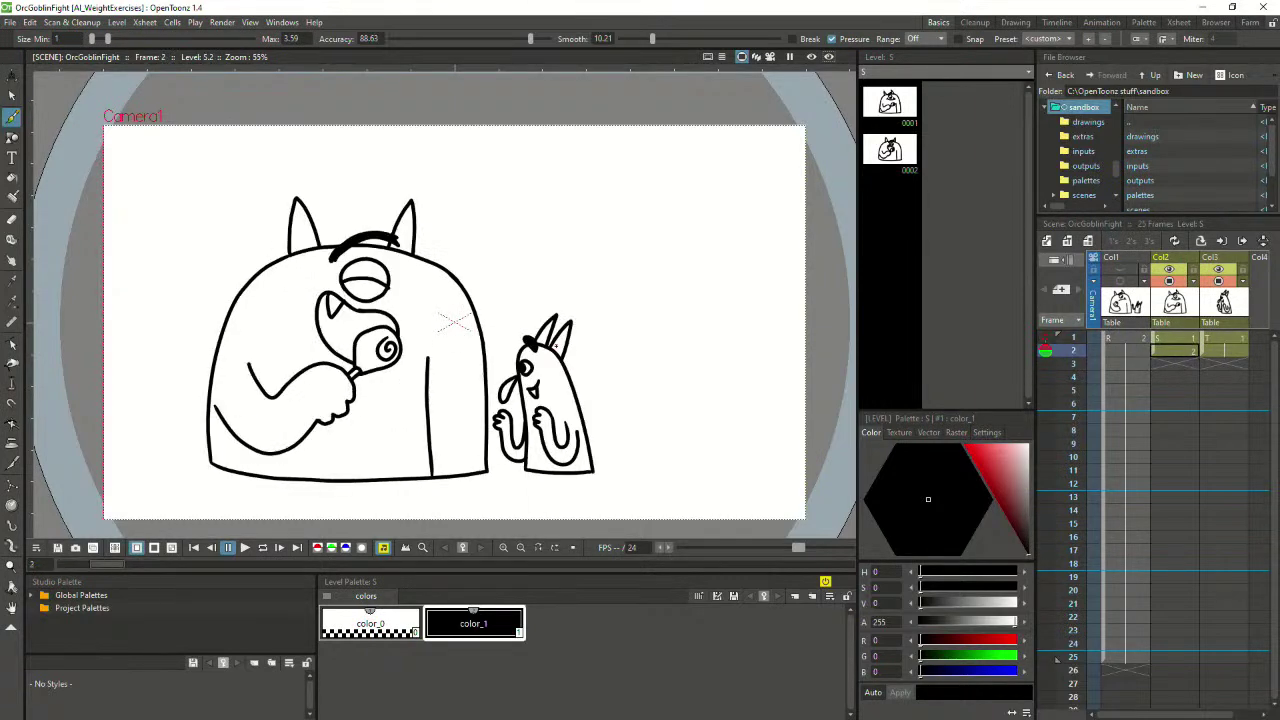
{"action": "left_click", "coordinate": [1185, 357]}
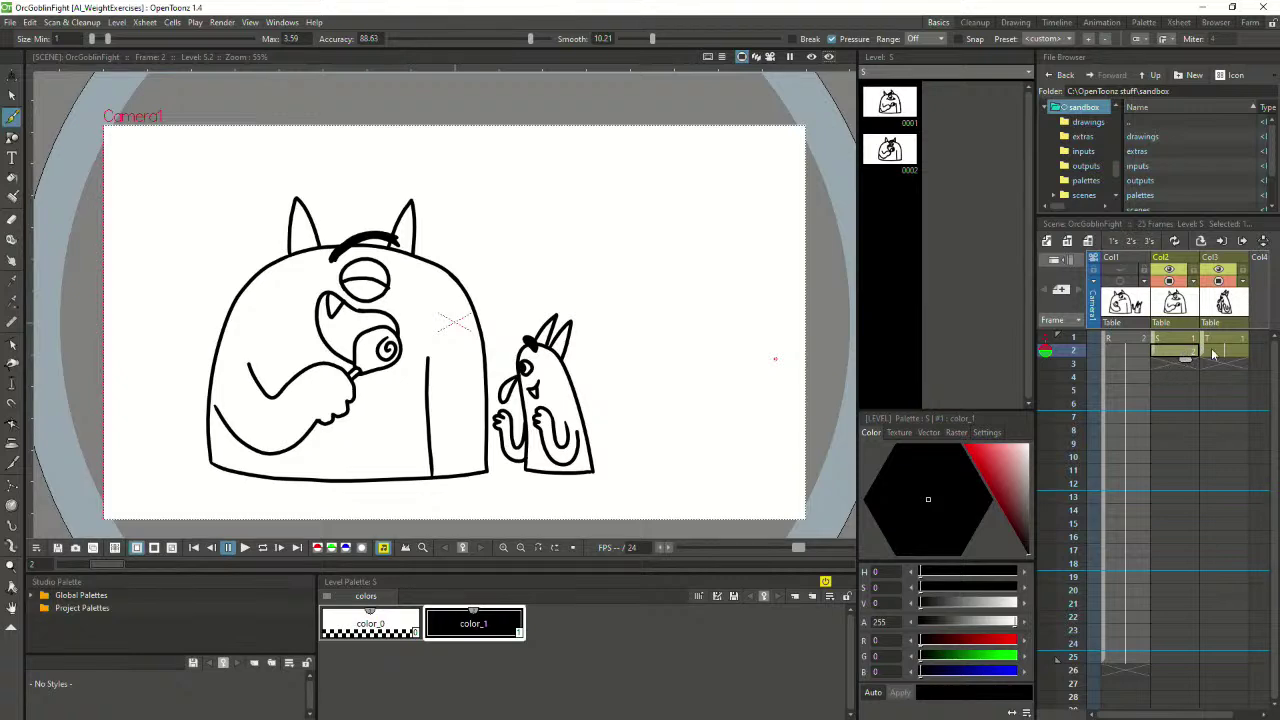
{"action": "left_click", "coordinate": [1214, 357]}
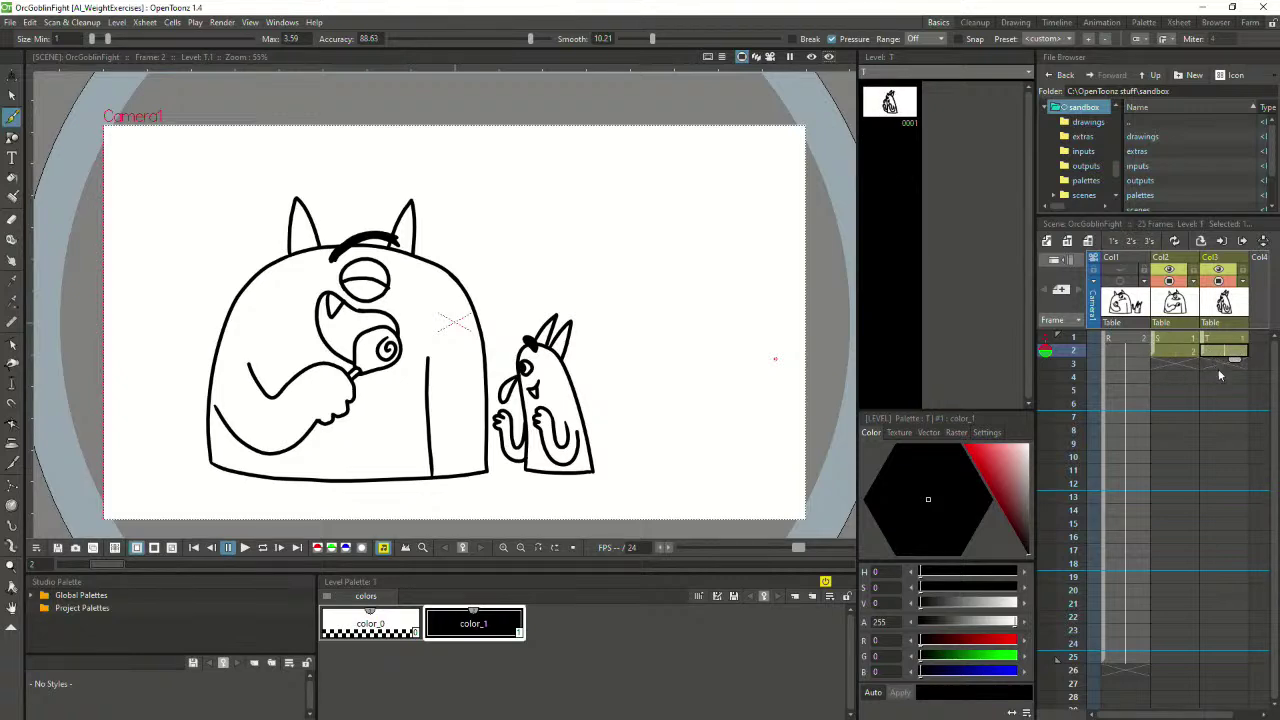
{"action": "left_click", "coordinate": [1219, 366]}
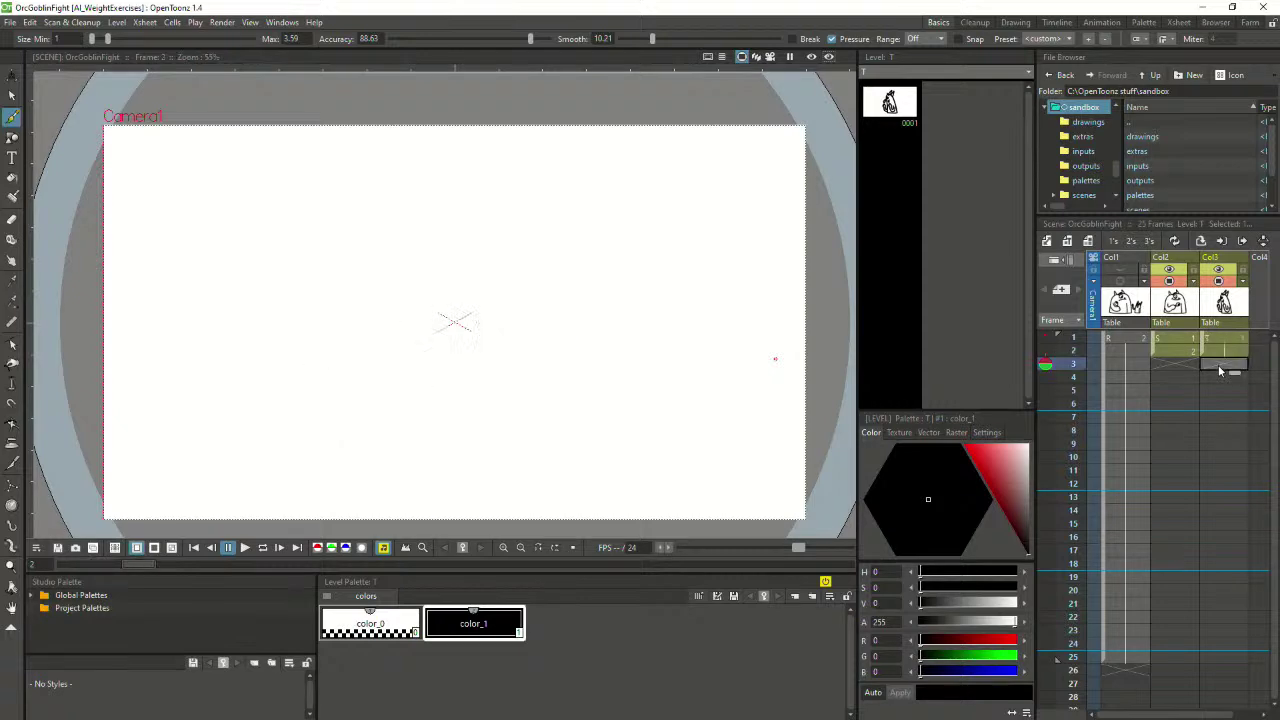
{"action": "left_click", "coordinate": [1218, 352]}
{"action": "left_click", "coordinate": [1219, 368]}
{"action": "left_click", "coordinate": [1222, 352]}
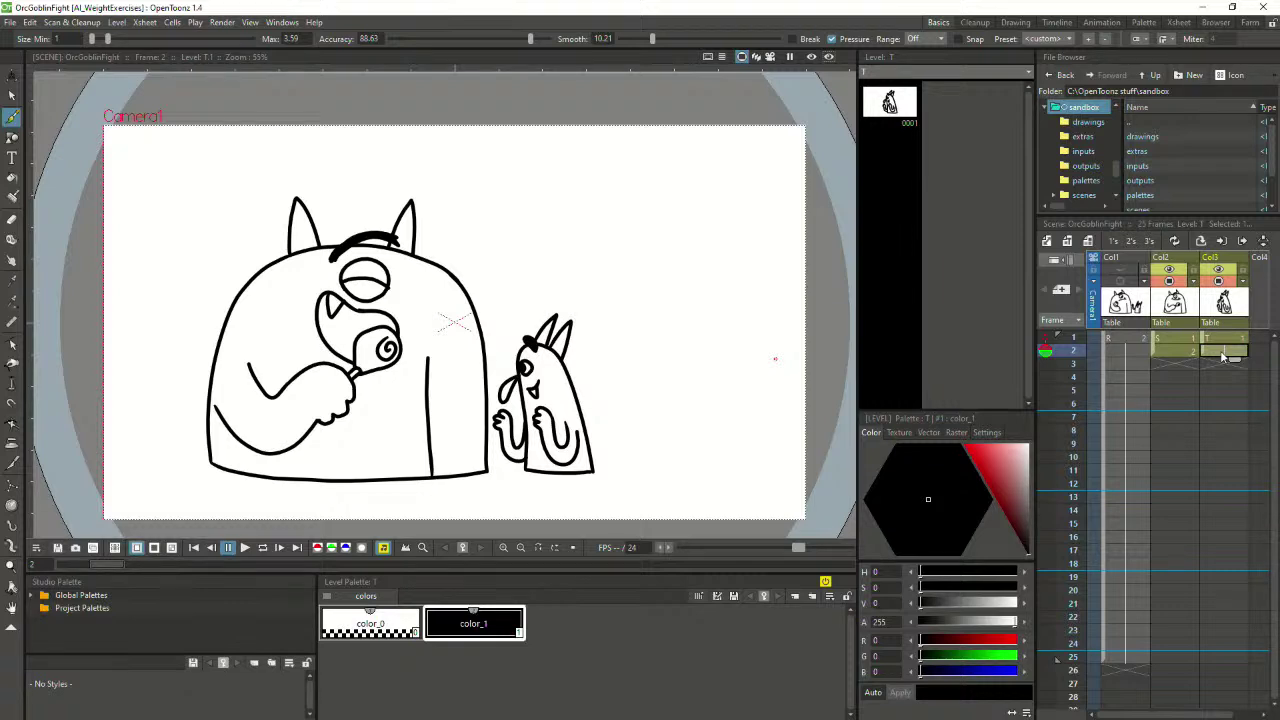
{"action": "key", "text": "Delete"}
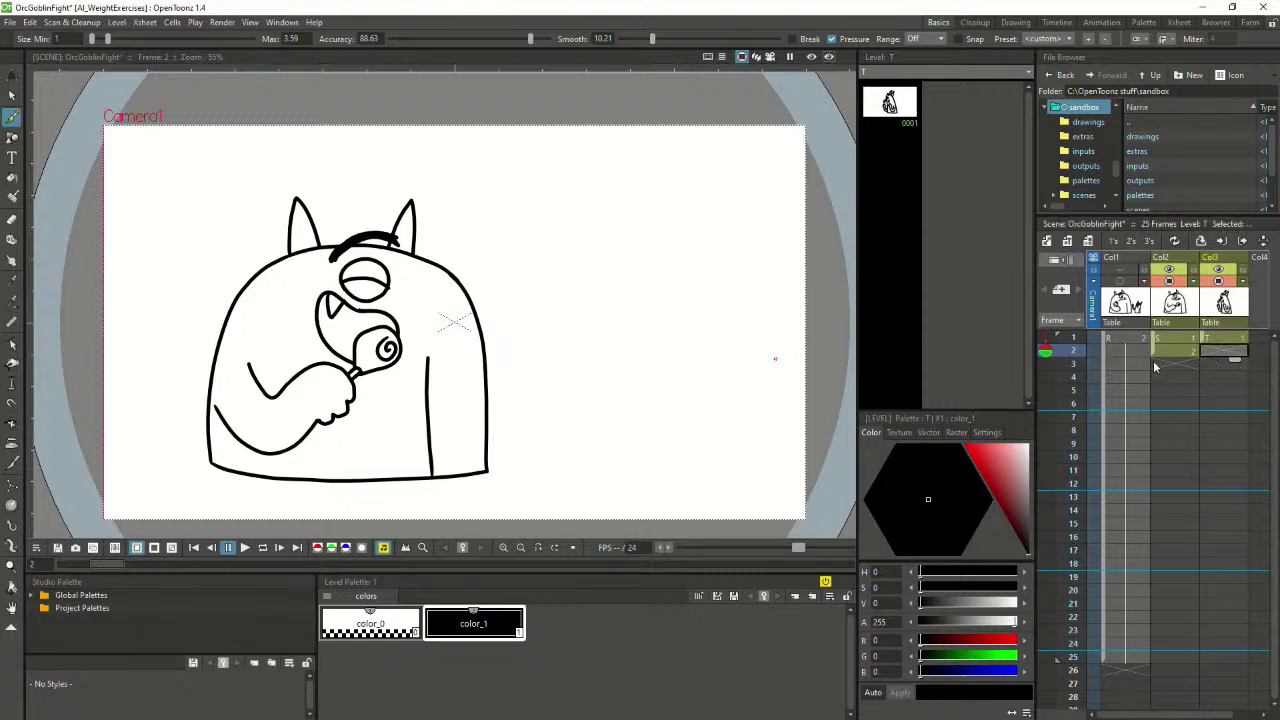
{"action": "key", "text": "ctrl+z"}
Extend the exposure of the orc's second drawing in Col2 through frame 3
{"action": "left_click", "coordinate": [1186, 354]}
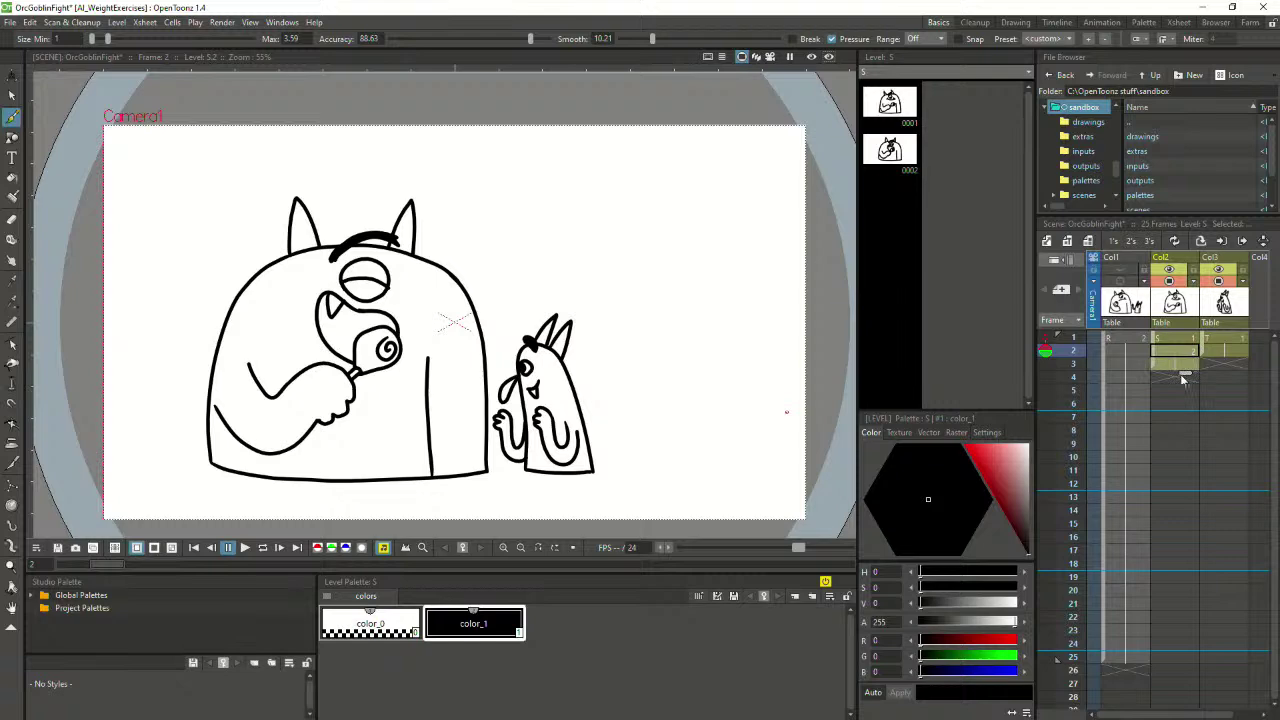
{"action": "left_click", "coordinate": [1180, 365]}
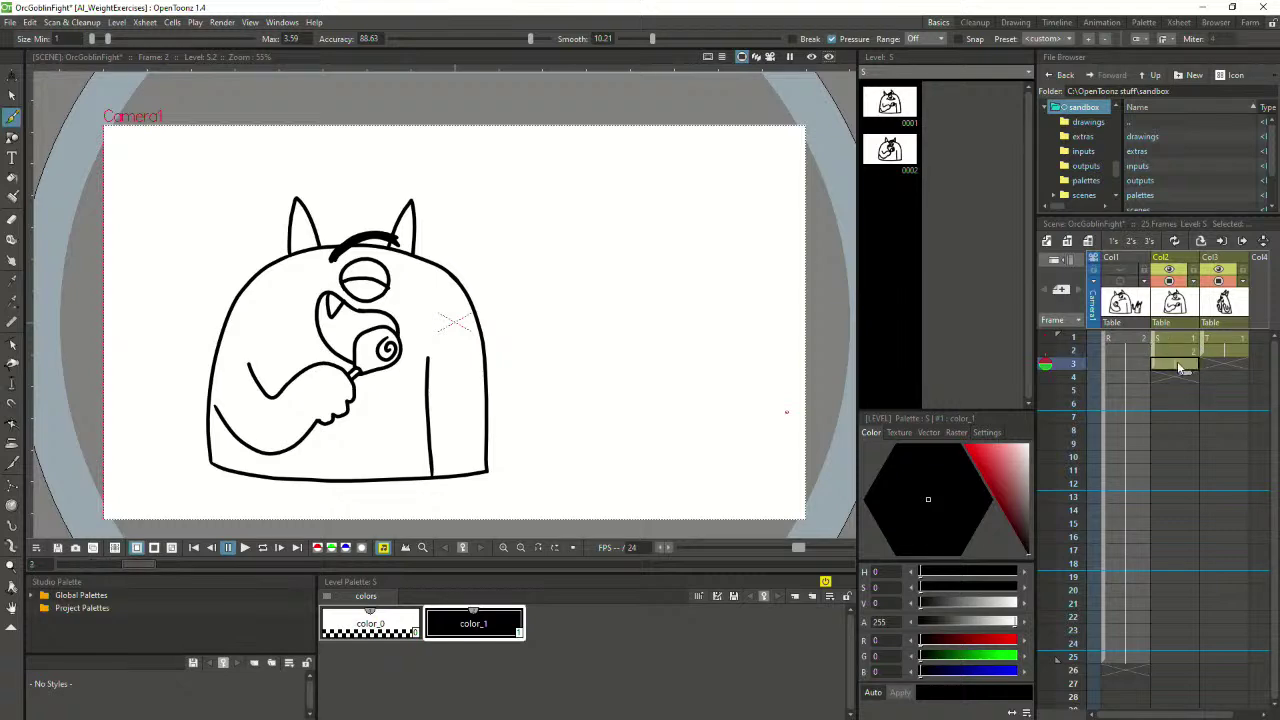
Select the empty frame 3 cell in Col3 and onion-skin the goblin drawing from frame 2 behind it
{"action": "left_click", "coordinate": [1240, 366]}
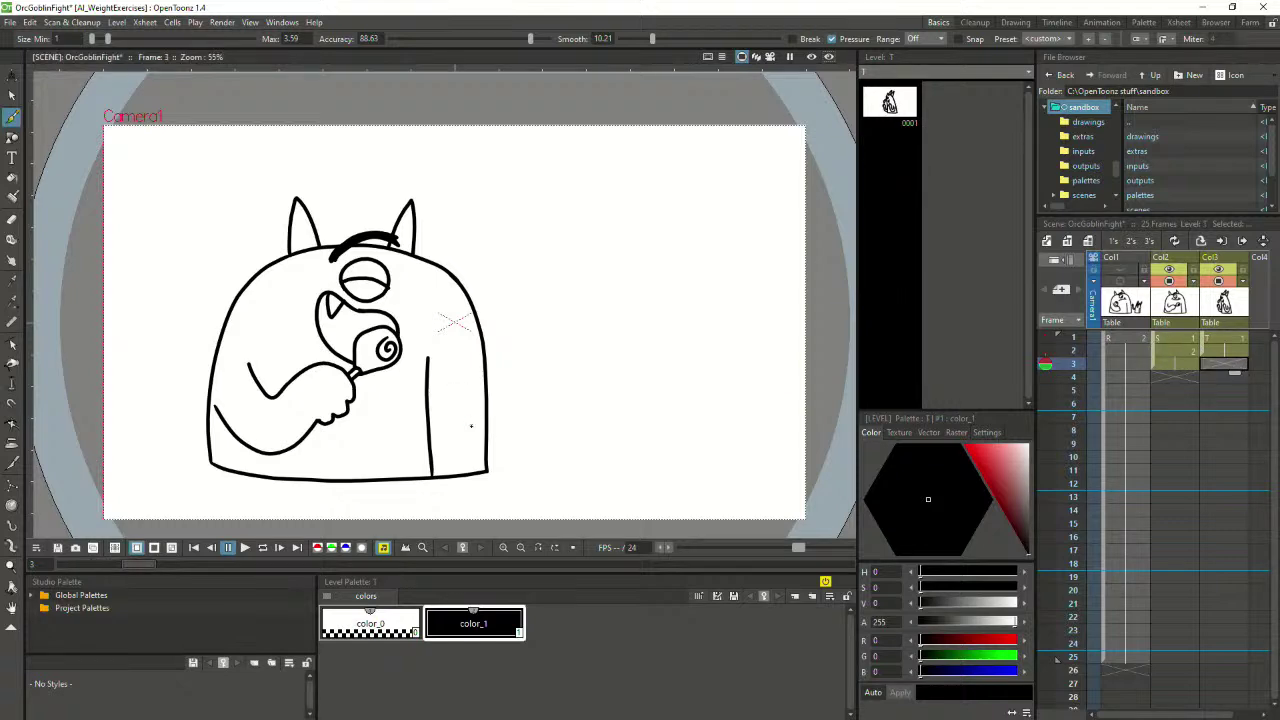
{"action": "scroll", "coordinate": [471, 426], "scroll_direction": "up", "scroll_amount": 1}
{"action": "left_click_drag", "start_coordinate": [566, 420], "coordinate": [508, 419]}
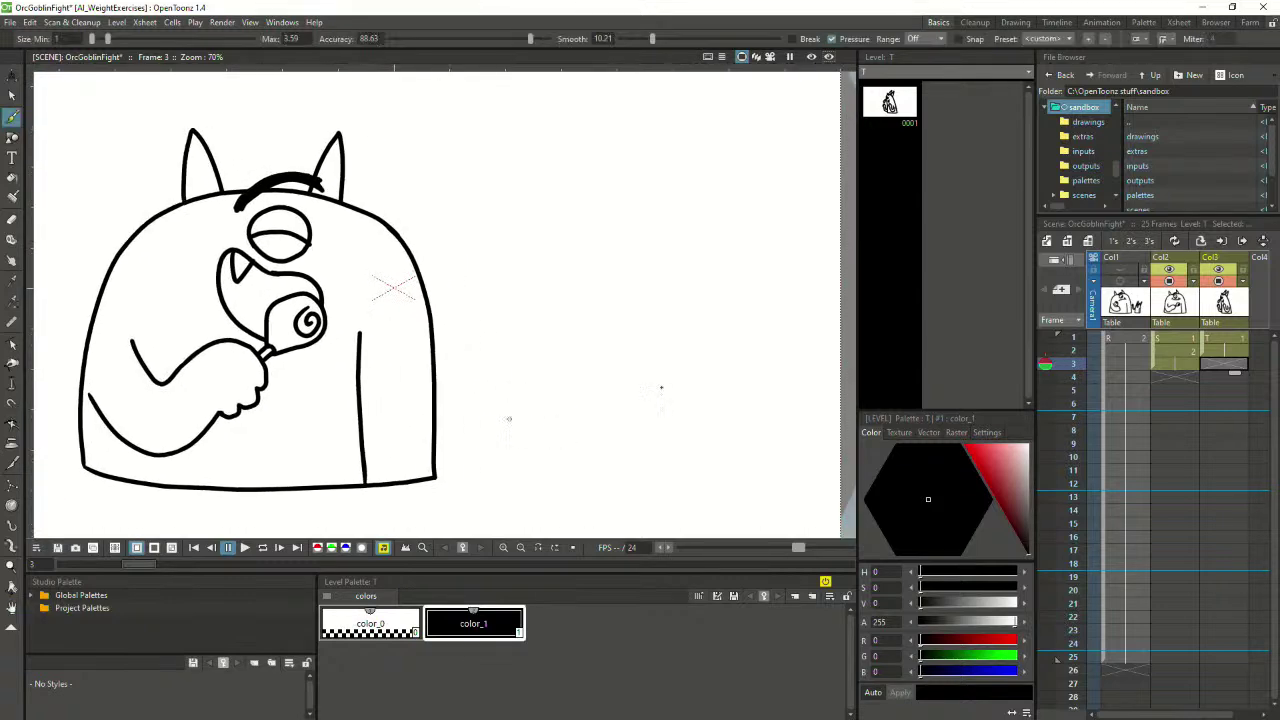
{"action": "left_click", "coordinate": [1045, 351]}
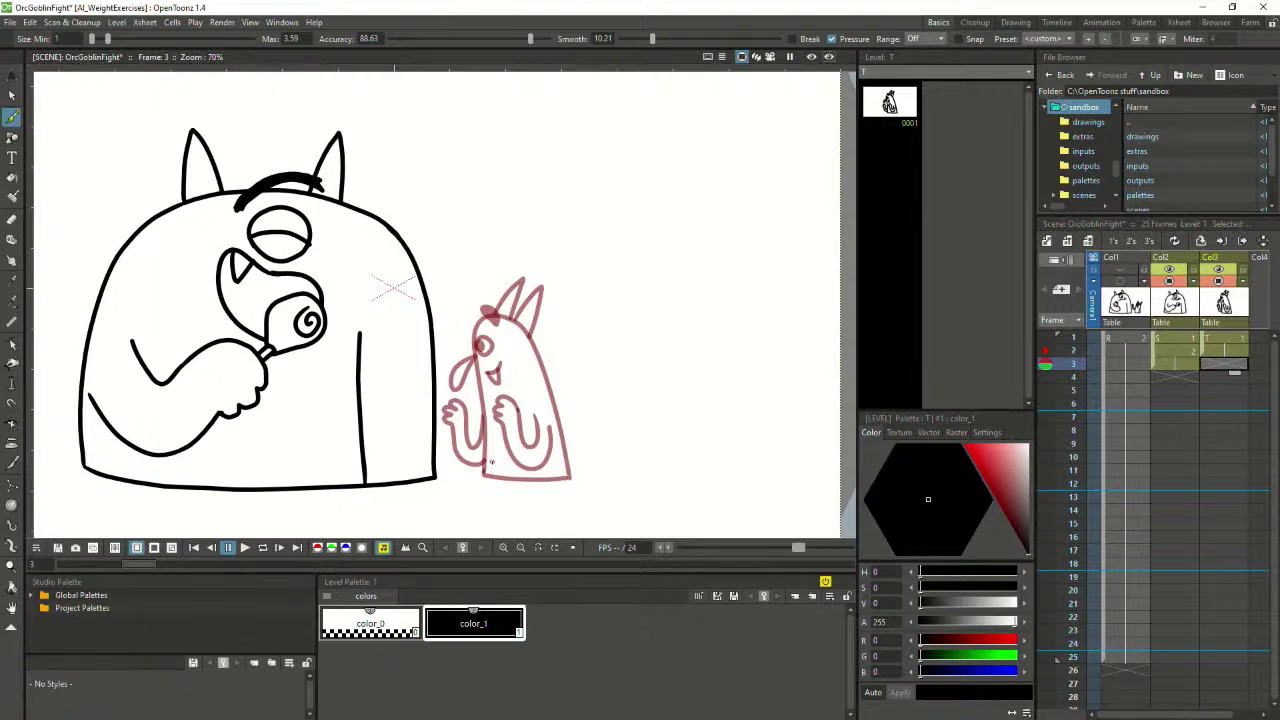
Draw the goblin's body at frame 3 as a tall arch leaning back away from the orc, starting from the same base
{"action": "mouse_move", "coordinate": [485, 471]}
{"action": "left_mouse_down"}
{"action": "mouse_move", "coordinate": [547, 330]}
{"action": "mouse_move", "coordinate": [580, 328]}
{"action": "mouse_move", "coordinate": [583, 462]}
{"action": "left_mouse_up"}
{"action": "key", "text": "ctrl+z"}
{"action": "mouse_move", "coordinate": [486, 470]}
{"action": "left_mouse_down"}
{"action": "mouse_move", "coordinate": [517, 358]}
{"action": "mouse_move", "coordinate": [560, 321]}
{"action": "mouse_move", "coordinate": [589, 328]}
{"action": "mouse_move", "coordinate": [570, 478]}
{"action": "left_mouse_up"}
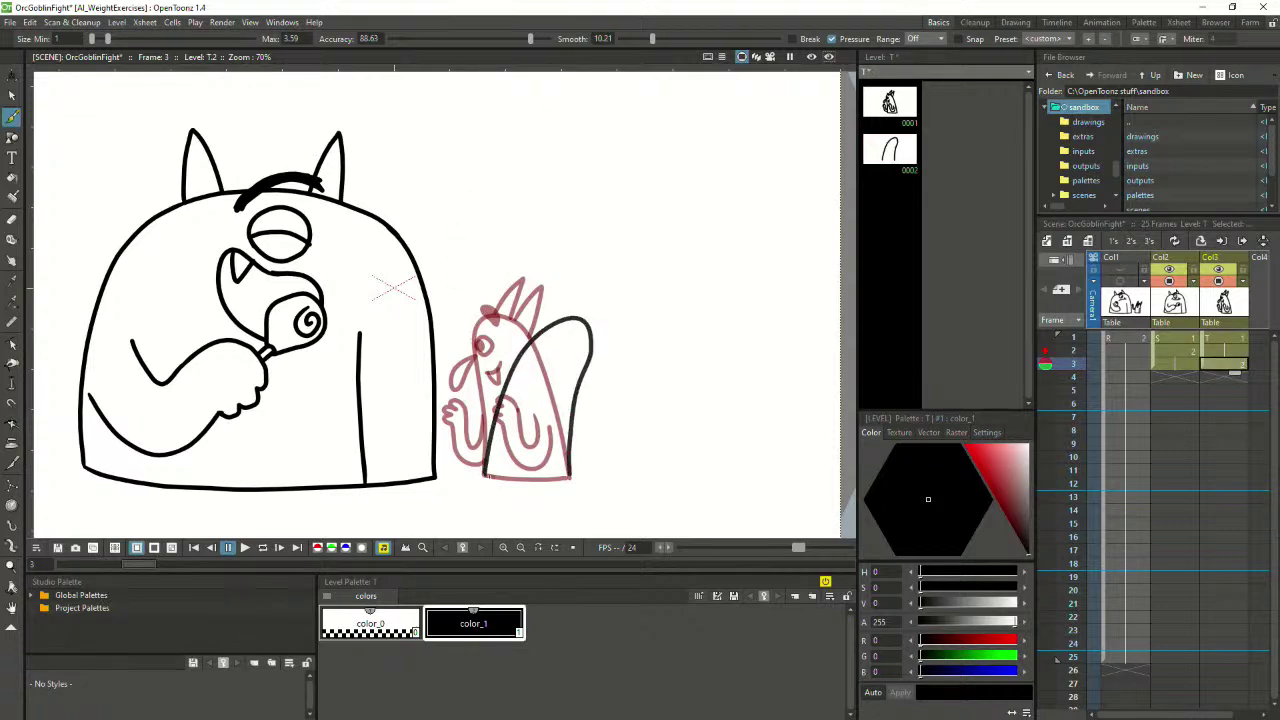
Close the goblin's body at frame 3 with a base line and try the first facial strokes inside it
{"action": "left_click_drag", "start_coordinate": [528, 478], "coordinate": [571, 477]}
{"action": "mouse_move", "coordinate": [538, 337]}
{"action": "left_mouse_down"}
{"action": "mouse_move", "coordinate": [504, 355]}
{"action": "mouse_move", "coordinate": [543, 339]}
{"action": "mouse_move", "coordinate": [535, 369]}
{"action": "mouse_move", "coordinate": [543, 362]}
{"action": "left_mouse_up"}
{"action": "key", "text": "ctrl+z"}
{"action": "key", "text": "ctrl+z"}
{"action": "key", "text": "ctrl+z"}
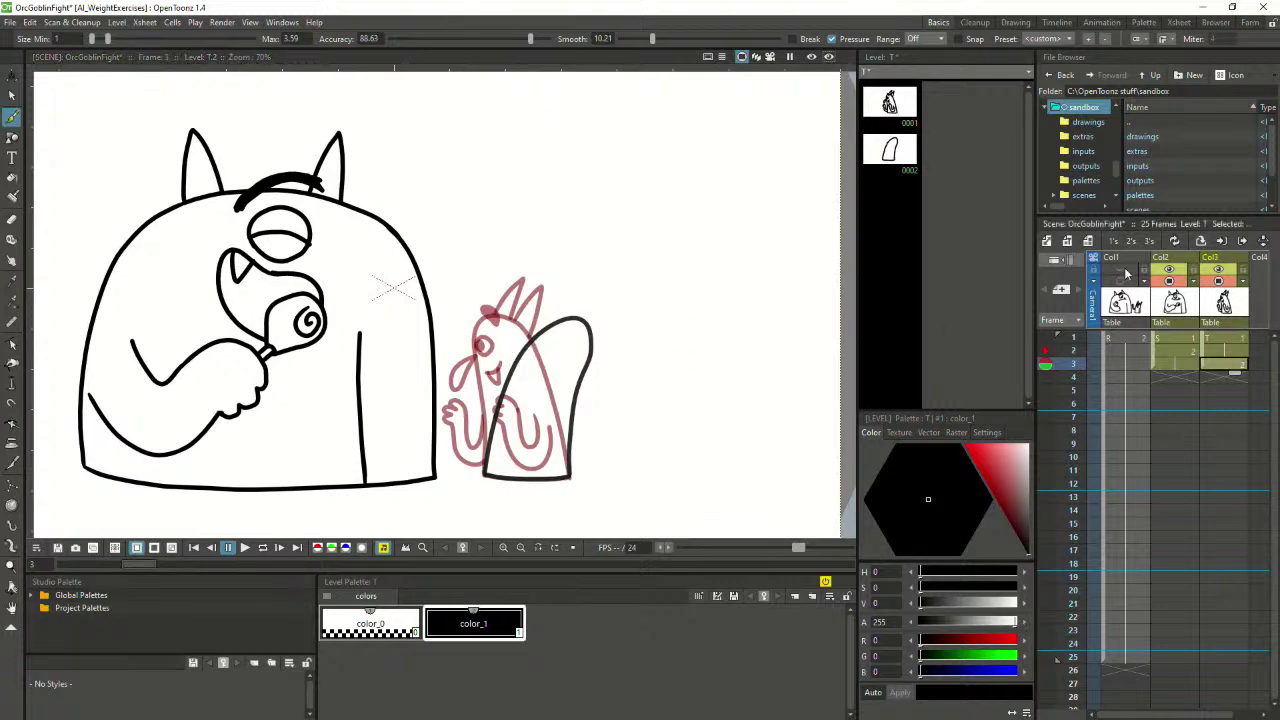
Make the rough sketch column Col1 visible and return to the goblin's frame 3 drawing in Col3
{"action": "left_click", "coordinate": [1124, 298]}
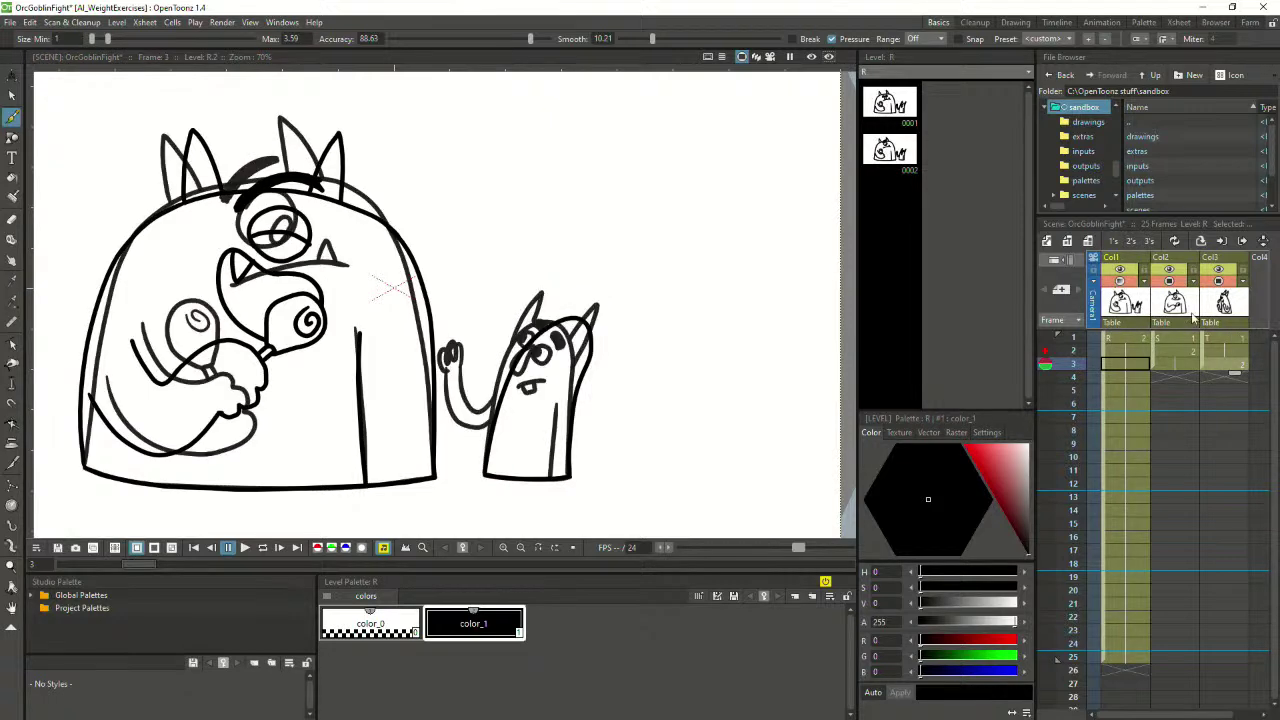
{"action": "left_click", "coordinate": [1218, 368]}
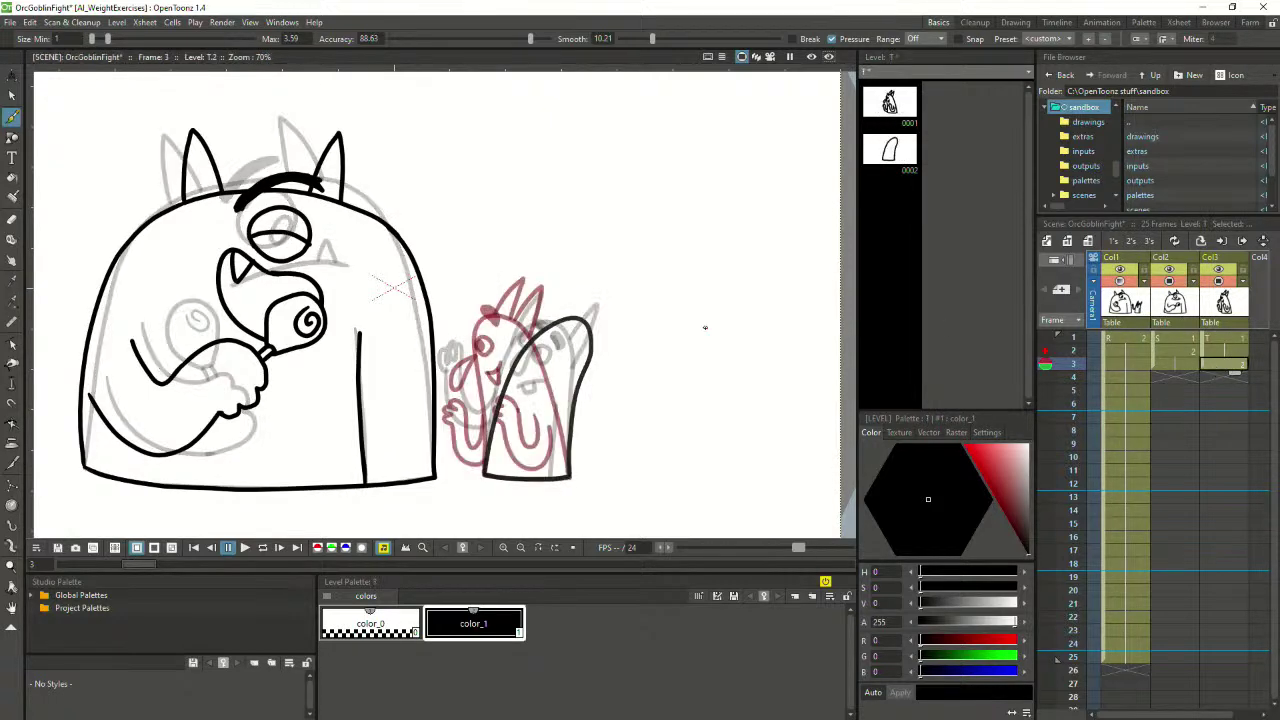
{"action": "scroll", "coordinate": [583, 393], "scroll_direction": "up", "scroll_amount": 1}
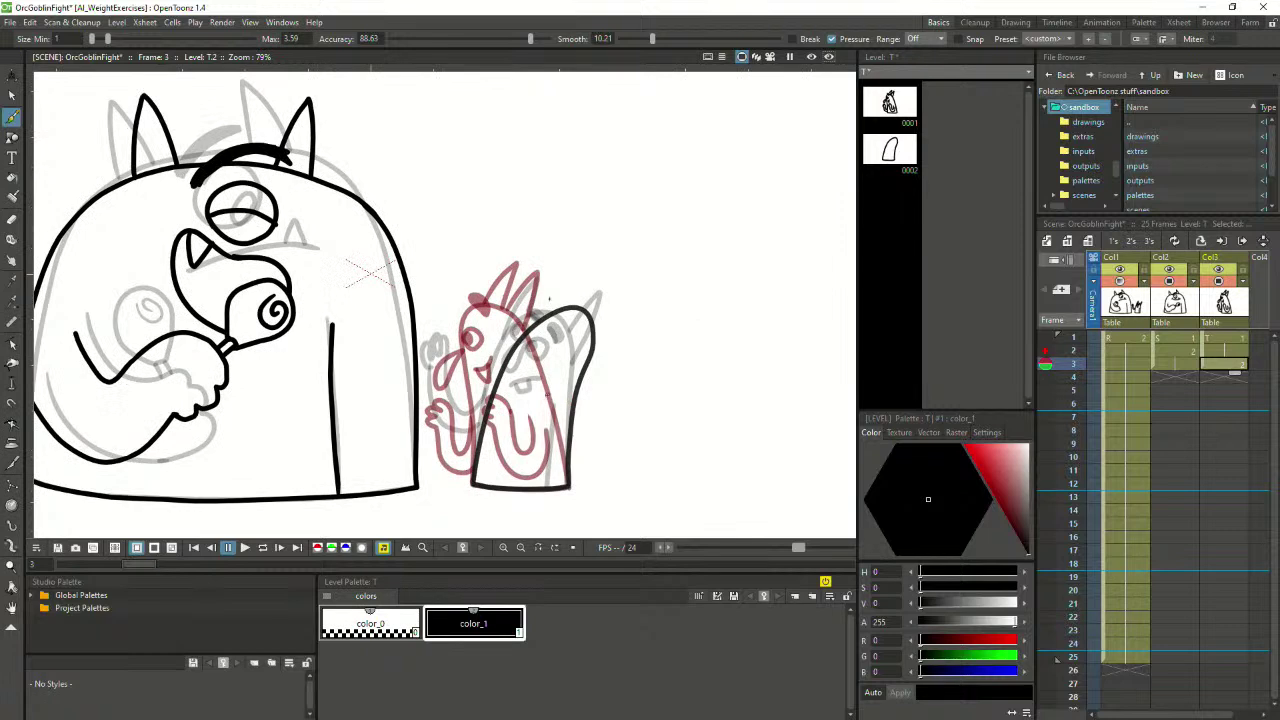
Draw the goblin's two eyes and drooping nose near the top of the backward-leaning body at frame 3
{"action": "left_click_drag", "start_coordinate": [553, 328], "coordinate": [533, 347]}
{"action": "key", "text": "ctrl+z"}
{"action": "mouse_move", "coordinate": [553, 330]}
{"action": "left_mouse_down"}
{"action": "mouse_move", "coordinate": [532, 351]}
{"action": "mouse_move", "coordinate": [557, 329]}
{"action": "mouse_move", "coordinate": [578, 336]}
{"action": "mouse_move", "coordinate": [555, 328]}
{"action": "mouse_move", "coordinate": [566, 312]}
{"action": "mouse_move", "coordinate": [578, 338]}
{"action": "mouse_move", "coordinate": [558, 330]}
{"action": "mouse_move", "coordinate": [562, 317]}
{"action": "mouse_move", "coordinate": [548, 326]}
{"action": "left_mouse_up"}
{"action": "key", "text": "ctrl+z"}
{"action": "key", "text": "ctrl+z"}
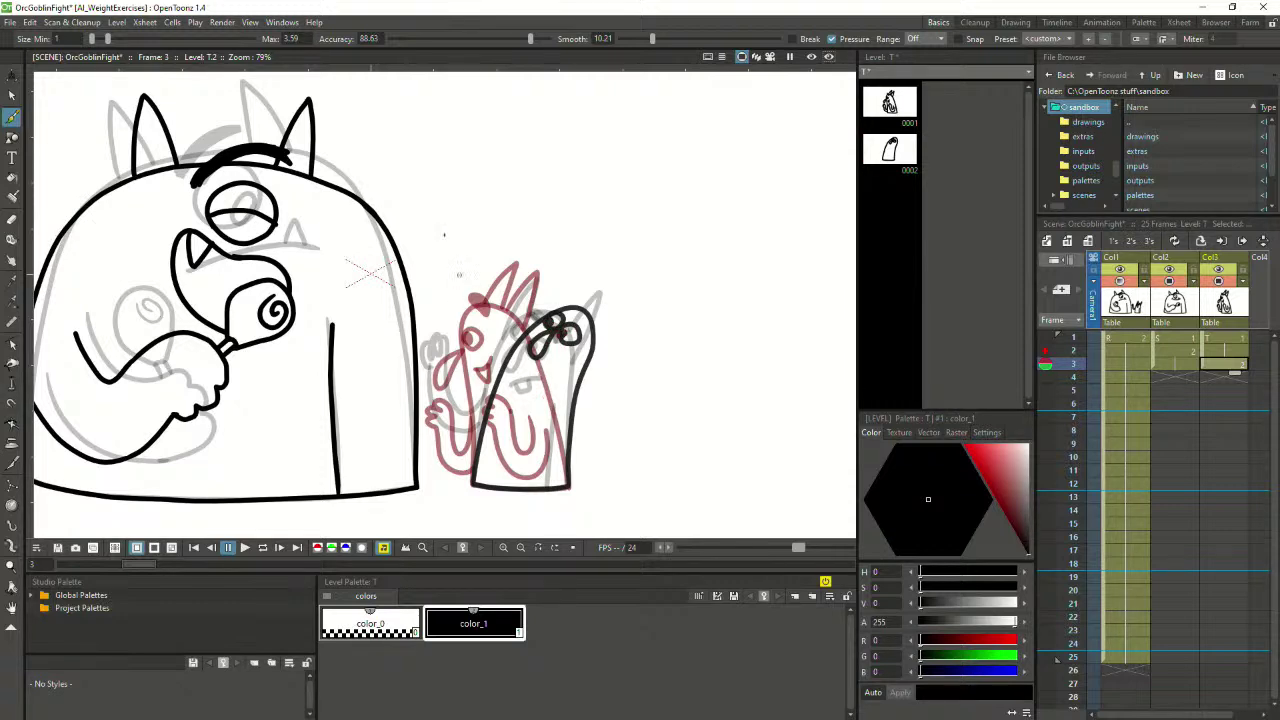
Sketch the lines of action for both goblin poses and an arrow above them showing the lean away from the orc
{"action": "mouse_move", "coordinate": [423, 190]}
{"action": "left_mouse_down"}
{"action": "mouse_move", "coordinate": [488, 326]}
{"action": "mouse_move", "coordinate": [544, 516]}
{"action": "left_mouse_up"}
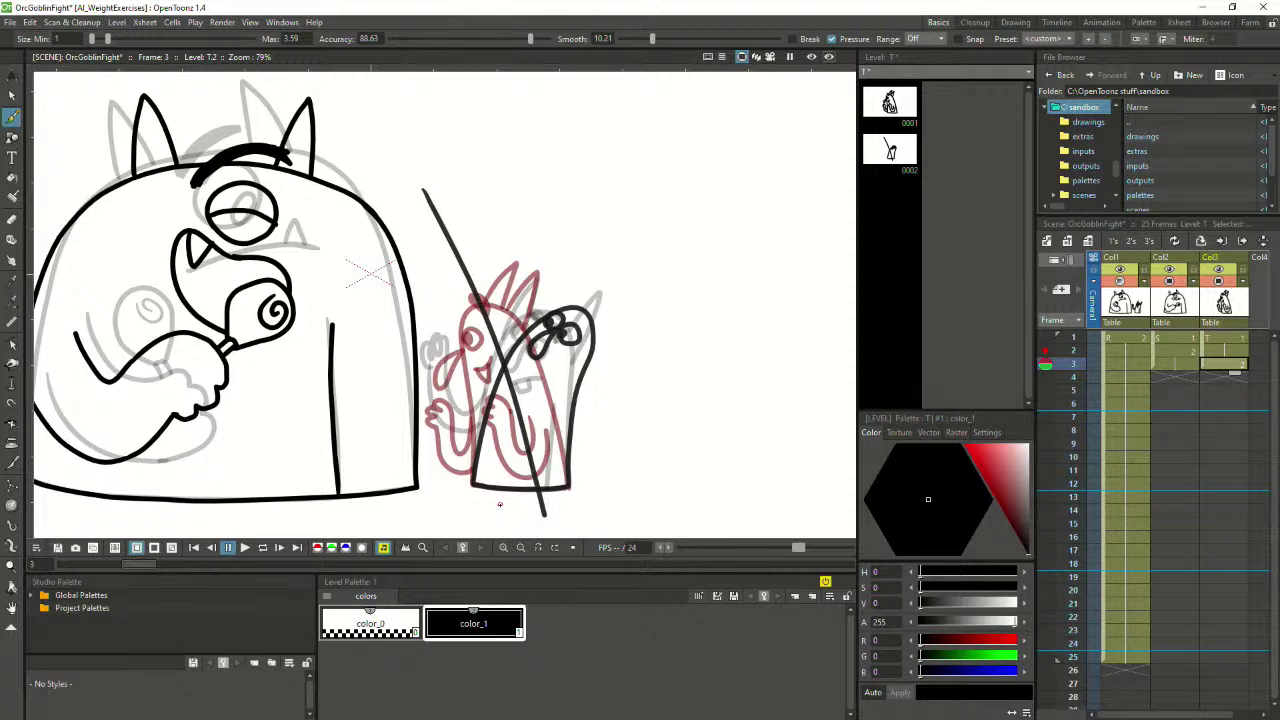
{"action": "mouse_move", "coordinate": [502, 503]}
{"action": "left_mouse_down"}
{"action": "mouse_move", "coordinate": [535, 390]}
{"action": "mouse_move", "coordinate": [694, 231]}
{"action": "left_mouse_up"}
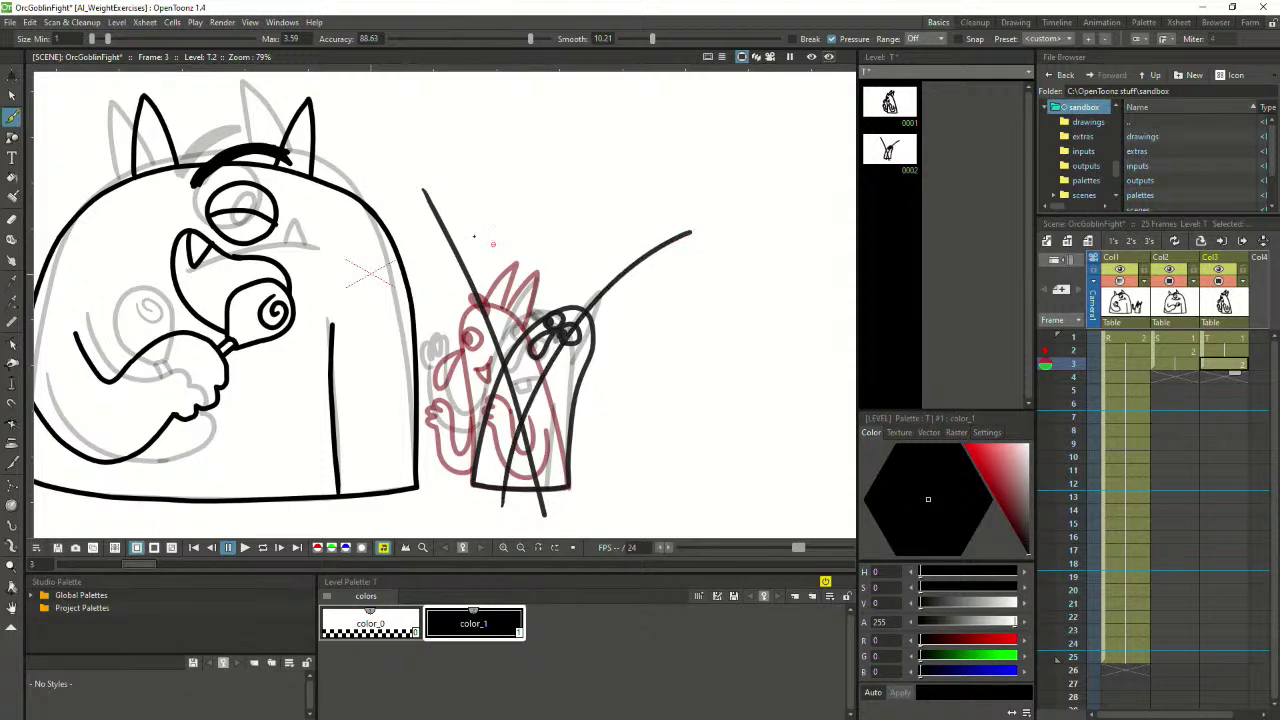
{"action": "mouse_move", "coordinate": [460, 226]}
{"action": "left_mouse_down"}
{"action": "mouse_move", "coordinate": [596, 196]}
{"action": "mouse_move", "coordinate": [595, 248]}
{"action": "left_mouse_up"}
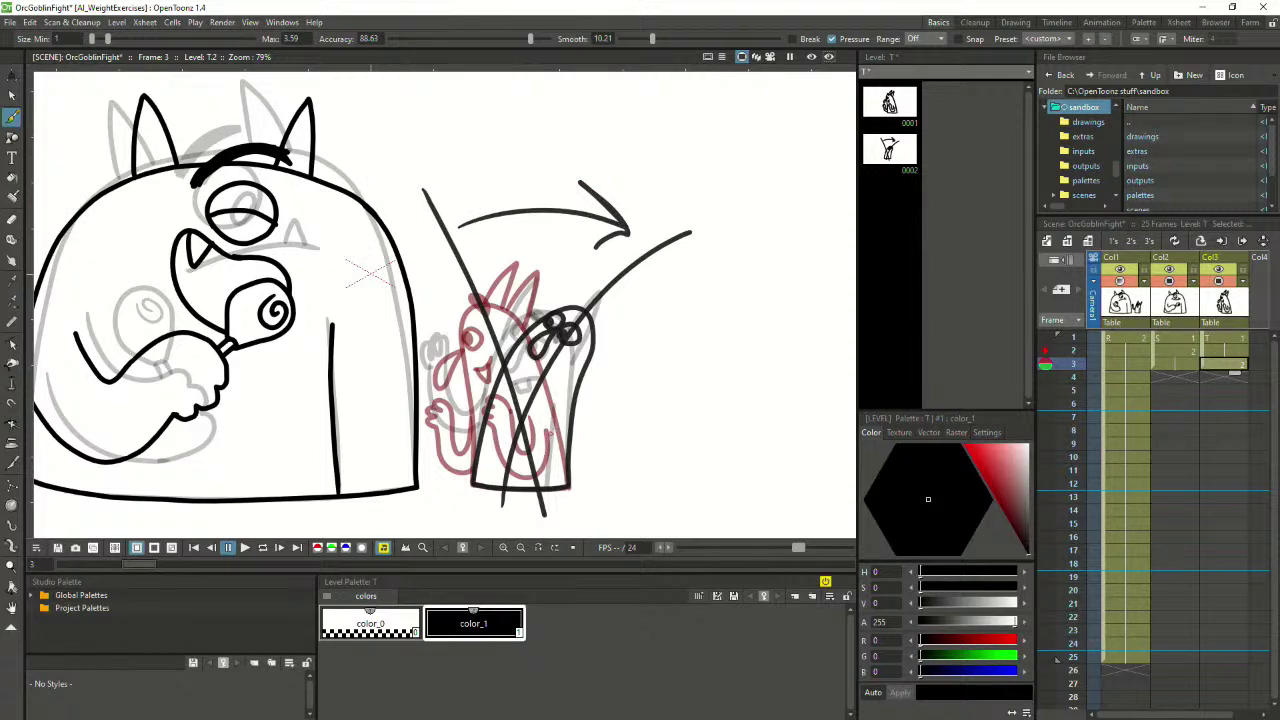
Undo the action lines and all the goblin strokes drawn at frame 3
{"action": "key", "text": "ctrl+z"}
{"action": "key", "text": "ctrl+z"}
{"action": "key", "text": "ctrl+z"}
{"action": "key", "text": "ctrl+z"}
{"action": "key", "text": "ctrl+z"}
{"action": "key", "text": "ctrl+z"}
{"action": "key", "text": "ctrl+z"}
{"action": "key", "text": "ctrl+z"}
{"action": "key", "text": "ctrl+z"}
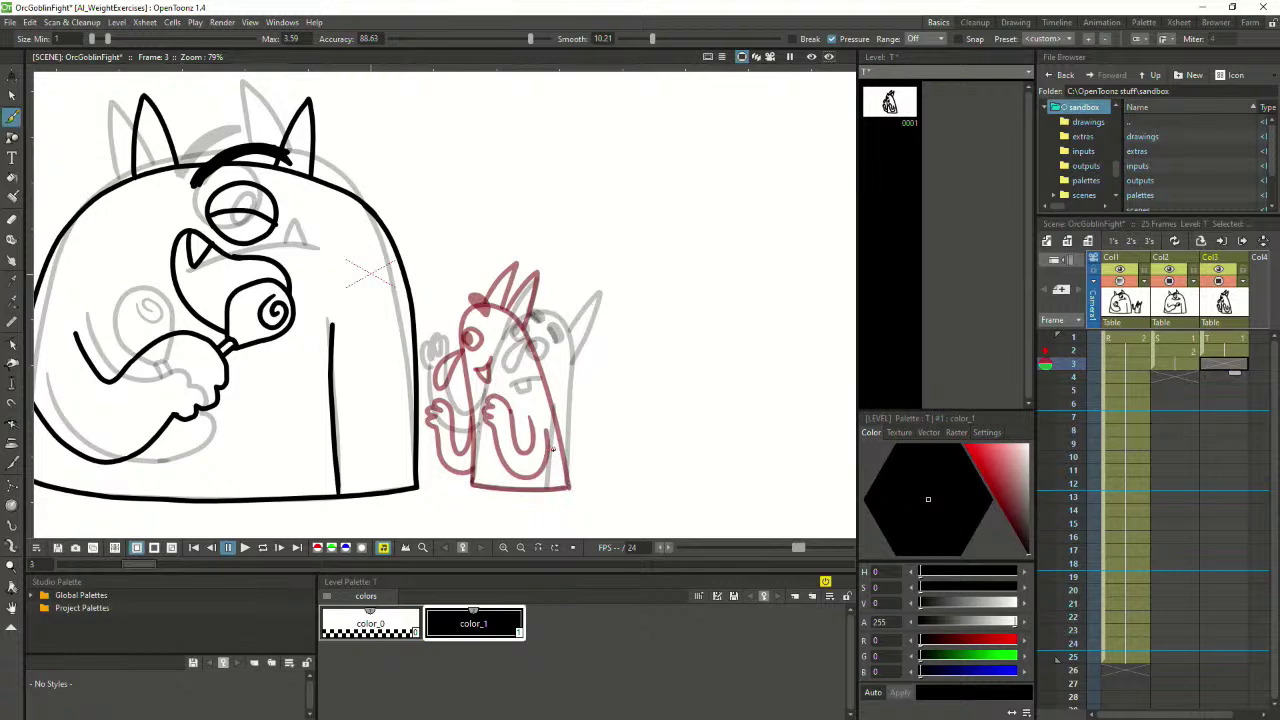
Draw the goblin's body at frame 3 leaning toward the orc, sketching and removing lines of action to check the lean
{"action": "mouse_move", "coordinate": [470, 484]}
{"action": "left_mouse_down"}
{"action": "mouse_move", "coordinate": [438, 339]}
{"action": "mouse_move", "coordinate": [448, 310]}
{"action": "mouse_move", "coordinate": [478, 300]}
{"action": "mouse_move", "coordinate": [523, 358]}
{"action": "mouse_move", "coordinate": [570, 488]}
{"action": "left_mouse_up"}
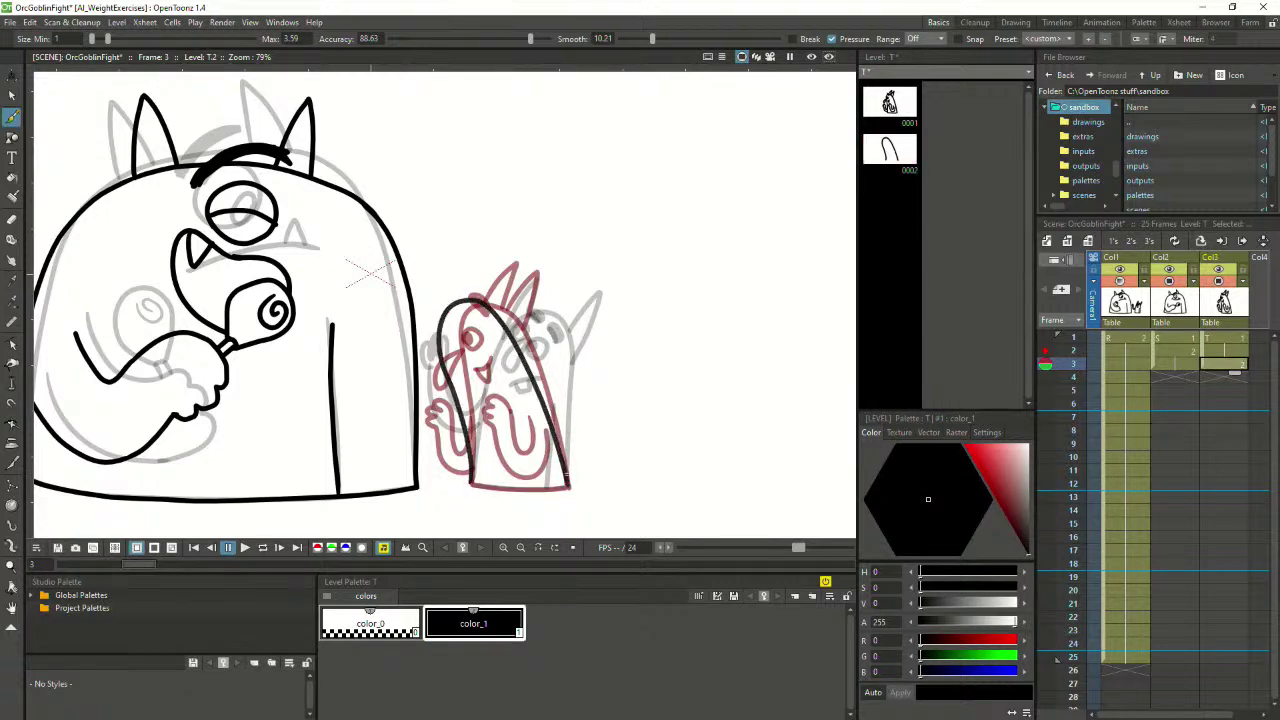
{"action": "mouse_move", "coordinate": [458, 235]}
{"action": "left_mouse_down"}
{"action": "mouse_move", "coordinate": [522, 414]}
{"action": "mouse_move", "coordinate": [535, 520]}
{"action": "mouse_move", "coordinate": [474, 322]}
{"action": "mouse_move", "coordinate": [433, 244]}
{"action": "left_mouse_up"}
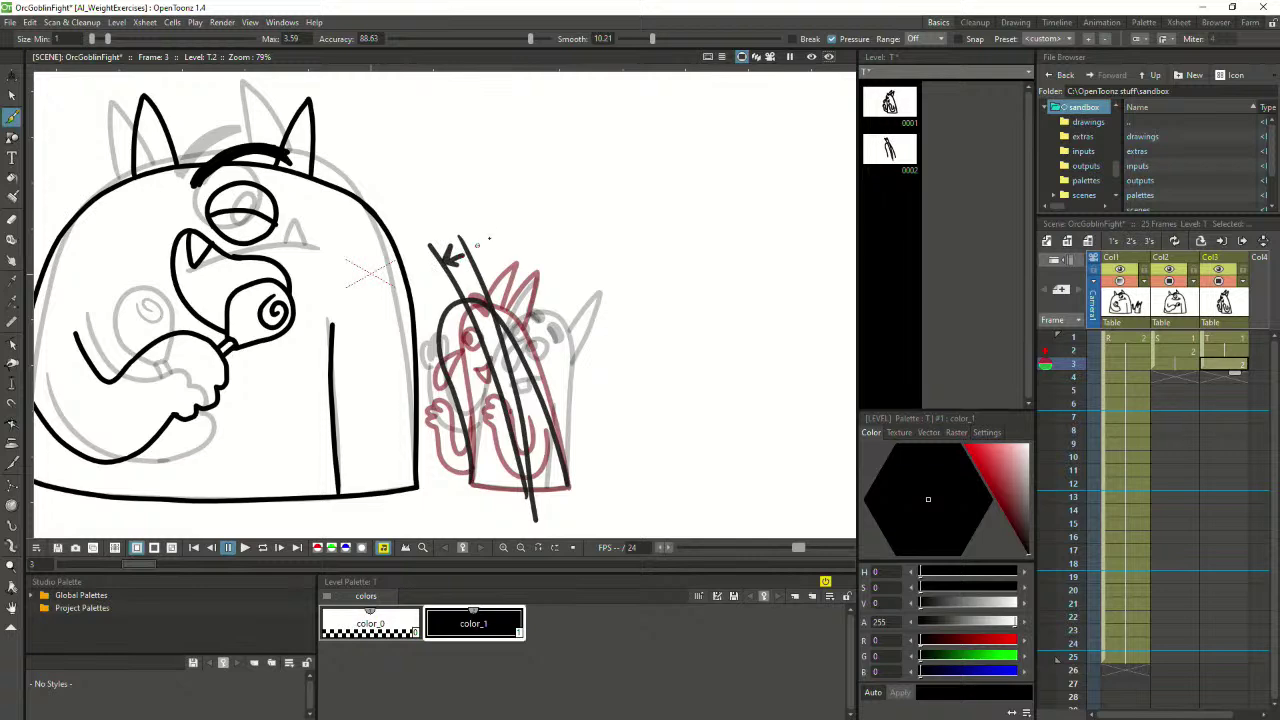
{"action": "key", "text": "ctrl+z"}
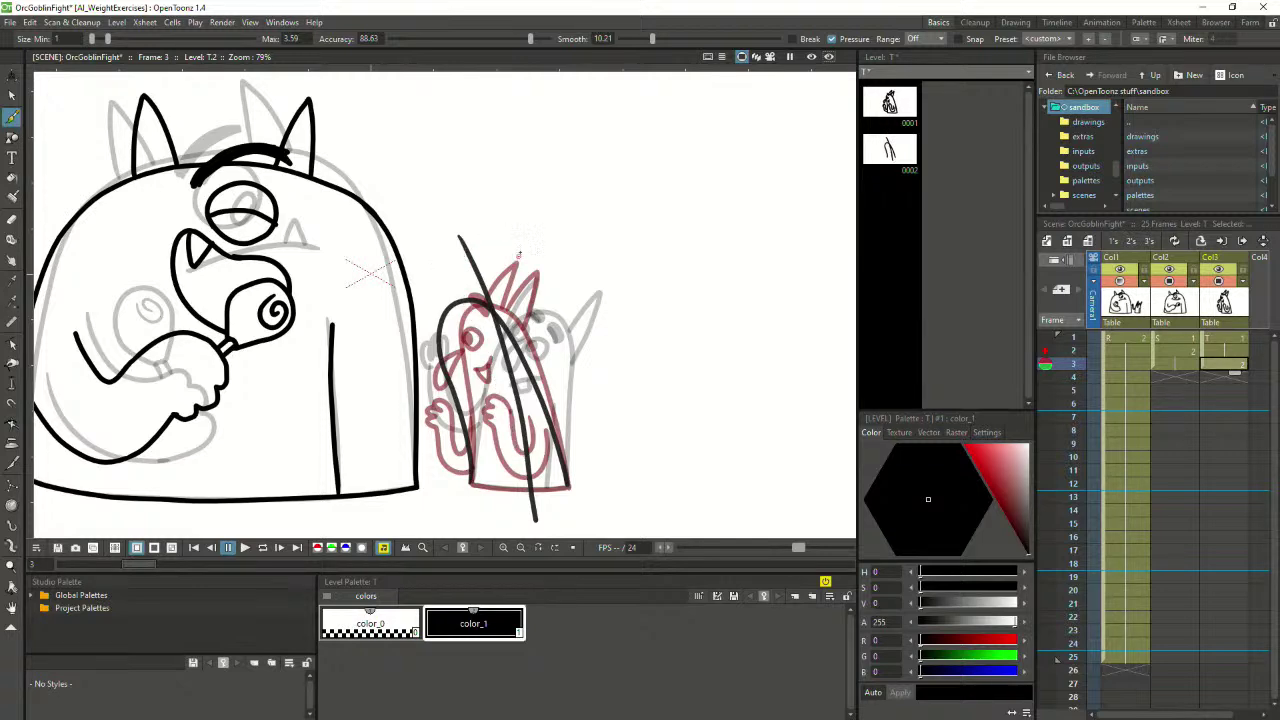
{"action": "key", "text": "ctrl+z"}
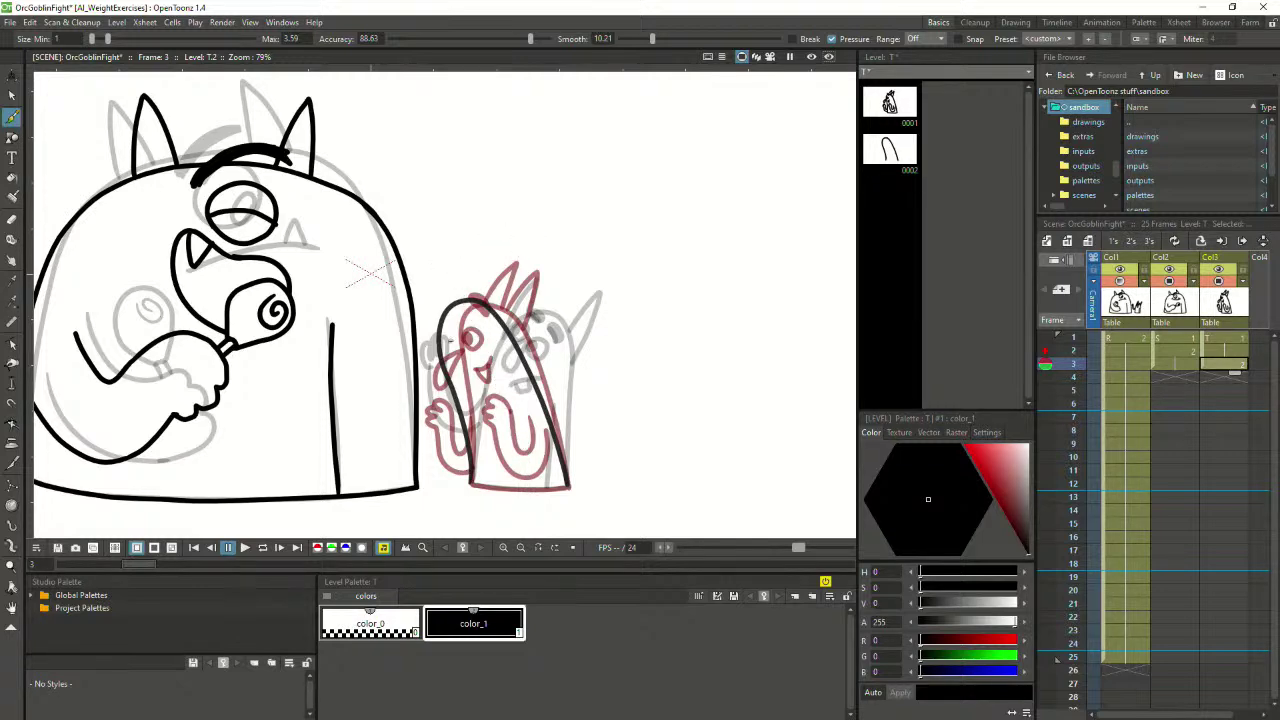
Draw the goblin's round eye with its pupil and a long drooping nose on the forward-leaning body
{"action": "mouse_move", "coordinate": [460, 343]}
{"action": "left_mouse_down"}
{"action": "mouse_move", "coordinate": [444, 341]}
{"action": "mouse_move", "coordinate": [452, 334]}
{"action": "mouse_move", "coordinate": [430, 416]}
{"action": "left_mouse_up"}
{"action": "key", "text": "ctrl+z"}
{"action": "key", "text": "ctrl+z"}
{"action": "key", "text": "ctrl+z"}
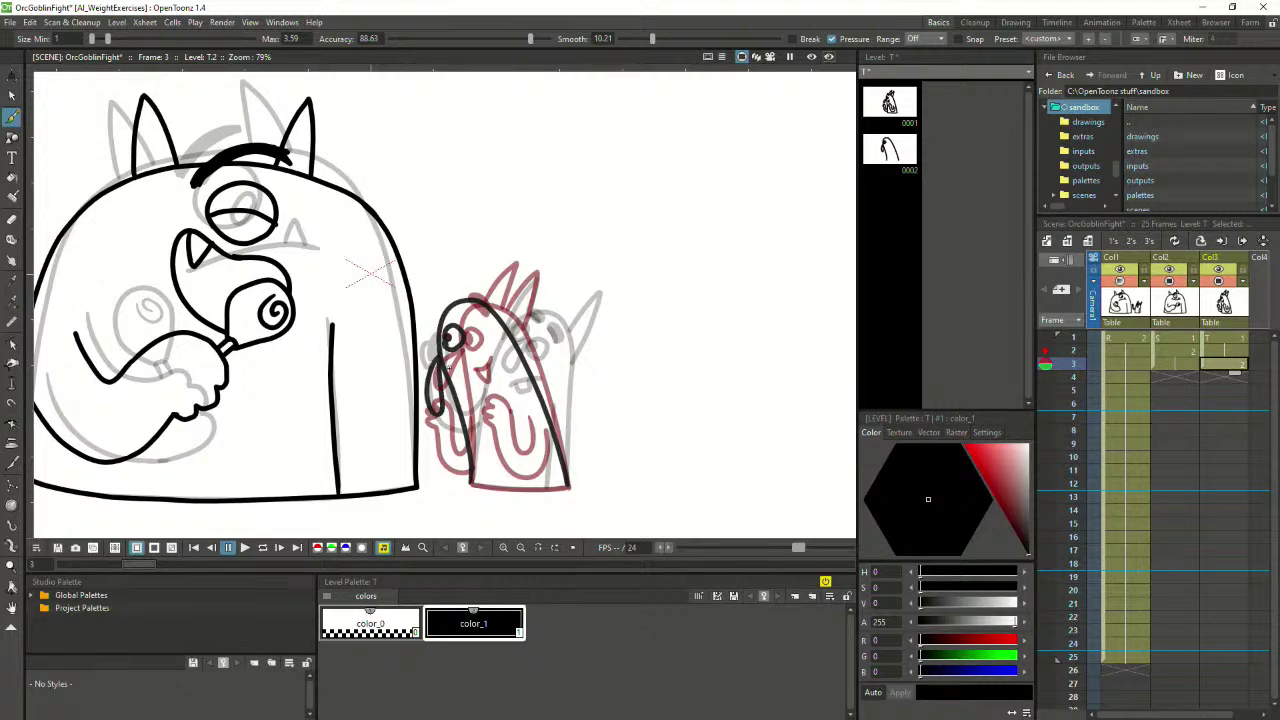
Try several mouth shapes below the goblin's nose, undoing rejected strokes and ending with an open oval mouth with a tooth
{"action": "mouse_move", "coordinate": [492, 354]}
{"action": "left_mouse_down"}
{"action": "mouse_move", "coordinate": [456, 366]}
{"action": "mouse_move", "coordinate": [468, 346]}
{"action": "left_mouse_up"}
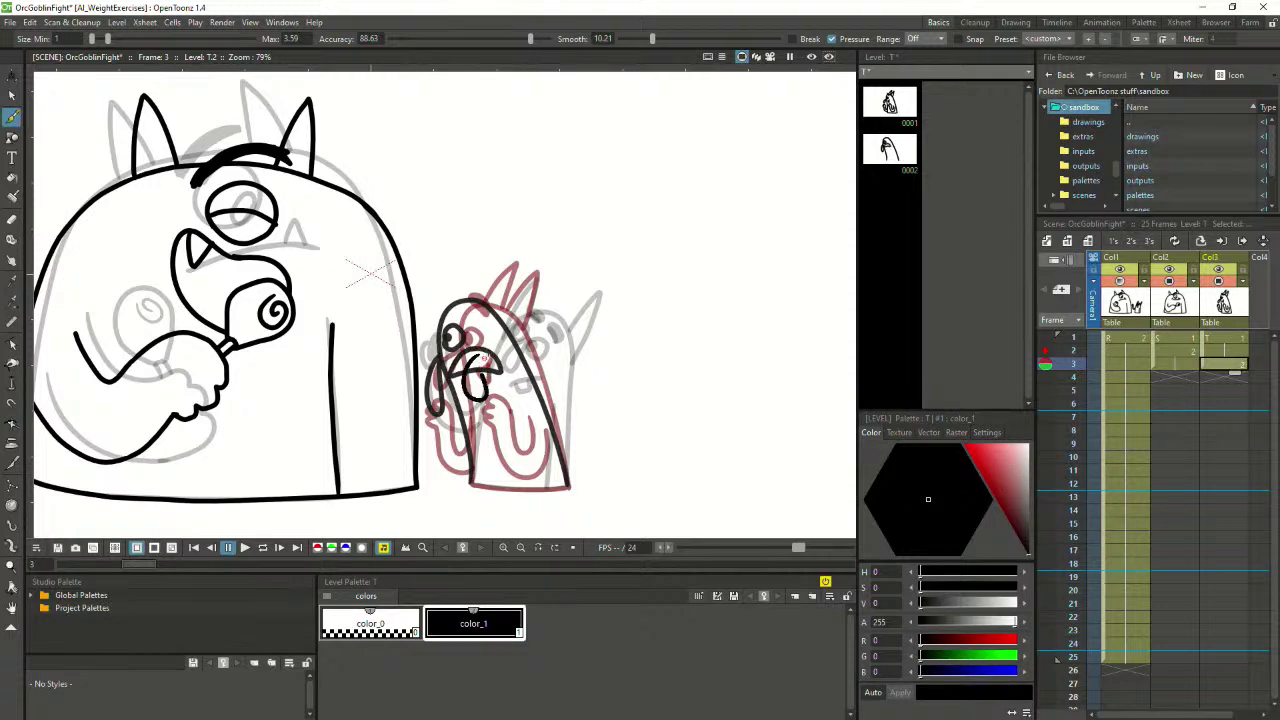
{"action": "key", "text": "ctrl+z"}
{"action": "key", "text": "ctrl+z"}
{"action": "mouse_move", "coordinate": [478, 366]}
{"action": "left_mouse_down"}
{"action": "mouse_move", "coordinate": [470, 428]}
{"action": "mouse_move", "coordinate": [472, 399]}
{"action": "mouse_move", "coordinate": [476, 410]}
{"action": "mouse_move", "coordinate": [452, 396]}
{"action": "mouse_move", "coordinate": [450, 446]}
{"action": "mouse_move", "coordinate": [486, 362]}
{"action": "mouse_move", "coordinate": [495, 373]}
{"action": "mouse_move", "coordinate": [469, 406]}
{"action": "mouse_move", "coordinate": [465, 361]}
{"action": "mouse_move", "coordinate": [472, 410]}
{"action": "mouse_move", "coordinate": [464, 366]}
{"action": "mouse_move", "coordinate": [462, 386]}
{"action": "left_mouse_up"}
{"action": "key", "text": "ctrl+z"}
{"action": "key", "text": "ctrl+z"}
{"action": "key", "text": "ctrl+z"}
{"action": "key", "text": "ctrl+z"}
{"action": "key", "text": "ctrl+z"}
{"action": "key", "text": "ctrl+z"}
{"action": "key", "text": "ctrl+z"}
{"action": "key", "text": "ctrl+z"}
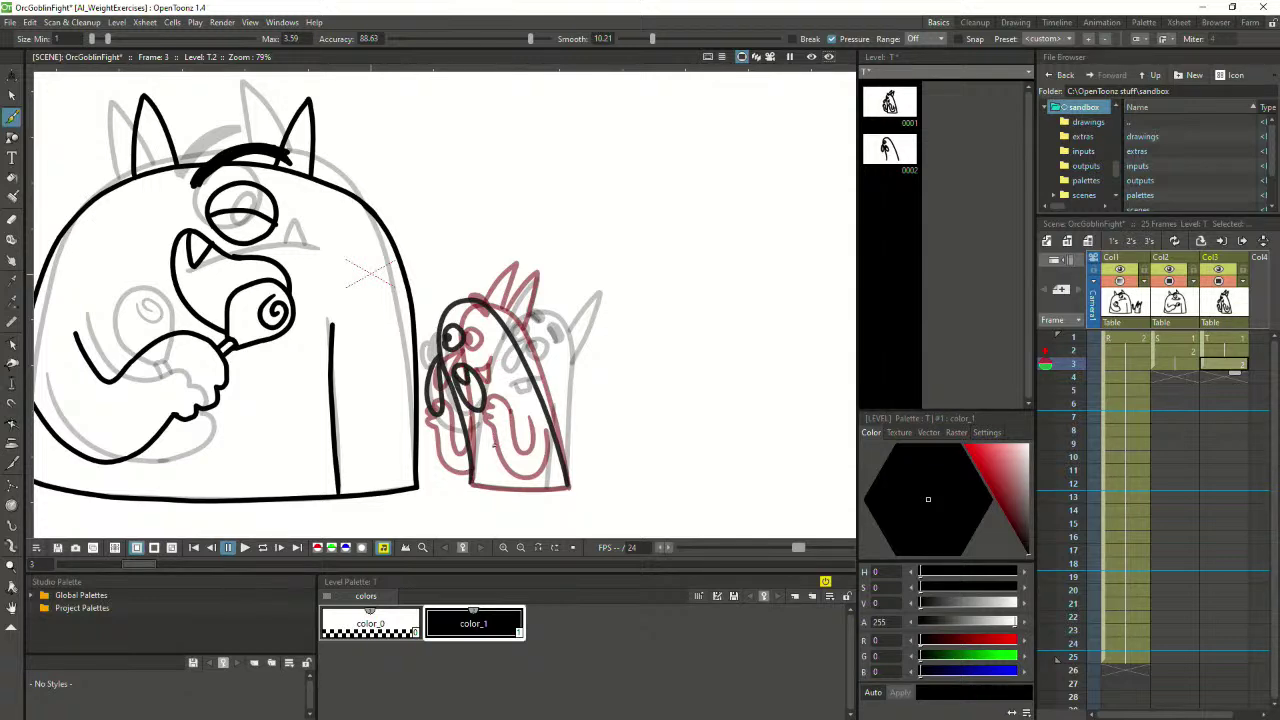
Draw the forward-leaning goblin's two raised arms with hands and a thick eyebrow on its head
{"action": "mouse_move", "coordinate": [464, 414]}
{"action": "left_mouse_down"}
{"action": "mouse_move", "coordinate": [422, 434]}
{"action": "mouse_move", "coordinate": [433, 461]}
{"action": "mouse_move", "coordinate": [468, 478]}
{"action": "left_mouse_up"}
{"action": "mouse_move", "coordinate": [536, 416]}
{"action": "left_mouse_down"}
{"action": "mouse_move", "coordinate": [511, 363]}
{"action": "mouse_move", "coordinate": [492, 393]}
{"action": "mouse_move", "coordinate": [500, 440]}
{"action": "mouse_move", "coordinate": [528, 467]}
{"action": "mouse_move", "coordinate": [556, 428]}
{"action": "left_mouse_up"}
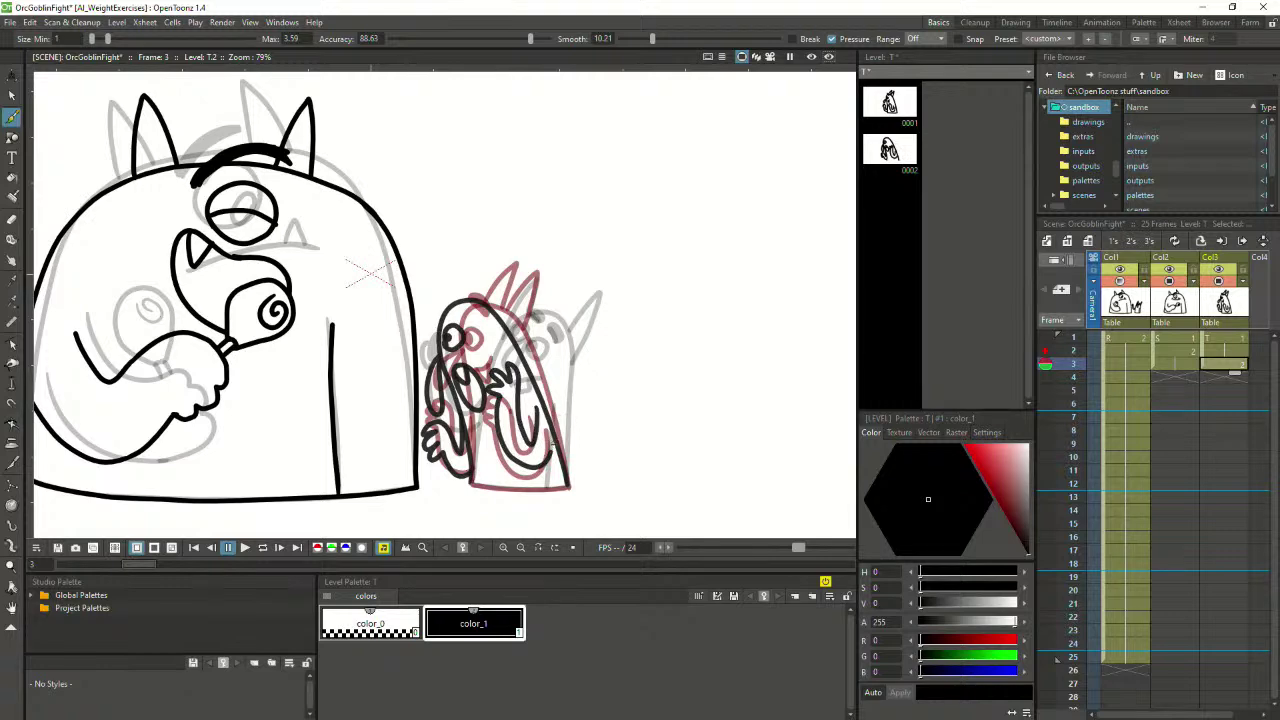
{"action": "left_click_drag", "start_coordinate": [452, 302], "coordinate": [461, 312]}
{"action": "scroll", "coordinate": [508, 445], "scroll_direction": "down", "scroll_amount": 4}
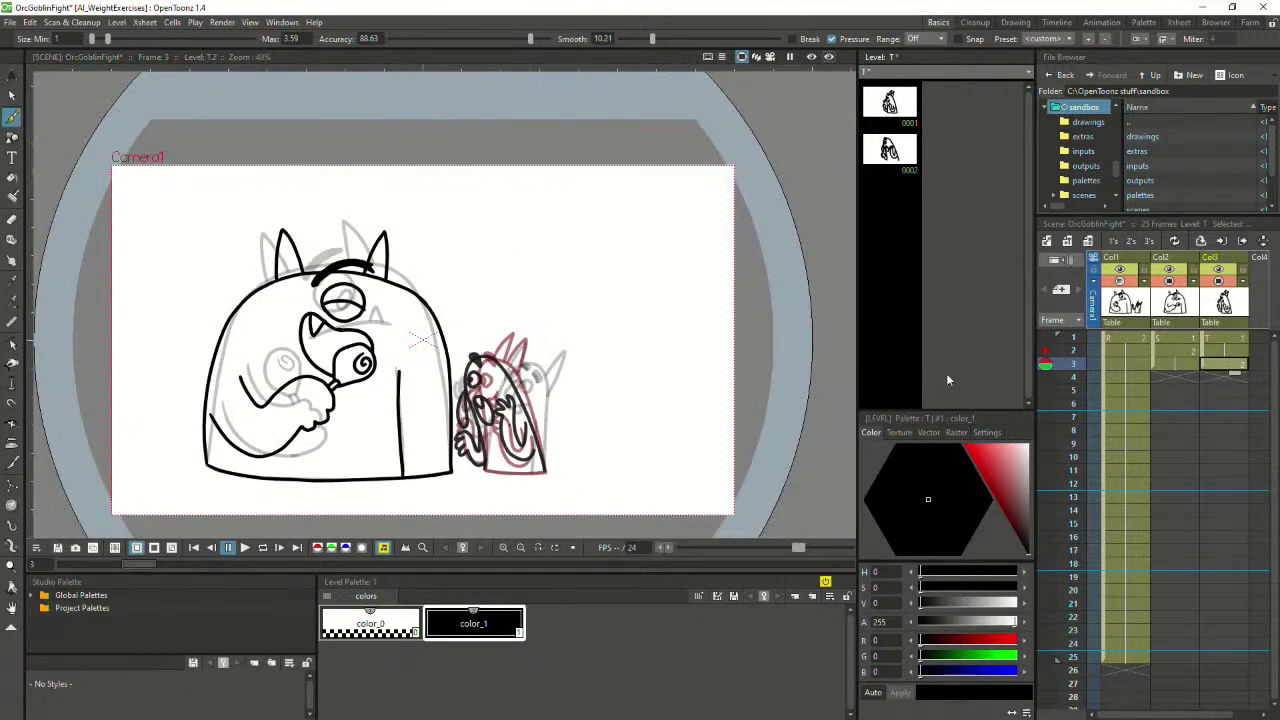
Turn off the onion skin and flip between frames to compare the goblin's two poses
{"action": "double_click", "coordinate": [1045, 366]}
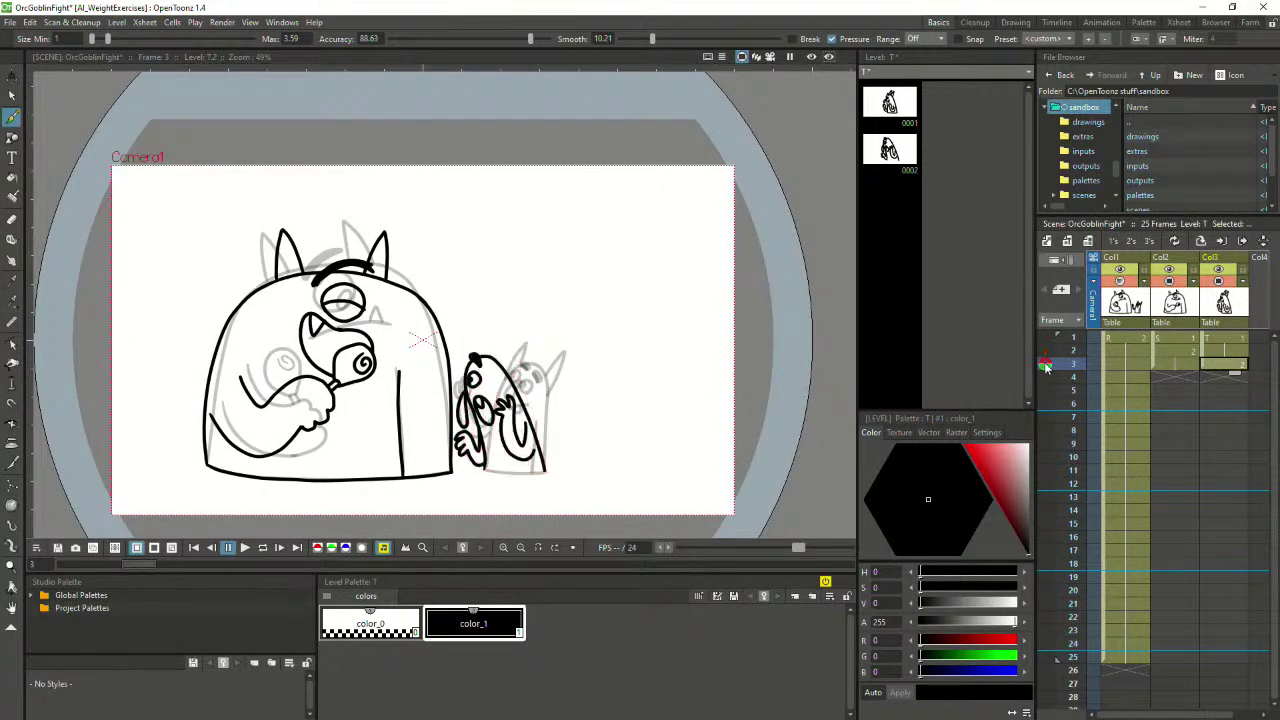
{"action": "key", "text": "Up"}
{"action": "left_click", "coordinate": [1045, 367]}
{"action": "scroll", "coordinate": [457, 452], "scroll_direction": "up", "scroll_amount": 2}
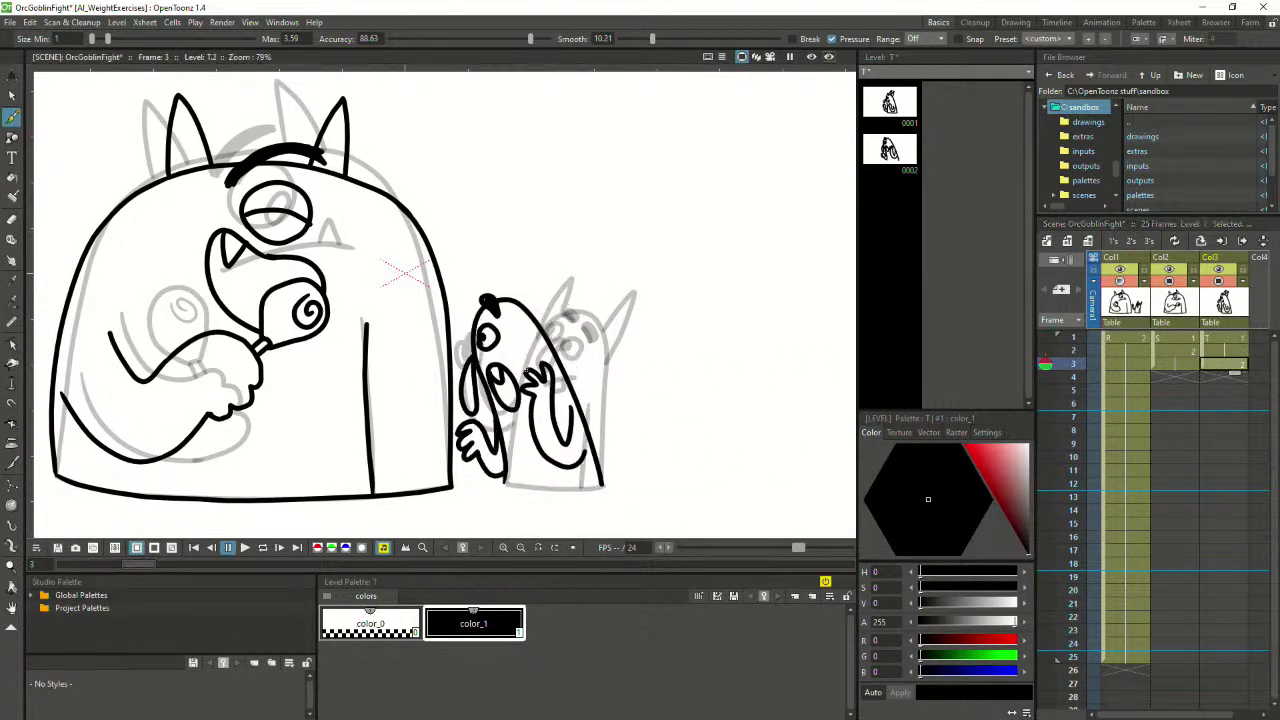
Undo the entire forward-leaning goblin drawing at frame 3
{"action": "key", "text": "ctrl+z"}
{"action": "key", "text": "ctrl+z"}
{"action": "key", "text": "ctrl+z"}
{"action": "key", "text": "ctrl+z"}
{"action": "key", "text": "ctrl+z"}
{"action": "key", "text": "ctrl+z"}
{"action": "key", "text": "ctrl+z"}
{"action": "key", "text": "ctrl+z"}
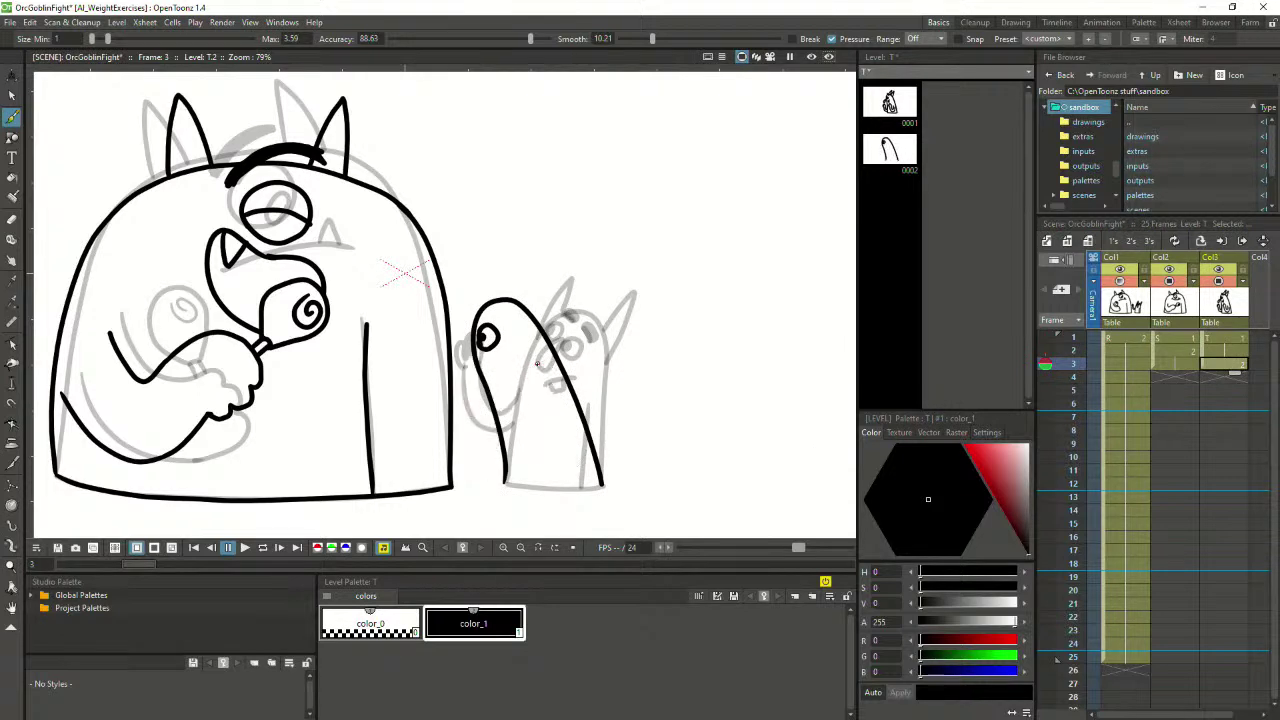
{"action": "key", "text": "ctrl+z"}
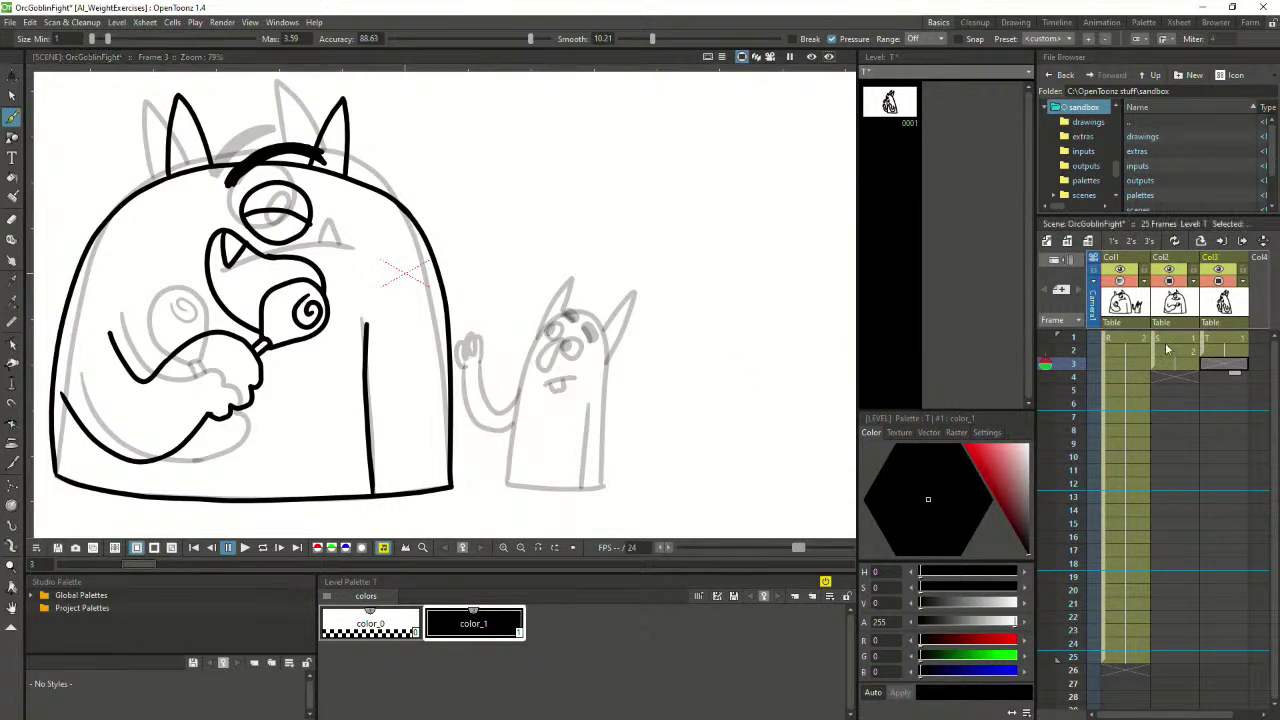
Onion-skin frame 2 and draw the goblin at frame 3 as an arch leaning away from the orc, with eyes and drooping nose
{"action": "left_click", "coordinate": [1044, 351]}
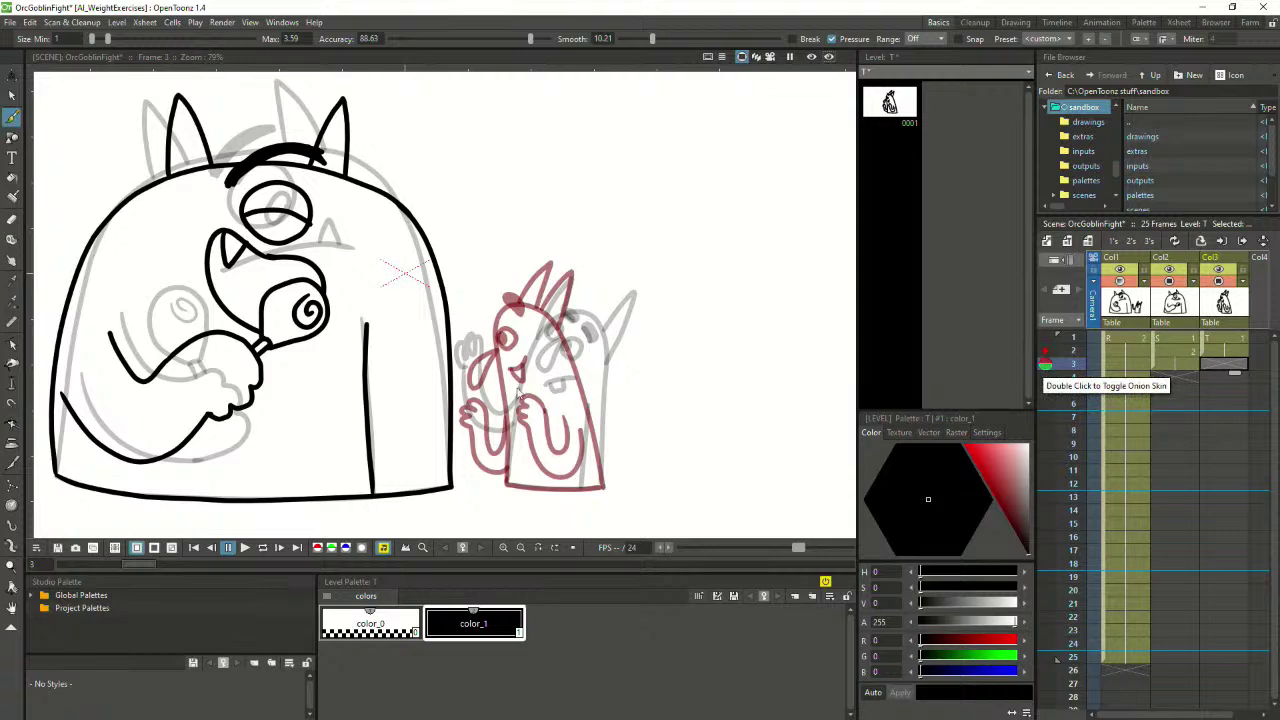
{"action": "mouse_move", "coordinate": [508, 484]}
{"action": "left_mouse_down"}
{"action": "mouse_move", "coordinate": [549, 348]}
{"action": "mouse_move", "coordinate": [587, 310]}
{"action": "mouse_move", "coordinate": [622, 319]}
{"action": "mouse_move", "coordinate": [629, 351]}
{"action": "mouse_move", "coordinate": [601, 486]}
{"action": "left_mouse_up"}
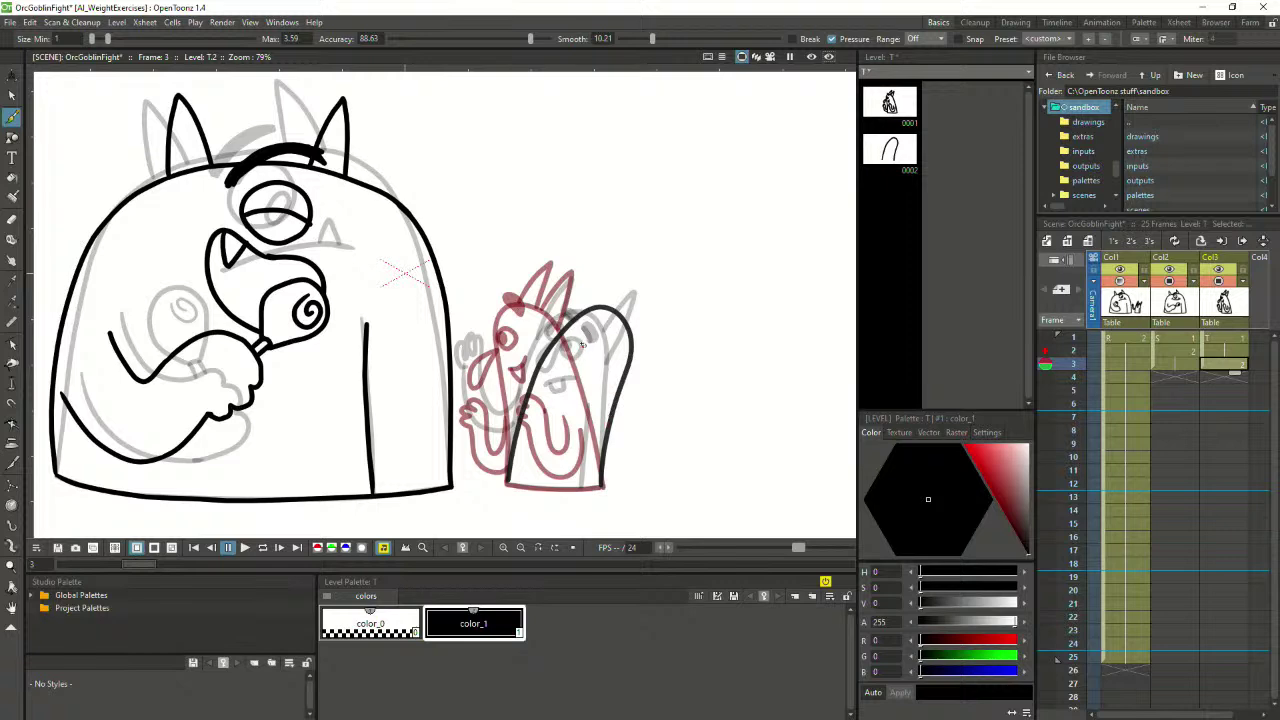
{"action": "mouse_move", "coordinate": [590, 332]}
{"action": "left_mouse_down"}
{"action": "mouse_move", "coordinate": [578, 360]}
{"action": "mouse_move", "coordinate": [587, 324]}
{"action": "left_mouse_up"}
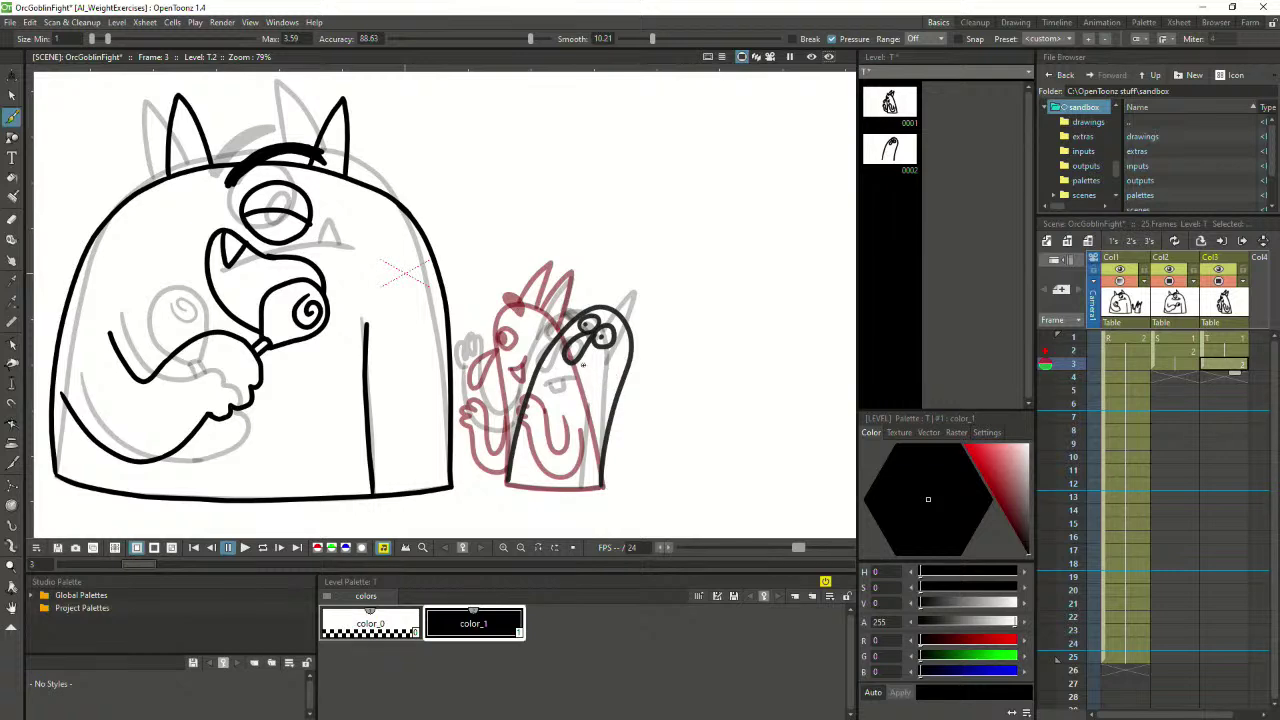
{"action": "left_click_drag", "start_coordinate": [582, 363], "coordinate": [612, 371]}
{"action": "key", "text": "ctrl+z"}
Replace the pointed tooth in the goblin's smile at frame 1 with a small square tooth
{"action": "left_click", "coordinate": [1205, 338]}
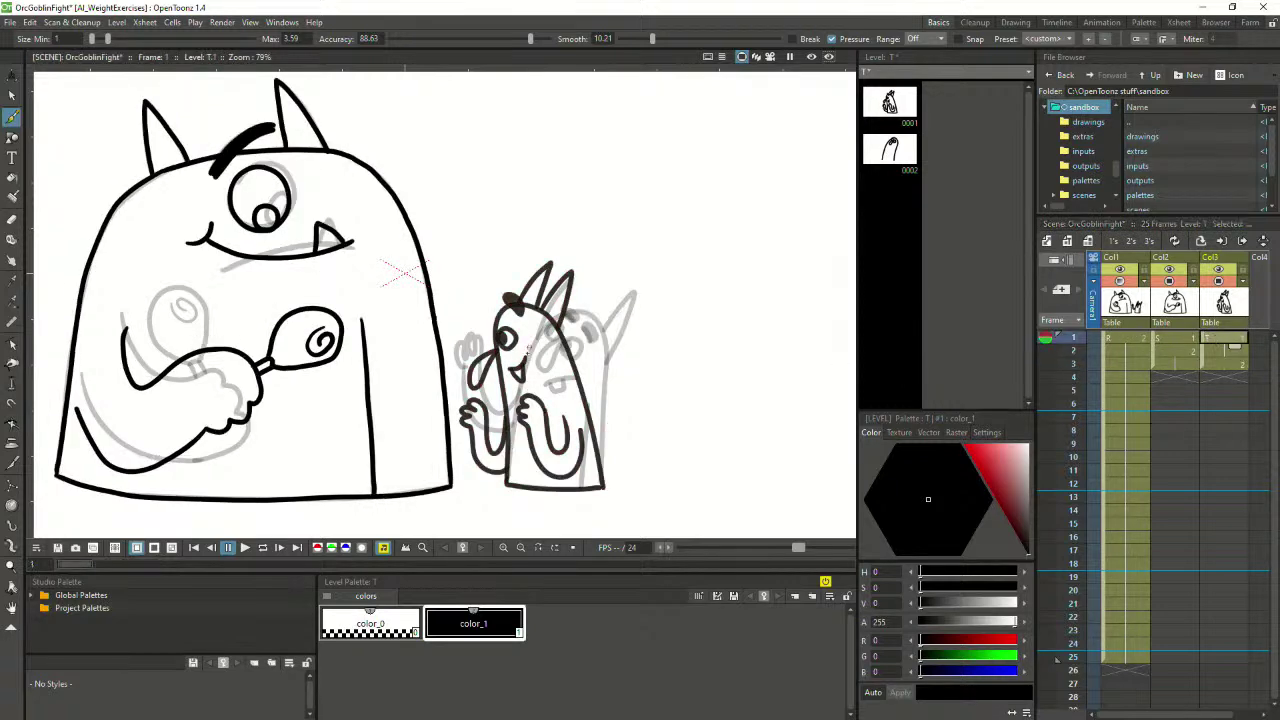
{"action": "left_click", "coordinate": [12, 95]}
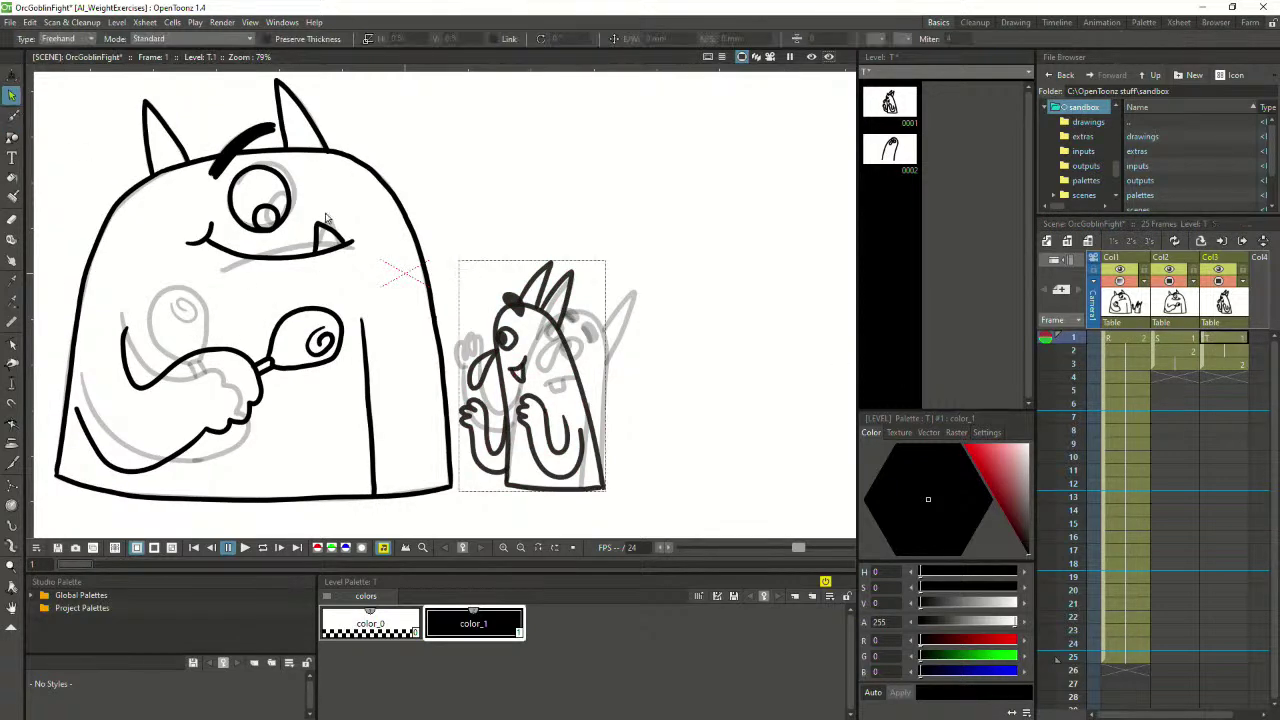
{"action": "left_click", "coordinate": [522, 380]}
{"action": "scroll", "coordinate": [500, 380], "scroll_direction": "up", "scroll_amount": 2}
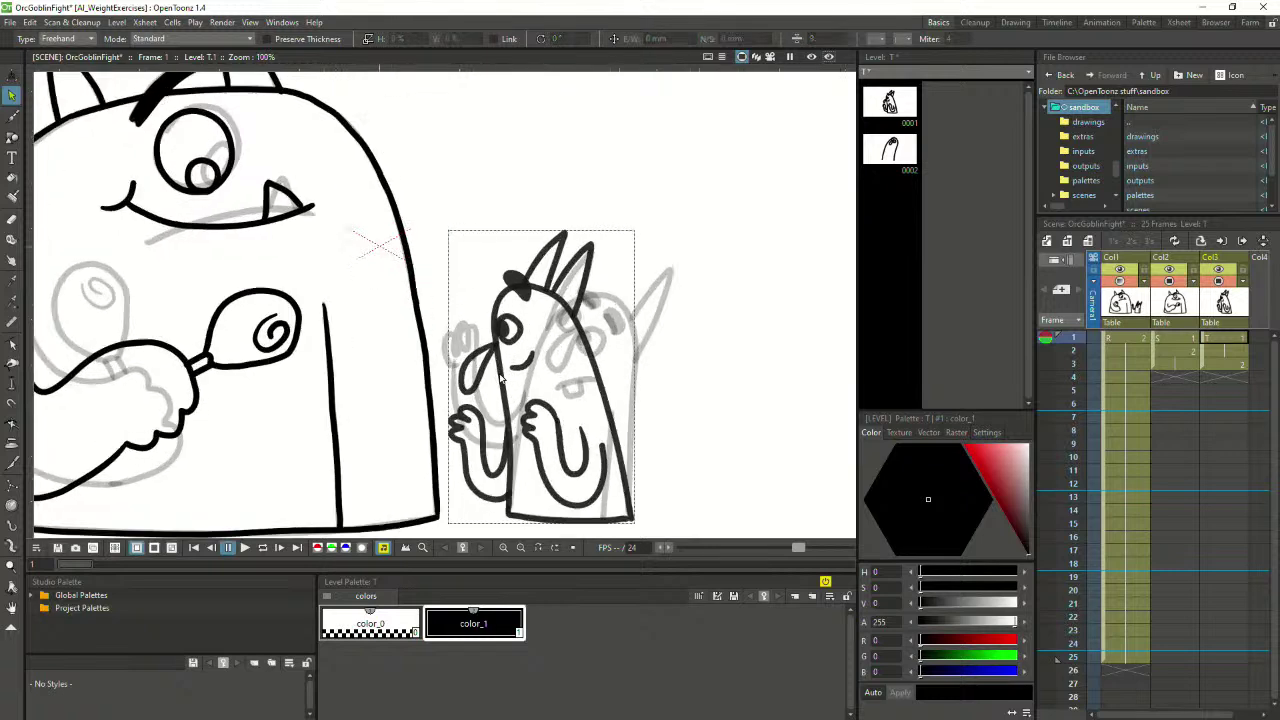
{"action": "key", "text": "b"}
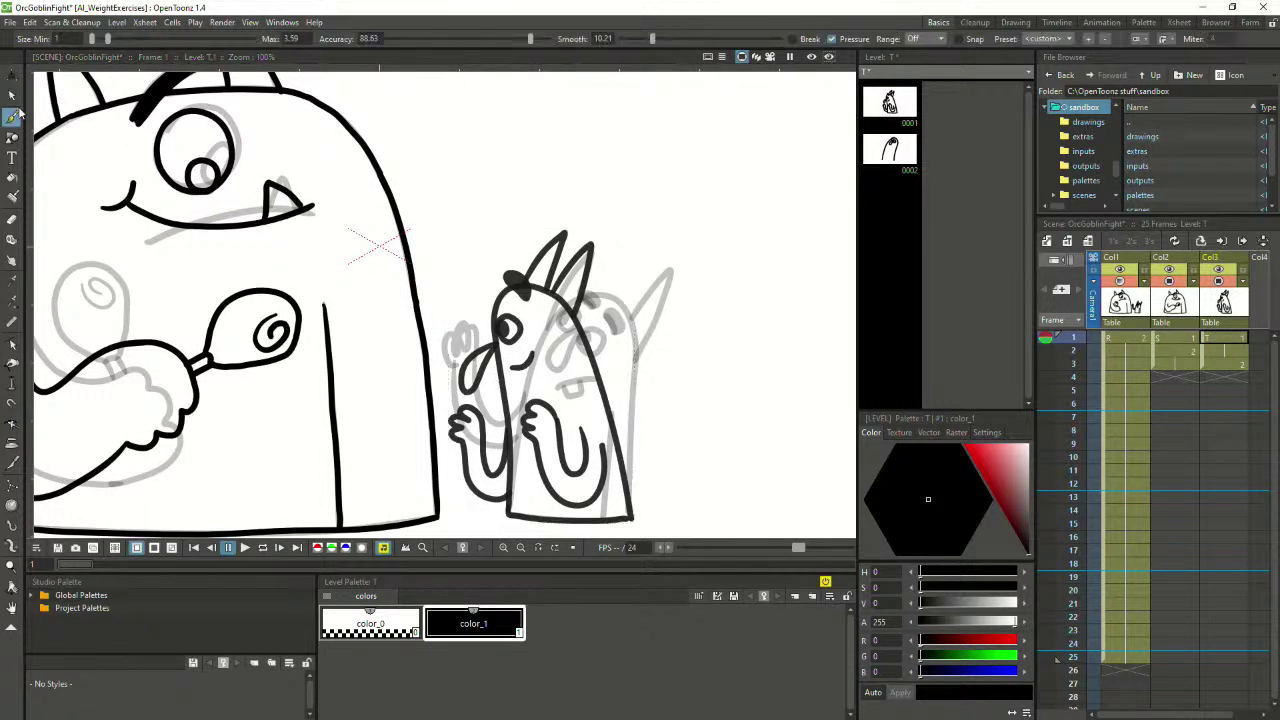
{"action": "mouse_move", "coordinate": [514, 372]}
{"action": "left_mouse_down"}
{"action": "mouse_move", "coordinate": [521, 384]}
{"action": "mouse_move", "coordinate": [529, 368]}
{"action": "mouse_move", "coordinate": [514, 385]}
{"action": "mouse_move", "coordinate": [527, 384]}
{"action": "mouse_move", "coordinate": [520, 362]}
{"action": "left_mouse_up"}
{"action": "key", "text": "ctrl+z"}
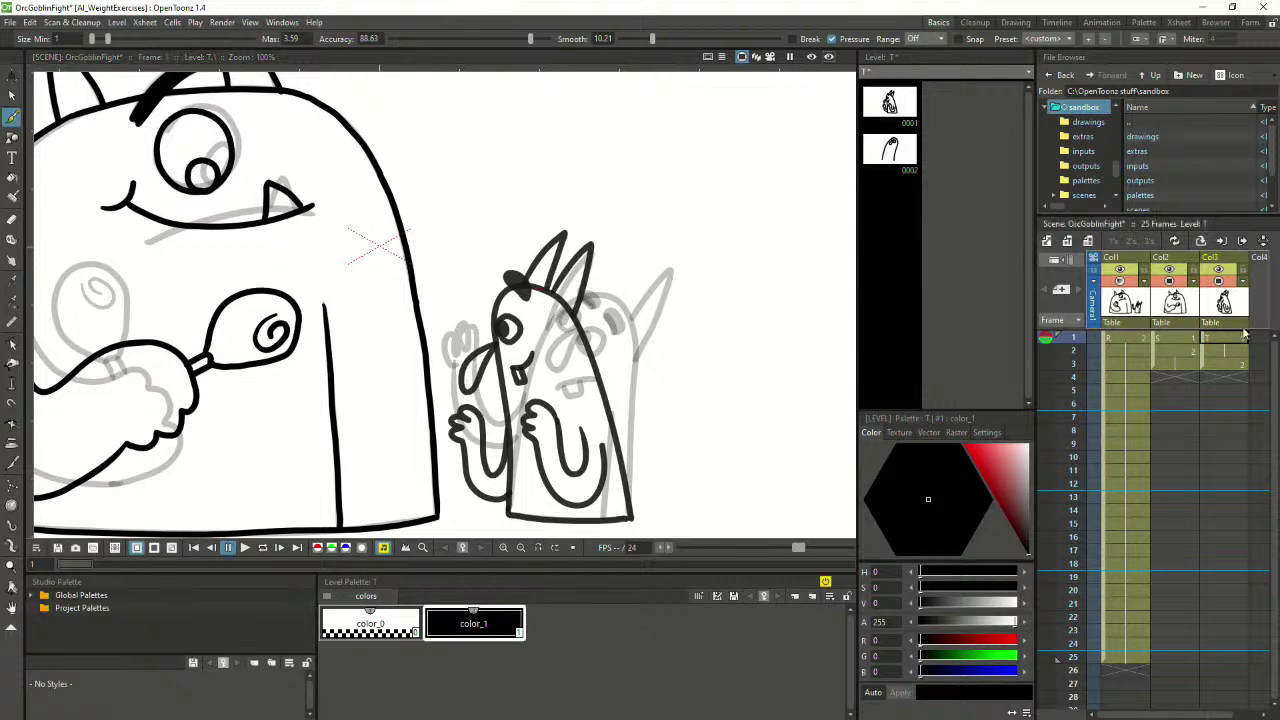
Draw a wide-open oval mouth with a square upper tooth below the goblin's nose at frame 3
{"action": "left_click", "coordinate": [1224, 364]}
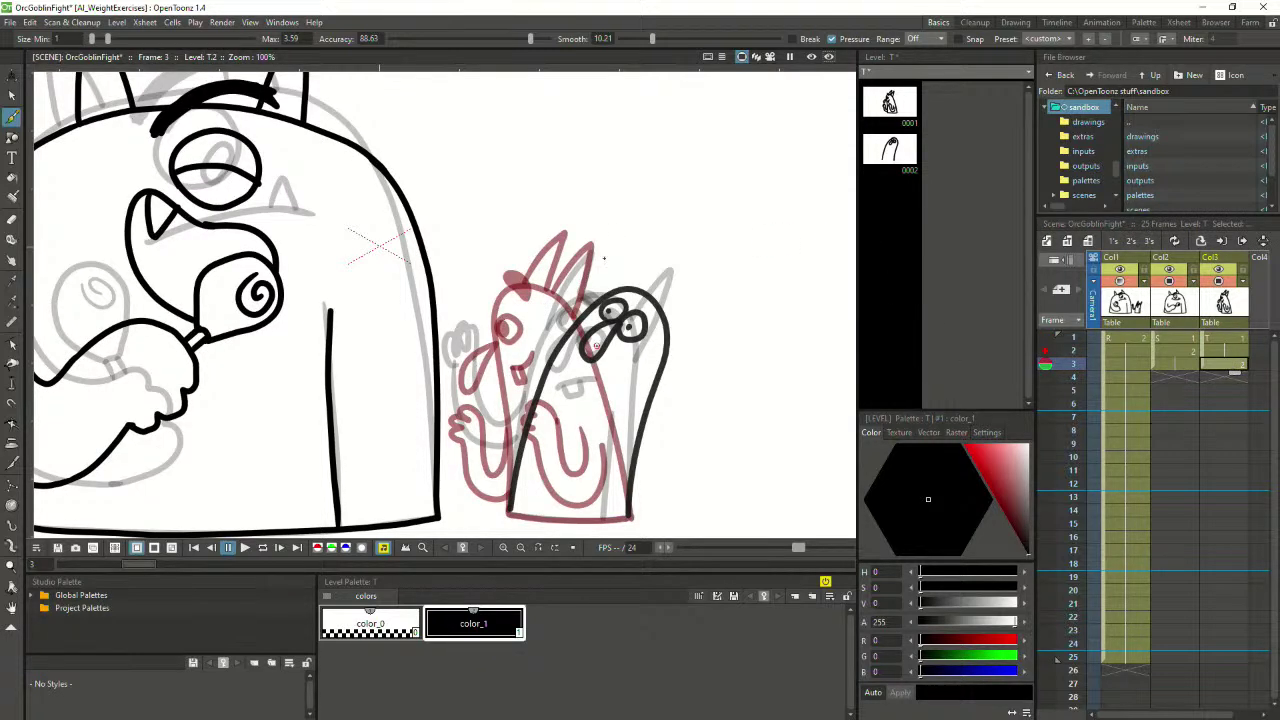
{"action": "mouse_move", "coordinate": [590, 373]}
{"action": "left_mouse_down"}
{"action": "mouse_move", "coordinate": [576, 396]}
{"action": "mouse_move", "coordinate": [622, 410]}
{"action": "mouse_move", "coordinate": [600, 364]}
{"action": "mouse_move", "coordinate": [620, 385]}
{"action": "mouse_move", "coordinate": [624, 362]}
{"action": "mouse_move", "coordinate": [607, 377]}
{"action": "mouse_move", "coordinate": [622, 366]}
{"action": "left_mouse_up"}
{"action": "key", "text": "ctrl+z"}
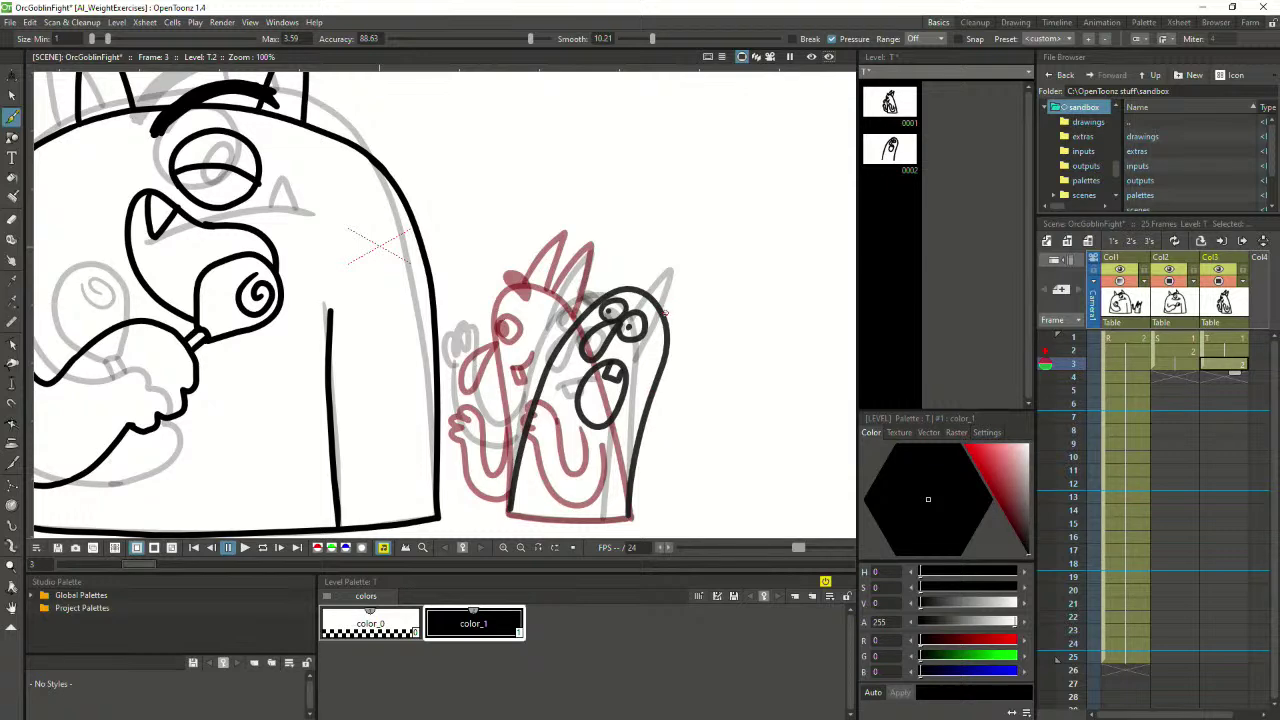
Draw two long pointed ears sweeping up and back from the goblin's head at frame 3
{"action": "mouse_move", "coordinate": [661, 313]}
{"action": "left_mouse_down"}
{"action": "mouse_move", "coordinate": [694, 257]}
{"action": "mouse_move", "coordinate": [666, 338]}
{"action": "left_mouse_up"}
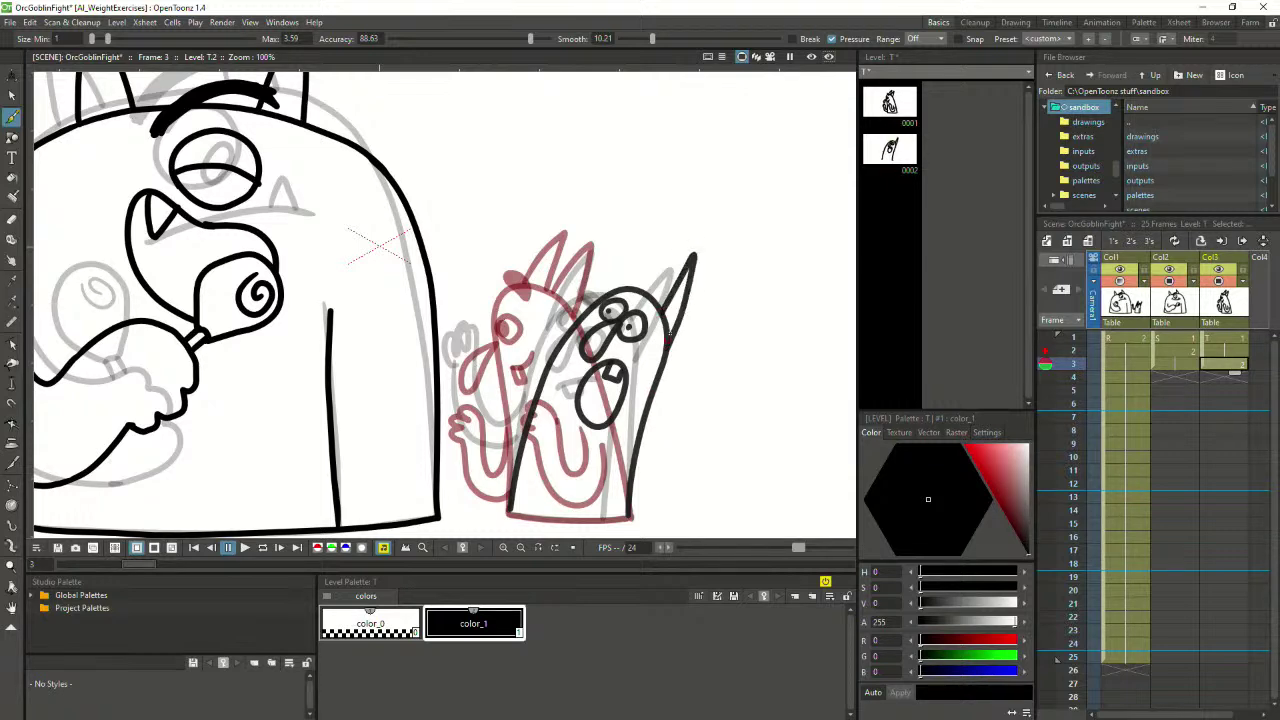
{"action": "mouse_move", "coordinate": [634, 284]}
{"action": "left_mouse_down"}
{"action": "mouse_move", "coordinate": [665, 244]}
{"action": "mouse_move", "coordinate": [592, 298]}
{"action": "mouse_move", "coordinate": [665, 244]}
{"action": "mouse_move", "coordinate": [644, 290]}
{"action": "left_mouse_up"}
{"action": "key", "text": "ctrl+z"}
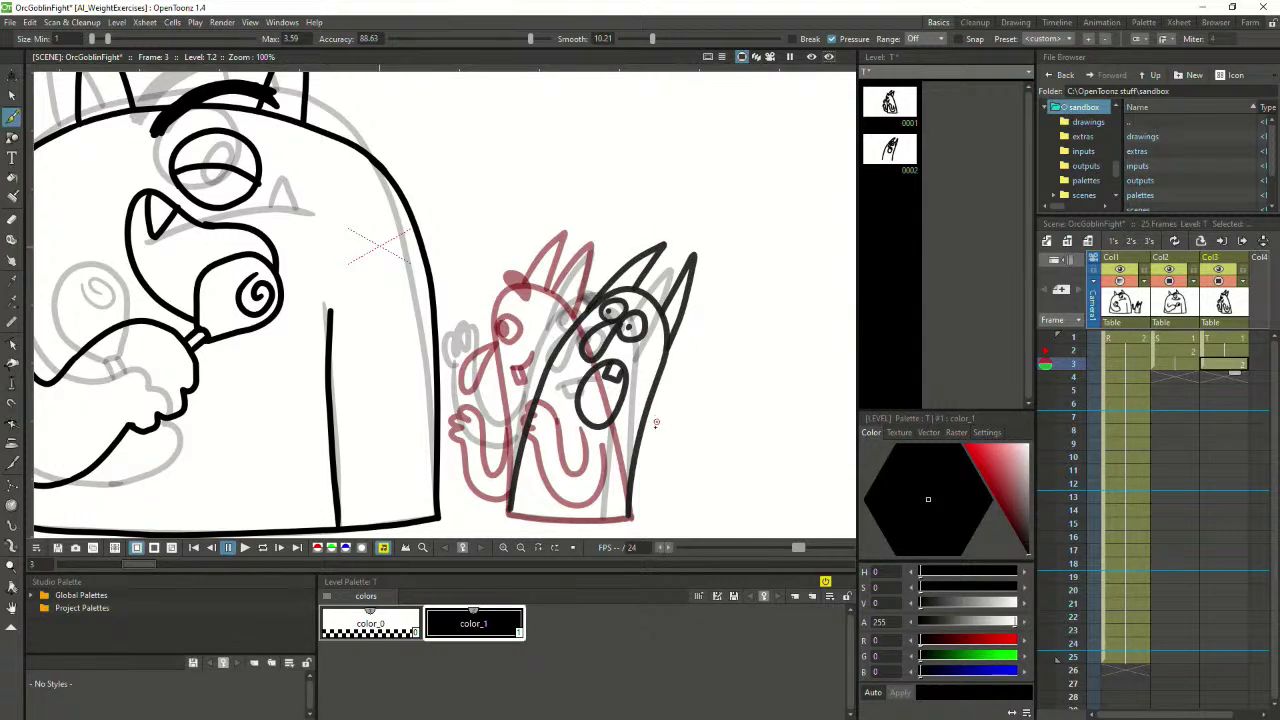
{"action": "key", "text": "space"}
{"action": "left_click_drag", "start_coordinate": [669, 423], "coordinate": [678, 371]}
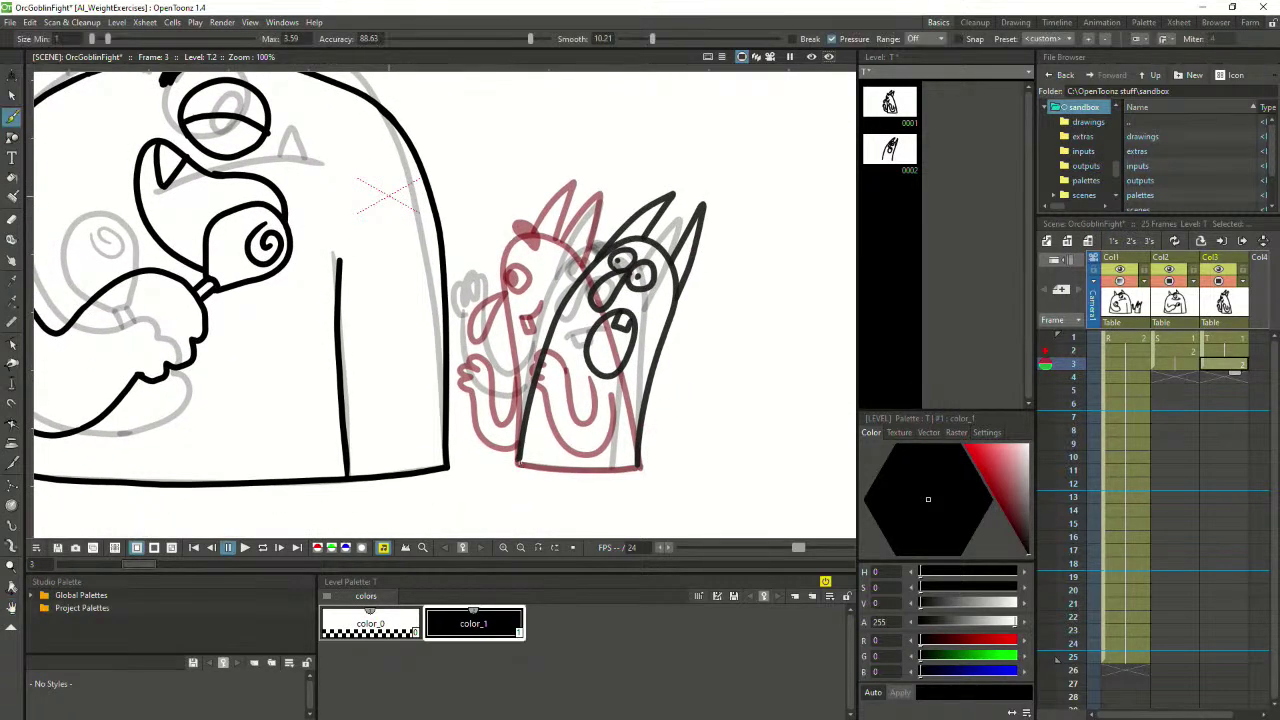
Close the base of the goblin's body at frame 3 and add a short chin curve below its mouth
{"action": "left_click_drag", "start_coordinate": [516, 465], "coordinate": [638, 466]}
{"action": "key", "text": "ctrl+z"}
{"action": "left_click_drag", "start_coordinate": [518, 463], "coordinate": [595, 468]}
{"action": "key", "text": "ctrl+z"}
{"action": "left_click_drag", "start_coordinate": [516, 464], "coordinate": [638, 466]}
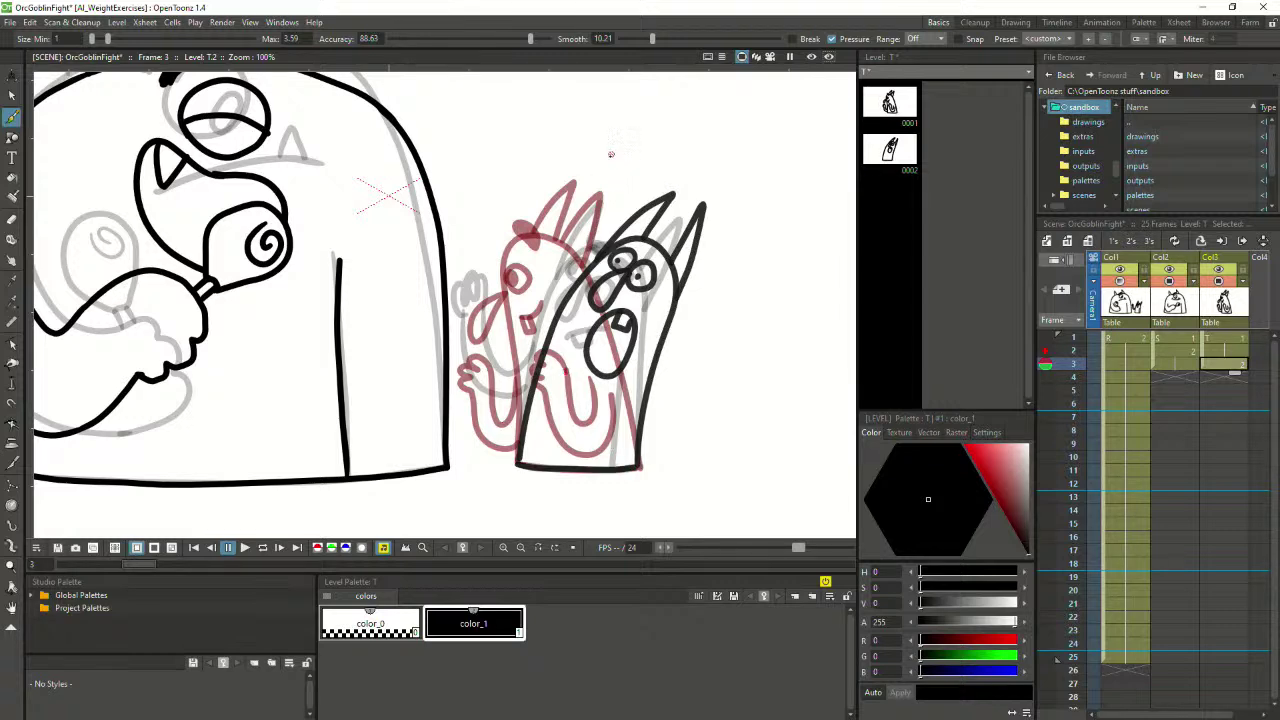
{"action": "left_click_drag", "start_coordinate": [597, 382], "coordinate": [624, 378]}
{"action": "mouse_move", "coordinate": [549, 327]}
{"action": "left_mouse_down"}
{"action": "mouse_move", "coordinate": [547, 282]}
{"action": "mouse_move", "coordinate": [522, 283]}
{"action": "left_mouse_up"}
{"action": "key", "text": "ctrl+z"}
{"action": "mouse_move", "coordinate": [545, 350]}
{"action": "left_mouse_down"}
{"action": "mouse_move", "coordinate": [540, 303]}
{"action": "mouse_move", "coordinate": [495, 283]}
{"action": "mouse_move", "coordinate": [466, 333]}
{"action": "left_mouse_up"}
{"action": "key", "text": "ctrl+z"}
{"action": "mouse_move", "coordinate": [548, 309]}
{"action": "left_mouse_down"}
{"action": "mouse_move", "coordinate": [471, 323]}
{"action": "mouse_move", "coordinate": [493, 334]}
{"action": "mouse_move", "coordinate": [519, 308]}
{"action": "mouse_move", "coordinate": [533, 332]}
{"action": "mouse_move", "coordinate": [530, 400]}
{"action": "left_mouse_up"}
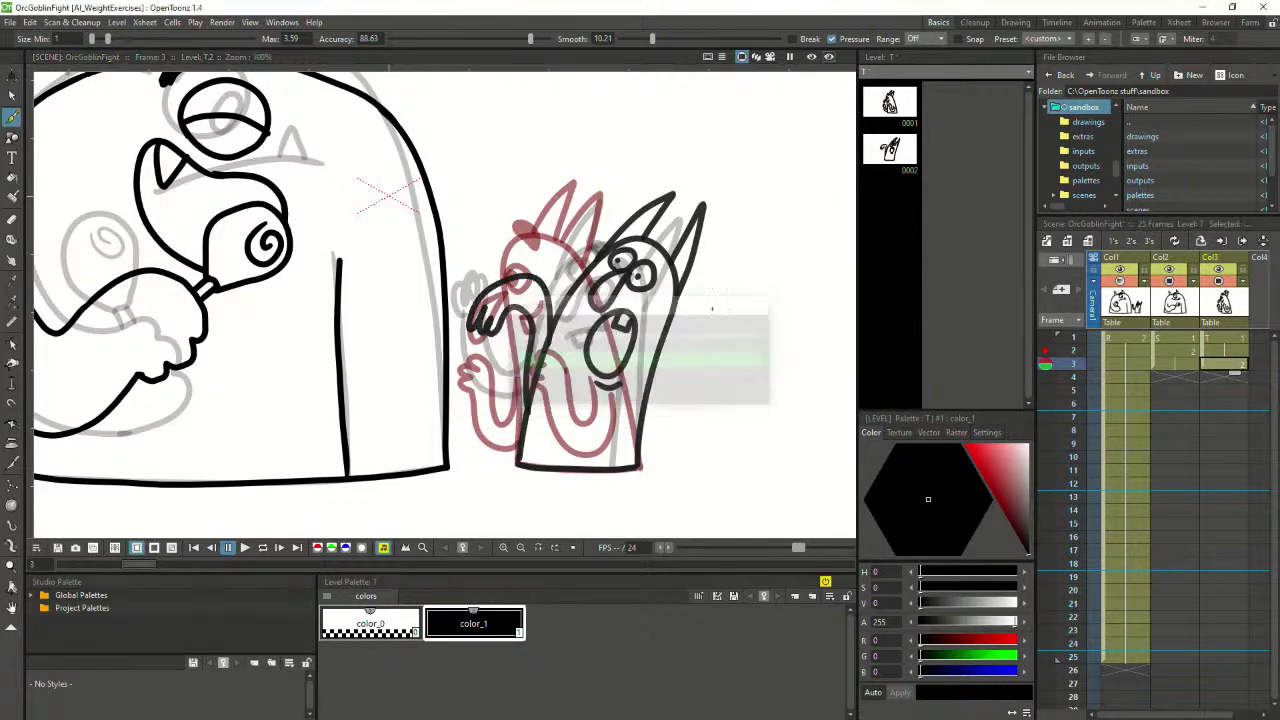
{"action": "key", "text": "ctrl+z"}
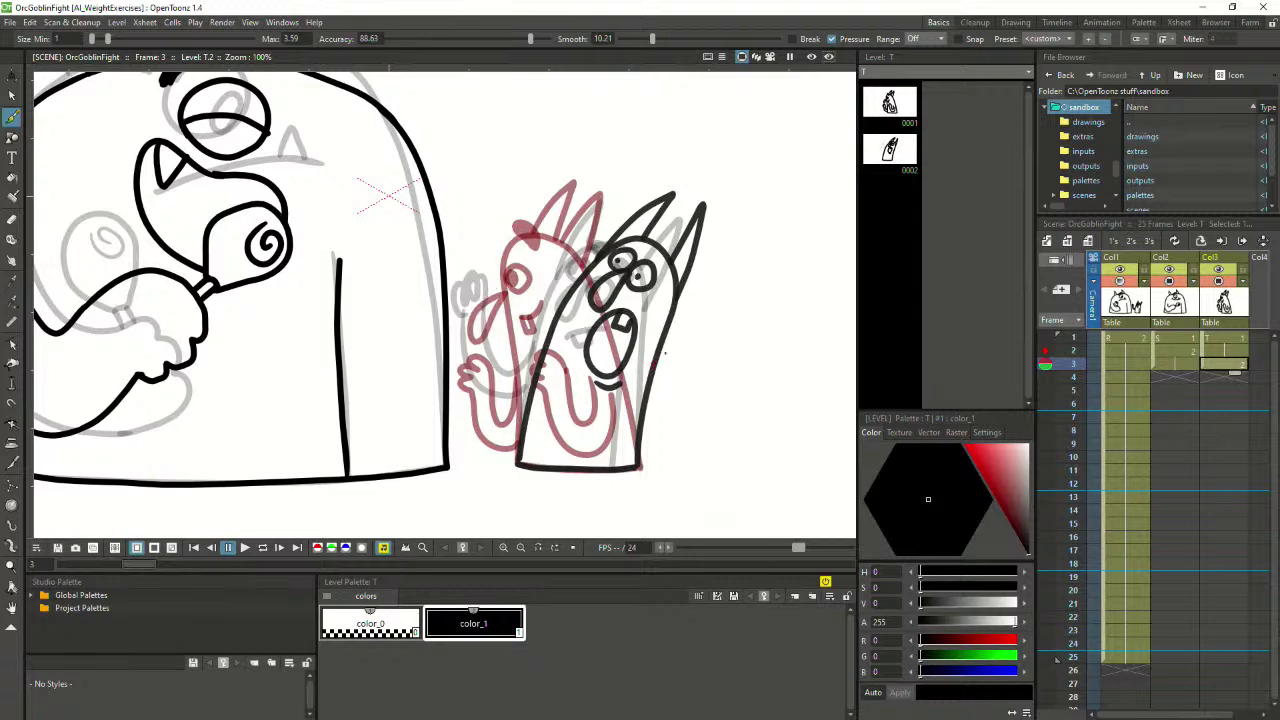
Draw the goblin's arm on the side away from the orc at frame 3, bent outward with a drooping fingered hand
{"action": "left_click_drag", "start_coordinate": [650, 370], "coordinate": [730, 352]}
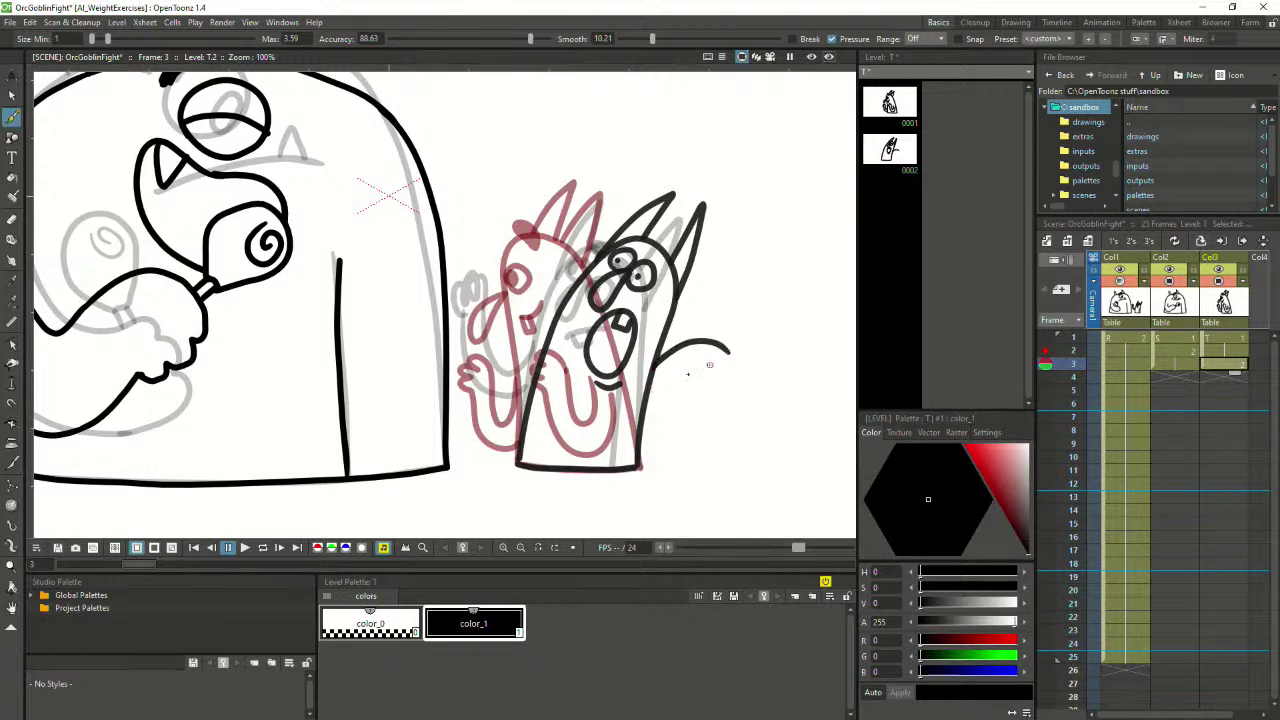
{"action": "mouse_move", "coordinate": [648, 400]}
{"action": "left_mouse_down"}
{"action": "mouse_move", "coordinate": [688, 366]}
{"action": "mouse_move", "coordinate": [709, 372]}
{"action": "mouse_move", "coordinate": [713, 395]}
{"action": "mouse_move", "coordinate": [740, 350]}
{"action": "left_mouse_up"}
{"action": "key", "text": "ctrl+z"}
{"action": "key", "text": "ctrl+z"}
{"action": "mouse_move", "coordinate": [652, 362]}
{"action": "left_mouse_down"}
{"action": "mouse_move", "coordinate": [687, 350]}
{"action": "mouse_move", "coordinate": [728, 378]}
{"action": "mouse_move", "coordinate": [728, 422]}
{"action": "left_mouse_up"}
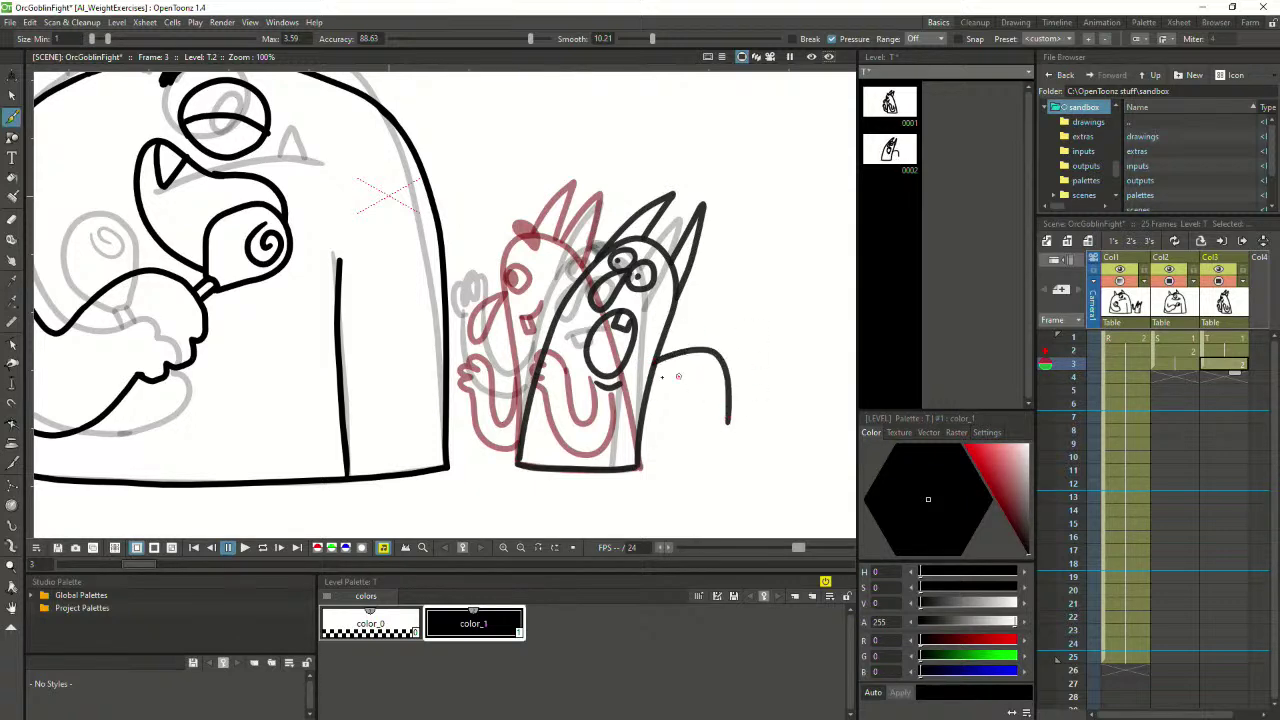
{"action": "mouse_move", "coordinate": [644, 396]}
{"action": "left_mouse_down"}
{"action": "mouse_move", "coordinate": [688, 371]}
{"action": "mouse_move", "coordinate": [706, 428]}
{"action": "mouse_move", "coordinate": [729, 421]}
{"action": "left_mouse_up"}
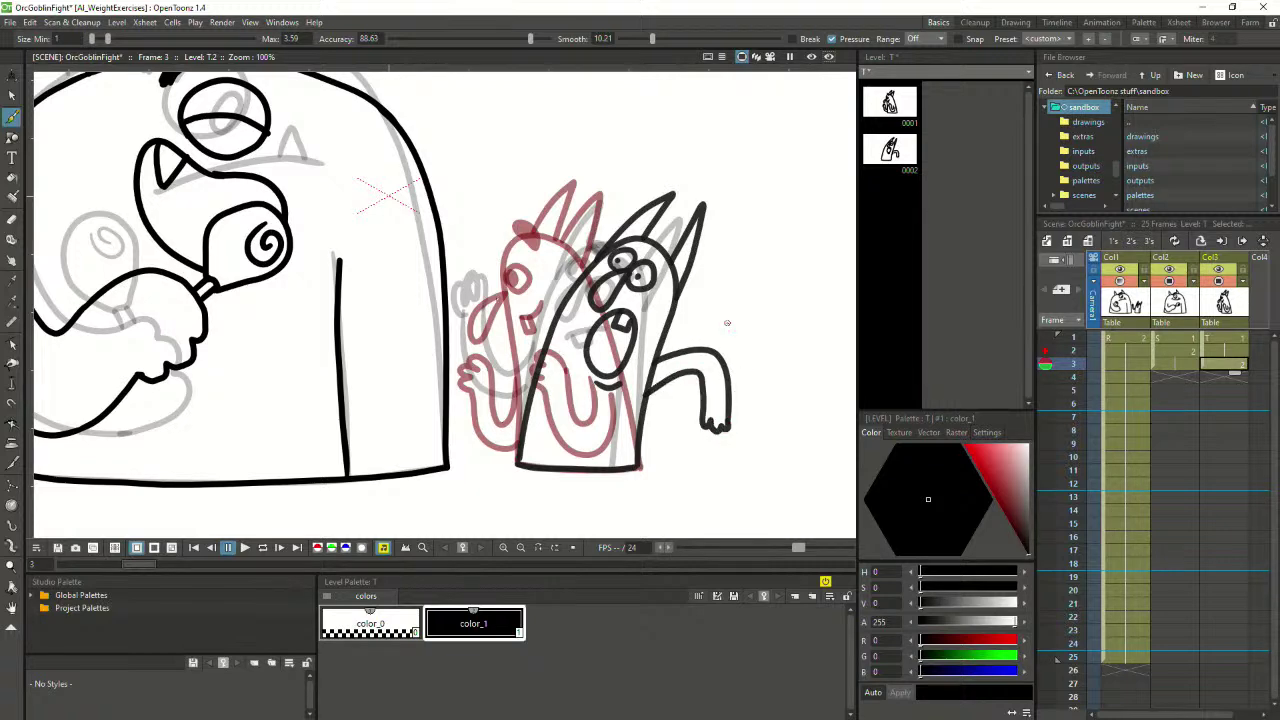
{"action": "mouse_move", "coordinate": [537, 360]}
{"action": "left_mouse_down"}
{"action": "mouse_move", "coordinate": [478, 292]}
{"action": "mouse_move", "coordinate": [451, 313]}
{"action": "mouse_move", "coordinate": [530, 394]}
{"action": "left_mouse_up"}
{"action": "mouse_move", "coordinate": [479, 298]}
{"action": "left_mouse_down"}
{"action": "mouse_move", "coordinate": [462, 278]}
{"action": "mouse_move", "coordinate": [454, 303]}
{"action": "left_mouse_up"}
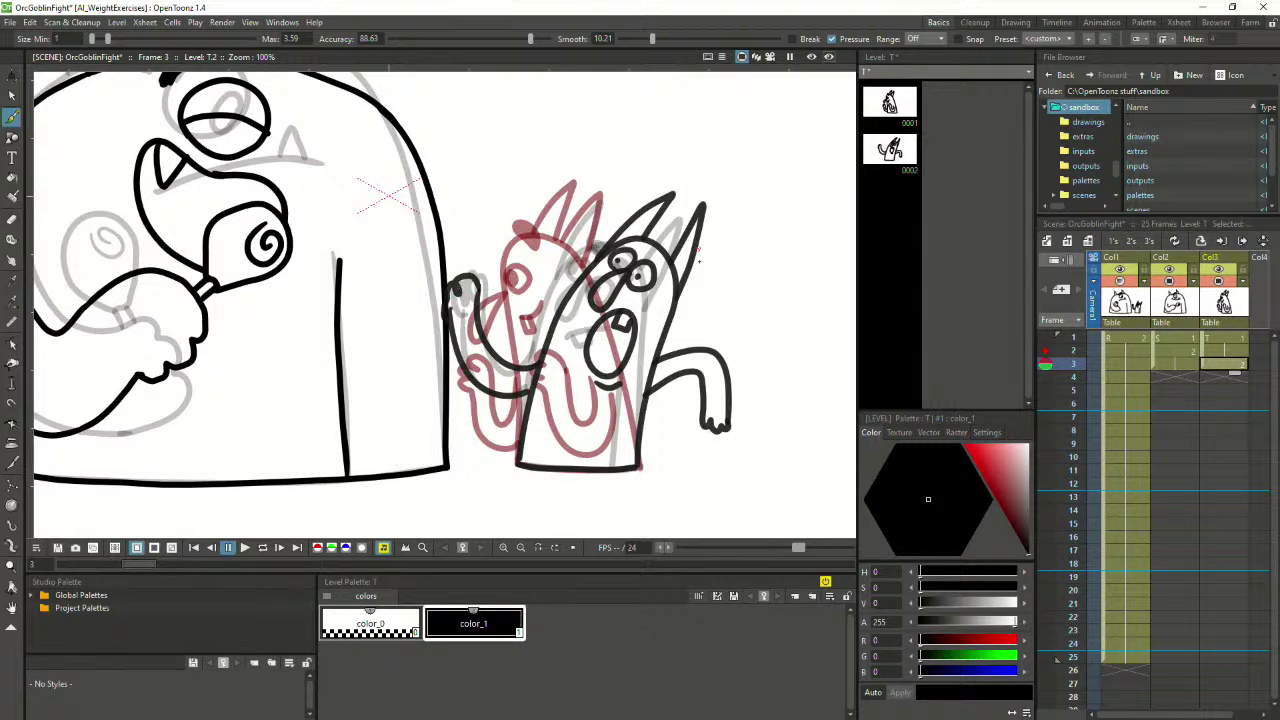
{"action": "mouse_move", "coordinate": [774, 294]}
{"action": "left_mouse_down"}
{"action": "mouse_move", "coordinate": [728, 352]}
{"action": "mouse_move", "coordinate": [749, 350]}
{"action": "left_mouse_up"}
{"action": "key", "text": "ctrl+z"}
{"action": "key", "text": "ctrl+z"}
{"action": "key", "text": "ctrl+z"}
{"action": "key", "text": "ctrl+z"}
{"action": "key", "text": "ctrl+z"}
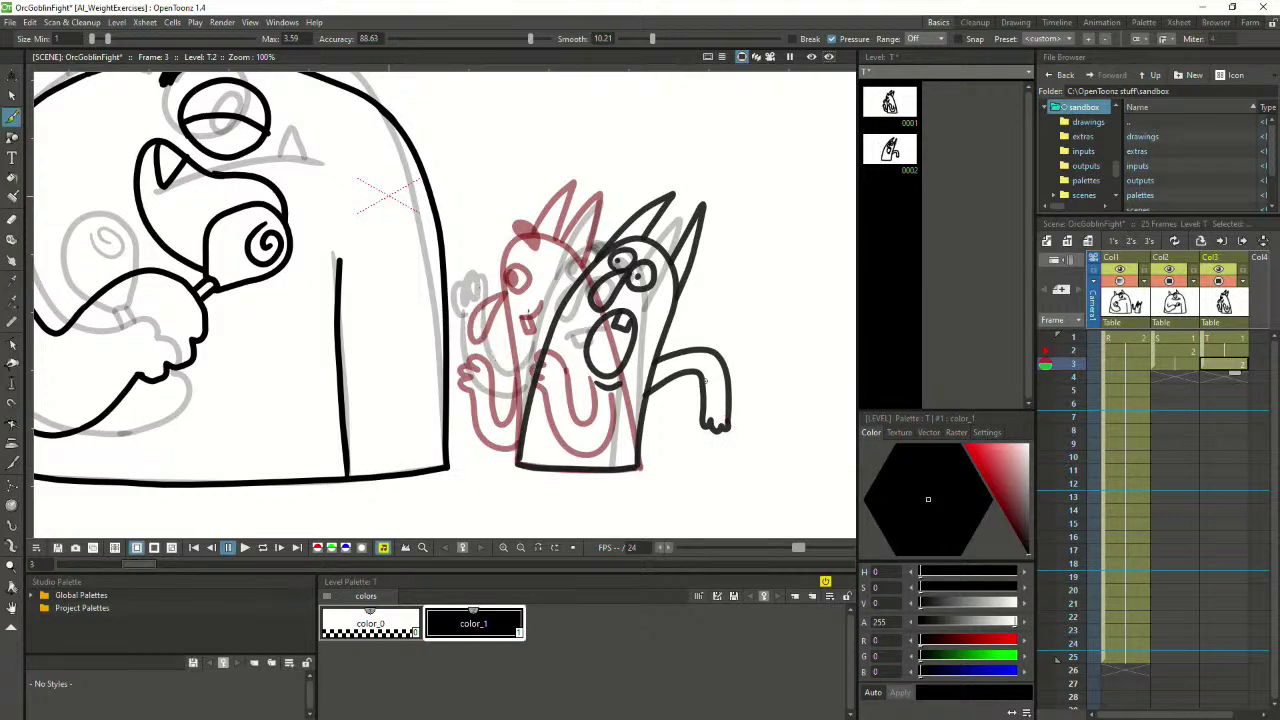
{"action": "mouse_move", "coordinate": [539, 351]}
{"action": "left_mouse_down"}
{"action": "mouse_move", "coordinate": [520, 308]}
{"action": "mouse_move", "coordinate": [472, 345]}
{"action": "mouse_move", "coordinate": [494, 350]}
{"action": "mouse_move", "coordinate": [509, 334]}
{"action": "mouse_move", "coordinate": [524, 370]}
{"action": "mouse_move", "coordinate": [534, 362]}
{"action": "left_mouse_up"}
{"action": "mouse_move", "coordinate": [554, 508]}
{"action": "left_mouse_down"}
{"action": "mouse_move", "coordinate": [681, 186]}
{"action": "mouse_move", "coordinate": [747, 110]}
{"action": "left_mouse_up"}
{"action": "key", "text": "ctrl+z"}
{"action": "key", "text": "ctrl+z"}
{"action": "mouse_move", "coordinate": [542, 357]}
{"action": "left_mouse_down"}
{"action": "mouse_move", "coordinate": [534, 322]}
{"action": "mouse_move", "coordinate": [546, 309]}
{"action": "mouse_move", "coordinate": [516, 319]}
{"action": "mouse_move", "coordinate": [484, 367]}
{"action": "mouse_move", "coordinate": [489, 406]}
{"action": "mouse_move", "coordinate": [512, 417]}
{"action": "mouse_move", "coordinate": [550, 350]}
{"action": "left_mouse_up"}
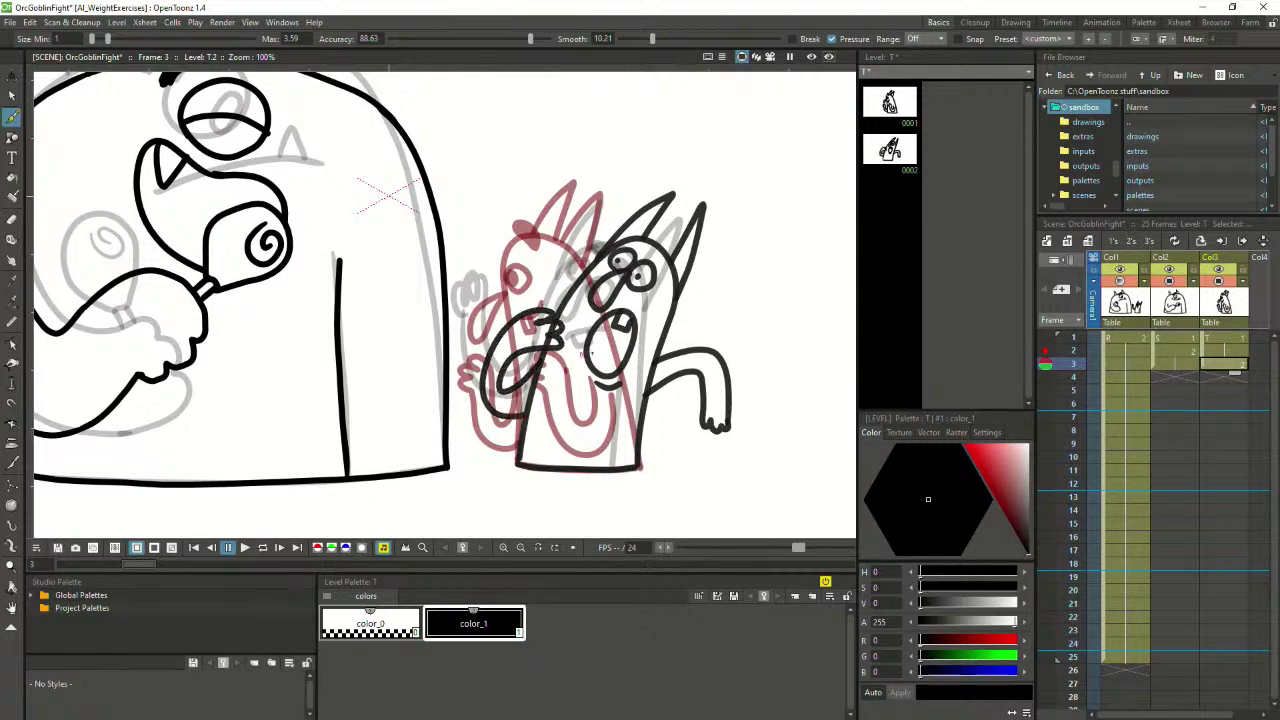
{"action": "key", "text": "ctrl+z"}
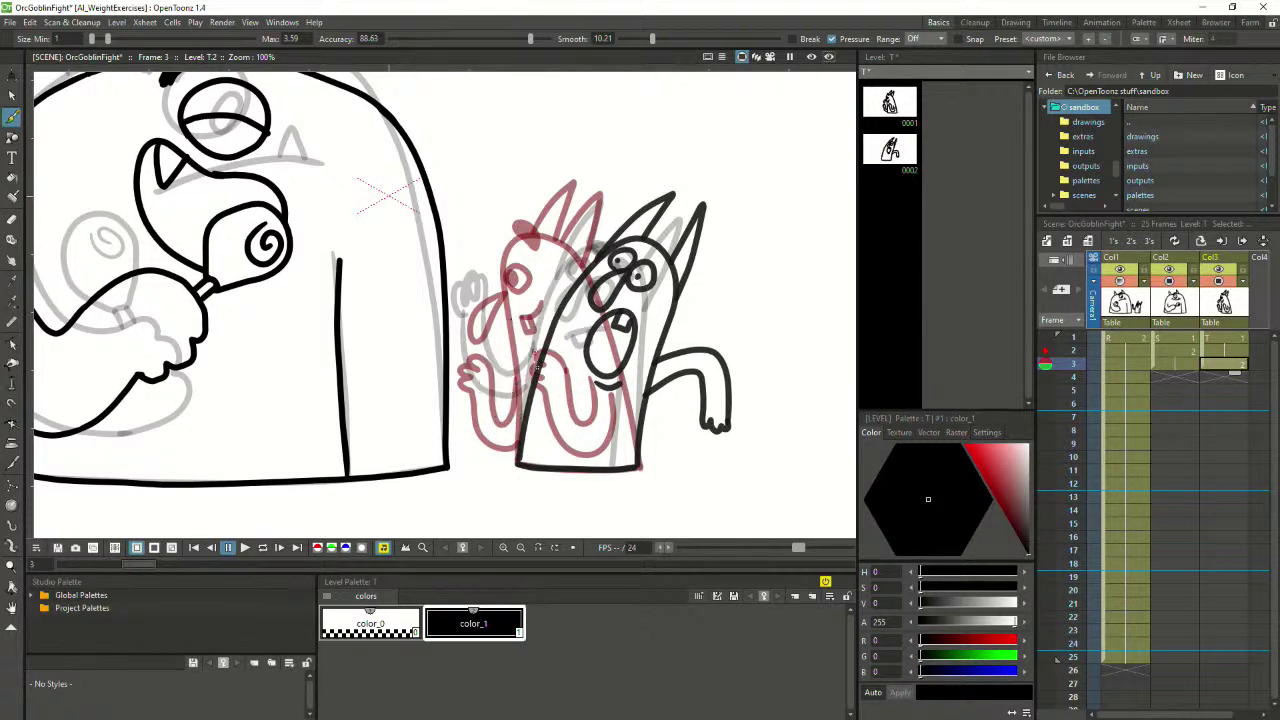
{"action": "mouse_move", "coordinate": [537, 365]}
{"action": "left_mouse_down"}
{"action": "mouse_move", "coordinate": [496, 398]}
{"action": "mouse_move", "coordinate": [545, 322]}
{"action": "left_mouse_up"}
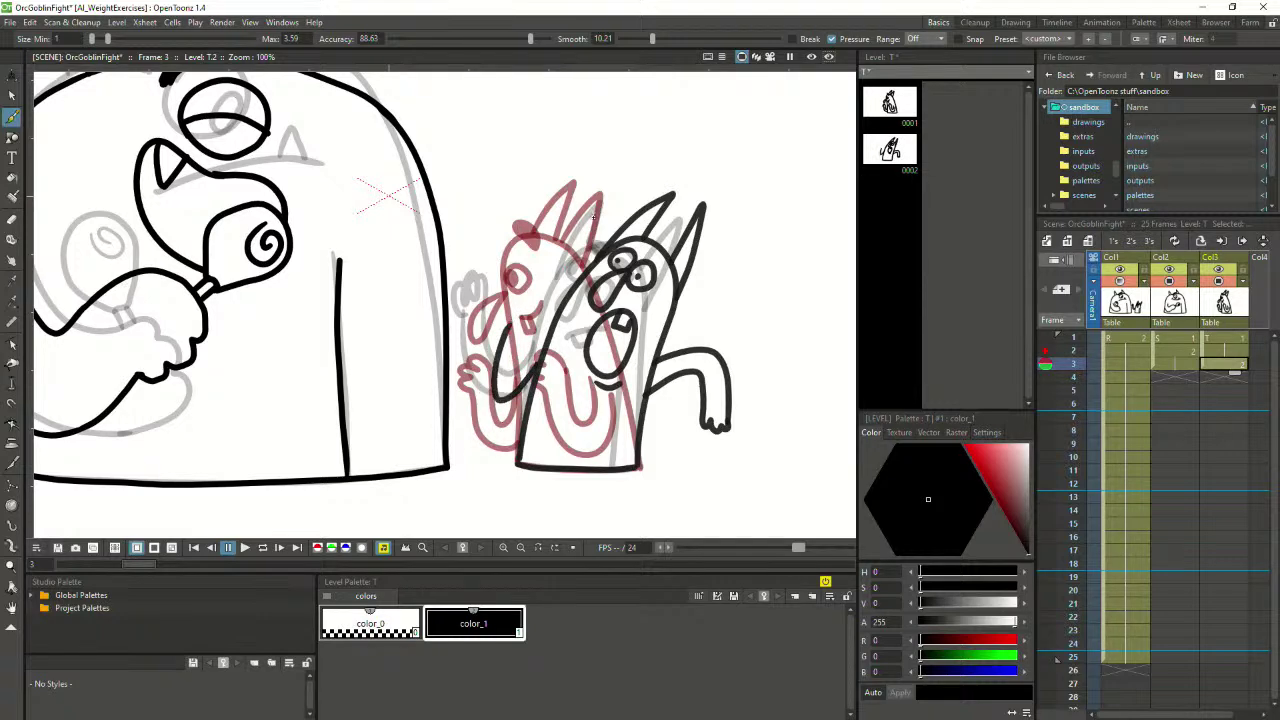
{"action": "mouse_move", "coordinate": [537, 366]}
{"action": "left_mouse_down"}
{"action": "mouse_move", "coordinate": [459, 390]}
{"action": "mouse_move", "coordinate": [468, 414]}
{"action": "mouse_move", "coordinate": [490, 411]}
{"action": "mouse_move", "coordinate": [495, 362]}
{"action": "mouse_move", "coordinate": [523, 395]}
{"action": "left_mouse_up"}
{"action": "key", "text": "ctrl+z"}
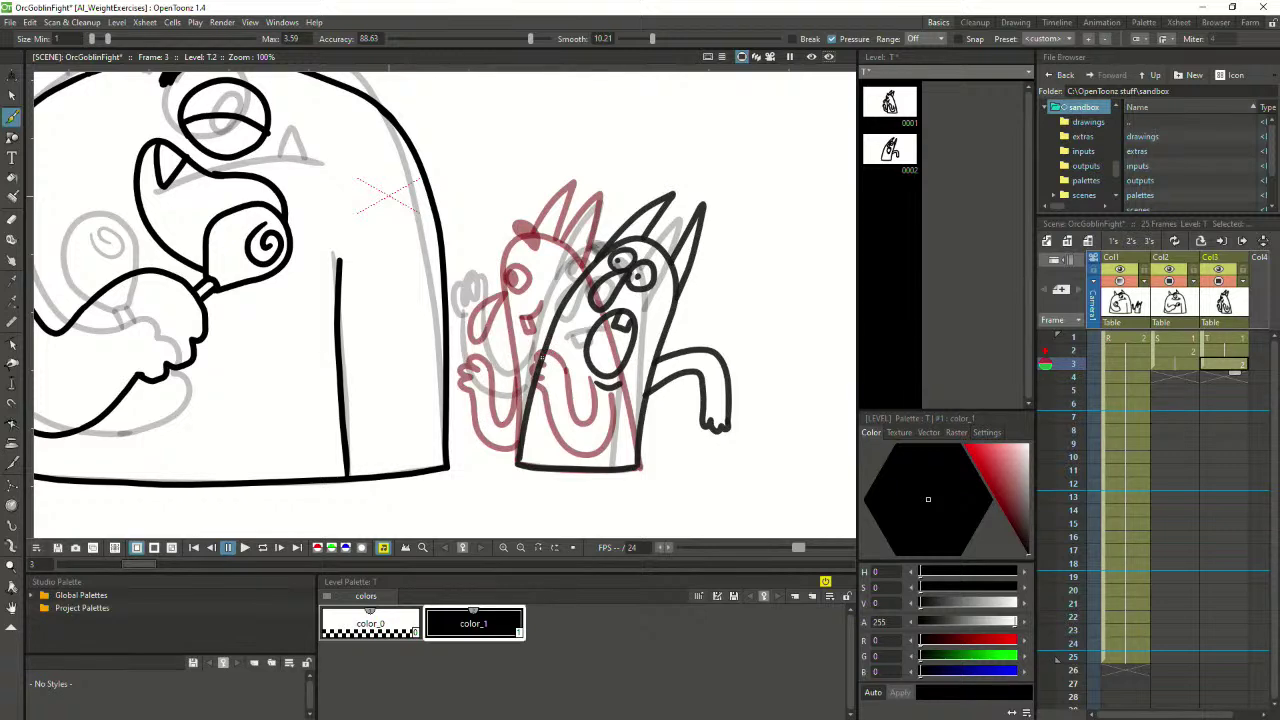
{"action": "mouse_move", "coordinate": [538, 366]}
{"action": "left_mouse_down"}
{"action": "mouse_move", "coordinate": [528, 330]}
{"action": "mouse_move", "coordinate": [551, 247]}
{"action": "left_mouse_up"}
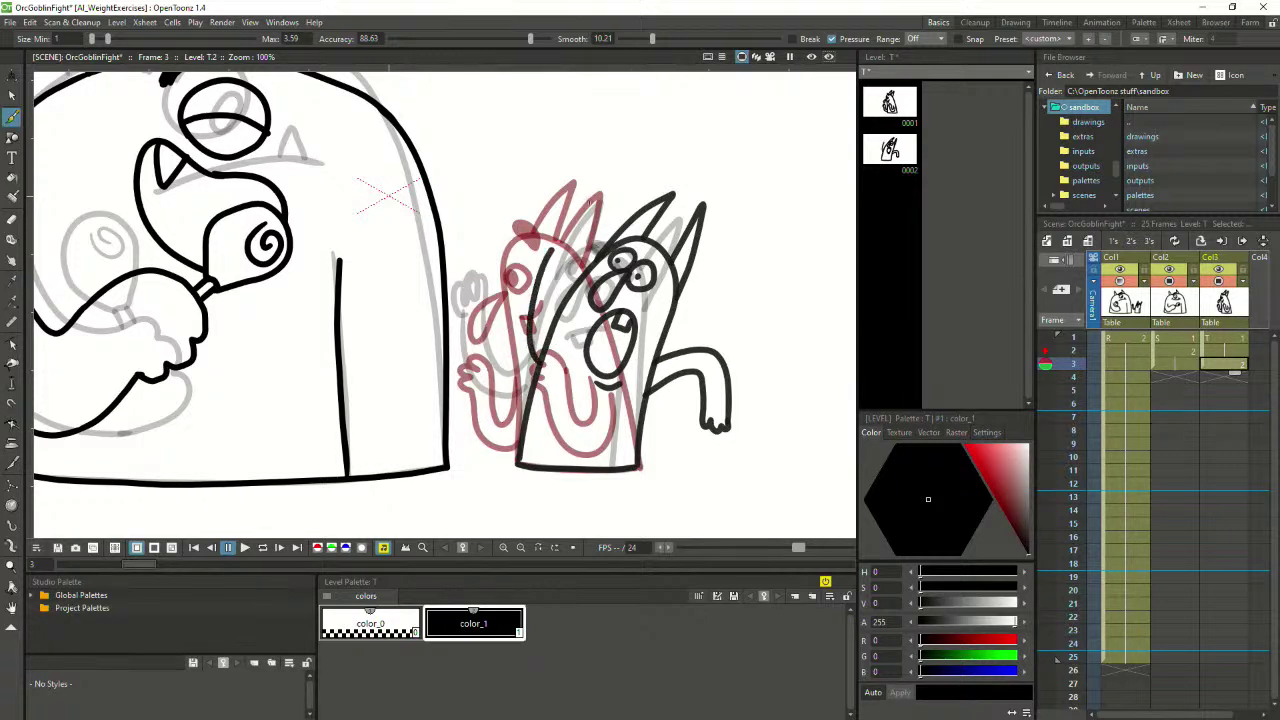
{"action": "key", "text": "ctrl+z"}
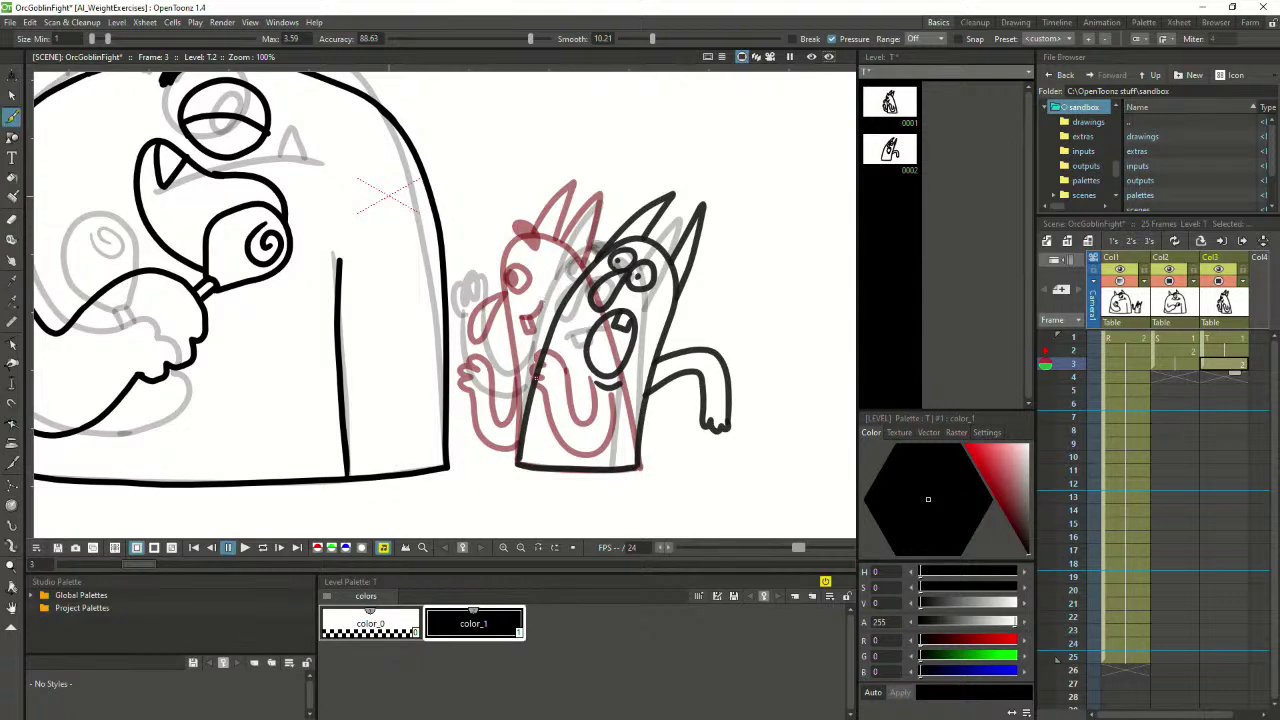
{"action": "mouse_move", "coordinate": [518, 412]}
{"action": "left_mouse_down"}
{"action": "mouse_move", "coordinate": [516, 356]}
{"action": "mouse_move", "coordinate": [532, 330]}
{"action": "mouse_move", "coordinate": [504, 316]}
{"action": "mouse_move", "coordinate": [499, 342]}
{"action": "left_mouse_up"}
{"action": "key", "text": "ctrl+z"}
{"action": "mouse_move", "coordinate": [518, 396]}
{"action": "left_mouse_down"}
{"action": "mouse_move", "coordinate": [520, 325]}
{"action": "mouse_move", "coordinate": [492, 307]}
{"action": "mouse_move", "coordinate": [497, 324]}
{"action": "mouse_move", "coordinate": [475, 330]}
{"action": "mouse_move", "coordinate": [491, 333]}
{"action": "mouse_move", "coordinate": [477, 332]}
{"action": "mouse_move", "coordinate": [522, 430]}
{"action": "left_mouse_up"}
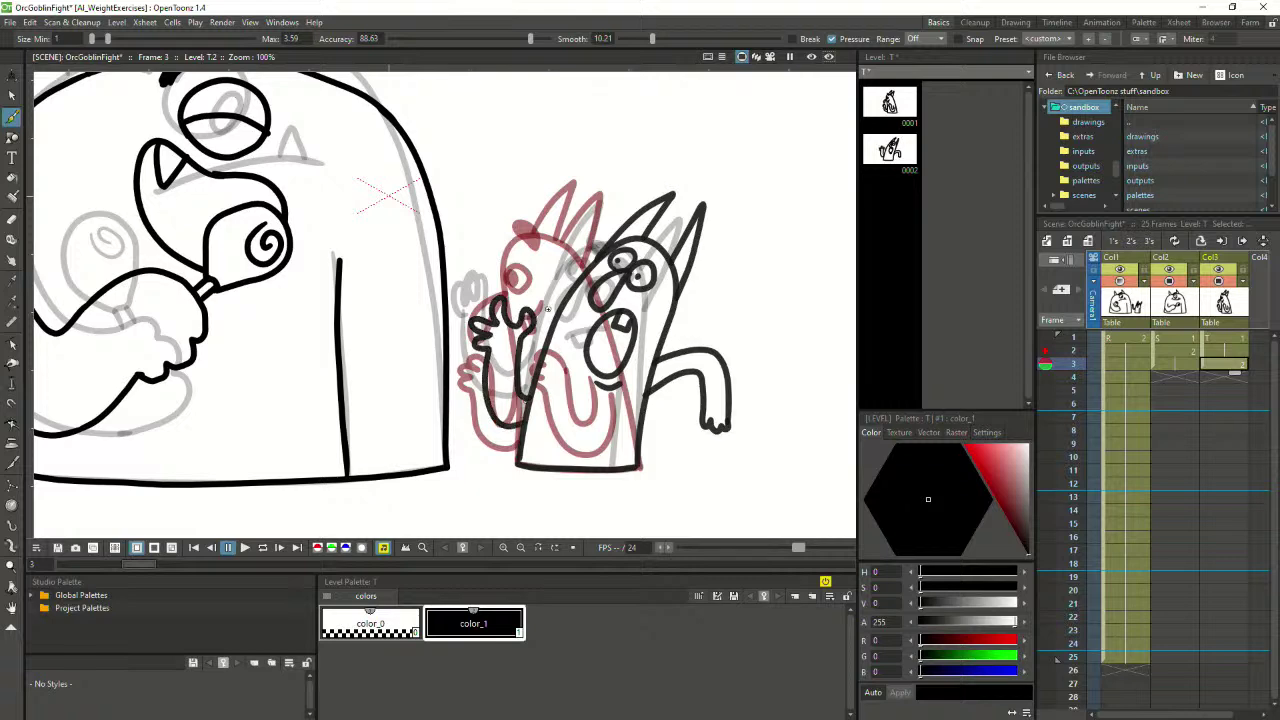
{"action": "key", "text": "ctrl+z"}
{"action": "key", "text": "ctrl+z"}
{"action": "key", "text": "ctrl+z"}
Draw the goblin's orc-side arm at frame 3 curving upward from its lower body into a raised hand with fingers
{"action": "left_click_drag", "start_coordinate": [530, 401], "coordinate": [502, 327]}
{"action": "key", "text": "ctrl+z"}
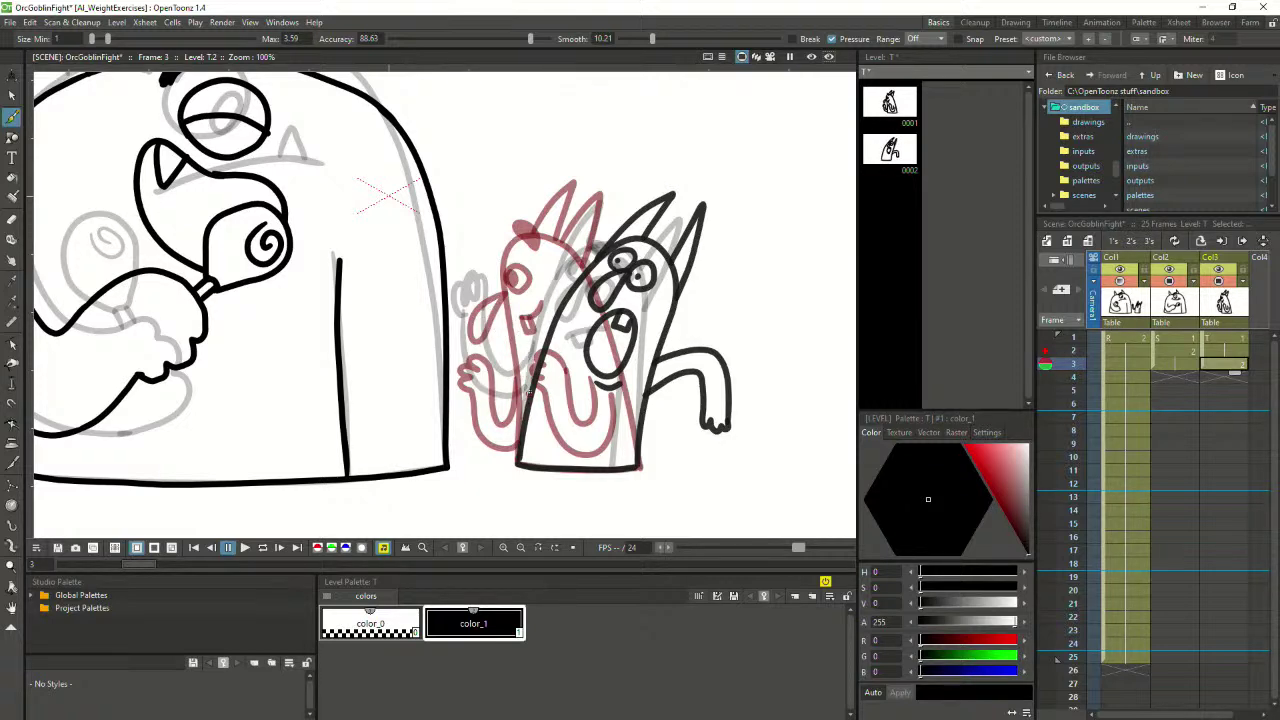
{"action": "mouse_move", "coordinate": [518, 398]}
{"action": "left_mouse_down"}
{"action": "mouse_move", "coordinate": [503, 313]}
{"action": "mouse_move", "coordinate": [477, 324]}
{"action": "mouse_move", "coordinate": [472, 338]}
{"action": "mouse_move", "coordinate": [488, 341]}
{"action": "mouse_move", "coordinate": [473, 387]}
{"action": "mouse_move", "coordinate": [481, 424]}
{"action": "mouse_move", "coordinate": [528, 436]}
{"action": "left_mouse_up"}
{"action": "left_click_drag", "start_coordinate": [506, 339], "coordinate": [498, 350]}
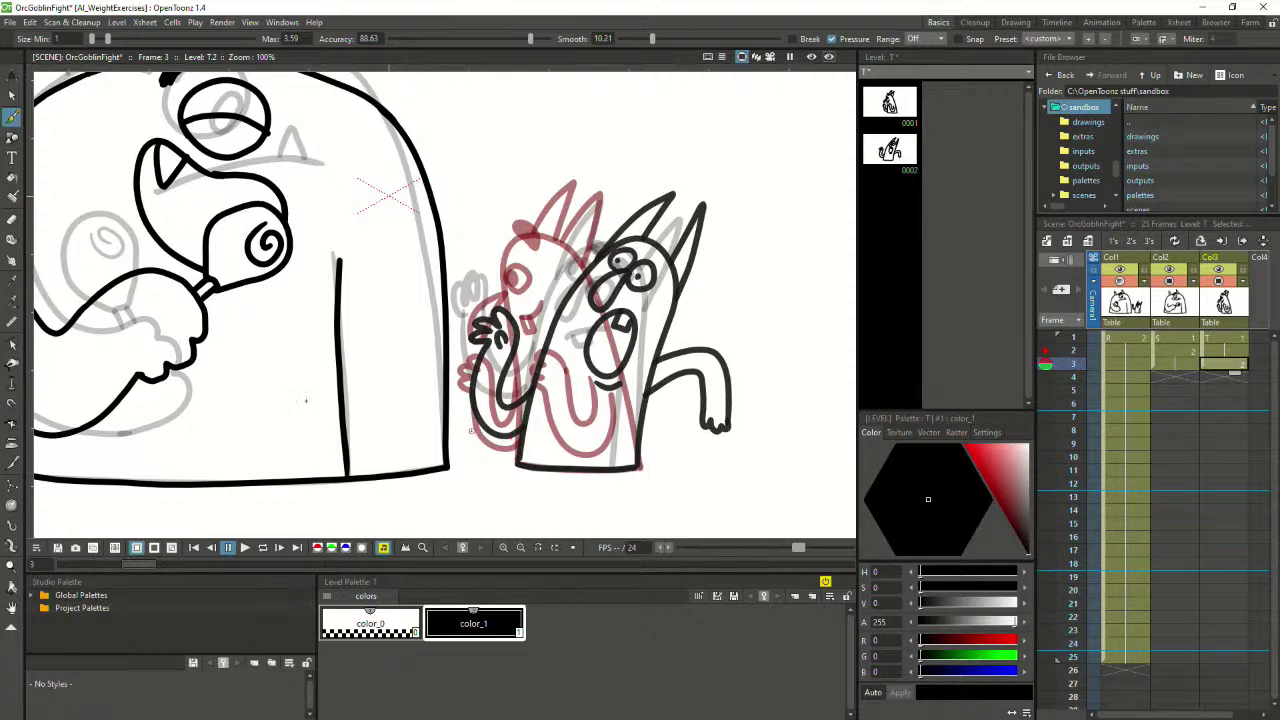
Hide the rough sketch in Col1 and flip through frames 1 to 3 to examine the goblin's change of pose
{"action": "scroll", "coordinate": [306, 424], "scroll_direction": "down", "scroll_amount": 1}
{"action": "scroll", "coordinate": [352, 404], "scroll_direction": "down", "scroll_amount": 1}
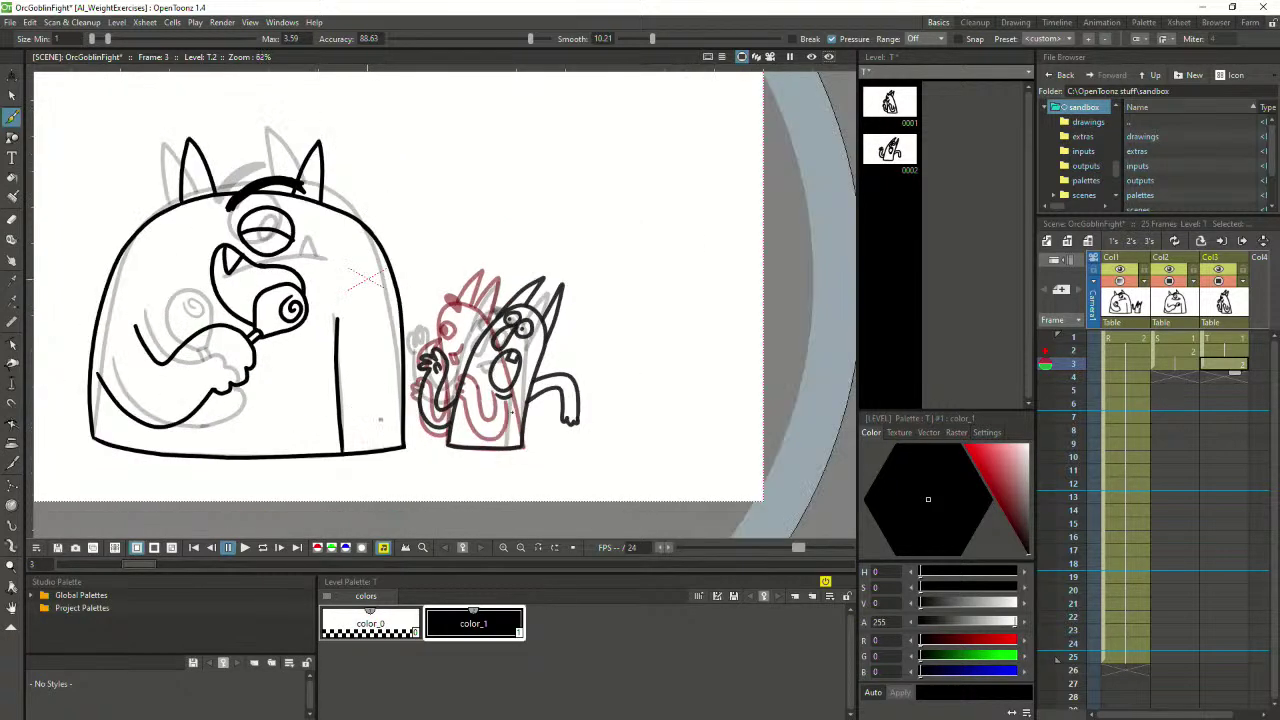
{"action": "scroll", "coordinate": [510, 373], "scroll_direction": "down", "scroll_amount": 1}
{"action": "key", "text": "space"}
{"action": "left_click_drag", "start_coordinate": [399, 382], "coordinate": [459, 388]}
{"action": "scroll", "coordinate": [459, 388], "scroll_direction": "up", "scroll_amount": 2}
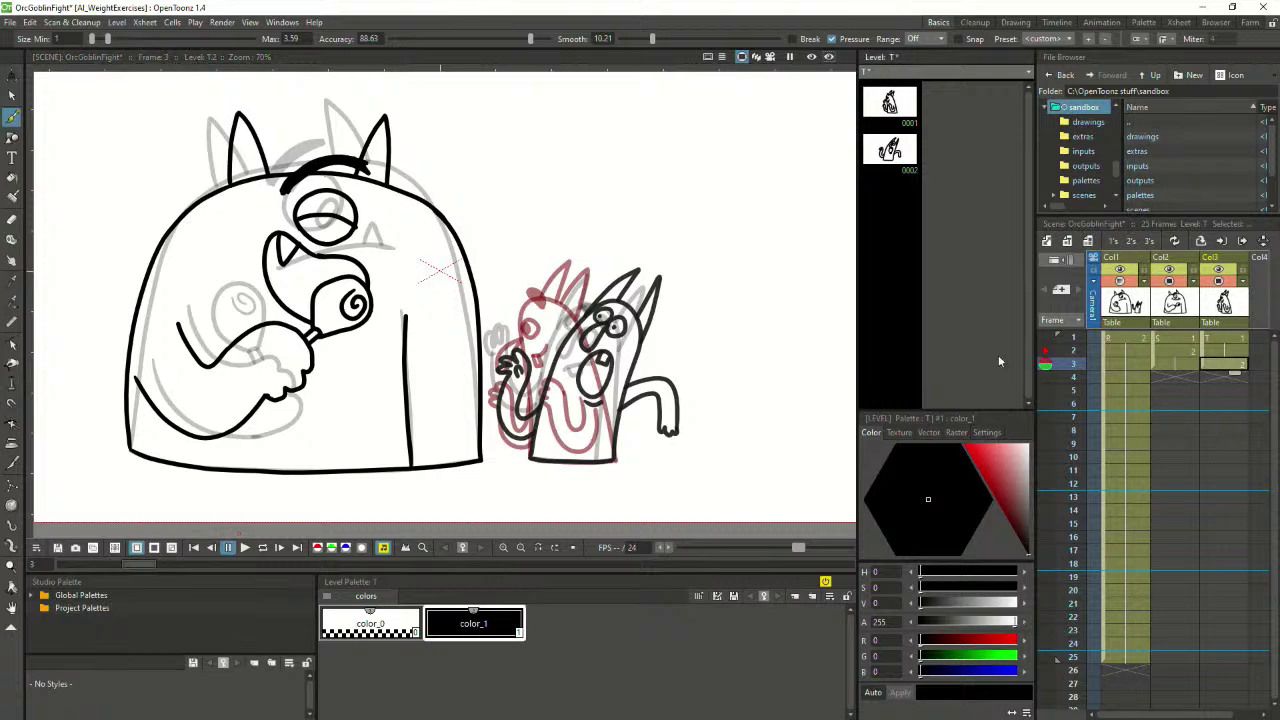
{"action": "left_click", "coordinate": [1120, 270]}
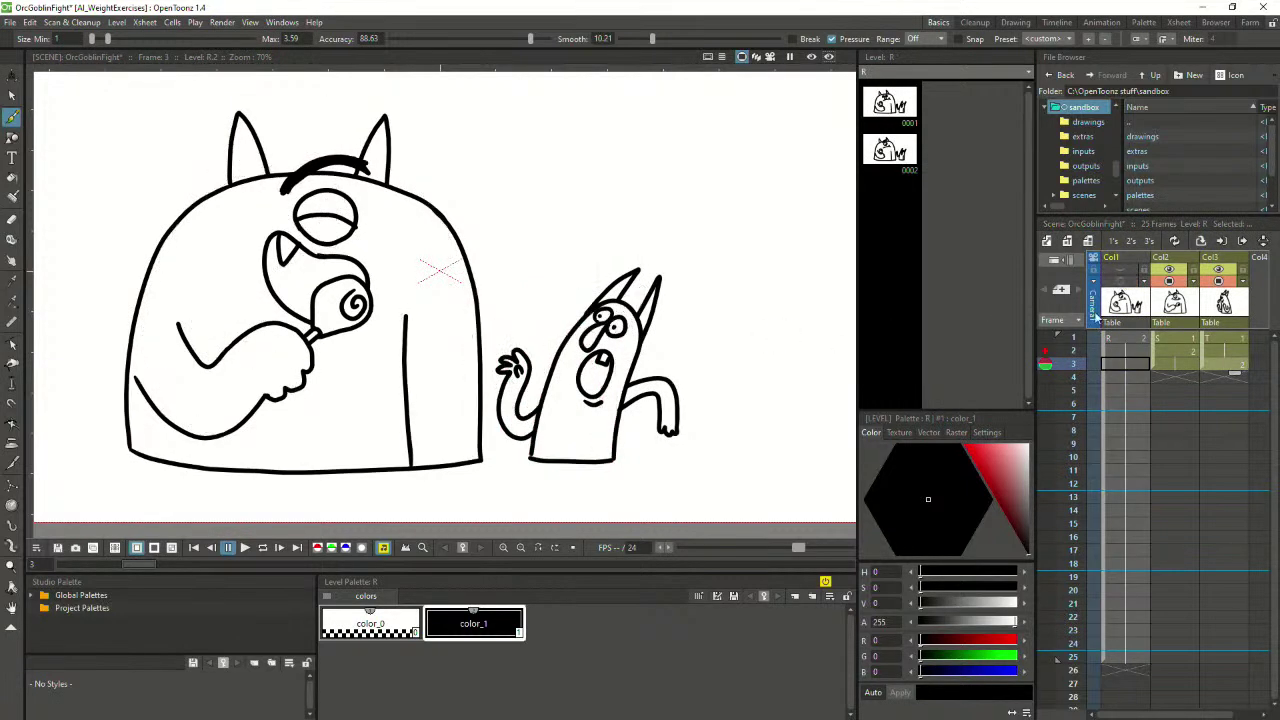
{"action": "left_click_drag", "start_coordinate": [1052, 366], "coordinate": [1050, 337]}
{"action": "key", "text": "period"}
{"action": "key", "text": "comma"}
{"action": "key", "text": "period"}
{"action": "key", "text": "period"}
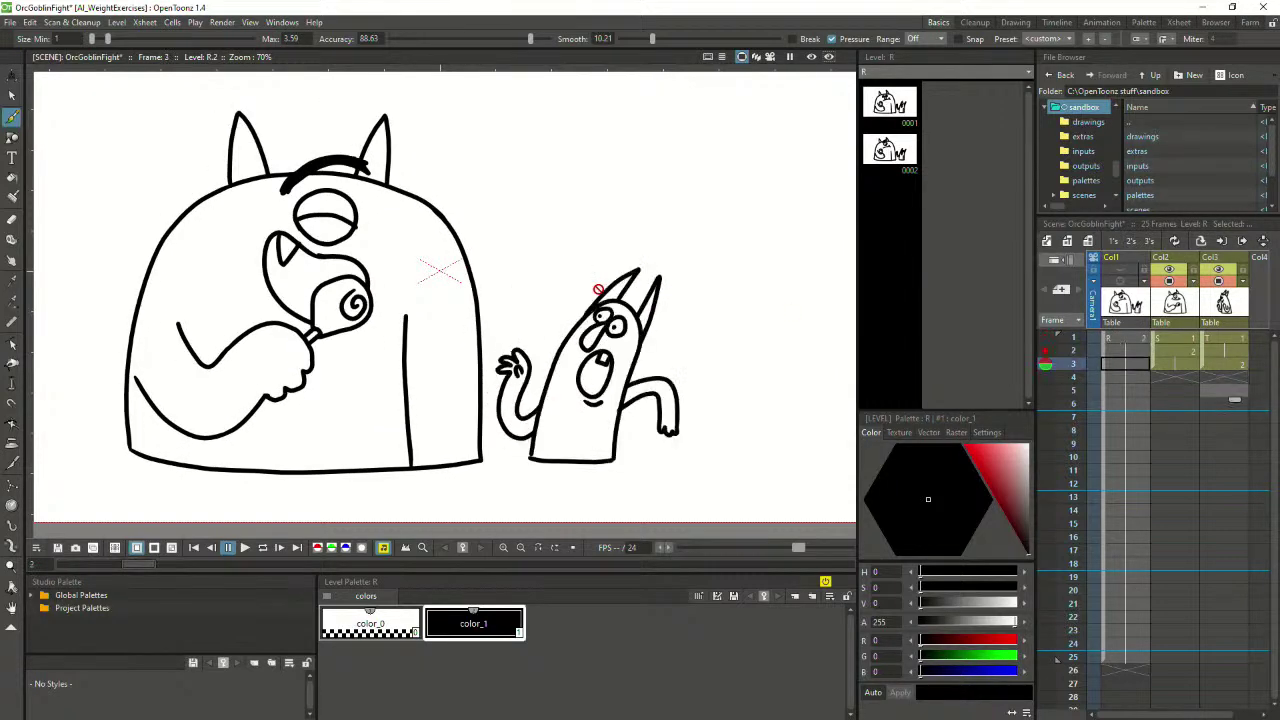
{"action": "key", "text": "comma"}
{"action": "key", "text": "comma"}
{"action": "key", "text": "period"}
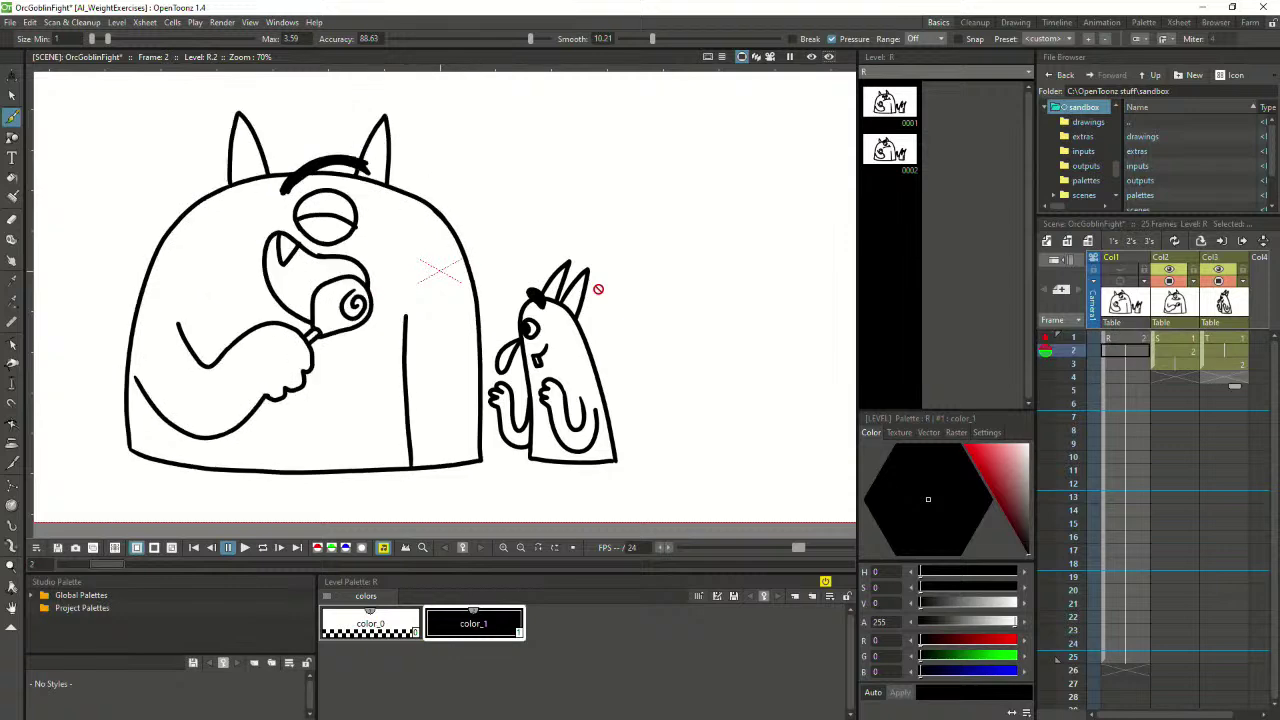
{"action": "key", "text": "period"}
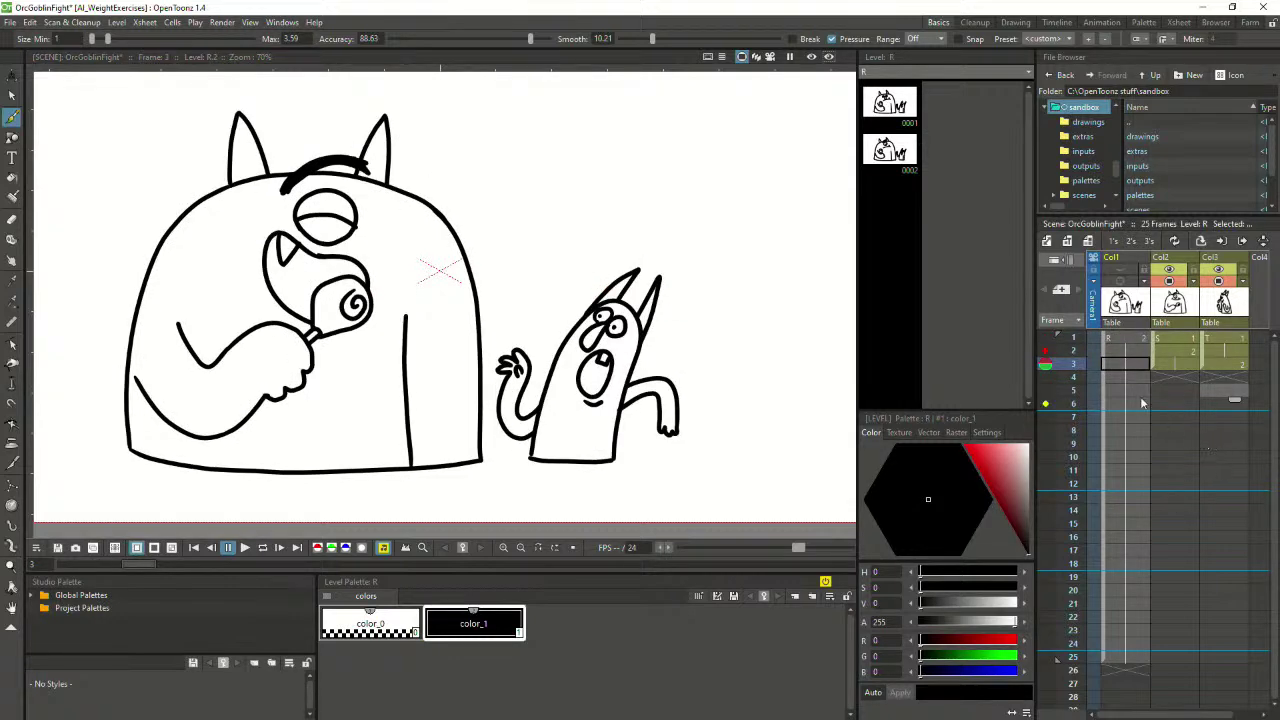
{"action": "key", "text": "comma"}
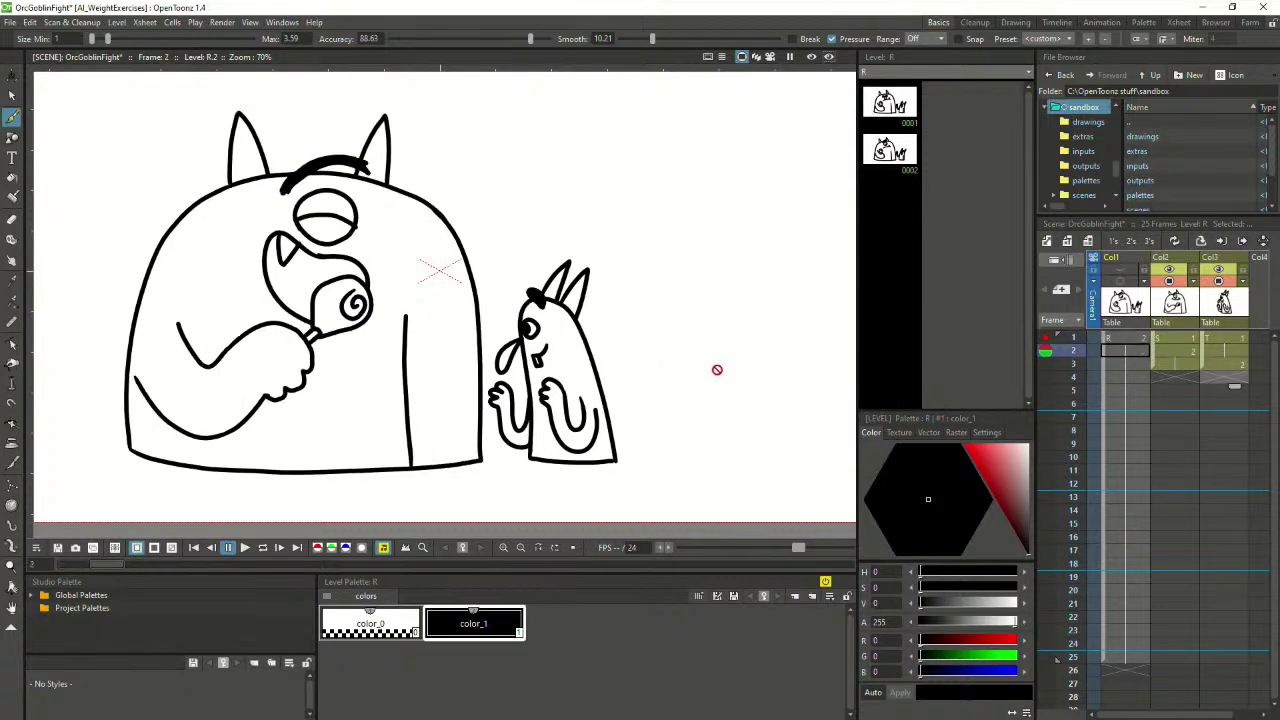
{"action": "key", "text": "period"}
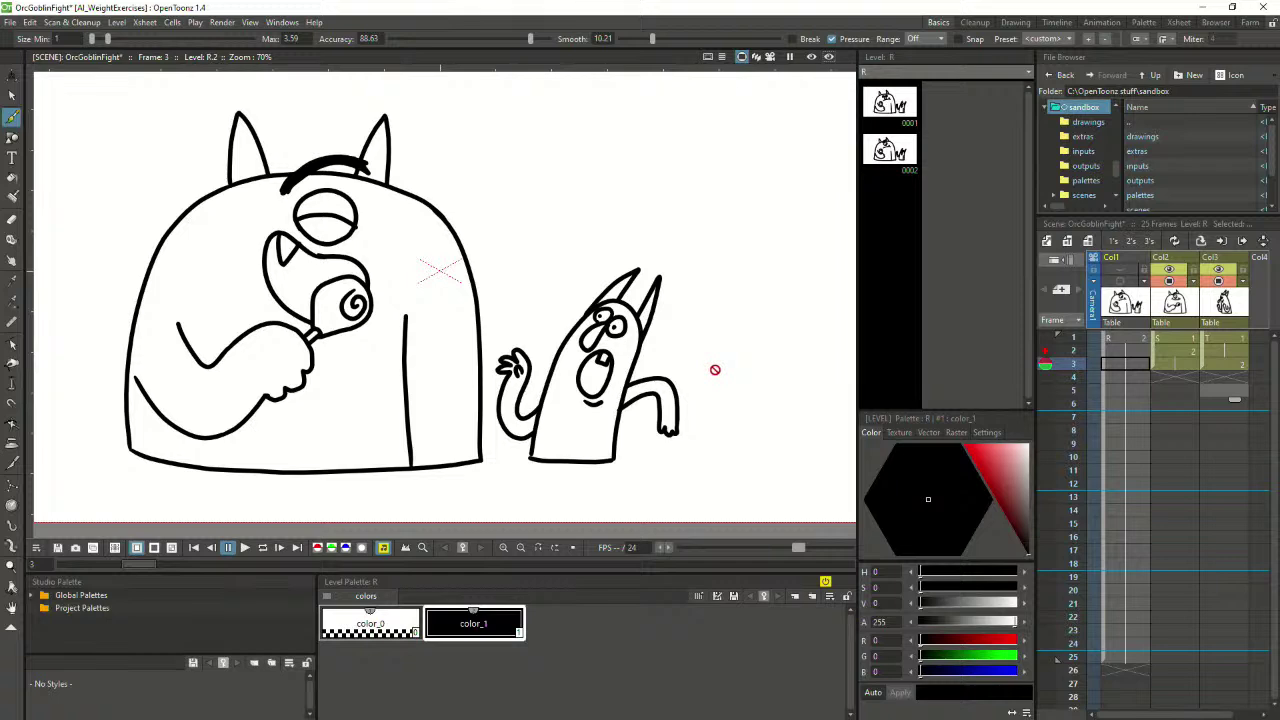
Shrink the goblin's raised orc-side arm slightly at frame 3, scaling its height to about 96.6% and narrowing it a little
{"action": "key", "text": "s"}
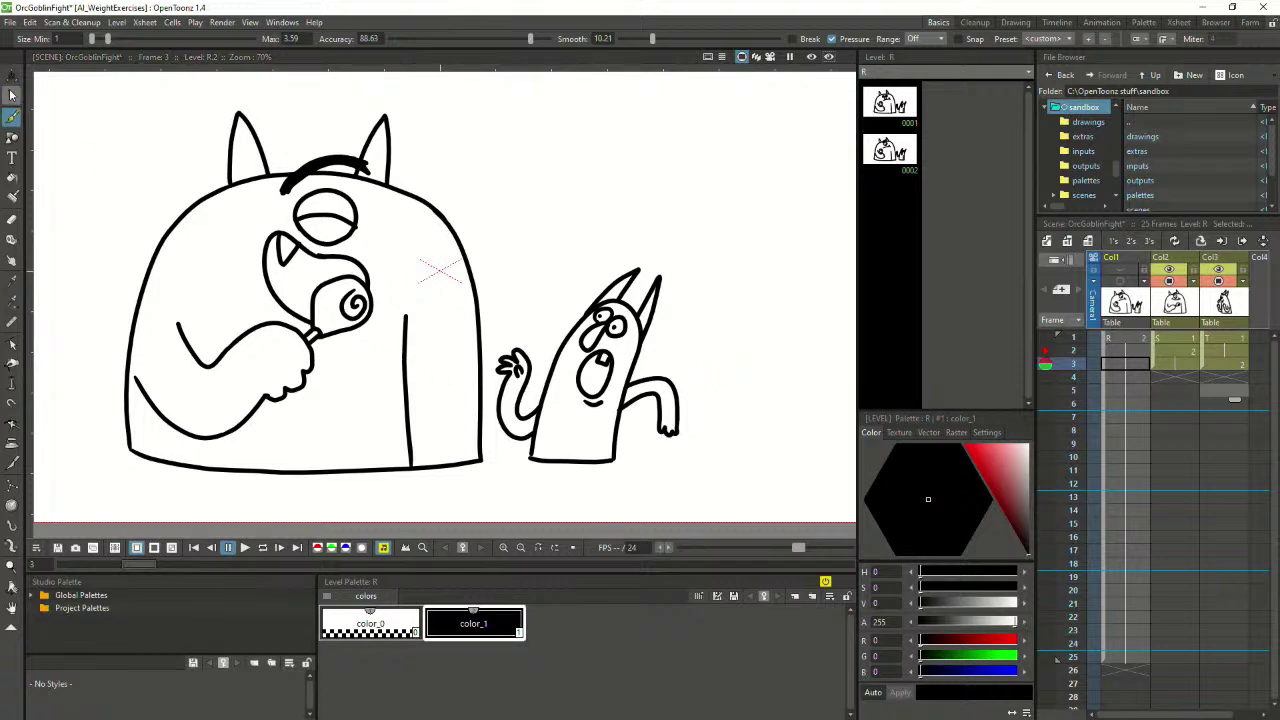
{"action": "scroll", "coordinate": [440, 370], "scroll_direction": "up", "scroll_amount": 1}
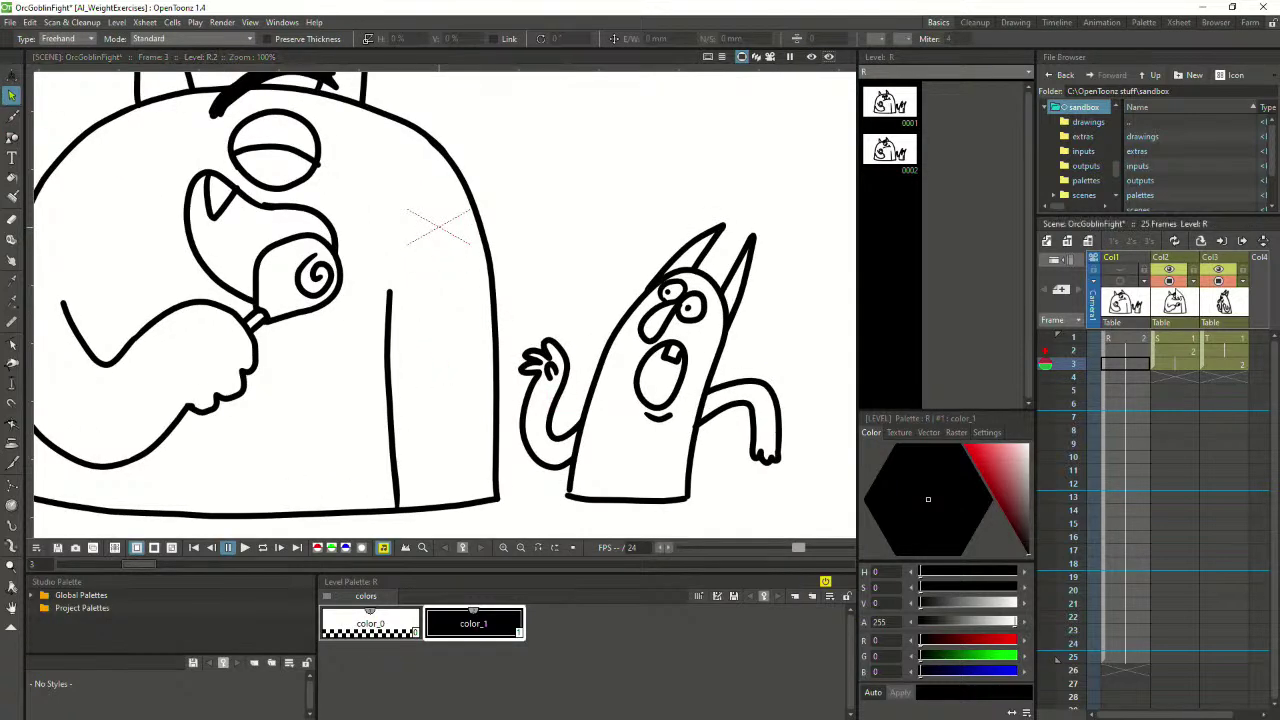
{"action": "left_click", "coordinate": [1237, 360]}
{"action": "left_click", "coordinate": [540, 400]}
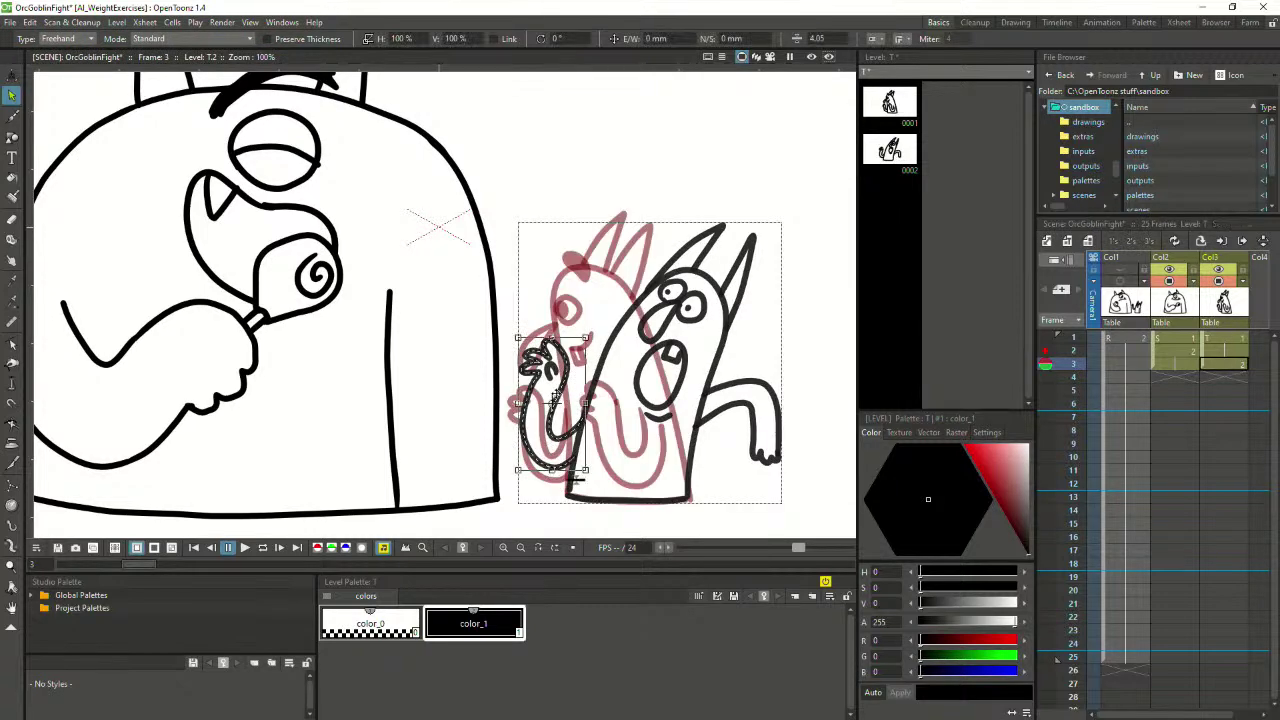
{"action": "left_click_drag", "start_coordinate": [553, 470], "coordinate": [555, 464]}
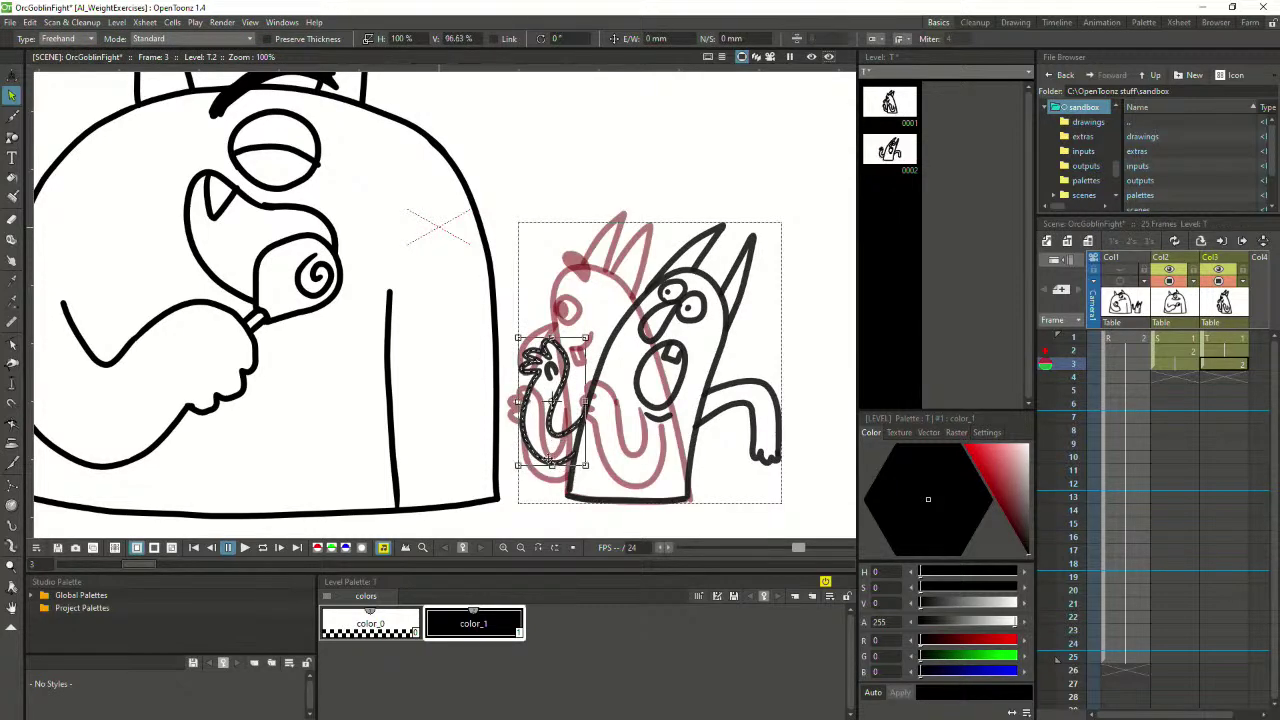
{"action": "left_click", "coordinate": [514, 408]}
{"action": "left_click", "coordinate": [523, 404]}
{"action": "left_click_drag", "start_coordinate": [518, 401], "coordinate": [523, 401]}
{"action": "left_click", "coordinate": [611, 313]}
{"action": "left_click", "coordinate": [556, 369]}
{"action": "left_click", "coordinate": [553, 363]}
{"action": "left_click", "coordinate": [606, 308]}
Show the rough sketch in Col1 again and select the goblin's empty frame 4 cell in Col3
{"action": "scroll", "coordinate": [525, 401], "scroll_direction": "down", "scroll_amount": 3}
{"action": "key", "text": "space"}
{"action": "mouse_move", "coordinate": [500, 438]}
{"action": "left_mouse_down"}
{"action": "mouse_move", "coordinate": [584, 407]}
{"action": "mouse_move", "coordinate": [523, 429]}
{"action": "left_mouse_up"}
{"action": "scroll", "coordinate": [584, 407], "scroll_direction": "down", "scroll_amount": 2}
{"action": "key", "text": "space"}
{"action": "key", "text": "s"}
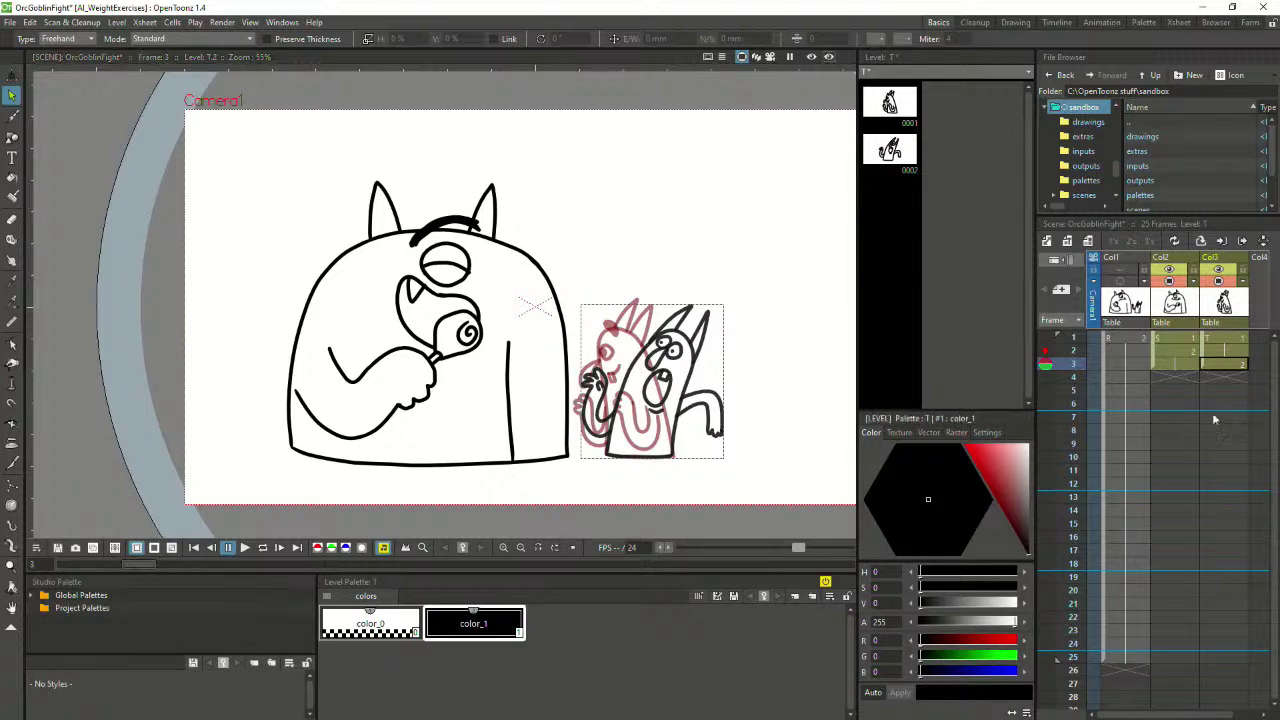
{"action": "left_click", "coordinate": [1176, 367]}
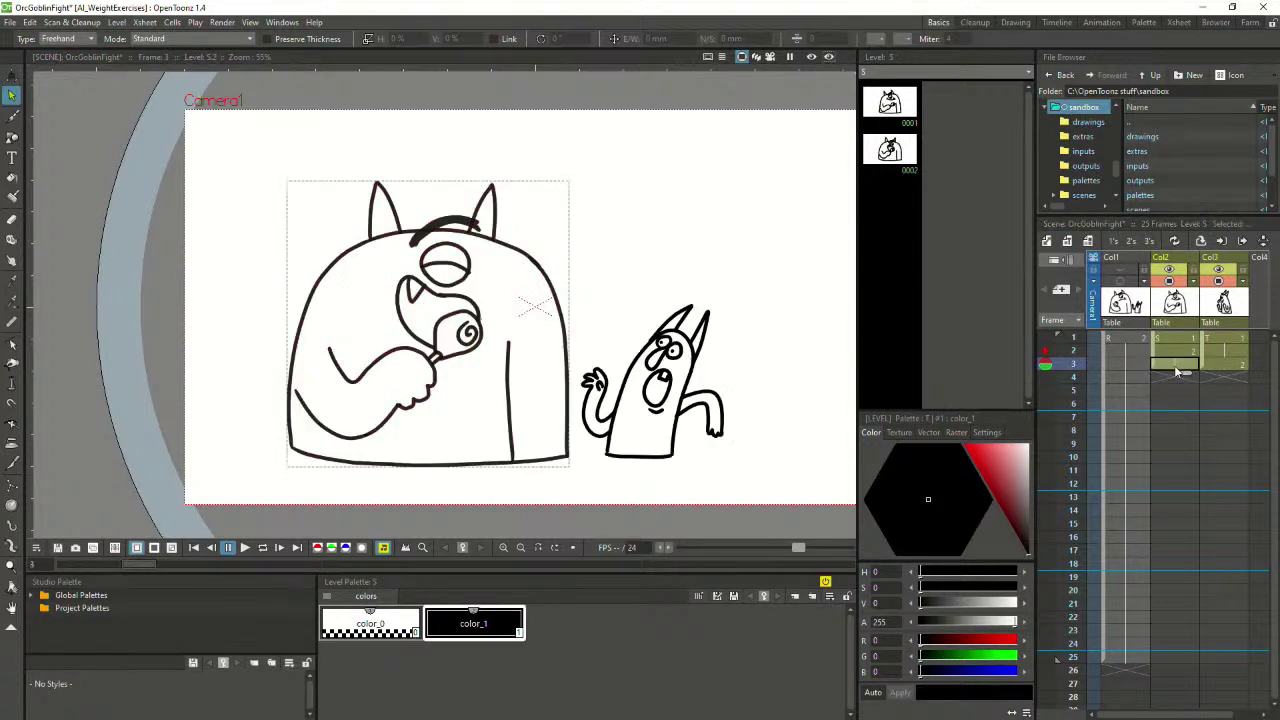
{"action": "left_click", "coordinate": [1223, 367]}
{"action": "left_click", "coordinate": [1190, 368]}
{"action": "left_click", "coordinate": [1229, 366]}
{"action": "left_click", "coordinate": [1228, 379]}
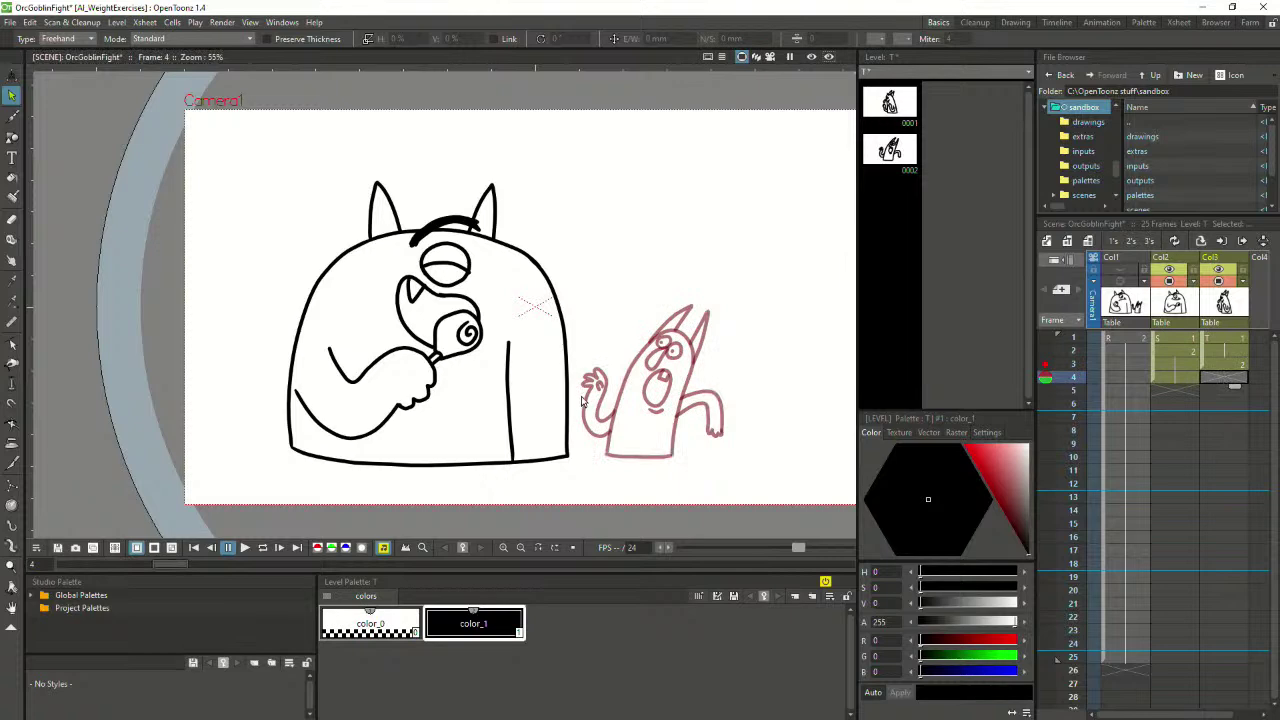
{"action": "scroll", "coordinate": [592, 403], "scroll_direction": "up", "scroll_amount": 1}
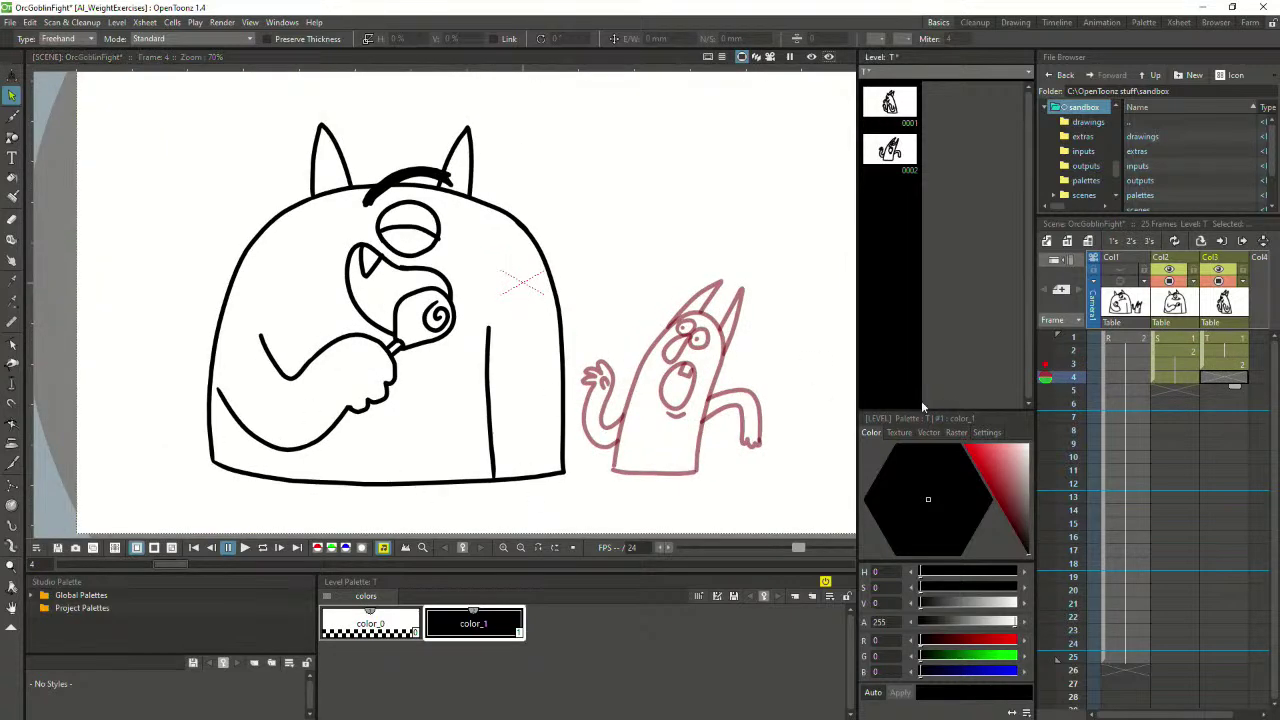
{"action": "left_click", "coordinate": [1122, 280]}
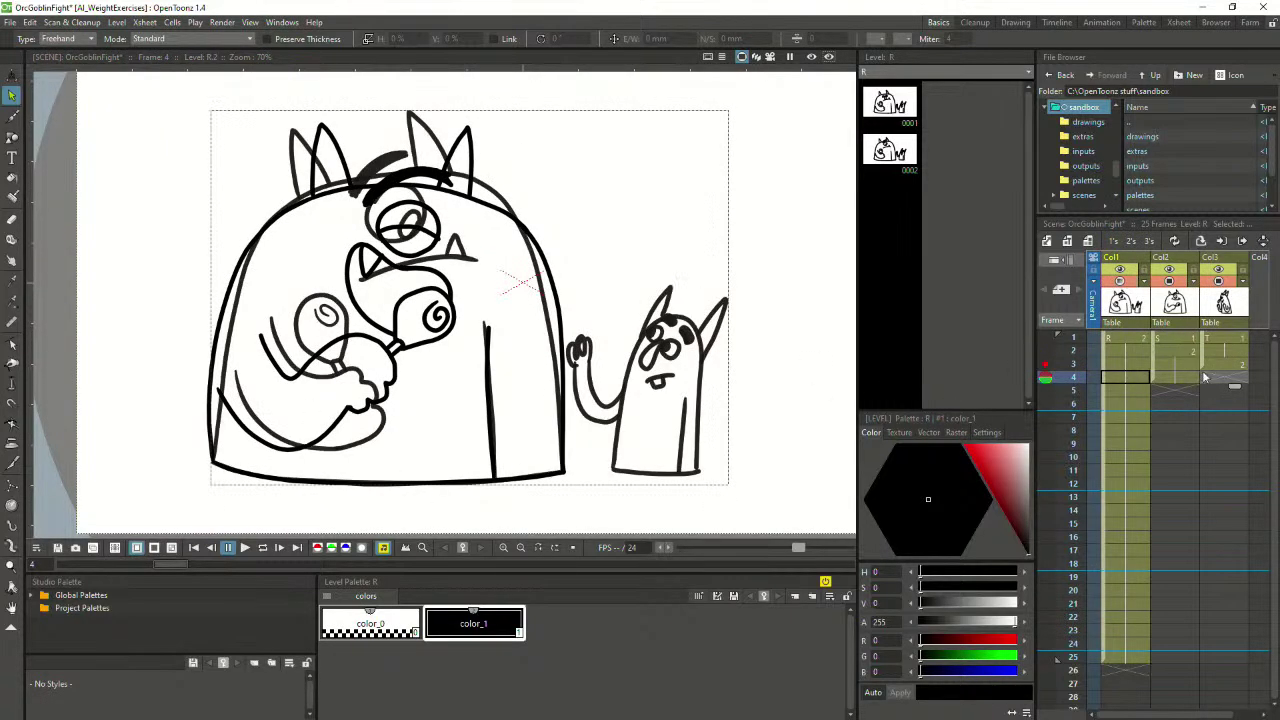
{"action": "left_click", "coordinate": [1216, 378]}
{"action": "left_click", "coordinate": [1216, 378]}
{"action": "scroll", "coordinate": [602, 479], "scroll_direction": "up", "scroll_amount": 1}
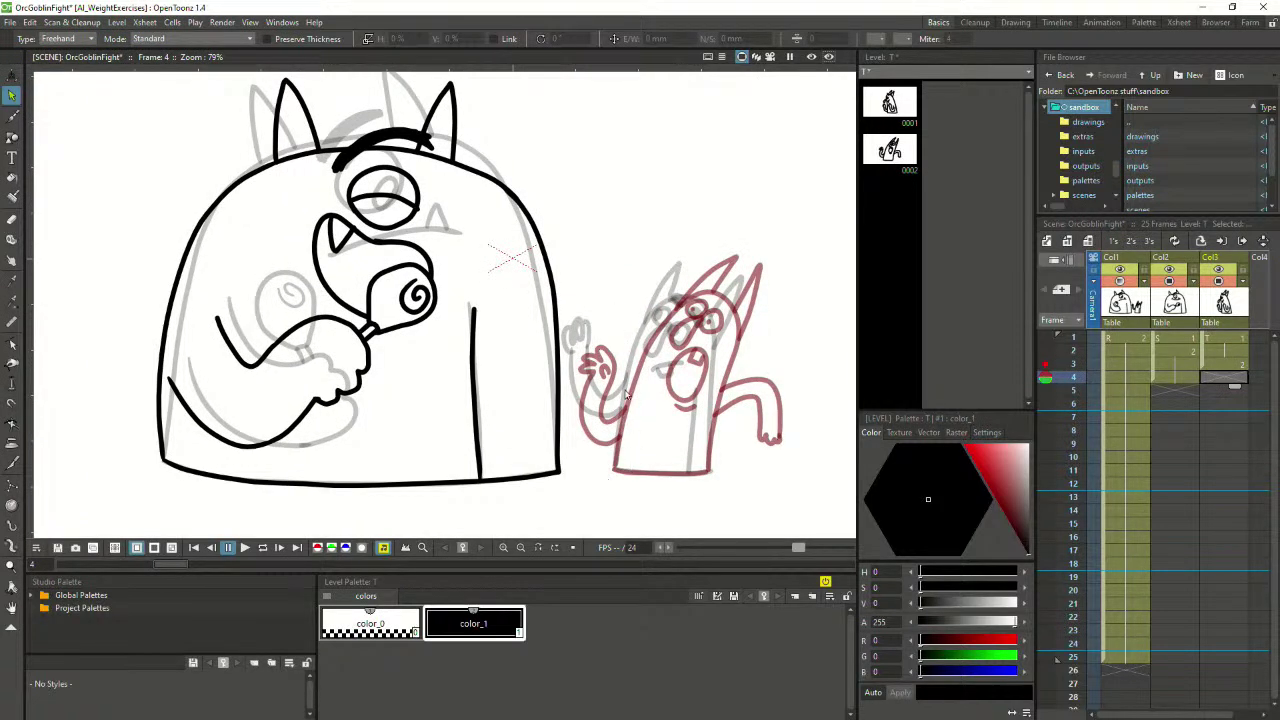
Draw the goblin's body at frame 4 as a more upright brush-stroke arch over the onion skin, closed with a base line
{"action": "left_click", "coordinate": [12, 116]}
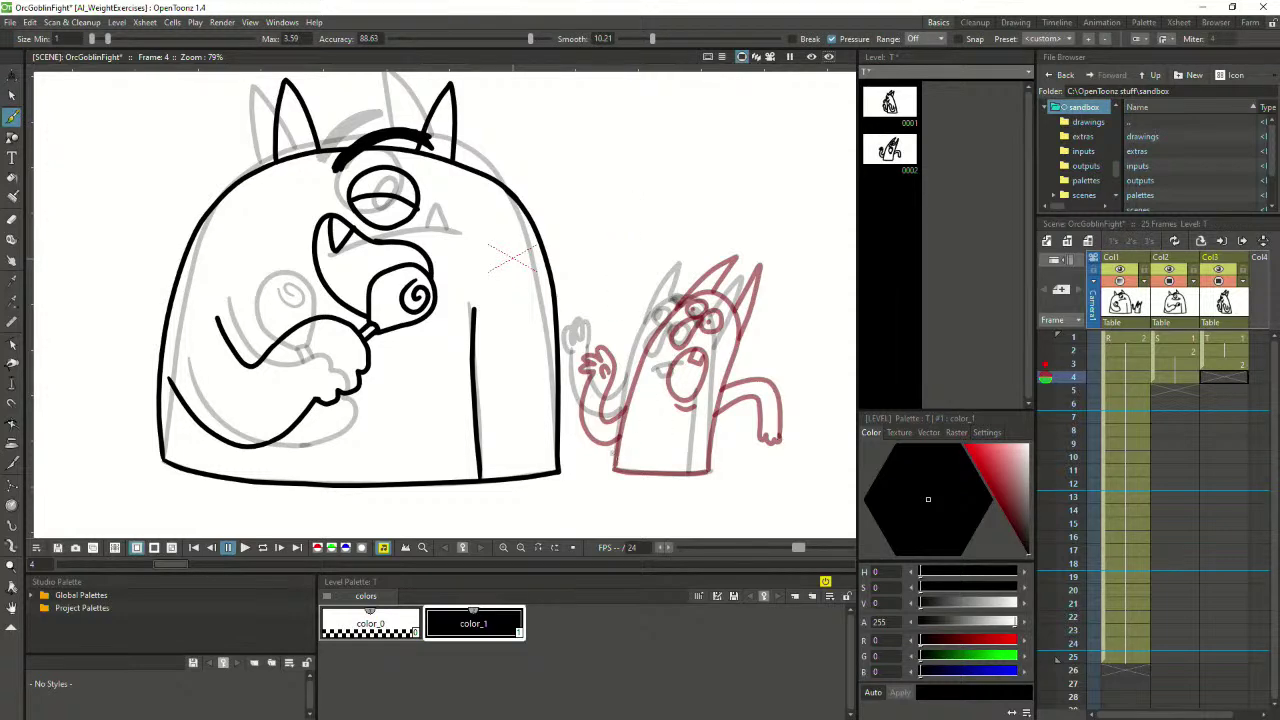
{"action": "mouse_move", "coordinate": [617, 466]}
{"action": "left_mouse_down"}
{"action": "mouse_move", "coordinate": [633, 411]}
{"action": "mouse_move", "coordinate": [688, 328]}
{"action": "mouse_move", "coordinate": [758, 316]}
{"action": "mouse_move", "coordinate": [702, 466]}
{"action": "left_mouse_up"}
{"action": "key", "text": "ctrl+z"}
{"action": "mouse_move", "coordinate": [615, 468]}
{"action": "left_mouse_down"}
{"action": "mouse_move", "coordinate": [622, 360]}
{"action": "mouse_move", "coordinate": [688, 276]}
{"action": "mouse_move", "coordinate": [700, 282]}
{"action": "left_mouse_up"}
{"action": "key", "text": "ctrl+z"}
{"action": "mouse_move", "coordinate": [615, 469]}
{"action": "left_mouse_down"}
{"action": "mouse_move", "coordinate": [628, 360]}
{"action": "mouse_move", "coordinate": [662, 306]}
{"action": "mouse_move", "coordinate": [694, 295]}
{"action": "mouse_move", "coordinate": [714, 318]}
{"action": "mouse_move", "coordinate": [711, 474]}
{"action": "left_mouse_up"}
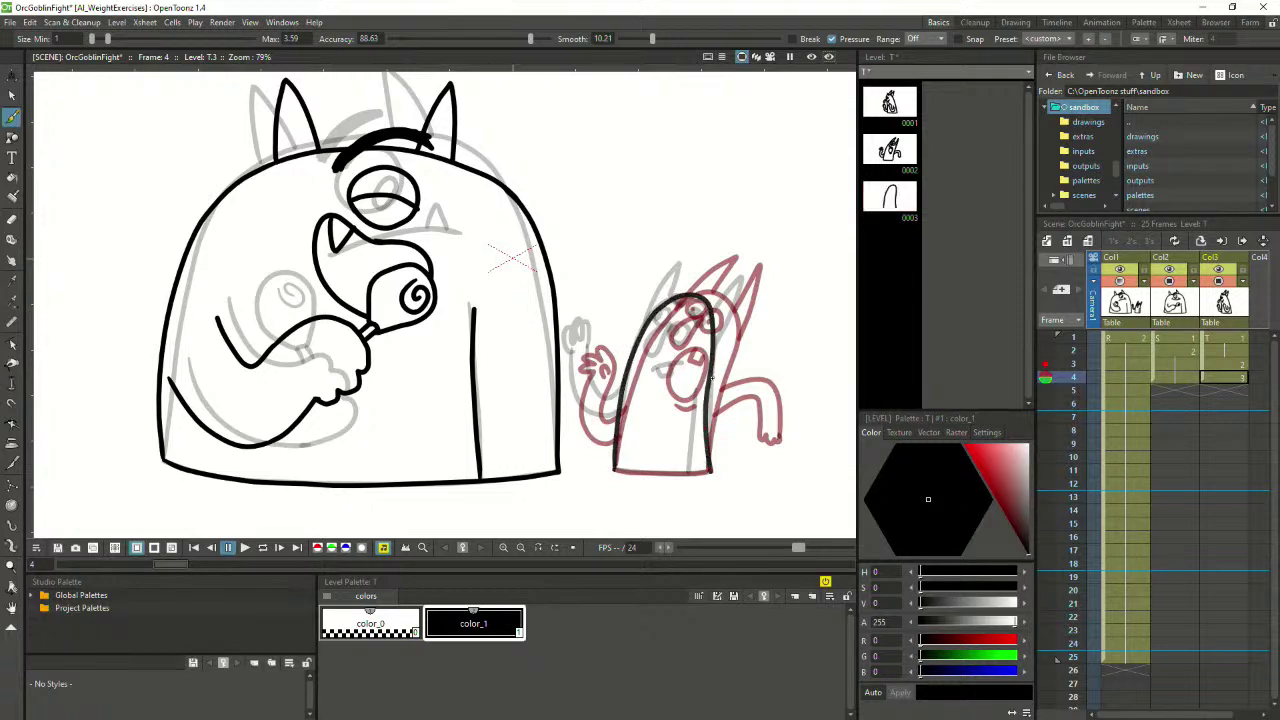
{"action": "scroll", "coordinate": [711, 378], "scroll_direction": "up", "scroll_amount": 2}
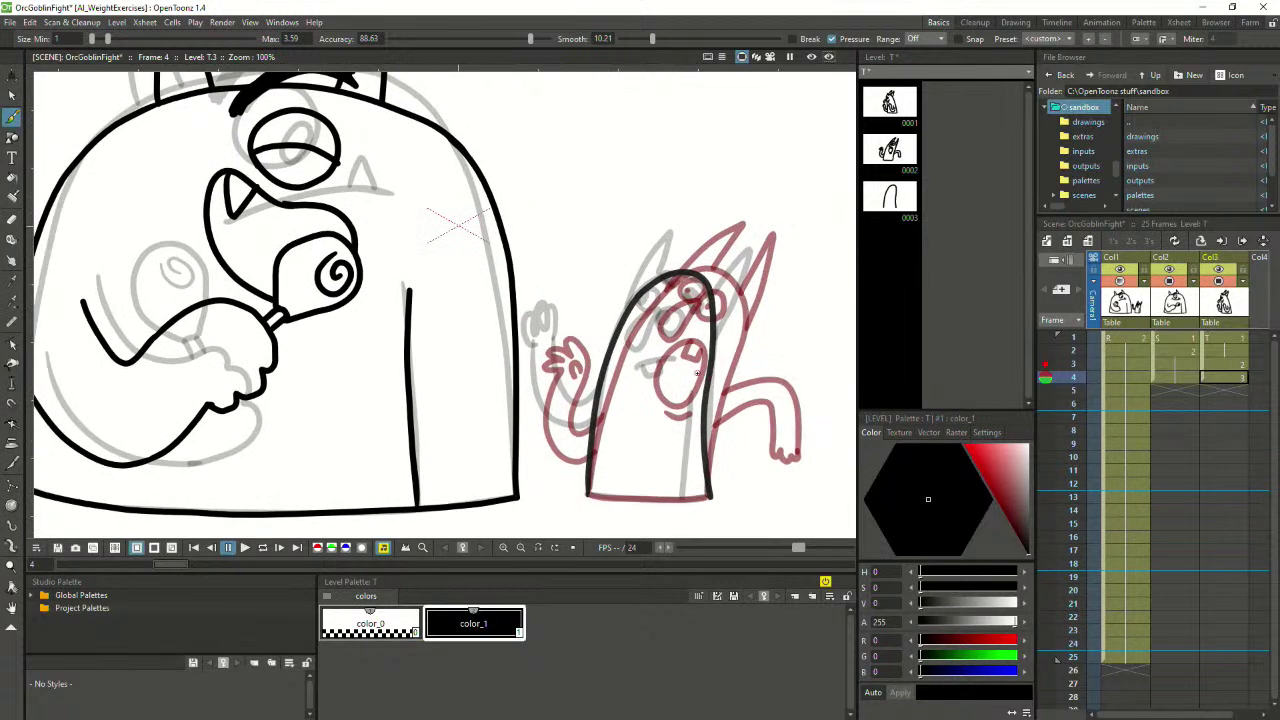
{"action": "left_click_drag", "start_coordinate": [586, 493], "coordinate": [711, 494]}
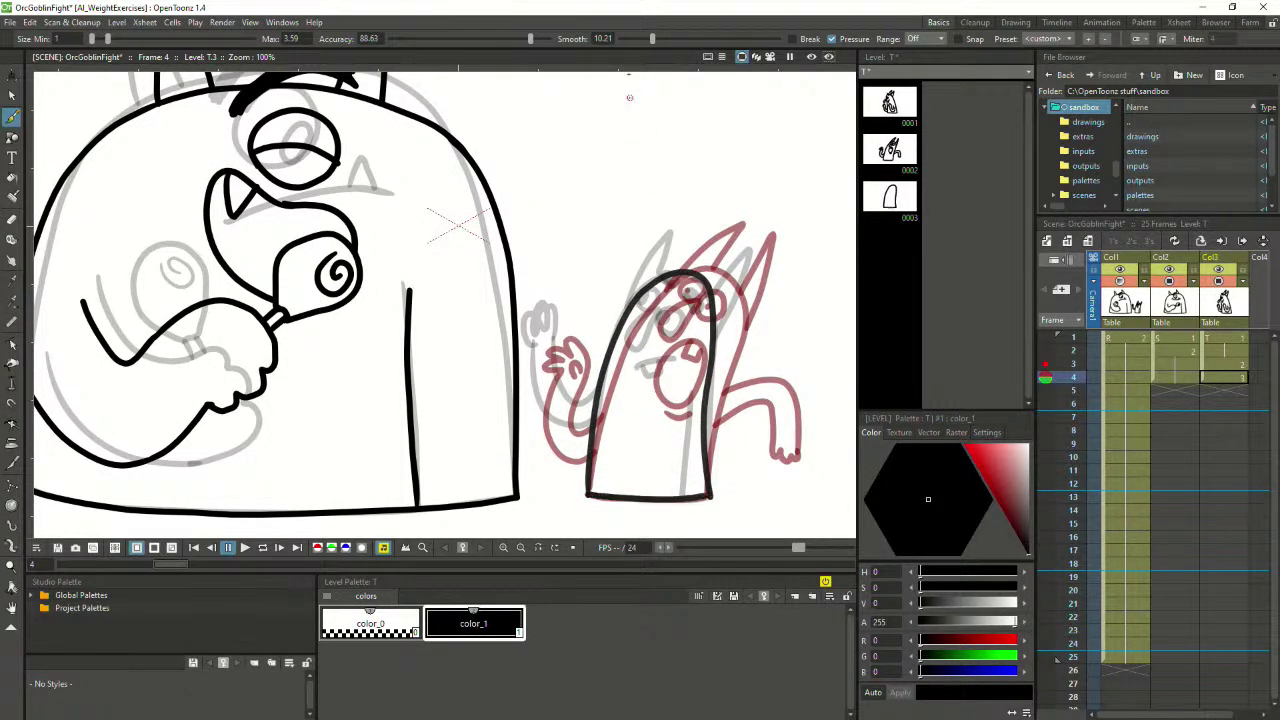
Draw the goblin's round eyes, long drooping nose and frowning mouth with a tooth inside the body outline on frame 4
{"action": "mouse_move", "coordinate": [648, 310]}
{"action": "left_mouse_down"}
{"action": "mouse_move", "coordinate": [636, 349]}
{"action": "mouse_move", "coordinate": [650, 314]}
{"action": "left_mouse_up"}
{"action": "mouse_move", "coordinate": [636, 366]}
{"action": "left_mouse_down"}
{"action": "mouse_move", "coordinate": [689, 346]}
{"action": "mouse_move", "coordinate": [668, 344]}
{"action": "mouse_move", "coordinate": [668, 358]}
{"action": "mouse_move", "coordinate": [680, 300]}
{"action": "mouse_move", "coordinate": [648, 298]}
{"action": "left_mouse_up"}
{"action": "key", "text": "ctrl+z"}
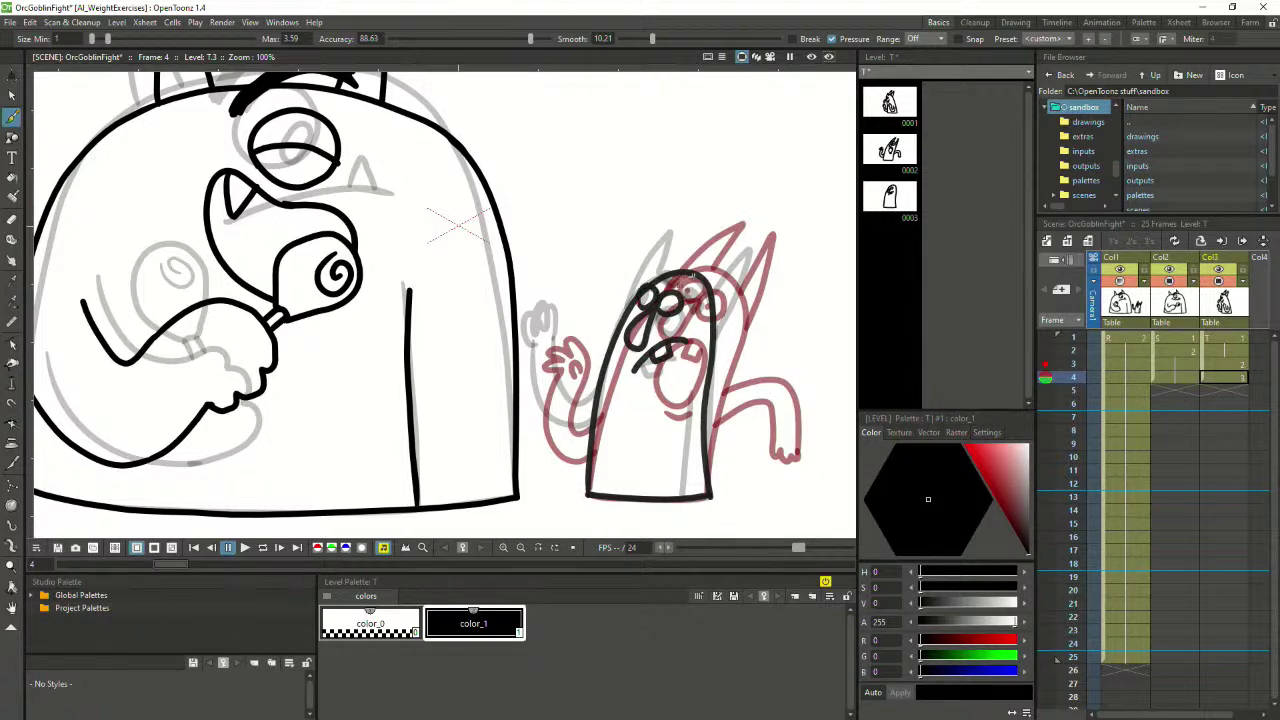
Add thick black eyebrows above the goblin's eyes on frame 3 of Col3
{"action": "left_click", "coordinate": [1230, 365]}
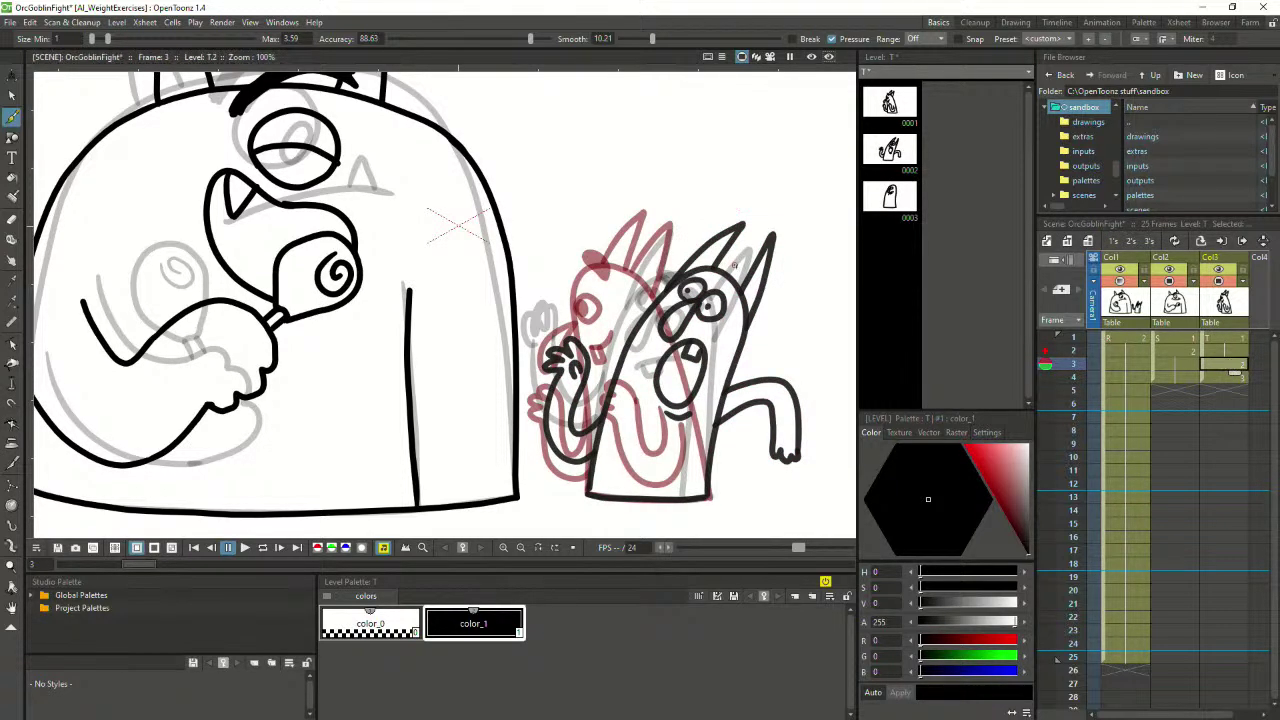
{"action": "mouse_move", "coordinate": [733, 266]}
{"action": "left_mouse_down"}
{"action": "mouse_move", "coordinate": [740, 292]}
{"action": "mouse_move", "coordinate": [735, 272]}
{"action": "mouse_move", "coordinate": [704, 266]}
{"action": "mouse_move", "coordinate": [713, 260]}
{"action": "left_mouse_up"}
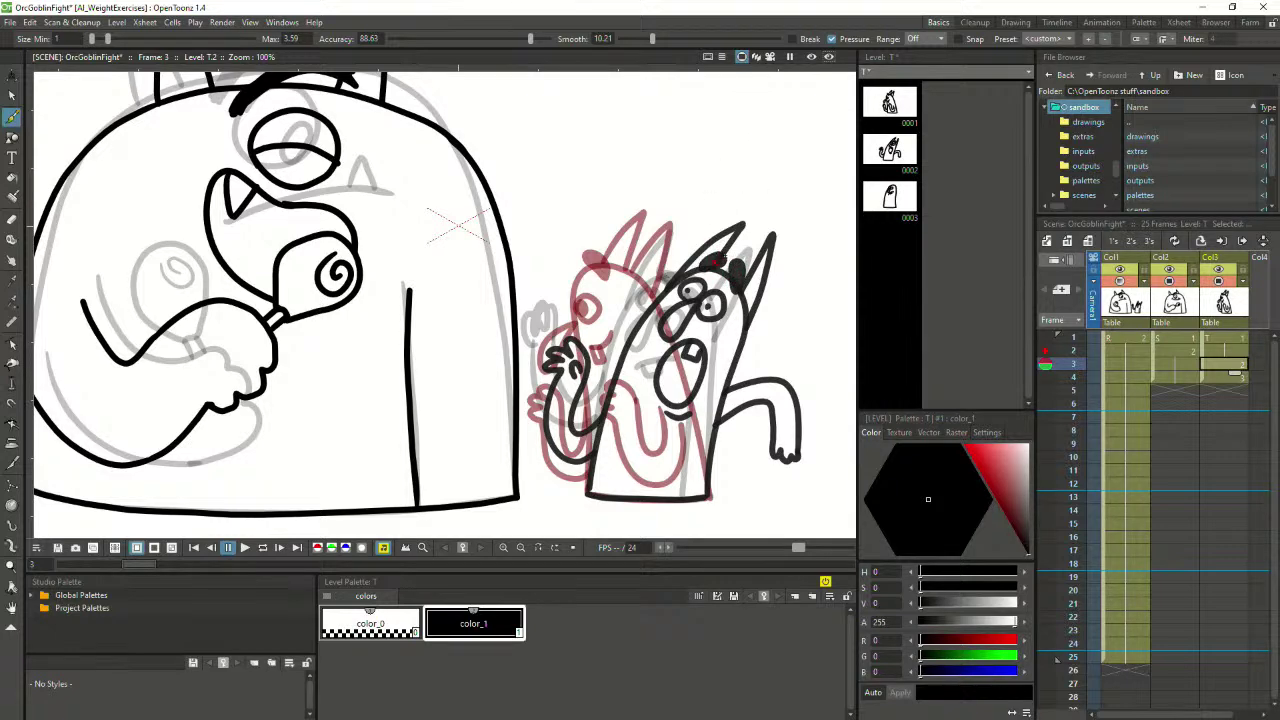
Try adding thick eyebrows above the goblin's eyes on frame 4 and selecting them for adjustment
{"action": "left_click", "coordinate": [1220, 377]}
{"action": "mouse_move", "coordinate": [663, 290]}
{"action": "left_mouse_down"}
{"action": "mouse_move", "coordinate": [684, 278]}
{"action": "mouse_move", "coordinate": [644, 276]}
{"action": "mouse_move", "coordinate": [656, 286]}
{"action": "mouse_move", "coordinate": [651, 255]}
{"action": "left_mouse_up"}
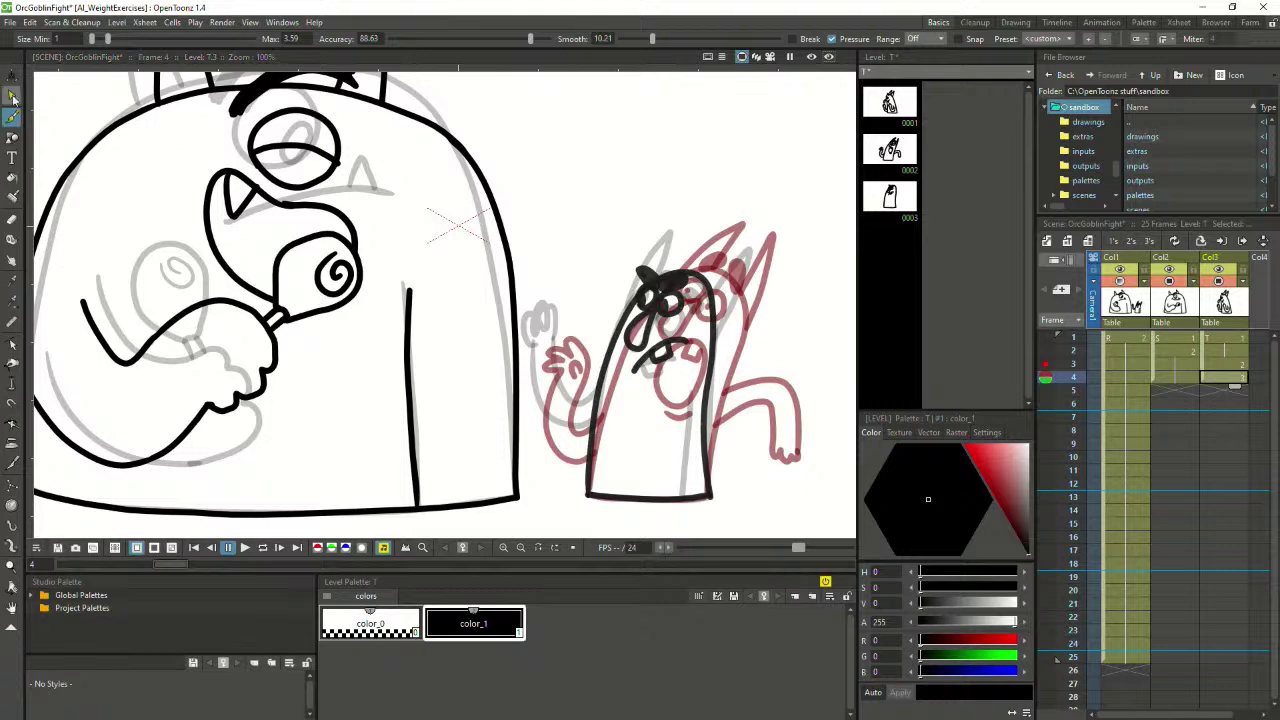
{"action": "key", "text": "s"}
{"action": "left_click", "coordinate": [665, 262]}
{"action": "left_click", "coordinate": [642, 282], "text": "shift"}
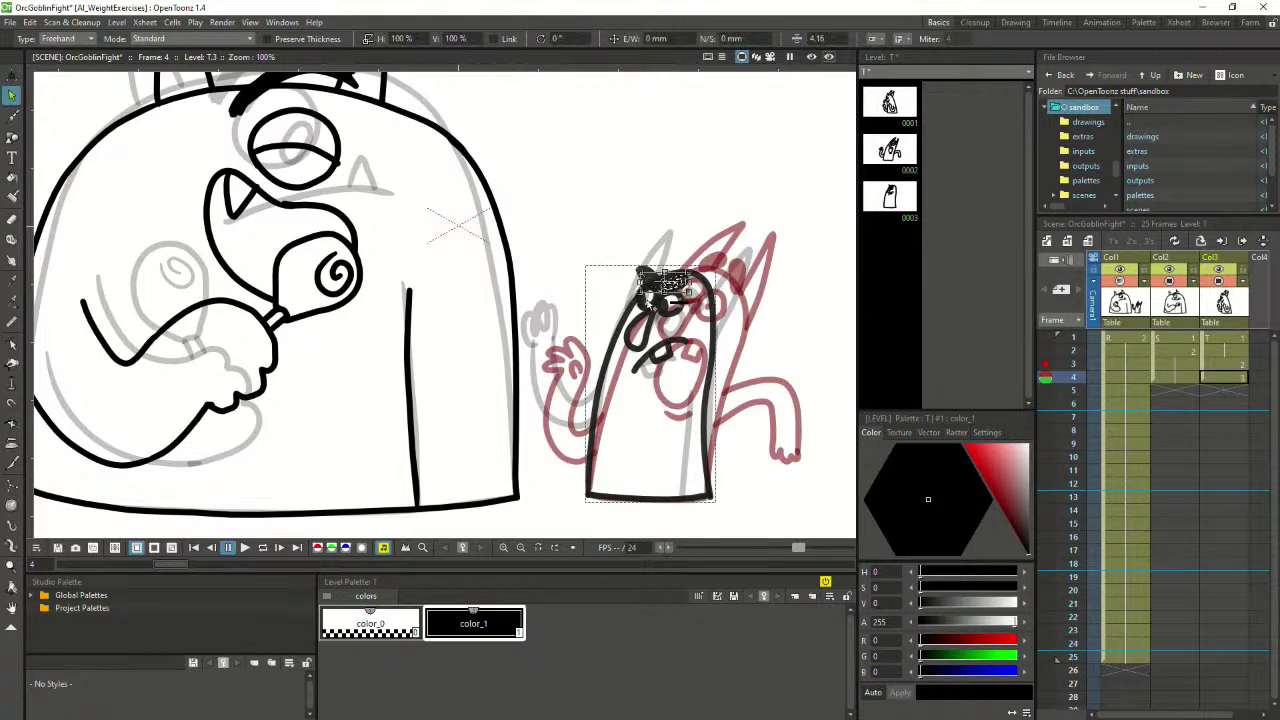
{"action": "left_click", "coordinate": [675, 370]}
Undo the eyebrow, mouth and eye strokes on frame 4, back to the body outline with the nose
{"action": "key", "text": "ctrl+z"}
{"action": "key", "text": "ctrl+z"}
{"action": "key", "text": "ctrl+z"}
{"action": "key", "text": "ctrl+z"}
{"action": "key", "text": "ctrl+z"}
{"action": "key", "text": "ctrl+z"}
{"action": "key", "text": "ctrl+z"}
{"action": "key", "text": "ctrl+z"}
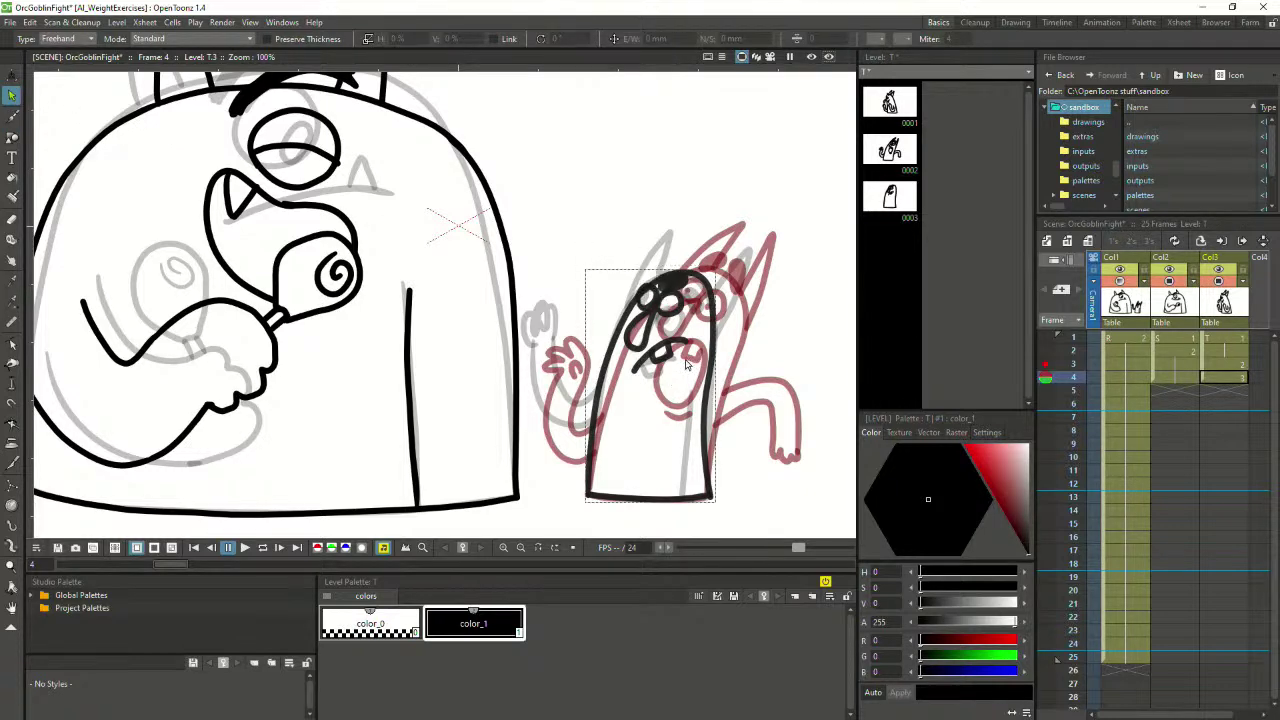
{"action": "key", "text": "ctrl+z"}
{"action": "key", "text": "ctrl+z"}
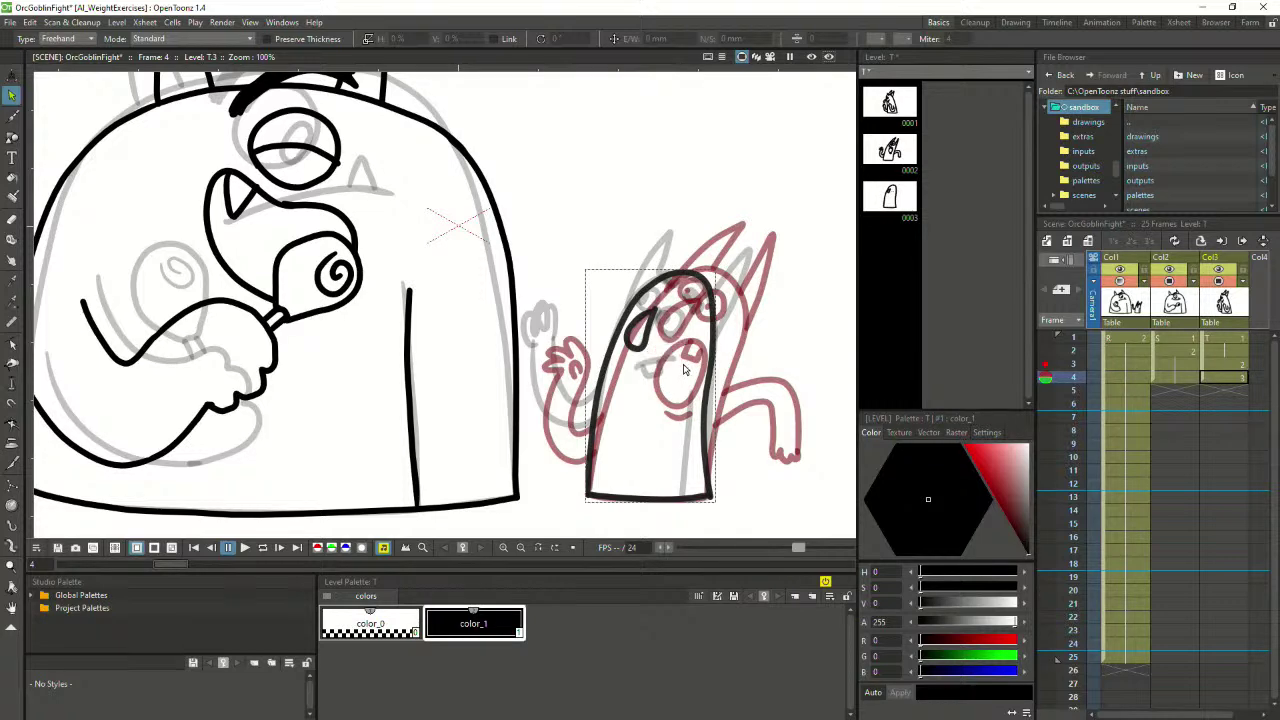
Redraw the goblin's eyes on frame 4 with thick angry eyebrows and a frowning mouth with a tooth
{"action": "left_click", "coordinate": [11, 115]}
{"action": "mouse_move", "coordinate": [652, 306]}
{"action": "left_mouse_down"}
{"action": "mouse_move", "coordinate": [638, 350]}
{"action": "mouse_move", "coordinate": [660, 306]}
{"action": "left_mouse_up"}
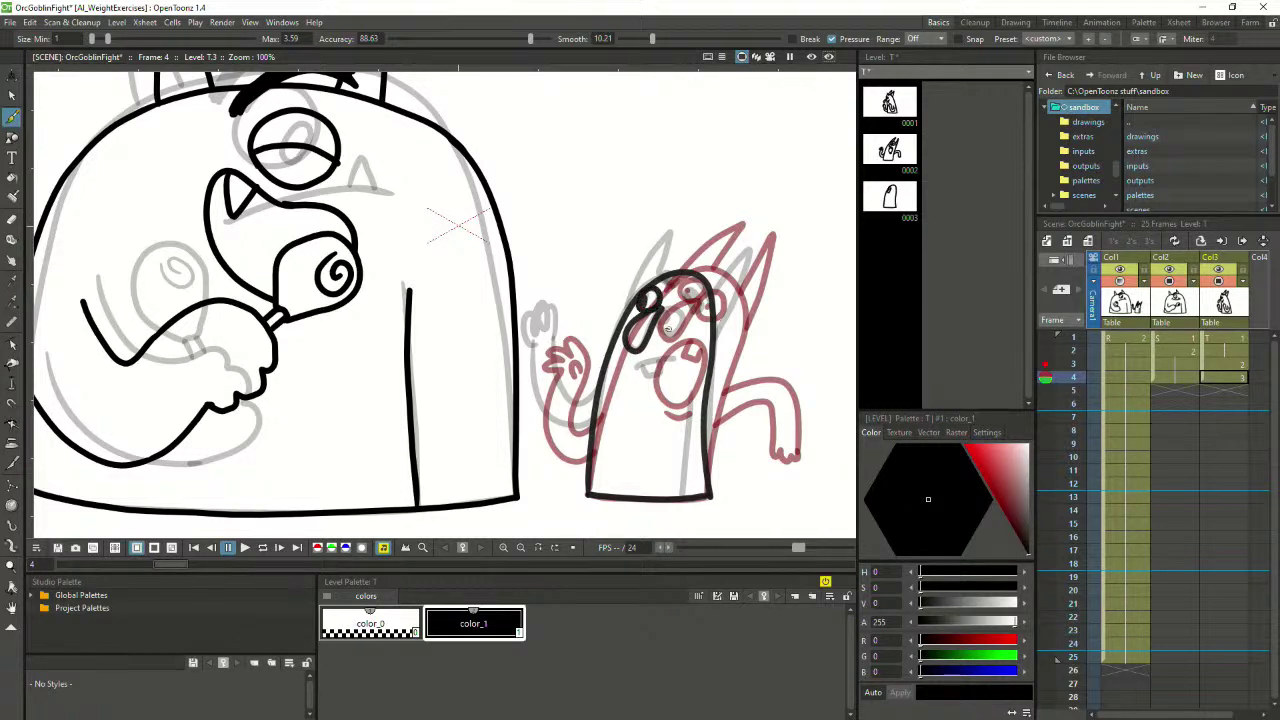
{"action": "mouse_move", "coordinate": [656, 315]}
{"action": "left_mouse_down"}
{"action": "mouse_move", "coordinate": [684, 320]}
{"action": "mouse_move", "coordinate": [660, 321]}
{"action": "mouse_move", "coordinate": [655, 273]}
{"action": "mouse_move", "coordinate": [666, 292]}
{"action": "mouse_move", "coordinate": [696, 294]}
{"action": "mouse_move", "coordinate": [670, 298]}
{"action": "mouse_move", "coordinate": [692, 294]}
{"action": "left_mouse_up"}
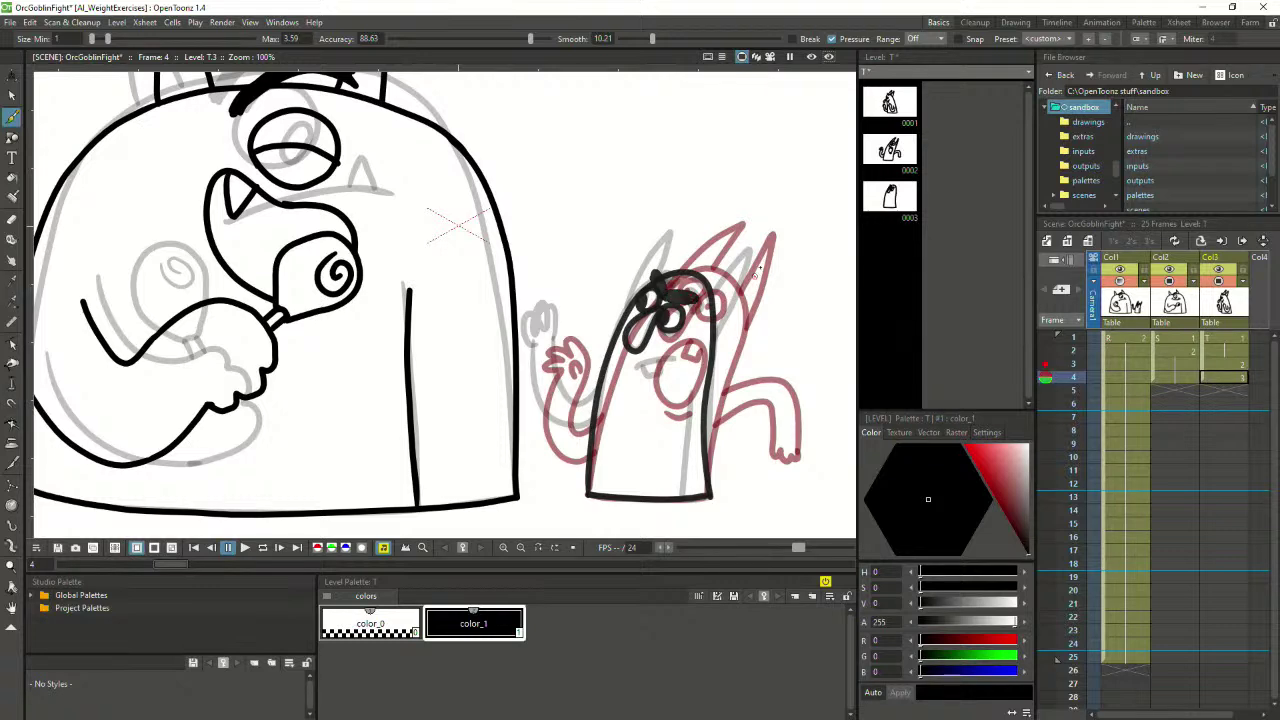
{"action": "mouse_move", "coordinate": [633, 373]}
{"action": "left_mouse_down"}
{"action": "mouse_move", "coordinate": [692, 355]}
{"action": "mouse_move", "coordinate": [670, 340]}
{"action": "mouse_move", "coordinate": [687, 342]}
{"action": "mouse_move", "coordinate": [656, 360]}
{"action": "mouse_move", "coordinate": [663, 343]}
{"action": "left_mouse_up"}
{"action": "key", "text": "ctrl+z"}
{"action": "key", "text": "ctrl+z"}
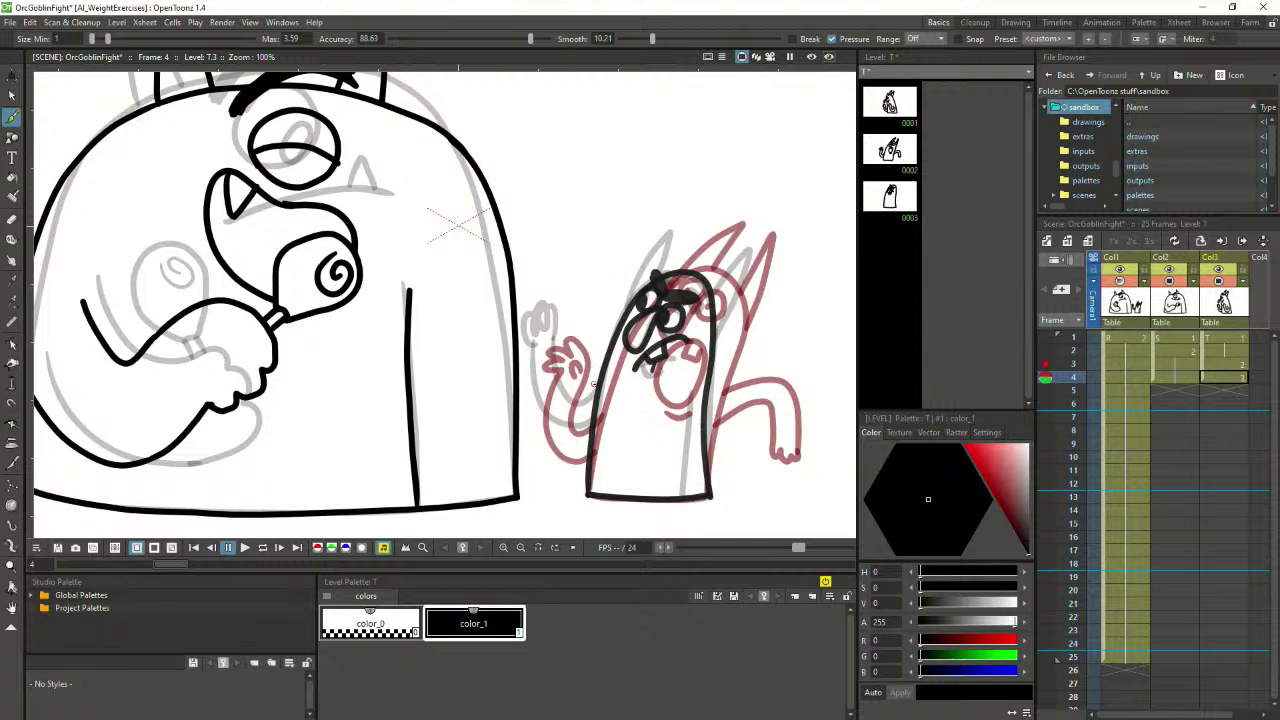
Try to draw the goblin's raised arm with an open hand beside the nose side of the body on frame 4
{"action": "left_click_drag", "start_coordinate": [570, 390], "coordinate": [590, 325]}
{"action": "key", "text": "ctrl+z"}
{"action": "mouse_move", "coordinate": [588, 393]}
{"action": "left_mouse_down"}
{"action": "mouse_move", "coordinate": [597, 331]}
{"action": "mouse_move", "coordinate": [615, 310]}
{"action": "mouse_move", "coordinate": [593, 291]}
{"action": "mouse_move", "coordinate": [568, 323]}
{"action": "mouse_move", "coordinate": [592, 389]}
{"action": "mouse_move", "coordinate": [620, 301]}
{"action": "mouse_move", "coordinate": [575, 301]}
{"action": "mouse_move", "coordinate": [561, 391]}
{"action": "mouse_move", "coordinate": [577, 406]}
{"action": "mouse_move", "coordinate": [569, 394]}
{"action": "mouse_move", "coordinate": [609, 309]}
{"action": "mouse_move", "coordinate": [591, 296]}
{"action": "mouse_move", "coordinate": [567, 310]}
{"action": "mouse_move", "coordinate": [550, 384]}
{"action": "mouse_move", "coordinate": [590, 412]}
{"action": "left_mouse_up"}
{"action": "key", "text": "ctrl+z"}
{"action": "key", "text": "ctrl+z"}
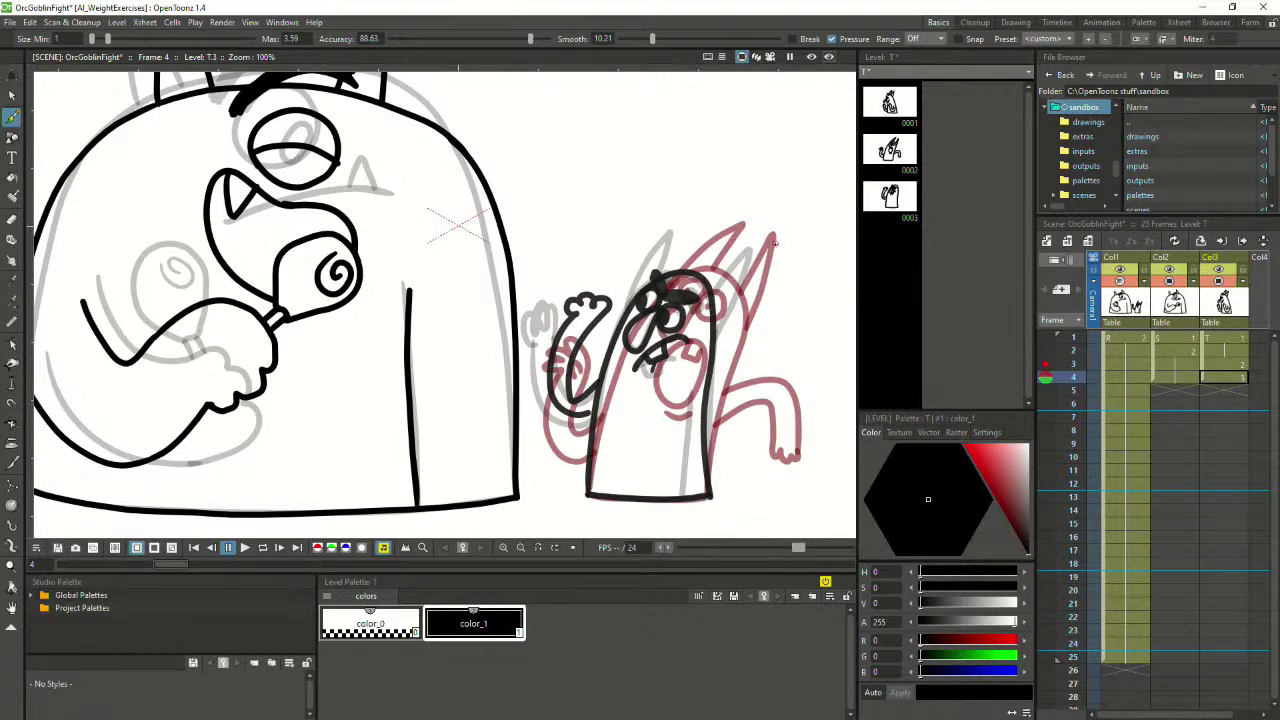
{"action": "key", "text": "ctrl+z"}
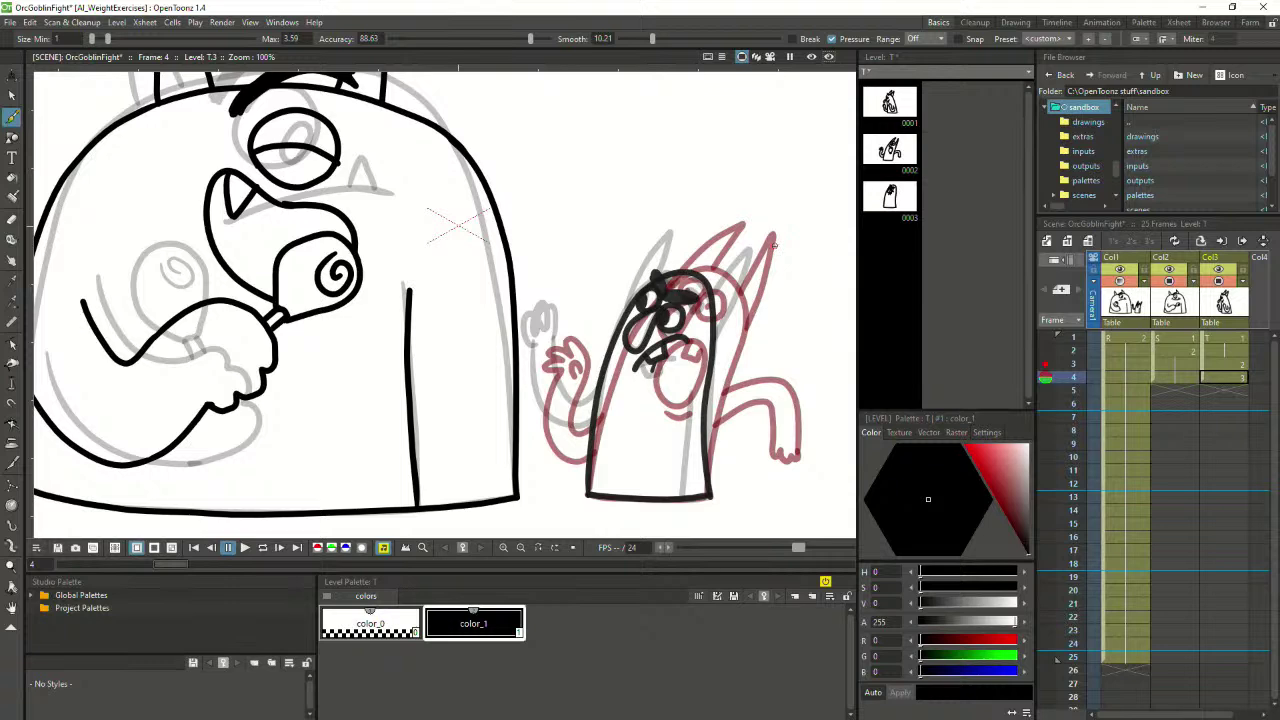
Try to rotate the goblin's body outline on frame 4
{"action": "key", "text": "s"}
{"action": "left_click_drag", "start_coordinate": [588, 265], "coordinate": [706, 508]}
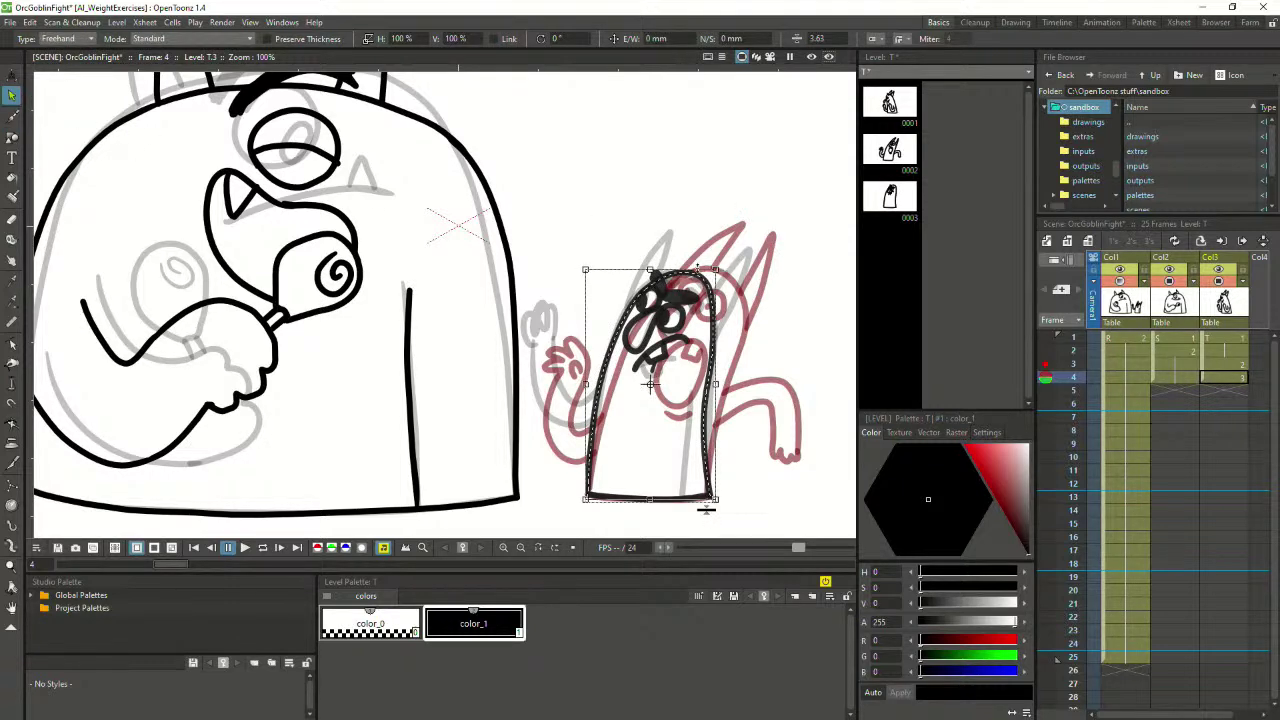
{"action": "left_click_drag", "start_coordinate": [722, 266], "coordinate": [757, 282]}
{"action": "key", "text": "ctrl+z"}
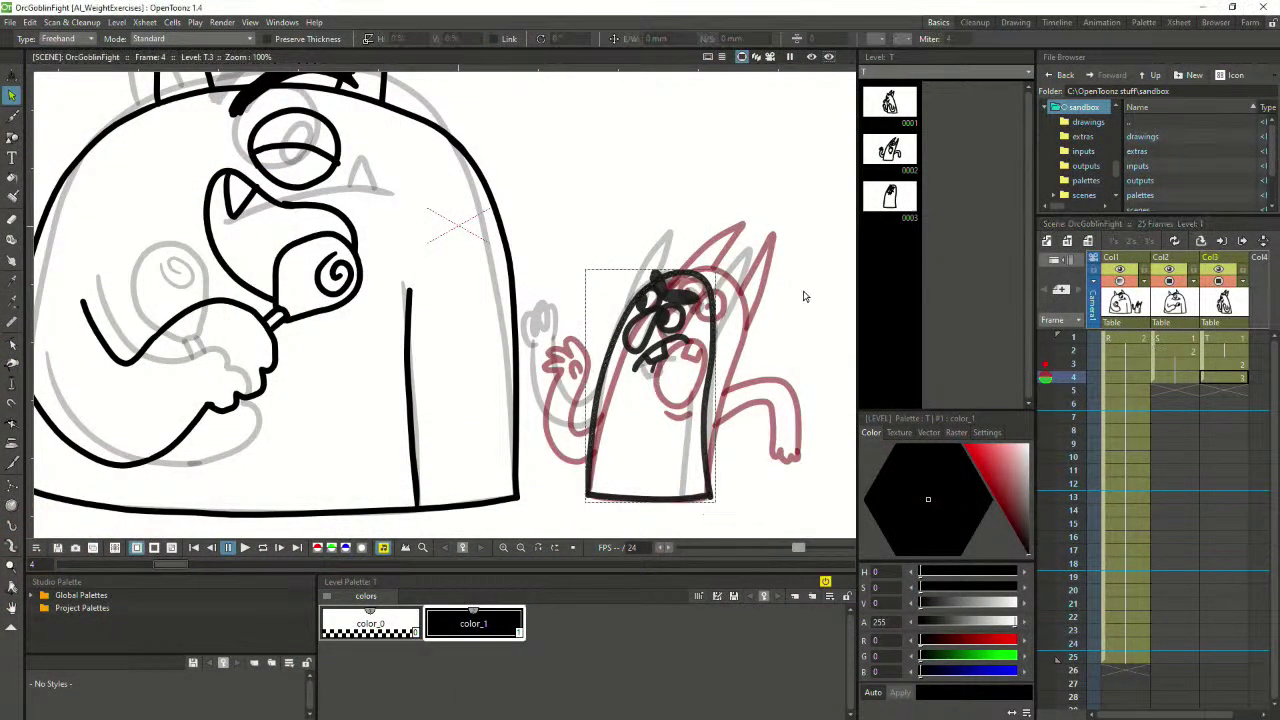
{"action": "left_click", "coordinate": [721, 234]}
Draw the goblin's bent, raised arm with a clenched fist in front of the face on frame 4, undoing unsatisfactory strokes
{"action": "left_click", "coordinate": [11, 116]}
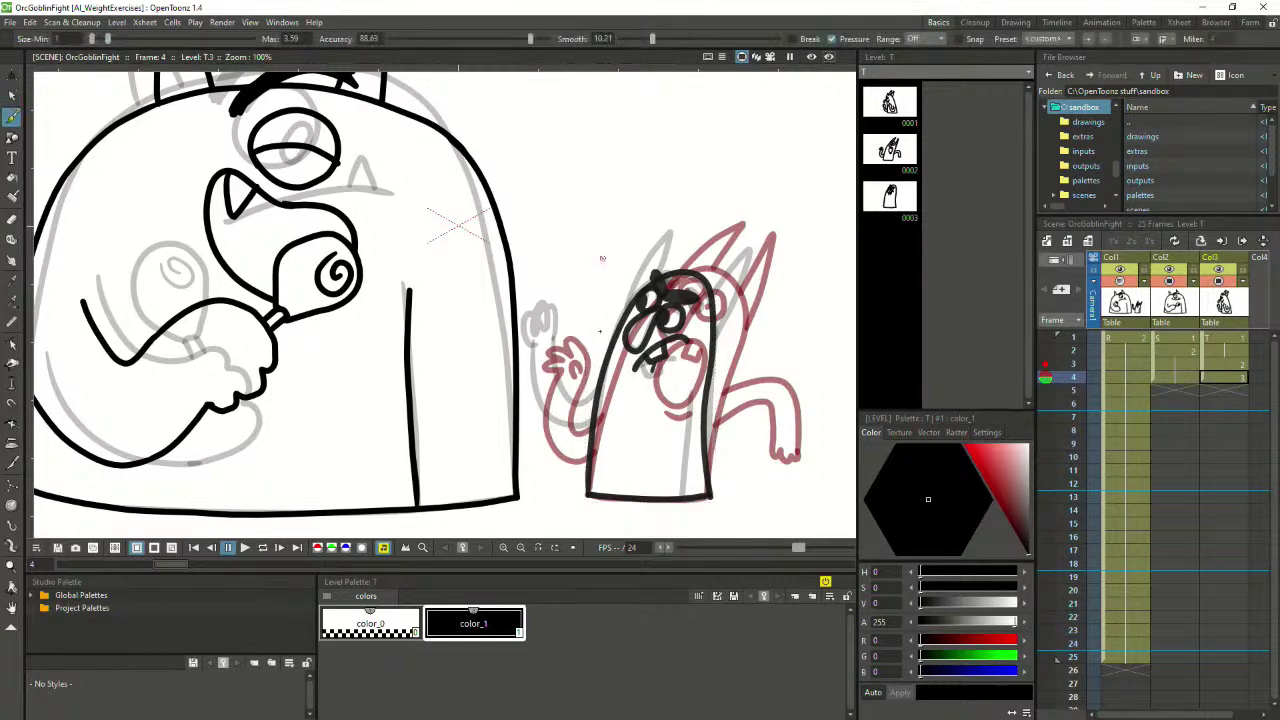
{"action": "left_click_drag", "start_coordinate": [588, 393], "coordinate": [560, 424]}
{"action": "mouse_move", "coordinate": [598, 333]}
{"action": "left_mouse_down"}
{"action": "mouse_move", "coordinate": [564, 420]}
{"action": "mouse_move", "coordinate": [552, 377]}
{"action": "mouse_move", "coordinate": [589, 316]}
{"action": "left_mouse_up"}
{"action": "key", "text": "ctrl+z"}
{"action": "key", "text": "ctrl+z"}
{"action": "key", "text": "ctrl+z"}
{"action": "key", "text": "ctrl+z"}
{"action": "mouse_move", "coordinate": [587, 390]}
{"action": "left_mouse_down"}
{"action": "mouse_move", "coordinate": [612, 300]}
{"action": "mouse_move", "coordinate": [582, 310]}
{"action": "mouse_move", "coordinate": [618, 306]}
{"action": "mouse_move", "coordinate": [594, 296]}
{"action": "mouse_move", "coordinate": [563, 344]}
{"action": "mouse_move", "coordinate": [550, 405]}
{"action": "mouse_move", "coordinate": [592, 418]}
{"action": "mouse_move", "coordinate": [572, 390]}
{"action": "mouse_move", "coordinate": [600, 336]}
{"action": "mouse_move", "coordinate": [594, 320]}
{"action": "mouse_move", "coordinate": [610, 326]}
{"action": "mouse_move", "coordinate": [590, 314]}
{"action": "mouse_move", "coordinate": [608, 304]}
{"action": "mouse_move", "coordinate": [604, 326]}
{"action": "left_mouse_up"}
{"action": "key", "text": "ctrl+z"}
{"action": "key", "text": "ctrl+z"}
{"action": "key", "text": "ctrl+z"}
{"action": "key", "text": "ctrl+z"}
{"action": "key", "text": "ctrl+z"}
{"action": "key", "text": "ctrl+z"}
{"action": "key", "text": "ctrl+z"}
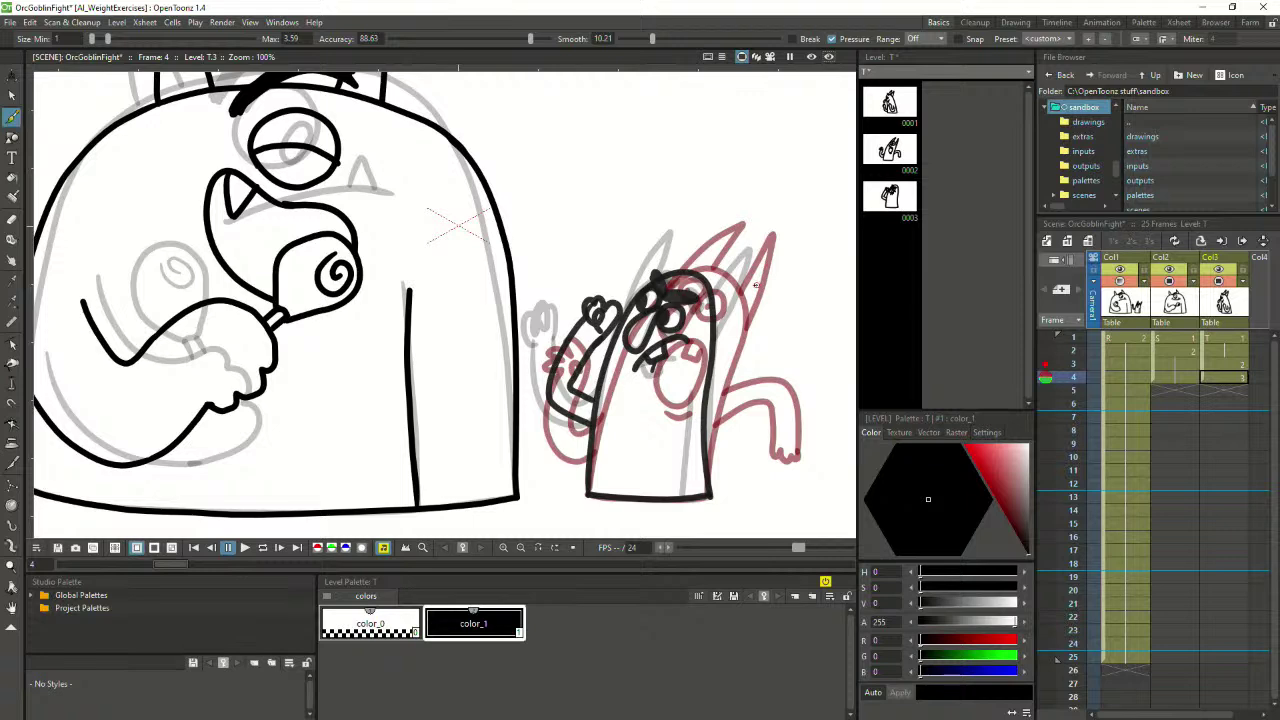
Rotate the goblin's body outline slightly clockwise on frame 4 and nudge it away from the raised fist
{"action": "left_click", "coordinate": [12, 95]}
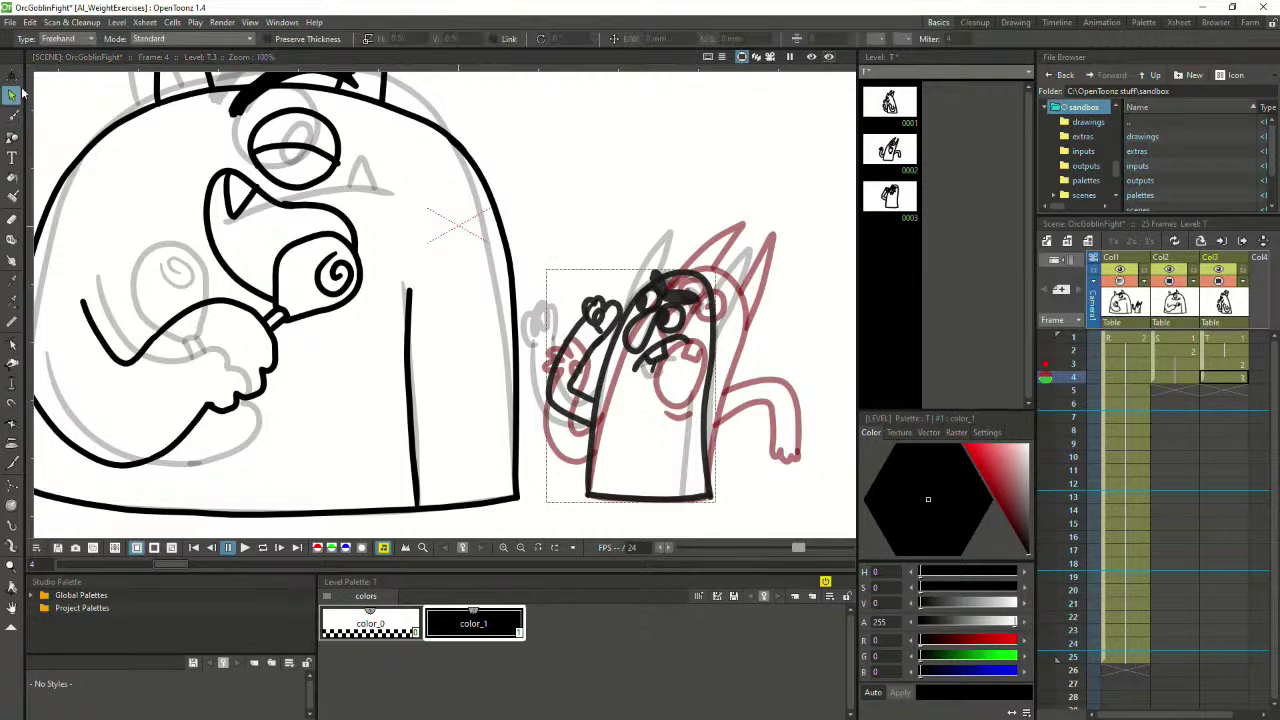
{"action": "left_click", "coordinate": [700, 277]}
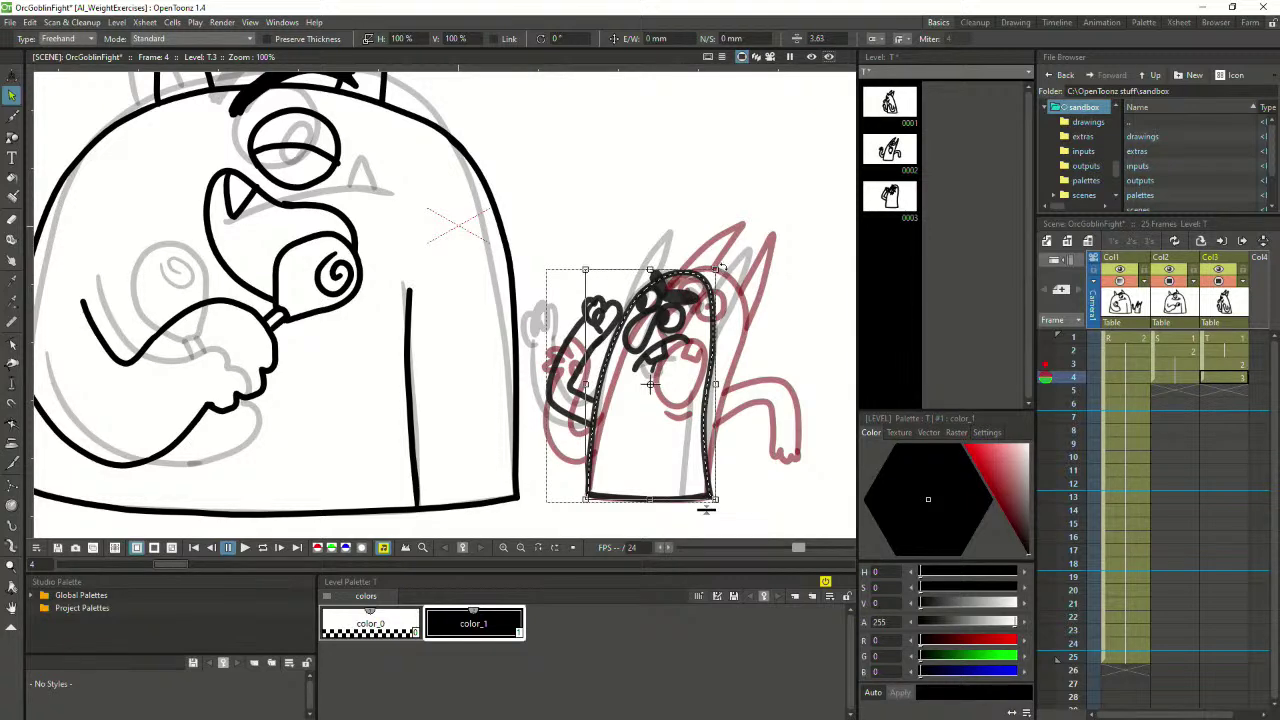
{"action": "left_click_drag", "start_coordinate": [725, 266], "coordinate": [728, 270]}
{"action": "left_click_drag", "start_coordinate": [714, 331], "coordinate": [718, 330]}
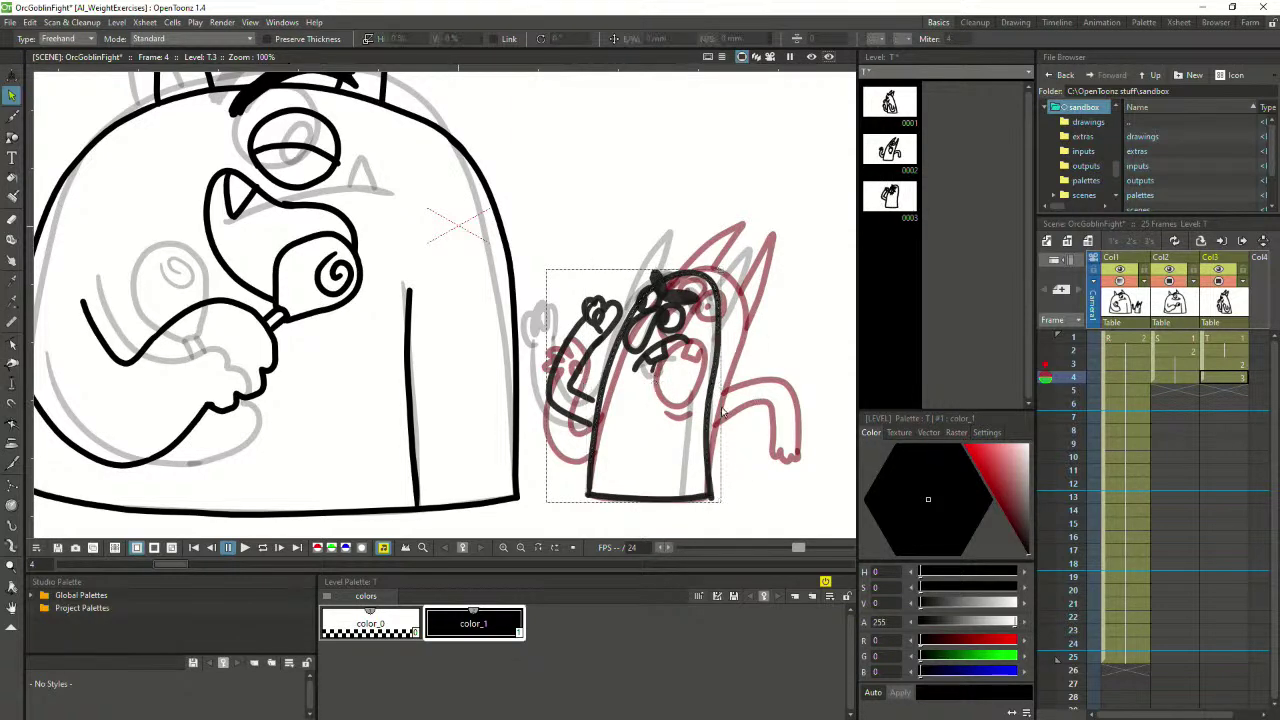
{"action": "left_click_drag", "start_coordinate": [720, 384], "coordinate": [719, 385]}
{"action": "left_click", "coordinate": [768, 344]}
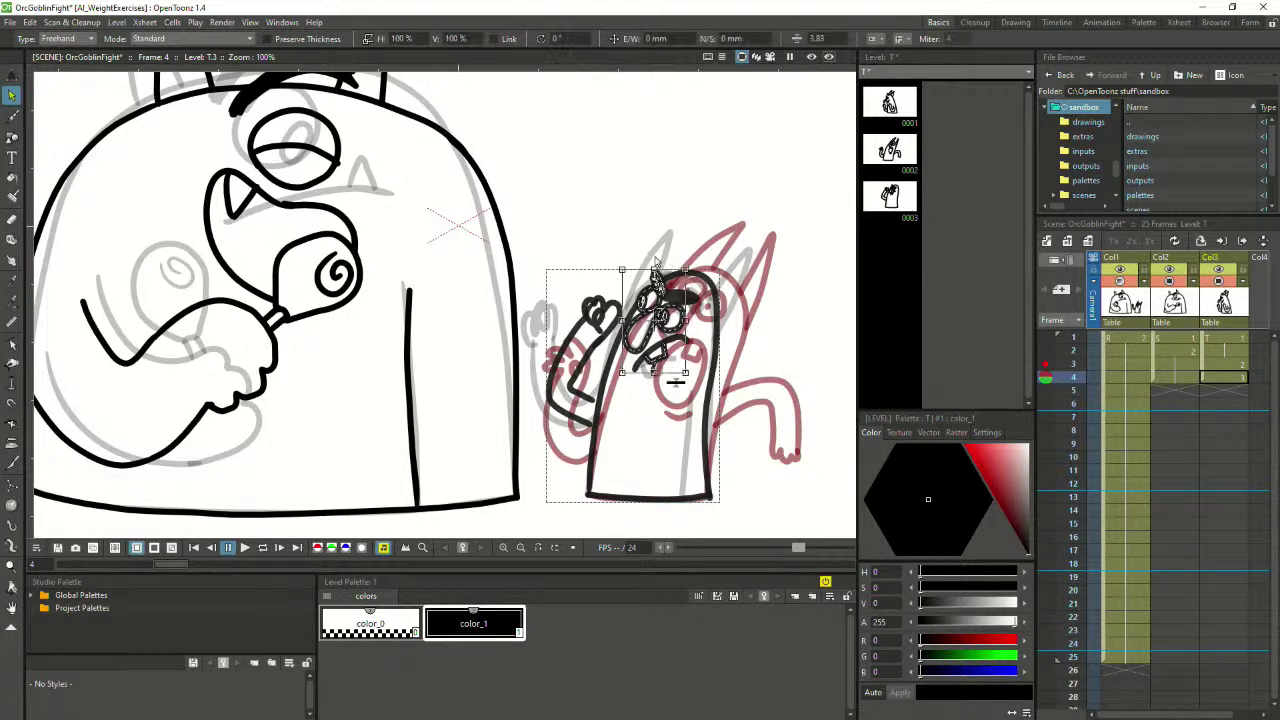
Move the goblin's facial features about 1.4 mm east and 0.35 mm down, and rotate them slightly clockwise
{"action": "mouse_move", "coordinate": [628, 372]}
{"action": "left_mouse_down"}
{"action": "mouse_move", "coordinate": [681, 377]}
{"action": "mouse_move", "coordinate": [705, 302]}
{"action": "mouse_move", "coordinate": [660, 263]}
{"action": "mouse_move", "coordinate": [627, 330]}
{"action": "mouse_move", "coordinate": [630, 372]}
{"action": "left_mouse_up"}
{"action": "left_click_drag", "start_coordinate": [682, 324], "coordinate": [687, 326]}
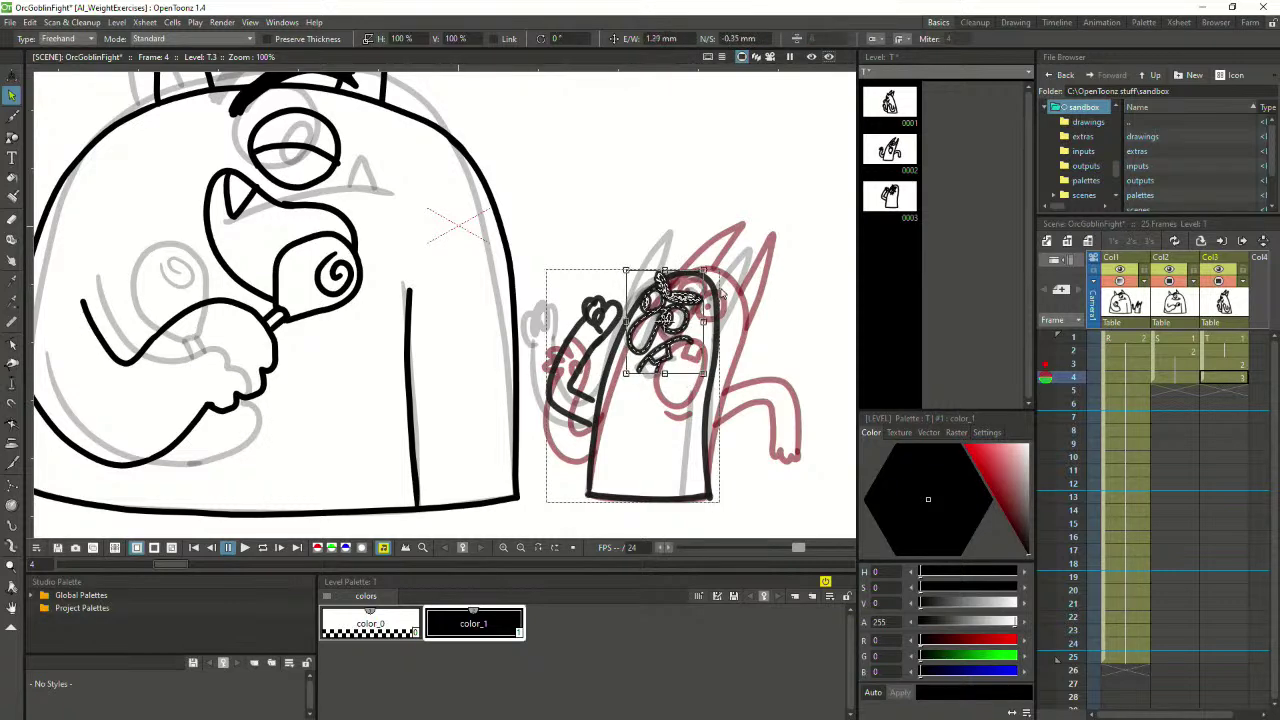
{"action": "left_click_drag", "start_coordinate": [711, 266], "coordinate": [714, 268]}
{"action": "left_click", "coordinate": [753, 257]}
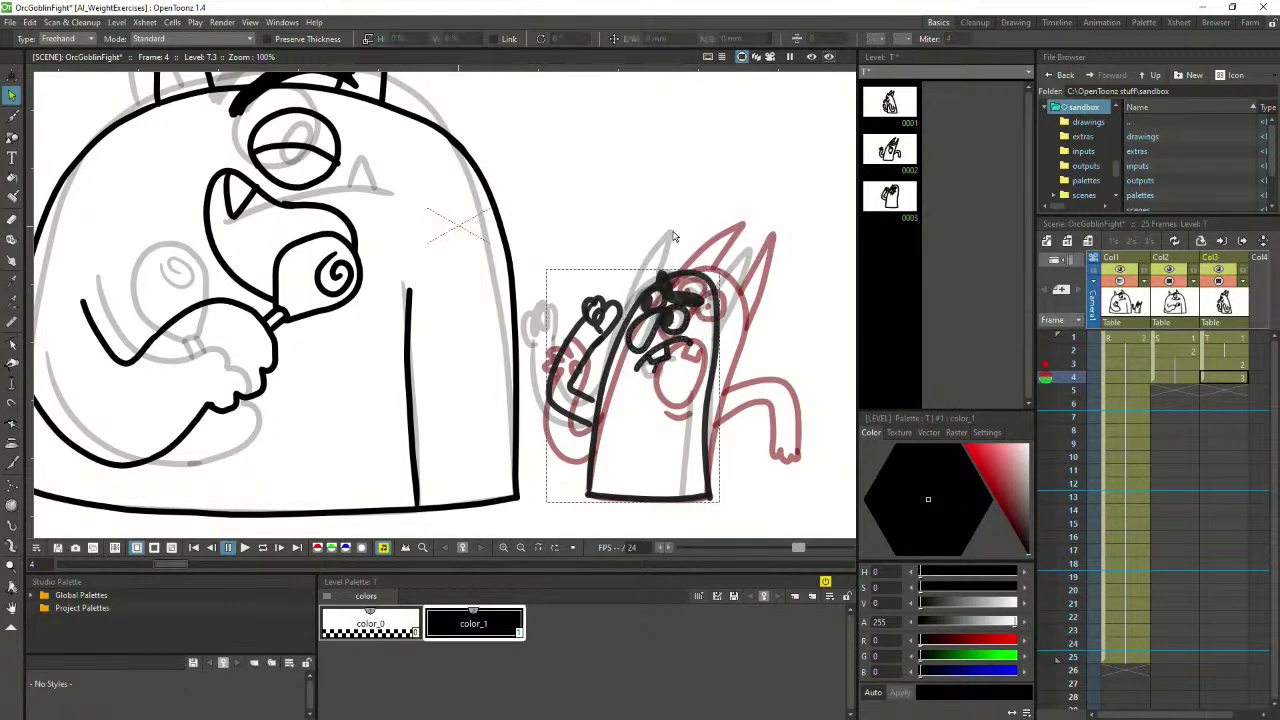
Draw two pointed horns slanting backward from the top of the goblin's head on frame 4
{"action": "left_click", "coordinate": [12, 116]}
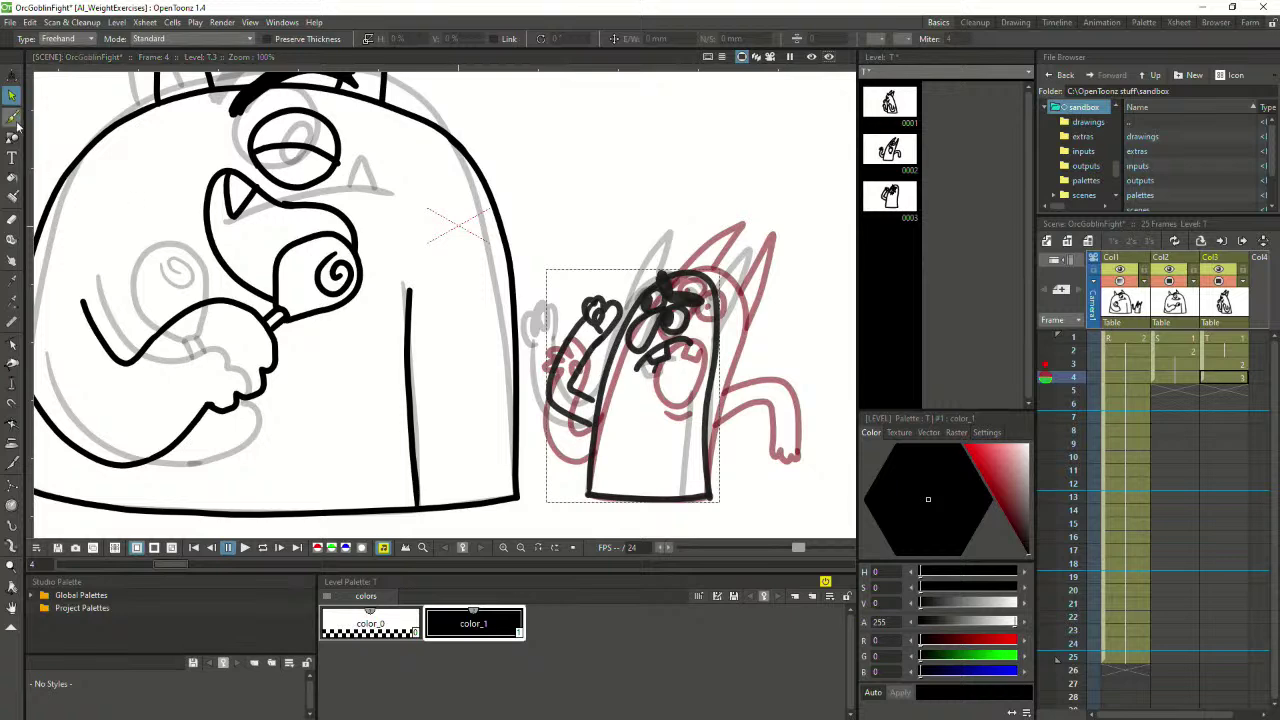
{"action": "mouse_move", "coordinate": [648, 287]}
{"action": "left_mouse_down"}
{"action": "mouse_move", "coordinate": [676, 257]}
{"action": "mouse_move", "coordinate": [692, 262]}
{"action": "mouse_move", "coordinate": [686, 272]}
{"action": "mouse_move", "coordinate": [704, 228]}
{"action": "mouse_move", "coordinate": [716, 272]}
{"action": "mouse_move", "coordinate": [766, 241]}
{"action": "mouse_move", "coordinate": [718, 332]}
{"action": "left_mouse_up"}
{"action": "key", "text": "ctrl+z"}
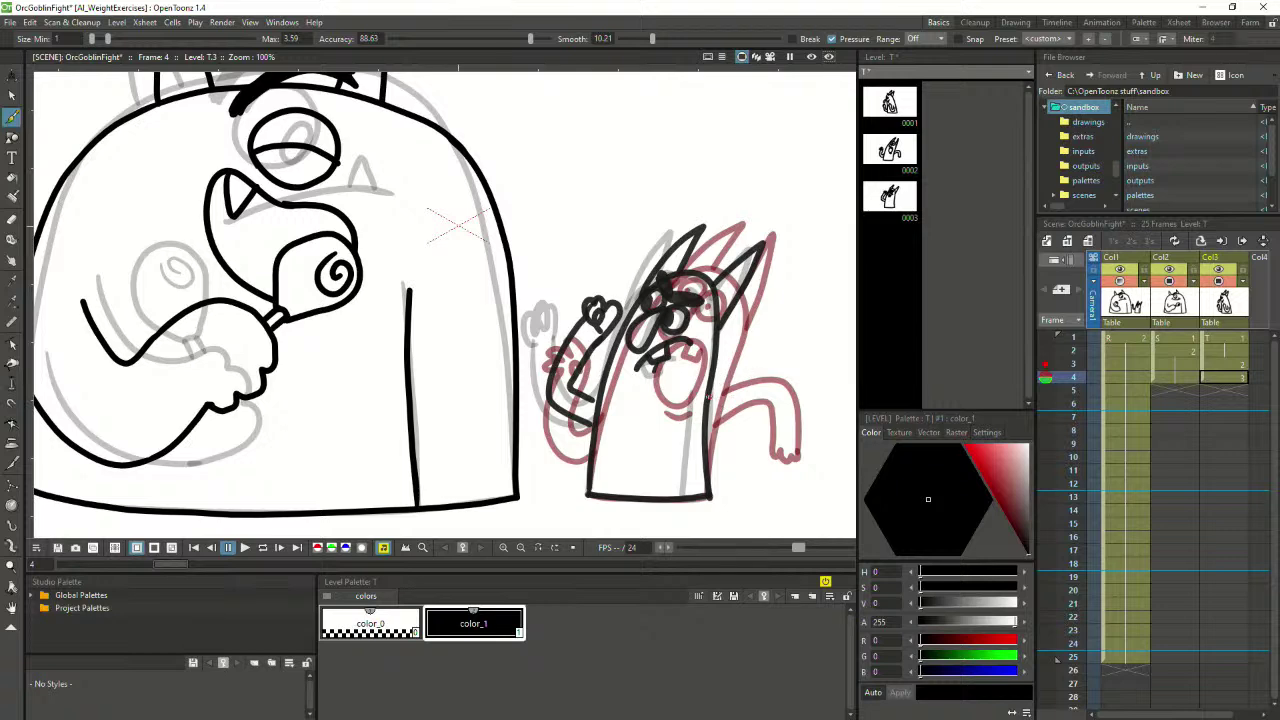
Draw the goblin's rear arm extending from the body and bending down to a hanging hand with fingers
{"action": "left_click_drag", "start_coordinate": [708, 400], "coordinate": [778, 408]}
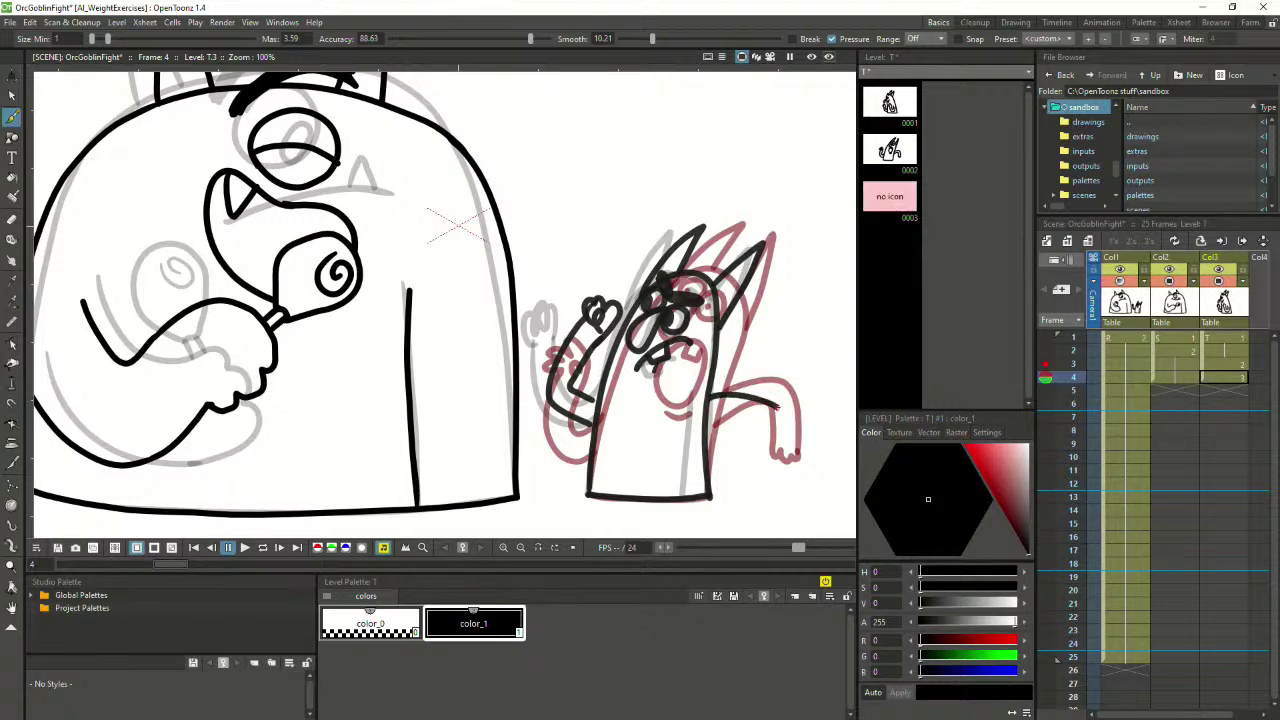
{"action": "left_click_drag", "start_coordinate": [747, 422], "coordinate": [764, 430]}
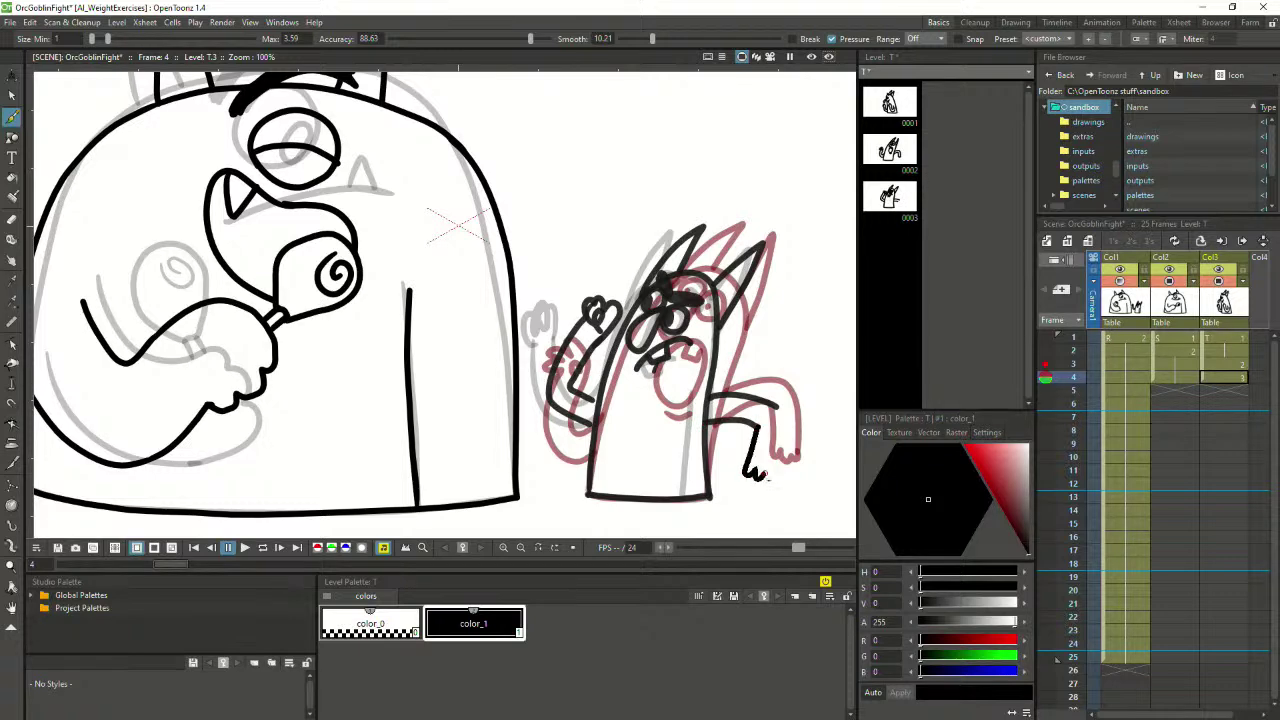
{"action": "mouse_move", "coordinate": [757, 427]}
{"action": "left_mouse_down"}
{"action": "mouse_move", "coordinate": [741, 468]}
{"action": "mouse_move", "coordinate": [765, 477]}
{"action": "mouse_move", "coordinate": [782, 458]}
{"action": "mouse_move", "coordinate": [778, 402]}
{"action": "left_mouse_up"}
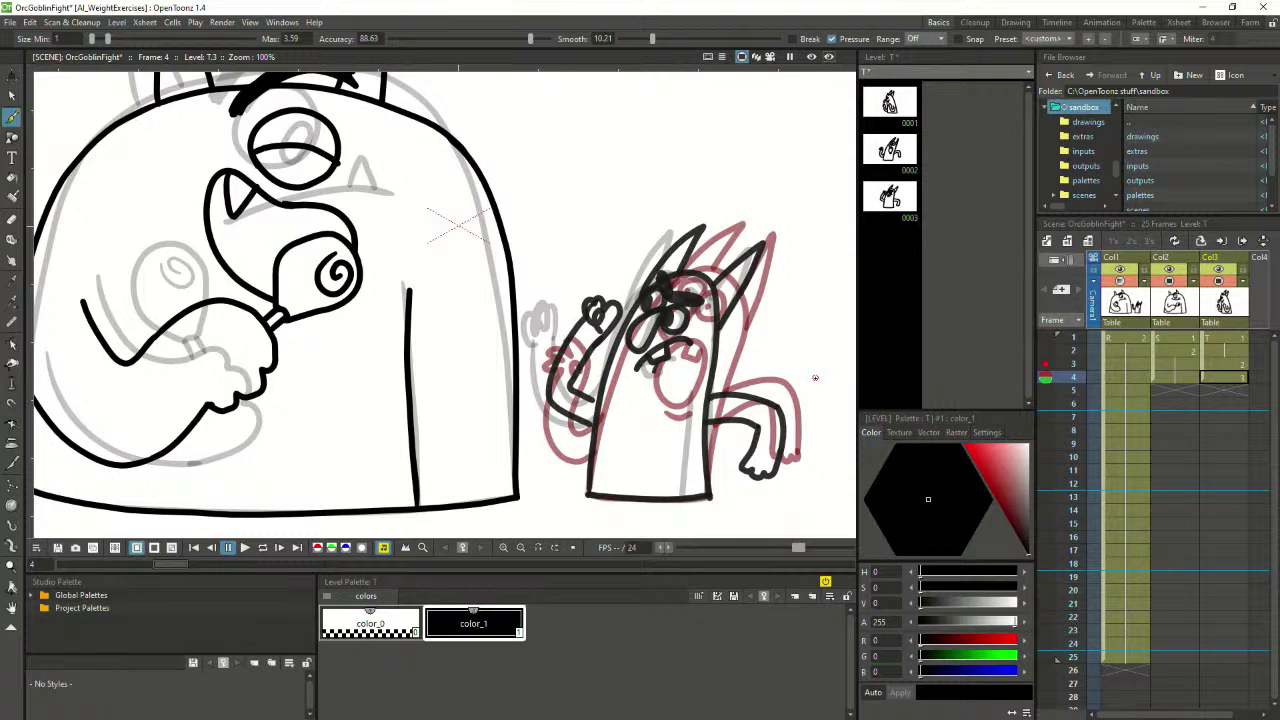
Adjust the control points of the raised arm's lines so they join the edge of the goblin's body
{"action": "left_click", "coordinate": [12, 343]}
{"action": "left_click", "coordinate": [592, 404]}
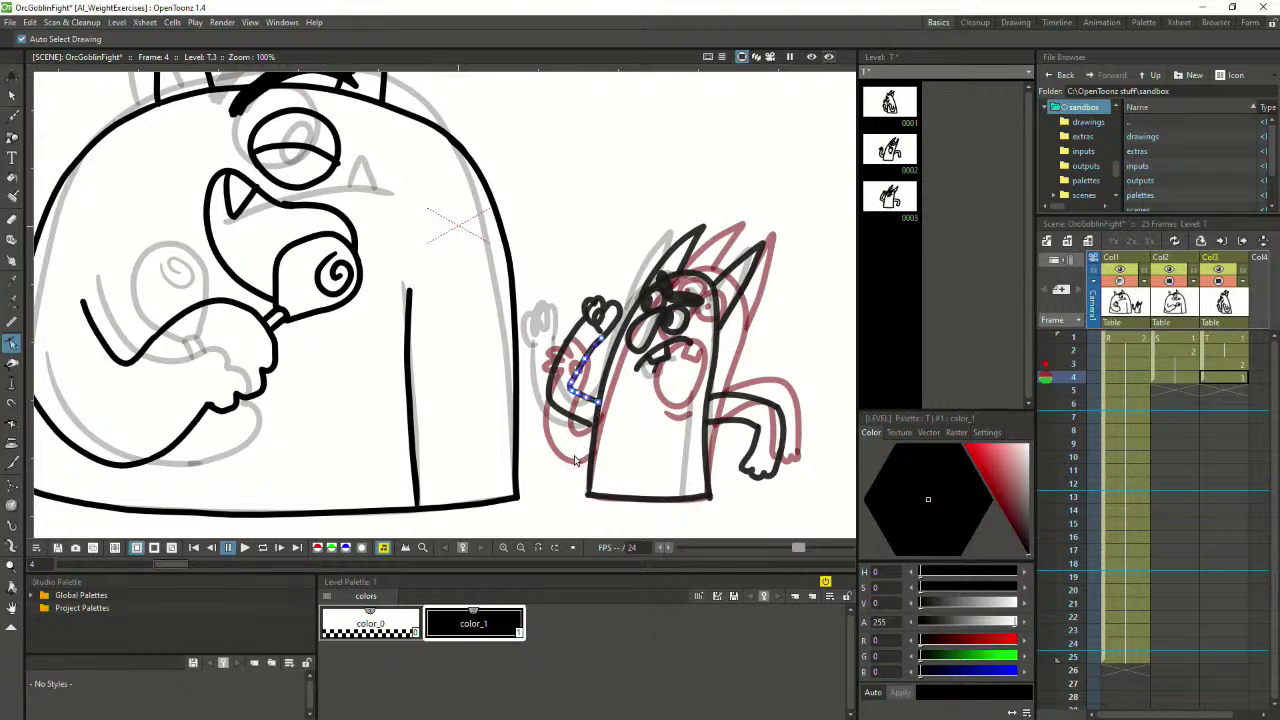
{"action": "left_click", "coordinate": [591, 430]}
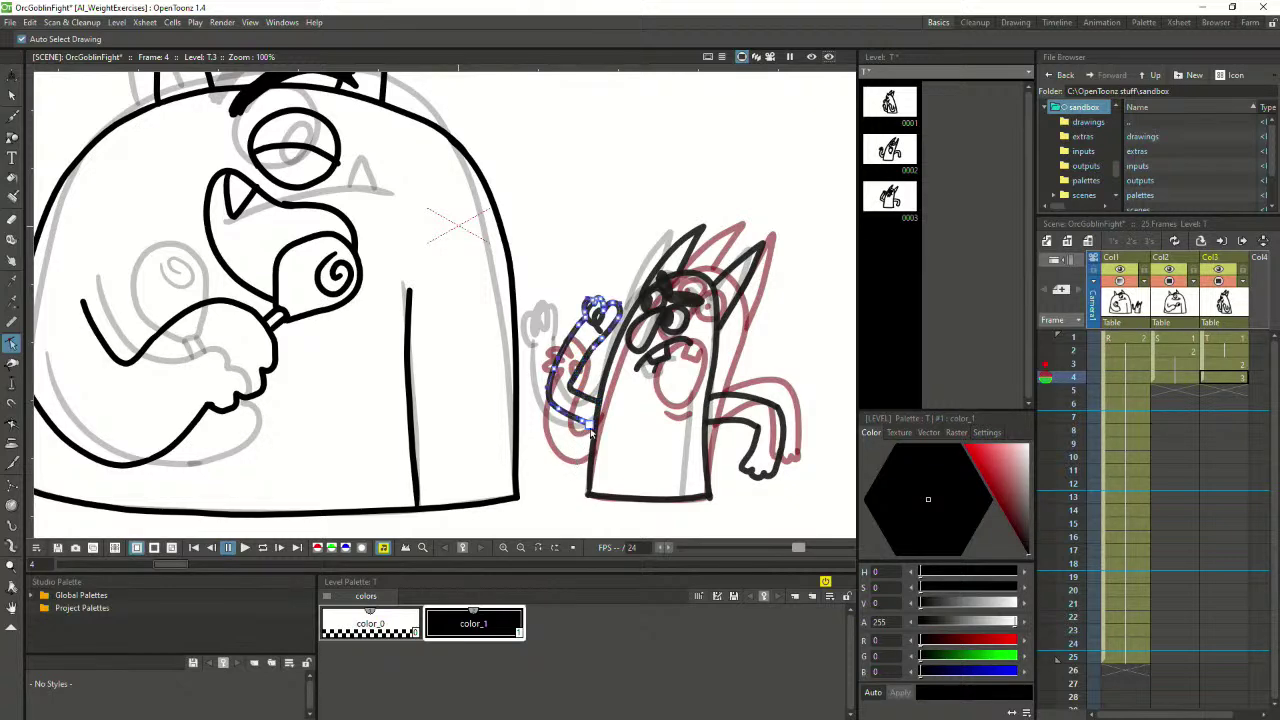
{"action": "left_click", "coordinate": [600, 440]}
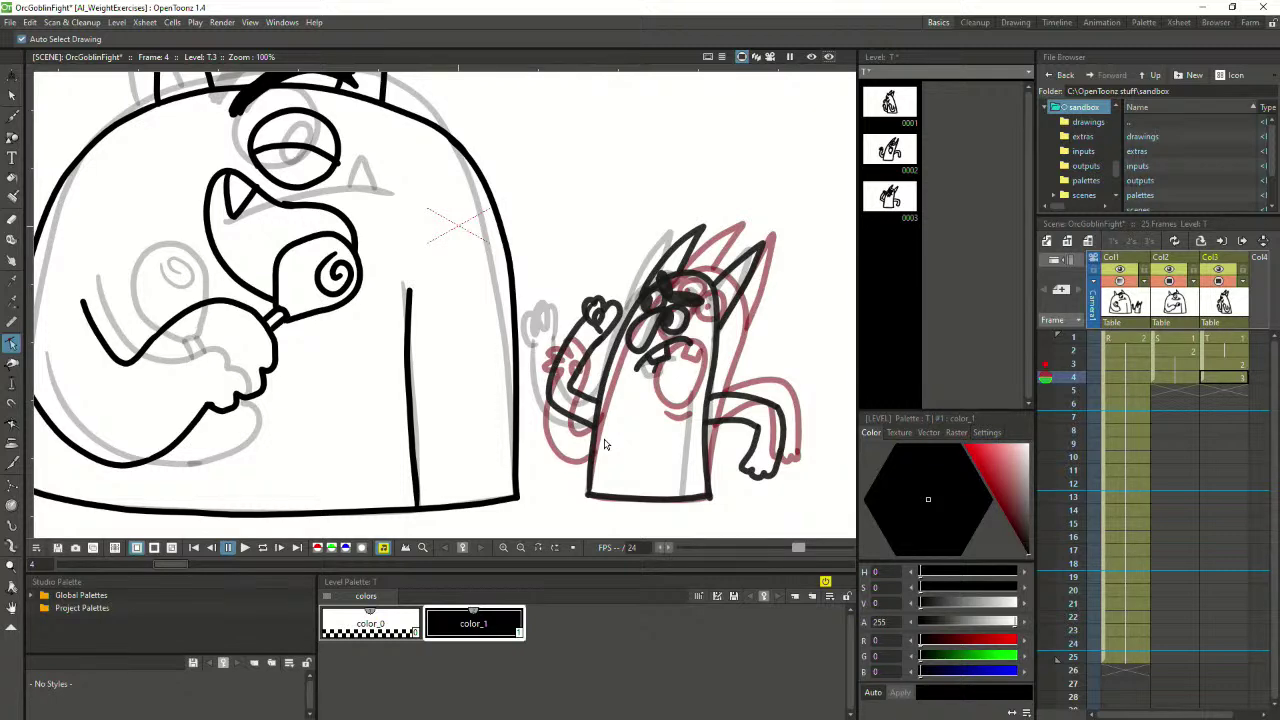
{"action": "left_click", "coordinate": [572, 393]}
{"action": "left_click", "coordinate": [601, 359]}
{"action": "left_click", "coordinate": [602, 338]}
{"action": "left_click", "coordinate": [598, 367]}
Turn off the onion skin ghost of the previous pose and hide the reference drawing in Col1
{"action": "scroll", "coordinate": [784, 393], "scroll_direction": "down", "scroll_amount": 2}
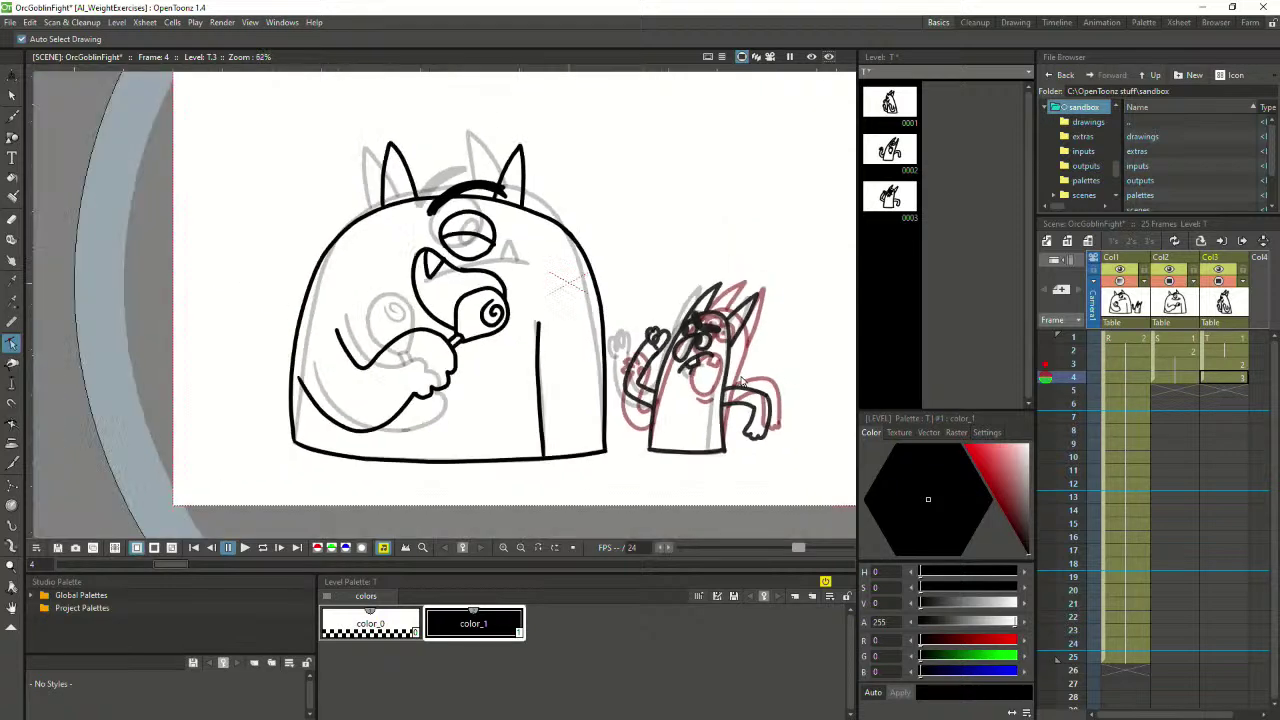
{"action": "left_click", "coordinate": [1045, 379]}
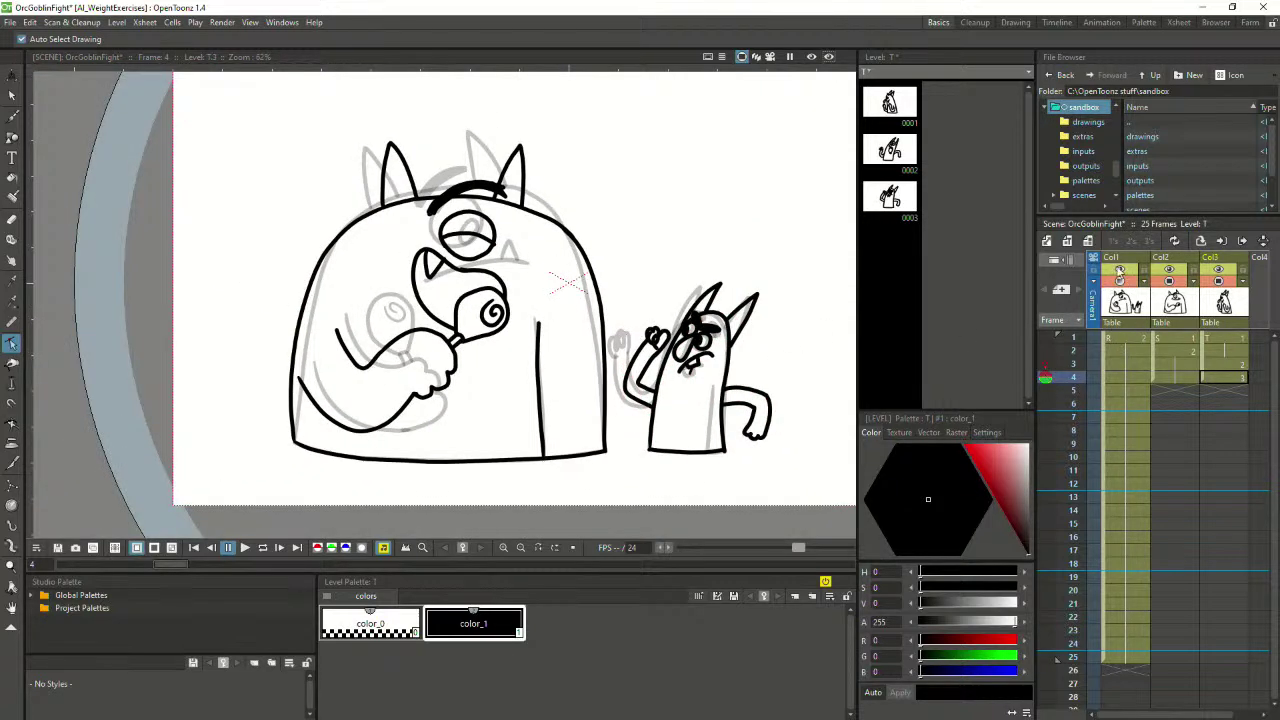
{"action": "left_click", "coordinate": [1120, 280]}
{"action": "left_click", "coordinate": [1120, 269]}
{"action": "left_click", "coordinate": [1119, 281]}
Step through frames 1 to 4 to review the poses of both characters
{"action": "left_click", "coordinate": [1226, 339]}
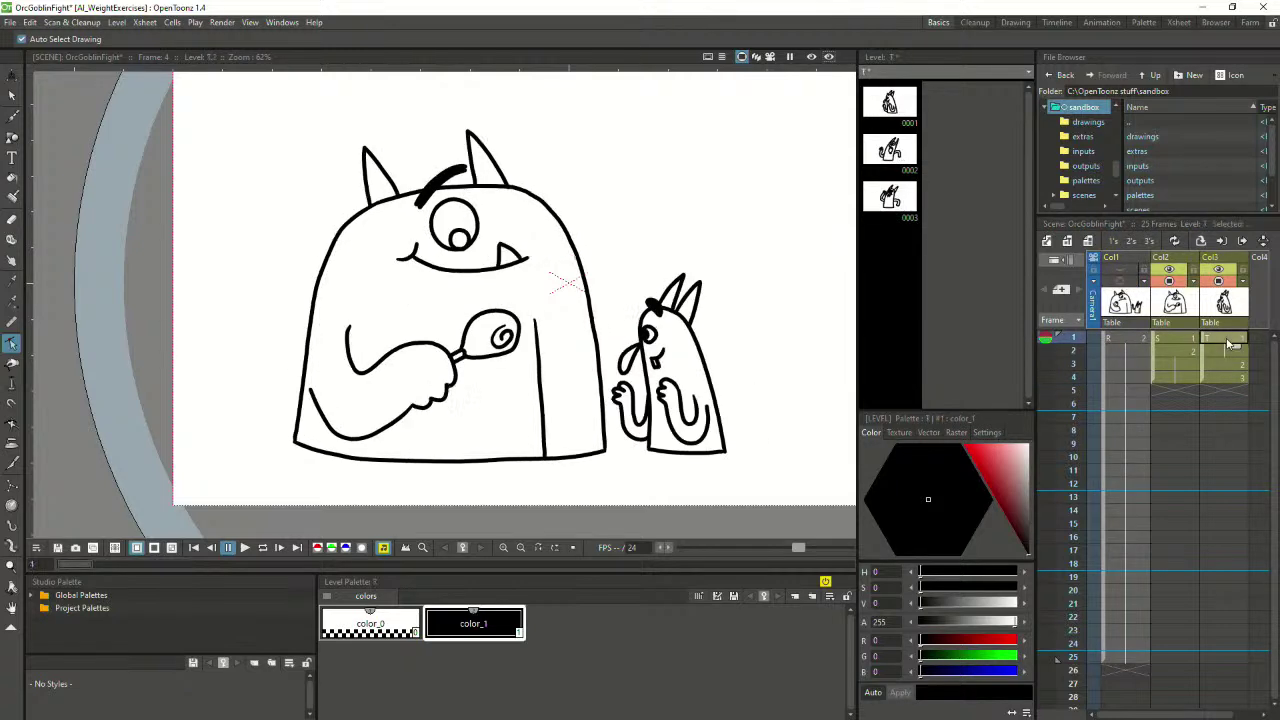
{"action": "key", "text": "Down"}
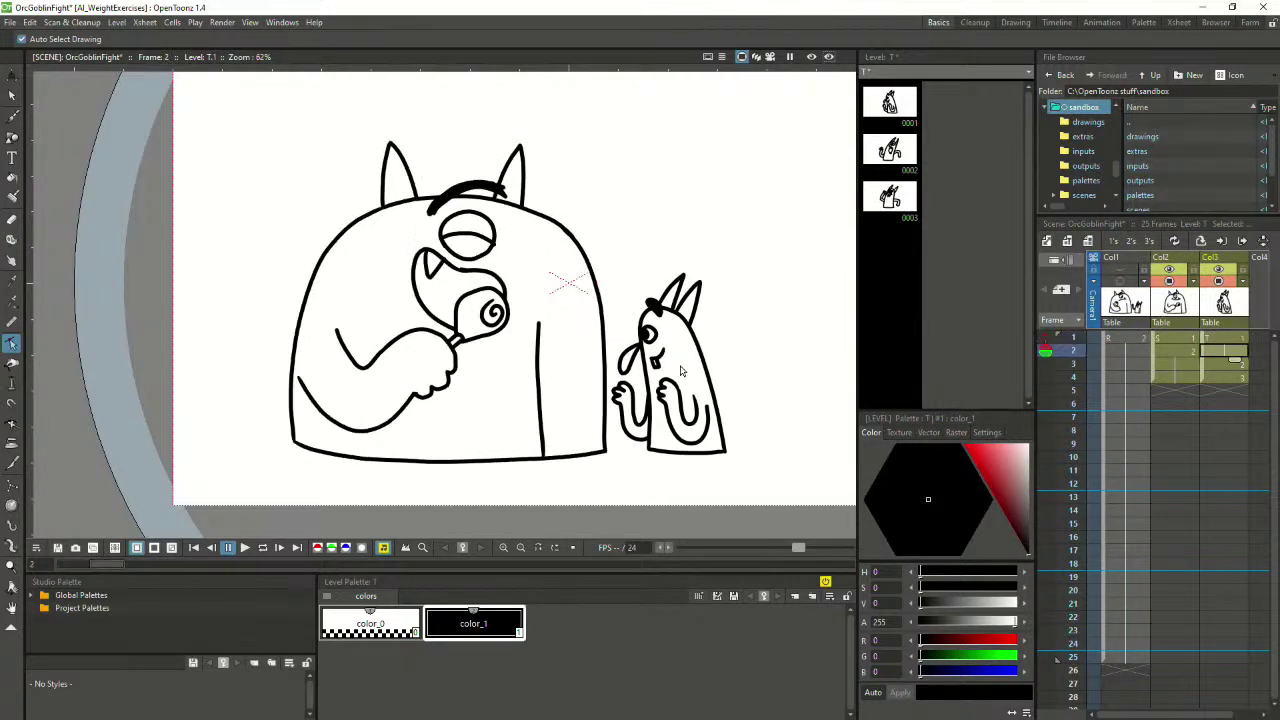
{"action": "key", "text": "Down"}
{"action": "key", "text": "Down"}
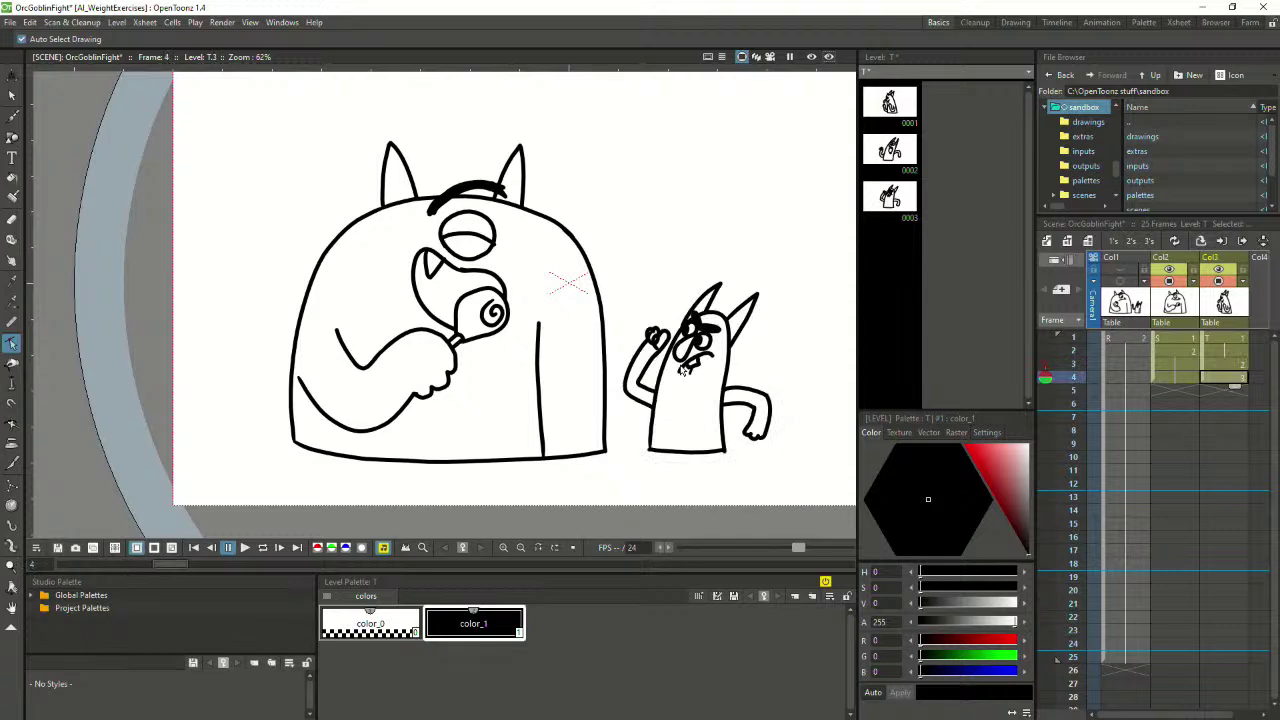
Smooth the front edge of the goblin's body in frame 3 by shifting its outline control points
{"action": "key", "text": "Up"}
{"action": "key", "text": "Up"}
{"action": "key", "text": "Down"}
{"action": "key", "text": "Up"}
{"action": "key", "text": "Down"}
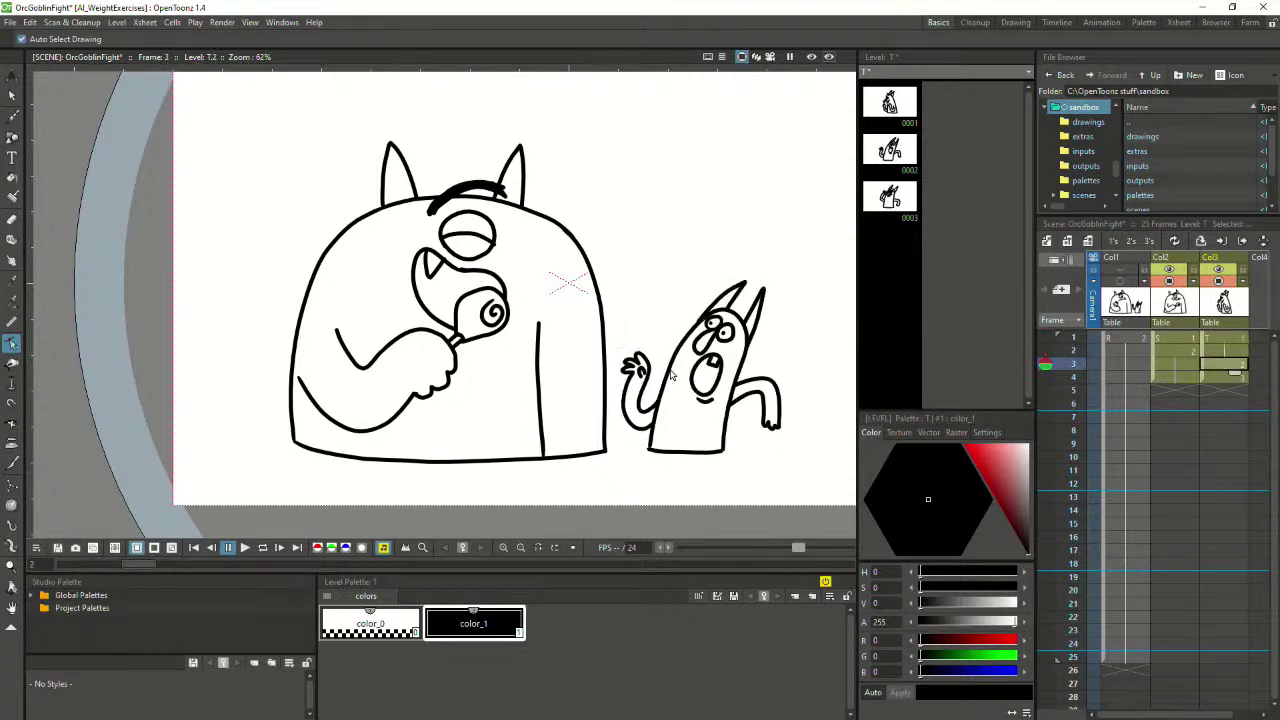
{"action": "scroll", "coordinate": [676, 366], "scroll_direction": "up", "scroll_amount": 1}
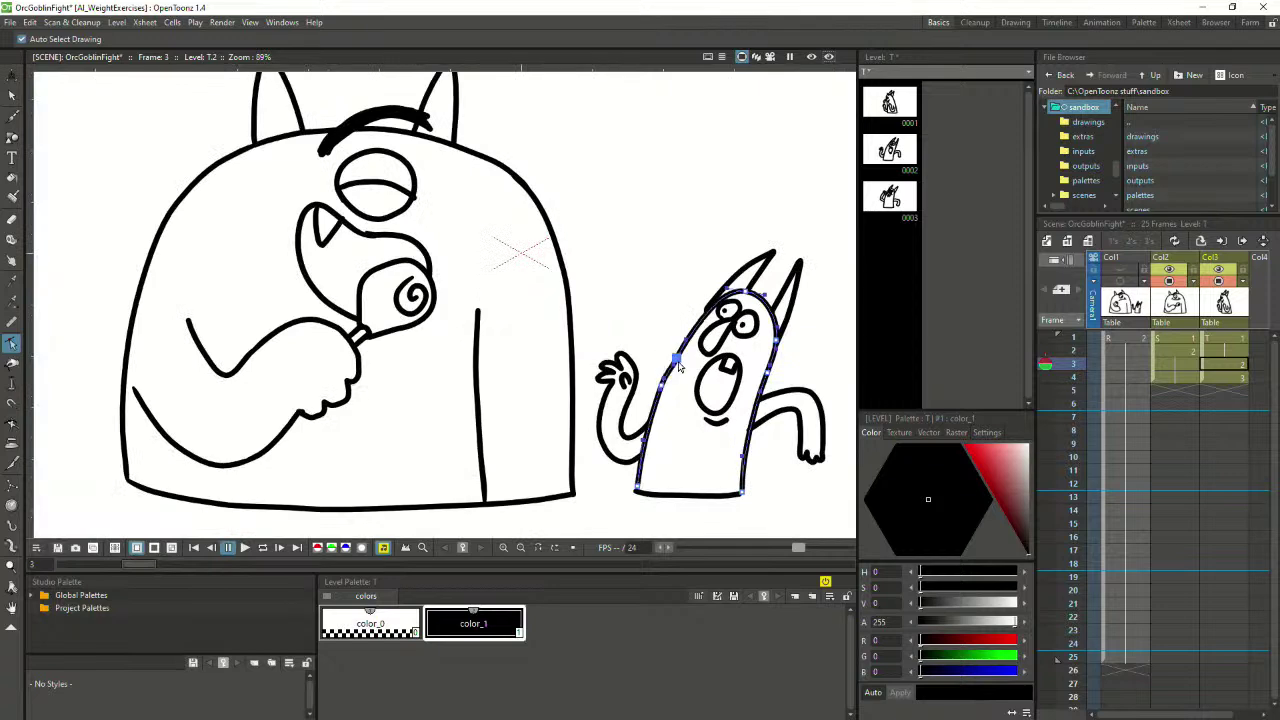
{"action": "left_click_drag", "start_coordinate": [663, 389], "coordinate": [666, 389]}
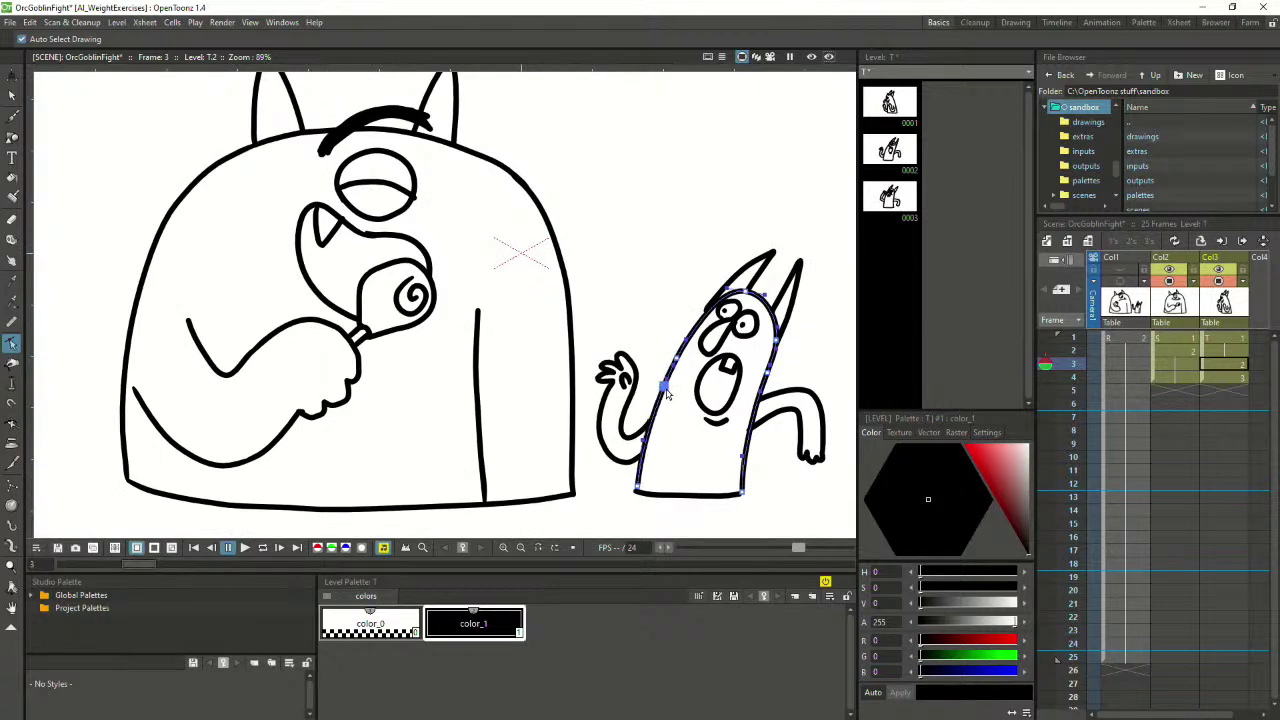
{"action": "scroll", "coordinate": [677, 466], "scroll_direction": "down", "scroll_amount": 1}
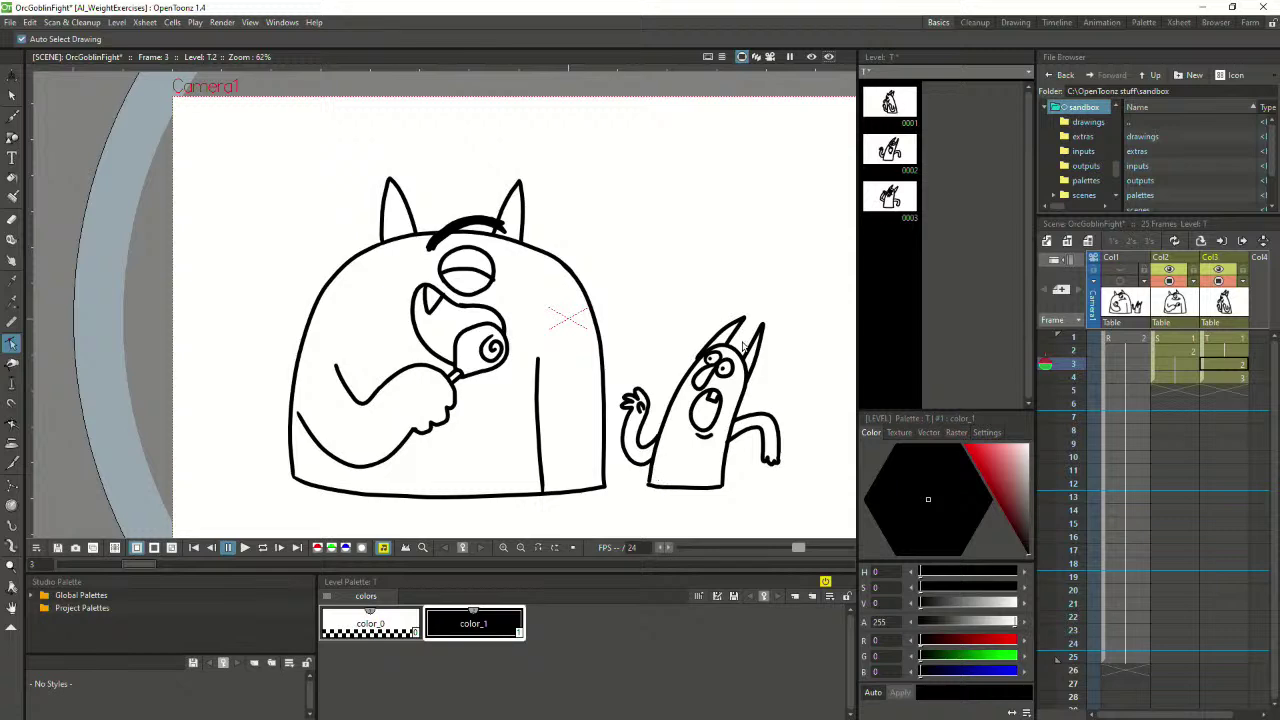
Brush raised eyebrows above the goblin's eyes near the base of the horns in frame 3
{"action": "scroll", "coordinate": [745, 345], "scroll_direction": "up", "scroll_amount": 1}
{"action": "key", "text": "b"}
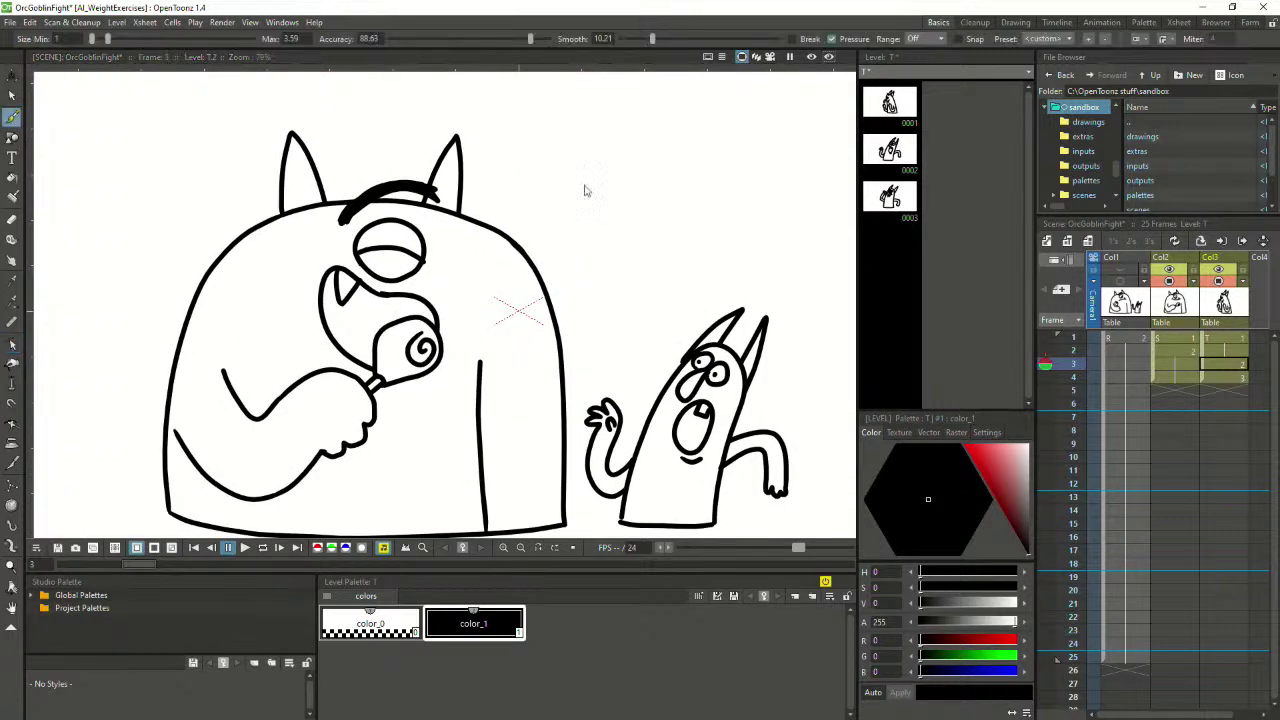
{"action": "mouse_move", "coordinate": [736, 366]}
{"action": "left_mouse_down"}
{"action": "mouse_move", "coordinate": [744, 318]}
{"action": "mouse_move", "coordinate": [713, 339]}
{"action": "left_mouse_up"}
{"action": "key", "text": "ctrl+z"}
{"action": "key", "text": "ctrl+z"}
{"action": "key", "text": "ctrl+z"}
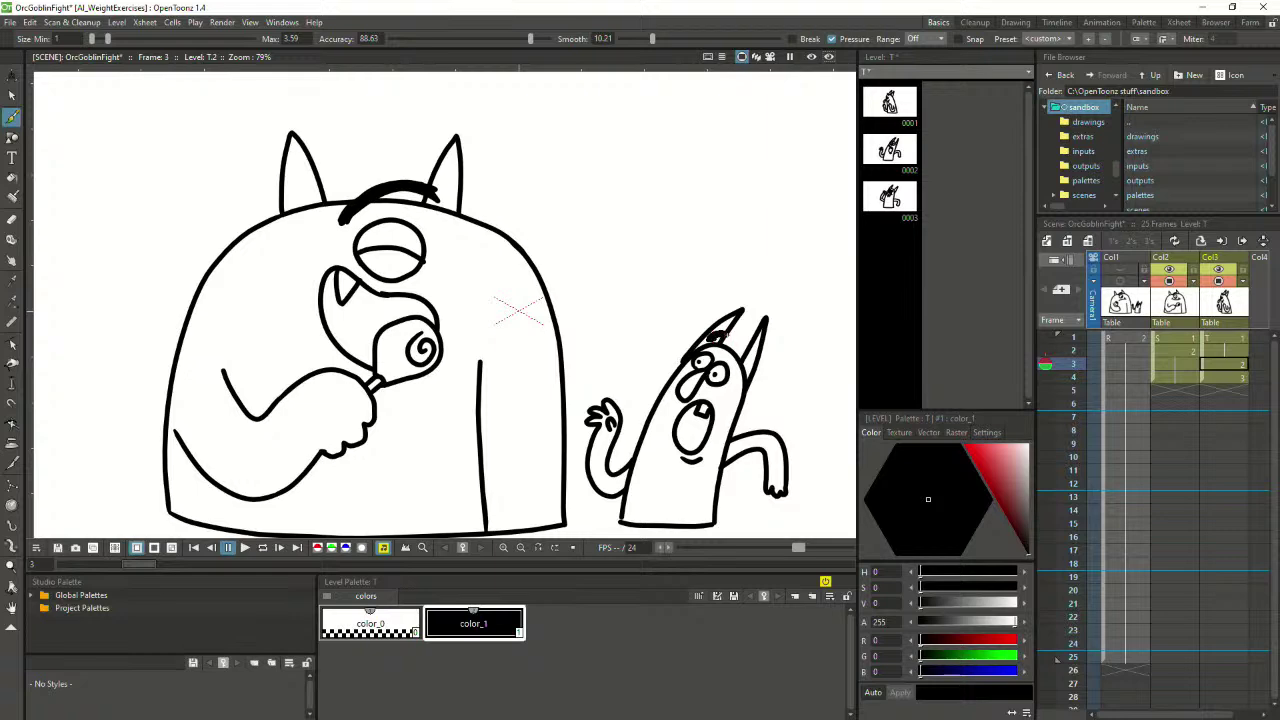
{"action": "left_click_drag", "start_coordinate": [742, 350], "coordinate": [745, 348]}
Delete the goblin's eyebrow in frame 1 and brush a short, thick one above the eye
{"action": "left_click", "coordinate": [12, 95]}
{"action": "left_click", "coordinate": [634, 348]}
{"action": "key", "text": "Delete"}
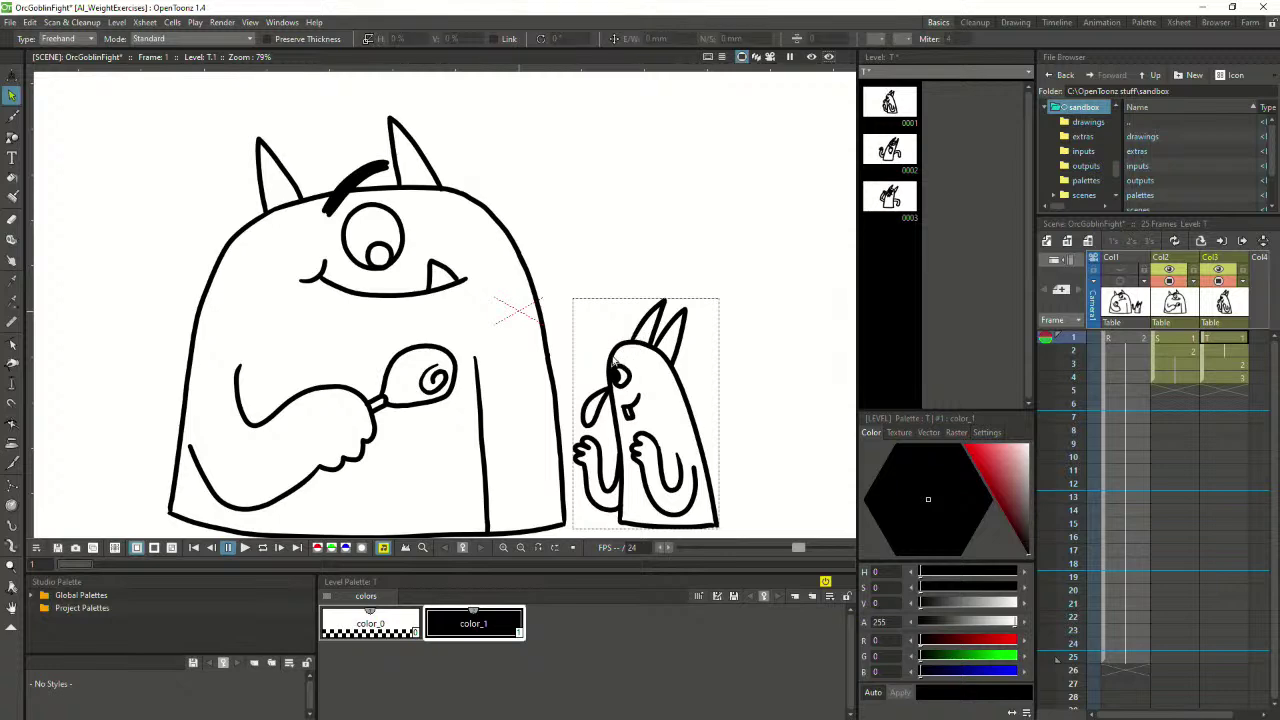
{"action": "left_click", "coordinate": [12, 117]}
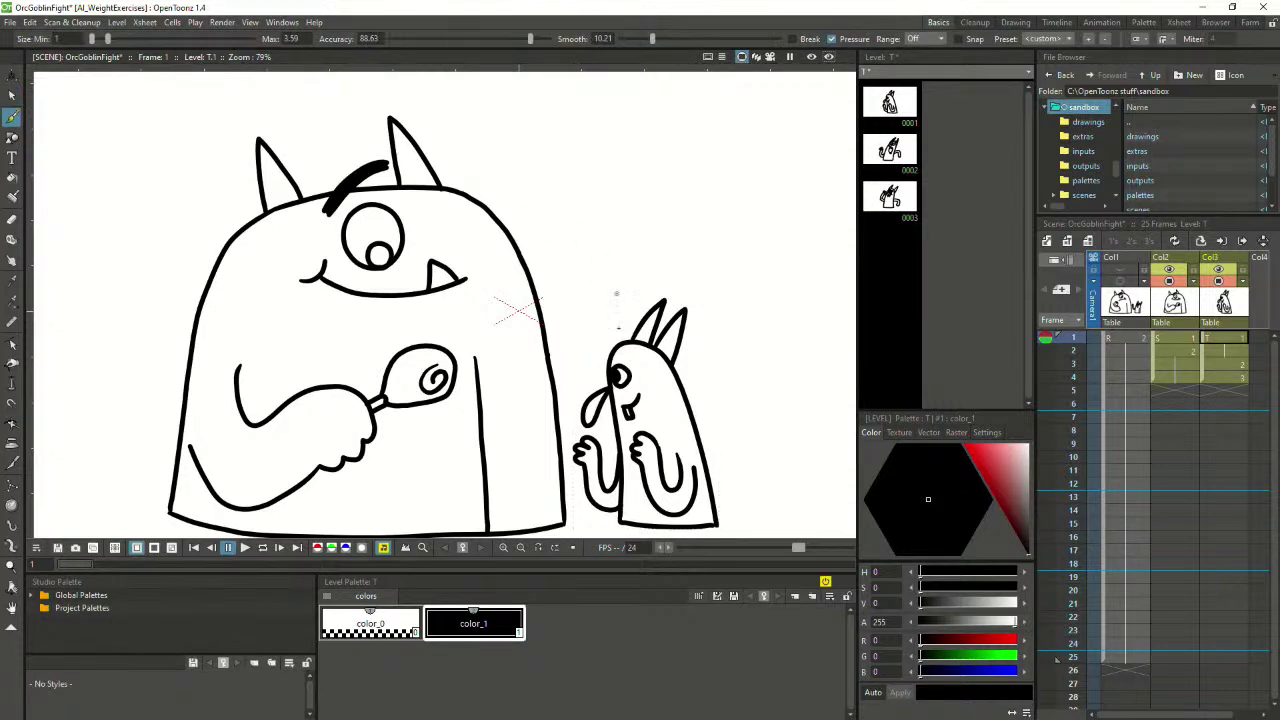
{"action": "left_click_drag", "start_coordinate": [613, 350], "coordinate": [622, 355]}
{"action": "key", "text": "ctrl+z"}
{"action": "key", "text": "ctrl+z"}
{"action": "scroll", "coordinate": [668, 378], "scroll_direction": "up", "scroll_amount": 3}
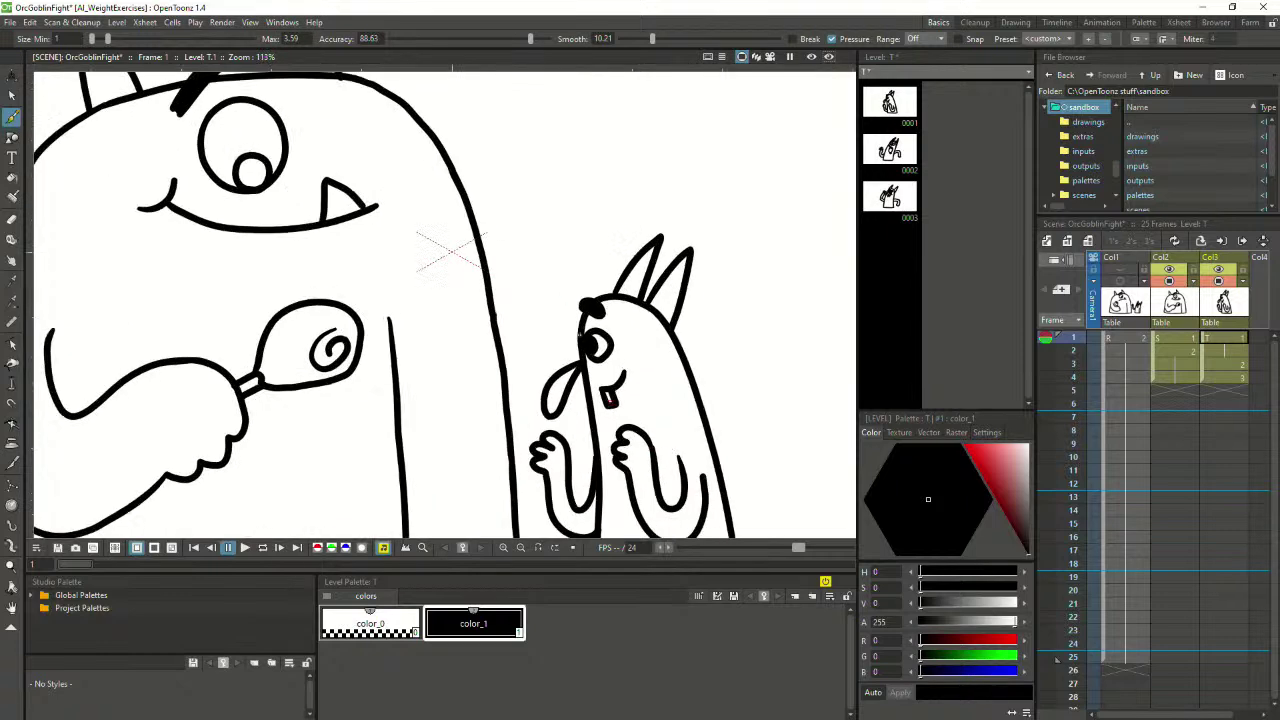
Move the goblin's new eyebrow in frame 1 slightly closer to the eye
{"action": "key", "text": "s"}
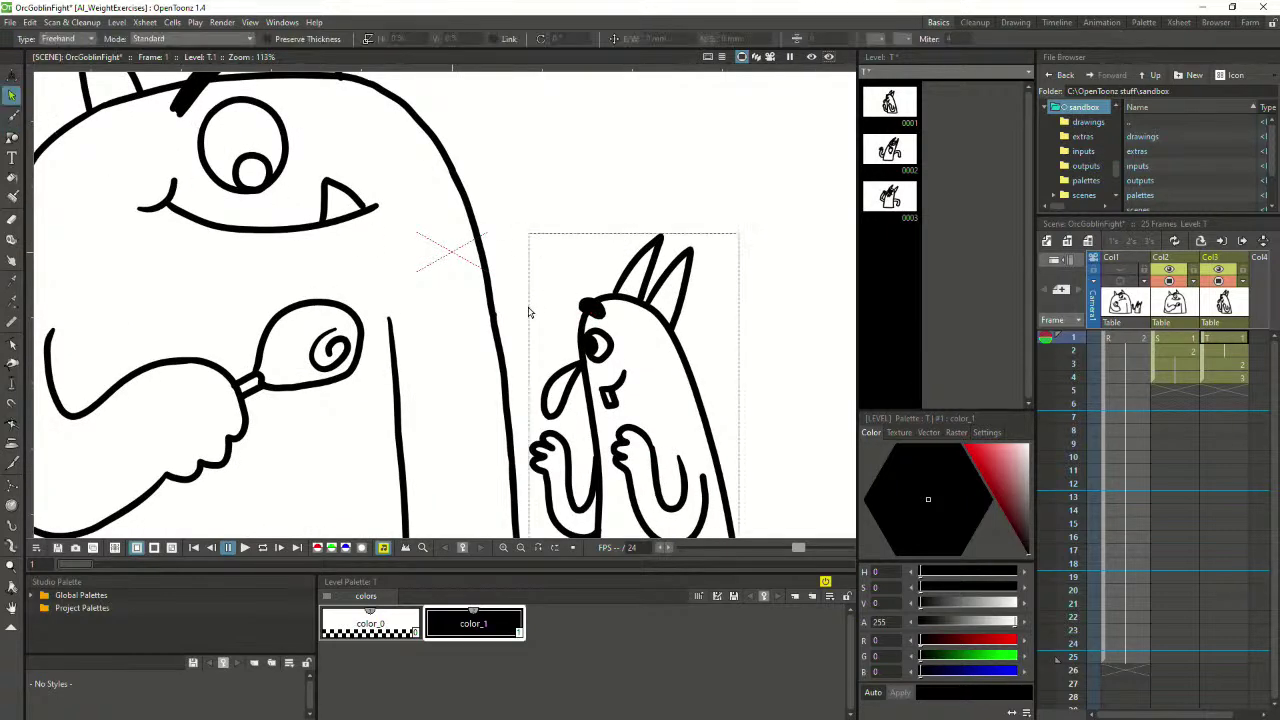
{"action": "left_click", "coordinate": [592, 310]}
{"action": "left_click_drag", "start_coordinate": [598, 314], "coordinate": [602, 320]}
{"action": "left_click", "coordinate": [631, 397]}
Replace the goblin's mouth and tooth in frame 1 with an open mouth showing a tooth and a hanging tongue
{"action": "scroll", "coordinate": [631, 398], "scroll_direction": "down", "scroll_amount": 2}
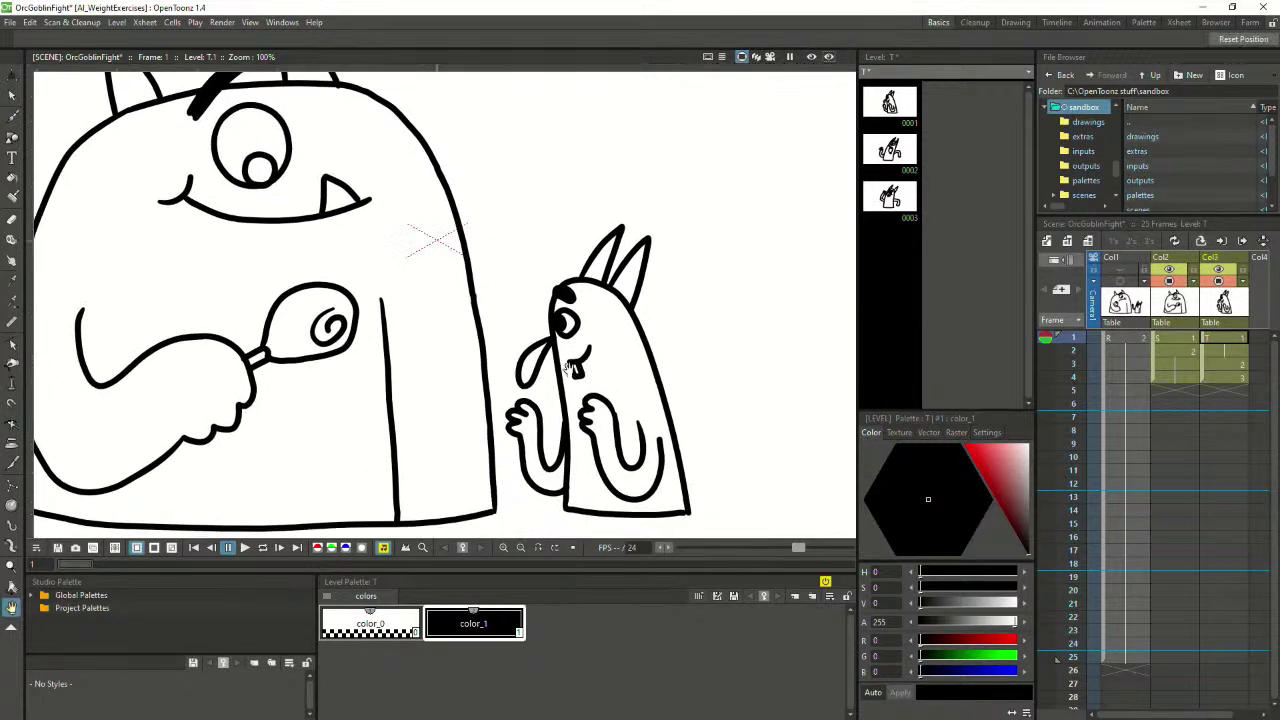
{"action": "scroll", "coordinate": [600, 380], "scroll_direction": "up", "scroll_amount": 3}
{"action": "left_click", "coordinate": [582, 368]}
{"action": "left_click", "coordinate": [645, 375]}
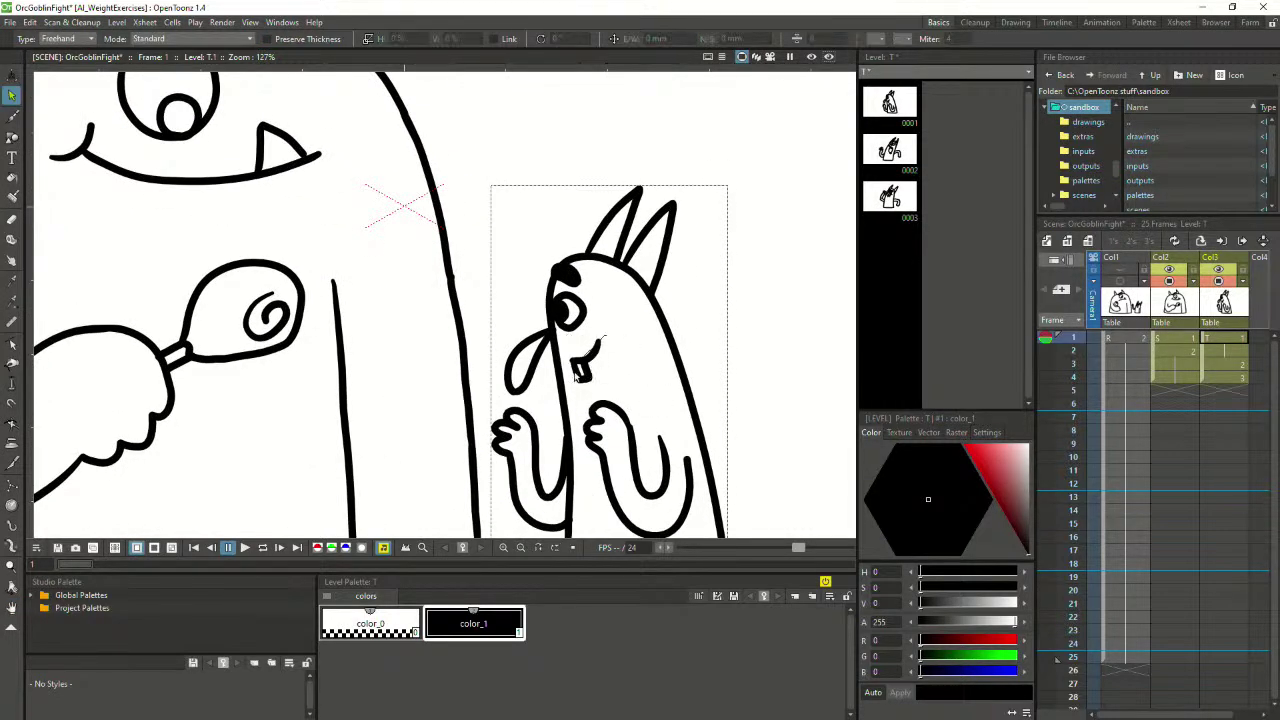
{"action": "scroll", "coordinate": [604, 349], "scroll_direction": "down", "scroll_amount": 2}
{"action": "left_click", "coordinate": [592, 347]}
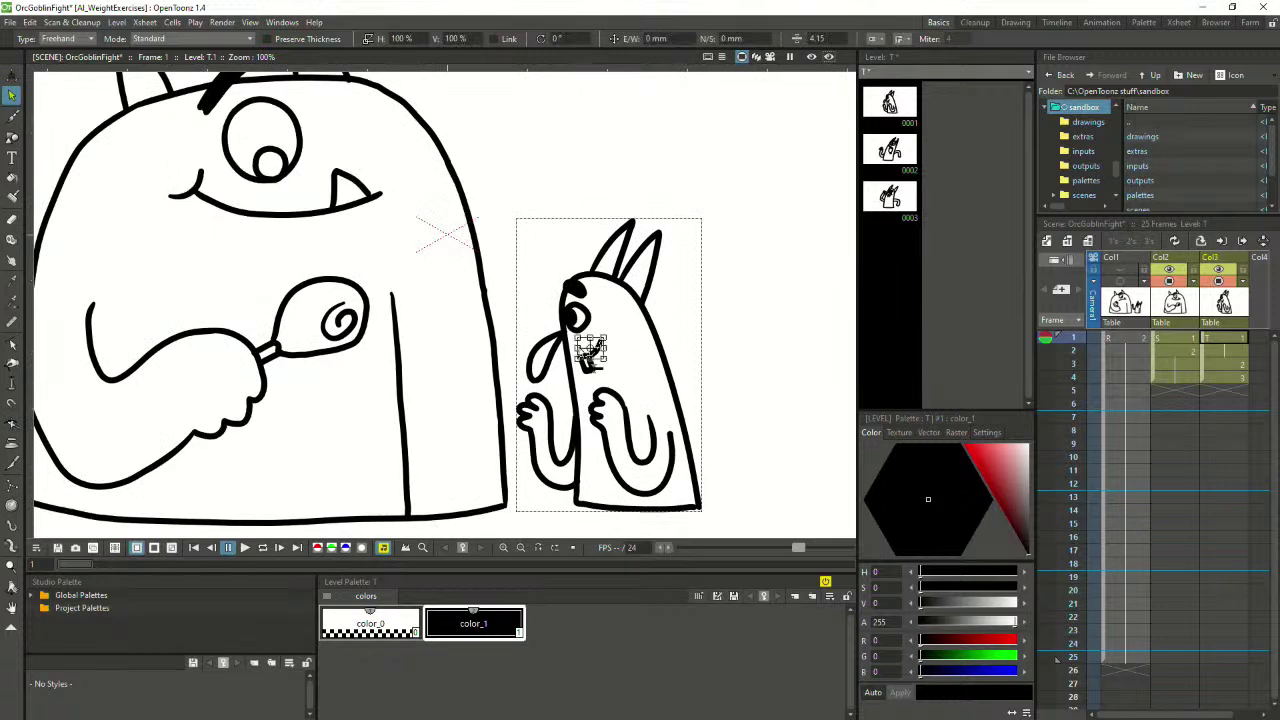
{"action": "left_click", "coordinate": [612, 333]}
{"action": "left_click_drag", "start_coordinate": [575, 365], "coordinate": [617, 340]}
{"action": "key", "text": "Delete"}
{"action": "left_click", "coordinate": [11, 117]}
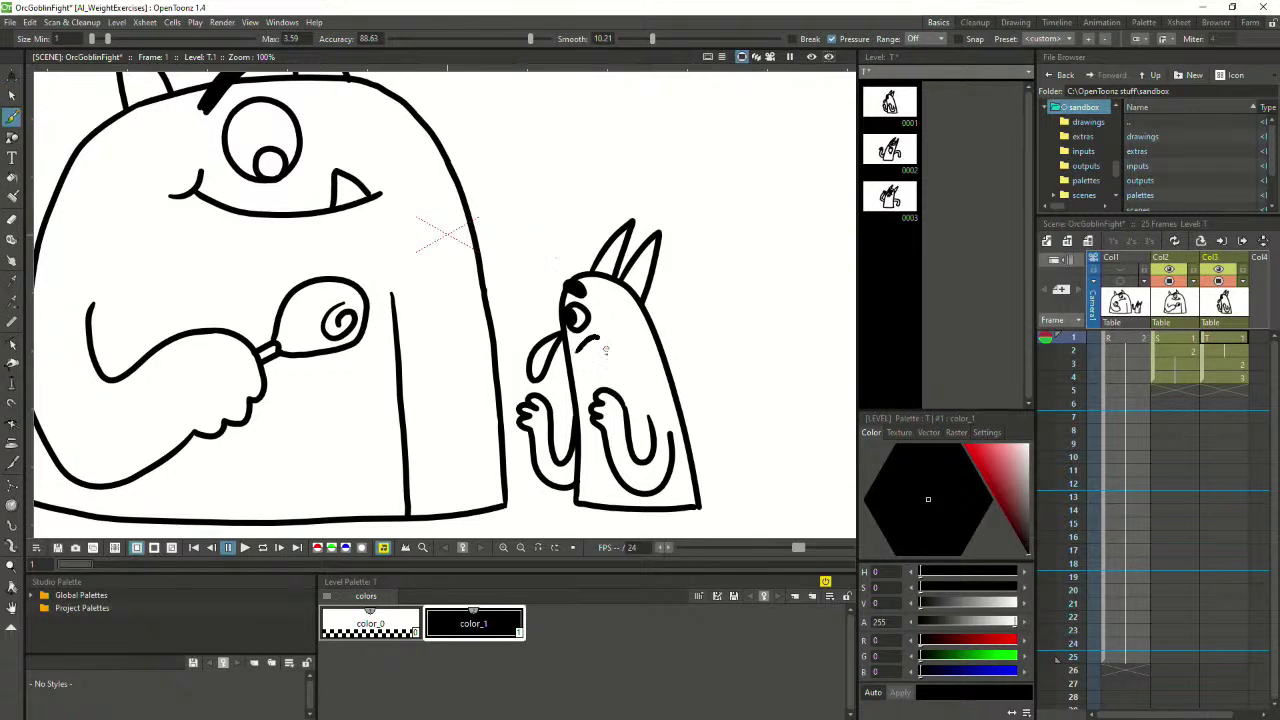
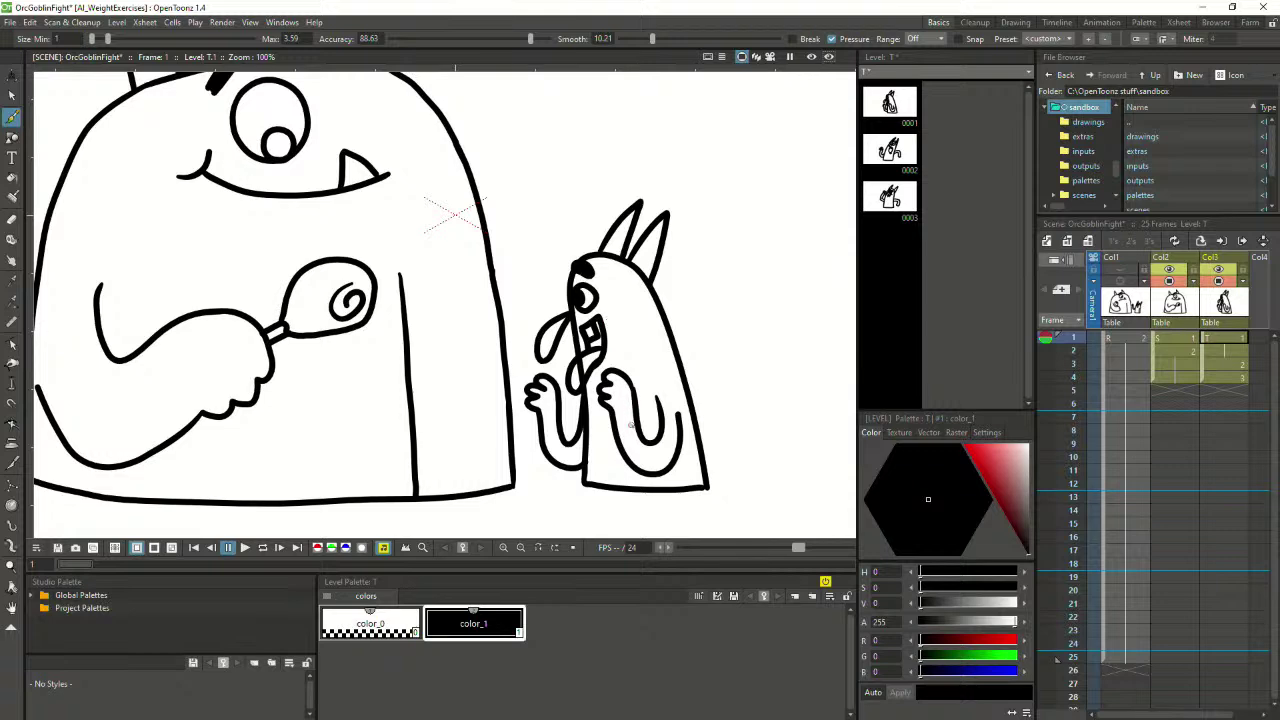
{"action": "scroll", "coordinate": [665, 370], "scroll_direction": "down", "scroll_amount": 1}
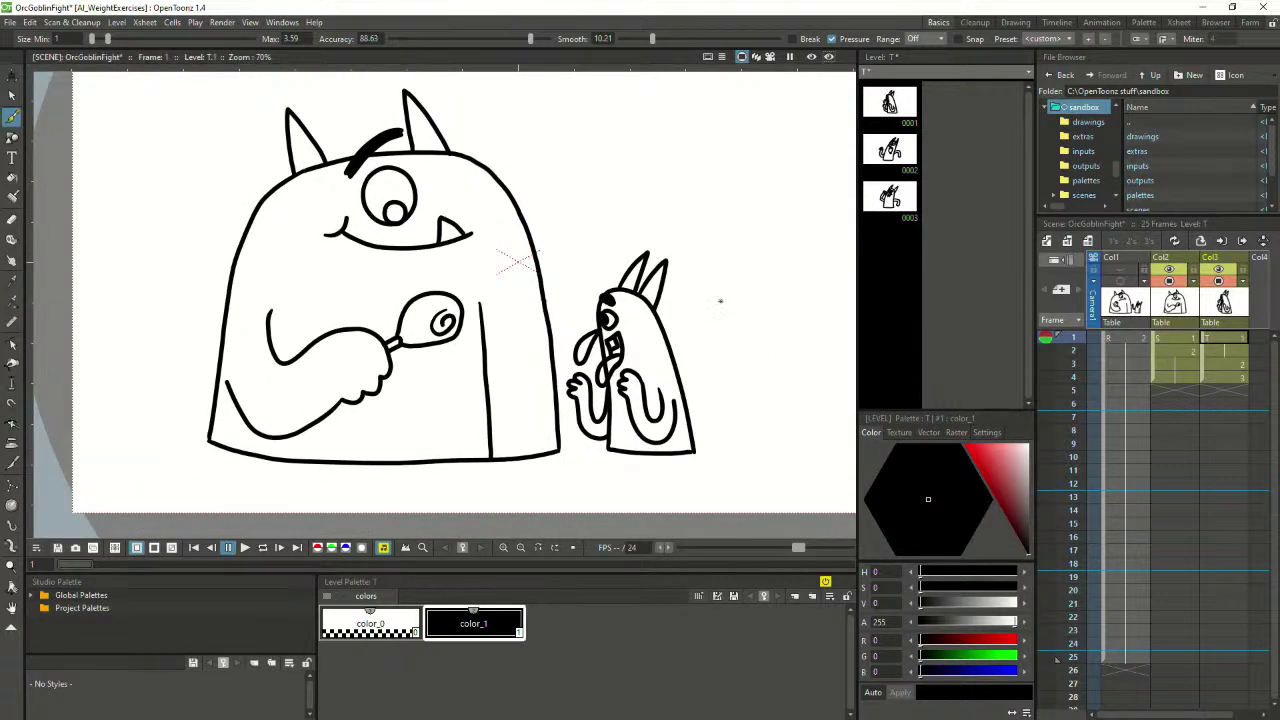
Flip back and forth through frames 1 to 4 to check how the poses of both characters read
{"action": "key", "text": "."}
{"action": "key", "text": "."}
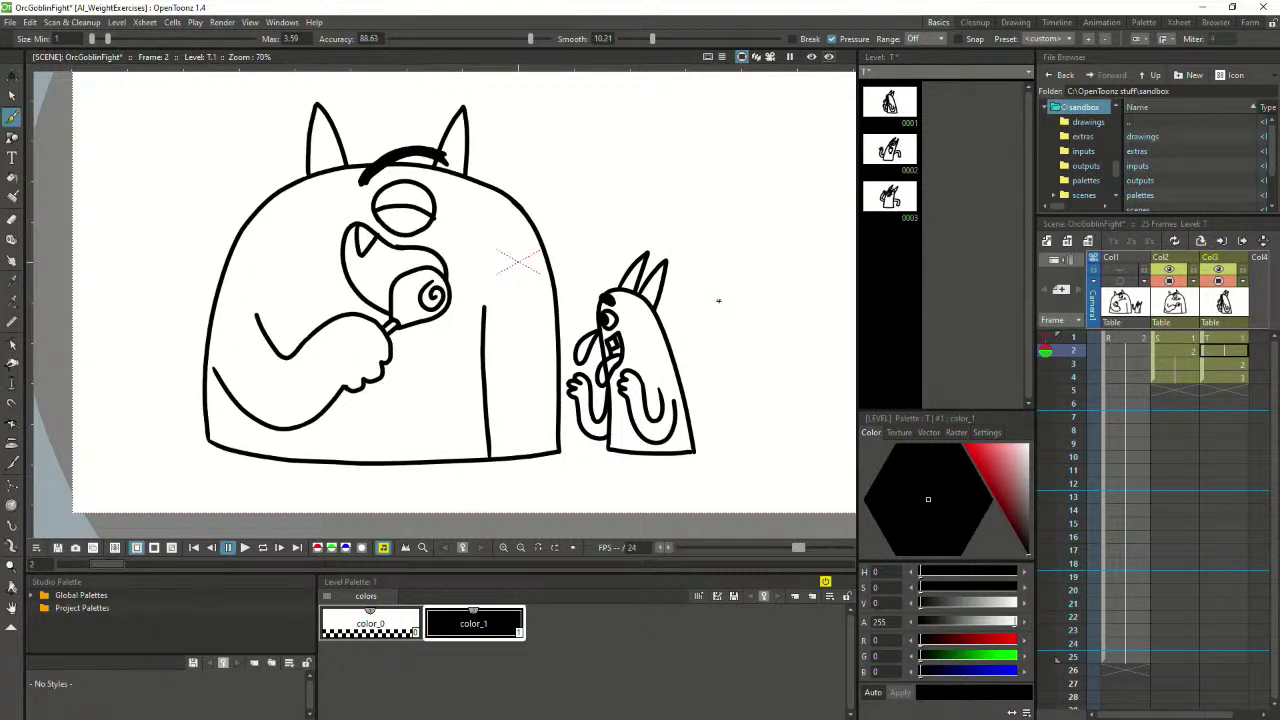
{"action": "key", "text": "."}
{"action": "key", "text": "comma"}
{"action": "key", "text": "comma"}
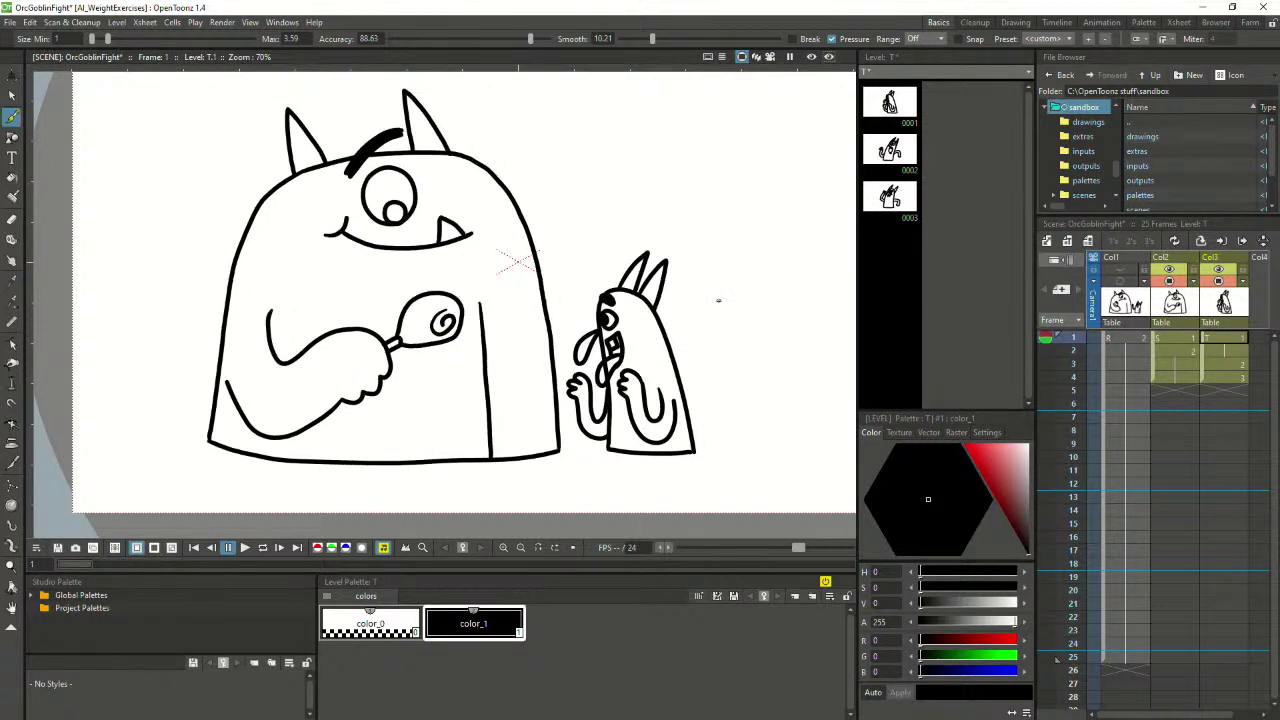
{"action": "key", "text": "period"}
{"action": "key", "text": "comma"}
{"action": "key", "text": "period"}
{"action": "key", "text": "period"}
{"action": "key", "text": "period"}
{"action": "key", "text": "period"}
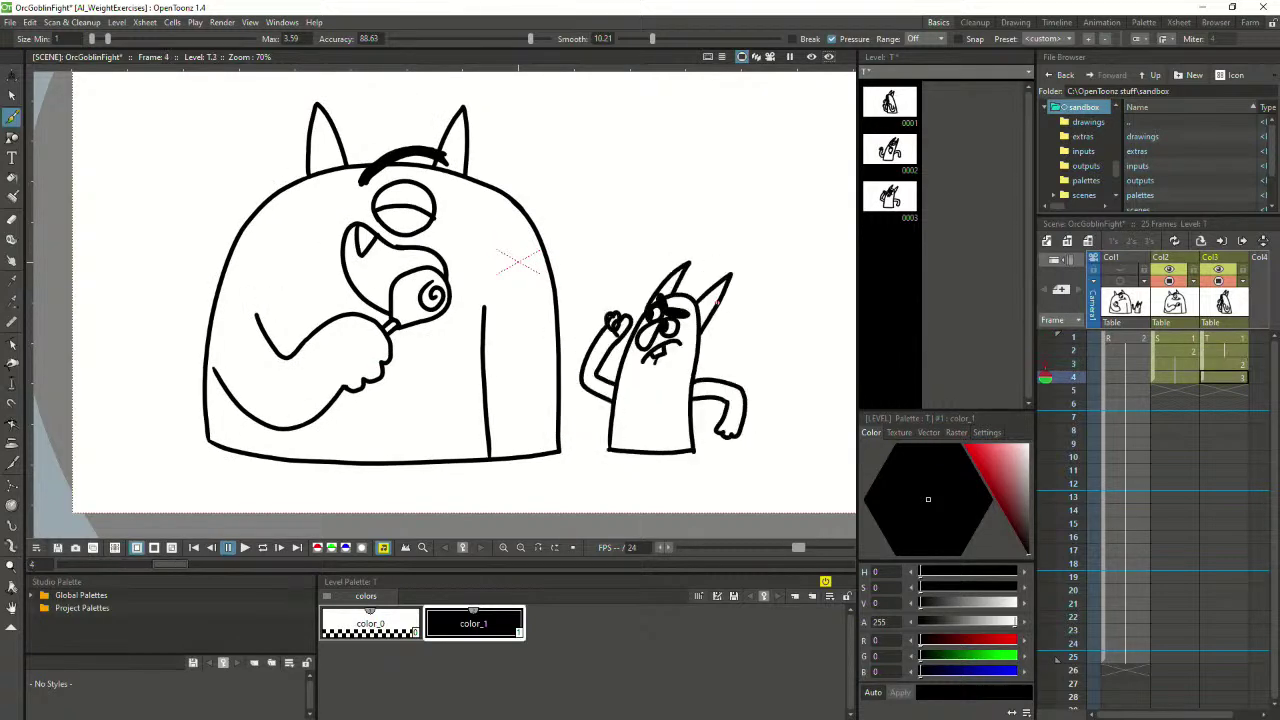
{"action": "key", "text": "comma"}
{"action": "key", "text": "comma"}
{"action": "key", "text": "comma"}
{"action": "key", "text": "comma"}
{"action": "key", "text": "period"}
{"action": "key", "text": "period"}
{"action": "key", "text": "period"}
Extend the orc's drawing in Col2 to frame 5 and show frame 4 as onion skin for the goblin's empty frame 5 in Col3
{"action": "left_click", "coordinate": [1224, 378]}
{"action": "left_click", "coordinate": [1180, 379]}
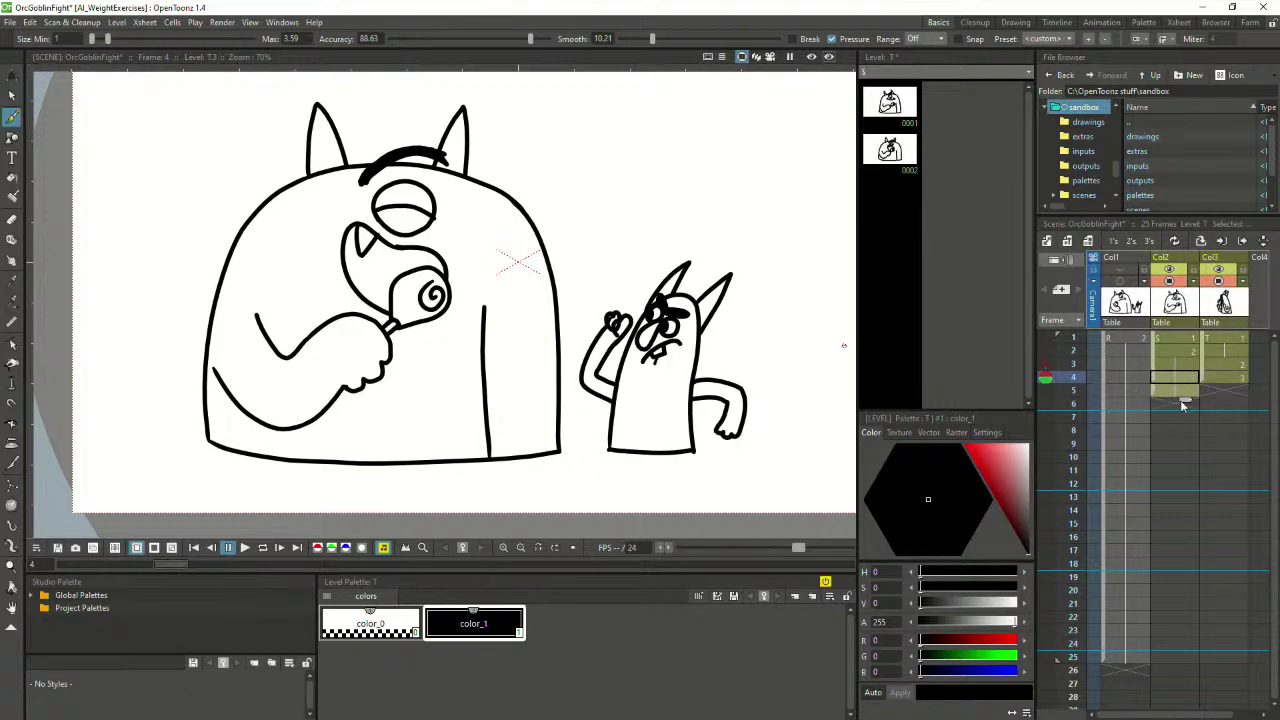
{"action": "left_click", "coordinate": [1218, 396]}
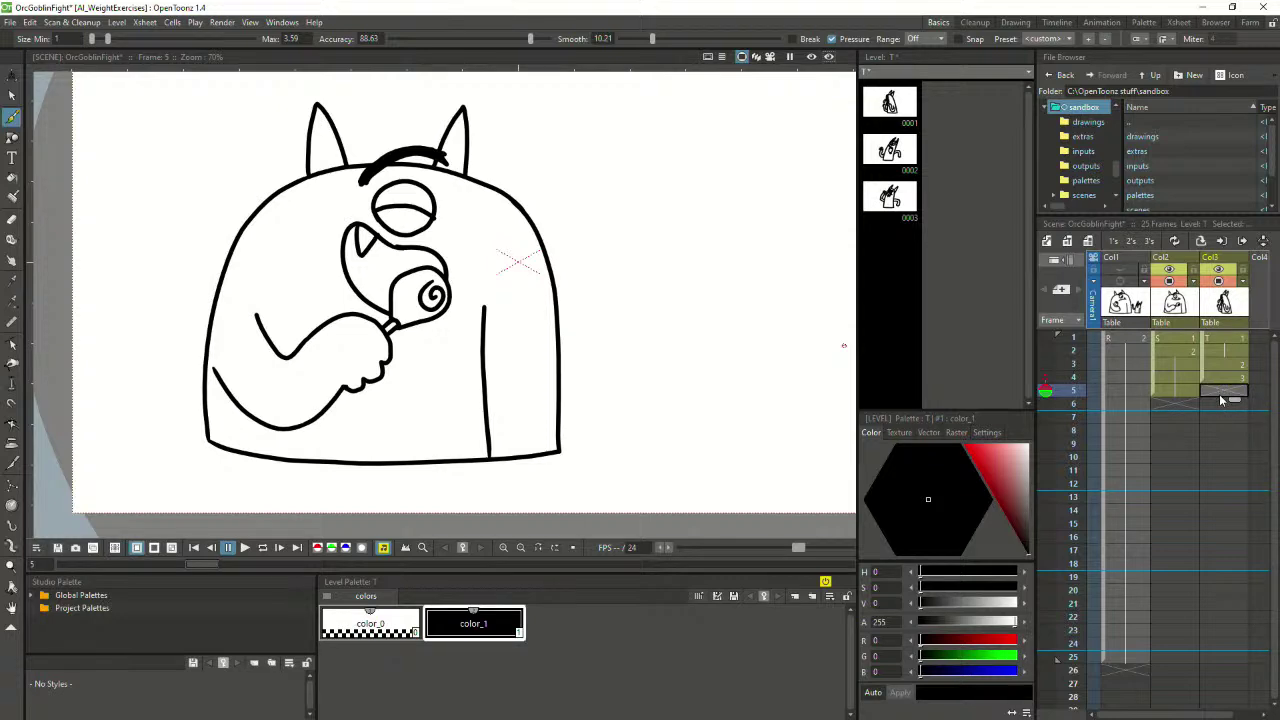
{"action": "left_click", "coordinate": [1223, 377]}
{"action": "left_click", "coordinate": [1220, 390]}
{"action": "left_click", "coordinate": [1225, 380]}
{"action": "left_click", "coordinate": [1228, 391]}
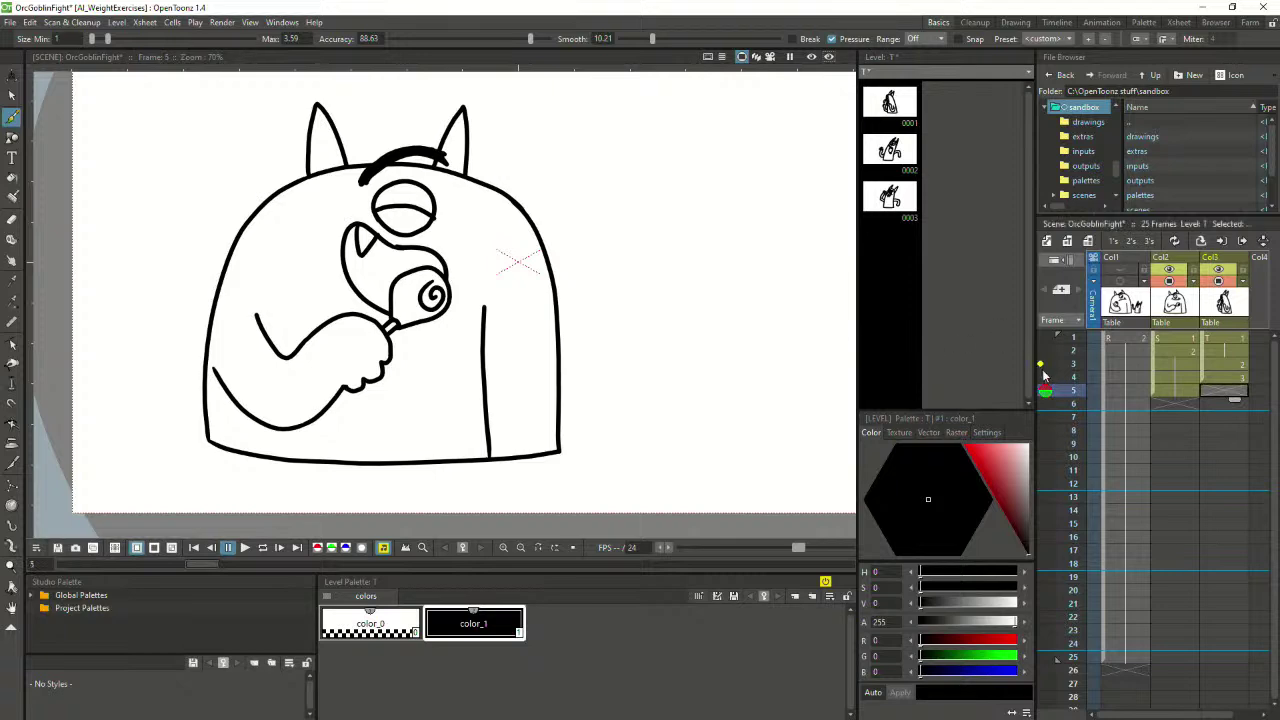
{"action": "left_click", "coordinate": [1045, 377]}
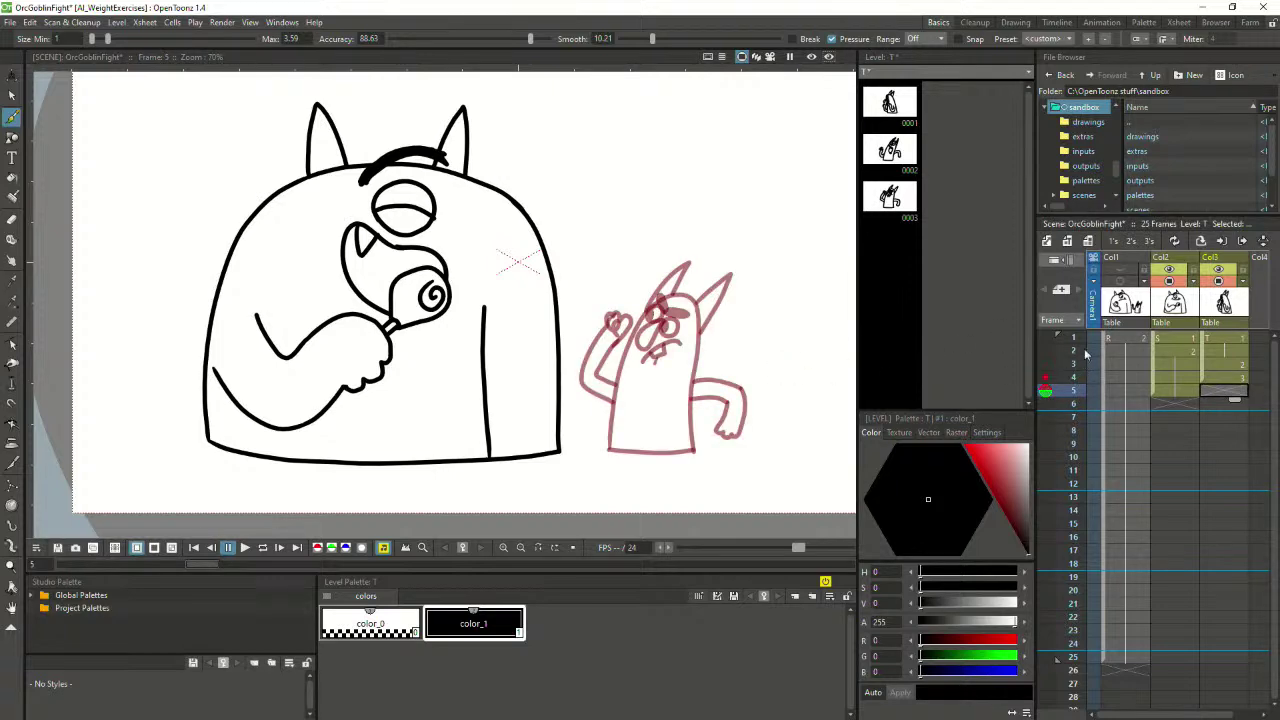
{"action": "scroll", "coordinate": [648, 383], "scroll_direction": "up", "scroll_amount": 2}
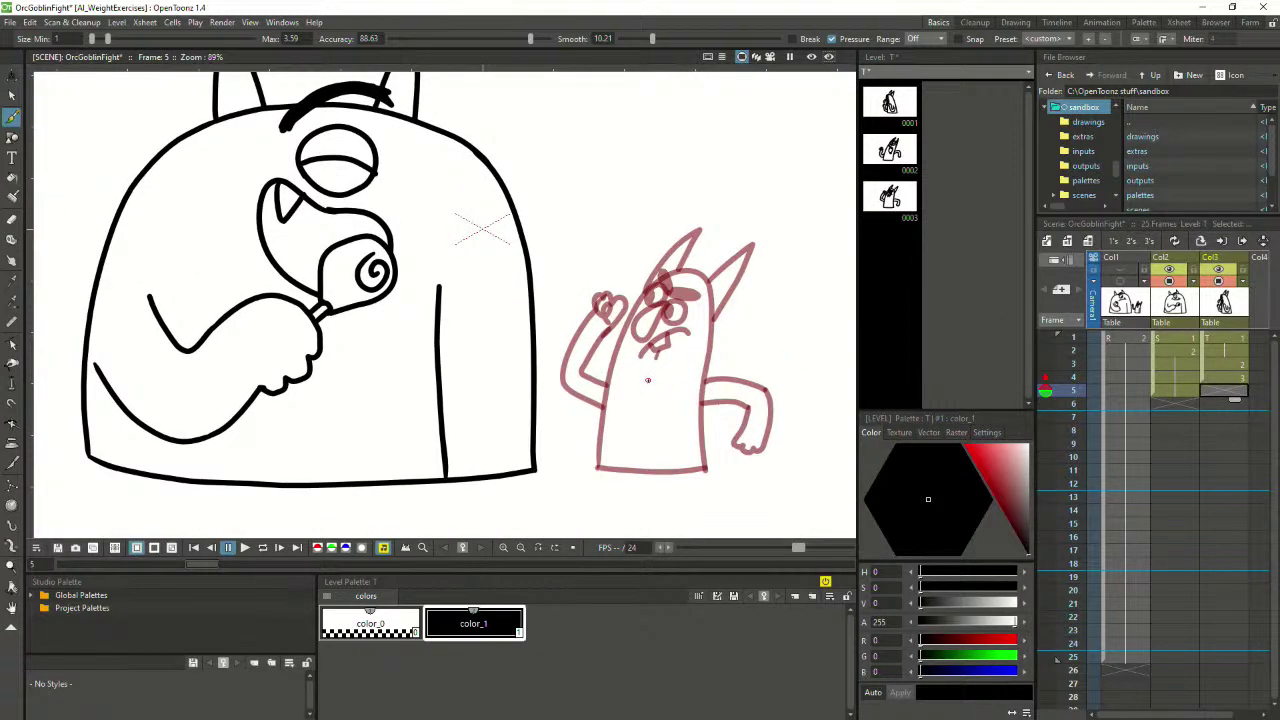
{"action": "mouse_move", "coordinate": [597, 465]}
{"action": "left_mouse_down"}
{"action": "mouse_move", "coordinate": [622, 326]}
{"action": "mouse_move", "coordinate": [646, 290]}
{"action": "left_mouse_up"}
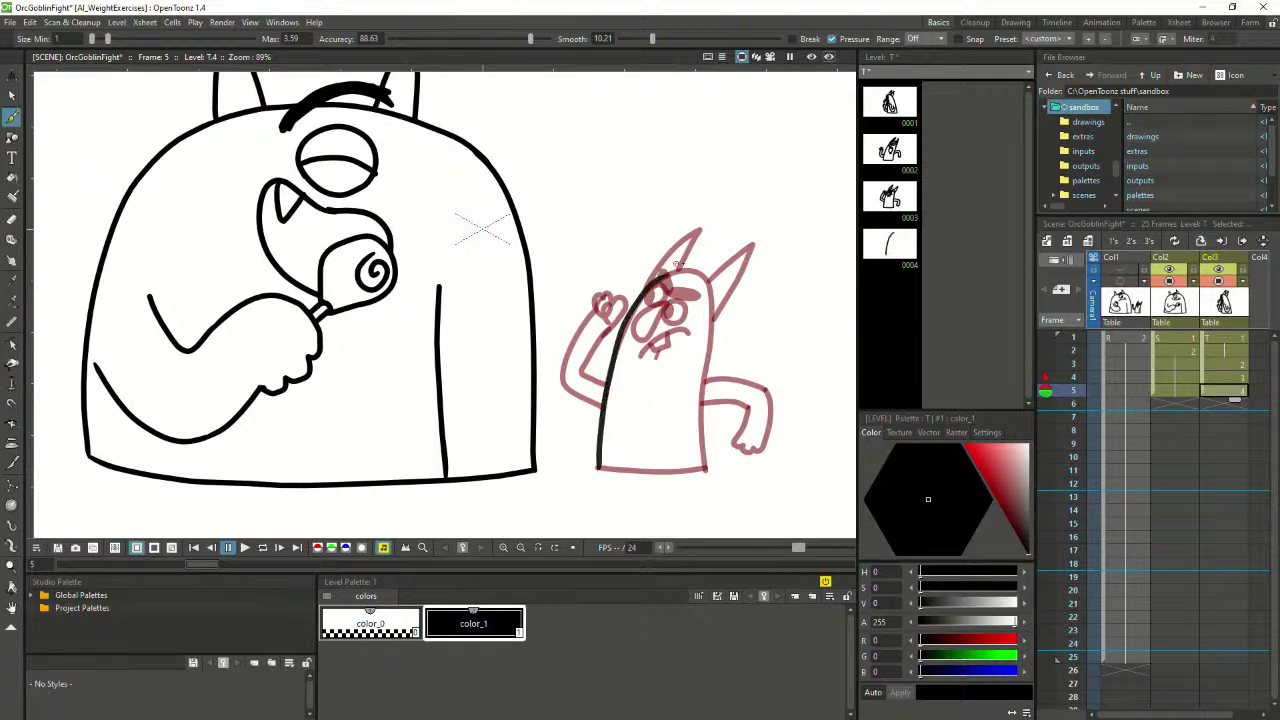
{"action": "key", "text": "ctrl+z"}
{"action": "scroll", "coordinate": [561, 274], "scroll_direction": "up", "scroll_amount": 1}
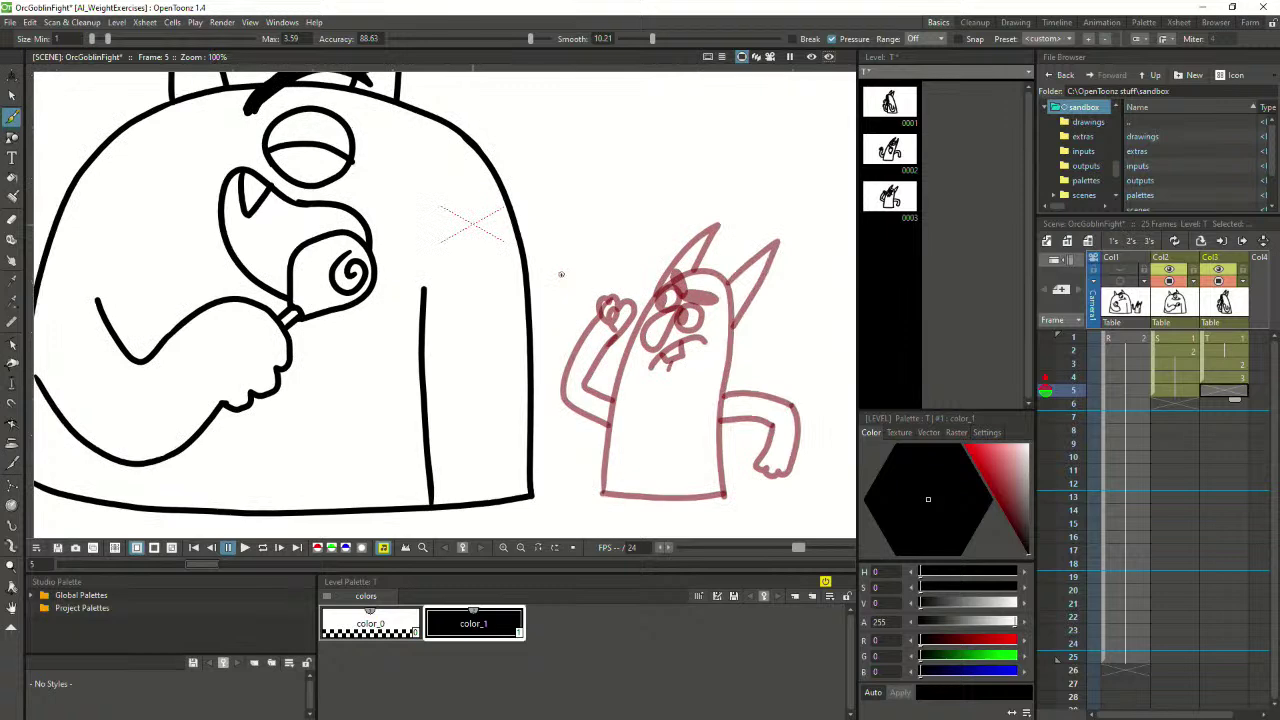
{"action": "left_click_drag", "start_coordinate": [612, 397], "coordinate": [578, 407]}
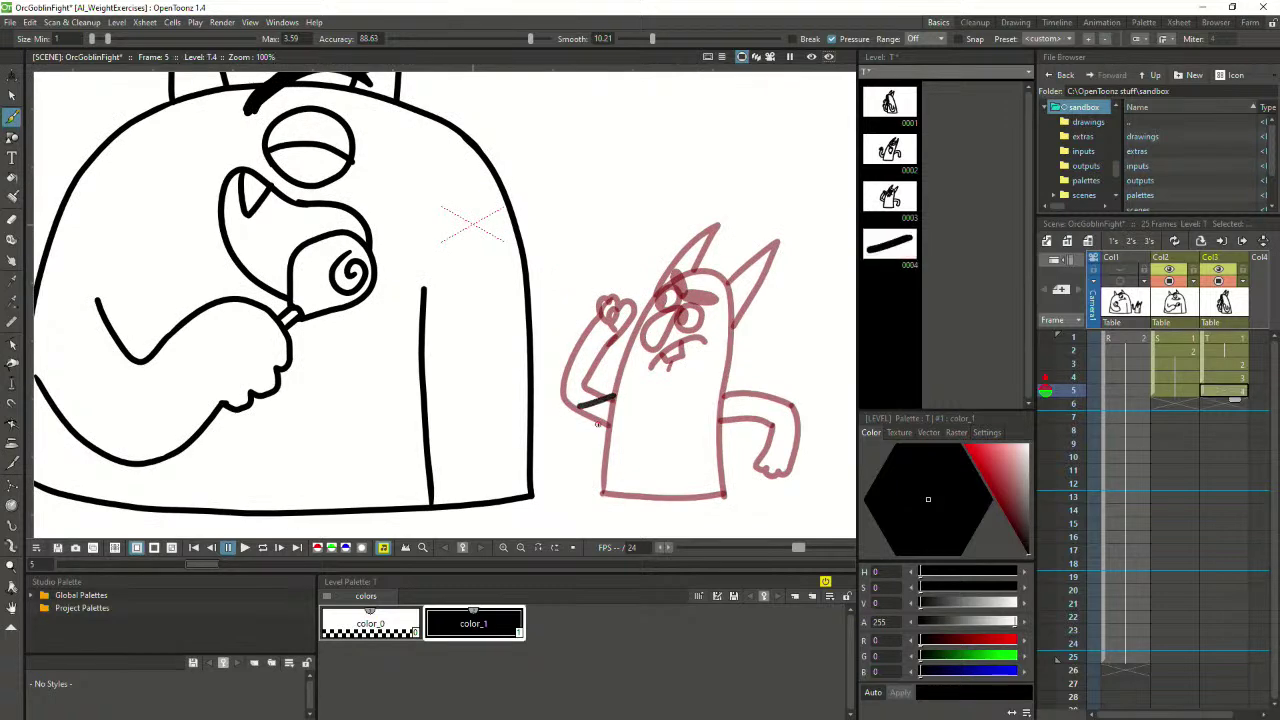
{"action": "key", "text": "ctrl+z"}
{"action": "left_click_drag", "start_coordinate": [602, 490], "coordinate": [606, 406]}
{"action": "key", "text": "ctrl+z"}
Draw the goblin's rounded body outline and its base line in frame 5 over the onion skin
{"action": "mouse_move", "coordinate": [602, 490]}
{"action": "left_mouse_down"}
{"action": "mouse_move", "coordinate": [626, 334]}
{"action": "mouse_move", "coordinate": [676, 272]}
{"action": "mouse_move", "coordinate": [708, 267]}
{"action": "mouse_move", "coordinate": [725, 278]}
{"action": "mouse_move", "coordinate": [731, 323]}
{"action": "mouse_move", "coordinate": [713, 423]}
{"action": "mouse_move", "coordinate": [727, 497]}
{"action": "left_mouse_up"}
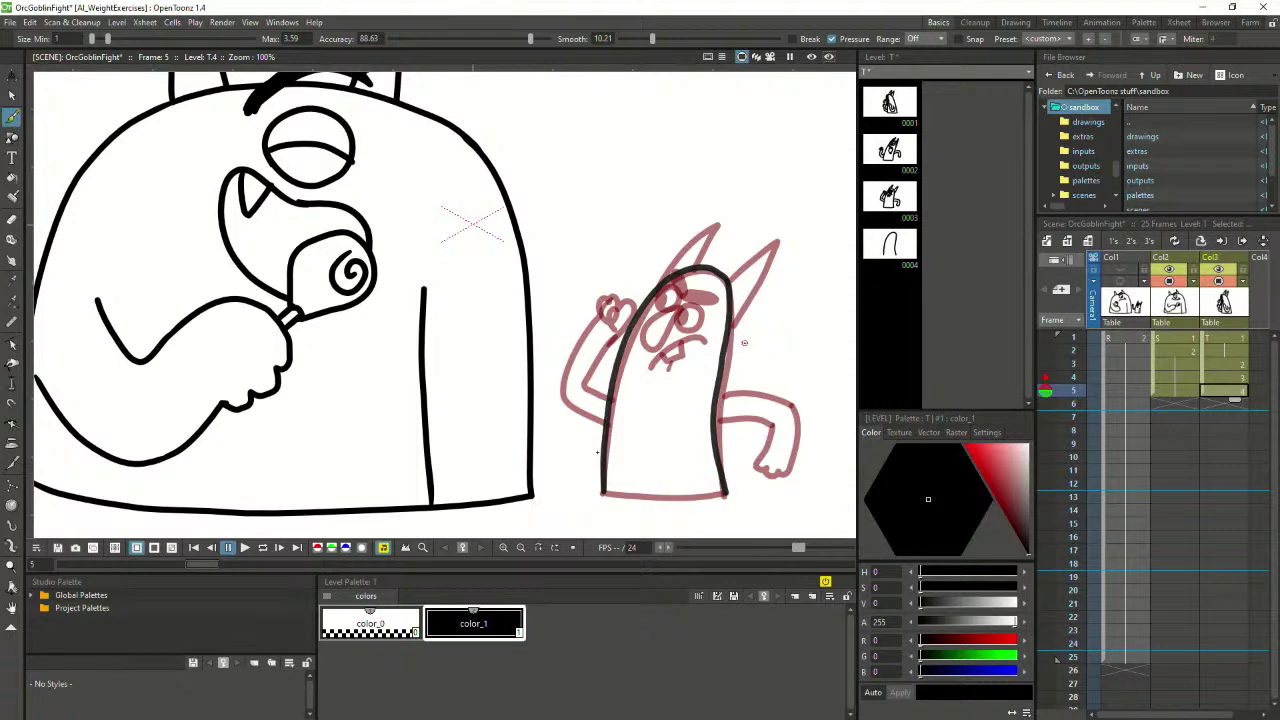
{"action": "left_click_drag", "start_coordinate": [601, 492], "coordinate": [727, 494]}
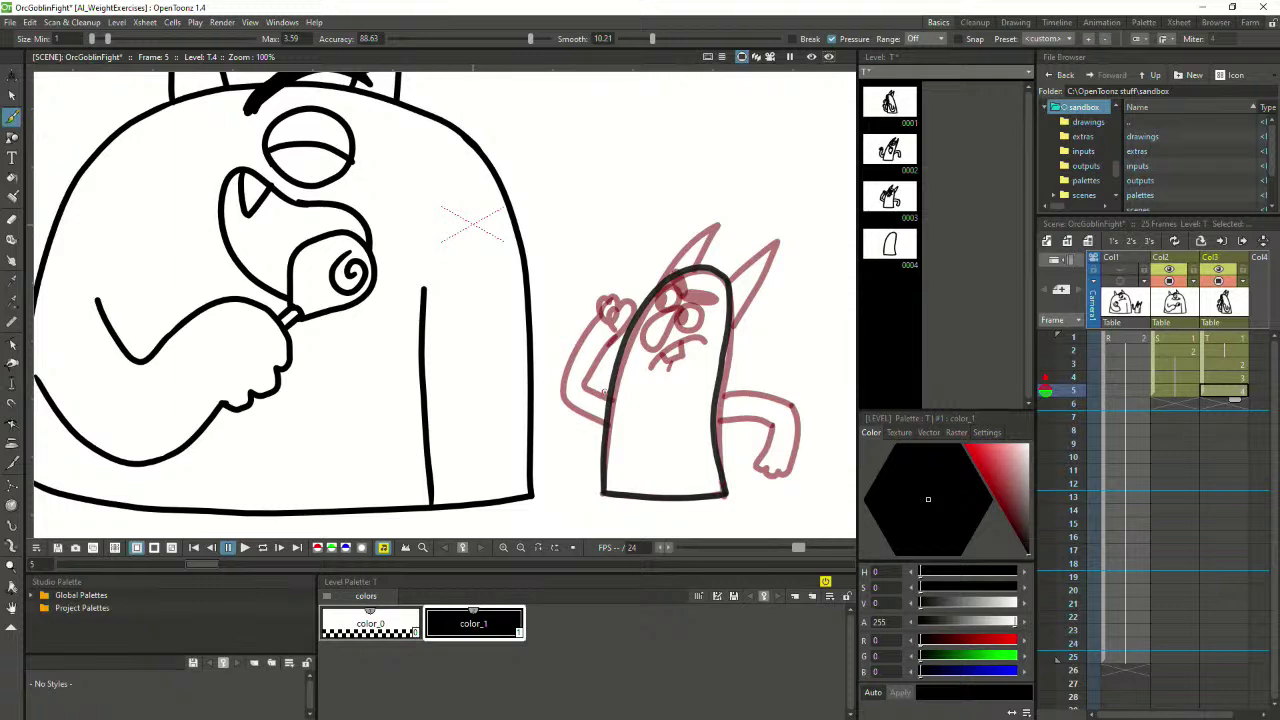
{"action": "left_click_drag", "start_coordinate": [578, 398], "coordinate": [608, 393]}
{"action": "left_click_drag", "start_coordinate": [578, 398], "coordinate": [549, 345]}
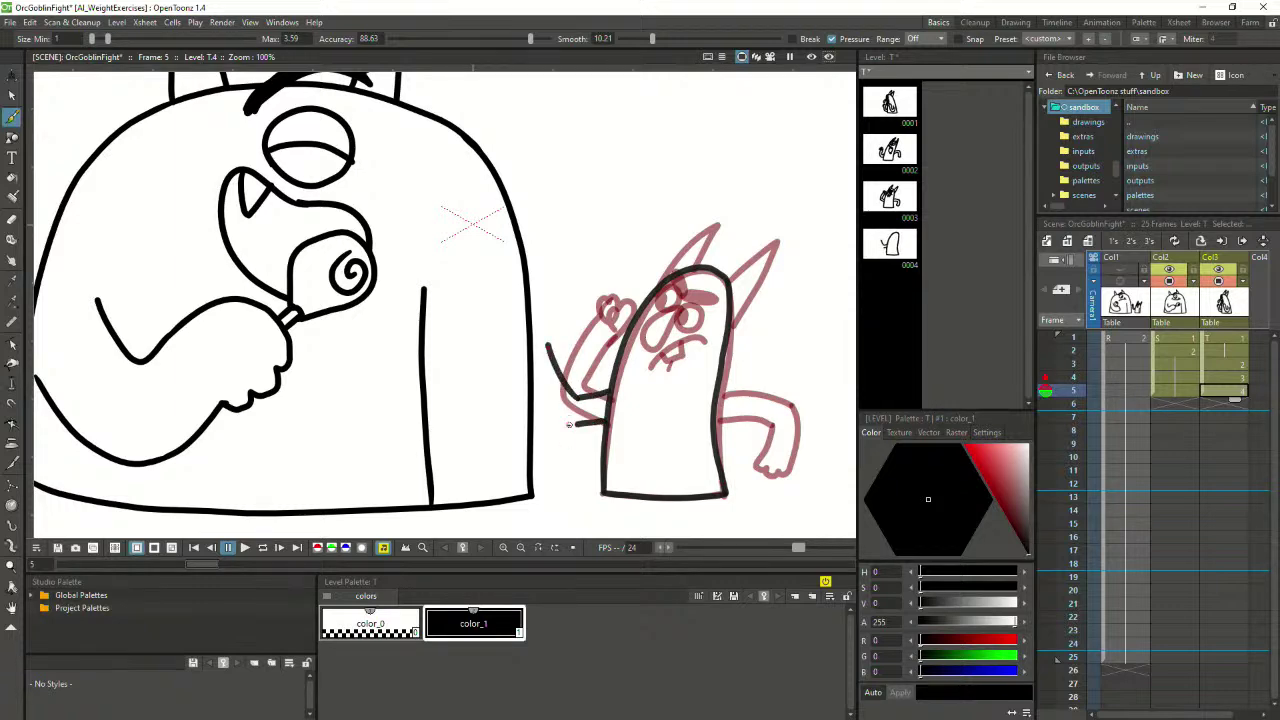
{"action": "key", "text": "ctrl+z"}
{"action": "key", "text": "ctrl+z"}
{"action": "key", "text": "ctrl+z"}
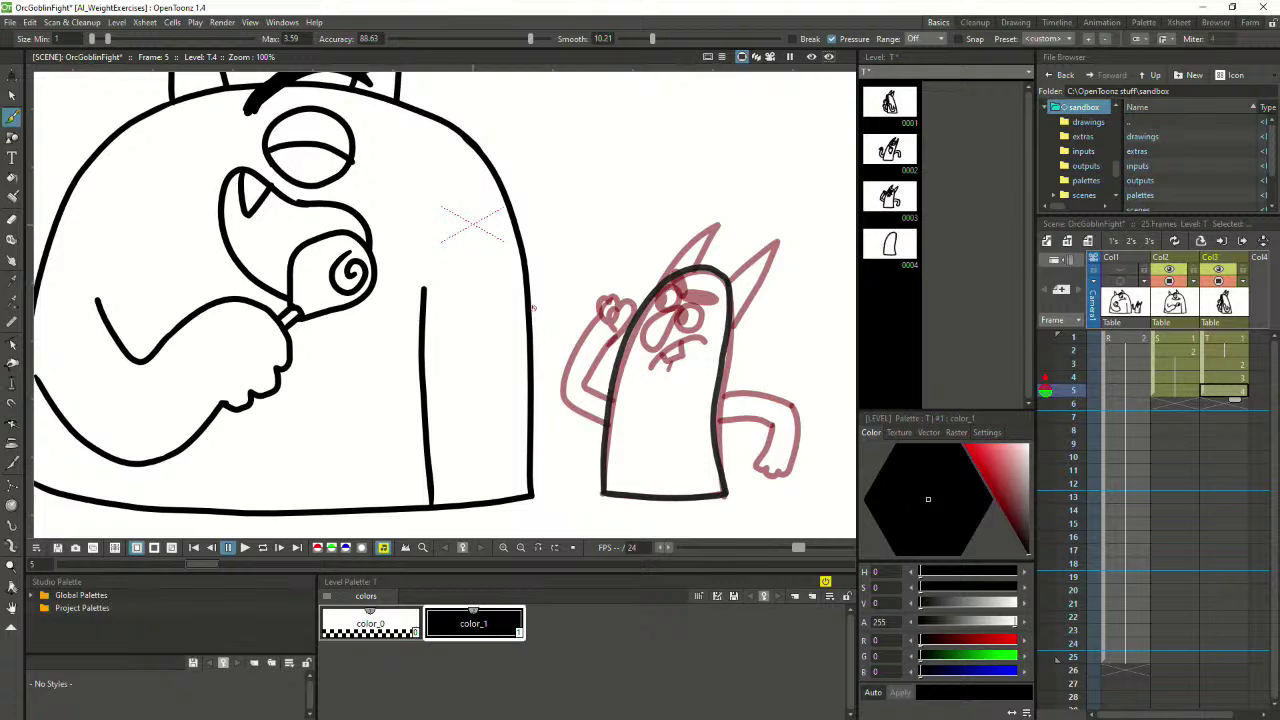
{"action": "left_click_drag", "start_coordinate": [530, 318], "coordinate": [563, 378]}
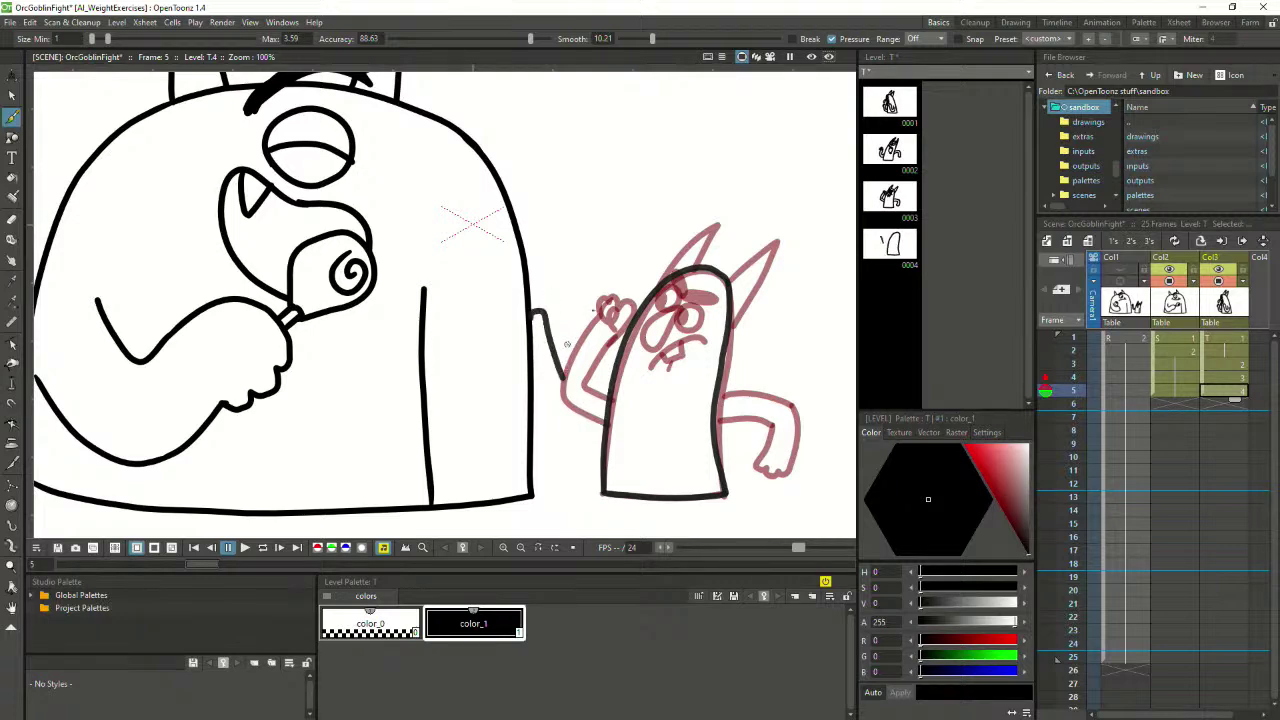
{"action": "key", "text": "ctrl+z"}
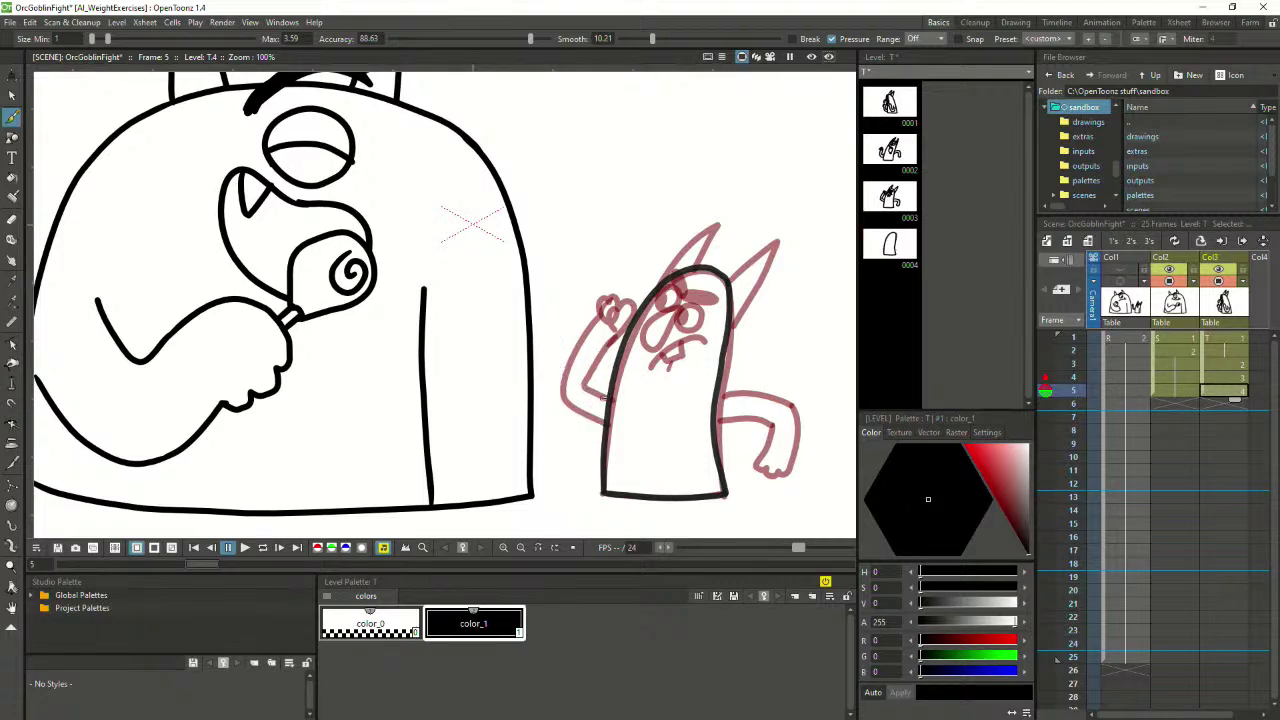
Draw the goblin's front arm in frame 5 stretched out so its fist hits the orc's side
{"action": "mouse_move", "coordinate": [578, 393]}
{"action": "left_mouse_down"}
{"action": "mouse_move", "coordinate": [606, 402]}
{"action": "mouse_move", "coordinate": [570, 420]}
{"action": "left_mouse_up"}
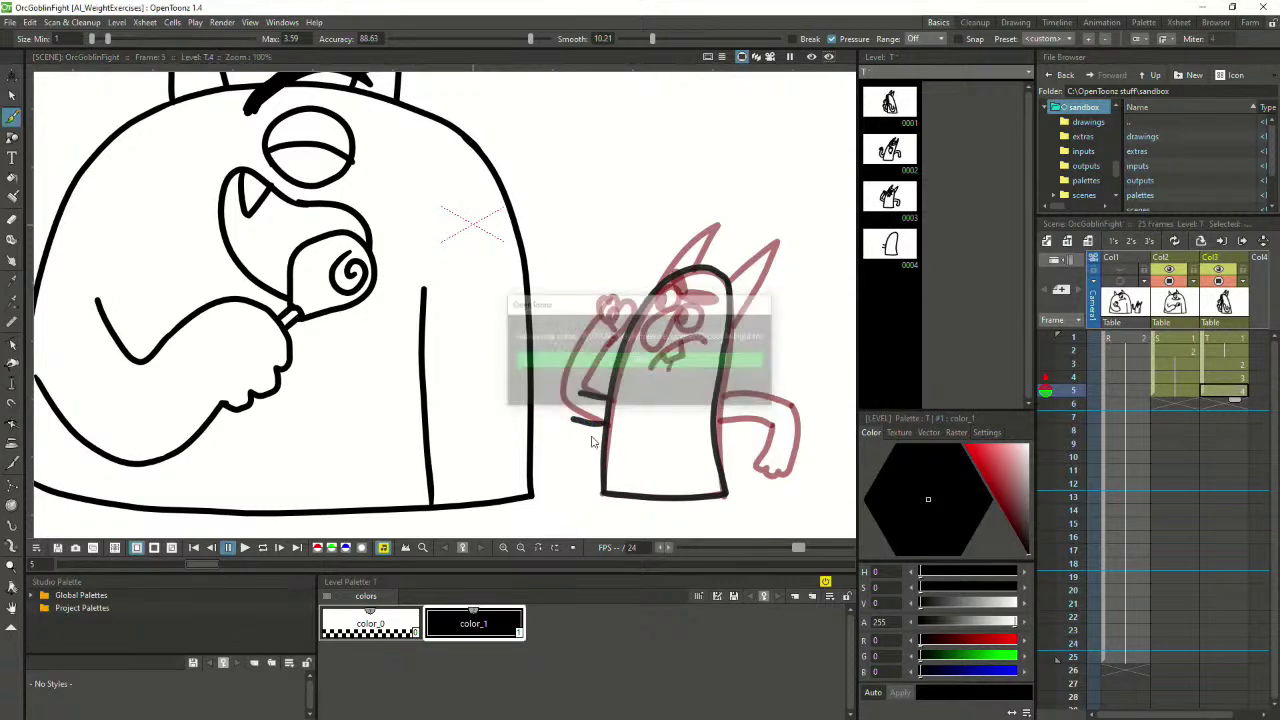
{"action": "key", "text": "ctrl+z"}
{"action": "mouse_move", "coordinate": [572, 420]}
{"action": "left_mouse_down"}
{"action": "mouse_move", "coordinate": [606, 424]}
{"action": "mouse_move", "coordinate": [591, 427]}
{"action": "mouse_move", "coordinate": [543, 323]}
{"action": "left_mouse_up"}
{"action": "key", "text": "ctrl+z"}
{"action": "key", "text": "ctrl+z"}
{"action": "mouse_move", "coordinate": [582, 396]}
{"action": "left_mouse_down"}
{"action": "mouse_move", "coordinate": [552, 321]}
{"action": "mouse_move", "coordinate": [535, 312]}
{"action": "left_mouse_up"}
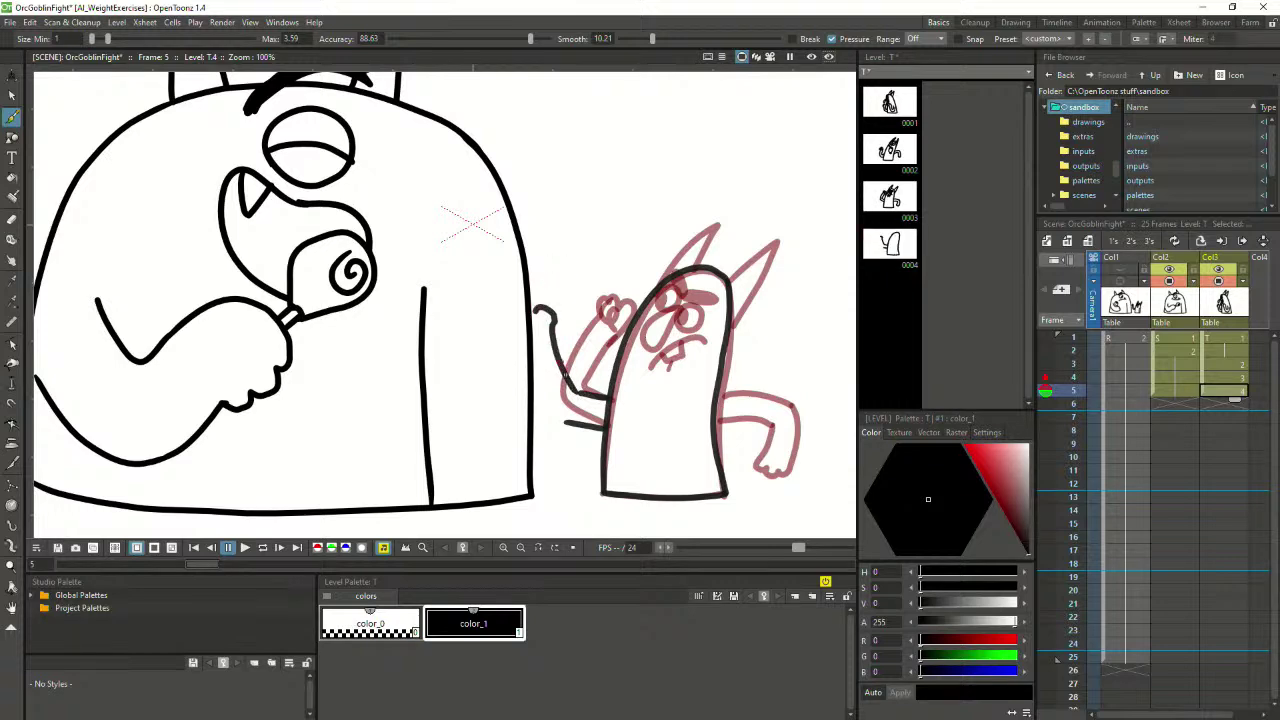
{"action": "key", "text": "ctrl+z"}
{"action": "mouse_move", "coordinate": [580, 396]}
{"action": "left_mouse_down"}
{"action": "mouse_move", "coordinate": [540, 296]}
{"action": "mouse_move", "coordinate": [536, 318]}
{"action": "left_mouse_up"}
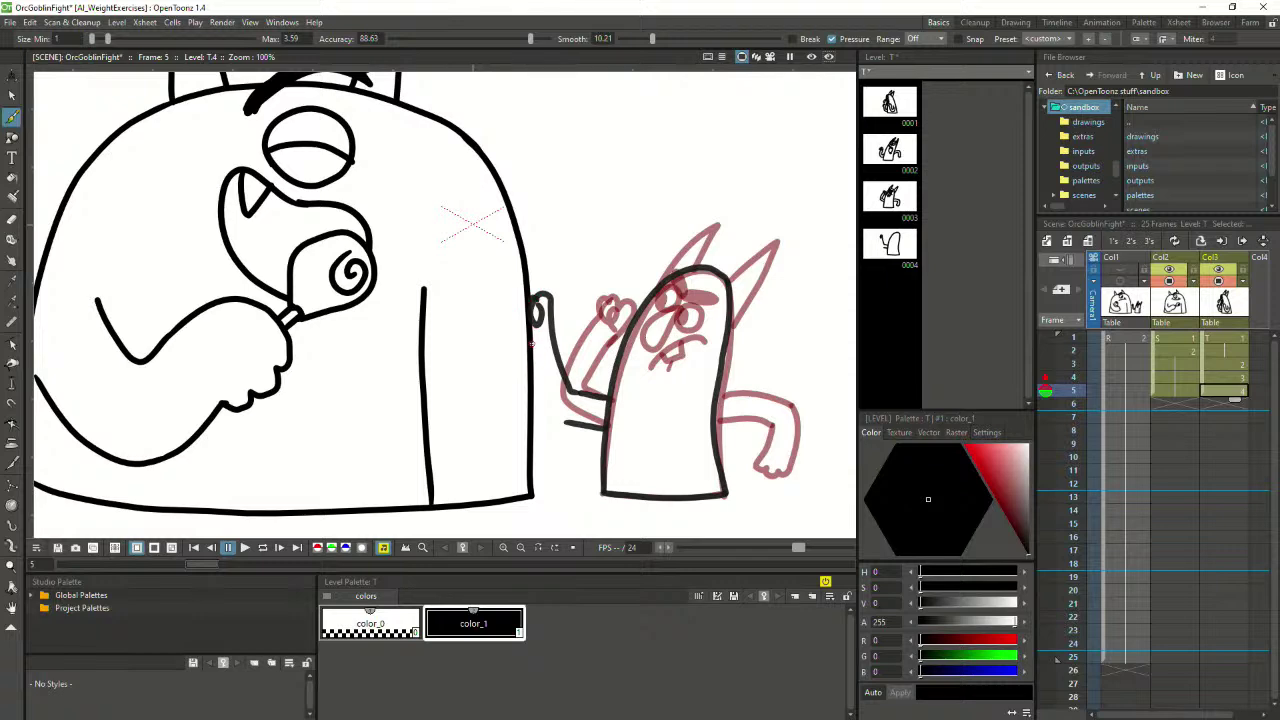
{"action": "left_click_drag", "start_coordinate": [555, 413], "coordinate": [527, 300]}
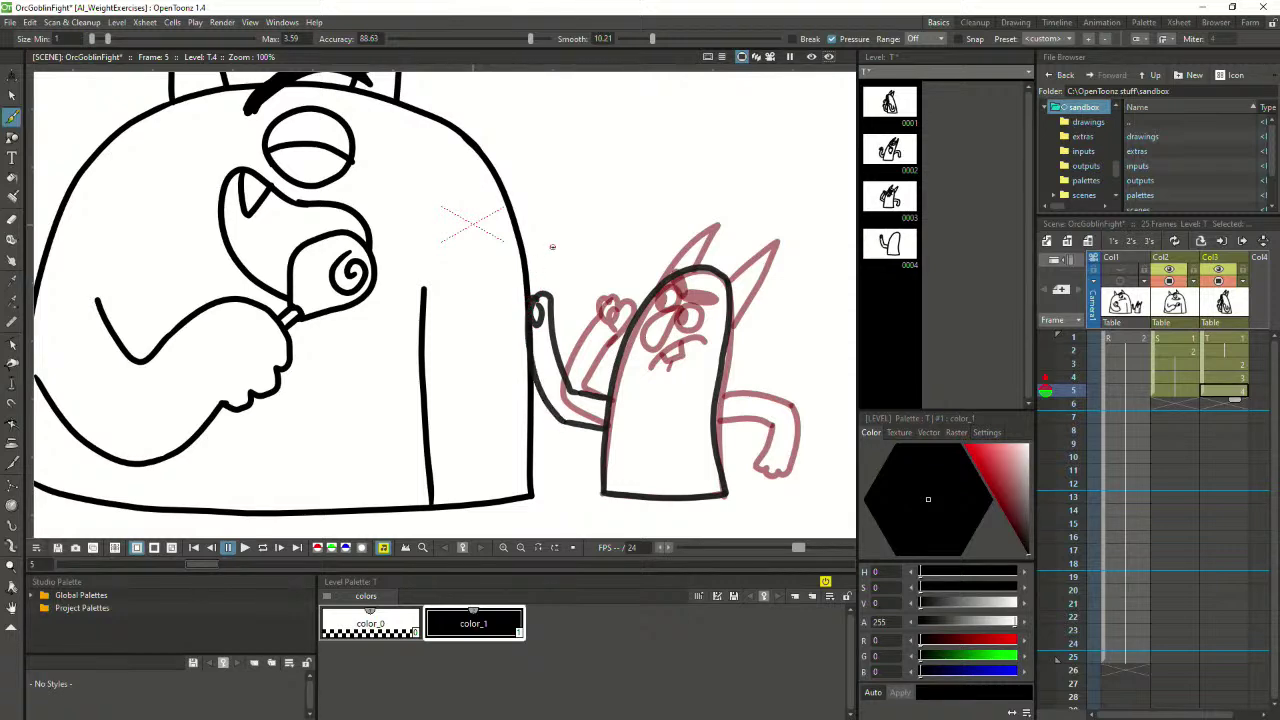
Draw the goblin's two eyes with pupils and its thick frowning eyebrows in frame 5
{"action": "scroll", "coordinate": [561, 298], "scroll_direction": "down", "scroll_amount": 3}
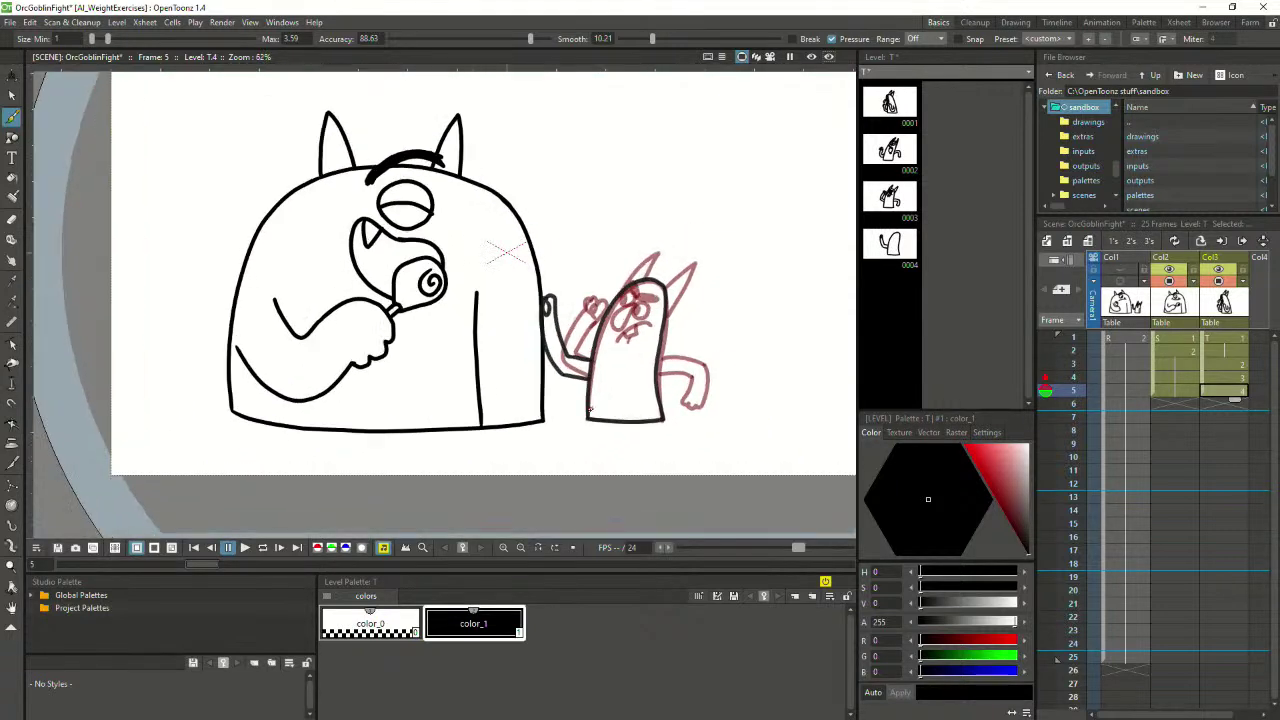
{"action": "scroll", "coordinate": [690, 338], "scroll_direction": "up", "scroll_amount": 3}
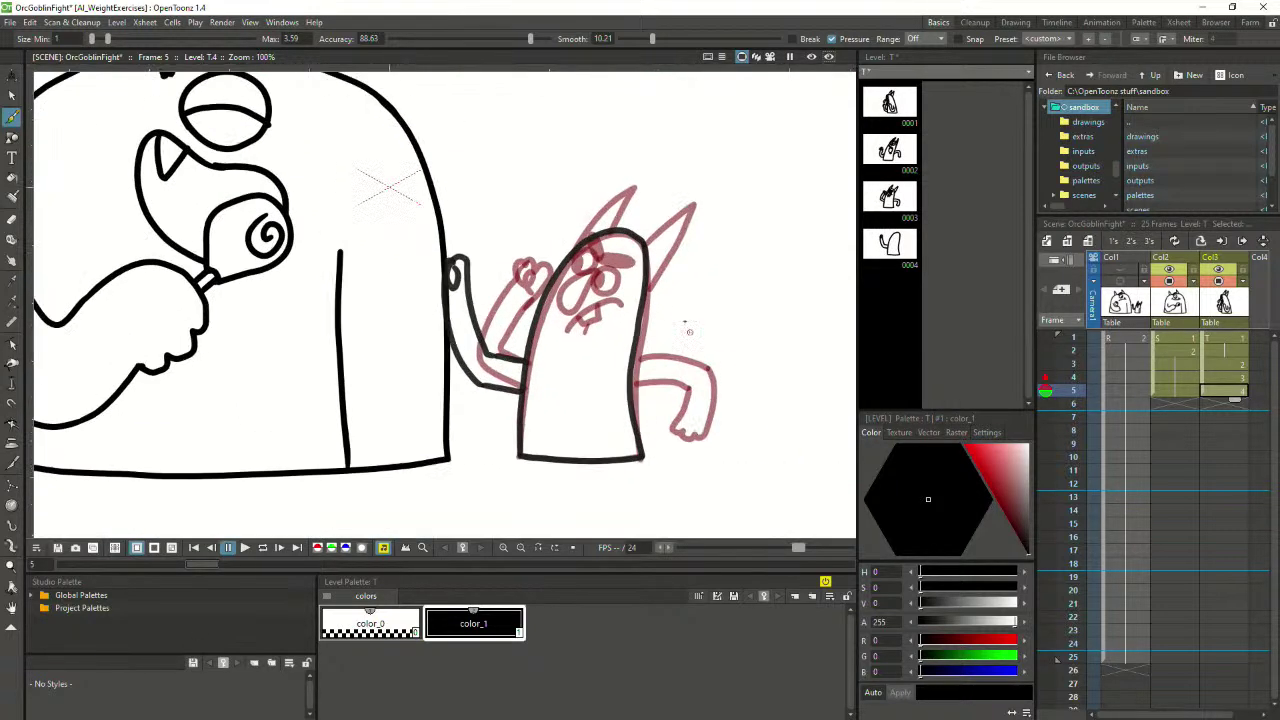
{"action": "mouse_move", "coordinate": [567, 266]}
{"action": "left_mouse_down"}
{"action": "mouse_move", "coordinate": [590, 258]}
{"action": "mouse_move", "coordinate": [576, 267]}
{"action": "left_mouse_up"}
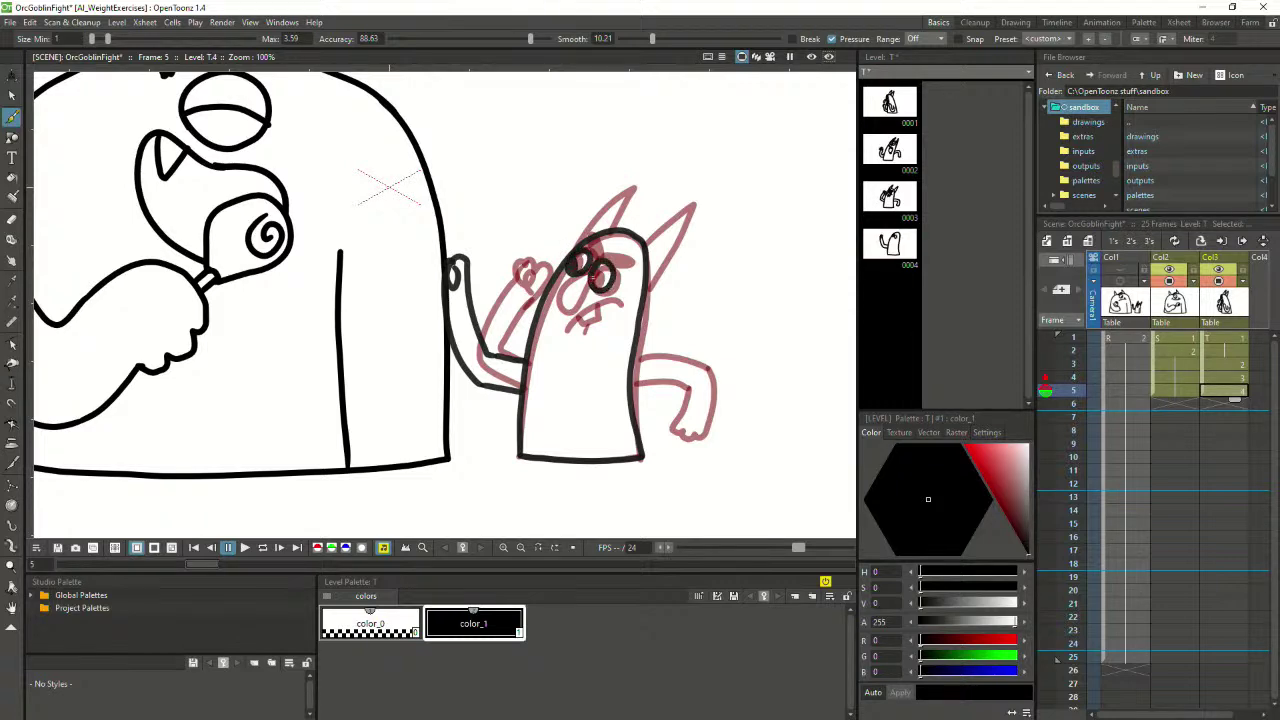
{"action": "mouse_move", "coordinate": [592, 266]}
{"action": "left_mouse_down"}
{"action": "mouse_move", "coordinate": [606, 294]}
{"action": "mouse_move", "coordinate": [614, 263]}
{"action": "mouse_move", "coordinate": [598, 261]}
{"action": "mouse_move", "coordinate": [588, 230]}
{"action": "mouse_move", "coordinate": [590, 250]}
{"action": "mouse_move", "coordinate": [590, 238]}
{"action": "mouse_move", "coordinate": [628, 260]}
{"action": "mouse_move", "coordinate": [599, 252]}
{"action": "mouse_move", "coordinate": [614, 254]}
{"action": "left_mouse_up"}
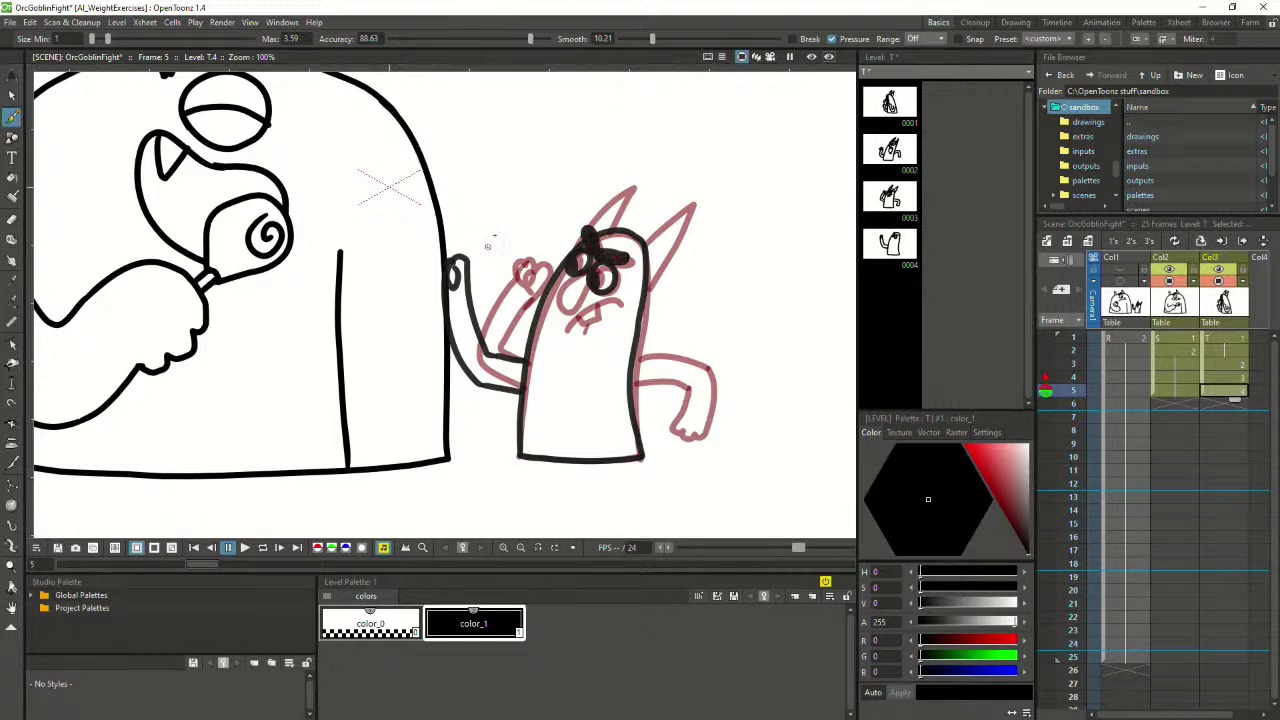
Draw speed lines from the goblin's punching fist back toward its raised position in frame 4
{"action": "left_click_drag", "start_coordinate": [458, 262], "coordinate": [535, 285]}
{"action": "key", "text": "ctrl+z"}
{"action": "mouse_move", "coordinate": [458, 265]}
{"action": "left_mouse_down"}
{"action": "mouse_move", "coordinate": [538, 267]}
{"action": "mouse_move", "coordinate": [535, 282]}
{"action": "left_mouse_up"}
{"action": "key", "text": "ctrl+z"}
{"action": "key", "text": "ctrl+z"}
{"action": "left_click_drag", "start_coordinate": [468, 258], "coordinate": [537, 270]}
{"action": "left_click_drag", "start_coordinate": [482, 283], "coordinate": [538, 274]}
{"action": "key", "text": "ctrl+z"}
{"action": "key", "text": "ctrl+z"}
{"action": "key", "text": "ctrl+z"}
{"action": "left_click_drag", "start_coordinate": [474, 277], "coordinate": [505, 275]}
{"action": "mouse_move", "coordinate": [467, 255]}
{"action": "left_mouse_down"}
{"action": "mouse_move", "coordinate": [512, 261]}
{"action": "mouse_move", "coordinate": [503, 256]}
{"action": "left_mouse_up"}
{"action": "key", "text": "ctrl+z"}
Draw the goblin's long nose and its frowning mouth with a tooth in frame 5
{"action": "mouse_move", "coordinate": [576, 272]}
{"action": "left_mouse_down"}
{"action": "mouse_move", "coordinate": [562, 318]}
{"action": "mouse_move", "coordinate": [582, 290]}
{"action": "mouse_move", "coordinate": [580, 312]}
{"action": "mouse_move", "coordinate": [619, 304]}
{"action": "left_mouse_up"}
{"action": "key", "text": "ctrl+z"}
{"action": "mouse_move", "coordinate": [562, 334]}
{"action": "left_mouse_down"}
{"action": "mouse_move", "coordinate": [588, 309]}
{"action": "mouse_move", "coordinate": [618, 305]}
{"action": "mouse_move", "coordinate": [619, 316]}
{"action": "left_mouse_up"}
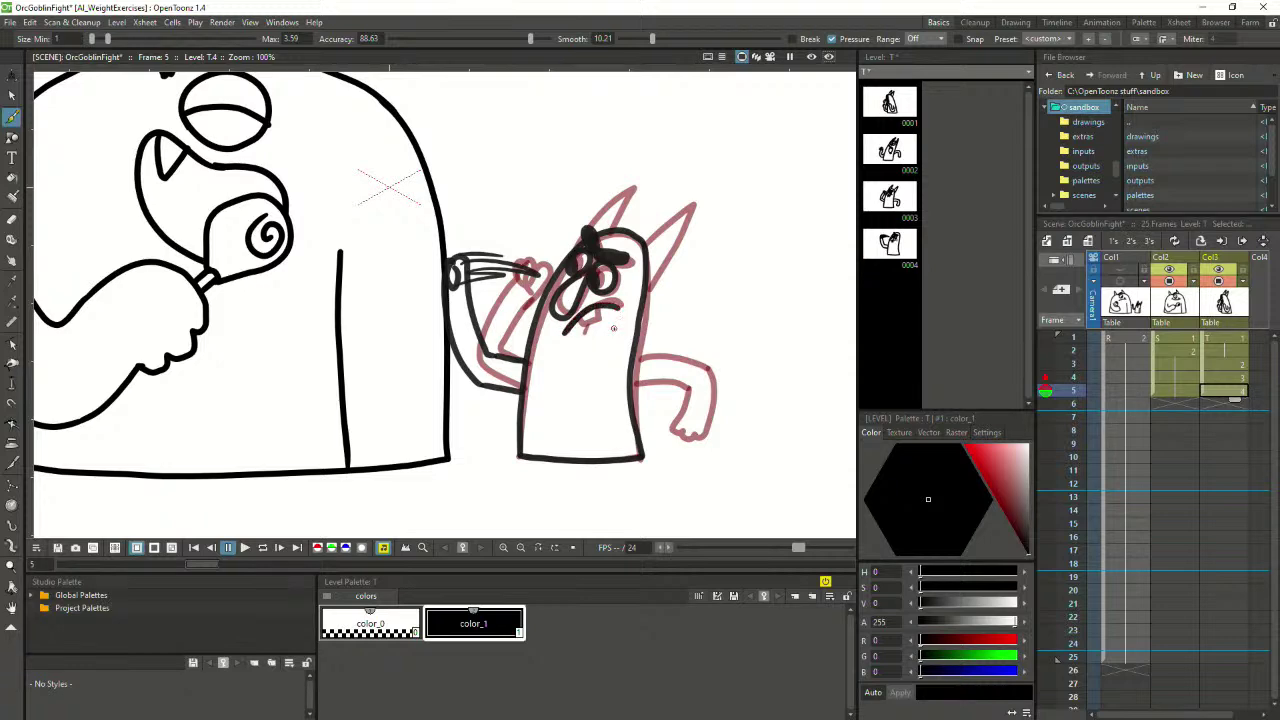
{"action": "key", "text": "ctrl+z"}
{"action": "key", "text": "ctrl+z"}
{"action": "mouse_move", "coordinate": [580, 276]}
{"action": "left_mouse_down"}
{"action": "mouse_move", "coordinate": [555, 296]}
{"action": "mouse_move", "coordinate": [564, 313]}
{"action": "mouse_move", "coordinate": [584, 284]}
{"action": "mouse_move", "coordinate": [566, 300]}
{"action": "mouse_move", "coordinate": [566, 330]}
{"action": "mouse_move", "coordinate": [592, 302]}
{"action": "mouse_move", "coordinate": [627, 304]}
{"action": "mouse_move", "coordinate": [594, 318]}
{"action": "mouse_move", "coordinate": [595, 306]}
{"action": "mouse_move", "coordinate": [594, 380]}
{"action": "left_mouse_up"}
Draw the goblin's two pointed ears in frame 5 over the onion skin
{"action": "key", "text": "space"}
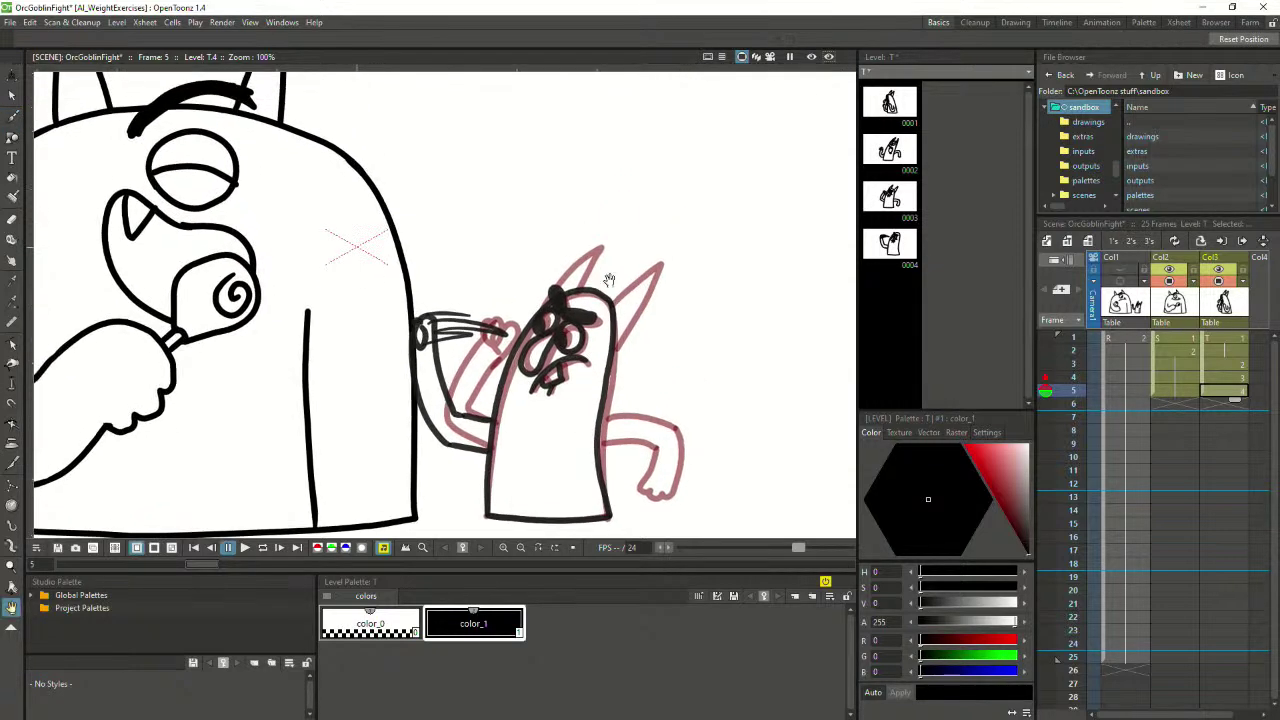
{"action": "mouse_move", "coordinate": [545, 296]}
{"action": "left_mouse_down"}
{"action": "mouse_move", "coordinate": [599, 245]}
{"action": "mouse_move", "coordinate": [575, 292]}
{"action": "left_mouse_up"}
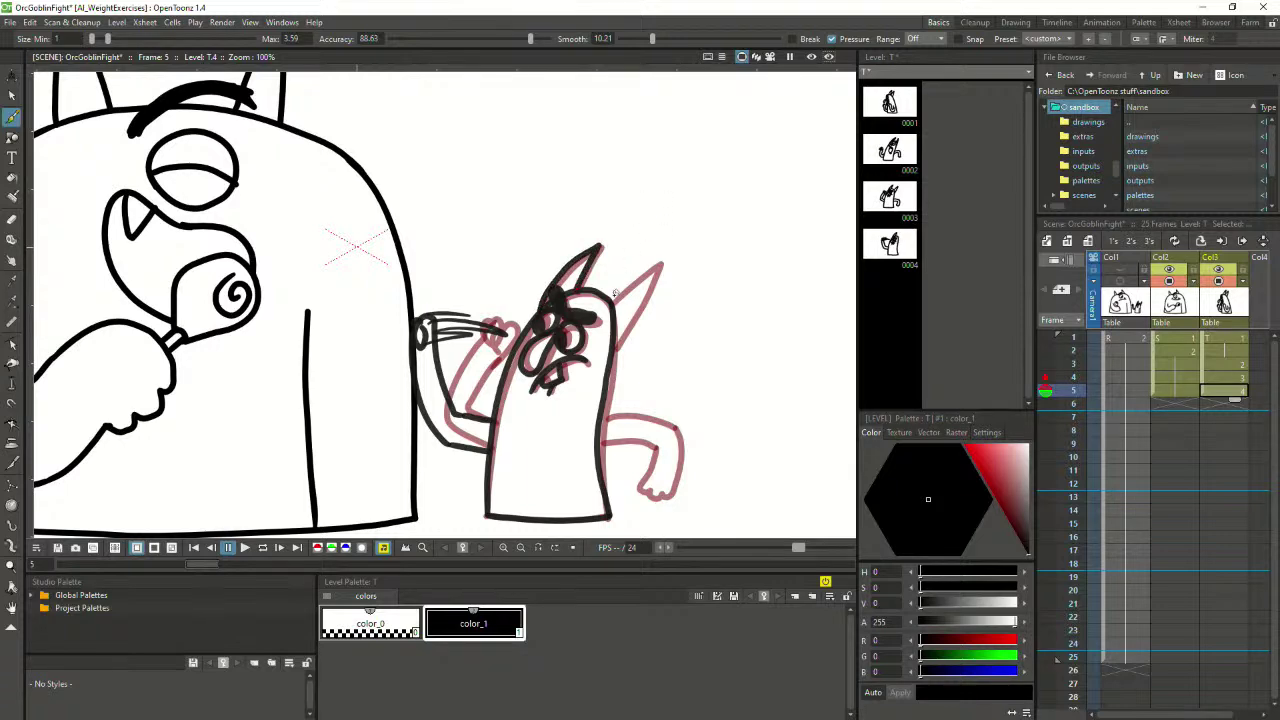
{"action": "key", "text": "ctrl+z"}
{"action": "left_click_drag", "start_coordinate": [541, 308], "coordinate": [596, 252]}
{"action": "key", "text": "ctrl+z"}
{"action": "mouse_move", "coordinate": [541, 308]}
{"action": "left_mouse_down"}
{"action": "mouse_move", "coordinate": [602, 247]}
{"action": "mouse_move", "coordinate": [586, 281]}
{"action": "mouse_move", "coordinate": [611, 302]}
{"action": "mouse_move", "coordinate": [661, 265]}
{"action": "mouse_move", "coordinate": [599, 384]}
{"action": "left_mouse_up"}
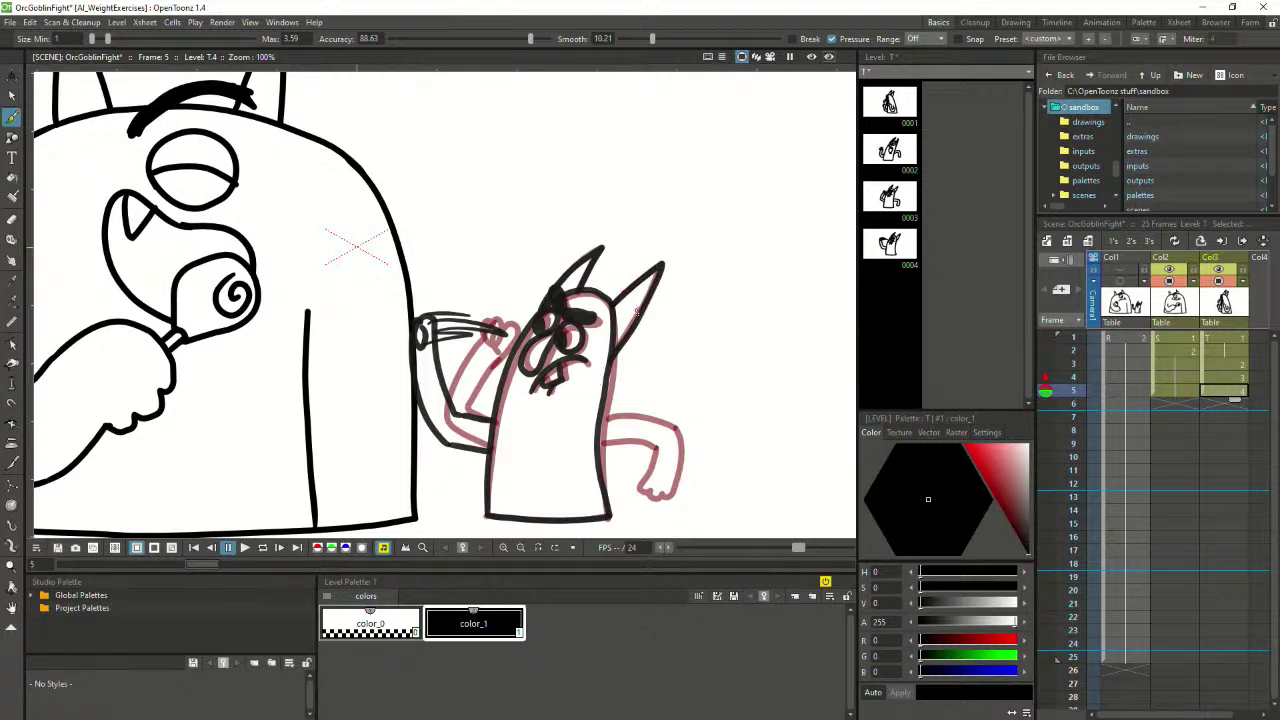
{"action": "key", "text": "ctrl+z"}
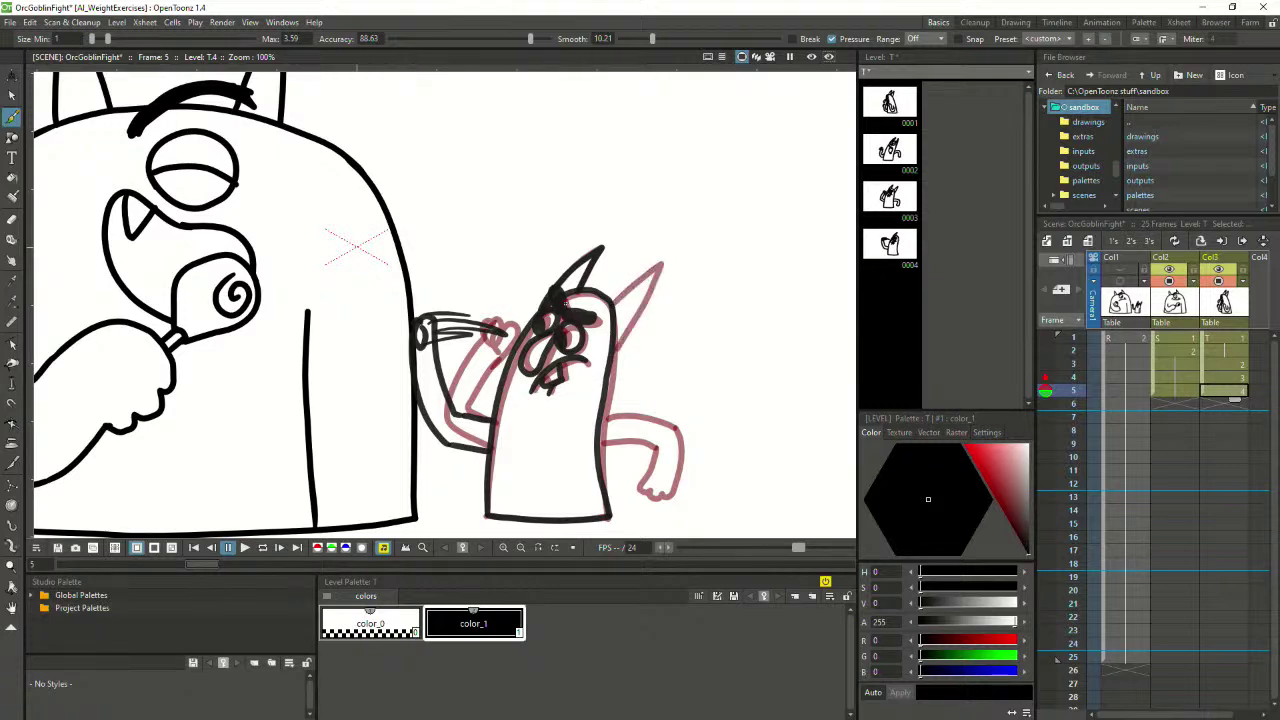
{"action": "mouse_move", "coordinate": [612, 300]}
{"action": "left_mouse_down"}
{"action": "mouse_move", "coordinate": [661, 264]}
{"action": "mouse_move", "coordinate": [611, 351]}
{"action": "left_mouse_up"}
{"action": "mouse_move", "coordinate": [672, 250]}
{"action": "left_mouse_down"}
{"action": "mouse_move", "coordinate": [686, 230]}
{"action": "mouse_move", "coordinate": [685, 265]}
{"action": "left_mouse_up"}
{"action": "key", "text": "ctrl+z"}
{"action": "key", "text": "ctrl+z"}
Draw the goblin's bent back arm and hand in frame 5, following the onion skin
{"action": "left_click_drag", "start_coordinate": [666, 371], "coordinate": [631, 256]}
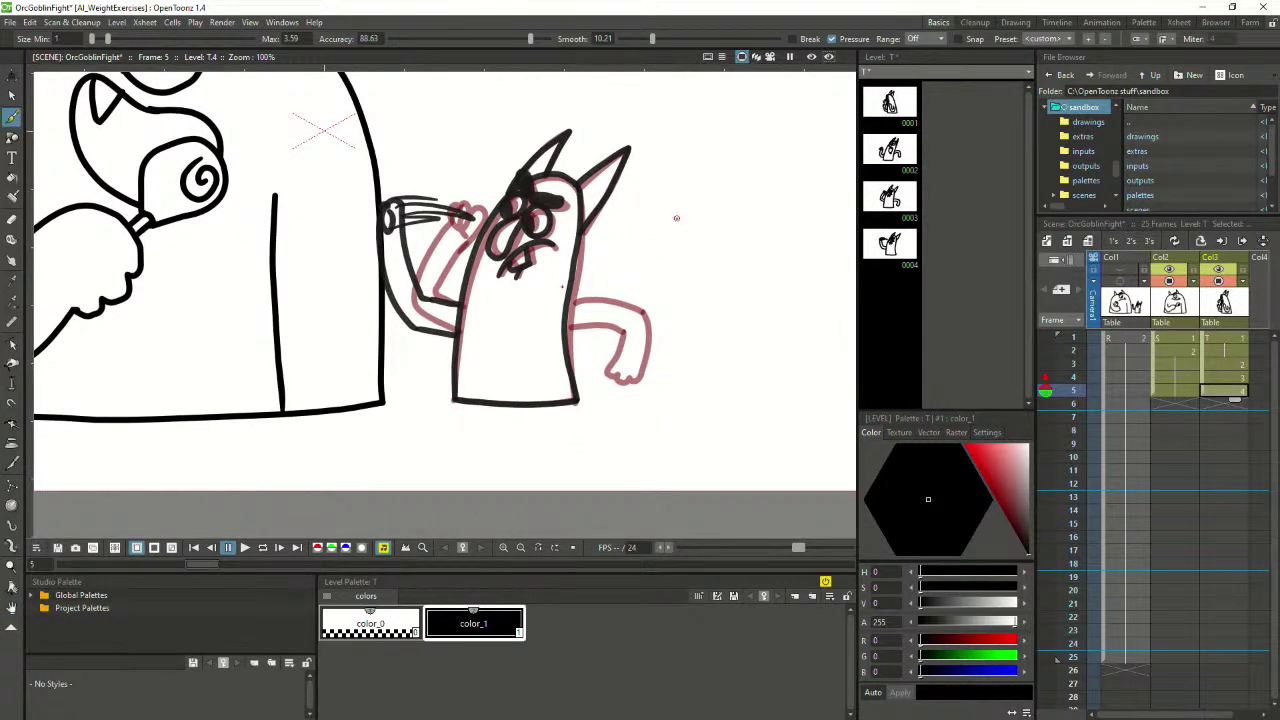
{"action": "left_click_drag", "start_coordinate": [573, 302], "coordinate": [636, 300]}
{"action": "key", "text": "ctrl+z"}
{"action": "mouse_move", "coordinate": [566, 330]}
{"action": "left_mouse_down"}
{"action": "mouse_move", "coordinate": [628, 314]}
{"action": "mouse_move", "coordinate": [612, 371]}
{"action": "mouse_move", "coordinate": [629, 379]}
{"action": "mouse_move", "coordinate": [643, 374]}
{"action": "mouse_move", "coordinate": [647, 318]}
{"action": "mouse_move", "coordinate": [639, 302]}
{"action": "mouse_move", "coordinate": [596, 298]}
{"action": "mouse_move", "coordinate": [638, 301]}
{"action": "mouse_move", "coordinate": [599, 283]}
{"action": "mouse_move", "coordinate": [593, 373]}
{"action": "mouse_move", "coordinate": [586, 404]}
{"action": "left_mouse_up"}
Turn off the frame 4 onion skin and flip between frames 4 and 5 to check how the punch reads
{"action": "scroll", "coordinate": [604, 304], "scroll_direction": "down", "scroll_amount": 5}
{"action": "key", "text": "space"}
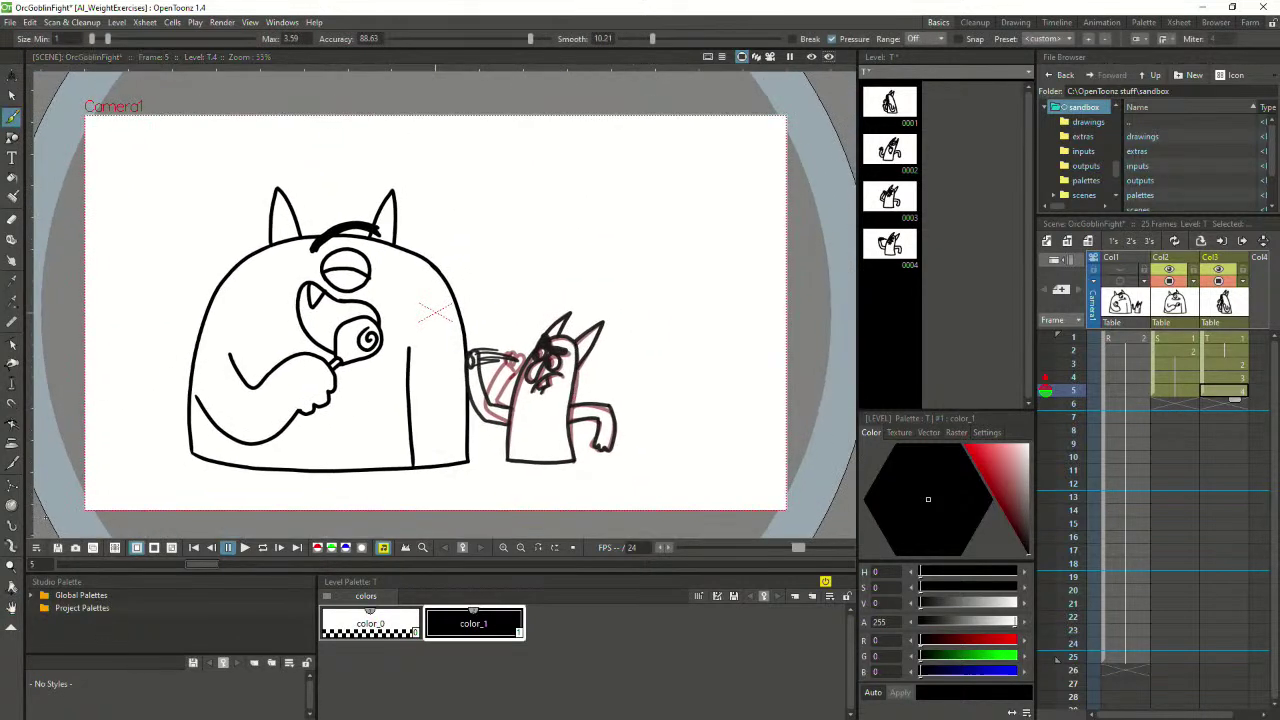
{"action": "left_click", "coordinate": [1045, 378]}
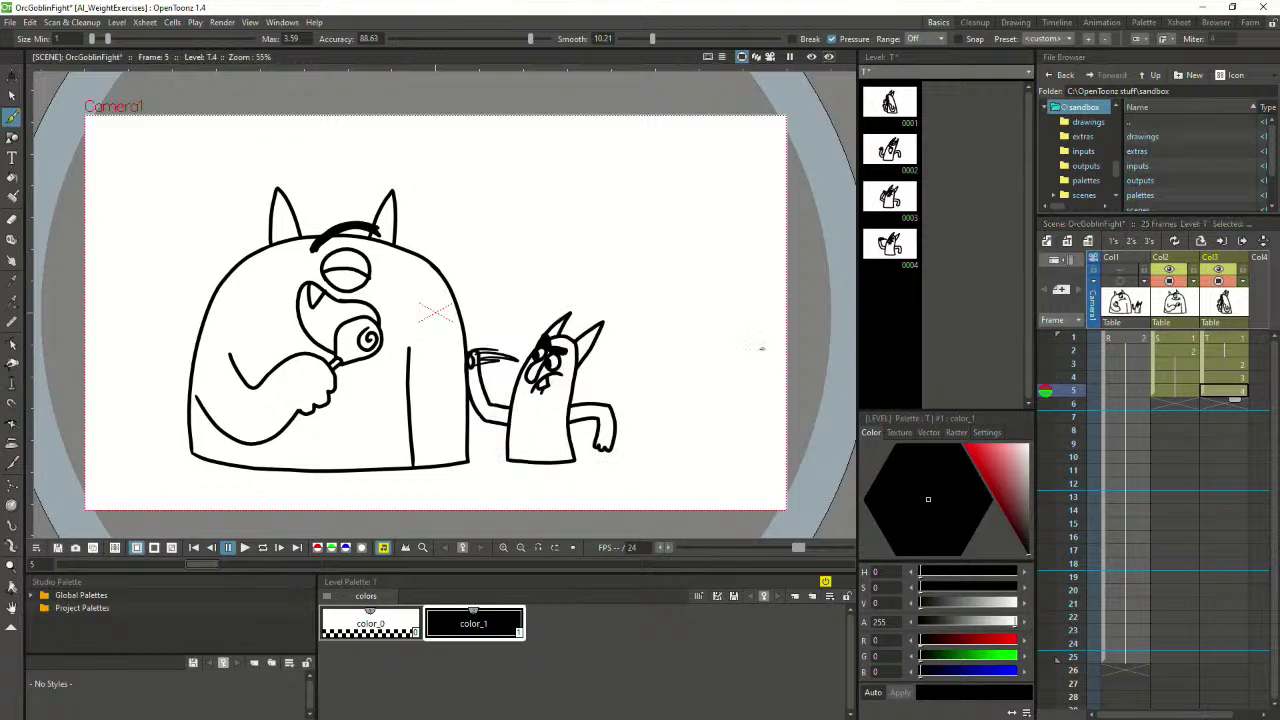
{"action": "key", "text": "comma"}
{"action": "key", "text": "period"}
{"action": "key", "text": "comma"}
{"action": "key", "text": "period"}
{"action": "key", "text": "comma"}
{"action": "key", "text": "period"}
{"action": "key", "text": "period"}
{"action": "key", "text": "period"}
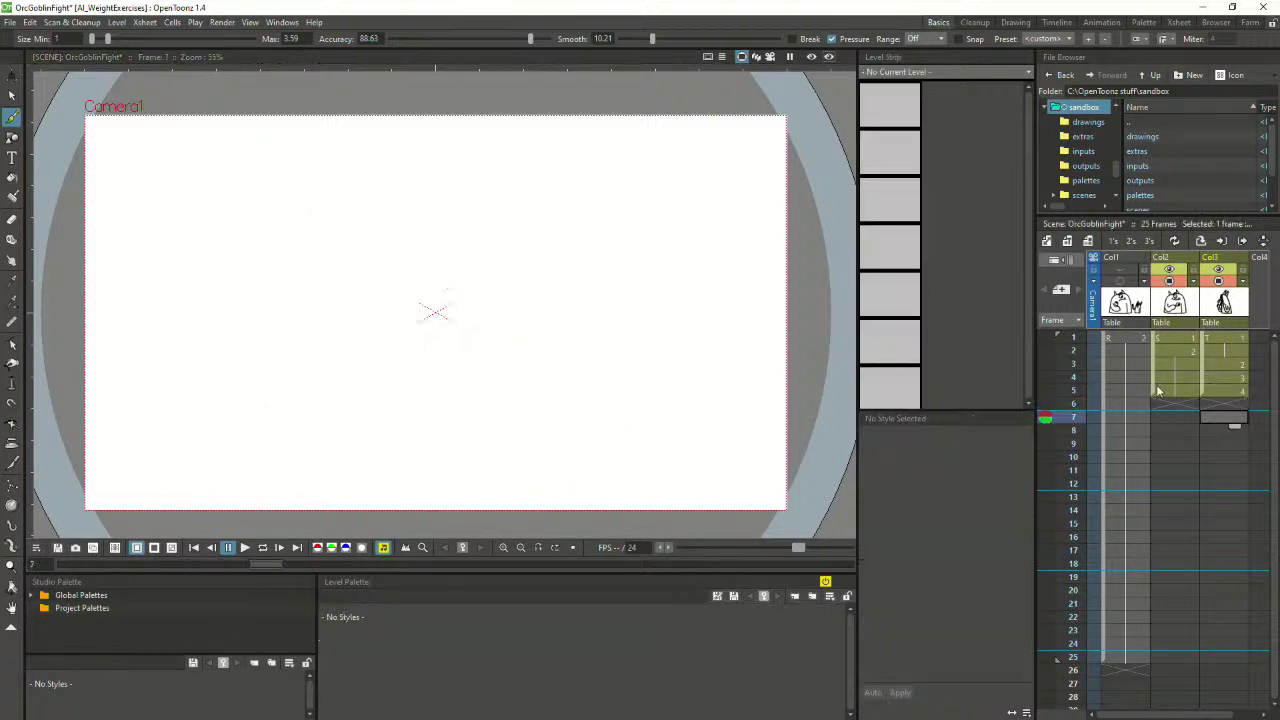
{"action": "left_click", "coordinate": [1232, 378]}
{"action": "key", "text": "comma"}
{"action": "key", "text": "period"}
{"action": "key", "text": "period"}
{"action": "key", "text": "comma"}
{"action": "key", "text": "period"}
{"action": "key", "text": "comma"}
{"action": "key", "text": "period"}
{"action": "key", "text": "period"}
{"action": "key", "text": "comma"}
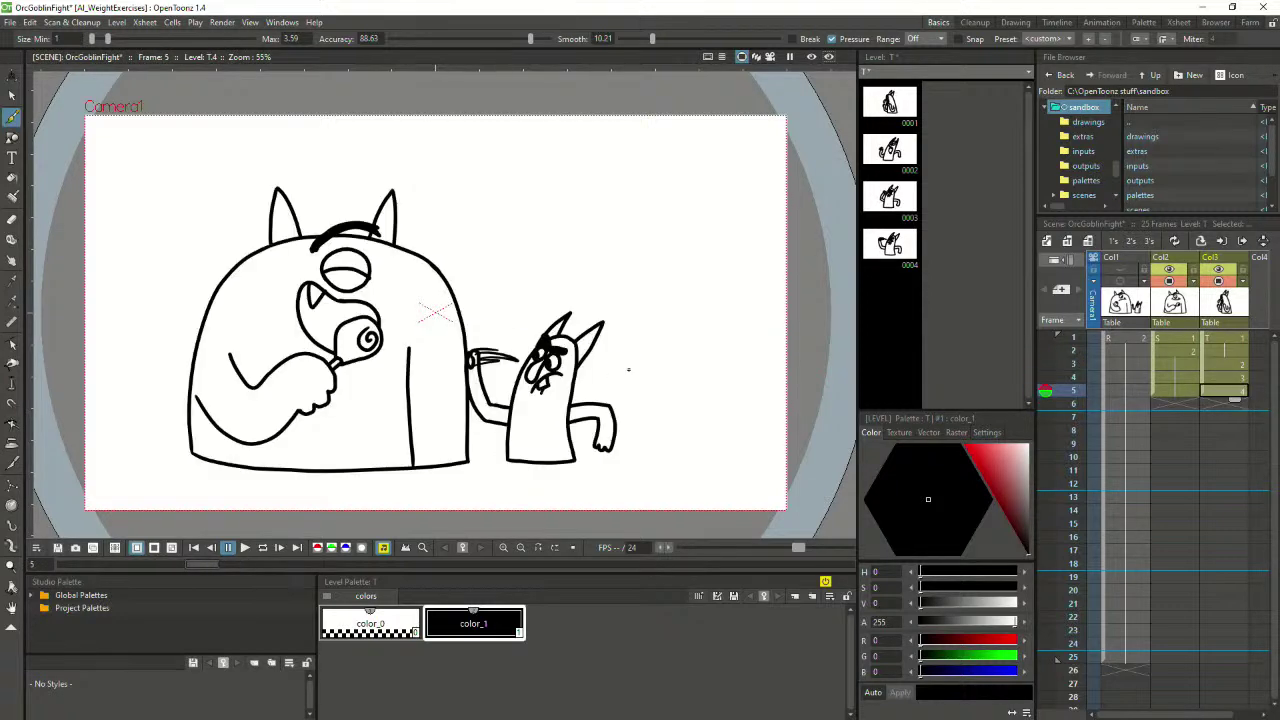
{"action": "key", "text": "comma"}
{"action": "key", "text": "period"}
{"action": "key", "text": "comma"}
{"action": "key", "text": "period"}
{"action": "key", "text": "comma"}
{"action": "key", "text": "period"}
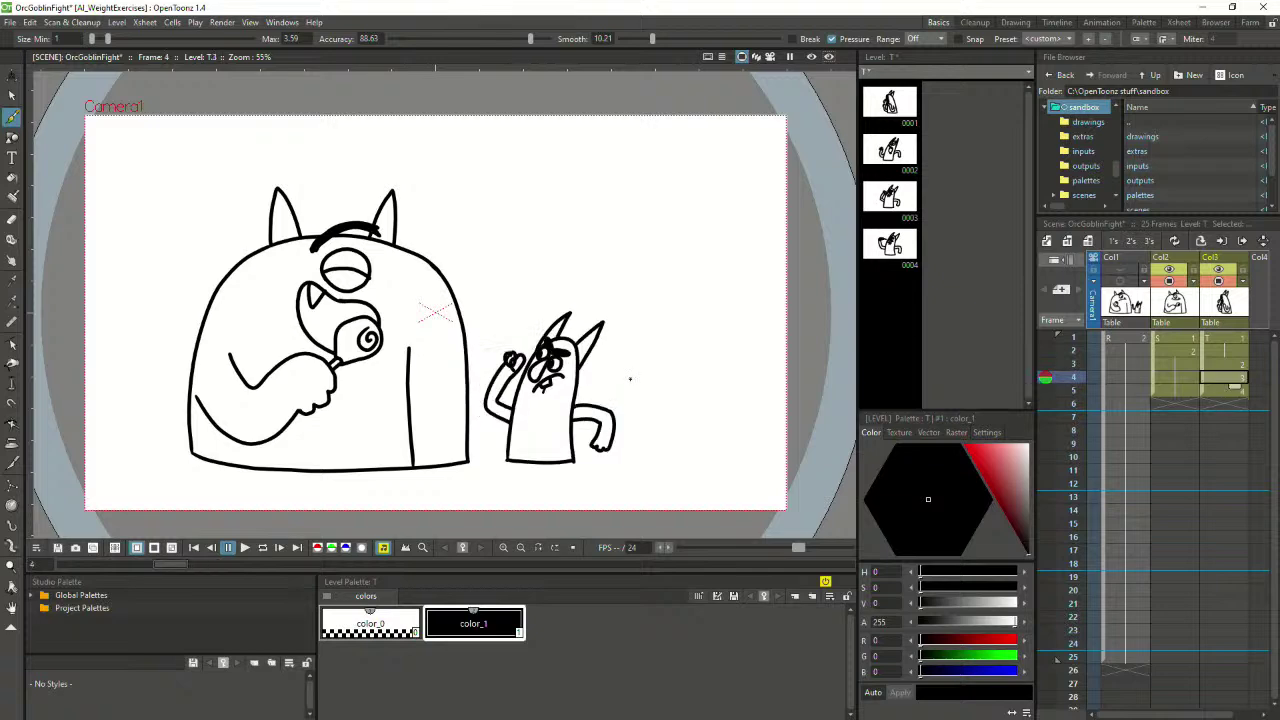
{"action": "key", "text": "comma"}
{"action": "key", "text": "period"}
{"action": "key", "text": "comma"}
{"action": "key", "text": "period"}
{"action": "key", "text": "comma"}
{"action": "key", "text": "period"}
{"action": "scroll", "coordinate": [475, 408], "scroll_direction": "up", "scroll_amount": 1}
{"action": "key", "text": "comma"}
{"action": "key", "text": "period"}
{"action": "key", "text": "comma"}
{"action": "key", "text": "period"}
{"action": "key", "text": "comma"}
{"action": "key", "text": "period"}
{"action": "key", "text": "comma"}
{"action": "key", "text": "period"}
{"action": "key", "text": "comma"}
{"action": "key", "text": "period"}
{"action": "key", "text": "comma"}
{"action": "key", "text": "period"}
{"action": "key", "text": "comma"}
{"action": "key", "text": "period"}
{"action": "key", "text": "comma"}
{"action": "key", "text": "period"}
{"action": "key", "text": "comma"}
{"action": "key", "text": "period"}
{"action": "key", "text": "comma"}
{"action": "key", "text": "period"}
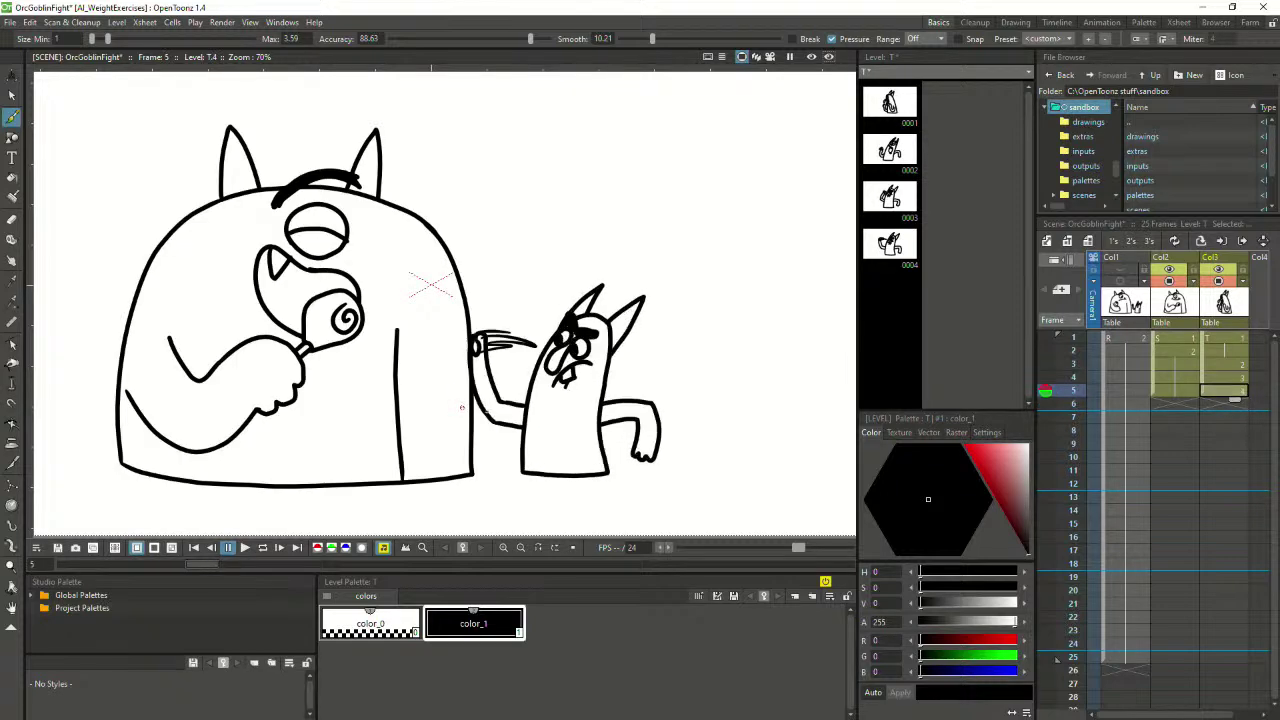
{"action": "key", "text": "comma"}
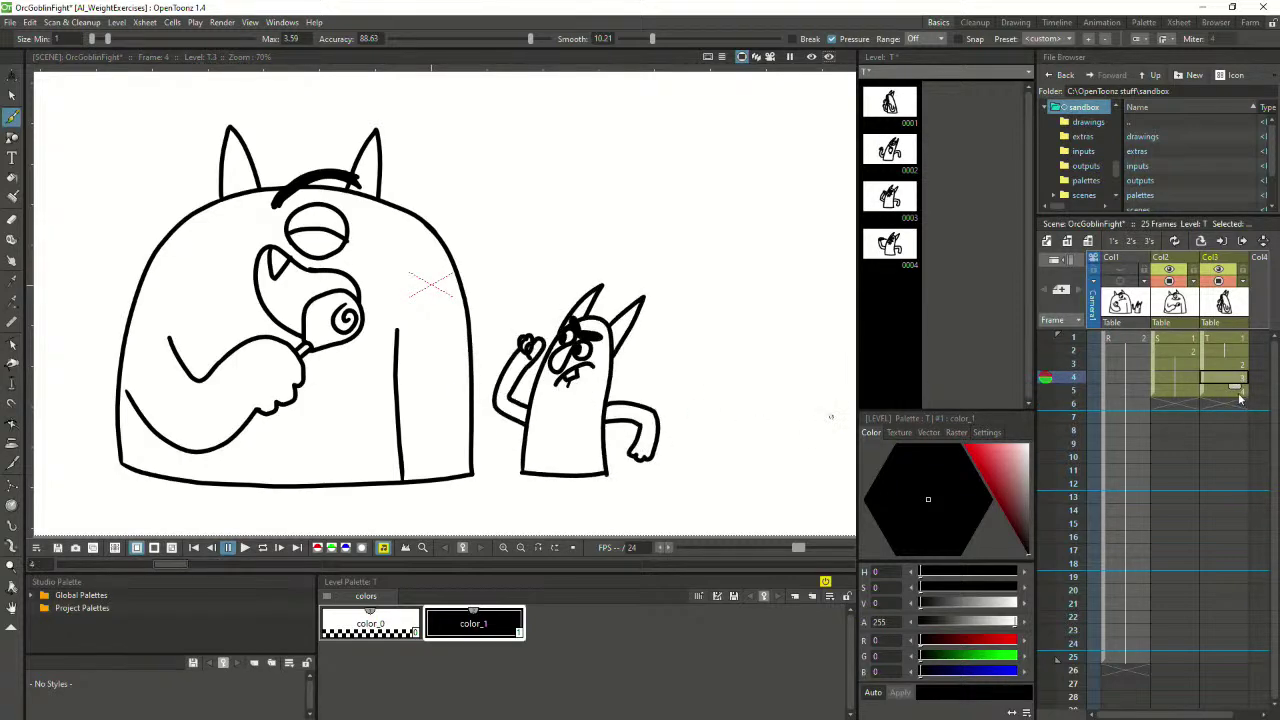
{"action": "key", "text": "period"}
Delete the tooth and the short lines beneath the goblin's mouth in frame 5
{"action": "scroll", "coordinate": [575, 385], "scroll_direction": "up", "scroll_amount": 4}
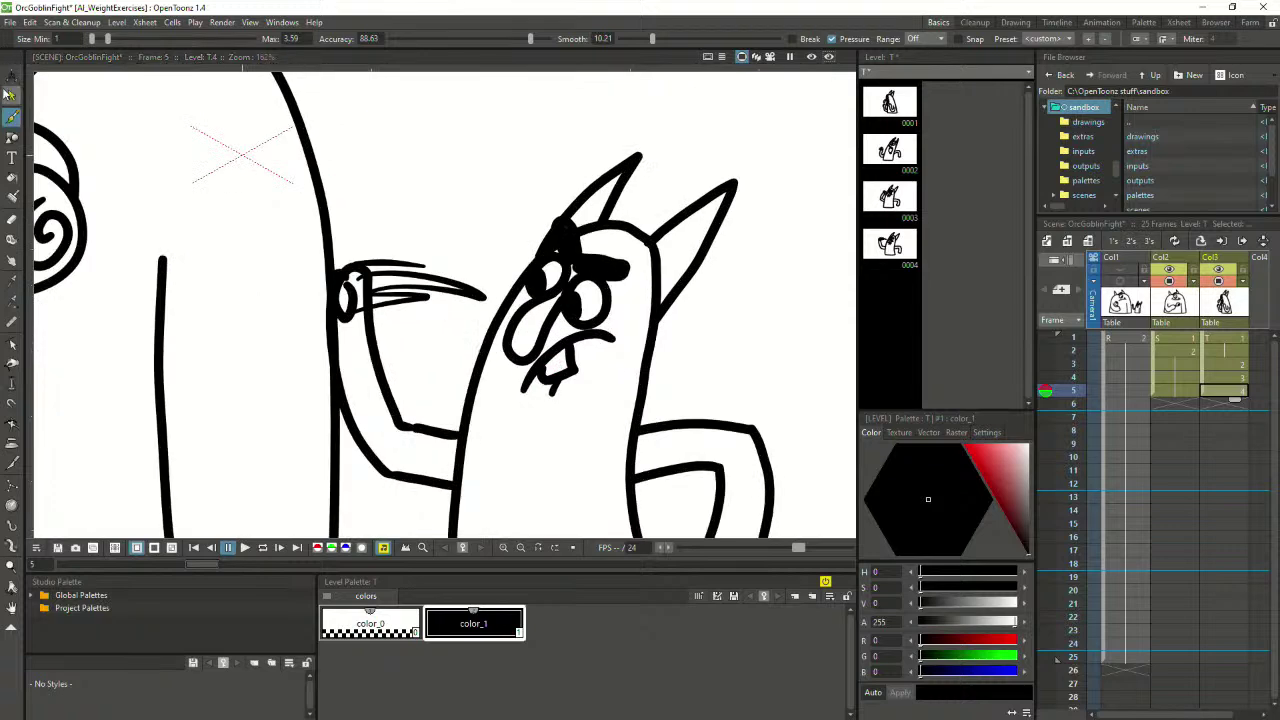
{"action": "key", "text": "s"}
{"action": "left_click", "coordinate": [553, 372]}
{"action": "key", "text": "Delete"}
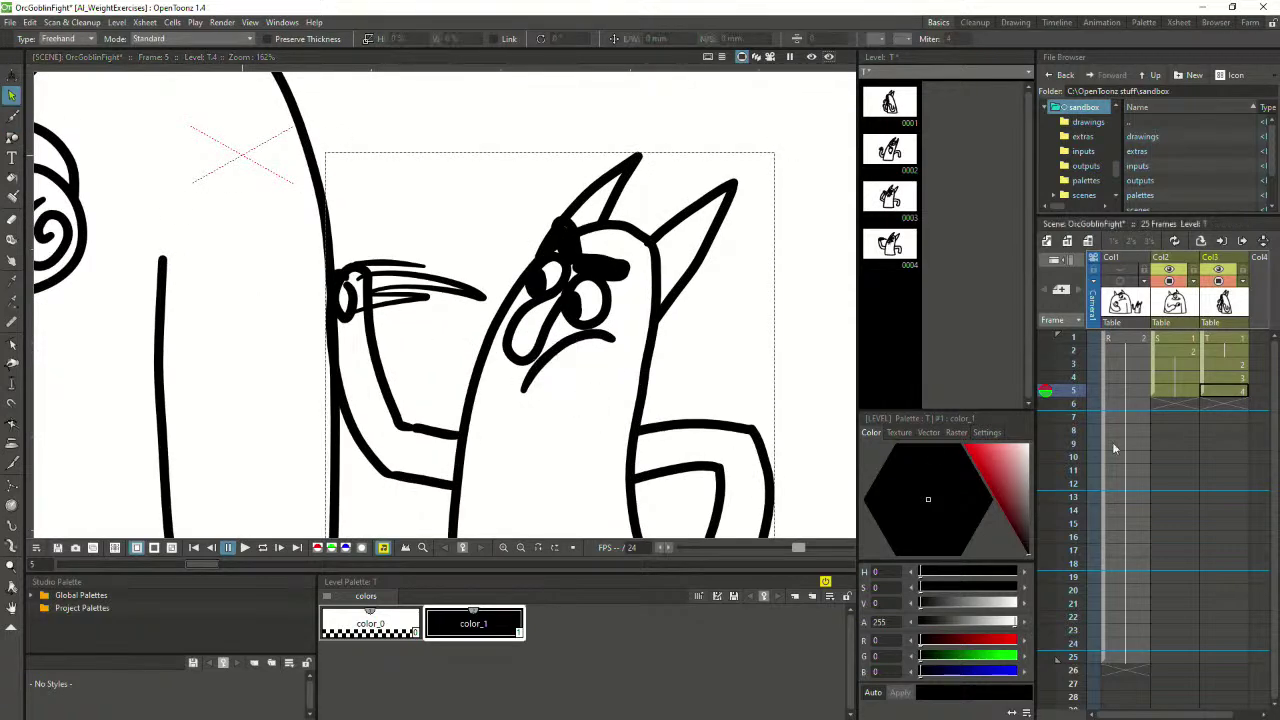
Show frame 4 as onion skin again and redraw the goblin's tooth under the mouth in frame 5
{"action": "left_click", "coordinate": [1042, 378]}
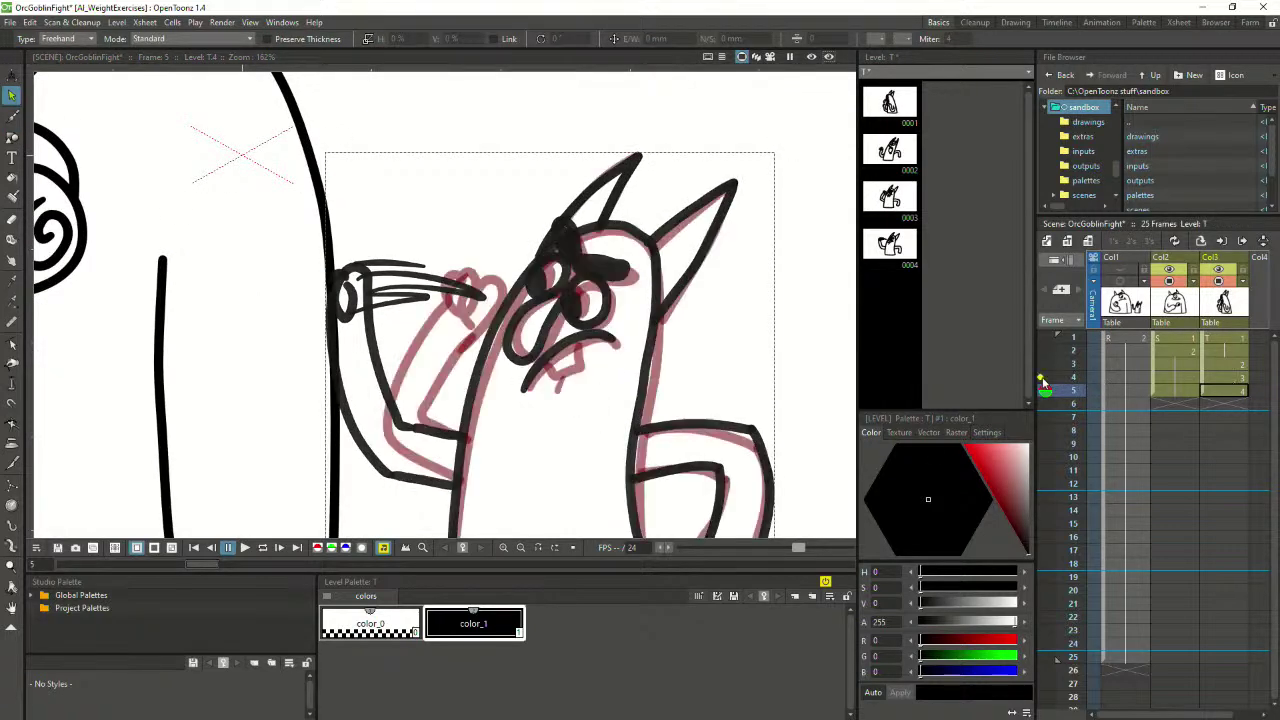
{"action": "left_click", "coordinate": [1044, 379]}
{"action": "left_click", "coordinate": [1044, 379]}
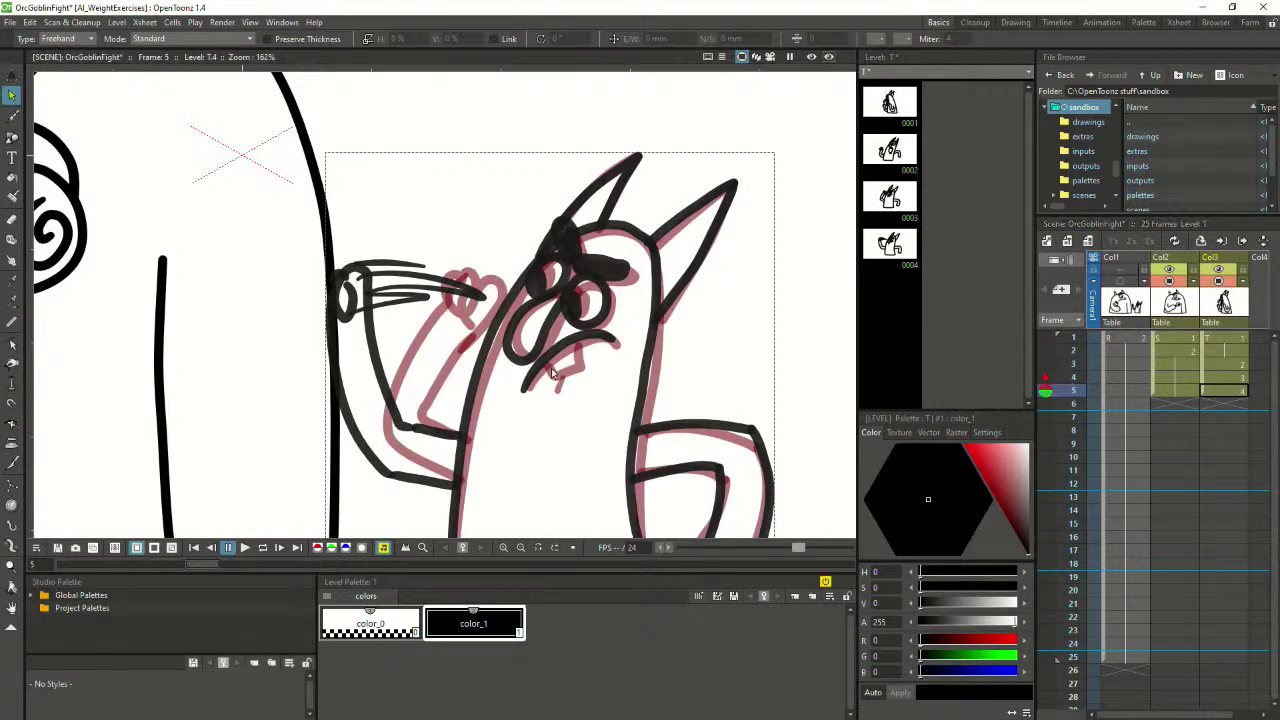
{"action": "key", "text": "b"}
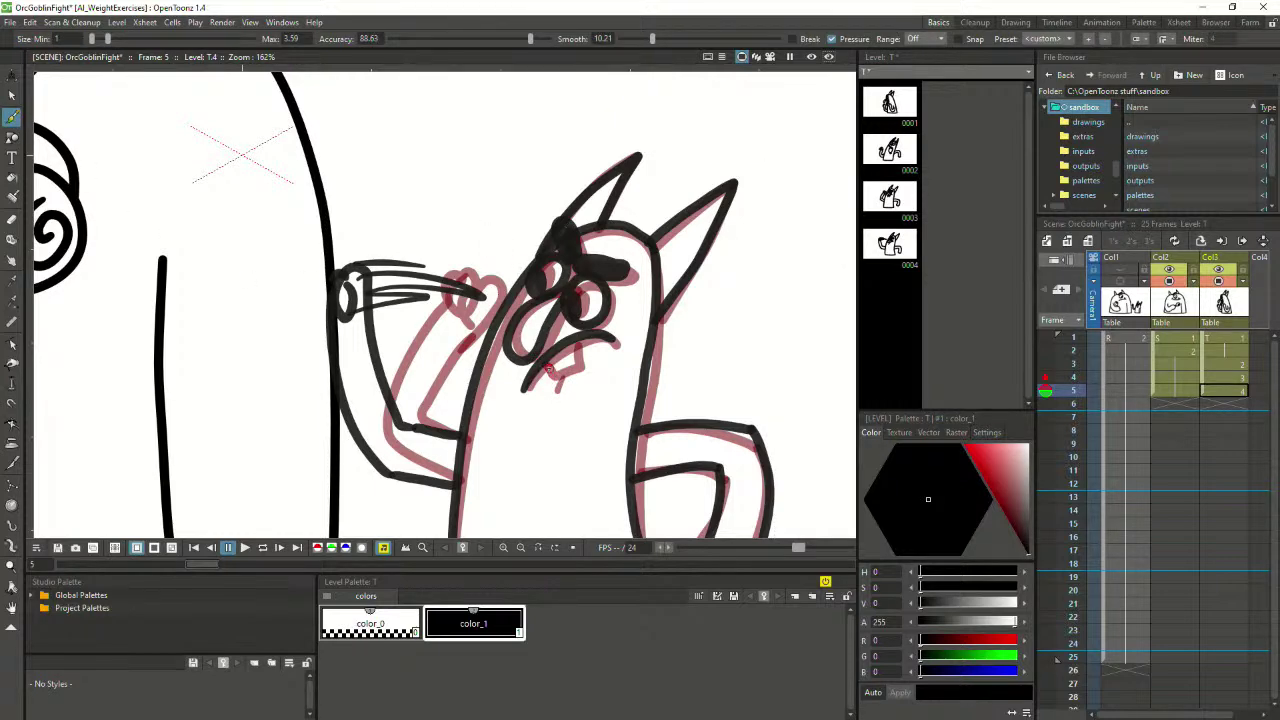
{"action": "left_click_drag", "start_coordinate": [580, 368], "coordinate": [579, 348]}
Shift the goblin's redrawn tooth slightly left to fit the mouth and redraw the short line beneath it
{"action": "left_click", "coordinate": [12, 94]}
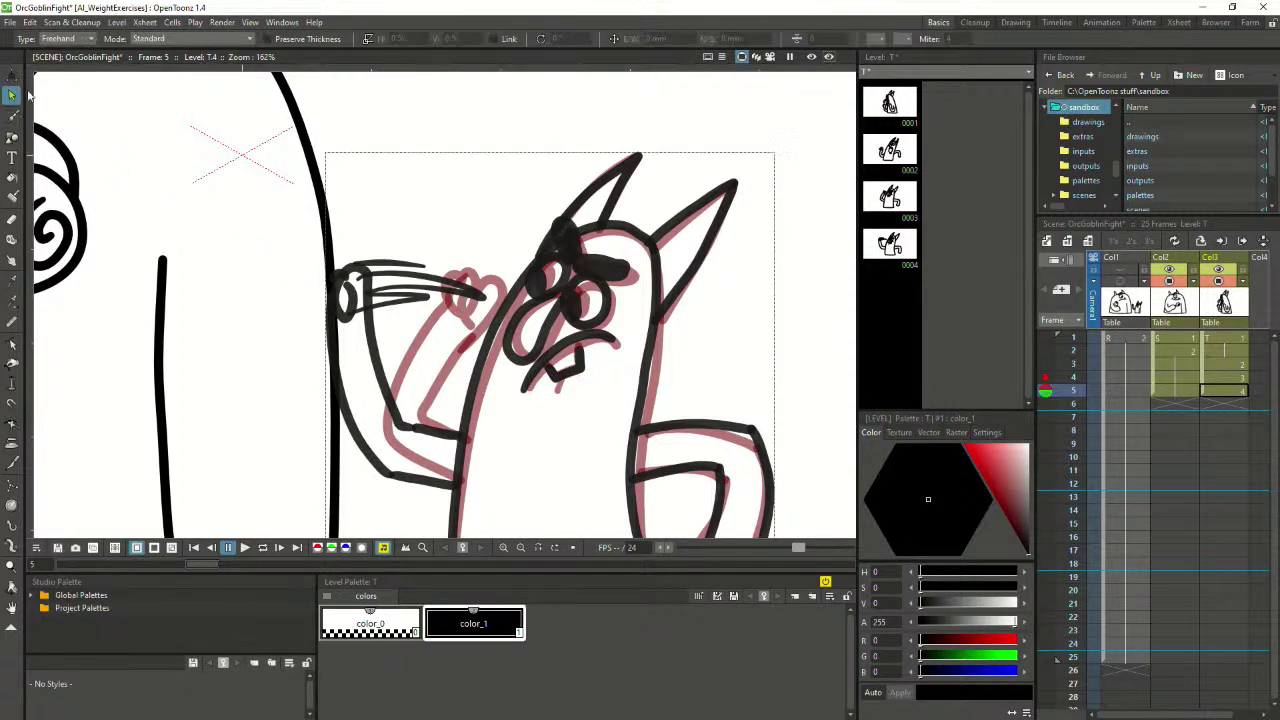
{"action": "left_click", "coordinate": [578, 360]}
{"action": "left_click_drag", "start_coordinate": [564, 366], "coordinate": [562, 363]}
{"action": "left_click", "coordinate": [558, 388]}
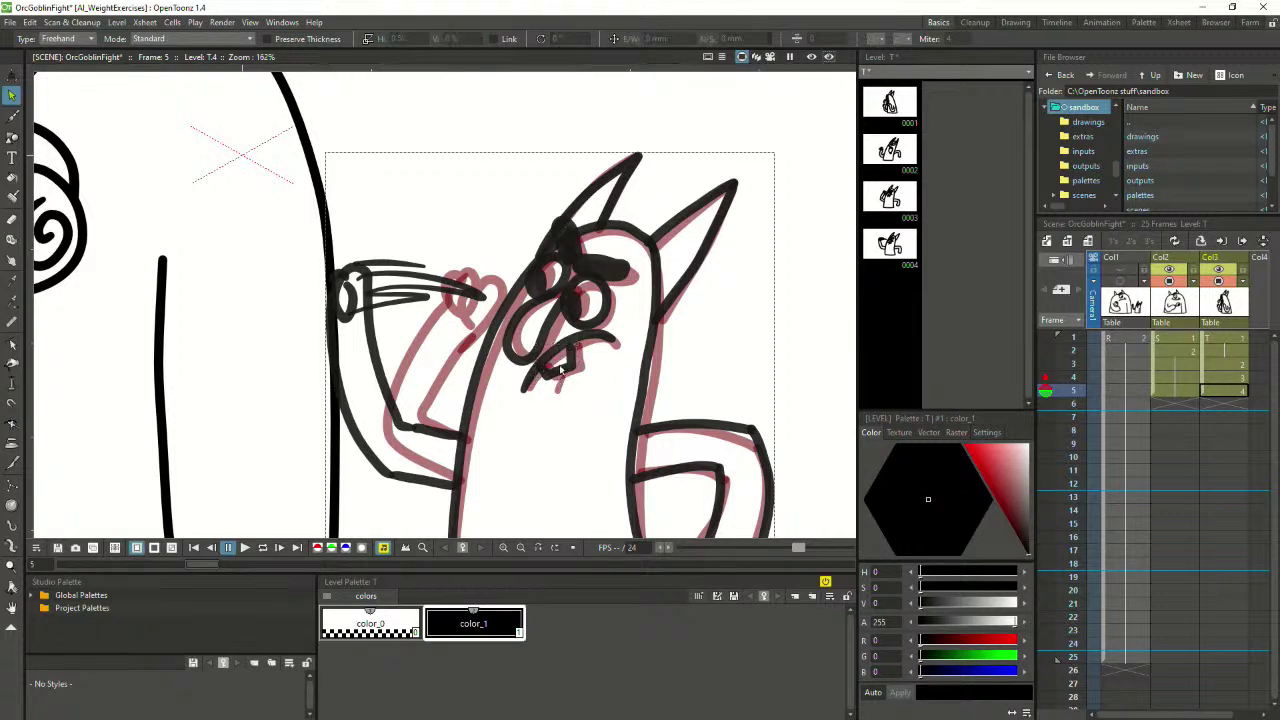
{"action": "left_click", "coordinate": [12, 117]}
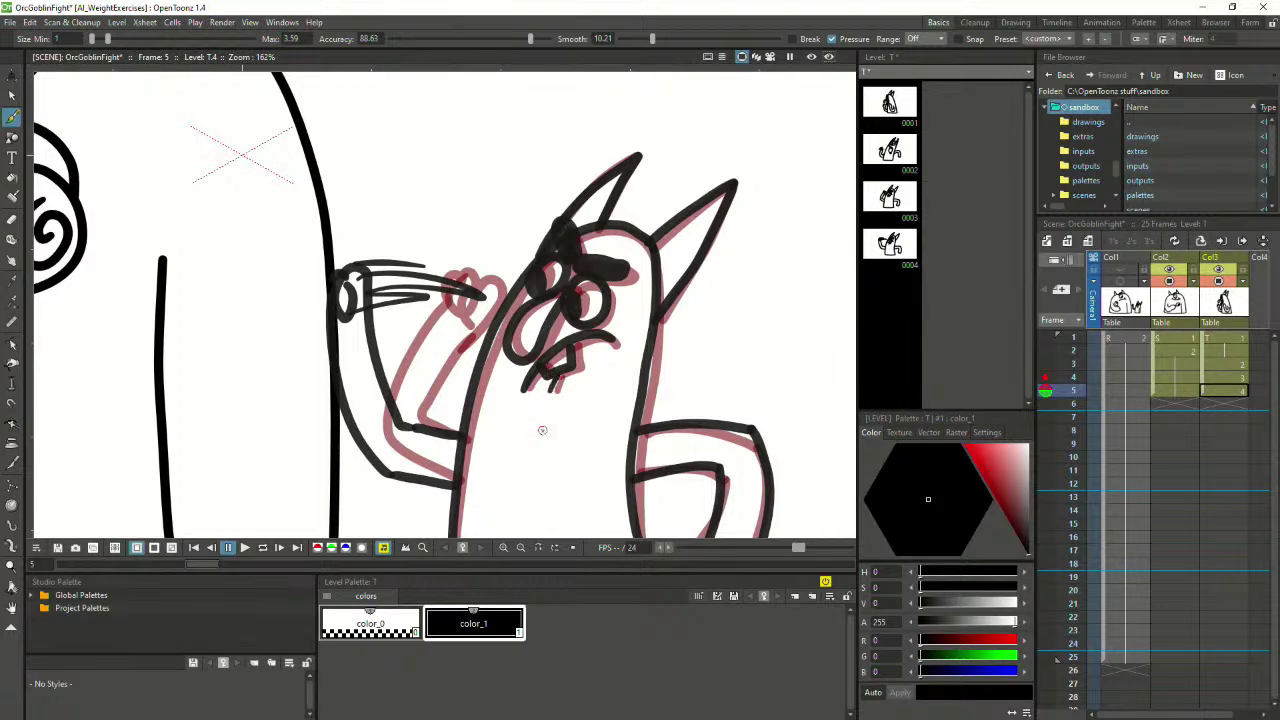
Scale the height of the goblin's near eye in frame 5 to about 92%, and deselect the face strokes
{"action": "scroll", "coordinate": [542, 430], "scroll_direction": "down", "scroll_amount": 1}
{"action": "scroll", "coordinate": [543, 406], "scroll_direction": "up", "scroll_amount": 3}
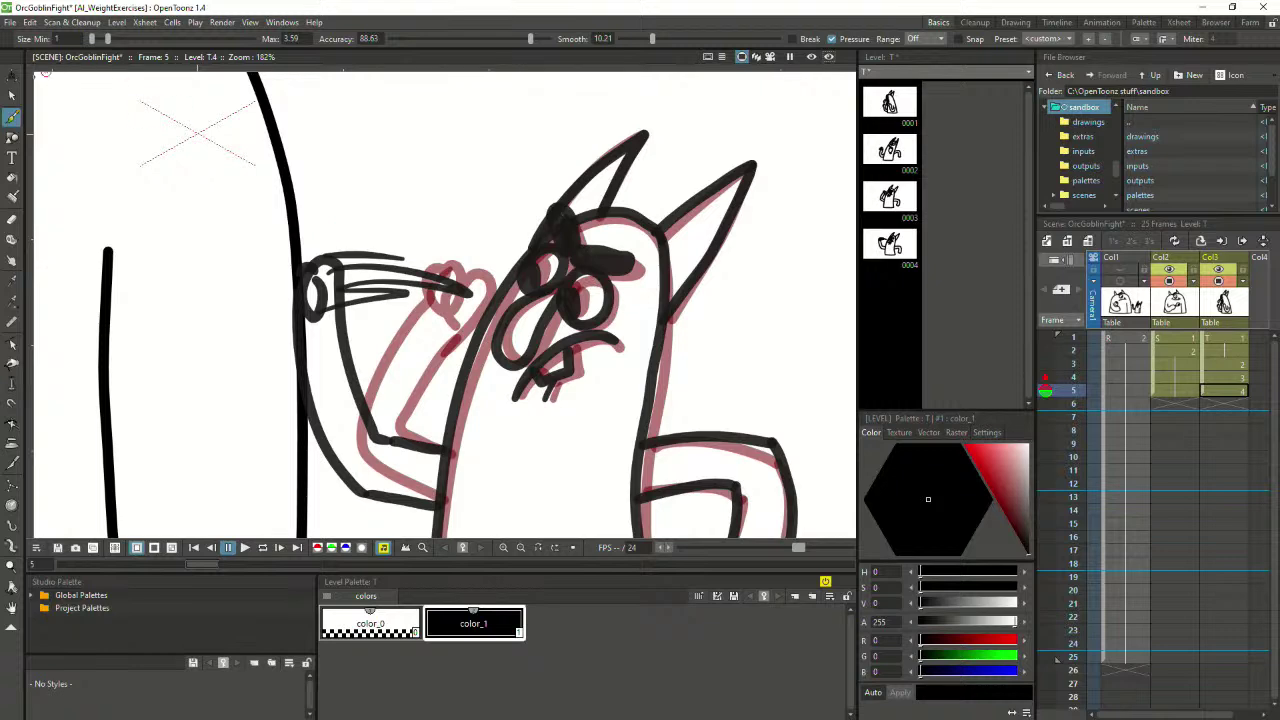
{"action": "left_click", "coordinate": [14, 96]}
{"action": "left_click", "coordinate": [586, 270]}
{"action": "left_click_drag", "start_coordinate": [586, 268], "coordinate": [586, 271]}
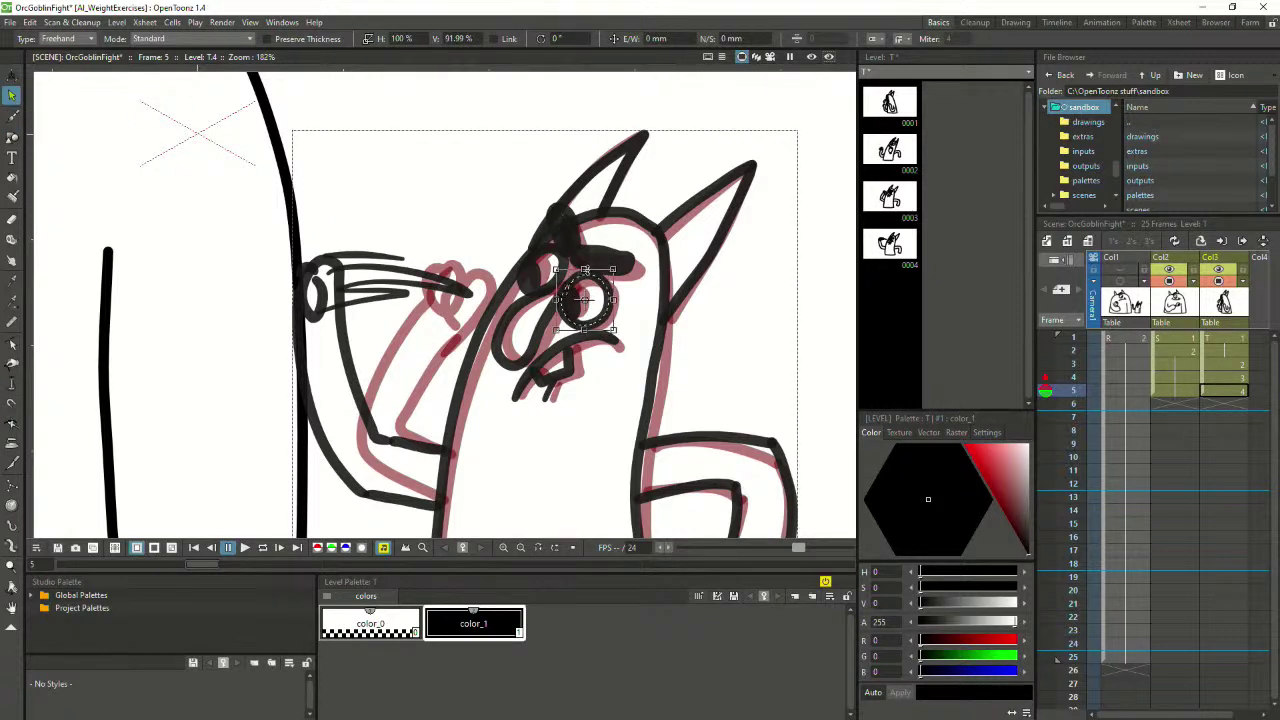
{"action": "left_click", "coordinate": [542, 262]}
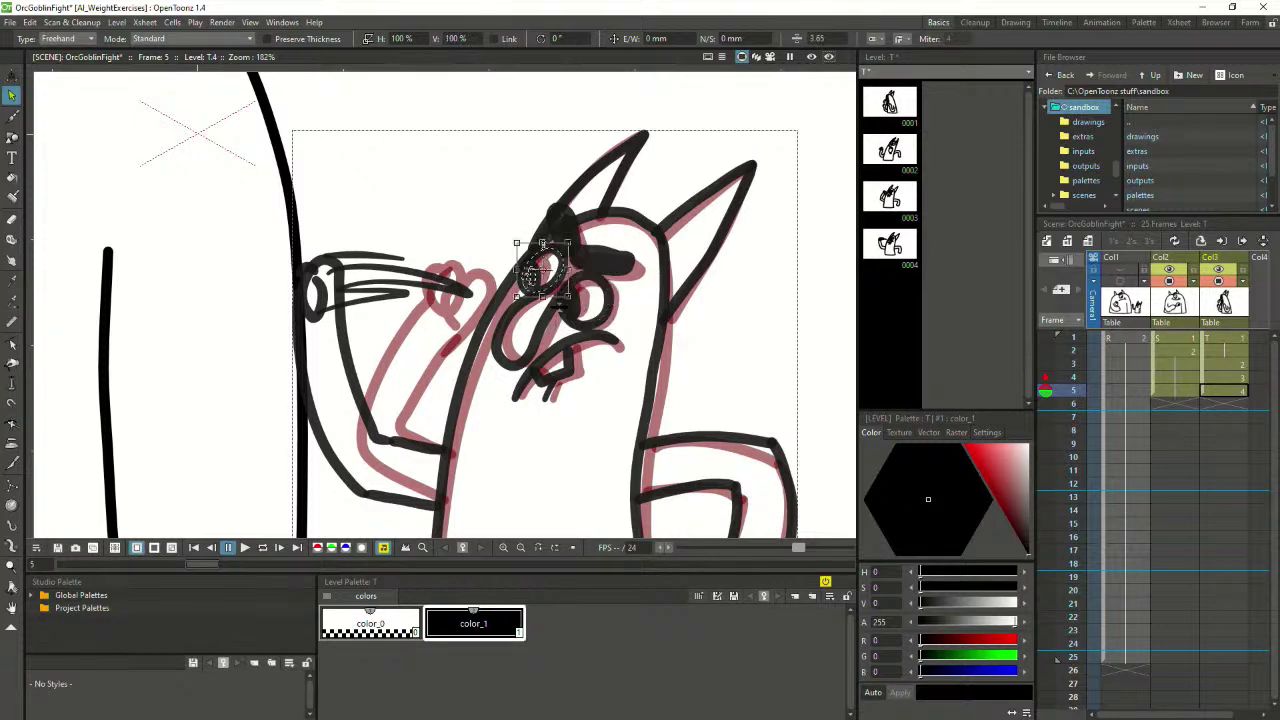
{"action": "left_click", "coordinate": [527, 327]}
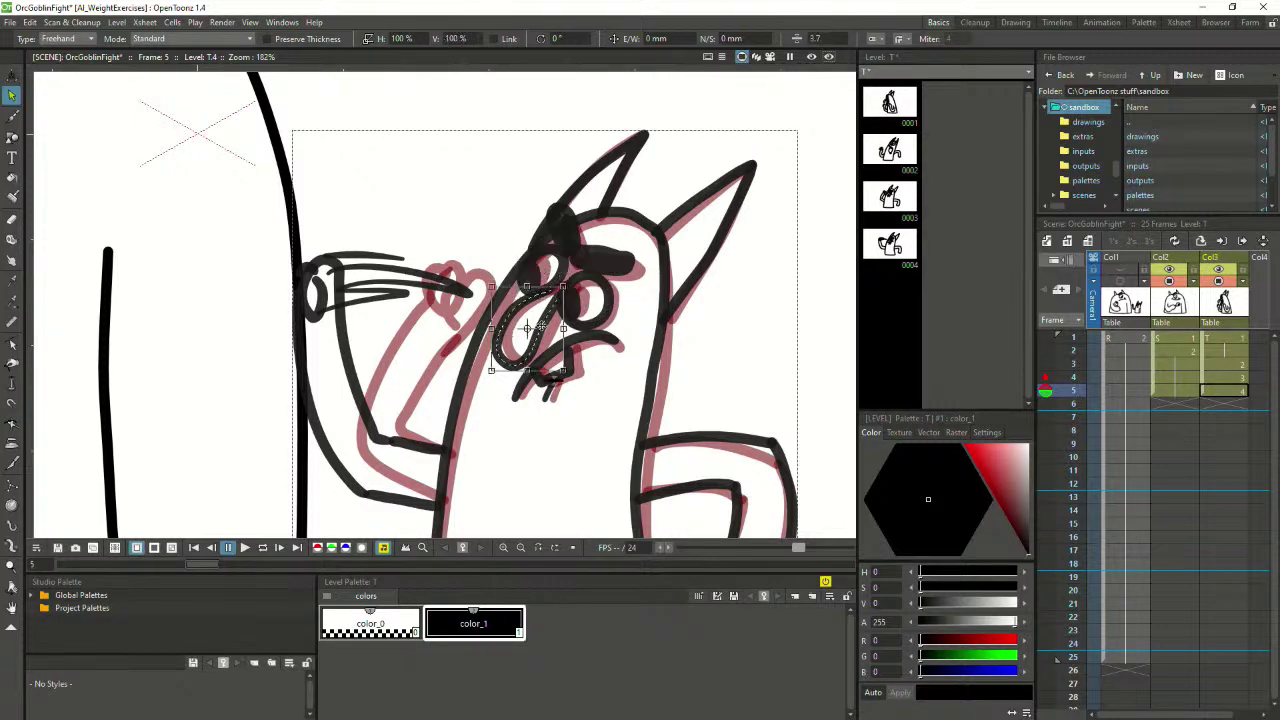
{"action": "left_click", "coordinate": [623, 366]}
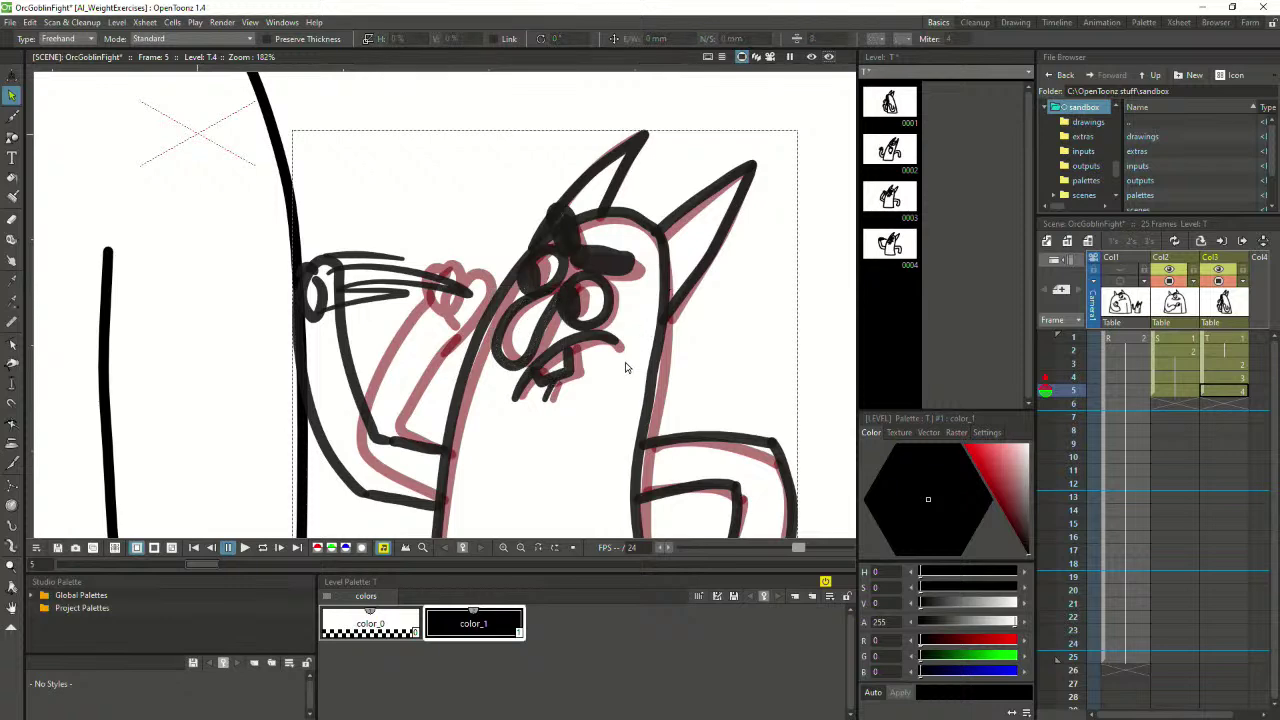
{"action": "scroll", "coordinate": [640, 400], "scroll_direction": "down", "scroll_amount": 6}
{"action": "key", "text": "space"}
{"action": "left_click_drag", "start_coordinate": [700, 414], "coordinate": [661, 405]}
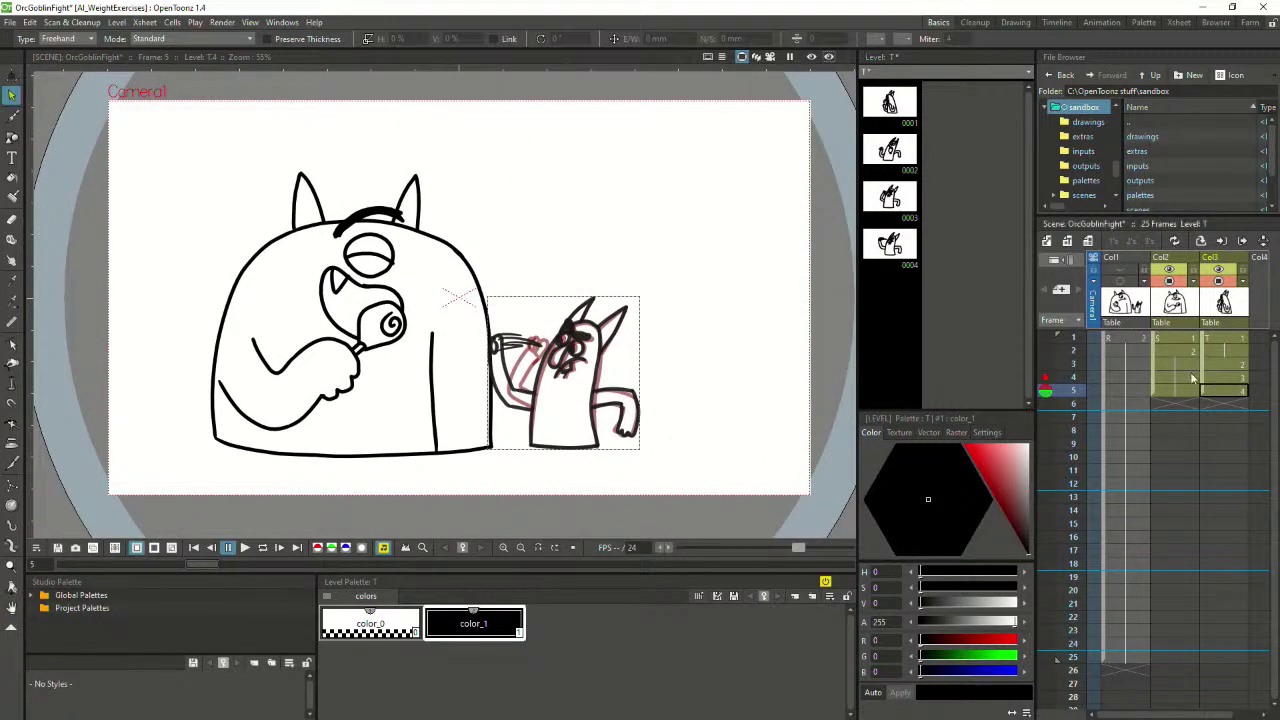
Switch Col3's preview visibility off and on again, and turn off the onion skin
{"action": "left_click", "coordinate": [1218, 271]}
{"action": "left_click", "coordinate": [1219, 281]}
{"action": "left_click", "coordinate": [1219, 281]}
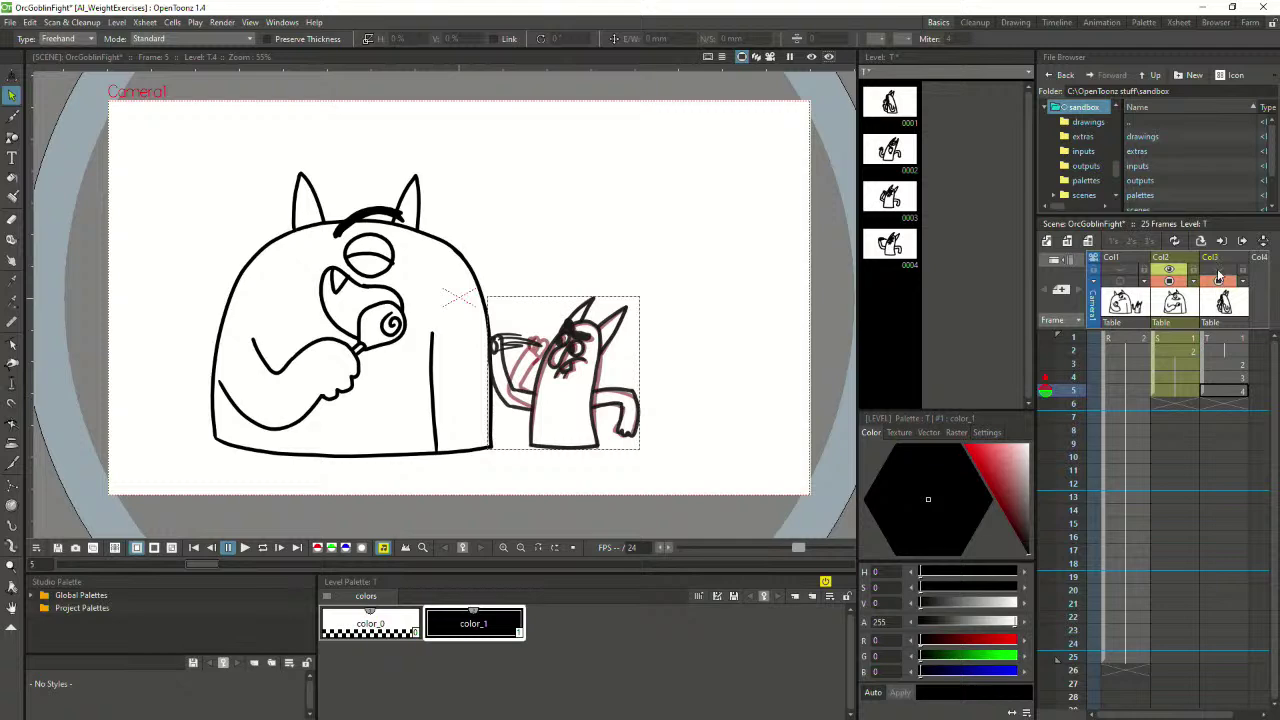
{"action": "left_click", "coordinate": [1218, 270]}
{"action": "left_click", "coordinate": [1045, 390]}
{"action": "scroll", "coordinate": [476, 398], "scroll_direction": "up", "scroll_amount": 2}
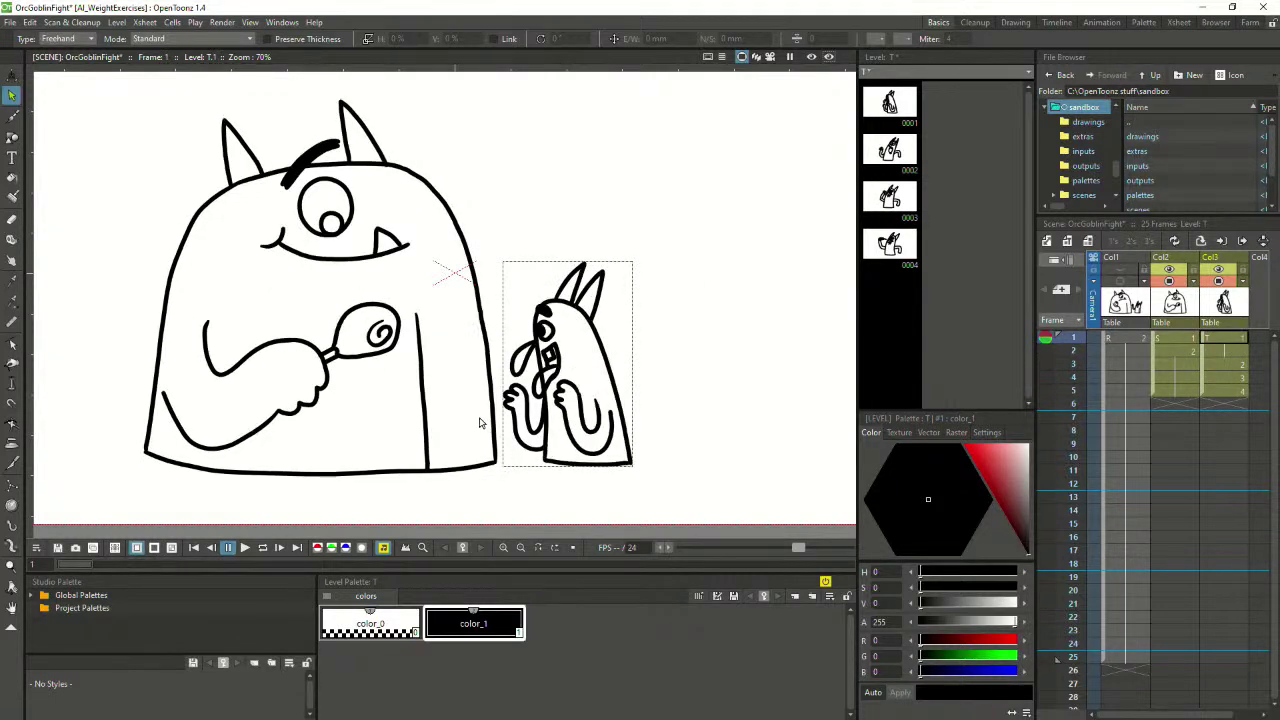
Flip repeatedly through the goblin's frames 3, 4 and 5 to examine the wind-up and punch motion
{"action": "key", "text": "Up"}
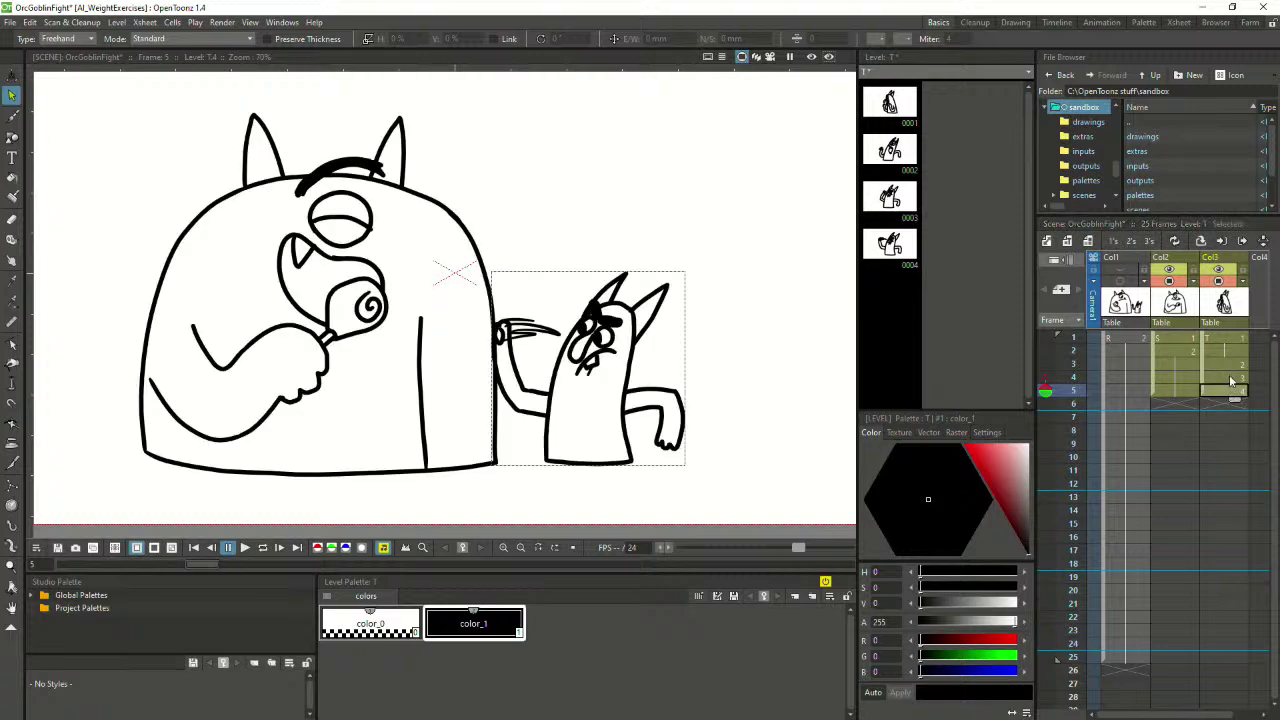
{"action": "left_click", "coordinate": [1233, 379]}
{"action": "left_click", "coordinate": [1232, 394]}
{"action": "left_click", "coordinate": [1216, 381]}
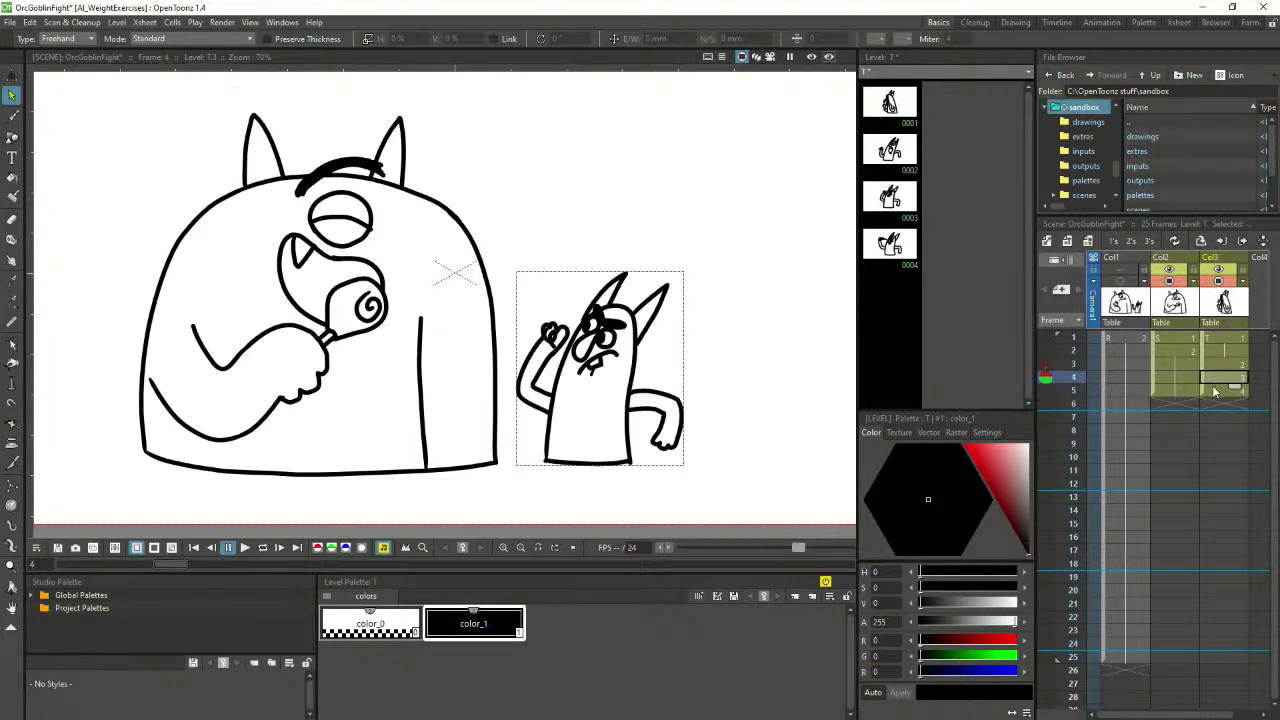
{"action": "left_click", "coordinate": [1214, 366]}
{"action": "left_click", "coordinate": [1214, 380]}
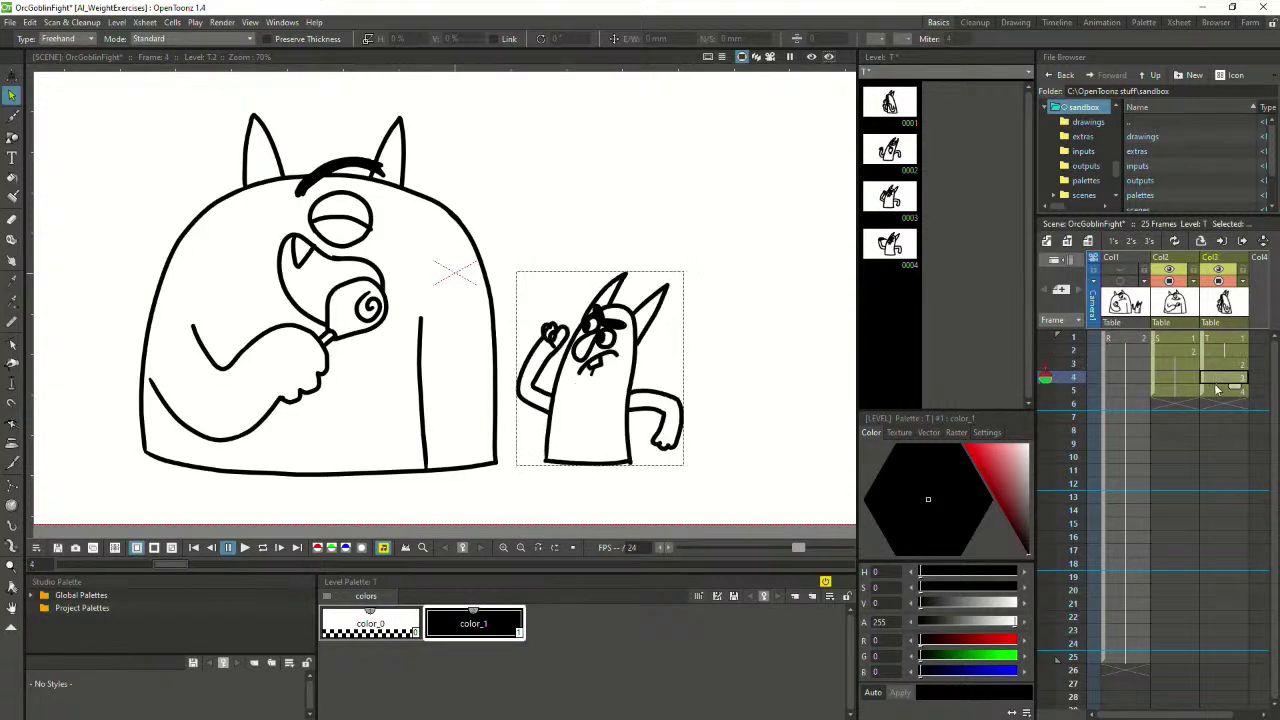
{"action": "left_click", "coordinate": [1218, 394]}
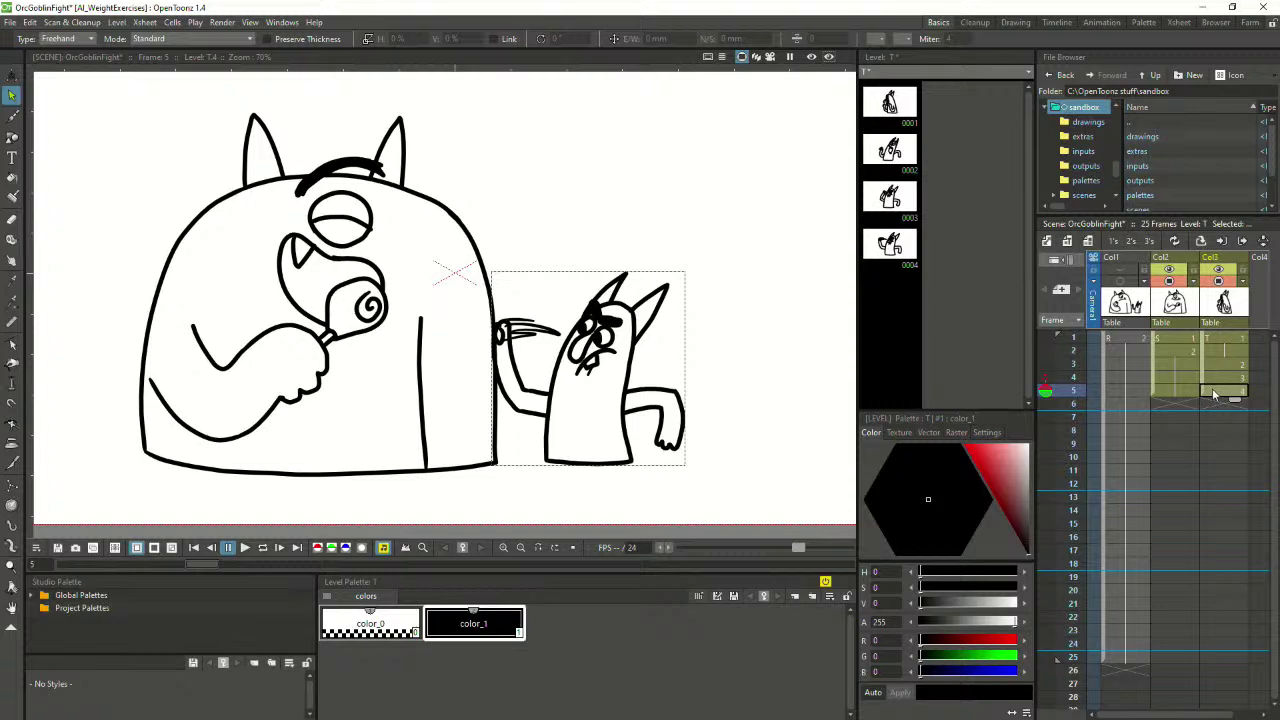
{"action": "left_click", "coordinate": [1223, 368]}
{"action": "left_click", "coordinate": [1223, 381]}
{"action": "left_click", "coordinate": [1221, 392]}
{"action": "left_click", "coordinate": [1226, 366]}
{"action": "left_click", "coordinate": [1221, 378]}
{"action": "left_click", "coordinate": [1220, 391]}
{"action": "left_click", "coordinate": [1219, 405]}
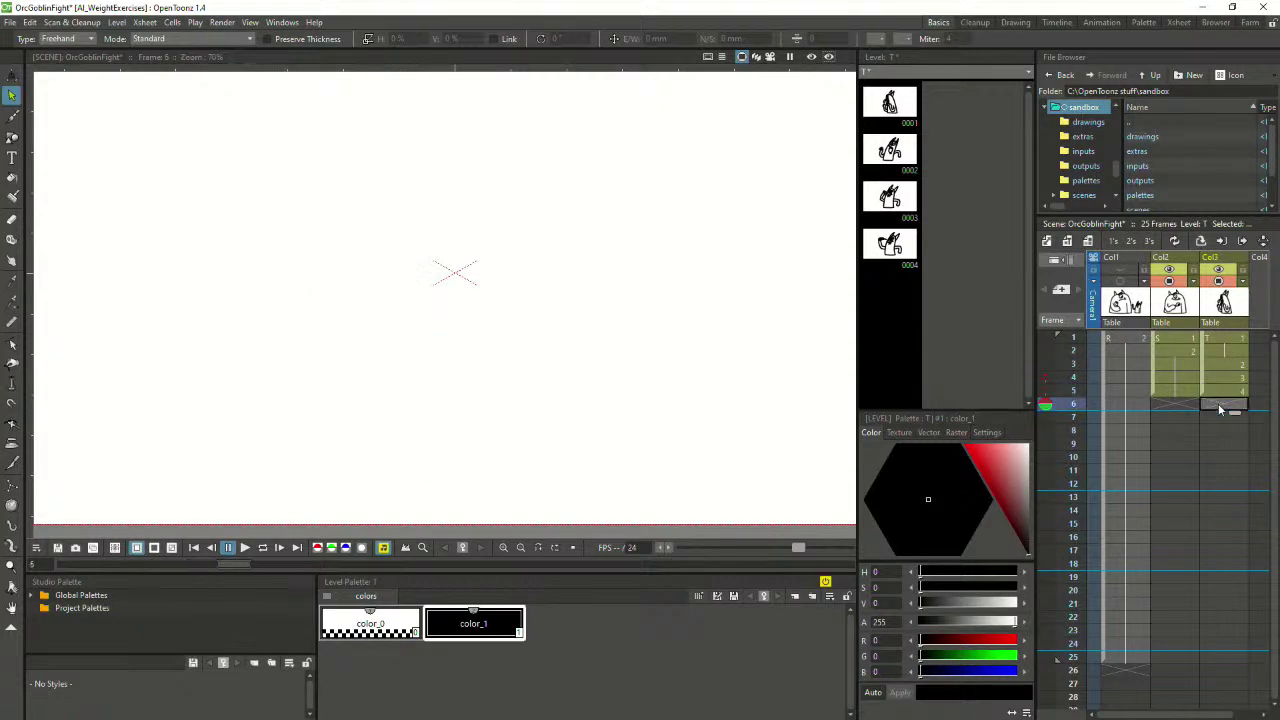
Extend the orc's held drawing in Col2 through frame 6, and compare frames 5 and 6 in Col3
{"action": "left_click", "coordinate": [1188, 395]}
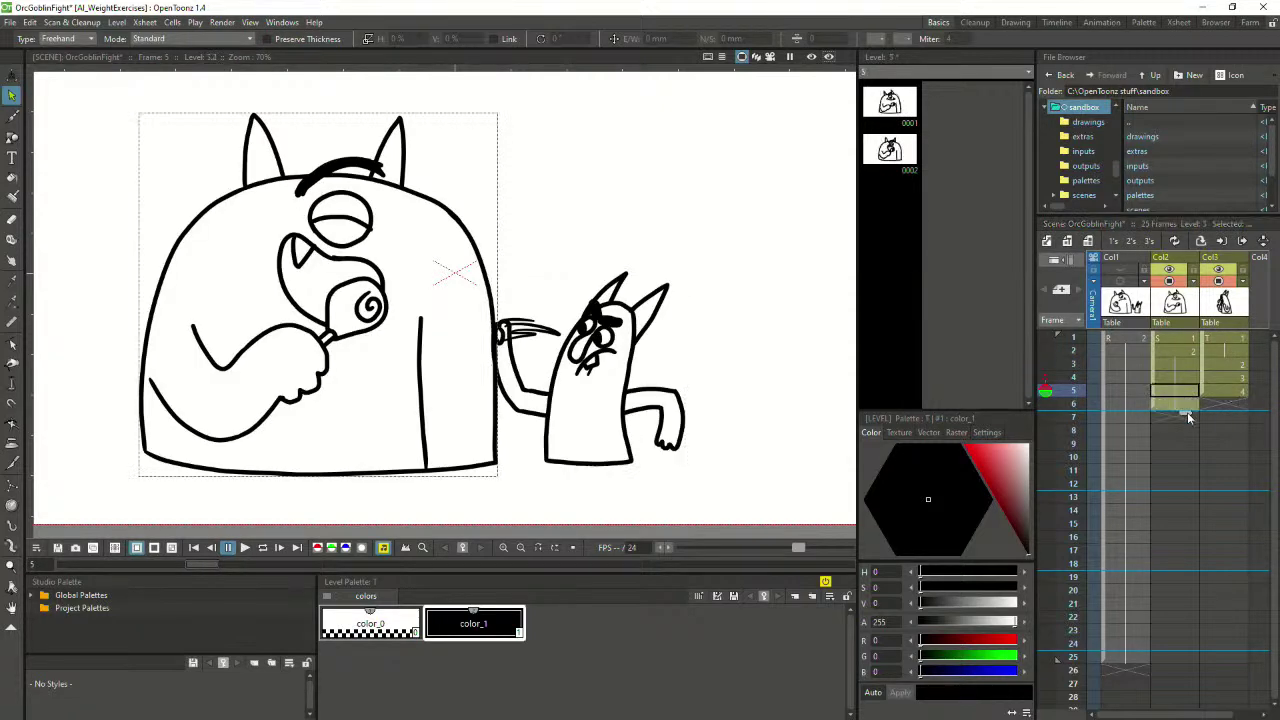
{"action": "left_click", "coordinate": [1219, 406]}
{"action": "left_click", "coordinate": [1230, 393]}
{"action": "left_click", "coordinate": [1217, 407]}
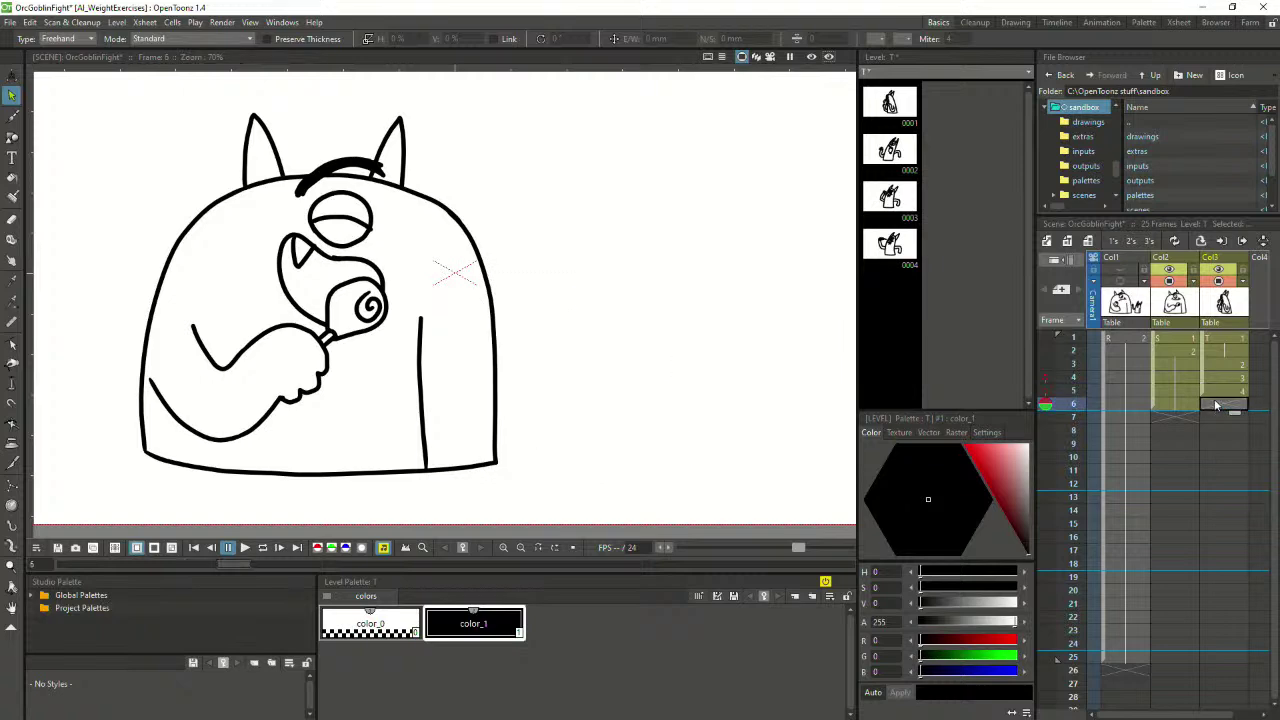
{"action": "left_click", "coordinate": [1224, 392]}
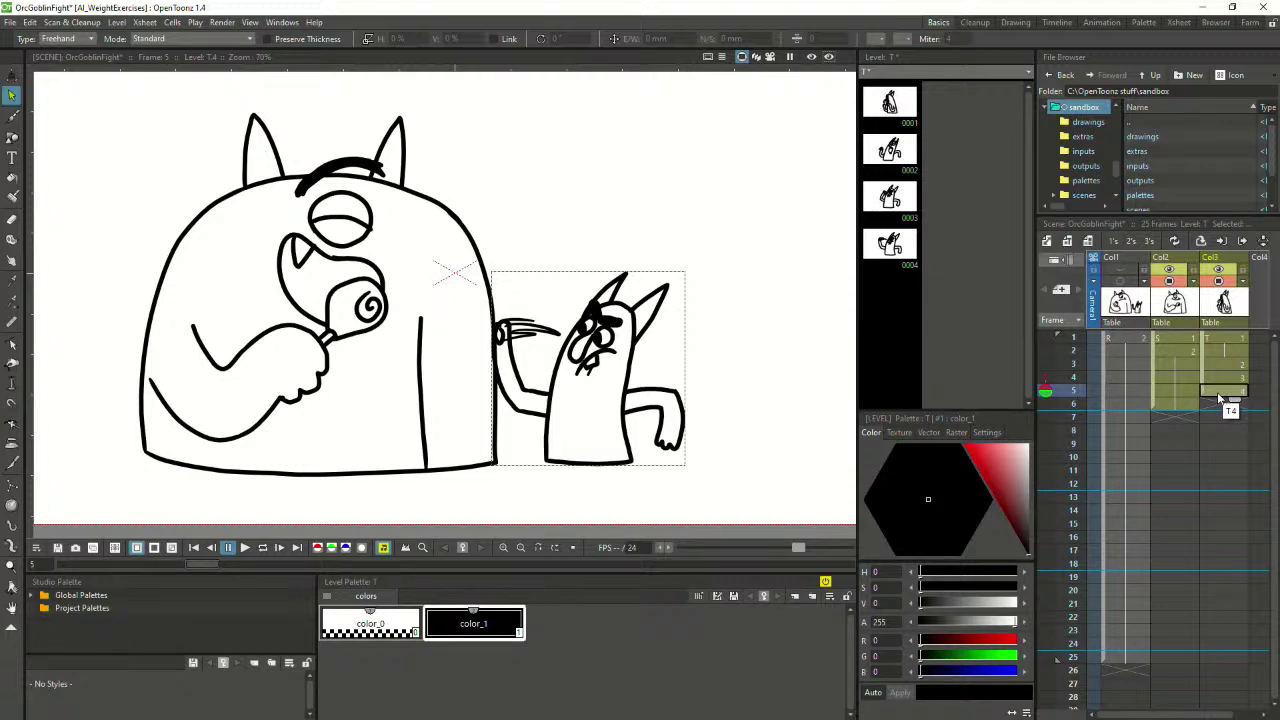
{"action": "left_click", "coordinate": [1214, 405]}
{"action": "left_click", "coordinate": [1219, 392]}
{"action": "left_click", "coordinate": [1218, 404]}
{"action": "left_click", "coordinate": [1221, 392]}
{"action": "left_click", "coordinate": [1217, 406]}
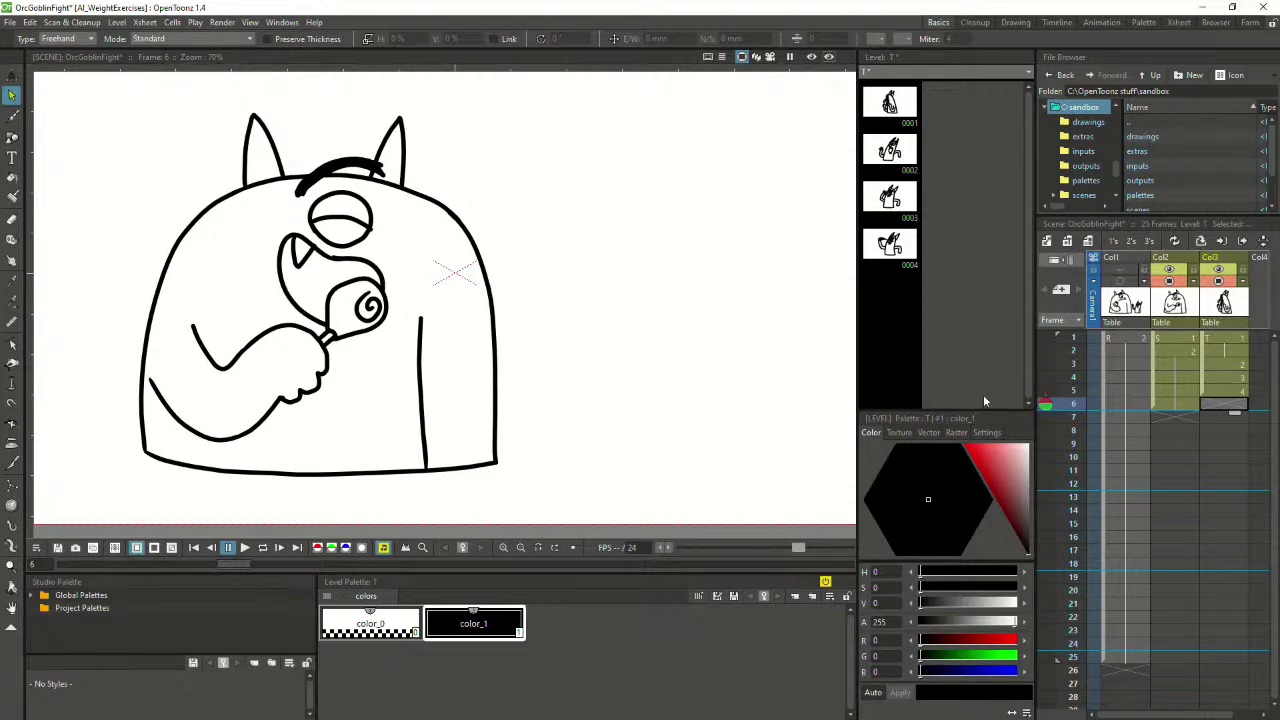
Paste the goblin's frame 4 drawing into frame 7 of Col3, and show frames 5 and 7 as onion skins on frame 6
{"action": "left_click", "coordinate": [1045, 390]}
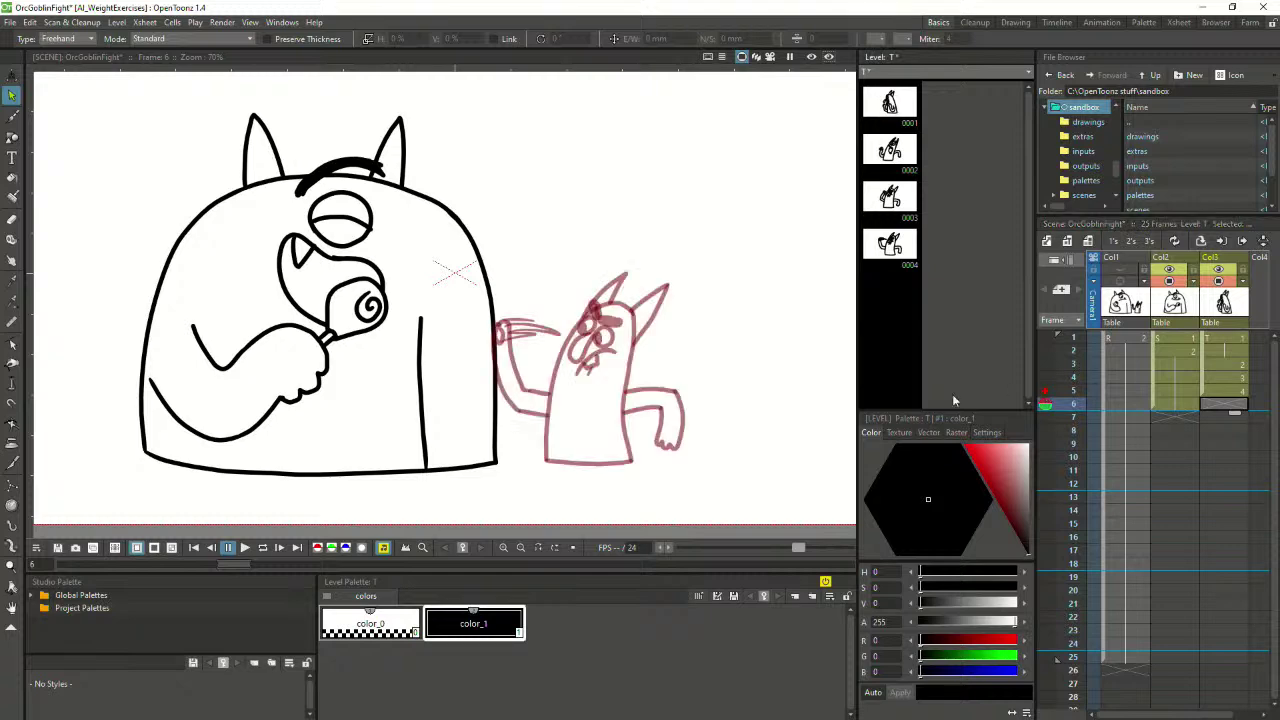
{"action": "scroll", "coordinate": [686, 400], "scroll_direction": "up", "scroll_amount": 1}
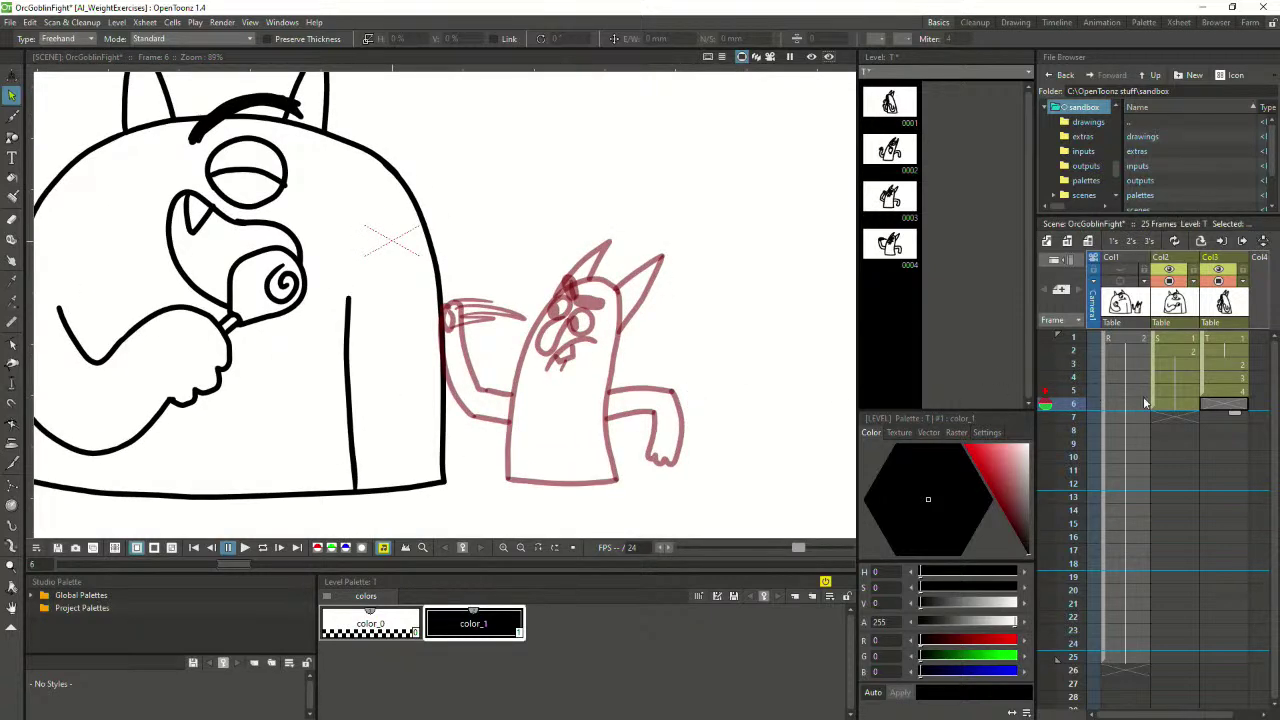
{"action": "left_click", "coordinate": [1235, 392]}
{"action": "left_click", "coordinate": [1233, 380]}
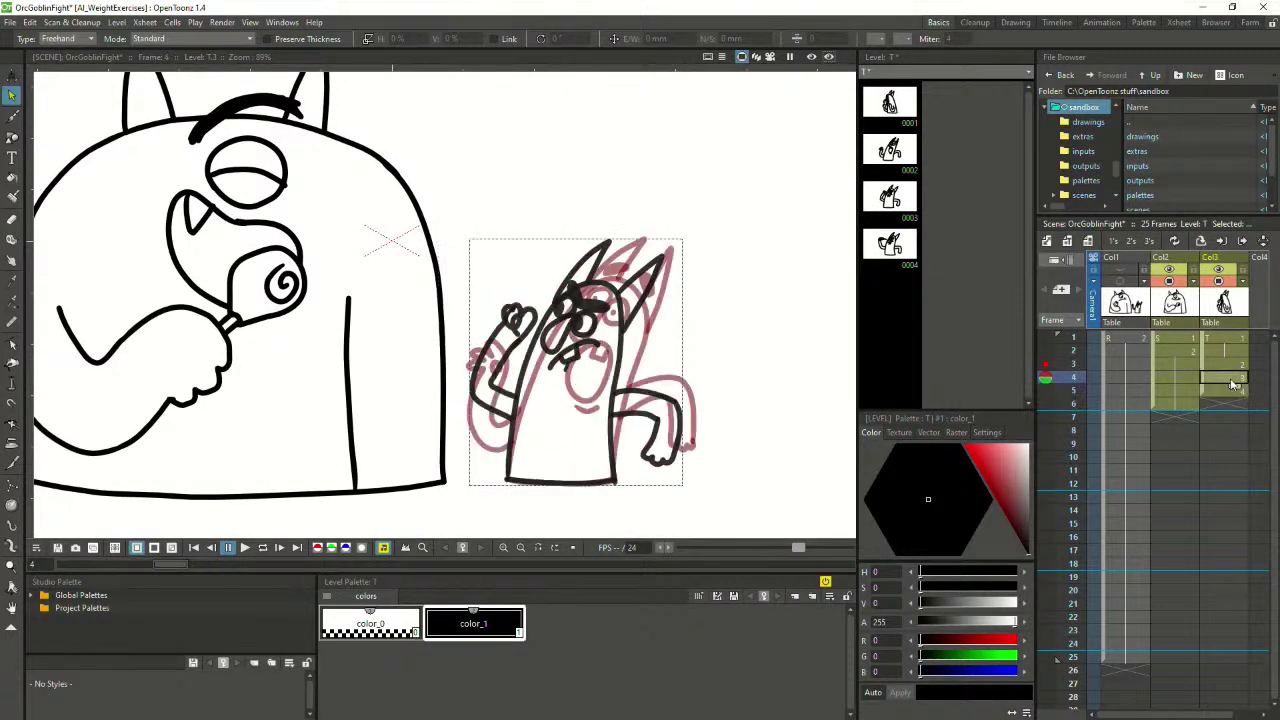
{"action": "left_click", "coordinate": [1234, 417]}
{"action": "key", "text": "ctrl+v"}
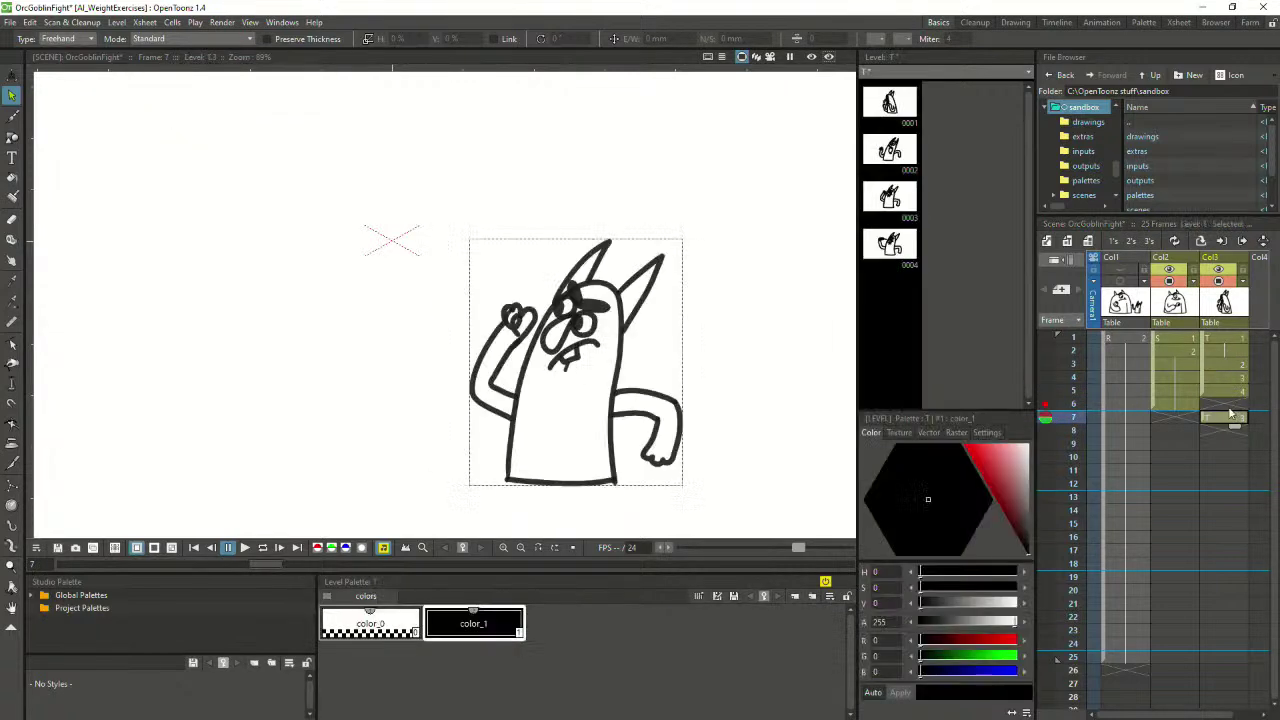
{"action": "left_click", "coordinate": [1228, 406]}
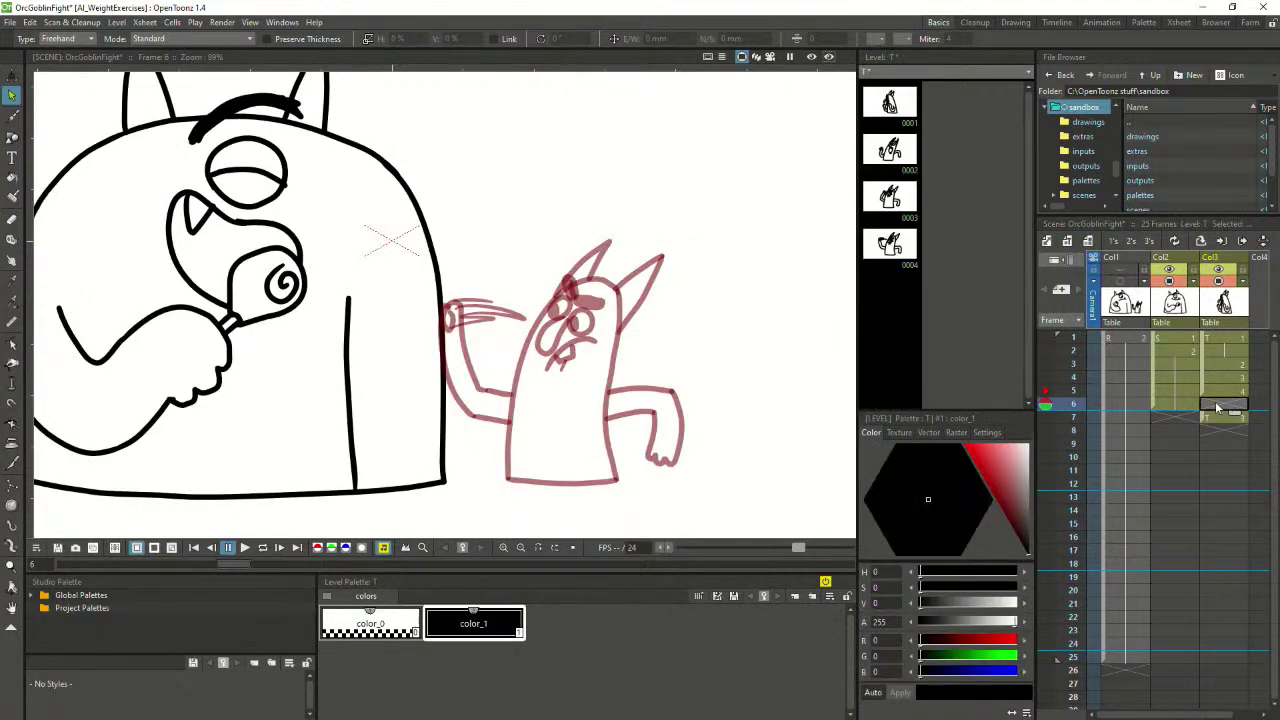
{"action": "left_click", "coordinate": [1045, 418]}
{"action": "scroll", "coordinate": [468, 390], "scroll_direction": "up", "scroll_amount": 1}
{"action": "scroll", "coordinate": [680, 330], "scroll_direction": "up", "scroll_amount": 1}
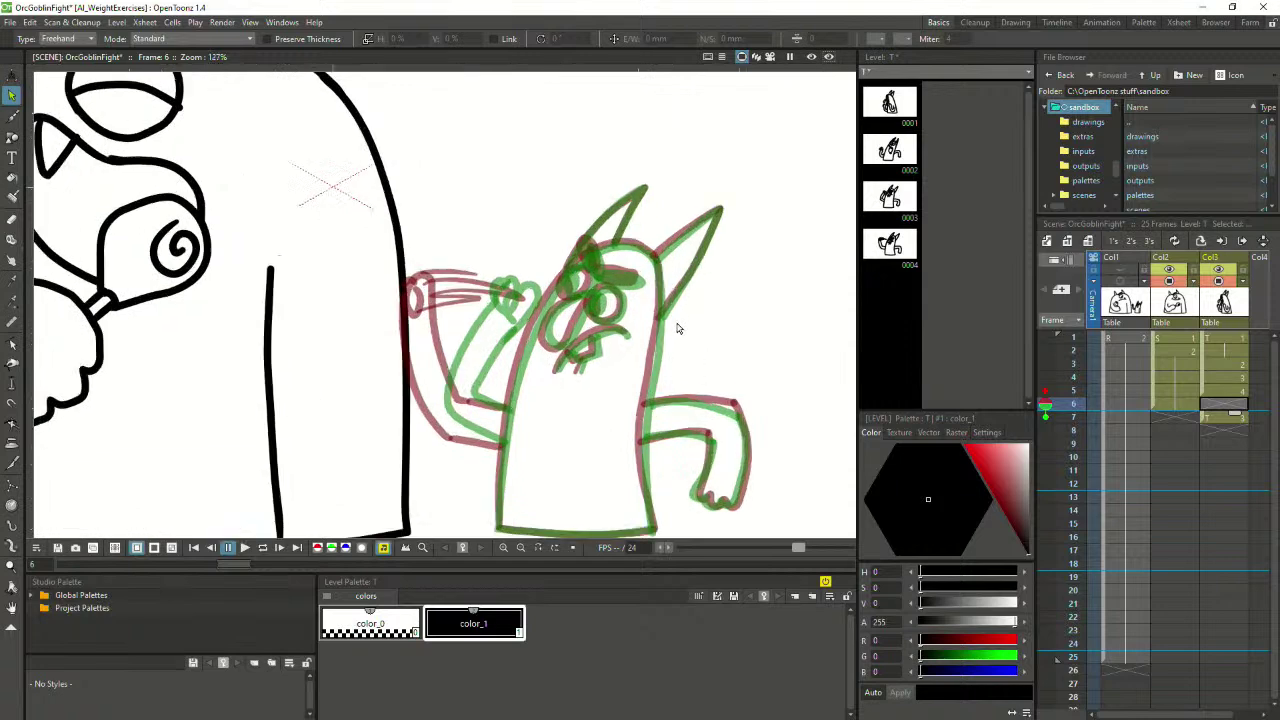
{"action": "scroll", "coordinate": [680, 360], "scroll_direction": "down", "scroll_amount": 1}
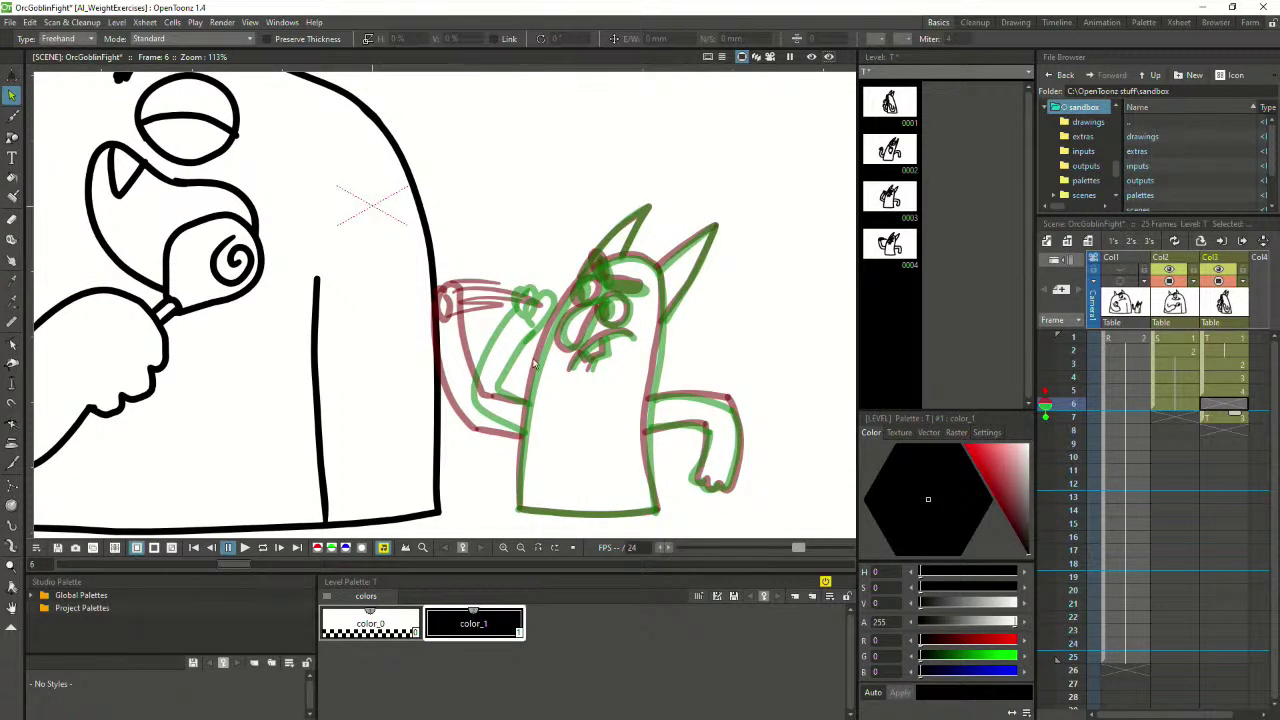
Trace the goblin's rounded head and both body sides in frame 6 with the Brush, and compare them with frame 5
{"action": "left_click", "coordinate": [12, 116]}
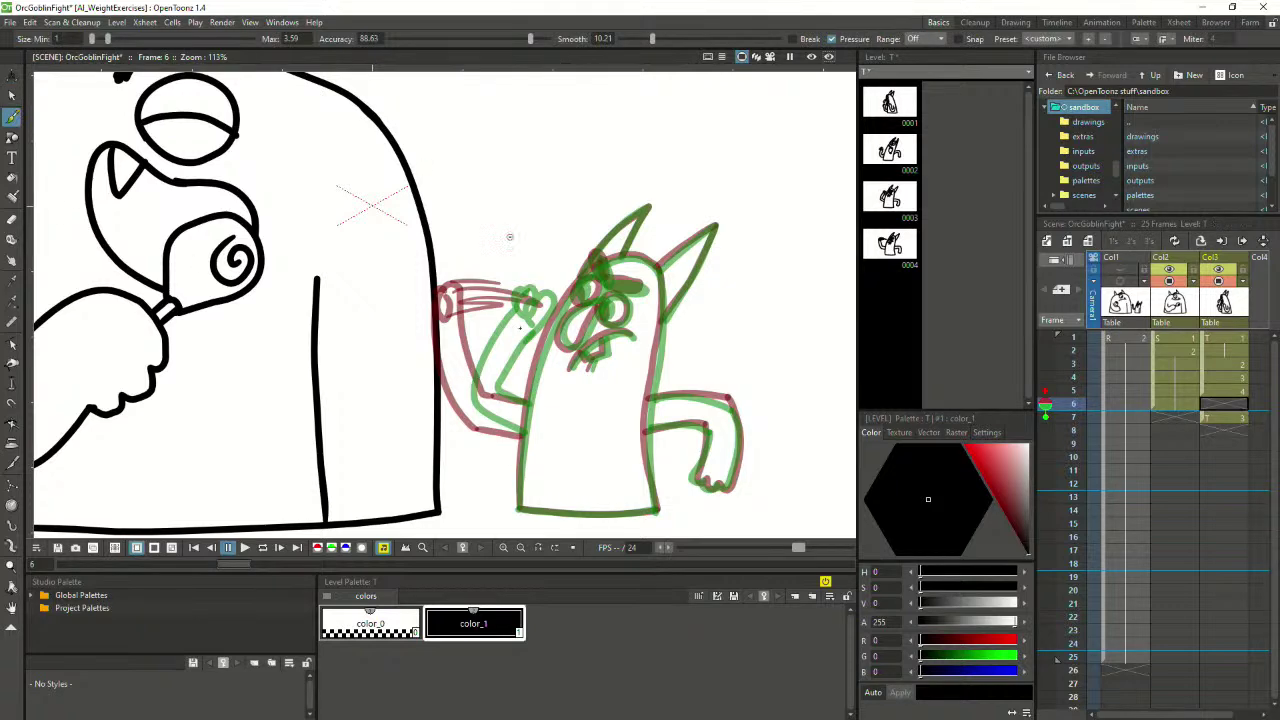
{"action": "mouse_move", "coordinate": [519, 507]}
{"action": "left_mouse_down"}
{"action": "mouse_move", "coordinate": [525, 413]}
{"action": "mouse_move", "coordinate": [554, 319]}
{"action": "mouse_move", "coordinate": [591, 270]}
{"action": "mouse_move", "coordinate": [642, 260]}
{"action": "left_mouse_up"}
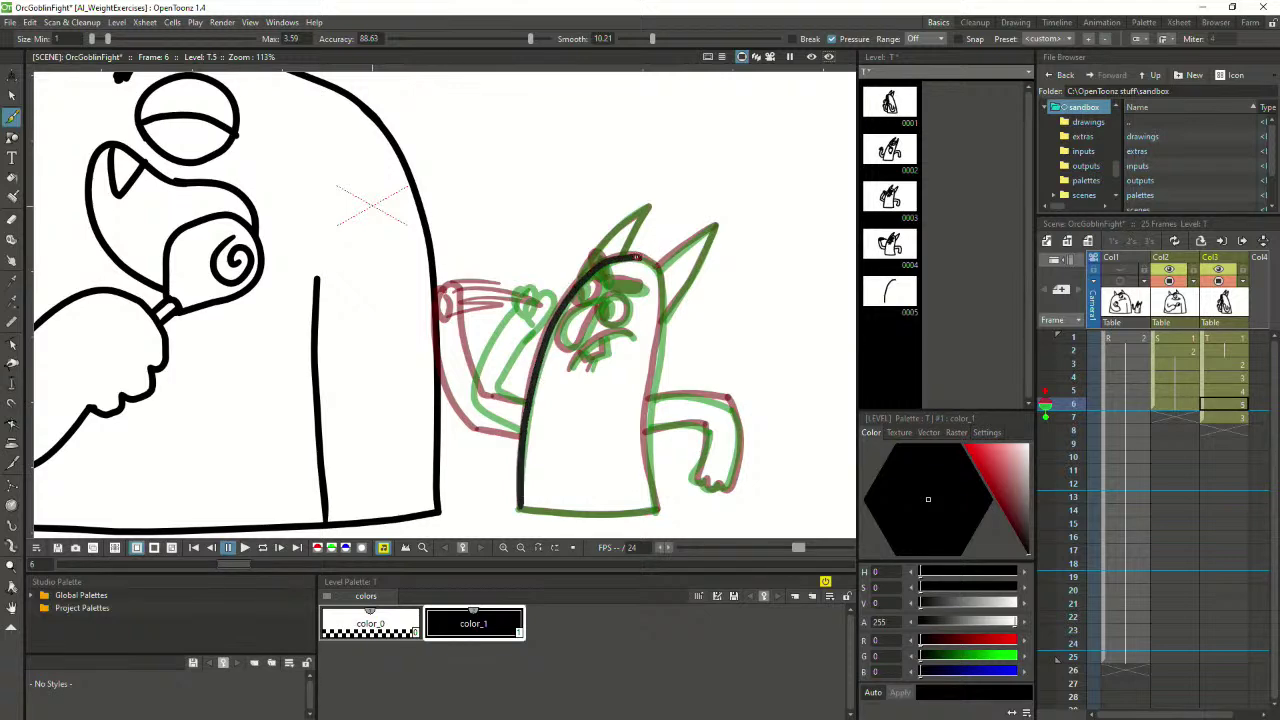
{"action": "mouse_move", "coordinate": [647, 260]}
{"action": "left_mouse_down"}
{"action": "mouse_move", "coordinate": [665, 298]}
{"action": "mouse_move", "coordinate": [647, 434]}
{"action": "mouse_move", "coordinate": [659, 510]}
{"action": "left_mouse_up"}
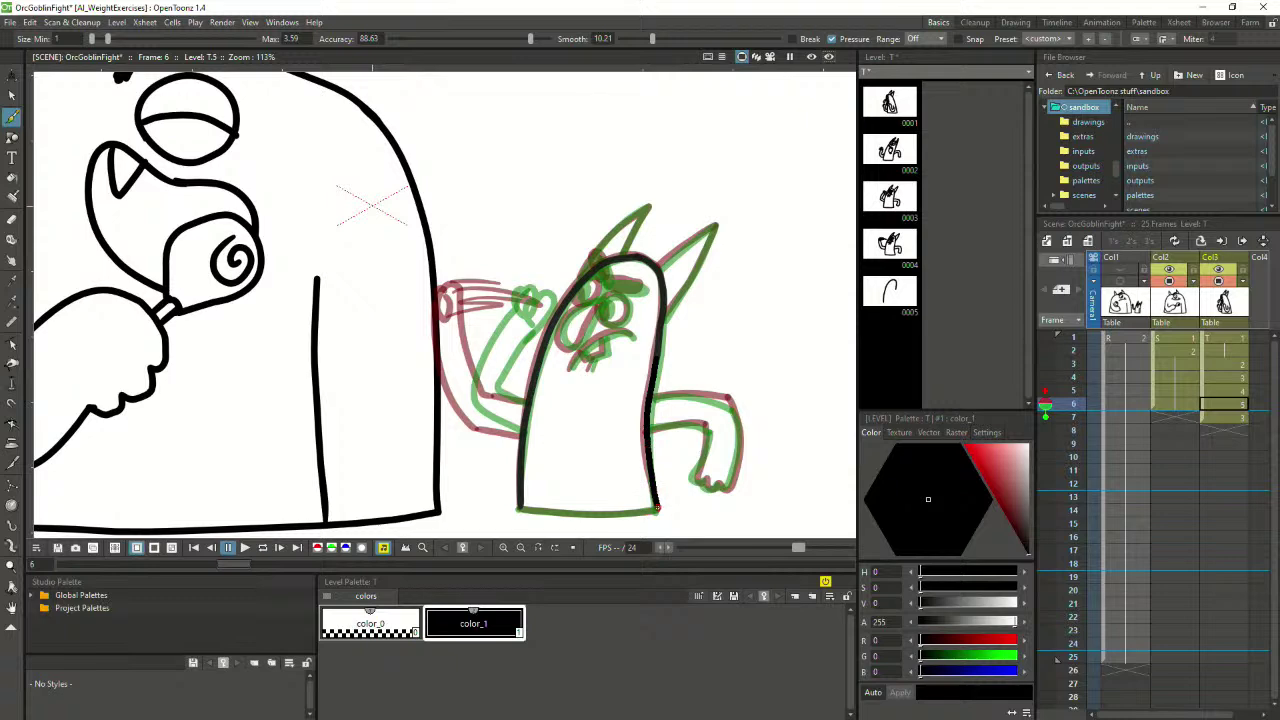
{"action": "left_click", "coordinate": [1236, 392]}
{"action": "left_click", "coordinate": [1227, 404]}
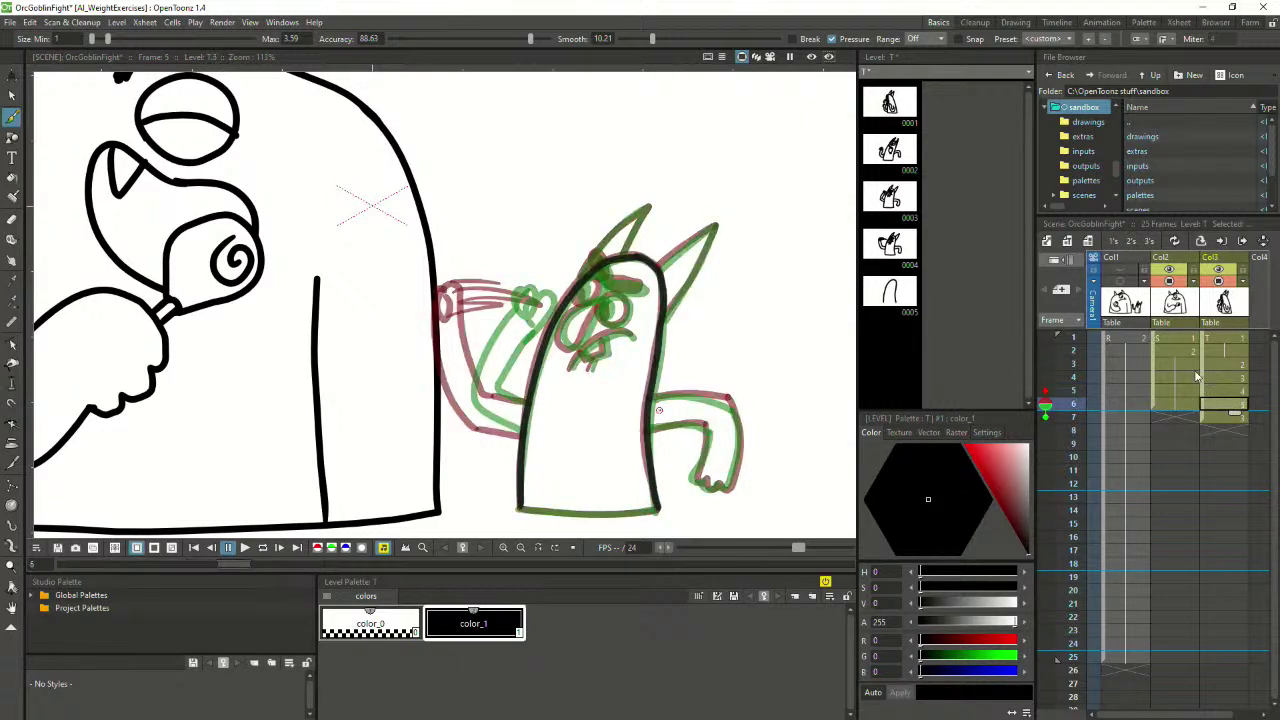
{"action": "key", "text": "period"}
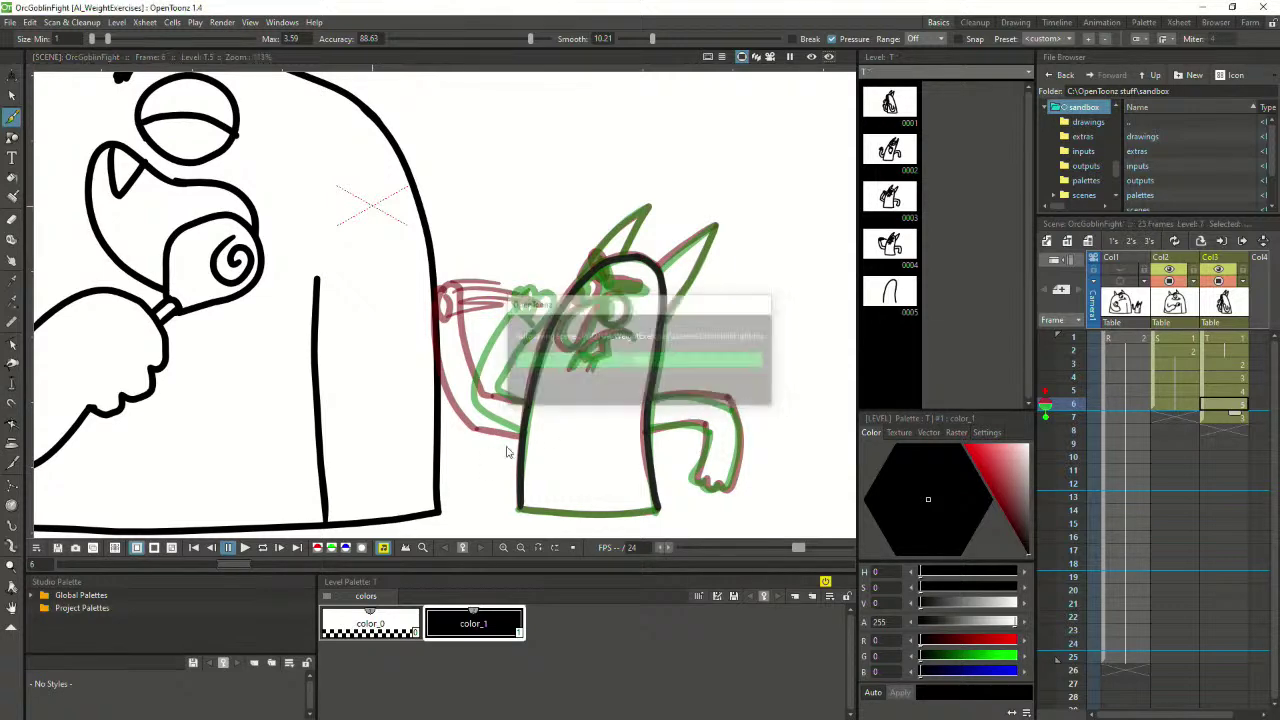
Draw the two short upper-arm lines of the goblin's punching arm in frame 6
{"action": "mouse_move", "coordinate": [526, 401]}
{"action": "left_mouse_down"}
{"action": "mouse_move", "coordinate": [489, 394]}
{"action": "mouse_move", "coordinate": [508, 398]}
{"action": "mouse_move", "coordinate": [504, 428]}
{"action": "mouse_move", "coordinate": [522, 433]}
{"action": "left_mouse_up"}
{"action": "key", "text": "ctrl+z"}
{"action": "key", "text": "ctrl+z"}
{"action": "mouse_move", "coordinate": [554, 273]}
{"action": "left_mouse_down"}
{"action": "mouse_move", "coordinate": [438, 252]}
{"action": "mouse_move", "coordinate": [452, 237]}
{"action": "mouse_move", "coordinate": [462, 269]}
{"action": "left_mouse_up"}
{"action": "mouse_move", "coordinate": [446, 210]}
{"action": "left_mouse_down"}
{"action": "mouse_move", "coordinate": [531, 206]}
{"action": "mouse_move", "coordinate": [510, 216]}
{"action": "left_mouse_up"}
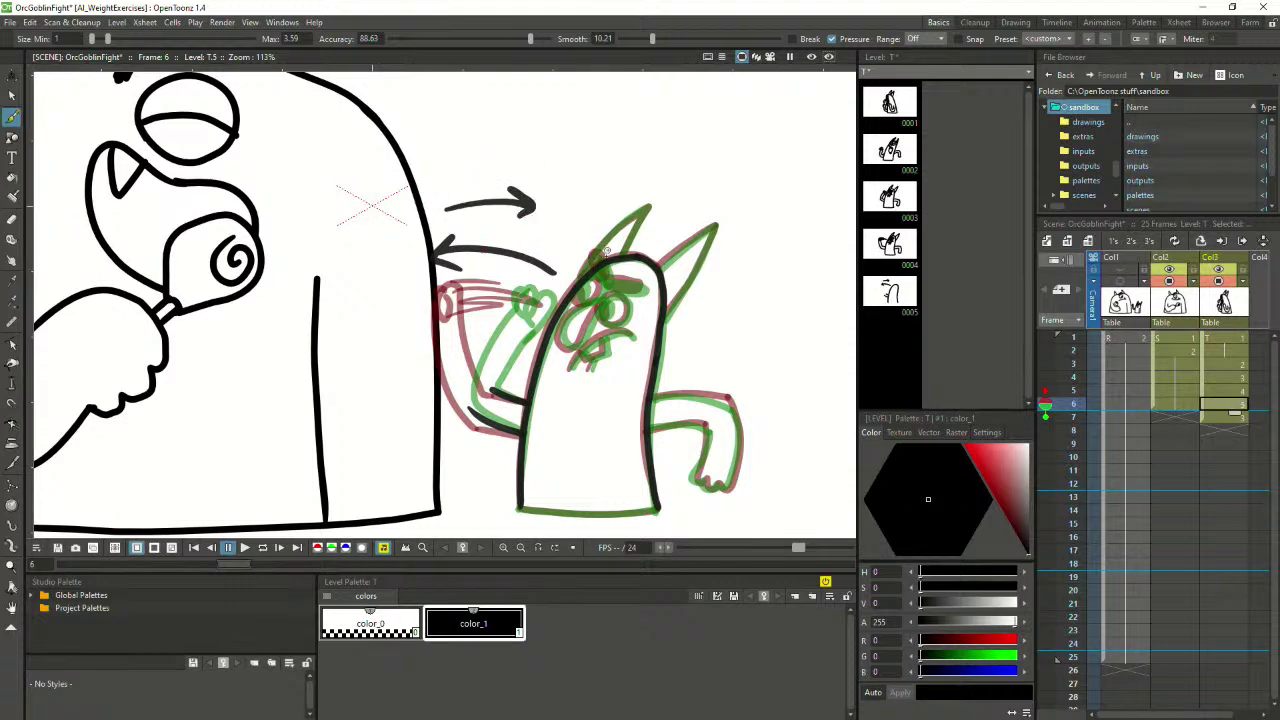
{"action": "key", "text": "ctrl+z"}
{"action": "key", "text": "ctrl+z"}
{"action": "key", "text": "ctrl+z"}
{"action": "key", "text": "ctrl+z"}
{"action": "key", "text": "ctrl+z"}
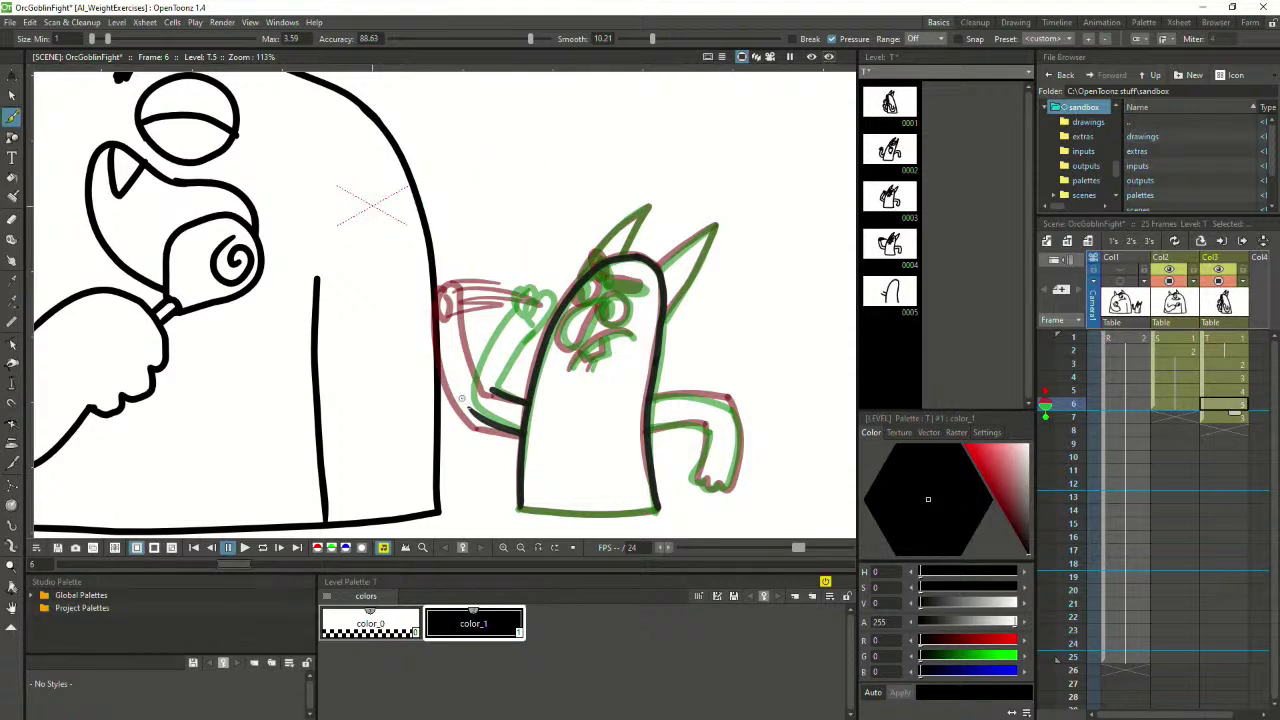
Draw the goblin's raised forearm and fist in frame 6, between the onion-skinned punch and wind-up poses
{"action": "left_click_drag", "start_coordinate": [469, 411], "coordinate": [459, 324]}
{"action": "key", "text": "ctrl+z"}
{"action": "left_click_drag", "start_coordinate": [470, 413], "coordinate": [457, 328]}
{"action": "key", "text": "ctrl+z"}
{"action": "left_click_drag", "start_coordinate": [470, 412], "coordinate": [462, 320]}
{"action": "left_click_drag", "start_coordinate": [494, 390], "coordinate": [494, 336]}
{"action": "key", "text": "ctrl+z"}
{"action": "mouse_move", "coordinate": [494, 390]}
{"action": "left_mouse_down"}
{"action": "mouse_move", "coordinate": [491, 285]}
{"action": "mouse_move", "coordinate": [462, 316]}
{"action": "left_mouse_up"}
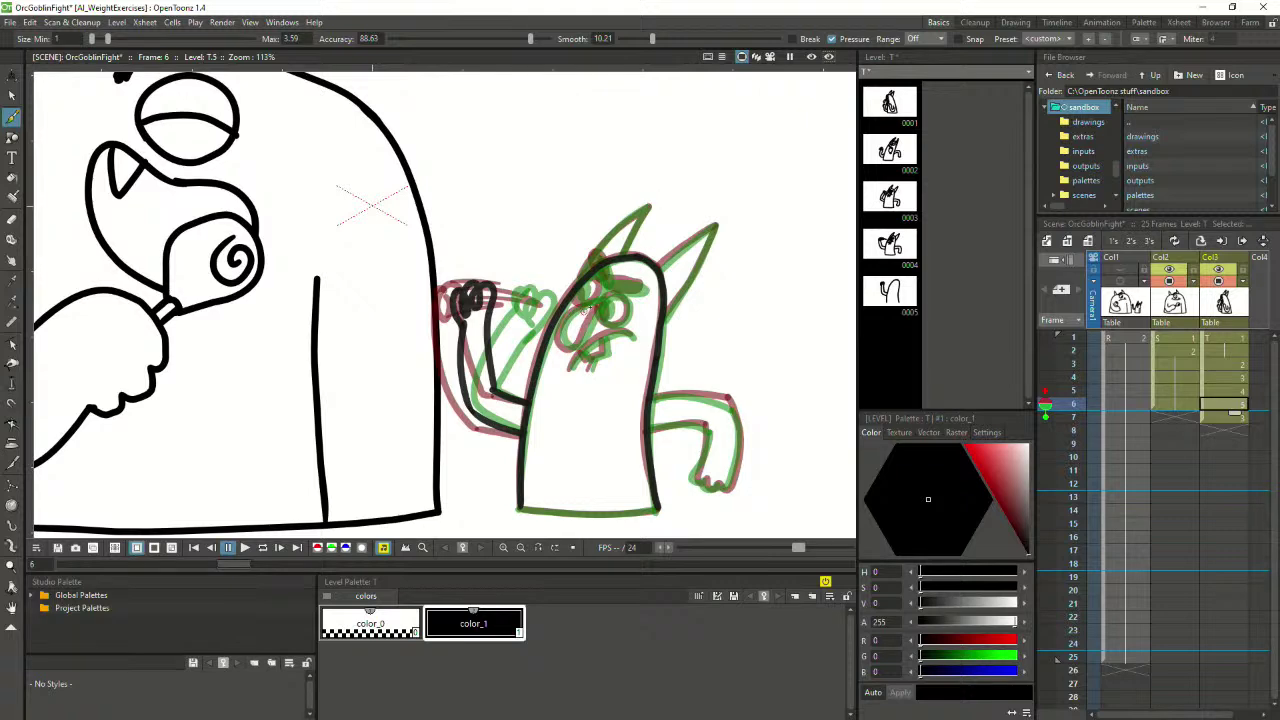
Draw the goblin's two eyes in frame 6 over the onion-skinned face, redoing the near eye's outline
{"action": "mouse_move", "coordinate": [575, 298]}
{"action": "left_mouse_down"}
{"action": "mouse_move", "coordinate": [598, 302]}
{"action": "mouse_move", "coordinate": [592, 277]}
{"action": "mouse_move", "coordinate": [572, 300]}
{"action": "mouse_move", "coordinate": [582, 288]}
{"action": "mouse_move", "coordinate": [611, 327]}
{"action": "mouse_move", "coordinate": [628, 311]}
{"action": "mouse_move", "coordinate": [598, 318]}
{"action": "mouse_move", "coordinate": [618, 331]}
{"action": "mouse_move", "coordinate": [631, 306]}
{"action": "mouse_move", "coordinate": [613, 292]}
{"action": "mouse_move", "coordinate": [600, 301]}
{"action": "left_mouse_up"}
{"action": "key", "text": "ctrl+z"}
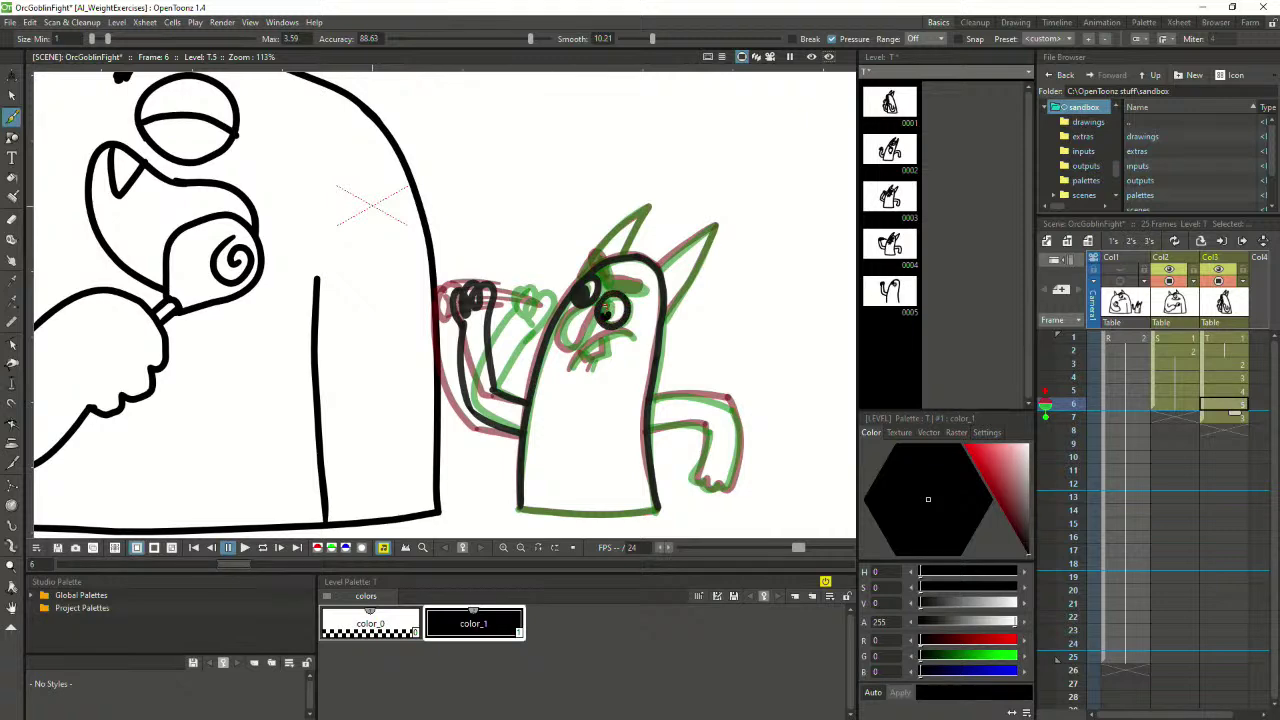
{"action": "key", "text": "ctrl+z"}
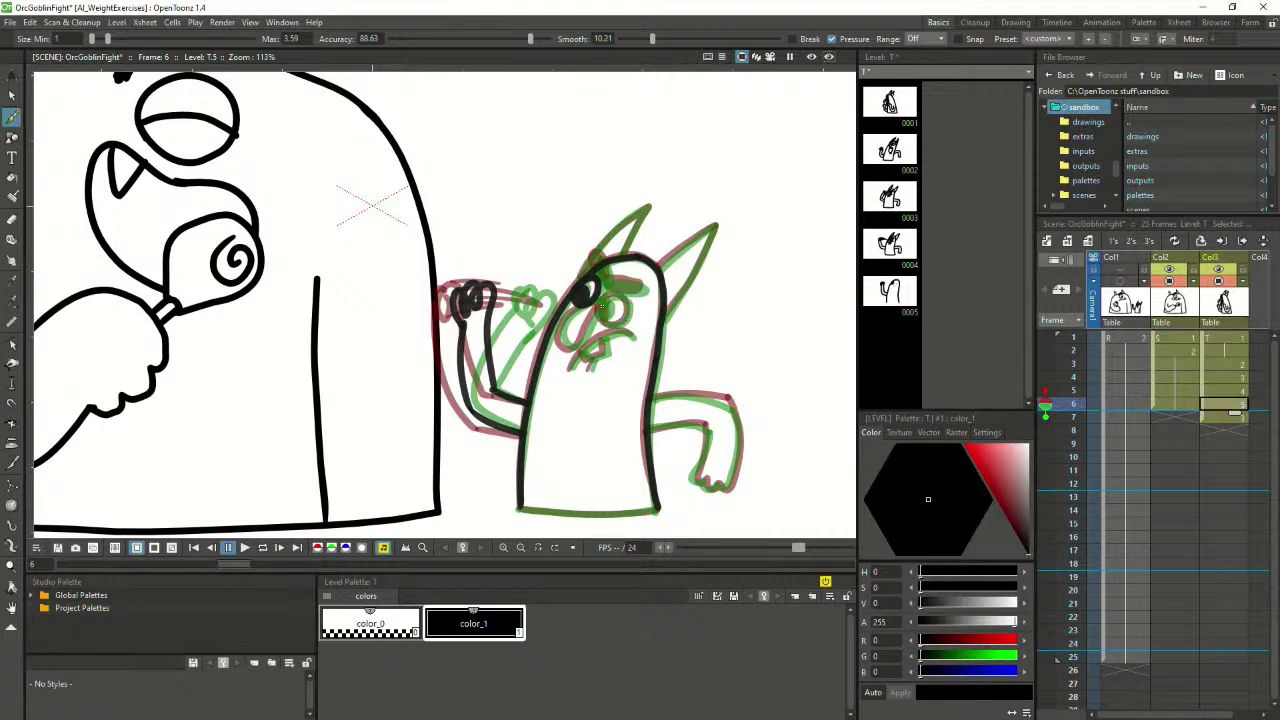
{"action": "mouse_move", "coordinate": [628, 318]}
{"action": "left_mouse_down"}
{"action": "mouse_move", "coordinate": [622, 294]}
{"action": "mouse_move", "coordinate": [608, 291]}
{"action": "mouse_move", "coordinate": [602, 310]}
{"action": "left_mouse_up"}
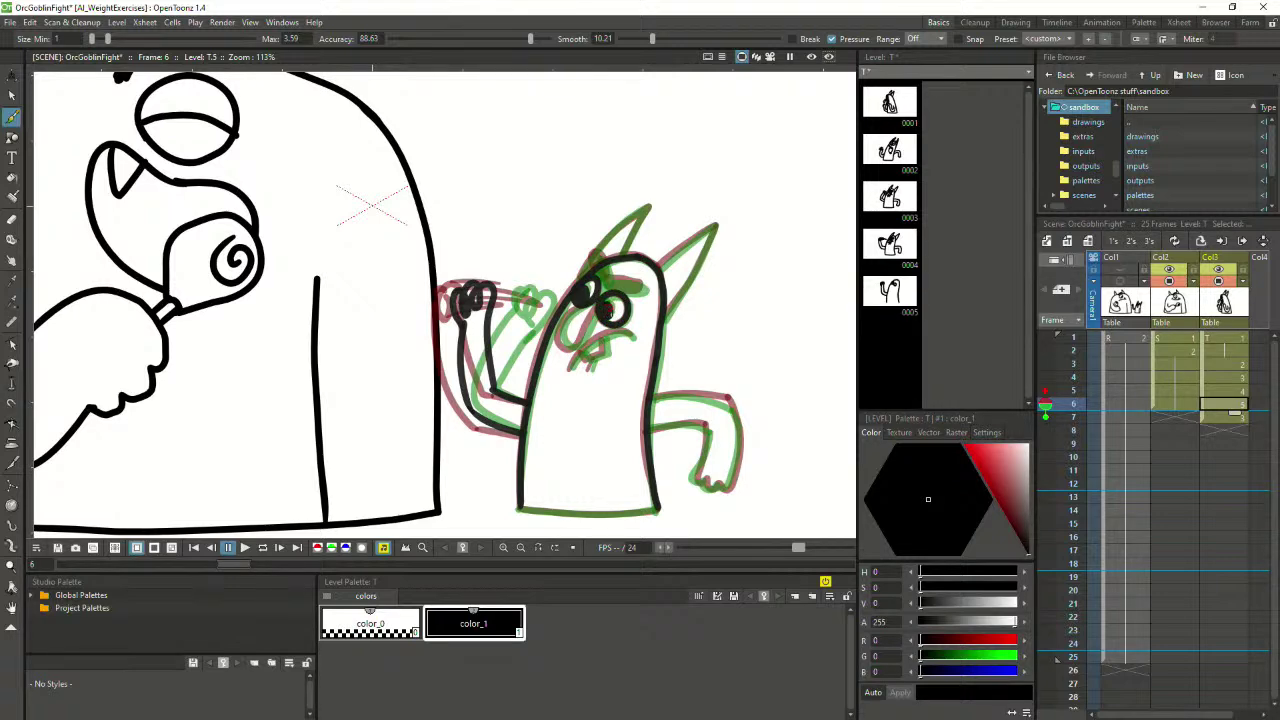
Draw the goblin's mouth, tooth, nose and both ears in frame 6
{"action": "mouse_move", "coordinate": [570, 369]}
{"action": "left_mouse_down"}
{"action": "mouse_move", "coordinate": [638, 336]}
{"action": "mouse_move", "coordinate": [586, 357]}
{"action": "mouse_move", "coordinate": [603, 345]}
{"action": "mouse_move", "coordinate": [581, 385]}
{"action": "mouse_move", "coordinate": [589, 350]}
{"action": "left_mouse_up"}
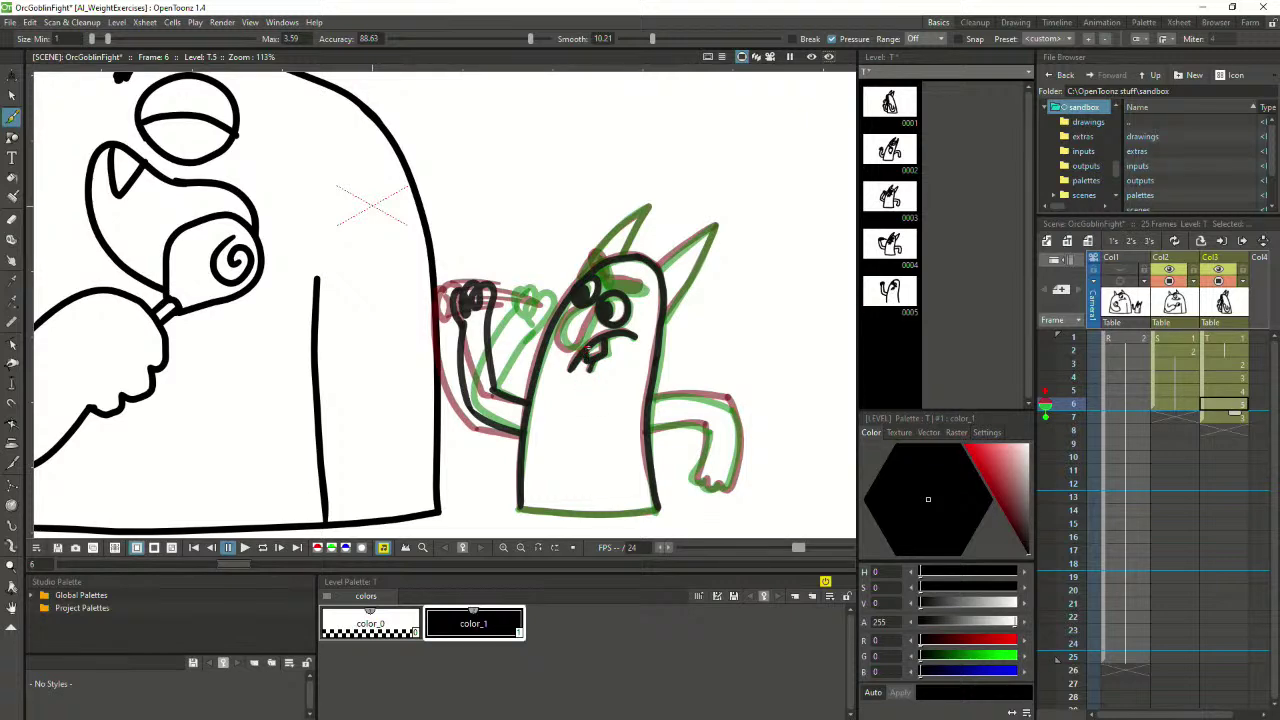
{"action": "mouse_move", "coordinate": [598, 298]}
{"action": "left_mouse_down"}
{"action": "mouse_move", "coordinate": [560, 345]}
{"action": "mouse_move", "coordinate": [584, 368]}
{"action": "mouse_move", "coordinate": [597, 302]}
{"action": "mouse_move", "coordinate": [562, 326]}
{"action": "mouse_move", "coordinate": [574, 350]}
{"action": "mouse_move", "coordinate": [604, 299]}
{"action": "mouse_move", "coordinate": [583, 366]}
{"action": "mouse_move", "coordinate": [605, 232]}
{"action": "mouse_move", "coordinate": [640, 204]}
{"action": "mouse_move", "coordinate": [626, 248]}
{"action": "mouse_move", "coordinate": [659, 266]}
{"action": "mouse_move", "coordinate": [710, 222]}
{"action": "mouse_move", "coordinate": [668, 326]}
{"action": "left_mouse_up"}
{"action": "key", "text": "ctrl+z"}
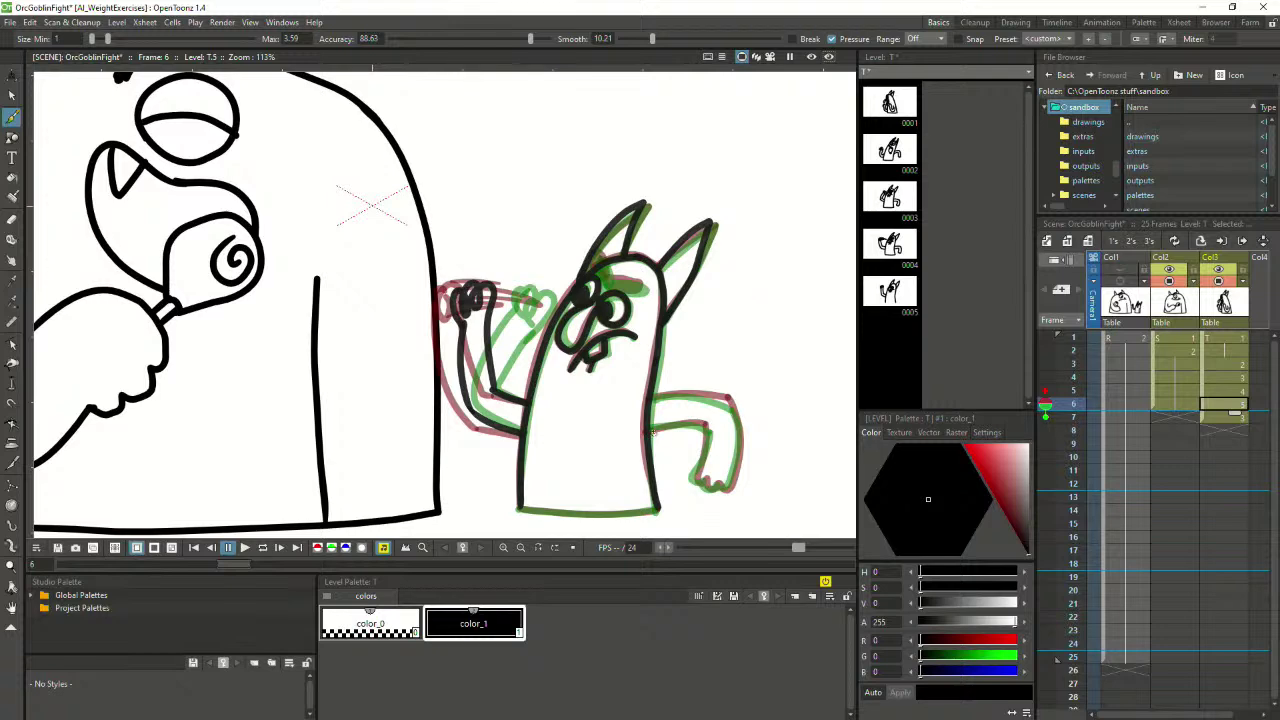
Draw the goblin's bent rear arm and hand in frame 6, and close the body with a base line
{"action": "left_click_drag", "start_coordinate": [650, 430], "coordinate": [704, 424]}
{"action": "key", "text": "ctrl+z"}
{"action": "key", "text": "ctrl+z"}
{"action": "mouse_move", "coordinate": [704, 425]}
{"action": "left_mouse_down"}
{"action": "mouse_move", "coordinate": [702, 492]}
{"action": "mouse_move", "coordinate": [732, 481]}
{"action": "mouse_move", "coordinate": [740, 421]}
{"action": "mouse_move", "coordinate": [727, 402]}
{"action": "left_mouse_up"}
{"action": "left_click_drag", "start_coordinate": [652, 398], "coordinate": [735, 397]}
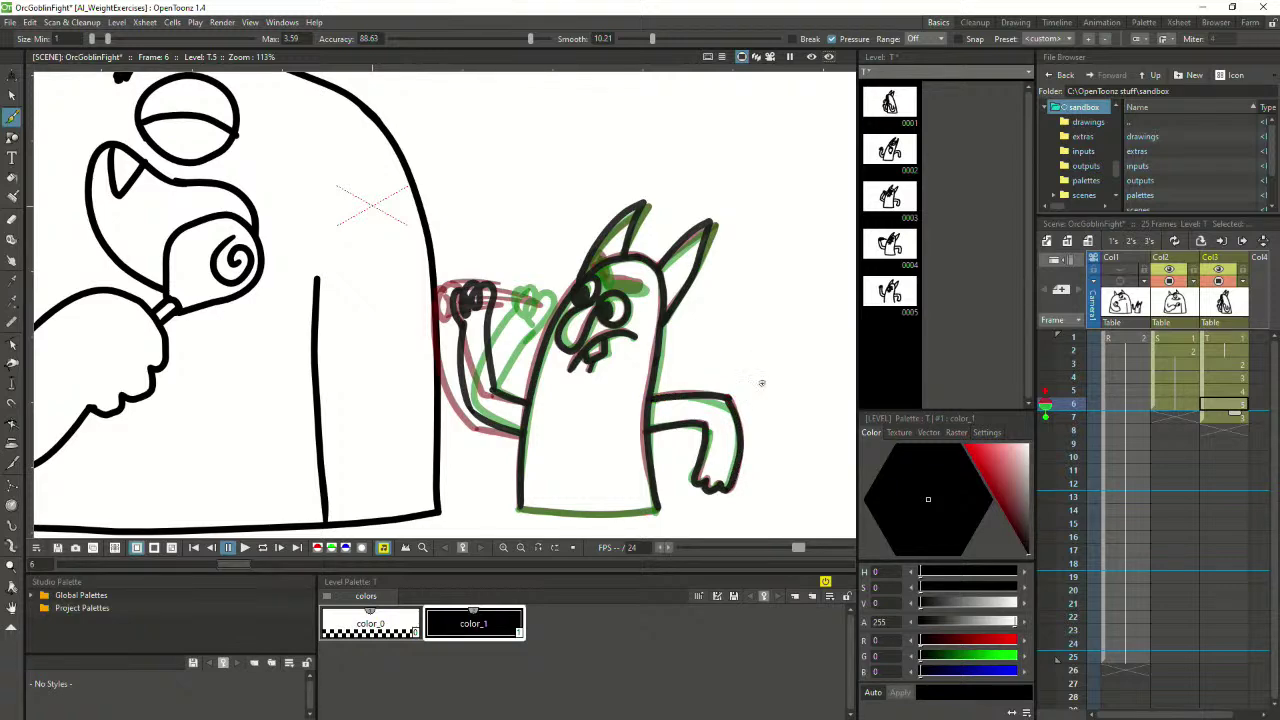
{"action": "left_click_drag", "start_coordinate": [519, 509], "coordinate": [656, 510]}
{"action": "left_click_drag", "start_coordinate": [519, 509], "coordinate": [658, 510]}
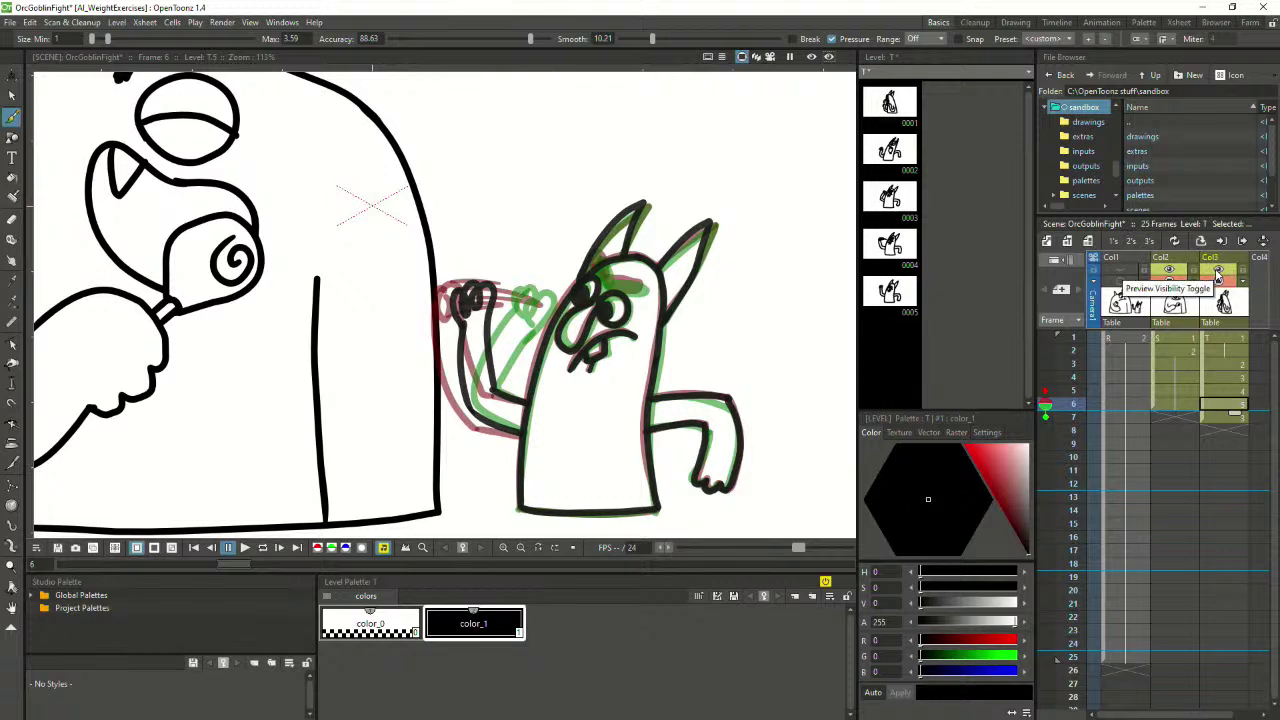
Turn off the onion skin and flip through frames 4 to 6 to check the goblin's punch and recoil
{"action": "double_click", "coordinate": [1045, 404]}
{"action": "scroll", "coordinate": [691, 409], "scroll_direction": "down", "scroll_amount": 4}
{"action": "left_click", "coordinate": [1234, 395]}
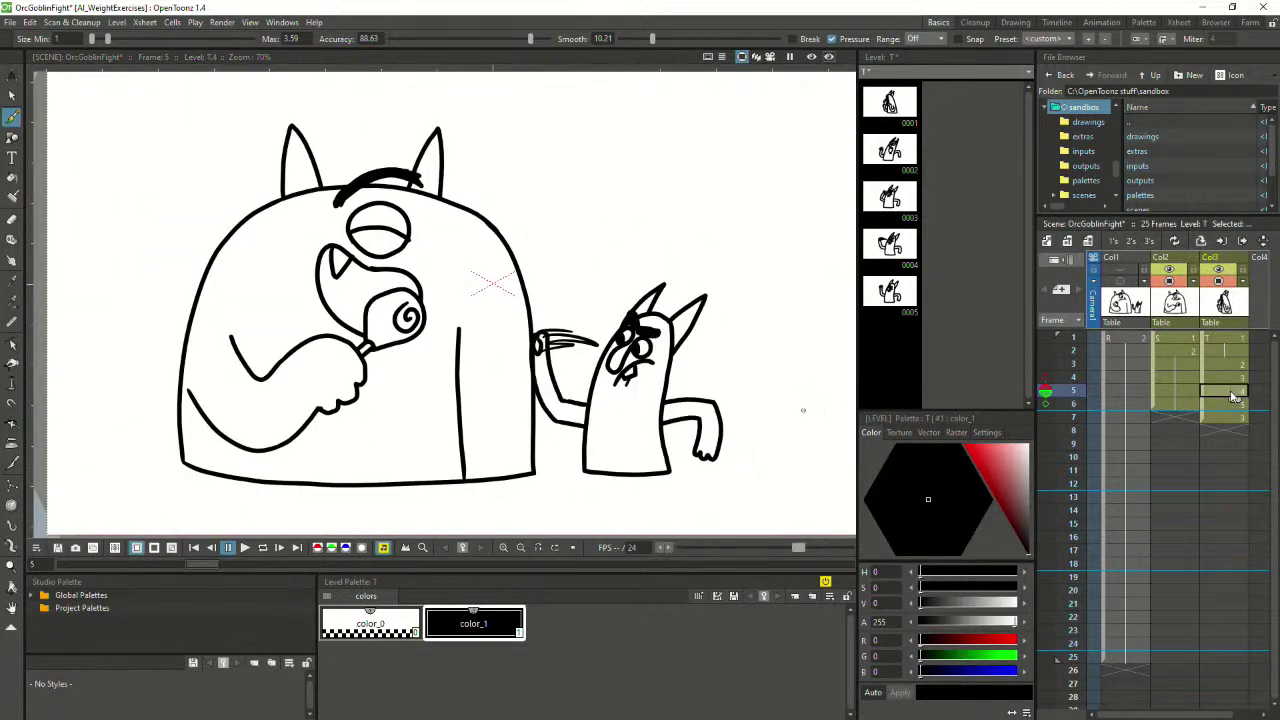
{"action": "left_click", "coordinate": [1232, 379]}
{"action": "key", "text": "Down"}
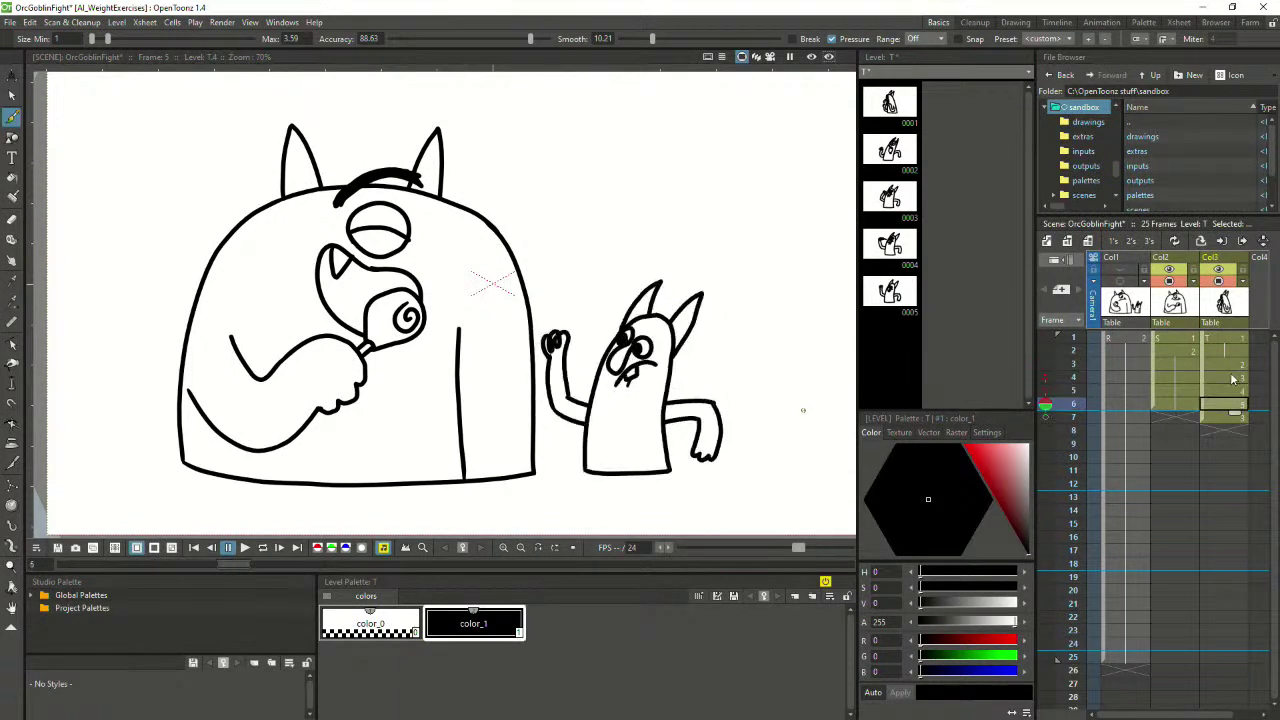
Flip back and forth through the goblin's frames around frame 6 to check the pose after the punch
{"action": "key", "text": "Down"}
{"action": "key", "text": "Down"}
{"action": "key", "text": "Up"}
{"action": "key", "text": "Up"}
{"action": "key", "text": "Up"}
{"action": "key", "text": "Down"}
{"action": "key", "text": "Down"}
{"action": "key", "text": "Down"}
{"action": "left_click", "coordinate": [1229, 393]}
{"action": "left_click", "coordinate": [1229, 405]}
Turn on the onion skin in frame 6 and draw the goblin's two thick angry eyebrows, redoing strokes that miss the neighbouring drawings
{"action": "scroll", "coordinate": [629, 372], "scroll_direction": "up", "scroll_amount": 2}
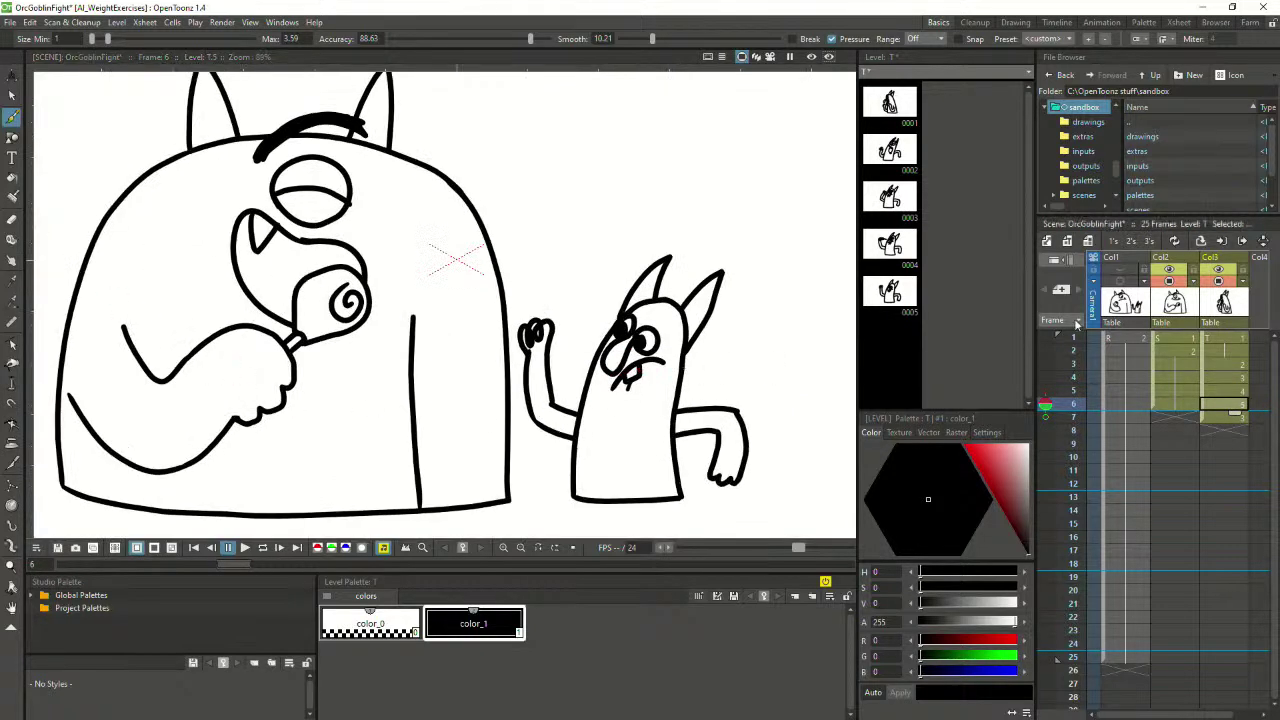
{"action": "left_click", "coordinate": [1043, 402]}
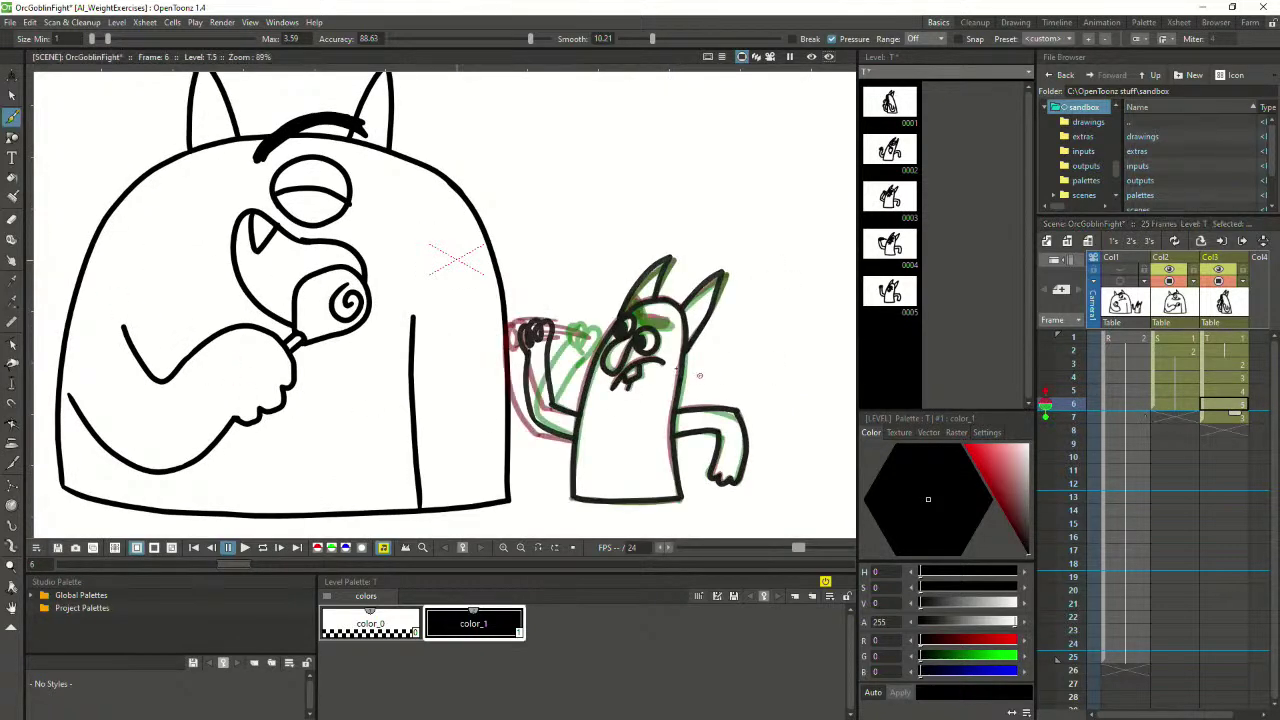
{"action": "scroll", "coordinate": [709, 343], "scroll_direction": "up", "scroll_amount": 1}
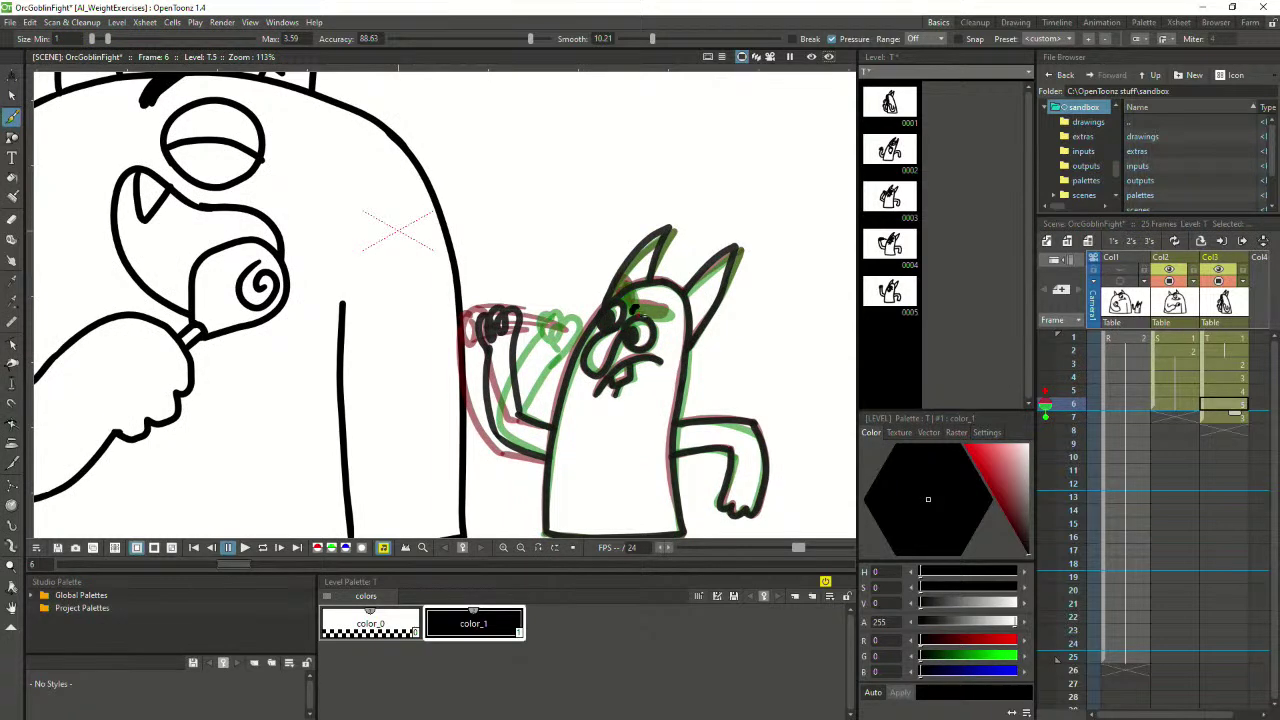
{"action": "left_click_drag", "start_coordinate": [668, 312], "coordinate": [634, 311]}
{"action": "key", "text": "ctrl+z"}
{"action": "key", "text": "ctrl+z"}
{"action": "mouse_move", "coordinate": [632, 308]}
{"action": "left_mouse_down"}
{"action": "mouse_move", "coordinate": [671, 316]}
{"action": "mouse_move", "coordinate": [630, 306]}
{"action": "left_mouse_up"}
{"action": "key", "text": "ctrl+z"}
{"action": "left_click_drag", "start_coordinate": [622, 283], "coordinate": [636, 306]}
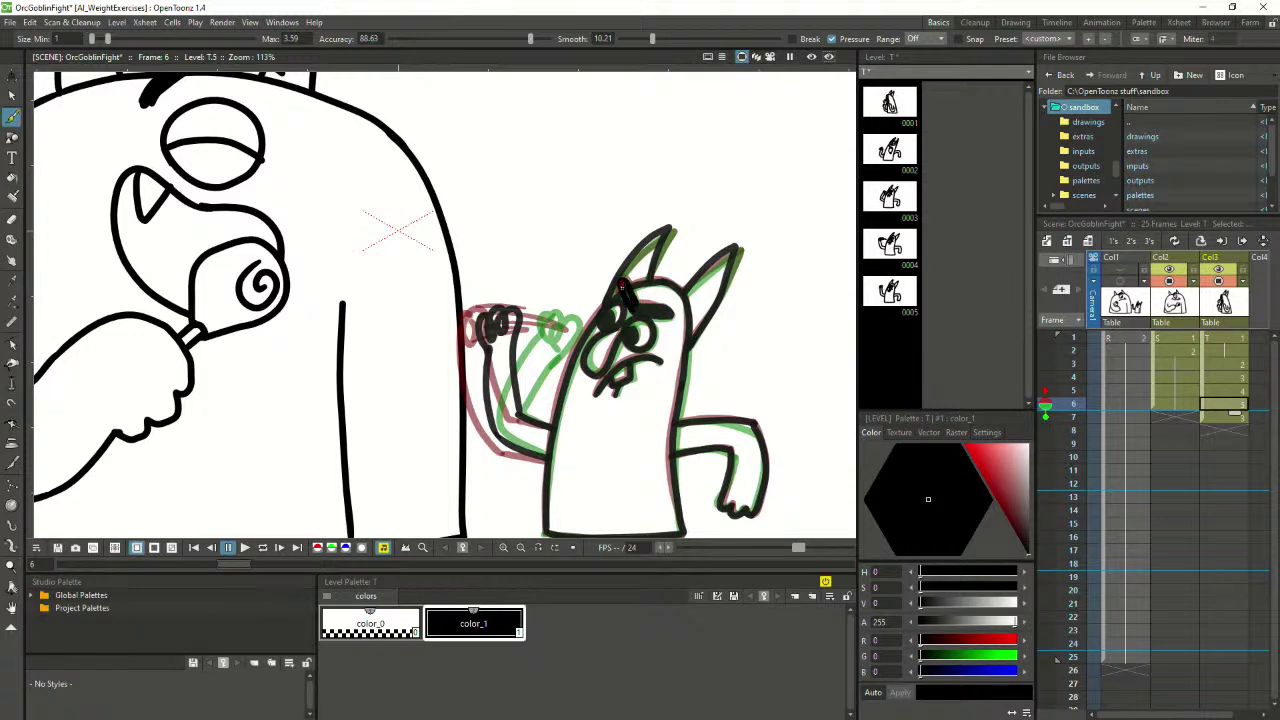
{"action": "key", "text": "ctrl+z"}
{"action": "key", "text": "ctrl+y"}
Turn off the onion skin and flip from frame 4 onward to check the punch with the new eyebrows
{"action": "left_click", "coordinate": [1226, 391]}
{"action": "scroll", "coordinate": [611, 373], "scroll_direction": "down", "scroll_amount": 3}
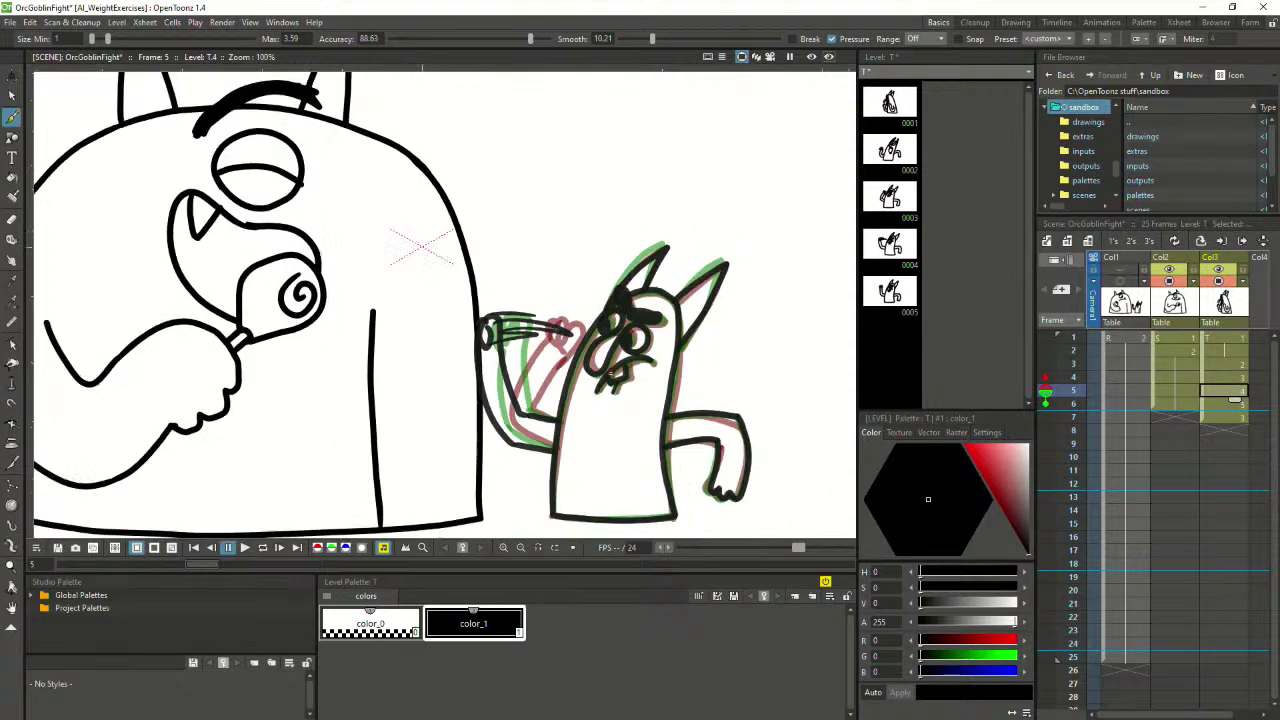
{"action": "double_click", "coordinate": [1046, 392]}
{"action": "left_click", "coordinate": [1228, 379]}
{"action": "key", "text": "Down"}
{"action": "key", "text": "Down"}
{"action": "key", "text": "Down"}
{"action": "key", "text": "Down"}
{"action": "left_click", "coordinate": [1216, 378]}
{"action": "key", "text": "Down"}
{"action": "key", "text": "Down"}
{"action": "key", "text": "Down"}
{"action": "key", "text": "Down"}
{"action": "key", "text": "Down"}
{"action": "double_click", "coordinate": [1222, 378]}
{"action": "key", "text": "Down"}
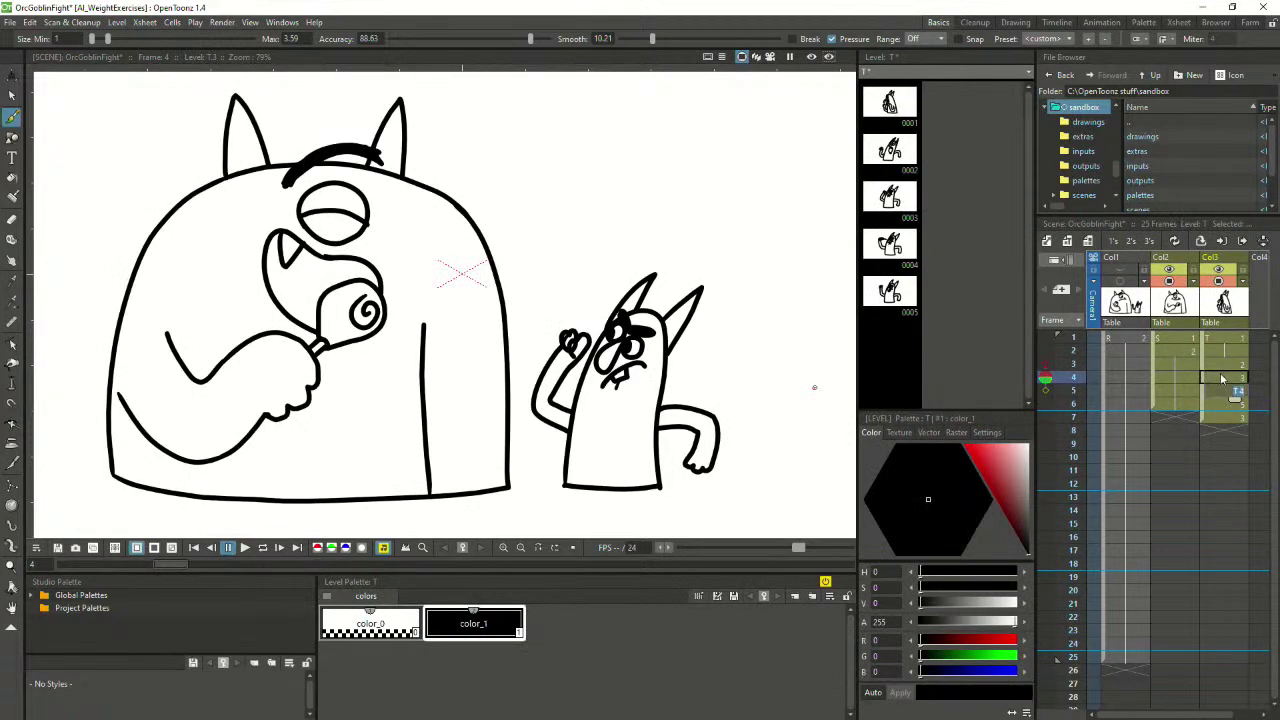
Step repeatedly through the goblin's frames 3 to 7 to examine the wind-up, punch and recoil motion
{"action": "left_click", "coordinate": [1218, 366]}
{"action": "key", "text": "Down"}
{"action": "key", "text": "Down"}
{"action": "key", "text": "Down"}
{"action": "key", "text": "Down"}
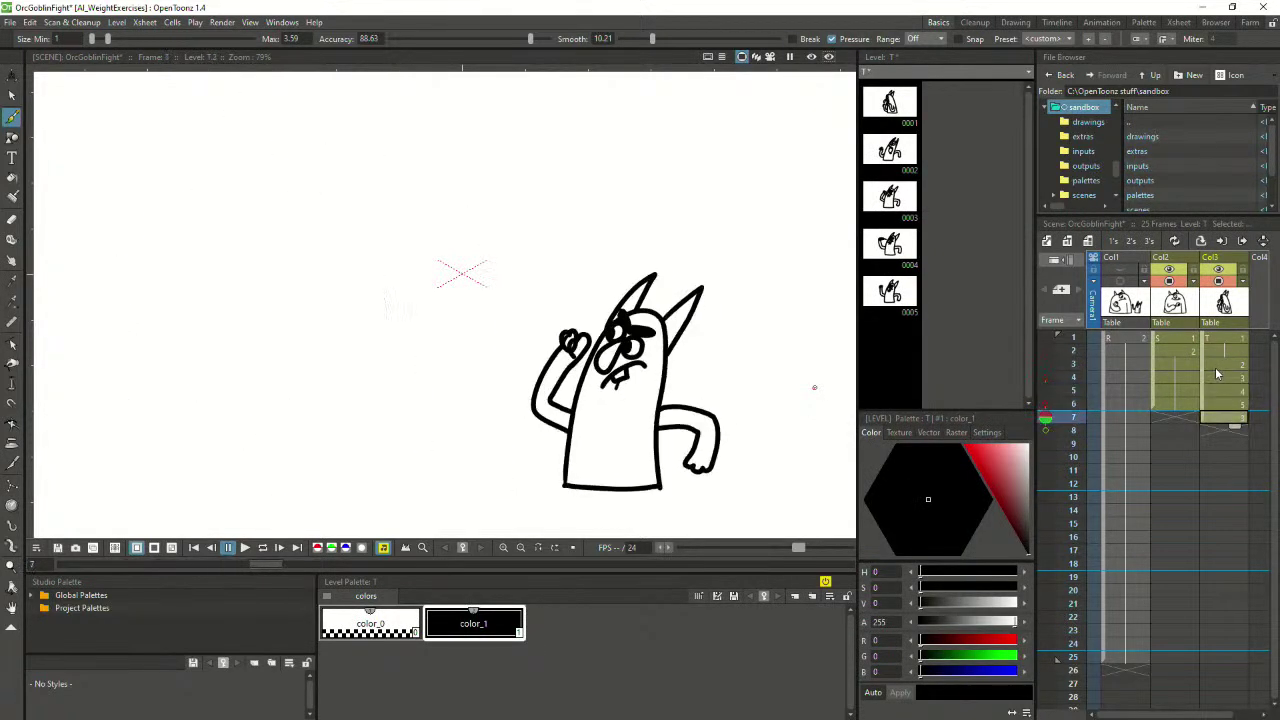
{"action": "left_click", "coordinate": [1216, 368]}
{"action": "key", "text": "Down"}
{"action": "key", "text": "Down"}
{"action": "key", "text": "Down"}
{"action": "key", "text": "Down"}
{"action": "left_click", "coordinate": [1216, 369]}
{"action": "key", "text": "Down"}
{"action": "key", "text": "Down"}
{"action": "key", "text": "Down"}
{"action": "key", "text": "Down"}
{"action": "key", "text": "Down"}
{"action": "key", "text": "Down"}
{"action": "key", "text": "Down"}
{"action": "key", "text": "Down"}
{"action": "left_click", "coordinate": [1217, 364]}
{"action": "key", "text": "Down"}
{"action": "key", "text": "Down"}
{"action": "key", "text": "Down"}
{"action": "key", "text": "Down"}
{"action": "key", "text": "Down"}
{"action": "left_click", "coordinate": [1217, 363]}
{"action": "key", "text": "Down"}
{"action": "key", "text": "Down"}
{"action": "key", "text": "Down"}
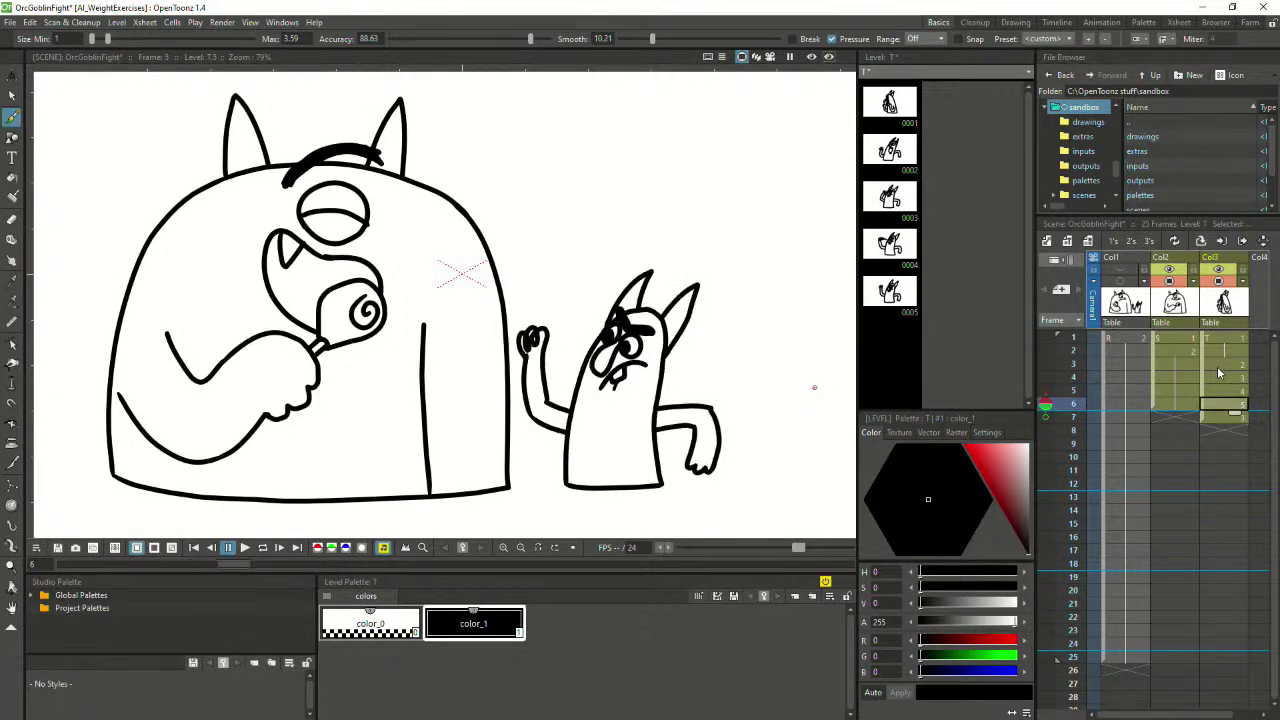
{"action": "key", "text": "Down"}
{"action": "key", "text": "Up"}
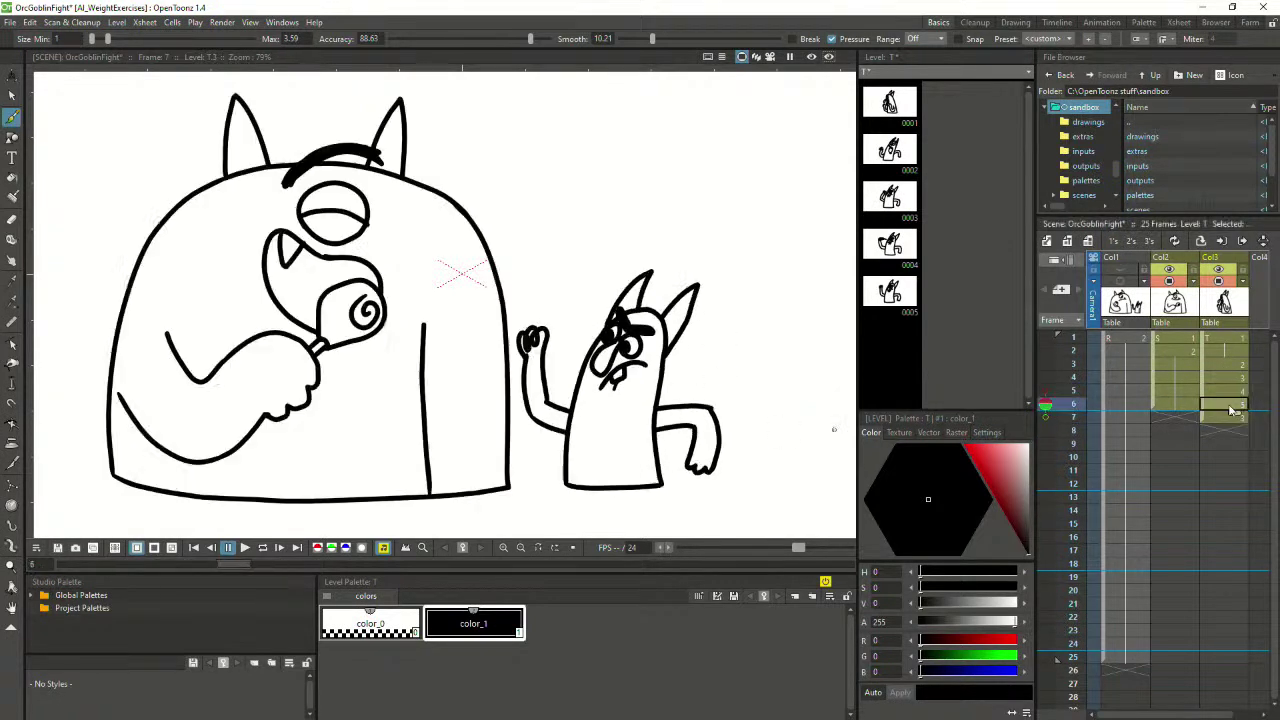
Select each of the goblin's ears in frame 6 and inspect their control points
{"action": "scroll", "coordinate": [614, 350], "scroll_direction": "up", "scroll_amount": 2}
{"action": "left_click", "coordinate": [13, 96]}
{"action": "left_click", "coordinate": [716, 314]}
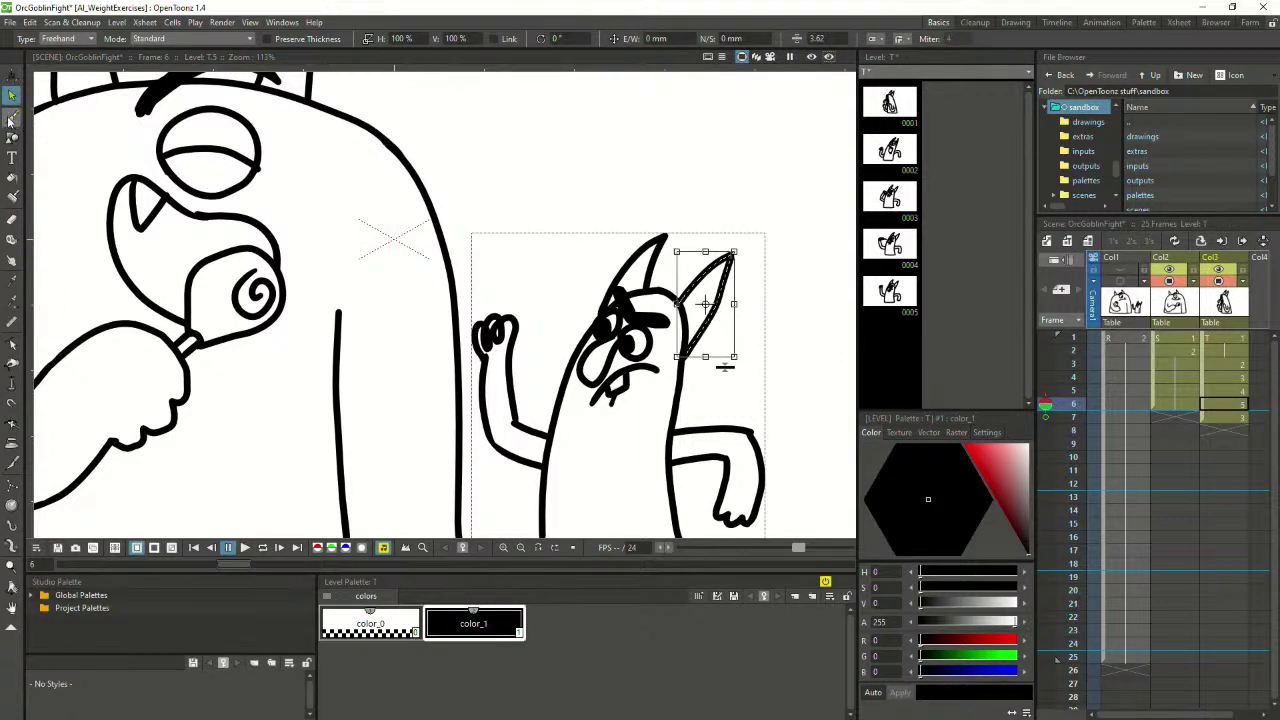
{"action": "left_click", "coordinate": [12, 343]}
{"action": "left_click", "coordinate": [712, 312]}
{"action": "scroll", "coordinate": [712, 312], "scroll_direction": "up", "scroll_amount": 2}
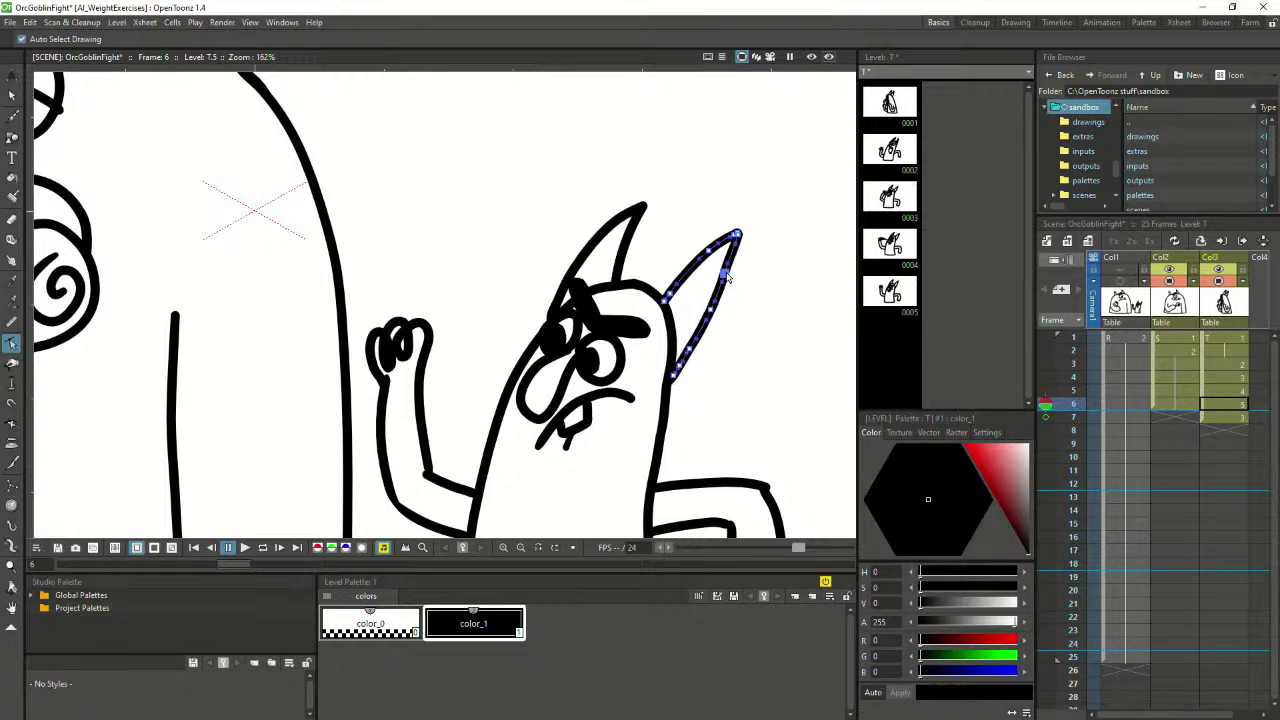
{"action": "left_click", "coordinate": [625, 253]}
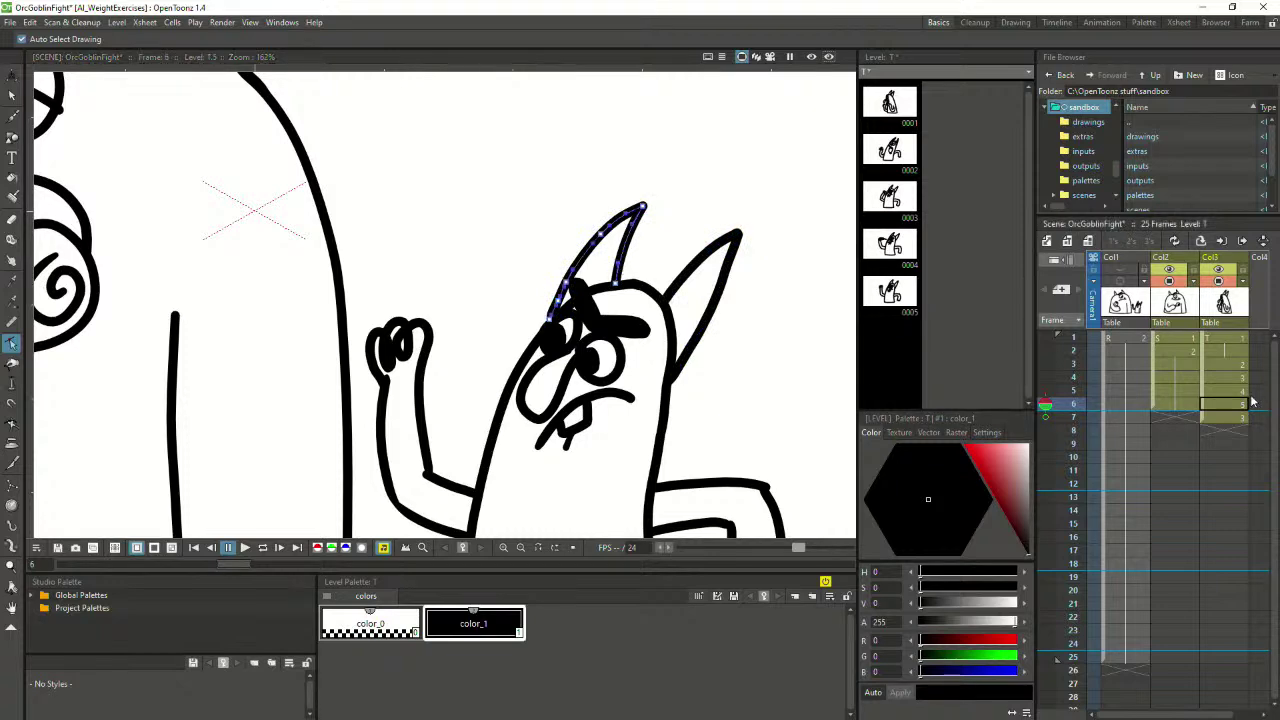
Replay the goblin's punch frame by frame from several starting frames between 3 and 5 up to frame 7
{"action": "left_click", "coordinate": [1224, 391]}
{"action": "scroll", "coordinate": [742, 382], "scroll_direction": "down", "scroll_amount": 8}
{"action": "key", "text": "Down"}
{"action": "key", "text": "Down"}
{"action": "key", "text": "Down"}
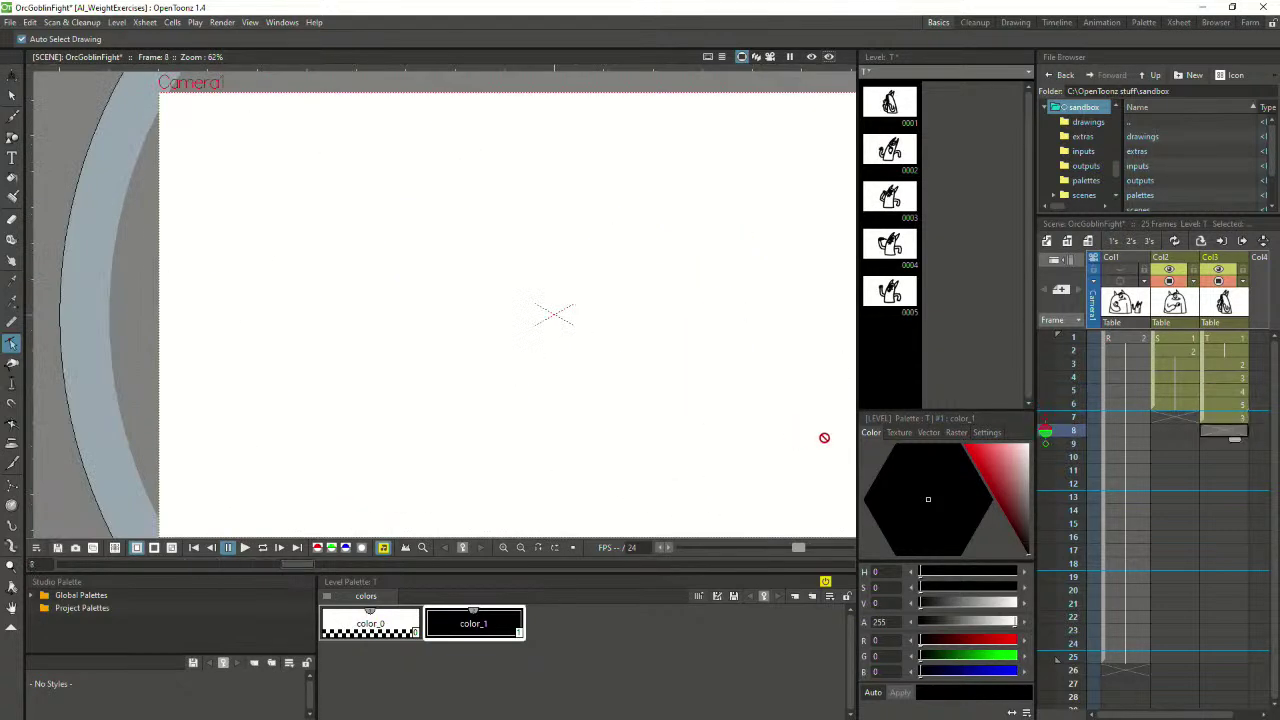
{"action": "left_click", "coordinate": [1220, 378]}
{"action": "left_click", "coordinate": [12, 94]}
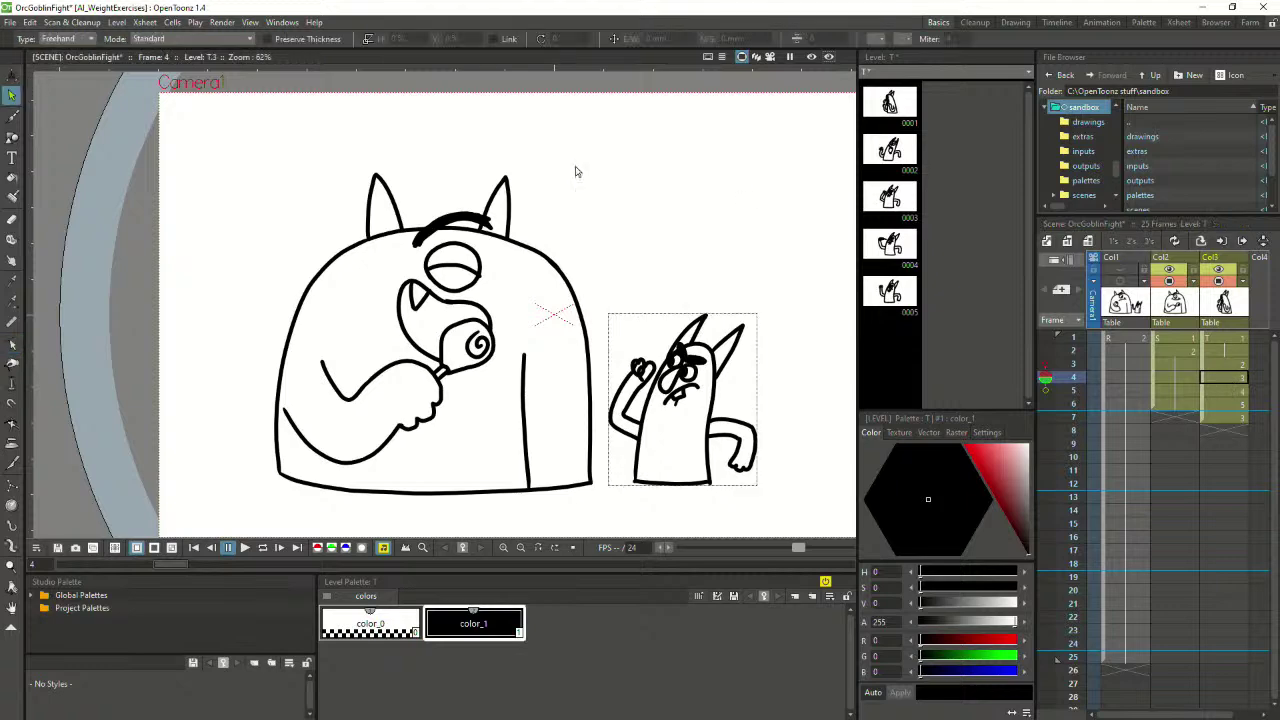
{"action": "key", "text": "Down"}
{"action": "key", "text": "Down"}
{"action": "key", "text": "Down"}
{"action": "key", "text": "Down"}
{"action": "left_click", "coordinate": [1226, 390]}
{"action": "key", "text": "Down"}
{"action": "key", "text": "Down"}
{"action": "key", "text": "Down"}
{"action": "left_click", "coordinate": [1226, 391]}
{"action": "key", "text": "Down"}
{"action": "key", "text": "Down"}
{"action": "left_click", "coordinate": [1229, 375]}
{"action": "key", "text": "Down"}
{"action": "key", "text": "Down"}
{"action": "key", "text": "Down"}
{"action": "left_click", "coordinate": [1229, 367]}
{"action": "key", "text": "Down"}
{"action": "key", "text": "Down"}
{"action": "key", "text": "Down"}
{"action": "key", "text": "Down"}
{"action": "left_click", "coordinate": [1229, 368]}
{"action": "key", "text": "Down"}
{"action": "key", "text": "Down"}
{"action": "key", "text": "Down"}
{"action": "key", "text": "Down"}
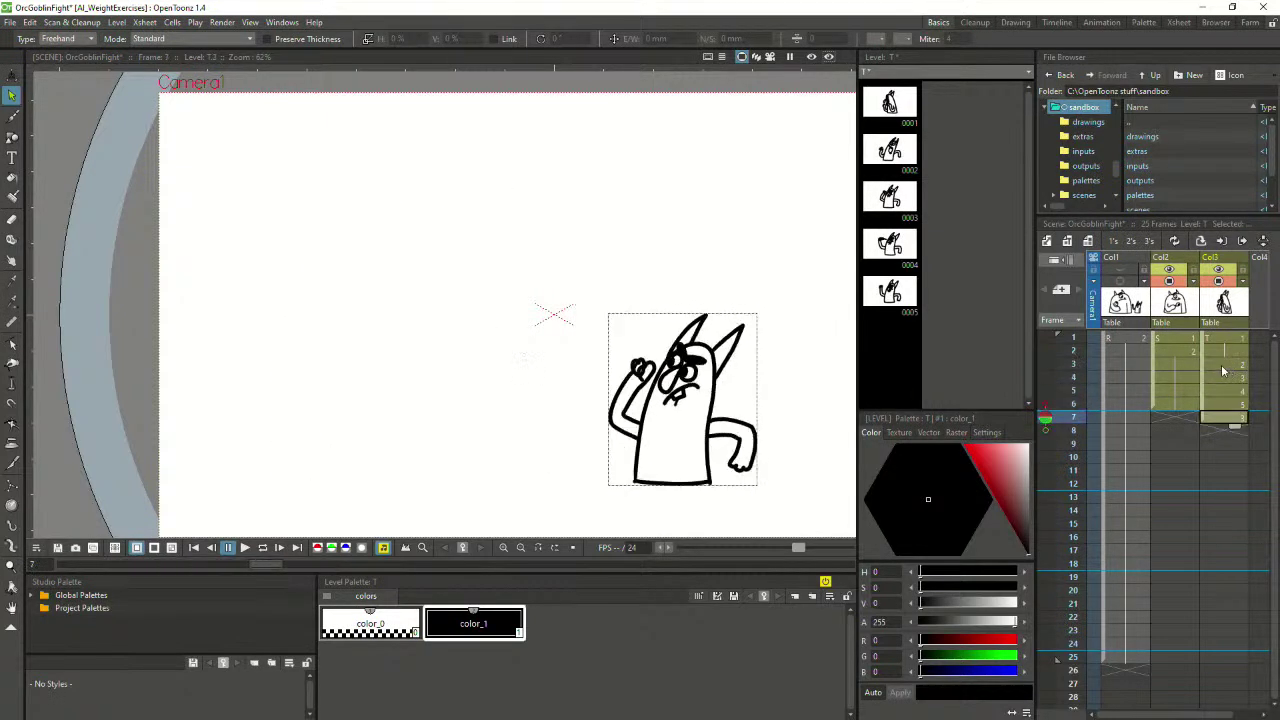
Extend the orc's exposure to frame 7 and check it against the goblin's poses from frame 1 to 7
{"action": "left_click", "coordinate": [1227, 343]}
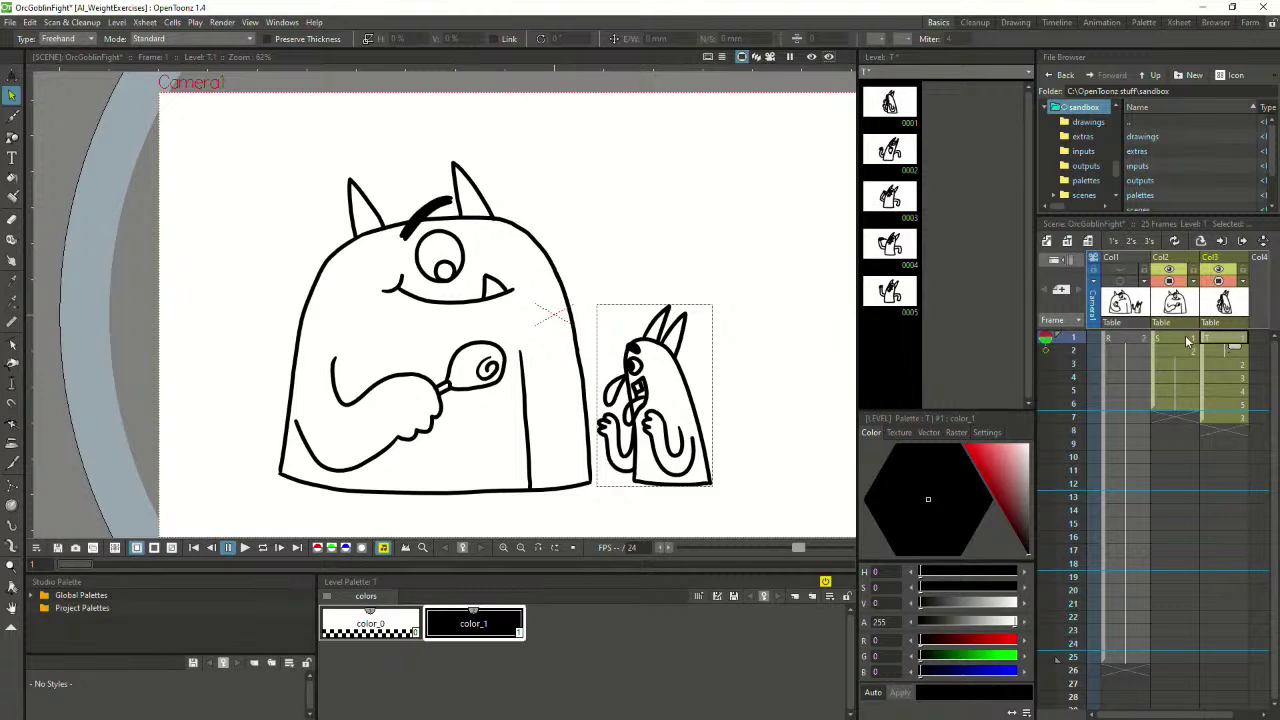
{"action": "left_click", "coordinate": [1188, 342]}
{"action": "left_click", "coordinate": [1182, 405]}
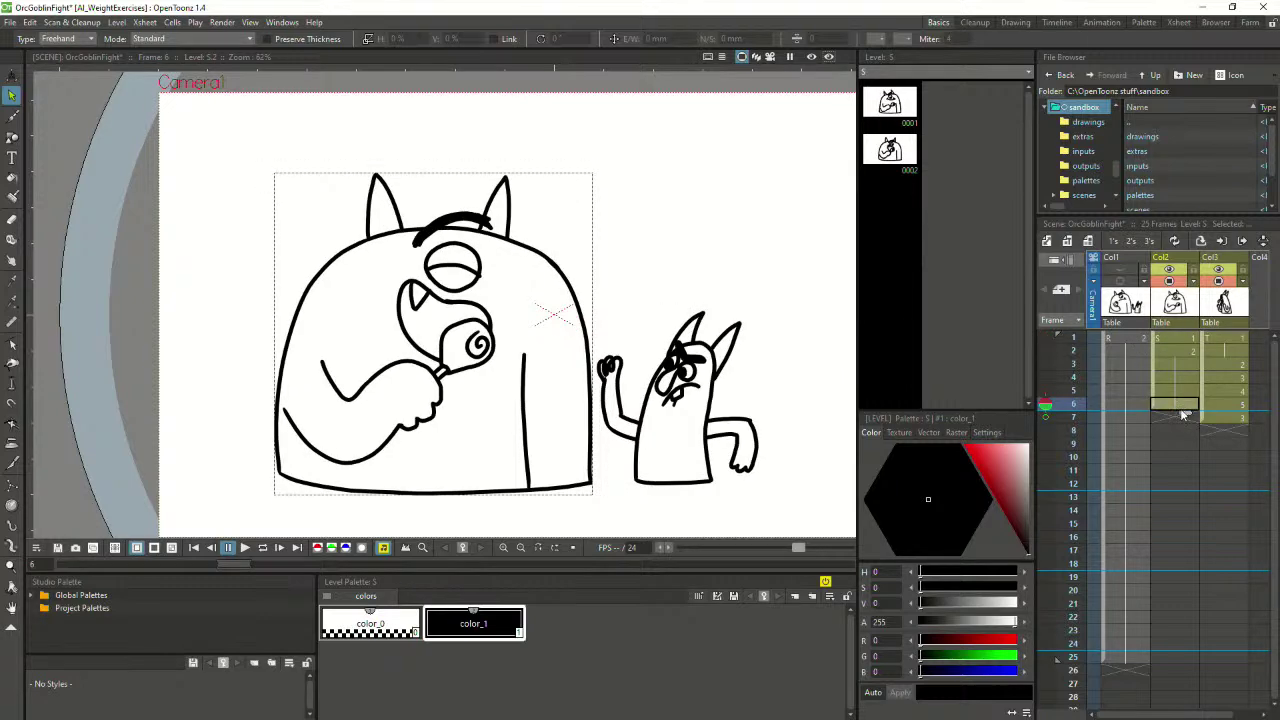
{"action": "left_click", "coordinate": [1178, 343]}
{"action": "key", "text": "Down"}
{"action": "key", "text": "Down"}
{"action": "key", "text": "Down"}
{"action": "key", "text": "Down"}
{"action": "key", "text": "Down"}
{"action": "key", "text": "Down"}
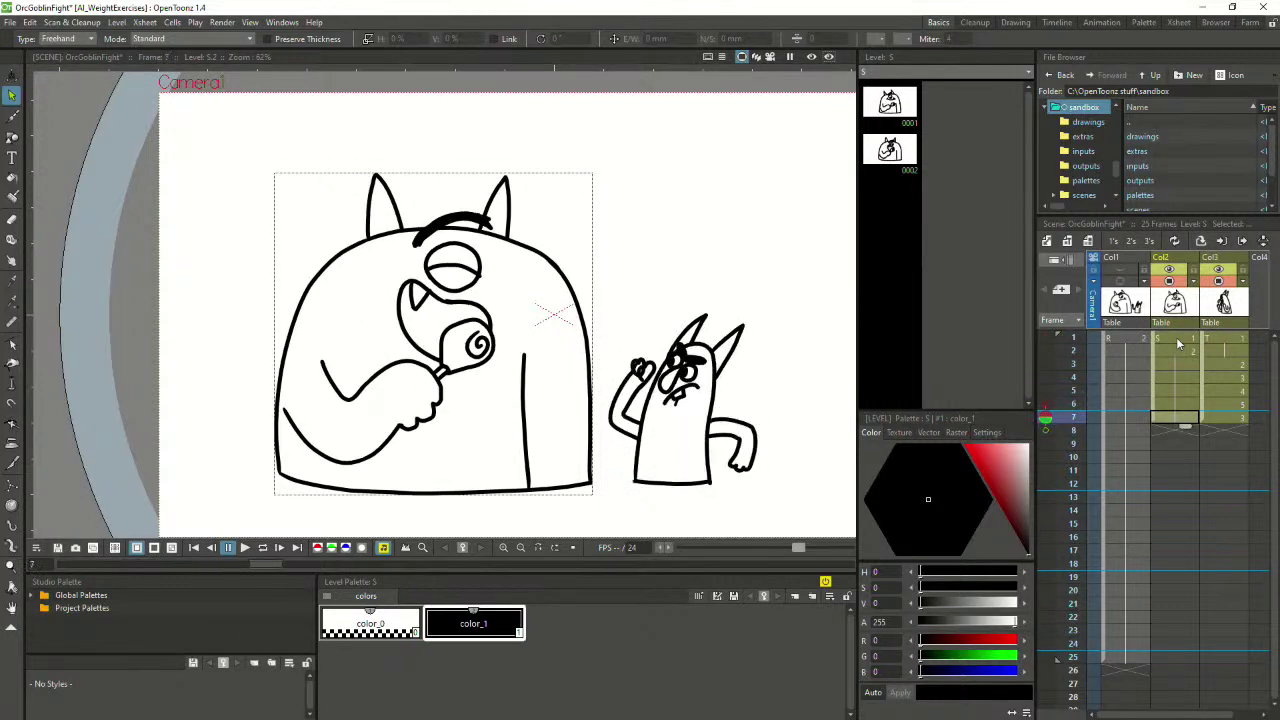
{"action": "left_click", "coordinate": [1228, 402]}
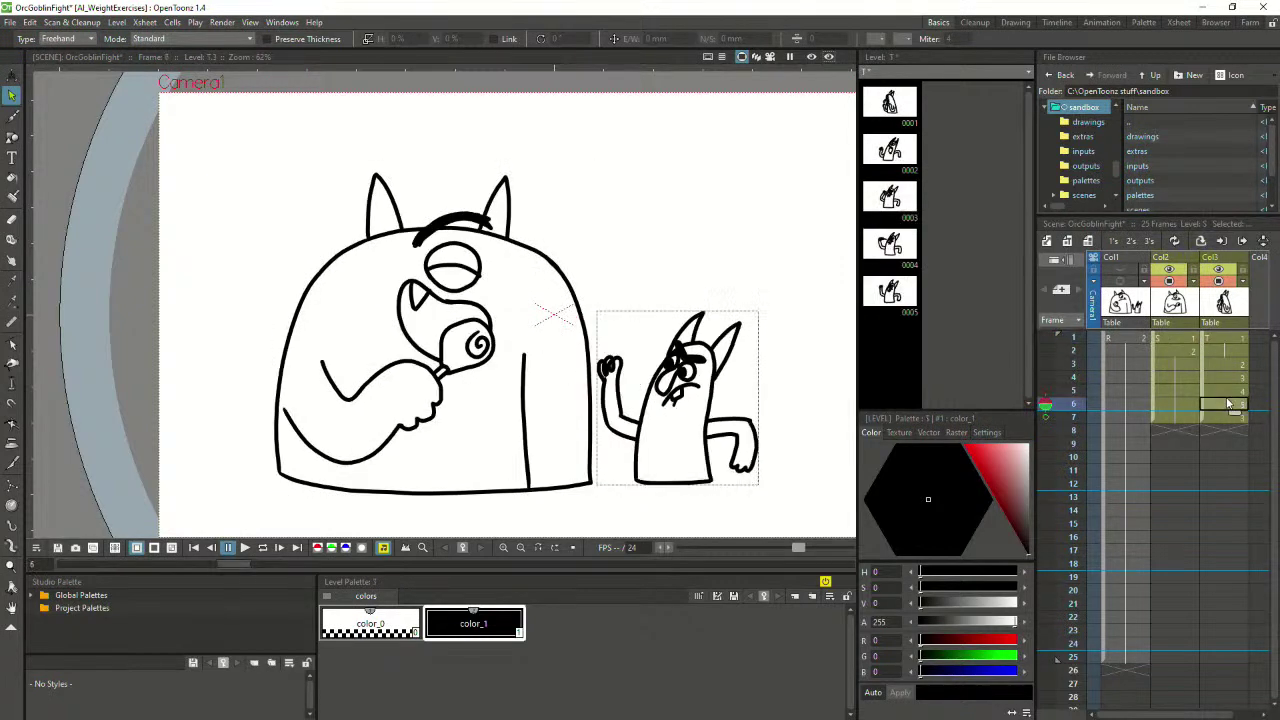
{"action": "left_click", "coordinate": [1232, 391]}
{"action": "left_click", "coordinate": [1232, 379]}
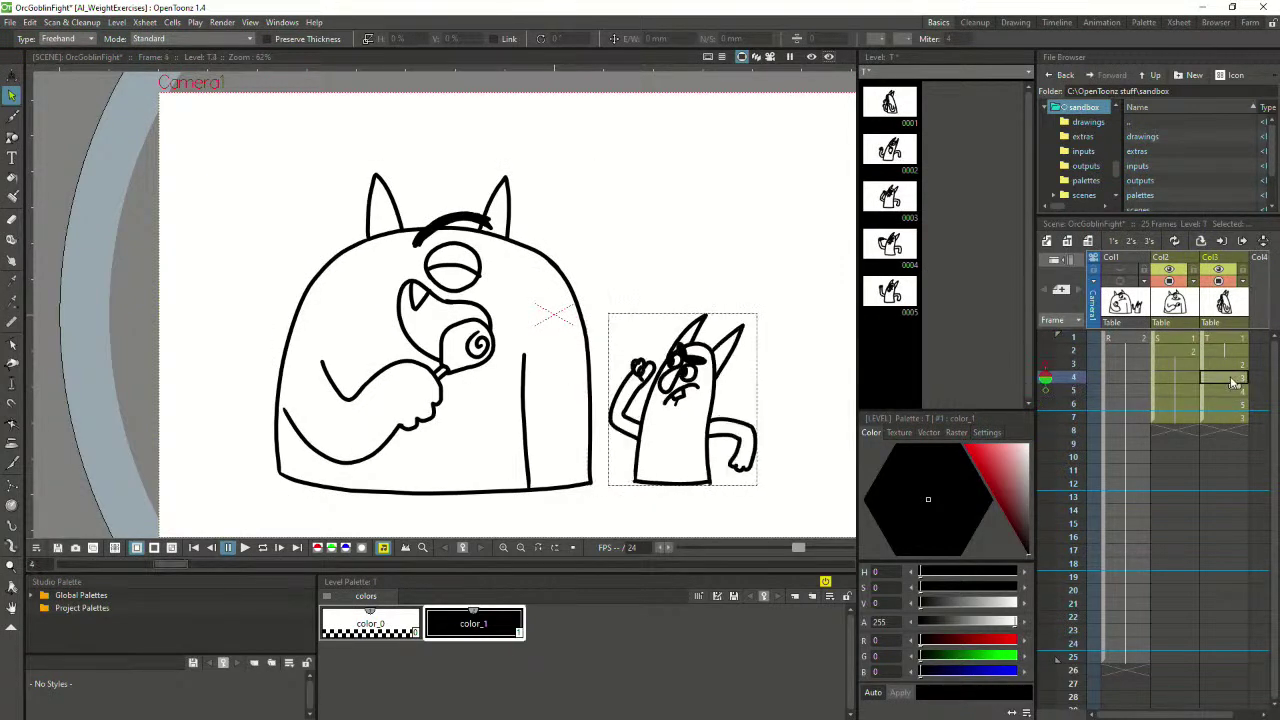
{"action": "left_click", "coordinate": [1224, 391]}
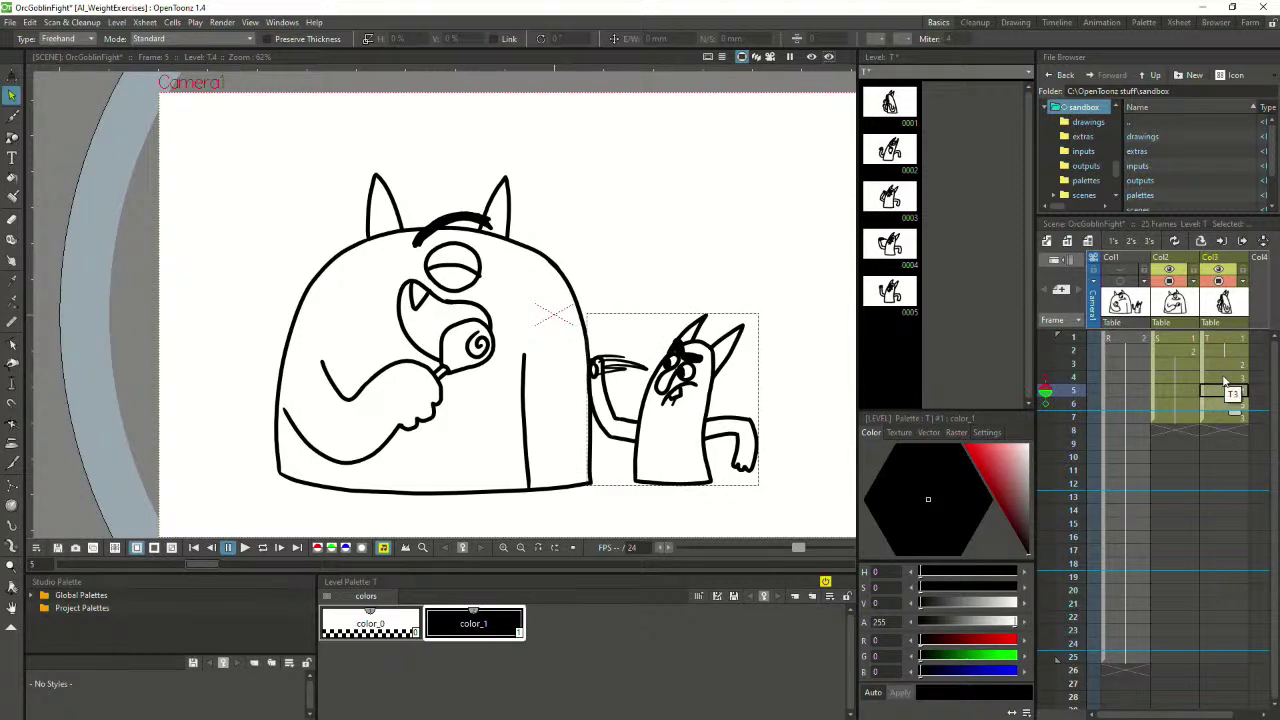
{"action": "left_click", "coordinate": [1227, 366]}
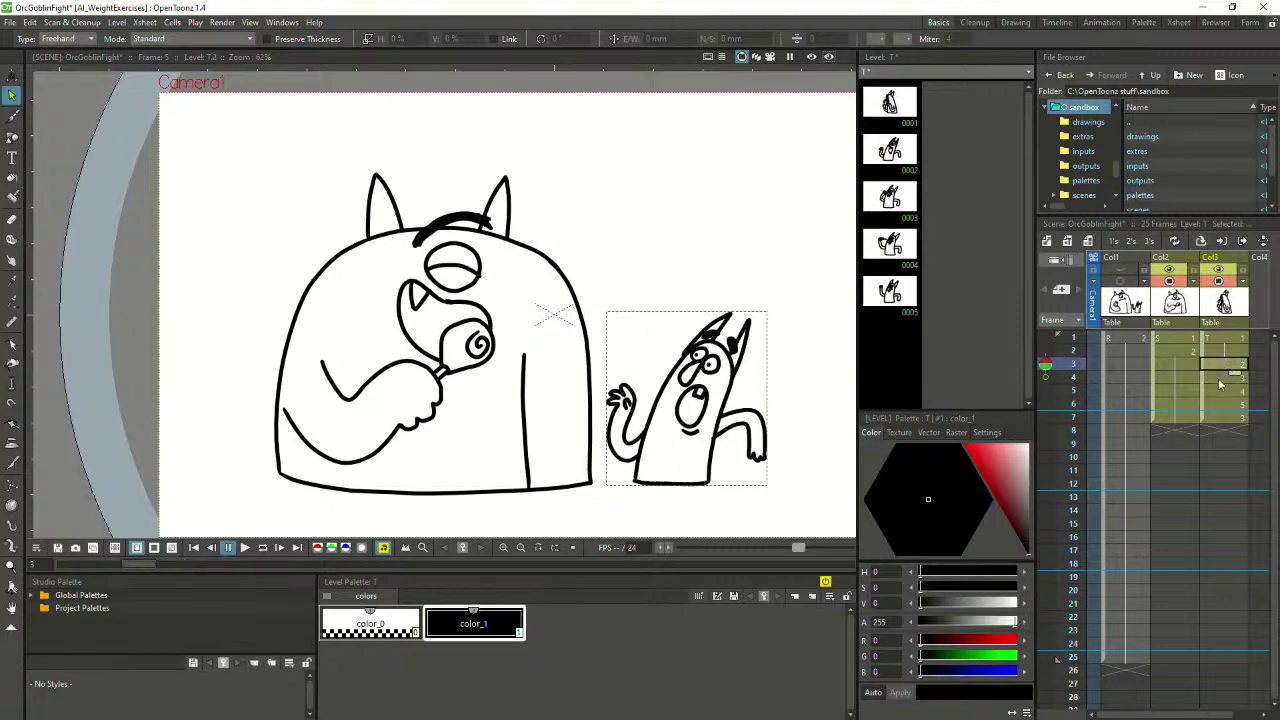
Copy the goblin's frames 4 to 7 and paste them repeatedly from frame 7, looping the punch up to frame 13
{"action": "left_click", "coordinate": [1219, 382]}
{"action": "left_click_drag", "start_coordinate": [1219, 385], "coordinate": [1215, 423]}
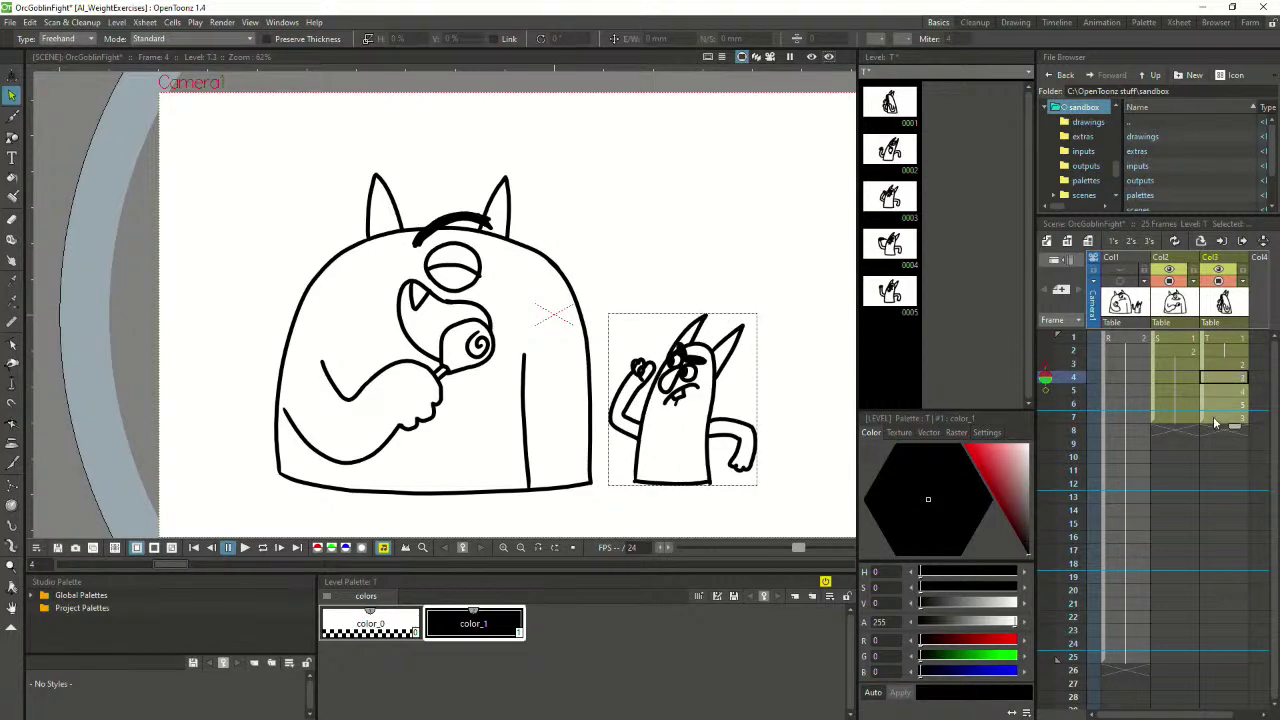
{"action": "left_click", "coordinate": [1214, 440]}
{"action": "left_click", "coordinate": [1216, 408]}
{"action": "left_click", "coordinate": [1217, 414]}
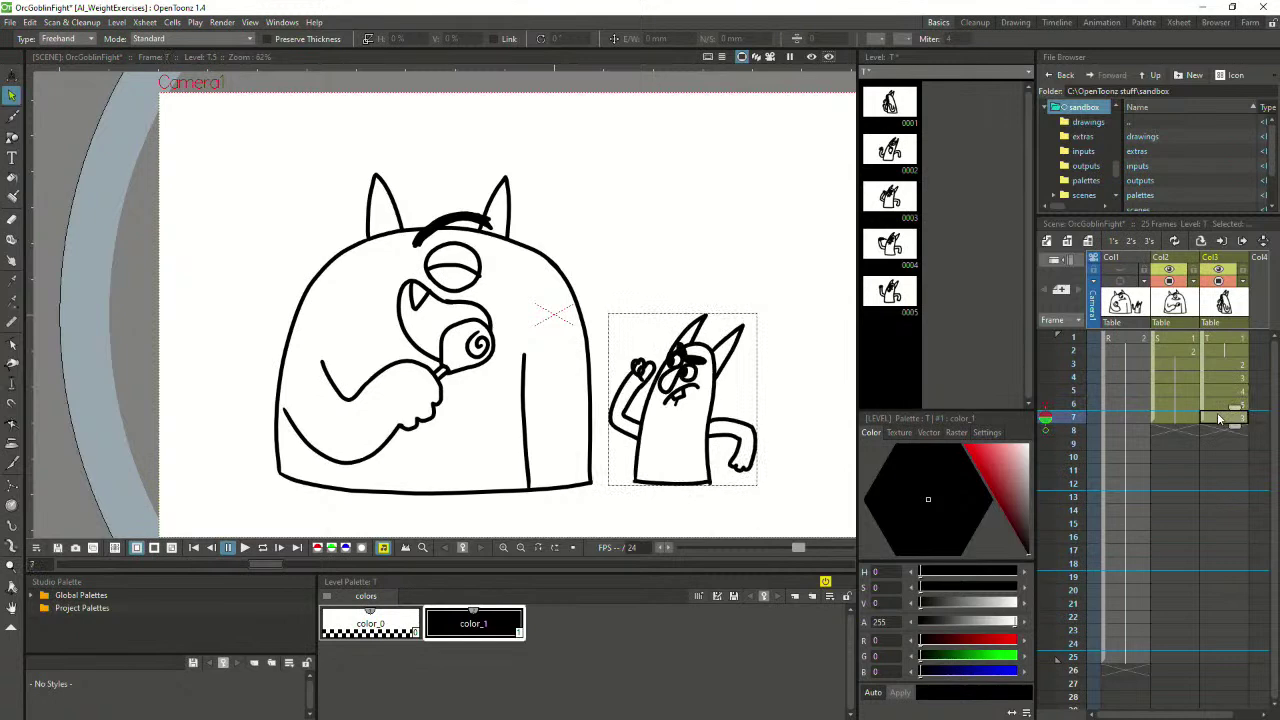
{"action": "key", "text": "ctrl+v"}
{"action": "left_click_drag", "start_coordinate": [1216, 466], "coordinate": [1218, 538]}
{"action": "left_click", "coordinate": [1228, 501]}
{"action": "left_click", "coordinate": [1225, 510]}
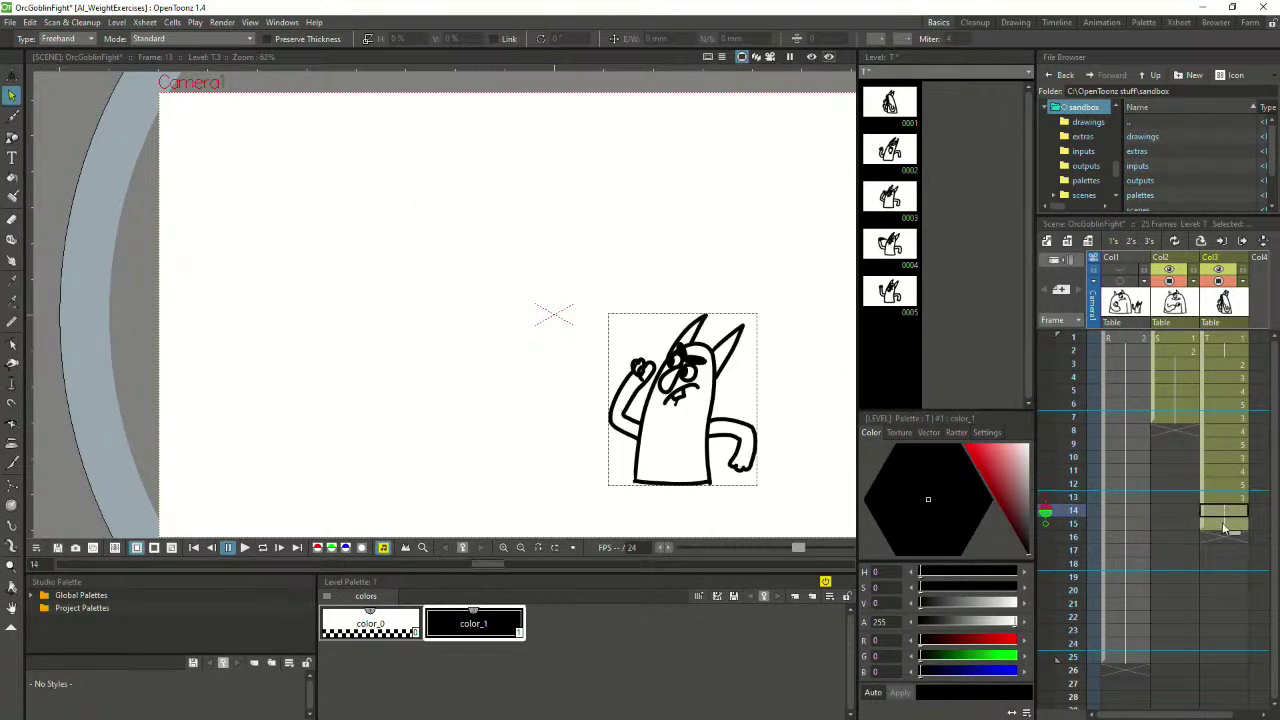
Extend the orc's second drawing to frame 13 and check it against the goblin's repeated punches
{"action": "left_click", "coordinate": [1222, 365]}
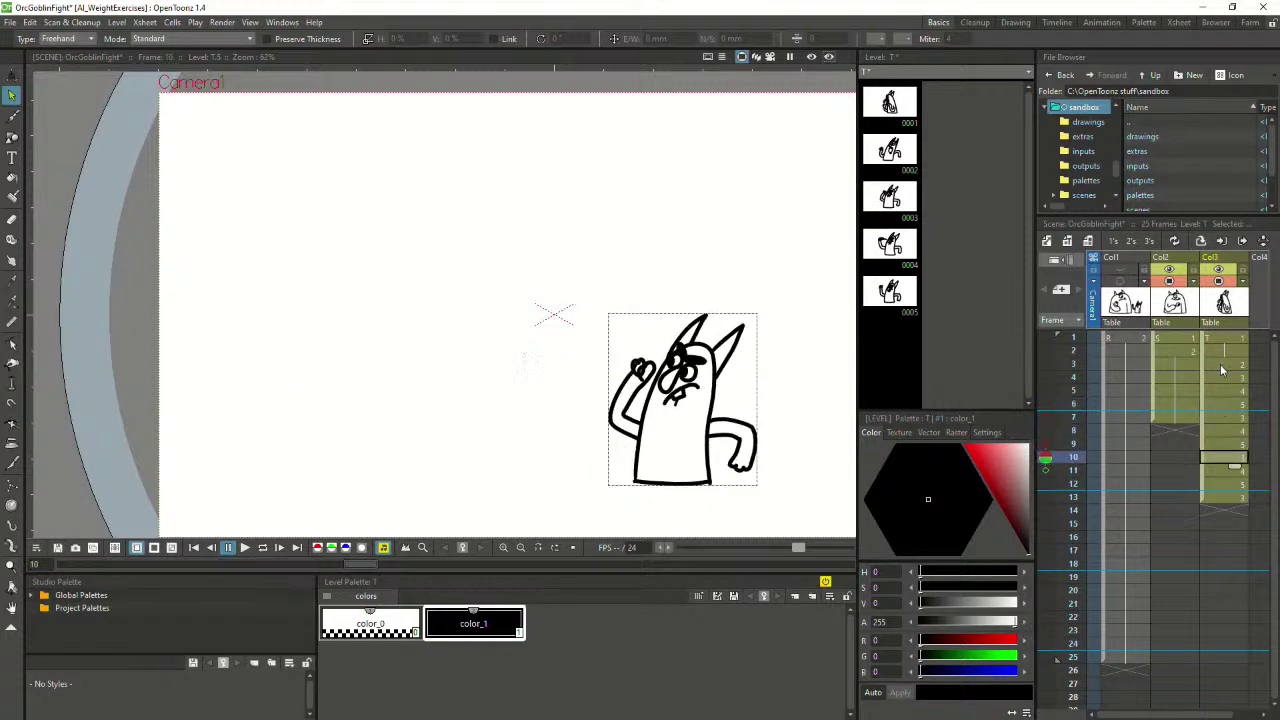
{"action": "left_click", "coordinate": [1186, 419]}
{"action": "left_click", "coordinate": [1221, 342]}
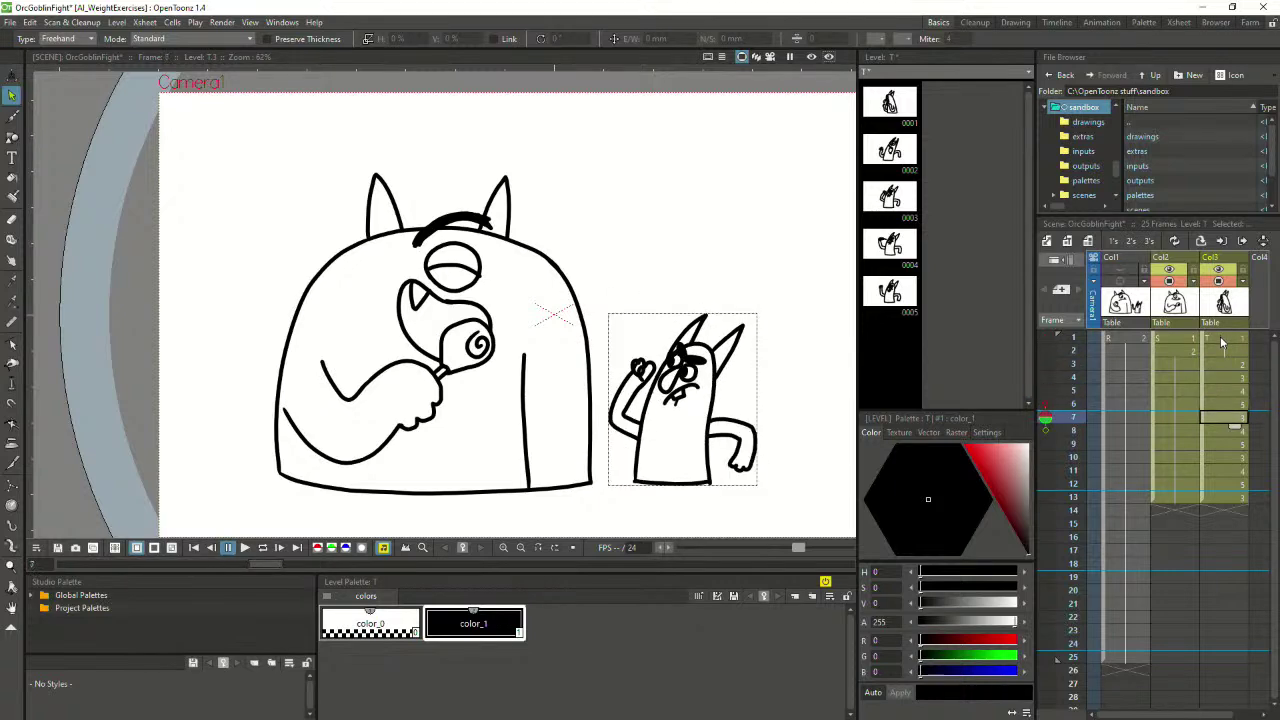
{"action": "left_click", "coordinate": [1188, 343]}
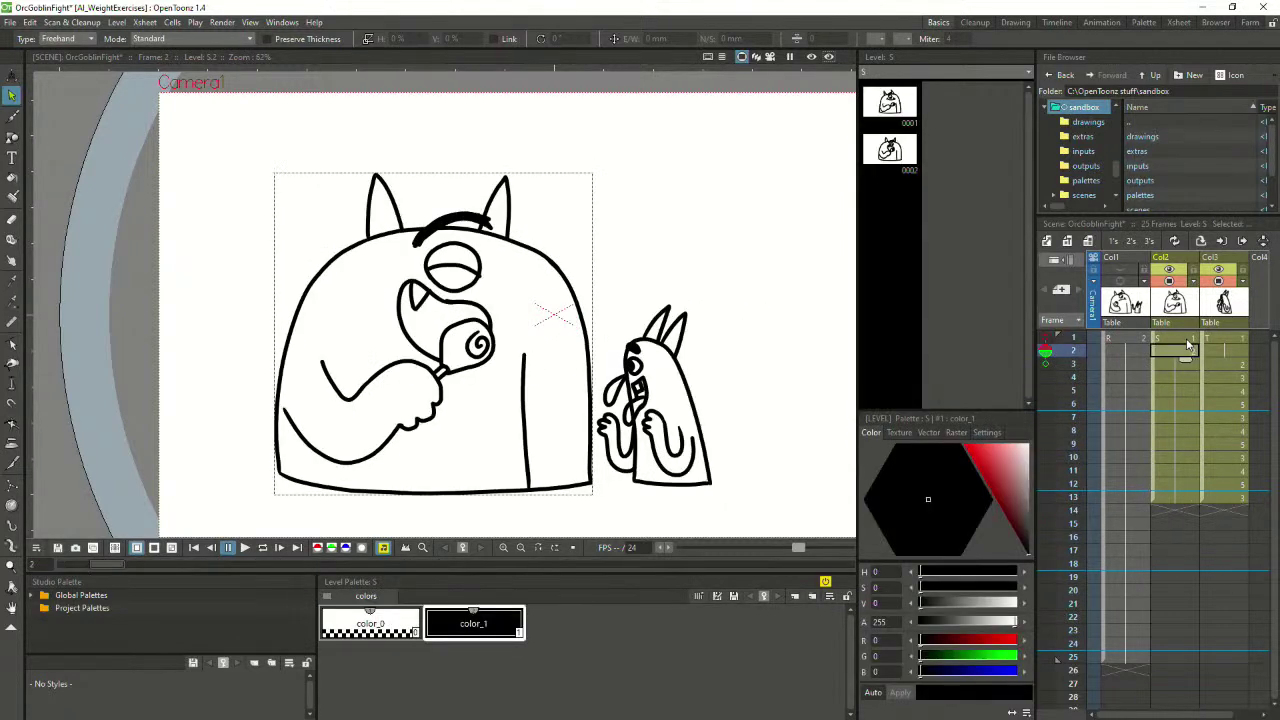
{"action": "left_click", "coordinate": [1234, 366]}
{"action": "left_click", "coordinate": [1236, 391]}
{"action": "left_click", "coordinate": [1236, 444]}
{"action": "left_click", "coordinate": [1239, 470]}
{"action": "left_click", "coordinate": [1238, 496]}
{"action": "left_click", "coordinate": [1223, 483]}
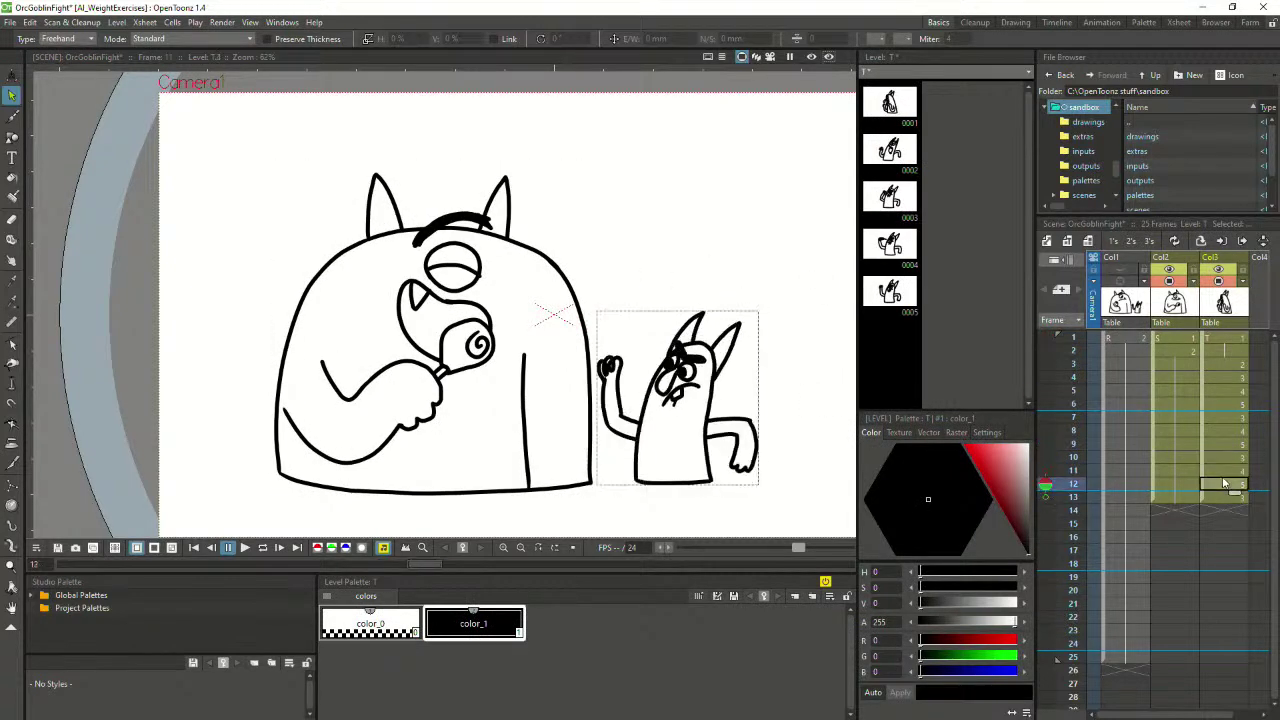
Review the orc and goblin around the first punches, and clear the orc's cells from frame 7 to 13
{"action": "left_click", "coordinate": [1216, 420]}
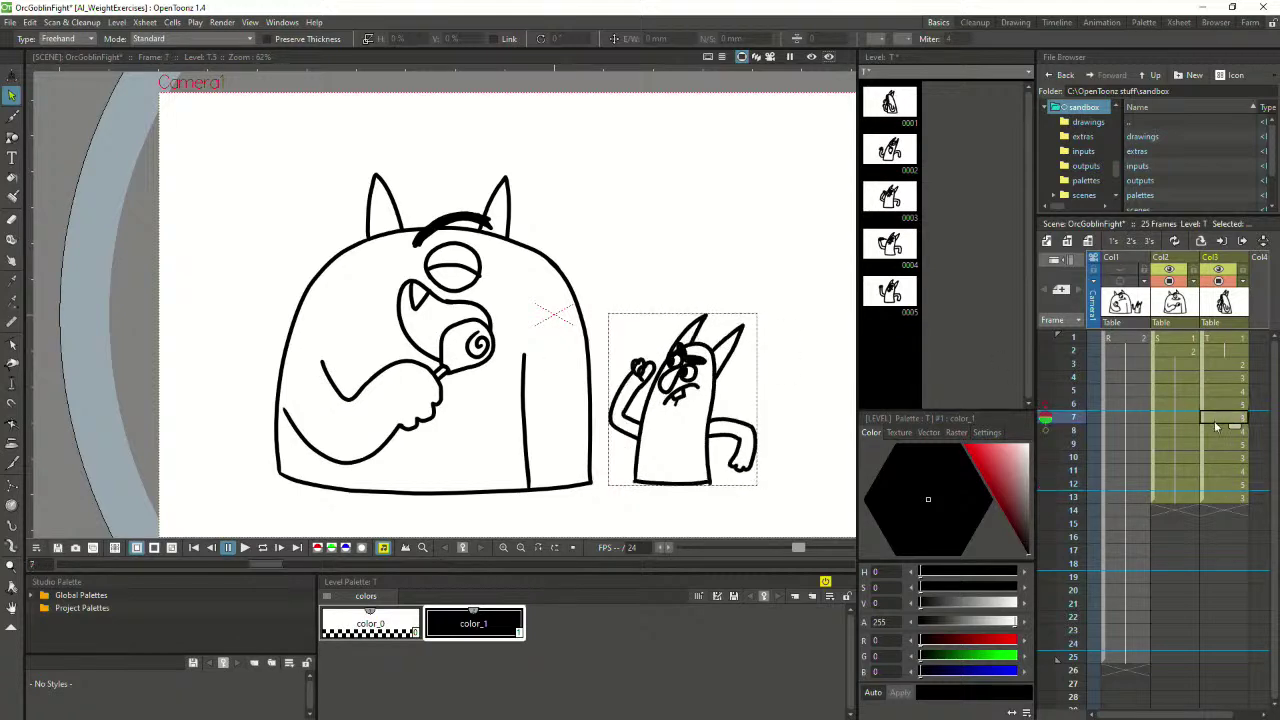
{"action": "left_click", "coordinate": [1218, 433]}
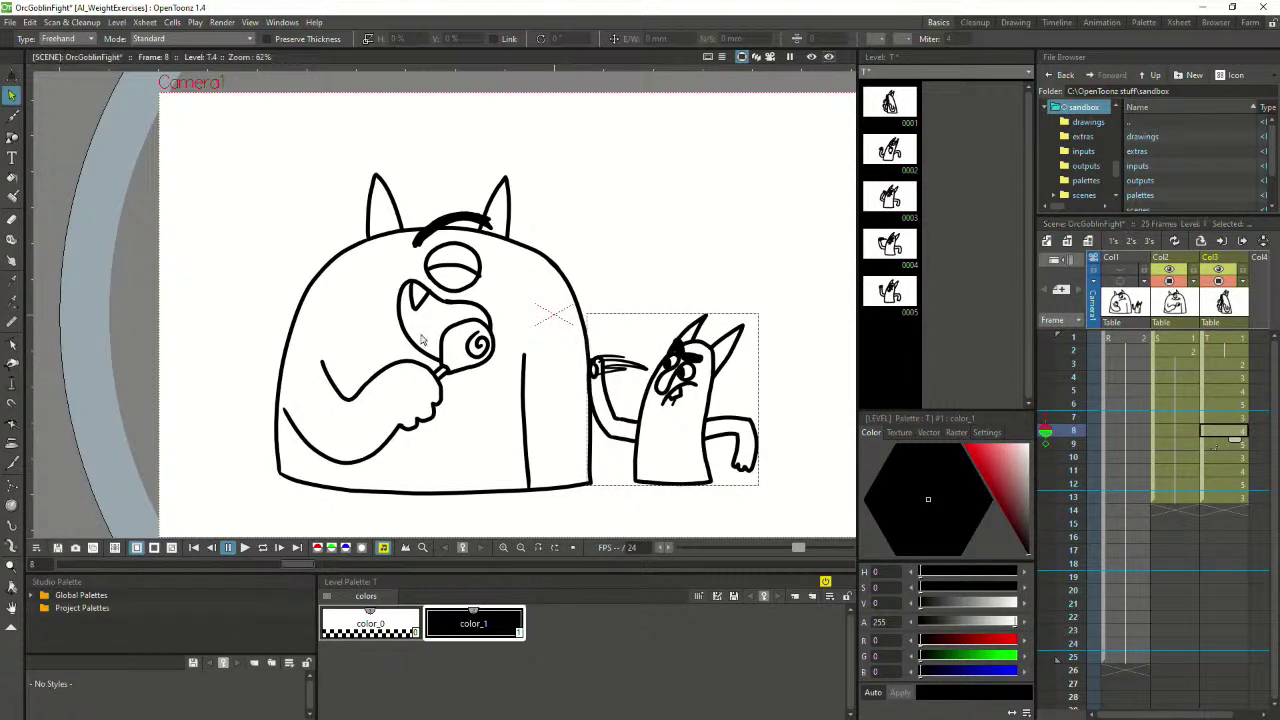
{"action": "scroll", "coordinate": [418, 282], "scroll_direction": "up", "scroll_amount": 2}
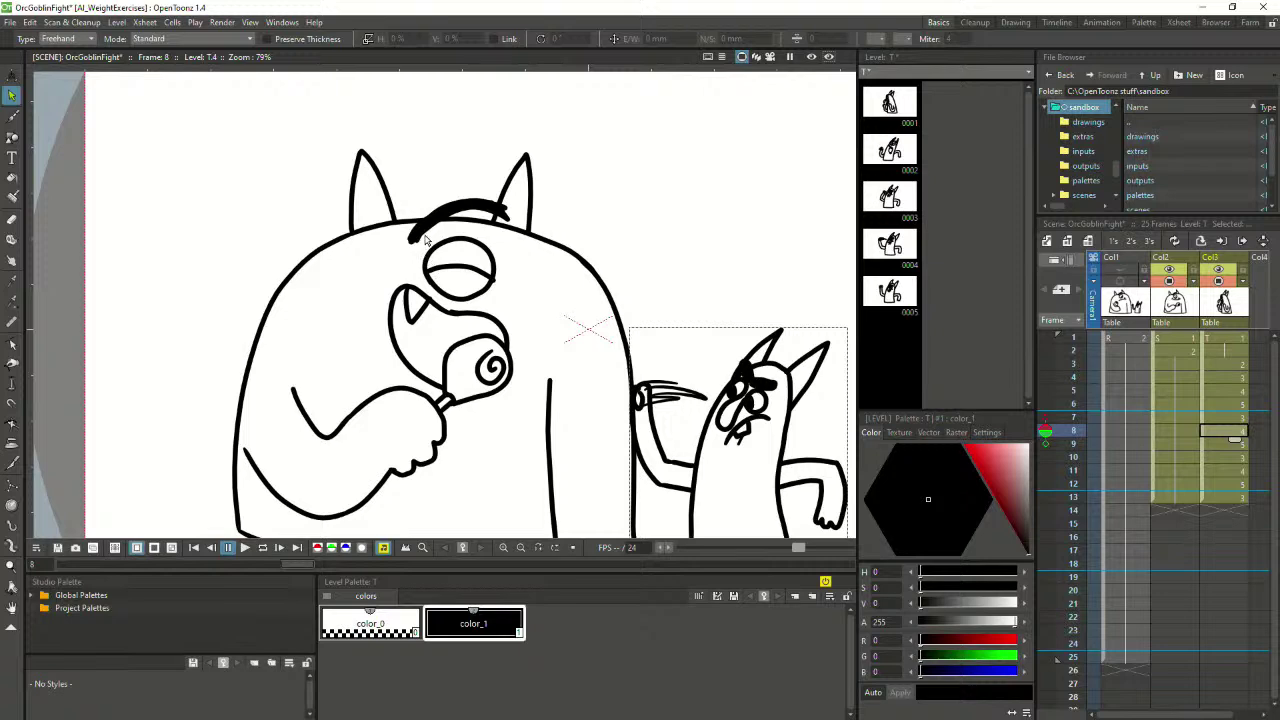
{"action": "left_click", "coordinate": [1229, 419]}
{"action": "left_click", "coordinate": [1170, 383]}
{"action": "left_click", "coordinate": [1172, 407]}
{"action": "left_click", "coordinate": [1174, 421]}
{"action": "left_click", "coordinate": [1219, 353]}
{"action": "left_click", "coordinate": [1214, 381]}
{"action": "left_click", "coordinate": [1216, 390]}
{"action": "key", "text": "Down"}
{"action": "key", "text": "Down"}
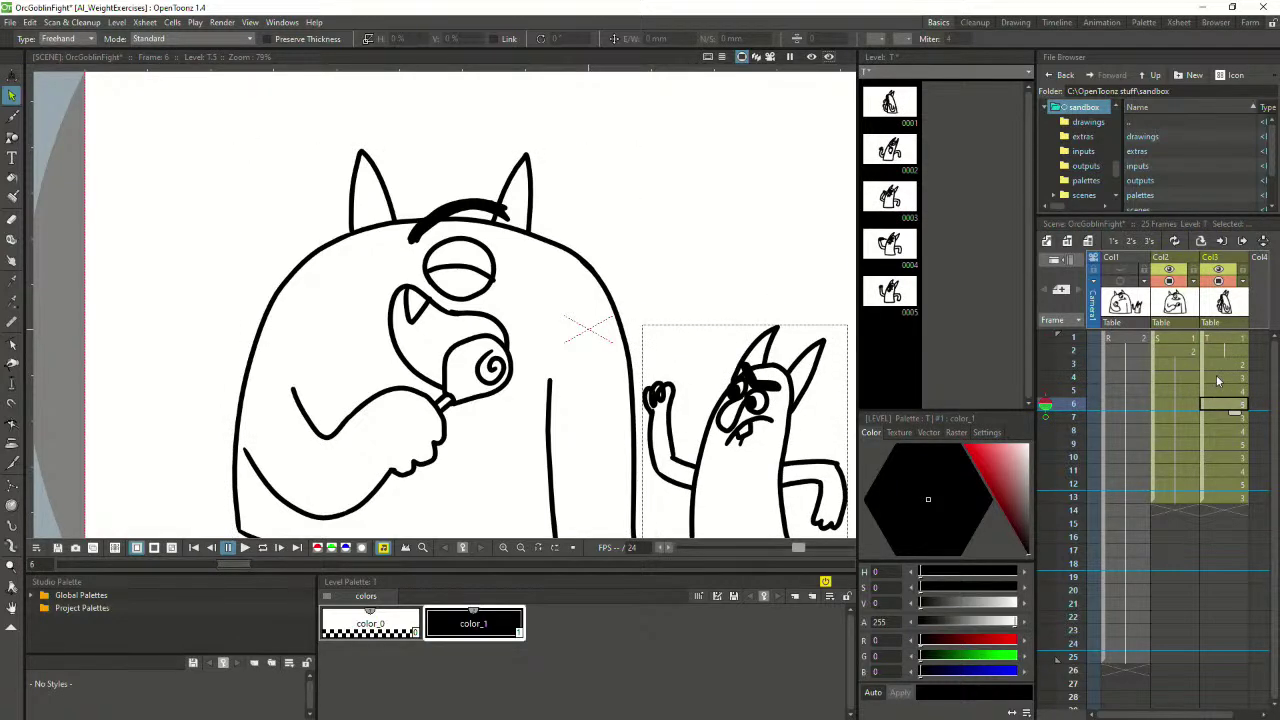
{"action": "left_click", "coordinate": [1168, 420]}
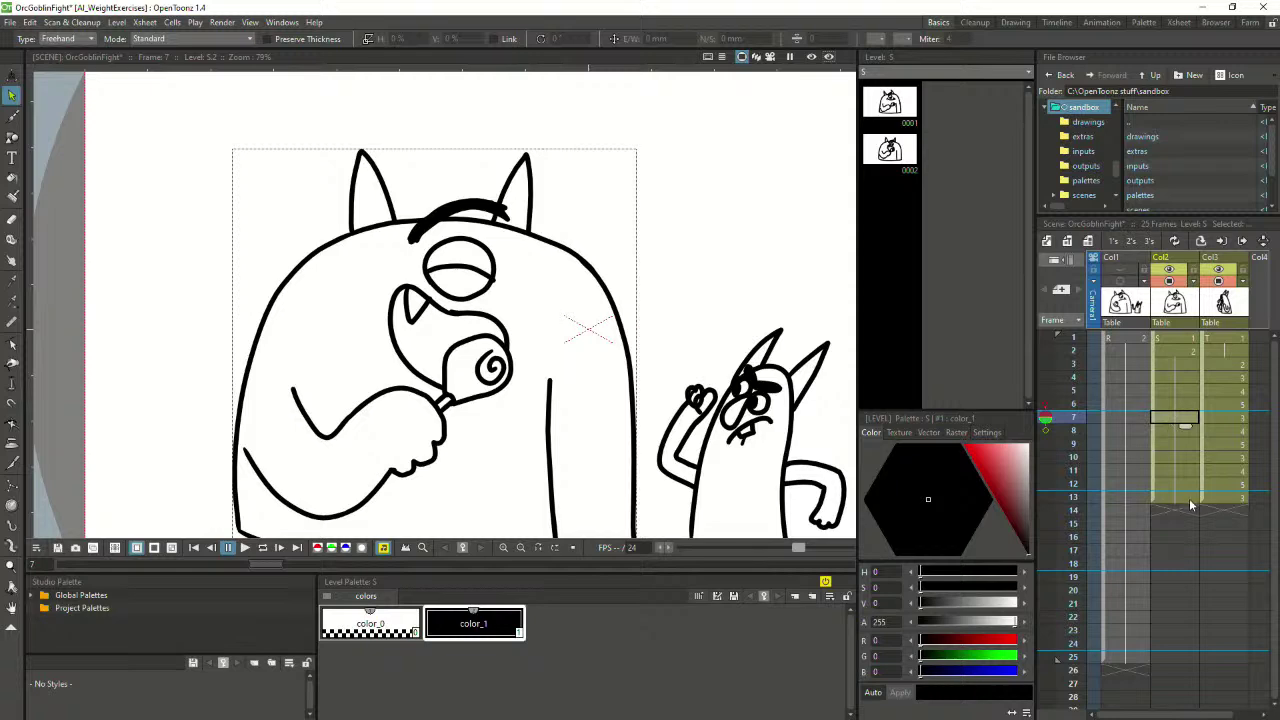
{"action": "key", "text": "Delete"}
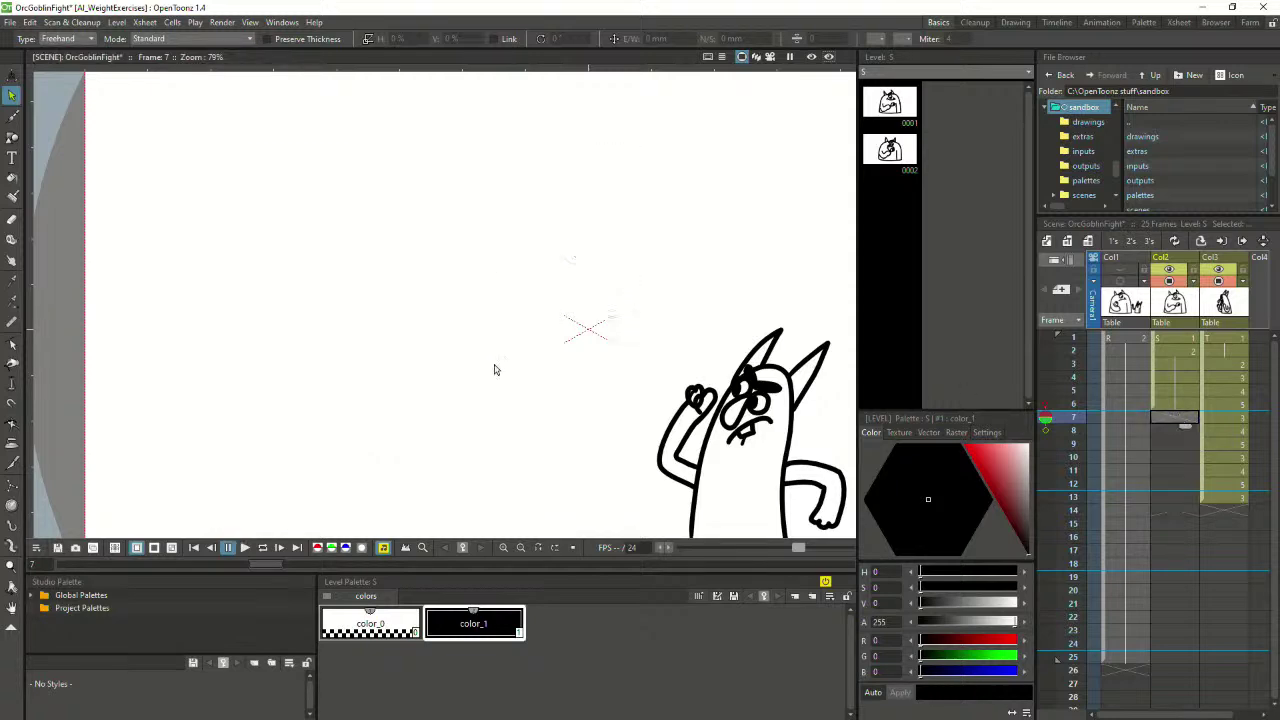
Turn on the onion skin of the orc's previous frame and activate the Brush tool for frame 7
{"action": "left_click", "coordinate": [1044, 405]}
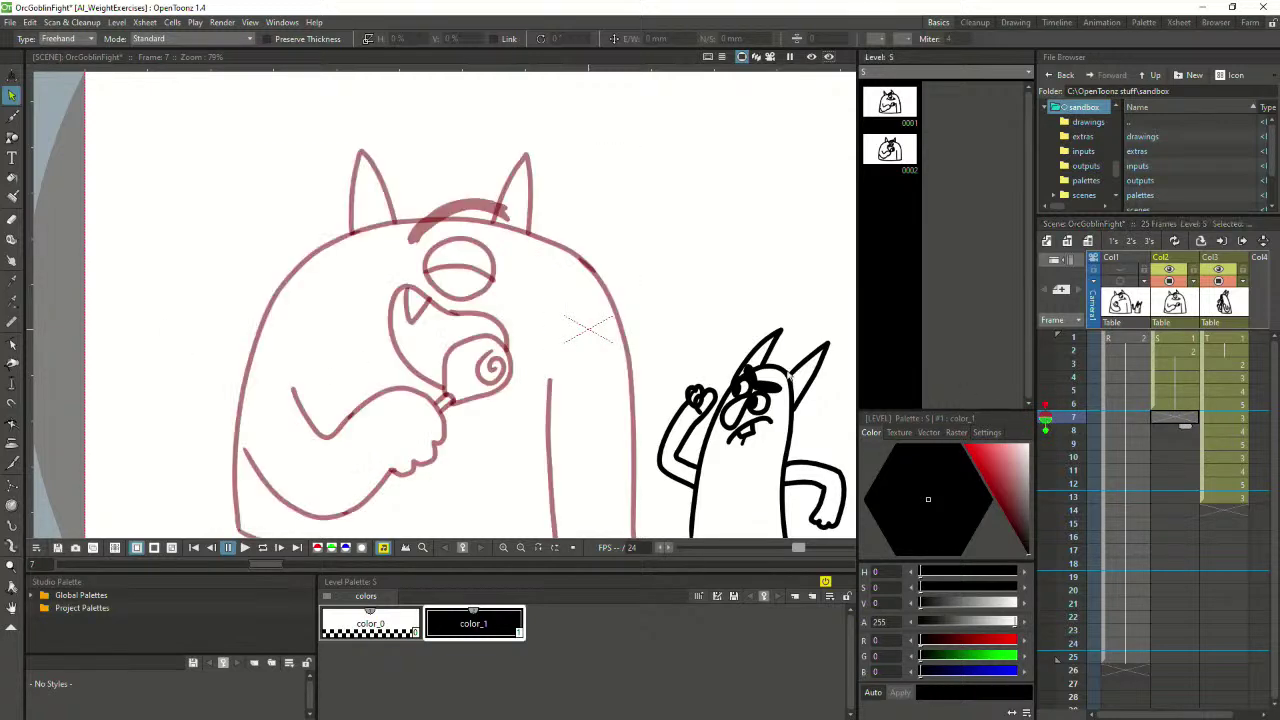
{"action": "key", "text": "b"}
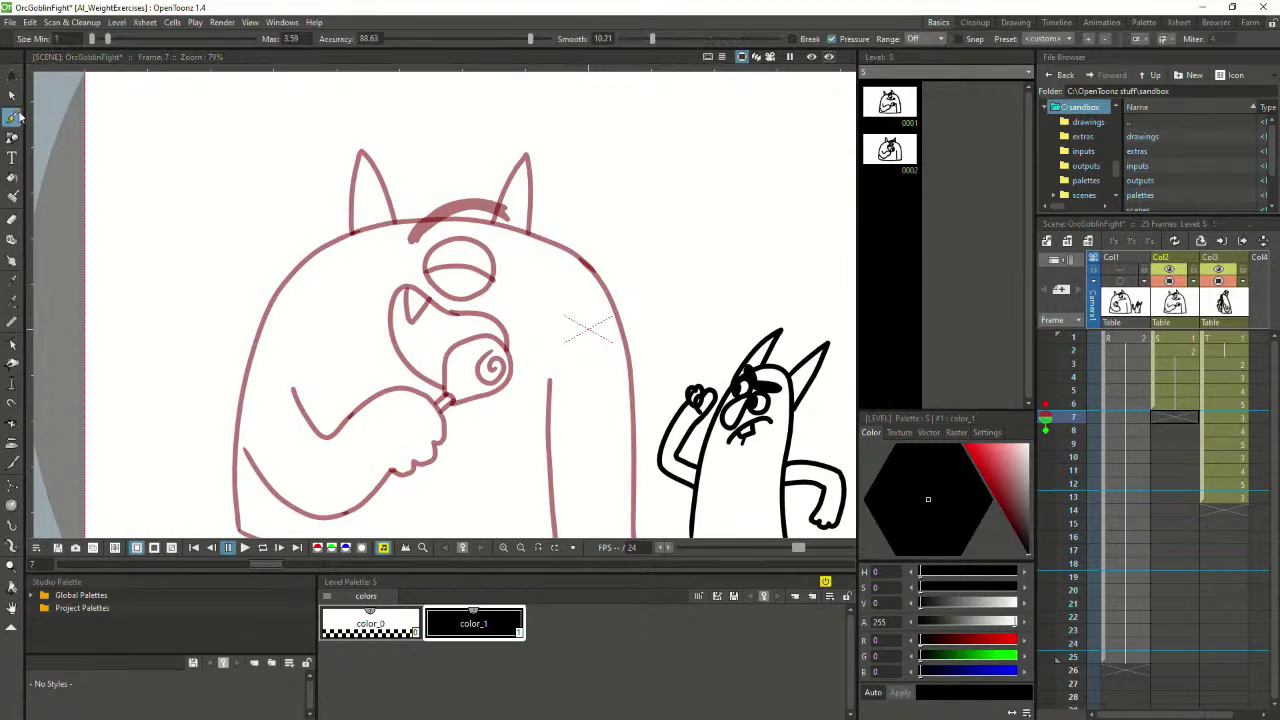
{"action": "mouse_move", "coordinate": [433, 247]}
{"action": "left_mouse_down"}
{"action": "mouse_move", "coordinate": [427, 268]}
{"action": "mouse_move", "coordinate": [472, 297]}
{"action": "left_mouse_up"}
{"action": "key", "text": "ctrl+z"}
{"action": "mouse_move", "coordinate": [434, 247]}
{"action": "left_mouse_down"}
{"action": "mouse_move", "coordinate": [432, 283]}
{"action": "mouse_move", "coordinate": [450, 298]}
{"action": "mouse_move", "coordinate": [476, 294]}
{"action": "mouse_move", "coordinate": [491, 258]}
{"action": "left_mouse_up"}
{"action": "key", "text": "ctrl+z"}
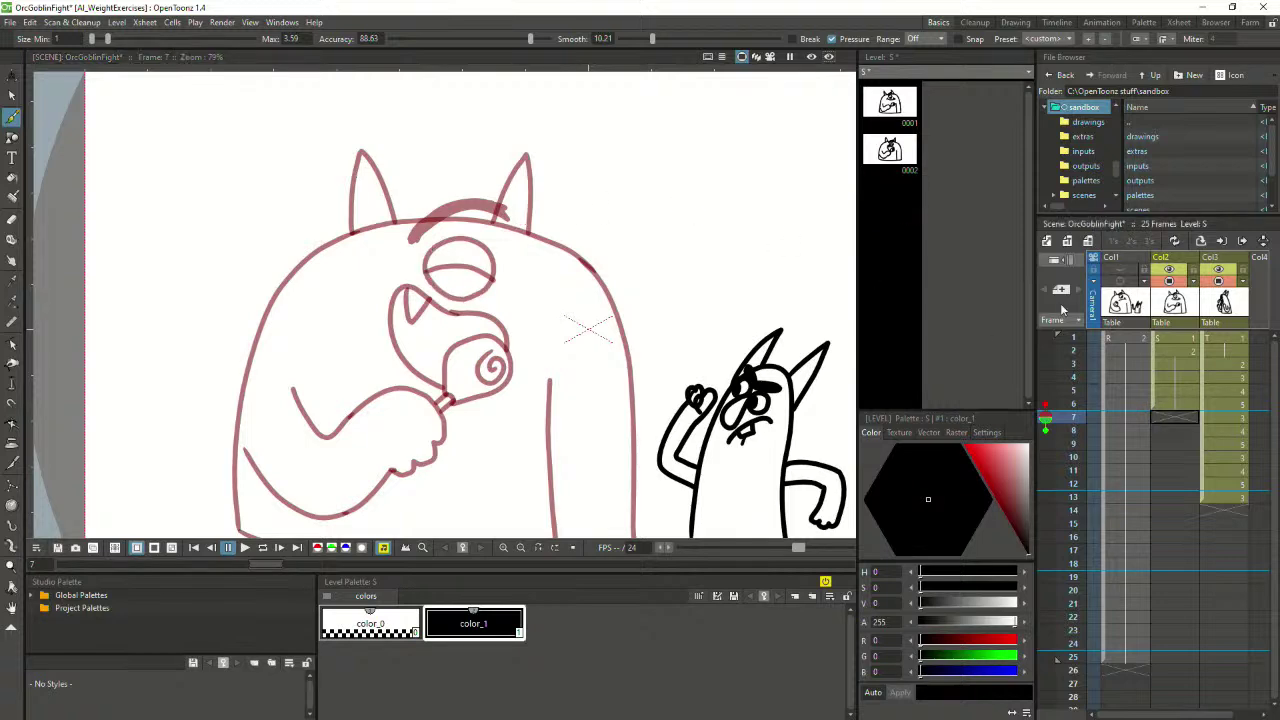
Show Col1's rough drawing semi-transparently as a reference and select Col2's empty cell at frame 7
{"action": "left_click", "coordinate": [1120, 283]}
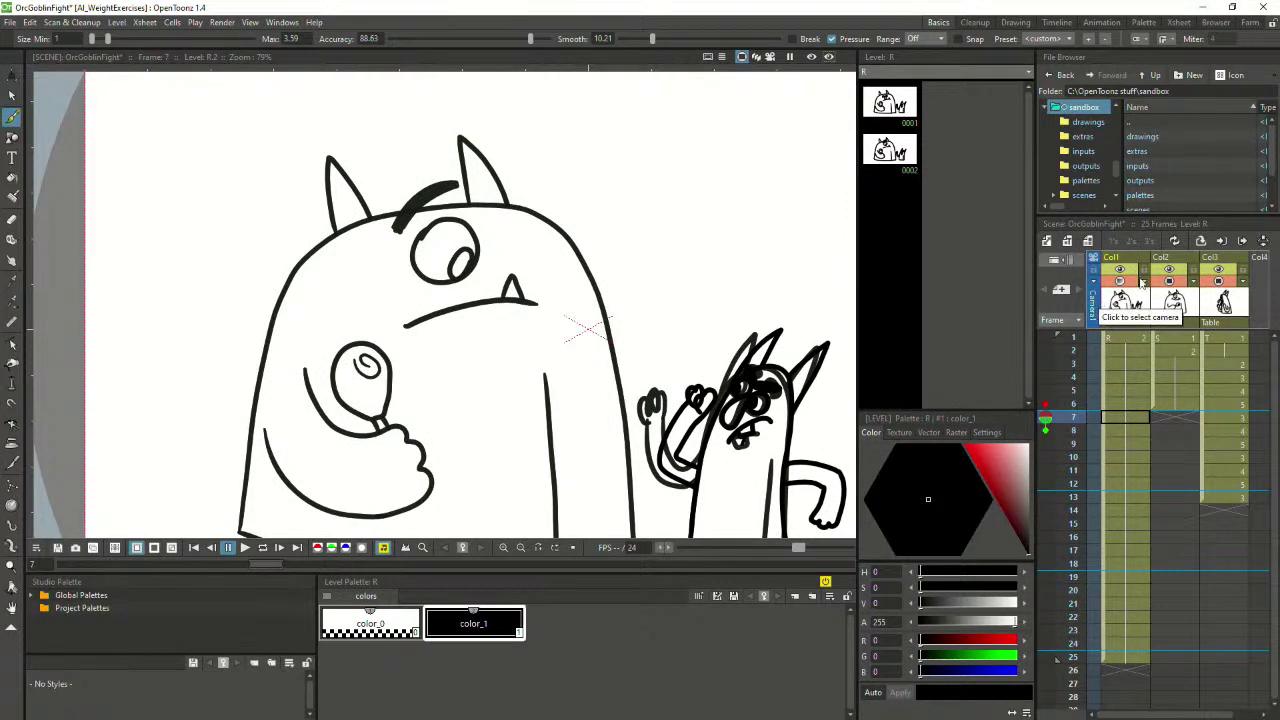
{"action": "left_click", "coordinate": [1170, 416]}
{"action": "scroll", "coordinate": [451, 342], "scroll_direction": "down", "scroll_amount": 1}
{"action": "scroll", "coordinate": [446, 319], "scroll_direction": "down", "scroll_amount": 1}
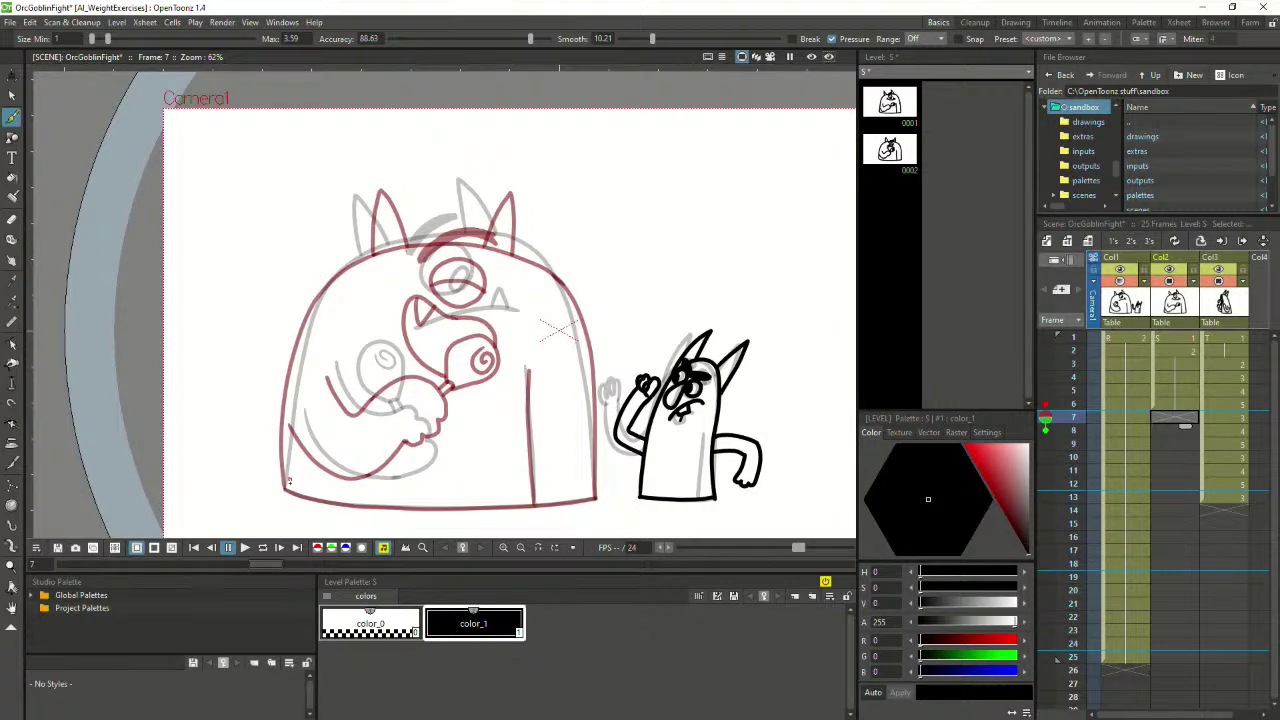
Draw the orc's body outline on frame 7 of Col2, both sides and the head line, and save the scene
{"action": "left_click_drag", "start_coordinate": [286, 490], "coordinate": [290, 410]}
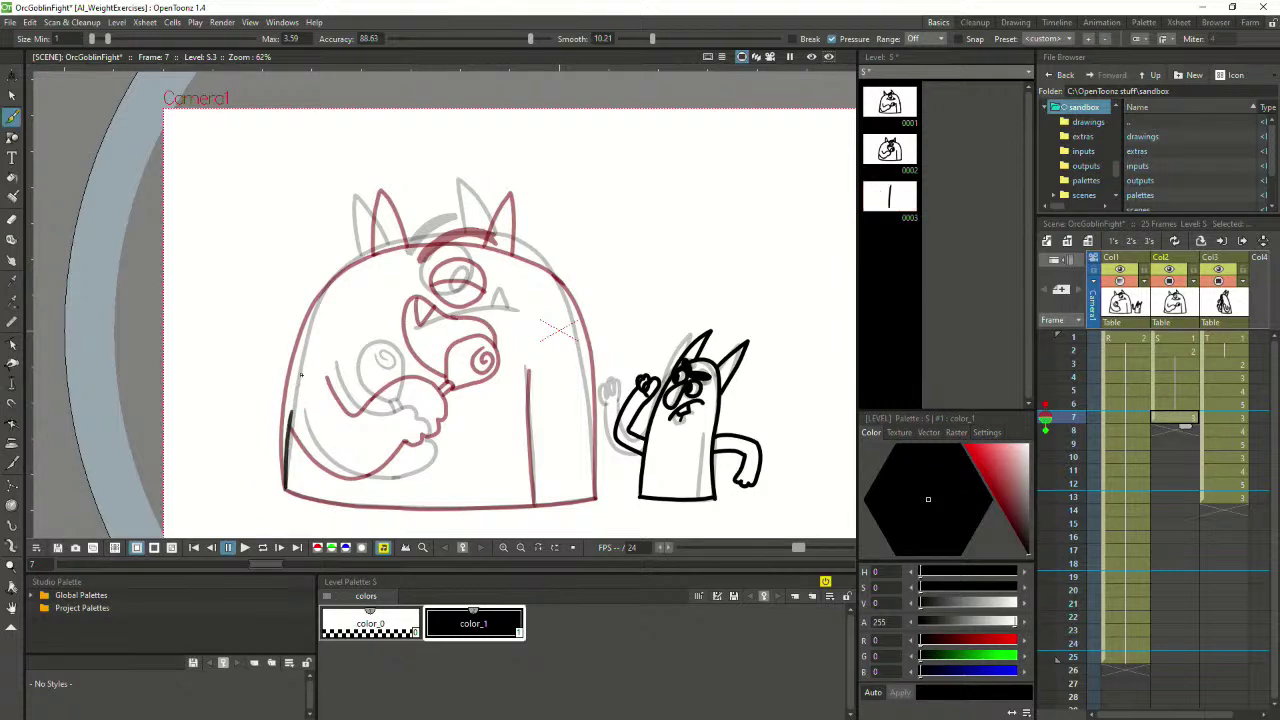
{"action": "key", "text": "ctrl+z"}
{"action": "left_click_drag", "start_coordinate": [286, 490], "coordinate": [300, 340]}
{"action": "key", "text": "ctrl+z"}
{"action": "left_click_drag", "start_coordinate": [286, 492], "coordinate": [304, 330]}
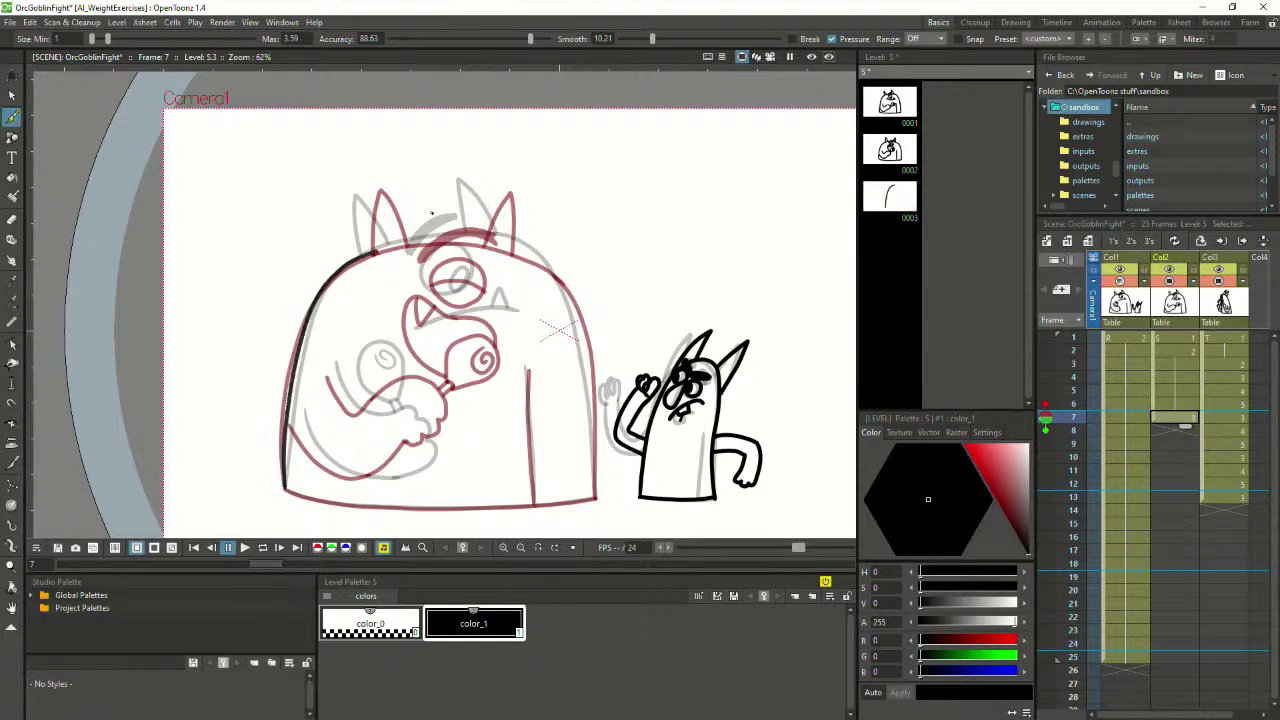
{"action": "mouse_move", "coordinate": [596, 494]}
{"action": "left_mouse_down"}
{"action": "mouse_move", "coordinate": [588, 348]}
{"action": "mouse_move", "coordinate": [558, 284]}
{"action": "mouse_move", "coordinate": [516, 244]}
{"action": "left_mouse_up"}
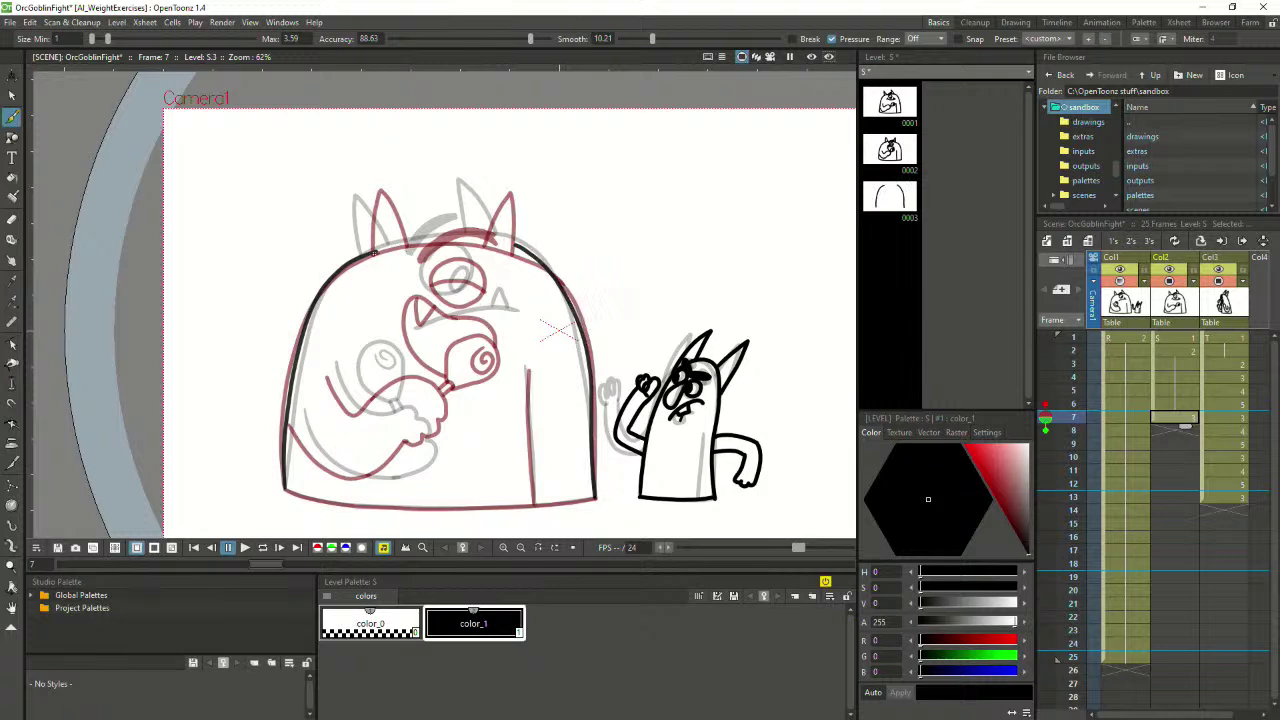
{"action": "left_click_drag", "start_coordinate": [380, 249], "coordinate": [516, 246]}
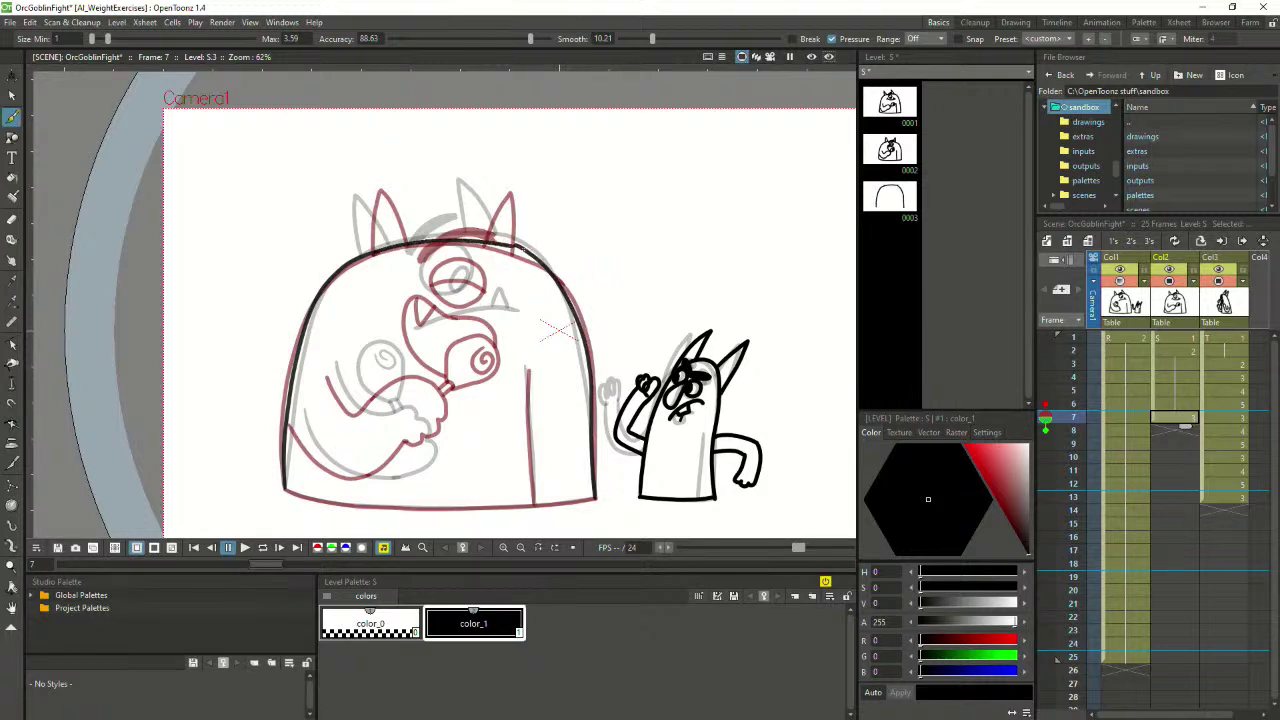
{"action": "key", "text": "ctrl+s"}
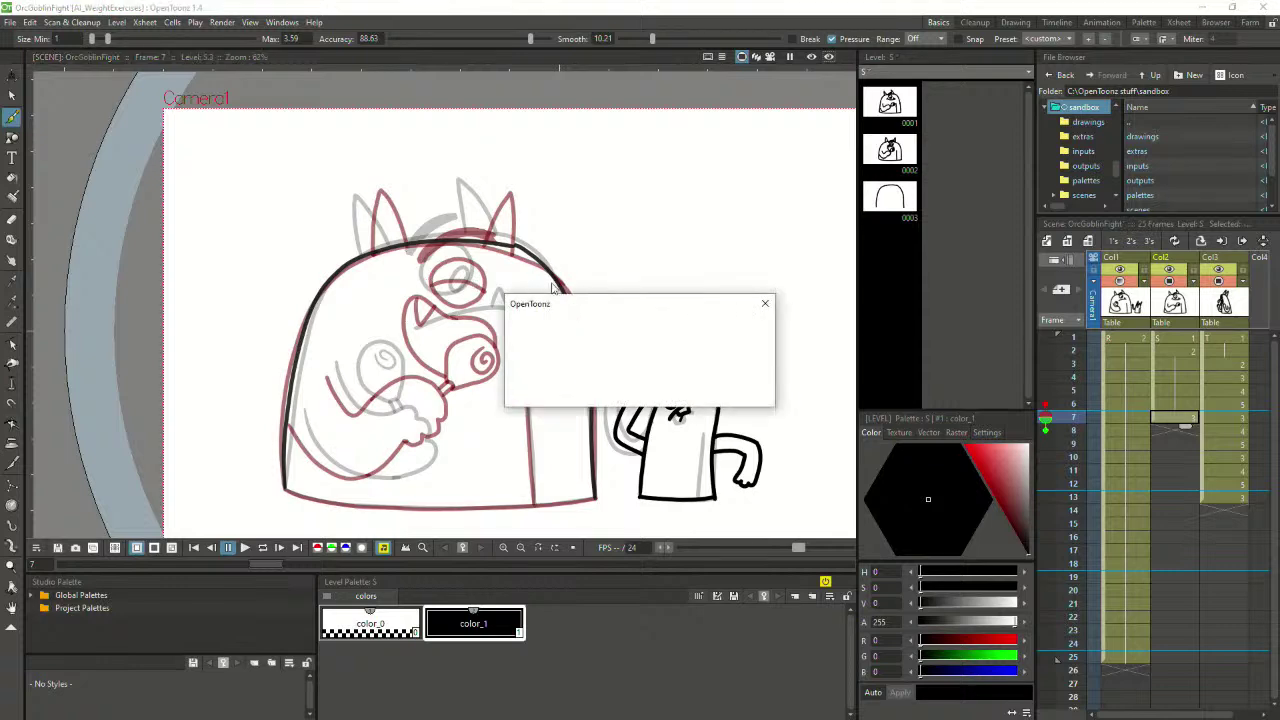
Reshape the orc's head line with the Control Point Editor, deleting an extra point and blending its right end into the body side
{"action": "scroll", "coordinate": [447, 212], "scroll_direction": "up", "scroll_amount": 3}
{"action": "scroll", "coordinate": [547, 298], "scroll_direction": "up", "scroll_amount": 1}
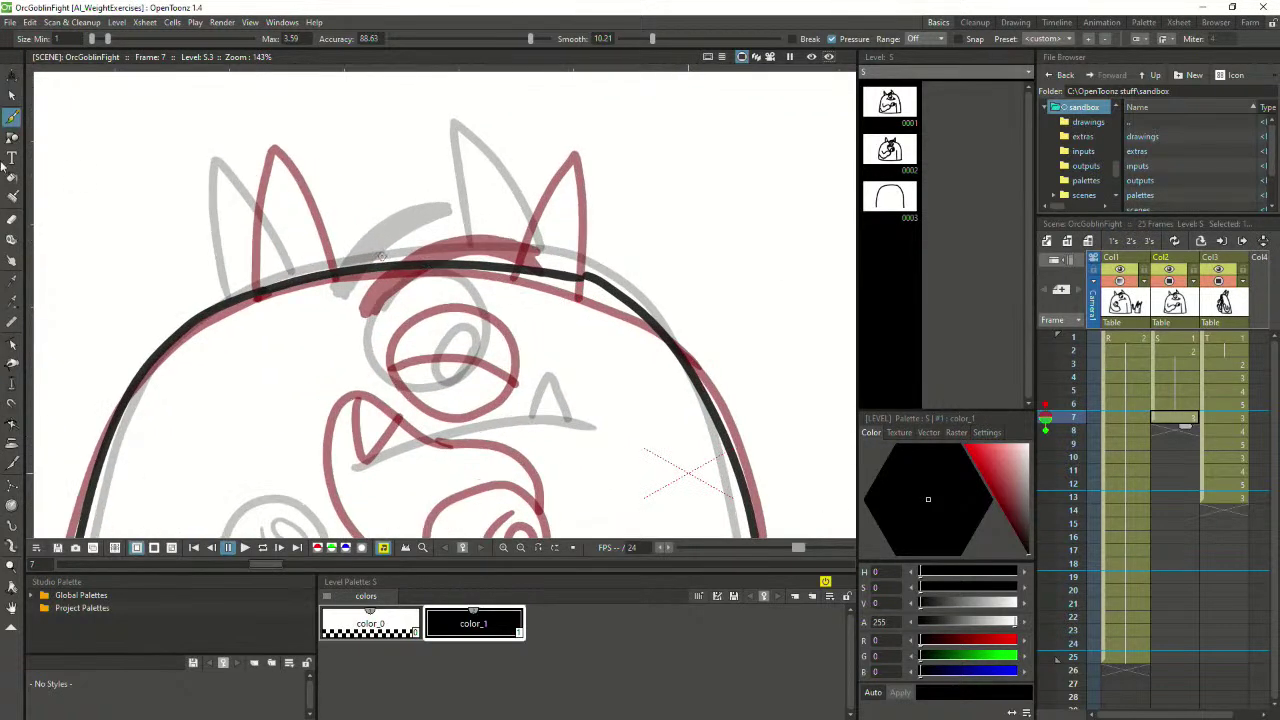
{"action": "left_click", "coordinate": [12, 343]}
{"action": "left_click", "coordinate": [566, 280]}
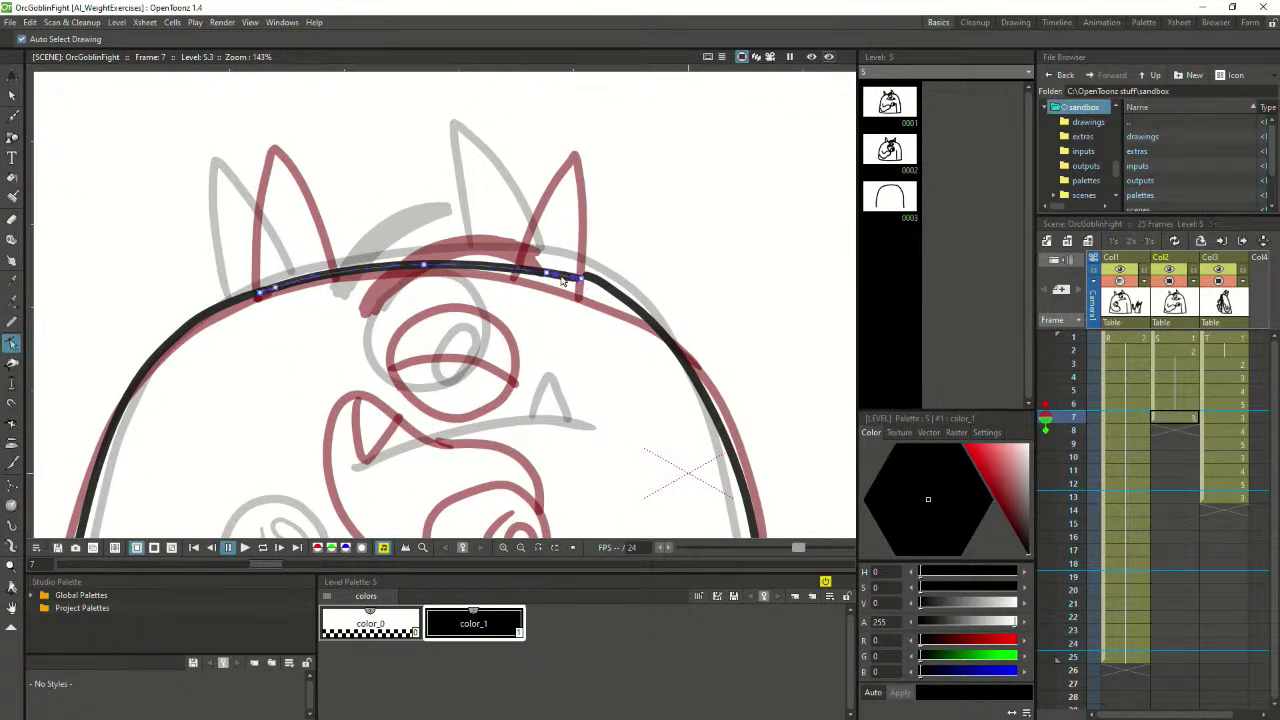
{"action": "left_click", "coordinate": [590, 277]}
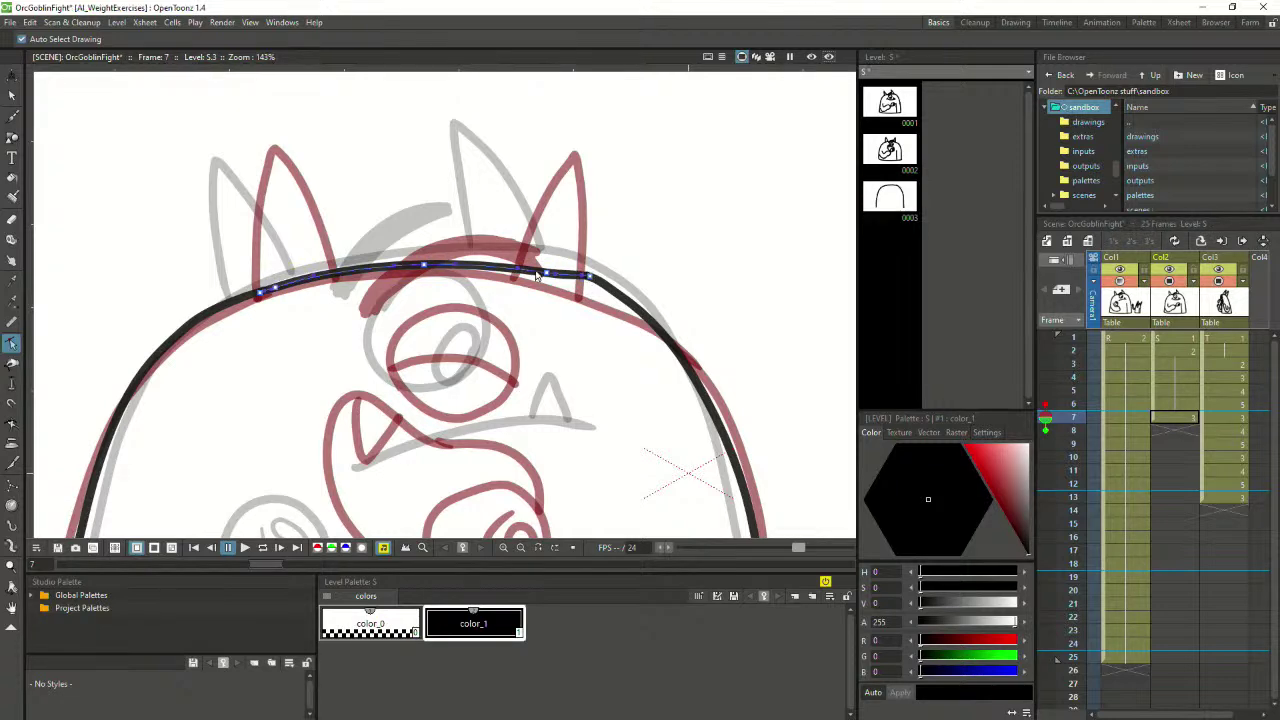
{"action": "left_click_drag", "start_coordinate": [547, 273], "coordinate": [593, 278]}
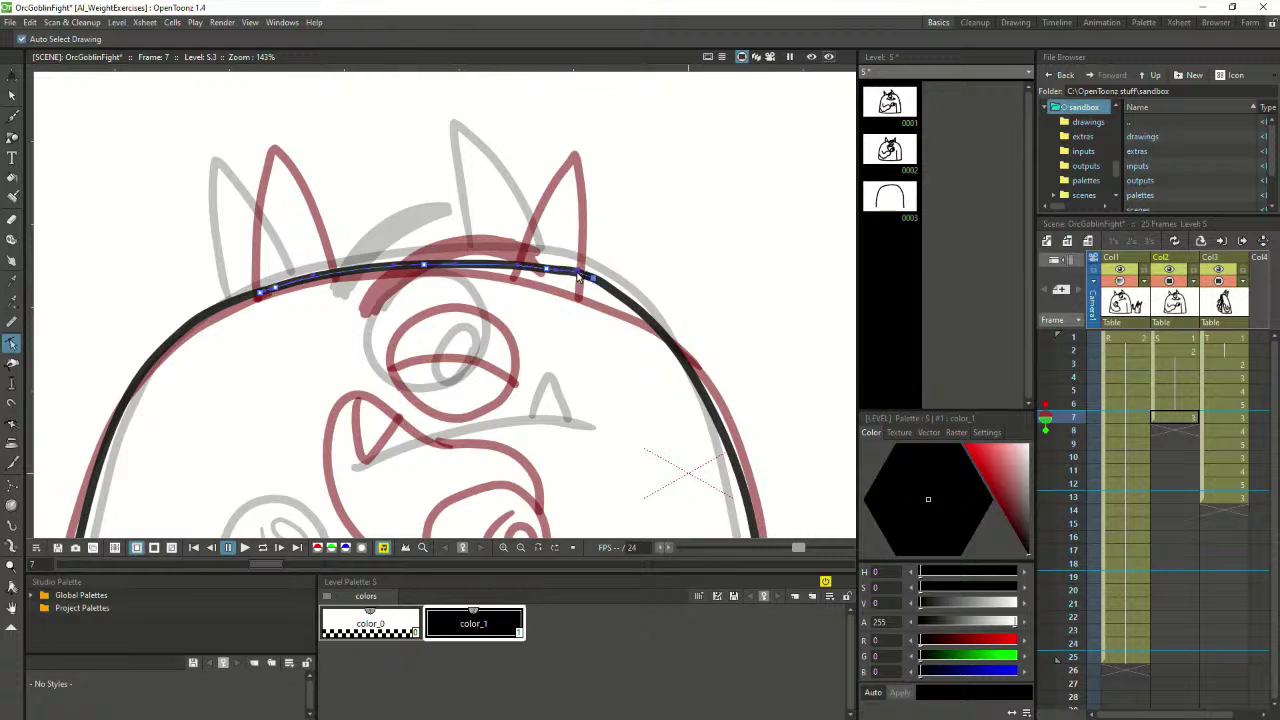
{"action": "left_click", "coordinate": [540, 268]}
{"action": "key", "text": "Delete"}
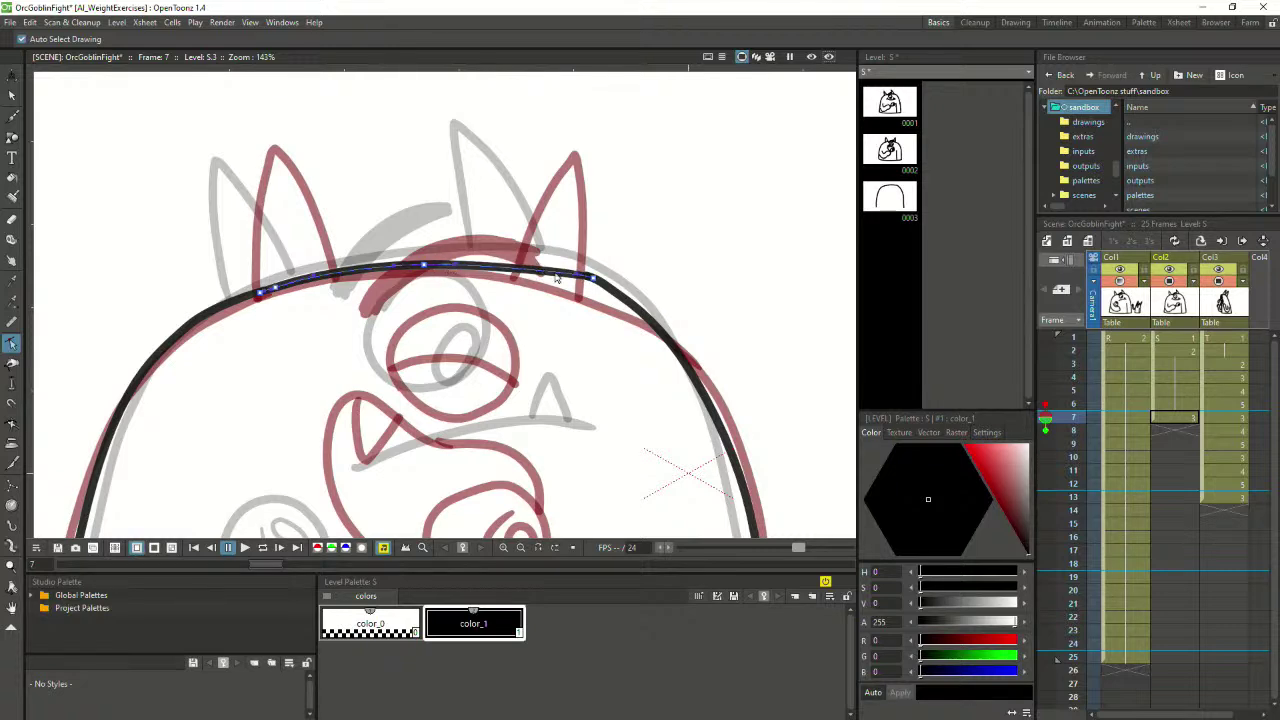
{"action": "mouse_move", "coordinate": [576, 273]}
{"action": "left_mouse_down"}
{"action": "mouse_move", "coordinate": [536, 262]}
{"action": "mouse_move", "coordinate": [557, 267]}
{"action": "left_mouse_up"}
{"action": "left_click_drag", "start_coordinate": [424, 264], "coordinate": [428, 264]}
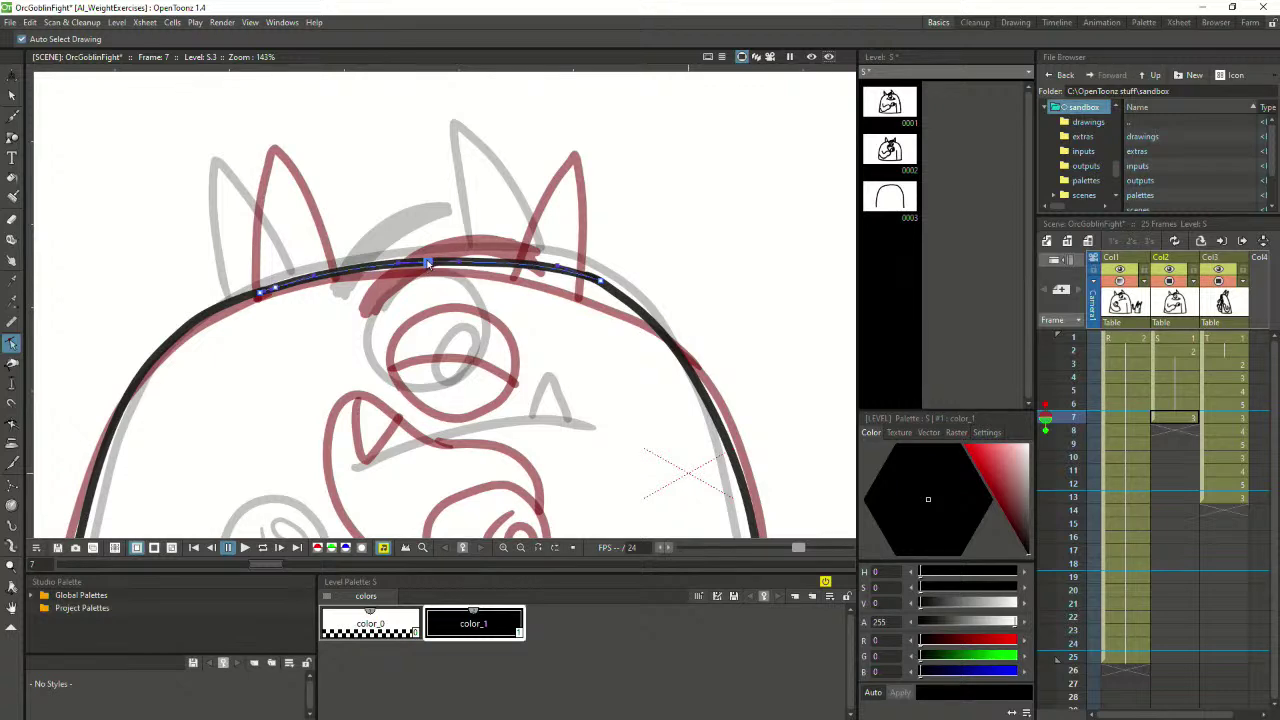
{"action": "left_click_drag", "start_coordinate": [558, 266], "coordinate": [558, 267]}
{"action": "left_click", "coordinate": [614, 299]}
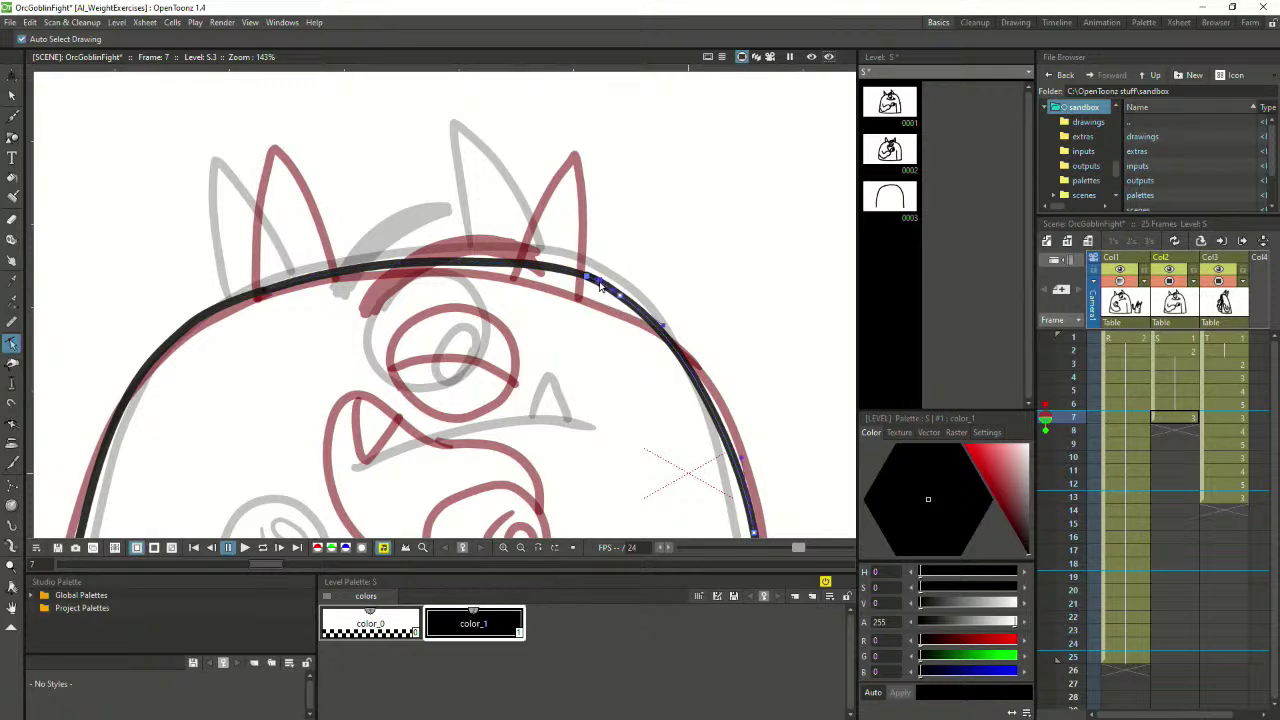
Draw the orc's round, wide-open eye just below the head line, with an oval pupil at its lower right
{"action": "scroll", "coordinate": [618, 300], "scroll_direction": "down", "scroll_amount": 4}
{"action": "scroll", "coordinate": [558, 380], "scroll_direction": "up", "scroll_amount": 1}
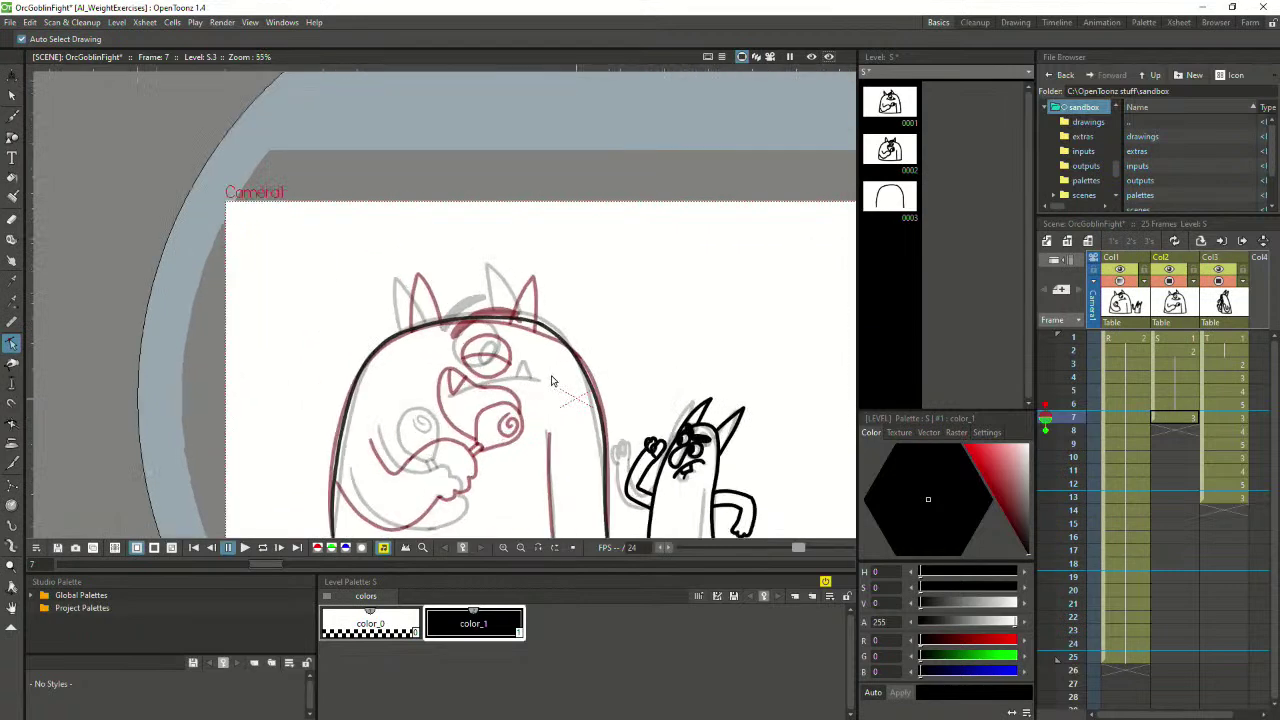
{"action": "scroll", "coordinate": [385, 478], "scroll_direction": "up", "scroll_amount": 2}
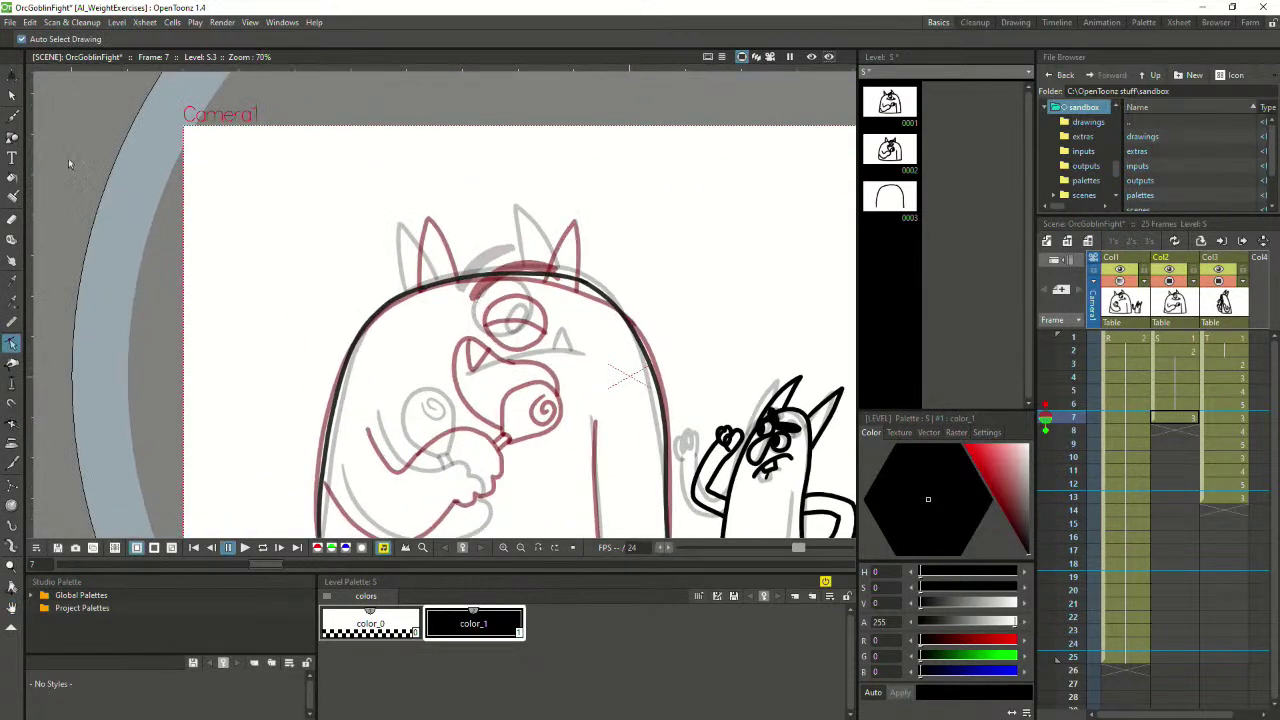
{"action": "left_click", "coordinate": [12, 117]}
{"action": "scroll", "coordinate": [592, 366], "scroll_direction": "up", "scroll_amount": 1}
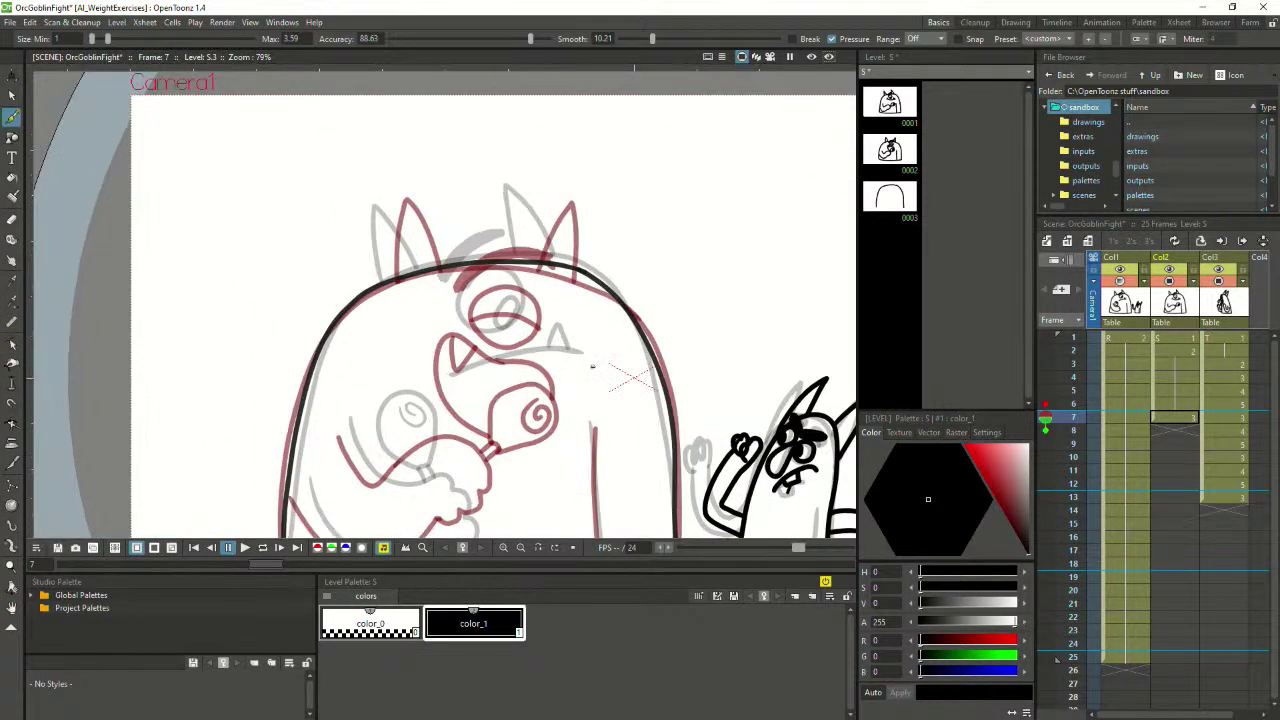
{"action": "mouse_move", "coordinate": [468, 297]}
{"action": "left_mouse_down"}
{"action": "mouse_move", "coordinate": [477, 333]}
{"action": "mouse_move", "coordinate": [510, 338]}
{"action": "mouse_move", "coordinate": [528, 300]}
{"action": "mouse_move", "coordinate": [505, 275]}
{"action": "mouse_move", "coordinate": [483, 337]}
{"action": "mouse_move", "coordinate": [513, 328]}
{"action": "mouse_move", "coordinate": [525, 296]}
{"action": "mouse_move", "coordinate": [497, 278]}
{"action": "mouse_move", "coordinate": [508, 338]}
{"action": "mouse_move", "coordinate": [527, 302]}
{"action": "mouse_move", "coordinate": [497, 280]}
{"action": "mouse_move", "coordinate": [485, 342]}
{"action": "mouse_move", "coordinate": [515, 335]}
{"action": "mouse_move", "coordinate": [529, 290]}
{"action": "mouse_move", "coordinate": [491, 277]}
{"action": "mouse_move", "coordinate": [516, 305]}
{"action": "left_mouse_up"}
{"action": "key", "text": "ctrl+z"}
{"action": "key", "text": "ctrl+z"}
{"action": "key", "text": "ctrl+z"}
{"action": "key", "text": "ctrl+z"}
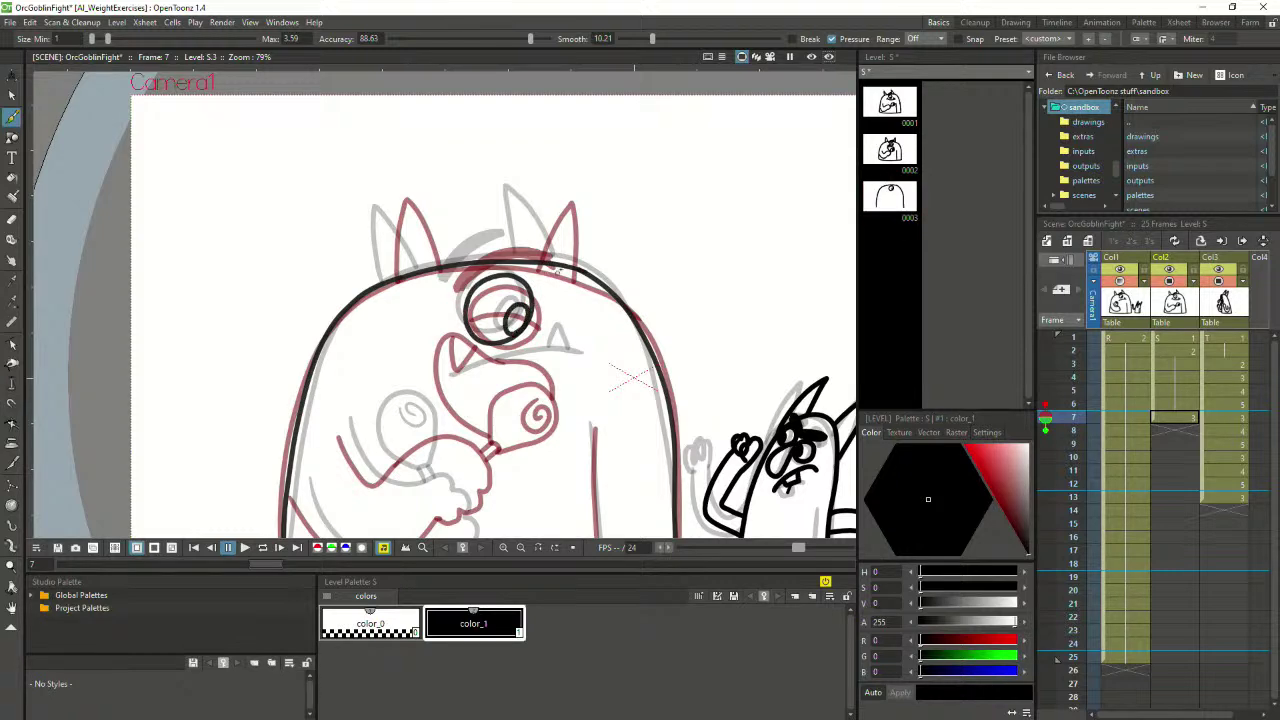
Draw the outline of the orc's open mouth below the eye, redoing strokes until the shape fits
{"action": "key", "text": "space"}
{"action": "left_click_drag", "start_coordinate": [581, 360], "coordinate": [603, 312]}
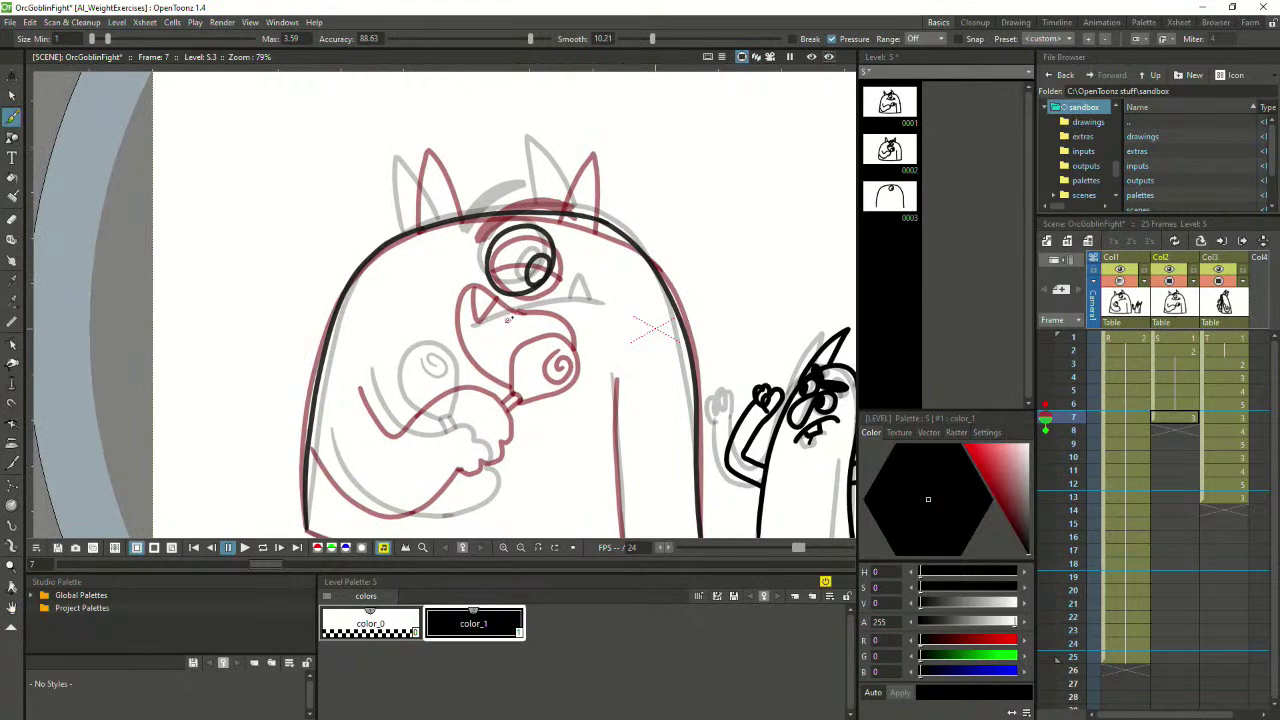
{"action": "mouse_move", "coordinate": [509, 318]}
{"action": "left_mouse_down"}
{"action": "mouse_move", "coordinate": [562, 306]}
{"action": "mouse_move", "coordinate": [552, 289]}
{"action": "mouse_move", "coordinate": [572, 309]}
{"action": "mouse_move", "coordinate": [563, 285]}
{"action": "mouse_move", "coordinate": [570, 308]}
{"action": "mouse_move", "coordinate": [617, 300]}
{"action": "mouse_move", "coordinate": [598, 296]}
{"action": "left_mouse_up"}
{"action": "key", "text": "ctrl+z"}
{"action": "key", "text": "ctrl+z"}
{"action": "key", "text": "ctrl+z"}
{"action": "key", "text": "ctrl+z"}
{"action": "key", "text": "ctrl+z"}
{"action": "key", "text": "ctrl+z"}
{"action": "mouse_move", "coordinate": [520, 309]}
{"action": "left_mouse_down"}
{"action": "mouse_move", "coordinate": [484, 303]}
{"action": "mouse_move", "coordinate": [476, 340]}
{"action": "mouse_move", "coordinate": [509, 344]}
{"action": "mouse_move", "coordinate": [569, 315]}
{"action": "mouse_move", "coordinate": [496, 306]}
{"action": "mouse_move", "coordinate": [495, 358]}
{"action": "left_mouse_up"}
{"action": "key", "text": "ctrl+z"}
{"action": "key", "text": "ctrl+z"}
{"action": "mouse_move", "coordinate": [510, 306]}
{"action": "left_mouse_down"}
{"action": "mouse_move", "coordinate": [542, 352]}
{"action": "mouse_move", "coordinate": [551, 328]}
{"action": "mouse_move", "coordinate": [538, 315]}
{"action": "mouse_move", "coordinate": [482, 308]}
{"action": "mouse_move", "coordinate": [482, 344]}
{"action": "mouse_move", "coordinate": [522, 352]}
{"action": "mouse_move", "coordinate": [547, 337]}
{"action": "mouse_move", "coordinate": [547, 315]}
{"action": "mouse_move", "coordinate": [512, 306]}
{"action": "mouse_move", "coordinate": [466, 330]}
{"action": "mouse_move", "coordinate": [484, 357]}
{"action": "mouse_move", "coordinate": [536, 360]}
{"action": "mouse_move", "coordinate": [562, 334]}
{"action": "mouse_move", "coordinate": [556, 314]}
{"action": "mouse_move", "coordinate": [485, 334]}
{"action": "mouse_move", "coordinate": [508, 300]}
{"action": "left_mouse_up"}
{"action": "key", "text": "ctrl+z"}
{"action": "key", "text": "ctrl+z"}
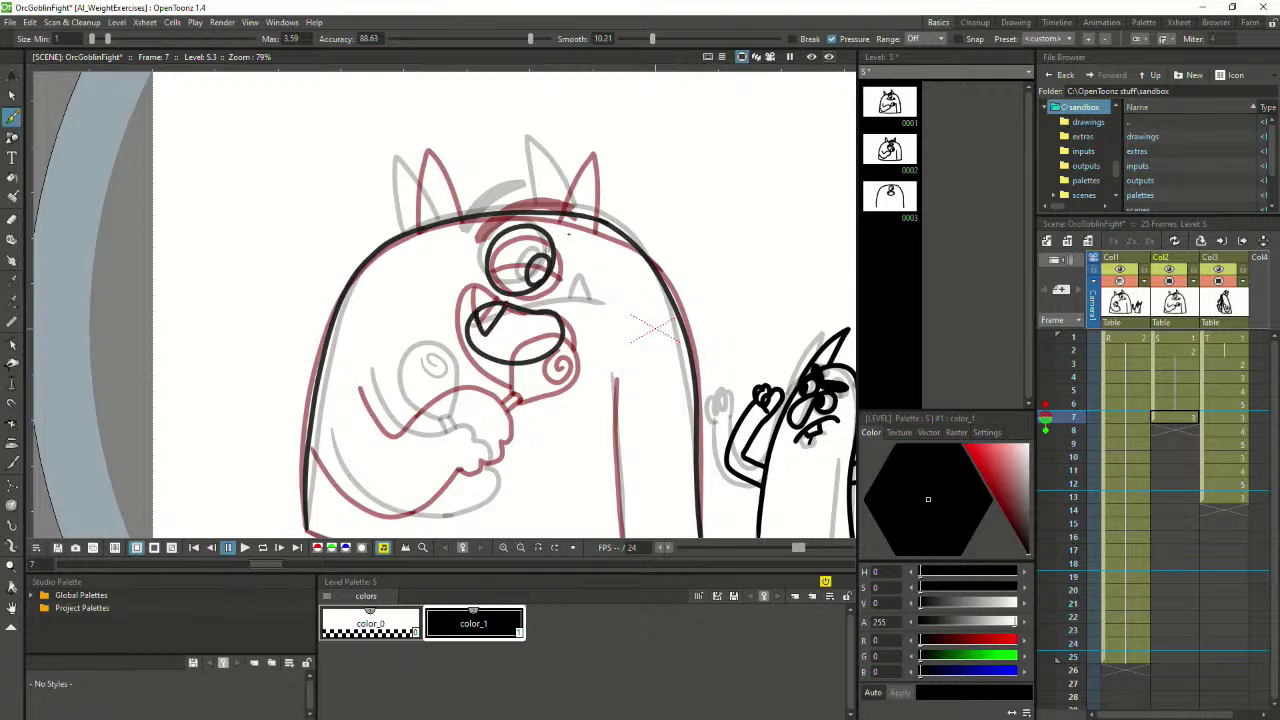
Draw a pointed tooth at the lower right of the orc's open mouth
{"action": "key", "text": "ctrl+z"}
{"action": "mouse_move", "coordinate": [539, 330]}
{"action": "left_mouse_down"}
{"action": "mouse_move", "coordinate": [544, 357]}
{"action": "mouse_move", "coordinate": [541, 327]}
{"action": "mouse_move", "coordinate": [553, 348]}
{"action": "left_mouse_up"}
{"action": "key", "text": "ctrl+z"}
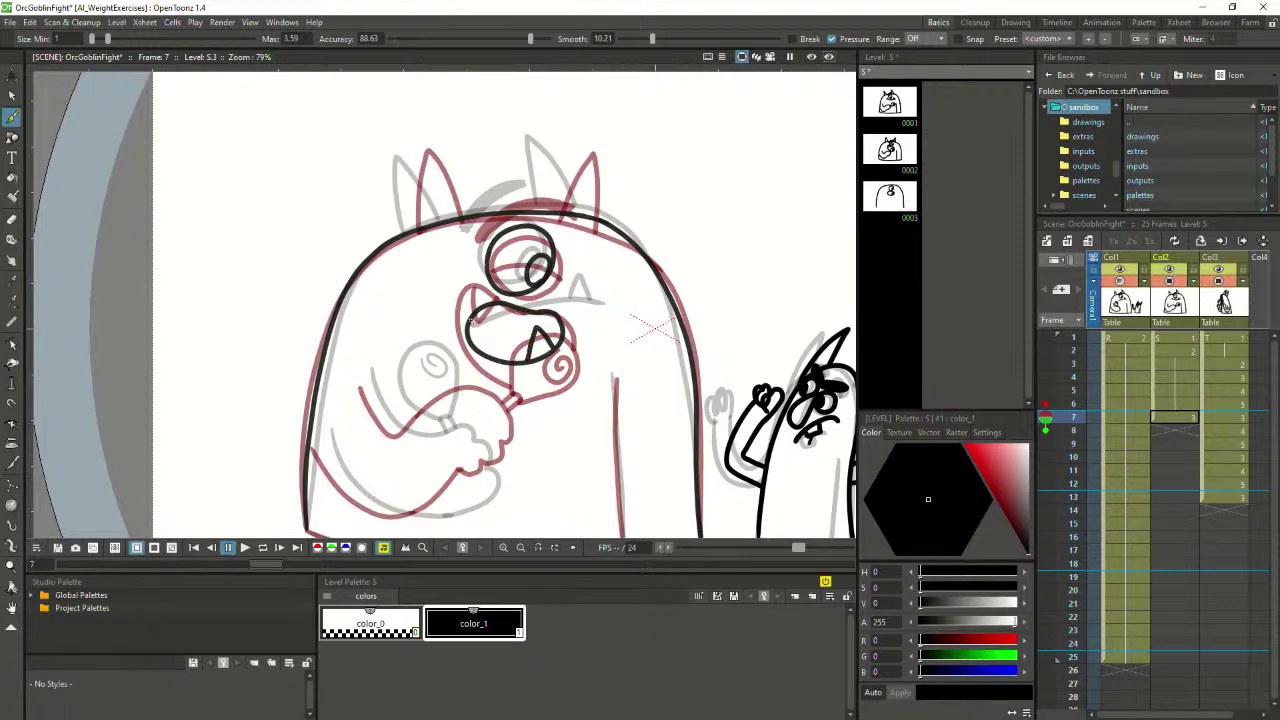
Draw a small fang at the upper left edge of the orc's mouth
{"action": "left_click_drag", "start_coordinate": [474, 324], "coordinate": [500, 304]}
{"action": "scroll", "coordinate": [478, 312], "scroll_direction": "up", "scroll_amount": 3}
{"action": "key", "text": "ctrl+z"}
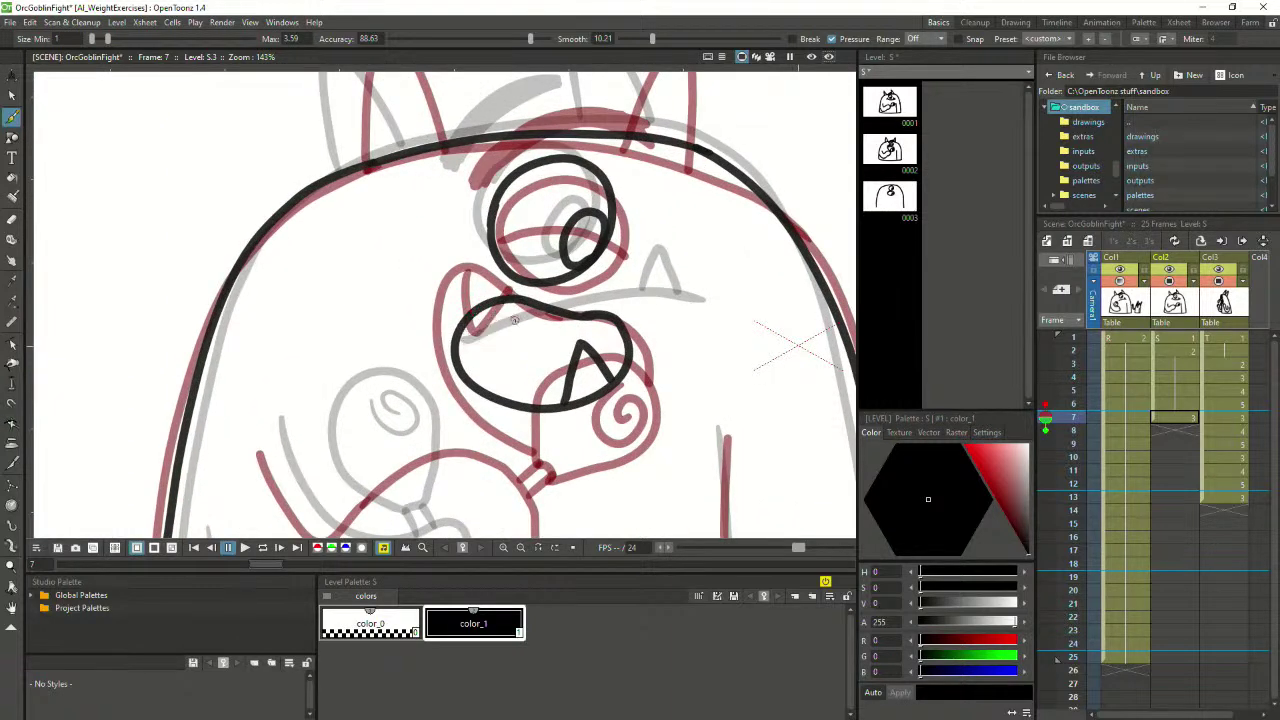
{"action": "left_click_drag", "start_coordinate": [473, 338], "coordinate": [506, 296]}
{"action": "key", "text": "ctrl+z"}
{"action": "key", "text": "ctrl+z"}
{"action": "left_click_drag", "start_coordinate": [450, 229], "coordinate": [488, 291]}
{"action": "key", "text": "ctrl+z"}
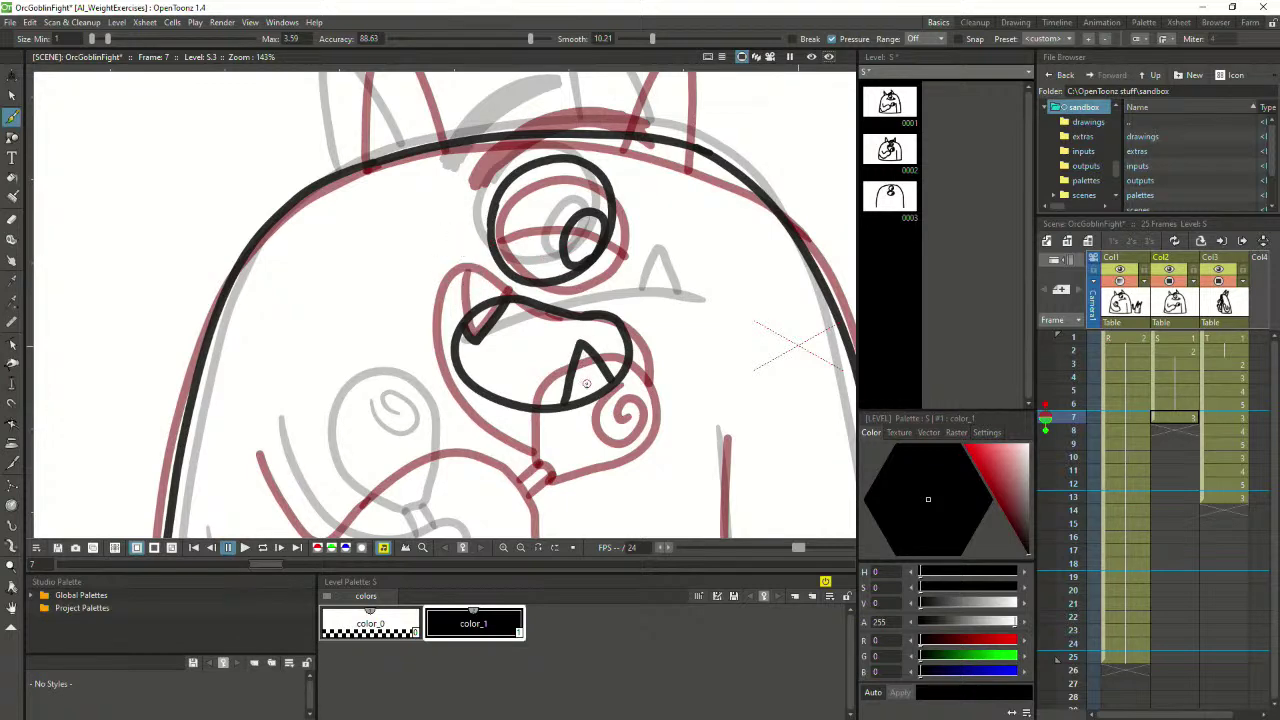
{"action": "key", "text": "ctrl+z"}
{"action": "left_click_drag", "start_coordinate": [478, 340], "coordinate": [513, 299]}
{"action": "scroll", "coordinate": [551, 343], "scroll_direction": "down", "scroll_amount": 3}
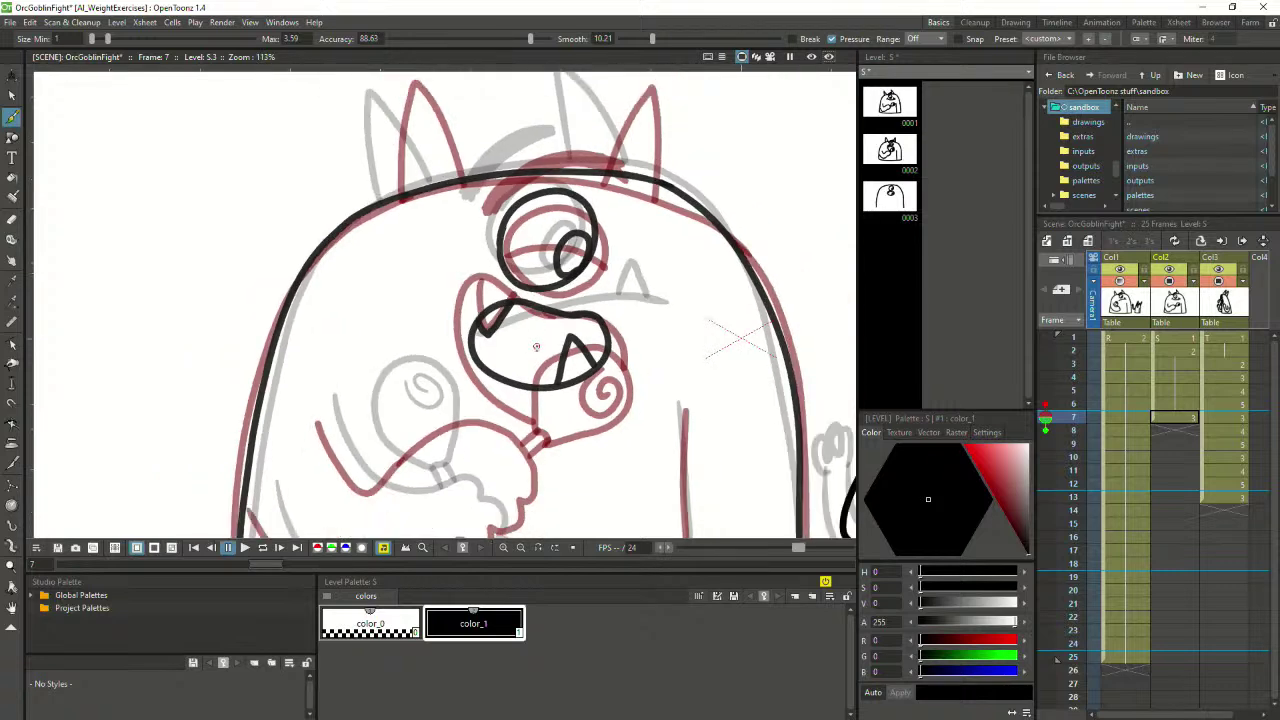
Draw the lollipop with its spiral over the onion-skinned candy beside the orc's mouth
{"action": "key", "text": "space"}
{"action": "left_click_drag", "start_coordinate": [611, 378], "coordinate": [488, 349]}
{"action": "scroll", "coordinate": [420, 390], "scroll_direction": "up", "scroll_amount": 1}
{"action": "scroll", "coordinate": [462, 391], "scroll_direction": "down", "scroll_amount": 2}
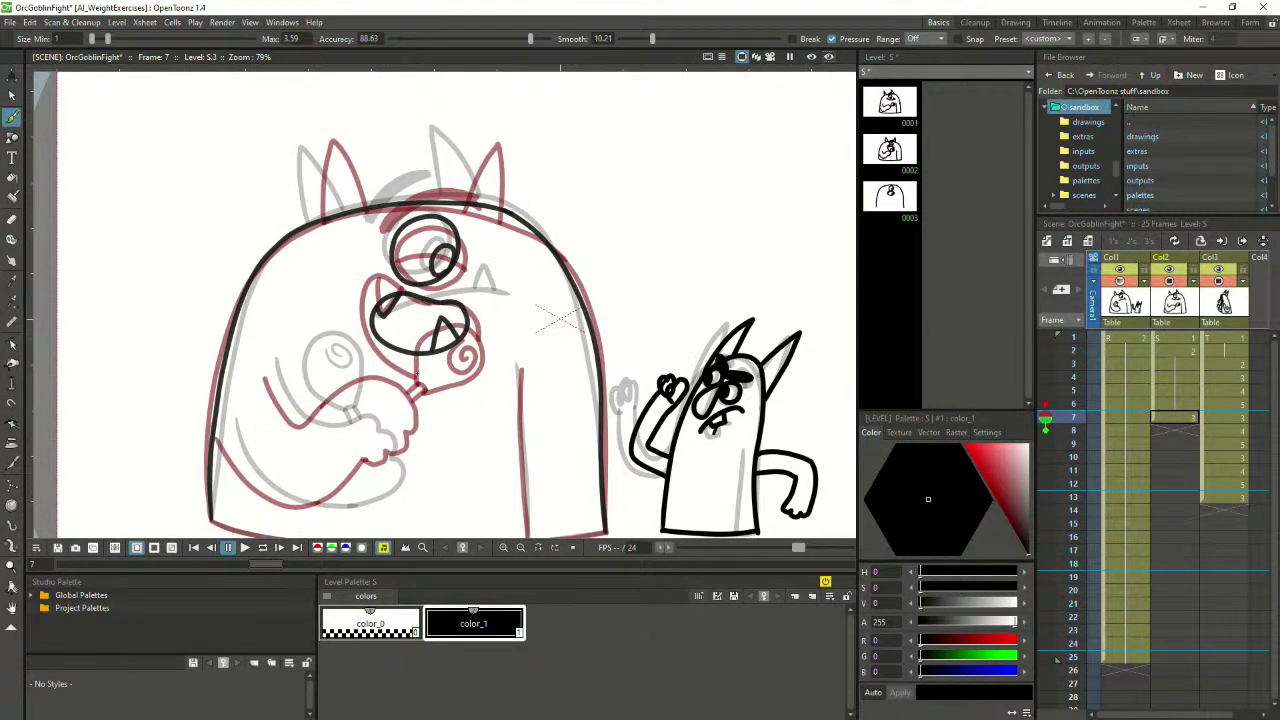
{"action": "mouse_move", "coordinate": [417, 378]}
{"action": "left_mouse_down"}
{"action": "mouse_move", "coordinate": [430, 337]}
{"action": "mouse_move", "coordinate": [479, 333]}
{"action": "mouse_move", "coordinate": [485, 366]}
{"action": "mouse_move", "coordinate": [449, 387]}
{"action": "mouse_move", "coordinate": [413, 385]}
{"action": "left_mouse_up"}
{"action": "mouse_move", "coordinate": [463, 342]}
{"action": "left_mouse_down"}
{"action": "mouse_move", "coordinate": [454, 369]}
{"action": "mouse_move", "coordinate": [477, 358]}
{"action": "mouse_move", "coordinate": [462, 344]}
{"action": "mouse_move", "coordinate": [451, 367]}
{"action": "mouse_move", "coordinate": [473, 362]}
{"action": "mouse_move", "coordinate": [463, 357]}
{"action": "left_mouse_up"}
{"action": "key", "text": "ctrl+z"}
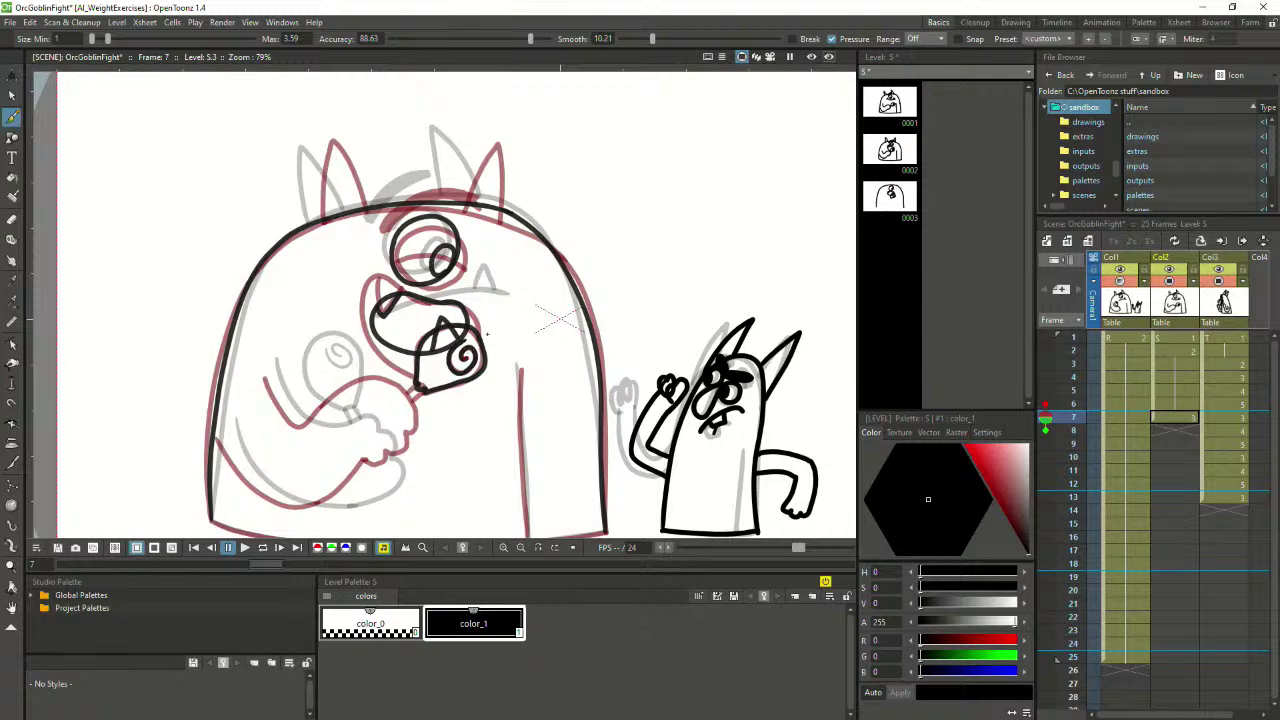
Select the lollipop's outline and spiral, then move and rotate them down to the right, clear of the mouth
{"action": "left_click", "coordinate": [12, 95]}
{"action": "left_click", "coordinate": [478, 345]}
{"action": "left_click", "coordinate": [472, 371], "text": "shift"}
{"action": "mouse_move", "coordinate": [467, 360]}
{"action": "left_mouse_down"}
{"action": "mouse_move", "coordinate": [477, 390]}
{"action": "mouse_move", "coordinate": [507, 353]}
{"action": "mouse_move", "coordinate": [512, 365]}
{"action": "left_mouse_up"}
{"action": "left_click_drag", "start_coordinate": [484, 407], "coordinate": [486, 408]}
{"action": "left_click", "coordinate": [472, 468]}
Draw the lollipop's stick and the orc's fingers gripping it
{"action": "left_click", "coordinate": [12, 116]}
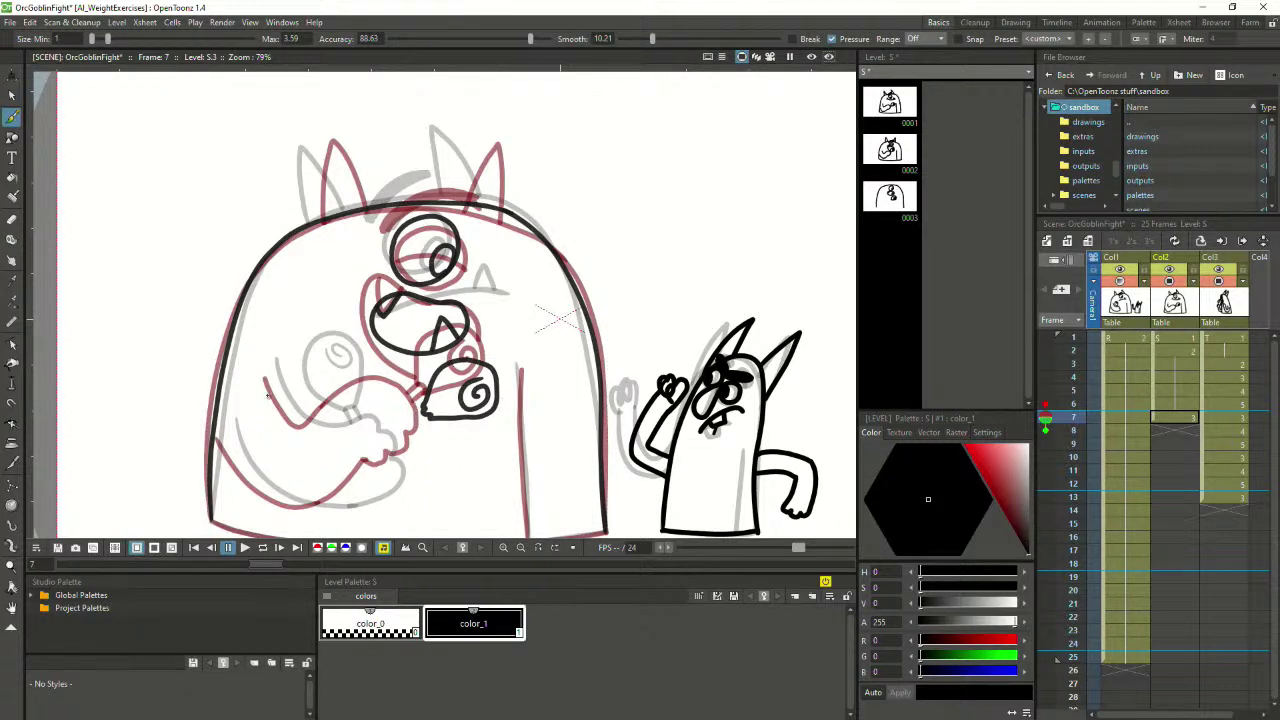
{"action": "mouse_move", "coordinate": [222, 436]}
{"action": "left_mouse_down"}
{"action": "mouse_move", "coordinate": [262, 505]}
{"action": "mouse_move", "coordinate": [312, 514]}
{"action": "left_mouse_up"}
{"action": "key", "text": "ctrl+z"}
{"action": "mouse_move", "coordinate": [396, 394]}
{"action": "left_mouse_down"}
{"action": "mouse_move", "coordinate": [413, 441]}
{"action": "mouse_move", "coordinate": [363, 472]}
{"action": "left_mouse_up"}
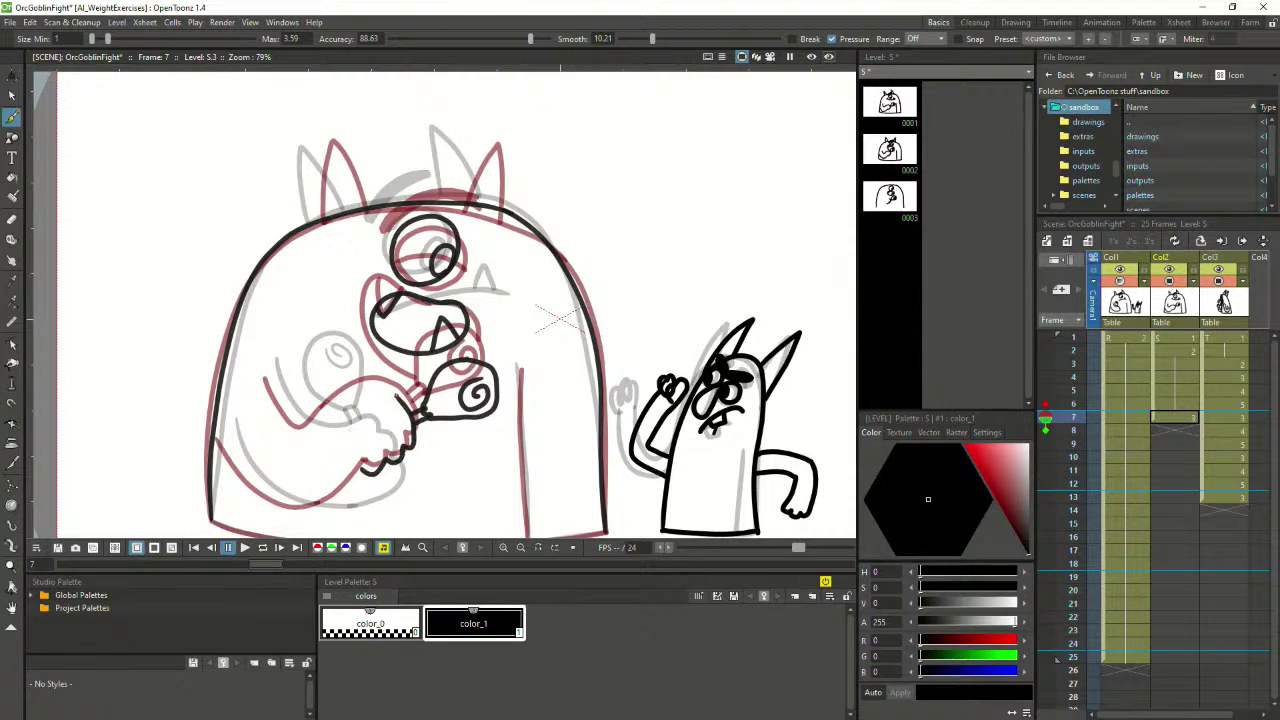
{"action": "left_click_drag", "start_coordinate": [368, 388], "coordinate": [303, 424]}
{"action": "left_click_drag", "start_coordinate": [362, 469], "coordinate": [303, 508]}
{"action": "key", "text": "ctrl+z"}
{"action": "left_click_drag", "start_coordinate": [362, 469], "coordinate": [286, 505]}
{"action": "key", "text": "ctrl+z"}
{"action": "left_click_drag", "start_coordinate": [362, 469], "coordinate": [332, 503]}
{"action": "key", "text": "ctrl+z"}
{"action": "key", "text": "ctrl+z"}
{"action": "left_click_drag", "start_coordinate": [398, 396], "coordinate": [296, 438]}
{"action": "key", "text": "ctrl+z"}
Adjust the line thickness of the orc's hand with the Selection tool
{"action": "key", "text": "s"}
{"action": "left_click", "coordinate": [402, 466]}
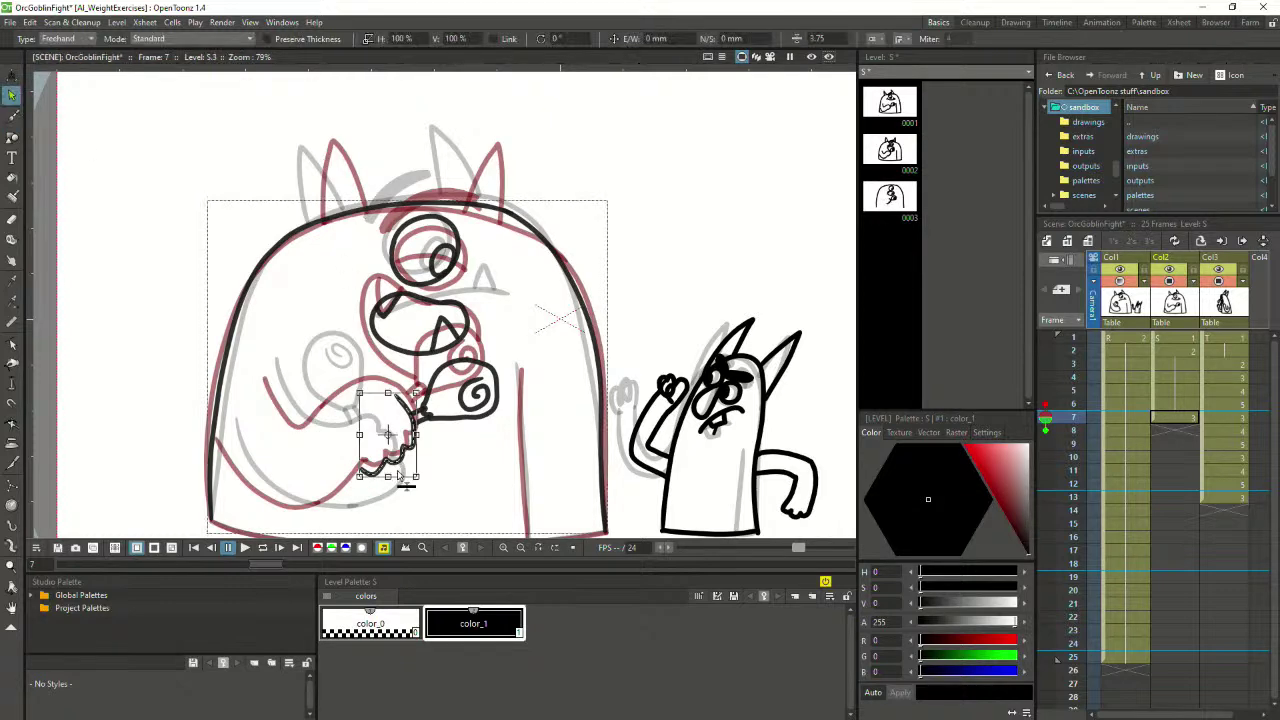
{"action": "left_click_drag", "start_coordinate": [404, 485], "coordinate": [394, 481]}
{"action": "left_click", "coordinate": [456, 455]}
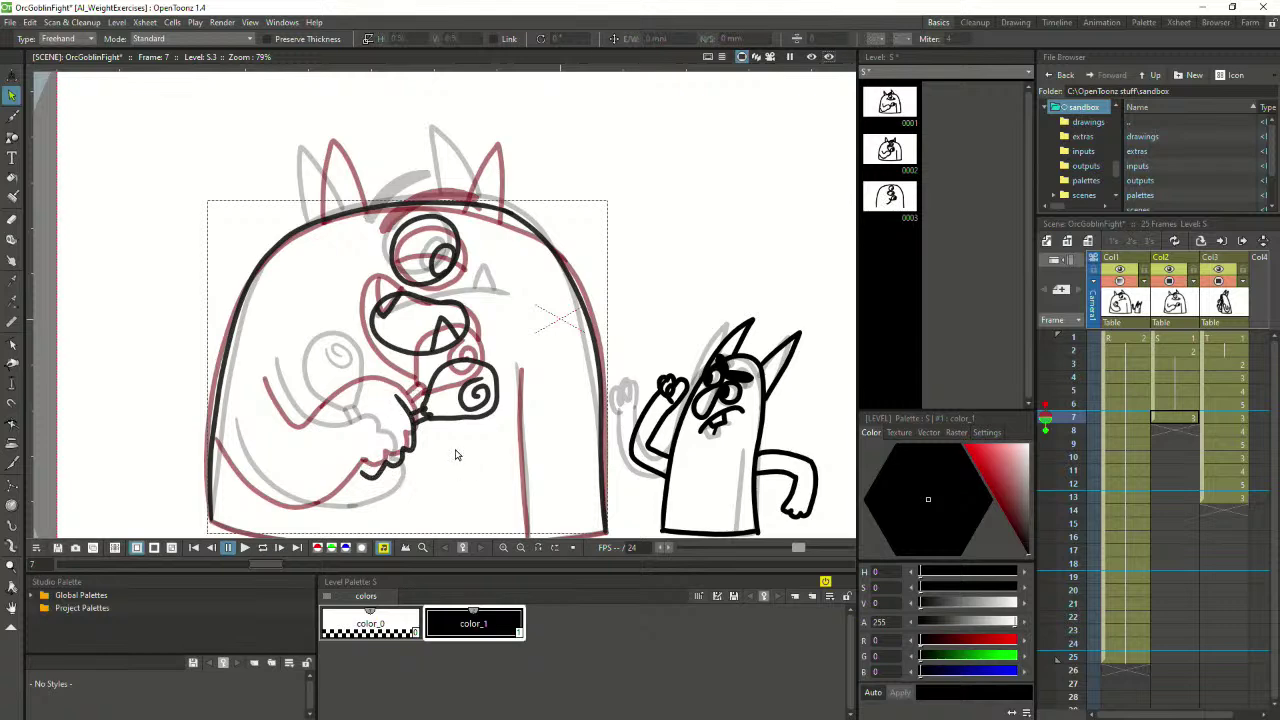
Draw the lower line of the orc's bent arm, curving from the fingers to the body's left side
{"action": "left_click", "coordinate": [12, 116]}
{"action": "left_click_drag", "start_coordinate": [361, 473], "coordinate": [298, 519]}
{"action": "key", "text": "ctrl+z"}
{"action": "mouse_move", "coordinate": [362, 471]}
{"action": "left_mouse_down"}
{"action": "mouse_move", "coordinate": [290, 512]}
{"action": "mouse_move", "coordinate": [247, 493]}
{"action": "mouse_move", "coordinate": [216, 449]}
{"action": "left_mouse_up"}
{"action": "key", "text": "ctrl+z"}
Draw the upper line of the orc's bent arm, from the shoulder down to the elbow crease and over to the hand
{"action": "mouse_move", "coordinate": [265, 381]}
{"action": "left_mouse_down"}
{"action": "mouse_move", "coordinate": [295, 437]}
{"action": "mouse_move", "coordinate": [350, 398]}
{"action": "mouse_move", "coordinate": [400, 385]}
{"action": "left_mouse_up"}
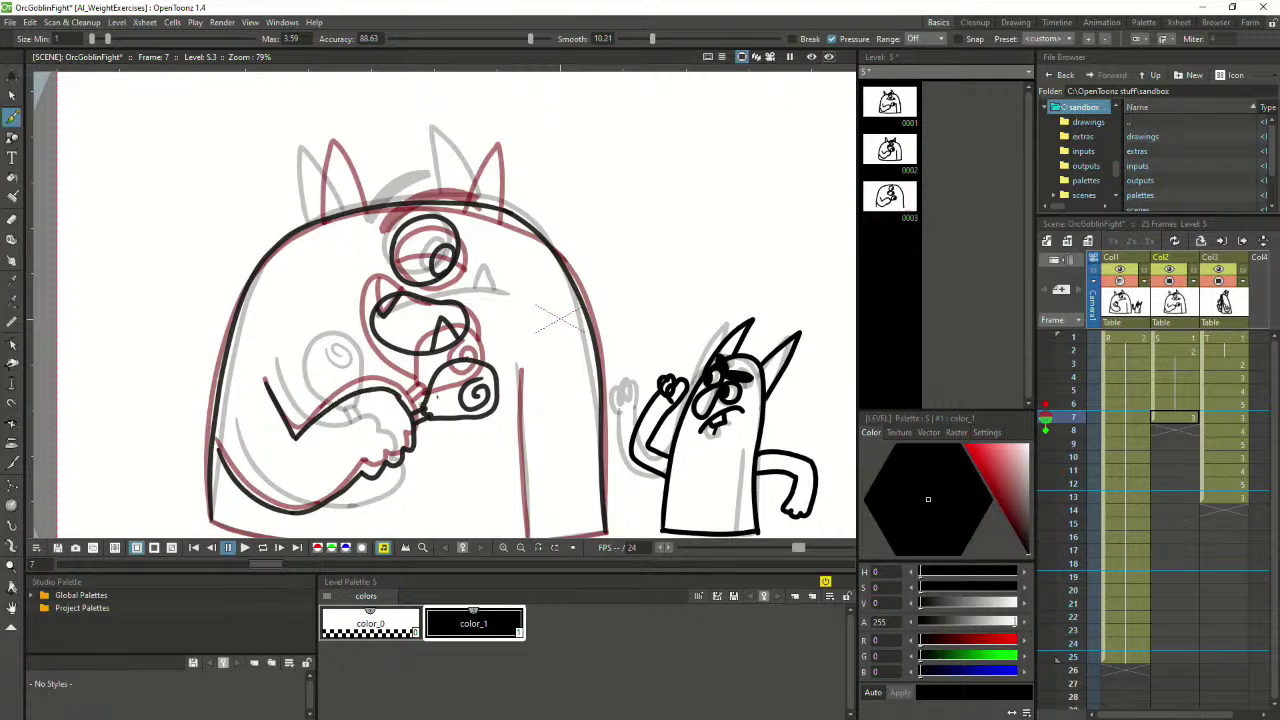
{"action": "key", "text": "ctrl+z"}
{"action": "key", "text": "ctrl+z"}
{"action": "left_click_drag", "start_coordinate": [262, 381], "coordinate": [305, 437]}
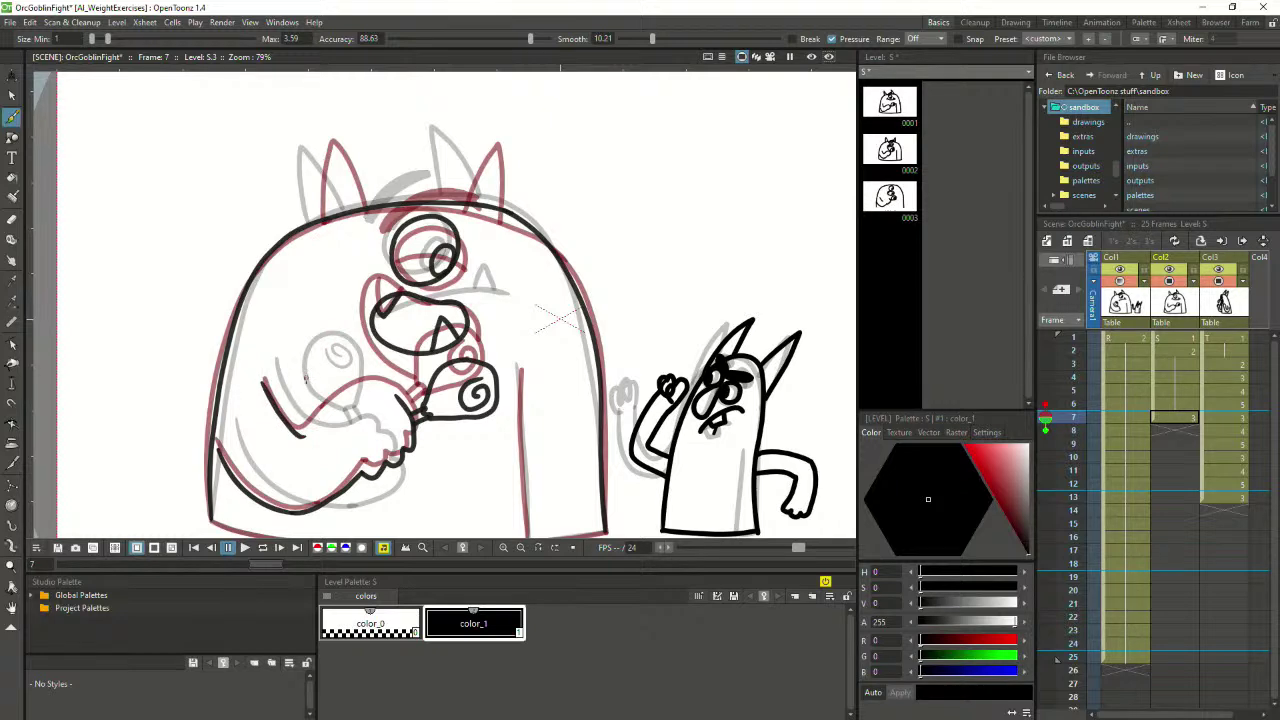
{"action": "key", "text": "ctrl+z"}
{"action": "left_click_drag", "start_coordinate": [262, 386], "coordinate": [301, 434]}
{"action": "key", "text": "ctrl+z"}
{"action": "mouse_move", "coordinate": [263, 385]}
{"action": "left_mouse_down"}
{"action": "mouse_move", "coordinate": [294, 430]}
{"action": "mouse_move", "coordinate": [303, 415]}
{"action": "mouse_move", "coordinate": [301, 430]}
{"action": "mouse_move", "coordinate": [401, 385]}
{"action": "left_mouse_up"}
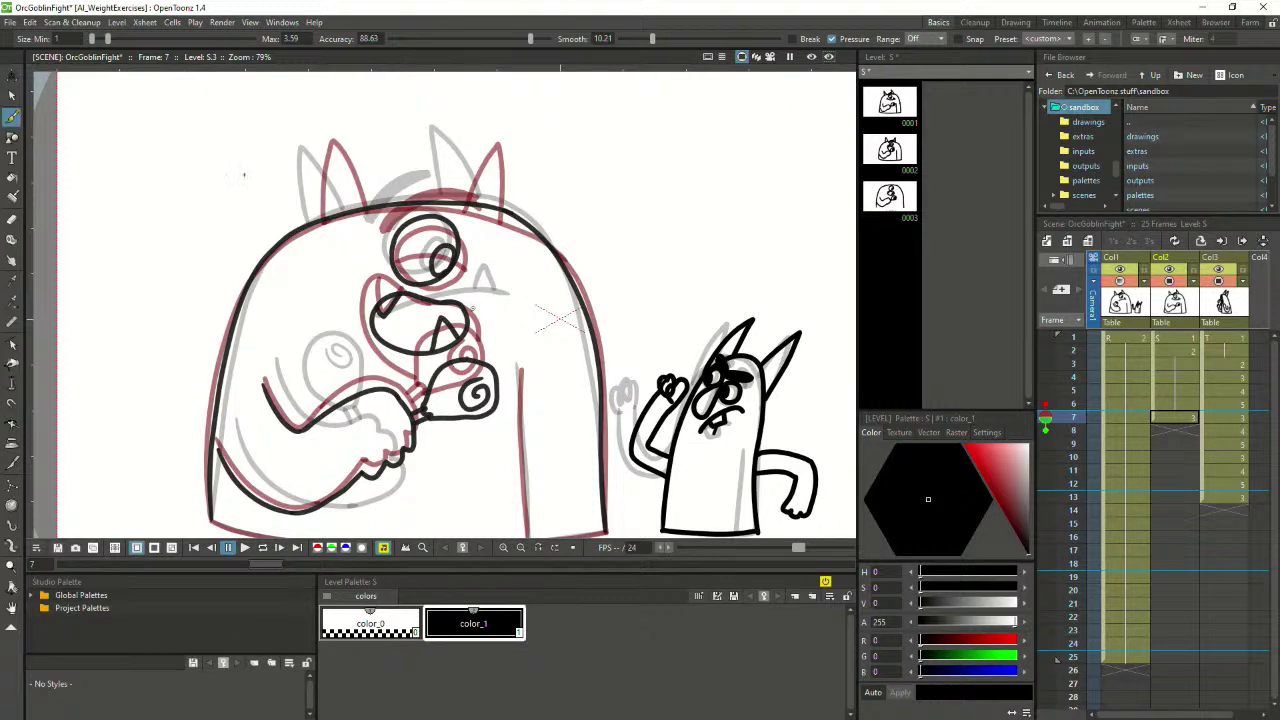
Select the forearm's upper line and shrink it slightly to 99.33% by 99.43% so its end meets the hand
{"action": "left_click", "coordinate": [12, 96]}
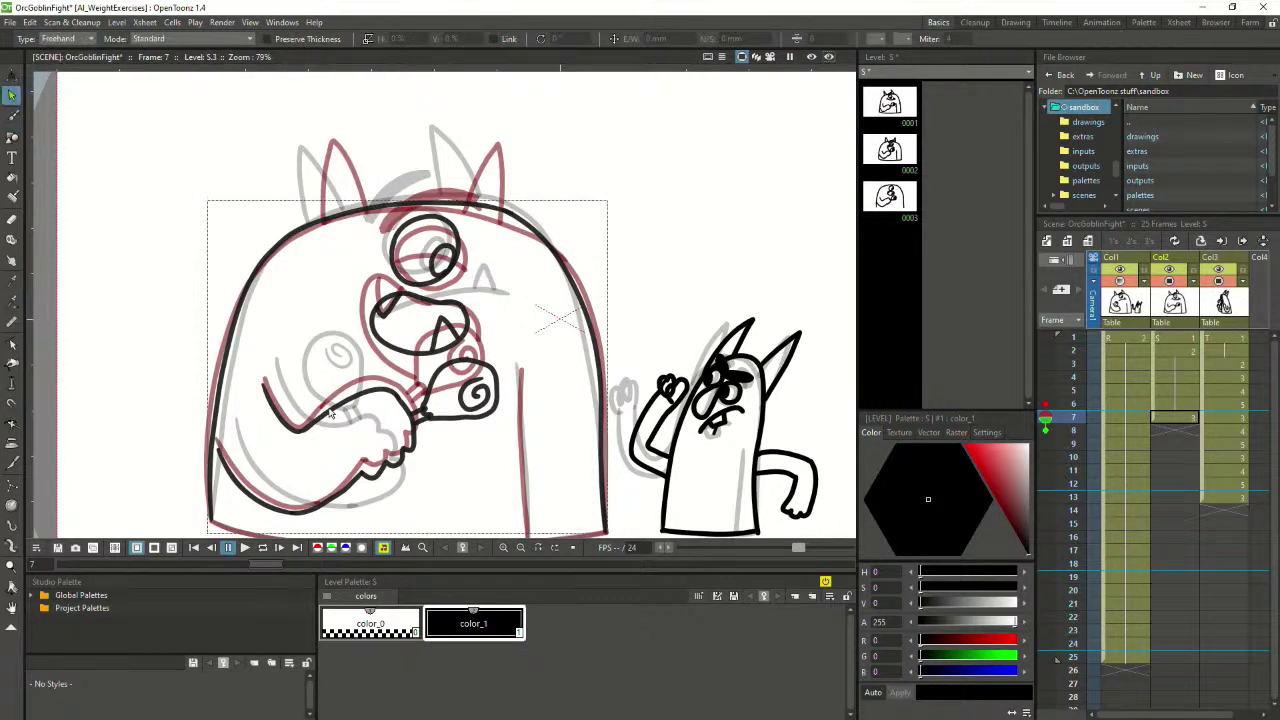
{"action": "left_click", "coordinate": [379, 389]}
{"action": "left_click_drag", "start_coordinate": [402, 385], "coordinate": [401, 387]}
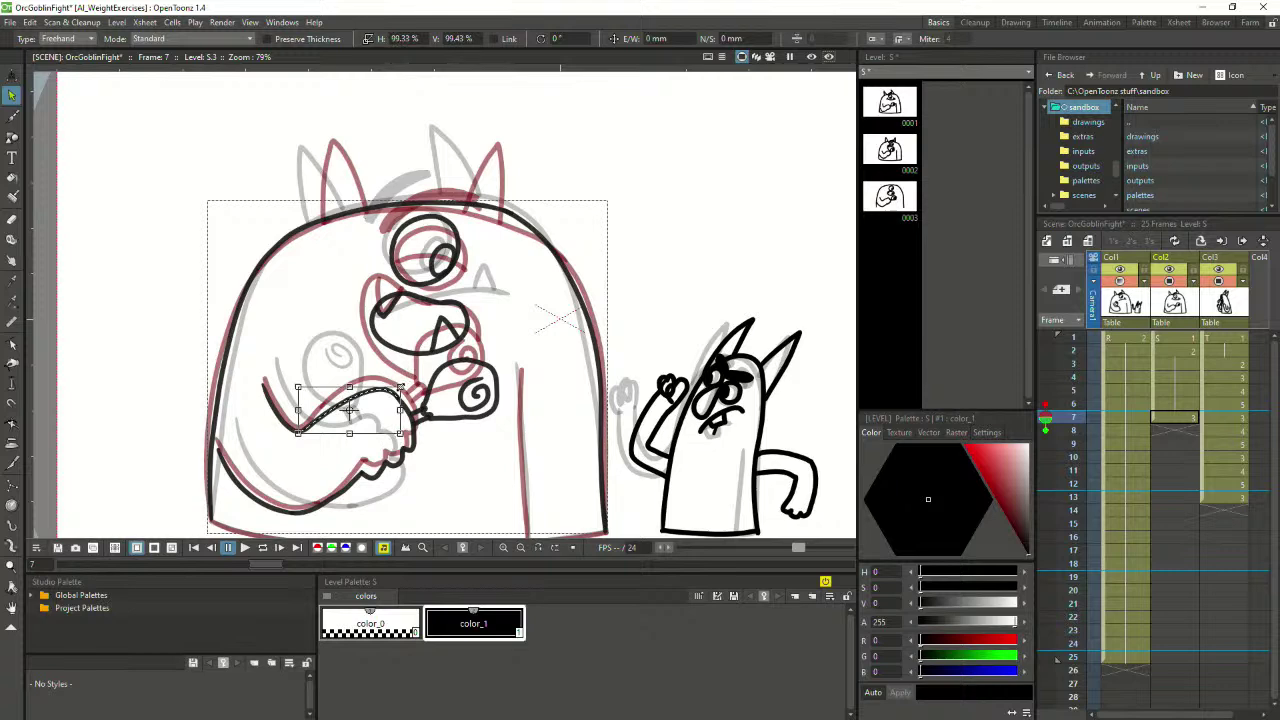
{"action": "left_click", "coordinate": [453, 472]}
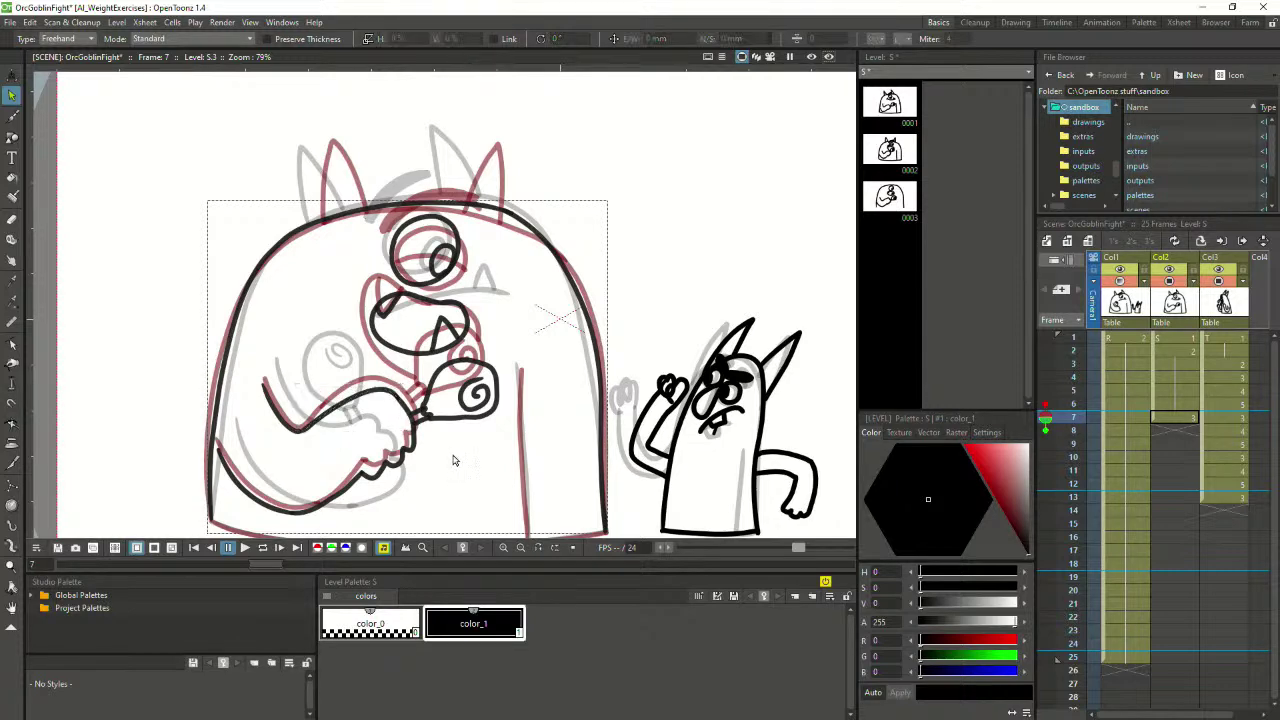
Draw the near-vertical line of the orc's other arm, running down to the base of the body
{"action": "scroll", "coordinate": [447, 478], "scroll_direction": "down", "scroll_amount": 1}
{"action": "scroll", "coordinate": [447, 478], "scroll_direction": "down", "scroll_amount": 1}
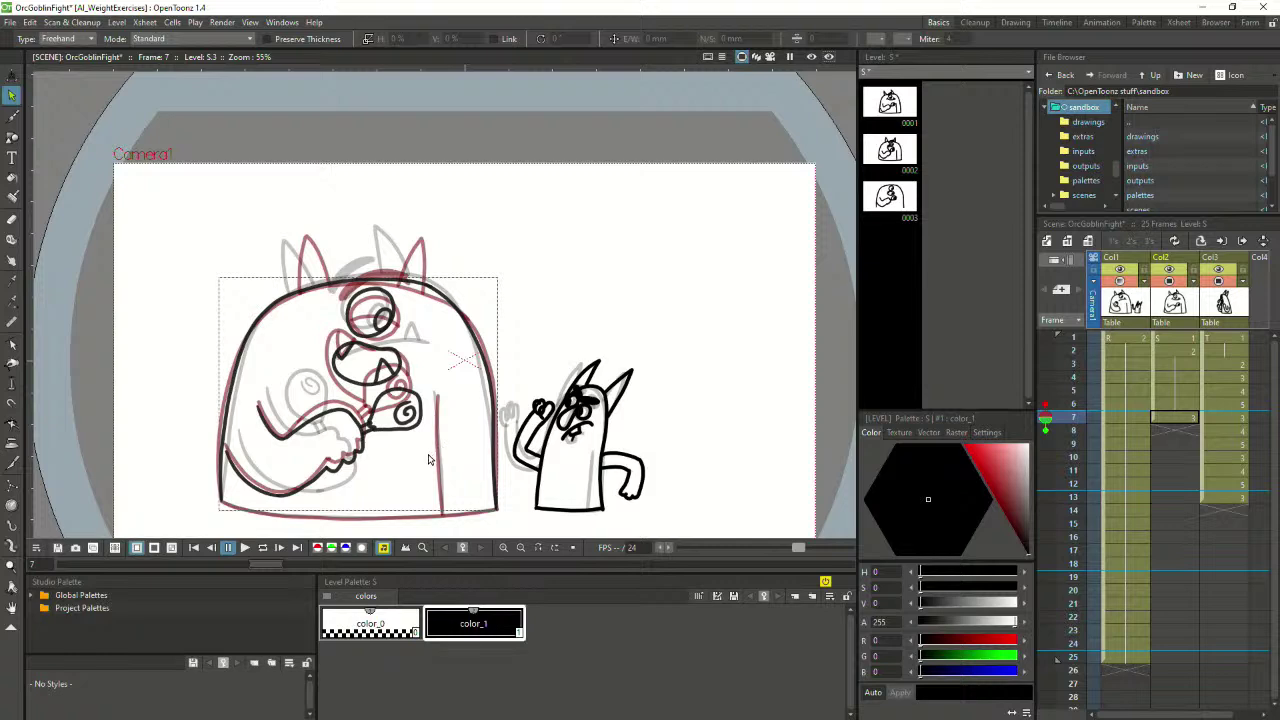
{"action": "scroll", "coordinate": [430, 463], "scroll_direction": "up", "scroll_amount": 1}
{"action": "key", "text": "space"}
{"action": "left_click_drag", "start_coordinate": [410, 446], "coordinate": [429, 425]}
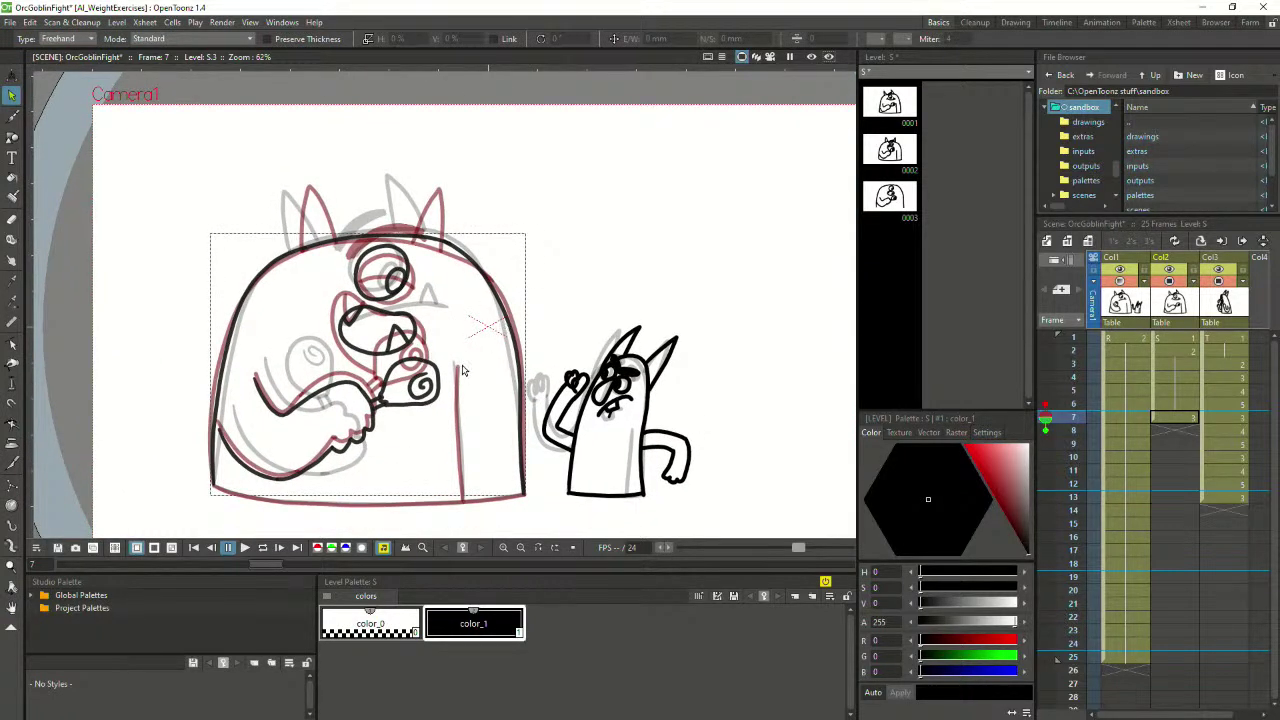
{"action": "left_click", "coordinate": [12, 117]}
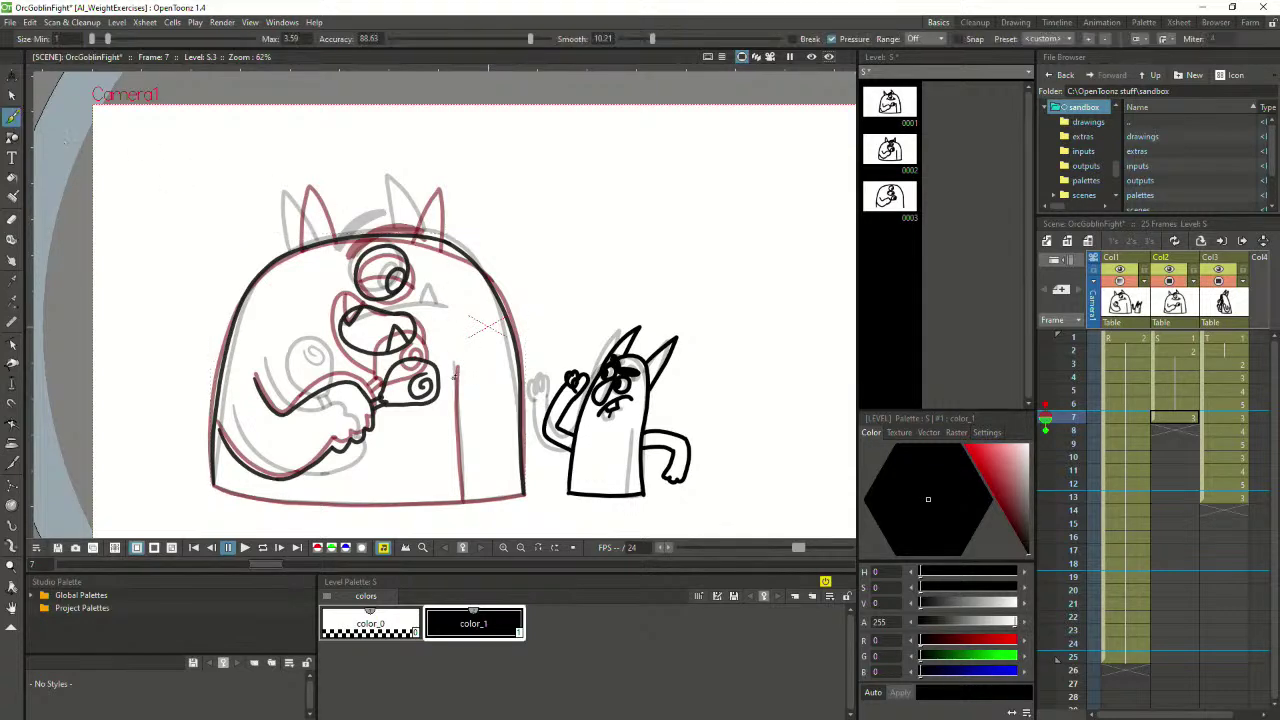
{"action": "left_click_drag", "start_coordinate": [455, 362], "coordinate": [464, 497]}
{"action": "key", "text": "ctrl+z"}
{"action": "left_click_drag", "start_coordinate": [455, 362], "coordinate": [463, 502]}
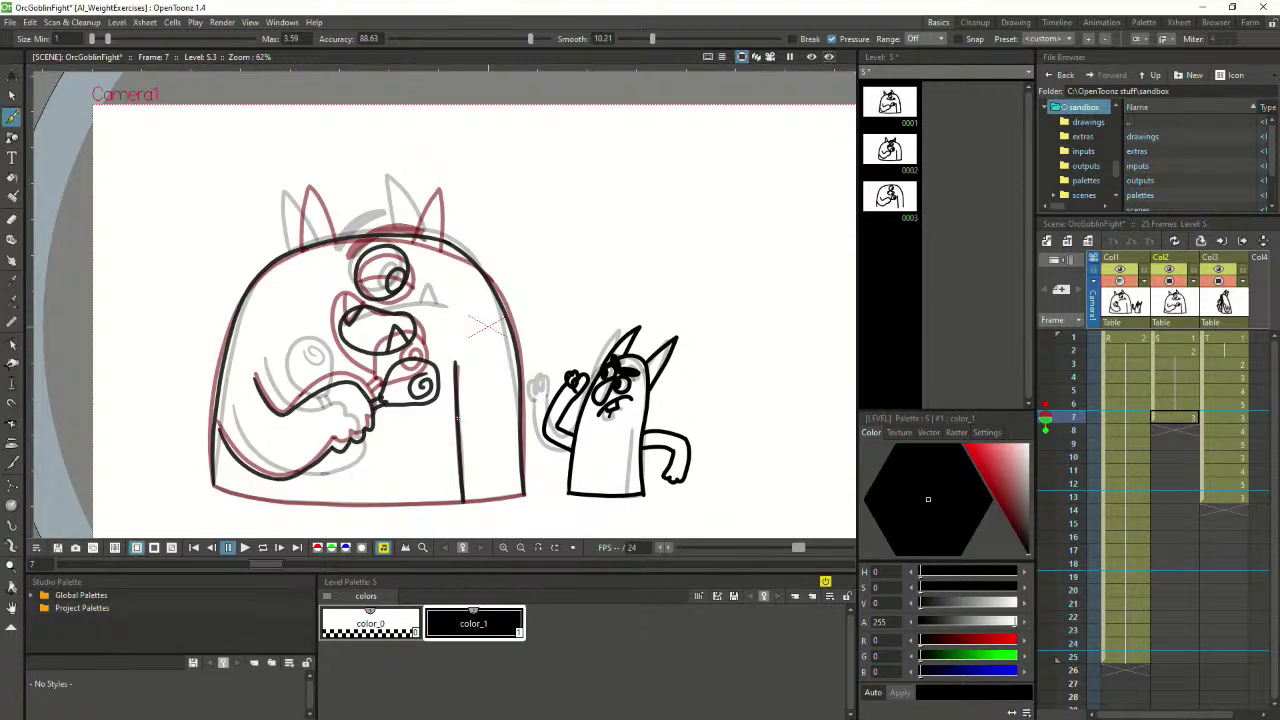
{"action": "mouse_move", "coordinate": [505, 347]}
{"action": "left_mouse_down"}
{"action": "mouse_move", "coordinate": [491, 399]}
{"action": "mouse_move", "coordinate": [526, 363]}
{"action": "left_mouse_up"}
{"action": "key", "text": "ctrl+z"}
Draw the first section of the orc's bottom edge, curving from the body's left corner toward the middle
{"action": "key", "text": "space"}
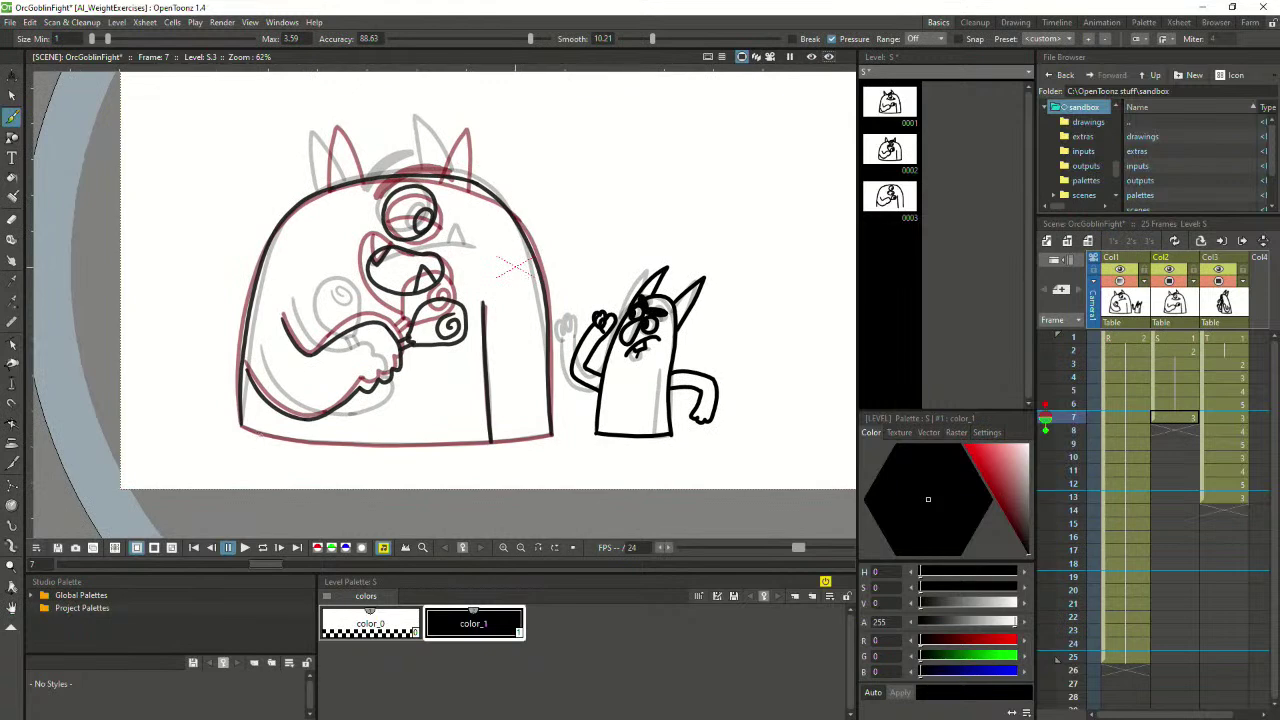
{"action": "left_click_drag", "start_coordinate": [241, 426], "coordinate": [352, 441]}
{"action": "key", "text": "ctrl+z"}
{"action": "key", "text": "ctrl+z"}
{"action": "left_click_drag", "start_coordinate": [240, 424], "coordinate": [354, 442]}
{"action": "key", "text": "ctrl+z"}
{"action": "left_click_drag", "start_coordinate": [242, 426], "coordinate": [314, 443]}
{"action": "key", "text": "ctrl+z"}
{"action": "left_click_drag", "start_coordinate": [240, 425], "coordinate": [346, 443]}
Continue the orc's bottom edge from the middle to the body's right corner, closing the outline
{"action": "scroll", "coordinate": [268, 388], "scroll_direction": "up", "scroll_amount": 2}
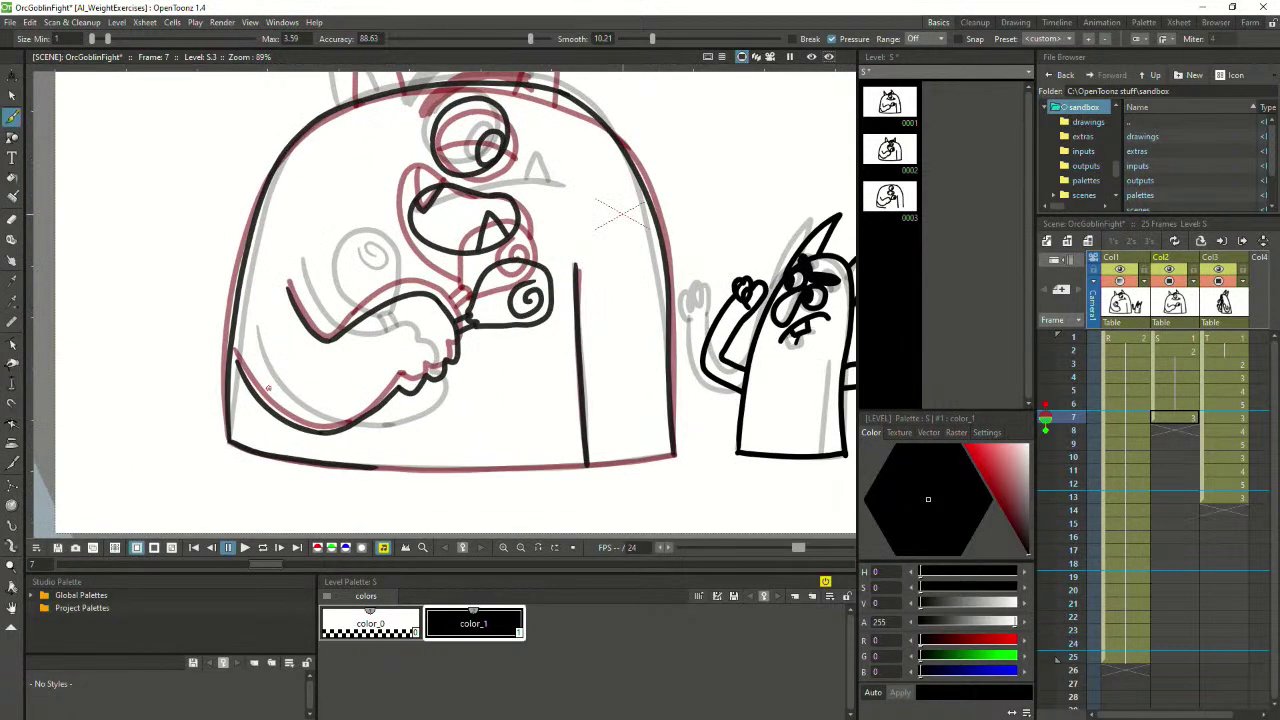
{"action": "key", "text": "space"}
{"action": "left_click_drag", "start_coordinate": [474, 452], "coordinate": [357, 410]}
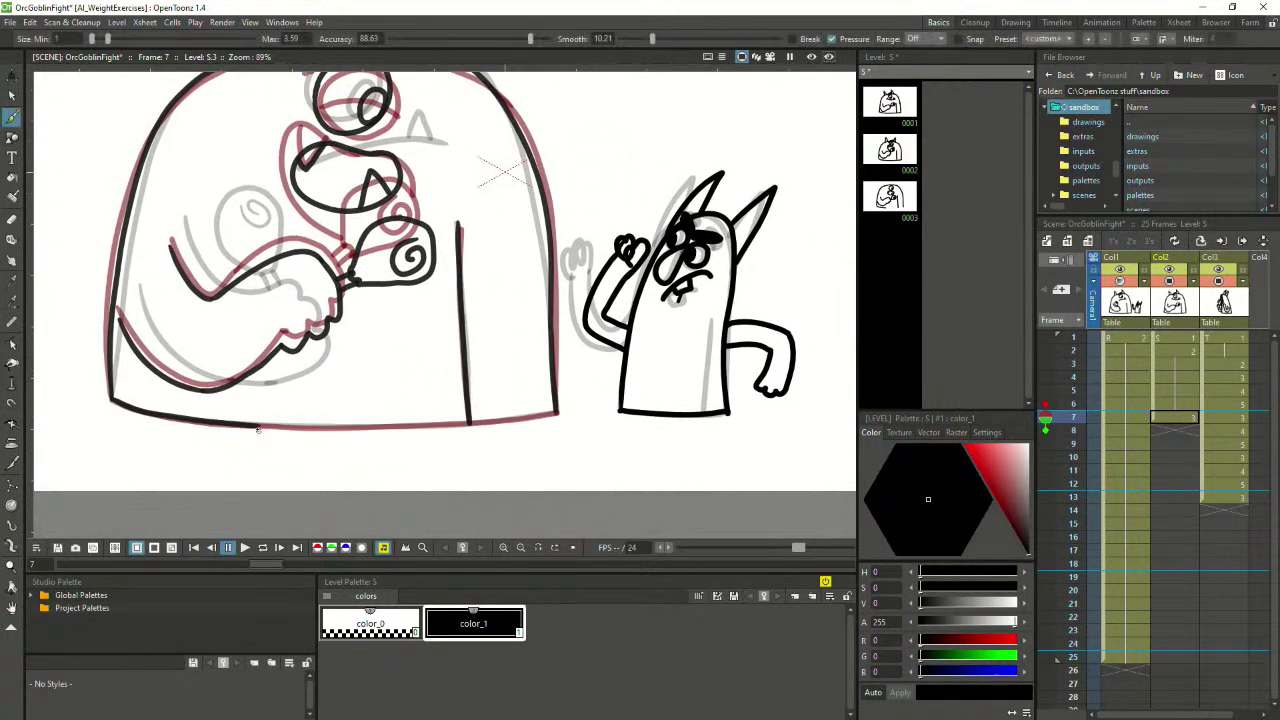
{"action": "left_click_drag", "start_coordinate": [257, 427], "coordinate": [556, 413]}
{"action": "key", "text": "ctrl+z"}
{"action": "left_click_drag", "start_coordinate": [464, 423], "coordinate": [559, 411]}
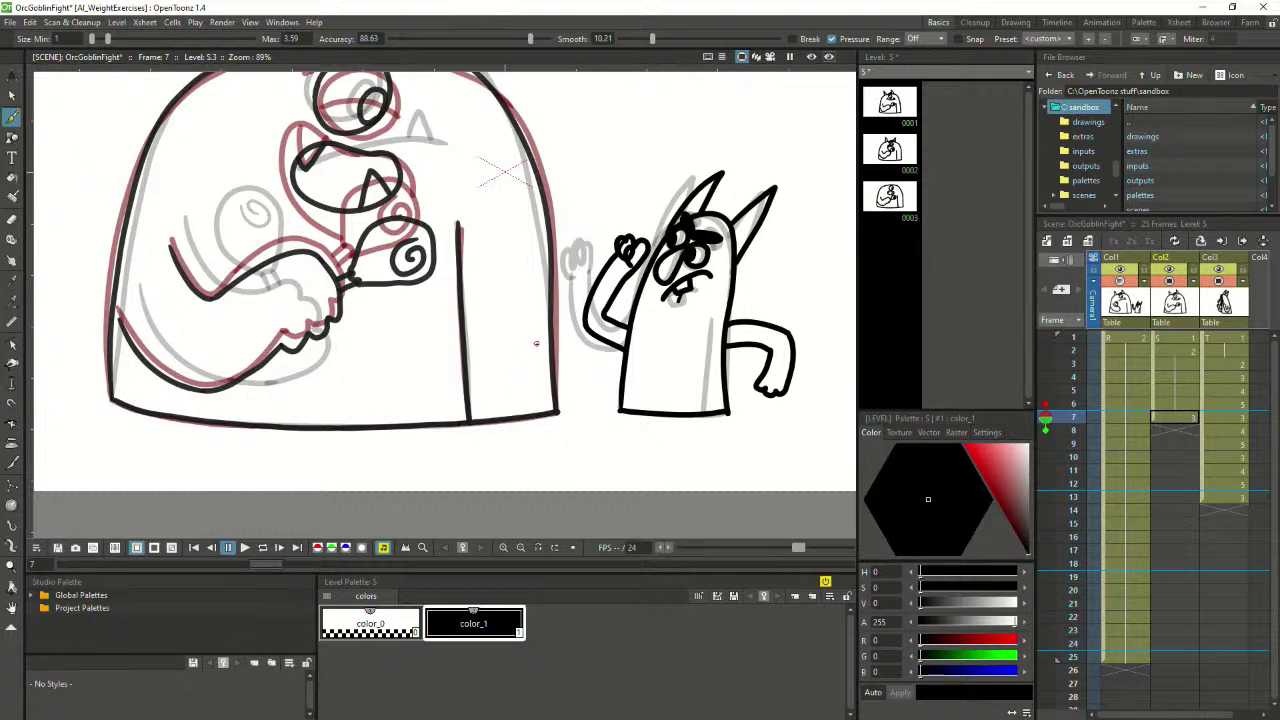
Draw the orc's two pointed horns on top of the head
{"action": "scroll", "coordinate": [426, 340], "scroll_direction": "down", "scroll_amount": 2}
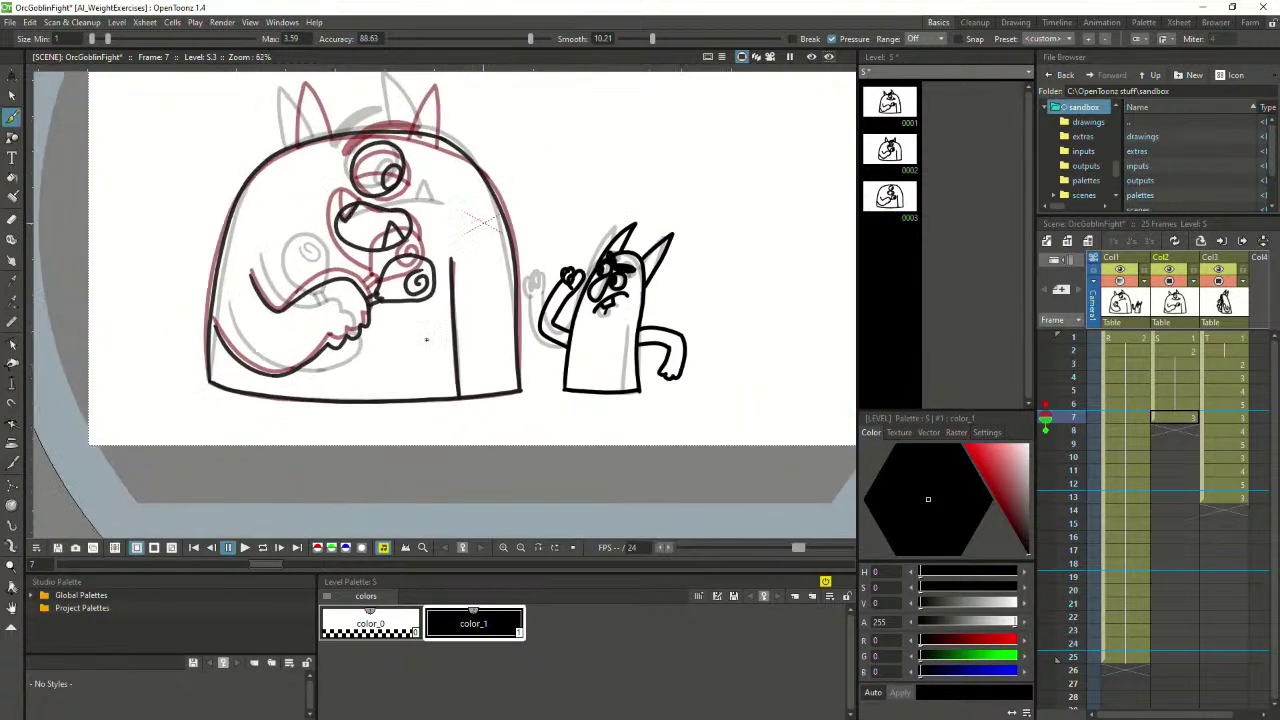
{"action": "key", "text": "space"}
{"action": "left_click_drag", "start_coordinate": [445, 213], "coordinate": [525, 385]}
{"action": "scroll", "coordinate": [335, 300], "scroll_direction": "up", "scroll_amount": 1}
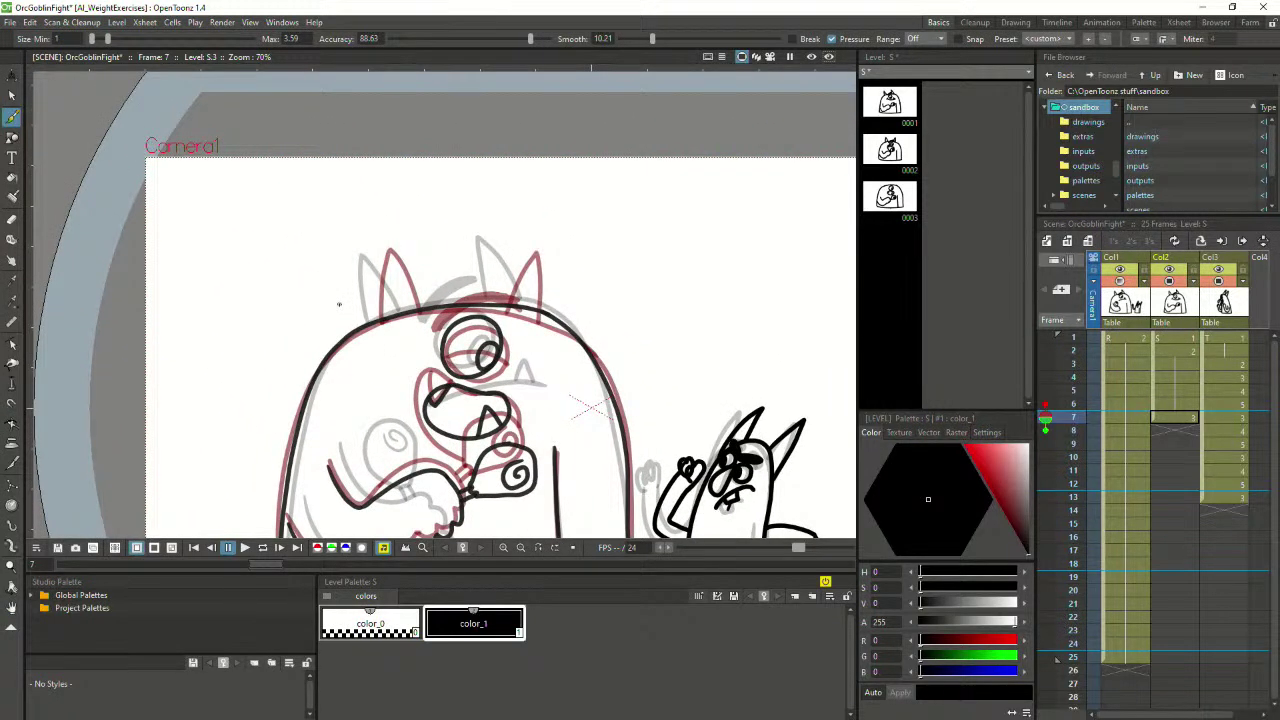
{"action": "mouse_move", "coordinate": [372, 320]}
{"action": "left_mouse_down"}
{"action": "mouse_move", "coordinate": [379, 248]}
{"action": "mouse_move", "coordinate": [410, 311]}
{"action": "left_mouse_up"}
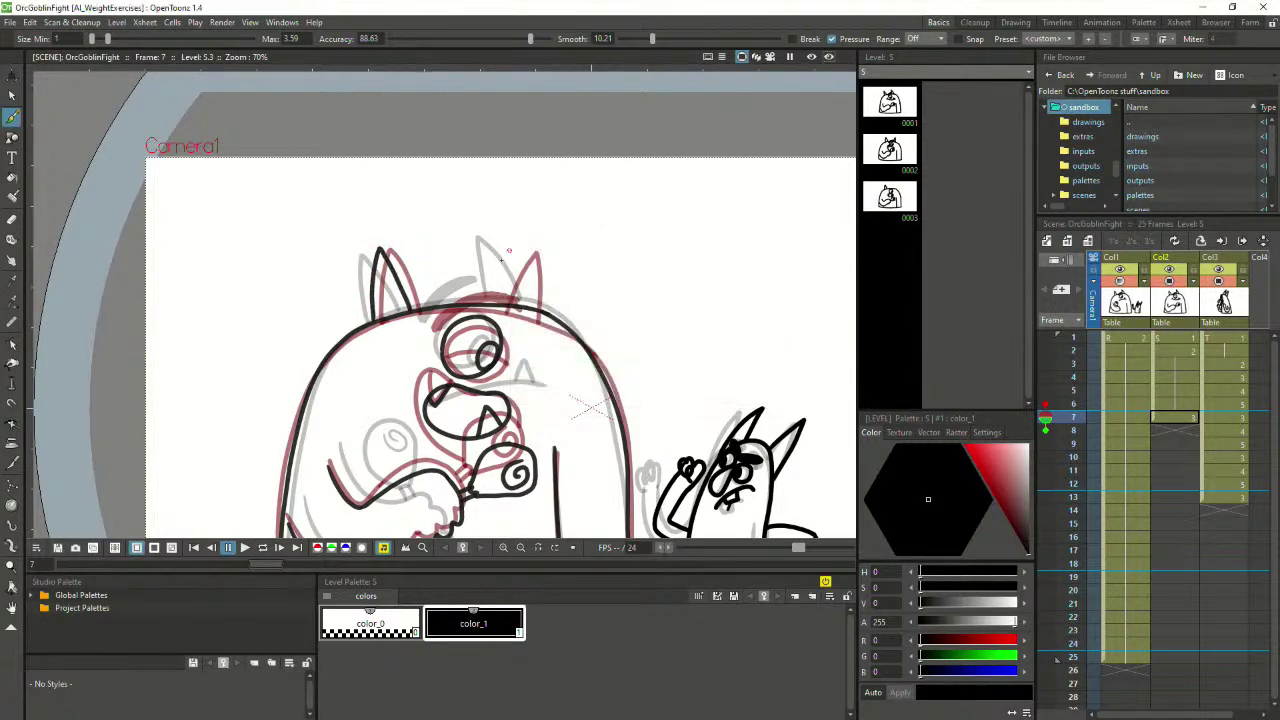
{"action": "mouse_move", "coordinate": [497, 305]}
{"action": "left_mouse_down"}
{"action": "mouse_move", "coordinate": [523, 243]}
{"action": "mouse_move", "coordinate": [534, 300]}
{"action": "mouse_move", "coordinate": [507, 266]}
{"action": "mouse_move", "coordinate": [523, 241]}
{"action": "mouse_move", "coordinate": [539, 310]}
{"action": "left_mouse_up"}
{"action": "key", "text": "ctrl+z"}
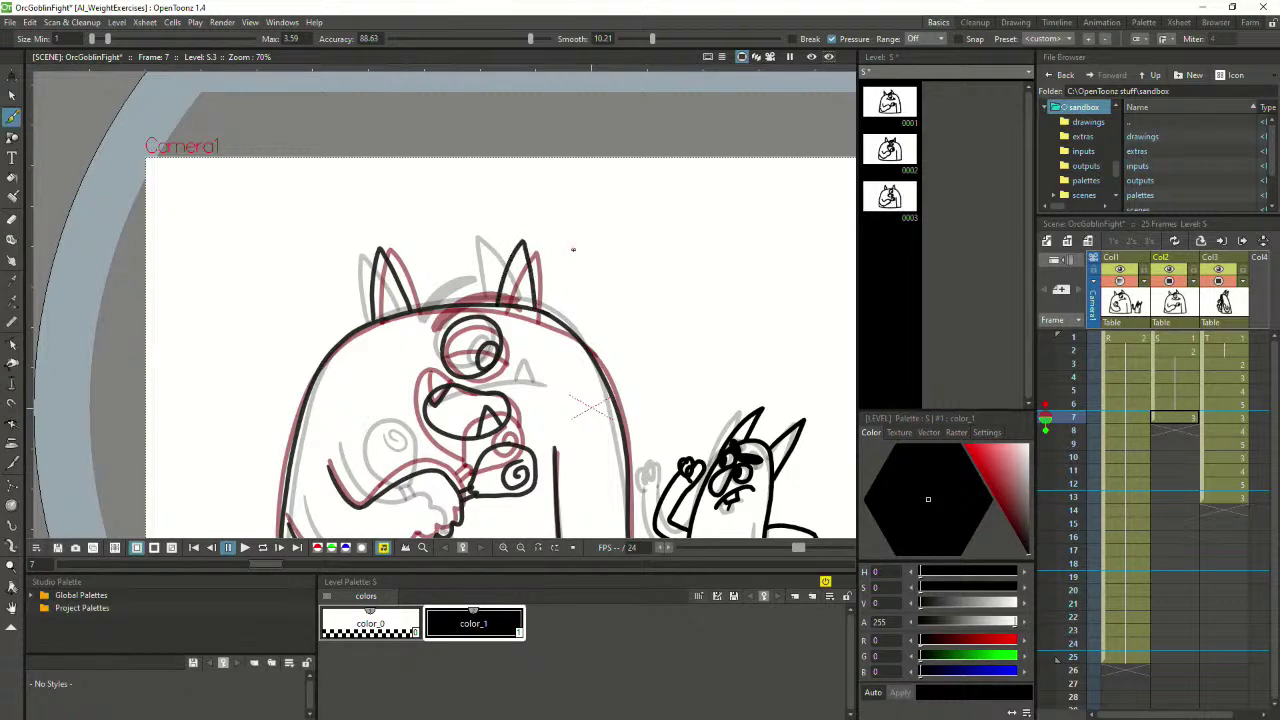
Draw the orc's thick arched eyebrow above the eye
{"action": "scroll", "coordinate": [573, 249], "scroll_direction": "down", "scroll_amount": 2}
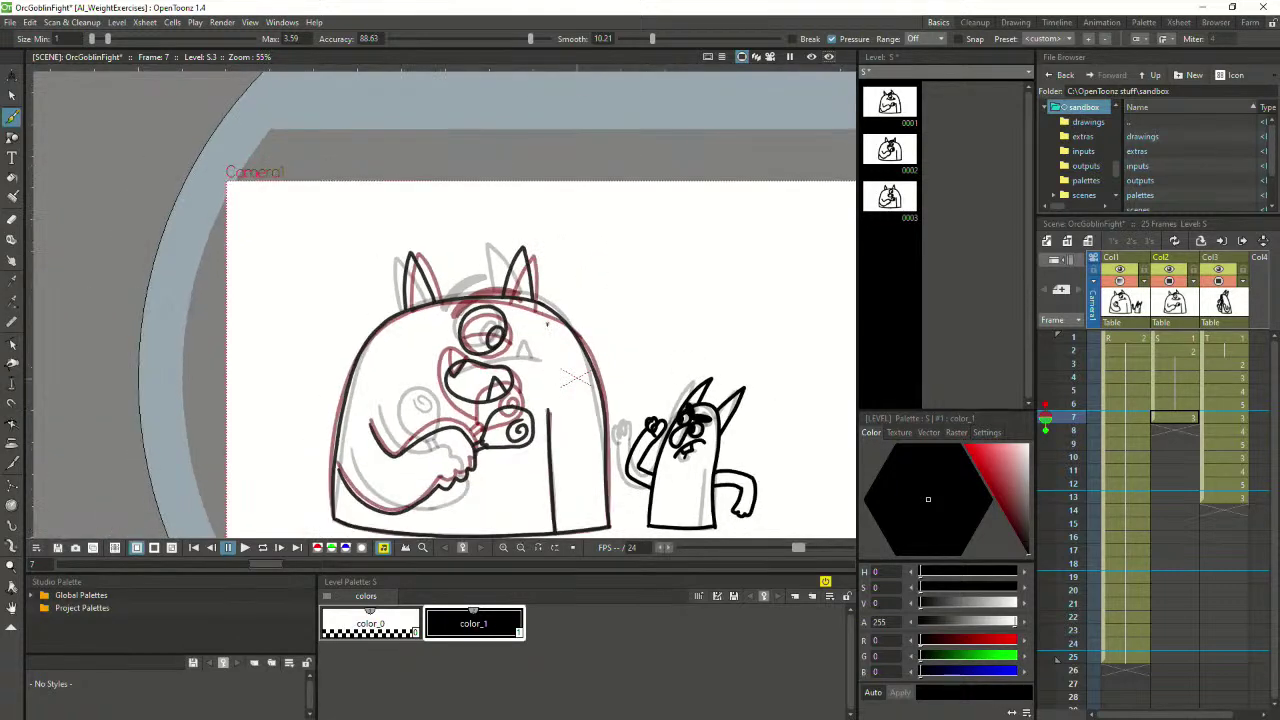
{"action": "scroll", "coordinate": [547, 338], "scroll_direction": "down", "scroll_amount": 1}
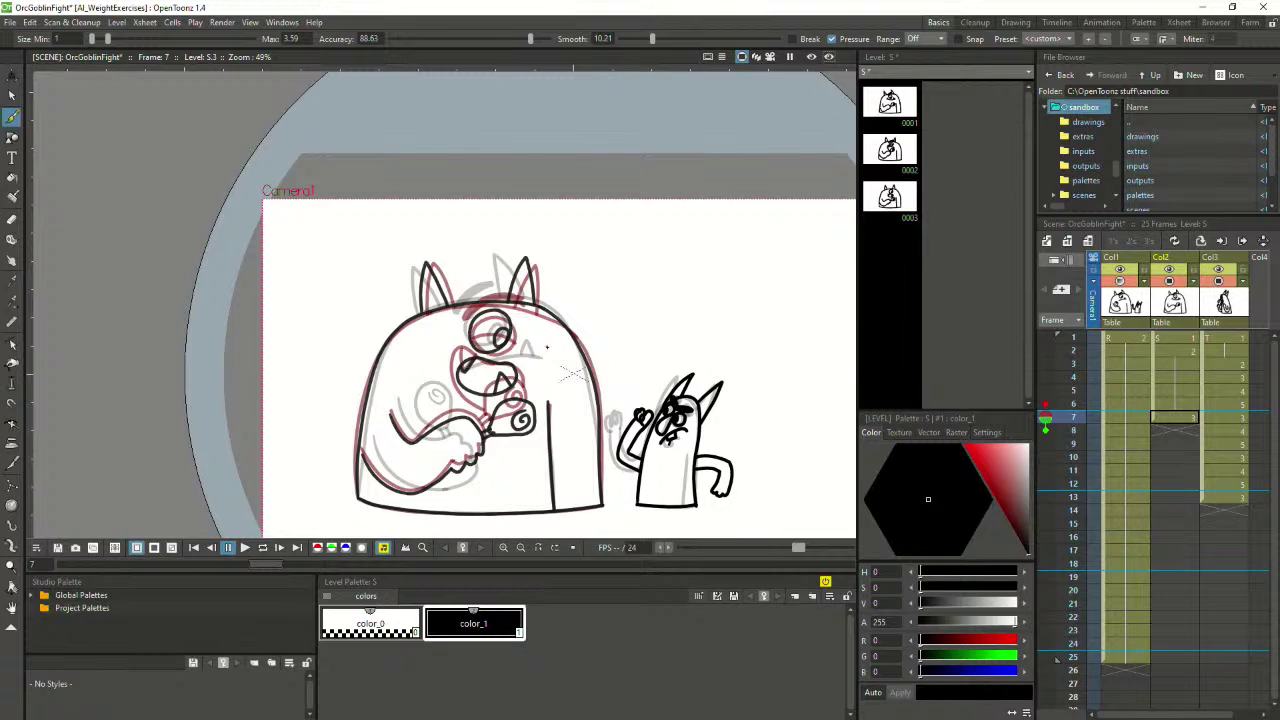
{"action": "left_click_drag", "start_coordinate": [547, 348], "coordinate": [480, 293]}
{"action": "scroll", "coordinate": [418, 350], "scroll_direction": "up", "scroll_amount": 3}
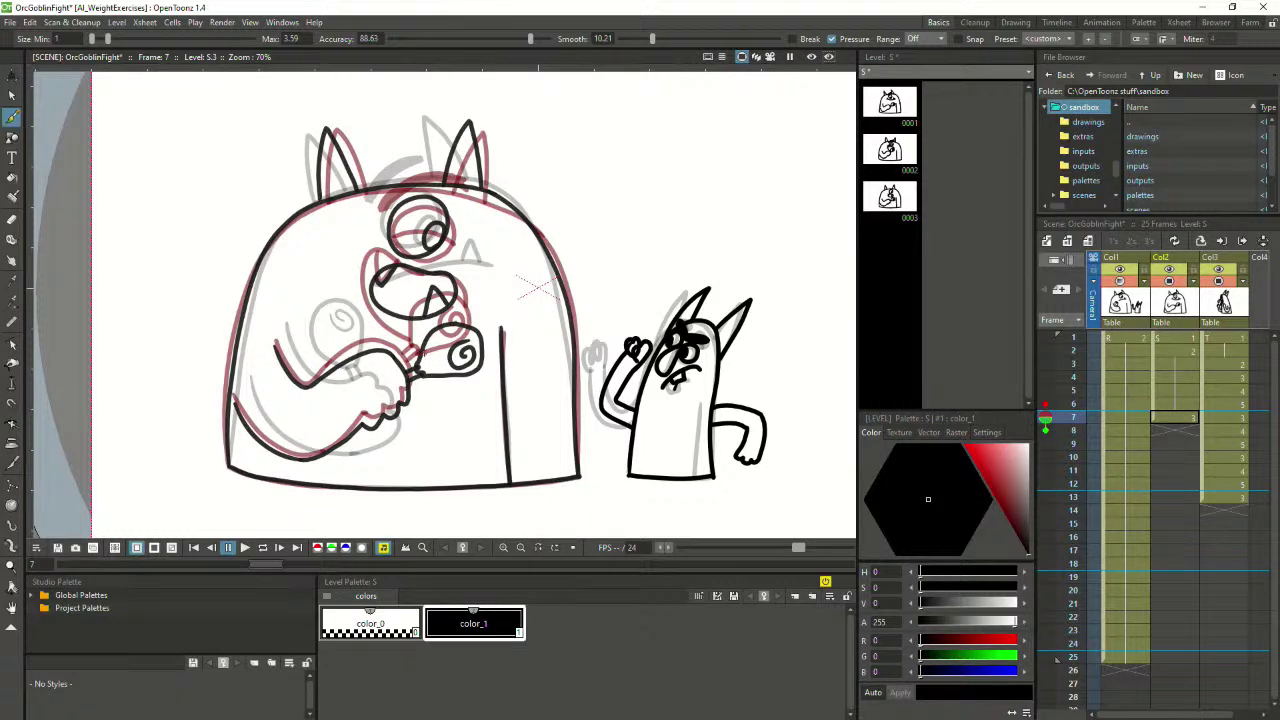
{"action": "scroll", "coordinate": [357, 243], "scroll_direction": "up", "scroll_amount": 2}
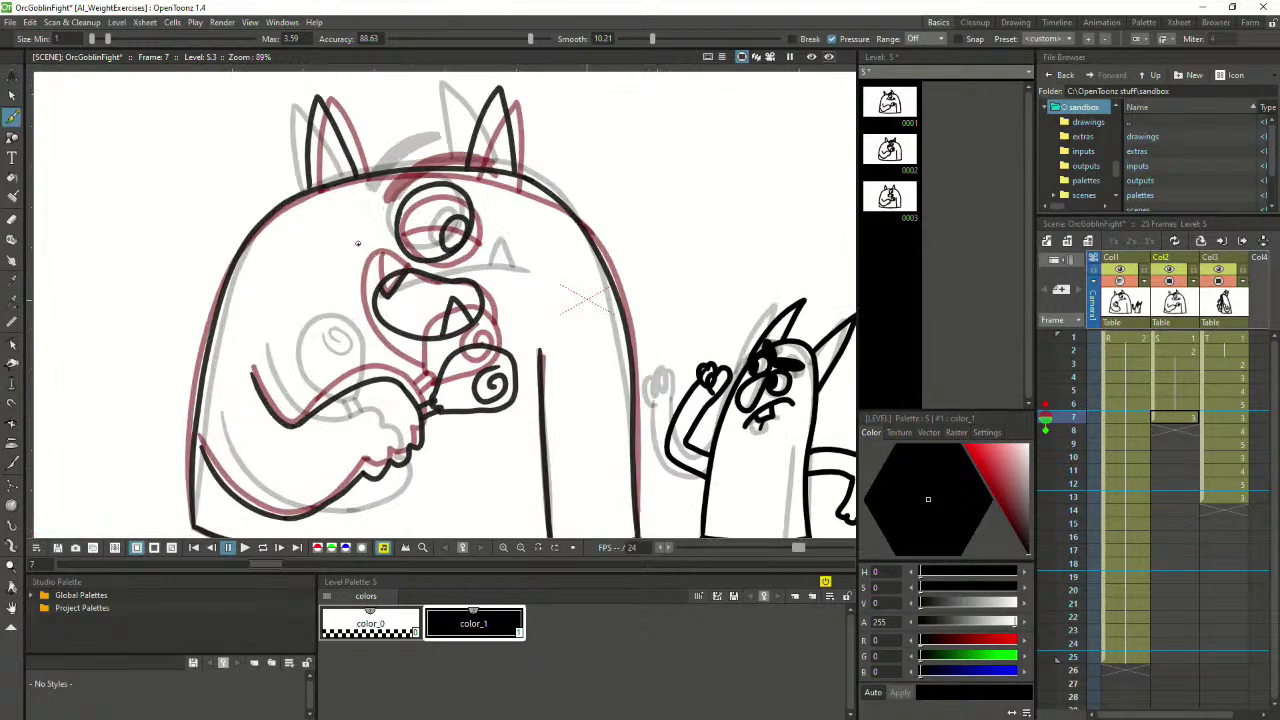
{"action": "mouse_move", "coordinate": [384, 200]}
{"action": "left_mouse_down"}
{"action": "mouse_move", "coordinate": [452, 153]}
{"action": "mouse_move", "coordinate": [490, 151]}
{"action": "left_mouse_up"}
{"action": "key", "text": "ctrl+z"}
{"action": "mouse_move", "coordinate": [386, 198]}
{"action": "left_mouse_down"}
{"action": "mouse_move", "coordinate": [479, 150]}
{"action": "mouse_move", "coordinate": [408, 163]}
{"action": "mouse_move", "coordinate": [451, 152]}
{"action": "mouse_move", "coordinate": [431, 152]}
{"action": "mouse_move", "coordinate": [378, 197]}
{"action": "mouse_move", "coordinate": [431, 155]}
{"action": "mouse_move", "coordinate": [461, 150]}
{"action": "mouse_move", "coordinate": [434, 152]}
{"action": "mouse_move", "coordinate": [473, 147]}
{"action": "mouse_move", "coordinate": [425, 154]}
{"action": "left_mouse_up"}
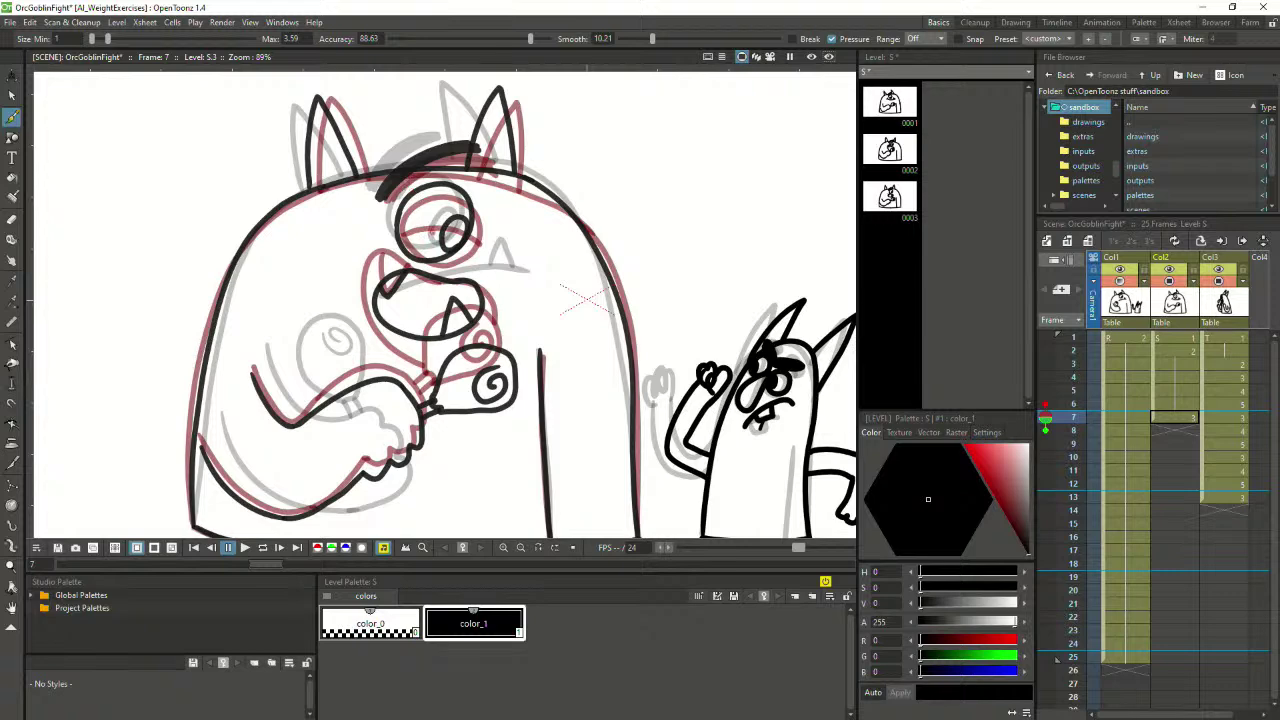
Turn off the onion skin and hold the orc's drawing 3 and the goblin's final drawing 3 through frame 16
{"action": "scroll", "coordinate": [440, 300], "scroll_direction": "down", "scroll_amount": 2}
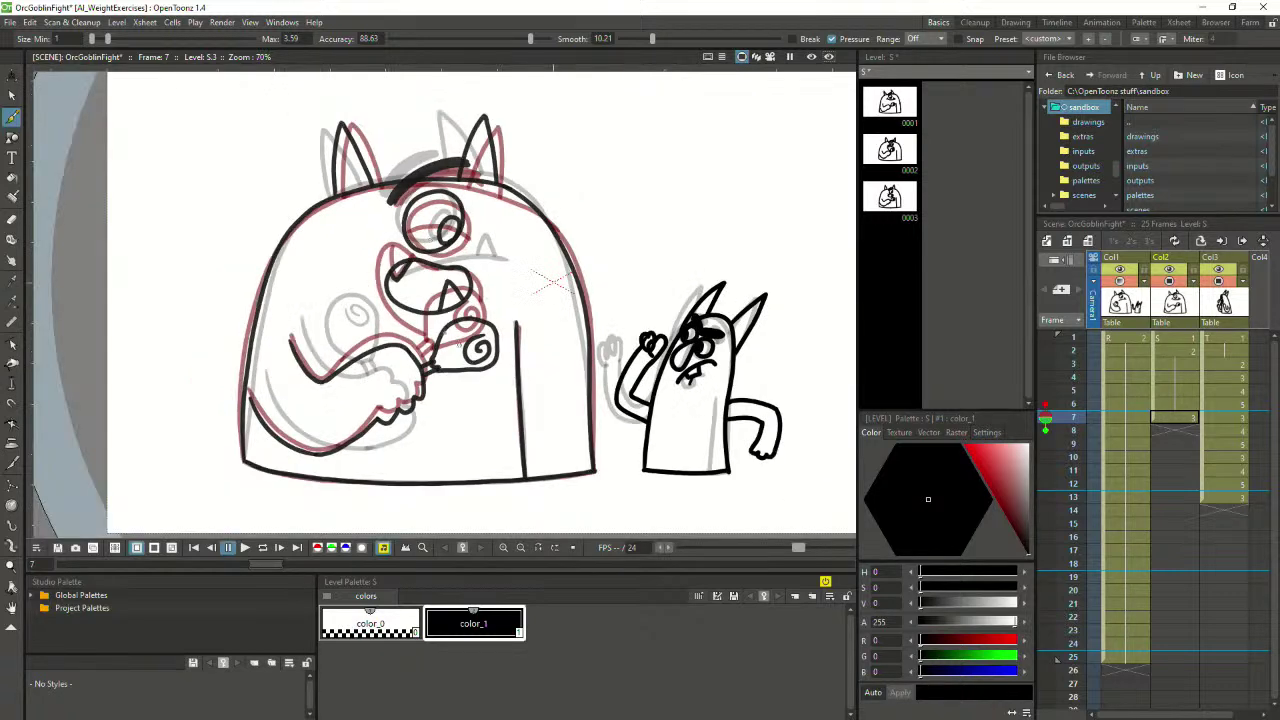
{"action": "scroll", "coordinate": [385, 280], "scroll_direction": "down", "scroll_amount": 1}
{"action": "key", "text": "space"}
{"action": "left_click_drag", "start_coordinate": [341, 334], "coordinate": [399, 362]}
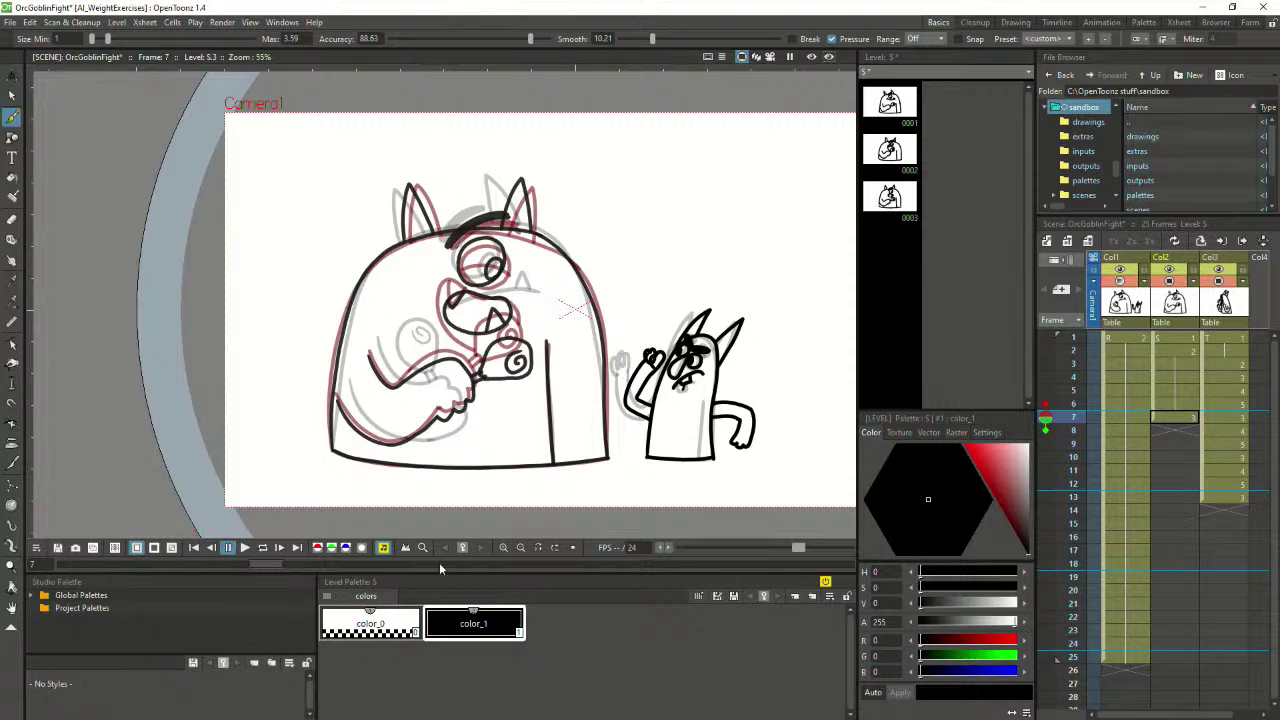
{"action": "left_click", "coordinate": [1046, 418]}
{"action": "left_click", "coordinate": [1183, 418]}
{"action": "left_click_drag", "start_coordinate": [1187, 428], "coordinate": [1188, 548]}
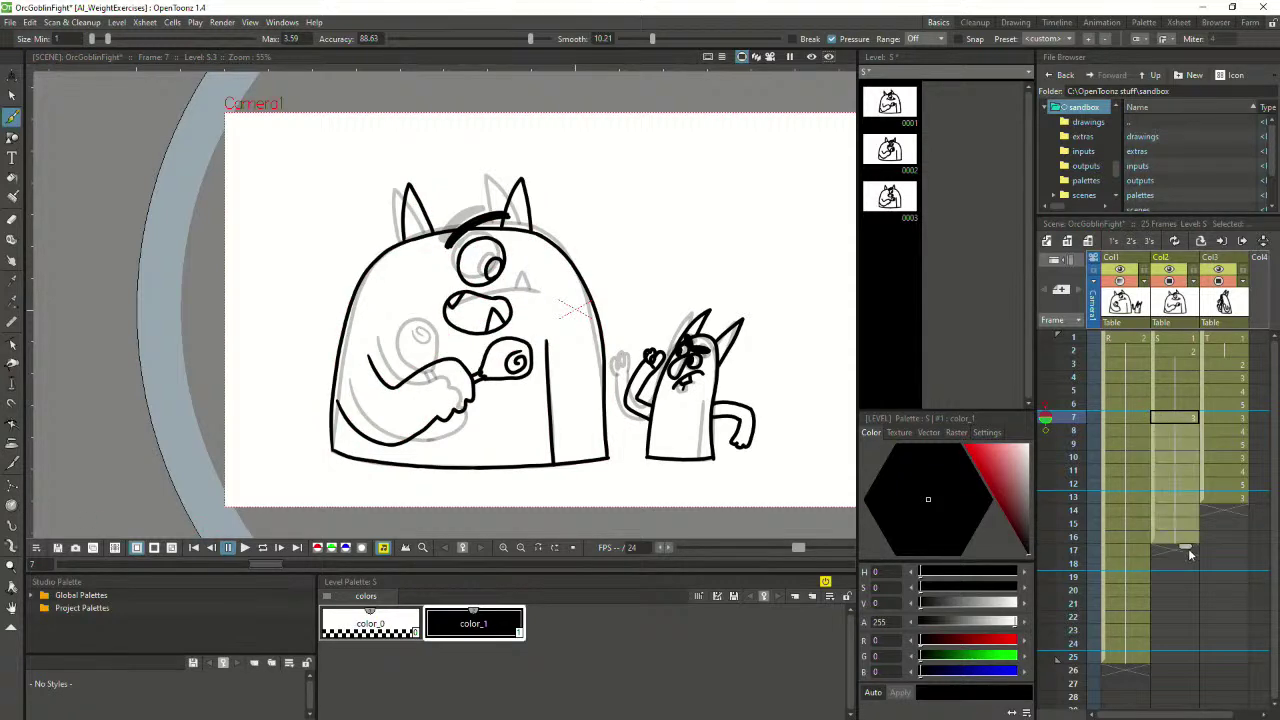
{"action": "left_click", "coordinate": [1229, 499]}
{"action": "left_click_drag", "start_coordinate": [1234, 508], "coordinate": [1234, 548]}
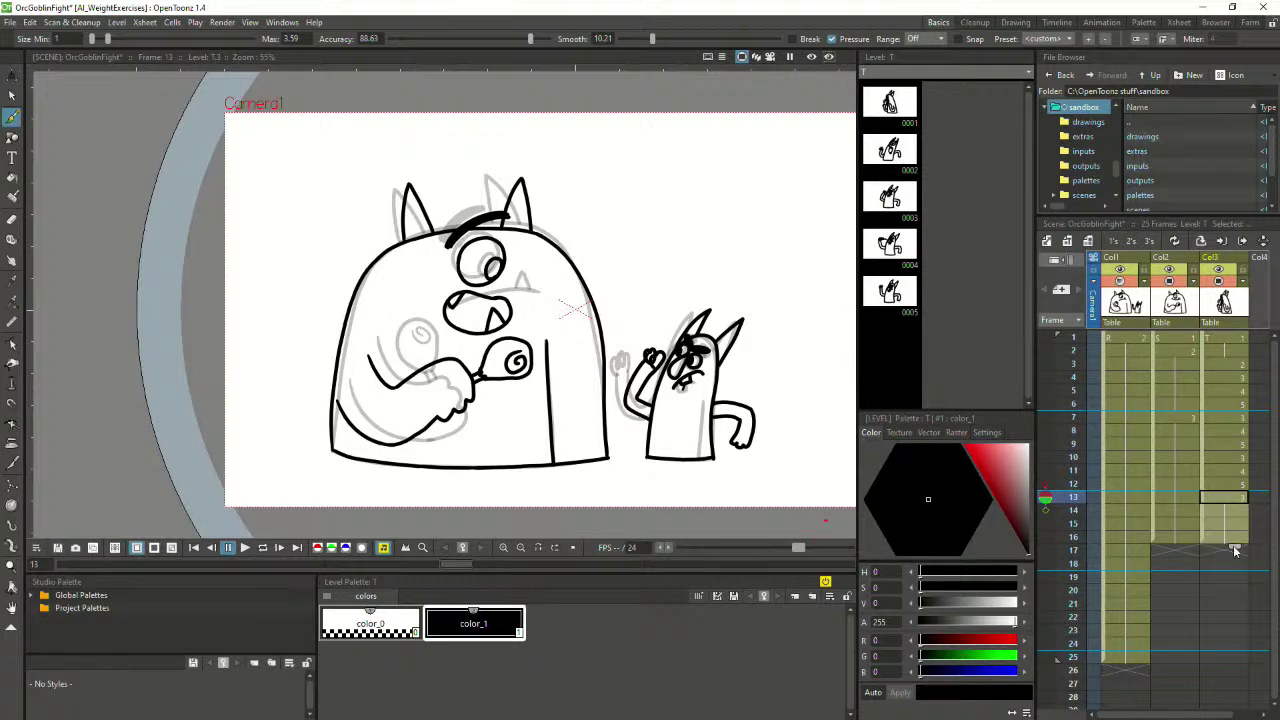
Go to frame 1 and hide the rough drawings of Col1 in both the preview and the camera stand
{"action": "left_click", "coordinate": [1168, 341]}
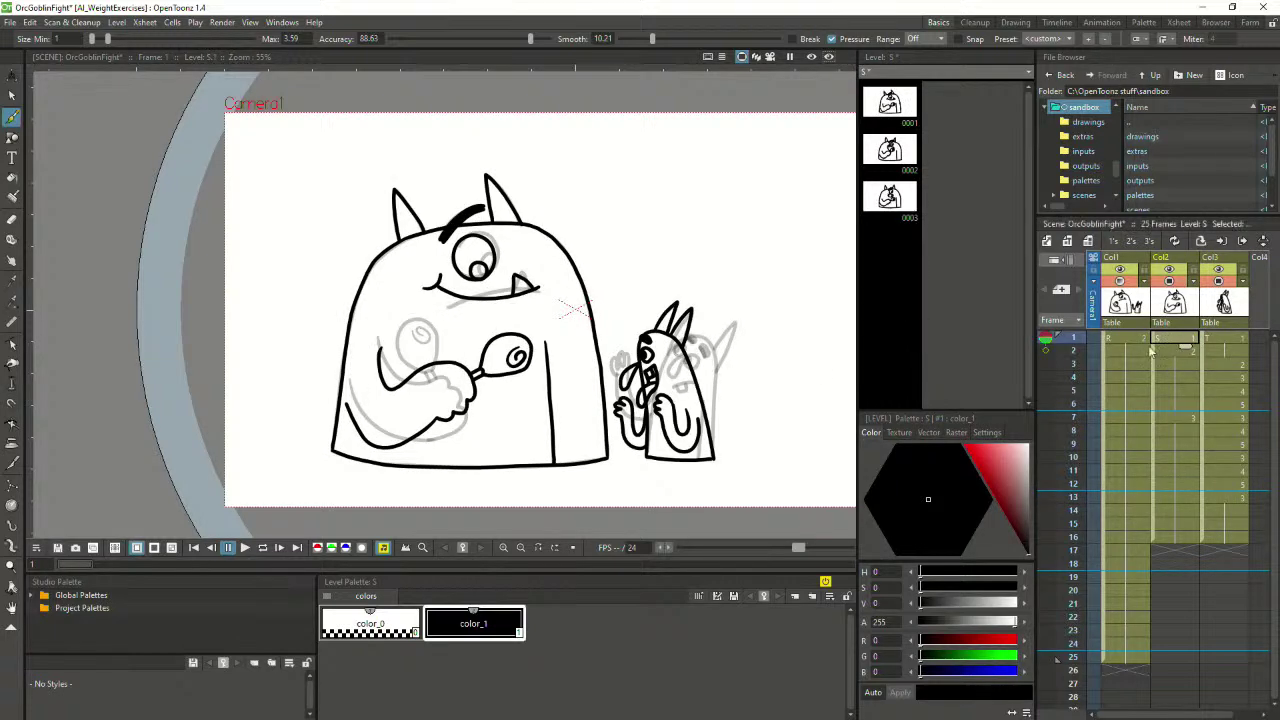
{"action": "left_click", "coordinate": [1120, 273]}
{"action": "left_click", "coordinate": [1120, 281]}
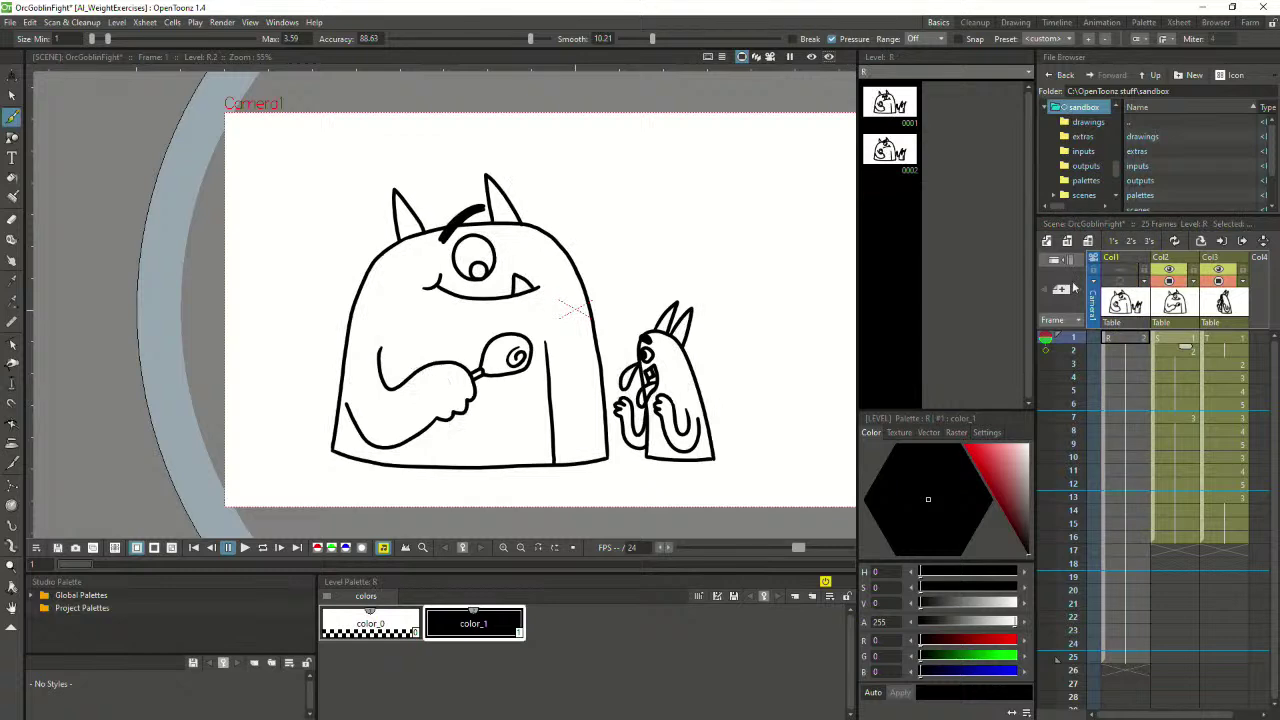
Step forward frame by frame from frame 1 to 15 to review the orc's and goblin's poses
{"action": "key", "text": "period"}
{"action": "key", "text": "period"}
{"action": "key", "text": "period"}
{"action": "key", "text": "period"}
{"action": "key", "text": "period"}
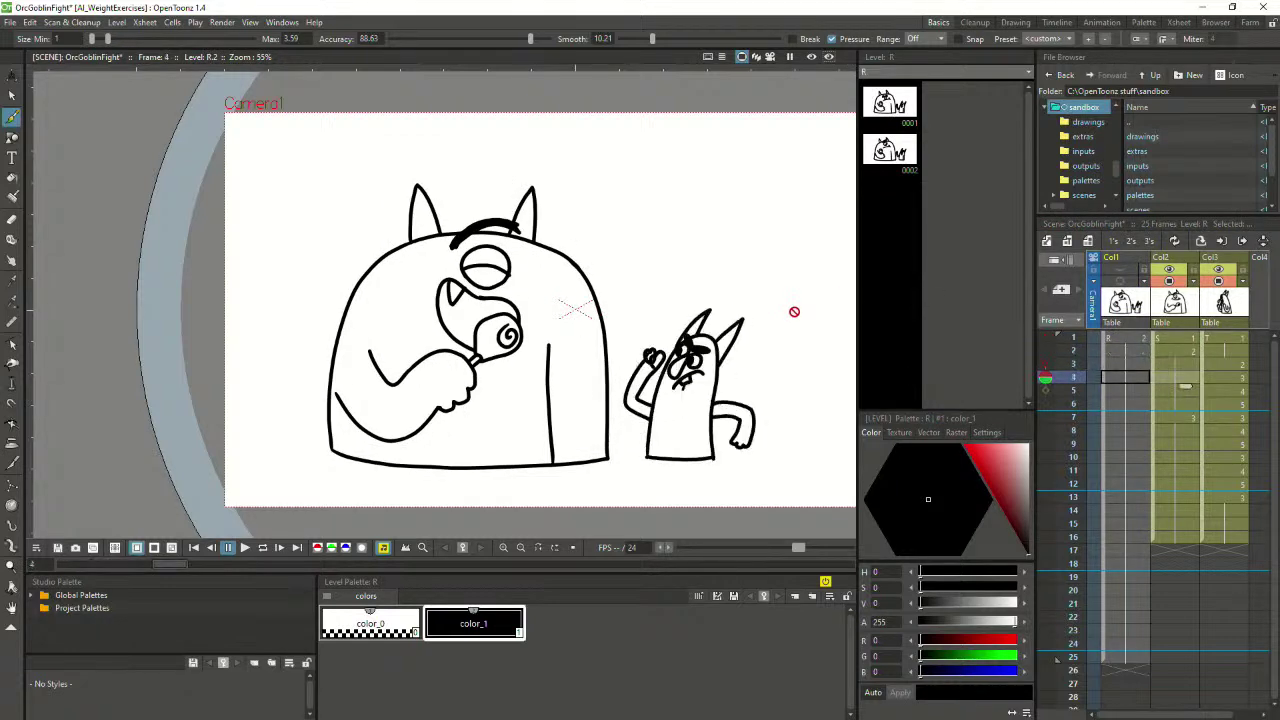
{"action": "key", "text": "period"}
{"action": "key", "text": "period"}
{"action": "key", "text": "period"}
{"action": "key", "text": "period"}
{"action": "key", "text": "period"}
{"action": "key", "text": "period"}
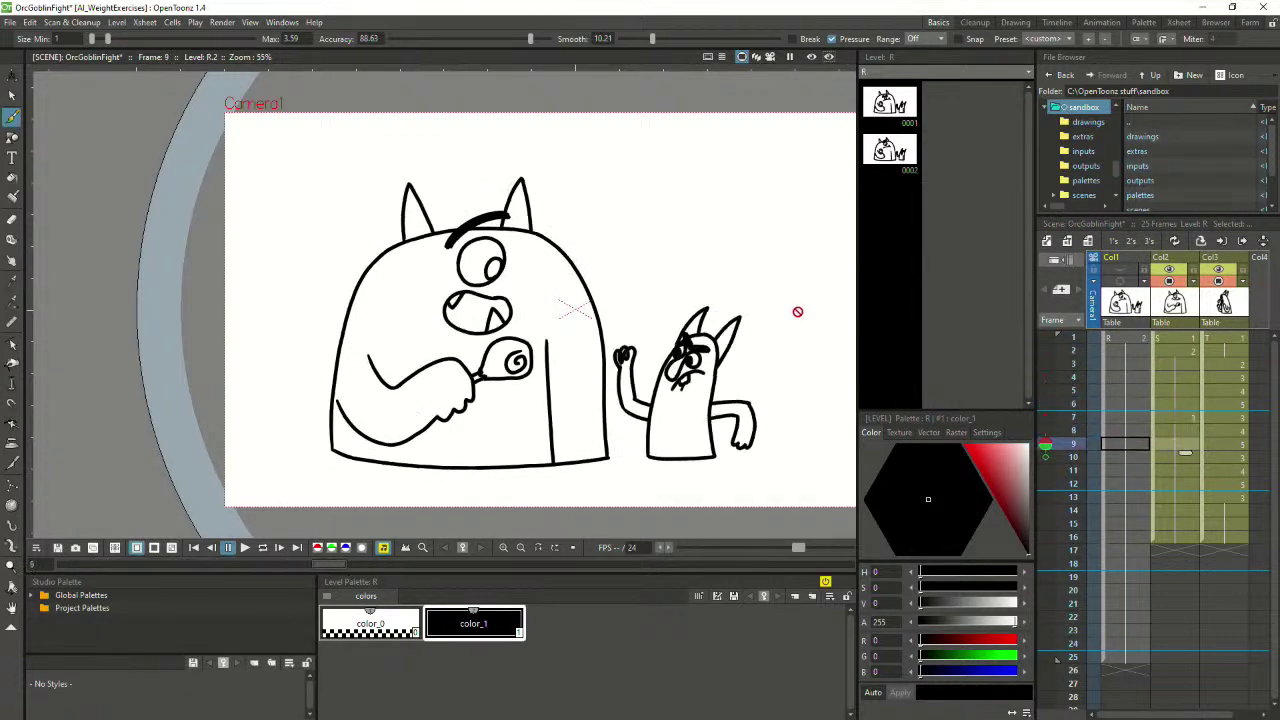
{"action": "key", "text": "period"}
{"action": "key", "text": "period"}
{"action": "key", "text": "period"}
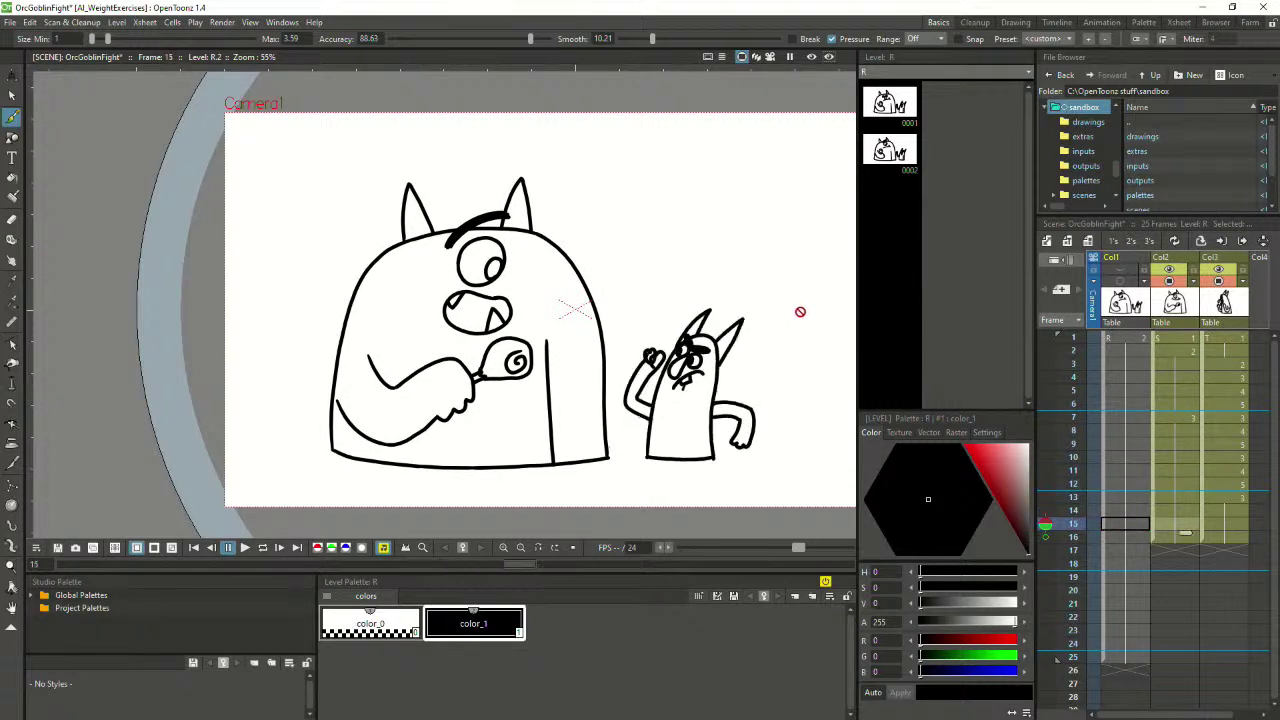
Compare the goblin's punch drawings in Col3 between frames 8 and 14 against the orc's held pose
{"action": "left_click", "coordinate": [1238, 498]}
{"action": "left_click", "coordinate": [1230, 458]}
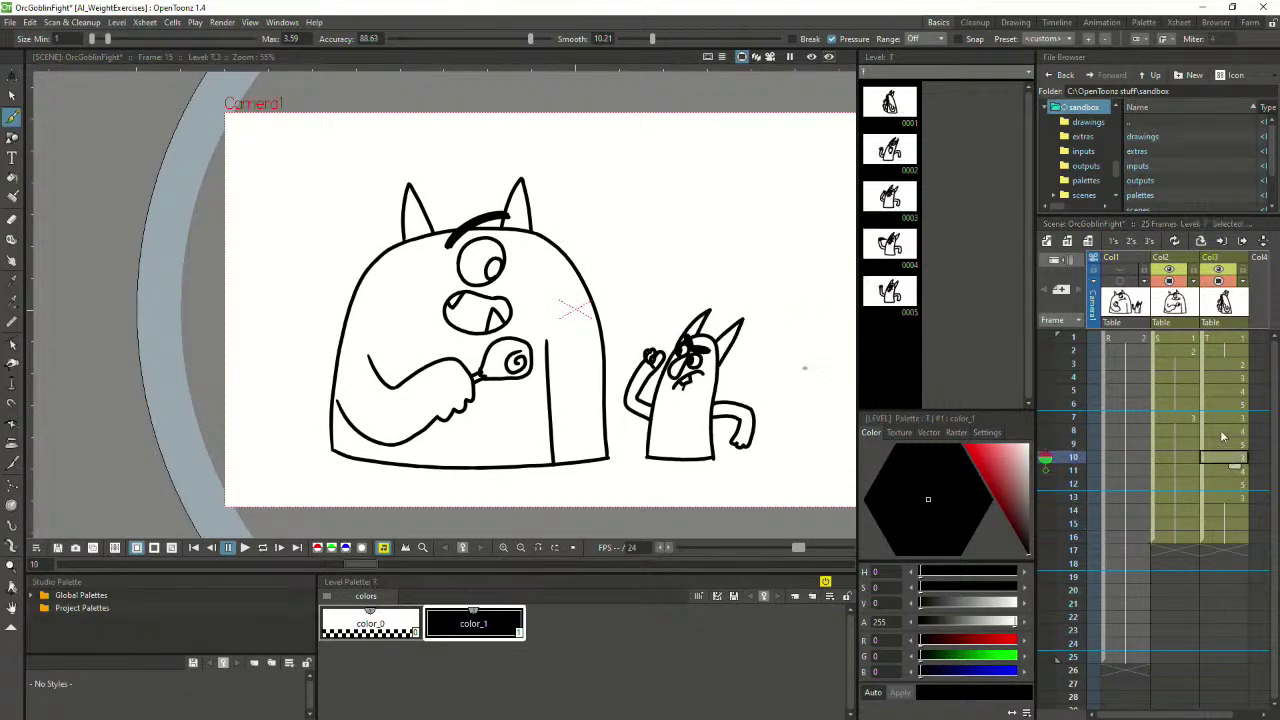
{"action": "left_click", "coordinate": [1223, 433]}
{"action": "left_click", "coordinate": [1227, 470]}
{"action": "left_click", "coordinate": [1222, 458]}
{"action": "left_click", "coordinate": [1223, 446]}
{"action": "left_click", "coordinate": [1225, 459]}
{"action": "left_click", "coordinate": [1221, 469]}
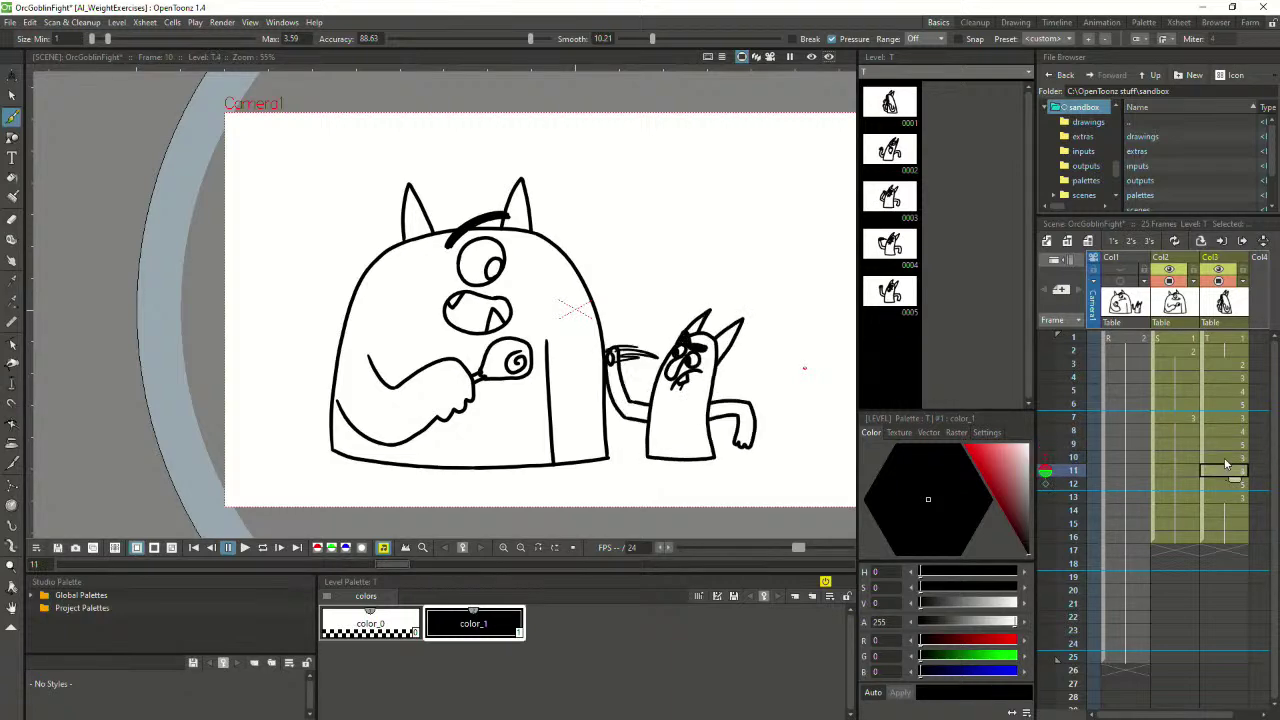
{"action": "left_click", "coordinate": [1224, 456]}
{"action": "left_click", "coordinate": [1222, 470]}
{"action": "left_click", "coordinate": [1222, 510]}
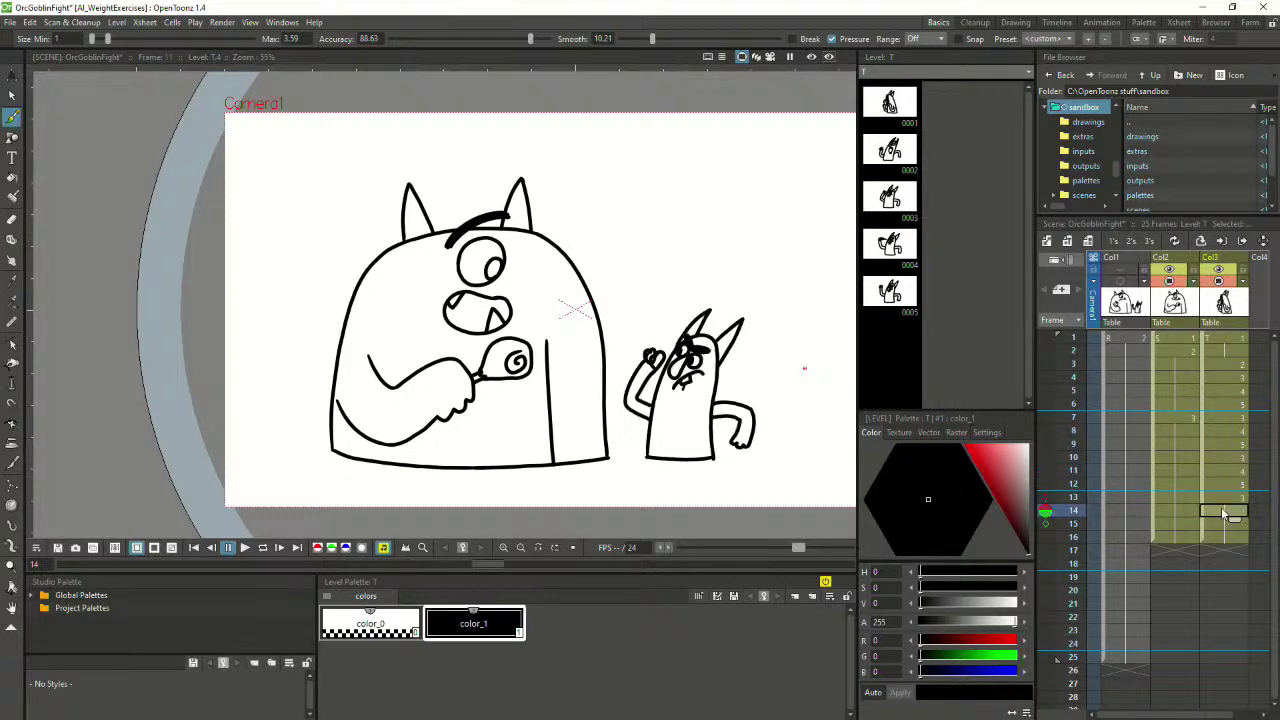
Replace the goblin's hold in Col3 at frames 14 to 16 with the copied punch drawings 4, 5 and 3
{"action": "key", "text": "Delete"}
{"action": "left_click", "coordinate": [1225, 512]}
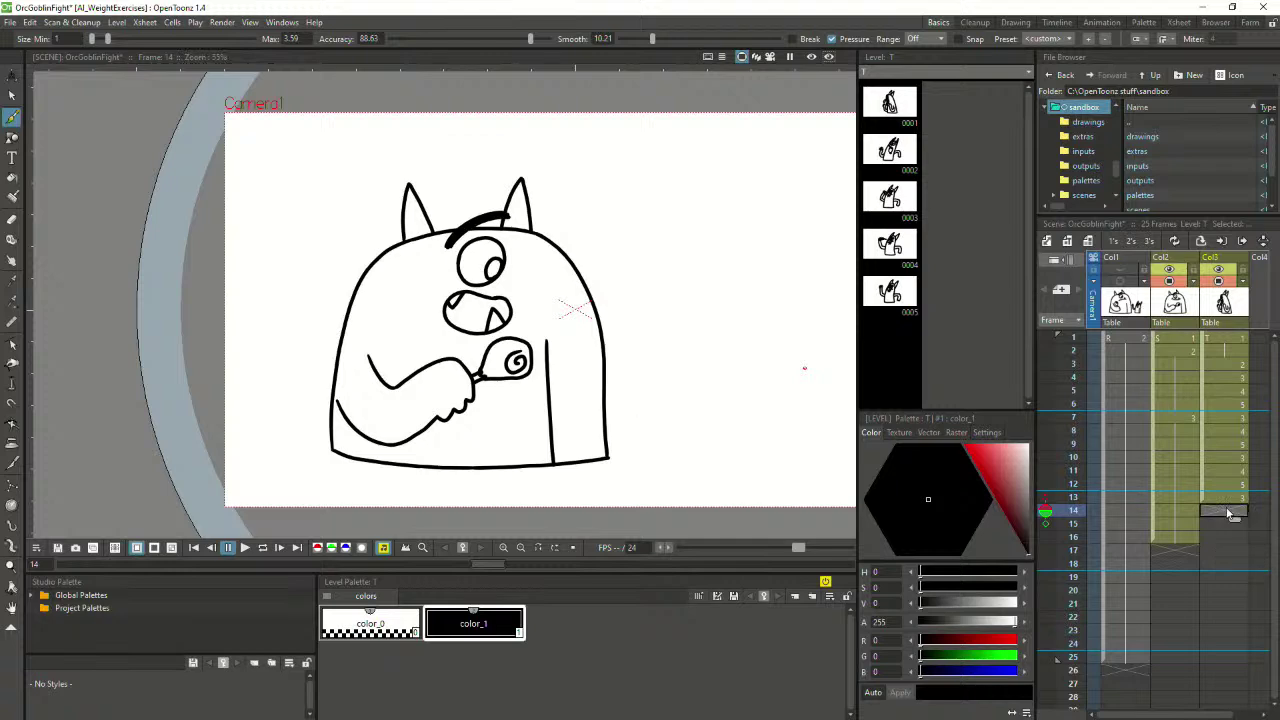
{"action": "key", "text": "ctrl+v"}
Extend the orc's drawing 3 in Col2 and the goblin's last drawing 3 in Col3 from frame 16 through frame 25
{"action": "left_click", "coordinate": [1185, 539]}
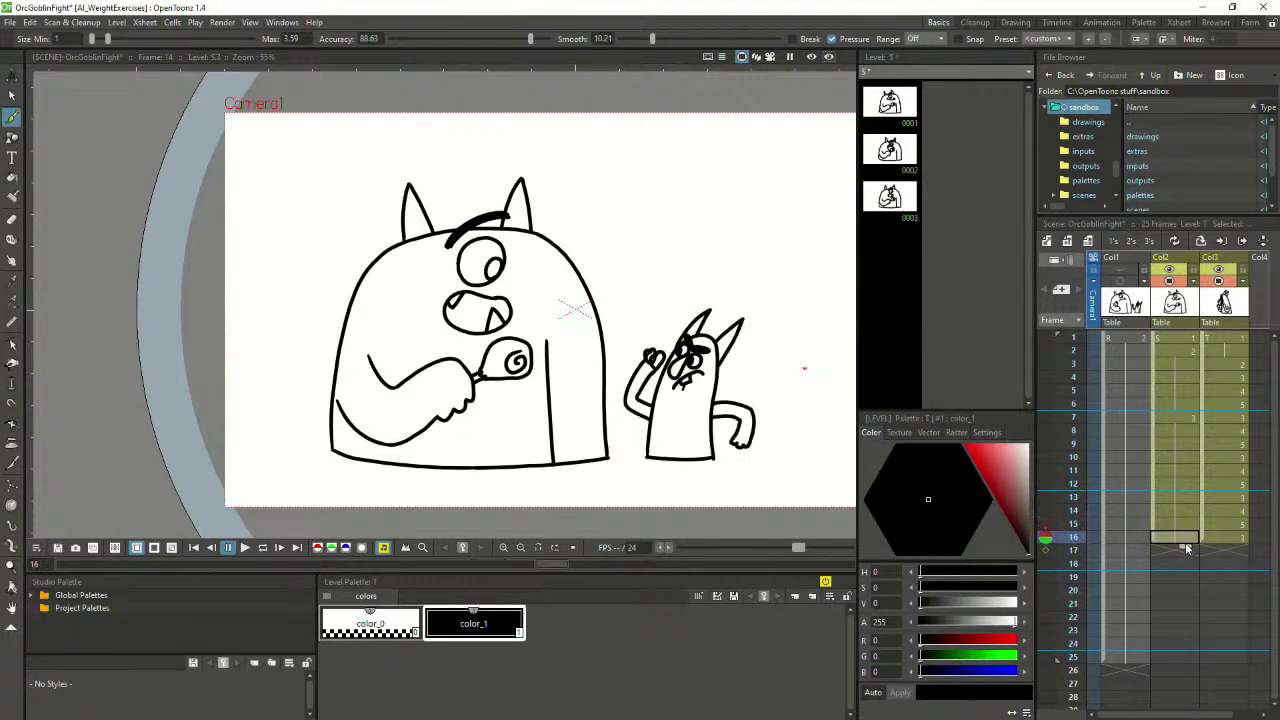
{"action": "left_click_drag", "start_coordinate": [1185, 547], "coordinate": [1180, 669]}
{"action": "left_click", "coordinate": [1241, 539]}
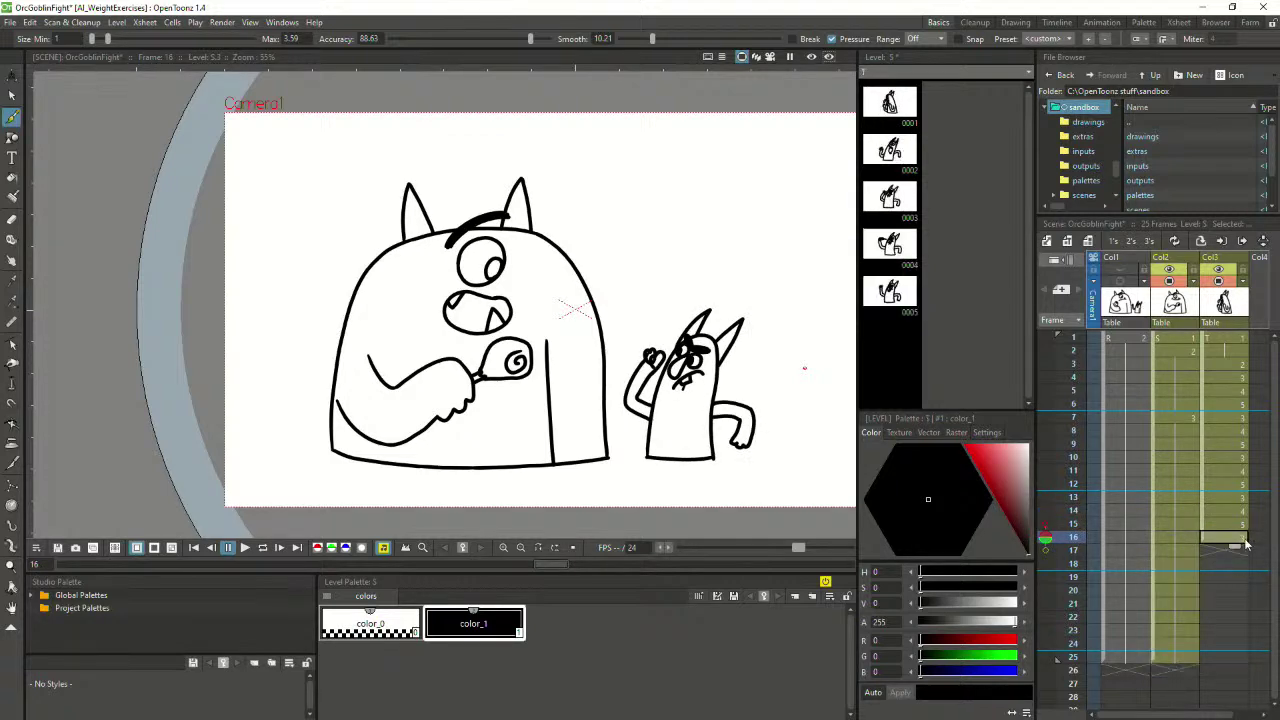
{"action": "left_click_drag", "start_coordinate": [1239, 551], "coordinate": [1226, 668]}
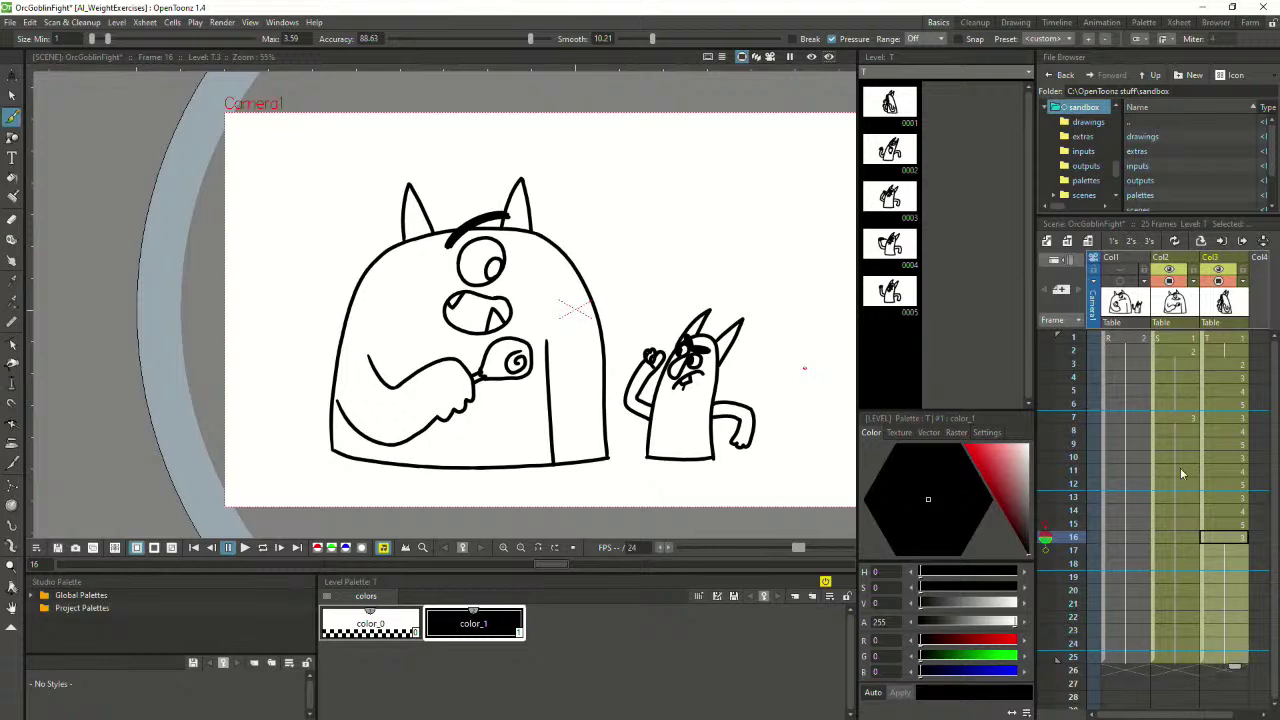
Step through the frames from 2 to 17 to check the goblin's repeated punches against the orc's poses
{"action": "left_click", "coordinate": [1176, 350]}
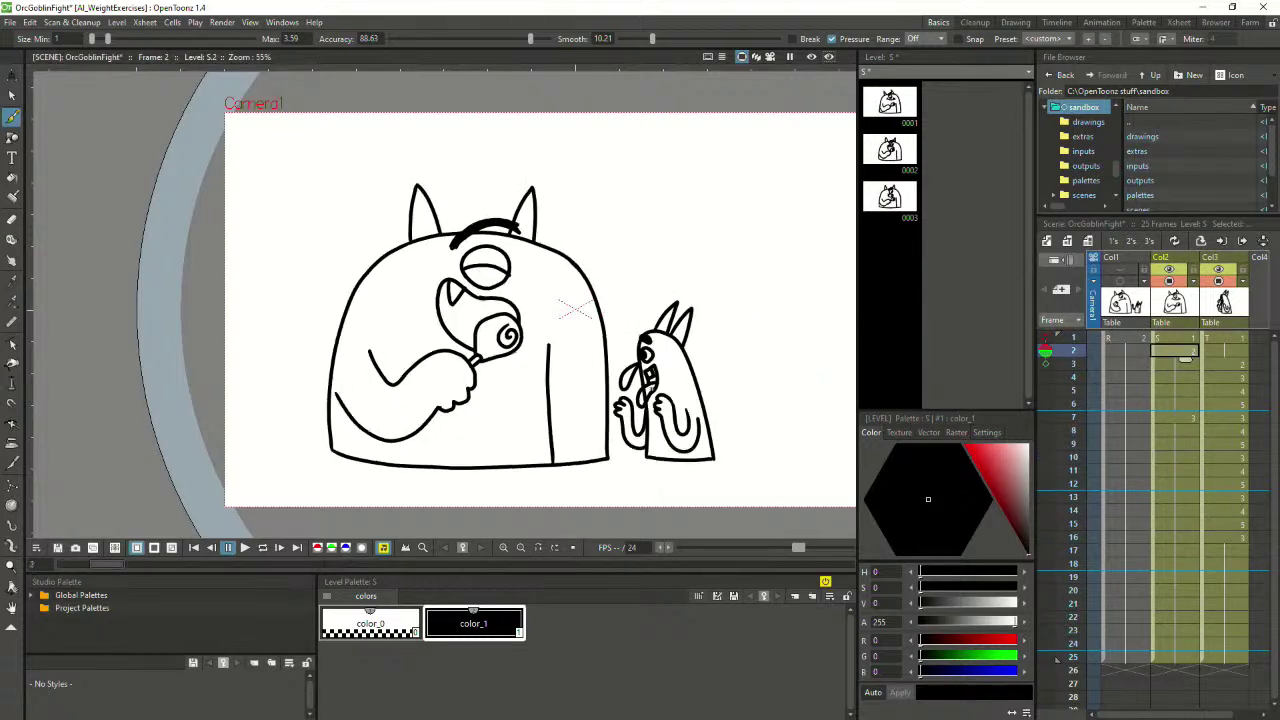
{"action": "key", "text": "Down"}
{"action": "key", "text": "Down"}
{"action": "key", "text": "Down"}
{"action": "key", "text": "Down"}
{"action": "key", "text": "Down"}
{"action": "key", "text": "Down"}
{"action": "key", "text": "Down"}
{"action": "key", "text": "Down"}
{"action": "key", "text": "Down"}
{"action": "key", "text": "Down"}
{"action": "key", "text": "Down"}
{"action": "key", "text": "Down"}
{"action": "key", "text": "Down"}
{"action": "key", "text": "Down"}
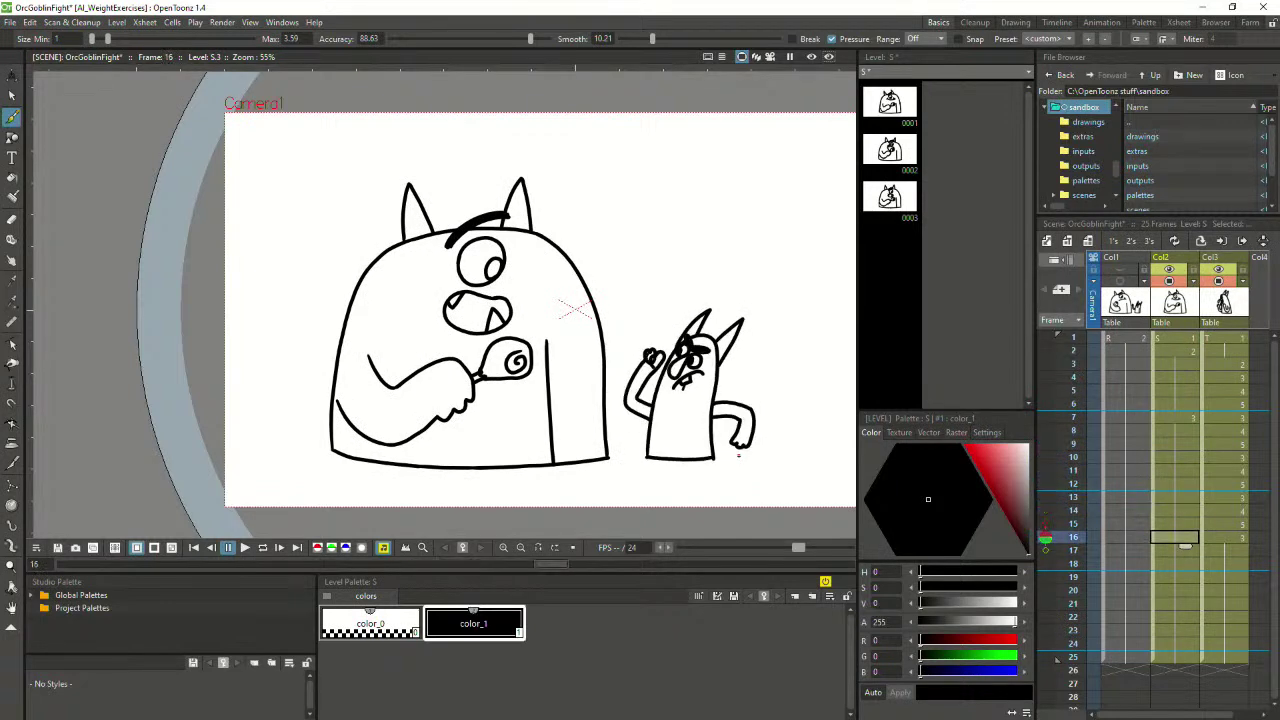
{"action": "key", "text": "Down"}
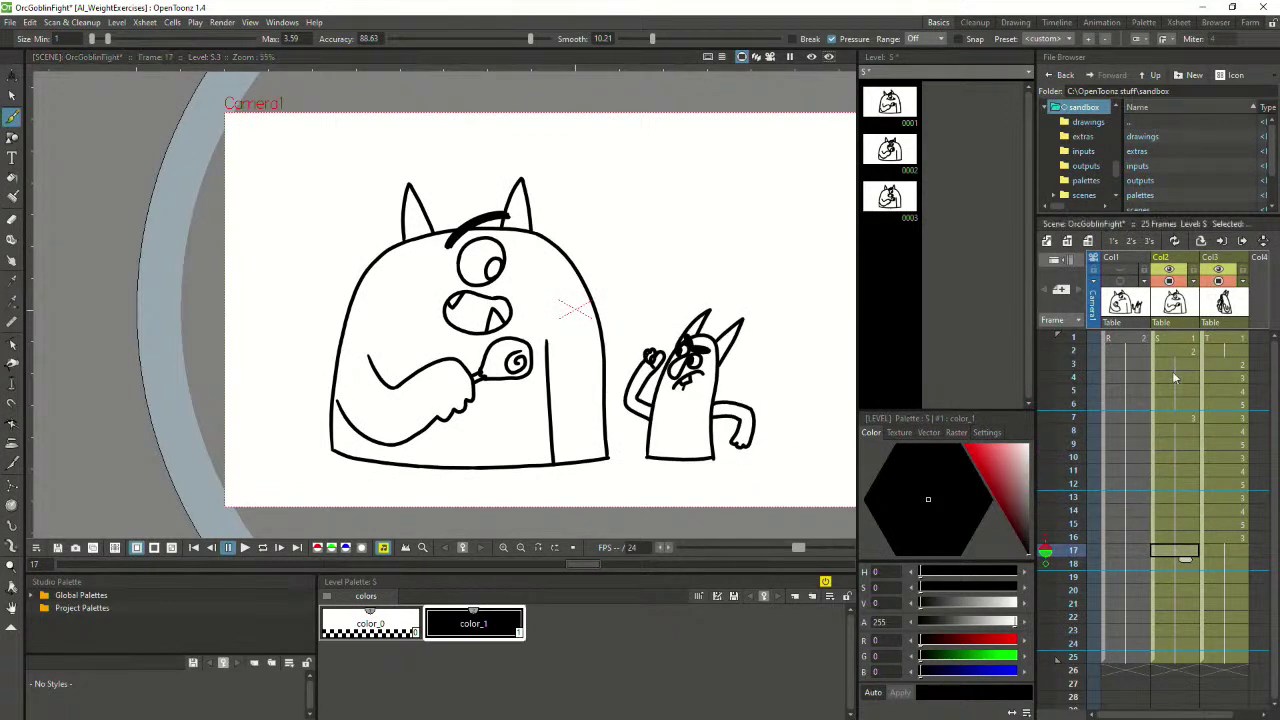
Save the scene and check the animation from frame 1 into the final hold at frame 20
{"action": "left_click", "coordinate": [1176, 338]}
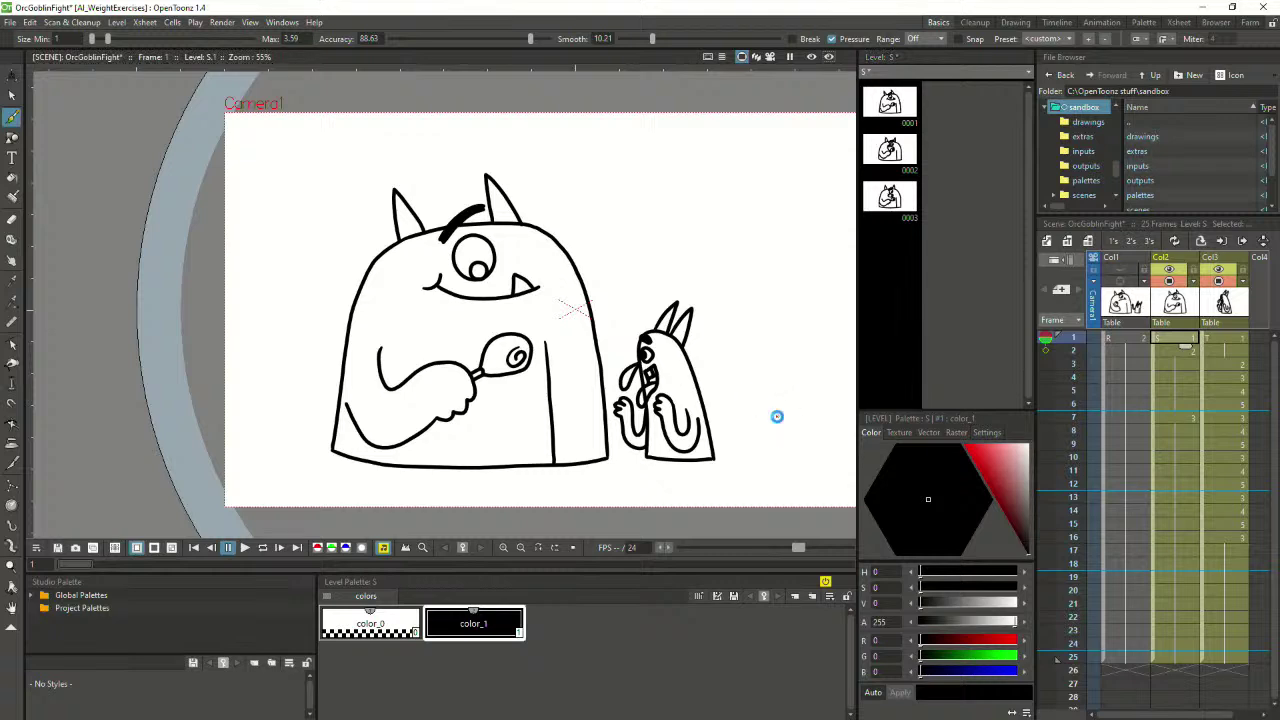
{"action": "key", "text": "ctrl+s"}
{"action": "key", "text": "Down"}
{"action": "key", "text": "Down"}
{"action": "key", "text": "Down"}
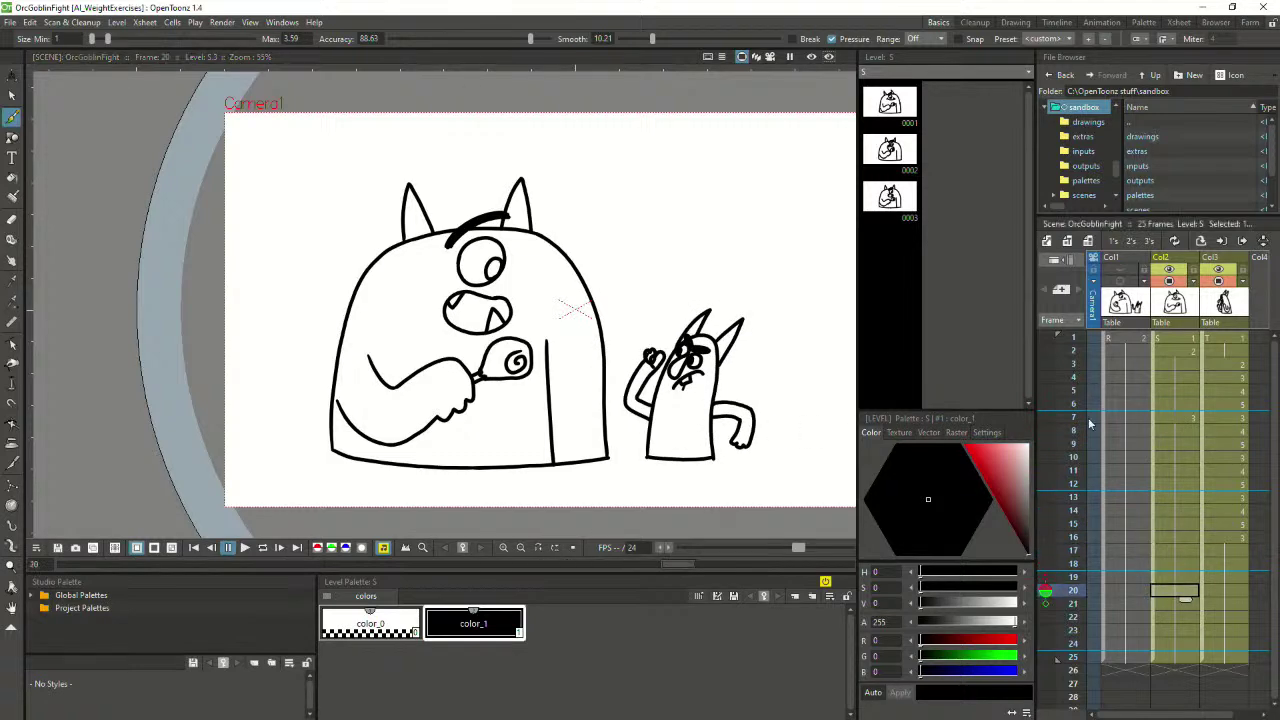
{"action": "left_click", "coordinate": [1190, 447]}
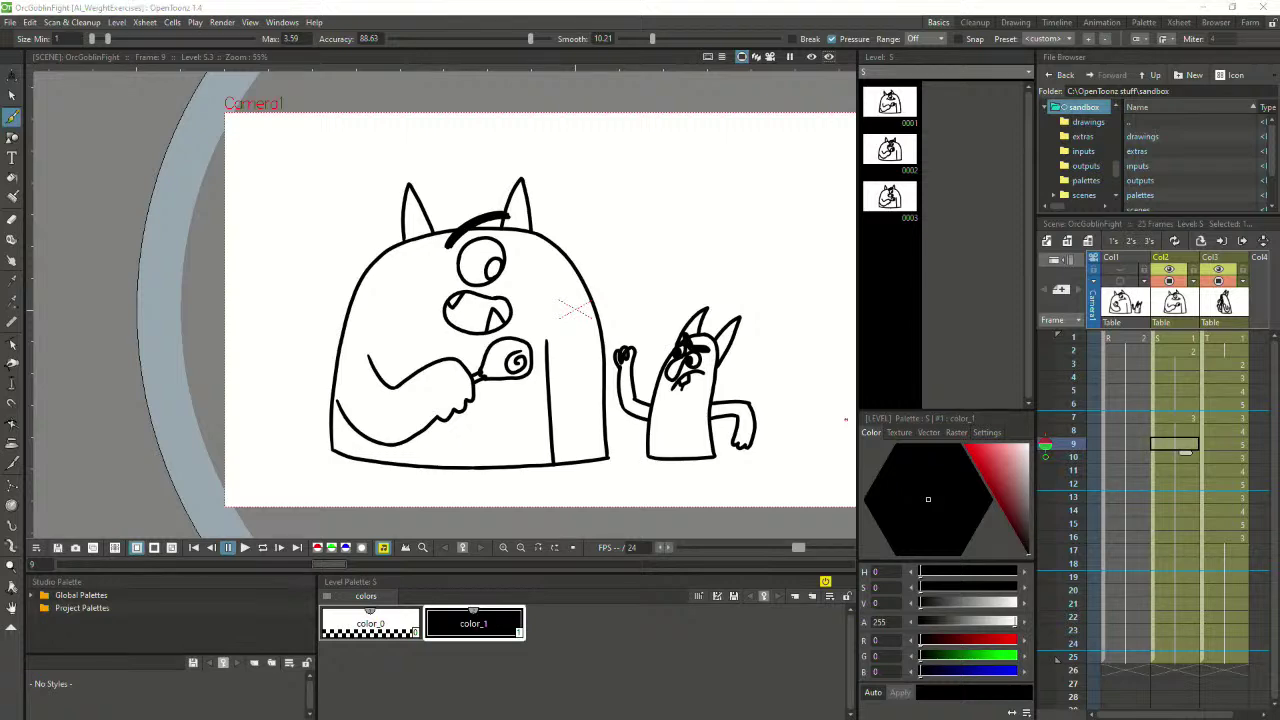
{"action": "left_click", "coordinate": [640, 12]}
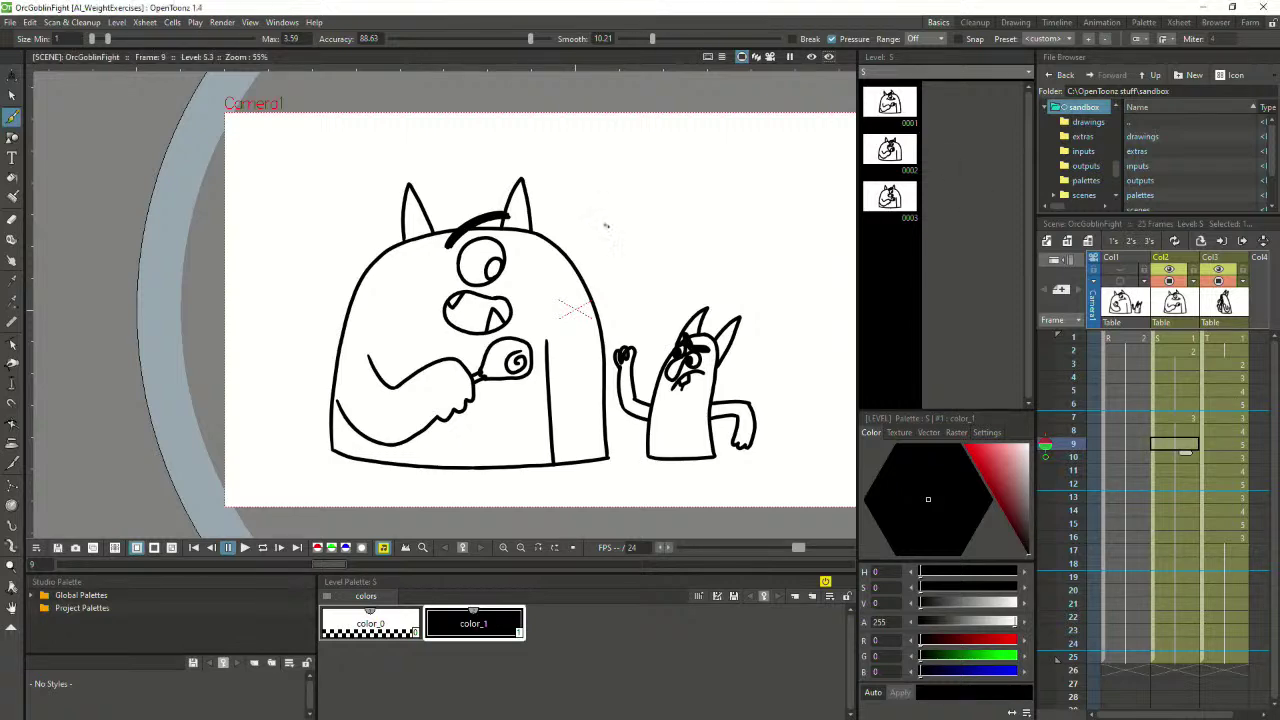
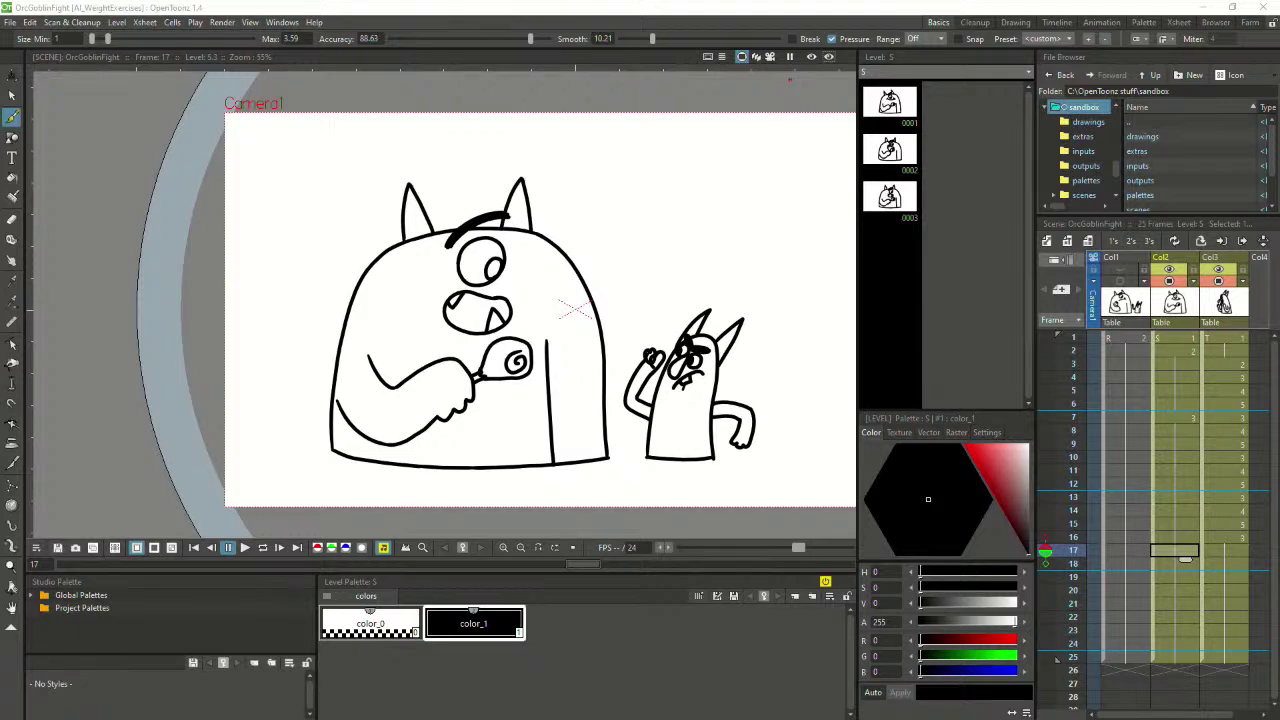
Review the animation again from frame 1 to frame 18, including the orc's held surprised pose
{"action": "left_click", "coordinate": [1172, 342]}
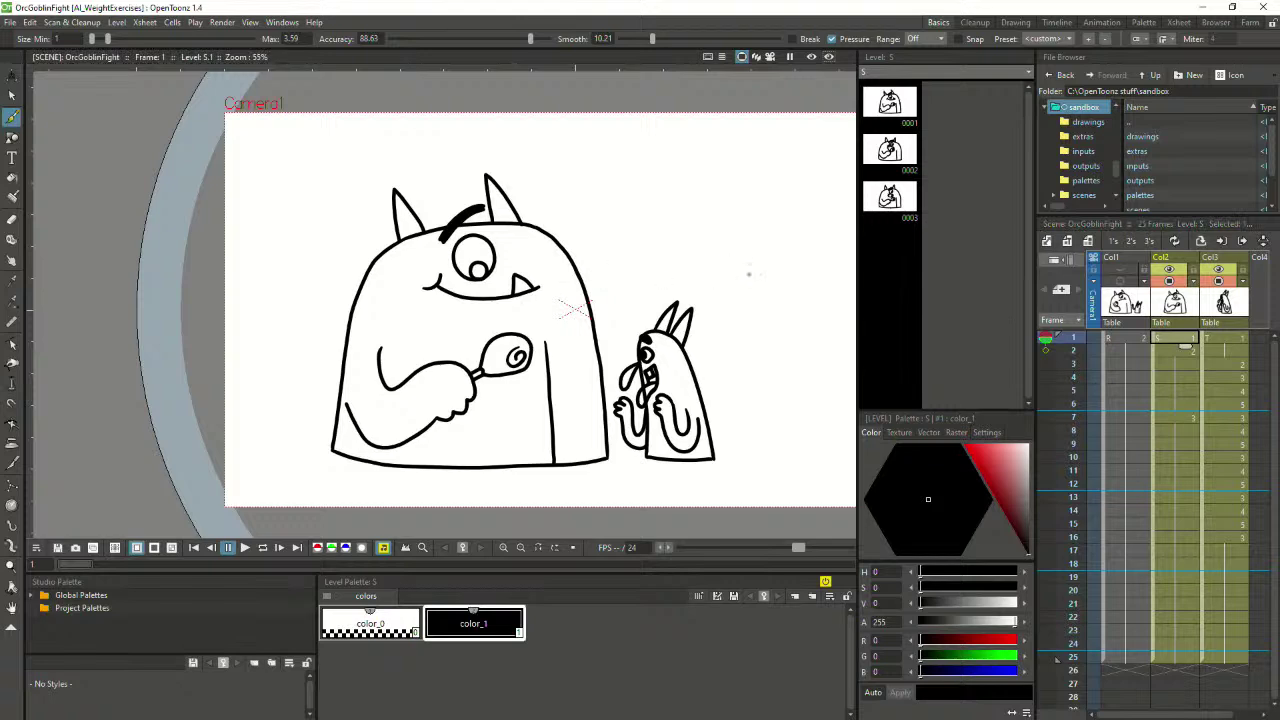
{"action": "key", "text": "period"}
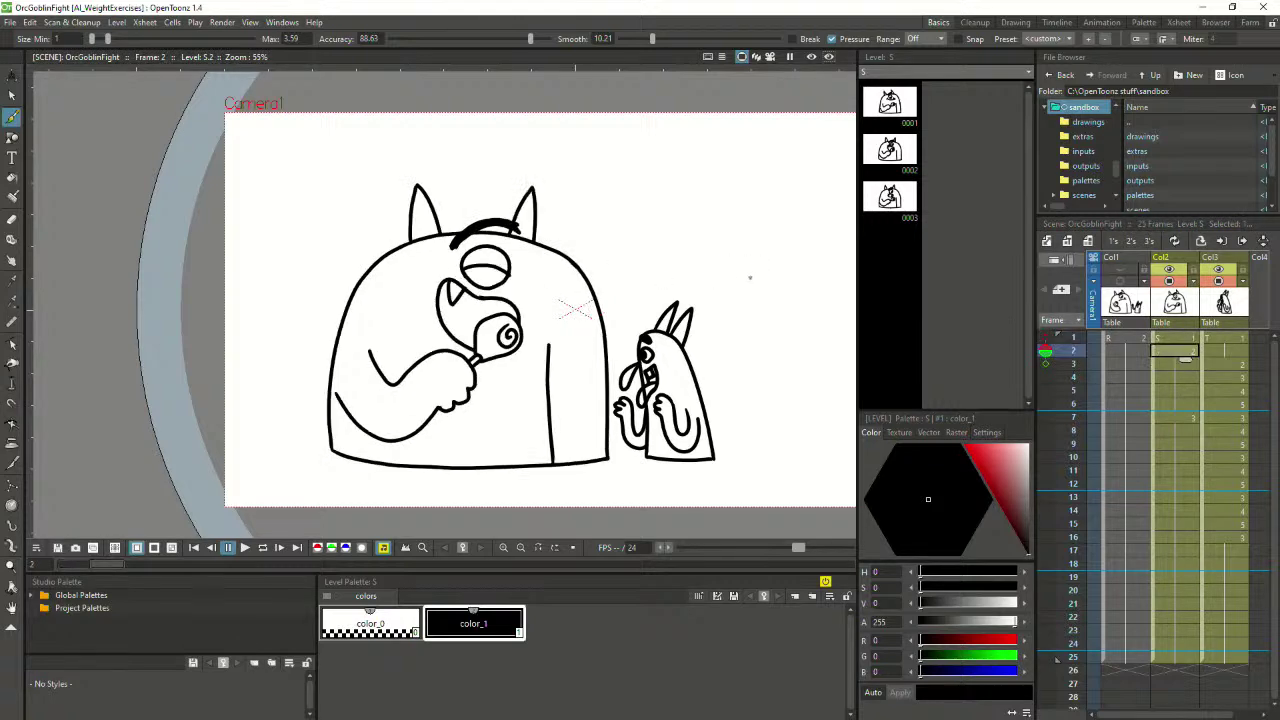
{"action": "key", "text": "period"}
{"action": "key", "text": "period"}
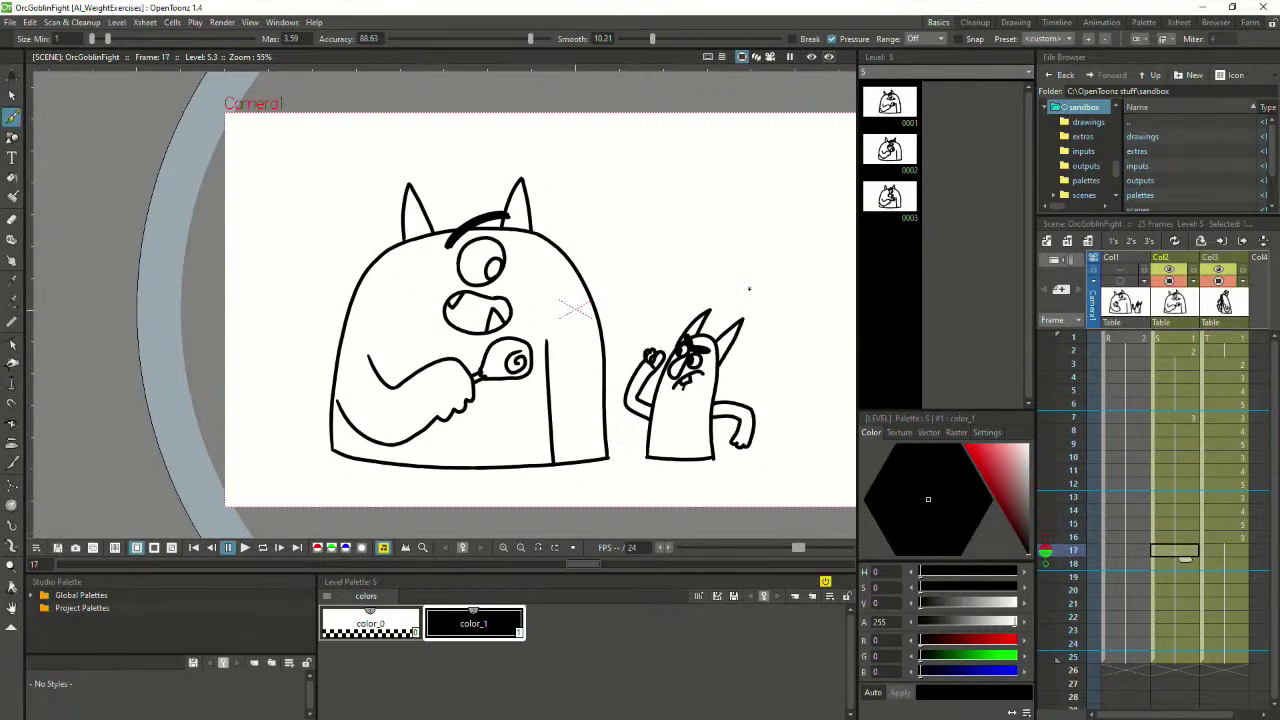
{"action": "key", "text": "period"}
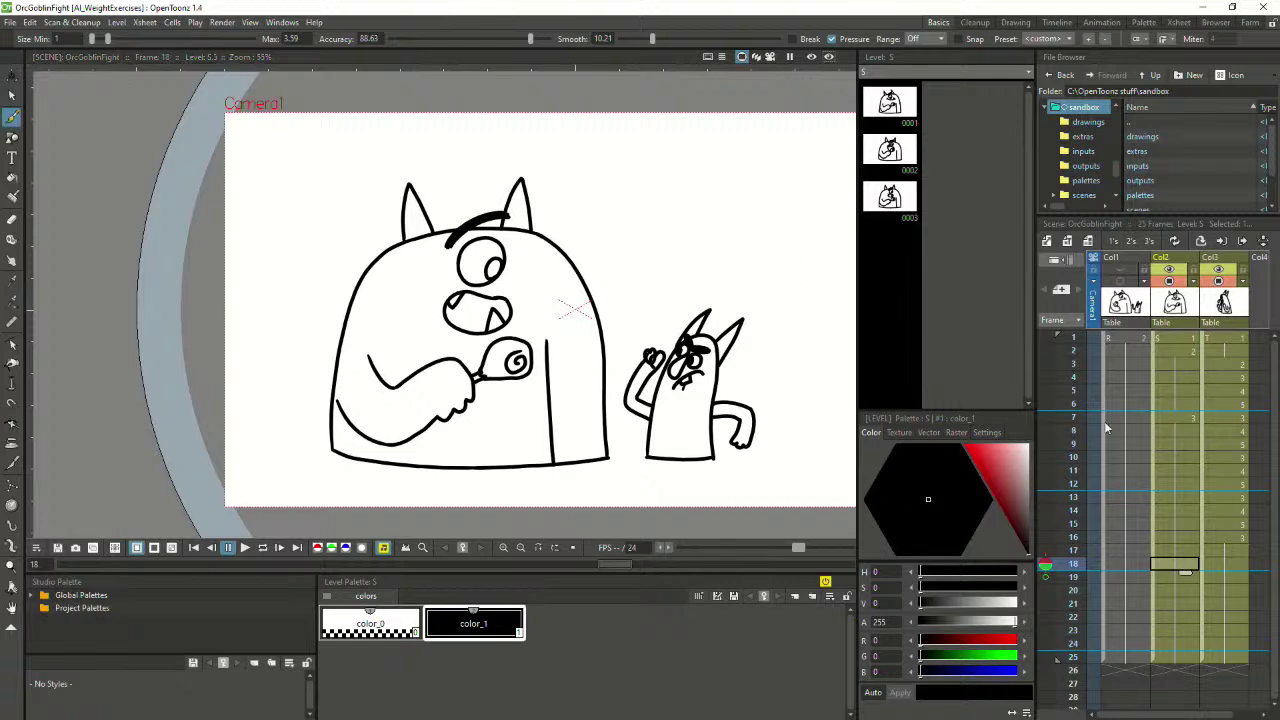
{"action": "scroll", "coordinate": [470, 248], "scroll_direction": "up", "scroll_amount": 1}
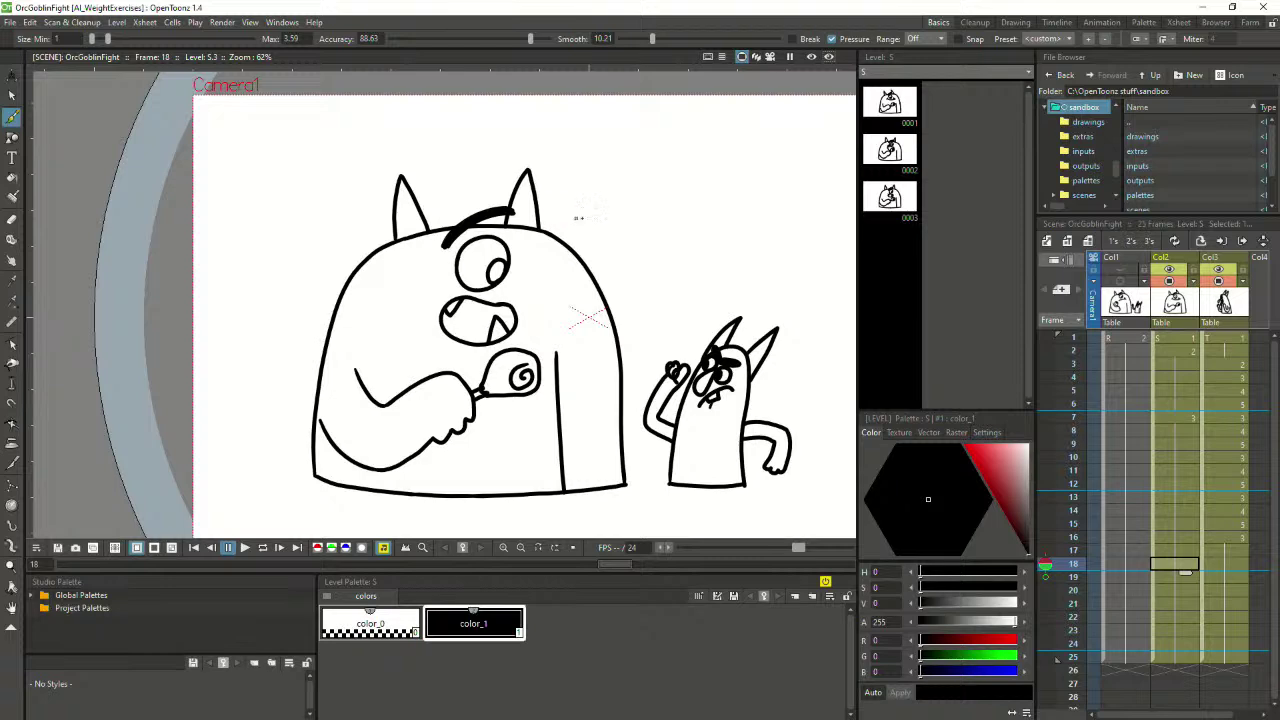
Switch to Mischief and examine the orc's angry frowning pose in the OrcGoblinThumbnail sketches, then return to OpenToonz
{"action": "key", "text": "alt+Tab"}
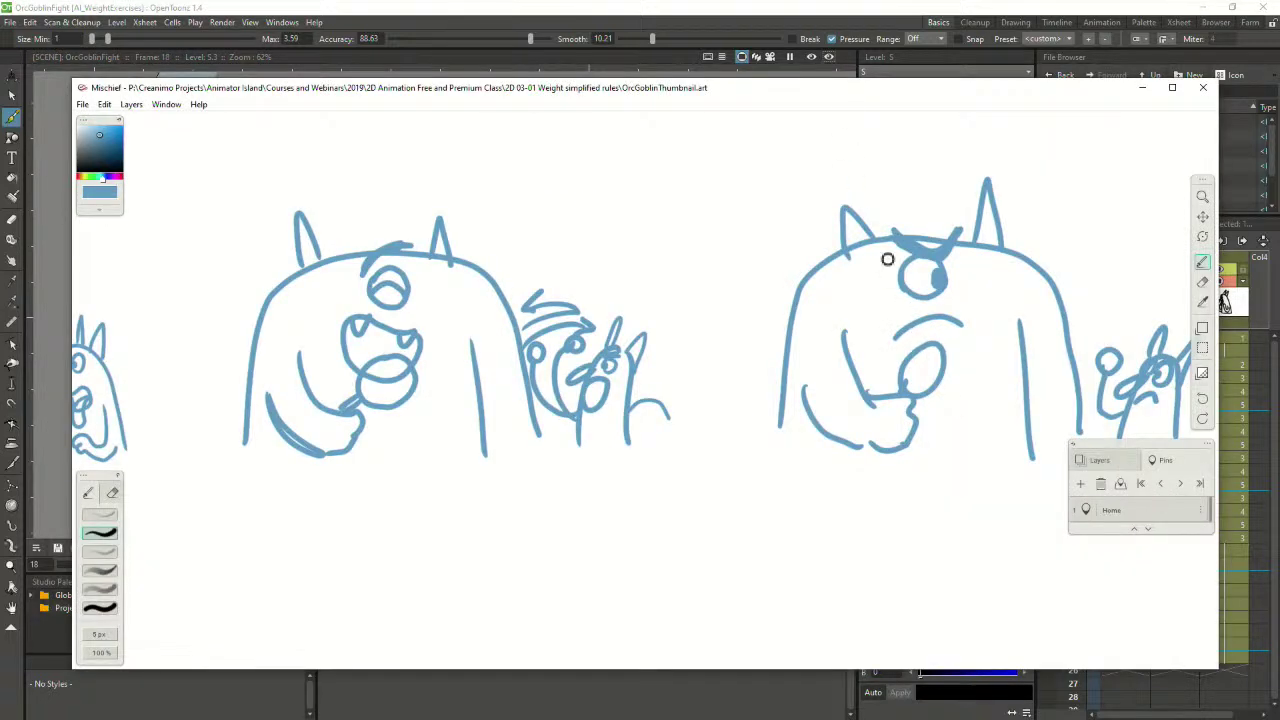
{"action": "key", "text": "space"}
{"action": "left_click_drag", "start_coordinate": [889, 257], "coordinate": [528, 336]}
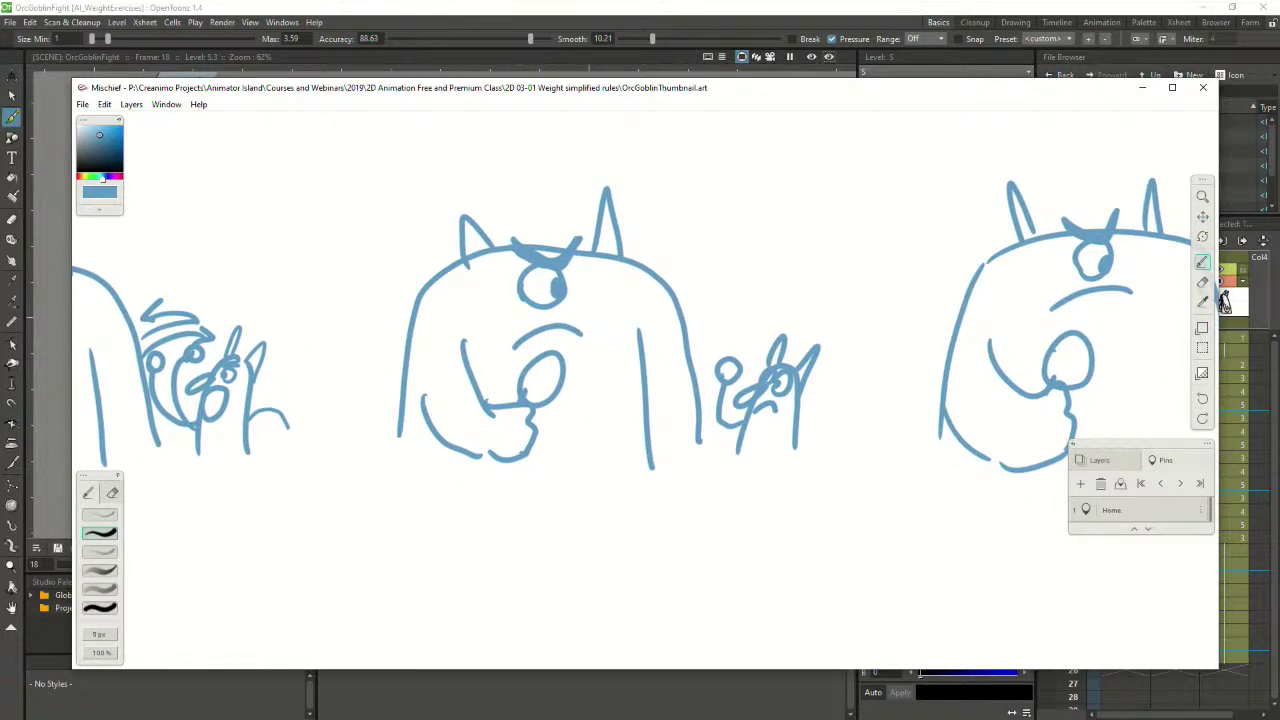
{"action": "key", "text": "alt+Tab"}
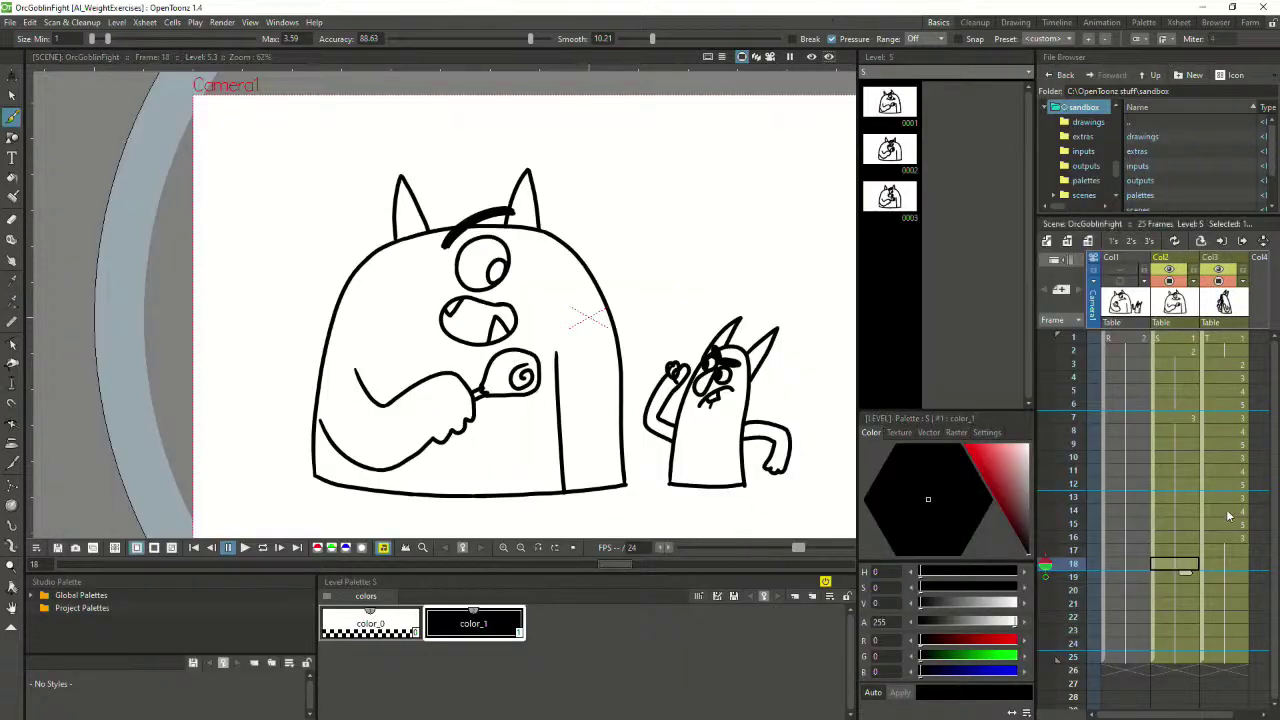
Delete the orc's held cells in Col2 from frame 17 to frame 25 and select the empty cell at frame 17
{"action": "left_click", "coordinate": [1210, 562]}
{"action": "left_click", "coordinate": [1172, 549]}
{"action": "left_click", "coordinate": [1182, 660], "text": "shift"}
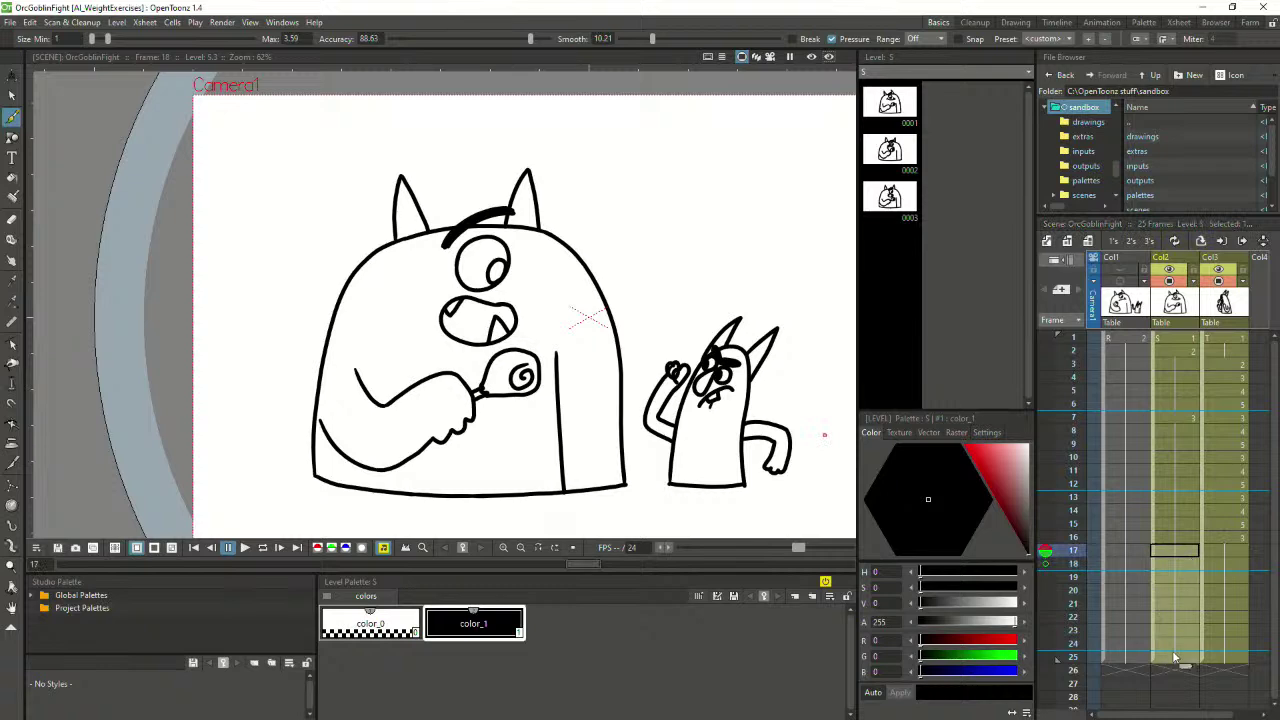
{"action": "key", "text": "Delete"}
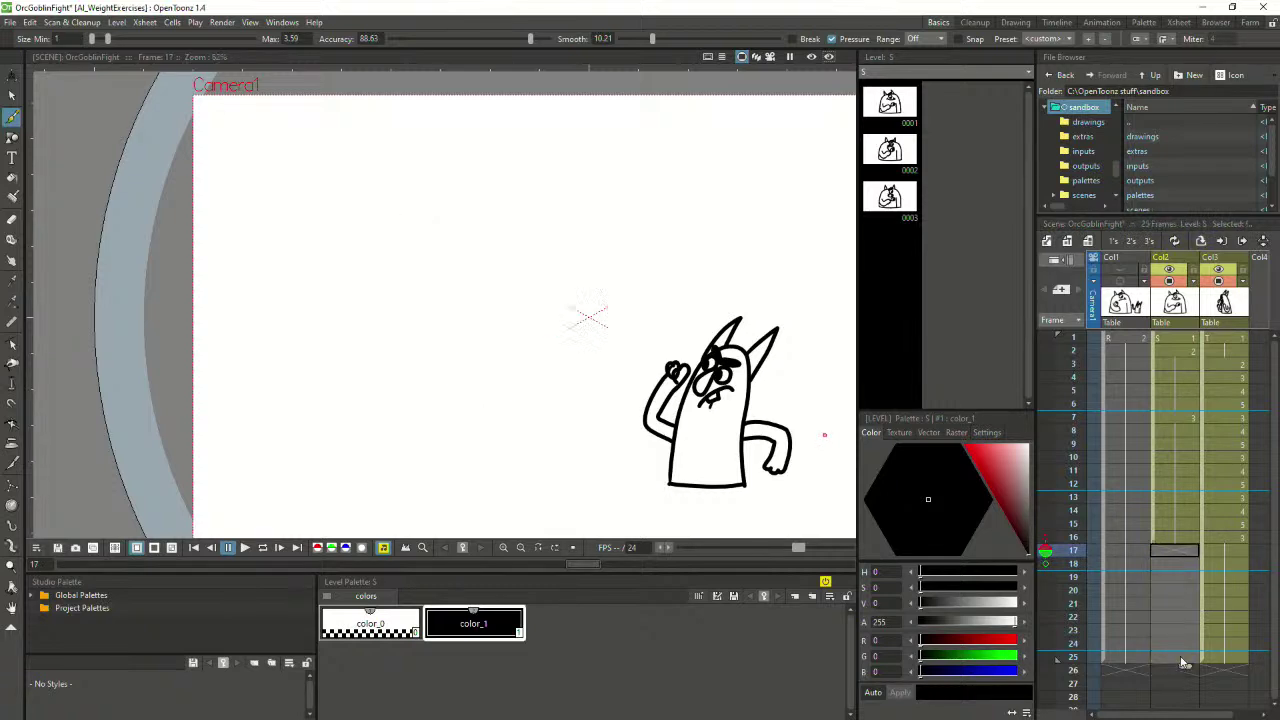
{"action": "left_click", "coordinate": [1174, 541]}
{"action": "left_click", "coordinate": [1175, 552]}
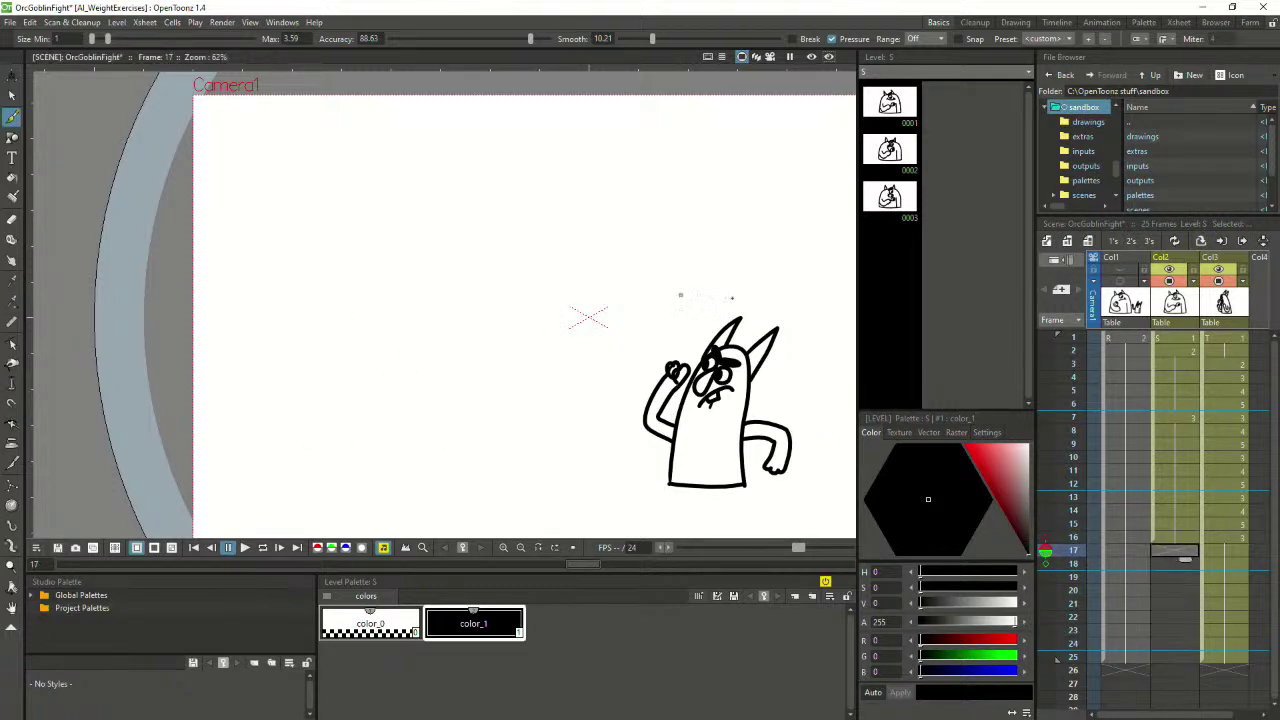
Turn on the onion skin of the previous frame and show Col1's rough drawings in both the preview and the camera stand
{"action": "left_click", "coordinate": [1046, 538]}
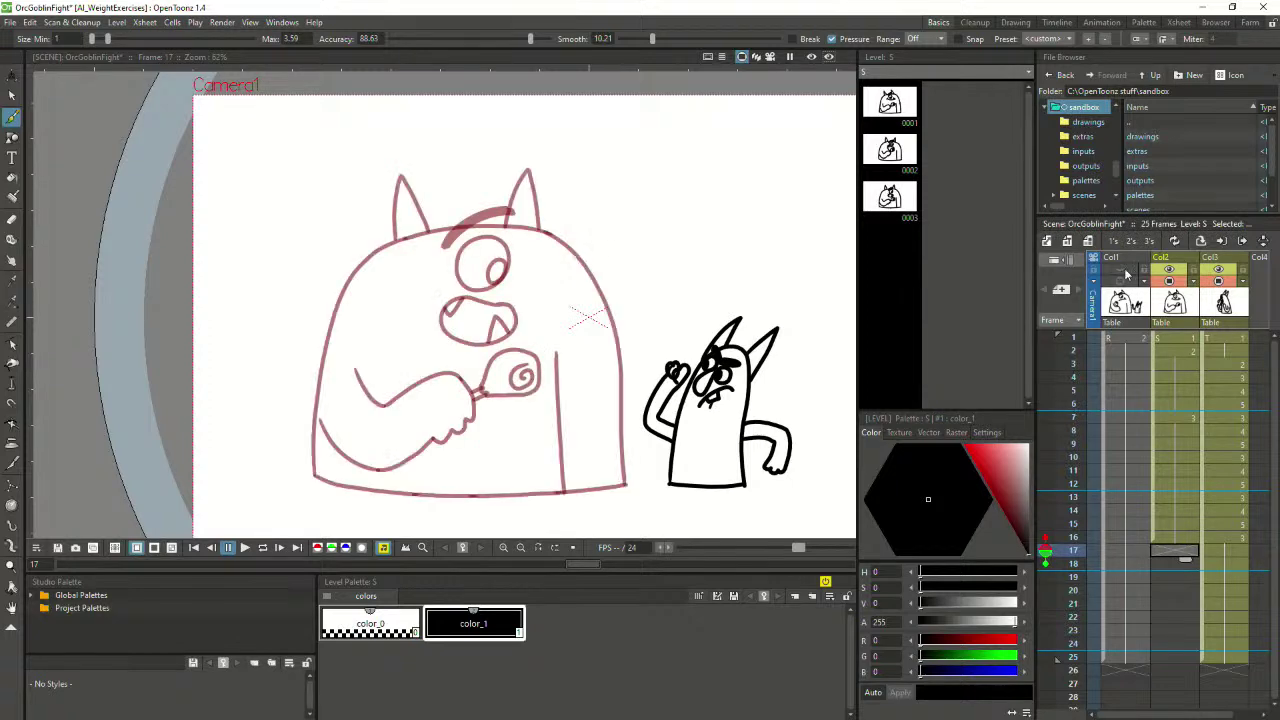
{"action": "left_click", "coordinate": [1125, 270]}
{"action": "left_click", "coordinate": [1122, 281]}
{"action": "left_click", "coordinate": [1163, 553]}
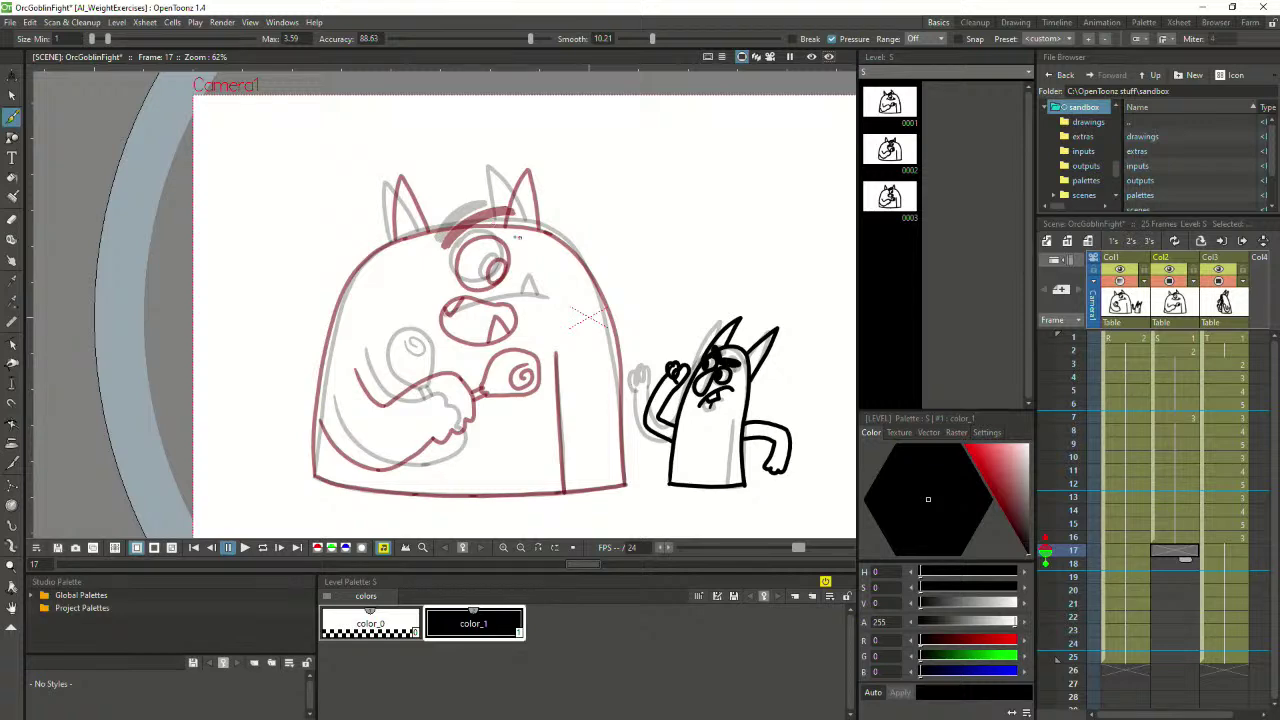
{"action": "mouse_move", "coordinate": [470, 244]}
{"action": "left_mouse_down"}
{"action": "mouse_move", "coordinate": [459, 264]}
{"action": "mouse_move", "coordinate": [474, 286]}
{"action": "mouse_move", "coordinate": [458, 254]}
{"action": "mouse_move", "coordinate": [470, 287]}
{"action": "mouse_move", "coordinate": [505, 266]}
{"action": "mouse_move", "coordinate": [458, 262]}
{"action": "mouse_move", "coordinate": [490, 286]}
{"action": "left_mouse_up"}
{"action": "key", "text": "ctrl+z"}
{"action": "key", "text": "ctrl+z"}
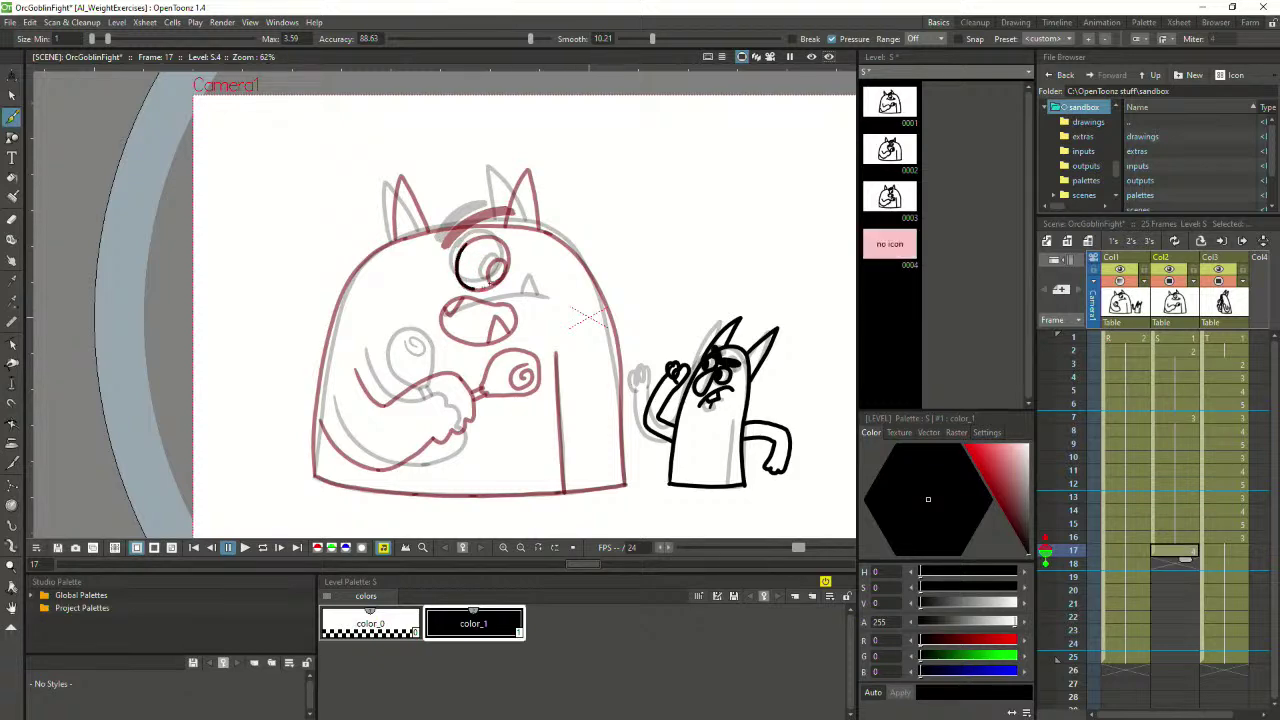
{"action": "key", "text": "ctrl+z"}
Draw the orc's thick angry eyebrow at frame 17 of Col2, slanting down over the eye and curling up at its end
{"action": "mouse_move", "coordinate": [447, 219]}
{"action": "left_mouse_down"}
{"action": "mouse_move", "coordinate": [490, 242]}
{"action": "mouse_move", "coordinate": [508, 228]}
{"action": "mouse_move", "coordinate": [511, 243]}
{"action": "mouse_move", "coordinate": [479, 243]}
{"action": "mouse_move", "coordinate": [515, 250]}
{"action": "left_mouse_up"}
{"action": "key", "text": "ctrl+z"}
{"action": "key", "text": "ctrl+z"}
{"action": "mouse_move", "coordinate": [453, 216]}
{"action": "left_mouse_down"}
{"action": "mouse_move", "coordinate": [516, 236]}
{"action": "mouse_move", "coordinate": [458, 224]}
{"action": "mouse_move", "coordinate": [494, 252]}
{"action": "left_mouse_up"}
{"action": "key", "text": "ctrl+z"}
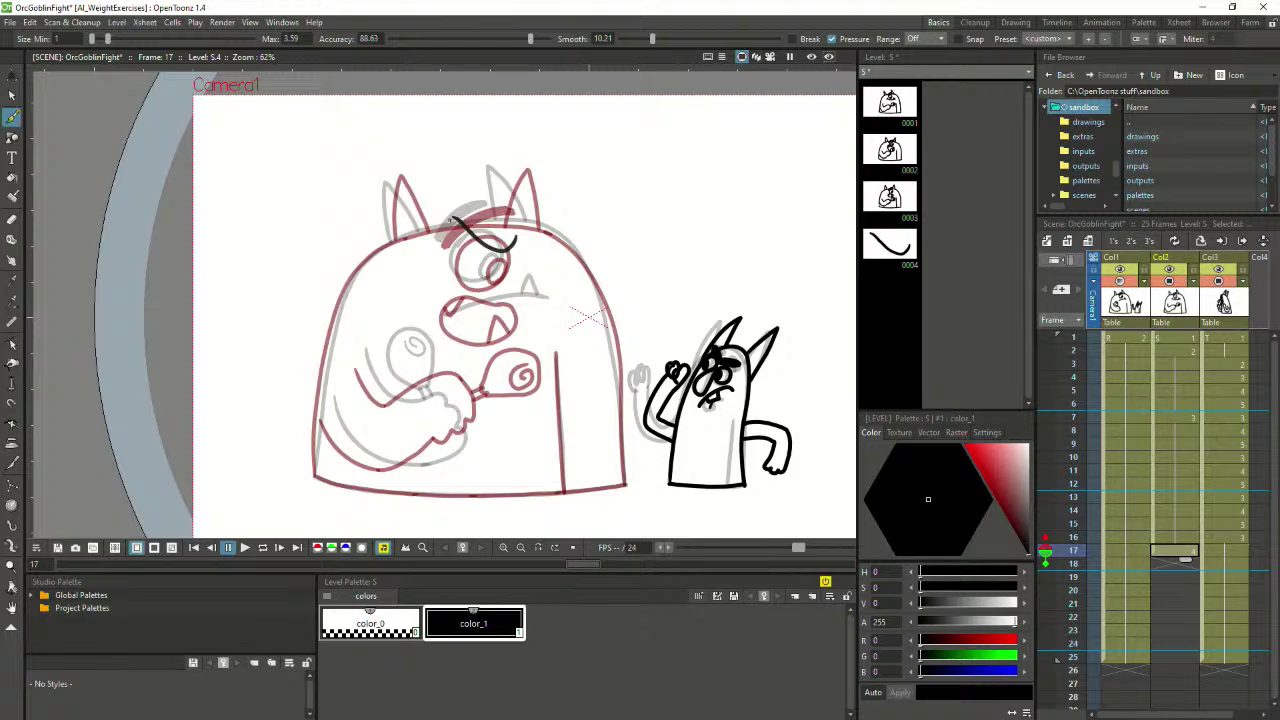
{"action": "mouse_move", "coordinate": [448, 216]}
{"action": "left_mouse_down"}
{"action": "mouse_move", "coordinate": [480, 250]}
{"action": "mouse_move", "coordinate": [508, 250]}
{"action": "mouse_move", "coordinate": [463, 230]}
{"action": "mouse_move", "coordinate": [502, 255]}
{"action": "mouse_move", "coordinate": [518, 242]}
{"action": "left_mouse_up"}
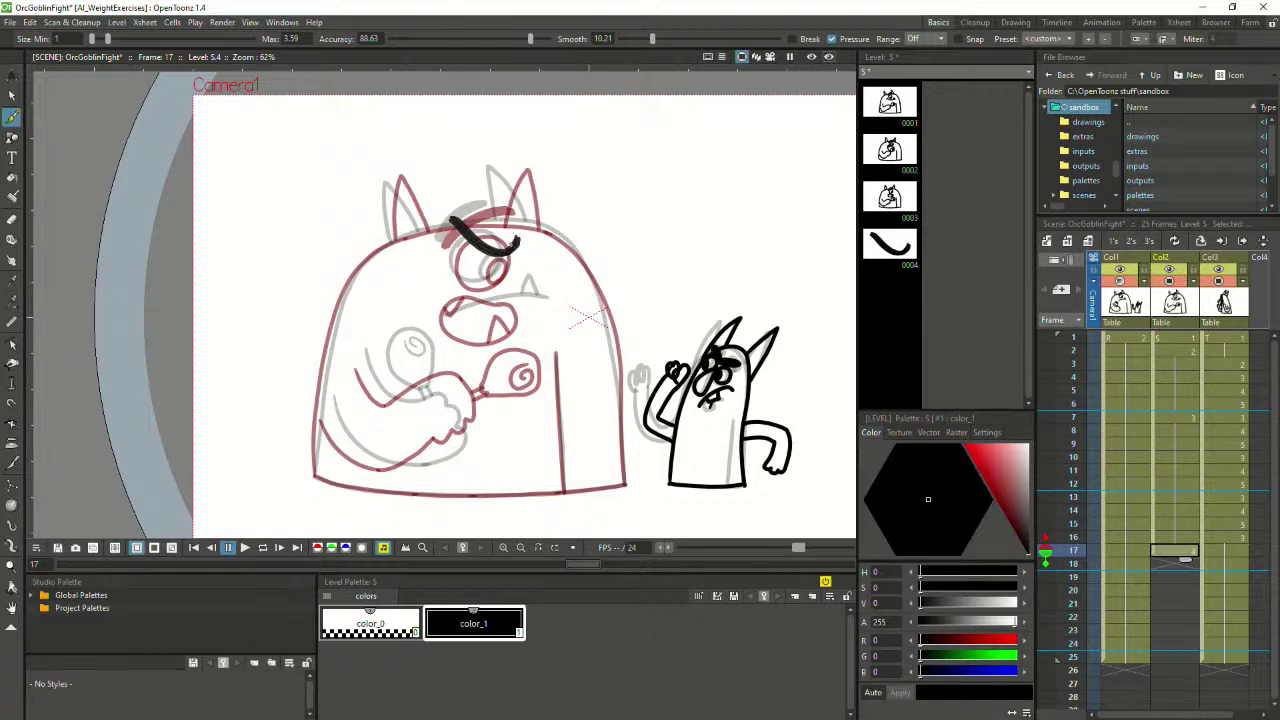
{"action": "mouse_move", "coordinate": [508, 246]}
{"action": "left_mouse_down"}
{"action": "mouse_move", "coordinate": [517, 238]}
{"action": "mouse_move", "coordinate": [501, 253]}
{"action": "left_mouse_up"}
{"action": "left_click_drag", "start_coordinate": [503, 251], "coordinate": [521, 234]}
{"action": "left_click_drag", "start_coordinate": [504, 252], "coordinate": [523, 233]}
{"action": "key", "text": "ctrl+z"}
{"action": "key", "text": "ctrl+z"}
{"action": "key", "text": "ctrl+z"}
Draw the orc's round eye with its pupil beneath the angry eyebrow
{"action": "mouse_move", "coordinate": [474, 240]}
{"action": "left_mouse_down"}
{"action": "mouse_move", "coordinate": [460, 246]}
{"action": "mouse_move", "coordinate": [456, 280]}
{"action": "mouse_move", "coordinate": [497, 278]}
{"action": "mouse_move", "coordinate": [462, 250]}
{"action": "mouse_move", "coordinate": [467, 291]}
{"action": "mouse_move", "coordinate": [506, 280]}
{"action": "mouse_move", "coordinate": [504, 246]}
{"action": "mouse_move", "coordinate": [492, 288]}
{"action": "mouse_move", "coordinate": [486, 272]}
{"action": "mouse_move", "coordinate": [494, 288]}
{"action": "left_mouse_up"}
{"action": "key", "text": "ctrl+z"}
{"action": "key", "text": "ctrl+z"}
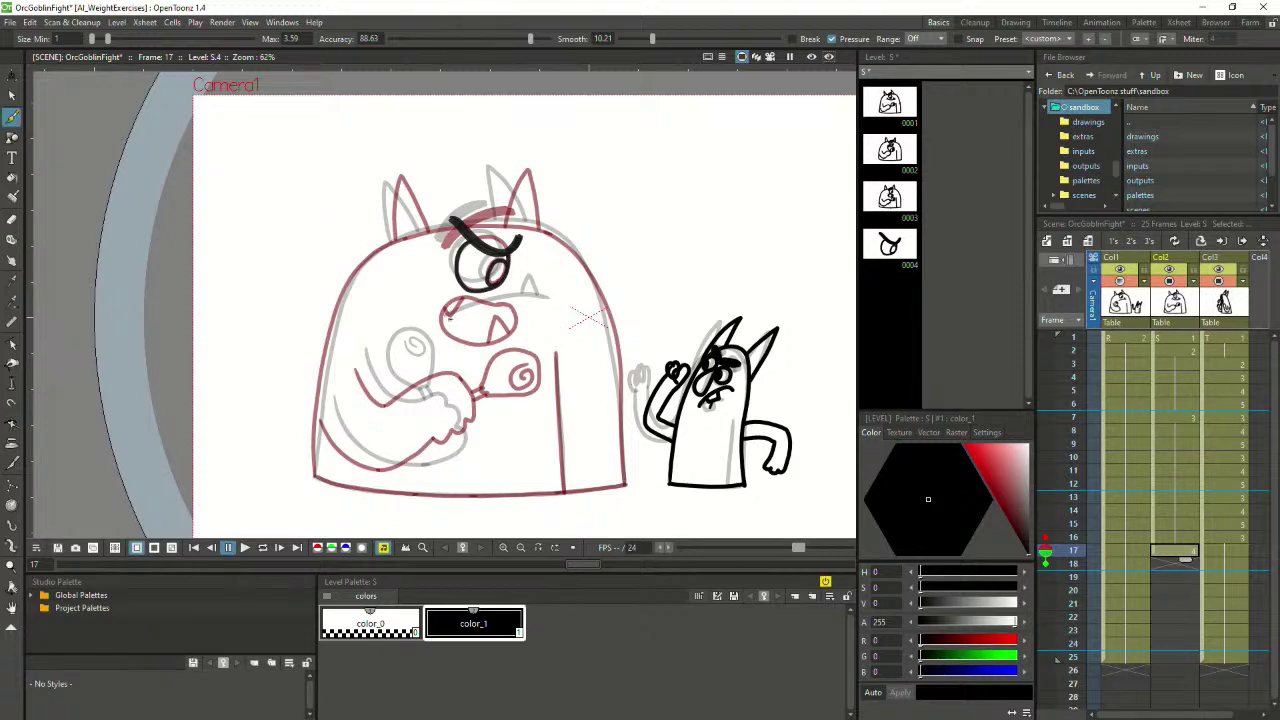
Draw the orc's frowning mouth as a downturned curve below the eye, redoing the stroke until it fits
{"action": "left_click_drag", "start_coordinate": [449, 320], "coordinate": [548, 290]}
{"action": "key", "text": "ctrl+z"}
{"action": "mouse_move", "coordinate": [452, 322]}
{"action": "left_mouse_down"}
{"action": "mouse_move", "coordinate": [502, 292]}
{"action": "mouse_move", "coordinate": [539, 291]}
{"action": "left_mouse_up"}
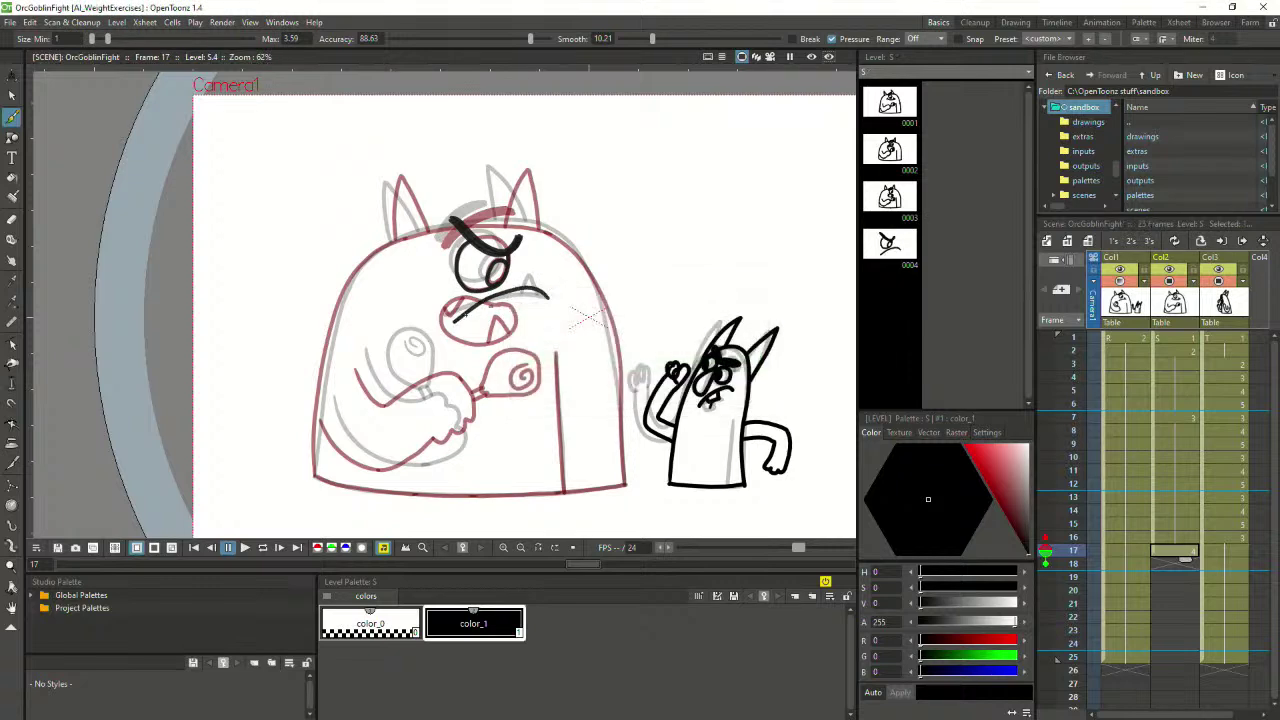
{"action": "key", "text": "ctrl+z"}
{"action": "mouse_move", "coordinate": [455, 321]}
{"action": "left_mouse_down"}
{"action": "mouse_move", "coordinate": [517, 292]}
{"action": "mouse_move", "coordinate": [546, 295]}
{"action": "left_mouse_up"}
{"action": "key", "text": "ctrl+z"}
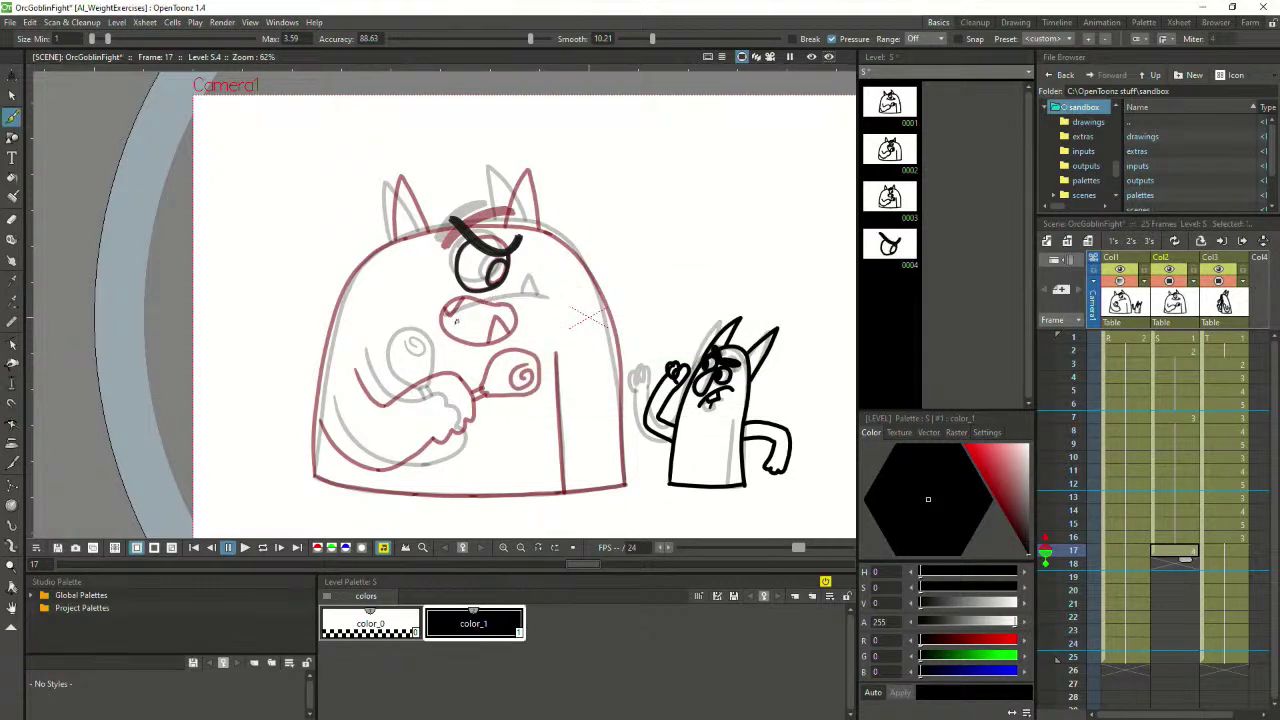
{"action": "left_click_drag", "start_coordinate": [455, 324], "coordinate": [547, 286]}
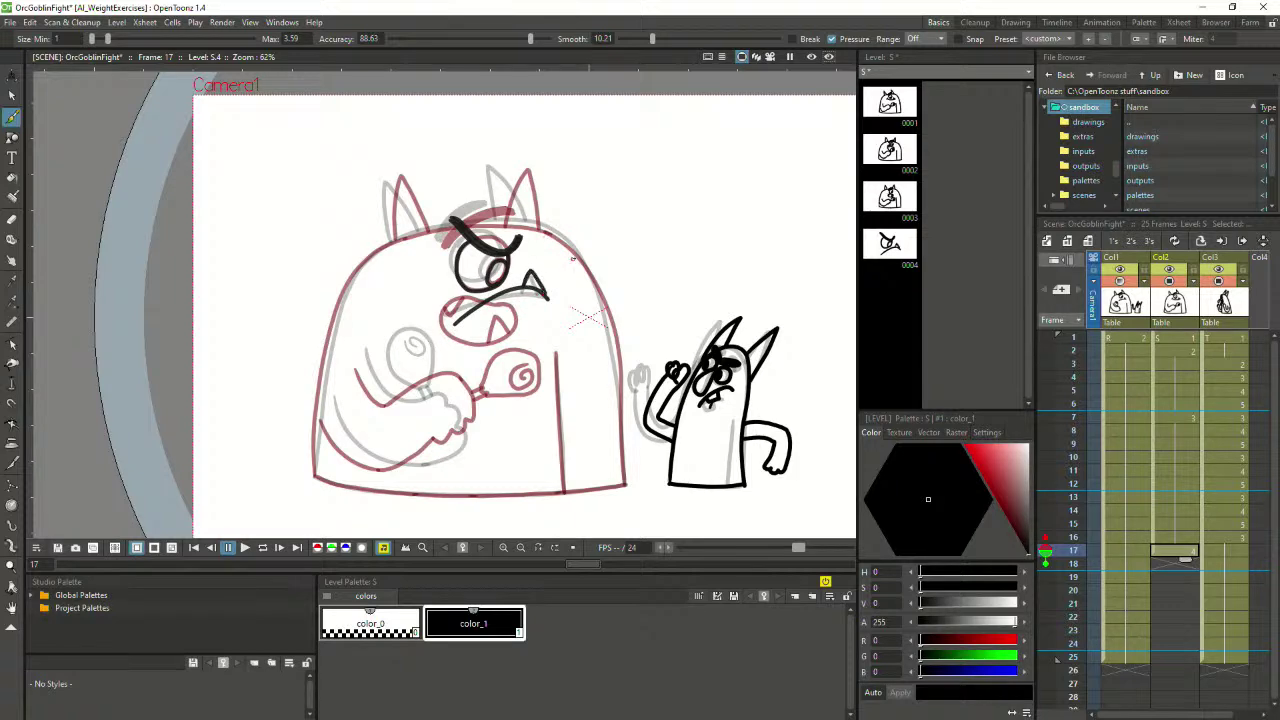
Draw the pointed fang rising from the orc's frowning mouth and try an oval beneath the mouth
{"action": "mouse_move", "coordinate": [518, 288]}
{"action": "left_mouse_down"}
{"action": "mouse_move", "coordinate": [529, 264]}
{"action": "mouse_move", "coordinate": [542, 295]}
{"action": "mouse_move", "coordinate": [527, 290]}
{"action": "mouse_move", "coordinate": [547, 296]}
{"action": "left_mouse_up"}
{"action": "key", "text": "ctrl+z"}
{"action": "mouse_move", "coordinate": [500, 310]}
{"action": "left_mouse_down"}
{"action": "mouse_move", "coordinate": [474, 332]}
{"action": "mouse_move", "coordinate": [512, 326]}
{"action": "mouse_move", "coordinate": [505, 312]}
{"action": "left_mouse_up"}
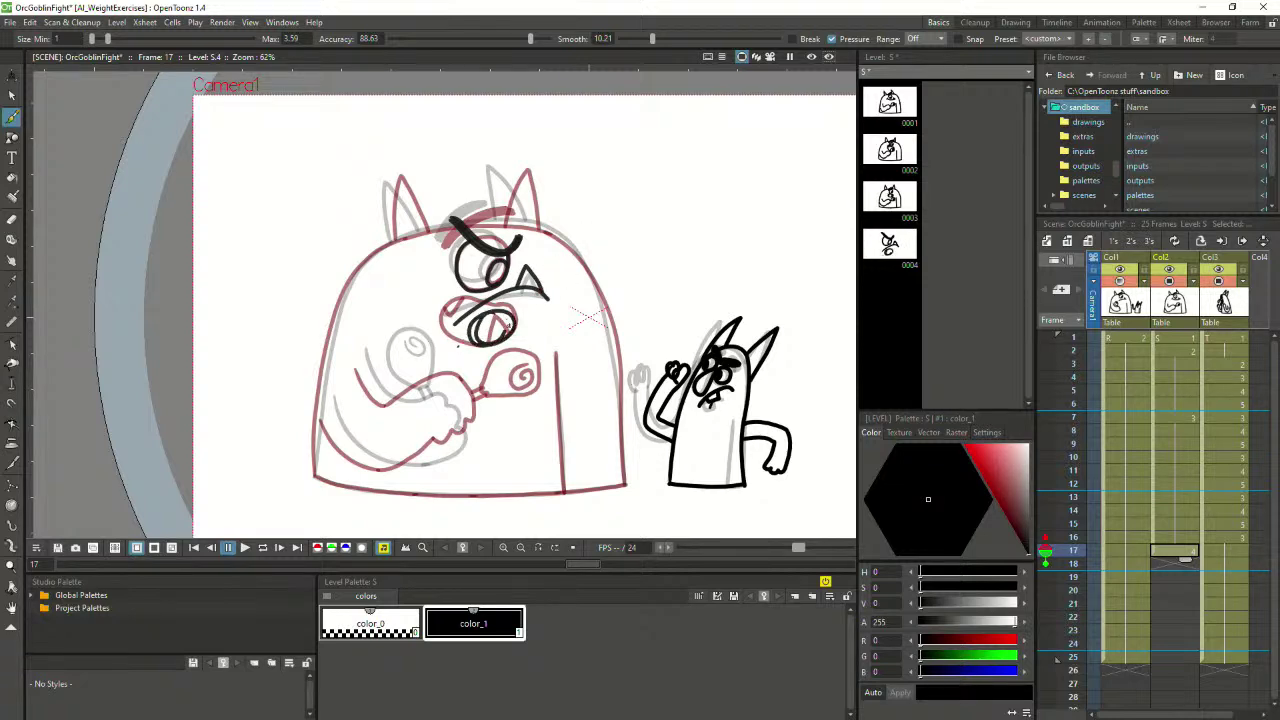
{"action": "key", "text": "ctrl+z"}
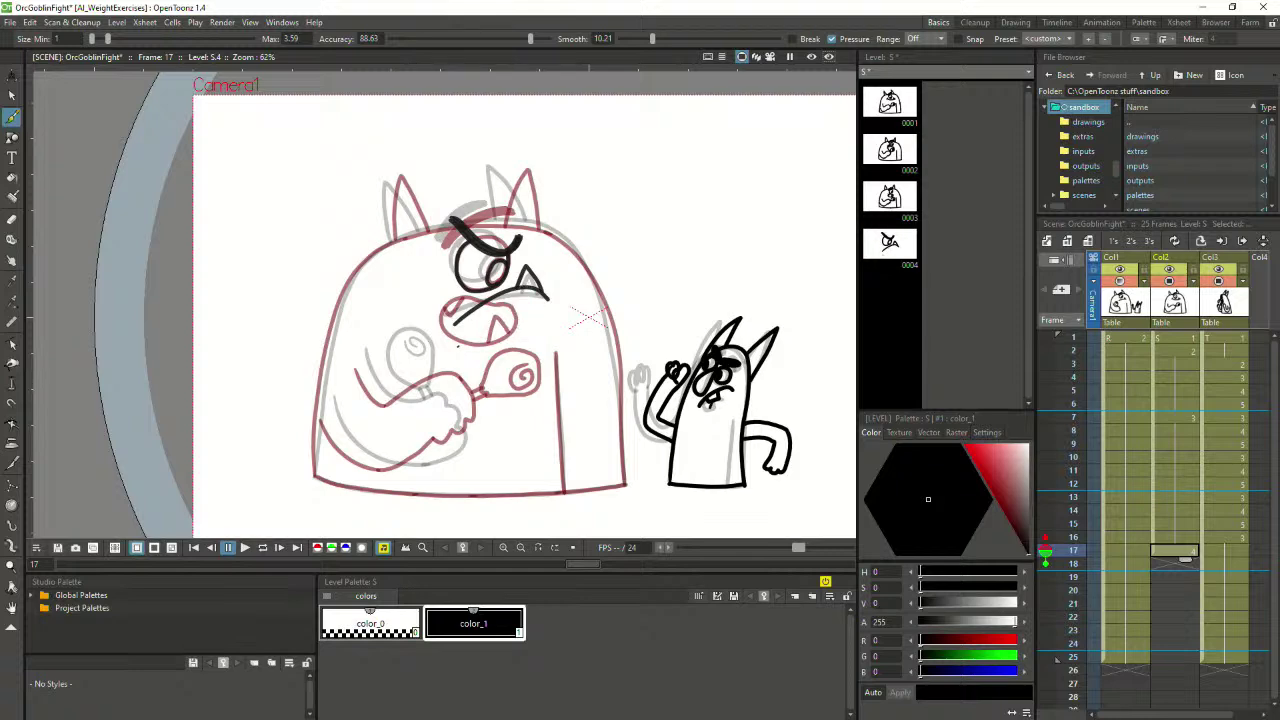
Add short lower-lip lines beneath both ends of the orc's frowning mouth
{"action": "left_click_drag", "start_coordinate": [517, 296], "coordinate": [549, 308]}
{"action": "left_click_drag", "start_coordinate": [445, 335], "coordinate": [480, 317]}
{"action": "key", "text": "ctrl+z"}
{"action": "key", "text": "ctrl+z"}
{"action": "mouse_move", "coordinate": [446, 333]}
{"action": "left_mouse_down"}
{"action": "mouse_move", "coordinate": [525, 297]}
{"action": "mouse_move", "coordinate": [556, 310]}
{"action": "left_mouse_up"}
{"action": "key", "text": "ctrl+z"}
Draw the orc's back outline from the base corner up around the shoulder to the eyebrow, redoing the stroke until it fits
{"action": "mouse_move", "coordinate": [316, 478]}
{"action": "left_mouse_down"}
{"action": "mouse_move", "coordinate": [314, 390]}
{"action": "mouse_move", "coordinate": [346, 280]}
{"action": "left_mouse_up"}
{"action": "key", "text": "ctrl+z"}
{"action": "left_click_drag", "start_coordinate": [316, 480], "coordinate": [320, 352]}
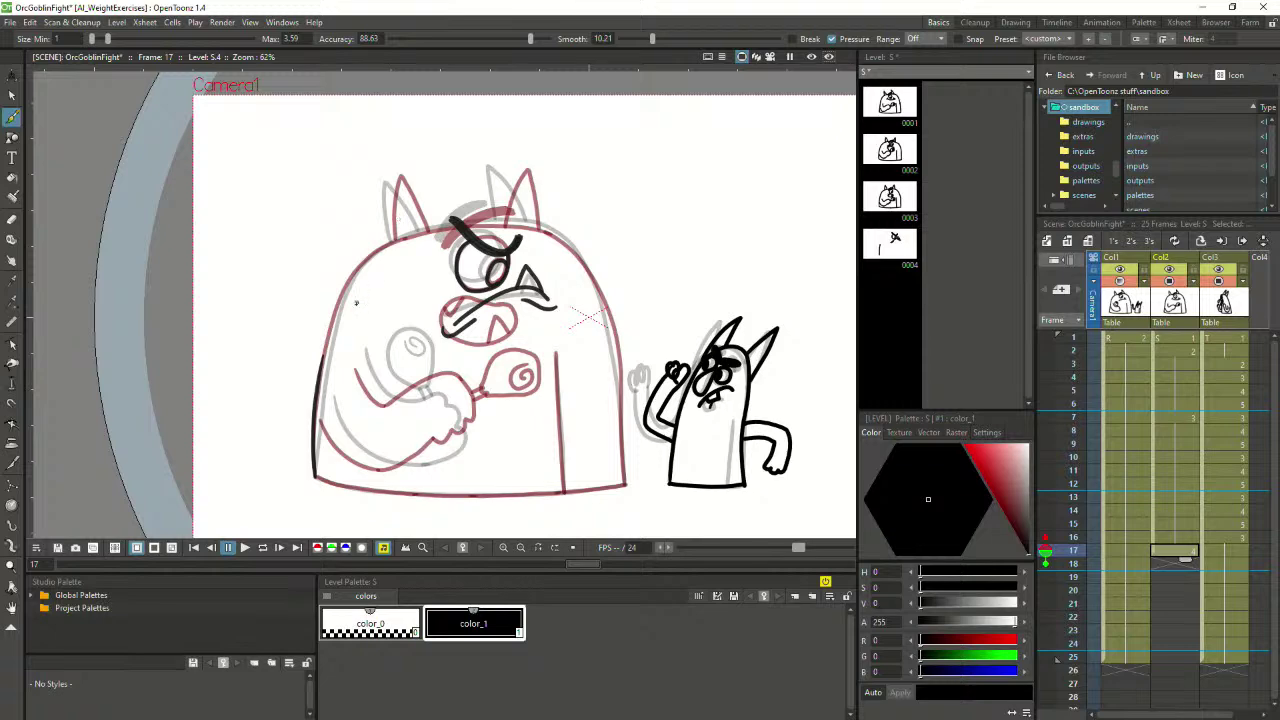
{"action": "key", "text": "ctrl+z"}
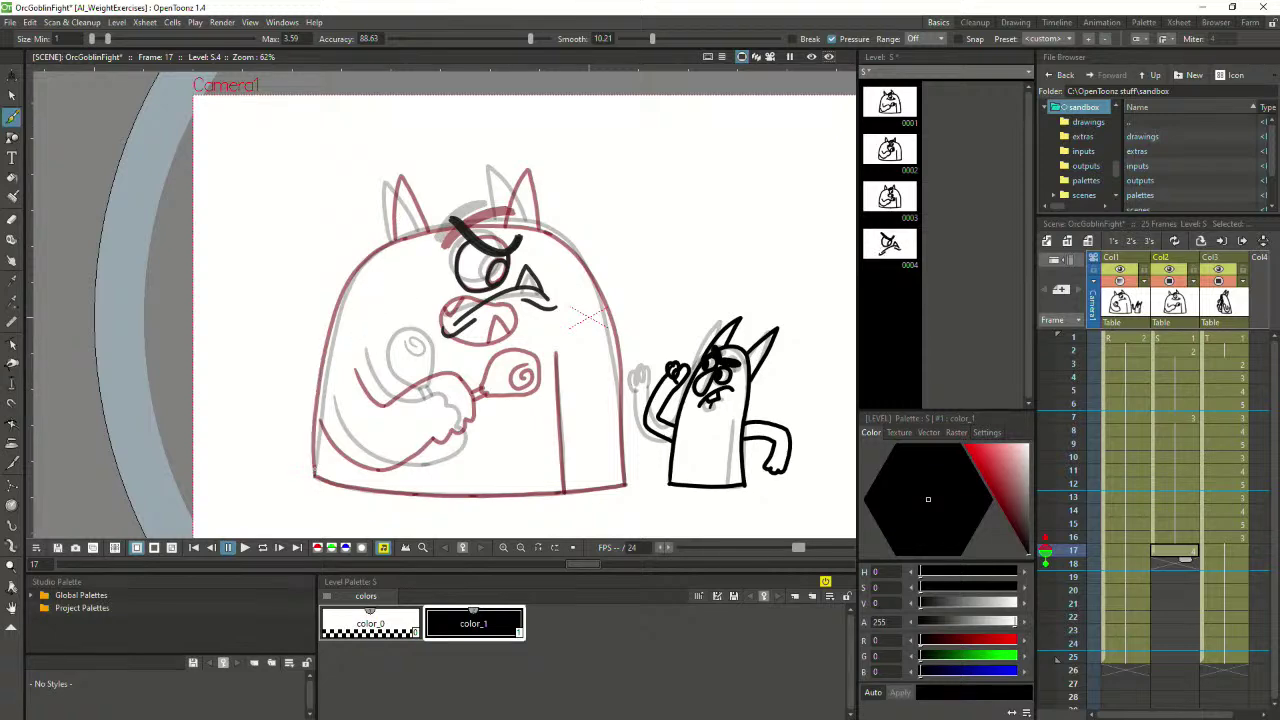
{"action": "left_click_drag", "start_coordinate": [313, 476], "coordinate": [316, 402]}
{"action": "key", "text": "ctrl+z"}
{"action": "left_click_drag", "start_coordinate": [313, 476], "coordinate": [320, 378]}
{"action": "key", "text": "ctrl+z"}
{"action": "mouse_move", "coordinate": [313, 478]}
{"action": "left_mouse_down"}
{"action": "mouse_move", "coordinate": [325, 343]}
{"action": "mouse_move", "coordinate": [353, 272]}
{"action": "mouse_move", "coordinate": [391, 240]}
{"action": "mouse_move", "coordinate": [489, 228]}
{"action": "left_mouse_up"}
{"action": "left_click_drag", "start_coordinate": [315, 478], "coordinate": [315, 416]}
{"action": "left_click_drag", "start_coordinate": [334, 312], "coordinate": [345, 290]}
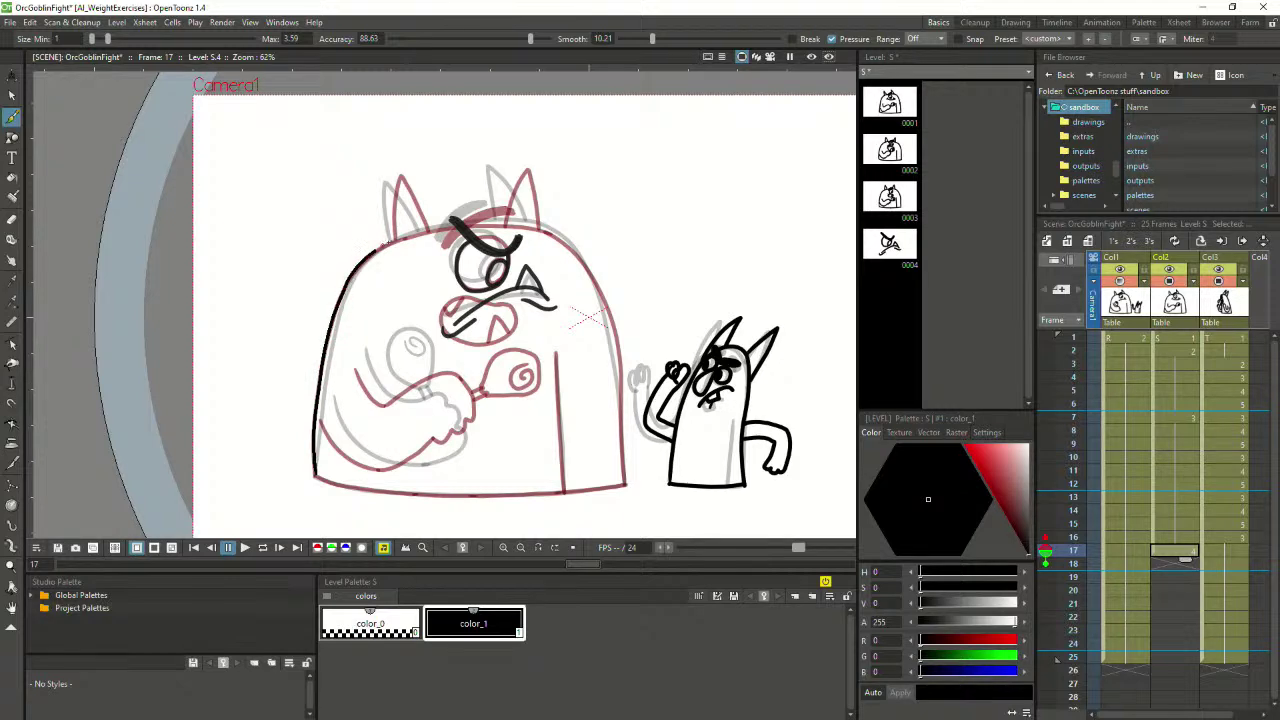
{"action": "left_click_drag", "start_coordinate": [380, 244], "coordinate": [438, 226]}
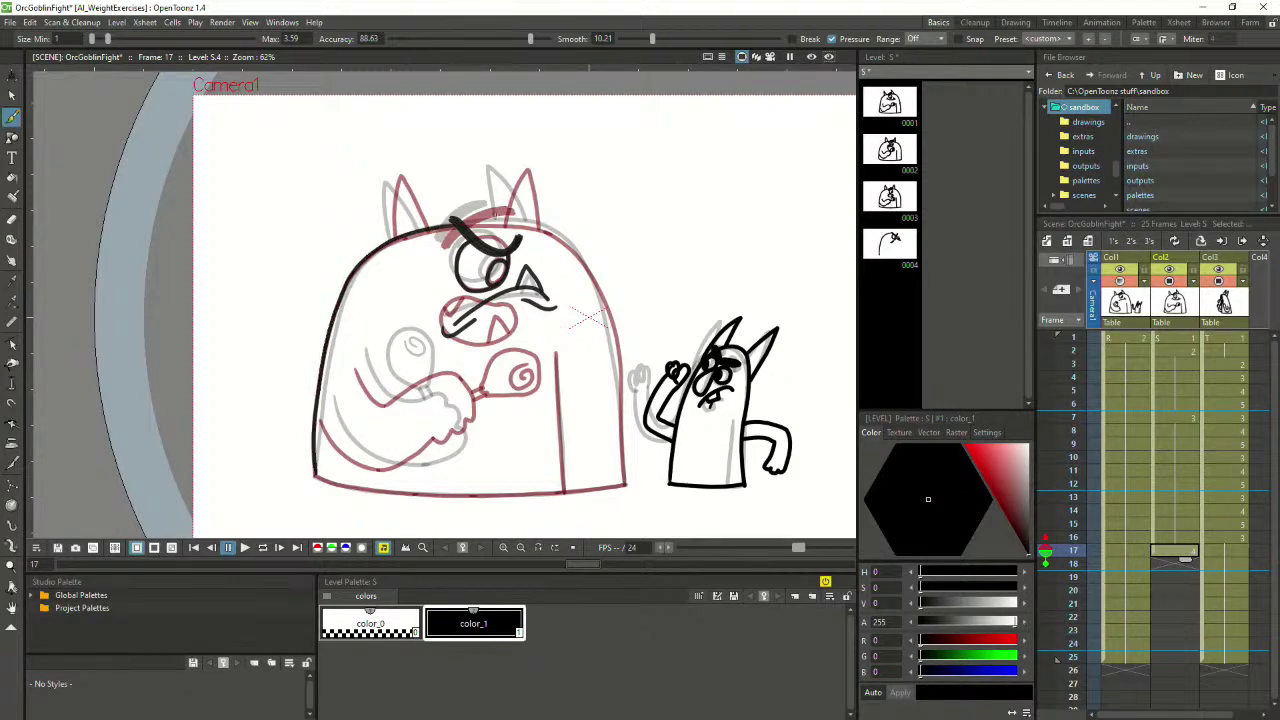
Scale the orc's back outline stroke down vertically to 99.04% from its upper edge
{"action": "scroll", "coordinate": [440, 220], "scroll_direction": "up", "scroll_amount": 4}
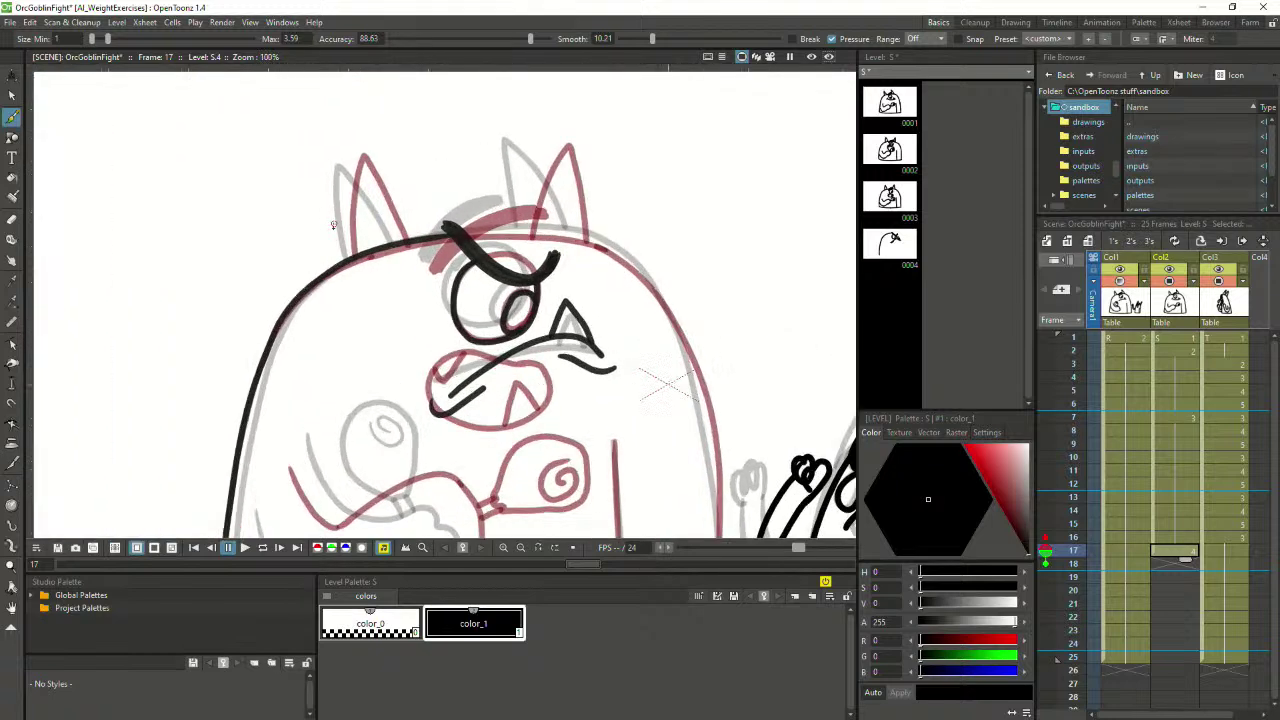
{"action": "left_click", "coordinate": [12, 95]}
{"action": "left_click", "coordinate": [337, 280]}
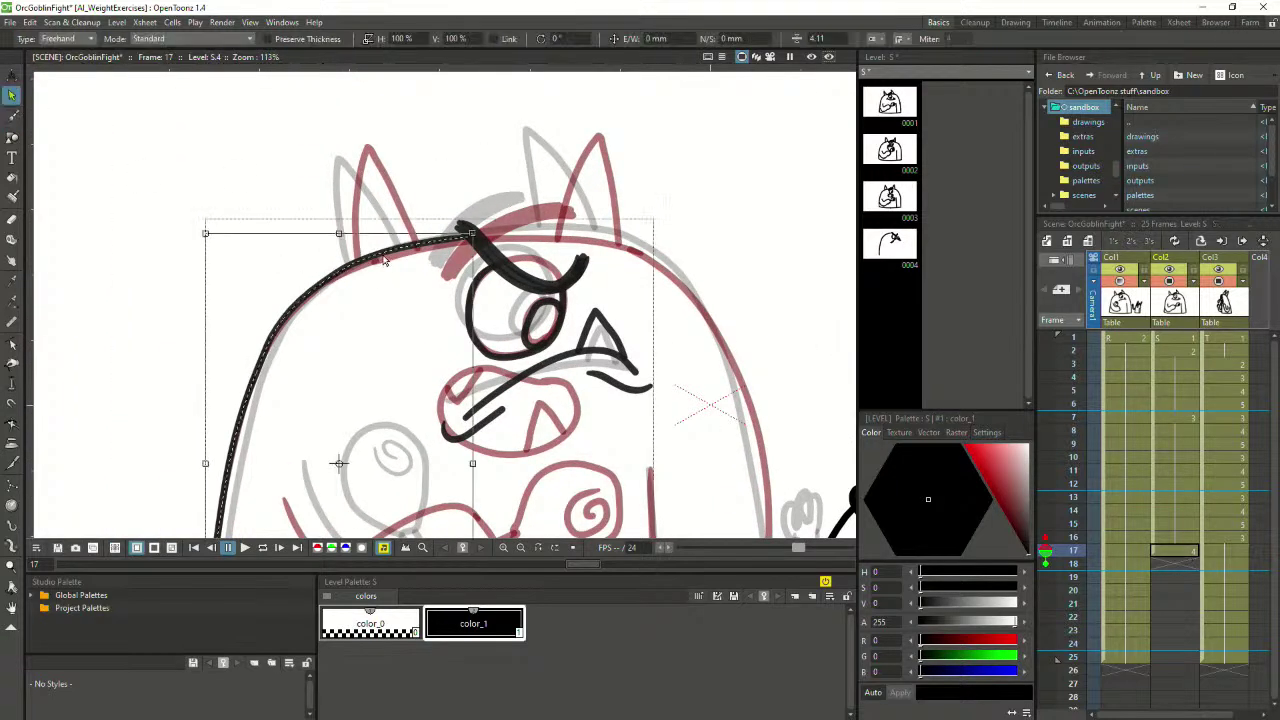
{"action": "left_click_drag", "start_coordinate": [339, 233], "coordinate": [339, 237]}
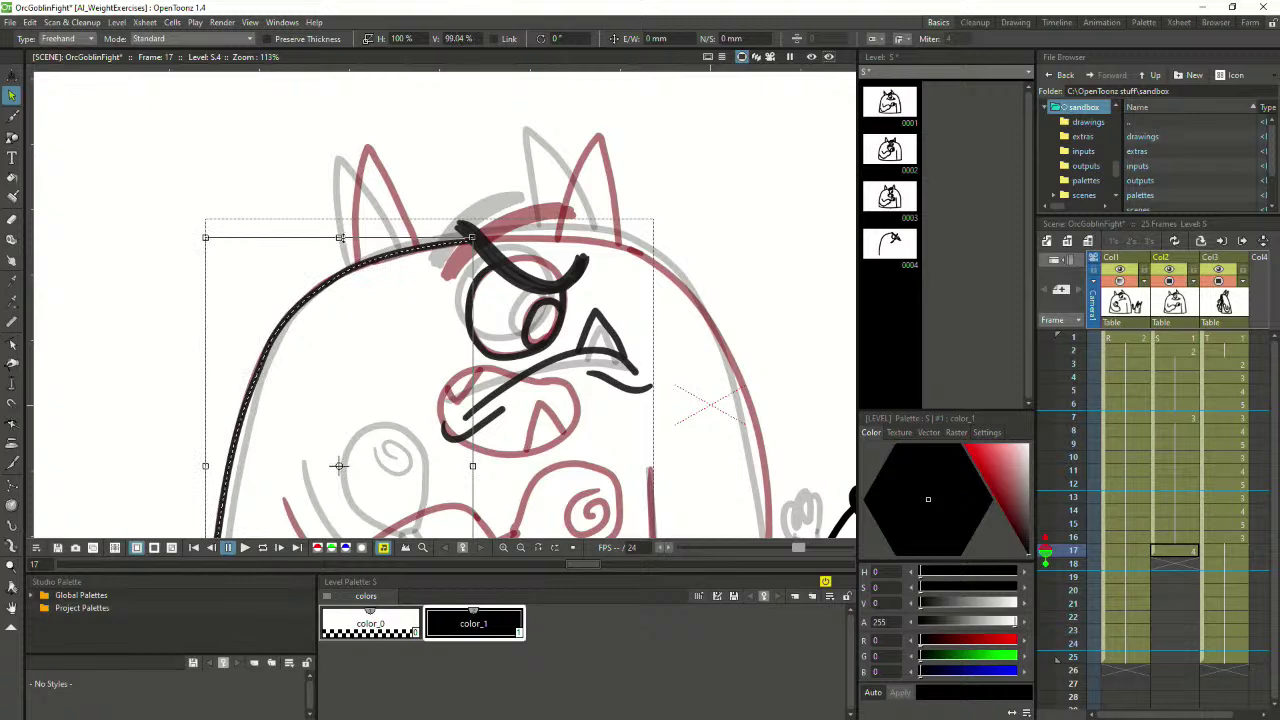
Draw the top of the orc's head with the brush, from the eyebrow past the base of the front horn
{"action": "left_click", "coordinate": [12, 117]}
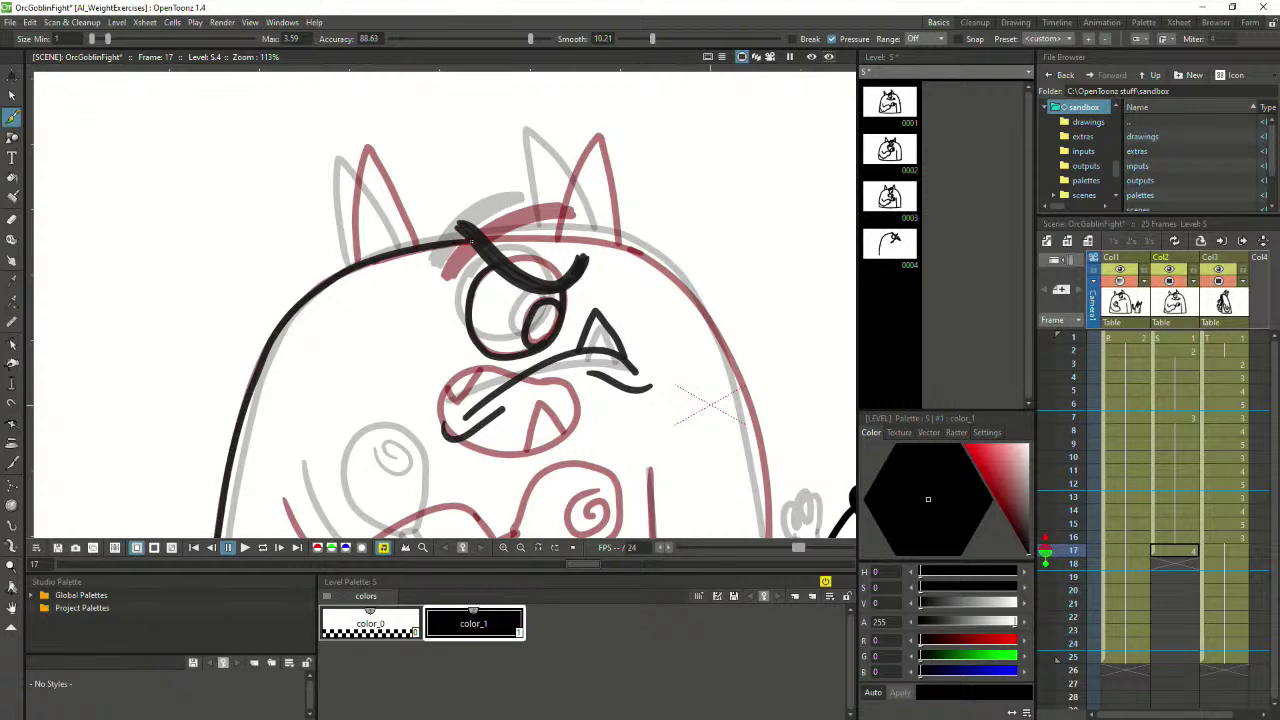
{"action": "left_click_drag", "start_coordinate": [470, 242], "coordinate": [560, 236]}
{"action": "key", "text": "ctrl+z"}
{"action": "mouse_move", "coordinate": [493, 238]}
{"action": "left_mouse_down"}
{"action": "mouse_move", "coordinate": [528, 231]}
{"action": "mouse_move", "coordinate": [448, 243]}
{"action": "mouse_move", "coordinate": [604, 241]}
{"action": "left_mouse_up"}
{"action": "key", "text": "ctrl+z"}
{"action": "key", "text": "ctrl+z"}
{"action": "key", "text": "ctrl+z"}
{"action": "left_click_drag", "start_coordinate": [476, 238], "coordinate": [608, 244]}
{"action": "key", "text": "ctrl+z"}
{"action": "mouse_move", "coordinate": [458, 240]}
{"action": "left_mouse_down"}
{"action": "mouse_move", "coordinate": [614, 246]}
{"action": "mouse_move", "coordinate": [663, 277]}
{"action": "mouse_move", "coordinate": [520, 208]}
{"action": "mouse_move", "coordinate": [516, 186]}
{"action": "mouse_move", "coordinate": [480, 180]}
{"action": "mouse_move", "coordinate": [539, 229]}
{"action": "left_mouse_up"}
{"action": "key", "text": "space"}
{"action": "key", "text": "ctrl+z"}
{"action": "mouse_move", "coordinate": [469, 178]}
{"action": "left_mouse_down"}
{"action": "mouse_move", "coordinate": [545, 234]}
{"action": "mouse_move", "coordinate": [545, 164]}
{"action": "left_mouse_up"}
{"action": "key", "text": "space"}
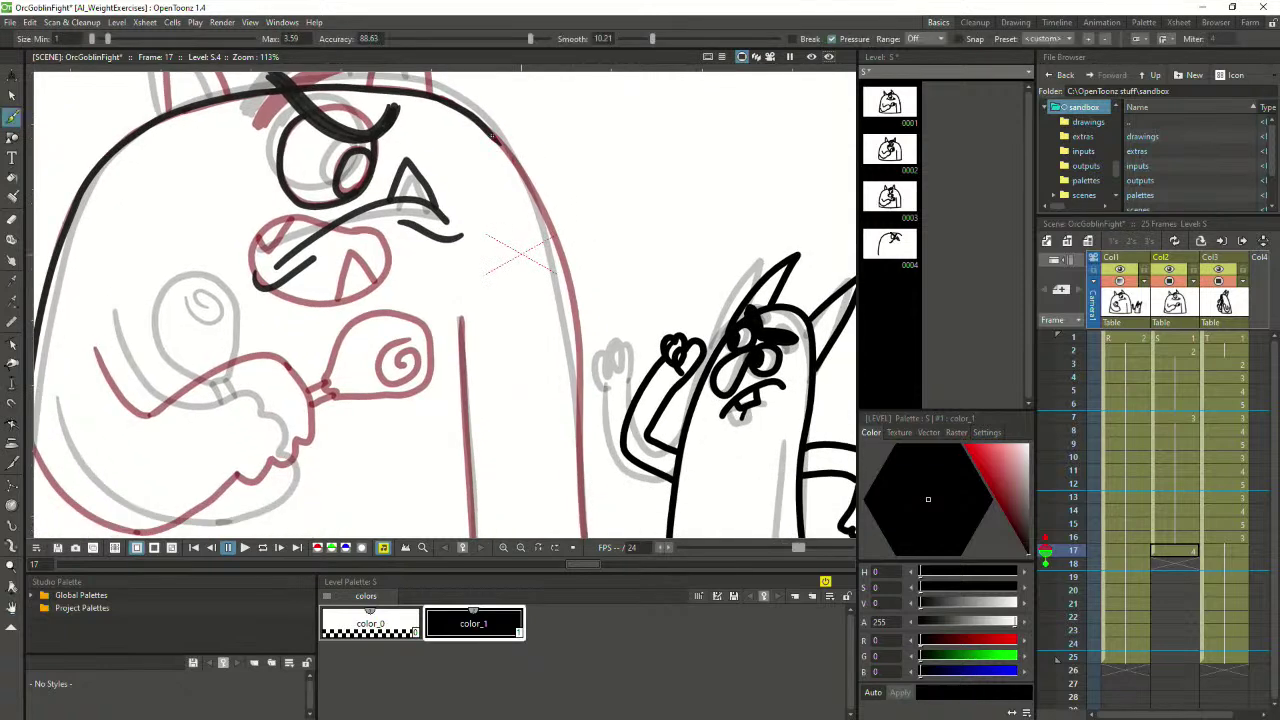
Draw the upper front curve of the orc's body, sloping down from the head past mouth level
{"action": "left_click_drag", "start_coordinate": [489, 133], "coordinate": [558, 240]}
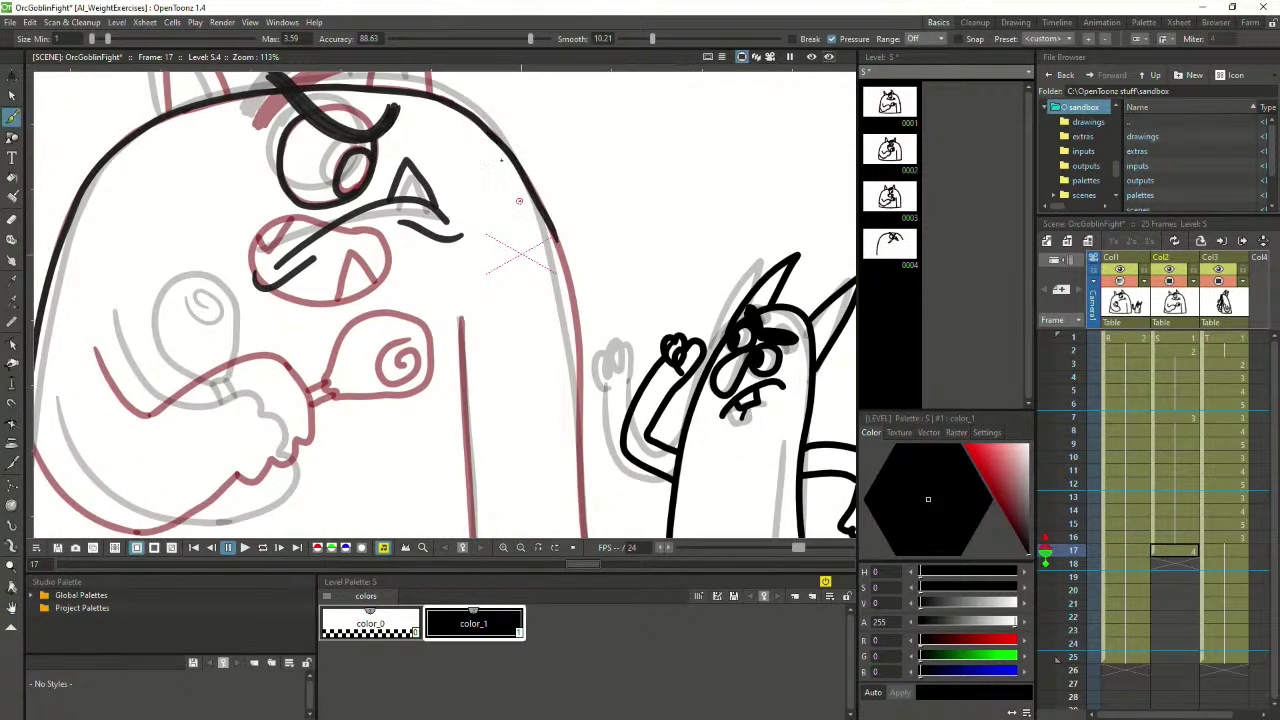
{"action": "key", "text": "ctrl+z"}
{"action": "left_click_drag", "start_coordinate": [454, 105], "coordinate": [526, 182]}
{"action": "key", "text": "ctrl+z"}
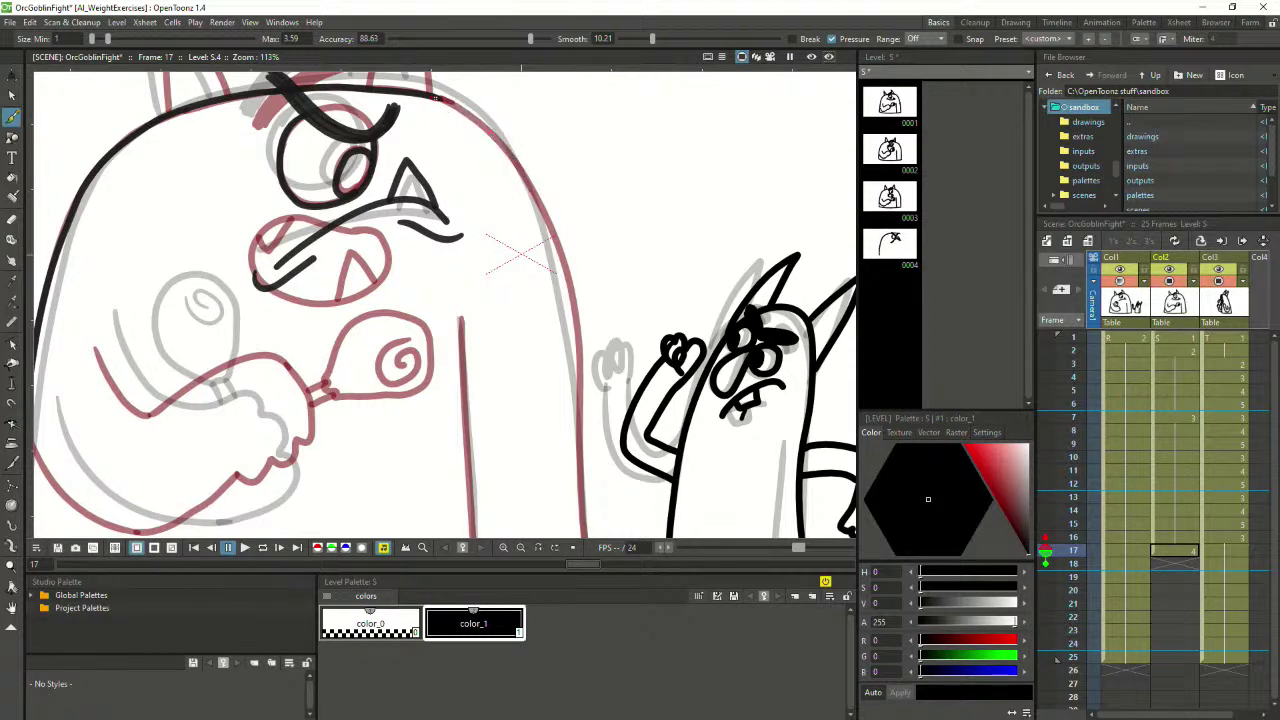
{"action": "left_click_drag", "start_coordinate": [436, 98], "coordinate": [501, 141]}
{"action": "key", "text": "ctrl+z"}
{"action": "mouse_move", "coordinate": [432, 97]}
{"action": "left_mouse_down"}
{"action": "mouse_move", "coordinate": [511, 153]}
{"action": "mouse_move", "coordinate": [546, 220]}
{"action": "left_mouse_up"}
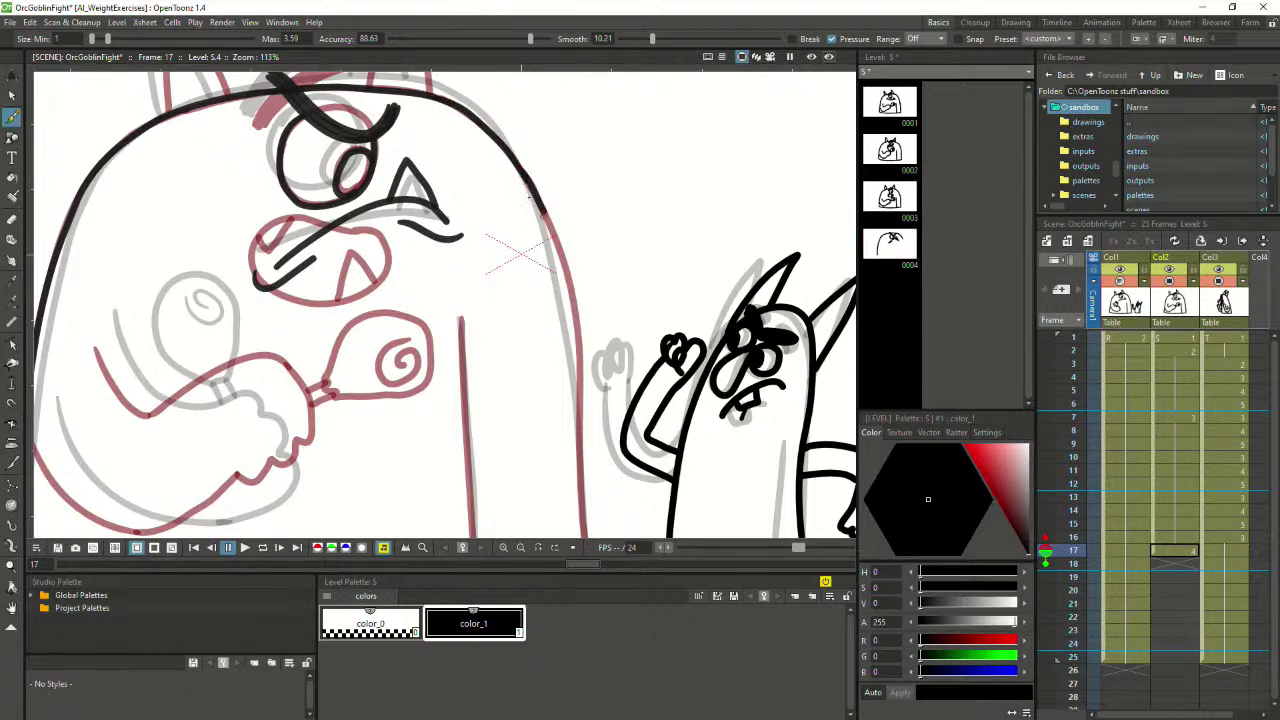
{"action": "key", "text": "ctrl+z"}
{"action": "left_click_drag", "start_coordinate": [518, 165], "coordinate": [549, 232]}
{"action": "key", "text": "ctrl+z"}
{"action": "mouse_move", "coordinate": [516, 162]}
{"action": "left_mouse_down"}
{"action": "mouse_move", "coordinate": [568, 287]}
{"action": "mouse_move", "coordinate": [568, 172]}
{"action": "mouse_move", "coordinate": [566, 244]}
{"action": "left_mouse_up"}
{"action": "key", "text": "ctrl+z"}
{"action": "left_click_drag", "start_coordinate": [552, 162], "coordinate": [566, 262]}
{"action": "key", "text": "ctrl+z"}
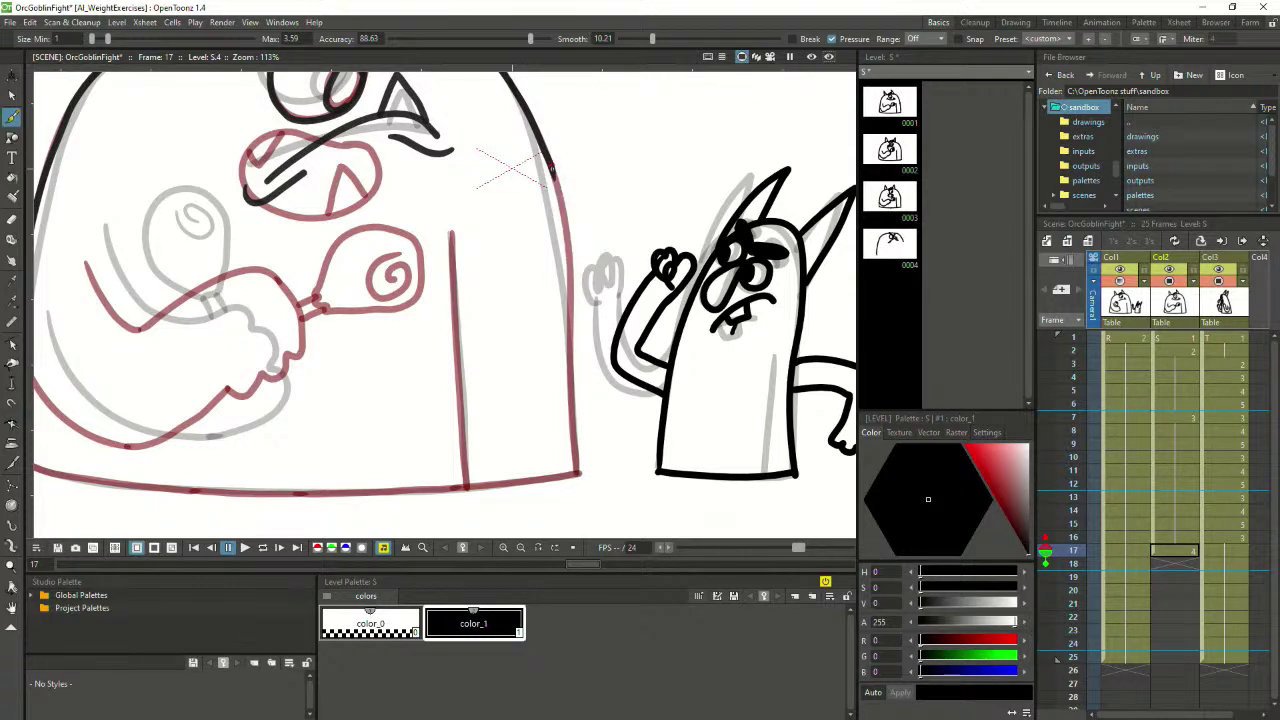
Continue the orc's front outline straight down to the base corner
{"action": "left_click_drag", "start_coordinate": [551, 167], "coordinate": [570, 274]}
{"action": "key", "text": "ctrl+z"}
{"action": "mouse_move", "coordinate": [550, 166]}
{"action": "left_mouse_down"}
{"action": "mouse_move", "coordinate": [571, 292]}
{"action": "mouse_move", "coordinate": [608, 224]}
{"action": "left_mouse_up"}
{"action": "key", "text": "space"}
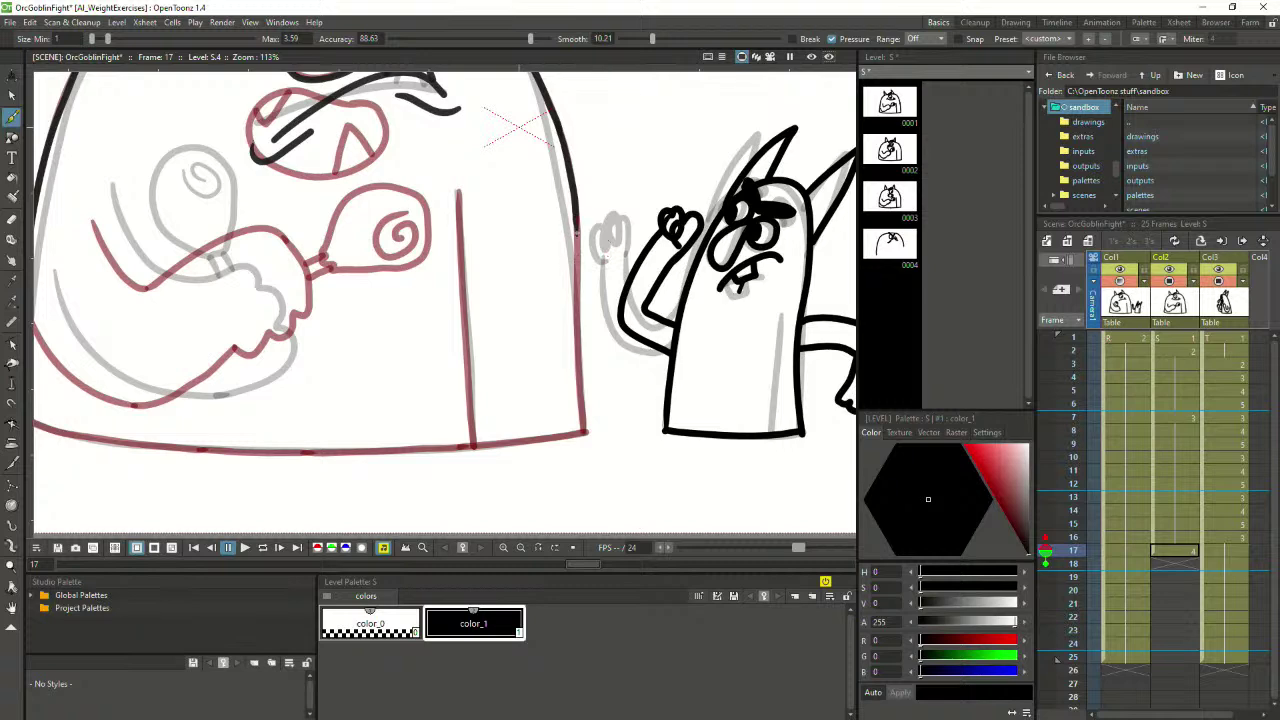
{"action": "left_click_drag", "start_coordinate": [576, 220], "coordinate": [578, 292]}
{"action": "key", "text": "ctrl+z"}
{"action": "left_click_drag", "start_coordinate": [576, 216], "coordinate": [579, 382]}
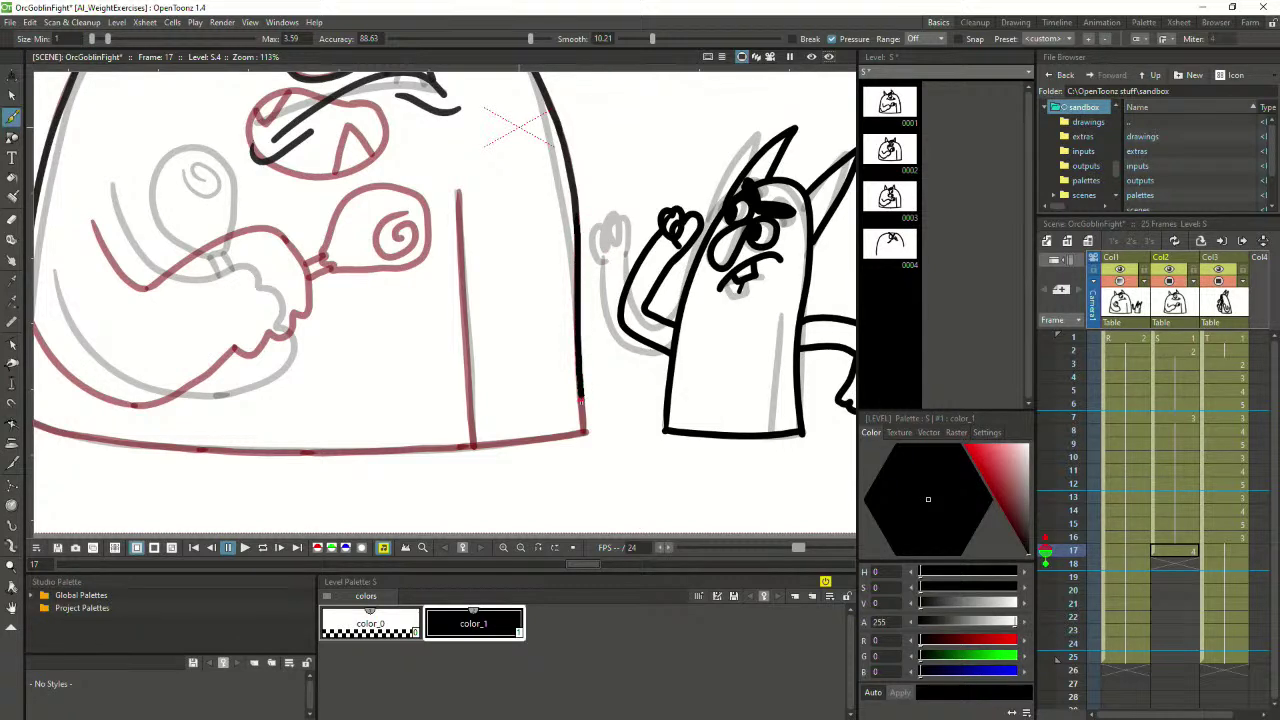
{"action": "key", "text": "ctrl+z"}
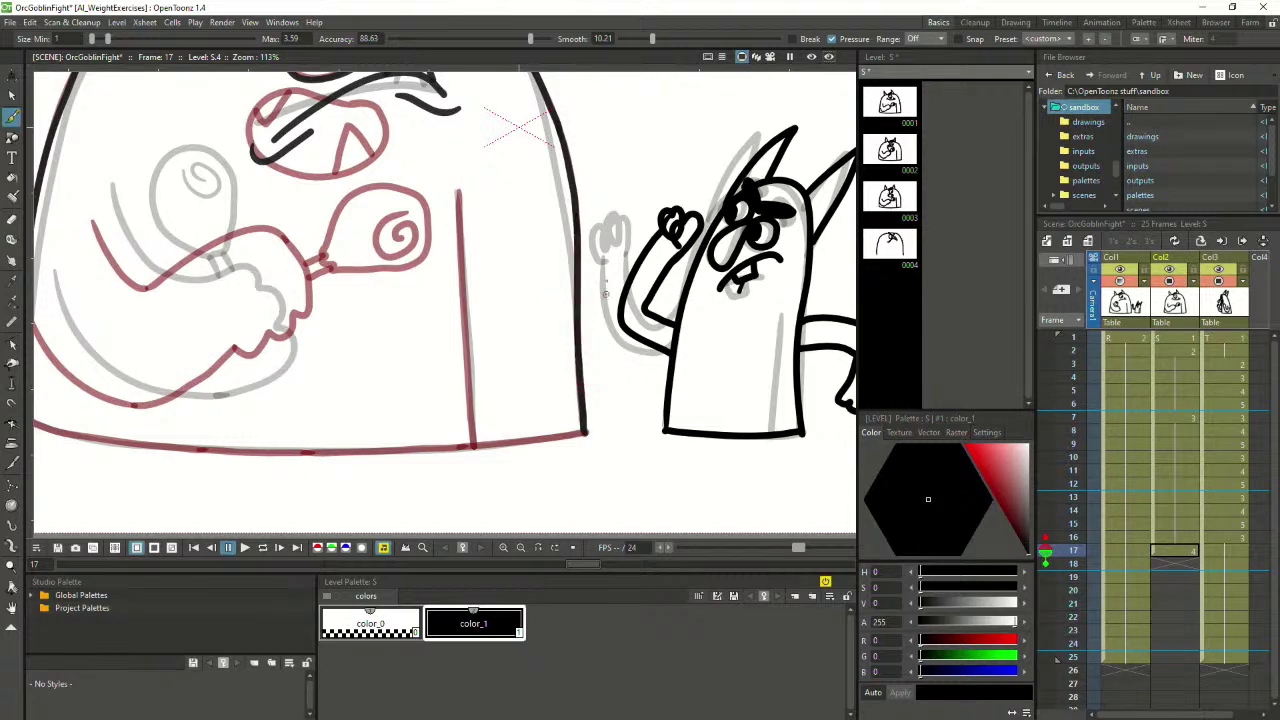
Draw the underside of the orc's bent arm from the back edge of the body to the fist, redoing strokes until they fit
{"action": "scroll", "coordinate": [197, 200], "scroll_direction": "down", "scroll_amount": 3}
{"action": "key", "text": "space"}
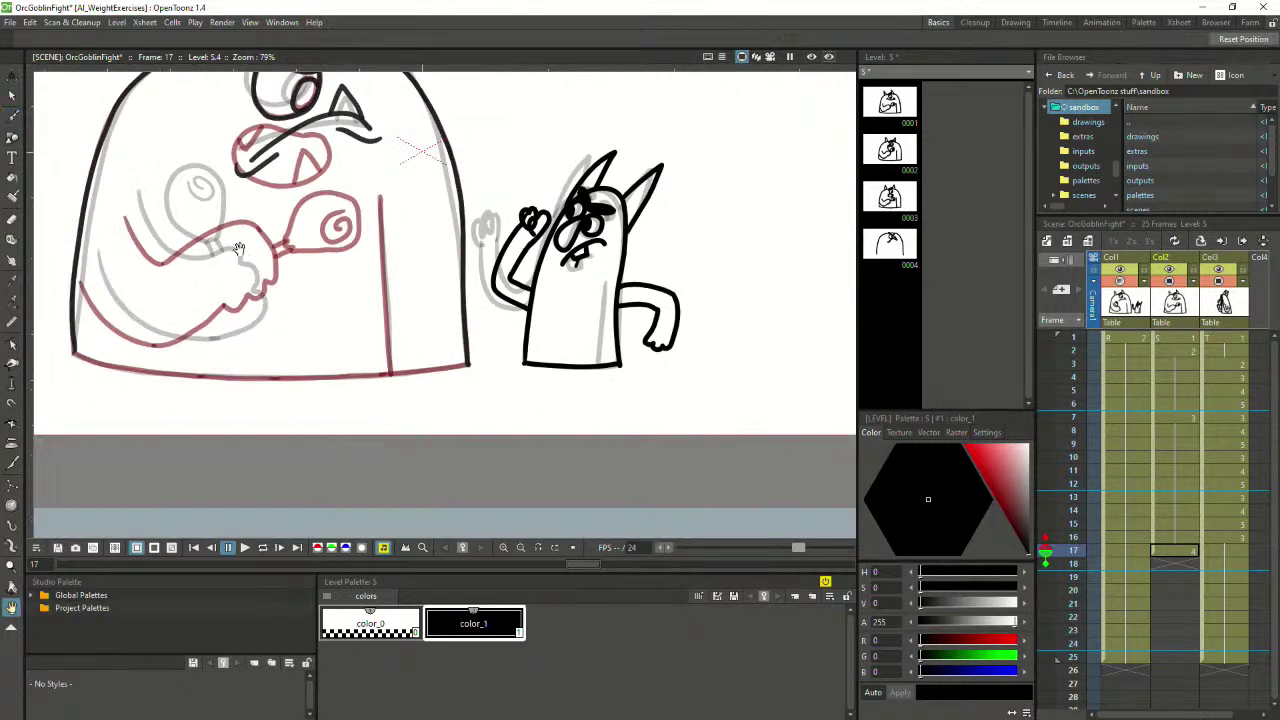
{"action": "left_click_drag", "start_coordinate": [250, 248], "coordinate": [366, 307]}
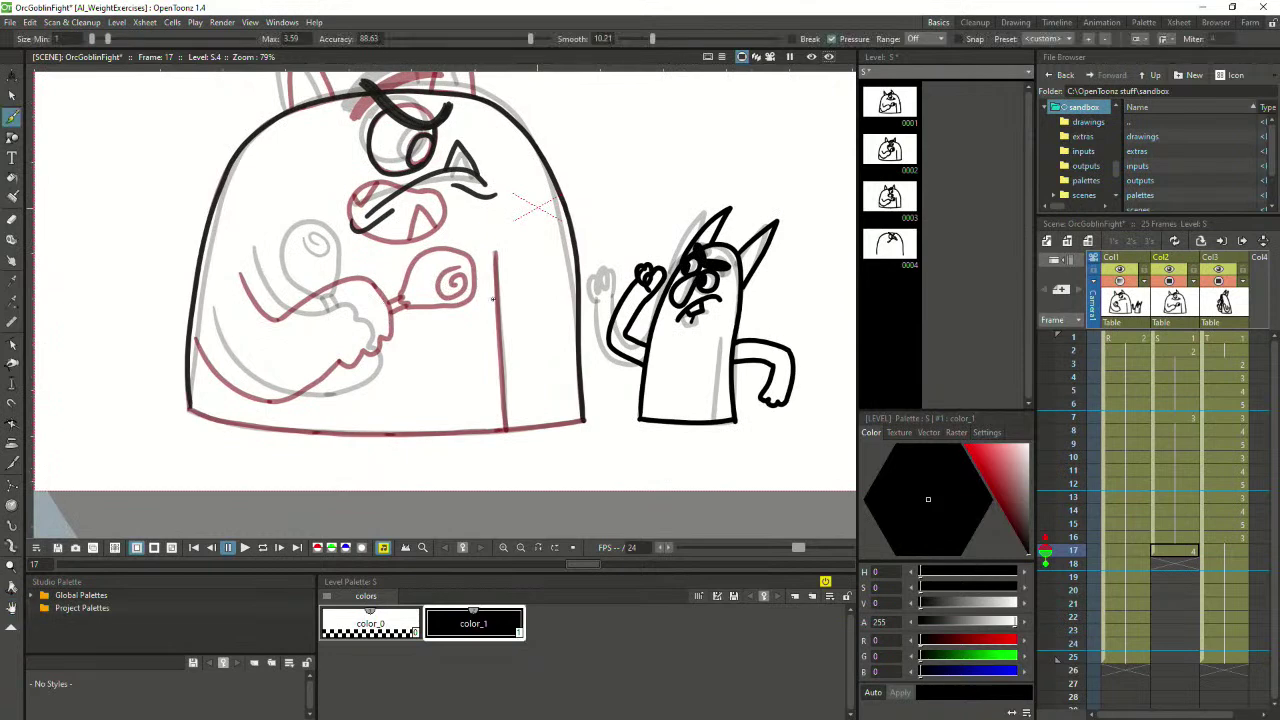
{"action": "scroll", "coordinate": [428, 289], "scroll_direction": "up", "scroll_amount": 1}
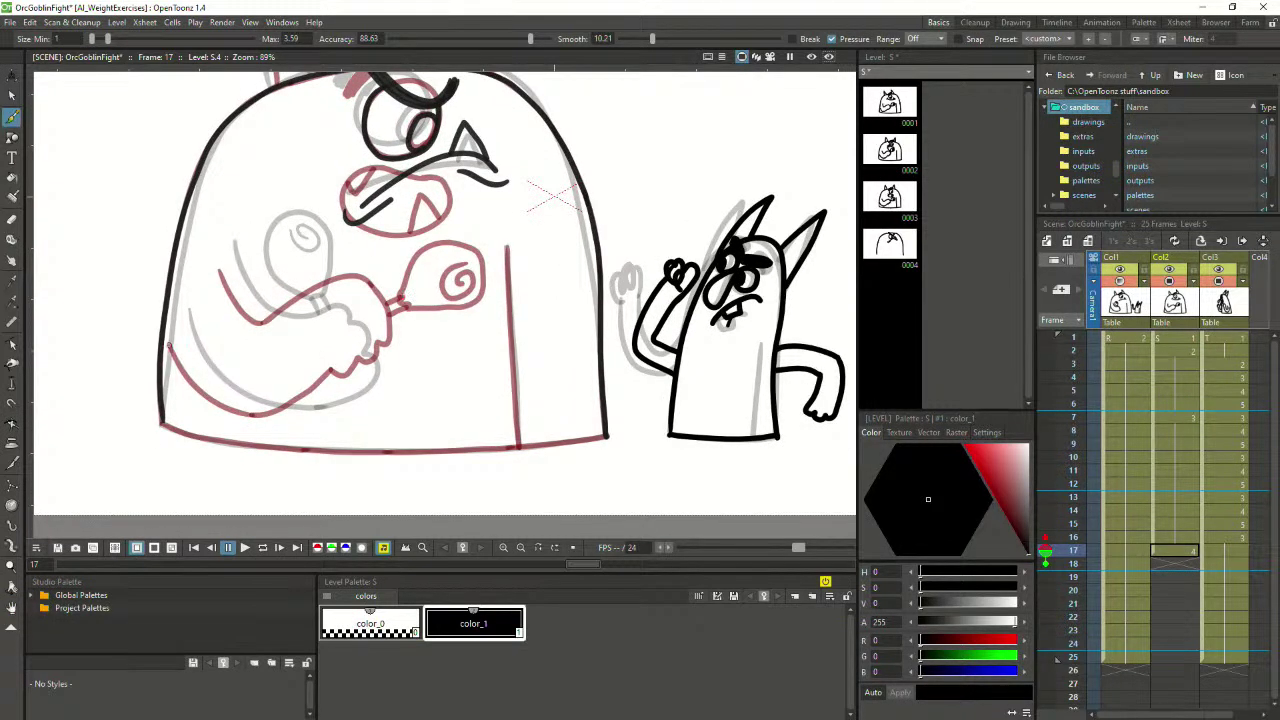
{"action": "left_click_drag", "start_coordinate": [169, 347], "coordinate": [200, 392]}
{"action": "mouse_move", "coordinate": [169, 345]}
{"action": "left_mouse_down"}
{"action": "mouse_move", "coordinate": [215, 404]}
{"action": "mouse_move", "coordinate": [256, 416]}
{"action": "left_mouse_up"}
{"action": "key", "text": "ctrl+z"}
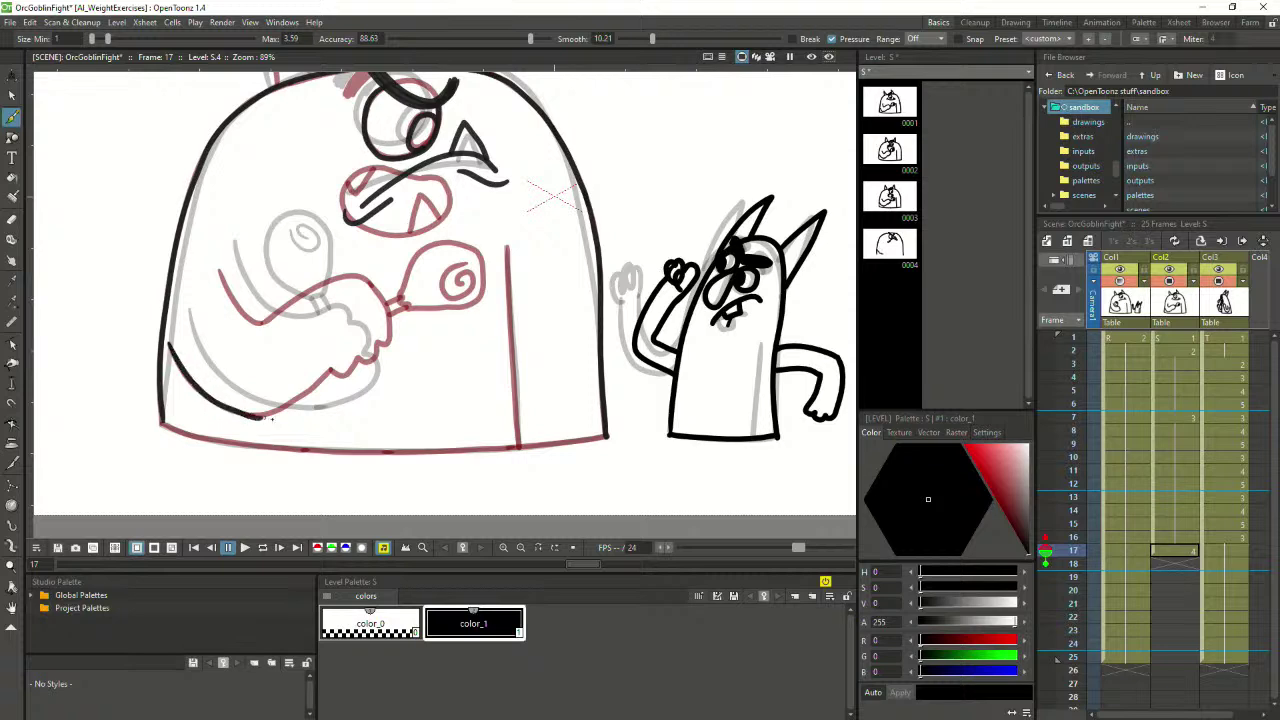
{"action": "key", "text": "ctrl+z"}
{"action": "left_click_drag", "start_coordinate": [171, 347], "coordinate": [240, 416]}
{"action": "key", "text": "ctrl+z"}
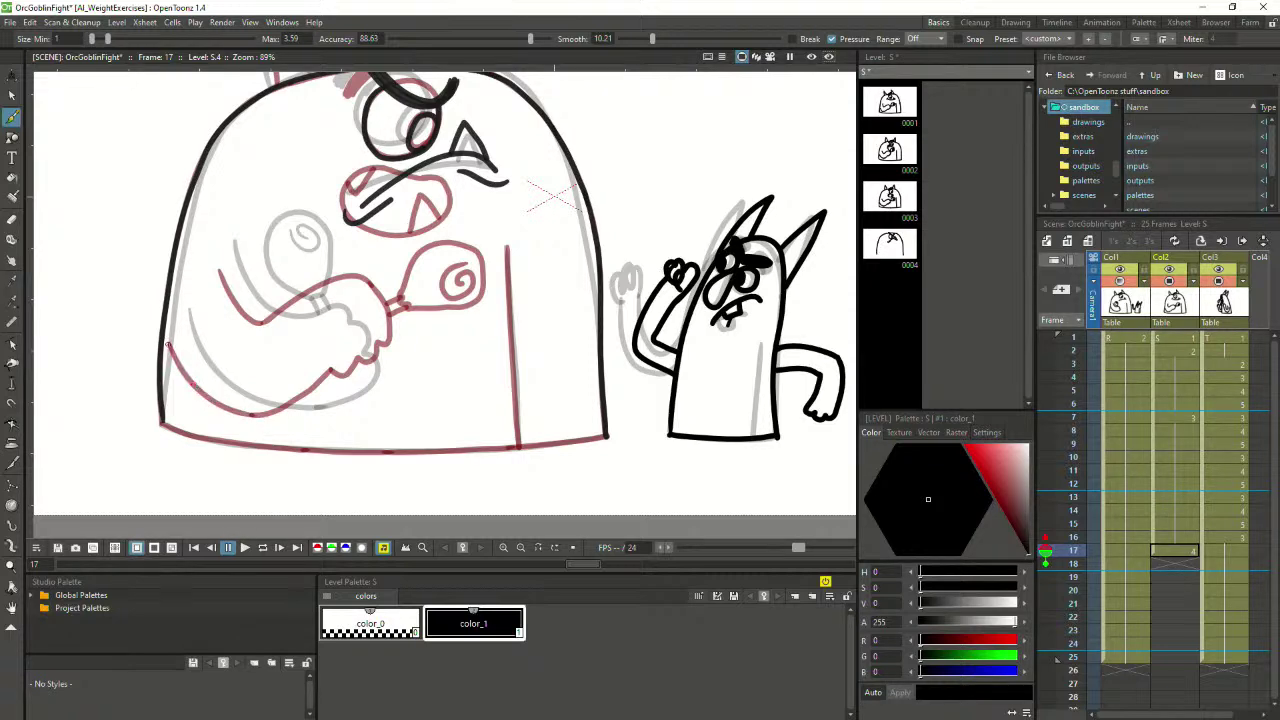
{"action": "mouse_move", "coordinate": [179, 364]}
{"action": "left_mouse_down"}
{"action": "mouse_move", "coordinate": [208, 398]}
{"action": "mouse_move", "coordinate": [258, 415]}
{"action": "mouse_move", "coordinate": [333, 369]}
{"action": "left_mouse_up"}
{"action": "key", "text": "ctrl+z"}
{"action": "key", "text": "ctrl+z"}
{"action": "mouse_move", "coordinate": [252, 415]}
{"action": "left_mouse_down"}
{"action": "mouse_move", "coordinate": [284, 405]}
{"action": "mouse_move", "coordinate": [258, 415]}
{"action": "mouse_move", "coordinate": [338, 364]}
{"action": "left_mouse_up"}
{"action": "key", "text": "ctrl+z"}
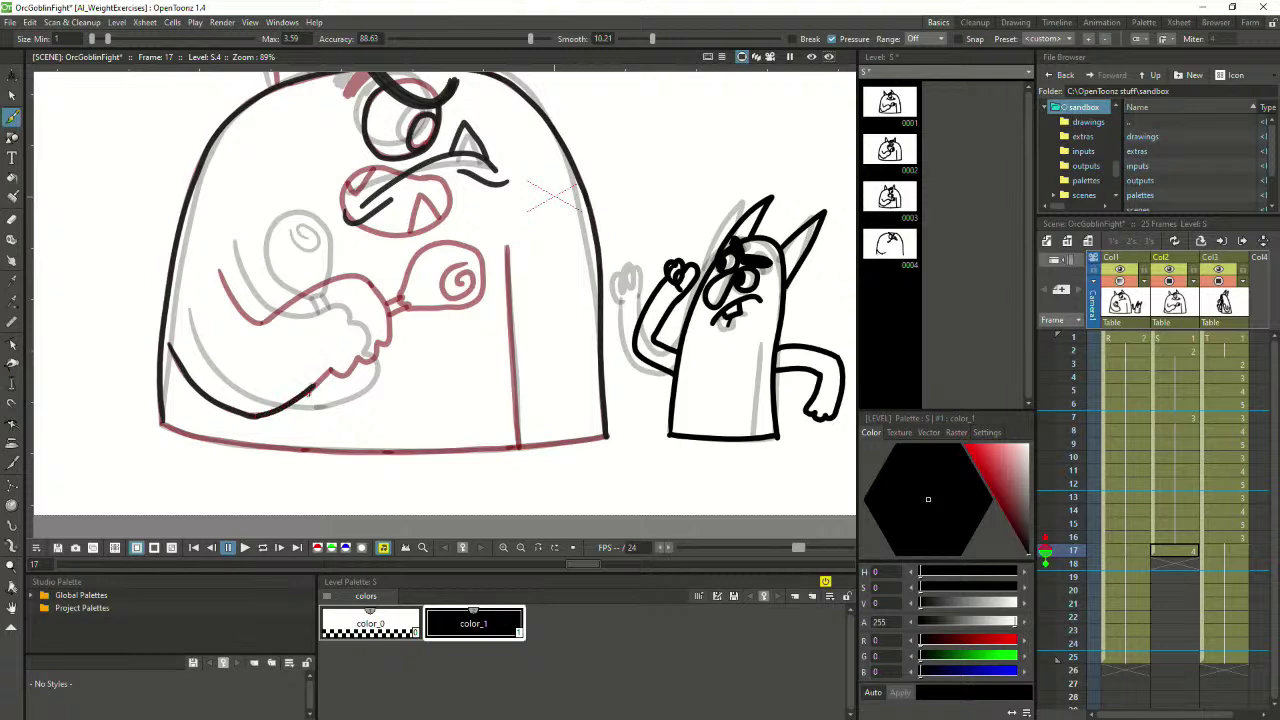
{"action": "key", "text": "ctrl+z"}
{"action": "left_click_drag", "start_coordinate": [257, 414], "coordinate": [334, 367]}
Draw the orc's knuckled fist and the upper contour of the bent arm back to the shoulder
{"action": "mouse_move", "coordinate": [354, 364]}
{"action": "left_mouse_down"}
{"action": "mouse_move", "coordinate": [373, 360]}
{"action": "mouse_move", "coordinate": [391, 324]}
{"action": "mouse_move", "coordinate": [380, 292]}
{"action": "mouse_move", "coordinate": [354, 275]}
{"action": "left_mouse_up"}
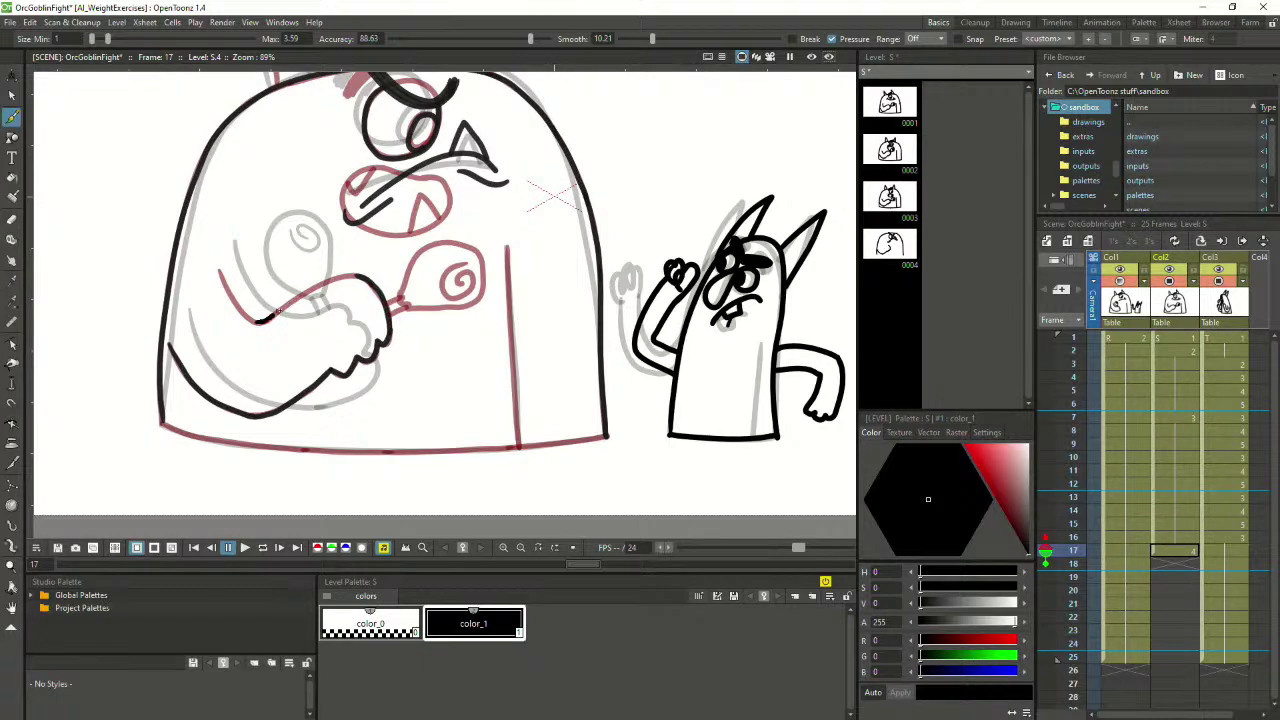
{"action": "left_click_drag", "start_coordinate": [310, 289], "coordinate": [360, 275]}
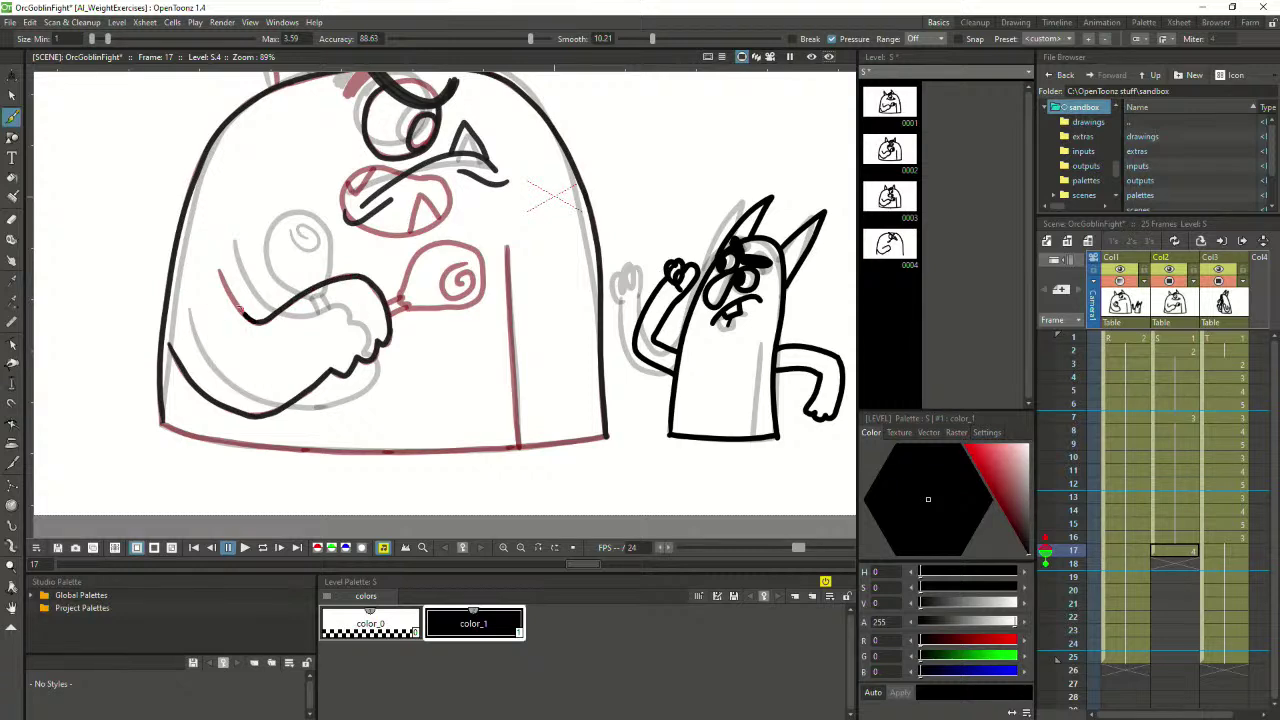
{"action": "left_click_drag", "start_coordinate": [224, 281], "coordinate": [219, 271]}
{"action": "key", "text": "ctrl+z"}
{"action": "left_click_drag", "start_coordinate": [247, 318], "coordinate": [219, 269]}
Draw the long vertical line inside the front of the orc's body down to the base
{"action": "mouse_move", "coordinate": [505, 250]}
{"action": "left_mouse_down"}
{"action": "mouse_move", "coordinate": [519, 446]}
{"action": "mouse_move", "coordinate": [511, 328]}
{"action": "left_mouse_up"}
{"action": "key", "text": "ctrl+z"}
{"action": "key", "text": "ctrl+z"}
{"action": "mouse_move", "coordinate": [506, 252]}
{"action": "left_mouse_down"}
{"action": "mouse_move", "coordinate": [514, 439]}
{"action": "mouse_move", "coordinate": [505, 252]}
{"action": "left_mouse_up"}
{"action": "key", "text": "ctrl+z"}
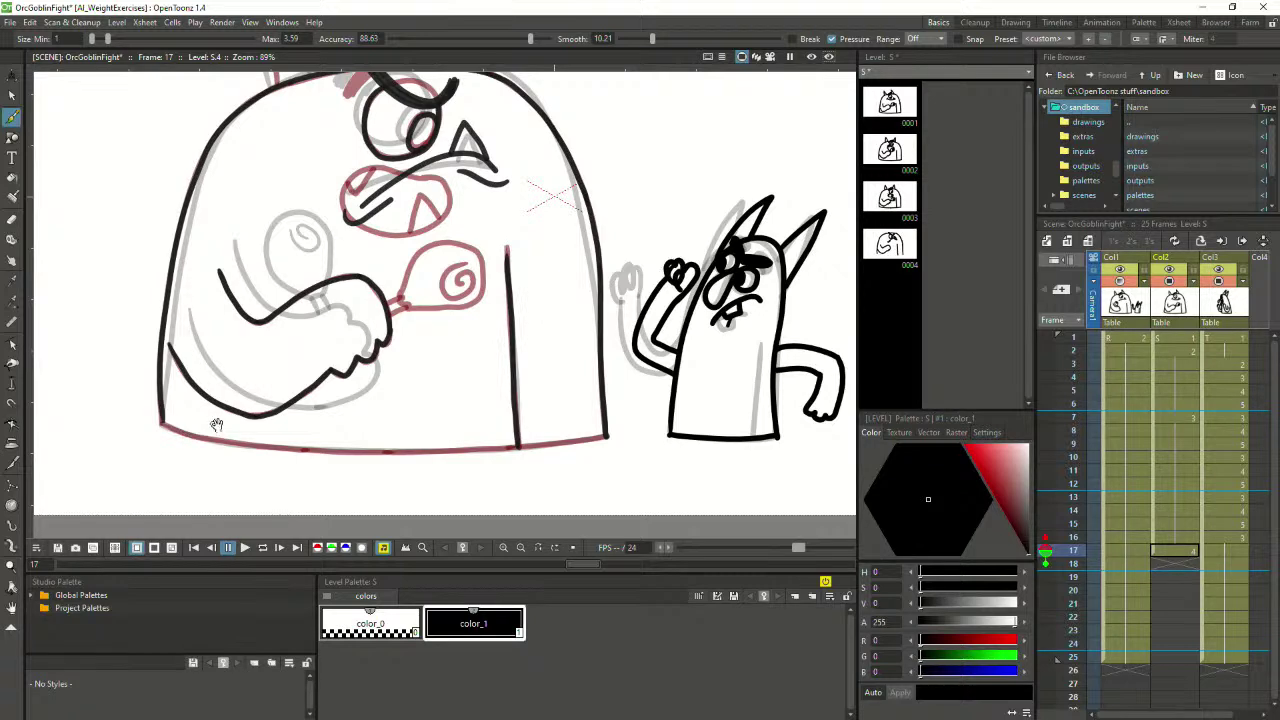
Draw the orc's base line from the back corner to beneath the bent arm
{"action": "key", "text": "space"}
{"action": "left_click_drag", "start_coordinate": [214, 420], "coordinate": [188, 373]}
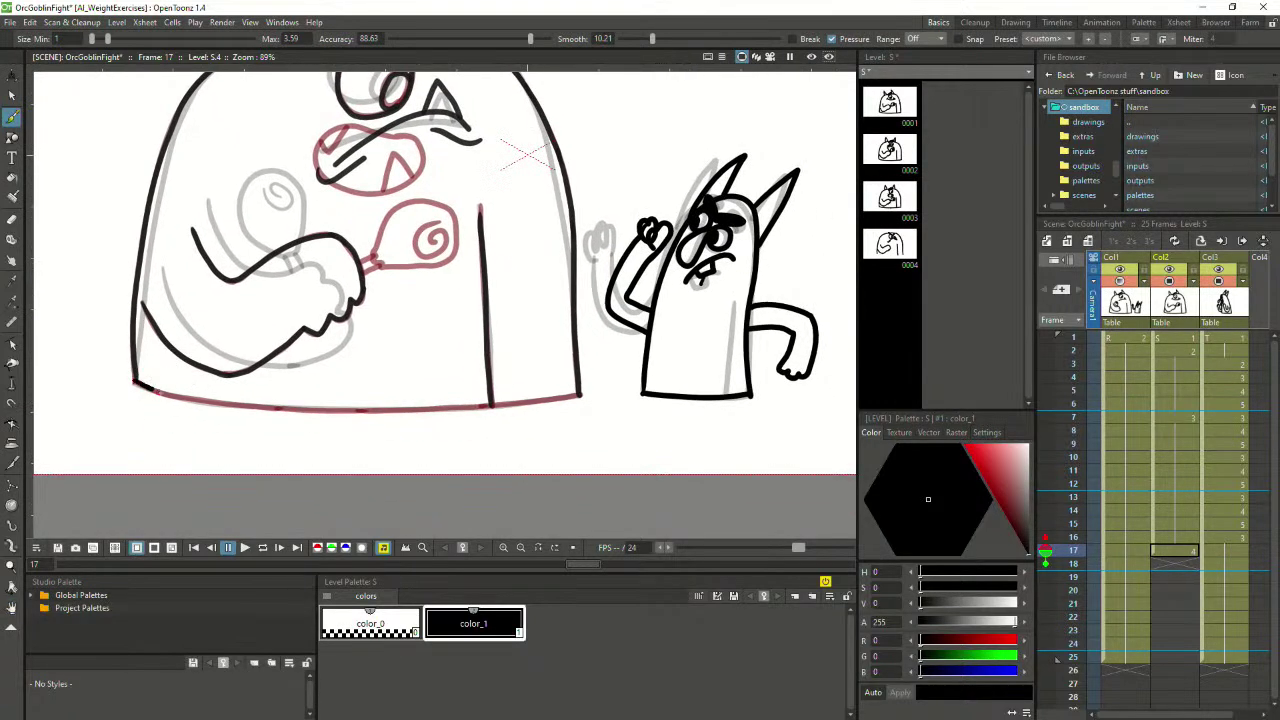
{"action": "key", "text": "space"}
{"action": "left_click_drag", "start_coordinate": [315, 400], "coordinate": [238, 362]}
{"action": "left_click_drag", "start_coordinate": [148, 367], "coordinate": [244, 374]}
{"action": "key", "text": "ctrl+z"}
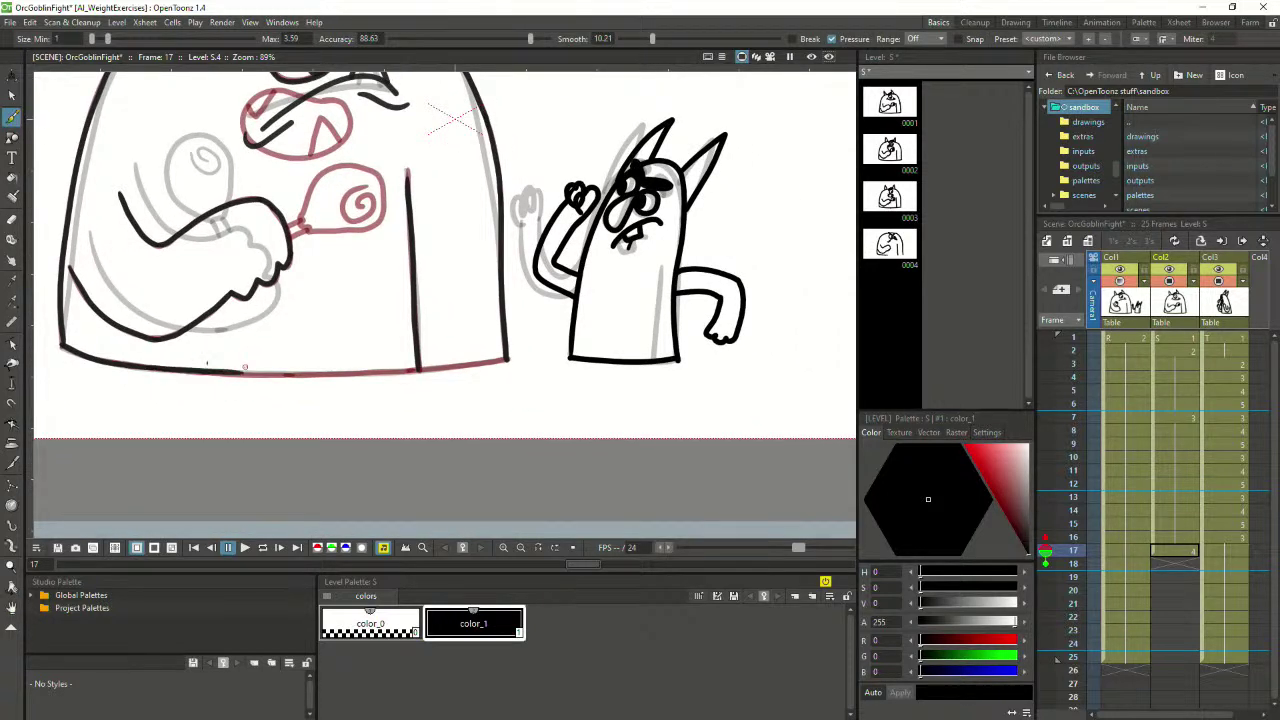
{"action": "key", "text": "ctrl+z"}
{"action": "left_click_drag", "start_coordinate": [149, 367], "coordinate": [244, 374]}
Extend the orc's base line from beneath the arm to the vertical inner line
{"action": "key", "text": "space"}
{"action": "left_click_drag", "start_coordinate": [298, 338], "coordinate": [254, 319]}
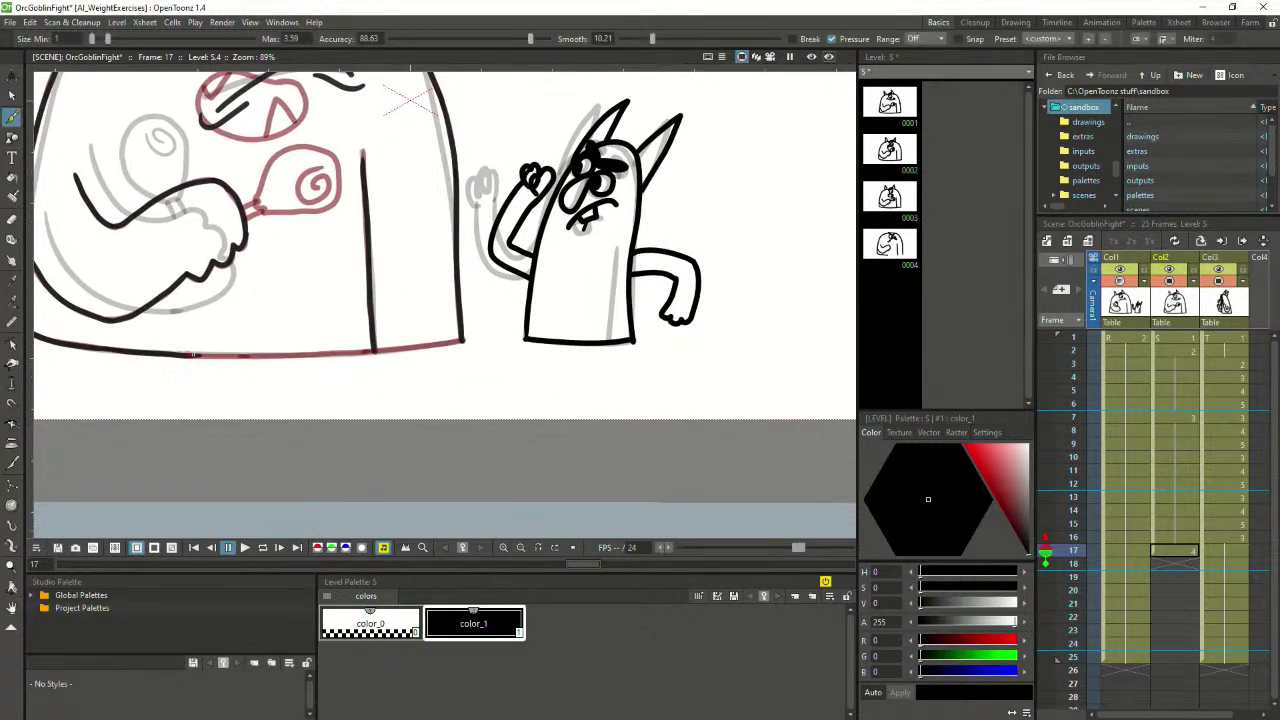
{"action": "mouse_move", "coordinate": [193, 355]}
{"action": "left_mouse_down"}
{"action": "mouse_move", "coordinate": [278, 355]}
{"action": "mouse_move", "coordinate": [302, 317]}
{"action": "mouse_move", "coordinate": [284, 338]}
{"action": "mouse_move", "coordinate": [342, 335]}
{"action": "left_mouse_up"}
{"action": "key", "text": "ctrl+z"}
{"action": "key", "text": "space"}
{"action": "key", "text": "ctrl+z"}
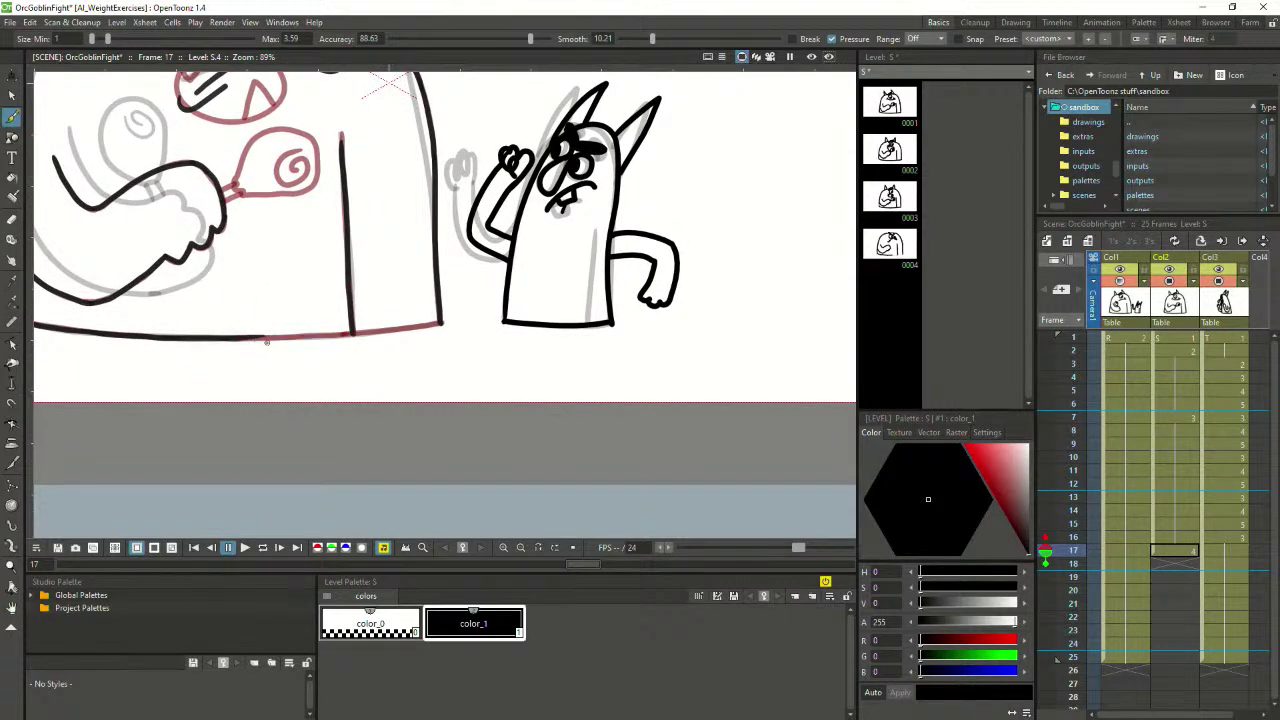
{"action": "left_click_drag", "start_coordinate": [244, 338], "coordinate": [350, 336]}
{"action": "key", "text": "ctrl+z"}
{"action": "left_click_drag", "start_coordinate": [241, 339], "coordinate": [356, 335]}
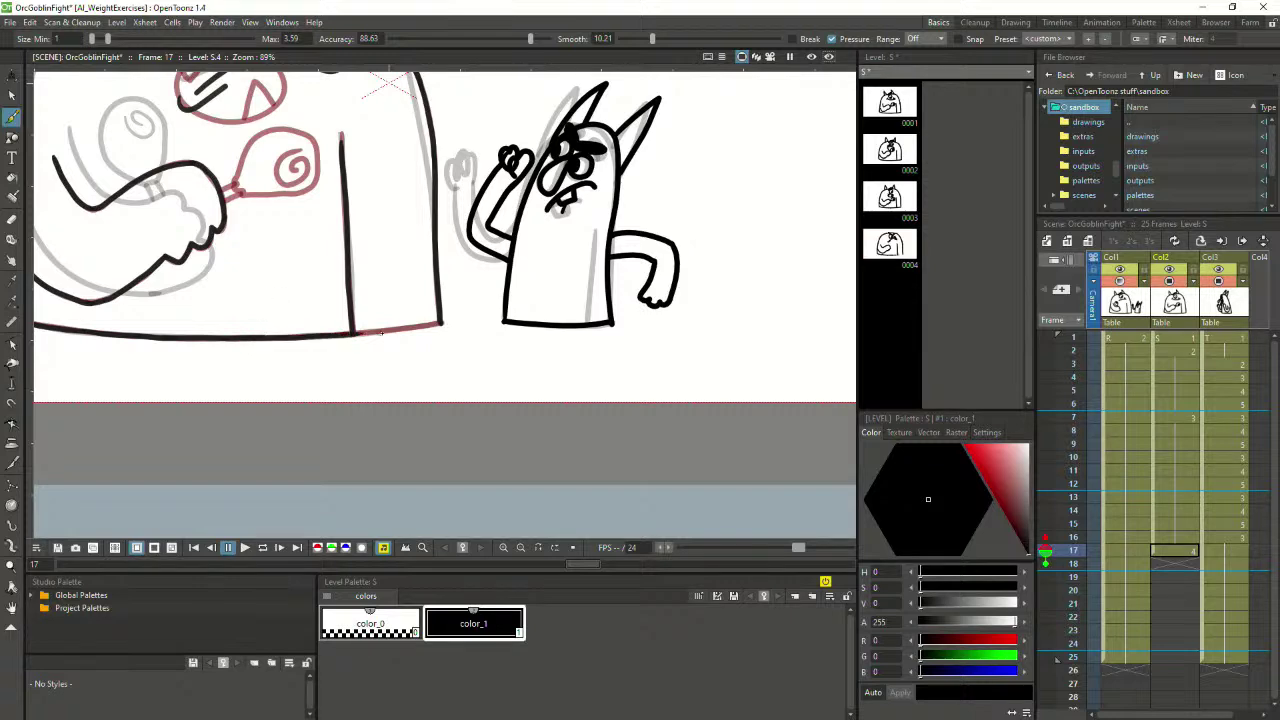
Close the orc's base line between the vertical inner line and the front corner
{"action": "key", "text": "space"}
{"action": "left_click_drag", "start_coordinate": [470, 286], "coordinate": [654, 304]}
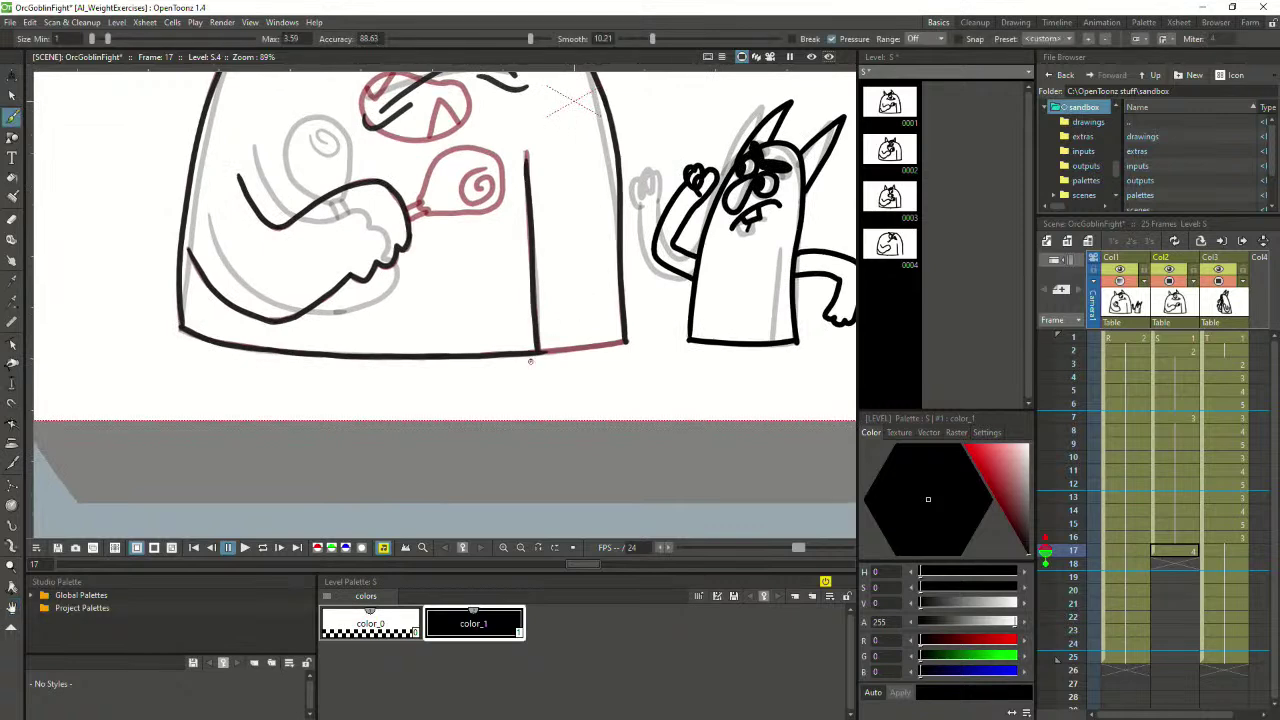
{"action": "key", "text": "ctrl+z"}
{"action": "mouse_move", "coordinate": [588, 345]}
{"action": "left_mouse_down"}
{"action": "mouse_move", "coordinate": [602, 338]}
{"action": "mouse_move", "coordinate": [566, 348]}
{"action": "mouse_move", "coordinate": [626, 339]}
{"action": "left_mouse_up"}
{"action": "key", "text": "ctrl+z"}
{"action": "mouse_move", "coordinate": [531, 351]}
{"action": "left_mouse_down"}
{"action": "mouse_move", "coordinate": [638, 337]}
{"action": "mouse_move", "coordinate": [621, 425]}
{"action": "left_mouse_up"}
{"action": "key", "text": "space"}
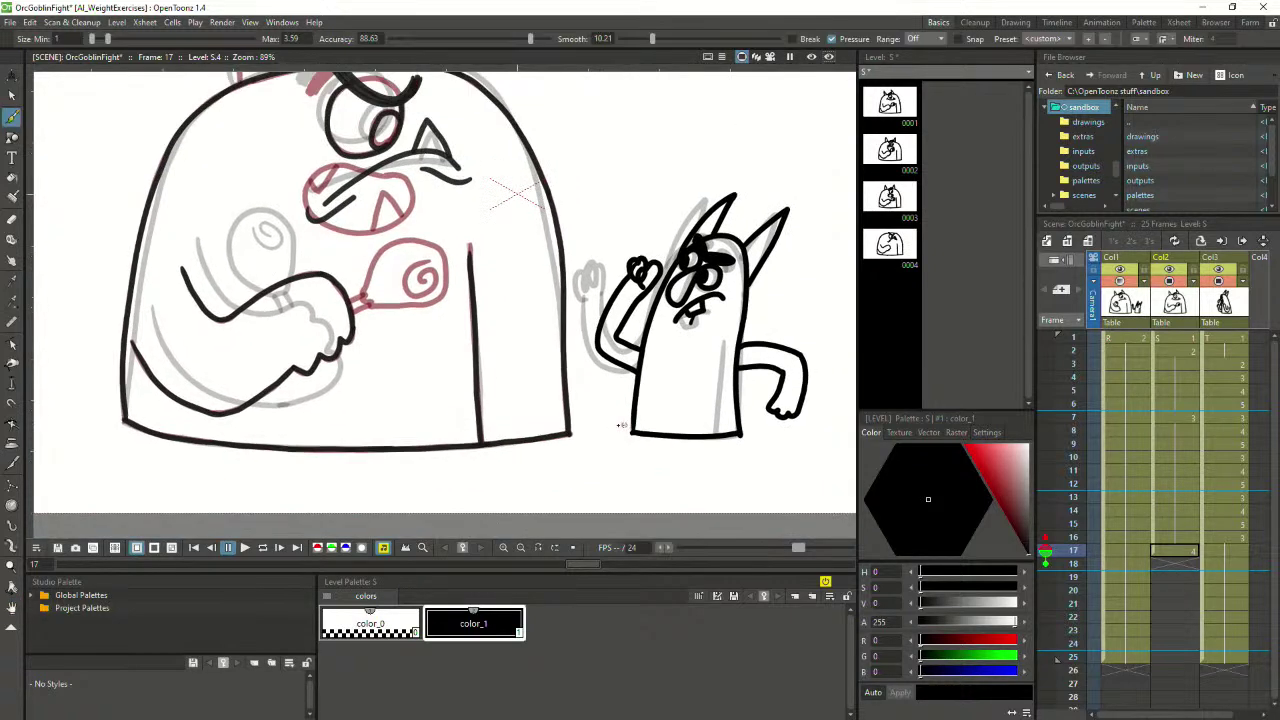
{"action": "scroll", "coordinate": [593, 405], "scroll_direction": "down", "scroll_amount": 3}
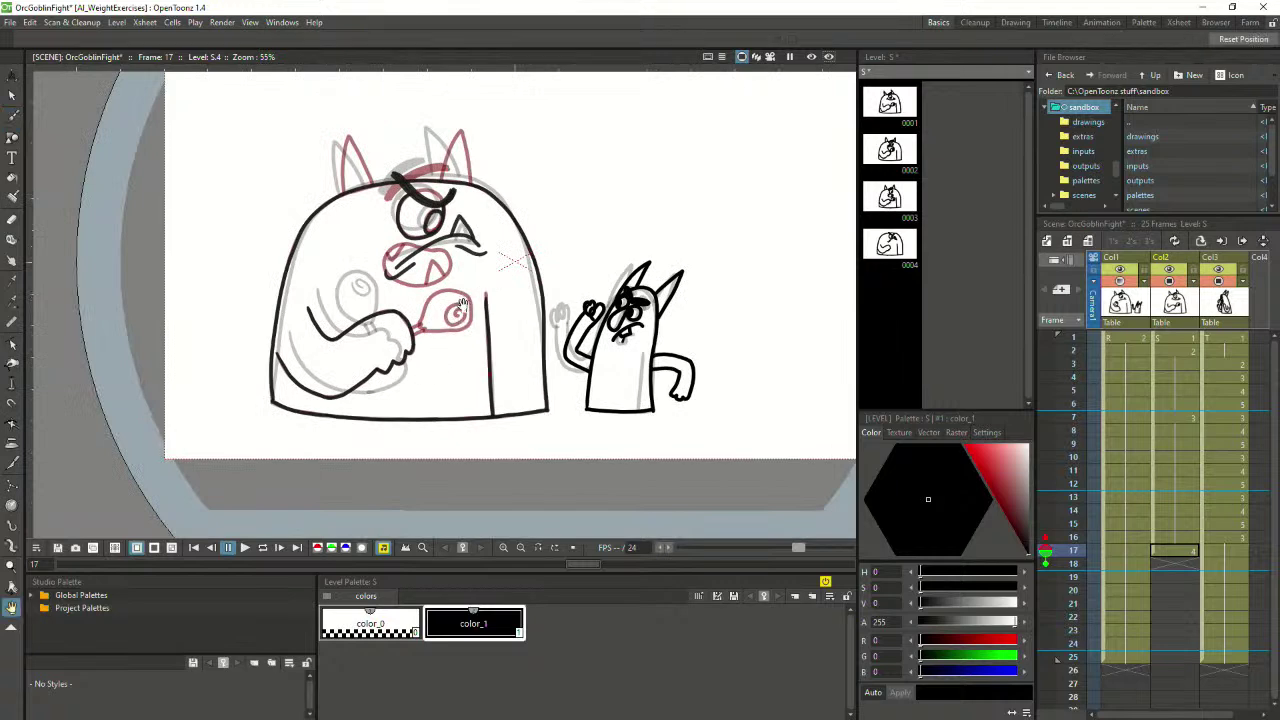
{"action": "scroll", "coordinate": [449, 293], "scroll_direction": "up", "scroll_amount": 2}
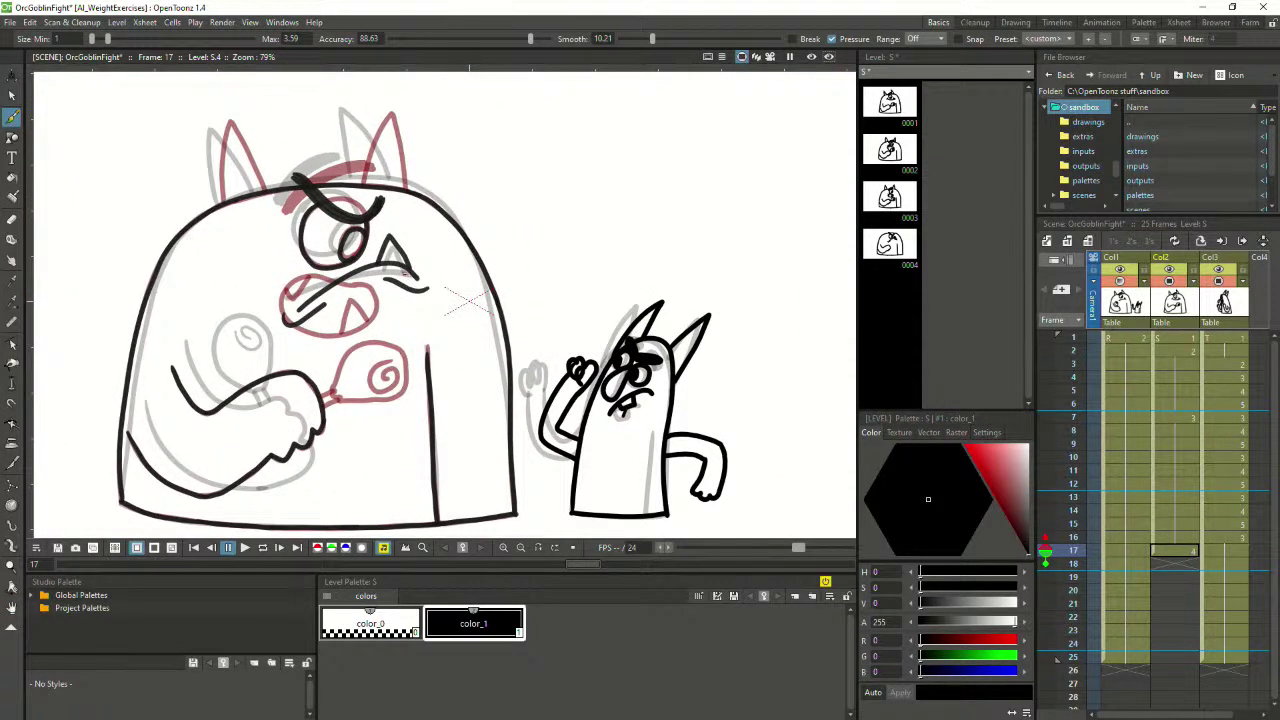
{"action": "scroll", "coordinate": [404, 275], "scroll_direction": "up", "scroll_amount": 2}
{"action": "scroll", "coordinate": [404, 275], "scroll_direction": "down", "scroll_amount": 3}
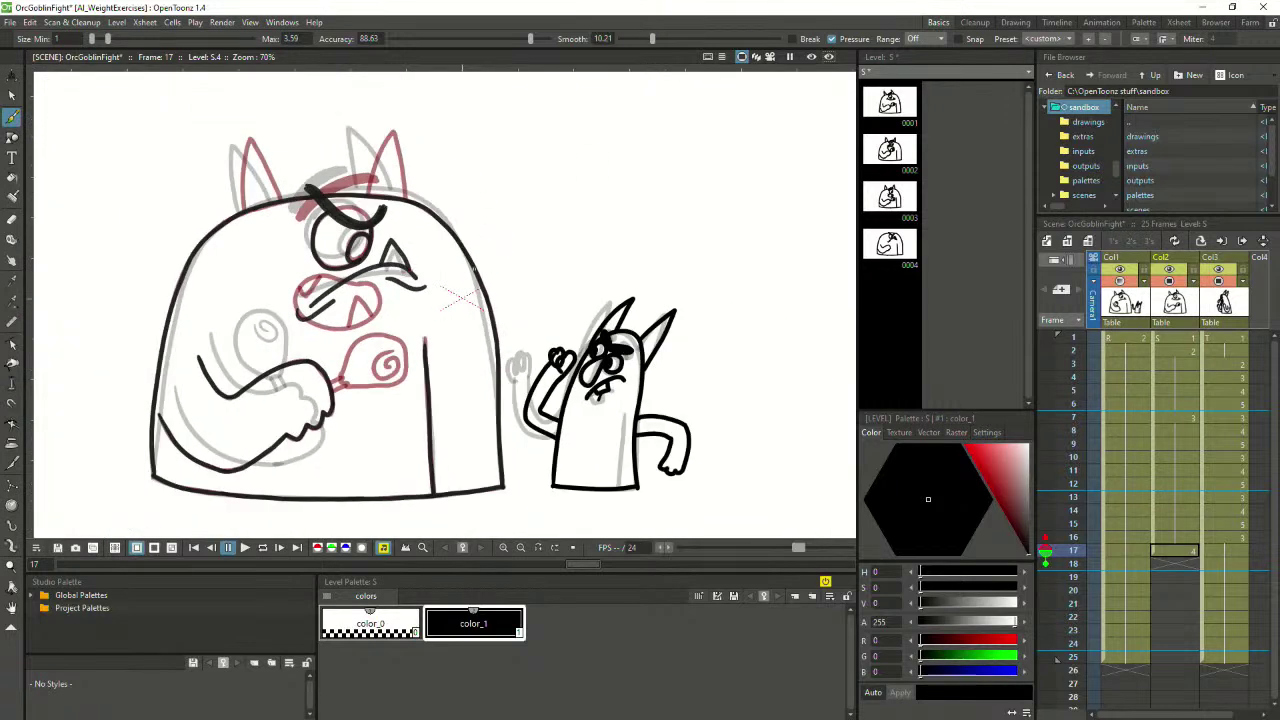
Draw the lollipop's stick at the orc's hand and the lower and front edges of its candy
{"action": "scroll", "coordinate": [466, 272], "scroll_direction": "up", "scroll_amount": 2}
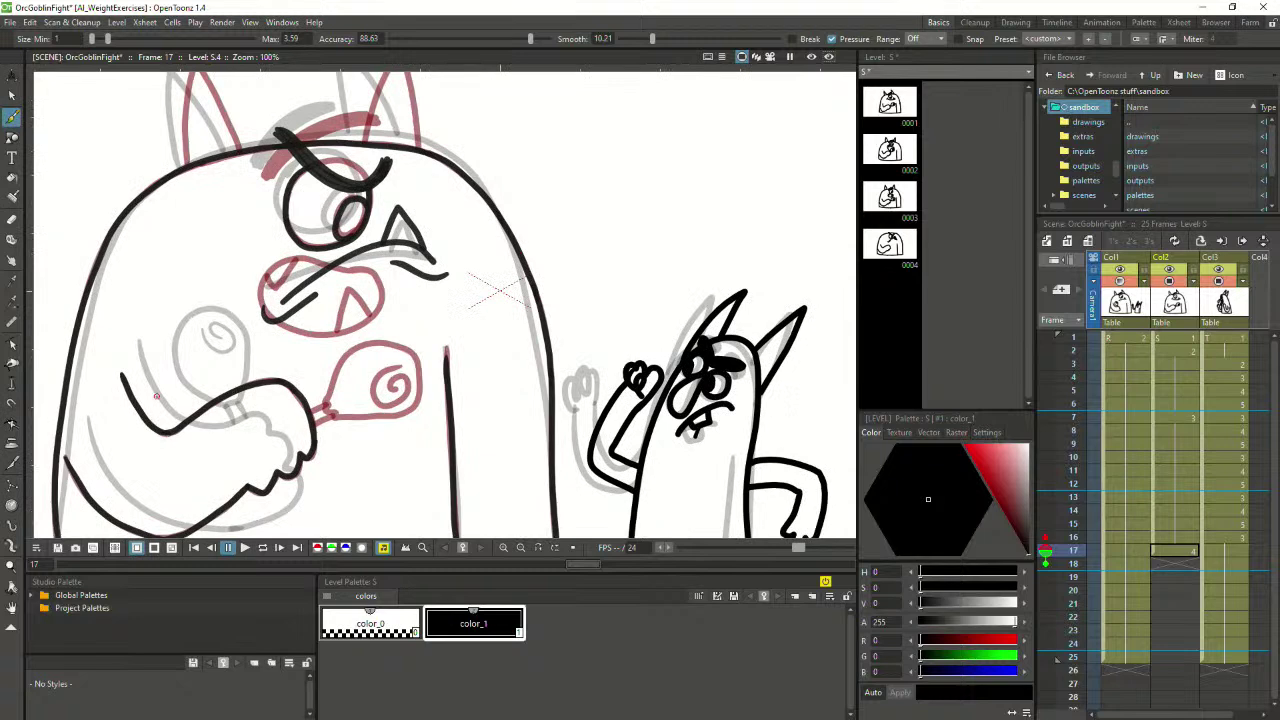
{"action": "mouse_move", "coordinate": [326, 404]}
{"action": "left_mouse_down"}
{"action": "mouse_move", "coordinate": [310, 418]}
{"action": "mouse_move", "coordinate": [336, 414]}
{"action": "left_mouse_up"}
{"action": "mouse_move", "coordinate": [325, 405]}
{"action": "left_mouse_down"}
{"action": "mouse_move", "coordinate": [352, 419]}
{"action": "mouse_move", "coordinate": [418, 405]}
{"action": "mouse_move", "coordinate": [407, 342]}
{"action": "left_mouse_up"}
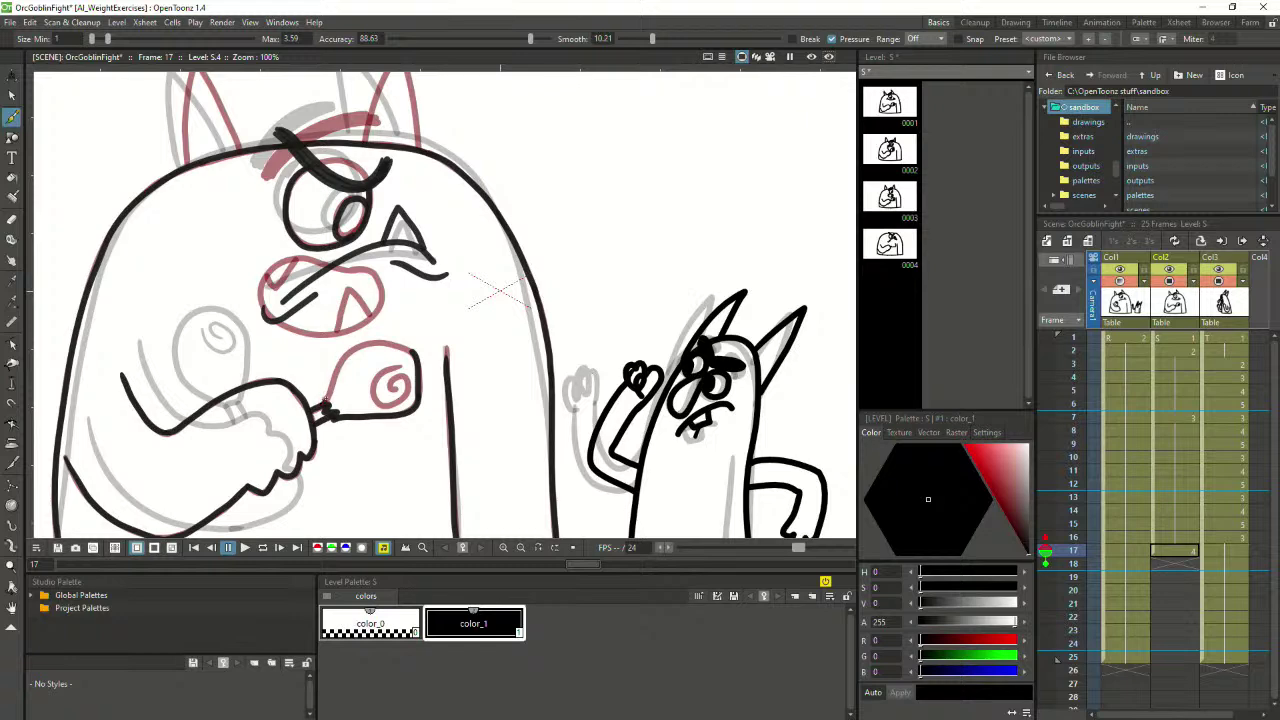
{"action": "left_click_drag", "start_coordinate": [322, 404], "coordinate": [362, 342]}
{"action": "key", "text": "ctrl+z"}
{"action": "left_click_drag", "start_coordinate": [321, 405], "coordinate": [362, 345]}
{"action": "key", "text": "ctrl+z"}
Save the work and close the lollipop candy's outline with a rounded top and front edge
{"action": "key", "text": "ctrl+s"}
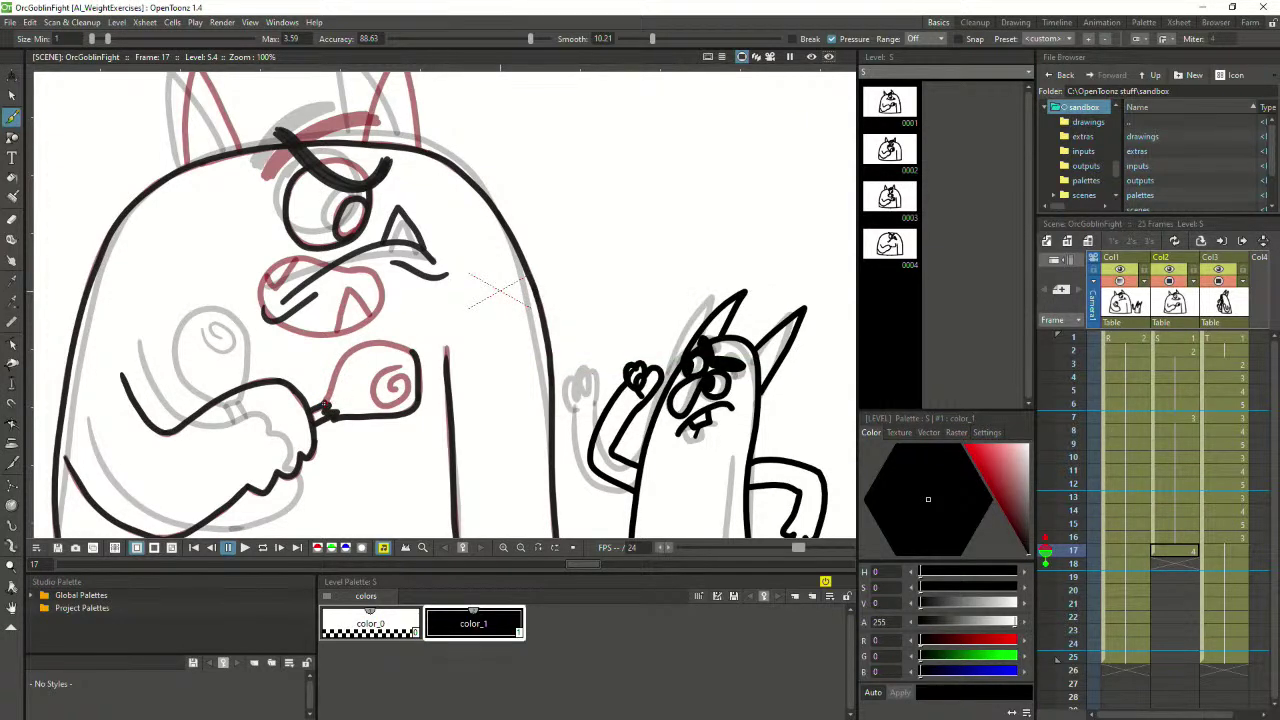
{"action": "mouse_move", "coordinate": [322, 404]}
{"action": "left_mouse_down"}
{"action": "mouse_move", "coordinate": [342, 360]}
{"action": "mouse_move", "coordinate": [374, 342]}
{"action": "mouse_move", "coordinate": [417, 357]}
{"action": "left_mouse_up"}
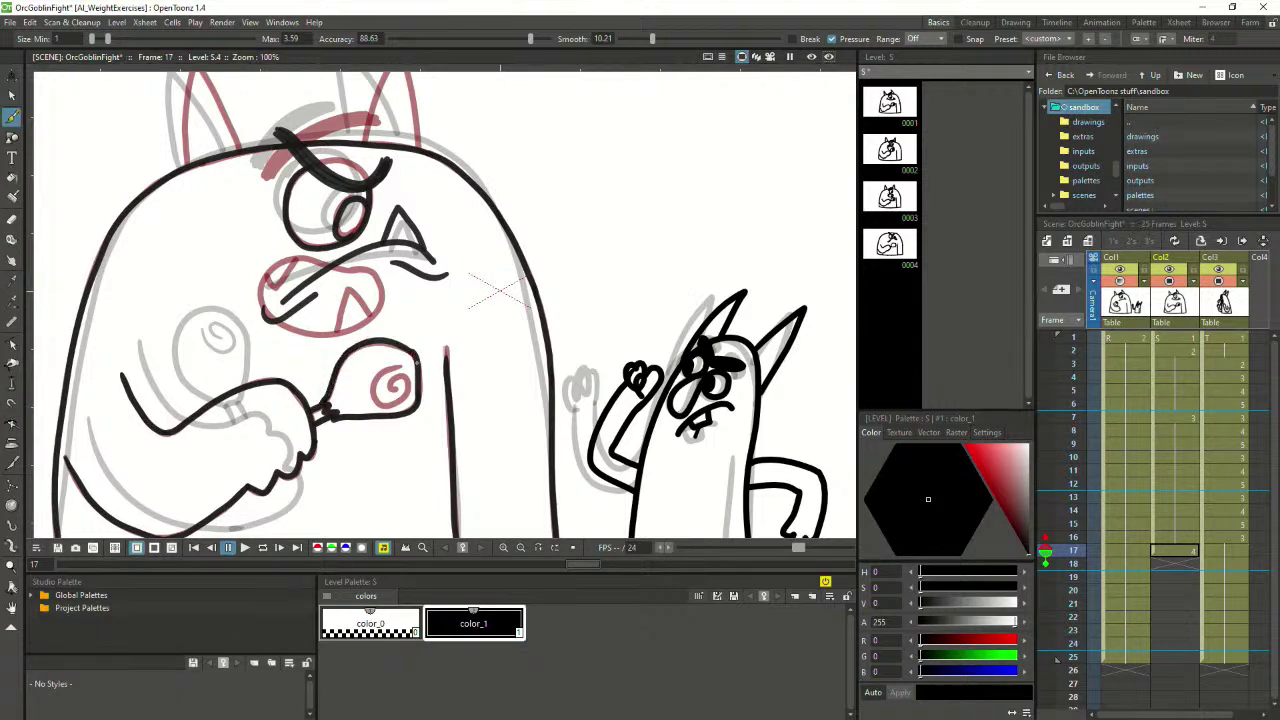
{"action": "key", "text": "ctrl+z"}
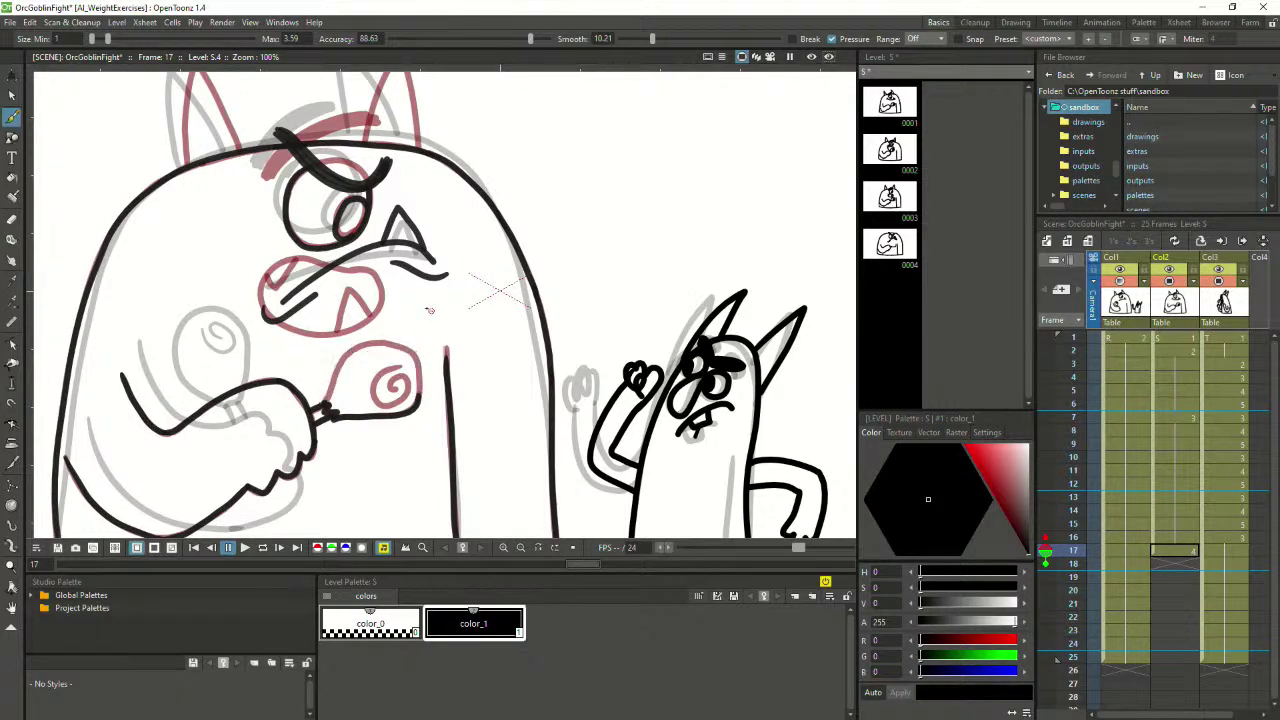
{"action": "left_click_drag", "start_coordinate": [420, 397], "coordinate": [405, 345]}
{"action": "key", "text": "ctrl+z"}
{"action": "mouse_move", "coordinate": [420, 396]}
{"action": "left_mouse_down"}
{"action": "mouse_move", "coordinate": [411, 354]}
{"action": "mouse_move", "coordinate": [388, 344]}
{"action": "left_mouse_up"}
{"action": "mouse_move", "coordinate": [322, 402]}
{"action": "left_mouse_down"}
{"action": "mouse_move", "coordinate": [349, 350]}
{"action": "mouse_move", "coordinate": [410, 350]}
{"action": "mouse_move", "coordinate": [381, 366]}
{"action": "mouse_move", "coordinate": [371, 395]}
{"action": "mouse_move", "coordinate": [397, 403]}
{"action": "mouse_move", "coordinate": [412, 374]}
{"action": "left_mouse_up"}
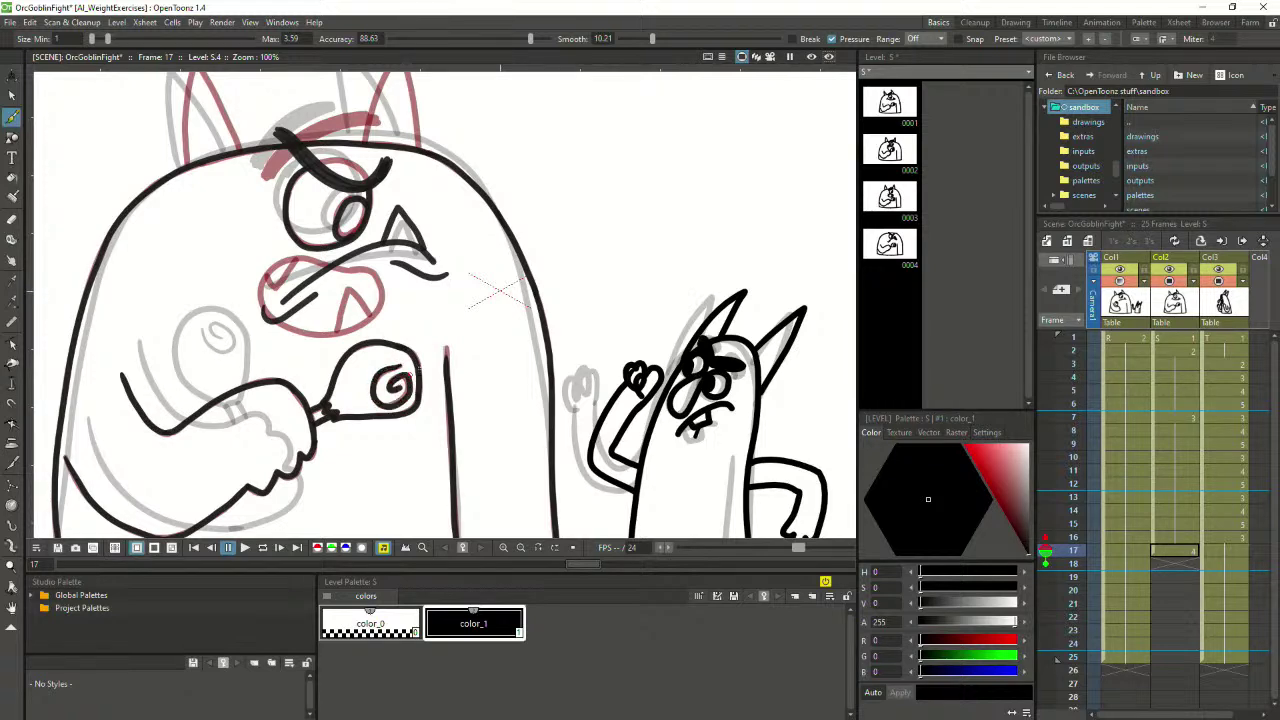
Redraw the spiral swirl inside the orc's lollipop candy
{"action": "key", "text": "ctrl+z"}
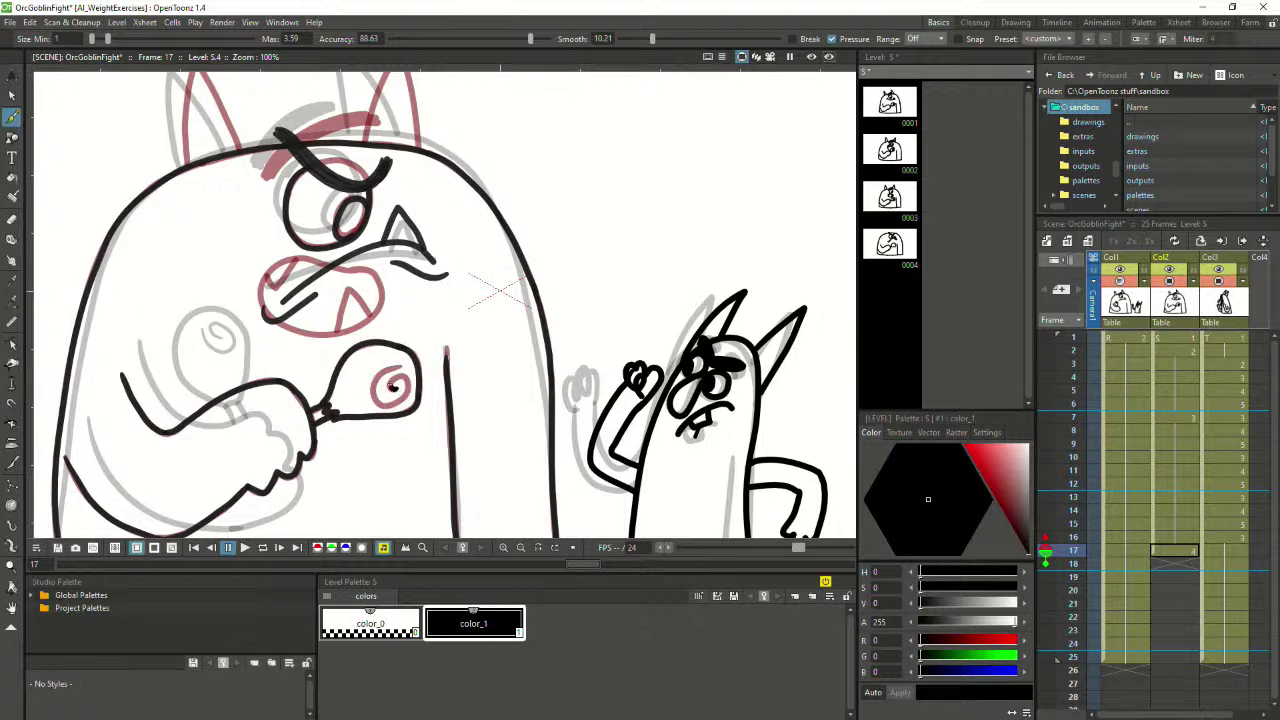
{"action": "left_click_drag", "start_coordinate": [395, 383], "coordinate": [402, 378]}
{"action": "key", "text": "ctrl+z"}
{"action": "mouse_move", "coordinate": [392, 367]}
{"action": "left_mouse_down"}
{"action": "mouse_move", "coordinate": [372, 399]}
{"action": "mouse_move", "coordinate": [389, 370]}
{"action": "mouse_move", "coordinate": [388, 410]}
{"action": "mouse_move", "coordinate": [410, 393]}
{"action": "mouse_move", "coordinate": [390, 367]}
{"action": "mouse_move", "coordinate": [375, 382]}
{"action": "mouse_move", "coordinate": [398, 401]}
{"action": "mouse_move", "coordinate": [395, 386]}
{"action": "left_mouse_up"}
{"action": "key", "text": "ctrl+z"}
{"action": "key", "text": "ctrl+z"}
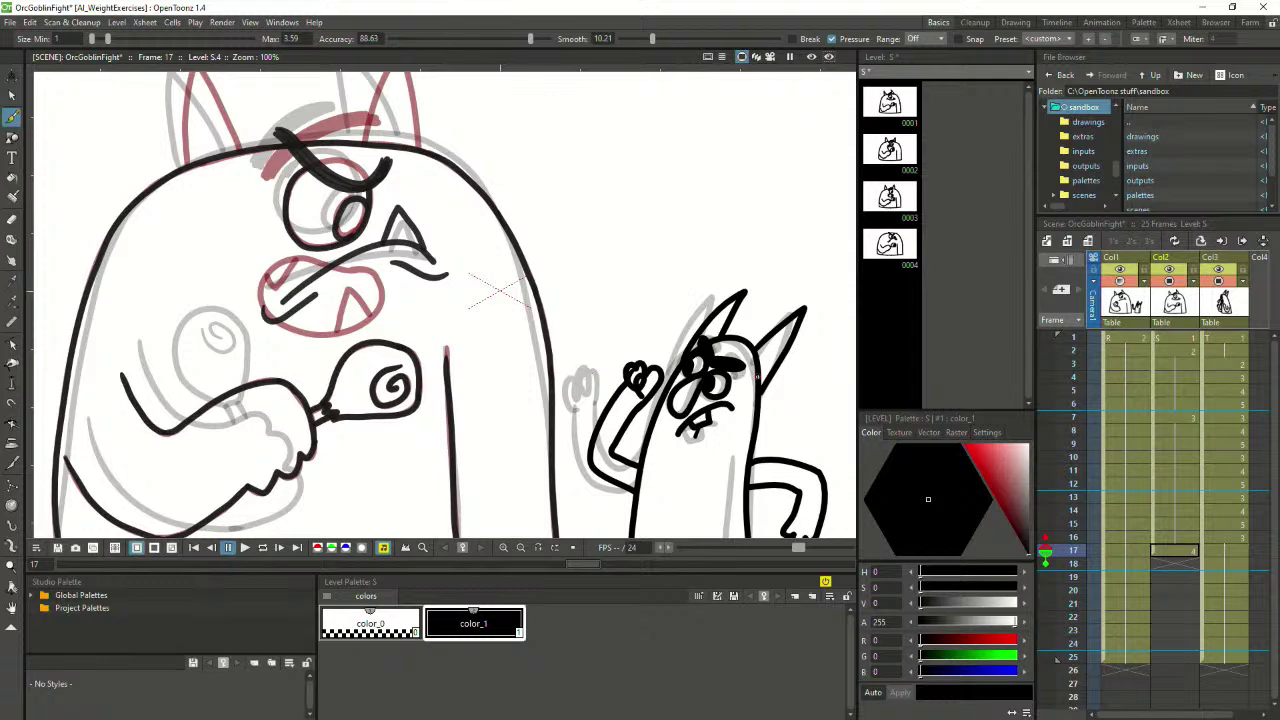
Enlarge the viewer area and widen the Xsheet so that Col4 and Col5 fit beside the existing columns
{"action": "scroll", "coordinate": [347, 285], "scroll_direction": "down", "scroll_amount": 3}
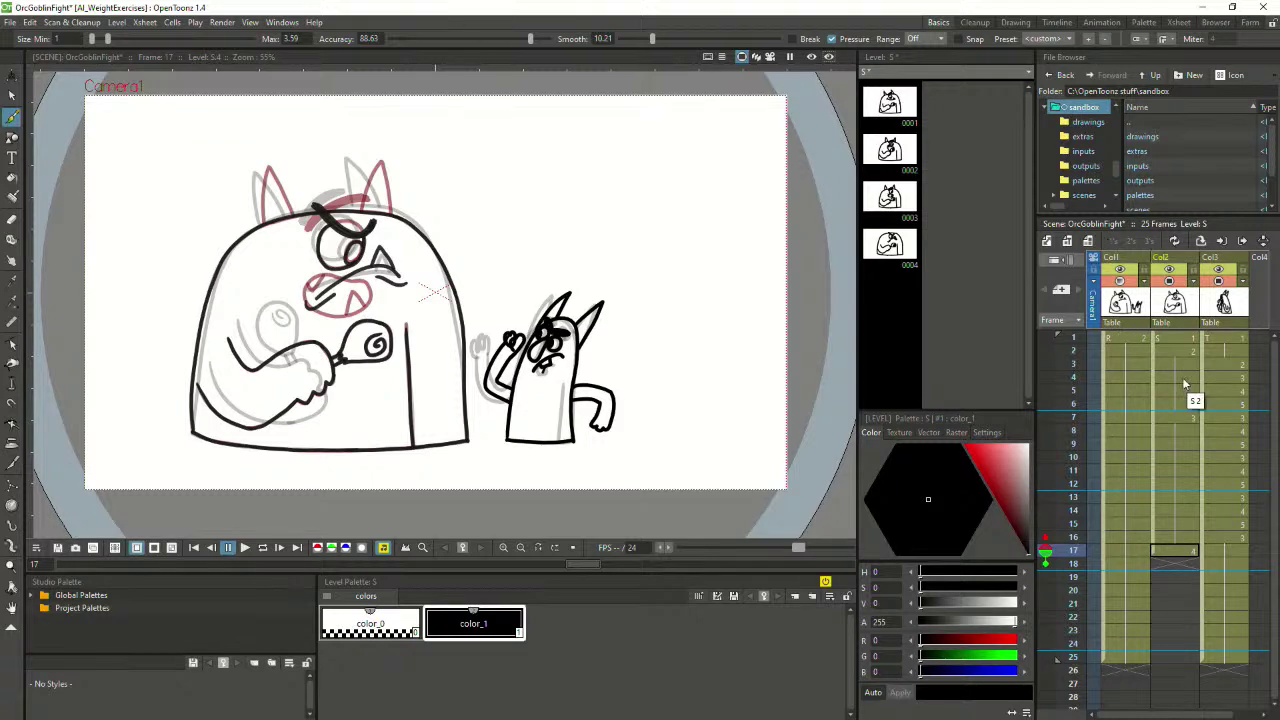
{"action": "scroll", "coordinate": [450, 290], "scroll_direction": "up", "scroll_amount": 2}
{"action": "scroll", "coordinate": [450, 290], "scroll_direction": "down", "scroll_amount": 1}
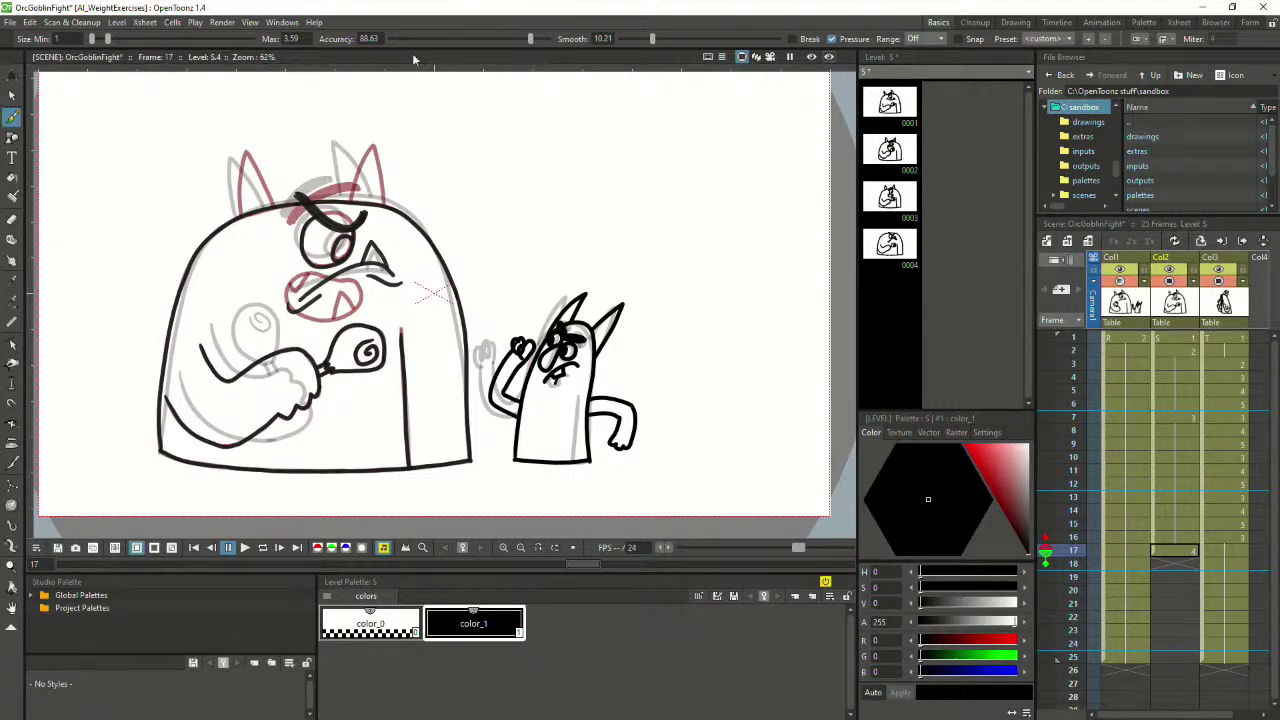
{"action": "scroll", "coordinate": [378, 393], "scroll_direction": "up", "scroll_amount": 1}
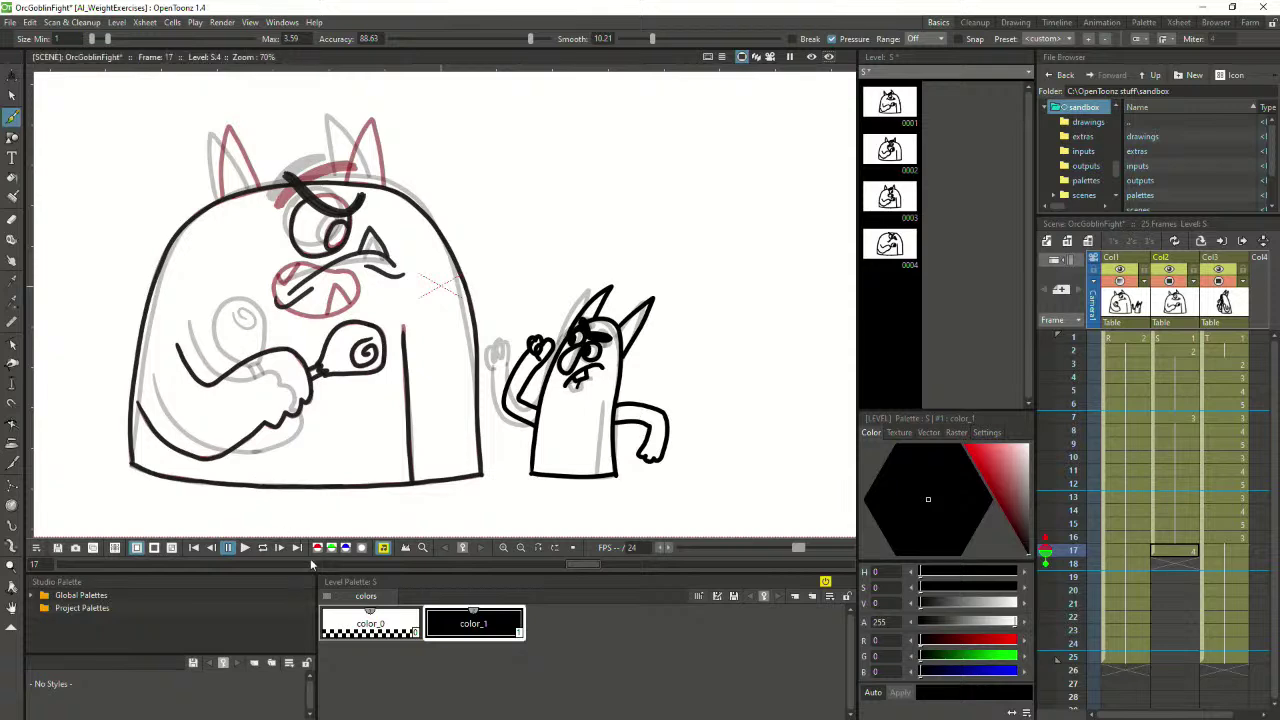
{"action": "mouse_move", "coordinate": [310, 571]}
{"action": "left_mouse_down"}
{"action": "mouse_move", "coordinate": [310, 621]}
{"action": "mouse_move", "coordinate": [310, 565]}
{"action": "mouse_move", "coordinate": [310, 587]}
{"action": "left_mouse_up"}
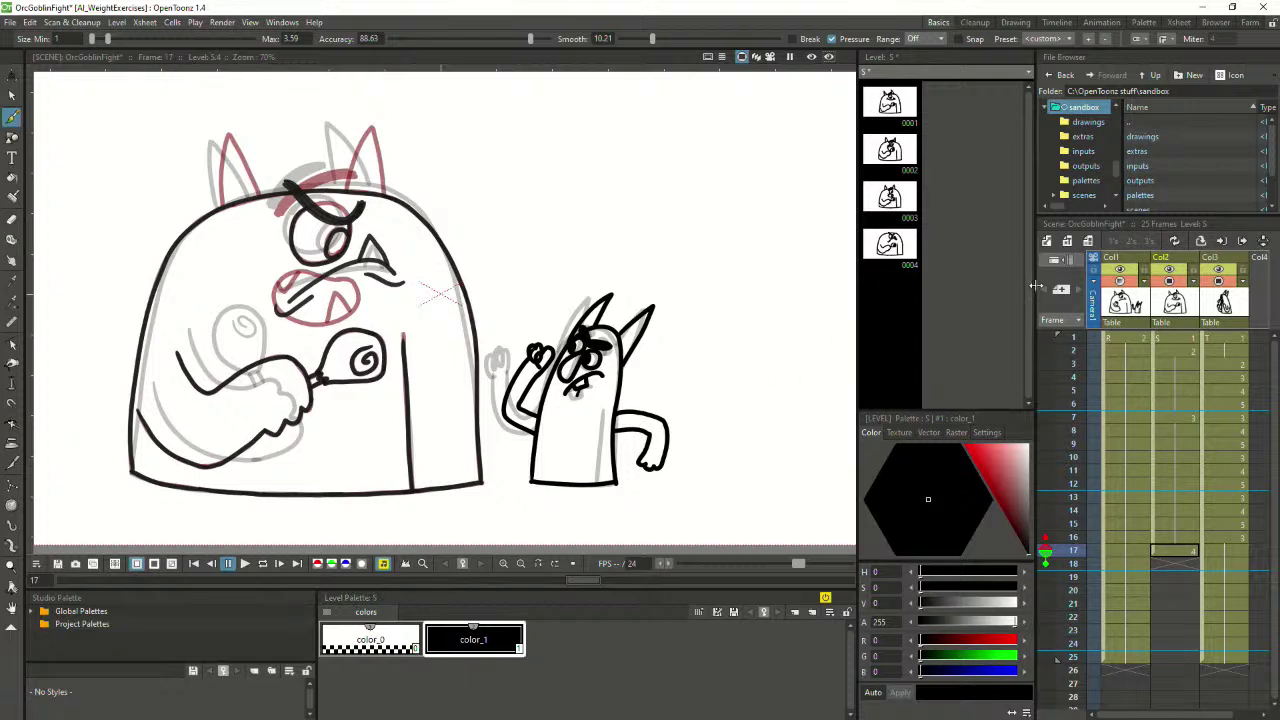
{"action": "left_click_drag", "start_coordinate": [1034, 290], "coordinate": [955, 289]}
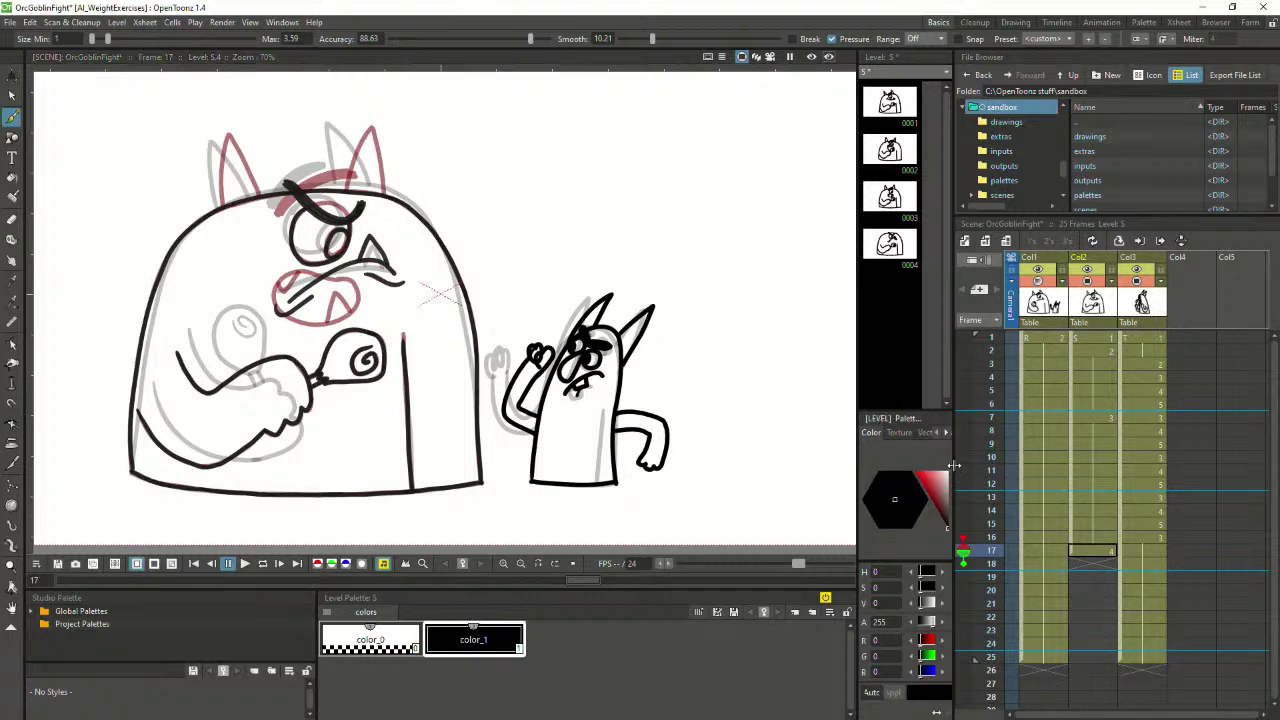
{"action": "scroll", "coordinate": [323, 425], "scroll_direction": "down", "scroll_amount": 2}
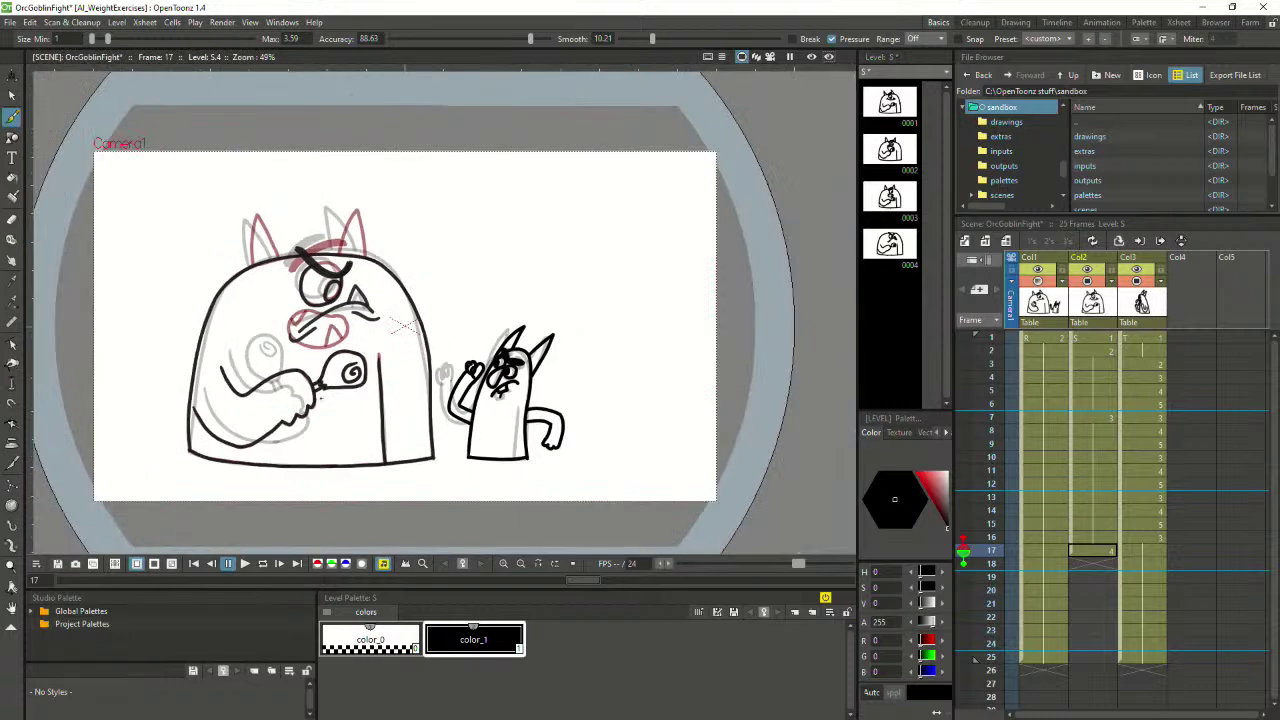
{"action": "scroll", "coordinate": [364, 276], "scroll_direction": "up", "scroll_amount": 1}
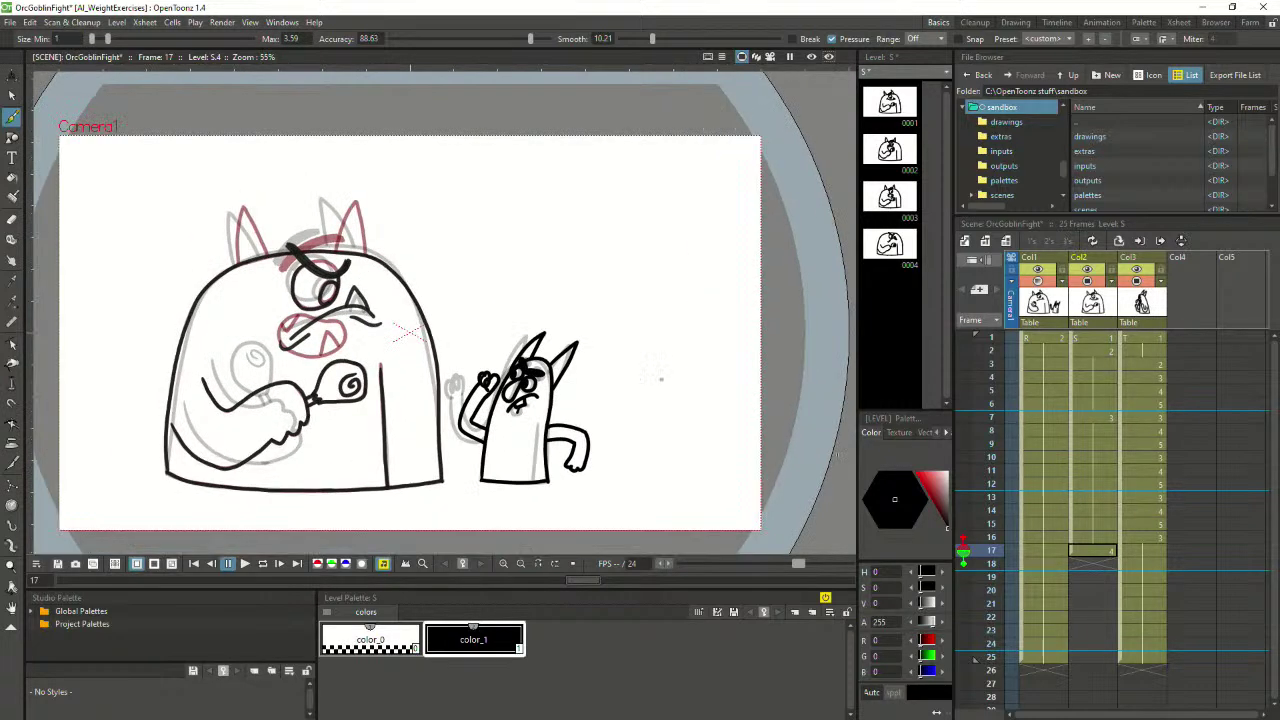
Extend the hold of the orc's angry drawing 4 in Col2 from frame 17 to frame 25
{"action": "left_click", "coordinate": [1108, 551]}
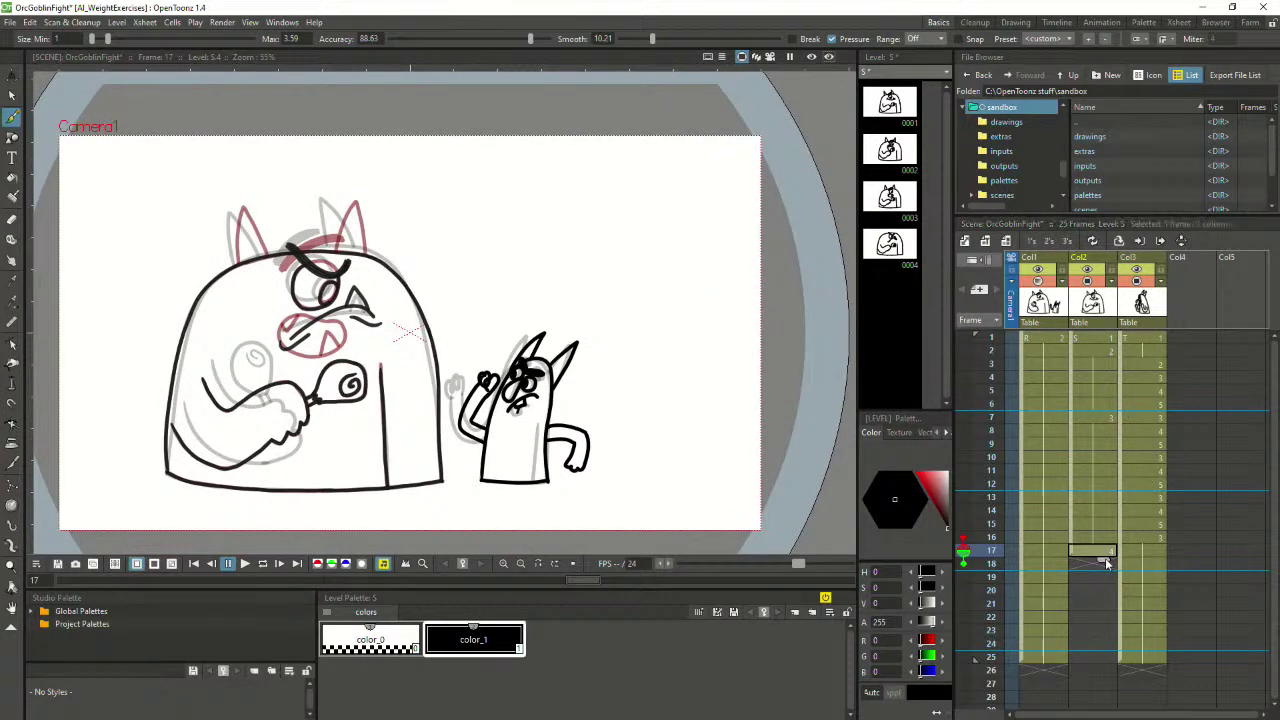
{"action": "left_click_drag", "start_coordinate": [1106, 563], "coordinate": [1102, 666]}
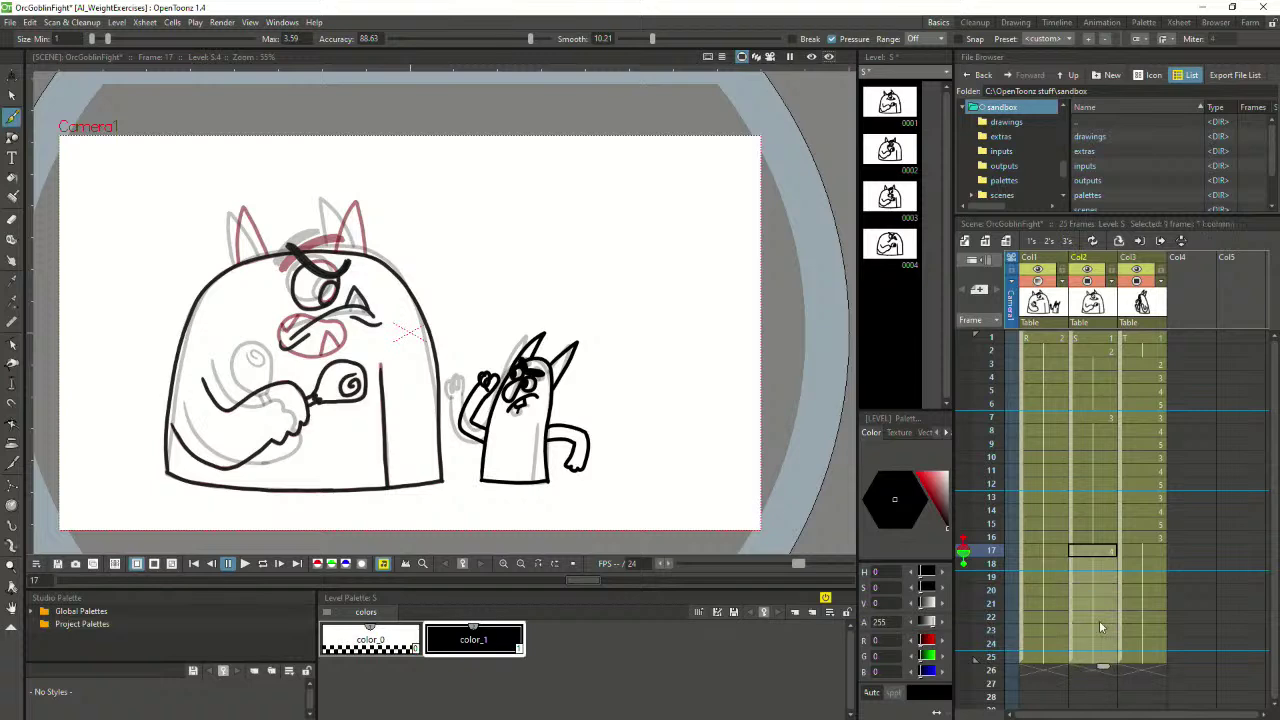
{"action": "left_click", "coordinate": [1090, 554]}
{"action": "left_click_drag", "start_coordinate": [1074, 550], "coordinate": [1074, 550]}
Hide the rough drawings in Col1 and review the animation frame by frame from frame 2 to frame 17
{"action": "left_click", "coordinate": [1087, 339]}
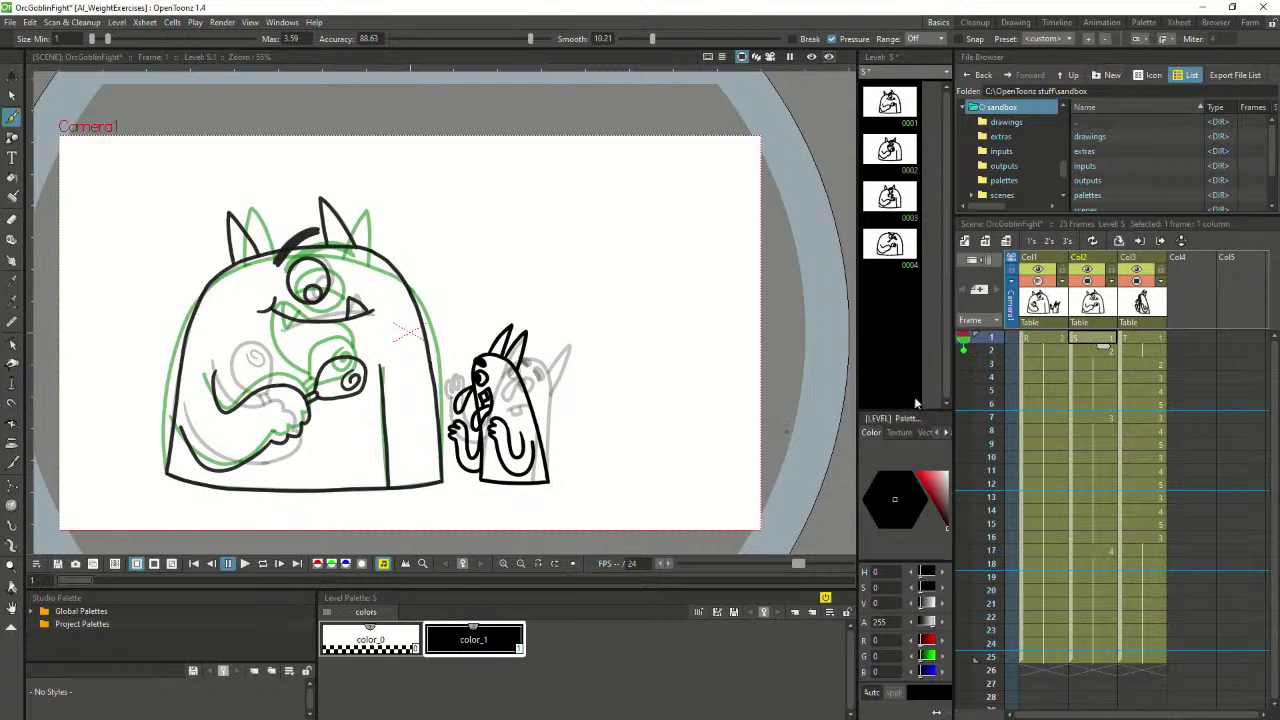
{"action": "left_click", "coordinate": [1042, 350]}
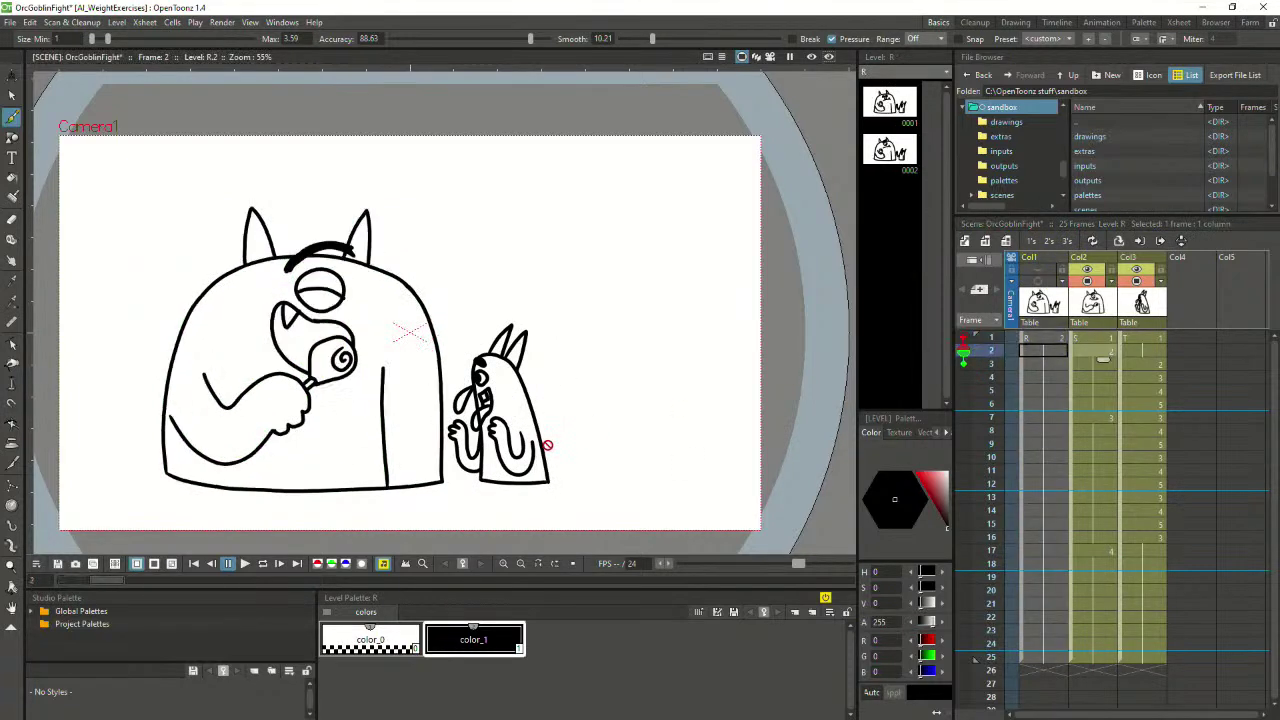
{"action": "key", "text": "Down"}
{"action": "key", "text": "Down"}
{"action": "key", "text": "Down"}
{"action": "key", "text": "Down"}
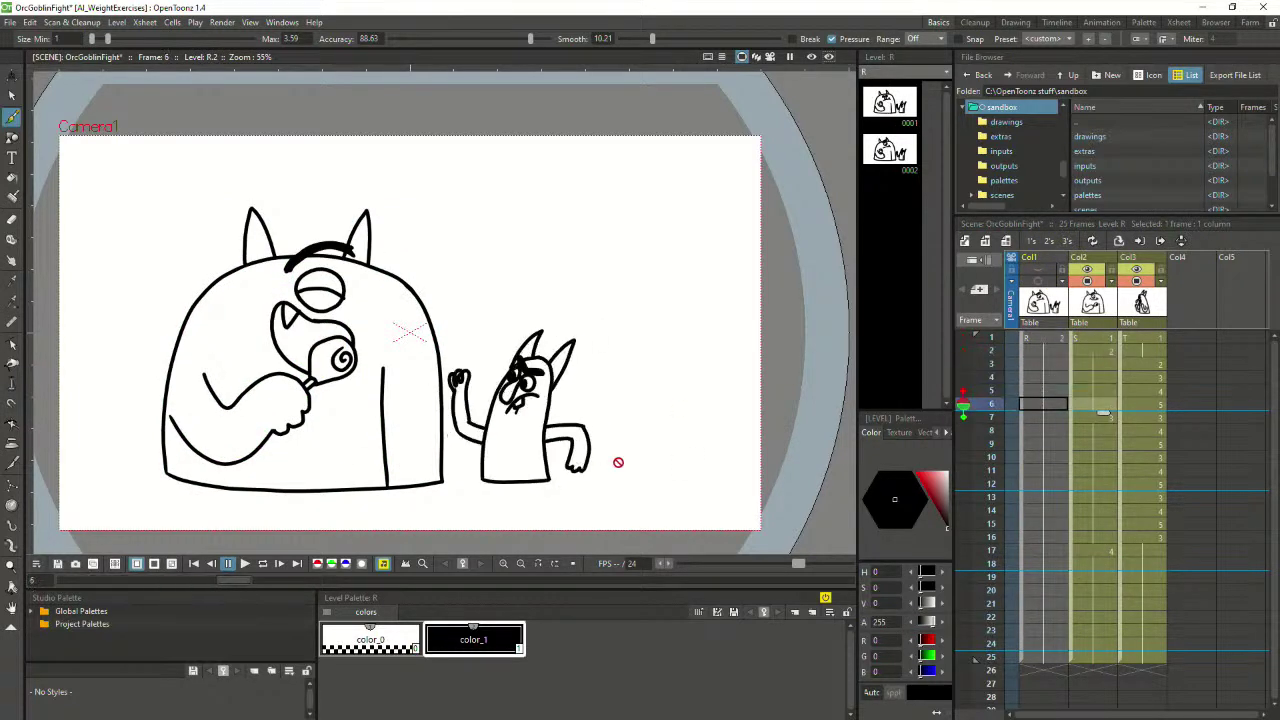
{"action": "key", "text": "Down"}
{"action": "key", "text": "Down"}
{"action": "key", "text": "Down"}
{"action": "key", "text": "Down"}
{"action": "key", "text": "Down"}
{"action": "key", "text": "Down"}
{"action": "key", "text": "Down"}
{"action": "key", "text": "Down"}
{"action": "key", "text": "Down"}
{"action": "key", "text": "Down"}
{"action": "key", "text": "Down"}
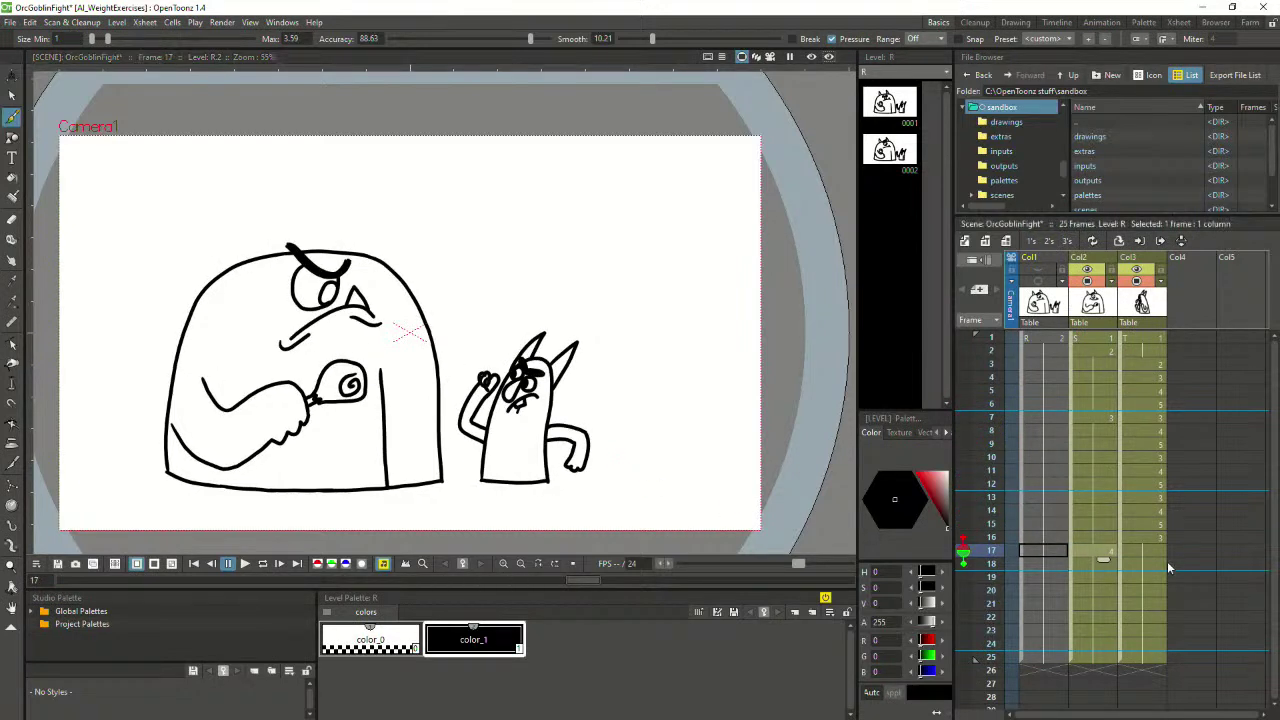
Draw both pointed horns on the orc's head in drawing 4 of Col2 at frame 17
{"action": "left_click", "coordinate": [1107, 549]}
{"action": "scroll", "coordinate": [196, 270], "scroll_direction": "up", "scroll_amount": 1}
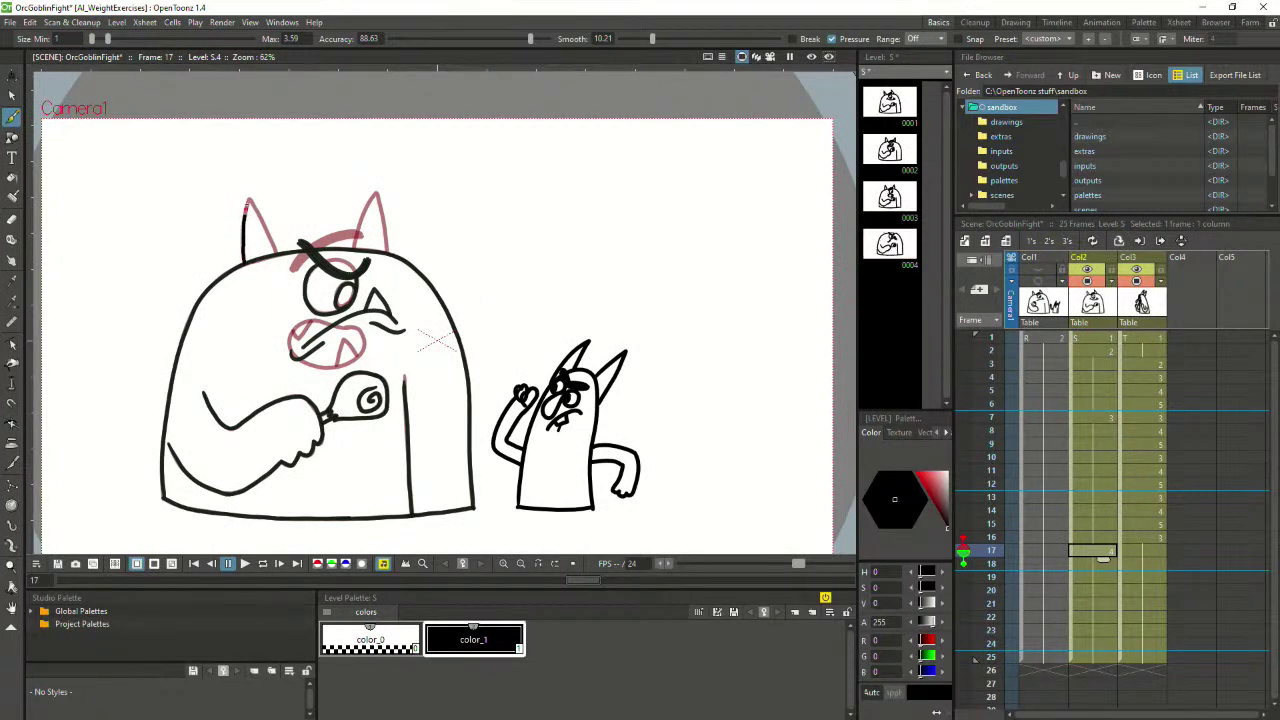
{"action": "left_click_drag", "start_coordinate": [256, 208], "coordinate": [272, 246]}
{"action": "left_click_drag", "start_coordinate": [358, 234], "coordinate": [376, 193]}
{"action": "key", "text": "ctrl+z"}
{"action": "mouse_move", "coordinate": [355, 248]}
{"action": "left_mouse_down"}
{"action": "mouse_move", "coordinate": [376, 192]}
{"action": "mouse_move", "coordinate": [388, 254]}
{"action": "left_mouse_up"}
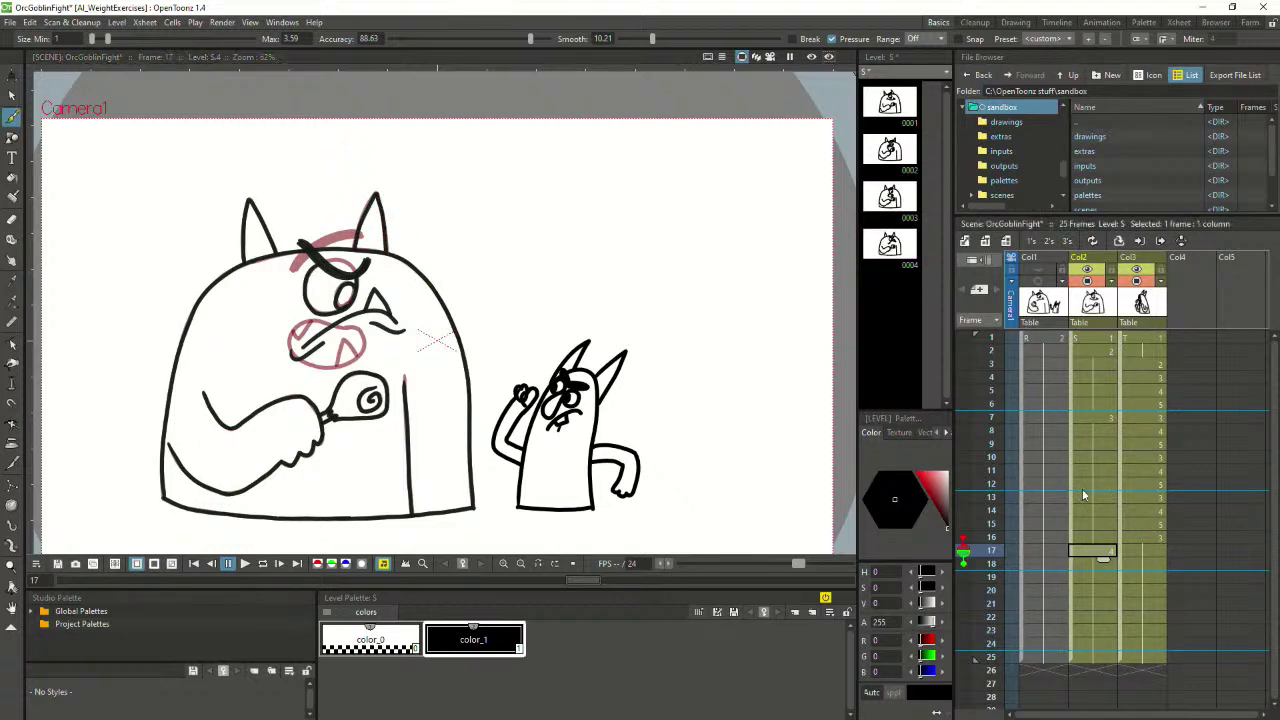
Review frames 12 to 18 in Col2 to check the orc's switch to the angry pose
{"action": "left_click", "coordinate": [1098, 486]}
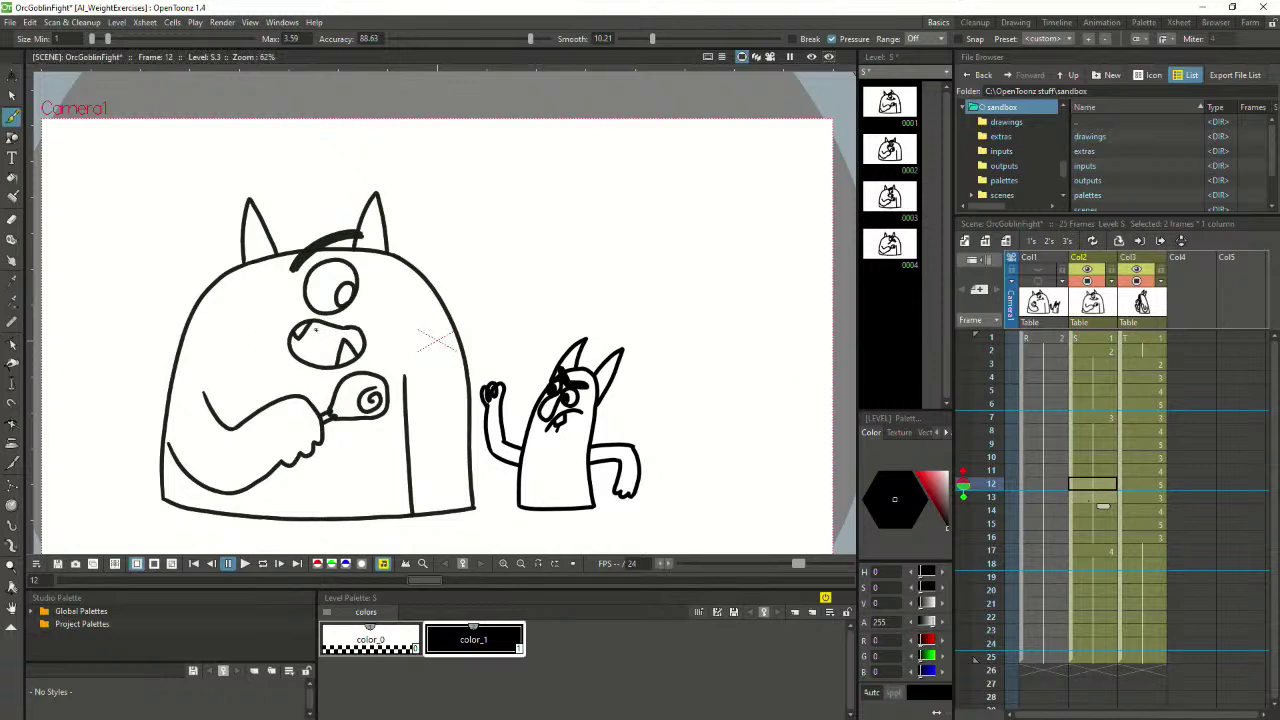
{"action": "key", "text": "Down"}
{"action": "key", "text": "Down"}
{"action": "key", "text": "Down"}
{"action": "key", "text": "Down"}
{"action": "key", "text": "Down"}
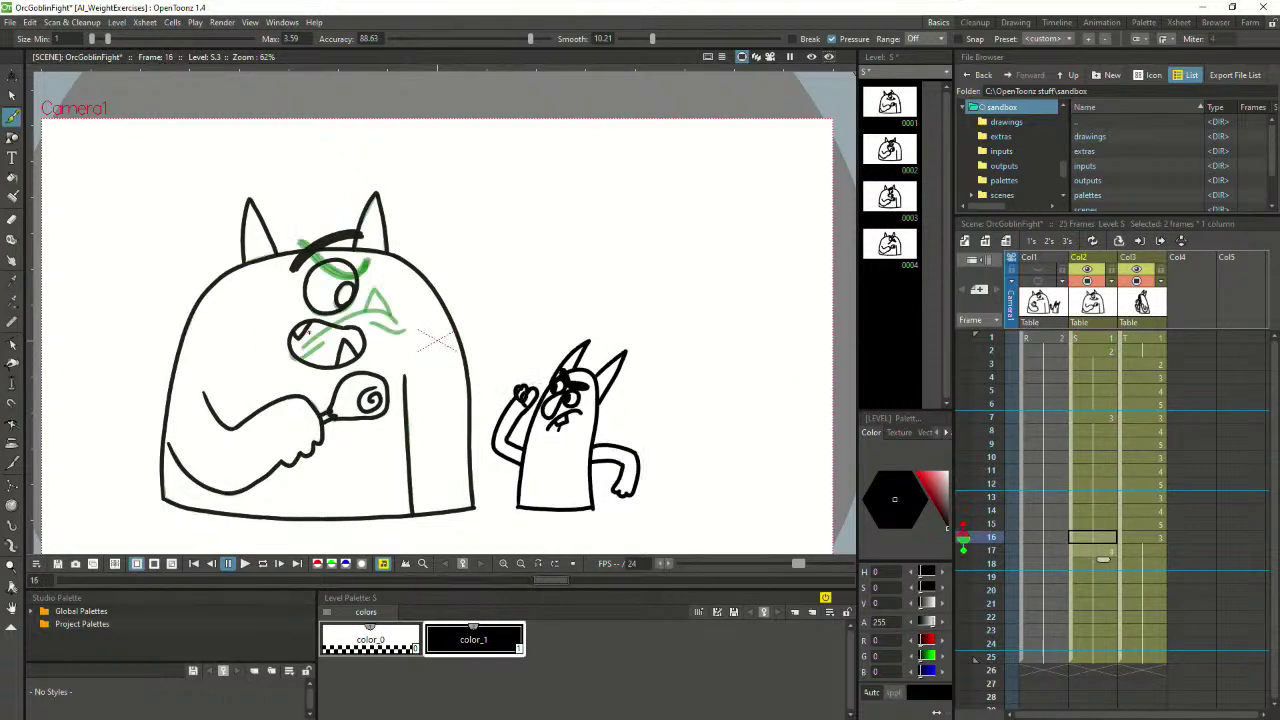
{"action": "key", "text": "Down"}
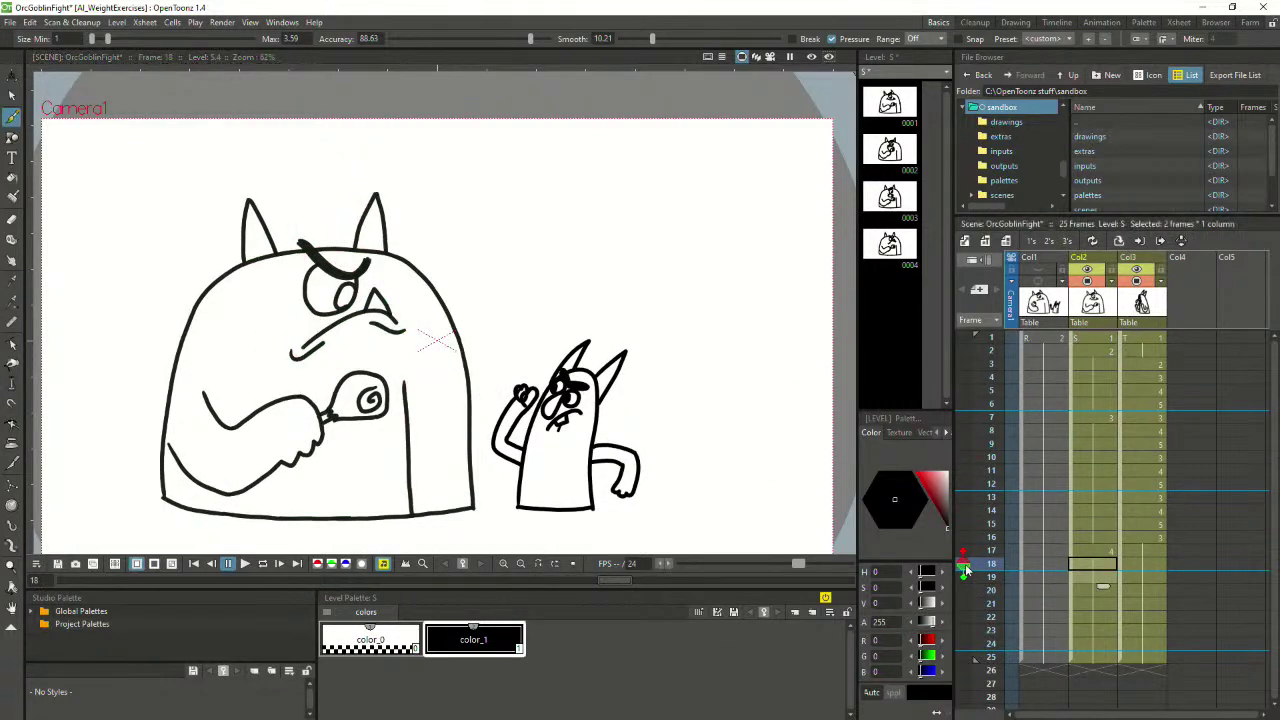
Turn off onion skin and go back through the earlier frames of Col2 from frame 18
{"action": "key", "text": "Up"}
{"action": "key", "text": "Up"}
{"action": "key", "text": "Up"}
{"action": "key", "text": "Up"}
{"action": "key", "text": "Up"}
{"action": "key", "text": "Up"}
{"action": "key", "text": "Up"}
{"action": "key", "text": "Up"}
{"action": "key", "text": "Up"}
{"action": "key", "text": "Up"}
{"action": "key", "text": "Up"}
{"action": "key", "text": "Up"}
{"action": "key", "text": "Up"}
{"action": "key", "text": "Up"}
{"action": "key", "text": "Up"}
{"action": "key", "text": "Up"}
{"action": "key", "text": "Up"}
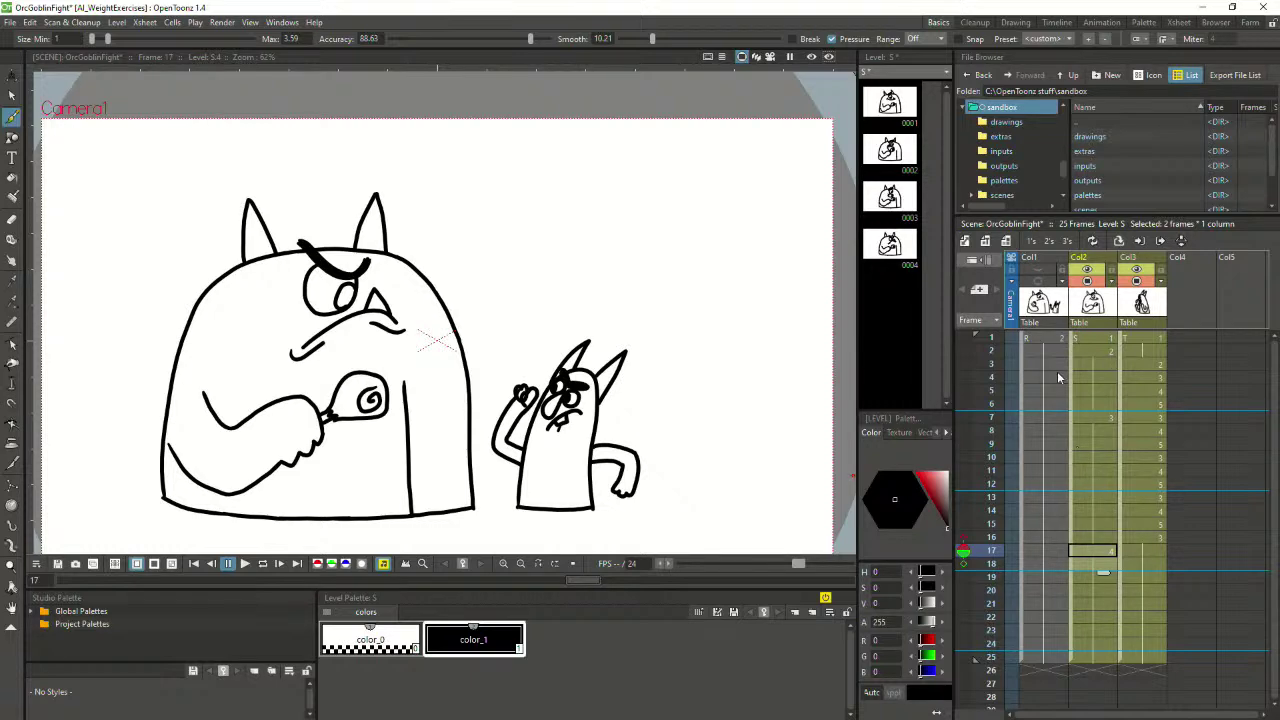
Review the clean animation frame by frame in Col2 from frame 1 to frame 20
{"action": "left_click", "coordinate": [1105, 379]}
{"action": "left_click", "coordinate": [1103, 343]}
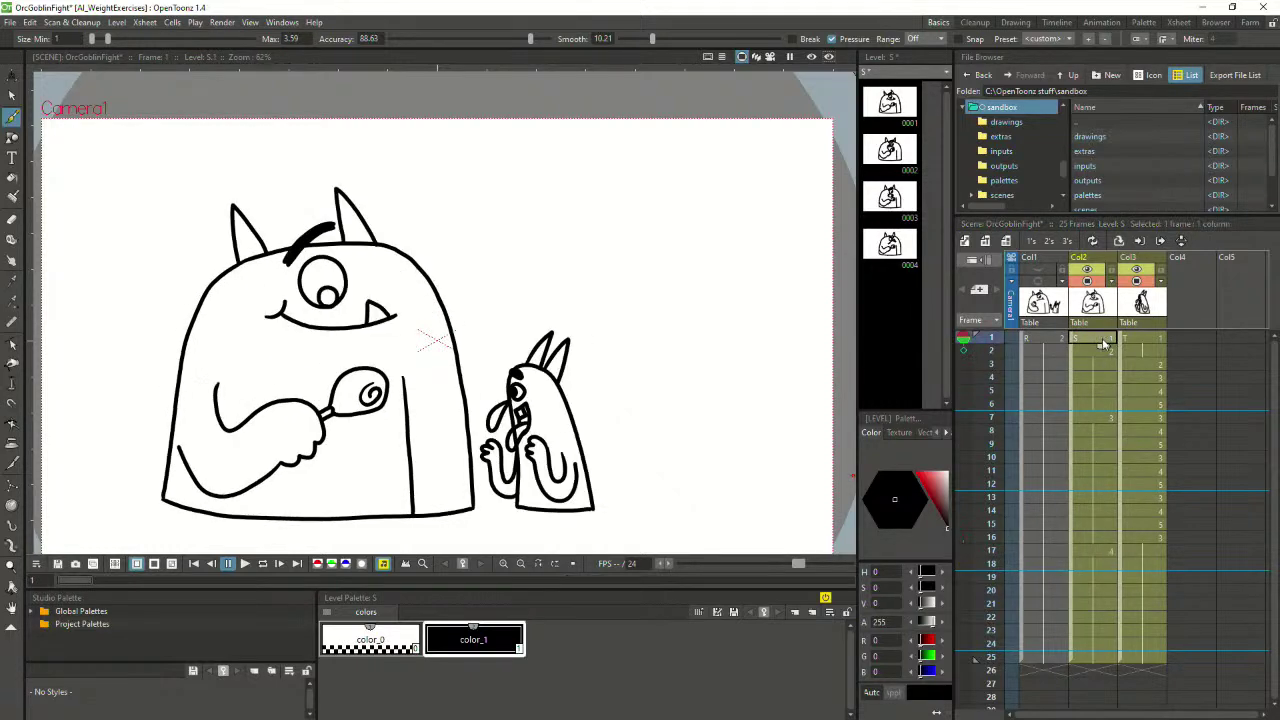
{"action": "key", "text": "Down"}
{"action": "key", "text": "Down"}
{"action": "key", "text": "Down"}
{"action": "key", "text": "Down"}
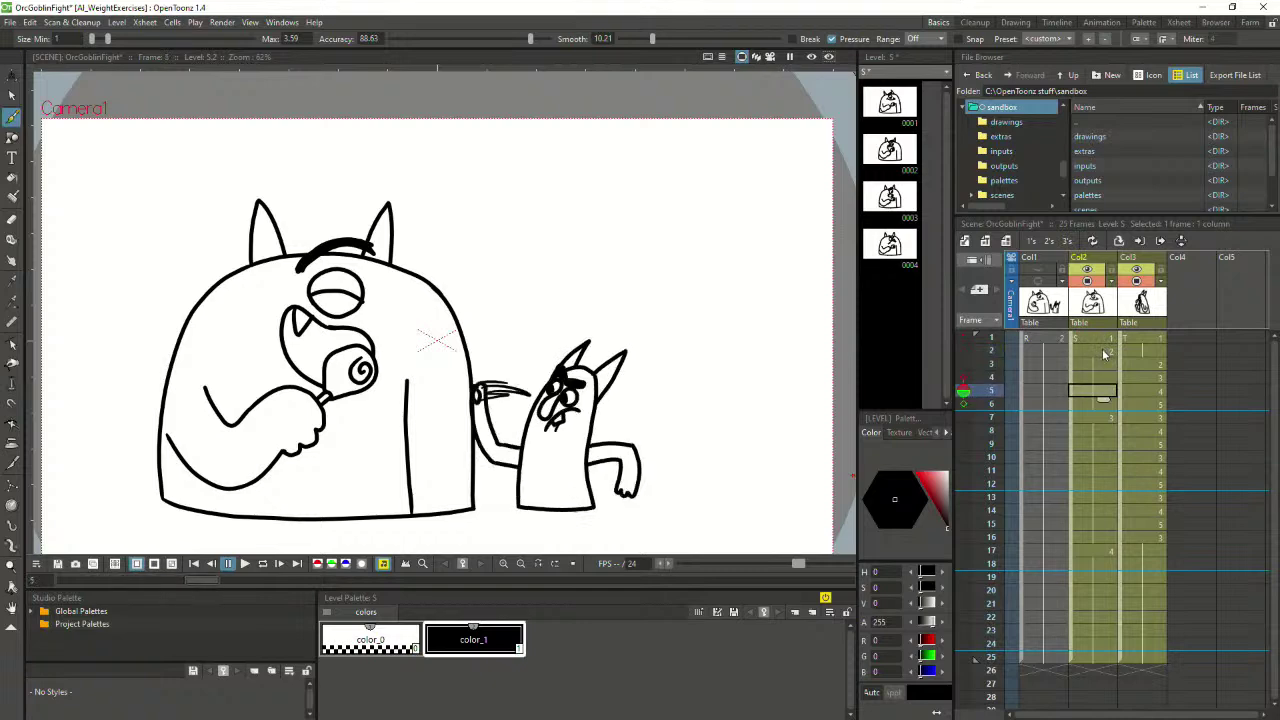
{"action": "key", "text": "Down"}
{"action": "key", "text": "Down"}
{"action": "key", "text": "Down"}
{"action": "key", "text": "Down"}
{"action": "key", "text": "Down"}
{"action": "key", "text": "Down"}
{"action": "key", "text": "Down"}
{"action": "key", "text": "Down"}
{"action": "key", "text": "Down"}
{"action": "key", "text": "Down"}
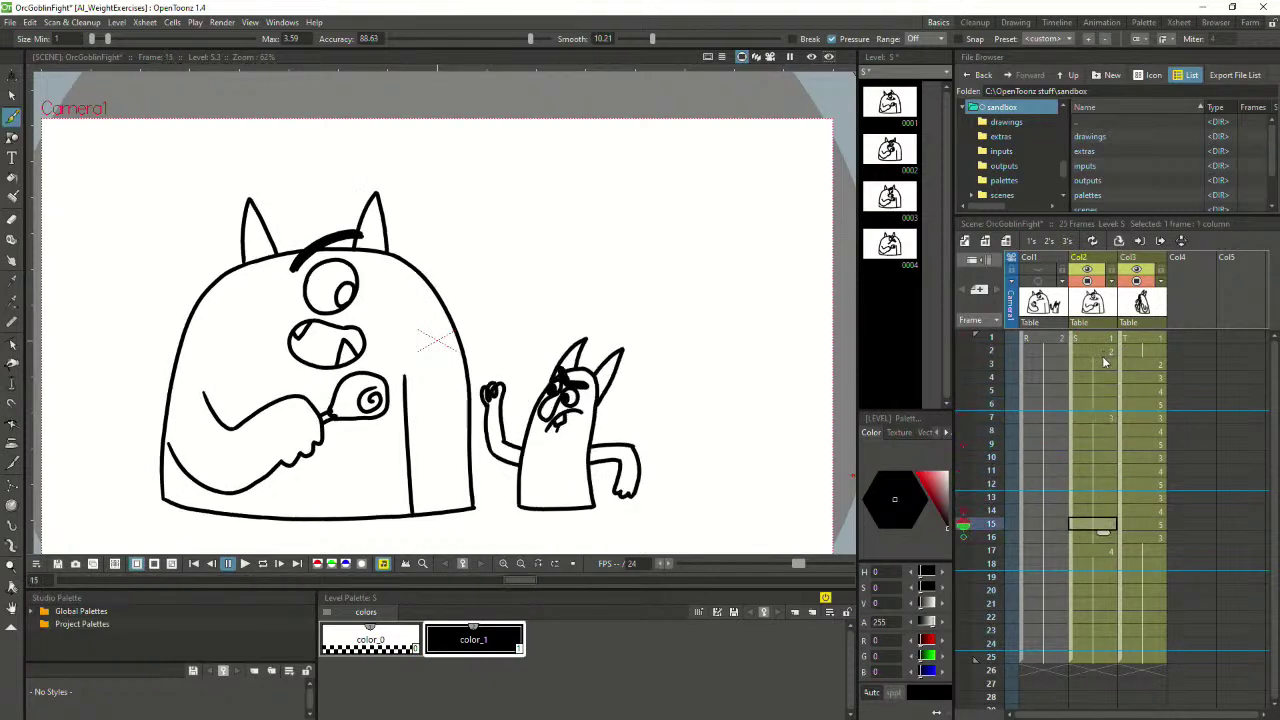
{"action": "key", "text": "Down"}
{"action": "key", "text": "Down"}
{"action": "key", "text": "Down"}
{"action": "key", "text": "Down"}
{"action": "key", "text": "Down"}
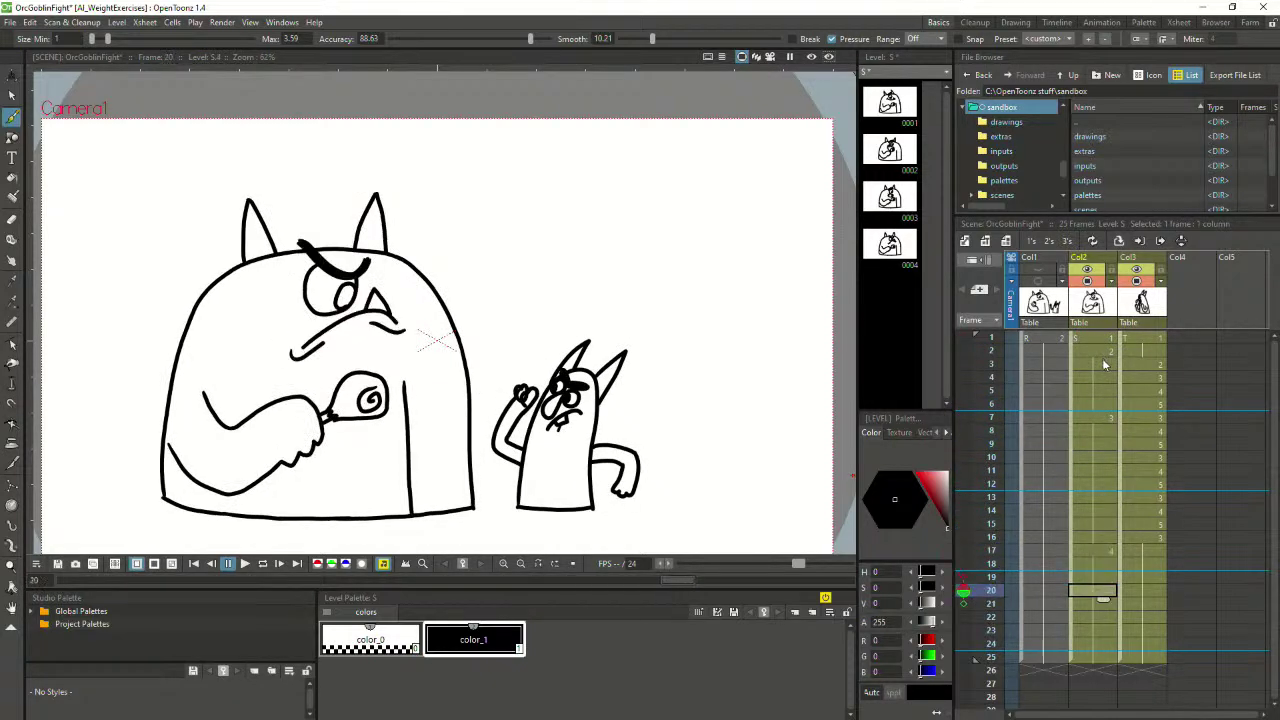
Select the goblin's cell at frame 17 in Col3 and fit the whole camera frame in view
{"action": "left_click", "coordinate": [1102, 552]}
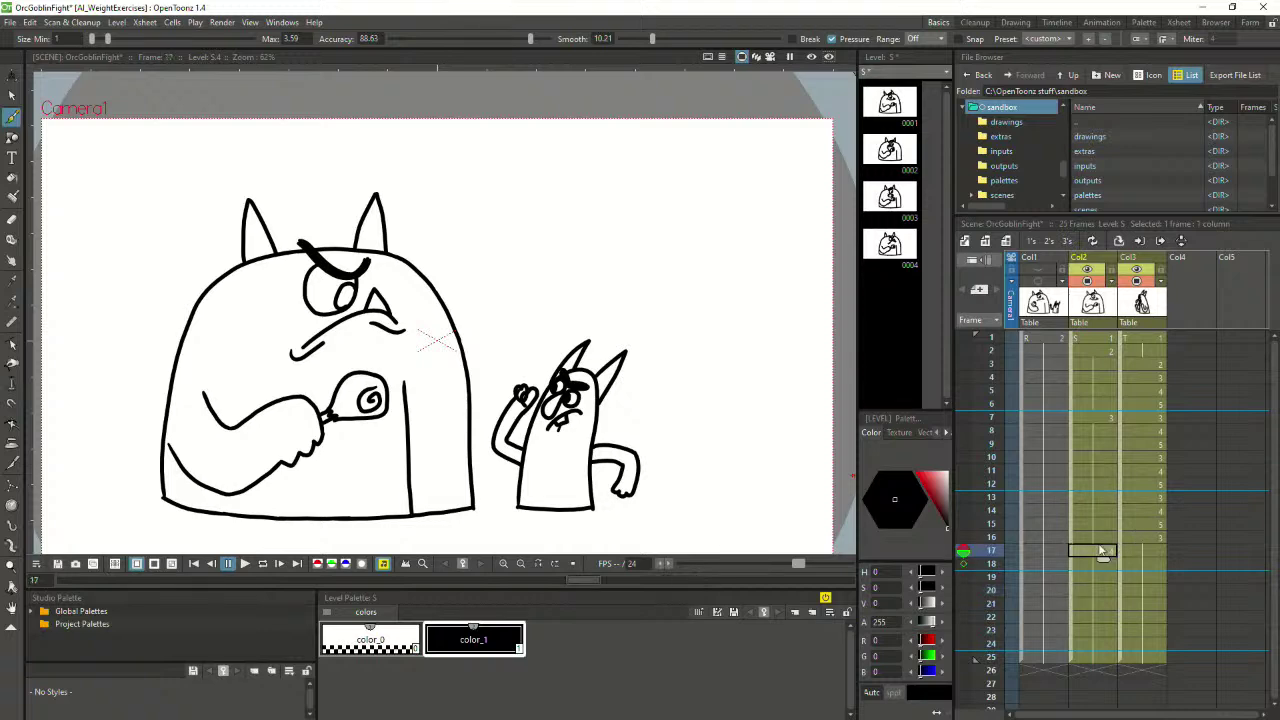
{"action": "left_click", "coordinate": [1140, 552]}
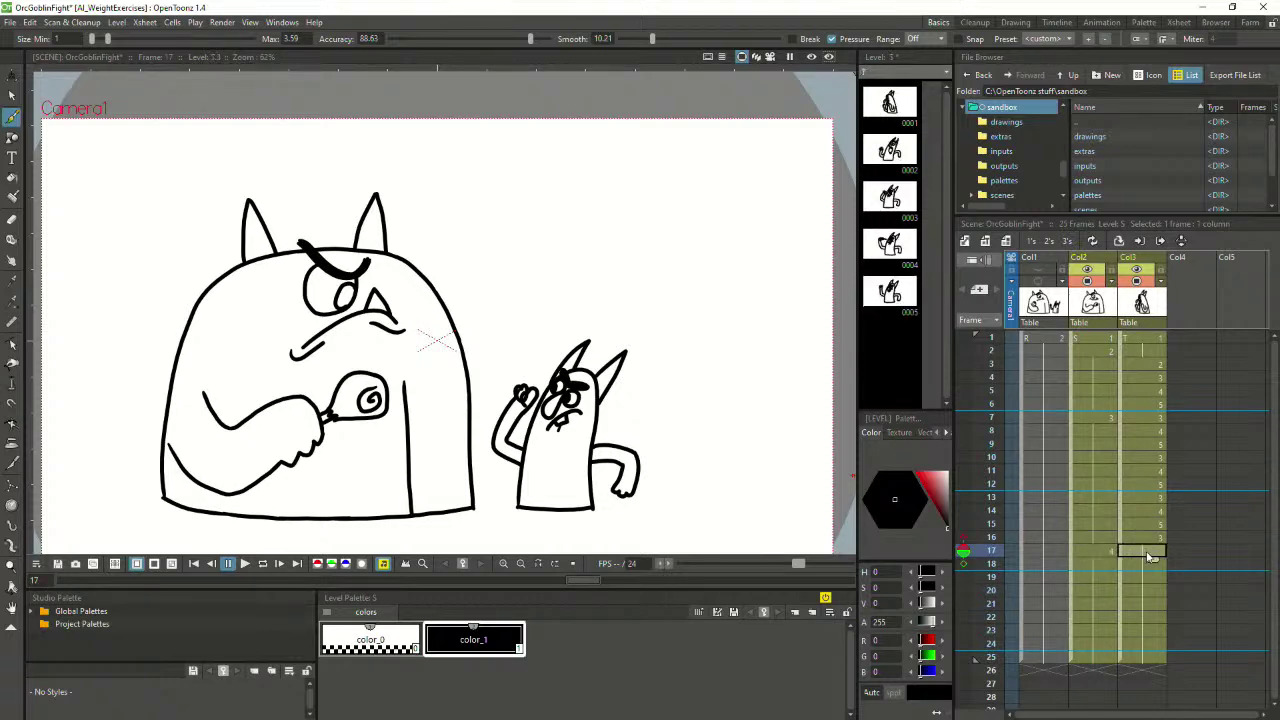
{"action": "scroll", "coordinate": [469, 428], "scroll_direction": "down", "scroll_amount": 1}
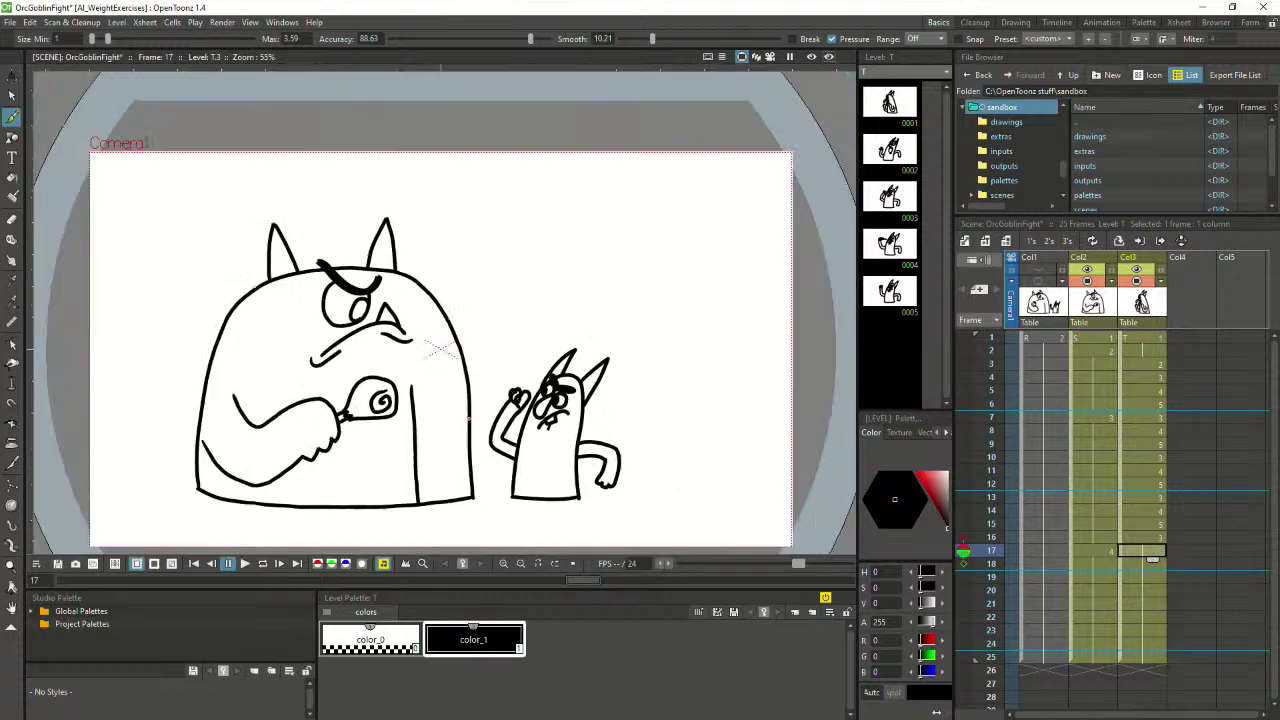
{"action": "scroll", "coordinate": [469, 428], "scroll_direction": "up", "scroll_amount": 1}
{"action": "scroll", "coordinate": [469, 428], "scroll_direction": "down", "scroll_amount": 1}
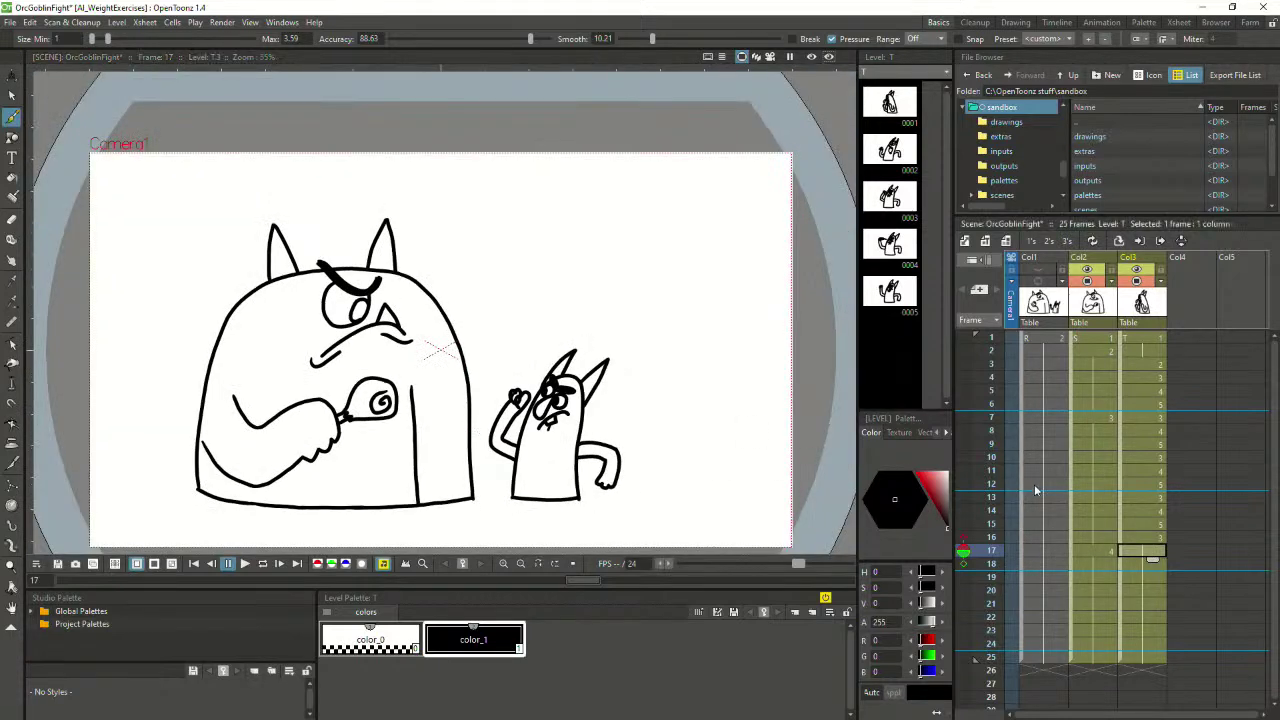
Clear the orc's held cells in Col2 from frame 18 to 25 and turn on onion skin at frame 18
{"action": "left_click", "coordinate": [1102, 554]}
{"action": "left_click", "coordinate": [1091, 564]}
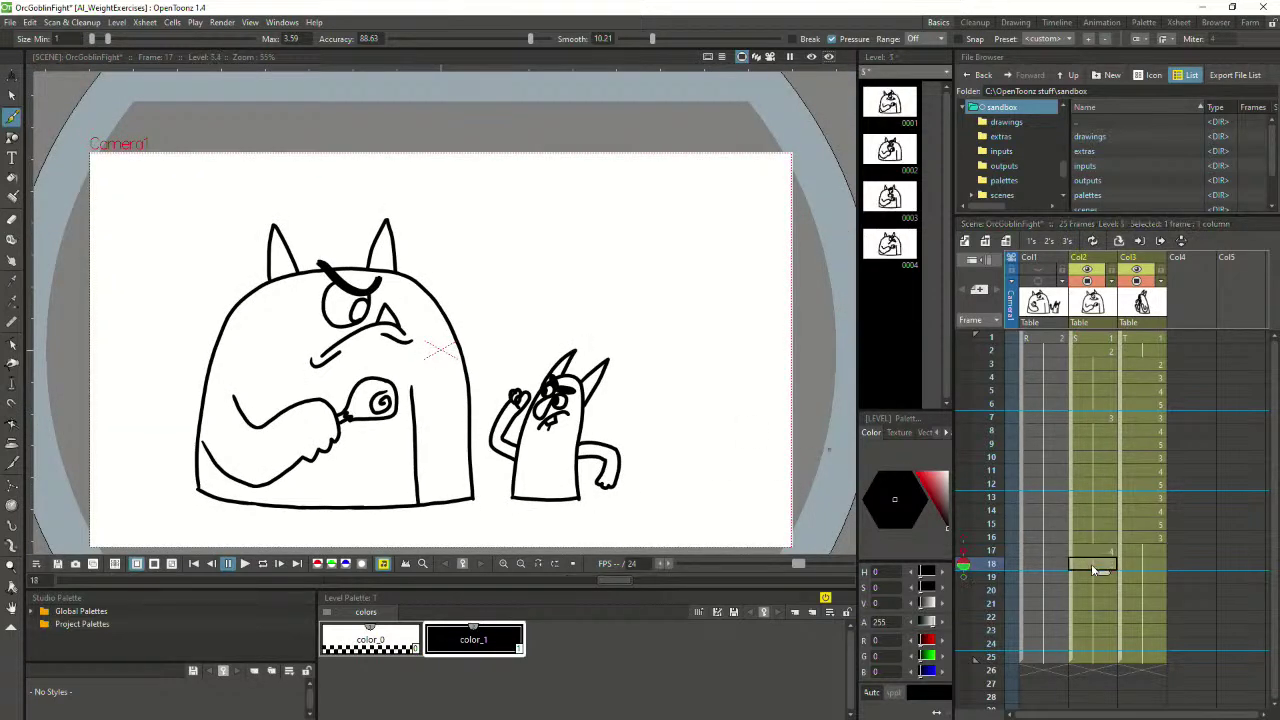
{"action": "left_click_drag", "start_coordinate": [1089, 652], "coordinate": [1092, 570]}
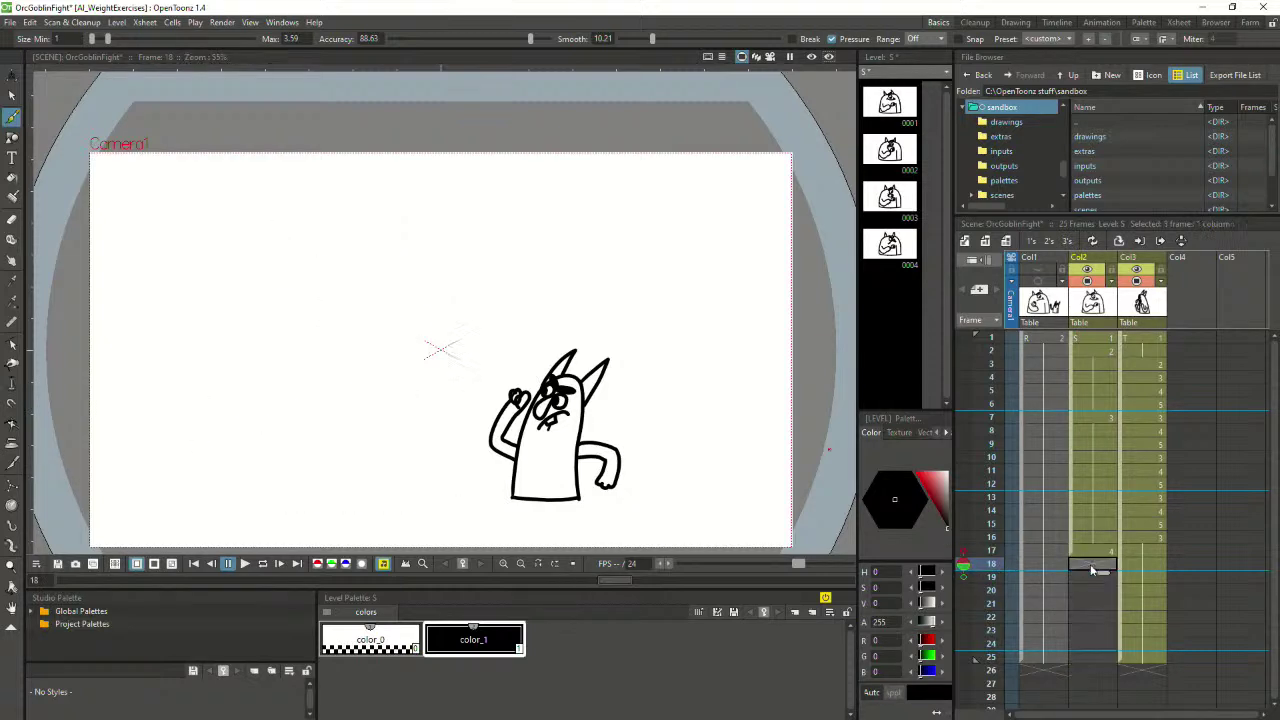
{"action": "double_click", "coordinate": [965, 565]}
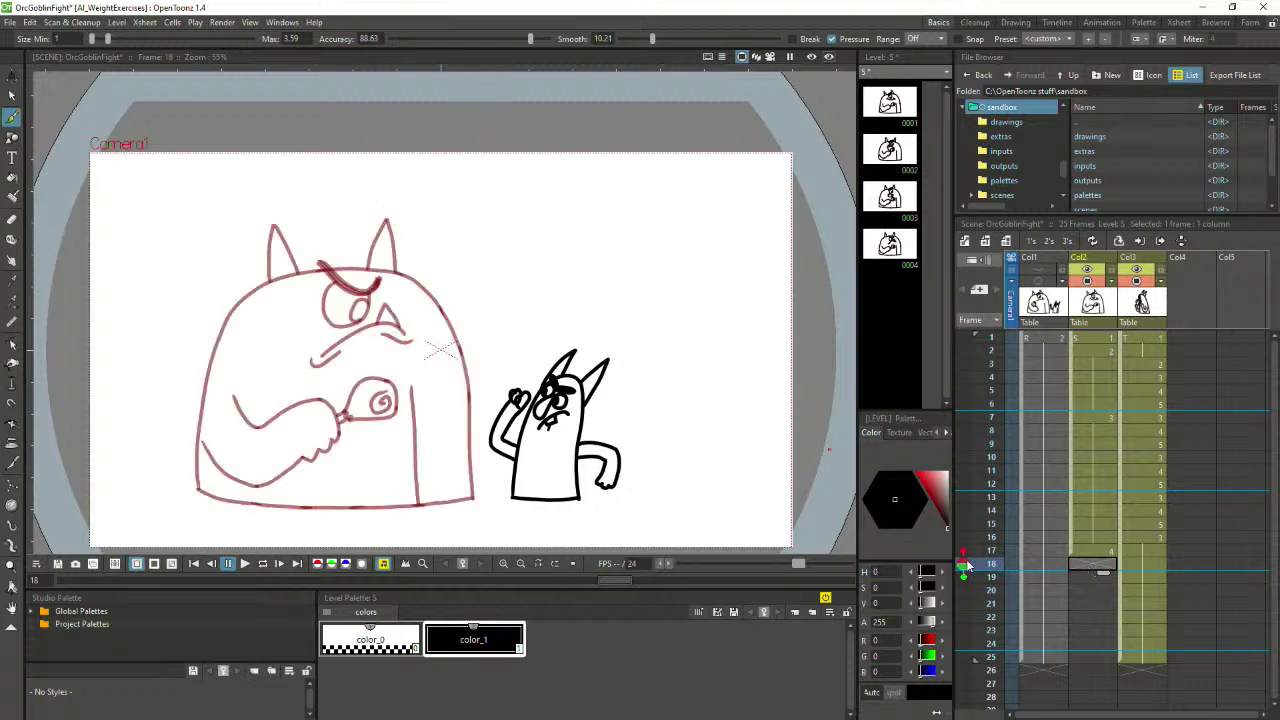
{"action": "scroll", "coordinate": [440, 349], "scroll_direction": "up", "scroll_amount": 2}
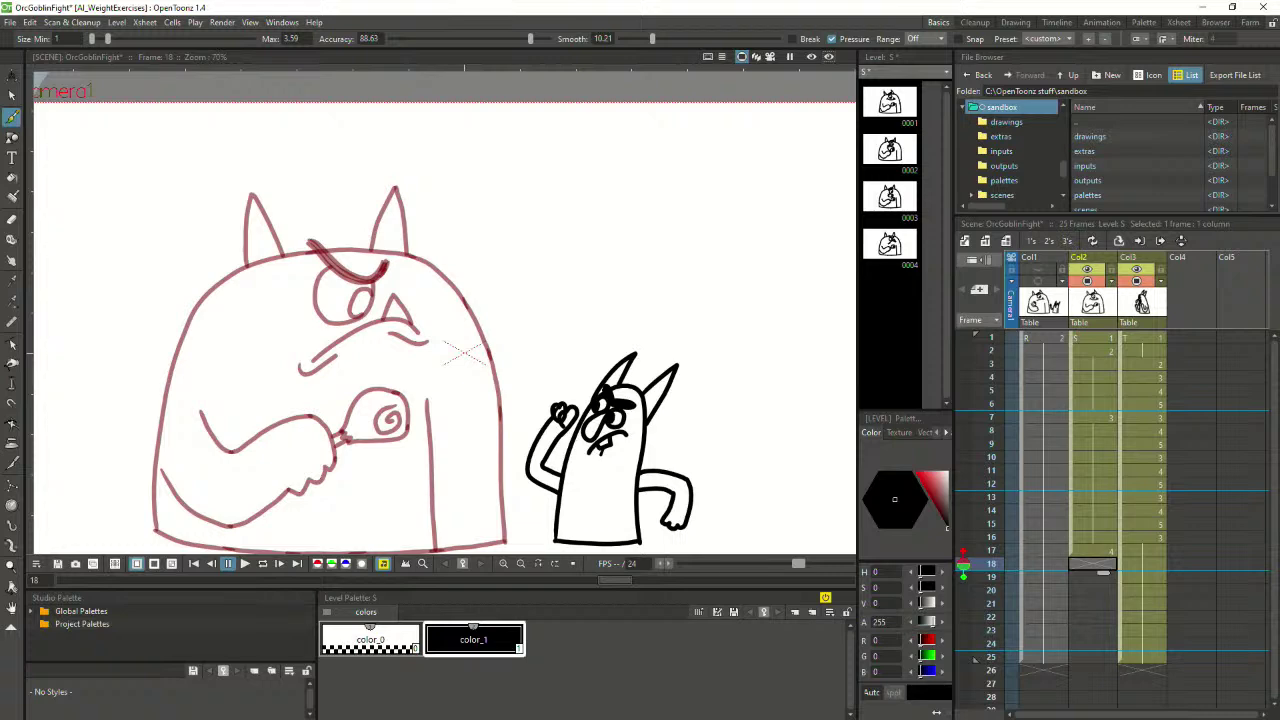
Switch to Mischief and examine the thumbnail in which the orc raises its fist over the cowering goblin
{"action": "key", "text": "alt+Tab"}
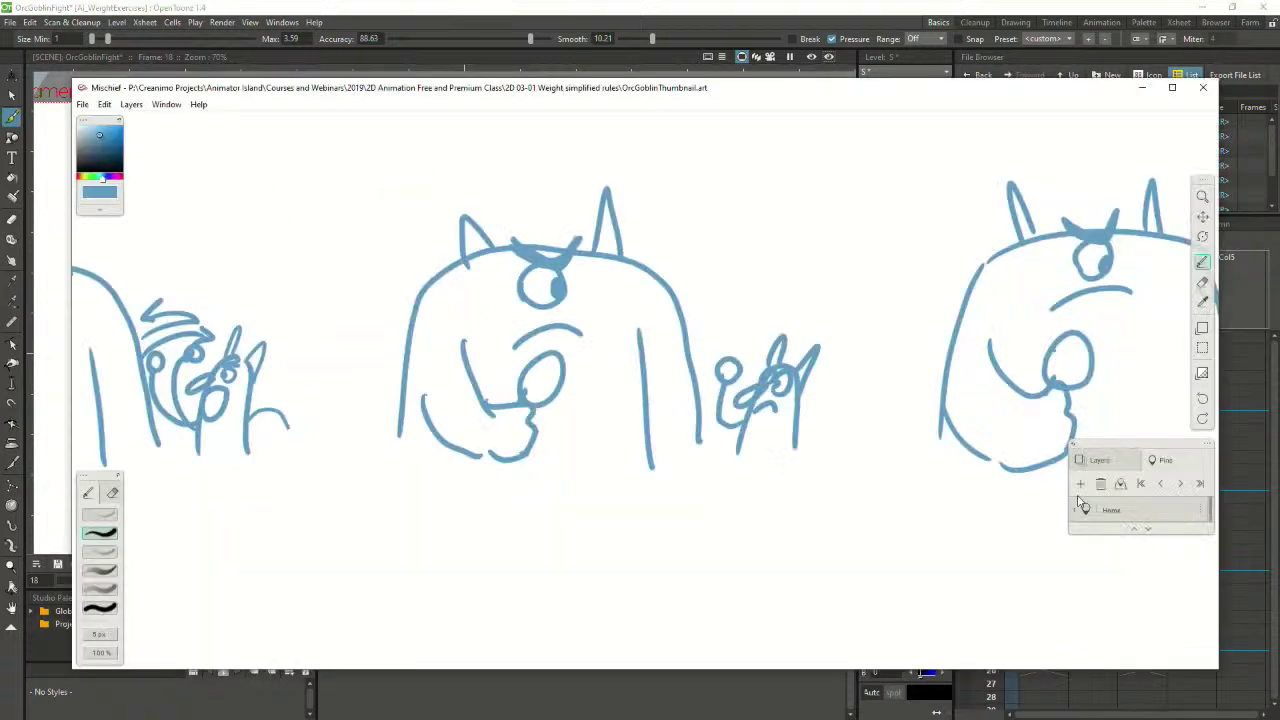
{"action": "key", "text": "minus"}
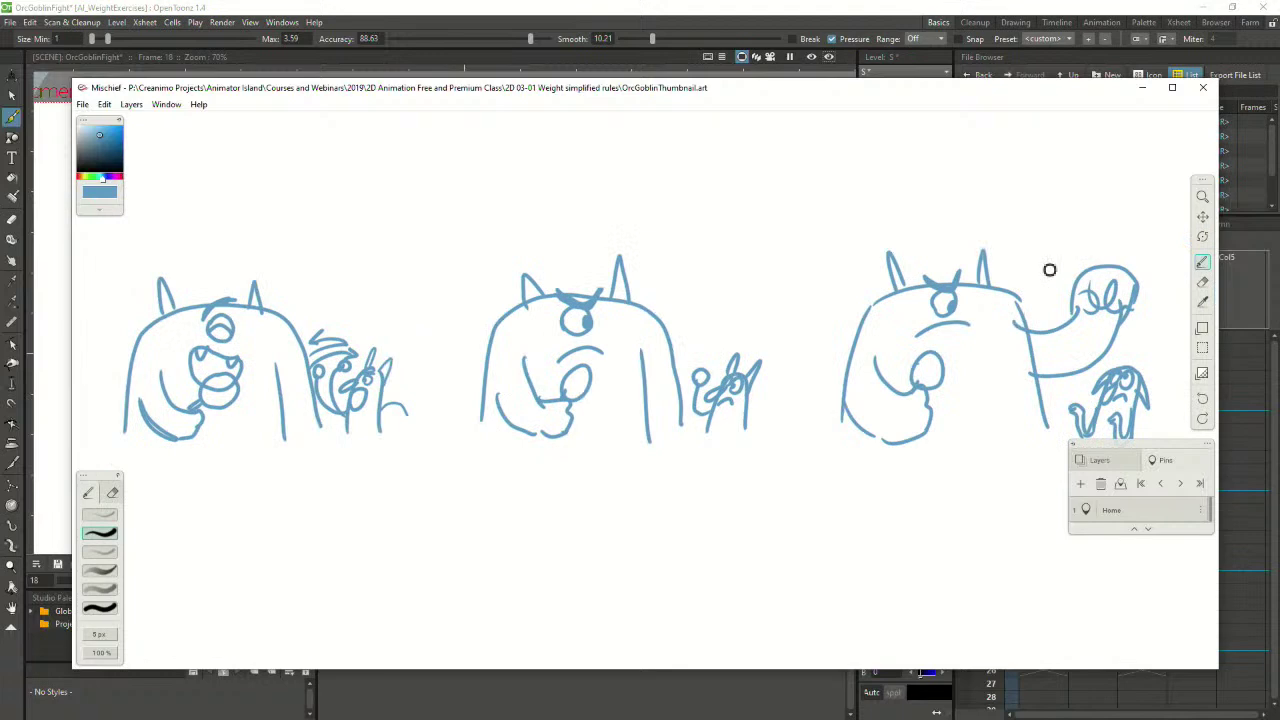
{"action": "key", "text": "space"}
{"action": "left_click_drag", "start_coordinate": [1087, 289], "coordinate": [784, 288]}
{"action": "key", "text": "plus"}
{"action": "key", "text": "plus"}
{"action": "key", "text": "space"}
{"action": "left_click_drag", "start_coordinate": [834, 328], "coordinate": [646, 436]}
{"action": "scroll", "coordinate": [646, 437], "scroll_direction": "down", "scroll_amount": 2}
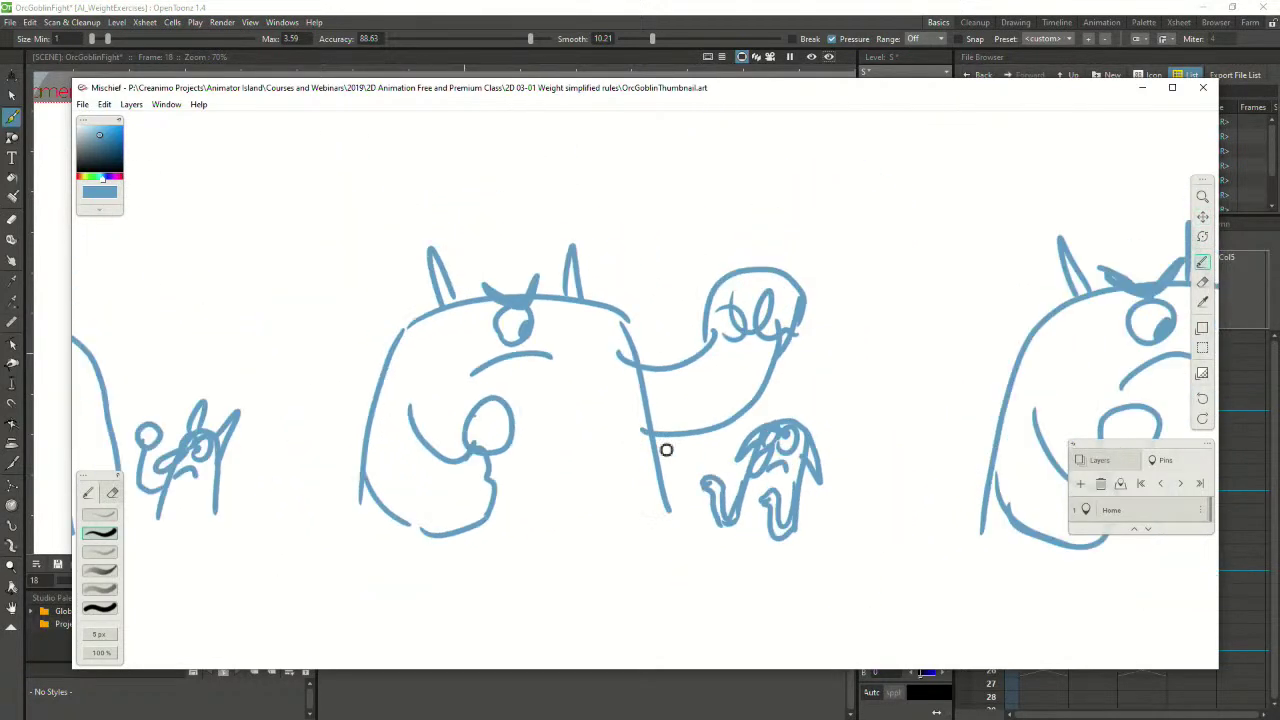
{"action": "mouse_move", "coordinate": [573, 165]}
{"action": "left_mouse_down"}
{"action": "mouse_move", "coordinate": [300, 375]}
{"action": "mouse_move", "coordinate": [743, 171]}
{"action": "left_mouse_up"}
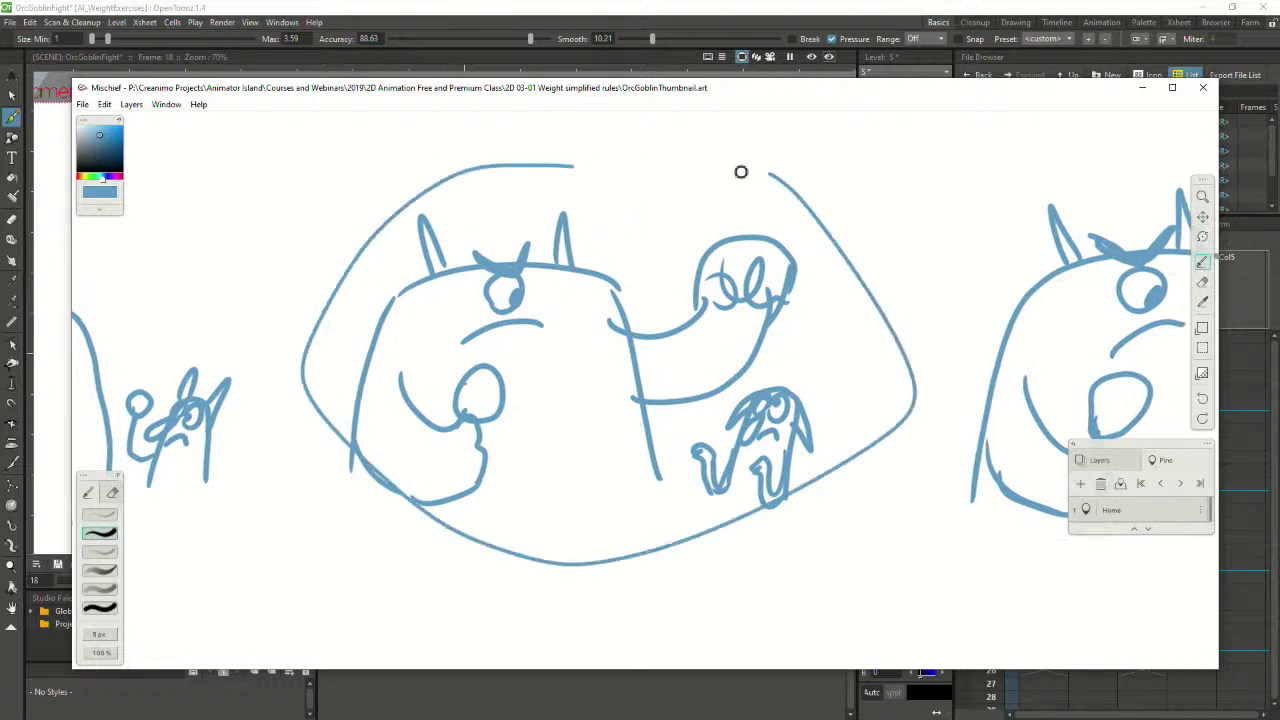
{"action": "key", "text": "ctrl+z"}
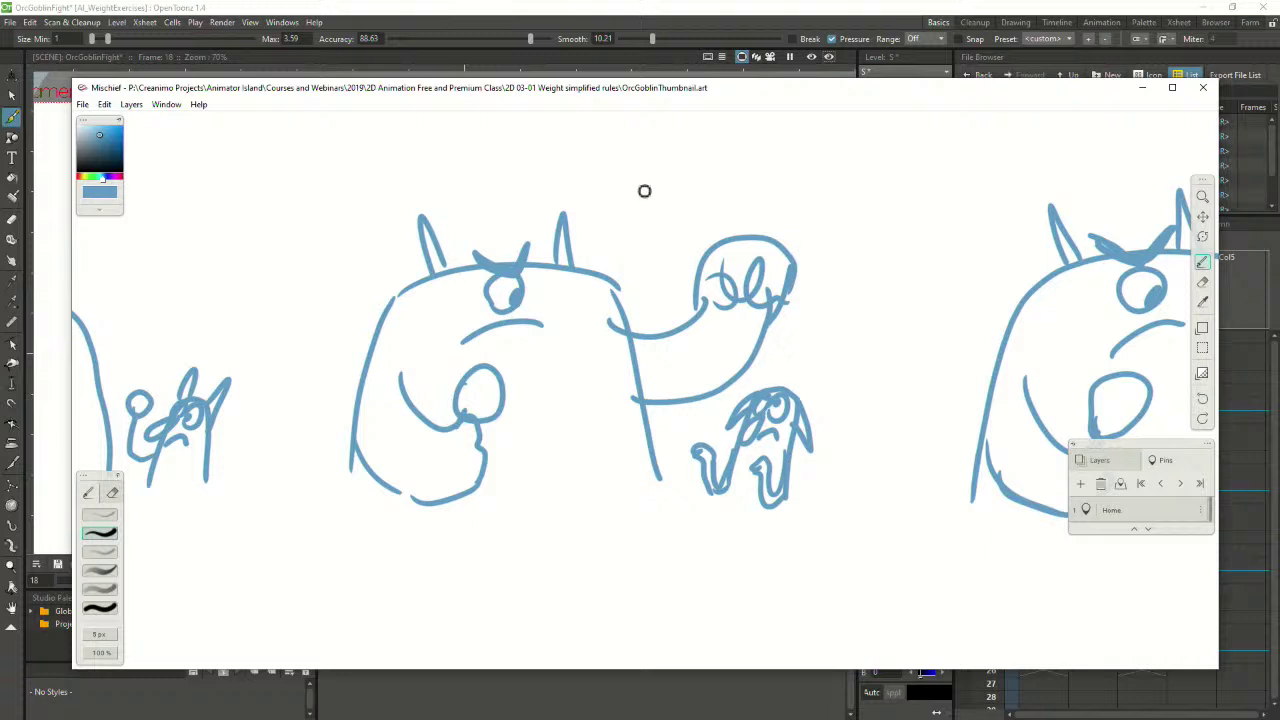
{"action": "mouse_move", "coordinate": [645, 158]}
{"action": "left_mouse_down"}
{"action": "mouse_move", "coordinate": [623, 195]}
{"action": "mouse_move", "coordinate": [652, 206]}
{"action": "left_mouse_up"}
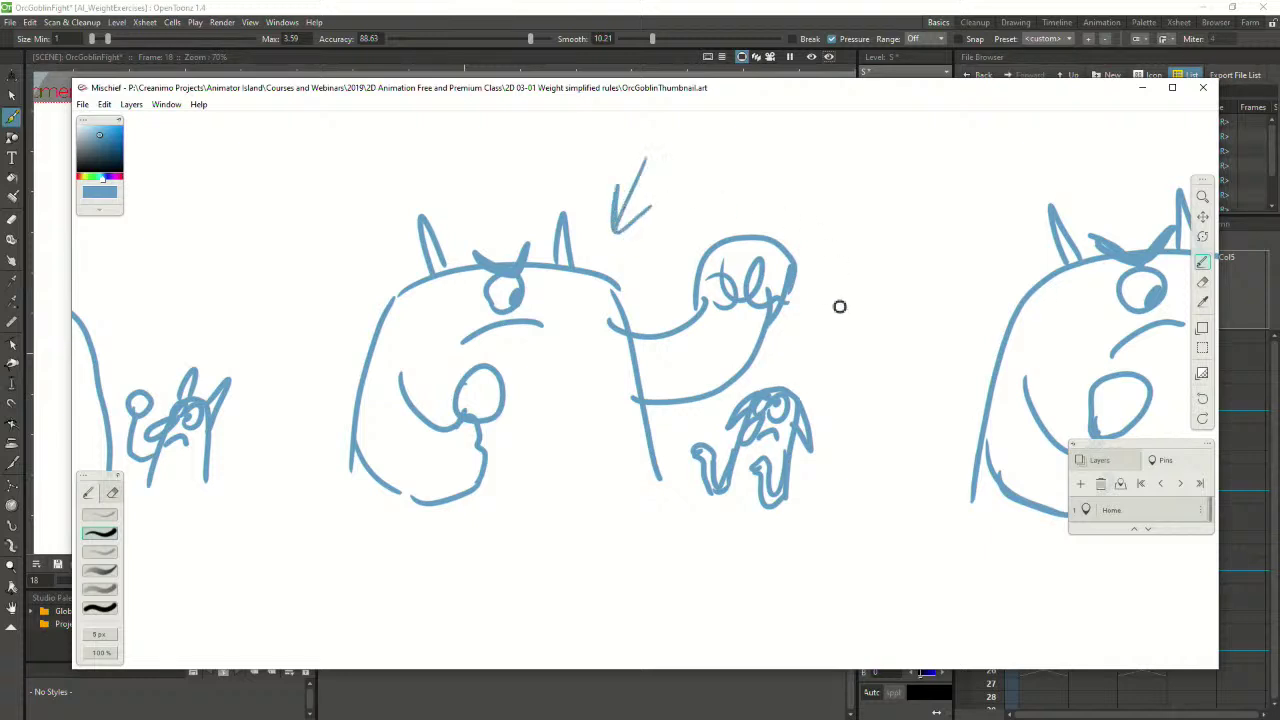
{"action": "left_click_drag", "start_coordinate": [898, 238], "coordinate": [815, 353]}
{"action": "mouse_move", "coordinate": [814, 315]}
{"action": "left_mouse_down"}
{"action": "mouse_move", "coordinate": [822, 350]}
{"action": "mouse_move", "coordinate": [856, 327]}
{"action": "left_mouse_up"}
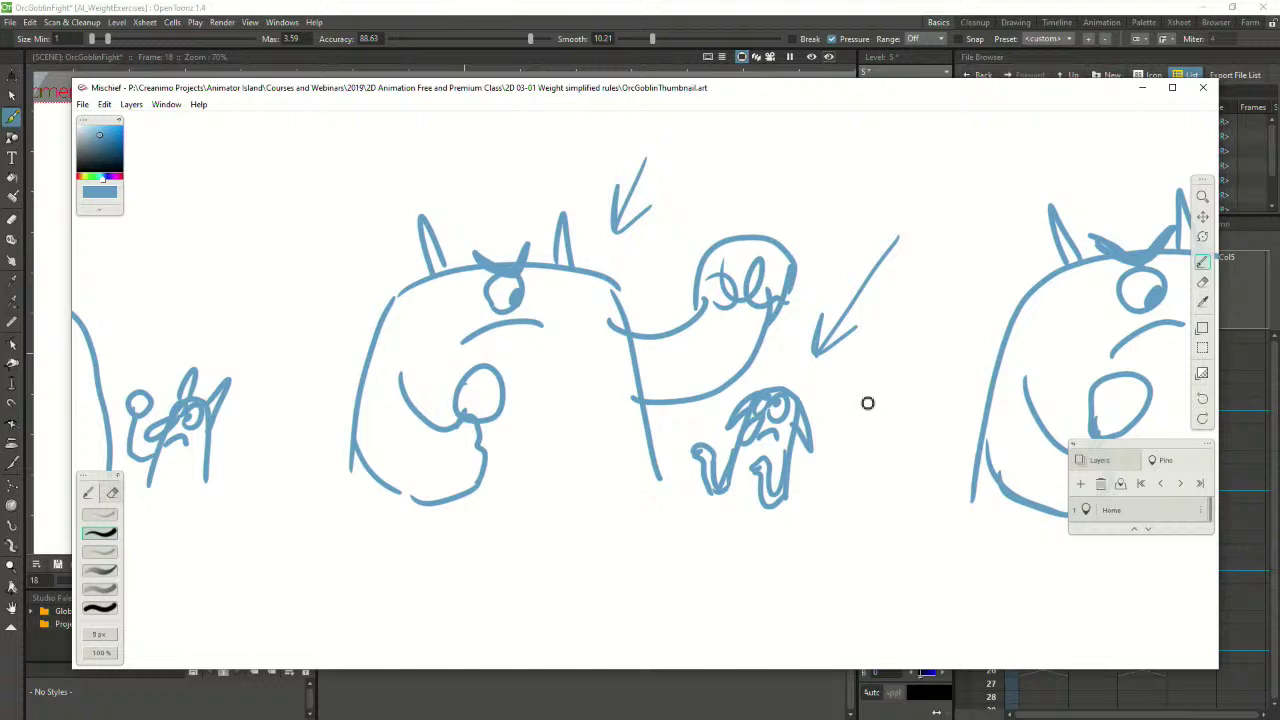
{"action": "key", "text": "ctrl+z"}
{"action": "key", "text": "ctrl+z"}
{"action": "key", "text": "ctrl+z"}
{"action": "key", "text": "ctrl+z"}
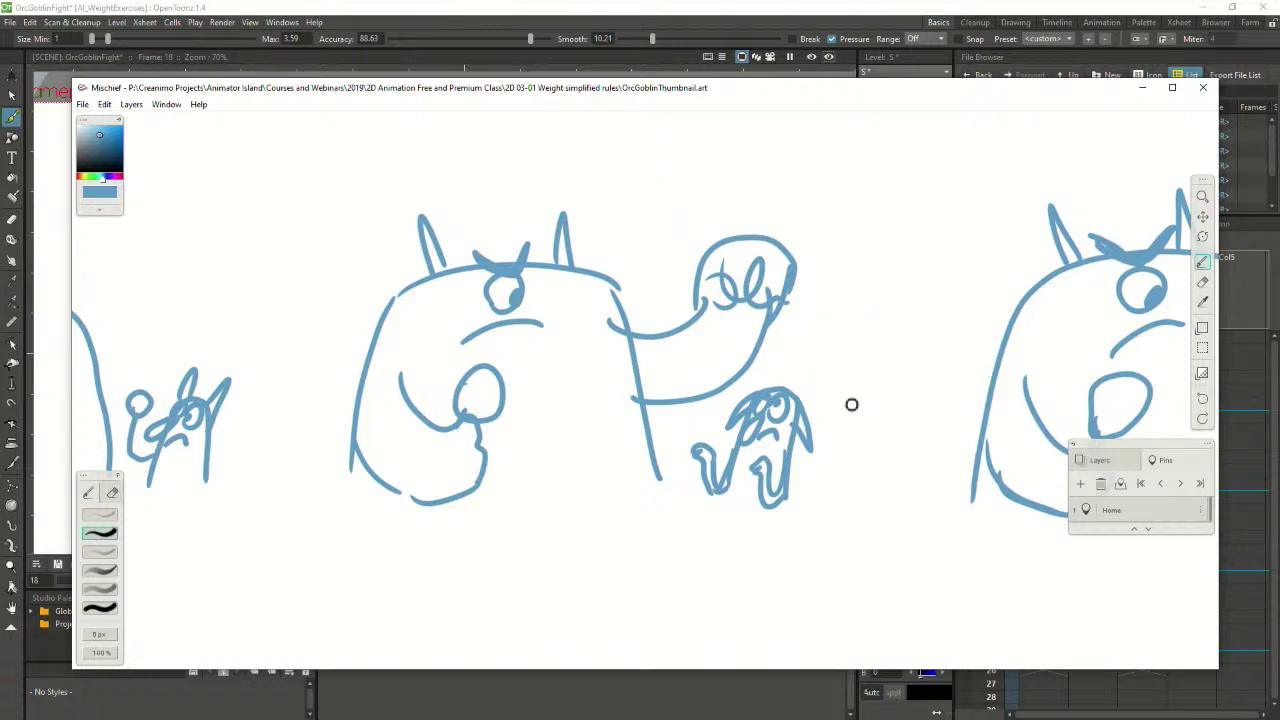
Switch back to OpenToonz and try to outline the orc's back in frame 18 of Col2
{"action": "left_click", "coordinate": [711, 16]}
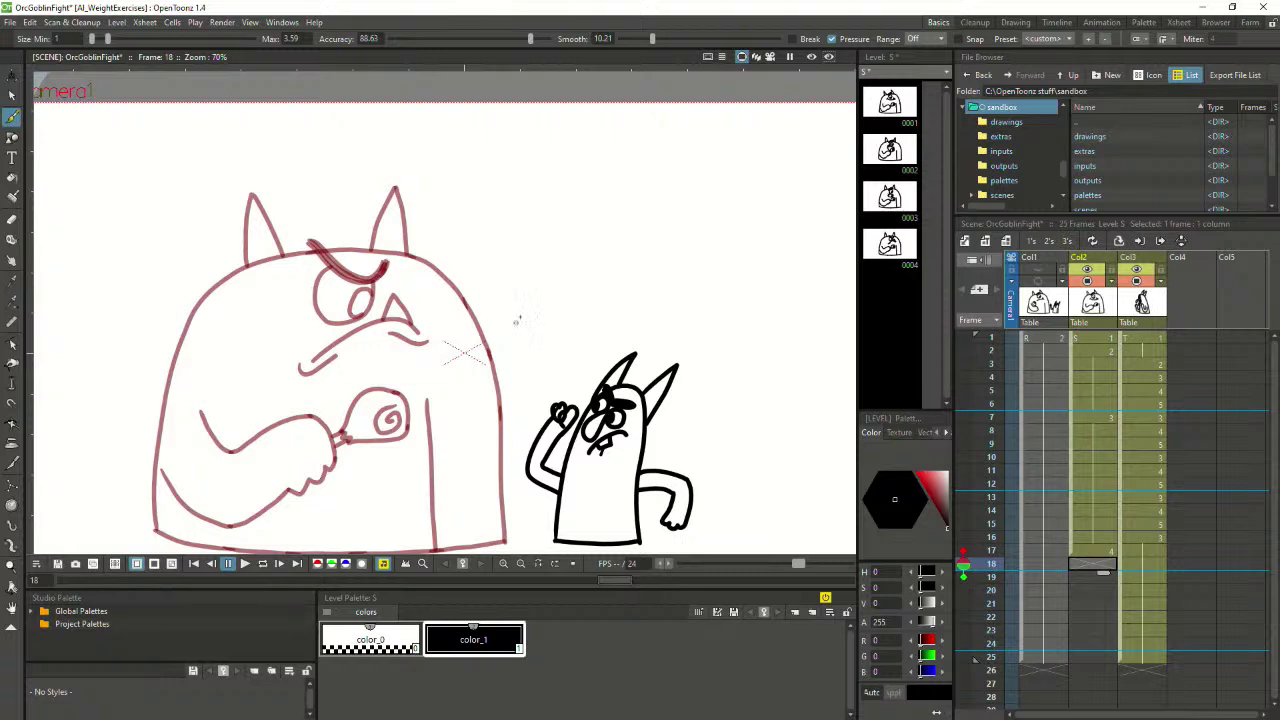
{"action": "left_click_drag", "start_coordinate": [557, 266], "coordinate": [643, 244]}
{"action": "key", "text": "ctrl+z"}
{"action": "left_click_drag", "start_coordinate": [649, 306], "coordinate": [653, 263]}
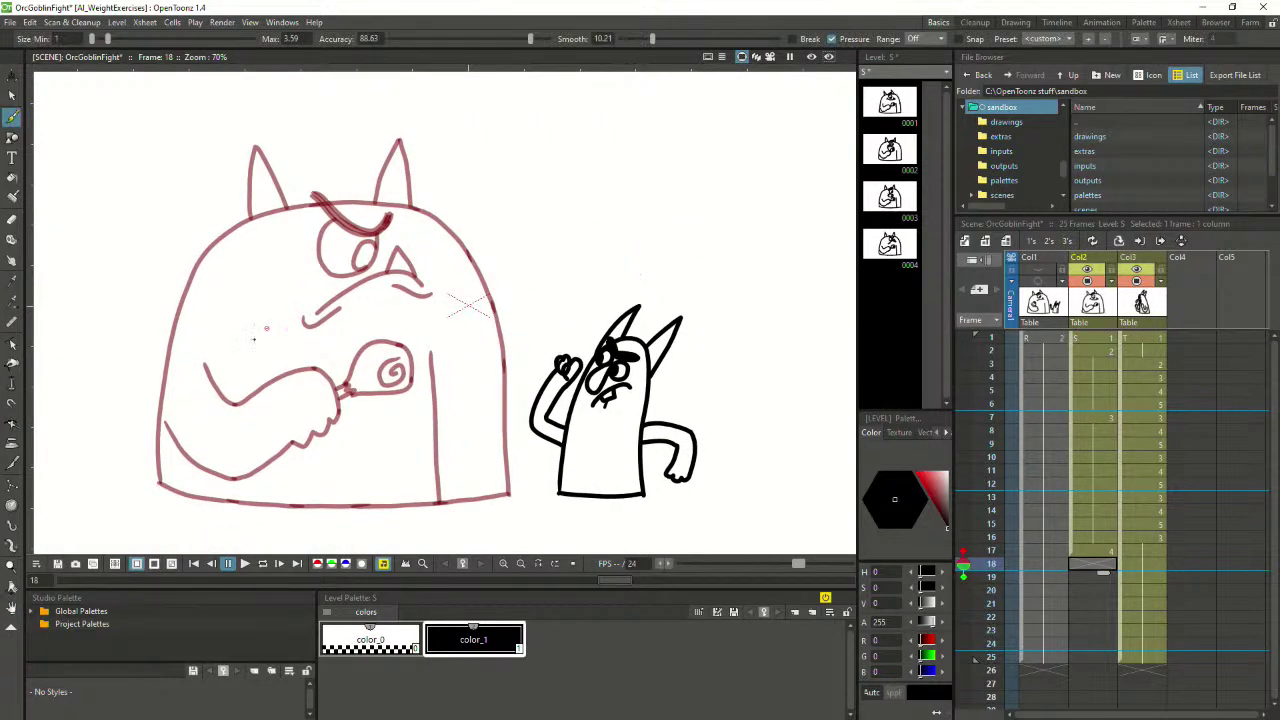
{"action": "mouse_move", "coordinate": [158, 481]}
{"action": "left_mouse_down"}
{"action": "mouse_move", "coordinate": [156, 330]}
{"action": "mouse_move", "coordinate": [199, 233]}
{"action": "mouse_move", "coordinate": [246, 210]}
{"action": "left_mouse_up"}
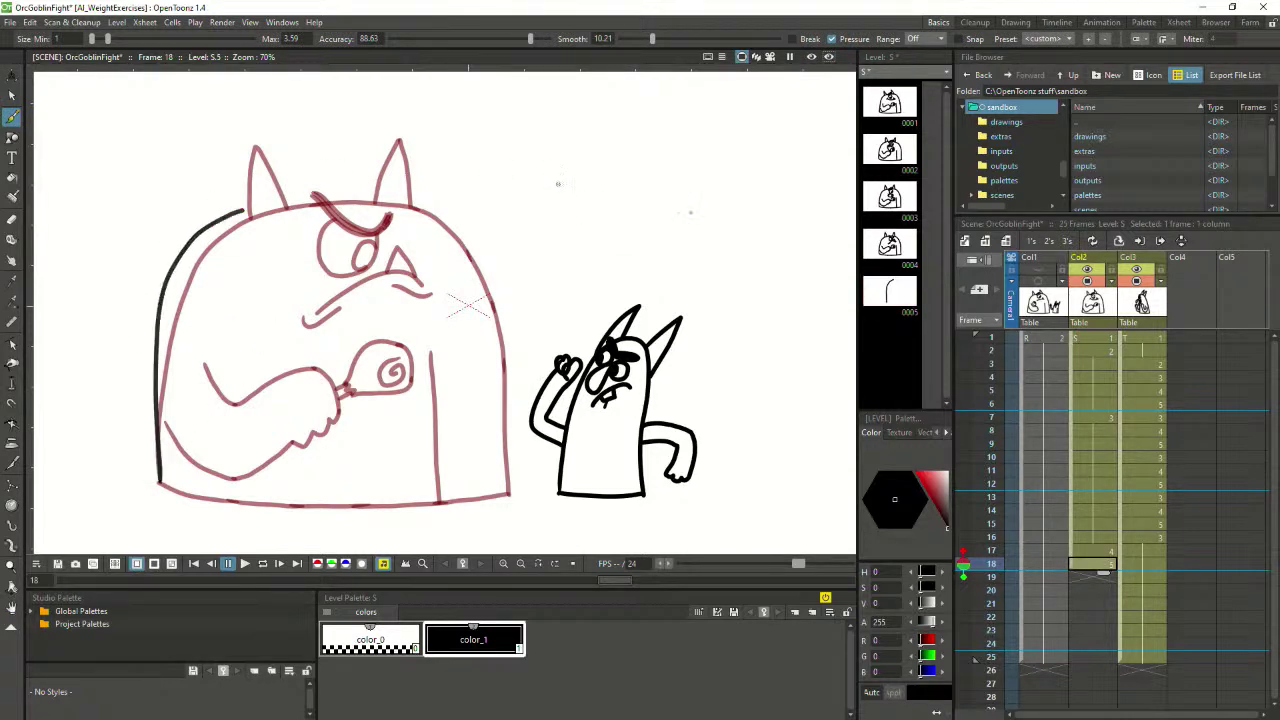
{"action": "key", "text": "ctrl+z"}
Show the rough drawing in Col1 as a faded reference and select frame 18 in Col2
{"action": "left_click", "coordinate": [1037, 269]}
{"action": "left_click", "coordinate": [1037, 281]}
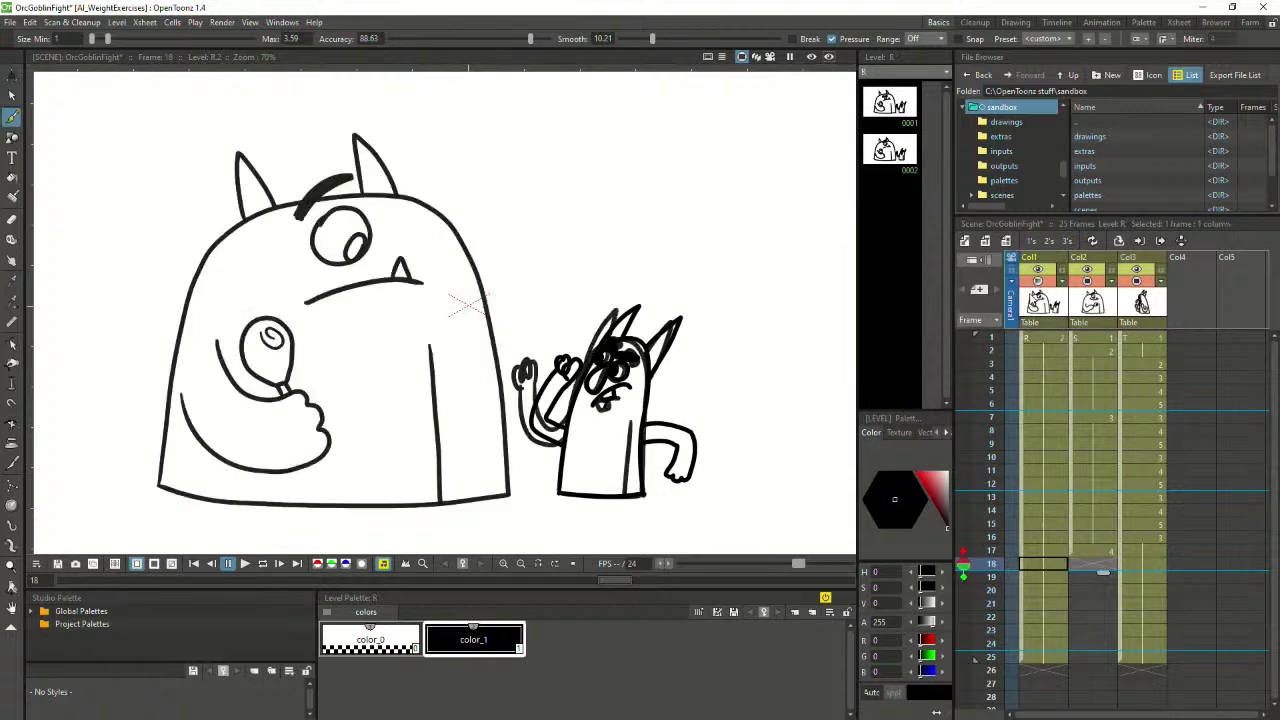
{"action": "left_click", "coordinate": [1090, 562]}
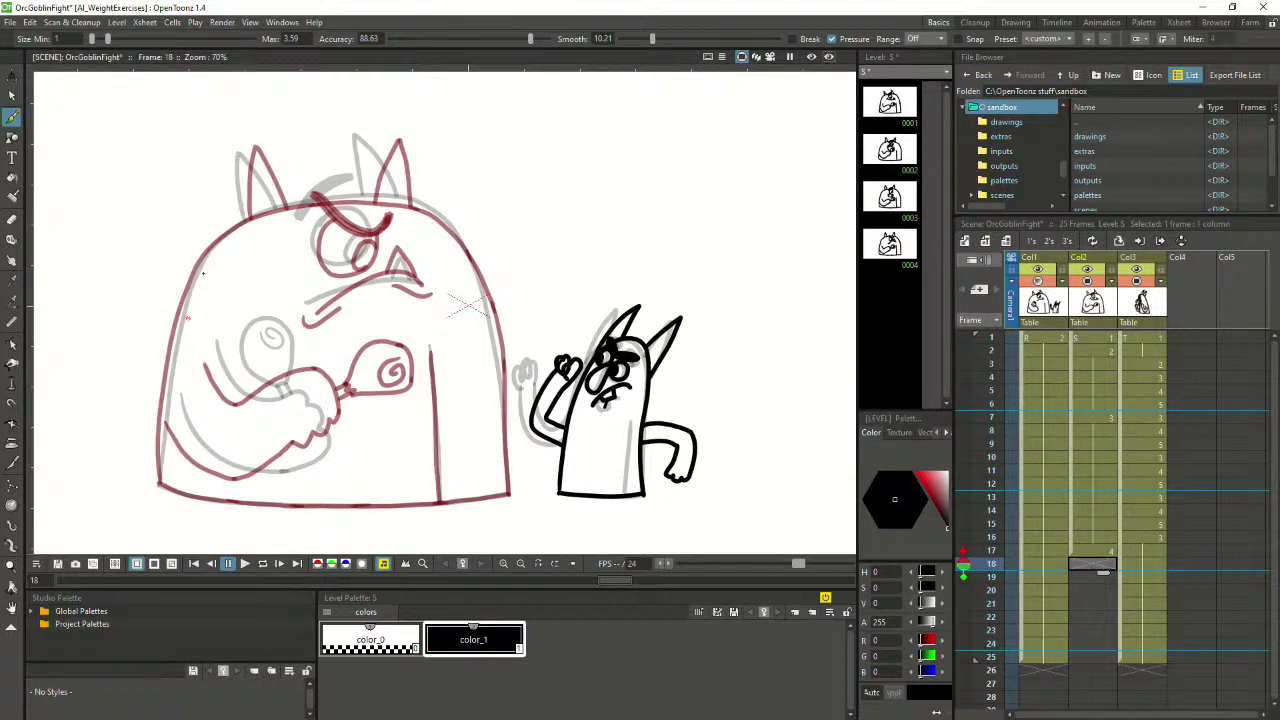
Draw the orc's arched body outline leaning back in frame 18 of Col2 and nudge the stroke slightly into place
{"action": "left_click", "coordinate": [159, 482]}
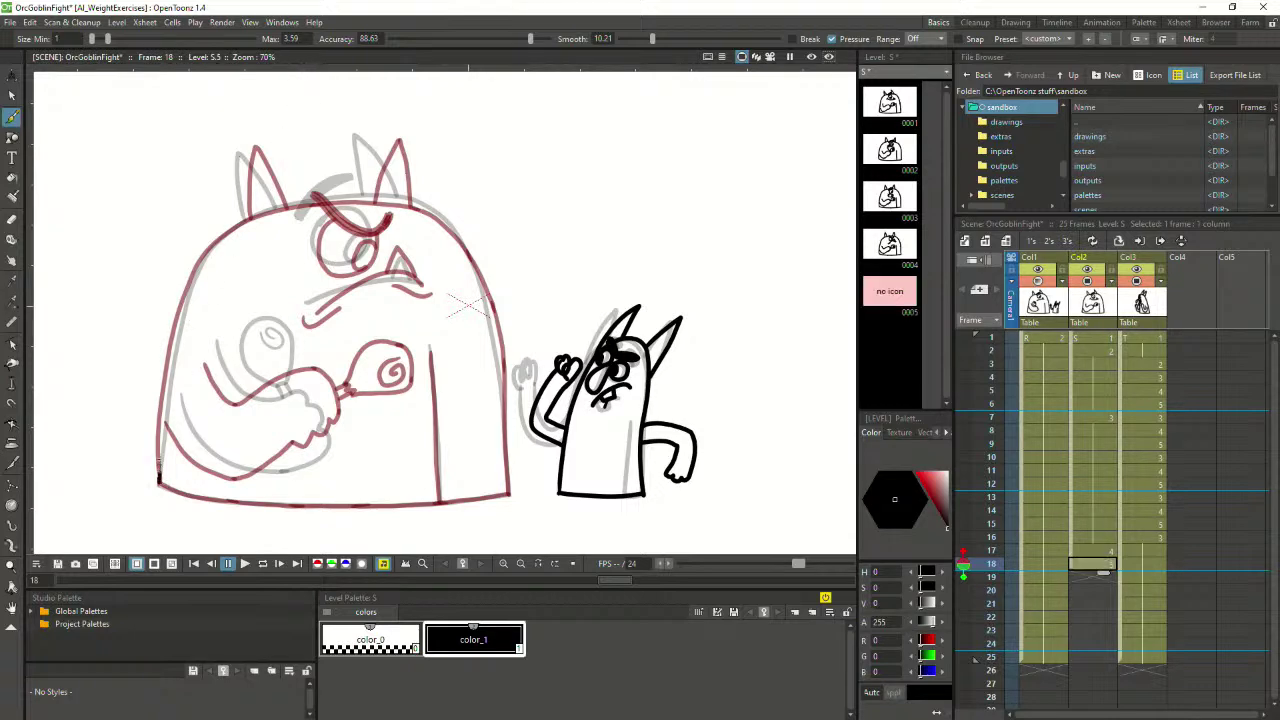
{"action": "mouse_move", "coordinate": [159, 470]}
{"action": "left_mouse_down"}
{"action": "mouse_move", "coordinate": [153, 330]}
{"action": "mouse_move", "coordinate": [170, 271]}
{"action": "mouse_move", "coordinate": [213, 230]}
{"action": "mouse_move", "coordinate": [262, 210]}
{"action": "mouse_move", "coordinate": [366, 199]}
{"action": "mouse_move", "coordinate": [413, 212]}
{"action": "mouse_move", "coordinate": [451, 255]}
{"action": "mouse_move", "coordinate": [507, 495]}
{"action": "left_mouse_up"}
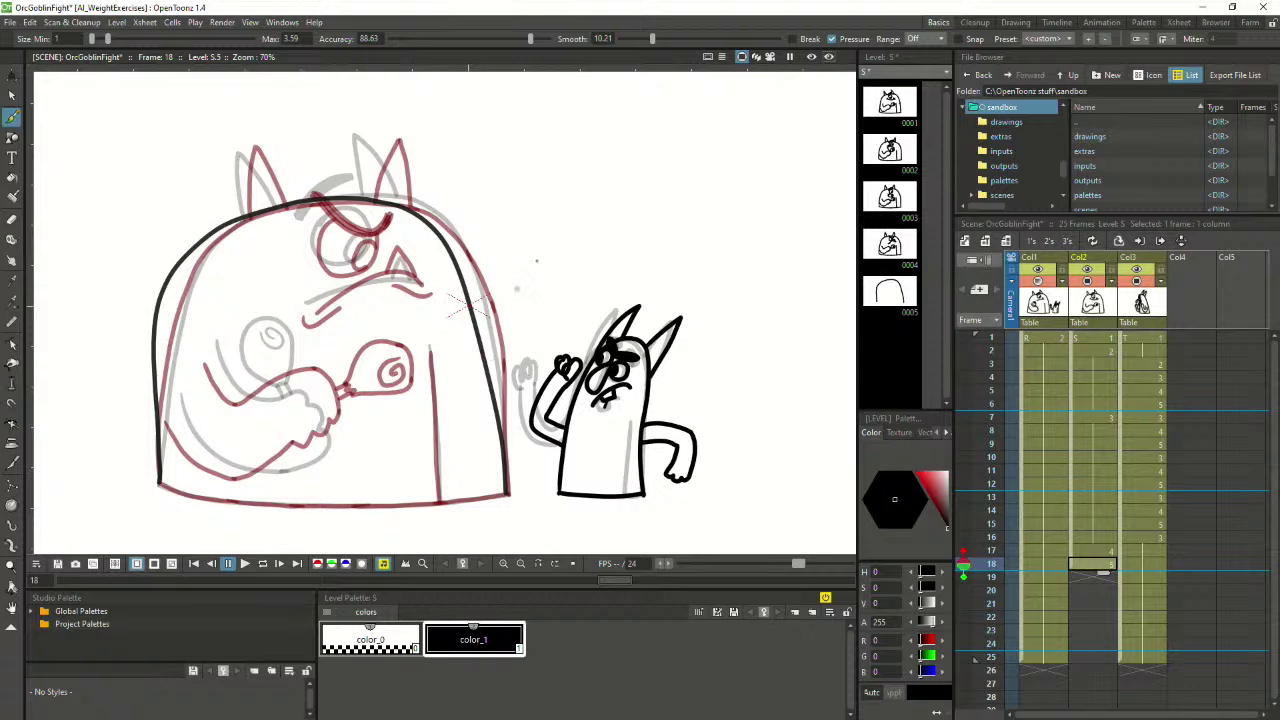
{"action": "left_click", "coordinate": [12, 95]}
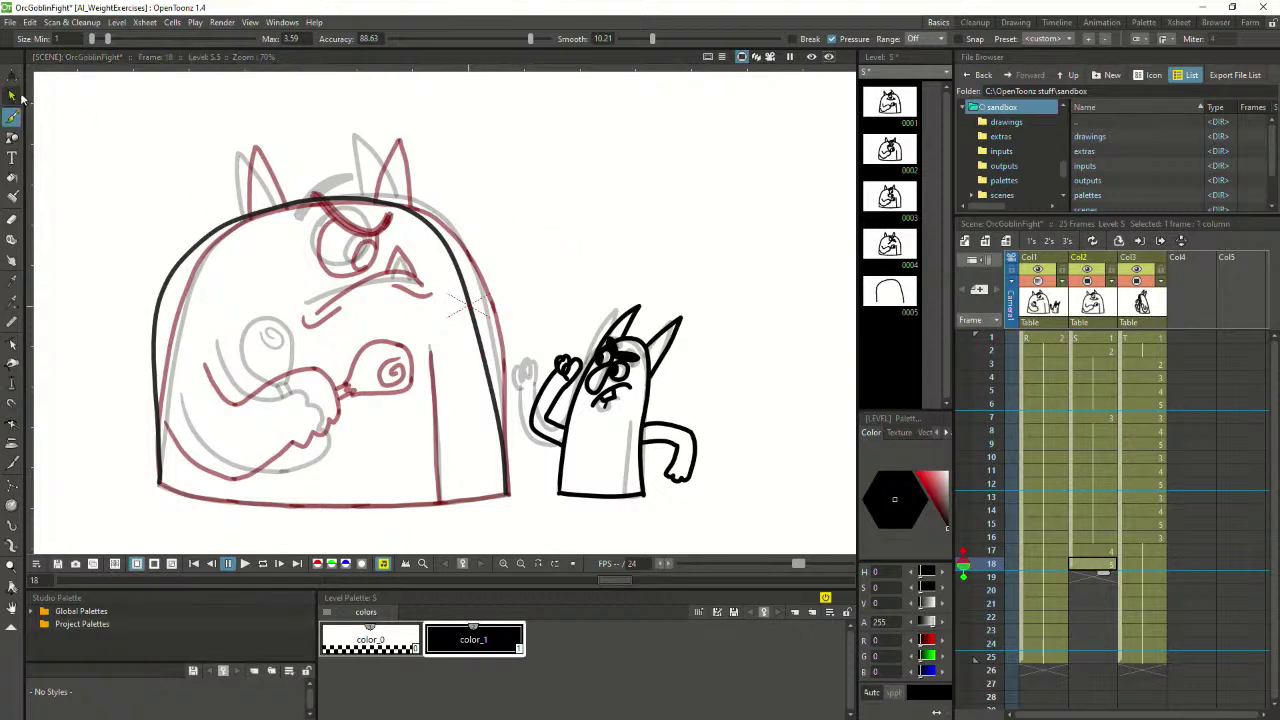
{"action": "left_click", "coordinate": [490, 333]}
{"action": "left_click_drag", "start_coordinate": [508, 347], "coordinate": [510, 348]}
{"action": "left_click", "coordinate": [563, 515]}
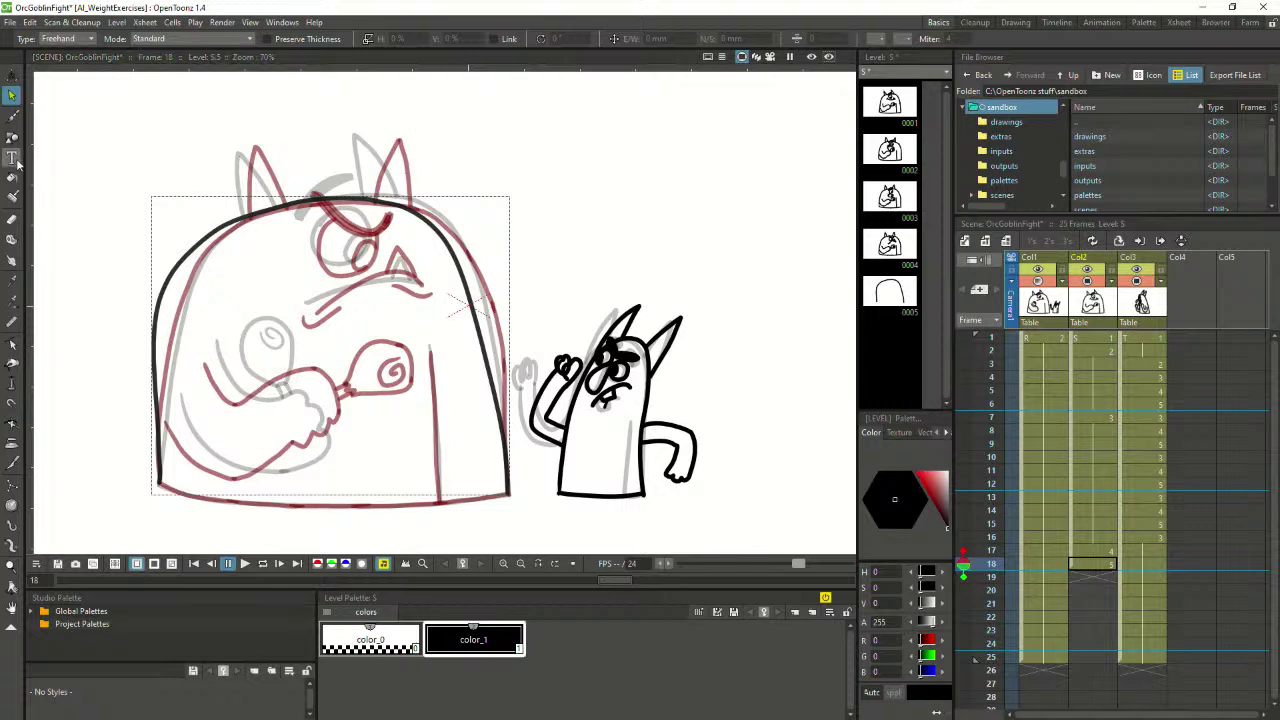
Close the orc's body with a gently curved base line joining both ends of the arched outline
{"action": "left_click", "coordinate": [12, 116]}
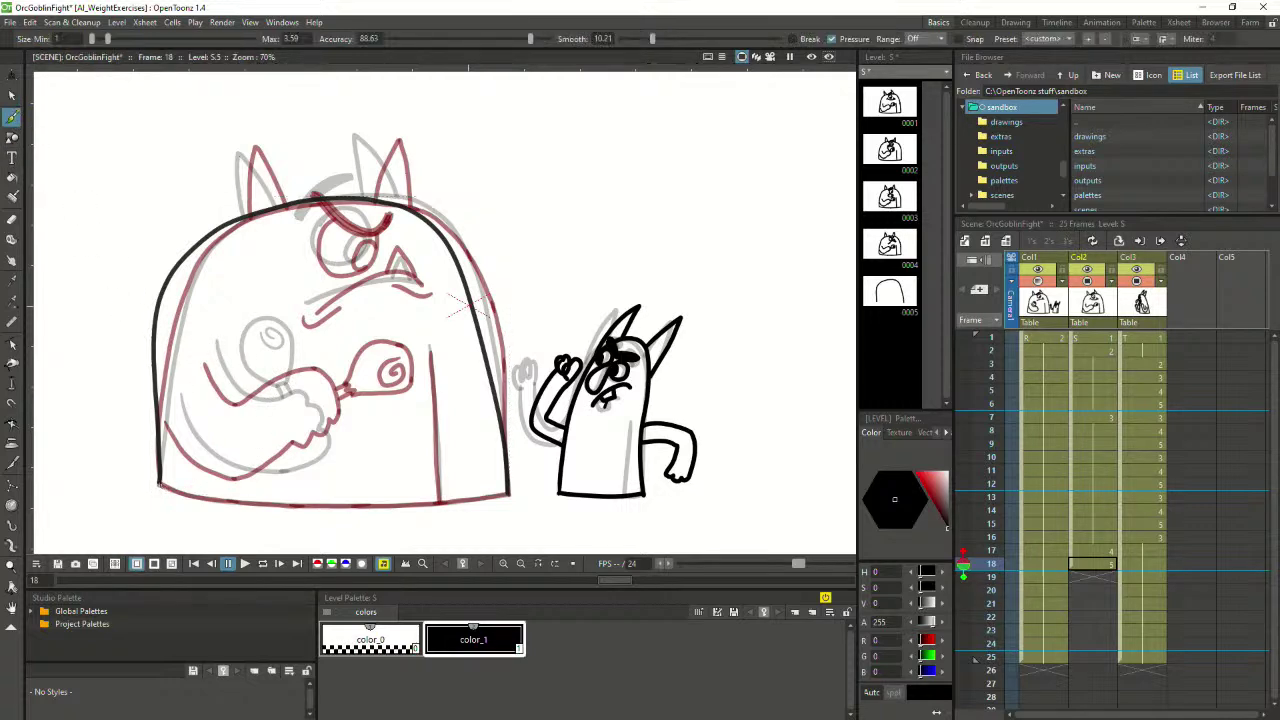
{"action": "left_click_drag", "start_coordinate": [160, 484], "coordinate": [241, 503]}
{"action": "key", "text": "ctrl+z"}
{"action": "left_click_drag", "start_coordinate": [159, 484], "coordinate": [284, 506]}
{"action": "key", "text": "ctrl+z"}
{"action": "key", "text": "ctrl+z"}
{"action": "mouse_move", "coordinate": [172, 489]}
{"action": "left_mouse_down"}
{"action": "mouse_move", "coordinate": [284, 506]}
{"action": "mouse_move", "coordinate": [511, 490]}
{"action": "left_mouse_up"}
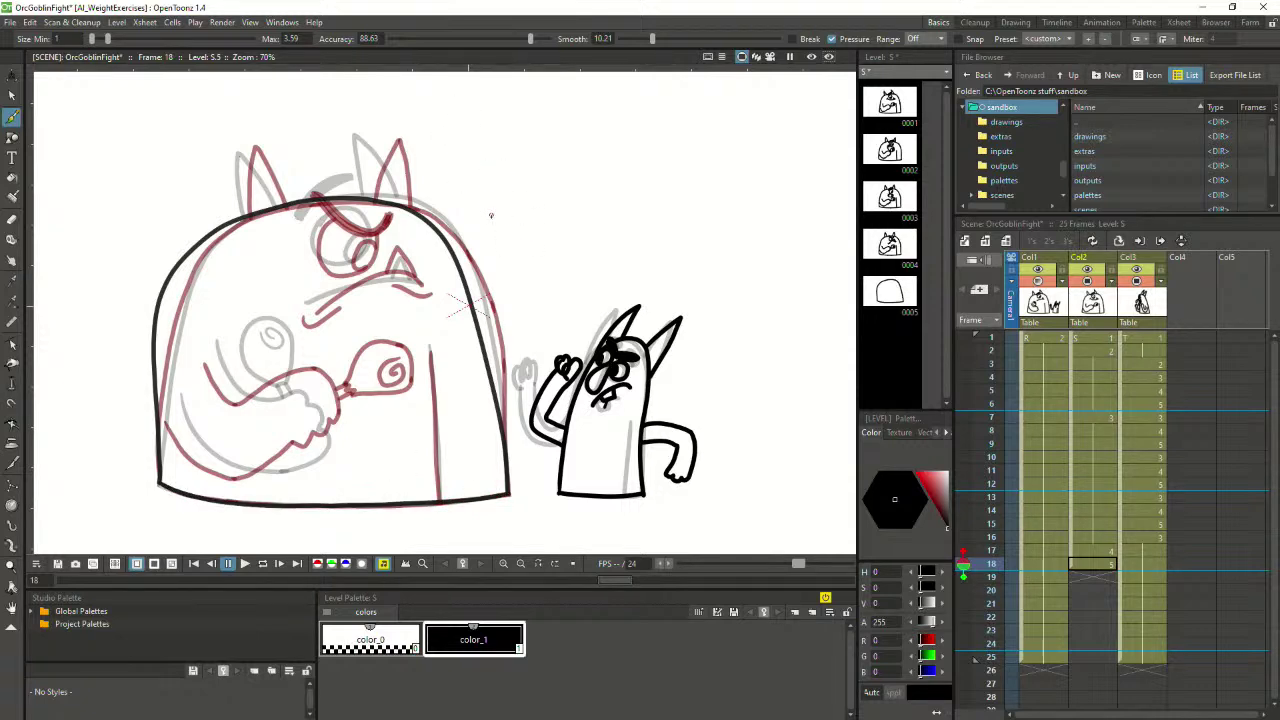
Draw the orc's two pointed horns on top of the new body outline, tilted with the lean
{"action": "mouse_move", "coordinate": [209, 232]}
{"action": "left_mouse_down"}
{"action": "mouse_move", "coordinate": [201, 156]}
{"action": "mouse_move", "coordinate": [241, 217]}
{"action": "mouse_move", "coordinate": [201, 228]}
{"action": "mouse_move", "coordinate": [186, 157]}
{"action": "left_mouse_up"}
{"action": "key", "text": "ctrl+z"}
{"action": "key", "text": "ctrl+z"}
{"action": "left_click_drag", "start_coordinate": [200, 246], "coordinate": [199, 227]}
{"action": "mouse_move", "coordinate": [217, 173]}
{"action": "left_mouse_down"}
{"action": "mouse_move", "coordinate": [241, 166]}
{"action": "mouse_move", "coordinate": [240, 218]}
{"action": "mouse_move", "coordinate": [214, 177]}
{"action": "mouse_move", "coordinate": [236, 184]}
{"action": "mouse_move", "coordinate": [236, 218]}
{"action": "left_mouse_up"}
{"action": "key", "text": "ctrl+z"}
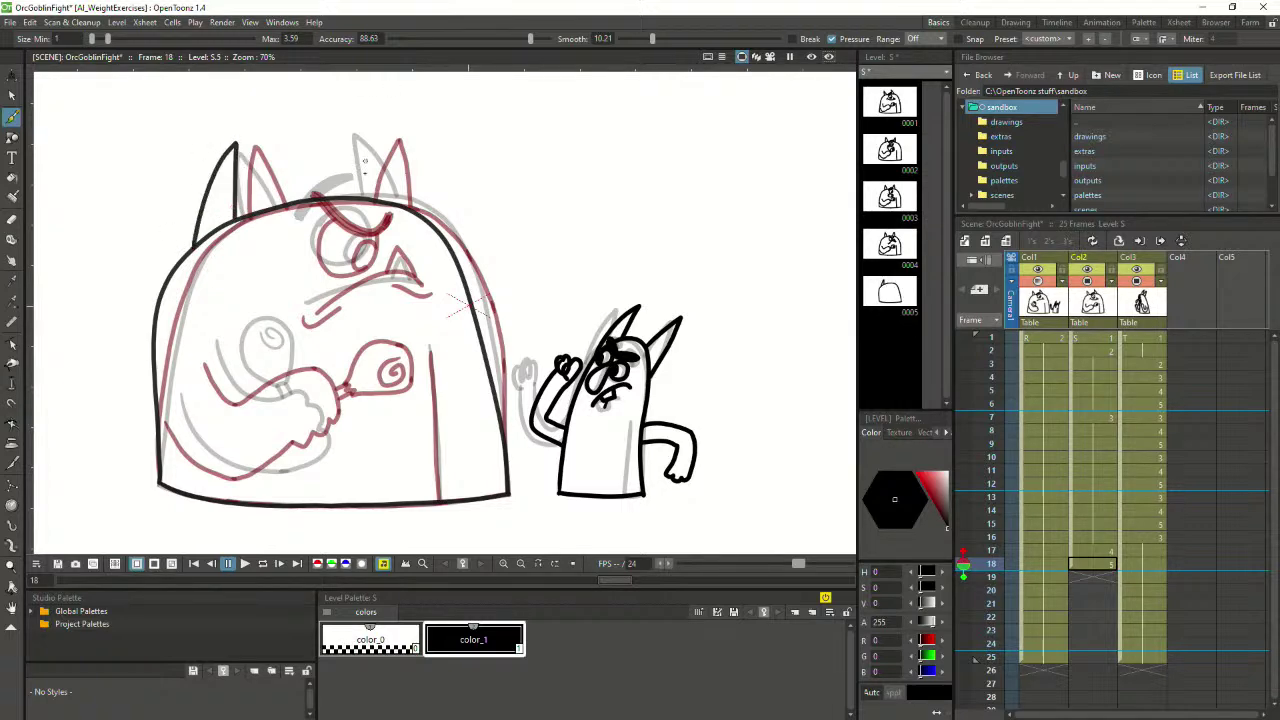
{"action": "mouse_move", "coordinate": [356, 196]}
{"action": "left_mouse_down"}
{"action": "mouse_move", "coordinate": [401, 135]}
{"action": "mouse_move", "coordinate": [396, 196]}
{"action": "mouse_move", "coordinate": [381, 150]}
{"action": "mouse_move", "coordinate": [398, 141]}
{"action": "mouse_move", "coordinate": [400, 204]}
{"action": "left_mouse_up"}
{"action": "key", "text": "ctrl+z"}
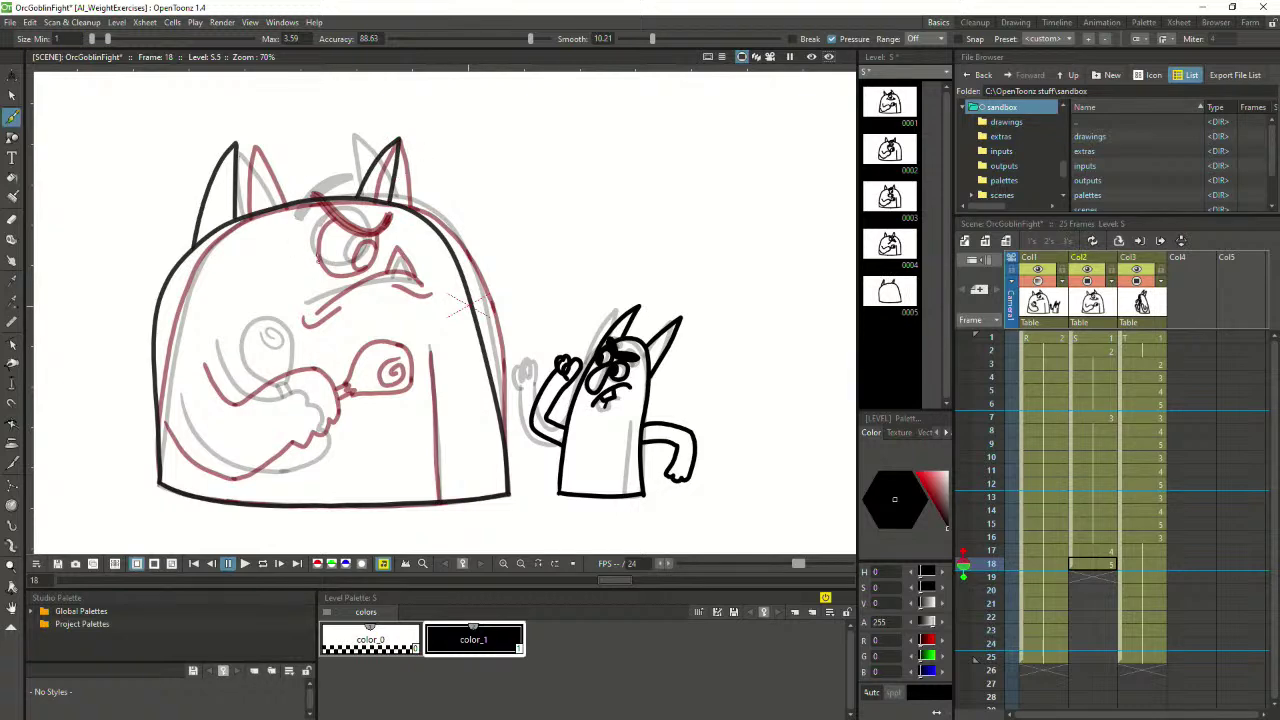
Draw the orc's round eye near the top of the head, shifted back from the previous pose
{"action": "mouse_move", "coordinate": [299, 252]}
{"action": "left_mouse_down"}
{"action": "mouse_move", "coordinate": [350, 256]}
{"action": "mouse_move", "coordinate": [318, 206]}
{"action": "mouse_move", "coordinate": [318, 272]}
{"action": "mouse_move", "coordinate": [308, 216]}
{"action": "mouse_move", "coordinate": [339, 230]}
{"action": "left_mouse_up"}
{"action": "key", "text": "ctrl+z"}
{"action": "key", "text": "ctrl+z"}
{"action": "left_click_drag", "start_coordinate": [334, 274], "coordinate": [294, 238]}
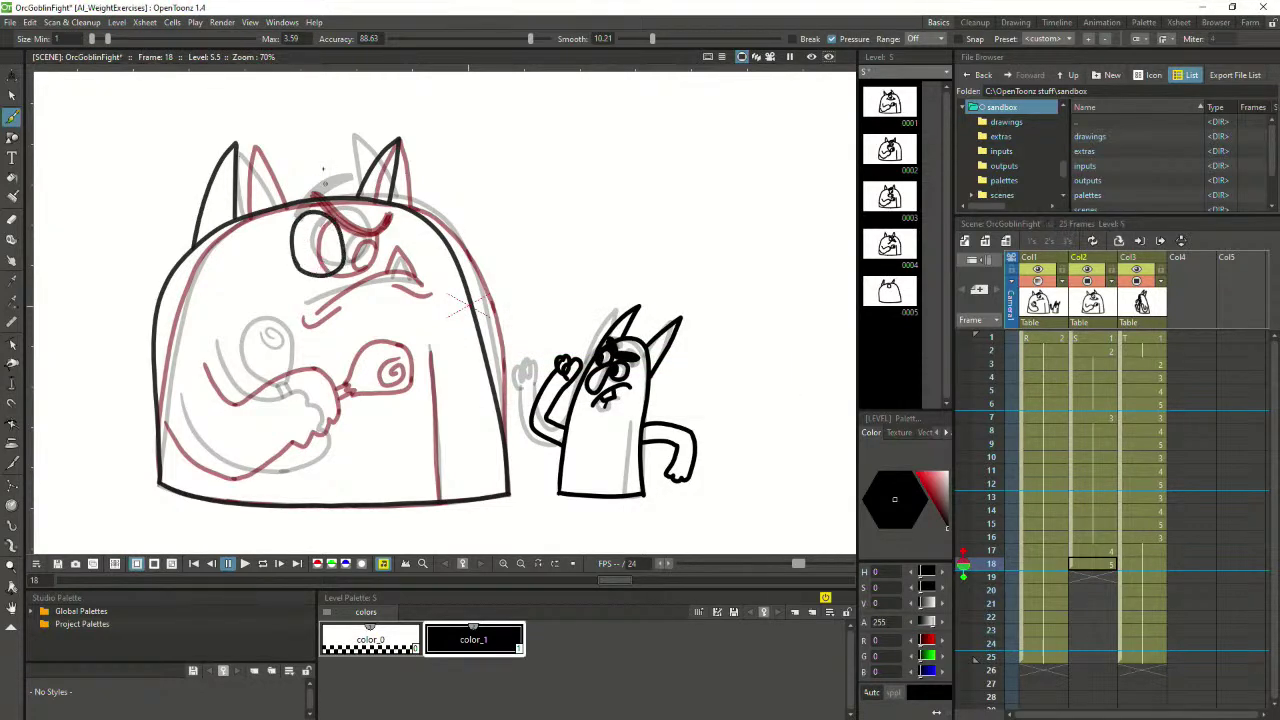
{"action": "key", "text": "ctrl+z"}
{"action": "mouse_move", "coordinate": [313, 280]}
{"action": "left_mouse_down"}
{"action": "mouse_move", "coordinate": [344, 252]}
{"action": "mouse_move", "coordinate": [338, 235]}
{"action": "mouse_move", "coordinate": [292, 250]}
{"action": "mouse_move", "coordinate": [306, 267]}
{"action": "mouse_move", "coordinate": [338, 268]}
{"action": "mouse_move", "coordinate": [342, 236]}
{"action": "mouse_move", "coordinate": [307, 215]}
{"action": "mouse_move", "coordinate": [311, 266]}
{"action": "mouse_move", "coordinate": [322, 236]}
{"action": "mouse_move", "coordinate": [345, 250]}
{"action": "mouse_move", "coordinate": [295, 222]}
{"action": "left_mouse_up"}
{"action": "key", "text": "ctrl+z"}
{"action": "key", "text": "ctrl+z"}
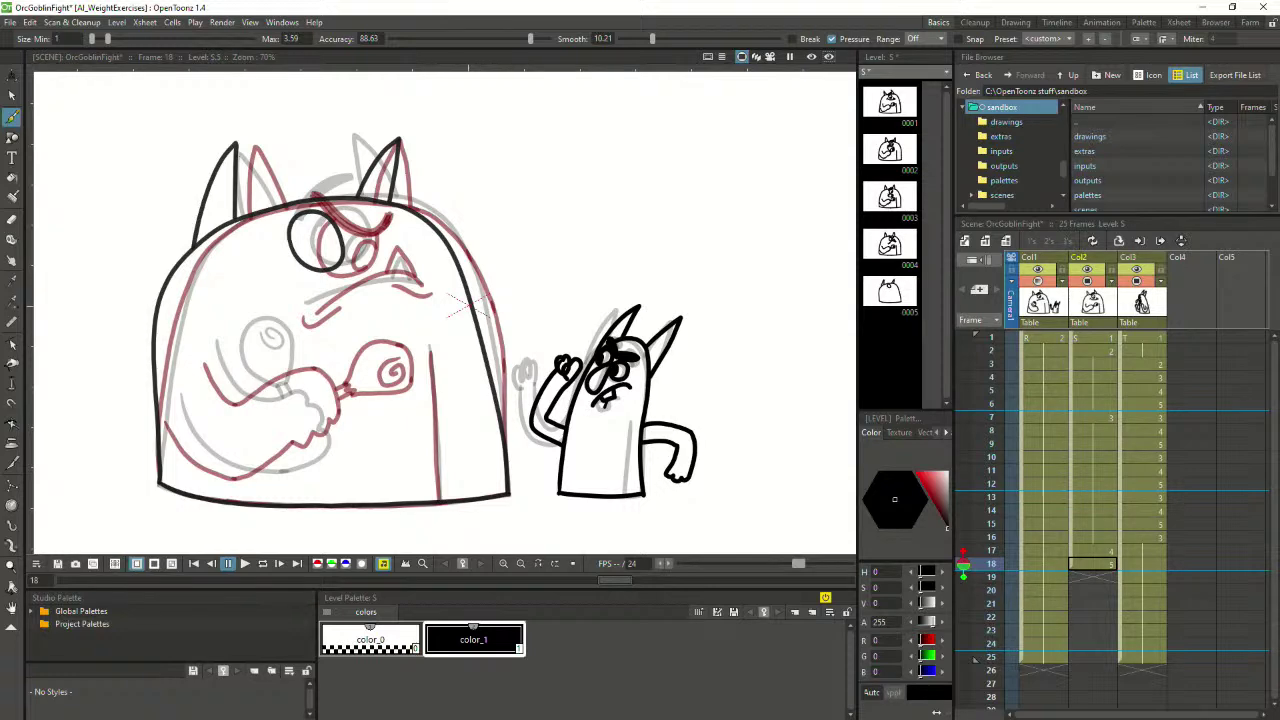
Check the raised-fist thumbnail in Mischief, return to OpenToonz and draw a thick V-shaped eyebrow over the orc's eye
{"action": "key", "text": "alt+Tab"}
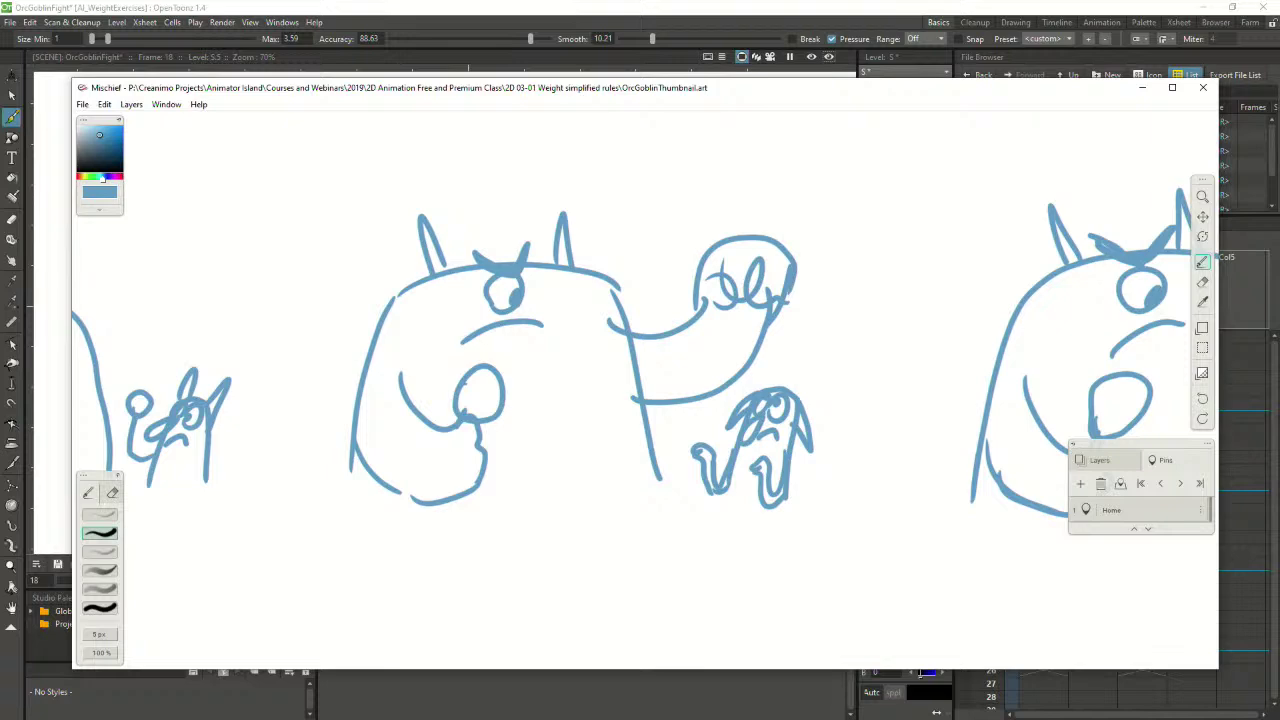
{"action": "key", "text": "alt+Tab"}
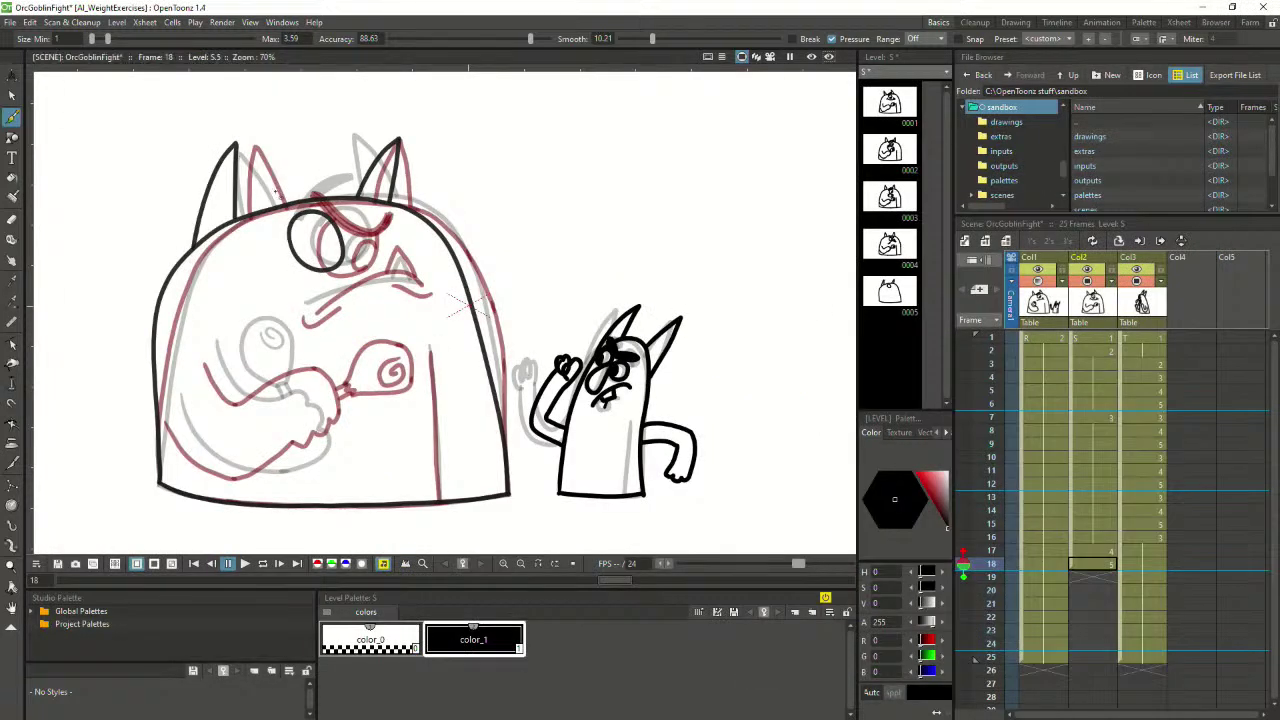
{"action": "left_click_drag", "start_coordinate": [273, 188], "coordinate": [330, 206]}
{"action": "left_click_drag", "start_coordinate": [272, 183], "coordinate": [314, 211]}
{"action": "mouse_move", "coordinate": [272, 184]}
{"action": "left_mouse_down"}
{"action": "mouse_move", "coordinate": [328, 210]}
{"action": "mouse_move", "coordinate": [314, 210]}
{"action": "left_mouse_up"}
{"action": "key", "text": "ctrl+z"}
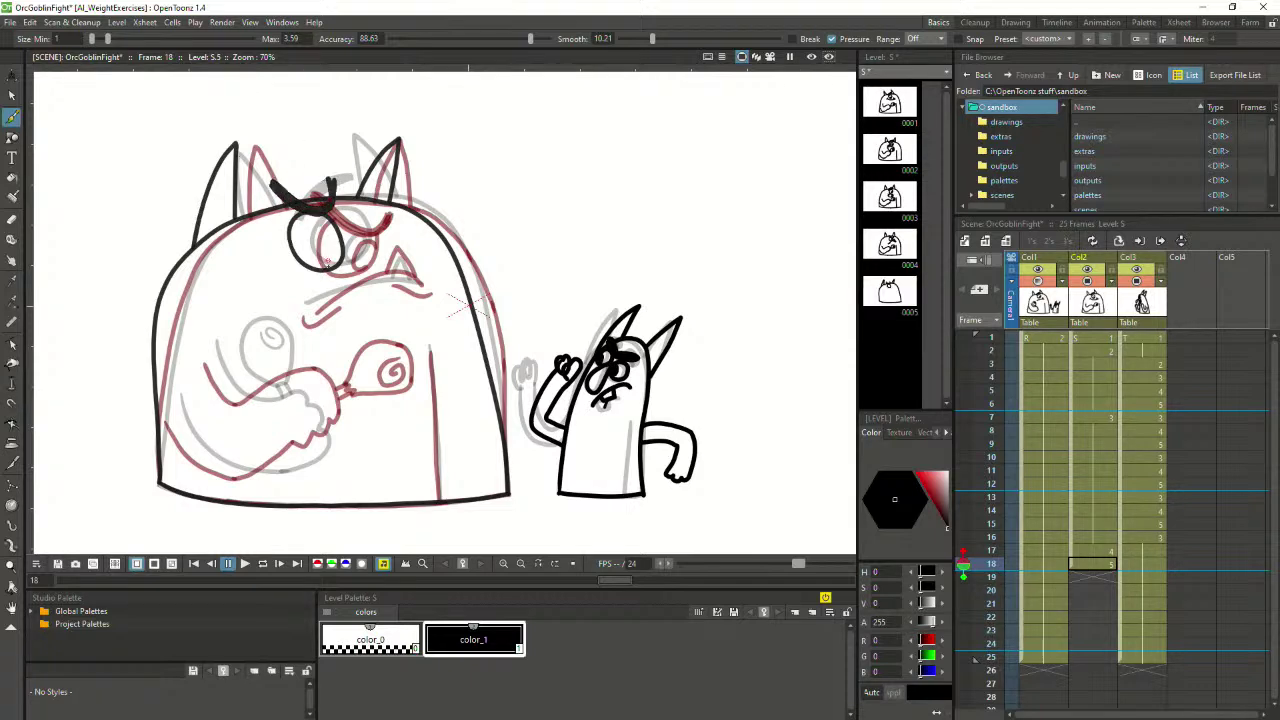
Draw the orc's pupil and a wide frowning mouth with one upward fang and a lower lip line
{"action": "left_click_drag", "start_coordinate": [326, 262], "coordinate": [332, 238]}
{"action": "mouse_move", "coordinate": [286, 333]}
{"action": "left_mouse_down"}
{"action": "mouse_move", "coordinate": [398, 268]}
{"action": "mouse_move", "coordinate": [388, 264]}
{"action": "left_mouse_up"}
{"action": "key", "text": "ctrl+z"}
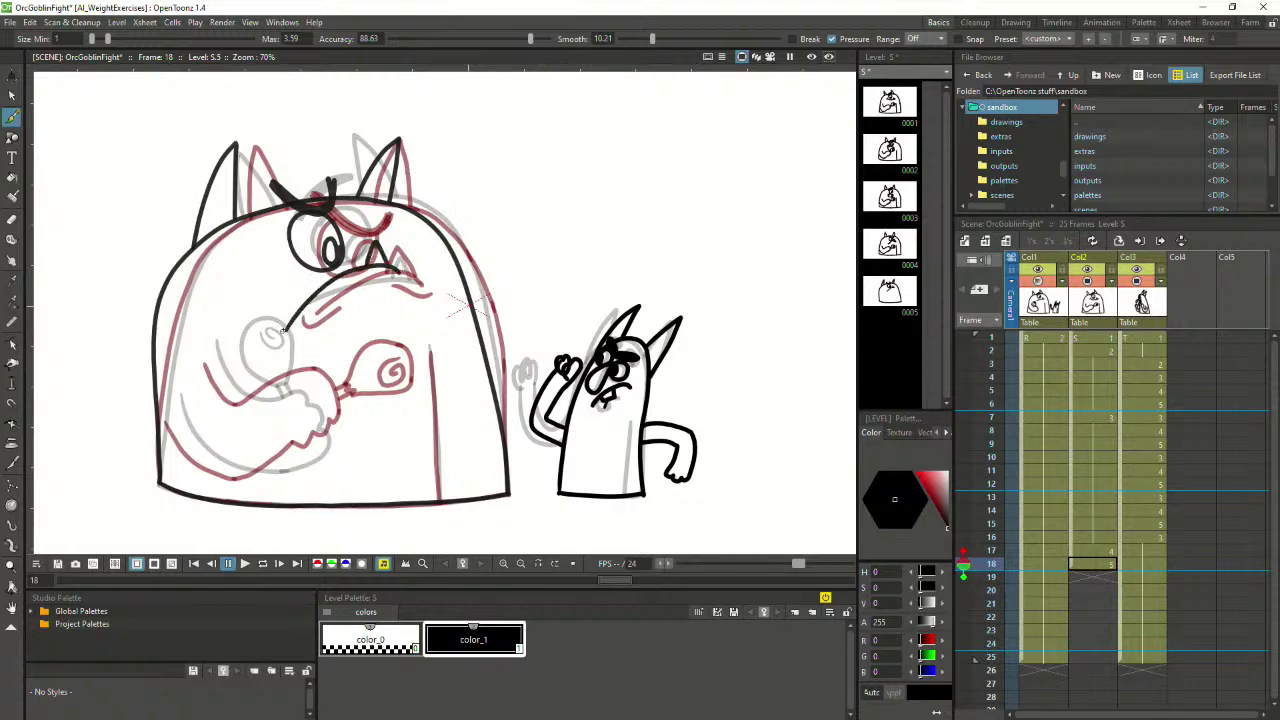
{"action": "mouse_move", "coordinate": [280, 322]}
{"action": "left_mouse_down"}
{"action": "mouse_move", "coordinate": [317, 313]}
{"action": "mouse_move", "coordinate": [403, 292]}
{"action": "left_mouse_up"}
Turn off onion skin and draw an angry eyelid line across the orc's eye
{"action": "left_click", "coordinate": [965, 569]}
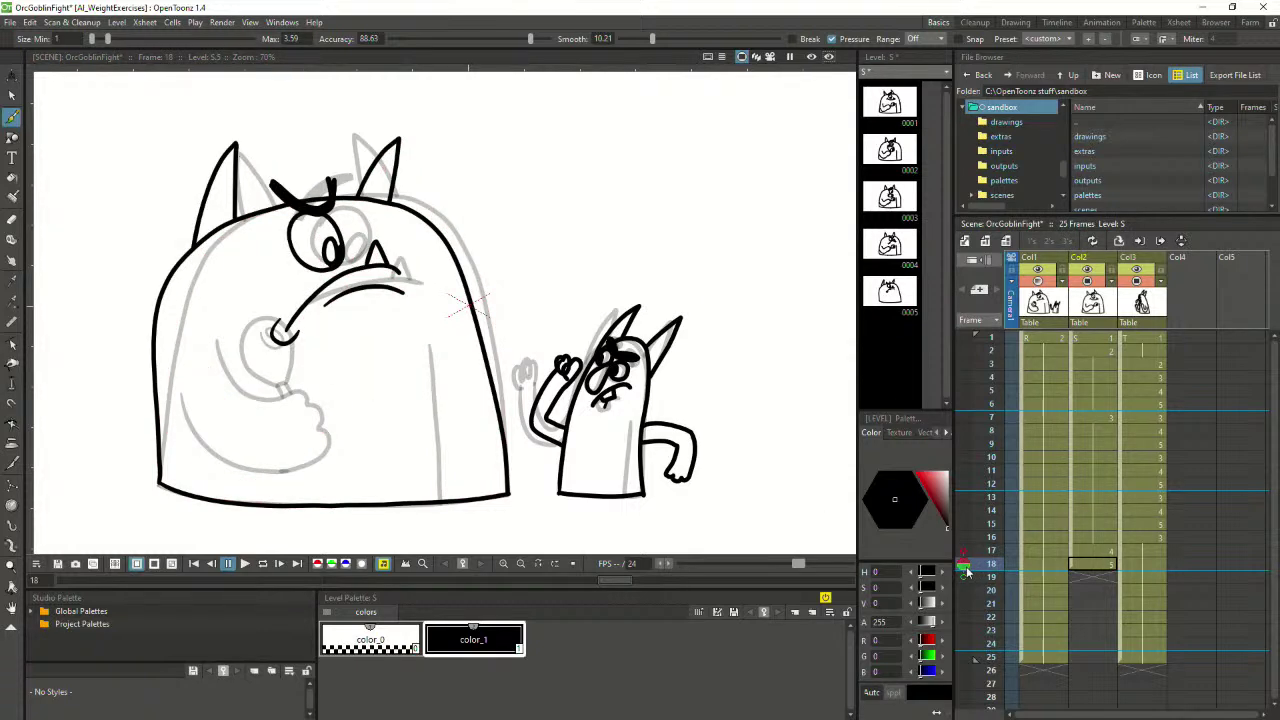
{"action": "left_click", "coordinate": [965, 569]}
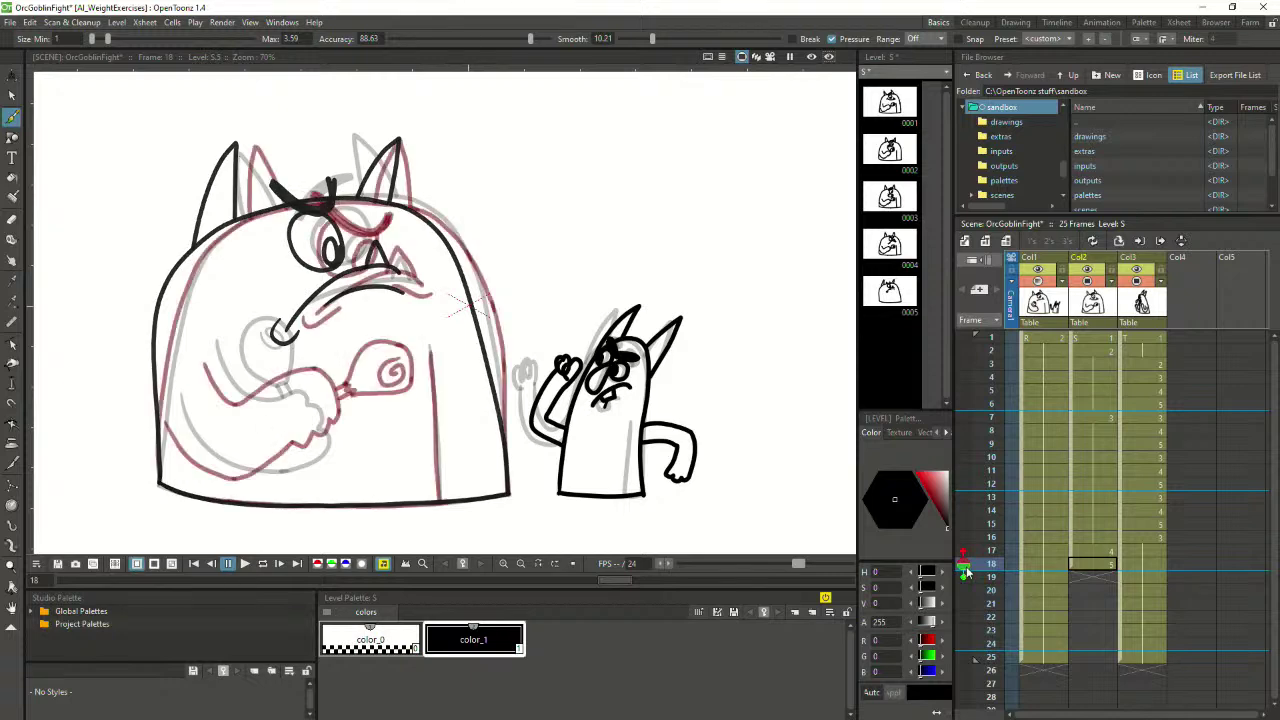
{"action": "left_click", "coordinate": [965, 569]}
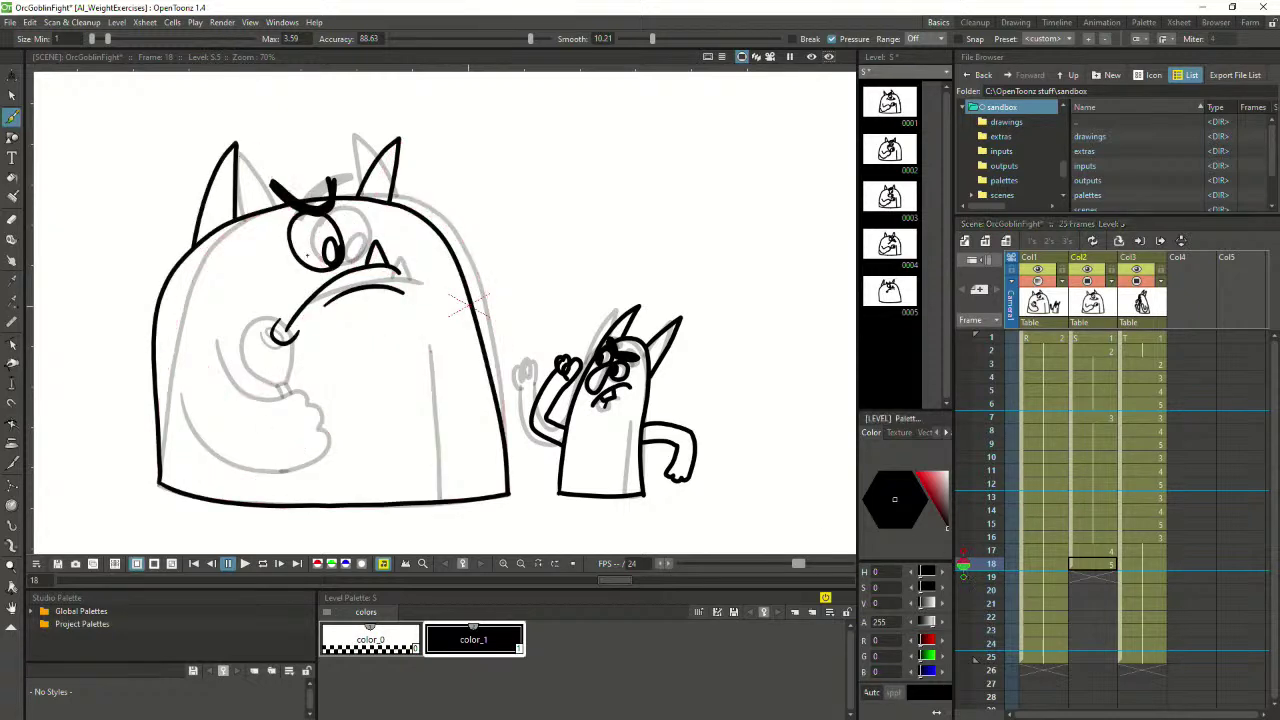
{"action": "left_click_drag", "start_coordinate": [292, 254], "coordinate": [358, 234]}
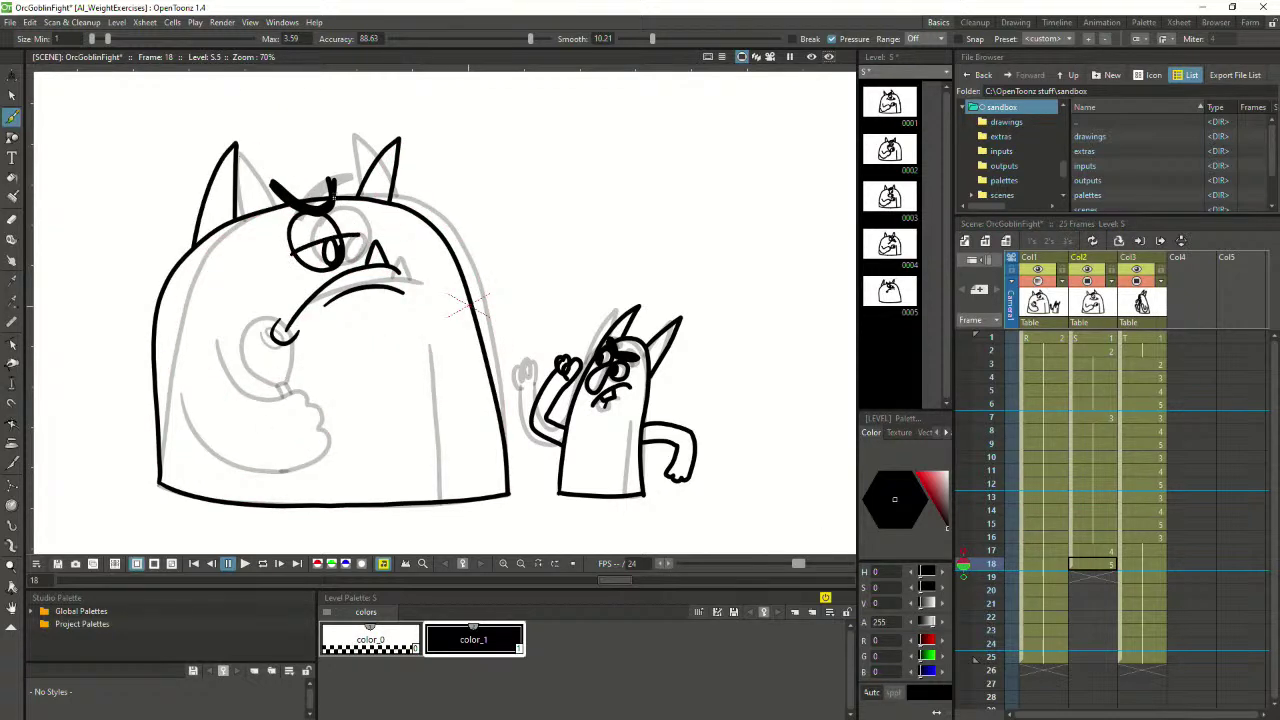
Replace the orc's V-shaped eyebrow with a thick slanted brow rising toward the far horn
{"action": "key", "text": "s"}
{"action": "left_click", "coordinate": [340, 213]}
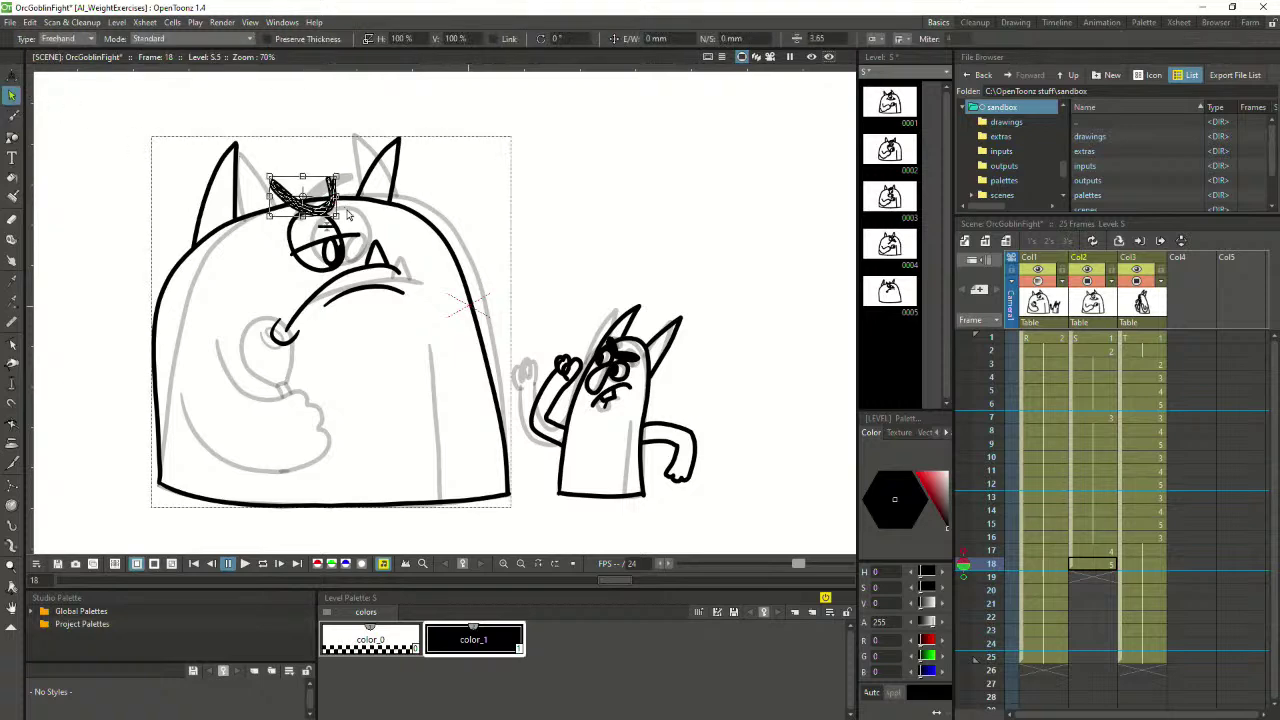
{"action": "key", "text": "Delete"}
{"action": "key", "text": "b"}
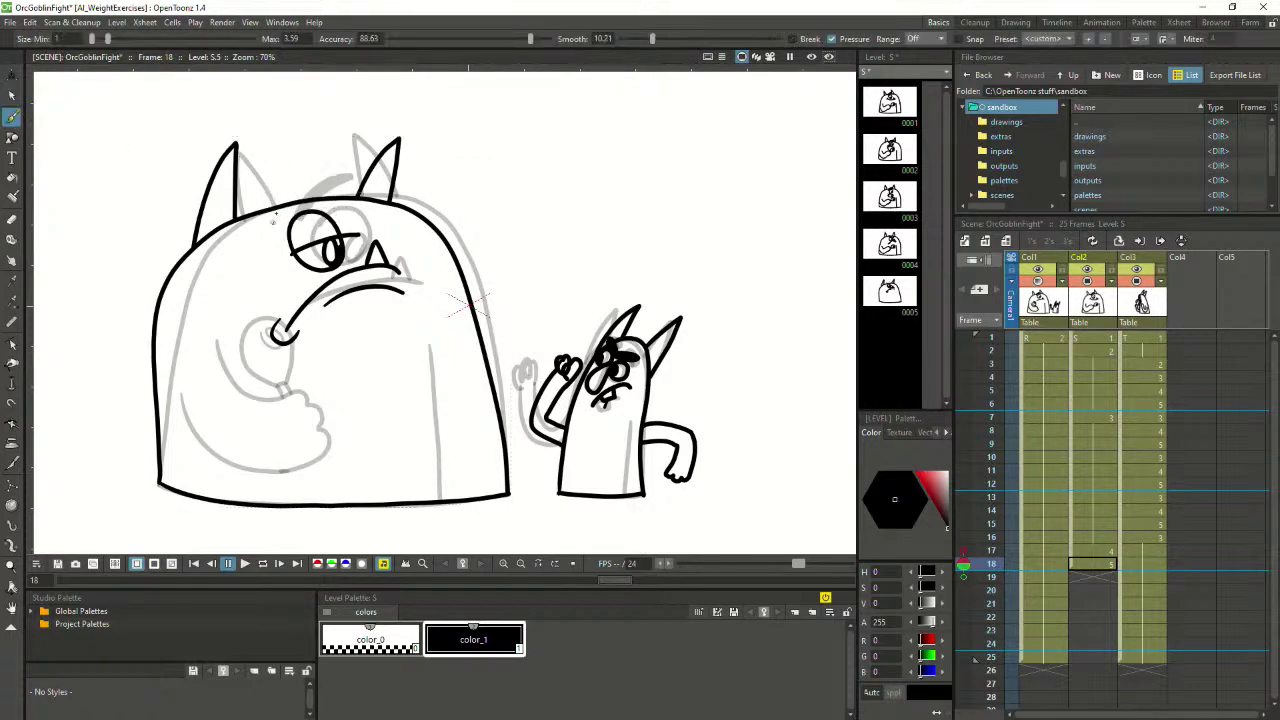
{"action": "left_click_drag", "start_coordinate": [274, 222], "coordinate": [330, 173]}
{"action": "mouse_move", "coordinate": [269, 230]}
{"action": "left_mouse_down"}
{"action": "mouse_move", "coordinate": [341, 156]}
{"action": "mouse_move", "coordinate": [285, 212]}
{"action": "mouse_move", "coordinate": [303, 165]}
{"action": "mouse_move", "coordinate": [290, 200]}
{"action": "left_mouse_up"}
{"action": "key", "text": "ctrl+z"}
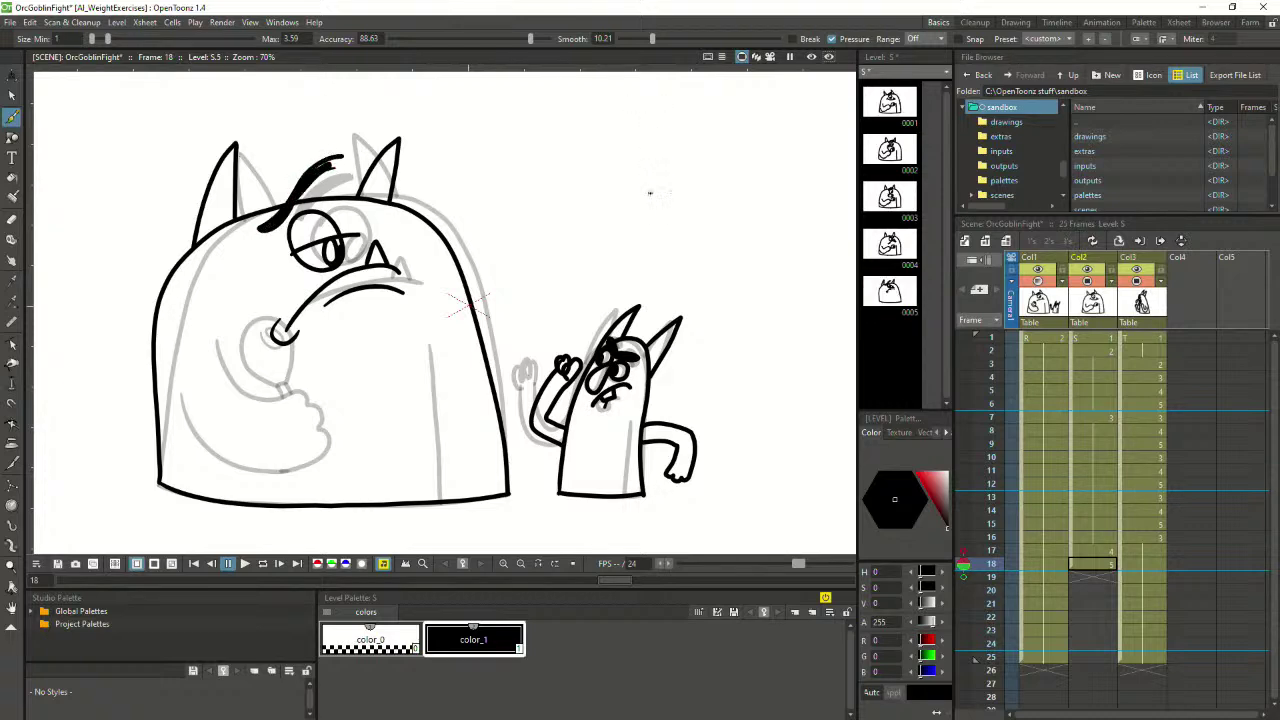
Draw the outline of the orc's raised arm, curving up from its side above the goblin
{"action": "mouse_move", "coordinate": [468, 303]}
{"action": "left_mouse_down"}
{"action": "mouse_move", "coordinate": [514, 300]}
{"action": "mouse_move", "coordinate": [570, 179]}
{"action": "mouse_move", "coordinate": [645, 245]}
{"action": "mouse_move", "coordinate": [606, 310]}
{"action": "left_mouse_up"}
{"action": "left_click_drag", "start_coordinate": [545, 366], "coordinate": [482, 378]}
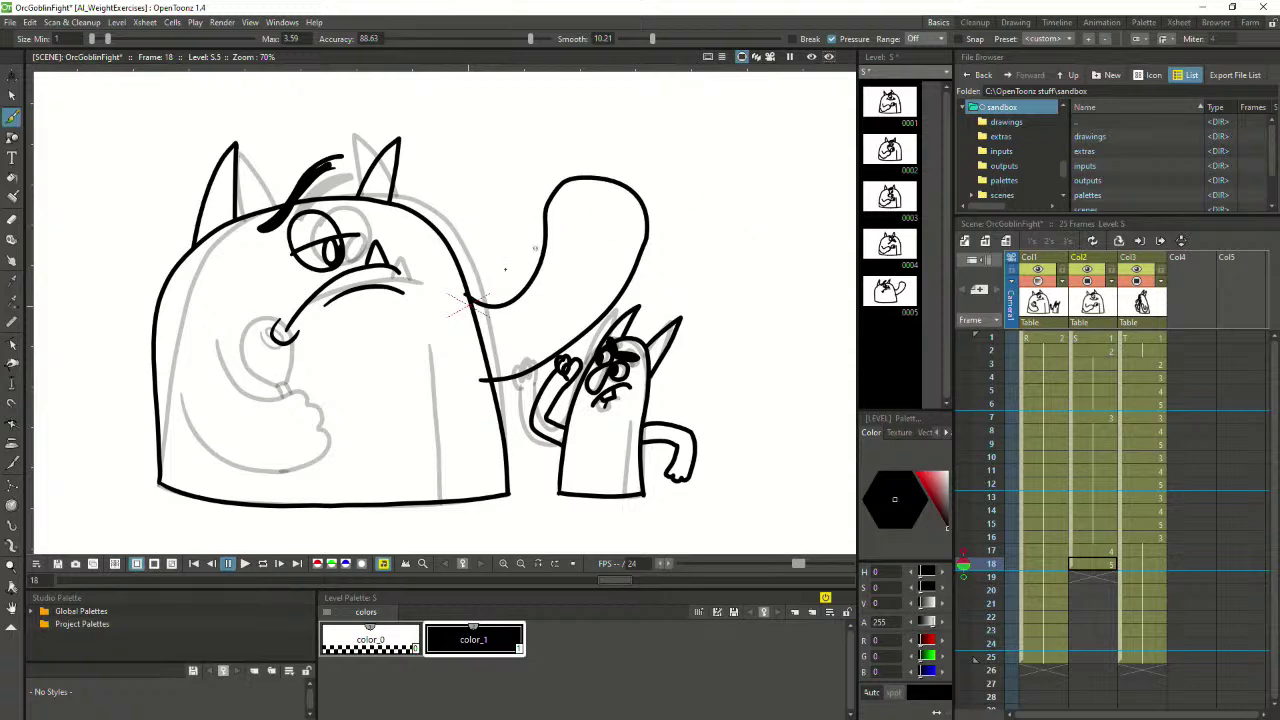
{"action": "key", "text": "ctrl+z"}
{"action": "mouse_move", "coordinate": [468, 278]}
{"action": "left_mouse_down"}
{"action": "mouse_move", "coordinate": [564, 178]}
{"action": "mouse_move", "coordinate": [619, 205]}
{"action": "mouse_move", "coordinate": [604, 262]}
{"action": "mouse_move", "coordinate": [564, 316]}
{"action": "mouse_move", "coordinate": [482, 354]}
{"action": "left_mouse_up"}
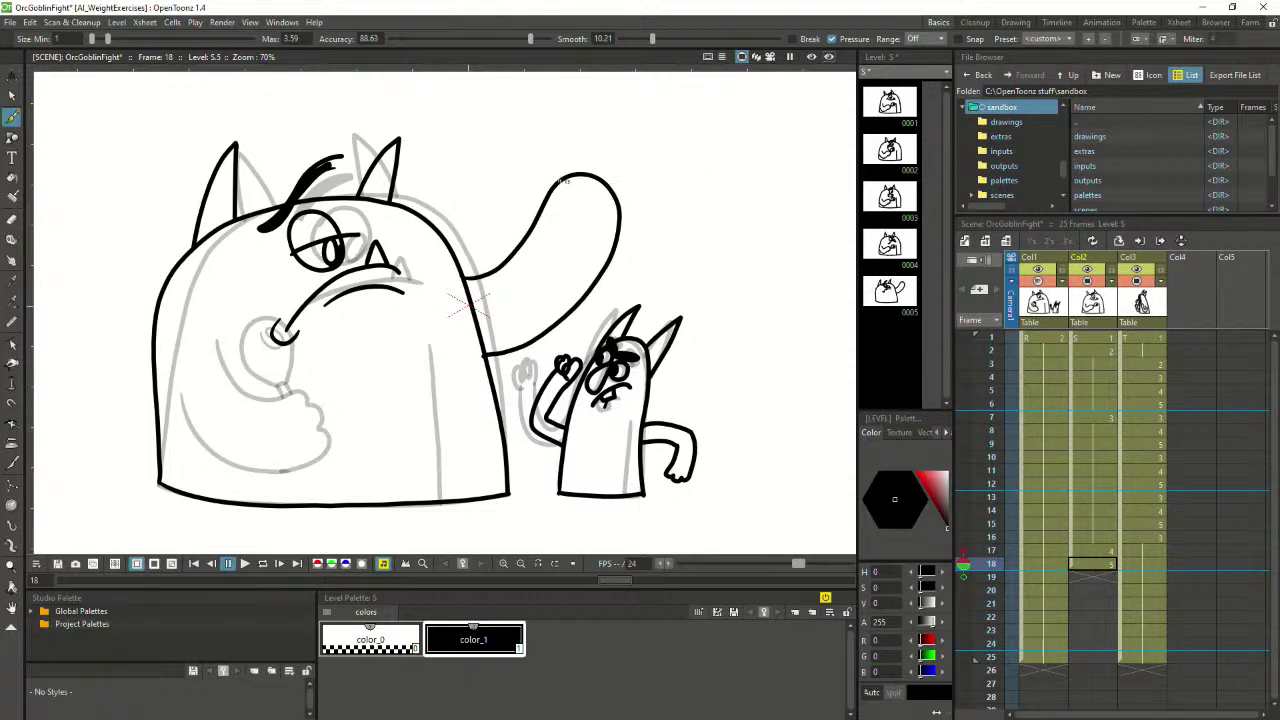
Try curled finger lines on the orc's raised fist, and undo both the fingers and the raised arm outline
{"action": "left_click_drag", "start_coordinate": [574, 204], "coordinate": [598, 262]}
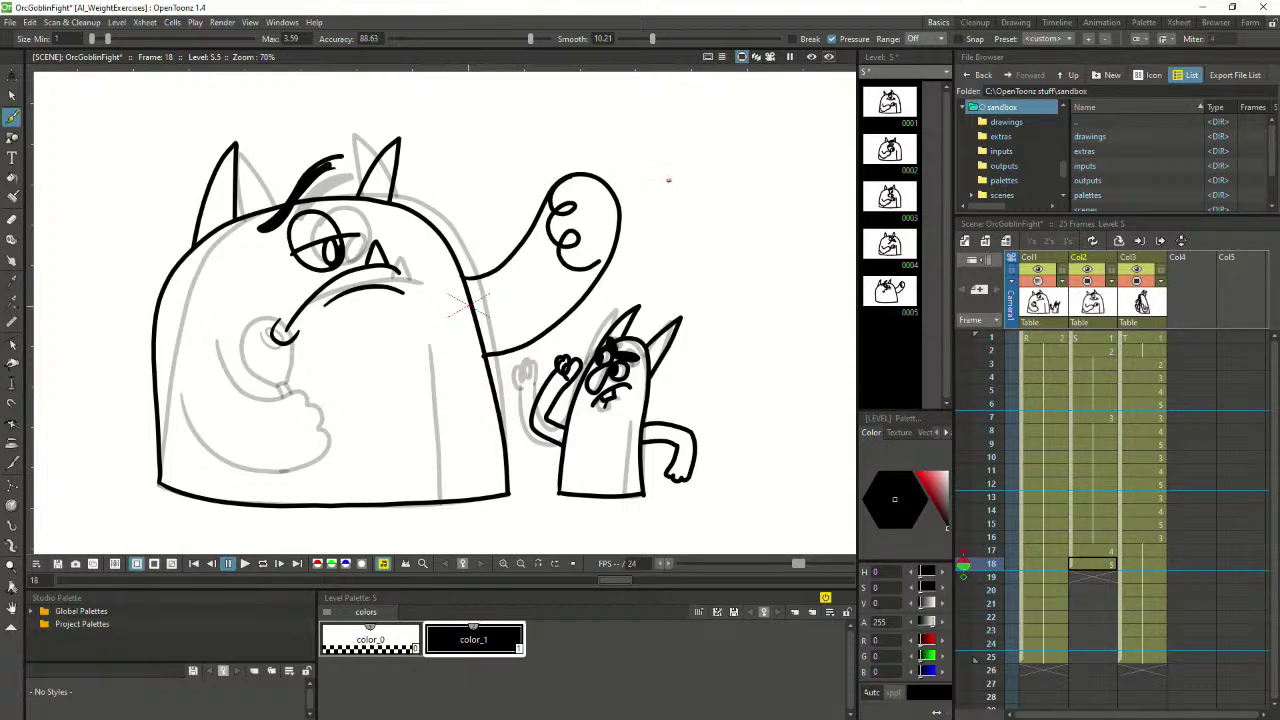
{"action": "key", "text": "ctrl+z"}
{"action": "key", "text": "ctrl+z"}
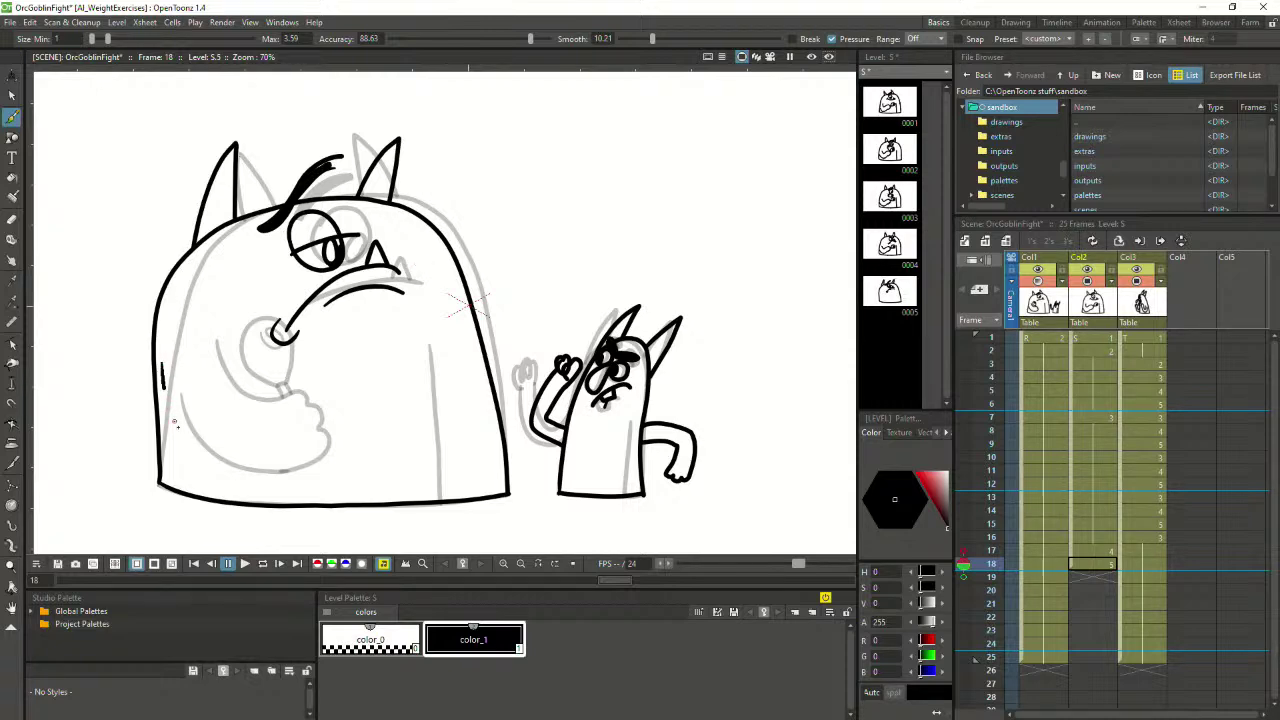
Draw the orc's near arm curving across its belly, ending in a closed fist that grips a short handle
{"action": "mouse_move", "coordinate": [162, 362]}
{"action": "left_mouse_down"}
{"action": "mouse_move", "coordinate": [177, 433]}
{"action": "mouse_move", "coordinate": [209, 466]}
{"action": "mouse_move", "coordinate": [262, 472]}
{"action": "left_mouse_up"}
{"action": "key", "text": "ctrl+z"}
{"action": "mouse_move", "coordinate": [162, 362]}
{"action": "left_mouse_down"}
{"action": "mouse_move", "coordinate": [178, 424]}
{"action": "mouse_move", "coordinate": [256, 476]}
{"action": "mouse_move", "coordinate": [296, 476]}
{"action": "left_mouse_up"}
{"action": "key", "text": "ctrl+z"}
{"action": "mouse_move", "coordinate": [164, 364]}
{"action": "left_mouse_down"}
{"action": "mouse_move", "coordinate": [256, 470]}
{"action": "mouse_move", "coordinate": [300, 472]}
{"action": "mouse_move", "coordinate": [320, 436]}
{"action": "mouse_move", "coordinate": [290, 402]}
{"action": "mouse_move", "coordinate": [228, 371]}
{"action": "mouse_move", "coordinate": [216, 338]}
{"action": "left_mouse_up"}
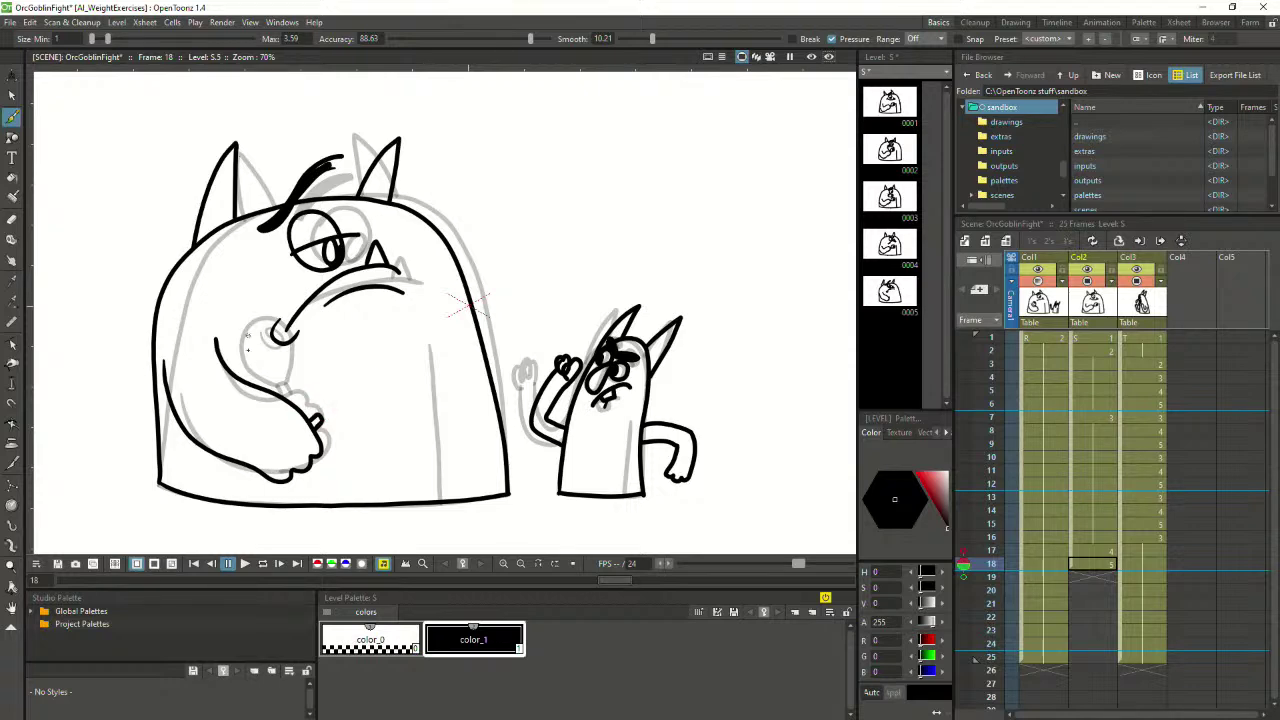
Draw a teardrop-shaped lollipop head with a small spiral inside, just below the end of the orc's mouth
{"action": "mouse_move", "coordinate": [272, 385]}
{"action": "left_mouse_down"}
{"action": "mouse_move", "coordinate": [245, 360]}
{"action": "mouse_move", "coordinate": [252, 321]}
{"action": "mouse_move", "coordinate": [279, 315]}
{"action": "mouse_move", "coordinate": [292, 360]}
{"action": "mouse_move", "coordinate": [272, 388]}
{"action": "left_mouse_up"}
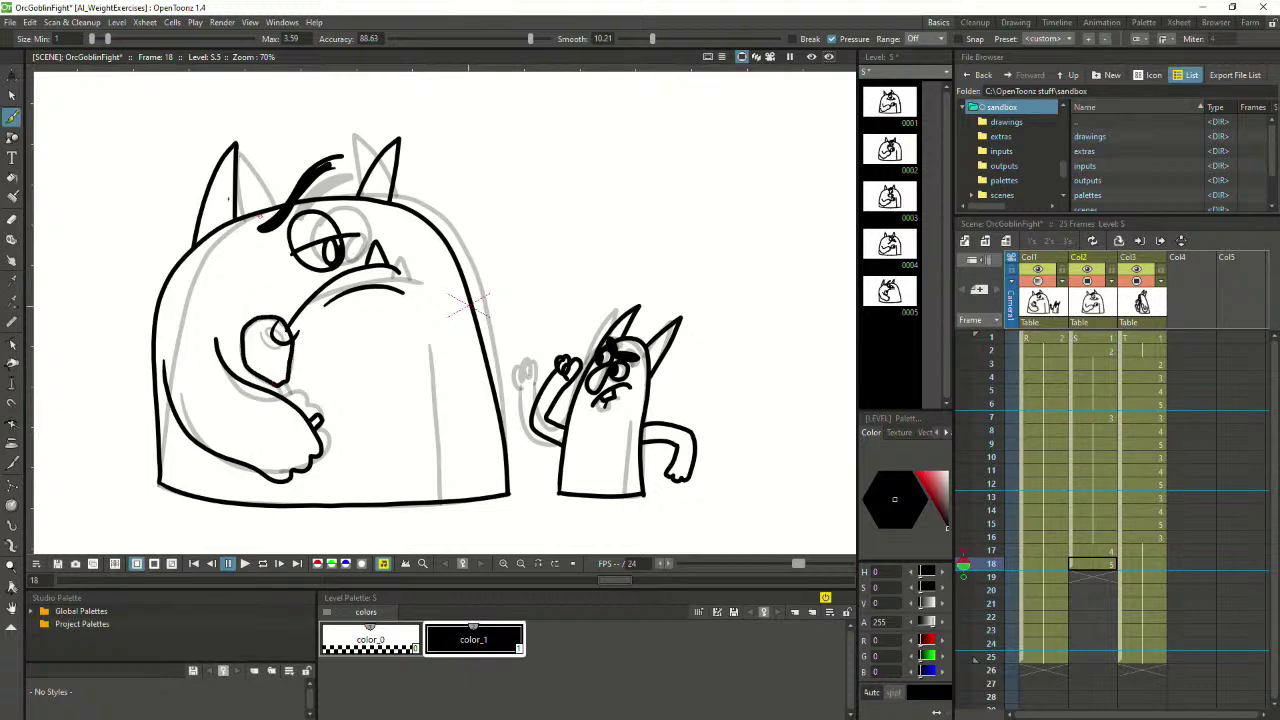
{"action": "left_click", "coordinate": [14, 98]}
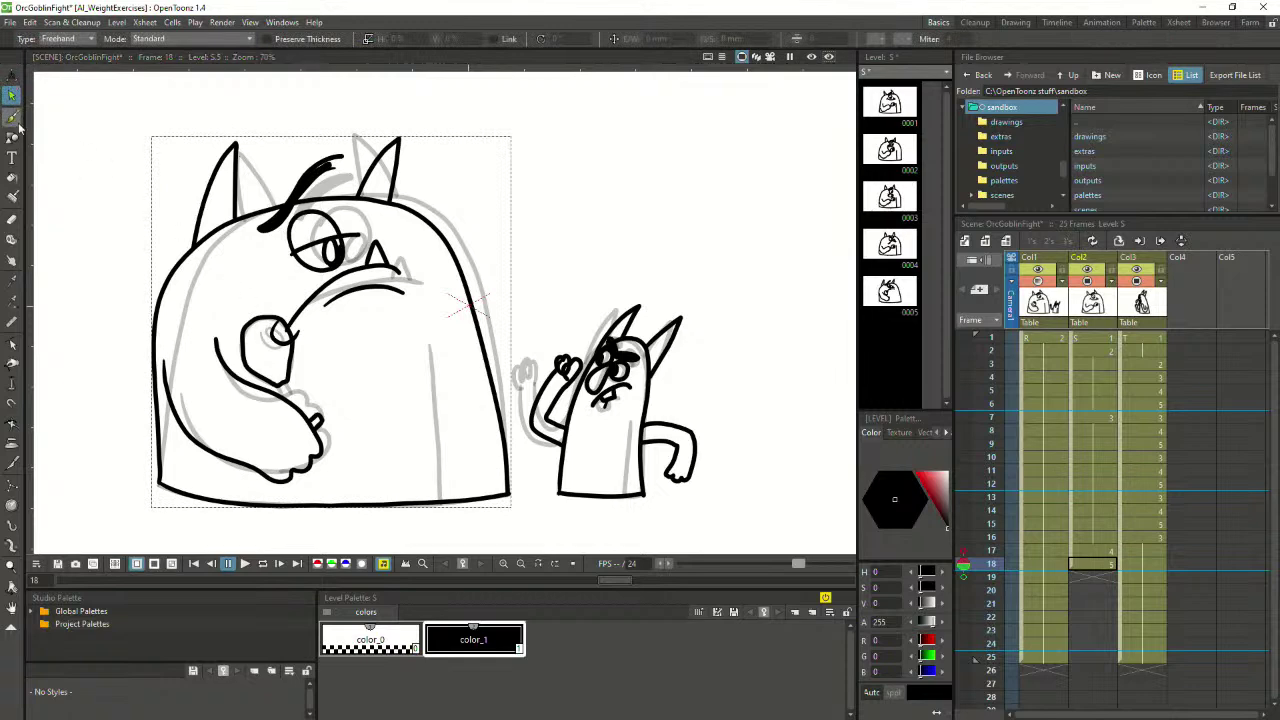
{"action": "left_click", "coordinate": [13, 119]}
{"action": "mouse_move", "coordinate": [262, 336]}
{"action": "left_mouse_down"}
{"action": "mouse_move", "coordinate": [280, 350]}
{"action": "mouse_move", "coordinate": [269, 318]}
{"action": "mouse_move", "coordinate": [276, 338]}
{"action": "left_mouse_up"}
{"action": "key", "text": "ctrl+z"}
Move the lollipop head and spiral about 39 mm across and 22 mm down, rotated about -86°, onto the handle in the orc's fist
{"action": "left_click", "coordinate": [12, 94]}
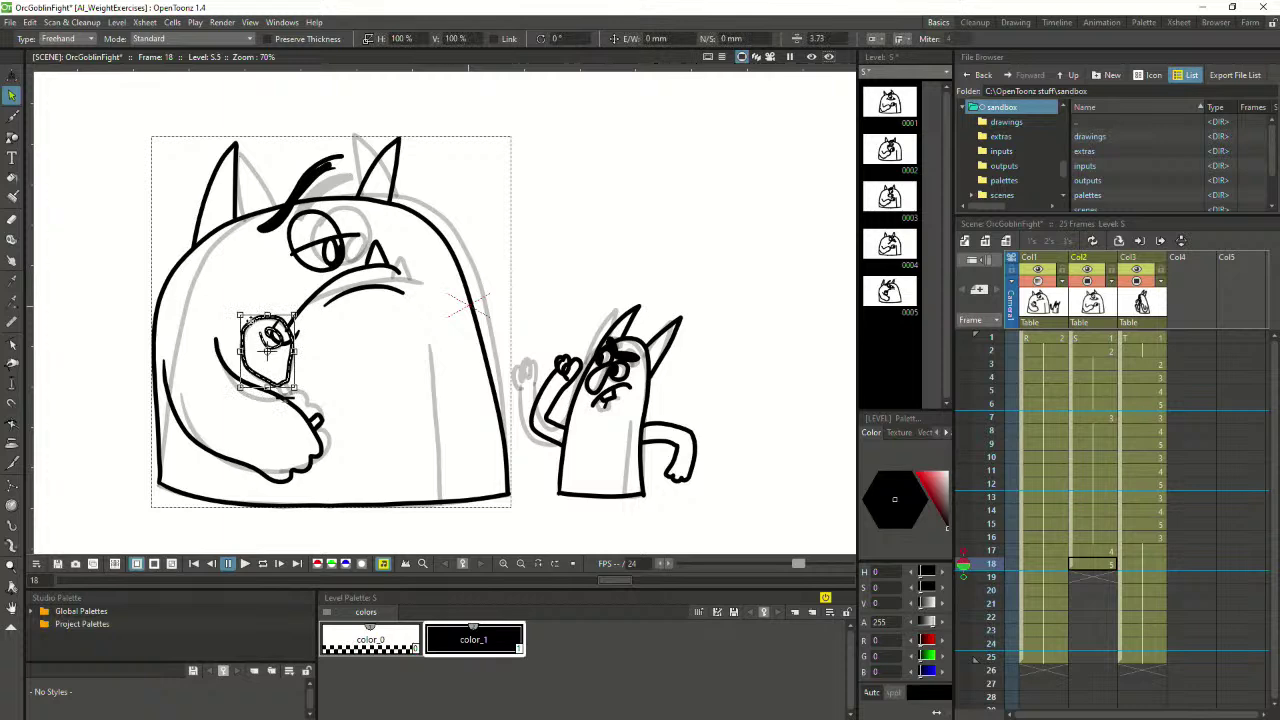
{"action": "left_click_drag", "start_coordinate": [268, 340], "coordinate": [352, 372]}
{"action": "left_click_drag", "start_coordinate": [385, 331], "coordinate": [376, 406]}
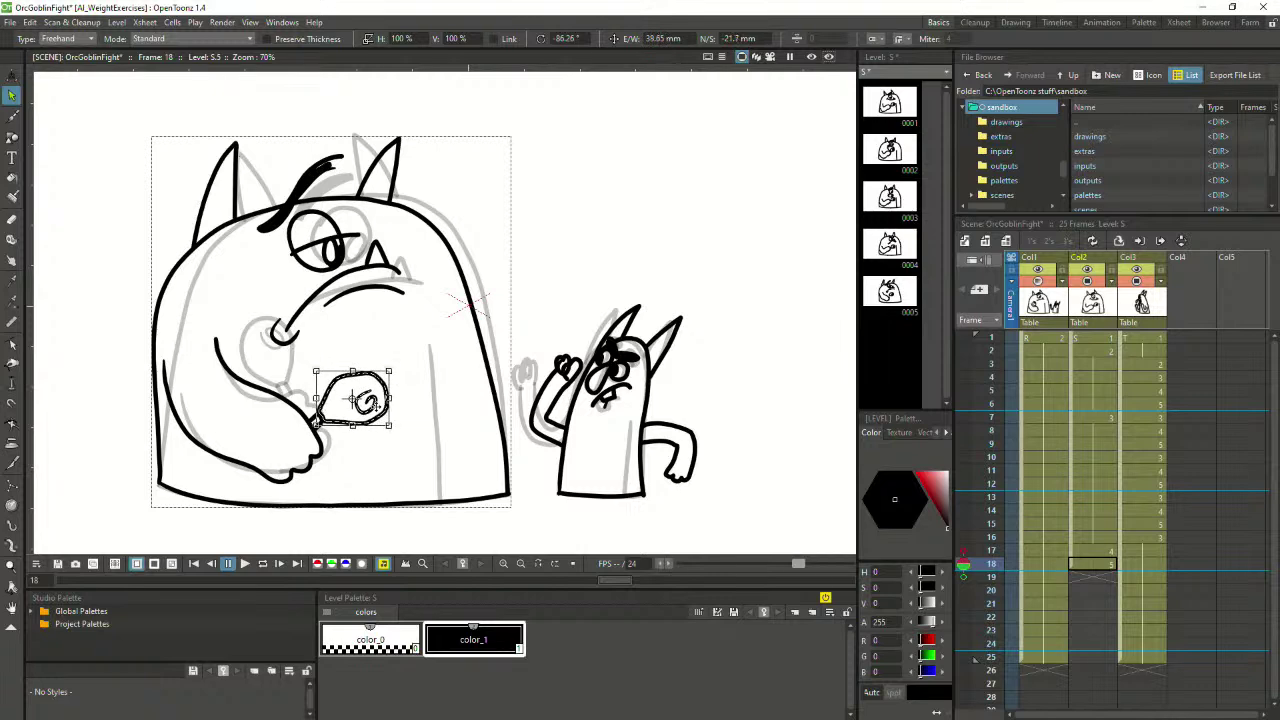
{"action": "left_click", "coordinate": [402, 468]}
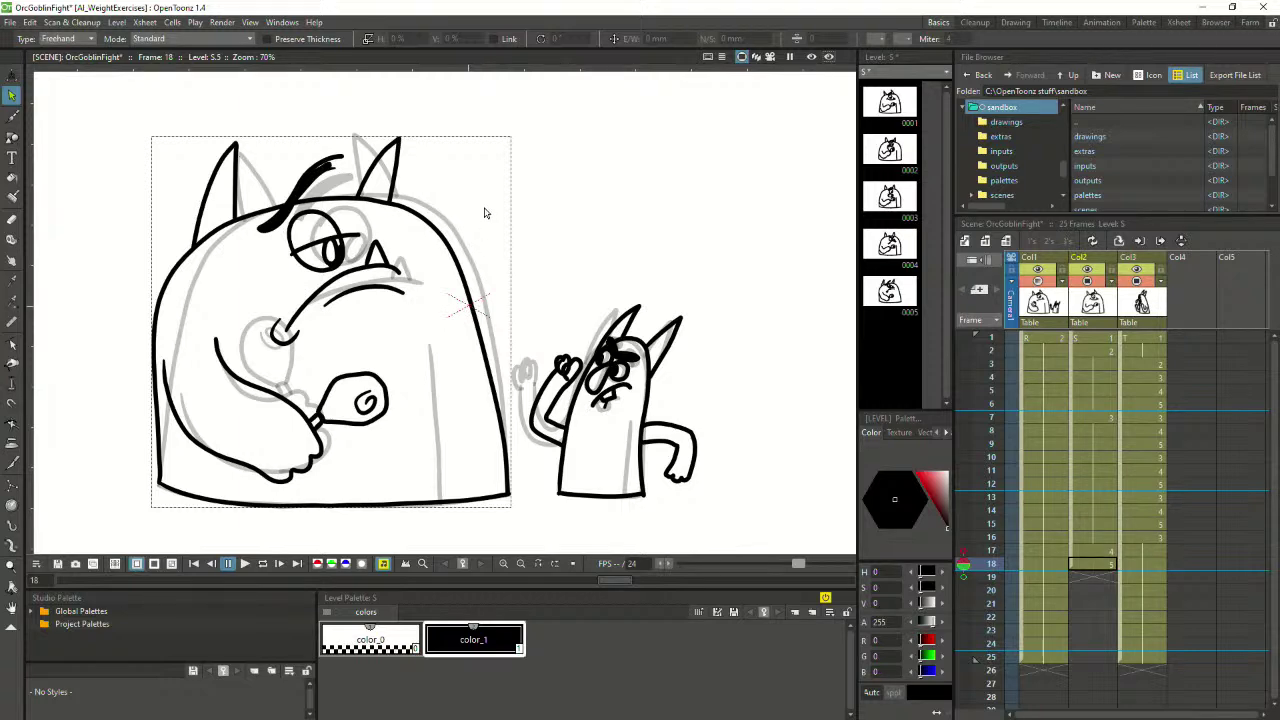
Try a first brush line for the orc's far arm, and check the raised-arm pose in the Mischief thumbnail sketch
{"action": "left_click", "coordinate": [12, 116]}
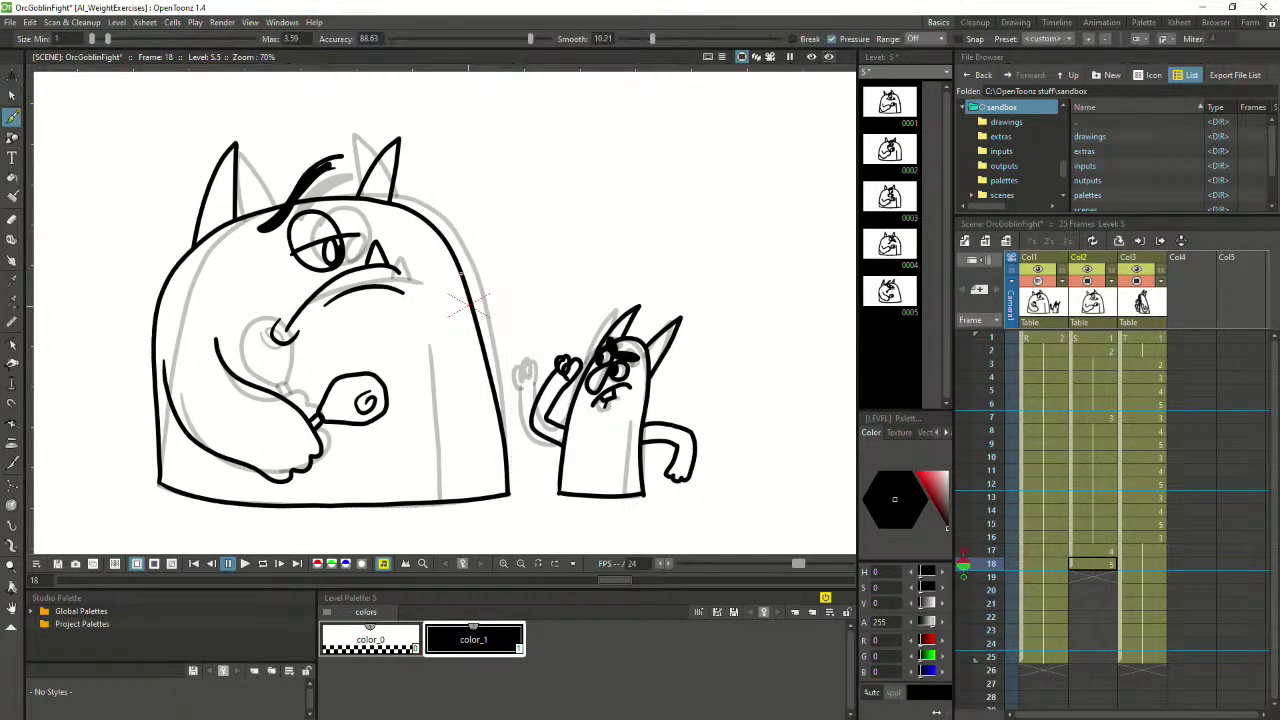
{"action": "left_click_drag", "start_coordinate": [466, 276], "coordinate": [552, 196]}
{"action": "key", "text": "ctrl+z"}
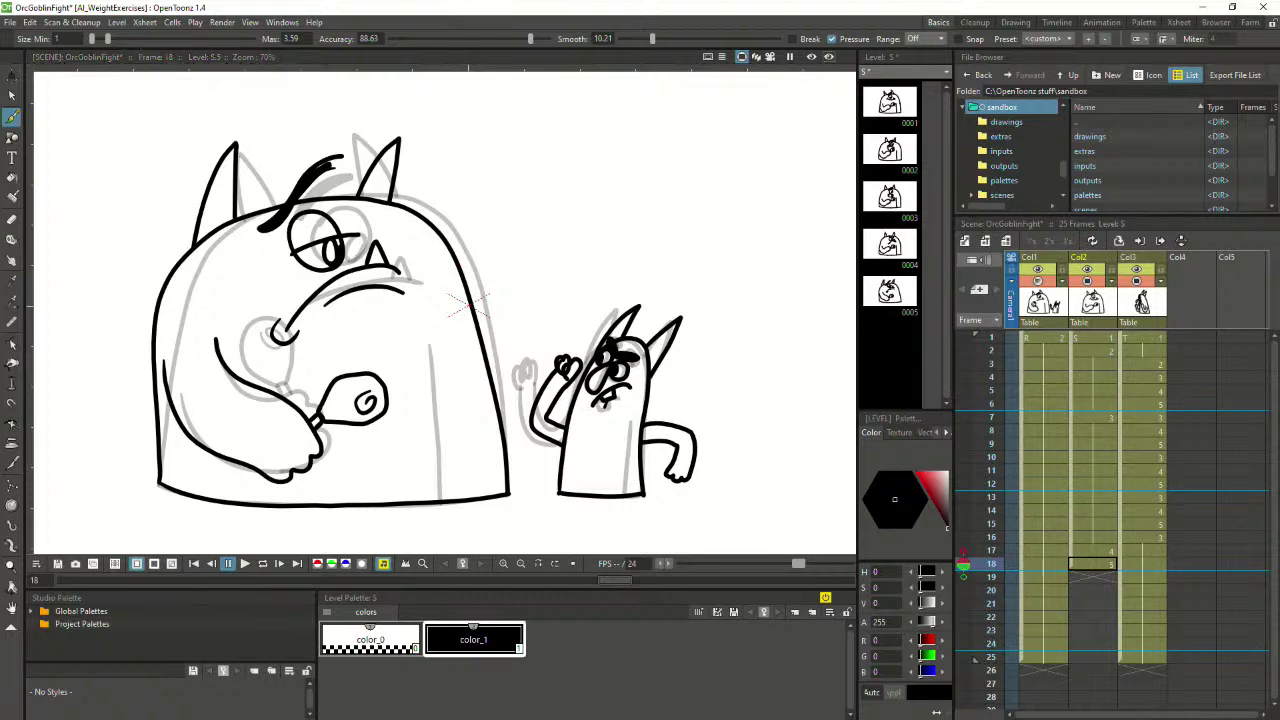
{"action": "key", "text": "alt+Tab"}
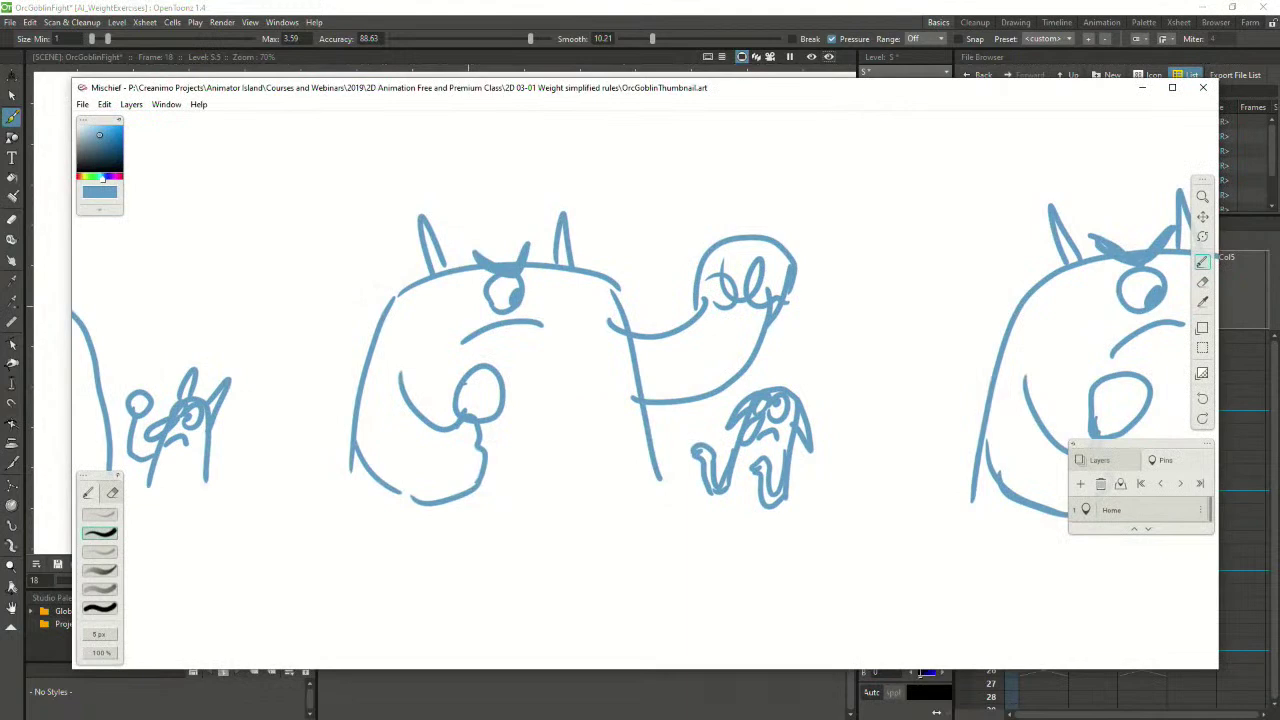
{"action": "key", "text": "alt+Tab"}
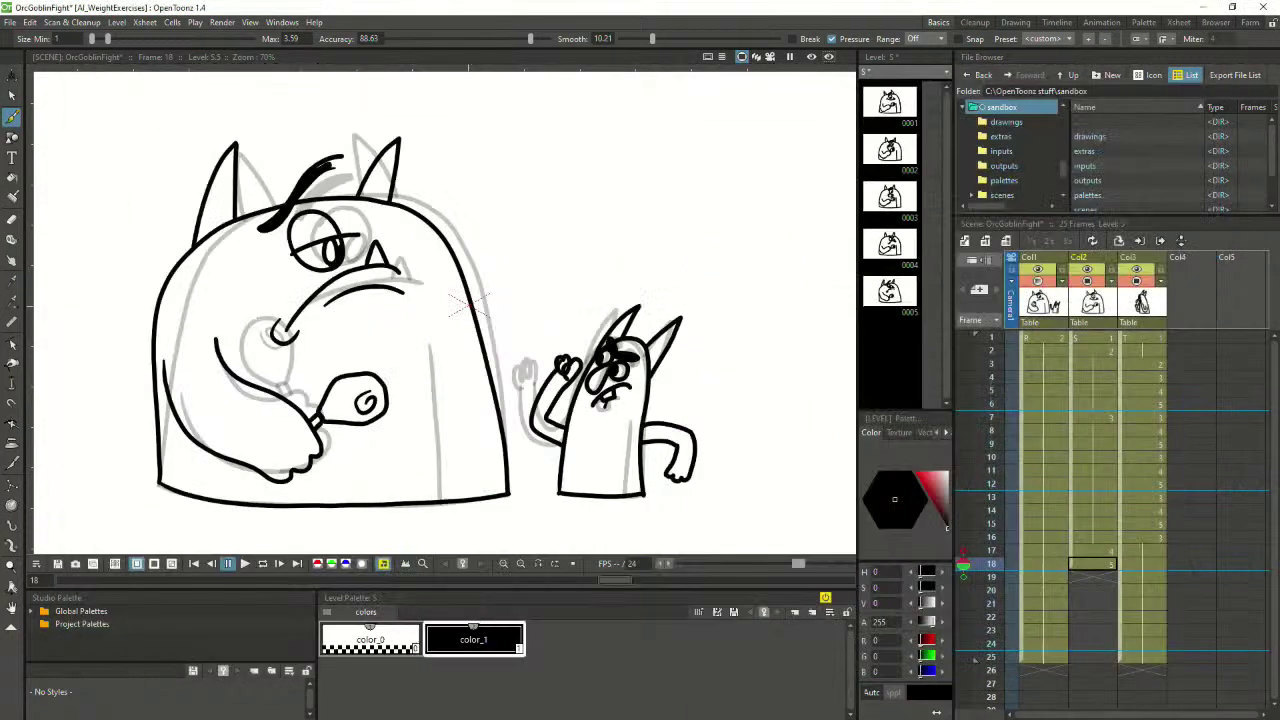
Try to draw the upper and lower lines of the orc's raised arm following the thumbnail pose
{"action": "left_click_drag", "start_coordinate": [470, 278], "coordinate": [493, 182]}
{"action": "mouse_move", "coordinate": [488, 356]}
{"action": "left_mouse_down"}
{"action": "mouse_move", "coordinate": [553, 313]}
{"action": "mouse_move", "coordinate": [582, 258]}
{"action": "left_mouse_up"}
{"action": "key", "text": "ctrl+z"}
{"action": "mouse_move", "coordinate": [488, 356]}
{"action": "left_mouse_down"}
{"action": "mouse_move", "coordinate": [534, 317]}
{"action": "mouse_move", "coordinate": [561, 212]}
{"action": "mouse_move", "coordinate": [547, 161]}
{"action": "mouse_move", "coordinate": [502, 183]}
{"action": "left_mouse_up"}
{"action": "key", "text": "ctrl+z"}
{"action": "key", "text": "ctrl+z"}
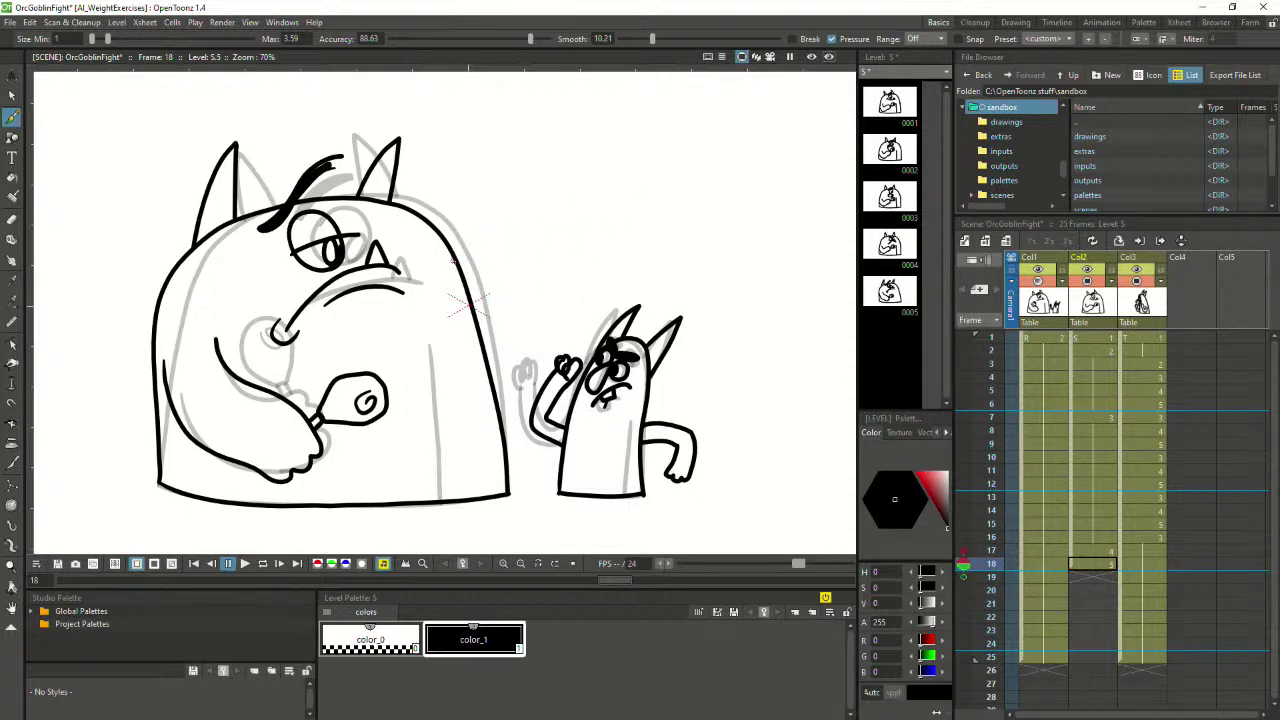
Try a straight arm reaching out above the goblin and a thinner arm with a round fist
{"action": "mouse_move", "coordinate": [458, 262]}
{"action": "left_mouse_down"}
{"action": "mouse_move", "coordinate": [655, 232]}
{"action": "mouse_move", "coordinate": [669, 288]}
{"action": "mouse_move", "coordinate": [488, 332]}
{"action": "left_mouse_up"}
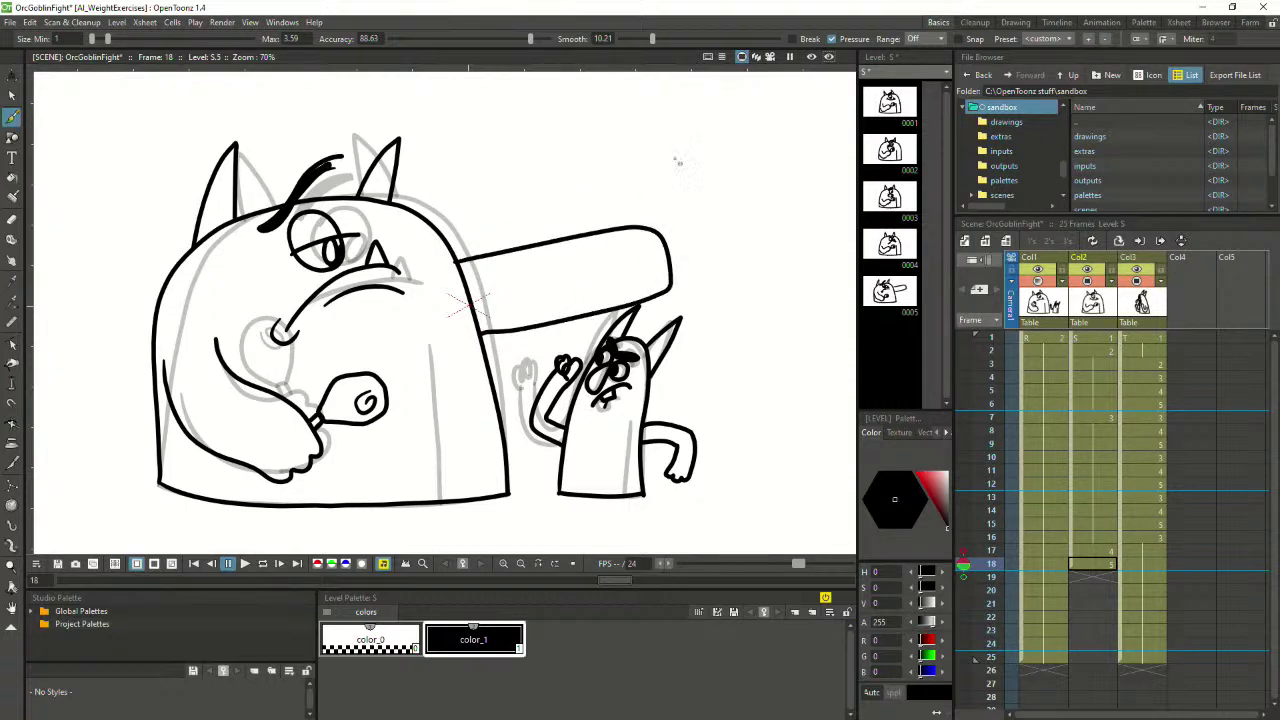
{"action": "key", "text": "ctrl+z"}
{"action": "mouse_move", "coordinate": [588, 235]}
{"action": "left_mouse_down"}
{"action": "mouse_move", "coordinate": [652, 262]}
{"action": "mouse_move", "coordinate": [590, 226]}
{"action": "mouse_move", "coordinate": [508, 277]}
{"action": "mouse_move", "coordinate": [468, 278]}
{"action": "left_mouse_up"}
{"action": "mouse_move", "coordinate": [478, 322]}
{"action": "left_mouse_down"}
{"action": "mouse_move", "coordinate": [587, 311]}
{"action": "mouse_move", "coordinate": [617, 277]}
{"action": "mouse_move", "coordinate": [650, 336]}
{"action": "left_mouse_up"}
{"action": "key", "text": "ctrl+z"}
{"action": "key", "text": "ctrl+z"}
{"action": "key", "text": "ctrl+z"}
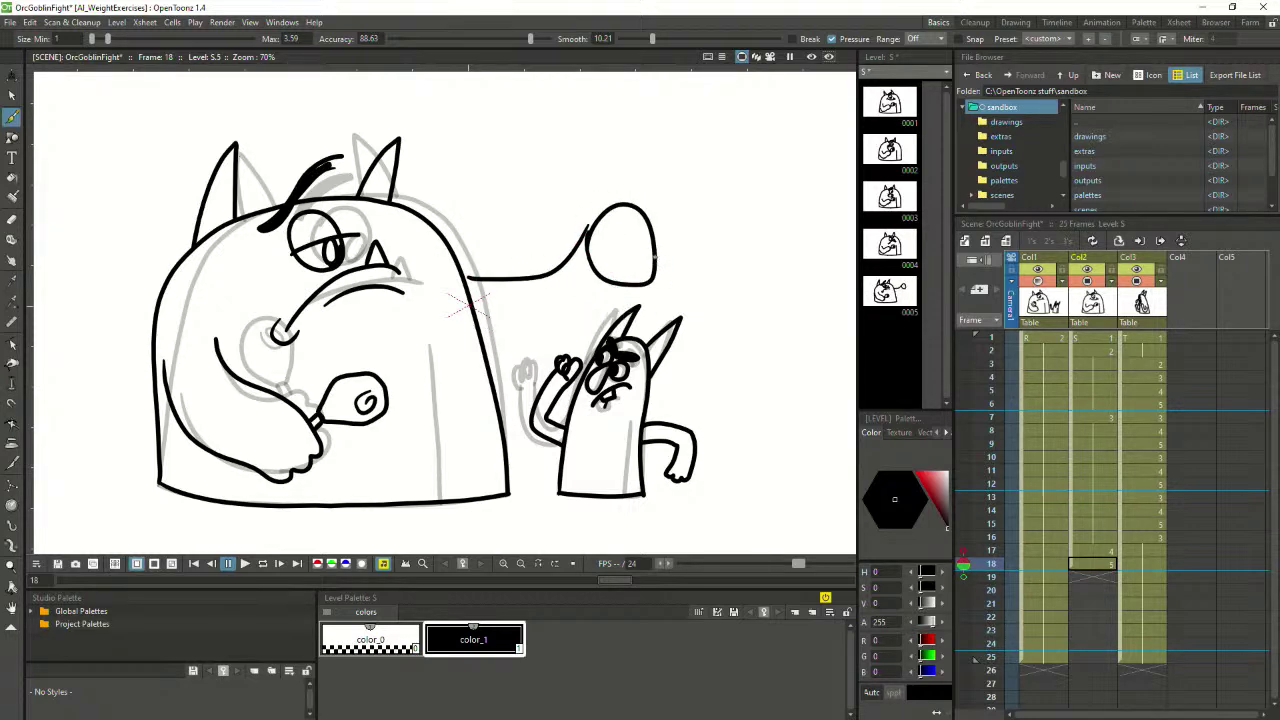
{"action": "key", "text": "ctrl+z"}
Try a sharply bent upright arm for the orc with a curved arrow marking the swing towards the goblin
{"action": "mouse_move", "coordinate": [458, 265]}
{"action": "left_mouse_down"}
{"action": "mouse_move", "coordinate": [493, 258]}
{"action": "mouse_move", "coordinate": [485, 175]}
{"action": "mouse_move", "coordinate": [534, 162]}
{"action": "mouse_move", "coordinate": [570, 220]}
{"action": "mouse_move", "coordinate": [573, 298]}
{"action": "mouse_move", "coordinate": [481, 342]}
{"action": "left_mouse_up"}
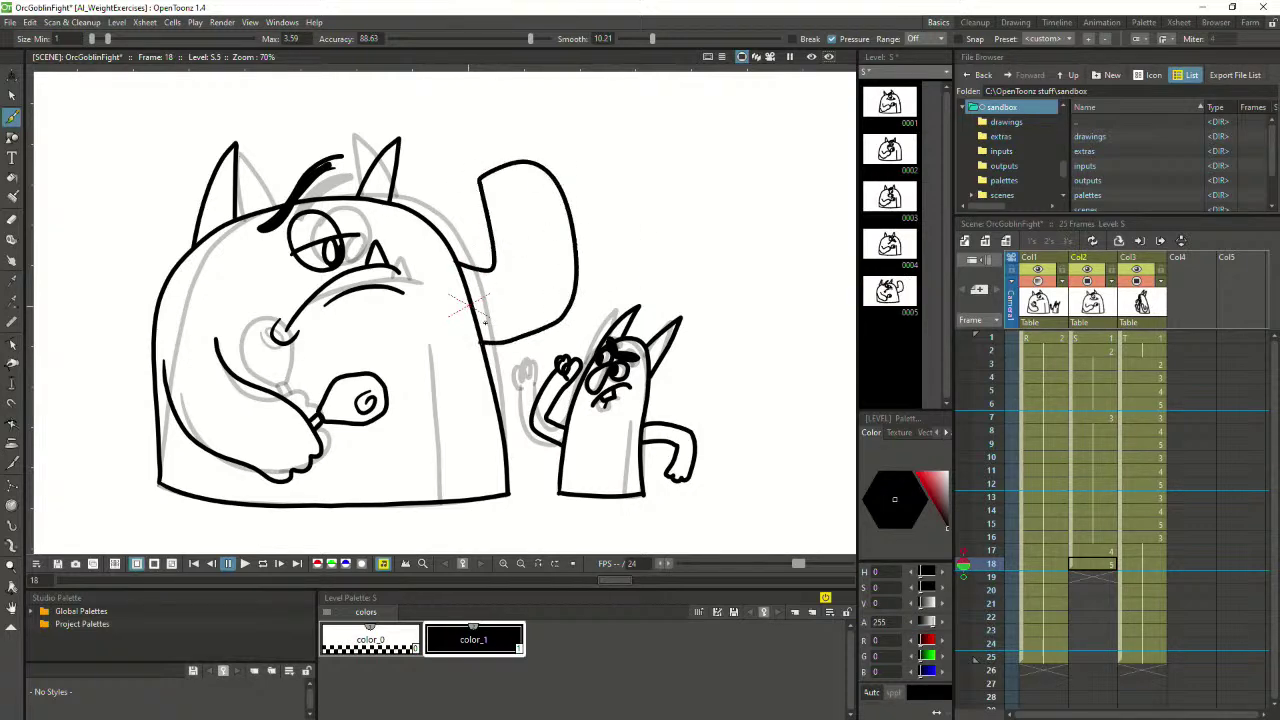
{"action": "mouse_move", "coordinate": [503, 188]}
{"action": "left_mouse_down"}
{"action": "mouse_move", "coordinate": [606, 183]}
{"action": "mouse_move", "coordinate": [640, 308]}
{"action": "left_mouse_up"}
{"action": "left_click_drag", "start_coordinate": [628, 268], "coordinate": [672, 269]}
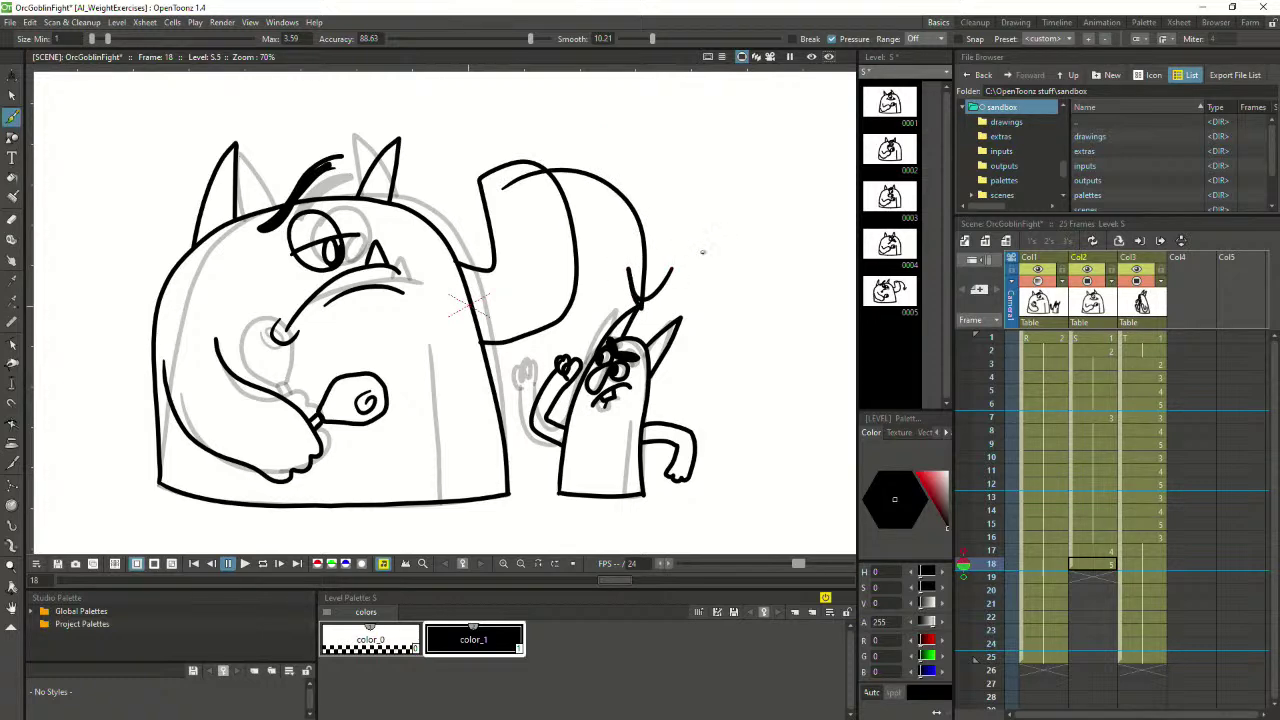
{"action": "key", "text": "ctrl+z"}
{"action": "key", "text": "ctrl+z"}
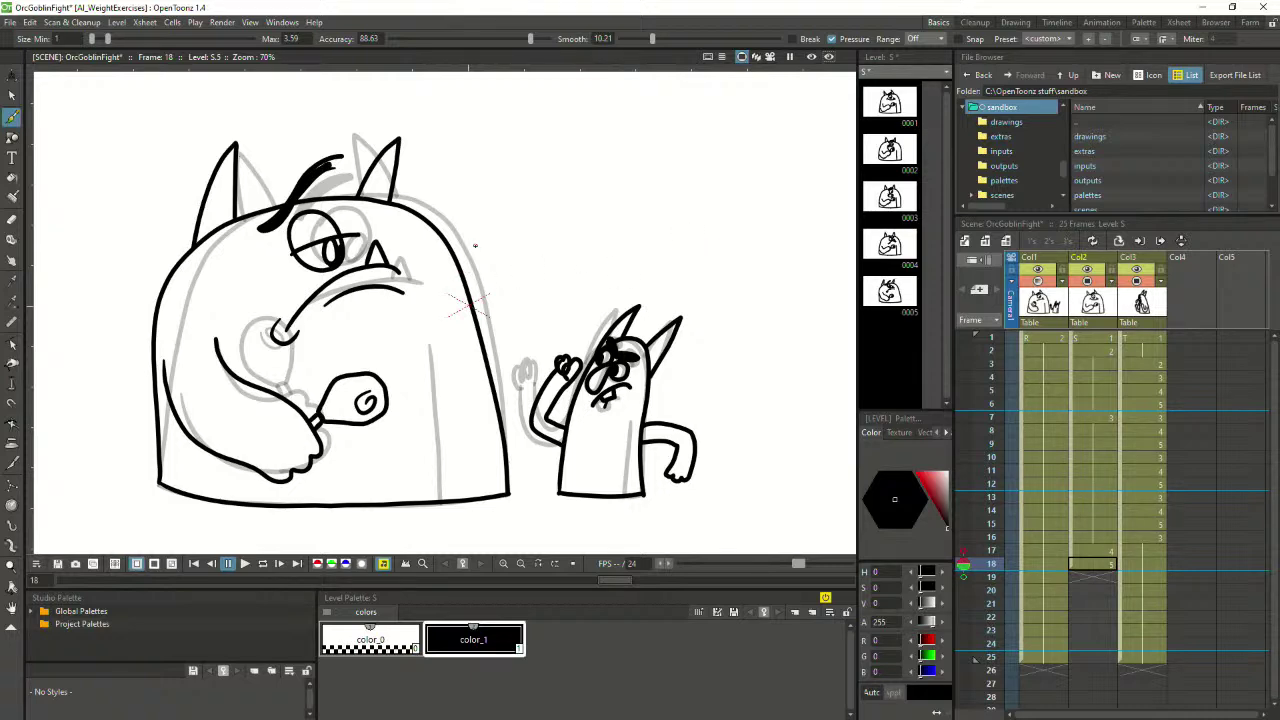
Try several raised-arm outlines angled up and outward from the side of the orc facing the goblin
{"action": "mouse_move", "coordinate": [459, 248]}
{"action": "left_mouse_down"}
{"action": "mouse_move", "coordinate": [455, 260]}
{"action": "mouse_move", "coordinate": [474, 268]}
{"action": "mouse_move", "coordinate": [622, 226]}
{"action": "mouse_move", "coordinate": [636, 244]}
{"action": "left_mouse_up"}
{"action": "key", "text": "ctrl+z"}
{"action": "mouse_move", "coordinate": [462, 261]}
{"action": "left_mouse_down"}
{"action": "mouse_move", "coordinate": [499, 268]}
{"action": "mouse_move", "coordinate": [527, 237]}
{"action": "mouse_move", "coordinate": [606, 200]}
{"action": "mouse_move", "coordinate": [633, 215]}
{"action": "mouse_move", "coordinate": [642, 243]}
{"action": "mouse_move", "coordinate": [616, 286]}
{"action": "mouse_move", "coordinate": [549, 337]}
{"action": "mouse_move", "coordinate": [482, 346]}
{"action": "left_mouse_up"}
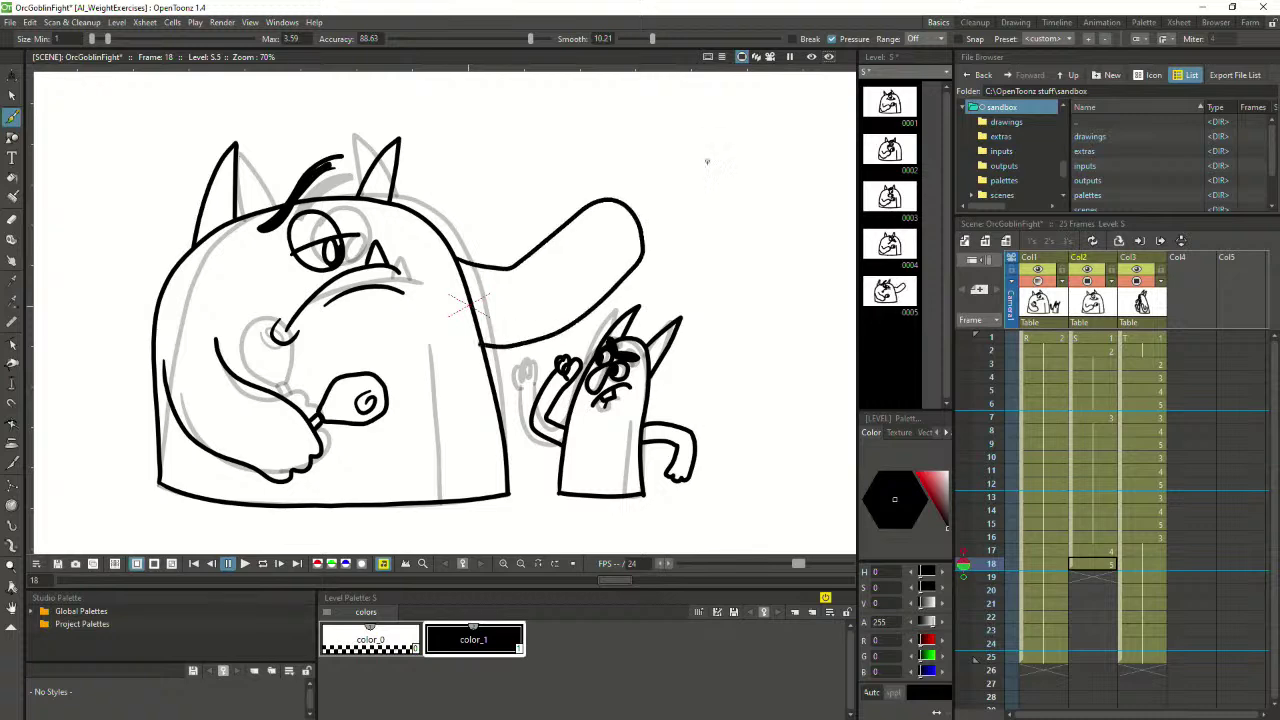
{"action": "key", "text": "ctrl+z"}
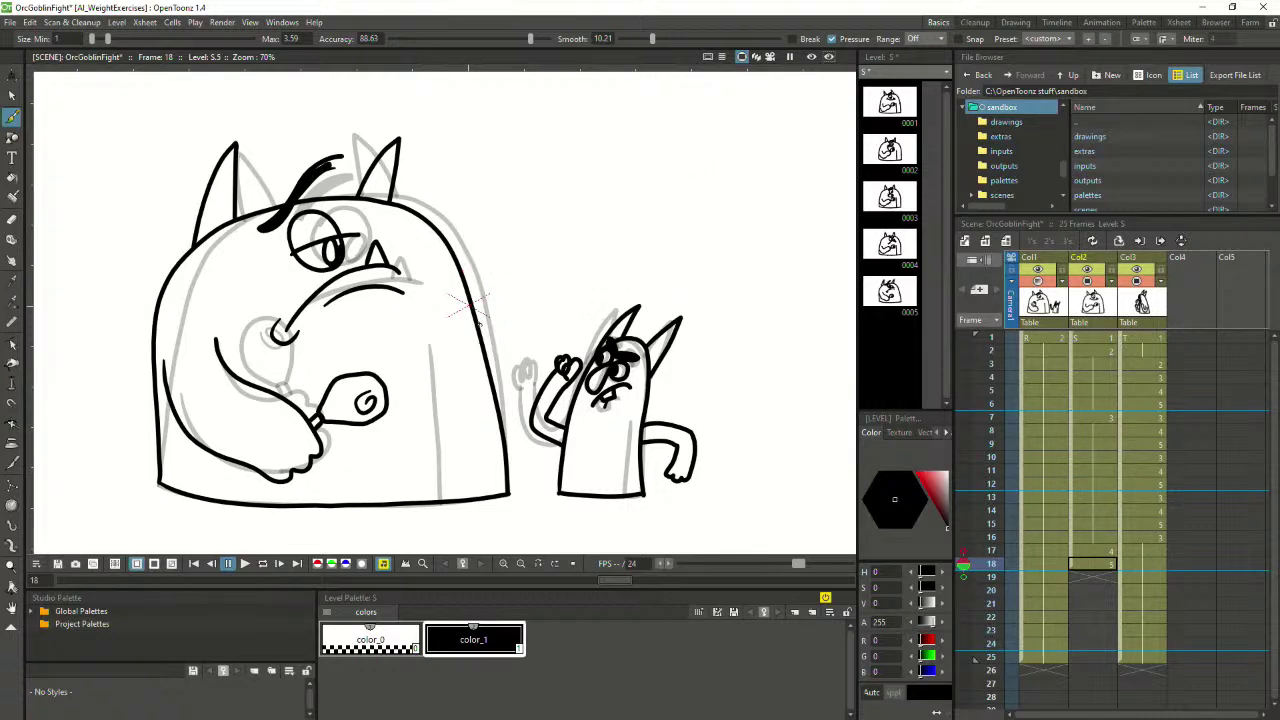
{"action": "mouse_move", "coordinate": [474, 300]}
{"action": "left_mouse_down"}
{"action": "mouse_move", "coordinate": [521, 218]}
{"action": "mouse_move", "coordinate": [564, 183]}
{"action": "mouse_move", "coordinate": [609, 216]}
{"action": "left_mouse_up"}
{"action": "key", "text": "ctrl+z"}
{"action": "mouse_move", "coordinate": [467, 296]}
{"action": "left_mouse_down"}
{"action": "mouse_move", "coordinate": [530, 289]}
{"action": "mouse_move", "coordinate": [622, 227]}
{"action": "mouse_move", "coordinate": [647, 253]}
{"action": "mouse_move", "coordinate": [643, 288]}
{"action": "mouse_move", "coordinate": [540, 352]}
{"action": "left_mouse_up"}
{"action": "key", "text": "ctrl+z"}
{"action": "left_click_drag", "start_coordinate": [465, 273], "coordinate": [651, 235]}
{"action": "key", "text": "ctrl+z"}
Try an arm that arches up from the orc's shoulder with its rounded fist curling down above the goblin
{"action": "mouse_move", "coordinate": [571, 222]}
{"action": "left_mouse_down"}
{"action": "mouse_move", "coordinate": [630, 282]}
{"action": "mouse_move", "coordinate": [580, 155]}
{"action": "left_mouse_up"}
{"action": "left_click_drag", "start_coordinate": [473, 197], "coordinate": [452, 262]}
{"action": "mouse_move", "coordinate": [490, 332]}
{"action": "left_mouse_down"}
{"action": "mouse_move", "coordinate": [536, 254]}
{"action": "mouse_move", "coordinate": [577, 232]}
{"action": "left_mouse_up"}
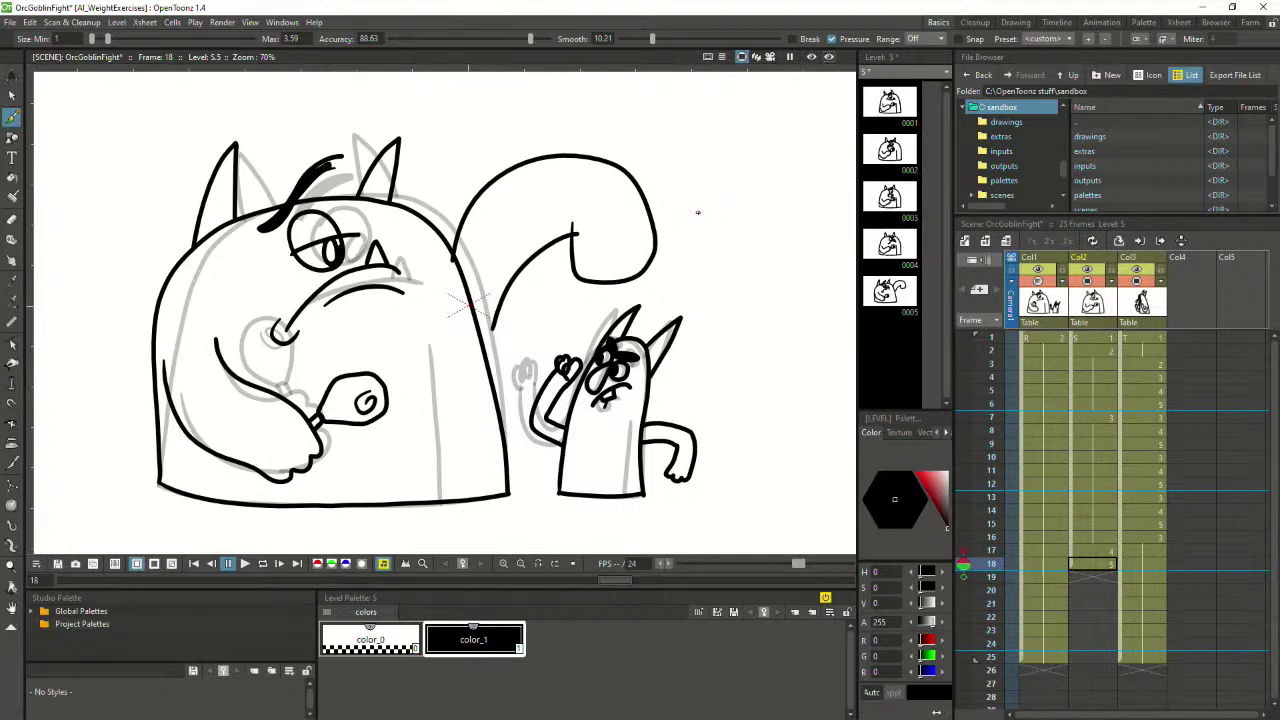
{"action": "key", "text": "ctrl+z"}
{"action": "key", "text": "ctrl+z"}
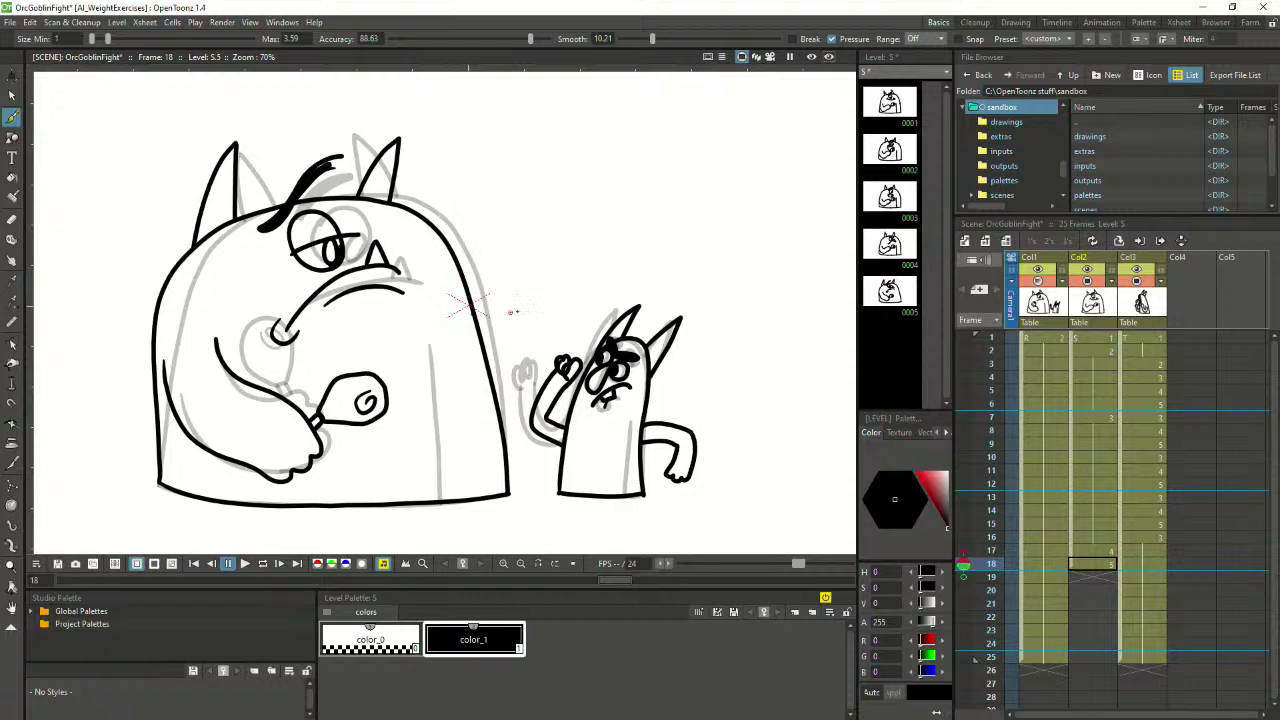
Try an upright arm outline with a rounded end rising from the orc's side beside the goblin
{"action": "mouse_move", "coordinate": [511, 312]}
{"action": "left_mouse_down"}
{"action": "mouse_move", "coordinate": [545, 233]}
{"action": "mouse_move", "coordinate": [609, 213]}
{"action": "mouse_move", "coordinate": [615, 265]}
{"action": "mouse_move", "coordinate": [575, 345]}
{"action": "left_mouse_up"}
{"action": "key", "text": "ctrl+z"}
{"action": "mouse_move", "coordinate": [468, 302]}
{"action": "left_mouse_down"}
{"action": "mouse_move", "coordinate": [504, 300]}
{"action": "mouse_move", "coordinate": [504, 215]}
{"action": "mouse_move", "coordinate": [600, 200]}
{"action": "mouse_move", "coordinate": [522, 368]}
{"action": "left_mouse_up"}
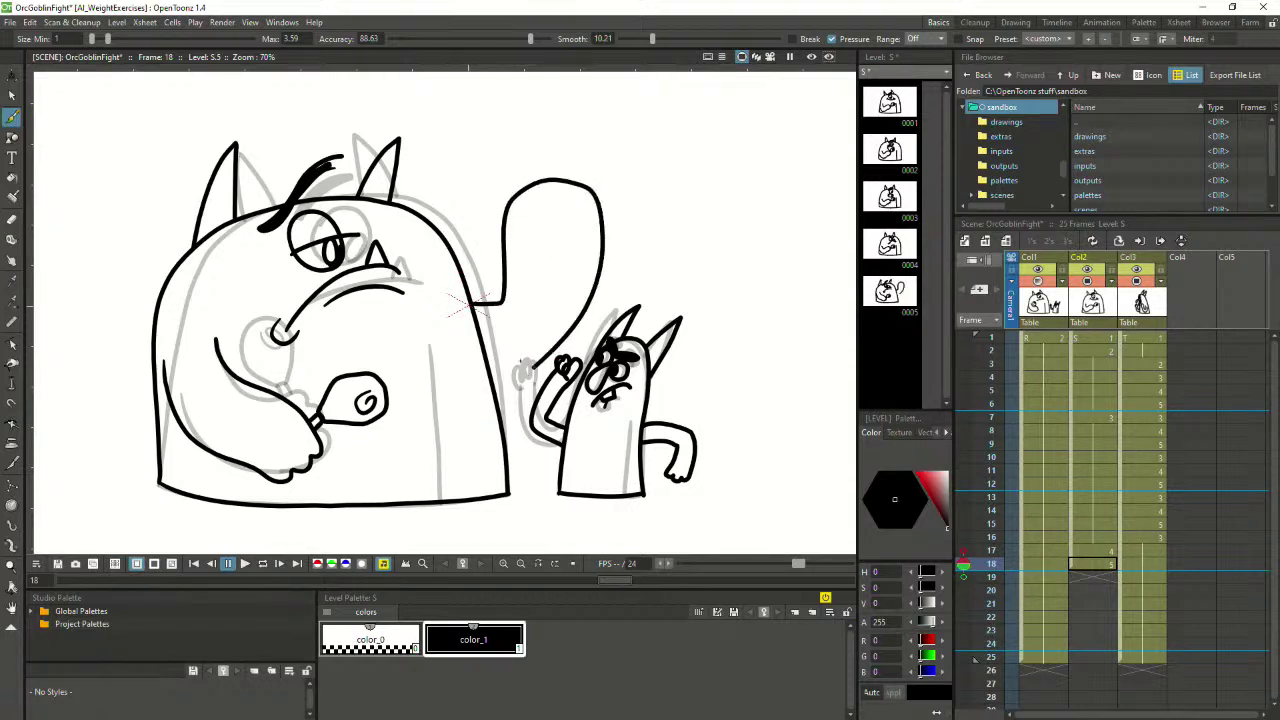
{"action": "key", "text": "ctrl+z"}
Draw a raised arm slanting up from the orc's side over the goblin, and try curled finger lines on its fist
{"action": "mouse_move", "coordinate": [470, 298]}
{"action": "left_mouse_down"}
{"action": "mouse_move", "coordinate": [558, 227]}
{"action": "mouse_move", "coordinate": [610, 214]}
{"action": "mouse_move", "coordinate": [628, 241]}
{"action": "mouse_move", "coordinate": [618, 292]}
{"action": "mouse_move", "coordinate": [583, 327]}
{"action": "mouse_move", "coordinate": [490, 362]}
{"action": "left_mouse_up"}
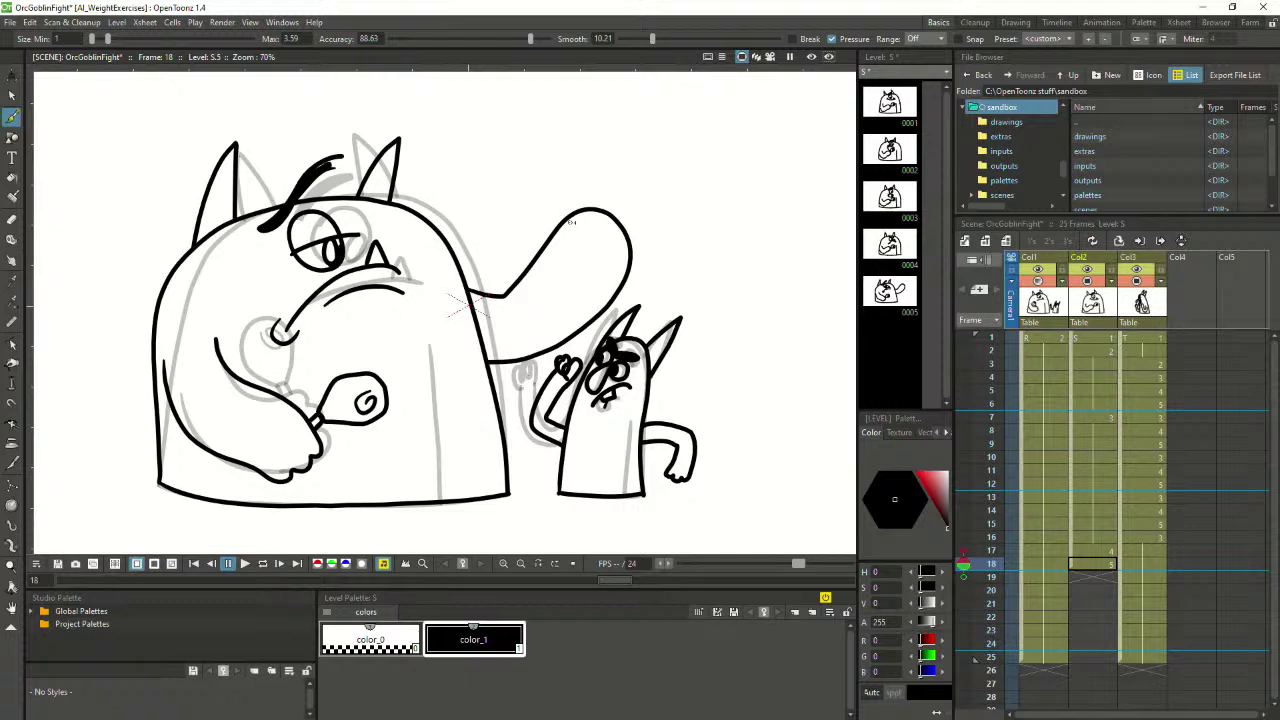
{"action": "mouse_move", "coordinate": [572, 232]}
{"action": "left_mouse_down"}
{"action": "mouse_move", "coordinate": [566, 282]}
{"action": "mouse_move", "coordinate": [600, 302]}
{"action": "left_mouse_up"}
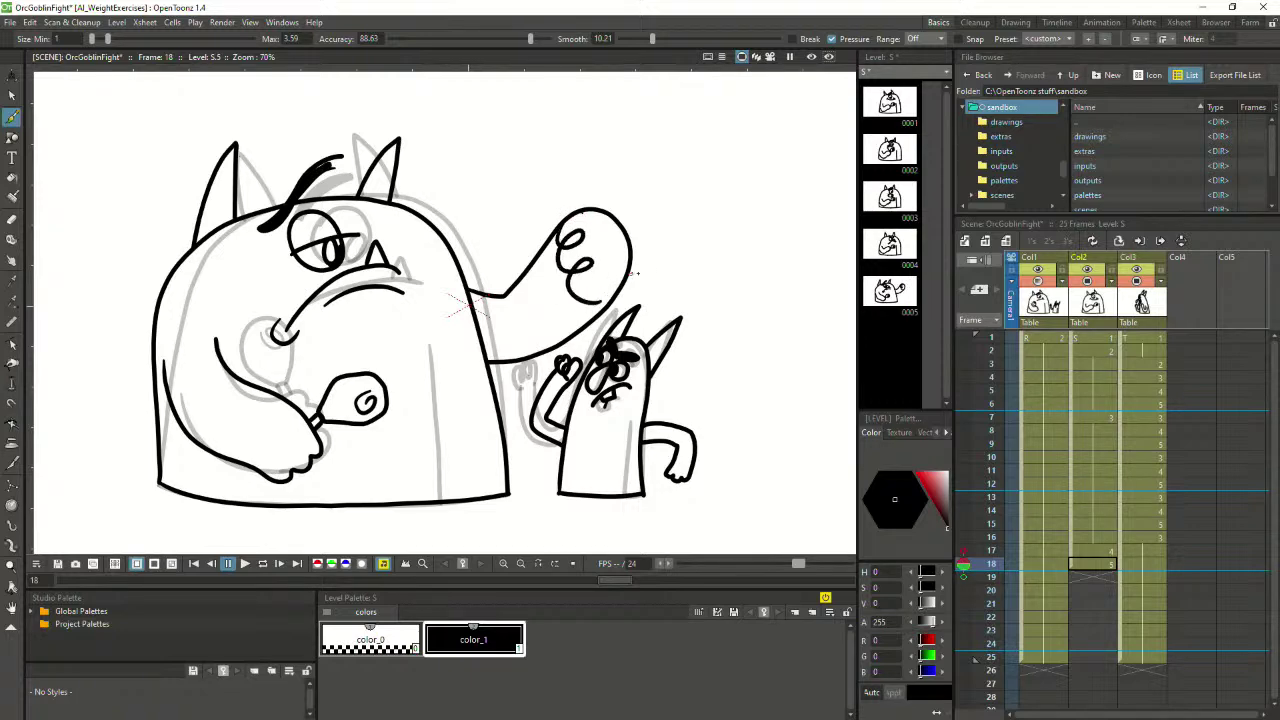
{"action": "key", "text": "ctrl+z"}
{"action": "mouse_move", "coordinate": [558, 244]}
{"action": "left_mouse_down"}
{"action": "mouse_move", "coordinate": [574, 248]}
{"action": "mouse_move", "coordinate": [560, 268]}
{"action": "mouse_move", "coordinate": [592, 288]}
{"action": "left_mouse_up"}
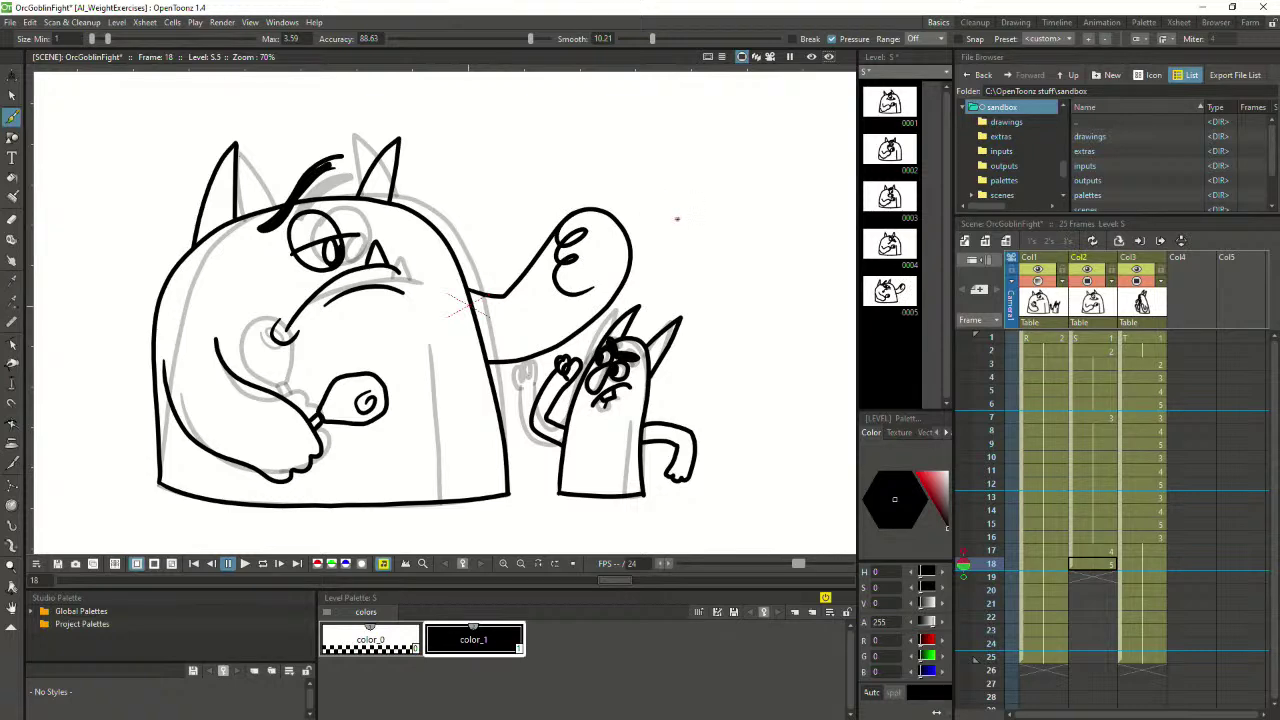
{"action": "key", "text": "ctrl+z"}
{"action": "key", "text": "ctrl+z"}
{"action": "mouse_move", "coordinate": [572, 216]}
{"action": "left_mouse_down"}
{"action": "mouse_move", "coordinate": [585, 252]}
{"action": "mouse_move", "coordinate": [570, 310]}
{"action": "mouse_move", "coordinate": [600, 300]}
{"action": "left_mouse_up"}
{"action": "key", "text": "ctrl+z"}
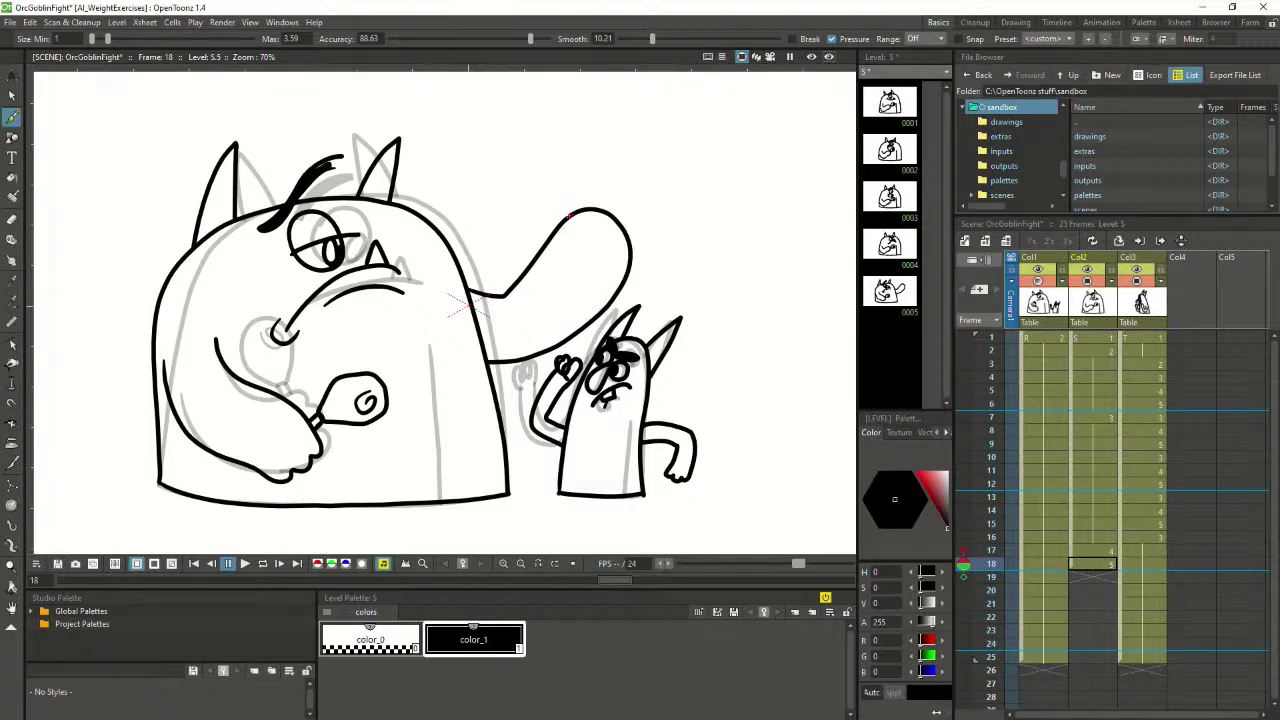
Try other finger shapes on the raised fist, and undo the fingers together with the arm outline
{"action": "mouse_move", "coordinate": [590, 236]}
{"action": "left_mouse_down"}
{"action": "mouse_move", "coordinate": [559, 270]}
{"action": "mouse_move", "coordinate": [568, 261]}
{"action": "mouse_move", "coordinate": [590, 298]}
{"action": "left_mouse_up"}
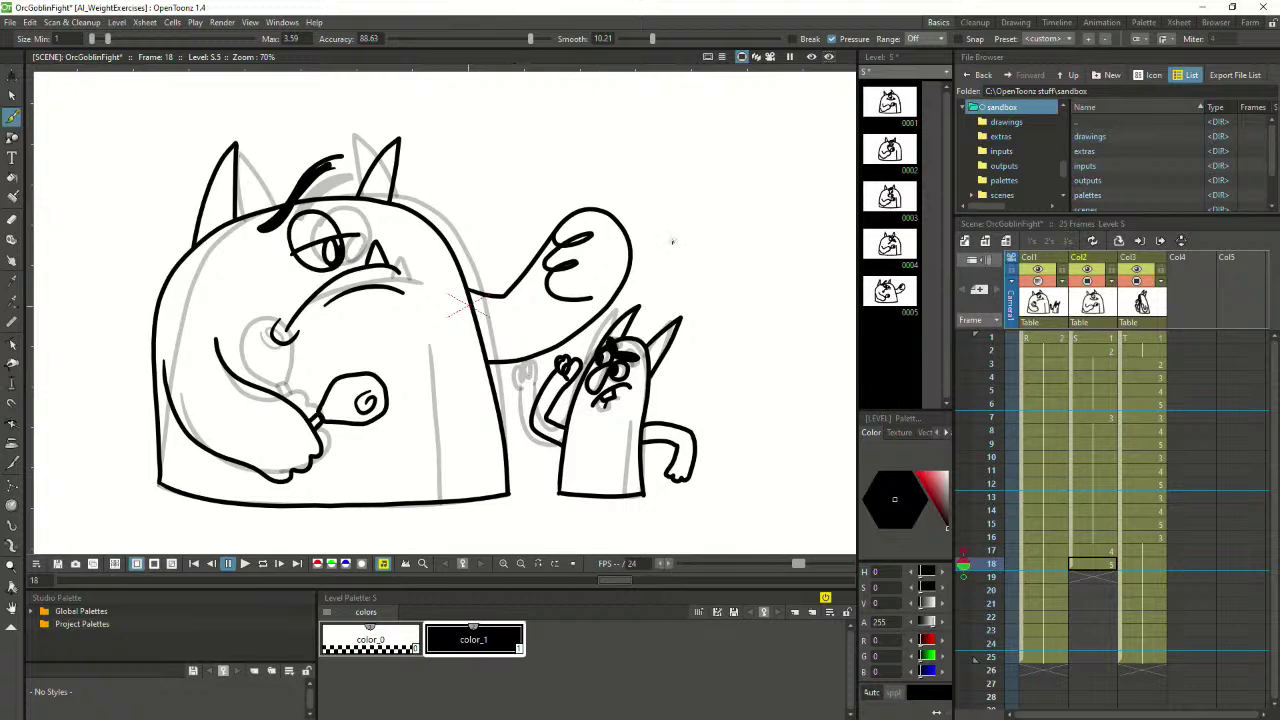
{"action": "key", "text": "ctrl+z"}
{"action": "key", "text": "ctrl+z"}
{"action": "left_click_drag", "start_coordinate": [555, 231], "coordinate": [606, 302]}
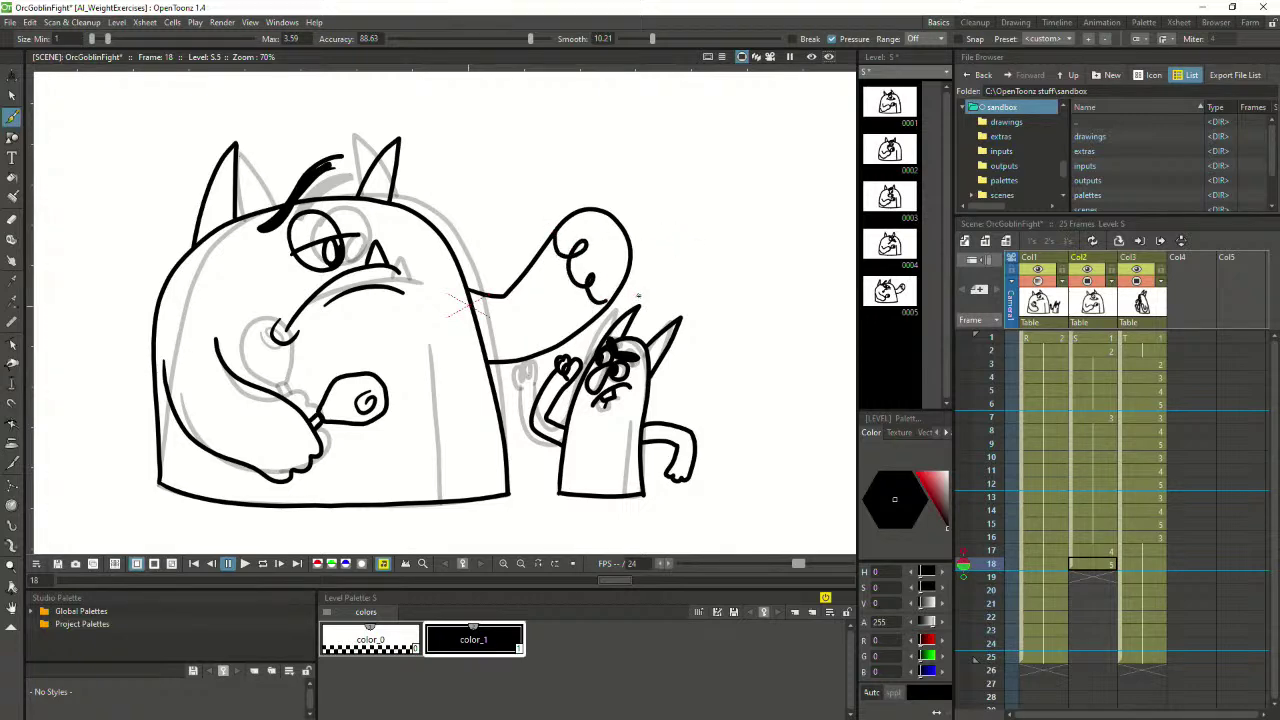
{"action": "key", "text": "ctrl+z"}
{"action": "mouse_move", "coordinate": [557, 226]}
{"action": "left_mouse_down"}
{"action": "mouse_move", "coordinate": [574, 233]}
{"action": "mouse_move", "coordinate": [595, 292]}
{"action": "left_mouse_up"}
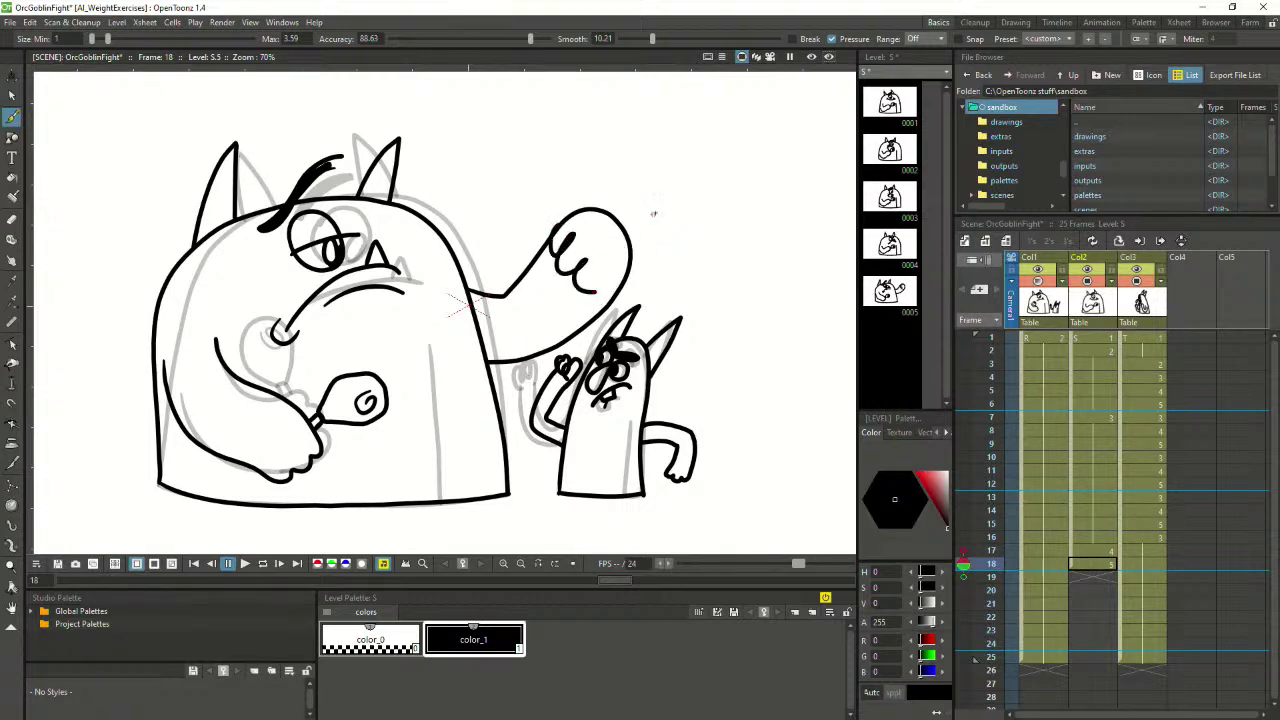
{"action": "key", "text": "ctrl+z"}
{"action": "key", "text": "ctrl+z"}
{"action": "key", "text": "ctrl+z"}
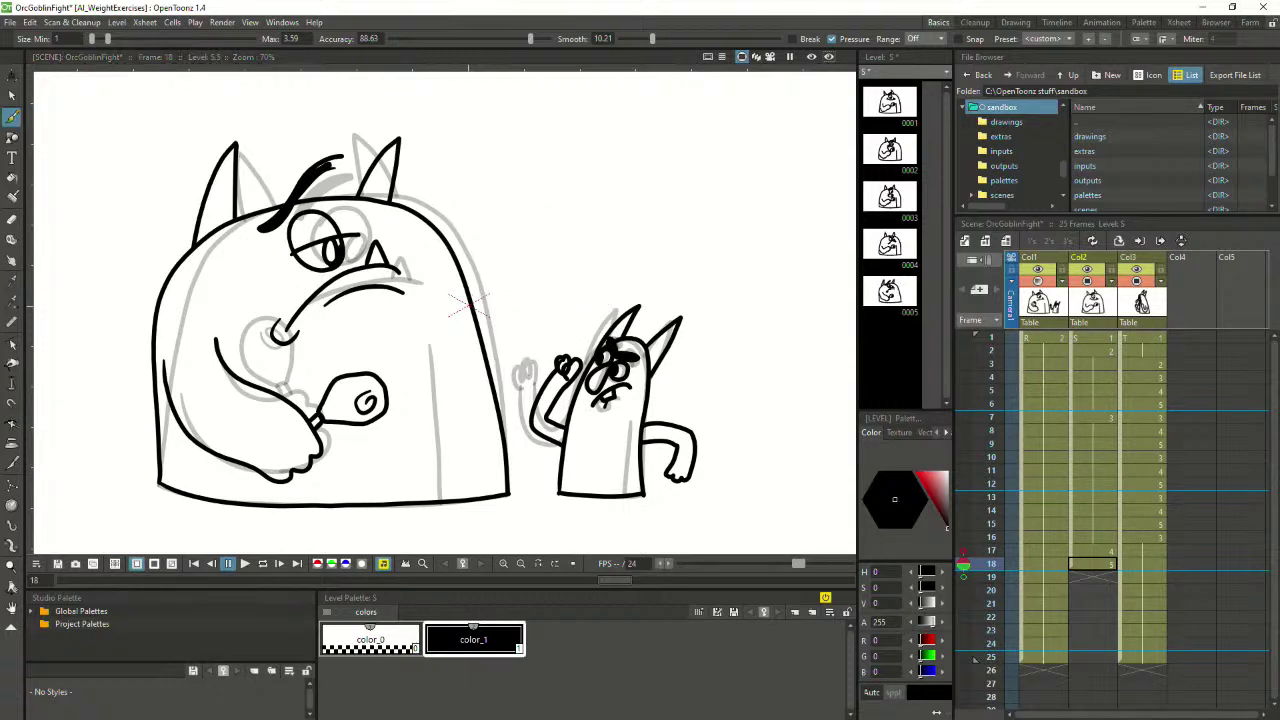
Check the thumbnail sketch in Mischief, and try several raised-arm outlines curving from the orc's shoulder over the goblin
{"action": "key", "text": "alt+Tab"}
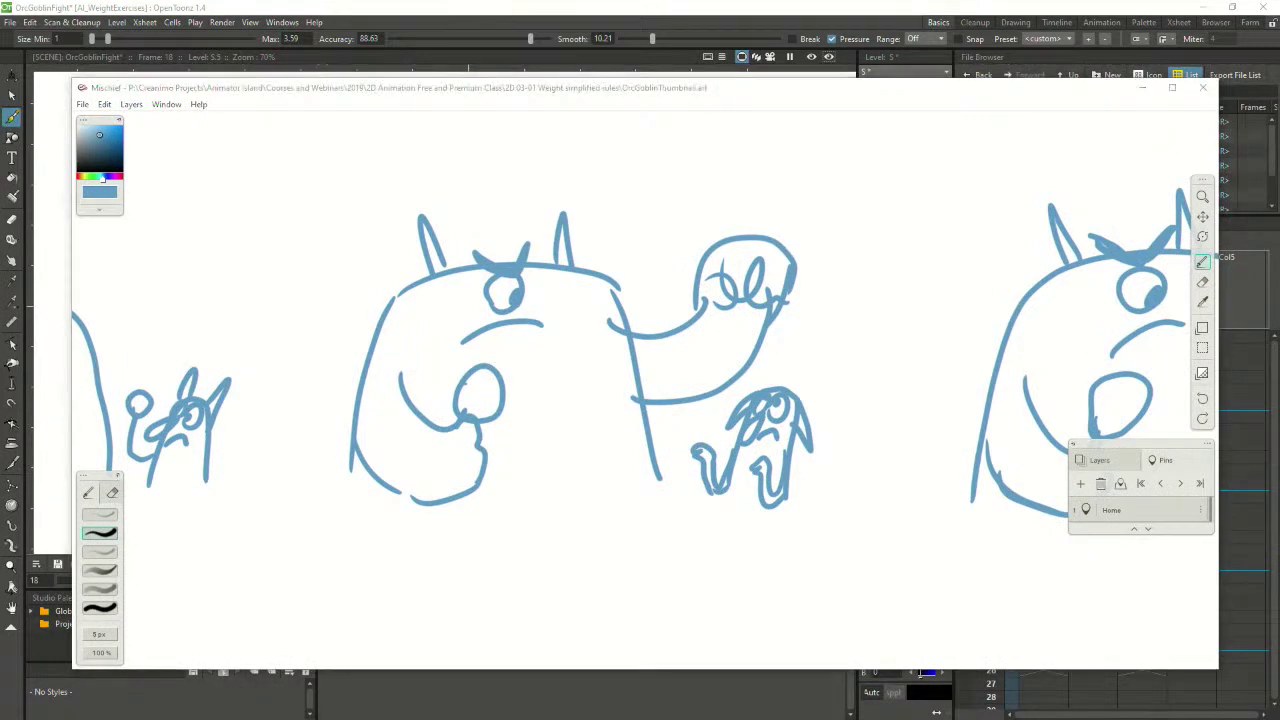
{"action": "key", "text": "alt+Tab"}
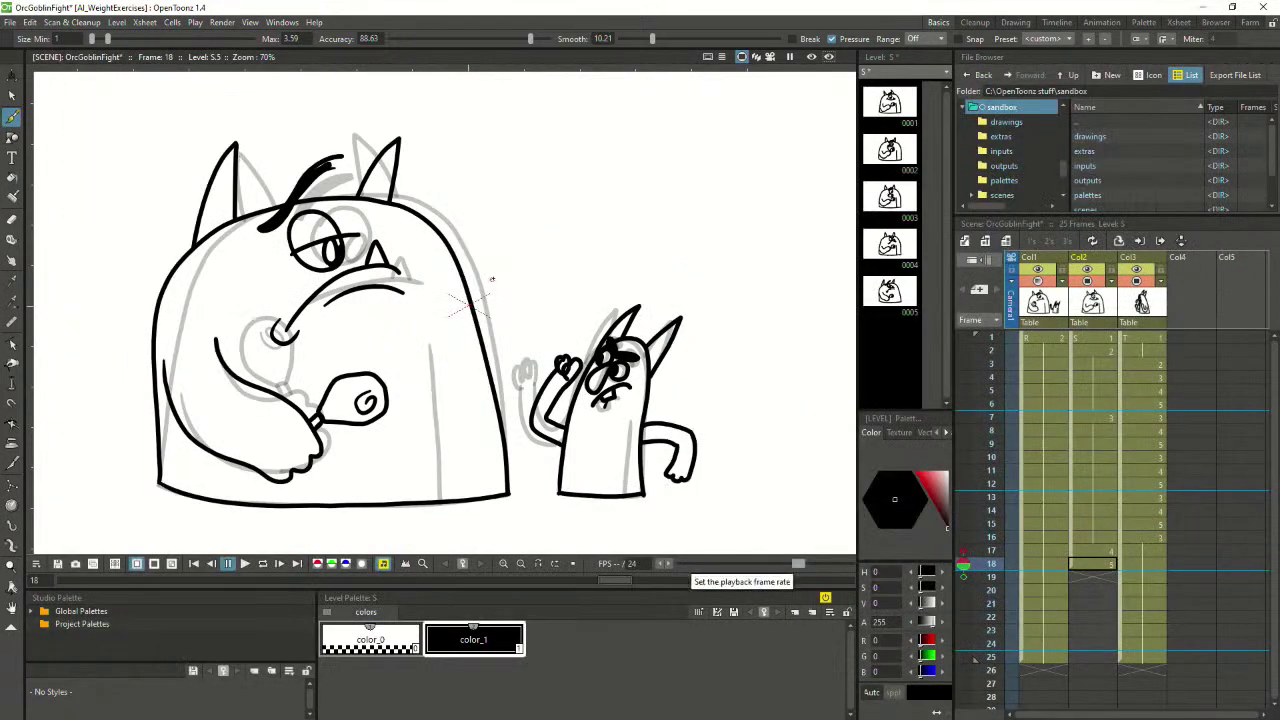
{"action": "mouse_move", "coordinate": [468, 292]}
{"action": "left_mouse_down"}
{"action": "mouse_move", "coordinate": [552, 215]}
{"action": "mouse_move", "coordinate": [594, 210]}
{"action": "mouse_move", "coordinate": [616, 272]}
{"action": "left_mouse_up"}
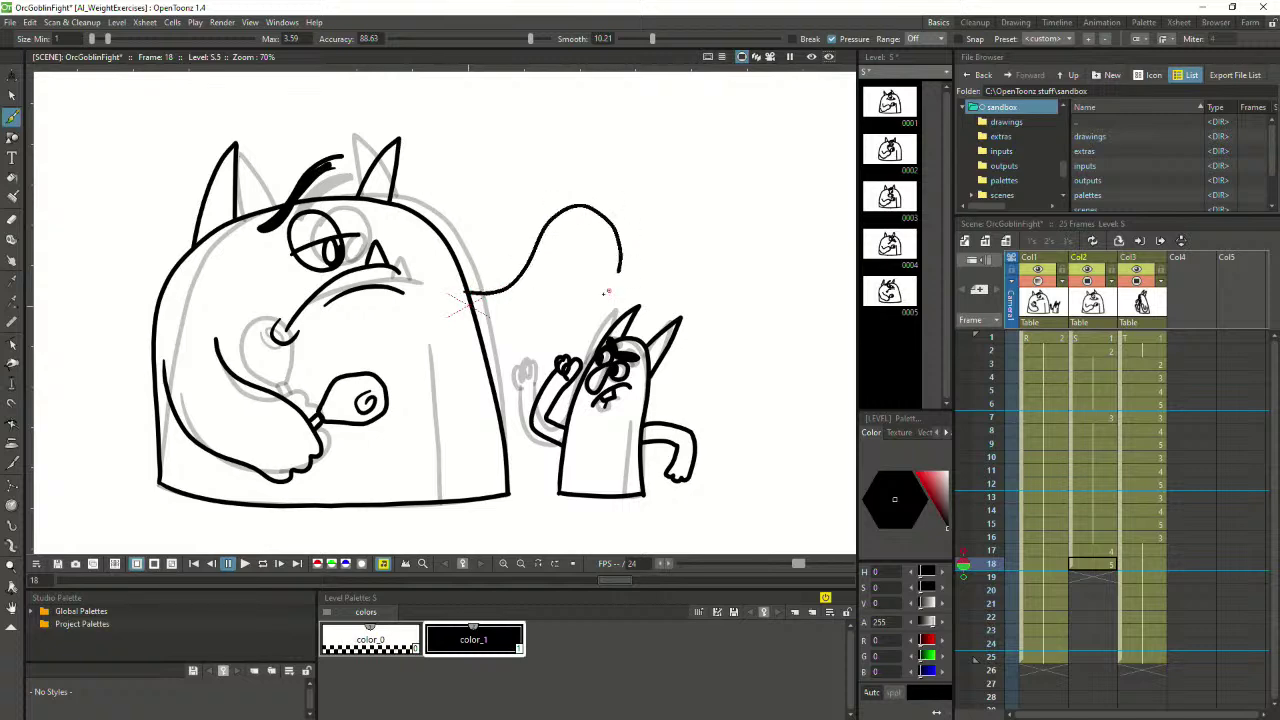
{"action": "key", "text": "ctrl+z"}
{"action": "mouse_move", "coordinate": [470, 290]}
{"action": "left_mouse_down"}
{"action": "mouse_move", "coordinate": [513, 281]}
{"action": "mouse_move", "coordinate": [546, 213]}
{"action": "mouse_move", "coordinate": [578, 207]}
{"action": "mouse_move", "coordinate": [599, 235]}
{"action": "mouse_move", "coordinate": [594, 267]}
{"action": "mouse_move", "coordinate": [540, 345]}
{"action": "left_mouse_up"}
{"action": "key", "text": "ctrl+z"}
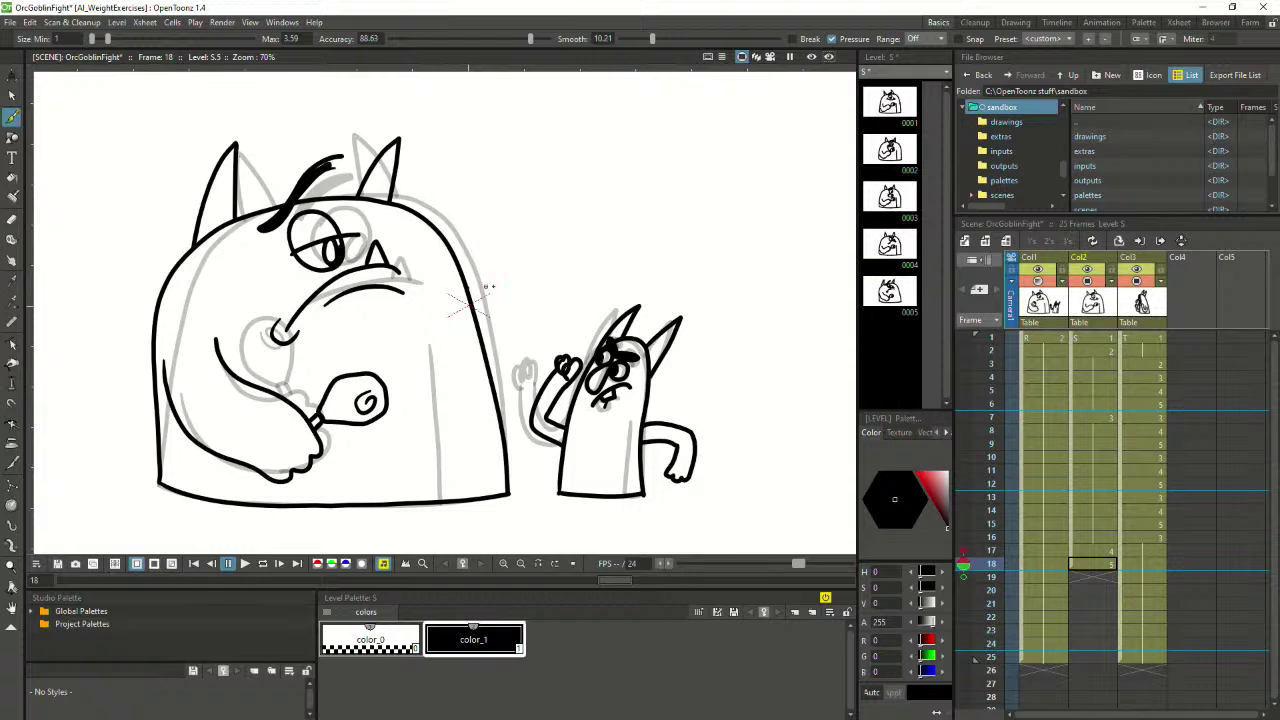
{"action": "mouse_move", "coordinate": [470, 290]}
{"action": "left_mouse_down"}
{"action": "mouse_move", "coordinate": [578, 208]}
{"action": "mouse_move", "coordinate": [605, 229]}
{"action": "mouse_move", "coordinate": [606, 252]}
{"action": "mouse_move", "coordinate": [556, 338]}
{"action": "left_mouse_up"}
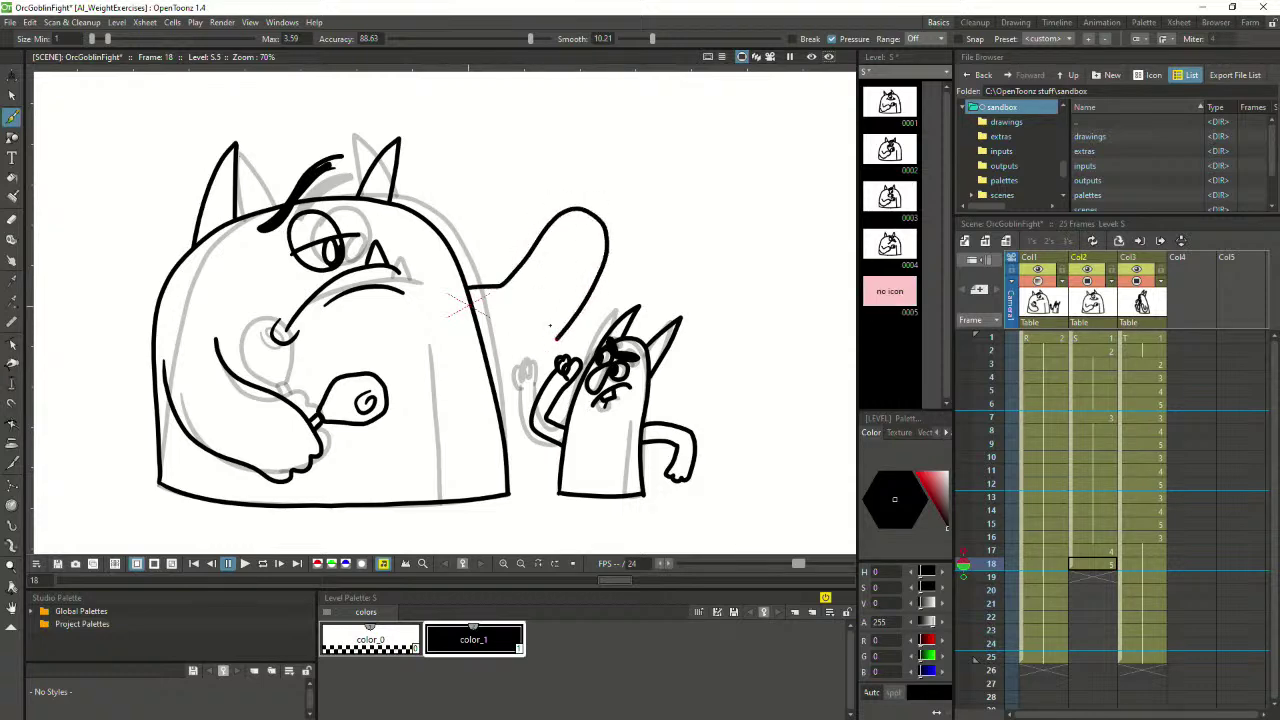
{"action": "key", "text": "ctrl+z"}
{"action": "mouse_move", "coordinate": [466, 290]}
{"action": "left_mouse_down"}
{"action": "mouse_move", "coordinate": [490, 288]}
{"action": "mouse_move", "coordinate": [578, 210]}
{"action": "mouse_move", "coordinate": [606, 236]}
{"action": "mouse_move", "coordinate": [592, 298]}
{"action": "mouse_move", "coordinate": [566, 334]}
{"action": "left_mouse_up"}
{"action": "key", "text": "ctrl+z"}
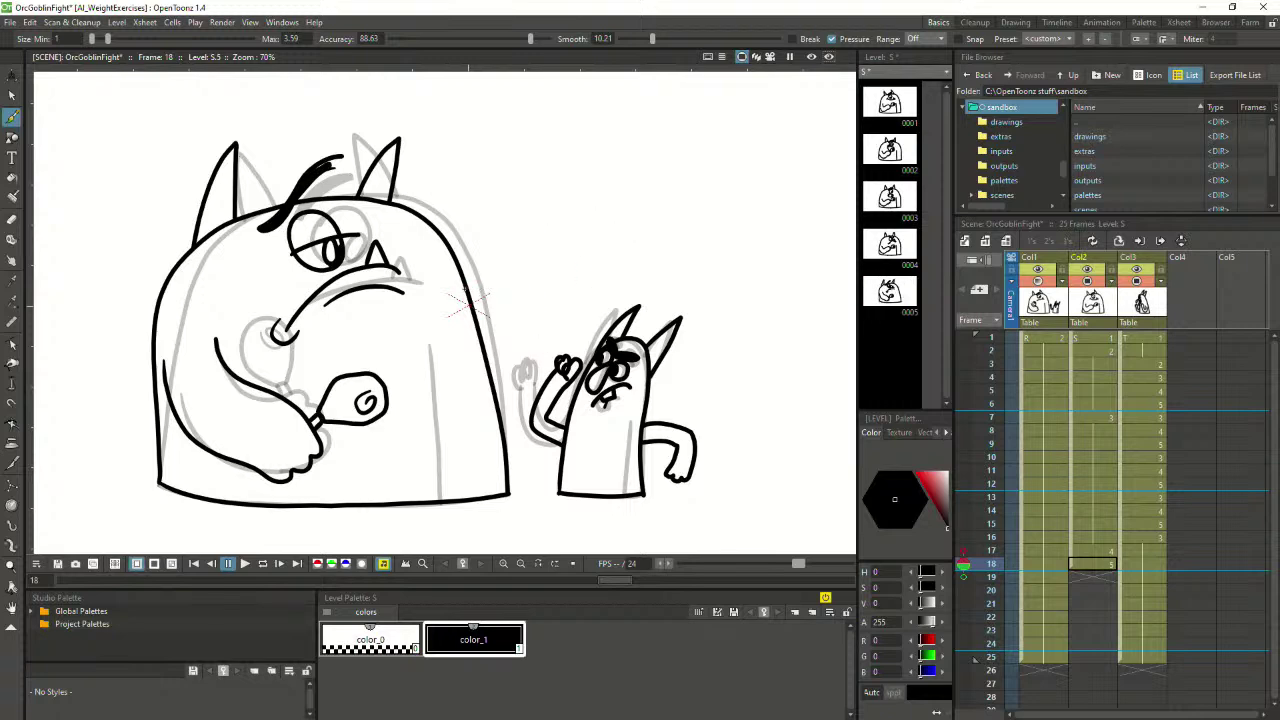
Draw the orc's upright arm from shoulder to side with a rounded fist above the goblin, and add curled finger loops
{"action": "mouse_move", "coordinate": [466, 294]}
{"action": "left_mouse_down"}
{"action": "mouse_move", "coordinate": [558, 179]}
{"action": "mouse_move", "coordinate": [591, 204]}
{"action": "mouse_move", "coordinate": [590, 290]}
{"action": "mouse_move", "coordinate": [489, 367]}
{"action": "left_mouse_up"}
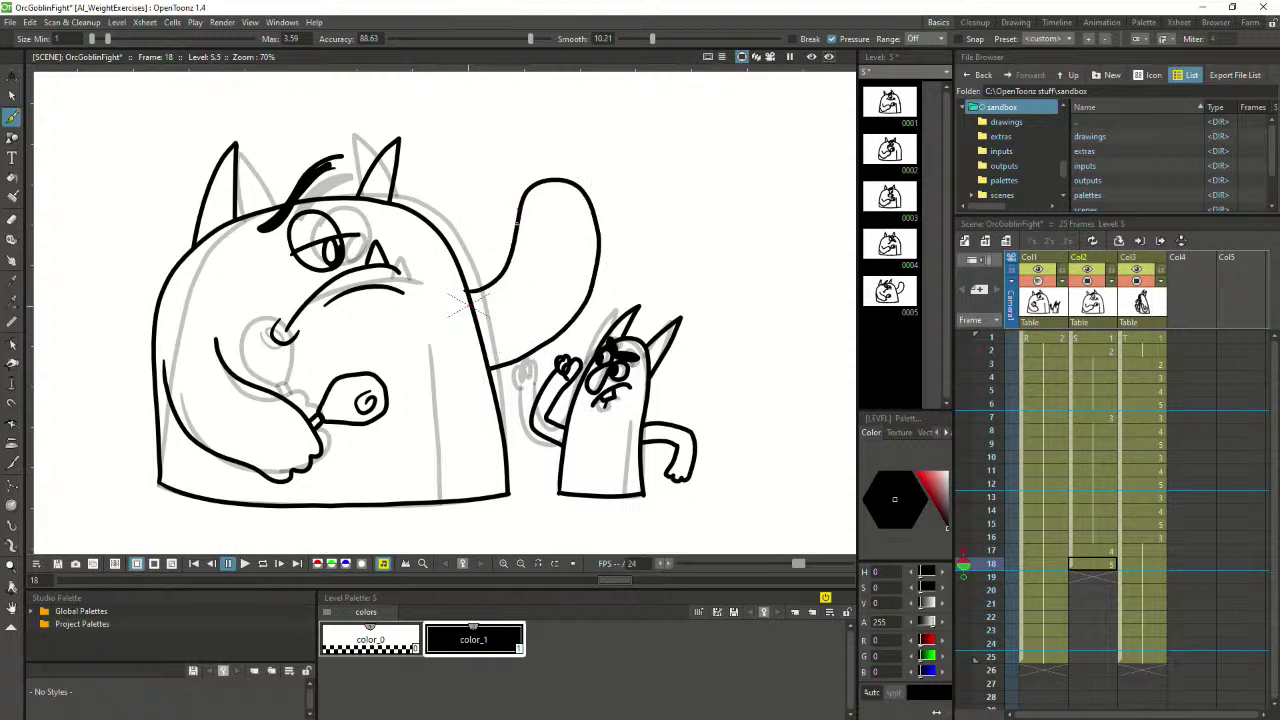
{"action": "mouse_move", "coordinate": [516, 222]}
{"action": "left_mouse_down"}
{"action": "mouse_move", "coordinate": [557, 242]}
{"action": "mouse_move", "coordinate": [557, 208]}
{"action": "mouse_move", "coordinate": [578, 246]}
{"action": "left_mouse_up"}
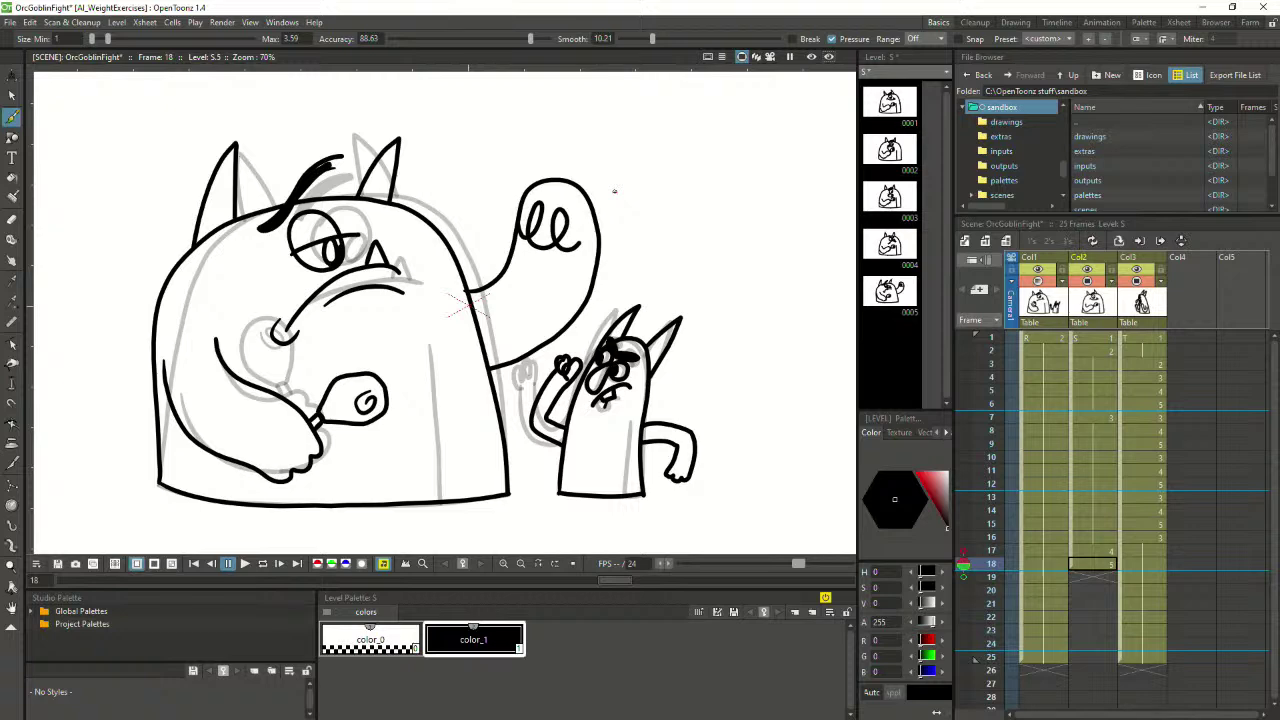
{"action": "scroll", "coordinate": [614, 191], "scroll_direction": "down", "scroll_amount": 2}
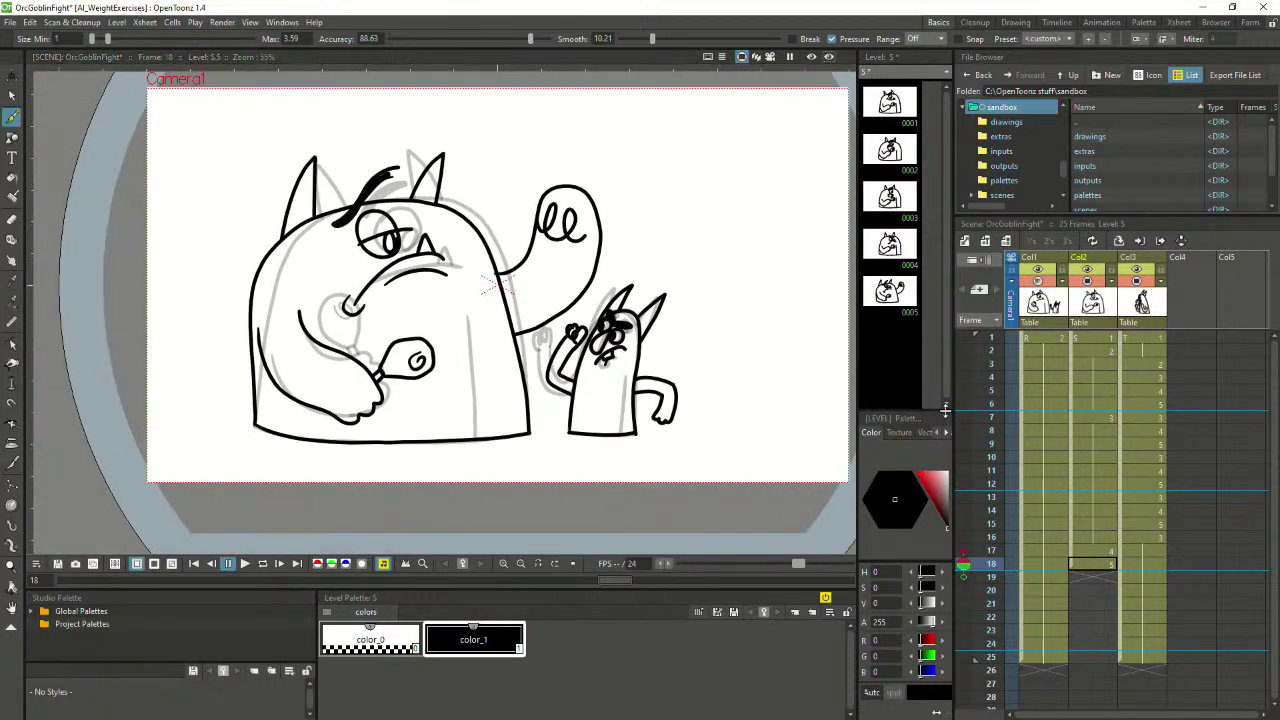
Hide the rough in Col1 and review the orc's poses in Col2 from frame 1 to frame 18
{"action": "left_click", "coordinate": [1048, 280]}
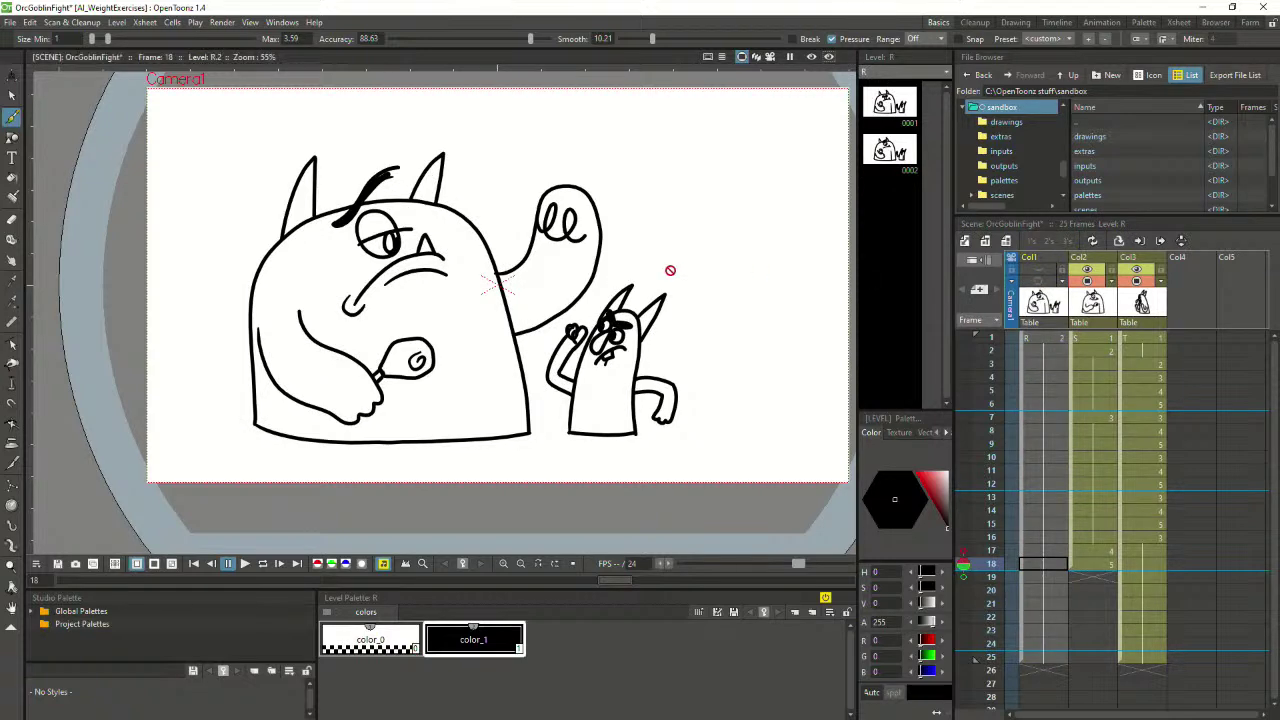
{"action": "key", "text": "comma"}
{"action": "key", "text": "comma"}
{"action": "key", "text": "comma"}
{"action": "key", "text": "comma"}
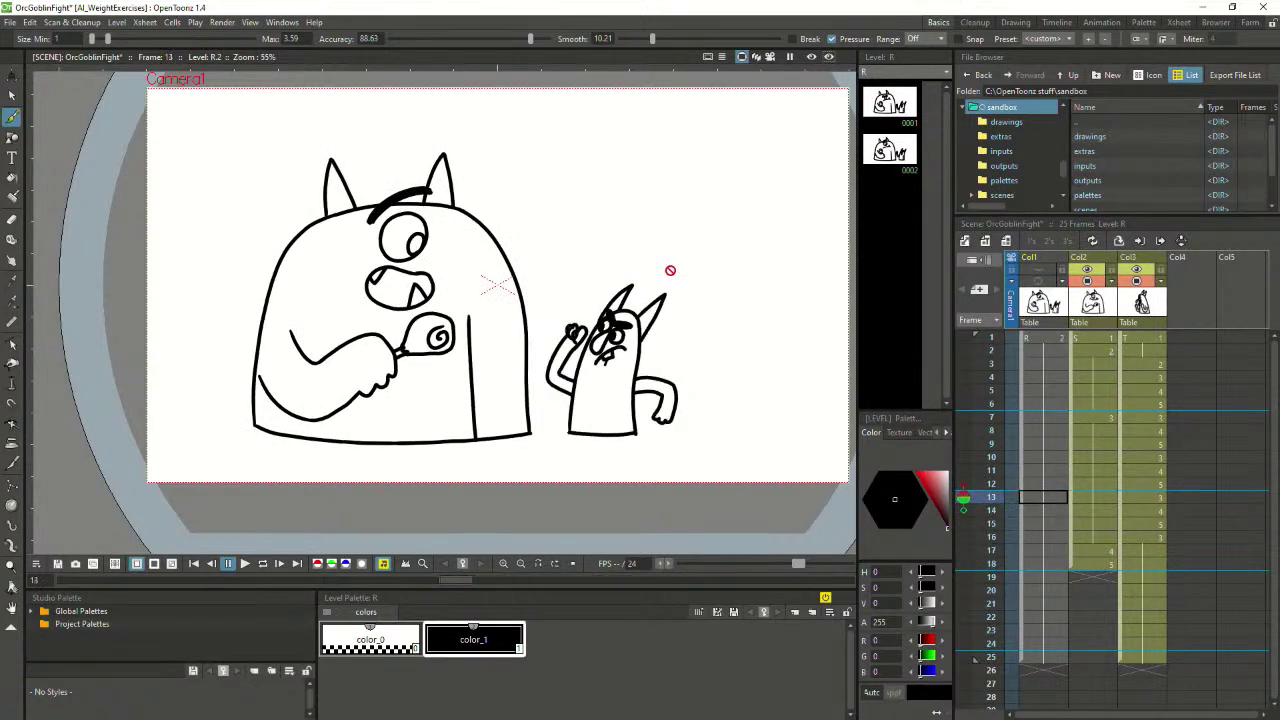
{"action": "key", "text": "period"}
{"action": "key", "text": "period"}
{"action": "key", "text": "period"}
{"action": "key", "text": "period"}
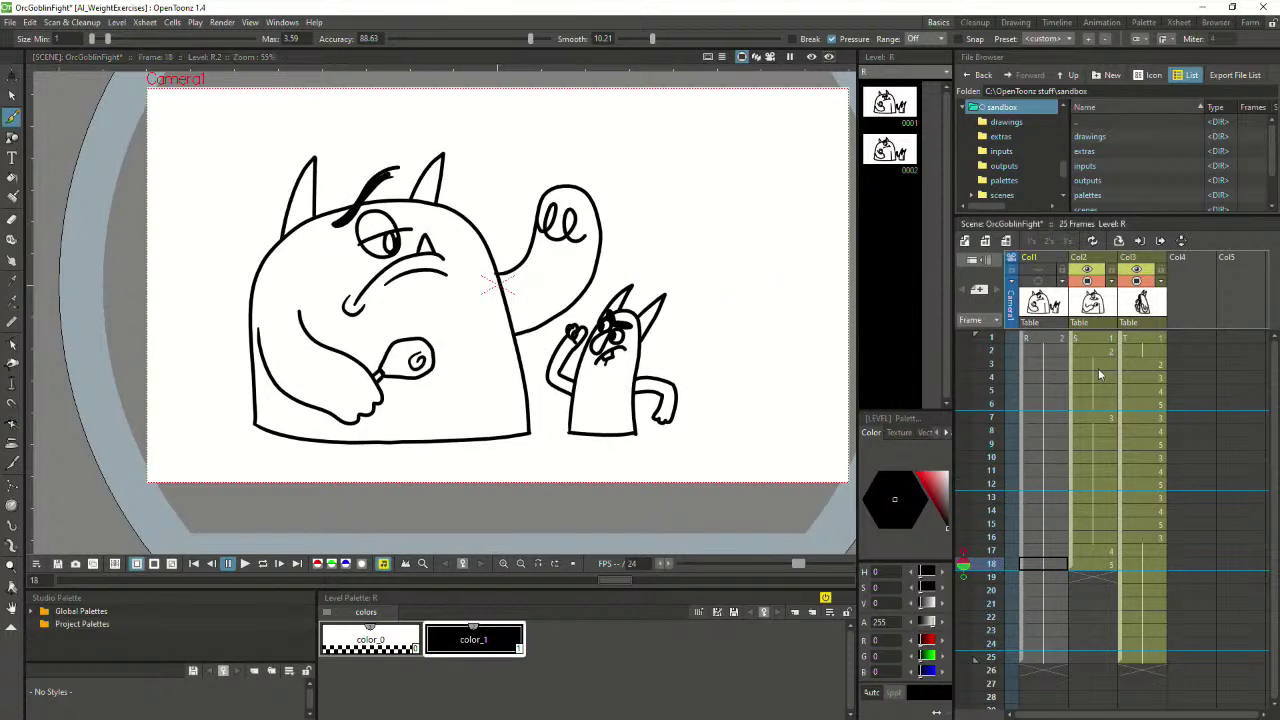
{"action": "left_click", "coordinate": [1100, 340]}
{"action": "left_click_drag", "start_coordinate": [1103, 345], "coordinate": [1103, 562]}
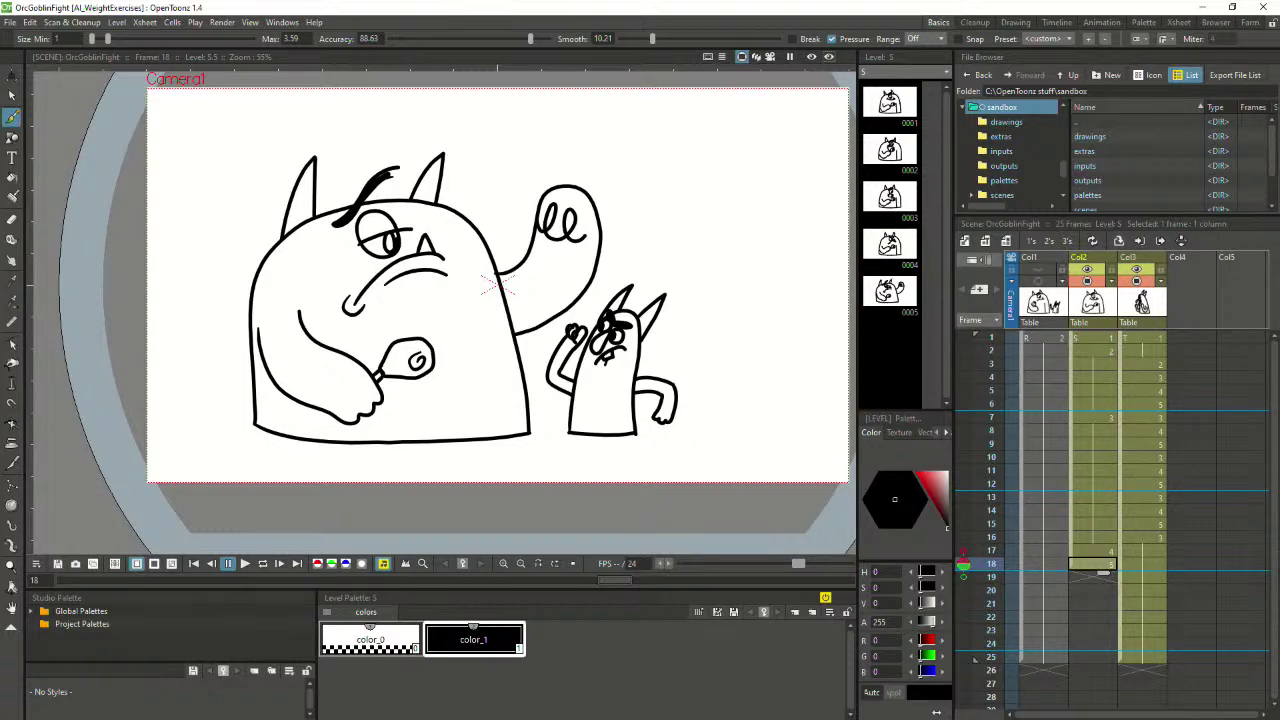
Switch to Mischief to examine the thumbnails of the raised fist and the following hit, and return to OpenToonz
{"action": "key", "text": "alt+Tab"}
{"action": "scroll", "coordinate": [800, 368], "scroll_direction": "down", "scroll_amount": 3}
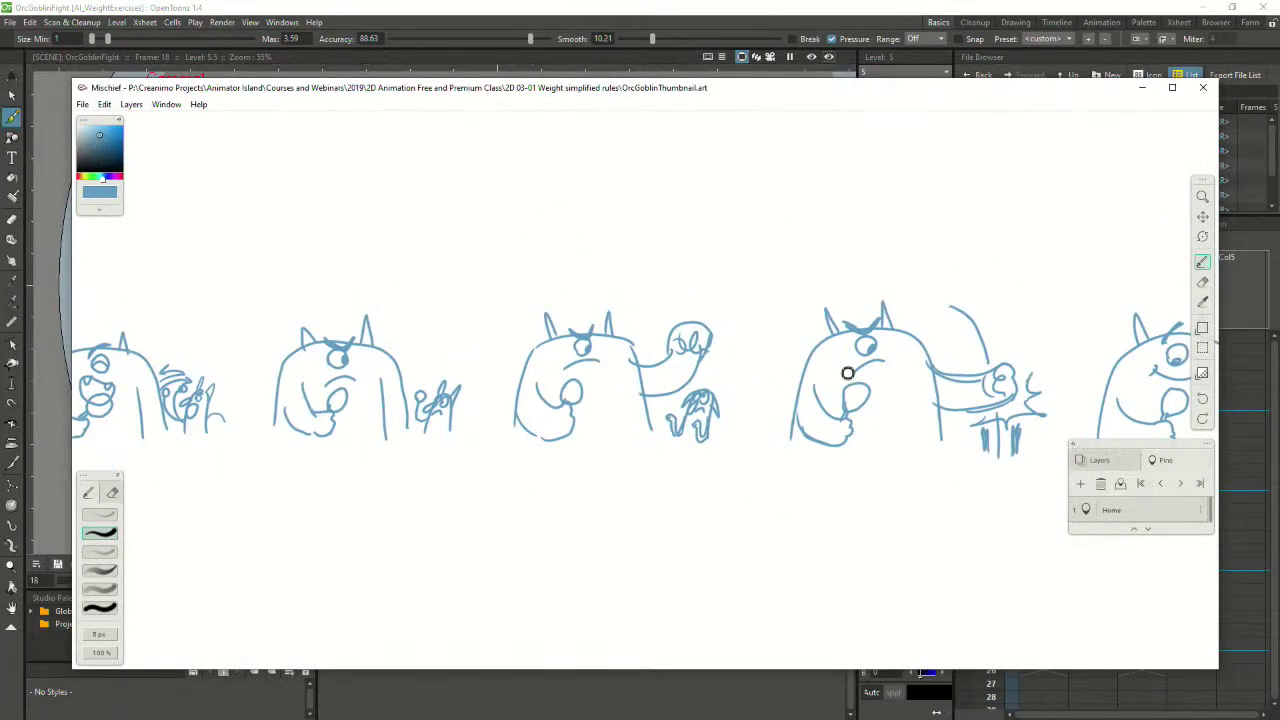
{"action": "scroll", "coordinate": [847, 373], "scroll_direction": "up", "scroll_amount": 2}
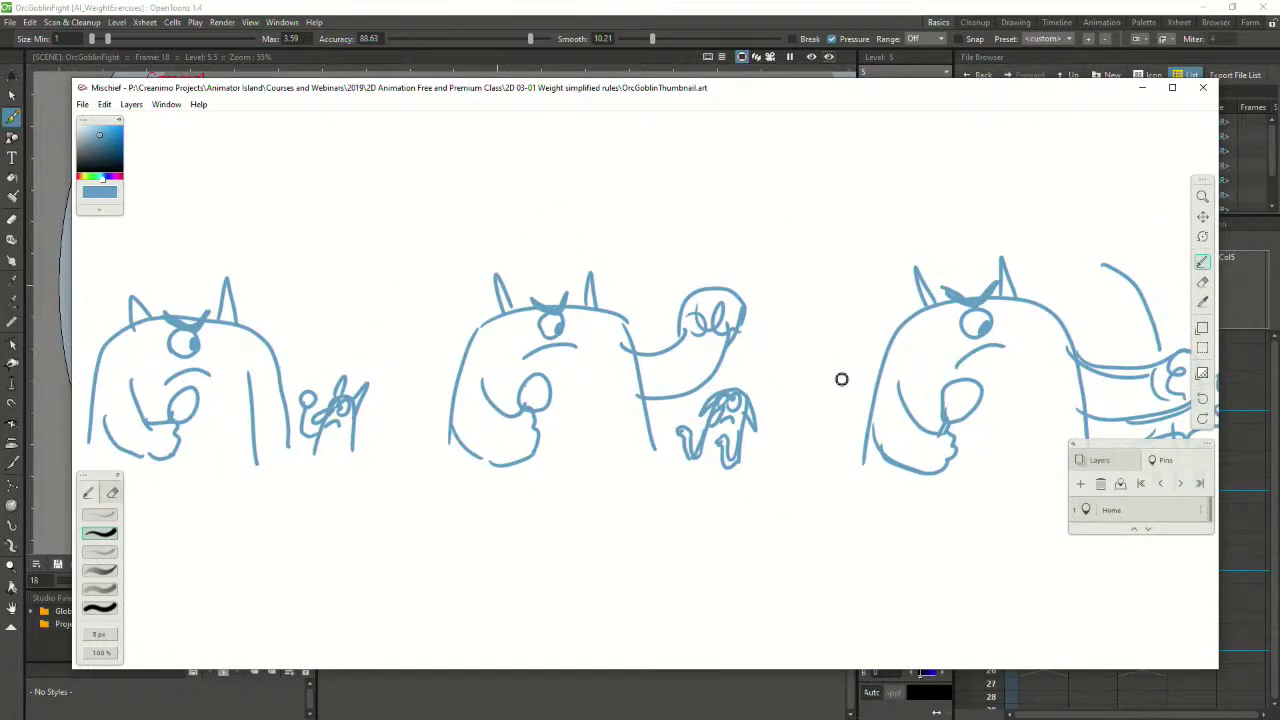
{"action": "left_click", "coordinate": [671, 22]}
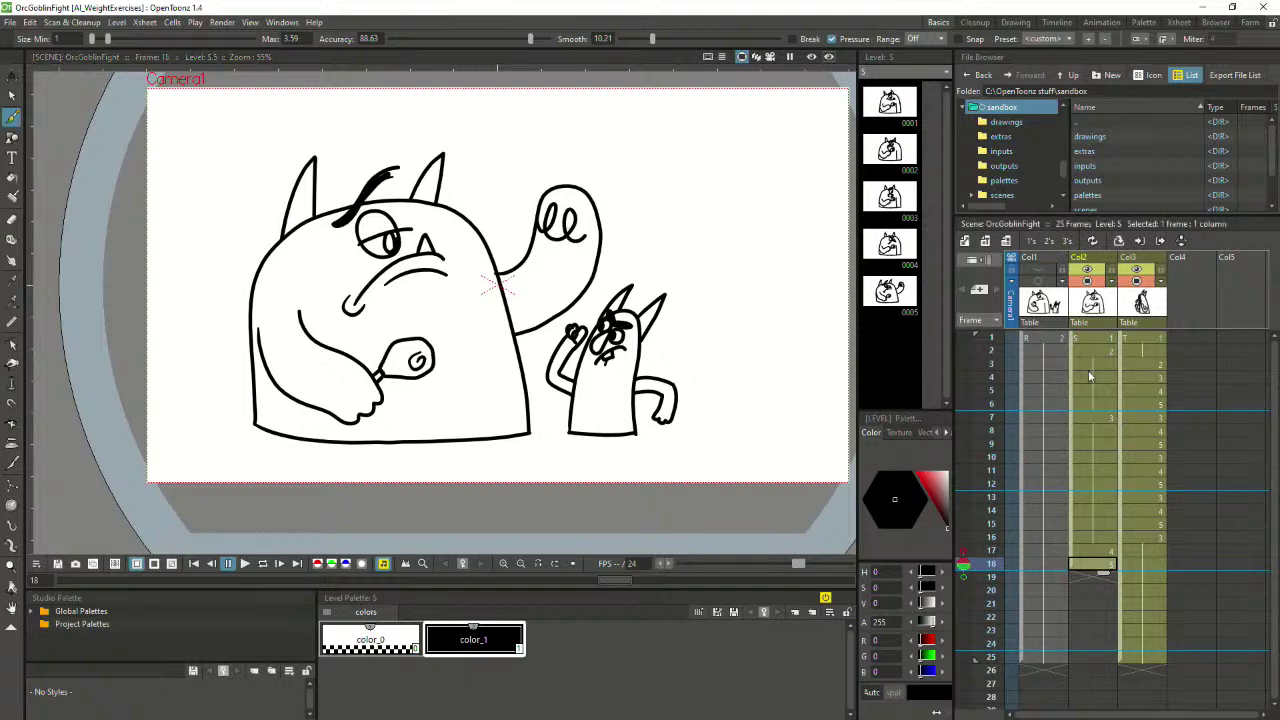
Scrub Col2 from frame 1 to 18 and flip between its last frames to examine the change into the anticipation pose
{"action": "left_click", "coordinate": [1098, 340]}
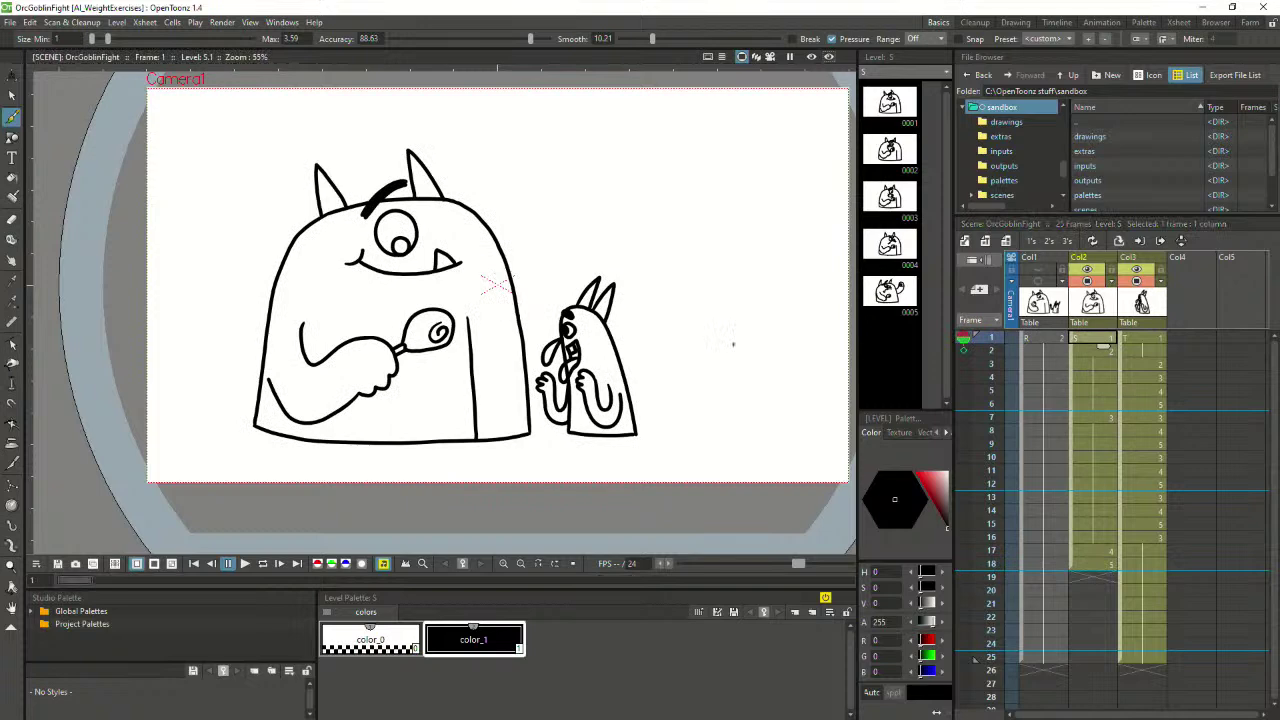
{"action": "left_click_drag", "start_coordinate": [1103, 345], "coordinate": [1103, 560]}
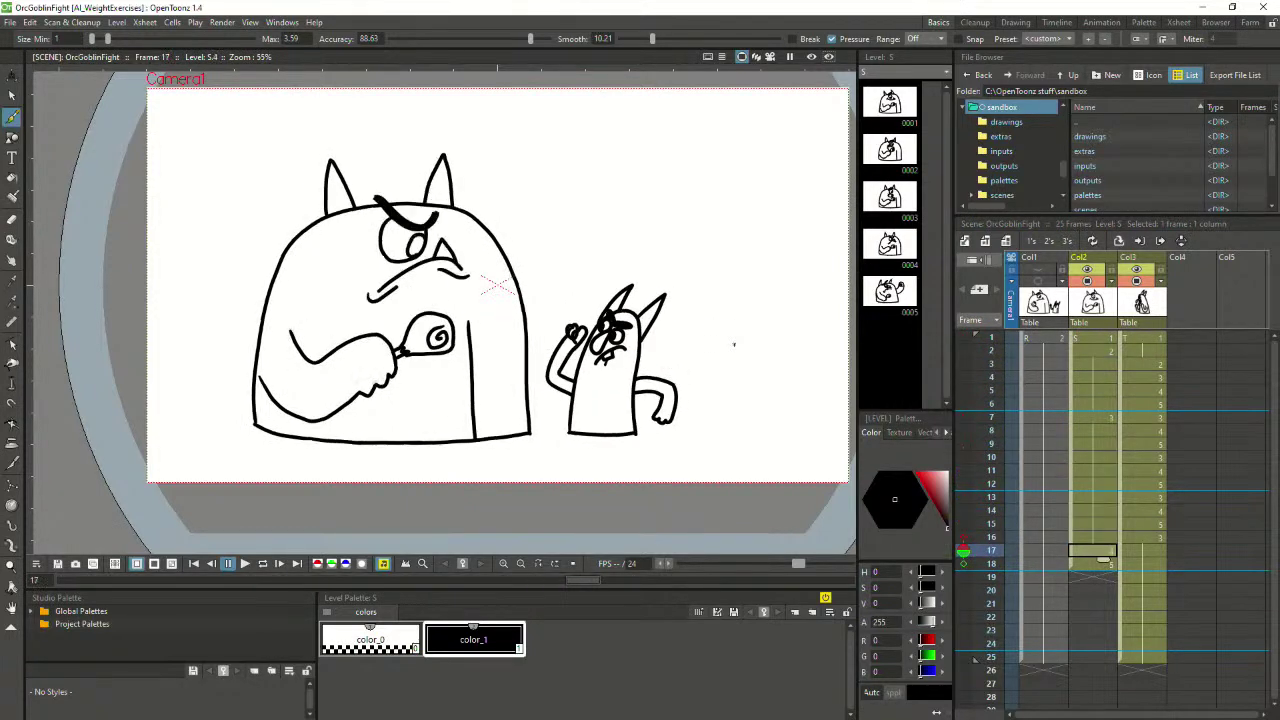
{"action": "key", "text": "Down"}
{"action": "key", "text": "Down"}
{"action": "key", "text": "Up"}
{"action": "key", "text": "Up"}
{"action": "key", "text": "Up"}
{"action": "key", "text": "Down"}
{"action": "left_click_drag", "start_coordinate": [1103, 560], "coordinate": [1103, 573]}
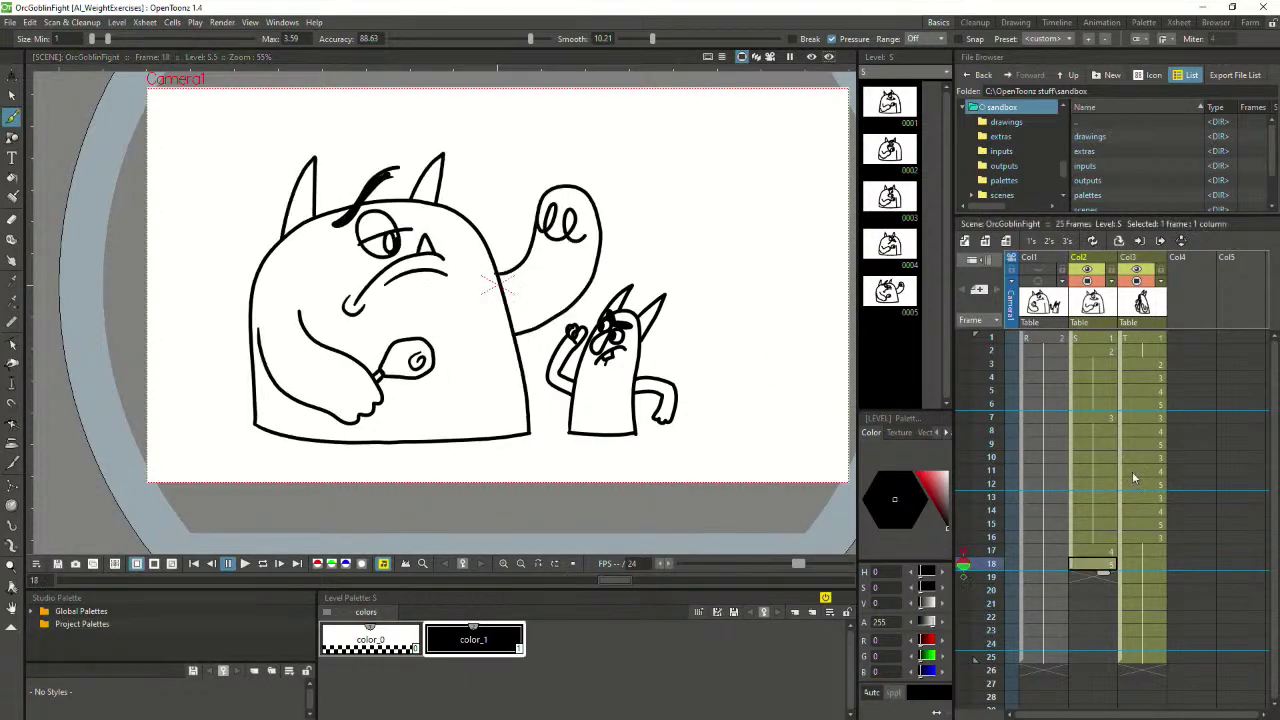
Show the Col1 rough again, and turn on onion skin with frame 19 of Col2 selected
{"action": "left_click", "coordinate": [1090, 579]}
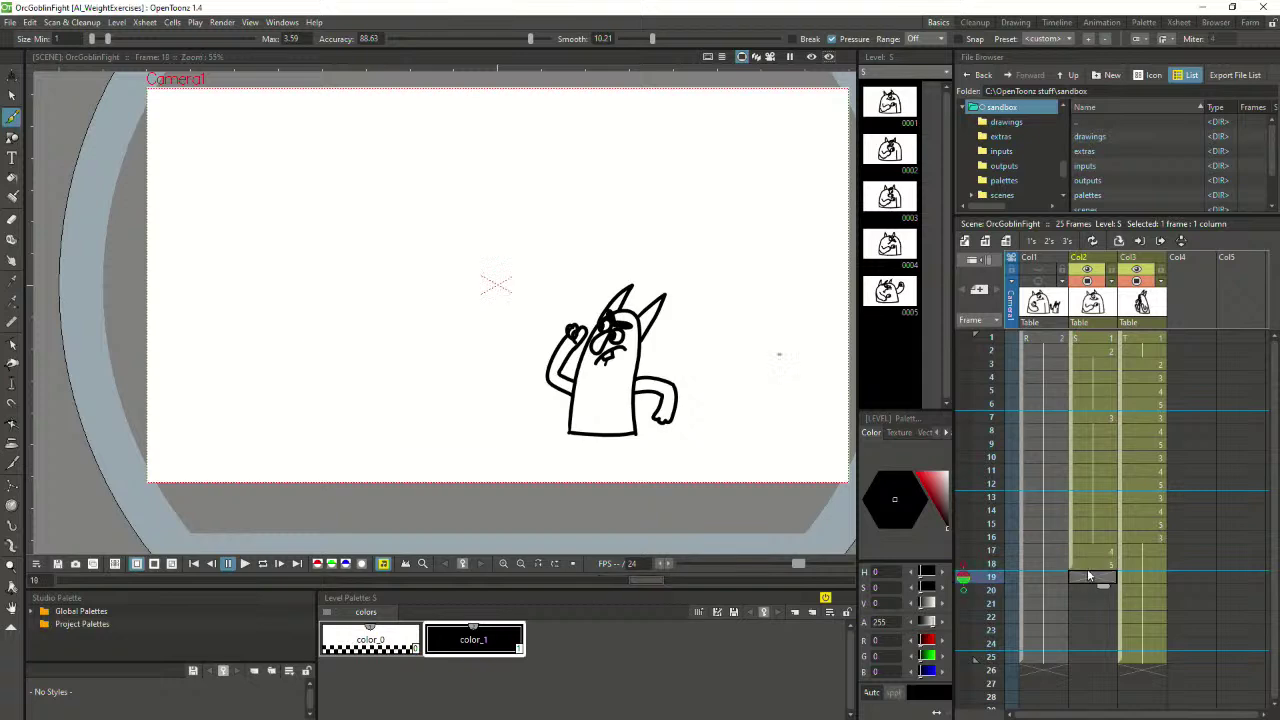
{"action": "left_click", "coordinate": [1087, 567]}
{"action": "left_click", "coordinate": [1094, 577]}
{"action": "left_click", "coordinate": [1087, 579]}
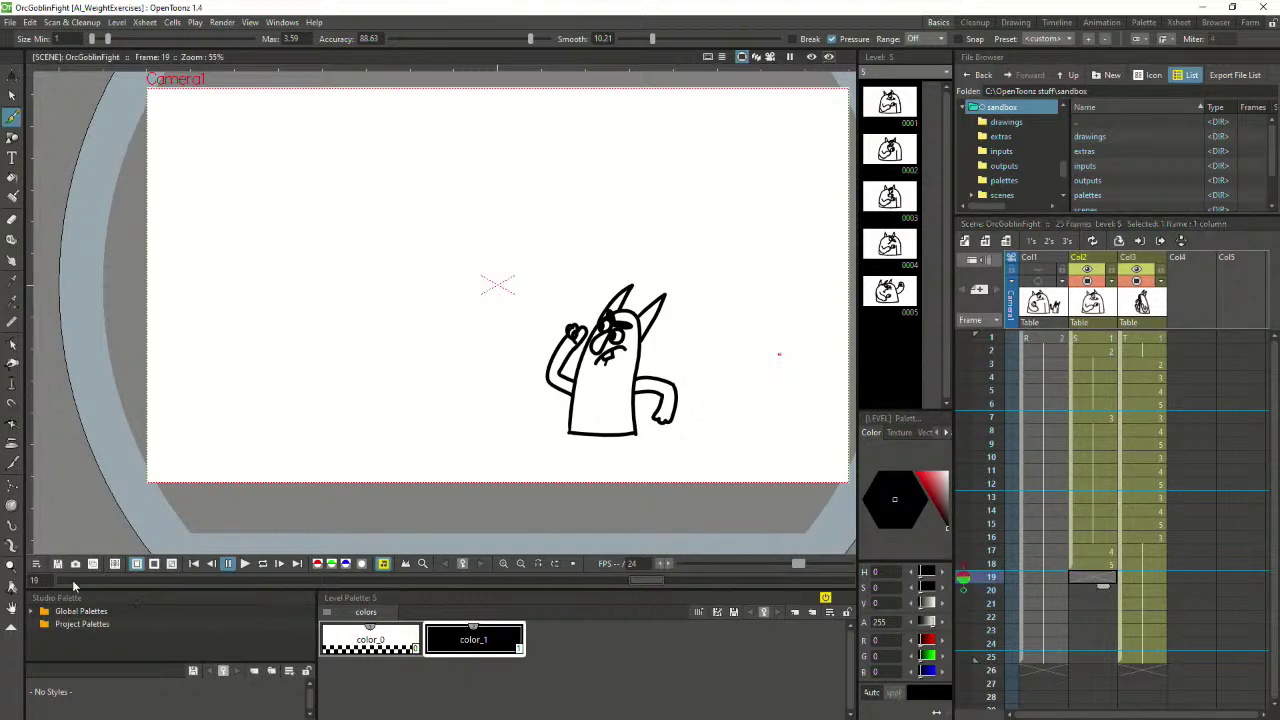
{"action": "left_click", "coordinate": [1037, 269]}
{"action": "left_click", "coordinate": [1037, 281]}
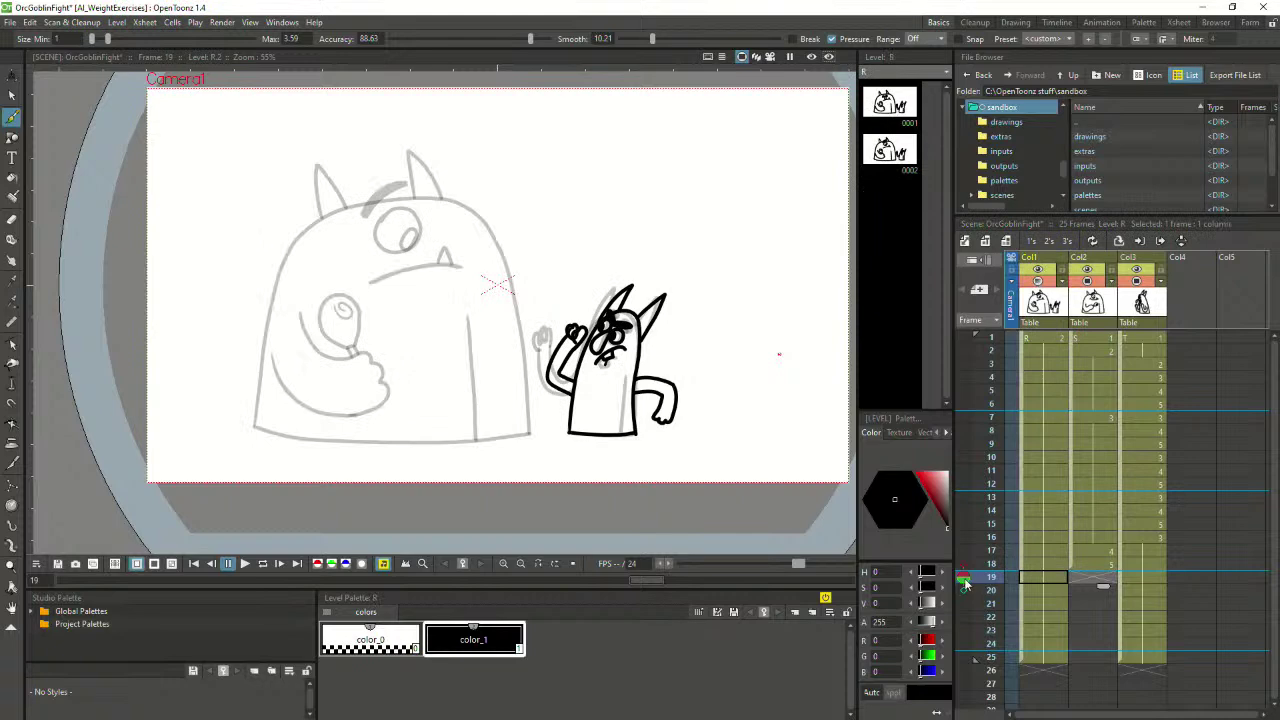
{"action": "double_click", "coordinate": [964, 580]}
{"action": "left_click", "coordinate": [1093, 577]}
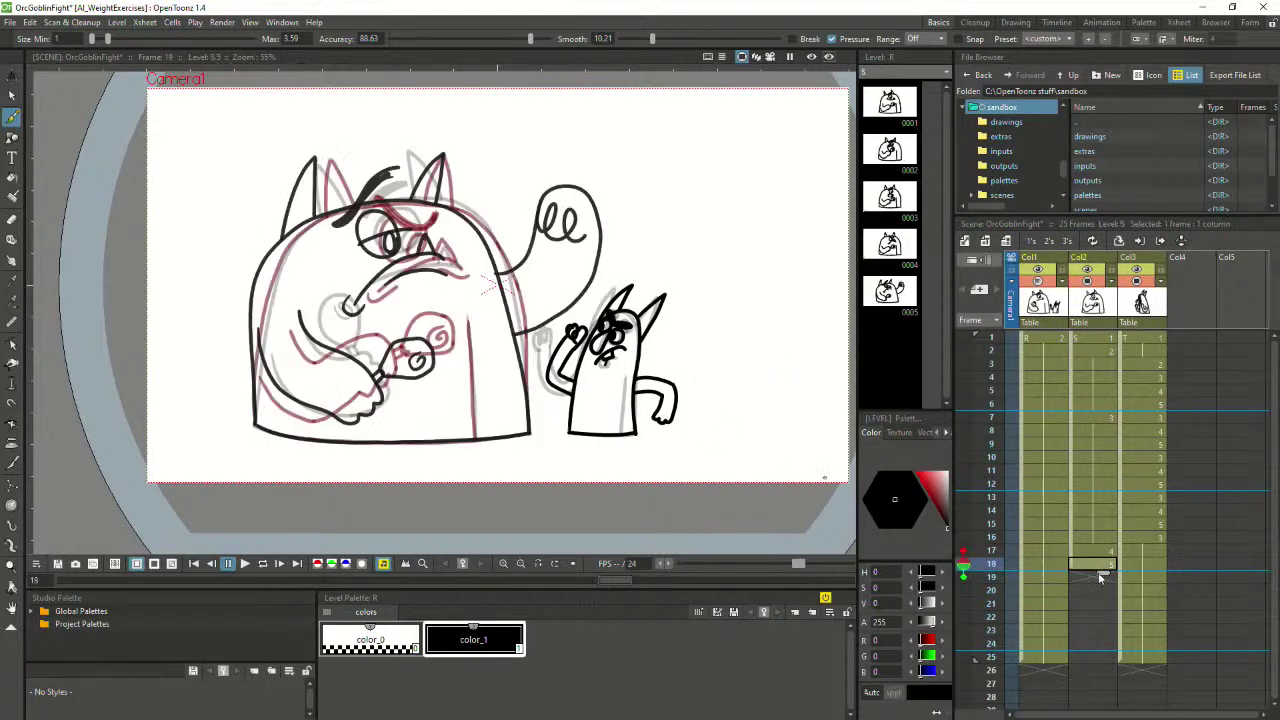
Start a new drawing at frame 19 by tracing the orc's back edge from the base up to the head over the onion skin
{"action": "scroll", "coordinate": [451, 273], "scroll_direction": "up", "scroll_amount": 1}
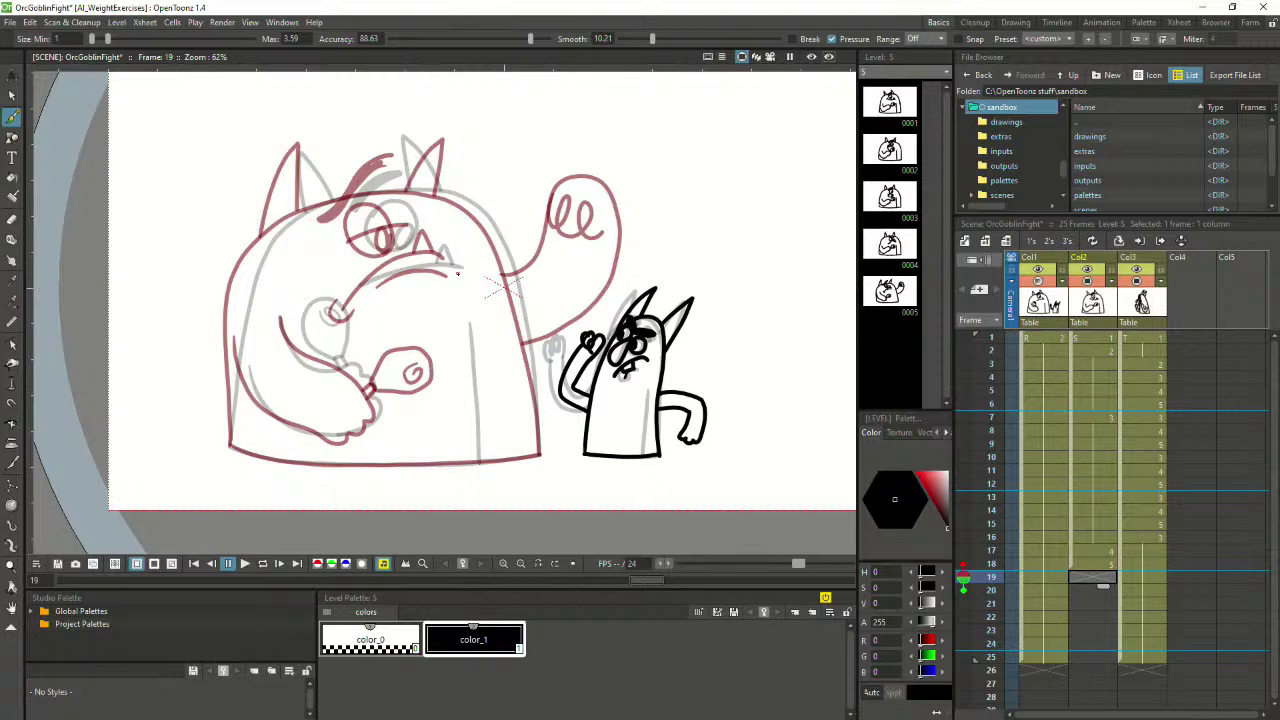
{"action": "left_click_drag", "start_coordinate": [231, 446], "coordinate": [231, 412]}
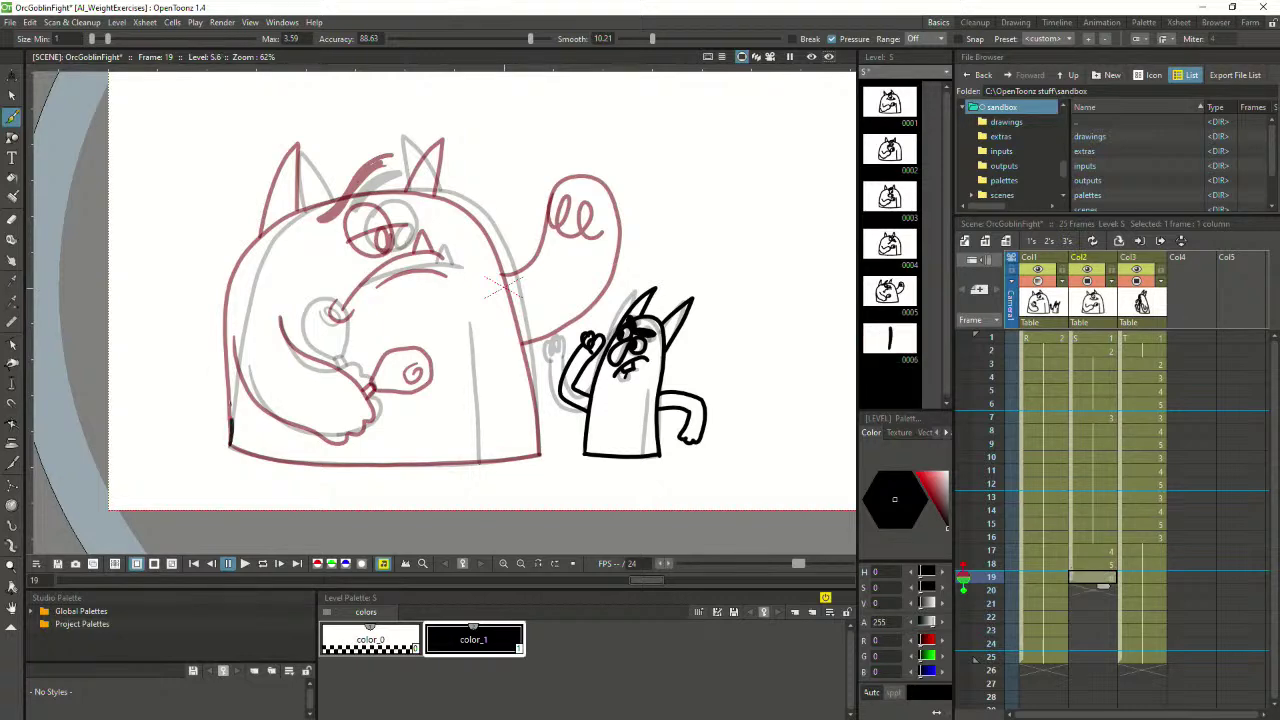
{"action": "key", "text": "ctrl+z"}
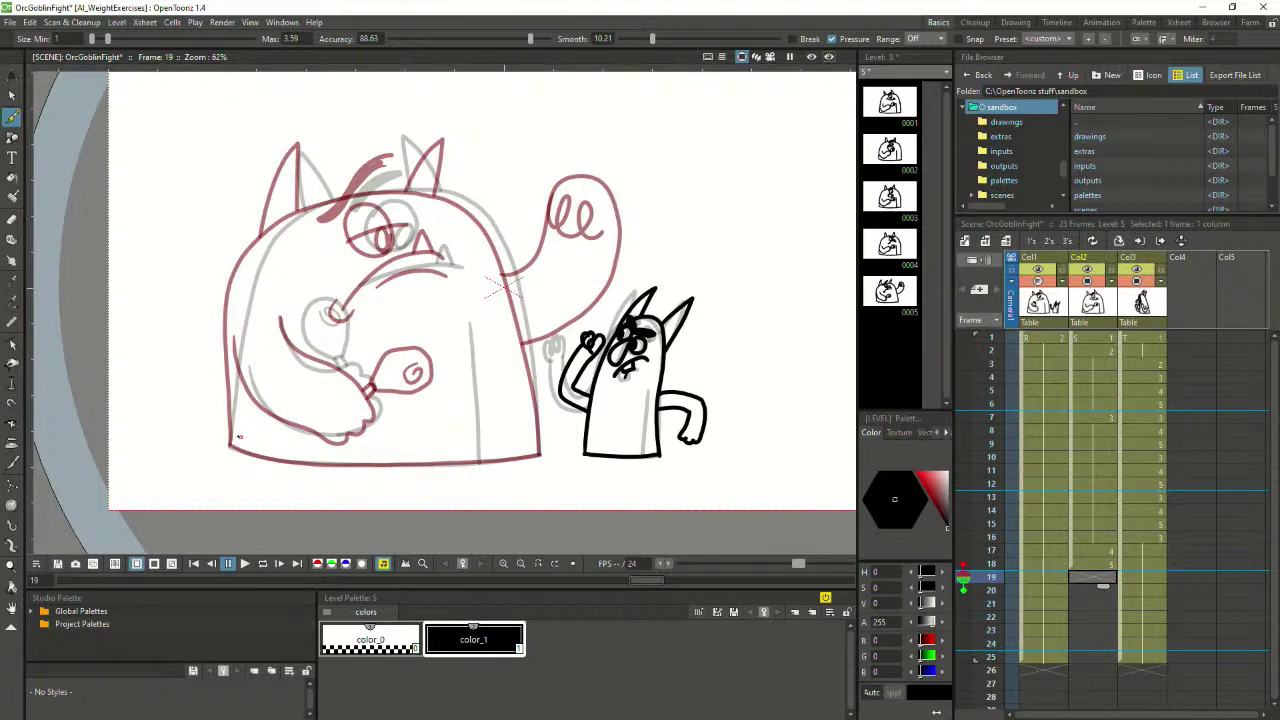
{"action": "left_click_drag", "start_coordinate": [231, 448], "coordinate": [222, 352]}
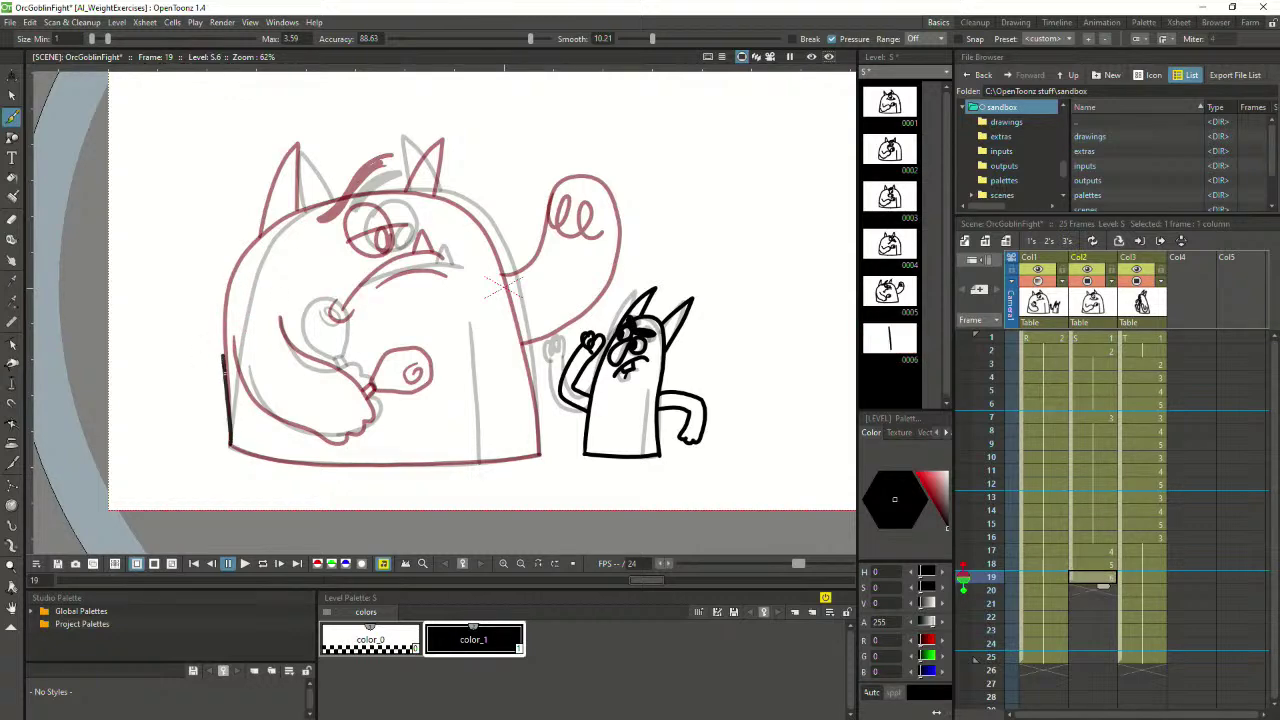
{"action": "key", "text": "ctrl+z"}
{"action": "mouse_move", "coordinate": [231, 447]}
{"action": "left_mouse_down"}
{"action": "mouse_move", "coordinate": [224, 325]}
{"action": "mouse_move", "coordinate": [240, 249]}
{"action": "mouse_move", "coordinate": [345, 195]}
{"action": "left_mouse_up"}
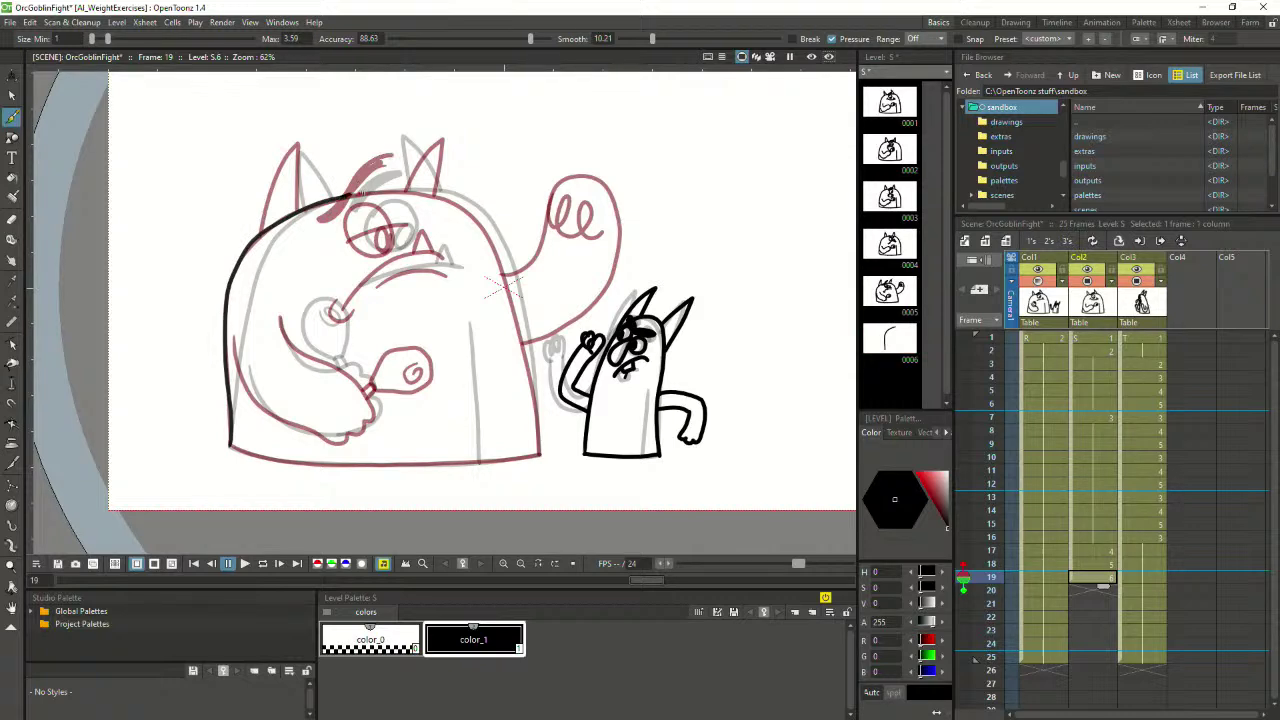
Try tracing the curve across the top of the orc's head from the end of the back edge
{"action": "mouse_move", "coordinate": [366, 195]}
{"action": "left_mouse_down"}
{"action": "mouse_move", "coordinate": [413, 200]}
{"action": "mouse_move", "coordinate": [343, 200]}
{"action": "mouse_move", "coordinate": [440, 196]}
{"action": "left_mouse_up"}
{"action": "key", "text": "ctrl+z"}
{"action": "key", "text": "ctrl+z"}
{"action": "key", "text": "ctrl+z"}
{"action": "key", "text": "ctrl+z"}
{"action": "left_click_drag", "start_coordinate": [342, 196], "coordinate": [448, 201]}
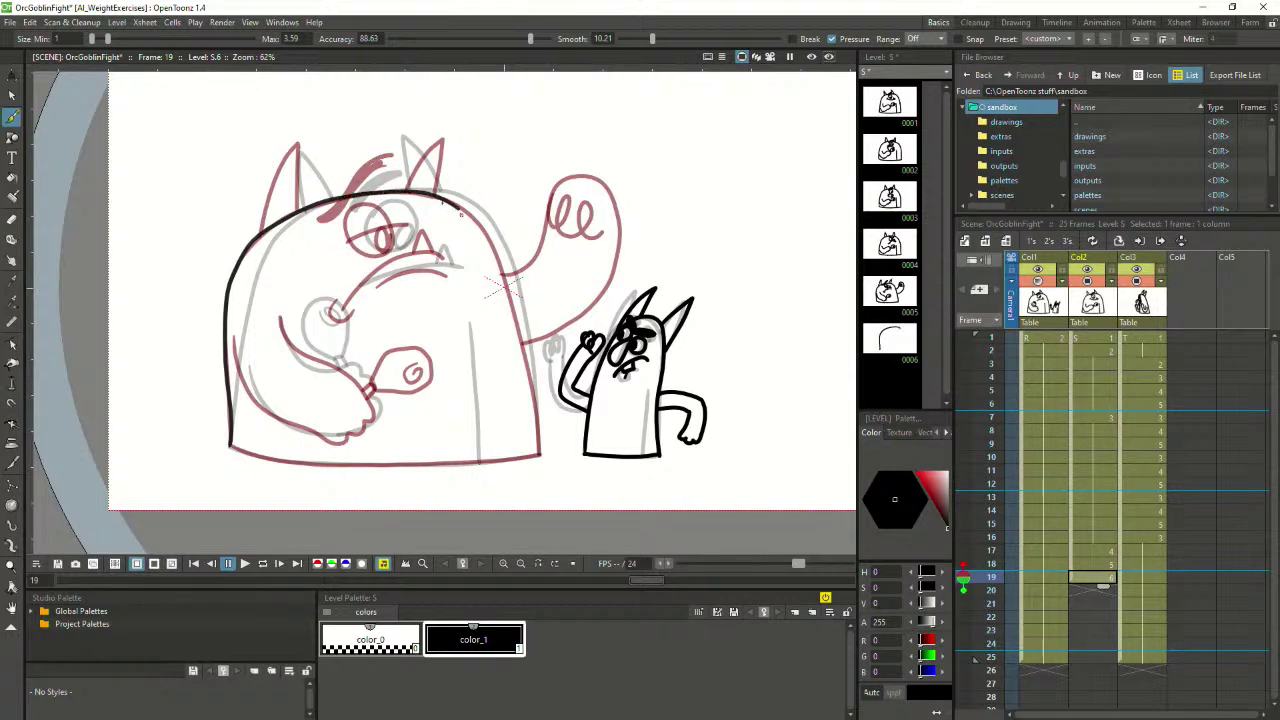
{"action": "key", "text": "ctrl+z"}
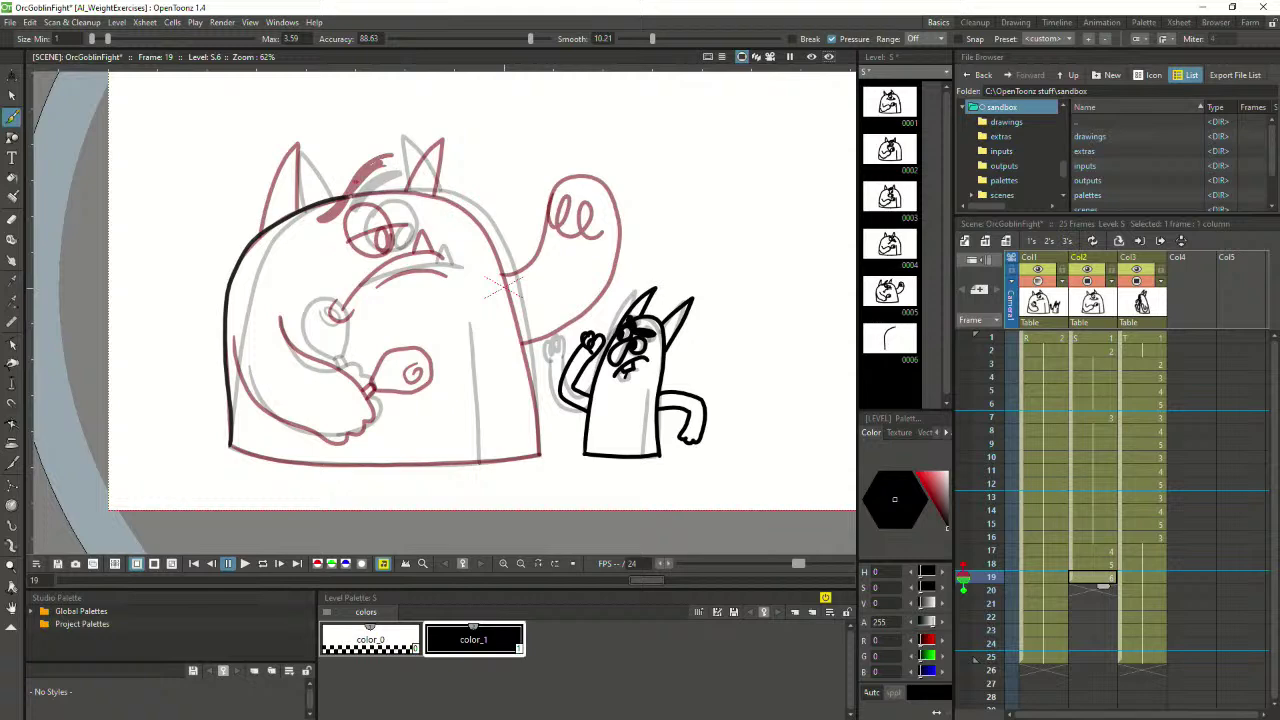
Trace the top of the orc's head and continue the outline down the shoulder to where the raised arm begins
{"action": "mouse_move", "coordinate": [343, 197]}
{"action": "left_mouse_down"}
{"action": "mouse_move", "coordinate": [416, 192]}
{"action": "mouse_move", "coordinate": [468, 216]}
{"action": "left_mouse_up"}
{"action": "key", "text": "ctrl+z"}
{"action": "left_click_drag", "start_coordinate": [466, 212], "coordinate": [501, 261]}
{"action": "key", "text": "ctrl+z"}
{"action": "mouse_move", "coordinate": [466, 212]}
{"action": "left_mouse_down"}
{"action": "mouse_move", "coordinate": [485, 237]}
{"action": "mouse_move", "coordinate": [467, 213]}
{"action": "mouse_move", "coordinate": [523, 344]}
{"action": "left_mouse_up"}
{"action": "key", "text": "ctrl+z"}
{"action": "key", "text": "ctrl+z"}
{"action": "key", "text": "ctrl+z"}
{"action": "key", "text": "ctrl+z"}
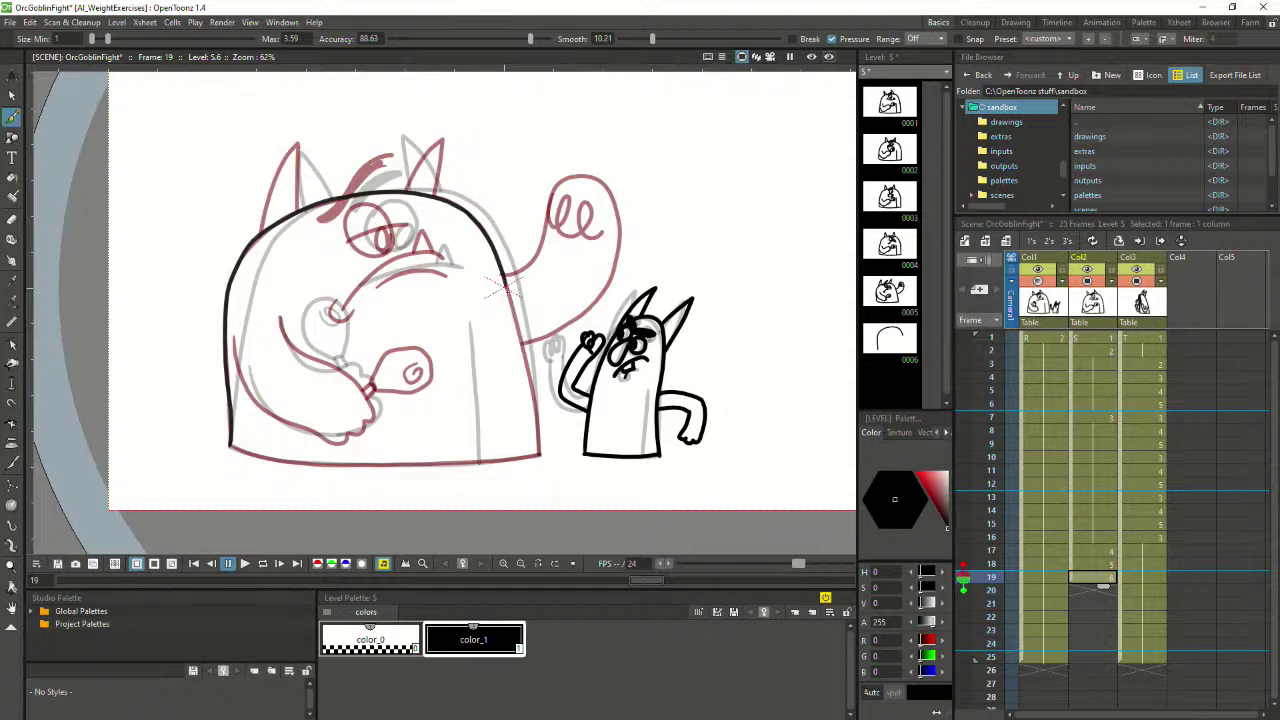
Trace the orc's side facing the goblin from the shoulder down to the base corner
{"action": "left_click_drag", "start_coordinate": [504, 278], "coordinate": [532, 380]}
{"action": "key", "text": "ctrl+z"}
{"action": "left_click_drag", "start_coordinate": [503, 281], "coordinate": [518, 341]}
{"action": "key", "text": "ctrl+z"}
{"action": "left_click_drag", "start_coordinate": [504, 288], "coordinate": [541, 458]}
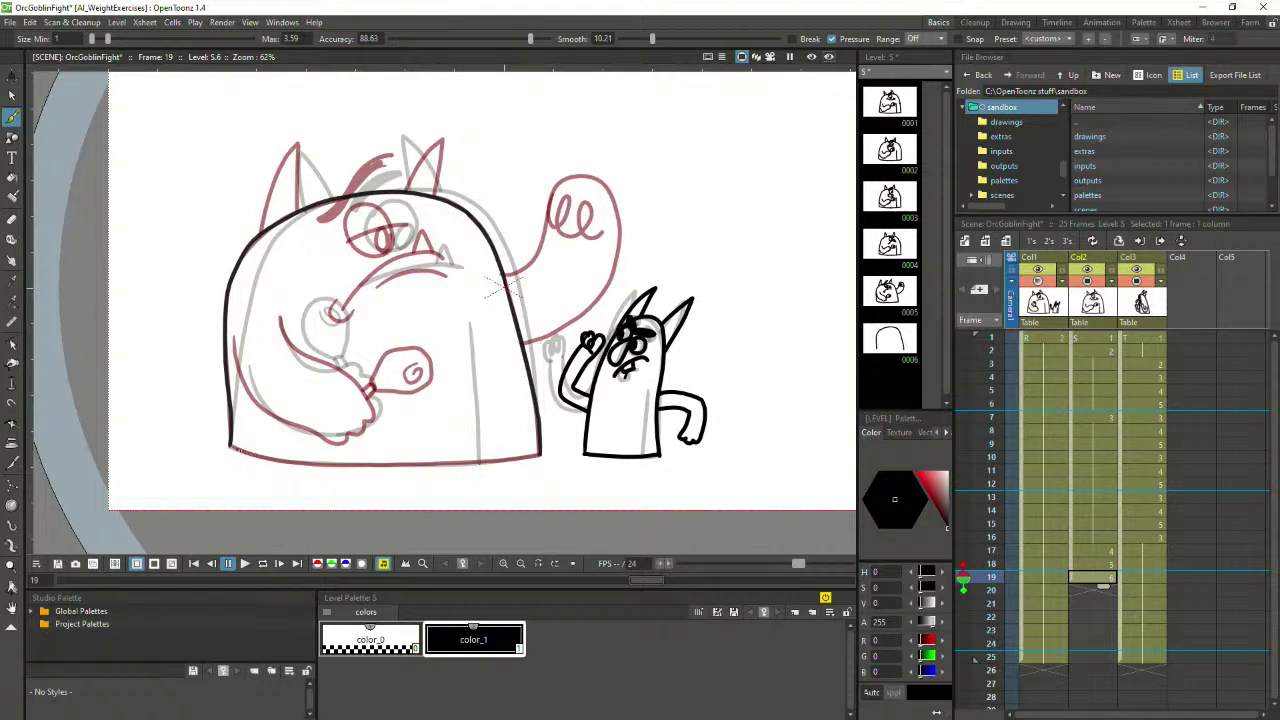
Trace the orc's base line between both bottom corners to close the body outline
{"action": "left_click_drag", "start_coordinate": [232, 446], "coordinate": [334, 461]}
{"action": "key", "text": "ctrl+z"}
{"action": "left_click_drag", "start_coordinate": [228, 446], "coordinate": [340, 462]}
{"action": "scroll", "coordinate": [381, 392], "scroll_direction": "up", "scroll_amount": 1}
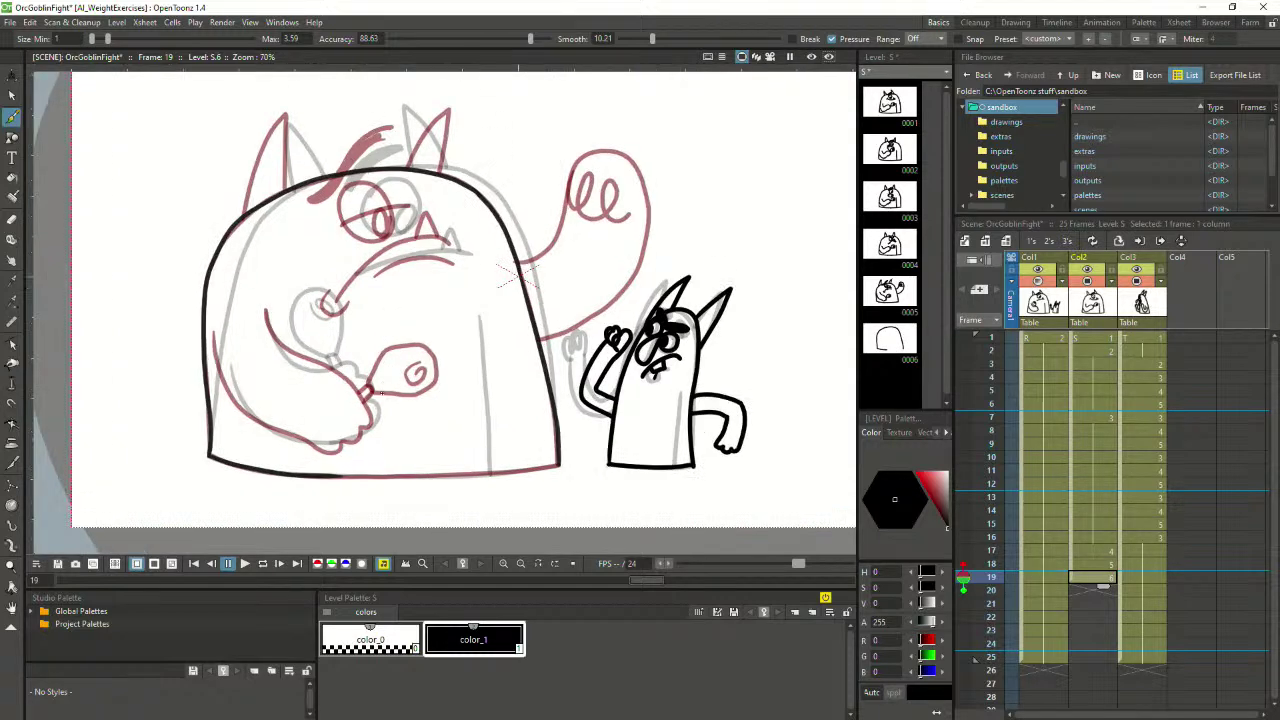
{"action": "left_click_drag", "start_coordinate": [332, 476], "coordinate": [516, 470]}
{"action": "key", "text": "ctrl+z"}
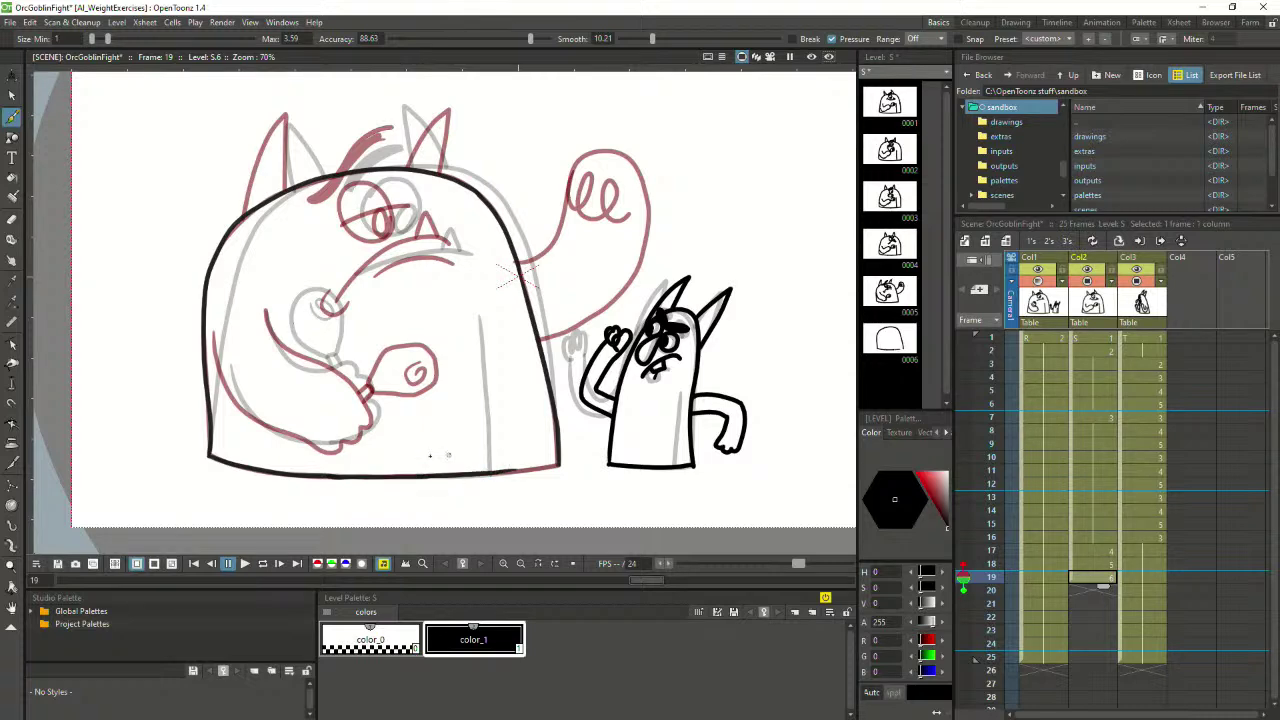
{"action": "key", "text": "ctrl+z"}
{"action": "left_click_drag", "start_coordinate": [428, 478], "coordinate": [558, 465]}
{"action": "scroll", "coordinate": [418, 318], "scroll_direction": "down", "scroll_amount": 1}
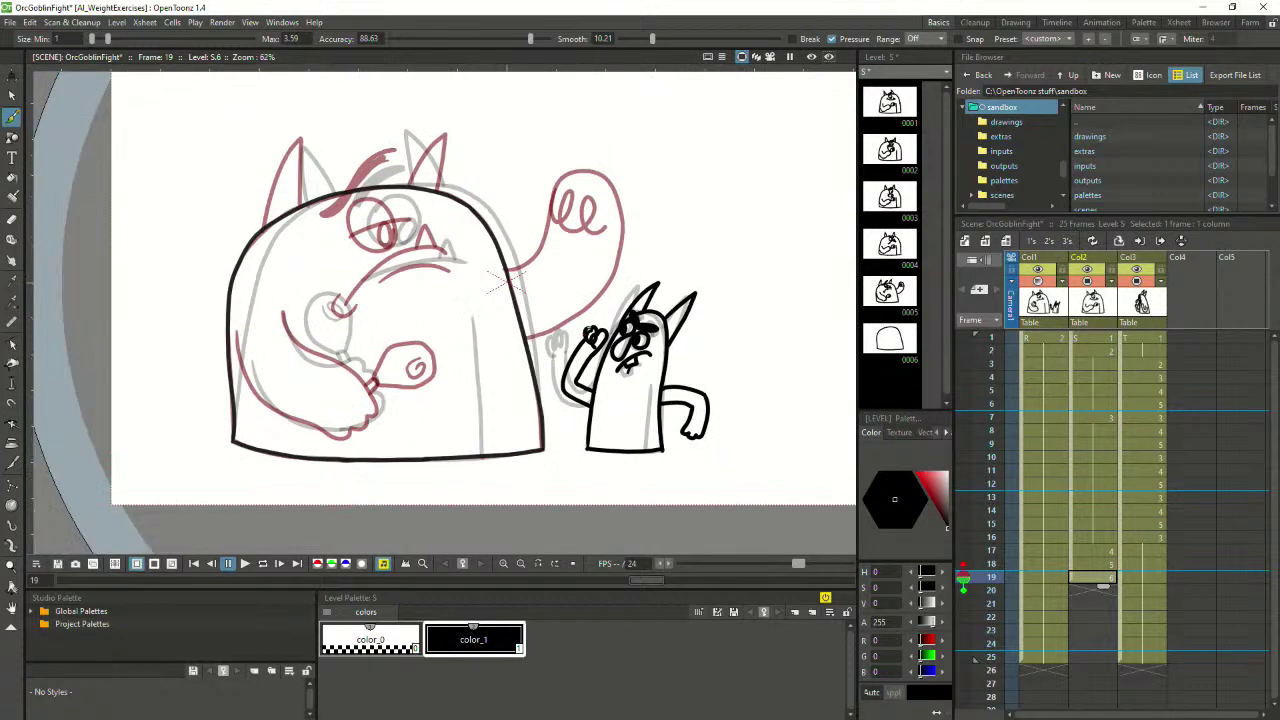
Trace the orc's frowning mouth with its pointed tooth, lower lip line and small curved mouth corner
{"action": "left_click_drag", "start_coordinate": [437, 226], "coordinate": [456, 264]}
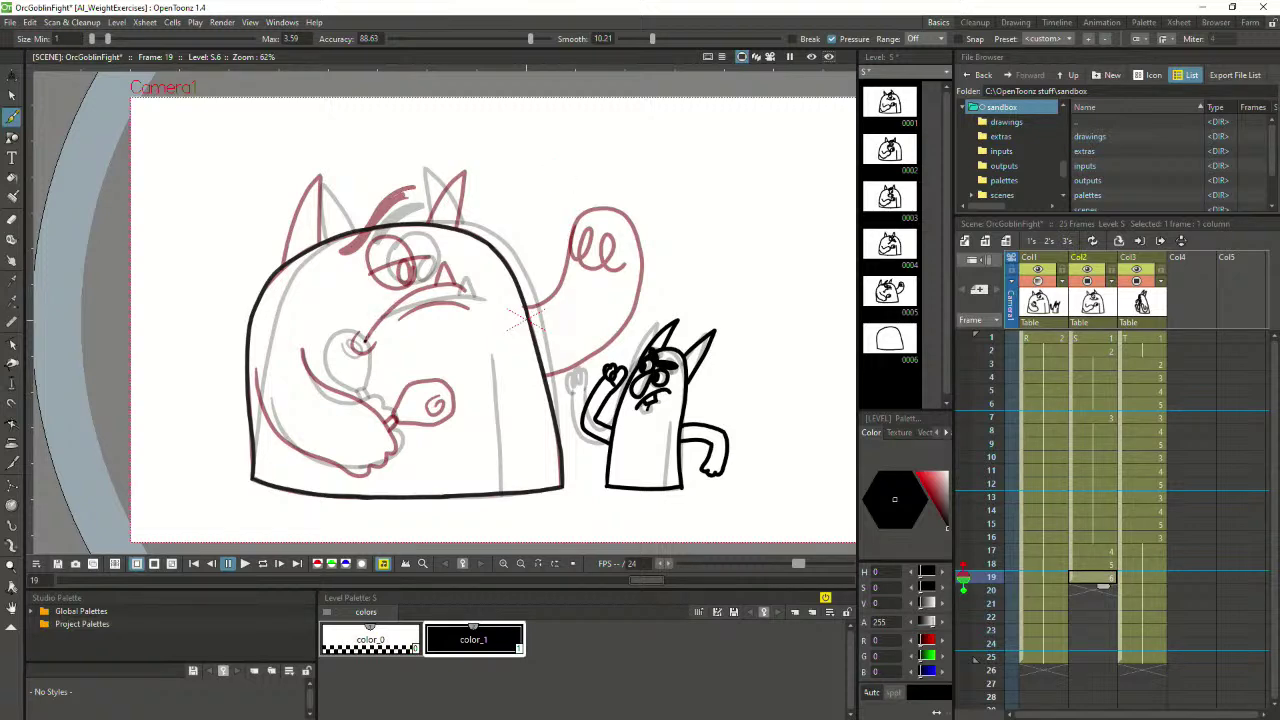
{"action": "left_click_drag", "start_coordinate": [365, 341], "coordinate": [430, 286]}
{"action": "key", "text": "ctrl+z"}
{"action": "mouse_move", "coordinate": [364, 344]}
{"action": "left_mouse_down"}
{"action": "mouse_move", "coordinate": [408, 297]}
{"action": "mouse_move", "coordinate": [470, 290]}
{"action": "mouse_move", "coordinate": [444, 260]}
{"action": "mouse_move", "coordinate": [460, 285]}
{"action": "left_mouse_up"}
{"action": "mouse_move", "coordinate": [398, 319]}
{"action": "left_mouse_down"}
{"action": "mouse_move", "coordinate": [438, 302]}
{"action": "mouse_move", "coordinate": [470, 308]}
{"action": "left_mouse_up"}
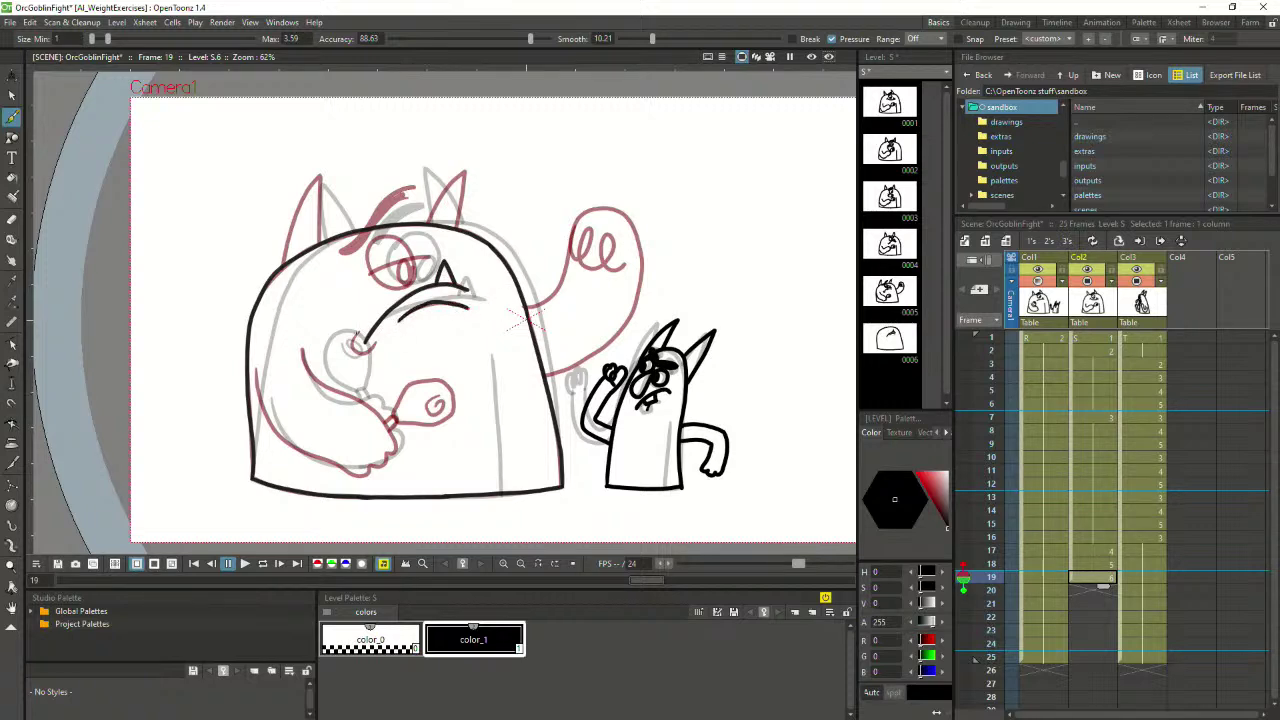
{"action": "left_click_drag", "start_coordinate": [356, 331], "coordinate": [370, 353]}
{"action": "key", "text": "ctrl+z"}
{"action": "mouse_move", "coordinate": [359, 331]}
{"action": "left_mouse_down"}
{"action": "mouse_move", "coordinate": [354, 343]}
{"action": "mouse_move", "coordinate": [377, 343]}
{"action": "left_mouse_up"}
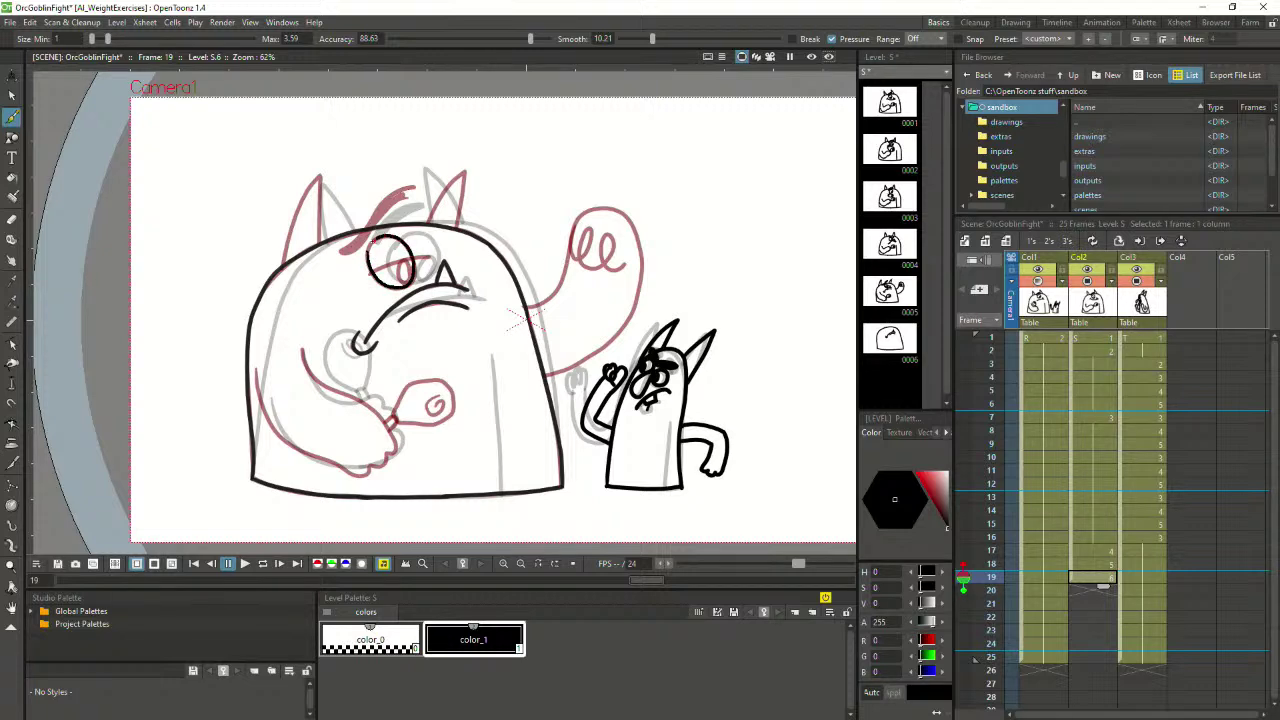
Redraw the orc's eye outline with its eyelid line and pupil, and trace the thick slanted eyebrow above it
{"action": "key", "text": "ctrl+z"}
{"action": "scroll", "coordinate": [378, 243], "scroll_direction": "up", "scroll_amount": 2}
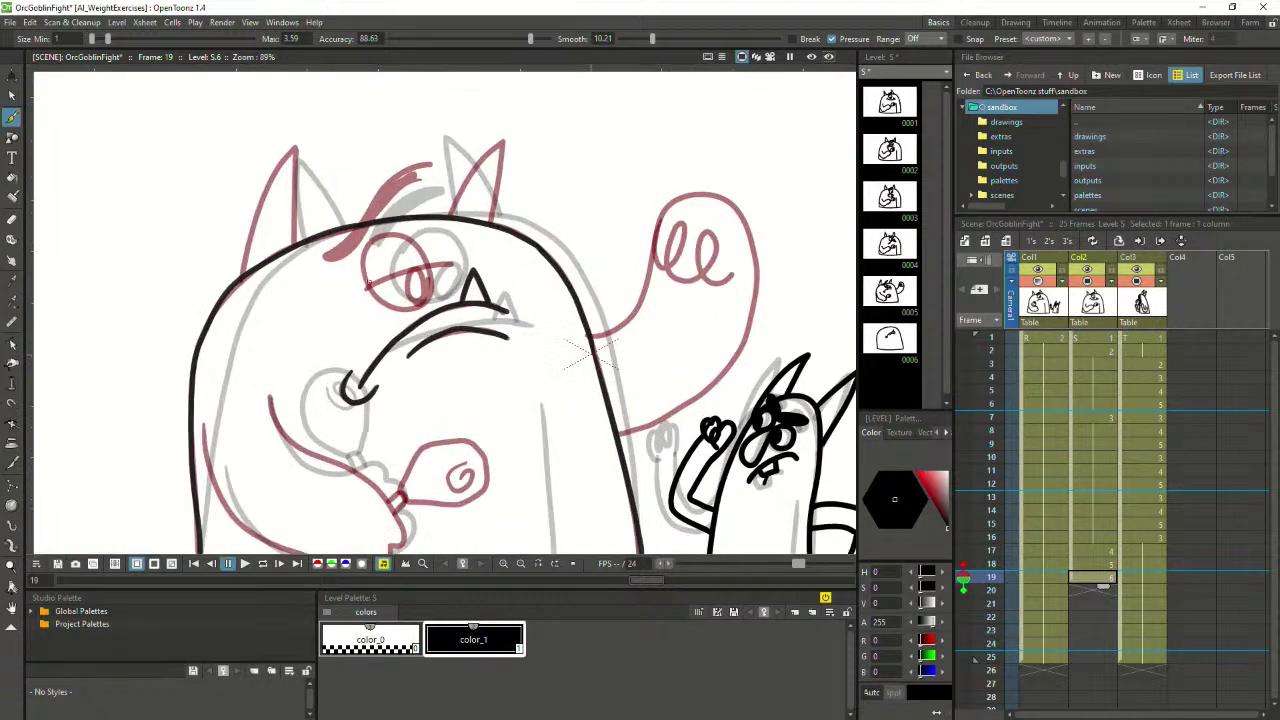
{"action": "mouse_move", "coordinate": [368, 288]}
{"action": "left_mouse_down"}
{"action": "mouse_move", "coordinate": [418, 310]}
{"action": "mouse_move", "coordinate": [434, 268]}
{"action": "mouse_move", "coordinate": [398, 233]}
{"action": "mouse_move", "coordinate": [378, 234]}
{"action": "mouse_move", "coordinate": [362, 256]}
{"action": "mouse_move", "coordinate": [367, 284]}
{"action": "left_mouse_up"}
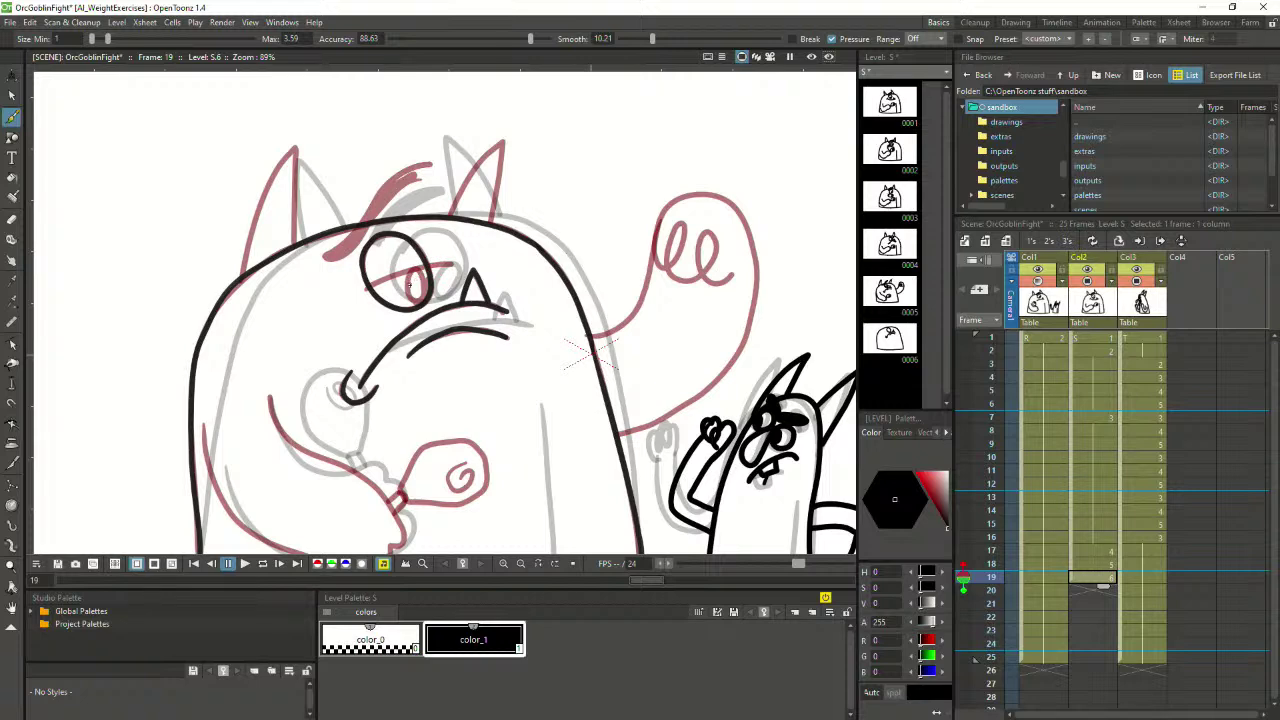
{"action": "mouse_move", "coordinate": [368, 287]}
{"action": "left_mouse_down"}
{"action": "mouse_move", "coordinate": [442, 262]}
{"action": "mouse_move", "coordinate": [366, 288]}
{"action": "mouse_move", "coordinate": [449, 263]}
{"action": "mouse_move", "coordinate": [412, 273]}
{"action": "mouse_move", "coordinate": [414, 300]}
{"action": "mouse_move", "coordinate": [412, 272]}
{"action": "mouse_move", "coordinate": [424, 268]}
{"action": "left_mouse_up"}
{"action": "key", "text": "ctrl+z"}
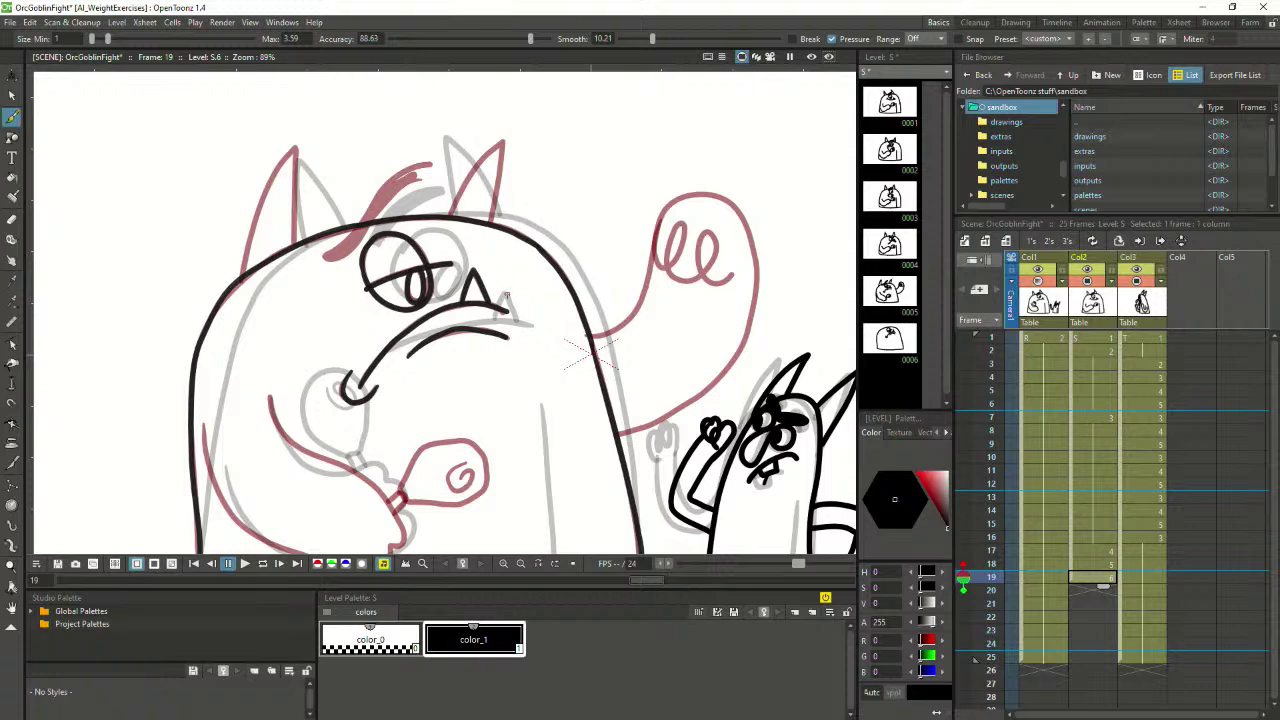
{"action": "mouse_move", "coordinate": [323, 253]}
{"action": "left_mouse_down"}
{"action": "mouse_move", "coordinate": [377, 196]}
{"action": "mouse_move", "coordinate": [427, 165]}
{"action": "mouse_move", "coordinate": [383, 190]}
{"action": "mouse_move", "coordinate": [348, 256]}
{"action": "mouse_move", "coordinate": [321, 256]}
{"action": "mouse_move", "coordinate": [352, 245]}
{"action": "mouse_move", "coordinate": [370, 210]}
{"action": "mouse_move", "coordinate": [427, 172]}
{"action": "mouse_move", "coordinate": [395, 182]}
{"action": "mouse_move", "coordinate": [345, 245]}
{"action": "mouse_move", "coordinate": [416, 174]}
{"action": "left_mouse_up"}
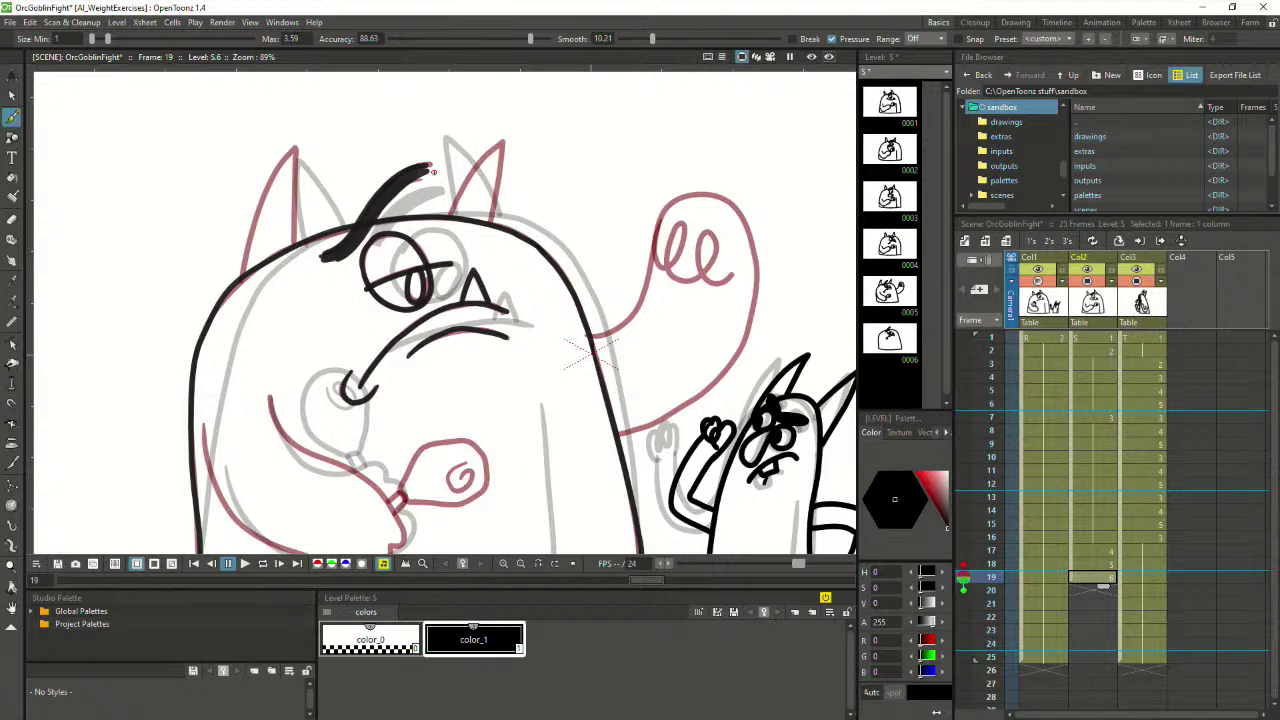
Trace both pointed horns on the orc's head over the red onion skin
{"action": "left_click_drag", "start_coordinate": [244, 272], "coordinate": [295, 150]}
{"action": "key", "text": "ctrl+z"}
{"action": "mouse_move", "coordinate": [242, 277]}
{"action": "left_mouse_down"}
{"action": "mouse_move", "coordinate": [293, 149]}
{"action": "mouse_move", "coordinate": [292, 245]}
{"action": "mouse_move", "coordinate": [295, 140]}
{"action": "left_mouse_up"}
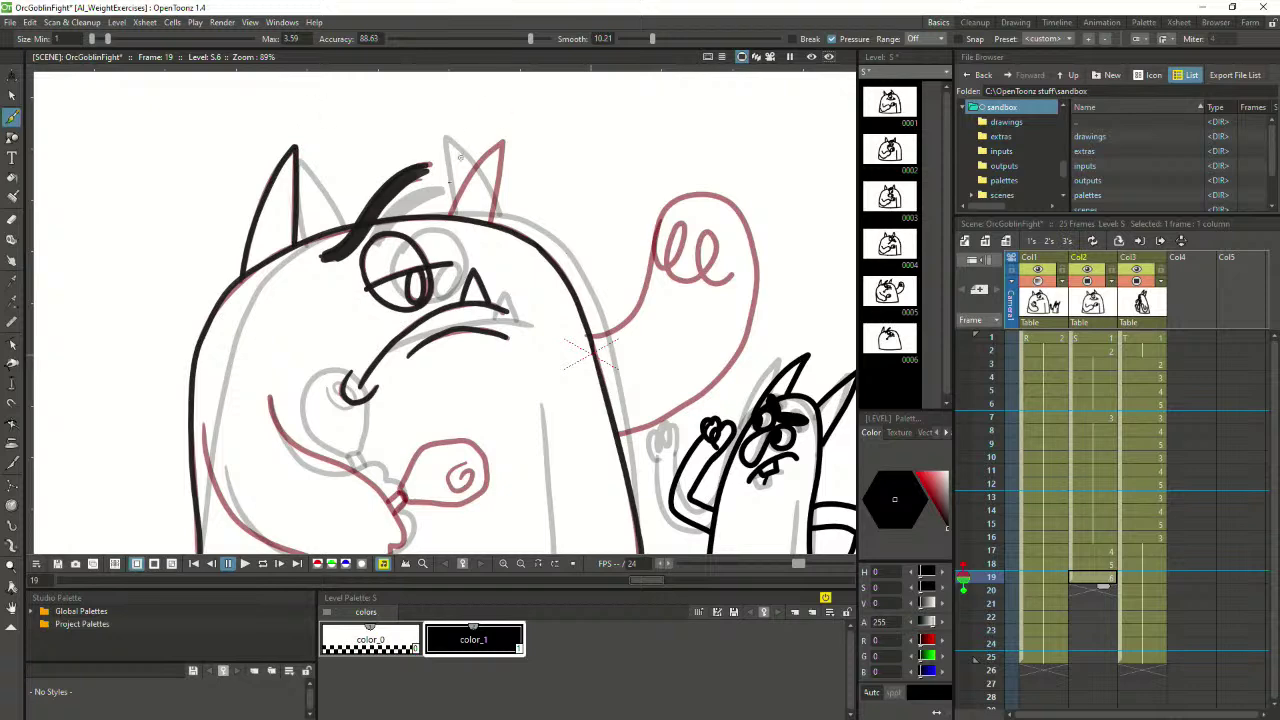
{"action": "left_click_drag", "start_coordinate": [451, 214], "coordinate": [503, 142]}
{"action": "key", "text": "ctrl+z"}
{"action": "mouse_move", "coordinate": [452, 214]}
{"action": "left_mouse_down"}
{"action": "mouse_move", "coordinate": [503, 143]}
{"action": "mouse_move", "coordinate": [491, 220]}
{"action": "mouse_move", "coordinate": [504, 140]}
{"action": "left_mouse_up"}
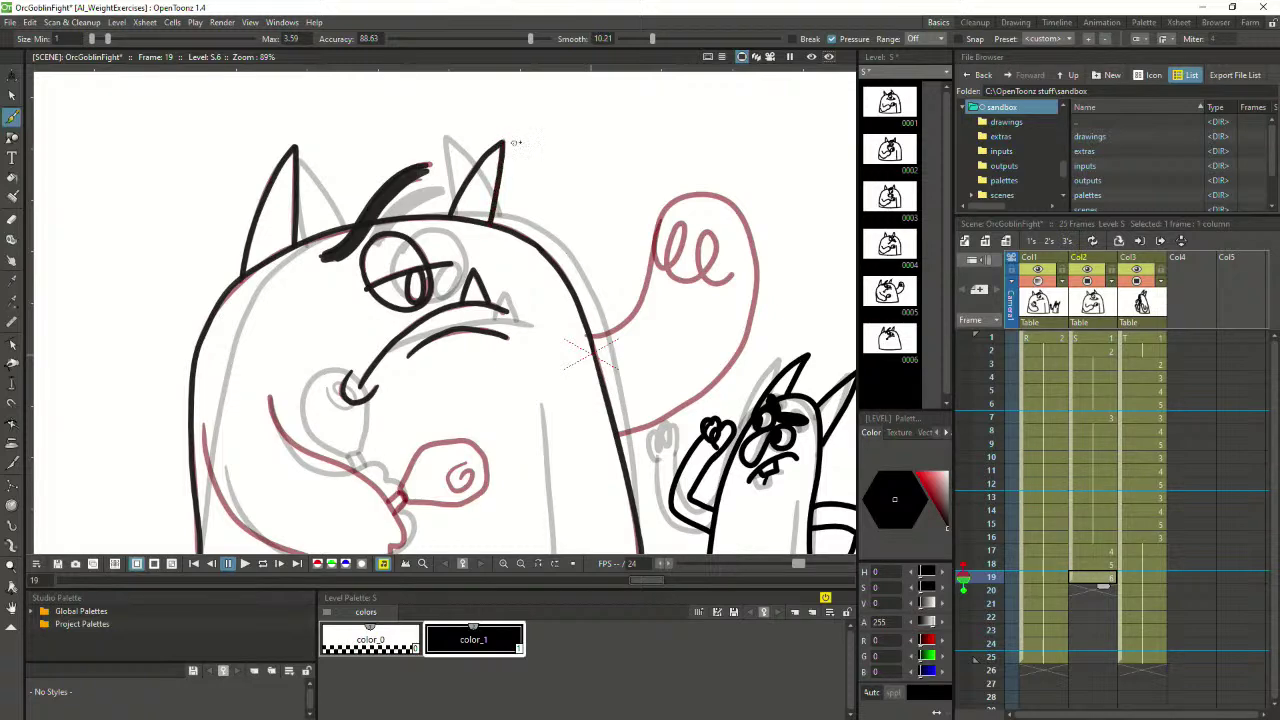
Trace the orc's lowered arm along its outer edge, around the knuckles and back up the inner edge, including the short handle it grips
{"action": "scroll", "coordinate": [531, 141], "scroll_direction": "down", "scroll_amount": 2}
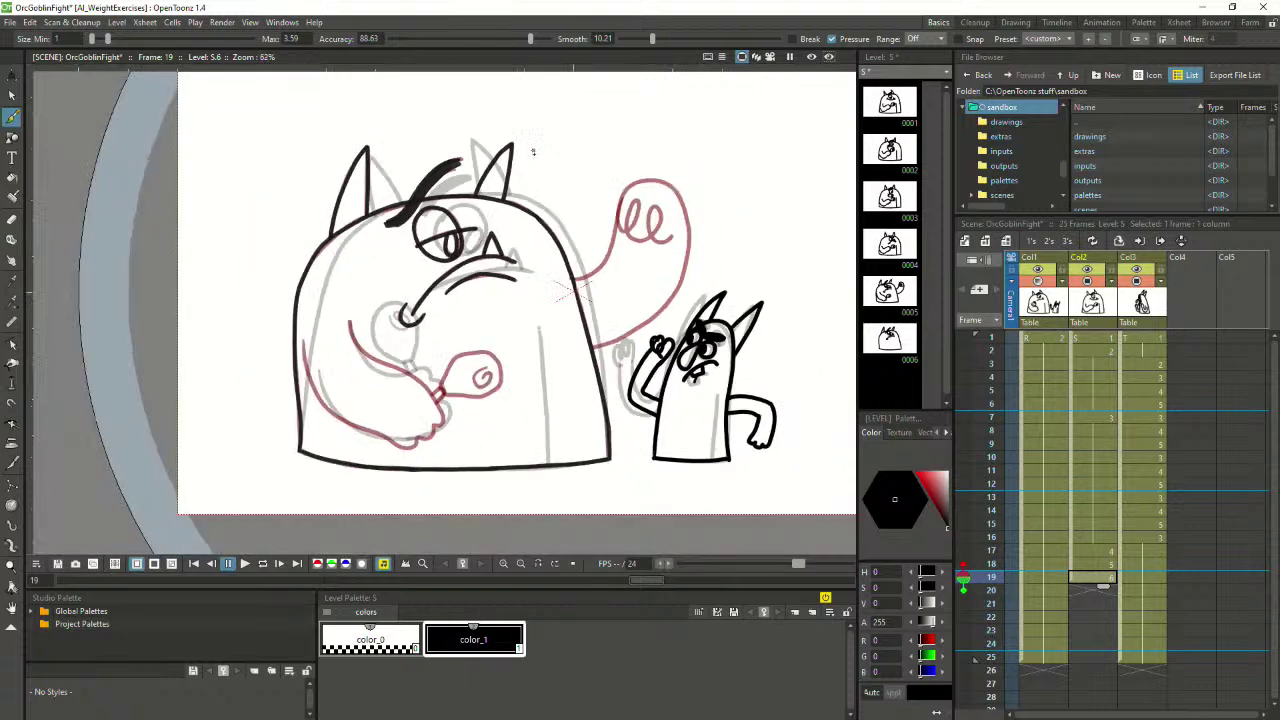
{"action": "left_click_drag", "start_coordinate": [706, 191], "coordinate": [569, 220]}
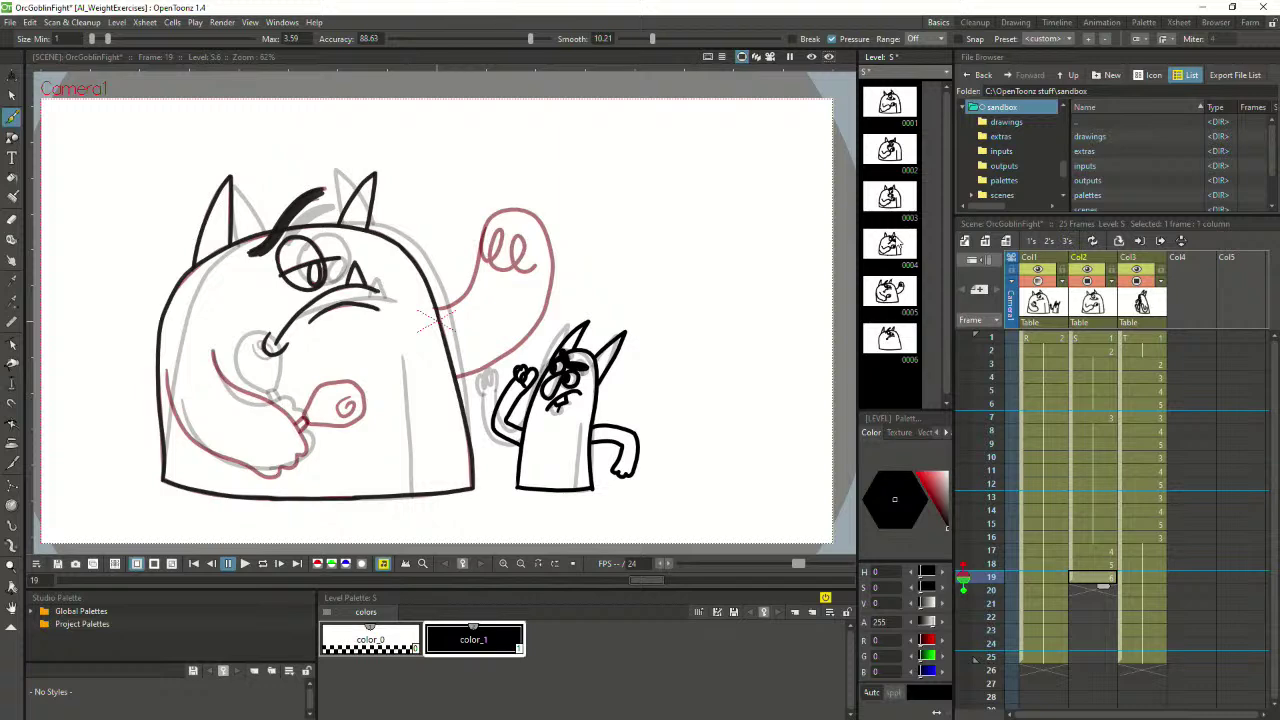
{"action": "scroll", "coordinate": [308, 408], "scroll_direction": "up", "scroll_amount": 2}
{"action": "key", "text": "space"}
{"action": "left_click_drag", "start_coordinate": [311, 412], "coordinate": [405, 411]}
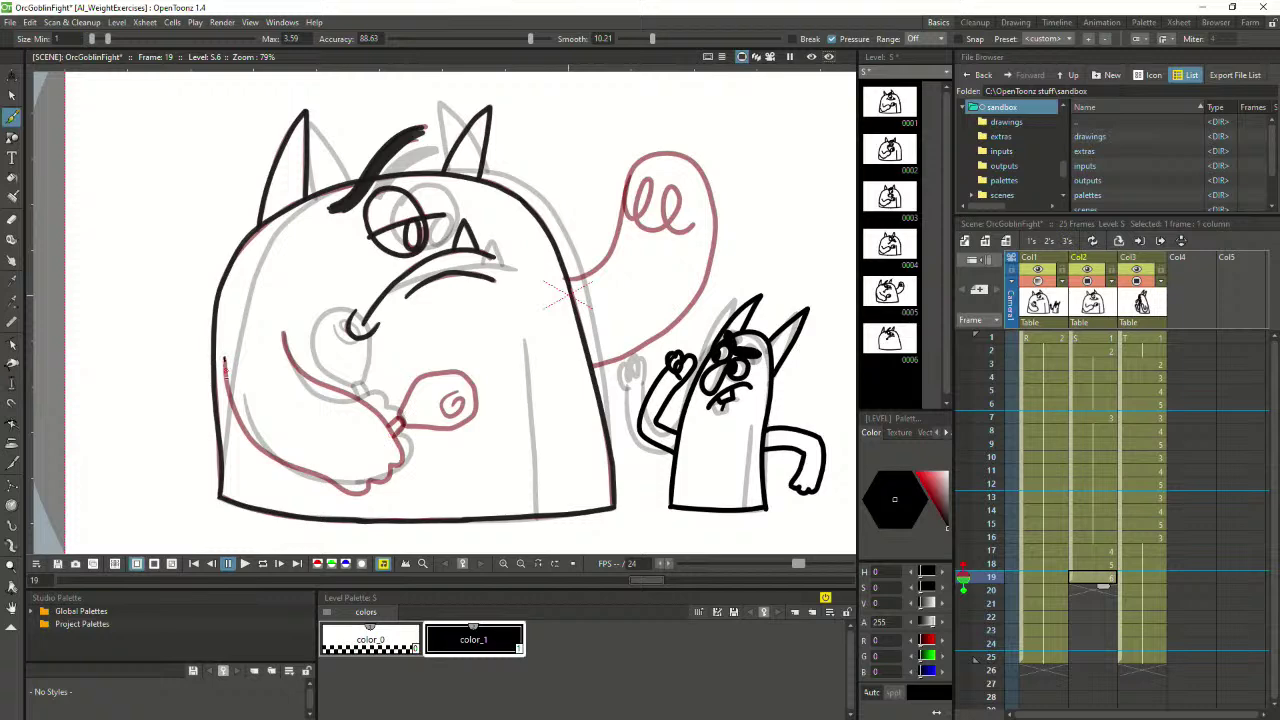
{"action": "left_click_drag", "start_coordinate": [226, 376], "coordinate": [251, 434]}
{"action": "key", "text": "ctrl+z"}
{"action": "left_click_drag", "start_coordinate": [225, 371], "coordinate": [258, 444]}
{"action": "key", "text": "ctrl+z"}
{"action": "mouse_move", "coordinate": [225, 360]}
{"action": "left_mouse_down"}
{"action": "mouse_move", "coordinate": [240, 422]}
{"action": "mouse_move", "coordinate": [280, 460]}
{"action": "left_mouse_up"}
{"action": "key", "text": "ctrl+z"}
{"action": "mouse_move", "coordinate": [225, 368]}
{"action": "left_mouse_down"}
{"action": "mouse_move", "coordinate": [251, 439]}
{"action": "mouse_move", "coordinate": [352, 491]}
{"action": "left_mouse_up"}
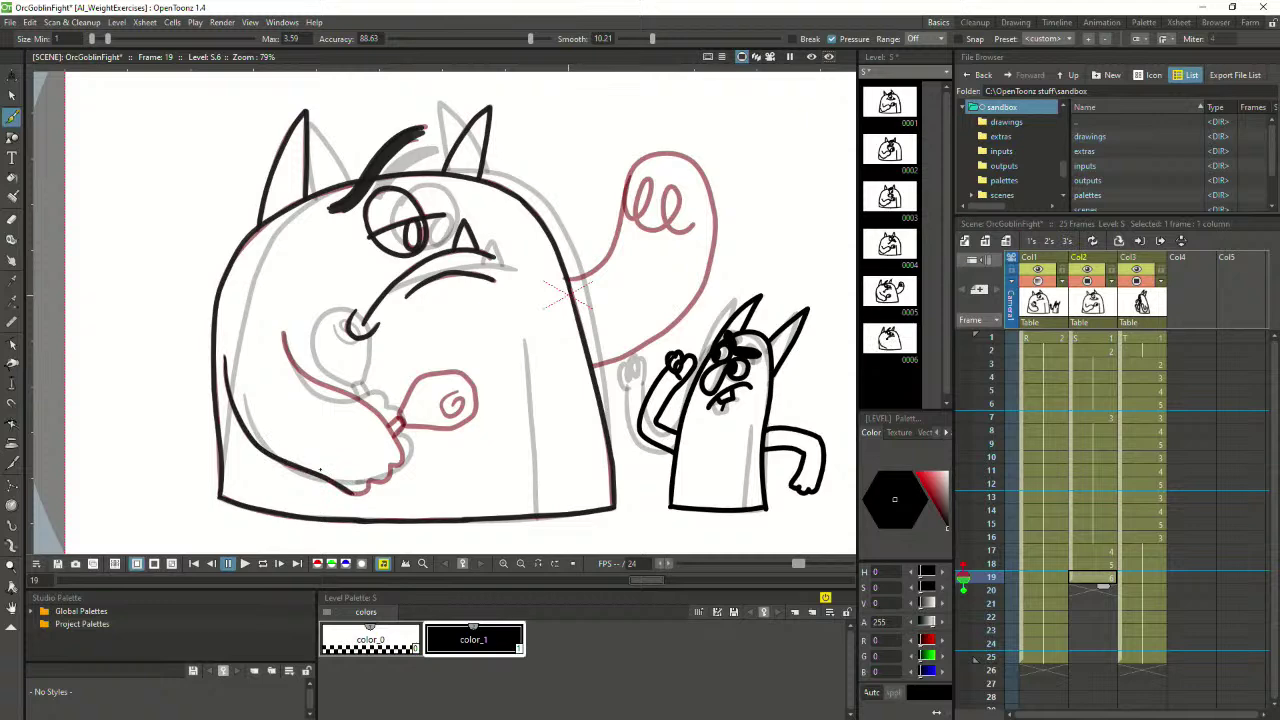
{"action": "scroll", "coordinate": [300, 458], "scroll_direction": "up", "scroll_amount": 2}
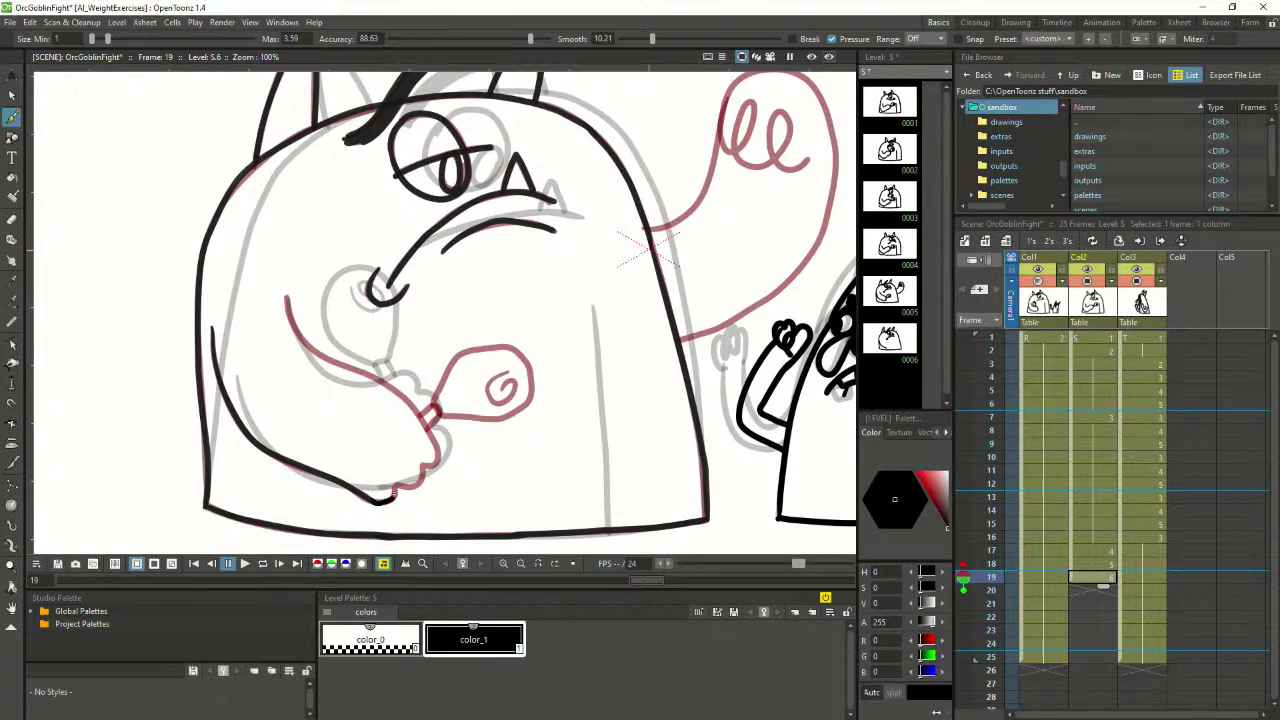
{"action": "mouse_move", "coordinate": [396, 488]}
{"action": "left_mouse_down"}
{"action": "mouse_move", "coordinate": [426, 444]}
{"action": "mouse_move", "coordinate": [437, 457]}
{"action": "mouse_move", "coordinate": [413, 408]}
{"action": "mouse_move", "coordinate": [313, 350]}
{"action": "mouse_move", "coordinate": [285, 293]}
{"action": "left_mouse_up"}
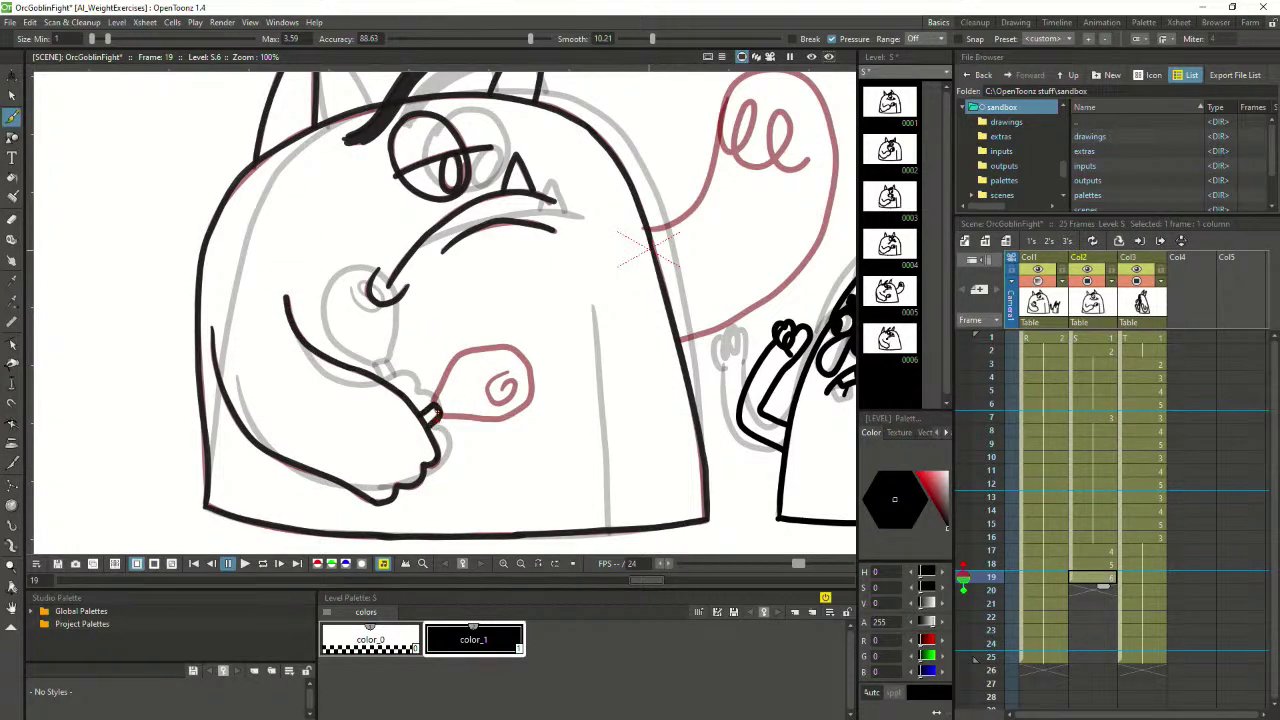
Try tracing the lollipop's rounded outline, starting with its upper edge from the handle
{"action": "mouse_move", "coordinate": [432, 402]}
{"action": "left_mouse_down"}
{"action": "mouse_move", "coordinate": [453, 357]}
{"action": "mouse_move", "coordinate": [503, 346]}
{"action": "left_mouse_up"}
{"action": "key", "text": "ctrl+z"}
{"action": "left_click_drag", "start_coordinate": [432, 404], "coordinate": [459, 357]}
{"action": "key", "text": "ctrl+z"}
{"action": "mouse_move", "coordinate": [432, 404]}
{"action": "left_mouse_down"}
{"action": "mouse_move", "coordinate": [472, 348]}
{"action": "mouse_move", "coordinate": [505, 344]}
{"action": "left_mouse_up"}
{"action": "key", "text": "ctrl+z"}
{"action": "mouse_move", "coordinate": [432, 404]}
{"action": "left_mouse_down"}
{"action": "mouse_move", "coordinate": [461, 353]}
{"action": "mouse_move", "coordinate": [516, 347]}
{"action": "left_mouse_up"}
{"action": "key", "text": "ctrl+z"}
{"action": "mouse_move", "coordinate": [432, 402]}
{"action": "left_mouse_down"}
{"action": "mouse_move", "coordinate": [461, 353]}
{"action": "mouse_move", "coordinate": [522, 349]}
{"action": "left_mouse_up"}
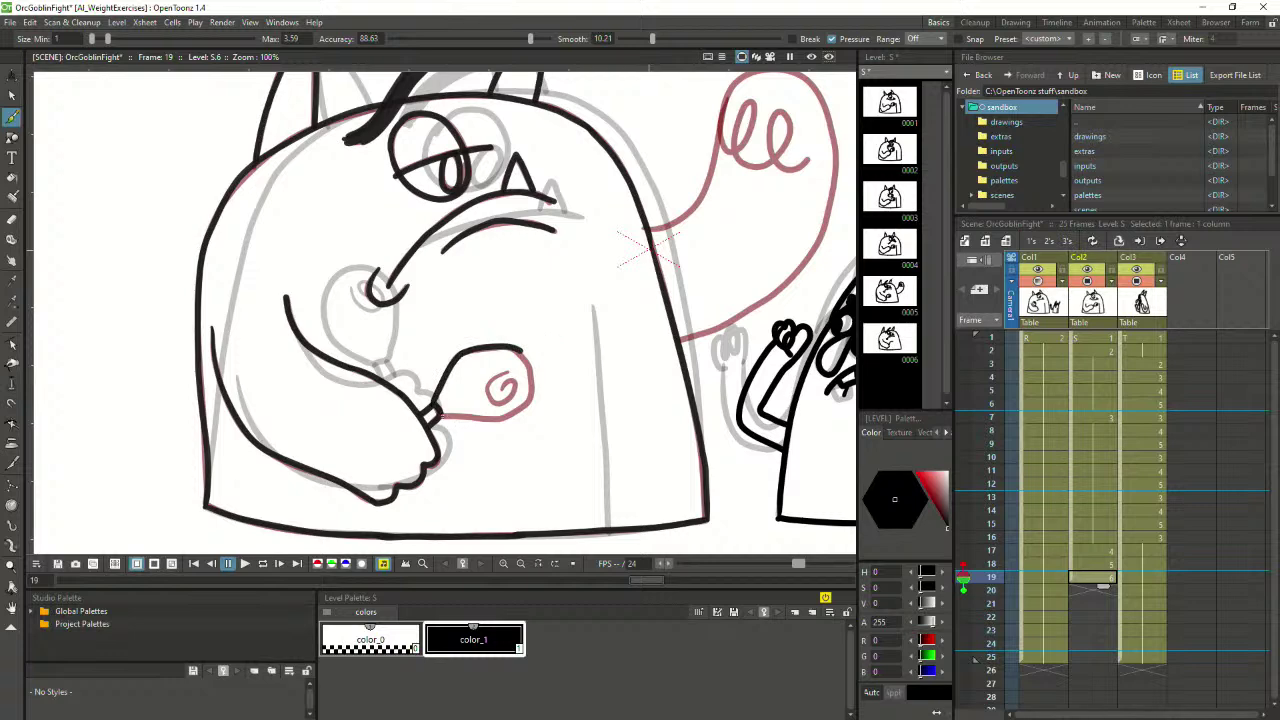
{"action": "mouse_move", "coordinate": [441, 415]}
{"action": "left_mouse_down"}
{"action": "mouse_move", "coordinate": [512, 414]}
{"action": "mouse_move", "coordinate": [533, 382]}
{"action": "mouse_move", "coordinate": [525, 350]}
{"action": "left_mouse_up"}
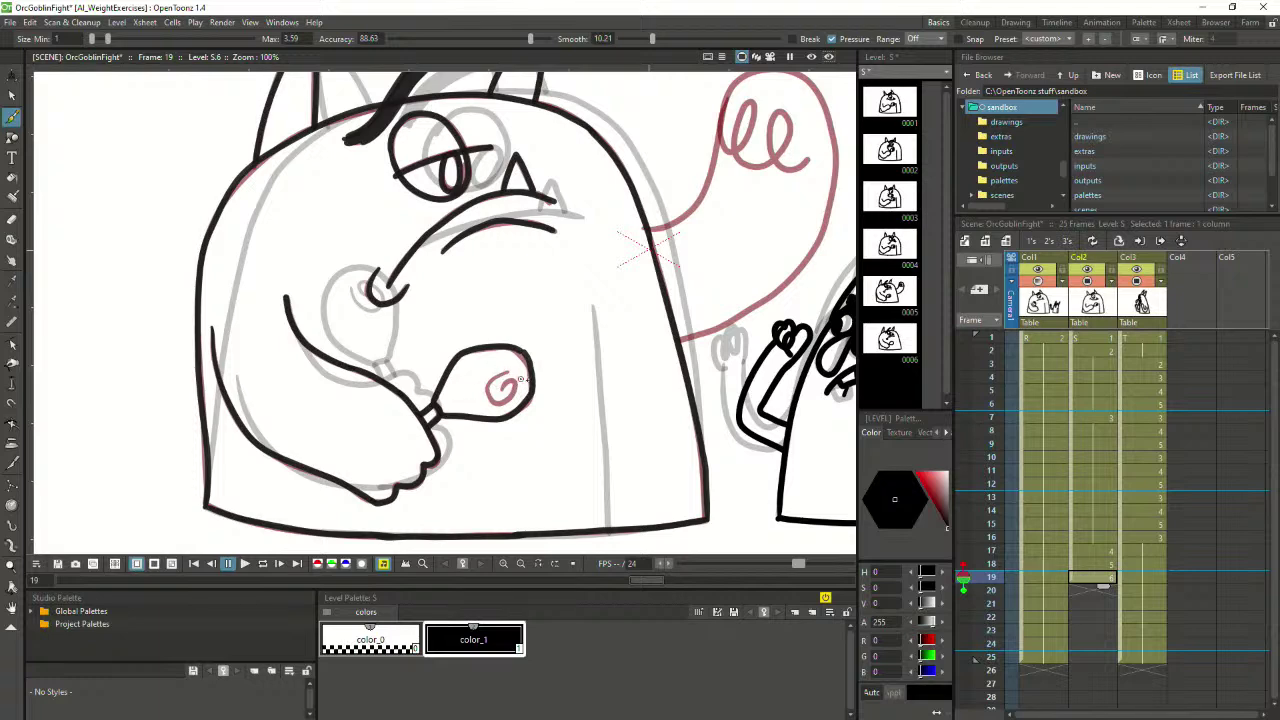
{"action": "key", "text": "ctrl+z"}
{"action": "key", "text": "ctrl+z"}
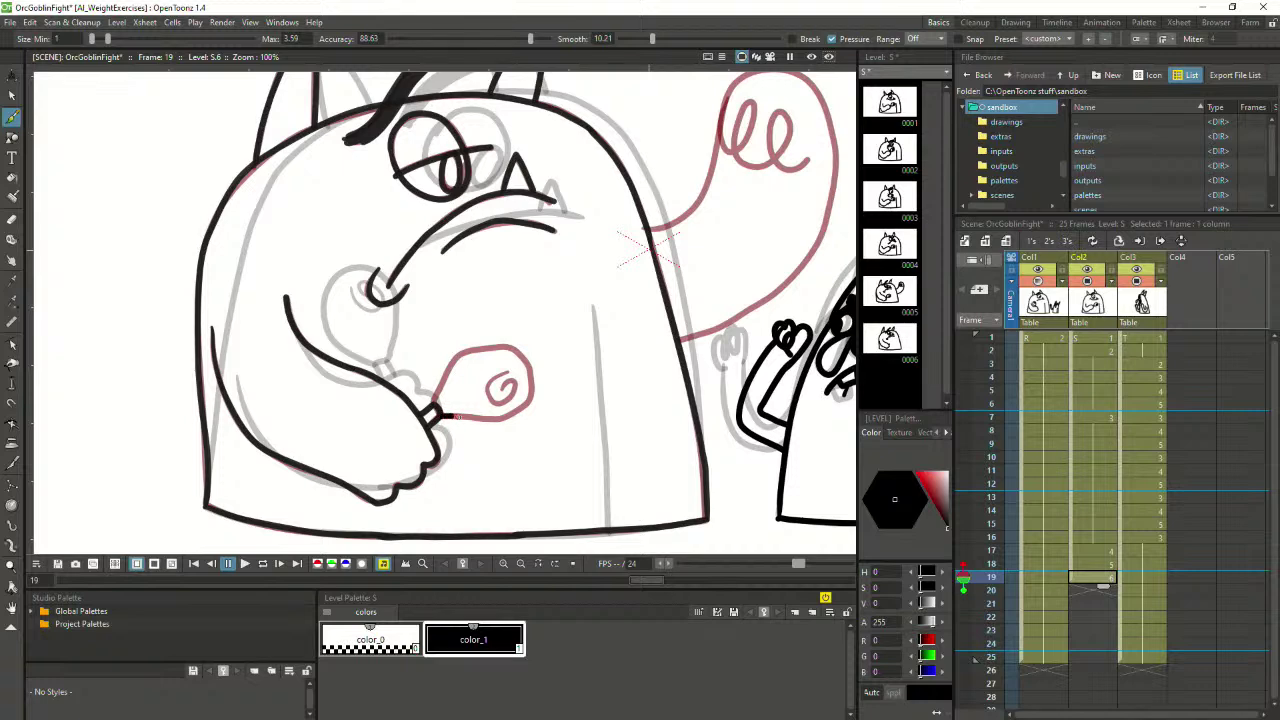
Trace the lollipop's rounded outline starting from its lower edge, and add the spiral inside it
{"action": "mouse_move", "coordinate": [452, 418]}
{"action": "left_mouse_down"}
{"action": "mouse_move", "coordinate": [498, 420]}
{"action": "mouse_move", "coordinate": [532, 398]}
{"action": "left_mouse_up"}
{"action": "mouse_move", "coordinate": [438, 388]}
{"action": "left_mouse_down"}
{"action": "mouse_move", "coordinate": [463, 351]}
{"action": "mouse_move", "coordinate": [518, 348]}
{"action": "left_mouse_up"}
{"action": "key", "text": "ctrl+z"}
{"action": "mouse_move", "coordinate": [434, 400]}
{"action": "left_mouse_down"}
{"action": "mouse_move", "coordinate": [464, 352]}
{"action": "mouse_move", "coordinate": [518, 350]}
{"action": "left_mouse_up"}
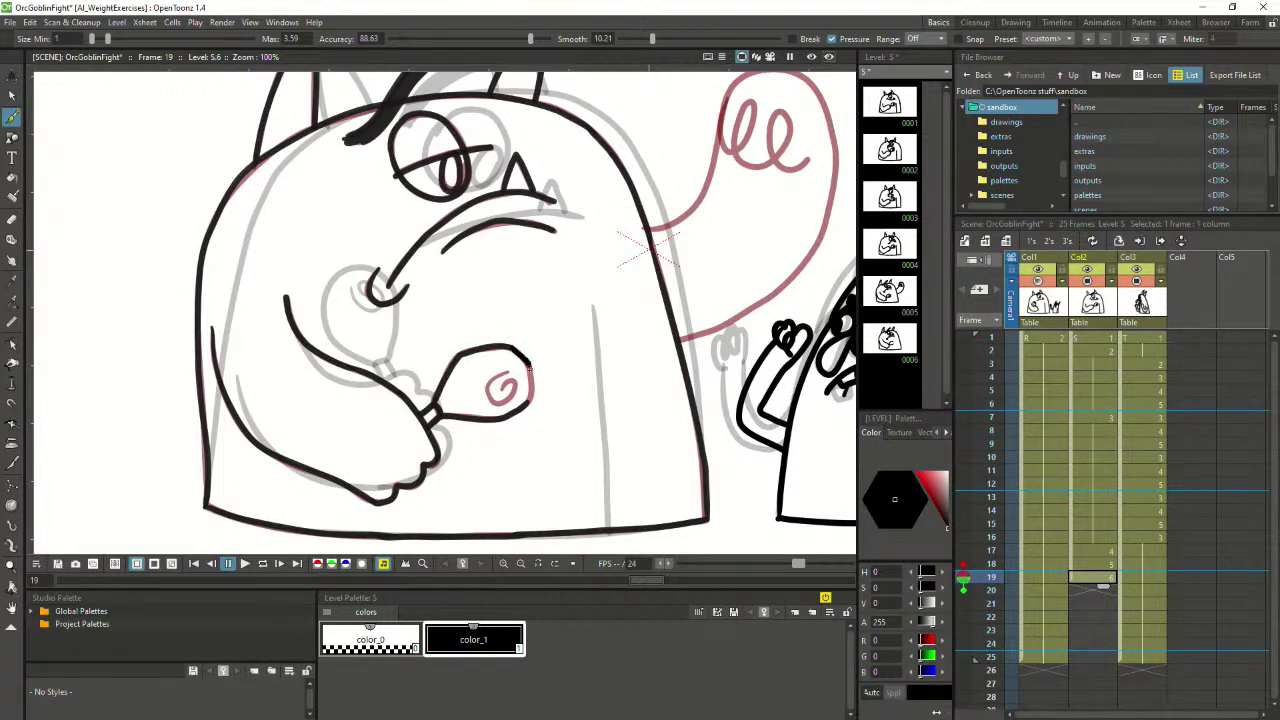
{"action": "left_click_drag", "start_coordinate": [527, 366], "coordinate": [532, 406]}
{"action": "mouse_move", "coordinate": [507, 372]}
{"action": "left_mouse_down"}
{"action": "mouse_move", "coordinate": [489, 396]}
{"action": "mouse_move", "coordinate": [511, 377]}
{"action": "left_mouse_up"}
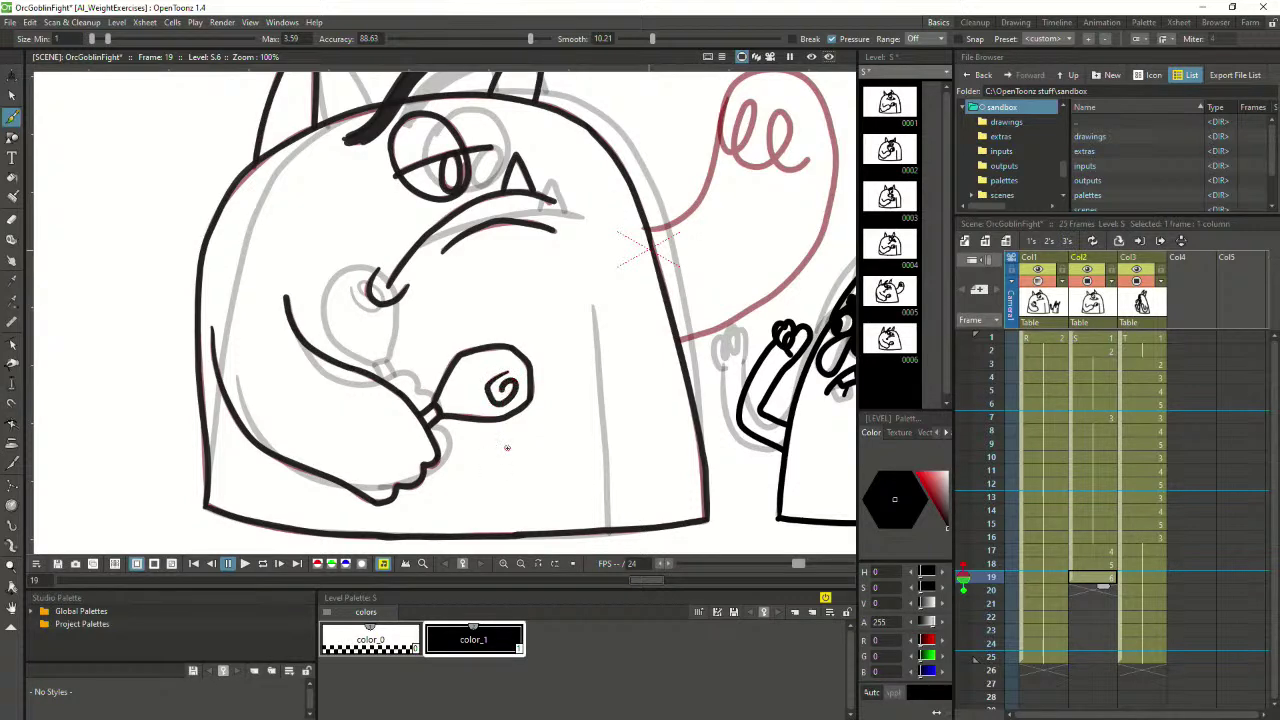
{"action": "scroll", "coordinate": [506, 447], "scroll_direction": "down", "scroll_amount": 2}
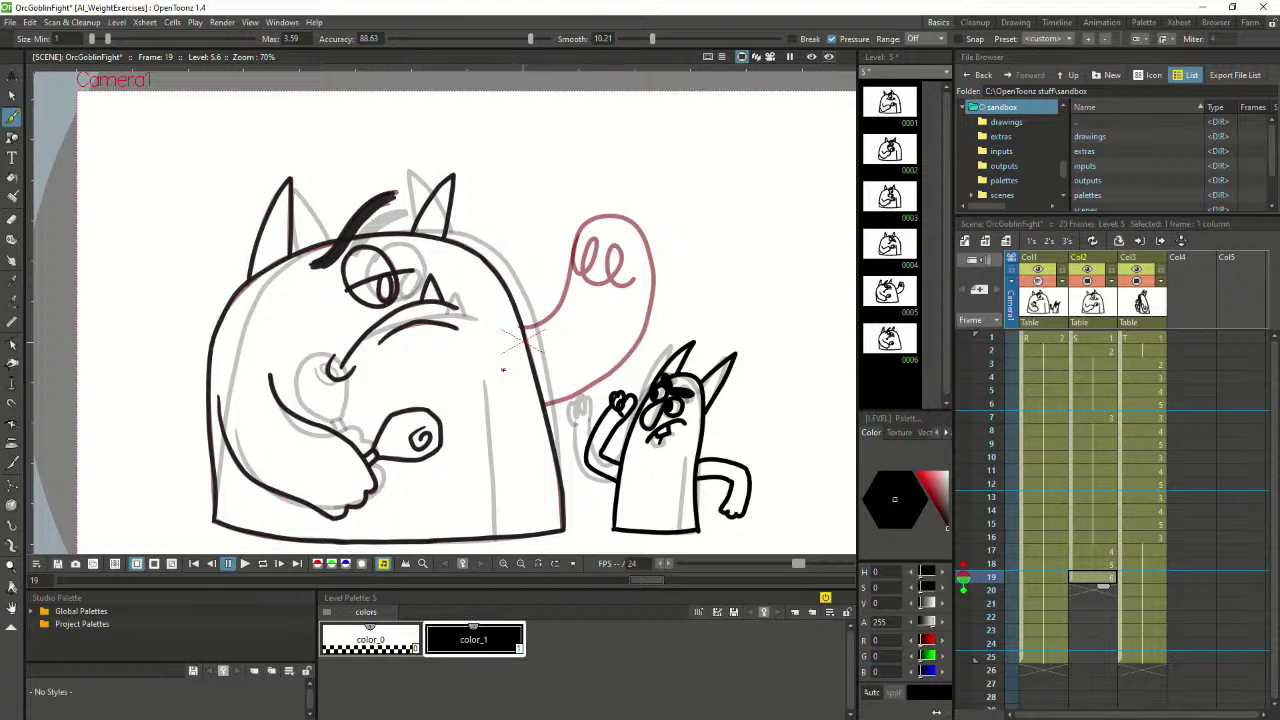
{"action": "scroll", "coordinate": [503, 369], "scroll_direction": "down", "scroll_amount": 1}
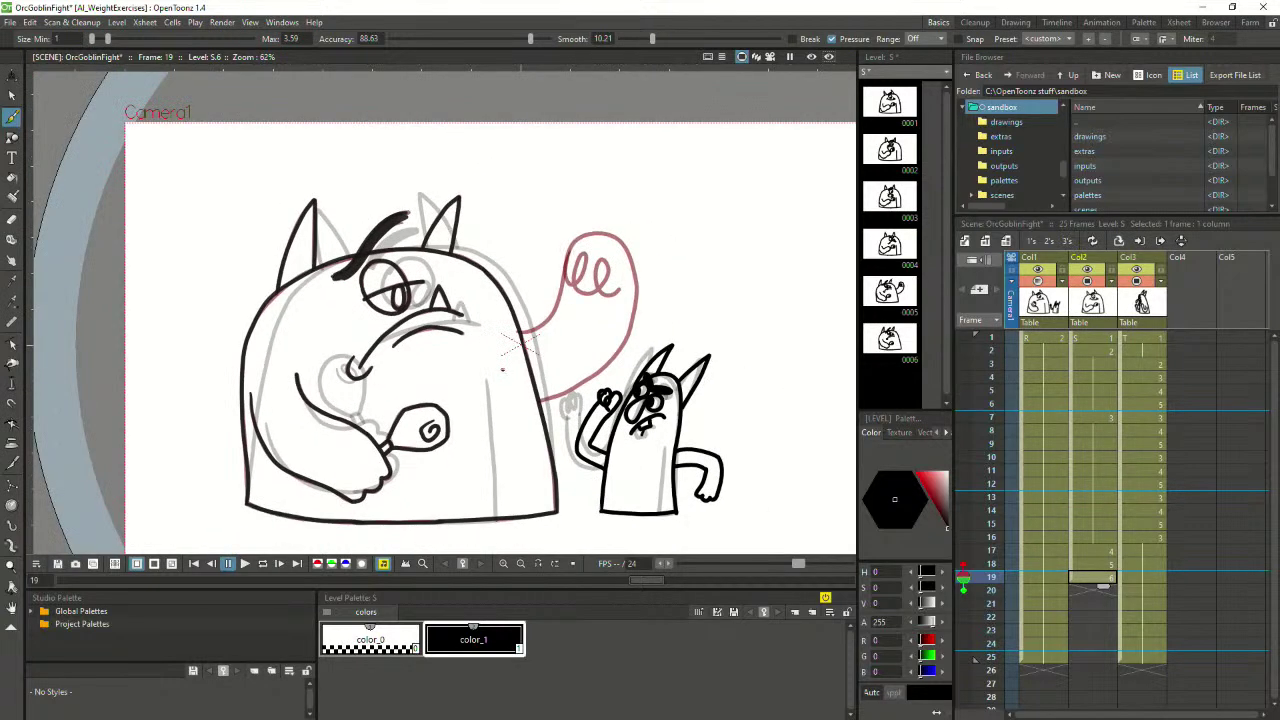
{"action": "scroll", "coordinate": [503, 369], "scroll_direction": "up", "scroll_amount": 1}
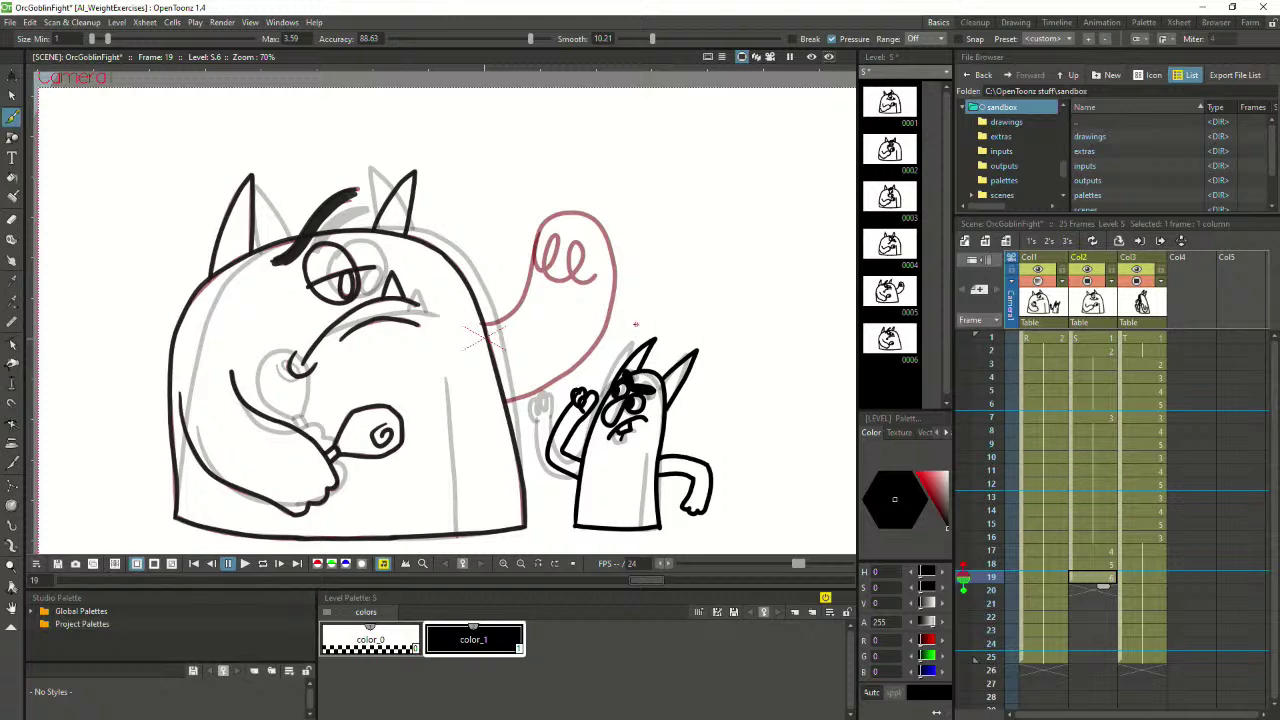
{"action": "mouse_move", "coordinate": [636, 334]}
{"action": "left_mouse_down"}
{"action": "mouse_move", "coordinate": [606, 350]}
{"action": "mouse_move", "coordinate": [620, 362]}
{"action": "mouse_move", "coordinate": [612, 386]}
{"action": "left_mouse_up"}
{"action": "key", "text": "ctrl+z"}
{"action": "key", "text": "ctrl+z"}
{"action": "key", "text": "ctrl+z"}
Lower the opacity of the goblin column Col3 and hide Col1, returning to frame 19 of Col2 for drawing
{"action": "left_click", "coordinate": [1163, 281]}
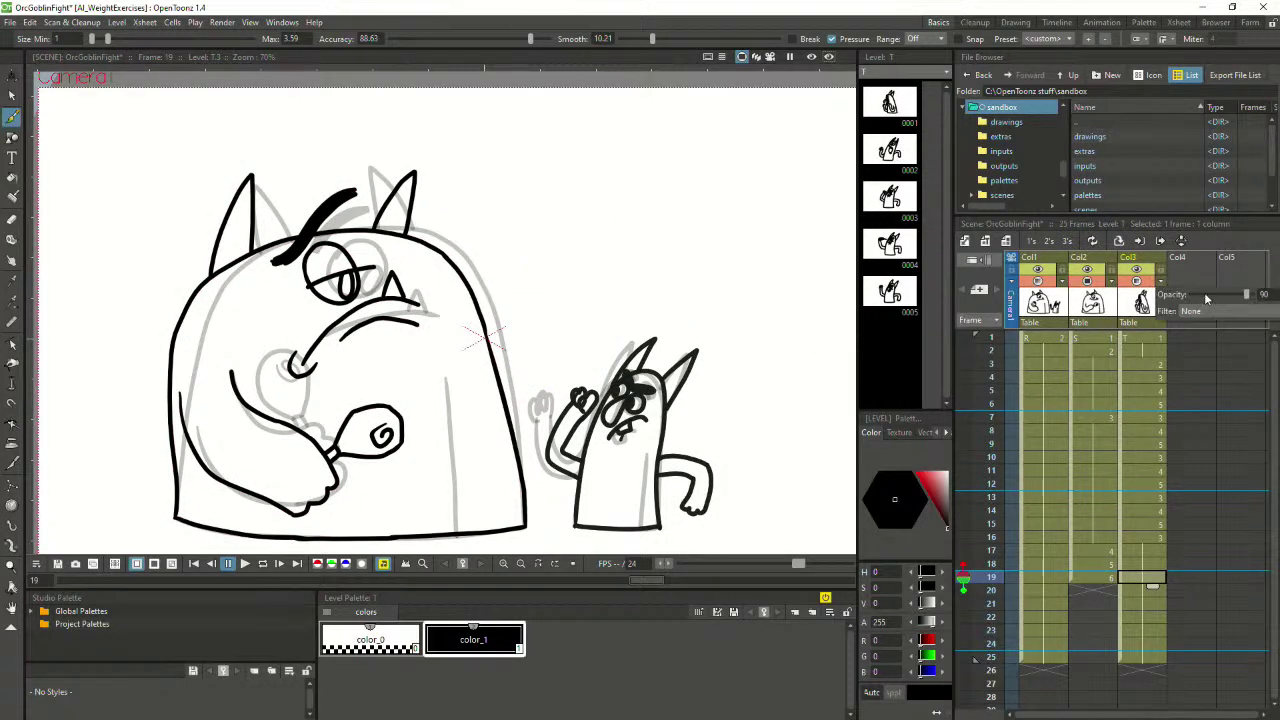
{"action": "left_click_drag", "start_coordinate": [1239, 295], "coordinate": [1207, 295]}
{"action": "left_click", "coordinate": [1038, 277]}
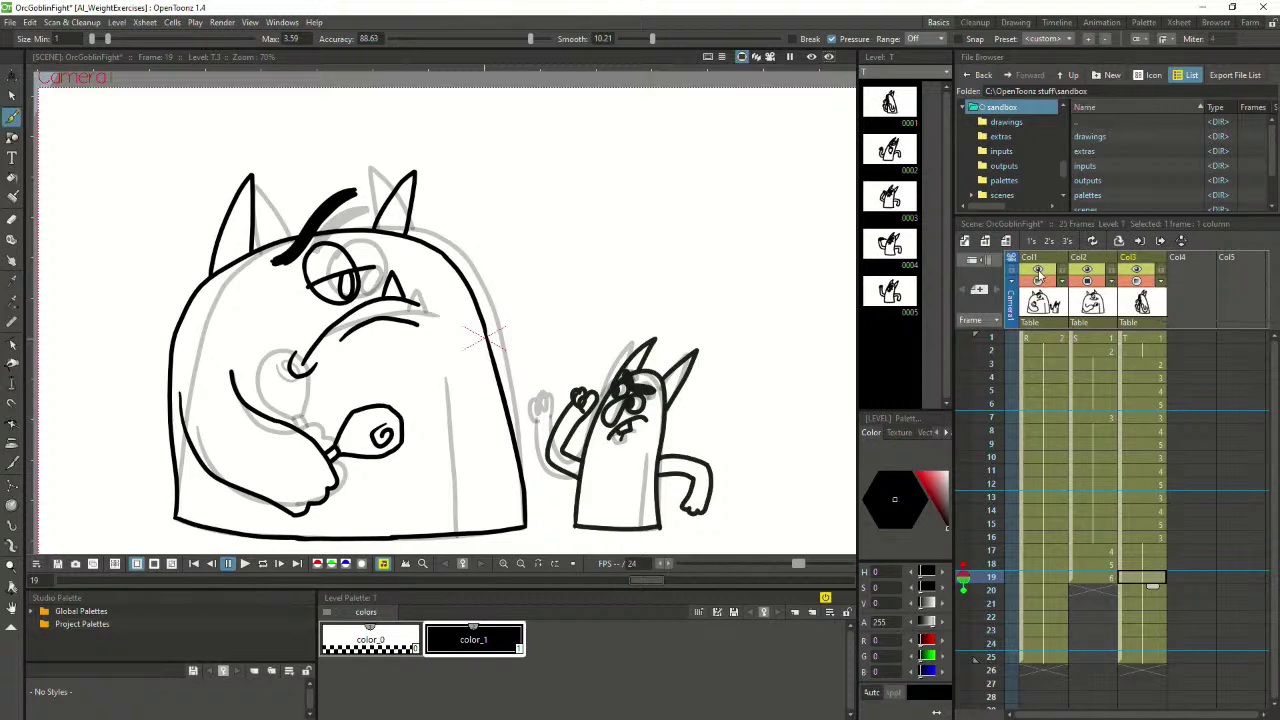
{"action": "left_click", "coordinate": [1038, 277]}
{"action": "left_click", "coordinate": [1101, 579]}
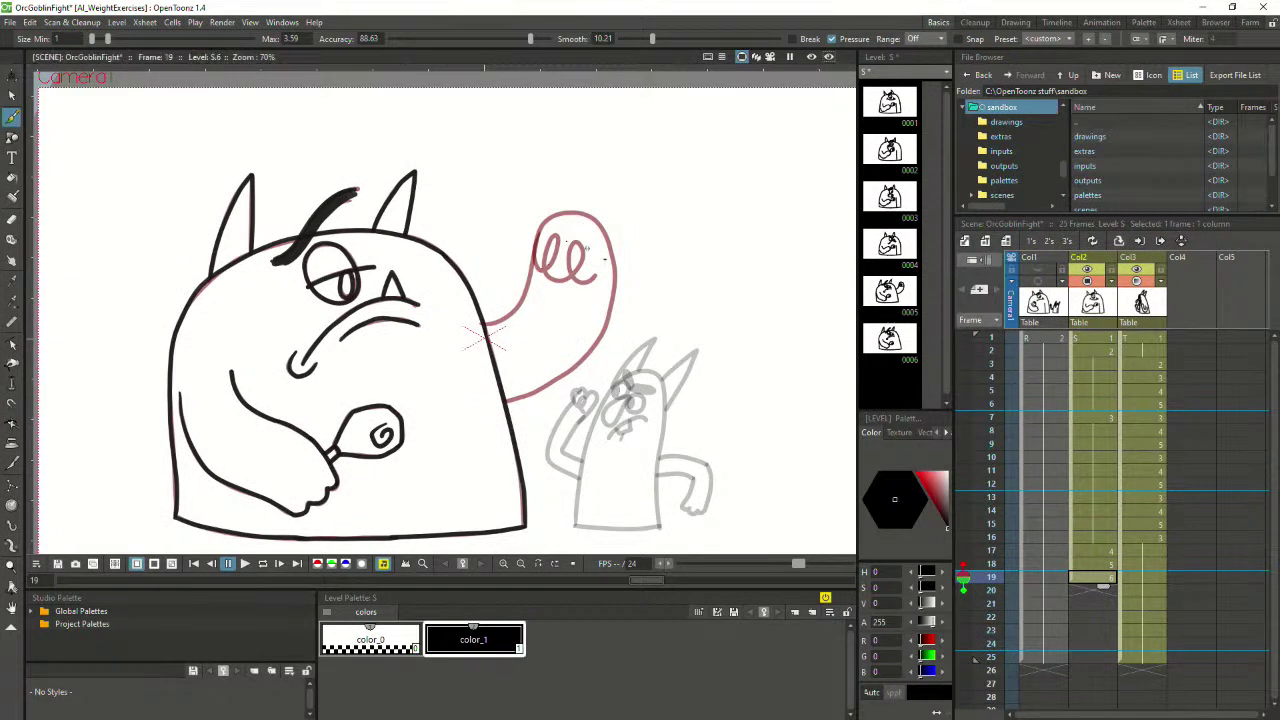
{"action": "mouse_move", "coordinate": [566, 240]}
{"action": "left_mouse_down"}
{"action": "mouse_move", "coordinate": [656, 372]}
{"action": "mouse_move", "coordinate": [664, 350]}
{"action": "mouse_move", "coordinate": [613, 372]}
{"action": "mouse_move", "coordinate": [642, 390]}
{"action": "mouse_move", "coordinate": [606, 404]}
{"action": "left_mouse_up"}
{"action": "key", "text": "ctrl+z"}
{"action": "key", "text": "ctrl+z"}
Draw the orc's other arm stretched straight out from the body, with its rounded end covering the goblin's head
{"action": "left_click_drag", "start_coordinate": [554, 436], "coordinate": [668, 420]}
{"action": "key", "text": "ctrl+z"}
{"action": "mouse_move", "coordinate": [507, 410]}
{"action": "left_mouse_down"}
{"action": "mouse_move", "coordinate": [560, 416]}
{"action": "mouse_move", "coordinate": [664, 388]}
{"action": "left_mouse_up"}
{"action": "key", "text": "ctrl+z"}
{"action": "mouse_move", "coordinate": [508, 422]}
{"action": "left_mouse_down"}
{"action": "mouse_move", "coordinate": [554, 426]}
{"action": "mouse_move", "coordinate": [664, 396]}
{"action": "left_mouse_up"}
{"action": "key", "text": "ctrl+z"}
{"action": "left_click_drag", "start_coordinate": [508, 412], "coordinate": [658, 401]}
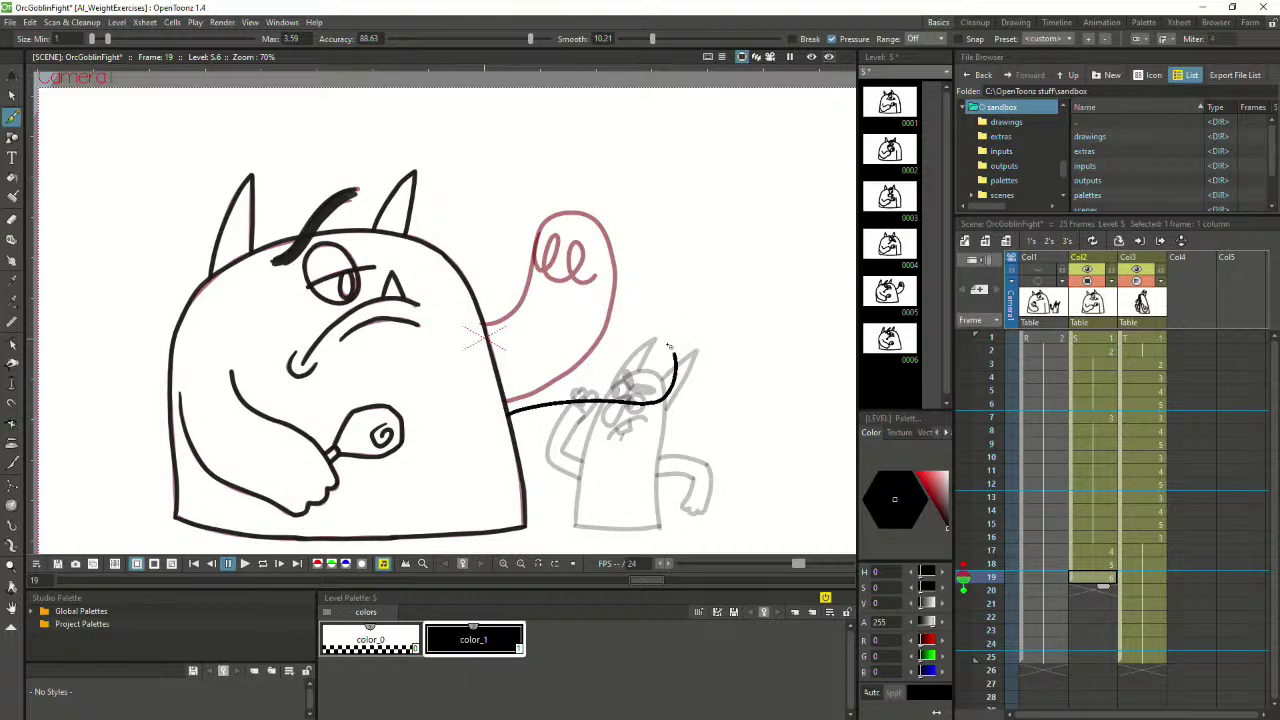
{"action": "mouse_move", "coordinate": [670, 346]}
{"action": "left_mouse_down"}
{"action": "mouse_move", "coordinate": [630, 330]}
{"action": "mouse_move", "coordinate": [490, 340]}
{"action": "left_mouse_up"}
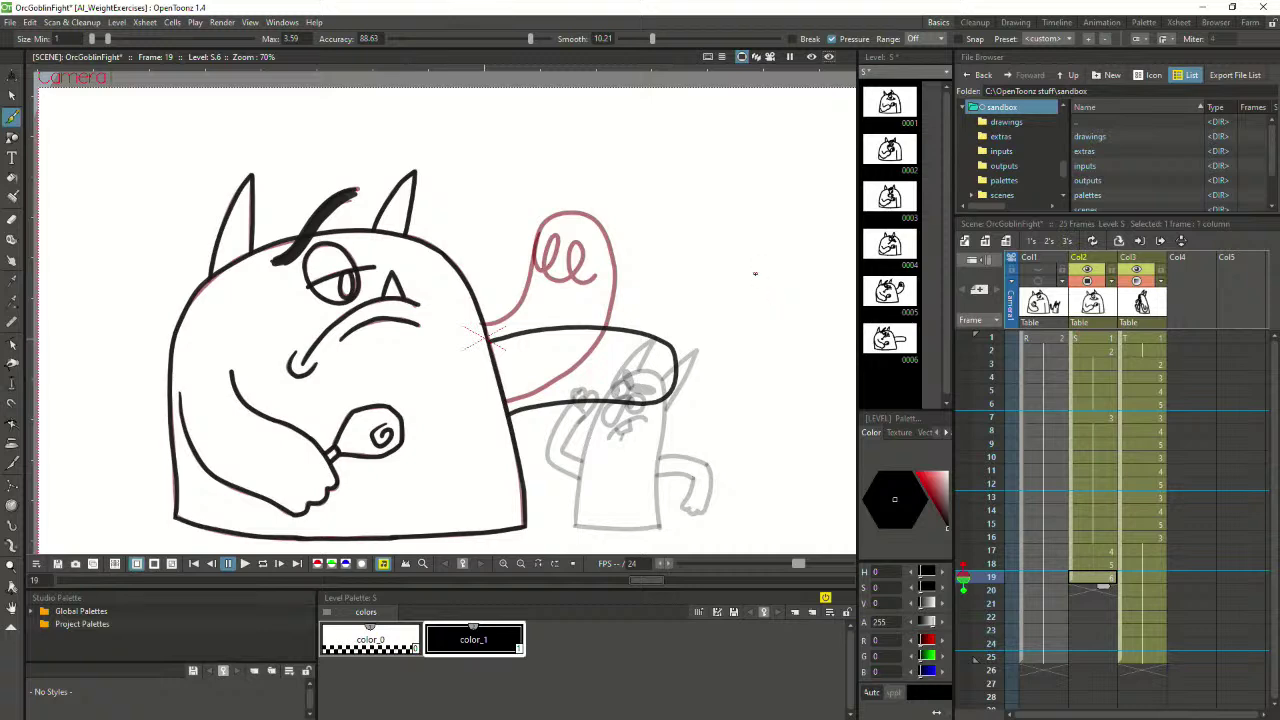
Stretch the outstretched arm's stroke vertically to 107.3%
{"action": "left_click", "coordinate": [12, 95]}
{"action": "left_click", "coordinate": [600, 327]}
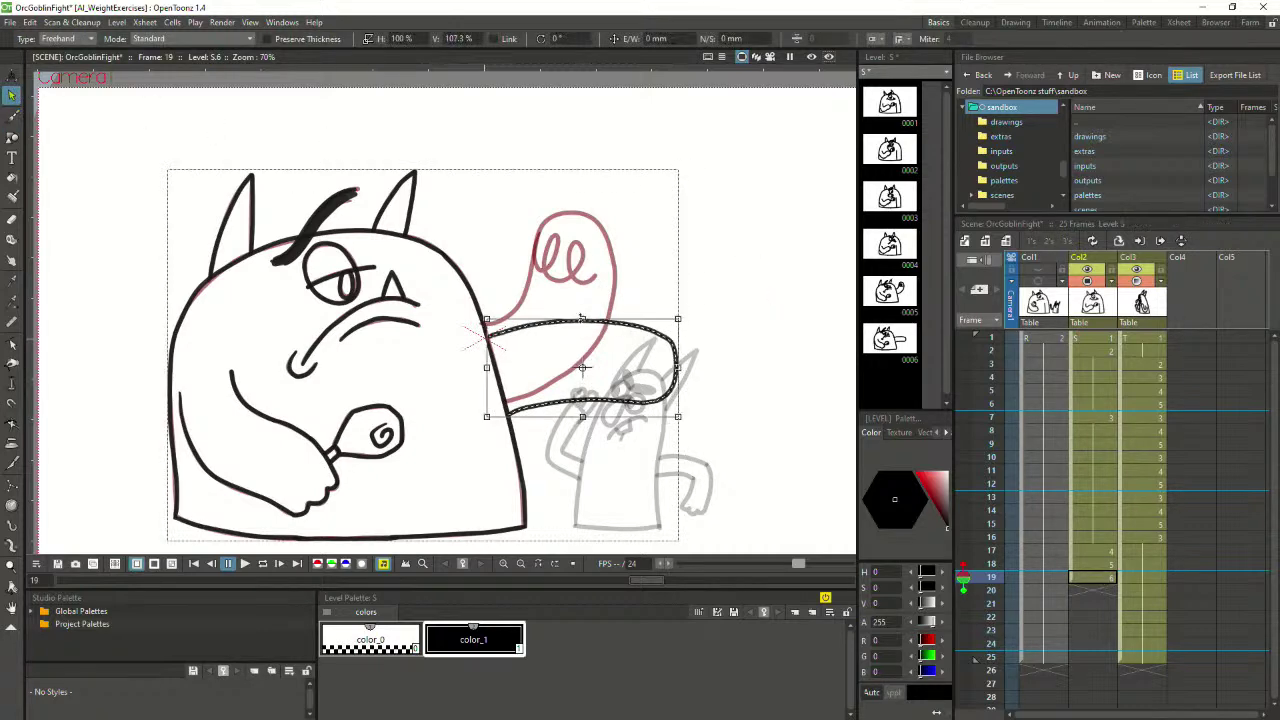
{"action": "left_click", "coordinate": [665, 278]}
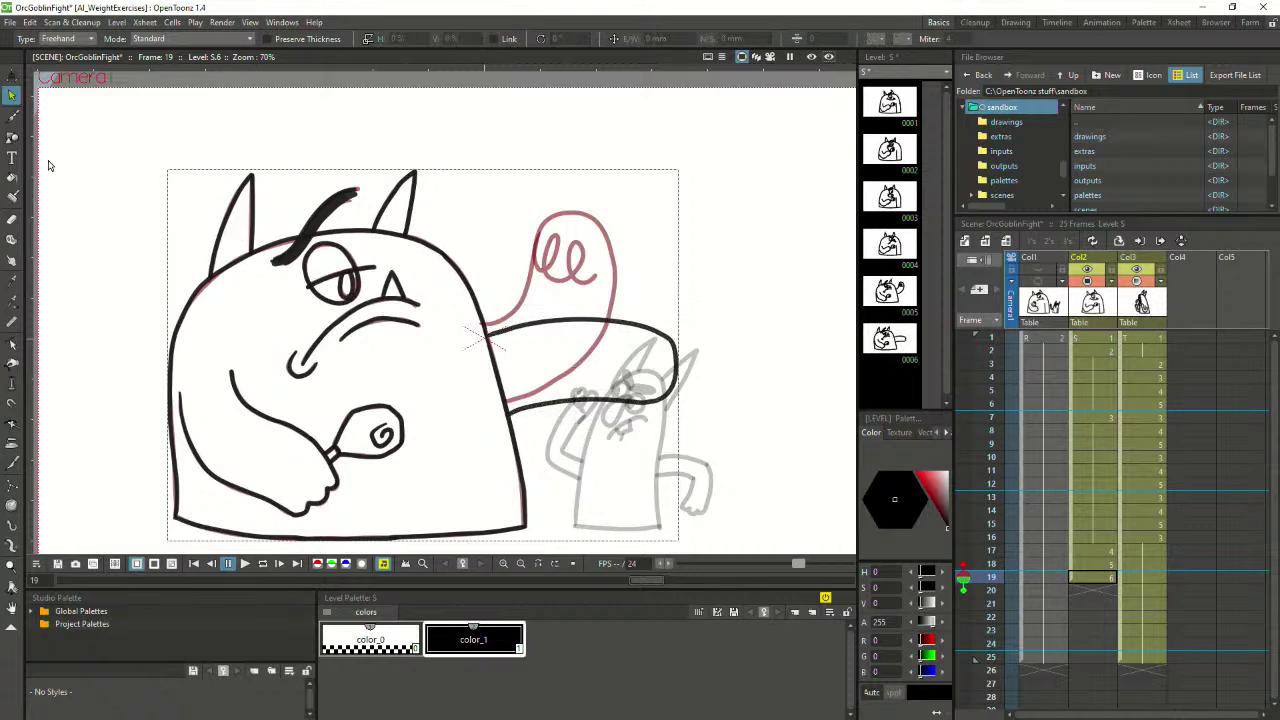
{"action": "left_click", "coordinate": [12, 117]}
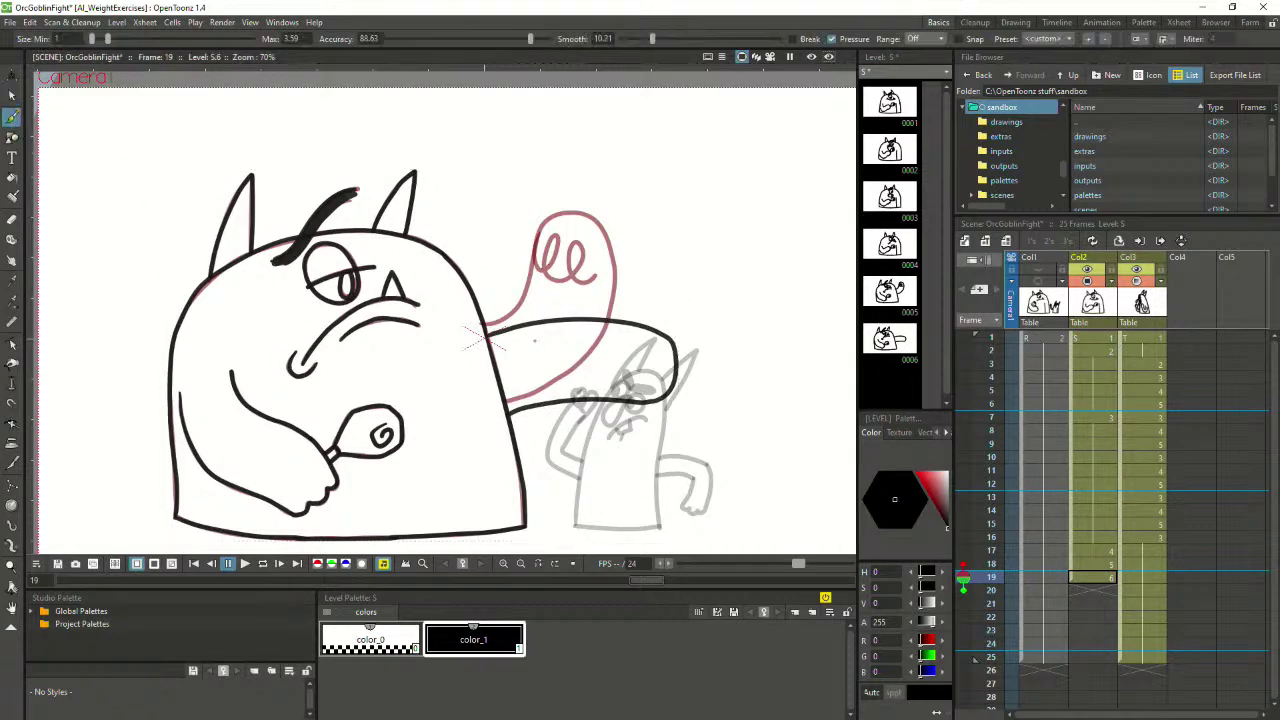
{"action": "mouse_move", "coordinate": [481, 381]}
{"action": "left_mouse_down"}
{"action": "mouse_move", "coordinate": [529, 354]}
{"action": "mouse_move", "coordinate": [576, 198]}
{"action": "mouse_move", "coordinate": [560, 168]}
{"action": "left_mouse_up"}
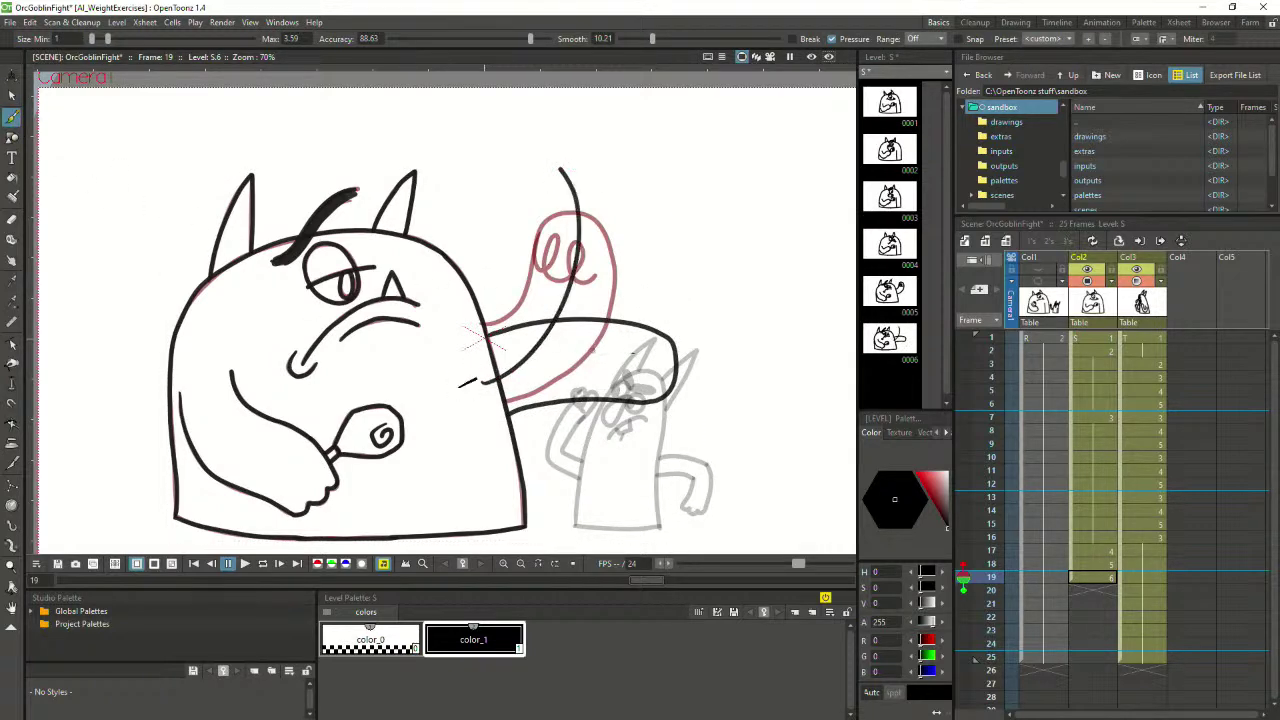
{"action": "left_click_drag", "start_coordinate": [476, 379], "coordinate": [748, 404]}
{"action": "key", "text": "ctrl+z"}
{"action": "key", "text": "ctrl+z"}
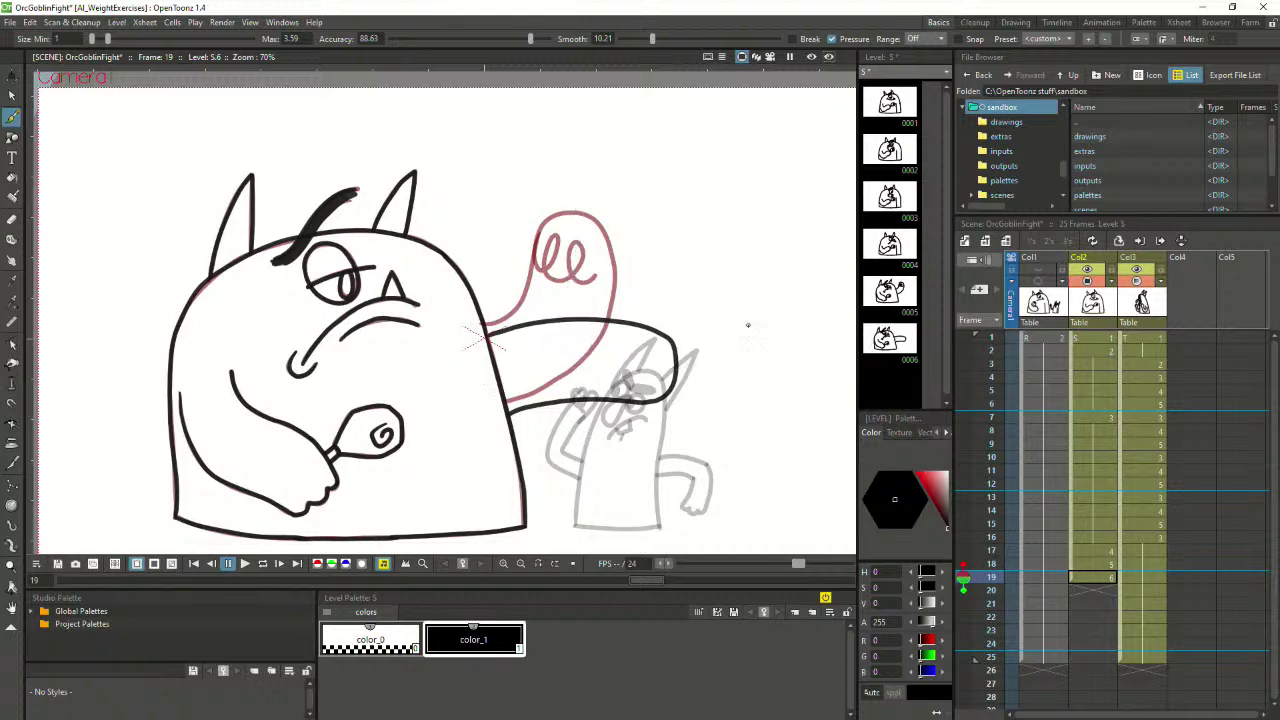
Enlarge the outstretched arm's stroke slightly in height and length, and return to the Brush tool
{"action": "left_click", "coordinate": [12, 95]}
{"action": "left_click", "coordinate": [576, 318]}
{"action": "left_click_drag", "start_coordinate": [582, 318], "coordinate": [585, 314]}
{"action": "left_click", "coordinate": [728, 317]}
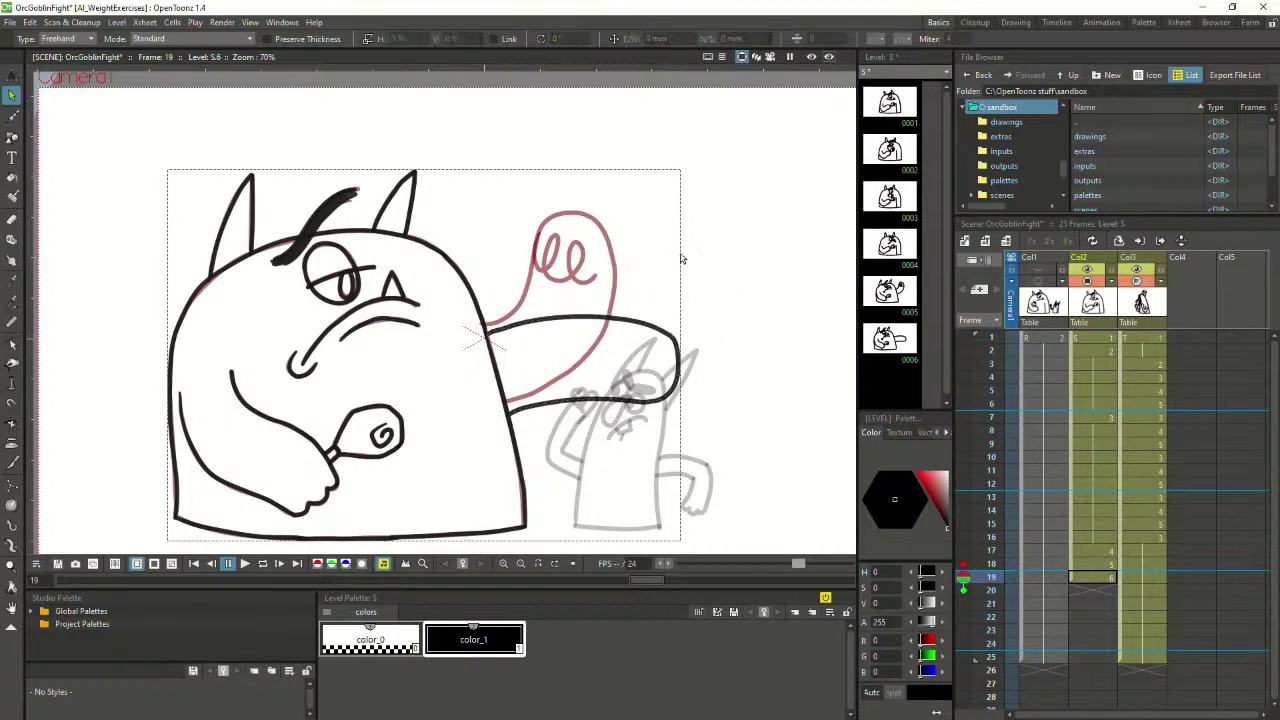
{"action": "key", "text": "b"}
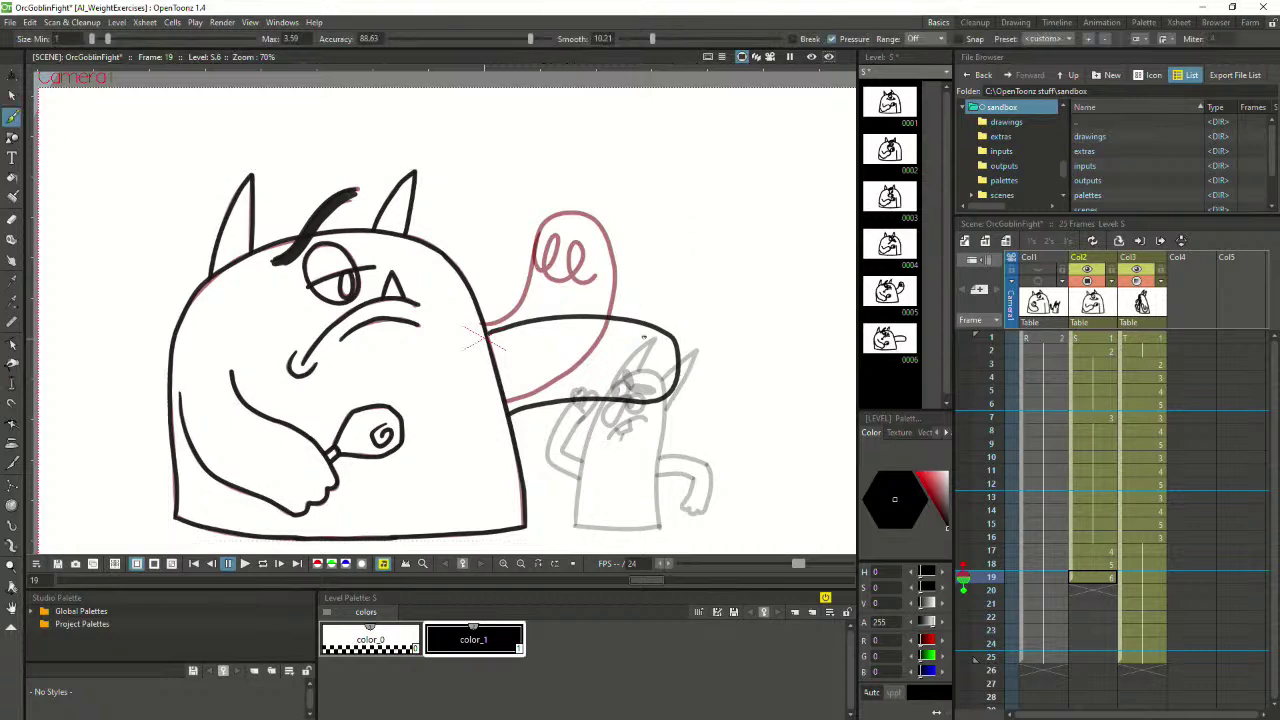
Draw the curled fingers of the fist at the rounded end of the orc's outstretched arm
{"action": "mouse_move", "coordinate": [642, 334]}
{"action": "left_mouse_down"}
{"action": "mouse_move", "coordinate": [611, 360]}
{"action": "mouse_move", "coordinate": [638, 379]}
{"action": "mouse_move", "coordinate": [602, 380]}
{"action": "mouse_move", "coordinate": [623, 387]}
{"action": "mouse_move", "coordinate": [653, 358]}
{"action": "mouse_move", "coordinate": [603, 352]}
{"action": "mouse_move", "coordinate": [637, 315]}
{"action": "mouse_move", "coordinate": [603, 353]}
{"action": "mouse_move", "coordinate": [623, 393]}
{"action": "mouse_move", "coordinate": [631, 369]}
{"action": "mouse_move", "coordinate": [628, 322]}
{"action": "left_mouse_up"}
{"action": "key", "text": "ctrl+z"}
{"action": "key", "text": "ctrl+z"}
{"action": "key", "text": "ctrl+z"}
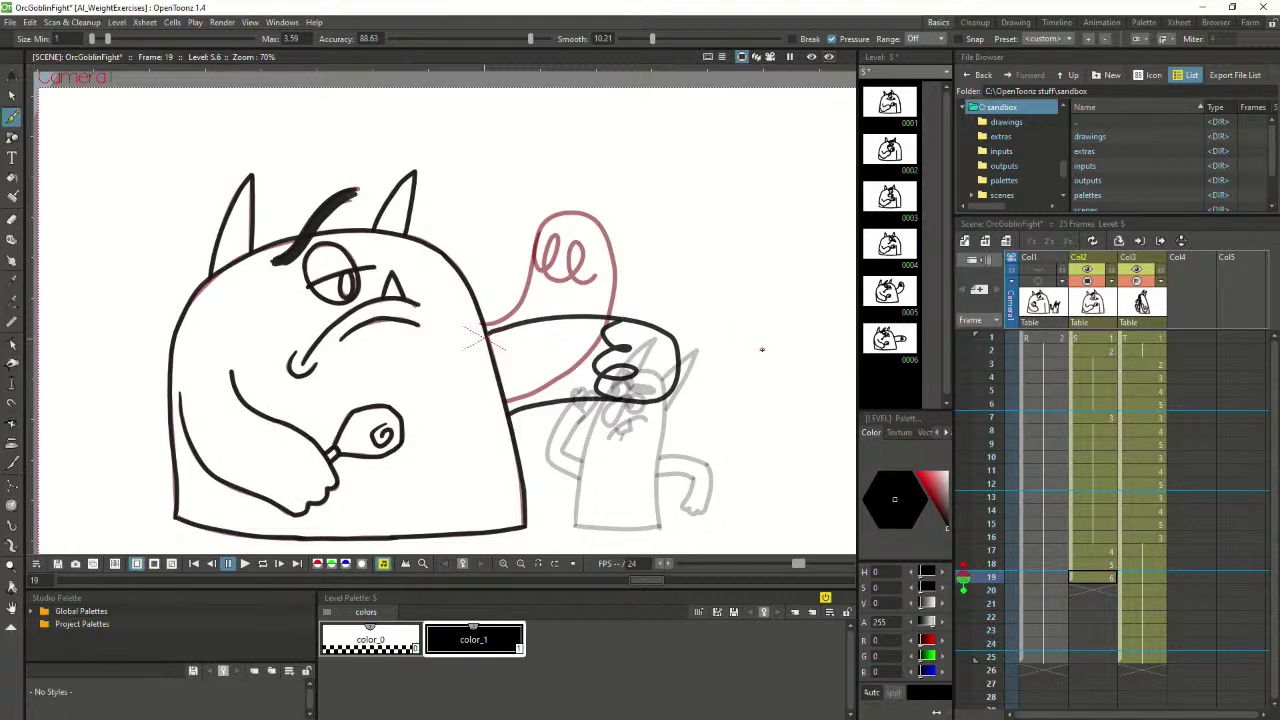
{"action": "mouse_move", "coordinate": [585, 407]}
{"action": "left_mouse_down"}
{"action": "mouse_move", "coordinate": [545, 440]}
{"action": "mouse_move", "coordinate": [688, 462]}
{"action": "mouse_move", "coordinate": [740, 400]}
{"action": "left_mouse_up"}
{"action": "key", "text": "ctrl+z"}
{"action": "scroll", "coordinate": [547, 382], "scroll_direction": "down", "scroll_amount": 2}
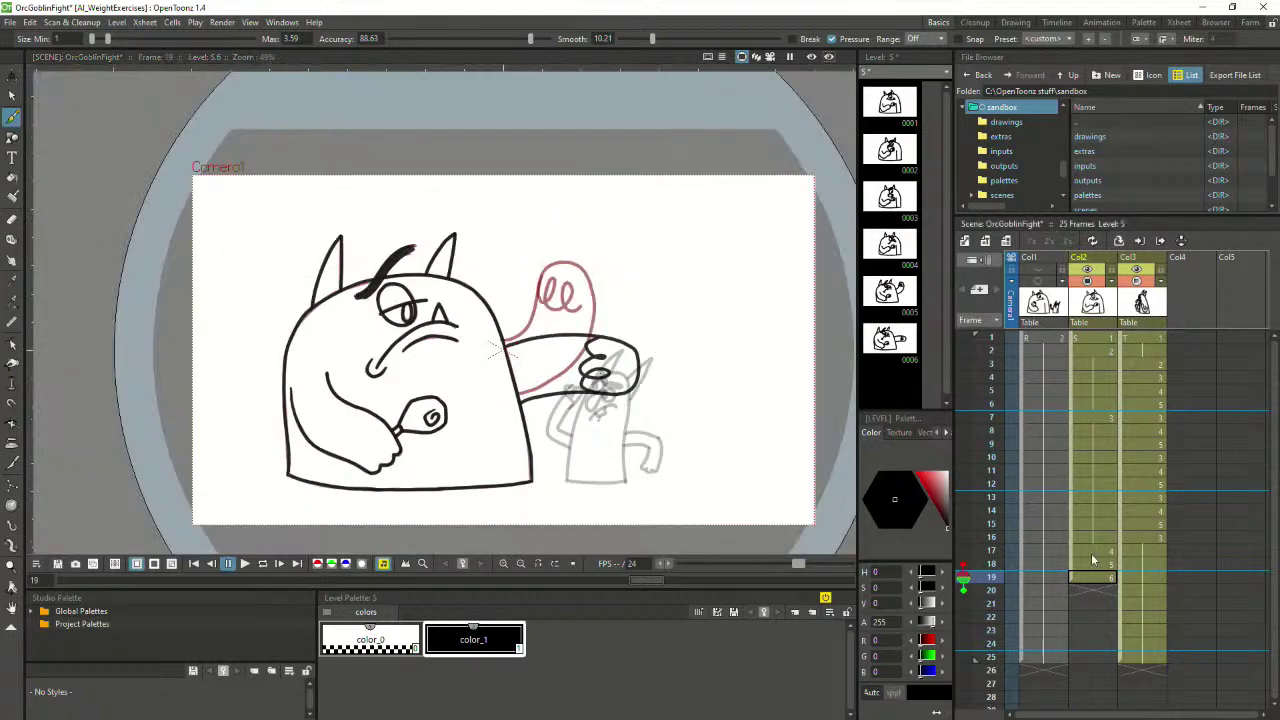
Delete the goblin's cells from frame 19 to frame 25 in Col3
{"action": "left_click", "coordinate": [1125, 578]}
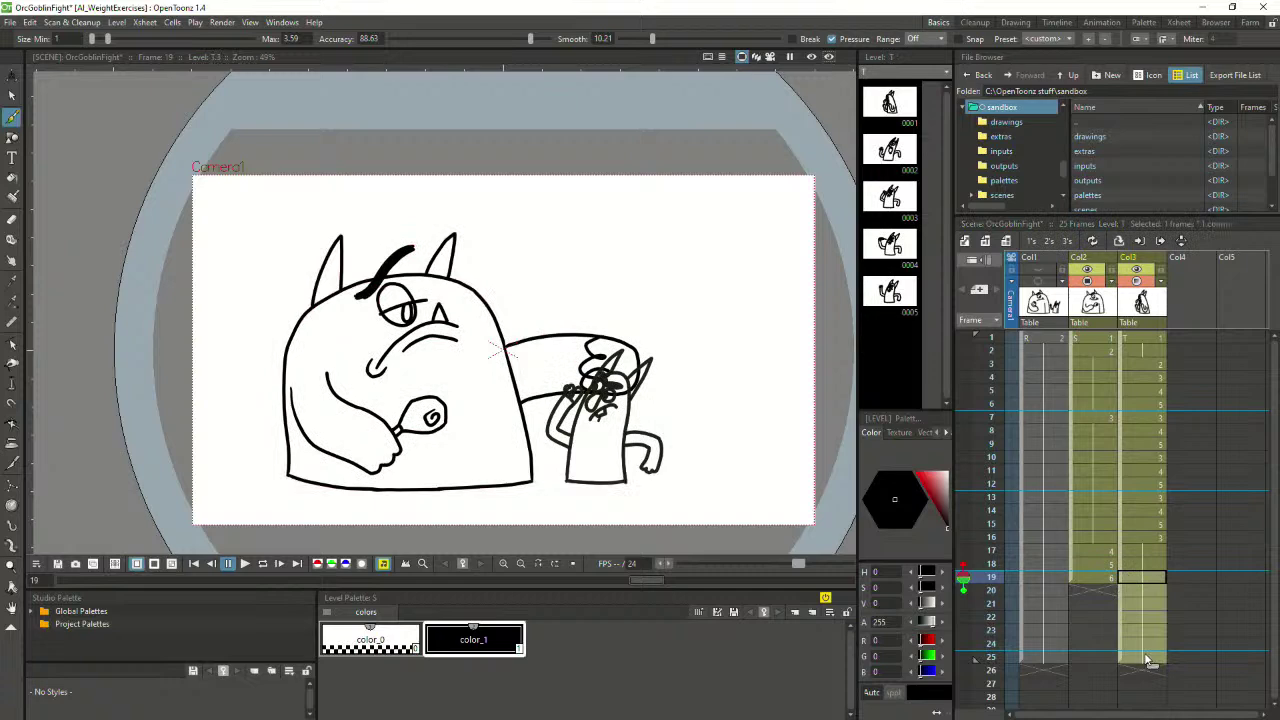
{"action": "left_click", "coordinate": [1148, 659], "text": "shift"}
{"action": "left_click", "coordinate": [1093, 550]}
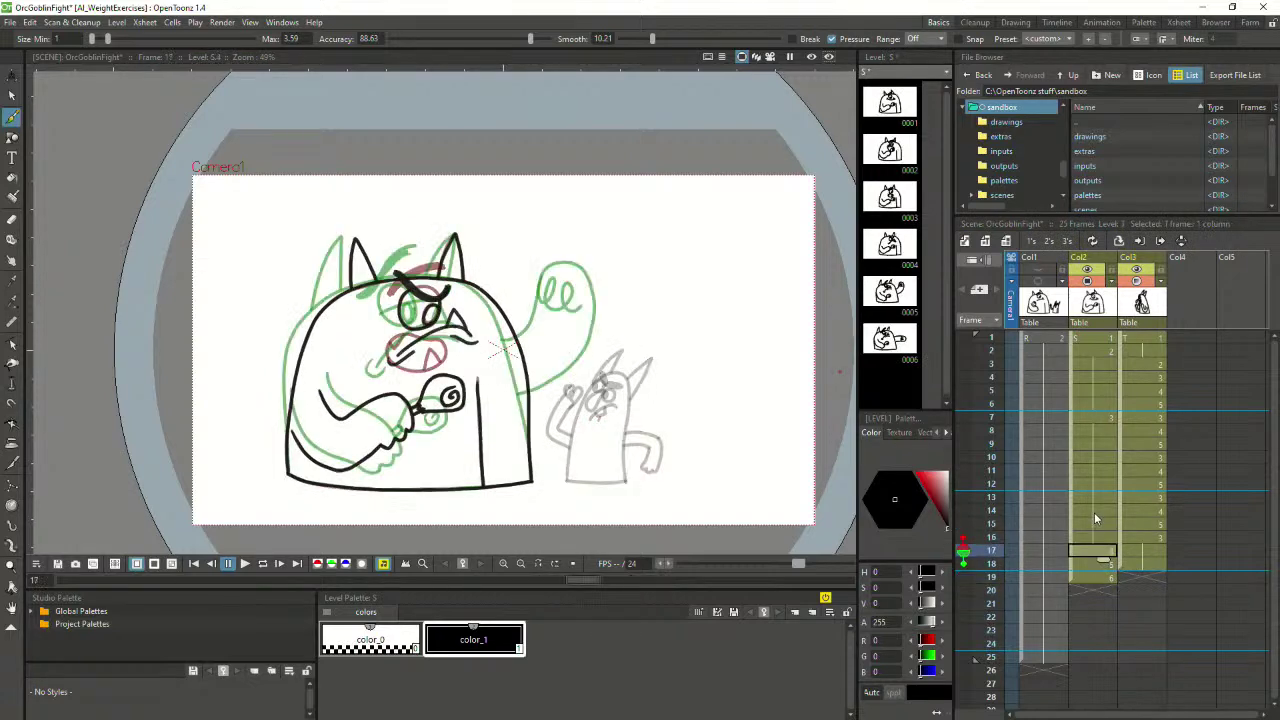
Turn off onion skin and set the opacity of the goblin column Col3 to 100
{"action": "left_click", "coordinate": [1141, 550]}
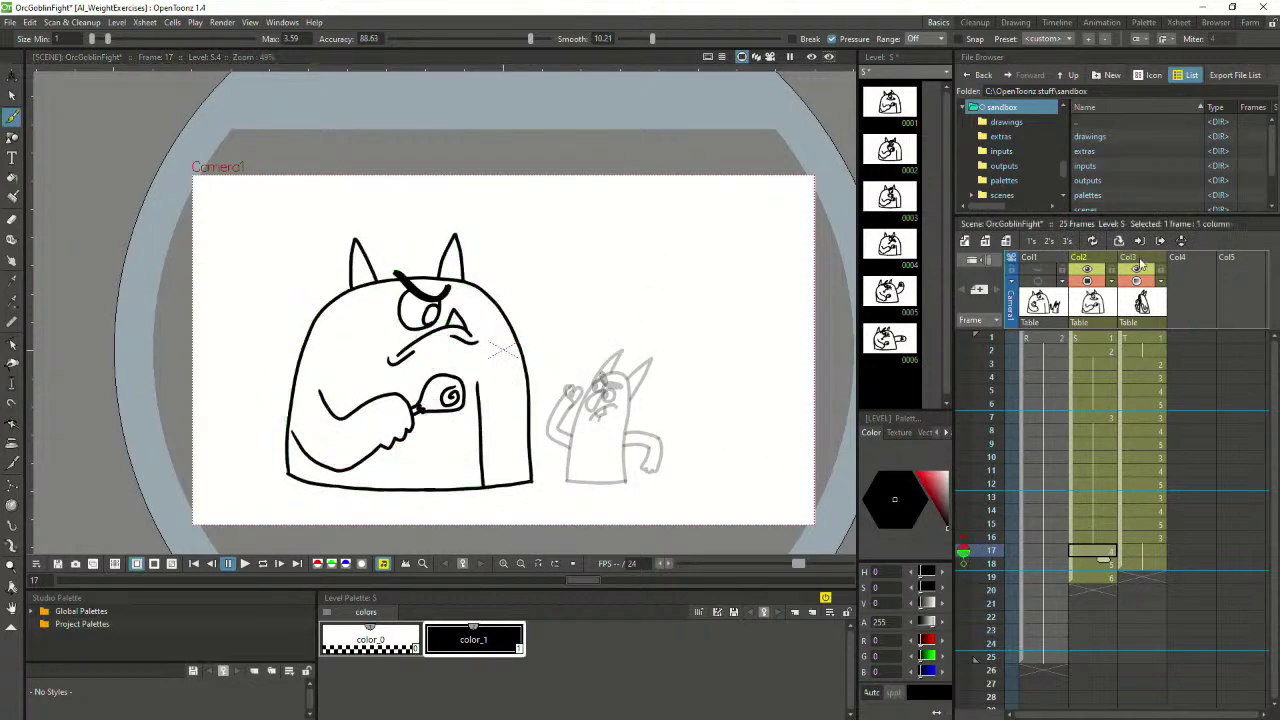
{"action": "left_click", "coordinate": [1161, 287]}
{"action": "left_click_drag", "start_coordinate": [1207, 295], "coordinate": [1254, 295]}
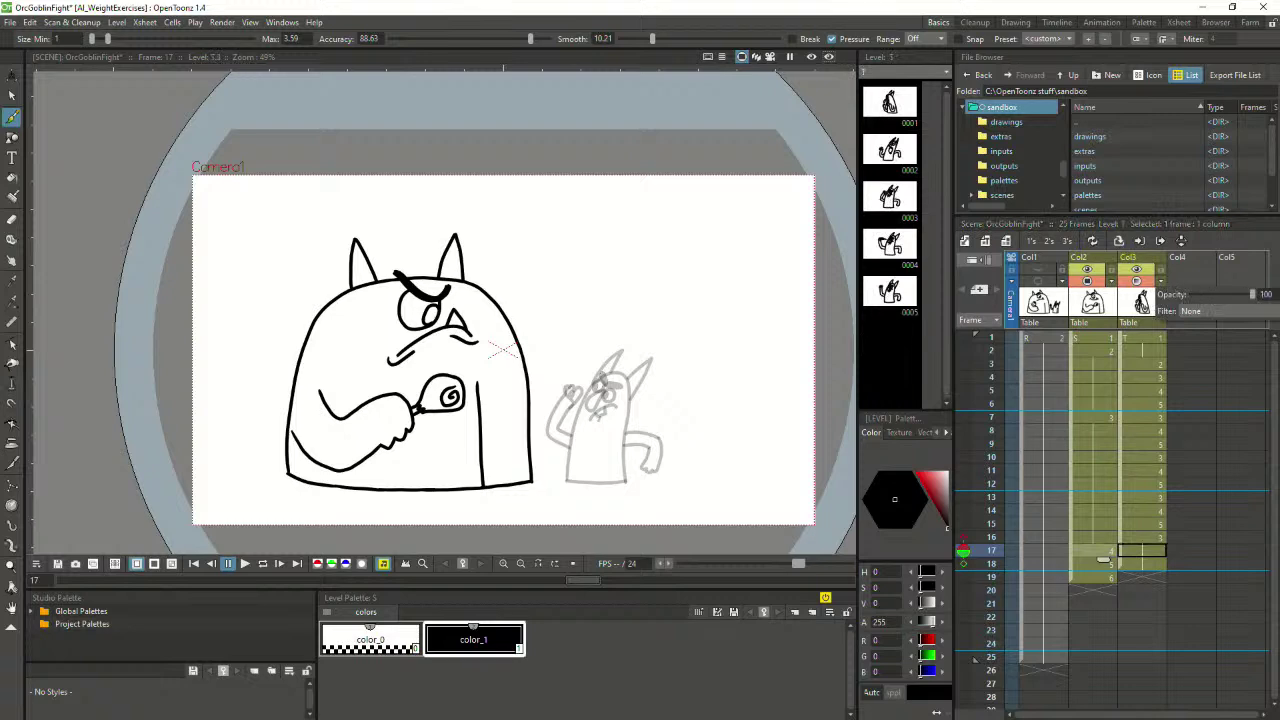
Step through Col2 frame by frame up to frame 19 to check how the arm swing reads against the goblin
{"action": "left_click", "coordinate": [1095, 523]}
{"action": "key", "text": "Down"}
{"action": "key", "text": "Down"}
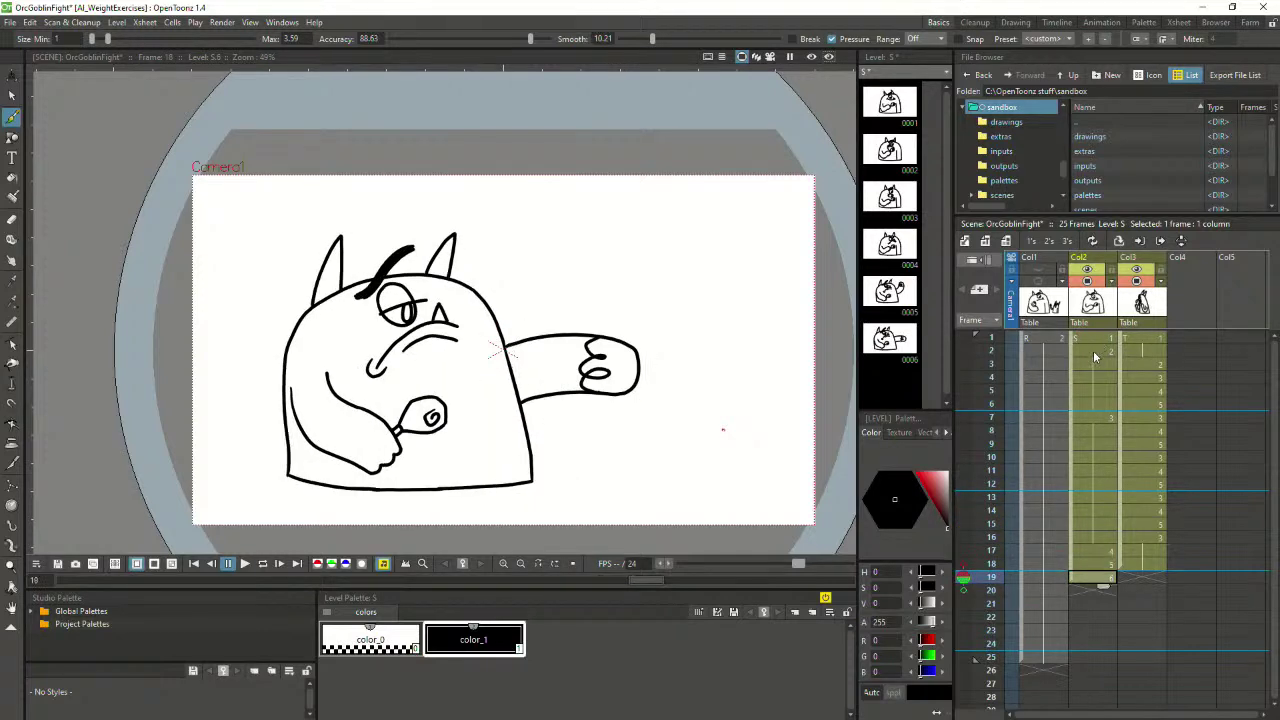
{"action": "left_click", "coordinate": [1094, 550]}
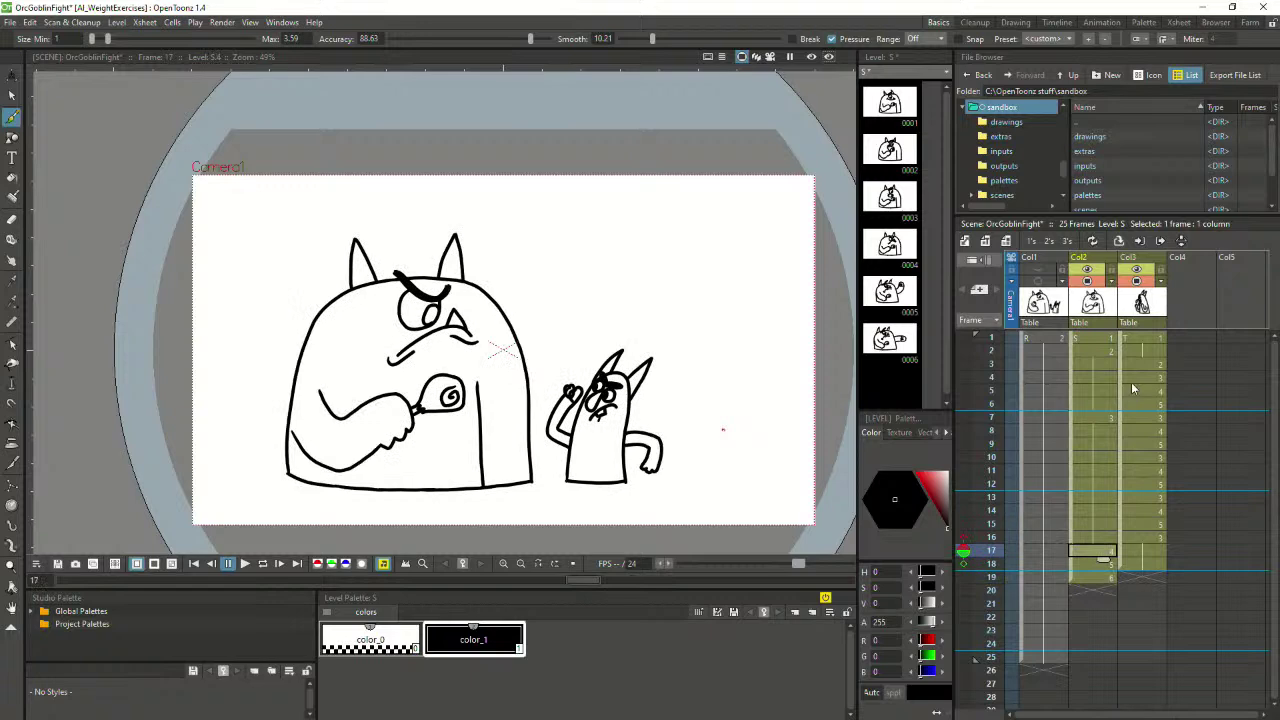
{"action": "left_click", "coordinate": [1106, 342]}
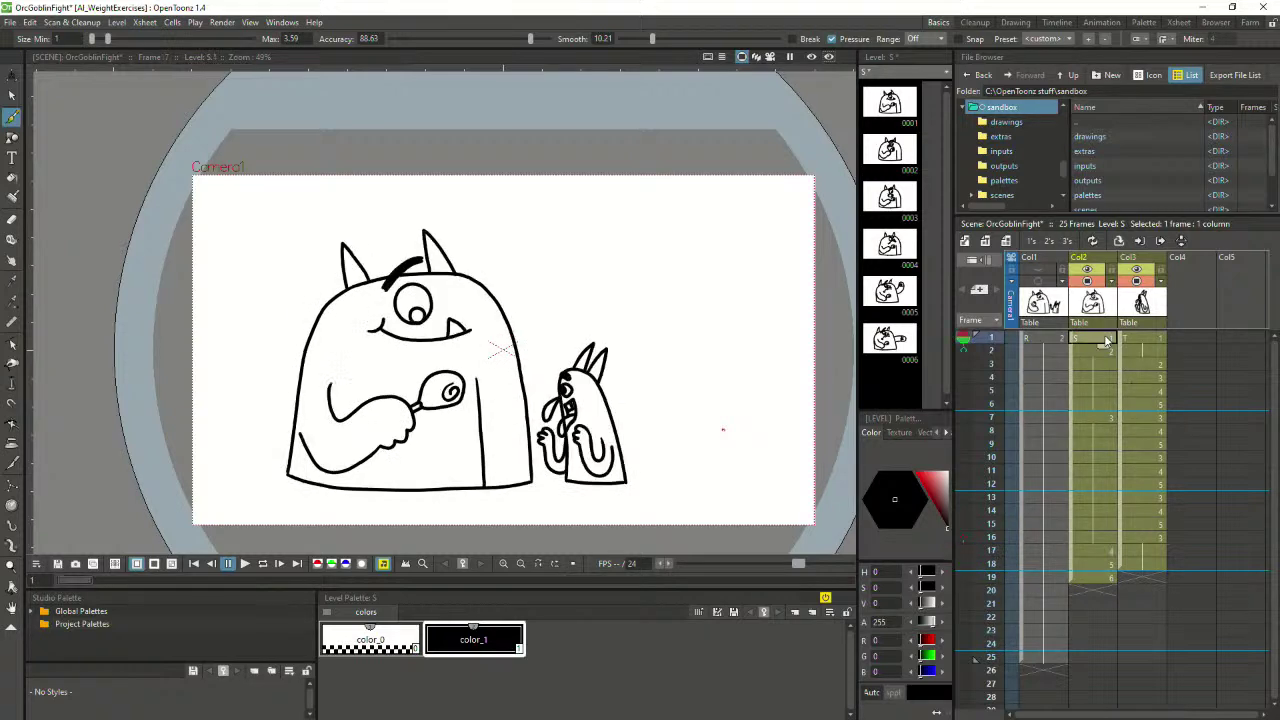
{"action": "key", "text": "Down"}
{"action": "key", "text": "Down"}
{"action": "key", "text": "Down"}
{"action": "key", "text": "Down"}
{"action": "key", "text": "Down"}
{"action": "key", "text": "Down"}
{"action": "key", "text": "Down"}
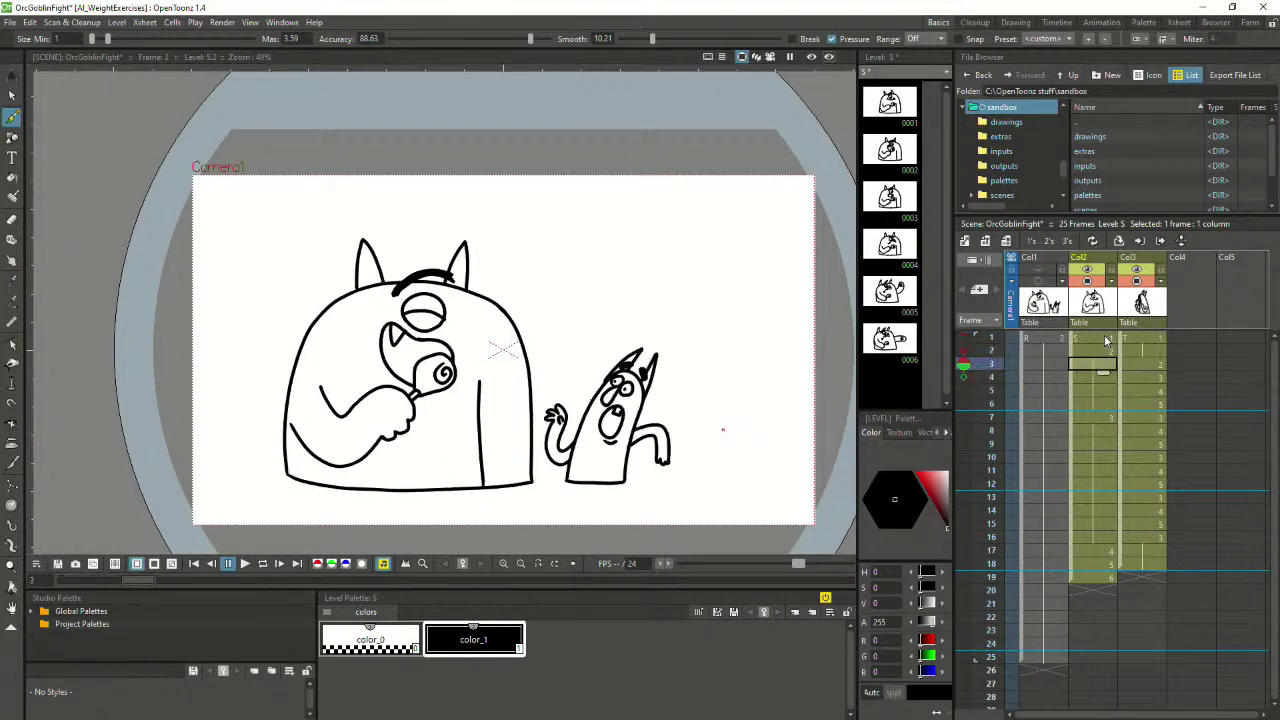
{"action": "key", "text": "Down"}
{"action": "key", "text": "Down"}
{"action": "key", "text": "Down"}
{"action": "key", "text": "Down"}
{"action": "key", "text": "Down"}
{"action": "key", "text": "Down"}
{"action": "key", "text": "Down"}
{"action": "key", "text": "Down"}
{"action": "key", "text": "Down"}
{"action": "key", "text": "Down"}
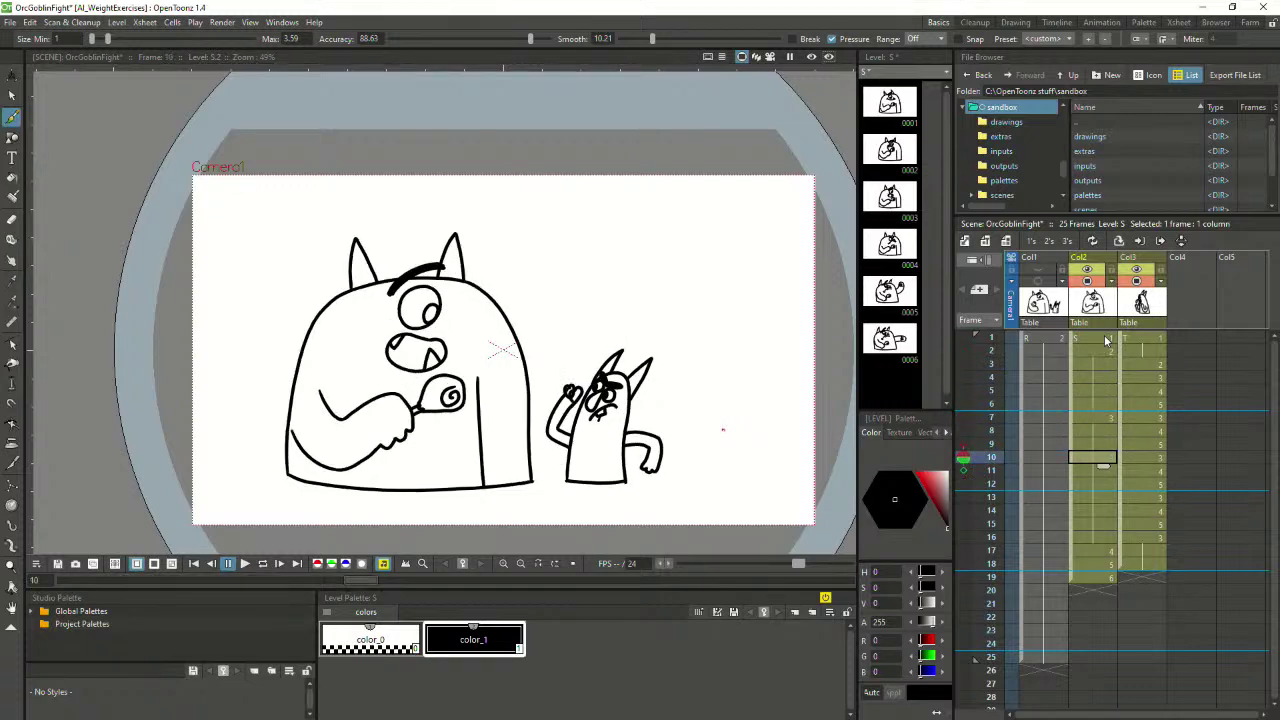
{"action": "key", "text": "Down"}
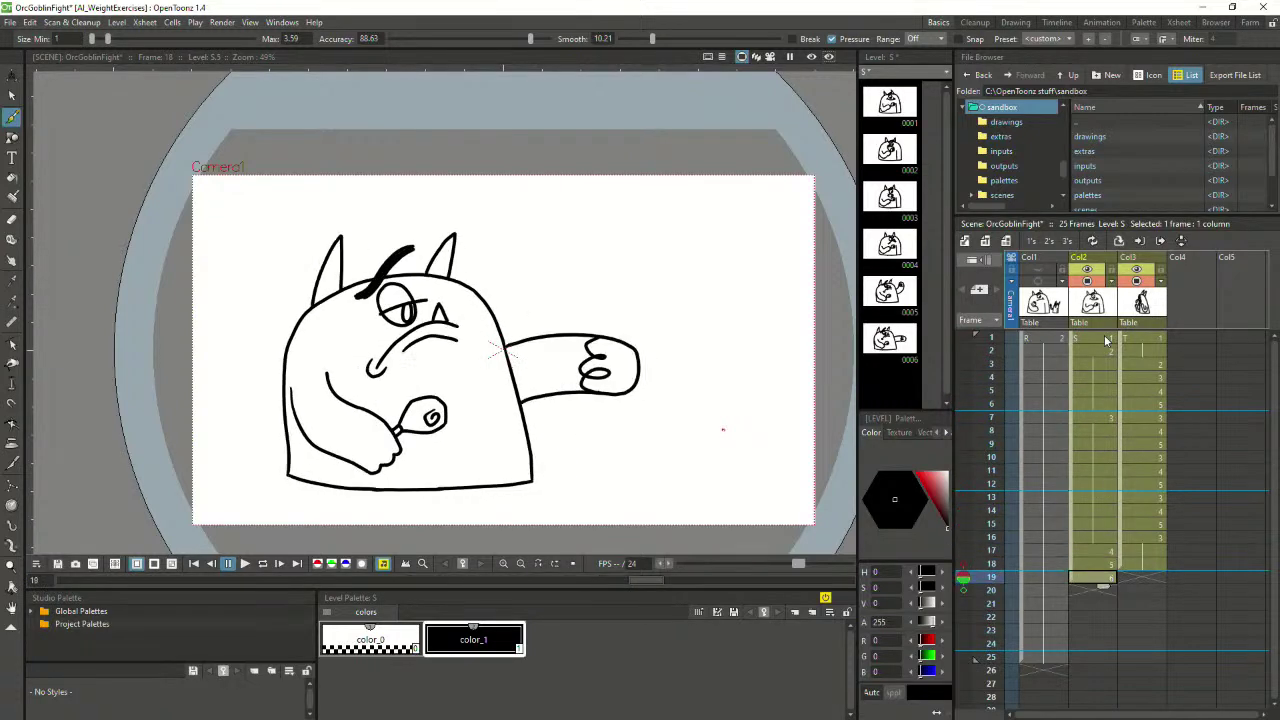
Compare the orc and goblin poses across frames 17, 18 and 19
{"action": "left_click", "coordinate": [1098, 515]}
{"action": "left_click", "coordinate": [1096, 562]}
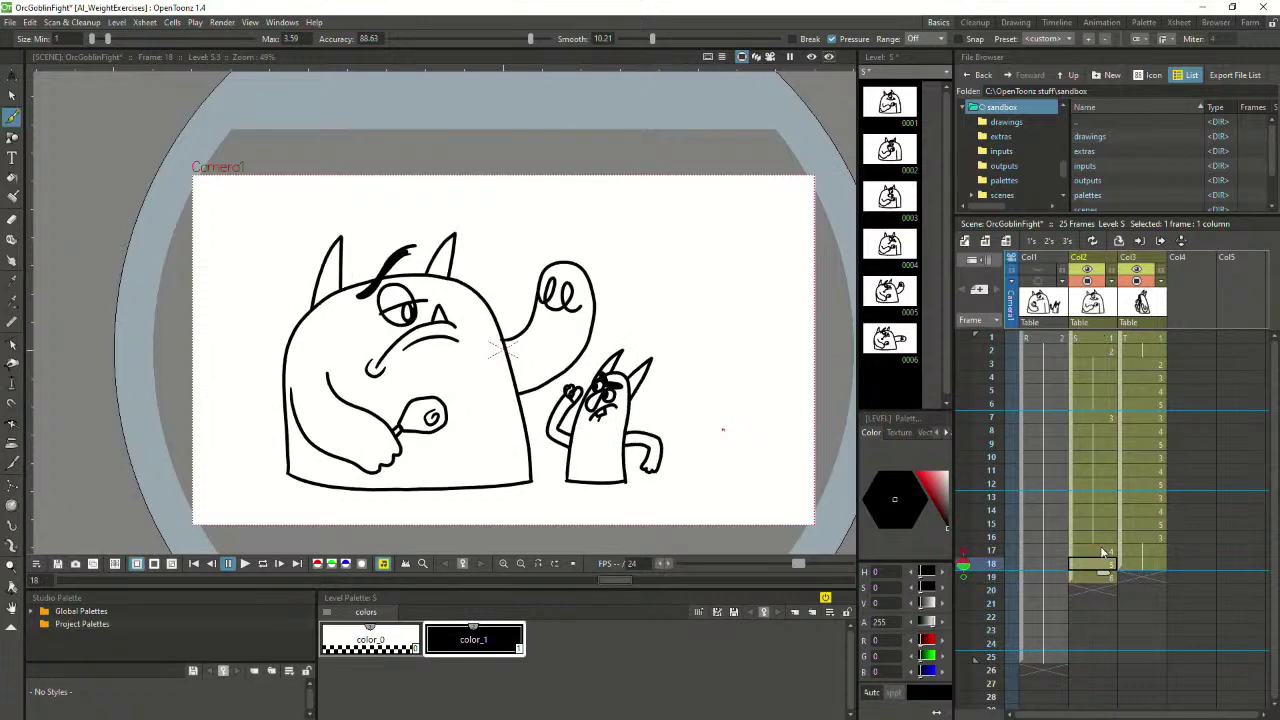
{"action": "left_click", "coordinate": [1102, 550]}
{"action": "left_click", "coordinate": [1103, 574]}
{"action": "left_click", "coordinate": [1135, 564]}
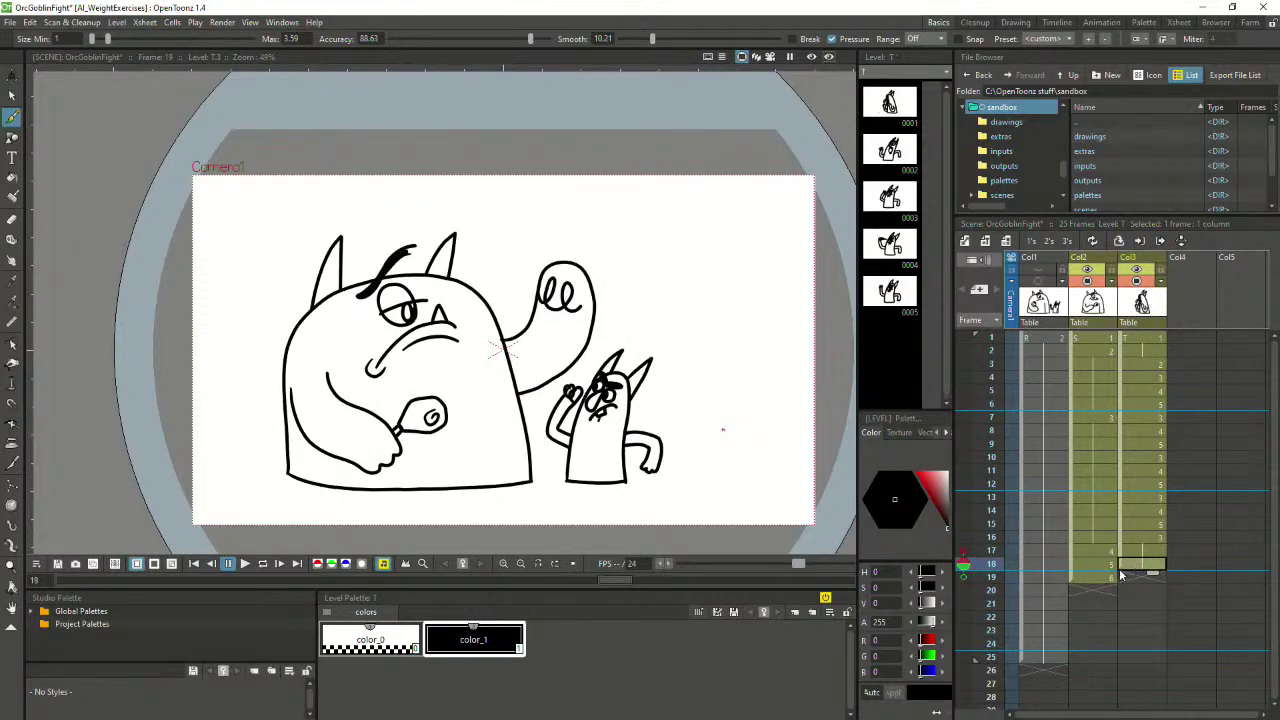
{"action": "key", "text": "Down"}
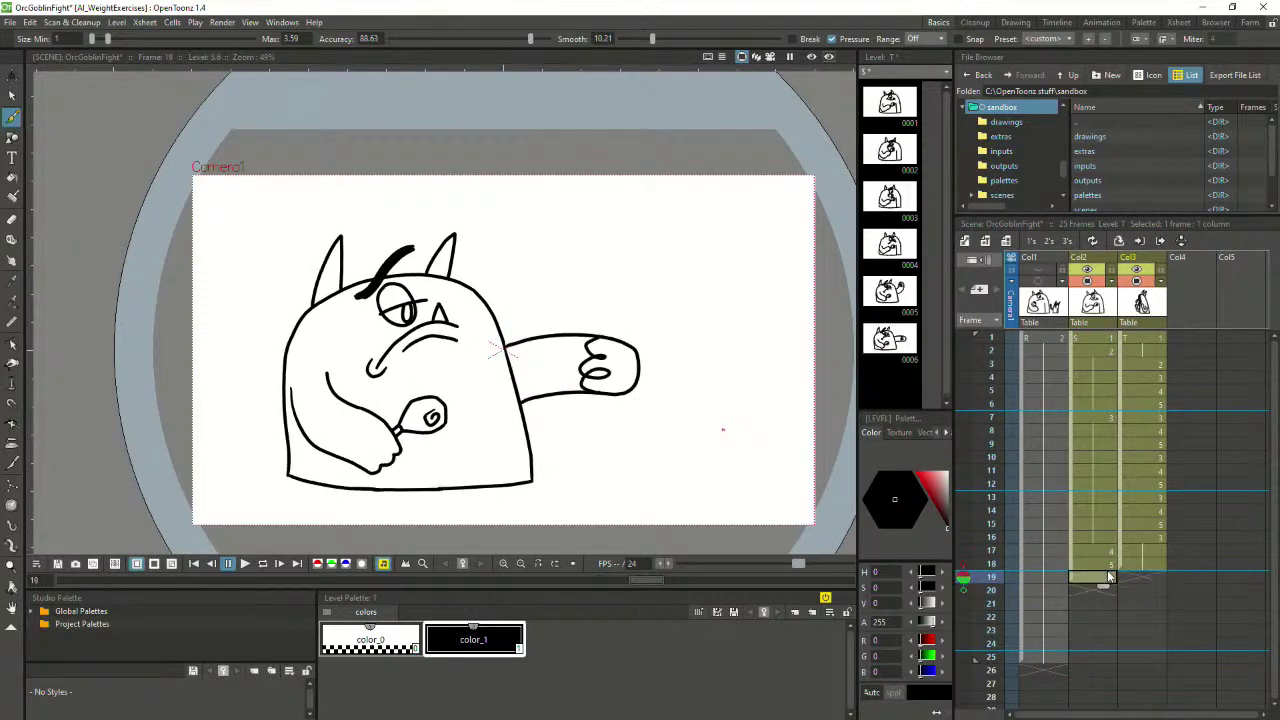
{"action": "key", "text": "Up"}
{"action": "key", "text": "Up"}
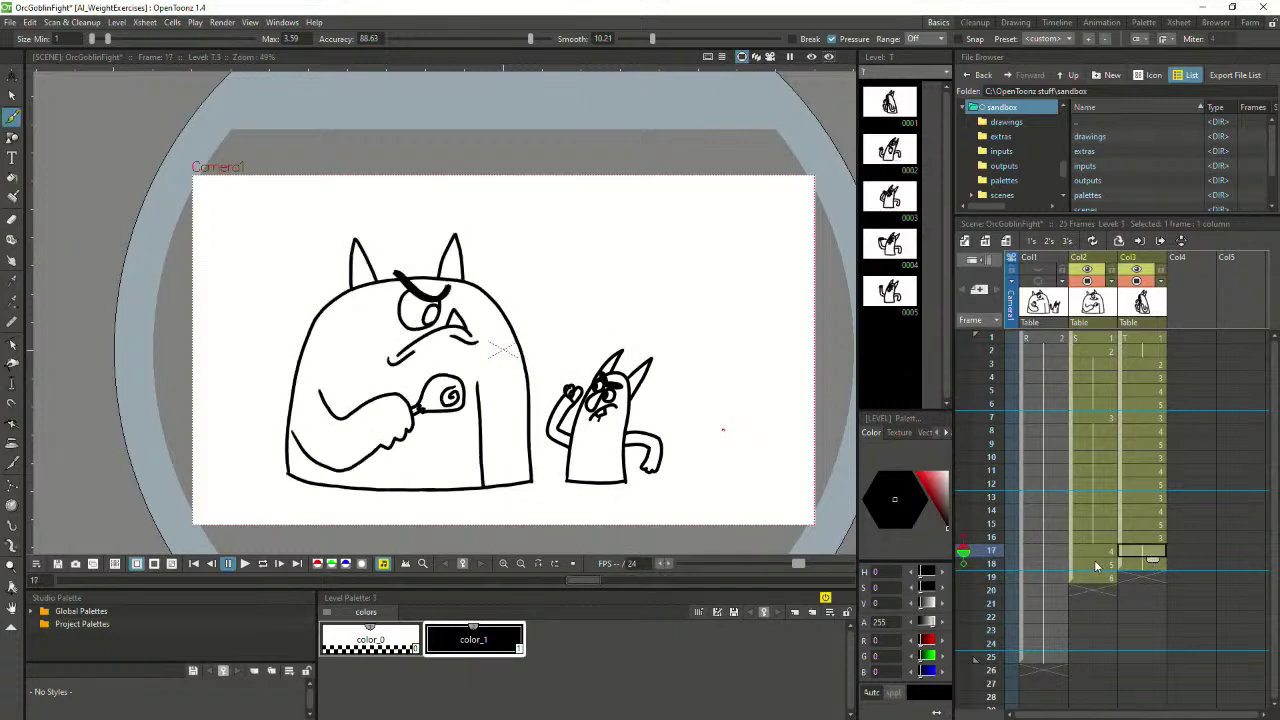
Review the sequence again from frame 1, going back and forth over the frames leading into the hit
{"action": "left_click", "coordinate": [1088, 338]}
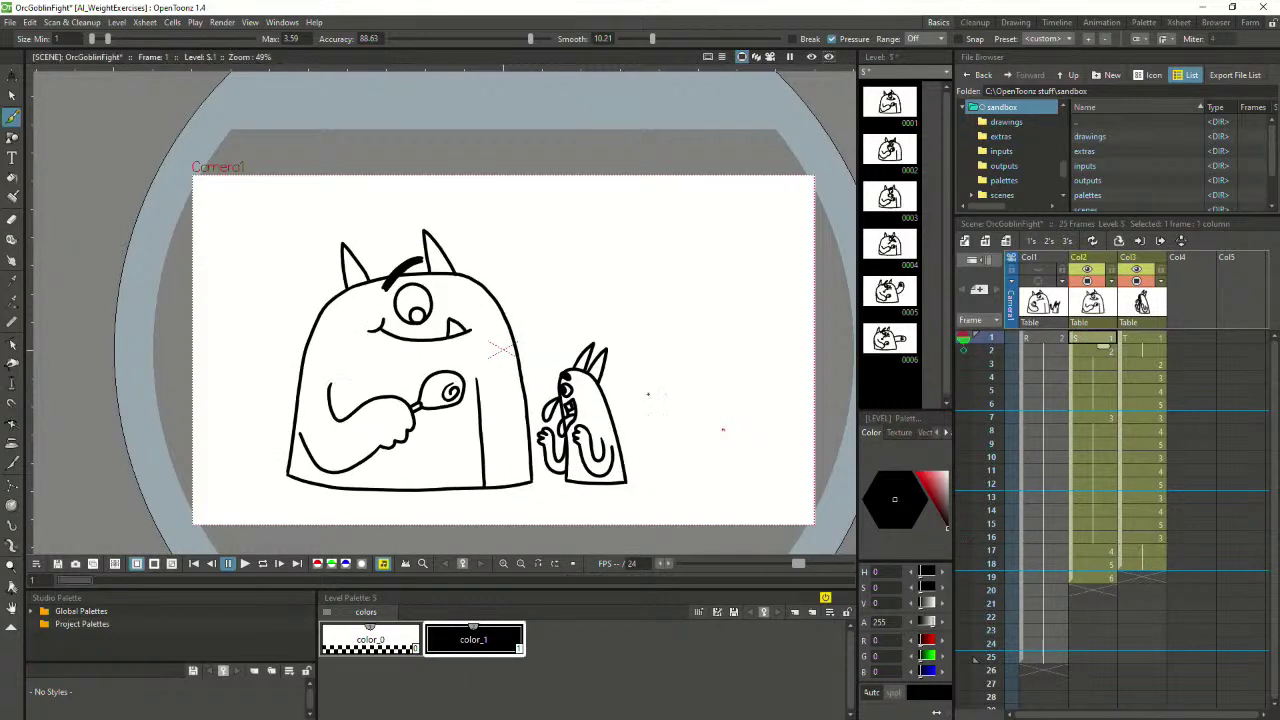
{"action": "key", "text": "Down"}
{"action": "key", "text": "Down"}
{"action": "key", "text": "Down"}
{"action": "key", "text": "Down"}
{"action": "key", "text": "Down"}
{"action": "key", "text": "Down"}
{"action": "key", "text": "Down"}
{"action": "key", "text": "Down"}
{"action": "key", "text": "Down"}
{"action": "key", "text": "Down"}
{"action": "key", "text": "Down"}
{"action": "key", "text": "Down"}
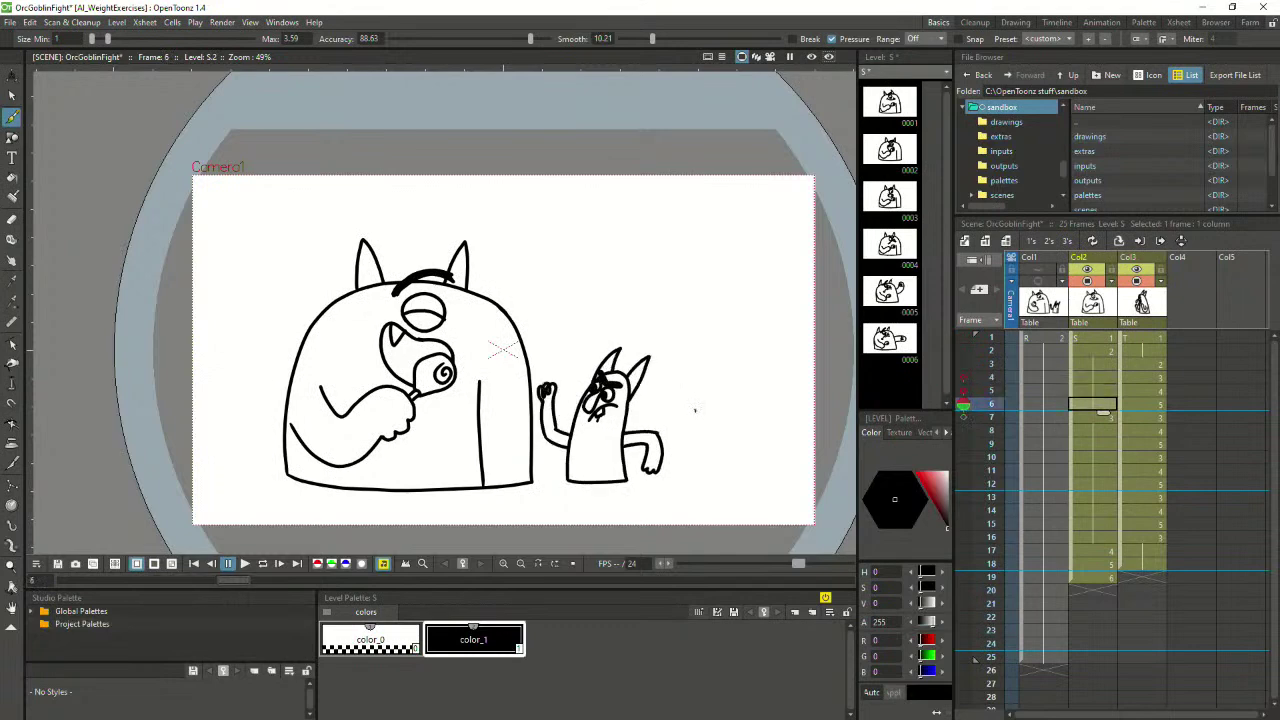
{"action": "key", "text": "Down"}
{"action": "key", "text": "Down"}
{"action": "key", "text": "Down"}
{"action": "key", "text": "Down"}
{"action": "key", "text": "Down"}
{"action": "key", "text": "Down"}
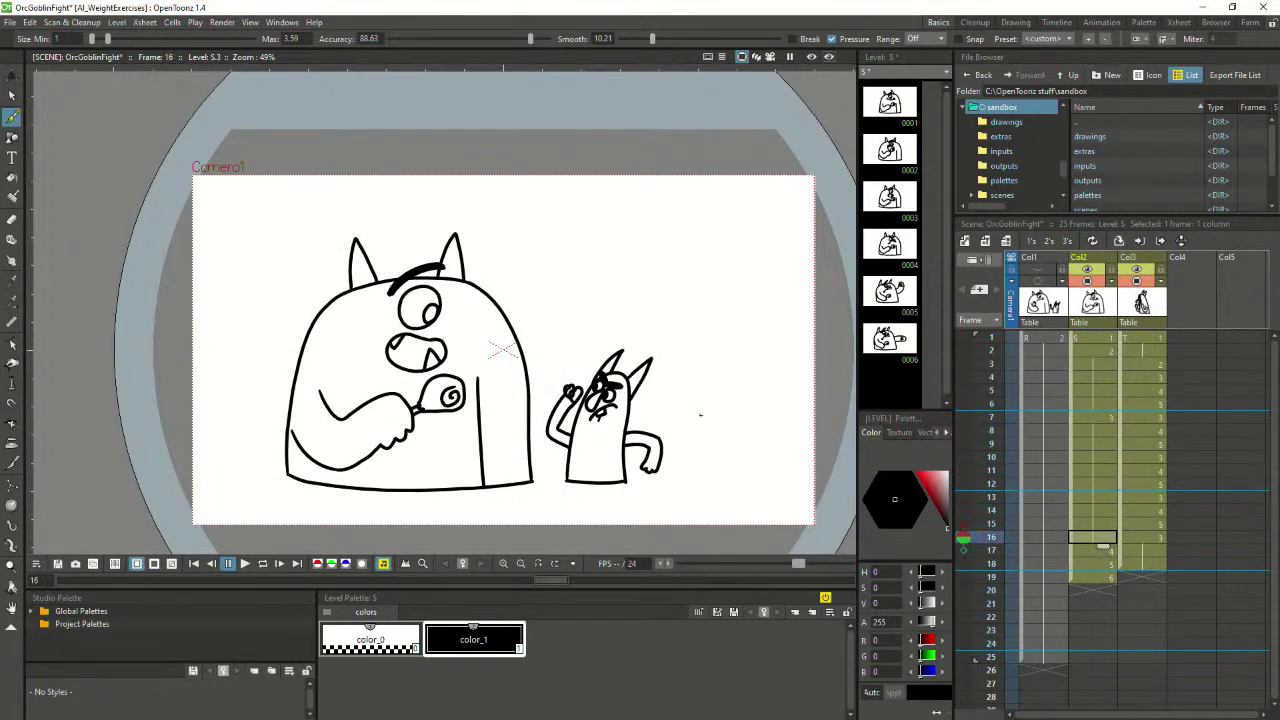
{"action": "key", "text": "Up"}
{"action": "key", "text": "Up"}
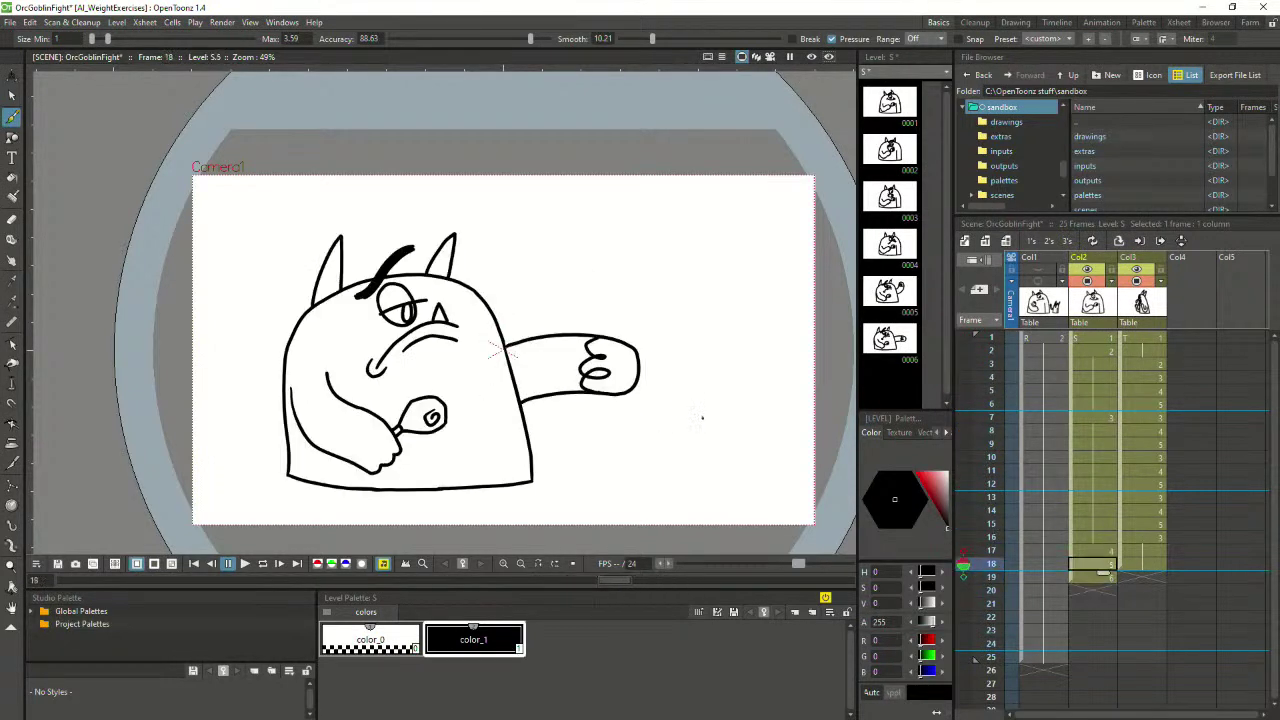
{"action": "key", "text": "Down"}
{"action": "key", "text": "Down"}
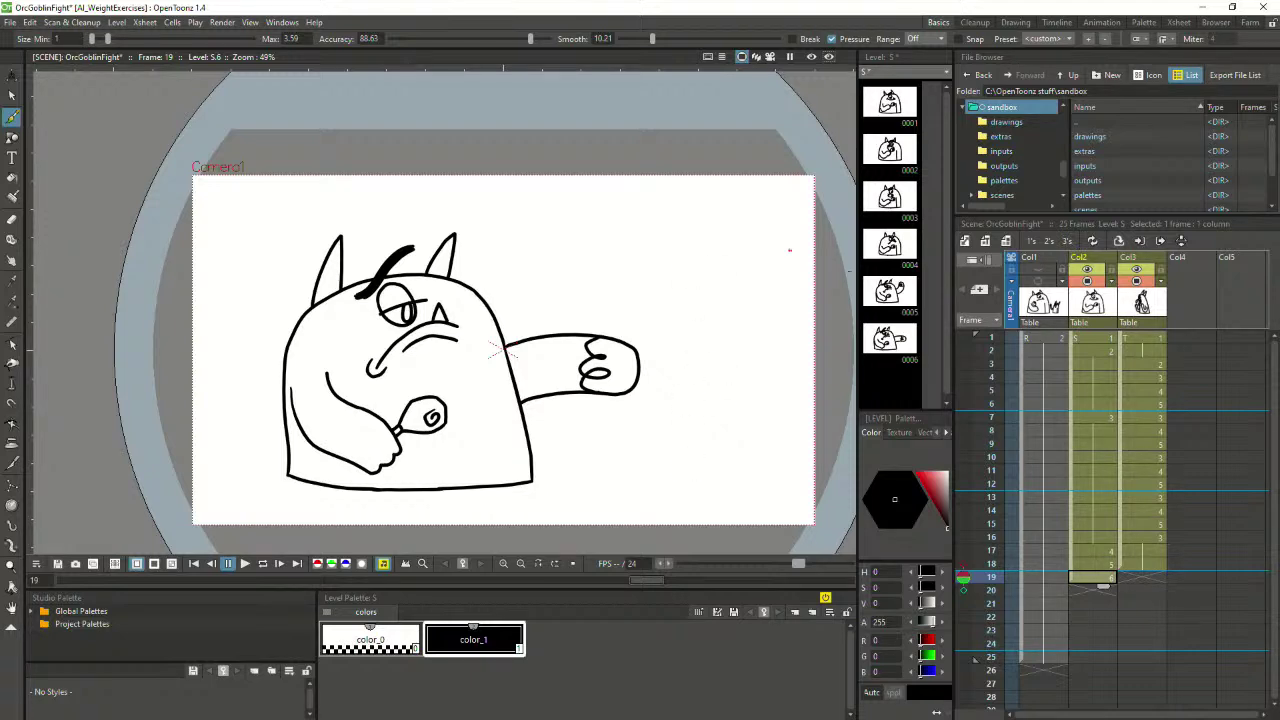
Flip through the drawings from frame 1 to frame 19 once more to judge the timing of the hit
{"action": "left_click", "coordinate": [1093, 341]}
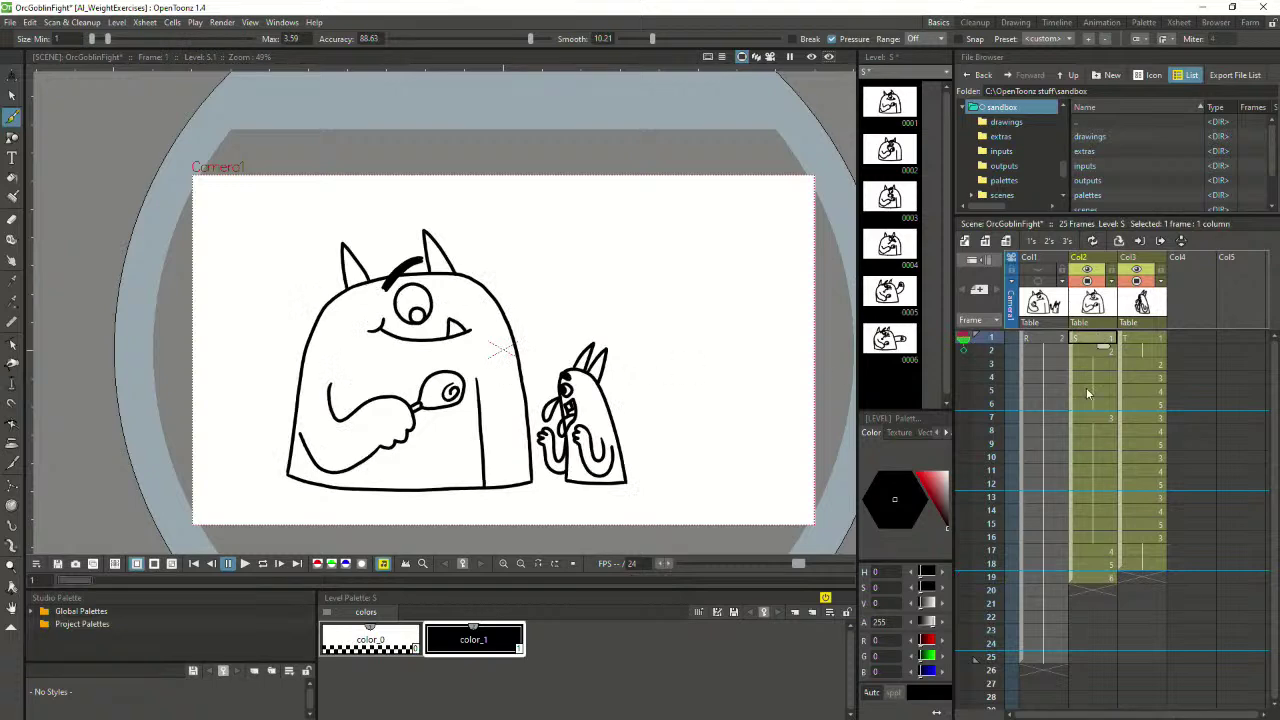
{"action": "key", "text": "Down"}
{"action": "key", "text": "Down"}
{"action": "key", "text": "Down"}
{"action": "key", "text": "Down"}
{"action": "key", "text": "Down"}
{"action": "key", "text": "Down"}
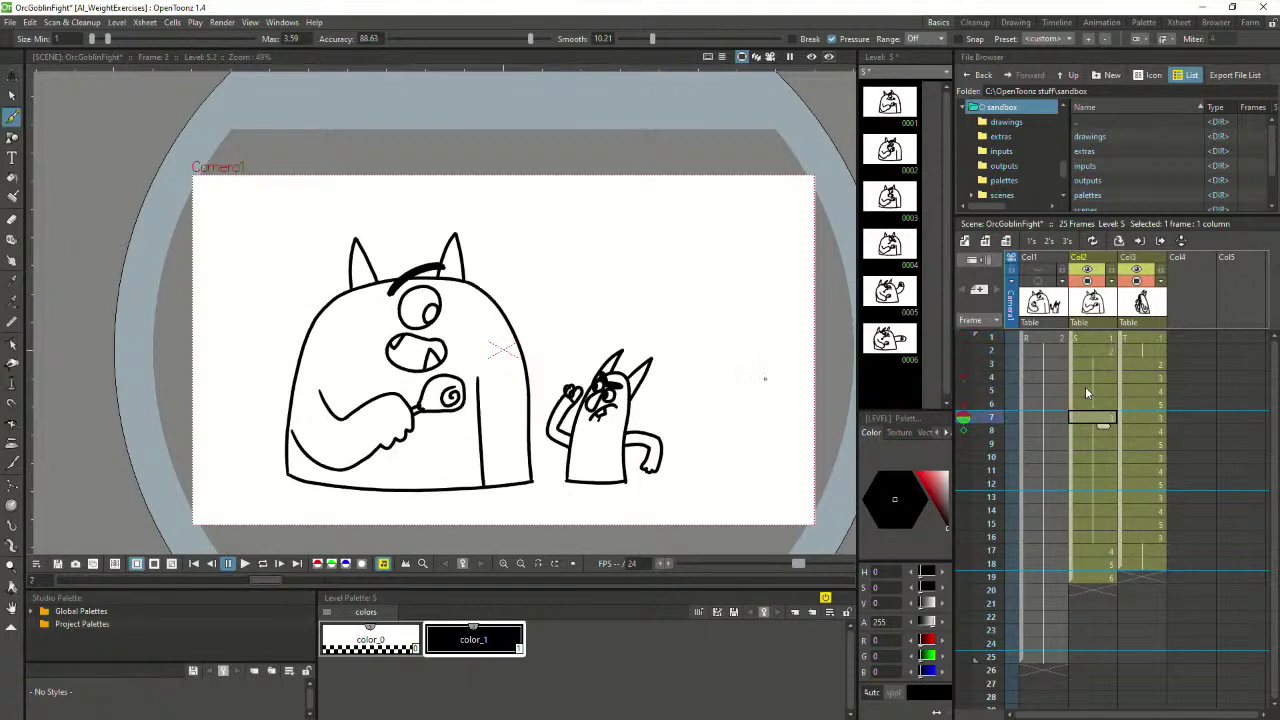
{"action": "key", "text": "Down"}
{"action": "key", "text": "Down"}
{"action": "key", "text": "Down"}
{"action": "key", "text": "Down"}
{"action": "key", "text": "Down"}
{"action": "key", "text": "Down"}
{"action": "key", "text": "Down"}
{"action": "key", "text": "Down"}
{"action": "key", "text": "Down"}
{"action": "key", "text": "Down"}
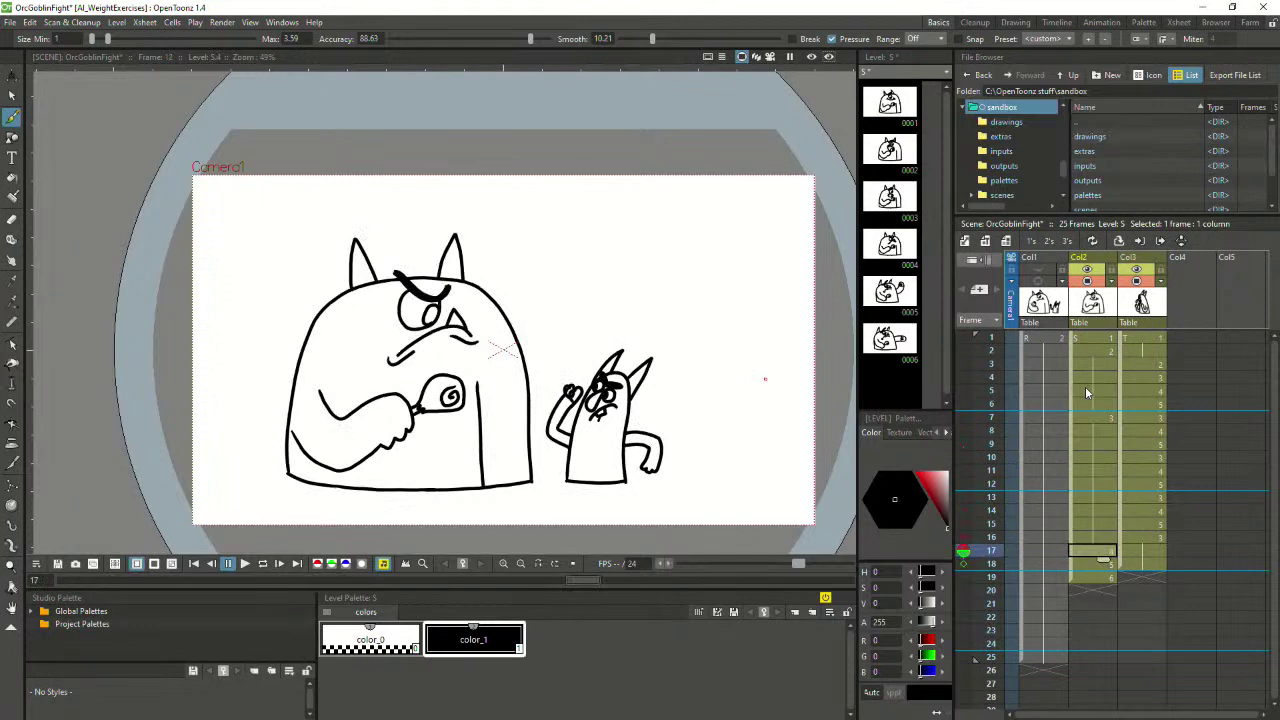
{"action": "key", "text": "Down"}
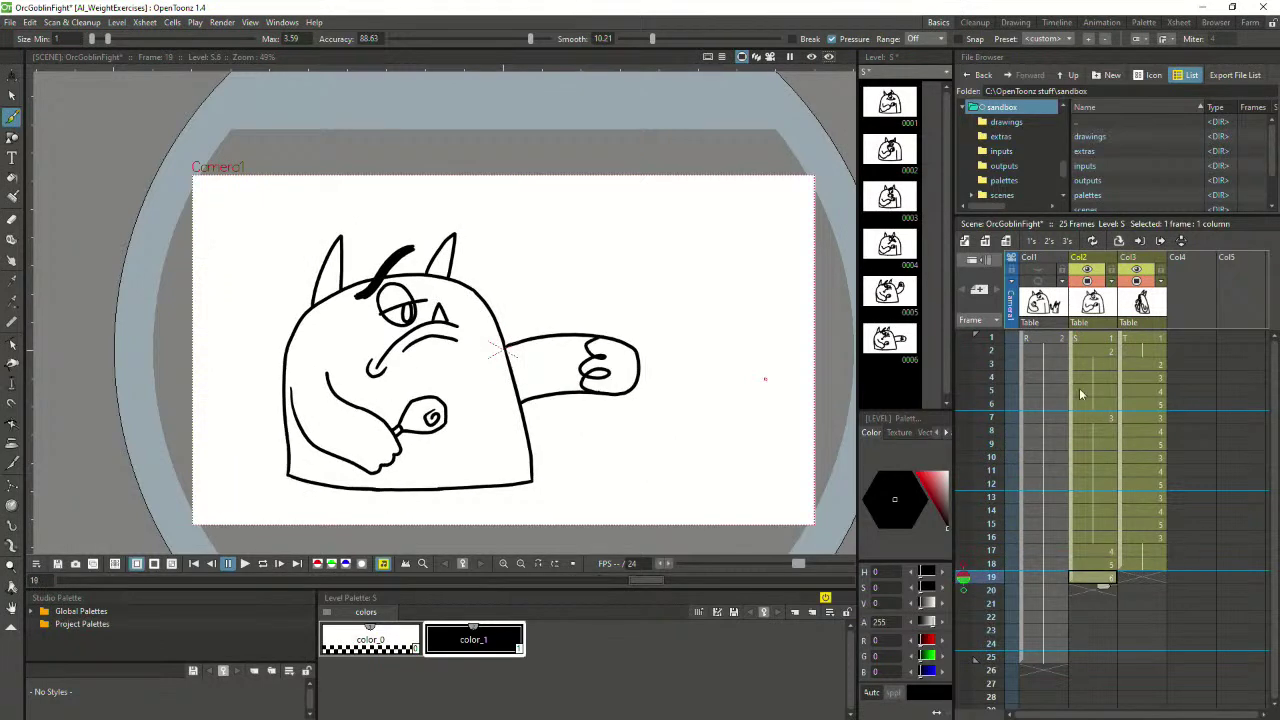
Play the animation from frame 1 and compare the first two frames of Col2 and Col3
{"action": "left_click", "coordinate": [1088, 342]}
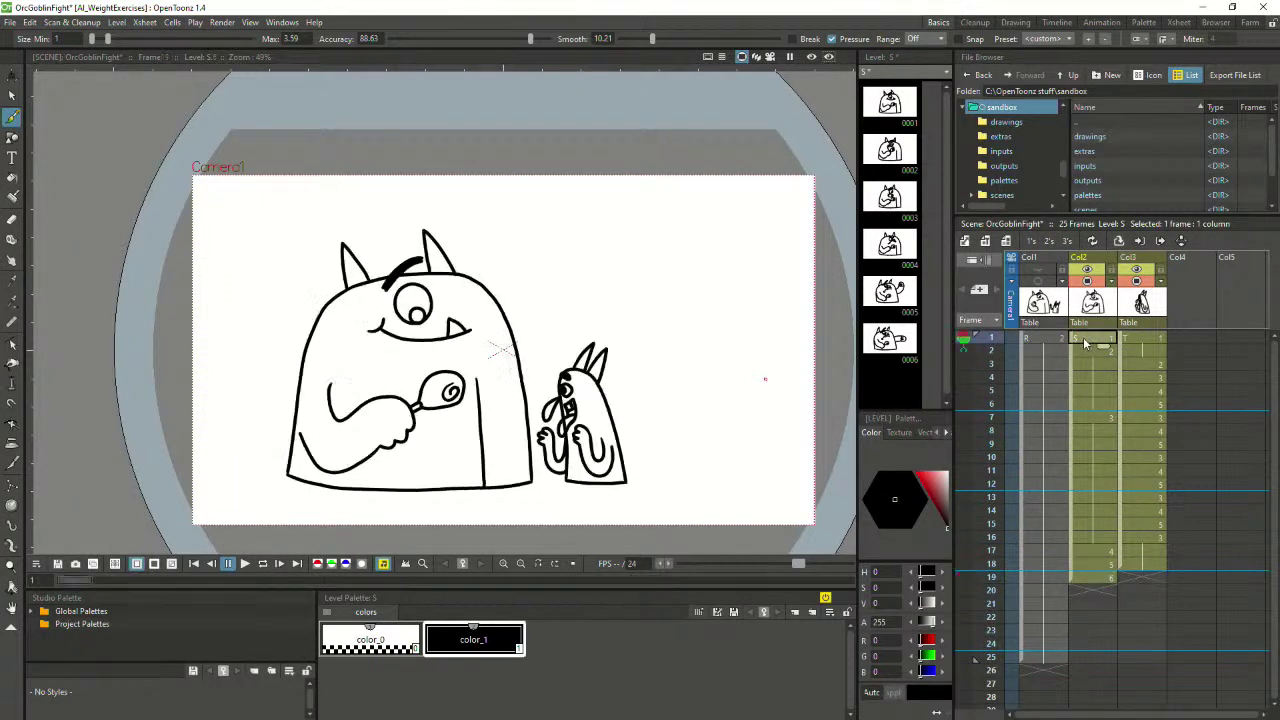
{"action": "left_click", "coordinate": [245, 564]}
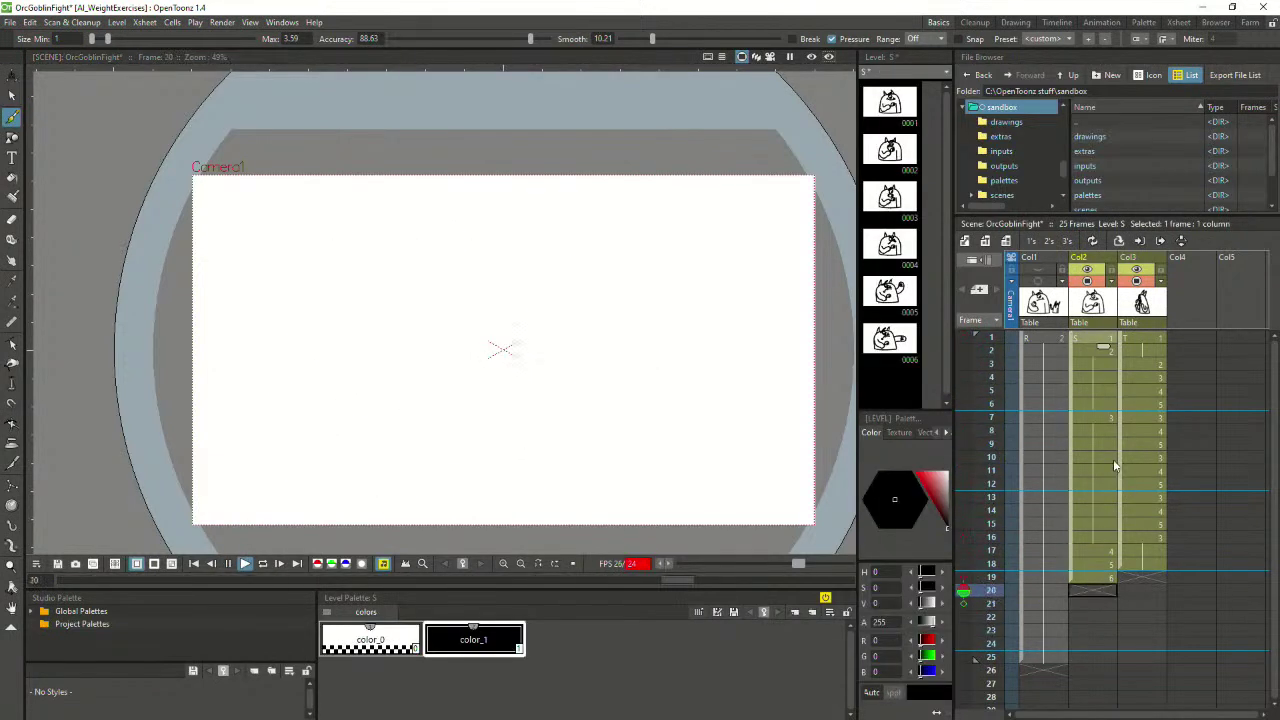
{"action": "left_click", "coordinate": [1147, 342]}
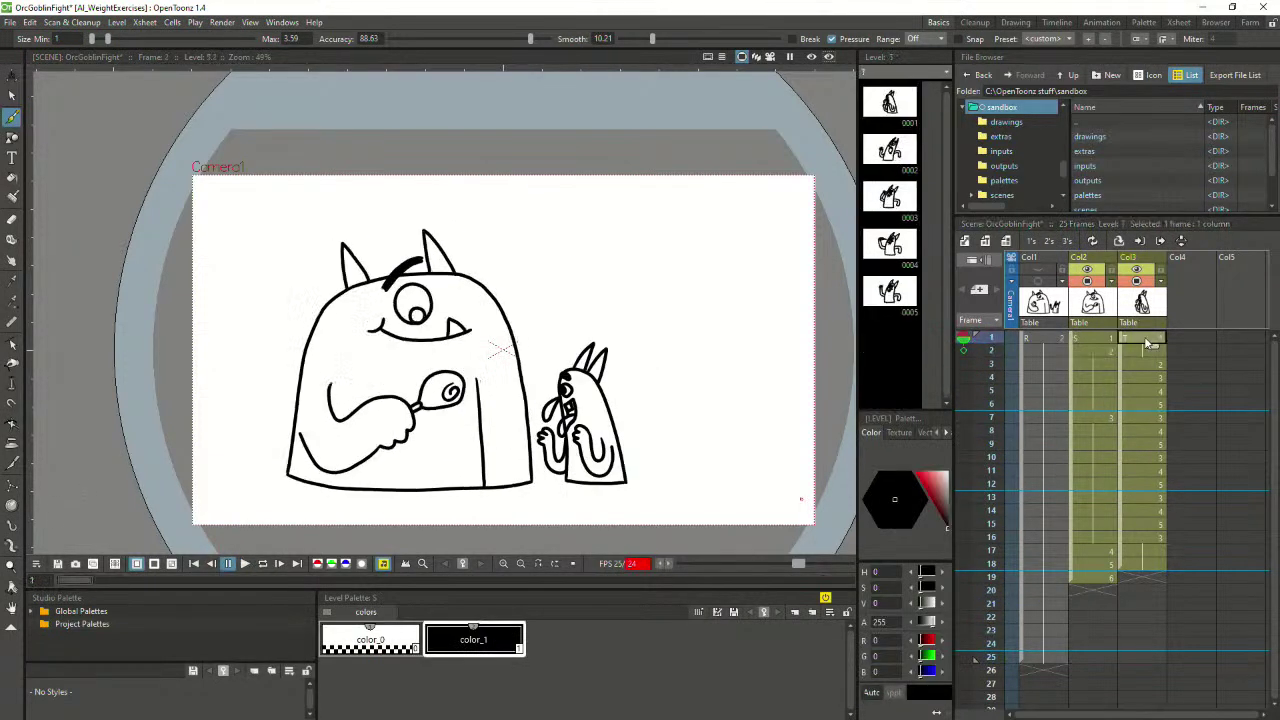
{"action": "left_click", "coordinate": [1108, 345]}
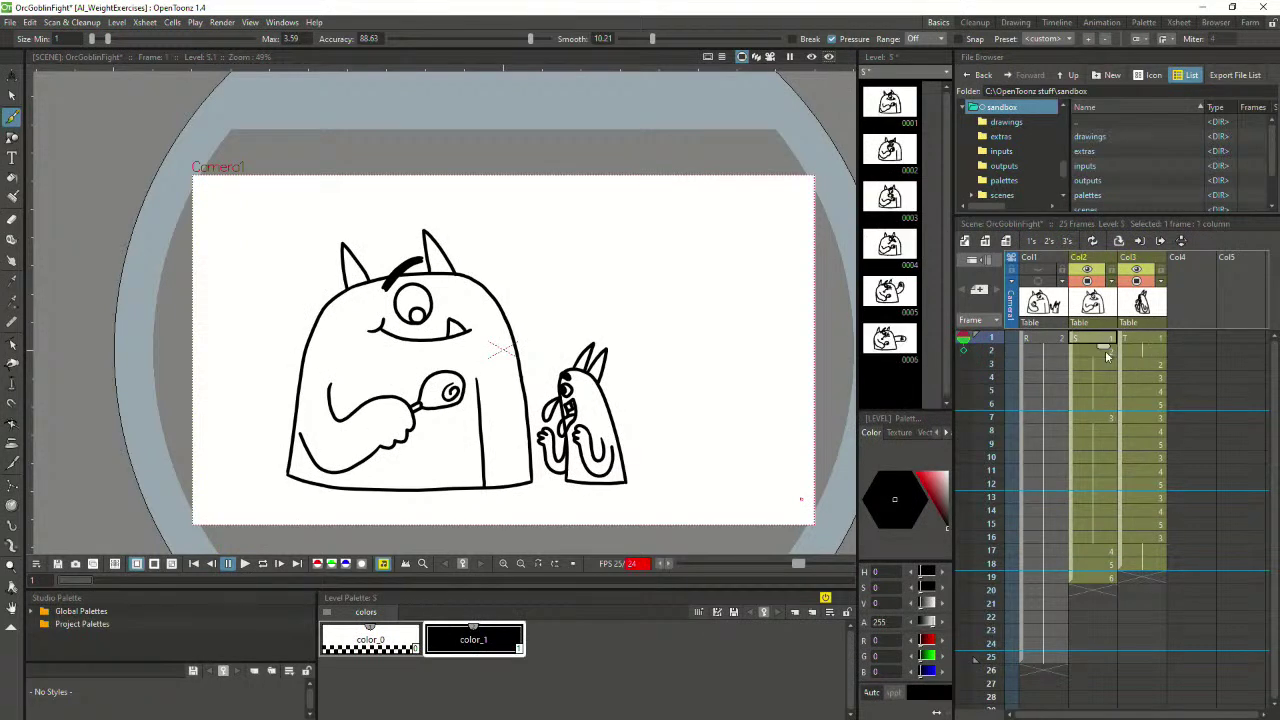
{"action": "left_click", "coordinate": [1142, 352]}
{"action": "left_click", "coordinate": [1109, 352]}
{"action": "left_click_drag", "start_coordinate": [1100, 338], "coordinate": [1152, 341]}
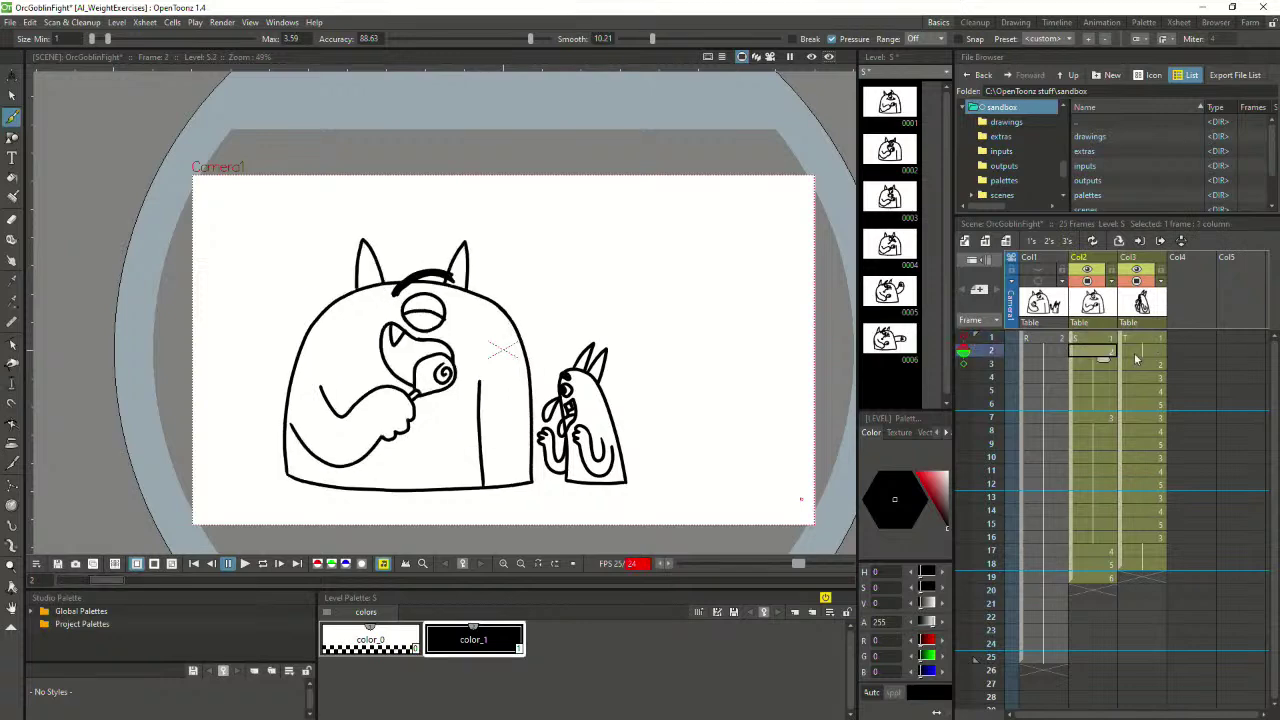
{"action": "left_click", "coordinate": [1100, 341]}
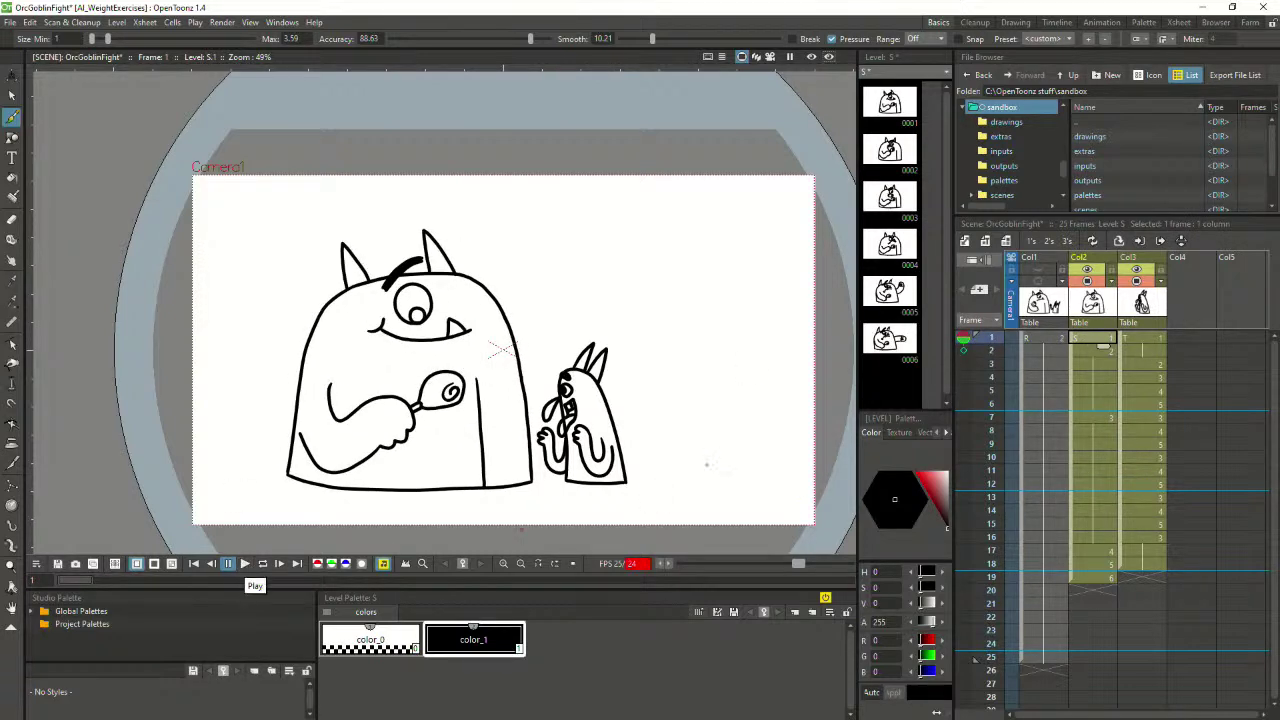
Step through the Col2 drawings from frame 1 toward the hit twice to judge the timing of the orc's reaction
{"action": "key", "text": "Down"}
{"action": "key", "text": "Down"}
{"action": "key", "text": "Down"}
{"action": "key", "text": "Down"}
{"action": "key", "text": "Down"}
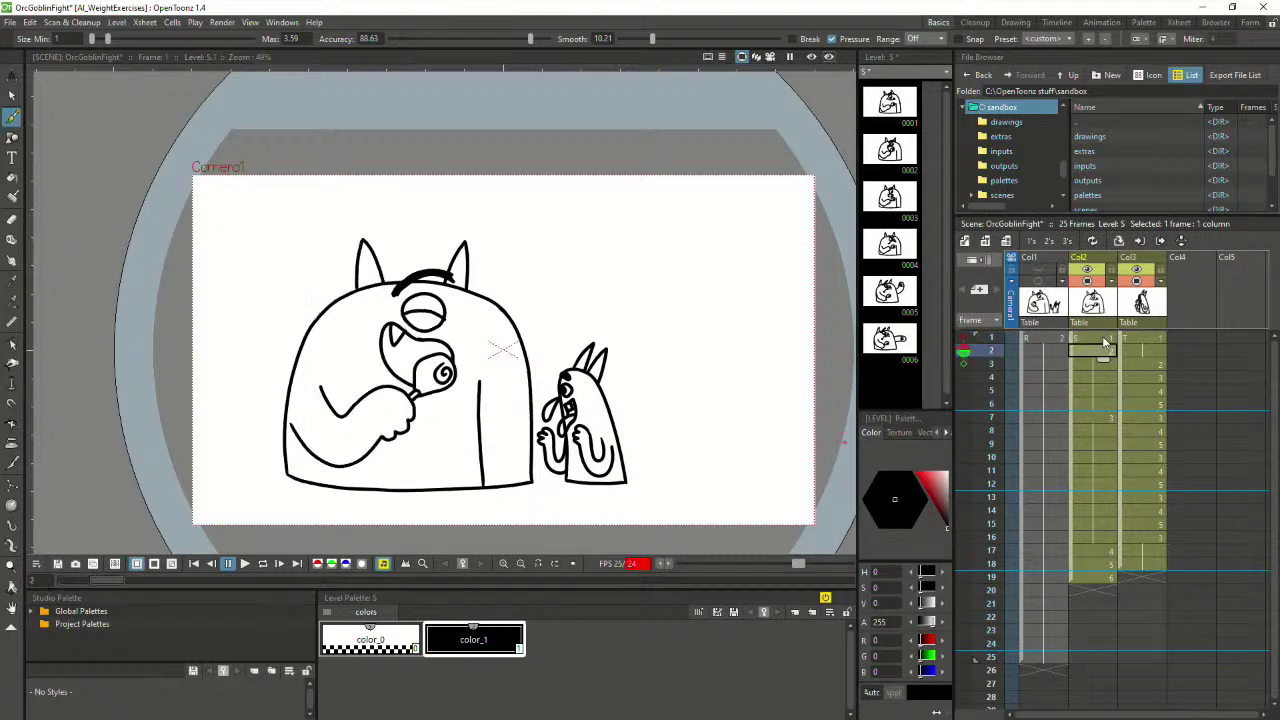
{"action": "key", "text": "Down"}
{"action": "key", "text": "Down"}
{"action": "key", "text": "Down"}
{"action": "key", "text": "Down"}
{"action": "key", "text": "Down"}
{"action": "key", "text": "Down"}
{"action": "key", "text": "Down"}
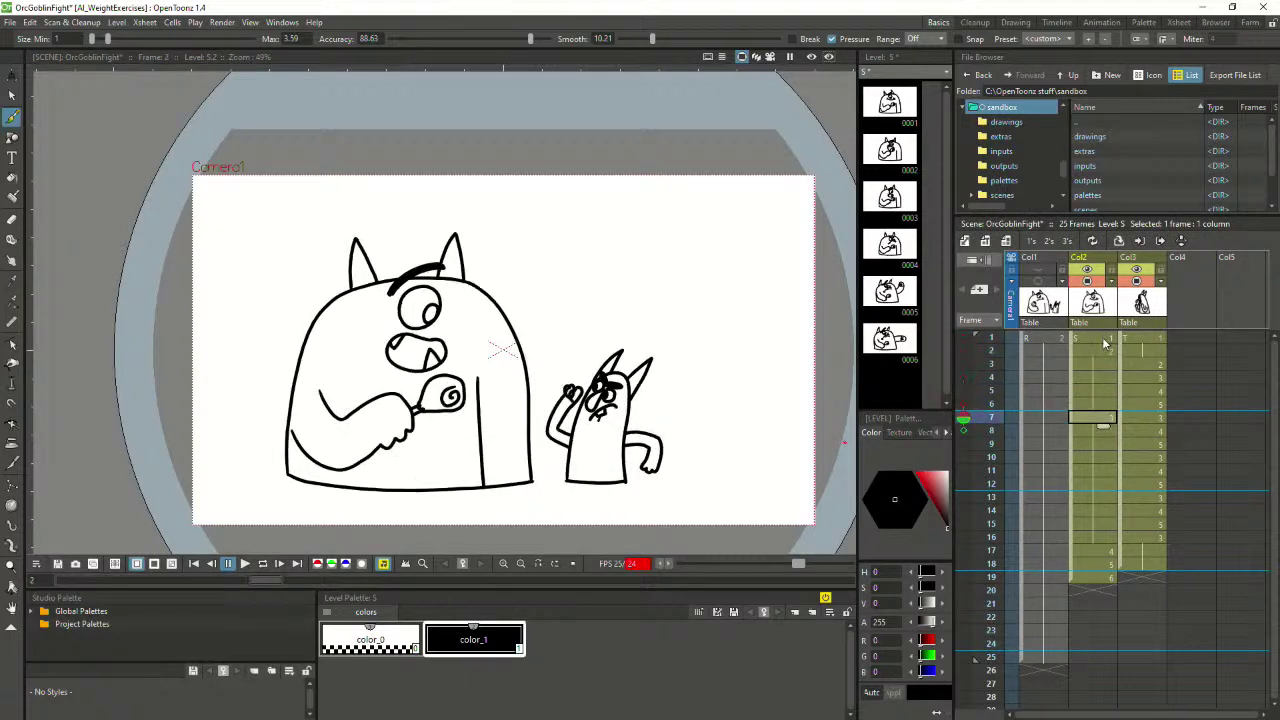
{"action": "key", "text": "Down"}
{"action": "key", "text": "Down"}
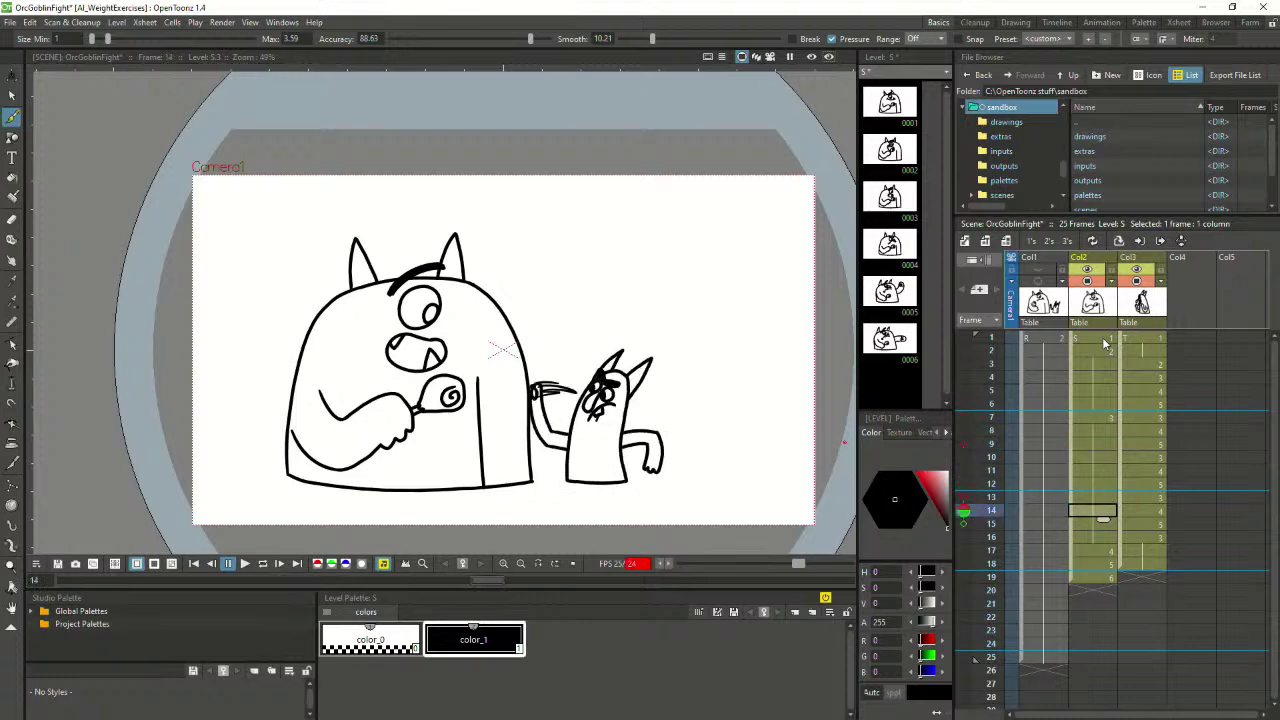
{"action": "left_click", "coordinate": [1105, 343]}
{"action": "key", "text": "Down"}
{"action": "key", "text": "Down"}
{"action": "key", "text": "Down"}
{"action": "key", "text": "Down"}
{"action": "key", "text": "Down"}
{"action": "key", "text": "Down"}
{"action": "key", "text": "Down"}
{"action": "key", "text": "Down"}
{"action": "key", "text": "Down"}
{"action": "key", "text": "Down"}
{"action": "key", "text": "Down"}
{"action": "key", "text": "Down"}
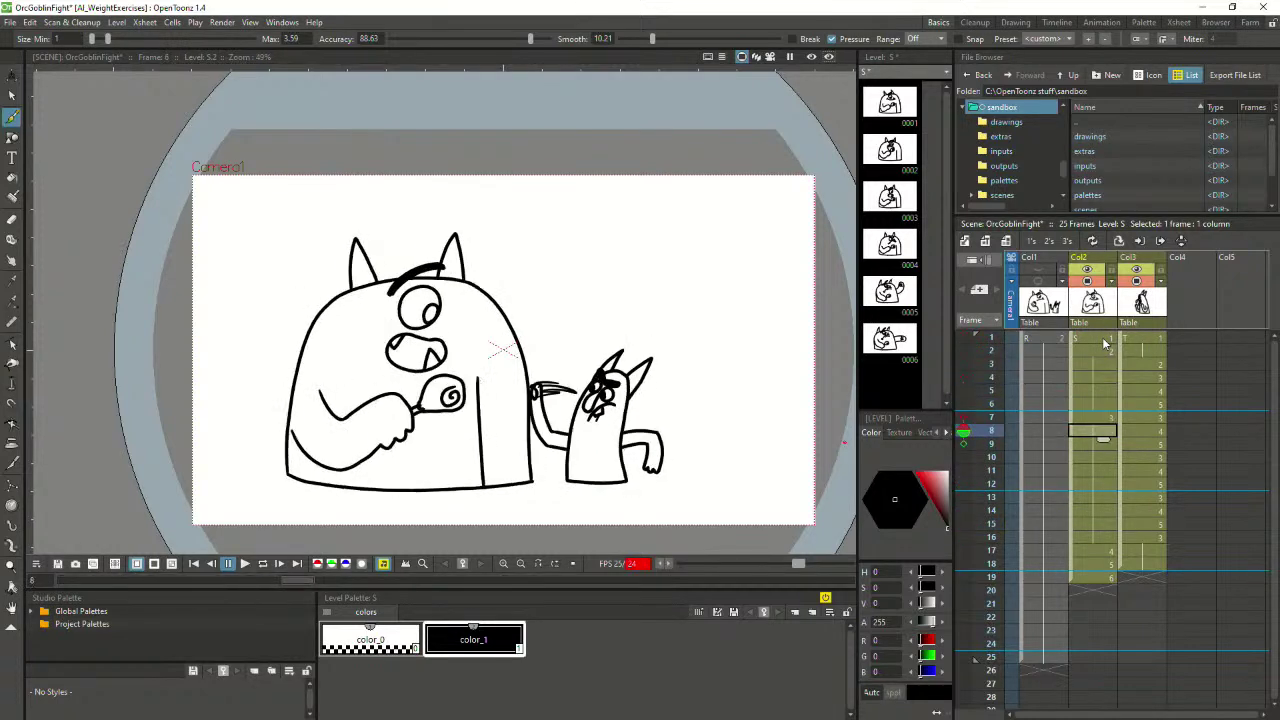
{"action": "key", "text": "Down"}
{"action": "key", "text": "Down"}
{"action": "key", "text": "Down"}
{"action": "key", "text": "Down"}
{"action": "key", "text": "Down"}
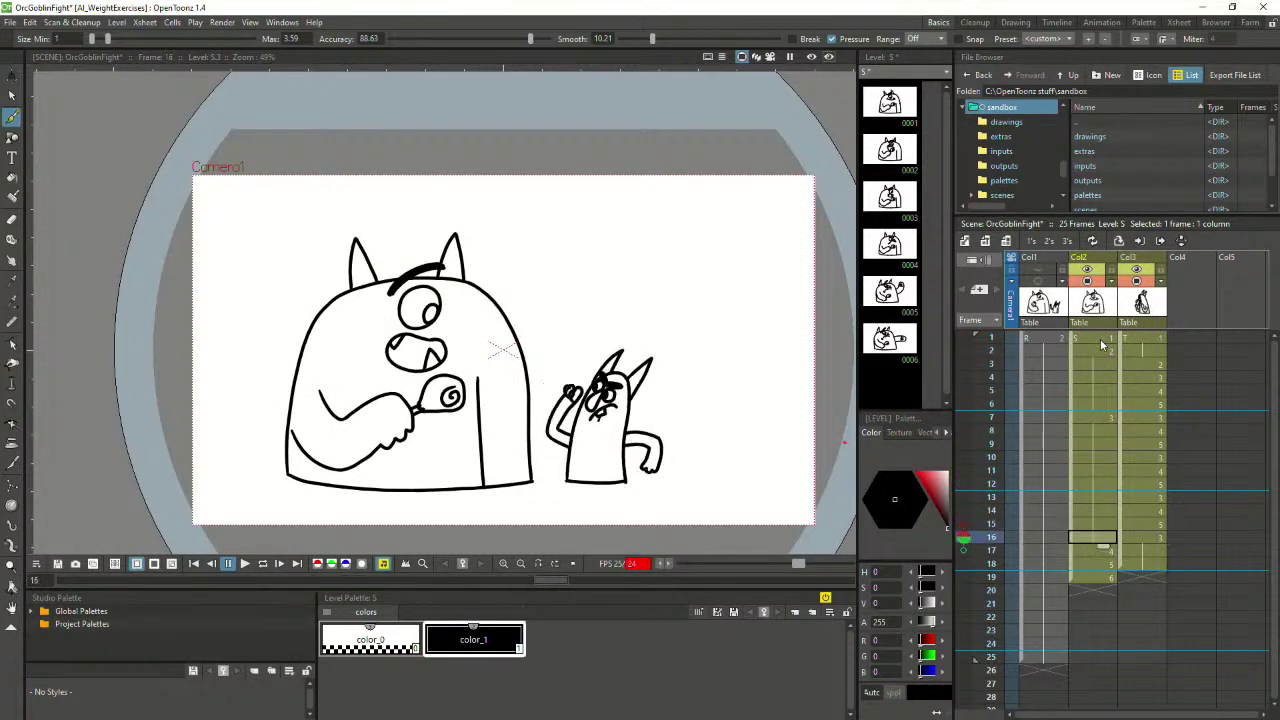
Replay the sequence frame by frame from frame 1 to the frame 19 punch two more times
{"action": "left_click", "coordinate": [1101, 343]}
{"action": "key", "text": "Down"}
{"action": "key", "text": "Down"}
{"action": "key", "text": "Down"}
{"action": "key", "text": "Down"}
{"action": "key", "text": "Down"}
{"action": "key", "text": "Down"}
{"action": "key", "text": "Down"}
{"action": "key", "text": "Down"}
{"action": "key", "text": "Down"}
{"action": "key", "text": "Down"}
{"action": "key", "text": "Down"}
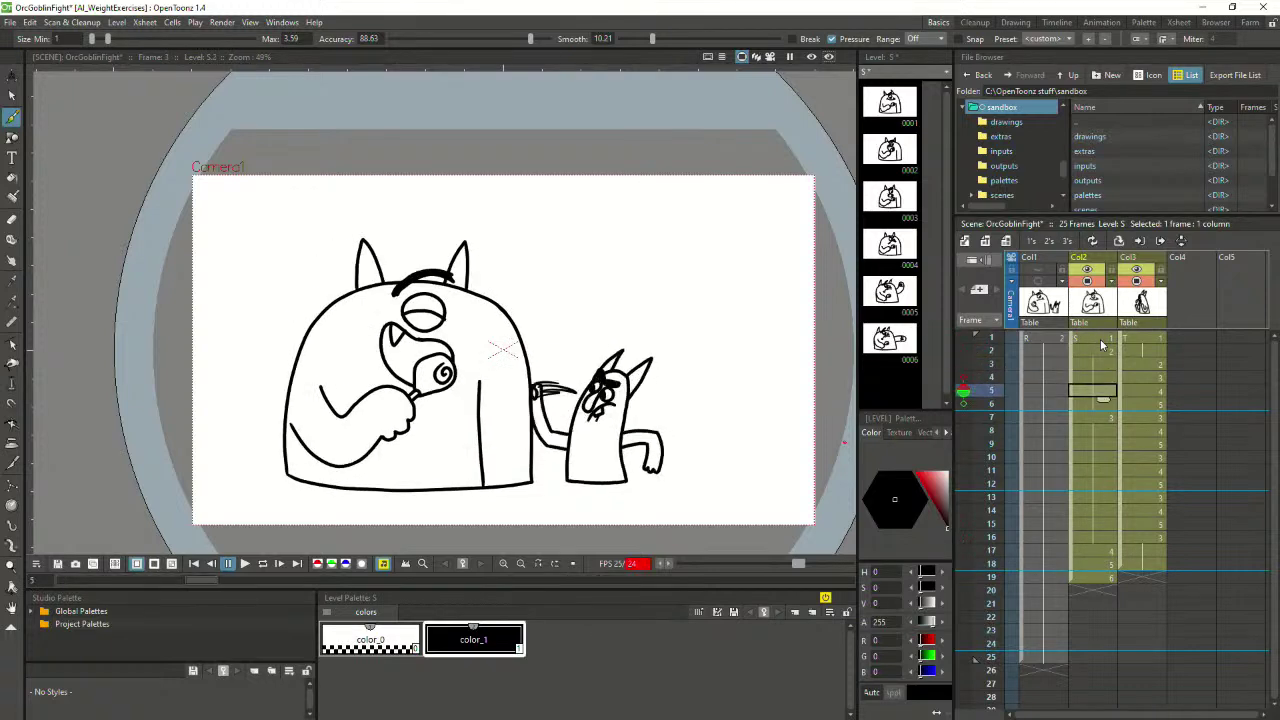
{"action": "key", "text": "Down"}
{"action": "key", "text": "Down"}
{"action": "key", "text": "Down"}
{"action": "key", "text": "Down"}
{"action": "key", "text": "Down"}
{"action": "key", "text": "Down"}
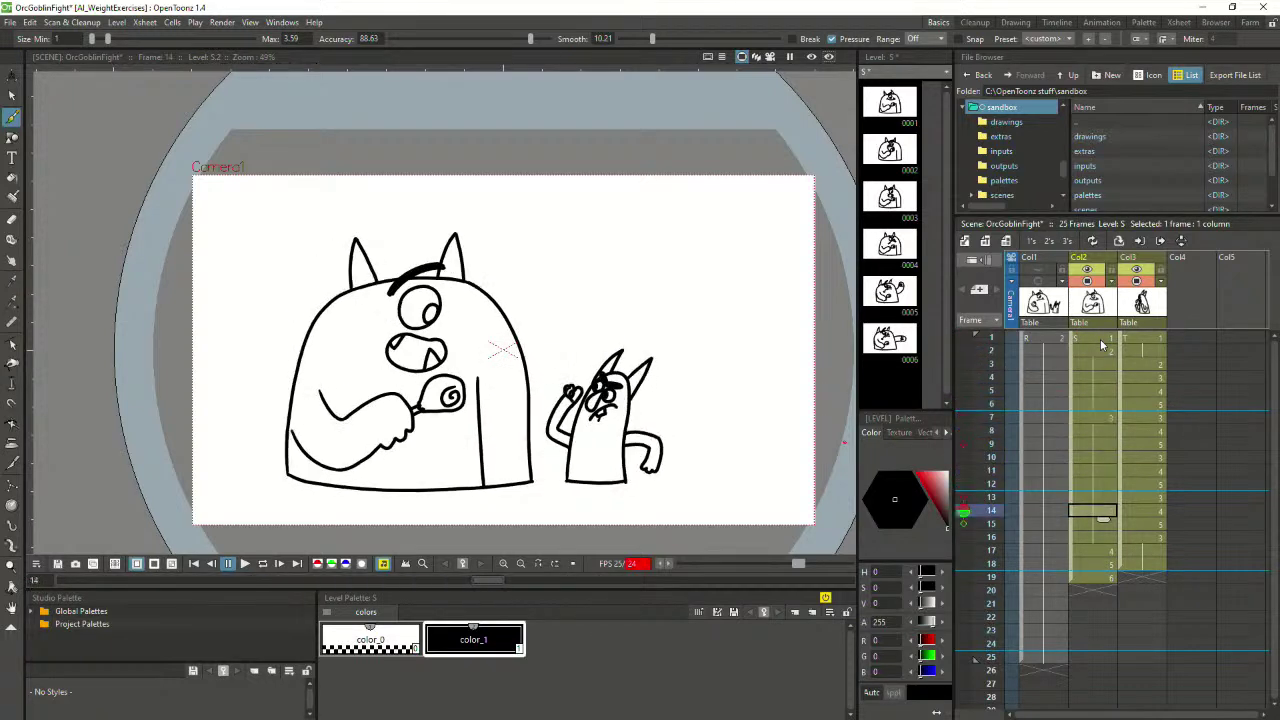
{"action": "key", "text": "Down"}
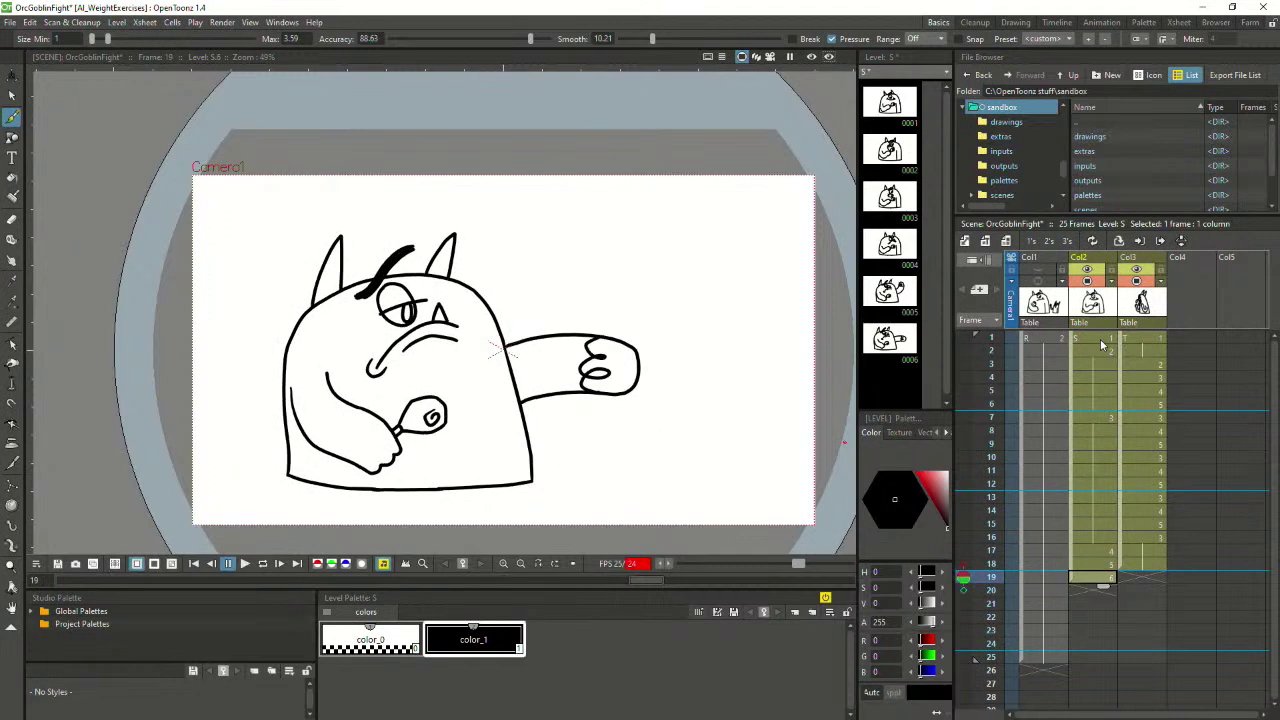
{"action": "left_click", "coordinate": [1100, 343]}
{"action": "key", "text": "Down"}
{"action": "key", "text": "Down"}
{"action": "key", "text": "Down"}
{"action": "key", "text": "Down"}
{"action": "key", "text": "Down"}
{"action": "key", "text": "Down"}
{"action": "key", "text": "Down"}
{"action": "key", "text": "Down"}
{"action": "key", "text": "Down"}
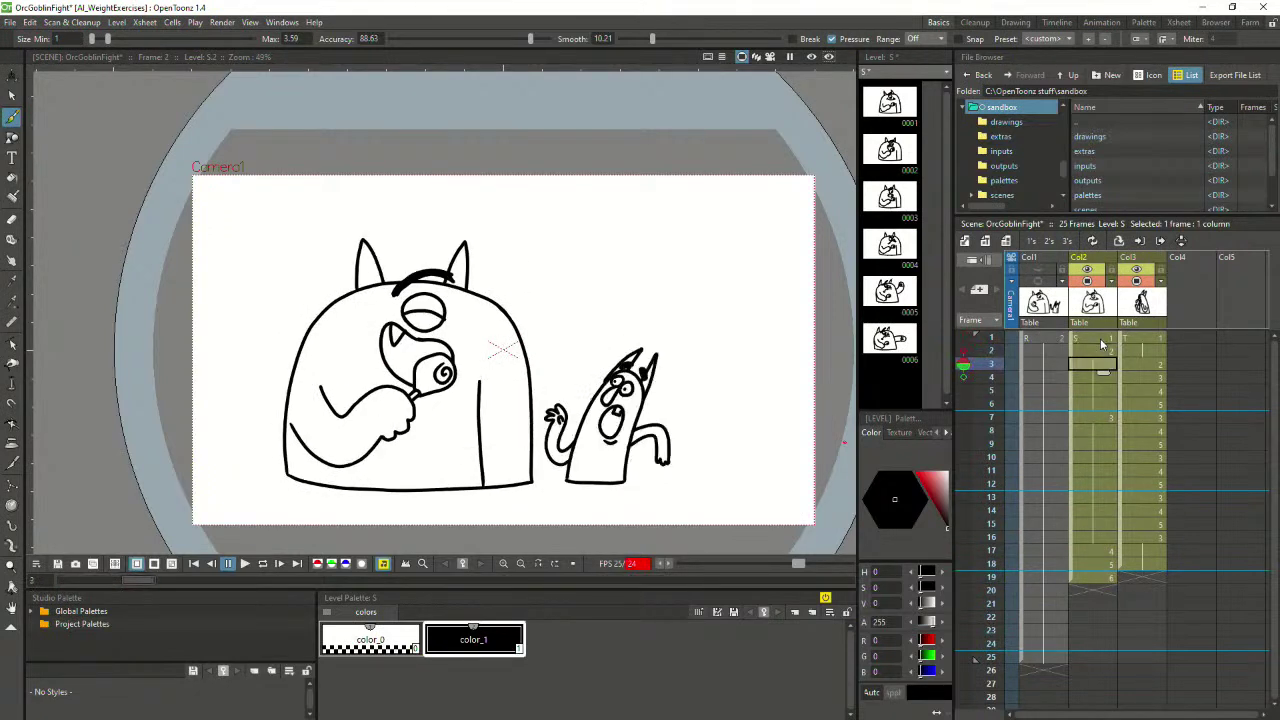
{"action": "key", "text": "Down"}
{"action": "key", "text": "Down"}
{"action": "key", "text": "Down"}
{"action": "key", "text": "Down"}
{"action": "key", "text": "Down"}
{"action": "key", "text": "Down"}
{"action": "key", "text": "Down"}
{"action": "key", "text": "Down"}
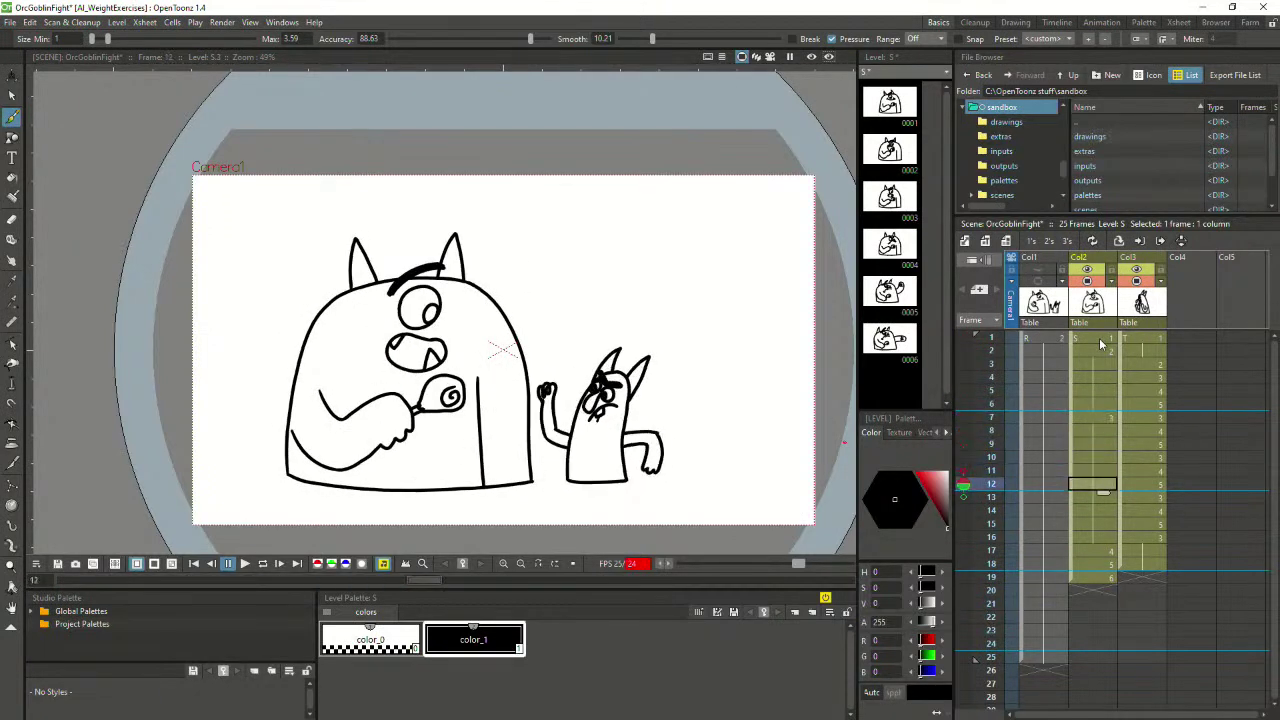
{"action": "key", "text": "Down"}
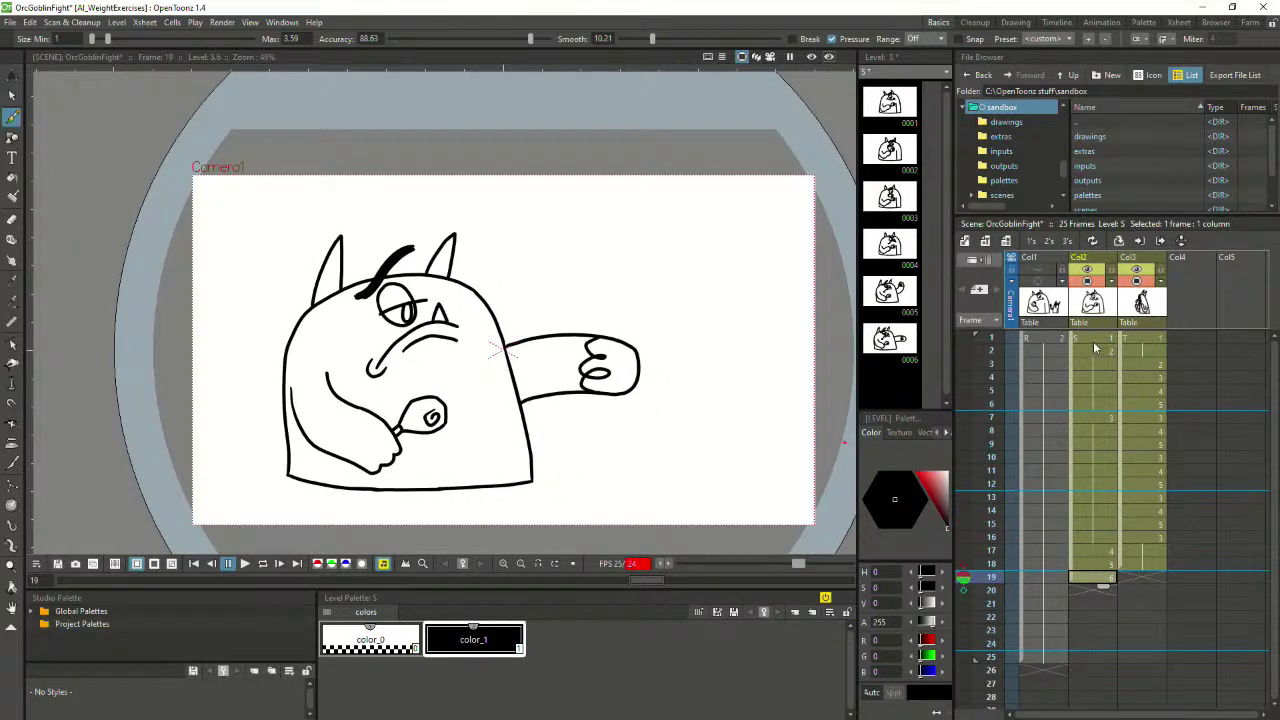
Save the scene and reuse the orc's frame 1 drawing at frame 20 of Col2
{"action": "left_click", "coordinate": [1094, 342]}
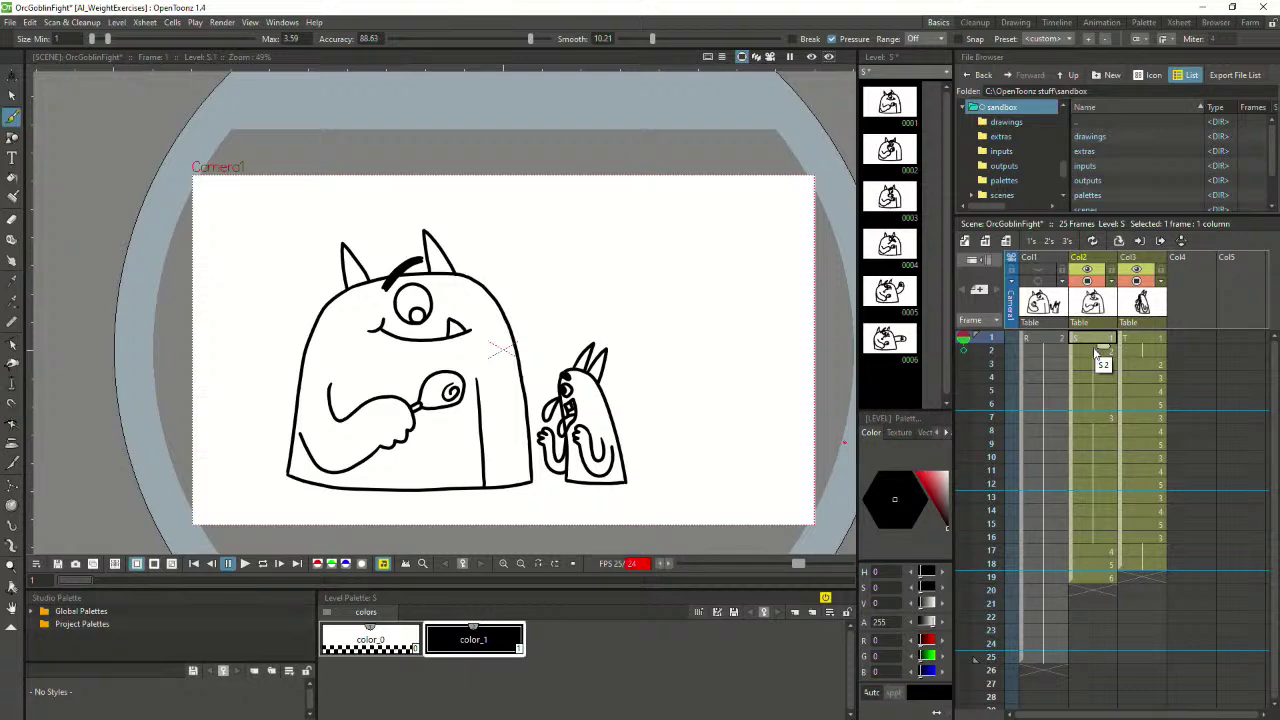
{"action": "scroll", "coordinate": [625, 368], "scroll_direction": "up", "scroll_amount": 1}
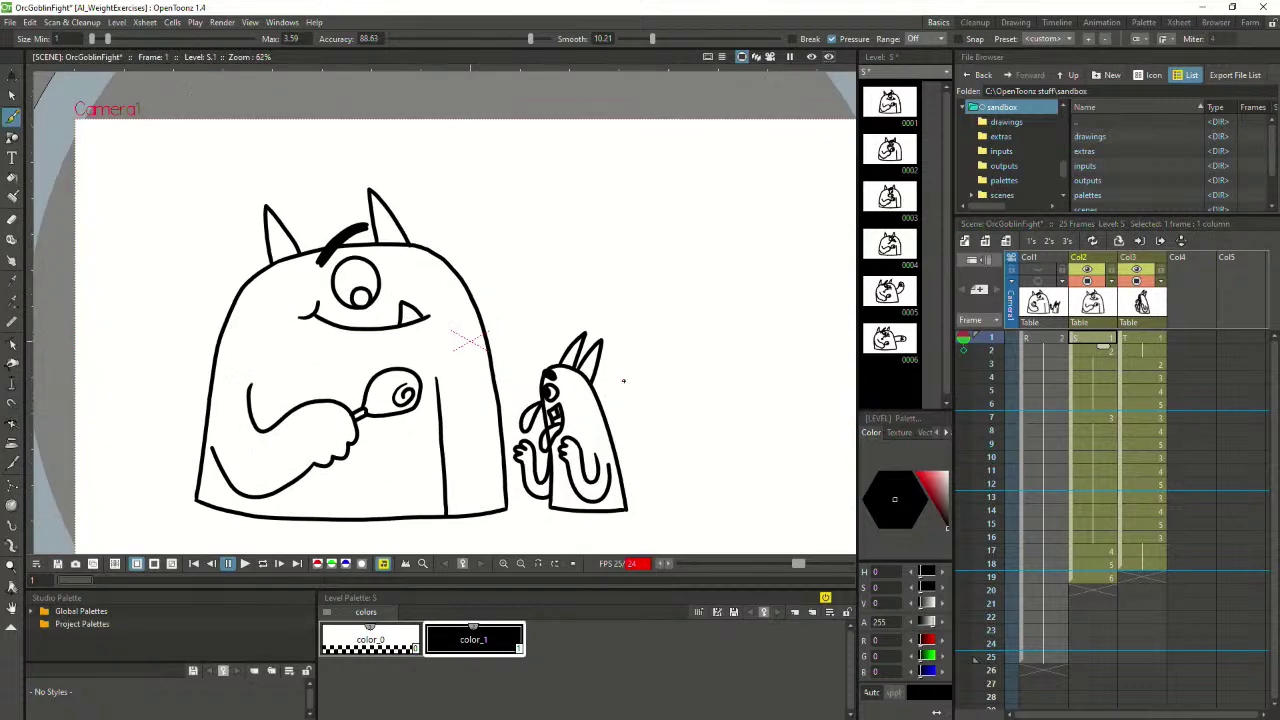
{"action": "left_click", "coordinate": [1140, 341]}
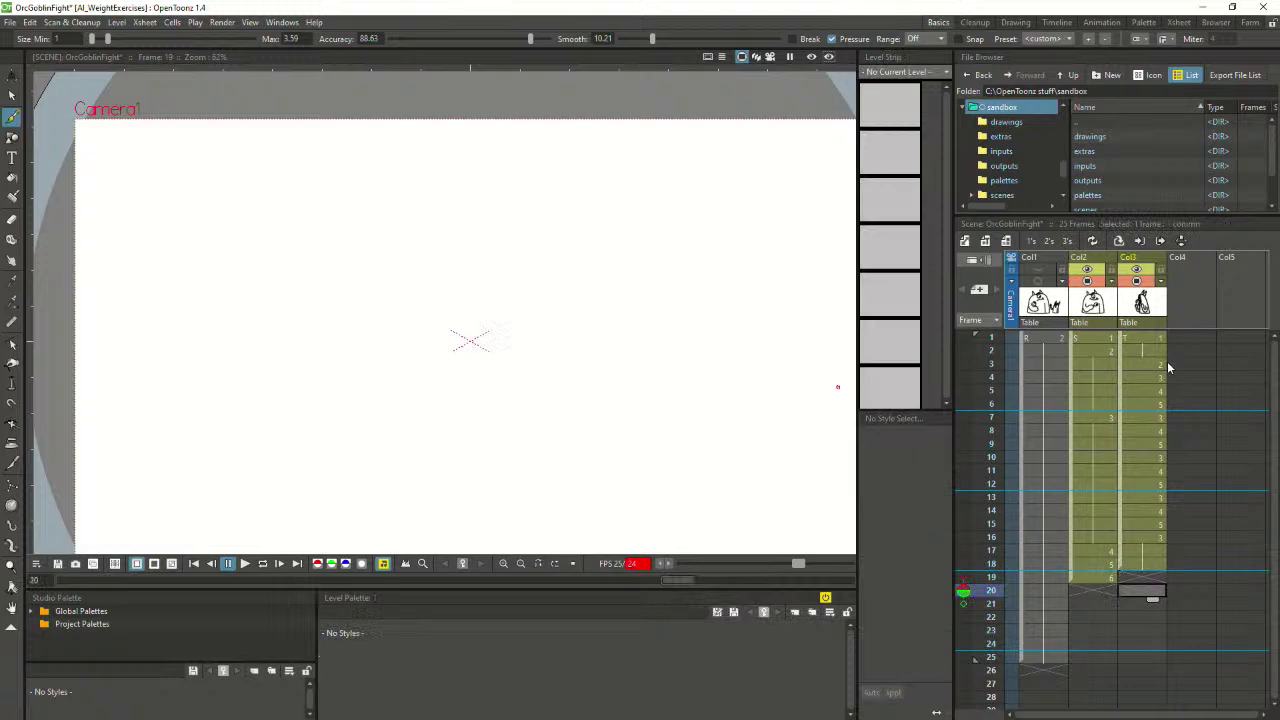
{"action": "left_click", "coordinate": [1108, 341]}
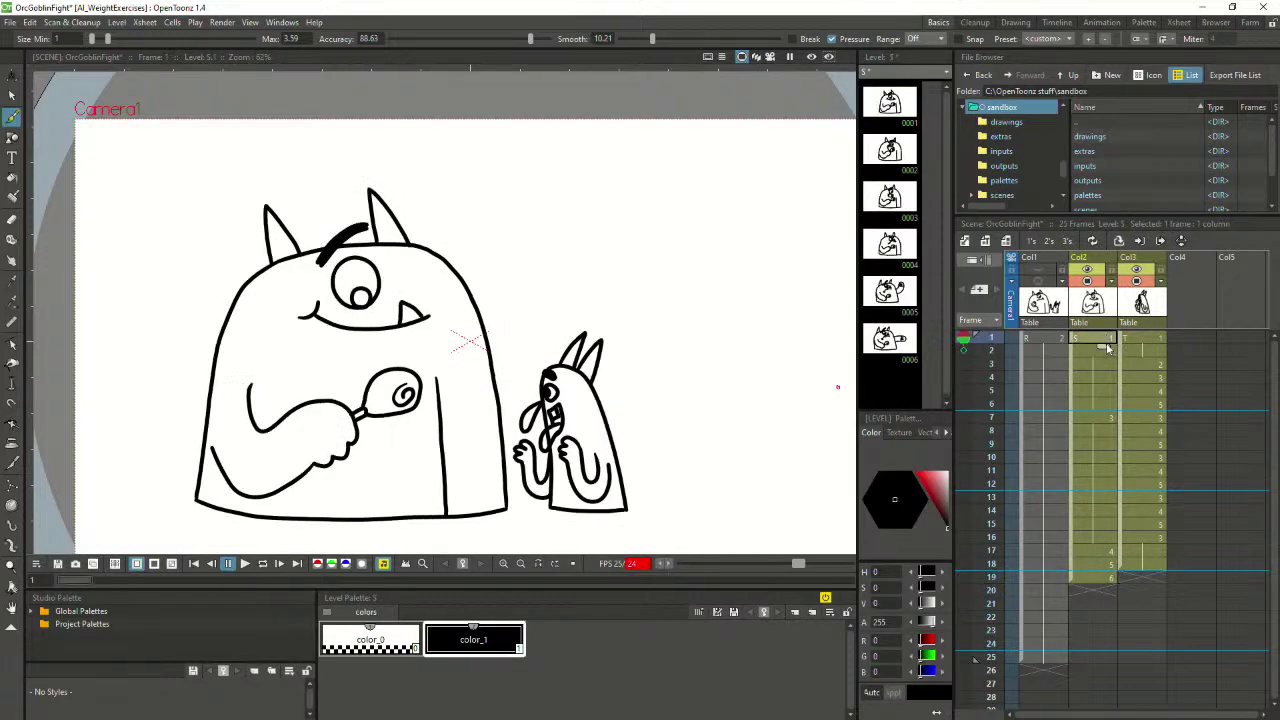
{"action": "left_click", "coordinate": [1107, 360]}
{"action": "left_click", "coordinate": [1099, 340]}
{"action": "key", "text": "ctrl+s"}
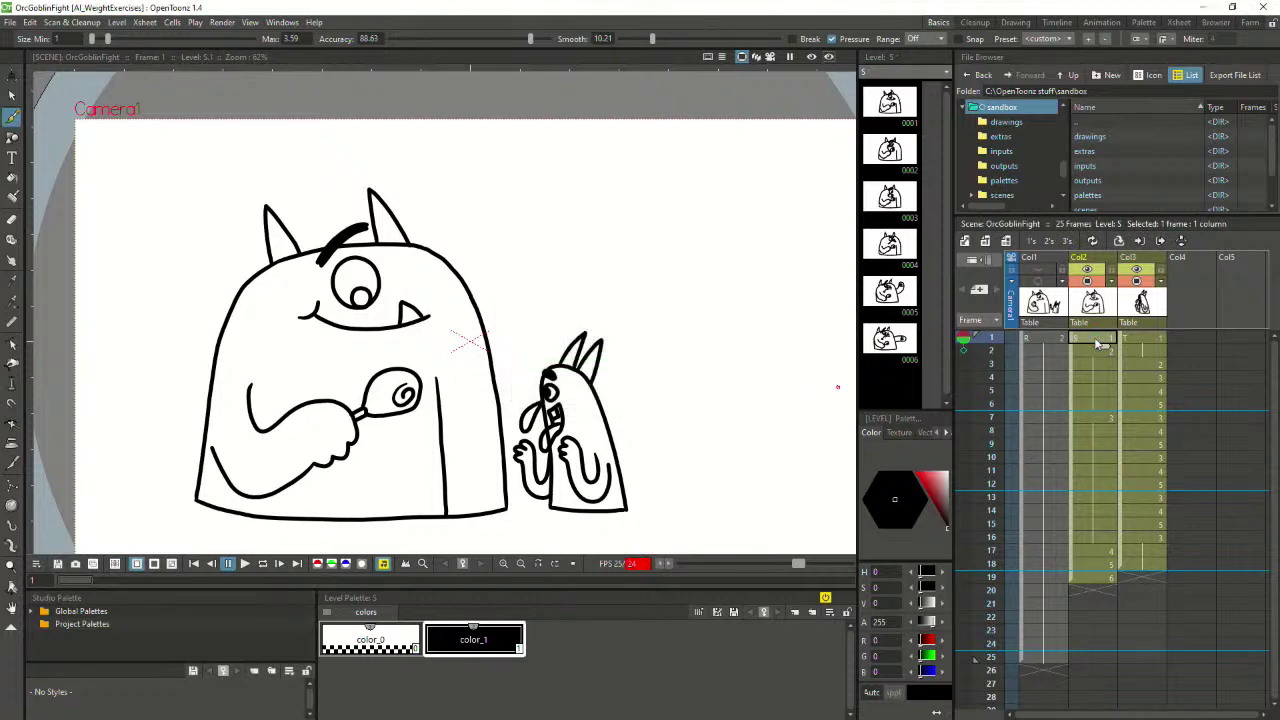
{"action": "left_click", "coordinate": [1100, 591]}
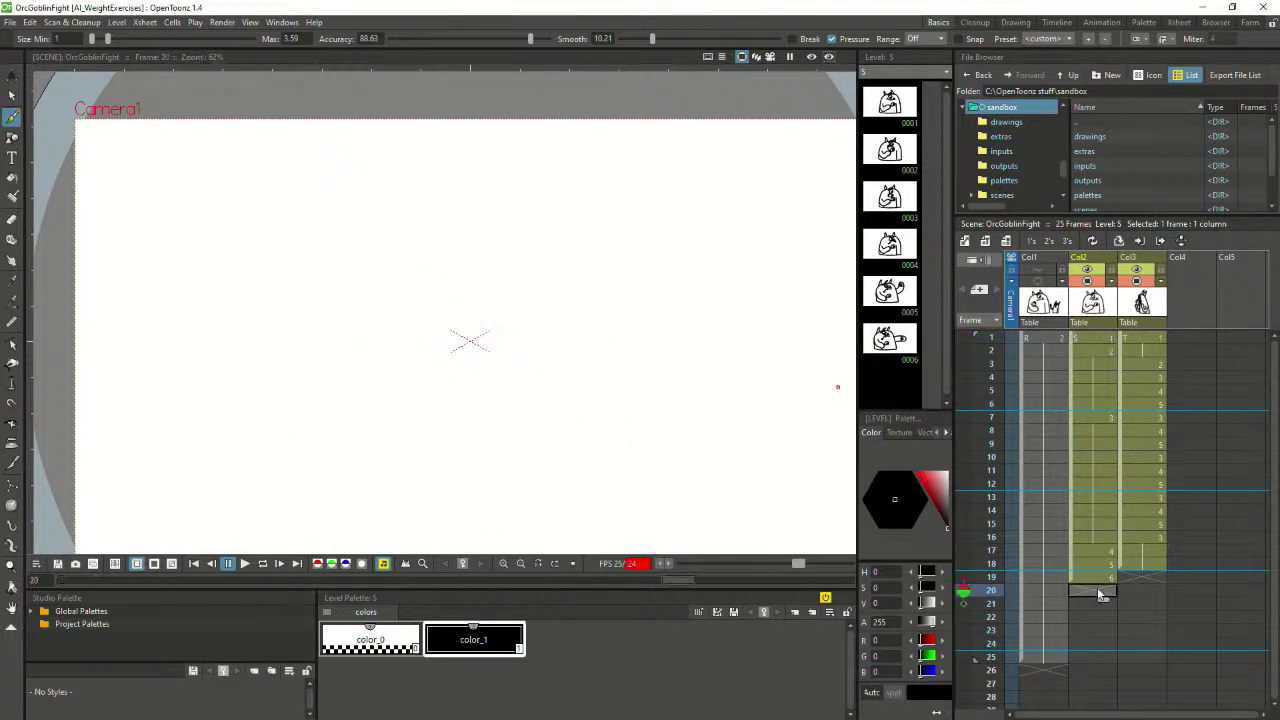
{"action": "left_click", "coordinate": [1092, 577]}
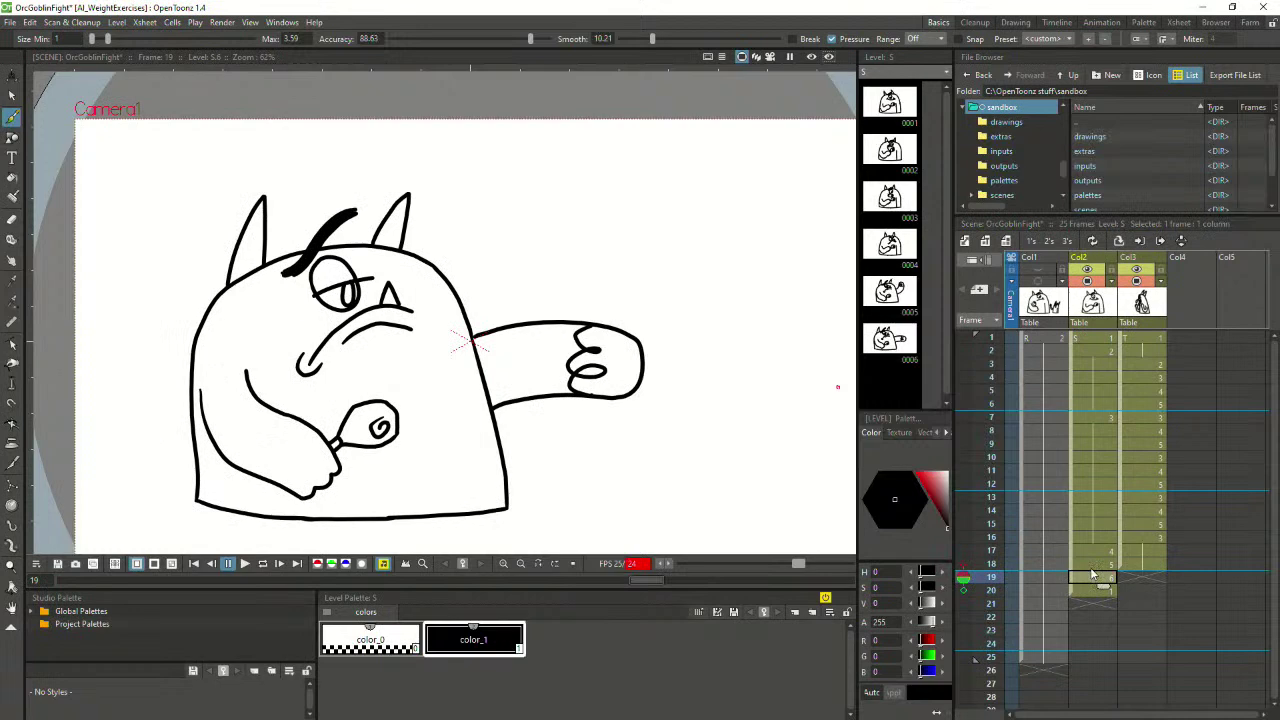
Flip back and forth between frames 19 and 20 to compare the punch with the smiling orc pose
{"action": "key", "text": "Down"}
{"action": "key", "text": "Up"}
{"action": "key", "text": "Down"}
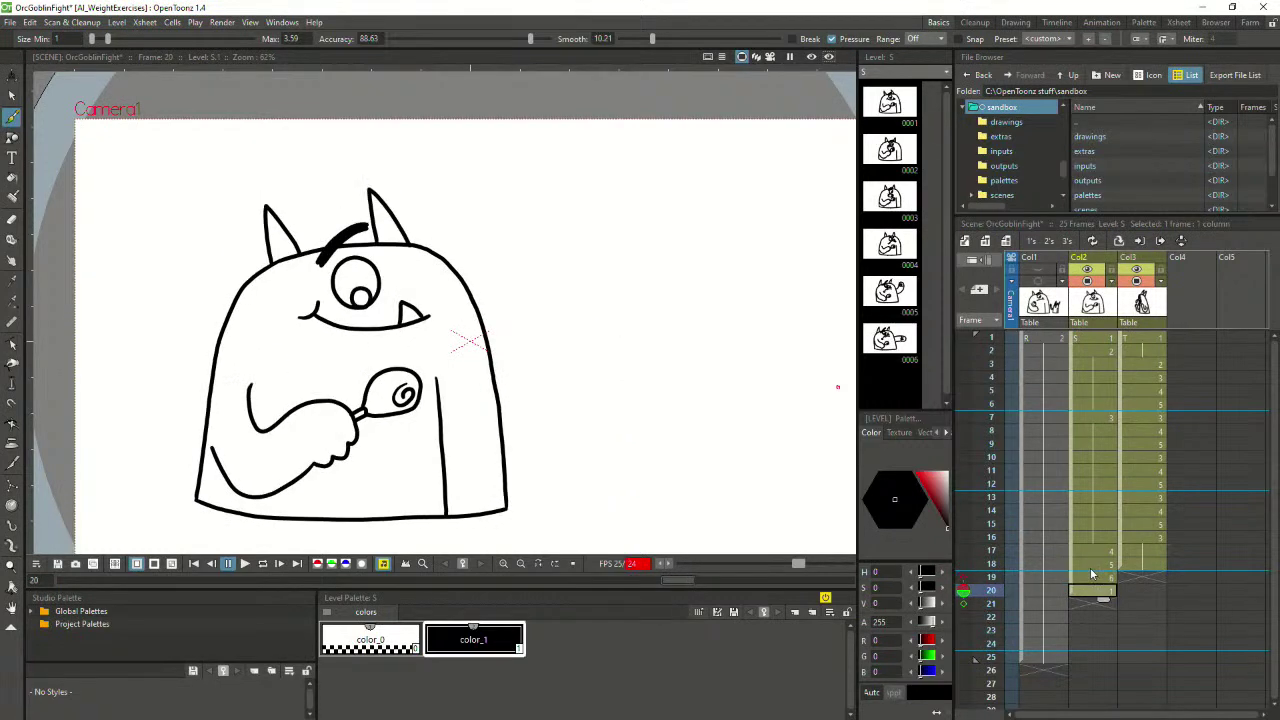
{"action": "key", "text": "Up"}
{"action": "key", "text": "Down"}
{"action": "key", "text": "Up"}
{"action": "key", "text": "Down"}
{"action": "key", "text": "Up"}
{"action": "key", "text": "Down"}
{"action": "key", "text": "Up"}
{"action": "key", "text": "Down"}
{"action": "key", "text": "Up"}
{"action": "key", "text": "Down"}
Hold the orc's drawing 1 through frame 22 in Col2 and paste the goblin's first drawing into Col3 at frame 22
{"action": "left_click", "coordinate": [1147, 341]}
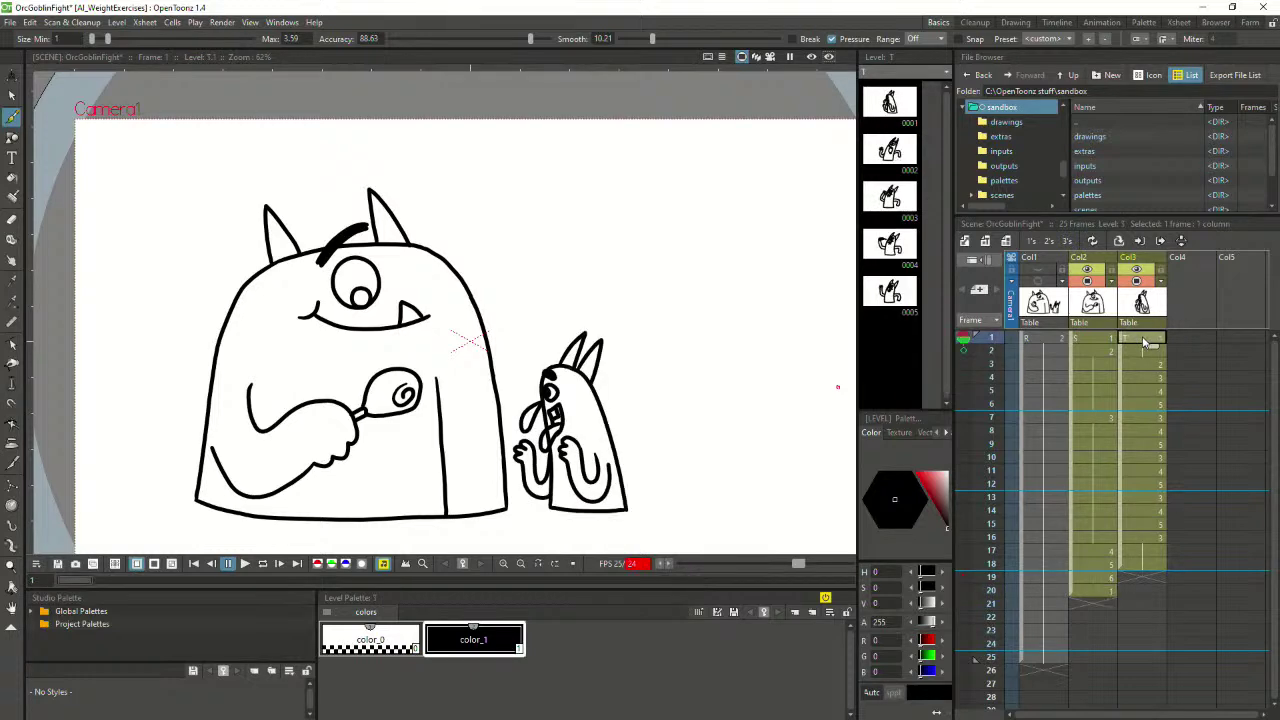
{"action": "left_click", "coordinate": [1140, 592]}
{"action": "left_click", "coordinate": [1110, 591]}
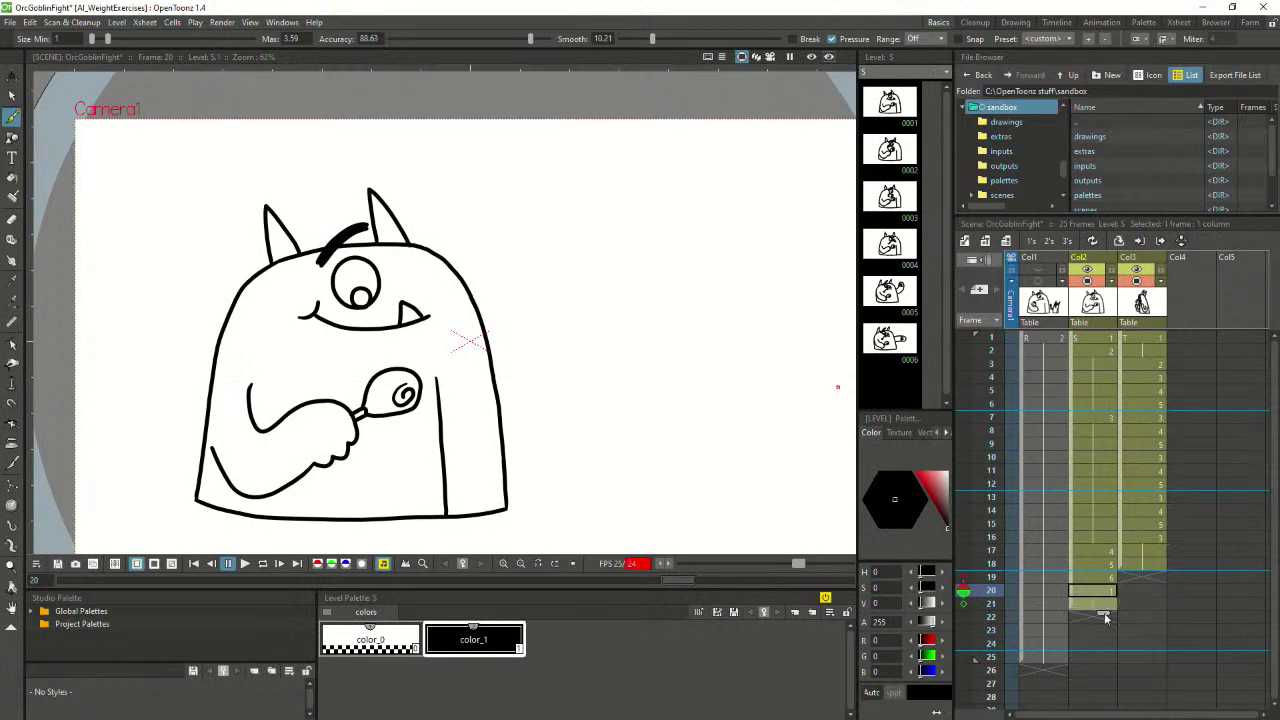
{"action": "left_click", "coordinate": [1135, 605]}
{"action": "left_click", "coordinate": [1132, 616]}
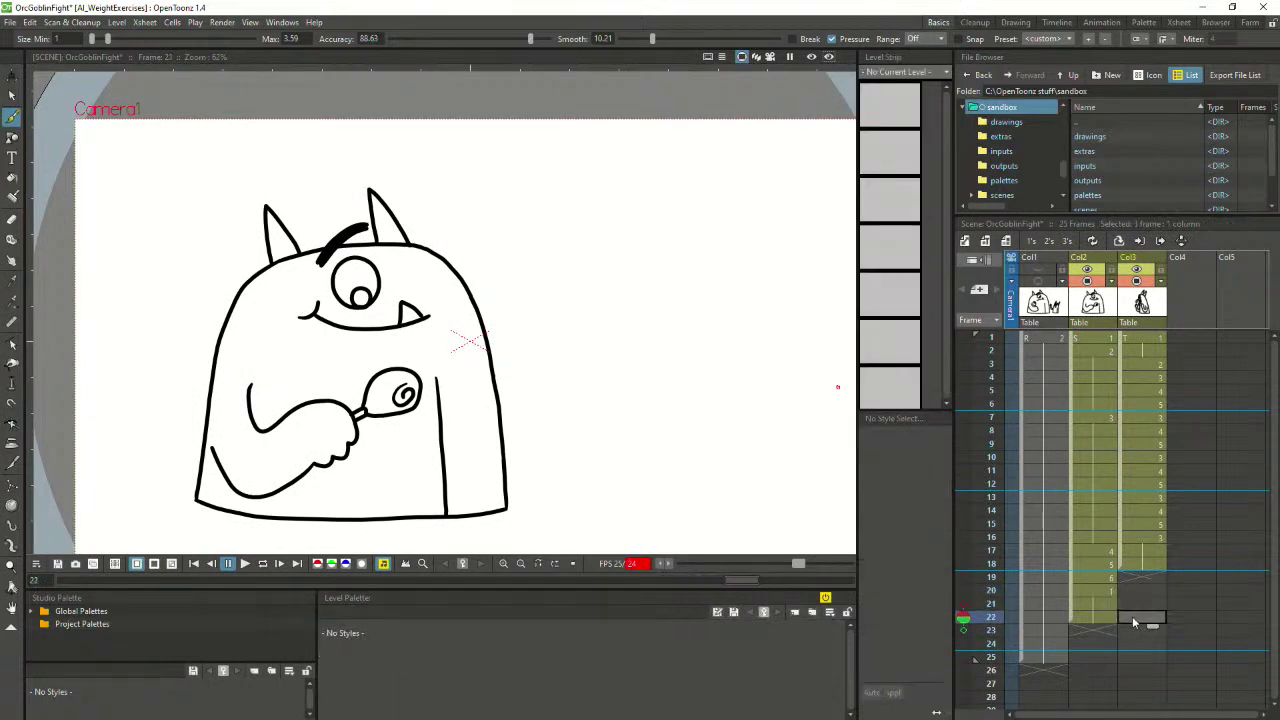
{"action": "key", "text": "ctrl+v"}
Turn on onion skin for the frames before and after frame 21 in Col3
{"action": "left_click", "coordinate": [1133, 604]}
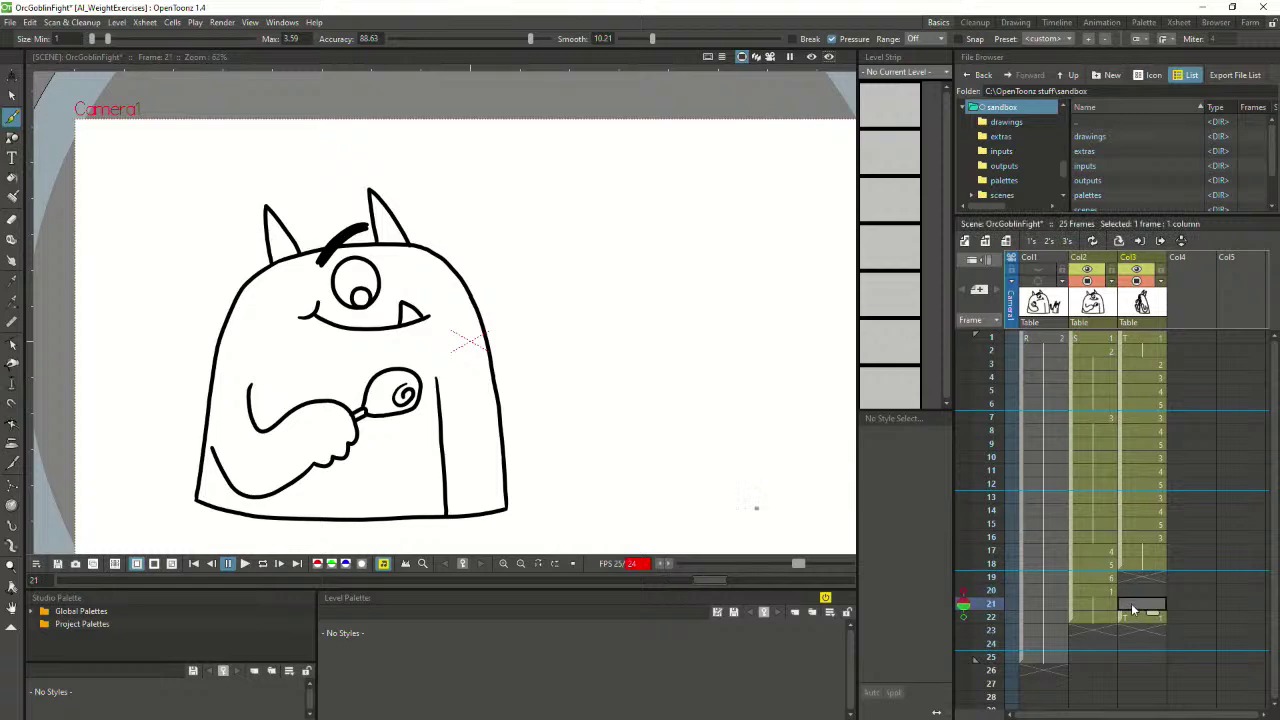
{"action": "left_click", "coordinate": [963, 612]}
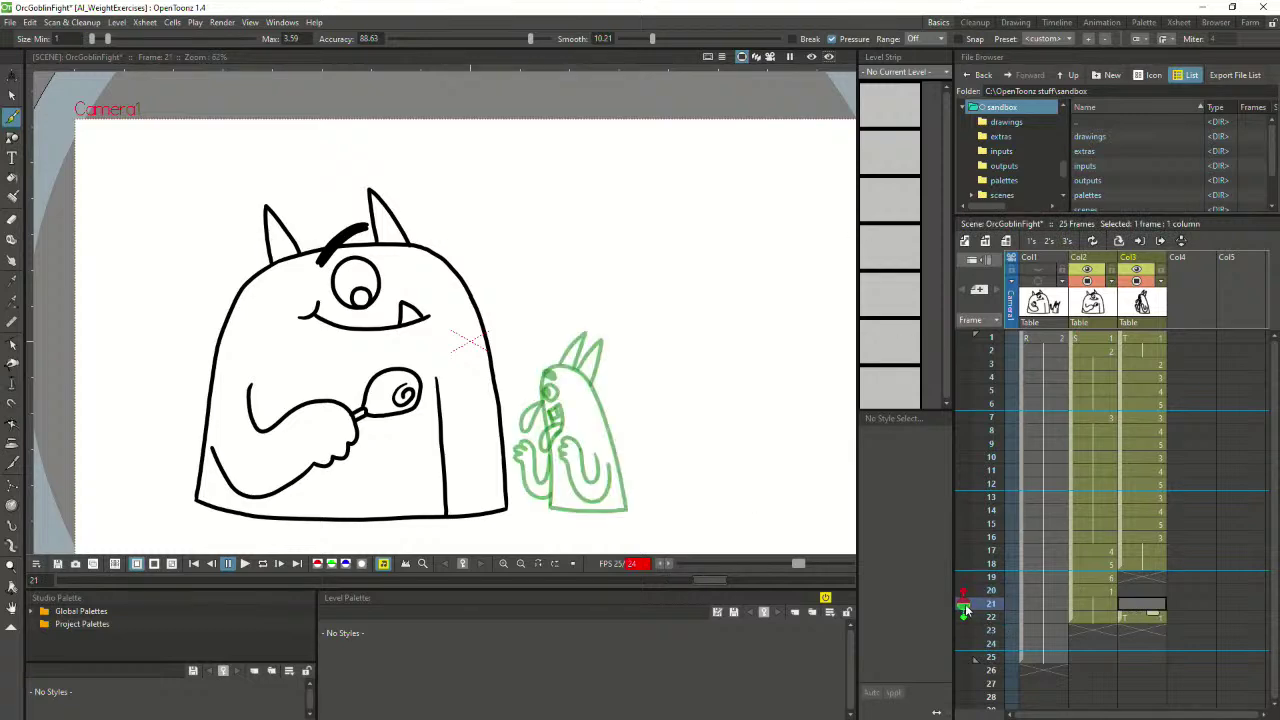
{"action": "scroll", "coordinate": [624, 457], "scroll_direction": "up", "scroll_amount": 1}
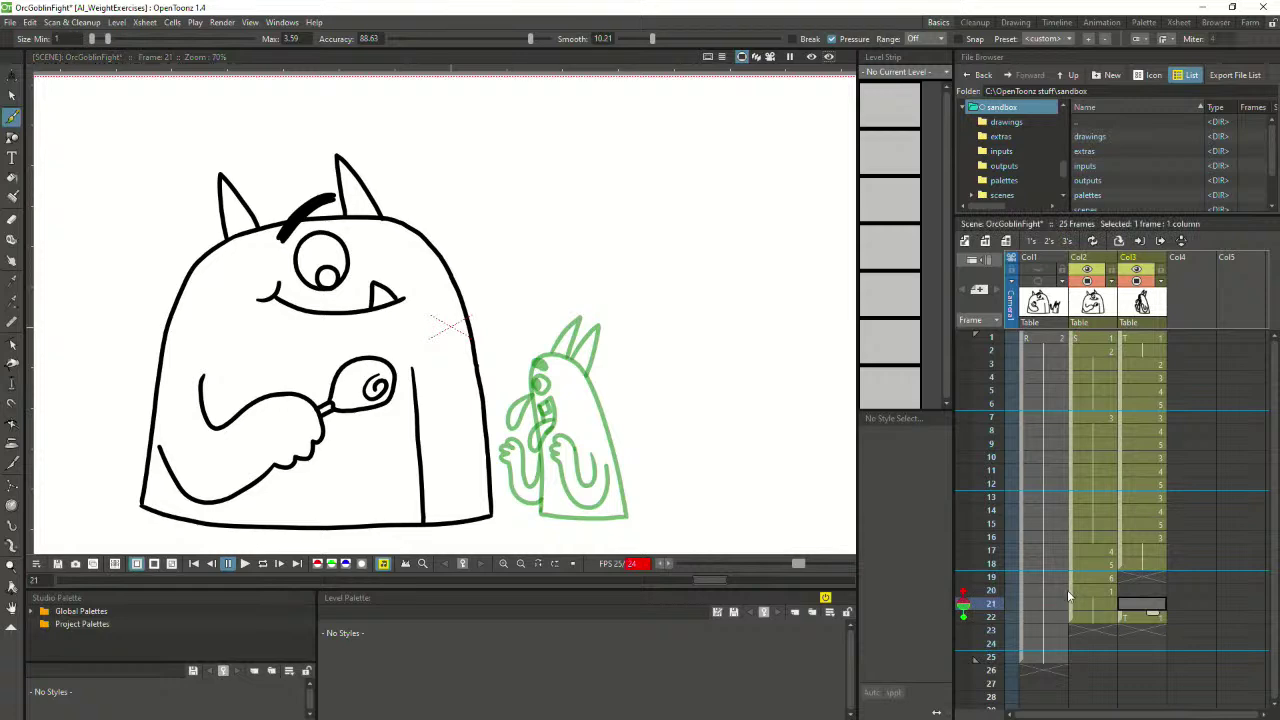
{"action": "left_click_drag", "start_coordinate": [541, 514], "coordinate": [566, 373]}
{"action": "key", "text": "ctrl+z"}
{"action": "left_click", "coordinate": [1125, 580]}
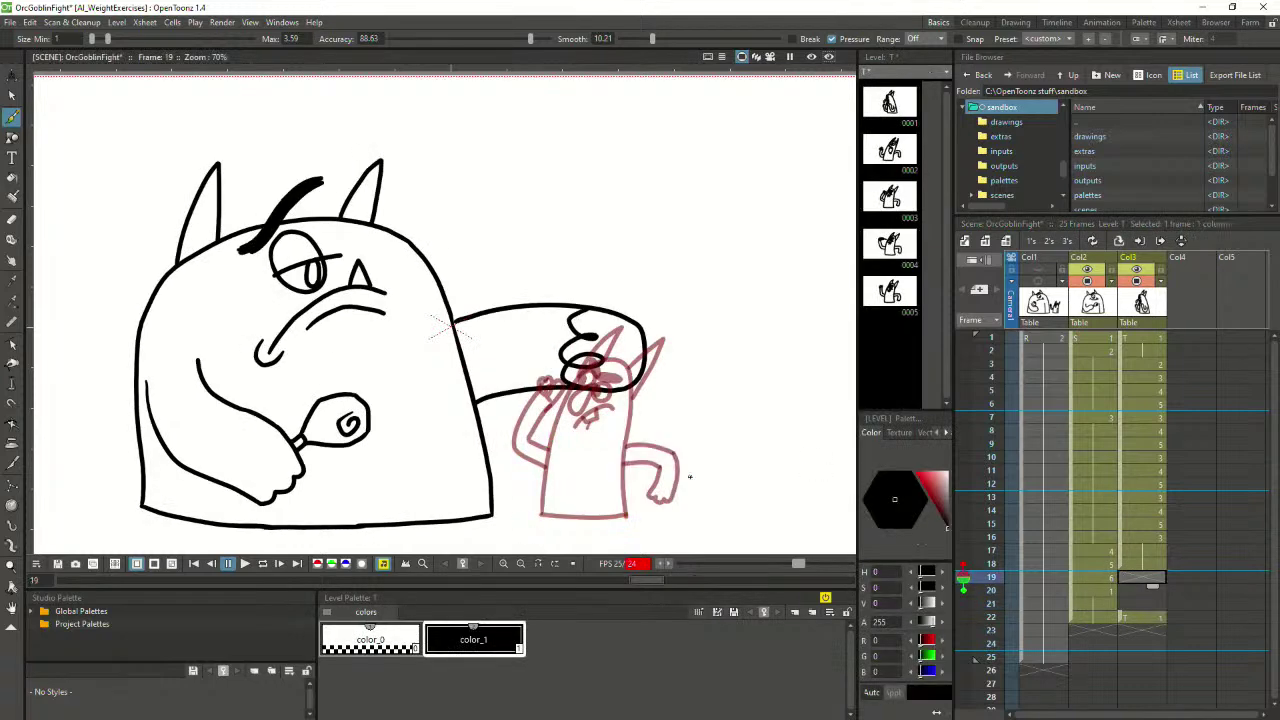
{"action": "left_click_drag", "start_coordinate": [541, 516], "coordinate": [566, 516]}
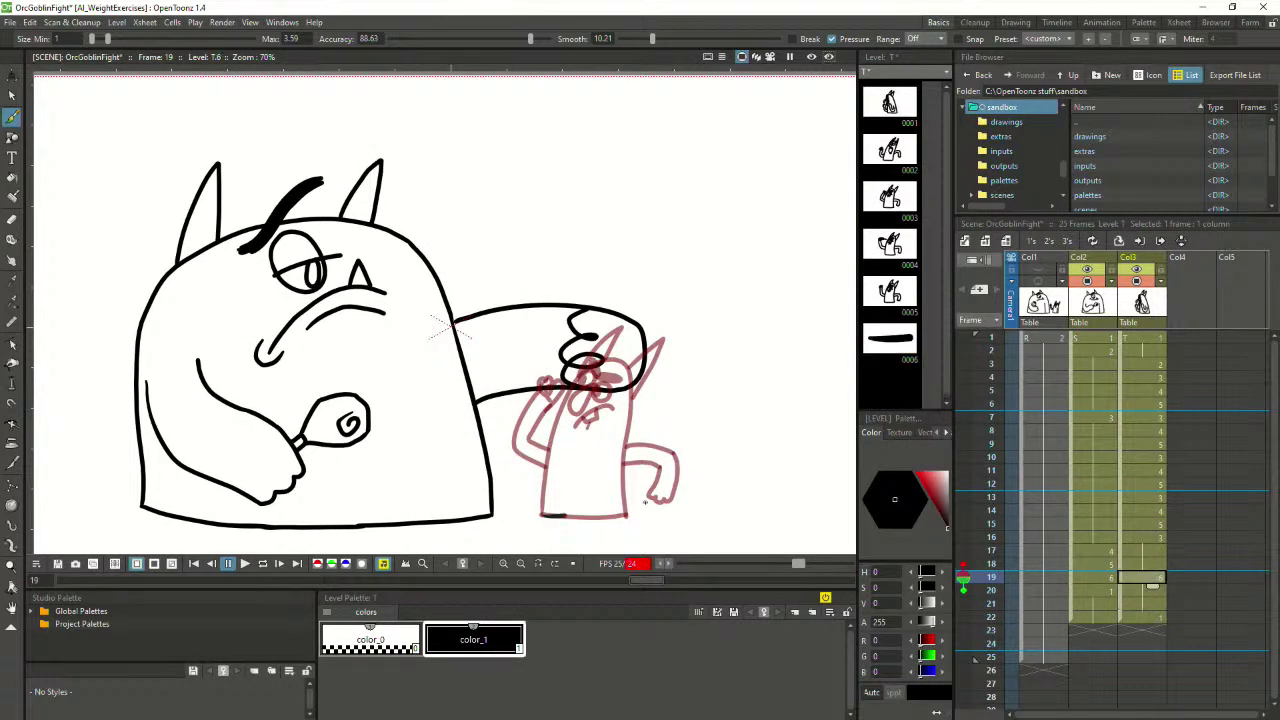
{"action": "key", "text": "ctrl+z"}
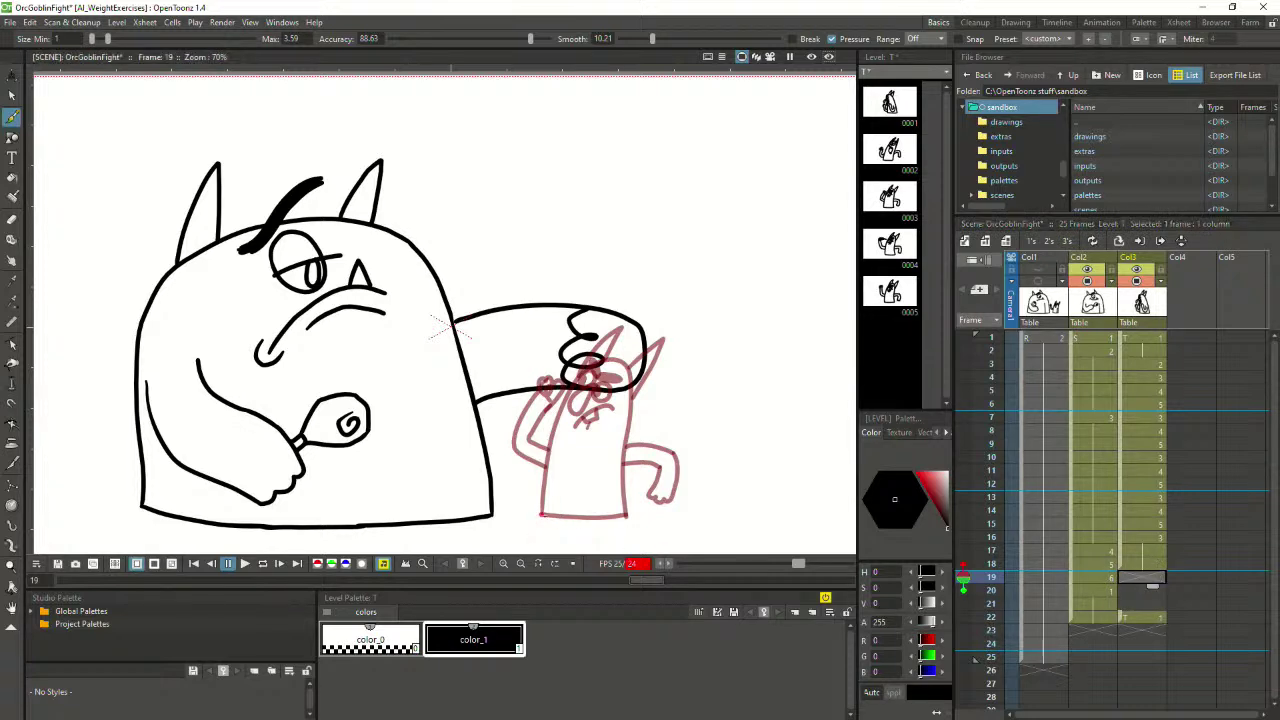
Draw a short diagonal mark outside the camera area at frame 19 of Col3 and clear Col3's cell at frame 21
{"action": "scroll", "coordinate": [545, 516], "scroll_direction": "down", "scroll_amount": 3}
{"action": "left_click_drag", "start_coordinate": [697, 416], "coordinate": [704, 422]}
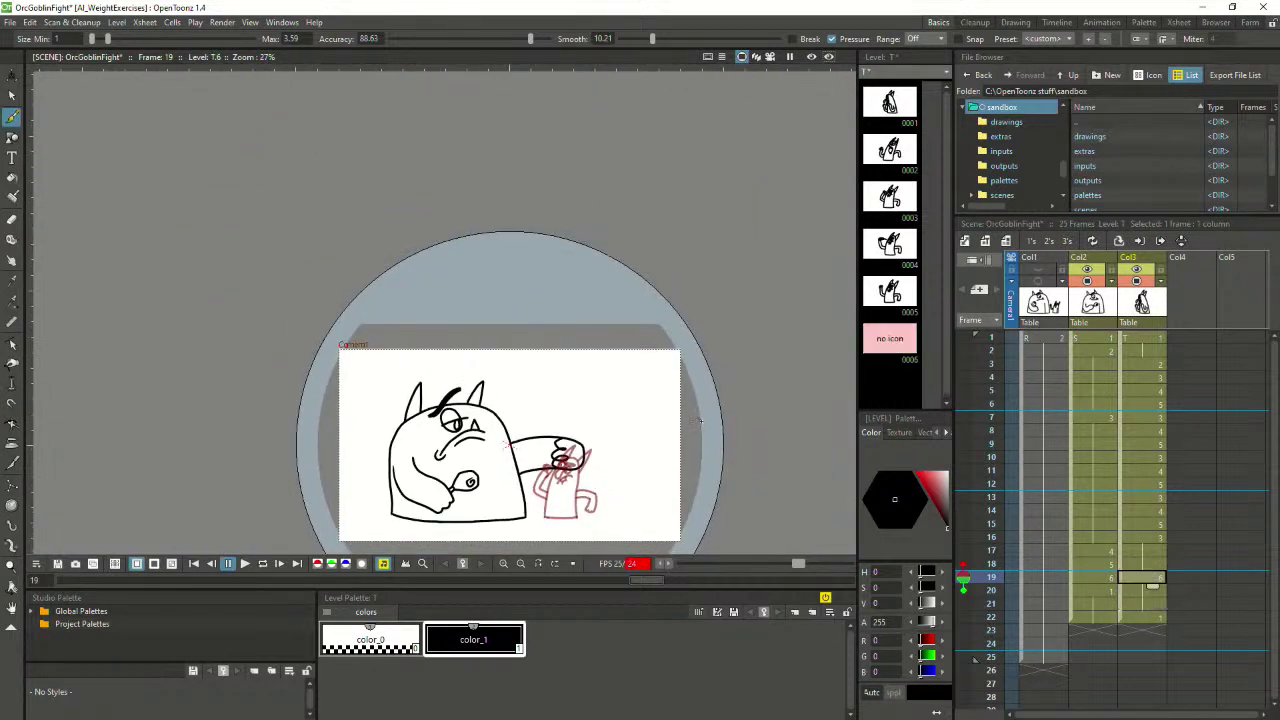
{"action": "scroll", "coordinate": [605, 507], "scroll_direction": "up", "scroll_amount": 3}
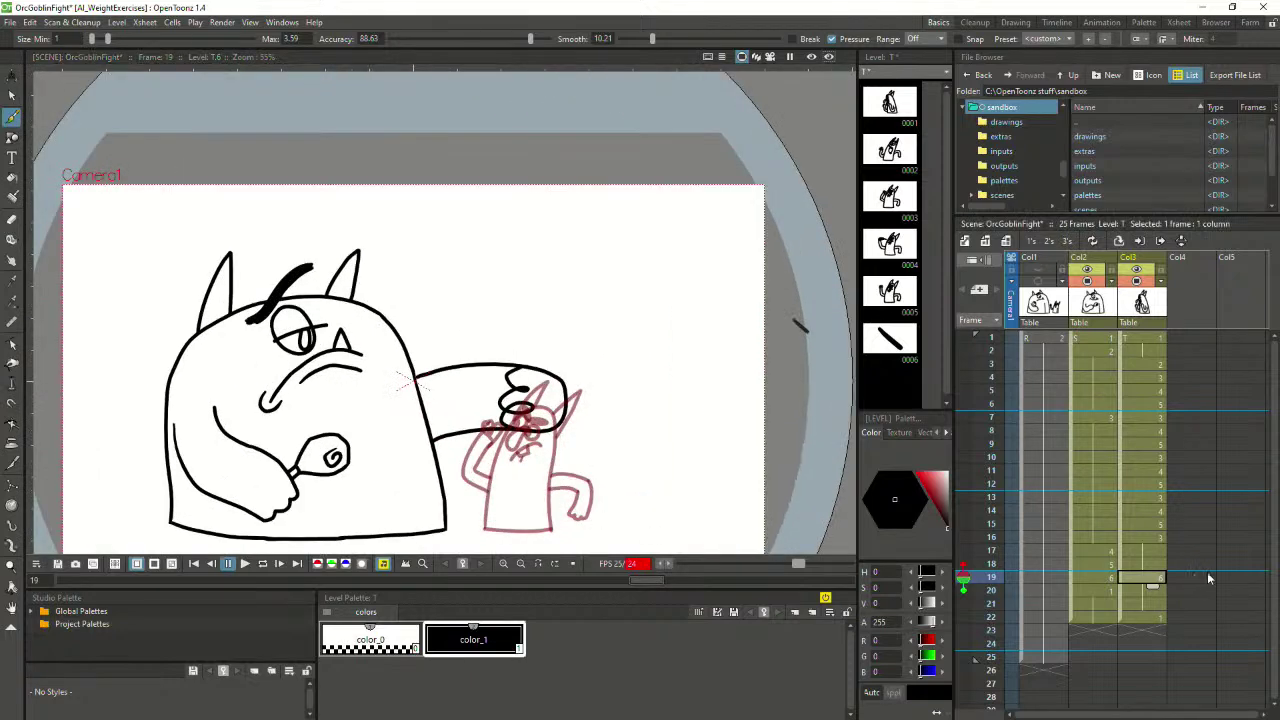
{"action": "left_click", "coordinate": [1135, 593]}
{"action": "left_click", "coordinate": [1132, 606]}
{"action": "left_click", "coordinate": [1133, 620]}
{"action": "left_click", "coordinate": [1133, 608]}
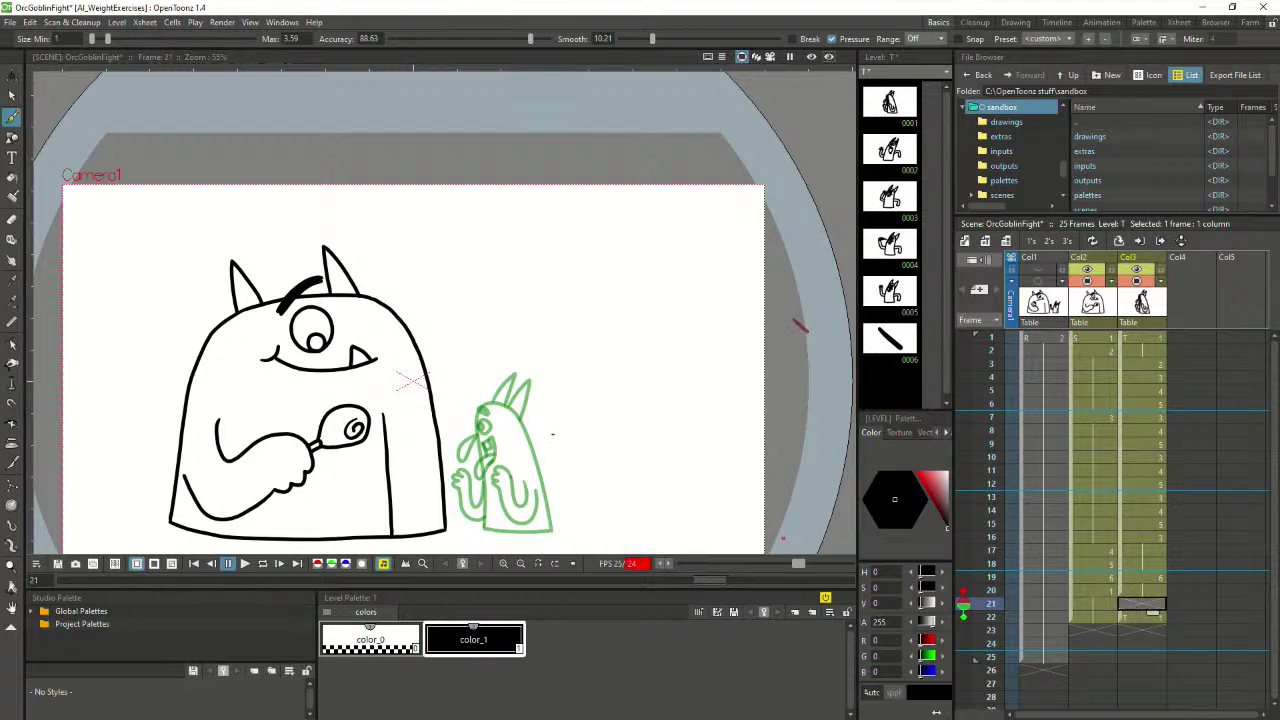
Draw the goblin's body outline leaning away from the orc at frame 21 of Col3, using the onion skin as a guide
{"action": "left_click_drag", "start_coordinate": [555, 489], "coordinate": [565, 419]}
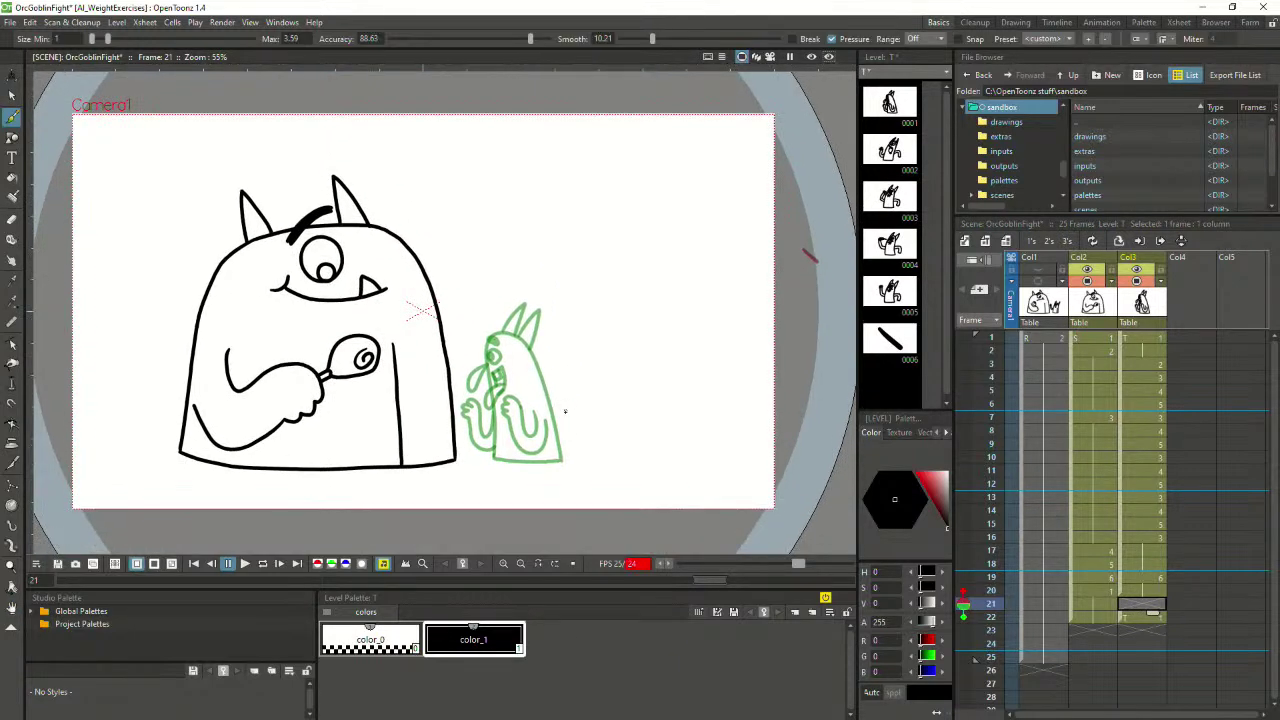
{"action": "scroll", "coordinate": [565, 411], "scroll_direction": "up", "scroll_amount": 1}
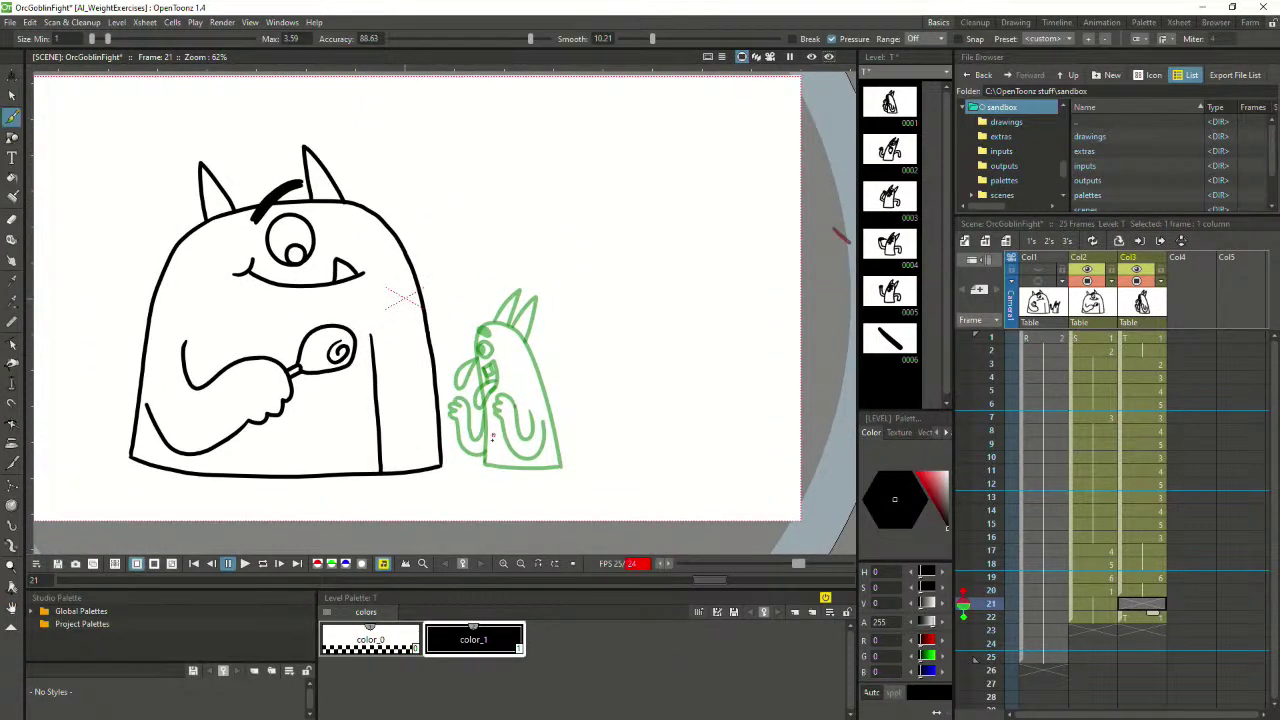
{"action": "mouse_move", "coordinate": [486, 463]}
{"action": "left_mouse_down"}
{"action": "mouse_move", "coordinate": [521, 350]}
{"action": "mouse_move", "coordinate": [567, 328]}
{"action": "mouse_move", "coordinate": [559, 458]}
{"action": "mouse_move", "coordinate": [515, 397]}
{"action": "mouse_move", "coordinate": [523, 352]}
{"action": "mouse_move", "coordinate": [562, 321]}
{"action": "mouse_move", "coordinate": [572, 382]}
{"action": "mouse_move", "coordinate": [556, 447]}
{"action": "mouse_move", "coordinate": [487, 432]}
{"action": "mouse_move", "coordinate": [519, 362]}
{"action": "mouse_move", "coordinate": [564, 339]}
{"action": "mouse_move", "coordinate": [576, 357]}
{"action": "mouse_move", "coordinate": [558, 462]}
{"action": "mouse_move", "coordinate": [501, 464]}
{"action": "mouse_move", "coordinate": [561, 465]}
{"action": "left_mouse_up"}
{"action": "key", "text": "ctrl+z"}
{"action": "key", "text": "ctrl+z"}
{"action": "key", "text": "ctrl+z"}
{"action": "key", "text": "ctrl+z"}
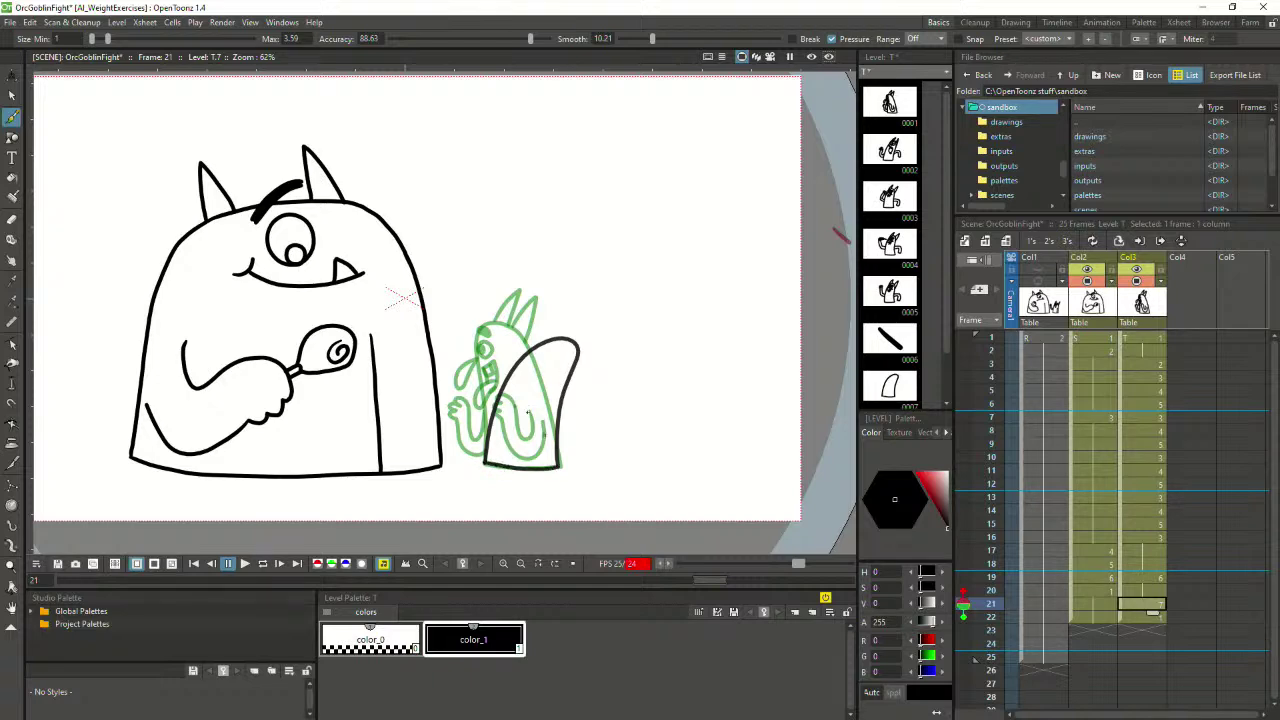
{"action": "scroll", "coordinate": [548, 360], "scroll_direction": "up", "scroll_amount": 2}
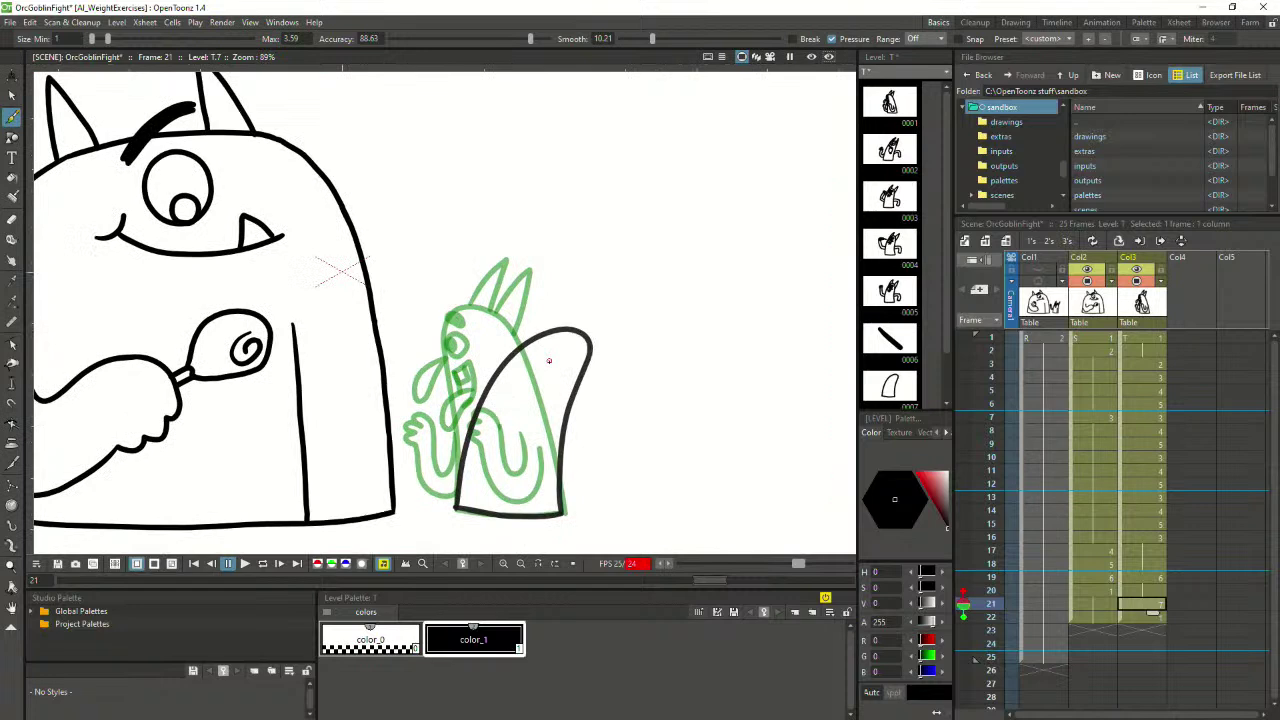
Draw the goblin's dazed face at frame 21 of Col3, with eyes, drooping nose, toothed mouth, eyebrows and two horns
{"action": "mouse_move", "coordinate": [537, 362]}
{"action": "left_mouse_down"}
{"action": "mouse_move", "coordinate": [566, 348]}
{"action": "mouse_move", "coordinate": [535, 354]}
{"action": "left_mouse_up"}
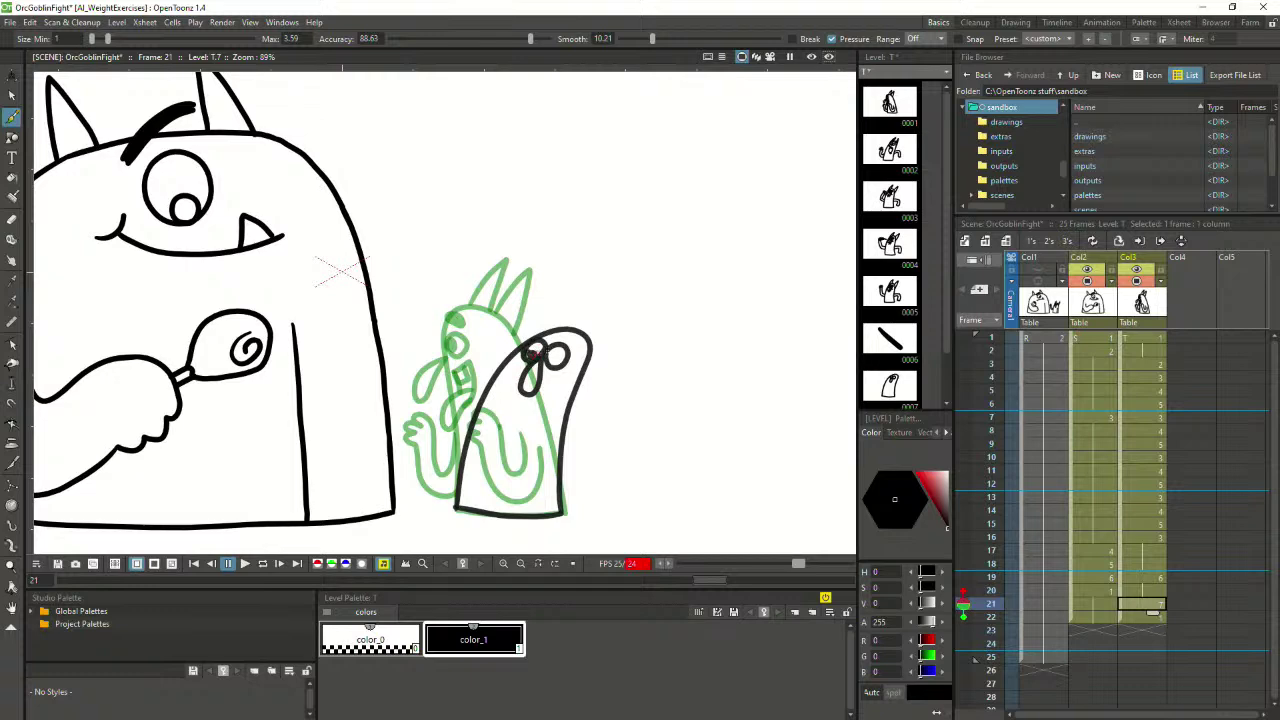
{"action": "key", "text": "ctrl+z"}
{"action": "left_click_drag", "start_coordinate": [558, 354], "coordinate": [559, 355]}
{"action": "key", "text": "ctrl+z"}
{"action": "mouse_move", "coordinate": [500, 405]}
{"action": "left_mouse_down"}
{"action": "mouse_move", "coordinate": [536, 402]}
{"action": "mouse_move", "coordinate": [515, 420]}
{"action": "mouse_move", "coordinate": [524, 405]}
{"action": "left_mouse_up"}
{"action": "mouse_move", "coordinate": [525, 346]}
{"action": "left_mouse_down"}
{"action": "mouse_move", "coordinate": [566, 287]}
{"action": "mouse_move", "coordinate": [554, 330]}
{"action": "mouse_move", "coordinate": [622, 316]}
{"action": "mouse_move", "coordinate": [584, 369]}
{"action": "left_mouse_up"}
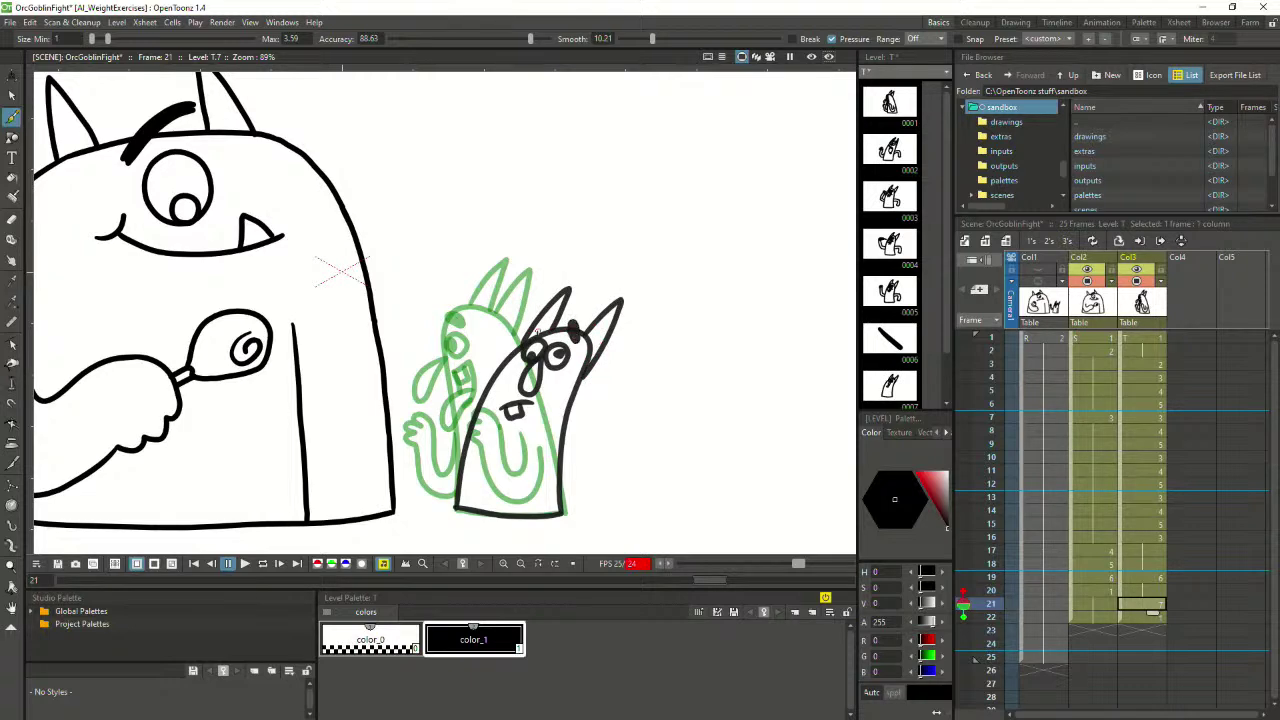
{"action": "mouse_move", "coordinate": [537, 332]}
{"action": "left_mouse_down"}
{"action": "mouse_move", "coordinate": [556, 323]}
{"action": "mouse_move", "coordinate": [538, 332]}
{"action": "left_mouse_up"}
Draw the goblin's two arms hanging straight down inside its body outline at frame 21 of Col3
{"action": "left_click_drag", "start_coordinate": [541, 432], "coordinate": [539, 512]}
{"action": "left_click_drag", "start_coordinate": [477, 431], "coordinate": [489, 510]}
{"action": "key", "text": "ctrl+z"}
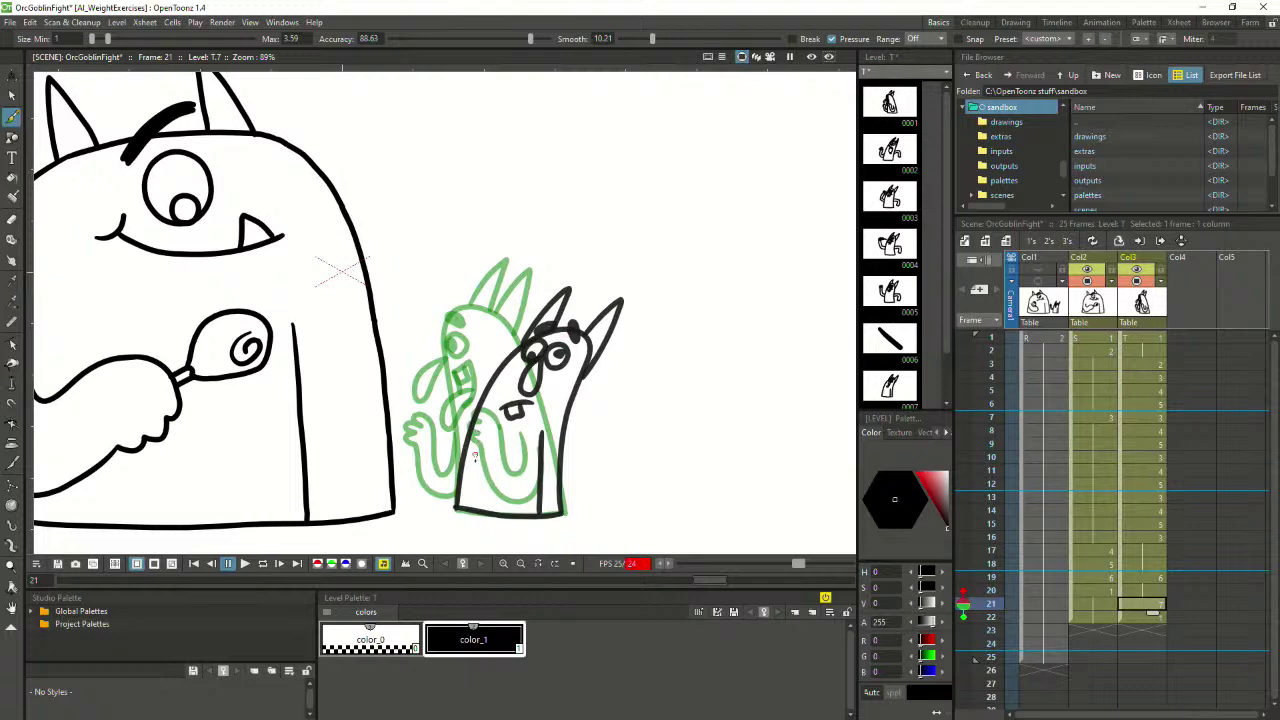
{"action": "key", "text": "ctrl+z"}
{"action": "left_click_drag", "start_coordinate": [542, 434], "coordinate": [539, 513]}
{"action": "left_click_drag", "start_coordinate": [478, 432], "coordinate": [482, 512]}
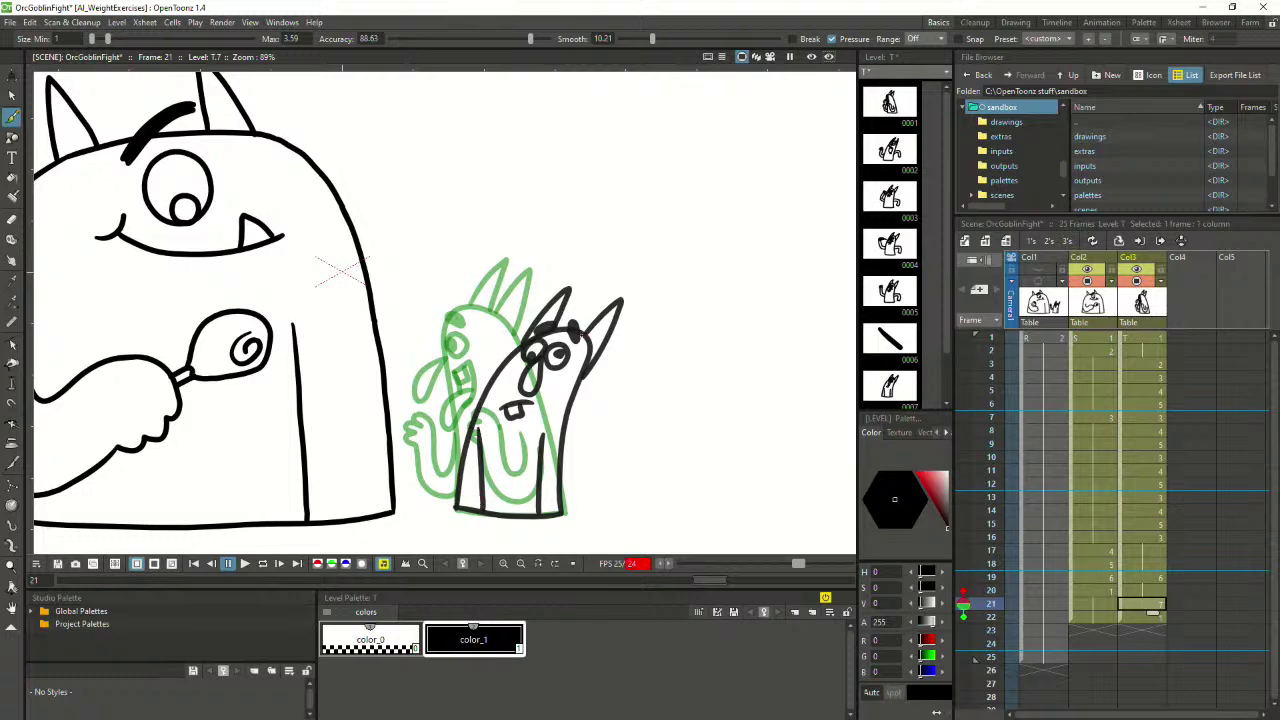
Draw three small five-pointed stars around the dazed goblin's head at frame 21 of Col3
{"action": "mouse_move", "coordinate": [497, 316]}
{"action": "left_mouse_down"}
{"action": "mouse_move", "coordinate": [524, 295]}
{"action": "mouse_move", "coordinate": [509, 289]}
{"action": "mouse_move", "coordinate": [491, 315]}
{"action": "mouse_move", "coordinate": [522, 296]}
{"action": "mouse_move", "coordinate": [503, 275]}
{"action": "mouse_move", "coordinate": [472, 290]}
{"action": "mouse_move", "coordinate": [489, 299]}
{"action": "left_mouse_up"}
{"action": "key", "text": "ctrl+z"}
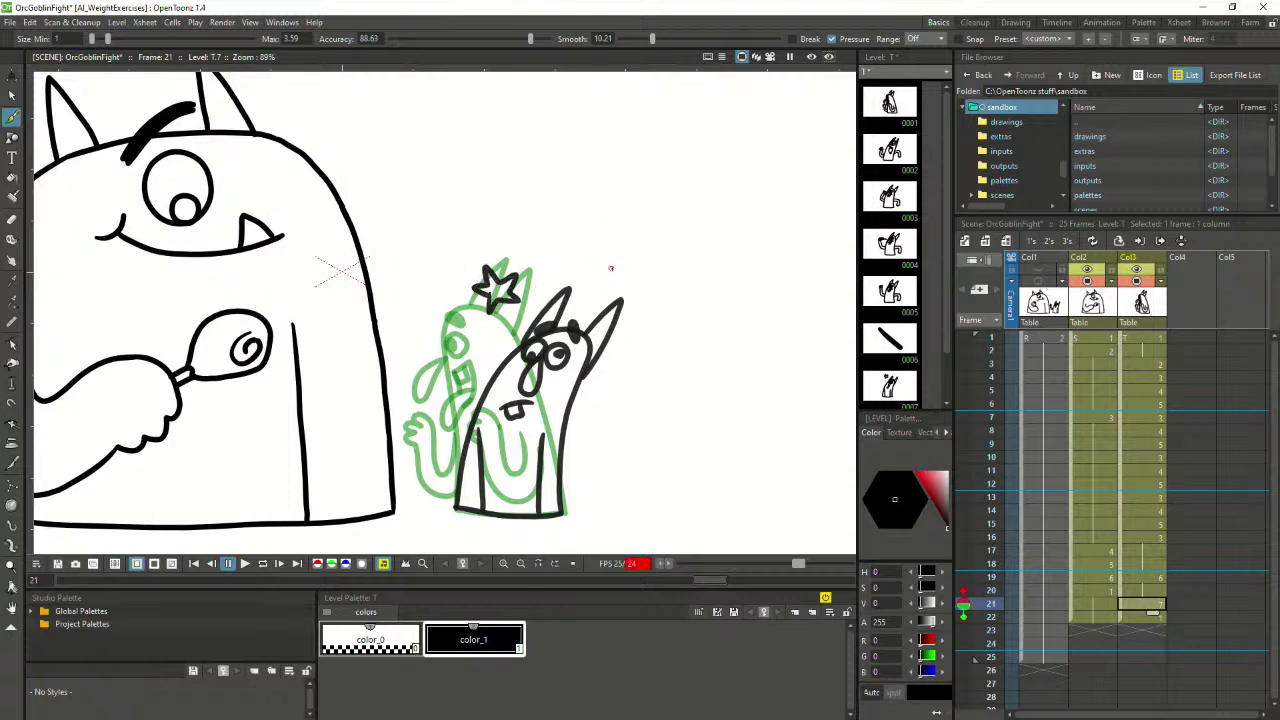
{"action": "mouse_move", "coordinate": [611, 268]}
{"action": "left_mouse_down"}
{"action": "mouse_move", "coordinate": [603, 293]}
{"action": "mouse_move", "coordinate": [603, 263]}
{"action": "mouse_move", "coordinate": [613, 275]}
{"action": "mouse_move", "coordinate": [634, 252]}
{"action": "mouse_move", "coordinate": [596, 251]}
{"action": "mouse_move", "coordinate": [620, 280]}
{"action": "mouse_move", "coordinate": [632, 258]}
{"action": "mouse_move", "coordinate": [613, 247]}
{"action": "left_mouse_up"}
{"action": "key", "text": "ctrl+z"}
{"action": "key", "text": "ctrl+z"}
{"action": "mouse_move", "coordinate": [604, 388]}
{"action": "left_mouse_down"}
{"action": "mouse_move", "coordinate": [612, 405]}
{"action": "mouse_move", "coordinate": [630, 382]}
{"action": "mouse_move", "coordinate": [614, 366]}
{"action": "mouse_move", "coordinate": [604, 388]}
{"action": "left_mouse_up"}
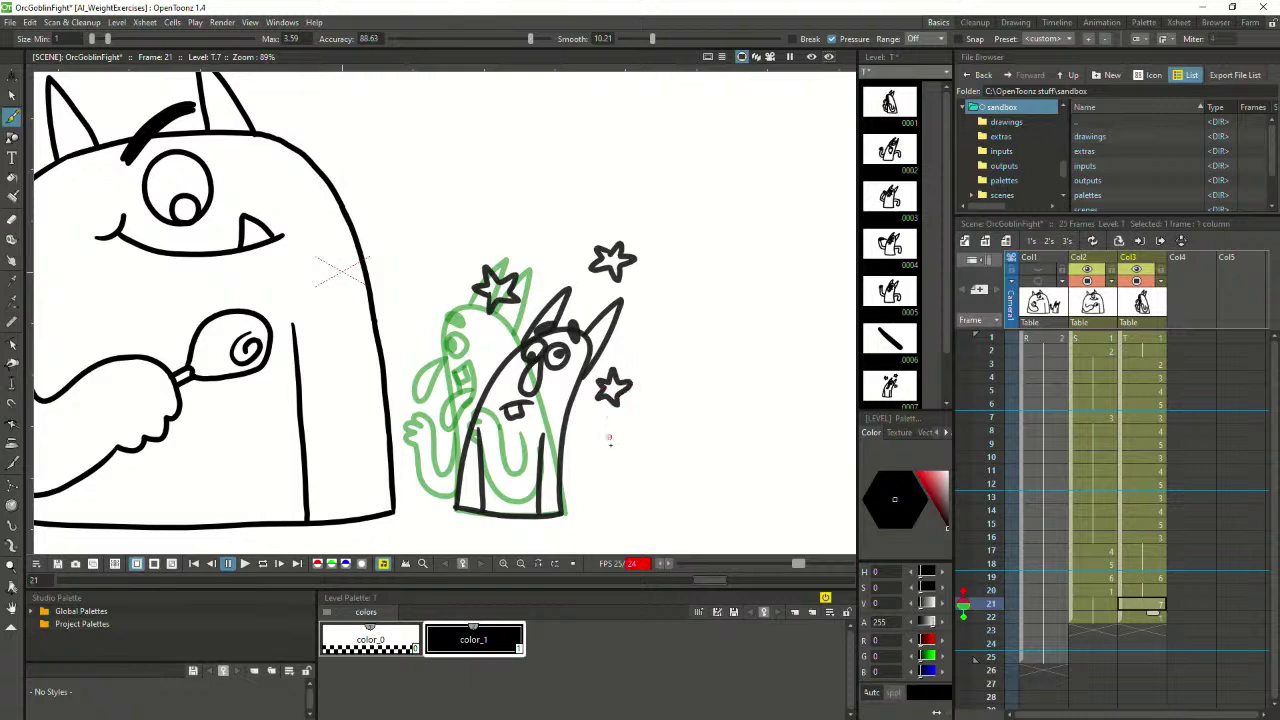
{"action": "scroll", "coordinate": [510, 472], "scroll_direction": "down", "scroll_amount": 2}
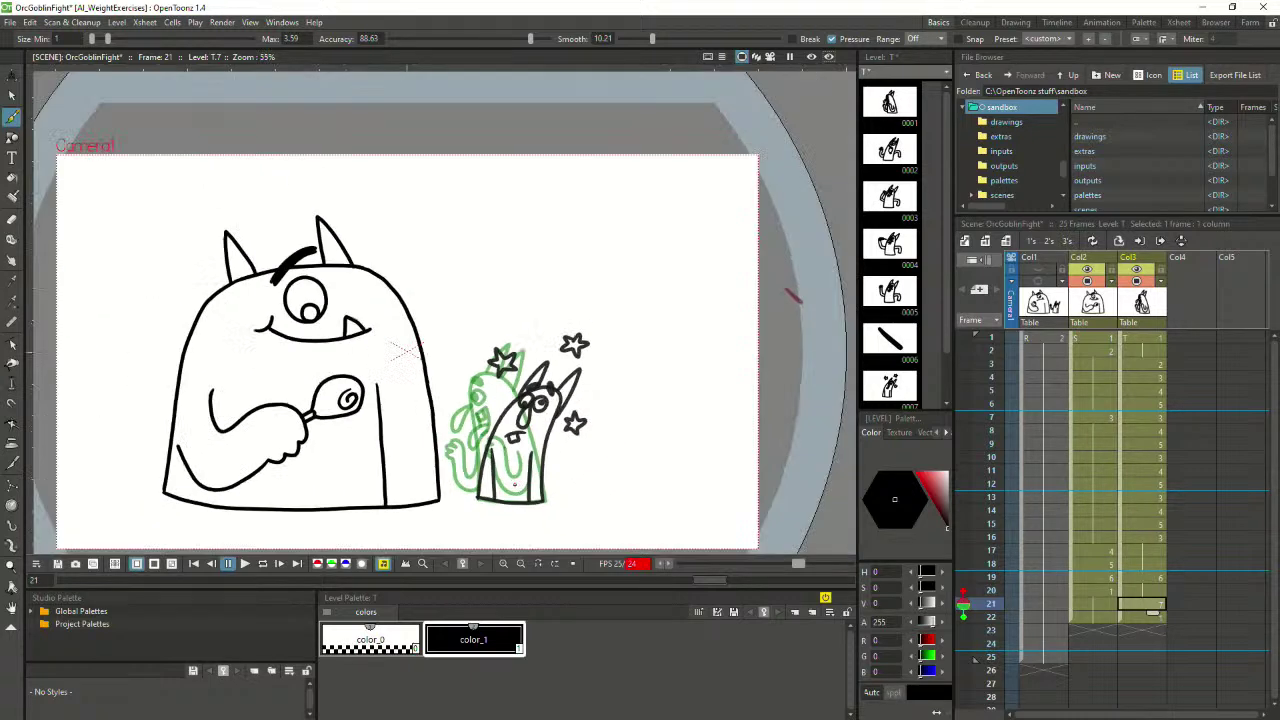
{"action": "left_click_drag", "start_coordinate": [551, 489], "coordinate": [597, 467]}
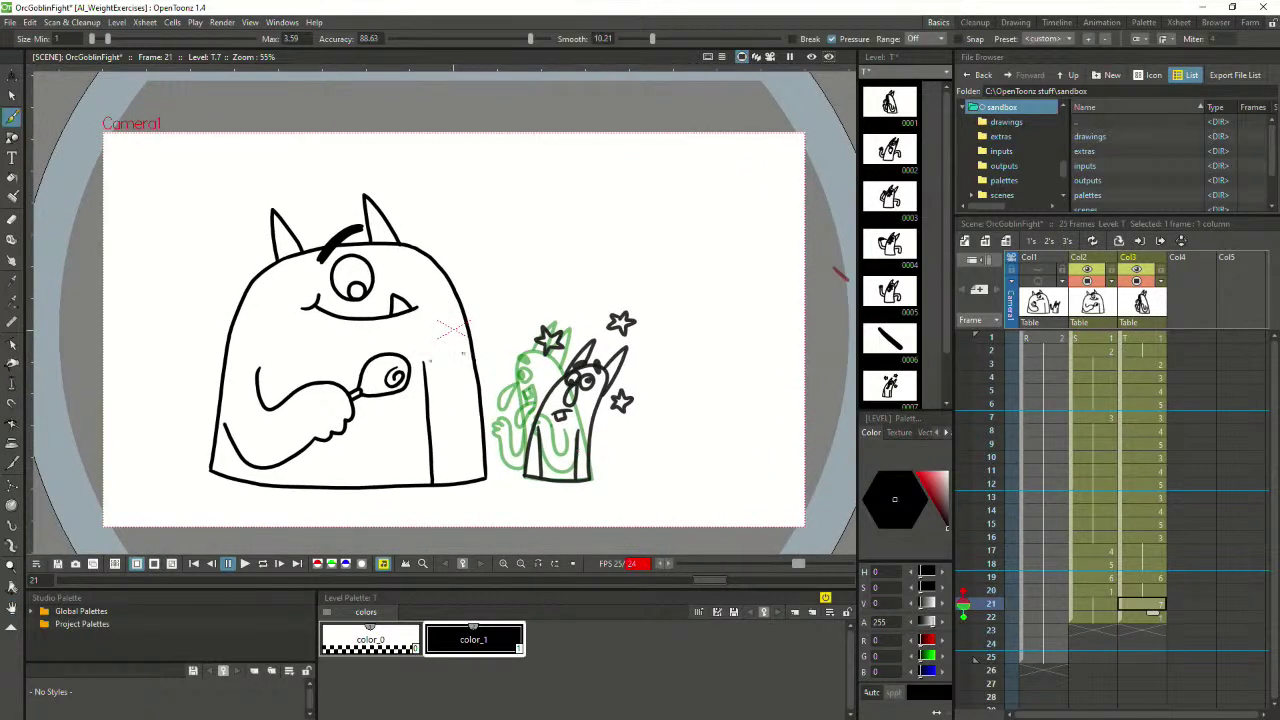
{"action": "scroll", "coordinate": [437, 395], "scroll_direction": "up", "scroll_amount": 1}
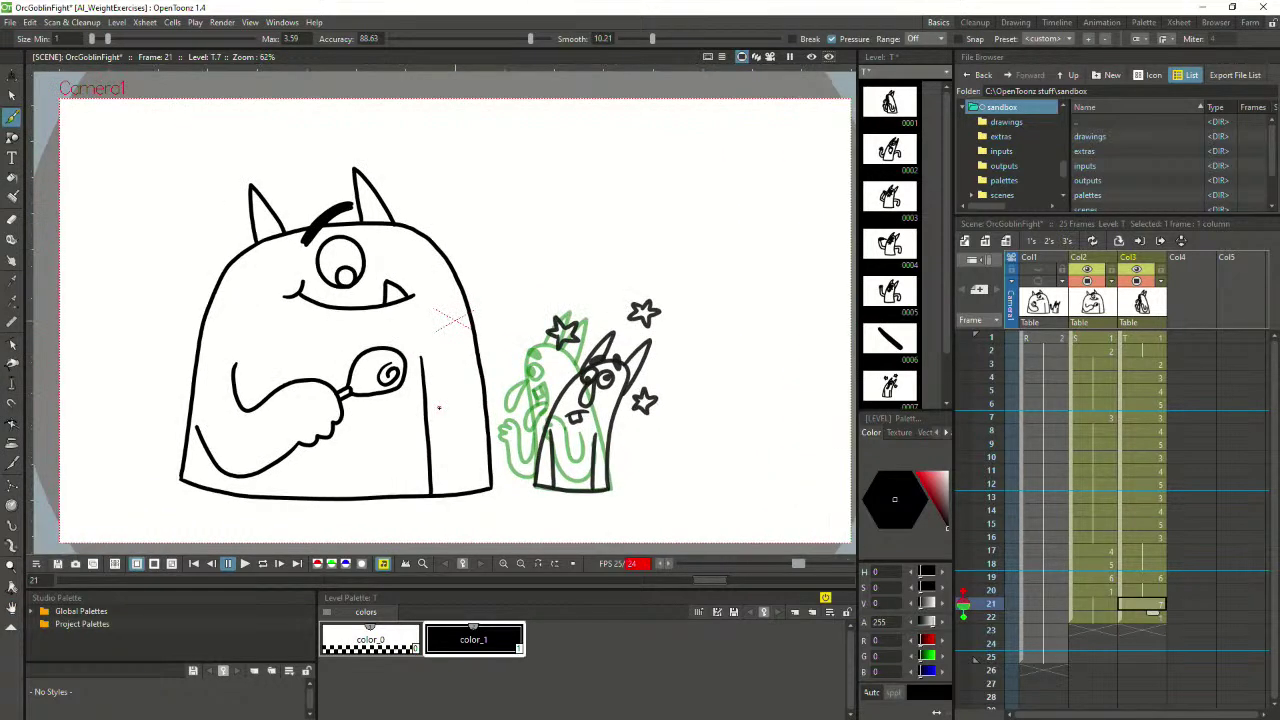
Compare the goblin at frame 22 with the dazed pose, return to frame 1 of Col2 and turn off onion skin
{"action": "left_click", "coordinate": [1139, 615]}
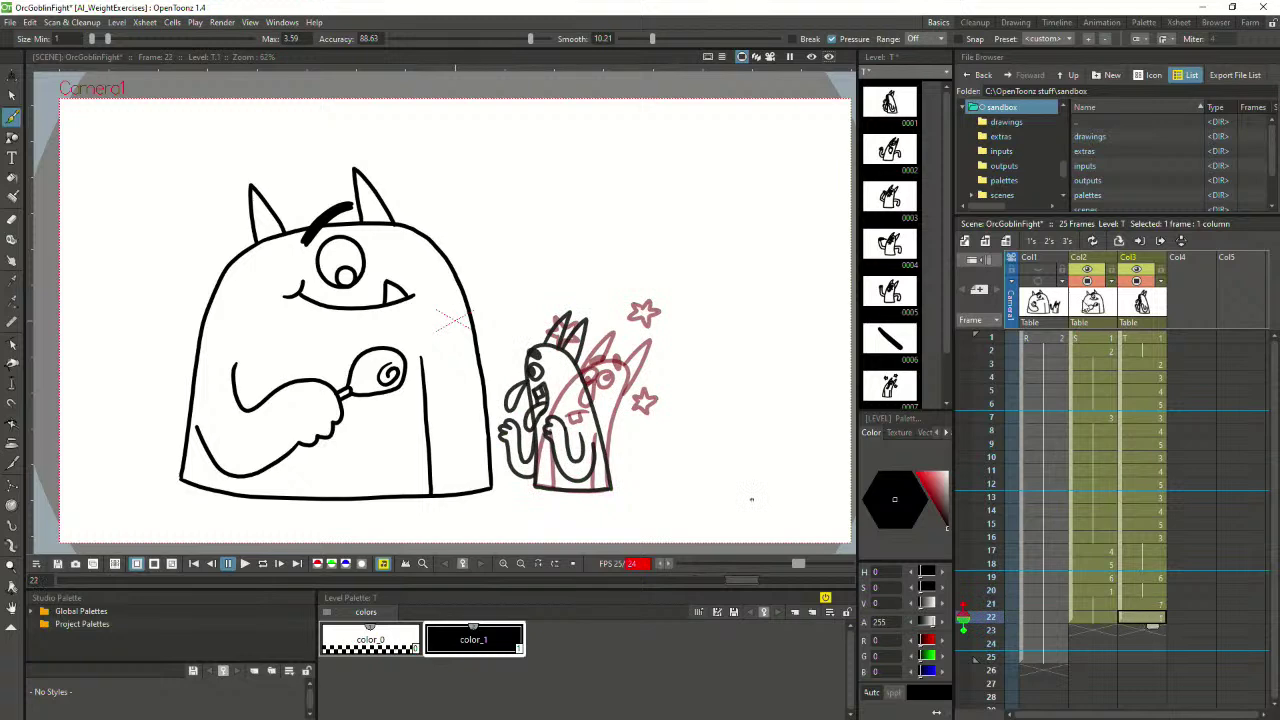
{"action": "left_click", "coordinate": [1093, 340]}
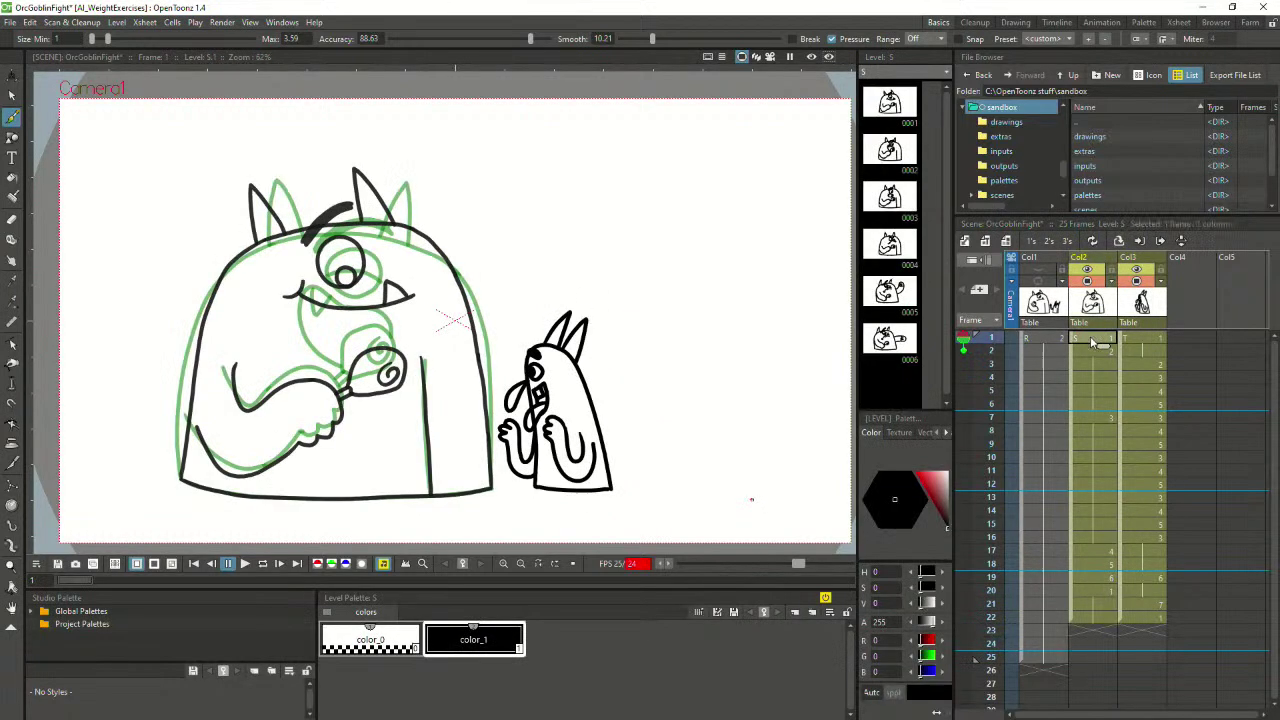
{"action": "key", "text": "Down"}
{"action": "key", "text": "Up"}
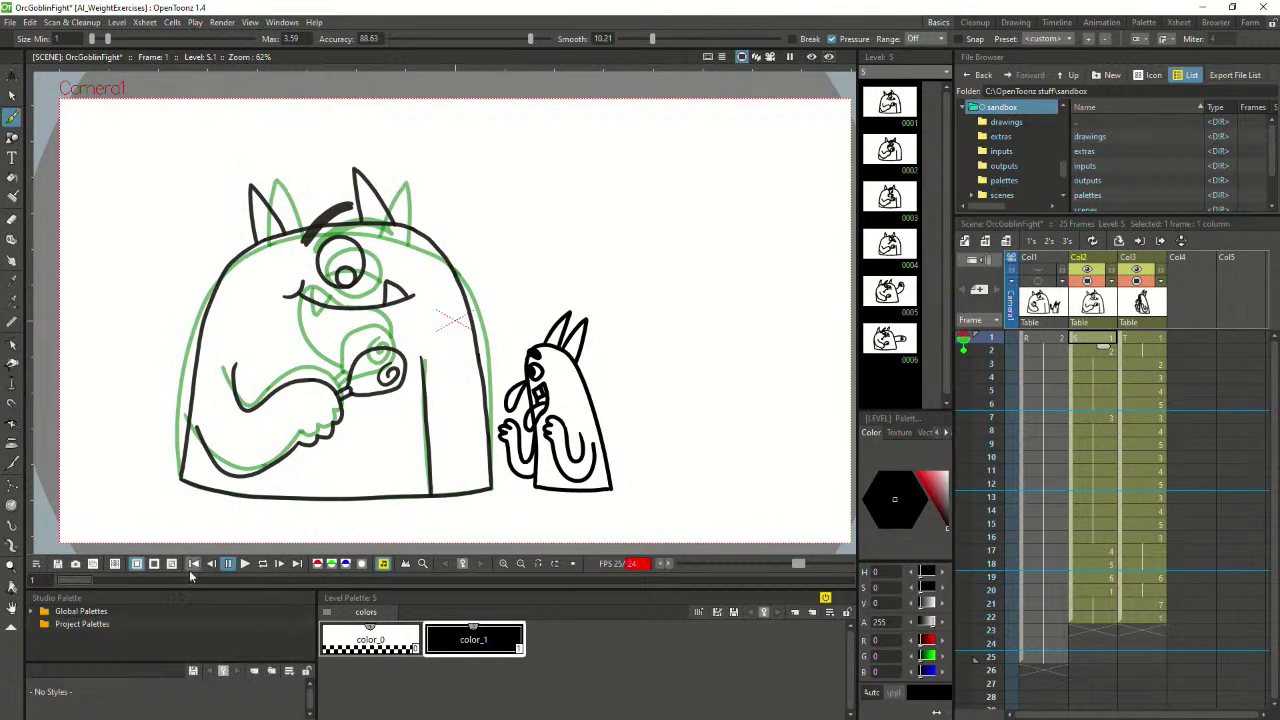
{"action": "key", "text": "Down"}
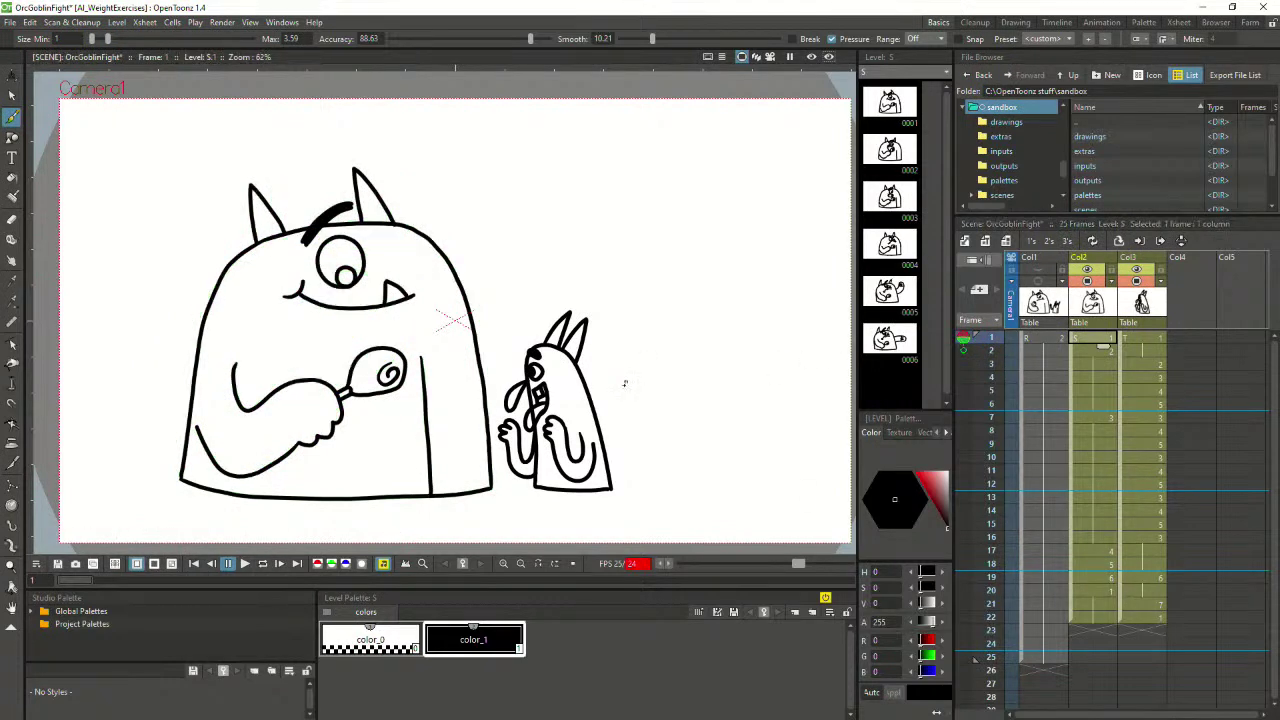
Step through the scene frame by frame from frame 1 to frame 22 to check the punch and the goblin's reaction
{"action": "key", "text": "Down"}
{"action": "key", "text": "Down"}
{"action": "key", "text": "Down"}
{"action": "key", "text": "Down"}
{"action": "key", "text": "Down"}
{"action": "key", "text": "Down"}
{"action": "key", "text": "Down"}
{"action": "key", "text": "Down"}
{"action": "key", "text": "Down"}
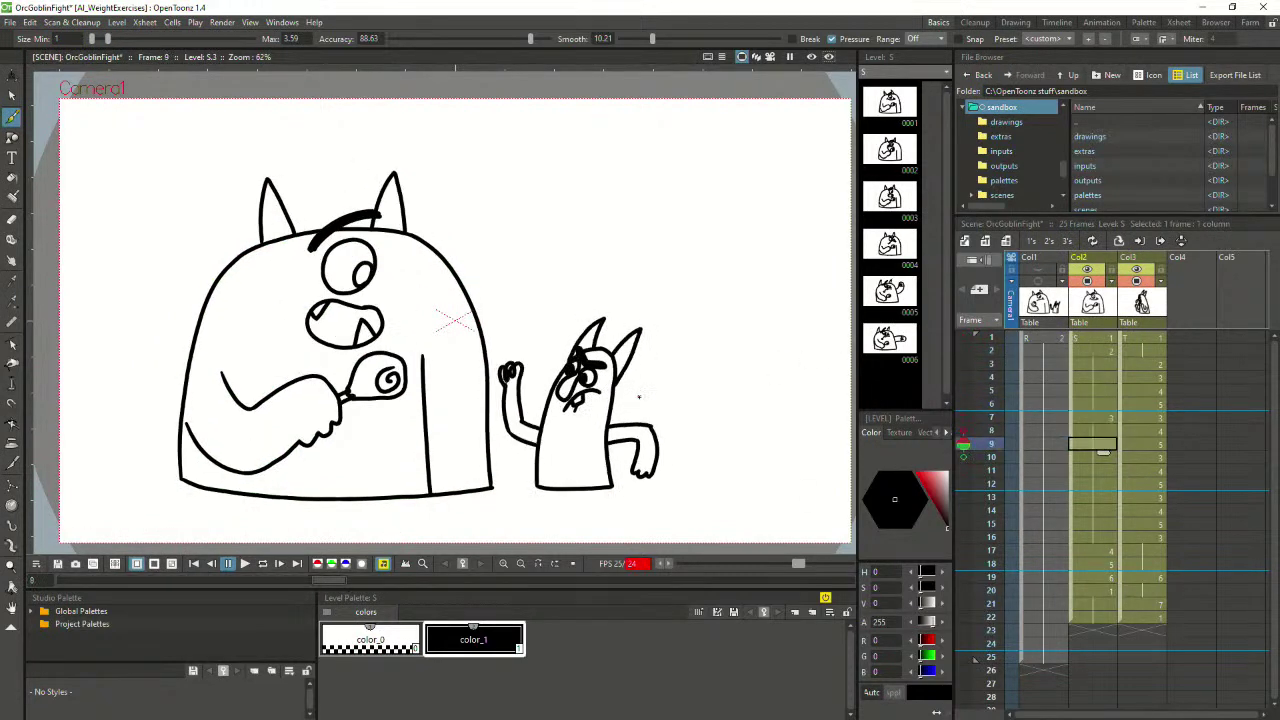
{"action": "key", "text": "Down"}
{"action": "key", "text": "Down"}
{"action": "key", "text": "Down"}
{"action": "key", "text": "Down"}
{"action": "key", "text": "Down"}
{"action": "key", "text": "Down"}
{"action": "key", "text": "Down"}
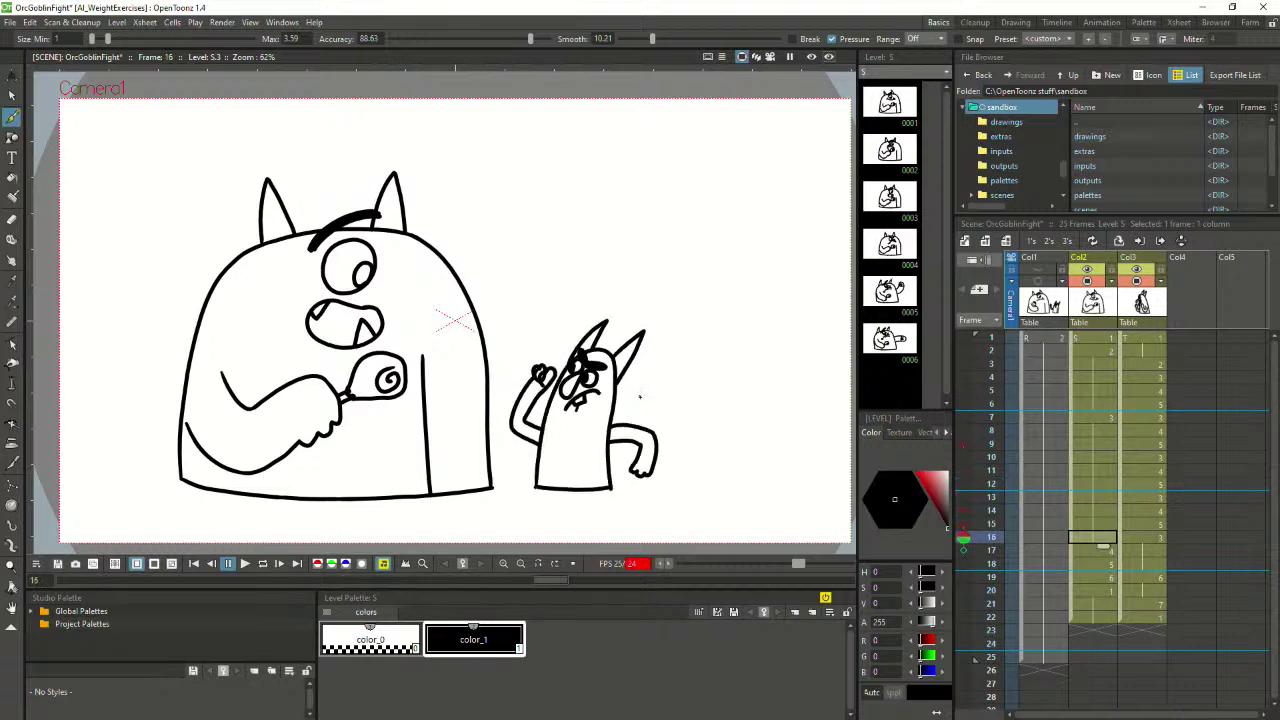
{"action": "key", "text": "Down"}
{"action": "key", "text": "Down"}
{"action": "key", "text": "Down"}
{"action": "key", "text": "Down"}
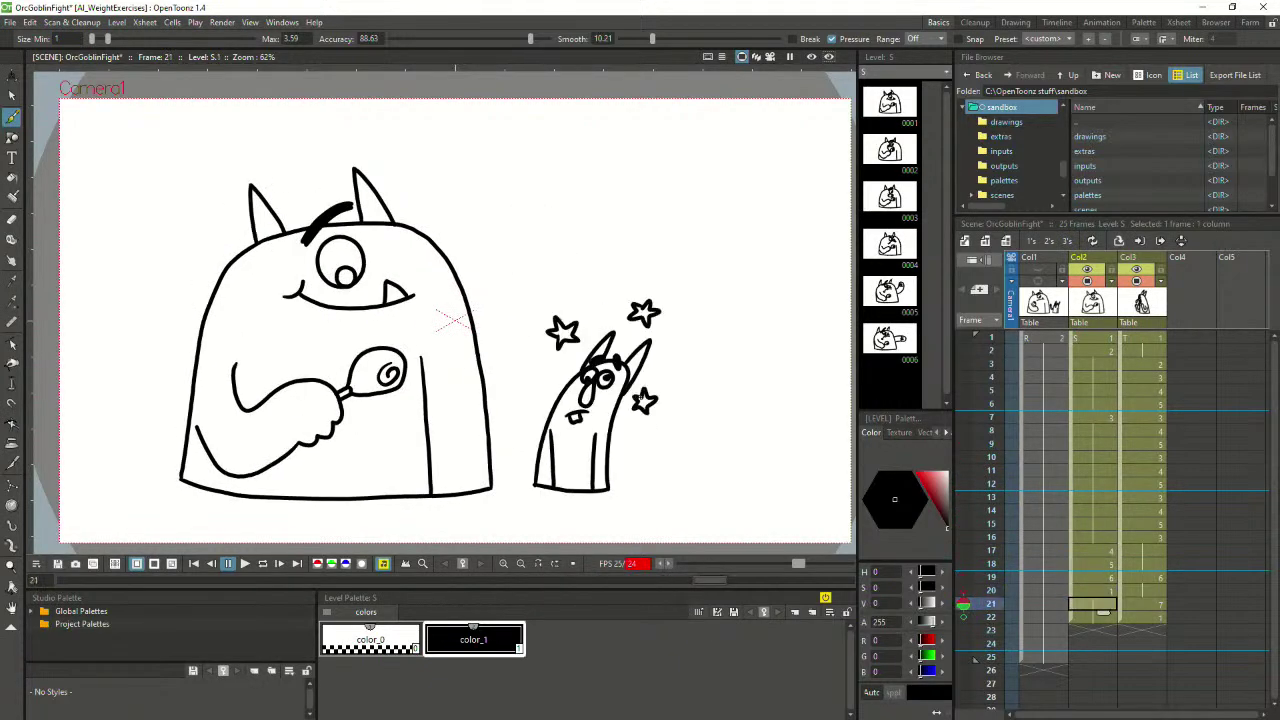
{"action": "key", "text": "Down"}
{"action": "key", "text": "Up"}
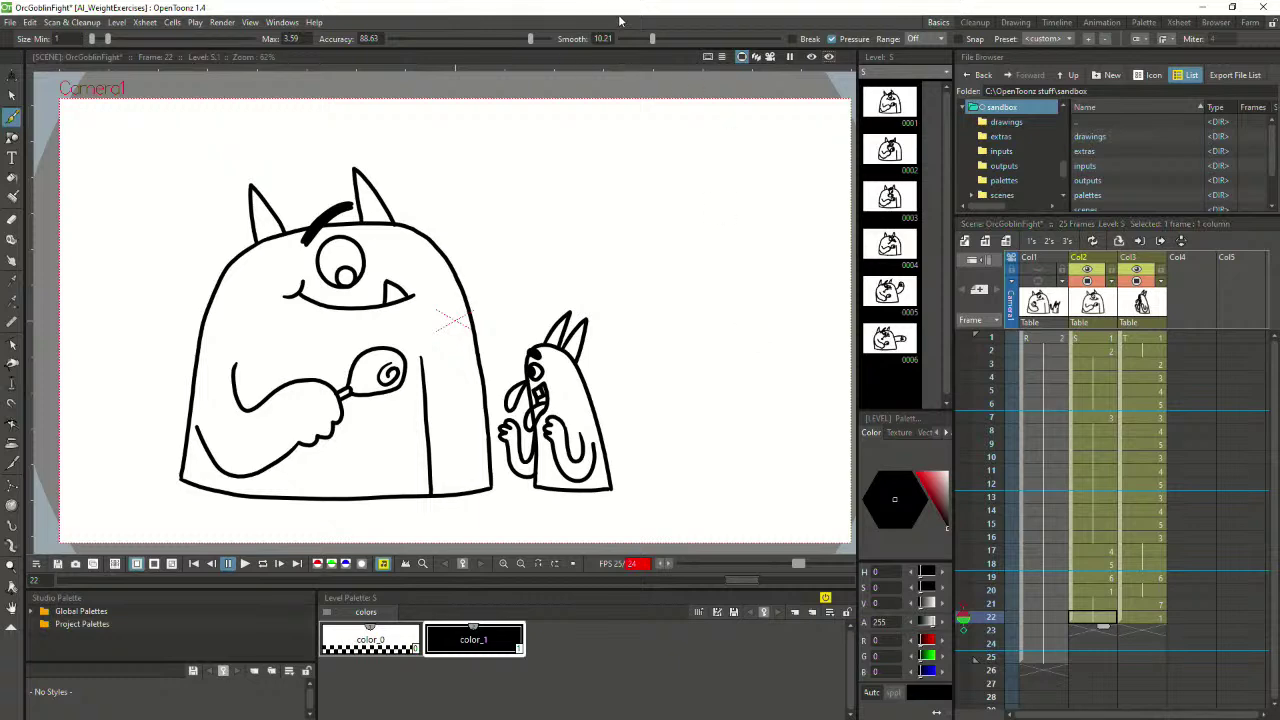
Sketch a stick figure's chest, hips and front leg above and beyond the goblin at frame 22 of Col2
{"action": "mouse_move", "coordinate": [674, 283]}
{"action": "left_mouse_down"}
{"action": "mouse_move", "coordinate": [452, 269]}
{"action": "mouse_move", "coordinate": [476, 295]}
{"action": "left_mouse_up"}
{"action": "mouse_move", "coordinate": [479, 299]}
{"action": "left_mouse_down"}
{"action": "mouse_move", "coordinate": [545, 235]}
{"action": "mouse_move", "coordinate": [535, 246]}
{"action": "mouse_move", "coordinate": [536, 181]}
{"action": "mouse_move", "coordinate": [560, 185]}
{"action": "mouse_move", "coordinate": [549, 167]}
{"action": "mouse_move", "coordinate": [587, 300]}
{"action": "mouse_move", "coordinate": [571, 316]}
{"action": "mouse_move", "coordinate": [603, 300]}
{"action": "left_mouse_up"}
{"action": "key", "text": "ctrl+z"}
{"action": "key", "text": "ctrl+z"}
{"action": "key", "text": "ctrl+z"}
{"action": "key", "text": "ctrl+z"}
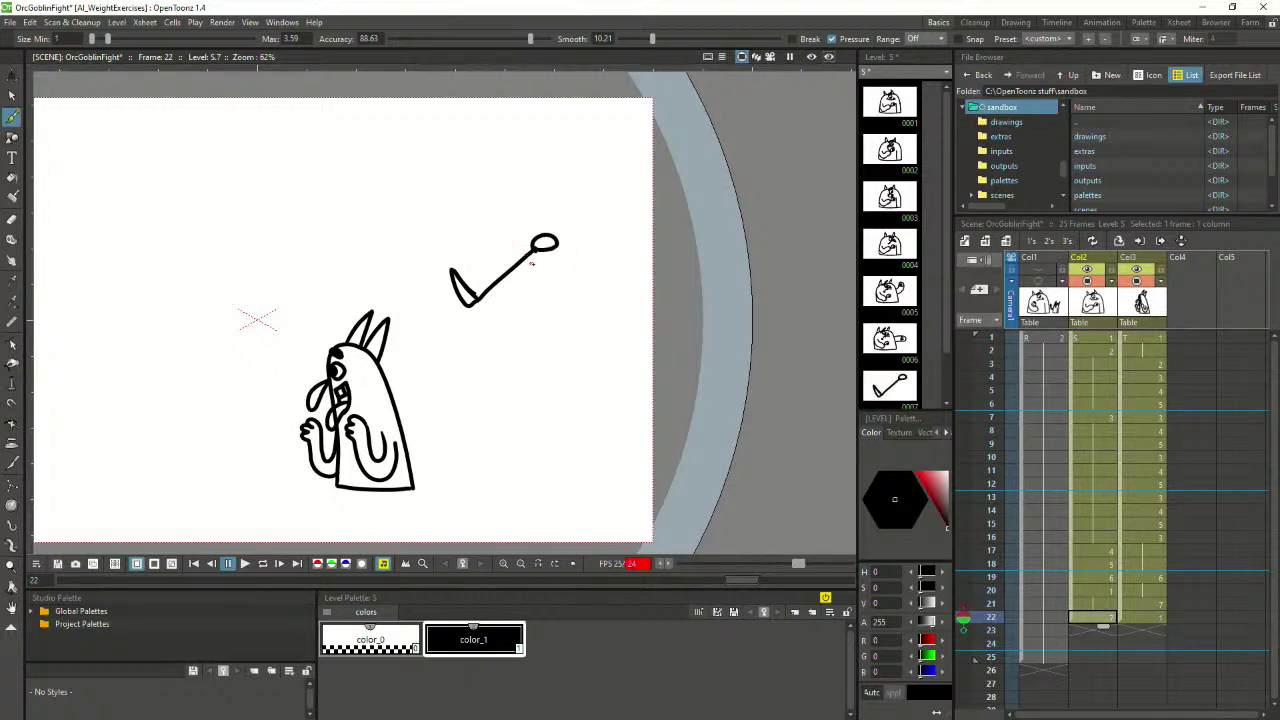
{"action": "key", "text": "ctrl+z"}
{"action": "key", "text": "ctrl+z"}
{"action": "key", "text": "ctrl+z"}
{"action": "mouse_move", "coordinate": [525, 236]}
{"action": "left_mouse_down"}
{"action": "mouse_move", "coordinate": [547, 171]}
{"action": "mouse_move", "coordinate": [530, 158]}
{"action": "mouse_move", "coordinate": [519, 184]}
{"action": "mouse_move", "coordinate": [523, 168]}
{"action": "mouse_move", "coordinate": [551, 170]}
{"action": "mouse_move", "coordinate": [522, 162]}
{"action": "left_mouse_up"}
{"action": "key", "text": "ctrl+z"}
{"action": "mouse_move", "coordinate": [530, 246]}
{"action": "left_mouse_down"}
{"action": "mouse_move", "coordinate": [492, 311]}
{"action": "mouse_move", "coordinate": [476, 286]}
{"action": "mouse_move", "coordinate": [486, 316]}
{"action": "left_mouse_up"}
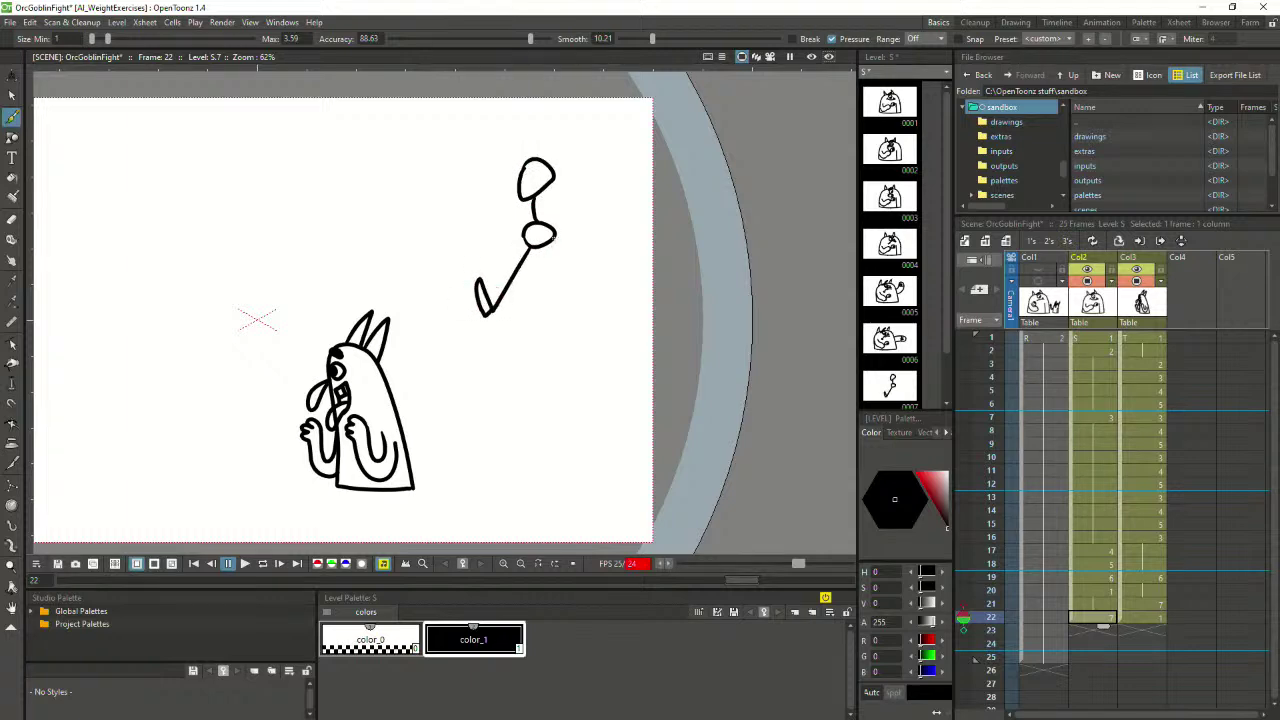
Complete the walking stick figure at frame 22 with a bent back leg, two swinging arms and a head
{"action": "mouse_move", "coordinate": [550, 241]}
{"action": "left_mouse_down"}
{"action": "mouse_move", "coordinate": [582, 322]}
{"action": "mouse_move", "coordinate": [582, 305]}
{"action": "mouse_move", "coordinate": [568, 316]}
{"action": "mouse_move", "coordinate": [582, 302]}
{"action": "left_mouse_up"}
{"action": "key", "text": "ctrl+z"}
{"action": "key", "text": "ctrl+z"}
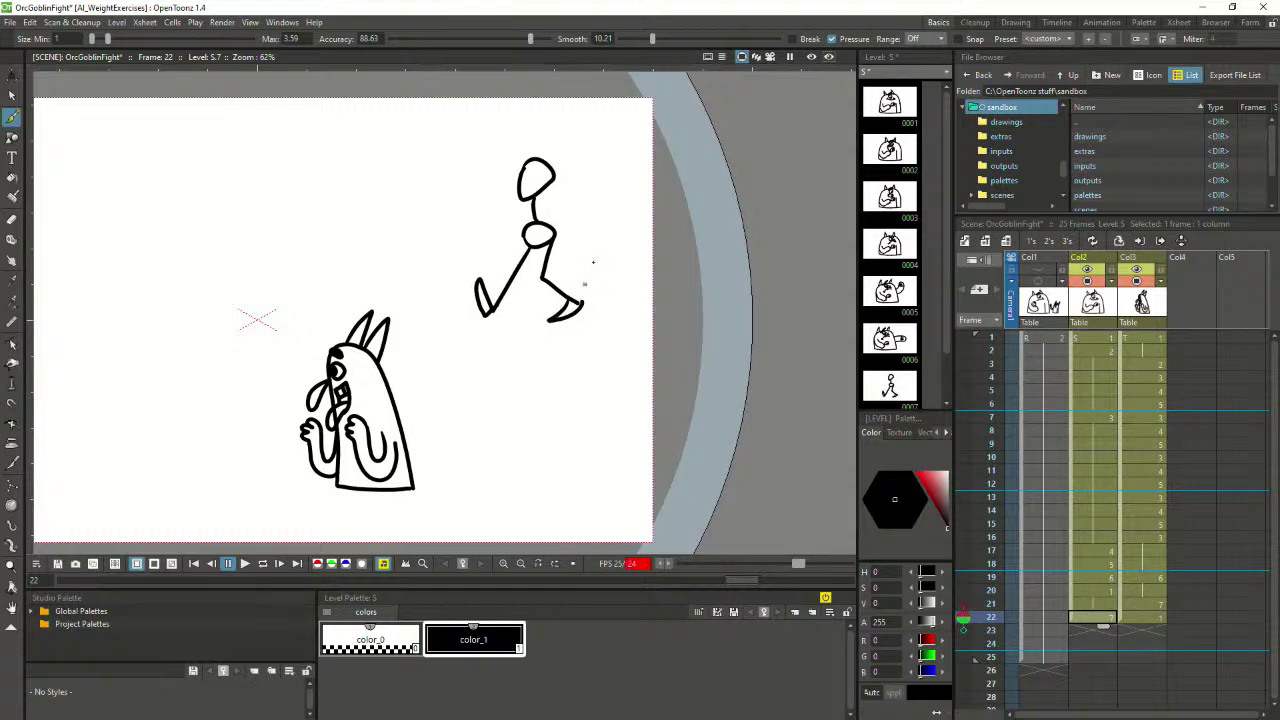
{"action": "left_click_drag", "start_coordinate": [565, 193], "coordinate": [566, 220]}
{"action": "key", "text": "ctrl+z"}
{"action": "mouse_move", "coordinate": [532, 173]}
{"action": "left_mouse_down"}
{"action": "mouse_move", "coordinate": [509, 193]}
{"action": "mouse_move", "coordinate": [482, 186]}
{"action": "mouse_move", "coordinate": [487, 166]}
{"action": "mouse_move", "coordinate": [477, 183]}
{"action": "mouse_move", "coordinate": [471, 165]}
{"action": "mouse_move", "coordinate": [548, 193]}
{"action": "mouse_move", "coordinate": [551, 183]}
{"action": "mouse_move", "coordinate": [566, 236]}
{"action": "left_mouse_up"}
{"action": "key", "text": "ctrl+z"}
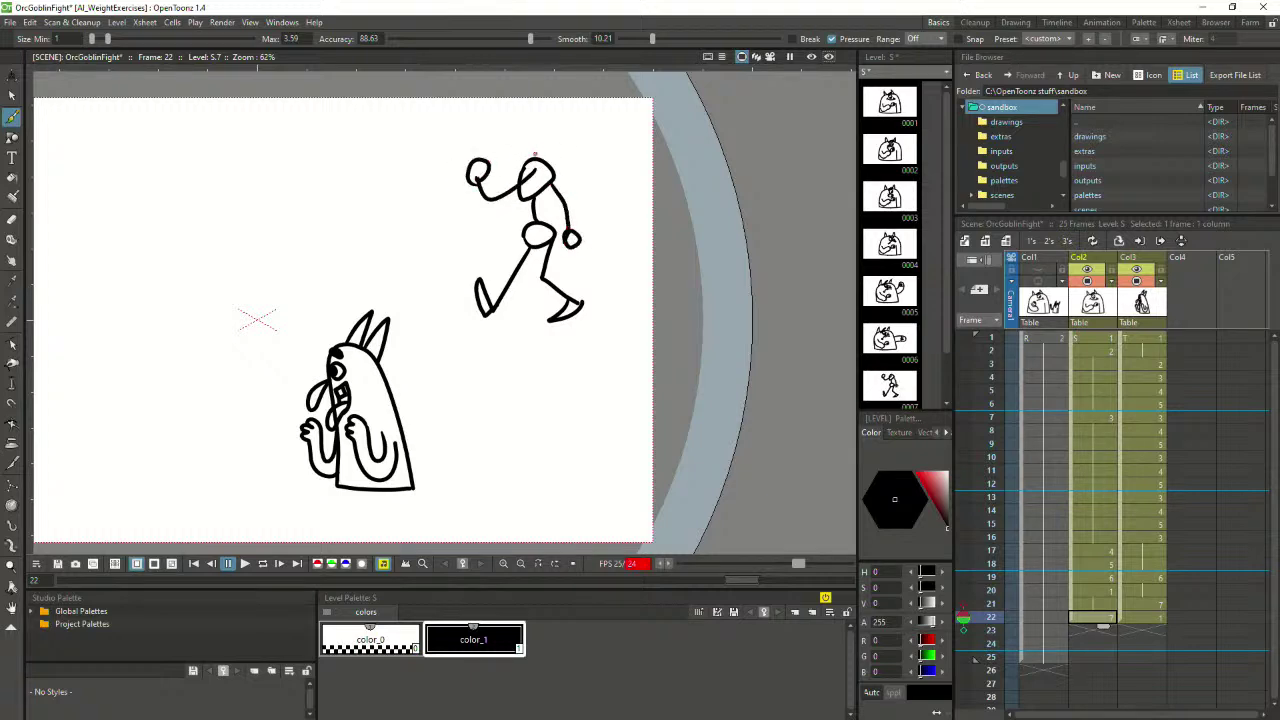
{"action": "mouse_move", "coordinate": [536, 148]}
{"action": "left_mouse_down"}
{"action": "mouse_move", "coordinate": [550, 140]}
{"action": "mouse_move", "coordinate": [530, 116]}
{"action": "left_mouse_up"}
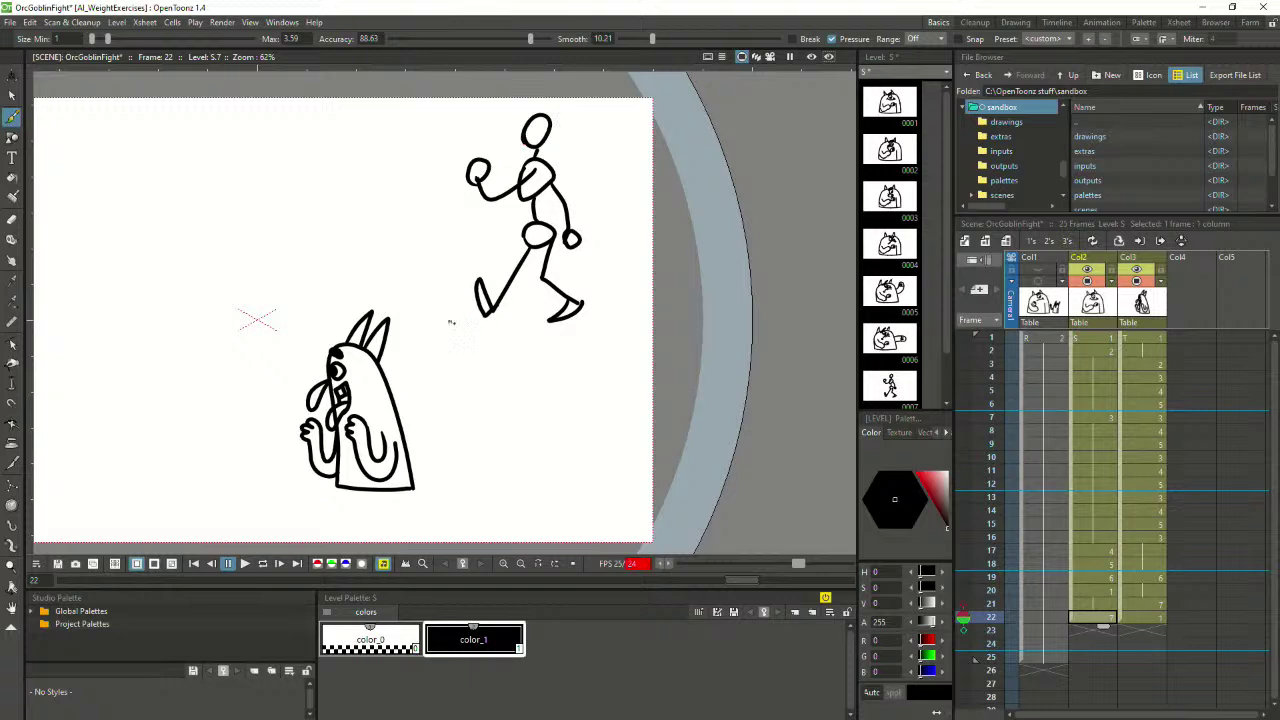
Undo the entire walking stick-figure sketch at frame 22 of Col2
{"action": "left_click_drag", "start_coordinate": [452, 322], "coordinate": [508, 314]}
{"action": "key", "text": "ctrl+z"}
{"action": "key", "text": "ctrl+z"}
{"action": "key", "text": "ctrl+z"}
{"action": "key", "text": "ctrl+z"}
{"action": "key", "text": "ctrl+z"}
{"action": "key", "text": "ctrl+z"}
{"action": "key", "text": "ctrl+z"}
{"action": "key", "text": "ctrl+z"}
{"action": "key", "text": "ctrl+z"}
{"action": "key", "text": "ctrl+z"}
{"action": "key", "text": "ctrl+z"}
{"action": "key", "text": "ctrl+z"}
{"action": "key", "text": "ctrl+z"}
{"action": "key", "text": "ctrl+z"}
{"action": "key", "text": "ctrl+z"}
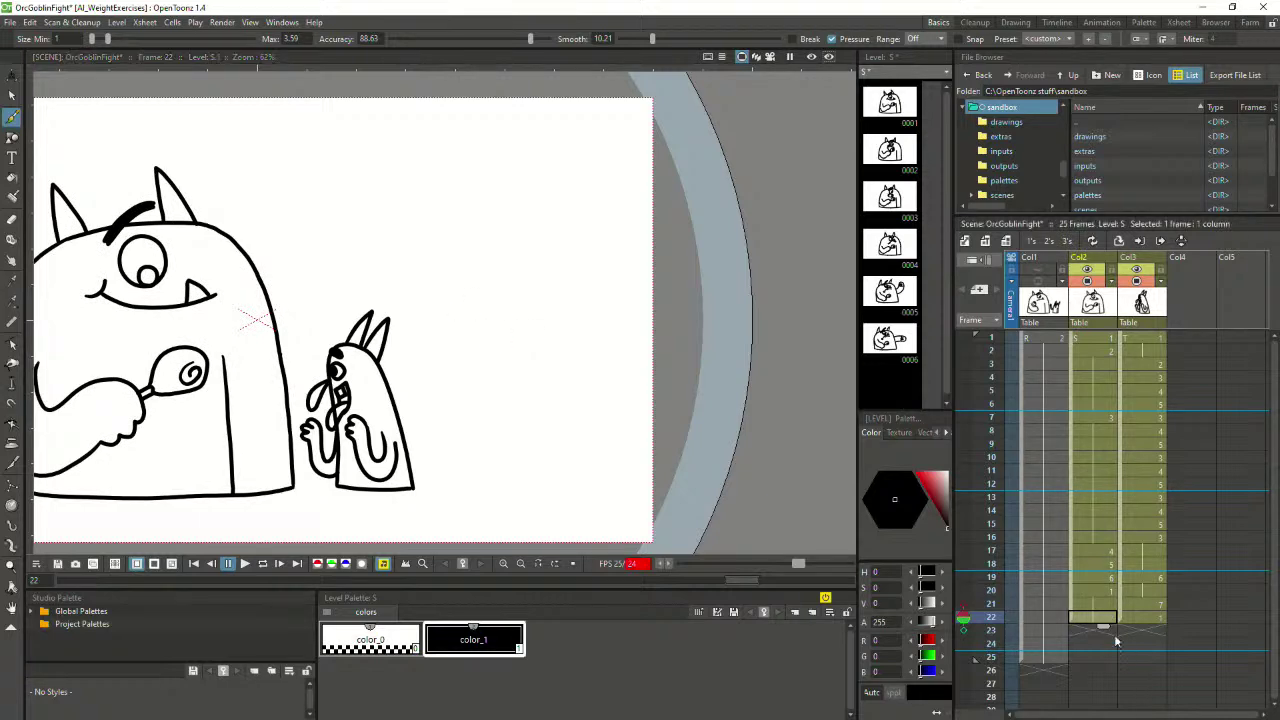
Return to frame 1 of Col2 and switch to the Animate tool
{"action": "left_click", "coordinate": [1085, 603]}
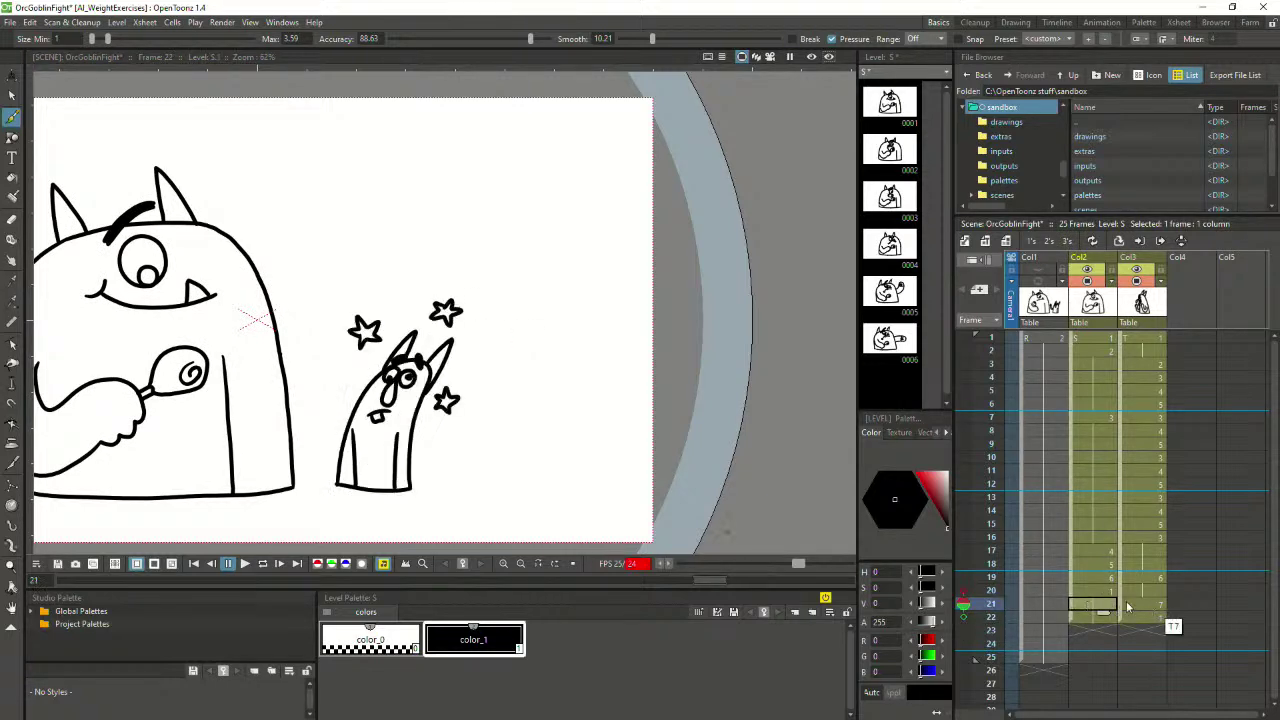
{"action": "left_click", "coordinate": [1089, 613]}
{"action": "left_click", "coordinate": [1098, 591]}
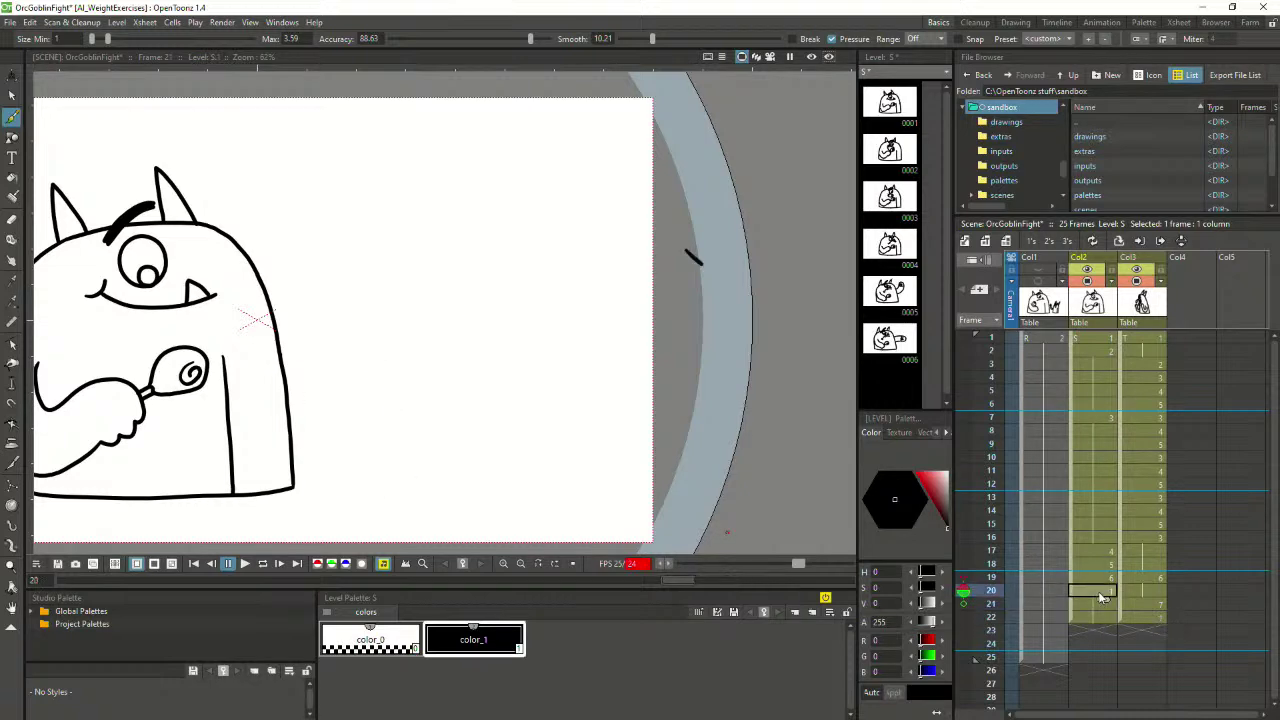
{"action": "left_click", "coordinate": [1106, 340]}
{"action": "scroll", "coordinate": [190, 385], "scroll_direction": "down", "scroll_amount": 2}
{"action": "scroll", "coordinate": [183, 397], "scroll_direction": "up", "scroll_amount": 1}
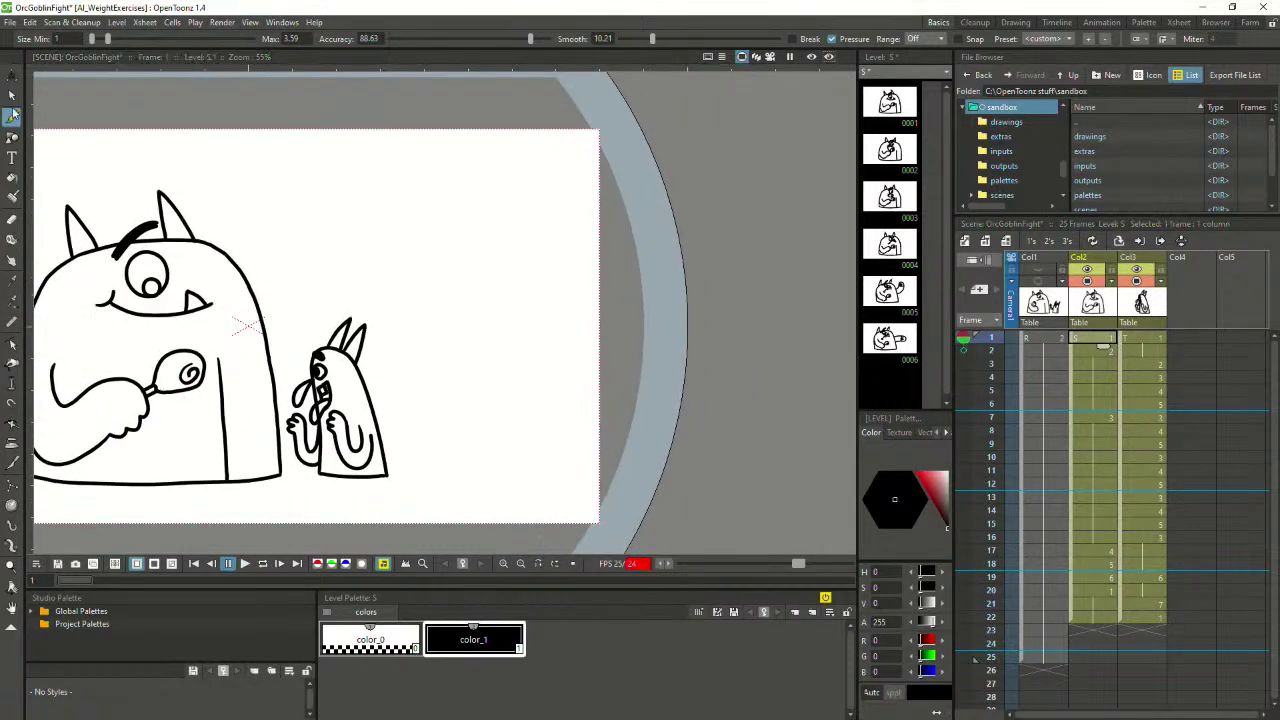
{"action": "left_click", "coordinate": [12, 76]}
{"action": "key", "text": "space"}
{"action": "left_click_drag", "start_coordinate": [131, 155], "coordinate": [277, 134]}
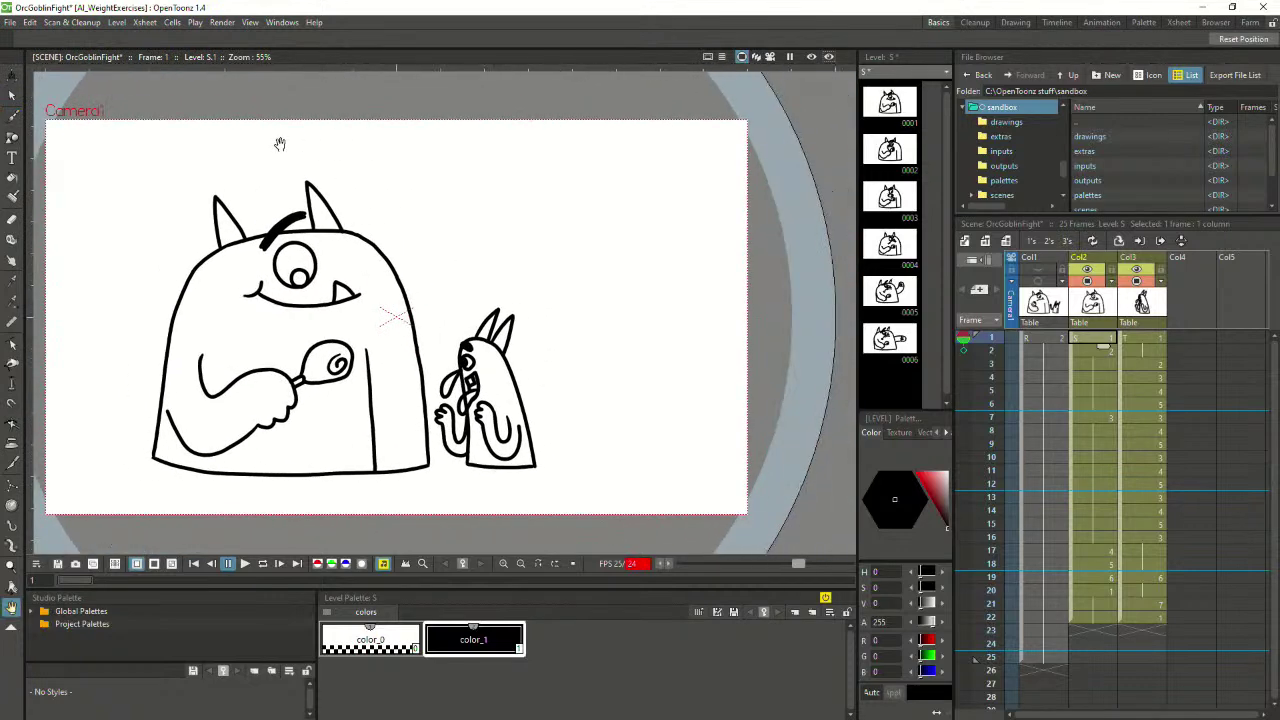
{"action": "key", "text": "a"}
{"action": "scroll", "coordinate": [277, 205], "scroll_direction": "up", "scroll_amount": 2}
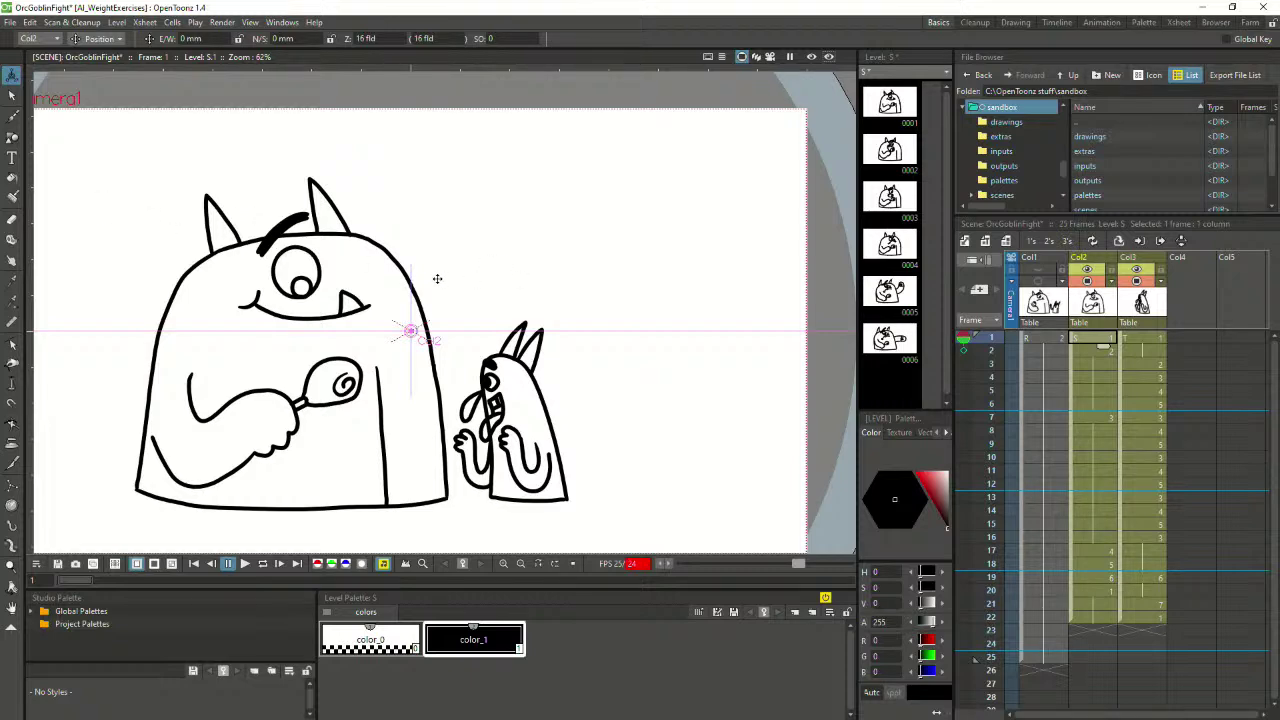
Review the orc and goblin poses frame by frame from frame 1 through the punch to frame 22
{"action": "key", "text": "Down"}
{"action": "key", "text": "Down"}
{"action": "key", "text": "Down"}
{"action": "key", "text": "Down"}
{"action": "key", "text": "Down"}
{"action": "key", "text": "Down"}
{"action": "key", "text": "Down"}
{"action": "key", "text": "Down"}
{"action": "key", "text": "Down"}
{"action": "key", "text": "Down"}
{"action": "key", "text": "Down"}
{"action": "key", "text": "Down"}
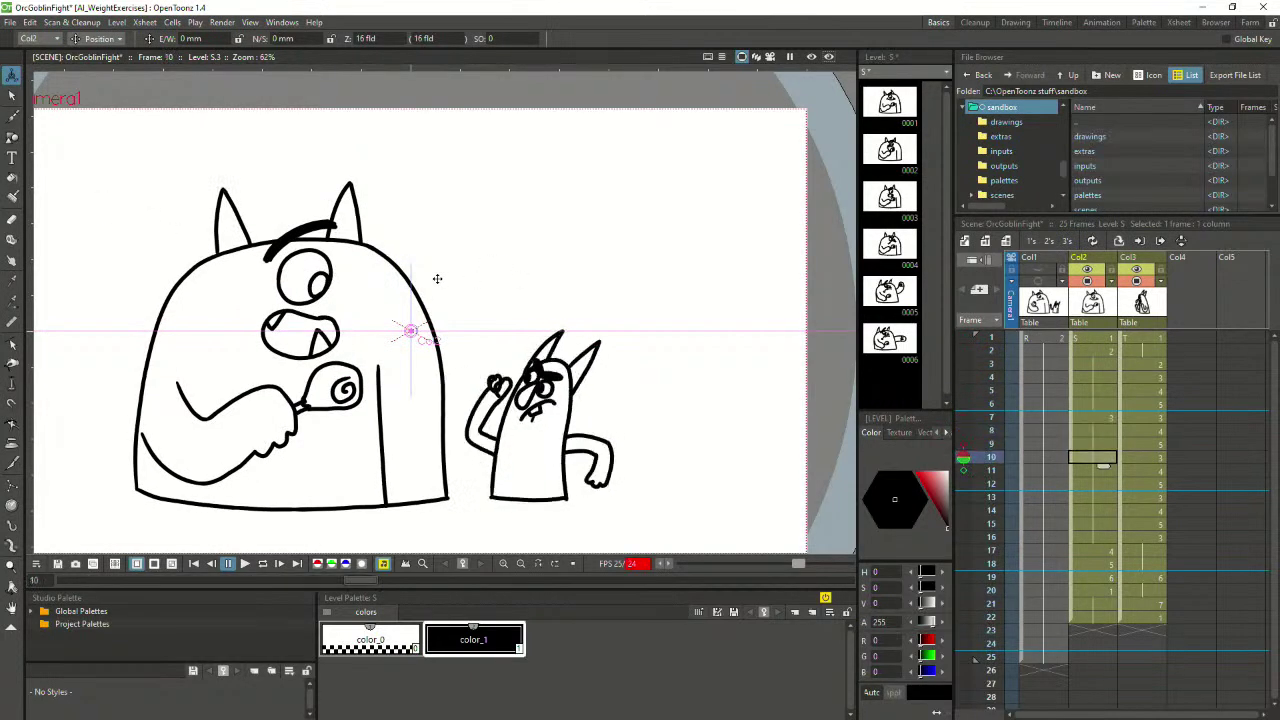
{"action": "key", "text": "Down"}
{"action": "key", "text": "Down"}
{"action": "key", "text": "Down"}
{"action": "key", "text": "Down"}
{"action": "key", "text": "Down"}
{"action": "key", "text": "Down"}
{"action": "key", "text": "Down"}
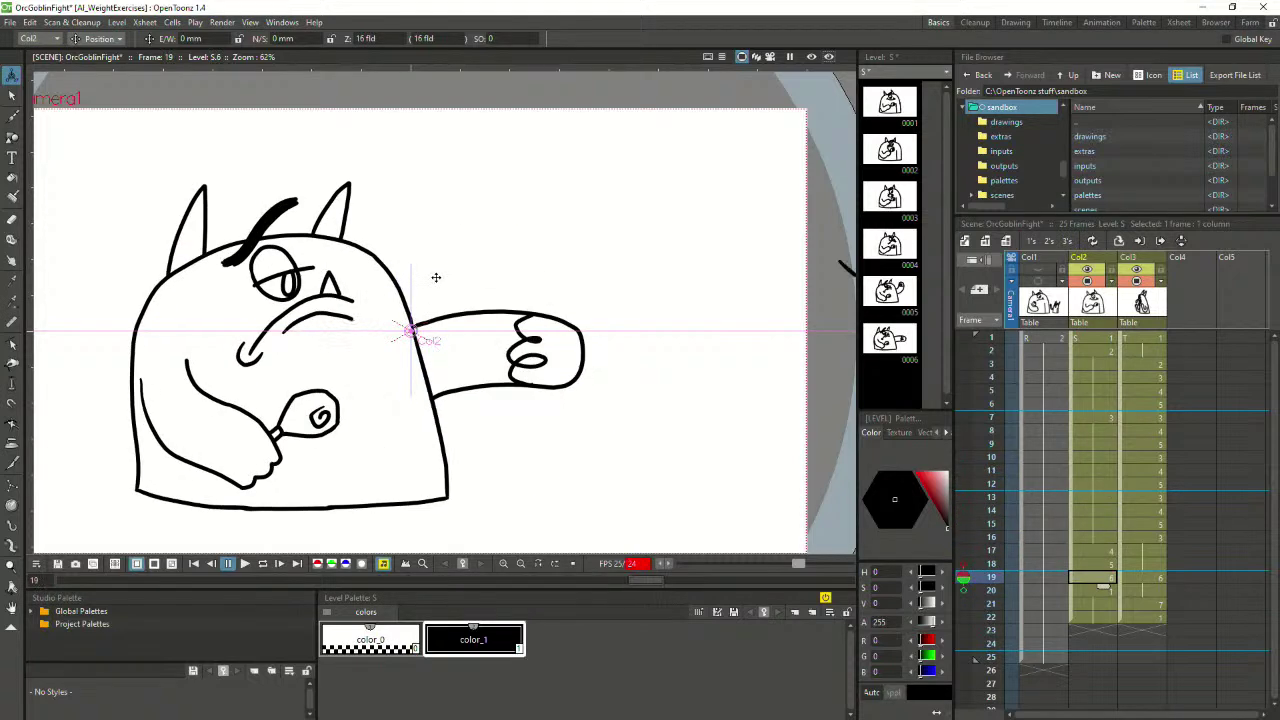
{"action": "key", "text": "Down"}
{"action": "key", "text": "Down"}
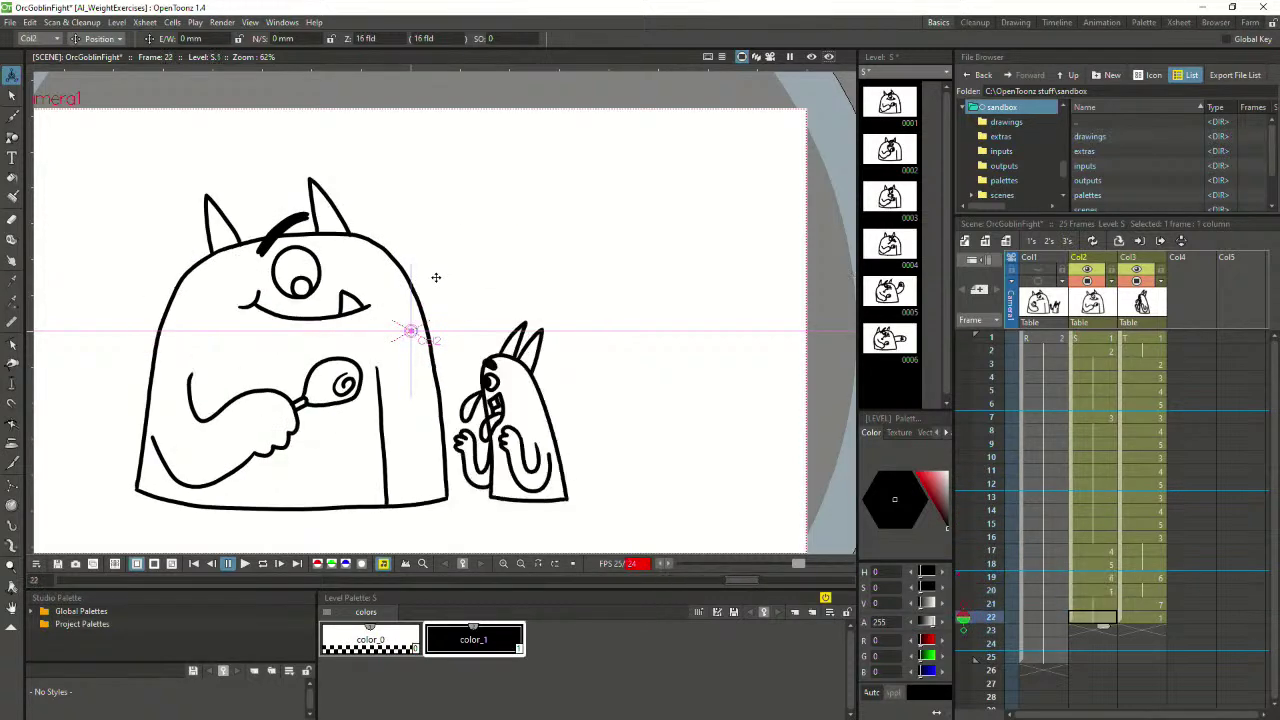
Compare the orc and goblin poses at the end of the animation, frames 21 to 23
{"action": "left_click", "coordinate": [1147, 620]}
{"action": "left_click", "coordinate": [1106, 631]}
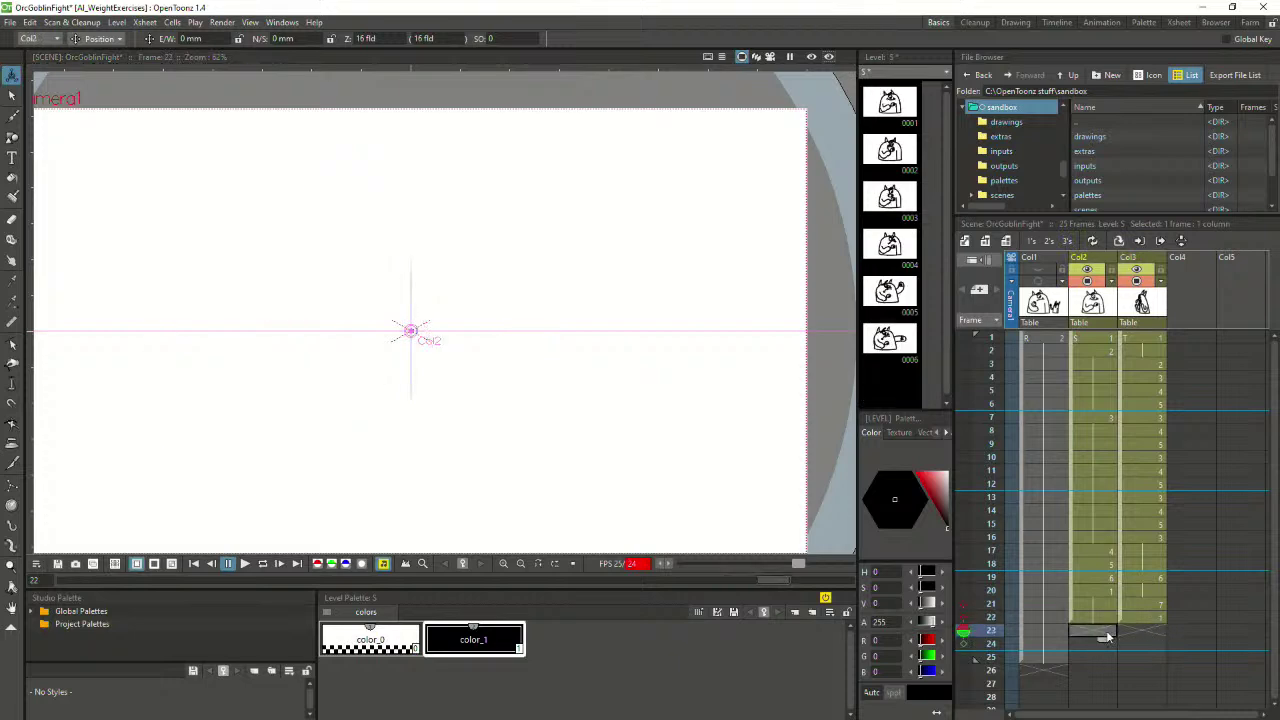
{"action": "left_click", "coordinate": [1101, 616]}
{"action": "left_click", "coordinate": [1101, 611]}
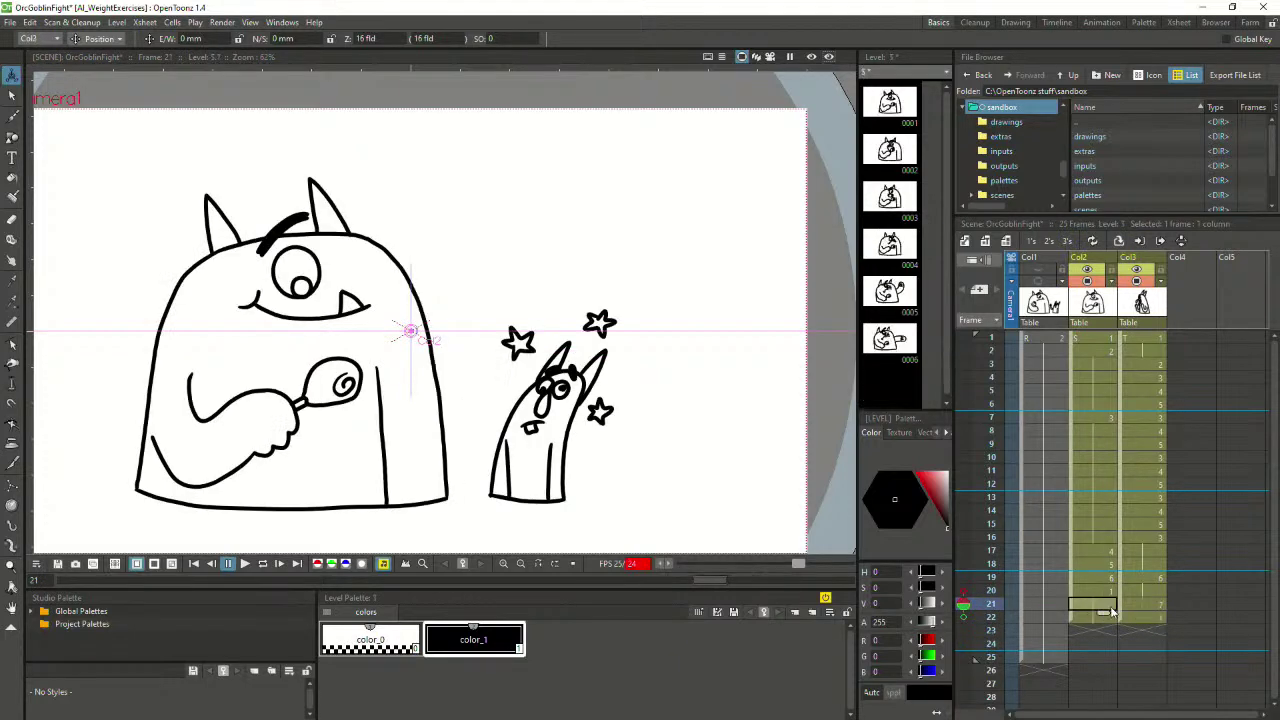
{"action": "left_click", "coordinate": [1099, 616]}
{"action": "scroll", "coordinate": [417, 460], "scroll_direction": "down", "scroll_amount": 1}
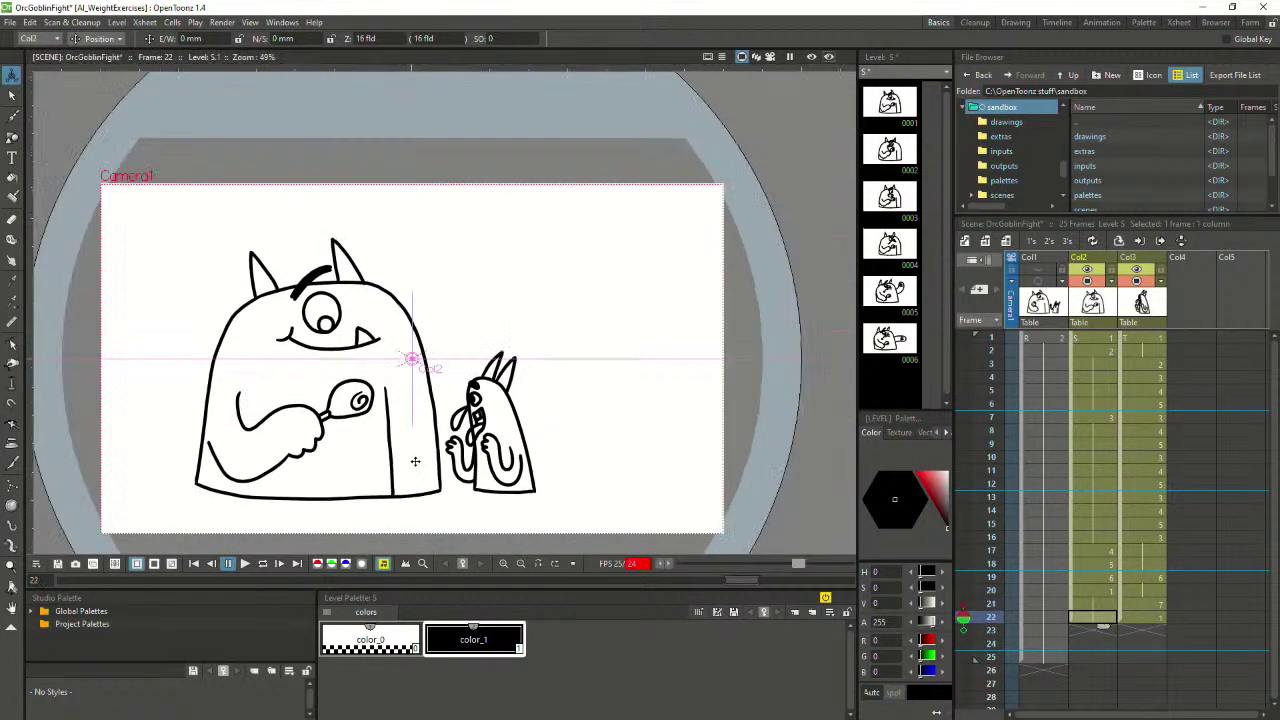
Lengthen the opening hold in Col2 and Col3 together so the orc's second drawing starts at frame 26
{"action": "key", "text": "space"}
{"action": "left_click_drag", "start_coordinate": [620, 404], "coordinate": [598, 359]}
{"action": "left_click", "coordinate": [1102, 335], "text": "shift"}
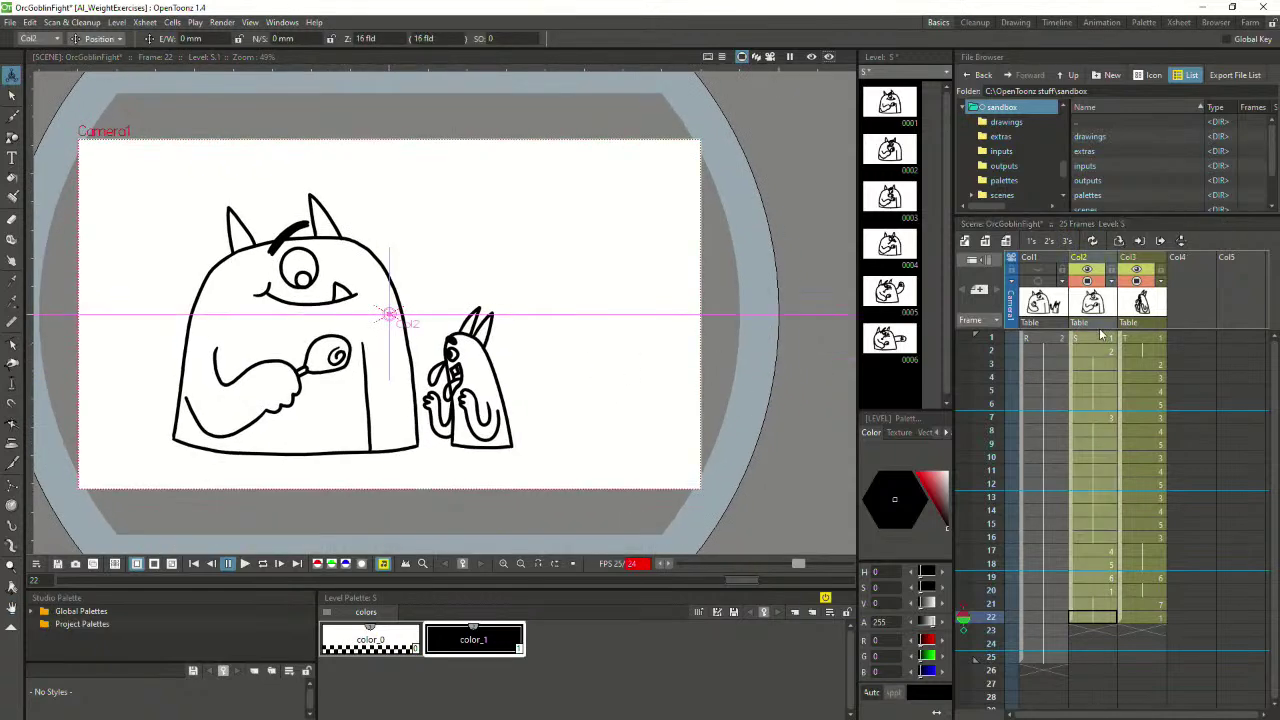
{"action": "left_click", "coordinate": [1102, 336]}
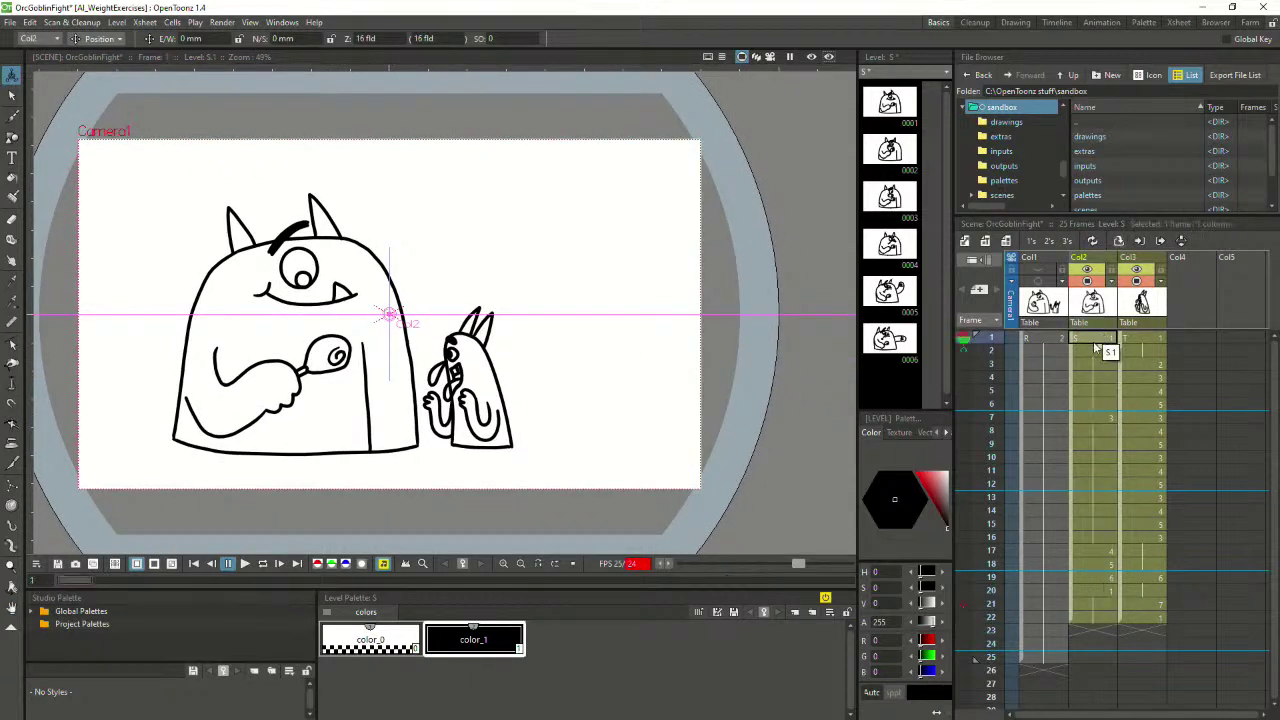
{"action": "left_click_drag", "start_coordinate": [1152, 342], "coordinate": [1153, 668]}
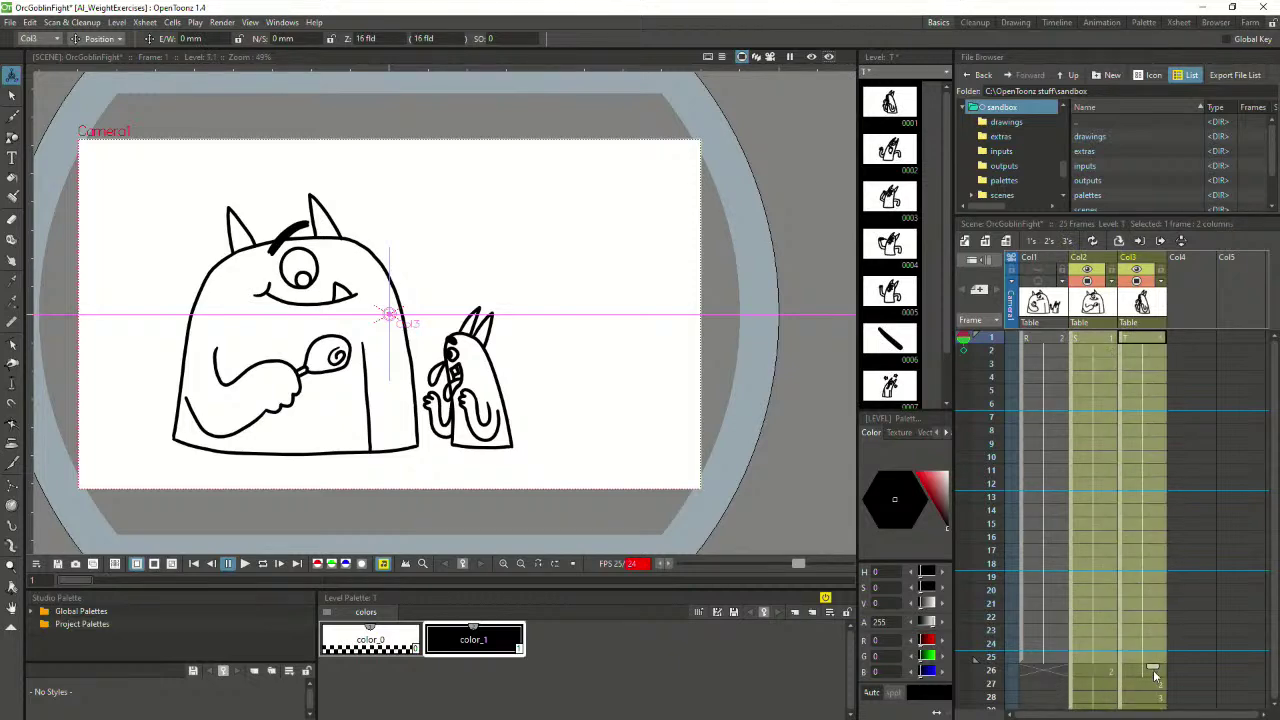
{"action": "left_click", "coordinate": [1088, 337]}
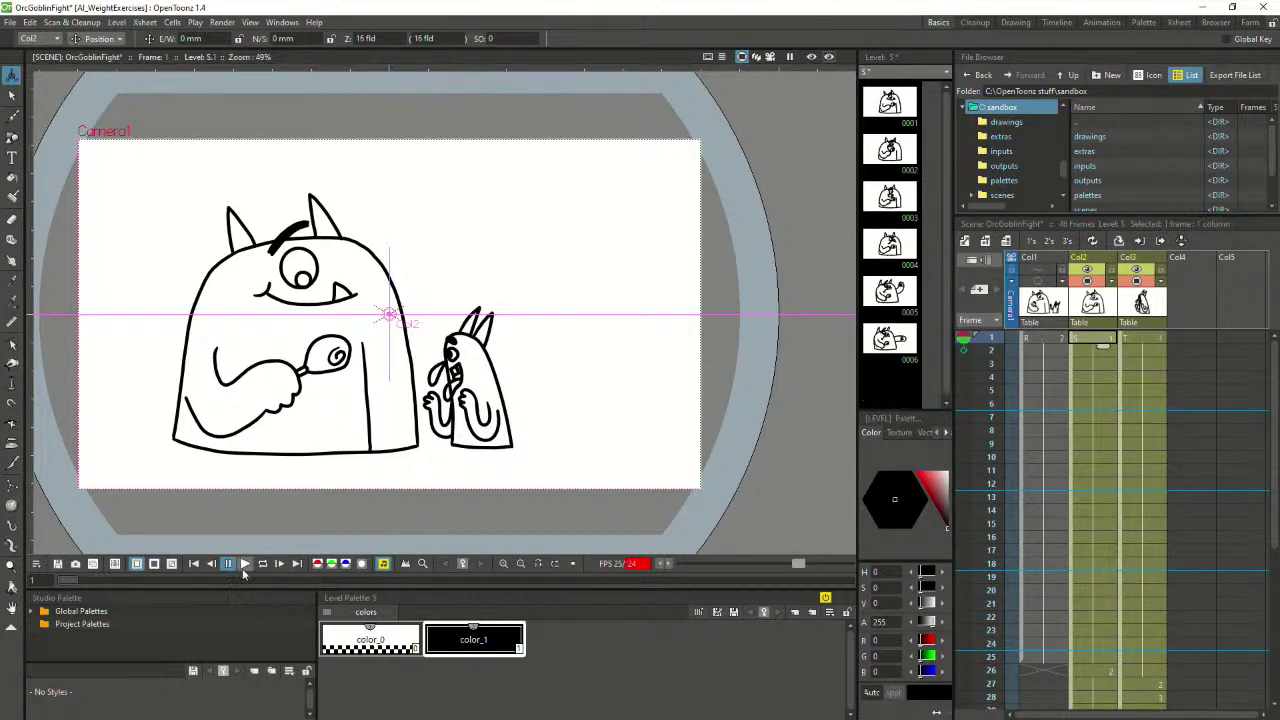
Save the scene and play the animation from frame 1 to check the opening hold
{"action": "left_click", "coordinate": [245, 564]}
{"action": "left_click", "coordinate": [244, 565]}
{"action": "left_click", "coordinate": [1083, 337]}
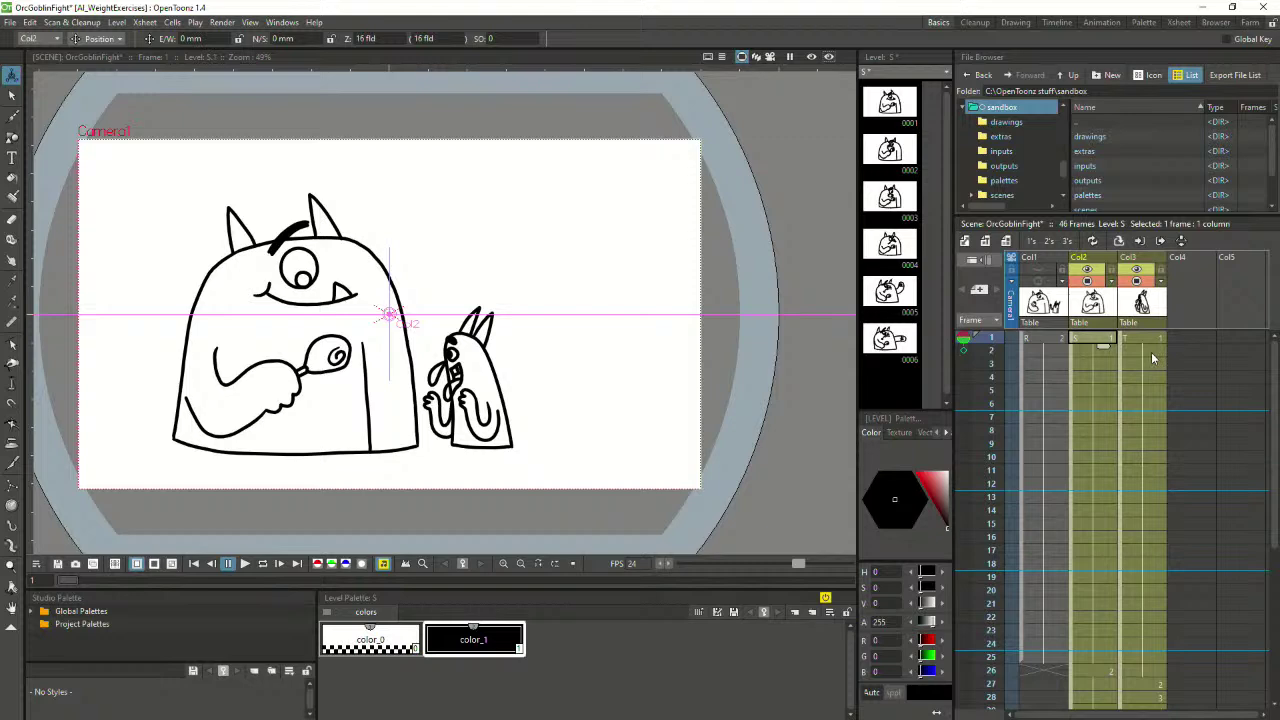
{"action": "key", "text": "ctrl+s"}
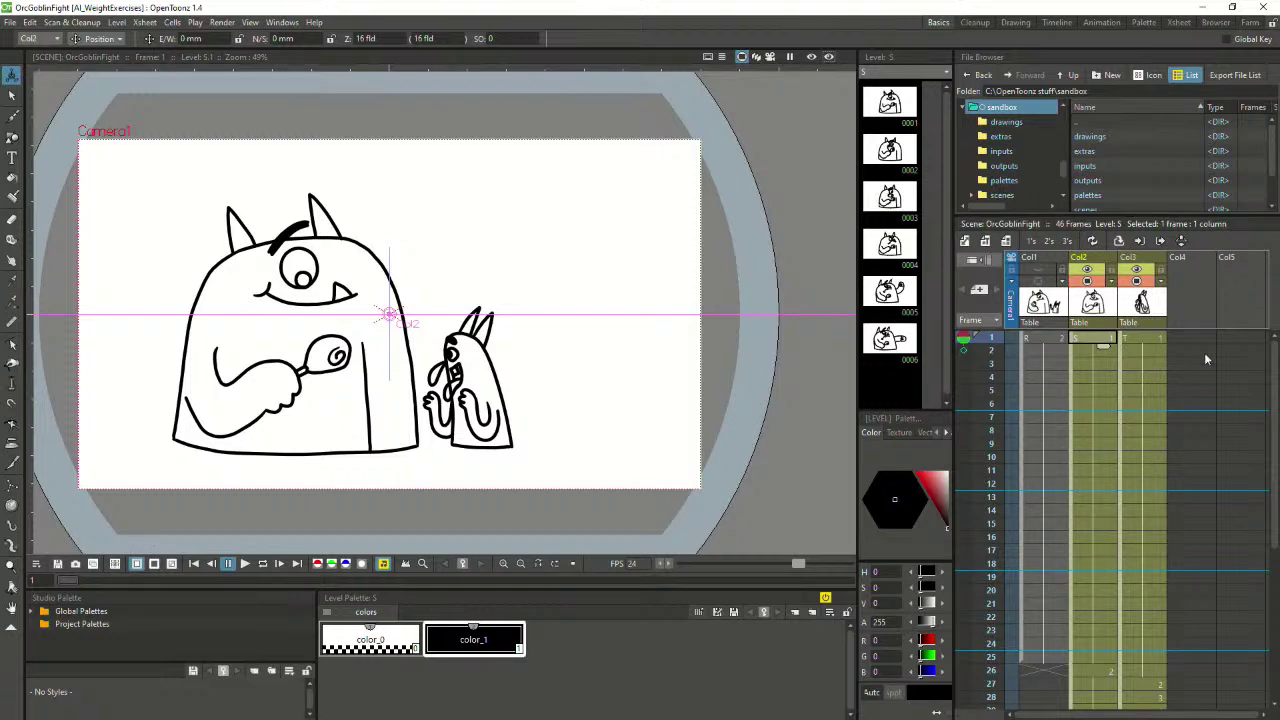
{"action": "left_click", "coordinate": [245, 564]}
{"action": "left_click", "coordinate": [228, 564]}
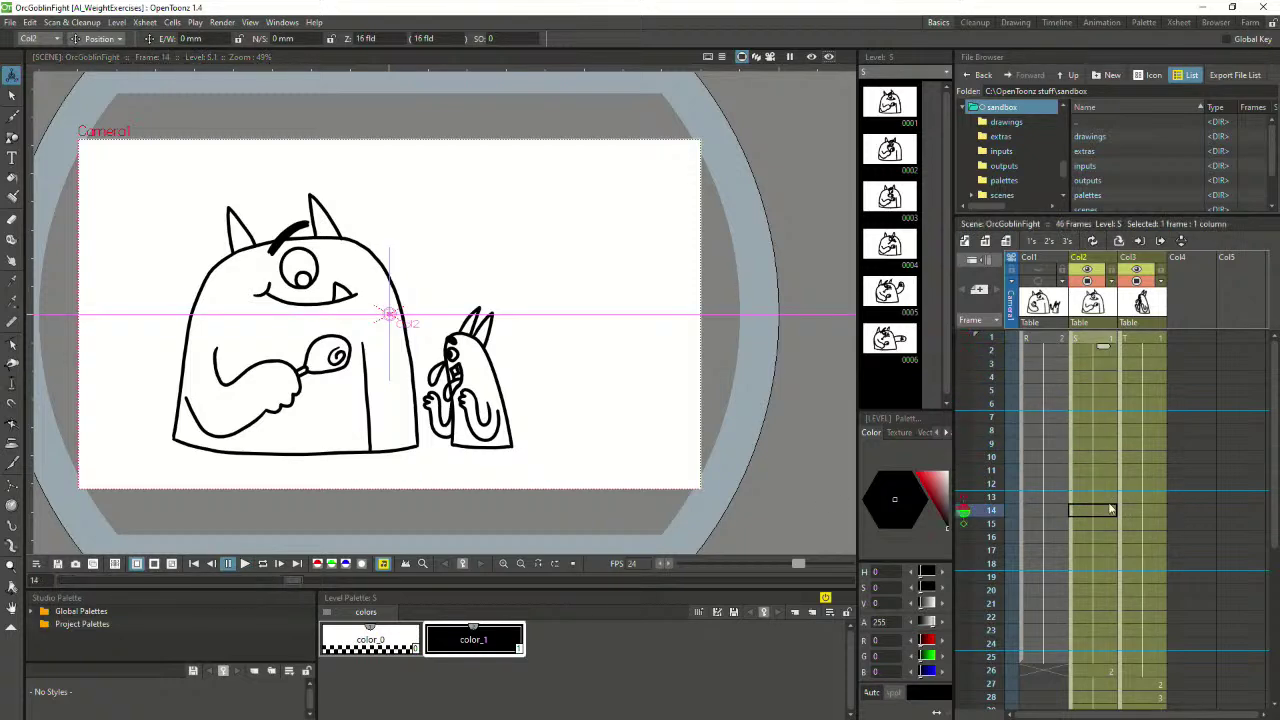
Shorten the opening hold in Col2 and Col3 so the orc's second drawing starts at frame 13 and the goblin's at 14
{"action": "left_click", "coordinate": [1100, 497]}
{"action": "left_click", "coordinate": [1094, 484]}
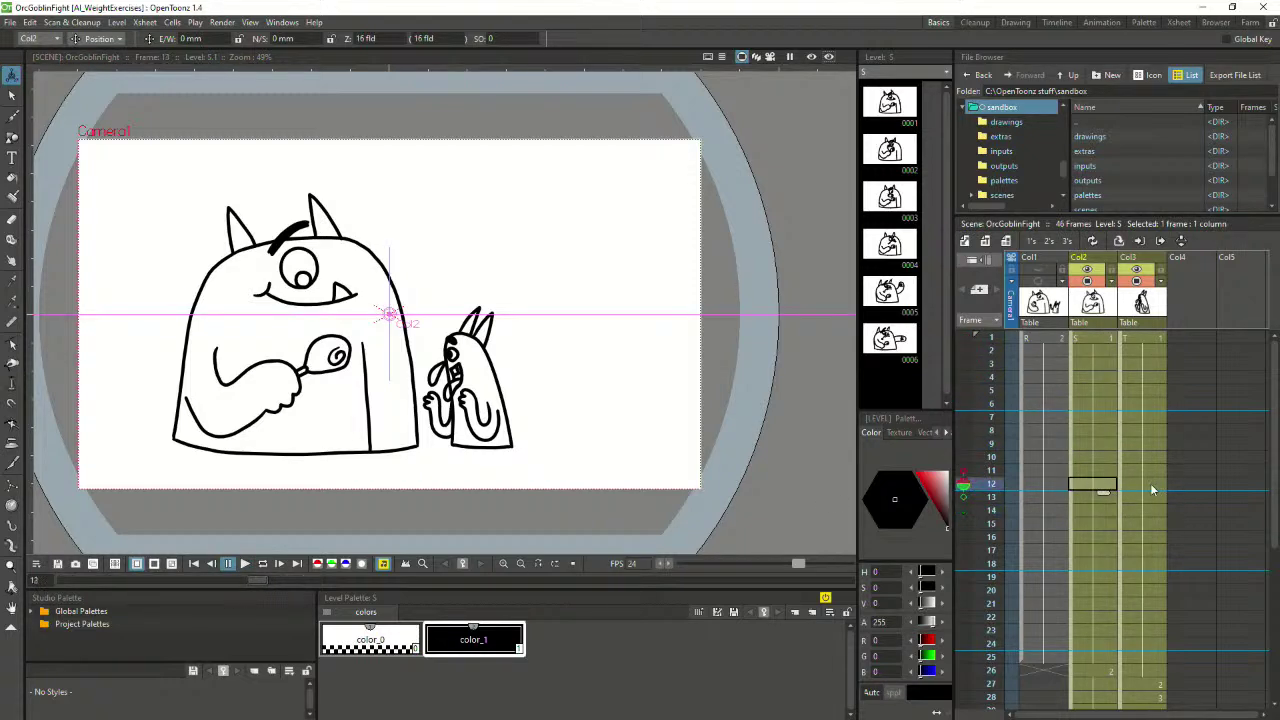
{"action": "left_click", "coordinate": [1089, 497]}
{"action": "left_click", "coordinate": [1094, 484]}
{"action": "left_click", "coordinate": [1130, 497]}
{"action": "left_click", "coordinate": [1104, 510]}
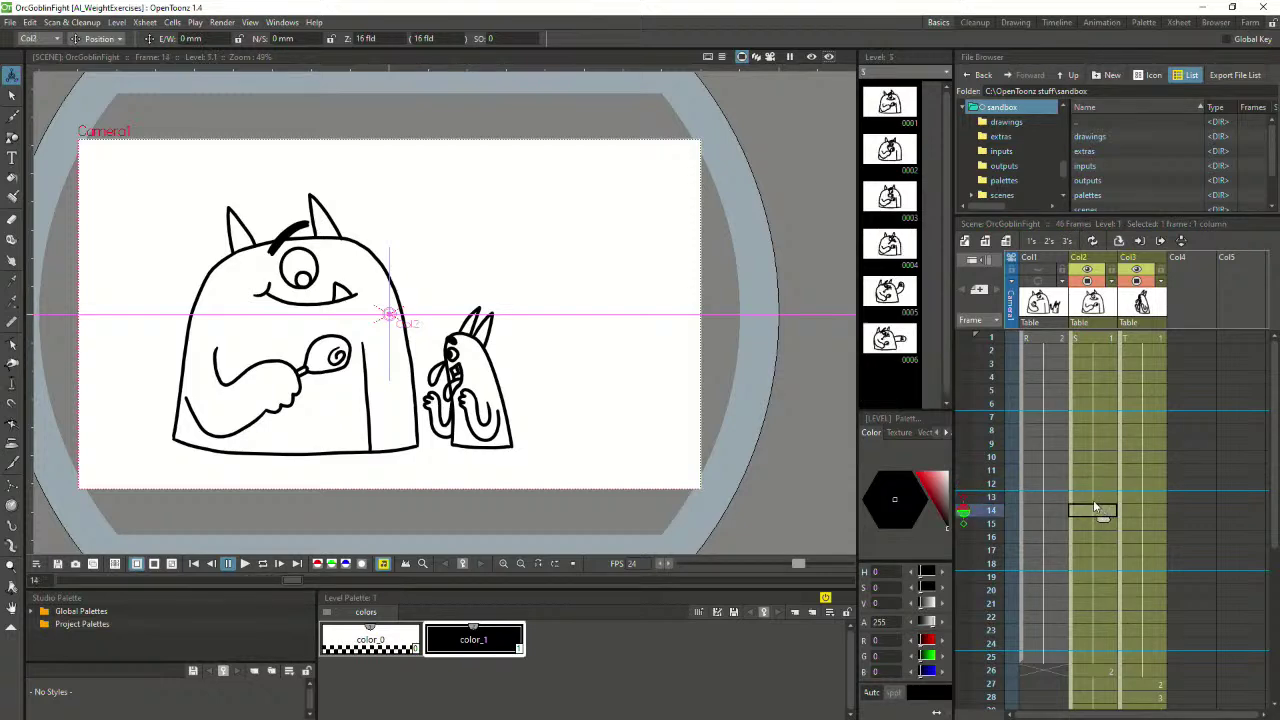
{"action": "left_click", "coordinate": [1091, 496]}
{"action": "left_click_drag", "start_coordinate": [1090, 484], "coordinate": [1143, 502]}
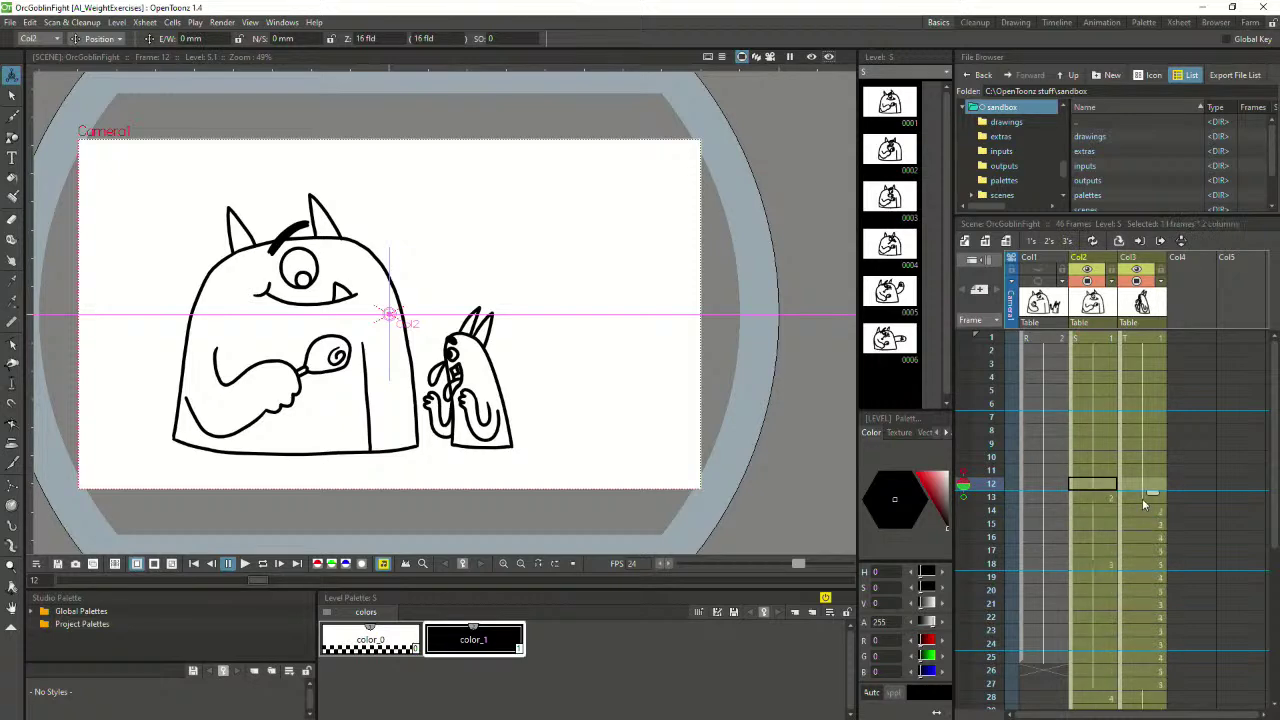
{"action": "left_click", "coordinate": [1105, 496]}
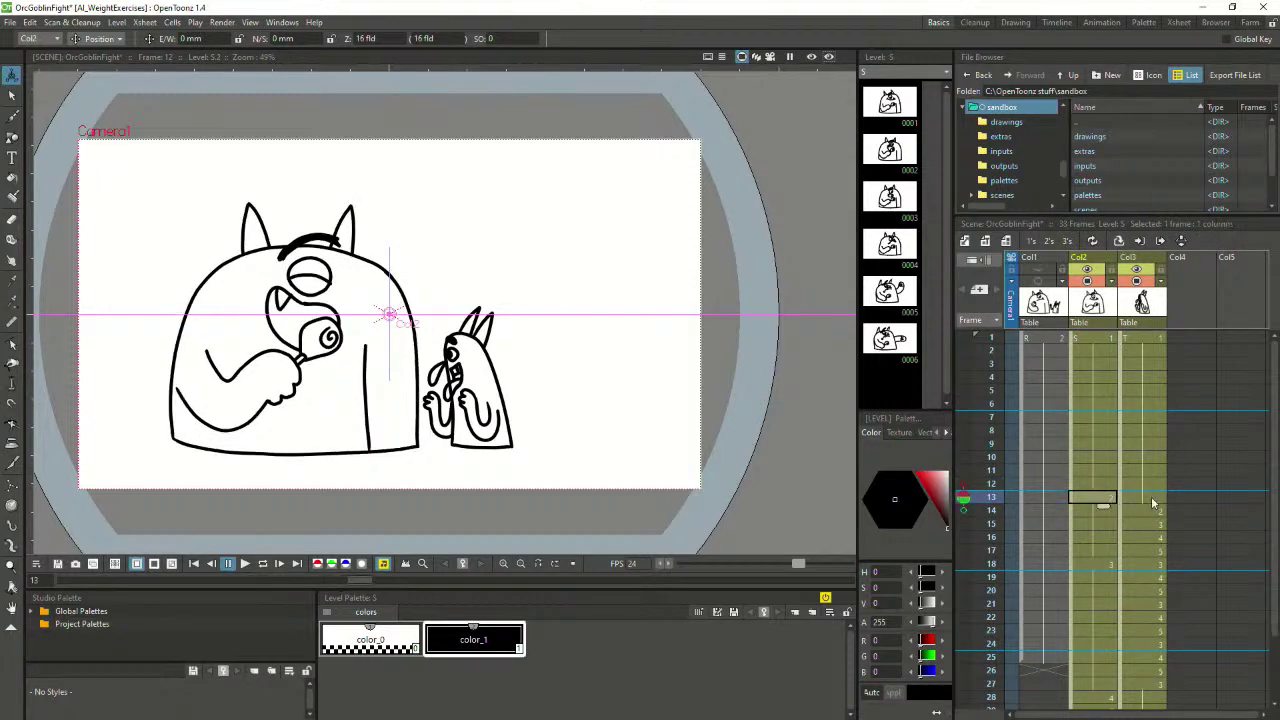
Try to extend only the goblin's opening drawing in Col3 so its second drawing starts at frame 17
{"action": "left_click", "coordinate": [1153, 500]}
{"action": "left_click", "coordinate": [1151, 512]}
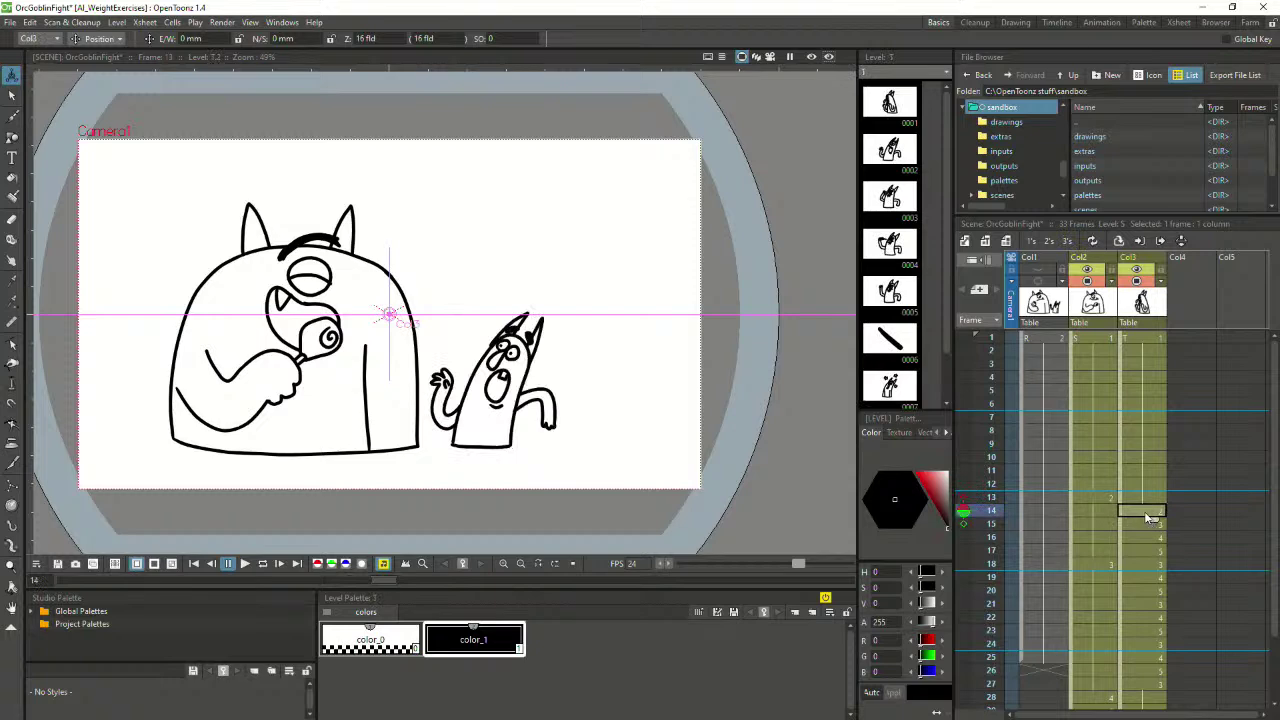
{"action": "left_click", "coordinate": [1136, 498]}
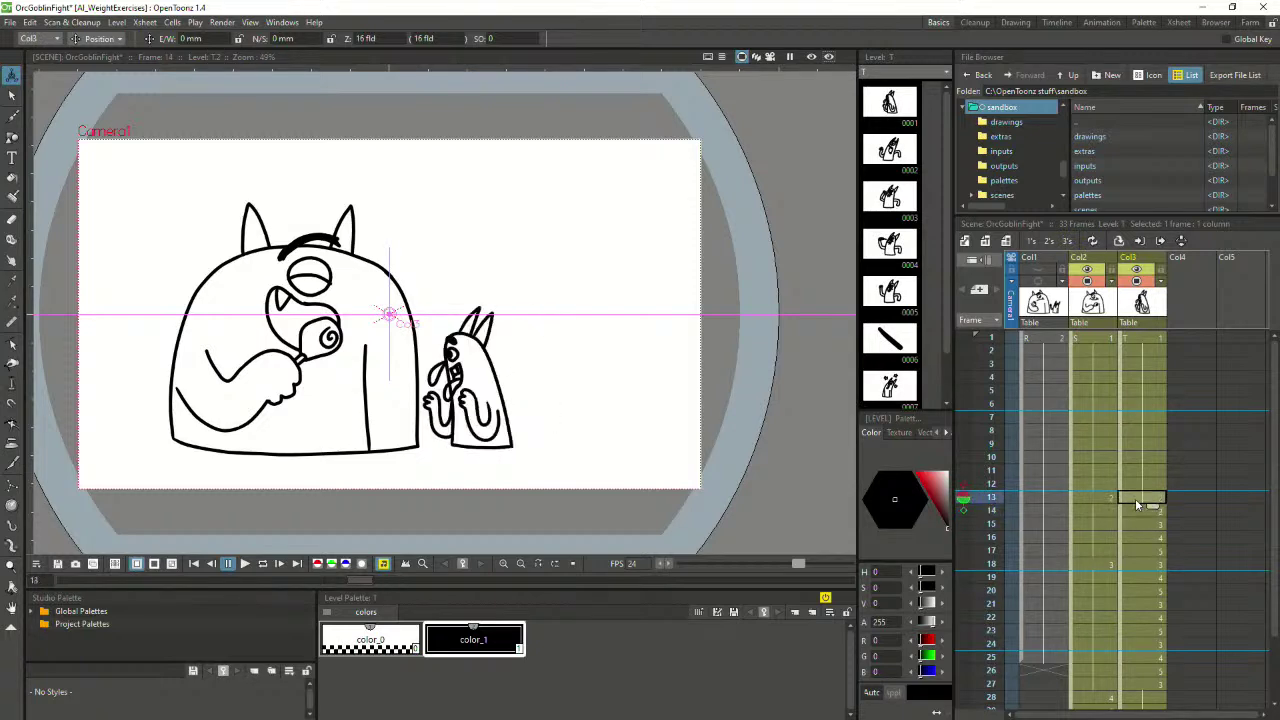
{"action": "left_click", "coordinate": [1143, 550]}
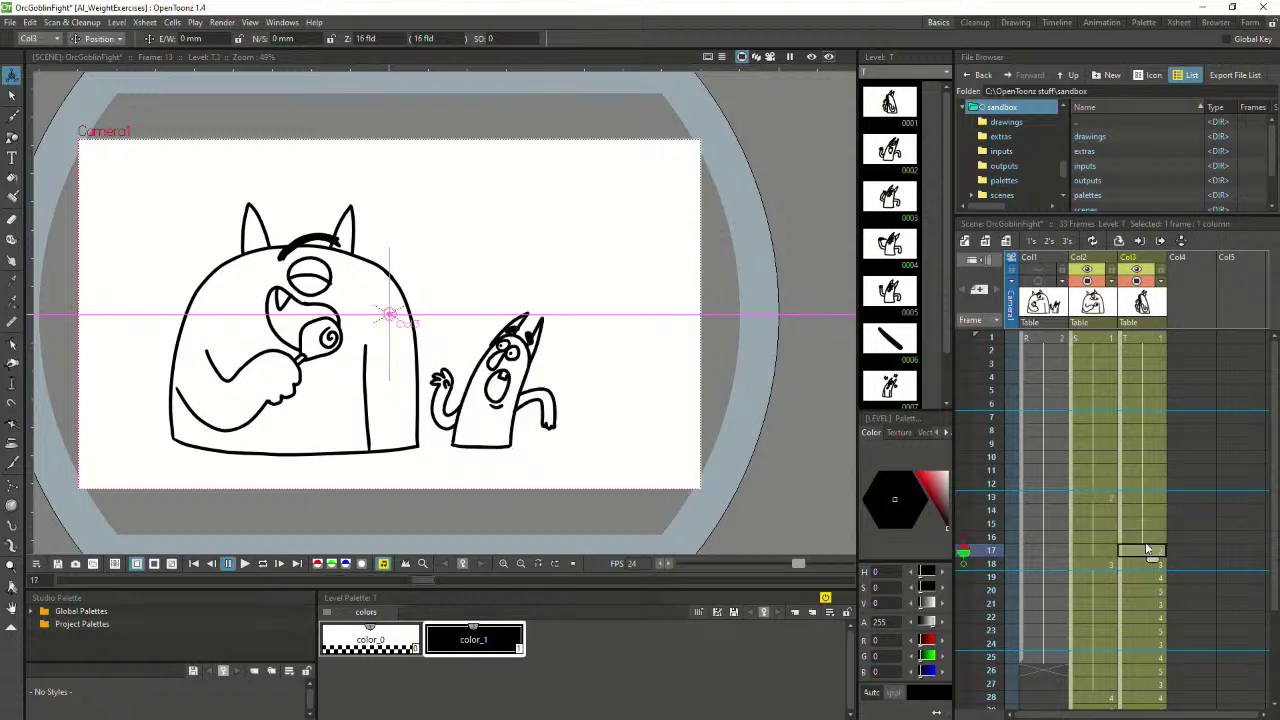
{"action": "key", "text": "ctrl+z"}
Extend the frame 13 exposures in Col2 and Col3 by three frames so the goblin's second drawing starts at frame 17
{"action": "left_click", "coordinate": [1094, 512]}
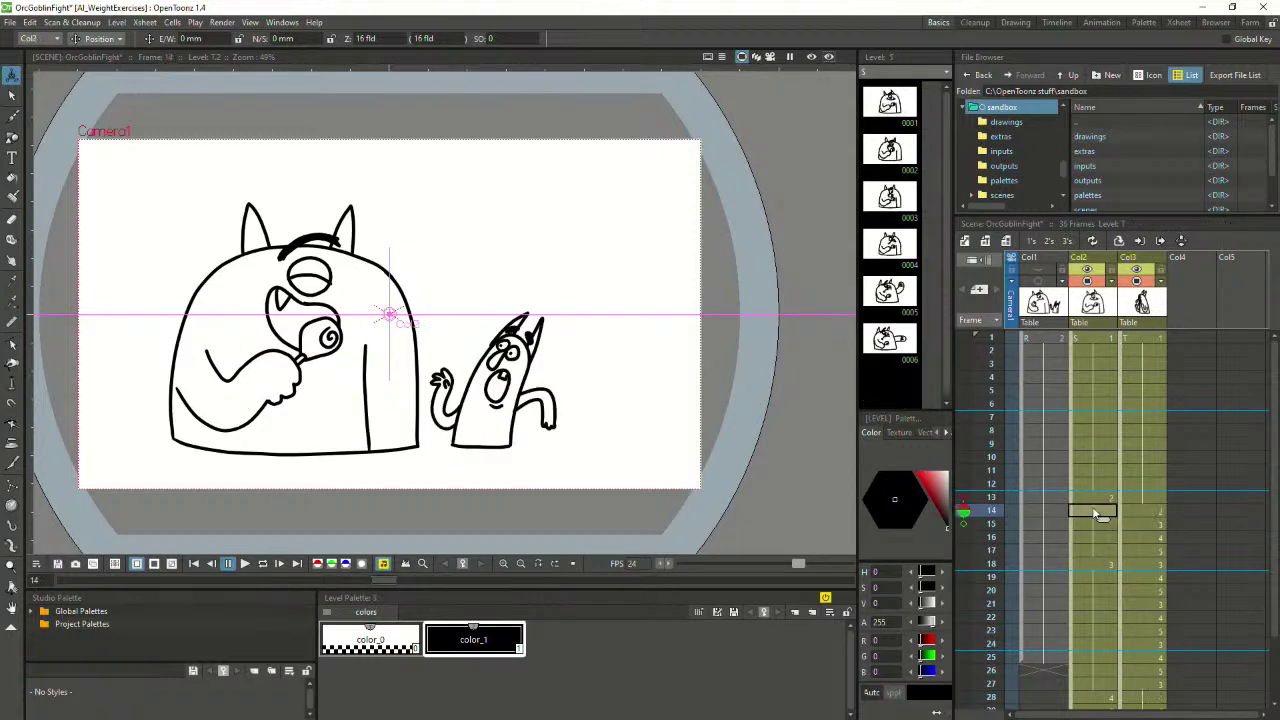
{"action": "left_click", "coordinate": [1145, 499]}
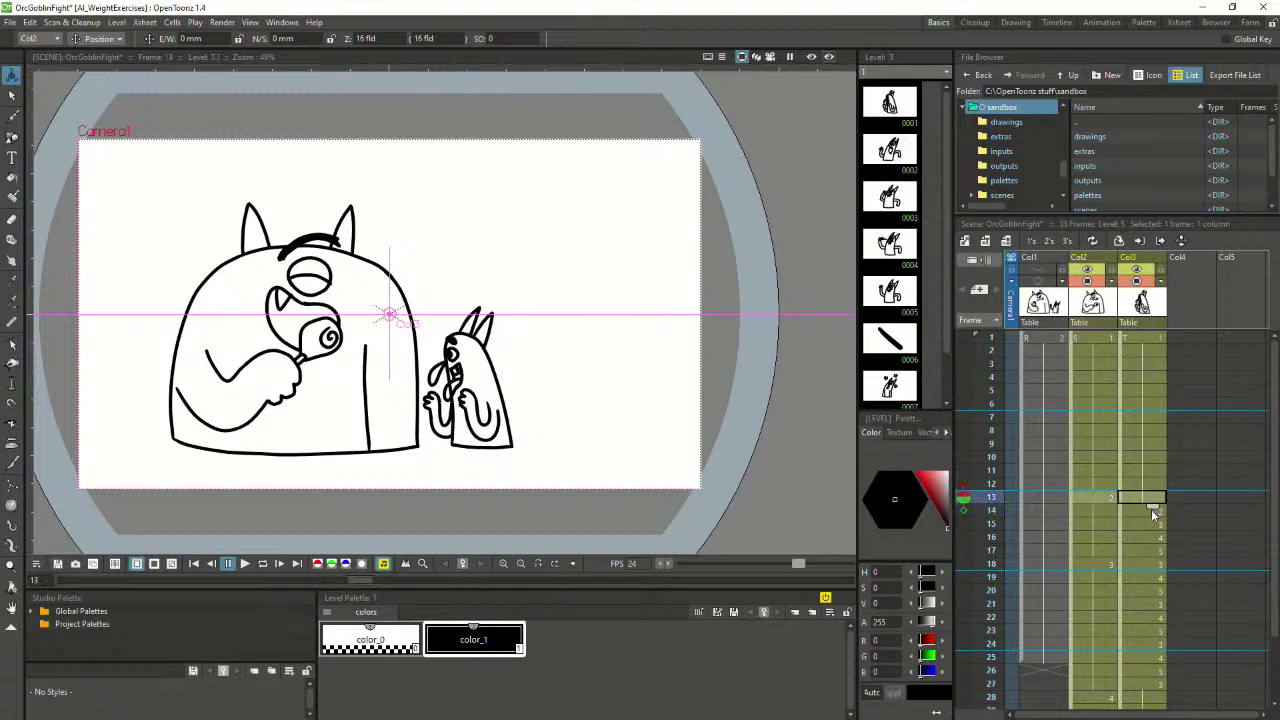
{"action": "left_click_drag", "start_coordinate": [1153, 512], "coordinate": [1148, 549]}
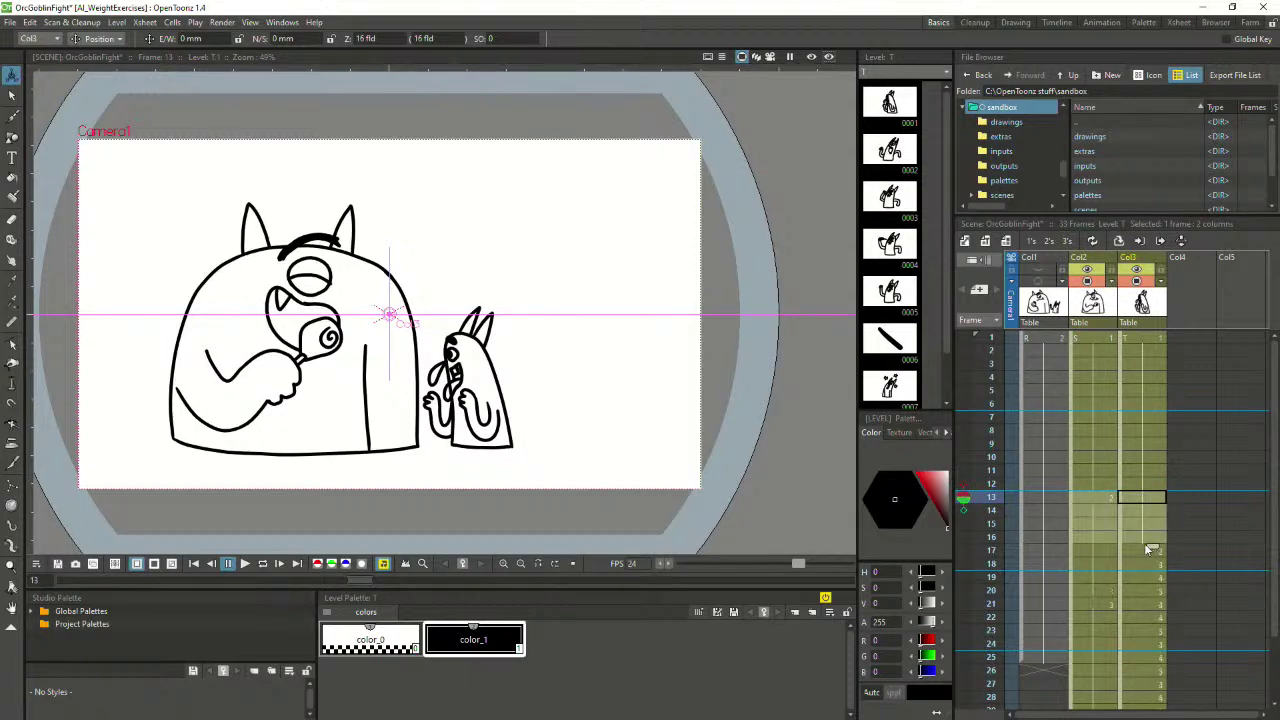
{"action": "left_click", "coordinate": [1140, 550]}
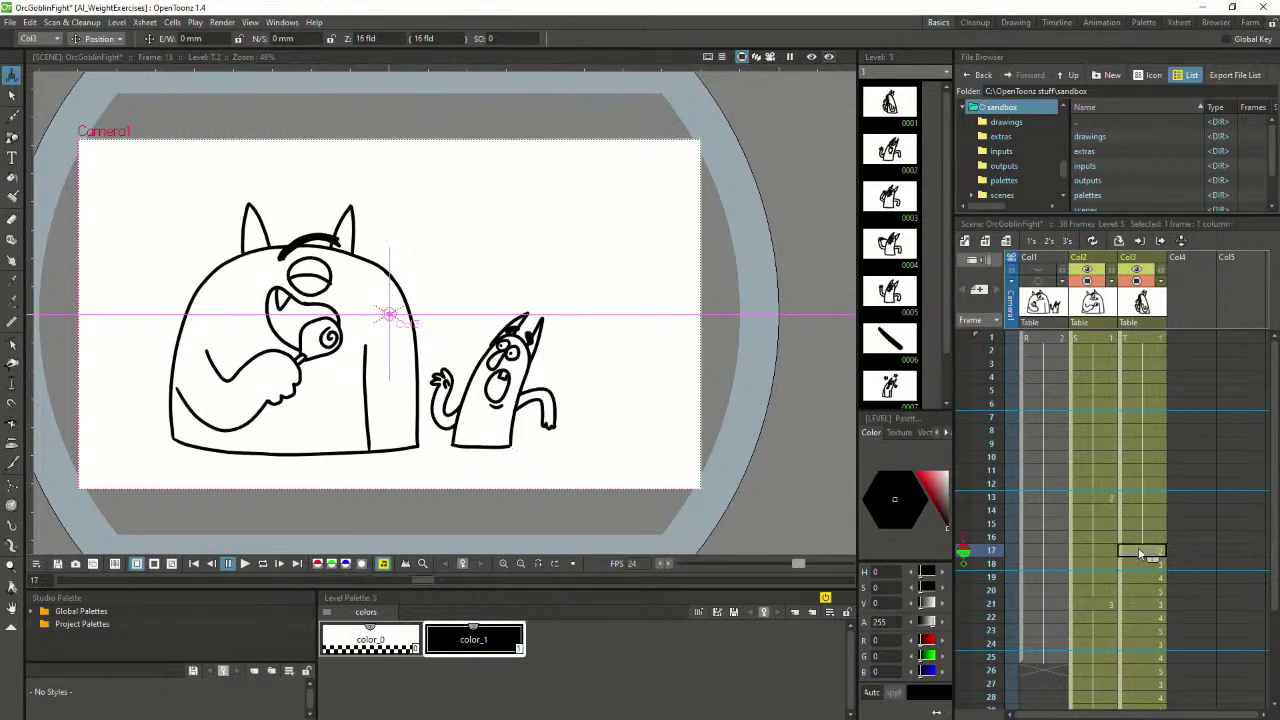
Examine the orc's and goblin's poses around the goblin's pose change at frames 15 to 17
{"action": "left_click", "coordinate": [1106, 550]}
{"action": "left_click", "coordinate": [1140, 550]}
{"action": "left_click", "coordinate": [1109, 550]}
{"action": "left_click", "coordinate": [1142, 550]}
{"action": "left_click", "coordinate": [1094, 523]}
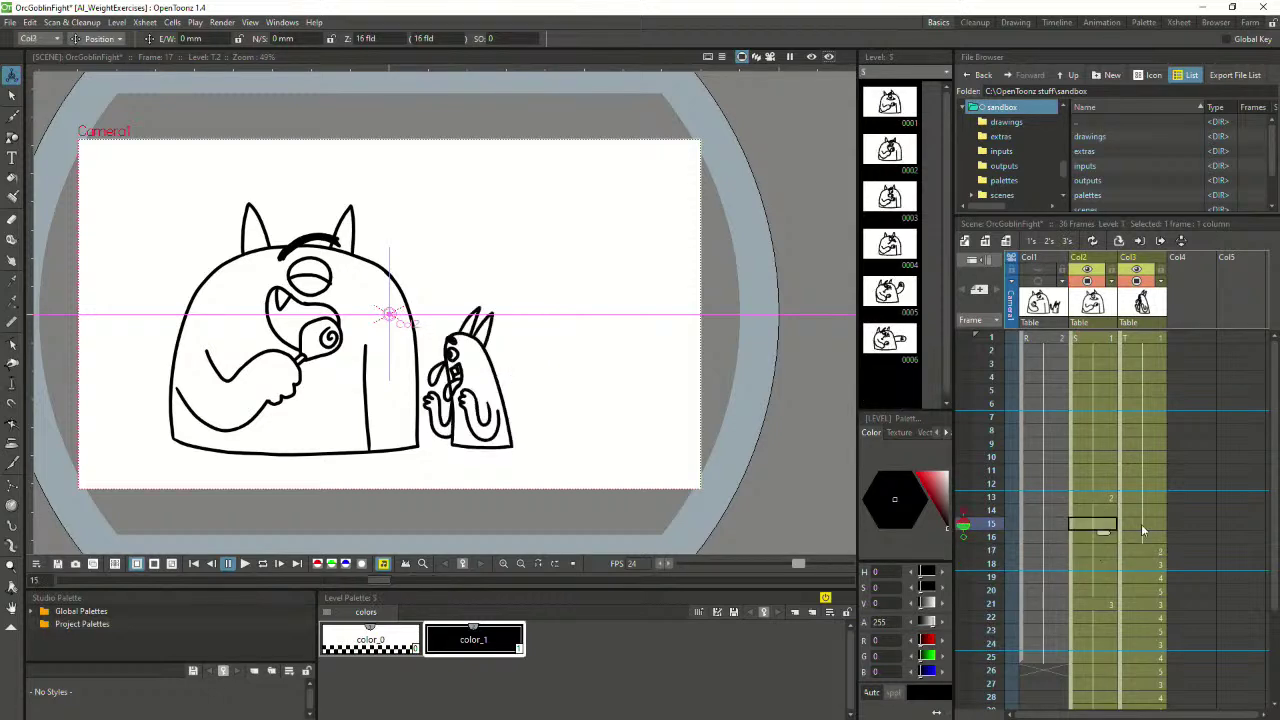
{"action": "left_click", "coordinate": [1141, 526]}
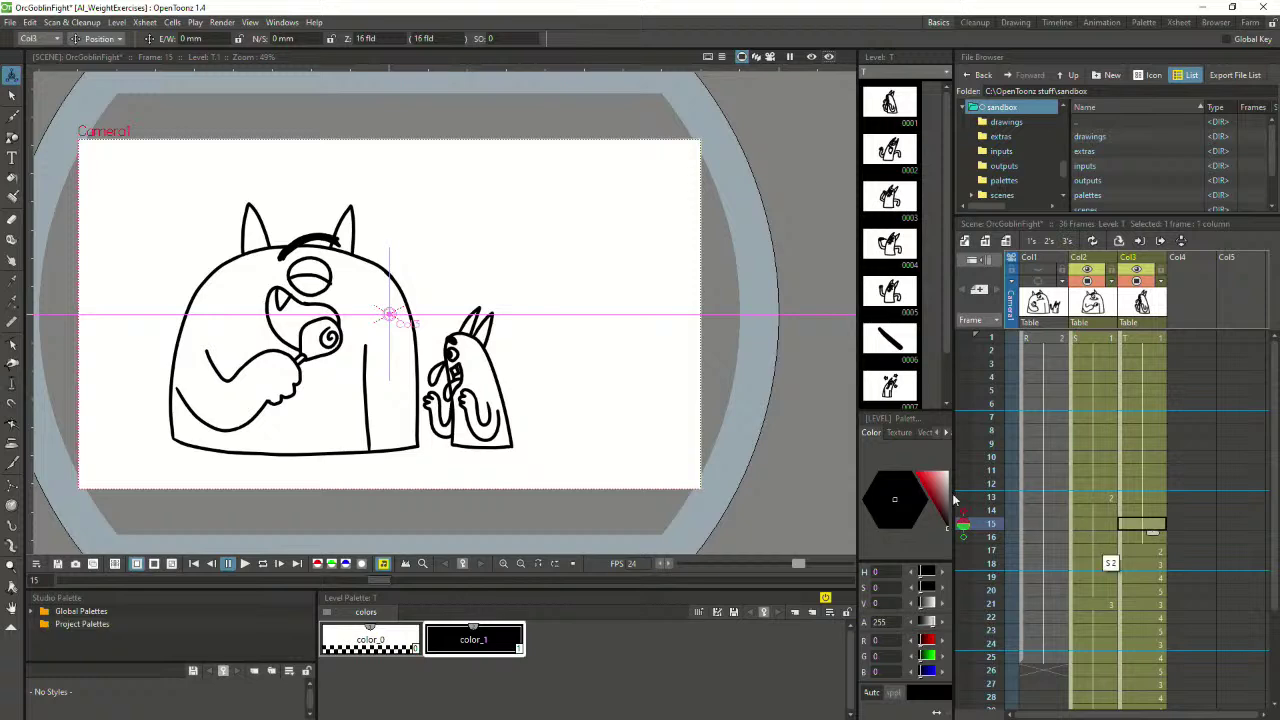
{"action": "left_click", "coordinate": [1124, 548]}
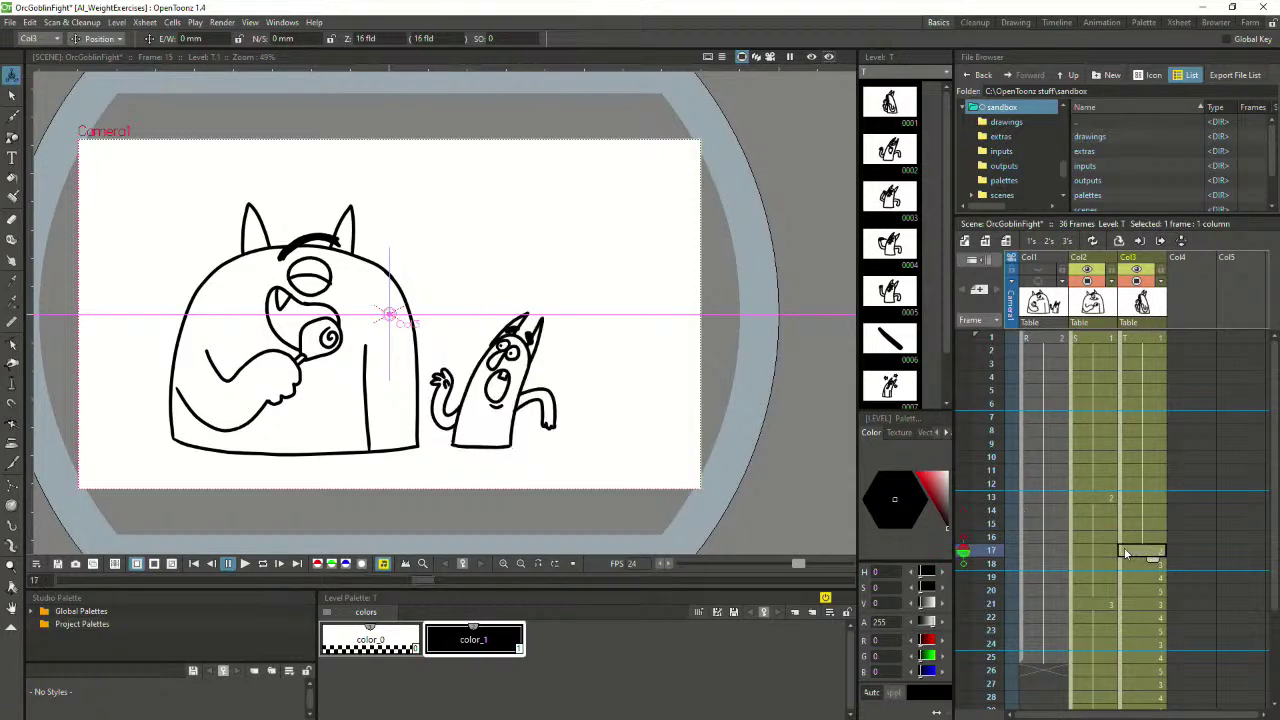
{"action": "left_click", "coordinate": [1098, 550]}
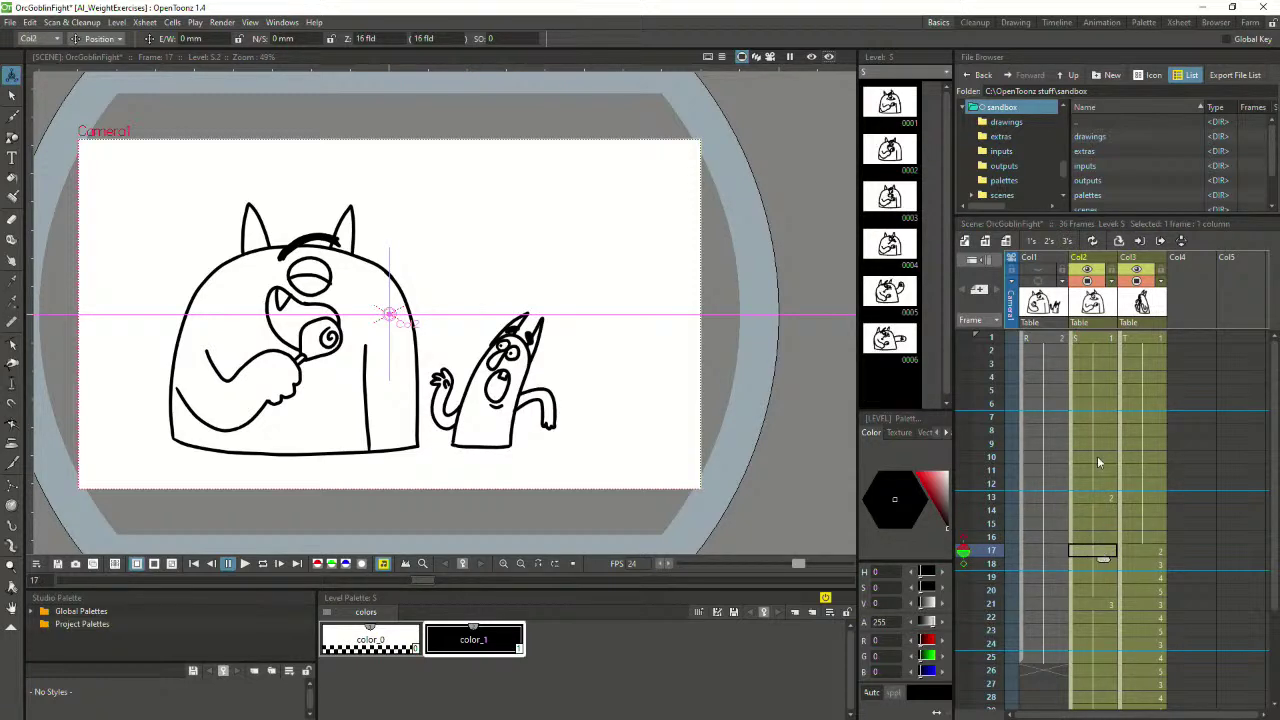
Play the animation and recheck the goblin's pose change between frames 16 and 17
{"action": "left_click", "coordinate": [245, 564]}
{"action": "left_click", "coordinate": [228, 564]}
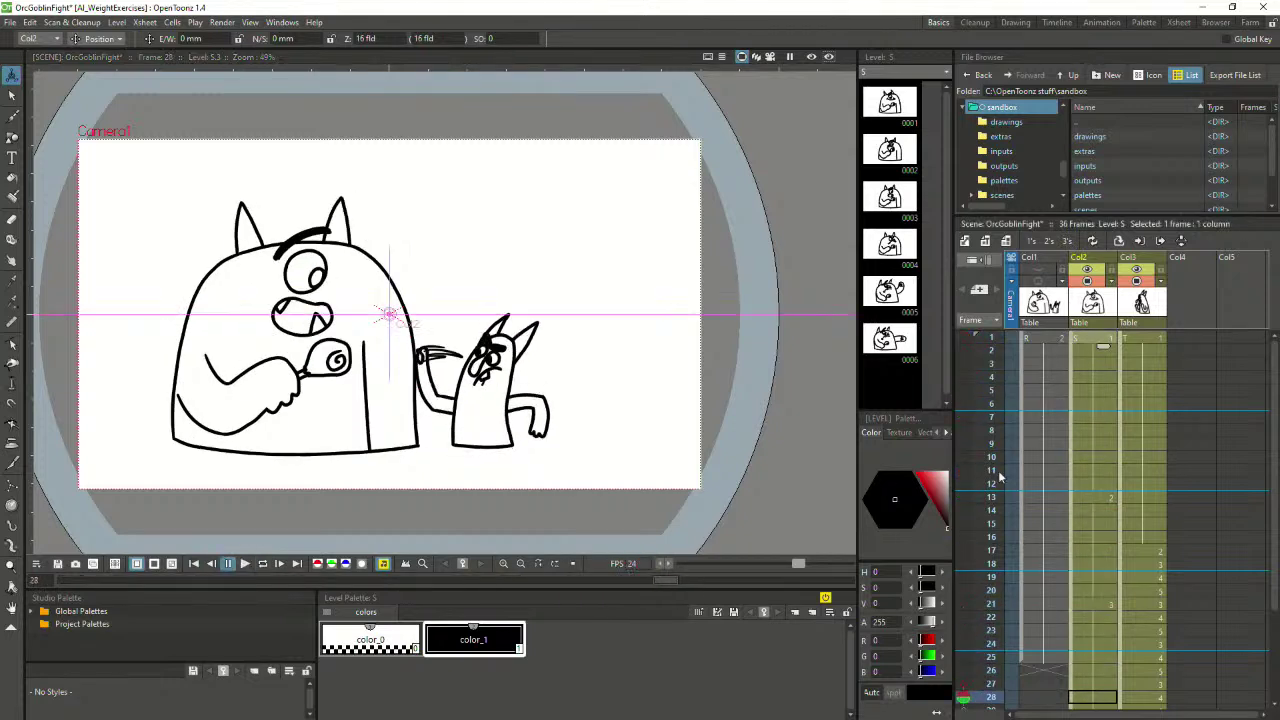
{"action": "left_click", "coordinate": [1171, 538]}
{"action": "left_click", "coordinate": [1095, 552]}
{"action": "left_click", "coordinate": [1145, 552]}
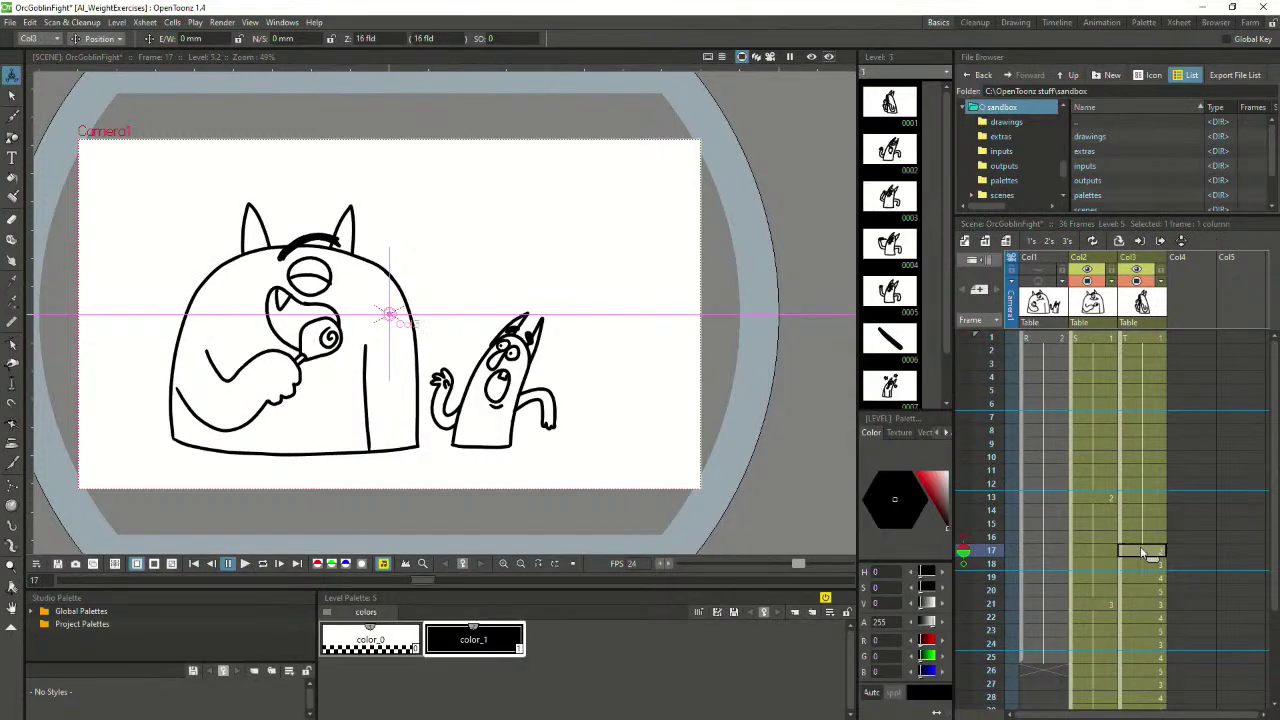
{"action": "left_click", "coordinate": [1142, 536]}
{"action": "left_click", "coordinate": [1138, 549]}
Extend the frame 17 exposures in both columns by seven frames so the goblin's third drawing starts at frame 25
{"action": "scroll", "coordinate": [1167, 538], "scroll_direction": "down", "scroll_amount": 2}
{"action": "scroll", "coordinate": [1168, 543], "scroll_direction": "up", "scroll_amount": 2}
{"action": "left_click", "coordinate": [1105, 465]}
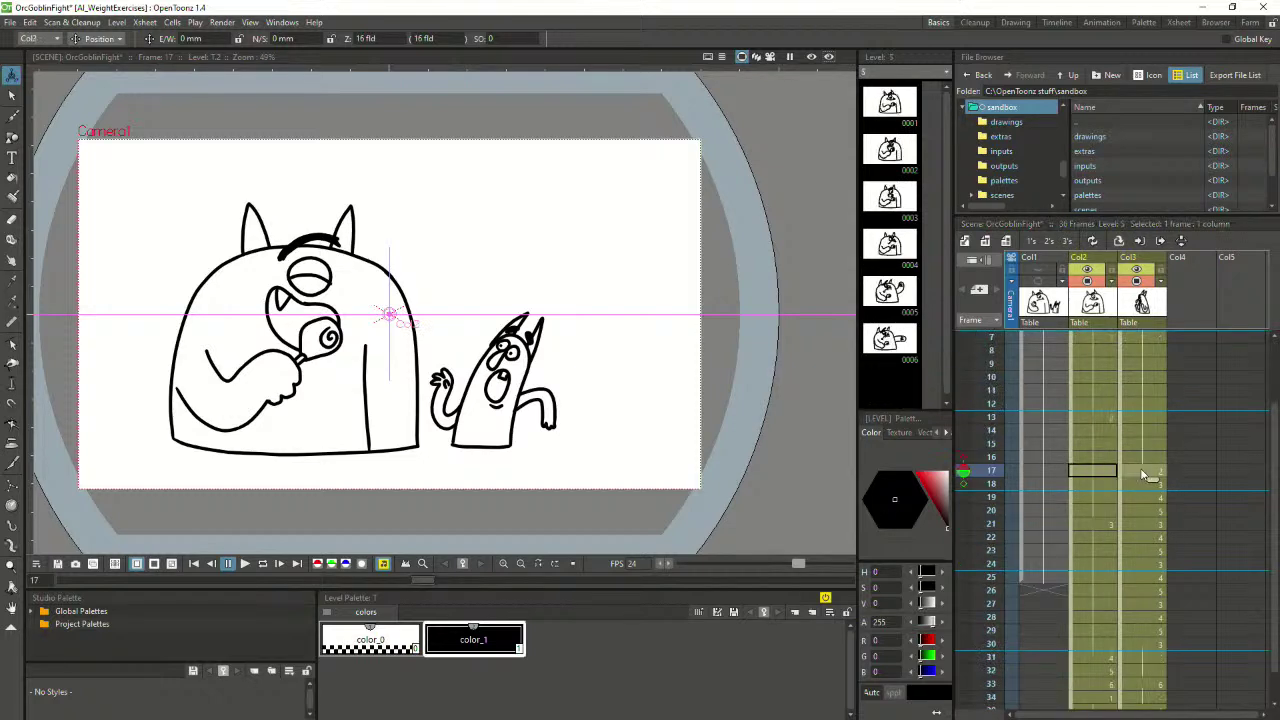
{"action": "left_click_drag", "start_coordinate": [1154, 480], "coordinate": [1143, 572]}
{"action": "left_click", "coordinate": [1142, 577]}
{"action": "scroll", "coordinate": [1124, 398], "scroll_direction": "up", "scroll_amount": 1}
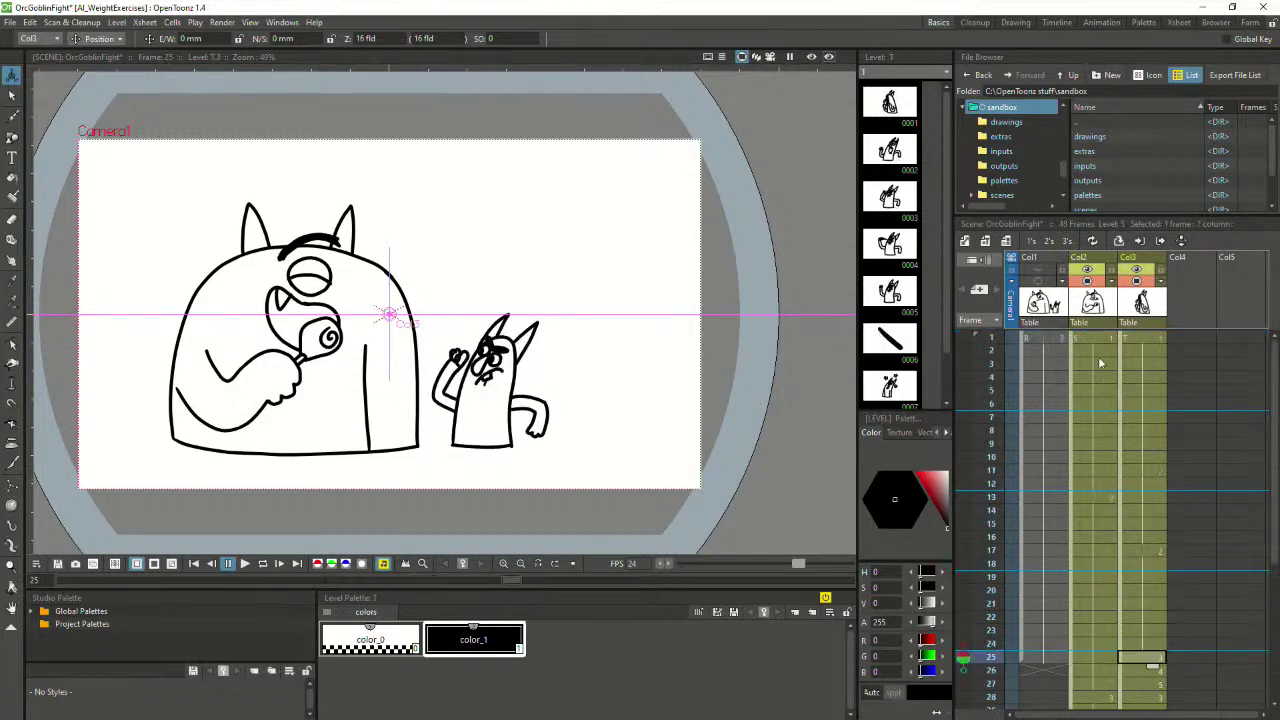
Play the animation from frame 1 and make the orc's second drawing in Col2 start earlier, at frame 11
{"action": "left_click", "coordinate": [1096, 338]}
{"action": "left_click", "coordinate": [243, 564]}
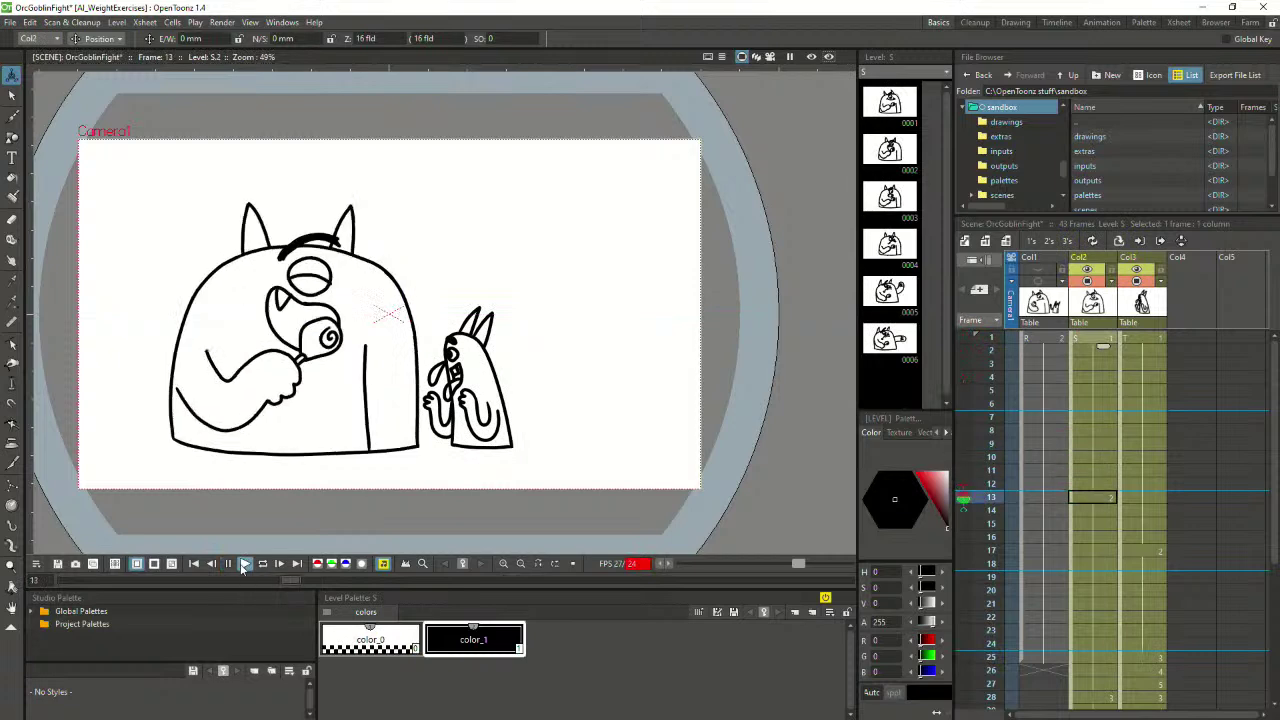
{"action": "left_click", "coordinate": [1110, 477]}
{"action": "left_click", "coordinate": [1105, 431]}
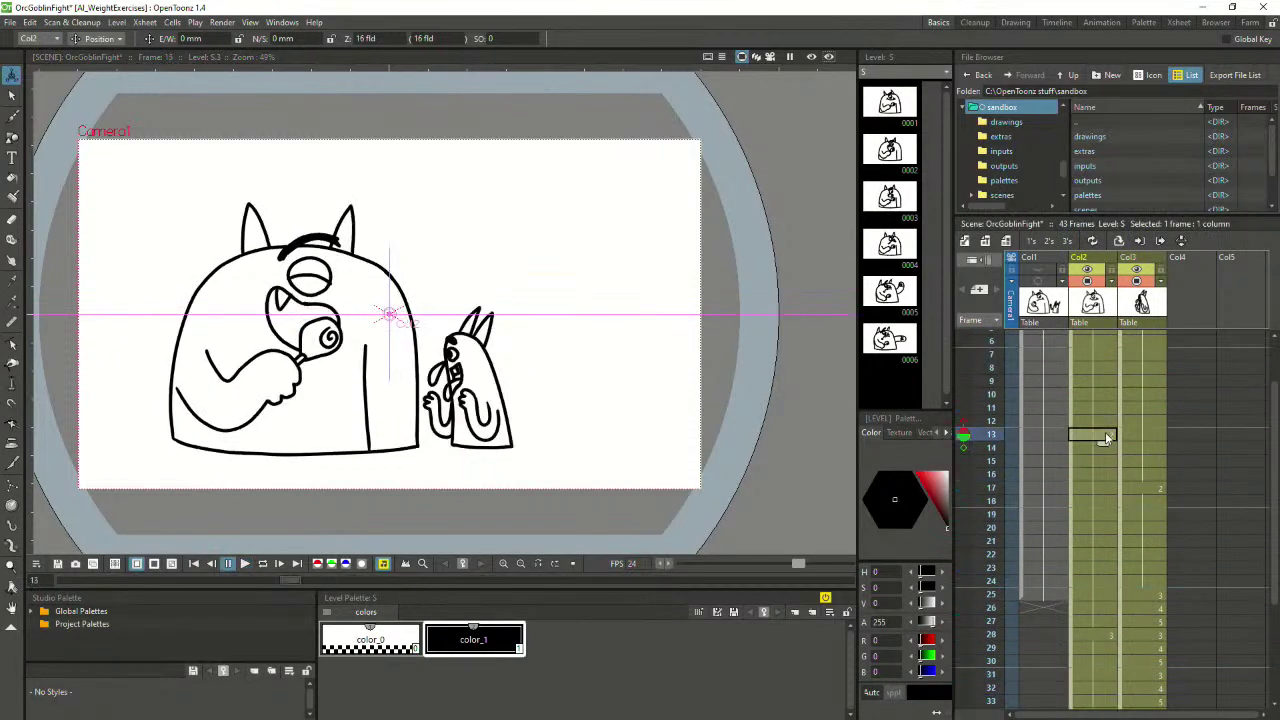
{"action": "scroll", "coordinate": [1104, 440], "scroll_direction": "up", "scroll_amount": 2}
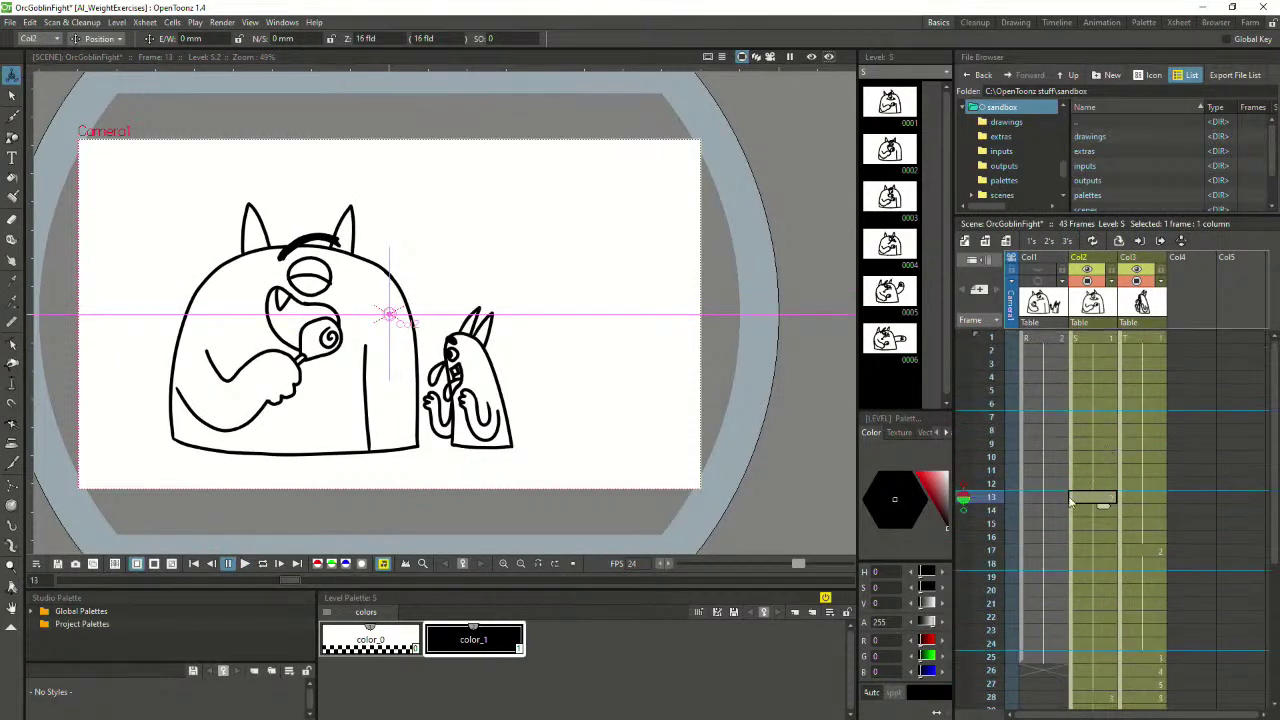
{"action": "mouse_move", "coordinate": [1074, 444]}
{"action": "left_mouse_down"}
{"action": "mouse_move", "coordinate": [1159, 478]}
{"action": "mouse_move", "coordinate": [1152, 491]}
{"action": "mouse_move", "coordinate": [1157, 467]}
{"action": "mouse_move", "coordinate": [1148, 547]}
{"action": "left_mouse_up"}
{"action": "left_click", "coordinate": [1148, 549]}
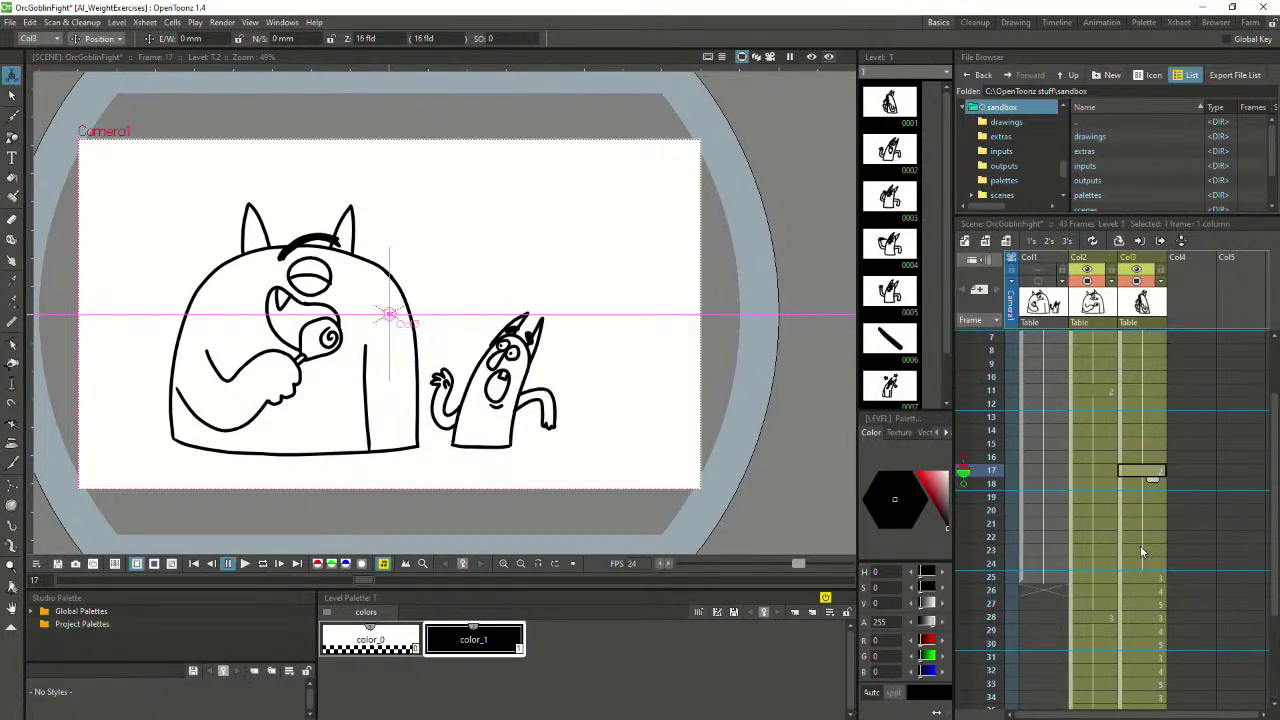
Play the animation from frame 1 to check the timing of the orc's lick and the goblin's reaction
{"action": "left_click", "coordinate": [1087, 337]}
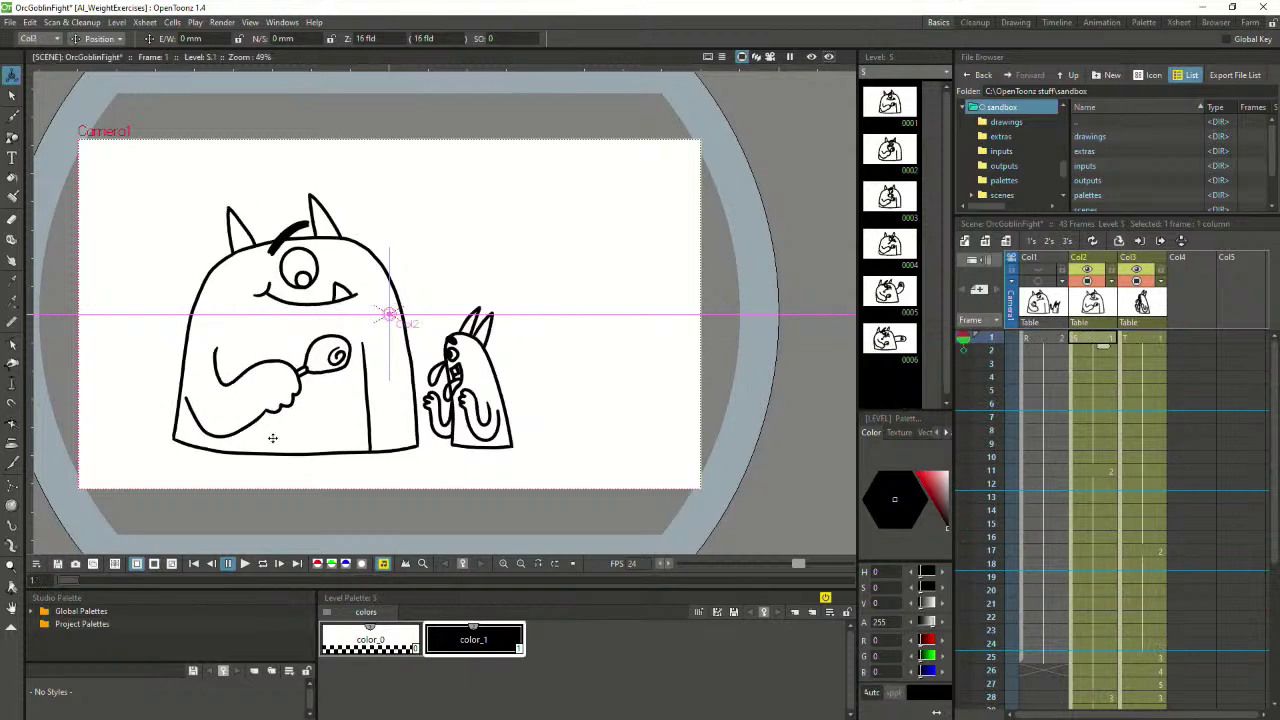
{"action": "left_click", "coordinate": [245, 563]}
{"action": "left_click", "coordinate": [228, 563]}
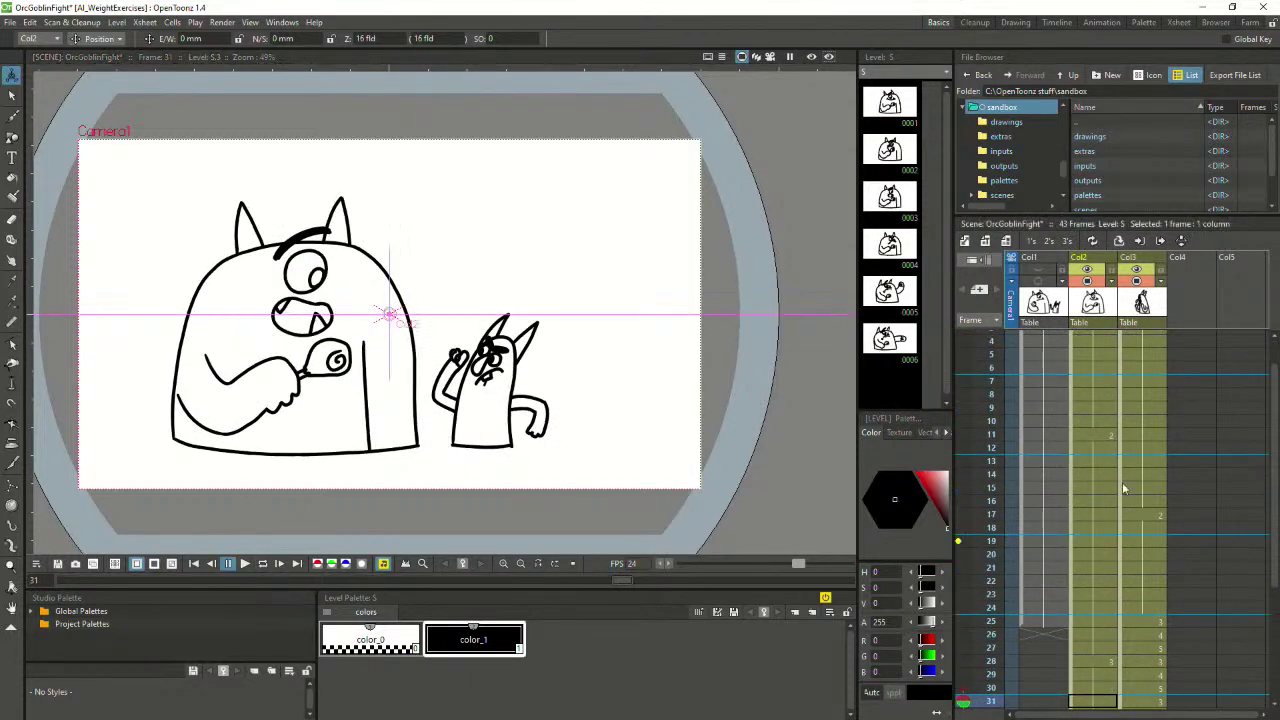
Play the animation from frame 1 and extend the frame 15 exposures in both columns by two frames so the goblin's second drawing starts at frame 19
{"action": "left_click", "coordinate": [1091, 337]}
{"action": "left_click", "coordinate": [245, 563]}
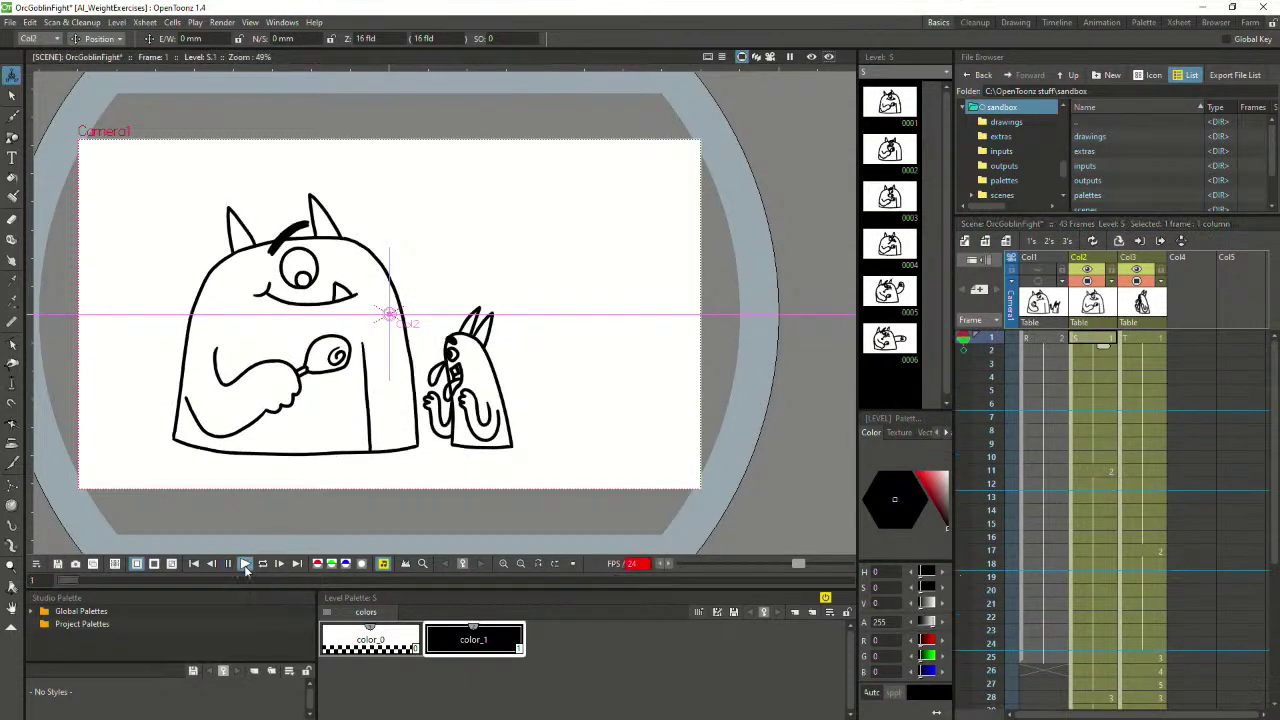
{"action": "left_click", "coordinate": [228, 563]}
{"action": "left_click", "coordinate": [1096, 503]}
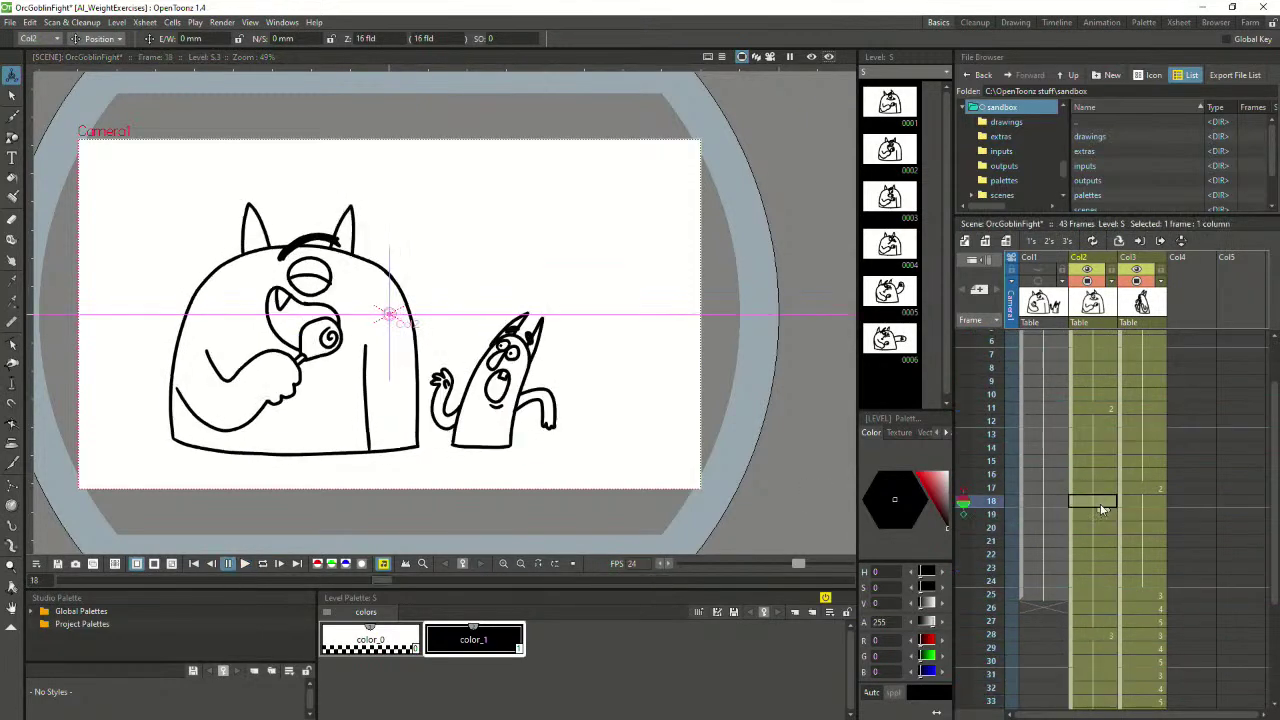
{"action": "left_click_drag", "start_coordinate": [1094, 462], "coordinate": [1143, 513]}
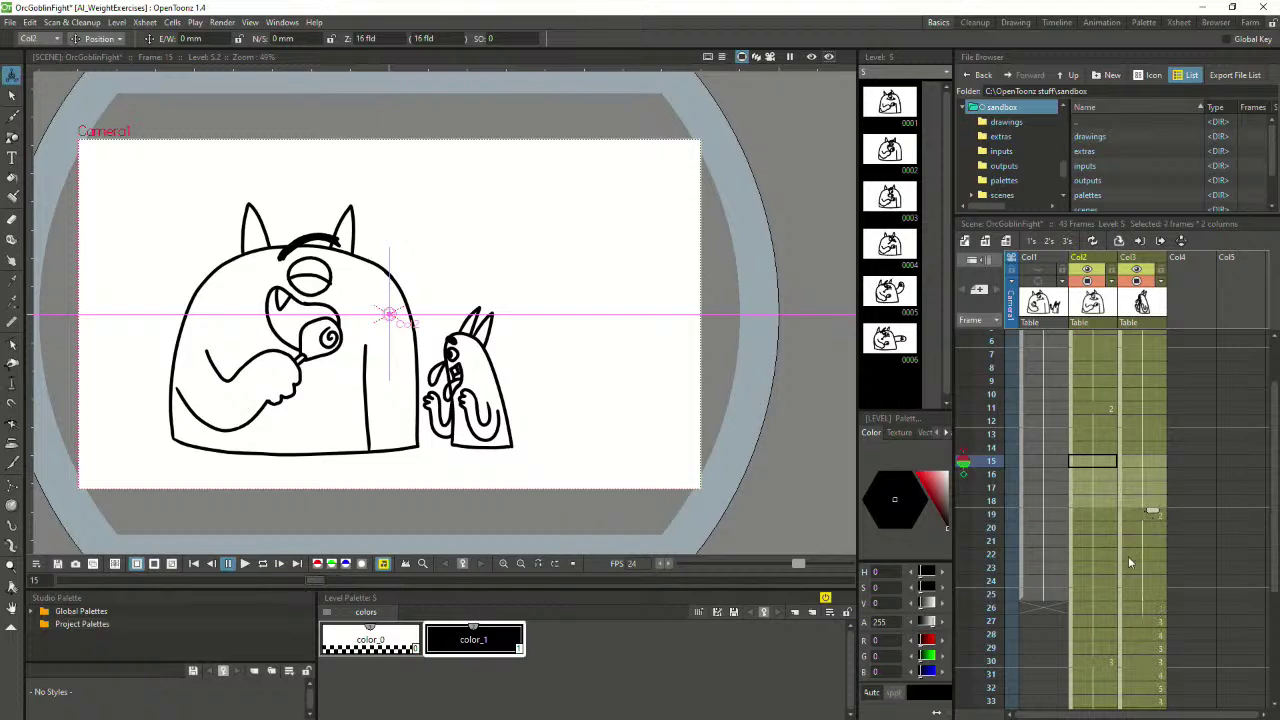
Lengthen the held drawings around frame 25 in Col2 and Col3 by two frames so the goblin's third drawing starts at frame 29
{"action": "left_click", "coordinate": [1124, 569]}
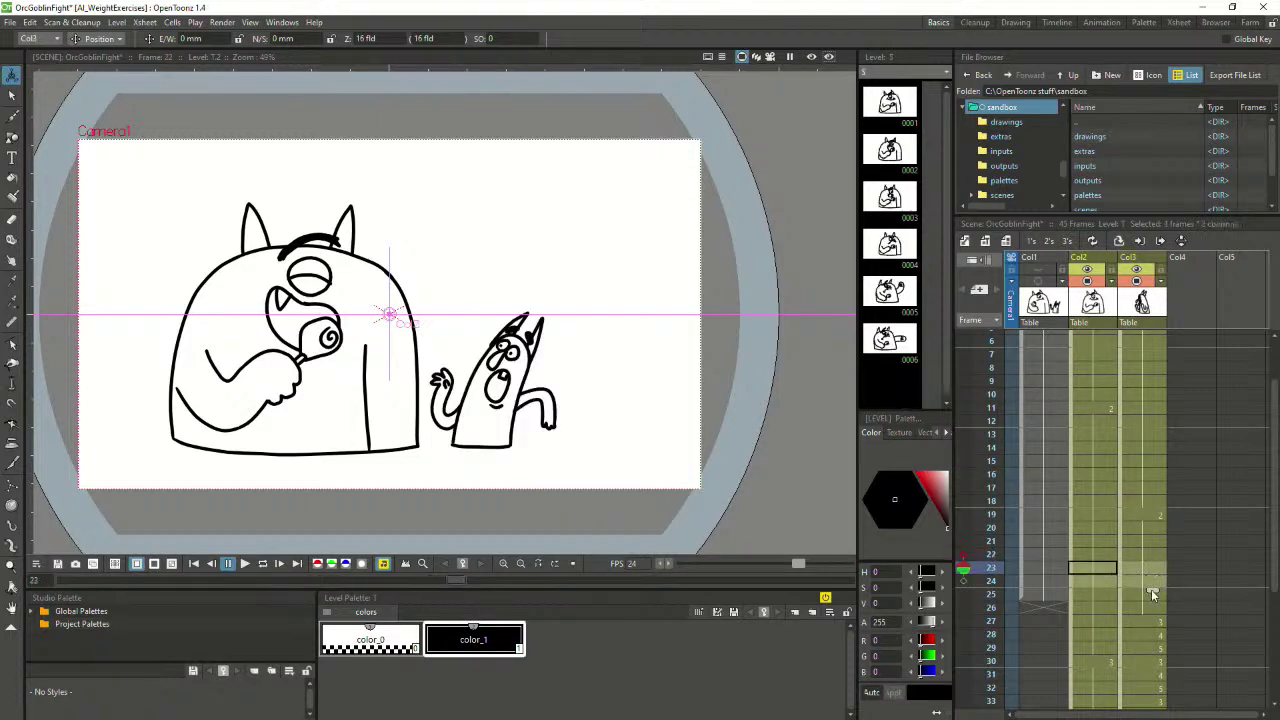
{"action": "left_click", "coordinate": [1099, 596]}
{"action": "left_click_drag", "start_coordinate": [1153, 620], "coordinate": [1151, 642]}
Play the animation from the beginning to check the longer hold on the goblin's second drawing
{"action": "scroll", "coordinate": [1092, 400], "scroll_direction": "up", "scroll_amount": 2}
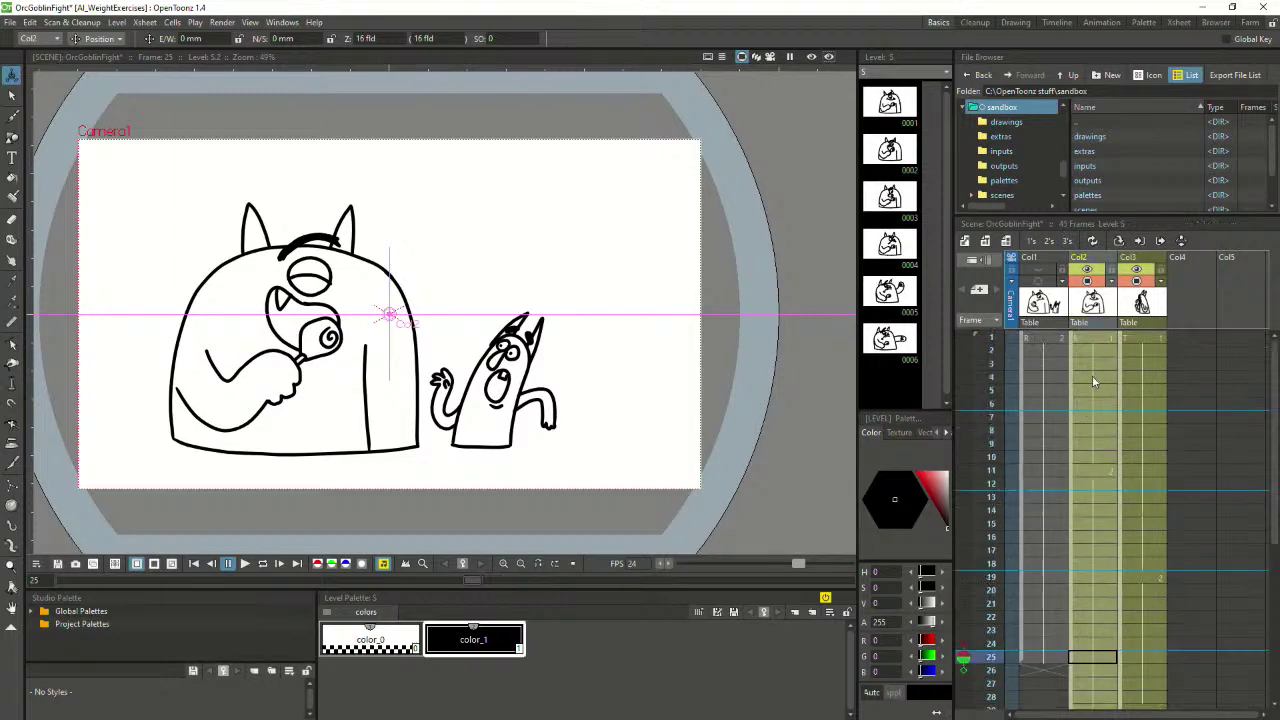
{"action": "left_click", "coordinate": [1094, 350]}
{"action": "left_click", "coordinate": [246, 563]}
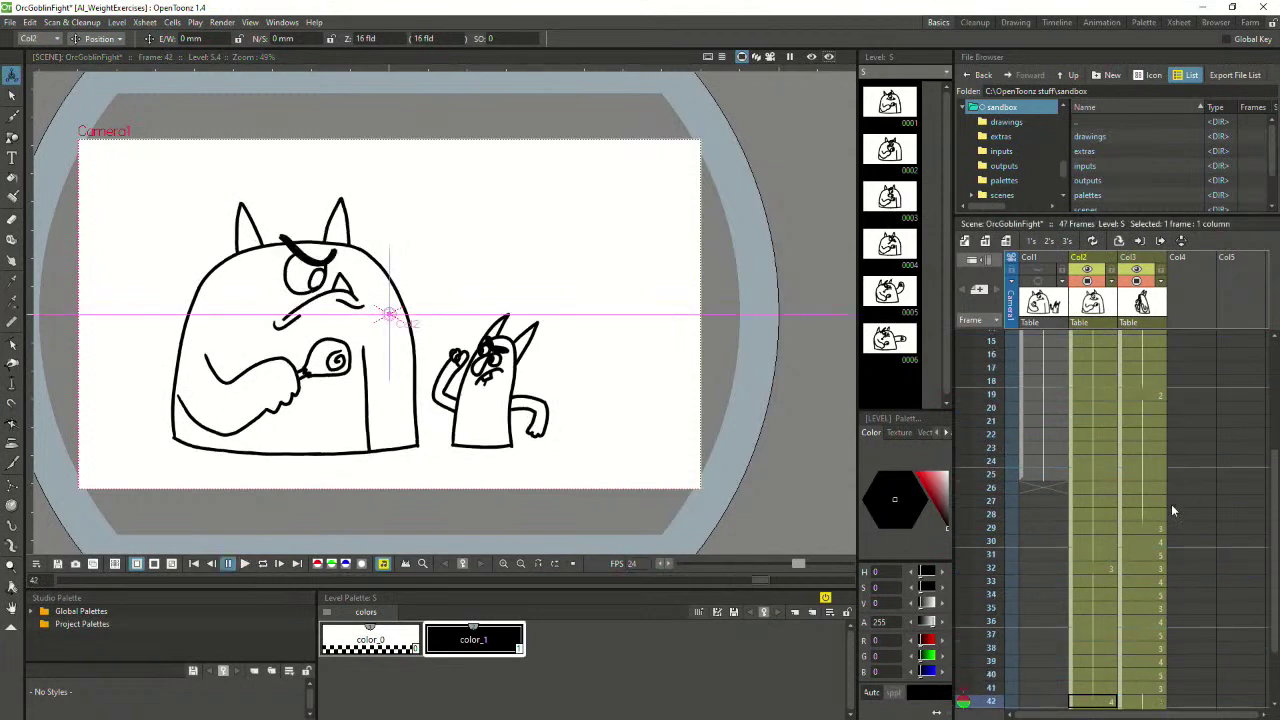
Extend the frame 29 exposures in Col2 and Col3 by five frames so the goblin's fourth drawing starts at frame 35
{"action": "left_click", "coordinate": [1142, 531]}
{"action": "scroll", "coordinate": [1151, 528], "scroll_direction": "up", "scroll_amount": 2}
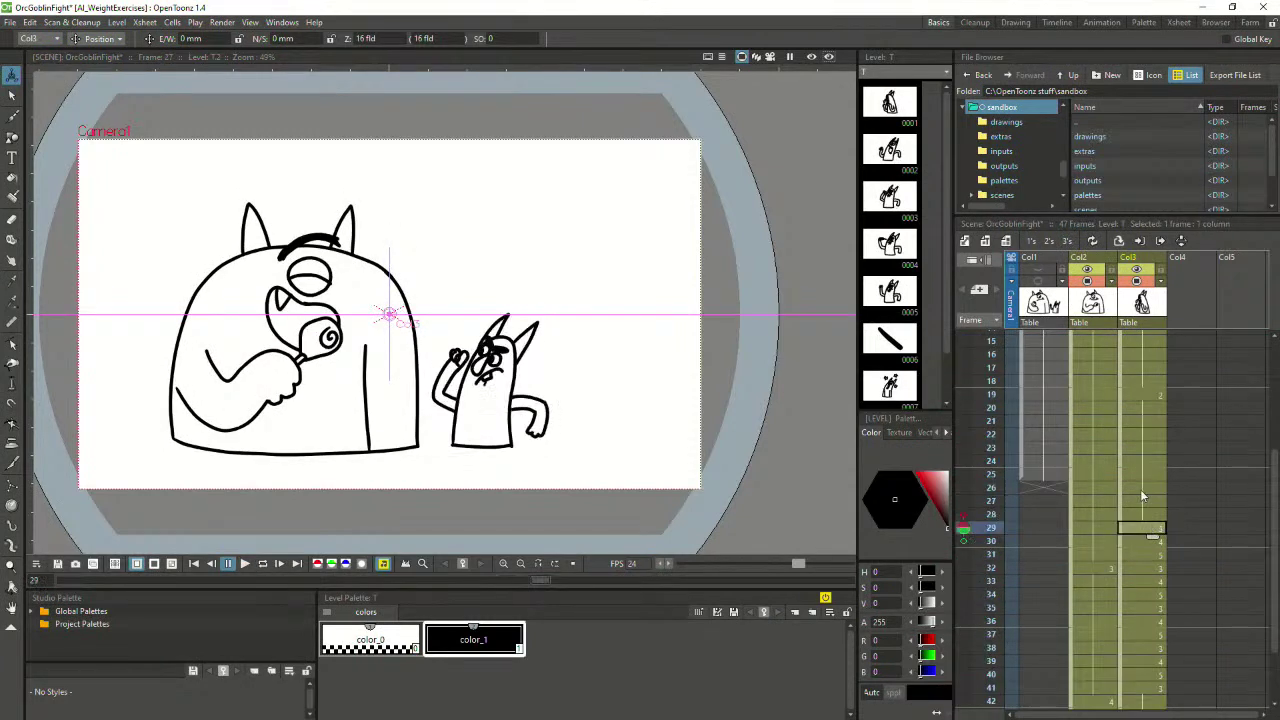
{"action": "left_click", "coordinate": [1140, 489]}
{"action": "left_click", "coordinate": [1129, 528]}
{"action": "left_click", "coordinate": [1096, 527]}
{"action": "left_click", "coordinate": [1142, 527], "text": "shift"}
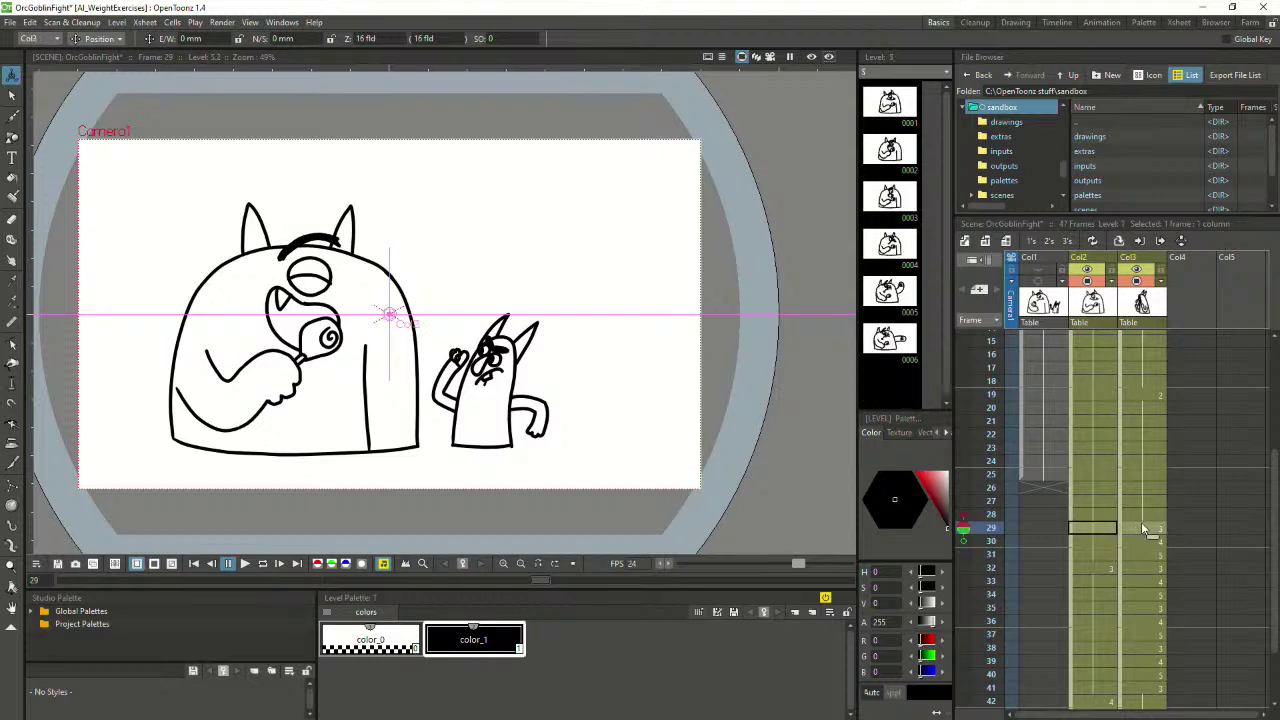
{"action": "left_click_drag", "start_coordinate": [1151, 535], "coordinate": [1154, 605]}
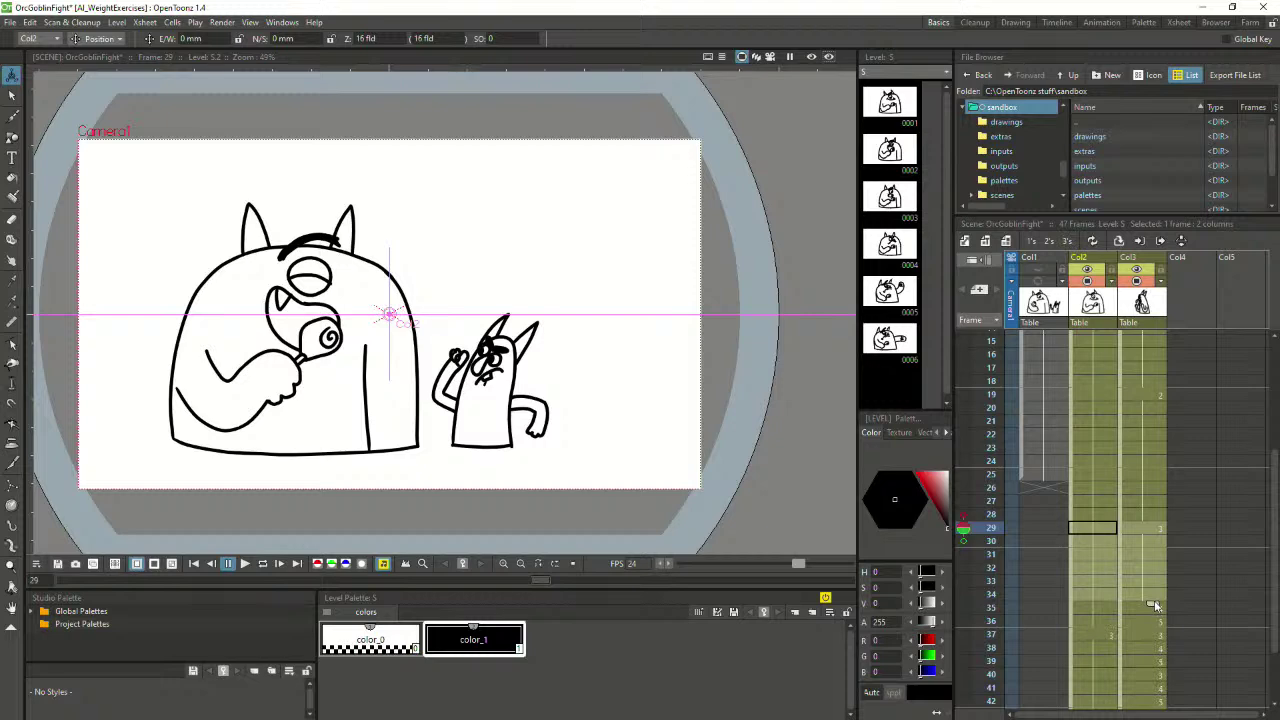
Hold each of the goblin's cycling drawings from frame 35 to 56 for two frames, adding the extra frames in both columns
{"action": "scroll", "coordinate": [1137, 595], "scroll_direction": "down", "scroll_amount": 4}
{"action": "left_click", "coordinate": [1097, 447]}
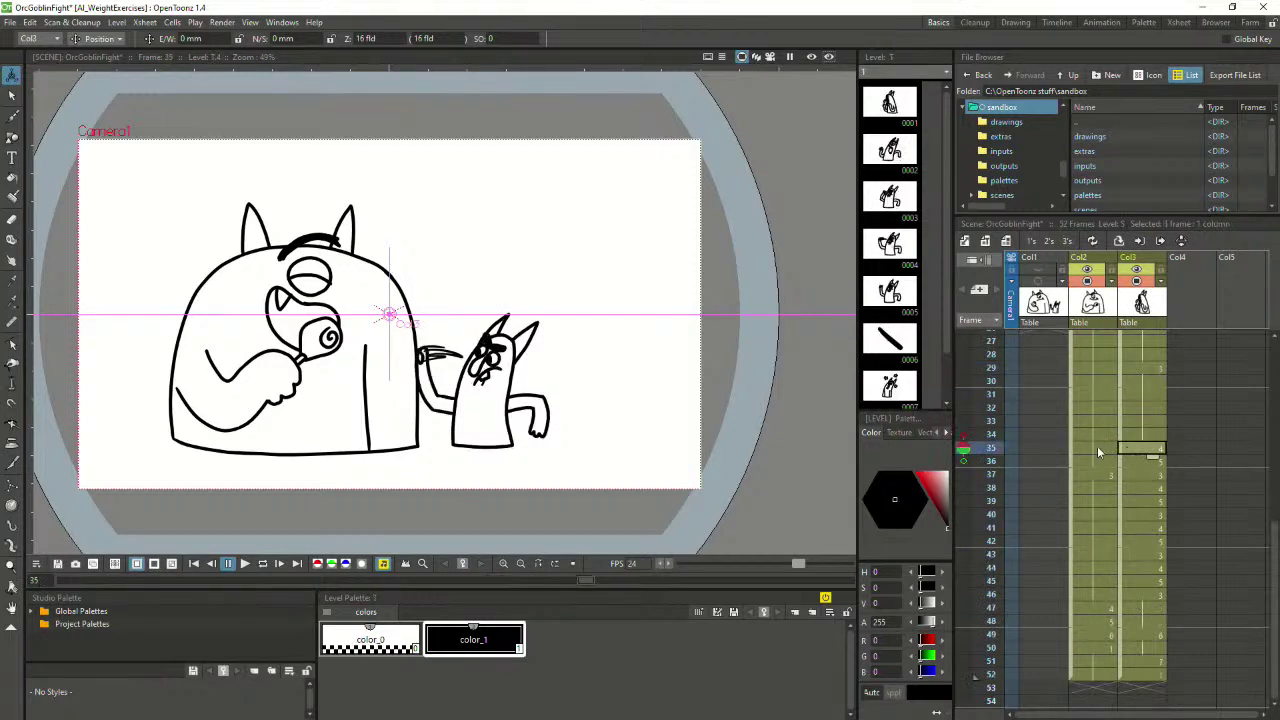
{"action": "left_click_drag", "start_coordinate": [1154, 461], "coordinate": [1150, 632]}
{"action": "left_click", "coordinate": [1101, 637]}
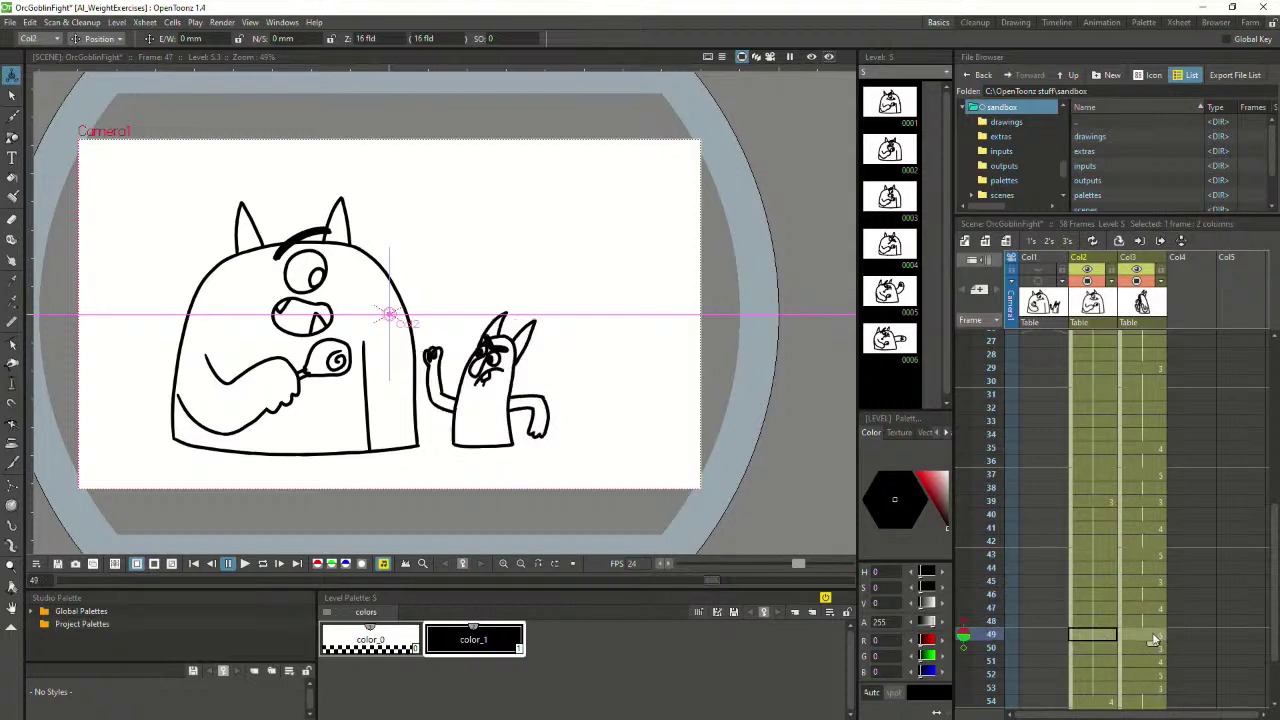
{"action": "left_click", "coordinate": [1148, 635]}
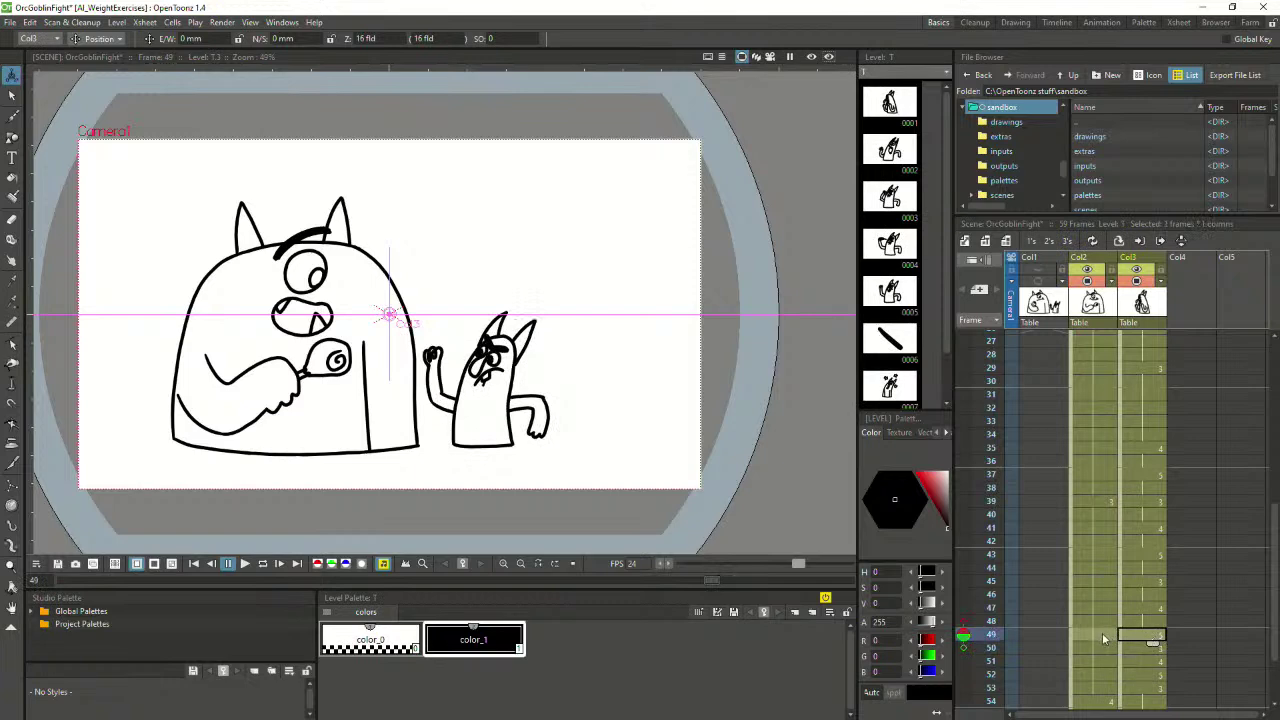
{"action": "scroll", "coordinate": [1105, 630], "scroll_direction": "down", "scroll_amount": 4}
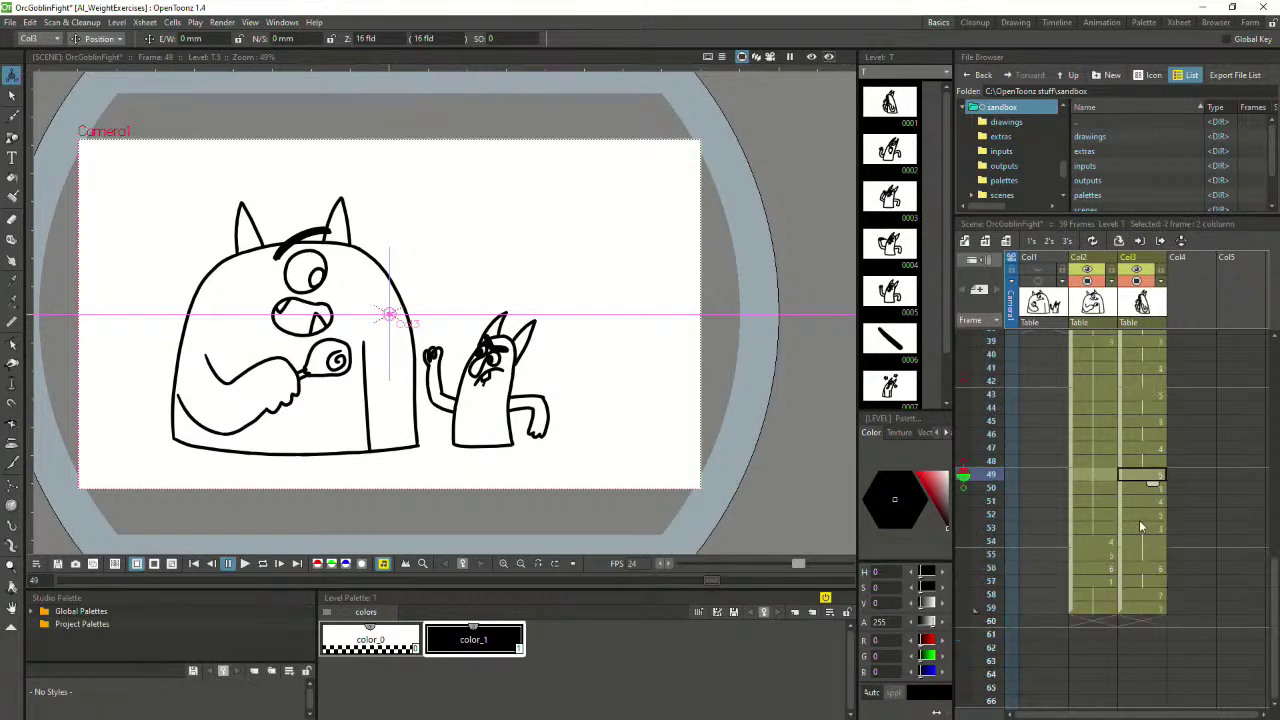
{"action": "left_click_drag", "start_coordinate": [1152, 484], "coordinate": [1154, 582]}
{"action": "left_click", "coordinate": [1149, 558]}
{"action": "left_click", "coordinate": [1154, 597]}
{"action": "left_click", "coordinate": [1154, 582]}
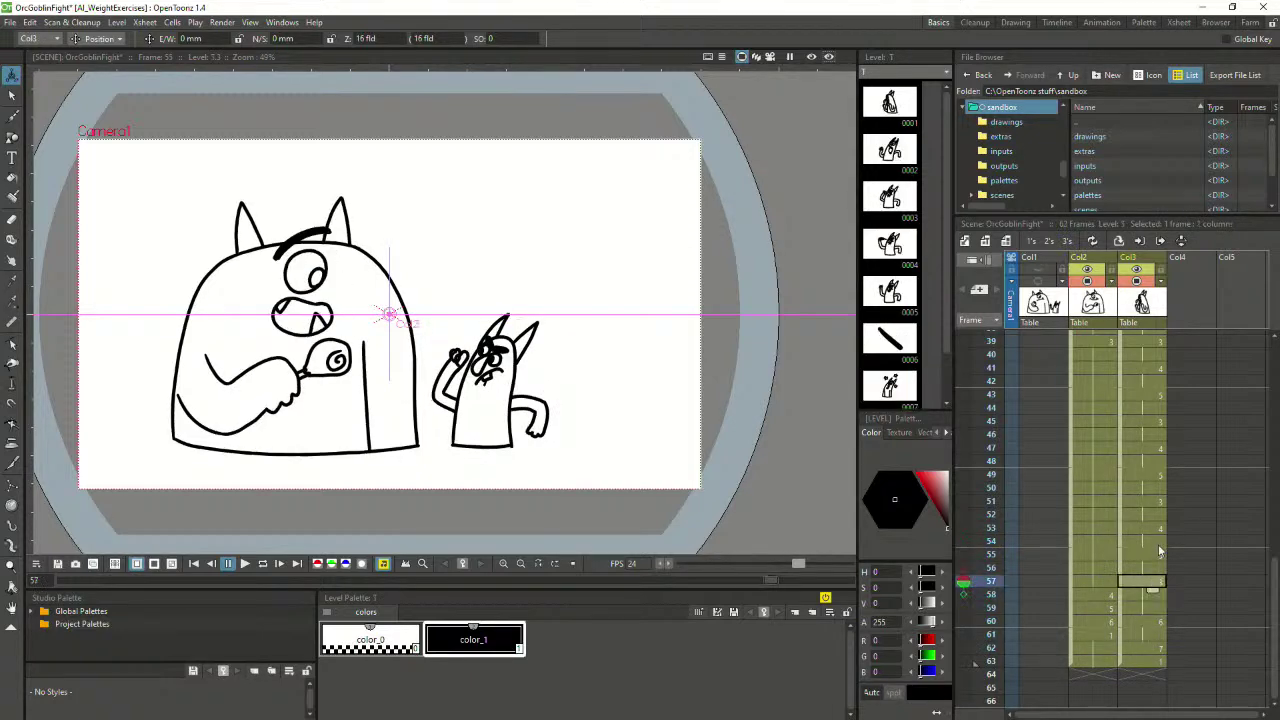
{"action": "scroll", "coordinate": [1134, 478], "scroll_direction": "up", "scroll_amount": 1}
{"action": "left_click", "coordinate": [1144, 421], "text": "shift"}
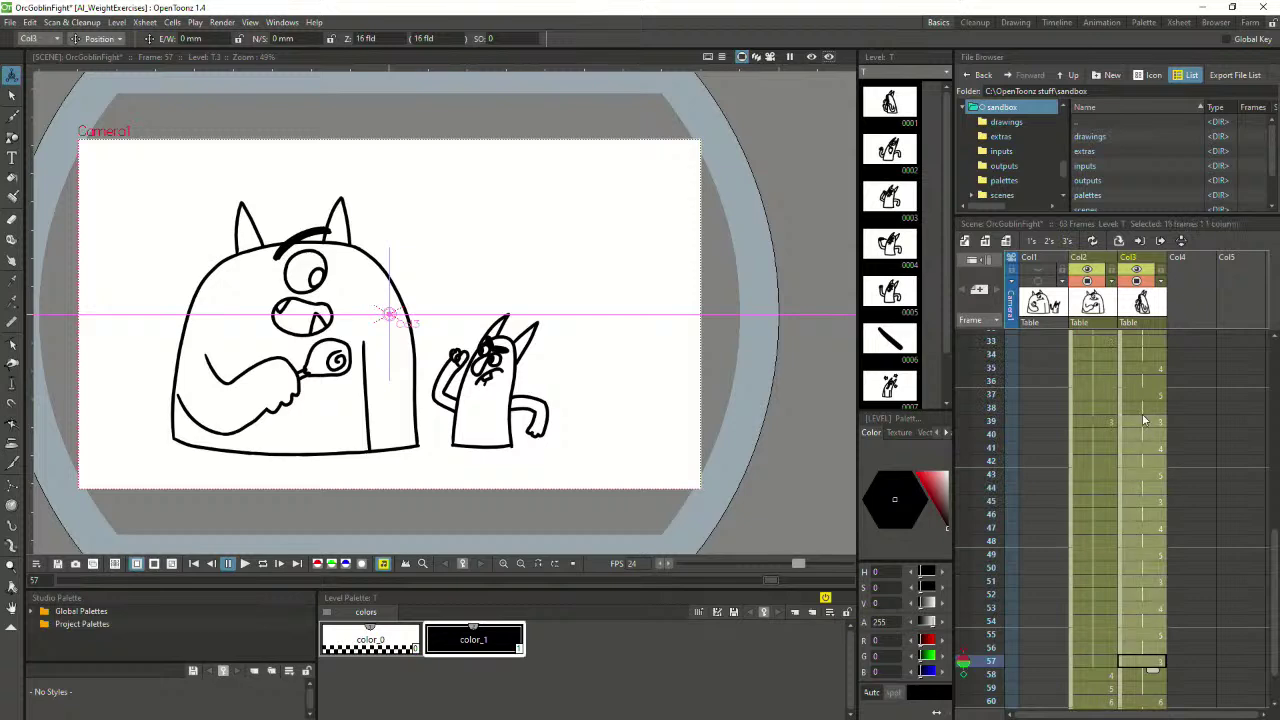
{"action": "right_click", "coordinate": [1144, 420]}
{"action": "mouse_move", "coordinate": [1176, 92]}
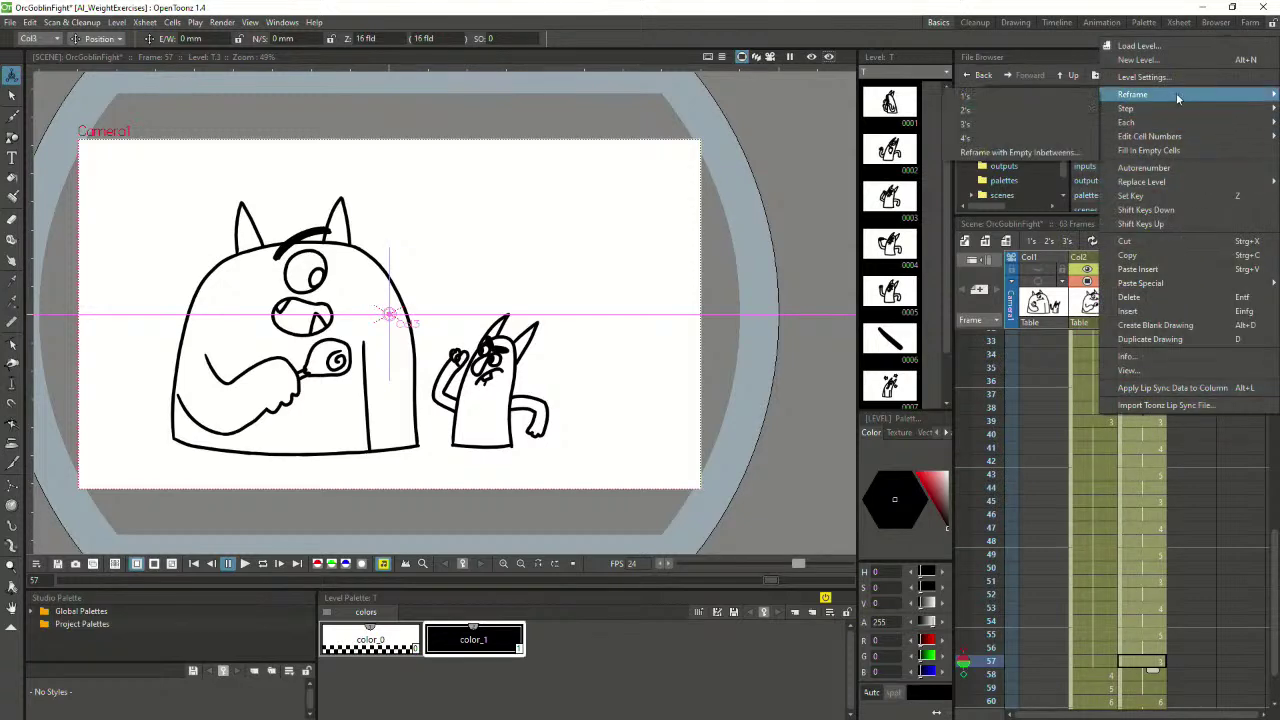
{"action": "left_click", "coordinate": [1142, 497]}
Play the animation from the start to check the goblin's arm movement on twos
{"action": "scroll", "coordinate": [1141, 445], "scroll_direction": "up", "scroll_amount": 5}
{"action": "left_click", "coordinate": [1099, 352]}
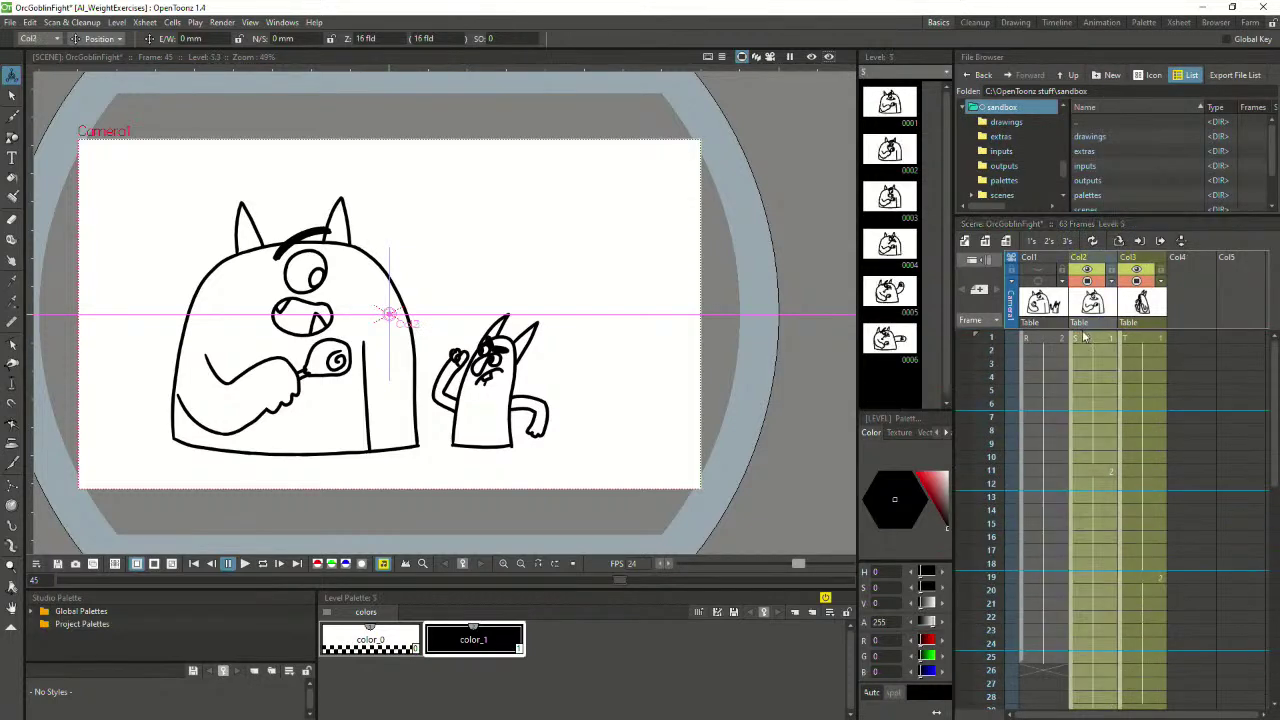
{"action": "left_click", "coordinate": [245, 563]}
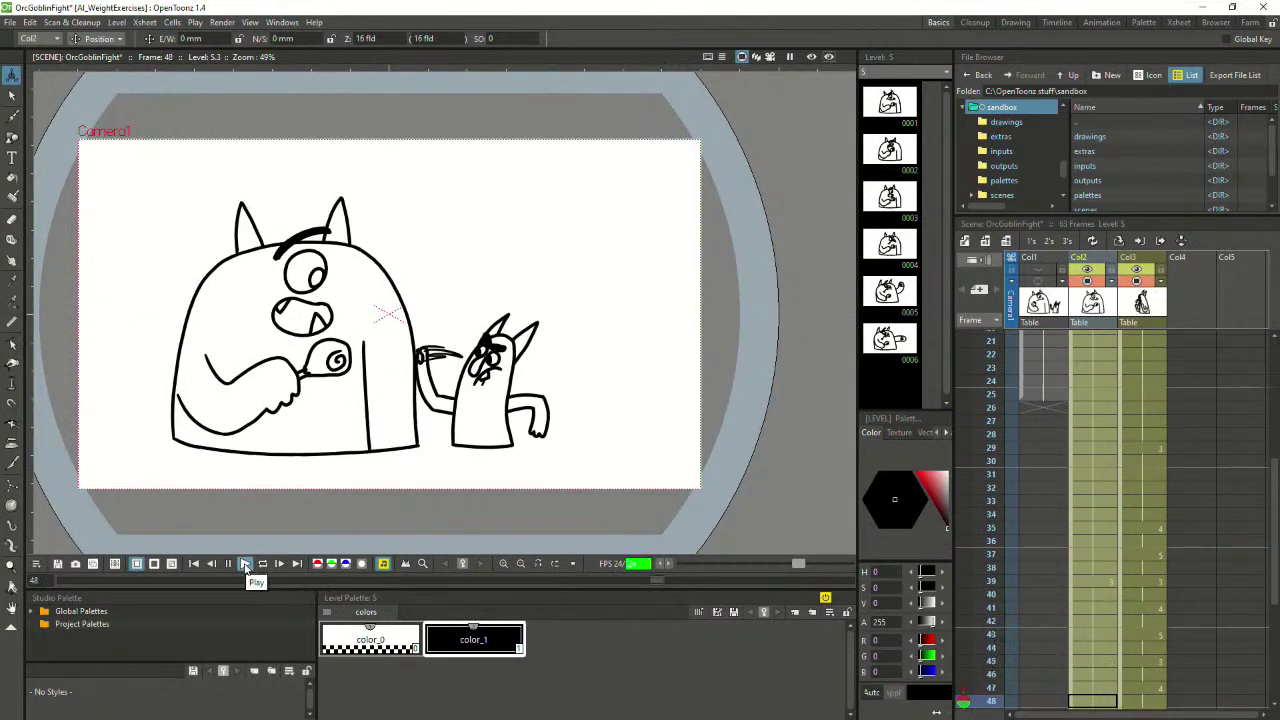
{"action": "left_click", "coordinate": [245, 564]}
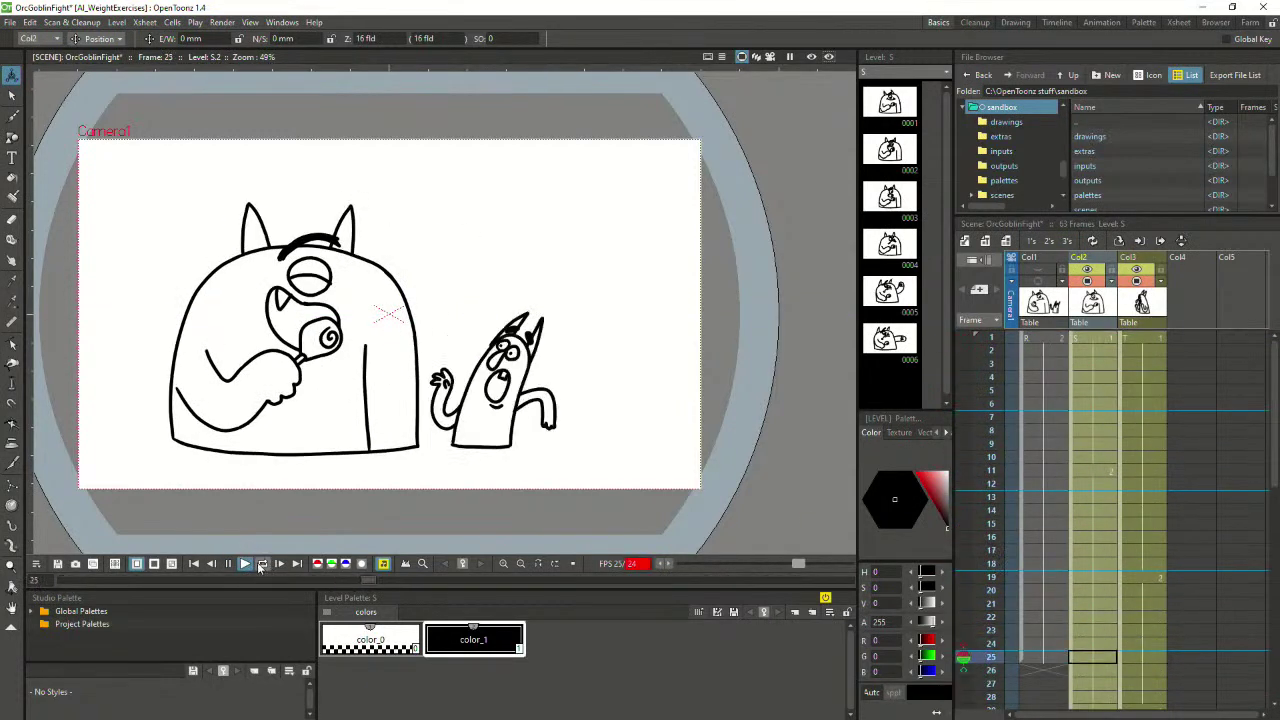
Extend the exposures at frames 58 and 65 in both columns so the orc's fifth drawing starts at frame 65 and the sixth at frame 71
{"action": "scroll", "coordinate": [1060, 530], "scroll_direction": "down", "scroll_amount": 8}
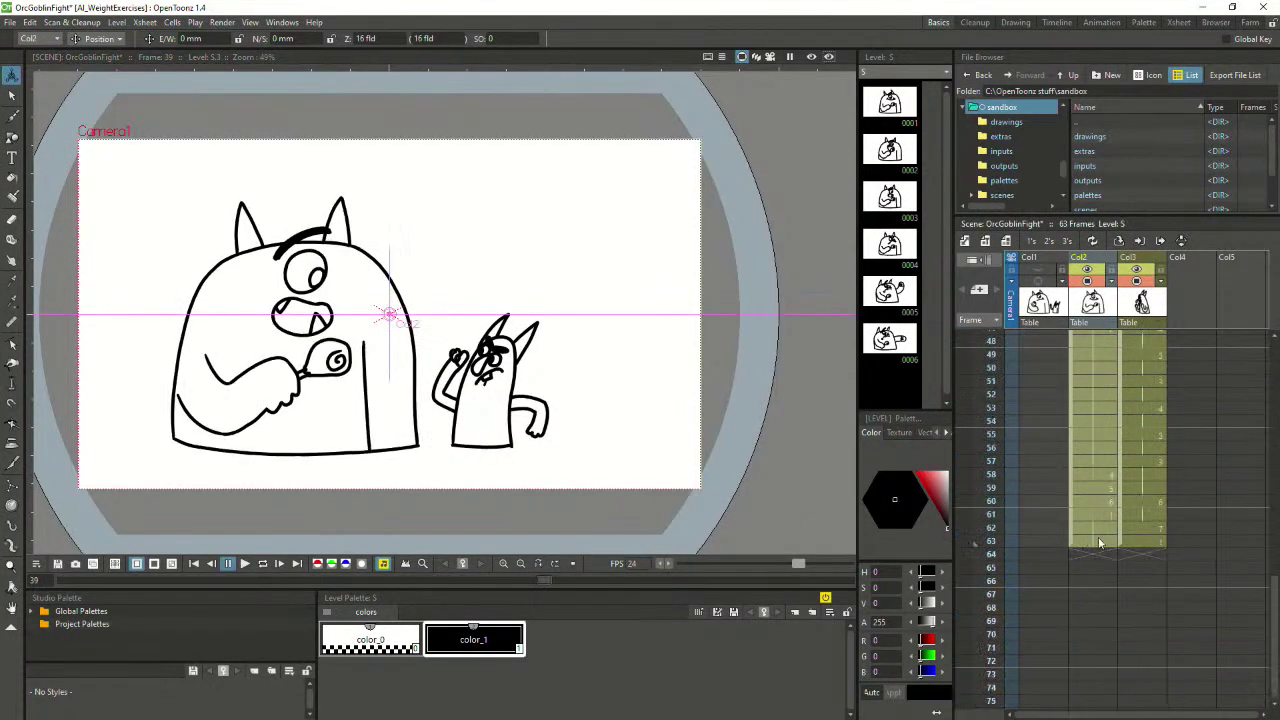
{"action": "left_click", "coordinate": [1103, 476]}
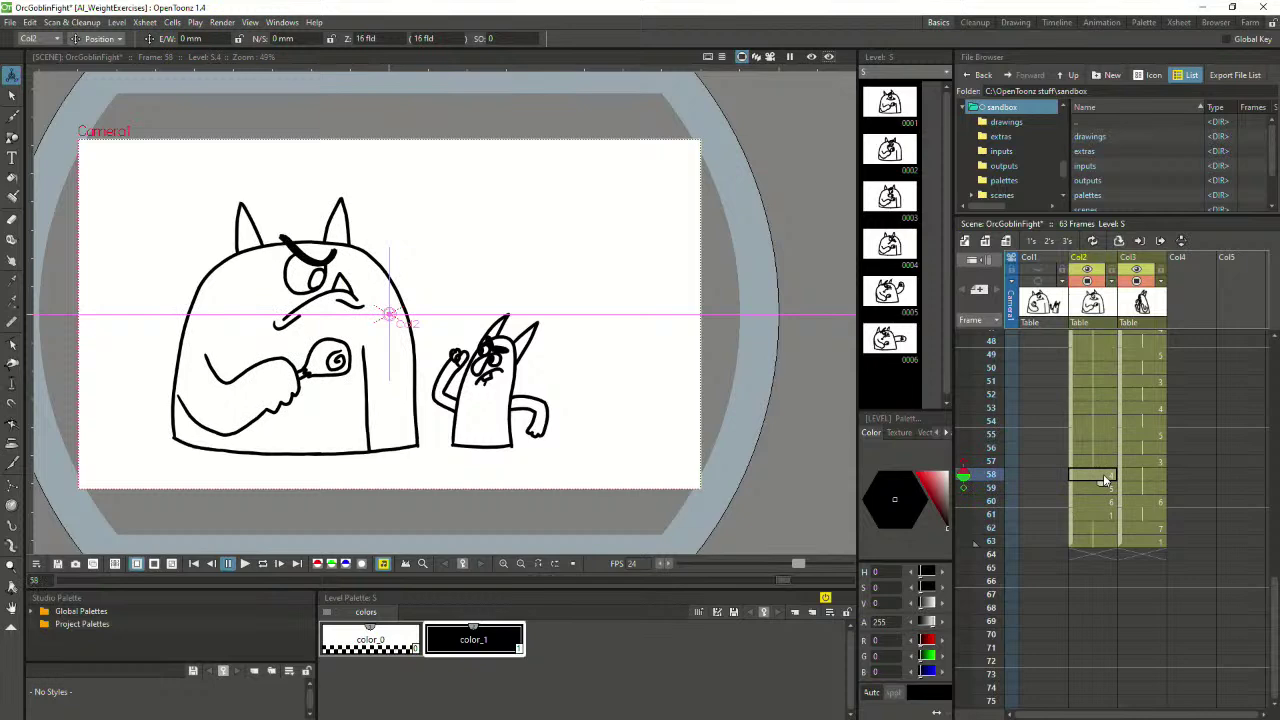
{"action": "left_click_drag", "start_coordinate": [1103, 478], "coordinate": [1154, 646]}
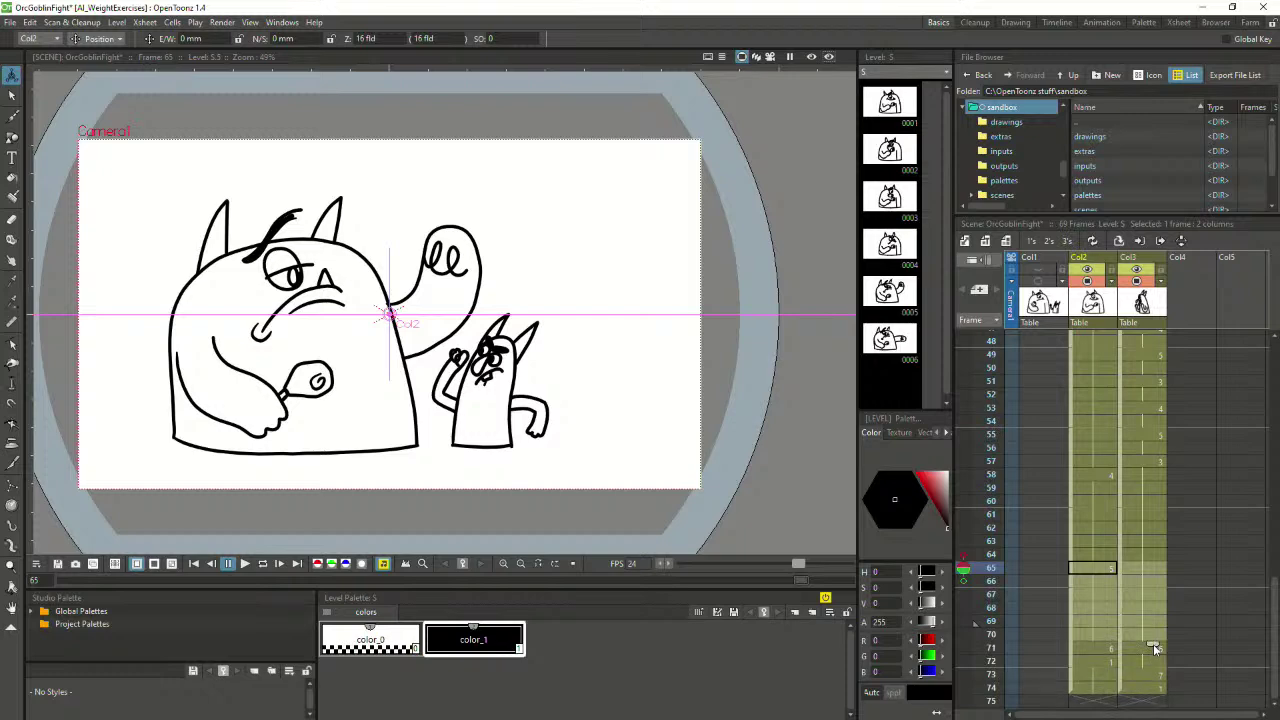
Review the orc's drawings at frames 58 and 65, and extend the frame 71 punch exposures in both columns by three frames
{"action": "left_click", "coordinate": [1103, 463]}
{"action": "left_click", "coordinate": [1103, 477]}
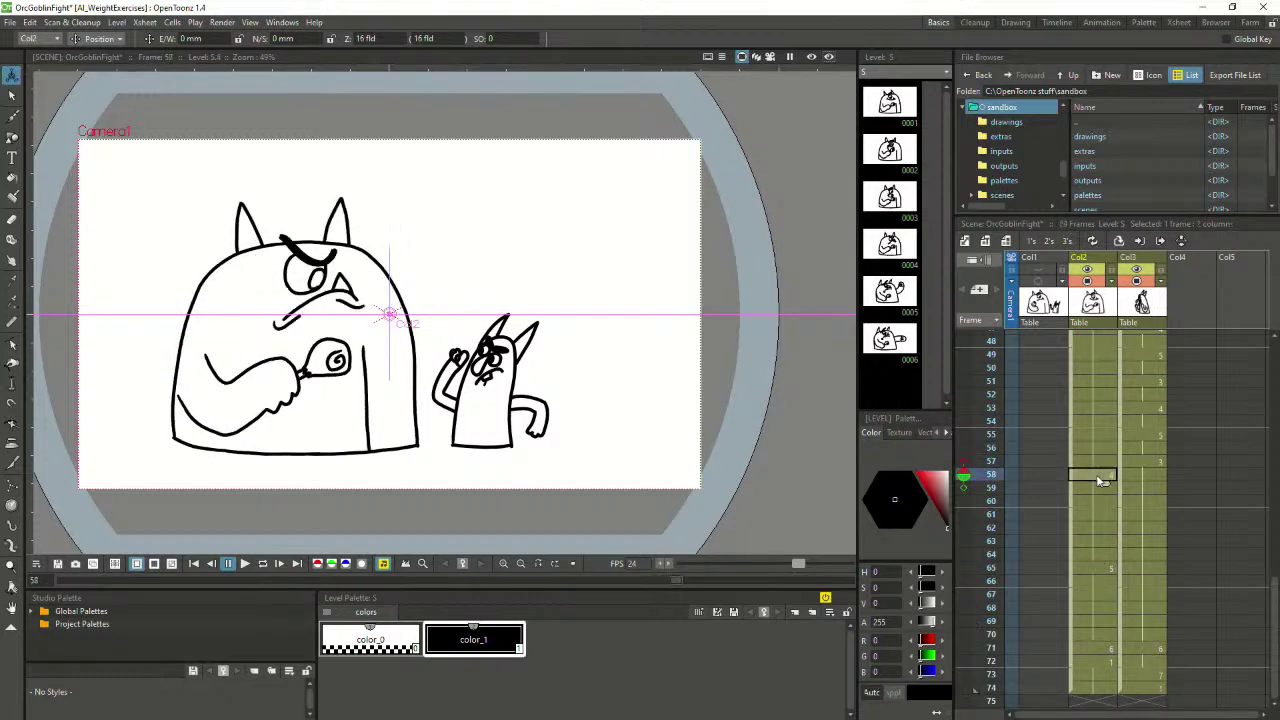
{"action": "left_click", "coordinate": [1101, 566]}
{"action": "scroll", "coordinate": [1103, 568], "scroll_direction": "down", "scroll_amount": 3}
{"action": "left_click", "coordinate": [1098, 485]}
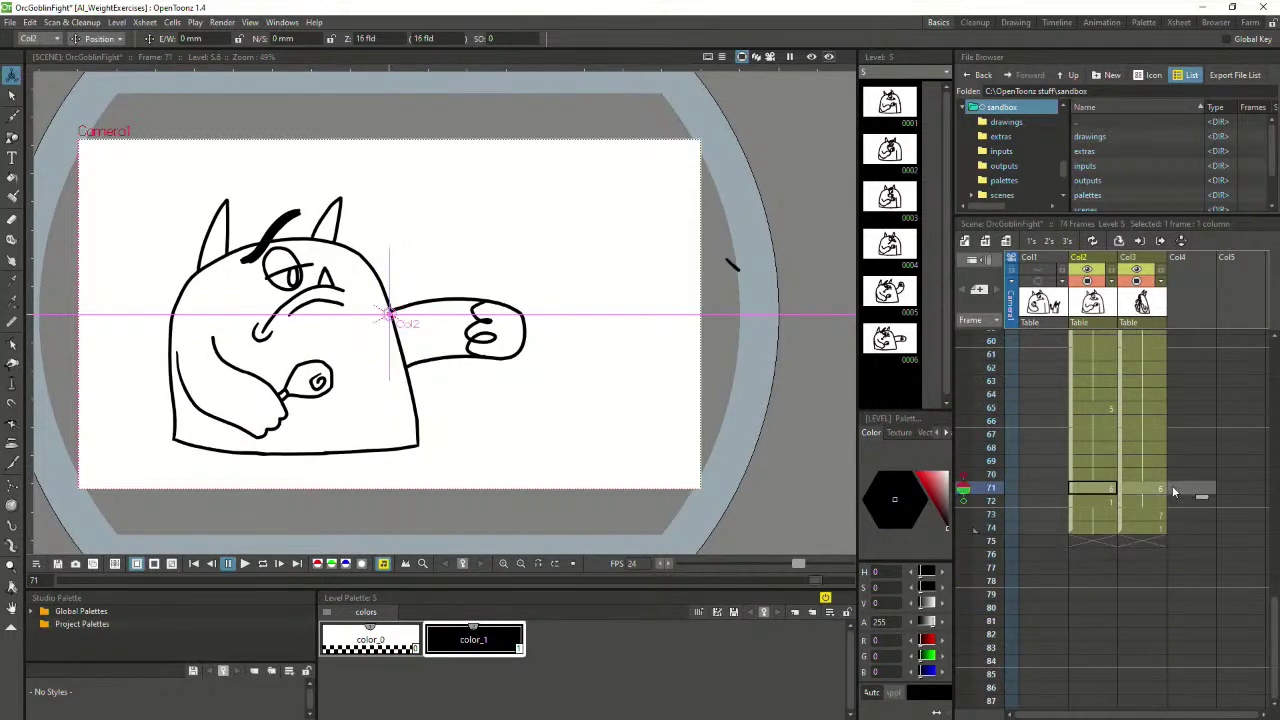
{"action": "left_click_drag", "start_coordinate": [1154, 500], "coordinate": [1147, 535]}
Lengthen the orc's raised-fist exposures at frame 65 in both columns by two frames so the punch starts at frame 73
{"action": "left_click", "coordinate": [1105, 488]}
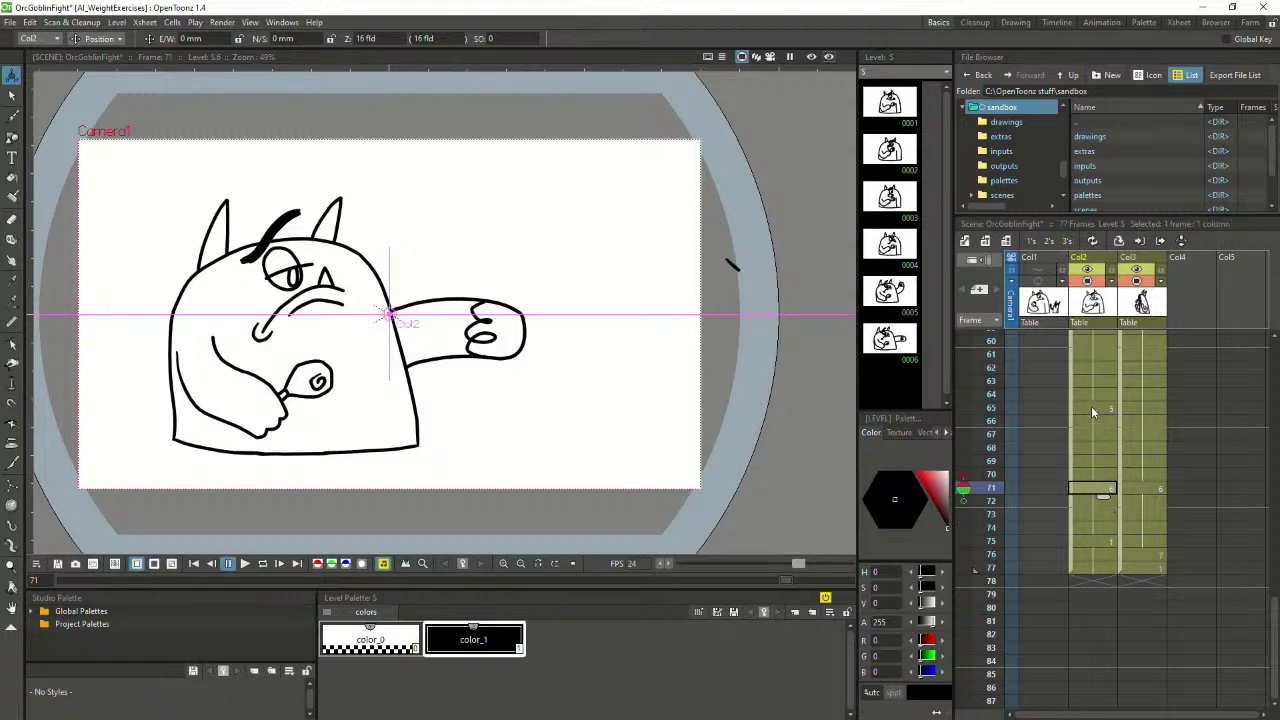
{"action": "left_click_drag", "start_coordinate": [1091, 407], "coordinate": [1149, 443]}
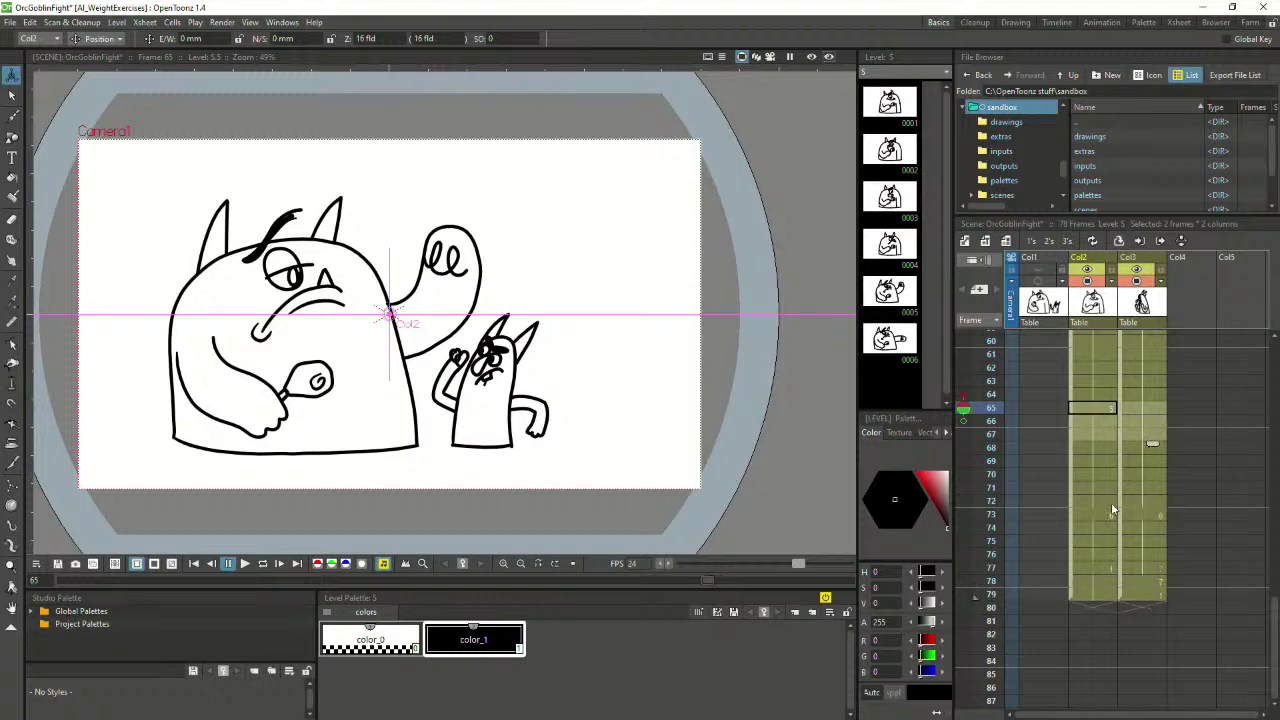
Examine the drawings in Col2 and Col3 between frames 70 and 77 to check the change from raised fist to punch
{"action": "left_click_drag", "start_coordinate": [1108, 527], "coordinate": [1109, 547]}
{"action": "left_click", "coordinate": [1110, 571]}
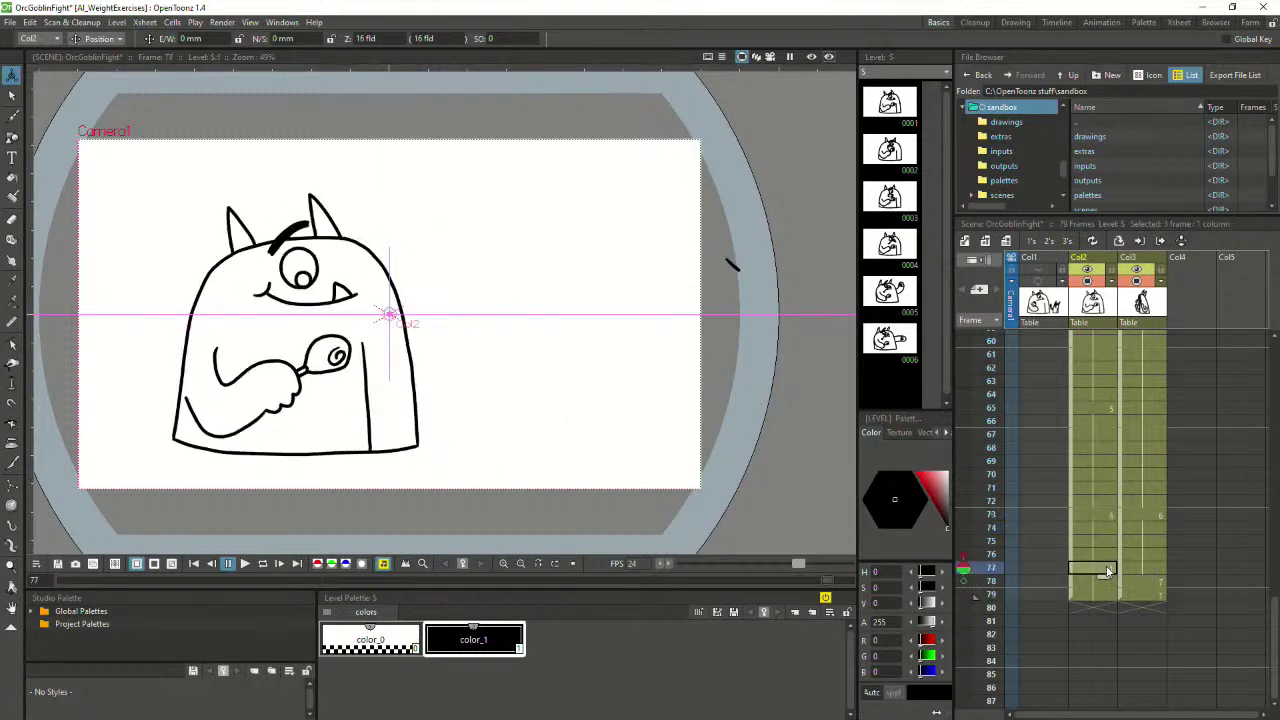
{"action": "left_click", "coordinate": [1149, 572]}
{"action": "left_click", "coordinate": [1106, 516]}
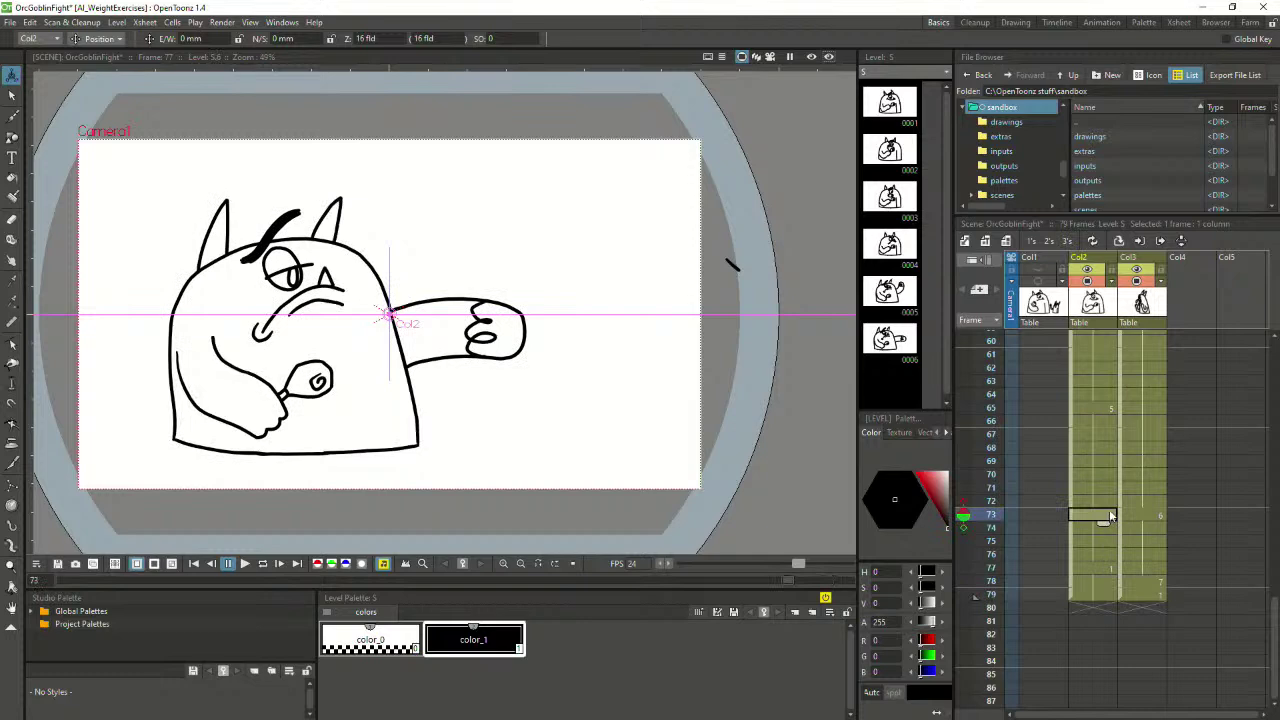
{"action": "left_click", "coordinate": [1143, 515]}
{"action": "left_click", "coordinate": [1103, 500]}
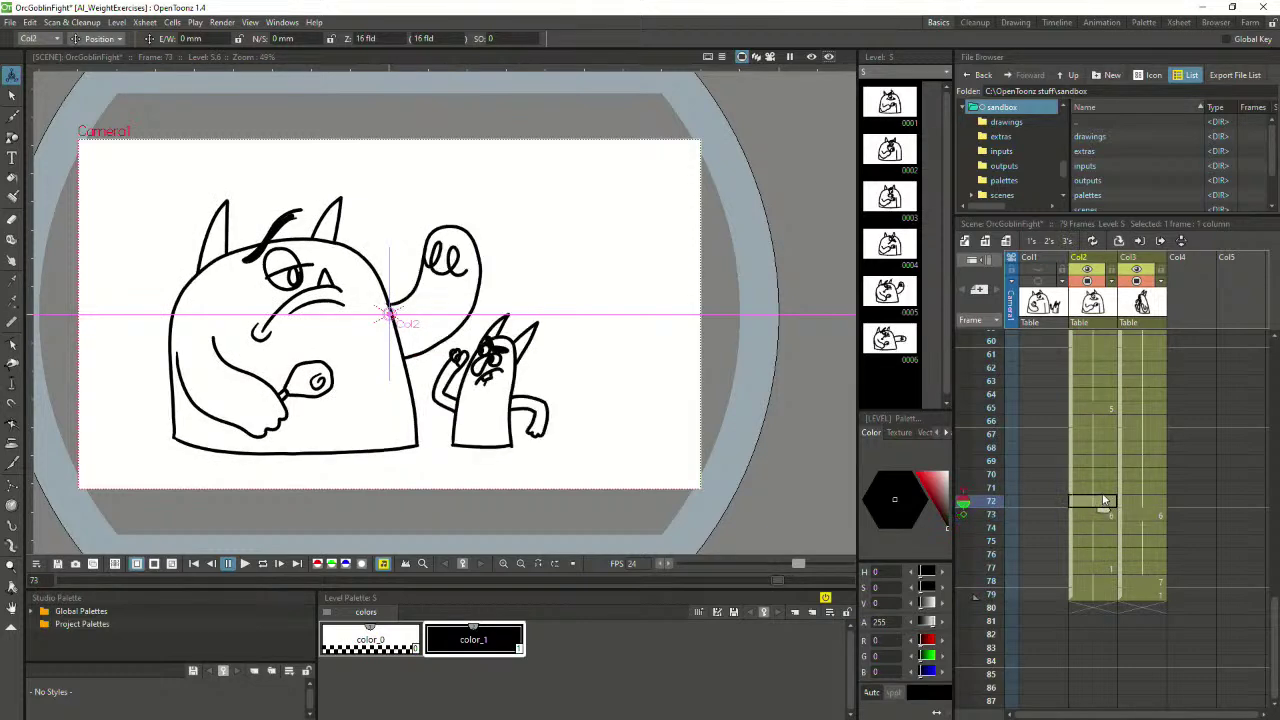
{"action": "left_click", "coordinate": [1107, 464]}
{"action": "left_click", "coordinate": [1171, 491]}
{"action": "left_click", "coordinate": [1100, 488]}
{"action": "left_click", "coordinate": [1100, 515]}
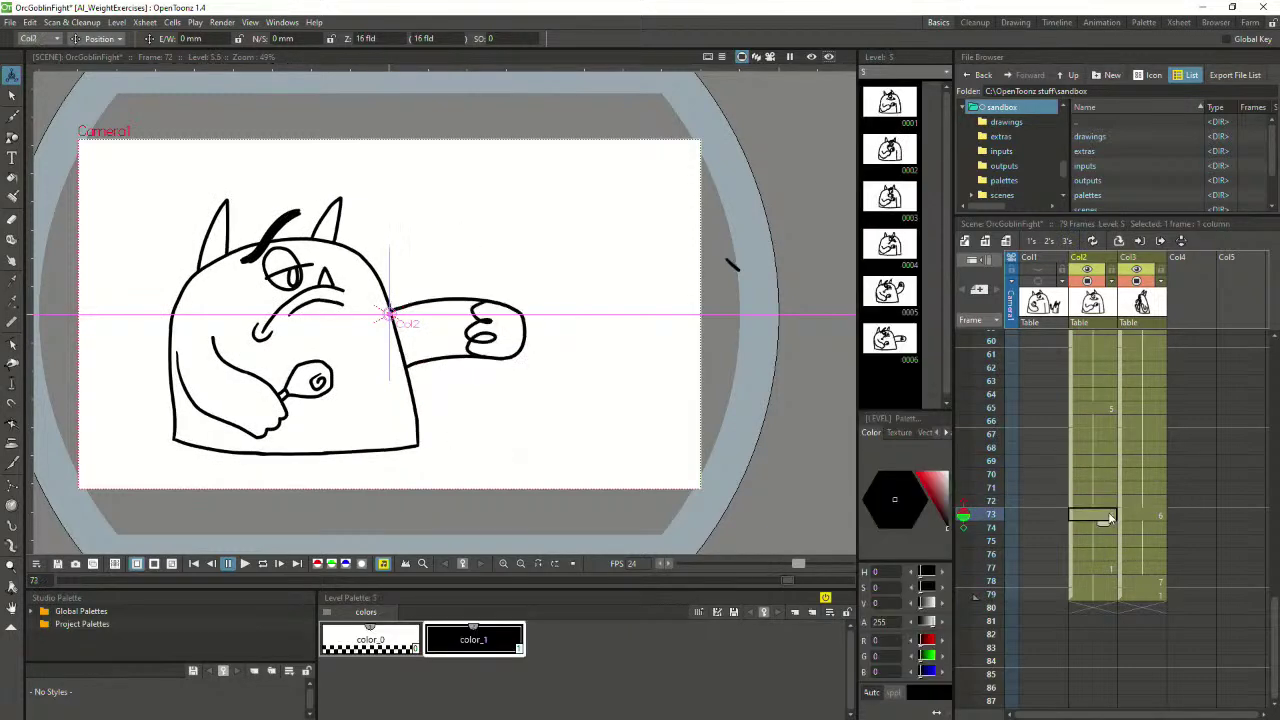
Extend the frame 77 exposures in Col2 and Col3 by five frames so the goblin's dazed drawing starts at frame 83
{"action": "left_click", "coordinate": [1104, 568]}
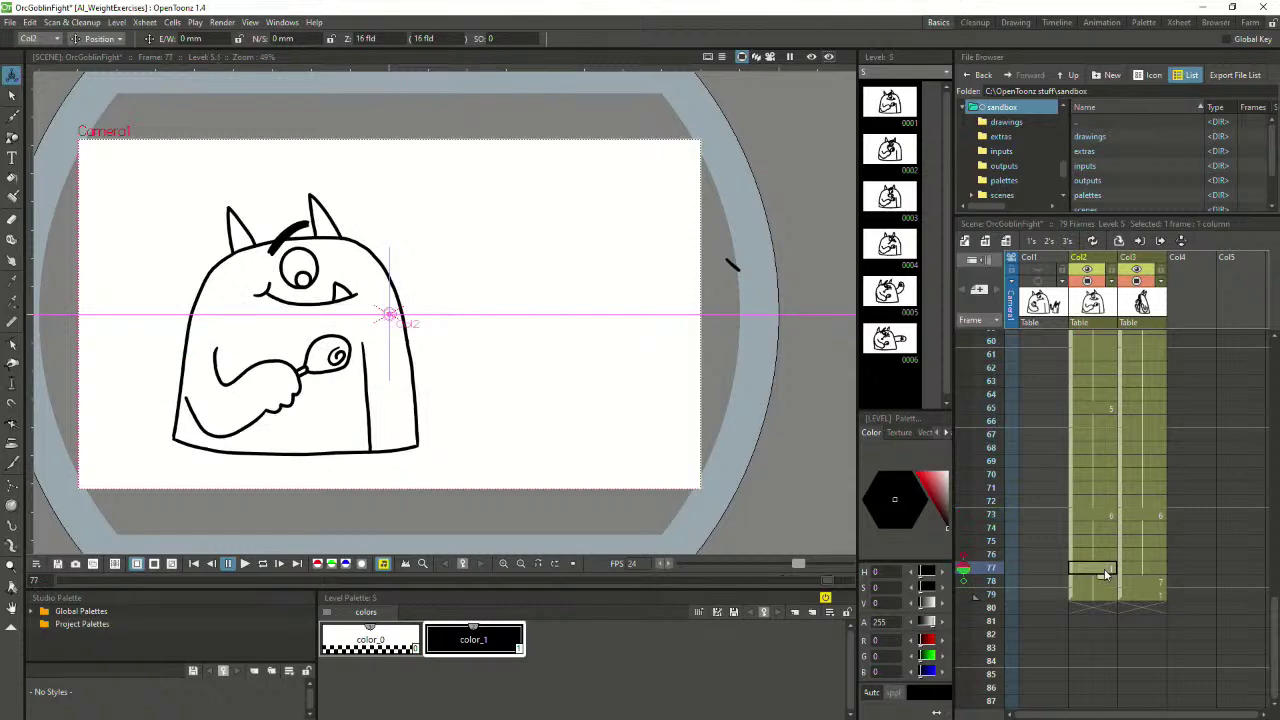
{"action": "left_click", "coordinate": [1159, 586]}
{"action": "left_click", "coordinate": [1151, 568]}
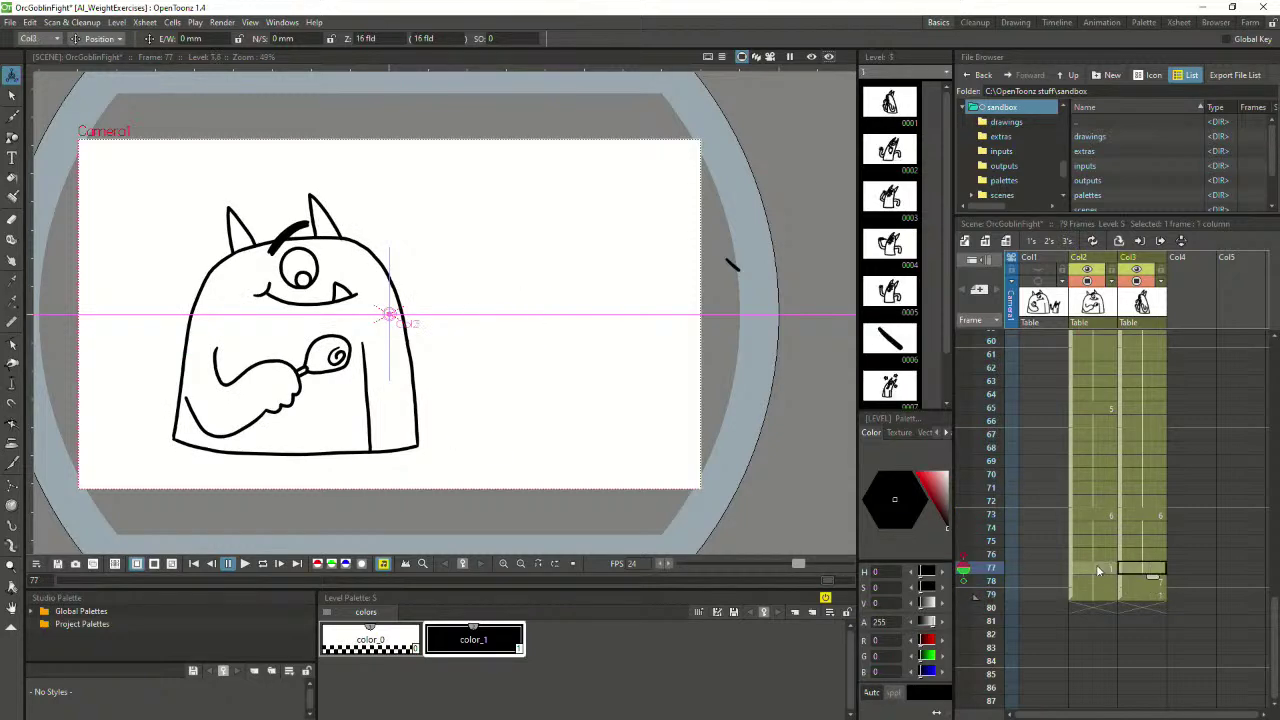
{"action": "left_click_drag", "start_coordinate": [1162, 578], "coordinate": [1156, 648]}
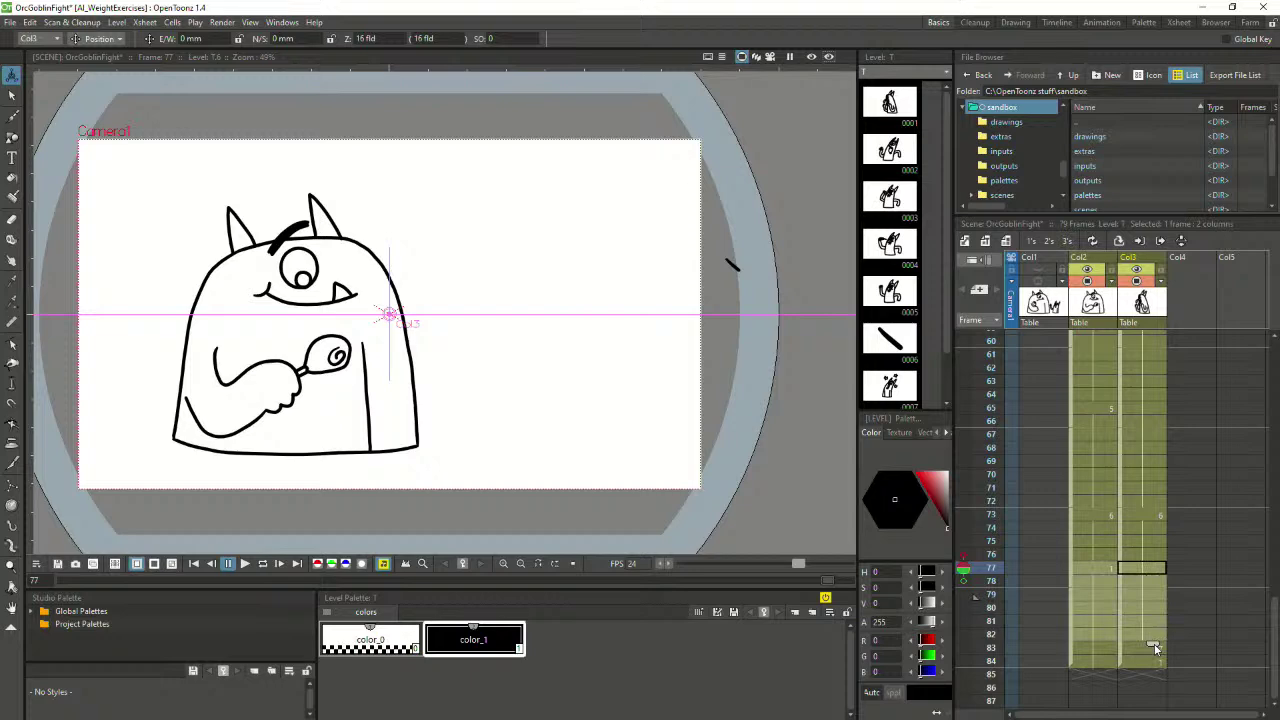
Extend the goblin's dazed drawing at frame 83 in Col3 by seven frames so it holds through frame 90
{"action": "scroll", "coordinate": [1145, 580], "scroll_direction": "down", "scroll_amount": 4}
{"action": "left_click", "coordinate": [1138, 490]}
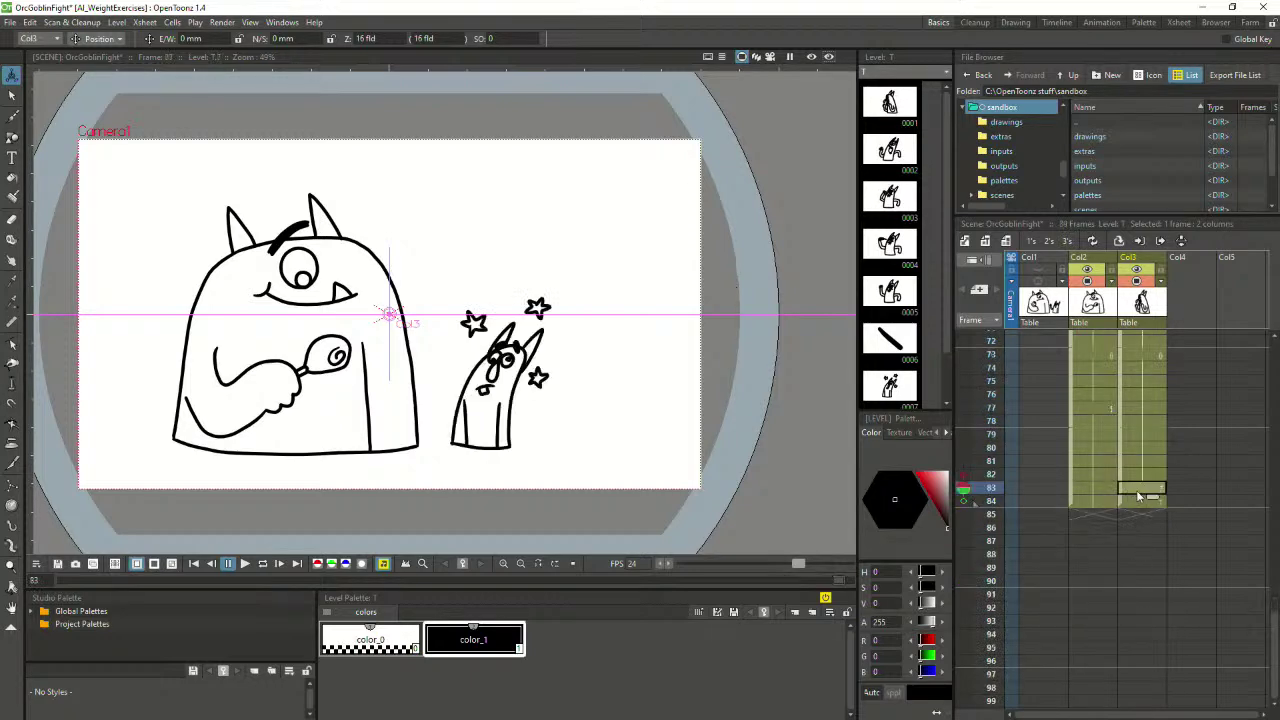
{"action": "left_click_drag", "start_coordinate": [1152, 499], "coordinate": [1150, 593]}
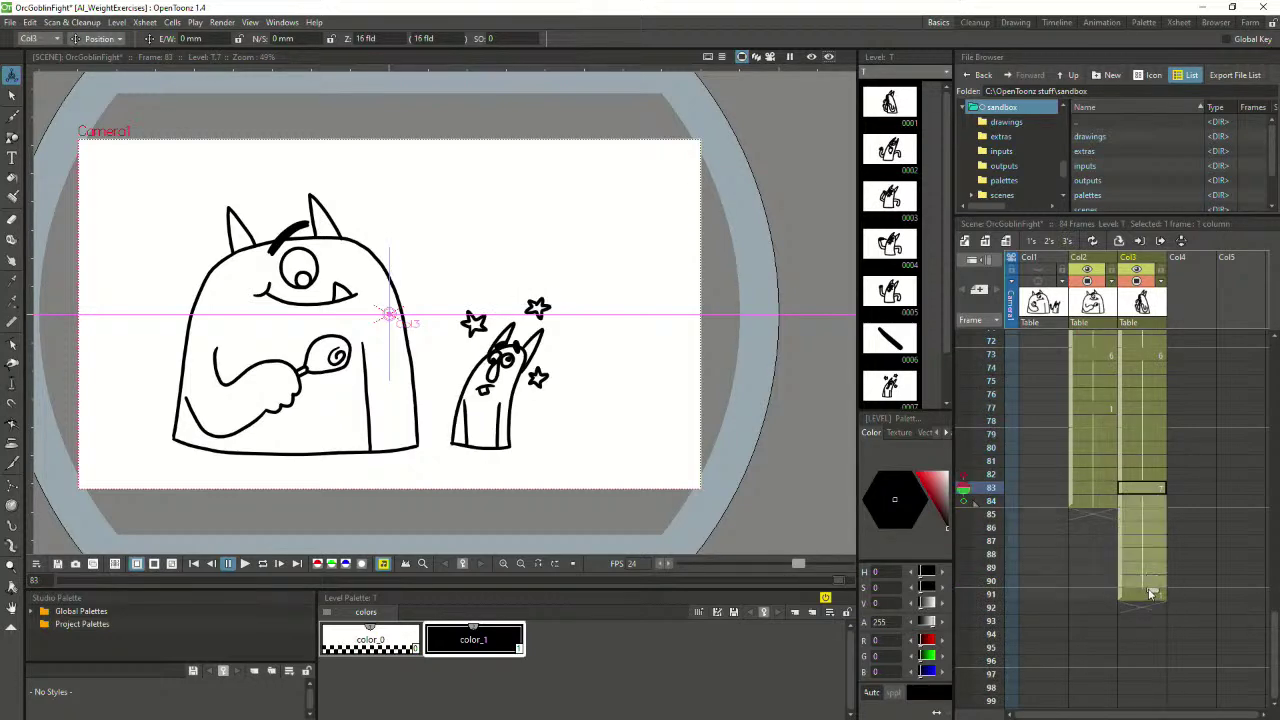
Extend the orc's last drawing in Col2 and the goblin's frame 91 drawing in Col3 so both hold through frame 93
{"action": "left_click", "coordinate": [1104, 502]}
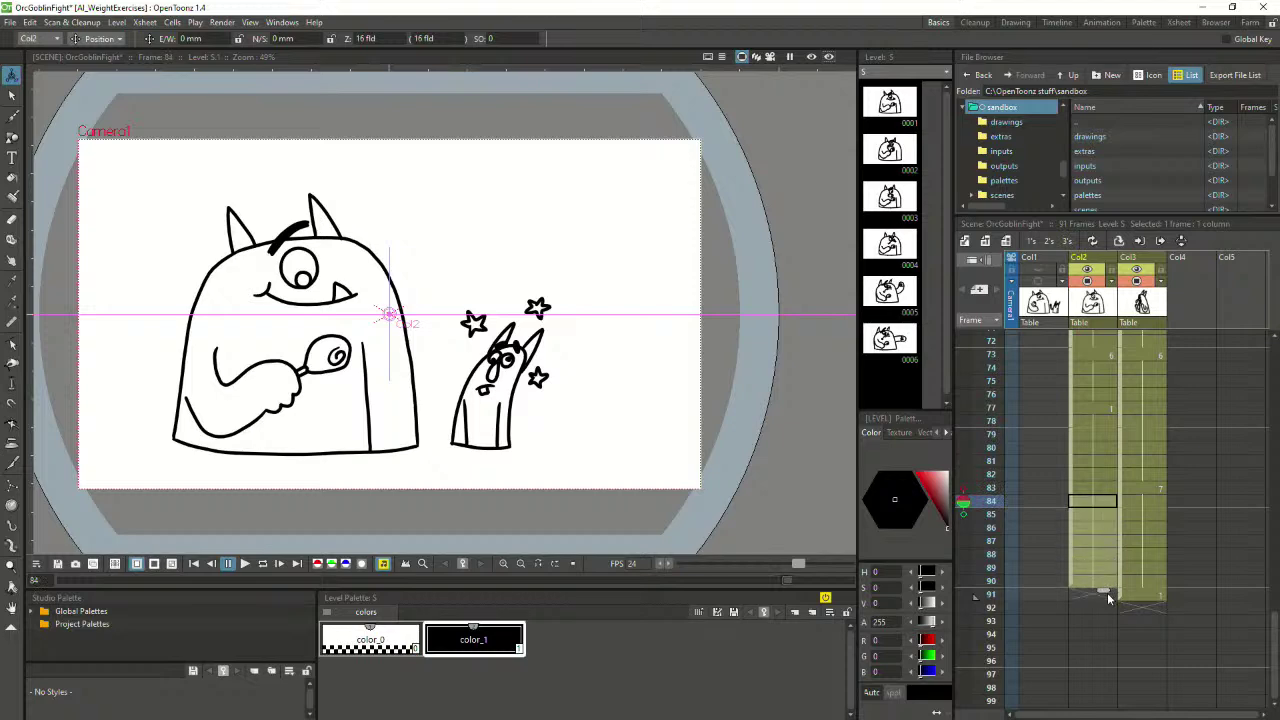
{"action": "left_click", "coordinate": [1146, 598]}
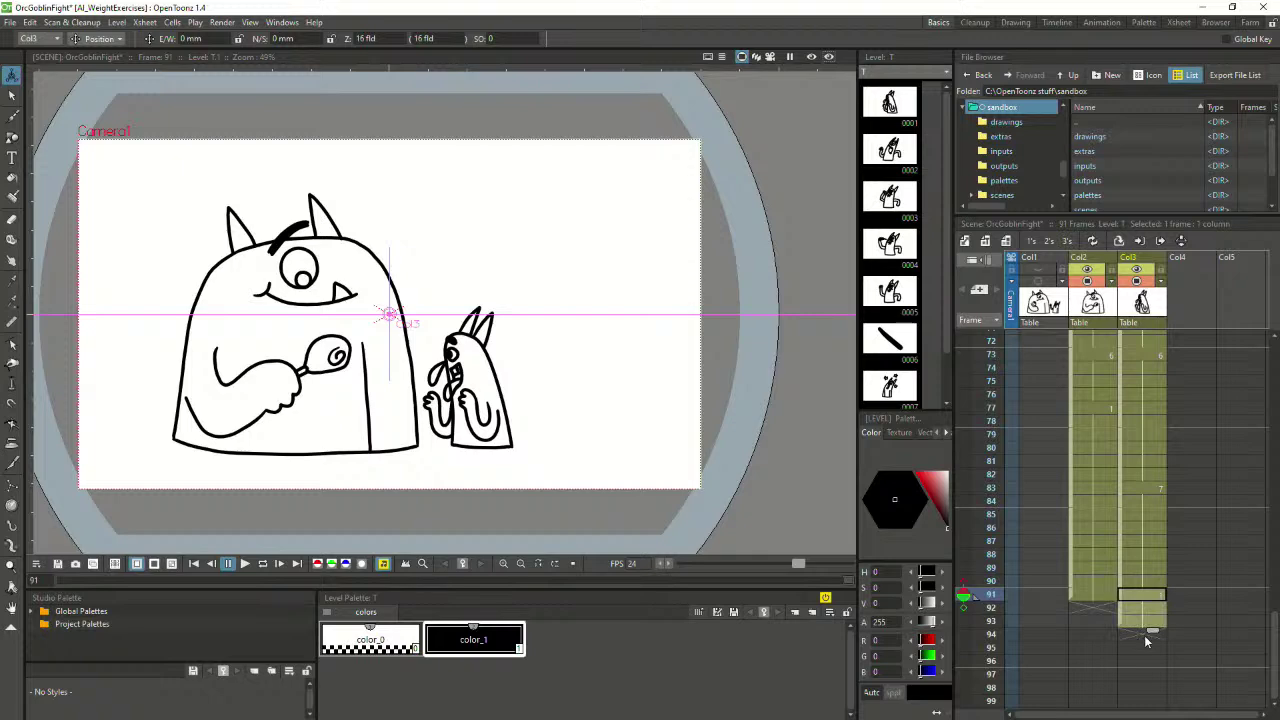
{"action": "left_click", "coordinate": [1107, 597]}
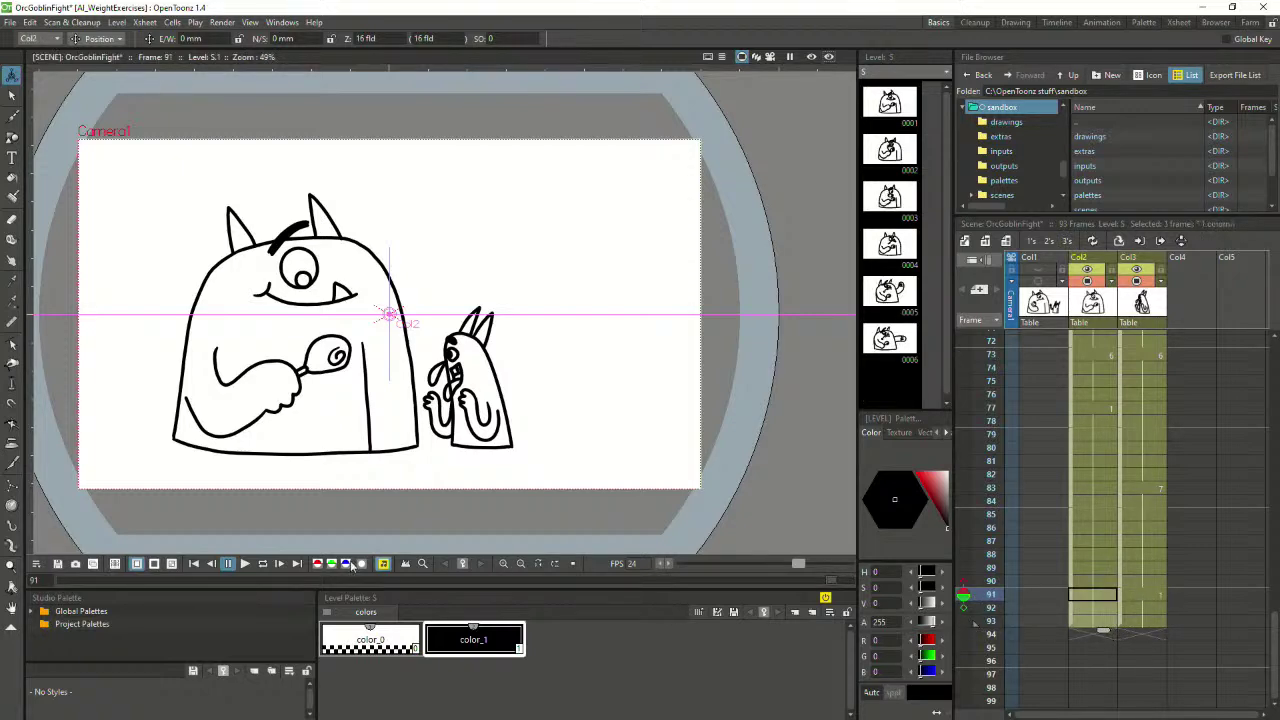
Play the animation in a loop to check the new timing, stop it, and examine the final exposures in Col2 and Col3
{"action": "left_click", "coordinate": [262, 563]}
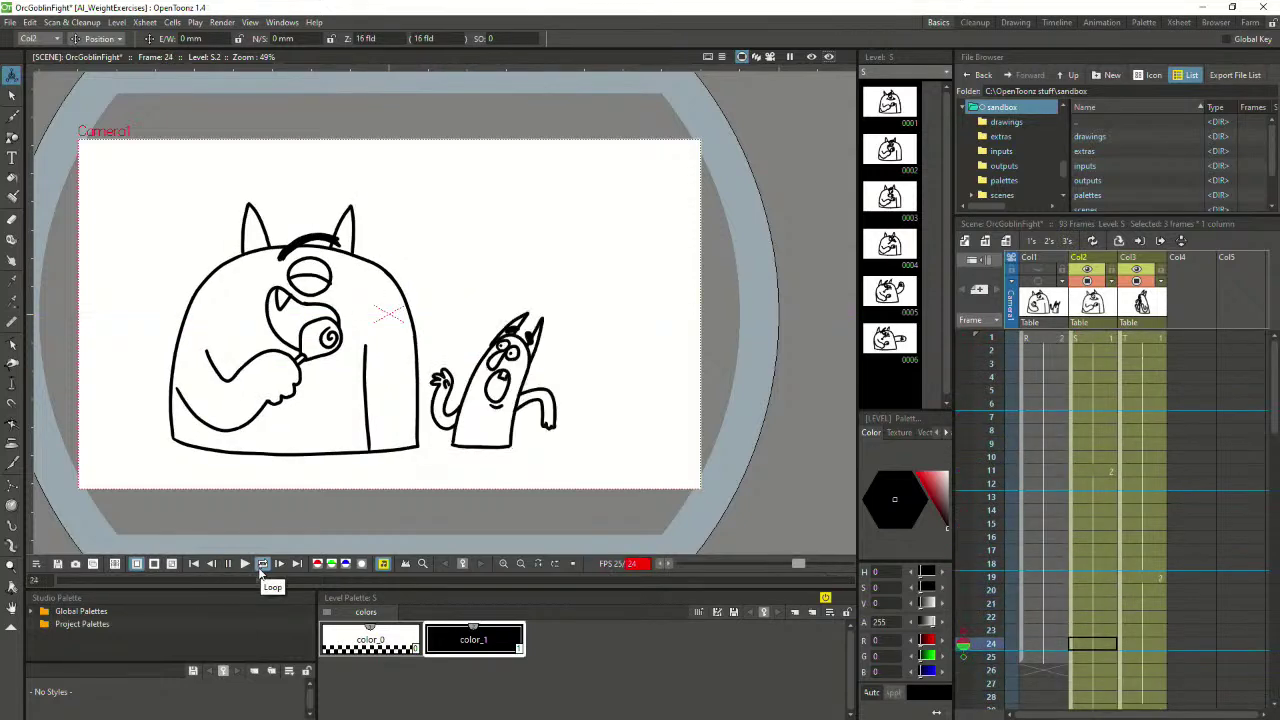
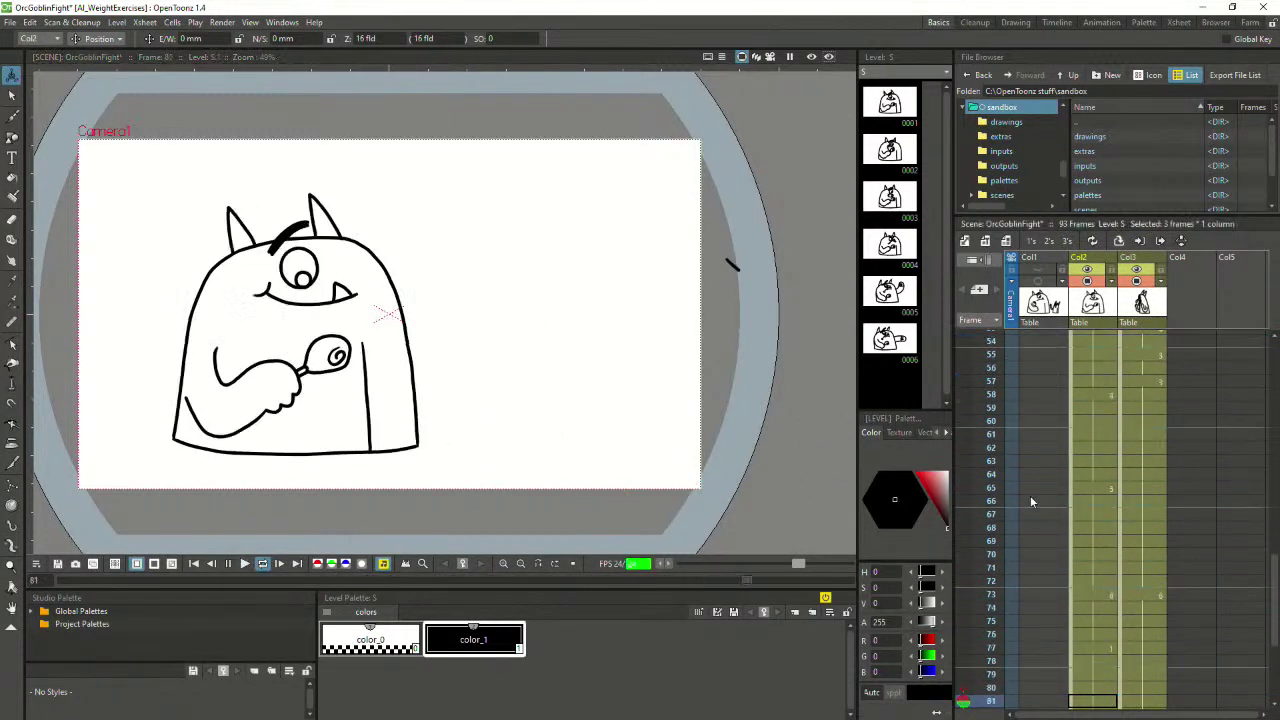
{"action": "key", "text": "space"}
{"action": "left_click", "coordinate": [1071, 516]}
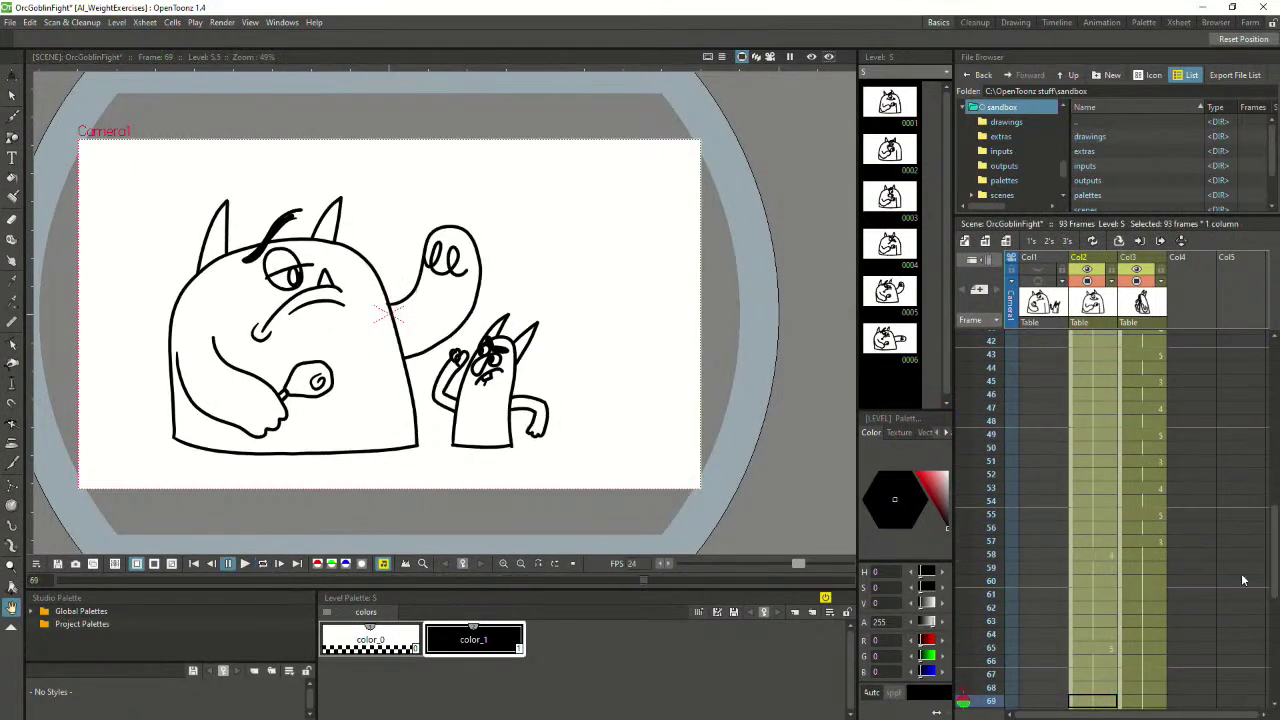
{"action": "left_click", "coordinate": [1192, 569]}
{"action": "scroll", "coordinate": [1158, 569], "scroll_direction": "down", "scroll_amount": 9}
{"action": "scroll", "coordinate": [1157, 577], "scroll_direction": "up", "scroll_amount": 3}
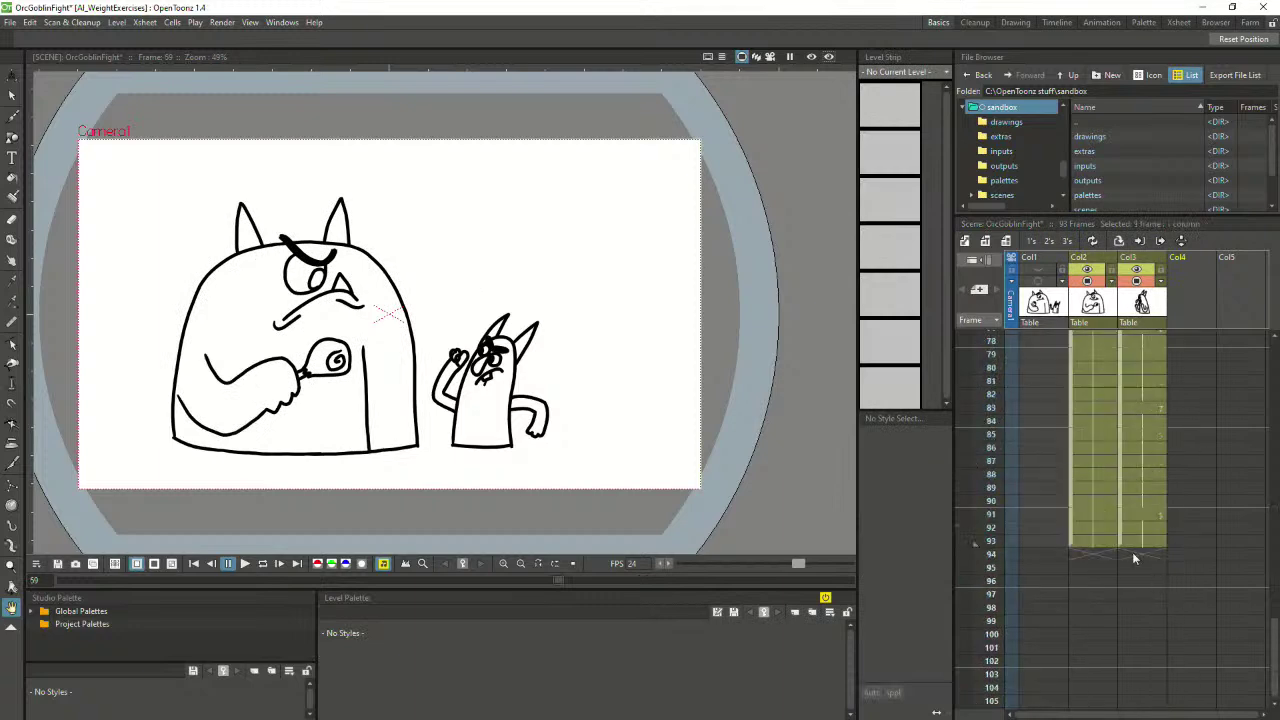
{"action": "left_click", "coordinate": [1135, 517]}
{"action": "scroll", "coordinate": [1134, 519], "scroll_direction": "up", "scroll_amount": 2}
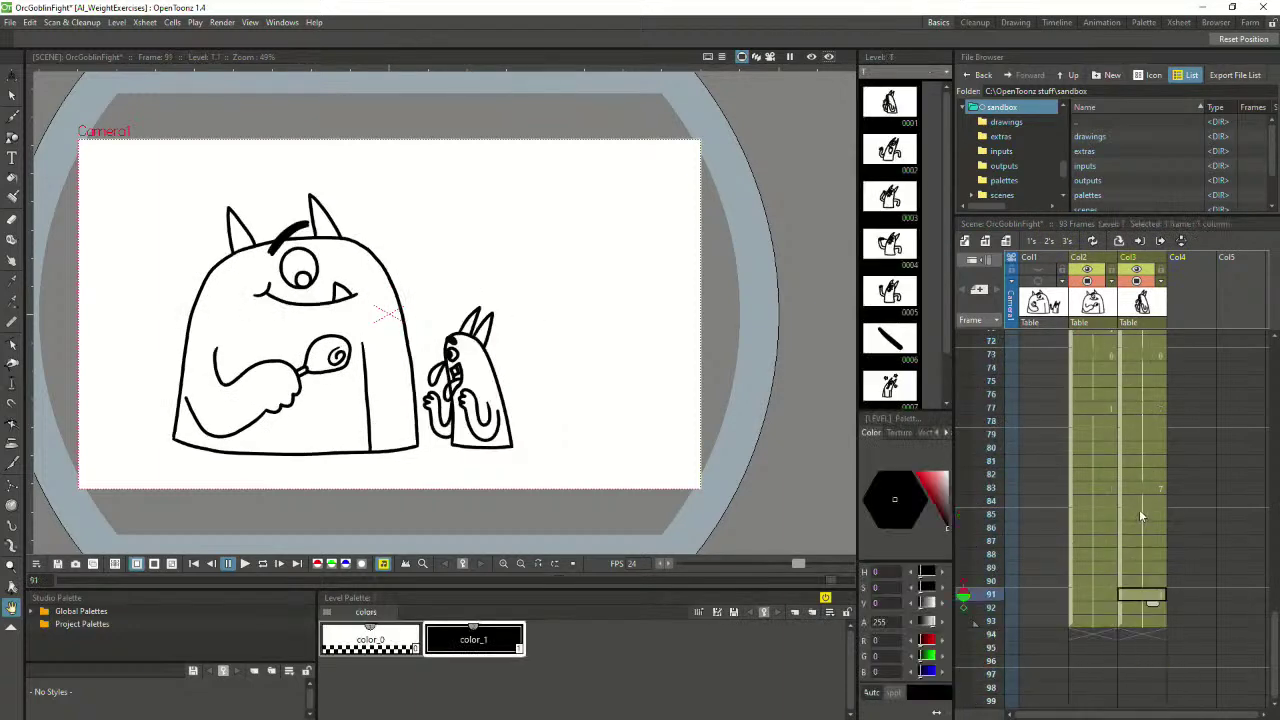
{"action": "scroll", "coordinate": [1135, 495], "scroll_direction": "up", "scroll_amount": 10}
Extend the exposures at frame 58 in Col2 and Col3 by four frames so the orc's raised fist starts at frame 69
{"action": "left_click", "coordinate": [1070, 432]}
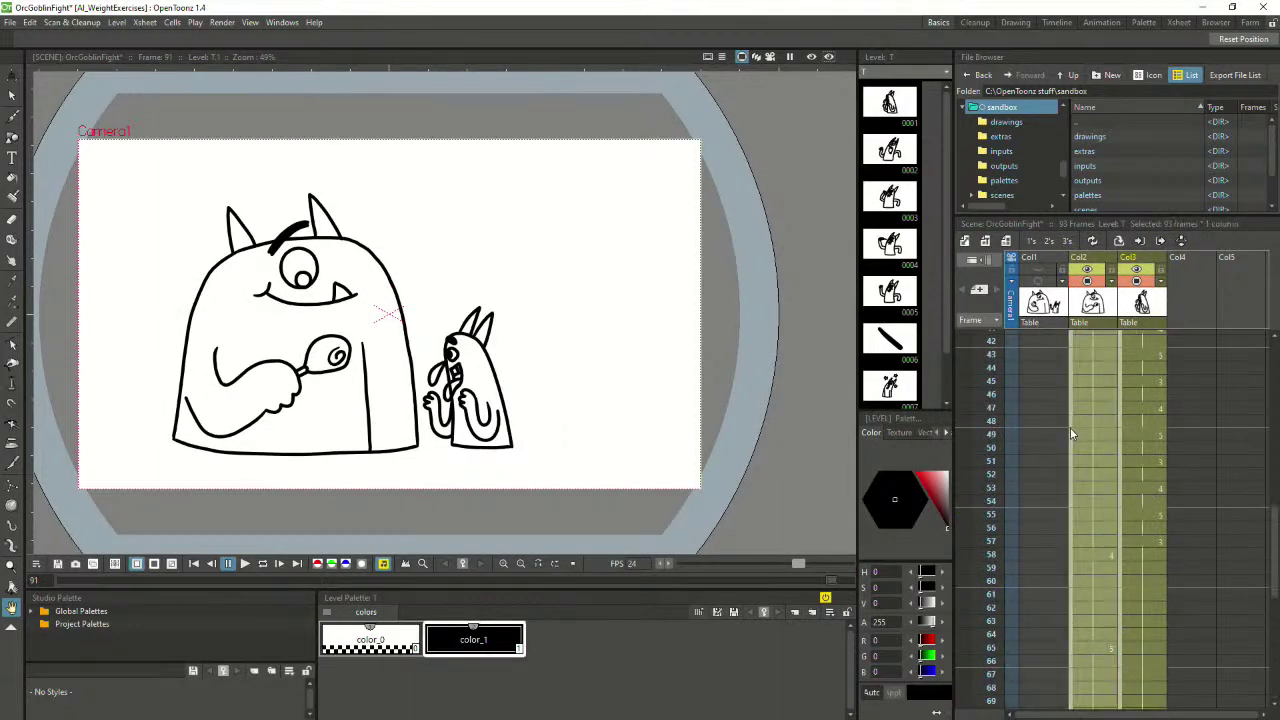
{"action": "left_click", "coordinate": [1104, 544]}
{"action": "scroll", "coordinate": [1104, 545], "scroll_direction": "down", "scroll_amount": 4}
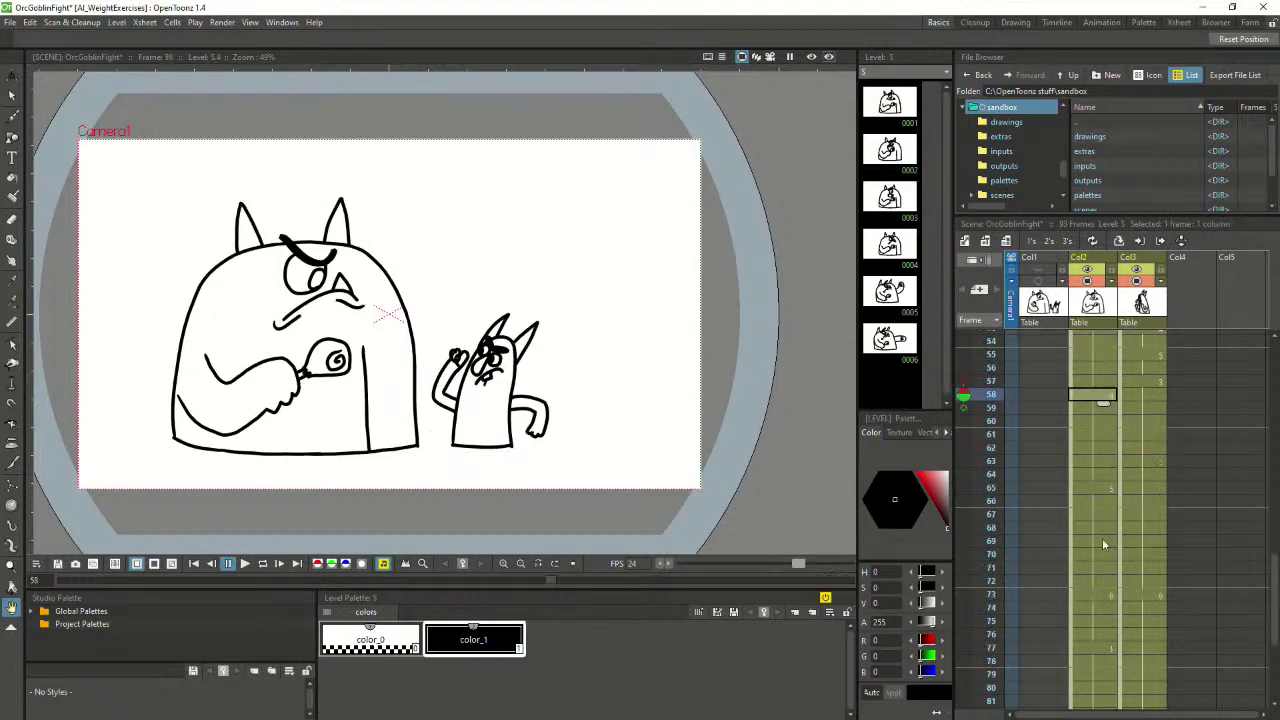
{"action": "left_click", "coordinate": [1148, 396]}
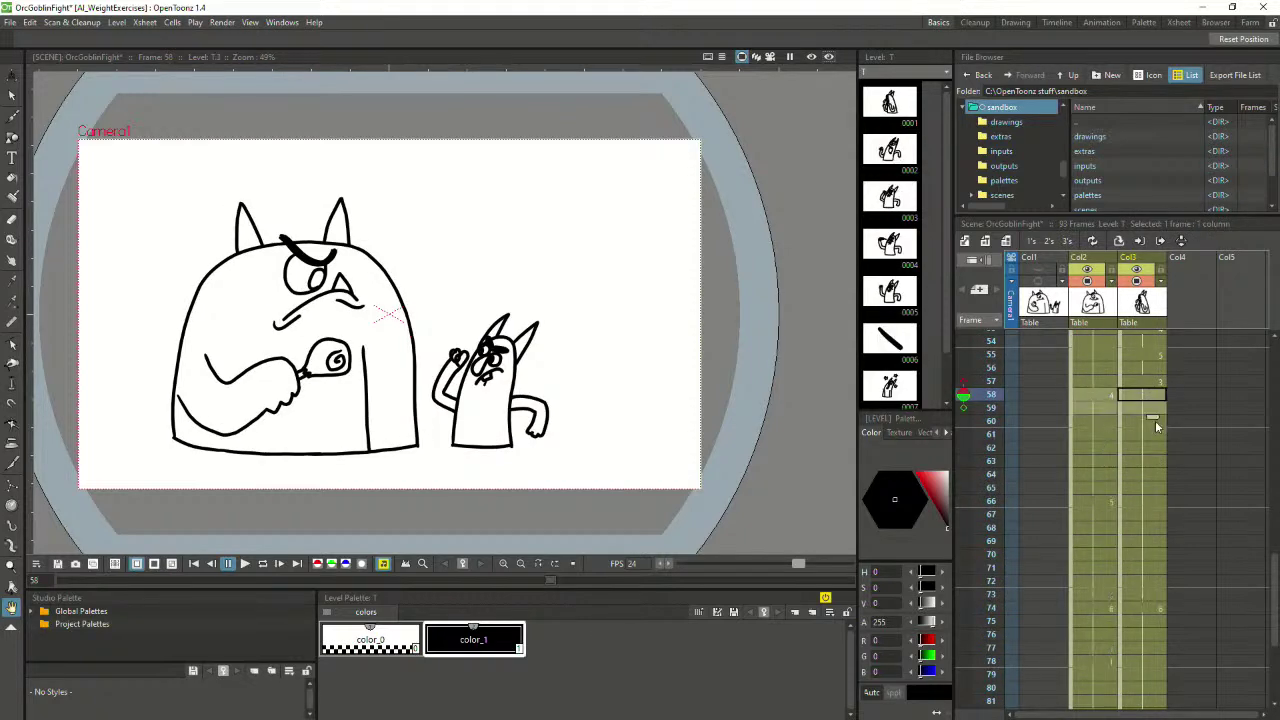
{"action": "left_click_drag", "start_coordinate": [1155, 424], "coordinate": [1151, 458]}
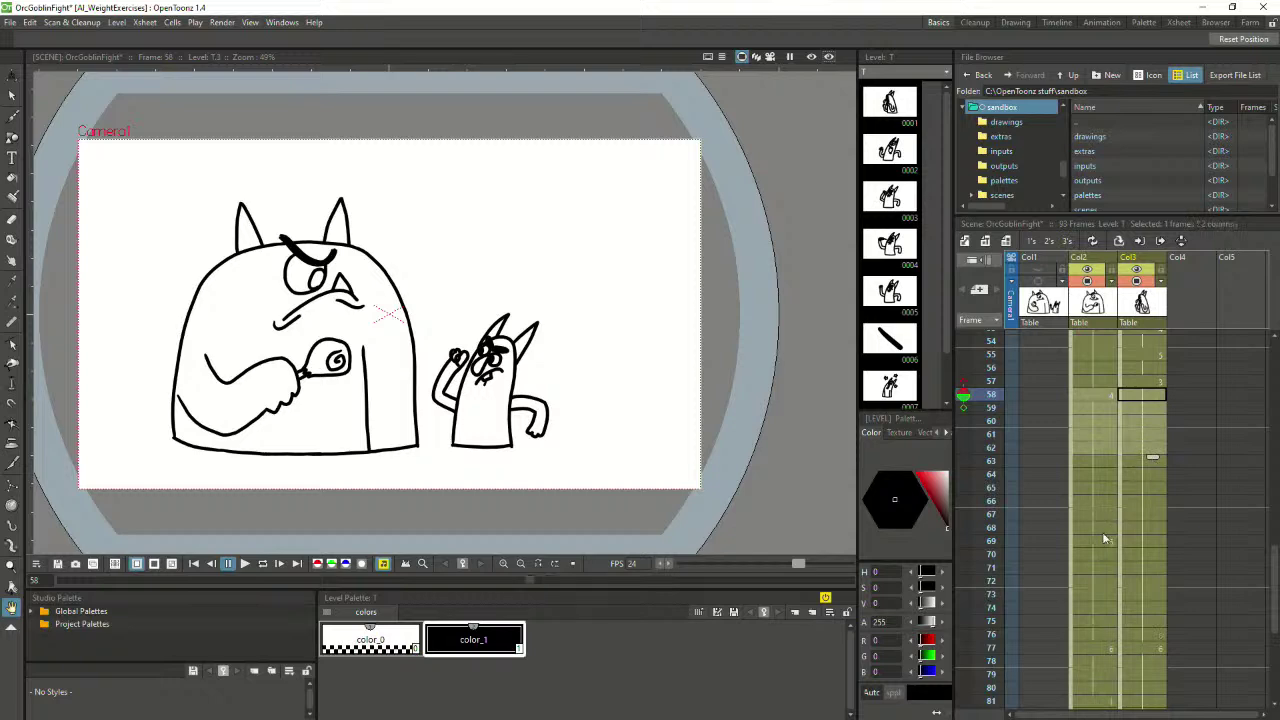
In Col2 and Col3, extend the raised-fist exposures at frame 69 by two frames and the punch exposures at frame 79 by four frames
{"action": "left_click", "coordinate": [1104, 540]}
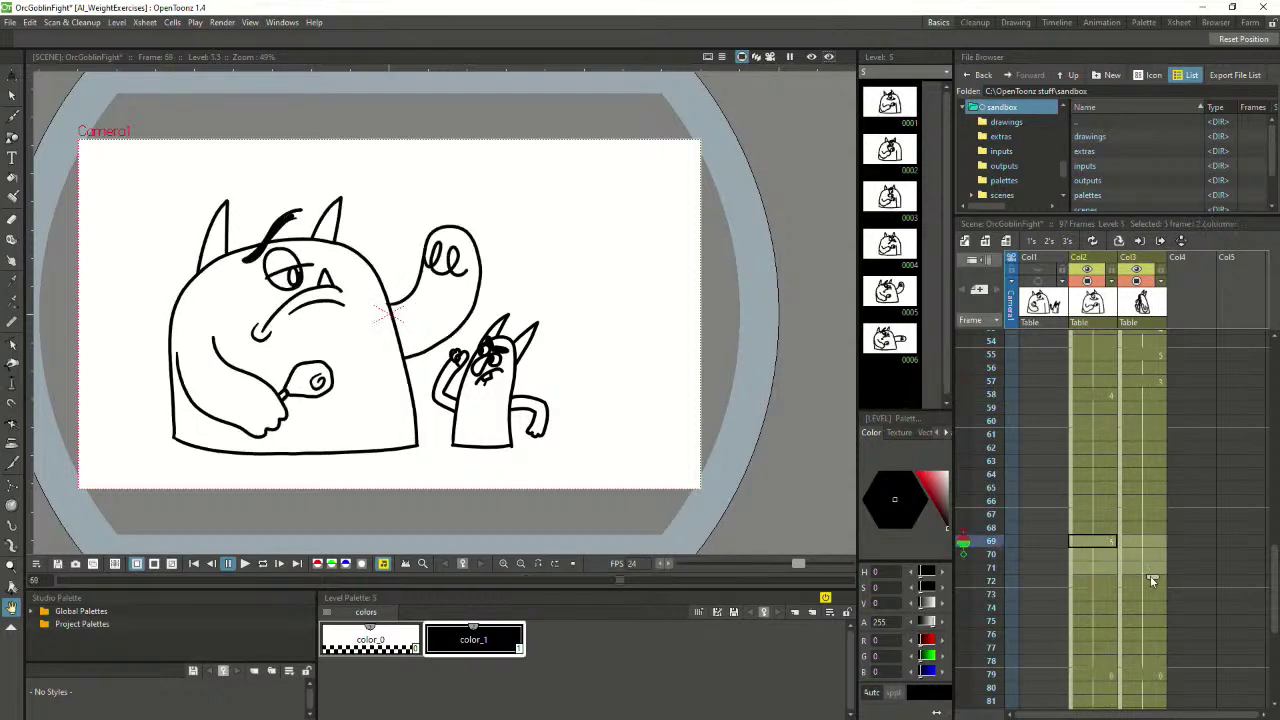
{"action": "left_click_drag", "start_coordinate": [1149, 584], "coordinate": [1148, 578]}
{"action": "scroll", "coordinate": [1148, 578], "scroll_direction": "down", "scroll_amount": 4}
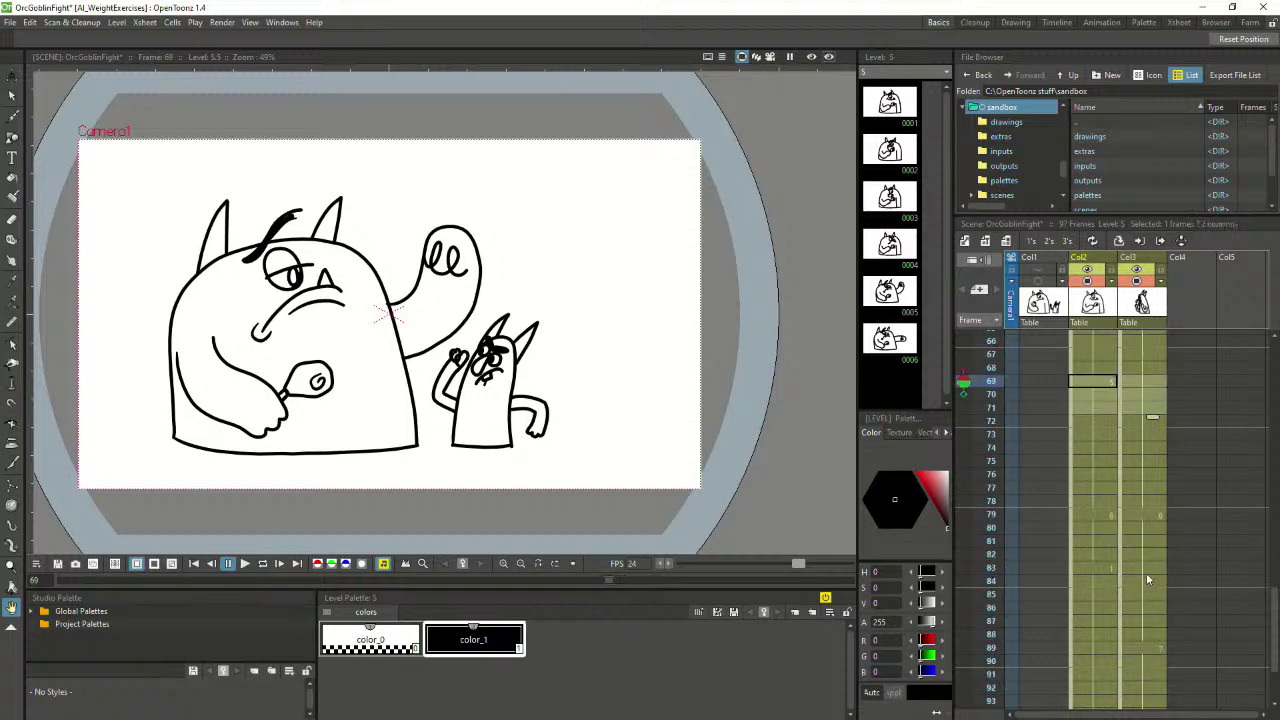
{"action": "left_click", "coordinate": [1100, 516]}
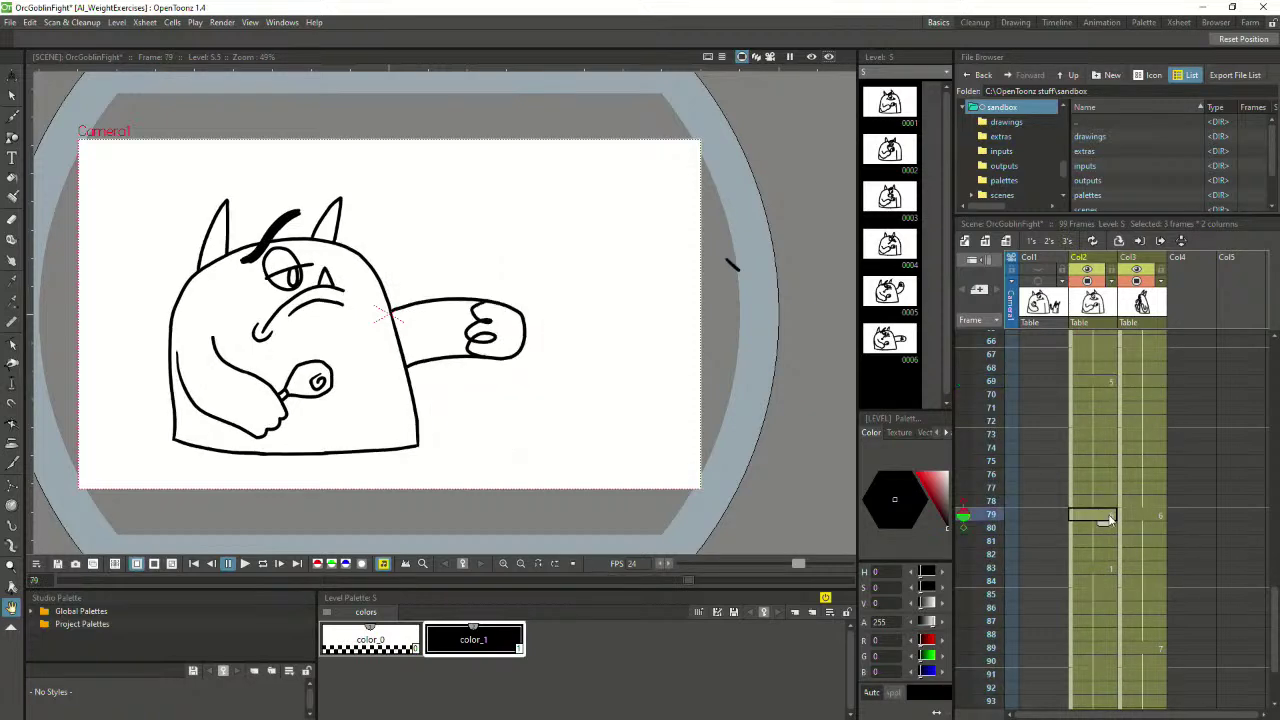
{"action": "left_click_drag", "start_coordinate": [1151, 522], "coordinate": [1146, 562]}
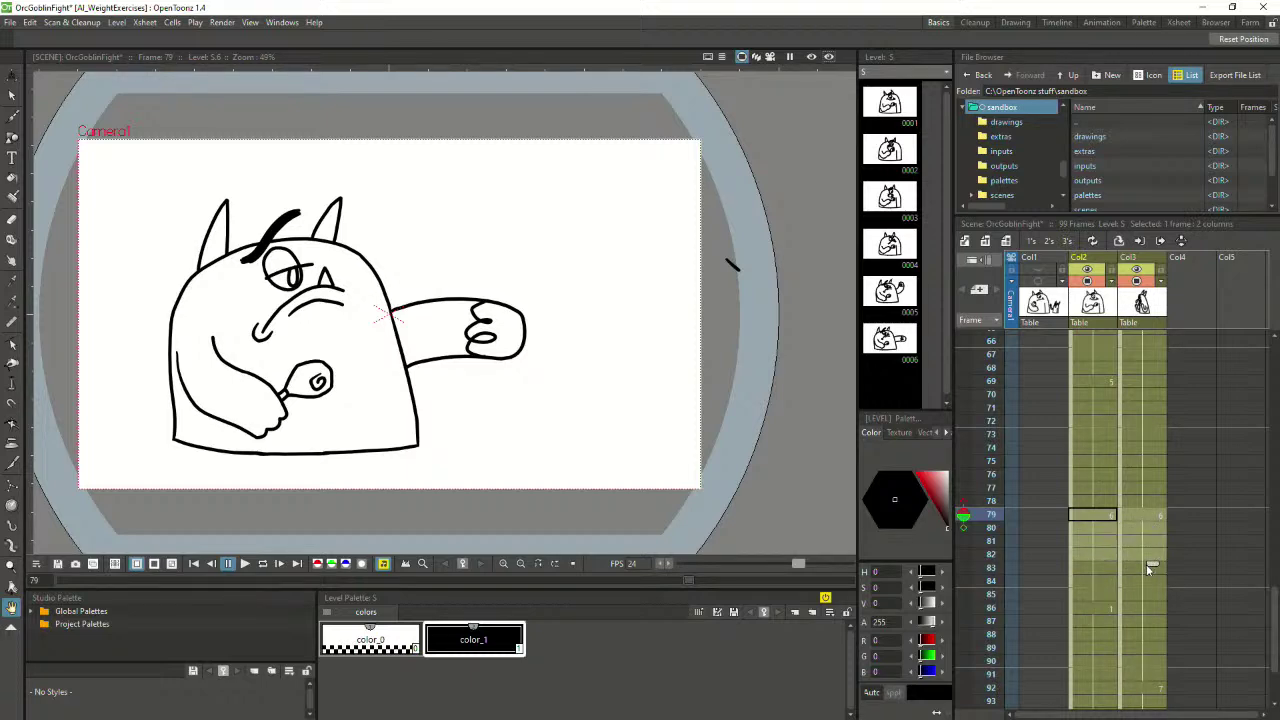
{"action": "left_click_drag", "start_coordinate": [1141, 568], "coordinate": [1138, 577]}
{"action": "left_click", "coordinate": [1110, 550]}
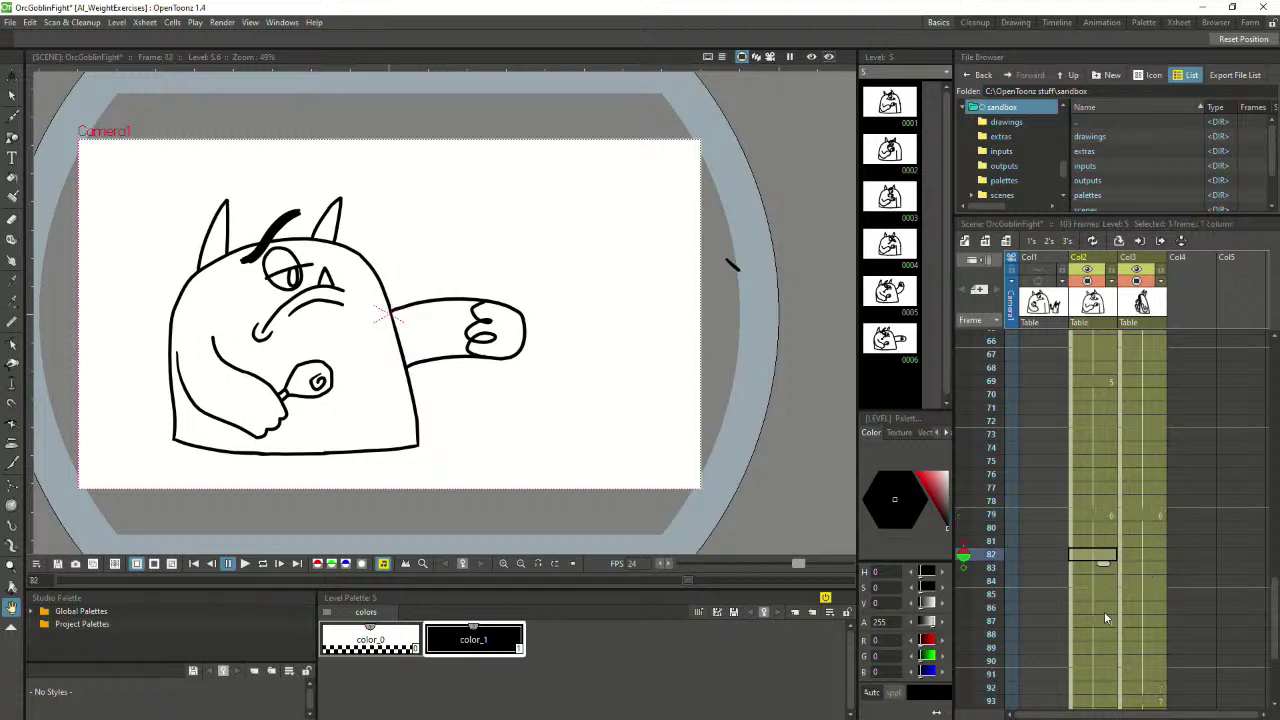
{"action": "left_click", "coordinate": [1102, 621]}
Extend the exposures at frame 93 in Col2 and Col3 by four frames so the goblin's dazed drawing holds through frame 104
{"action": "scroll", "coordinate": [1102, 610], "scroll_direction": "down", "scroll_amount": 3}
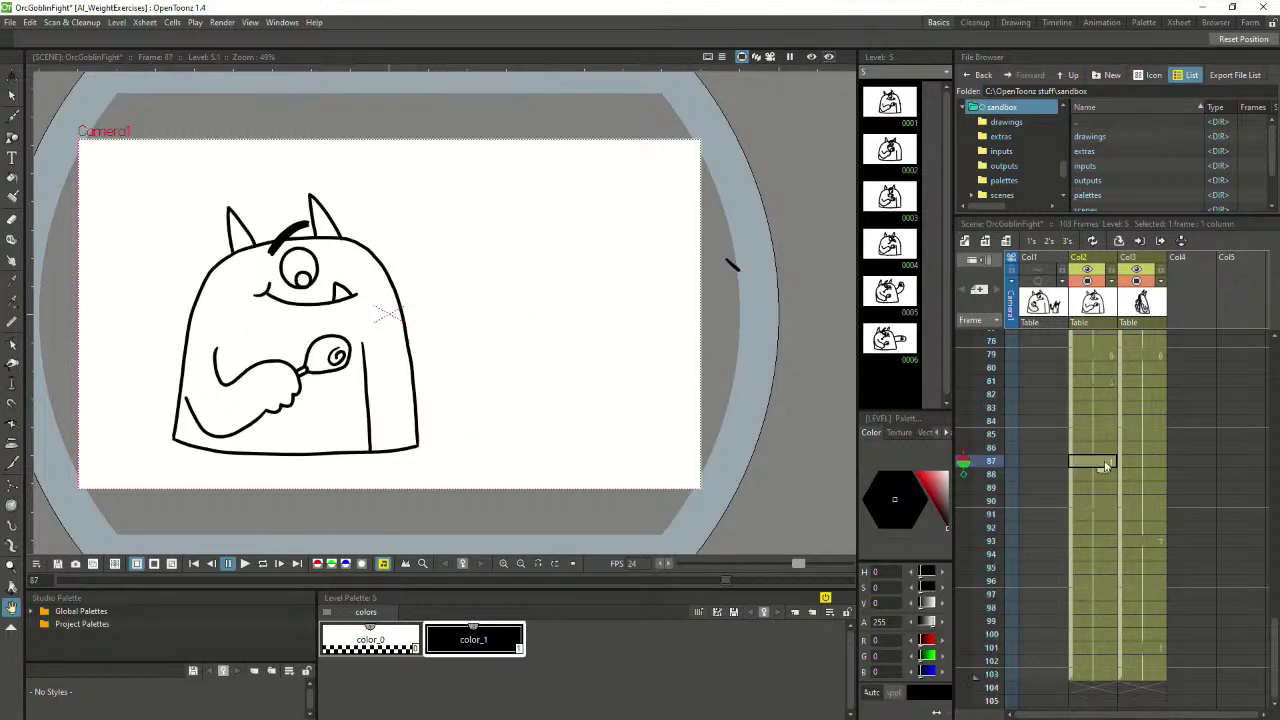
{"action": "left_click", "coordinate": [1150, 488]}
{"action": "left_click", "coordinate": [1149, 541]}
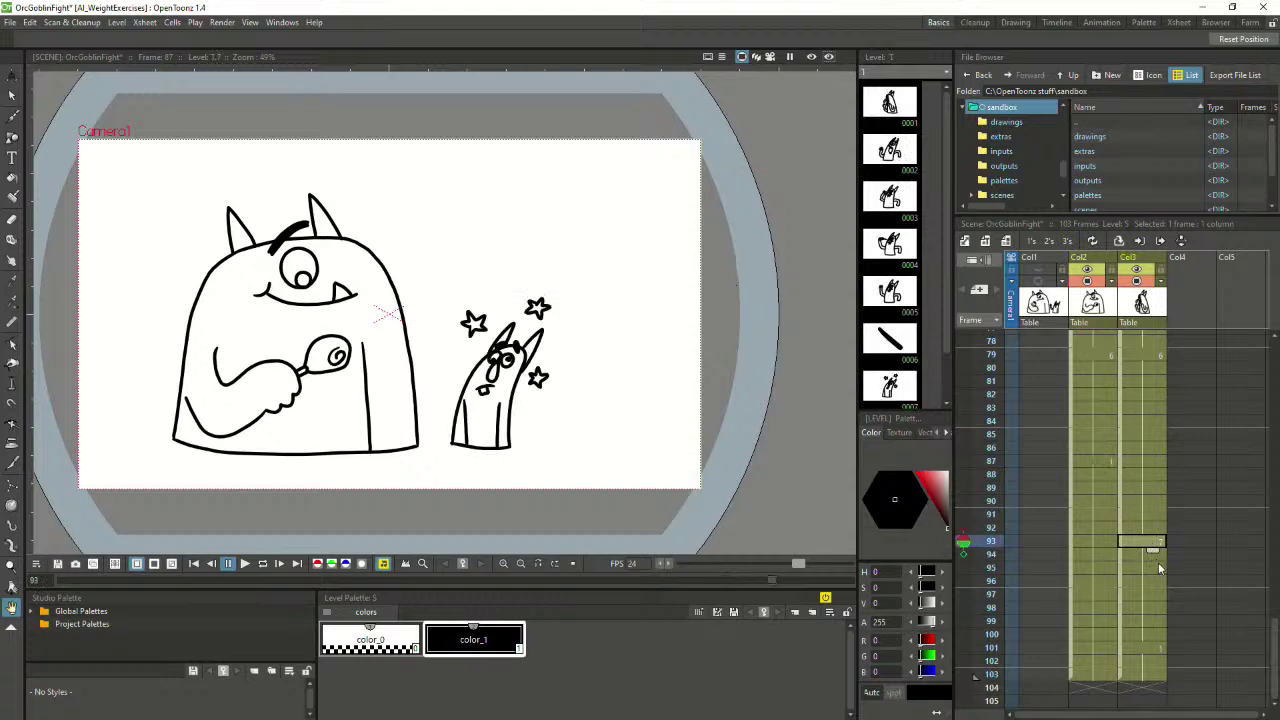
{"action": "left_click_drag", "start_coordinate": [1153, 552], "coordinate": [1150, 606]}
{"action": "left_click", "coordinate": [1098, 541]}
{"action": "left_click", "coordinate": [1160, 541], "text": "shift"}
{"action": "left_click_drag", "start_coordinate": [1153, 550], "coordinate": [1150, 605]}
{"action": "scroll", "coordinate": [1150, 605], "scroll_direction": "down", "scroll_amount": 2}
{"action": "left_click", "coordinate": [1128, 540]}
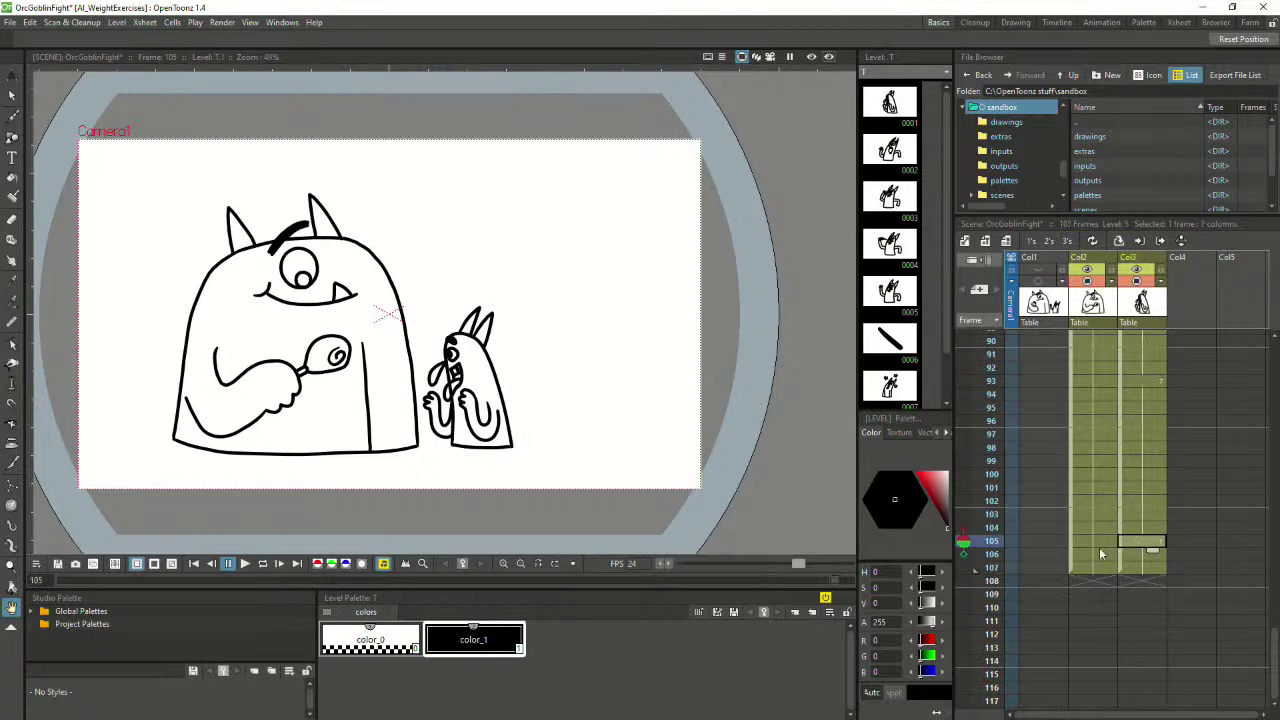
{"action": "left_click", "coordinate": [1084, 542]}
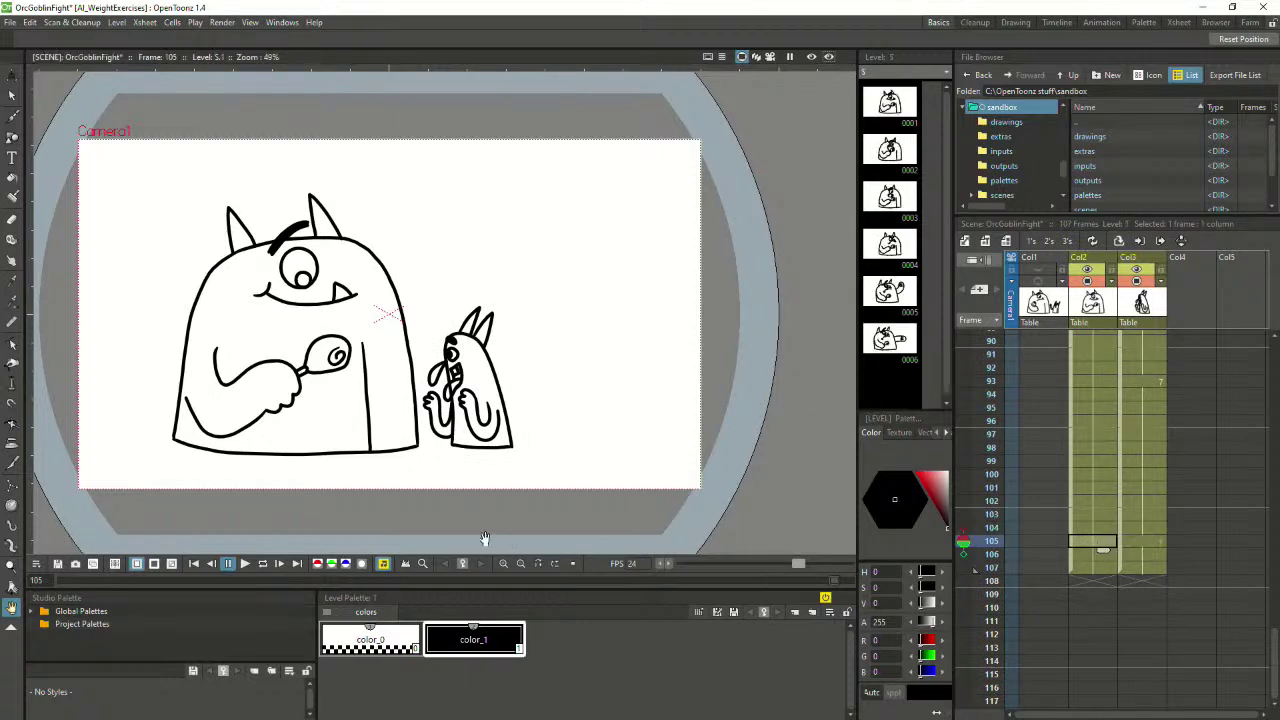
Play the animation to check the punch timing, pause it, and inspect the drawings following the punch at frame 79
{"action": "left_click", "coordinate": [246, 564]}
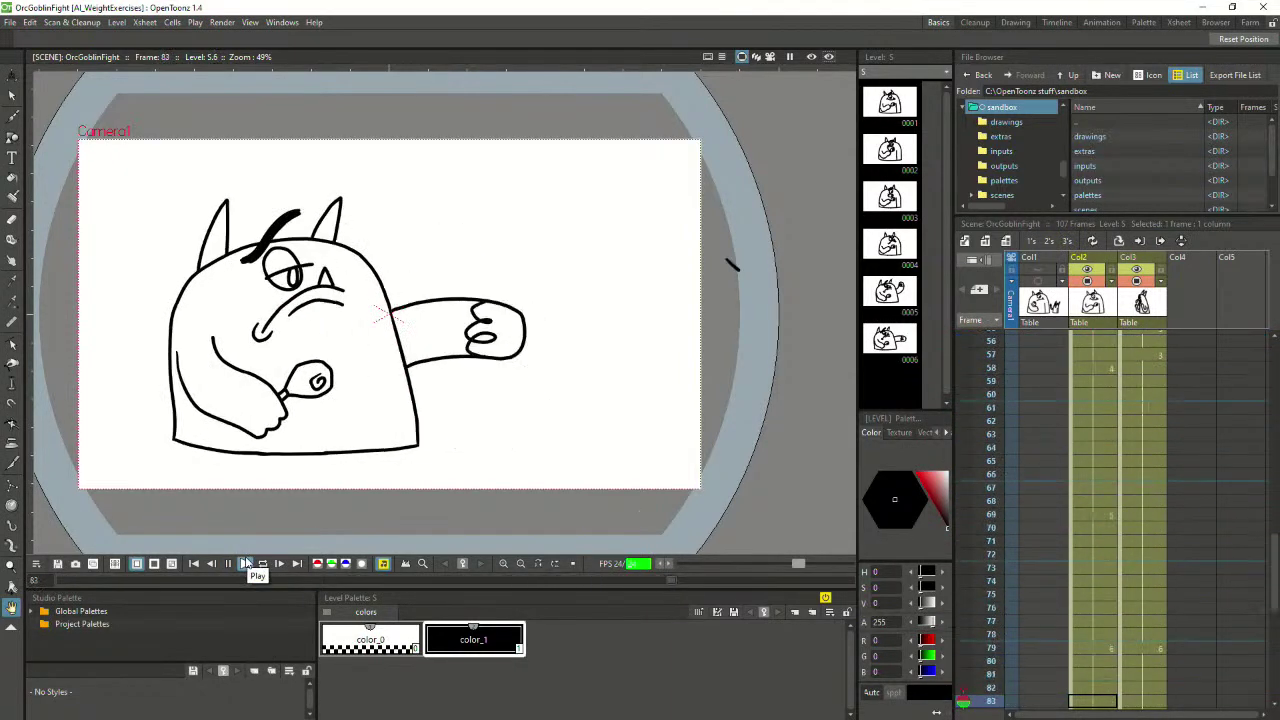
{"action": "left_click", "coordinate": [228, 563]}
{"action": "left_click", "coordinate": [1142, 448]}
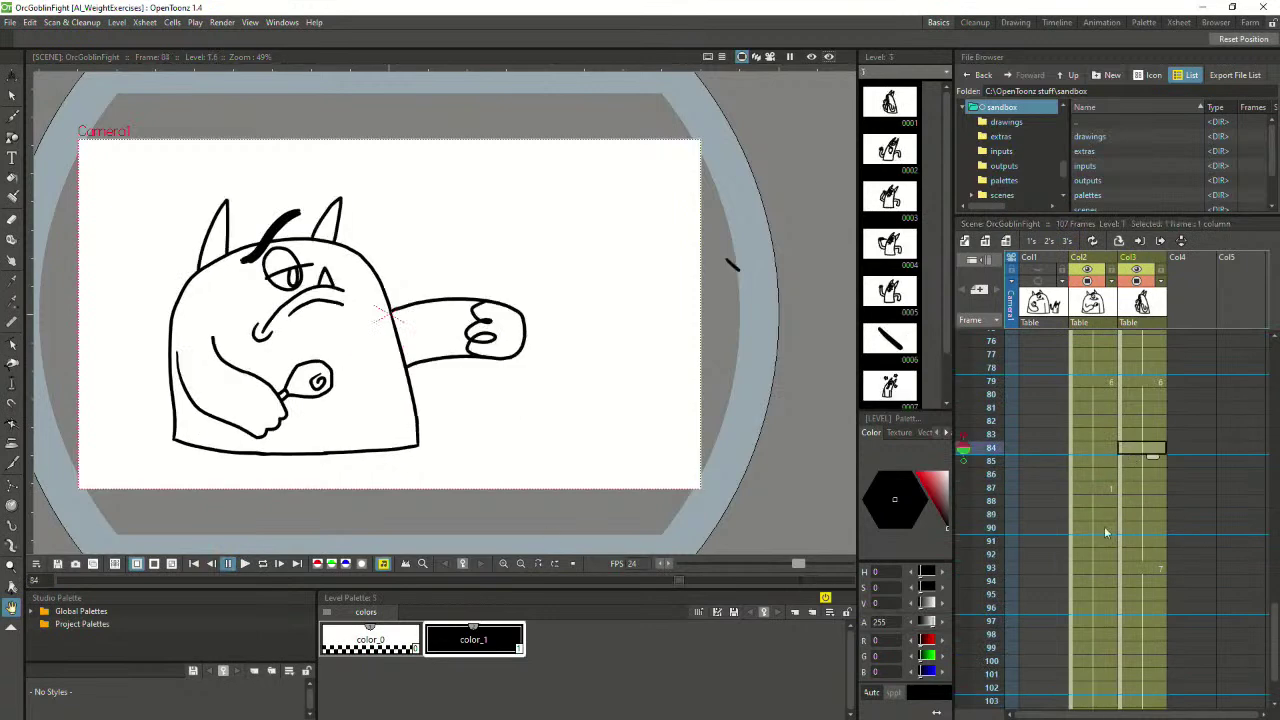
{"action": "left_click", "coordinate": [1101, 540]}
{"action": "left_click", "coordinate": [1123, 428]}
Extend the punch exposures at frame 80 in Col2 and Col3 by six frames so the orc's smiling drawing starts at frame 93
{"action": "left_click", "coordinate": [1086, 394]}
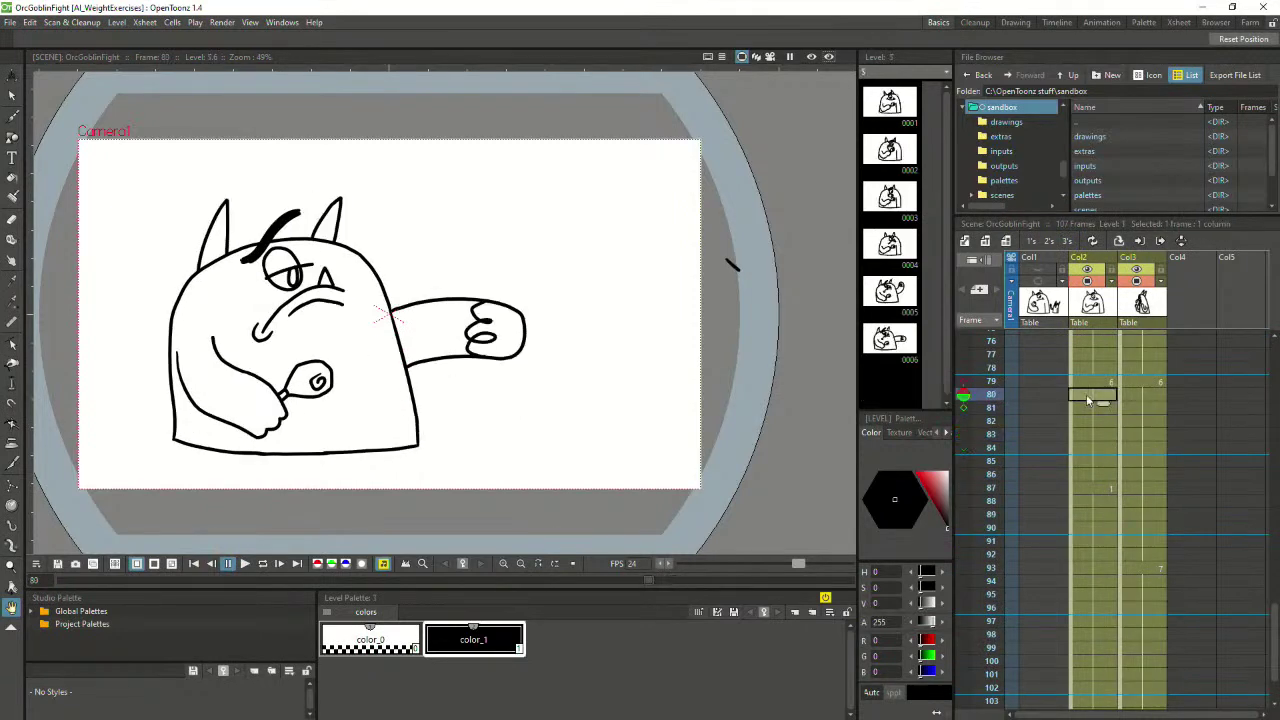
{"action": "left_click", "coordinate": [1160, 394], "text": "shift"}
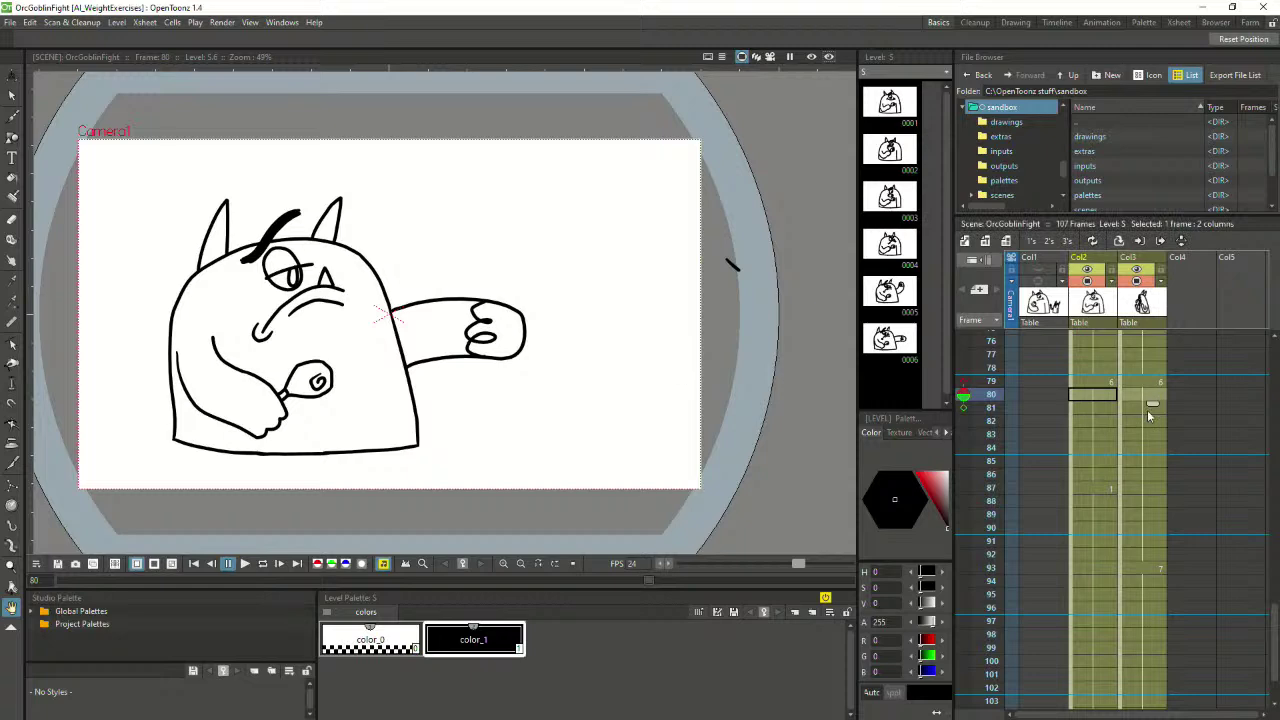
{"action": "left_click_drag", "start_coordinate": [1152, 407], "coordinate": [1151, 483]}
Play the animation from the start to review the longer punch hold, and stop it
{"action": "scroll", "coordinate": [1100, 400], "scroll_direction": "up", "scroll_amount": 4}
{"action": "left_click", "coordinate": [1077, 367]}
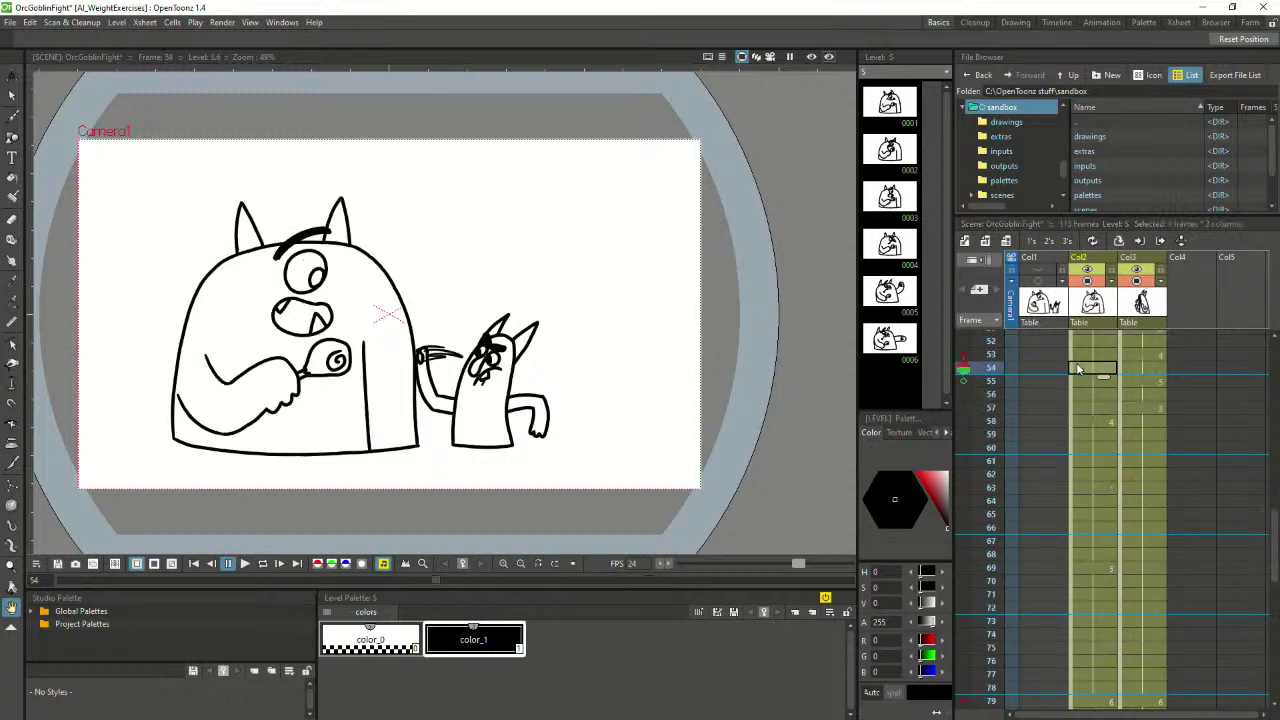
{"action": "left_click", "coordinate": [245, 563]}
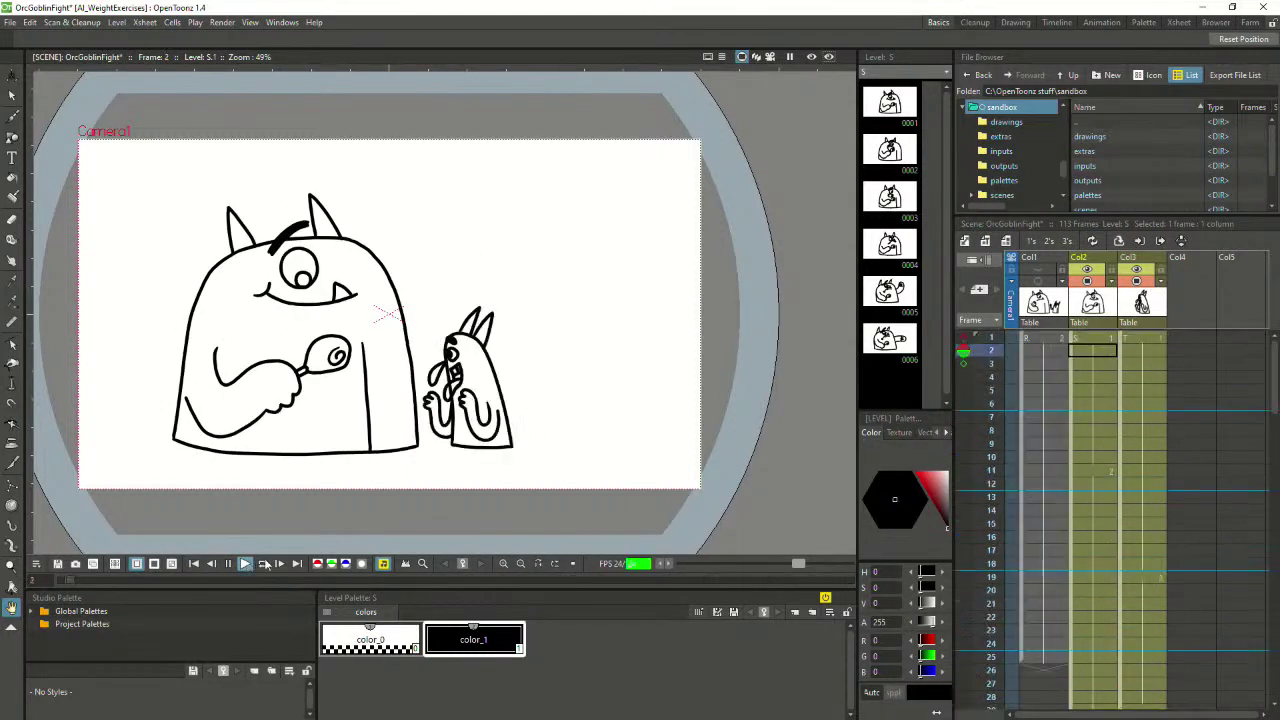
{"action": "left_click", "coordinate": [243, 564]}
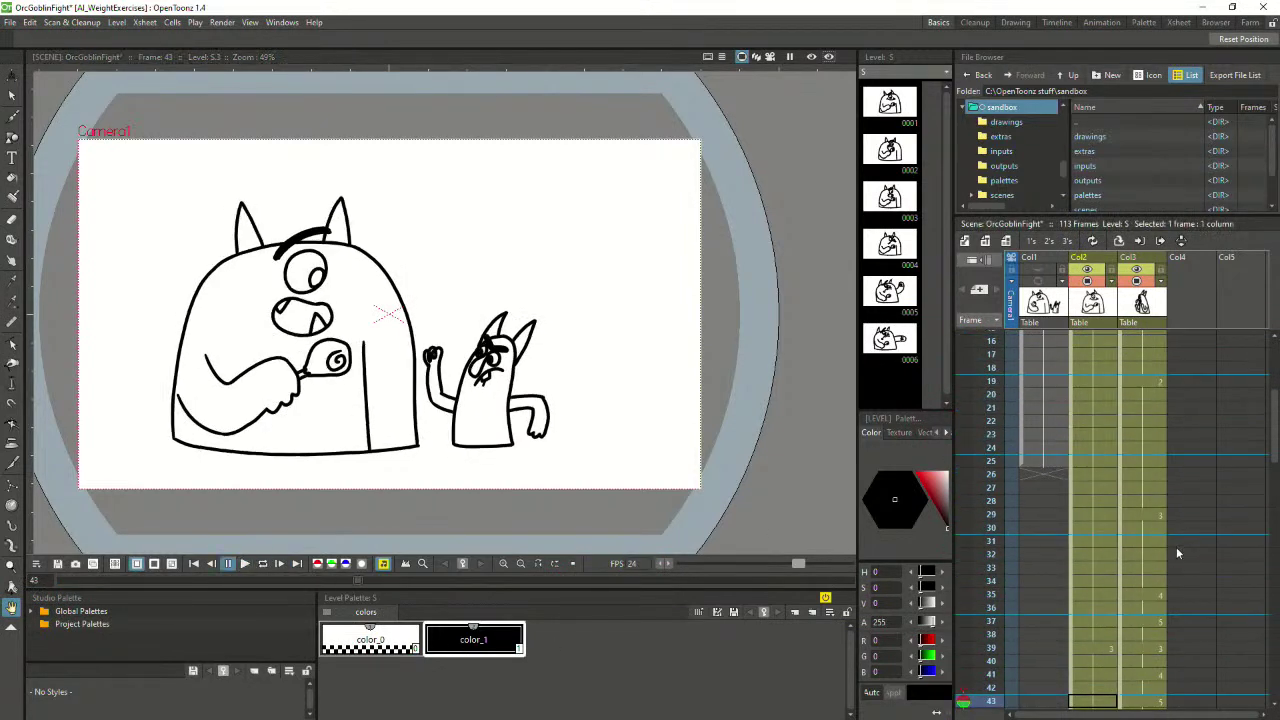
Shorten the punch exposures in Col2 and Col3 by two frames so the orc's smiling drawing starts at frame 91
{"action": "scroll", "coordinate": [1165, 549], "scroll_direction": "down", "scroll_amount": 4}
{"action": "scroll", "coordinate": [1135, 555], "scroll_direction": "down", "scroll_amount": 3}
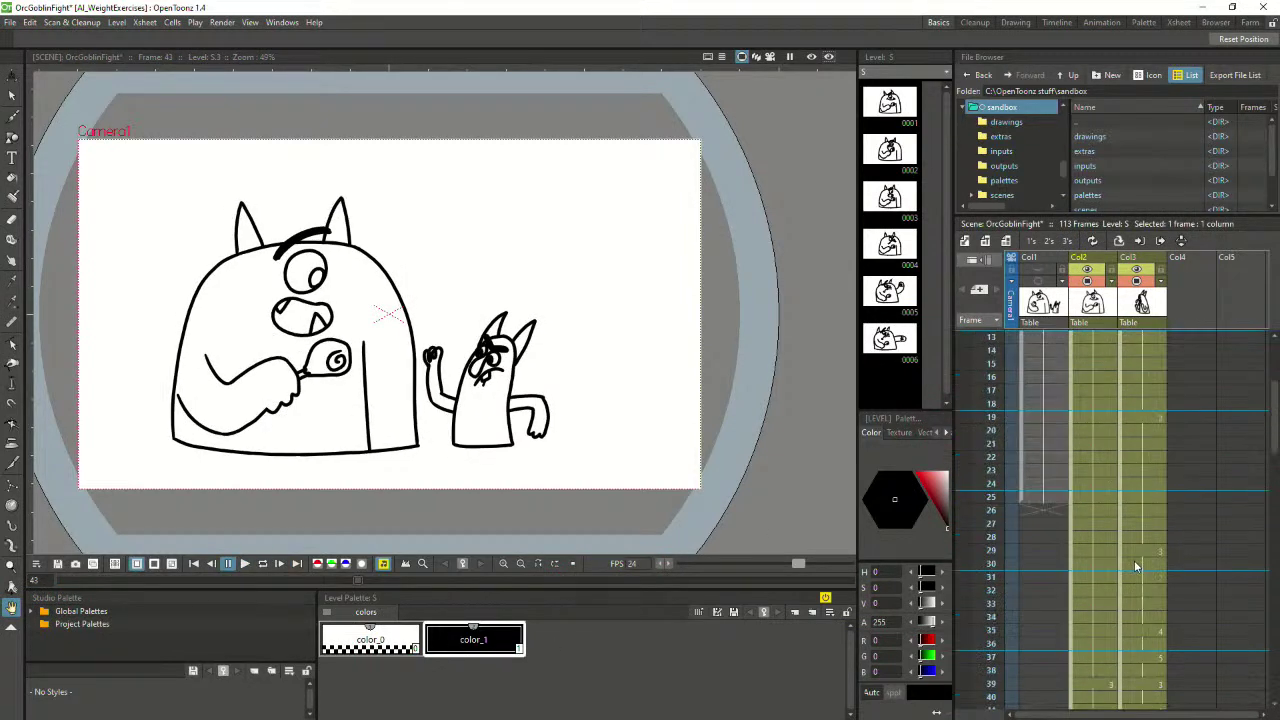
{"action": "left_click", "coordinate": [1109, 607]}
{"action": "scroll", "coordinate": [1102, 580], "scroll_direction": "down", "scroll_amount": 6}
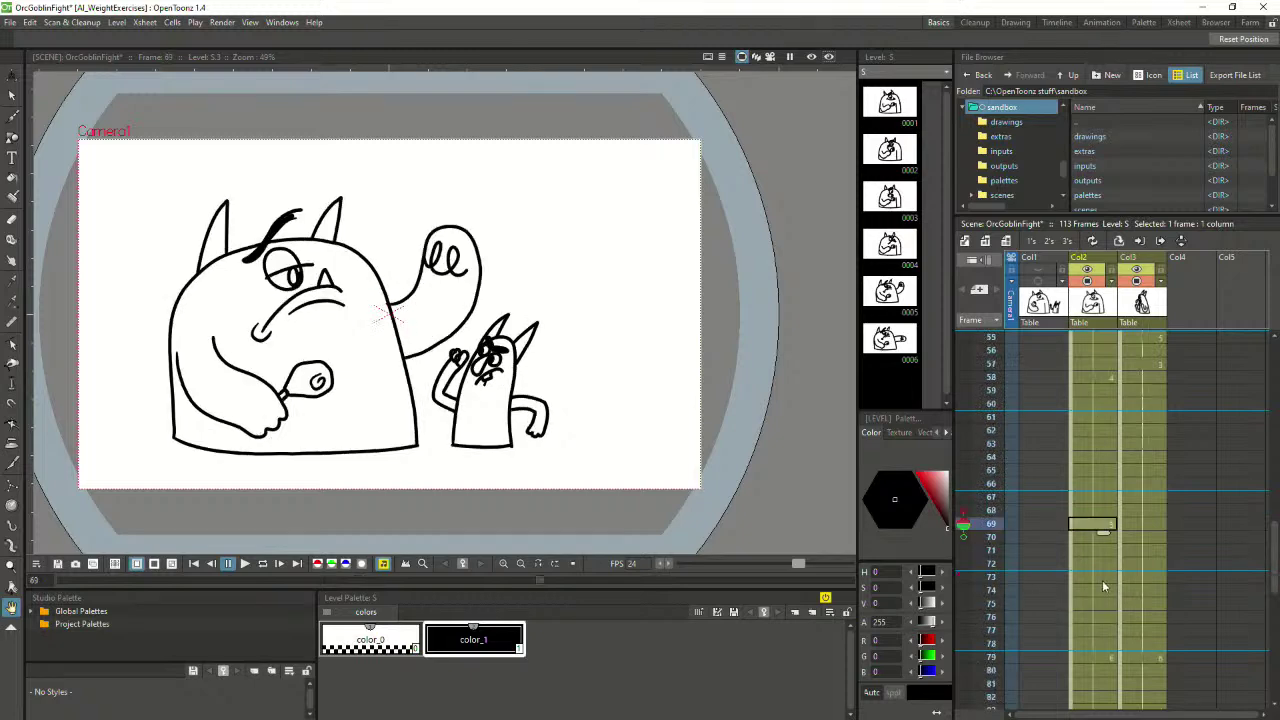
{"action": "left_click", "coordinate": [1097, 500]}
{"action": "scroll", "coordinate": [1095, 508], "scroll_direction": "down", "scroll_amount": 4}
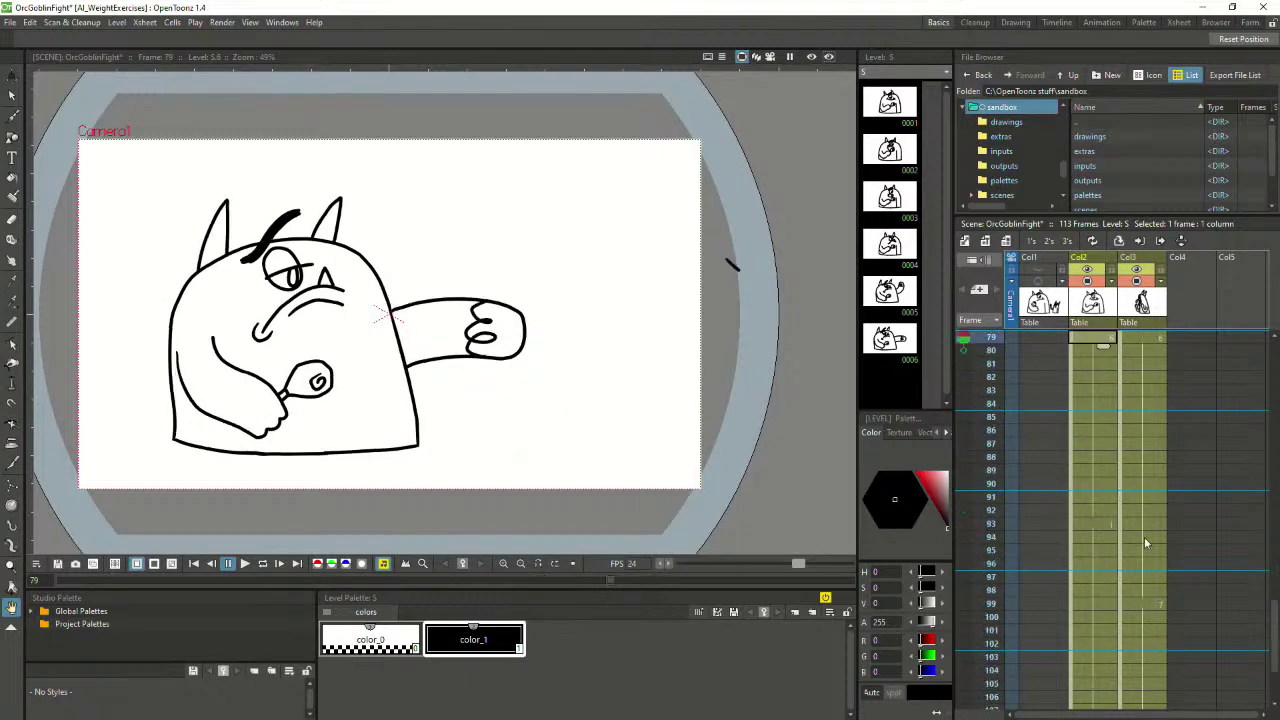
{"action": "left_click", "coordinate": [1145, 540]}
{"action": "left_click", "coordinate": [1092, 514]}
{"action": "left_click", "coordinate": [1090, 486]}
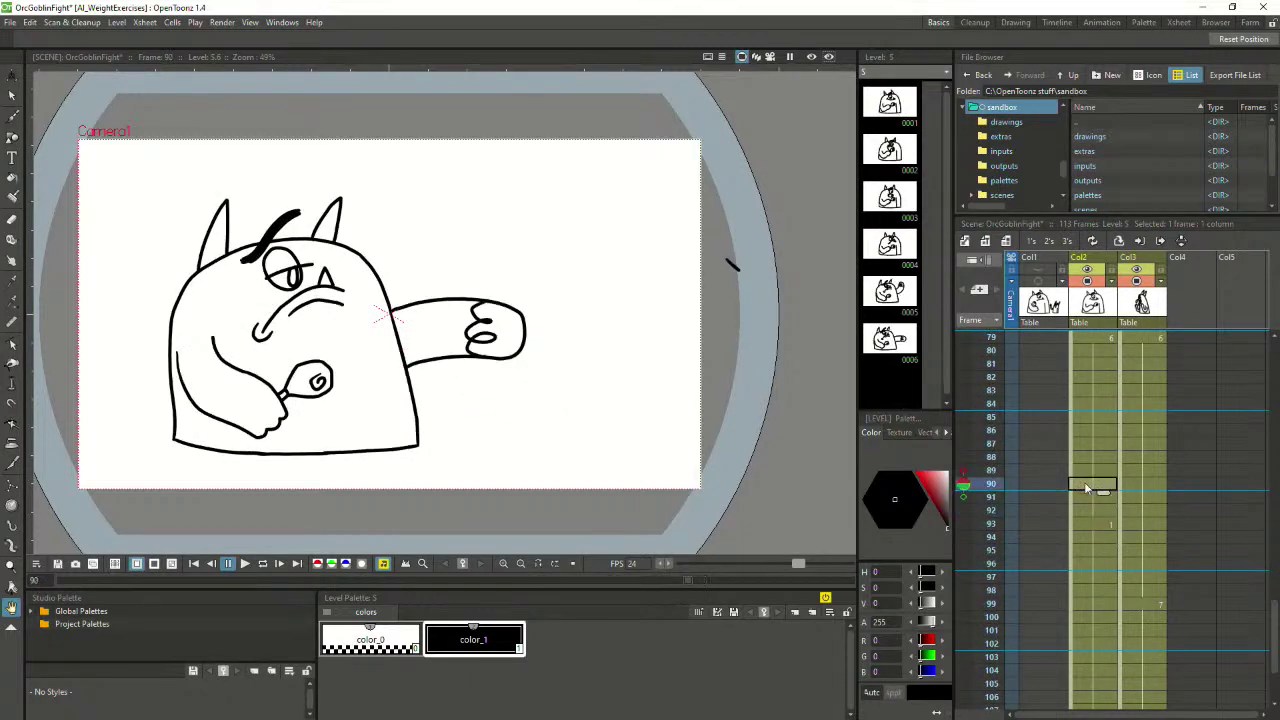
{"action": "left_click_drag", "start_coordinate": [1158, 515], "coordinate": [1153, 495]}
{"action": "left_click", "coordinate": [1103, 488]}
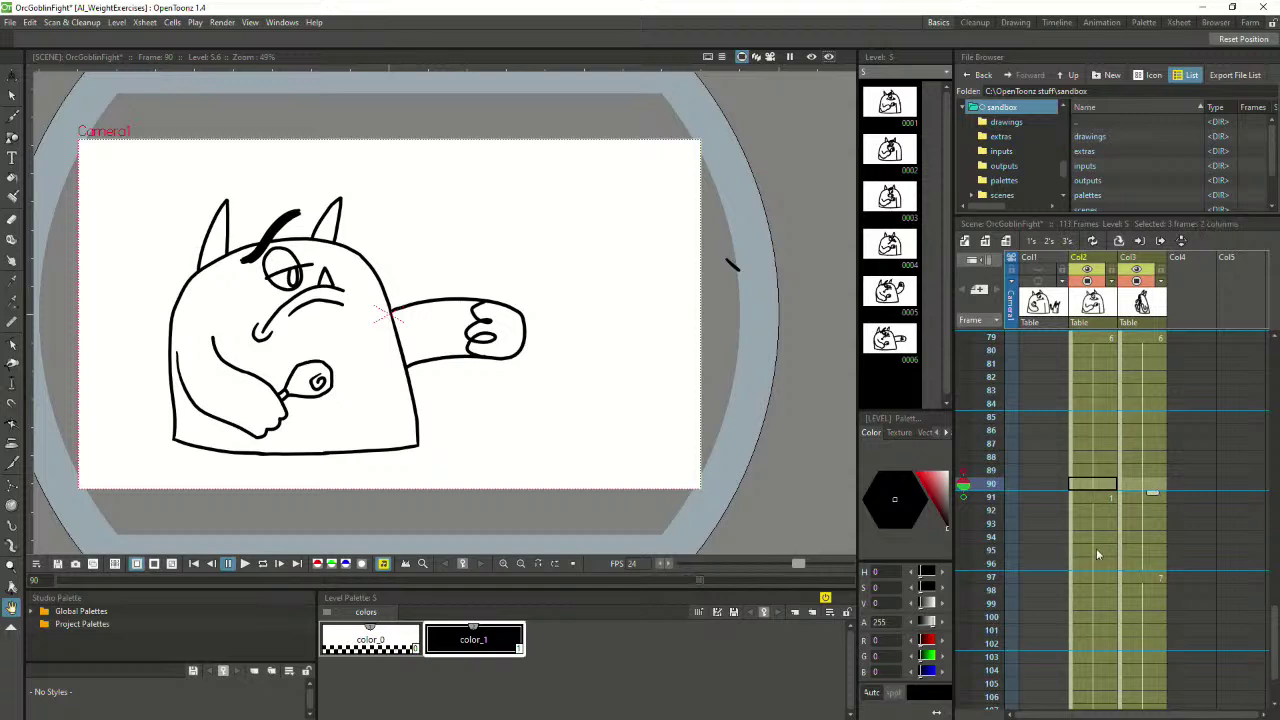
Extend both columns by four frames before the goblin's dazed drawing so it starts at frame 101, and play the animation to check it
{"action": "mouse_move", "coordinate": [1092, 562]}
{"action": "left_mouse_down"}
{"action": "mouse_move", "coordinate": [1153, 568]}
{"action": "mouse_move", "coordinate": [1148, 631]}
{"action": "left_mouse_up"}
{"action": "left_click", "coordinate": [1122, 577]}
{"action": "scroll", "coordinate": [1118, 577], "scroll_direction": "down", "scroll_amount": 4}
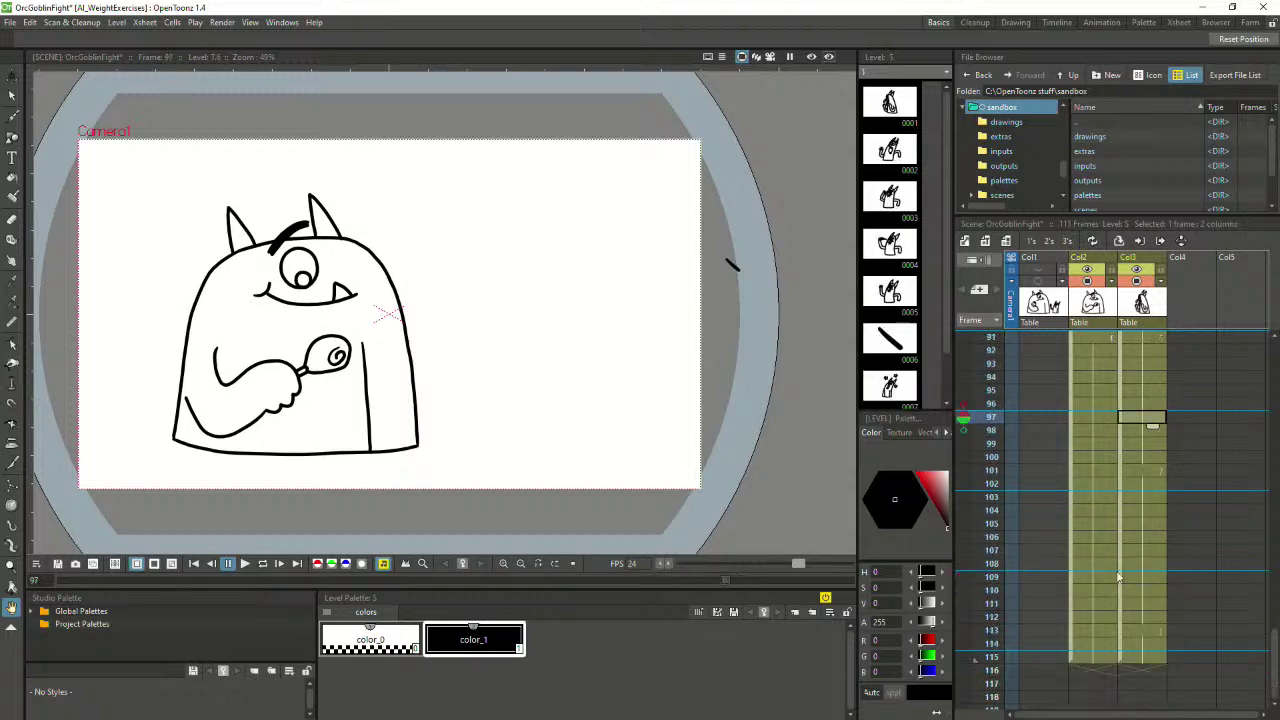
{"action": "left_click", "coordinate": [1140, 470]}
{"action": "left_click", "coordinate": [244, 563]}
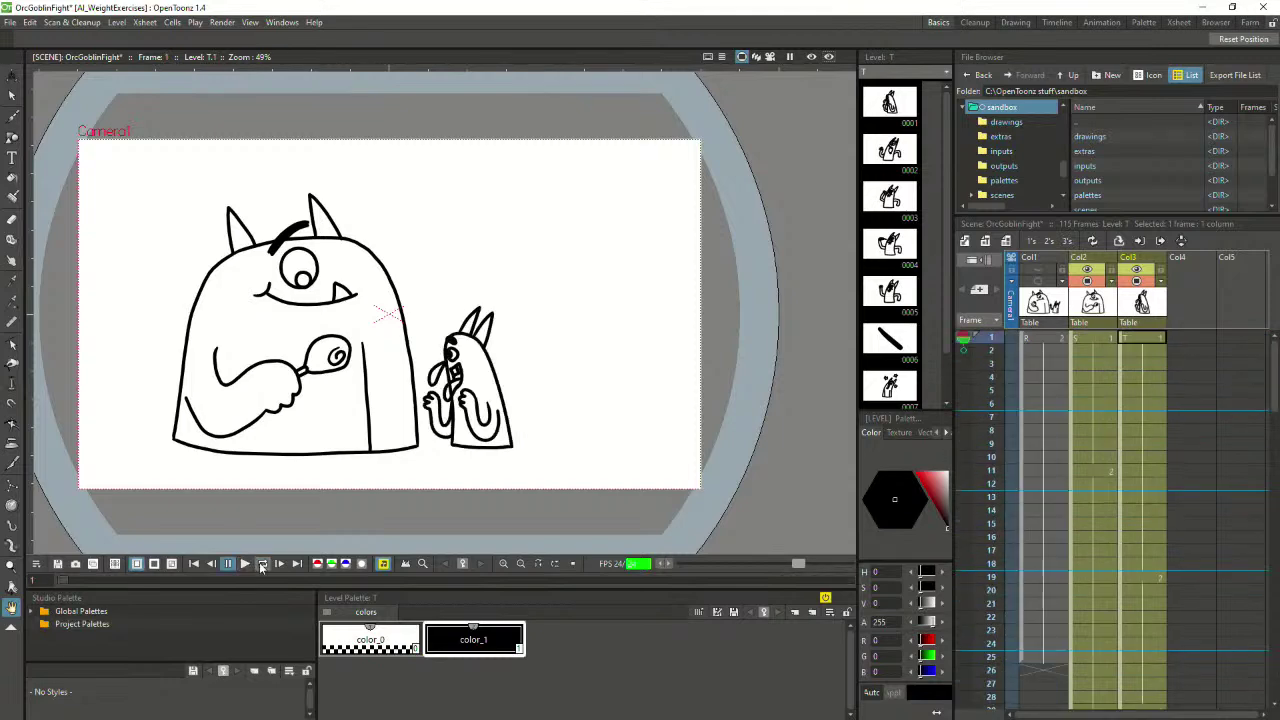
Review the looping animation, and extend both columns by eight frames before the goblin's recovered drawing so it starts at frame 121
{"action": "left_click", "coordinate": [261, 564]}
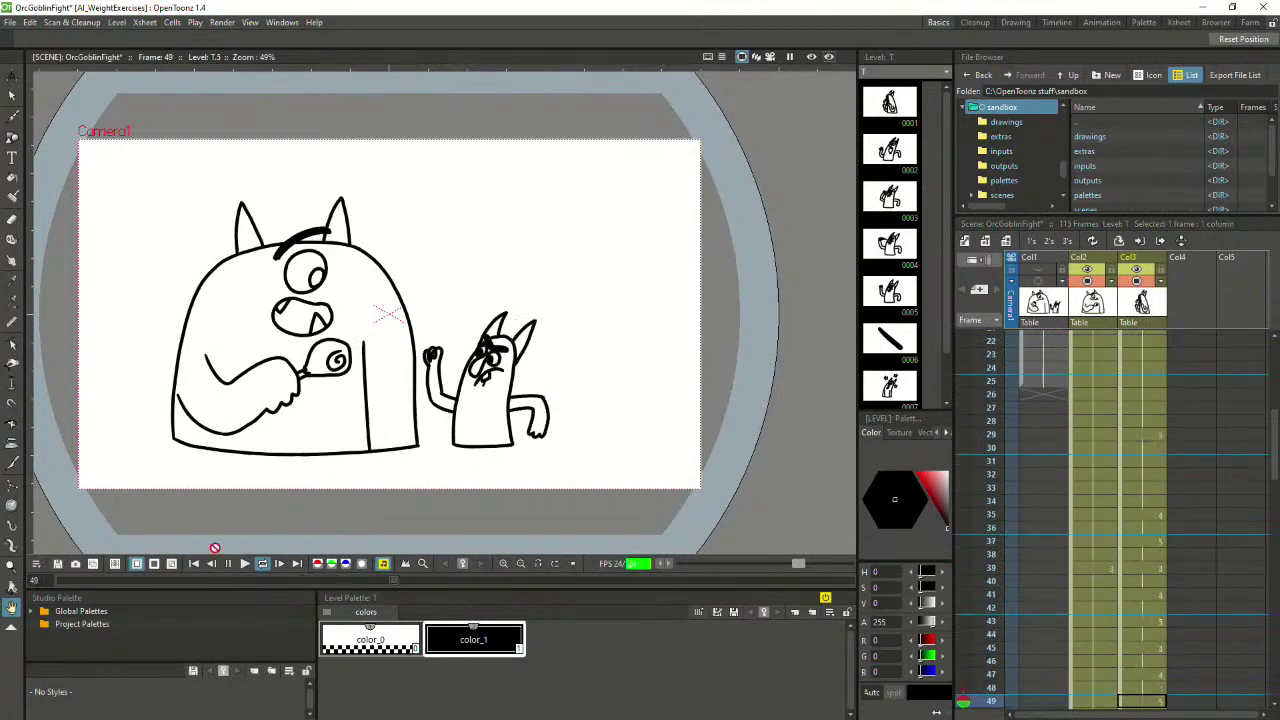
{"action": "left_click", "coordinate": [265, 566]}
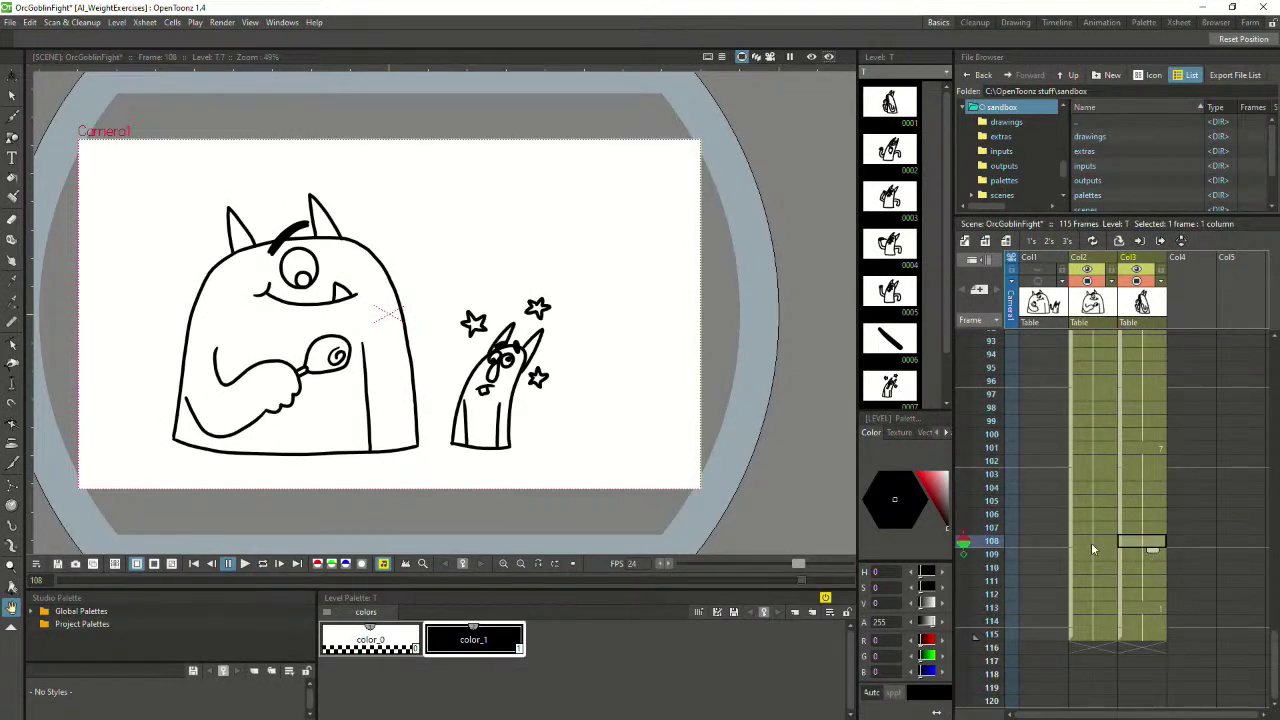
{"action": "left_click_drag", "start_coordinate": [1091, 542], "coordinate": [1148, 634]}
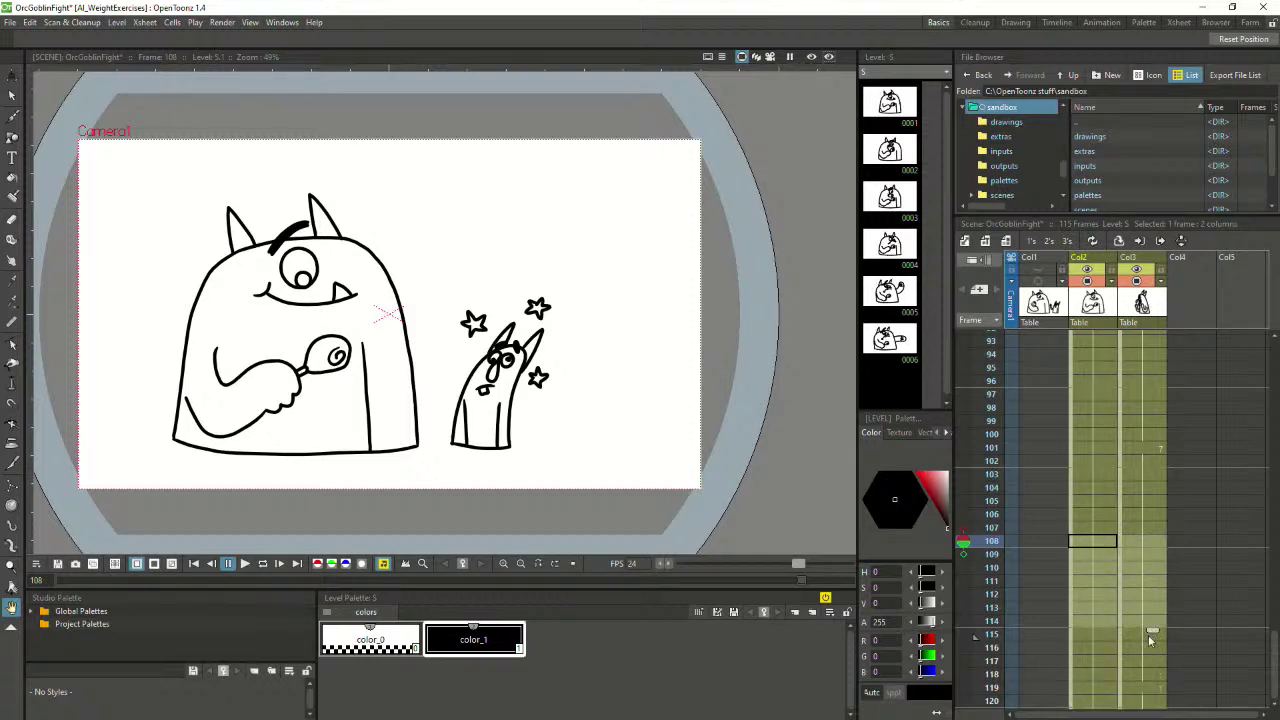
{"action": "left_click_drag", "start_coordinate": [1148, 635], "coordinate": [1146, 657]}
{"action": "scroll", "coordinate": [1146, 657], "scroll_direction": "down", "scroll_amount": 2}
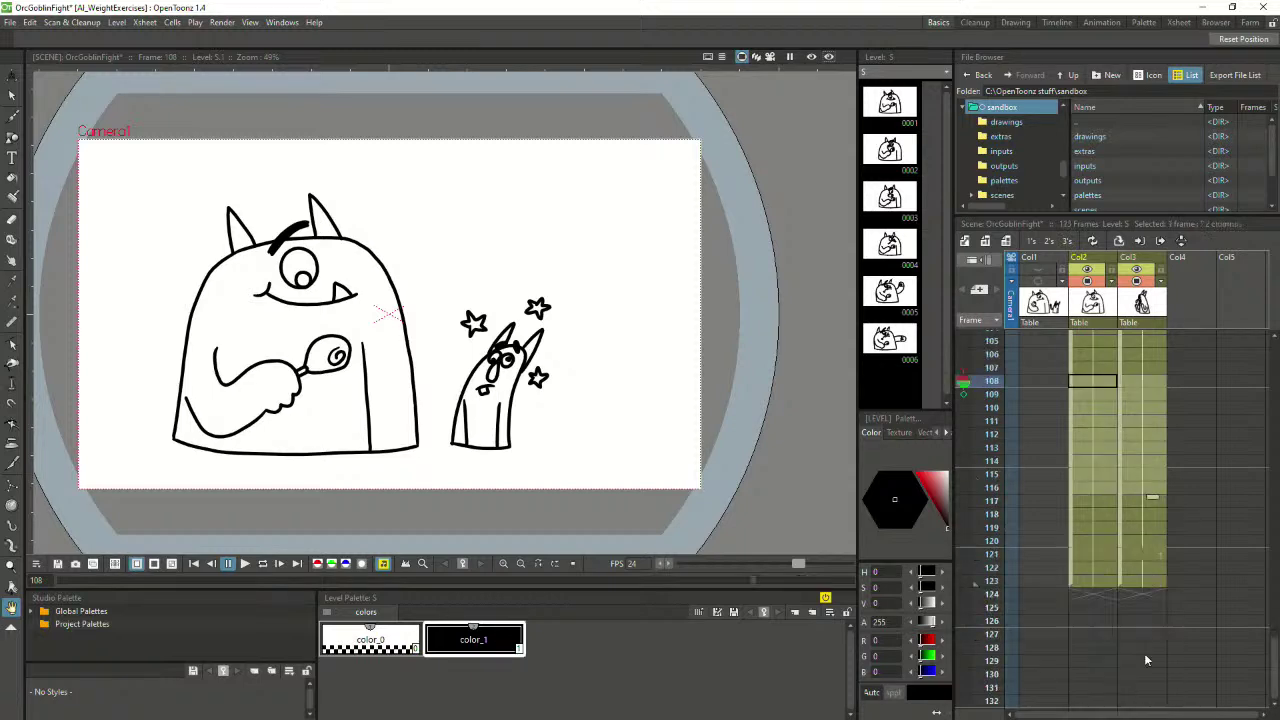
{"action": "left_click", "coordinate": [1149, 555]}
Play the animation from the start to review the longer dazed hold, and stop it
{"action": "left_click", "coordinate": [244, 564]}
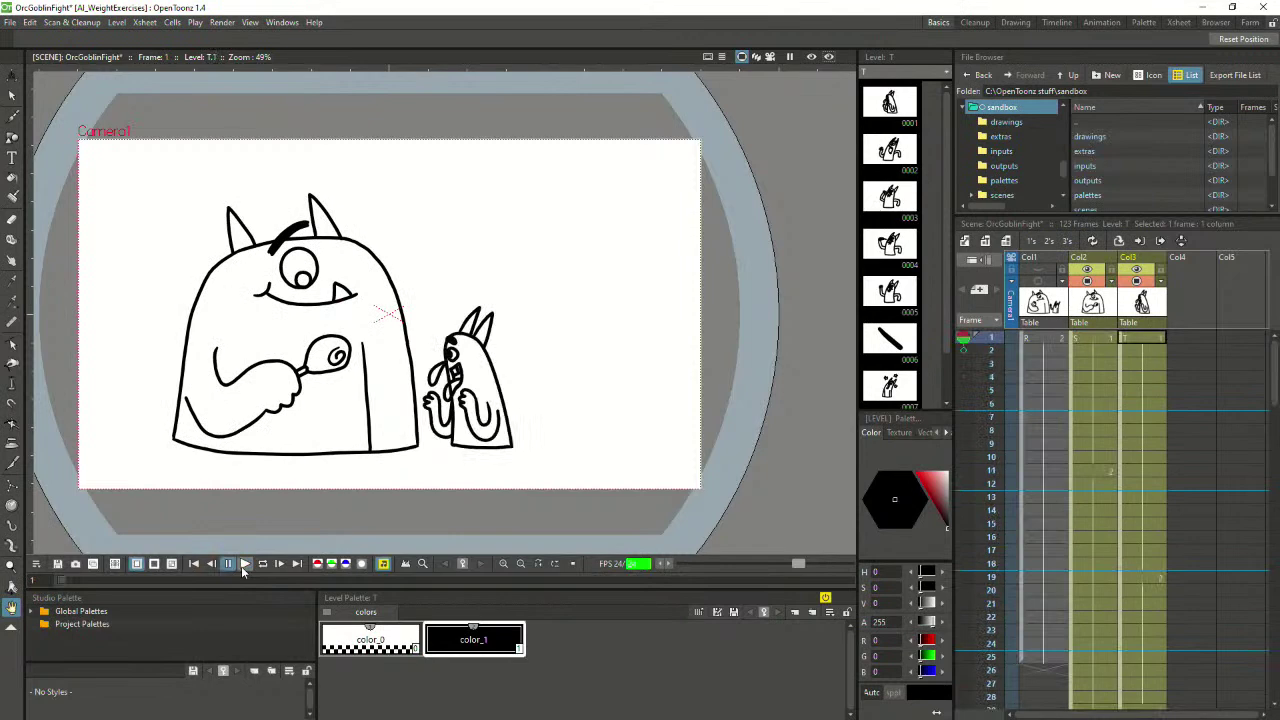
{"action": "left_click", "coordinate": [244, 564]}
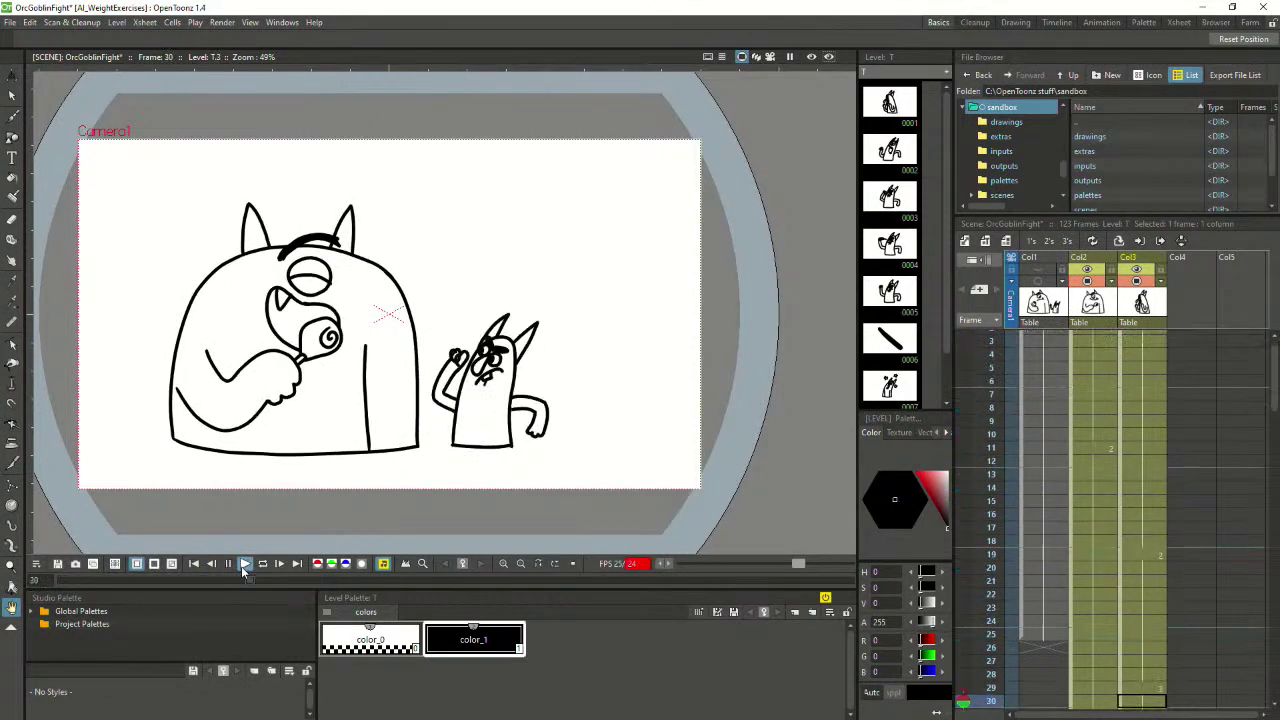
{"action": "left_click", "coordinate": [242, 566]}
Extend the exposures at frame 26 in Col2 and Col3 by two frames so the goblin's angry drawing starts at frame 31
{"action": "scroll", "coordinate": [1042, 534], "scroll_direction": "up", "scroll_amount": 3}
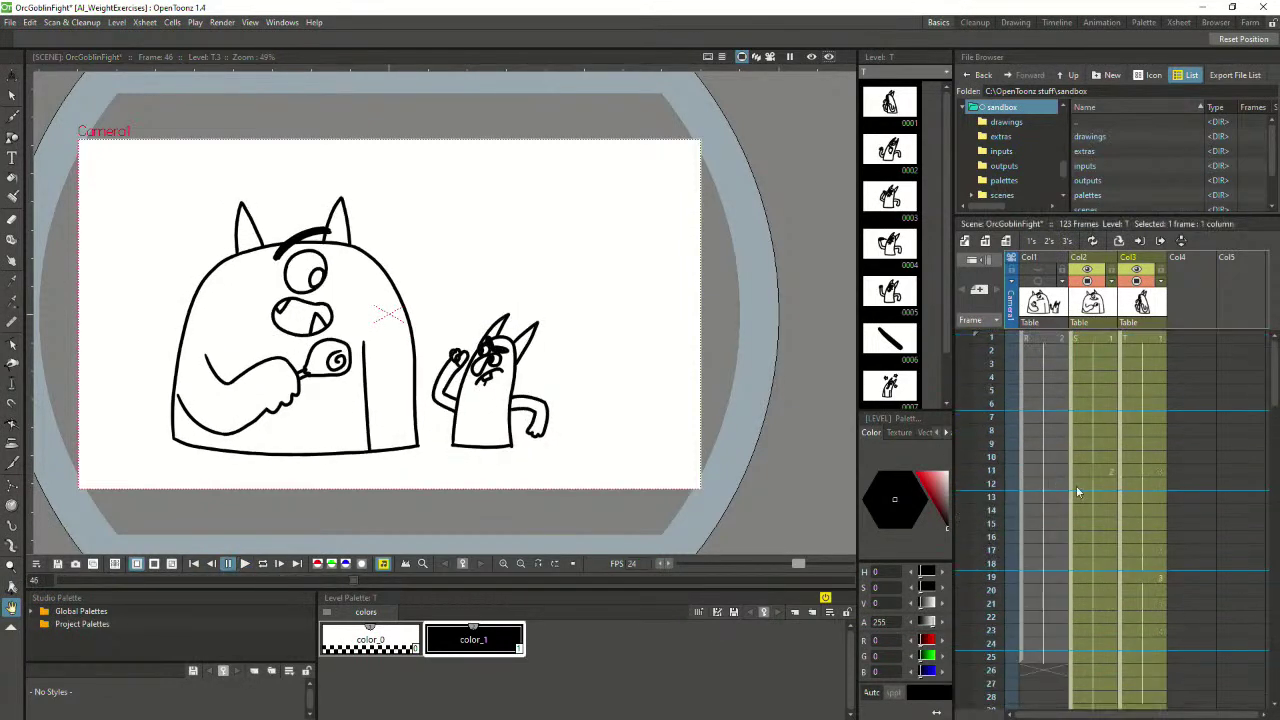
{"action": "left_click", "coordinate": [1140, 523]}
{"action": "left_click", "coordinate": [1143, 617]}
{"action": "scroll", "coordinate": [1140, 613], "scroll_direction": "down", "scroll_amount": 4}
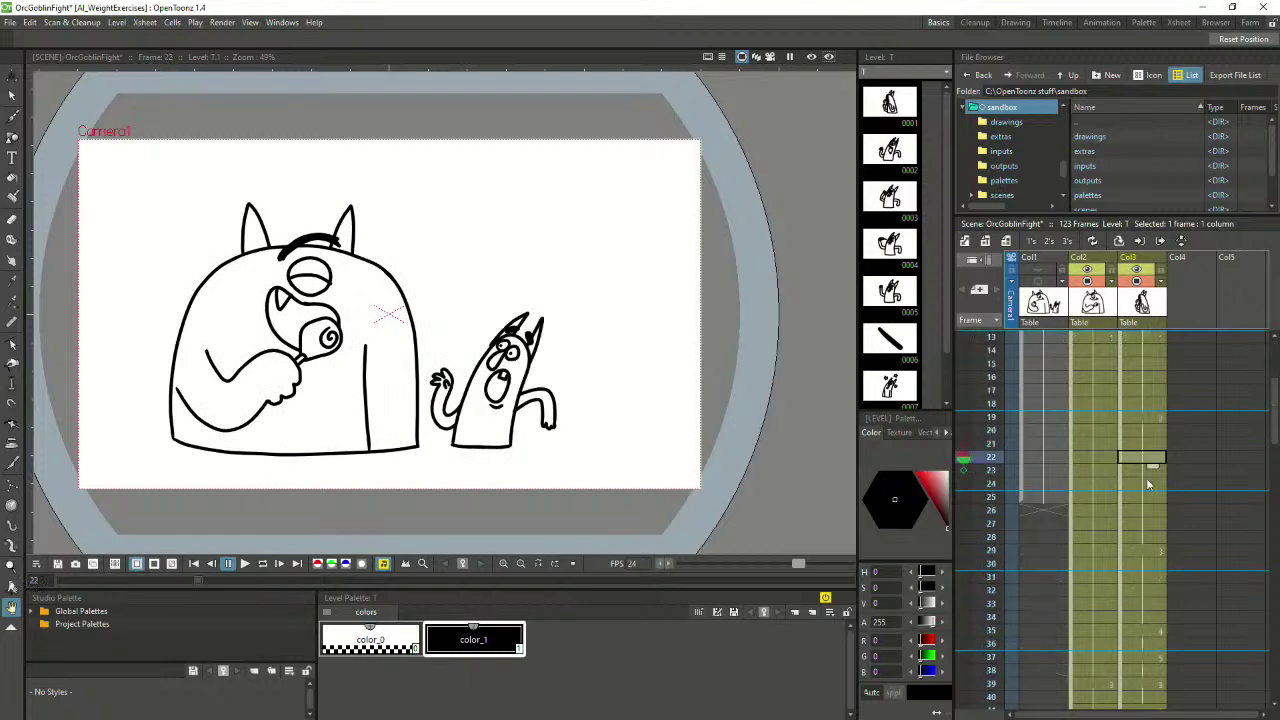
{"action": "left_click", "coordinate": [1146, 515]}
{"action": "left_click", "coordinate": [1078, 508], "text": "shift"}
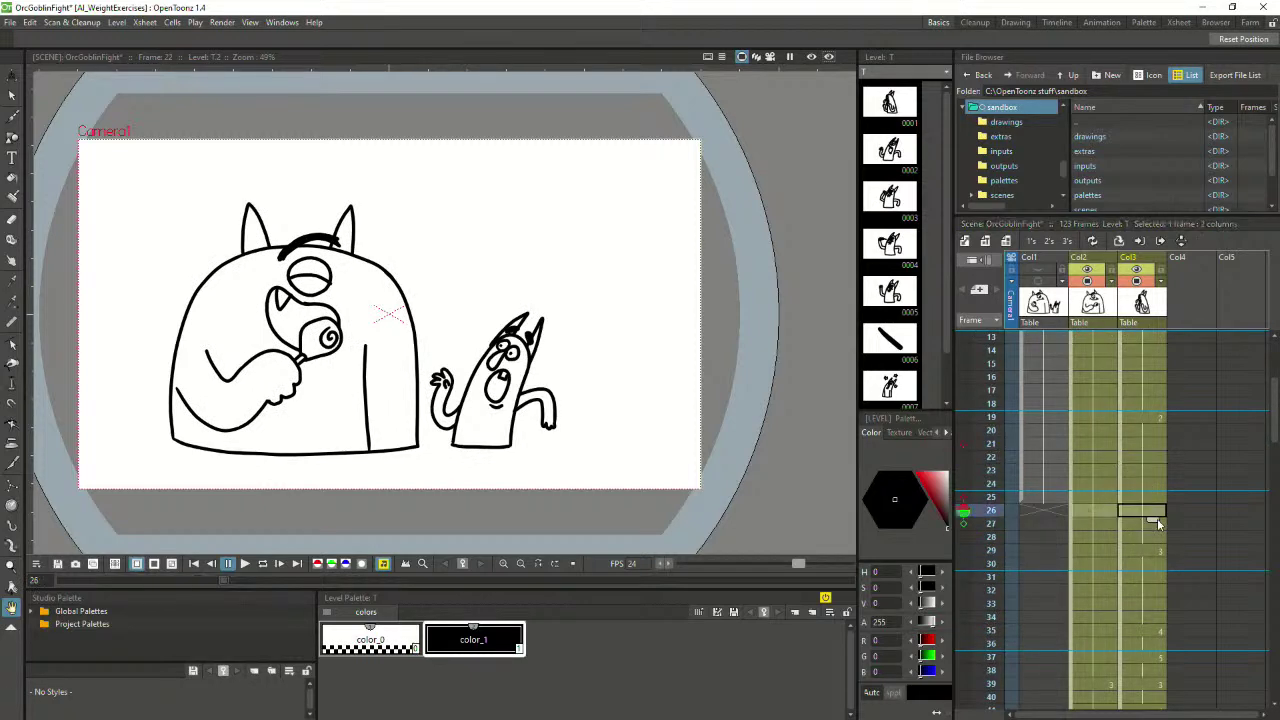
{"action": "left_click_drag", "start_coordinate": [1156, 519], "coordinate": [1152, 546]}
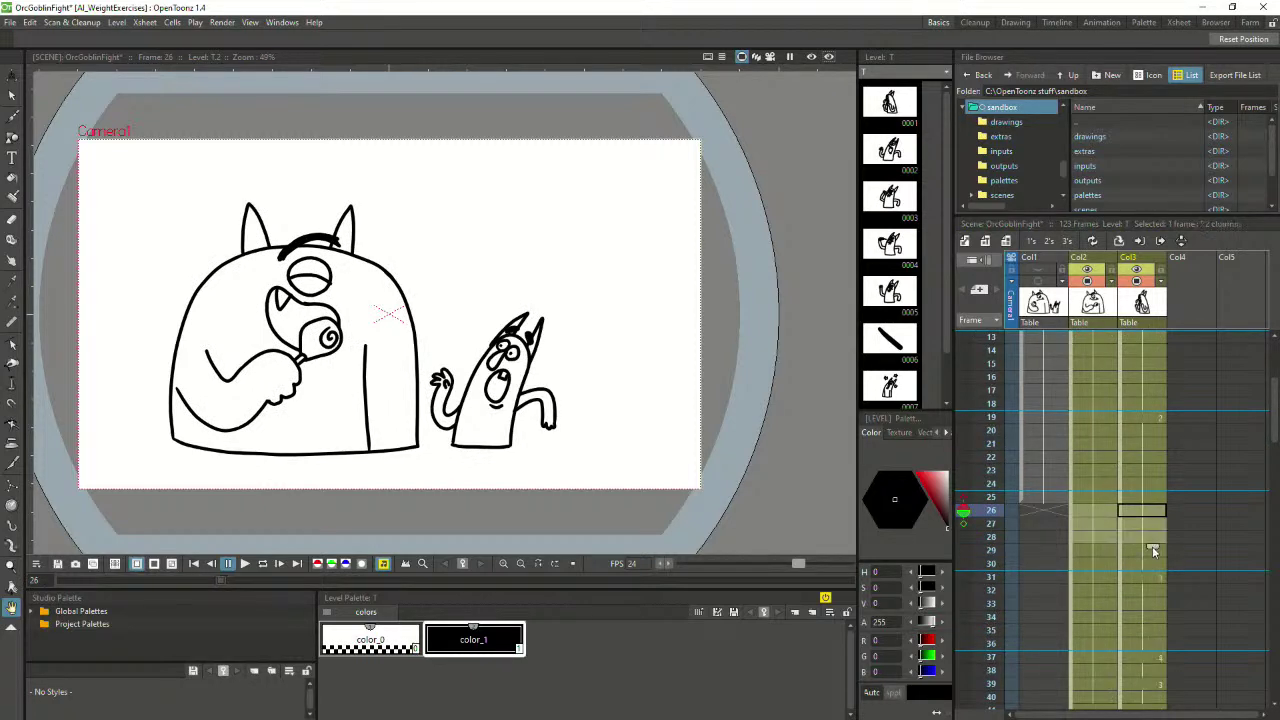
{"action": "left_click", "coordinate": [1123, 481]}
Play the animation from frame 1 to check the longer hold on the goblin's shout, and stop it
{"action": "scroll", "coordinate": [1114, 405], "scroll_direction": "up", "scroll_amount": 4}
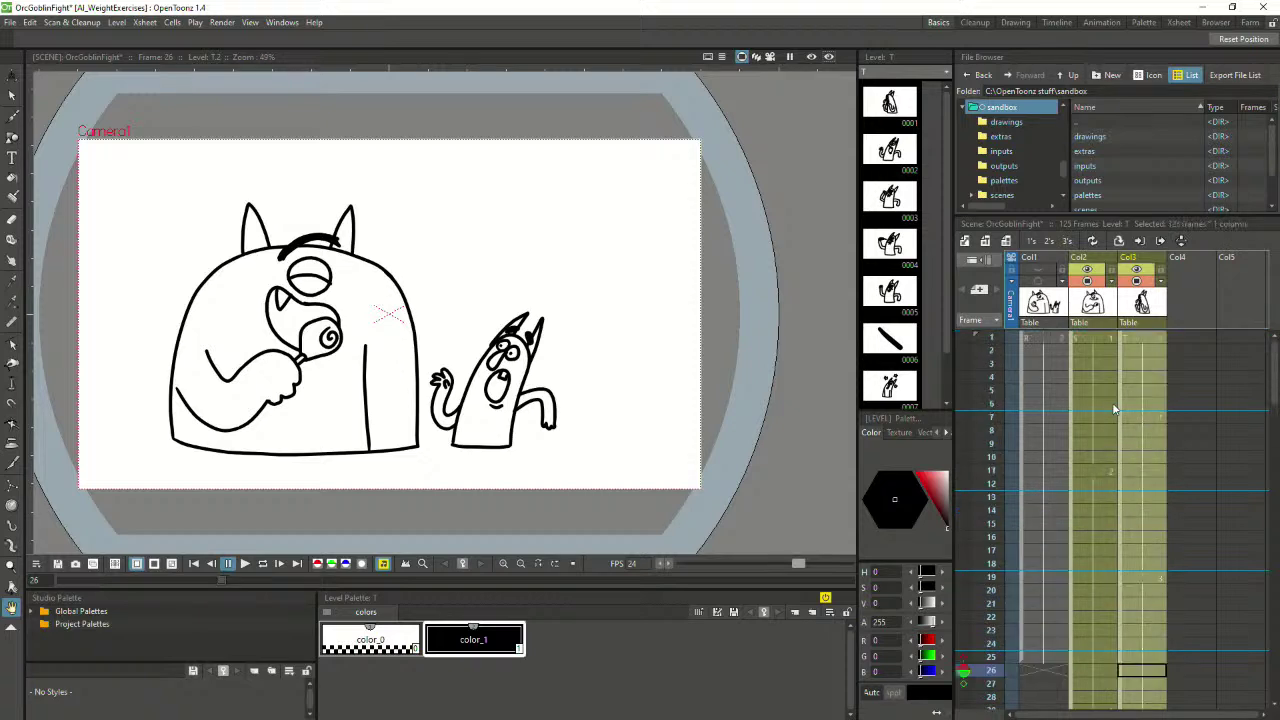
{"action": "left_click", "coordinate": [1095, 341]}
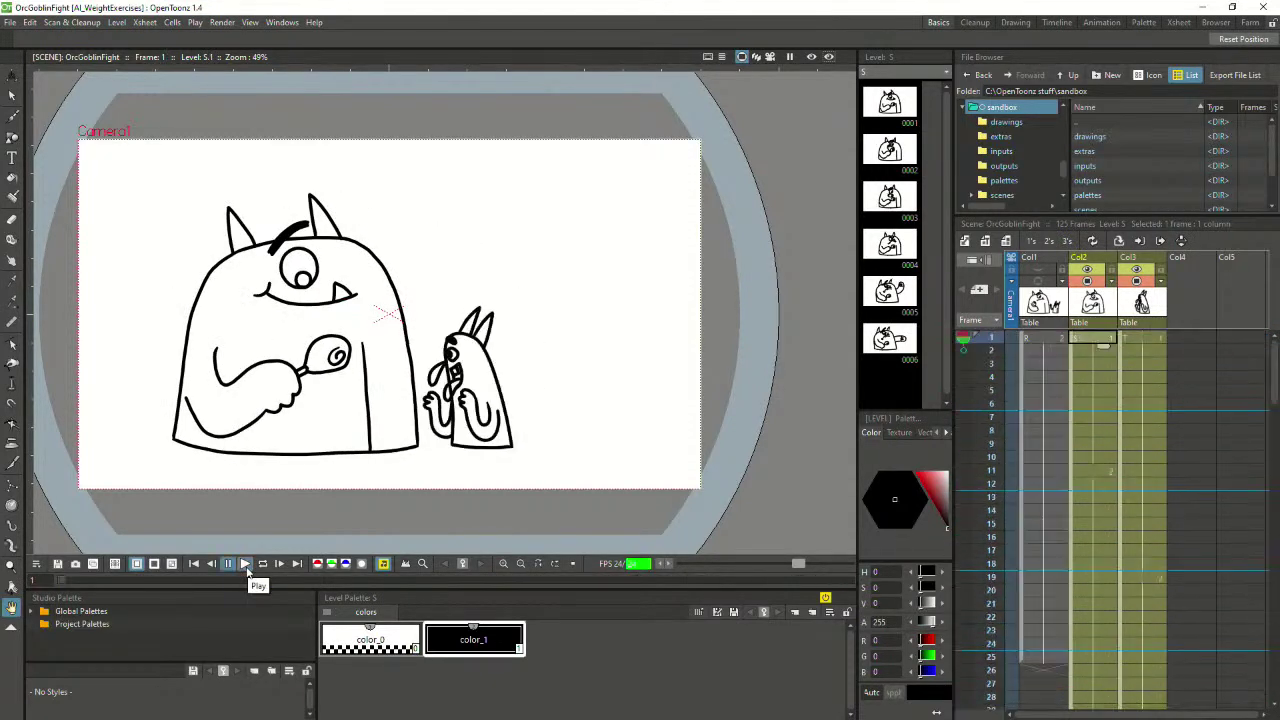
{"action": "left_click", "coordinate": [246, 565]}
{"action": "left_click", "coordinate": [246, 565]}
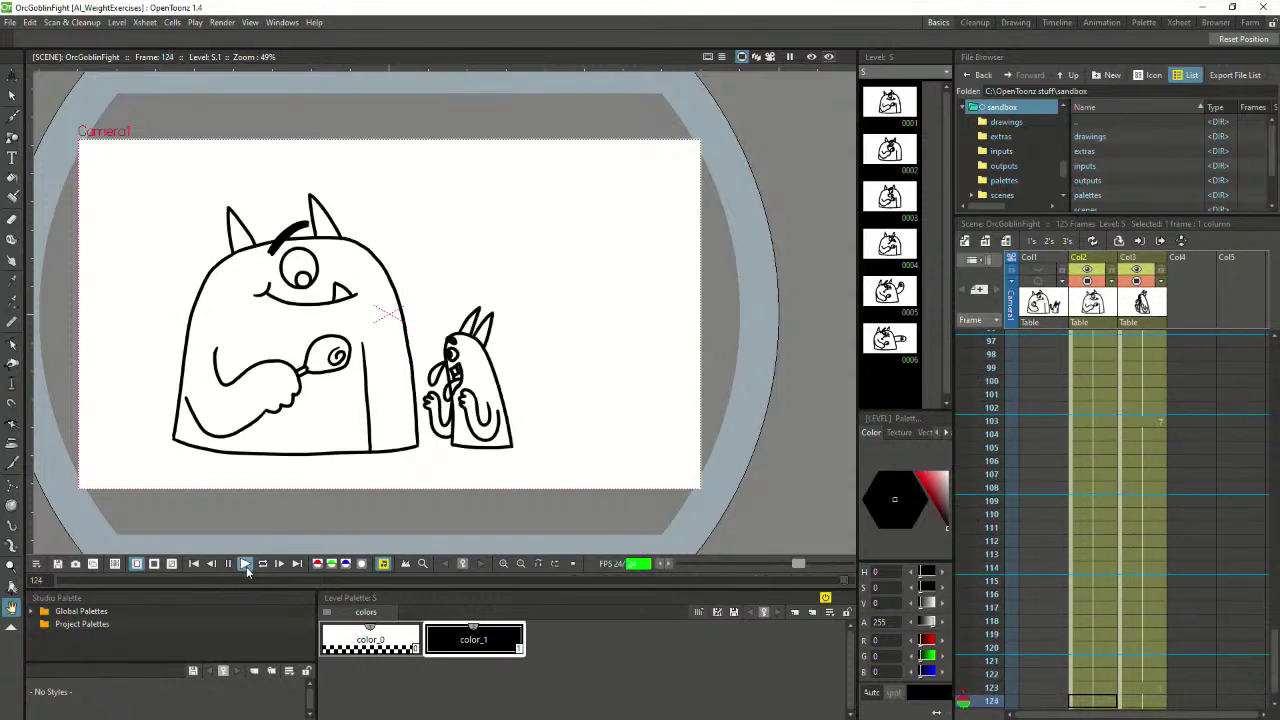
{"action": "left_click", "coordinate": [246, 565]}
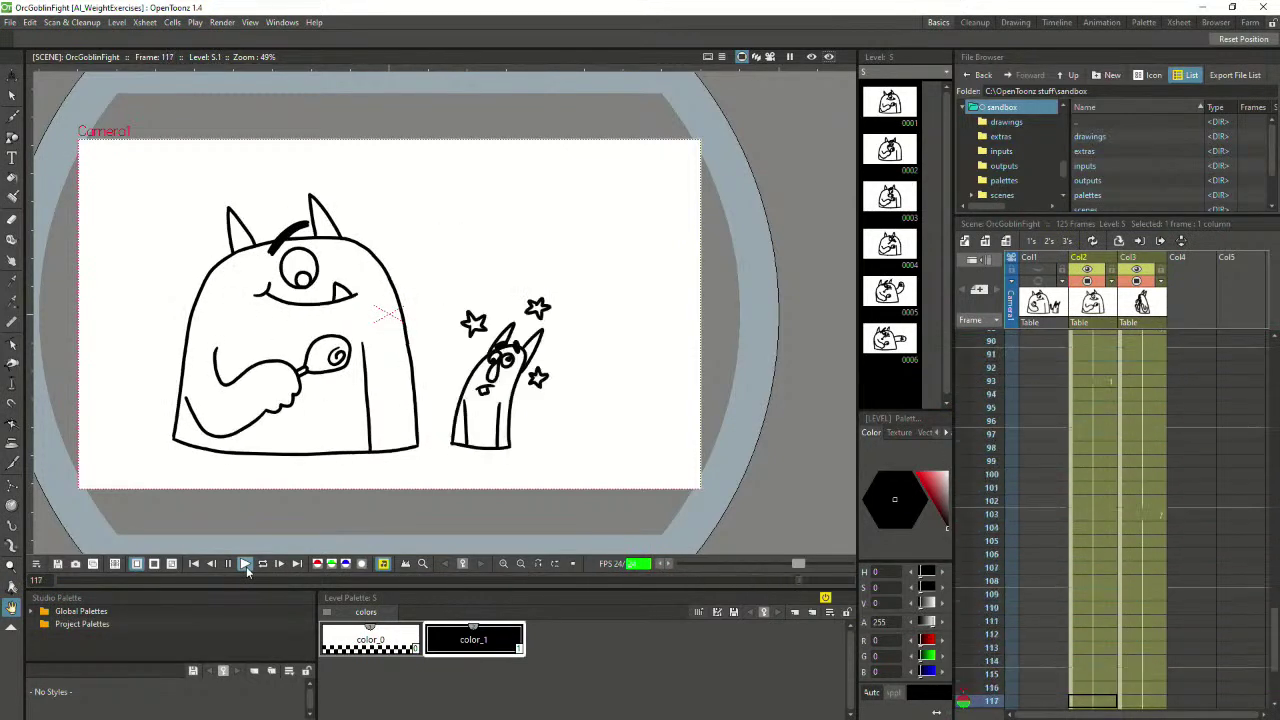
{"action": "left_click", "coordinate": [246, 565]}
Examine the goblin's drawings in Col3 from the first frames to frame 60, checking how the hitting cycle lines up with the orc's expressions
{"action": "scroll", "coordinate": [1091, 564], "scroll_direction": "up", "scroll_amount": 15}
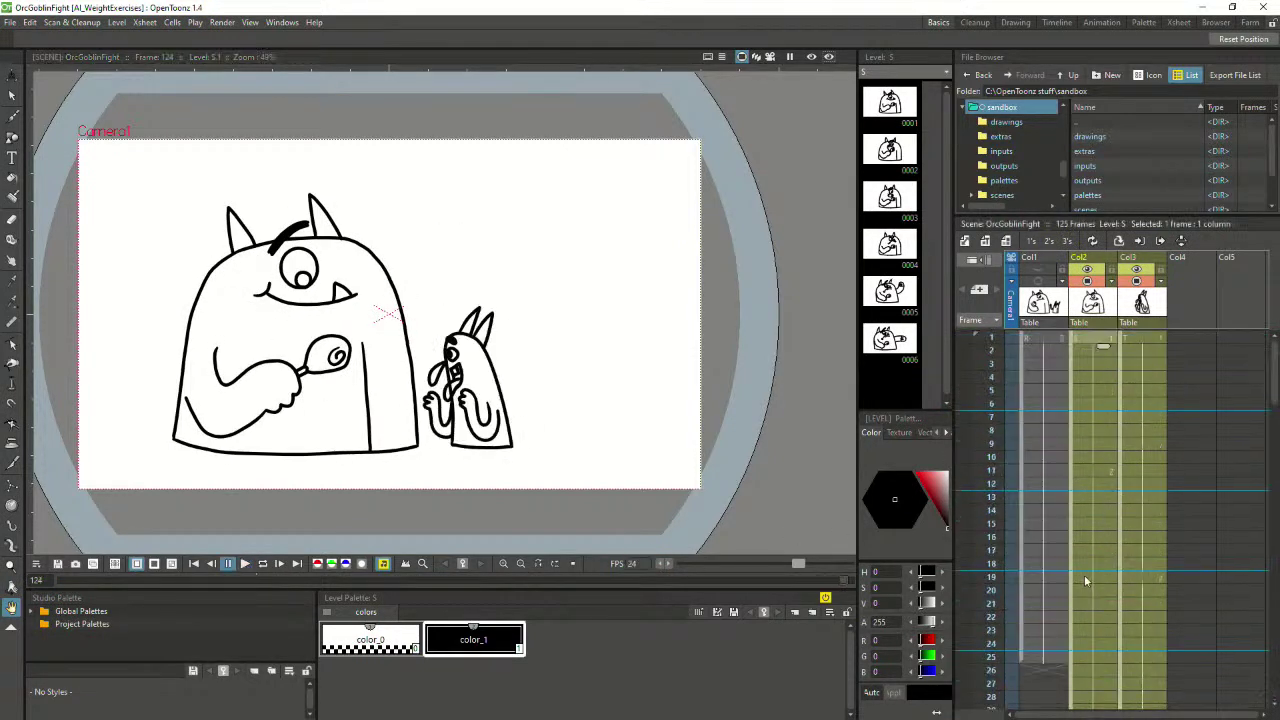
{"action": "left_click", "coordinate": [1128, 390]}
{"action": "left_click", "coordinate": [1127, 457]}
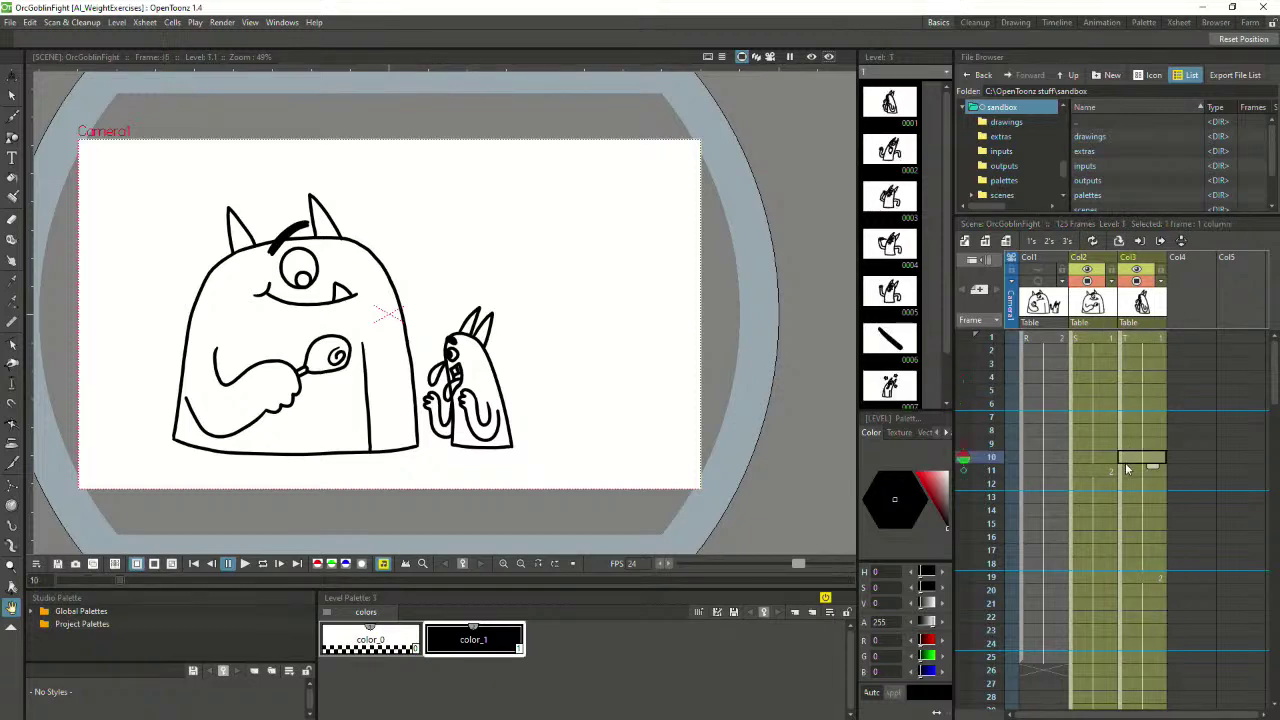
{"action": "left_click", "coordinate": [1127, 497]}
{"action": "left_click", "coordinate": [1132, 548]}
{"action": "left_click", "coordinate": [1138, 574]}
{"action": "scroll", "coordinate": [1137, 595], "scroll_direction": "down", "scroll_amount": 3}
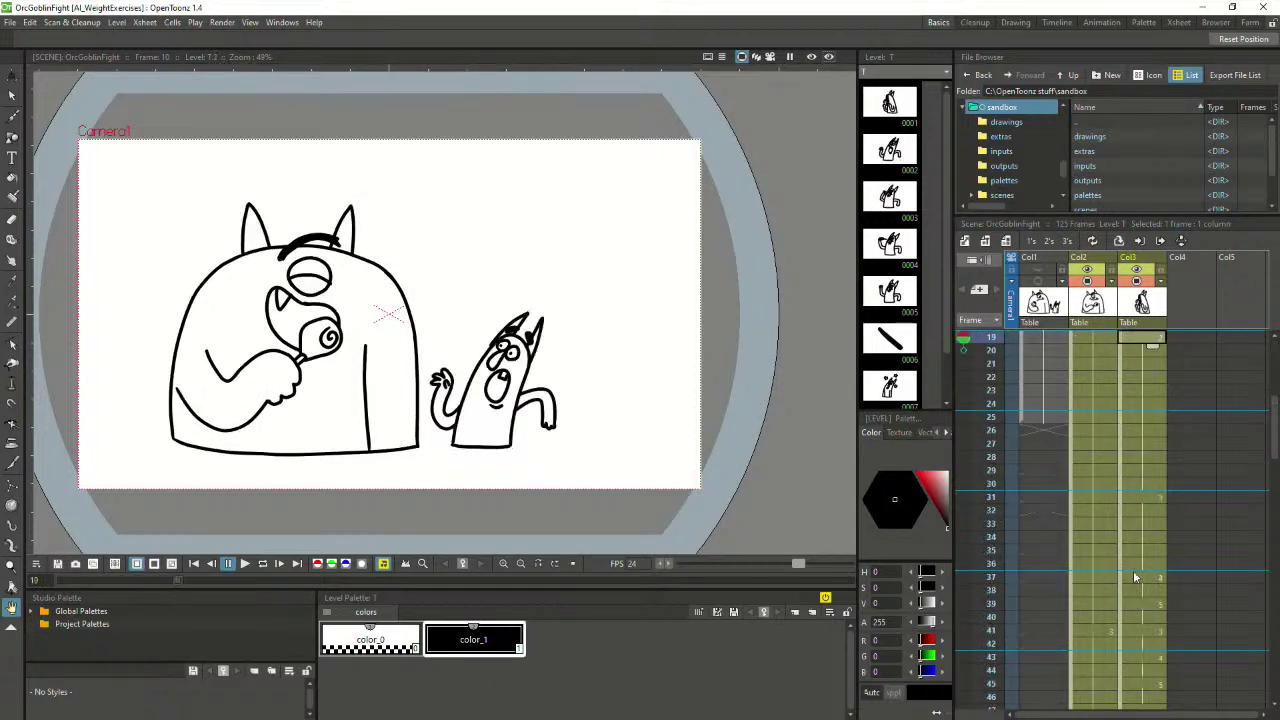
{"action": "left_click", "coordinate": [1135, 549]}
{"action": "left_click", "coordinate": [1141, 482]}
{"action": "left_click", "coordinate": [1148, 523]}
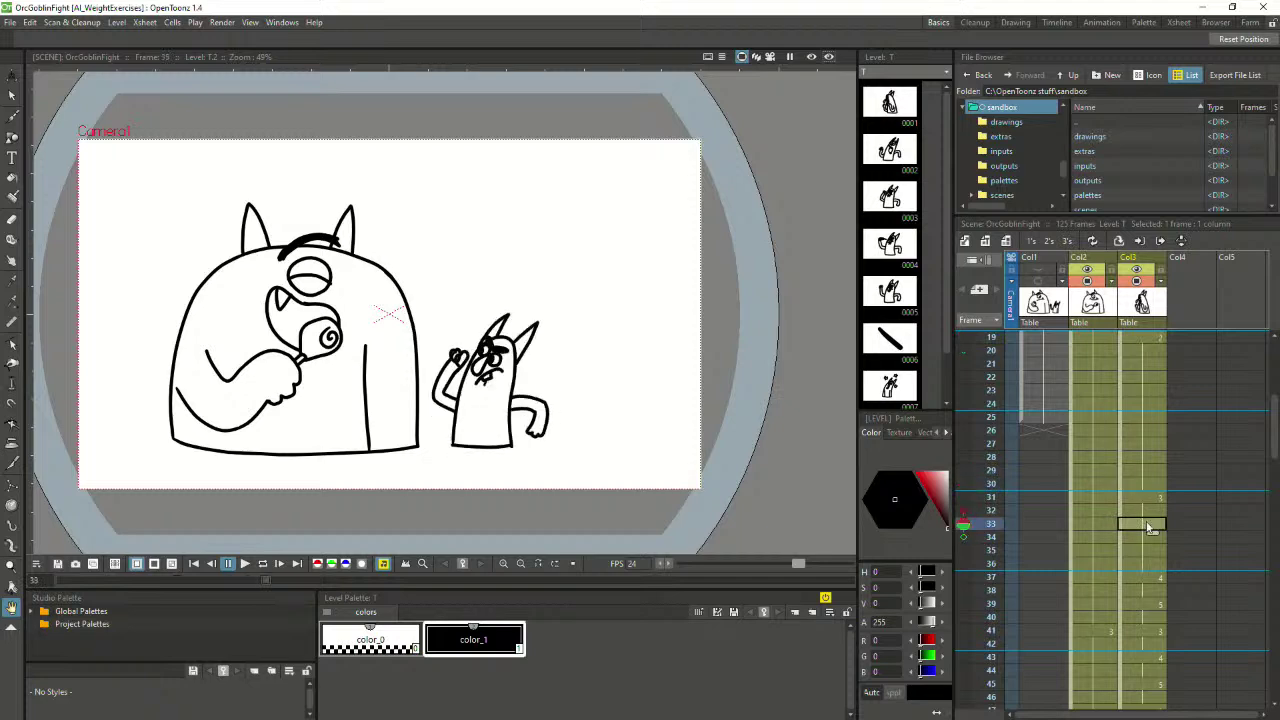
{"action": "left_click", "coordinate": [1143, 550]}
{"action": "left_click", "coordinate": [1148, 577]}
{"action": "scroll", "coordinate": [1152, 610], "scroll_direction": "down", "scroll_amount": 3}
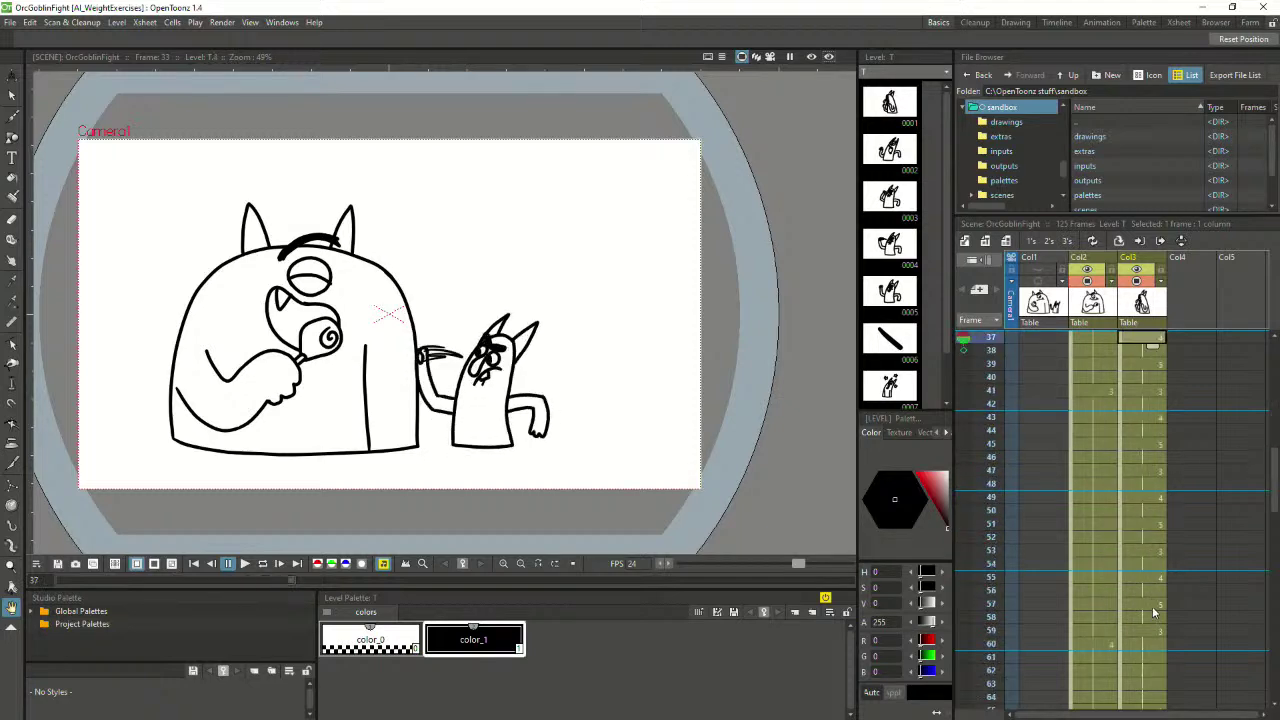
{"action": "left_click", "coordinate": [1146, 551]}
{"action": "scroll", "coordinate": [1146, 580], "scroll_direction": "down", "scroll_amount": 2}
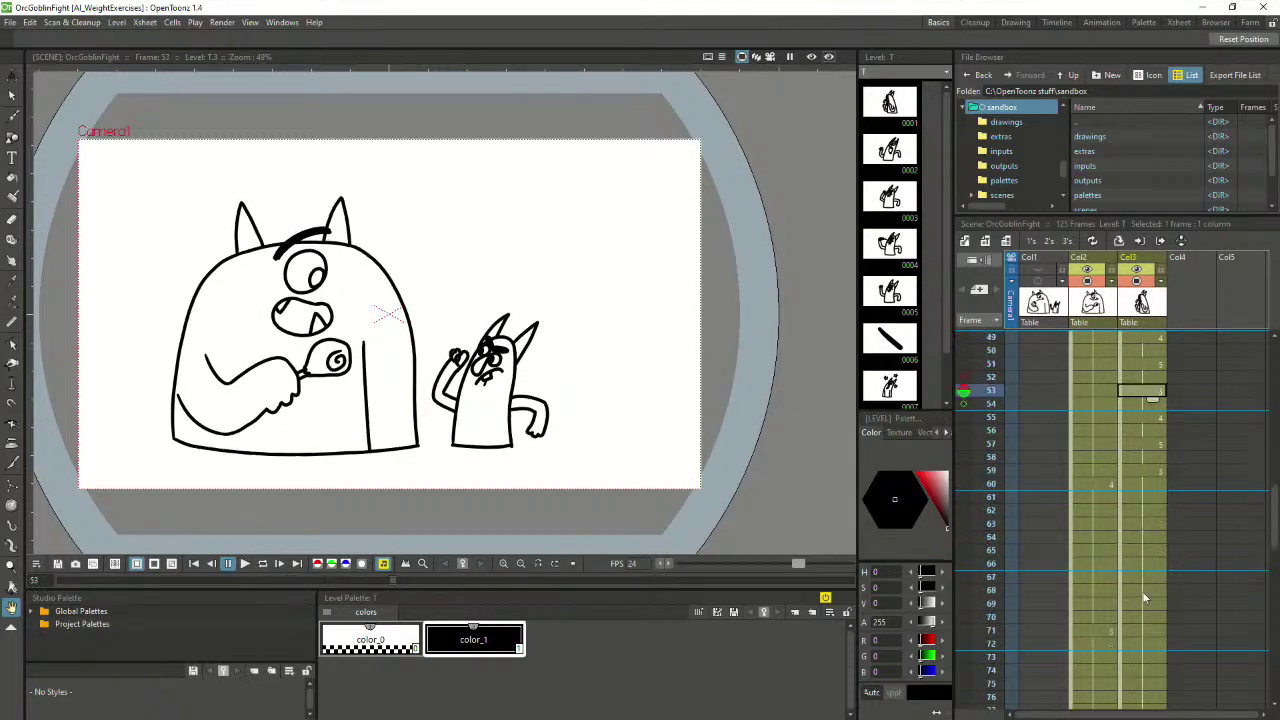
{"action": "left_click", "coordinate": [1150, 476]}
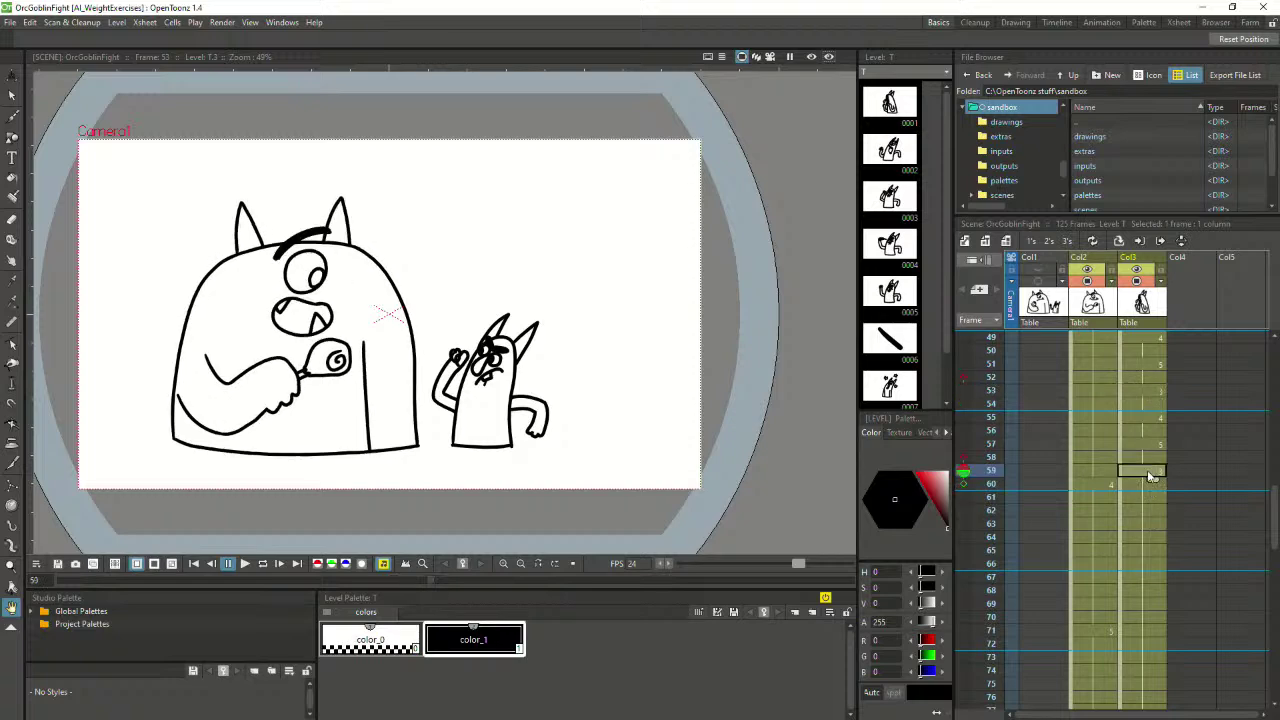
{"action": "left_click", "coordinate": [1148, 484]}
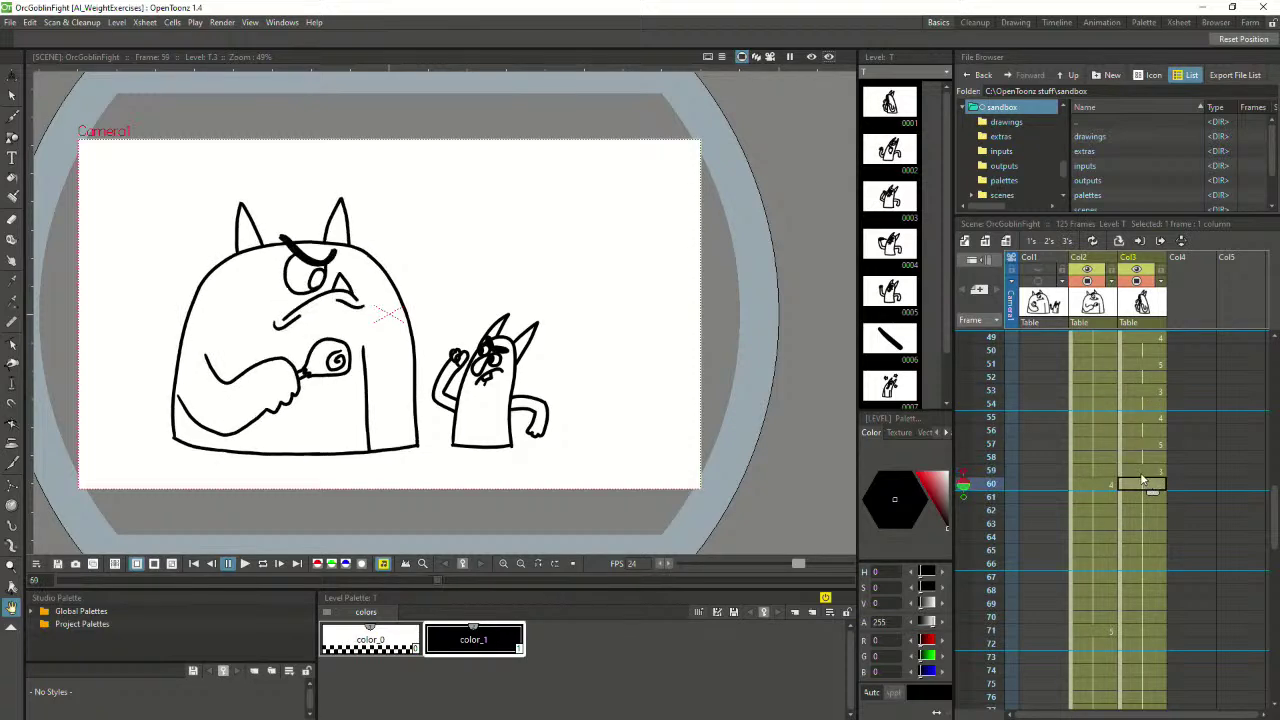
{"action": "left_click", "coordinate": [1143, 471]}
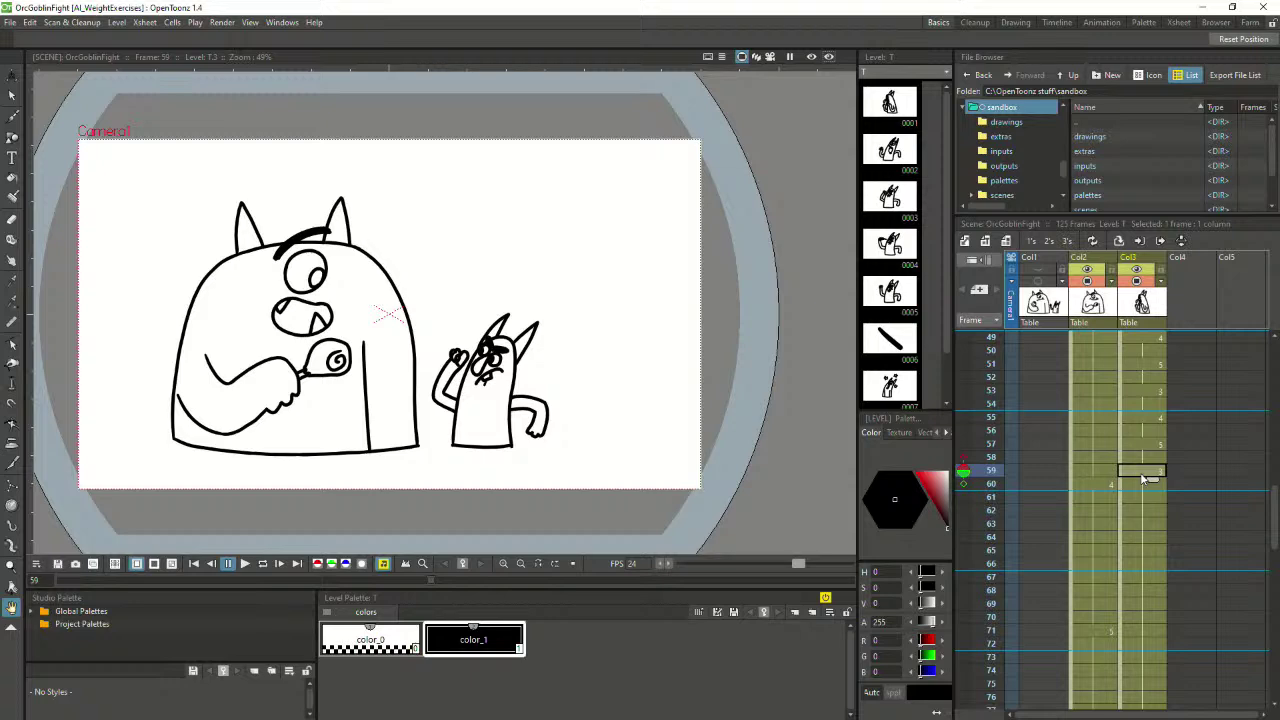
Move the start of the orc's angry drawing 4 in Col2 to frame 59
{"action": "left_click", "coordinate": [1104, 484]}
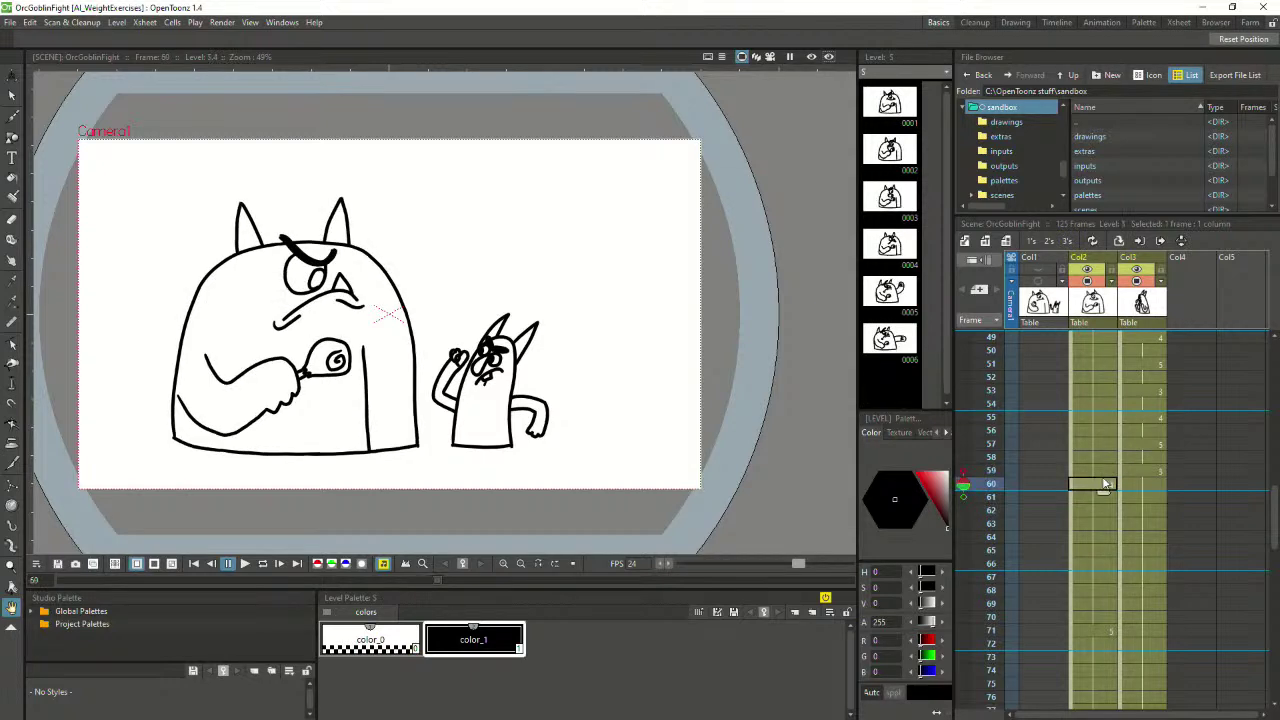
{"action": "mouse_move", "coordinate": [1070, 485]}
{"action": "left_mouse_down"}
{"action": "mouse_move", "coordinate": [1085, 476]}
{"action": "mouse_move", "coordinate": [1075, 482]}
{"action": "mouse_move", "coordinate": [1104, 498]}
{"action": "left_mouse_up"}
{"action": "key", "text": "Delete"}
{"action": "left_click", "coordinate": [1072, 487]}
{"action": "left_click", "coordinate": [1093, 473]}
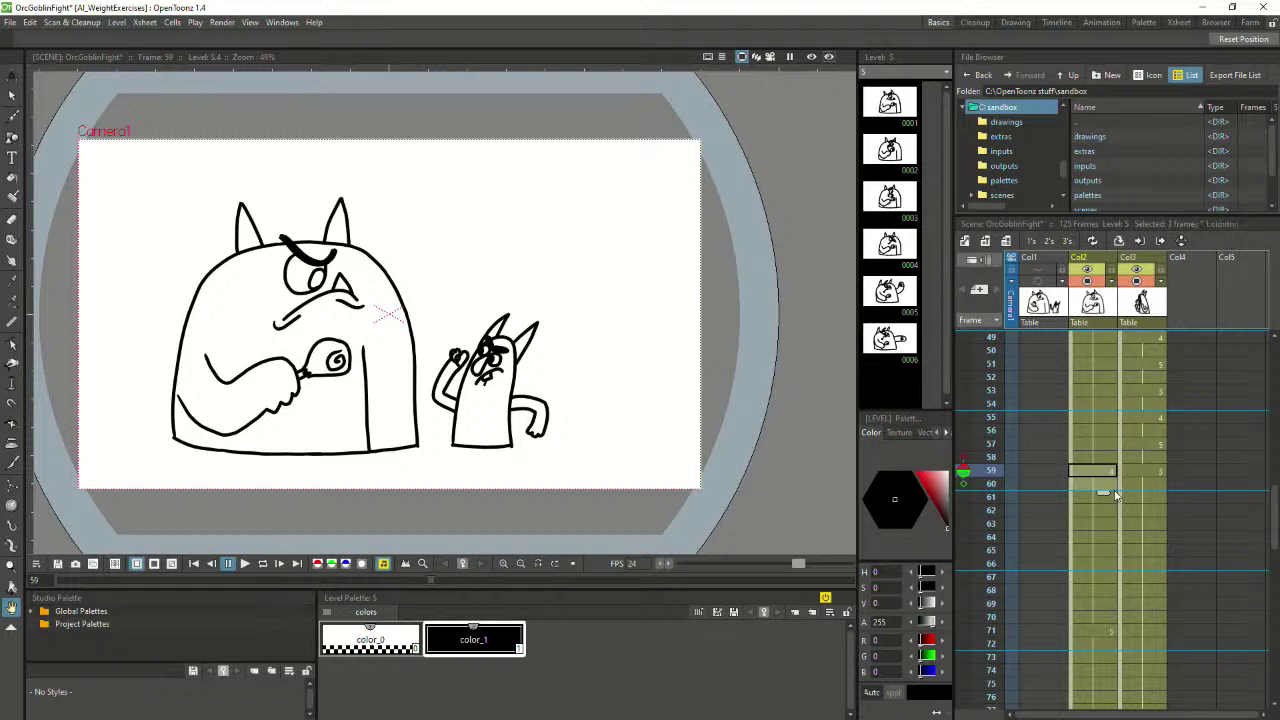
Clear the goblin's held drawing from frames 60 to 70 in Col3
{"action": "left_click", "coordinate": [1142, 485]}
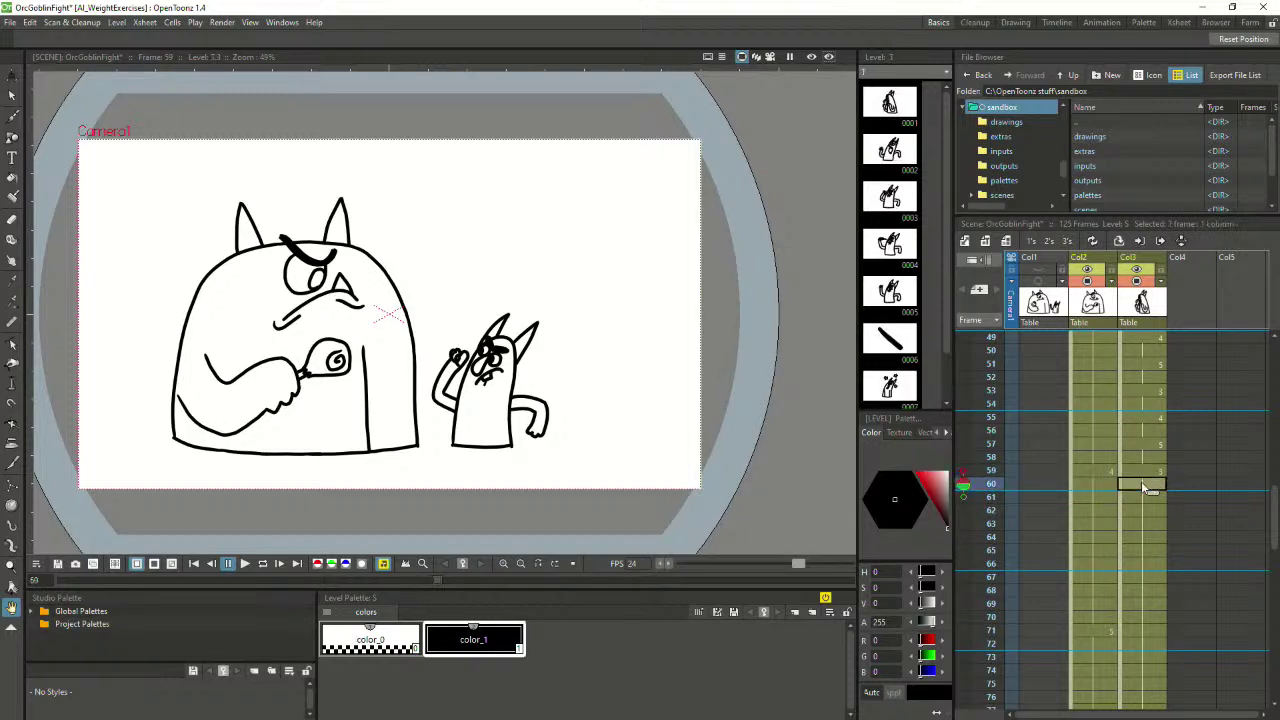
{"action": "left_click", "coordinate": [1144, 617], "text": "shift"}
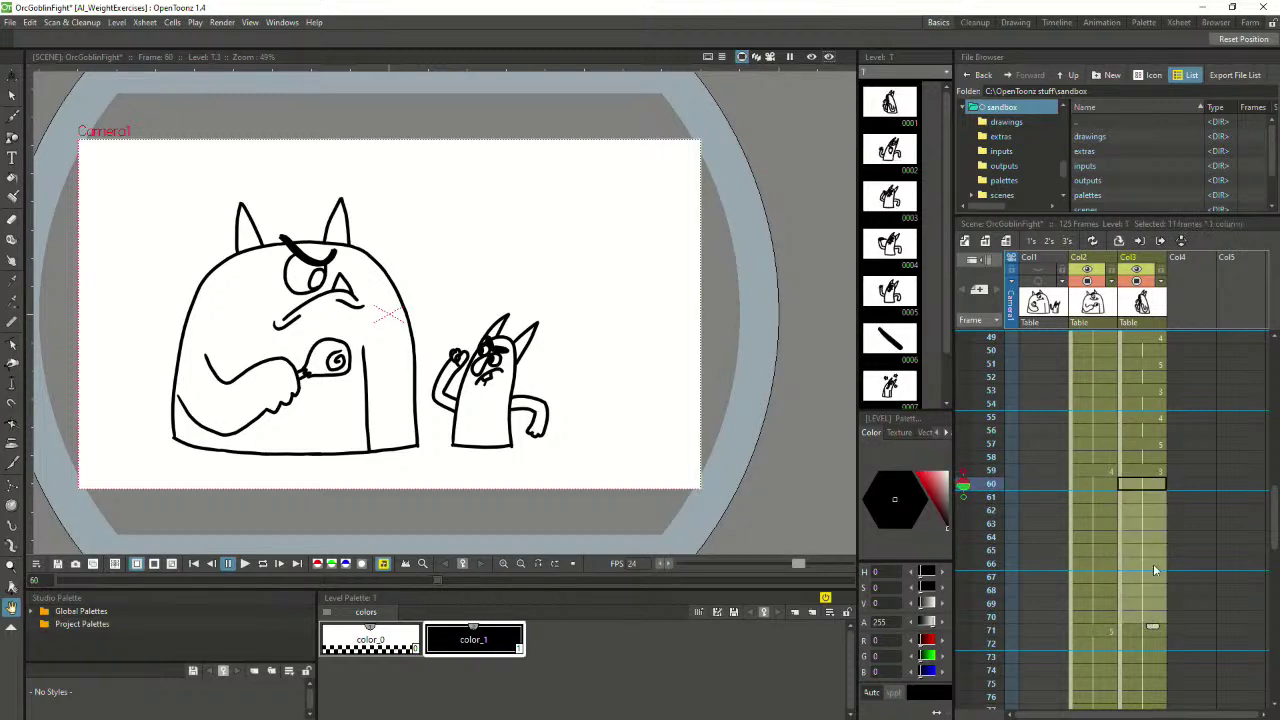
{"action": "key", "text": "Delete"}
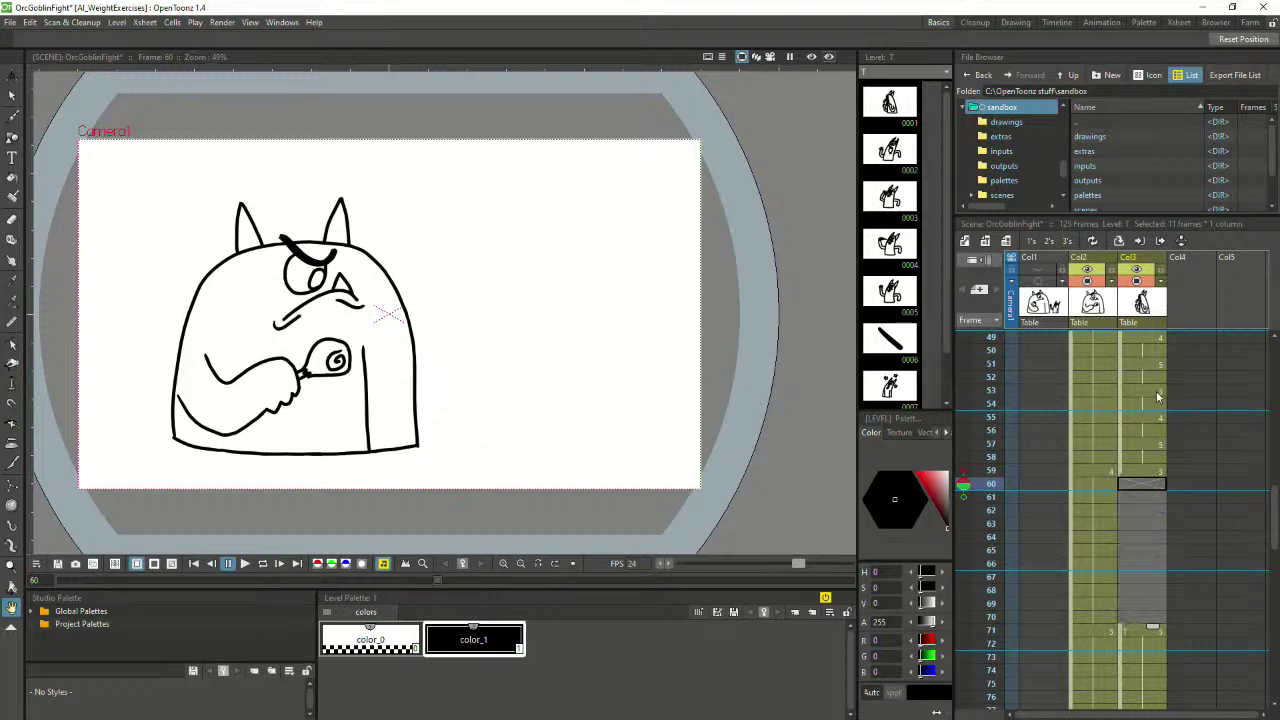
Hold the goblin's drawing 3 through frame 60 in Col3, keeping the drawings after the gap starting at frame 71
{"action": "left_click", "coordinate": [1155, 409]}
{"action": "left_click", "coordinate": [1148, 420]}
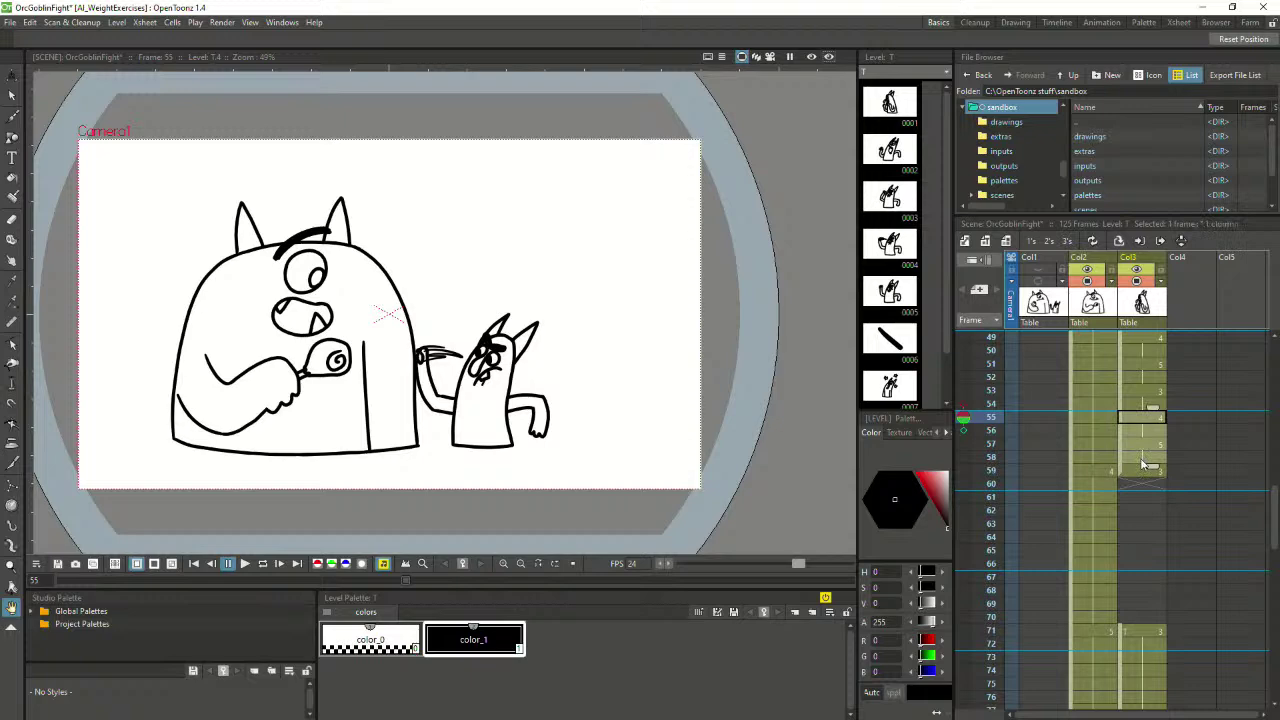
{"action": "left_click", "coordinate": [1142, 473]}
{"action": "left_click_drag", "start_coordinate": [1152, 480], "coordinate": [1152, 500]}
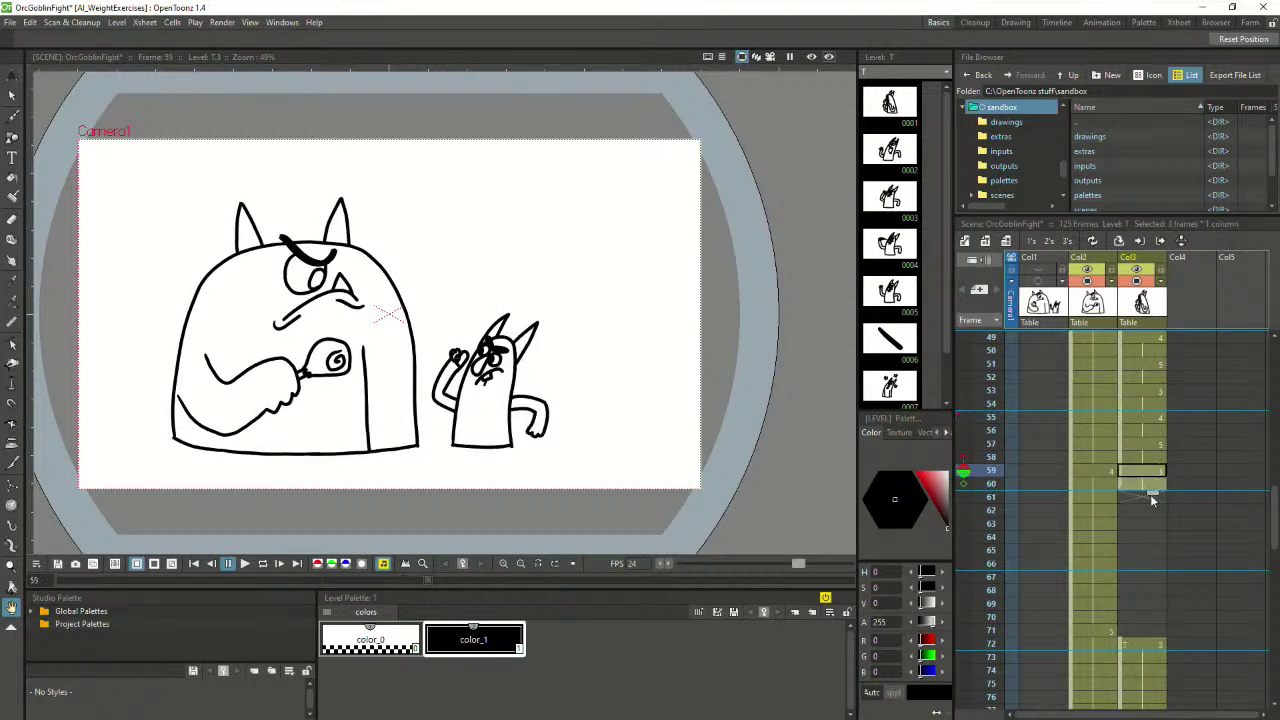
{"action": "left_click_drag", "start_coordinate": [1145, 590], "coordinate": [1145, 610]}
{"action": "left_click", "coordinate": [1133, 476]}
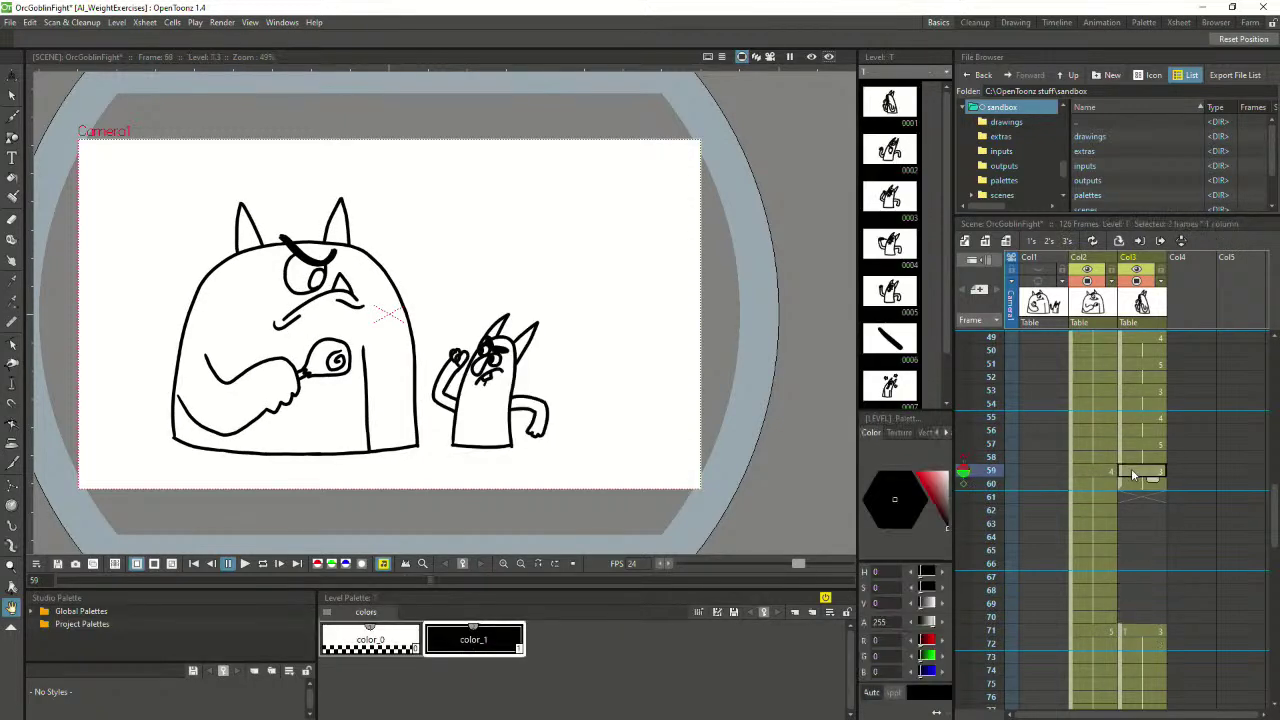
{"action": "type", "text": "3"}
{"action": "key", "text": "Return"}
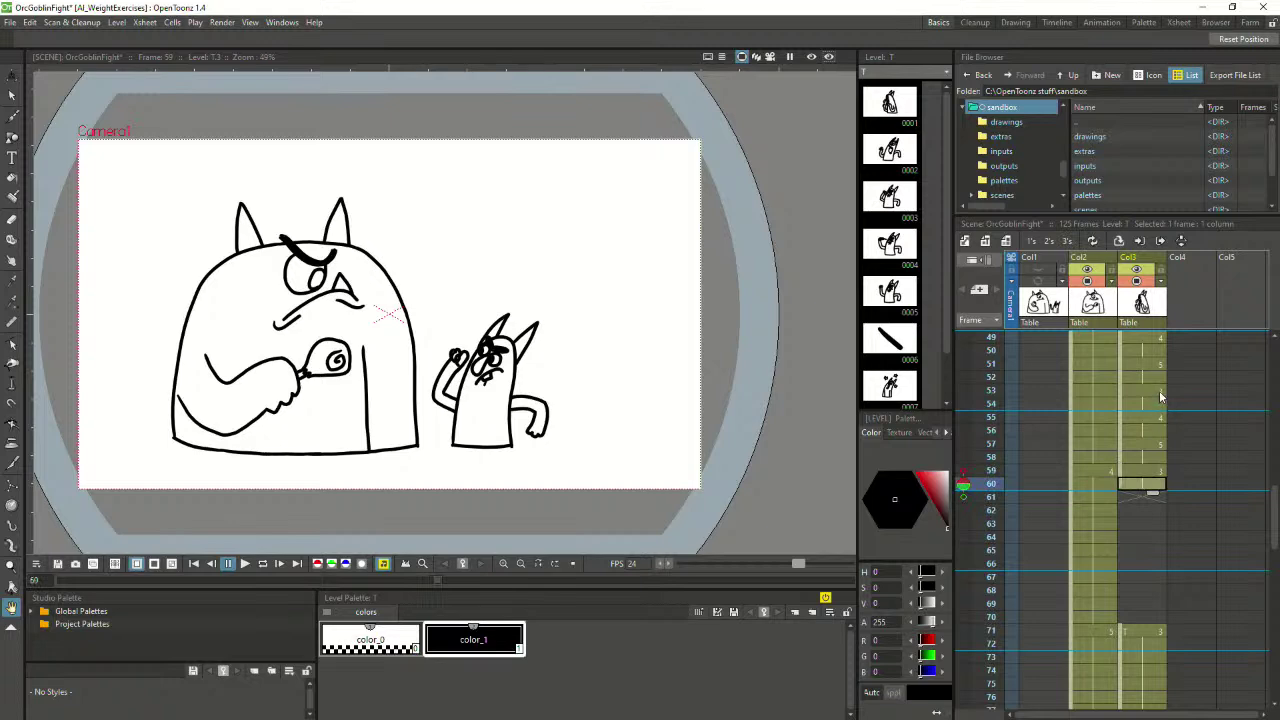
Copy the goblin's hitting cycle from frames 53 to 60 in Col3 and paste it at frame 61
{"action": "left_click", "coordinate": [1151, 393]}
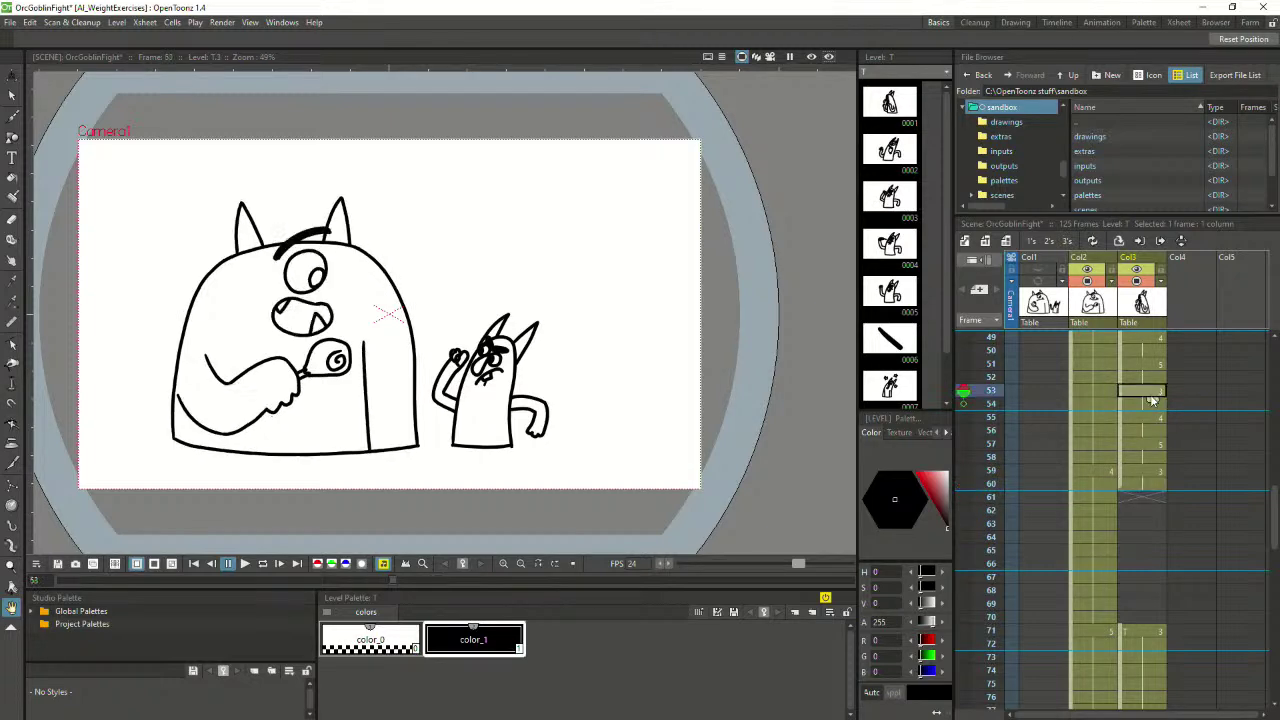
{"action": "key", "text": "ctrl+c"}
{"action": "left_click", "coordinate": [1140, 497]}
{"action": "key", "text": "ctrl+v"}
{"action": "scroll", "coordinate": [1139, 497], "scroll_direction": "down", "scroll_amount": 2}
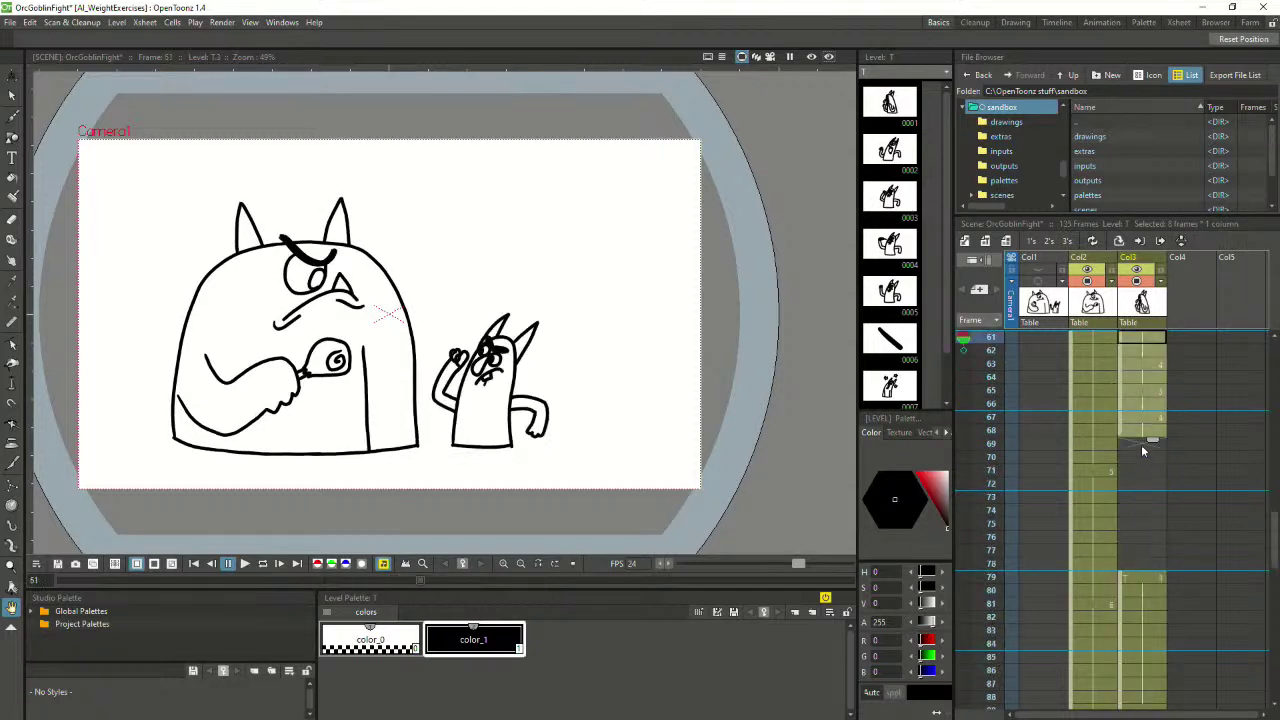
Remove eight empty frames after the pasted cycle in Col3 so the goblin's drawing 6 lines up with Col2 at frame 81
{"action": "left_click_drag", "start_coordinate": [1141, 444], "coordinate": [1136, 506]}
{"action": "left_click_drag", "start_coordinate": [1138, 560], "coordinate": [1149, 470]}
{"action": "scroll", "coordinate": [1175, 541], "scroll_direction": "down", "scroll_amount": 10}
{"action": "scroll", "coordinate": [1174, 541], "scroll_direction": "up", "scroll_amount": 2}
{"action": "scroll", "coordinate": [1172, 539], "scroll_direction": "up", "scroll_amount": 9}
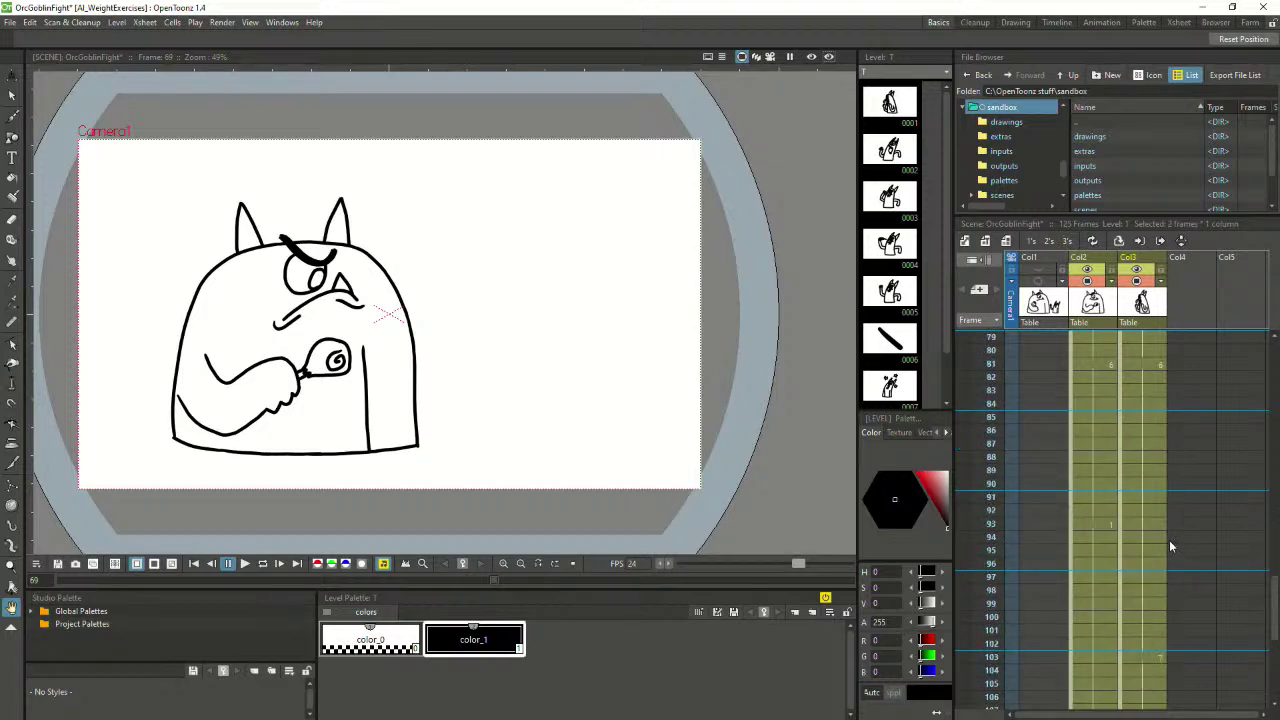
Undo the last Col3 edits back to the goblin's drawing 3 being held from frame 59 to 80
{"action": "scroll", "coordinate": [1164, 546], "scroll_direction": "up", "scroll_amount": 2}
{"action": "key", "text": "ctrl+z"}
{"action": "key", "text": "ctrl+z"}
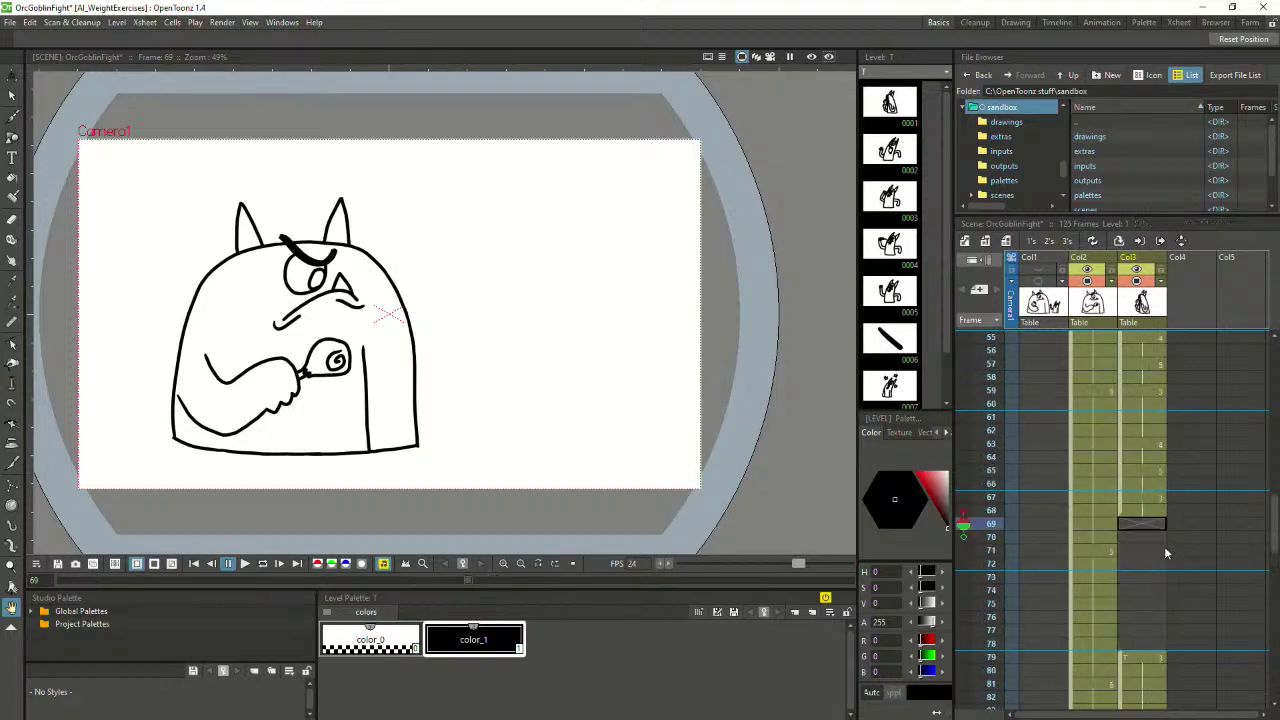
{"action": "key", "text": "ctrl+z"}
{"action": "key", "text": "ctrl+z"}
{"action": "key", "text": "ctrl+z"}
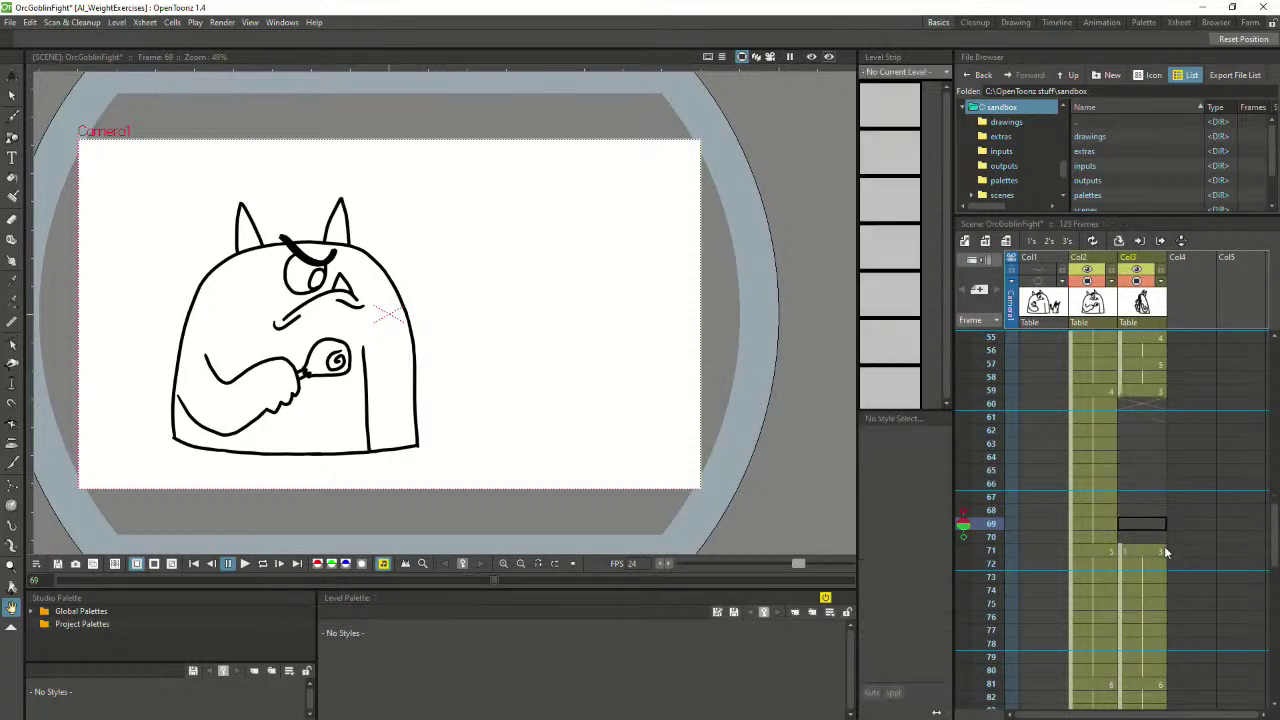
{"action": "left_click", "coordinate": [1164, 546]}
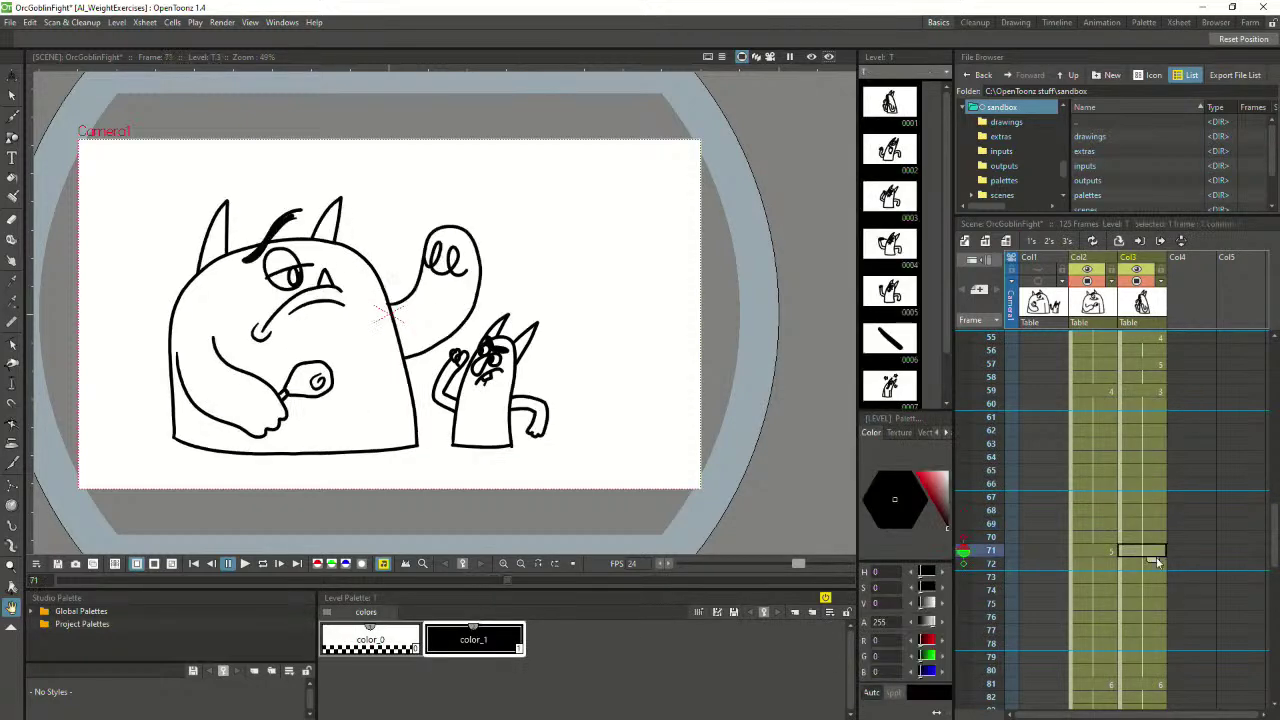
Clear the goblin's held drawing from frames 60 to 80 in Col3
{"action": "left_click", "coordinate": [1146, 673]}
{"action": "left_click", "coordinate": [1140, 405], "text": "shift"}
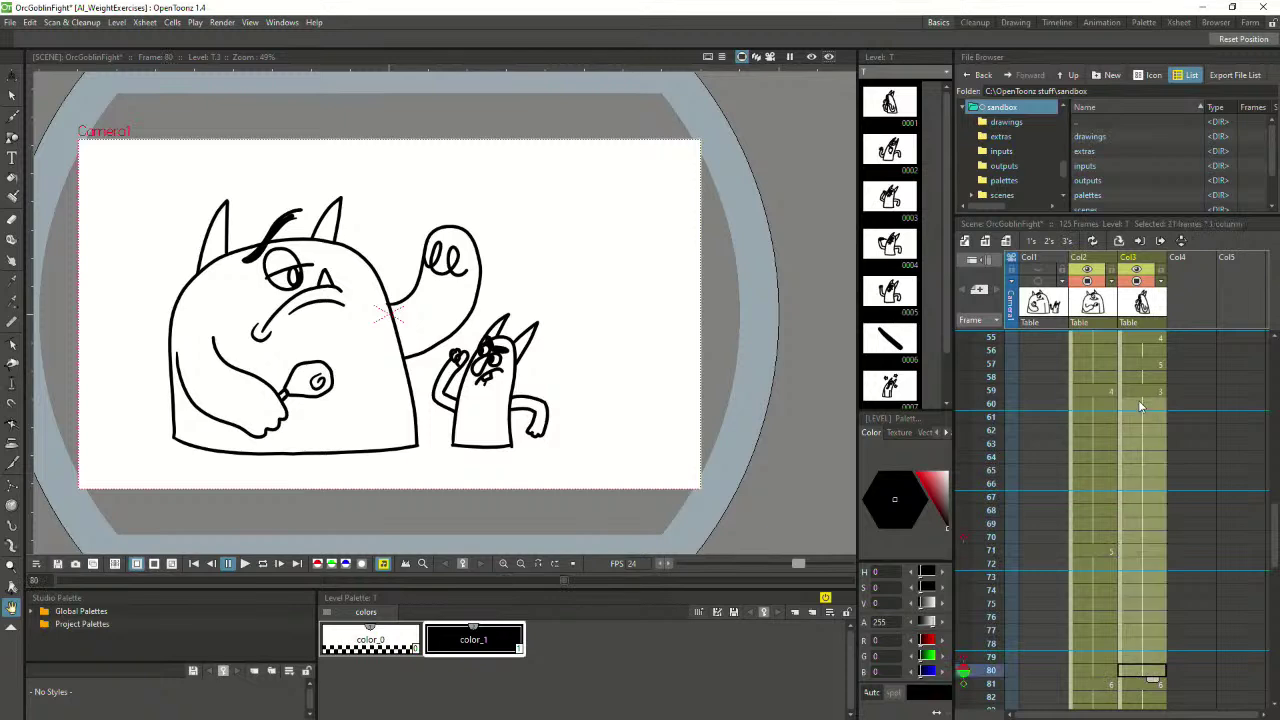
{"action": "key", "text": "Delete"}
{"action": "scroll", "coordinate": [1153, 598], "scroll_direction": "up", "scroll_amount": 2}
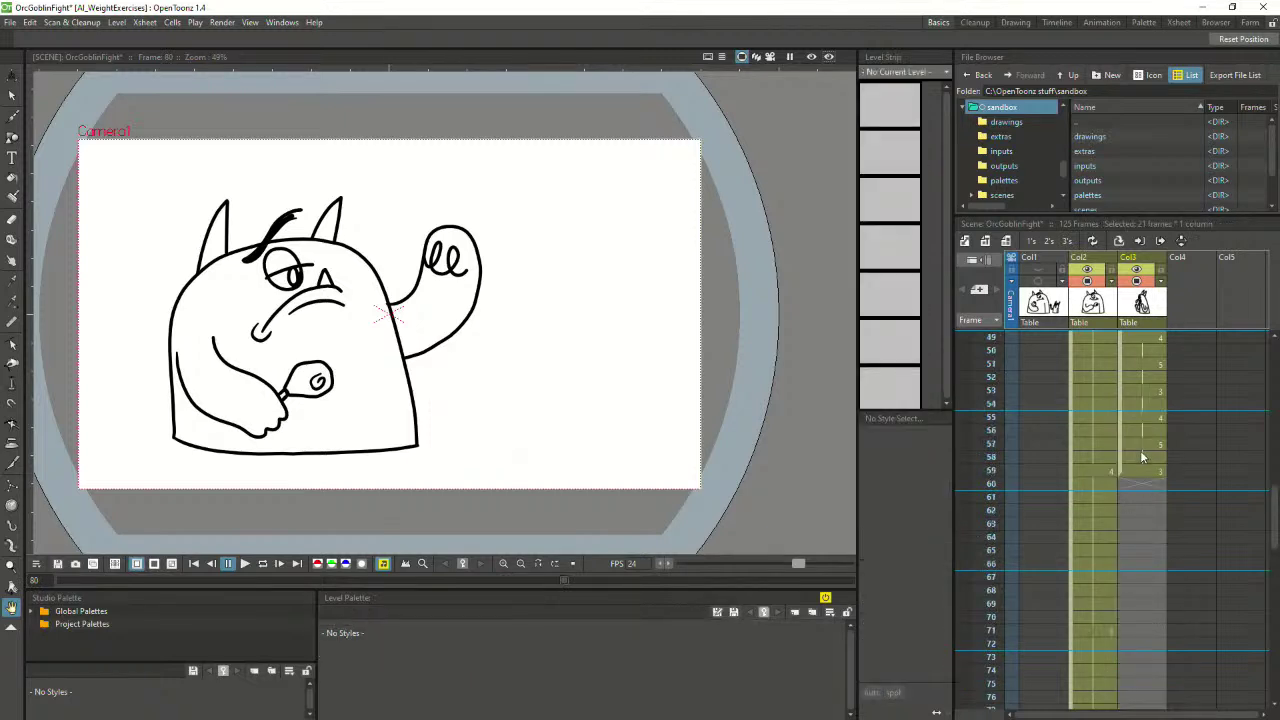
Extend the goblin's drawing 3 at frame 59 in Col3 by one frame, holding it through frame 60
{"action": "left_click", "coordinate": [1143, 470]}
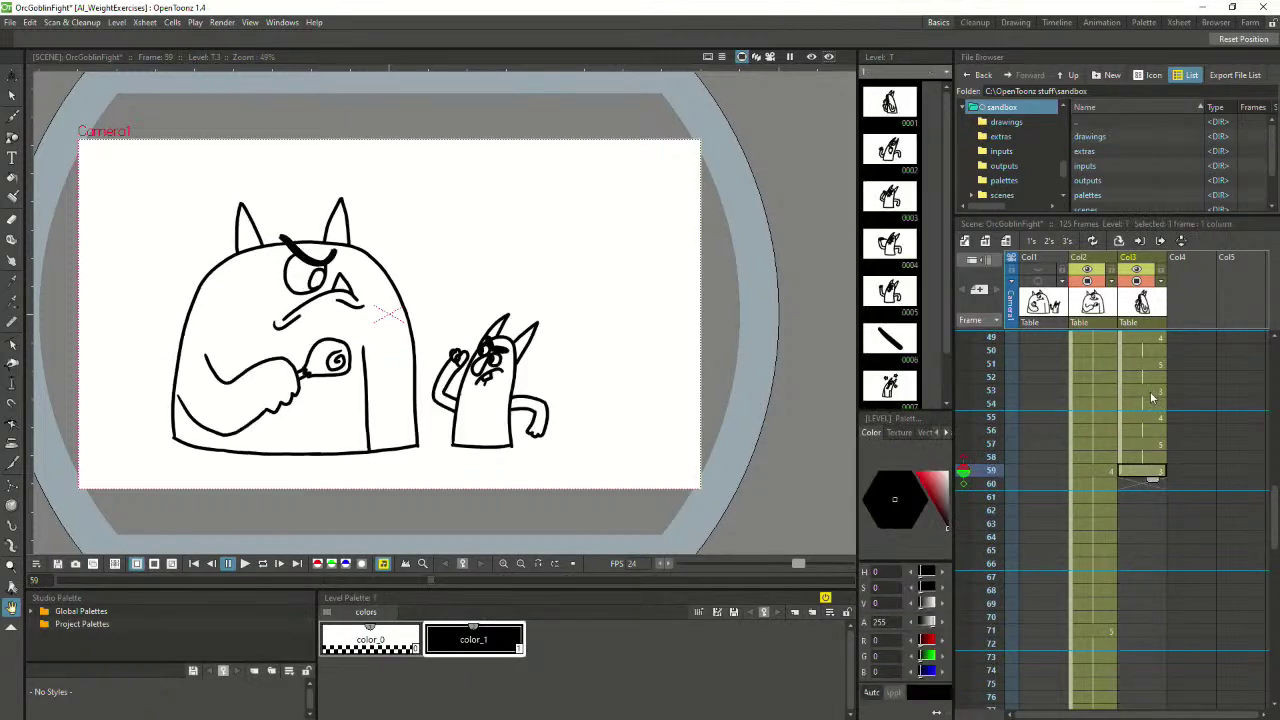
{"action": "left_click", "coordinate": [1148, 403], "text": "shift"}
{"action": "left_click", "coordinate": [1147, 485]}
{"action": "left_click", "coordinate": [1152, 473]}
{"action": "scroll", "coordinate": [1150, 480], "scroll_direction": "down", "scroll_amount": 2}
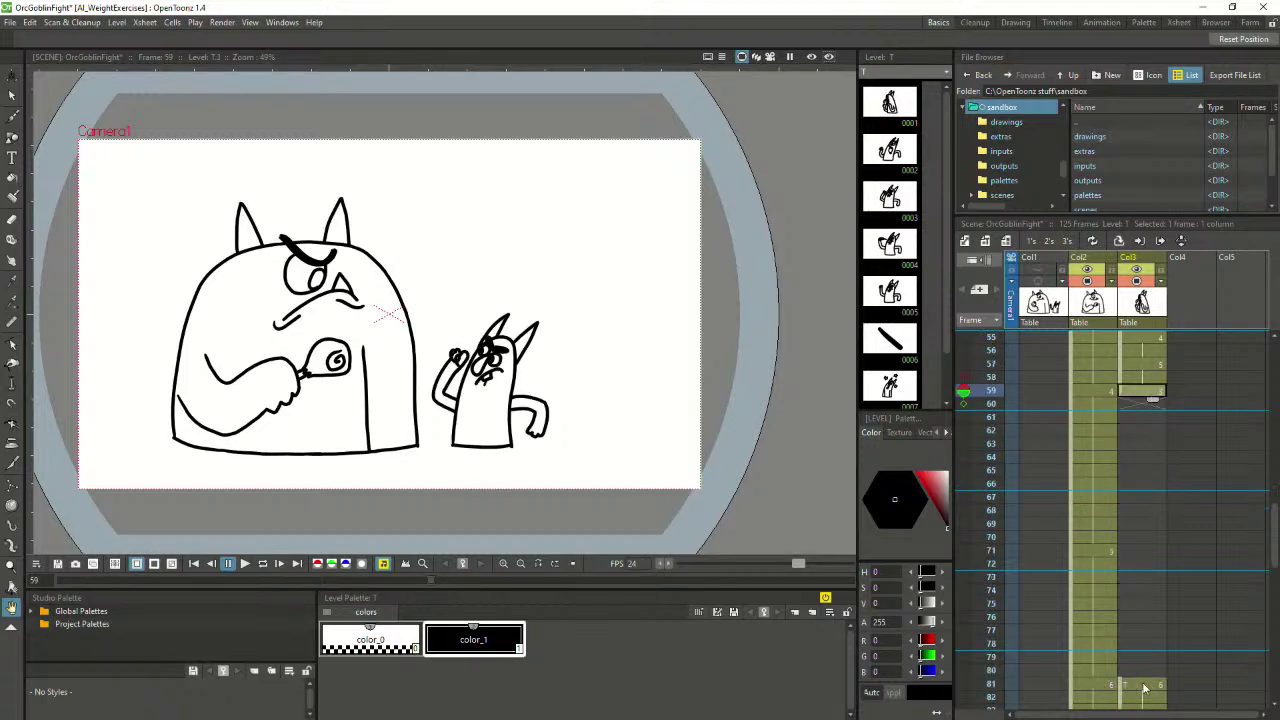
{"action": "left_click_drag", "start_coordinate": [1157, 400], "coordinate": [1153, 417]}
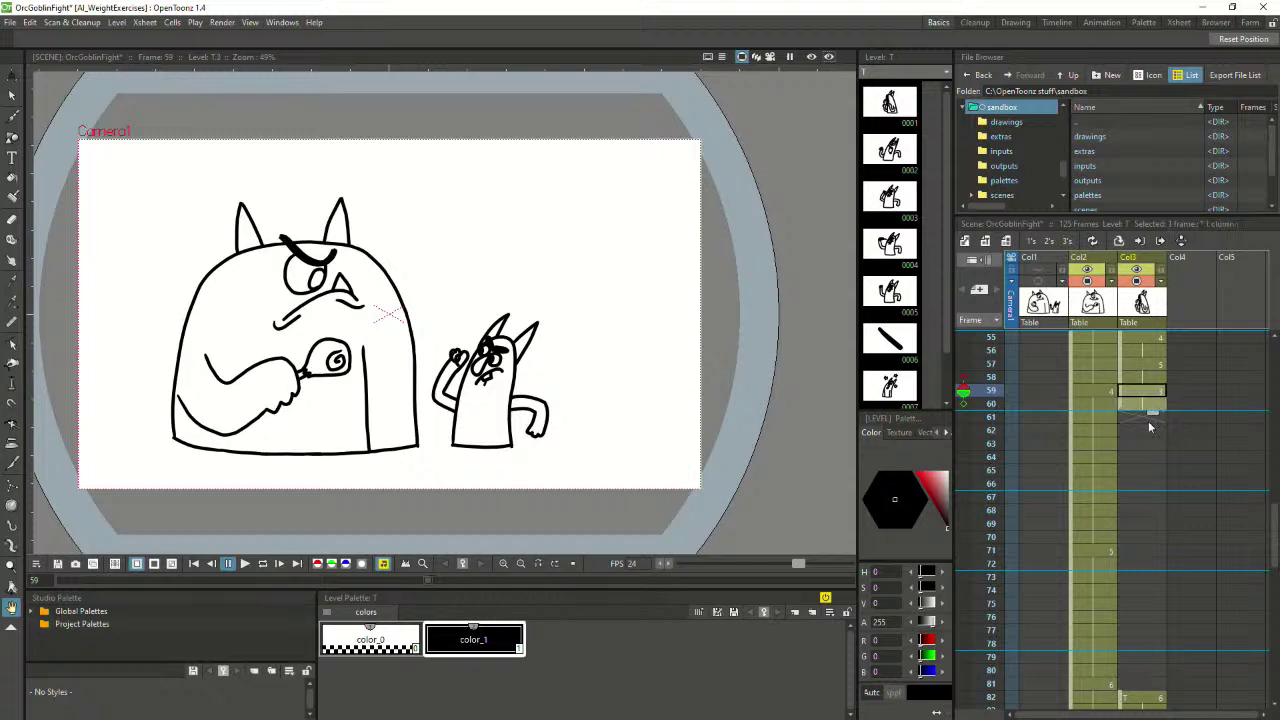
Copy the goblin's frames 54 to 60 in Col3 to frame 61 and trim the extra hold so the repeated cycle ends at frame 66
{"action": "scroll", "coordinate": [1150, 427], "scroll_direction": "up", "scroll_amount": 2}
{"action": "left_click", "coordinate": [1151, 484]}
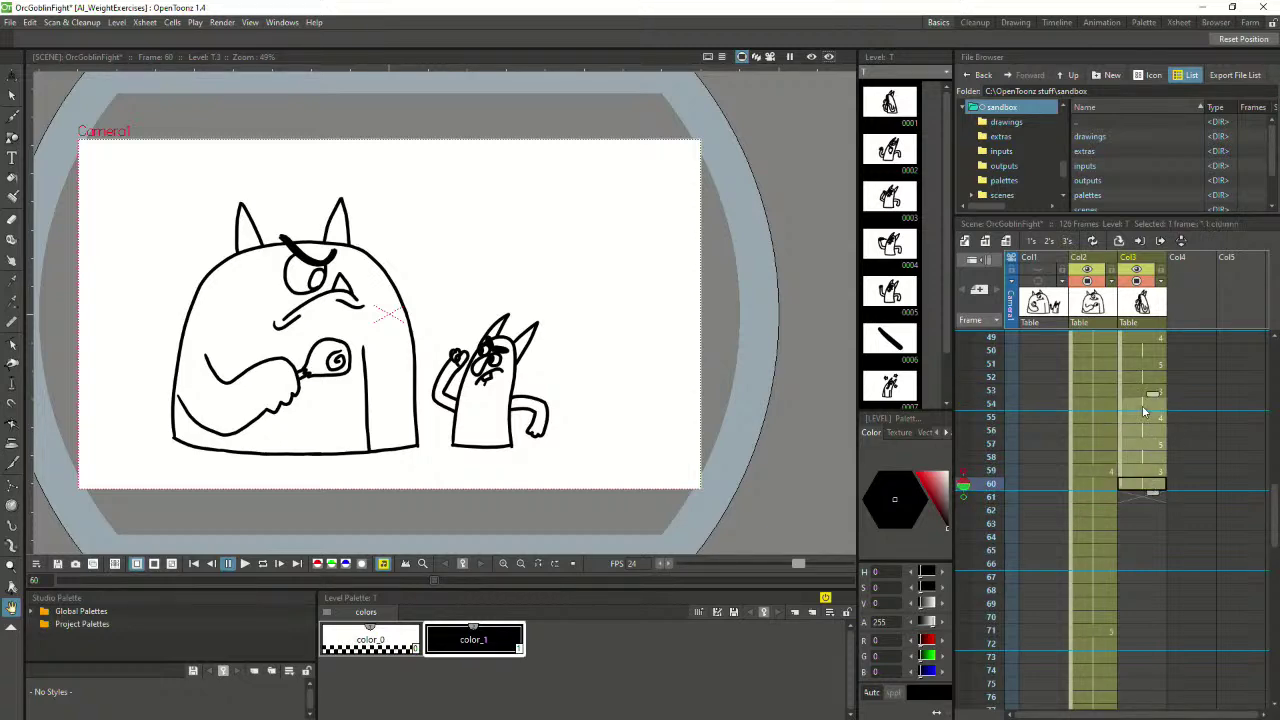
{"action": "left_click", "coordinate": [1140, 499]}
{"action": "key", "text": "ctrl+v"}
{"action": "scroll", "coordinate": [1140, 499], "scroll_direction": "down", "scroll_amount": 2}
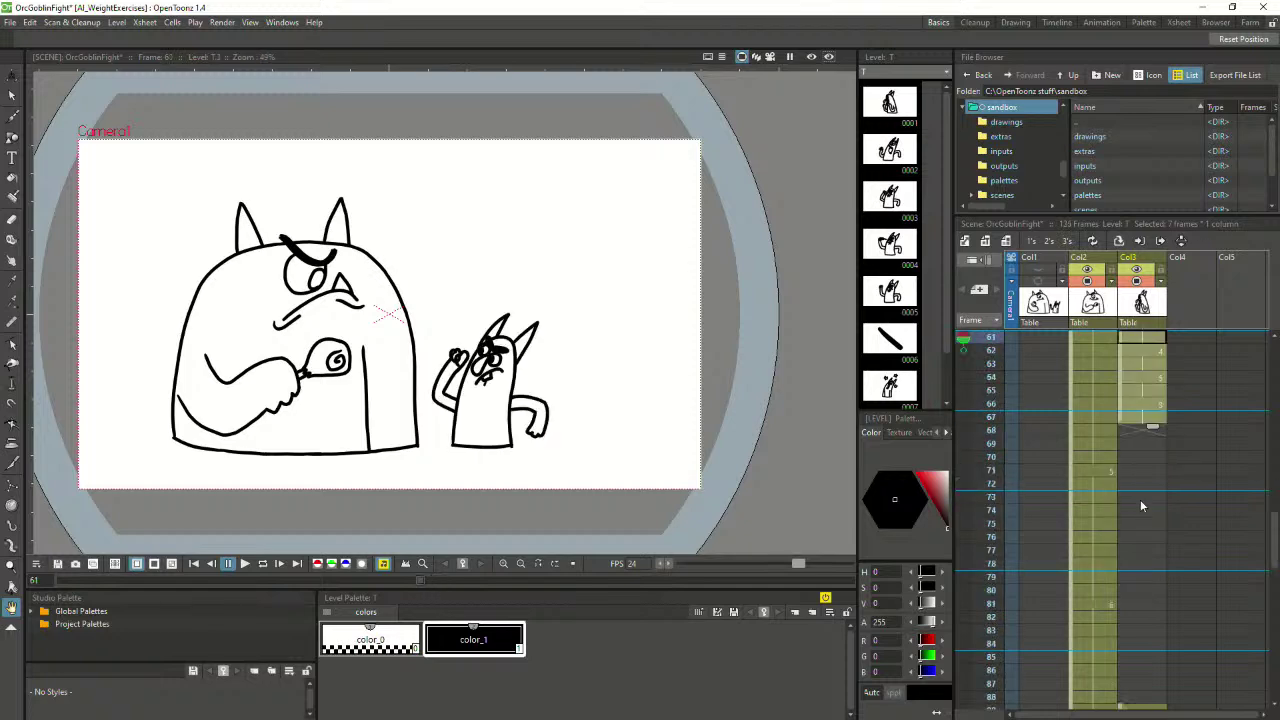
{"action": "left_click", "coordinate": [1153, 404]}
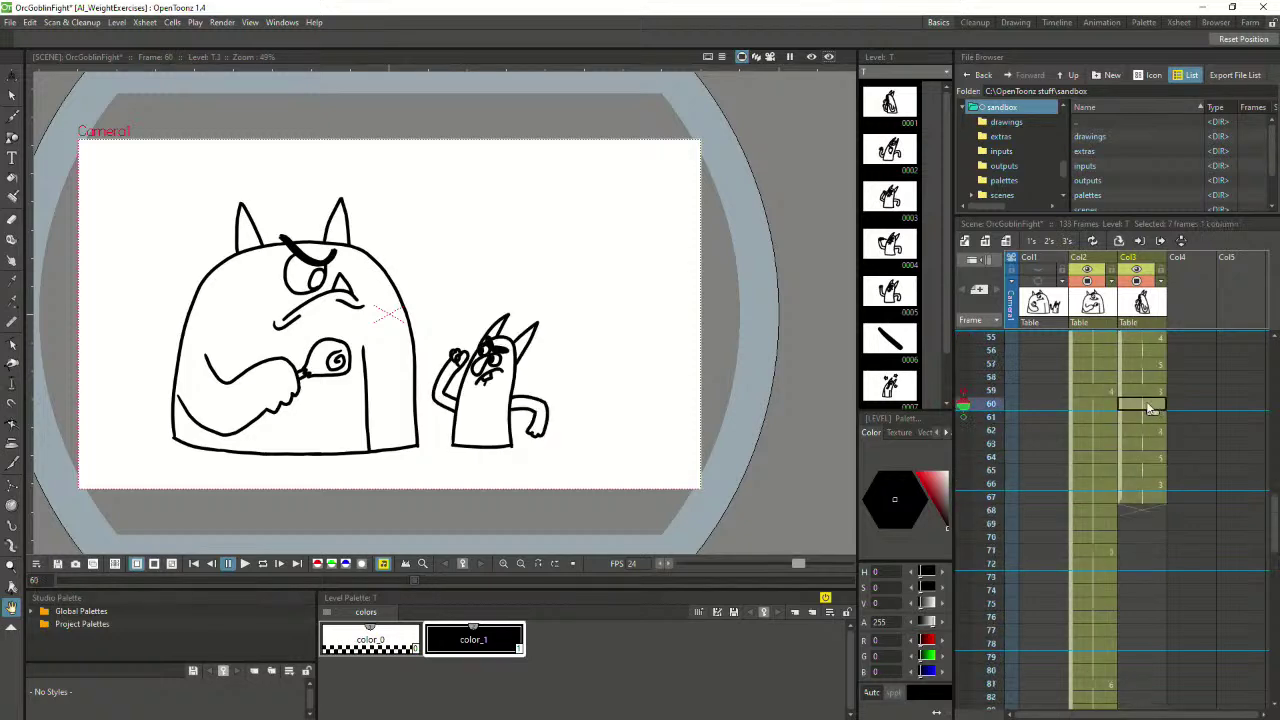
{"action": "left_click_drag", "start_coordinate": [1153, 408], "coordinate": [1153, 399]}
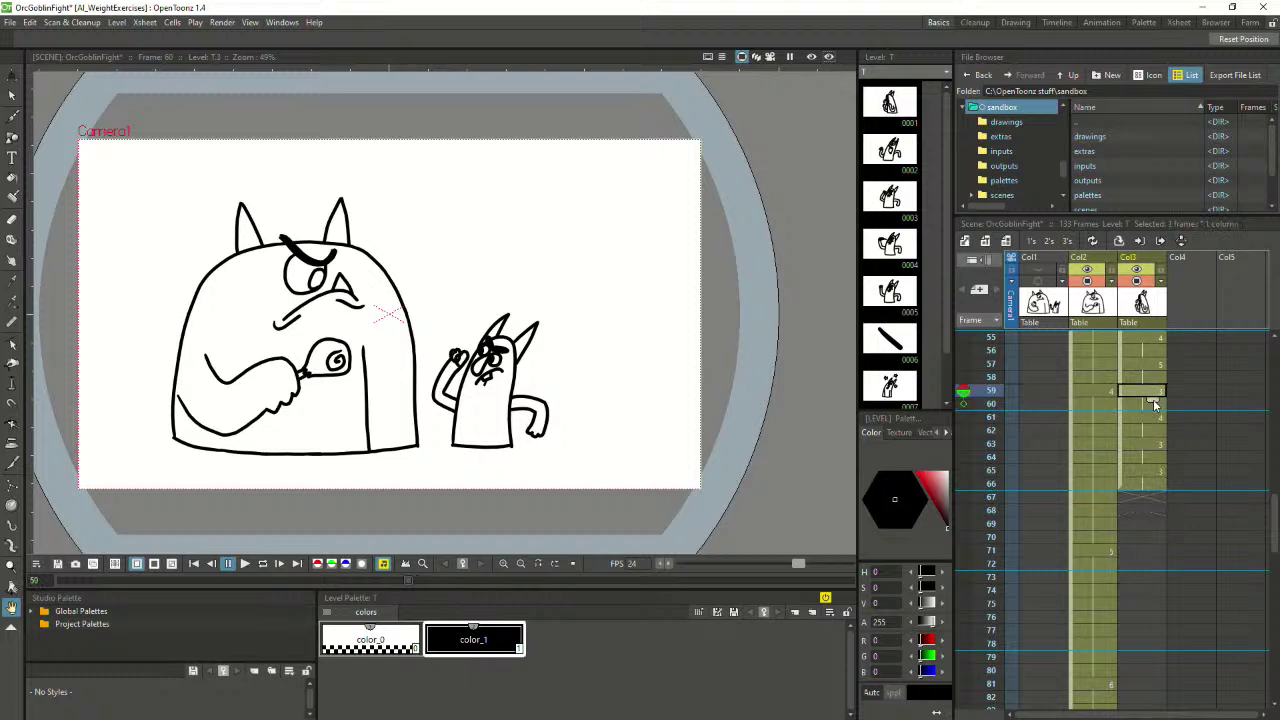
Remove seven empty frames after the repeated cycle in Col3 so the goblin's drawing 6 lines up with Col2 at frame 81
{"action": "left_click", "coordinate": [1139, 420]}
{"action": "scroll", "coordinate": [1135, 464], "scroll_direction": "down", "scroll_amount": 2}
{"action": "scroll", "coordinate": [1132, 447], "scroll_direction": "up", "scroll_amount": 1}
{"action": "scroll", "coordinate": [1132, 447], "scroll_direction": "down", "scroll_amount": 1}
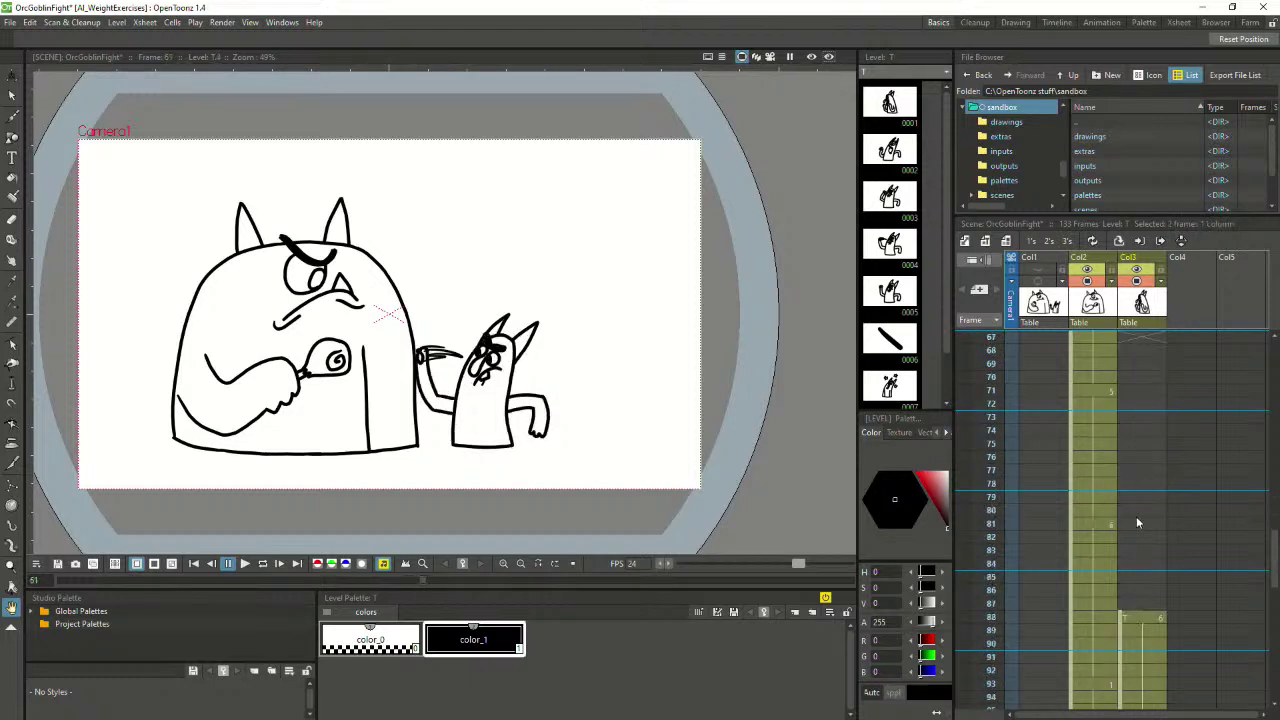
{"action": "left_click", "coordinate": [1142, 467]}
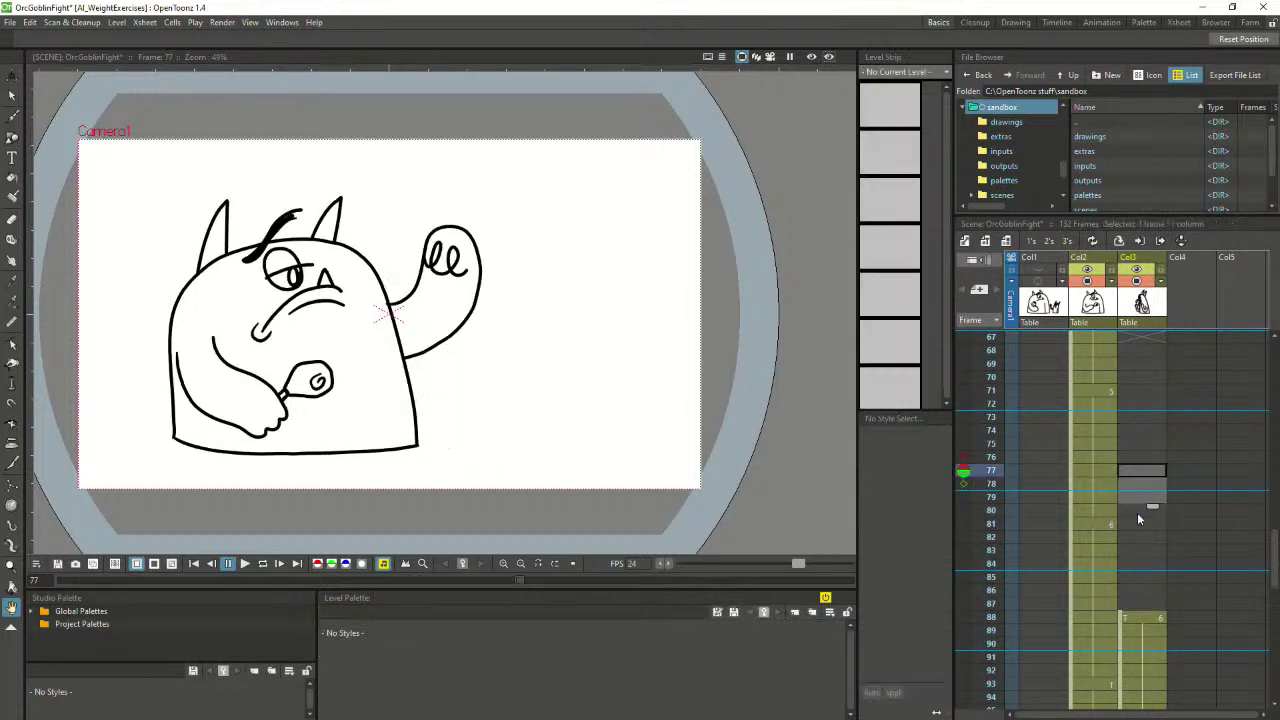
{"action": "left_click", "coordinate": [1150, 602], "text": "shift"}
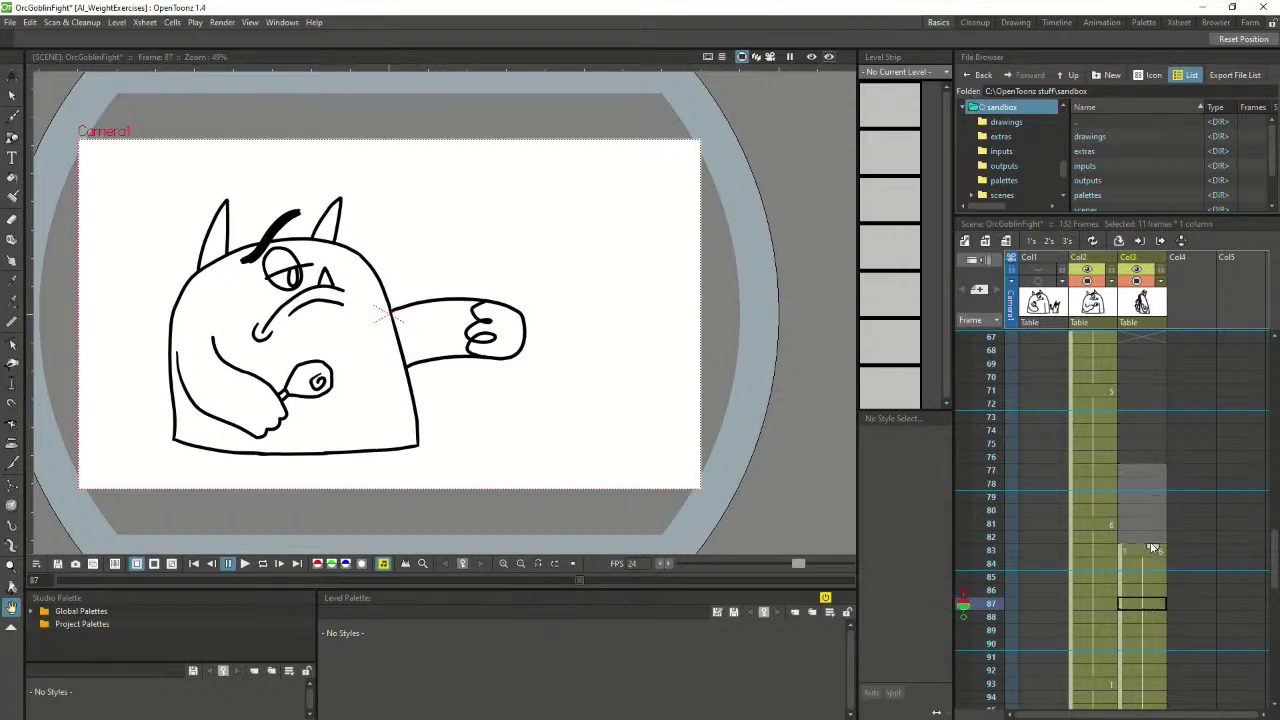
{"action": "left_click", "coordinate": [1150, 526]}
Review the exposures to the end of the scene and play the animation from frame 1 to check the goblin's repeated hits
{"action": "scroll", "coordinate": [1133, 473], "scroll_direction": "down", "scroll_amount": 6}
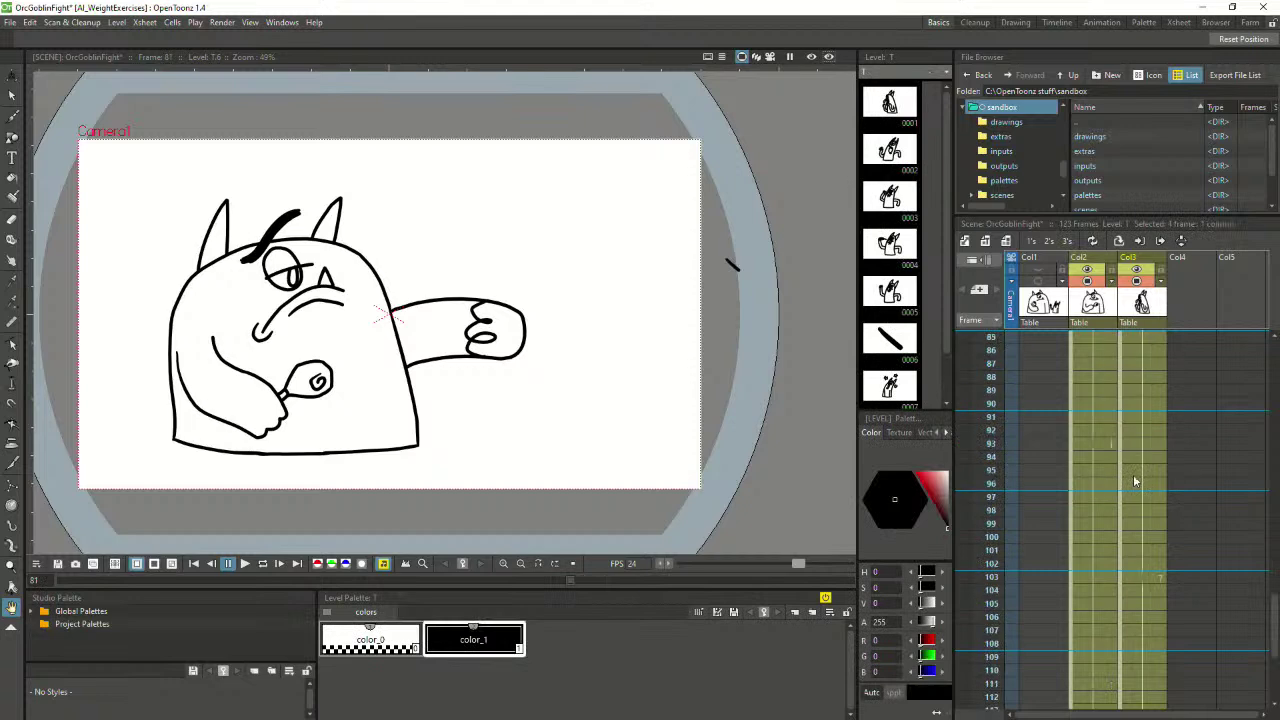
{"action": "scroll", "coordinate": [1135, 488], "scroll_direction": "down", "scroll_amount": 6}
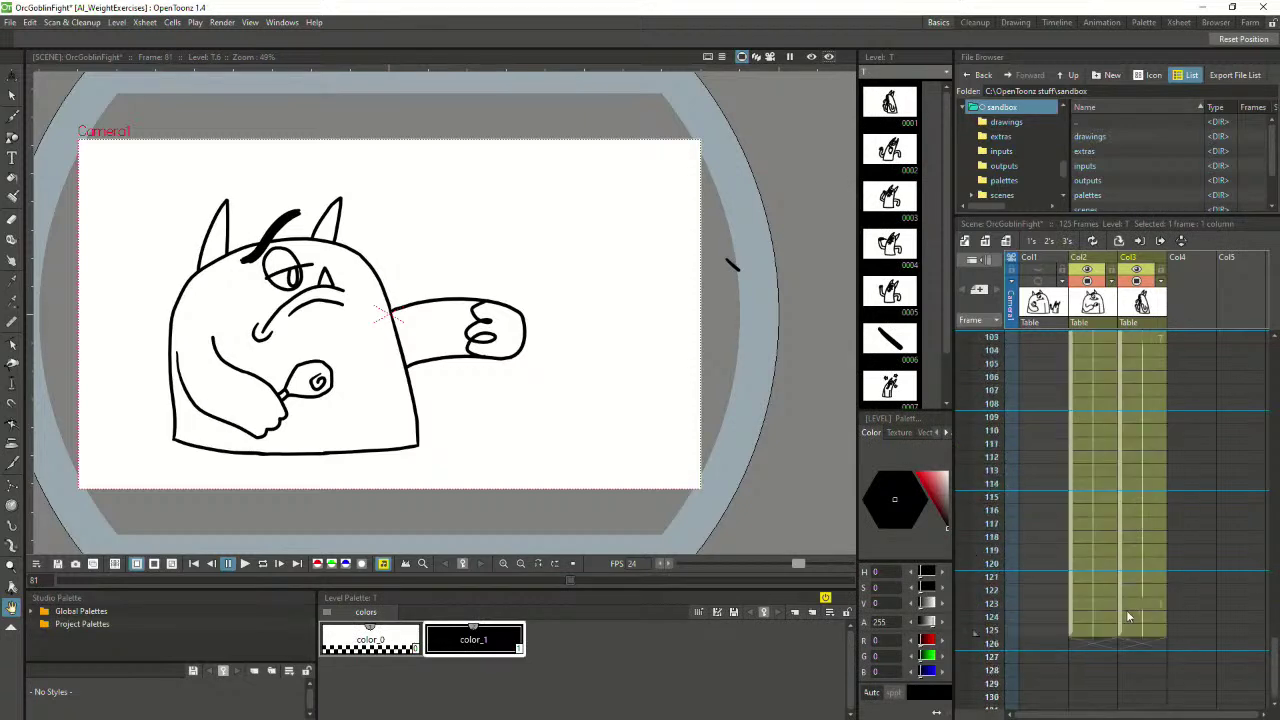
{"action": "scroll", "coordinate": [1137, 604], "scroll_direction": "up", "scroll_amount": 17}
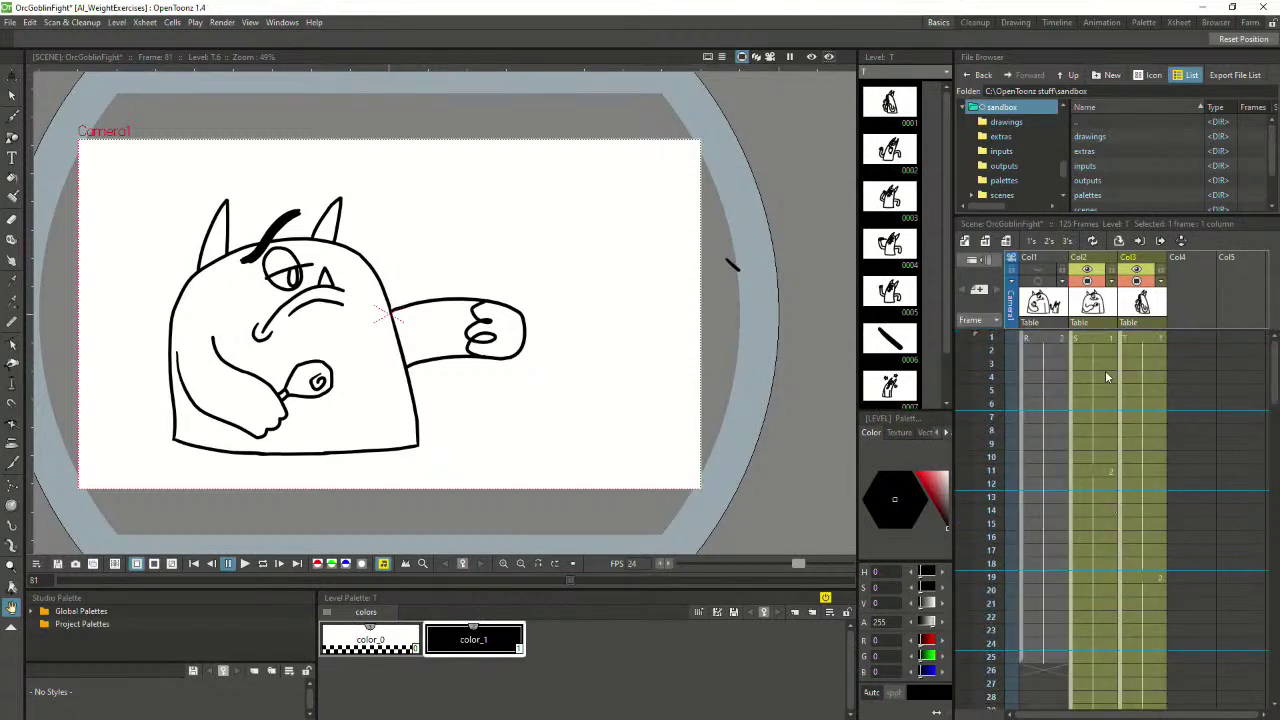
{"action": "left_click", "coordinate": [1093, 343]}
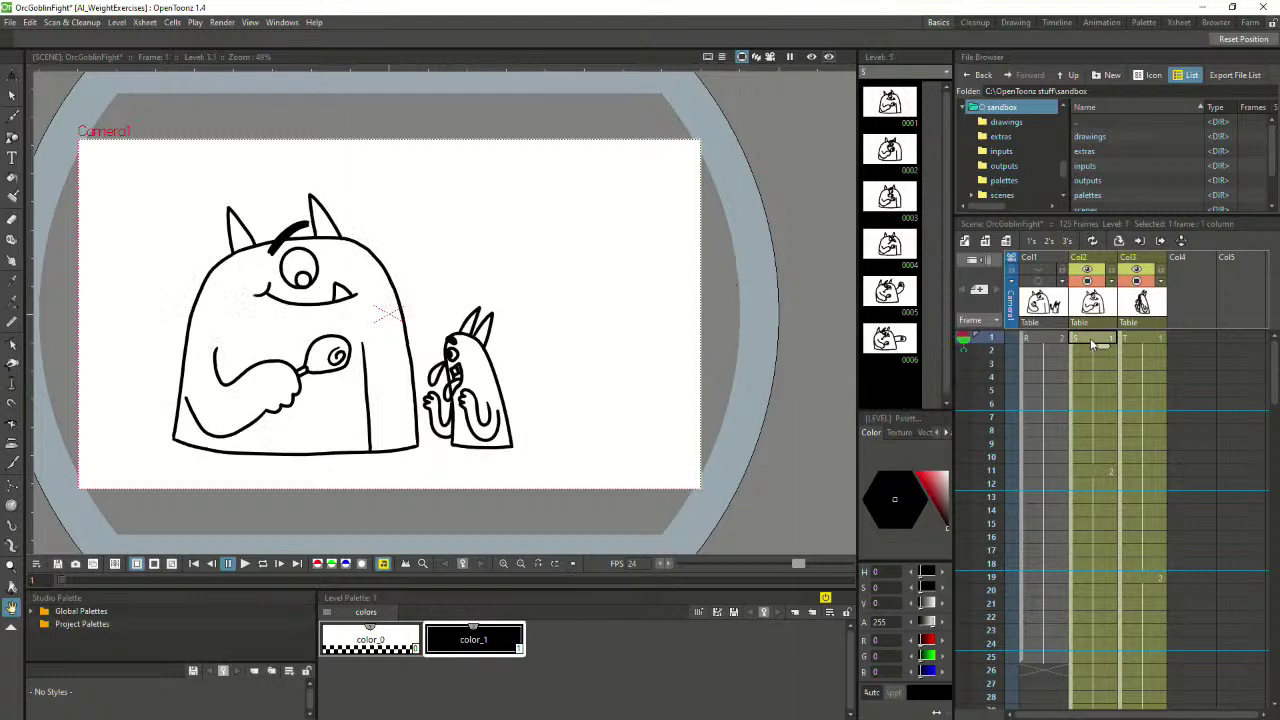
{"action": "left_click", "coordinate": [246, 564]}
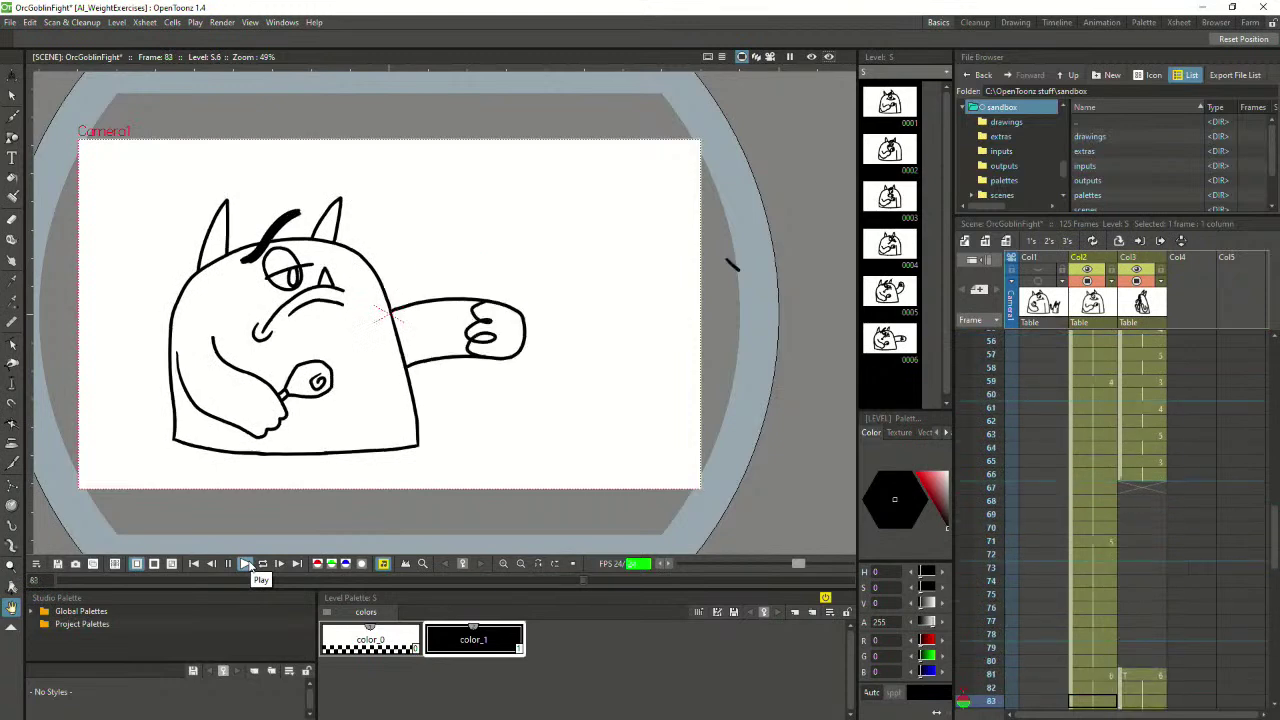
{"action": "left_click", "coordinate": [228, 564]}
Fill in the empty cells between frames 66 and 81 in Col3 so the goblin's drawing 3 is held through the gap
{"action": "left_click", "coordinate": [1137, 513]}
{"action": "left_click", "coordinate": [1150, 407]}
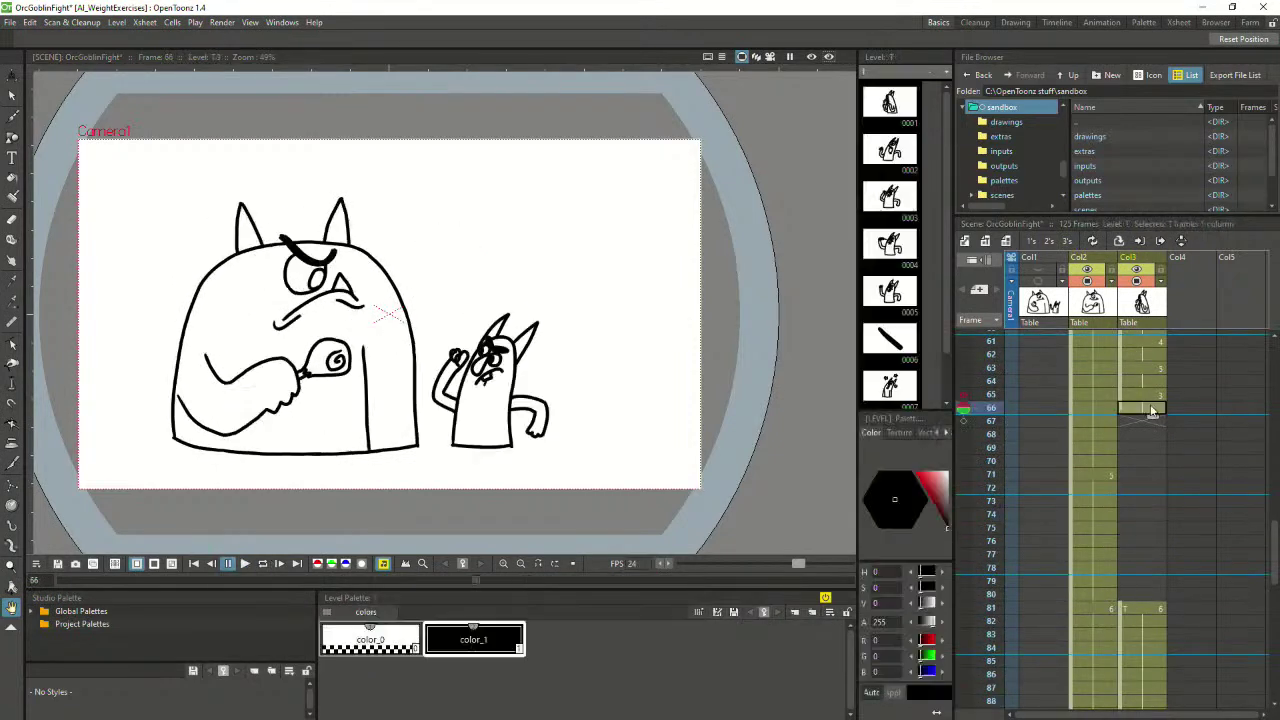
{"action": "left_click", "coordinate": [1140, 608], "text": "shift"}
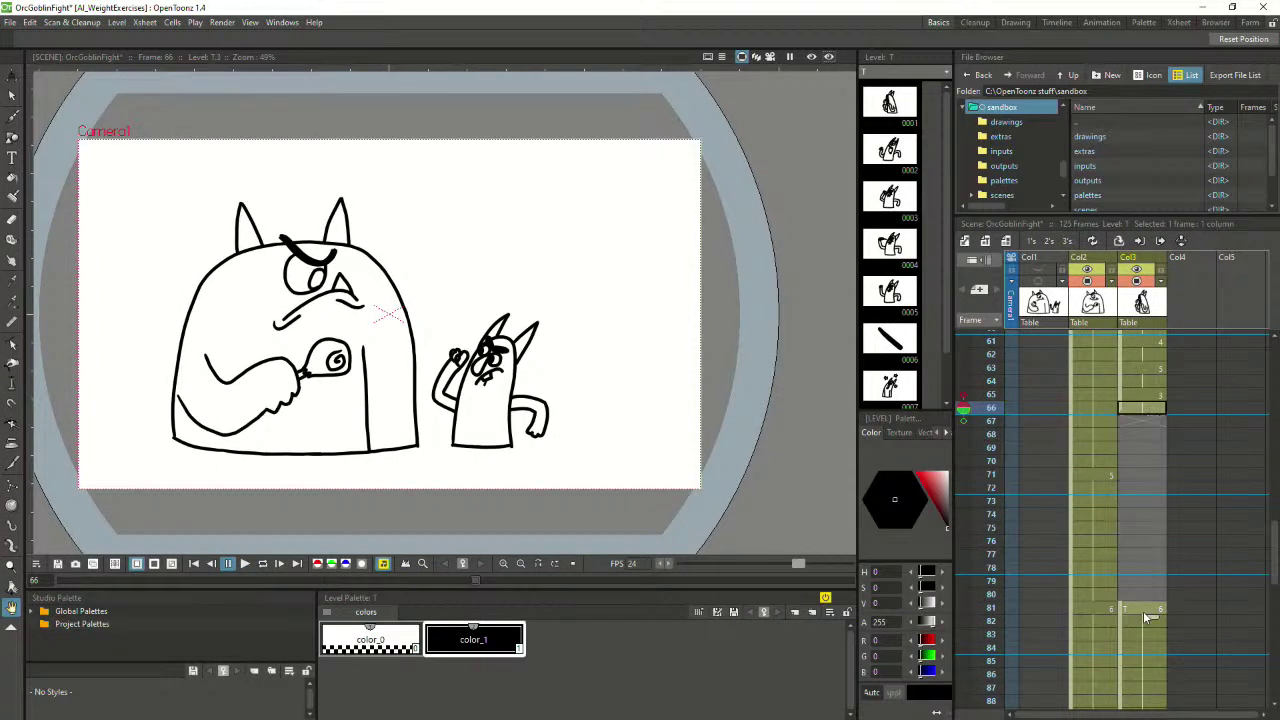
{"action": "right_click", "coordinate": [1140, 610]}
{"action": "mouse_move", "coordinate": [1175, 333]}
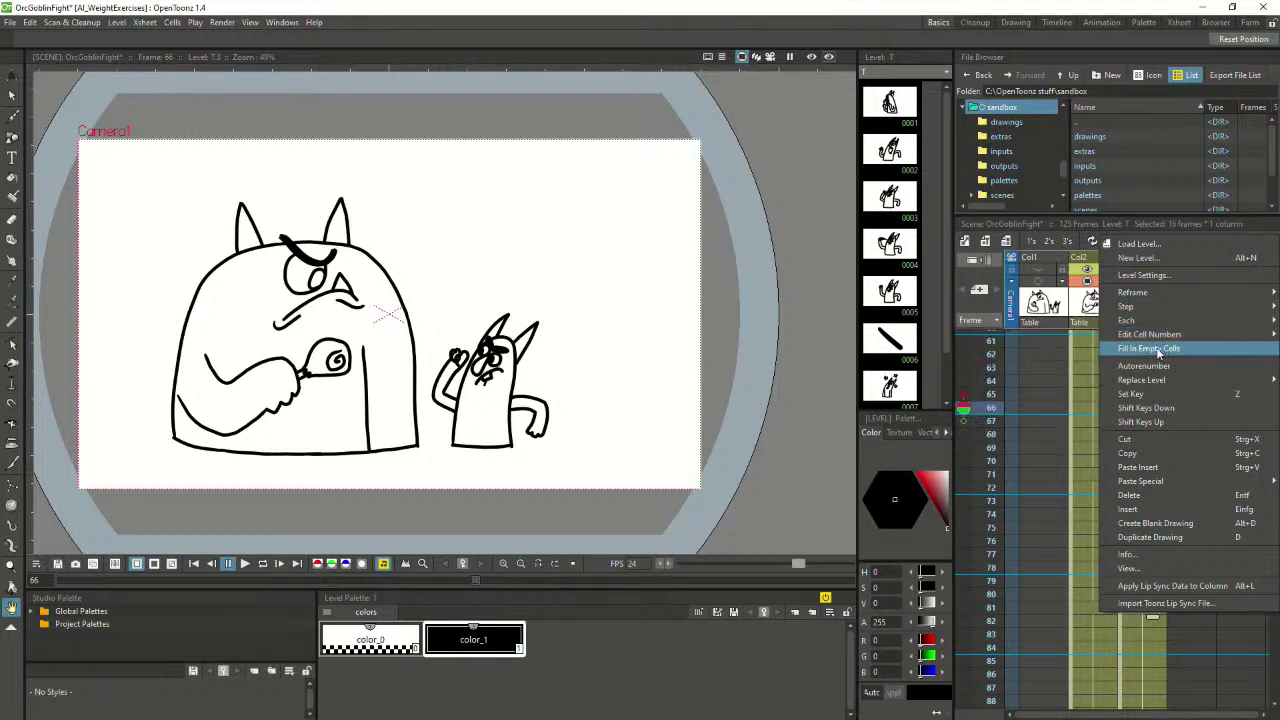
{"action": "left_click", "coordinate": [1159, 350]}
Play the animation from frame 1 to check the goblin's filled hold before the orc's punch
{"action": "left_click", "coordinate": [1103, 478]}
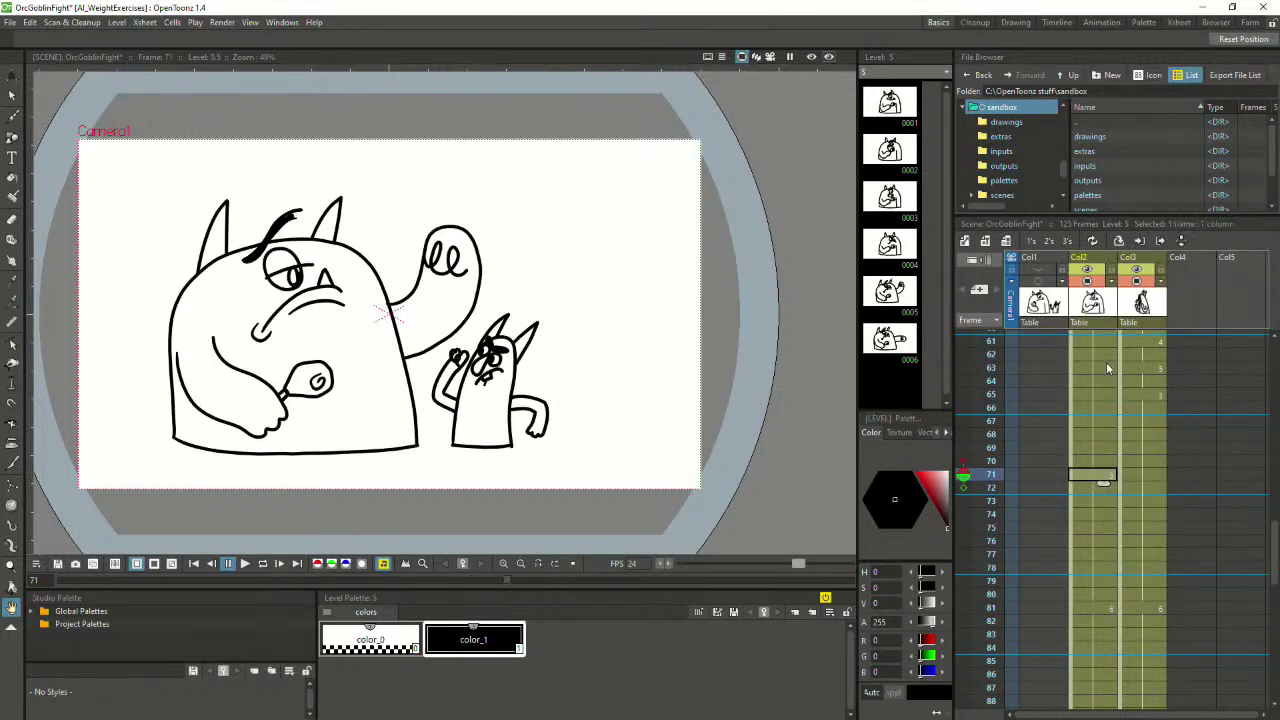
{"action": "scroll", "coordinate": [1099, 498], "scroll_direction": "up", "scroll_amount": 10}
{"action": "left_click", "coordinate": [1087, 350]}
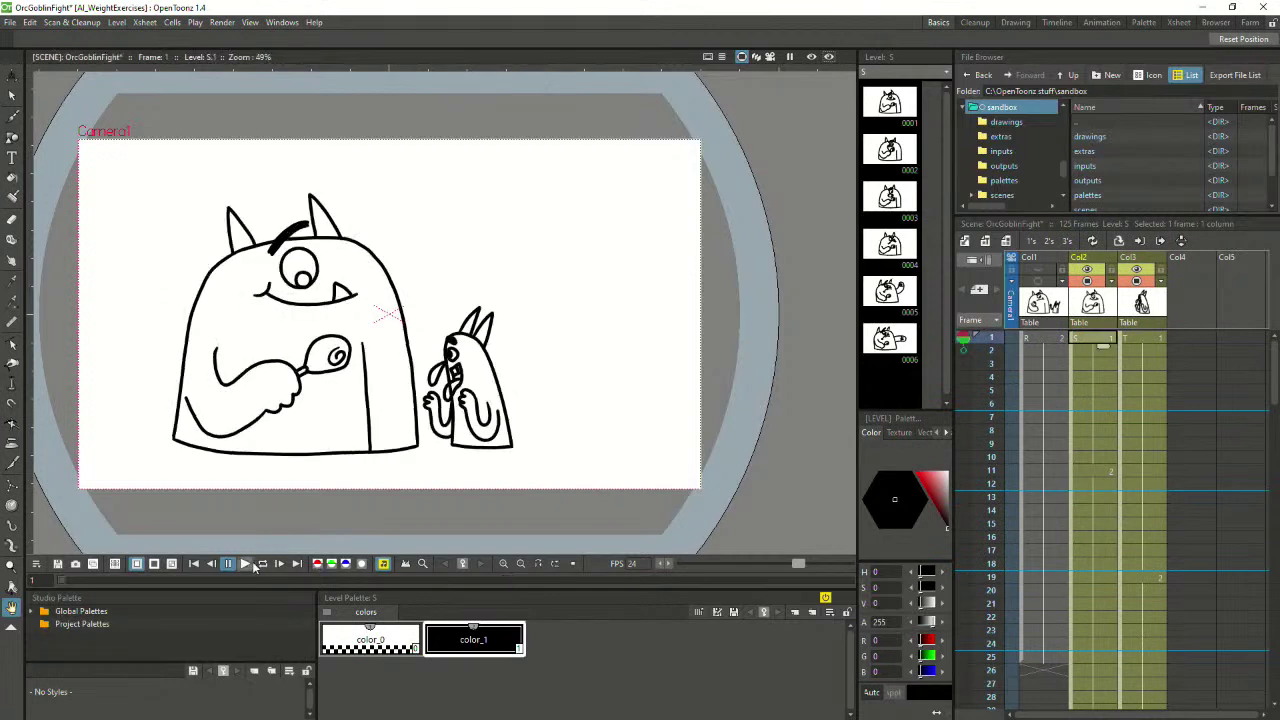
{"action": "left_click", "coordinate": [245, 564]}
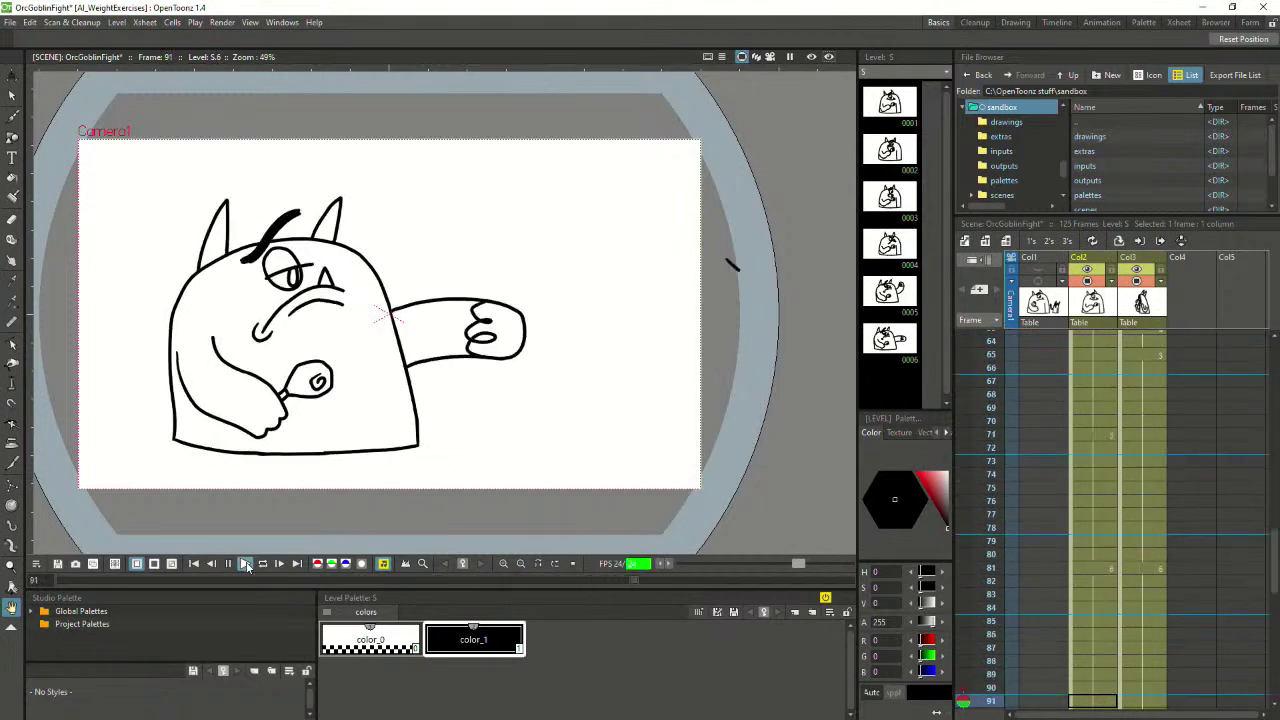
{"action": "left_click", "coordinate": [245, 563]}
Extend the orc's drawing 5 in Col2 and the goblin's drawing 3 in Col3 by four frames, so drawing 6 starts at frame 85
{"action": "left_click", "coordinate": [1090, 554]}
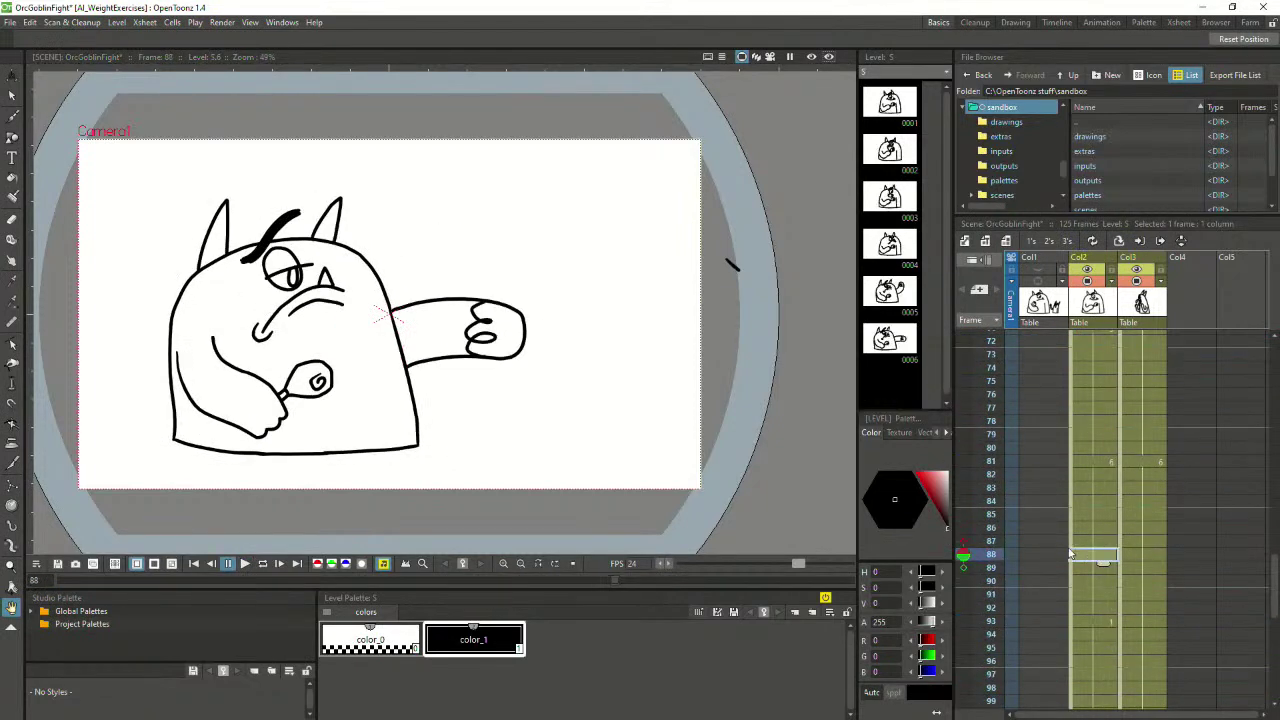
{"action": "scroll", "coordinate": [1063, 575], "scroll_direction": "down", "scroll_amount": 3}
{"action": "scroll", "coordinate": [1063, 571], "scroll_direction": "up", "scroll_amount": 6}
{"action": "left_click", "coordinate": [1093, 543]}
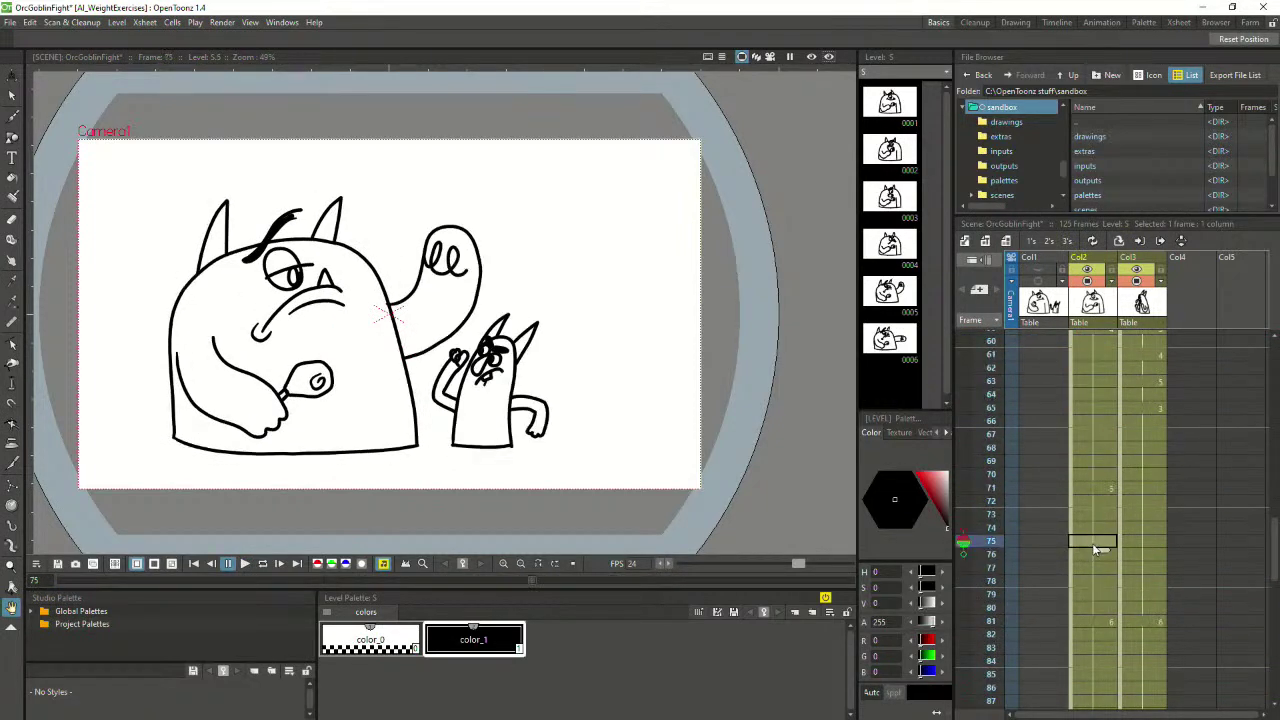
{"action": "left_click", "coordinate": [1151, 556]}
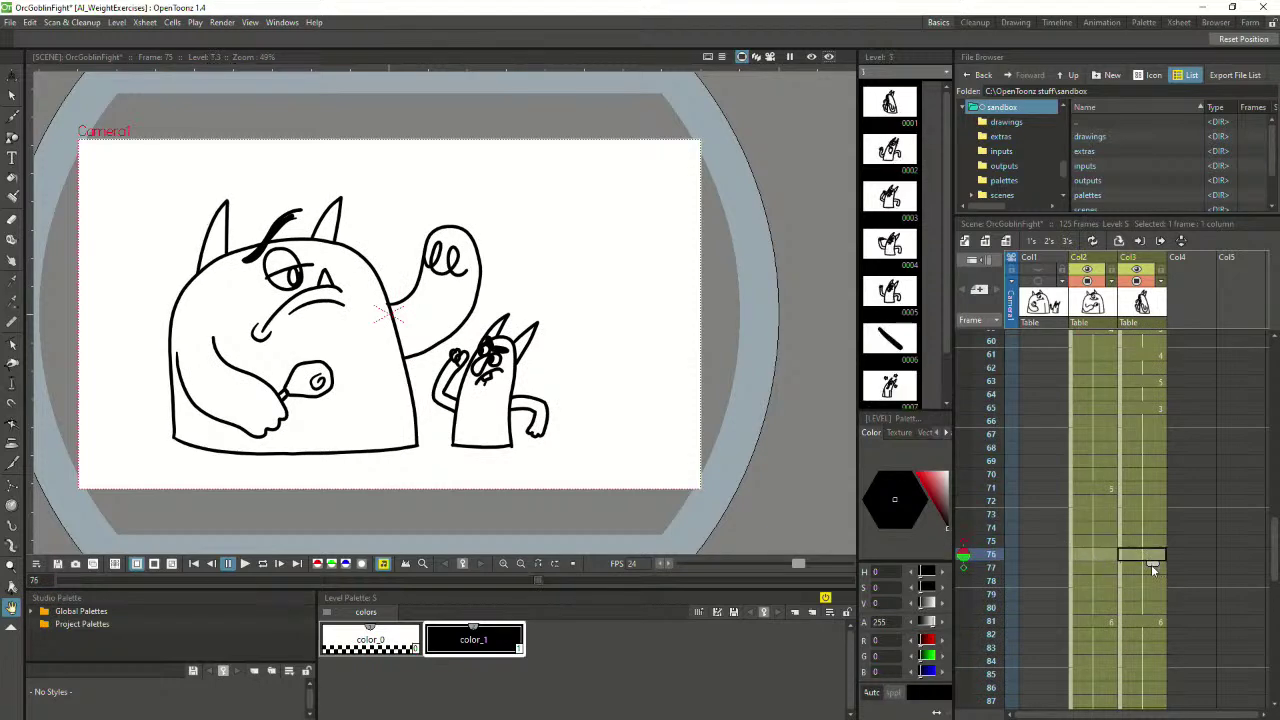
{"action": "left_click_drag", "start_coordinate": [1148, 587], "coordinate": [1143, 617]}
Play the whole animation repeatedly to judge the longer anticipation before the orc's punch
{"action": "left_click", "coordinate": [1059, 418]}
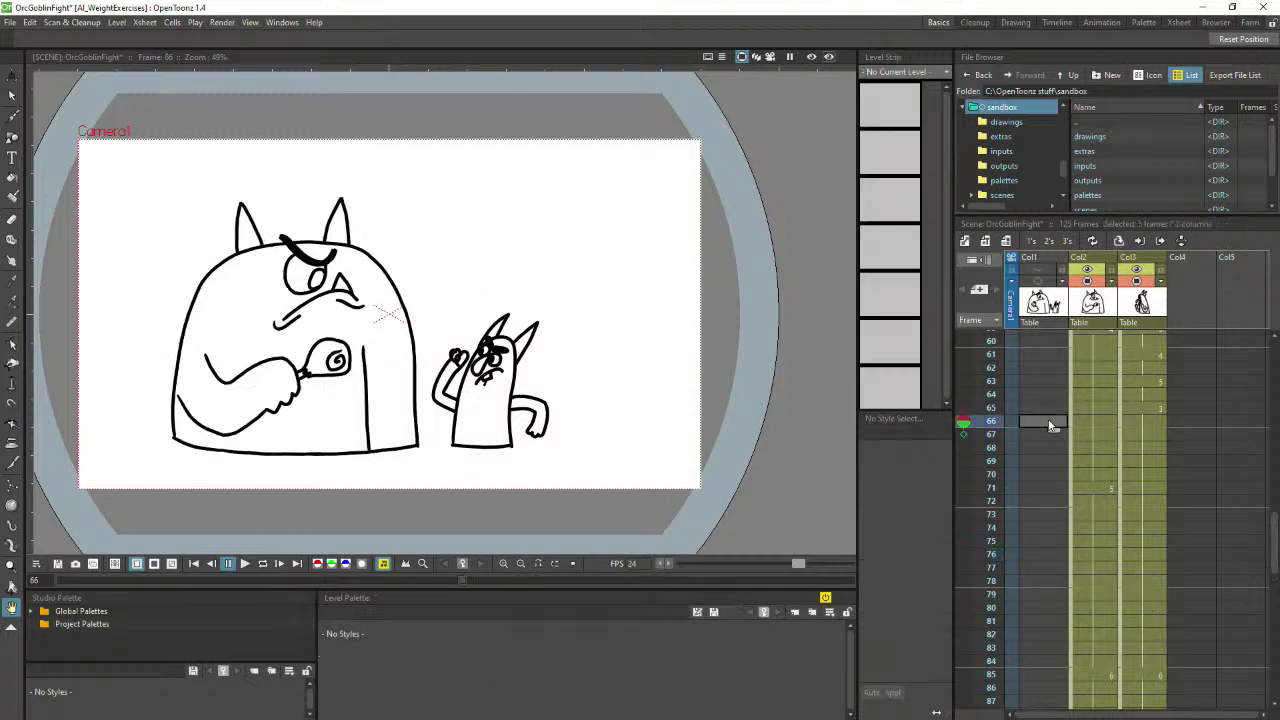
{"action": "left_click", "coordinate": [245, 563]}
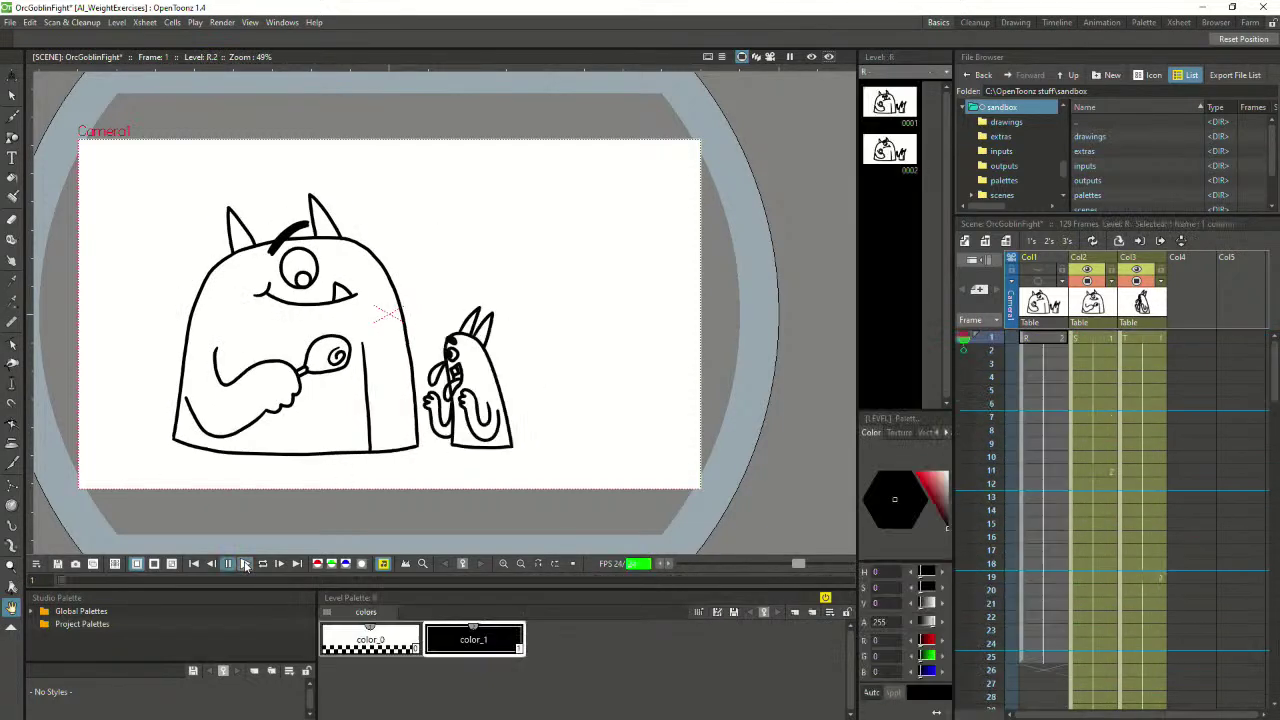
{"action": "left_click", "coordinate": [245, 563]}
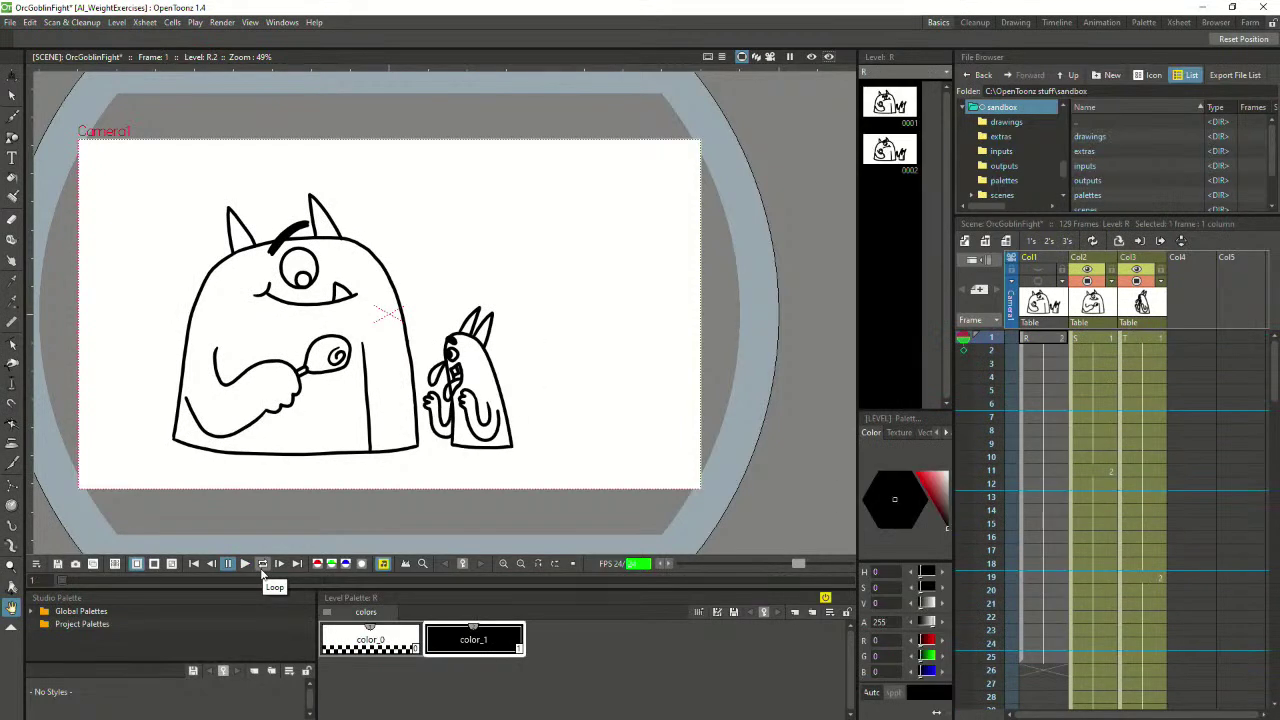
{"action": "left_click", "coordinate": [245, 563]}
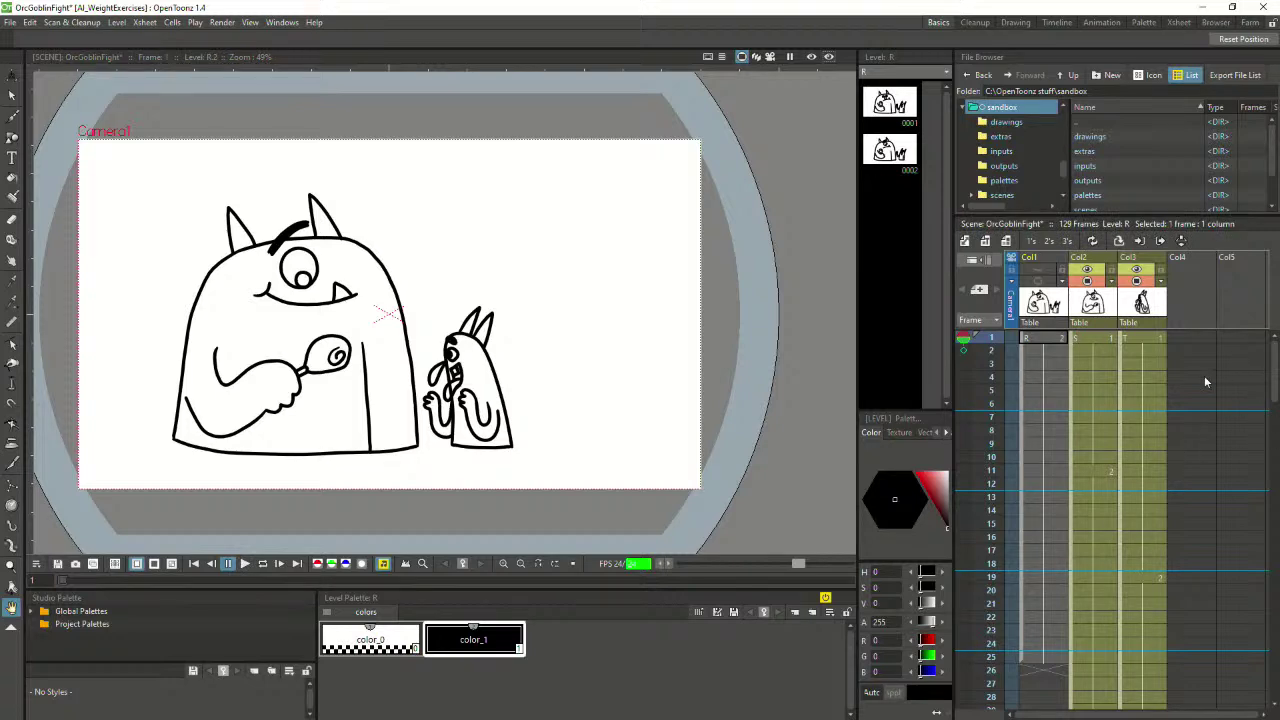
Save the OrcGoblinFight scene and select the goblin's first drawing at frame 1 in Col3
{"action": "left_click", "coordinate": [1090, 341]}
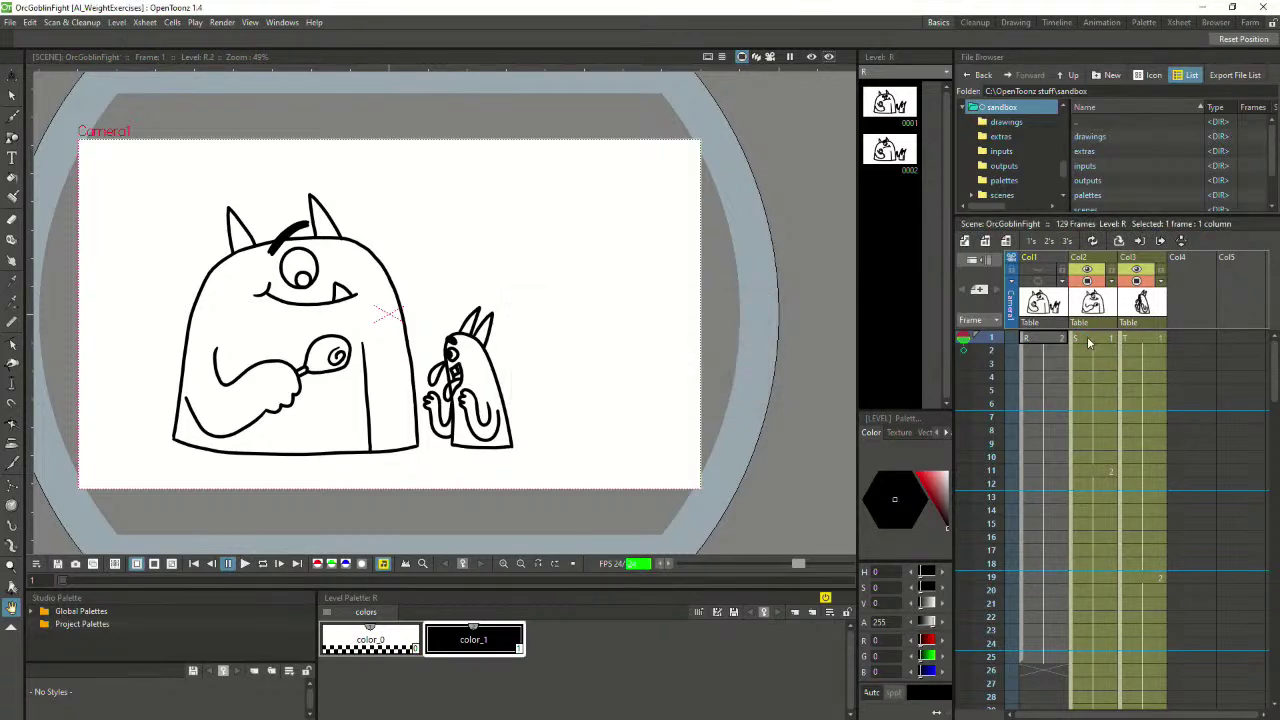
{"action": "left_click", "coordinate": [1152, 344]}
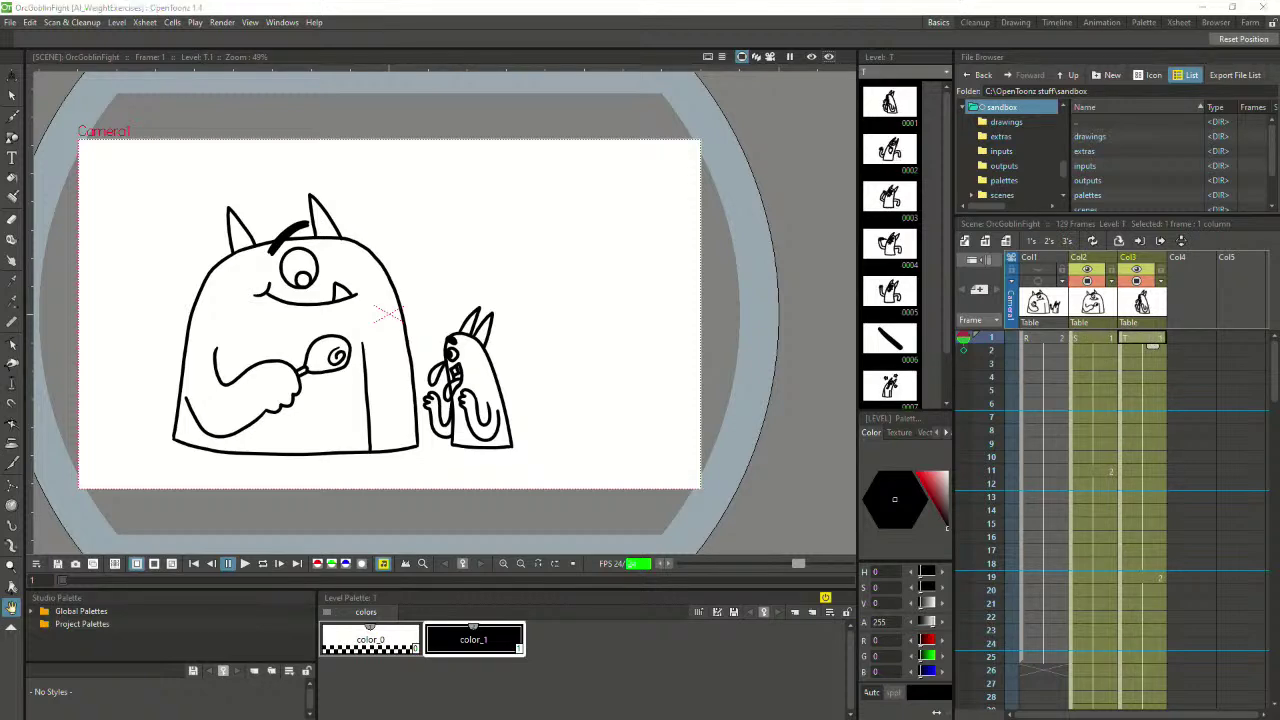
Activate the Brush tool and frame the orc and goblin in view for drawing
{"action": "left_click", "coordinate": [12, 117]}
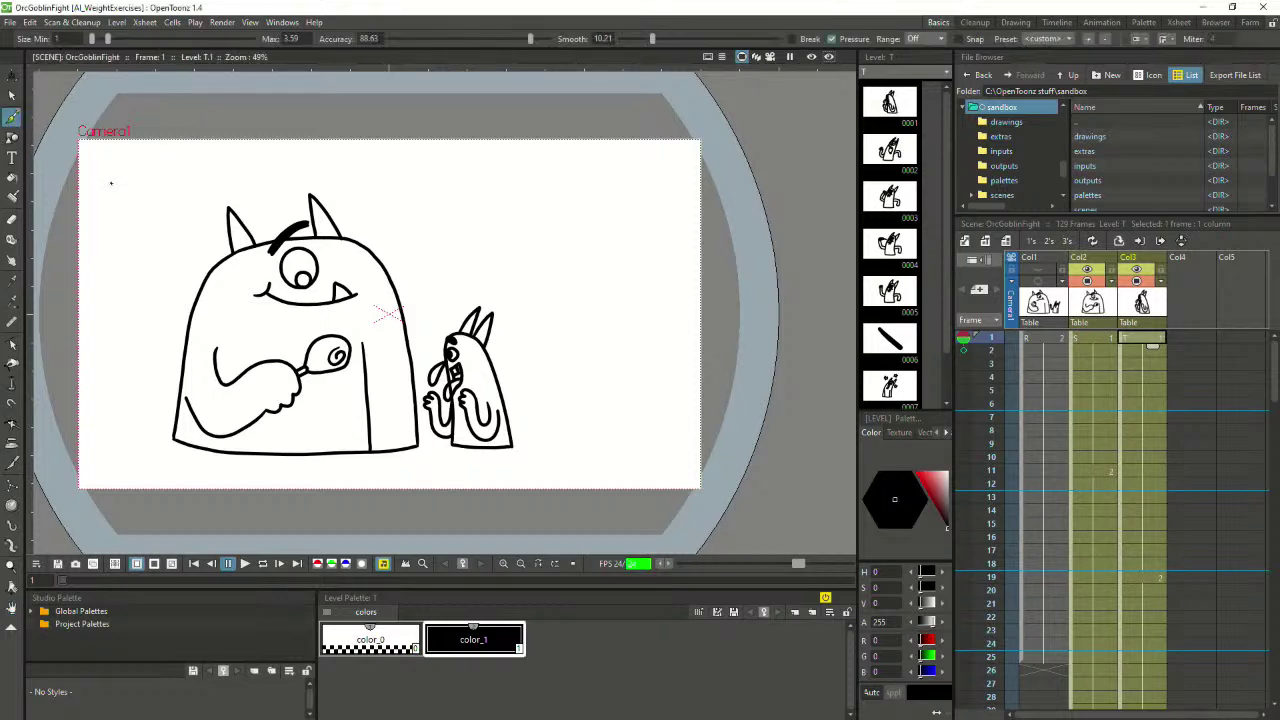
{"action": "scroll", "coordinate": [210, 226], "scroll_direction": "up", "scroll_amount": 2}
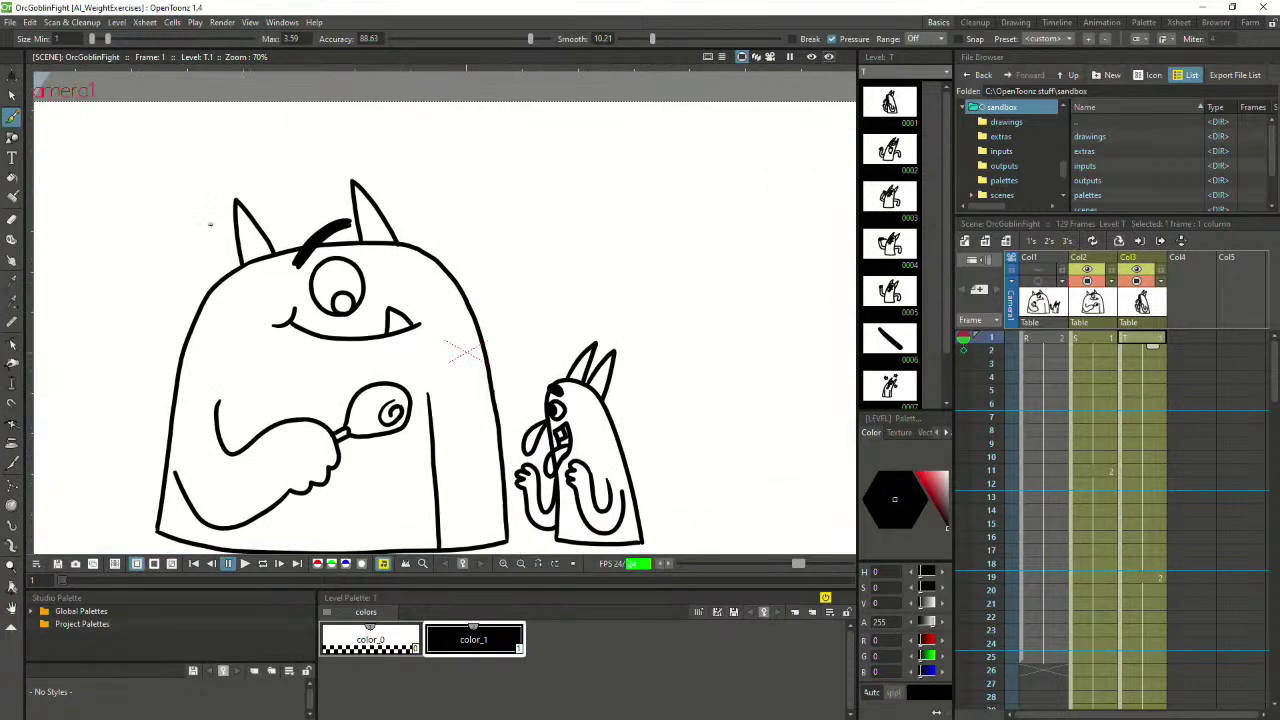
{"action": "scroll", "coordinate": [210, 224], "scroll_direction": "up", "scroll_amount": 1}
{"action": "scroll", "coordinate": [527, 269], "scroll_direction": "down", "scroll_amount": 3}
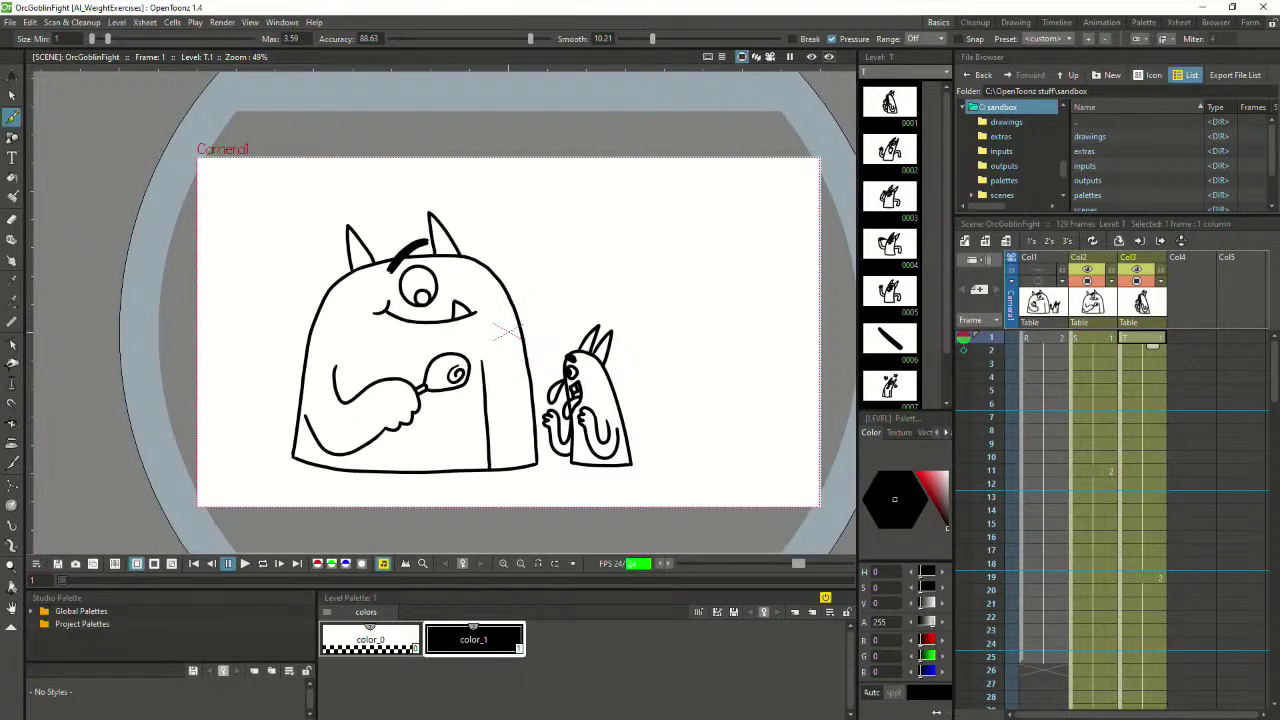
{"action": "left_click", "coordinate": [11, 627]}
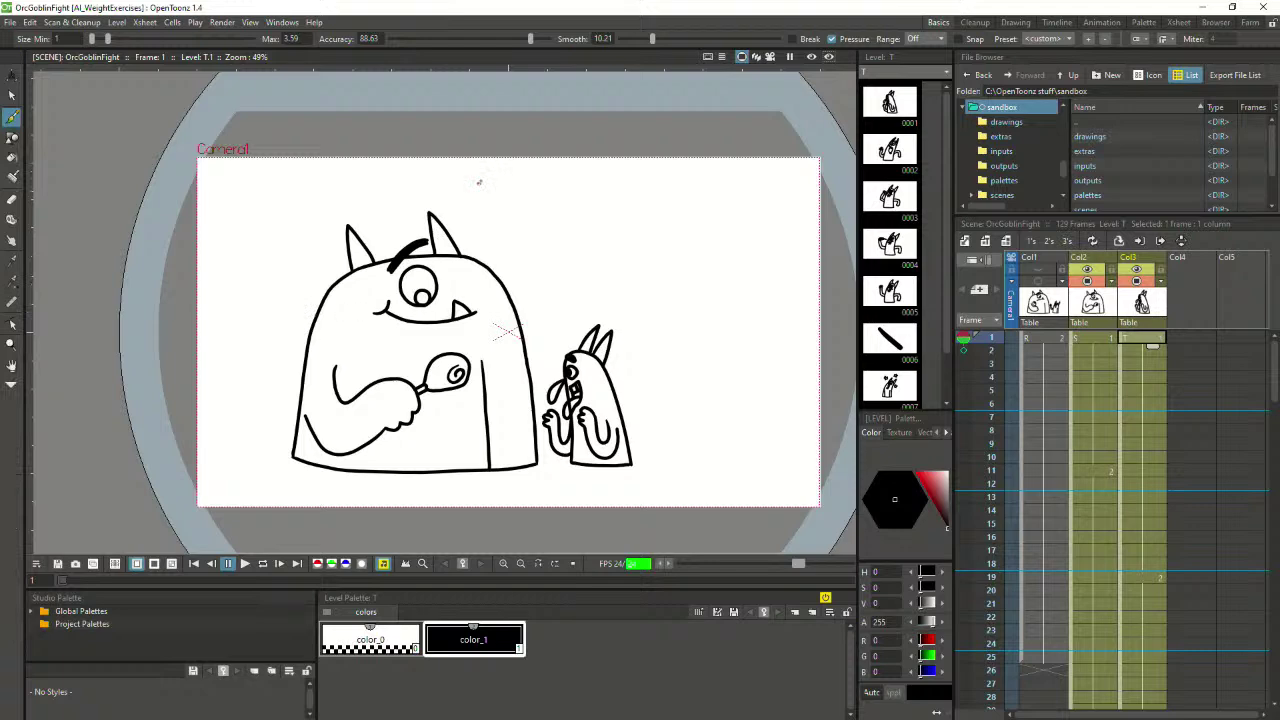
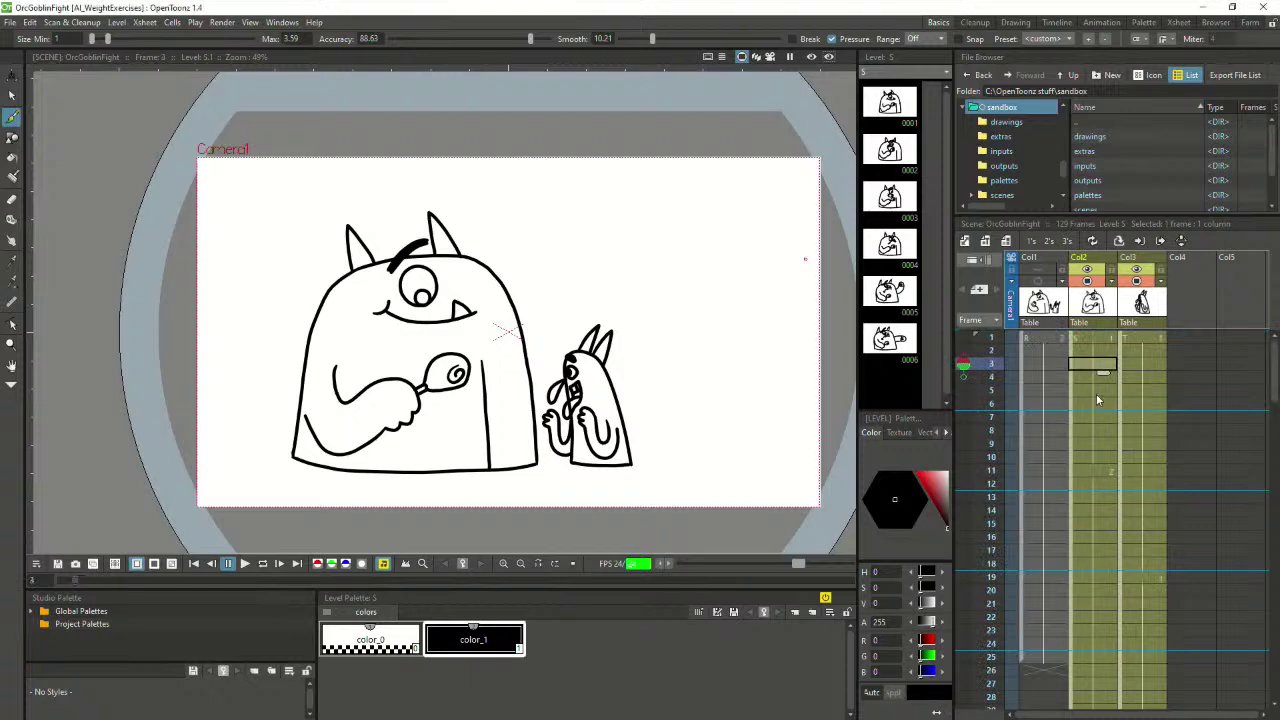
Compare the orc's drawings 1 and 2 in Col2 by flipping between frames 9 and 11, ending on frame 9
{"action": "left_click", "coordinate": [1096, 393]}
{"action": "left_click", "coordinate": [1095, 428]}
{"action": "left_click", "coordinate": [1087, 458]}
{"action": "left_click", "coordinate": [1088, 472]}
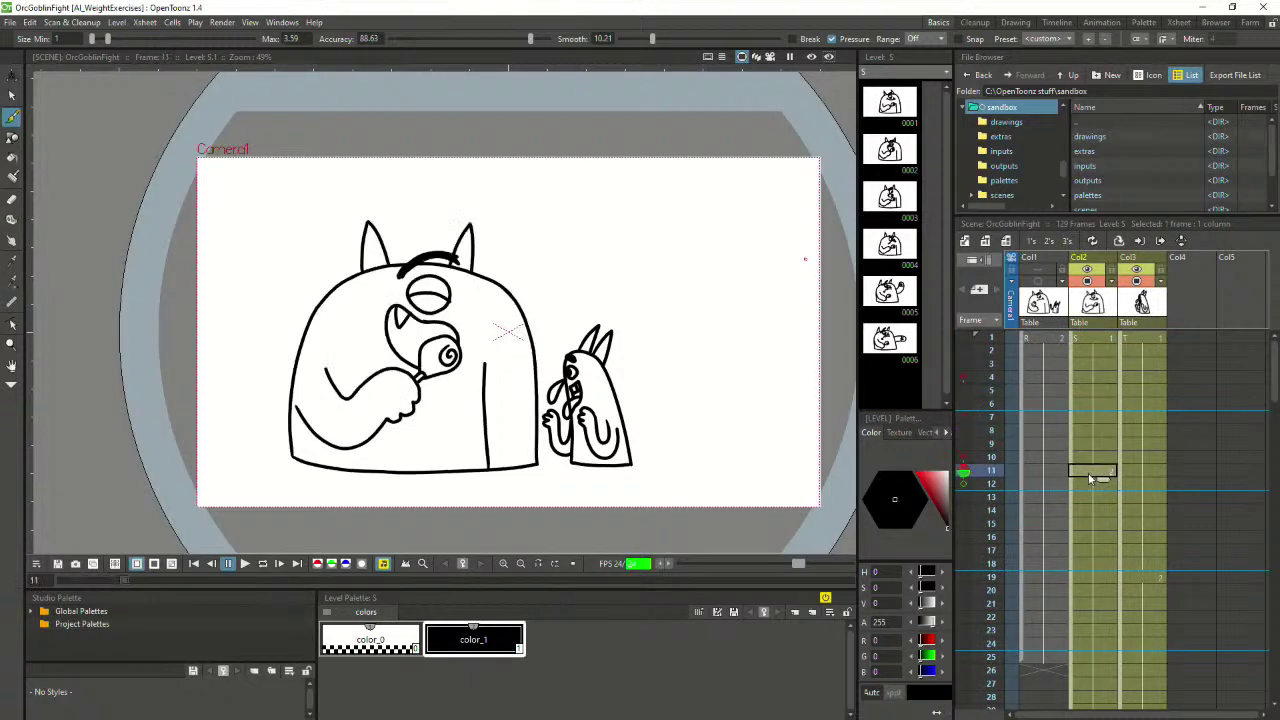
{"action": "left_click", "coordinate": [1089, 456]}
{"action": "left_click", "coordinate": [1091, 472]}
{"action": "left_click", "coordinate": [1089, 449]}
{"action": "left_click", "coordinate": [1088, 472]}
{"action": "left_click", "coordinate": [1092, 447]}
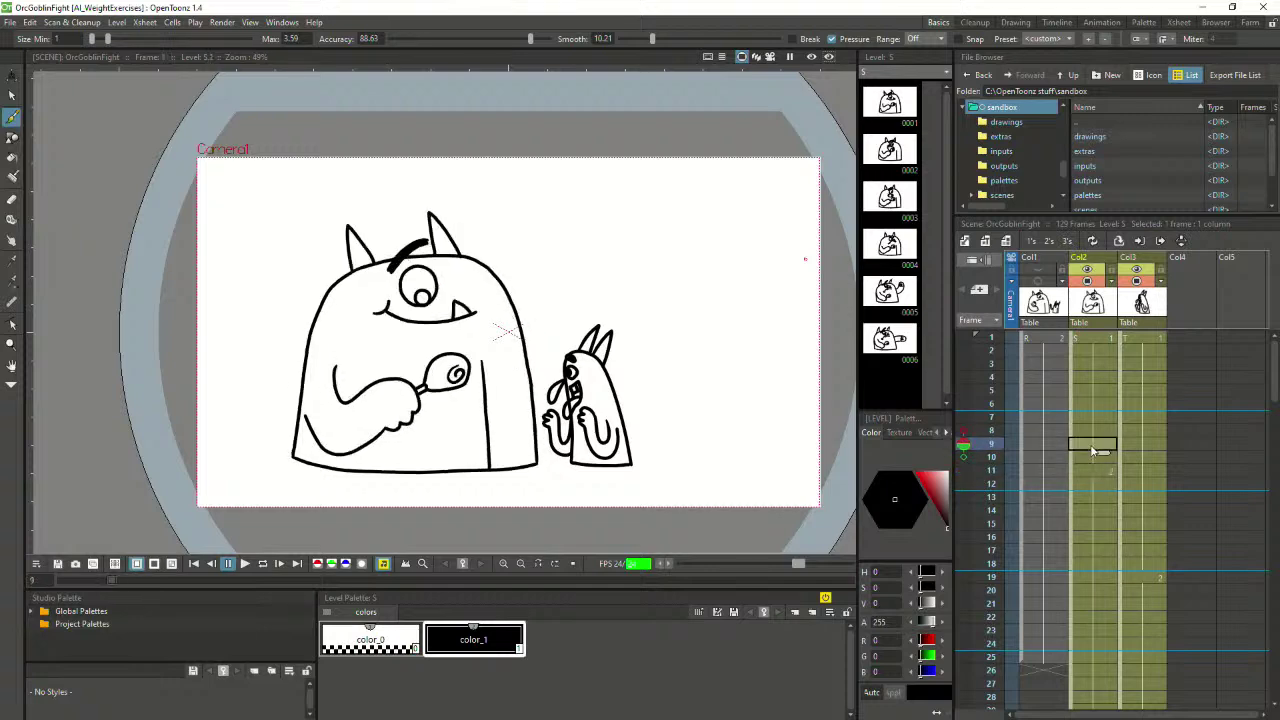
{"action": "left_click", "coordinate": [1091, 472]}
{"action": "left_click", "coordinate": [1091, 446]}
{"action": "left_click", "coordinate": [1092, 472]}
{"action": "left_click", "coordinate": [1092, 447]}
{"action": "left_click", "coordinate": [1093, 458]}
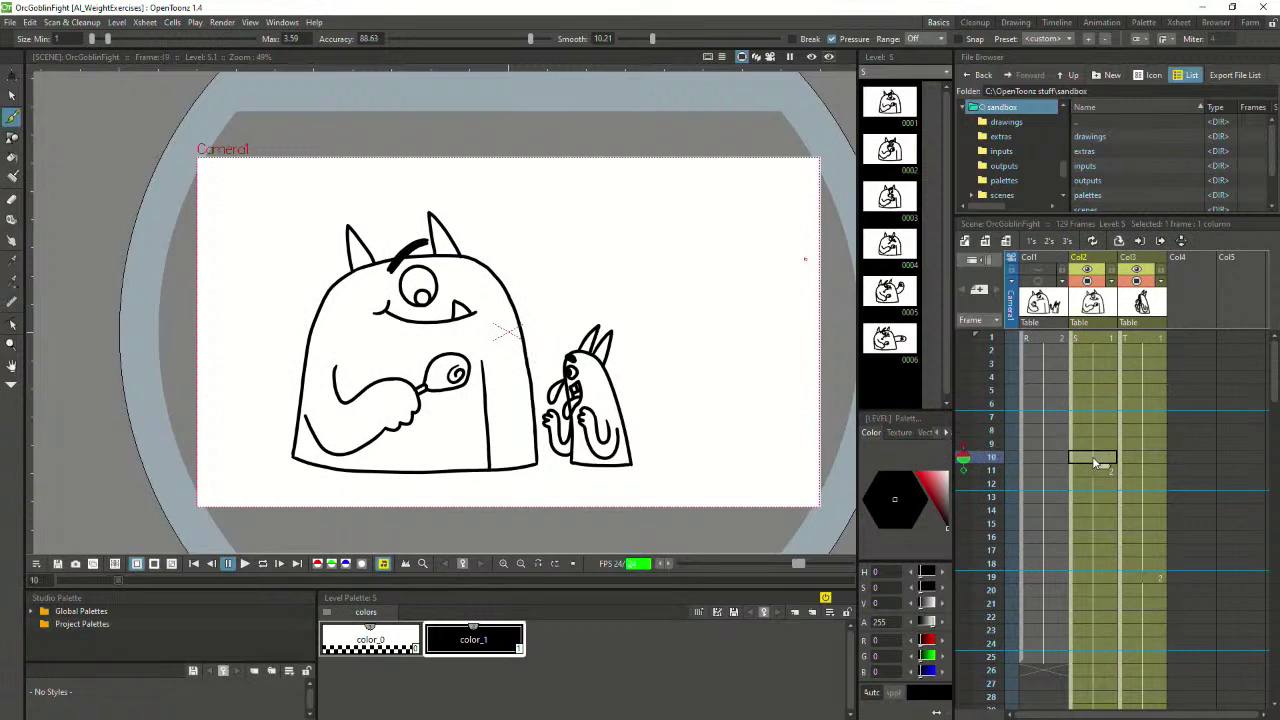
{"action": "left_click", "coordinate": [1090, 442]}
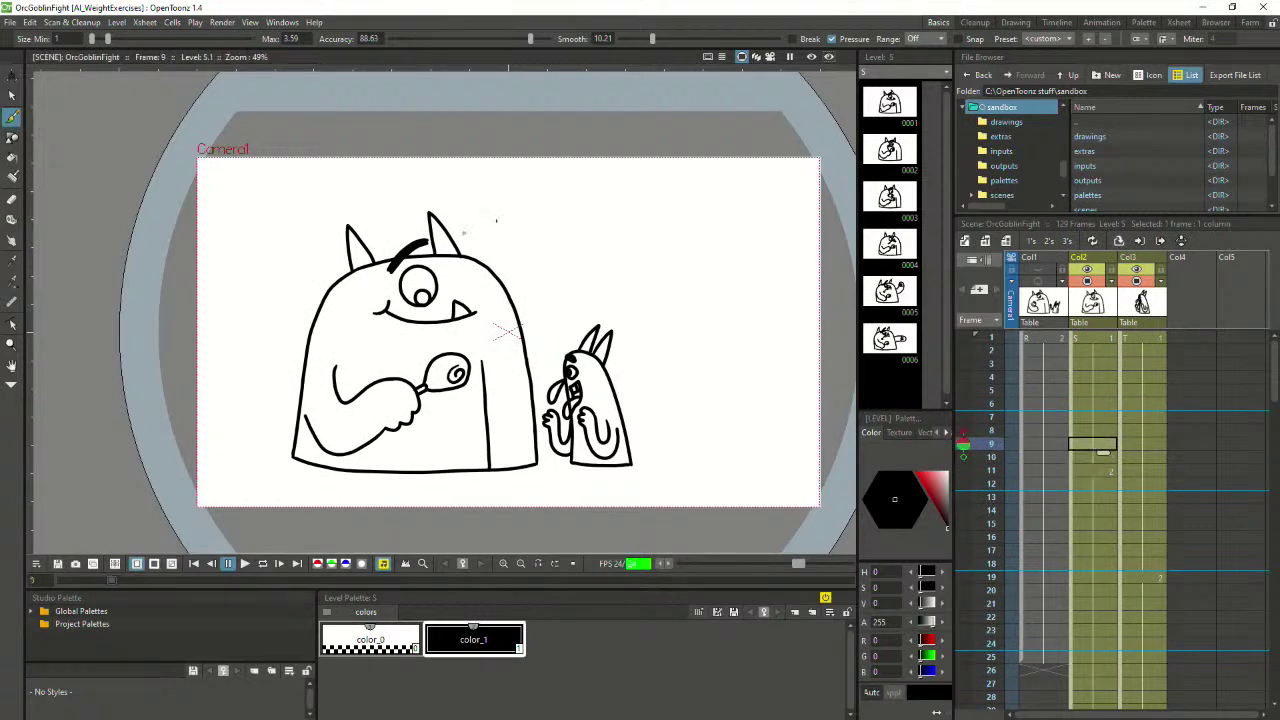
Try a freehand zigzag brush stroke at frame 9 in Col2 and undo it
{"action": "mouse_move", "coordinate": [564, 231]}
{"action": "left_mouse_down"}
{"action": "mouse_move", "coordinate": [597, 226]}
{"action": "mouse_move", "coordinate": [641, 283]}
{"action": "left_mouse_up"}
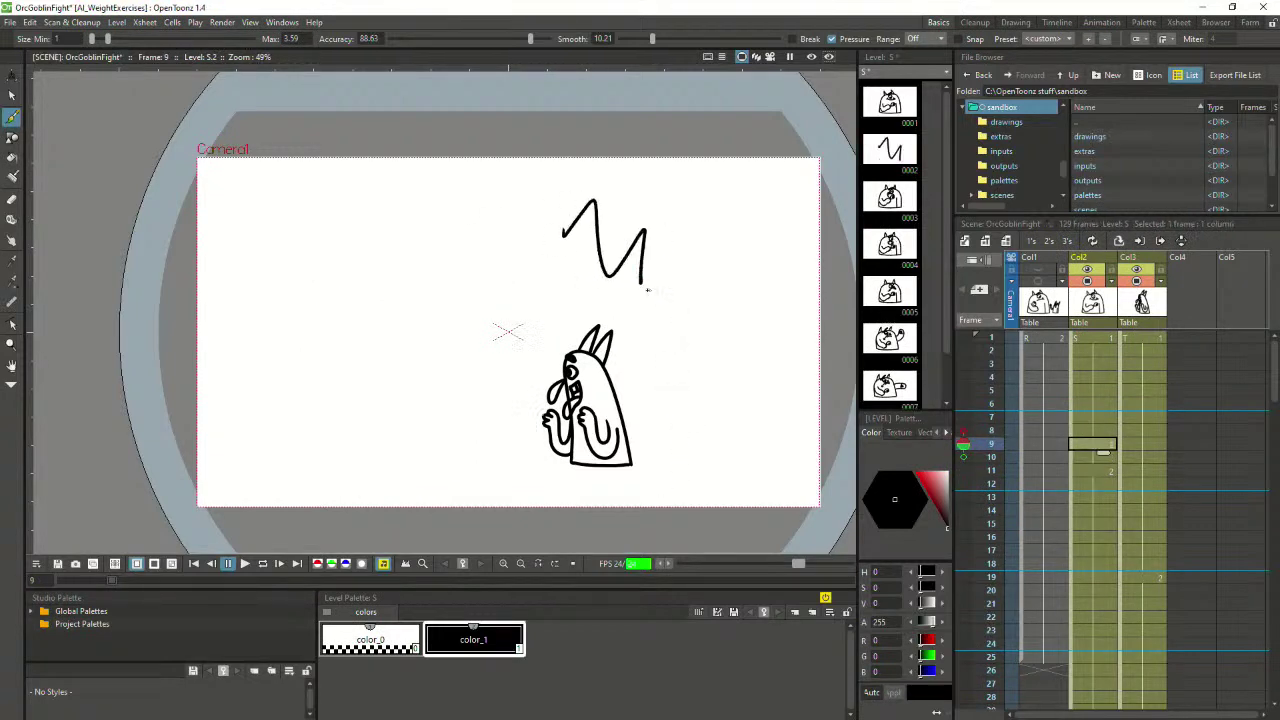
{"action": "key", "text": "ctrl+z"}
{"action": "key", "text": "ctrl+z"}
Turn on the onion skin at frame 11 so the orc's drawing 2 overlays frame 9
{"action": "scroll", "coordinate": [340, 327], "scroll_direction": "up", "scroll_amount": 3}
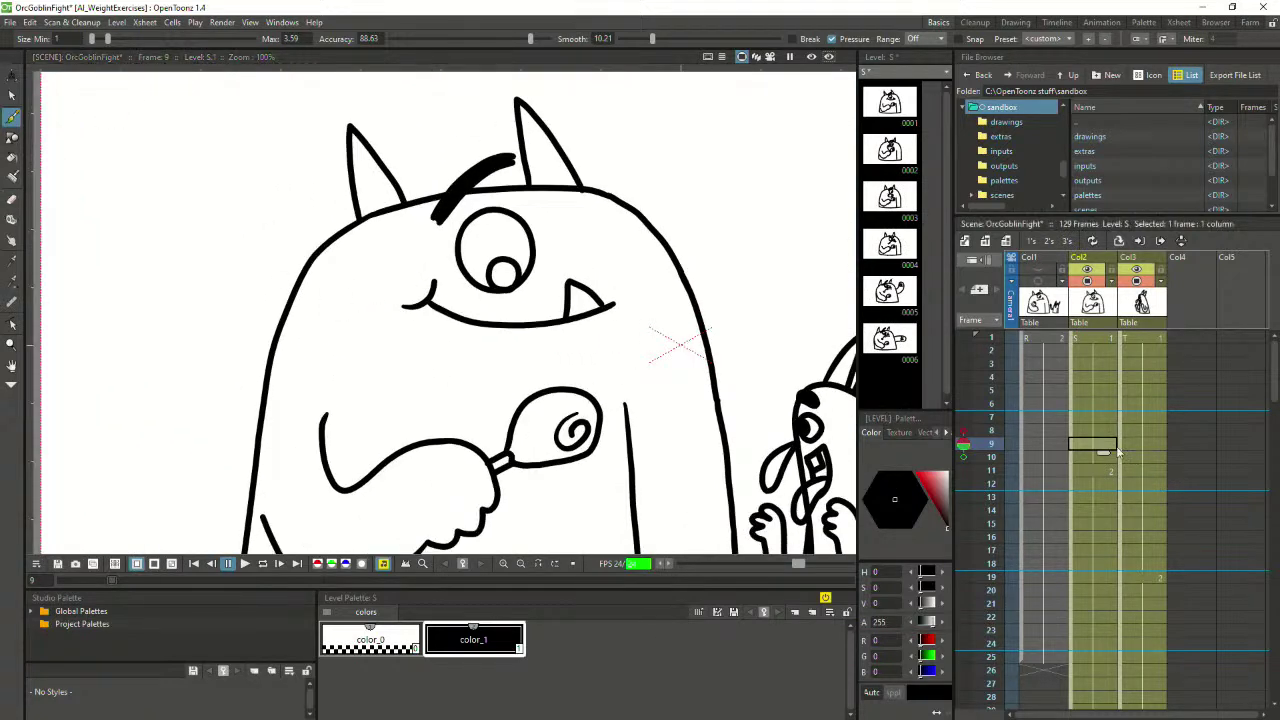
{"action": "left_click", "coordinate": [965, 460]}
{"action": "left_click", "coordinate": [965, 458]}
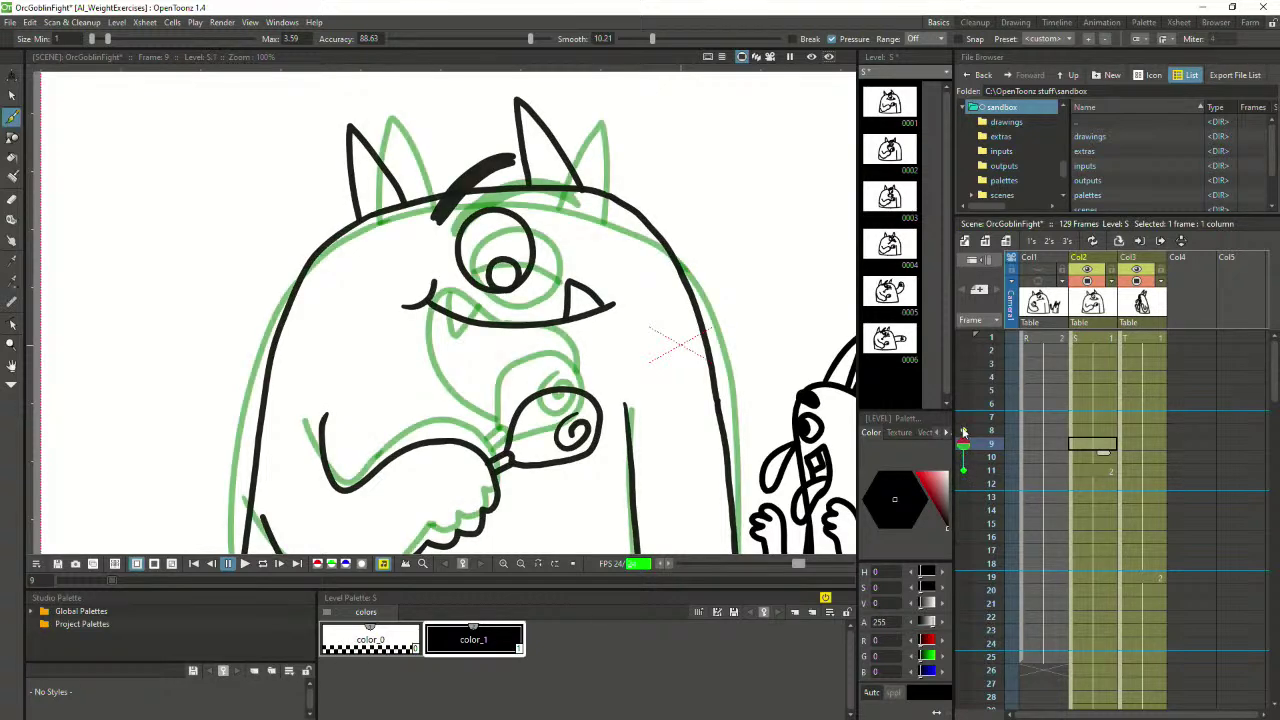
Set frame 7 as the earlier onion skin reference for frame 9
{"action": "left_click", "coordinate": [963, 430]}
{"action": "left_click", "coordinate": [965, 428]}
{"action": "left_click", "coordinate": [964, 424]}
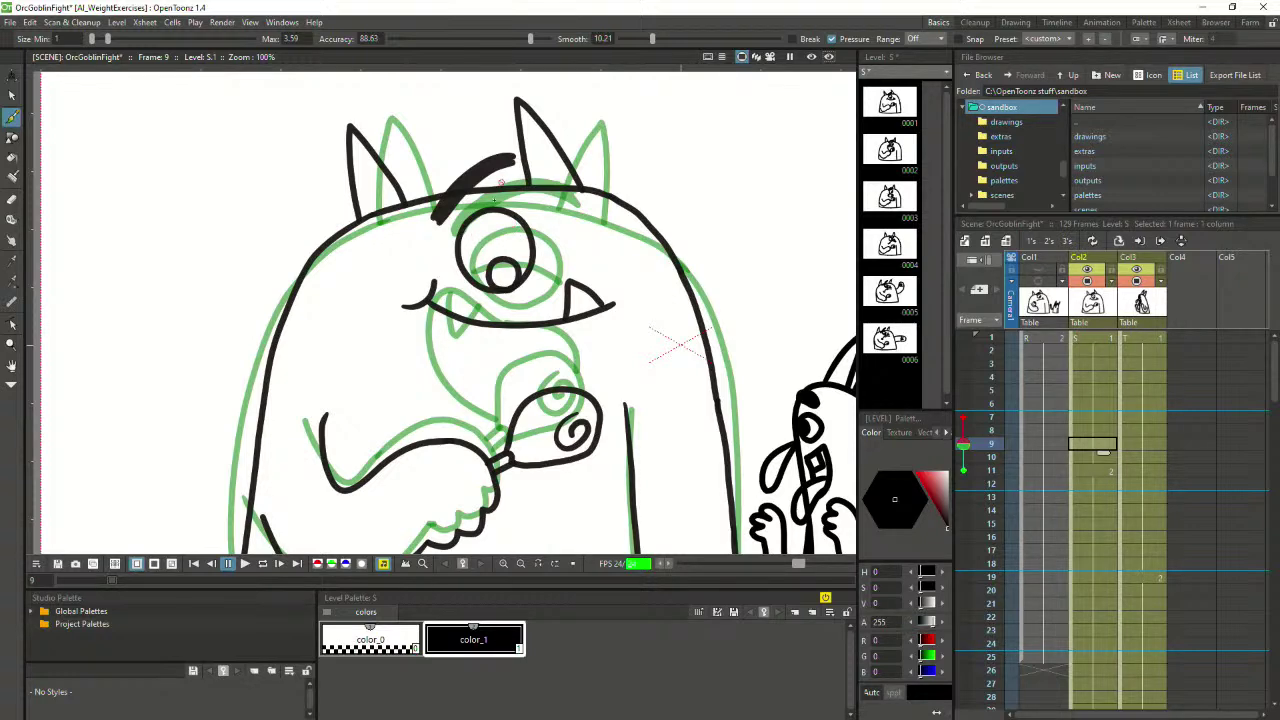
Try drawing the big monster's in-between eye and mouth on a new Col2 drawing at frame 9, and undo the strokes
{"action": "key", "text": "alt+d"}
{"action": "mouse_move", "coordinate": [473, 236]}
{"action": "left_mouse_down"}
{"action": "mouse_move", "coordinate": [472, 284]}
{"action": "mouse_move", "coordinate": [516, 298]}
{"action": "mouse_move", "coordinate": [540, 274]}
{"action": "mouse_move", "coordinate": [541, 236]}
{"action": "mouse_move", "coordinate": [492, 215]}
{"action": "mouse_move", "coordinate": [477, 232]}
{"action": "mouse_move", "coordinate": [479, 293]}
{"action": "mouse_move", "coordinate": [511, 304]}
{"action": "mouse_move", "coordinate": [541, 268]}
{"action": "mouse_move", "coordinate": [500, 215]}
{"action": "mouse_move", "coordinate": [466, 270]}
{"action": "mouse_move", "coordinate": [493, 296]}
{"action": "mouse_move", "coordinate": [530, 287]}
{"action": "mouse_move", "coordinate": [541, 250]}
{"action": "mouse_move", "coordinate": [530, 226]}
{"action": "mouse_move", "coordinate": [478, 226]}
{"action": "left_mouse_up"}
{"action": "key", "text": "ctrl+z"}
{"action": "key", "text": "ctrl+z"}
{"action": "key", "text": "ctrl+z"}
{"action": "key", "text": "alt+d"}
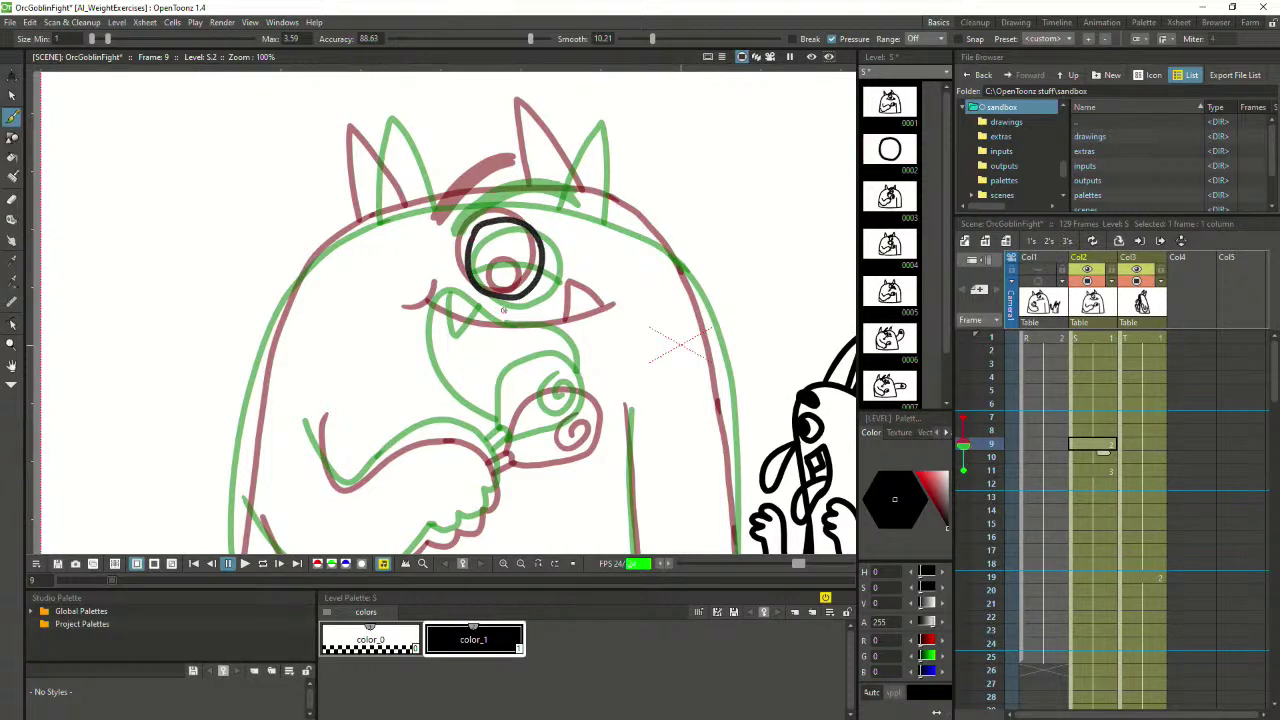
{"action": "mouse_move", "coordinate": [503, 311]}
{"action": "left_mouse_down"}
{"action": "mouse_move", "coordinate": [425, 304]}
{"action": "mouse_move", "coordinate": [425, 328]}
{"action": "mouse_move", "coordinate": [450, 361]}
{"action": "mouse_move", "coordinate": [536, 372]}
{"action": "mouse_move", "coordinate": [571, 349]}
{"action": "mouse_move", "coordinate": [572, 317]}
{"action": "mouse_move", "coordinate": [505, 310]}
{"action": "left_mouse_up"}
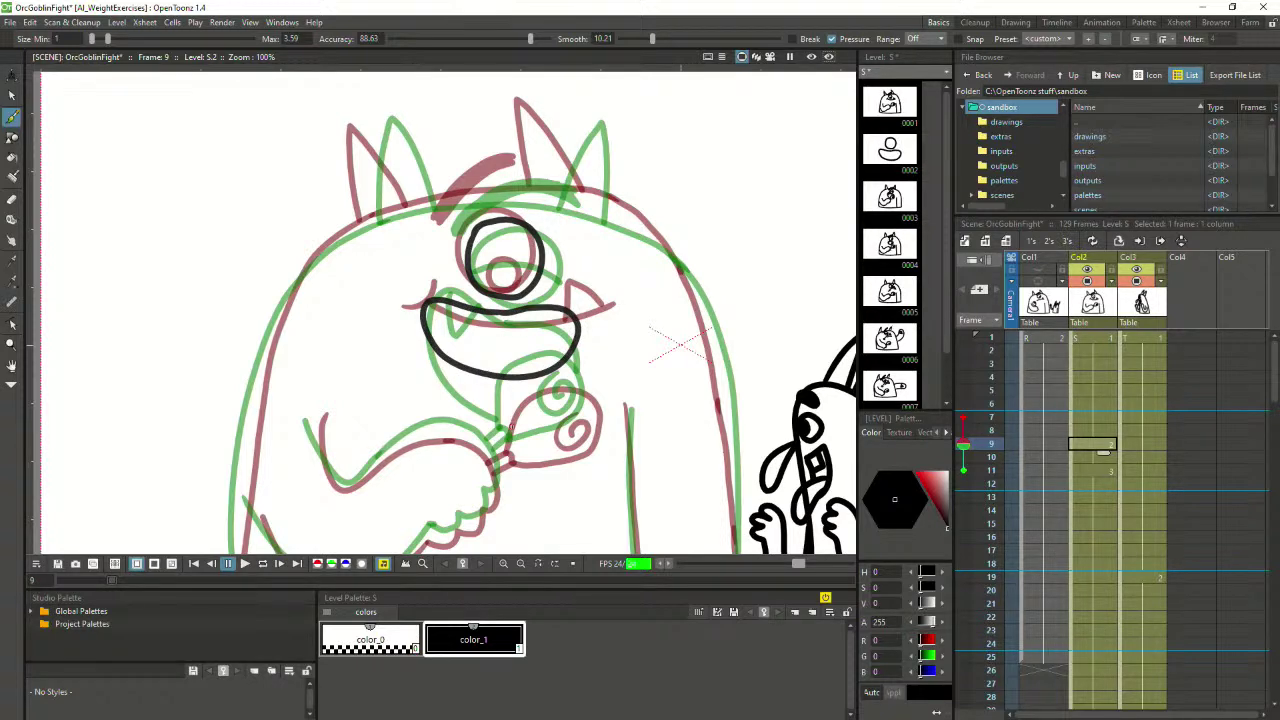
{"action": "key", "text": "ctrl+z"}
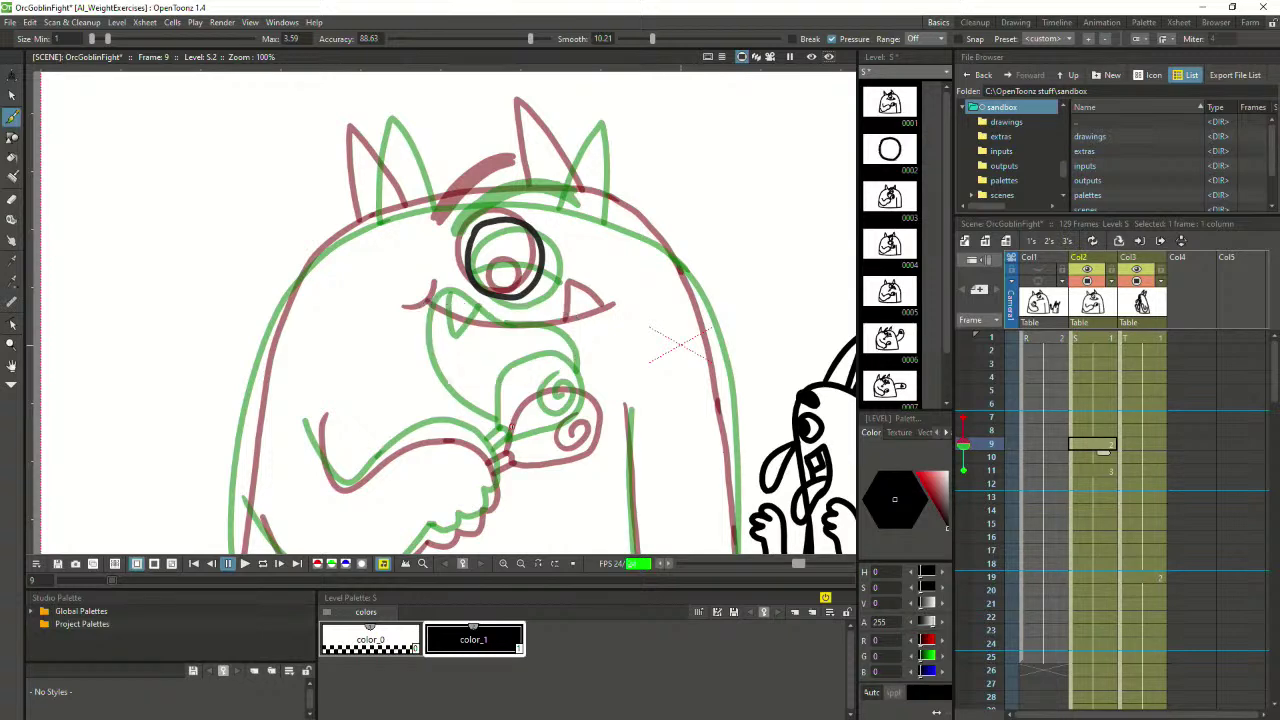
{"action": "key", "text": "ctrl+z"}
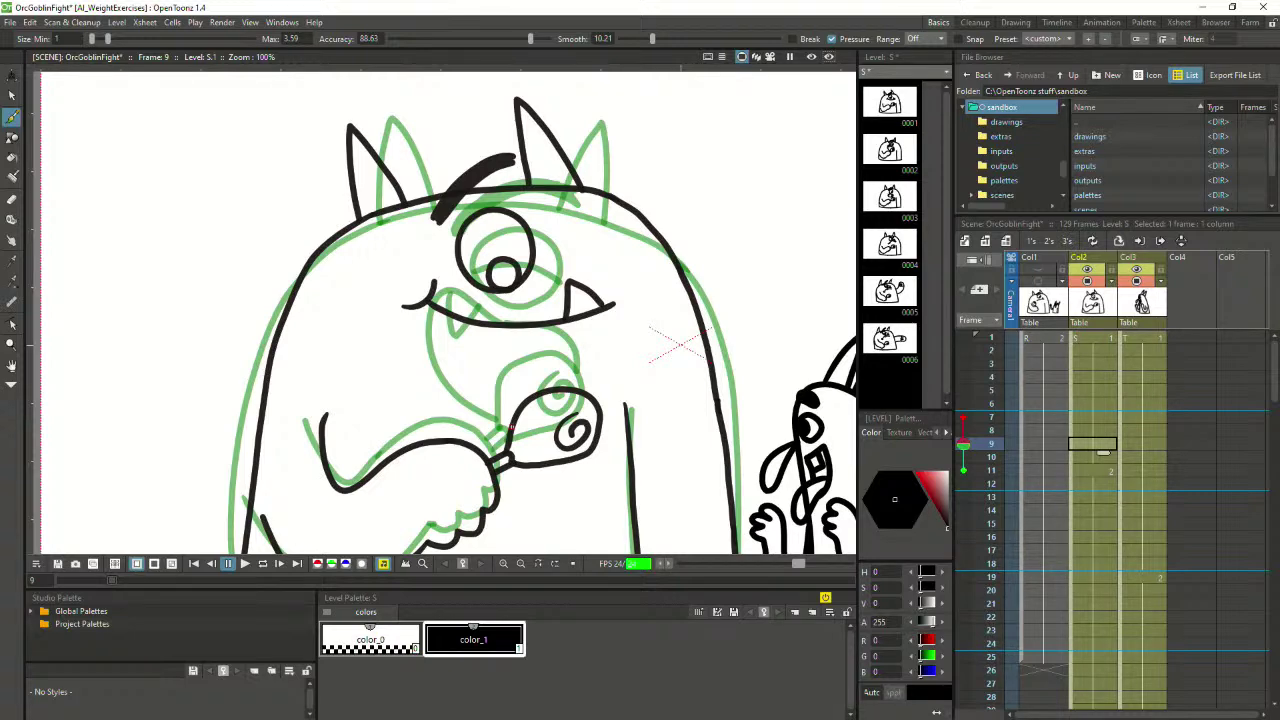
Create a fresh drawing at frame 9 of Col2 and sketch the in-between eye circle over the onion skins
{"action": "key", "text": "alt+d"}
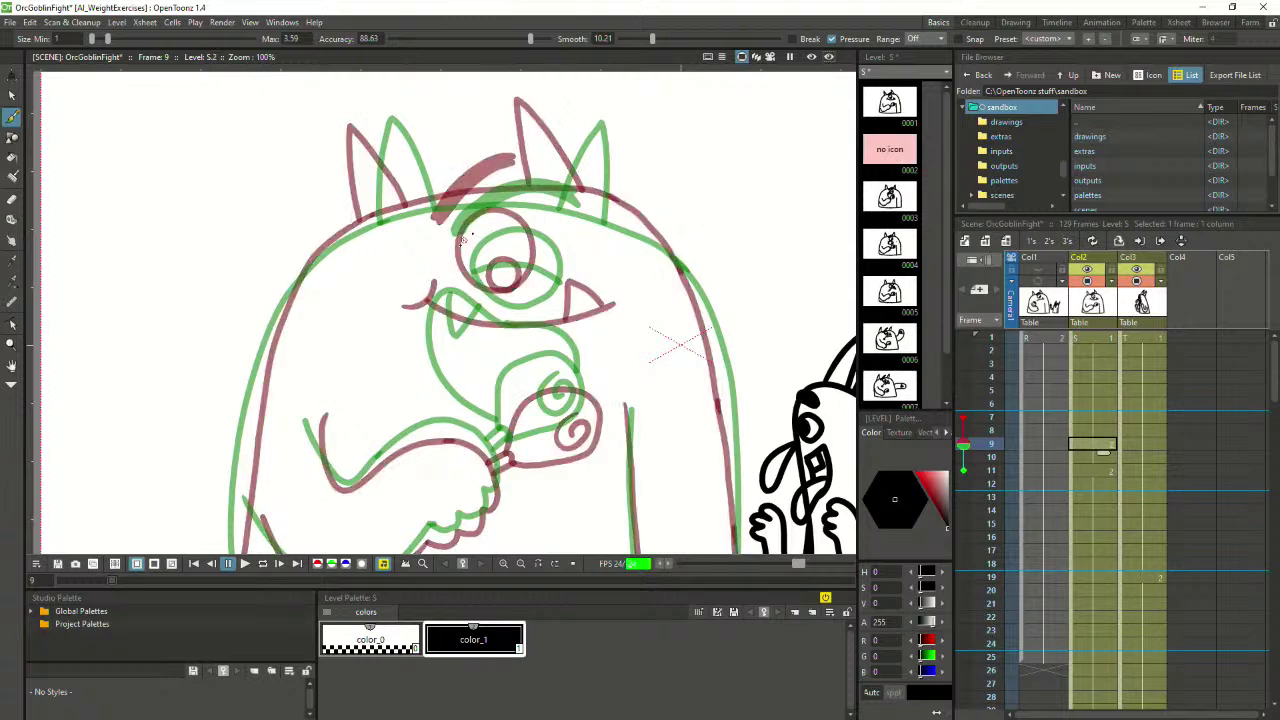
{"action": "mouse_move", "coordinate": [474, 236]}
{"action": "left_mouse_down"}
{"action": "mouse_move", "coordinate": [474, 301]}
{"action": "mouse_move", "coordinate": [504, 306]}
{"action": "mouse_move", "coordinate": [531, 290]}
{"action": "mouse_move", "coordinate": [532, 244]}
{"action": "mouse_move", "coordinate": [460, 230]}
{"action": "left_mouse_up"}
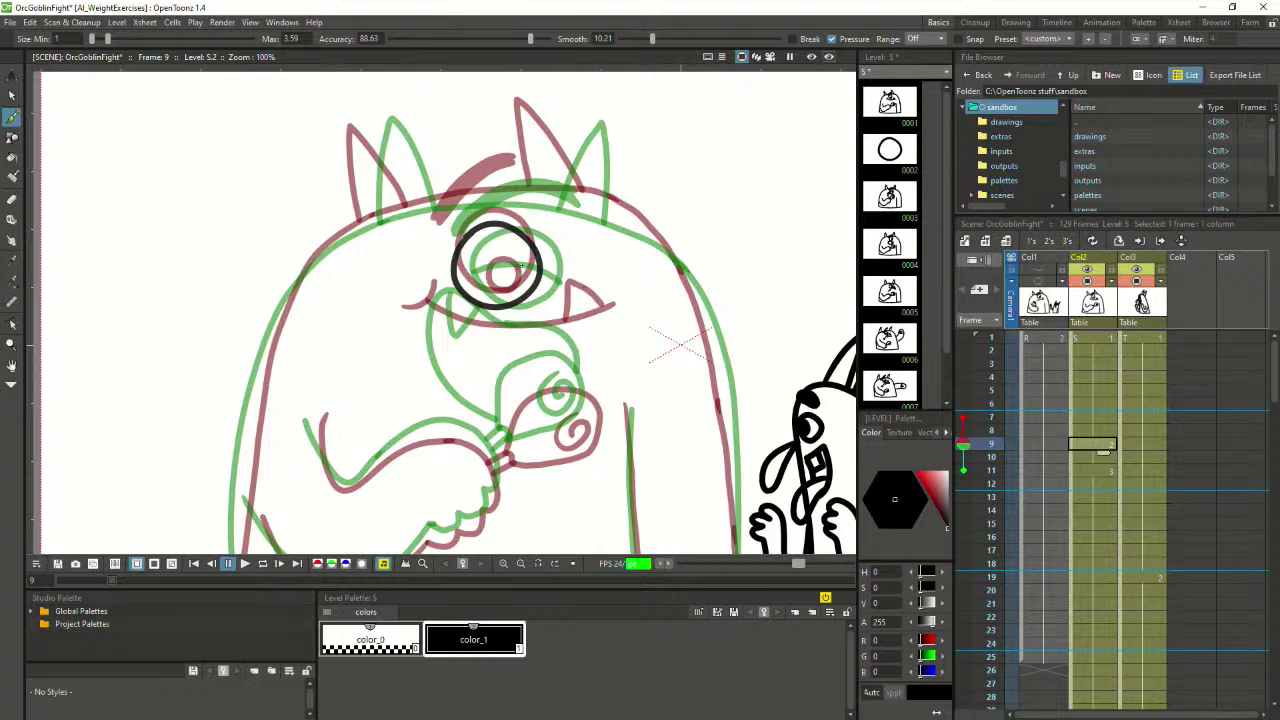
{"action": "mouse_move", "coordinate": [453, 276]}
{"action": "left_mouse_down"}
{"action": "mouse_move", "coordinate": [515, 258]}
{"action": "mouse_move", "coordinate": [540, 266]}
{"action": "left_mouse_up"}
{"action": "left_click_drag", "start_coordinate": [387, 326], "coordinate": [429, 307]}
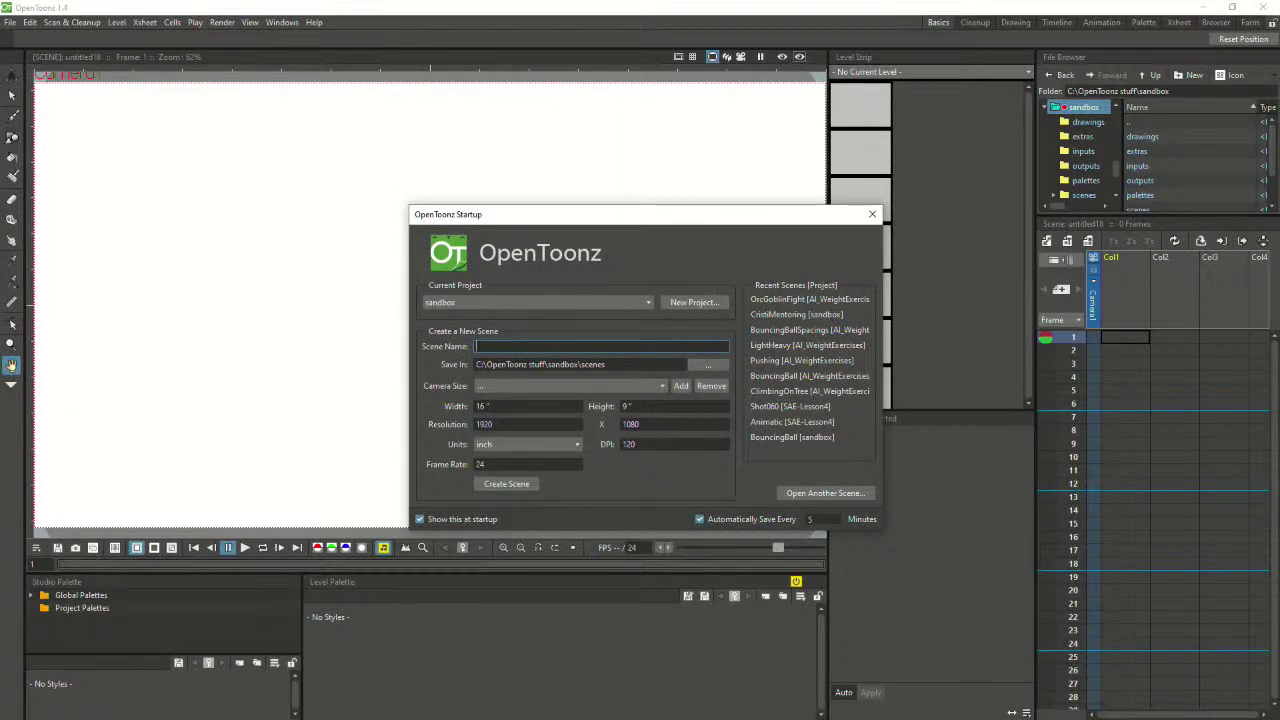
Open the recent scene OrcGoblinFight and go to frame 9 of Col2
{"action": "left_click", "coordinate": [805, 299]}
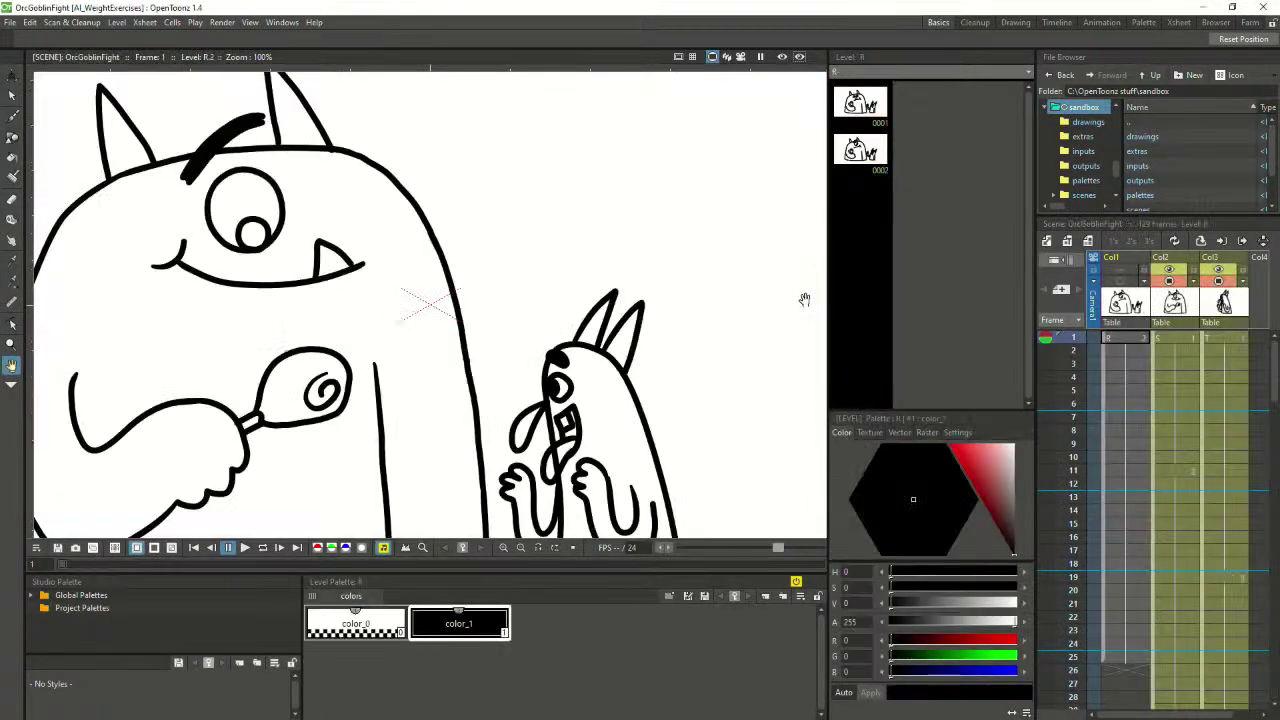
{"action": "left_click", "coordinate": [1166, 353]}
{"action": "key", "text": "Down"}
{"action": "key", "text": "Down"}
{"action": "key", "text": "Down"}
{"action": "key", "text": "Down"}
{"action": "key", "text": "Down"}
{"action": "key", "text": "Down"}
{"action": "key", "text": "Down"}
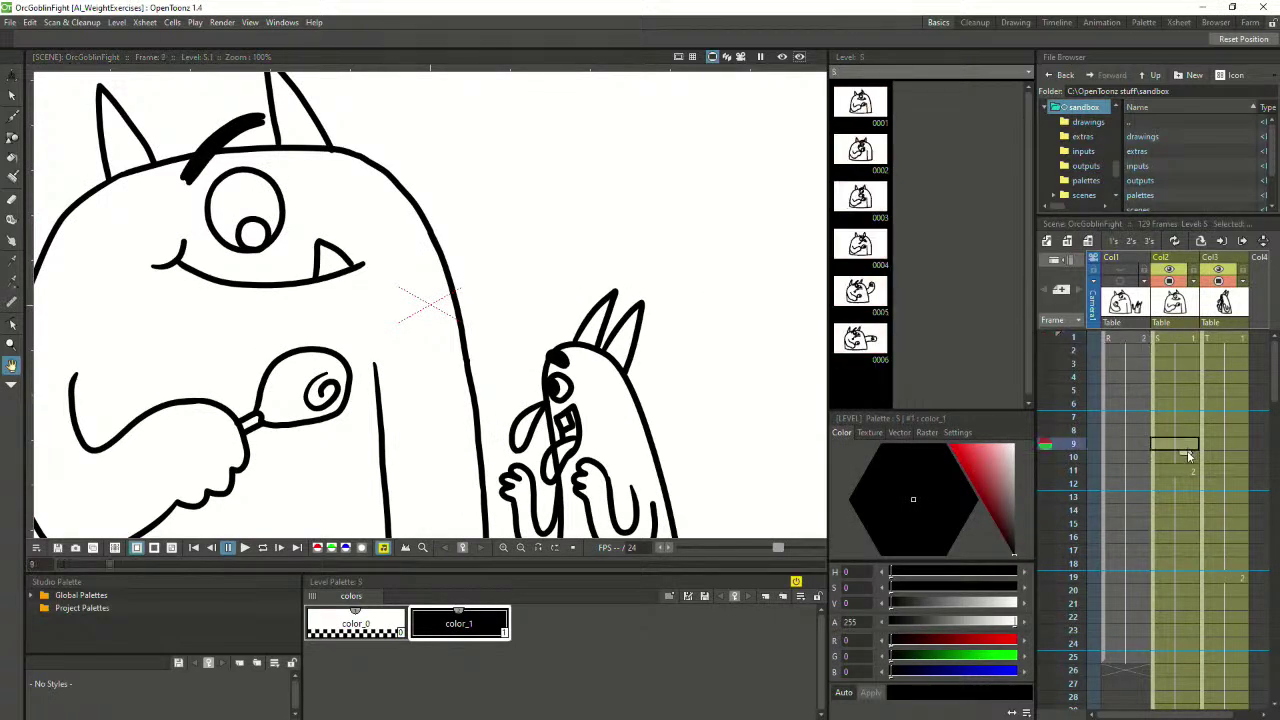
Flip between Col2's frames 9 and 11, and show frames 7 and 11 as onion skins around frame 9
{"action": "left_click", "coordinate": [1187, 469]}
{"action": "left_click", "coordinate": [1187, 447]}
{"action": "left_click", "coordinate": [1187, 469]}
{"action": "left_click", "coordinate": [1184, 448]}
{"action": "scroll", "coordinate": [335, 240], "scroll_direction": "down", "scroll_amount": 1}
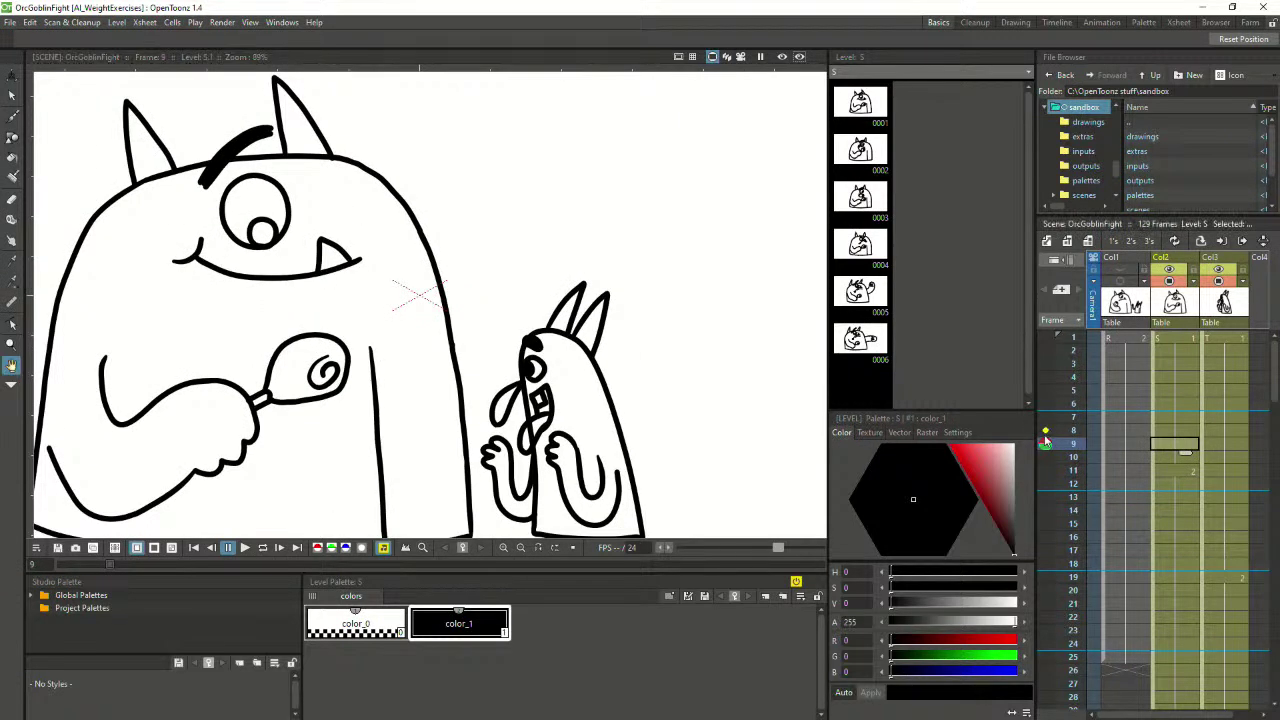
{"action": "left_click", "coordinate": [1045, 417]}
{"action": "left_click", "coordinate": [1046, 470]}
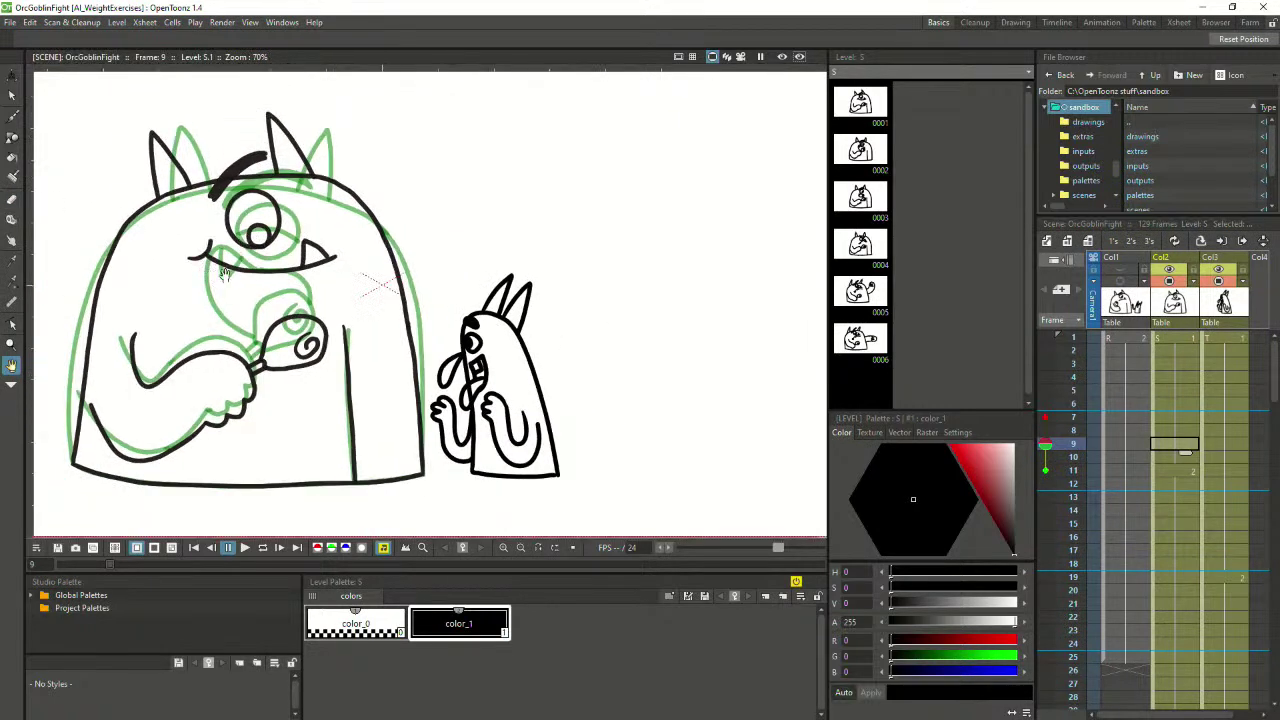
{"action": "left_click_drag", "start_coordinate": [243, 244], "coordinate": [397, 282]}
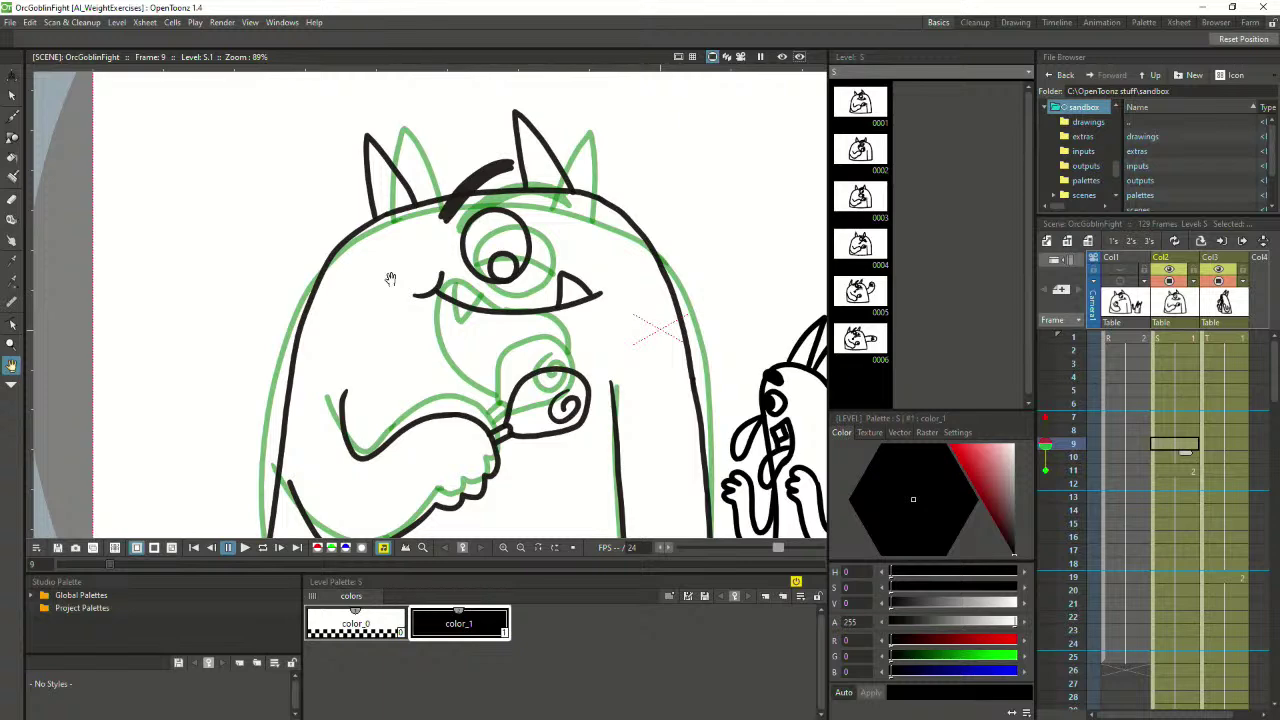
Try a Brush stroke over the big monster's eye at frame 9 and undo it
{"action": "left_click", "coordinate": [14, 119]}
{"action": "mouse_move", "coordinate": [462, 250]}
{"action": "left_mouse_down"}
{"action": "mouse_move", "coordinate": [488, 227]}
{"action": "mouse_move", "coordinate": [466, 282]}
{"action": "mouse_move", "coordinate": [488, 292]}
{"action": "left_mouse_up"}
{"action": "key", "text": "ctrl+z"}
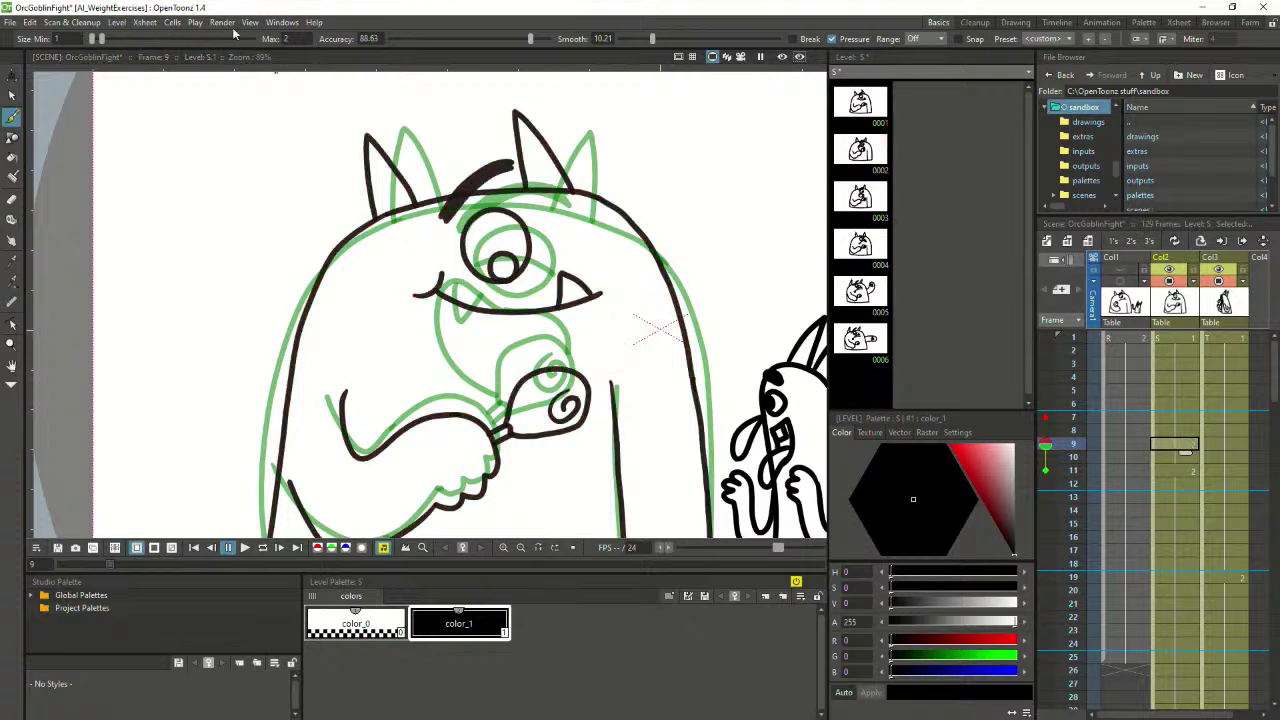
Adjust the maximum brush size to 3.92, testing strokes around the monster's eye and undoing each one
{"action": "left_click", "coordinate": [289, 38]}
{"action": "left_click", "coordinate": [289, 38]}
{"action": "left_click_drag", "start_coordinate": [101, 38], "coordinate": [130, 42]}
{"action": "mouse_move", "coordinate": [480, 229]}
{"action": "left_mouse_down"}
{"action": "mouse_move", "coordinate": [459, 257]}
{"action": "mouse_move", "coordinate": [504, 289]}
{"action": "left_mouse_up"}
{"action": "key", "text": "ctrl+z"}
{"action": "left_click_drag", "start_coordinate": [129, 40], "coordinate": [122, 40]}
{"action": "mouse_move", "coordinate": [489, 226]}
{"action": "left_mouse_down"}
{"action": "mouse_move", "coordinate": [479, 288]}
{"action": "mouse_move", "coordinate": [553, 222]}
{"action": "left_mouse_up"}
{"action": "key", "text": "ctrl+z"}
{"action": "left_click_drag", "start_coordinate": [122, 40], "coordinate": [109, 40]}
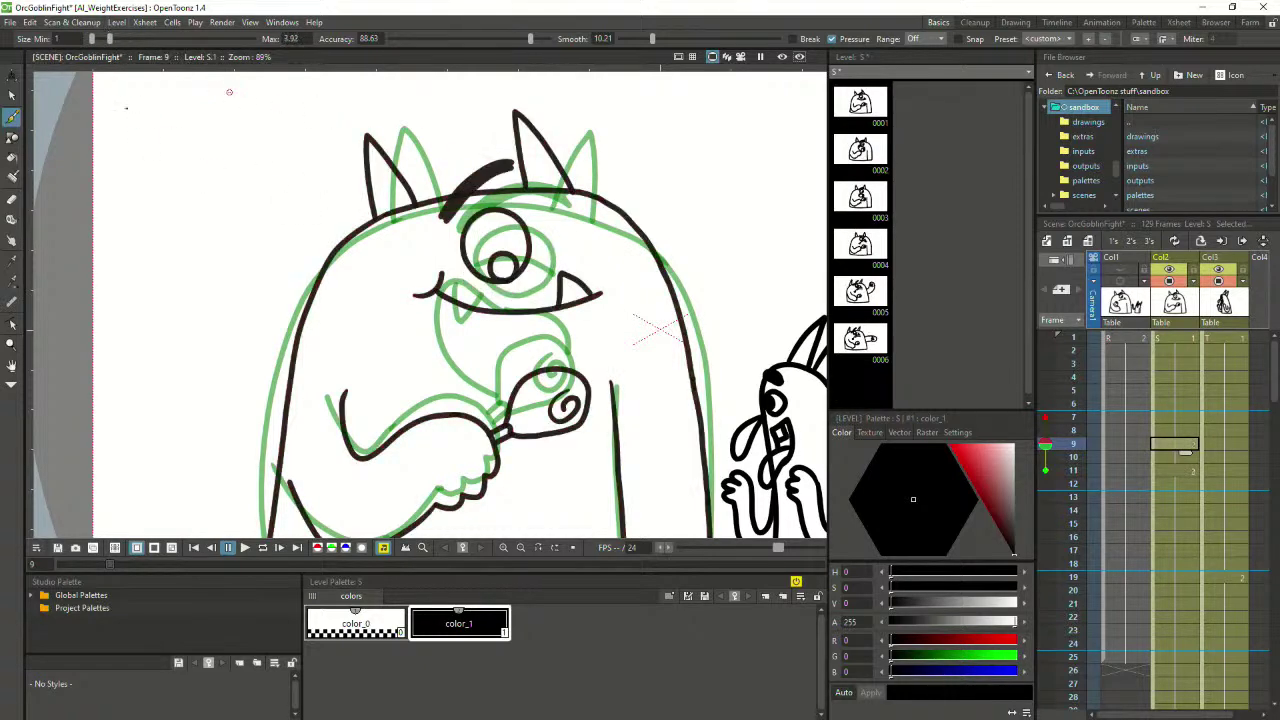
{"action": "mouse_move", "coordinate": [486, 222]}
{"action": "left_mouse_down"}
{"action": "mouse_move", "coordinate": [462, 258]}
{"action": "mouse_move", "coordinate": [548, 292]}
{"action": "left_mouse_up"}
{"action": "key", "text": "ctrl+z"}
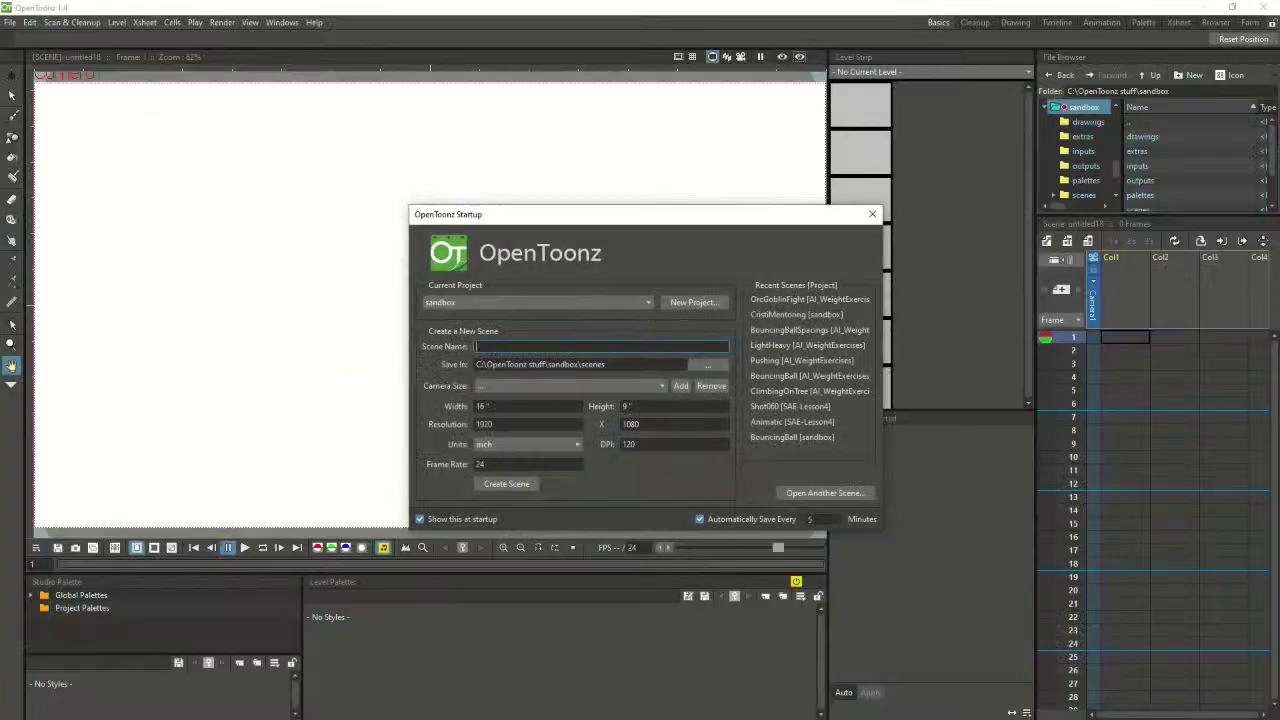
Open the recent scene OrcGoblinFight, try a Brush stroke on frame 1 of Col2, and undo it
{"action": "left_click", "coordinate": [764, 302]}
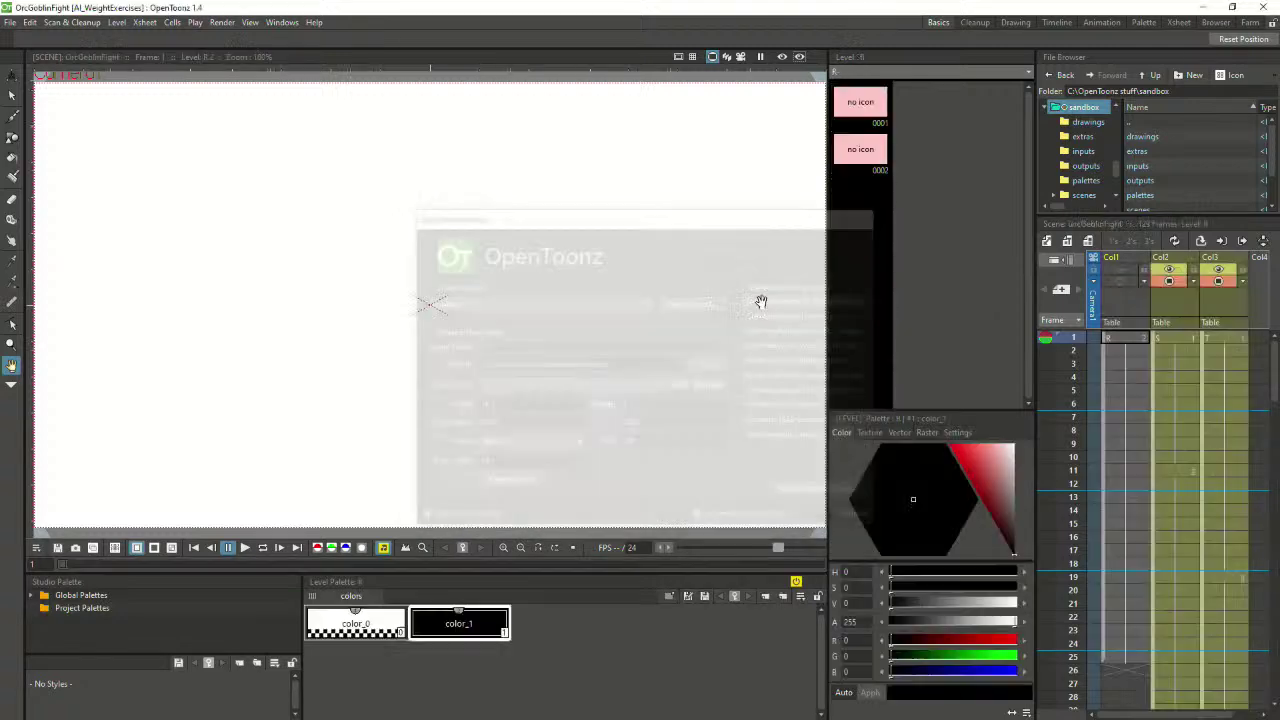
{"action": "left_click", "coordinate": [11, 117]}
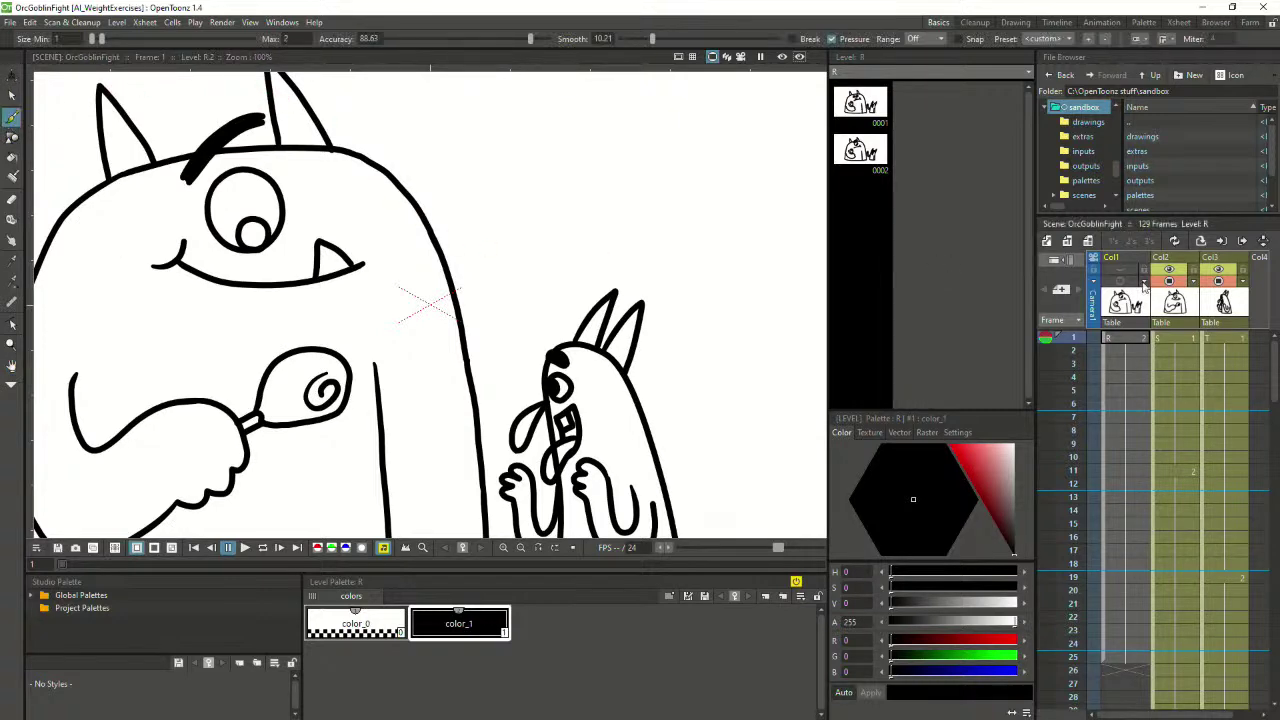
{"action": "left_click", "coordinate": [1190, 343]}
{"action": "mouse_move", "coordinate": [491, 166]}
{"action": "left_mouse_down"}
{"action": "mouse_move", "coordinate": [499, 220]}
{"action": "mouse_move", "coordinate": [608, 215]}
{"action": "mouse_move", "coordinate": [640, 226]}
{"action": "left_mouse_up"}
{"action": "key", "text": "ctrl+z"}
{"action": "key", "text": "ctrl+z"}
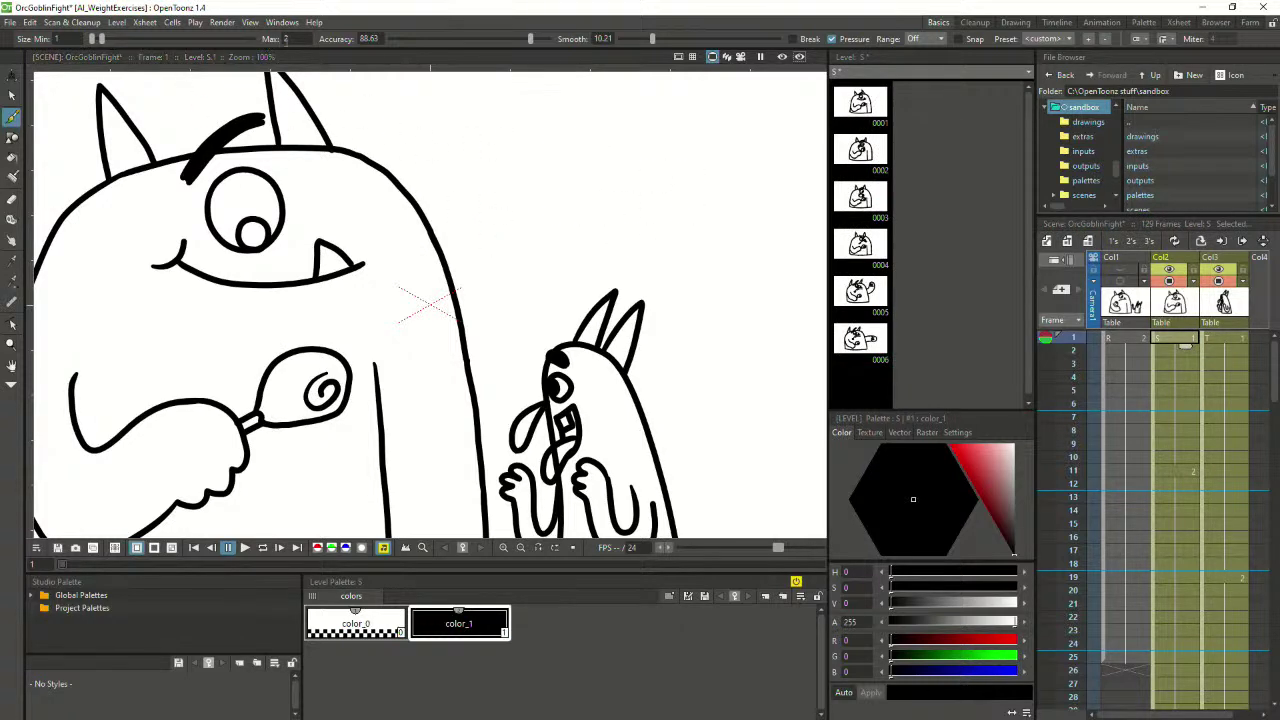
Set the maximum brush size to 4, draw a test stroke beside the big monster, and undo it
{"action": "left_click", "coordinate": [285, 38]}
{"action": "type", "text": "4"}
{"action": "key", "text": "Return"}
{"action": "left_click_drag", "start_coordinate": [487, 199], "coordinate": [680, 222]}
{"action": "key", "text": "ctrl+z"}
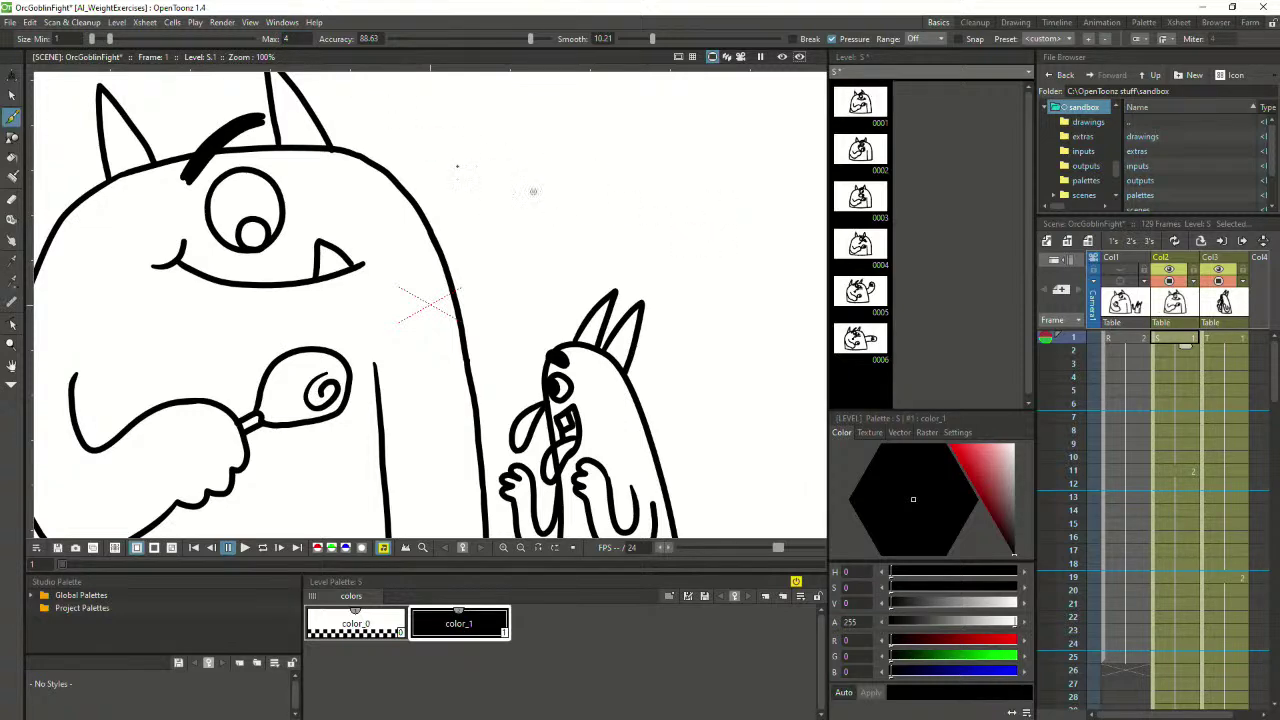
Set the maximum brush size to 3, draw a wavy test stroke above the small goblin, and undo it
{"action": "left_click", "coordinate": [285, 38]}
{"action": "key", "text": "Return"}
{"action": "mouse_move", "coordinate": [480, 177]}
{"action": "left_mouse_down"}
{"action": "mouse_move", "coordinate": [561, 168]}
{"action": "mouse_move", "coordinate": [641, 215]}
{"action": "left_mouse_up"}
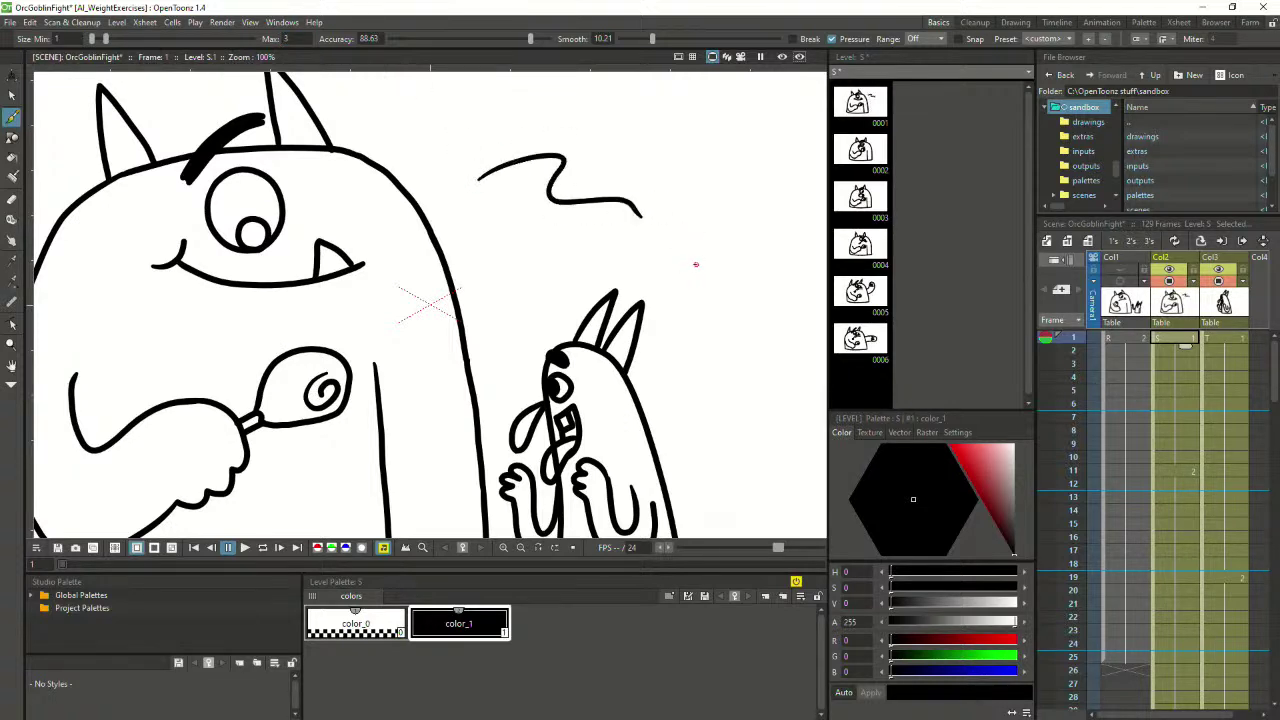
{"action": "key", "text": "ctrl+z"}
Set the maximum brush size to 3.5, draw several test strokes in the empty area above the goblin, and undo them
{"action": "left_click", "coordinate": [290, 38]}
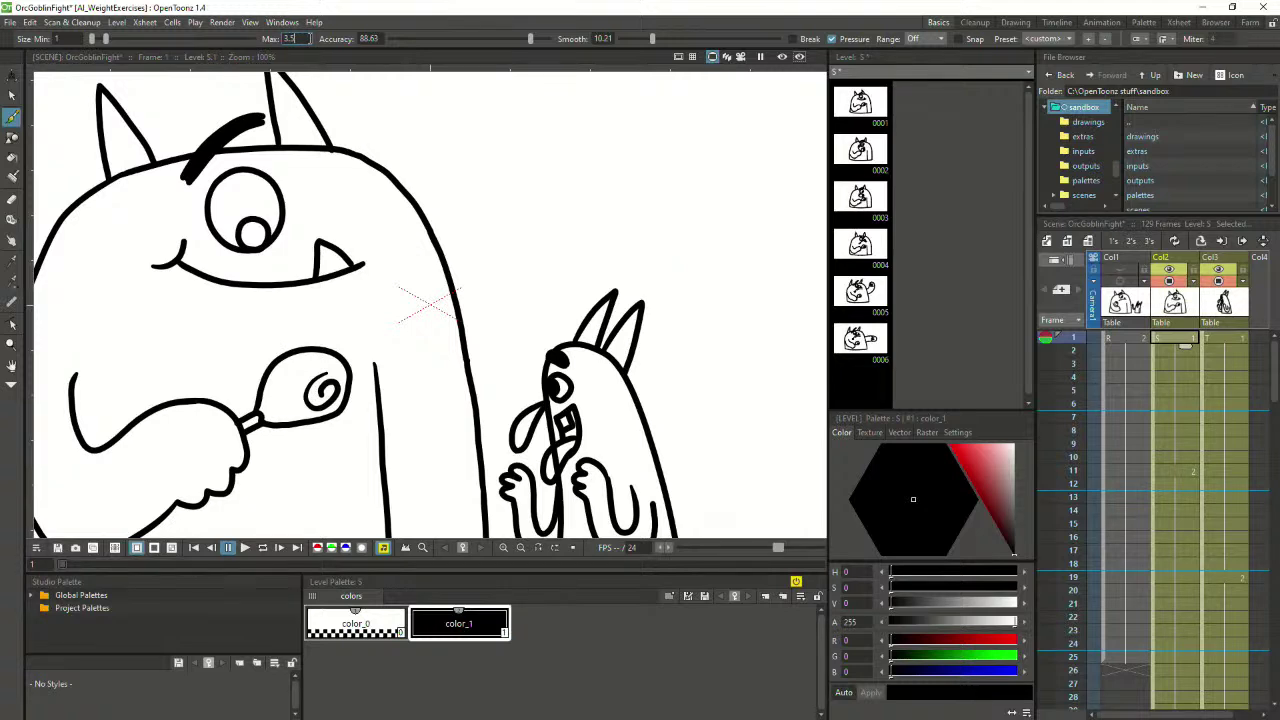
{"action": "key", "text": "Return"}
{"action": "left_click_drag", "start_coordinate": [455, 160], "coordinate": [706, 191]}
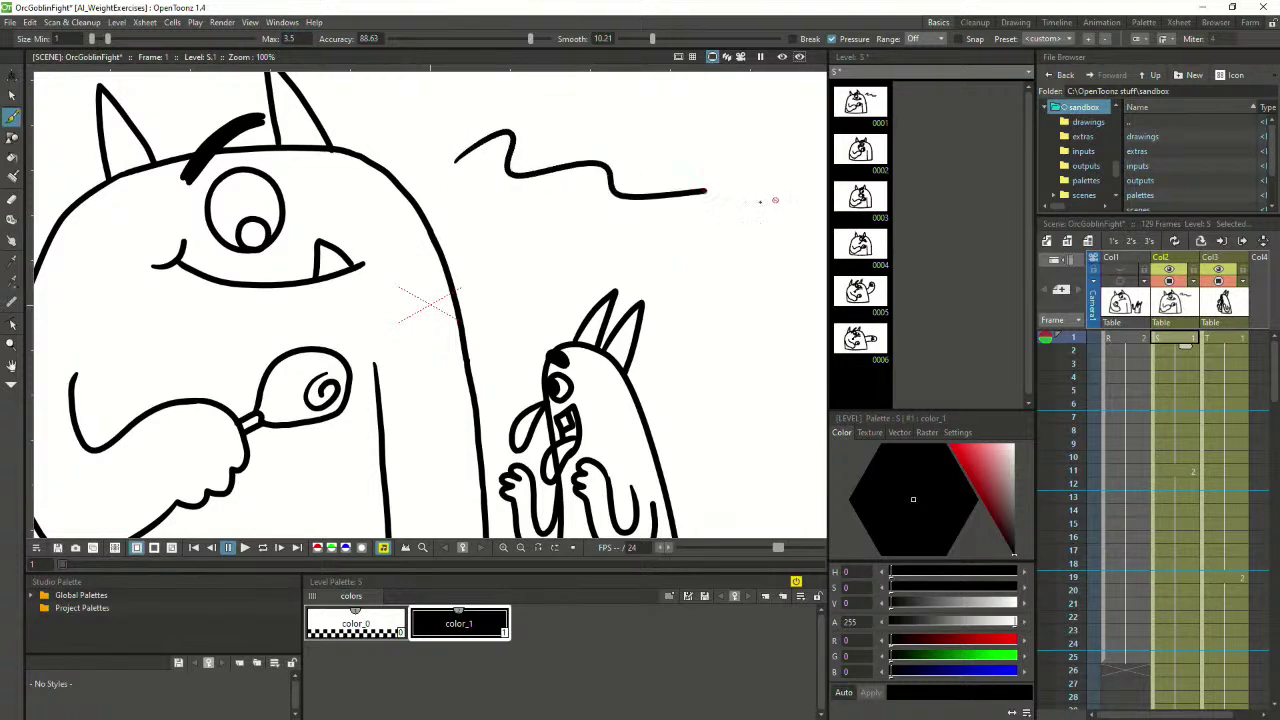
{"action": "key", "text": "ctrl+z"}
{"action": "mouse_move", "coordinate": [452, 162]}
{"action": "left_mouse_down"}
{"action": "mouse_move", "coordinate": [511, 142]}
{"action": "mouse_move", "coordinate": [544, 250]}
{"action": "mouse_move", "coordinate": [665, 174]}
{"action": "mouse_move", "coordinate": [516, 170]}
{"action": "left_mouse_up"}
{"action": "key", "text": "ctrl+z"}
{"action": "mouse_move", "coordinate": [470, 255]}
{"action": "left_mouse_down"}
{"action": "mouse_move", "coordinate": [526, 144]}
{"action": "mouse_move", "coordinate": [516, 237]}
{"action": "mouse_move", "coordinate": [703, 239]}
{"action": "left_mouse_up"}
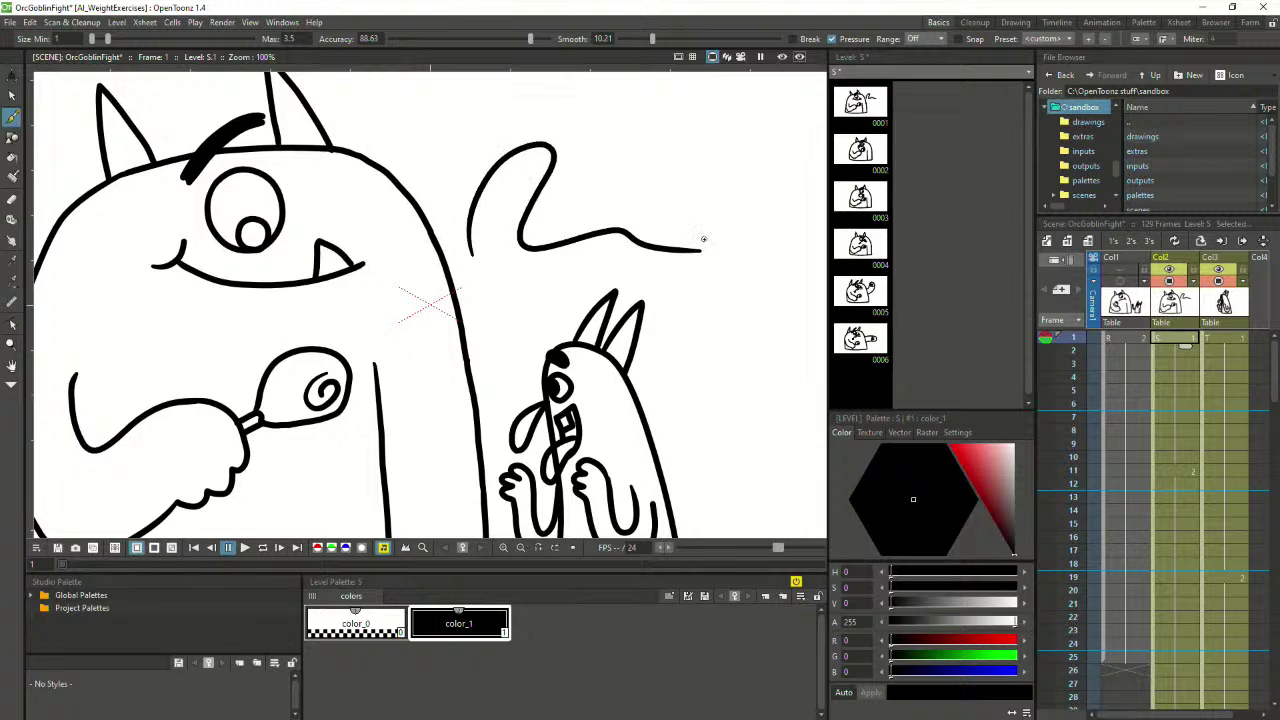
{"action": "key", "text": "ctrl+z"}
Show frames 7 and 11 as onion skins around frame 9 of Col2, and try an in-between eye stroke
{"action": "scroll", "coordinate": [380, 284], "scroll_direction": "down", "scroll_amount": 3}
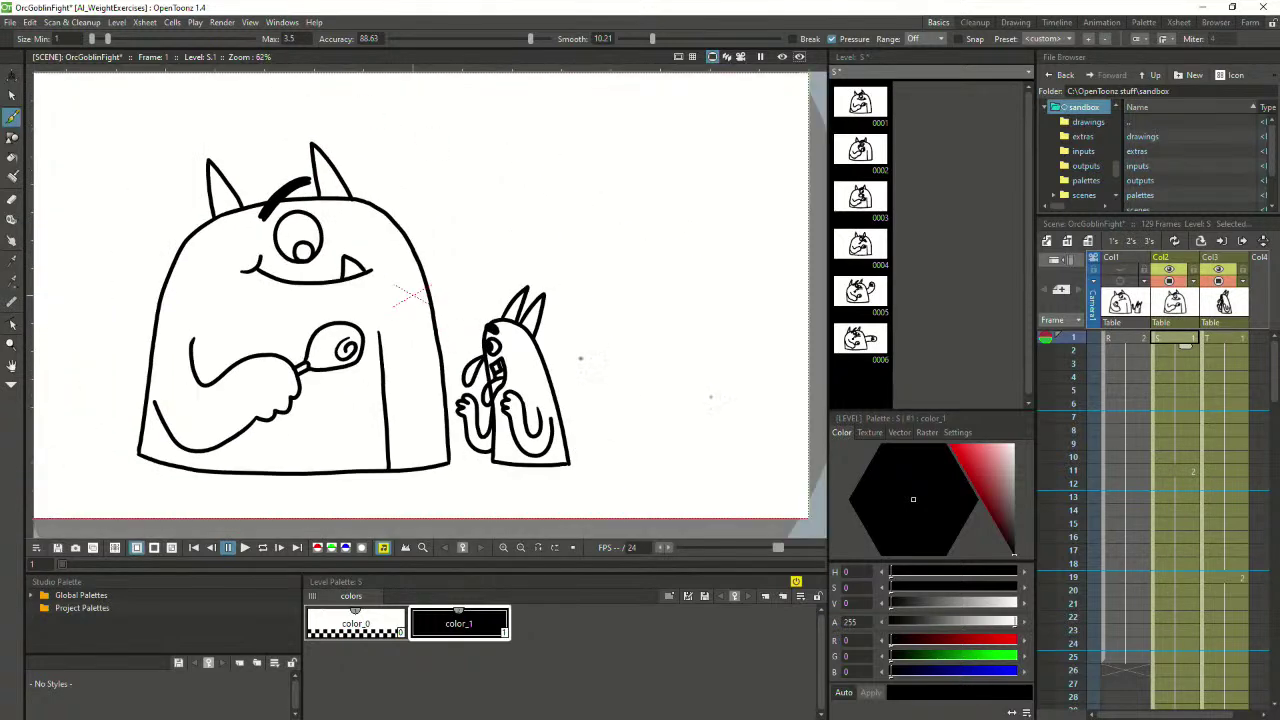
{"action": "left_click", "coordinate": [1170, 444]}
{"action": "scroll", "coordinate": [157, 271], "scroll_direction": "up", "scroll_amount": 2}
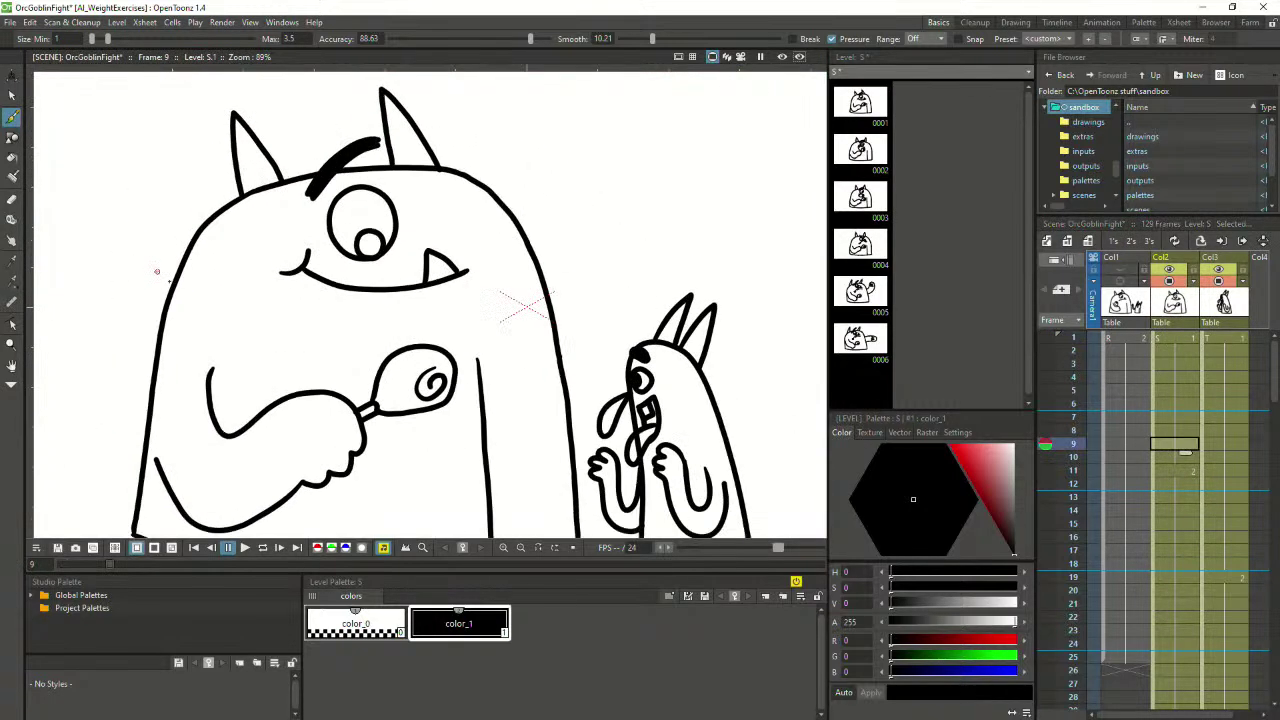
{"action": "left_click", "coordinate": [1045, 417]}
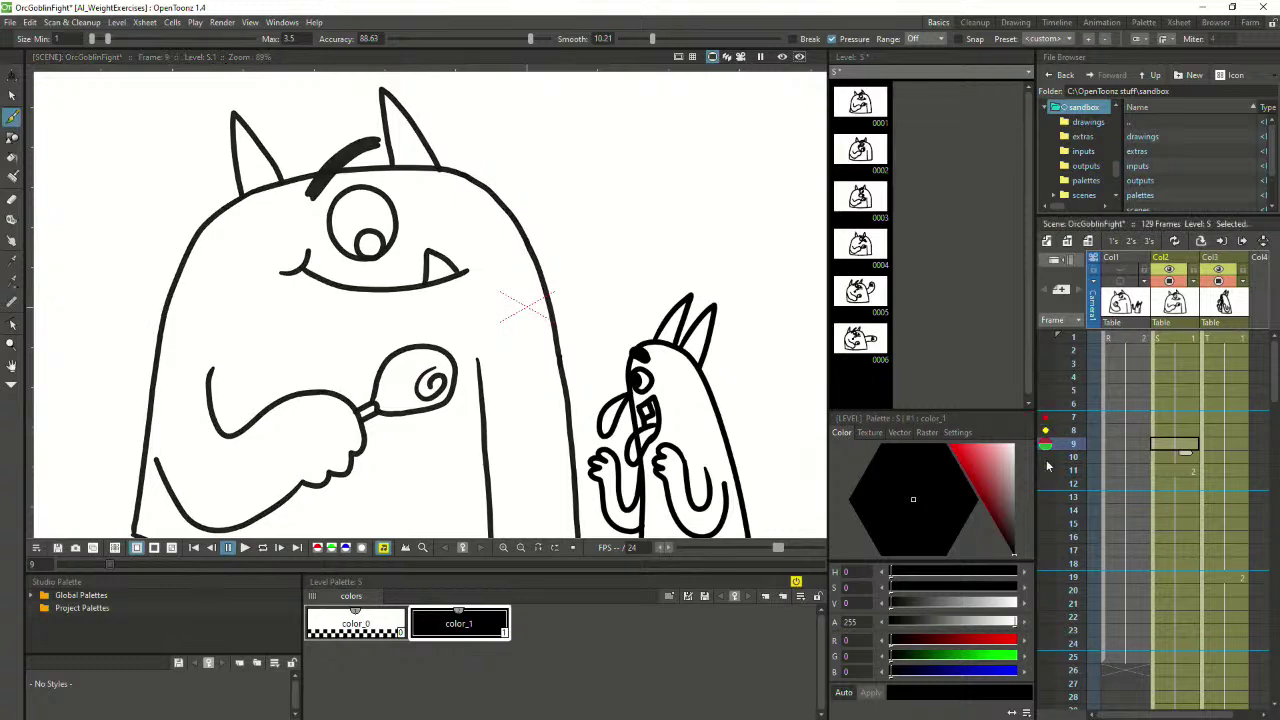
{"action": "left_click", "coordinate": [1045, 471]}
{"action": "scroll", "coordinate": [374, 288], "scroll_direction": "up", "scroll_amount": 1}
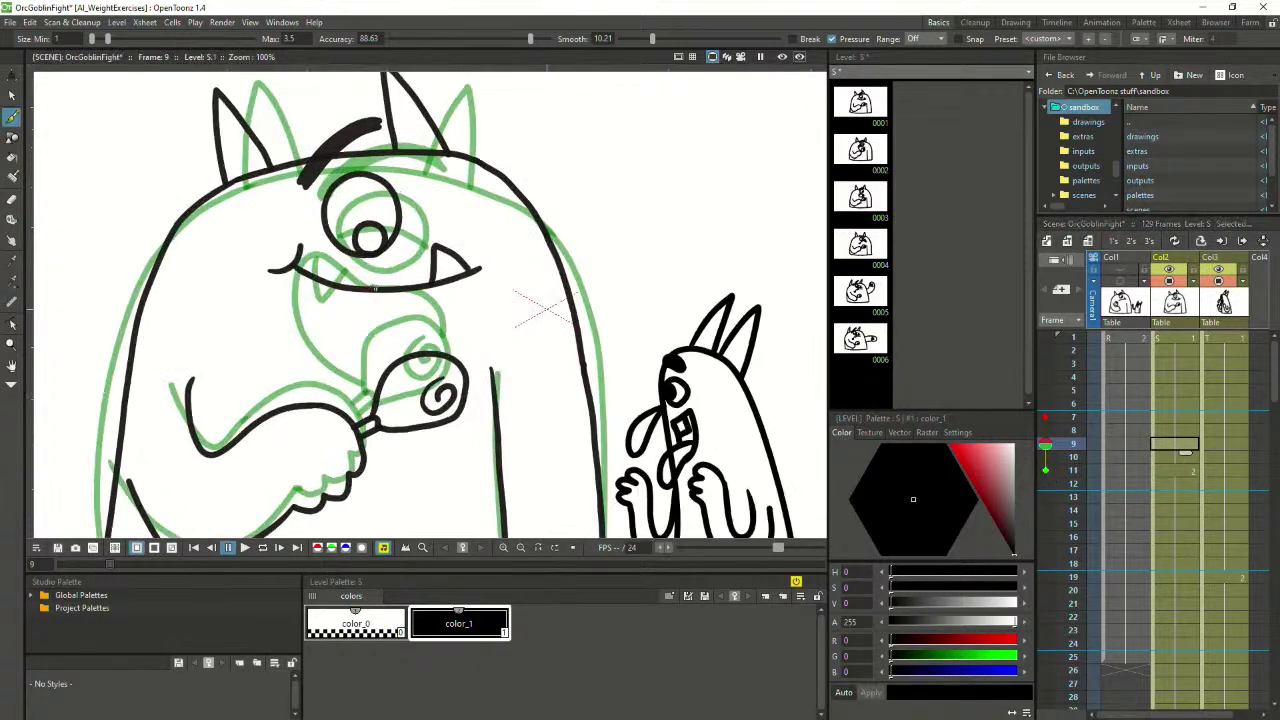
{"action": "mouse_move", "coordinate": [349, 193]}
{"action": "left_mouse_down"}
{"action": "mouse_move", "coordinate": [333, 243]}
{"action": "mouse_move", "coordinate": [381, 266]}
{"action": "mouse_move", "coordinate": [407, 220]}
{"action": "mouse_move", "coordinate": [389, 193]}
{"action": "mouse_move", "coordinate": [352, 190]}
{"action": "mouse_move", "coordinate": [386, 171]}
{"action": "mouse_move", "coordinate": [324, 220]}
{"action": "mouse_move", "coordinate": [322, 240]}
{"action": "mouse_move", "coordinate": [335, 258]}
{"action": "mouse_move", "coordinate": [380, 262]}
{"action": "mouse_move", "coordinate": [398, 220]}
{"action": "mouse_move", "coordinate": [344, 197]}
{"action": "left_mouse_up"}
{"action": "key", "text": "ctrl+z"}
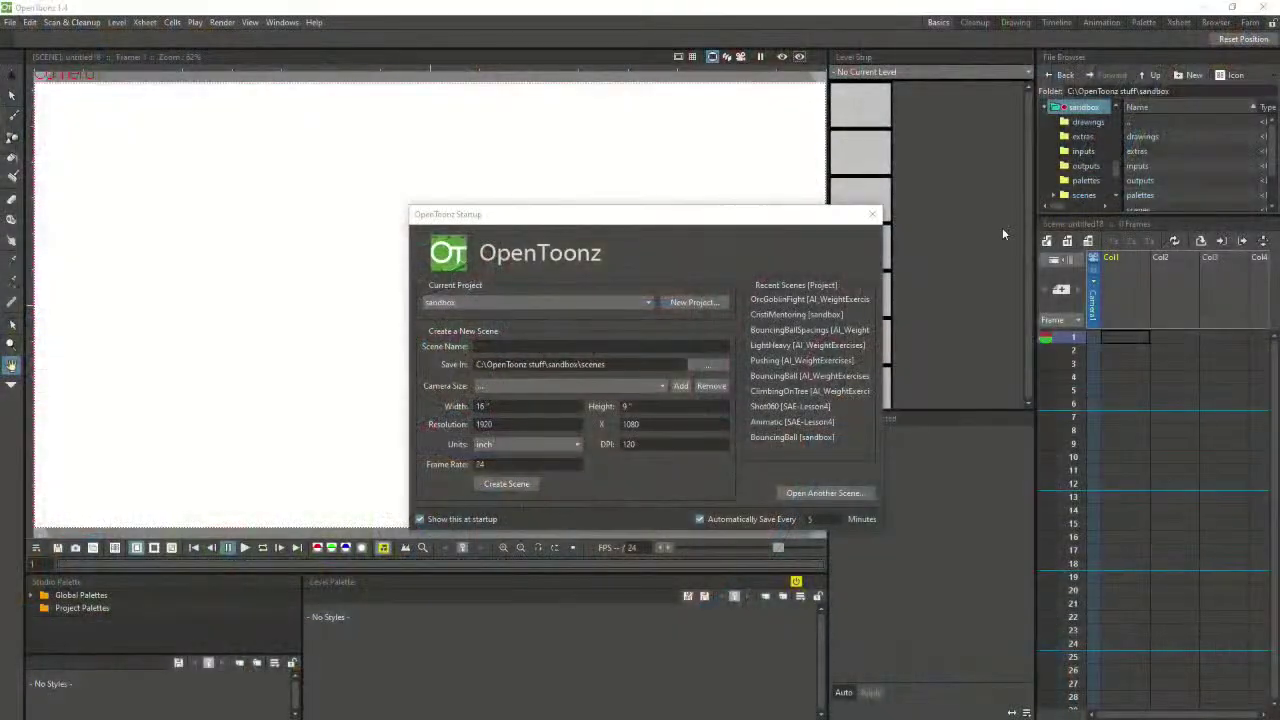
Open the OrcGoblinFight scene from the recent scenes
{"action": "left_click_drag", "start_coordinate": [748, 215], "coordinate": [654, 213]}
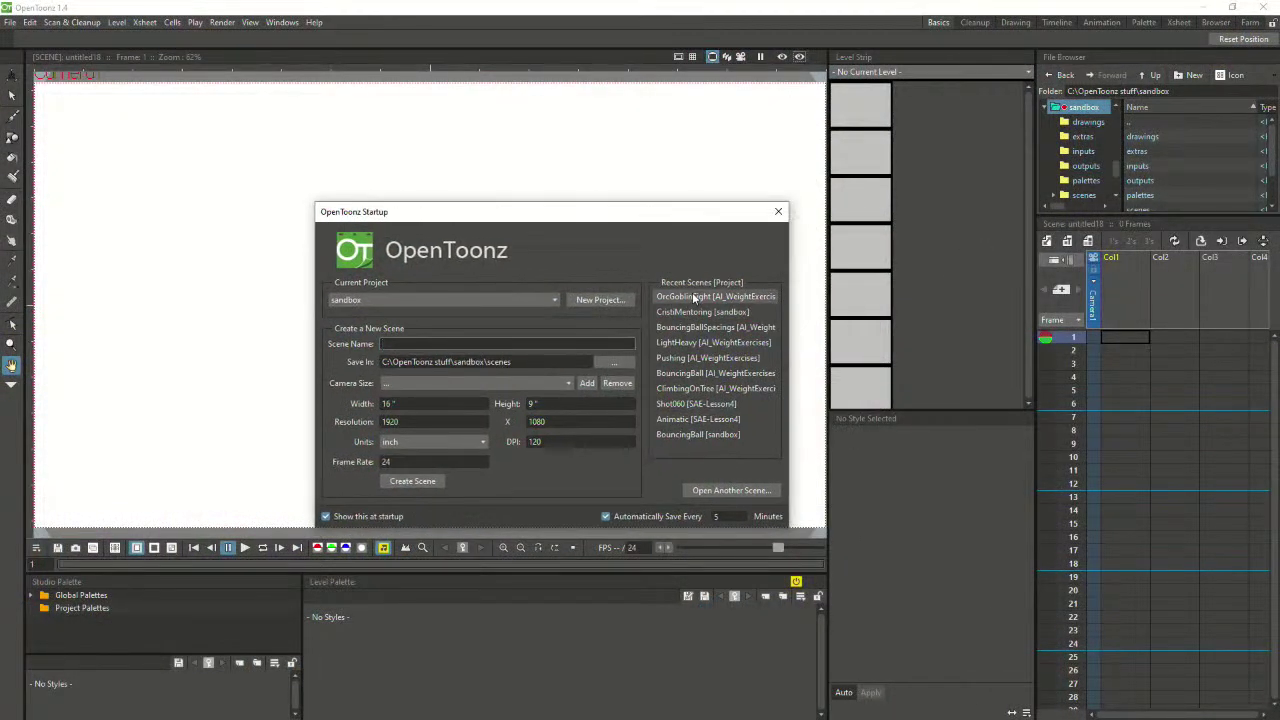
{"action": "left_click", "coordinate": [692, 297]}
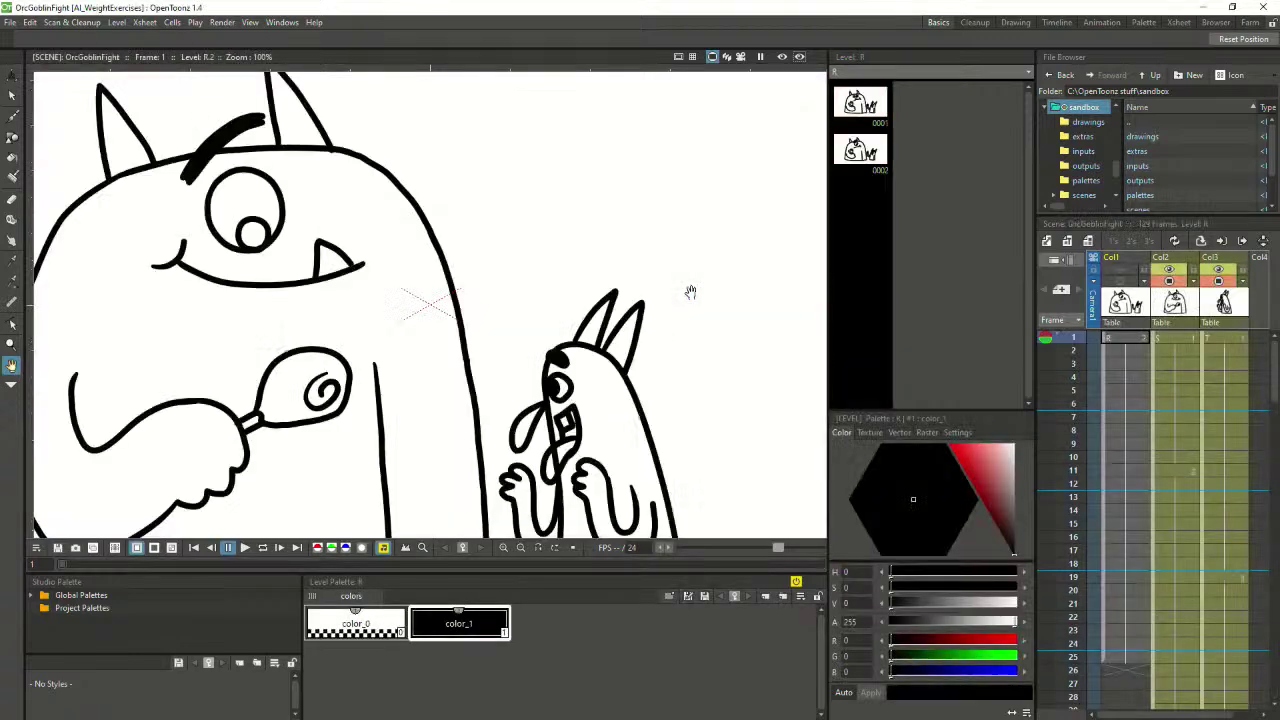
Clear the cells at frames 9 and 10 of Col2 and show frame 8 as an onion skin
{"action": "left_click", "coordinate": [1170, 445]}
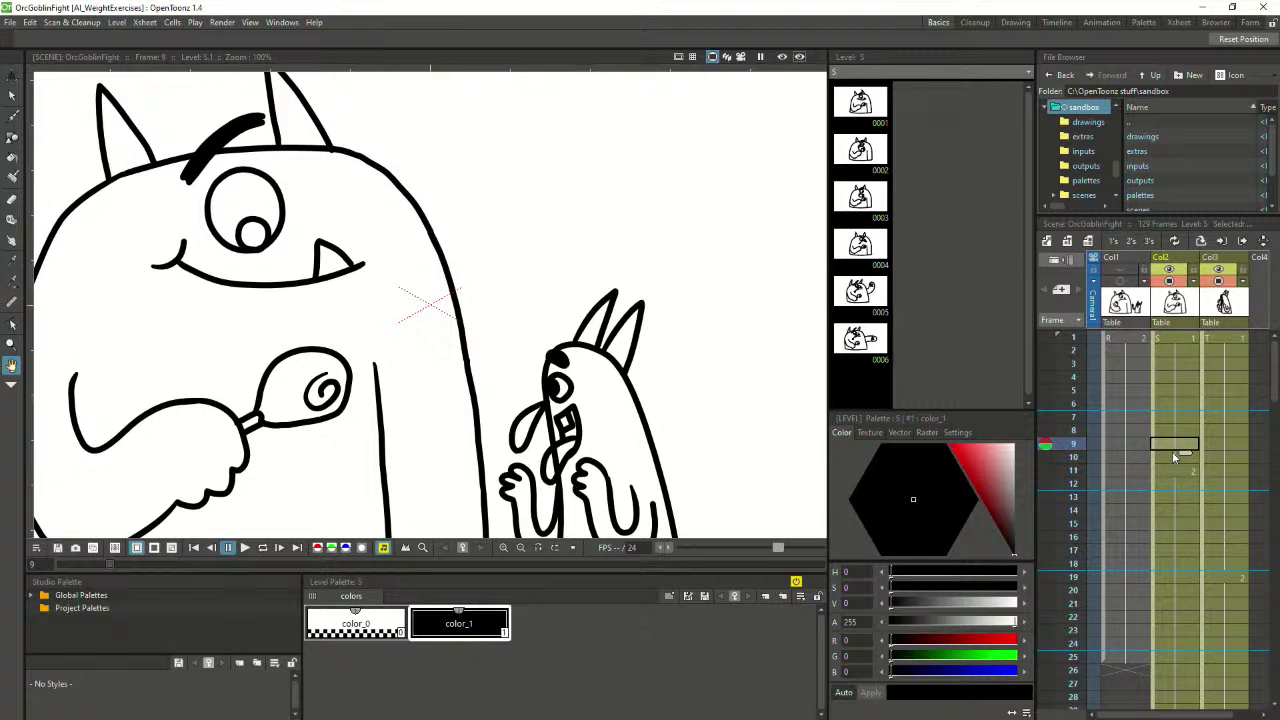
{"action": "left_click", "coordinate": [1171, 454]}
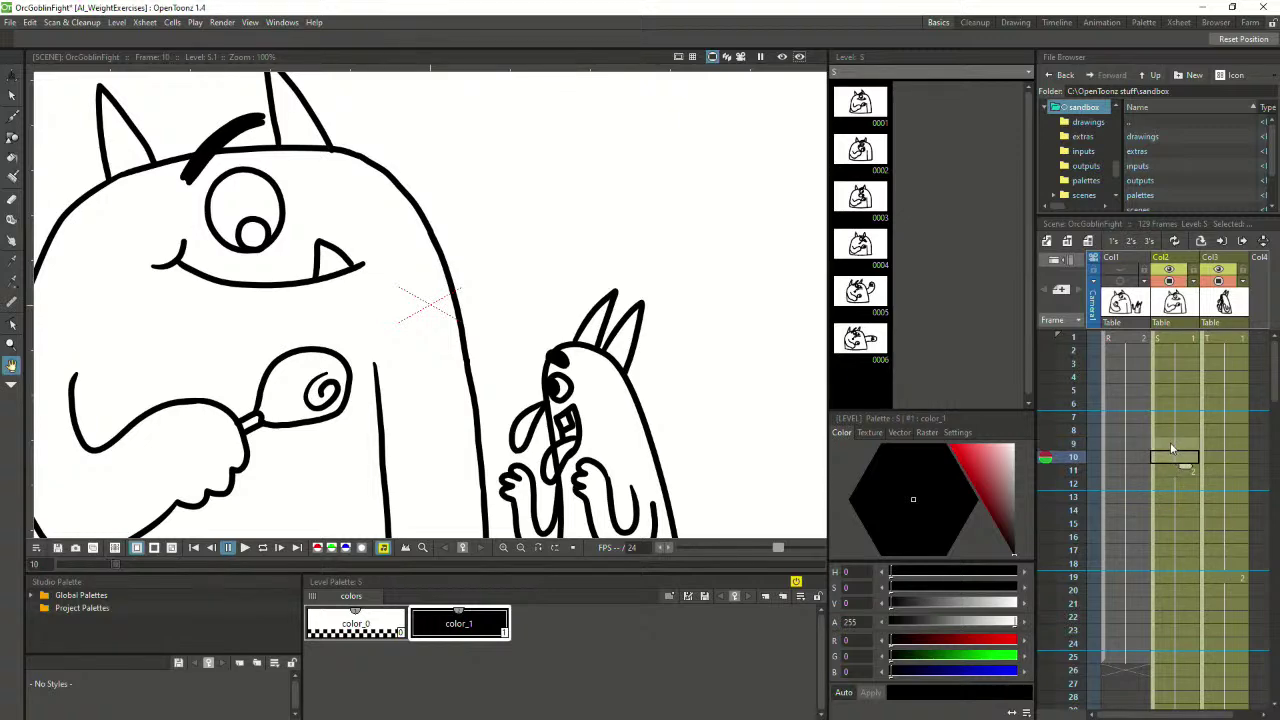
{"action": "left_click", "coordinate": [1172, 446]}
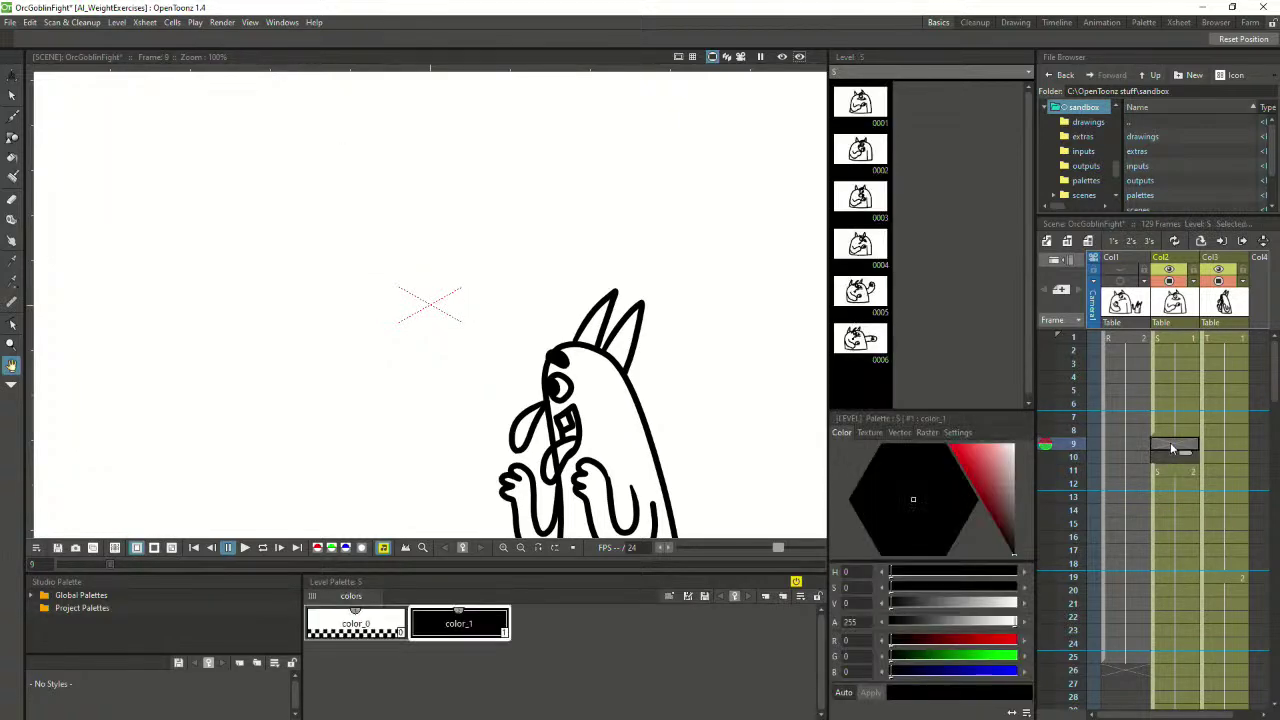
{"action": "left_click", "coordinate": [1045, 433]}
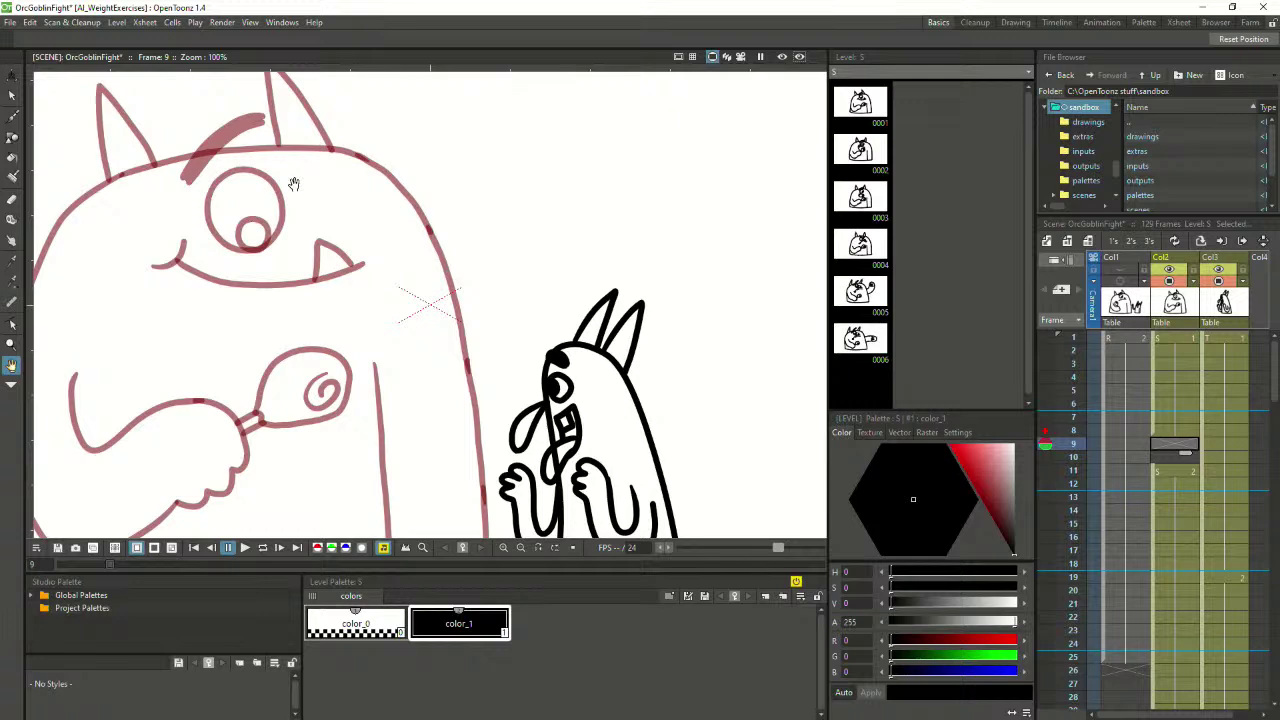
Draw a round eye outline and loose test strokes across the monster and goblin at frame 9 of Col2 with the Brush tool
{"action": "left_click", "coordinate": [12, 117]}
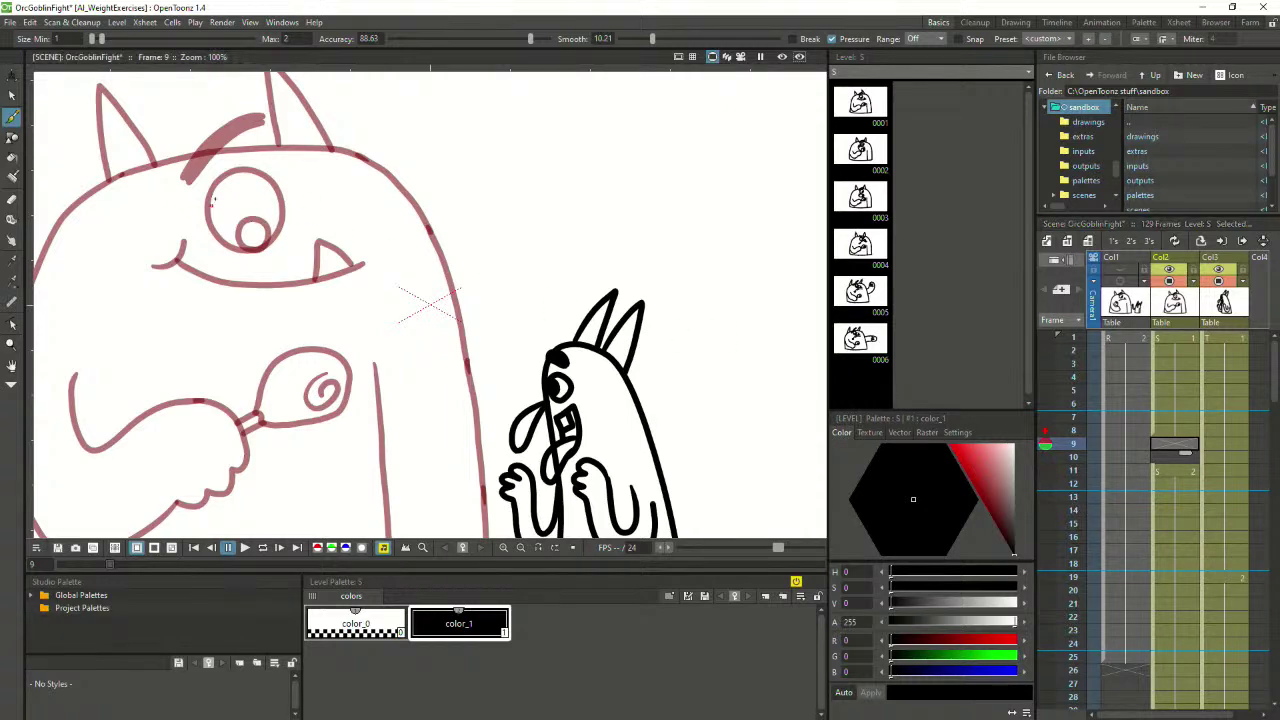
{"action": "mouse_move", "coordinate": [212, 200]}
{"action": "left_mouse_down"}
{"action": "mouse_move", "coordinate": [215, 252]}
{"action": "mouse_move", "coordinate": [269, 249]}
{"action": "mouse_move", "coordinate": [206, 199]}
{"action": "left_mouse_up"}
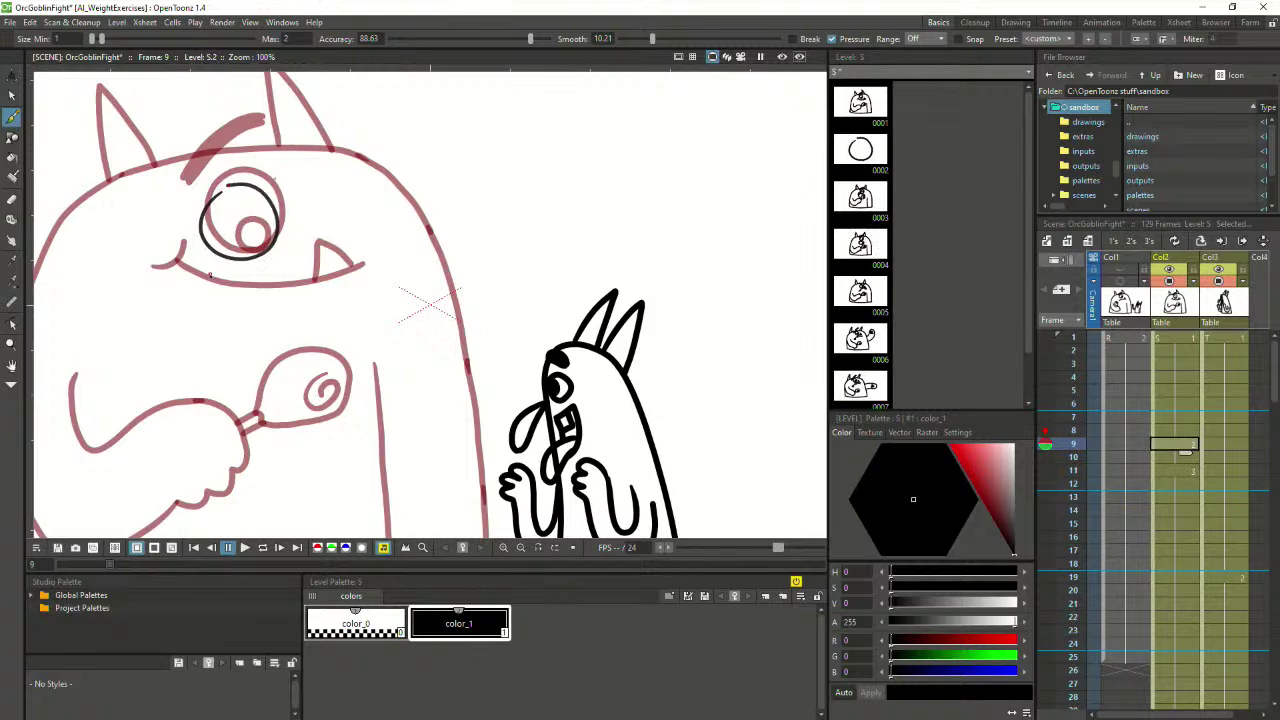
{"action": "mouse_move", "coordinate": [210, 275]}
{"action": "left_mouse_down"}
{"action": "mouse_move", "coordinate": [340, 148]}
{"action": "mouse_move", "coordinate": [606, 203]}
{"action": "left_mouse_up"}
{"action": "mouse_move", "coordinate": [301, 373]}
{"action": "left_mouse_down"}
{"action": "mouse_move", "coordinate": [486, 218]}
{"action": "mouse_move", "coordinate": [692, 252]}
{"action": "left_mouse_up"}
{"action": "left_click_drag", "start_coordinate": [705, 189], "coordinate": [128, 250]}
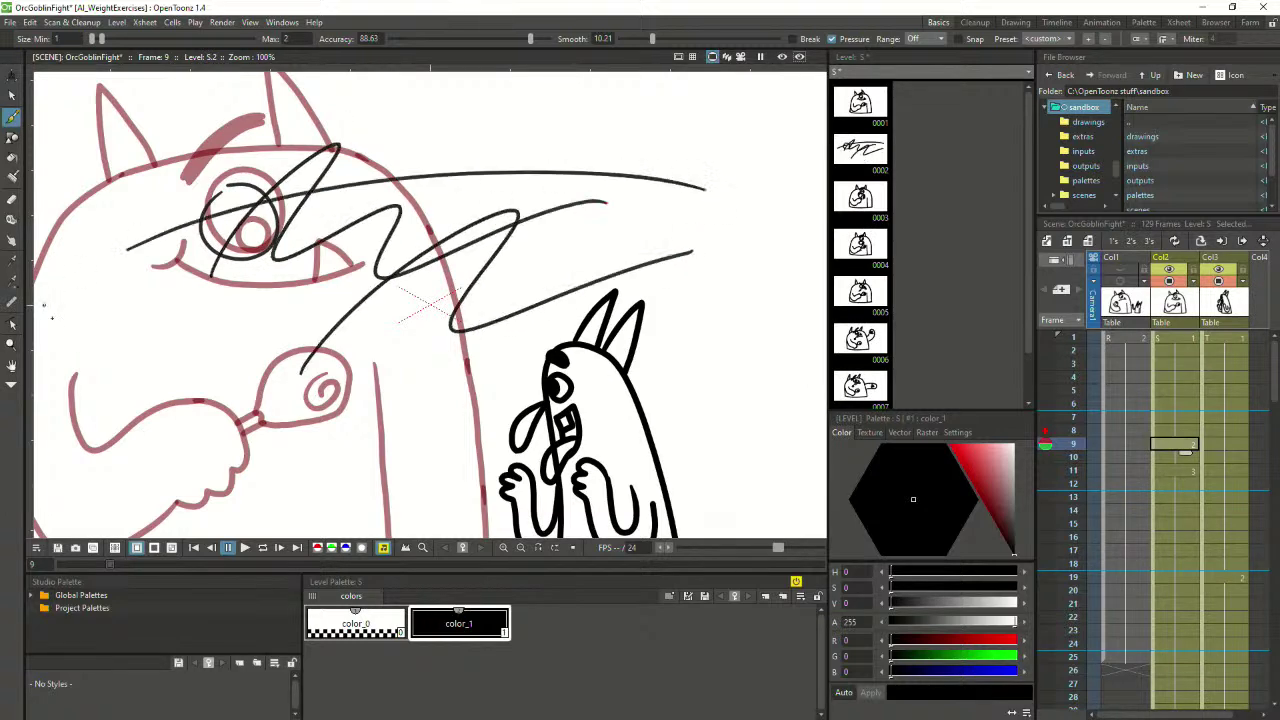
{"action": "left_click_drag", "start_coordinate": [79, 322], "coordinate": [654, 119]}
{"action": "left_click_drag", "start_coordinate": [705, 157], "coordinate": [276, 330]}
{"action": "left_click_drag", "start_coordinate": [203, 456], "coordinate": [687, 238]}
{"action": "left_click_drag", "start_coordinate": [707, 287], "coordinate": [359, 418]}
{"action": "left_click_drag", "start_coordinate": [227, 167], "coordinate": [259, 233]}
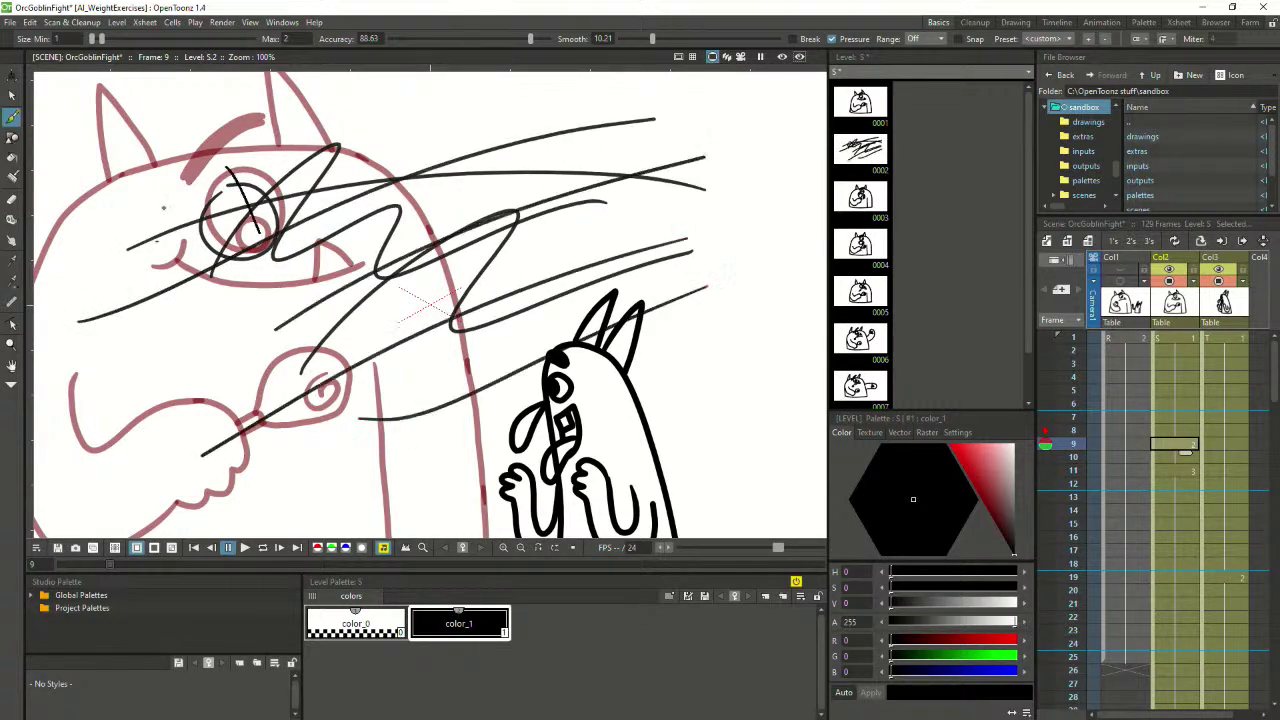
{"action": "mouse_move", "coordinate": [163, 208]}
{"action": "left_mouse_down"}
{"action": "mouse_move", "coordinate": [195, 335]}
{"action": "mouse_move", "coordinate": [752, 371]}
{"action": "left_mouse_up"}
{"action": "mouse_move", "coordinate": [690, 402]}
{"action": "left_mouse_down"}
{"action": "mouse_move", "coordinate": [686, 415]}
{"action": "mouse_move", "coordinate": [645, 418]}
{"action": "left_mouse_up"}
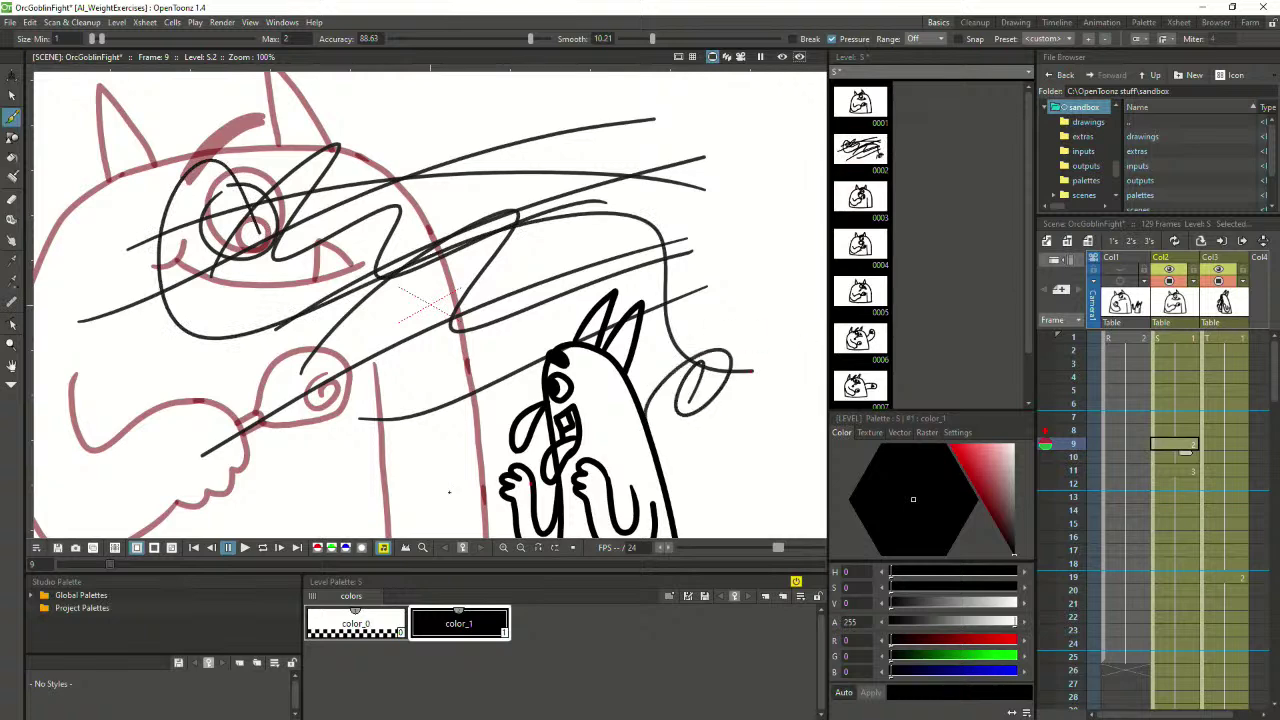
{"action": "mouse_move", "coordinate": [350, 480]}
{"action": "left_mouse_down"}
{"action": "mouse_move", "coordinate": [380, 474]}
{"action": "mouse_move", "coordinate": [397, 429]}
{"action": "mouse_move", "coordinate": [302, 505]}
{"action": "left_mouse_up"}
{"action": "mouse_move", "coordinate": [122, 372]}
{"action": "left_mouse_down"}
{"action": "mouse_move", "coordinate": [122, 384]}
{"action": "mouse_move", "coordinate": [192, 328]}
{"action": "left_mouse_up"}
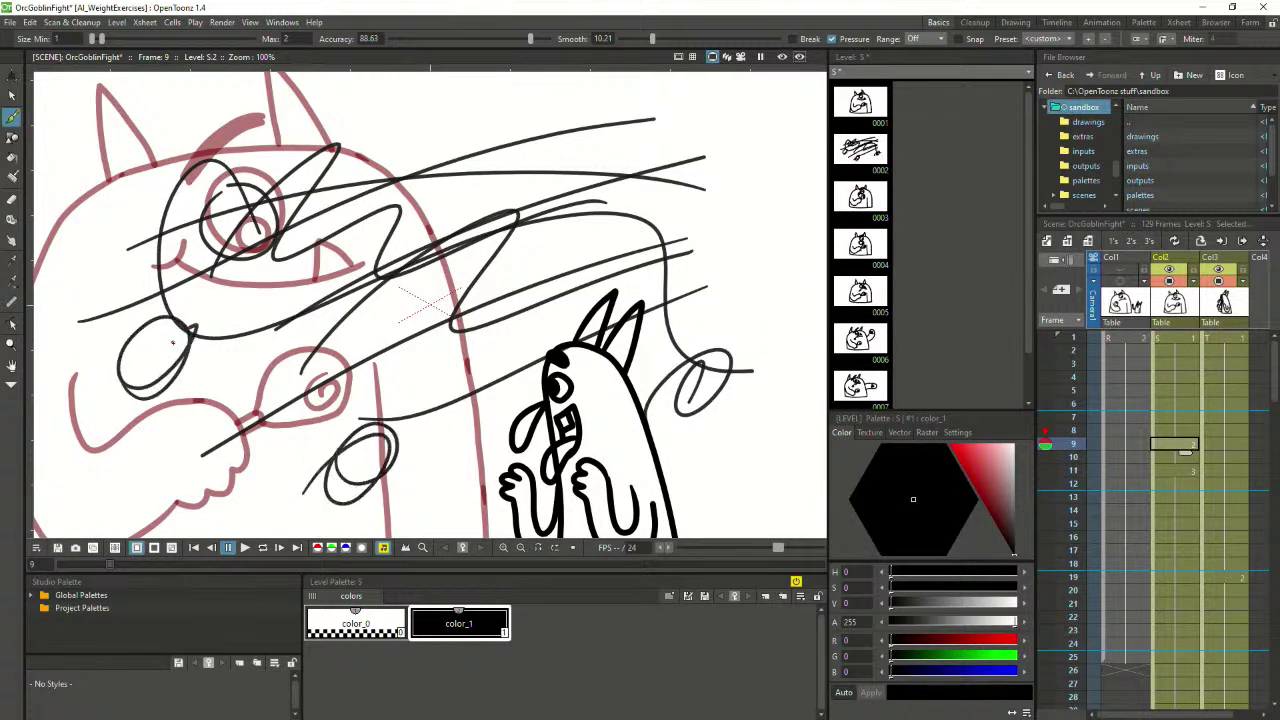
Undo the eye outline and all test strokes at frame 9 of Col2, and remove the onion skin from frame 8
{"action": "key", "text": "ctrl+z"}
{"action": "key", "text": "ctrl+z"}
{"action": "key", "text": "ctrl+z"}
{"action": "key", "text": "ctrl+z"}
{"action": "key", "text": "ctrl+z"}
{"action": "key", "text": "ctrl+z"}
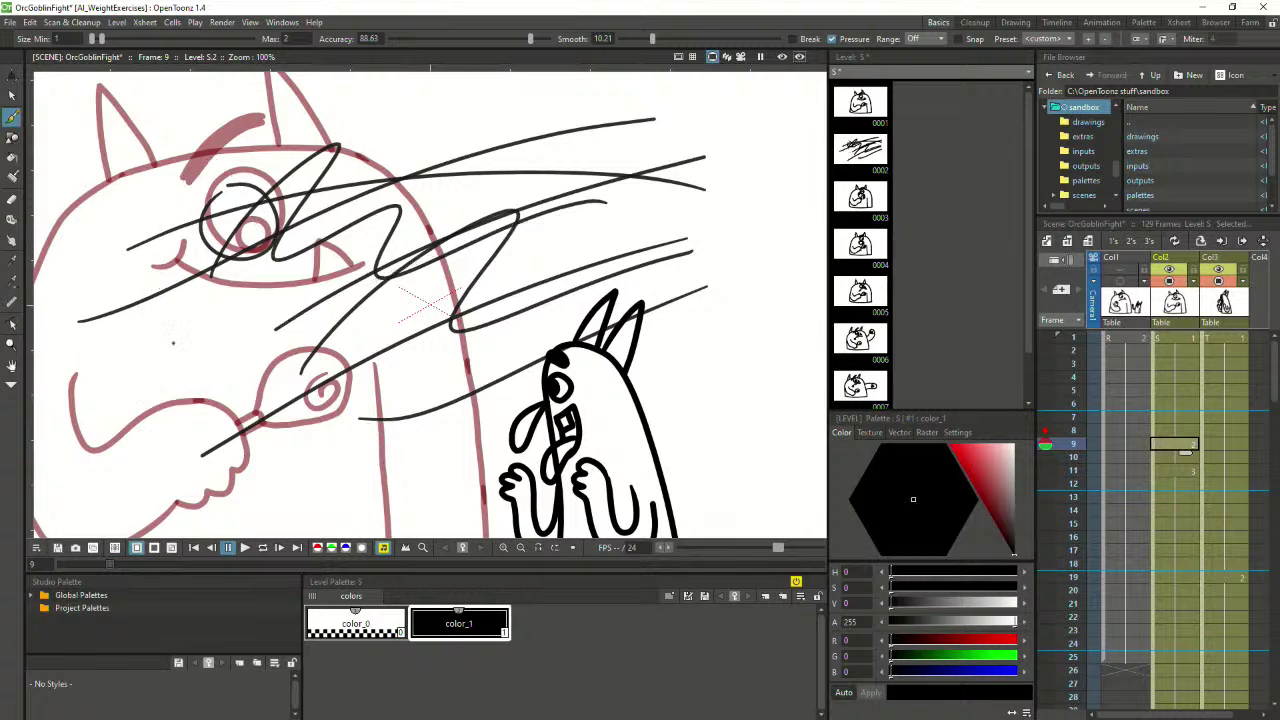
{"action": "key", "text": "ctrl+z"}
{"action": "key", "text": "ctrl+z"}
{"action": "key", "text": "ctrl+z"}
{"action": "key", "text": "ctrl+z"}
{"action": "key", "text": "ctrl+z"}
{"action": "key", "text": "ctrl+z"}
{"action": "key", "text": "ctrl+z"}
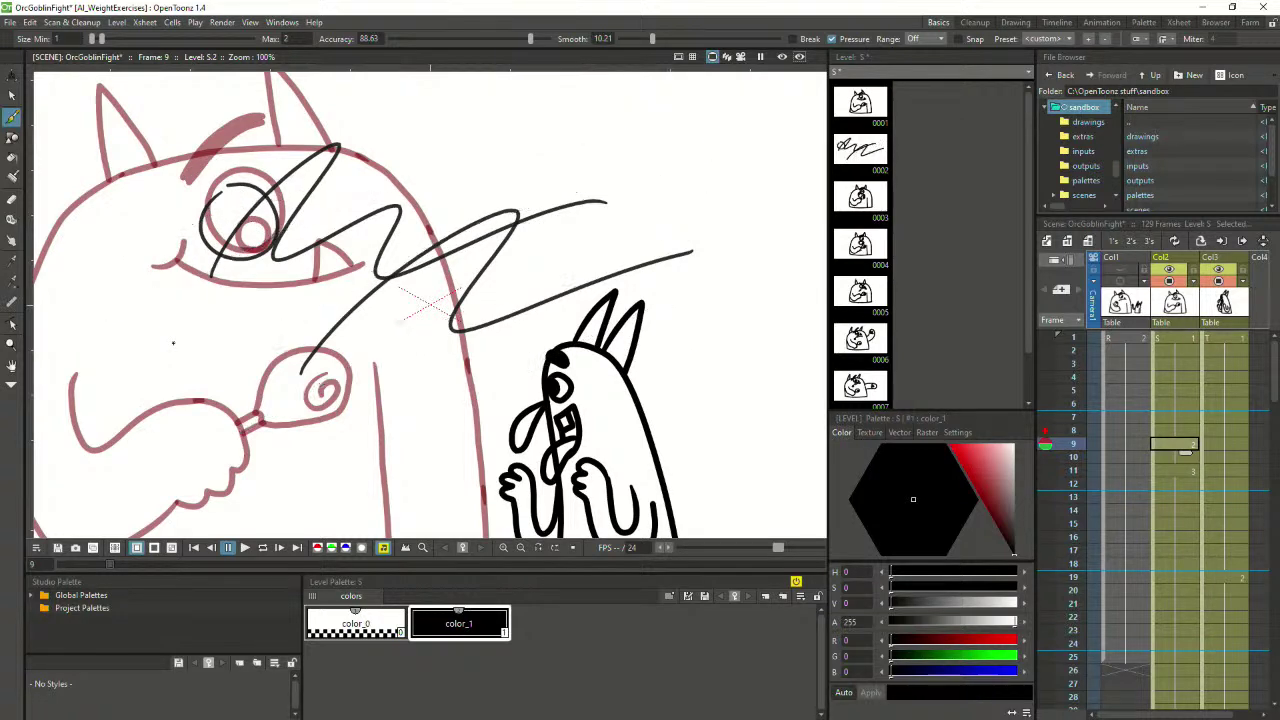
{"action": "key", "text": "ctrl+z"}
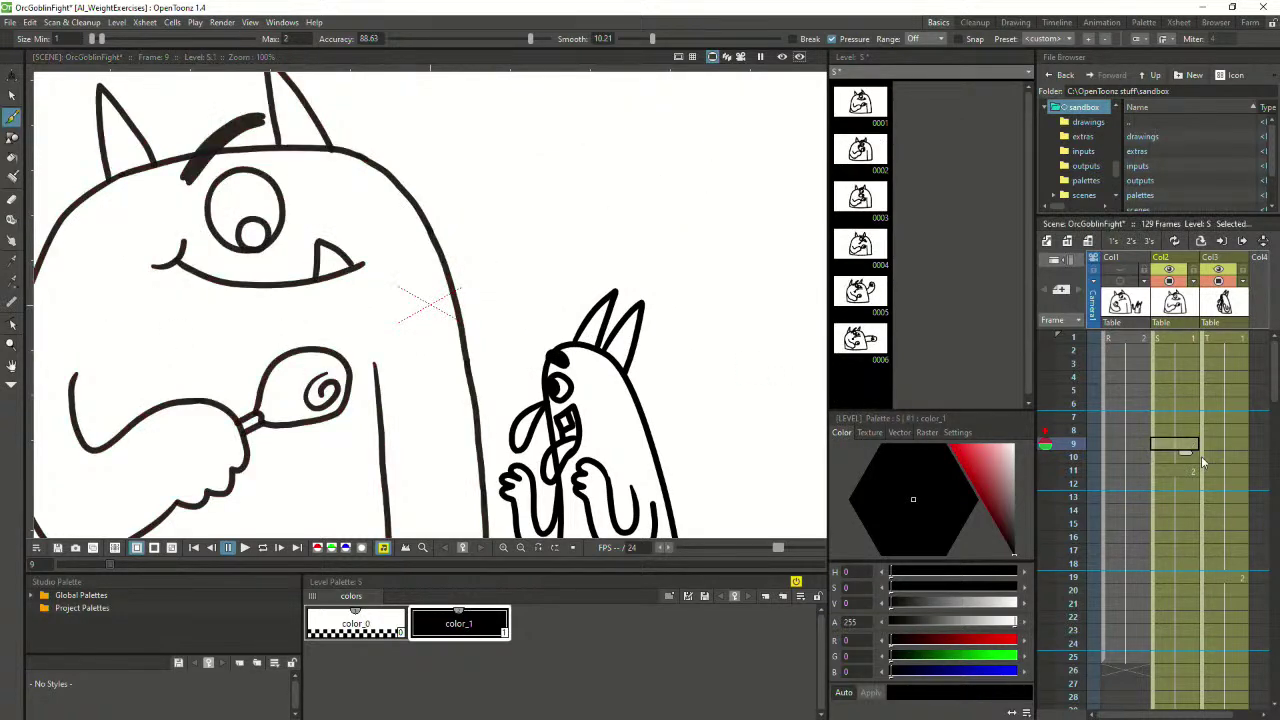
{"action": "left_click", "coordinate": [1045, 431]}
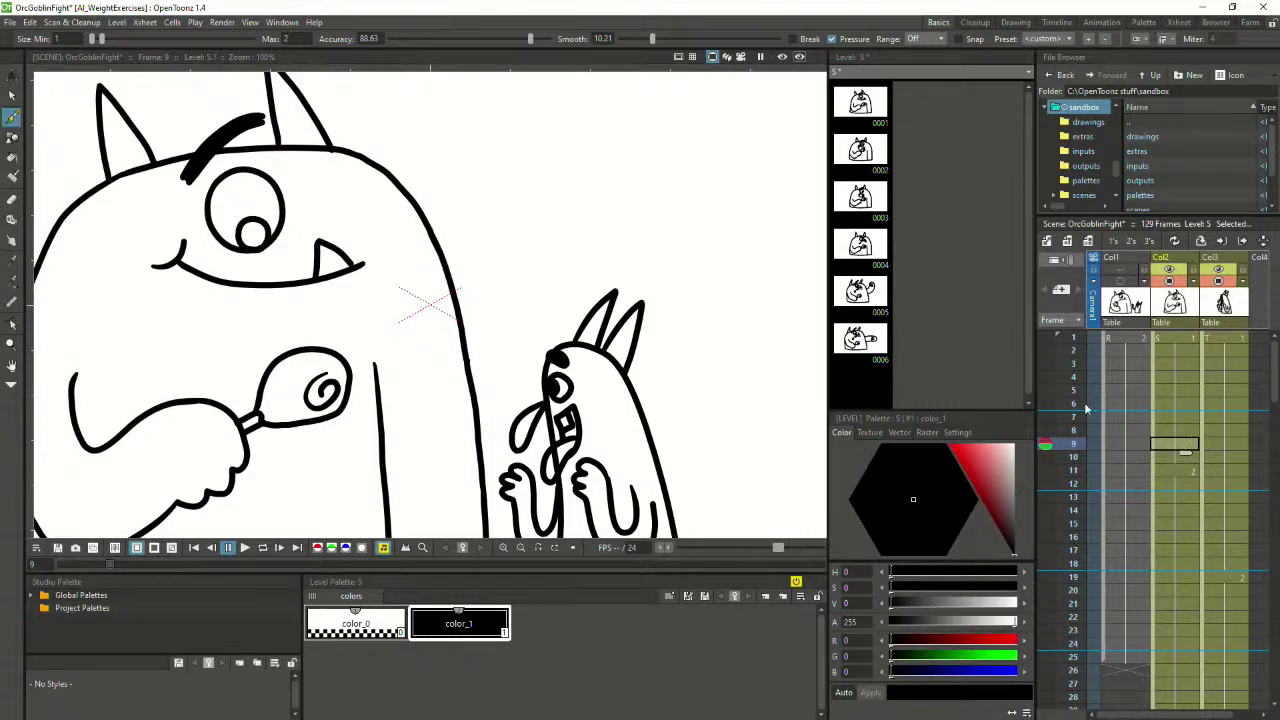
Set the maximum brush size to 3 and draw the monster's round eye outline at frame 9 of Col2
{"action": "left_click", "coordinate": [290, 38]}
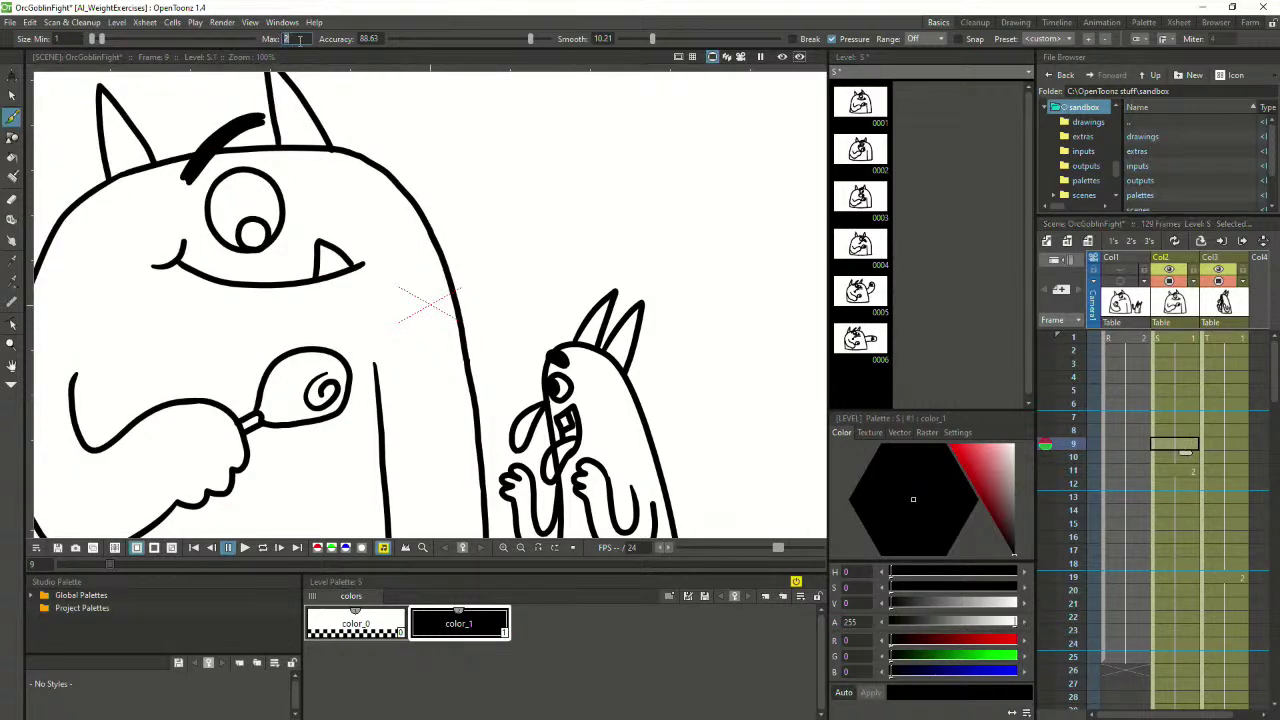
{"action": "type", "text": "3"}
{"action": "mouse_move", "coordinate": [226, 187]}
{"action": "left_mouse_down"}
{"action": "mouse_move", "coordinate": [202, 218]}
{"action": "mouse_move", "coordinate": [212, 246]}
{"action": "mouse_move", "coordinate": [277, 250]}
{"action": "mouse_move", "coordinate": [208, 192]}
{"action": "left_mouse_up"}
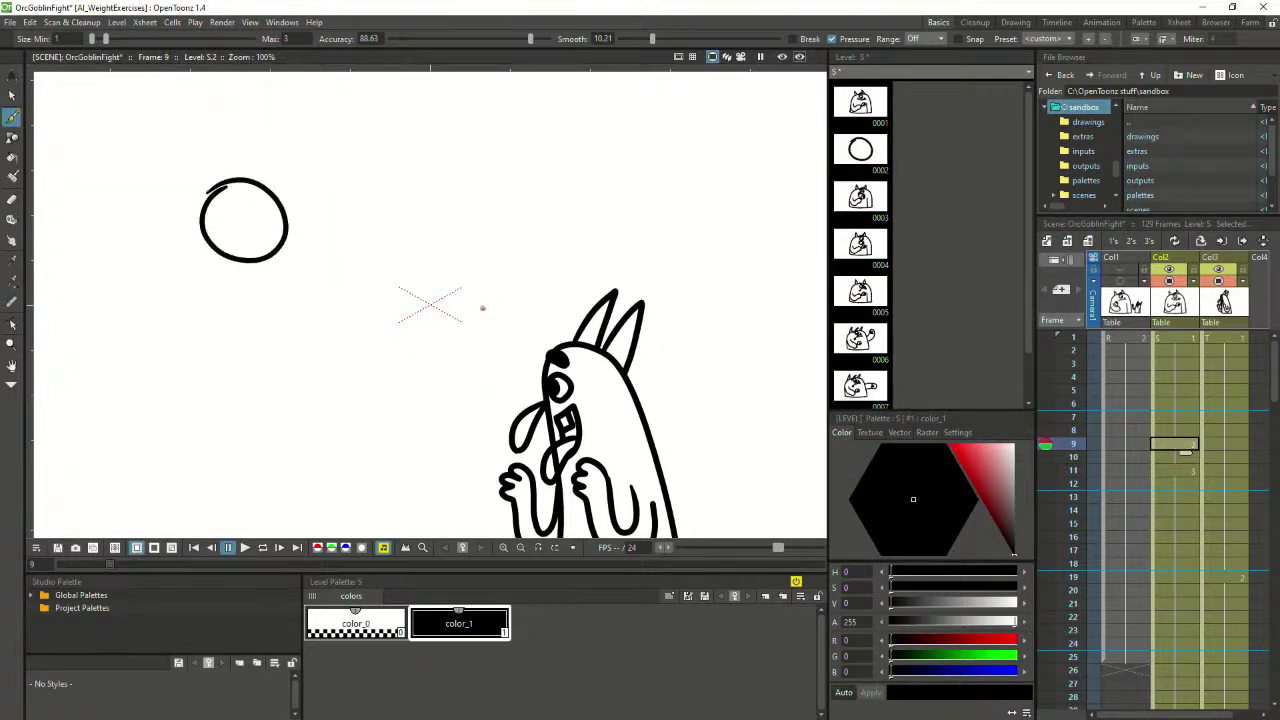
Compare frame 9 with its neighbouring drawings in Col2, and show frames 7 to 11 as onion skins around it
{"action": "key", "text": "Up"}
{"action": "key", "text": "Down"}
{"action": "key", "text": "Down"}
{"action": "key", "text": "Down"}
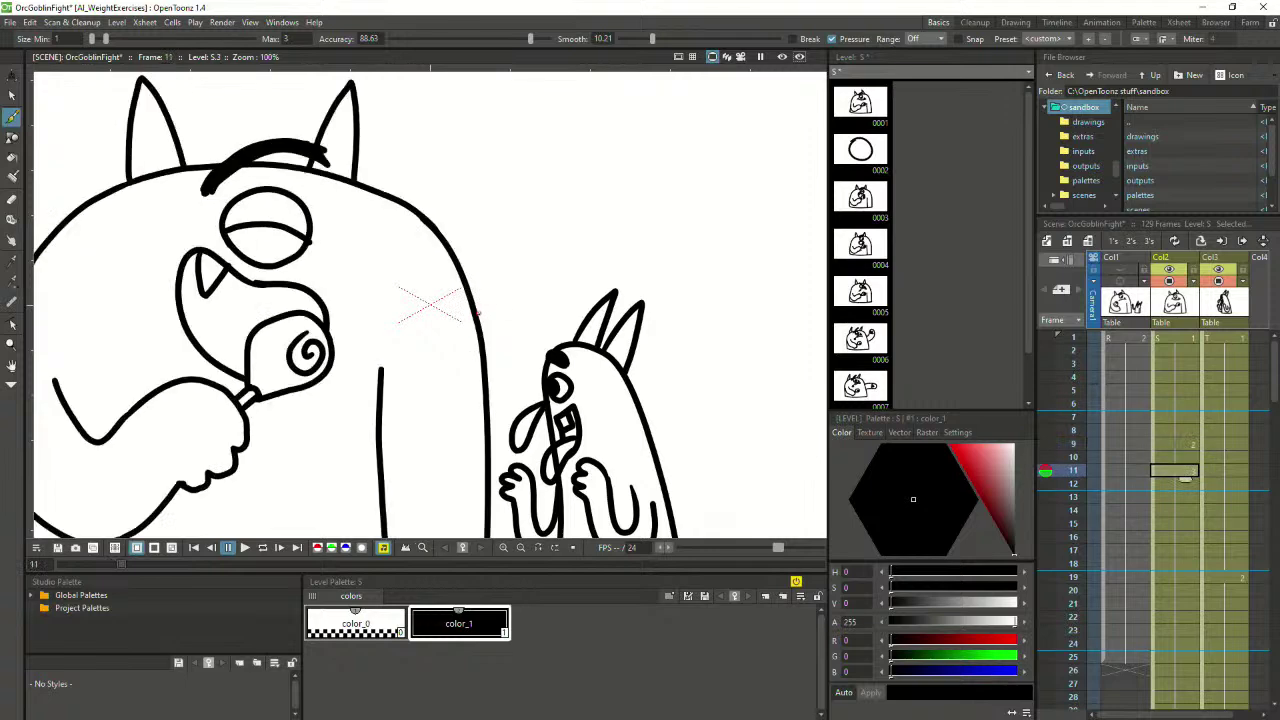
{"action": "key", "text": "comma"}
{"action": "key", "text": "comma"}
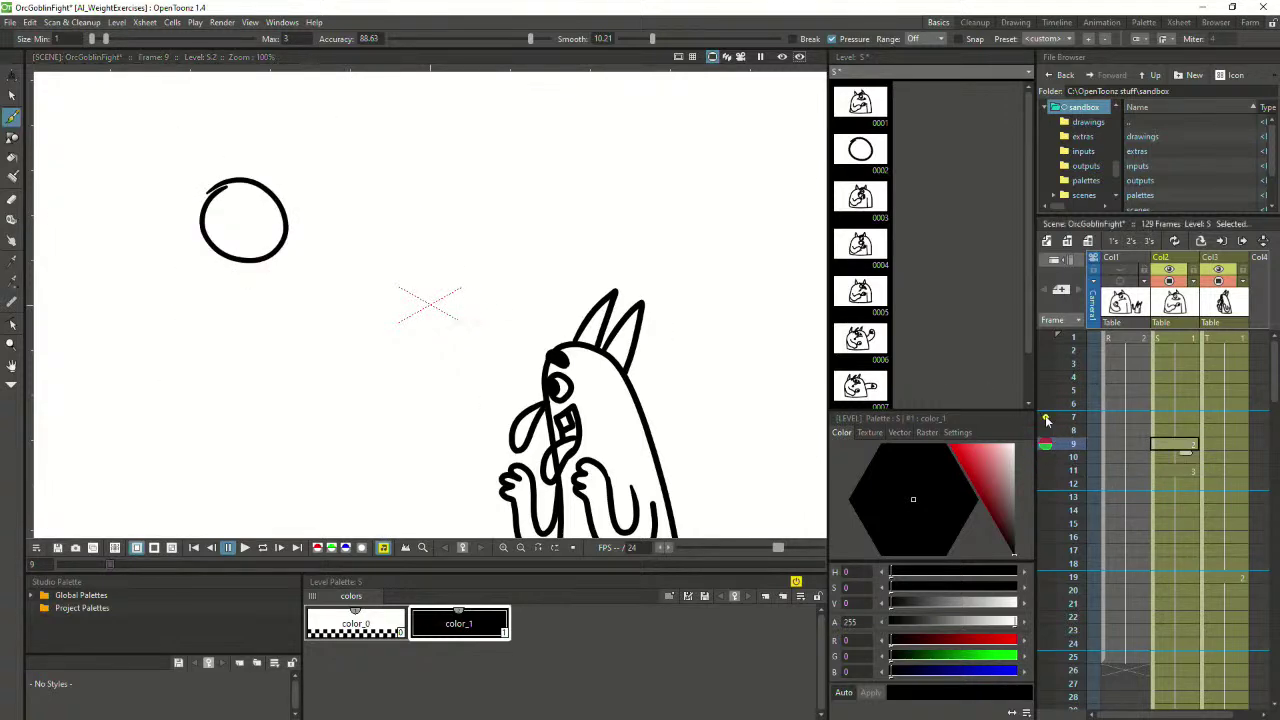
{"action": "left_click_drag", "start_coordinate": [1046, 419], "coordinate": [1047, 477]}
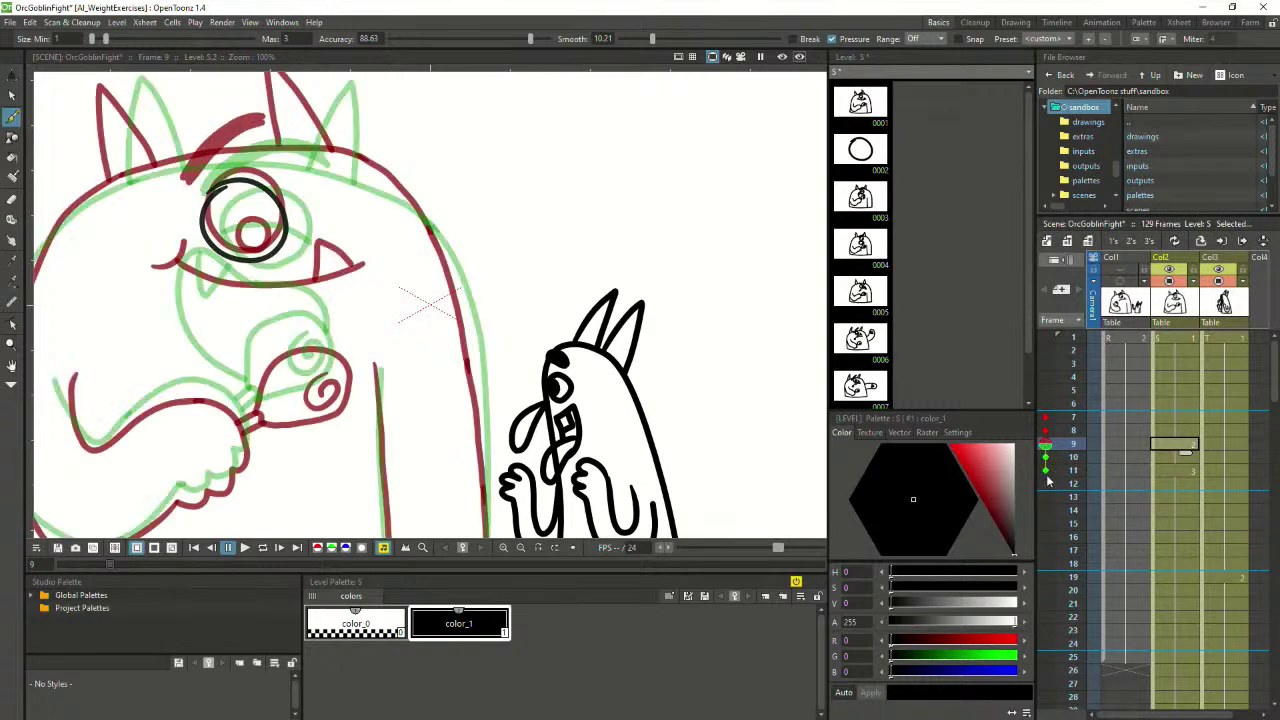
Delete the eye outline at frame 9 and redraw it midway between the two onion-skinned eyes
{"action": "left_click_drag", "start_coordinate": [297, 187], "coordinate": [318, 212]}
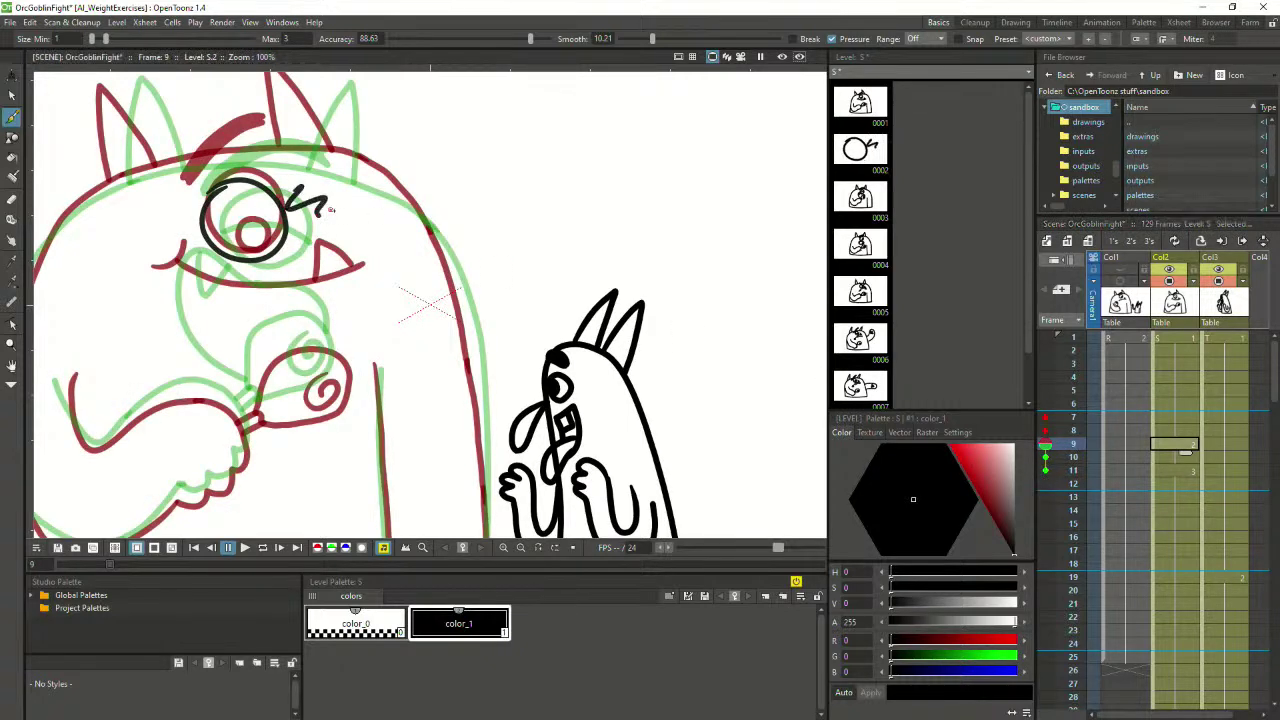
{"action": "key", "text": "ctrl+z"}
{"action": "key", "text": "s"}
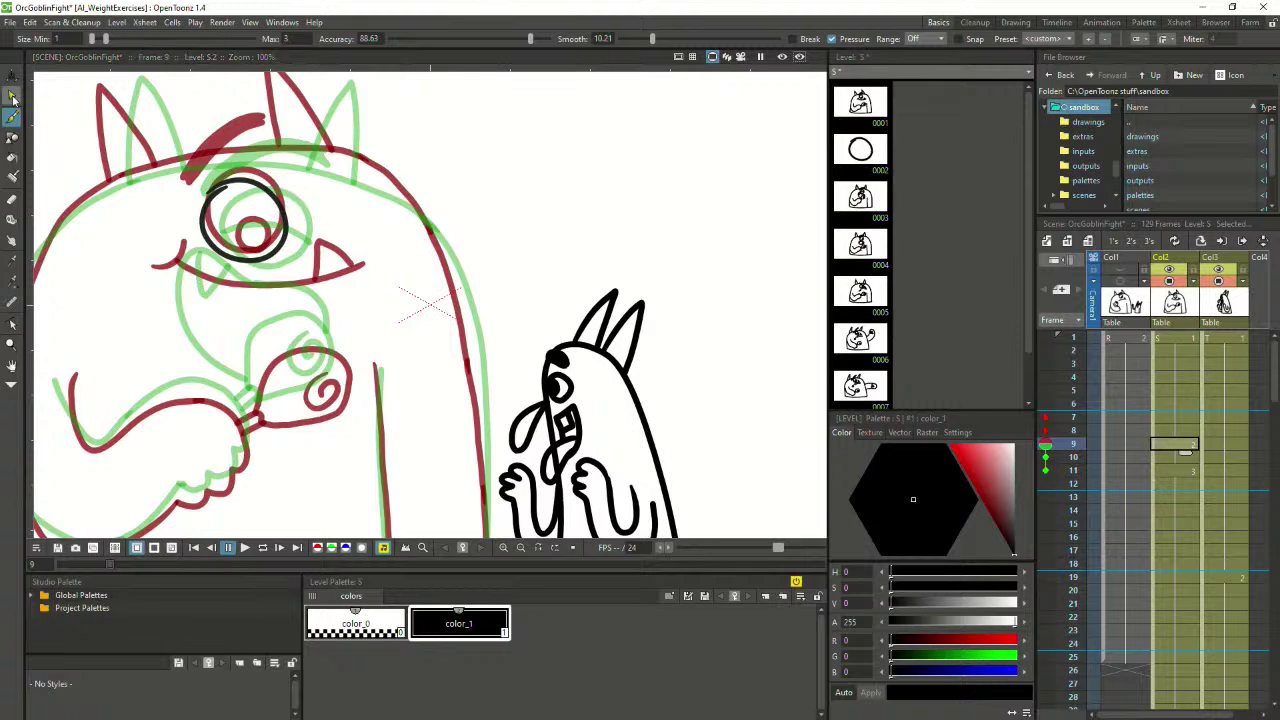
{"action": "left_click", "coordinate": [281, 206]}
{"action": "key", "text": "Delete"}
{"action": "key", "text": "b"}
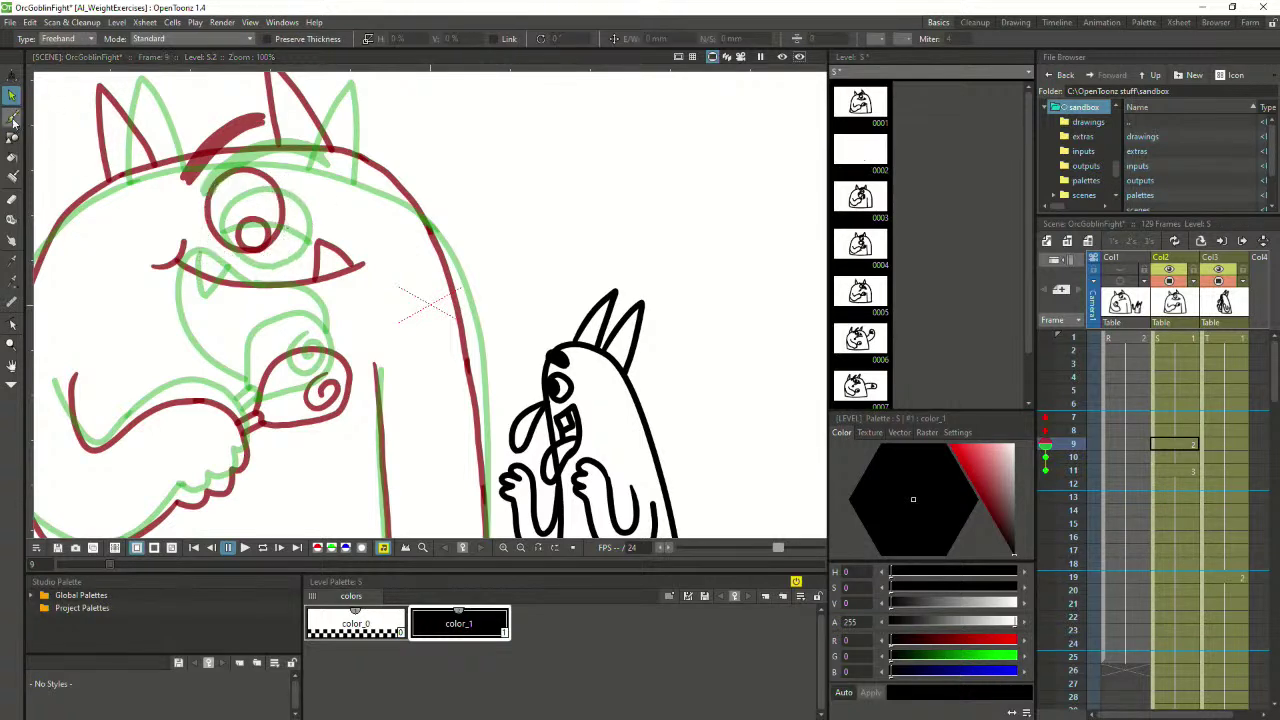
{"action": "mouse_move", "coordinate": [217, 188]}
{"action": "left_mouse_down"}
{"action": "mouse_move", "coordinate": [206, 230]}
{"action": "mouse_move", "coordinate": [236, 258]}
{"action": "mouse_move", "coordinate": [254, 258]}
{"action": "mouse_move", "coordinate": [283, 225]}
{"action": "mouse_move", "coordinate": [272, 190]}
{"action": "mouse_move", "coordinate": [232, 182]}
{"action": "mouse_move", "coordinate": [299, 214]}
{"action": "left_mouse_up"}
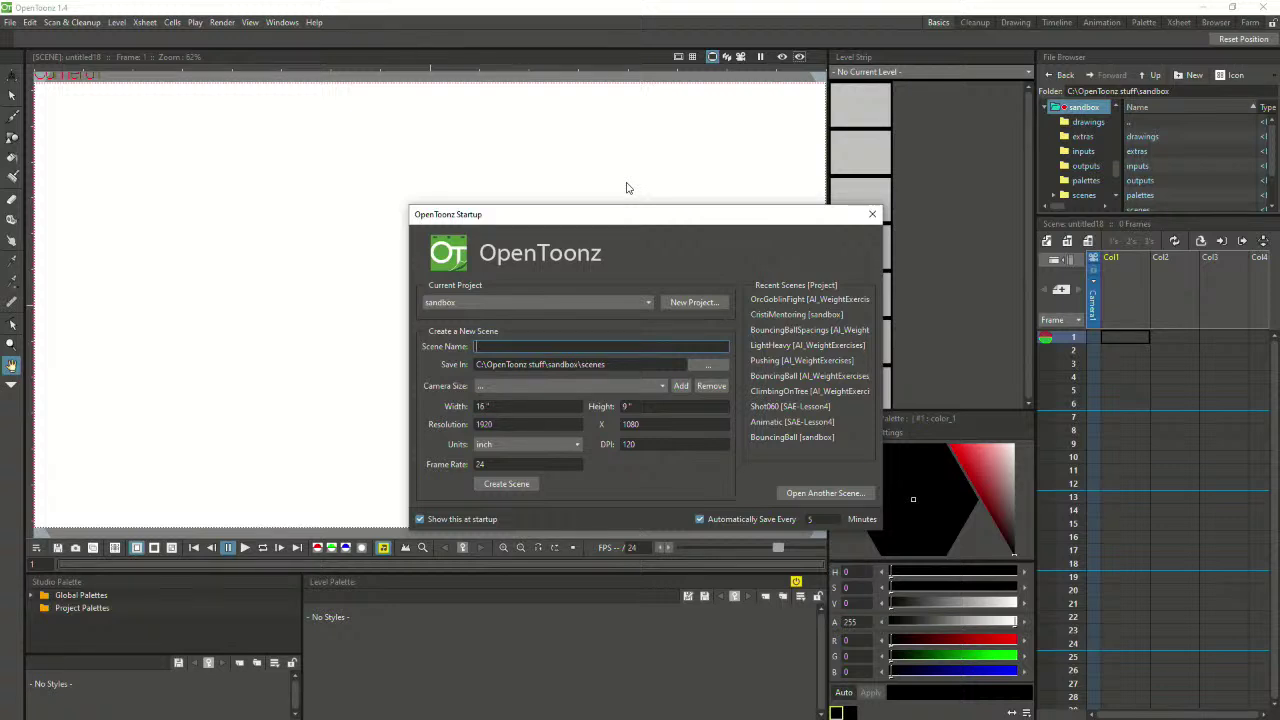
Open the OrcGoblinFight scene from the recent scenes
{"action": "left_click_drag", "start_coordinate": [534, 216], "coordinate": [410, 209]}
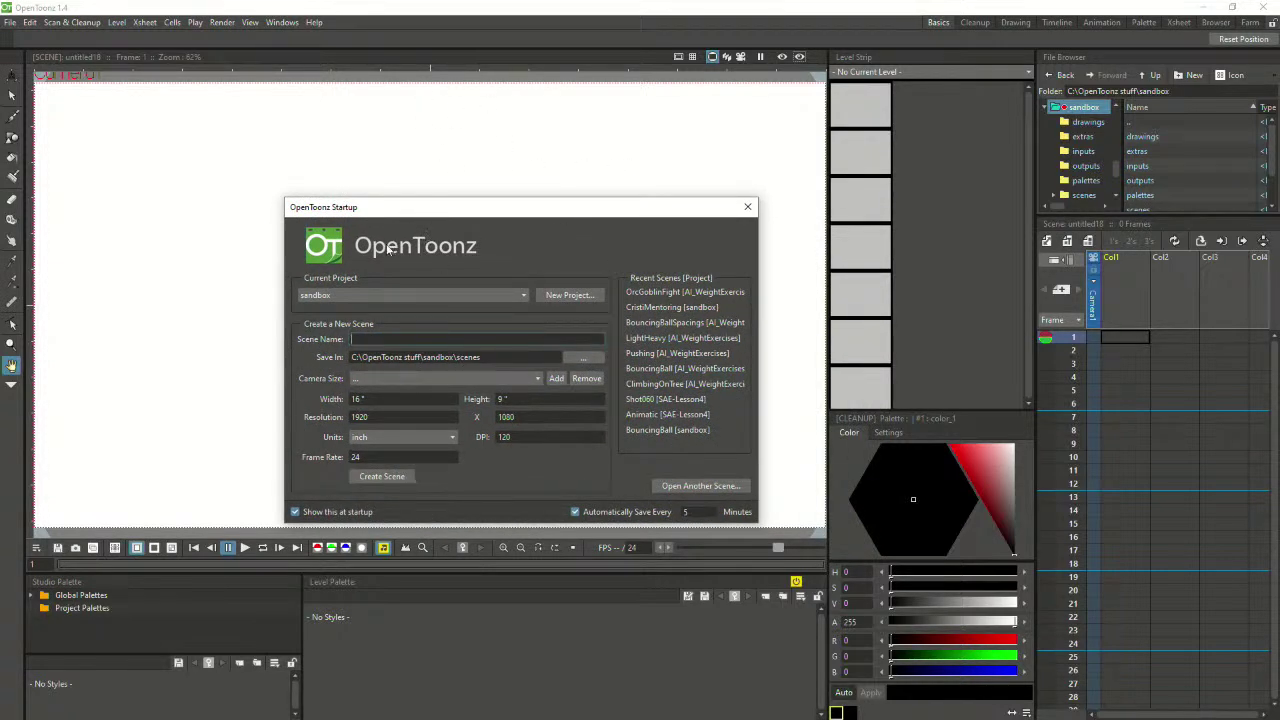
{"action": "left_click_drag", "start_coordinate": [561, 210], "coordinate": [650, 252]}
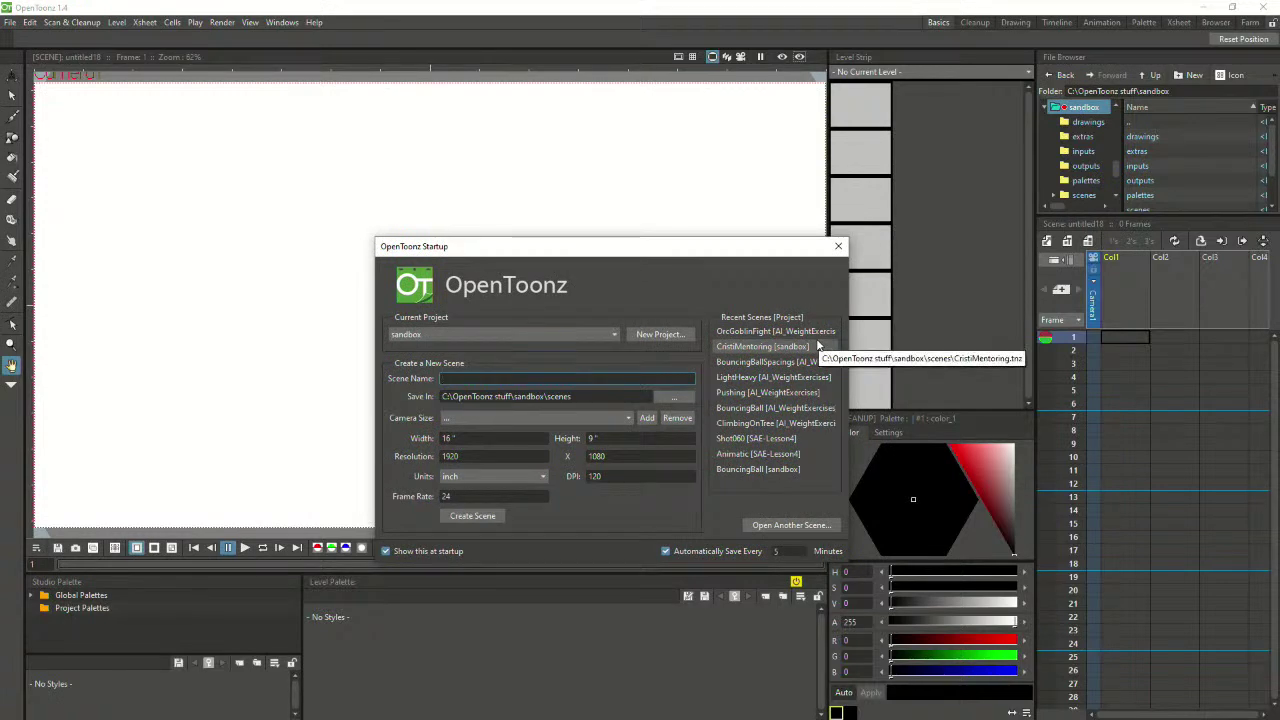
{"action": "left_click", "coordinate": [769, 331]}
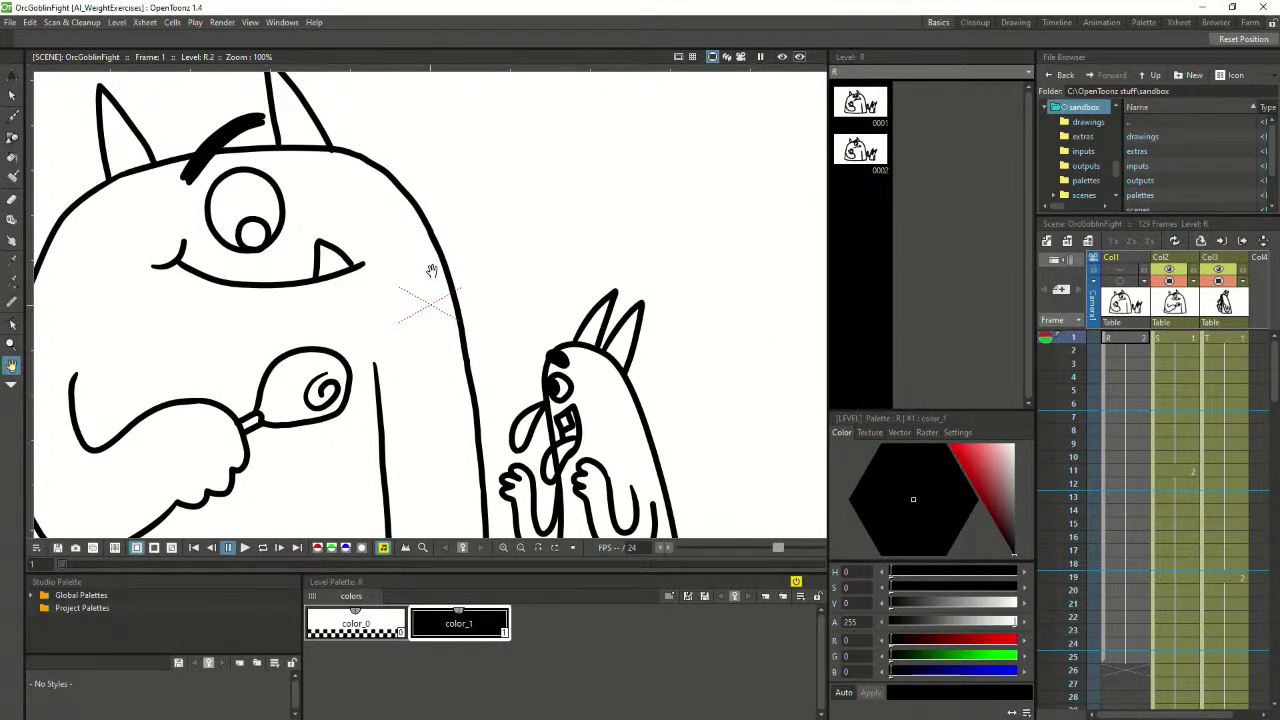
Activate the Brush tool and show frames 9 and 11 as onion skins around frame 10 of Col2
{"action": "left_click", "coordinate": [11, 117]}
{"action": "left_click", "coordinate": [1165, 446]}
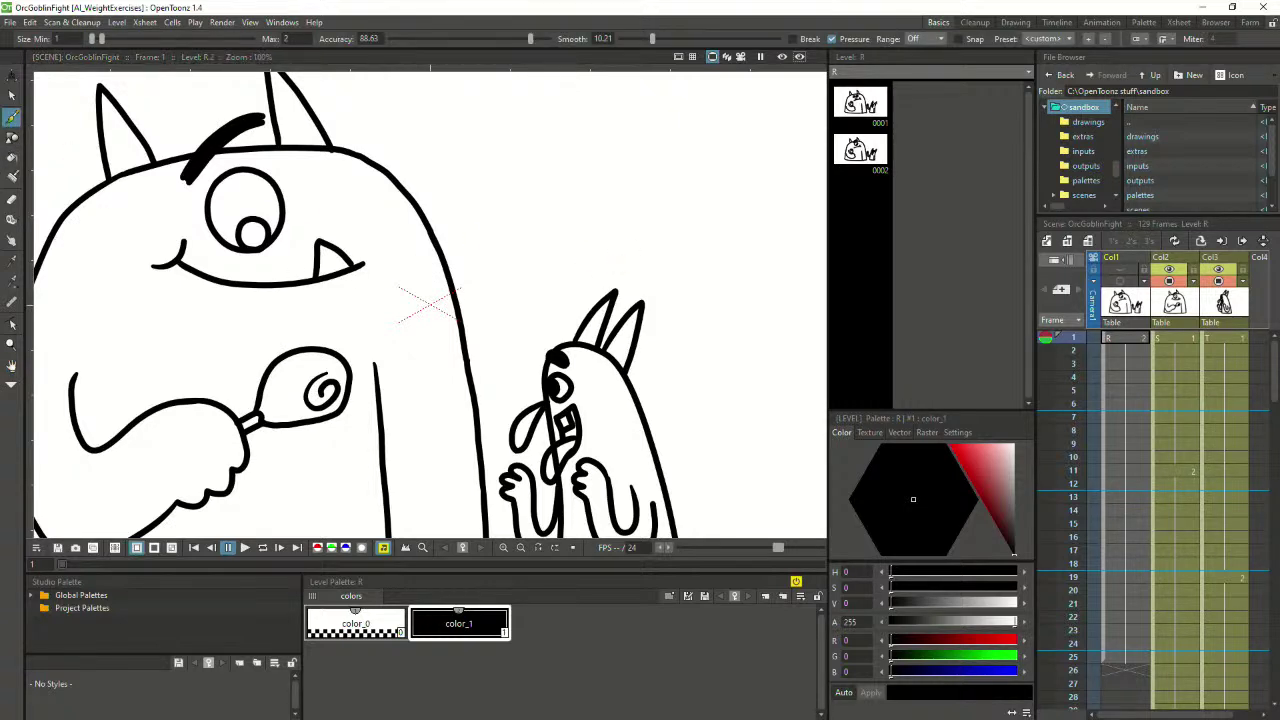
{"action": "left_click", "coordinate": [1164, 460]}
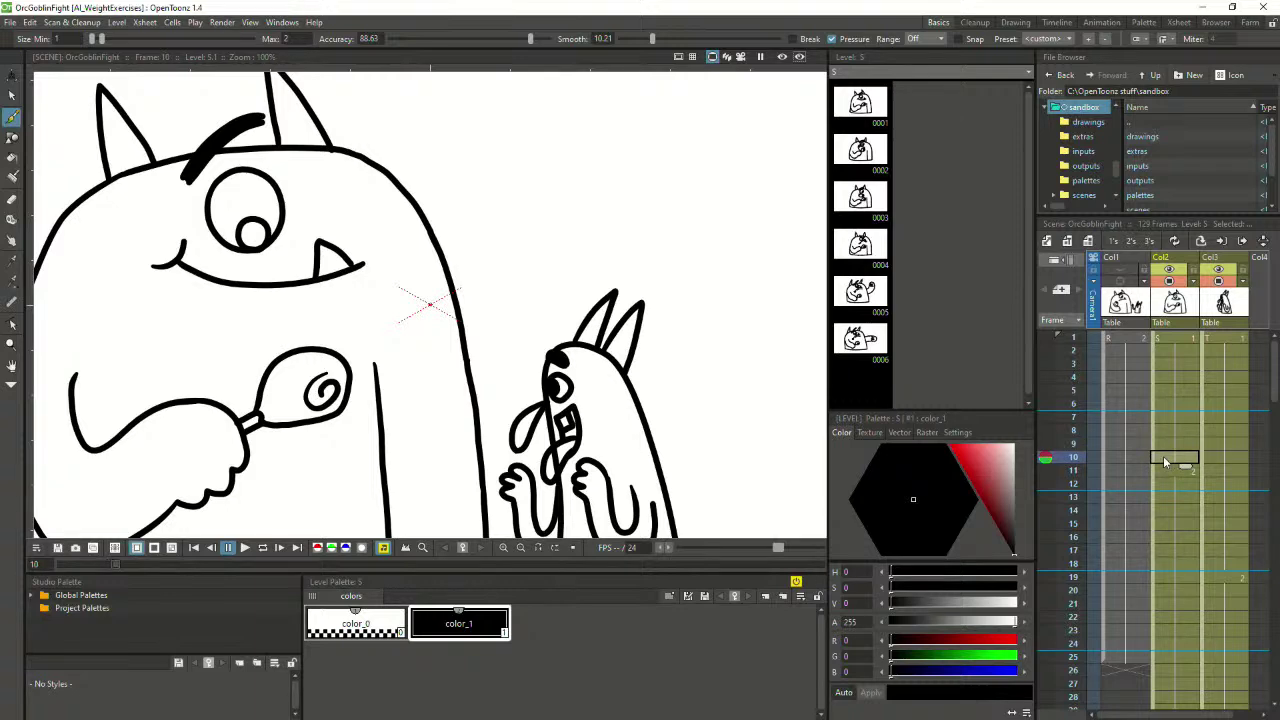
{"action": "left_click", "coordinate": [1045, 445]}
{"action": "left_click", "coordinate": [1046, 471]}
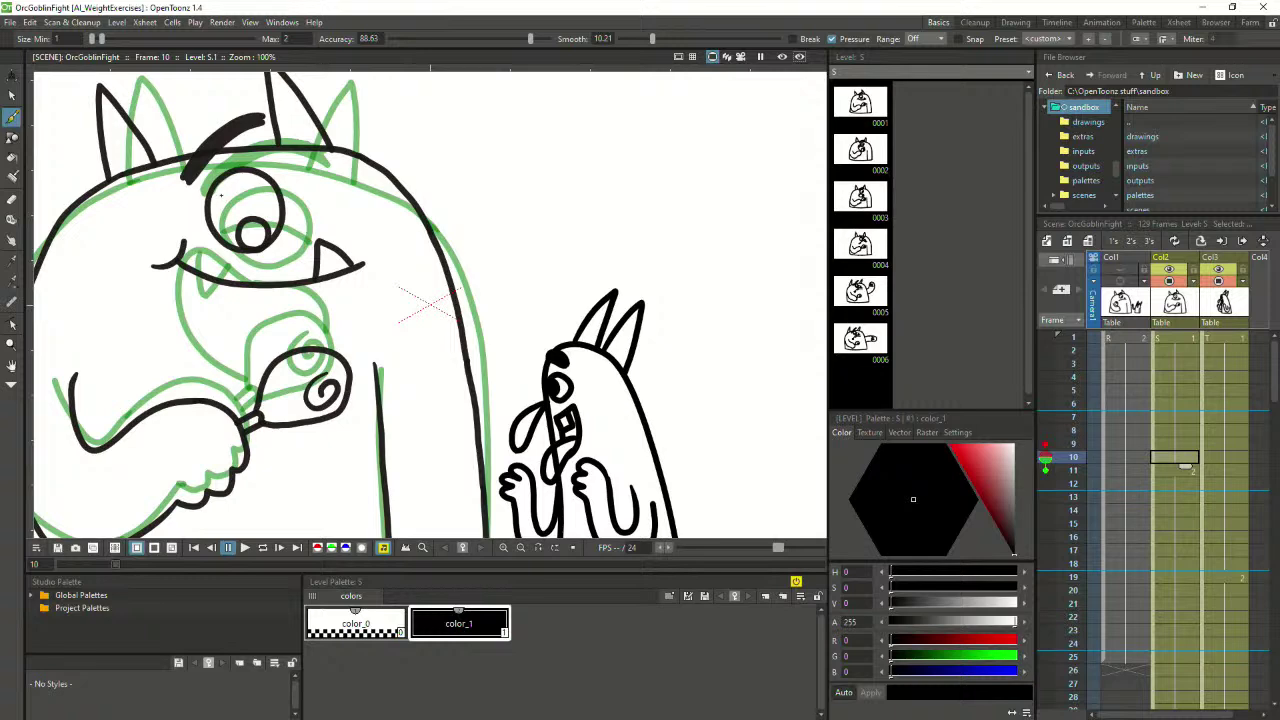
Try an in-between stroke for the monster's eye on a new drawing at frame 10 of Col2, and undo it
{"action": "key", "text": "alt+d"}
{"action": "mouse_move", "coordinate": [224, 195]}
{"action": "left_mouse_down"}
{"action": "mouse_move", "coordinate": [212, 224]}
{"action": "mouse_move", "coordinate": [240, 255]}
{"action": "left_mouse_up"}
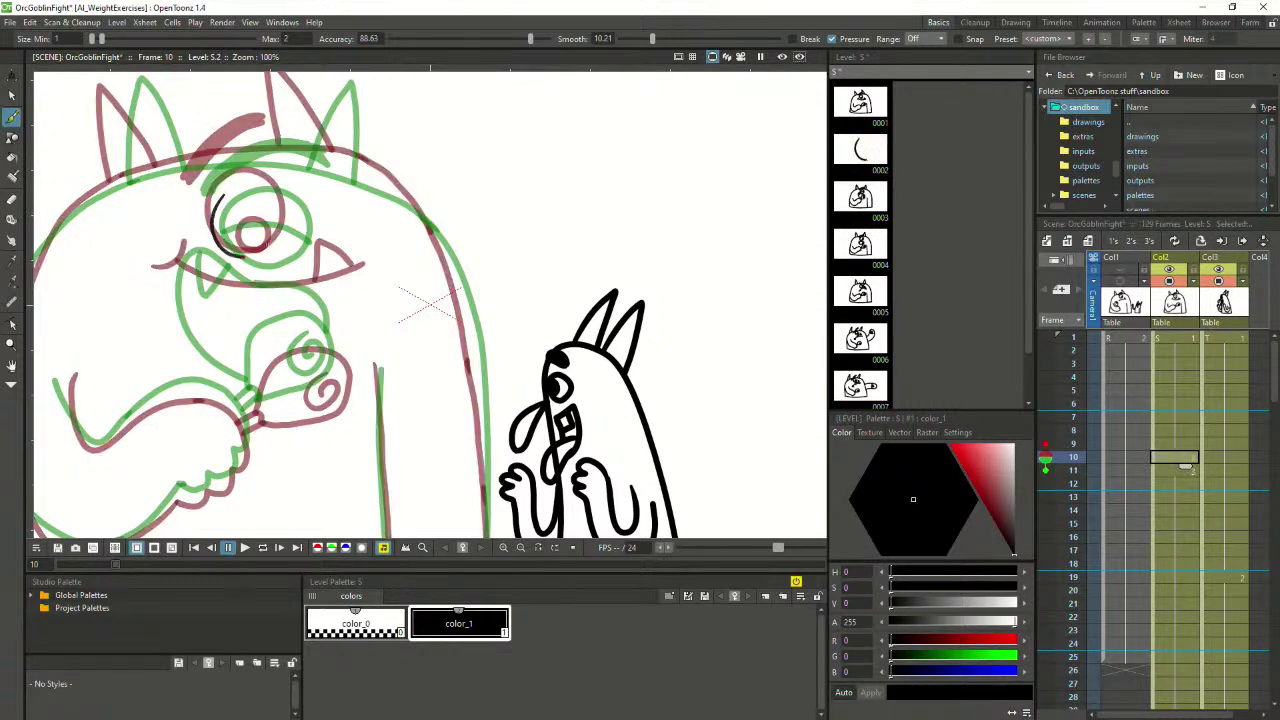
{"action": "key", "text": "ctrl+z"}
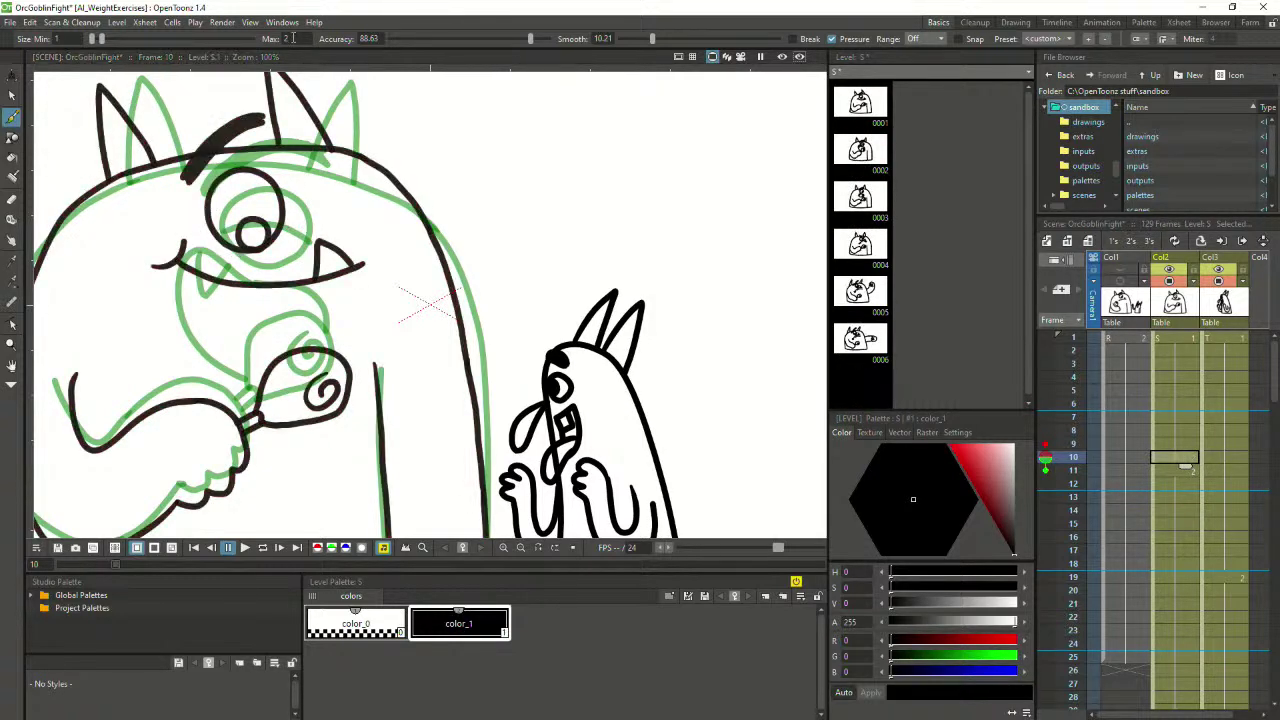
Set the maximum brush size to 3, try the in-between eye outline at frame 10 again, and undo it
{"action": "left_click", "coordinate": [294, 38]}
{"action": "type", "text": "3"}
{"action": "key", "text": "Tab"}
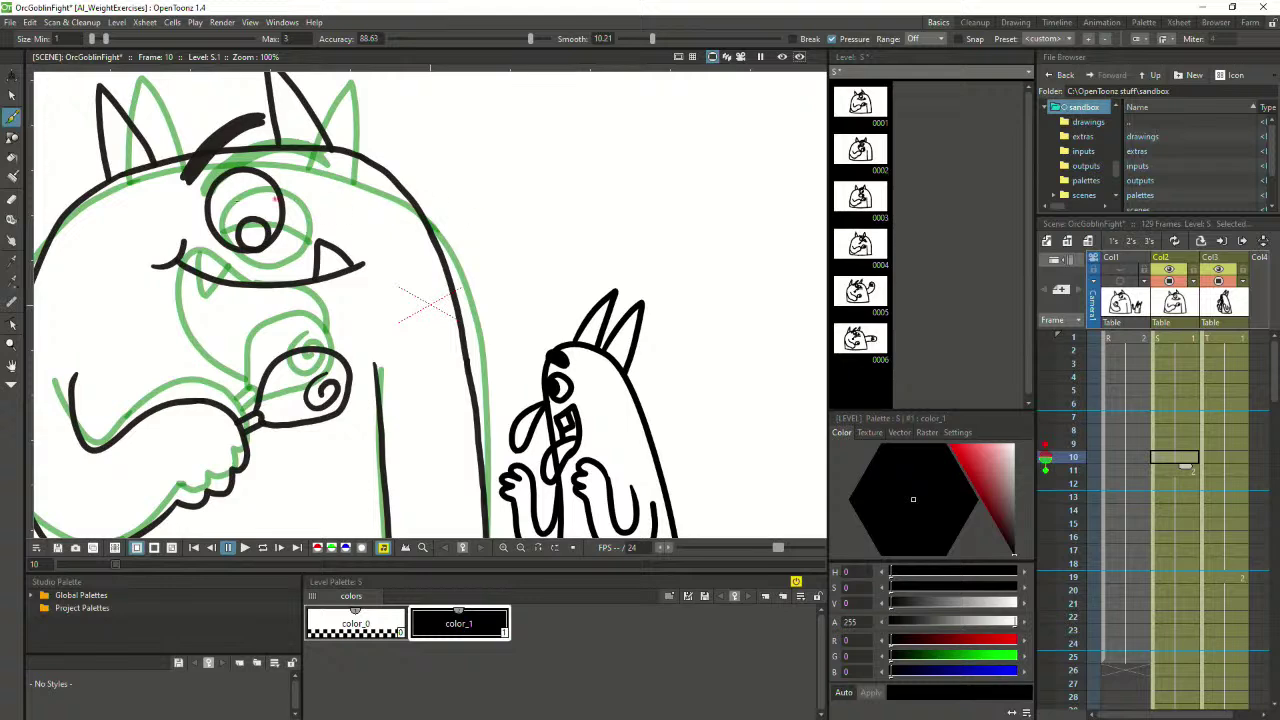
{"action": "key", "text": "alt+d"}
{"action": "mouse_move", "coordinate": [222, 192]}
{"action": "left_mouse_down"}
{"action": "mouse_move", "coordinate": [228, 255]}
{"action": "mouse_move", "coordinate": [271, 253]}
{"action": "mouse_move", "coordinate": [285, 222]}
{"action": "mouse_move", "coordinate": [264, 188]}
{"action": "mouse_move", "coordinate": [225, 199]}
{"action": "mouse_move", "coordinate": [290, 165]}
{"action": "mouse_move", "coordinate": [212, 204]}
{"action": "mouse_move", "coordinate": [222, 254]}
{"action": "mouse_move", "coordinate": [273, 259]}
{"action": "mouse_move", "coordinate": [288, 205]}
{"action": "mouse_move", "coordinate": [238, 184]}
{"action": "left_mouse_up"}
{"action": "key", "text": "ctrl+z"}
{"action": "key", "text": "ctrl+z"}
Set the maximum brush size to 4, draw a test stroke in the empty area beside the monster's head, and undo it
{"action": "left_click", "coordinate": [287, 39]}
{"action": "left_click_drag", "start_coordinate": [285, 39], "coordinate": [295, 39]}
{"action": "type", "text": "3"}
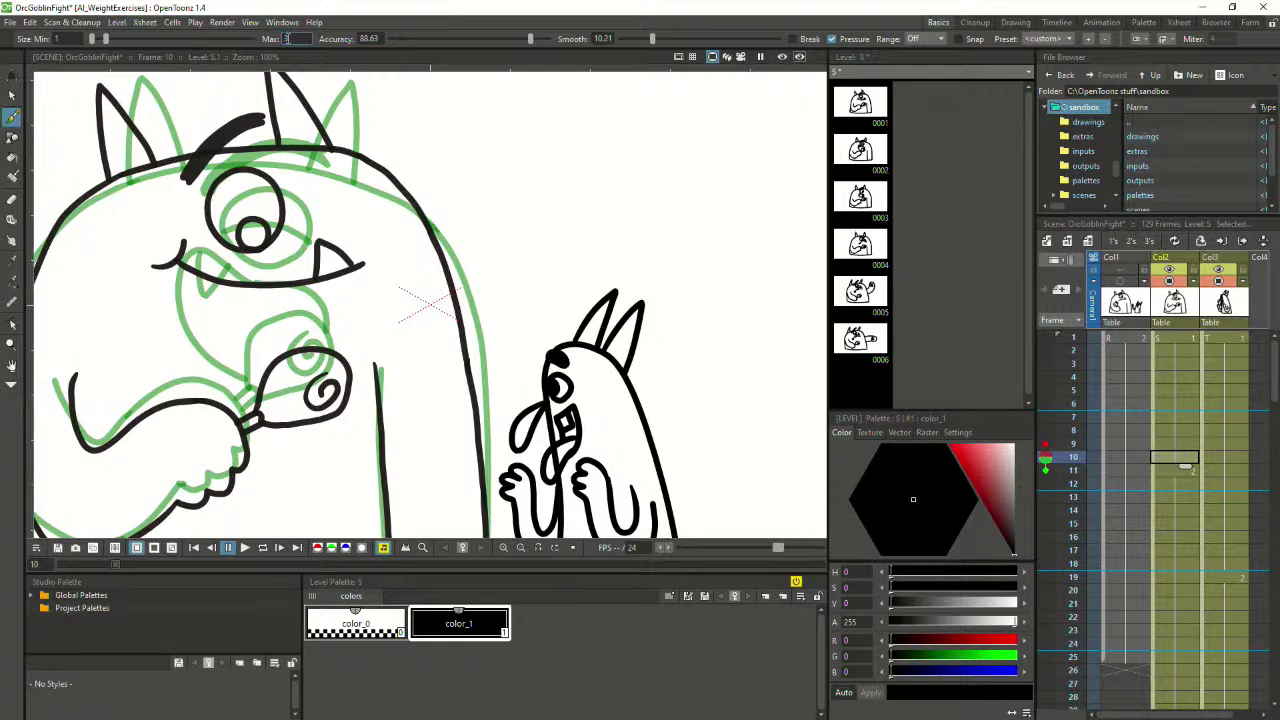
{"action": "key", "text": "BackSpace"}
{"action": "type", "text": "4"}
{"action": "left_click", "coordinate": [427, 120]}
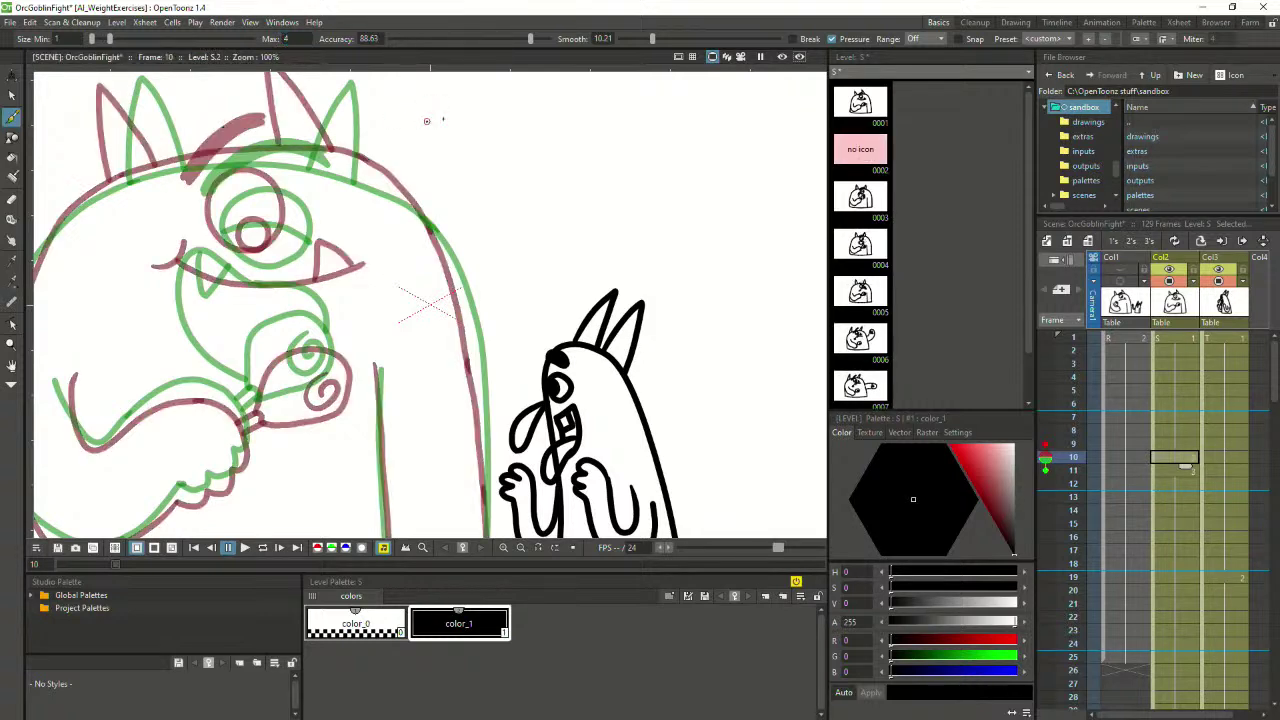
{"action": "mouse_move", "coordinate": [427, 120]}
{"action": "left_mouse_down"}
{"action": "mouse_move", "coordinate": [517, 147]}
{"action": "mouse_move", "coordinate": [508, 156]}
{"action": "left_mouse_up"}
{"action": "key", "text": "ctrl+z"}
{"action": "key", "text": "ctrl+z"}
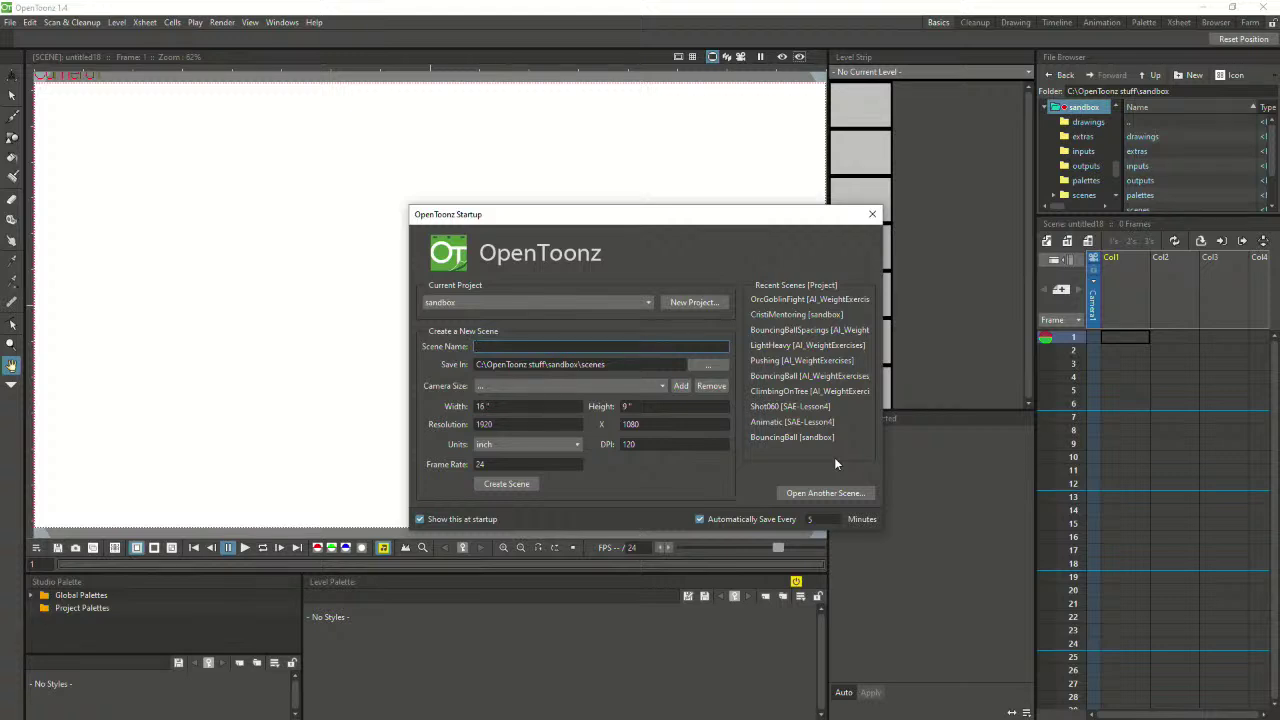
Reopen the recent OrcGoblinFight scene and select frame 9 of Col2
{"action": "left_click", "coordinate": [840, 299]}
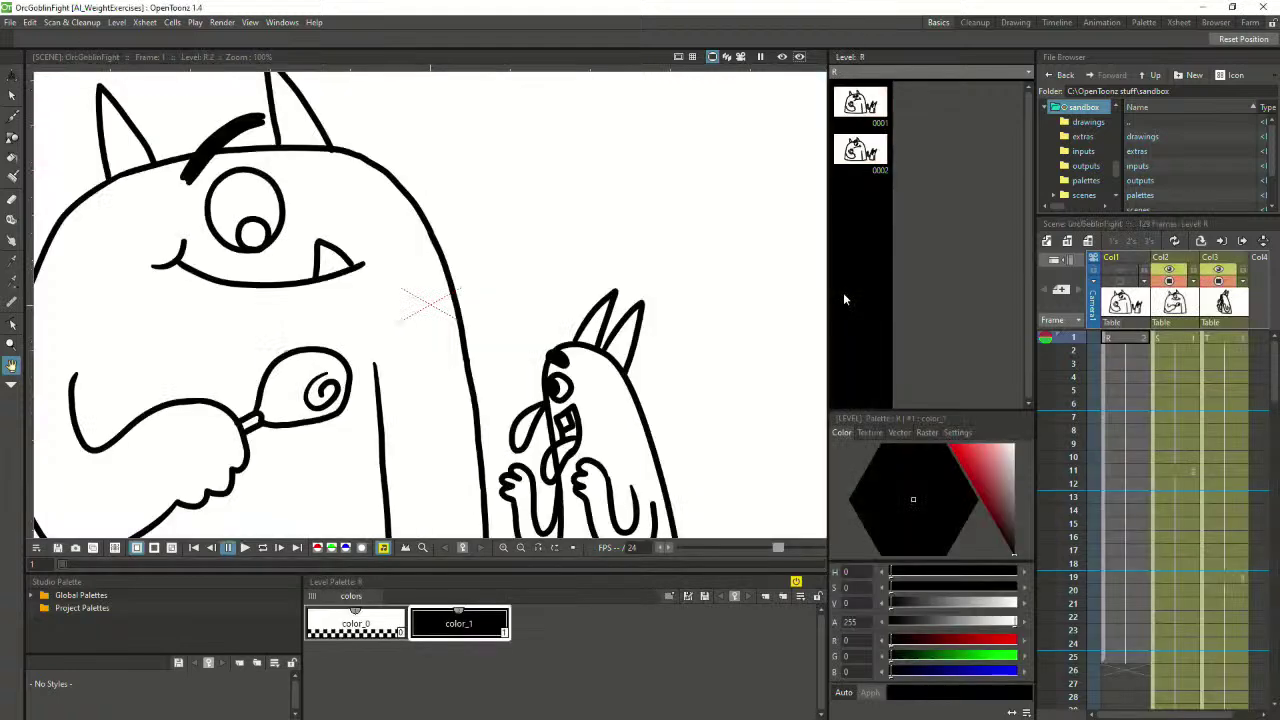
{"action": "scroll", "coordinate": [1168, 527], "scroll_direction": "down", "scroll_amount": 15}
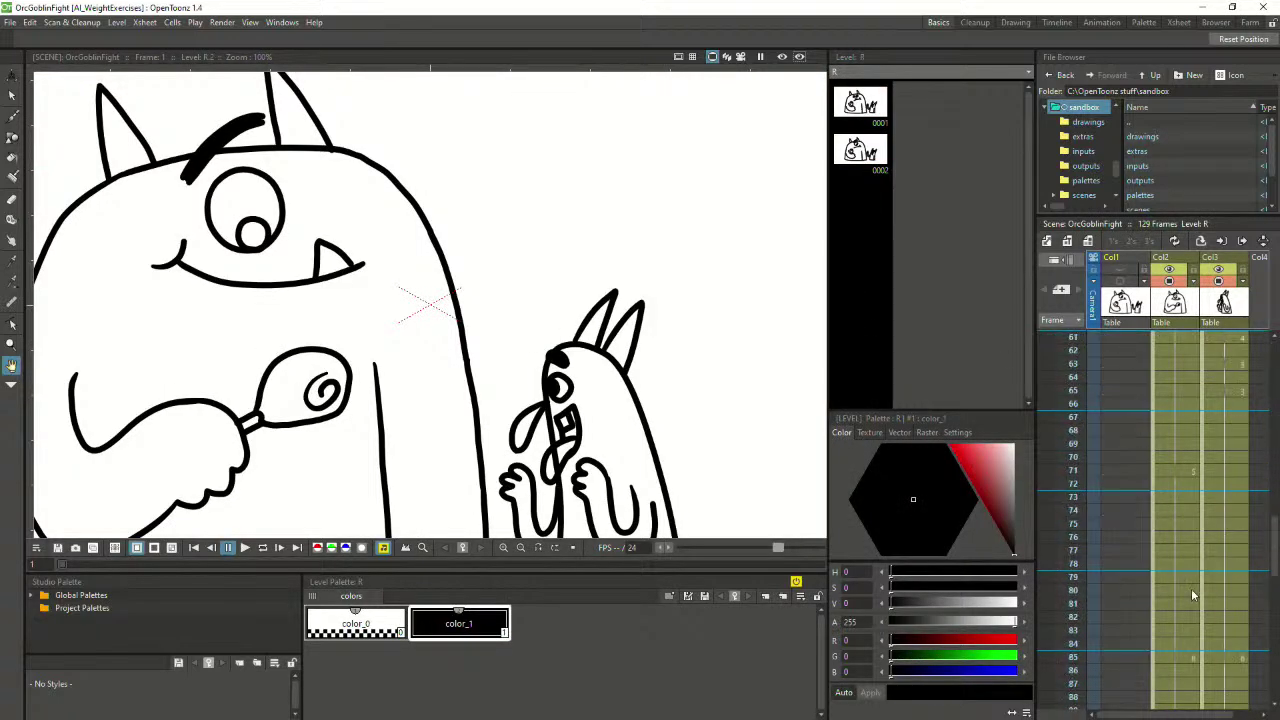
{"action": "scroll", "coordinate": [1192, 594], "scroll_direction": "up", "scroll_amount": 14}
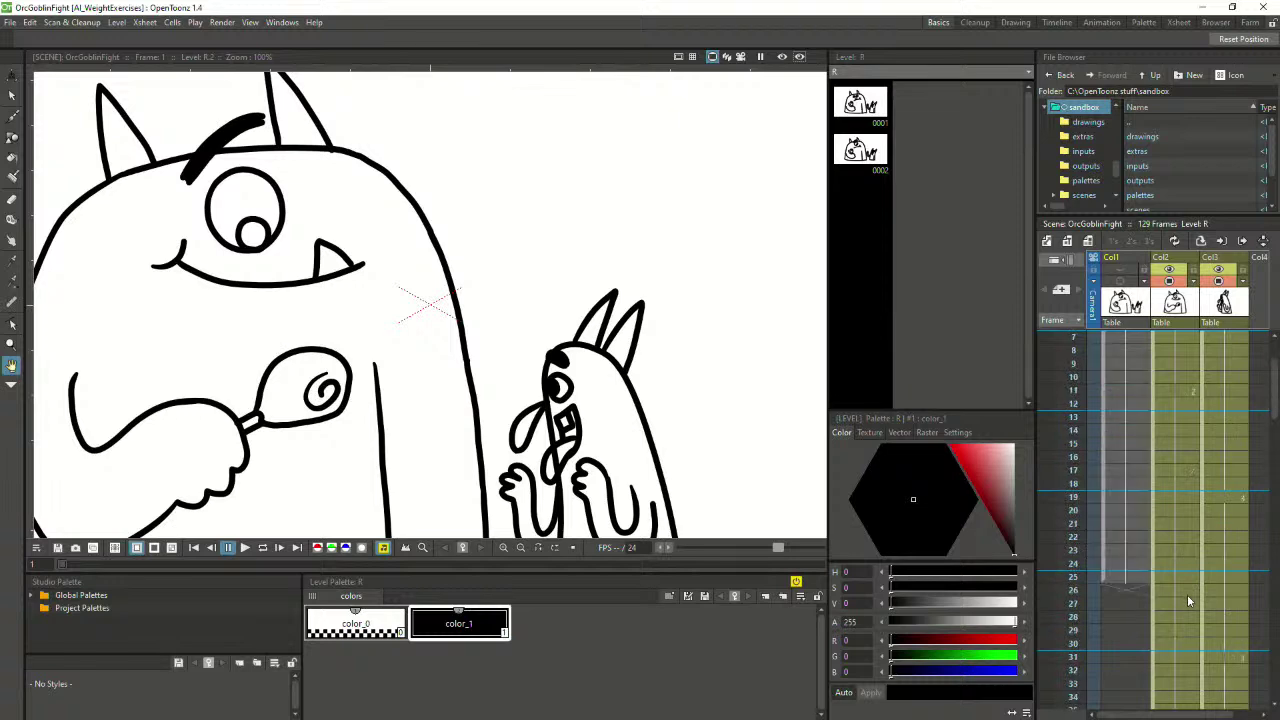
{"action": "scroll", "coordinate": [1187, 600], "scroll_direction": "up", "scroll_amount": 3}
{"action": "left_click", "coordinate": [1175, 444]}
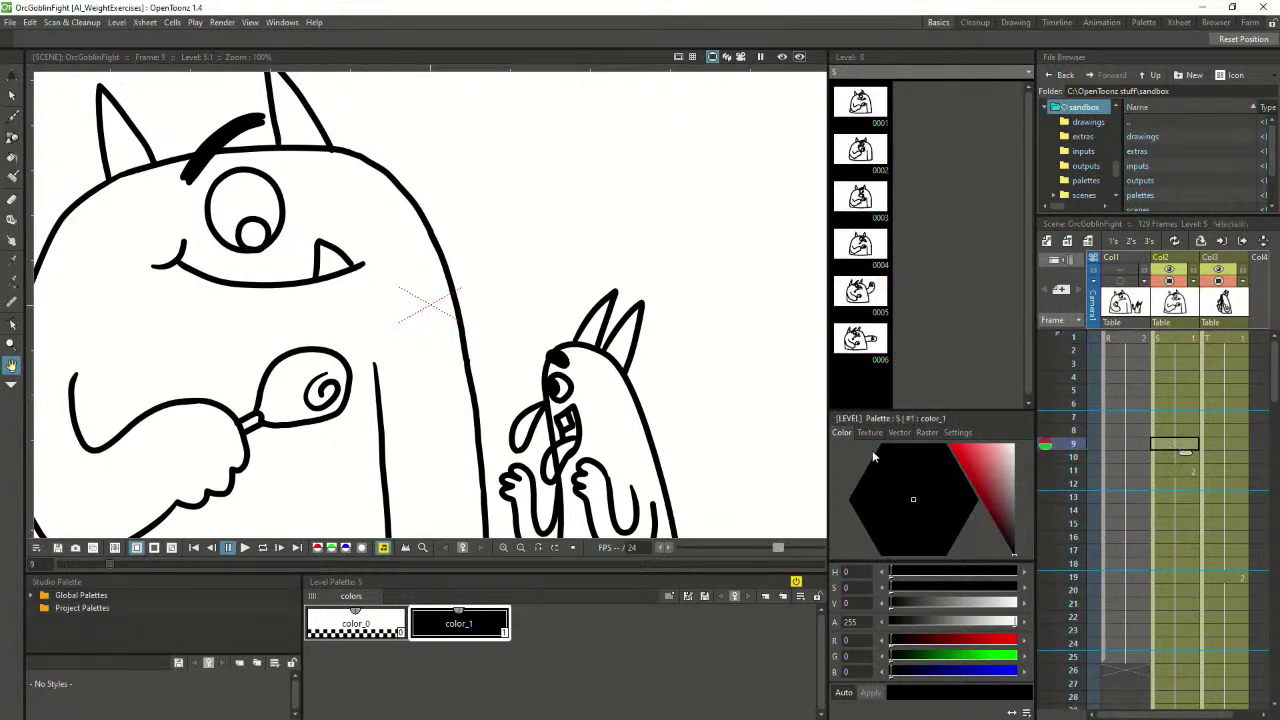
Set the Brush tool's maximum size to 4 with the whole camera frame in view
{"action": "scroll", "coordinate": [609, 436], "scroll_direction": "down", "scroll_amount": 2}
{"action": "scroll", "coordinate": [609, 436], "scroll_direction": "down", "scroll_amount": 1}
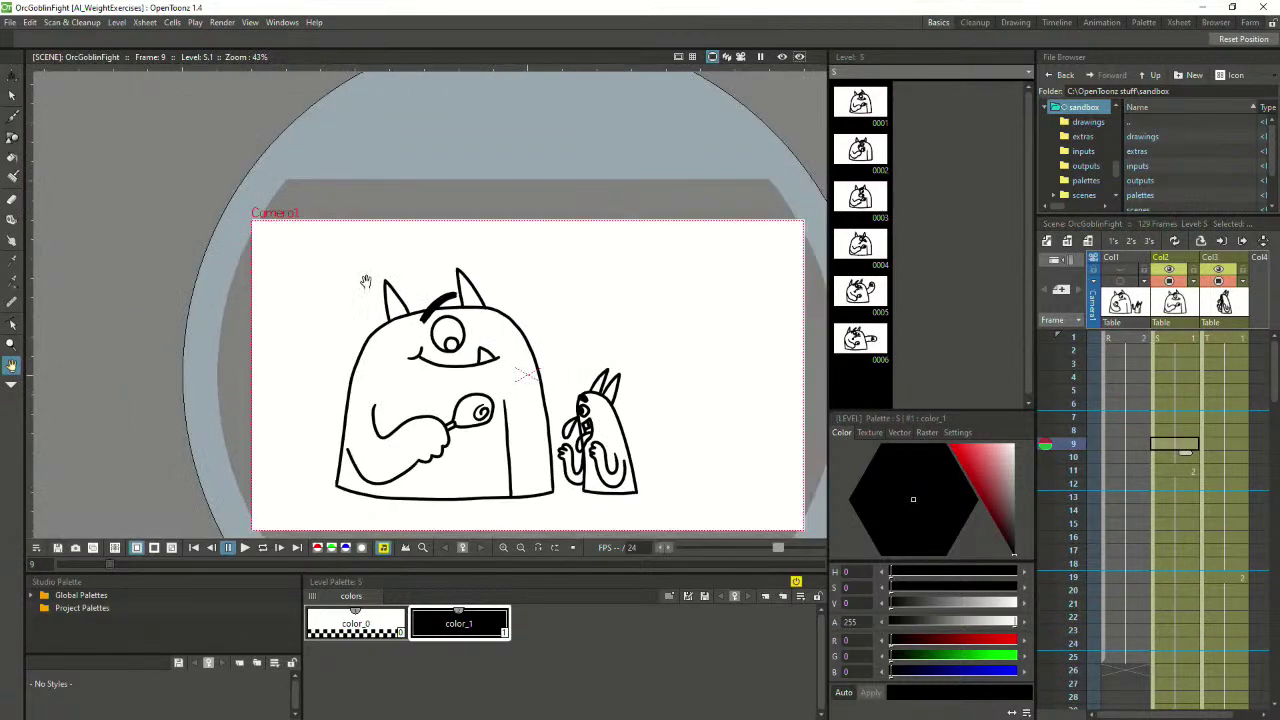
{"action": "left_click", "coordinate": [11, 117]}
{"action": "left_click", "coordinate": [288, 39]}
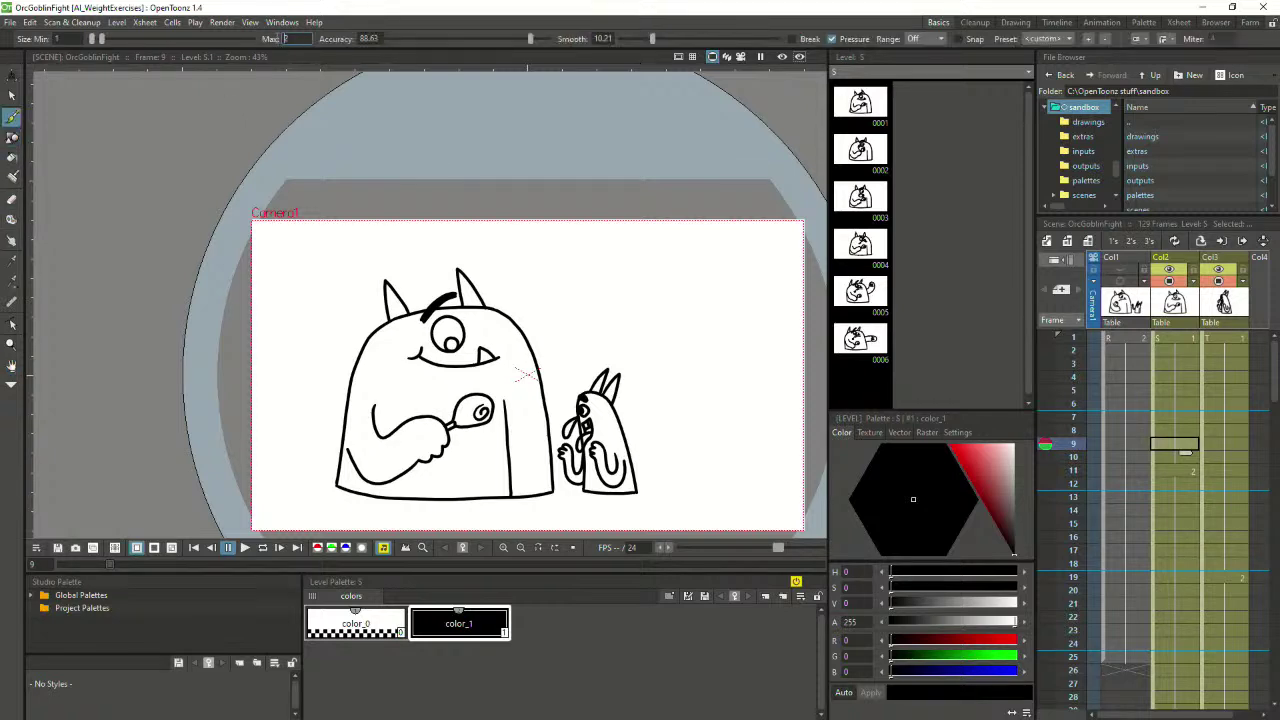
{"action": "type", "text": "5"}
{"action": "key", "text": "BackSpace"}
{"action": "type", "text": "4"}
{"action": "key", "text": "Return"}
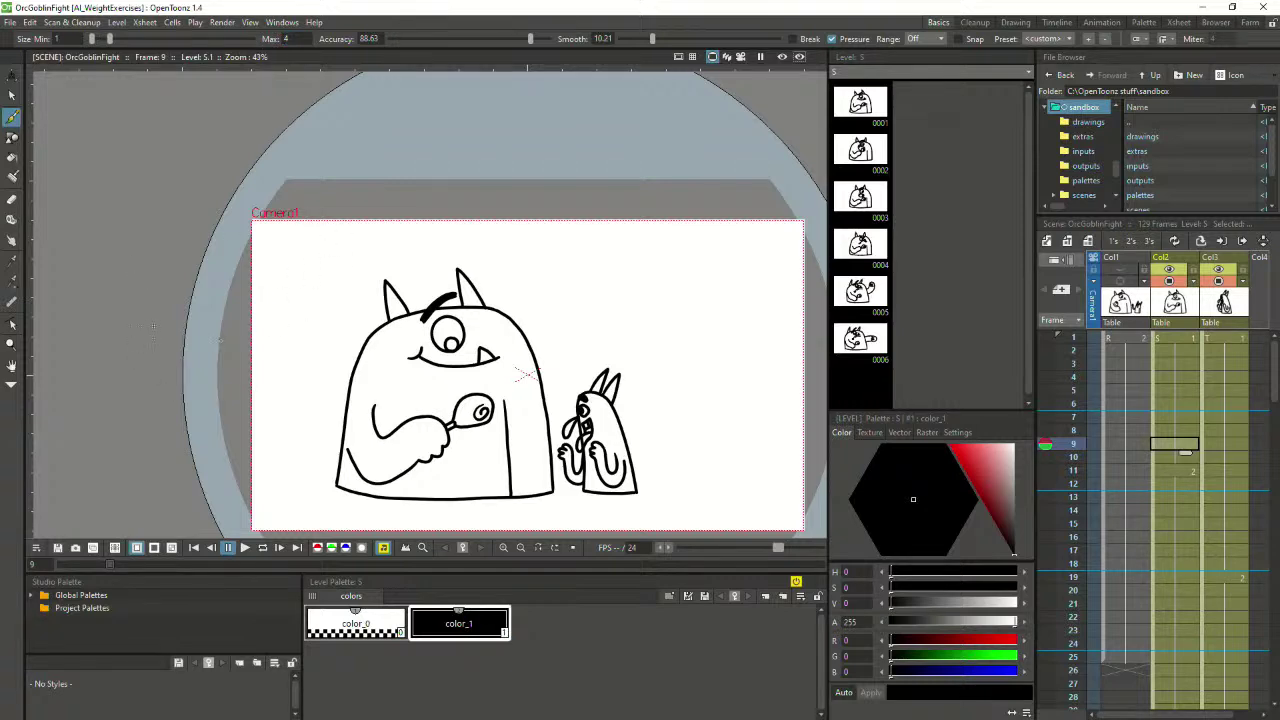
Try a short vertical test stroke outside the camera frame at frame 9 of Col2, and undo it
{"action": "left_click_drag", "start_coordinate": [153, 321], "coordinate": [152, 352]}
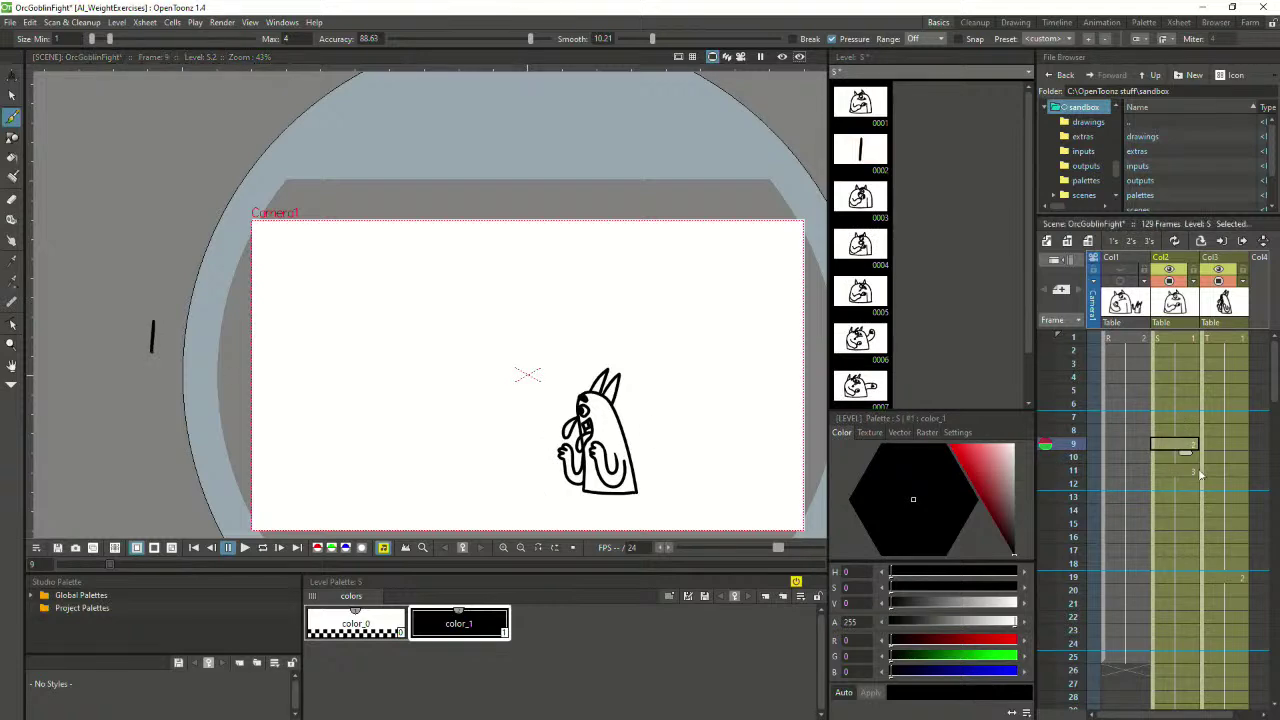
{"action": "key", "text": "ctrl+z"}
{"action": "key", "text": "ctrl+z"}
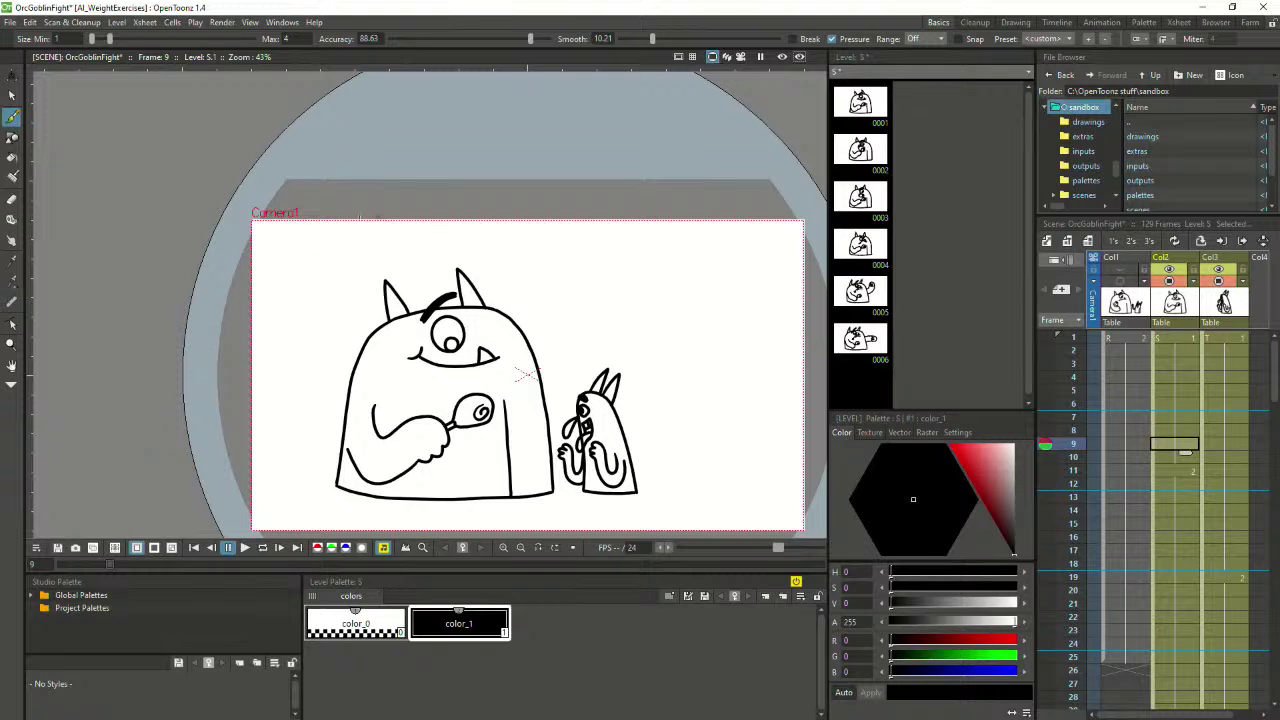
Start a new drawing at frame 9 with a vertical stroke outside the camera frame, and enable onion skins for frames 7 and 11
{"action": "left_click_drag", "start_coordinate": [238, 349], "coordinate": [238, 401]}
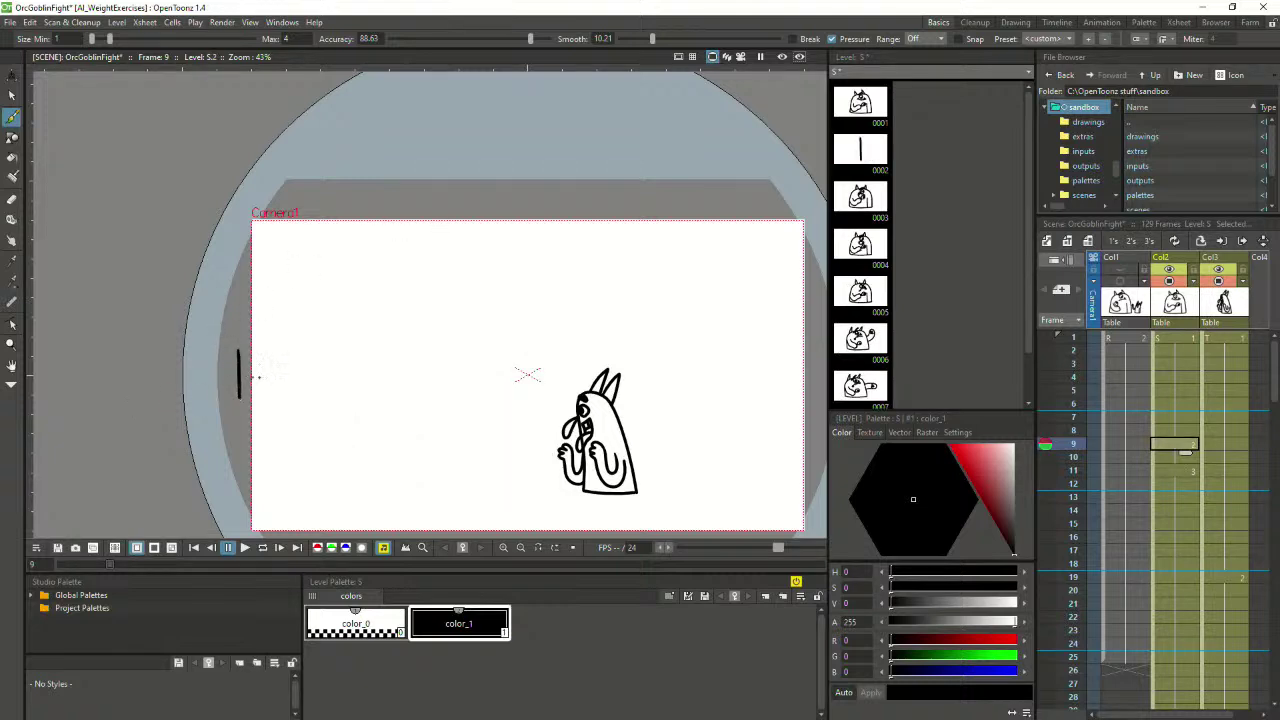
{"action": "left_click", "coordinate": [1045, 418]}
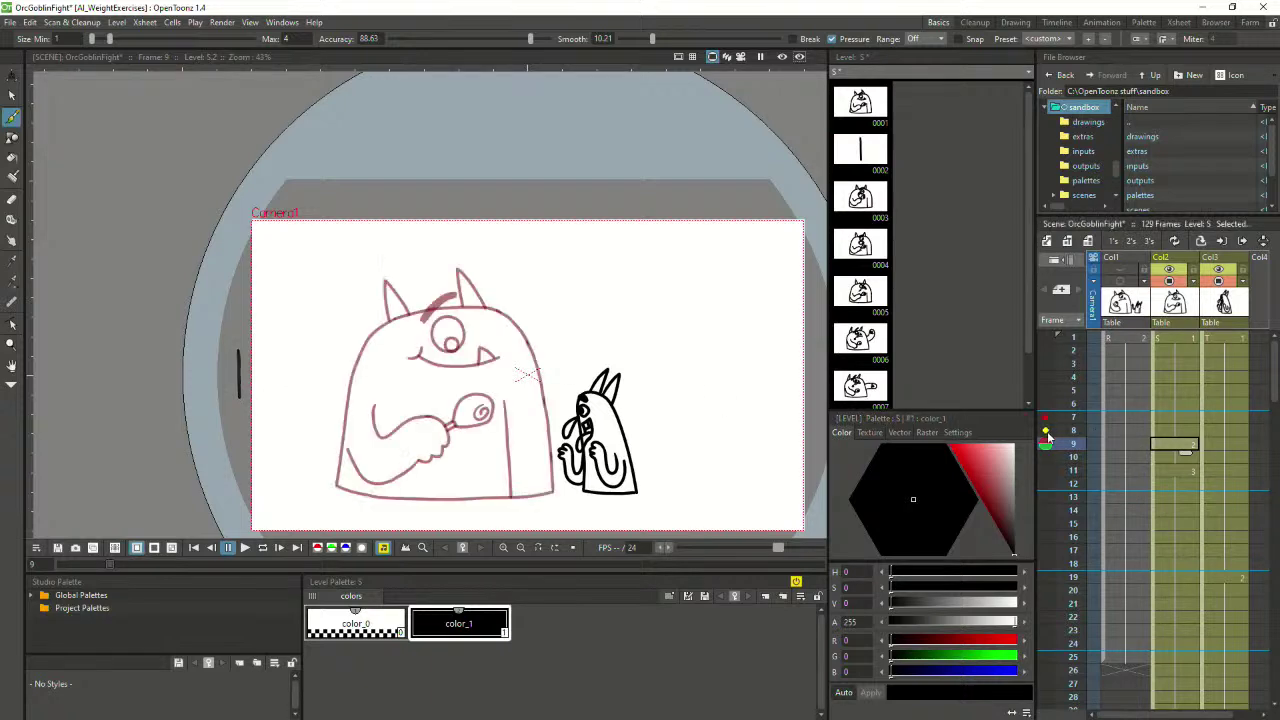
{"action": "left_click_drag", "start_coordinate": [1047, 437], "coordinate": [1046, 470]}
Draw the monster's in-between eye as an oval with a curved eyelid line across its middle, between the two onion-skinned eyes
{"action": "scroll", "coordinate": [396, 452], "scroll_direction": "up", "scroll_amount": 2}
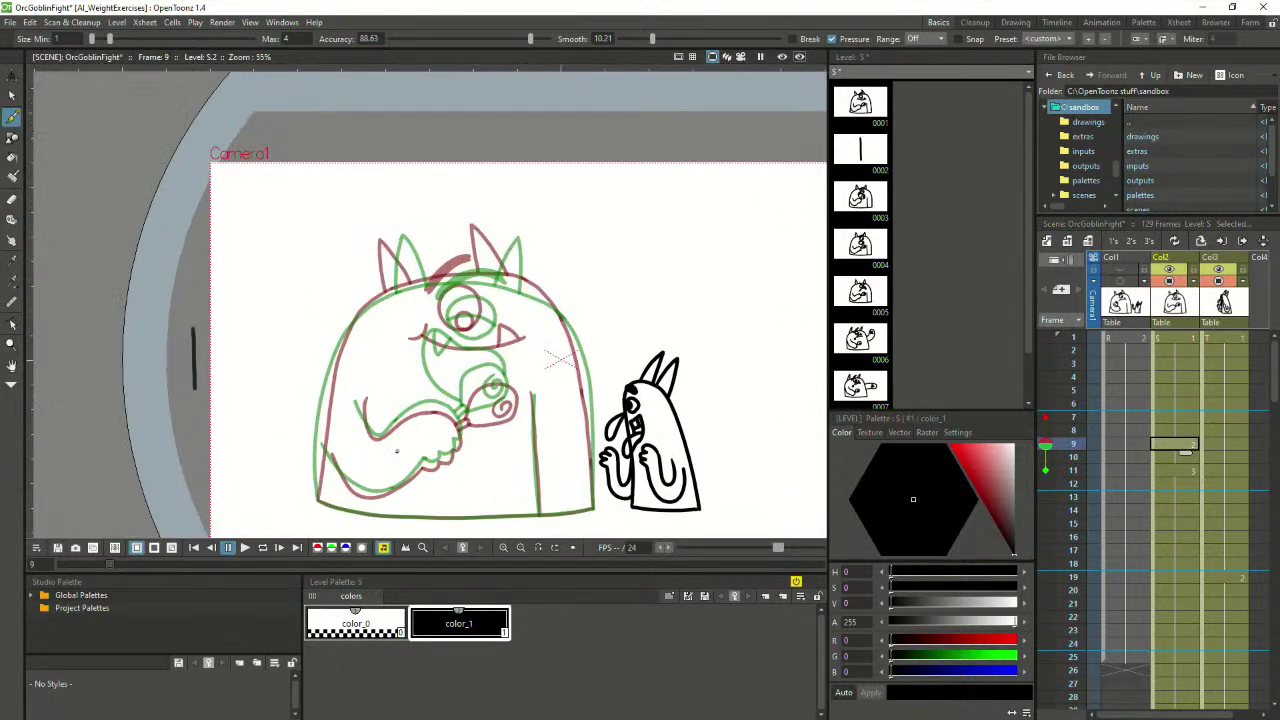
{"action": "scroll", "coordinate": [396, 452], "scroll_direction": "up", "scroll_amount": 2}
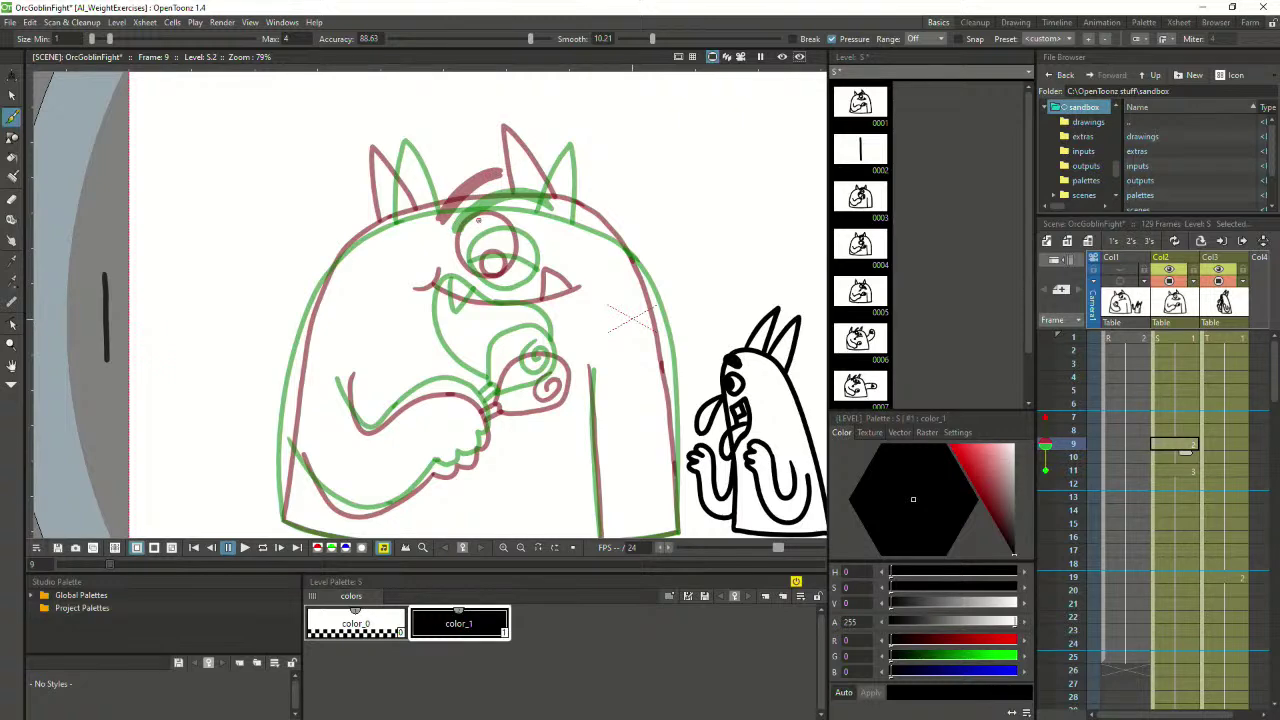
{"action": "mouse_move", "coordinate": [475, 224]}
{"action": "left_mouse_down"}
{"action": "mouse_move", "coordinate": [475, 276]}
{"action": "mouse_move", "coordinate": [516, 262]}
{"action": "mouse_move", "coordinate": [512, 236]}
{"action": "mouse_move", "coordinate": [478, 222]}
{"action": "mouse_move", "coordinate": [513, 190]}
{"action": "mouse_move", "coordinate": [534, 210]}
{"action": "mouse_move", "coordinate": [493, 155]}
{"action": "mouse_move", "coordinate": [453, 256]}
{"action": "mouse_move", "coordinate": [518, 254]}
{"action": "left_mouse_up"}
Select the new eye's strokes and shift them by -0.93 mm E/W and -1.01 mm N/S
{"action": "key", "text": "s"}
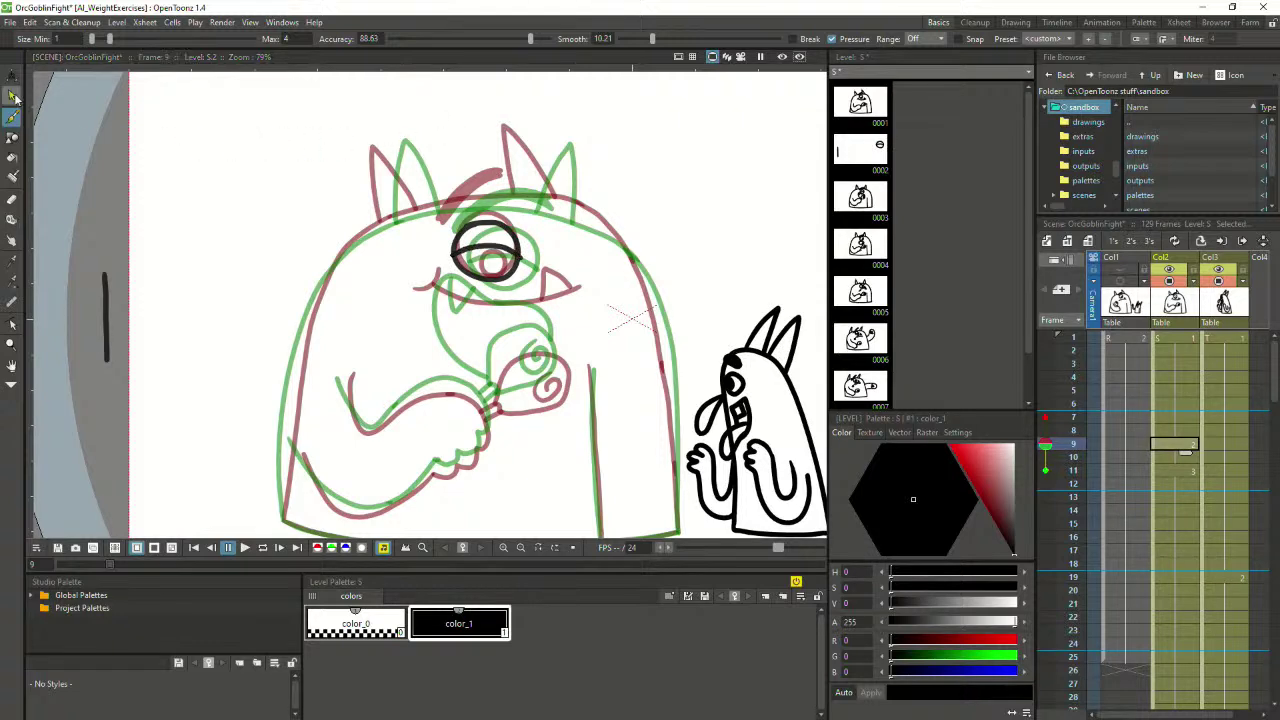
{"action": "key", "text": "ctrl+a"}
{"action": "mouse_move", "coordinate": [472, 298]}
{"action": "left_mouse_down"}
{"action": "mouse_move", "coordinate": [448, 298]}
{"action": "mouse_move", "coordinate": [514, 287]}
{"action": "mouse_move", "coordinate": [500, 270]}
{"action": "left_mouse_up"}
{"action": "left_click_drag", "start_coordinate": [536, 222], "coordinate": [500, 292]}
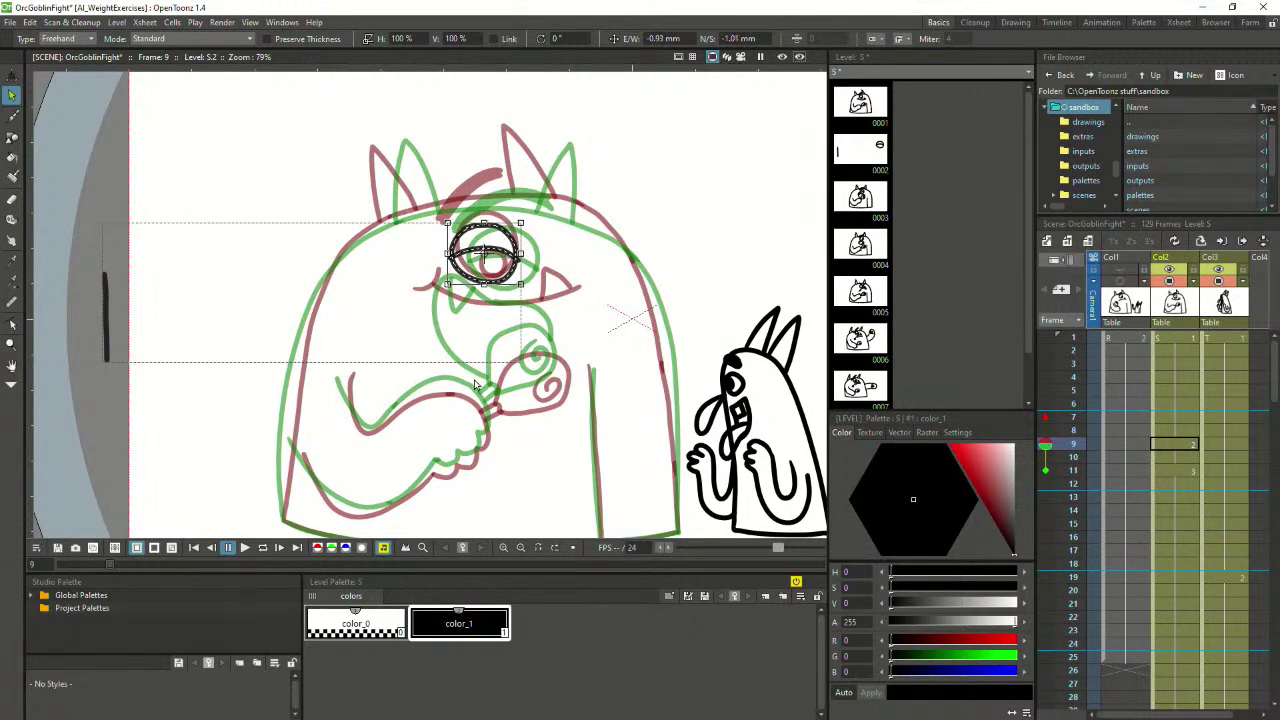
Try several mouth lines with the Brush tool below the monster's eye, undoing each one
{"action": "left_click", "coordinate": [19, 117]}
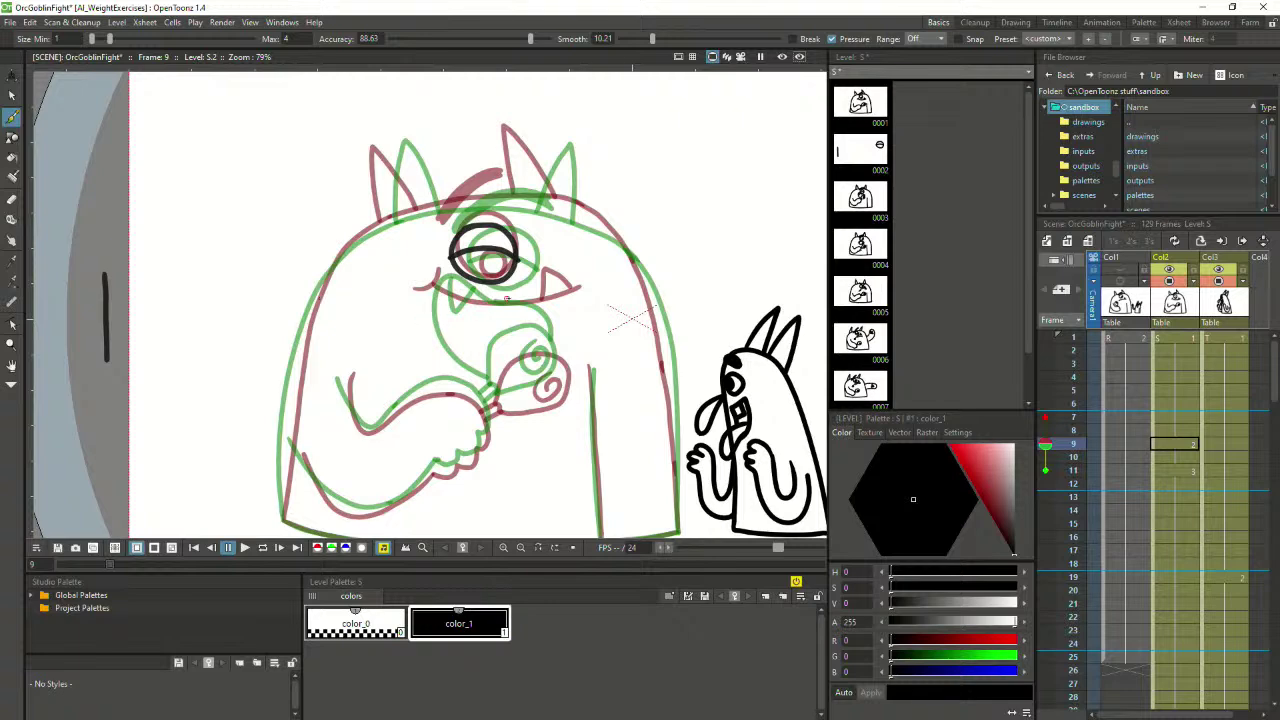
{"action": "mouse_move", "coordinate": [487, 298]}
{"action": "left_mouse_down"}
{"action": "mouse_move", "coordinate": [432, 329]}
{"action": "mouse_move", "coordinate": [519, 337]}
{"action": "mouse_move", "coordinate": [541, 313]}
{"action": "mouse_move", "coordinate": [461, 286]}
{"action": "mouse_move", "coordinate": [429, 313]}
{"action": "mouse_move", "coordinate": [470, 345]}
{"action": "mouse_move", "coordinate": [540, 290]}
{"action": "left_mouse_up"}
{"action": "key", "text": "ctrl+z"}
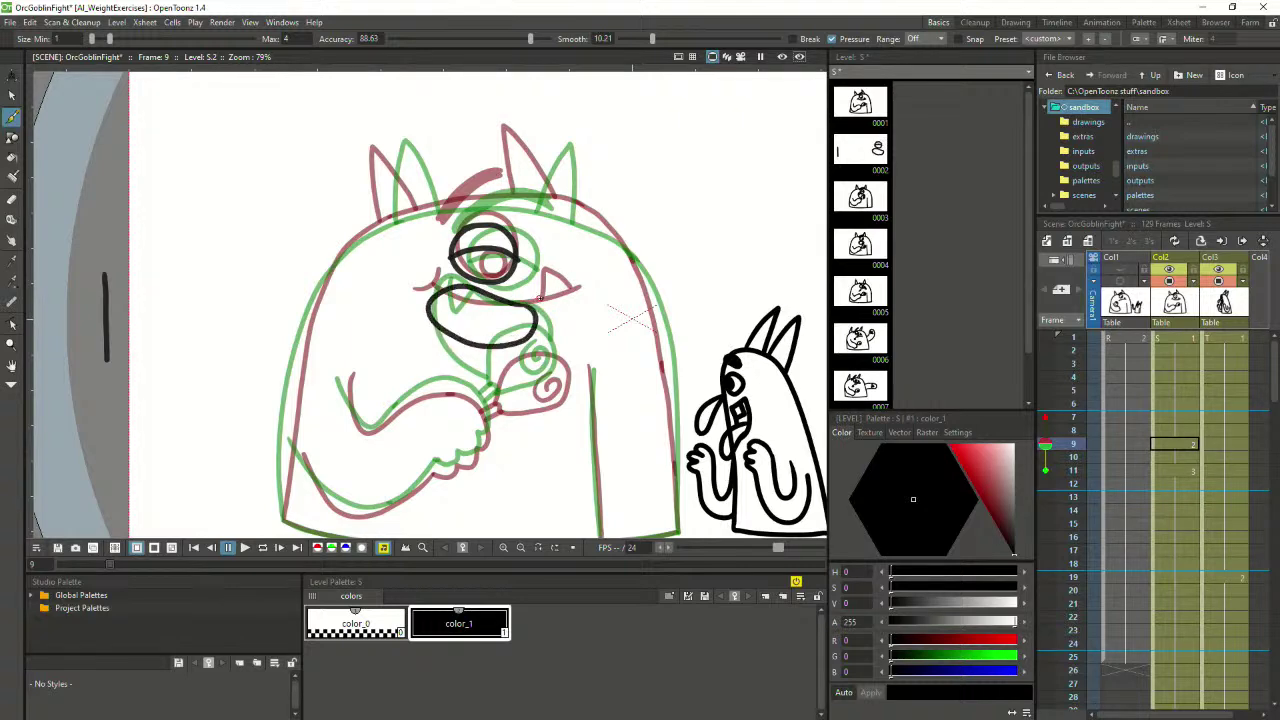
{"action": "key", "text": "ctrl+z"}
{"action": "left_click_drag", "start_coordinate": [421, 308], "coordinate": [556, 296]}
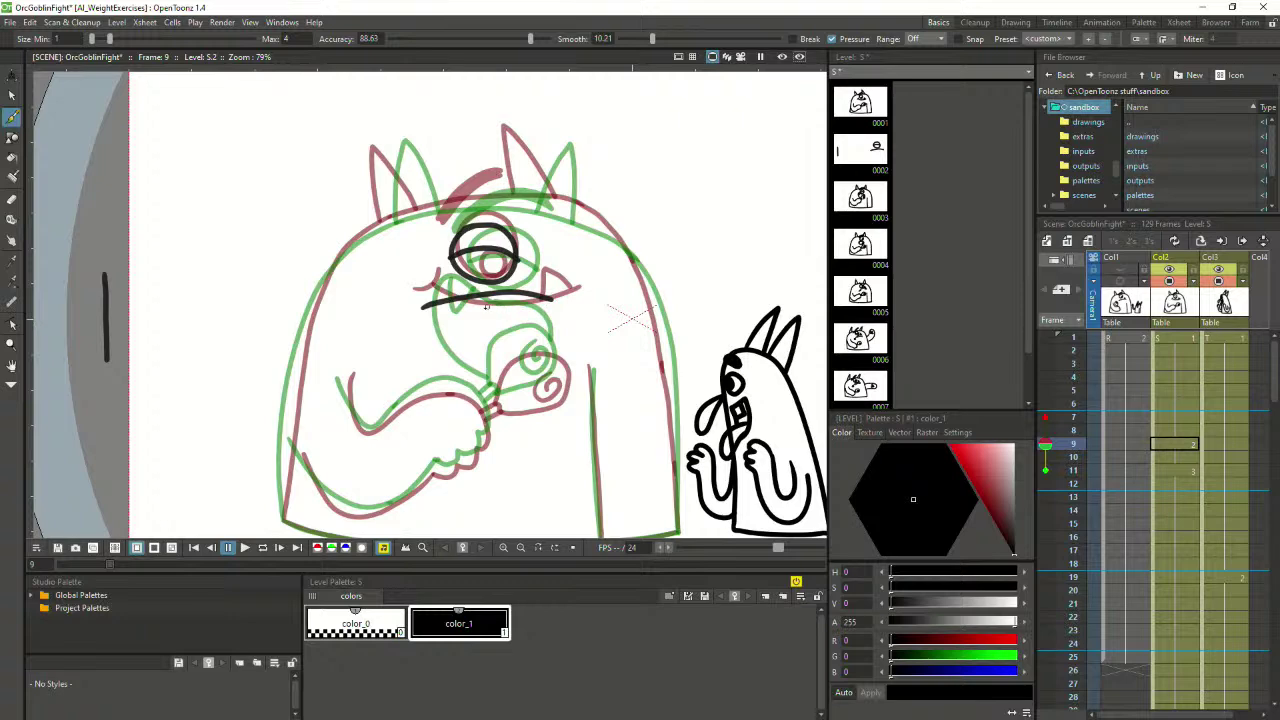
{"action": "key", "text": "ctrl+z"}
{"action": "left_click_drag", "start_coordinate": [426, 312], "coordinate": [550, 300]}
{"action": "key", "text": "ctrl+z"}
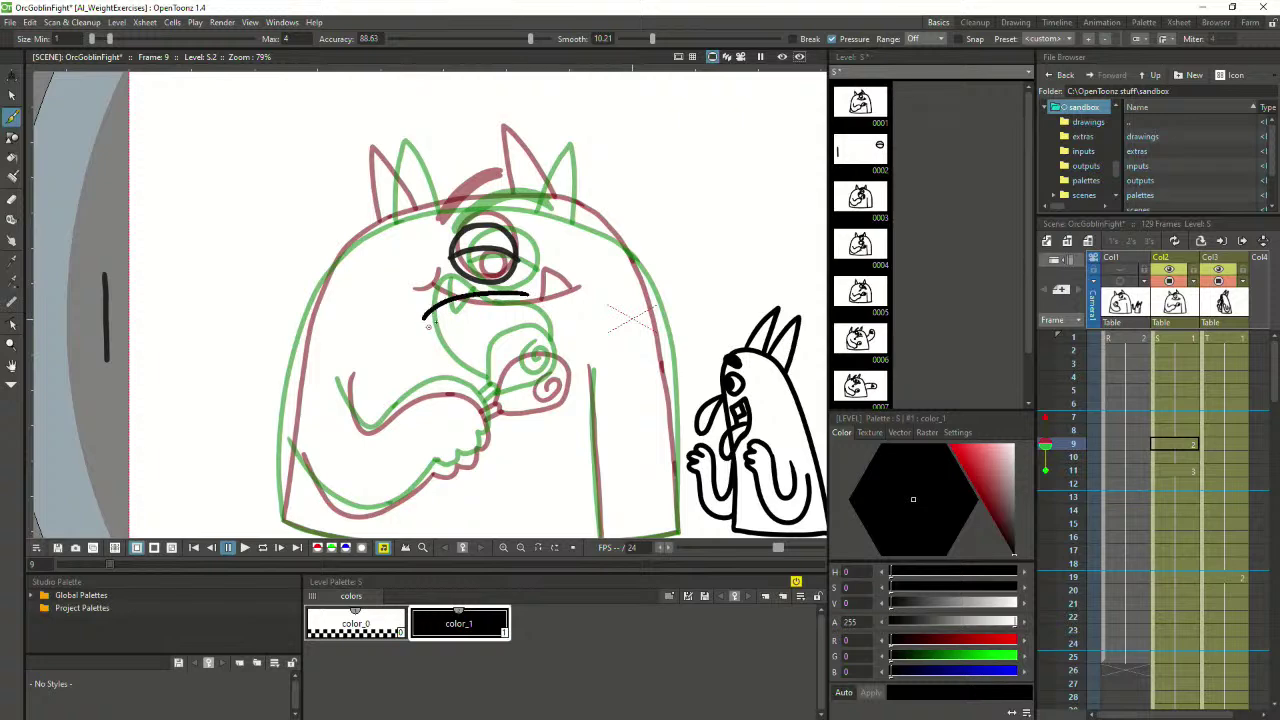
{"action": "left_click_drag", "start_coordinate": [424, 314], "coordinate": [550, 299]}
{"action": "key", "text": "ctrl+z"}
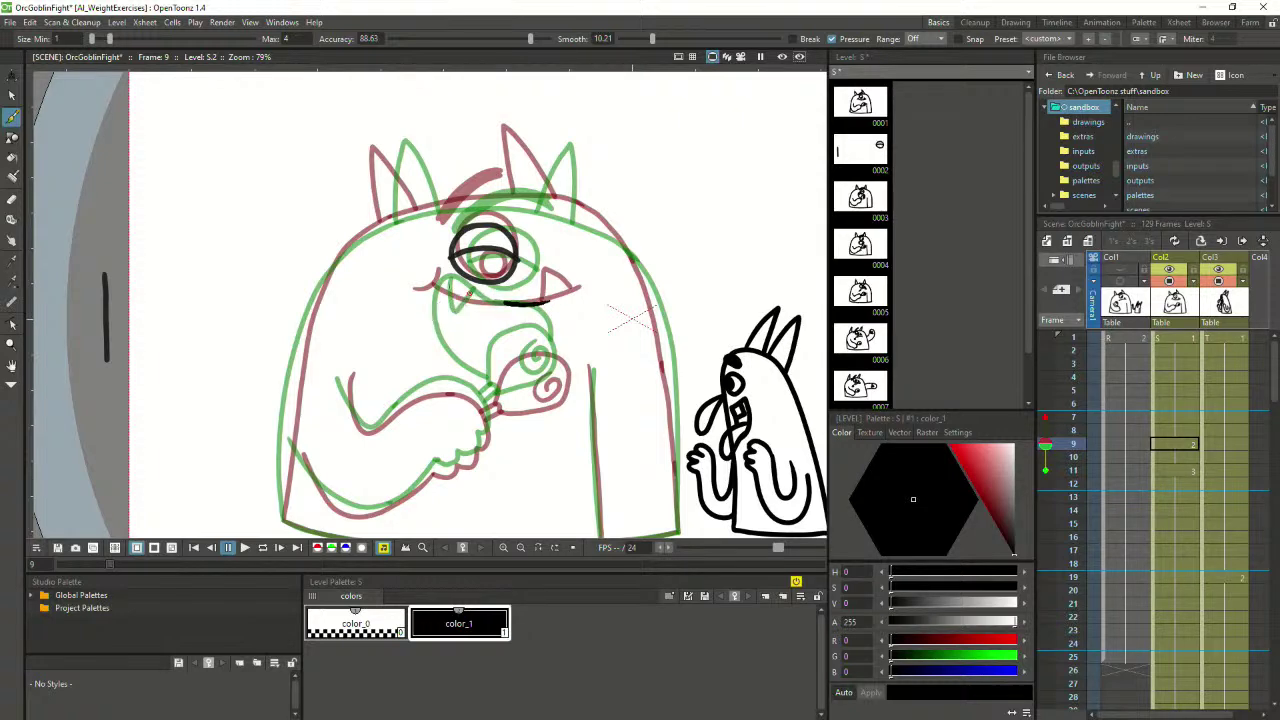
Draw the in-between mouth as a long, closed curved shape below the eye, with a pointed tooth near each end
{"action": "mouse_move", "coordinate": [469, 294]}
{"action": "left_mouse_down"}
{"action": "mouse_move", "coordinate": [510, 317]}
{"action": "mouse_move", "coordinate": [536, 304]}
{"action": "mouse_move", "coordinate": [432, 297]}
{"action": "mouse_move", "coordinate": [515, 326]}
{"action": "mouse_move", "coordinate": [548, 304]}
{"action": "left_mouse_up"}
{"action": "key", "text": "ctrl+z"}
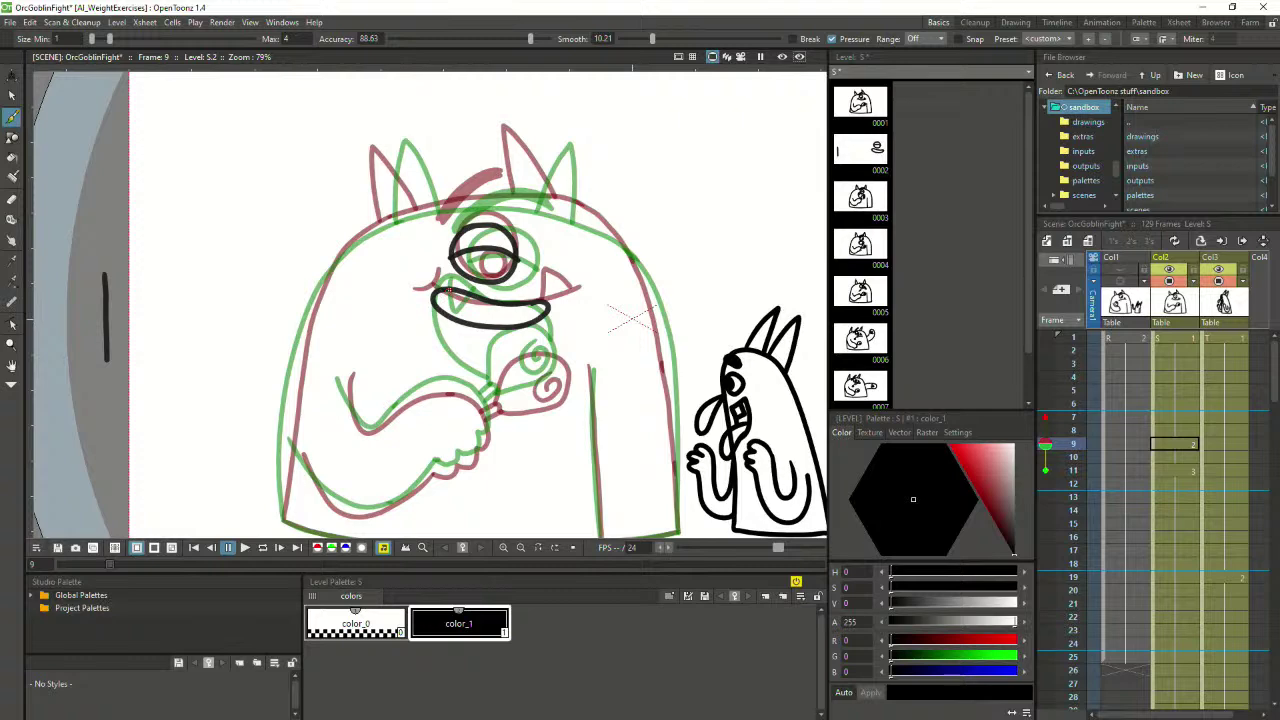
{"action": "left_click_drag", "start_coordinate": [452, 304], "coordinate": [468, 297]}
{"action": "mouse_move", "coordinate": [508, 324]}
{"action": "left_mouse_down"}
{"action": "mouse_move", "coordinate": [522, 294]}
{"action": "mouse_move", "coordinate": [539, 318]}
{"action": "mouse_move", "coordinate": [510, 325]}
{"action": "mouse_move", "coordinate": [541, 318]}
{"action": "left_mouse_up"}
{"action": "key", "text": "ctrl+z"}
Try loose sweeping strokes across the monster's body, head and lollipop, undoing each one
{"action": "mouse_move", "coordinate": [197, 256]}
{"action": "left_mouse_down"}
{"action": "mouse_move", "coordinate": [330, 150]}
{"action": "mouse_move", "coordinate": [443, 157]}
{"action": "left_mouse_up"}
{"action": "key", "text": "ctrl+z"}
{"action": "left_click_drag", "start_coordinate": [574, 325], "coordinate": [515, 386]}
{"action": "left_click_drag", "start_coordinate": [562, 348], "coordinate": [528, 388]}
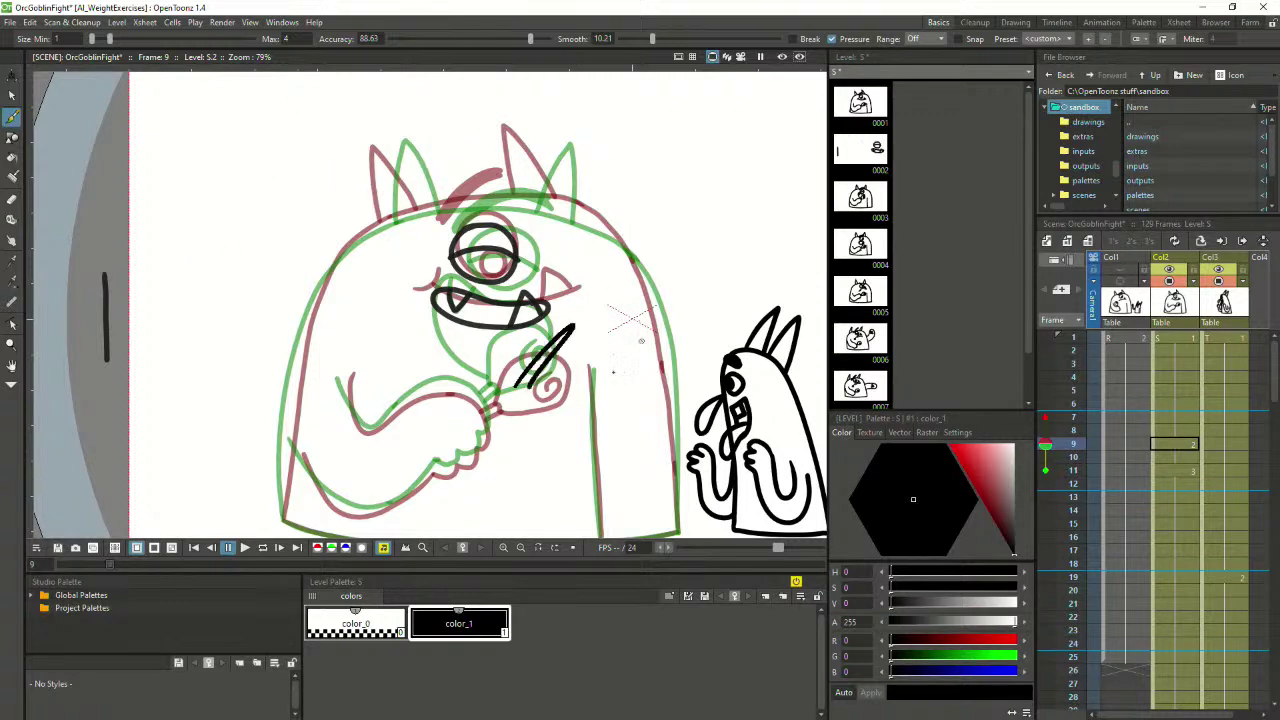
{"action": "key", "text": "ctrl+z"}
{"action": "key", "text": "ctrl+z"}
{"action": "mouse_move", "coordinate": [244, 294]}
{"action": "left_mouse_down"}
{"action": "mouse_move", "coordinate": [343, 150]}
{"action": "mouse_move", "coordinate": [400, 190]}
{"action": "left_mouse_up"}
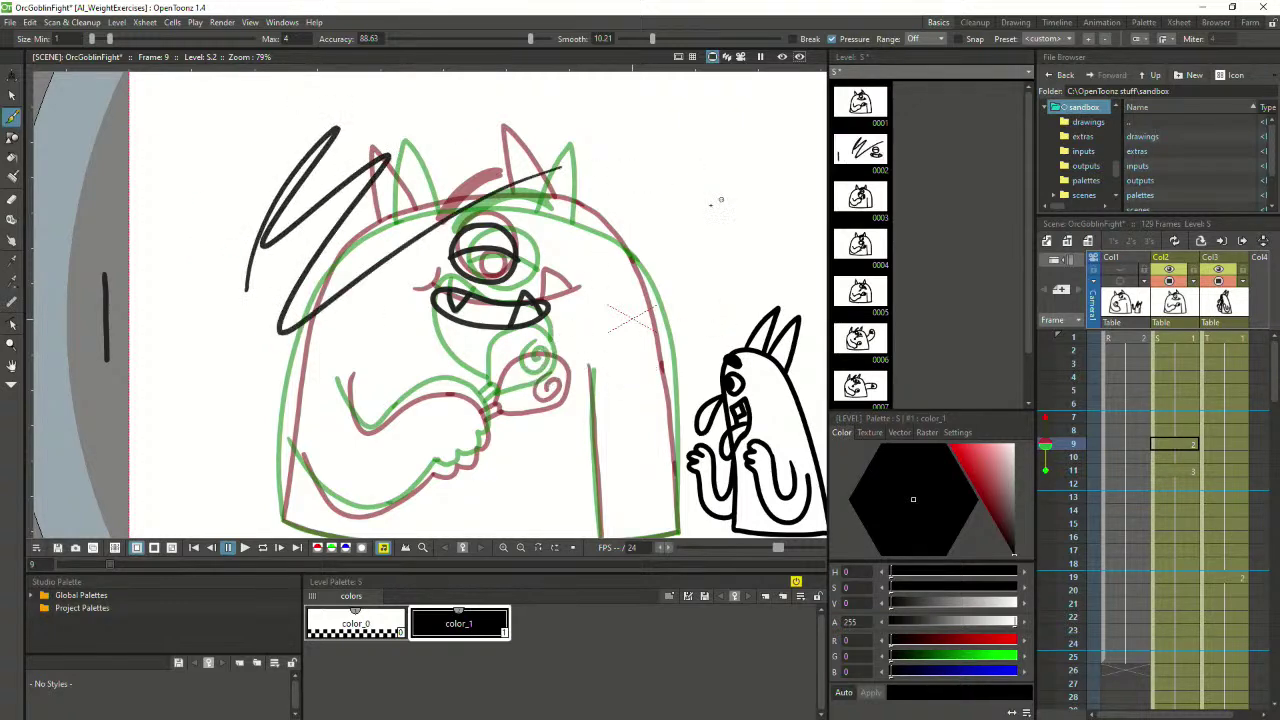
{"action": "key", "text": "ctrl+z"}
{"action": "mouse_move", "coordinate": [352, 430]}
{"action": "left_mouse_down"}
{"action": "mouse_move", "coordinate": [470, 359]}
{"action": "mouse_move", "coordinate": [558, 352]}
{"action": "left_mouse_up"}
{"action": "key", "text": "ctrl+z"}
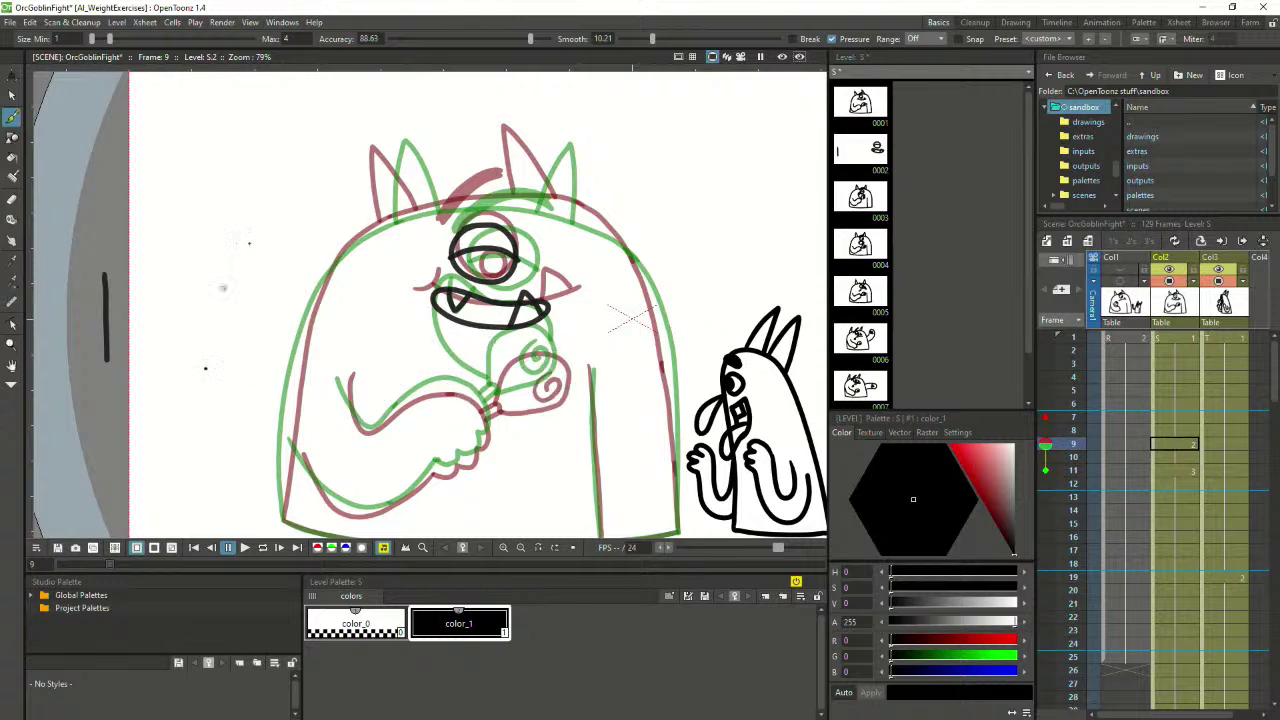
{"action": "left_click_drag", "start_coordinate": [205, 368], "coordinate": [555, 210]}
{"action": "key", "text": "ctrl+z"}
{"action": "scroll", "coordinate": [315, 297], "scroll_direction": "up", "scroll_amount": 2}
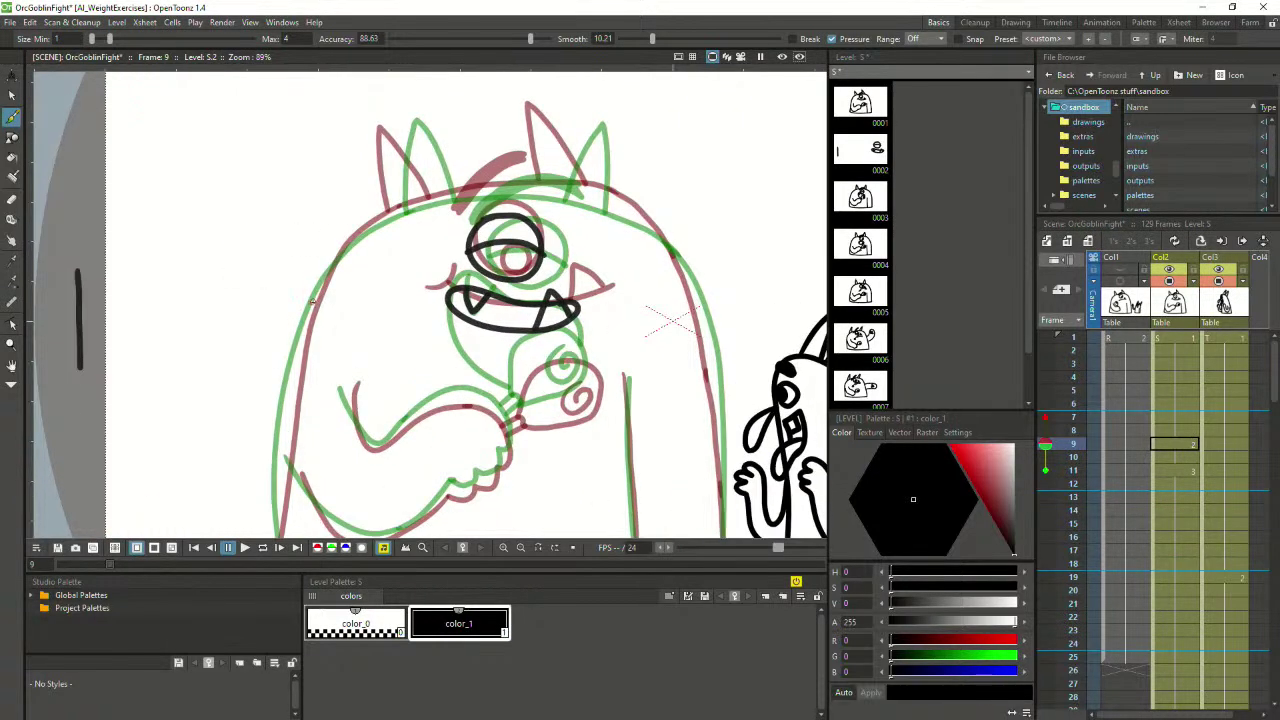
{"action": "scroll", "coordinate": [312, 301], "scroll_direction": "down", "scroll_amount": 2}
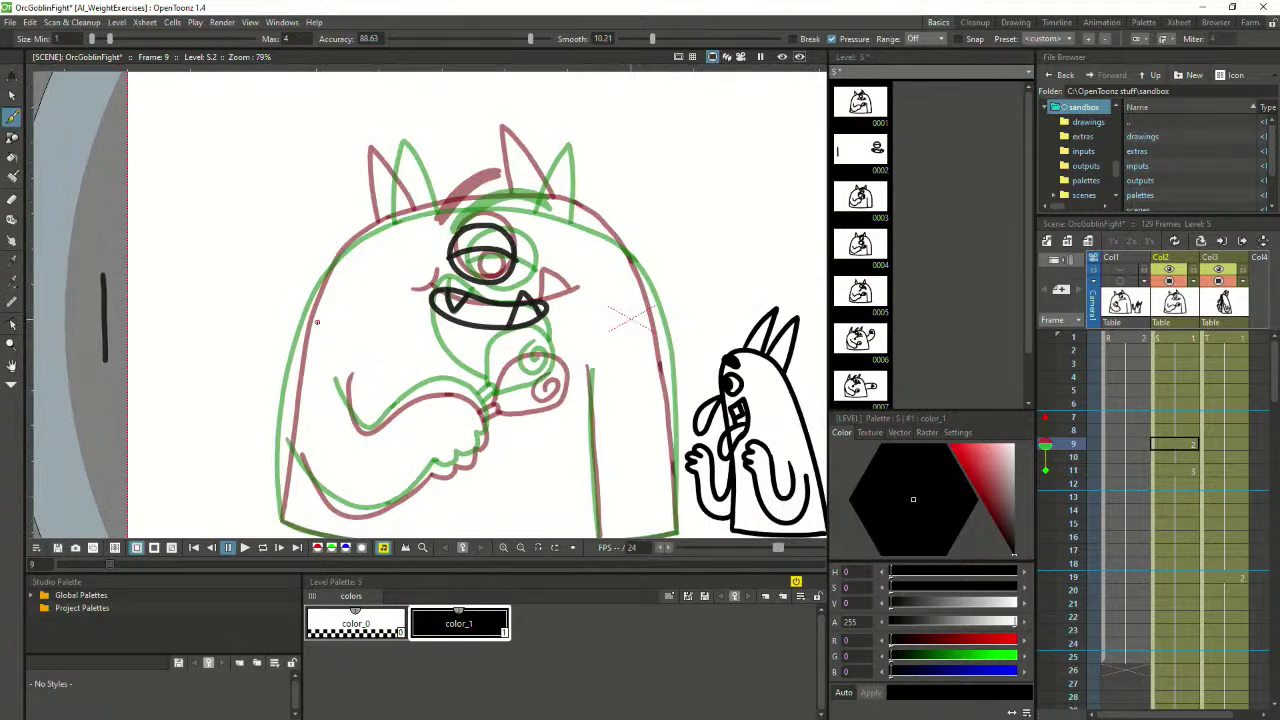
{"action": "scroll", "coordinate": [400, 319], "scroll_direction": "up", "scroll_amount": 1}
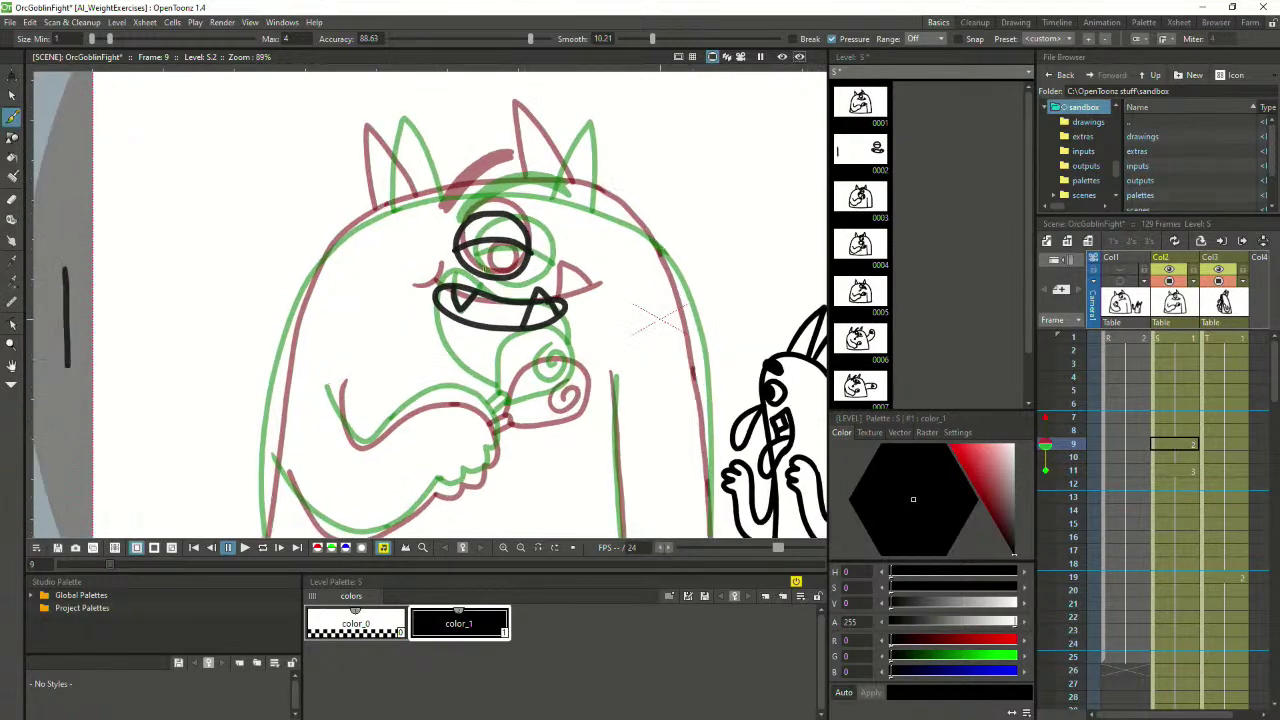
{"action": "scroll", "coordinate": [360, 196], "scroll_direction": "up", "scroll_amount": 1}
{"action": "scroll", "coordinate": [390, 194], "scroll_direction": "down", "scroll_amount": 1}
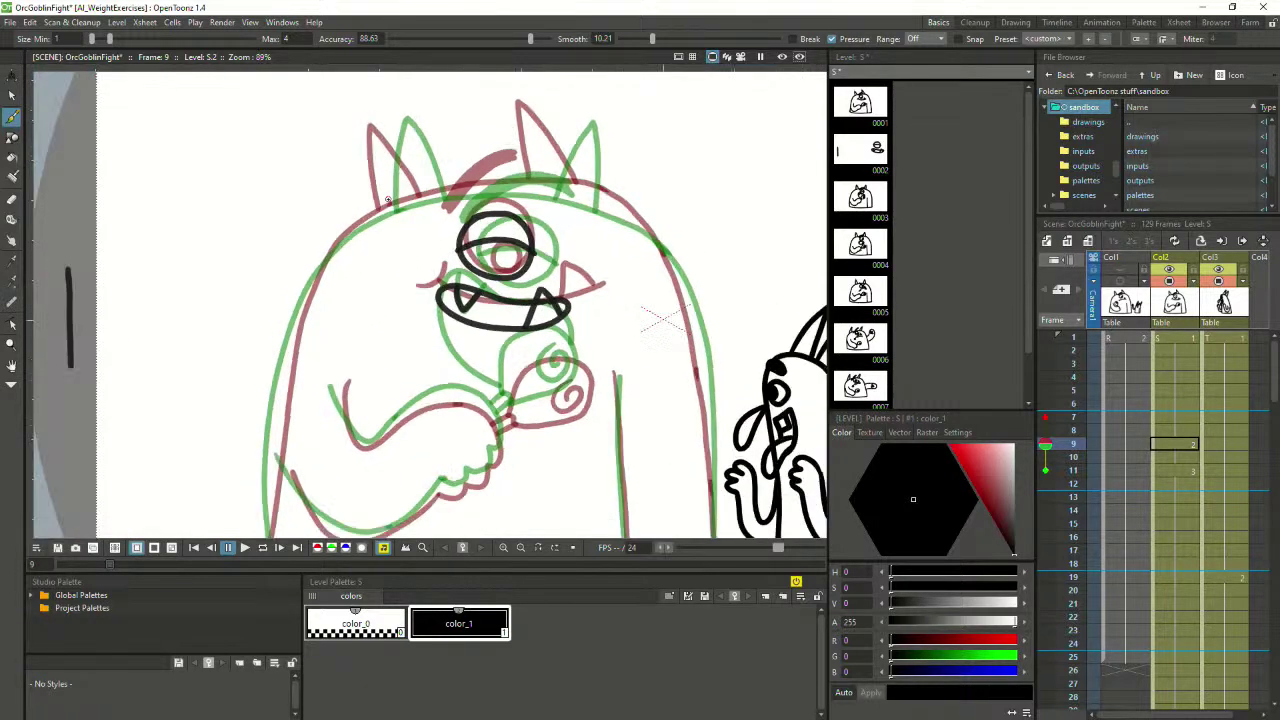
Draw the curved base line of the monster's body from corner to corner along the onion-skinned base, undoing strokes that miss it
{"action": "key", "text": "space"}
{"action": "mouse_move", "coordinate": [436, 219]}
{"action": "left_mouse_down"}
{"action": "mouse_move", "coordinate": [449, 239]}
{"action": "mouse_move", "coordinate": [451, 213]}
{"action": "mouse_move", "coordinate": [406, 254]}
{"action": "left_mouse_up"}
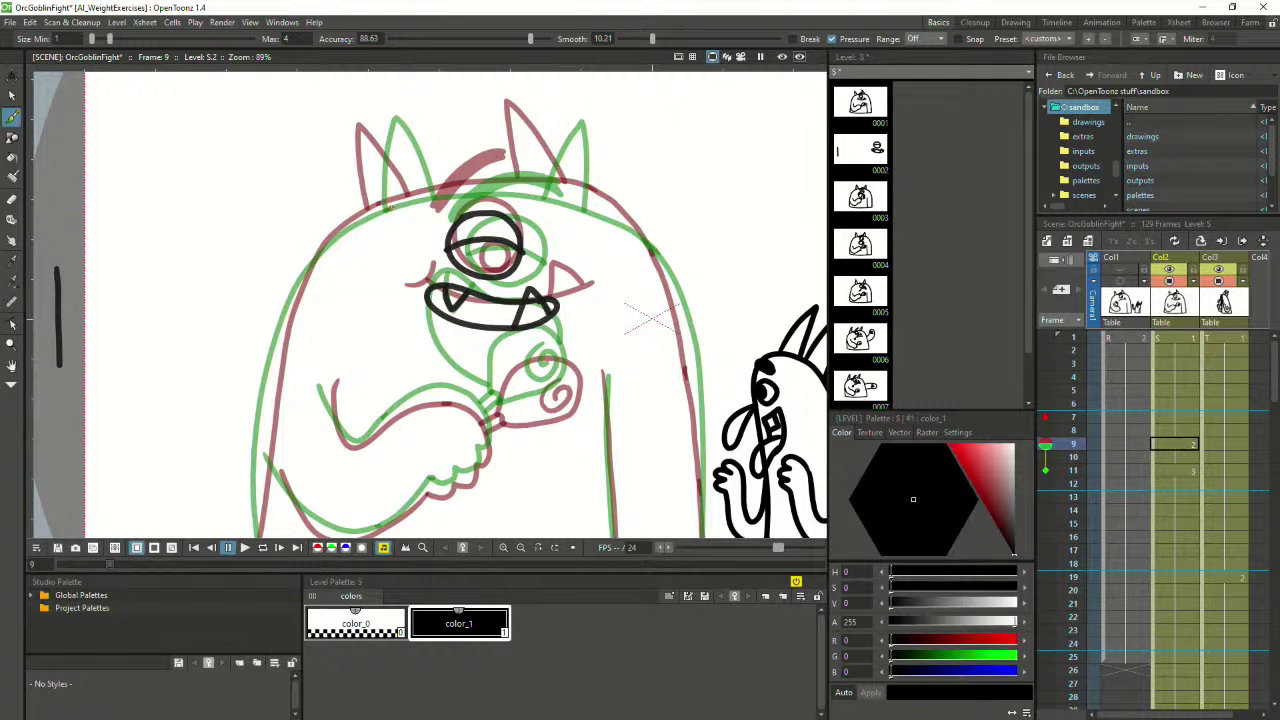
{"action": "key", "text": "space"}
{"action": "left_click_drag", "start_coordinate": [390, 208], "coordinate": [355, 186]}
{"action": "key", "text": "space"}
{"action": "left_click_drag", "start_coordinate": [344, 268], "coordinate": [372, 265]}
{"action": "scroll", "coordinate": [328, 259], "scroll_direction": "down", "scroll_amount": 1}
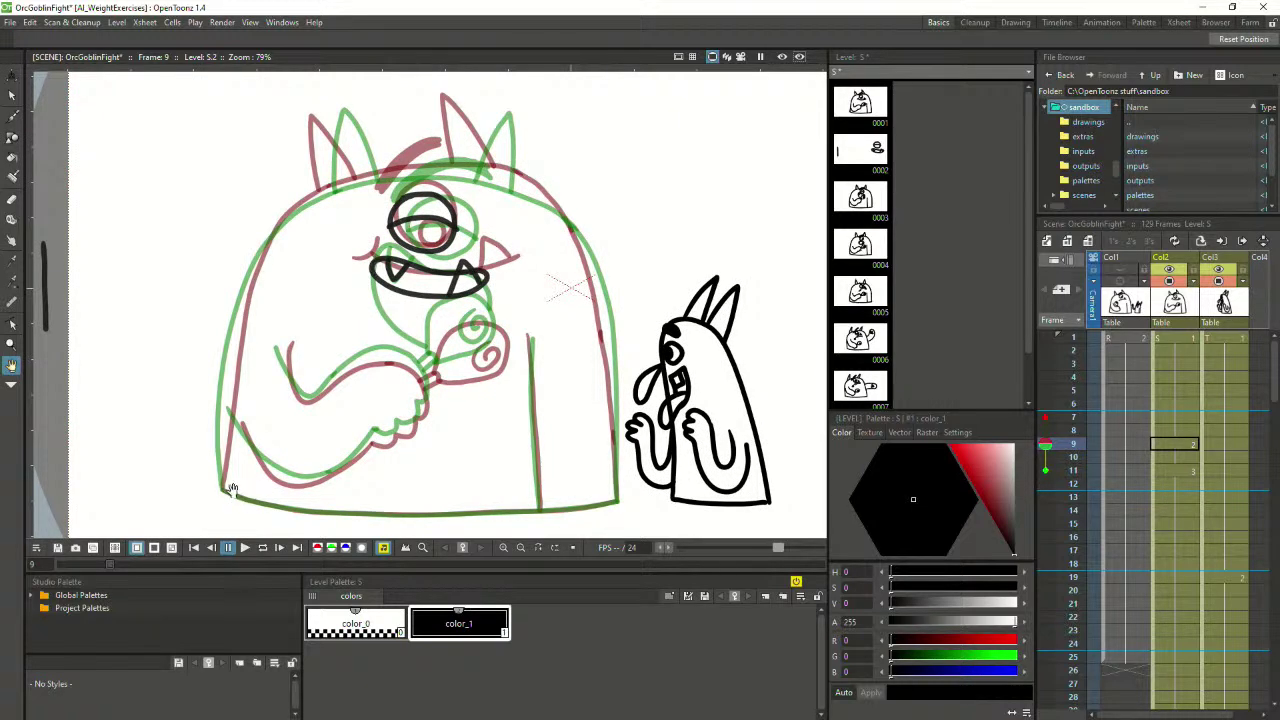
{"action": "key", "text": "b"}
{"action": "left_click_drag", "start_coordinate": [221, 491], "coordinate": [298, 511]}
{"action": "key", "text": "ctrl+z"}
{"action": "left_click_drag", "start_coordinate": [222, 489], "coordinate": [342, 512]}
{"action": "key", "text": "ctrl+z"}
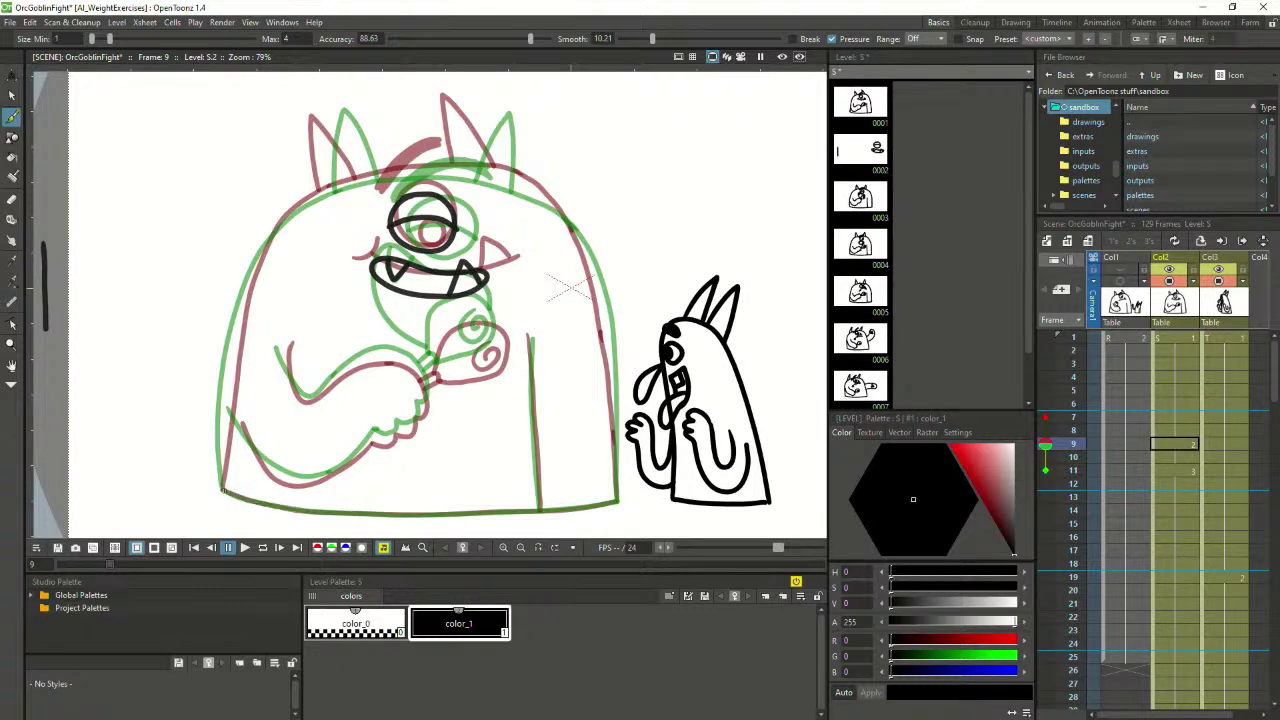
{"action": "mouse_move", "coordinate": [222, 490]}
{"action": "left_mouse_down"}
{"action": "mouse_move", "coordinate": [388, 516]}
{"action": "mouse_move", "coordinate": [617, 501]}
{"action": "left_mouse_up"}
{"action": "key", "text": "ctrl+z"}
{"action": "mouse_move", "coordinate": [223, 491]}
{"action": "left_mouse_down"}
{"action": "mouse_move", "coordinate": [368, 514]}
{"action": "mouse_move", "coordinate": [620, 500]}
{"action": "left_mouse_up"}
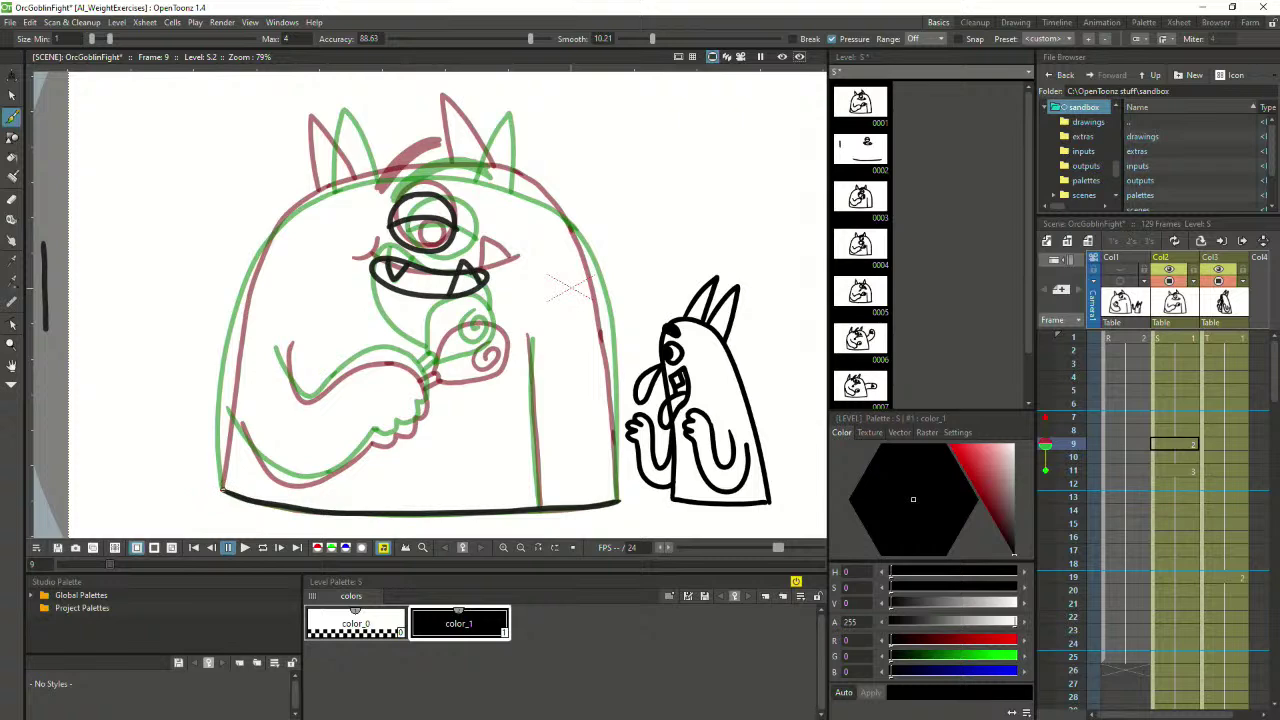
Try several strokes for the left side of the monster's body between the onion-skinned contours, undoing each one
{"action": "mouse_move", "coordinate": [222, 488]}
{"action": "left_mouse_down"}
{"action": "mouse_move", "coordinate": [228, 376]}
{"action": "mouse_move", "coordinate": [254, 294]}
{"action": "left_mouse_up"}
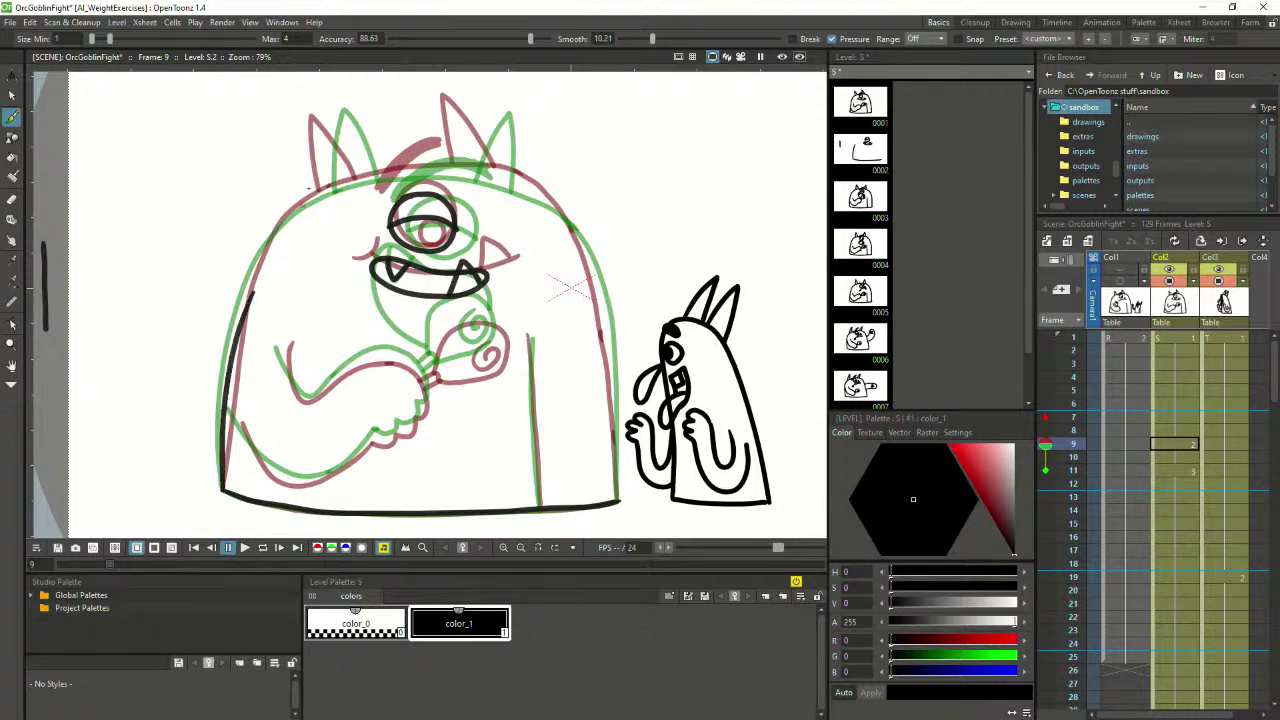
{"action": "key", "text": "ctrl+z"}
{"action": "mouse_move", "coordinate": [221, 490]}
{"action": "left_mouse_down"}
{"action": "mouse_move", "coordinate": [228, 347]}
{"action": "mouse_move", "coordinate": [264, 240]}
{"action": "left_mouse_up"}
{"action": "key", "text": "ctrl+z"}
{"action": "left_click_drag", "start_coordinate": [223, 490], "coordinate": [235, 330]}
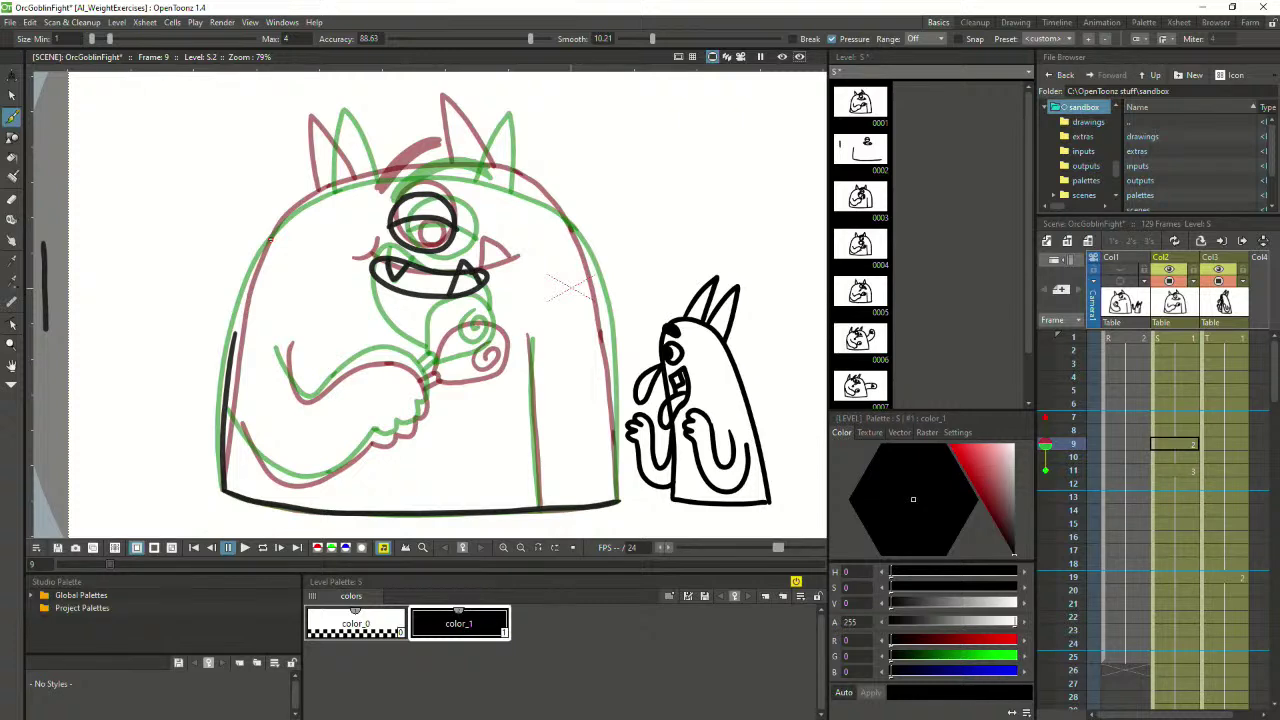
{"action": "key", "text": "ctrl+z"}
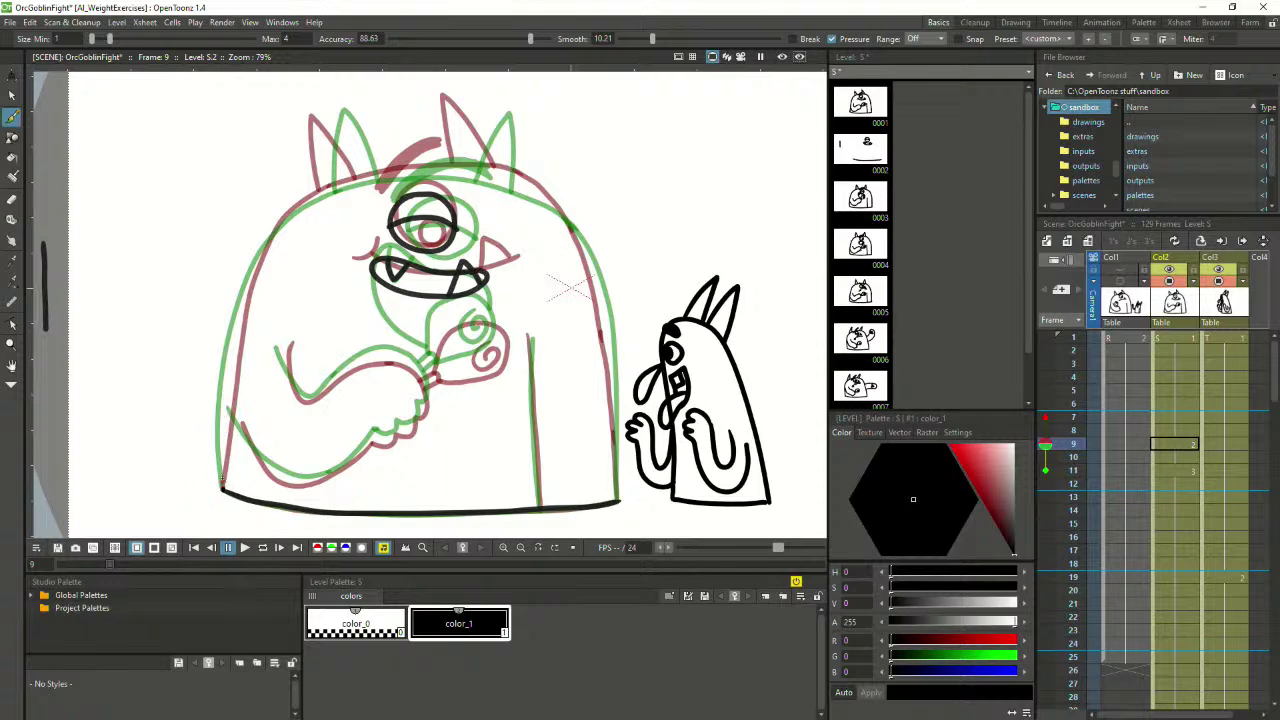
{"action": "mouse_move", "coordinate": [222, 488]}
{"action": "left_mouse_down"}
{"action": "mouse_move", "coordinate": [223, 398]}
{"action": "mouse_move", "coordinate": [255, 262]}
{"action": "left_mouse_up"}
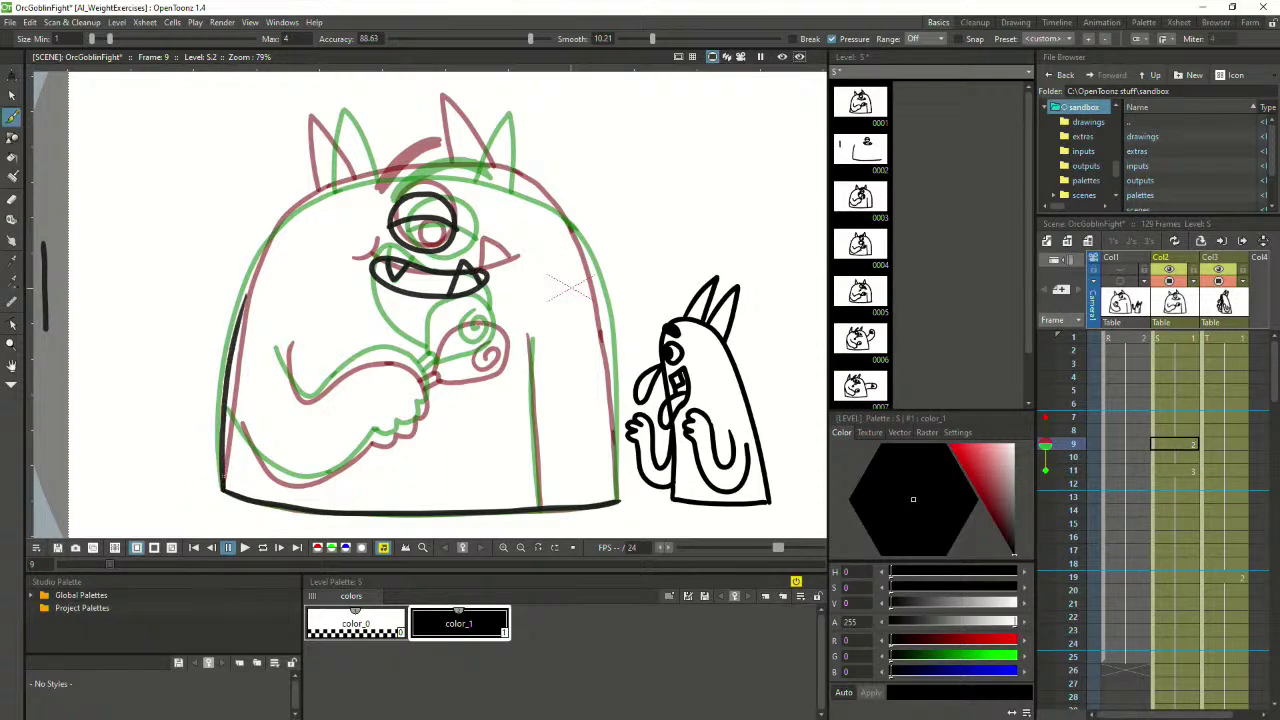
{"action": "key", "text": "ctrl+z"}
Draw the monster's left and right side contours from the base corners up to the horns, between the onion-skinned outlines
{"action": "mouse_move", "coordinate": [222, 490]}
{"action": "left_mouse_down"}
{"action": "mouse_move", "coordinate": [238, 314]}
{"action": "mouse_move", "coordinate": [265, 247]}
{"action": "mouse_move", "coordinate": [318, 193]}
{"action": "left_mouse_up"}
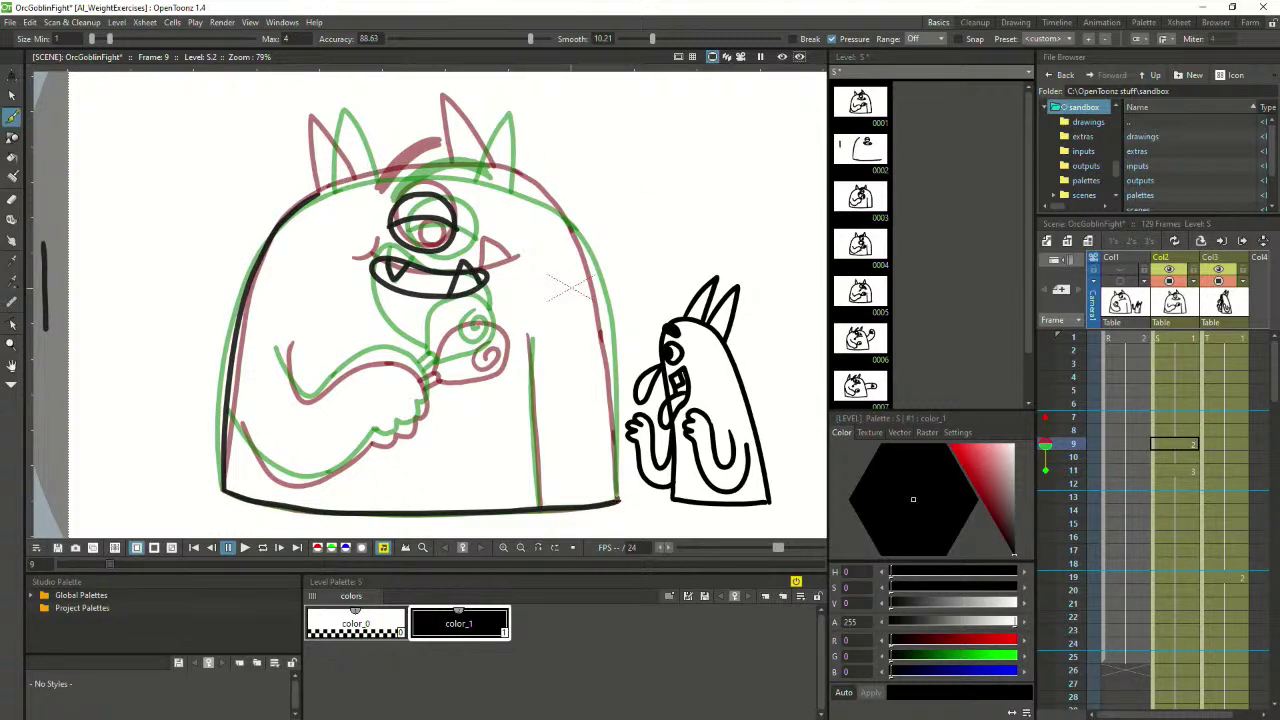
{"action": "mouse_move", "coordinate": [618, 502]}
{"action": "left_mouse_down"}
{"action": "mouse_move", "coordinate": [595, 290]}
{"action": "mouse_move", "coordinate": [575, 234]}
{"action": "mouse_move", "coordinate": [510, 176]}
{"action": "left_mouse_up"}
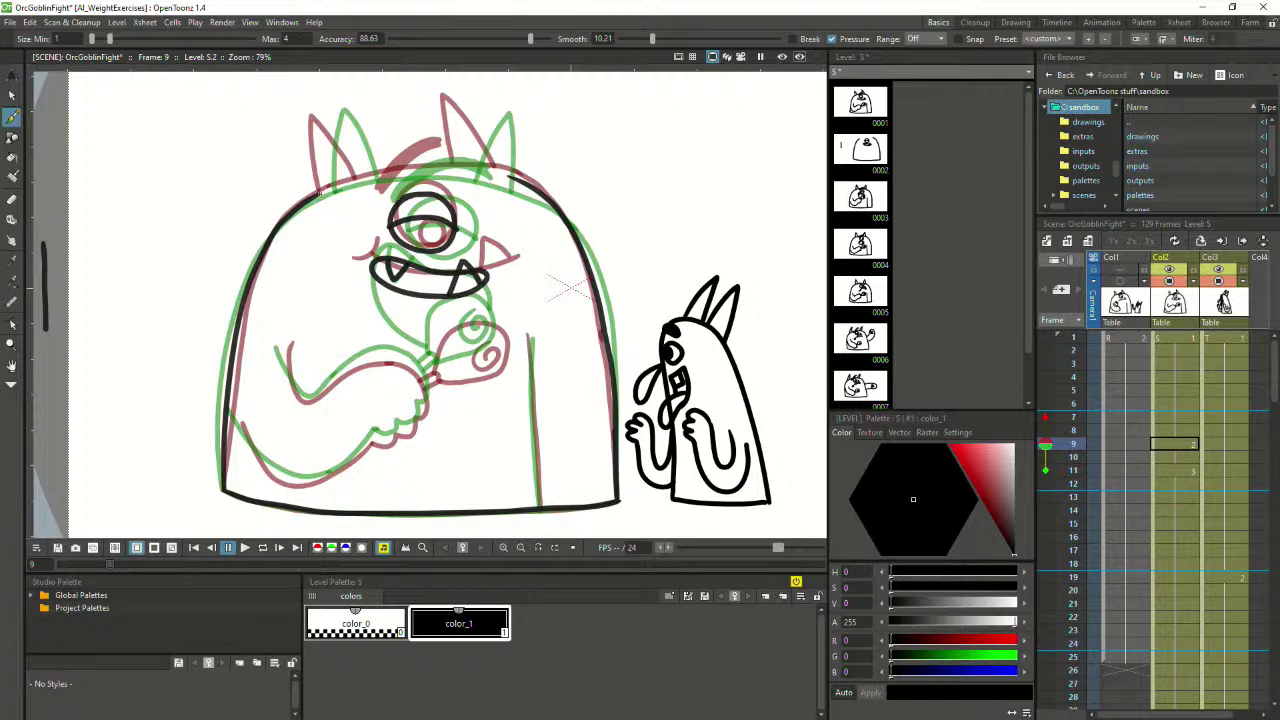
Try strokes for the top of the monster's head starting at the upper end of the left contour, and undo them
{"action": "left_click_drag", "start_coordinate": [316, 196], "coordinate": [386, 170]}
{"action": "key", "text": "ctrl+z"}
{"action": "mouse_move", "coordinate": [318, 196]}
{"action": "left_mouse_down"}
{"action": "mouse_move", "coordinate": [376, 174]}
{"action": "mouse_move", "coordinate": [480, 166]}
{"action": "left_mouse_up"}
{"action": "key", "text": "ctrl+z"}
{"action": "left_click_drag", "start_coordinate": [320, 195], "coordinate": [428, 168]}
{"action": "key", "text": "ctrl+z"}
{"action": "key", "text": "ctrl+z"}
{"action": "key", "text": "ctrl+z"}
Draw the curved top of the head joining the left and right side contours, undoing strokes that do not fit
{"action": "mouse_move", "coordinate": [318, 196]}
{"action": "left_mouse_down"}
{"action": "mouse_move", "coordinate": [430, 169]}
{"action": "mouse_move", "coordinate": [512, 177]}
{"action": "left_mouse_up"}
{"action": "key", "text": "ctrl+z"}
{"action": "mouse_move", "coordinate": [324, 188]}
{"action": "left_mouse_down"}
{"action": "mouse_move", "coordinate": [409, 170]}
{"action": "mouse_move", "coordinate": [535, 180]}
{"action": "left_mouse_up"}
{"action": "key", "text": "ctrl+z"}
{"action": "mouse_move", "coordinate": [312, 198]}
{"action": "left_mouse_down"}
{"action": "mouse_move", "coordinate": [409, 170]}
{"action": "mouse_move", "coordinate": [515, 178]}
{"action": "left_mouse_up"}
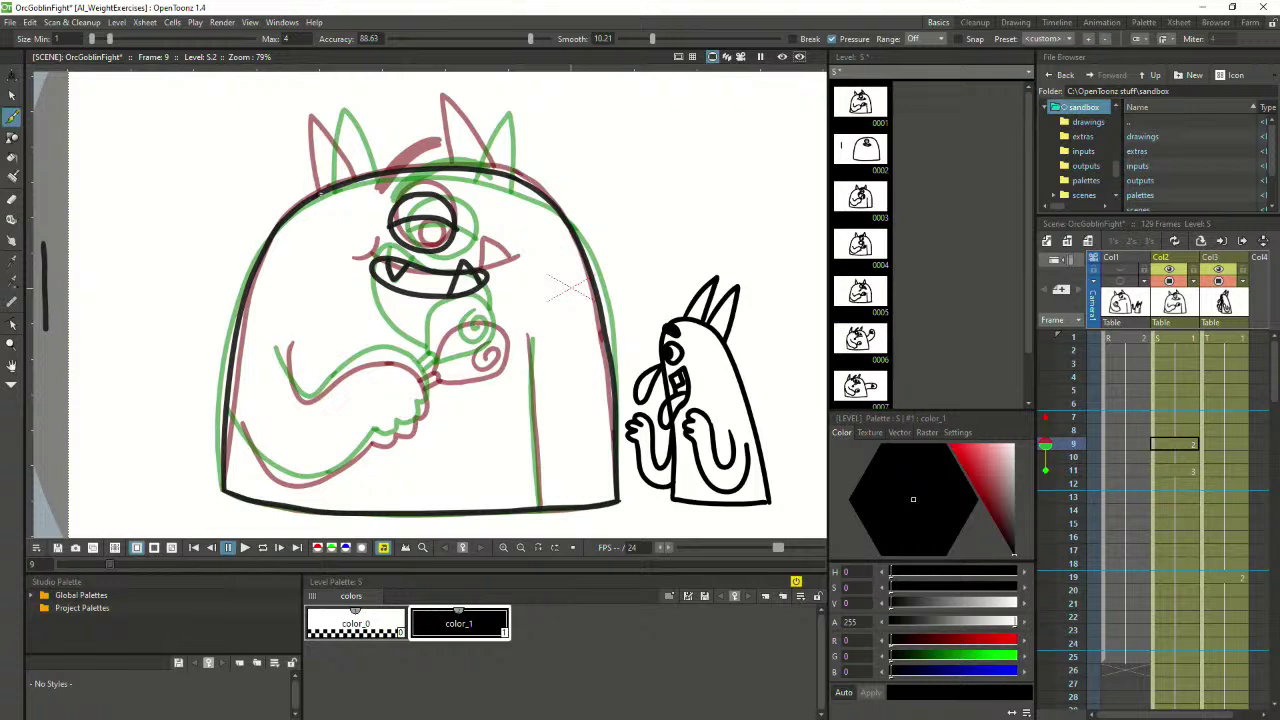
Draw the big monster's left horn on top of the head between the two onion-skinned horns, undoing strokes that do not fit
{"action": "mouse_move", "coordinate": [318, 192]}
{"action": "left_mouse_down"}
{"action": "mouse_move", "coordinate": [334, 106]}
{"action": "mouse_move", "coordinate": [342, 137]}
{"action": "mouse_move", "coordinate": [322, 145]}
{"action": "mouse_move", "coordinate": [338, 108]}
{"action": "mouse_move", "coordinate": [356, 178]}
{"action": "left_mouse_up"}
{"action": "key", "text": "ctrl+z"}
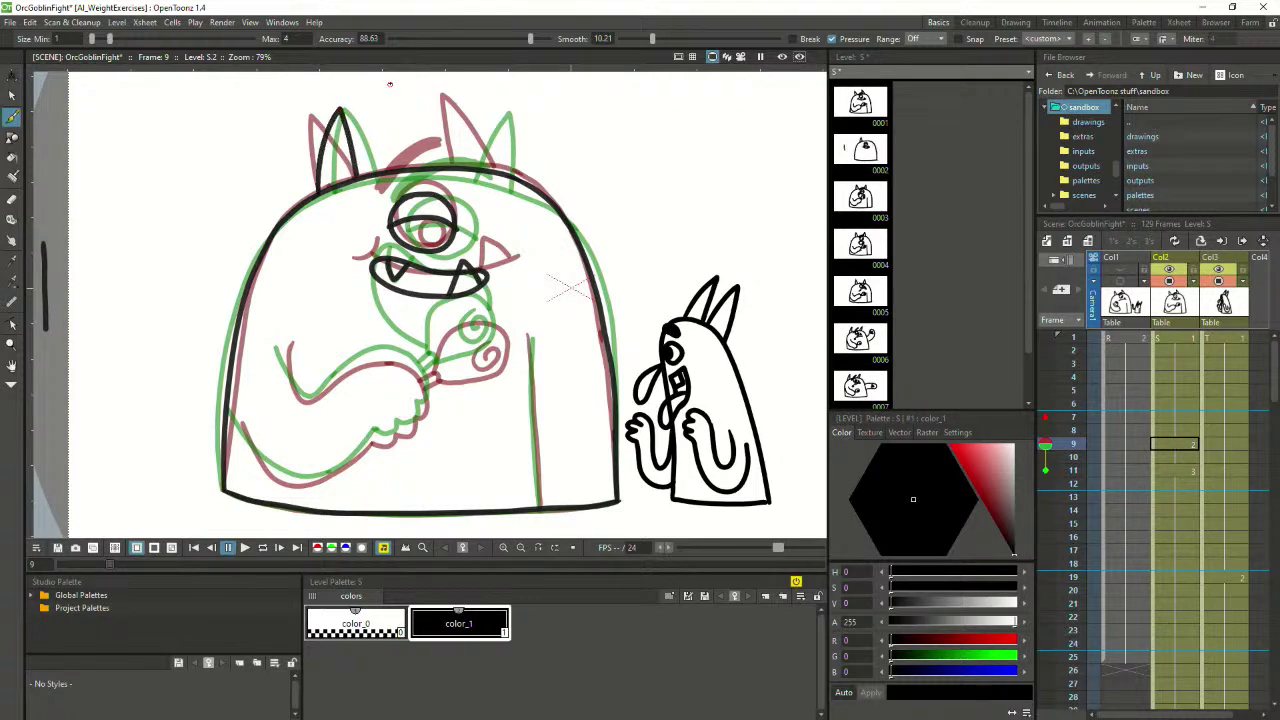
{"action": "key", "text": "ctrl+z"}
{"action": "key", "text": "space"}
{"action": "left_click_drag", "start_coordinate": [368, 114], "coordinate": [372, 206]}
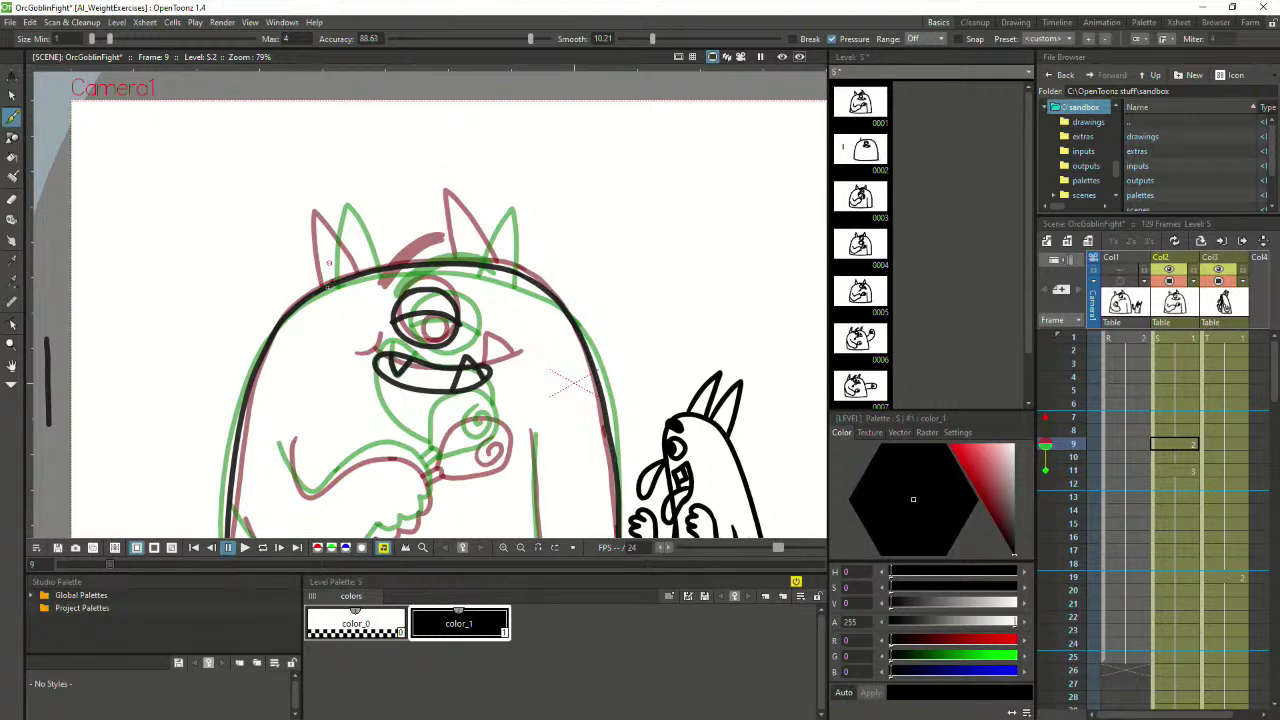
{"action": "left_click_drag", "start_coordinate": [324, 285], "coordinate": [346, 203]}
{"action": "key", "text": "ctrl+z"}
{"action": "key", "text": "ctrl+z"}
{"action": "mouse_move", "coordinate": [324, 284]}
{"action": "left_mouse_down"}
{"action": "mouse_move", "coordinate": [353, 199]}
{"action": "mouse_move", "coordinate": [355, 251]}
{"action": "mouse_move", "coordinate": [350, 200]}
{"action": "left_mouse_up"}
{"action": "key", "text": "ctrl+z"}
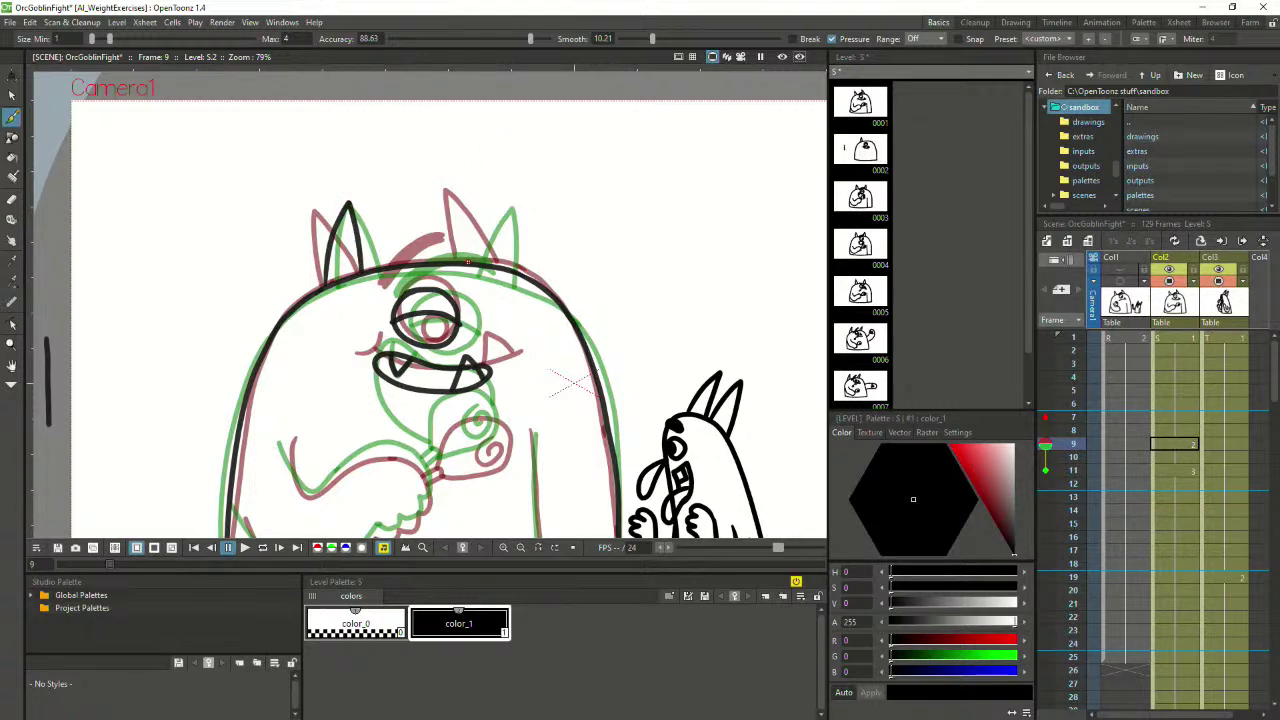
Draw the monster's right horn between its onion-skinned positions, undoing a stroke that does not fit
{"action": "mouse_move", "coordinate": [467, 262]}
{"action": "left_mouse_down"}
{"action": "mouse_move", "coordinate": [452, 196]}
{"action": "mouse_move", "coordinate": [516, 272]}
{"action": "mouse_move", "coordinate": [466, 252]}
{"action": "mouse_move", "coordinate": [457, 210]}
{"action": "mouse_move", "coordinate": [480, 214]}
{"action": "mouse_move", "coordinate": [514, 270]}
{"action": "left_mouse_up"}
{"action": "key", "text": "ctrl+z"}
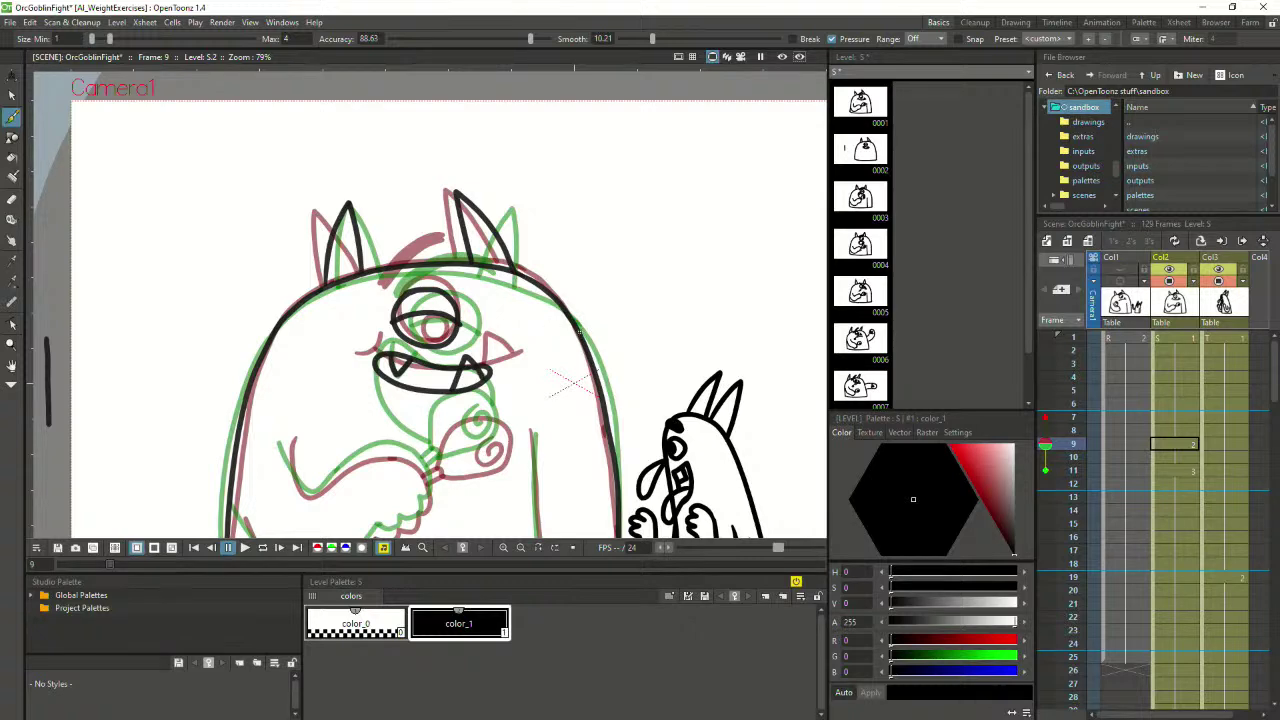
{"action": "scroll", "coordinate": [567, 380], "scroll_direction": "down", "scroll_amount": 1}
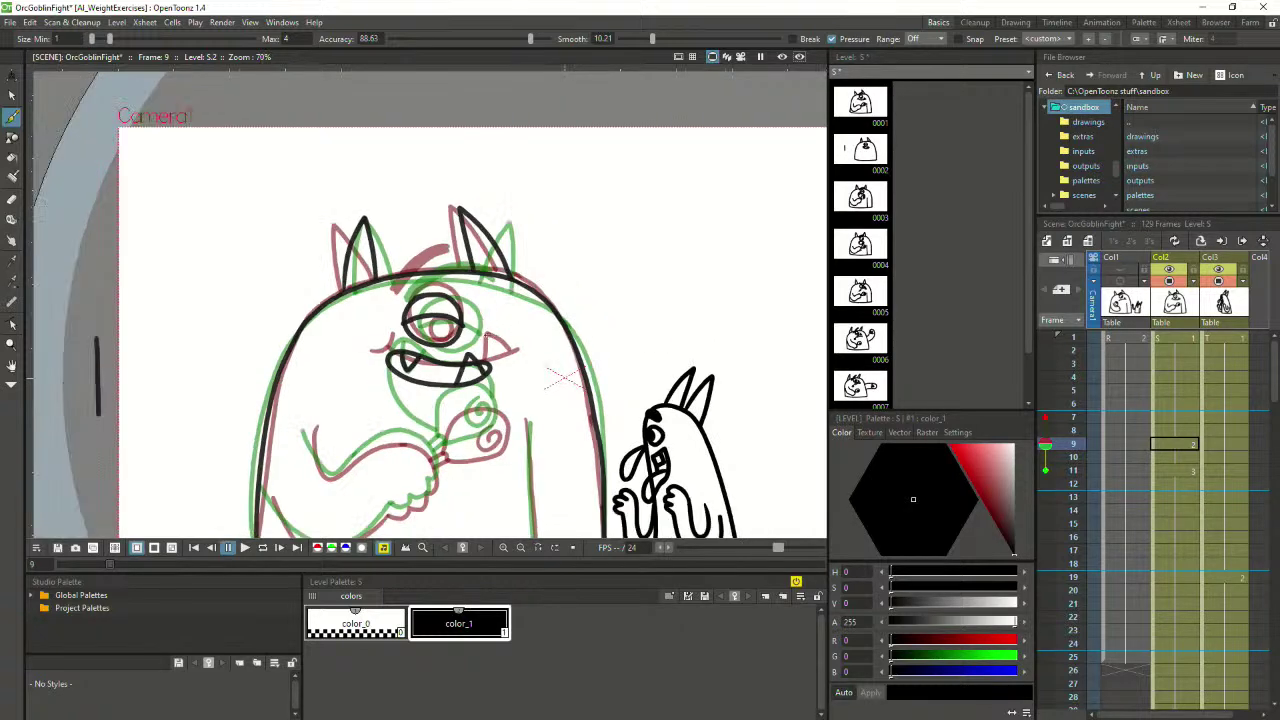
{"action": "scroll", "coordinate": [561, 378], "scroll_direction": "up", "scroll_amount": 1}
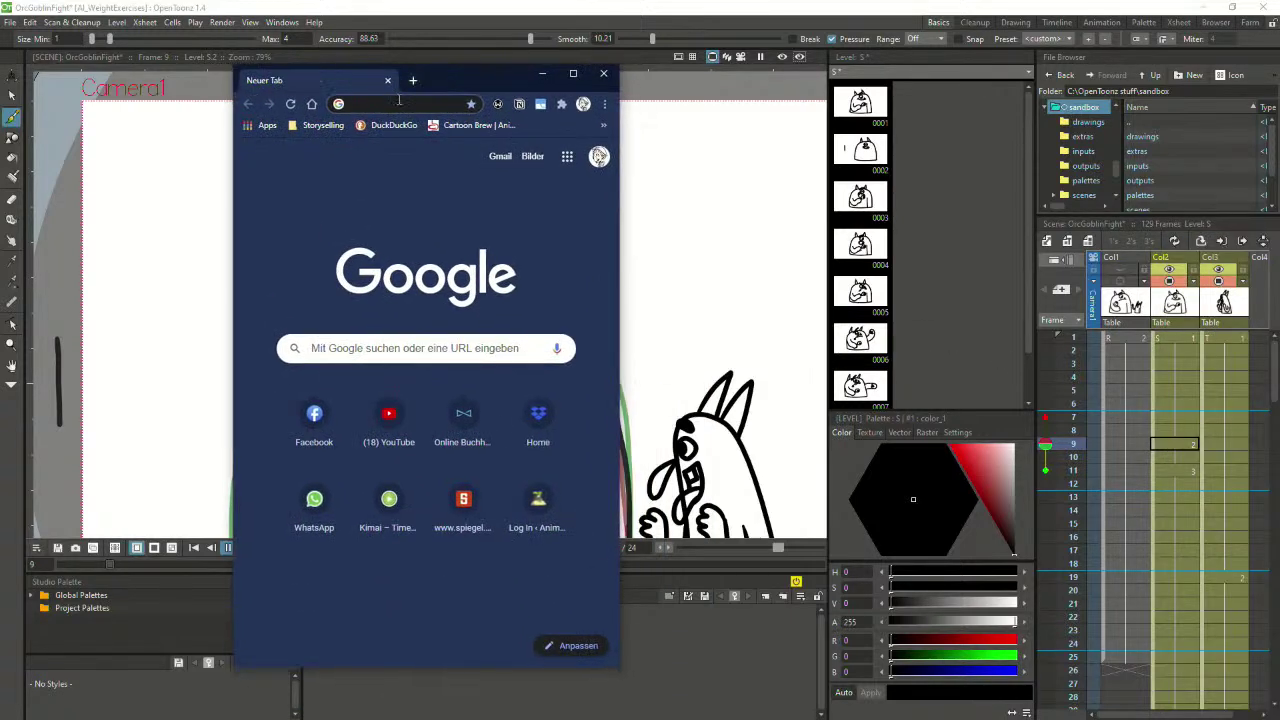
In the web browser, search for 11secondclub, view the 11 Second Club website, and close the browser
{"action": "left_click", "coordinate": [395, 103]}
{"action": "type", "text": "11second"}
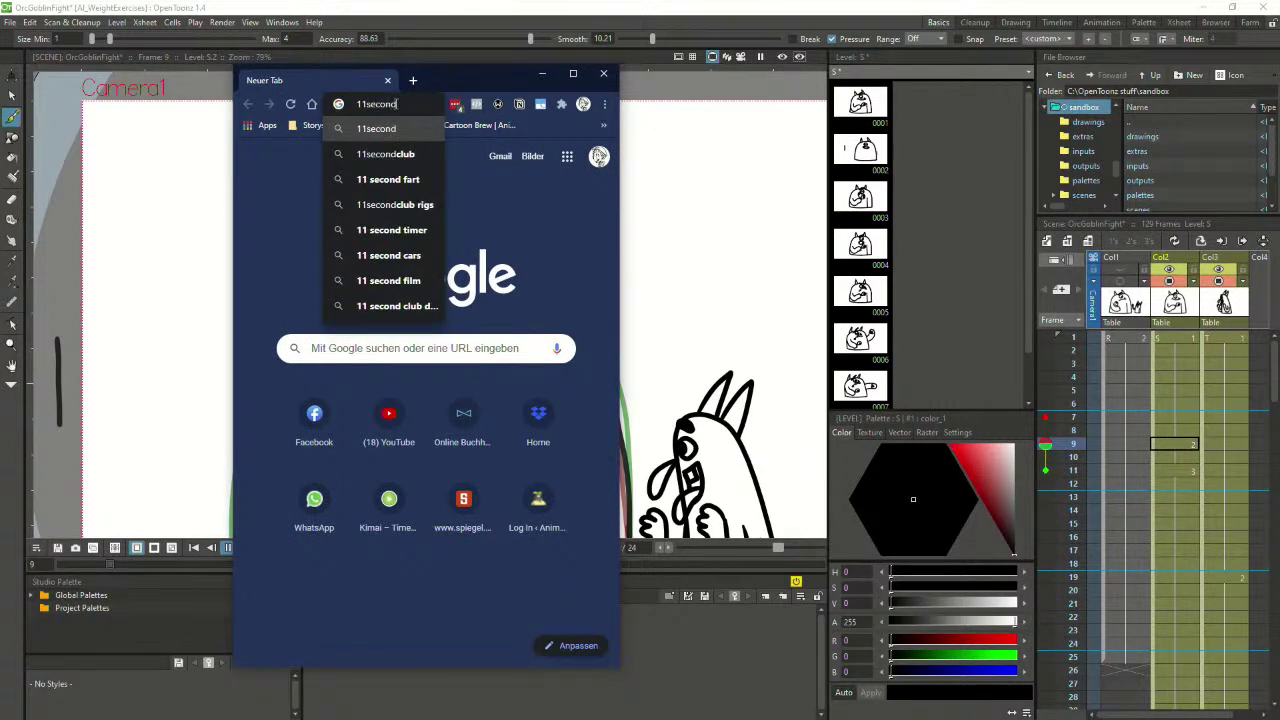
{"action": "key", "text": "Down"}
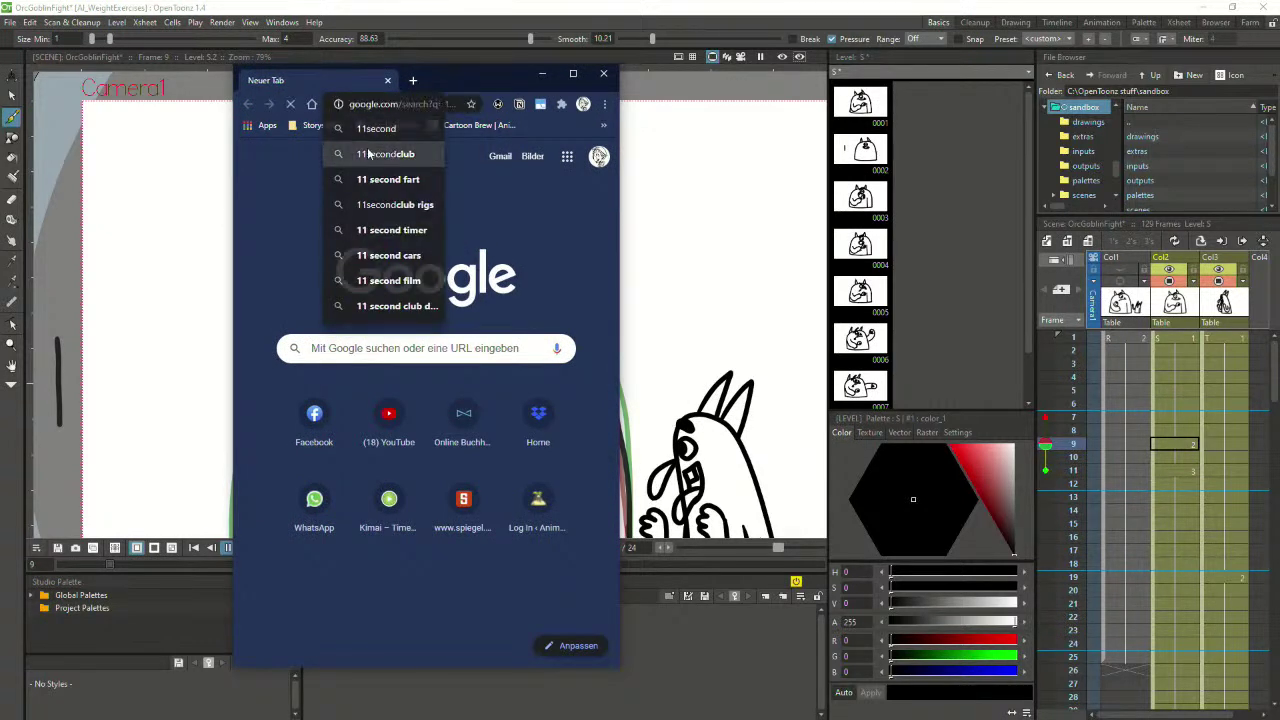
{"action": "key", "text": "Return"}
{"action": "left_click", "coordinate": [578, 75]}
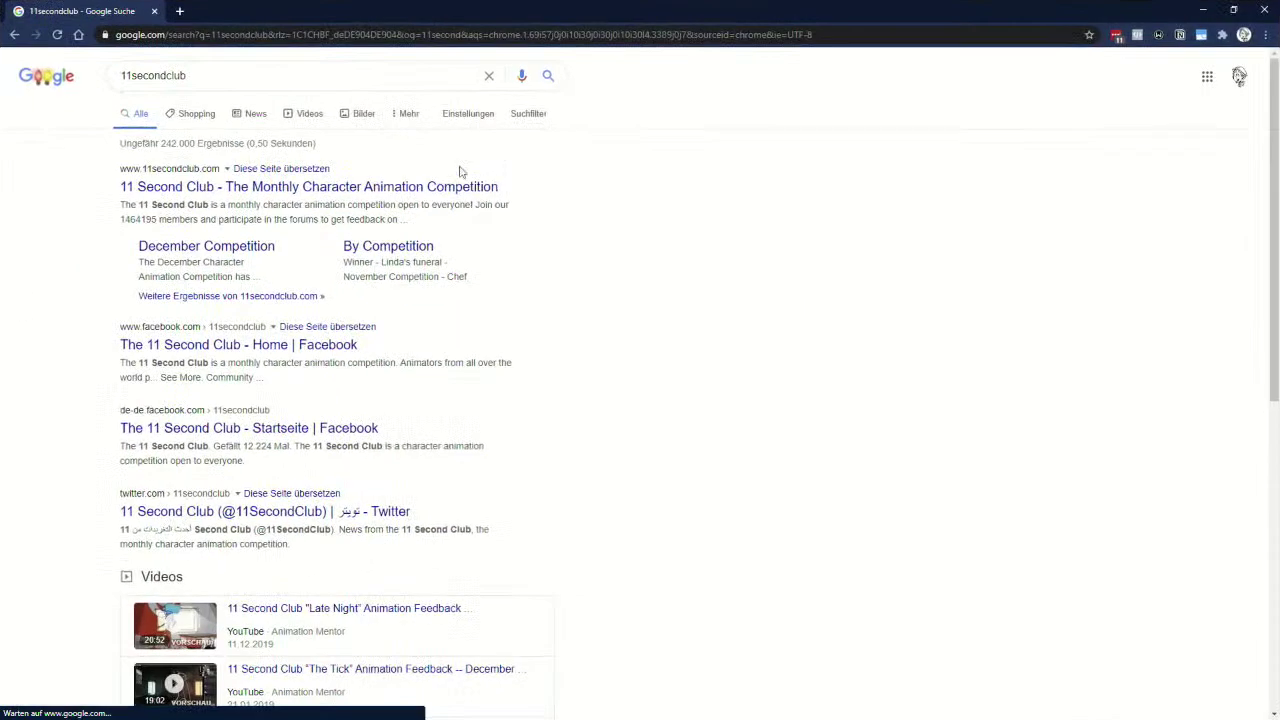
{"action": "left_click", "coordinate": [296, 190]}
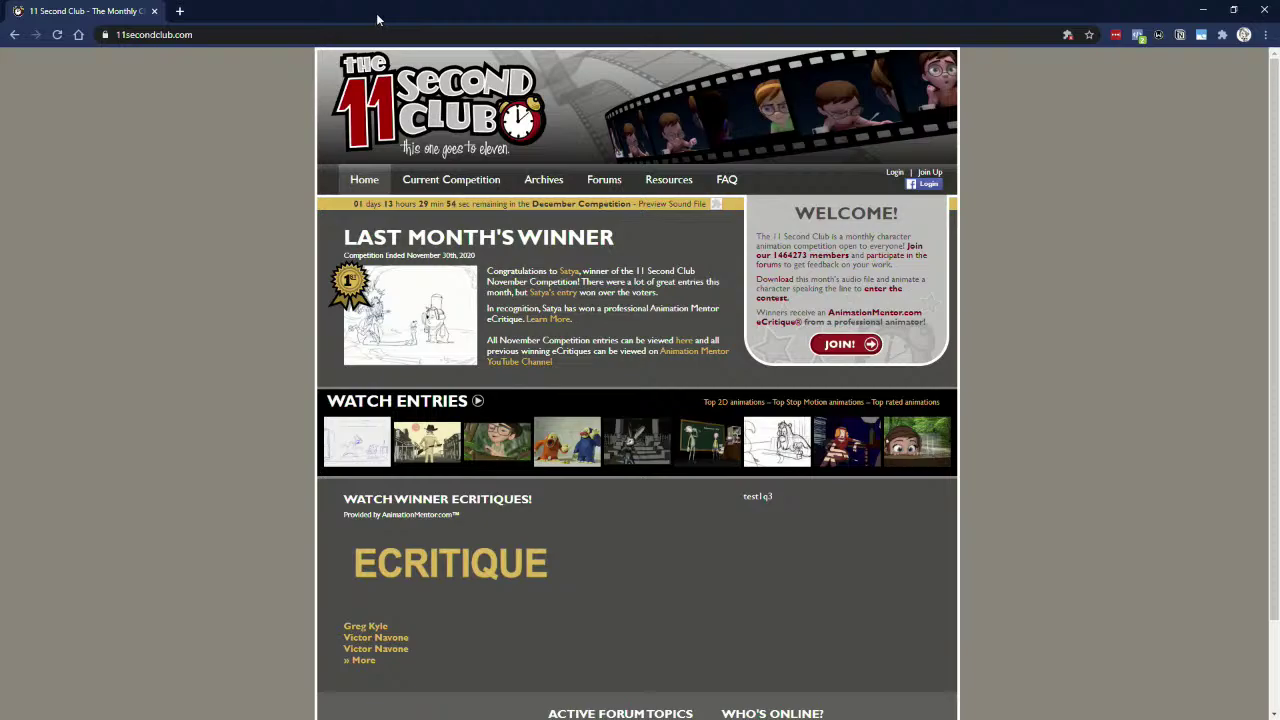
{"action": "left_click_drag", "start_coordinate": [377, 19], "coordinate": [362, 104]}
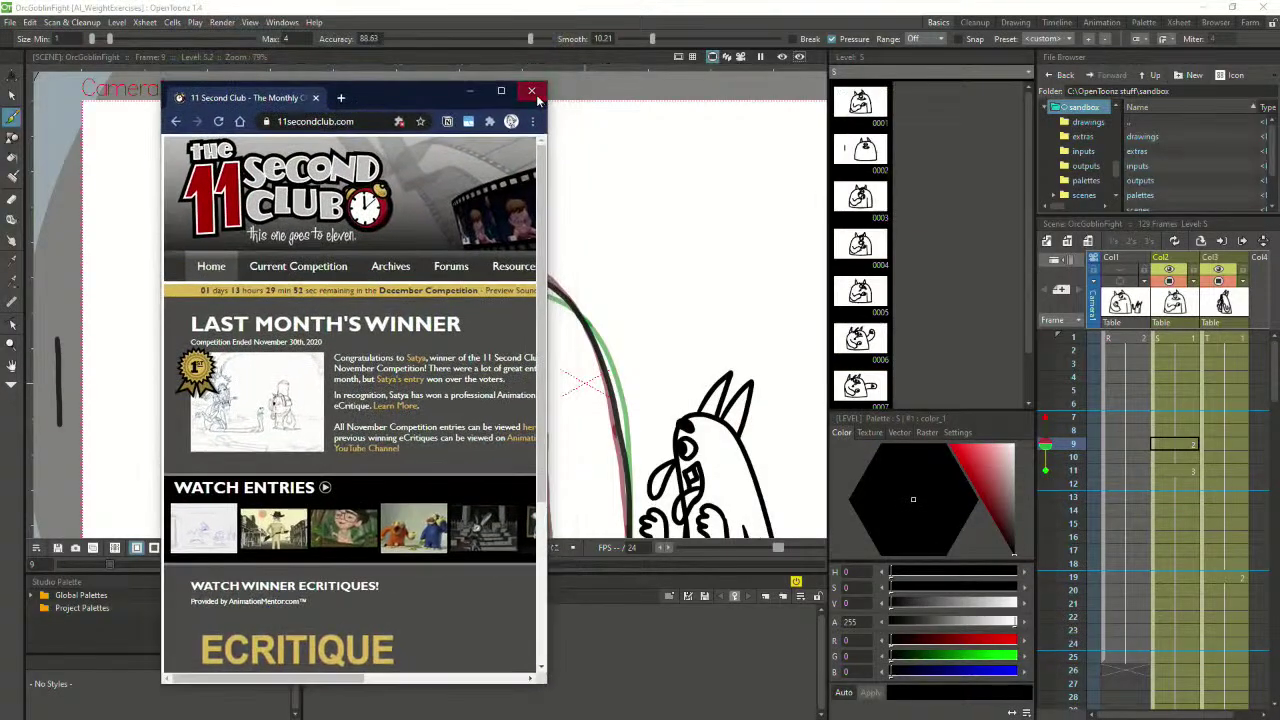
{"action": "left_click", "coordinate": [533, 92]}
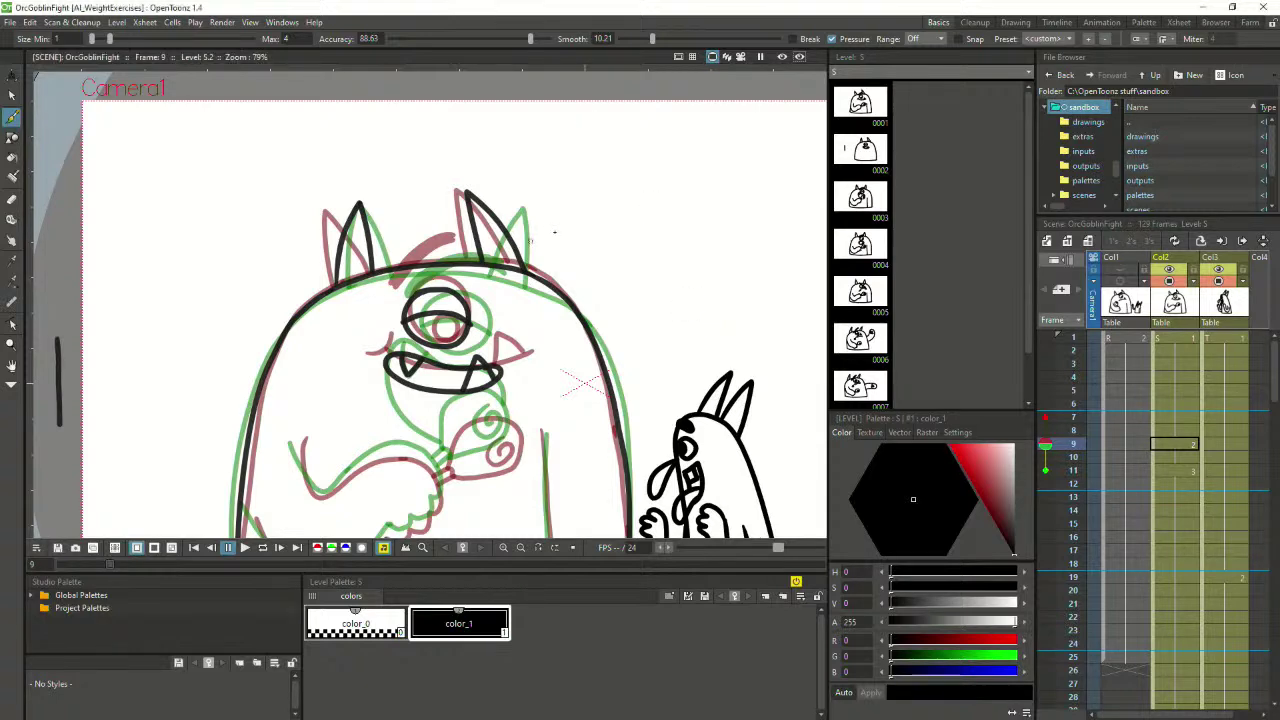
Draw the monster's bent arm and knuckled fist along the onion-skinned arm contours, undoing strokes that do not fit
{"action": "scroll", "coordinate": [621, 254], "scroll_direction": "down", "scroll_amount": 3}
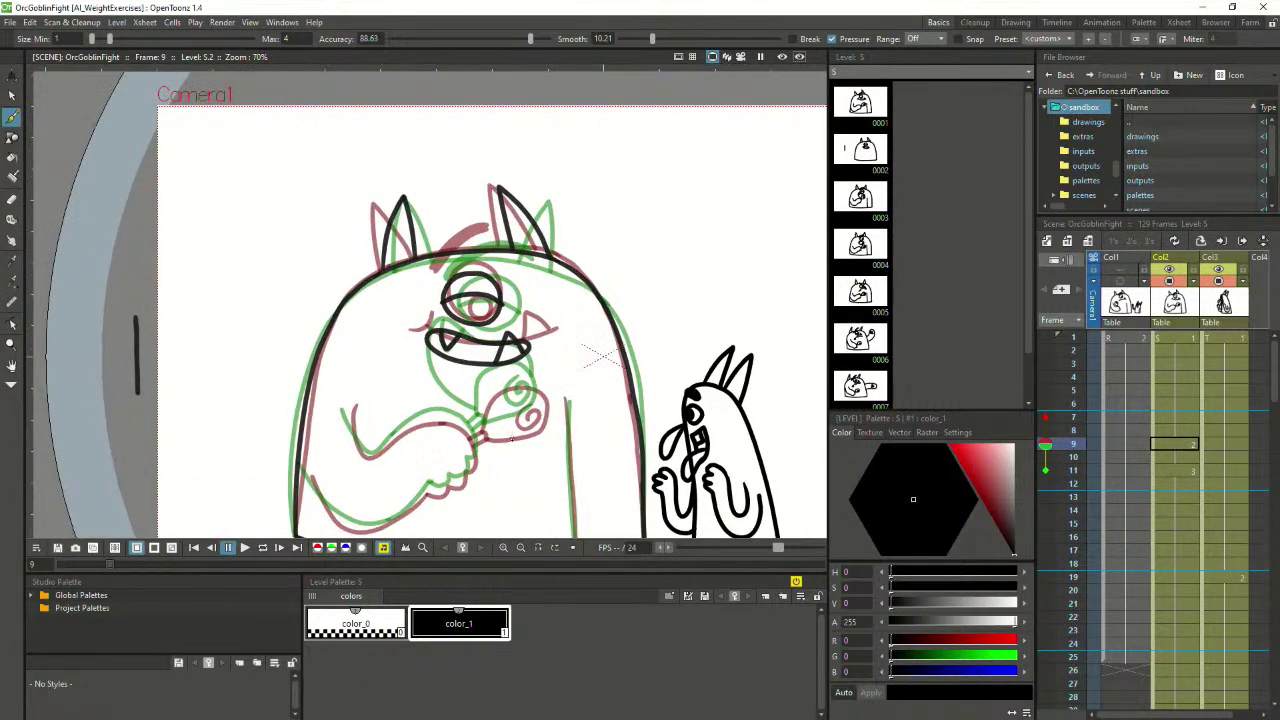
{"action": "scroll", "coordinate": [506, 443], "scroll_direction": "up", "scroll_amount": 2}
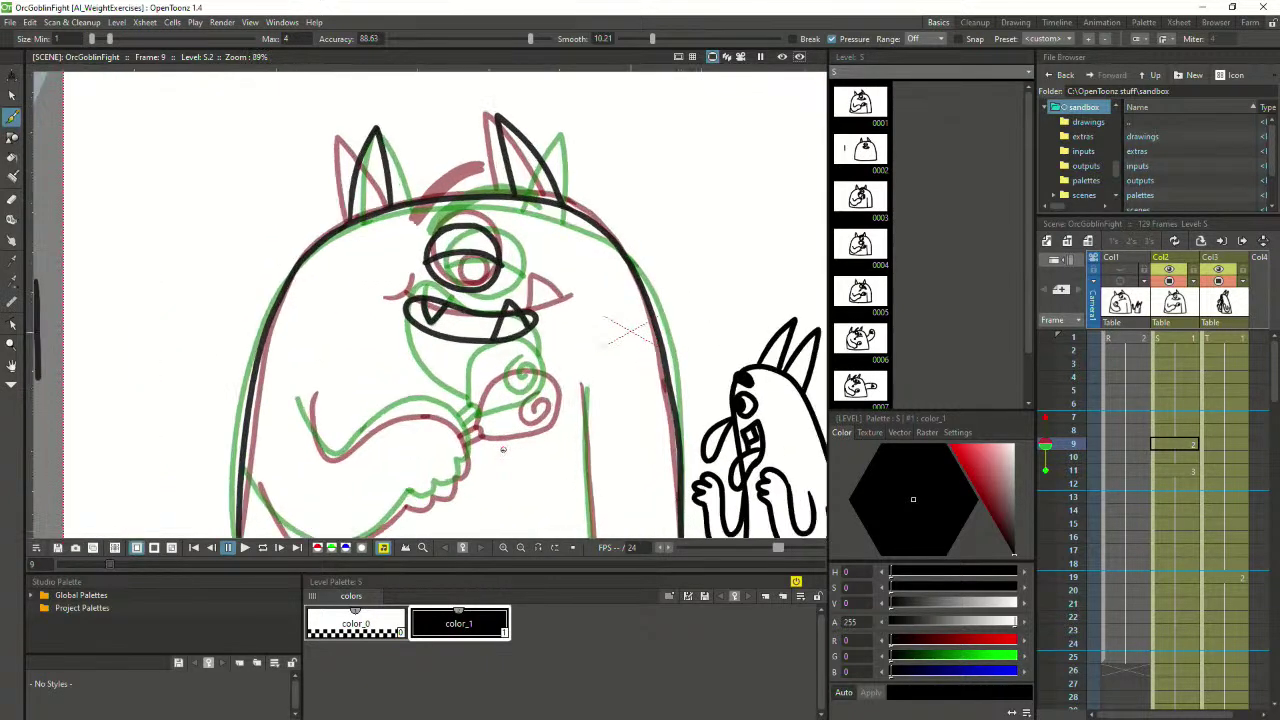
{"action": "mouse_move", "coordinate": [484, 456]}
{"action": "left_mouse_down"}
{"action": "mouse_move", "coordinate": [537, 434]}
{"action": "mouse_move", "coordinate": [600, 366]}
{"action": "left_mouse_up"}
{"action": "key", "text": "ctrl+z"}
{"action": "key", "text": "space"}
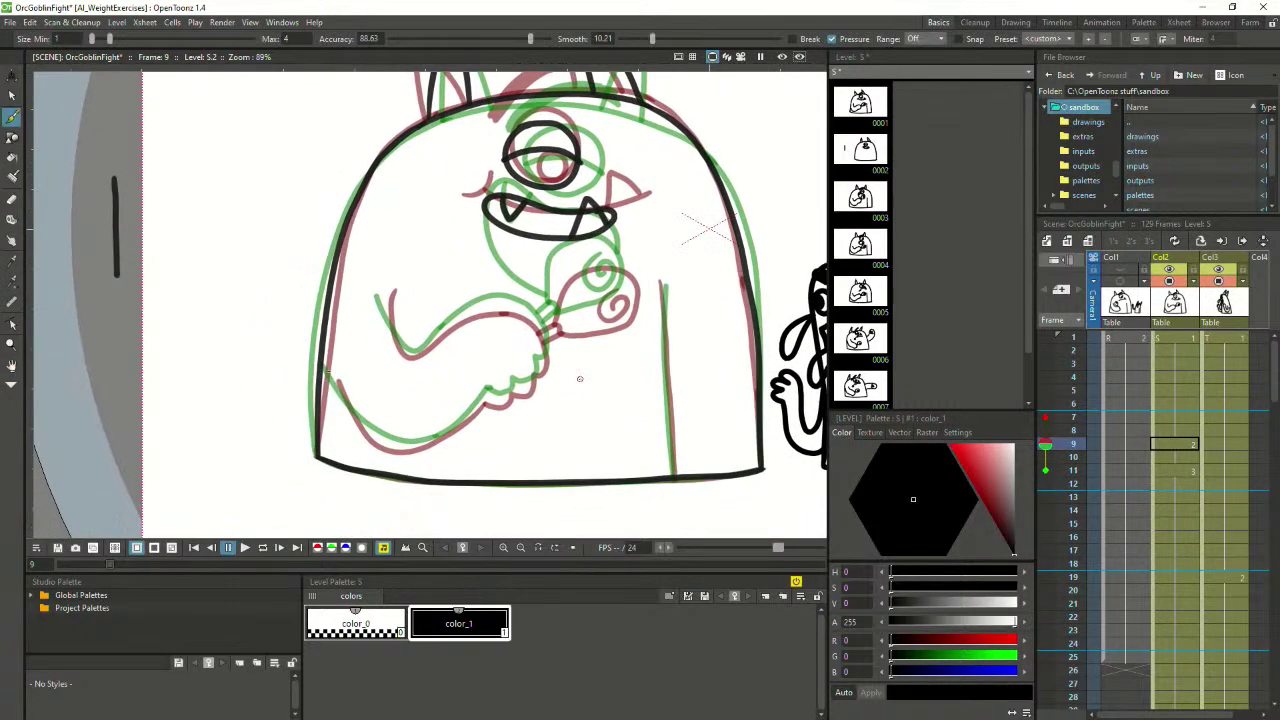
{"action": "left_click_drag", "start_coordinate": [339, 381], "coordinate": [356, 422]}
{"action": "key", "text": "ctrl+z"}
{"action": "left_click_drag", "start_coordinate": [336, 376], "coordinate": [362, 436]}
{"action": "key", "text": "ctrl+z"}
{"action": "mouse_move", "coordinate": [338, 381]}
{"action": "left_mouse_down"}
{"action": "mouse_move", "coordinate": [356, 424]}
{"action": "mouse_move", "coordinate": [401, 452]}
{"action": "left_mouse_up"}
{"action": "key", "text": "ctrl+z"}
{"action": "mouse_move", "coordinate": [328, 368]}
{"action": "left_mouse_down"}
{"action": "mouse_move", "coordinate": [369, 436]}
{"action": "mouse_move", "coordinate": [412, 444]}
{"action": "mouse_move", "coordinate": [401, 451]}
{"action": "mouse_move", "coordinate": [490, 396]}
{"action": "mouse_move", "coordinate": [503, 404]}
{"action": "mouse_move", "coordinate": [545, 366]}
{"action": "mouse_move", "coordinate": [545, 338]}
{"action": "mouse_move", "coordinate": [512, 313]}
{"action": "mouse_move", "coordinate": [458, 321]}
{"action": "mouse_move", "coordinate": [414, 353]}
{"action": "mouse_move", "coordinate": [397, 336]}
{"action": "mouse_move", "coordinate": [410, 354]}
{"action": "mouse_move", "coordinate": [390, 288]}
{"action": "left_mouse_up"}
{"action": "key", "text": "ctrl+z"}
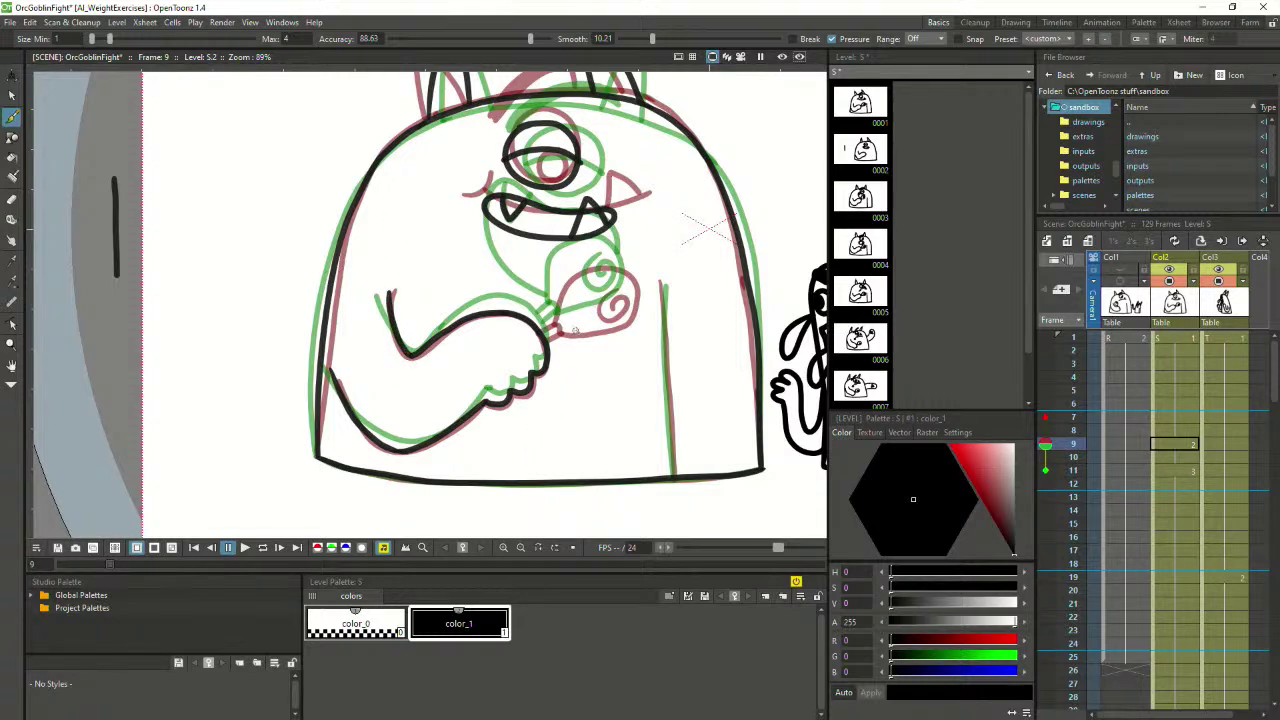
Draw short lines for the lollipop stick at the monster's fist and save the scene
{"action": "key", "text": "space"}
{"action": "left_click_drag", "start_coordinate": [600, 332], "coordinate": [563, 369]}
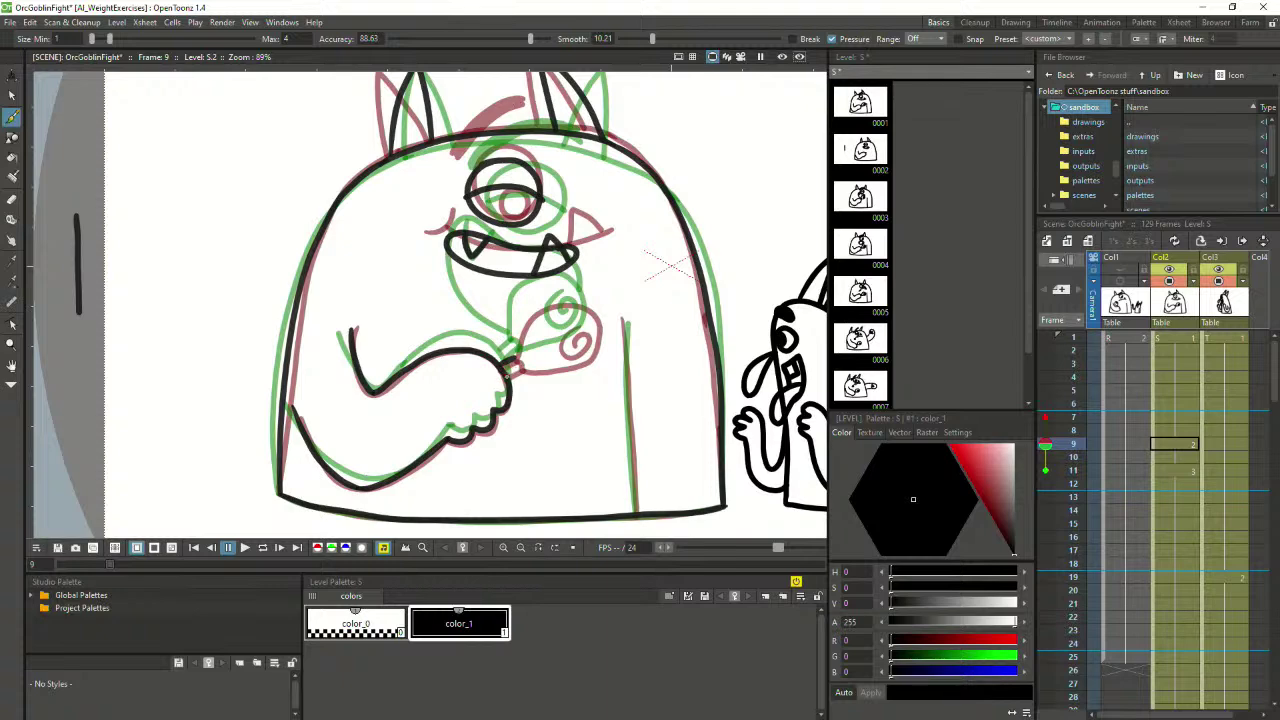
{"action": "key", "text": "space"}
{"action": "left_click_drag", "start_coordinate": [505, 158], "coordinate": [513, 244]}
{"action": "mouse_move", "coordinate": [480, 184]}
{"action": "left_mouse_down"}
{"action": "mouse_move", "coordinate": [473, 242]}
{"action": "mouse_move", "coordinate": [451, 160]}
{"action": "left_mouse_up"}
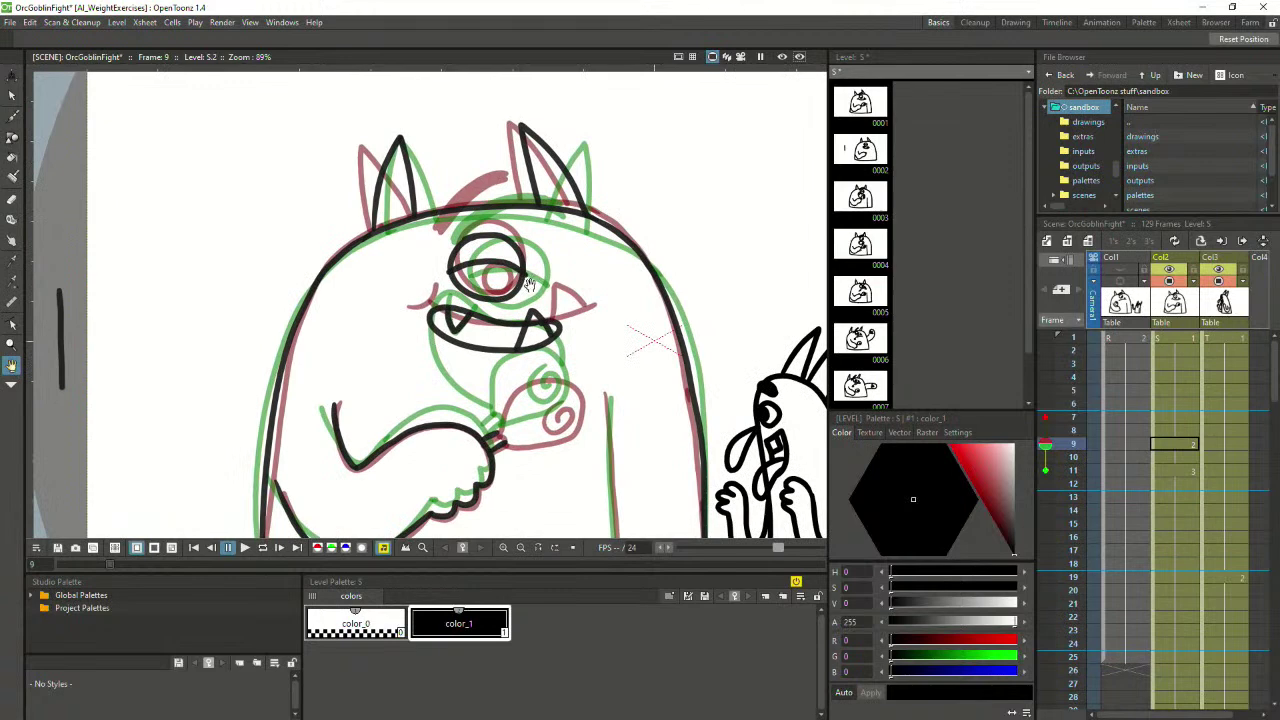
{"action": "key", "text": "ctrl+s"}
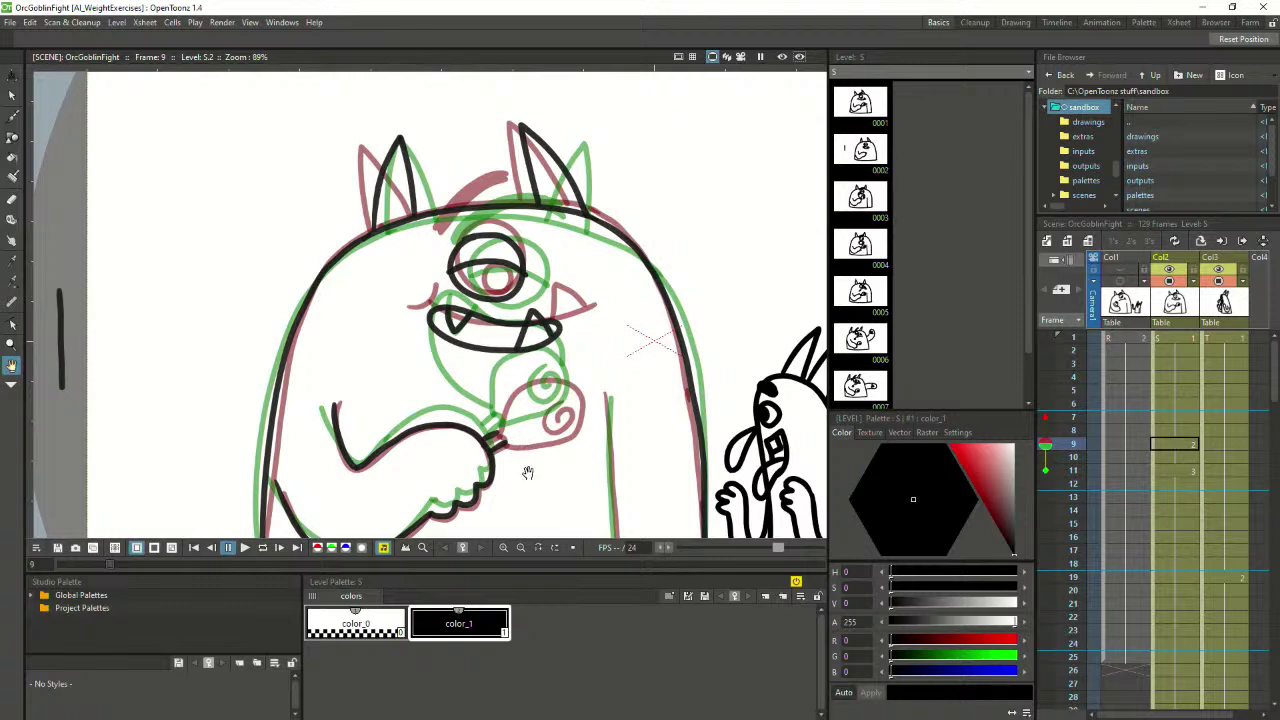
Finish the lollipop stick and draw the candy's rounded outline and inner spiral over the onion skin, undoing a misplaced stroke
{"action": "left_click_drag", "start_coordinate": [527, 476], "coordinate": [477, 391]}
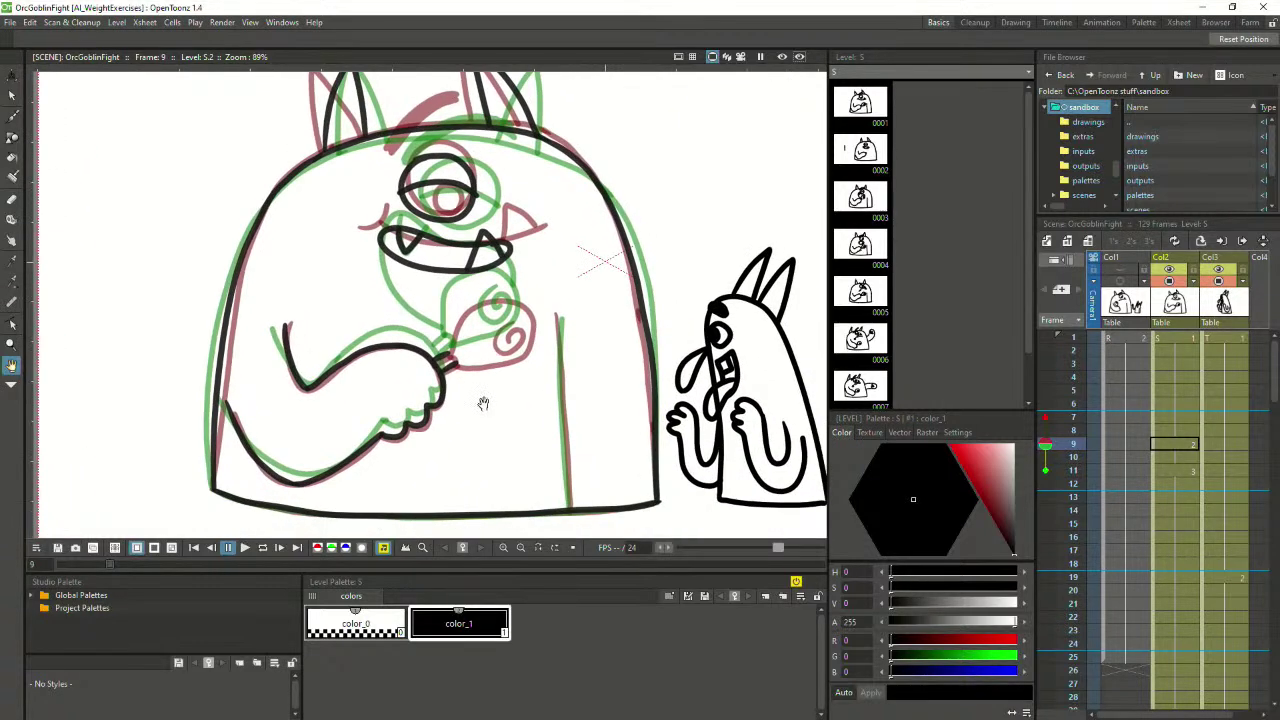
{"action": "key", "text": "b"}
{"action": "left_click", "coordinate": [453, 362]}
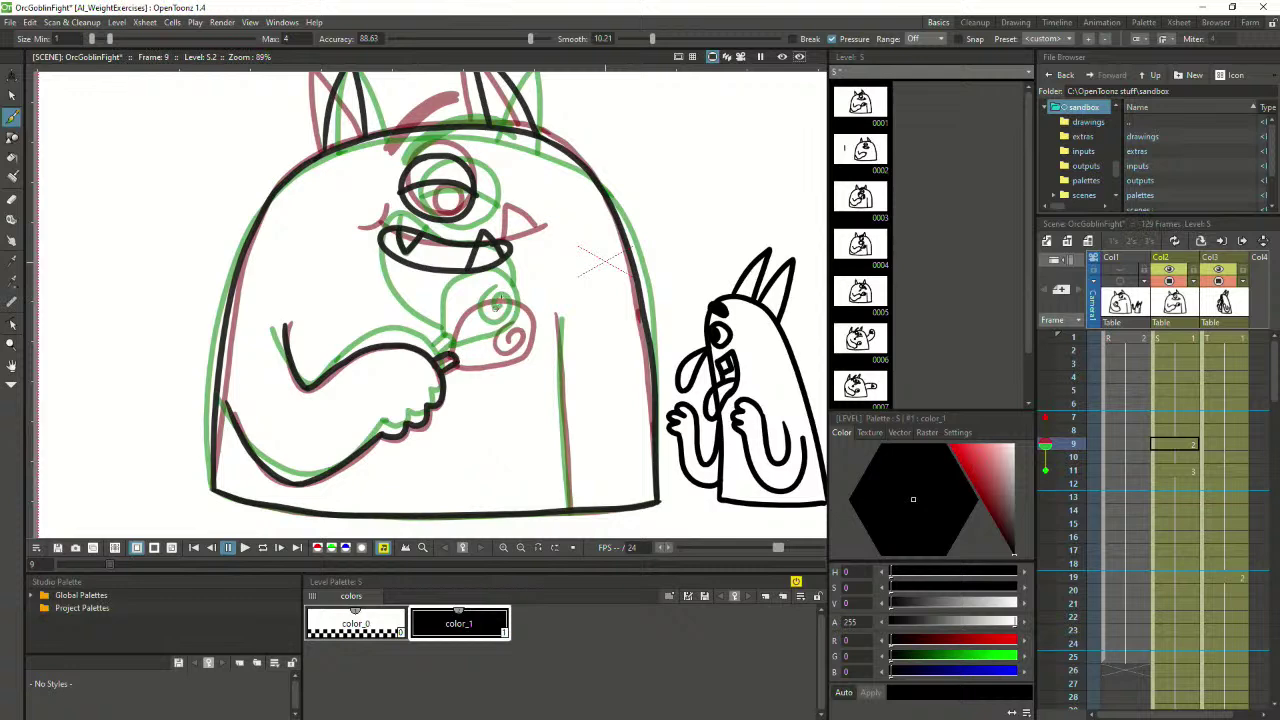
{"action": "mouse_move", "coordinate": [449, 349]}
{"action": "left_mouse_down"}
{"action": "mouse_move", "coordinate": [467, 309]}
{"action": "mouse_move", "coordinate": [500, 298]}
{"action": "left_mouse_up"}
{"action": "key", "text": "ctrl+z"}
{"action": "mouse_move", "coordinate": [452, 348]}
{"action": "left_mouse_down"}
{"action": "mouse_move", "coordinate": [477, 302]}
{"action": "mouse_move", "coordinate": [508, 294]}
{"action": "mouse_move", "coordinate": [530, 352]}
{"action": "left_mouse_up"}
{"action": "mouse_move", "coordinate": [453, 367]}
{"action": "left_mouse_down"}
{"action": "mouse_move", "coordinate": [531, 348]}
{"action": "mouse_move", "coordinate": [500, 318]}
{"action": "mouse_move", "coordinate": [494, 346]}
{"action": "mouse_move", "coordinate": [515, 327]}
{"action": "mouse_move", "coordinate": [510, 349]}
{"action": "left_mouse_up"}
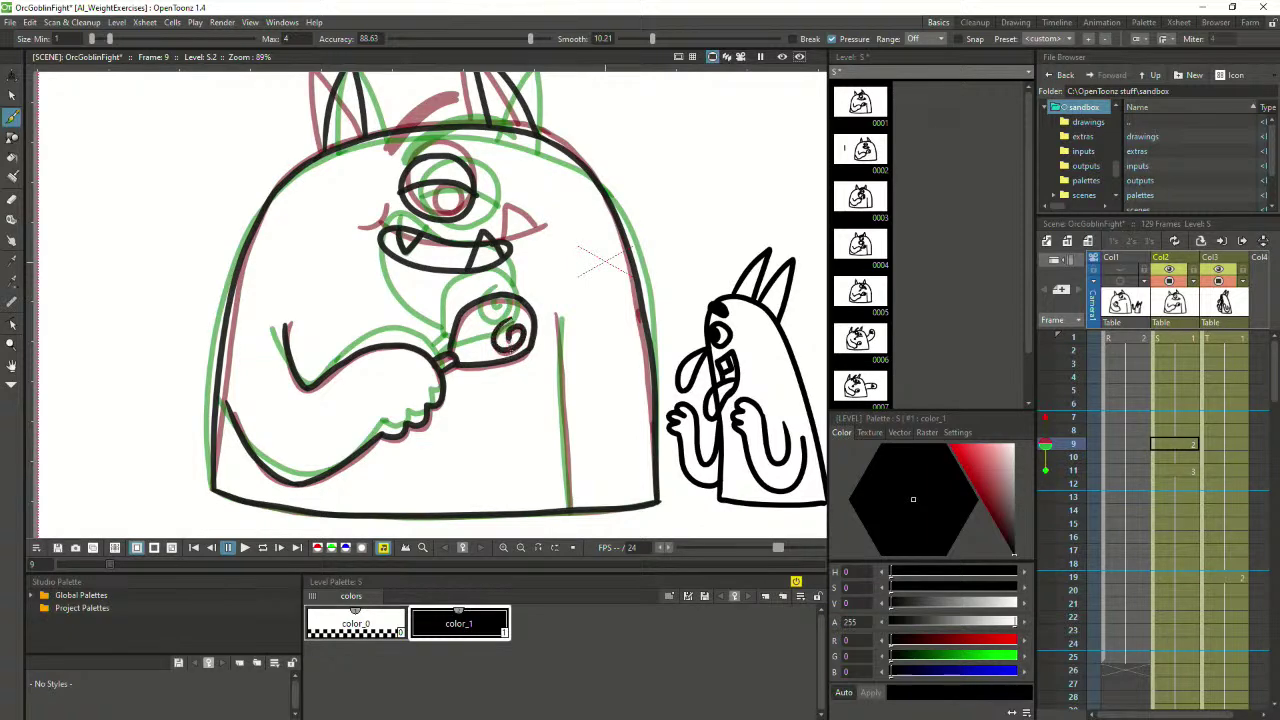
Play the animation from frame 1 twice to check the new in-between in motion
{"action": "scroll", "coordinate": [531, 345], "scroll_direction": "down", "scroll_amount": 1}
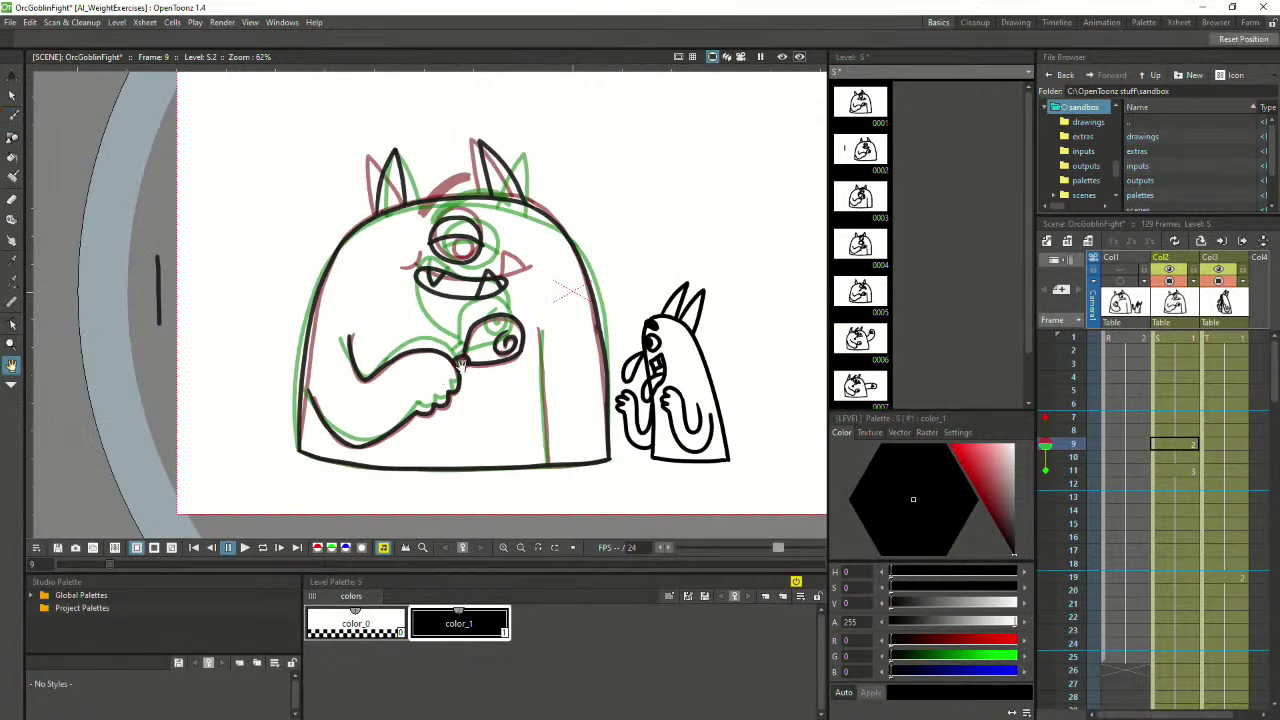
{"action": "scroll", "coordinate": [531, 345], "scroll_direction": "down", "scroll_amount": 1}
{"action": "left_click", "coordinate": [1168, 342]}
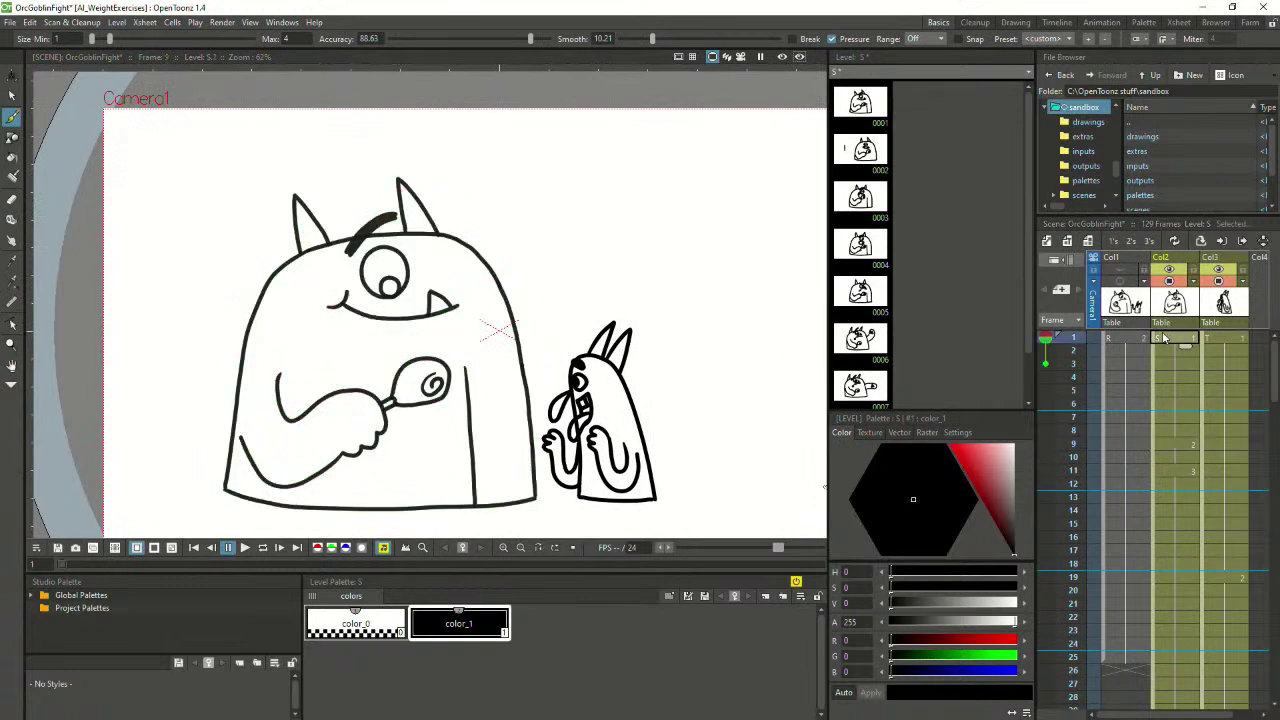
{"action": "left_click", "coordinate": [245, 548]}
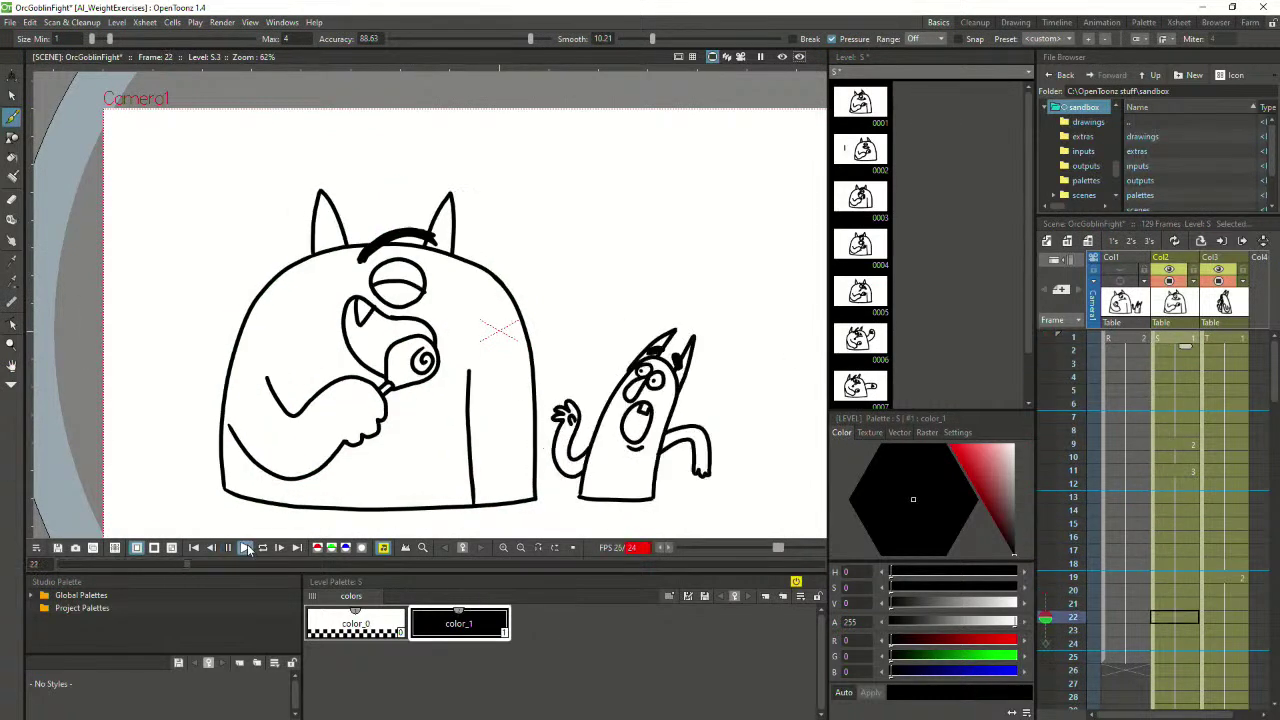
{"action": "left_click", "coordinate": [1165, 352]}
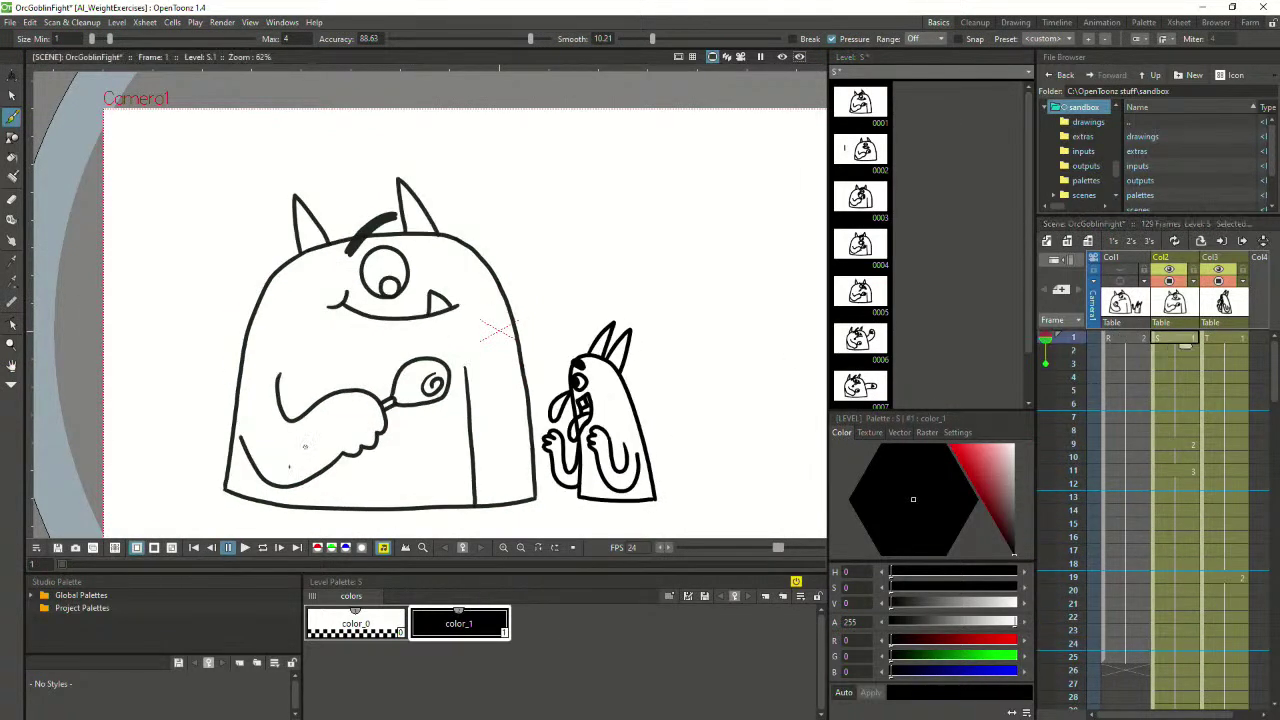
{"action": "left_click", "coordinate": [245, 548]}
{"action": "left_click", "coordinate": [245, 552]}
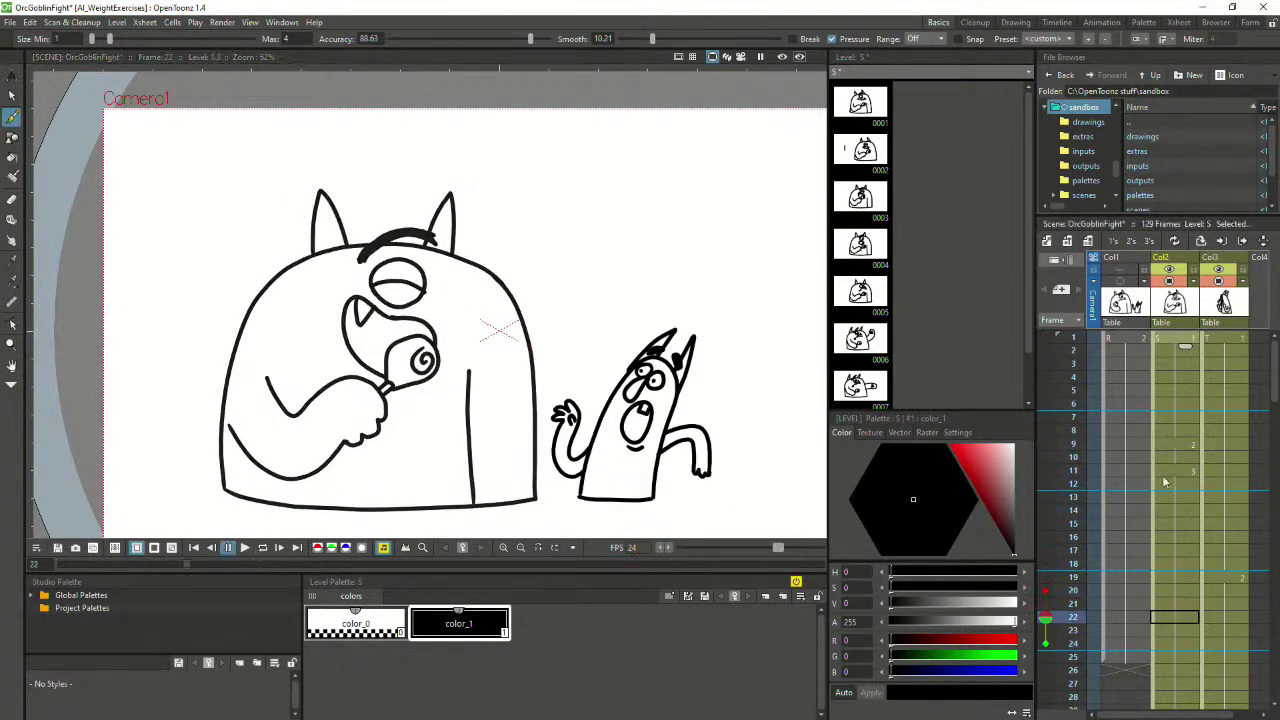
Extend the exposure of the monster's drawing 2 in Col2 backward so that it starts at frame 7
{"action": "left_click", "coordinate": [1169, 472]}
{"action": "left_click", "coordinate": [1178, 448]}
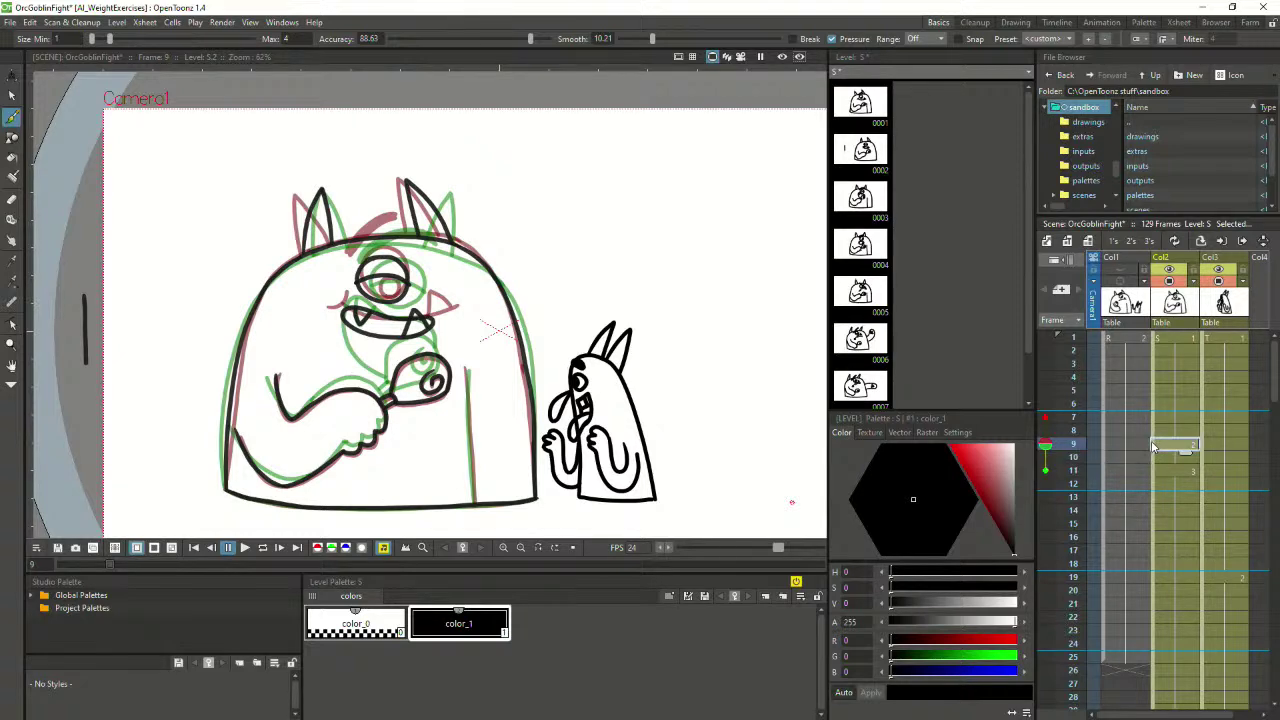
{"action": "key", "text": "Up"}
{"action": "key", "text": "Up"}
{"action": "key", "text": "Up"}
{"action": "key", "text": "Up"}
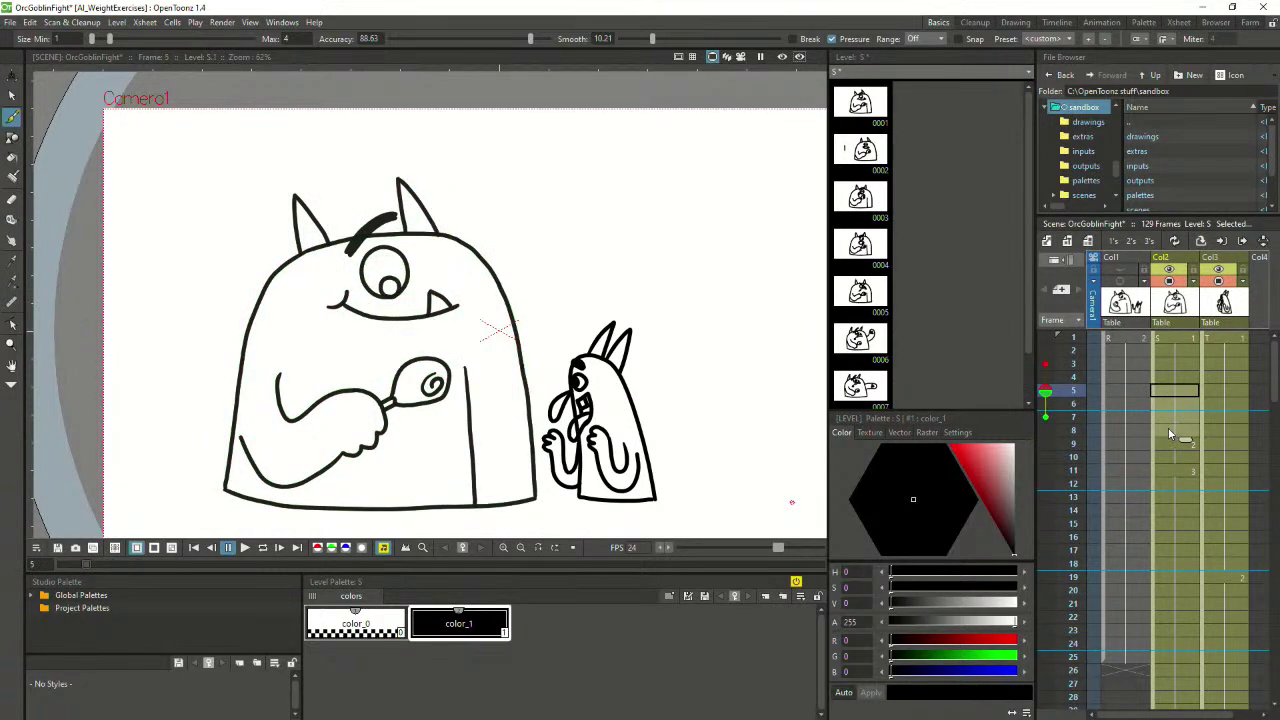
{"action": "left_click", "coordinate": [1184, 434]}
{"action": "left_click", "coordinate": [1181, 391]}
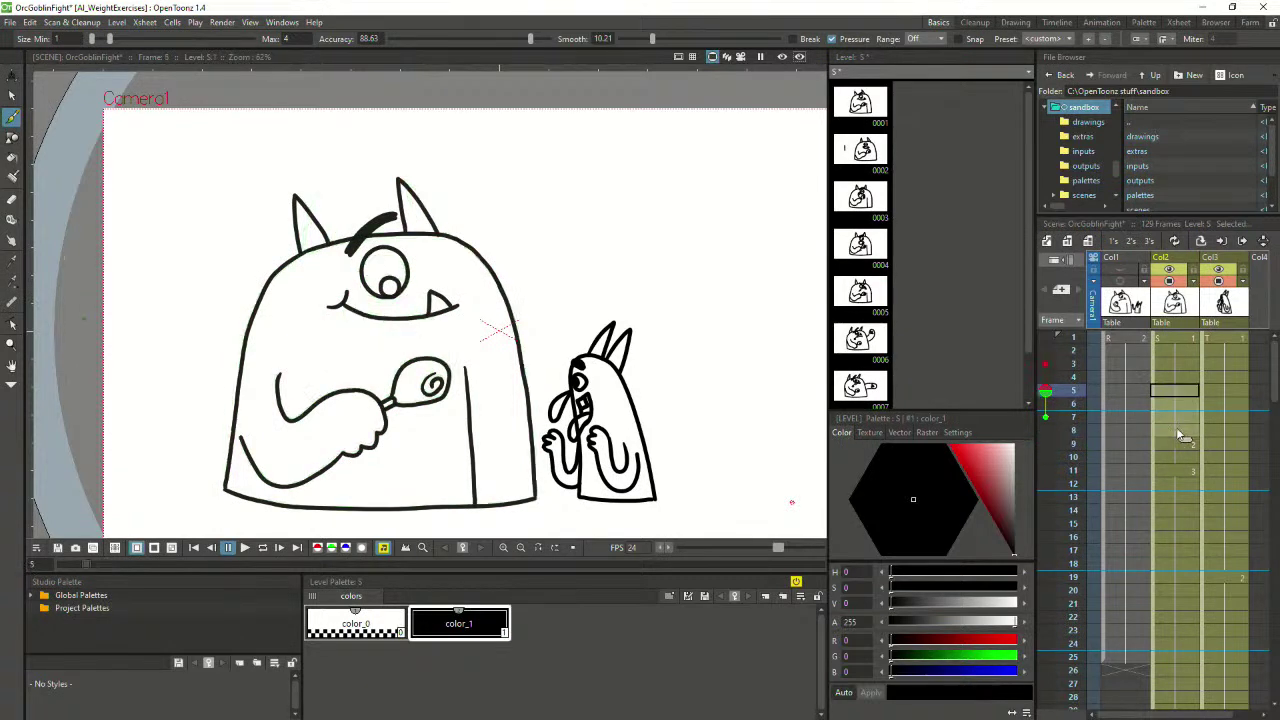
{"action": "left_click", "coordinate": [1183, 435]}
{"action": "key", "text": "Up"}
{"action": "key", "text": "Up"}
{"action": "key", "text": "Up"}
{"action": "key", "text": "Up"}
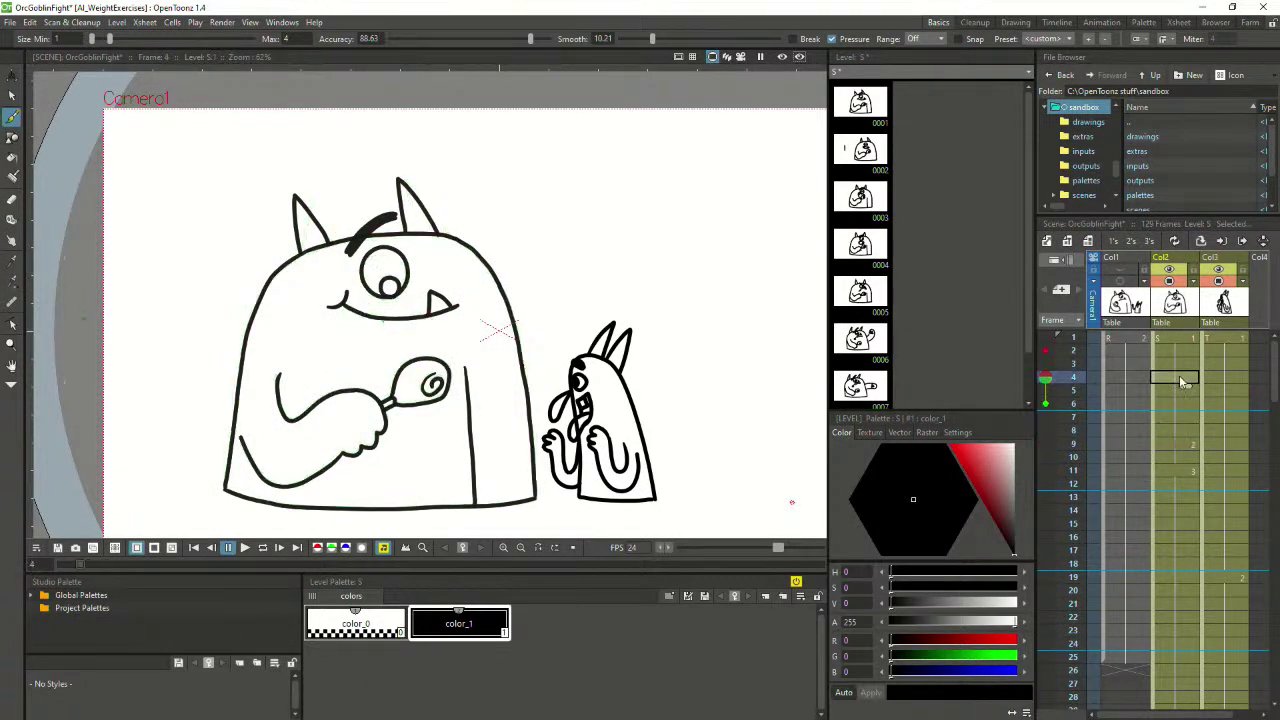
{"action": "left_click", "coordinate": [1186, 432]}
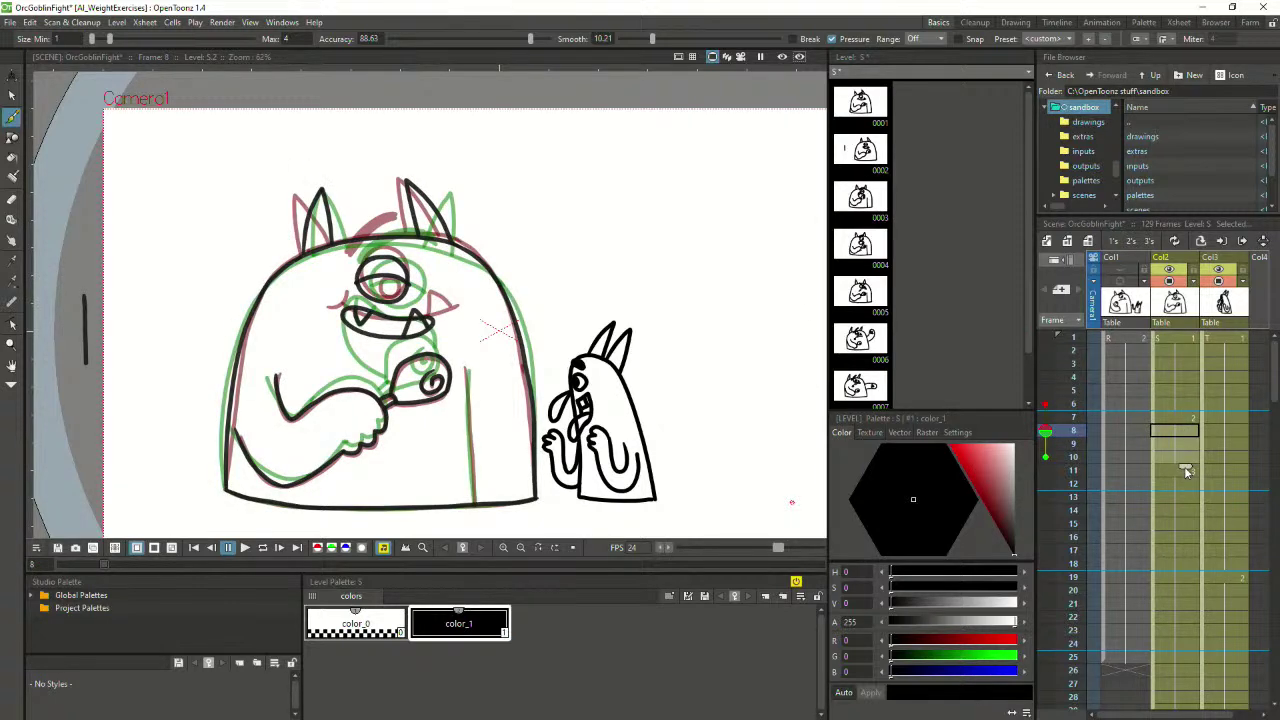
Play the scene from frame 1 to review the retimed in-between, and return to the monster's cell at frame 2
{"action": "left_click", "coordinate": [1185, 339]}
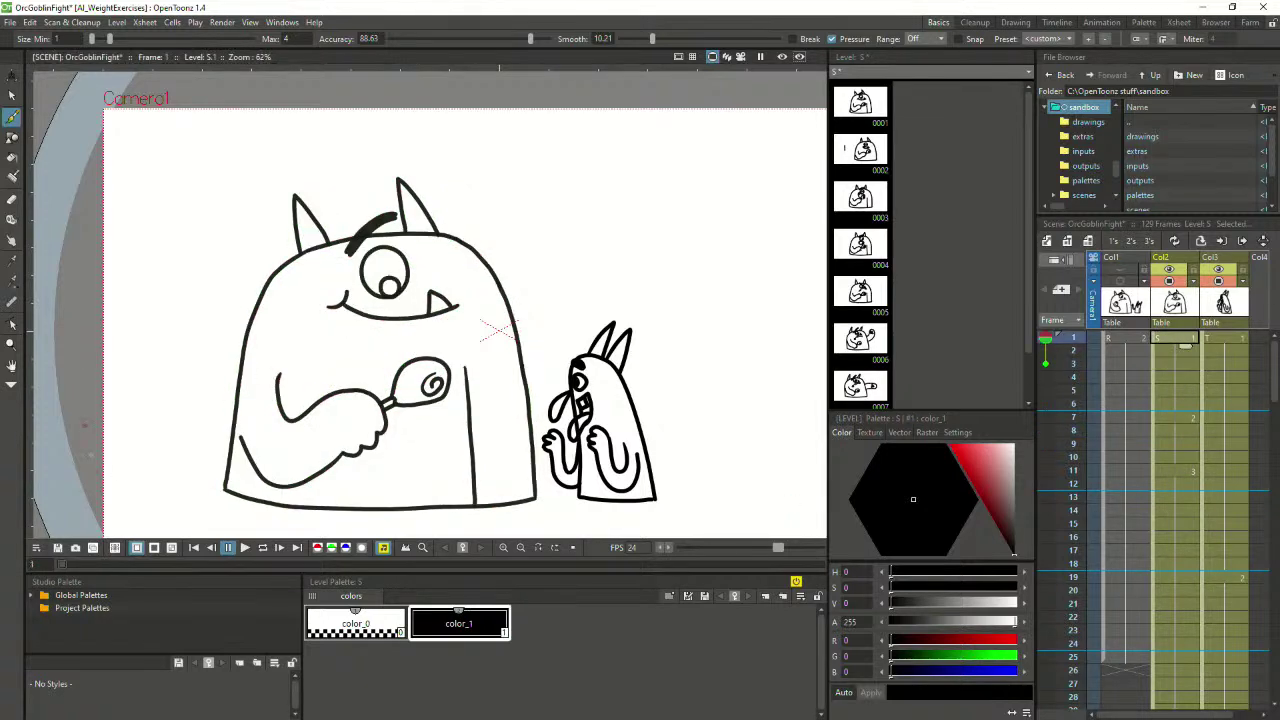
{"action": "left_click", "coordinate": [245, 547]}
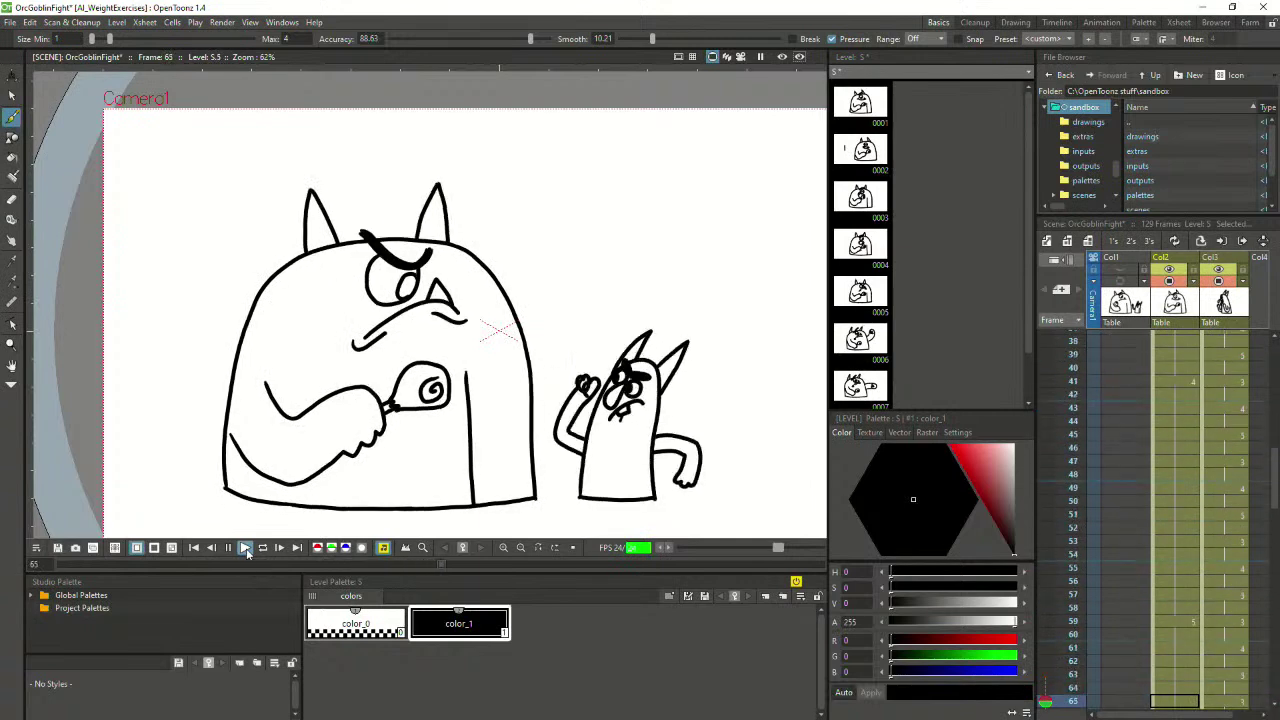
{"action": "left_click", "coordinate": [246, 549]}
{"action": "scroll", "coordinate": [1160, 460], "scroll_direction": "up", "scroll_amount": 10}
{"action": "left_click", "coordinate": [1178, 348]}
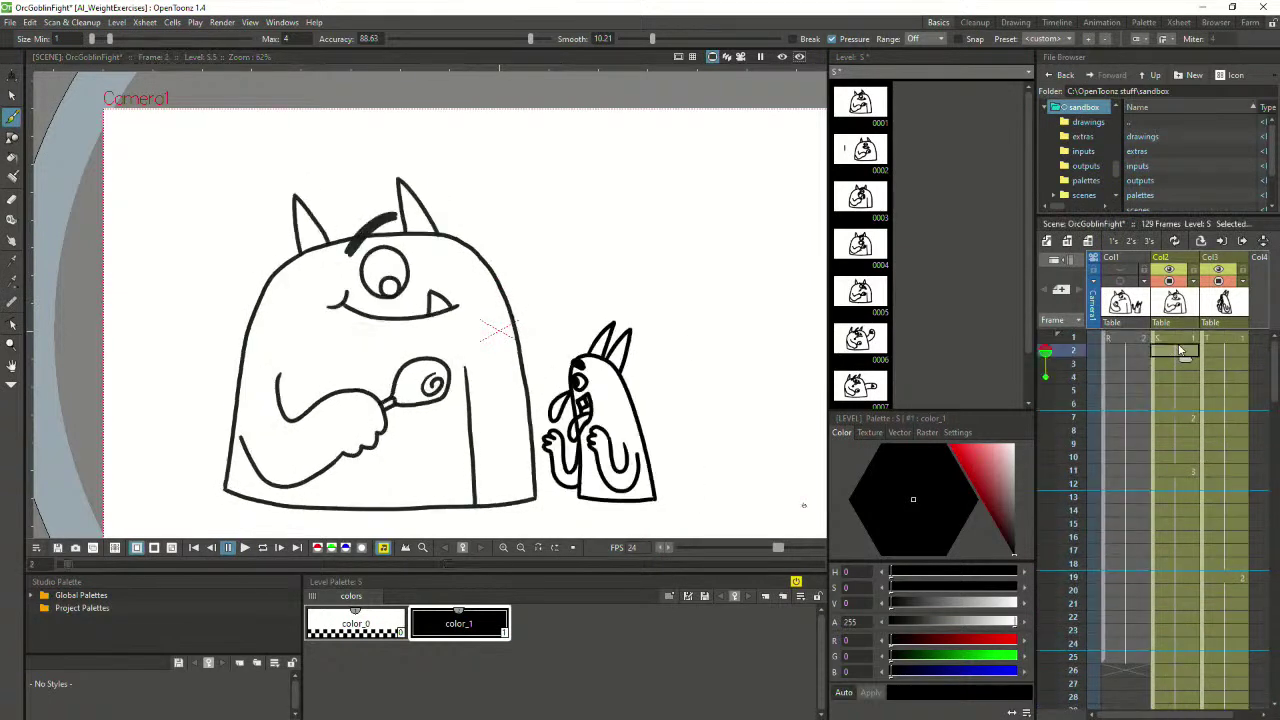
Play the scene repeatedly from the opening frames to review the timing of the monster's in-between
{"action": "left_click", "coordinate": [1175, 377]}
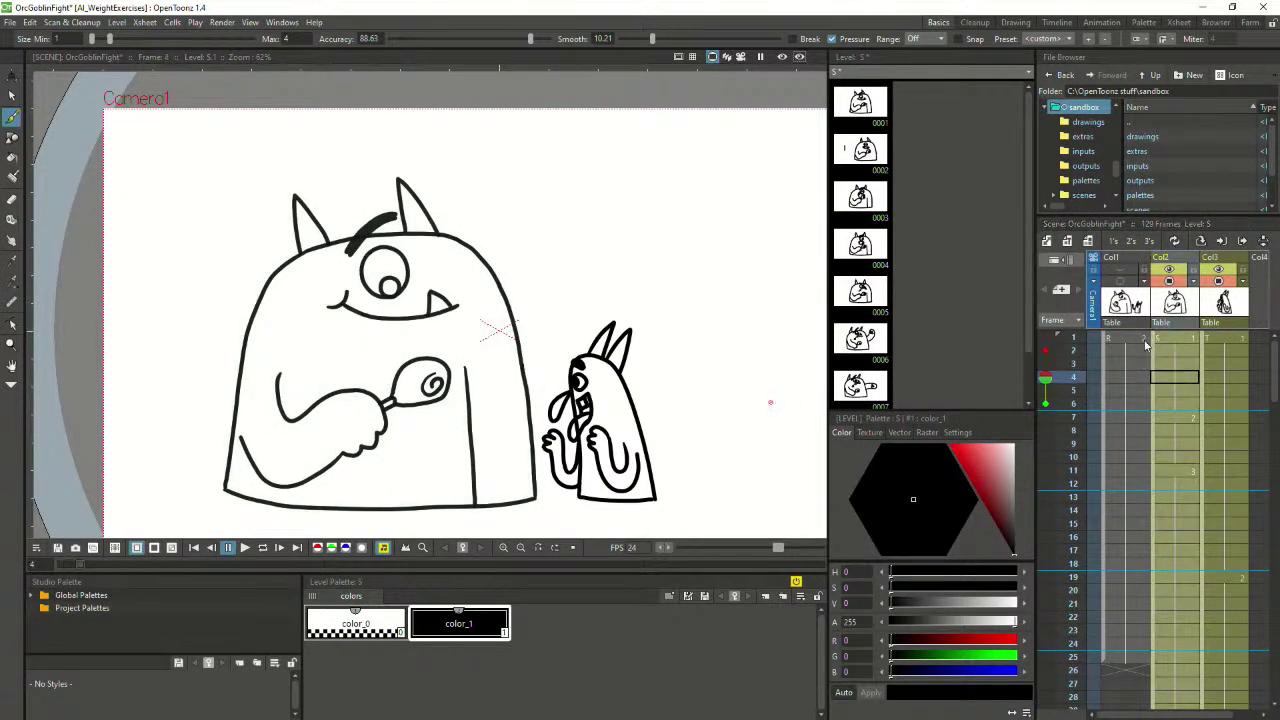
{"action": "left_click", "coordinate": [1173, 349]}
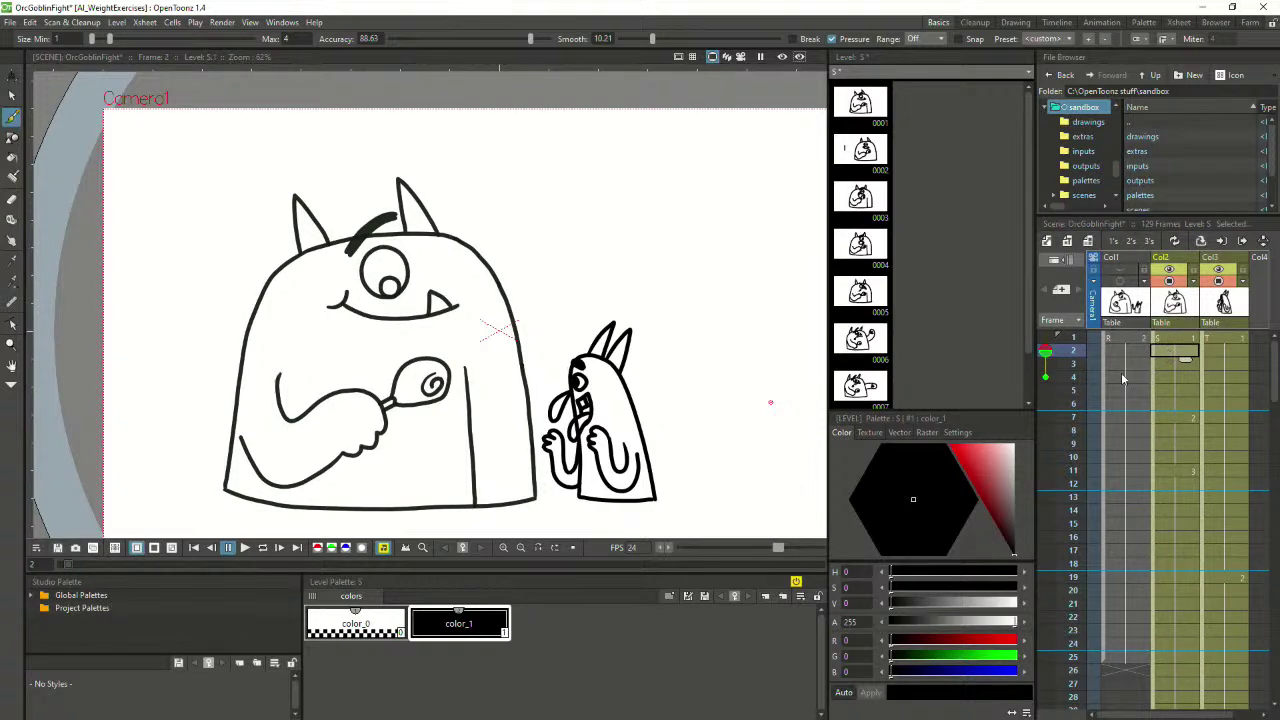
{"action": "left_click", "coordinate": [245, 547]}
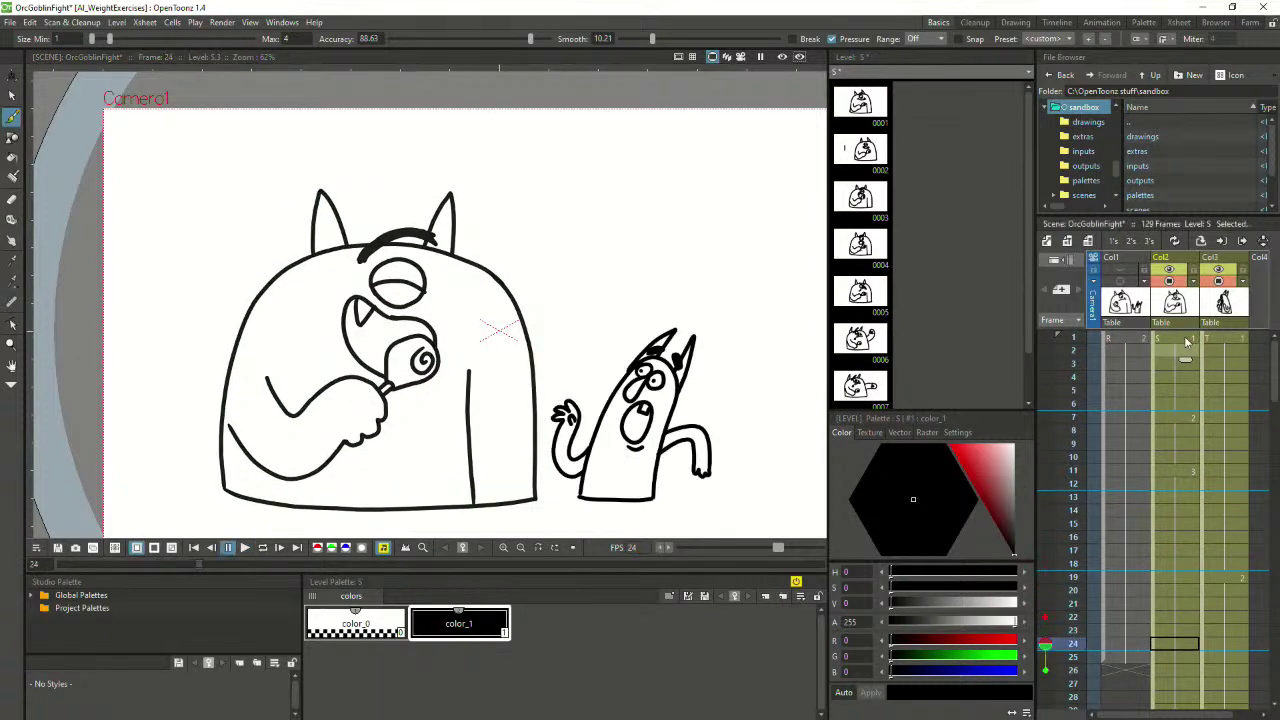
{"action": "left_click", "coordinate": [243, 548]}
{"action": "scroll", "coordinate": [1183, 407], "scroll_direction": "up", "scroll_amount": 3}
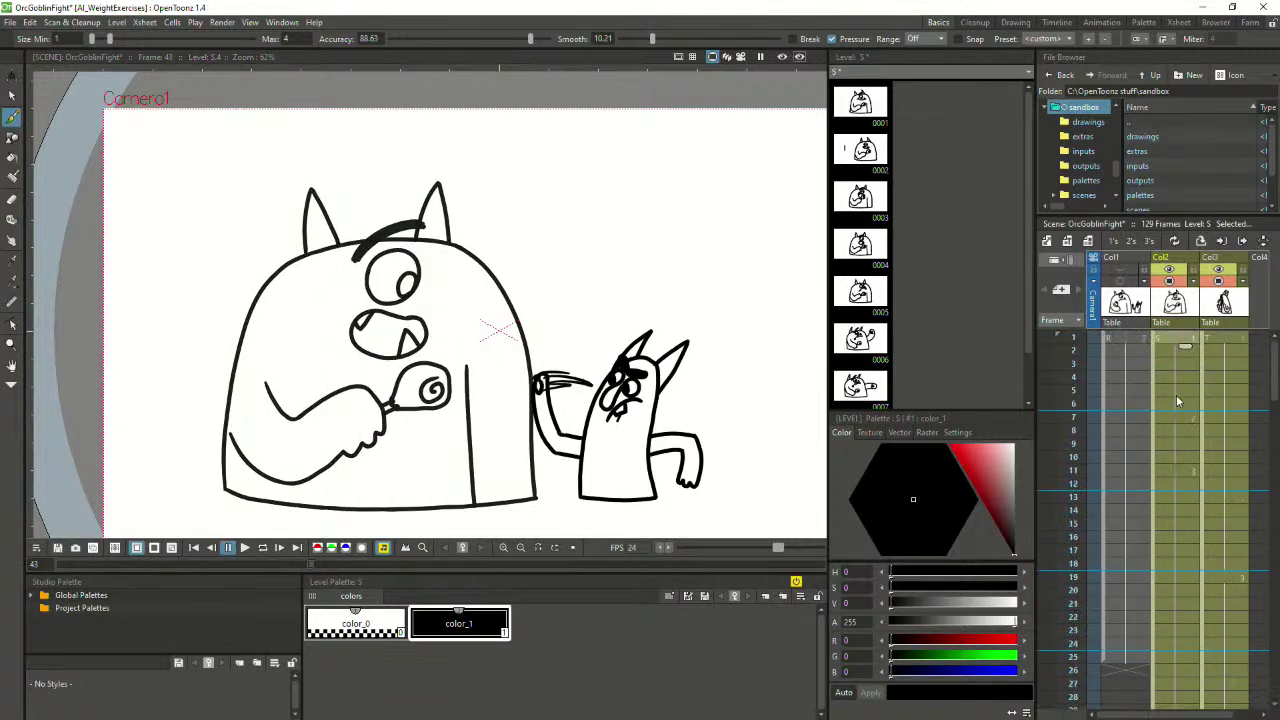
{"action": "left_click", "coordinate": [1185, 342]}
{"action": "left_click", "coordinate": [245, 548]}
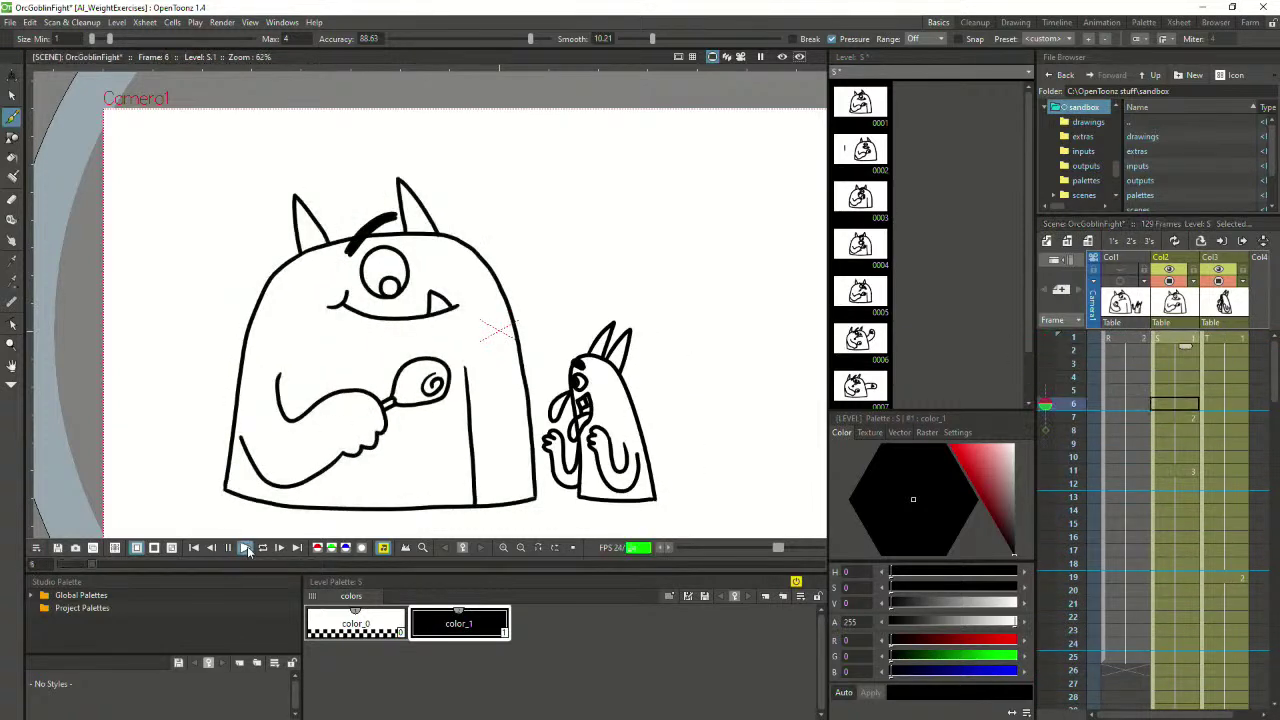
{"action": "left_click", "coordinate": [245, 548]}
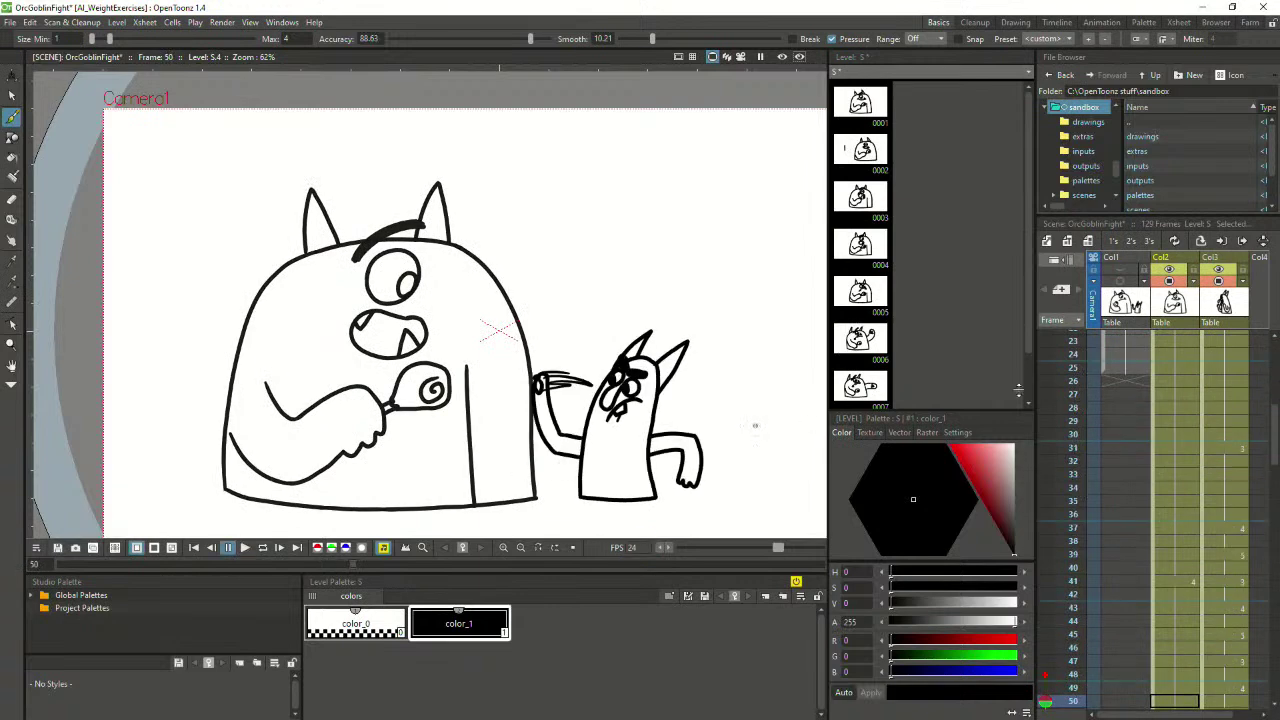
{"action": "scroll", "coordinate": [1178, 371], "scroll_direction": "up", "scroll_amount": 3}
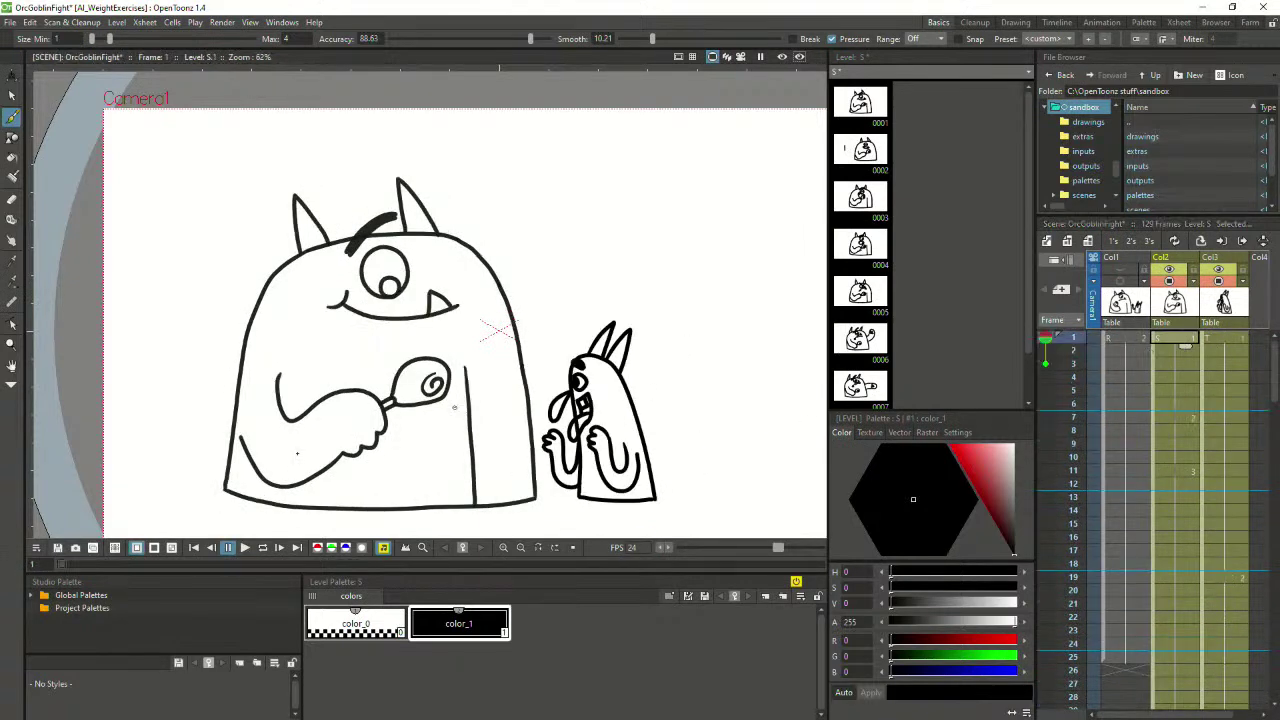
{"action": "left_click", "coordinate": [244, 547]}
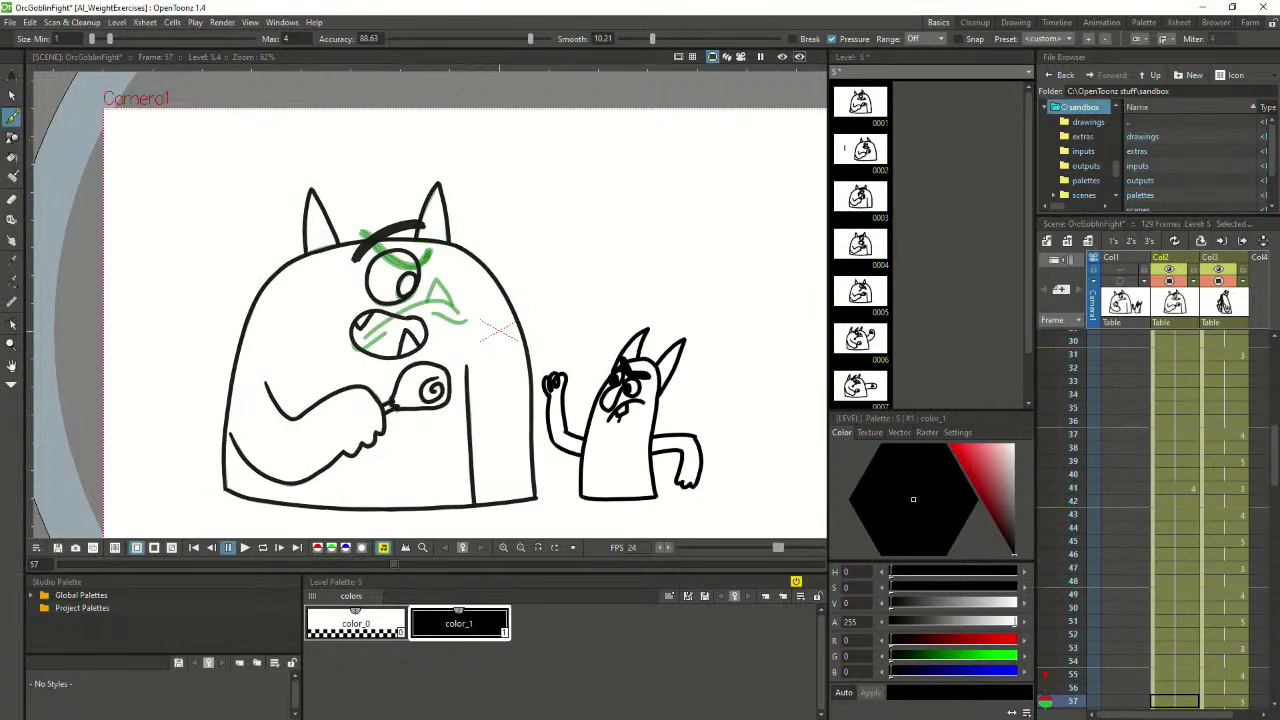
Step through the monster's cells in Col2 around frames 39 to 37, then examine the in-between at frame 9
{"action": "left_click", "coordinate": [1172, 552]}
{"action": "scroll", "coordinate": [1175, 565], "scroll_direction": "up", "scroll_amount": 2}
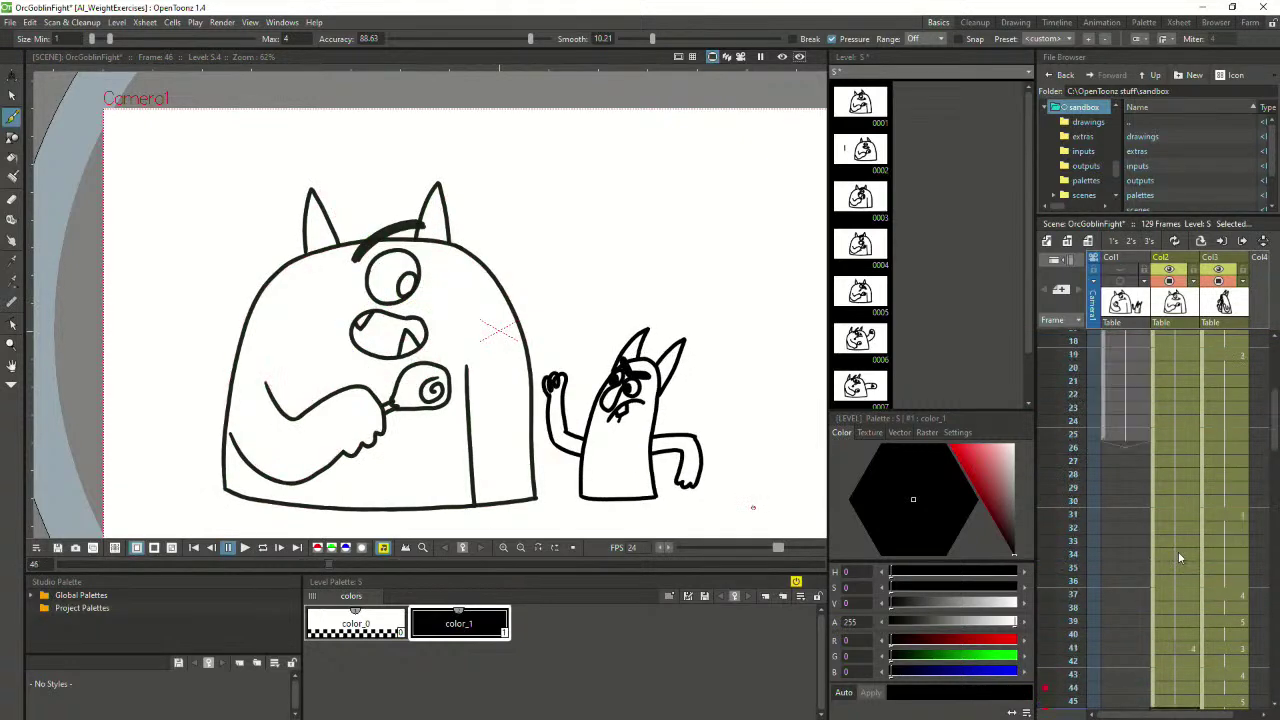
{"action": "left_click", "coordinate": [1182, 556]}
{"action": "left_click", "coordinate": [1178, 545]}
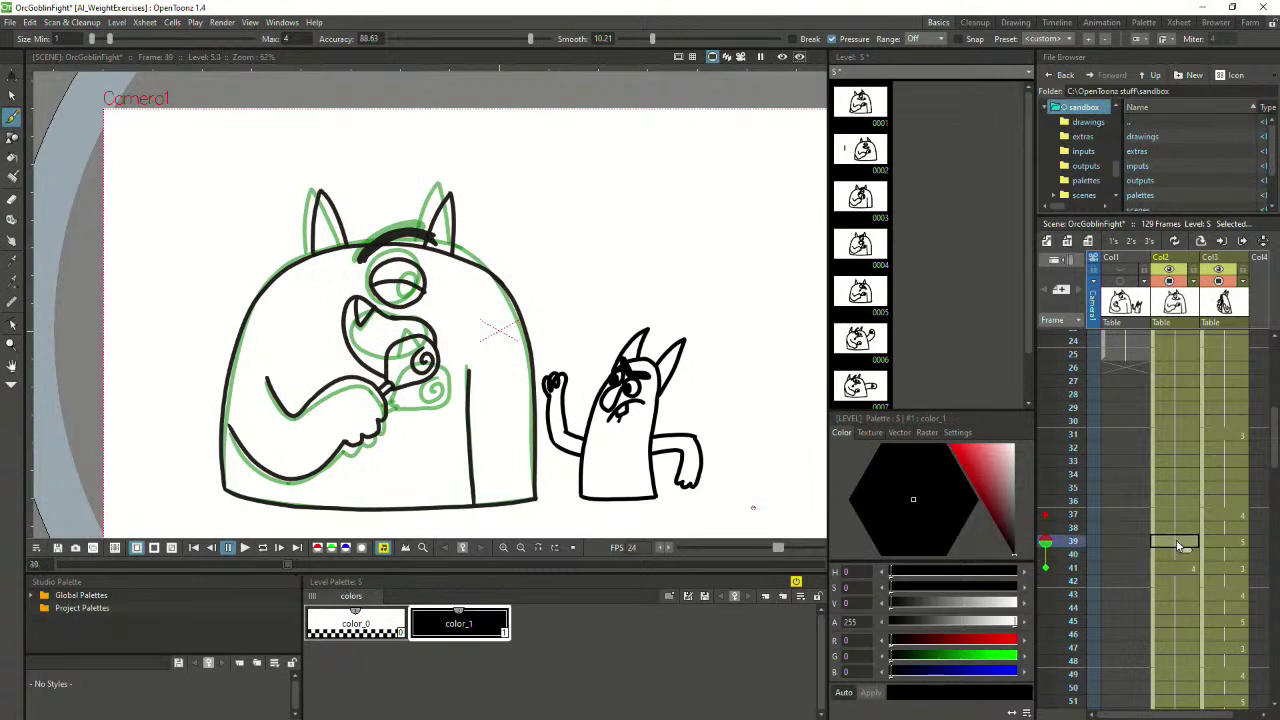
{"action": "left_click", "coordinate": [1174, 530]}
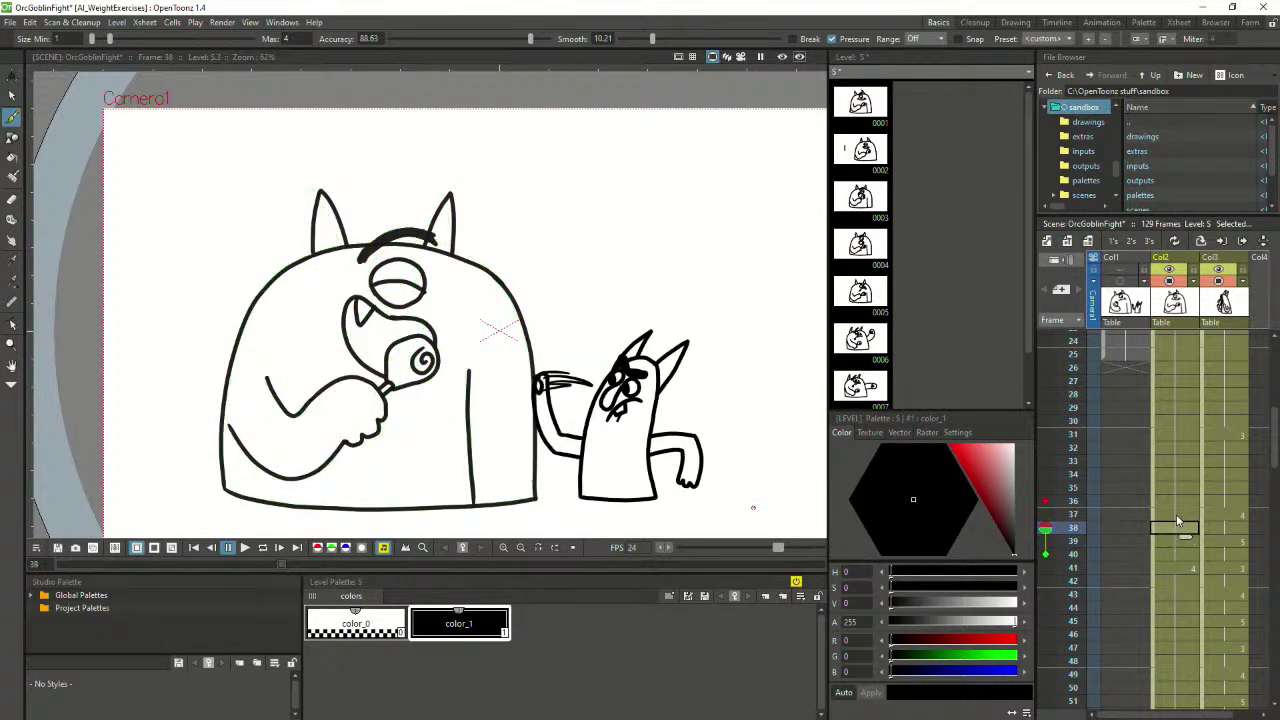
{"action": "left_click", "coordinate": [1176, 515]}
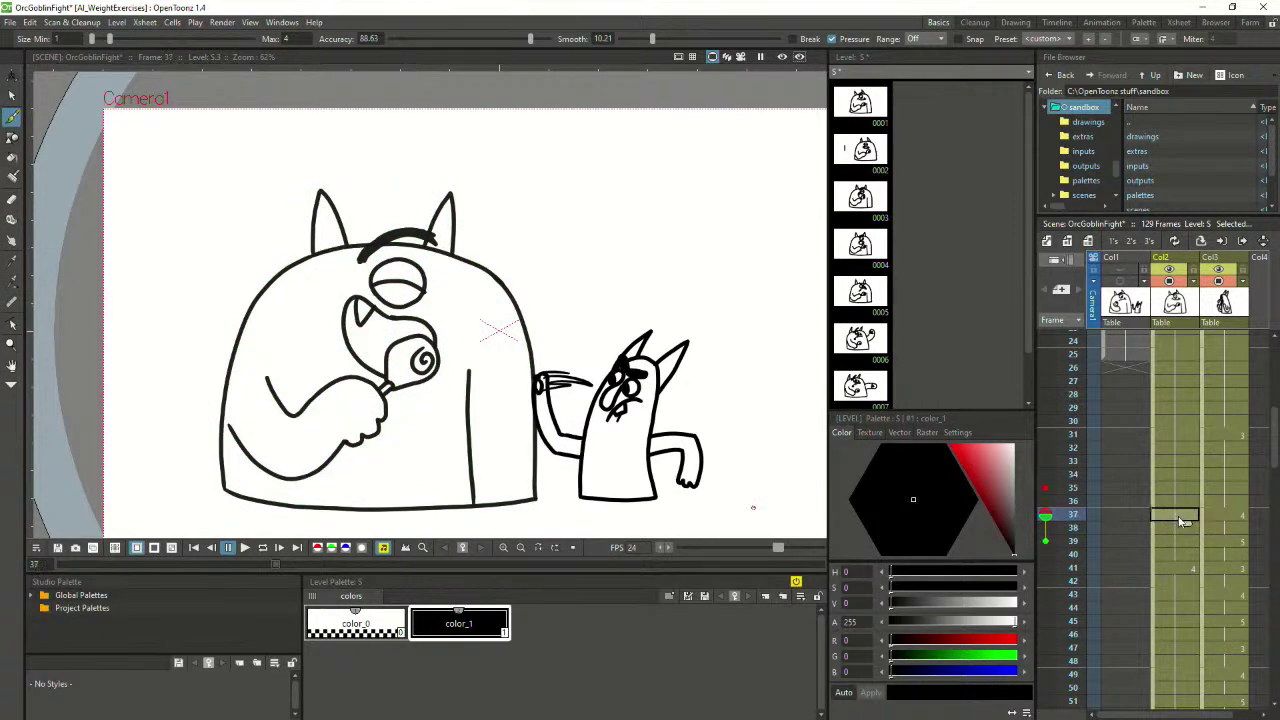
{"action": "scroll", "coordinate": [1175, 530], "scroll_direction": "up", "scroll_amount": 5}
{"action": "left_click", "coordinate": [1172, 446]}
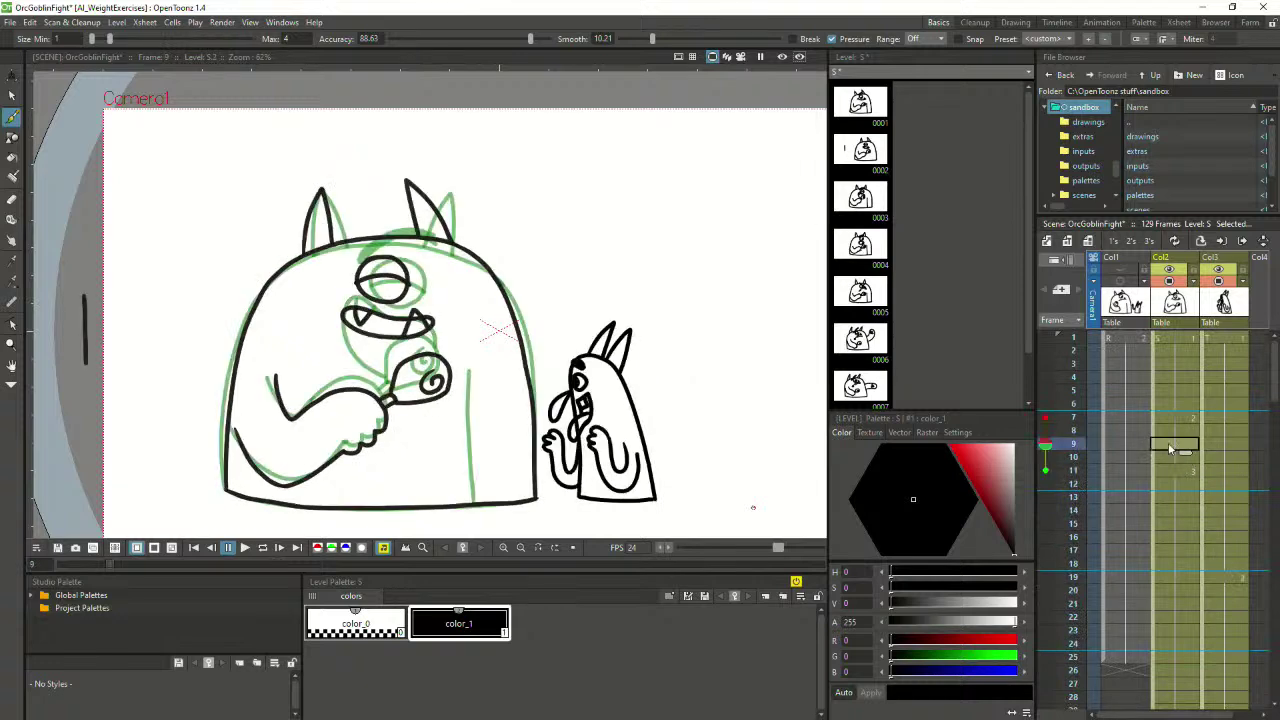
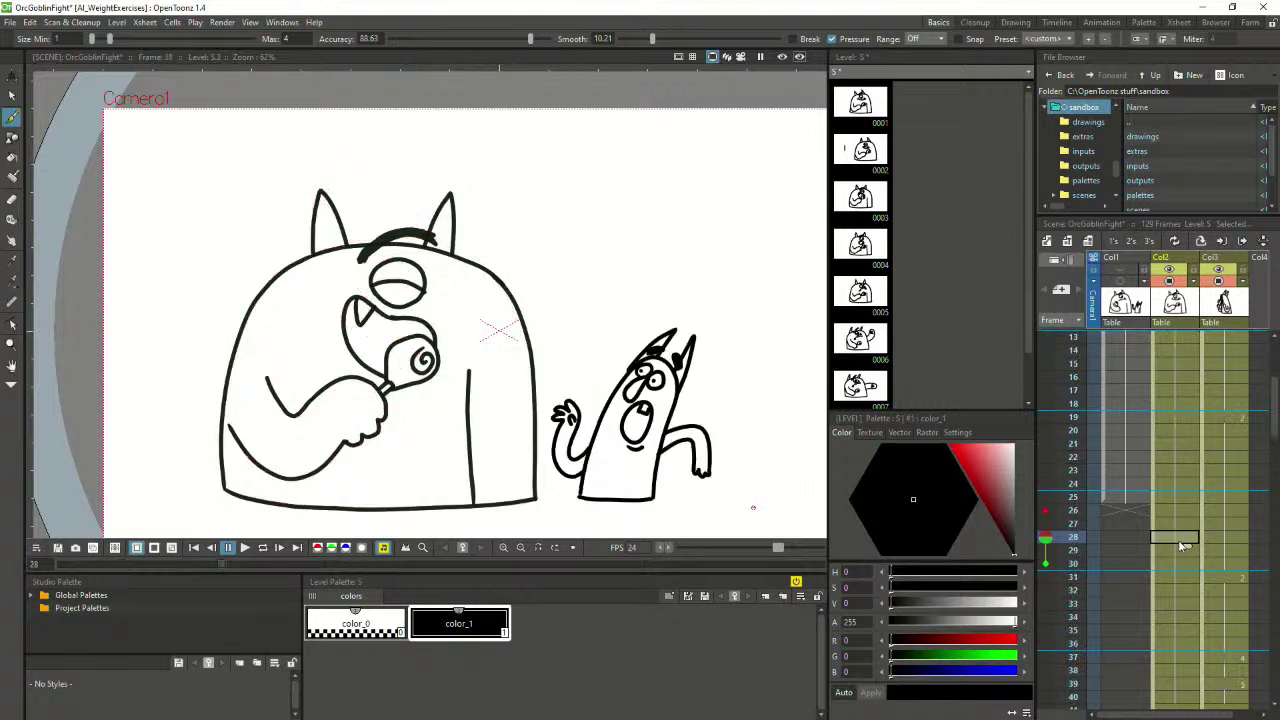
Compare the goblin's first two drawings in Col3 around the change at frame 19, and save the scene
{"action": "left_click", "coordinate": [1224, 443]}
{"action": "left_click", "coordinate": [1232, 427]}
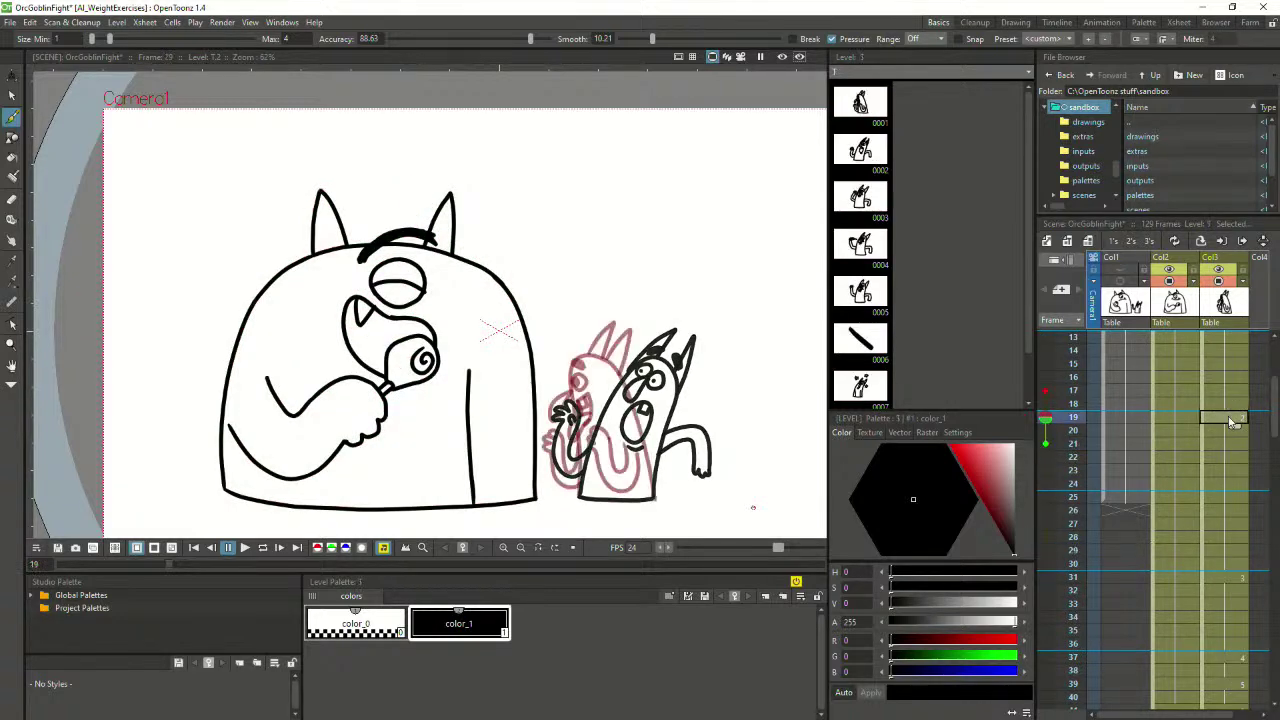
{"action": "scroll", "coordinate": [1212, 445], "scroll_direction": "up", "scroll_amount": 4}
{"action": "left_click", "coordinate": [1218, 553]}
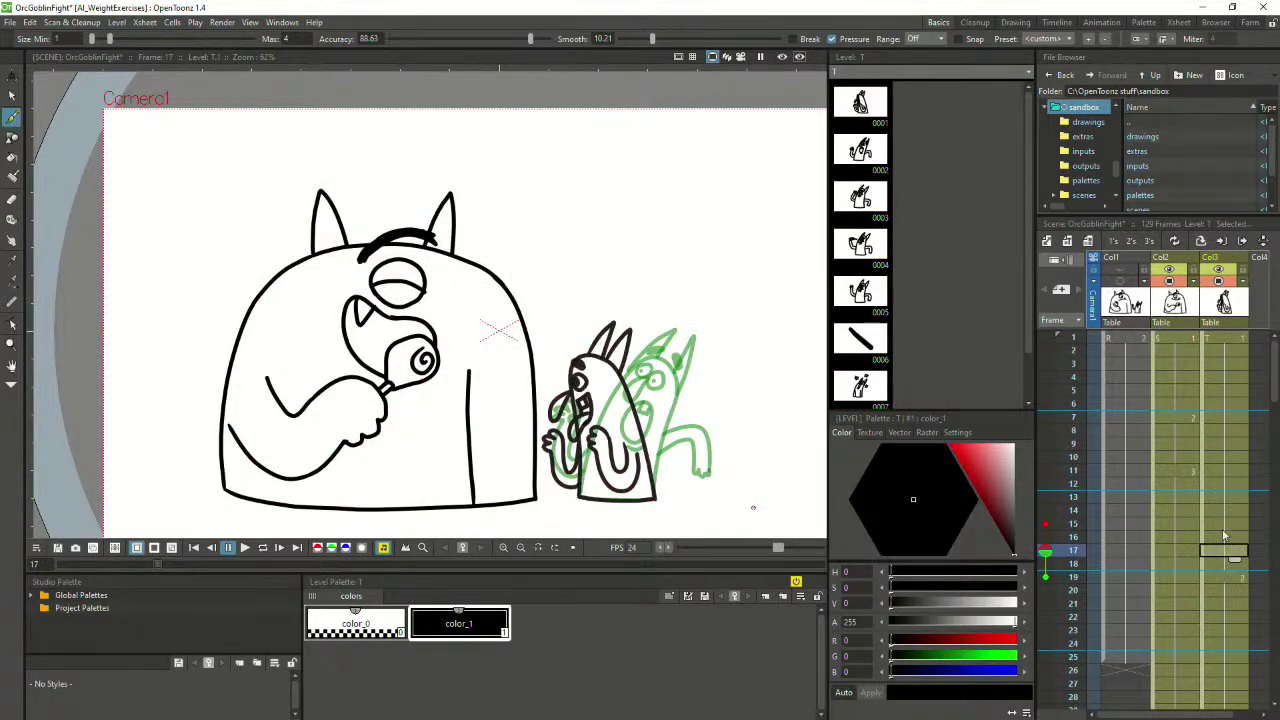
{"action": "left_click", "coordinate": [1223, 531]}
{"action": "left_click", "coordinate": [1223, 579]}
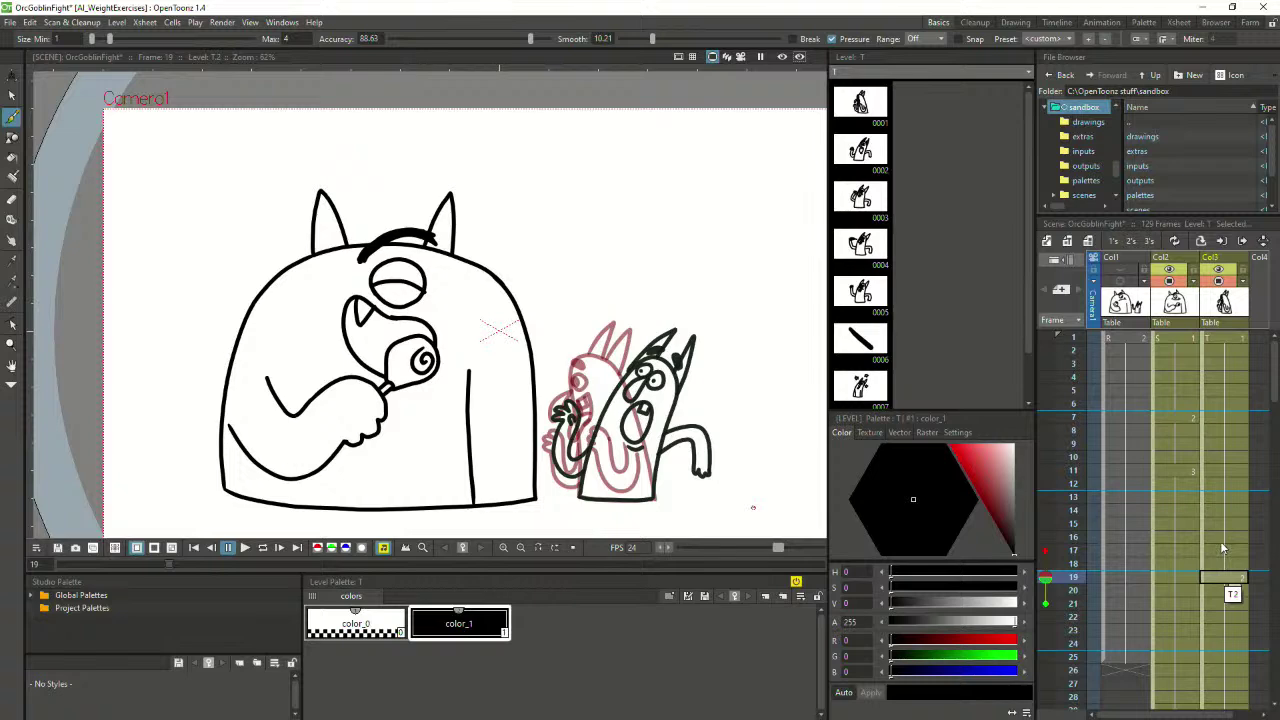
{"action": "key", "text": "ctrl+s"}
Flip between the goblin's cells at frames 16 to 19 in Col3 to study the gap between its two poses
{"action": "left_click", "coordinate": [1221, 540]}
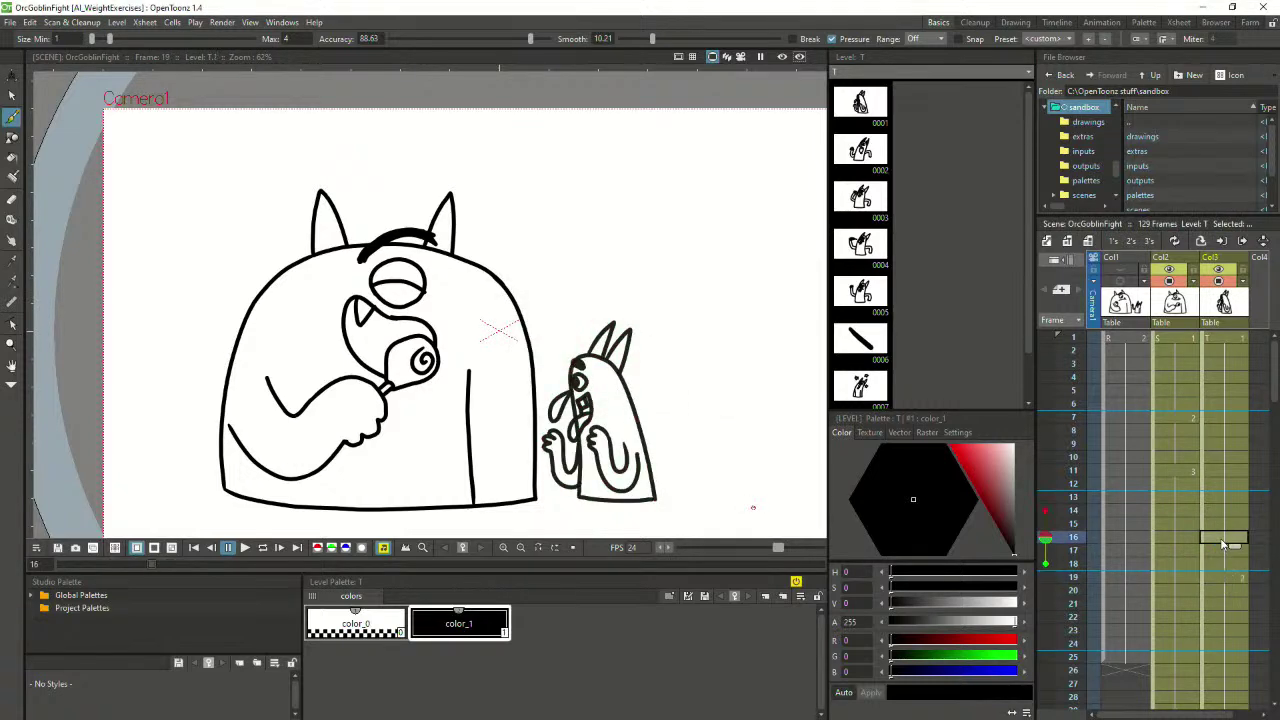
{"action": "left_click", "coordinate": [1224, 578]}
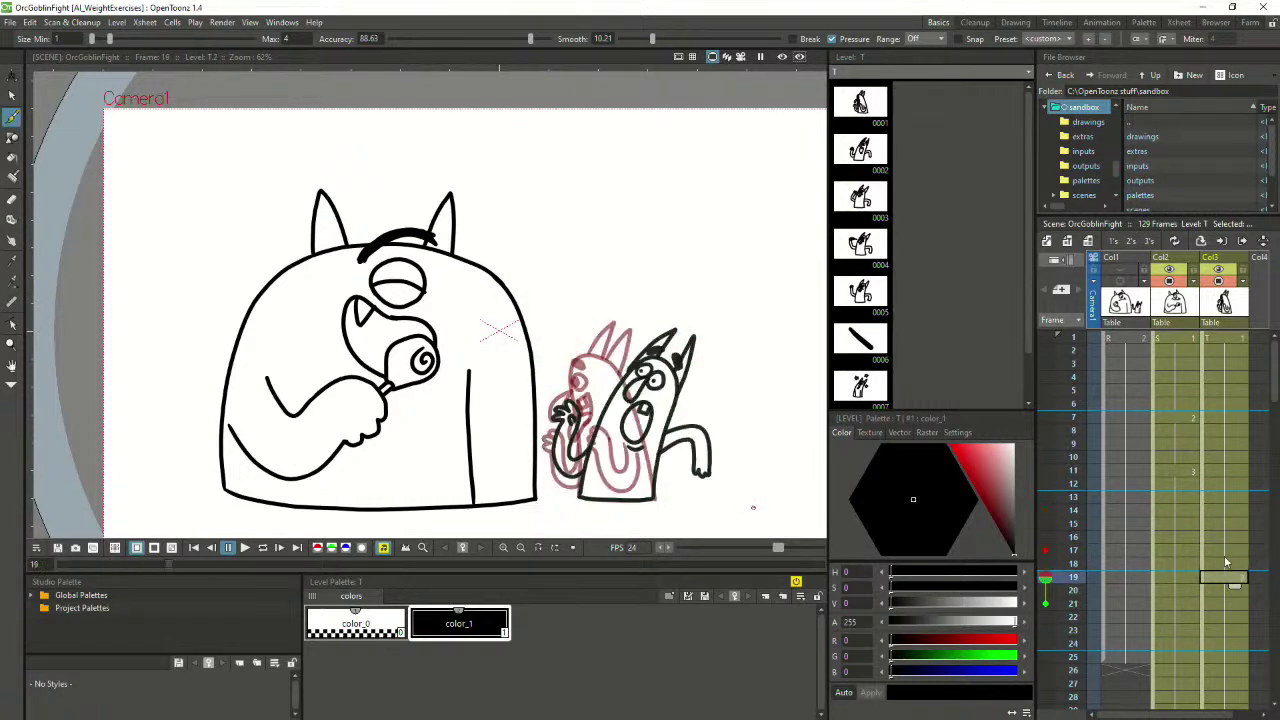
{"action": "left_click", "coordinate": [1228, 551]}
{"action": "left_click", "coordinate": [1226, 581]}
{"action": "left_click", "coordinate": [1226, 565]}
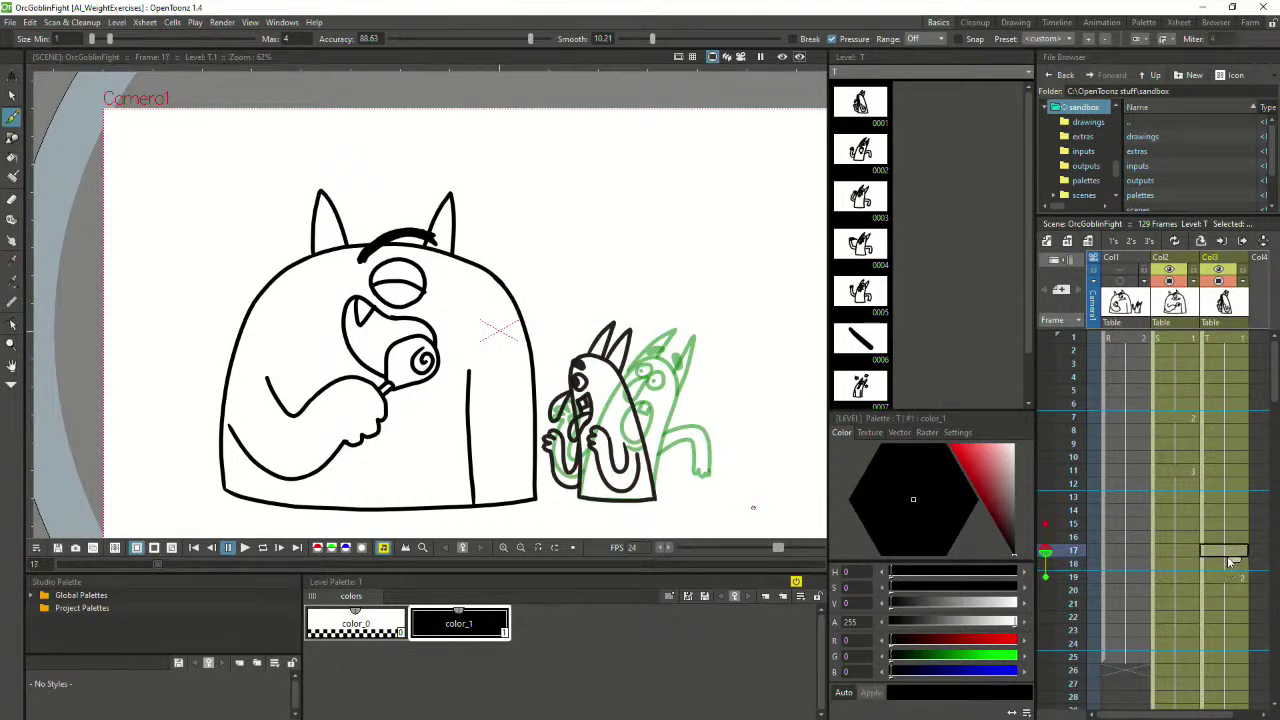
{"action": "left_click", "coordinate": [1220, 576]}
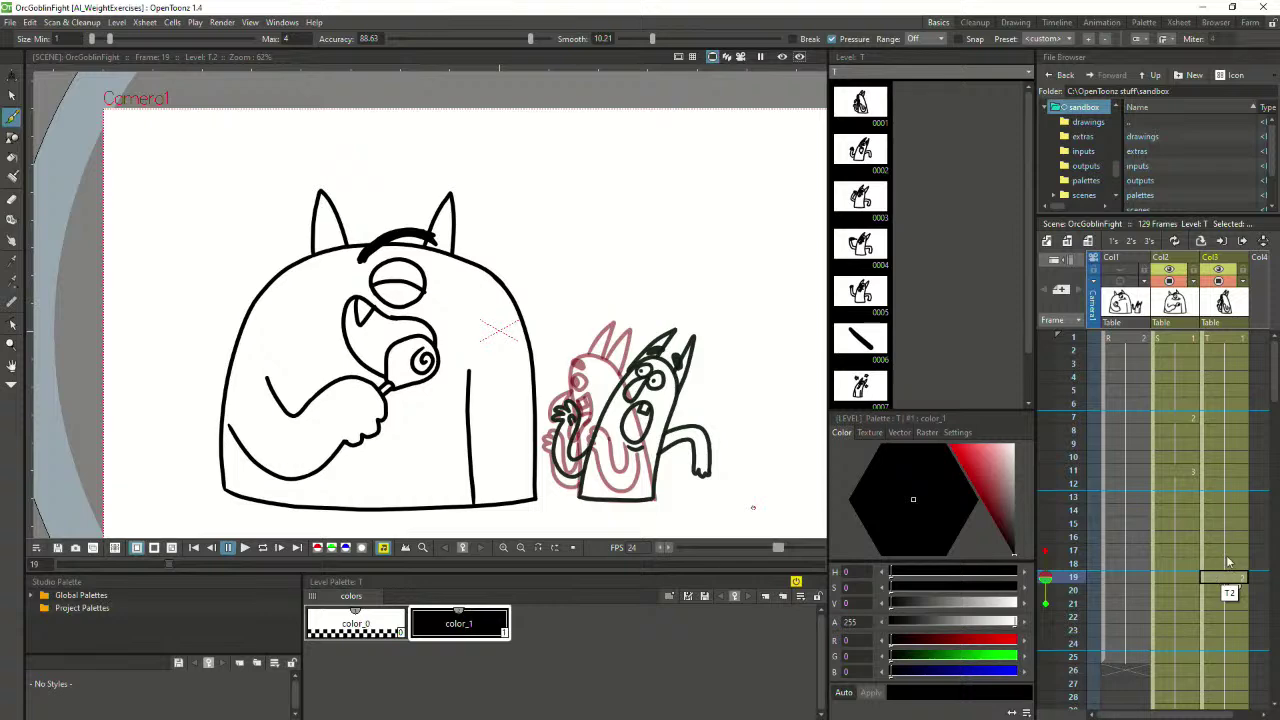
{"action": "left_click", "coordinate": [1230, 551]}
Start a new goblin drawing at frame 15 in Col3 with a short stroke outside the camera frame, and extend the onion skin to frame 19
{"action": "left_click", "coordinate": [1228, 525]}
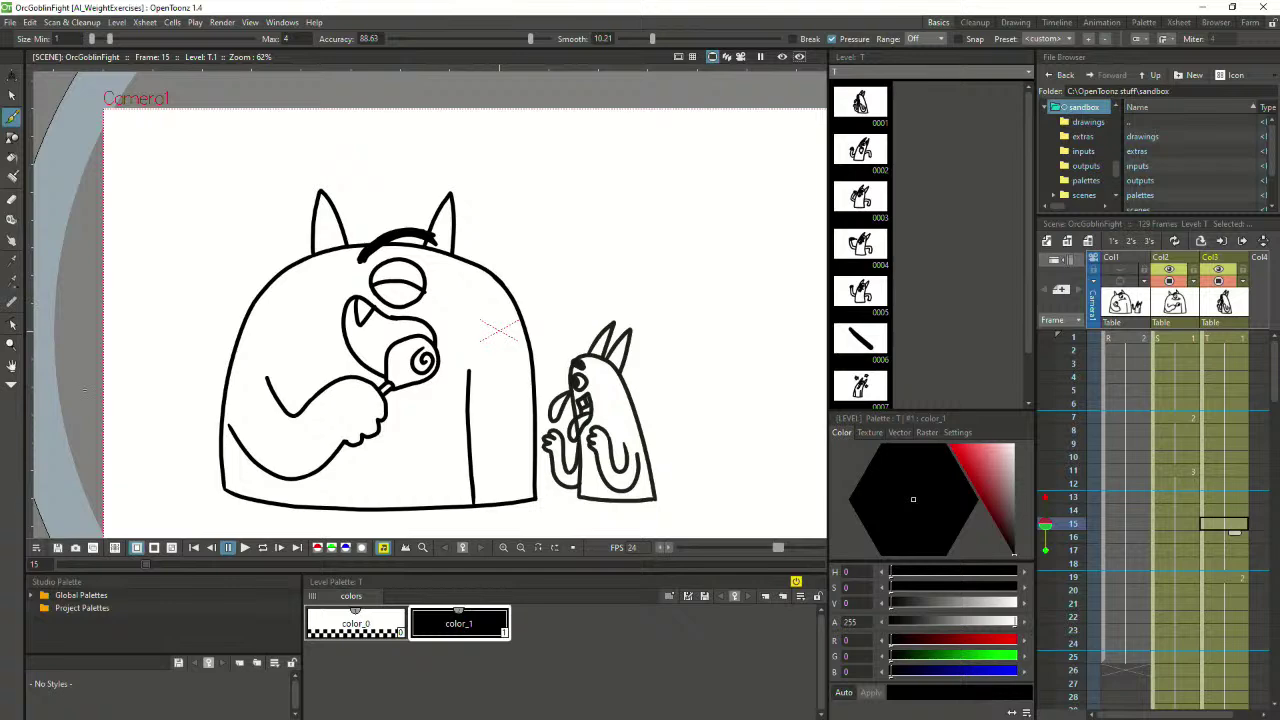
{"action": "left_click_drag", "start_coordinate": [85, 380], "coordinate": [75, 436]}
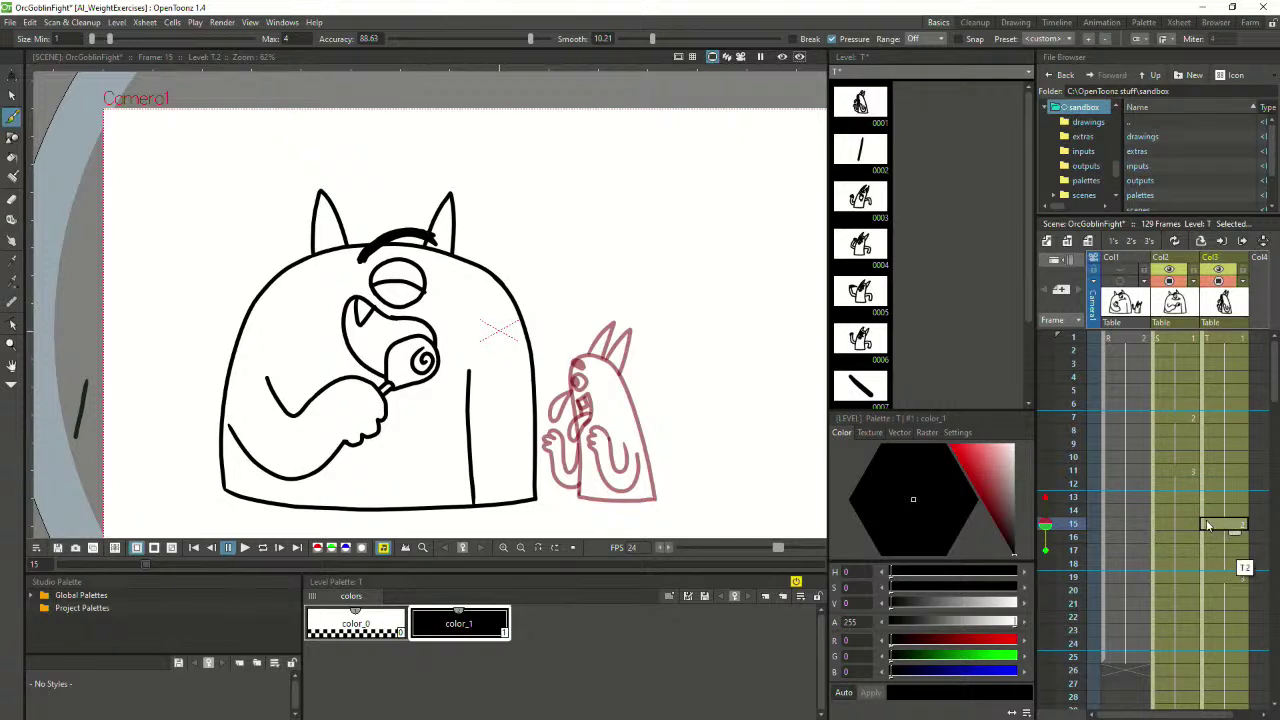
{"action": "left_click", "coordinate": [1046, 566]}
{"action": "left_click", "coordinate": [1046, 578]}
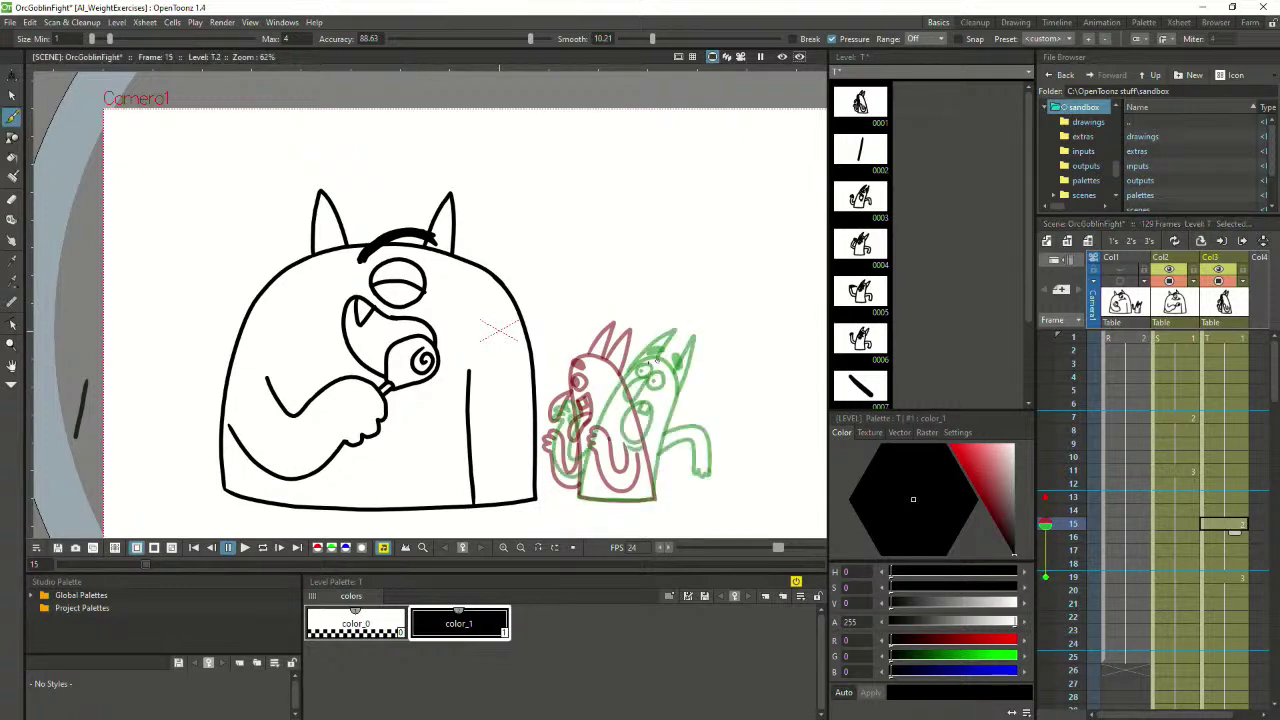
Draw the in-between goblin's round eyes, long nose and open, toothed mouth between the two onion-skinned poses
{"action": "scroll", "coordinate": [588, 450], "scroll_direction": "up", "scroll_amount": 2}
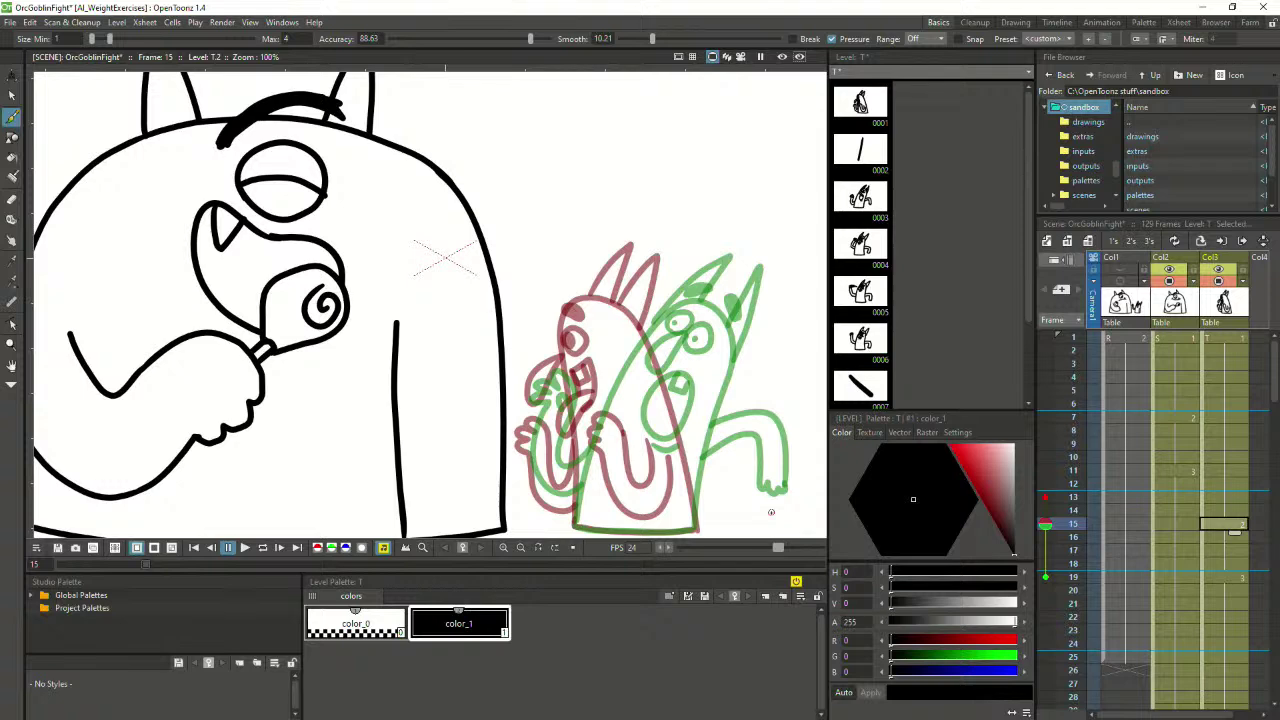
{"action": "mouse_move", "coordinate": [608, 336]}
{"action": "left_mouse_down"}
{"action": "mouse_move", "coordinate": [598, 375]}
{"action": "mouse_move", "coordinate": [621, 332]}
{"action": "mouse_move", "coordinate": [652, 327]}
{"action": "mouse_move", "coordinate": [606, 326]}
{"action": "left_mouse_up"}
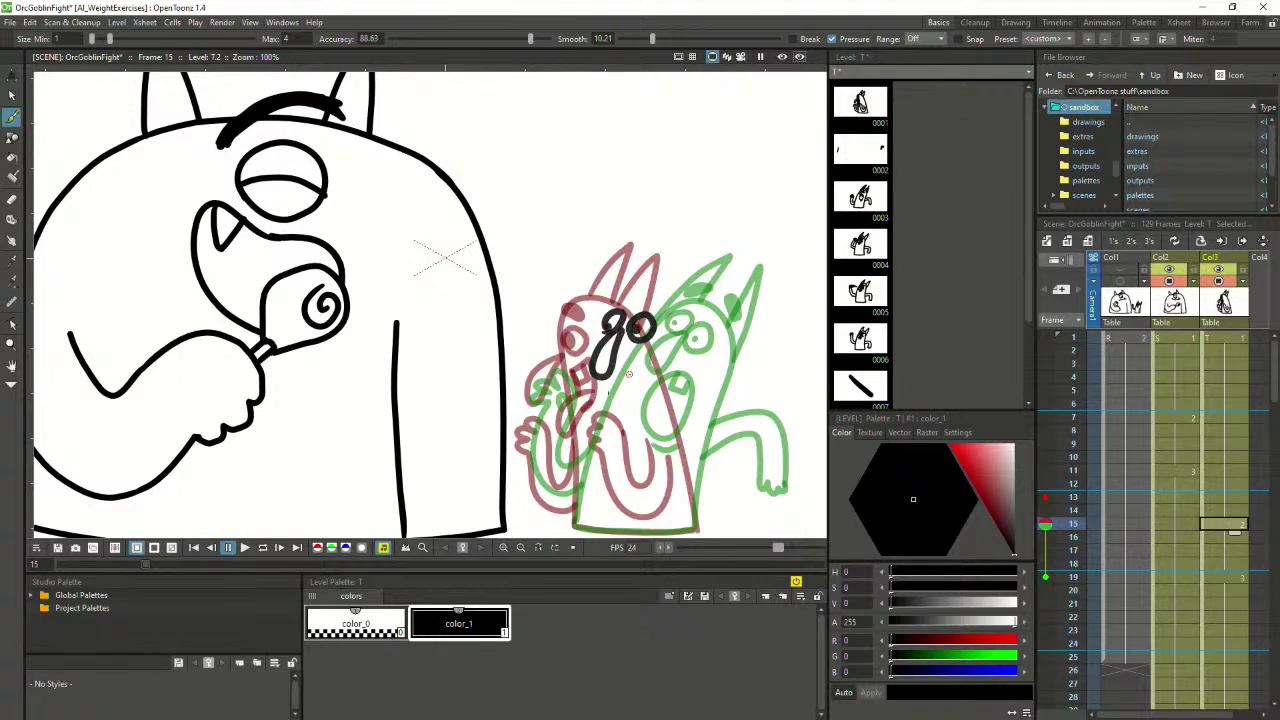
{"action": "left_click_drag", "start_coordinate": [596, 392], "coordinate": [626, 378]}
Draw the goblin's arched body outline and two pointed horns at frame 15, undoing the first outline stroke
{"action": "mouse_move", "coordinate": [577, 516]}
{"action": "left_mouse_down"}
{"action": "mouse_move", "coordinate": [588, 323]}
{"action": "mouse_move", "coordinate": [630, 283]}
{"action": "mouse_move", "coordinate": [674, 323]}
{"action": "mouse_move", "coordinate": [685, 362]}
{"action": "mouse_move", "coordinate": [691, 518]}
{"action": "left_mouse_up"}
{"action": "key", "text": "ctrl+z"}
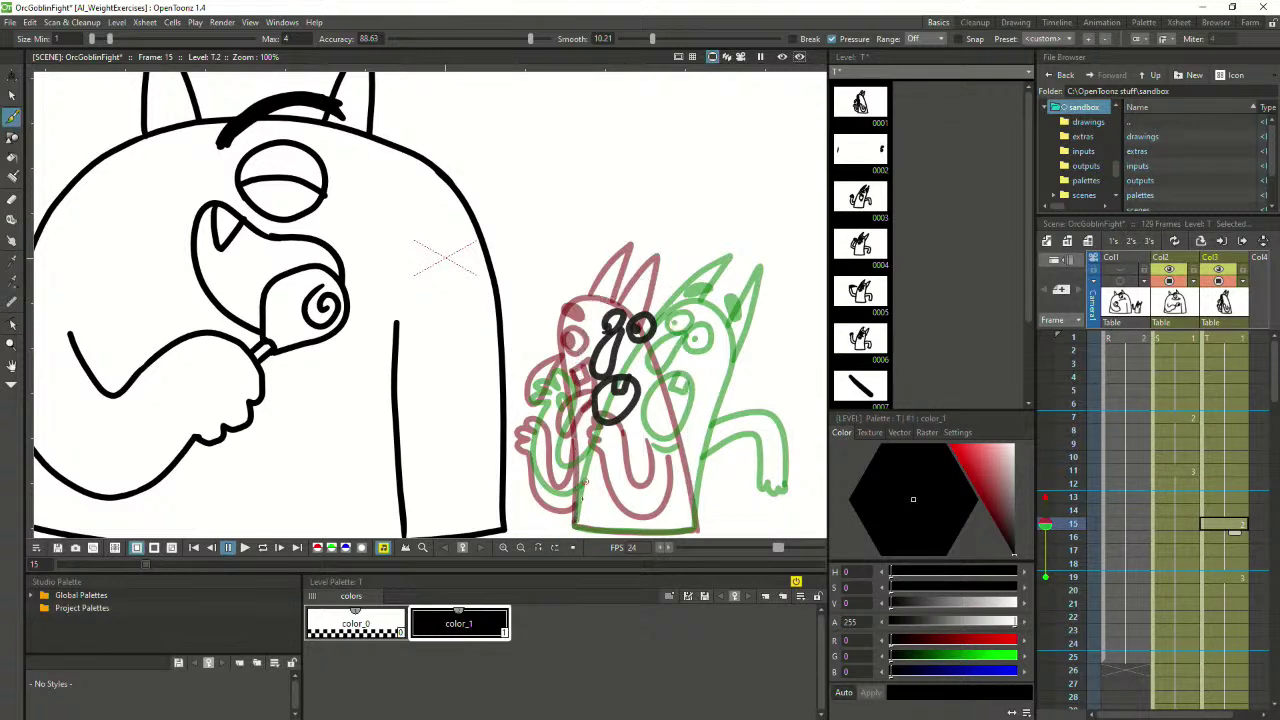
{"action": "mouse_move", "coordinate": [576, 518]}
{"action": "left_mouse_down"}
{"action": "mouse_move", "coordinate": [608, 302]}
{"action": "mouse_move", "coordinate": [662, 300]}
{"action": "mouse_move", "coordinate": [693, 428]}
{"action": "mouse_move", "coordinate": [697, 524]}
{"action": "left_mouse_up"}
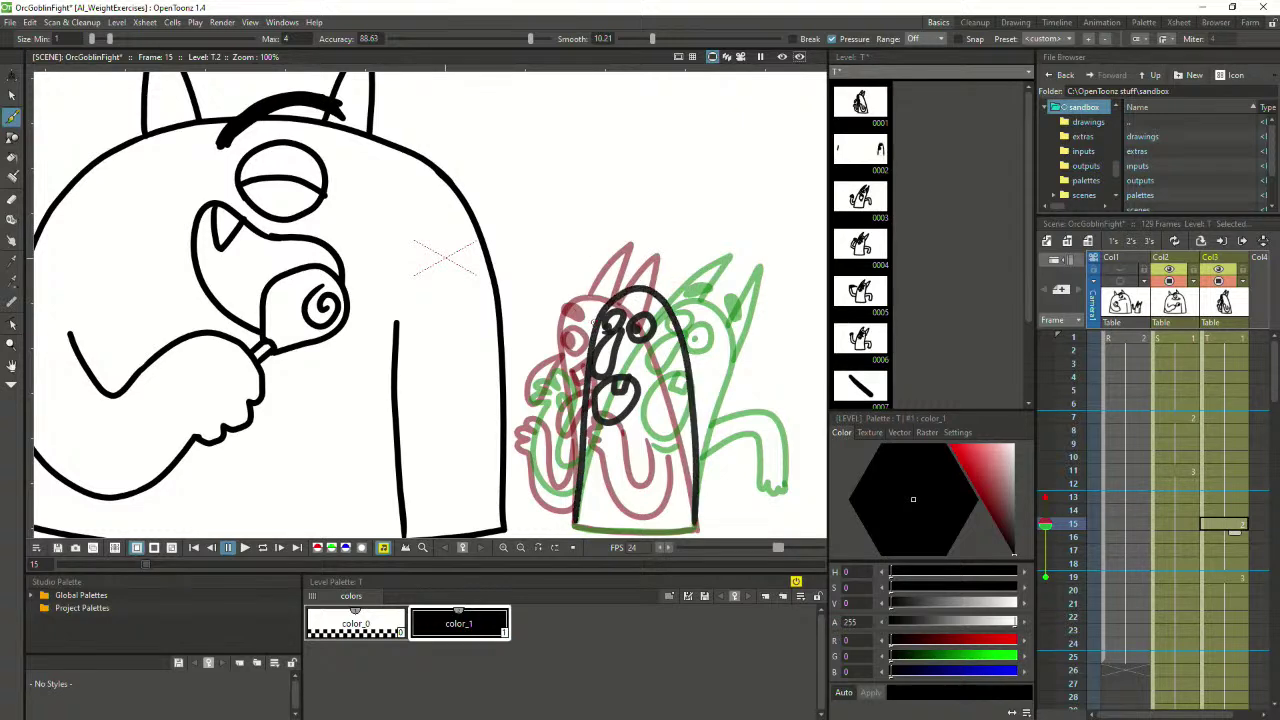
{"action": "mouse_move", "coordinate": [594, 330]}
{"action": "left_mouse_down"}
{"action": "mouse_move", "coordinate": [617, 291]}
{"action": "mouse_move", "coordinate": [667, 290]}
{"action": "mouse_move", "coordinate": [689, 345]}
{"action": "left_mouse_up"}
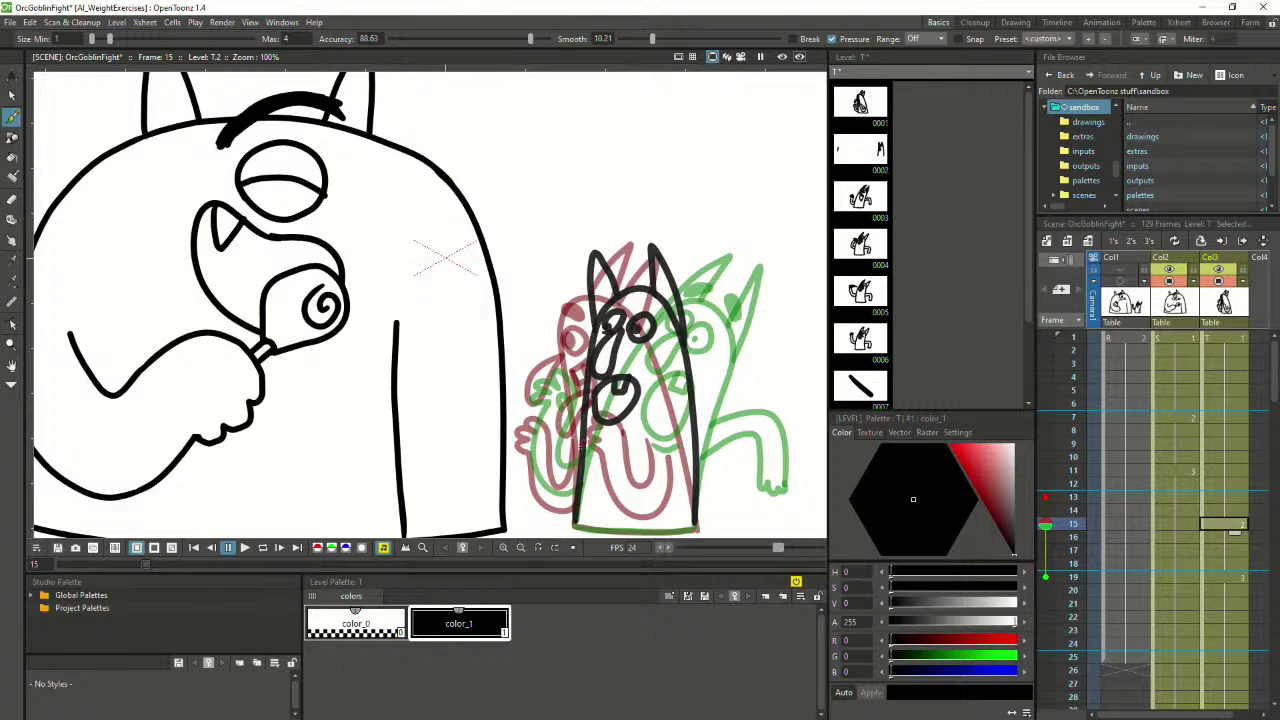
Draw the goblin's raised arm and its bent arm with their hands, and turn off the onion skin
{"action": "mouse_move", "coordinate": [582, 444]}
{"action": "left_mouse_down"}
{"action": "mouse_move", "coordinate": [563, 475]}
{"action": "mouse_move", "coordinate": [549, 400]}
{"action": "mouse_move", "coordinate": [525, 413]}
{"action": "mouse_move", "coordinate": [542, 495]}
{"action": "mouse_move", "coordinate": [575, 505]}
{"action": "left_mouse_up"}
{"action": "mouse_move", "coordinate": [694, 428]}
{"action": "left_mouse_down"}
{"action": "mouse_move", "coordinate": [738, 470]}
{"action": "mouse_move", "coordinate": [719, 499]}
{"action": "mouse_move", "coordinate": [669, 499]}
{"action": "mouse_move", "coordinate": [698, 448]}
{"action": "left_mouse_up"}
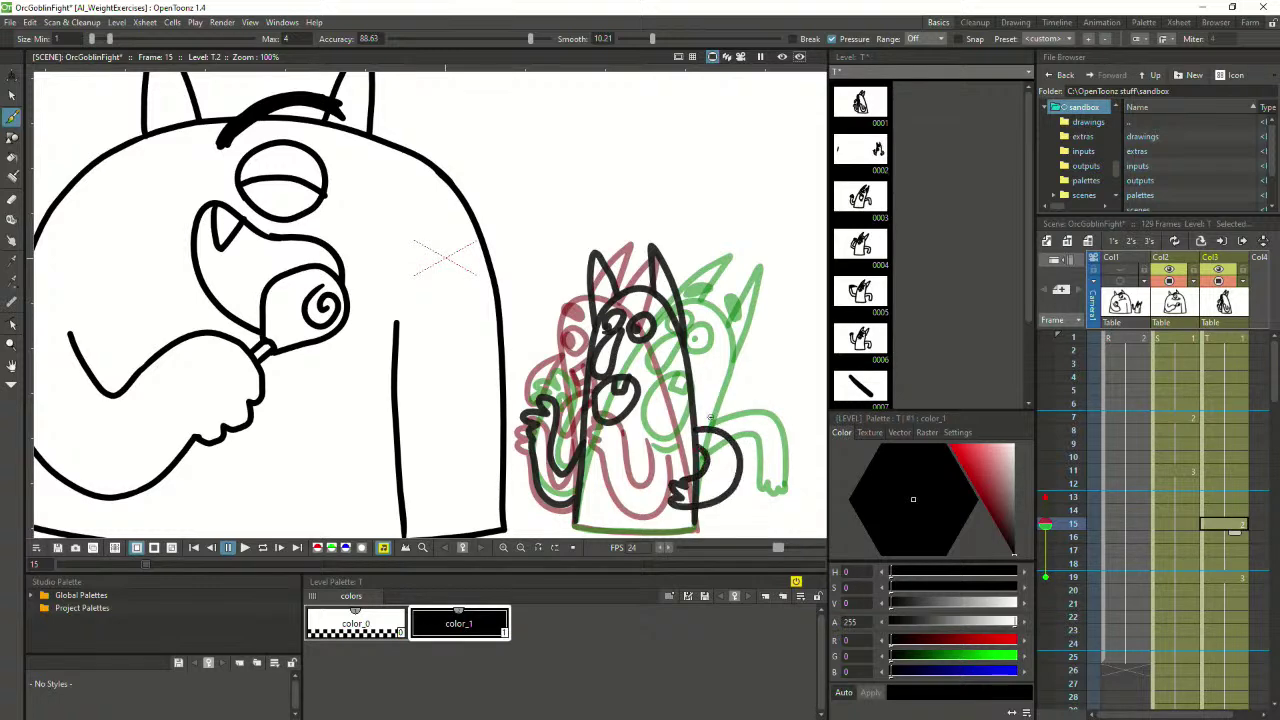
{"action": "scroll", "coordinate": [675, 410], "scroll_direction": "down", "scroll_amount": 1}
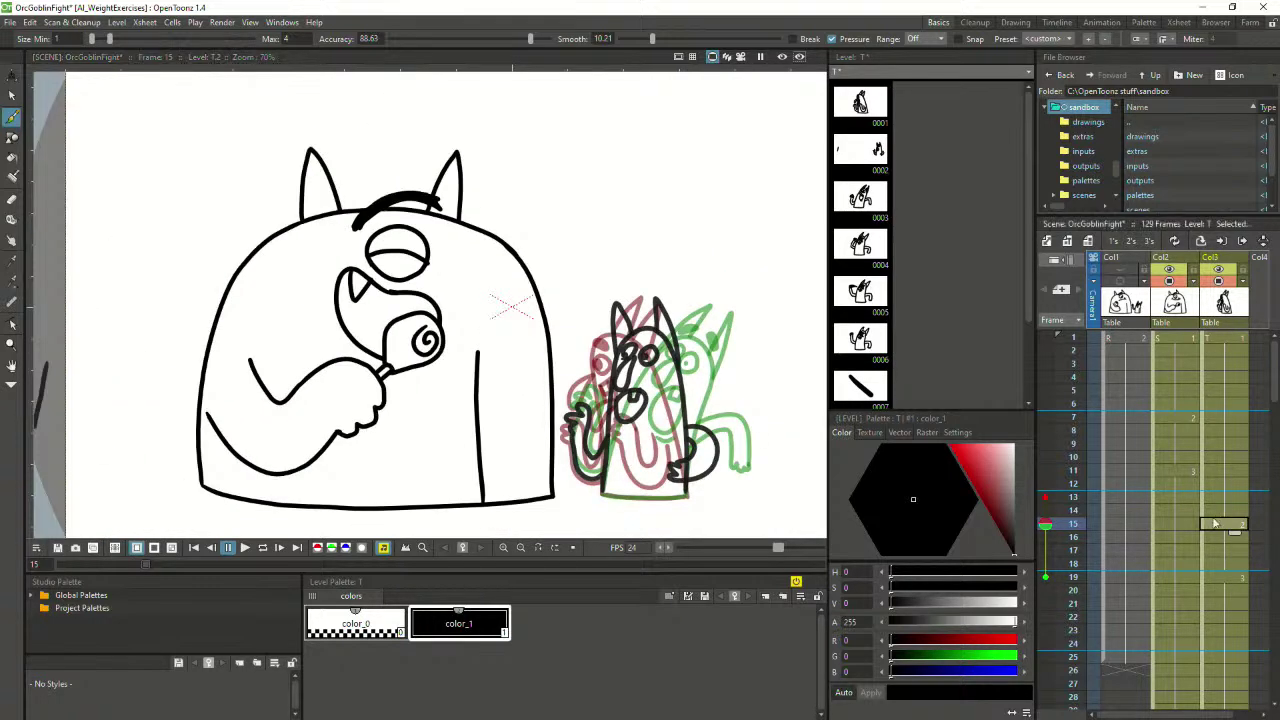
{"action": "left_click", "coordinate": [1045, 524]}
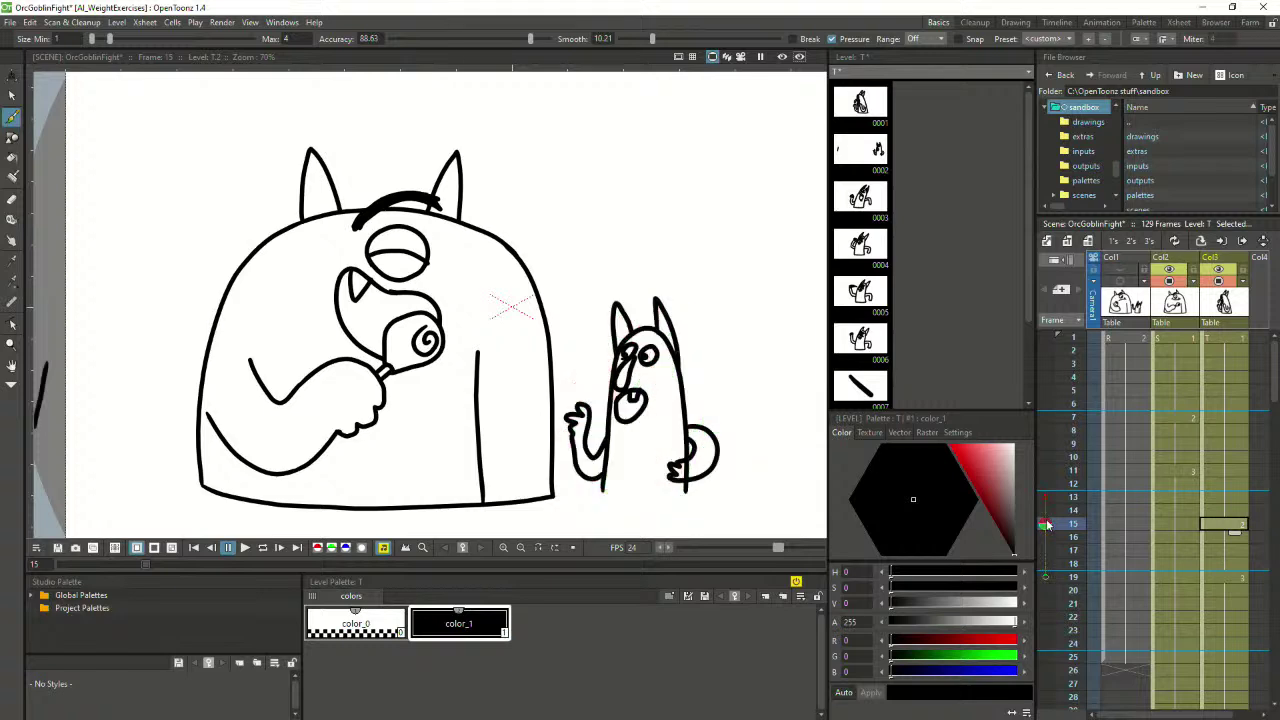
Flip between the goblin's cells before, at and after frame 15 in Col3 to check the new in-between's motion
{"action": "left_click", "coordinate": [1207, 508]}
{"action": "left_click", "coordinate": [1214, 525]}
{"action": "left_click", "coordinate": [1229, 606]}
{"action": "left_click", "coordinate": [1222, 509]}
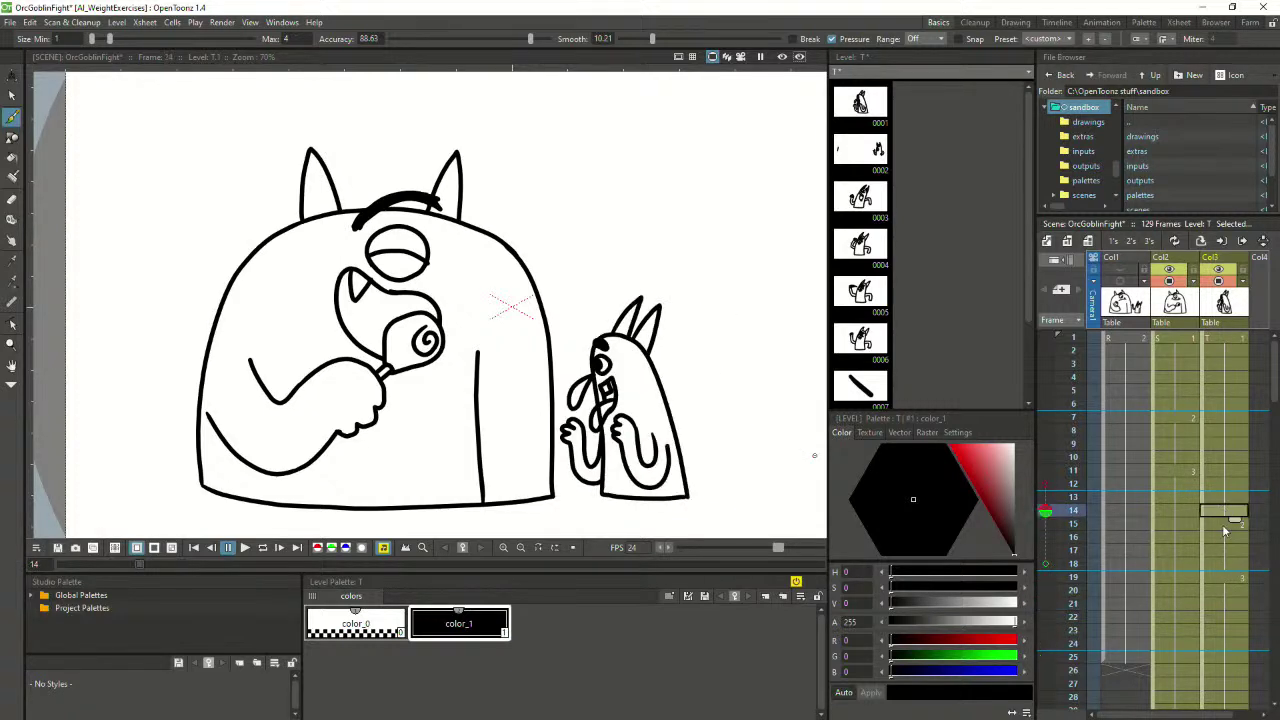
{"action": "left_click", "coordinate": [1222, 524]}
{"action": "left_click", "coordinate": [1238, 604]}
{"action": "left_click", "coordinate": [1232, 510]}
{"action": "left_click", "coordinate": [1230, 540]}
{"action": "left_click", "coordinate": [1234, 617]}
{"action": "left_click", "coordinate": [1235, 459]}
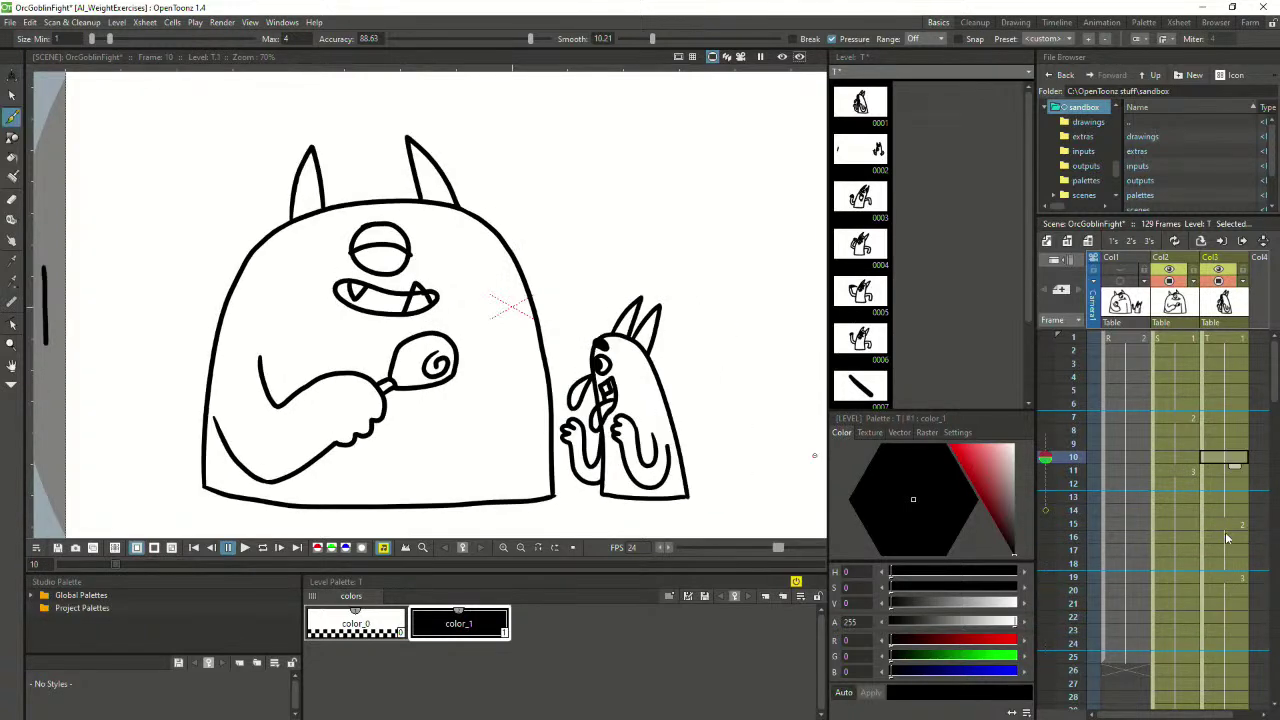
{"action": "left_click", "coordinate": [1227, 537]}
{"action": "left_click", "coordinate": [1234, 564]}
{"action": "left_click", "coordinate": [1238, 527]}
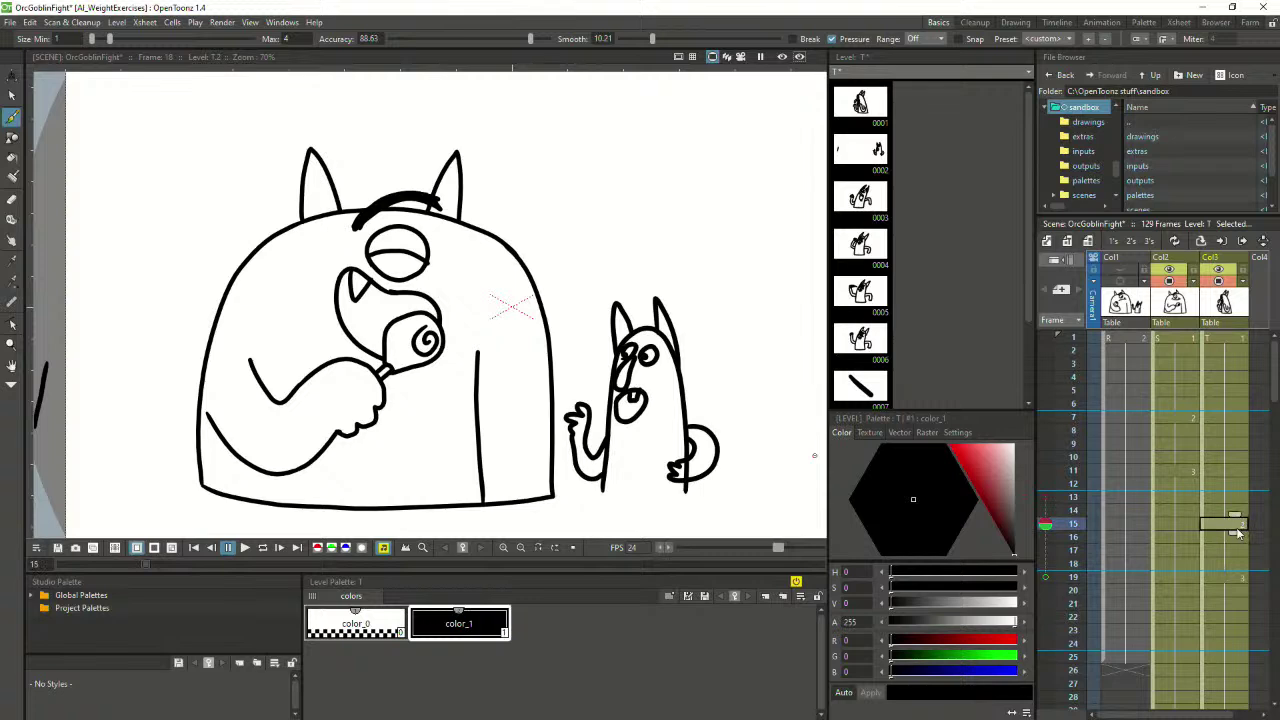
Undo all strokes of the goblin in-between at frame 15, clearing its drawing
{"action": "key", "text": "ctrl+z"}
{"action": "key", "text": "ctrl+z"}
{"action": "key", "text": "ctrl+z"}
{"action": "key", "text": "ctrl+z"}
{"action": "key", "text": "ctrl+z"}
{"action": "key", "text": "ctrl+z"}
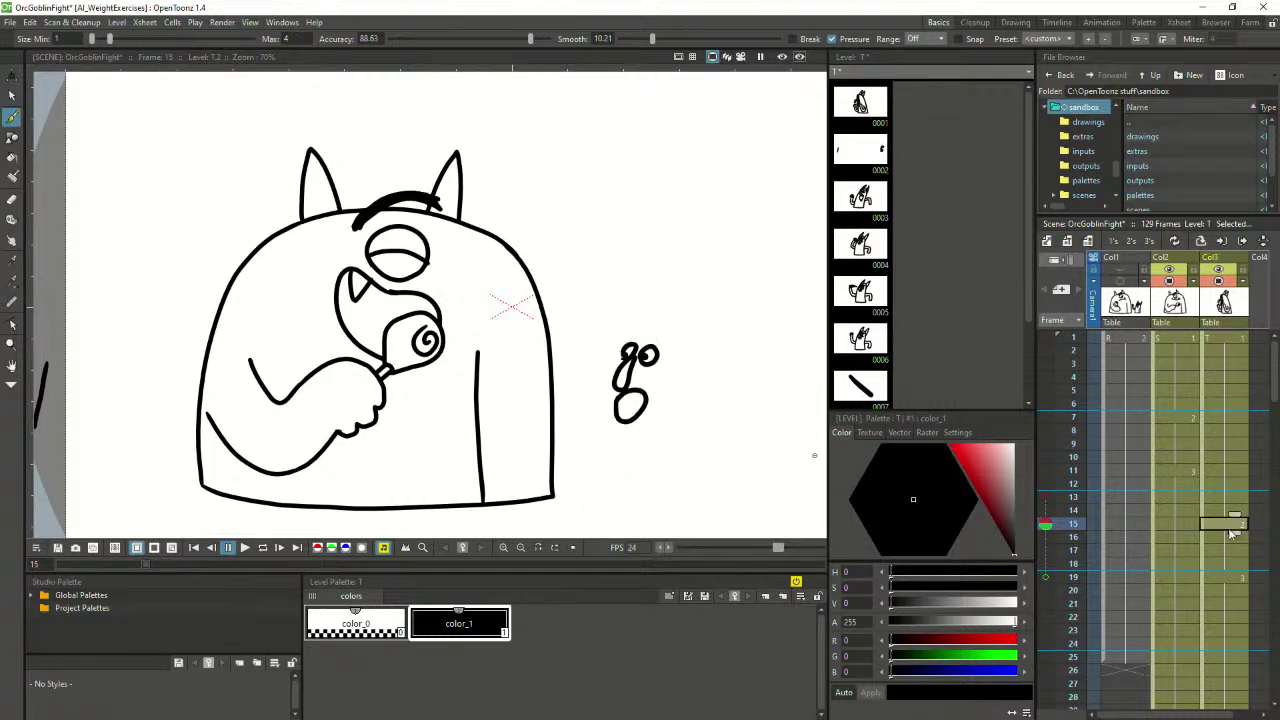
{"action": "key", "text": "ctrl+z"}
{"action": "key", "text": "ctrl+z"}
{"action": "key", "text": "ctrl+z"}
{"action": "key", "text": "ctrl+z"}
{"action": "key", "text": "ctrl+z"}
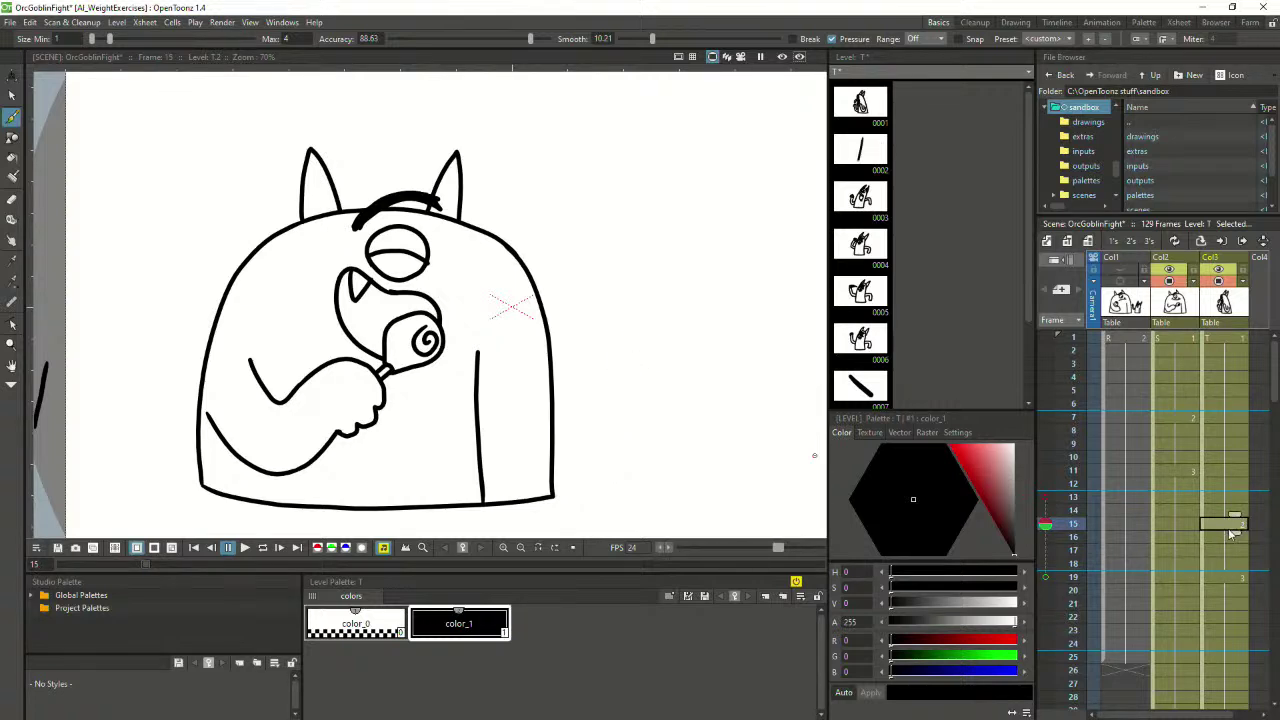
Turn on the onion skin and draw the goblin's squeezed-shut eyes and drooping nose lower than both onion-skinned poses
{"action": "left_click", "coordinate": [1045, 524]}
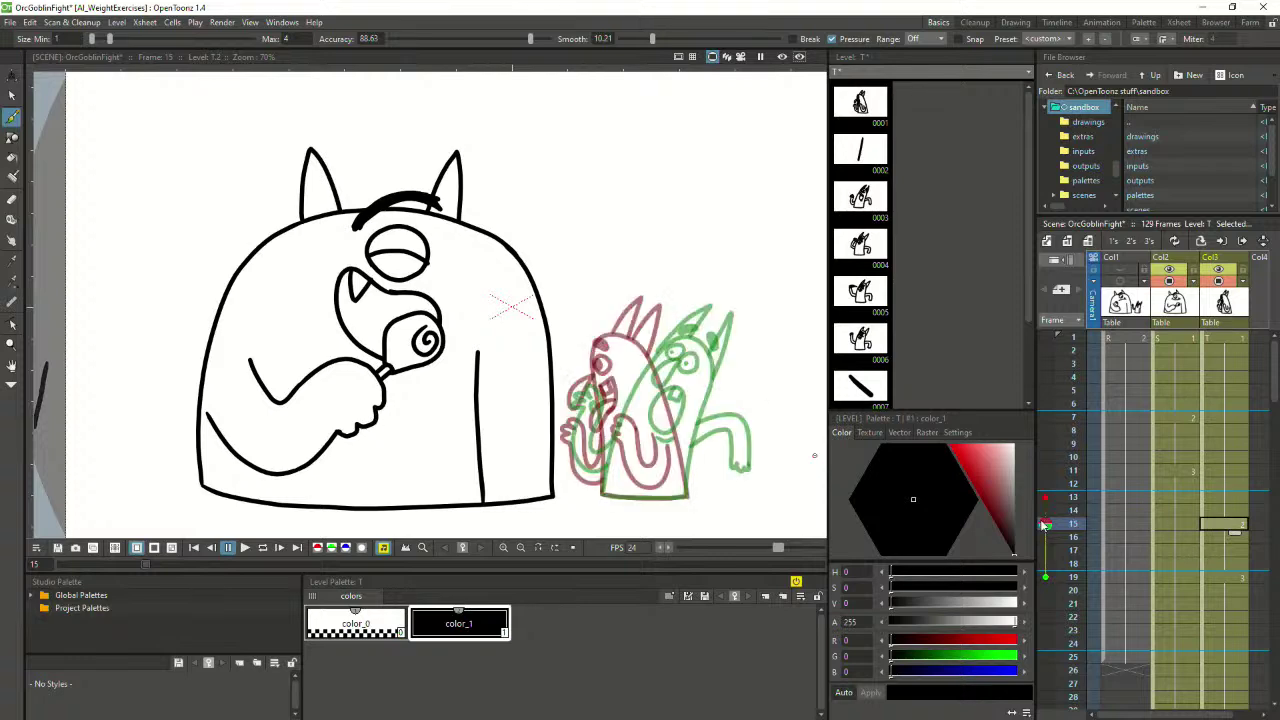
{"action": "scroll", "coordinate": [624, 469], "scroll_direction": "up", "scroll_amount": 1}
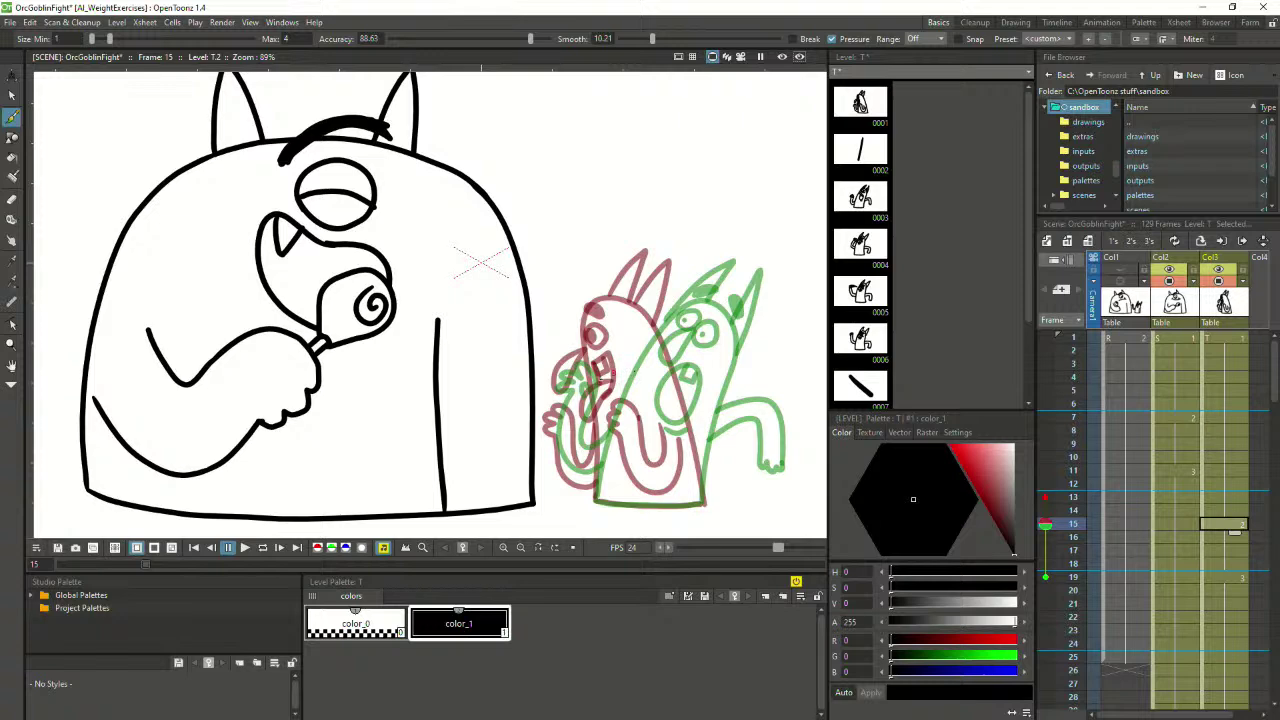
{"action": "mouse_move", "coordinate": [632, 372]}
{"action": "left_mouse_down"}
{"action": "mouse_move", "coordinate": [605, 358]}
{"action": "mouse_move", "coordinate": [644, 361]}
{"action": "mouse_move", "coordinate": [639, 374]}
{"action": "mouse_move", "coordinate": [637, 358]}
{"action": "mouse_move", "coordinate": [659, 366]}
{"action": "mouse_move", "coordinate": [634, 369]}
{"action": "mouse_move", "coordinate": [670, 364]}
{"action": "left_mouse_up"}
{"action": "key", "text": "ctrl+z"}
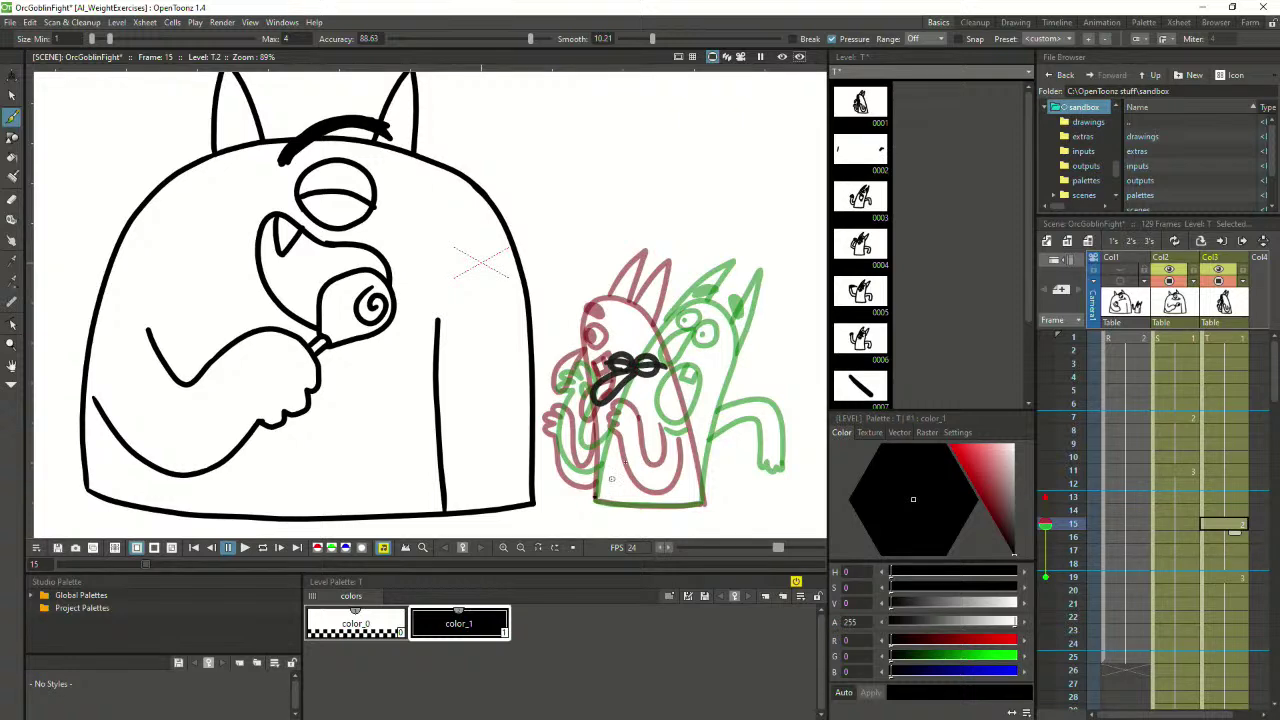
Draw the goblin's crouched, bowed body outline and its rear arm bending outward with a hanging hand
{"action": "mouse_move", "coordinate": [612, 479]}
{"action": "left_mouse_down"}
{"action": "mouse_move", "coordinate": [605, 353]}
{"action": "mouse_move", "coordinate": [617, 324]}
{"action": "mouse_move", "coordinate": [638, 323]}
{"action": "mouse_move", "coordinate": [688, 382]}
{"action": "left_mouse_up"}
{"action": "key", "text": "ctrl+z"}
{"action": "mouse_move", "coordinate": [604, 376]}
{"action": "left_mouse_down"}
{"action": "mouse_move", "coordinate": [640, 328]}
{"action": "mouse_move", "coordinate": [670, 346]}
{"action": "mouse_move", "coordinate": [714, 436]}
{"action": "mouse_move", "coordinate": [704, 502]}
{"action": "left_mouse_up"}
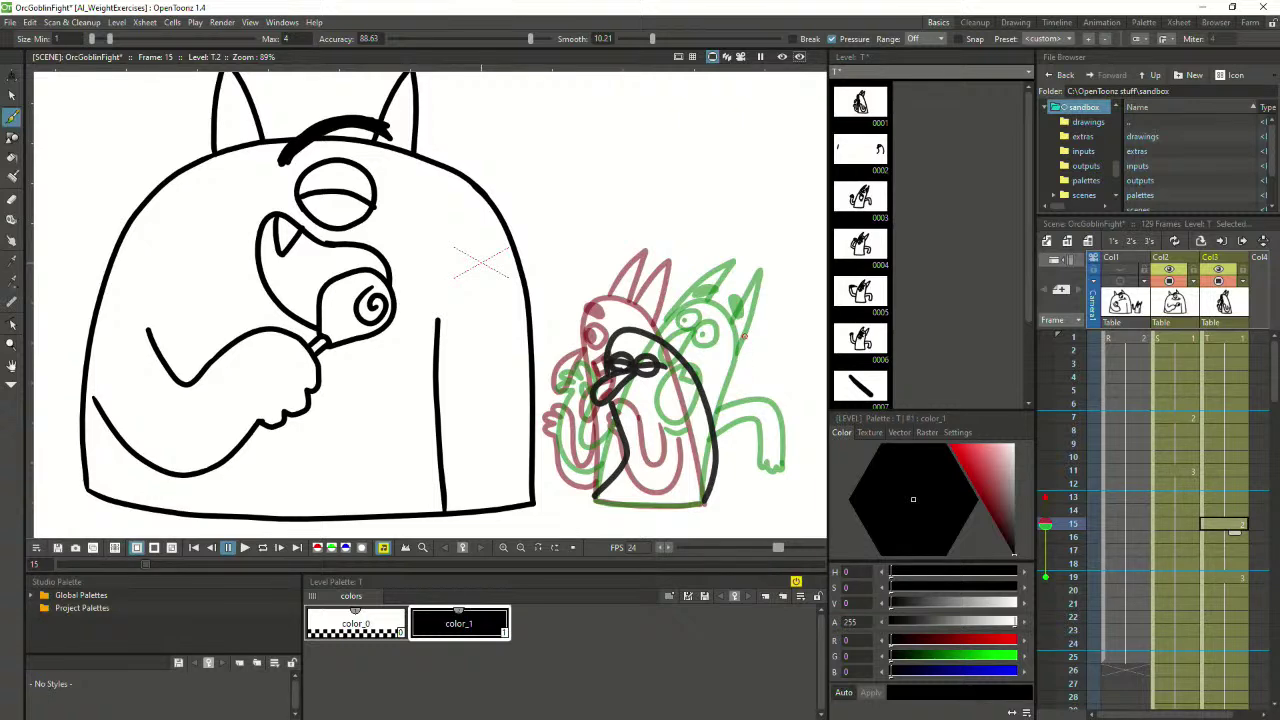
{"action": "mouse_move", "coordinate": [564, 289]}
{"action": "left_mouse_down"}
{"action": "mouse_move", "coordinate": [611, 326]}
{"action": "mouse_move", "coordinate": [746, 270]}
{"action": "mouse_move", "coordinate": [760, 242]}
{"action": "left_mouse_up"}
{"action": "key", "text": "ctrl+z"}
{"action": "mouse_move", "coordinate": [706, 404]}
{"action": "left_mouse_down"}
{"action": "mouse_move", "coordinate": [755, 373]}
{"action": "mouse_move", "coordinate": [783, 429]}
{"action": "mouse_move", "coordinate": [775, 420]}
{"action": "mouse_move", "coordinate": [765, 434]}
{"action": "mouse_move", "coordinate": [749, 400]}
{"action": "mouse_move", "coordinate": [718, 426]}
{"action": "left_mouse_up"}
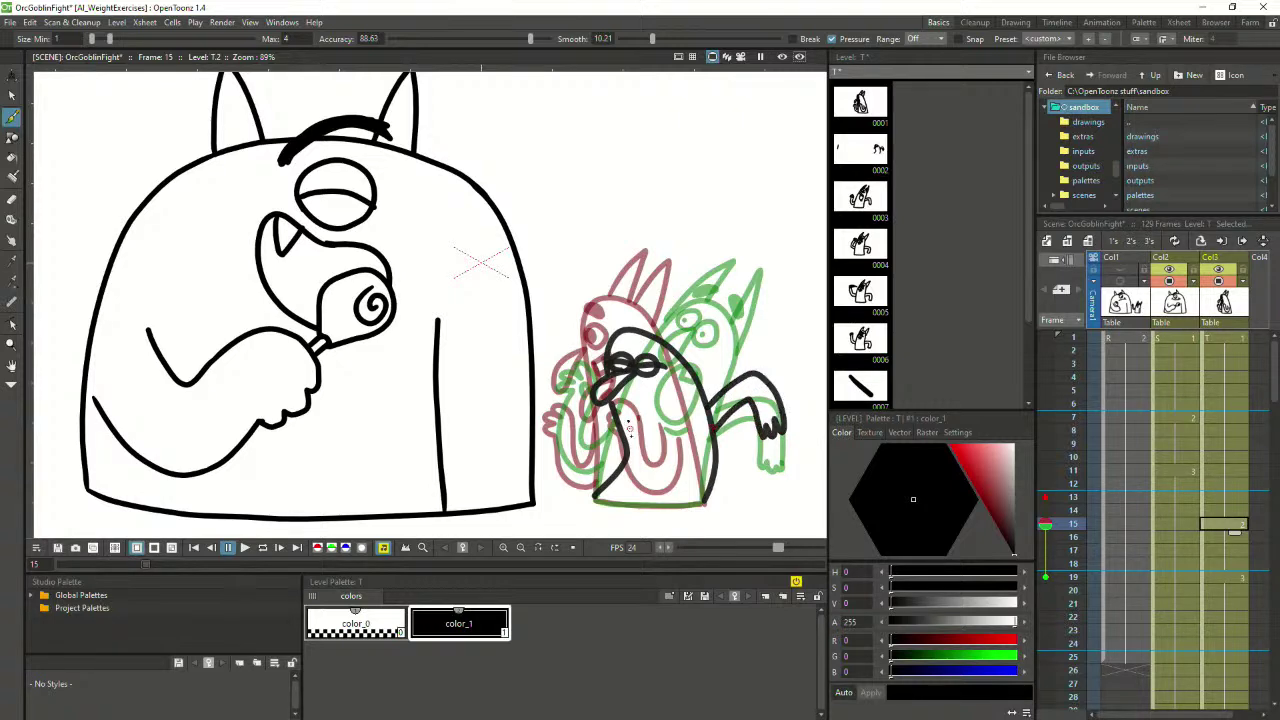
{"action": "mouse_move", "coordinate": [628, 420]}
{"action": "left_mouse_down"}
{"action": "mouse_move", "coordinate": [729, 483]}
{"action": "mouse_move", "coordinate": [775, 438]}
{"action": "mouse_move", "coordinate": [764, 326]}
{"action": "left_mouse_up"}
{"action": "key", "text": "ctrl+z"}
{"action": "key", "text": "ctrl+z"}
{"action": "mouse_move", "coordinate": [790, 368]}
{"action": "left_mouse_down"}
{"action": "mouse_move", "coordinate": [798, 456]}
{"action": "mouse_move", "coordinate": [810, 446]}
{"action": "left_mouse_up"}
{"action": "key", "text": "ctrl+z"}
{"action": "mouse_move", "coordinate": [562, 270]}
{"action": "left_mouse_down"}
{"action": "mouse_move", "coordinate": [670, 323]}
{"action": "mouse_move", "coordinate": [738, 278]}
{"action": "left_mouse_up"}
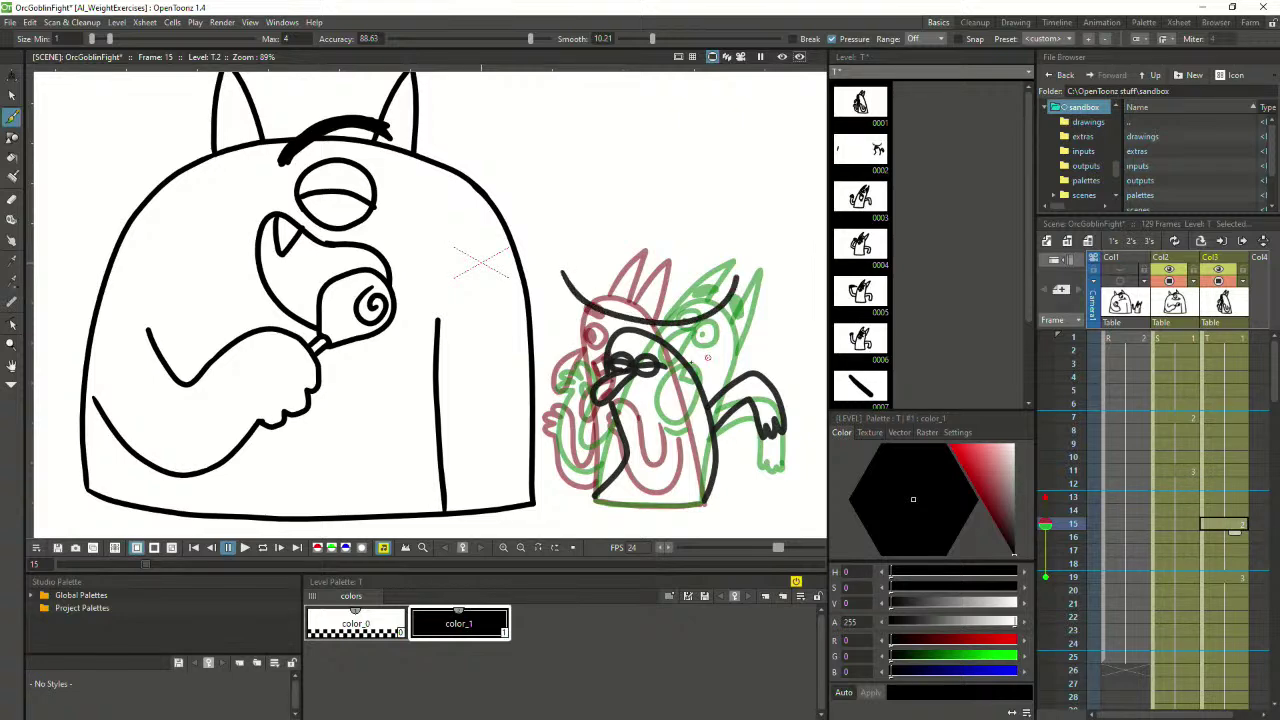
{"action": "key", "text": "ctrl+z"}
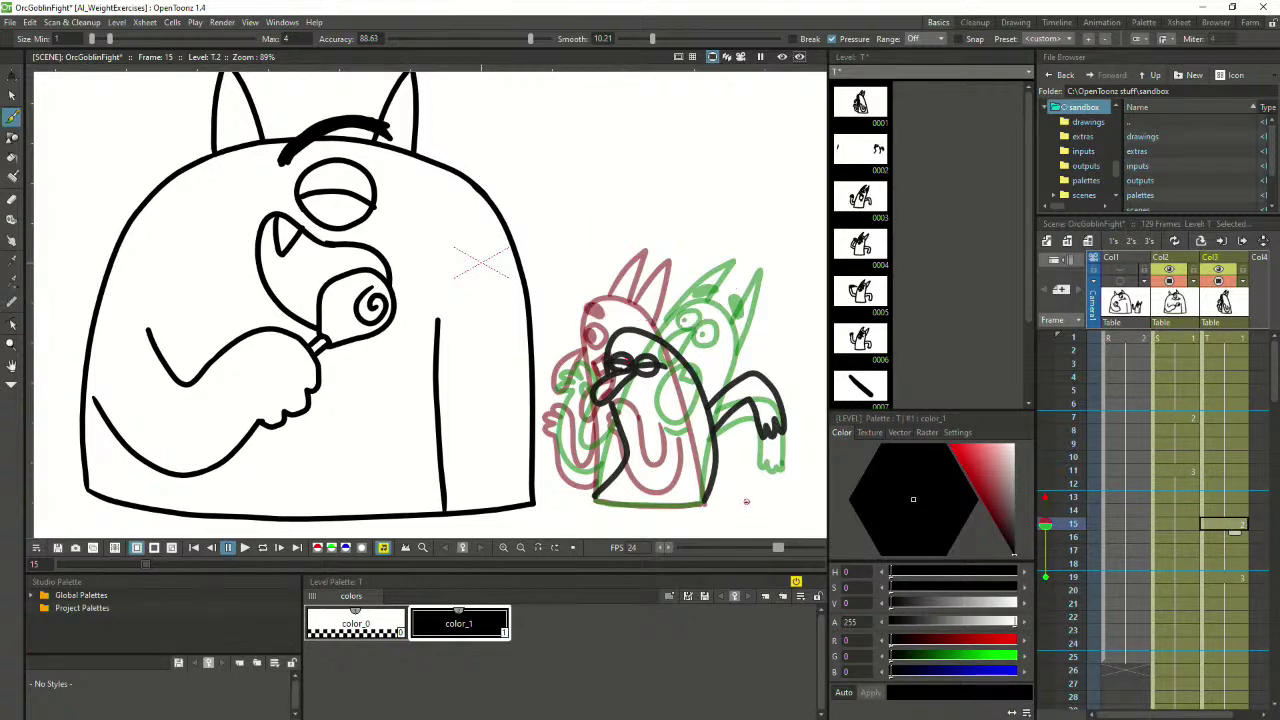
{"action": "mouse_move", "coordinate": [752, 345]}
{"action": "left_mouse_down"}
{"action": "mouse_move", "coordinate": [800, 431]}
{"action": "mouse_move", "coordinate": [718, 340]}
{"action": "mouse_move", "coordinate": [732, 452]}
{"action": "mouse_move", "coordinate": [794, 341]}
{"action": "mouse_move", "coordinate": [806, 455]}
{"action": "left_mouse_up"}
{"action": "key", "text": "ctrl+z"}
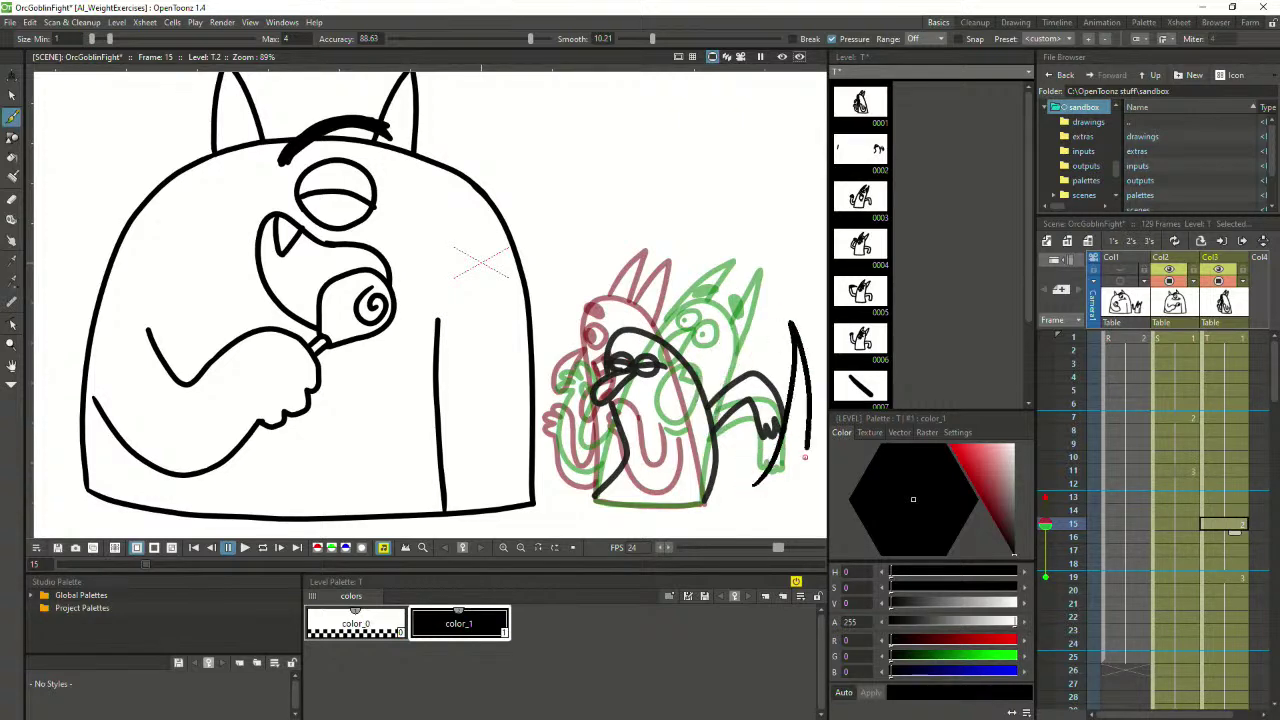
{"action": "key", "text": "ctrl+z"}
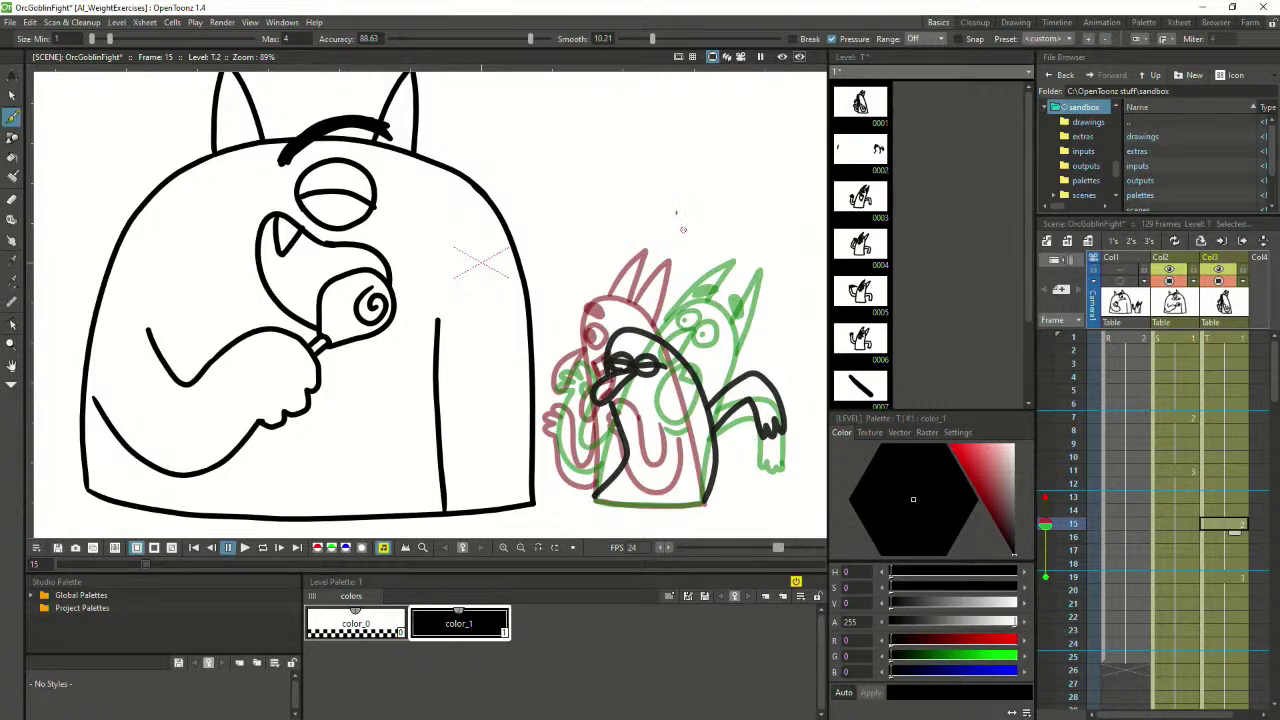
Draw the goblin's heavy eyebrows over the shut eyes and a frowning mouth with small teeth
{"action": "mouse_move", "coordinate": [604, 348]}
{"action": "left_mouse_down"}
{"action": "mouse_move", "coordinate": [647, 347]}
{"action": "mouse_move", "coordinate": [685, 385]}
{"action": "mouse_move", "coordinate": [627, 391]}
{"action": "mouse_move", "coordinate": [686, 384]}
{"action": "left_mouse_up"}
{"action": "key", "text": "ctrl+z"}
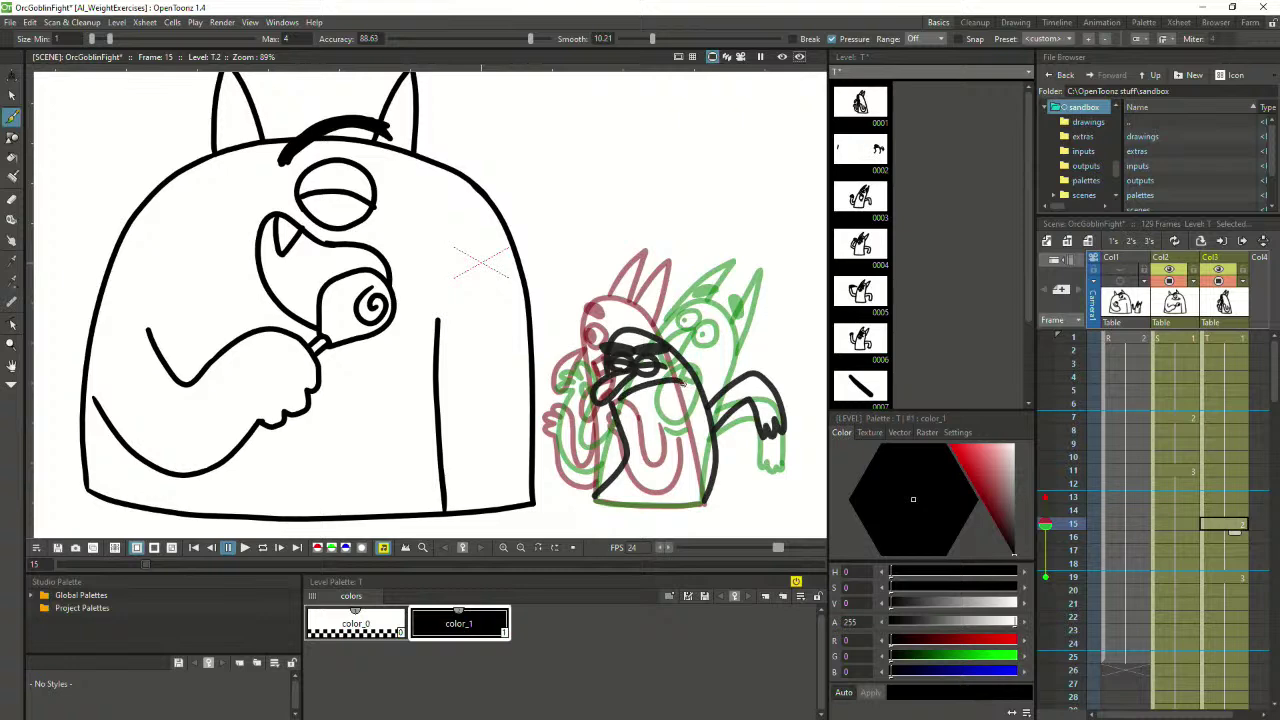
{"action": "key", "text": "ctrl+z"}
{"action": "left_click_drag", "start_coordinate": [617, 405], "coordinate": [686, 382]}
{"action": "key", "text": "ctrl+z"}
{"action": "left_click_drag", "start_coordinate": [617, 405], "coordinate": [686, 379]}
{"action": "key", "text": "ctrl+z"}
{"action": "mouse_move", "coordinate": [622, 411]}
{"action": "left_mouse_down"}
{"action": "mouse_move", "coordinate": [671, 400]}
{"action": "mouse_move", "coordinate": [641, 393]}
{"action": "mouse_move", "coordinate": [621, 406]}
{"action": "mouse_move", "coordinate": [632, 387]}
{"action": "mouse_move", "coordinate": [679, 371]}
{"action": "mouse_move", "coordinate": [627, 389]}
{"action": "mouse_move", "coordinate": [686, 375]}
{"action": "mouse_move", "coordinate": [636, 386]}
{"action": "left_mouse_up"}
{"action": "key", "text": "ctrl+z"}
{"action": "key", "text": "ctrl+z"}
Draw the goblin's two pointed horns and its bent front arm with a raised hand
{"action": "mouse_move", "coordinate": [604, 274]}
{"action": "left_mouse_down"}
{"action": "mouse_move", "coordinate": [599, 342]}
{"action": "mouse_move", "coordinate": [662, 275]}
{"action": "mouse_move", "coordinate": [680, 356]}
{"action": "left_mouse_up"}
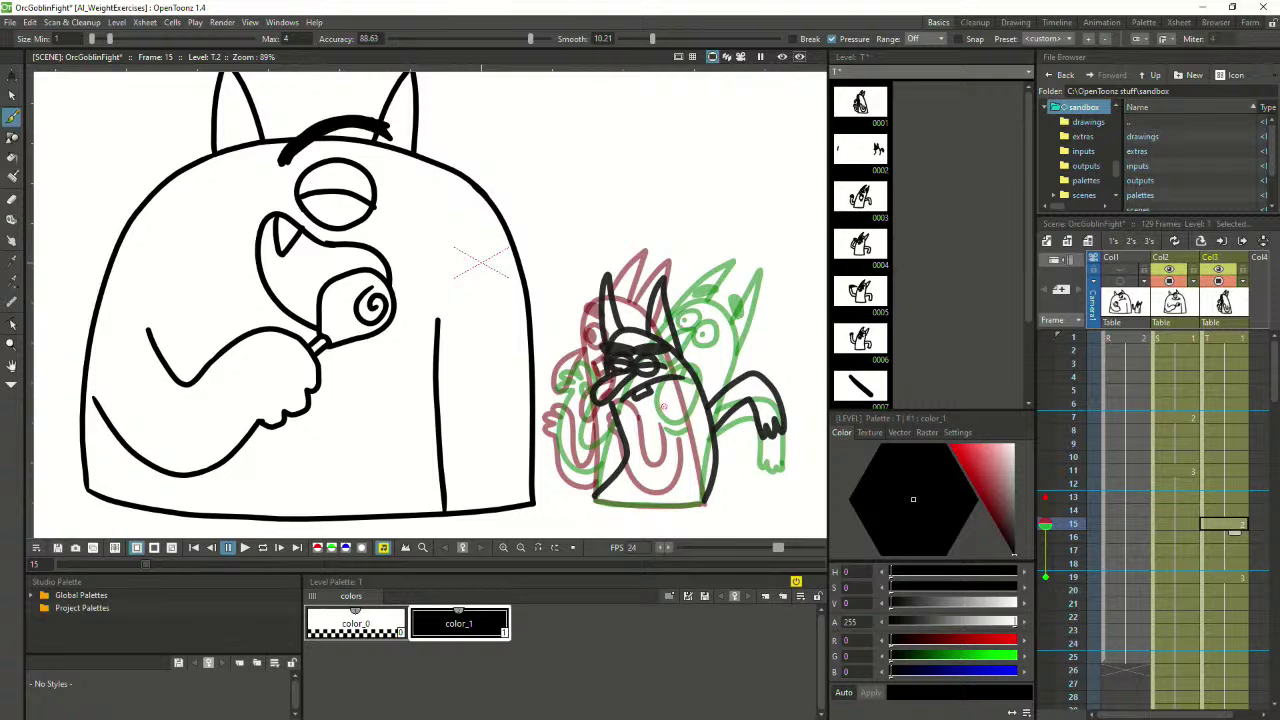
{"action": "mouse_move", "coordinate": [618, 416]}
{"action": "left_mouse_down"}
{"action": "mouse_move", "coordinate": [588, 462]}
{"action": "mouse_move", "coordinate": [566, 422]}
{"action": "mouse_move", "coordinate": [551, 420]}
{"action": "mouse_move", "coordinate": [545, 442]}
{"action": "mouse_move", "coordinate": [572, 482]}
{"action": "mouse_move", "coordinate": [608, 484]}
{"action": "left_mouse_up"}
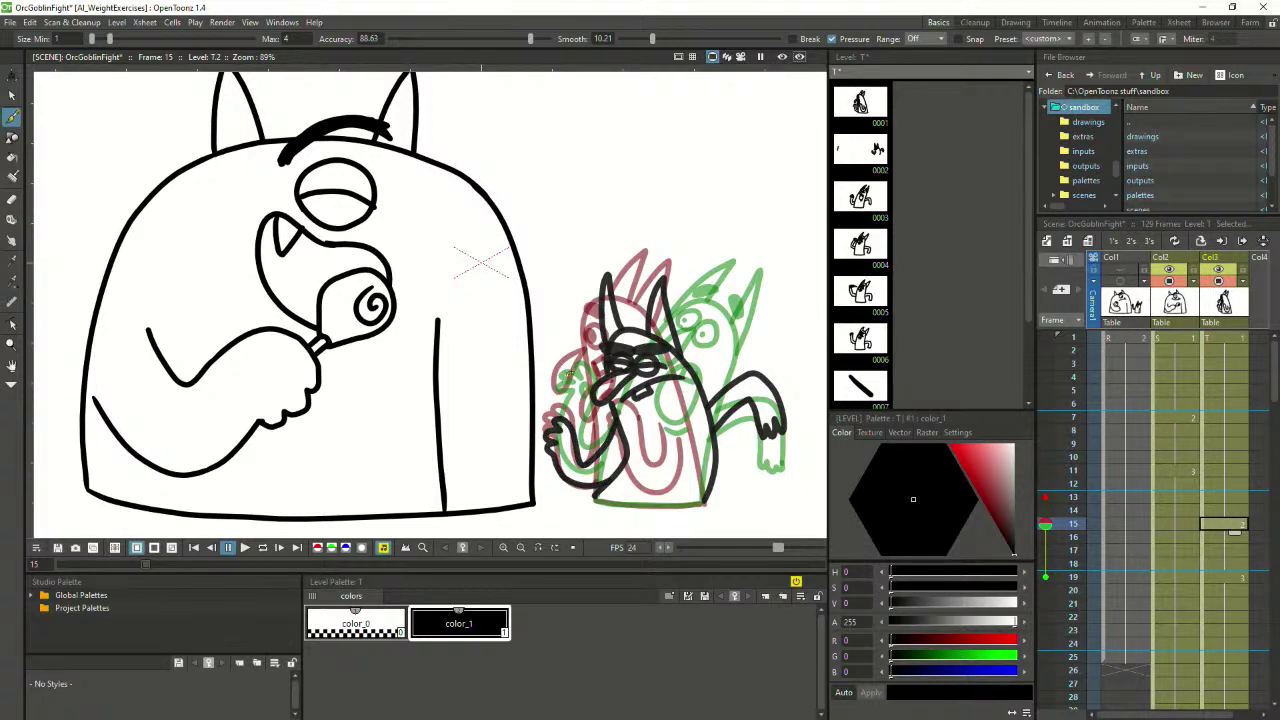
{"action": "left_click_drag", "start_coordinate": [569, 374], "coordinate": [568, 454]}
{"action": "key", "text": "ctrl+z"}
{"action": "mouse_move", "coordinate": [579, 396]}
{"action": "left_mouse_down"}
{"action": "mouse_move", "coordinate": [582, 450]}
{"action": "mouse_move", "coordinate": [590, 425]}
{"action": "mouse_move", "coordinate": [562, 410]}
{"action": "mouse_move", "coordinate": [566, 452]}
{"action": "left_mouse_up"}
{"action": "key", "text": "ctrl+z"}
{"action": "left_click_drag", "start_coordinate": [576, 368], "coordinate": [586, 443]}
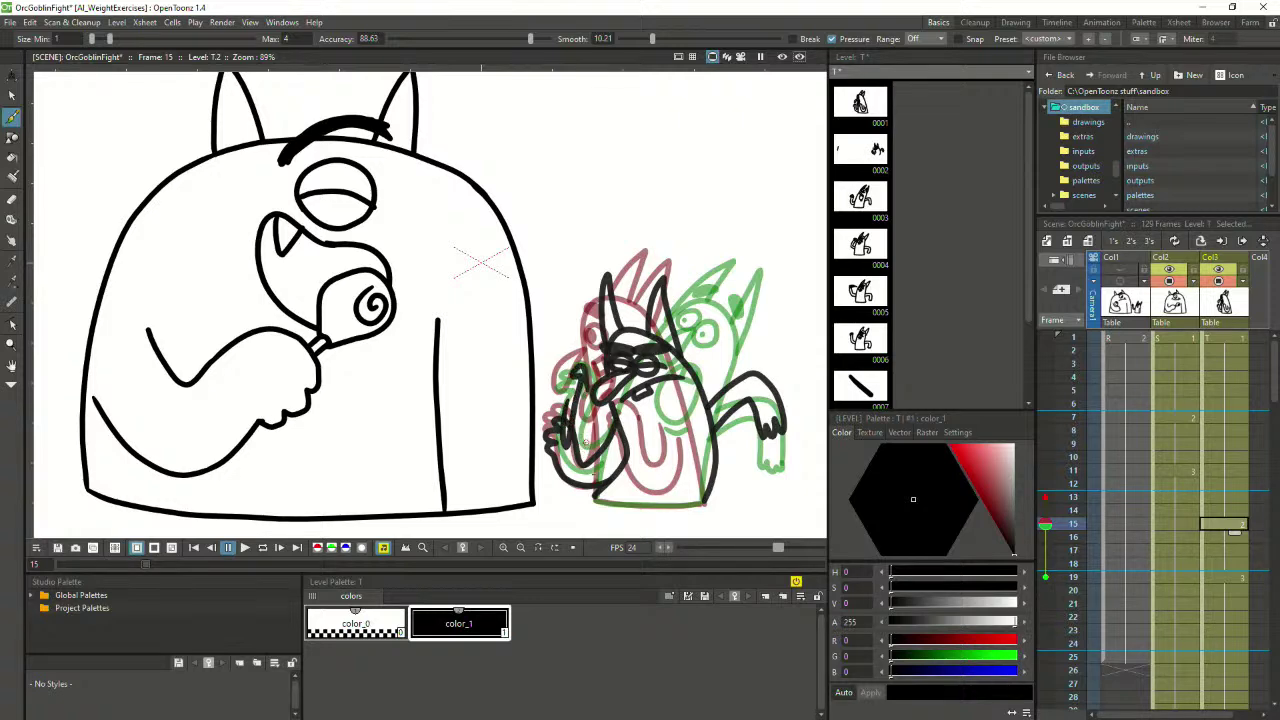
{"action": "key", "text": "ctrl+z"}
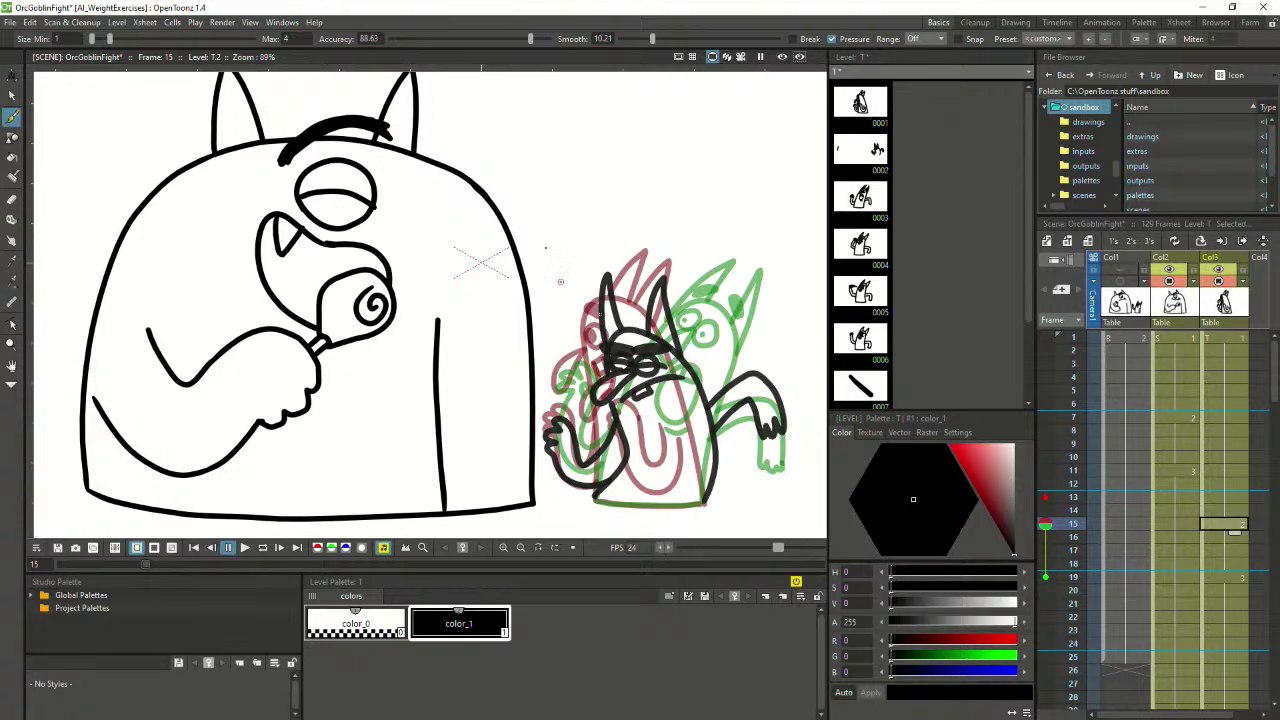
{"action": "left_click_drag", "start_coordinate": [545, 248], "coordinate": [750, 274]}
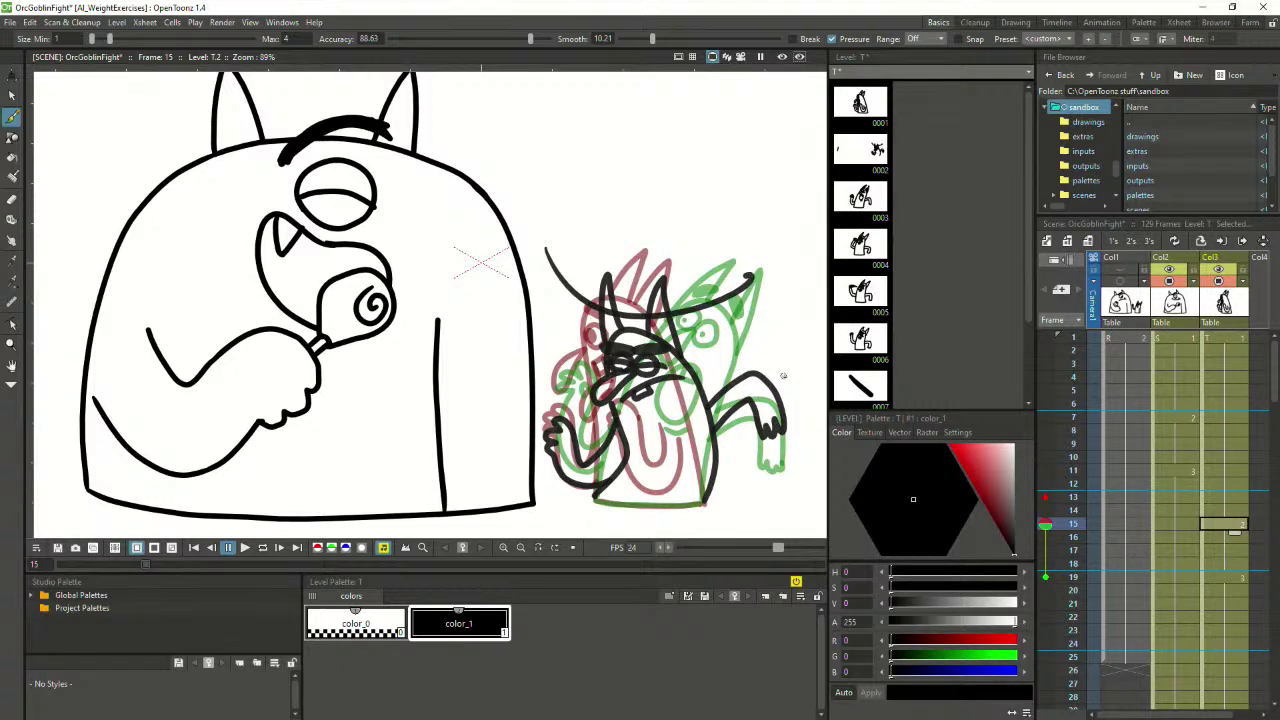
{"action": "left_click_drag", "start_coordinate": [793, 396], "coordinate": [797, 346]}
{"action": "mouse_move", "coordinate": [787, 358]}
{"action": "left_mouse_down"}
{"action": "mouse_move", "coordinate": [797, 342]}
{"action": "mouse_move", "coordinate": [810, 356]}
{"action": "left_mouse_up"}
{"action": "key", "text": "ctrl+z"}
{"action": "key", "text": "ctrl+z"}
{"action": "key", "text": "ctrl+z"}
{"action": "key", "text": "ctrl+z"}
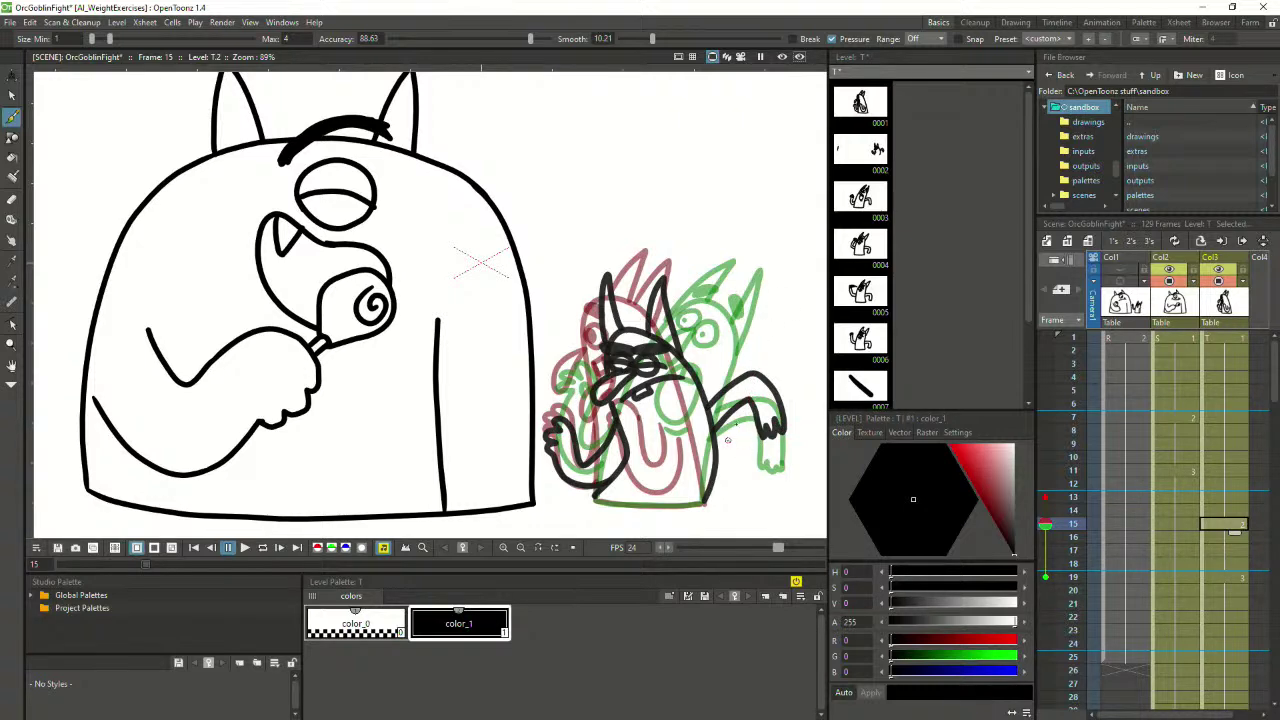
Play the scene repeatedly from frame 1 to check how the goblin's new in-between moves
{"action": "scroll", "coordinate": [715, 324], "scroll_direction": "down", "scroll_amount": 3}
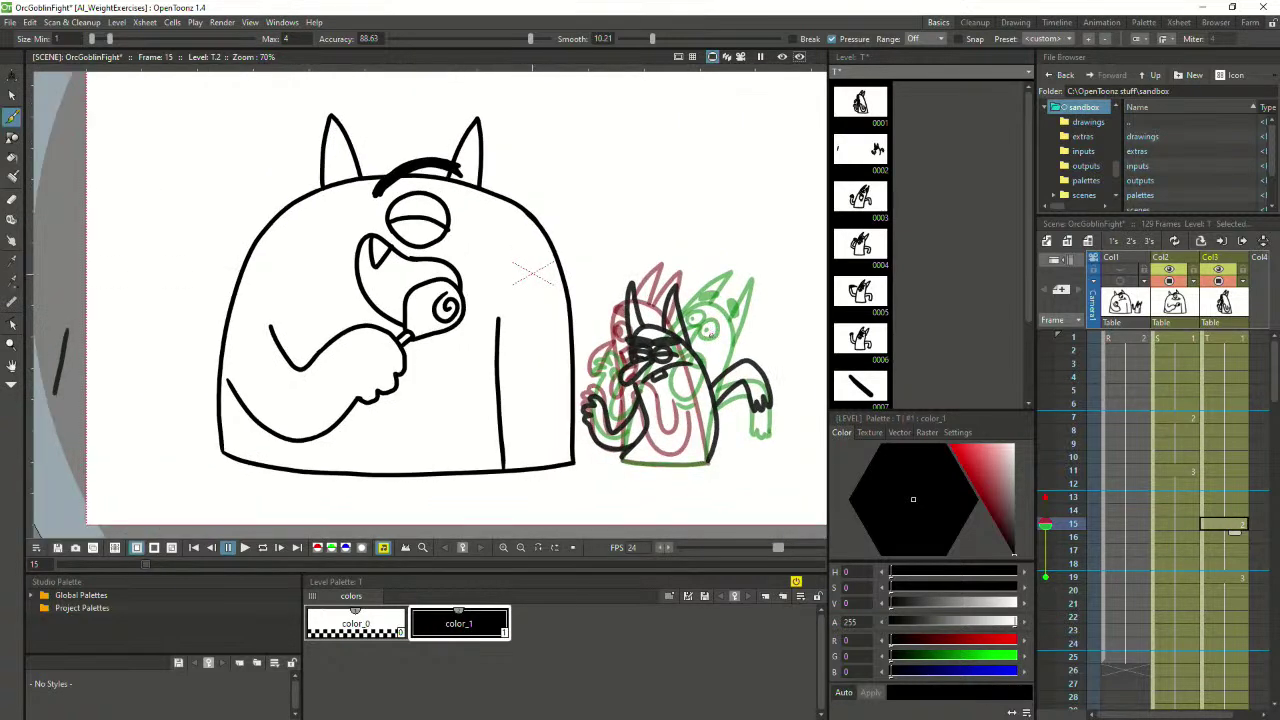
{"action": "scroll", "coordinate": [715, 324], "scroll_direction": "up", "scroll_amount": 1}
{"action": "left_click", "coordinate": [1175, 484]}
{"action": "left_click", "coordinate": [245, 547]}
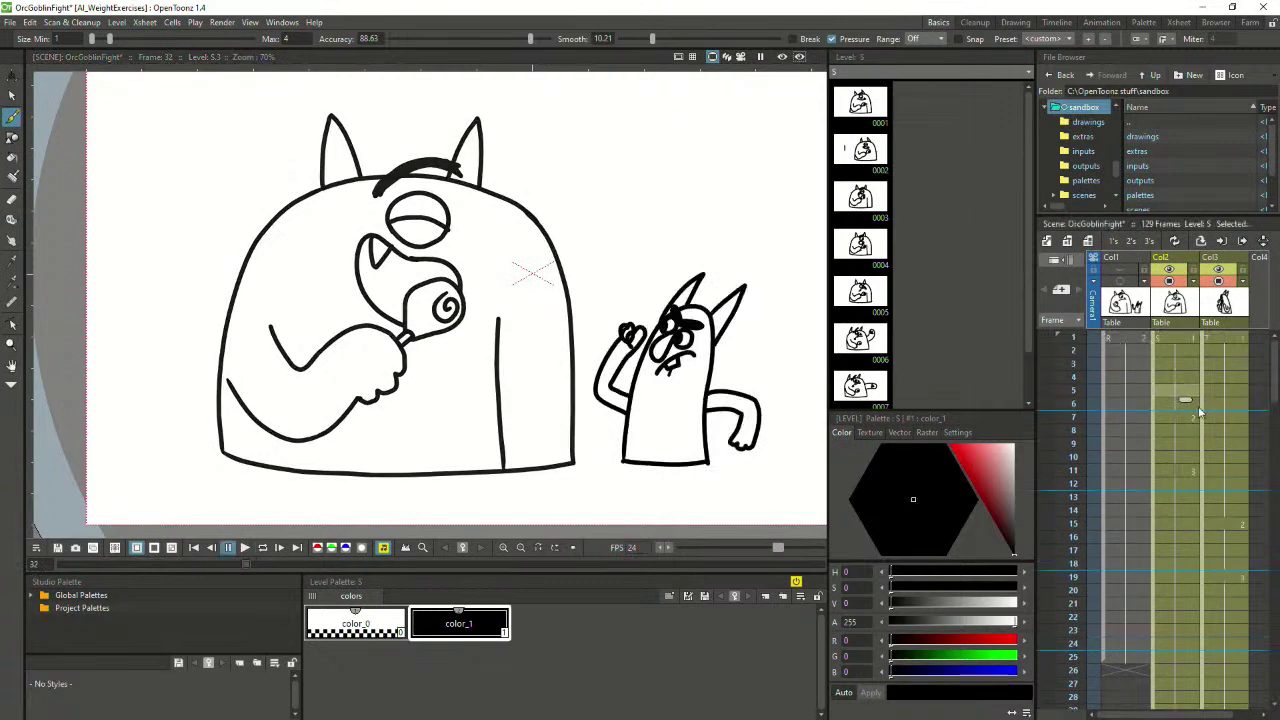
{"action": "left_click", "coordinate": [1172, 366]}
{"action": "left_click", "coordinate": [1182, 341]}
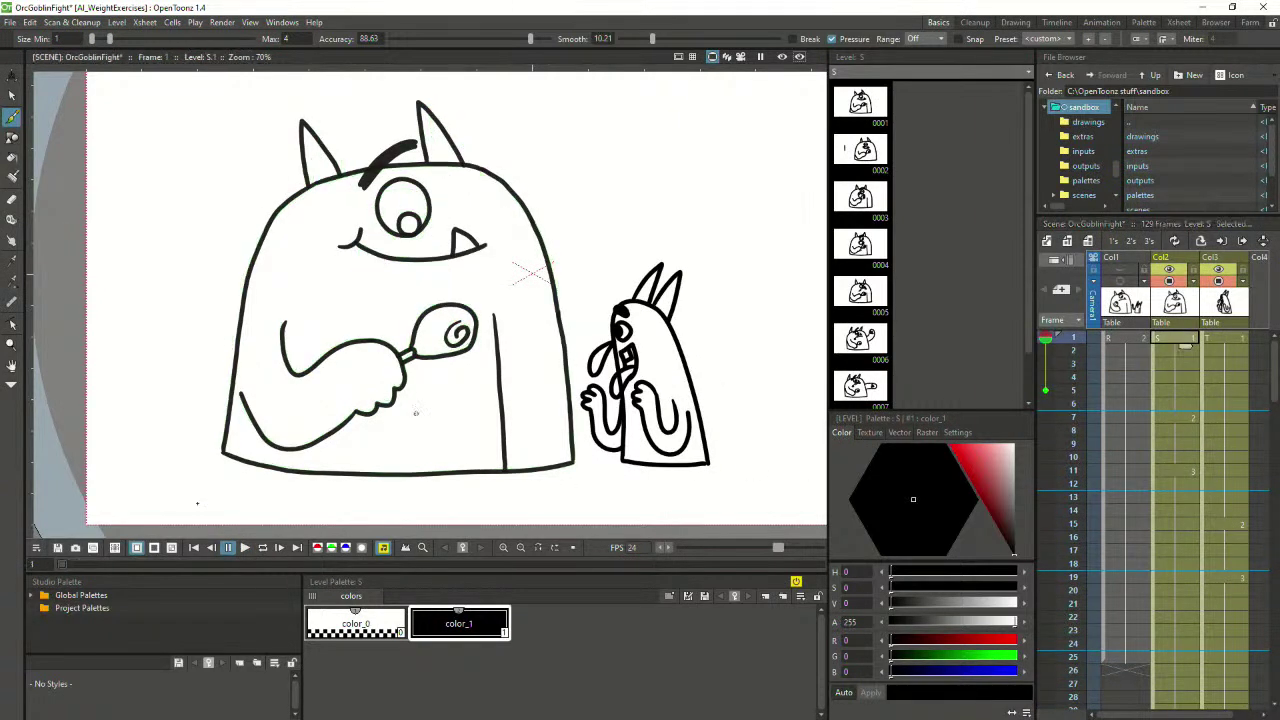
{"action": "left_click", "coordinate": [245, 547]}
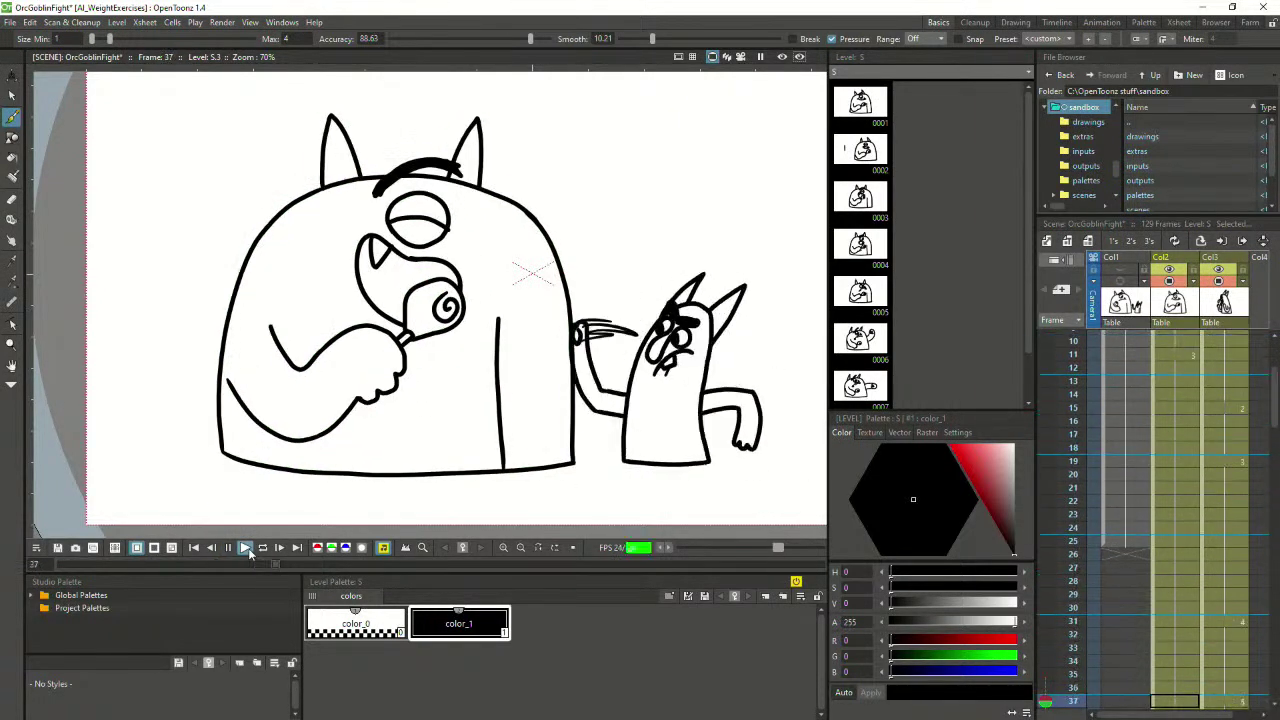
{"action": "left_click", "coordinate": [247, 549]}
{"action": "scroll", "coordinate": [1164, 406], "scroll_direction": "up", "scroll_amount": 2}
{"action": "left_click", "coordinate": [1084, 342]}
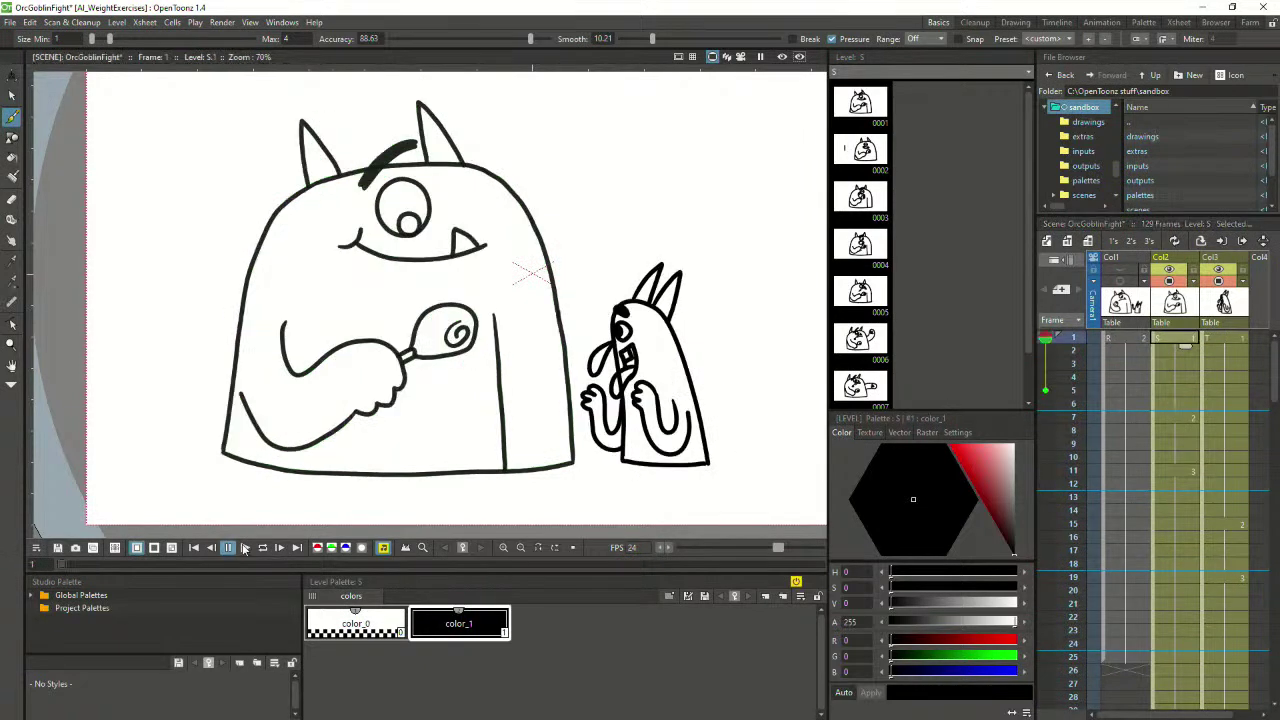
{"action": "left_click", "coordinate": [245, 547]}
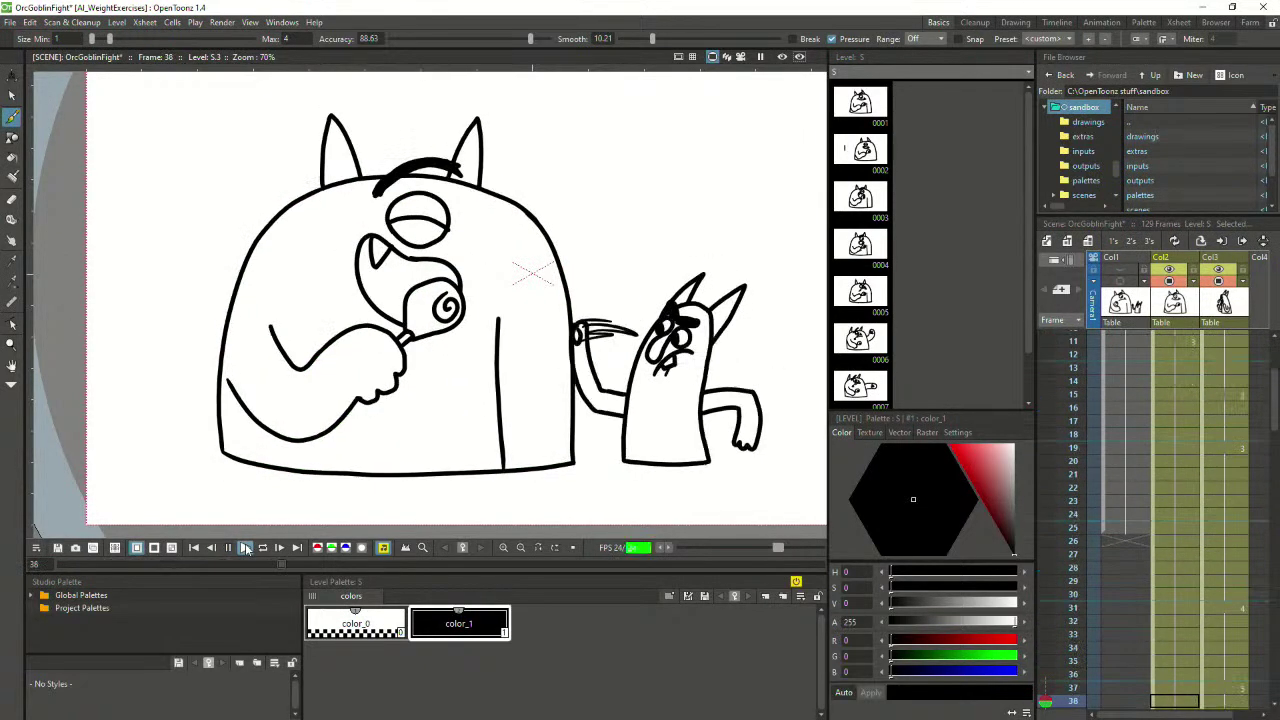
{"action": "left_click", "coordinate": [245, 547]}
{"action": "scroll", "coordinate": [1180, 500], "scroll_direction": "up", "scroll_amount": 5}
{"action": "left_click", "coordinate": [1188, 340]}
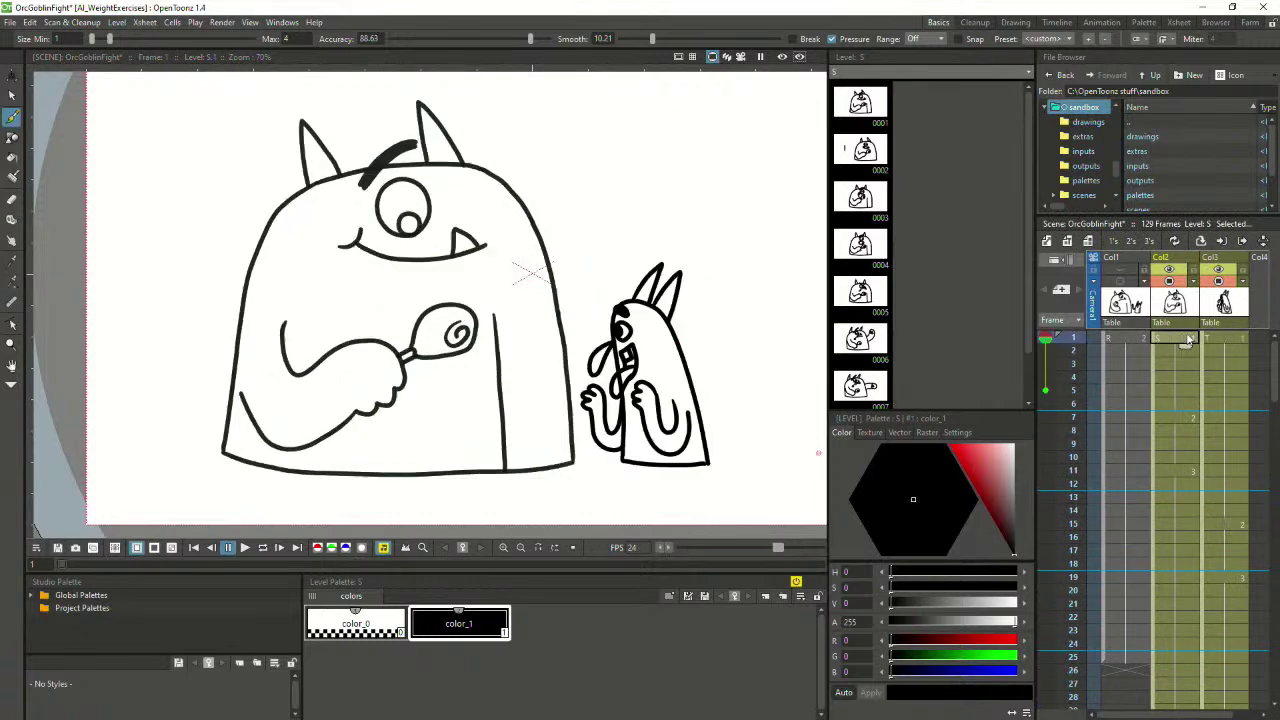
{"action": "left_click", "coordinate": [245, 547]}
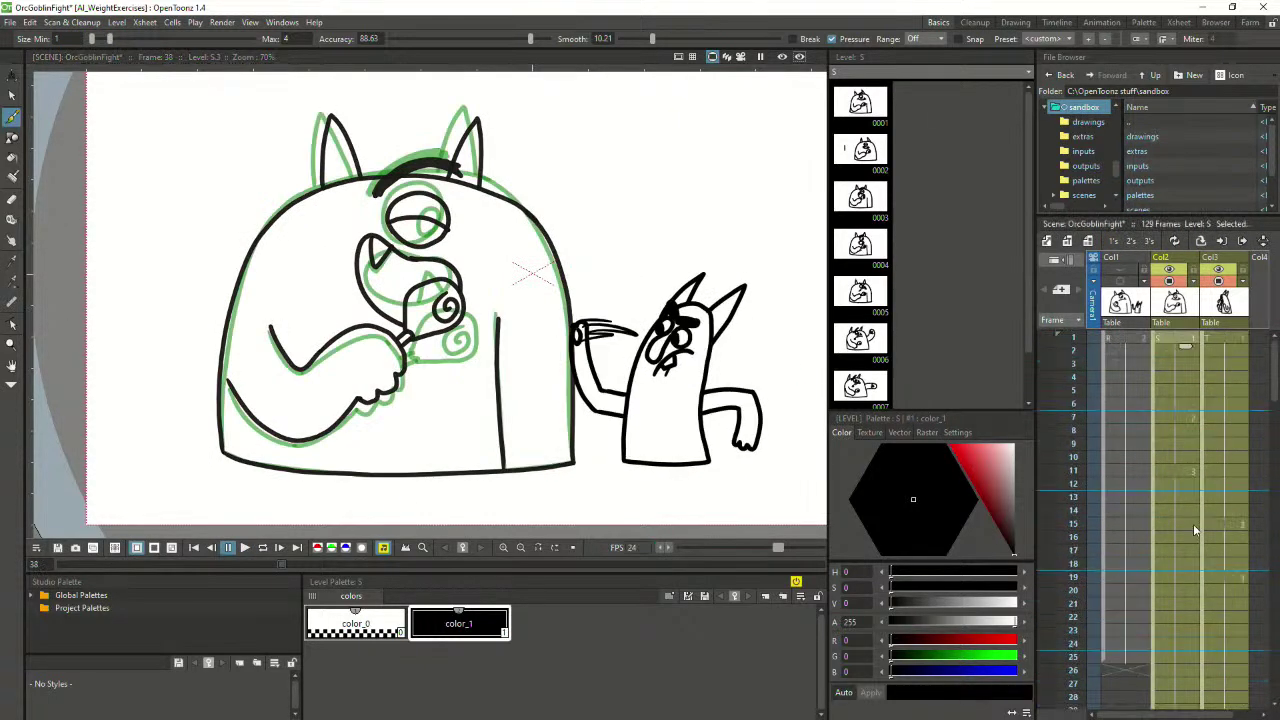
Extend the hold of the first drawings in Col2 and Col3 by two frames and play back the new timing
{"action": "left_click", "coordinate": [1182, 350]}
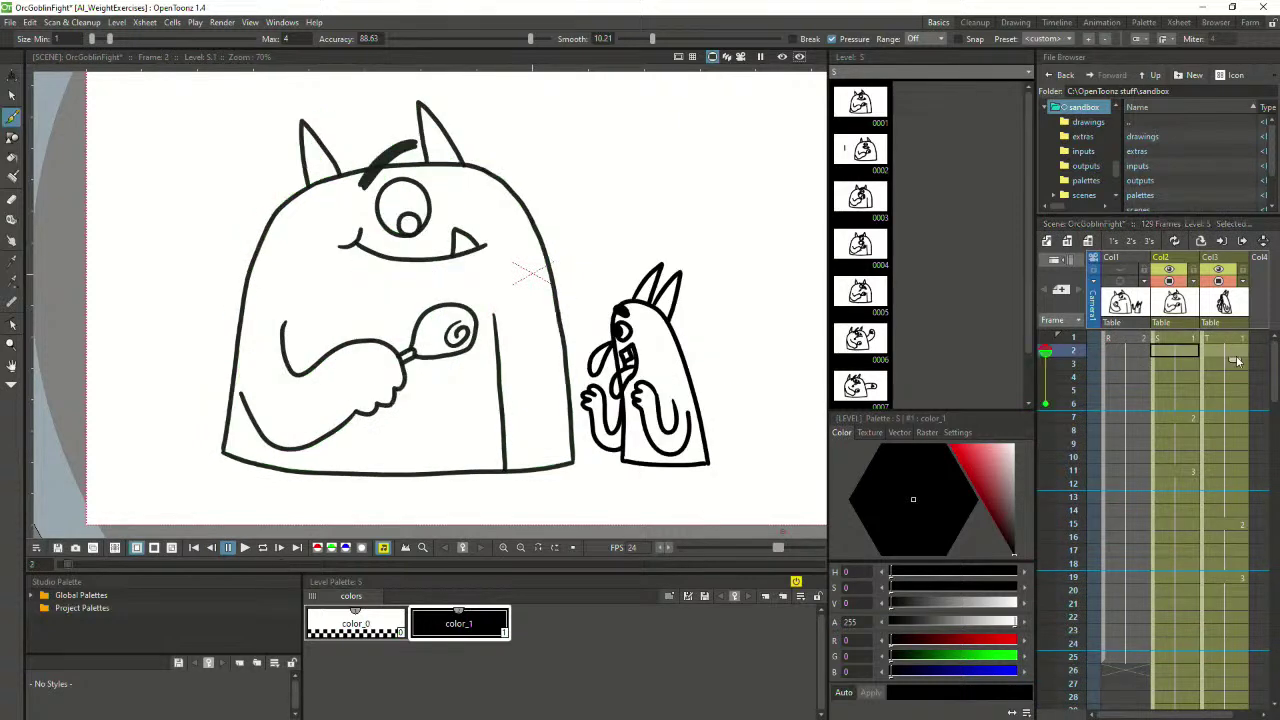
{"action": "left_click_drag", "start_coordinate": [1237, 361], "coordinate": [1234, 392]}
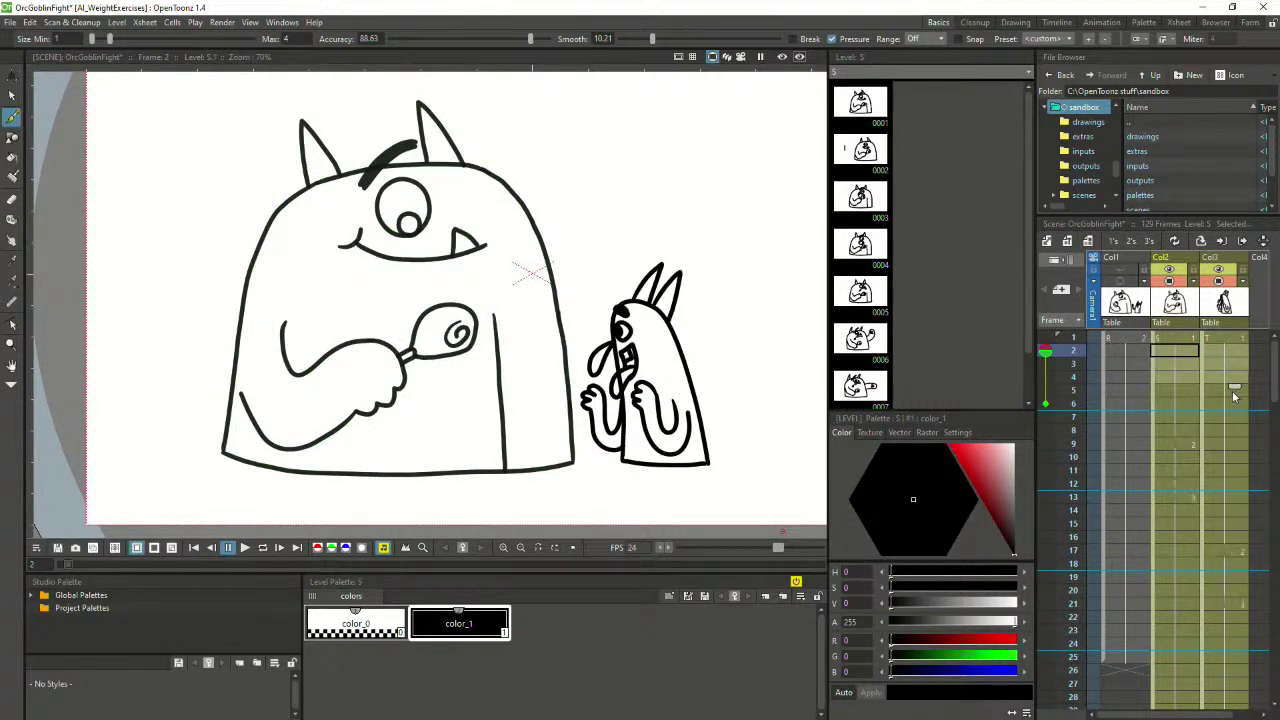
{"action": "left_click", "coordinate": [244, 547]}
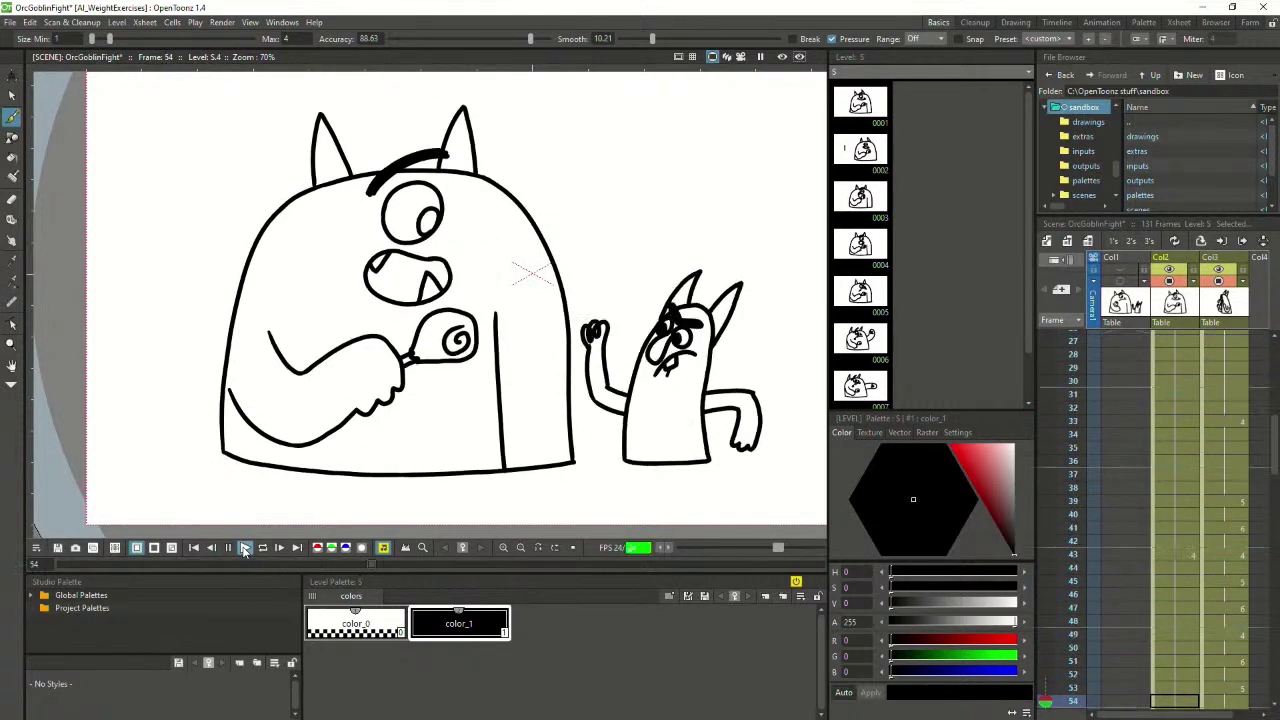
{"action": "left_click", "coordinate": [228, 547]}
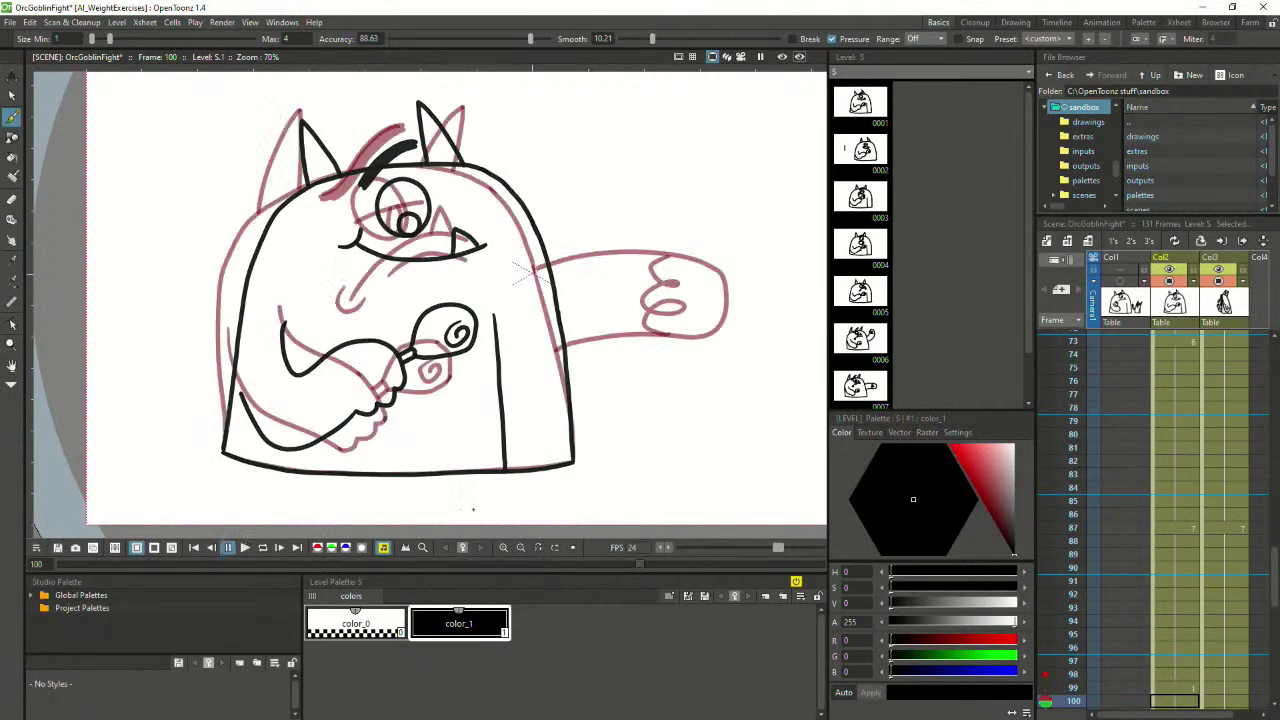
Look over the exposure timing of Col2 and Col3 and replay the scene from frame 1
{"action": "scroll", "coordinate": [1180, 446], "scroll_direction": "up", "scroll_amount": 10}
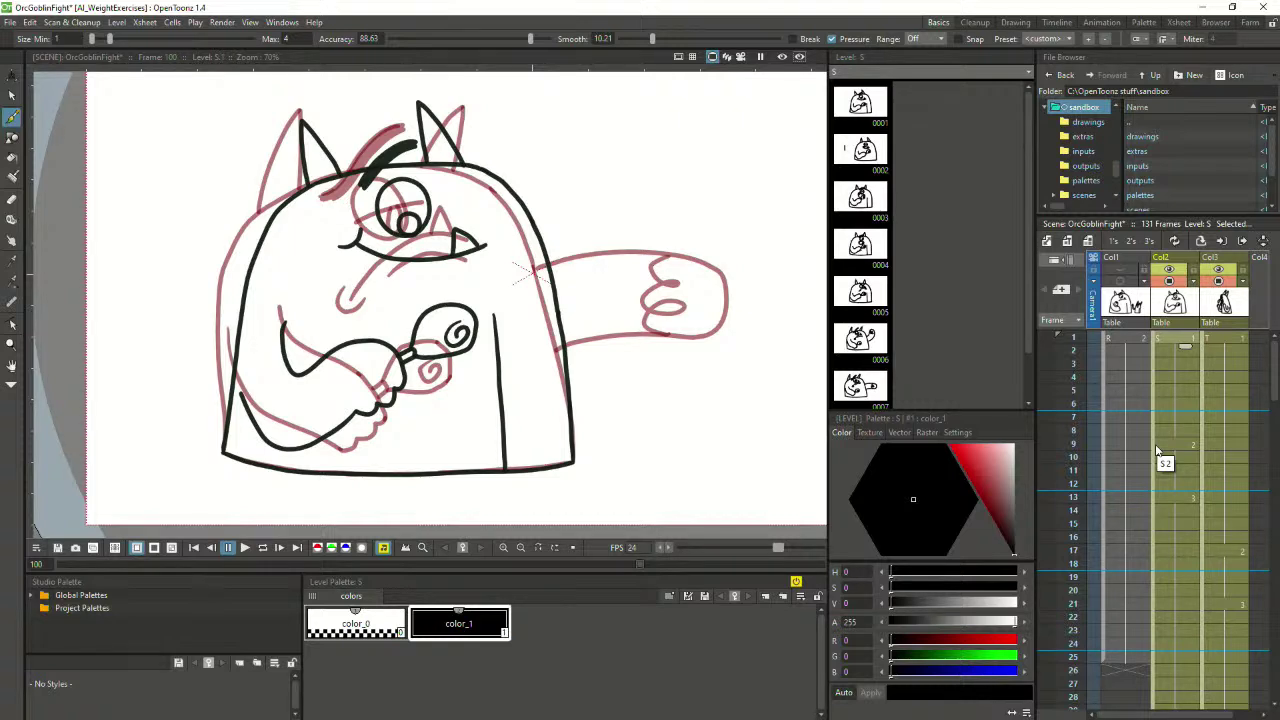
{"action": "left_click", "coordinate": [1180, 343]}
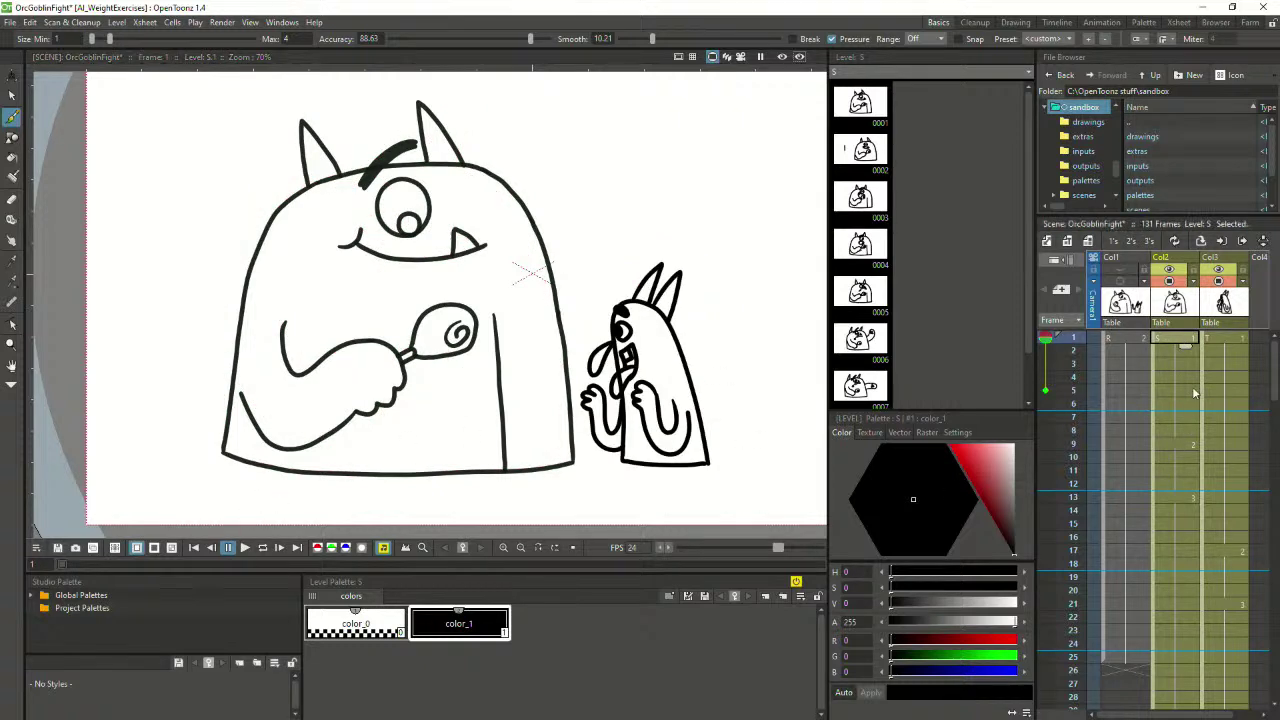
{"action": "scroll", "coordinate": [1190, 360], "scroll_direction": "down", "scroll_amount": 4}
{"action": "scroll", "coordinate": [1188, 362], "scroll_direction": "down", "scroll_amount": 12}
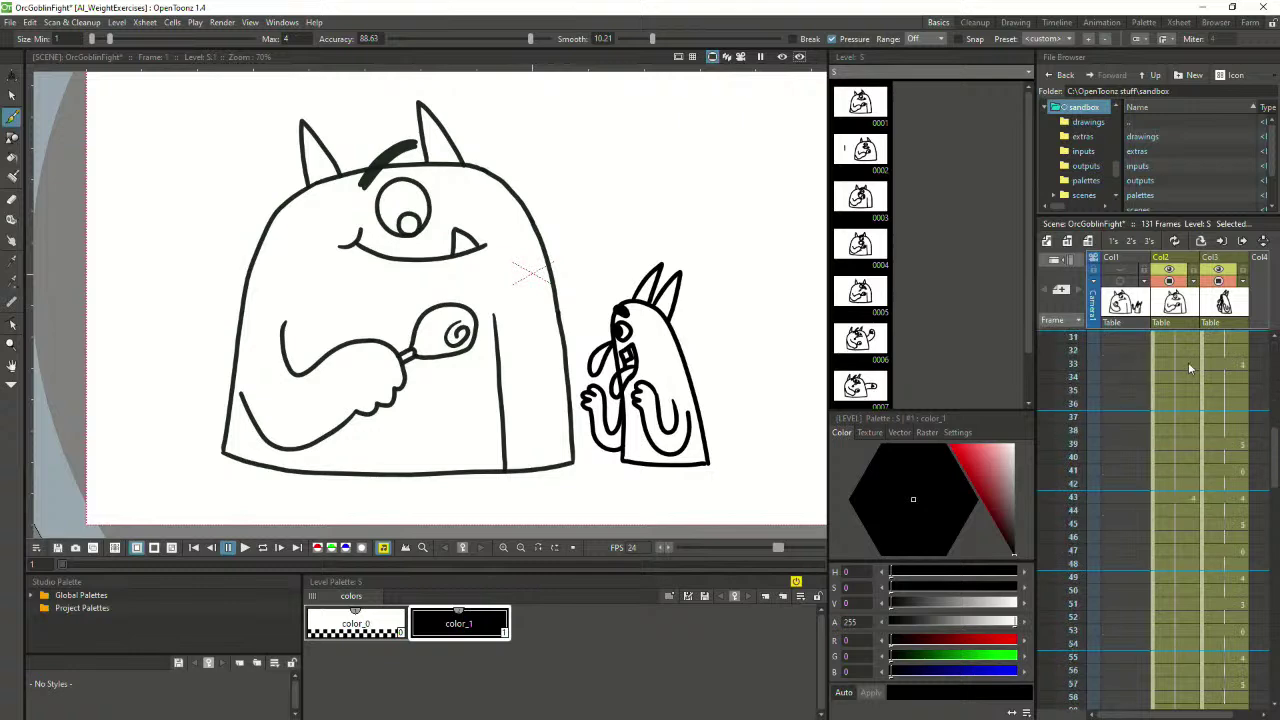
{"action": "scroll", "coordinate": [1178, 550], "scroll_direction": "up", "scroll_amount": 16}
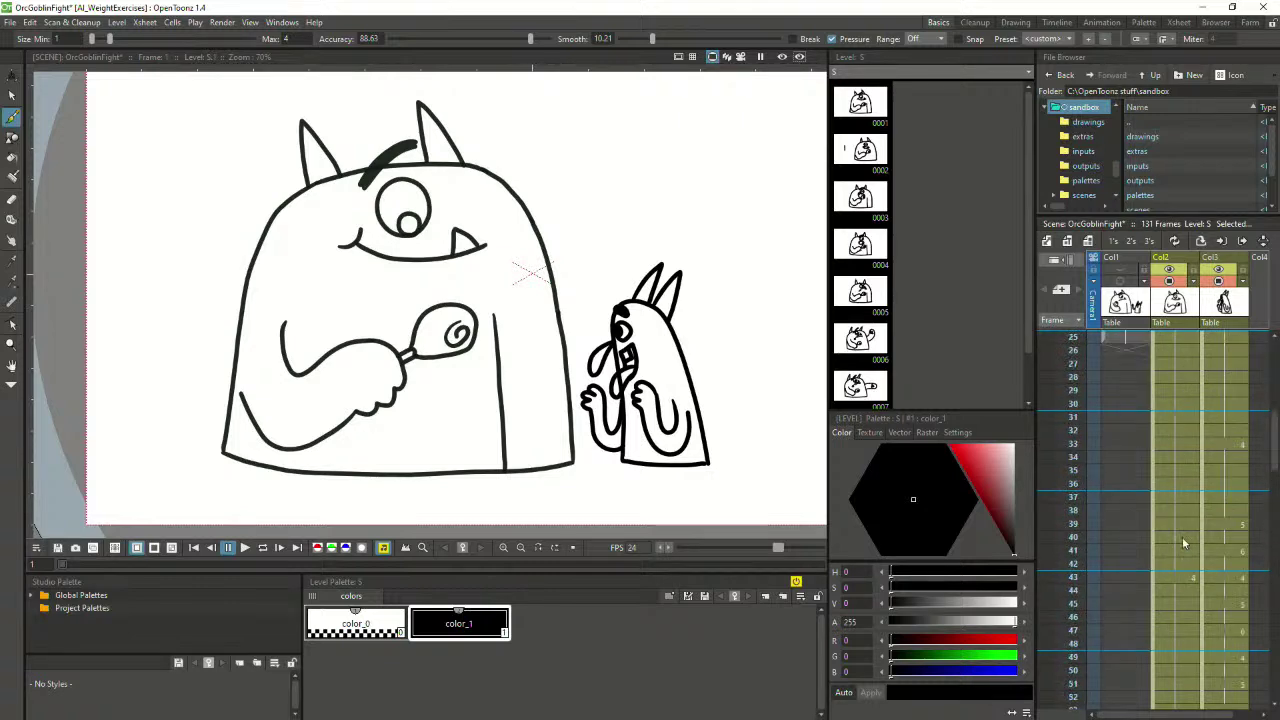
{"action": "left_click", "coordinate": [245, 548]}
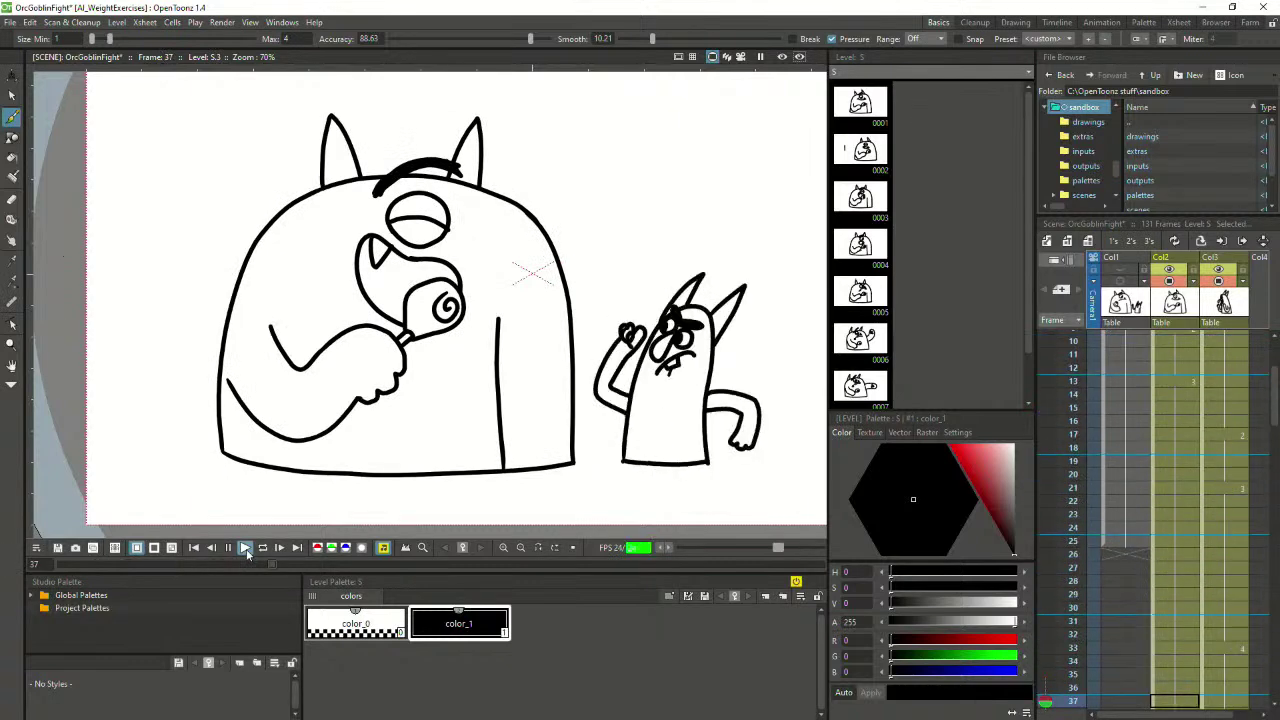
Look over the exposure timing down to the end of the scene and play the animation
{"action": "scroll", "coordinate": [1155, 538], "scroll_direction": "down", "scroll_amount": 20}
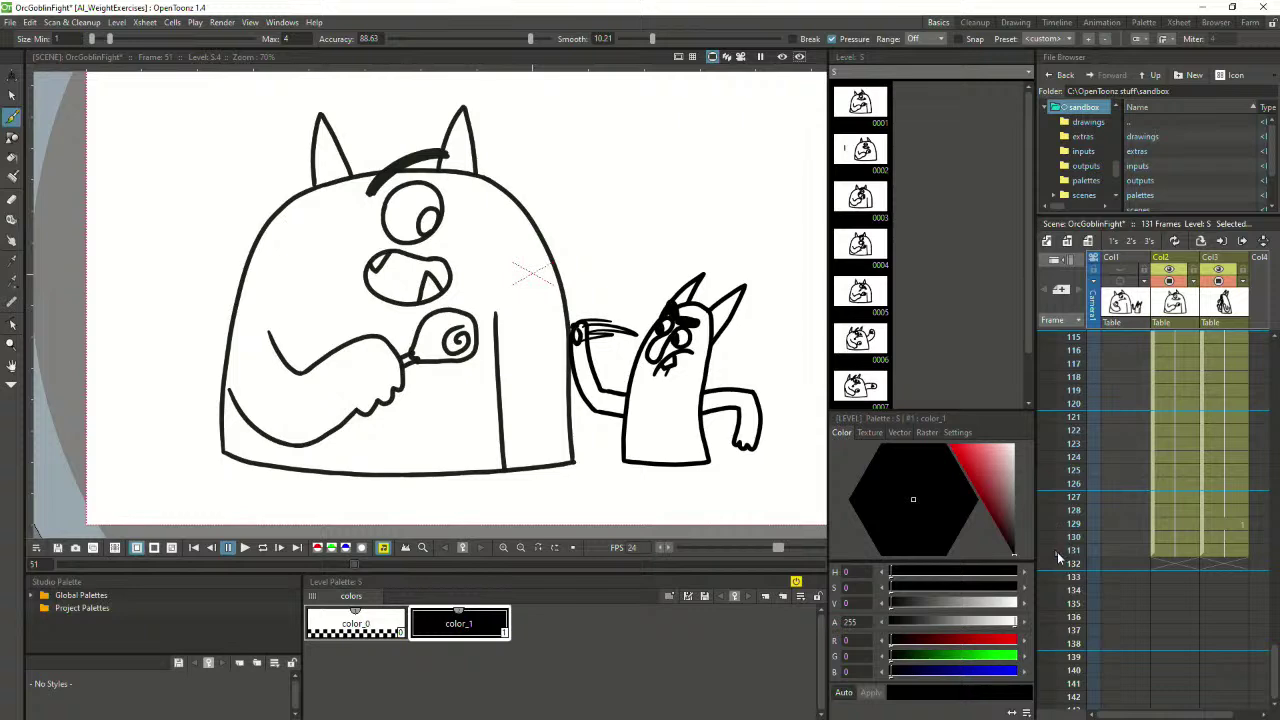
{"action": "scroll", "coordinate": [1100, 560], "scroll_direction": "up", "scroll_amount": 3}
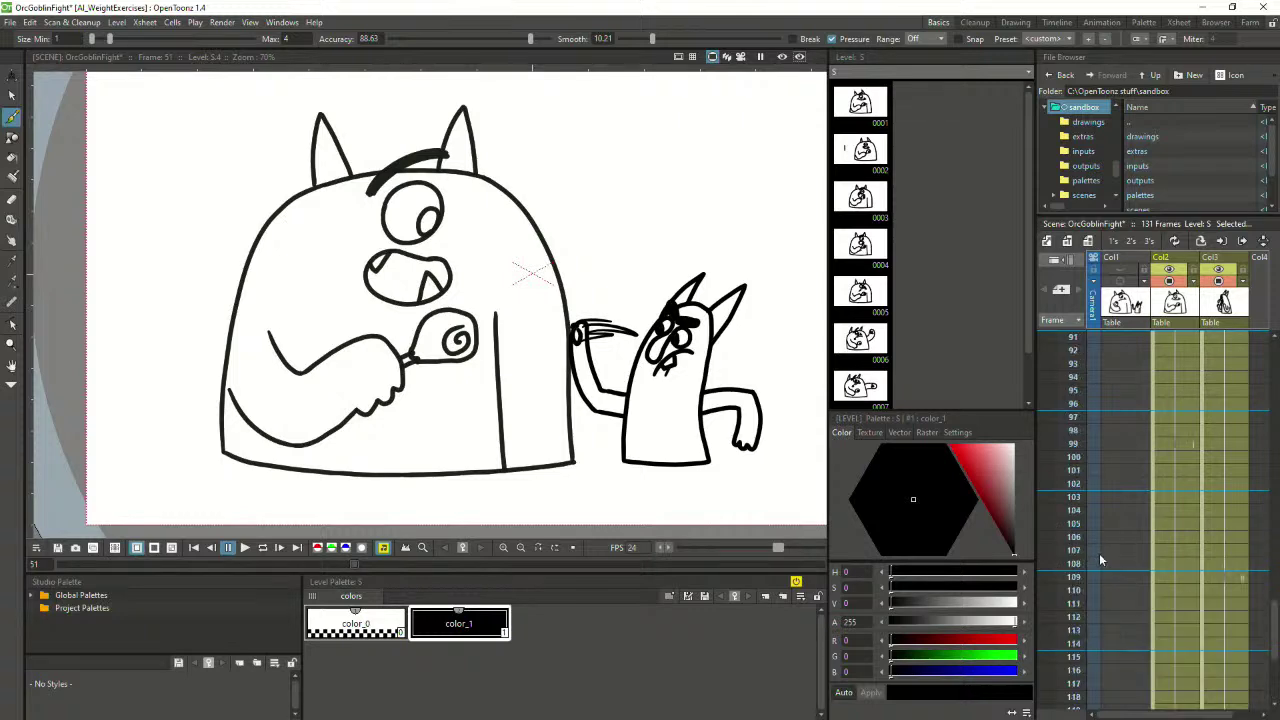
{"action": "scroll", "coordinate": [1102, 552], "scroll_direction": "up", "scroll_amount": 10}
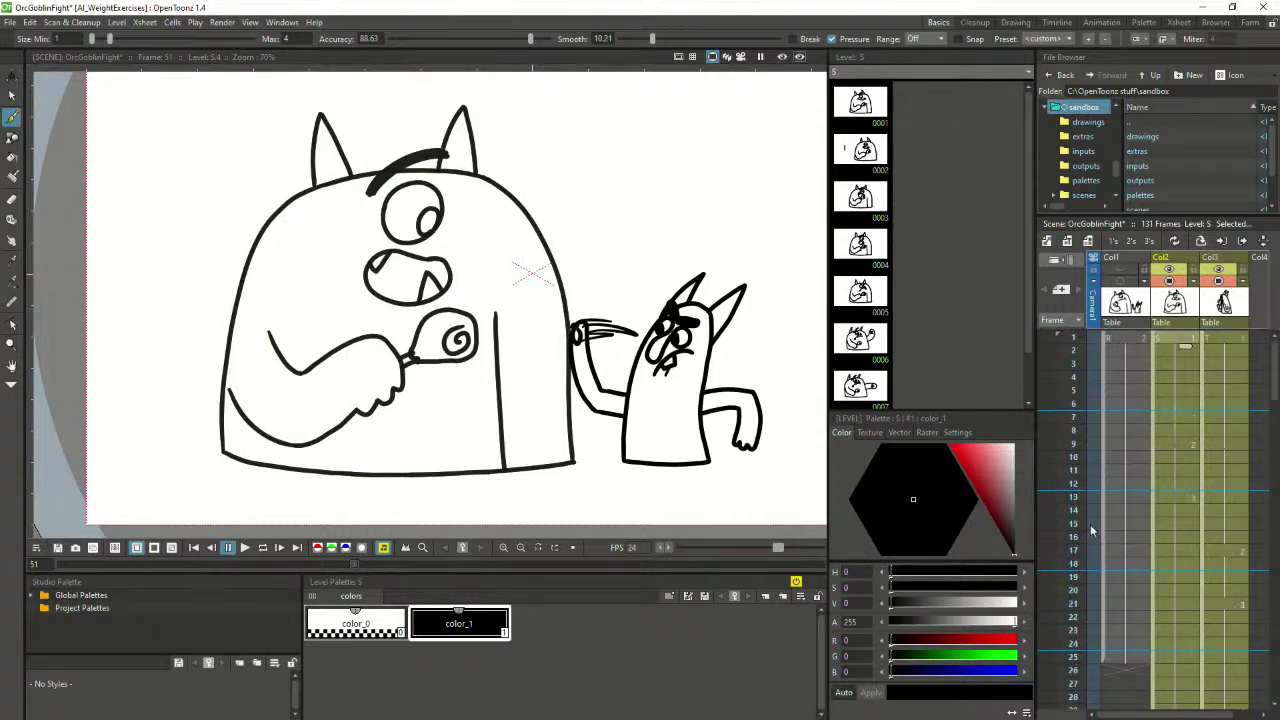
{"action": "left_click", "coordinate": [245, 548]}
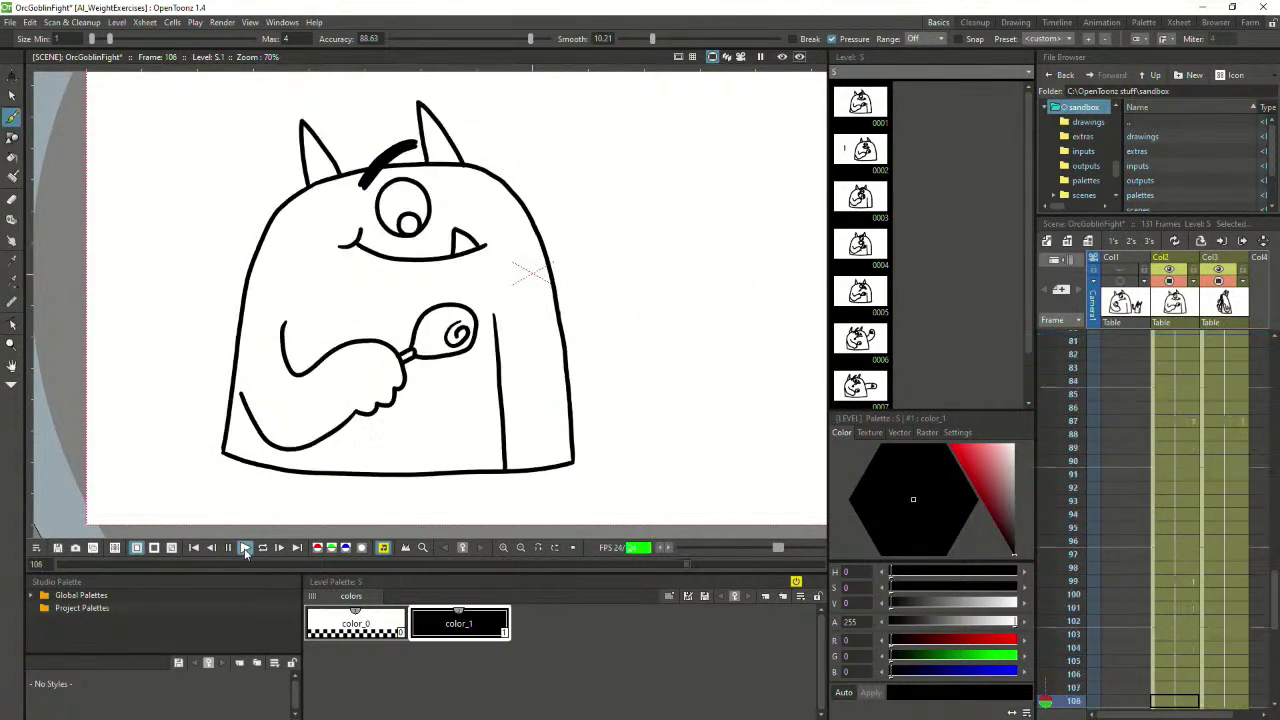
{"action": "left_click", "coordinate": [228, 548]}
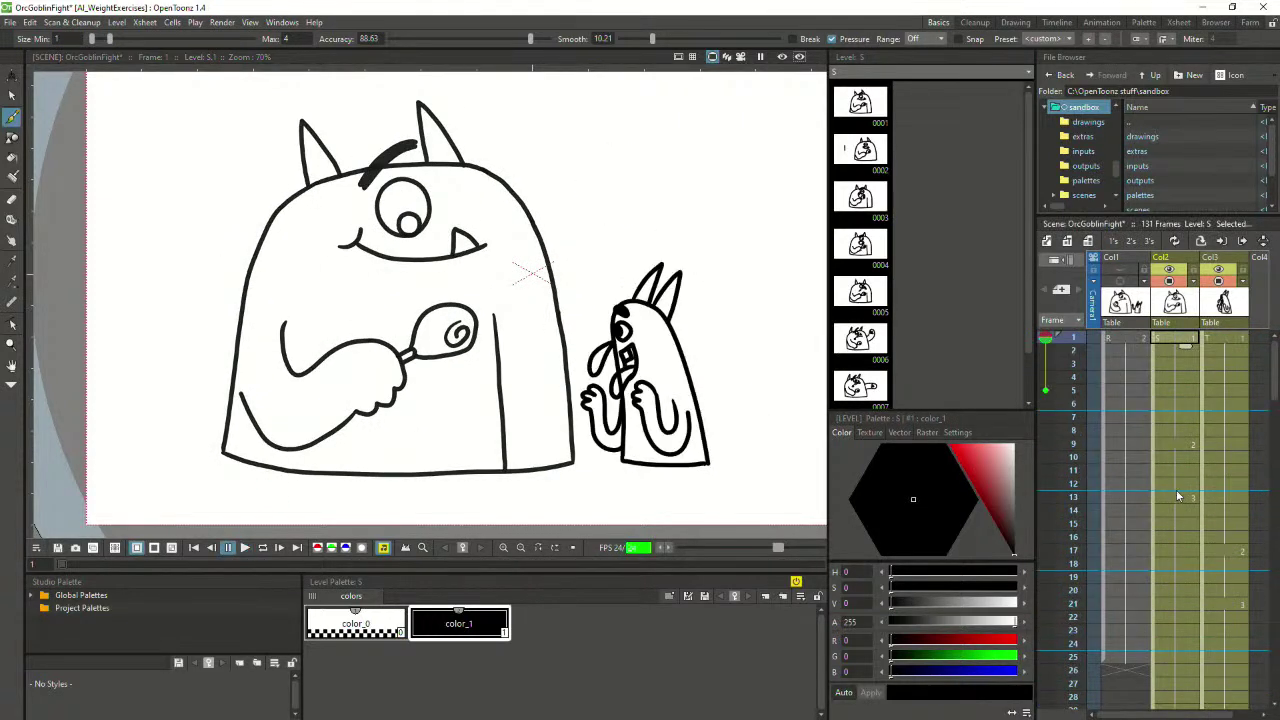
Examine the monster's drawings around frames 4 to 9 and the goblin's drawings at frames 33 and 17
{"action": "left_click", "coordinate": [1183, 393]}
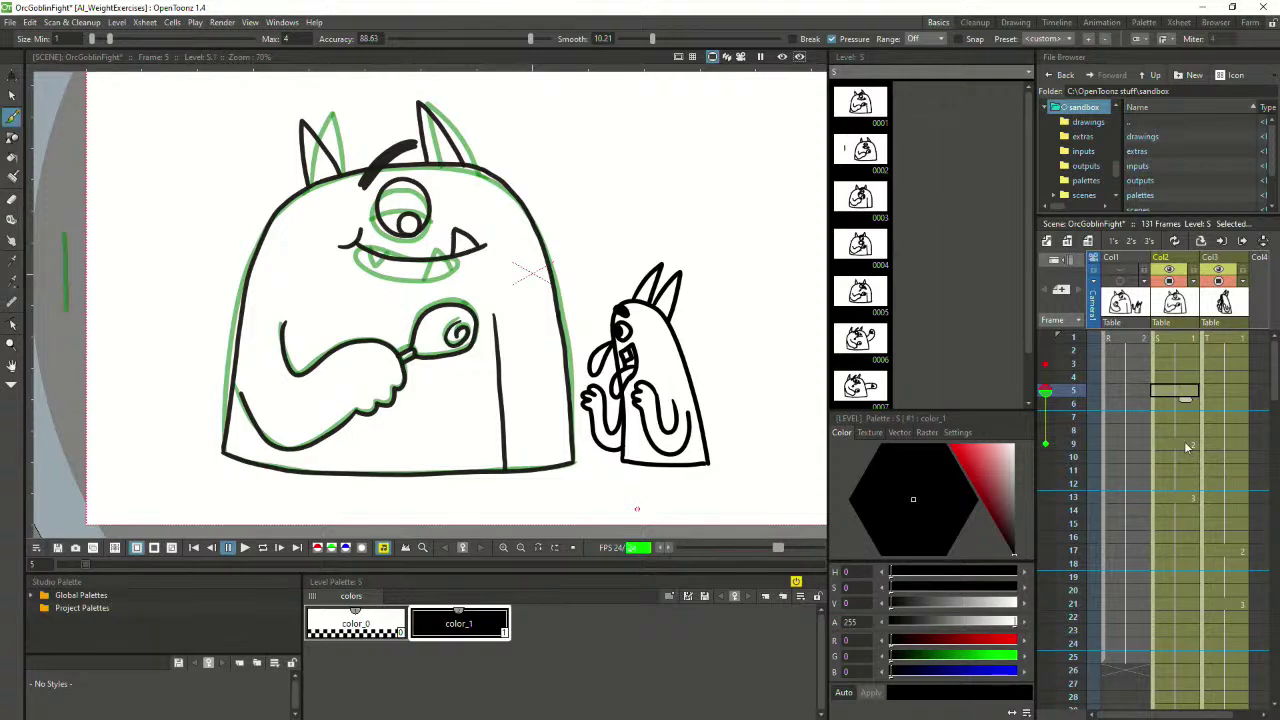
{"action": "left_click", "coordinate": [1186, 444]}
{"action": "left_click", "coordinate": [1199, 378]}
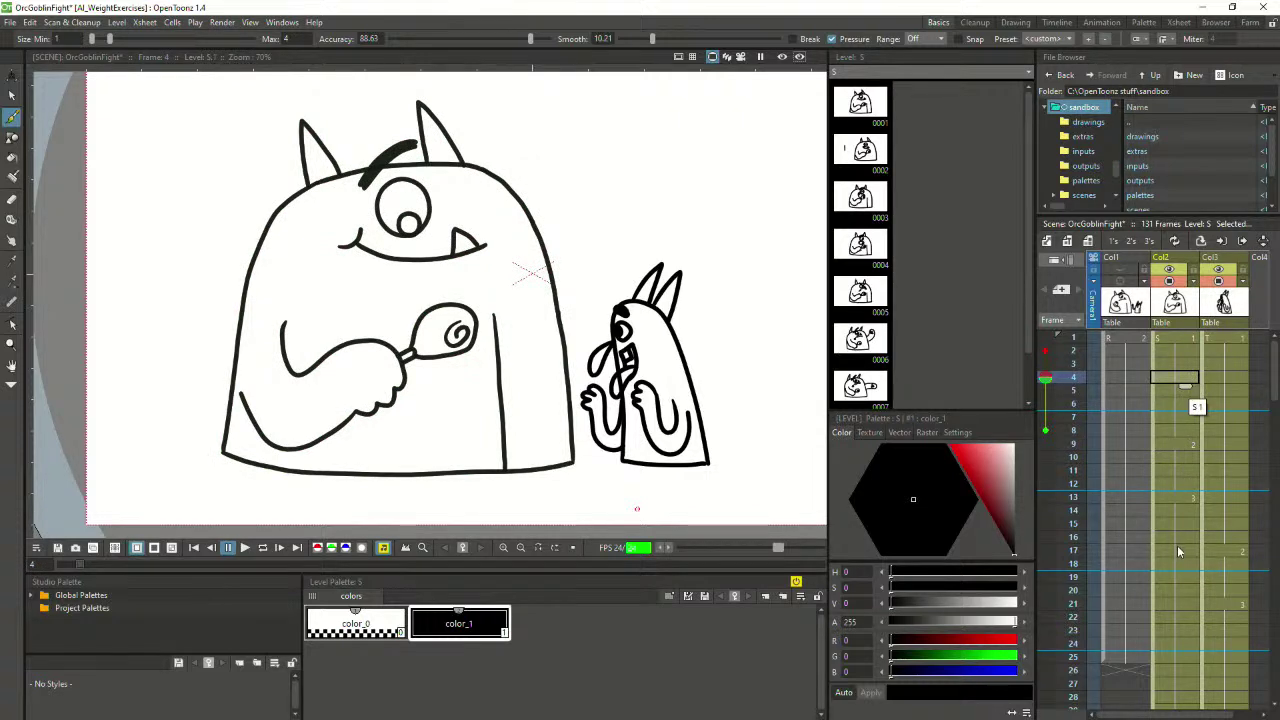
{"action": "scroll", "coordinate": [1180, 545], "scroll_direction": "down", "scroll_amount": 4}
{"action": "scroll", "coordinate": [1217, 558], "scroll_direction": "down", "scroll_amount": 4}
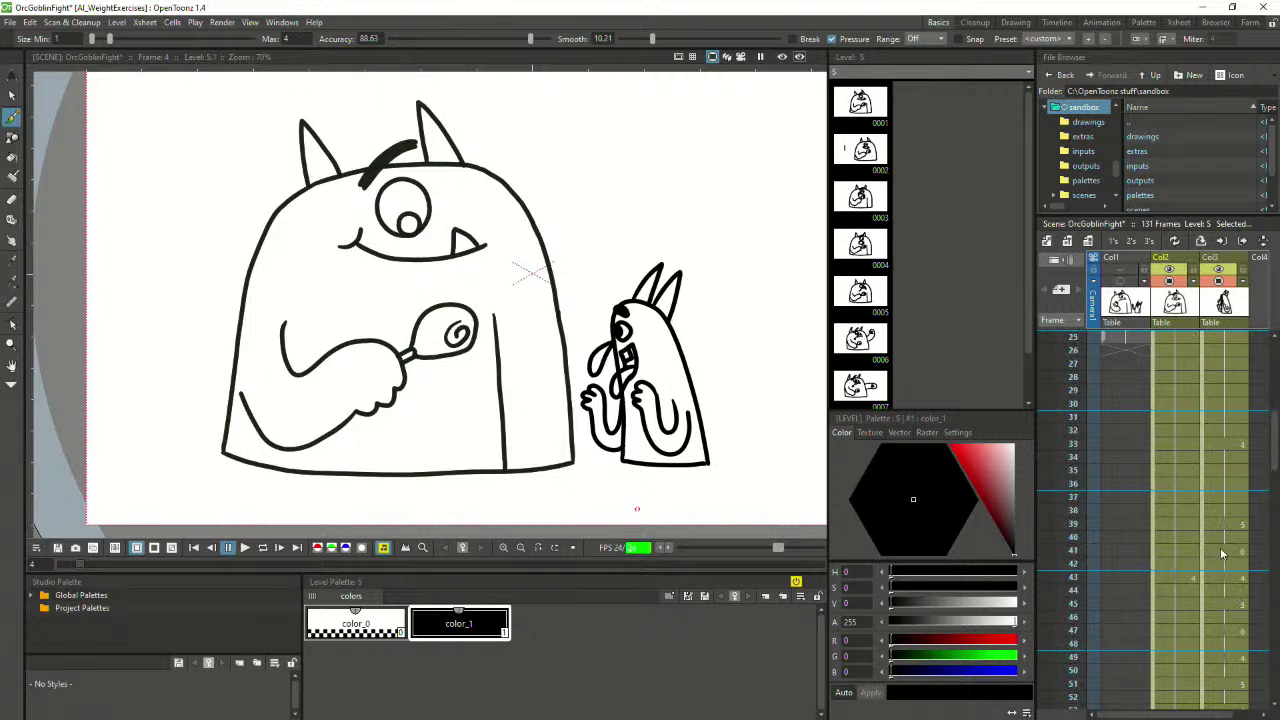
{"action": "left_click", "coordinate": [1222, 444]}
{"action": "scroll", "coordinate": [1175, 520], "scroll_direction": "up", "scroll_amount": 6}
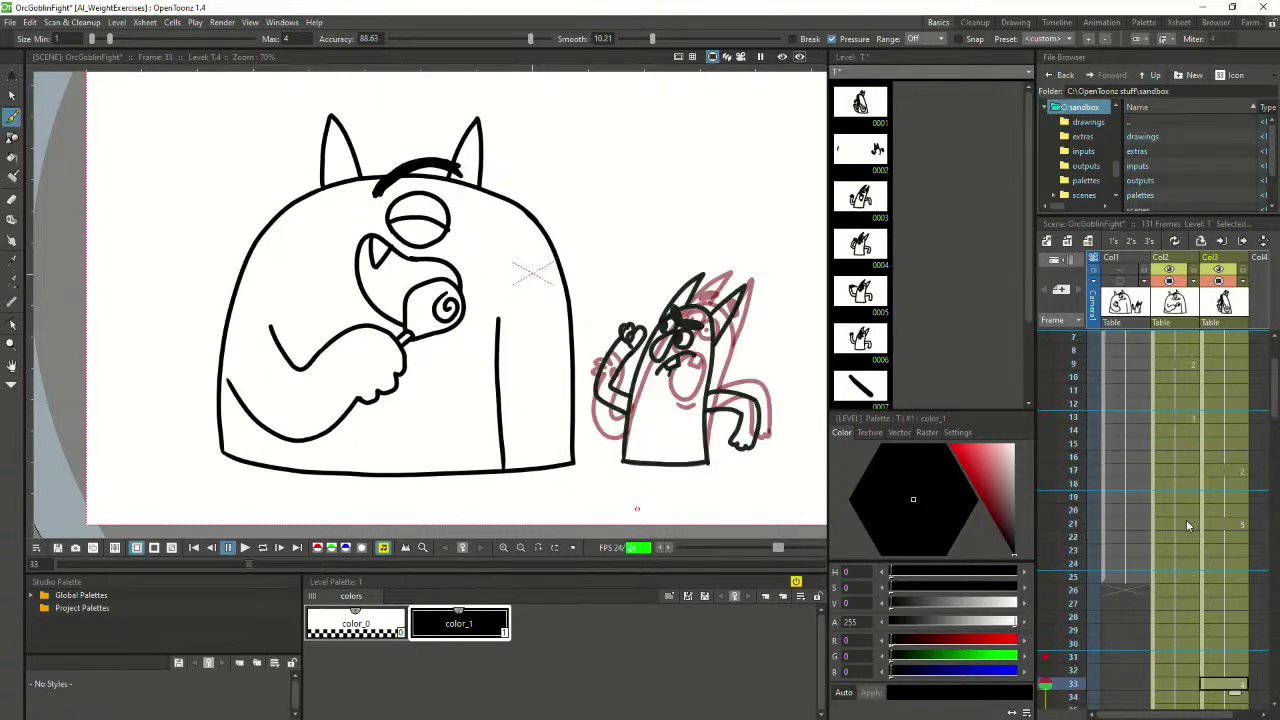
{"action": "left_click", "coordinate": [1226, 471]}
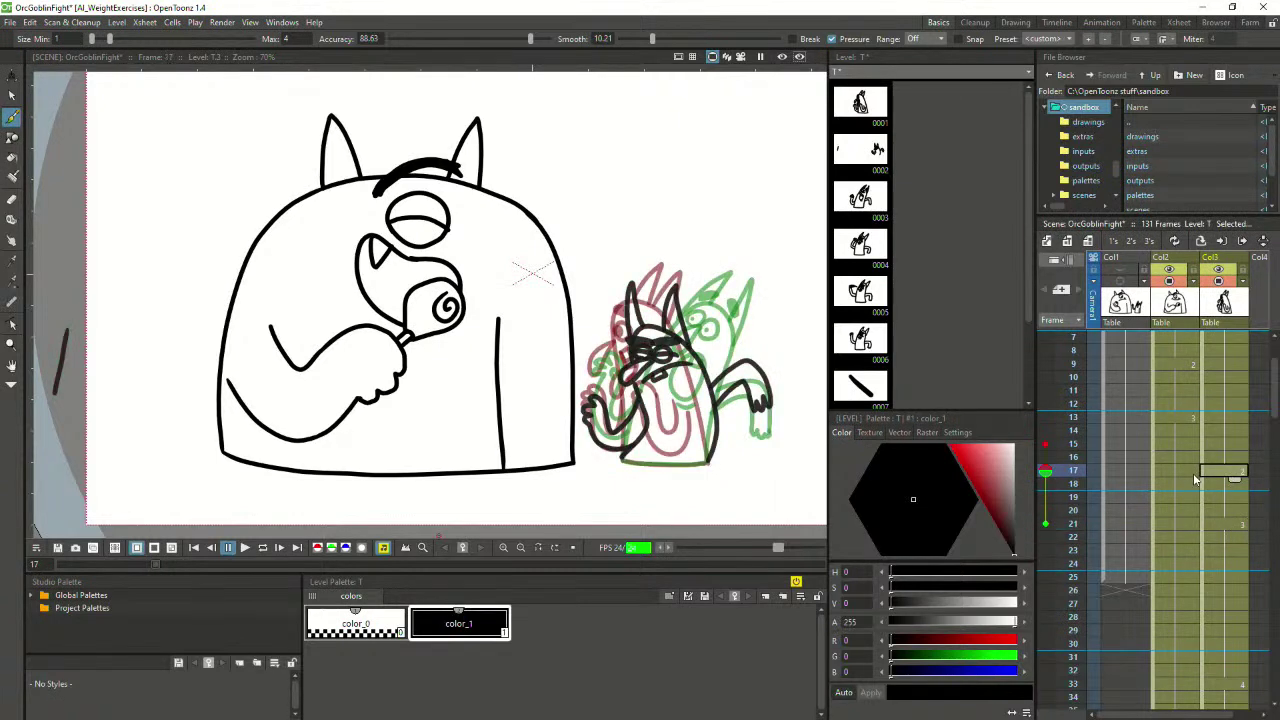
{"action": "scroll", "coordinate": [1197, 485], "scroll_direction": "up", "scroll_amount": 2}
Save the scene and play it from frame 1
{"action": "key", "text": "ctrl+s"}
{"action": "left_click", "coordinate": [1180, 339]}
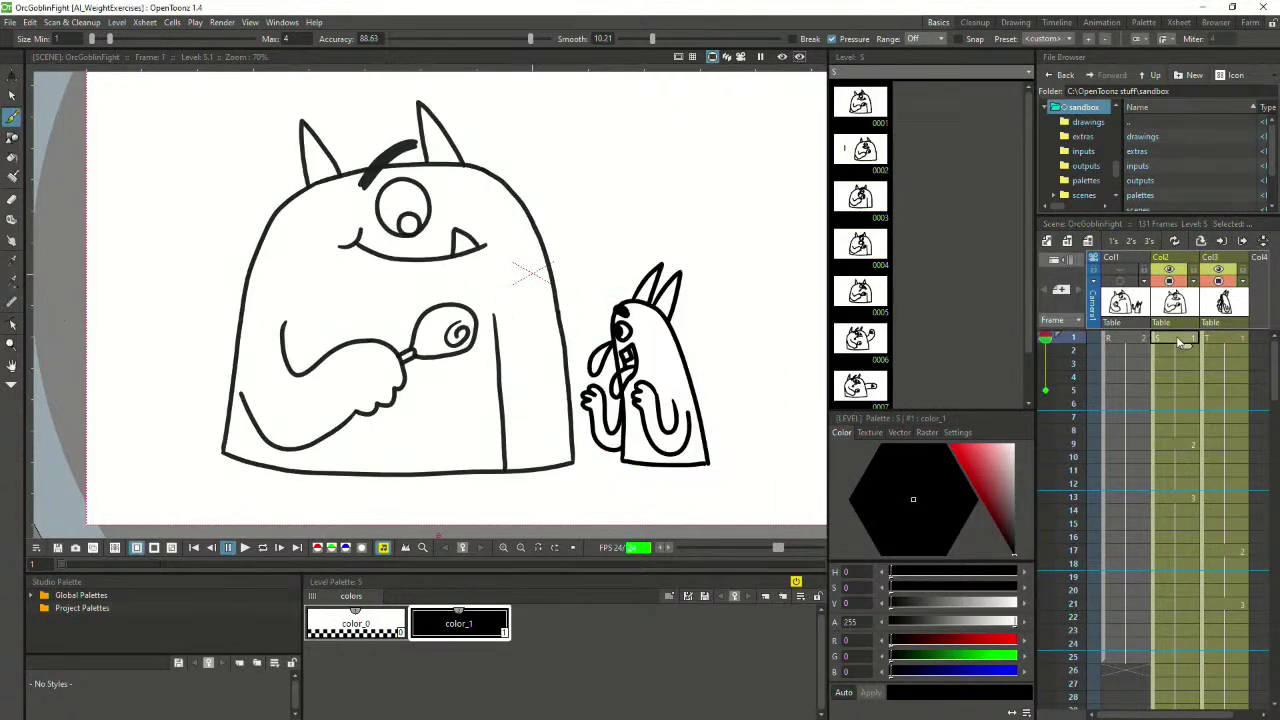
{"action": "left_click", "coordinate": [245, 547]}
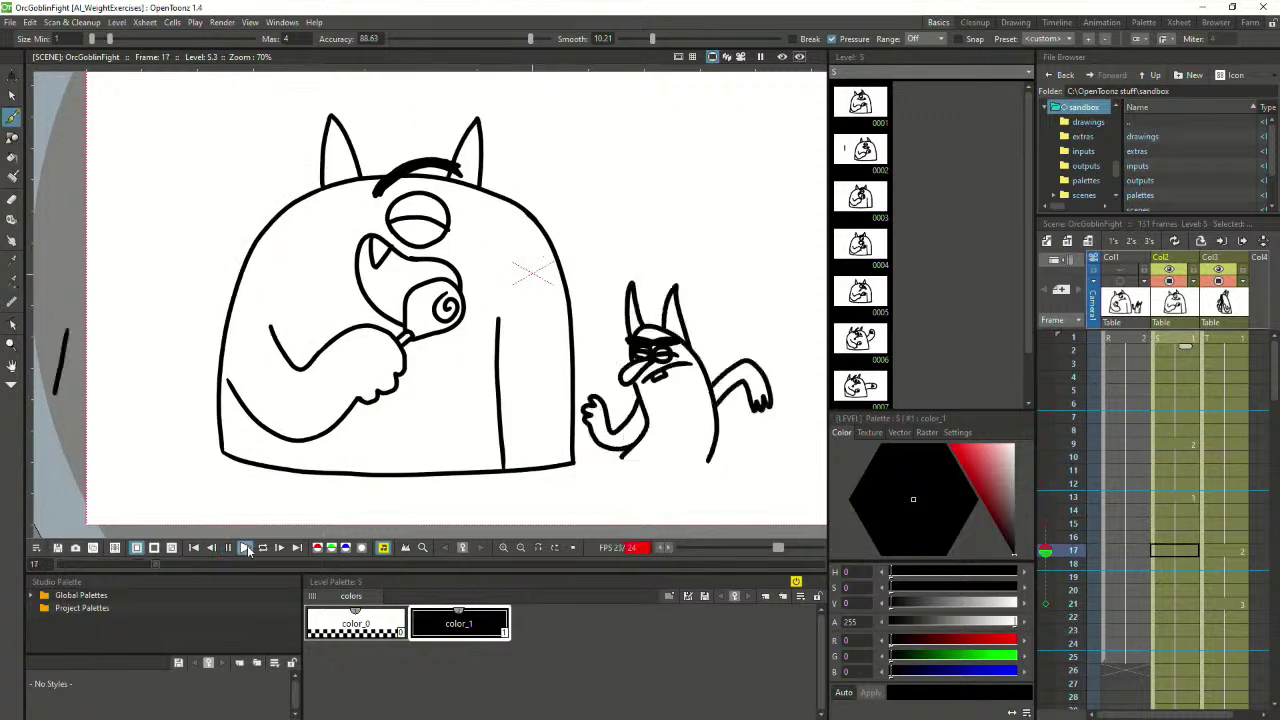
{"action": "left_click", "coordinate": [246, 547]}
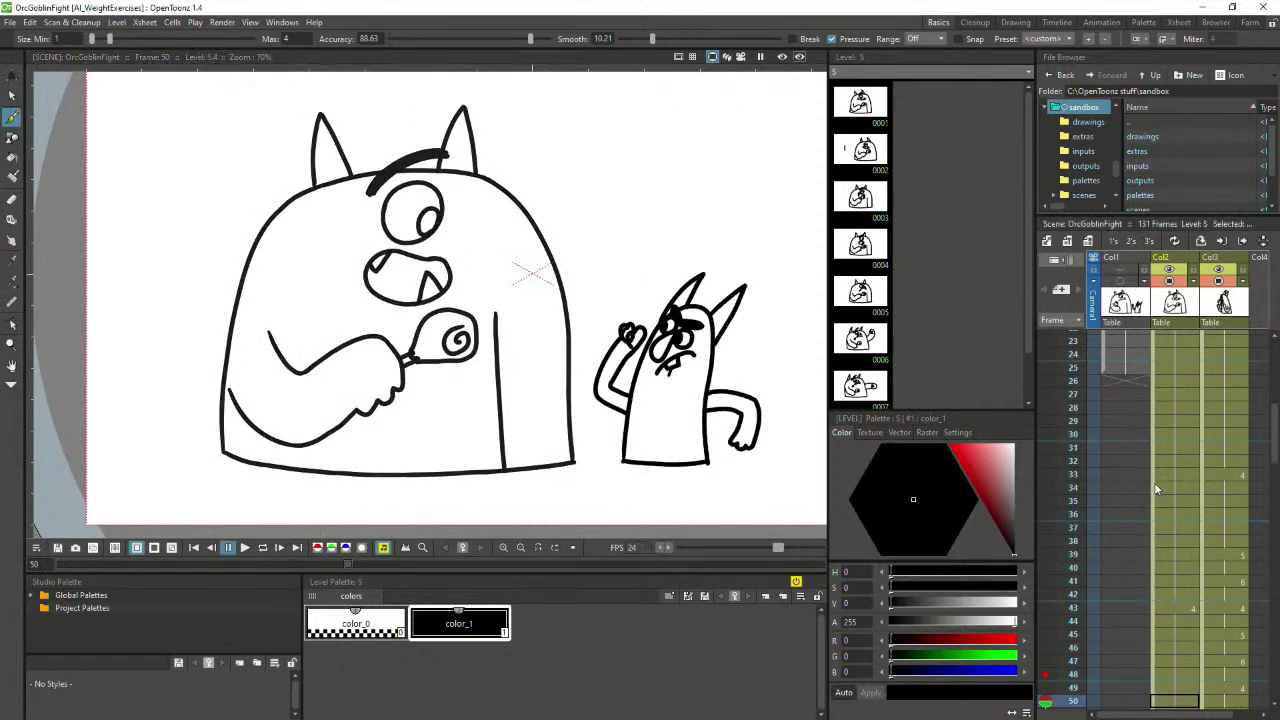
Extend the monster's inner vertical body line upward in the Col2 drawing at frame 9, using the onion skins as a guide
{"action": "scroll", "coordinate": [1155, 540], "scroll_direction": "up", "scroll_amount": 7}
{"action": "left_click", "coordinate": [1180, 445]}
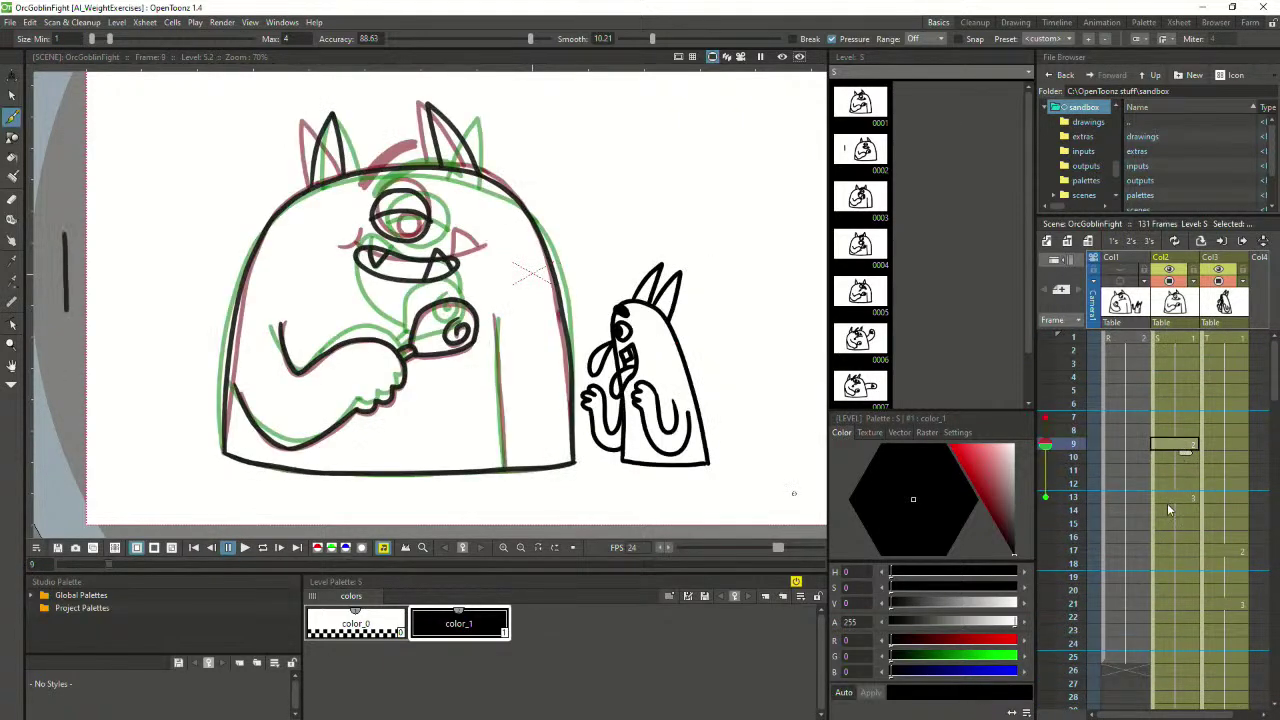
{"action": "scroll", "coordinate": [491, 352], "scroll_direction": "up", "scroll_amount": 1}
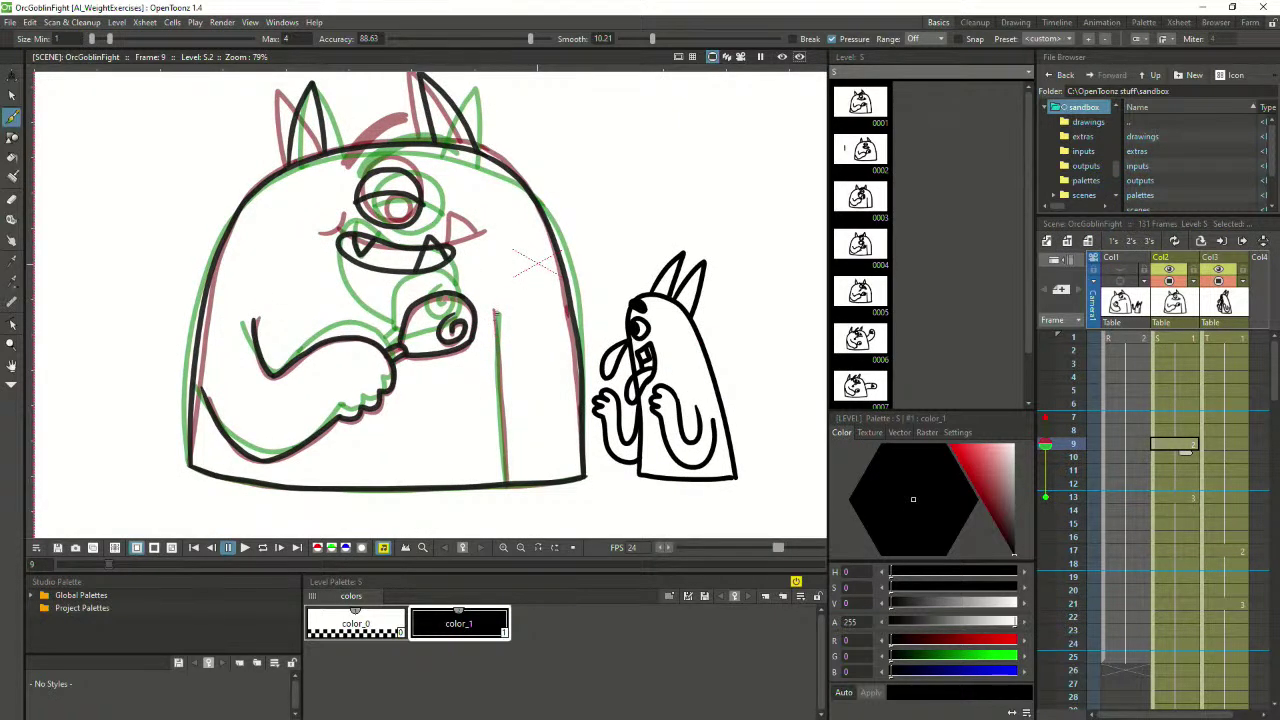
{"action": "mouse_move", "coordinate": [495, 340]}
{"action": "left_mouse_down"}
{"action": "mouse_move", "coordinate": [503, 455]}
{"action": "mouse_move", "coordinate": [495, 310]}
{"action": "left_mouse_up"}
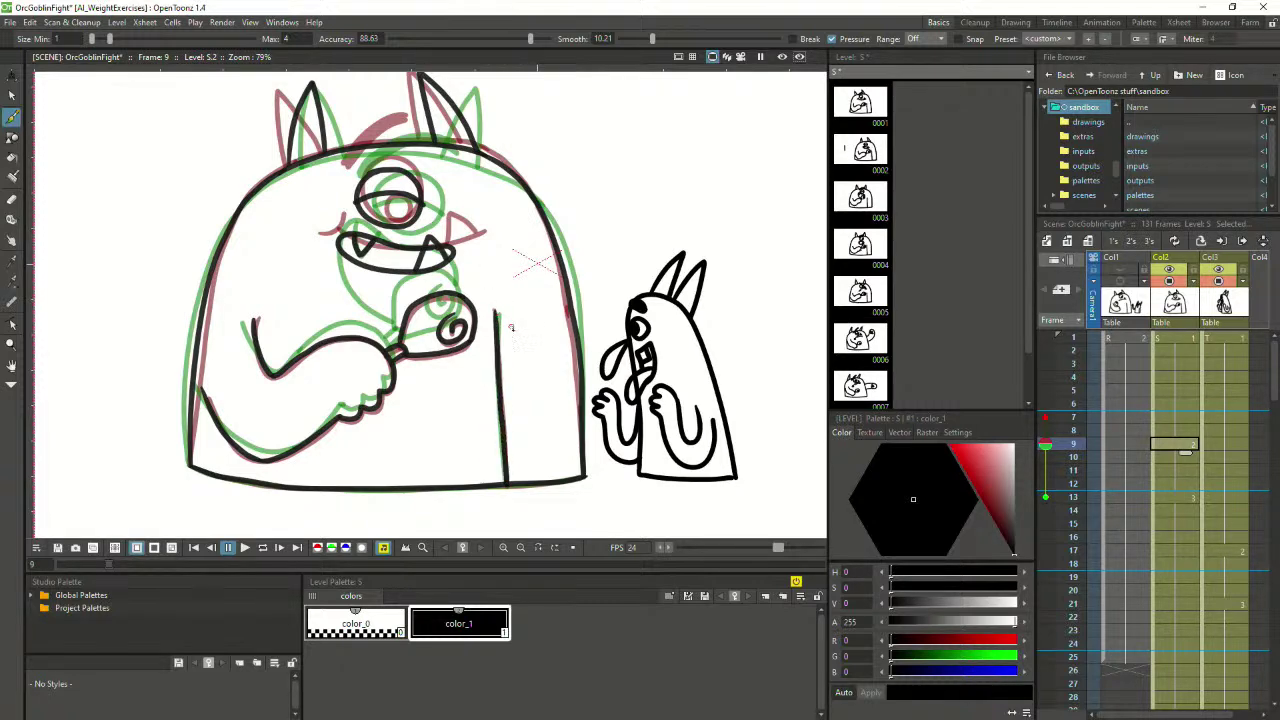
{"action": "scroll", "coordinate": [540, 395], "scroll_direction": "down", "scroll_amount": 2}
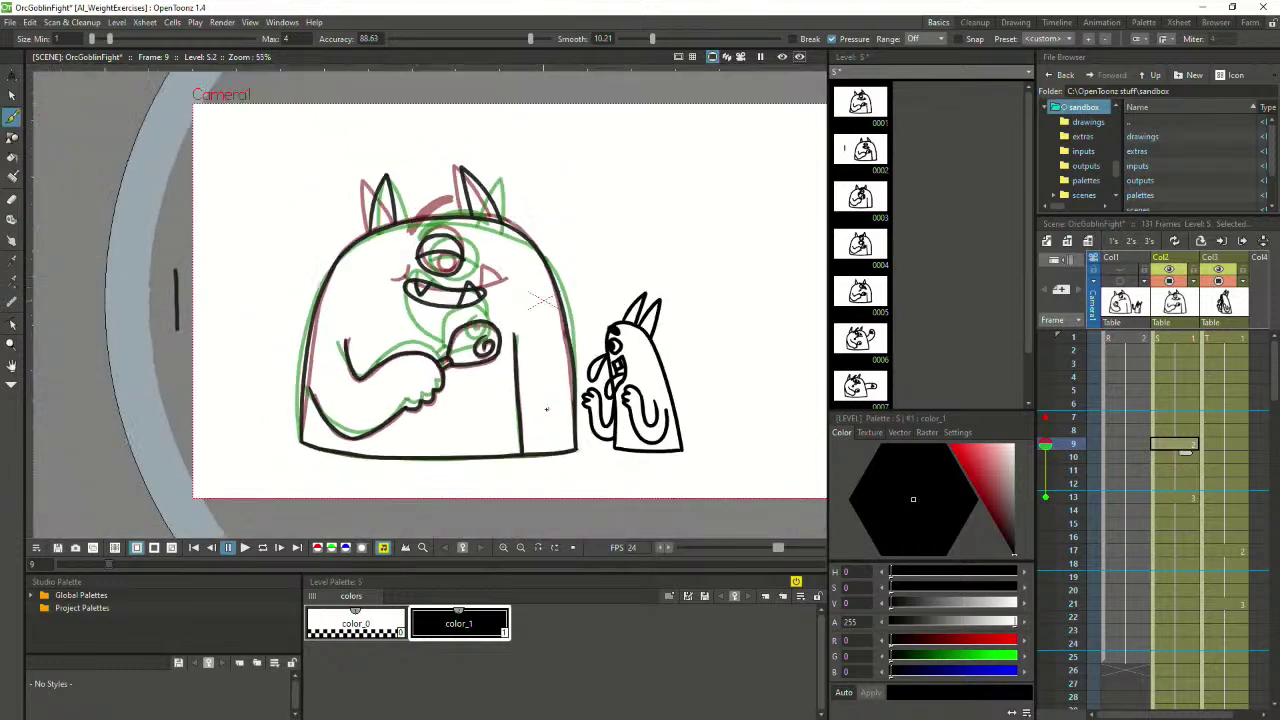
Play the scene from frame 9 and again from frame 1 to check the monster's corrected drawing in motion
{"action": "left_click", "coordinate": [245, 547]}
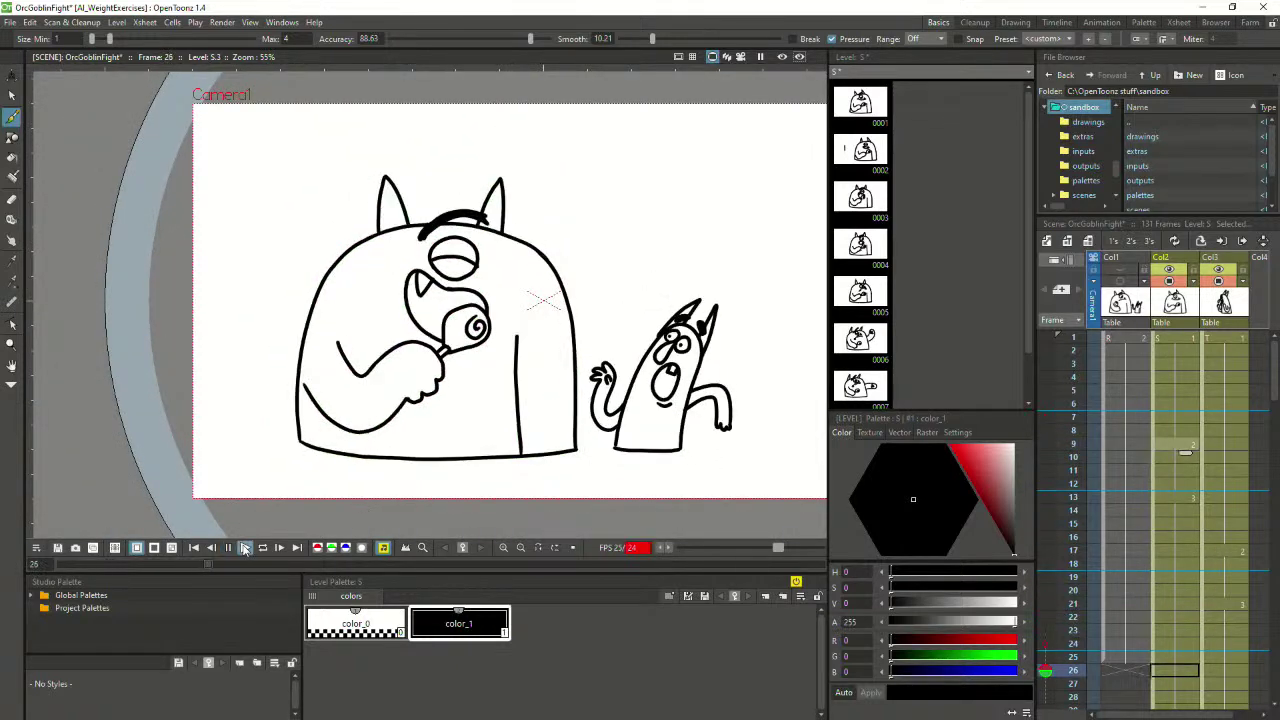
{"action": "left_click", "coordinate": [228, 547]}
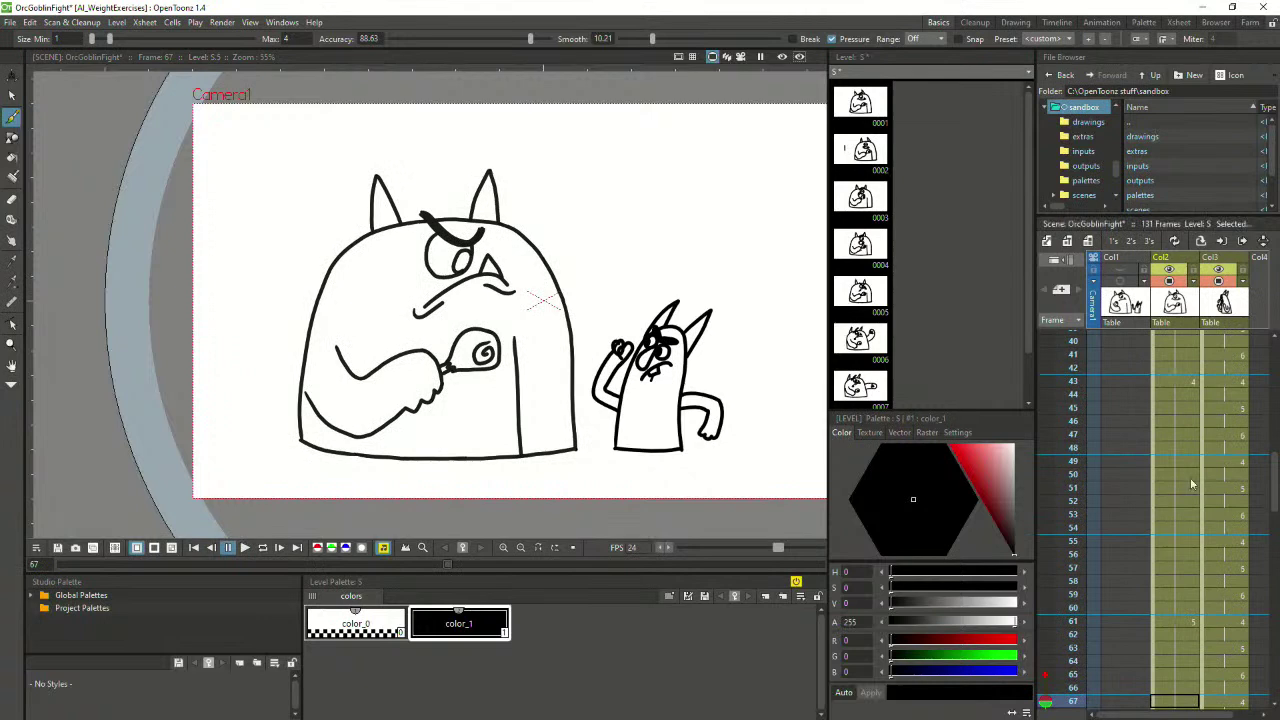
{"action": "scroll", "coordinate": [1200, 498], "scroll_direction": "up", "scroll_amount": 5}
{"action": "scroll", "coordinate": [1199, 497], "scroll_direction": "up", "scroll_amount": 3}
{"action": "left_click", "coordinate": [1182, 339]}
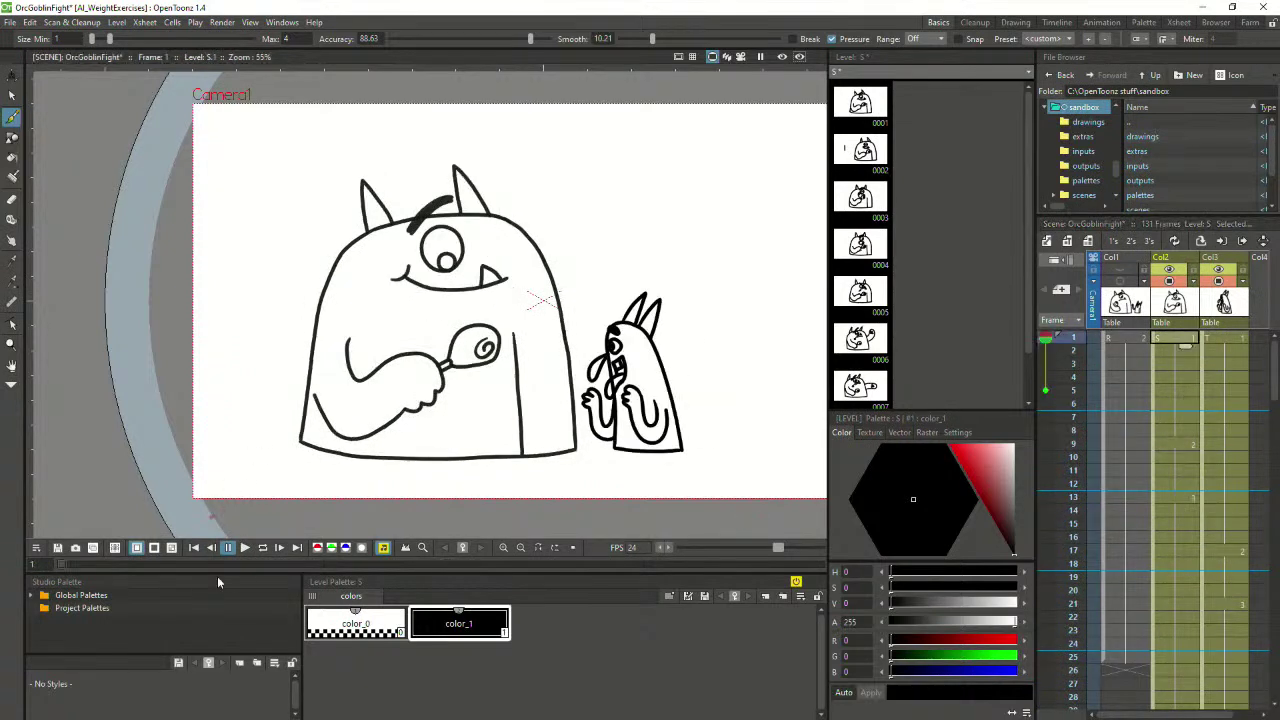
{"action": "left_click", "coordinate": [245, 547]}
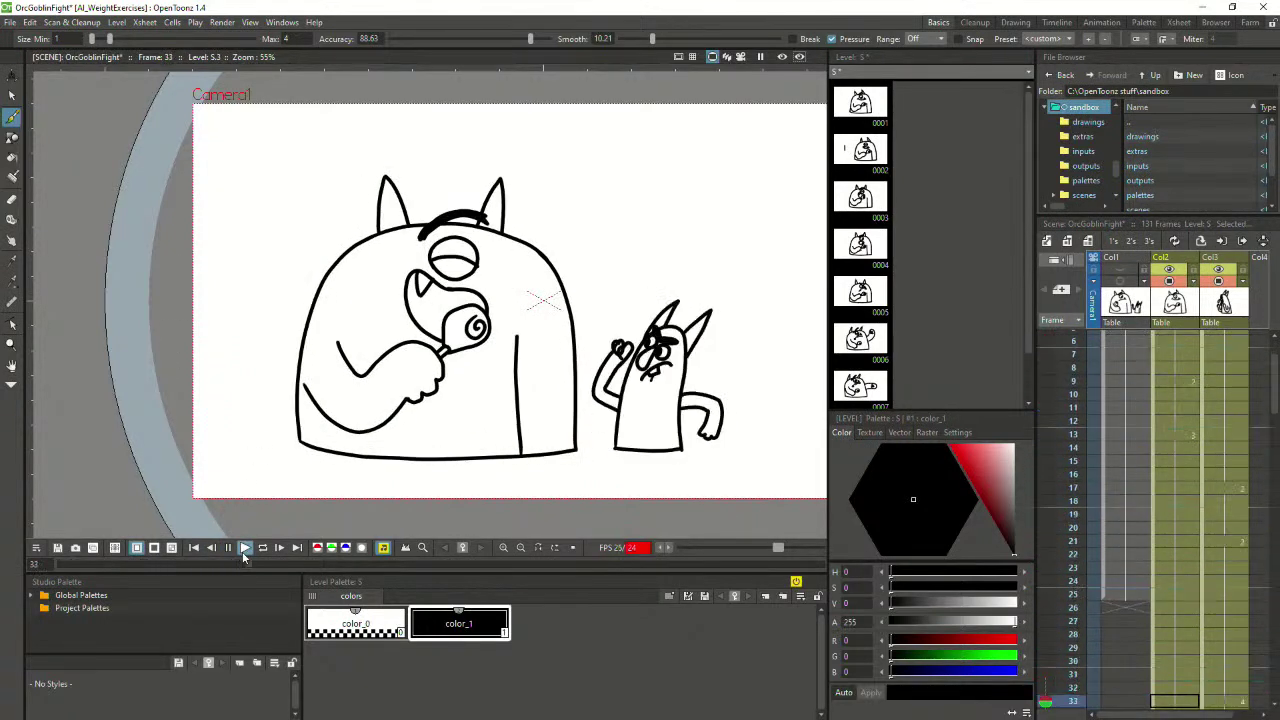
{"action": "left_click", "coordinate": [243, 553]}
Extend the drawings held at frame 15 in Col2 and Col3 by four frames
{"action": "scroll", "coordinate": [1160, 509], "scroll_direction": "up", "scroll_amount": 5}
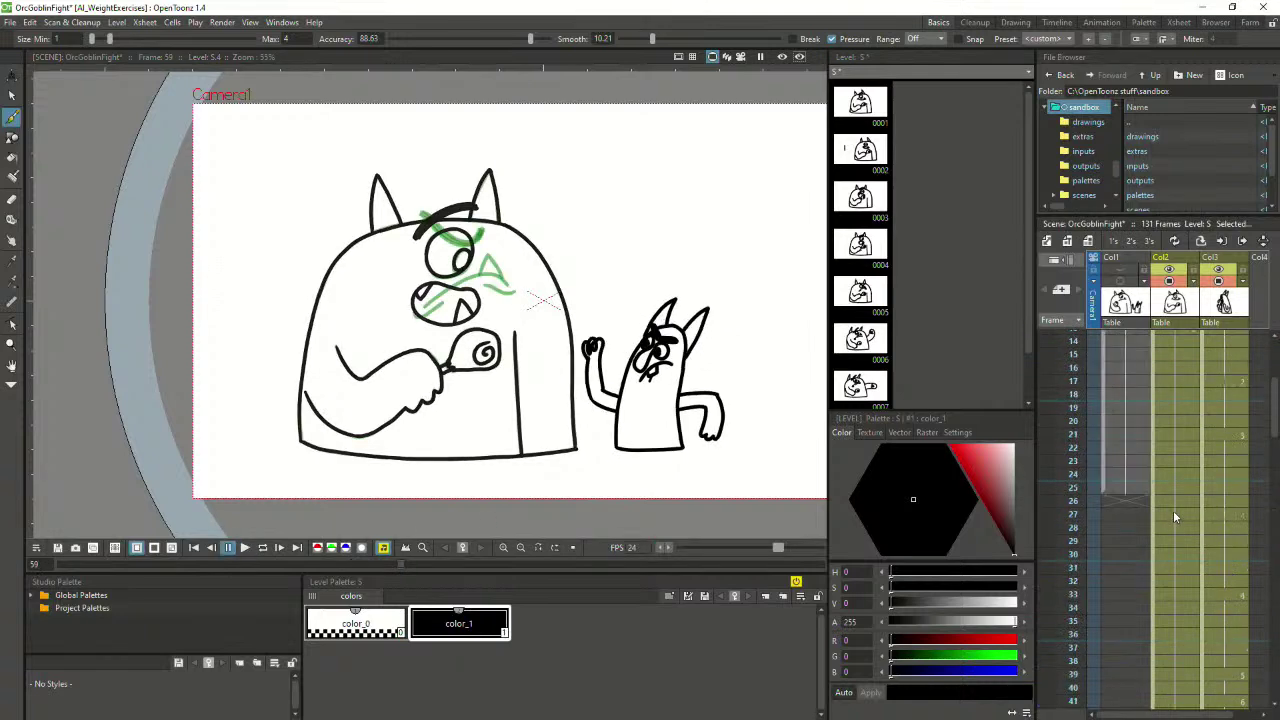
{"action": "scroll", "coordinate": [1183, 520], "scroll_direction": "up", "scroll_amount": 1}
{"action": "left_click", "coordinate": [1185, 524]}
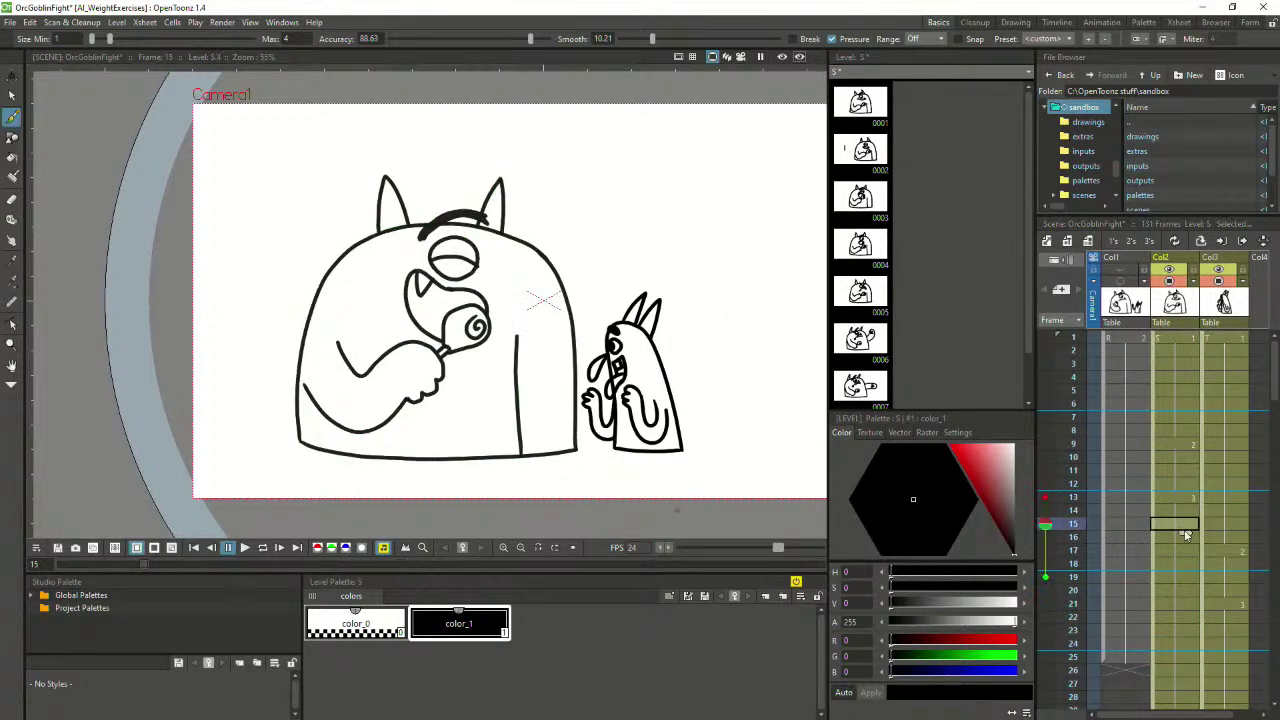
{"action": "left_click", "coordinate": [1225, 522]}
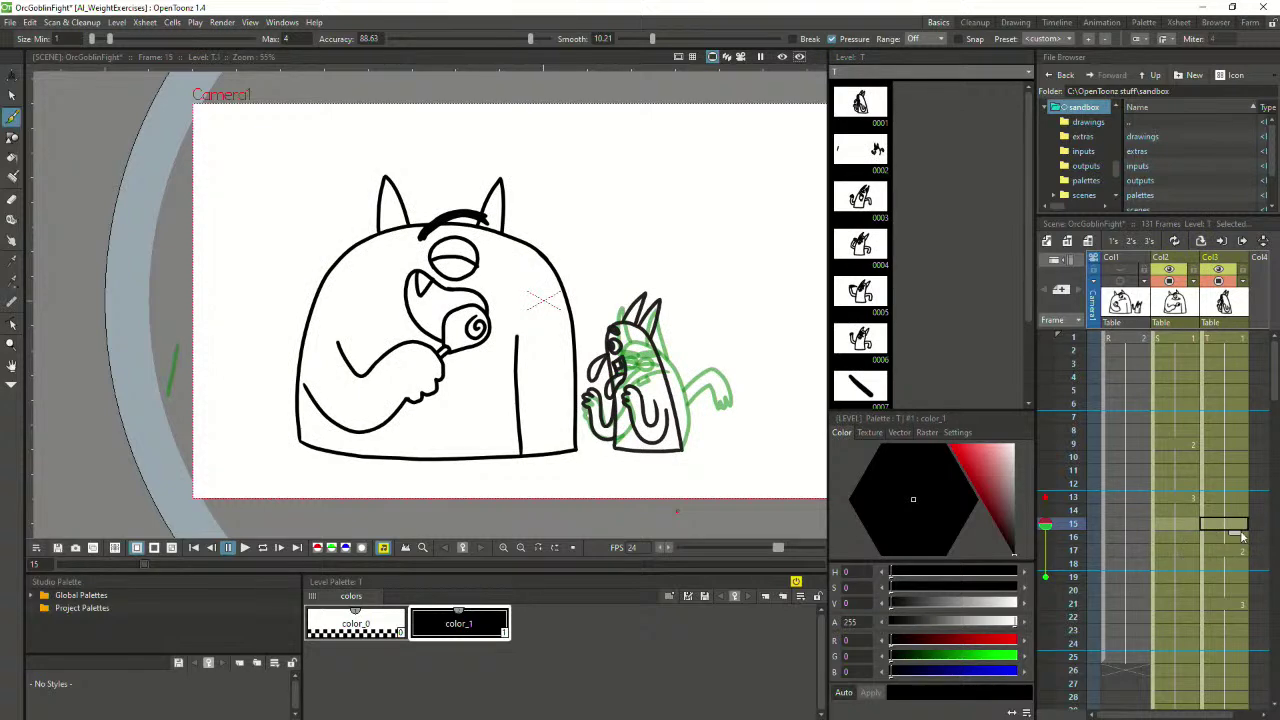
{"action": "left_click_drag", "start_coordinate": [1241, 537], "coordinate": [1235, 596]}
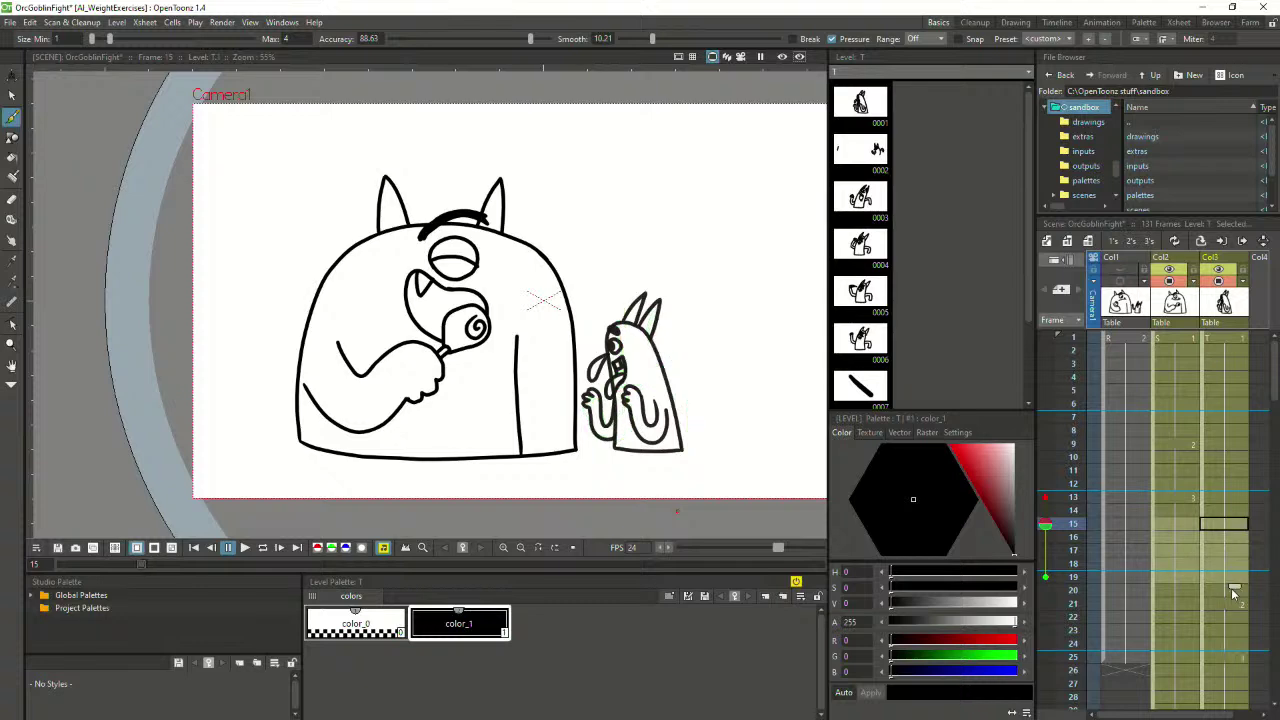
Play the lengthened hold from frame 1 and then from around frames 16 and 17 to judge the goblin's timing
{"action": "left_click", "coordinate": [1185, 342]}
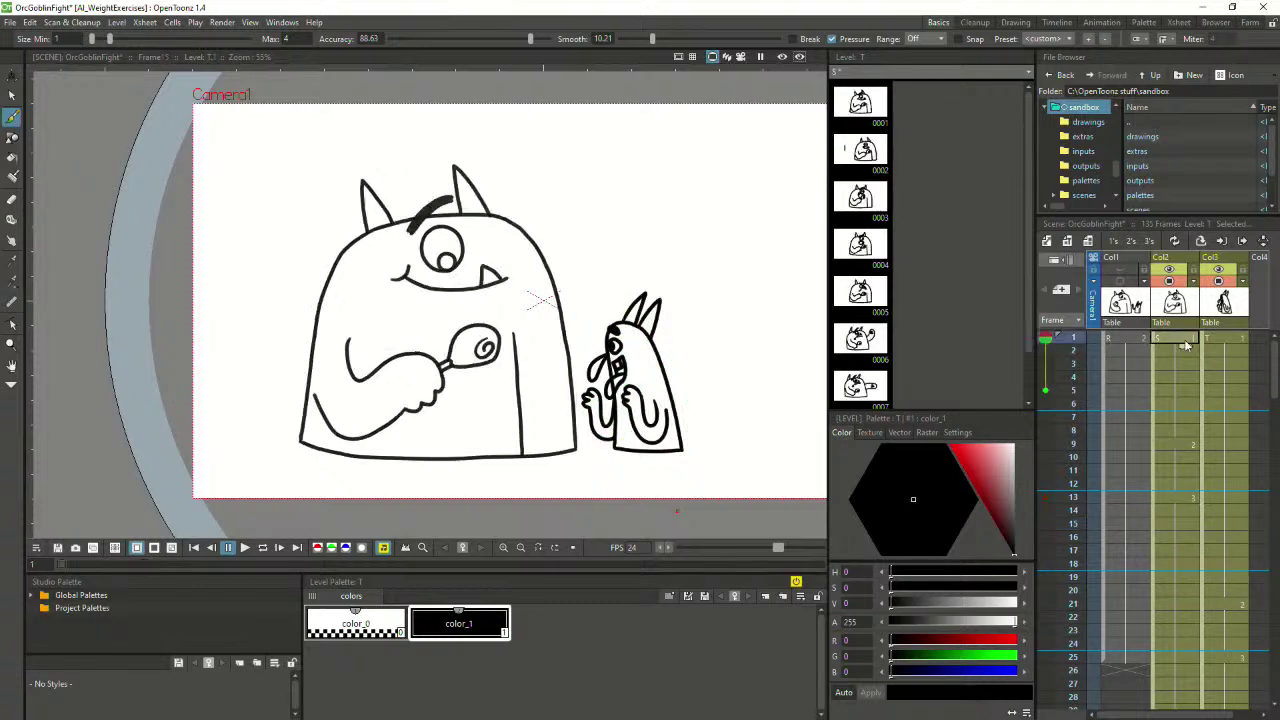
{"action": "left_click", "coordinate": [246, 548]}
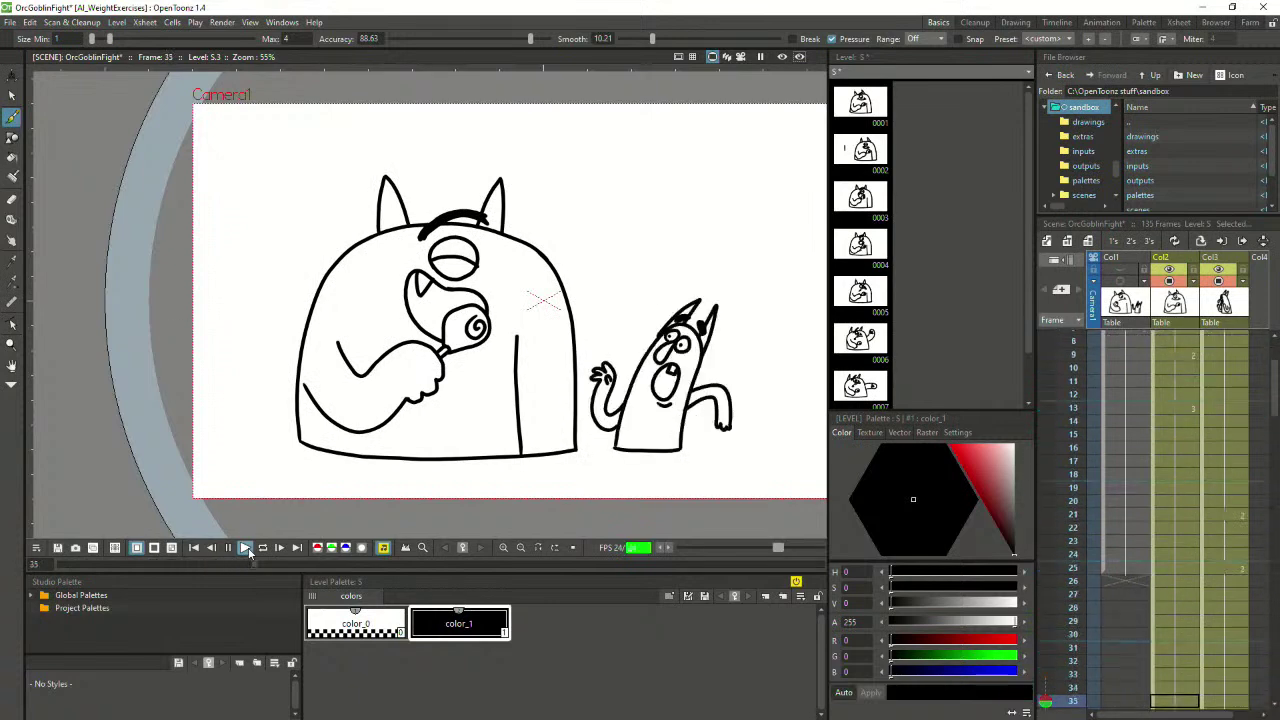
{"action": "left_click", "coordinate": [228, 547]}
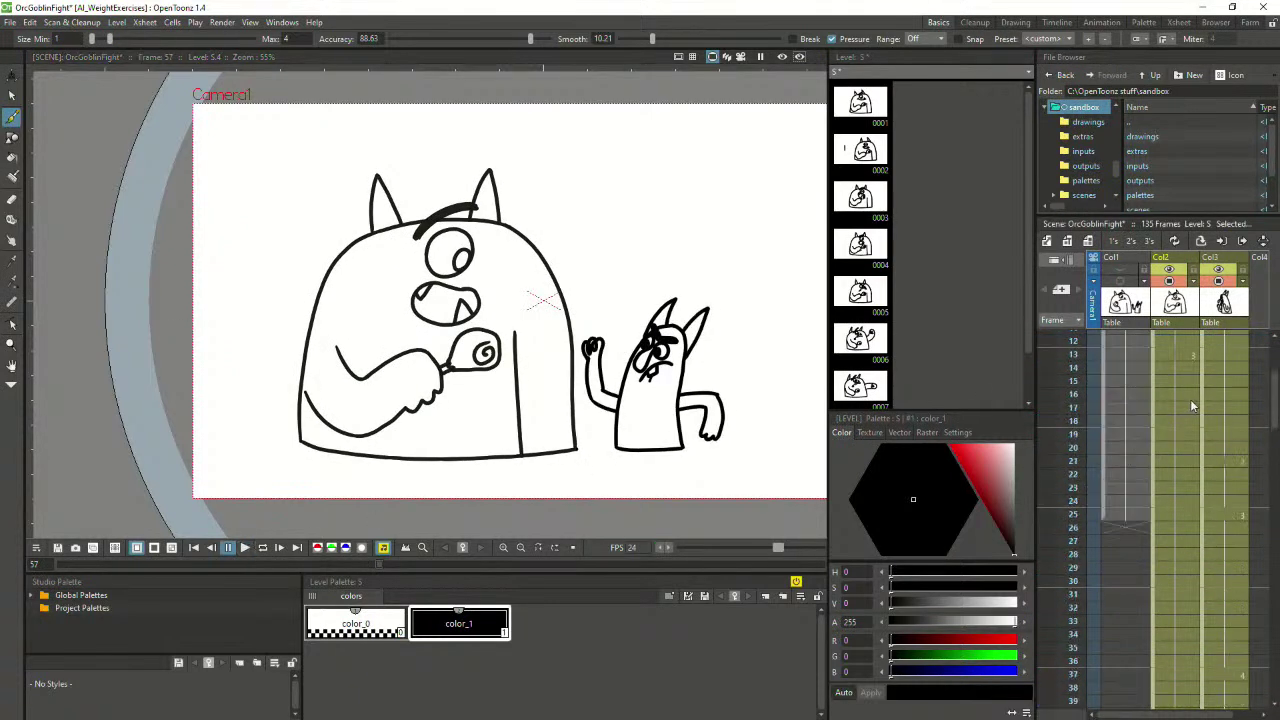
{"action": "scroll", "coordinate": [1191, 405], "scroll_direction": "up", "scroll_amount": 3}
{"action": "left_click", "coordinate": [1206, 537]}
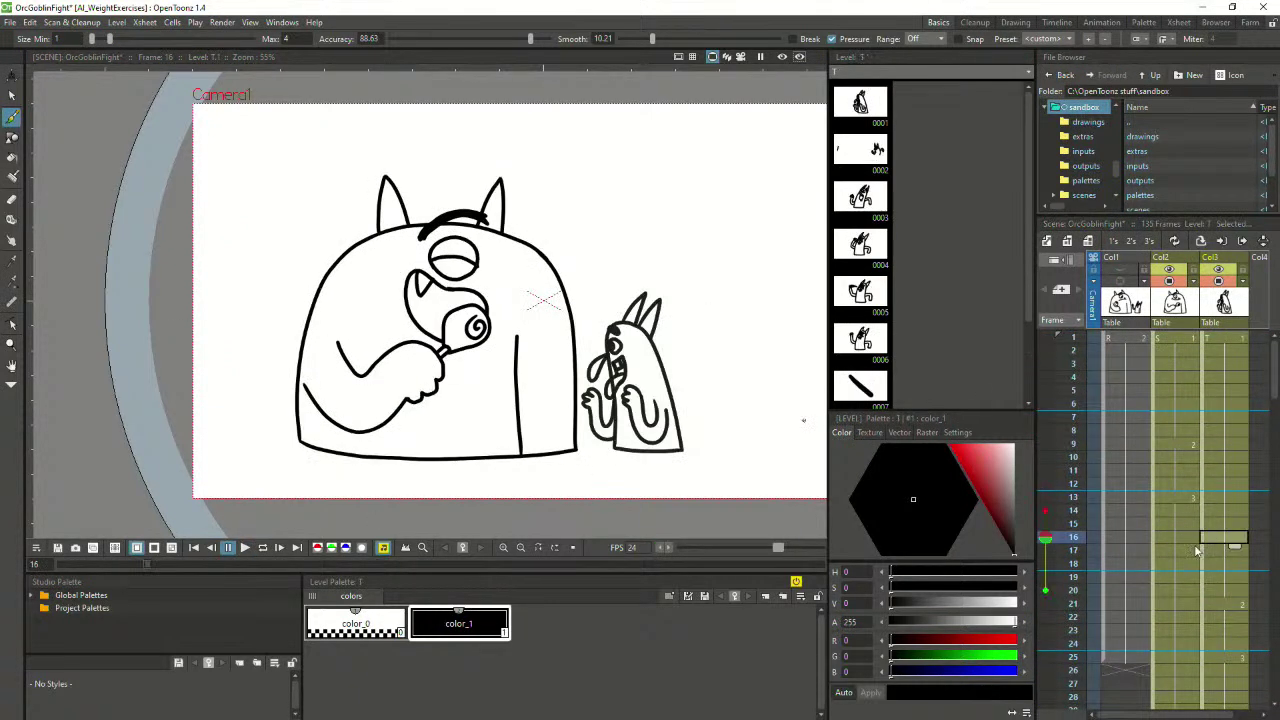
{"action": "left_click", "coordinate": [245, 549]}
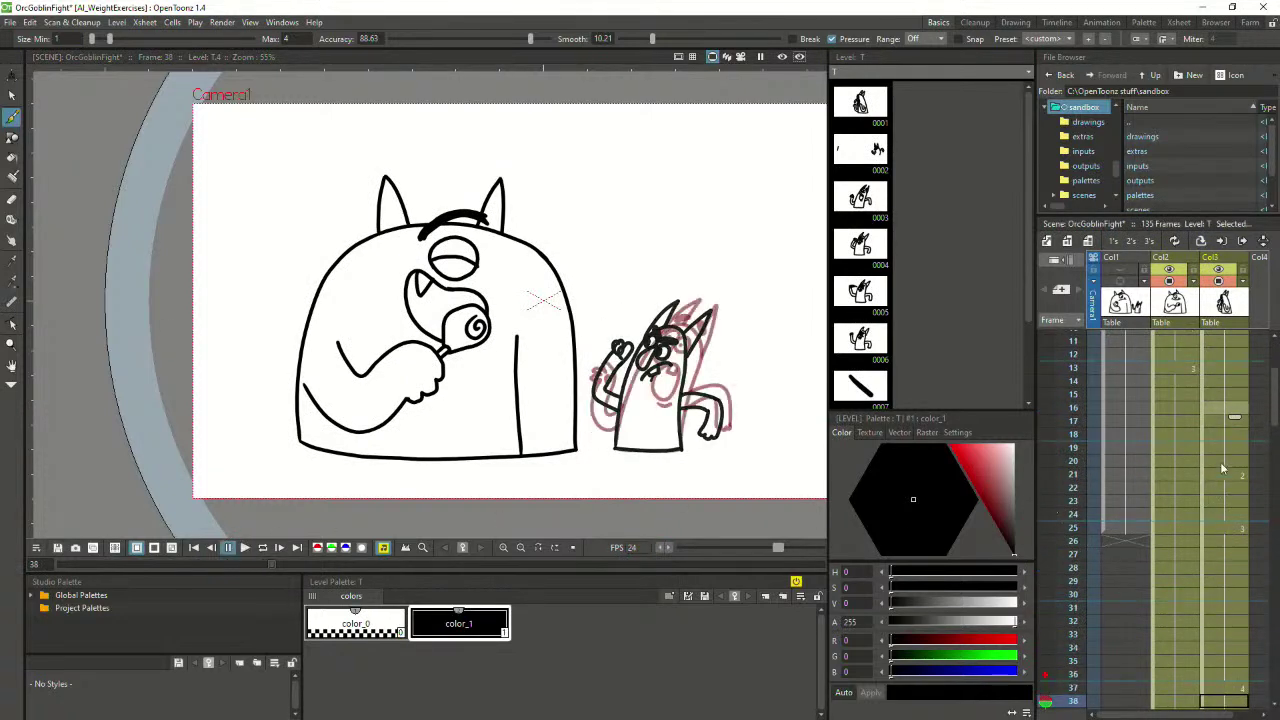
{"action": "left_click", "coordinate": [1168, 421]}
{"action": "left_click", "coordinate": [245, 549]}
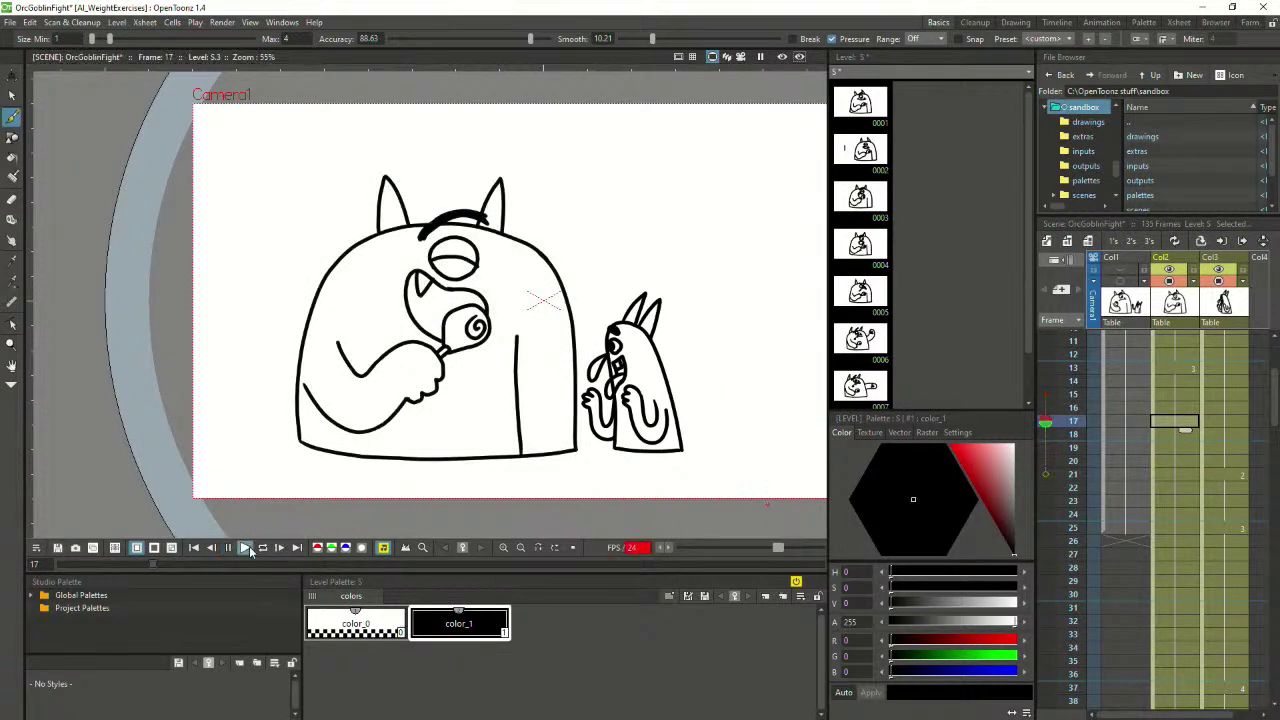
Draw the goblin's missing base line in the Col3 drawing at frame 21 and check the drawing at frame 25
{"action": "left_click", "coordinate": [1224, 487]}
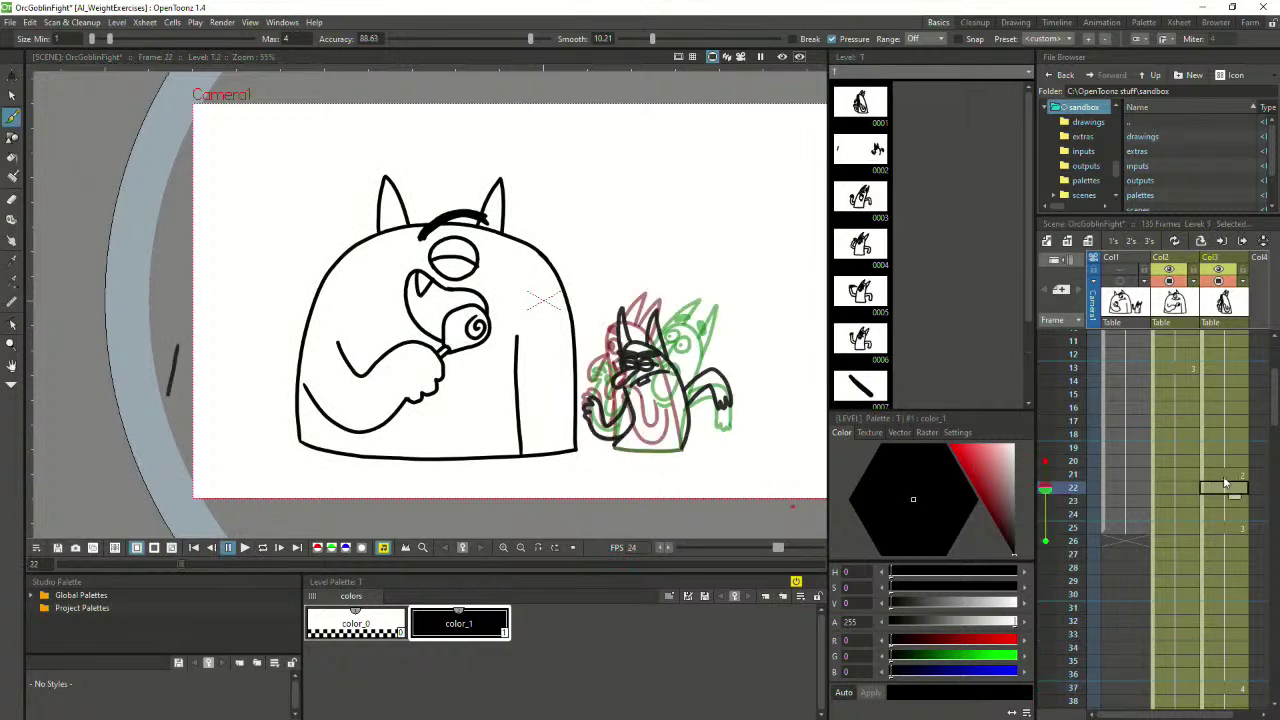
{"action": "left_click", "coordinate": [1222, 476]}
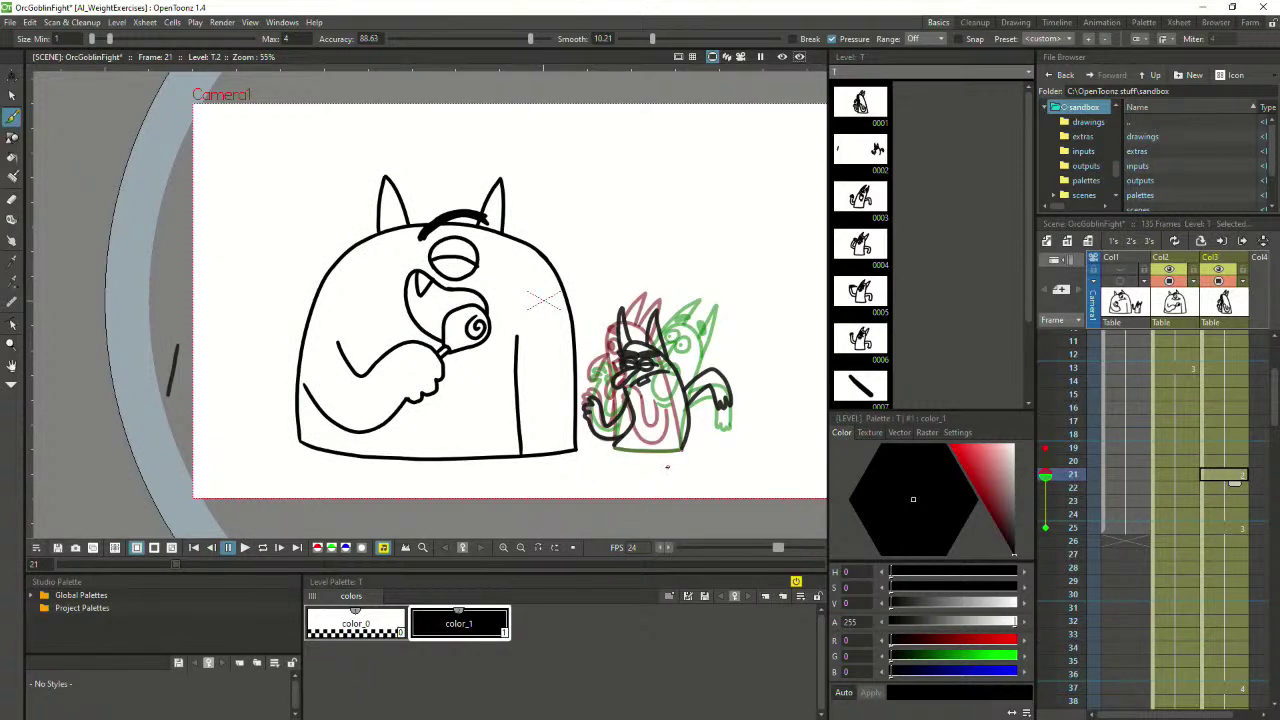
{"action": "scroll", "coordinate": [667, 466], "scroll_direction": "up", "scroll_amount": 1}
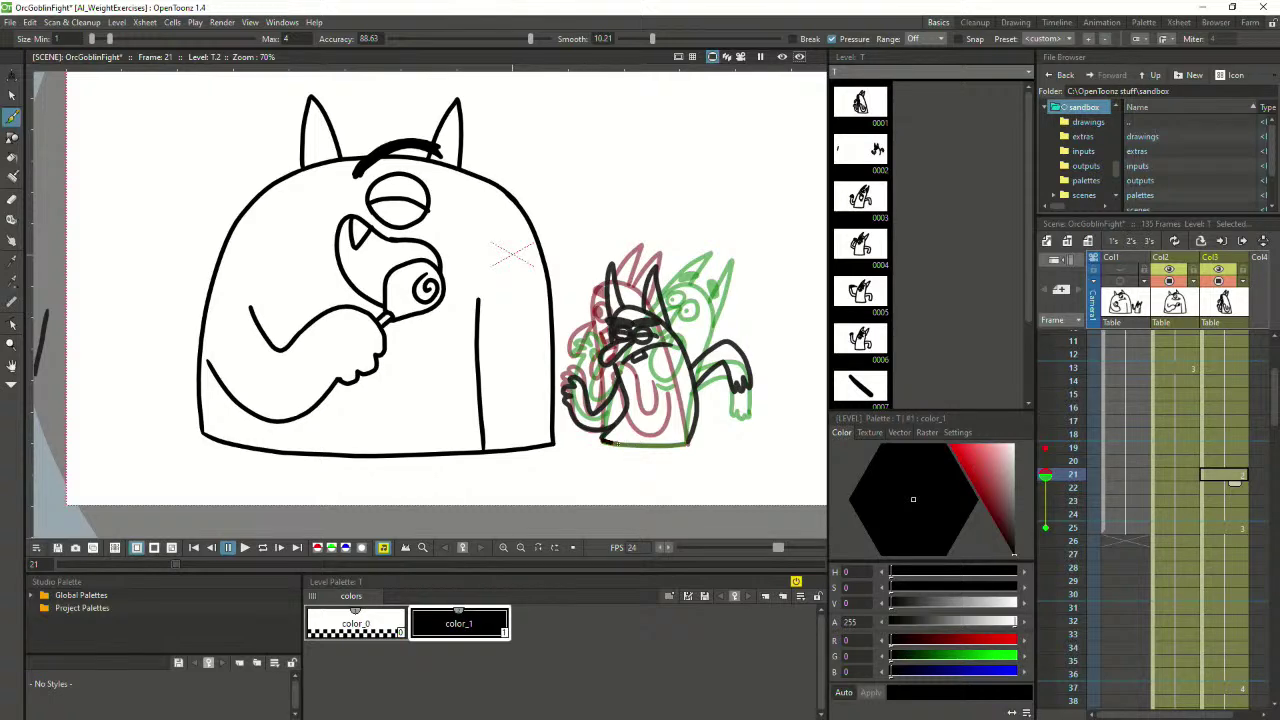
{"action": "left_click_drag", "start_coordinate": [643, 444], "coordinate": [670, 444]}
{"action": "key", "text": "ctrl+z"}
{"action": "left_click_drag", "start_coordinate": [683, 444], "coordinate": [689, 441]}
{"action": "left_click", "coordinate": [1229, 528]}
{"action": "left_click", "coordinate": [1232, 544]}
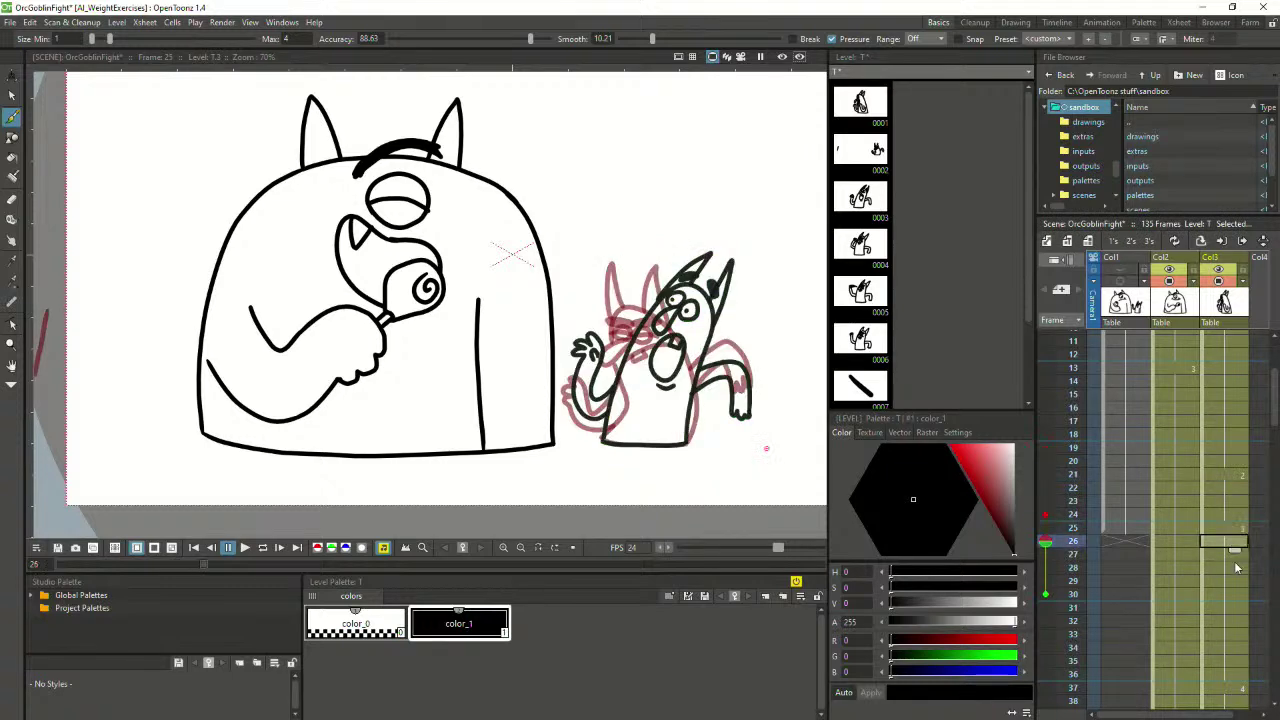
Examine the goblin drawings in Col3 between frames 28 and 38, comparing the poses on either side of frame 37
{"action": "left_click", "coordinate": [1235, 566]}
{"action": "left_click", "coordinate": [1230, 583]}
{"action": "left_click", "coordinate": [1230, 607]}
{"action": "scroll", "coordinate": [1230, 608], "scroll_direction": "down", "scroll_amount": 1}
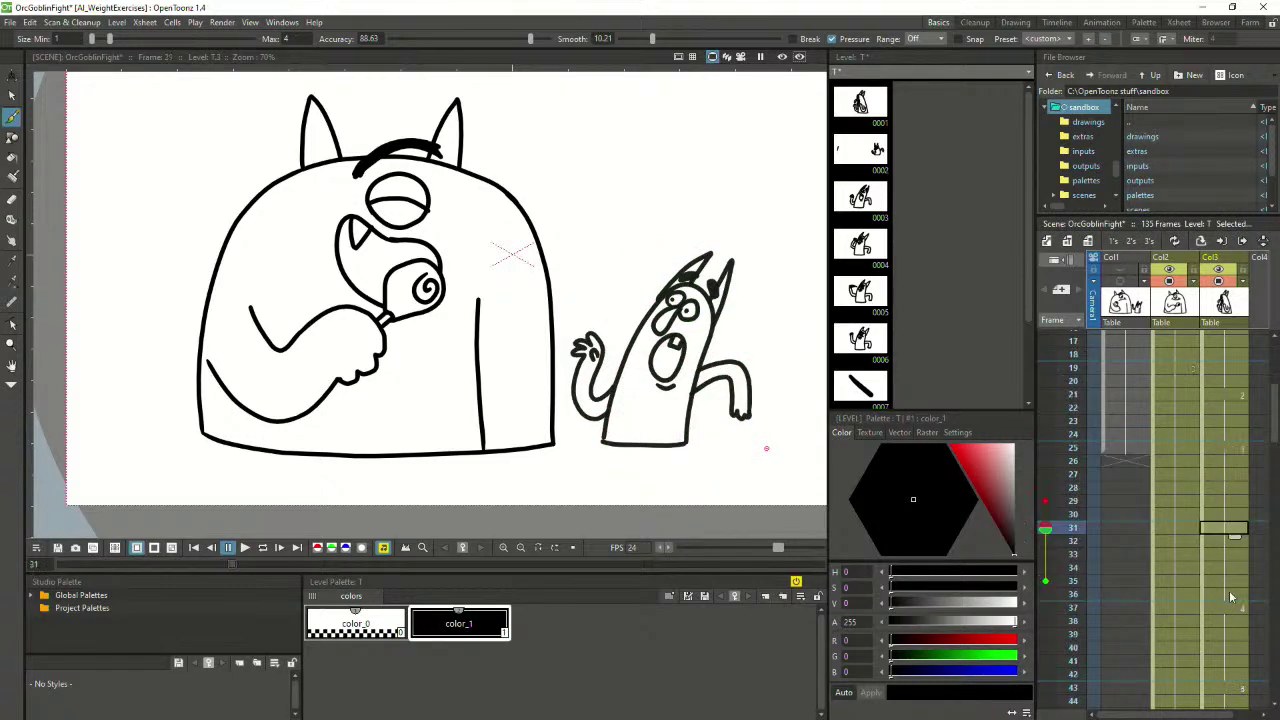
{"action": "left_click", "coordinate": [1233, 597]}
{"action": "left_click", "coordinate": [1233, 622]}
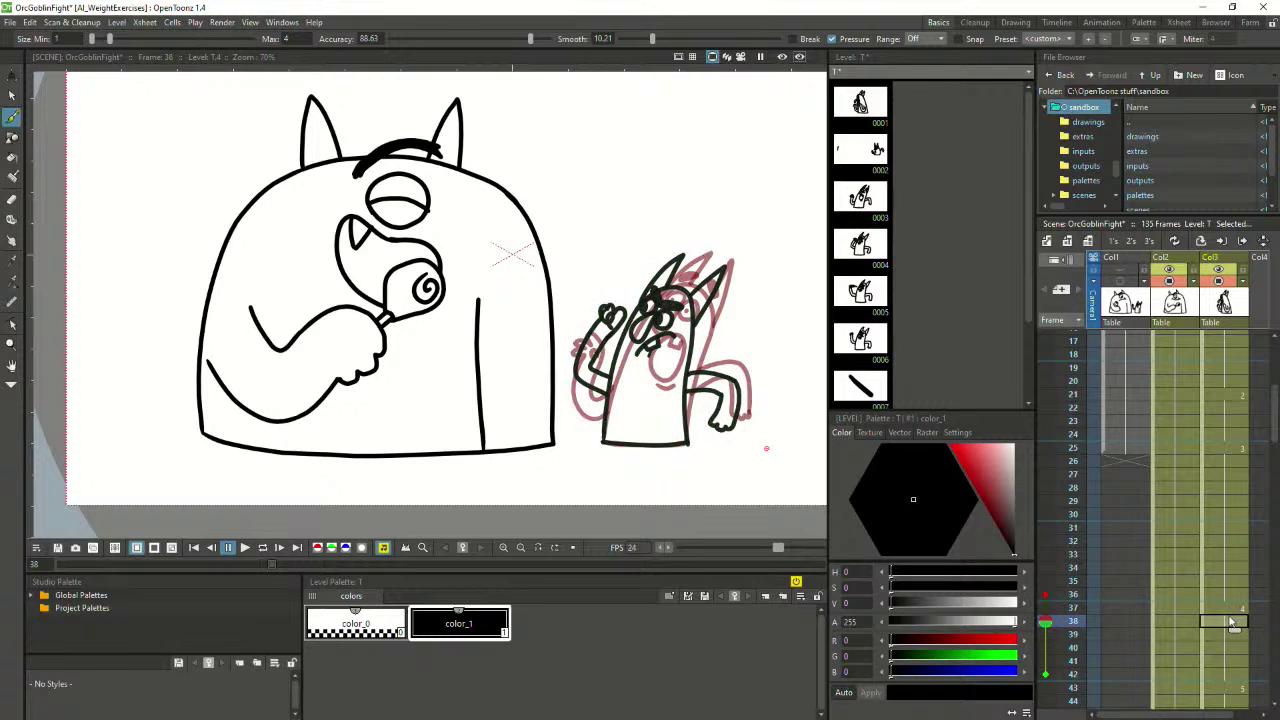
{"action": "left_click", "coordinate": [1233, 607]}
{"action": "left_click", "coordinate": [1229, 584]}
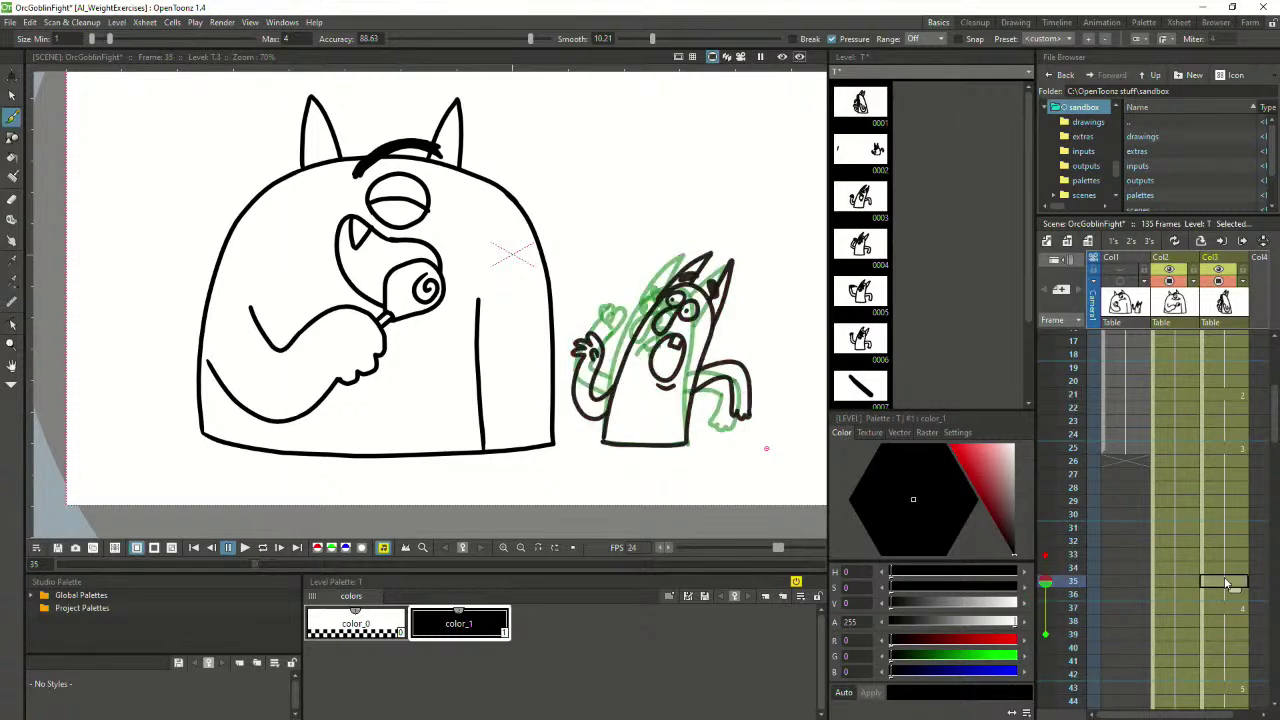
{"action": "left_click", "coordinate": [1228, 569]}
{"action": "left_click", "coordinate": [1229, 585]}
{"action": "left_click", "coordinate": [1228, 569]}
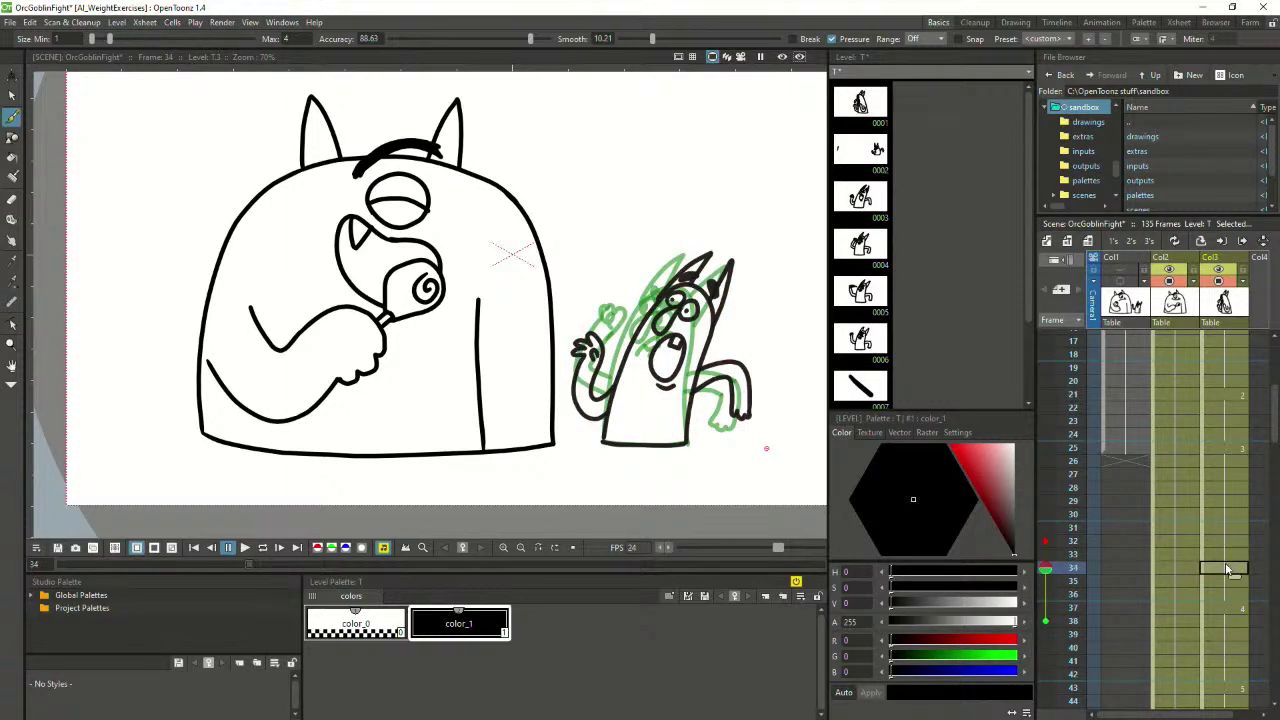
{"action": "left_click", "coordinate": [1230, 555]}
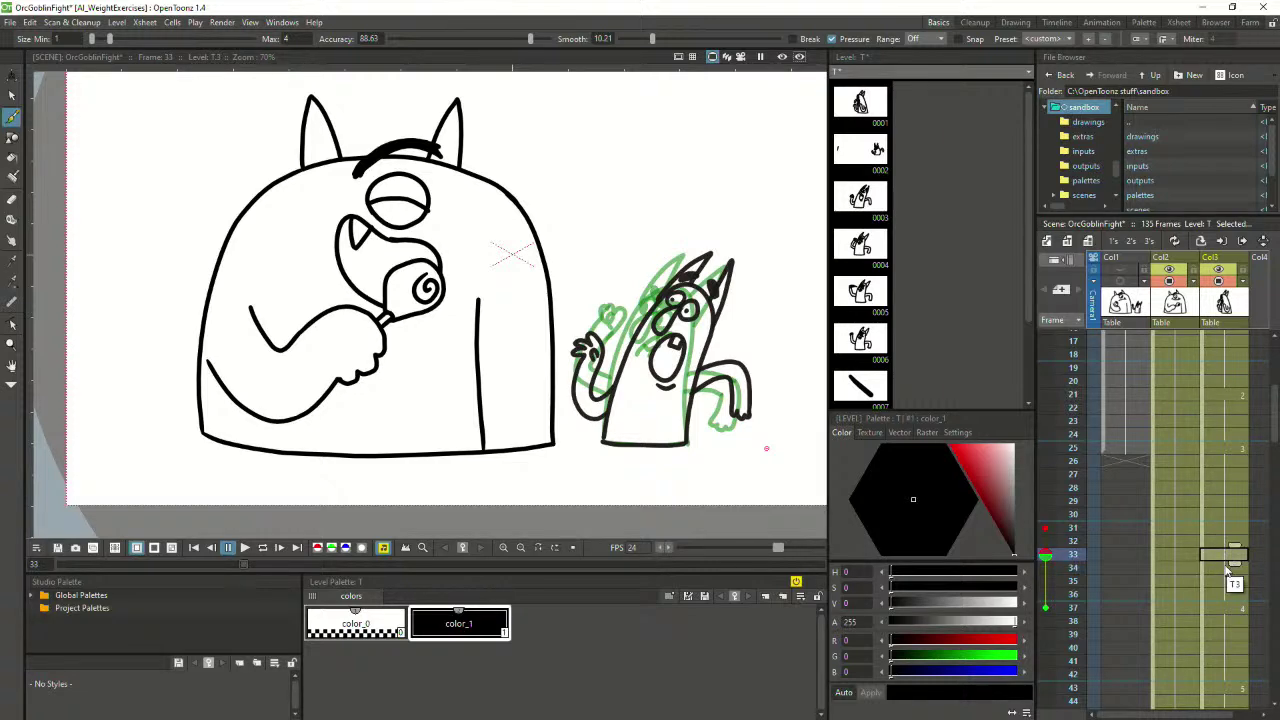
Save the scene and start a new Col3 drawing at frame 33 with a short stroke outside the camera frame
{"action": "key", "text": "ctrl+s"}
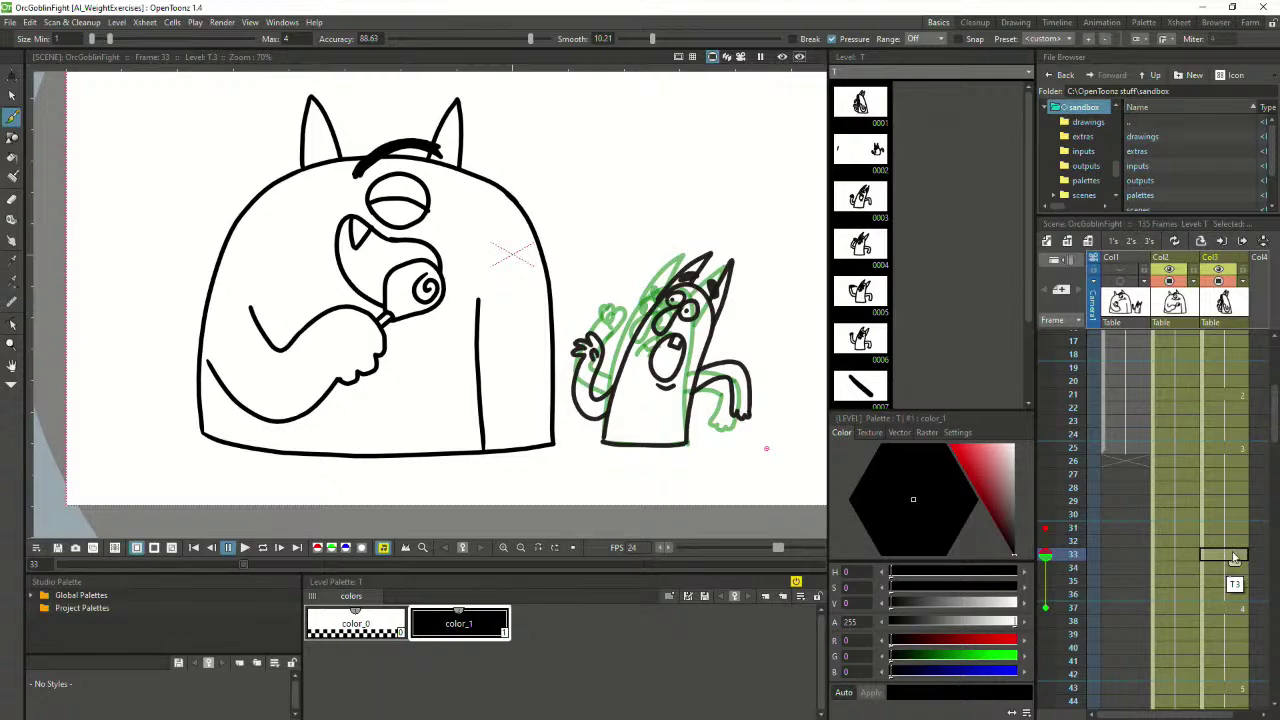
{"action": "key", "text": "Up"}
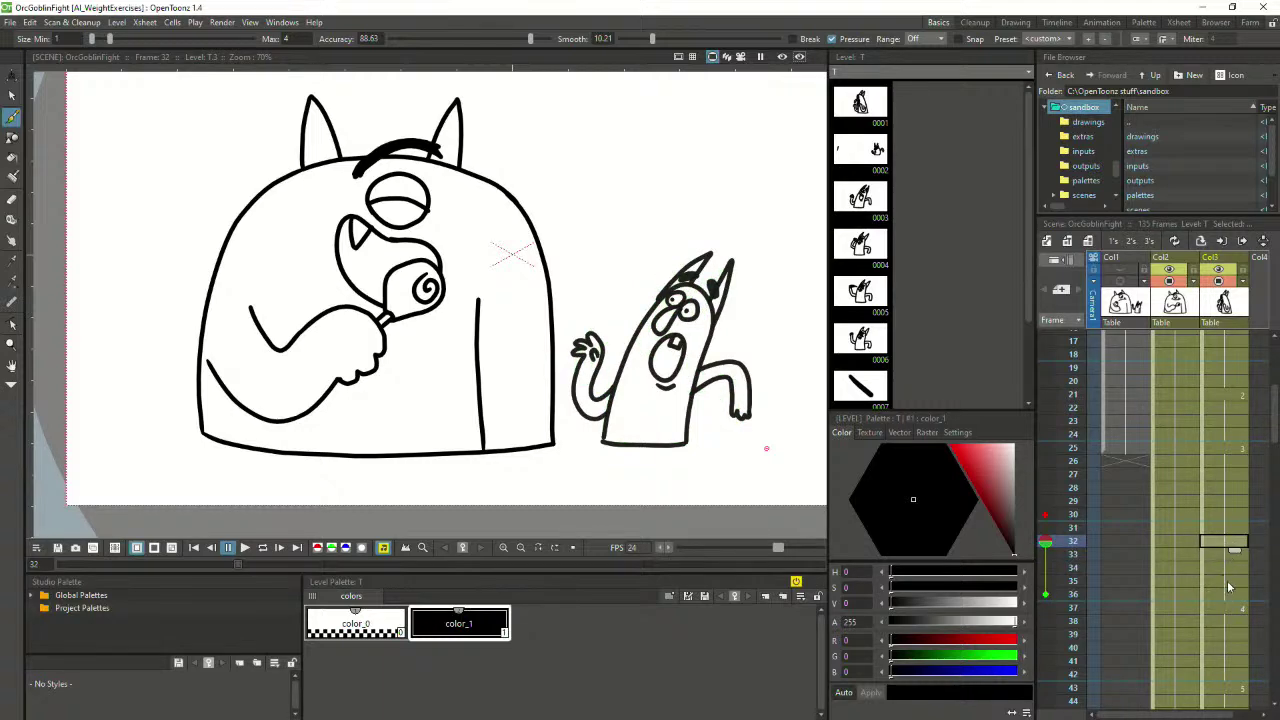
{"action": "key", "text": "Down"}
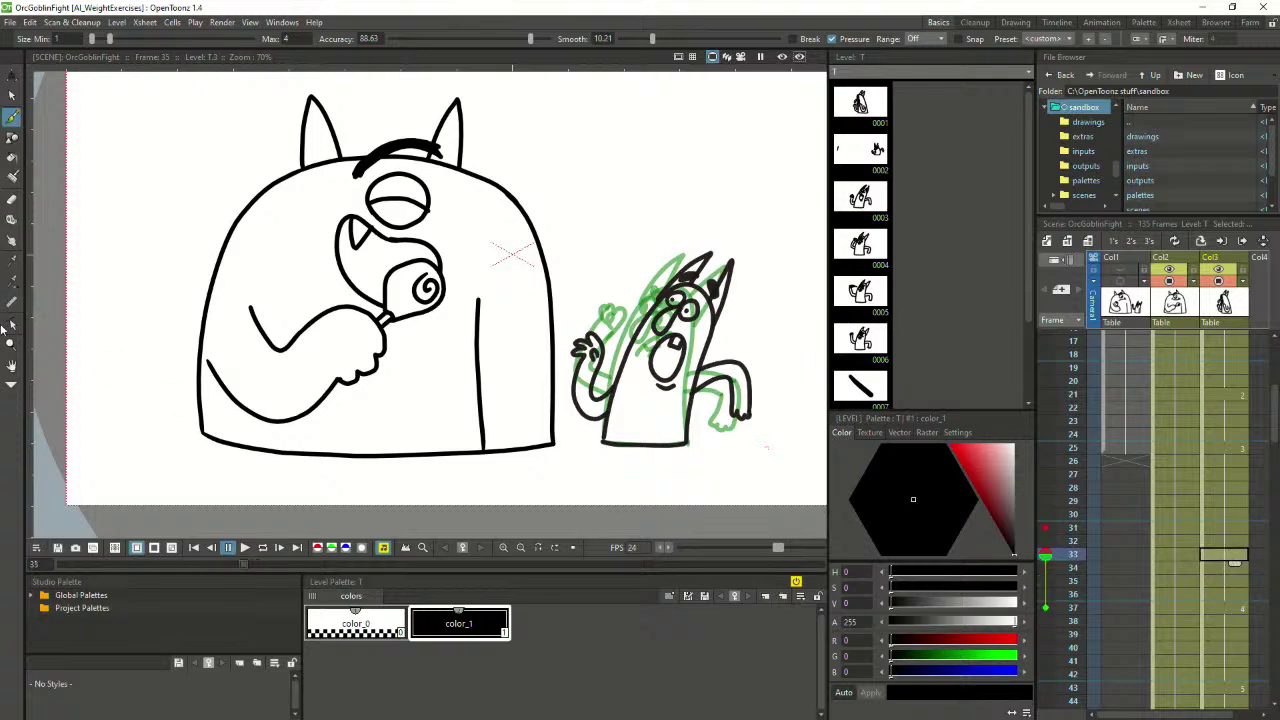
{"action": "left_click_drag", "start_coordinate": [49, 338], "coordinate": [46, 390]}
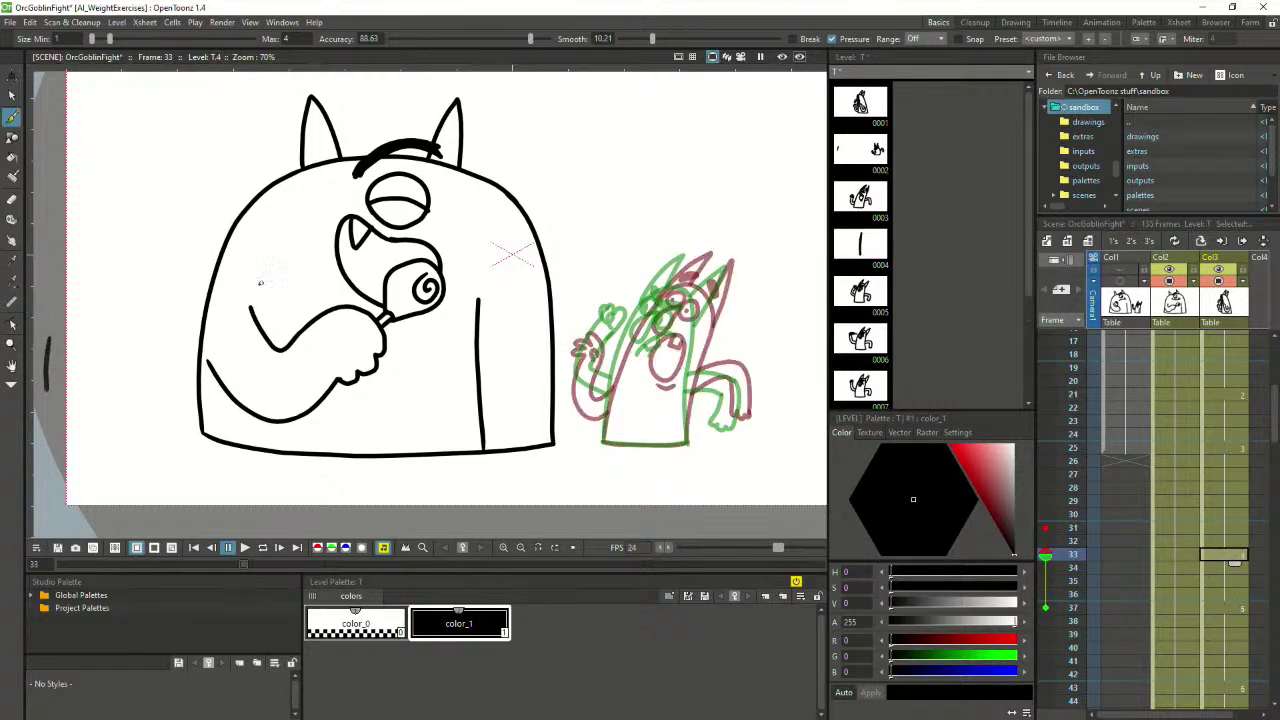
{"action": "scroll", "coordinate": [568, 318], "scroll_direction": "up", "scroll_amount": 1}
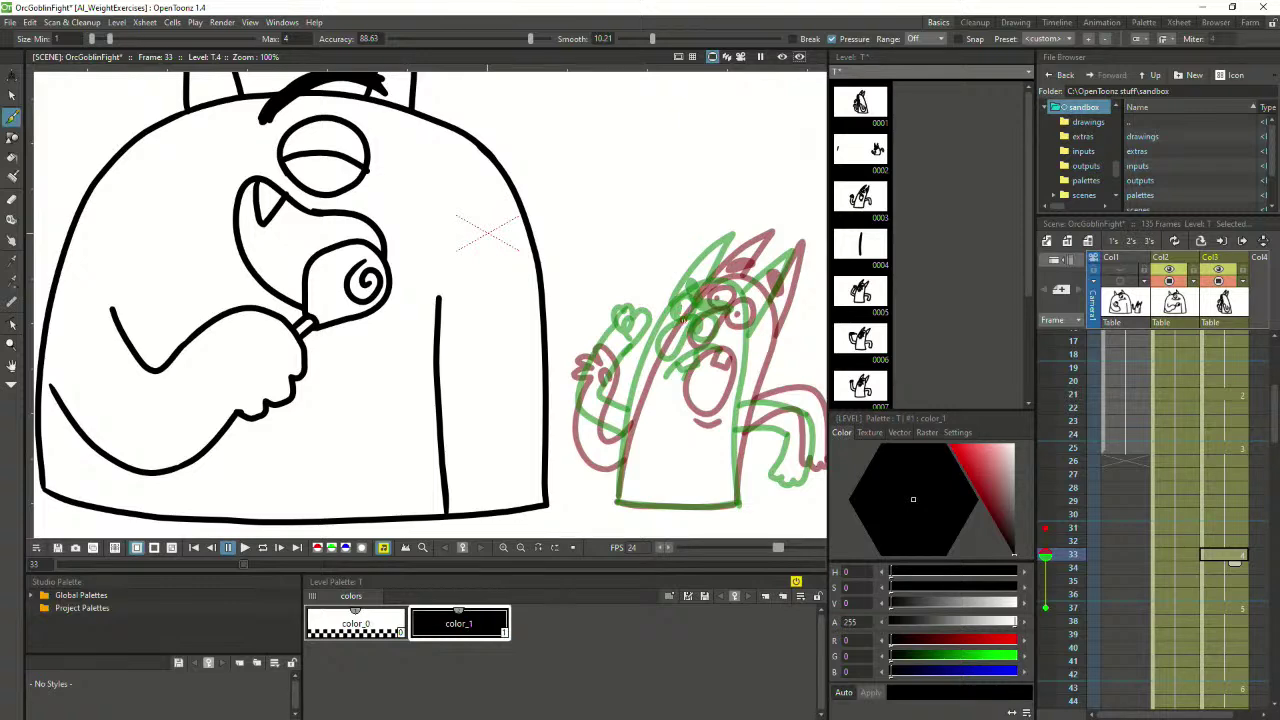
{"action": "mouse_move", "coordinate": [682, 320]}
{"action": "left_mouse_down"}
{"action": "mouse_move", "coordinate": [693, 361]}
{"action": "mouse_move", "coordinate": [691, 310]}
{"action": "mouse_move", "coordinate": [679, 366]}
{"action": "mouse_move", "coordinate": [688, 318]}
{"action": "left_mouse_up"}
{"action": "key", "text": "ctrl+z"}
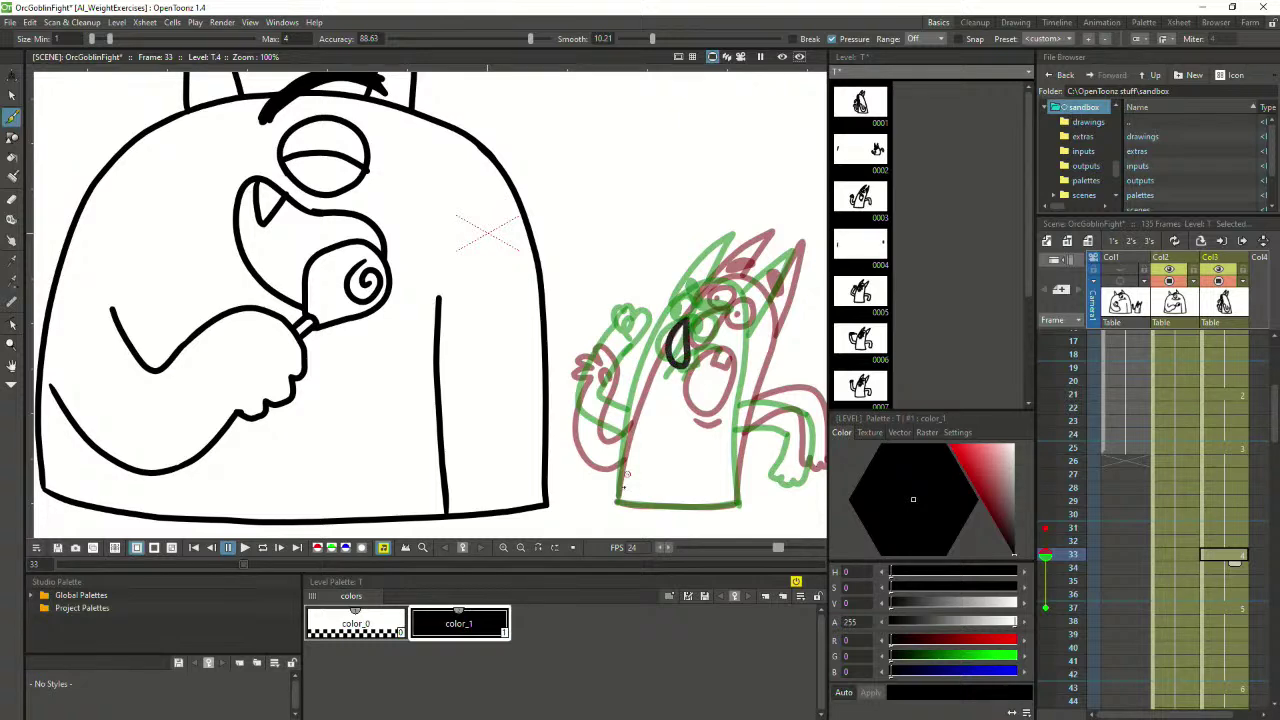
{"action": "mouse_move", "coordinate": [616, 499]}
{"action": "left_mouse_down"}
{"action": "mouse_move", "coordinate": [656, 342]}
{"action": "mouse_move", "coordinate": [682, 301]}
{"action": "left_mouse_up"}
{"action": "key", "text": "ctrl+z"}
{"action": "left_click_drag", "start_coordinate": [626, 438], "coordinate": [662, 336]}
{"action": "key", "text": "ctrl+z"}
{"action": "mouse_move", "coordinate": [618, 500]}
{"action": "left_mouse_down"}
{"action": "mouse_move", "coordinate": [652, 360]}
{"action": "mouse_move", "coordinate": [674, 314]}
{"action": "mouse_move", "coordinate": [720, 276]}
{"action": "left_mouse_up"}
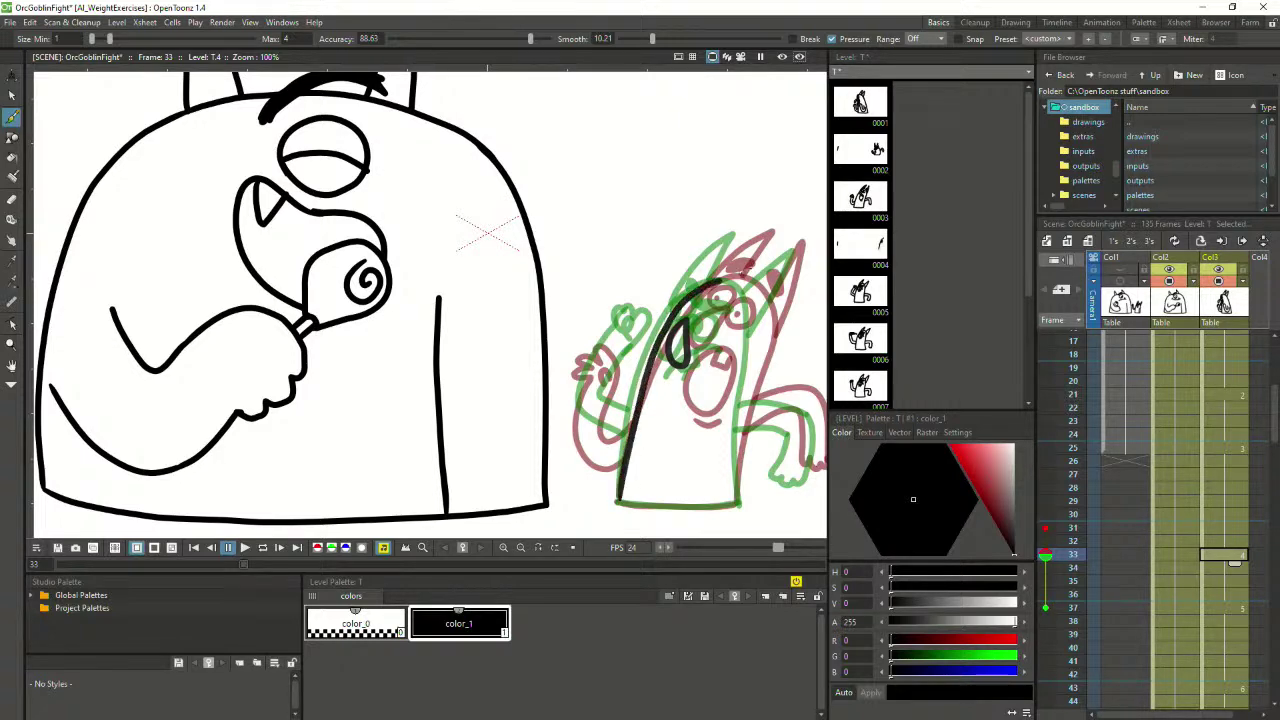
{"action": "key", "text": "ctrl+z"}
{"action": "key", "text": "ctrl+z"}
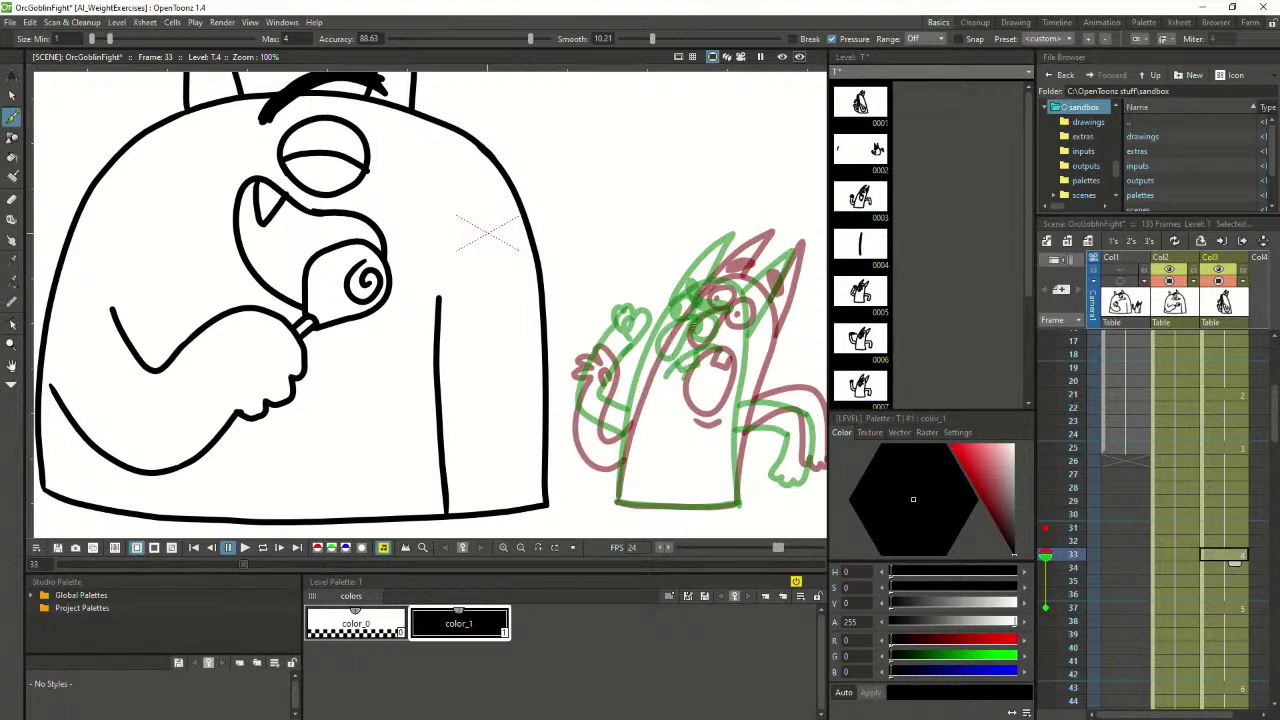
Try drawing the goblin's nose, eyes and body outline as an in-between in the frame 33 drawing of Col3
{"action": "mouse_move", "coordinate": [687, 317]}
{"action": "left_mouse_down"}
{"action": "mouse_move", "coordinate": [672, 362]}
{"action": "mouse_move", "coordinate": [709, 300]}
{"action": "mouse_move", "coordinate": [694, 334]}
{"action": "left_mouse_up"}
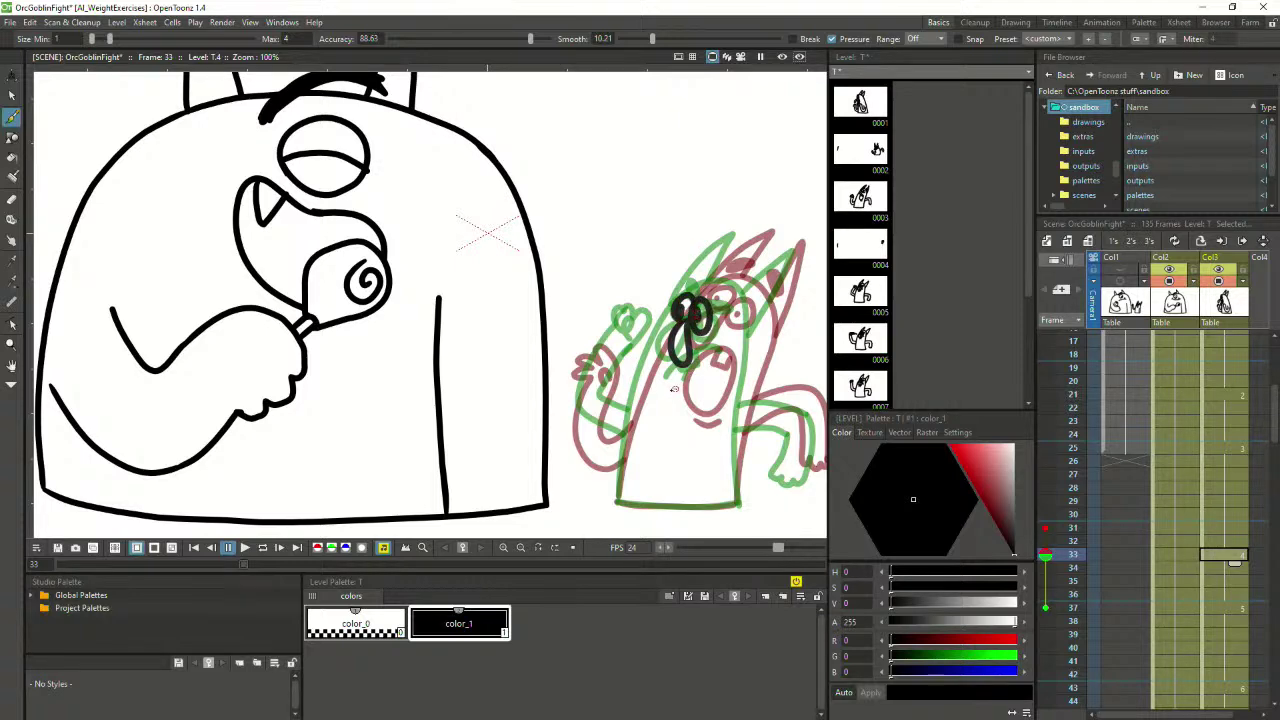
{"action": "mouse_move", "coordinate": [617, 498]}
{"action": "left_mouse_down"}
{"action": "mouse_move", "coordinate": [630, 424]}
{"action": "mouse_move", "coordinate": [674, 314]}
{"action": "left_mouse_up"}
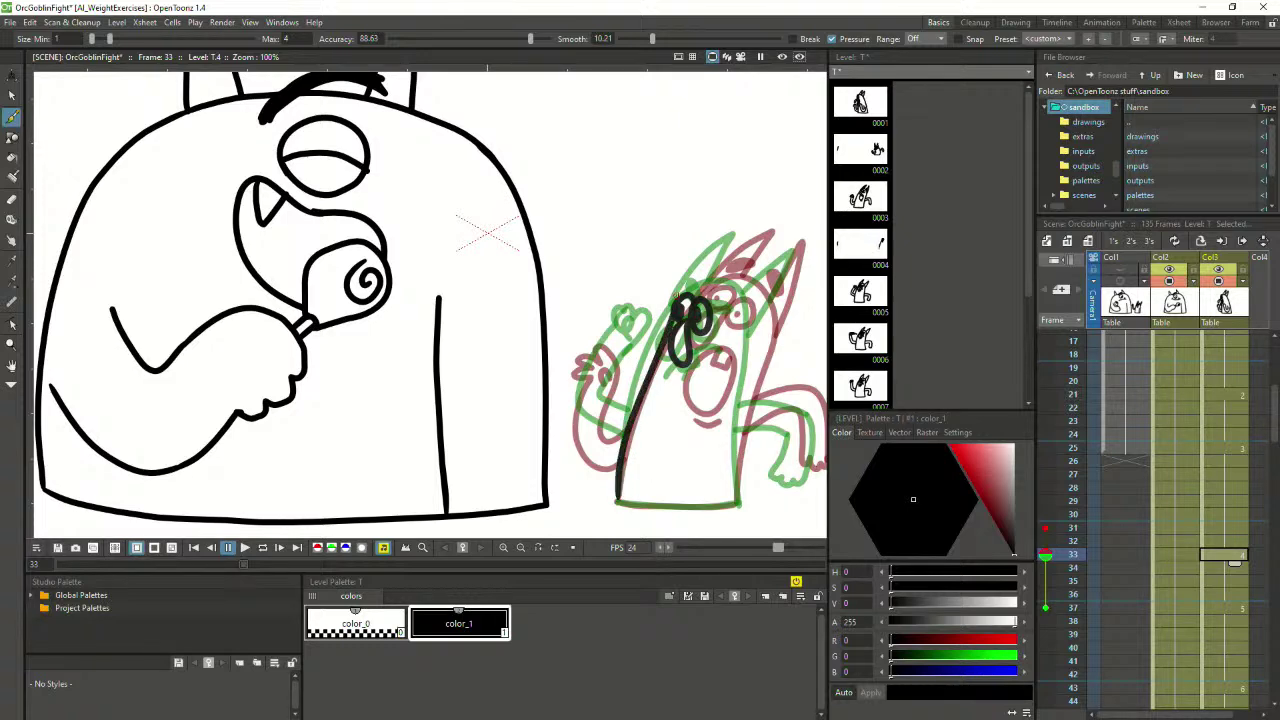
{"action": "key", "text": "ctrl+z"}
{"action": "mouse_move", "coordinate": [617, 498]}
{"action": "left_mouse_down"}
{"action": "mouse_move", "coordinate": [636, 386]}
{"action": "mouse_move", "coordinate": [685, 303]}
{"action": "left_mouse_up"}
{"action": "key", "text": "ctrl+z"}
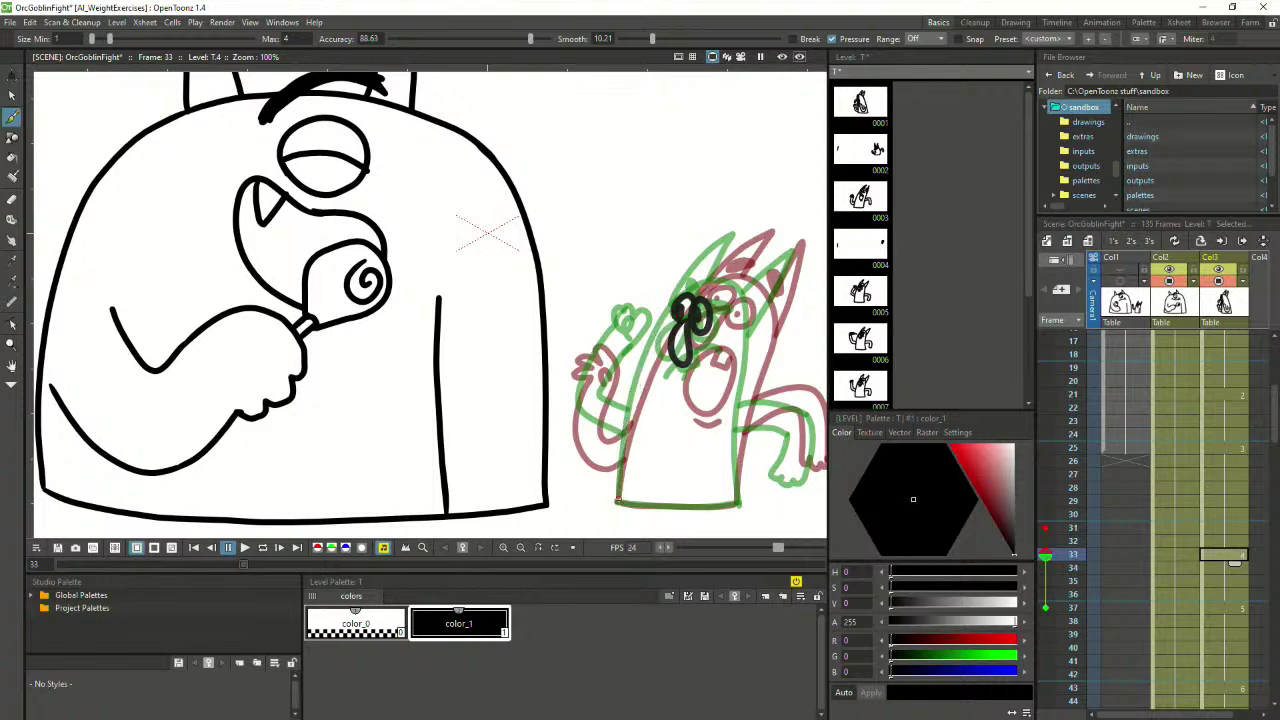
{"action": "mouse_move", "coordinate": [617, 500]}
{"action": "left_mouse_down"}
{"action": "mouse_move", "coordinate": [645, 352]}
{"action": "mouse_move", "coordinate": [703, 285]}
{"action": "mouse_move", "coordinate": [740, 279]}
{"action": "mouse_move", "coordinate": [721, 280]}
{"action": "mouse_move", "coordinate": [747, 280]}
{"action": "mouse_move", "coordinate": [756, 296]}
{"action": "mouse_move", "coordinate": [722, 282]}
{"action": "mouse_move", "coordinate": [752, 280]}
{"action": "mouse_move", "coordinate": [760, 303]}
{"action": "mouse_move", "coordinate": [722, 282]}
{"action": "mouse_move", "coordinate": [754, 292]}
{"action": "mouse_move", "coordinate": [734, 432]}
{"action": "mouse_move", "coordinate": [740, 504]}
{"action": "left_mouse_up"}
{"action": "key", "text": "ctrl+z"}
{"action": "key", "text": "ctrl+z"}
{"action": "key", "text": "ctrl+z"}
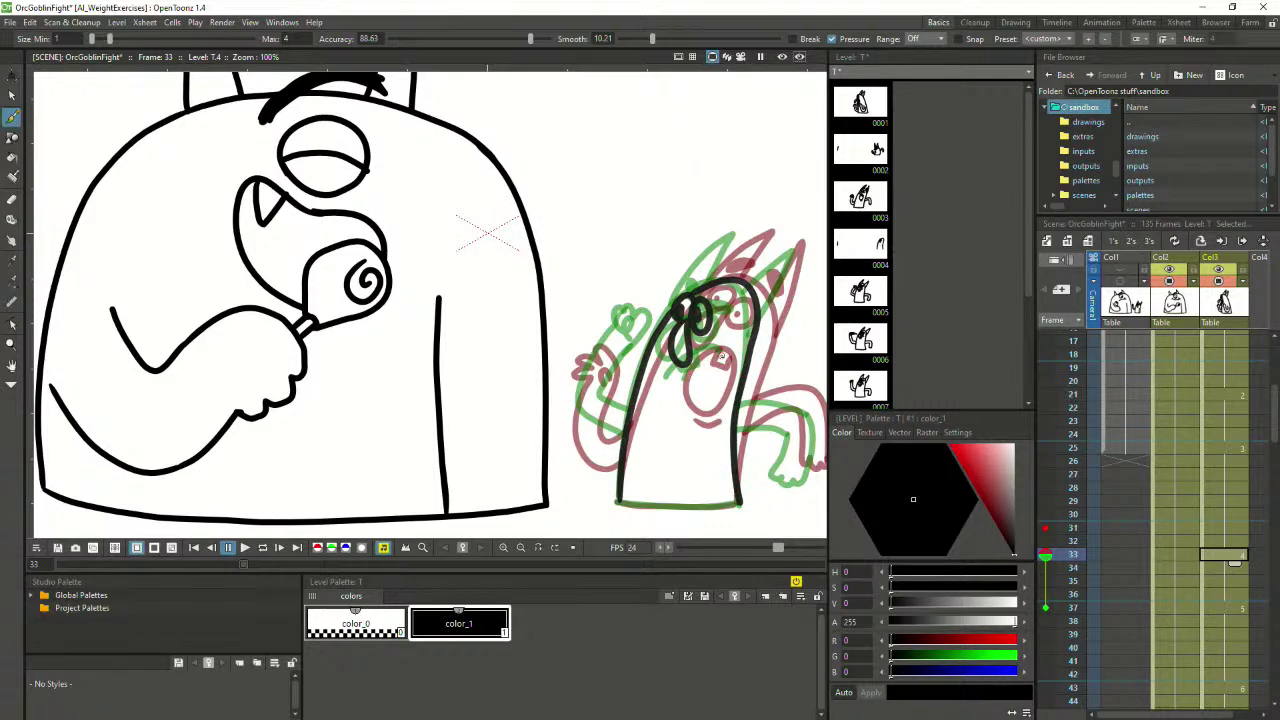
Try drawing the goblin's small, angled mouth below the nose in the frame 33 drawing
{"action": "left_click_drag", "start_coordinate": [686, 380], "coordinate": [727, 346]}
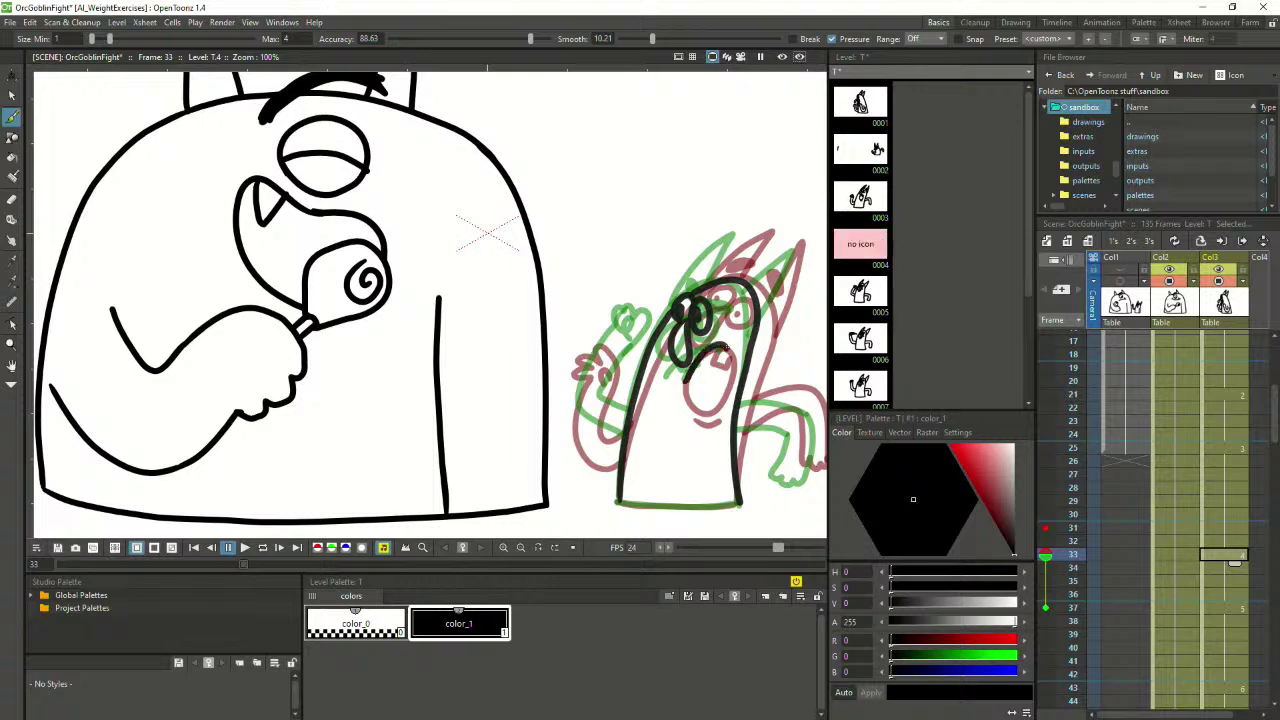
{"action": "key", "text": "ctrl+z"}
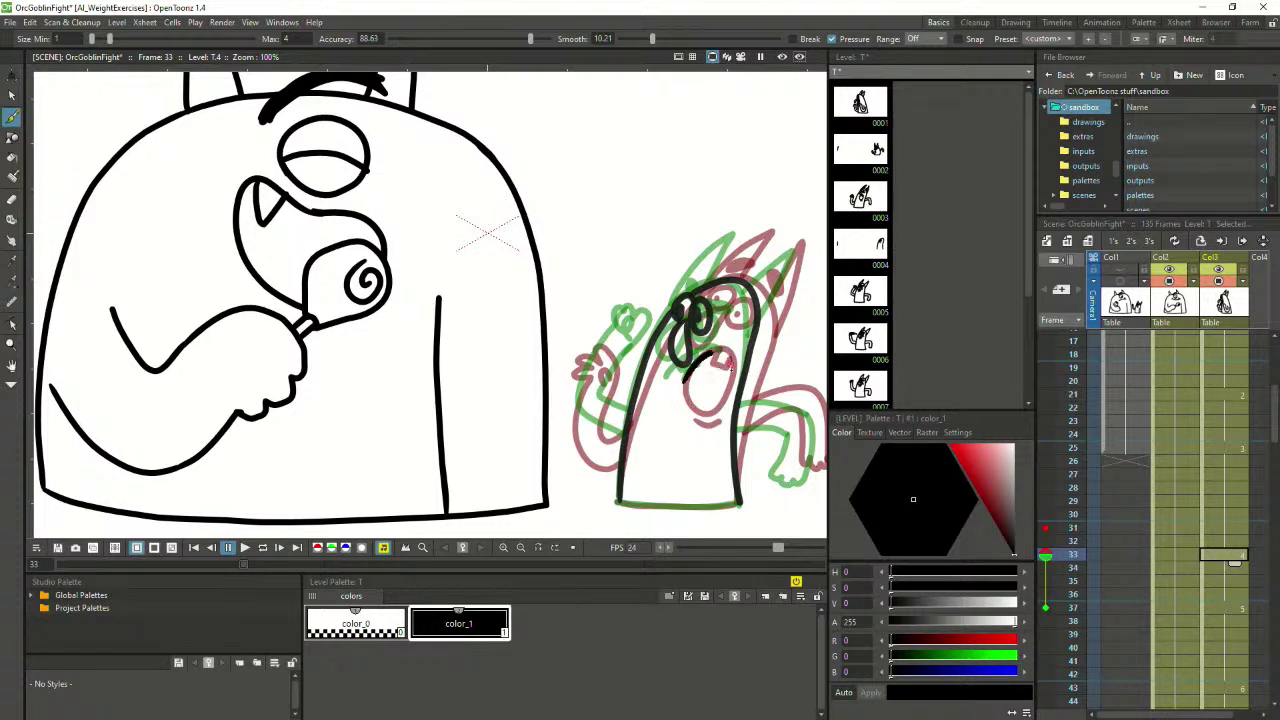
{"action": "mouse_move", "coordinate": [722, 358]}
{"action": "left_mouse_down"}
{"action": "mouse_move", "coordinate": [668, 388]}
{"action": "mouse_move", "coordinate": [711, 380]}
{"action": "mouse_move", "coordinate": [688, 394]}
{"action": "mouse_move", "coordinate": [716, 361]}
{"action": "left_mouse_up"}
{"action": "key", "text": "ctrl+z"}
{"action": "key", "text": "ctrl+z"}
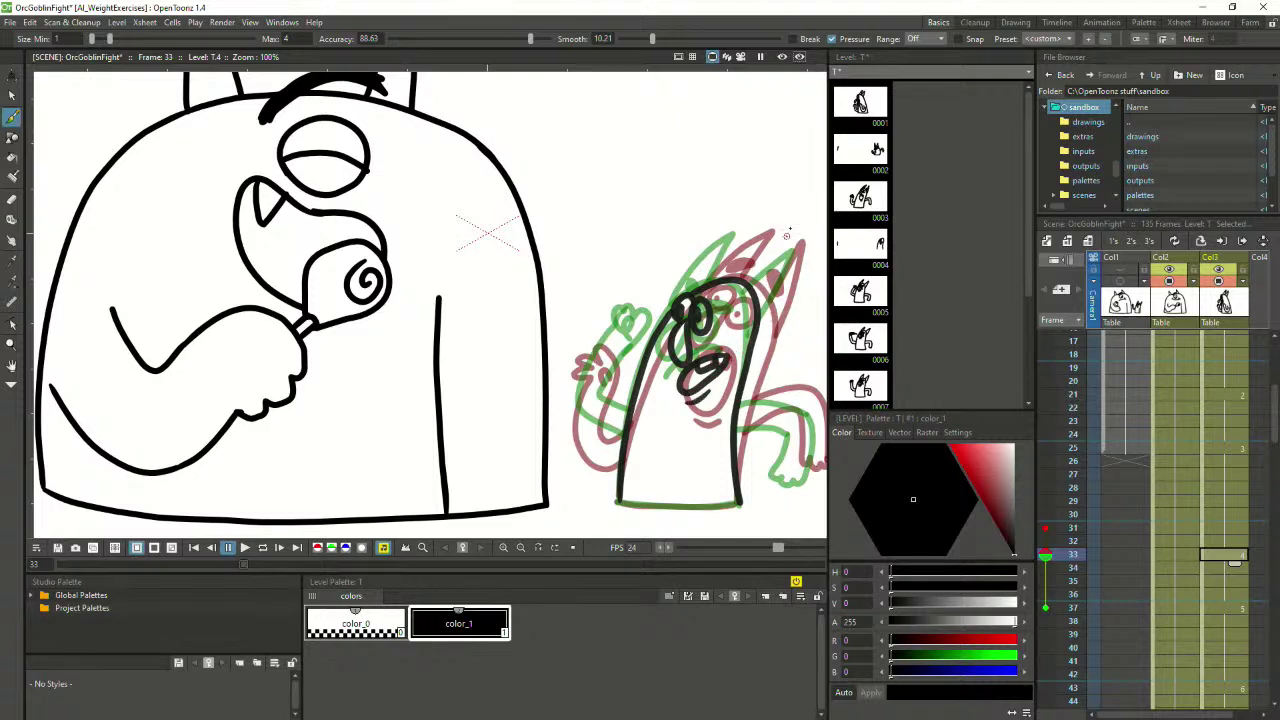
Try drawing the goblin's two pointed ears and a heavy eyebrow in the frame 33 drawing
{"action": "mouse_move", "coordinate": [684, 293]}
{"action": "left_mouse_down"}
{"action": "mouse_move", "coordinate": [748, 247]}
{"action": "mouse_move", "coordinate": [730, 272]}
{"action": "mouse_move", "coordinate": [800, 262]}
{"action": "mouse_move", "coordinate": [772, 300]}
{"action": "mouse_move", "coordinate": [799, 256]}
{"action": "mouse_move", "coordinate": [757, 318]}
{"action": "left_mouse_up"}
{"action": "key", "text": "ctrl+z"}
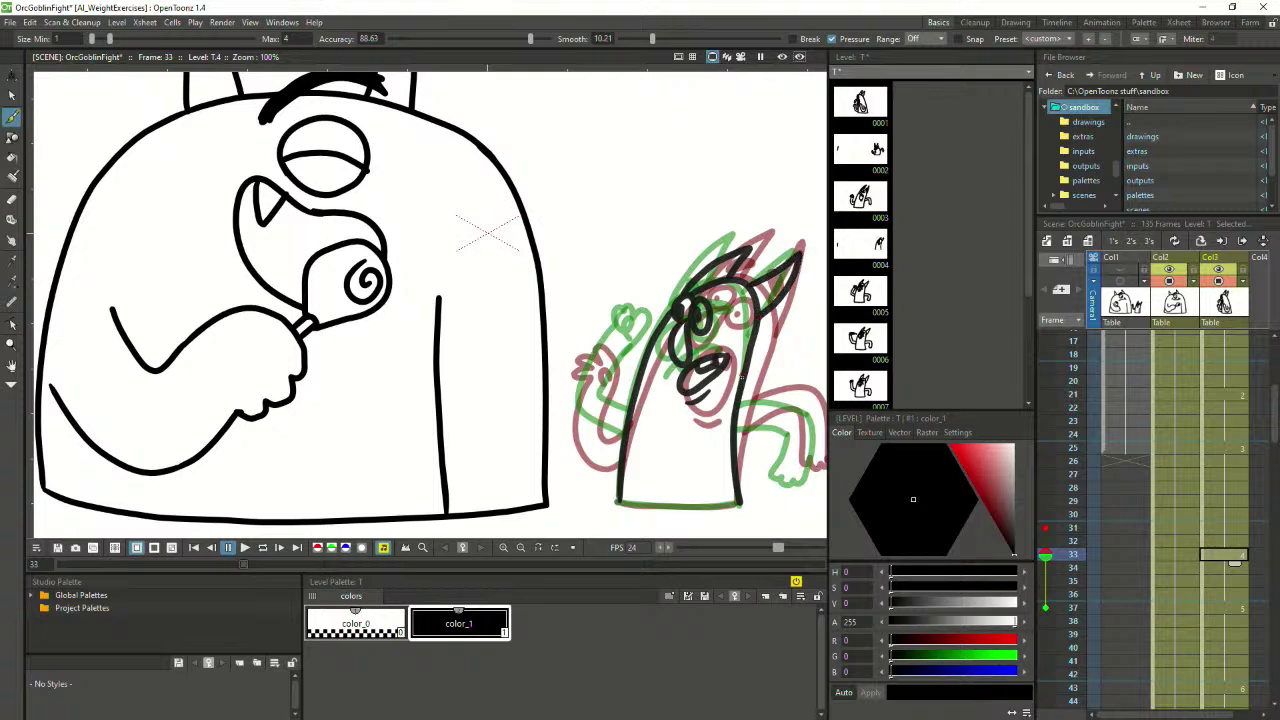
{"action": "mouse_move", "coordinate": [687, 280]}
{"action": "left_mouse_down"}
{"action": "mouse_move", "coordinate": [736, 299]}
{"action": "mouse_move", "coordinate": [697, 290]}
{"action": "mouse_move", "coordinate": [724, 298]}
{"action": "left_mouse_up"}
{"action": "key", "text": "ctrl+z"}
Try drawing the goblin's raised arm with a clenched fist reaching toward the monster in the frame 33 drawing
{"action": "mouse_move", "coordinate": [626, 410]}
{"action": "left_mouse_down"}
{"action": "mouse_move", "coordinate": [582, 318]}
{"action": "mouse_move", "coordinate": [565, 343]}
{"action": "mouse_move", "coordinate": [557, 335]}
{"action": "mouse_move", "coordinate": [578, 400]}
{"action": "mouse_move", "coordinate": [624, 442]}
{"action": "left_mouse_up"}
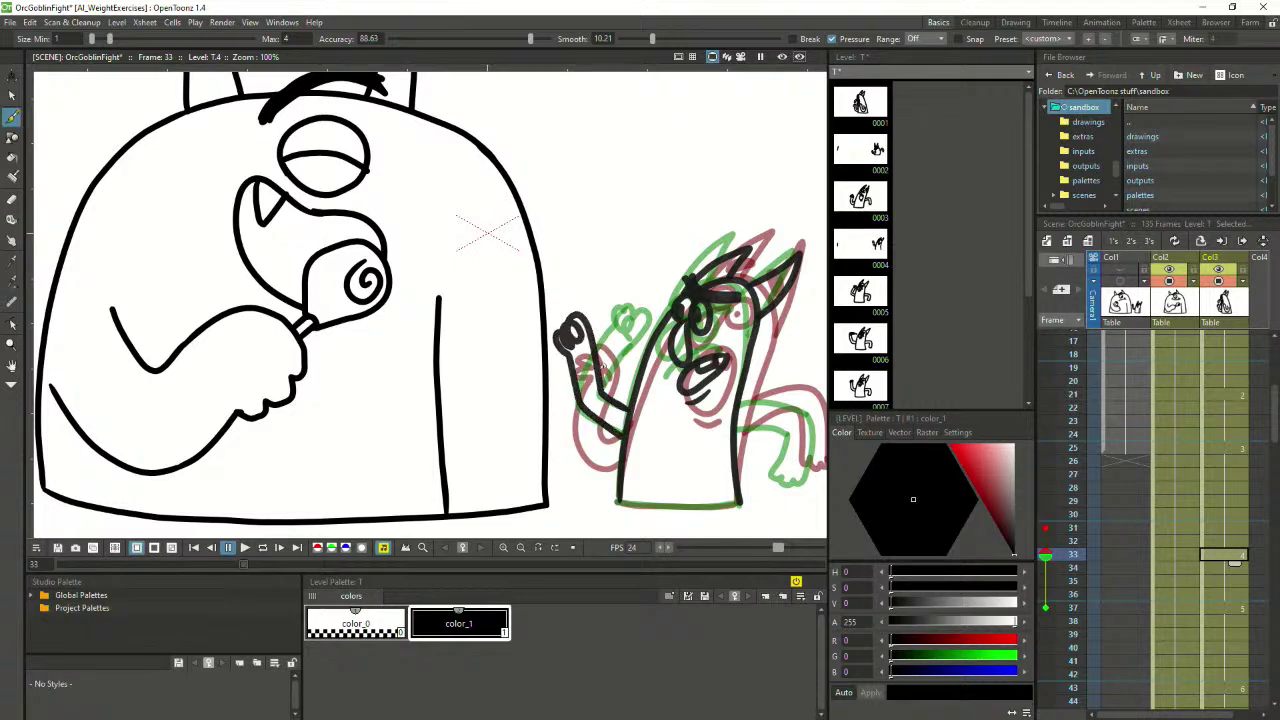
{"action": "key", "text": "ctrl+z"}
{"action": "key", "text": "ctrl+z"}
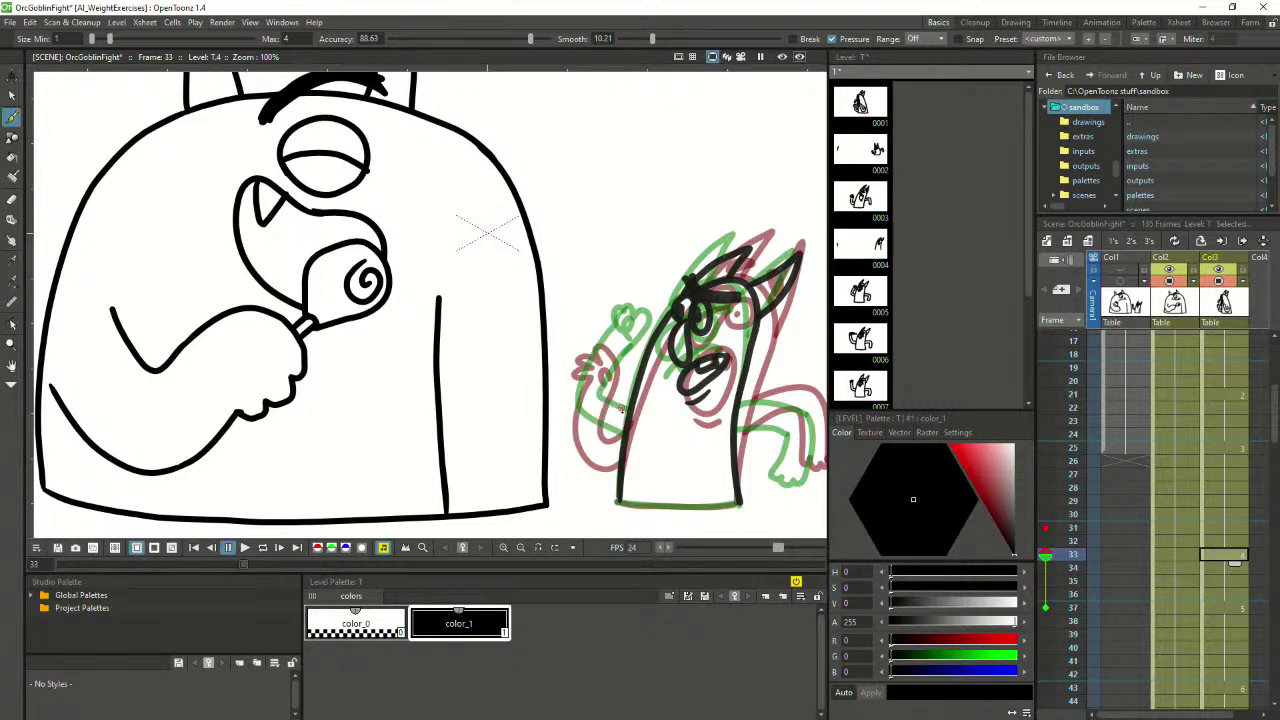
{"action": "mouse_move", "coordinate": [625, 407]}
{"action": "left_mouse_down"}
{"action": "mouse_move", "coordinate": [596, 422]}
{"action": "mouse_move", "coordinate": [622, 435]}
{"action": "mouse_move", "coordinate": [591, 425]}
{"action": "mouse_move", "coordinate": [599, 358]}
{"action": "mouse_move", "coordinate": [581, 322]}
{"action": "mouse_move", "coordinate": [558, 359]}
{"action": "mouse_move", "coordinate": [585, 420]}
{"action": "mouse_move", "coordinate": [582, 354]}
{"action": "mouse_move", "coordinate": [562, 338]}
{"action": "mouse_move", "coordinate": [559, 364]}
{"action": "mouse_move", "coordinate": [587, 421]}
{"action": "mouse_move", "coordinate": [588, 346]}
{"action": "mouse_move", "coordinate": [568, 331]}
{"action": "mouse_move", "coordinate": [577, 348]}
{"action": "mouse_move", "coordinate": [555, 362]}
{"action": "mouse_move", "coordinate": [582, 418]}
{"action": "left_mouse_up"}
{"action": "key", "text": "ctrl+z"}
{"action": "key", "text": "ctrl+z"}
{"action": "key", "text": "ctrl+z"}
{"action": "key", "text": "ctrl+z"}
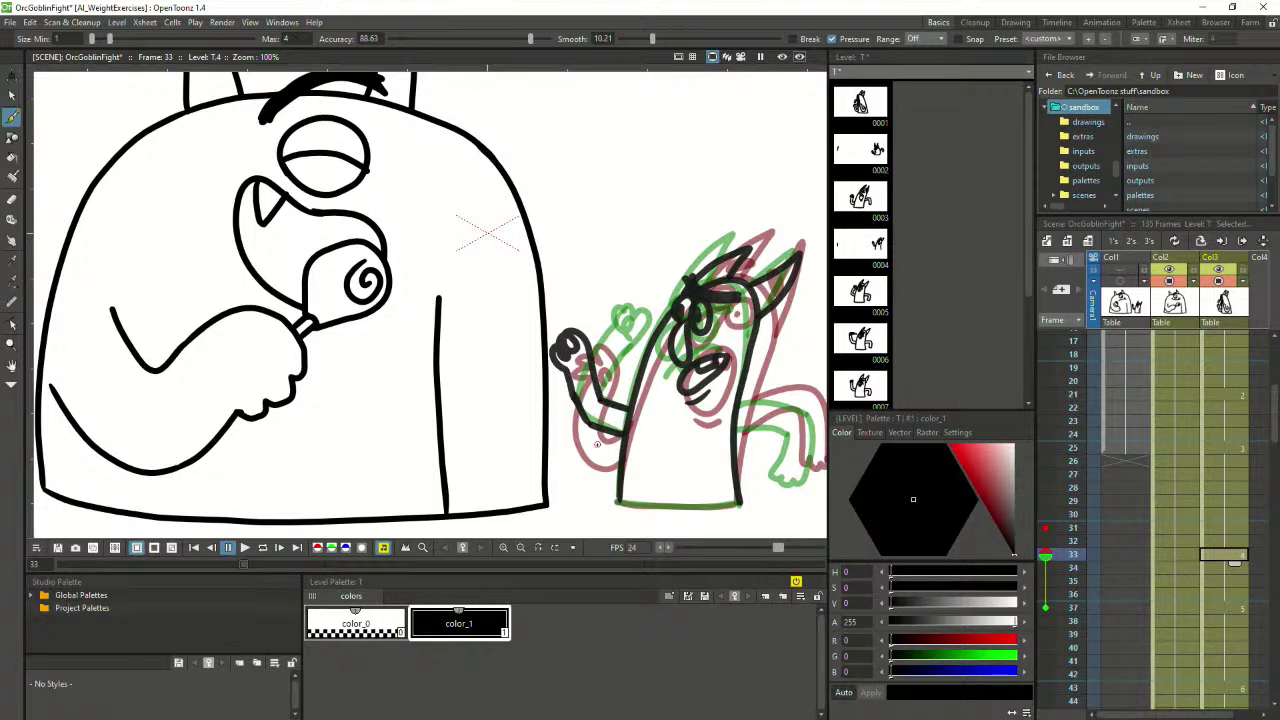
Turn off the onion skin with frame 30 current
{"action": "scroll", "coordinate": [597, 444], "scroll_direction": "down", "scroll_amount": 3}
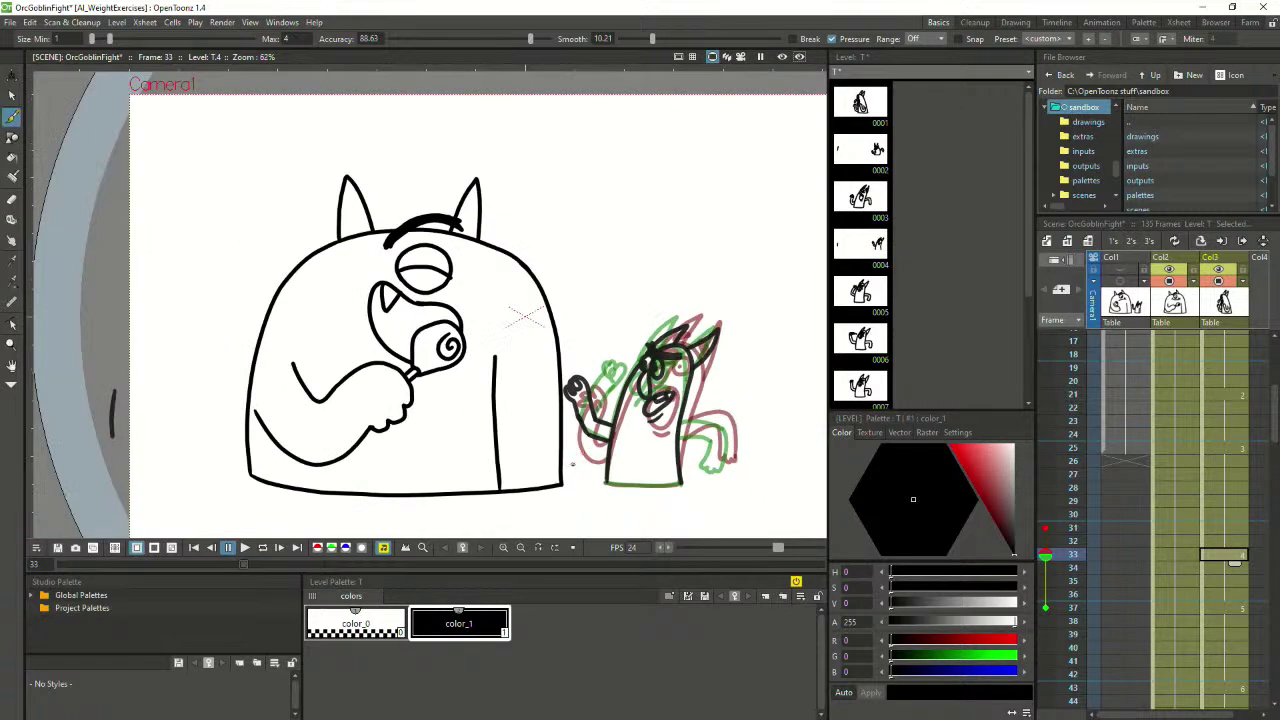
{"action": "left_click", "coordinate": [1234, 517]}
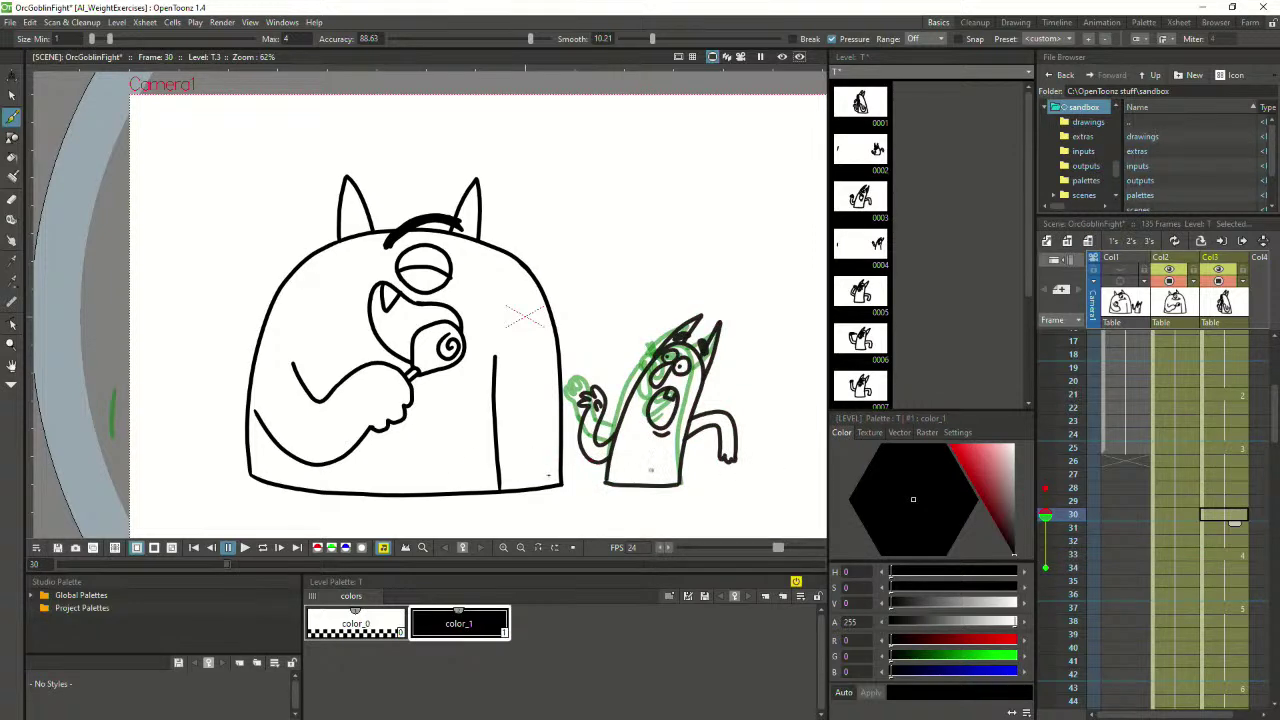
{"action": "left_click", "coordinate": [1045, 516]}
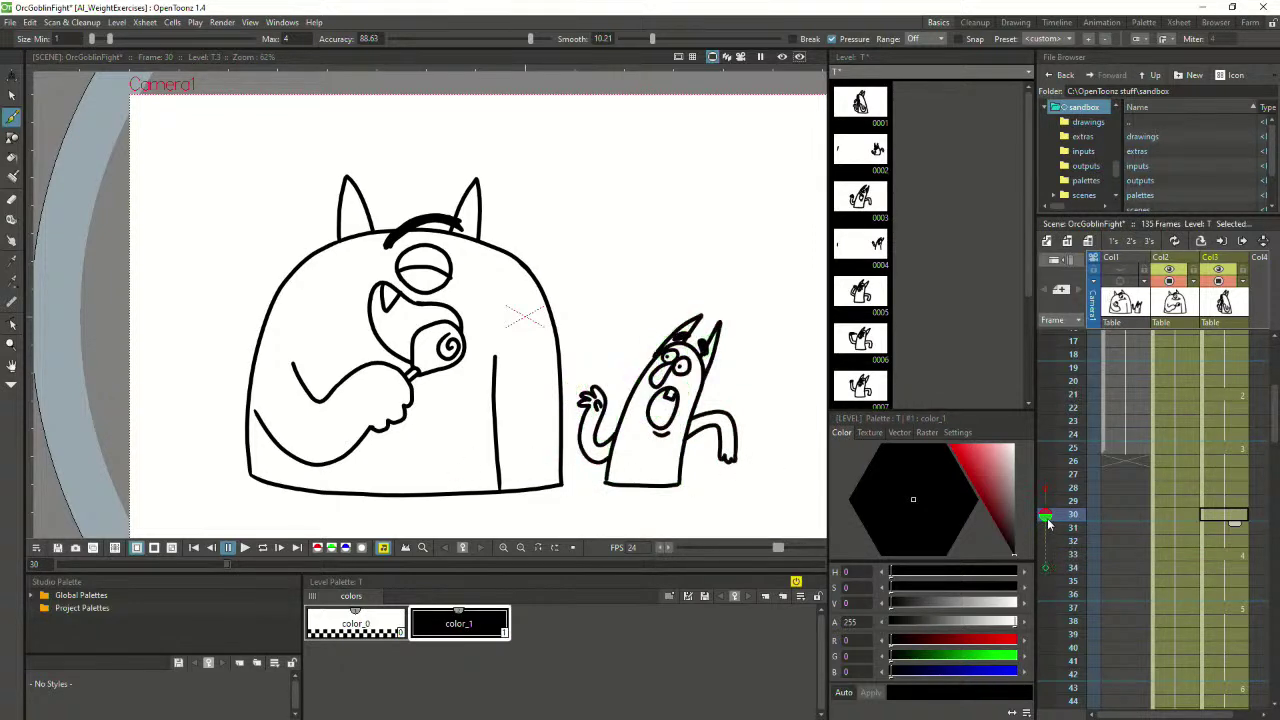
Step through Col3 between frames 30 and 38 to compare the frame 33 goblin pose with the neighbouring drawings
{"action": "key", "text": "Down"}
{"action": "key", "text": "Down"}
{"action": "key", "text": "Down"}
{"action": "key", "text": "Down"}
{"action": "key", "text": "Down"}
{"action": "key", "text": "Down"}
{"action": "key", "text": "Down"}
{"action": "key", "text": "Down"}
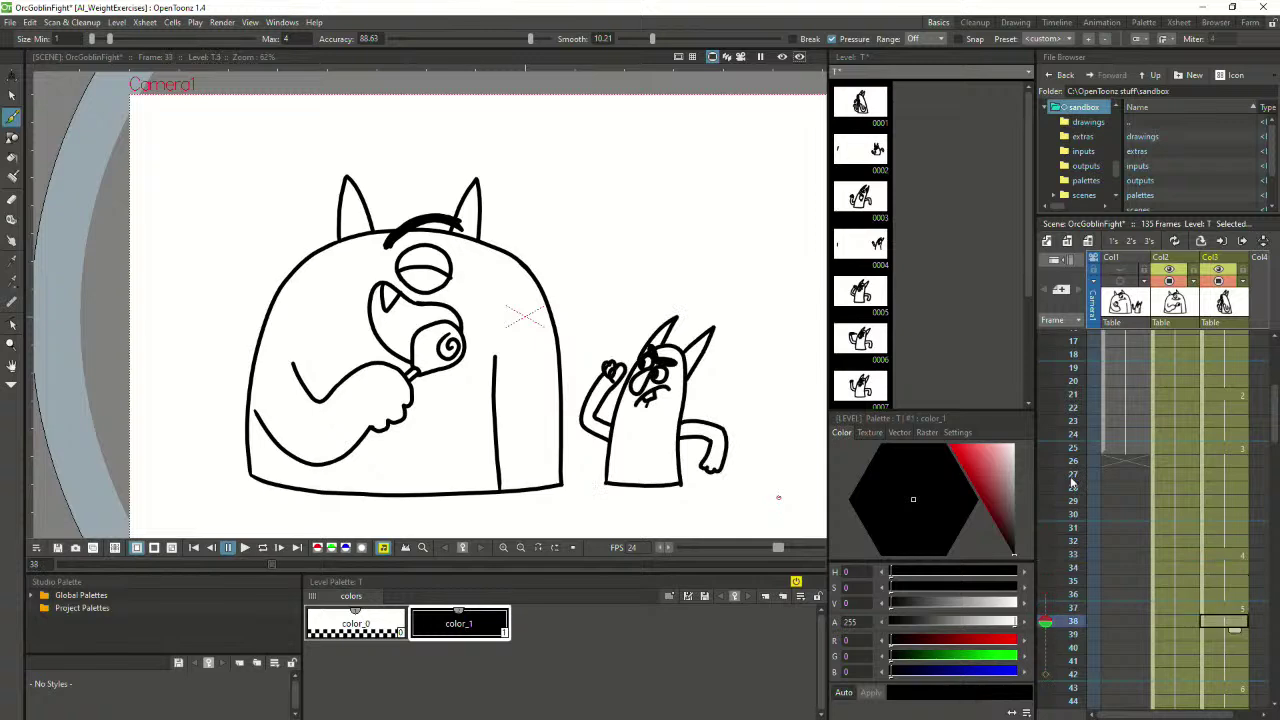
{"action": "key", "text": "Up"}
{"action": "key", "text": "Up"}
{"action": "key", "text": "Up"}
{"action": "left_click", "coordinate": [1233, 542]}
{"action": "left_click", "coordinate": [1228, 558]}
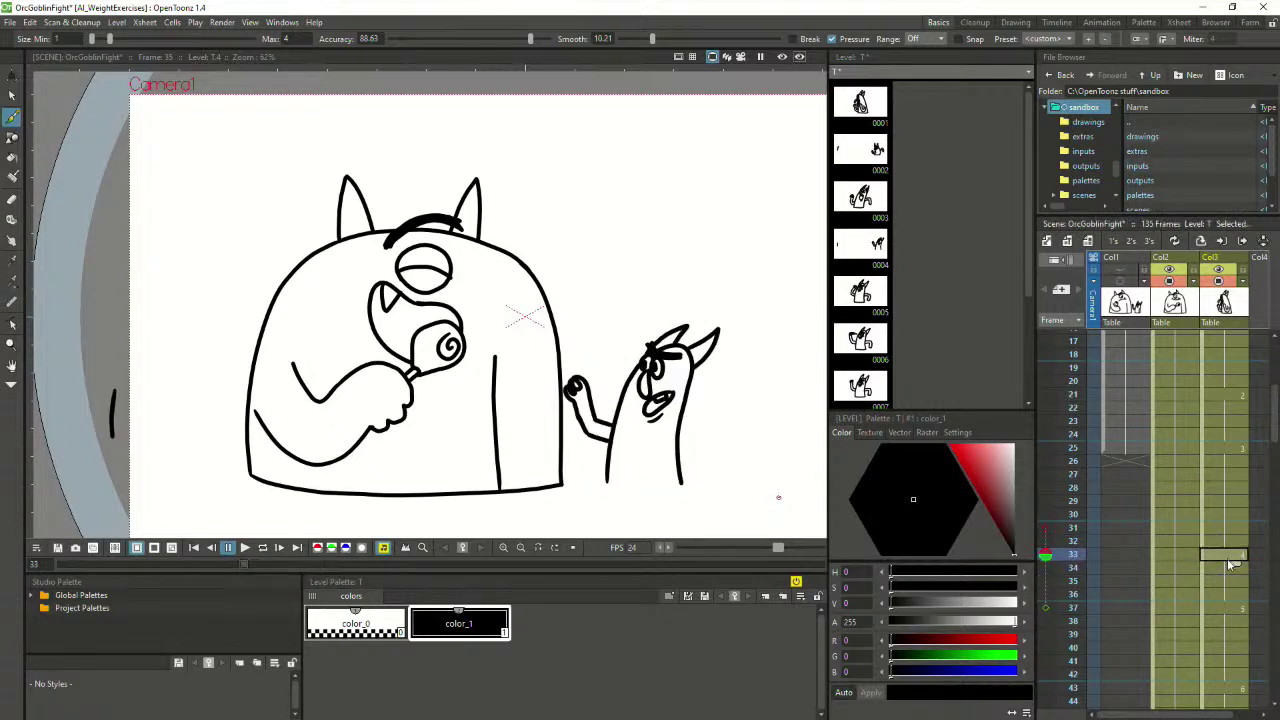
{"action": "left_click", "coordinate": [1236, 622]}
{"action": "left_click", "coordinate": [1236, 592]}
{"action": "left_click", "coordinate": [1231, 566]}
{"action": "left_click", "coordinate": [1230, 609]}
{"action": "left_click", "coordinate": [1222, 530]}
{"action": "left_click", "coordinate": [1219, 557]}
{"action": "left_click", "coordinate": [1223, 609]}
{"action": "left_click", "coordinate": [1216, 556]}
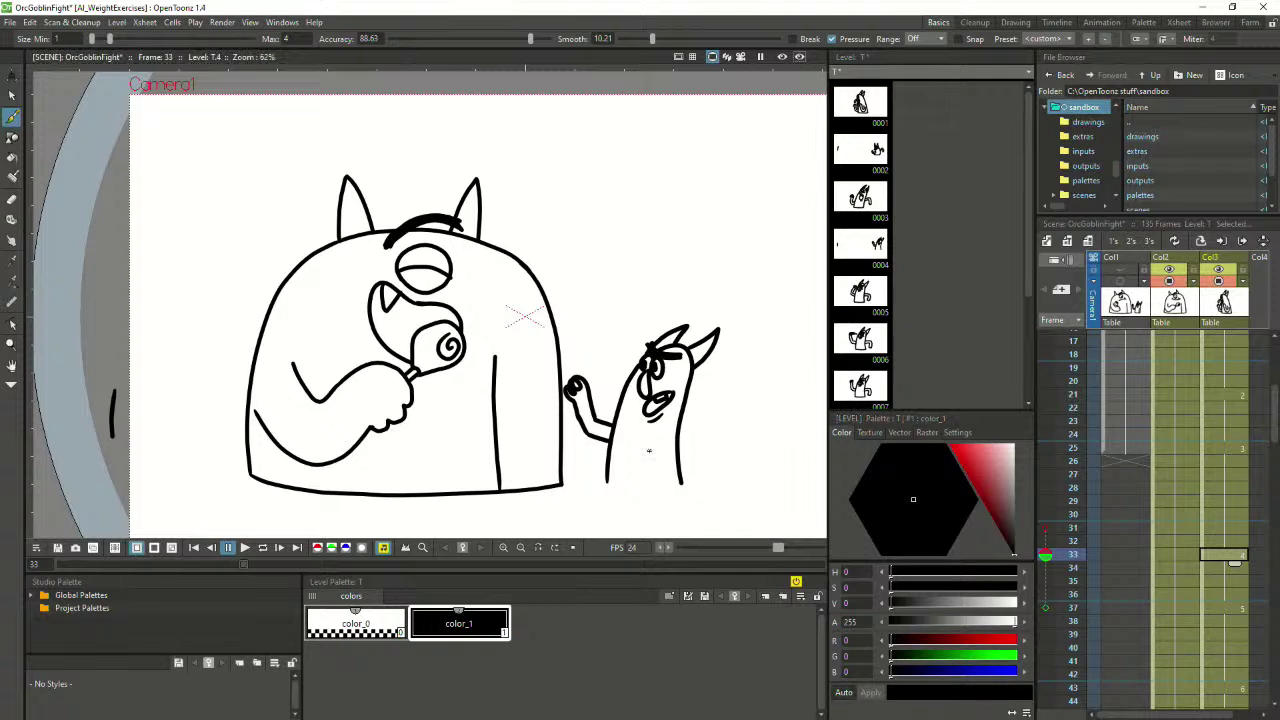
Undo all the goblin strokes in the frame 33 drawing, keeping only the short stroke outside the camera frame
{"action": "key", "text": "ctrl+z"}
{"action": "key", "text": "ctrl+z"}
{"action": "key", "text": "ctrl+z"}
{"action": "key", "text": "ctrl+z"}
{"action": "key", "text": "ctrl+z"}
{"action": "key", "text": "ctrl+z"}
{"action": "key", "text": "ctrl+z"}
{"action": "key", "text": "ctrl+z"}
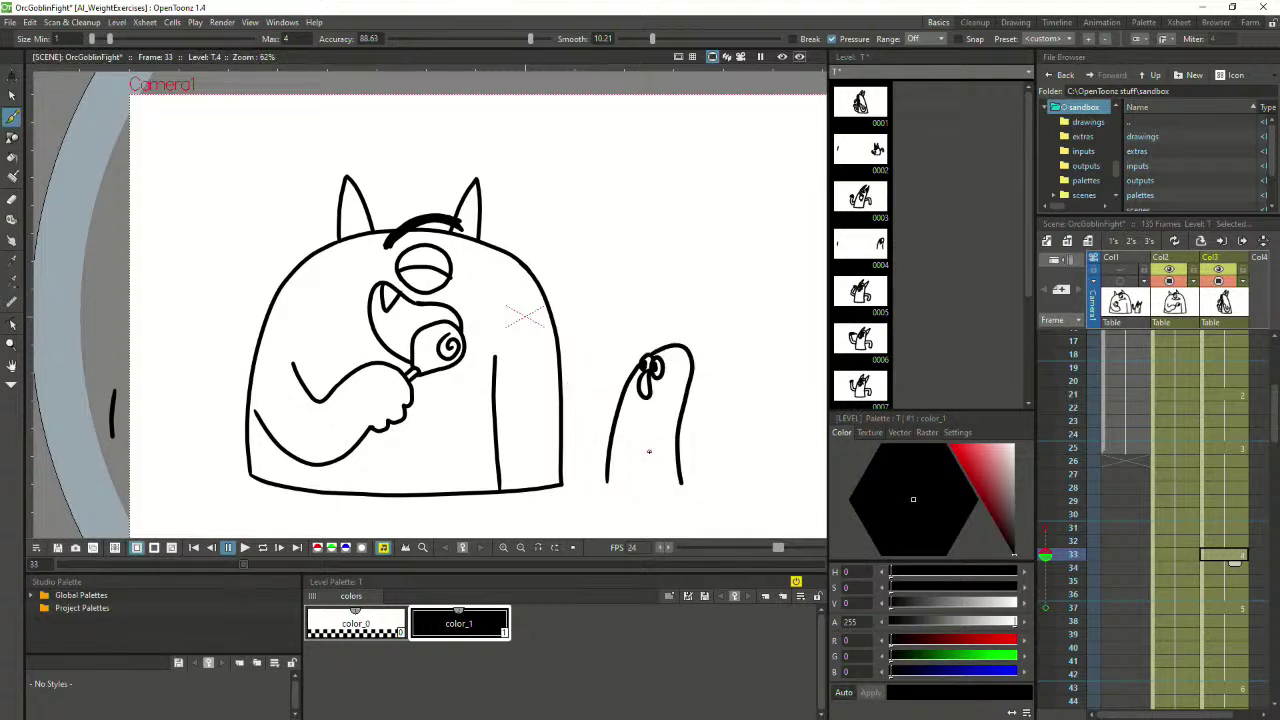
{"action": "key", "text": "ctrl+z"}
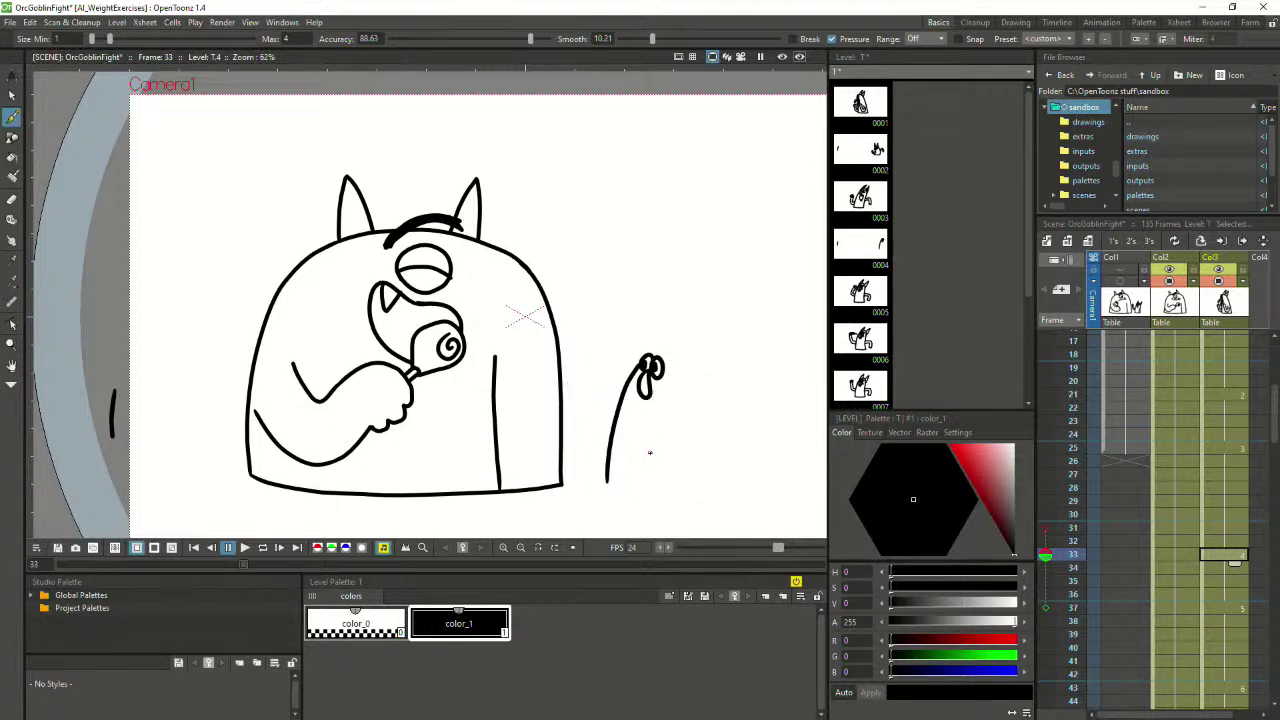
{"action": "key", "text": "ctrl+z"}
{"action": "key", "text": "ctrl+z"}
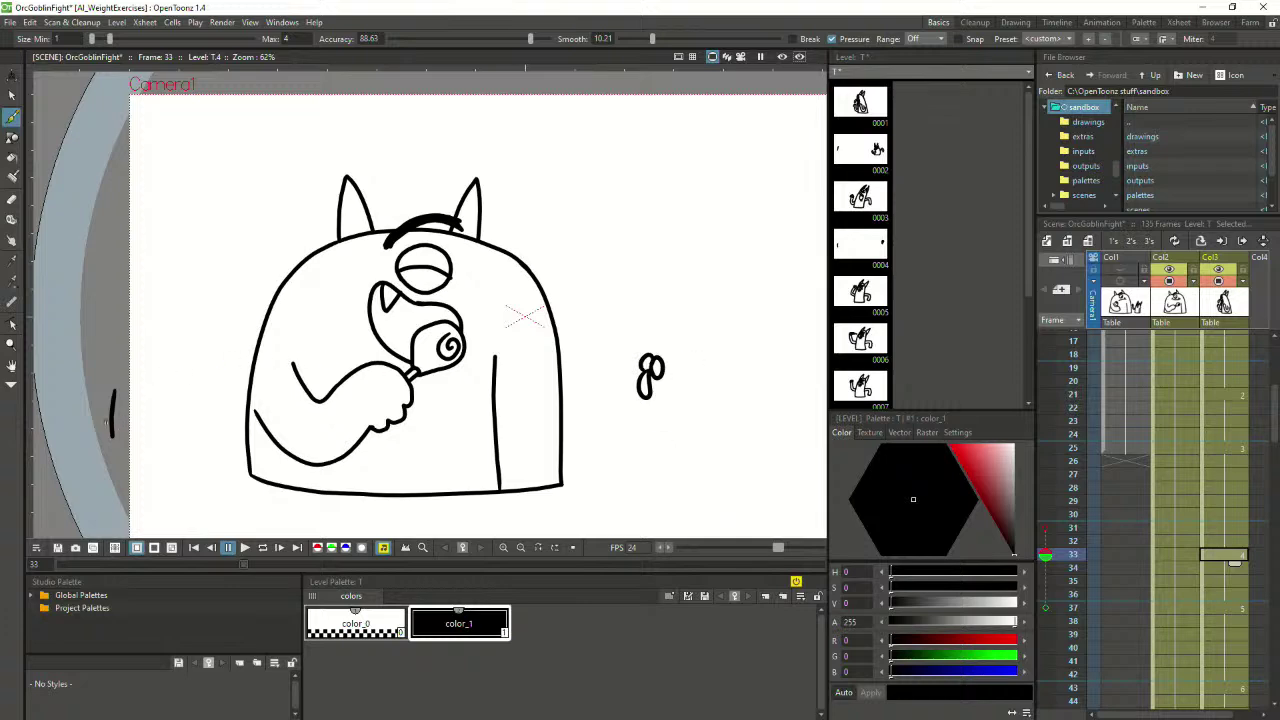
{"action": "key", "text": "ctrl+z"}
{"action": "key", "text": "ctrl+z"}
{"action": "key", "text": "ctrl+z"}
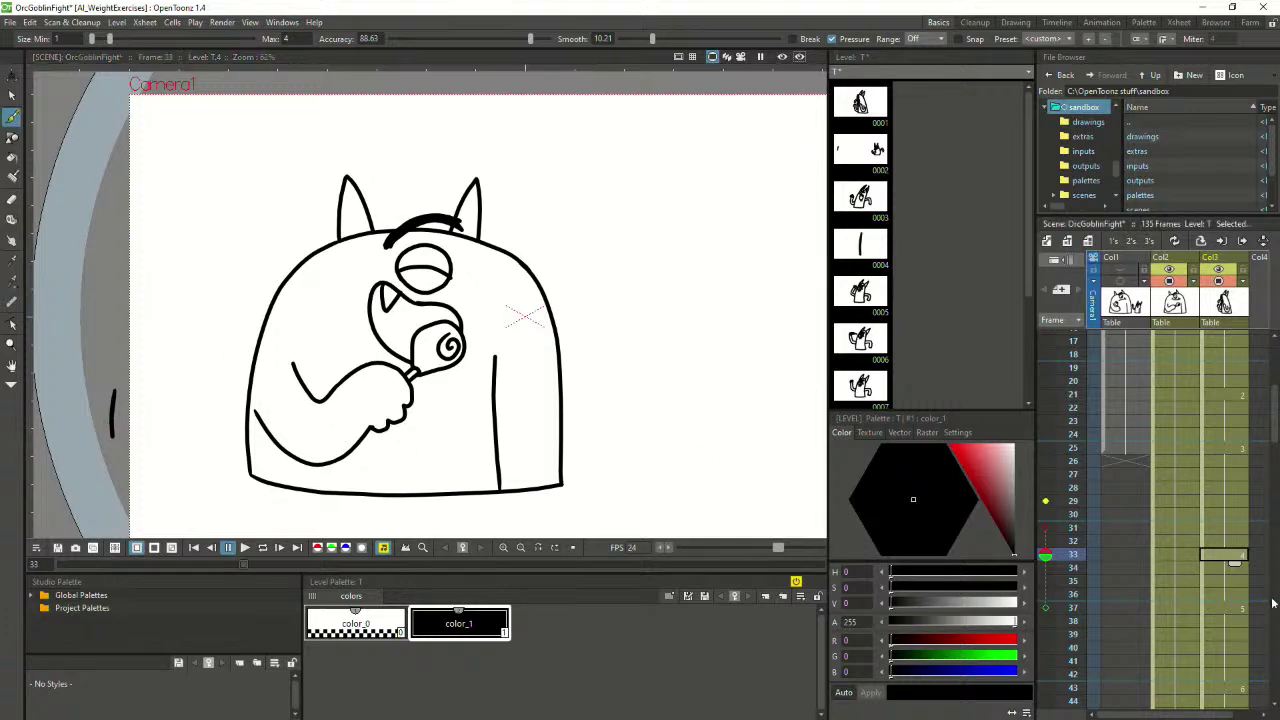
Flip between frames 31 and 33 in Col3 to review the goblin pose that precedes the in-between
{"action": "left_click", "coordinate": [1228, 530]}
{"action": "left_click", "coordinate": [1222, 555]}
{"action": "left_click", "coordinate": [1228, 532]}
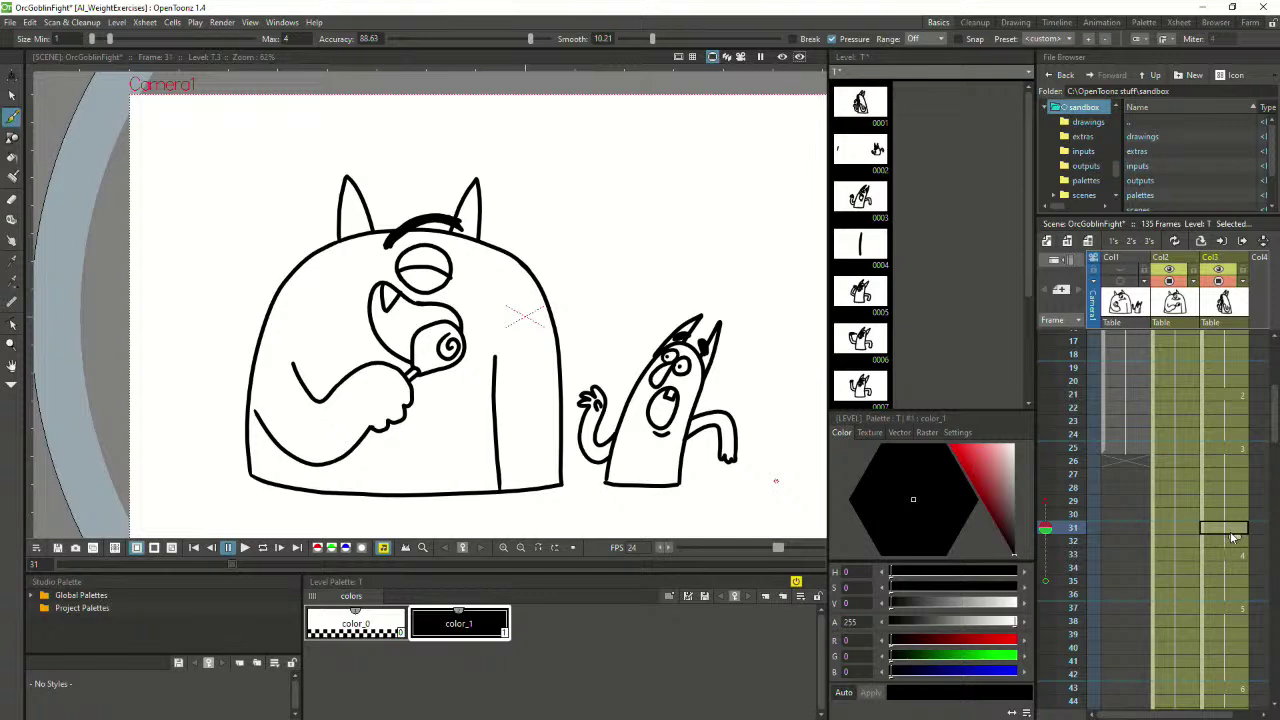
Turn on the onion skin at frame 33 of Col3 and bring the goblin into closer view
{"action": "left_click", "coordinate": [1222, 555]}
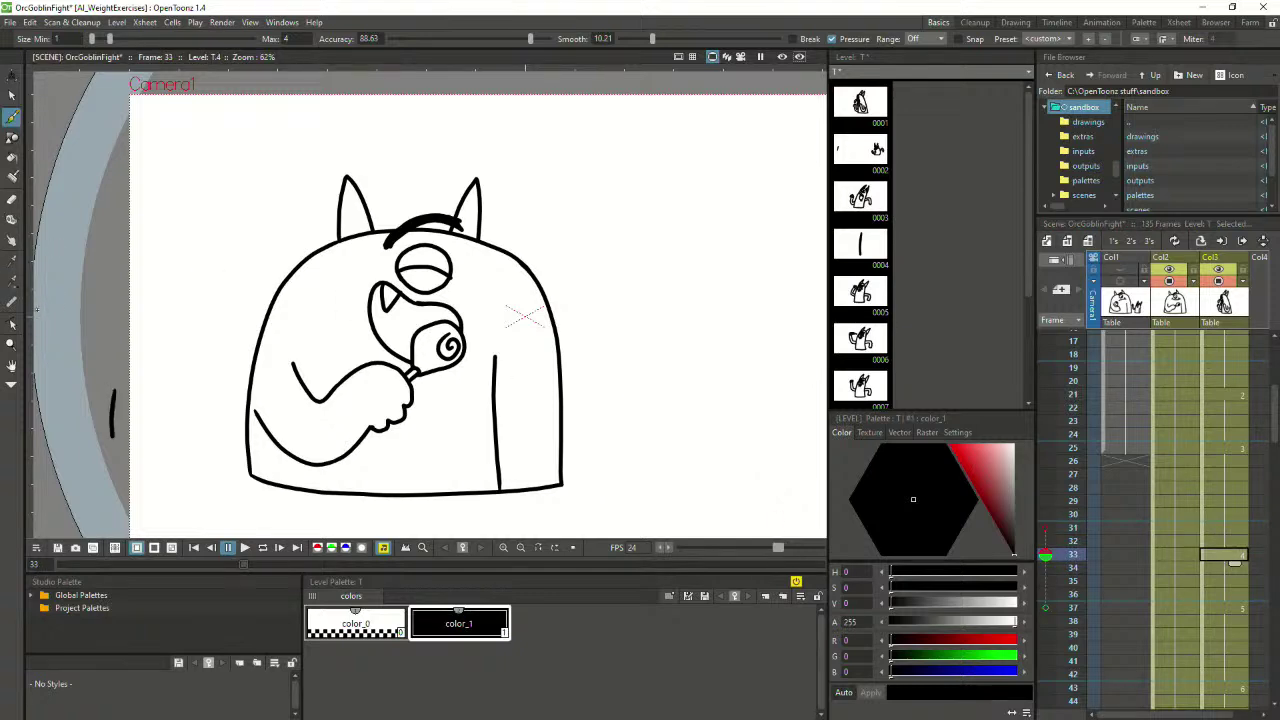
{"action": "left_click", "coordinate": [1046, 556]}
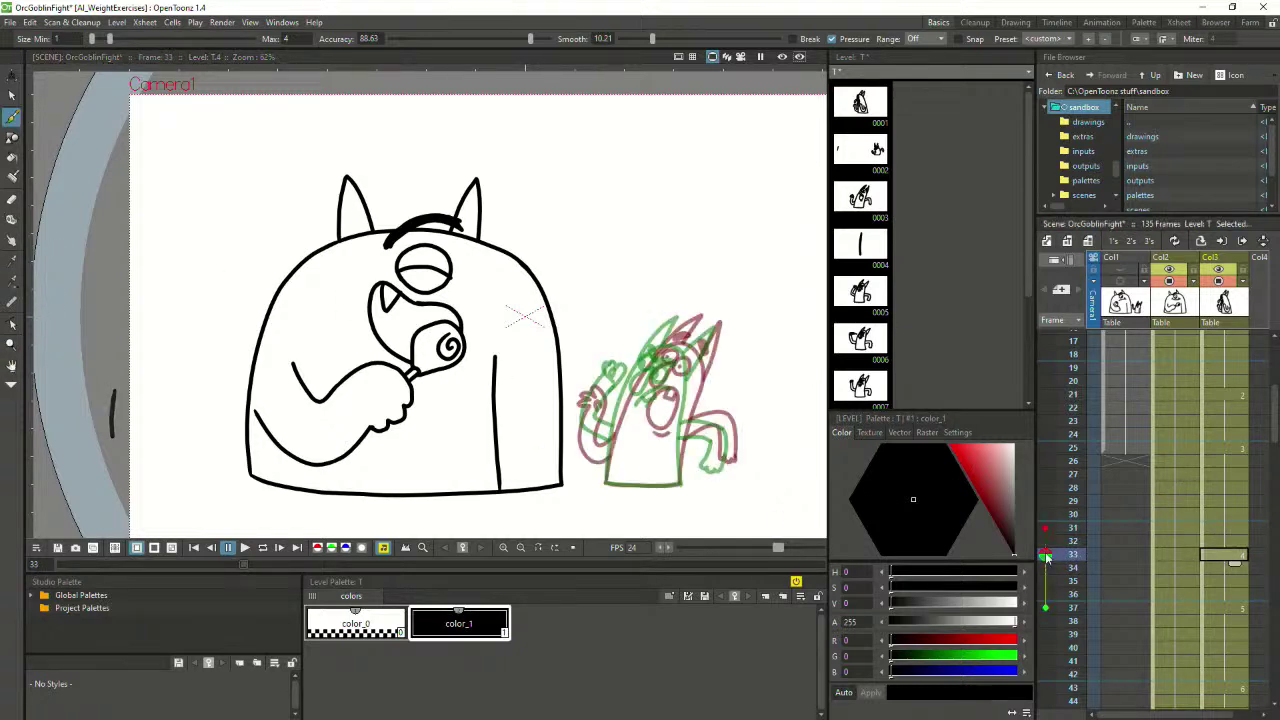
{"action": "scroll", "coordinate": [626, 400], "scroll_direction": "up", "scroll_amount": 2}
{"action": "key", "text": "space"}
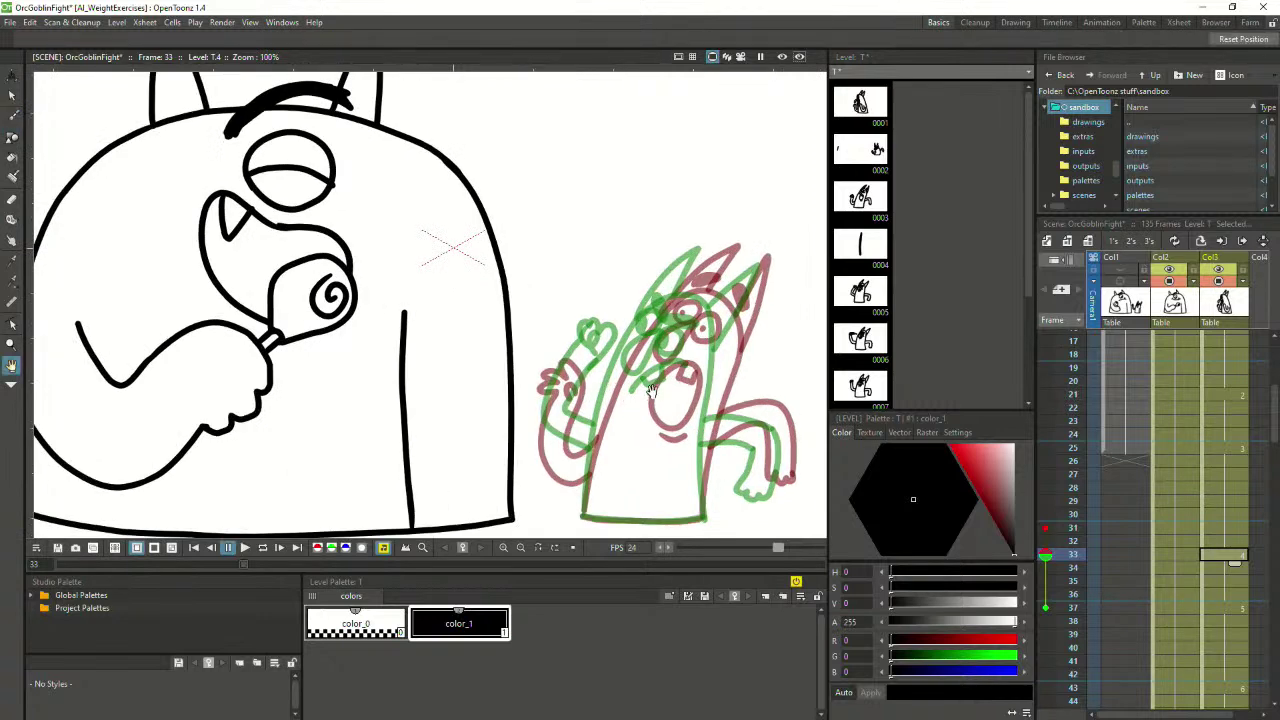
{"action": "left_click_drag", "start_coordinate": [622, 387], "coordinate": [609, 349]}
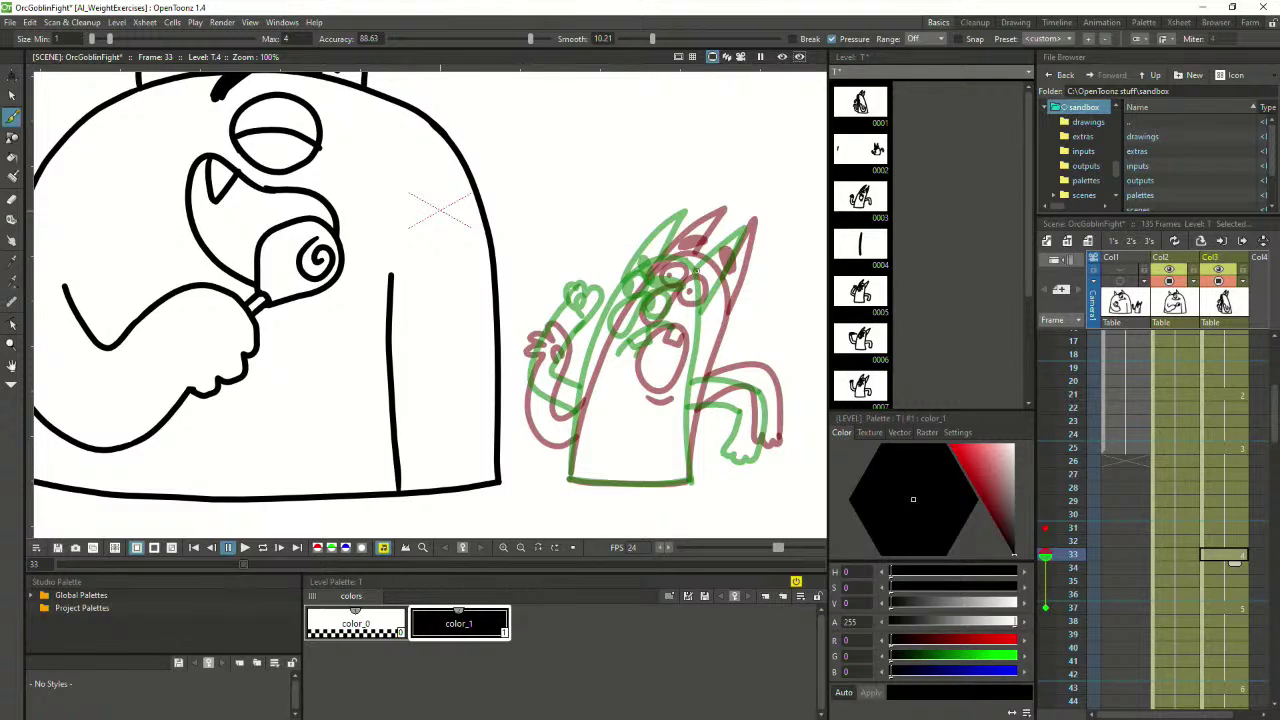
Try a nose stroke on the frame 33 goblin, remove it, and compare the pose with frame 32
{"action": "mouse_move", "coordinate": [644, 290]}
{"action": "left_mouse_down"}
{"action": "mouse_move", "coordinate": [627, 330]}
{"action": "mouse_move", "coordinate": [650, 284]}
{"action": "left_mouse_up"}
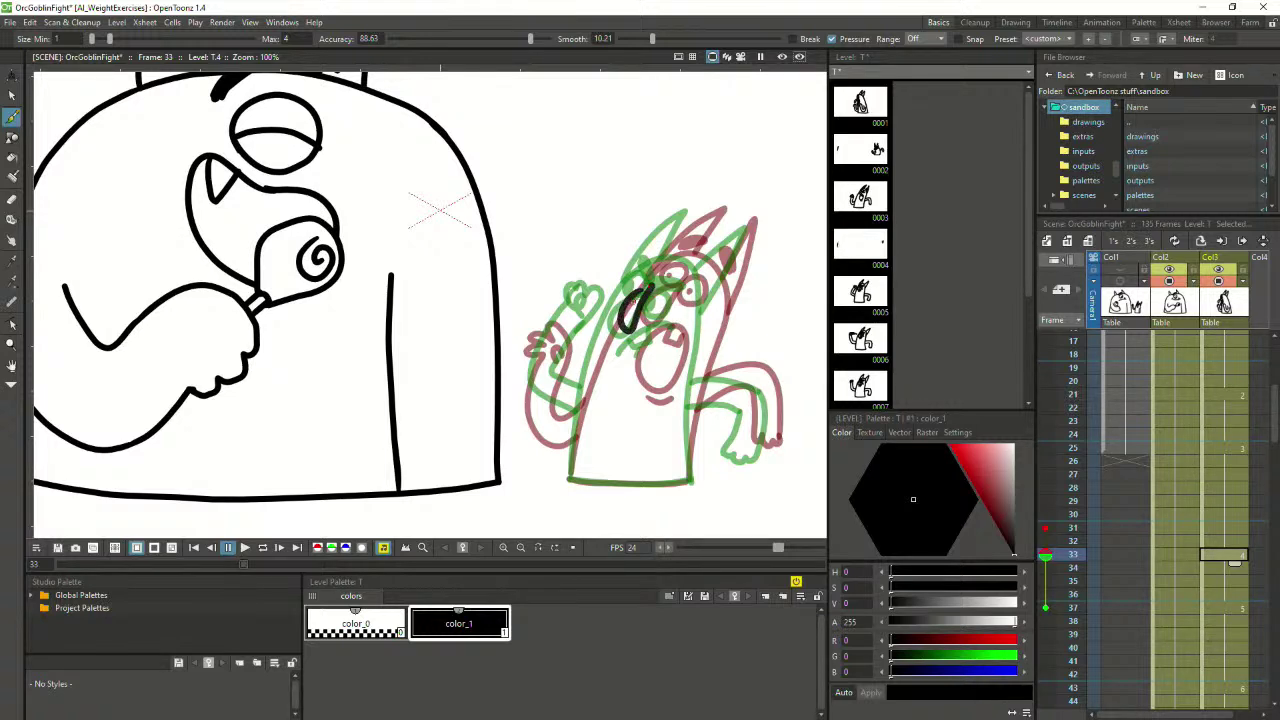
{"action": "key", "text": "ctrl+z"}
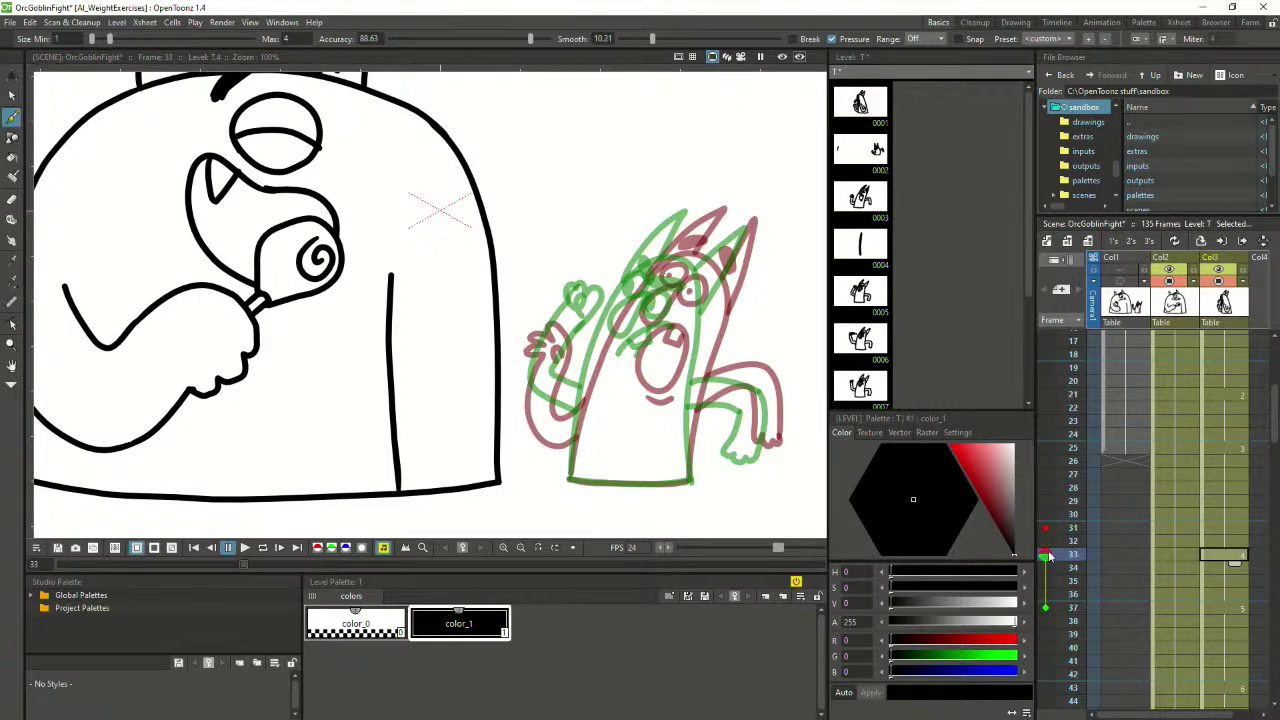
{"action": "double_click", "coordinate": [1047, 555]}
{"action": "left_click", "coordinate": [1065, 544]}
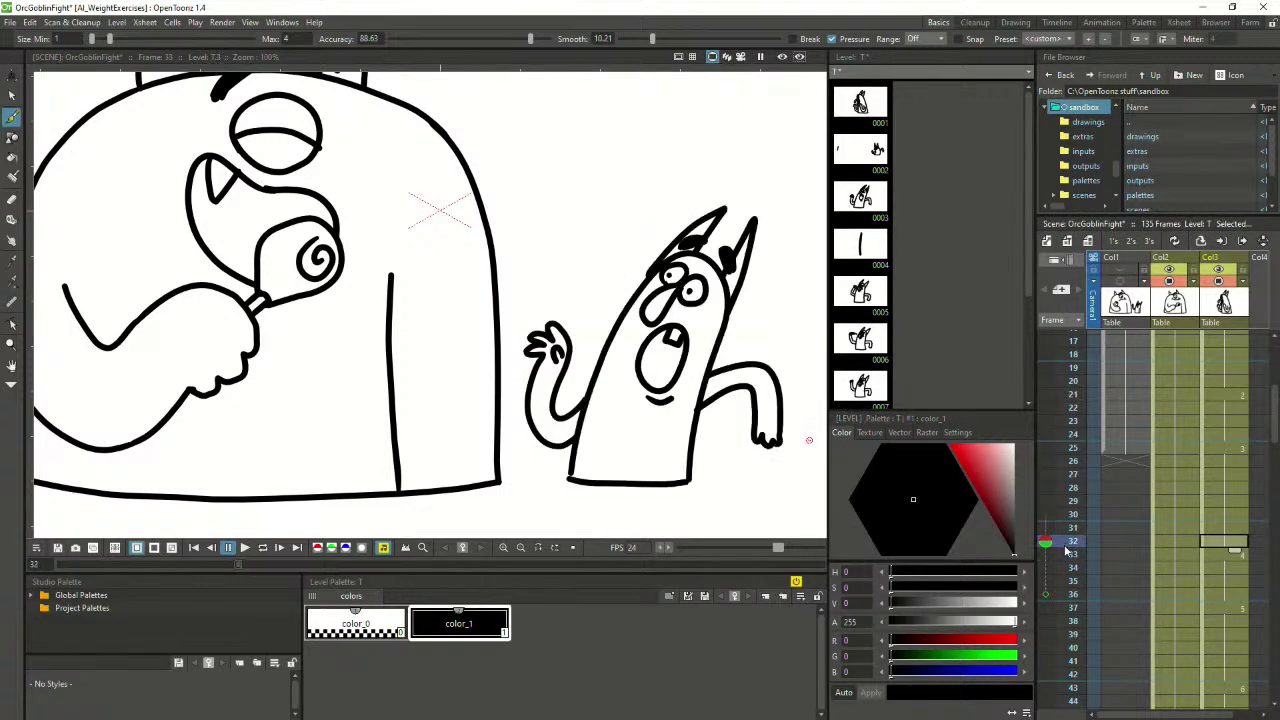
{"action": "left_click", "coordinate": [1065, 552]}
{"action": "key", "text": "Up"}
{"action": "key", "text": "period"}
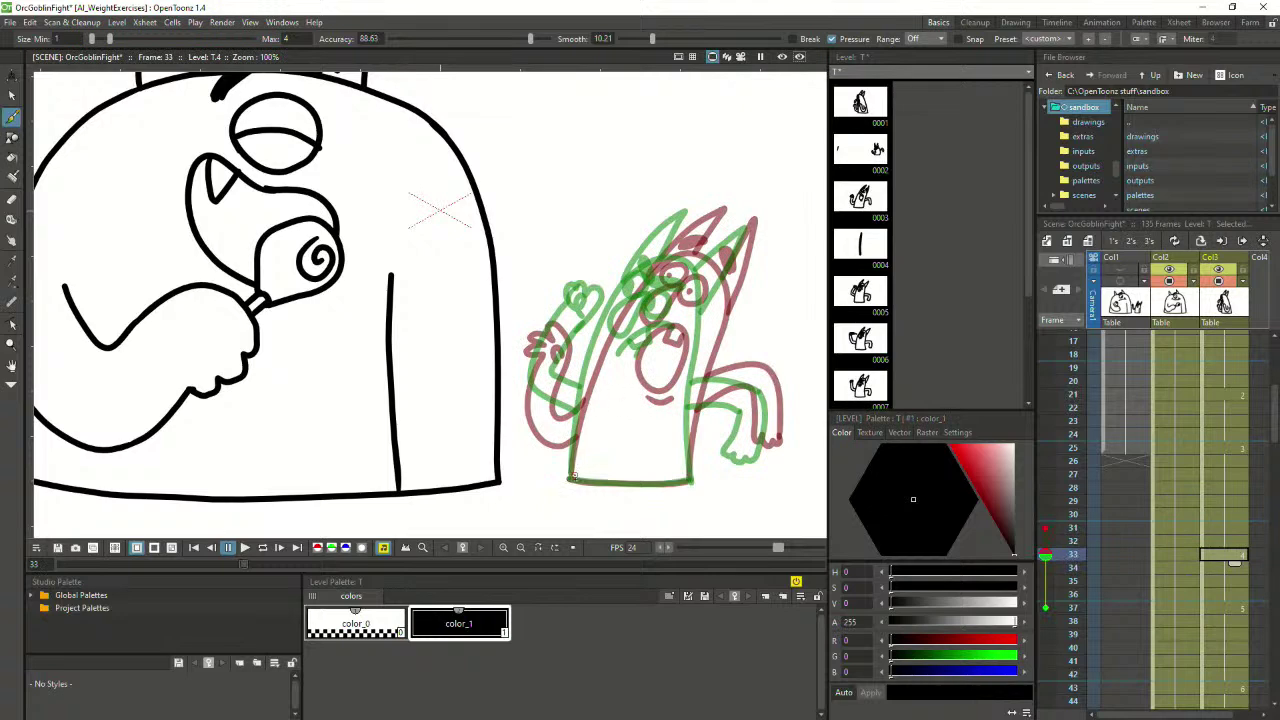
Draw the goblin's flat base line at frame 33, tracing it over the onion-skin drawings
{"action": "left_click_drag", "start_coordinate": [570, 479], "coordinate": [690, 481]}
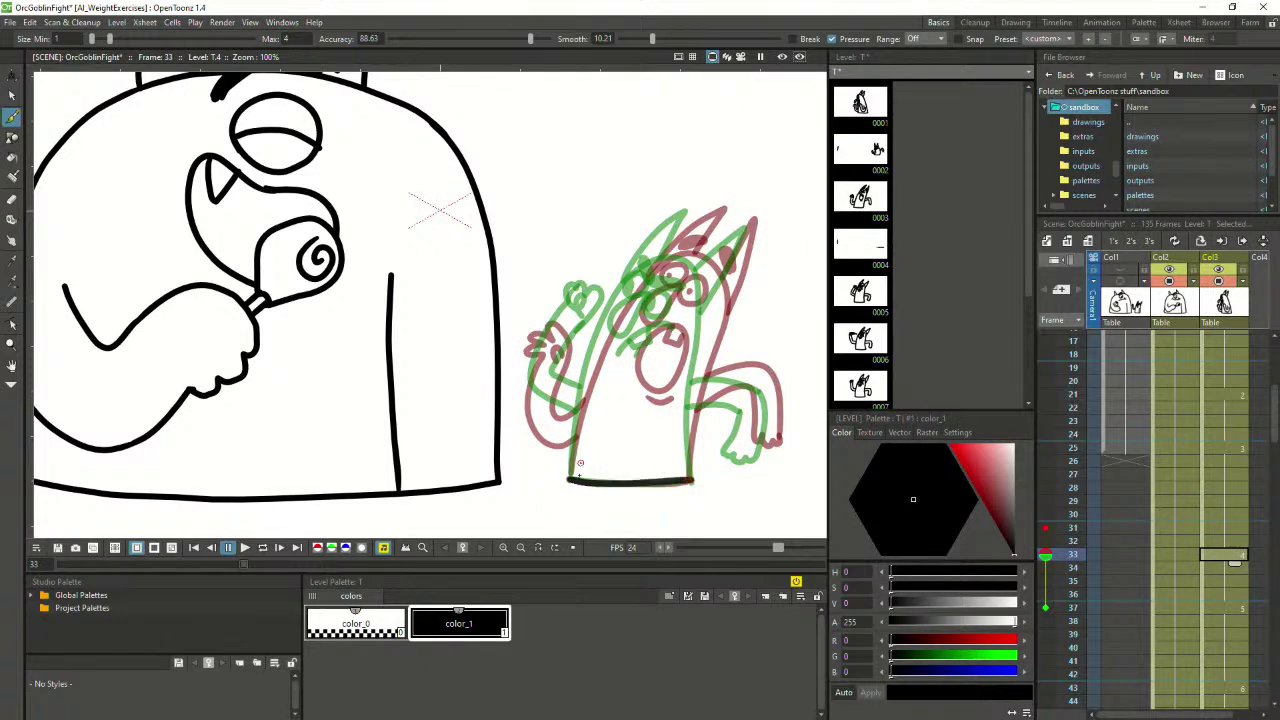
{"action": "key", "text": "ctrl+z"}
{"action": "left_click_drag", "start_coordinate": [569, 479], "coordinate": [694, 480]}
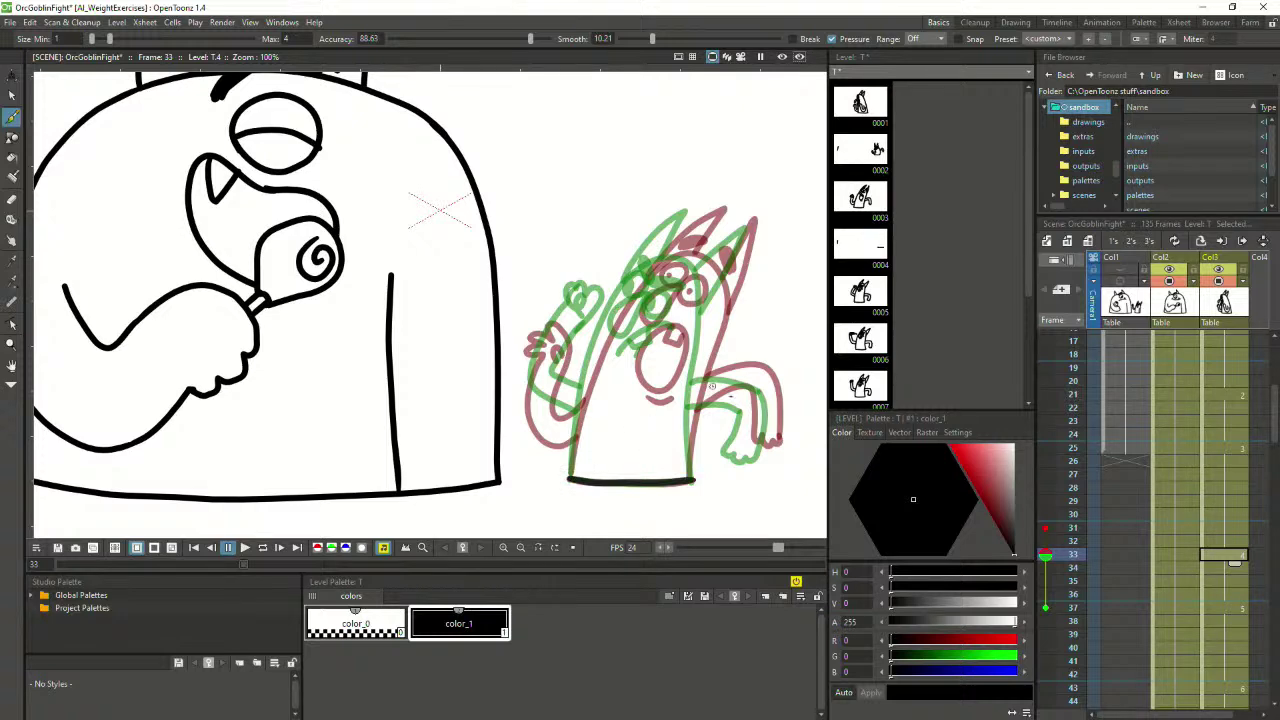
Turn off the onion skin and outline the goblin's rounded body above the frame 33 base line, comparing it with frame 32
{"action": "double_click", "coordinate": [1045, 554]}
{"action": "key", "text": "Up"}
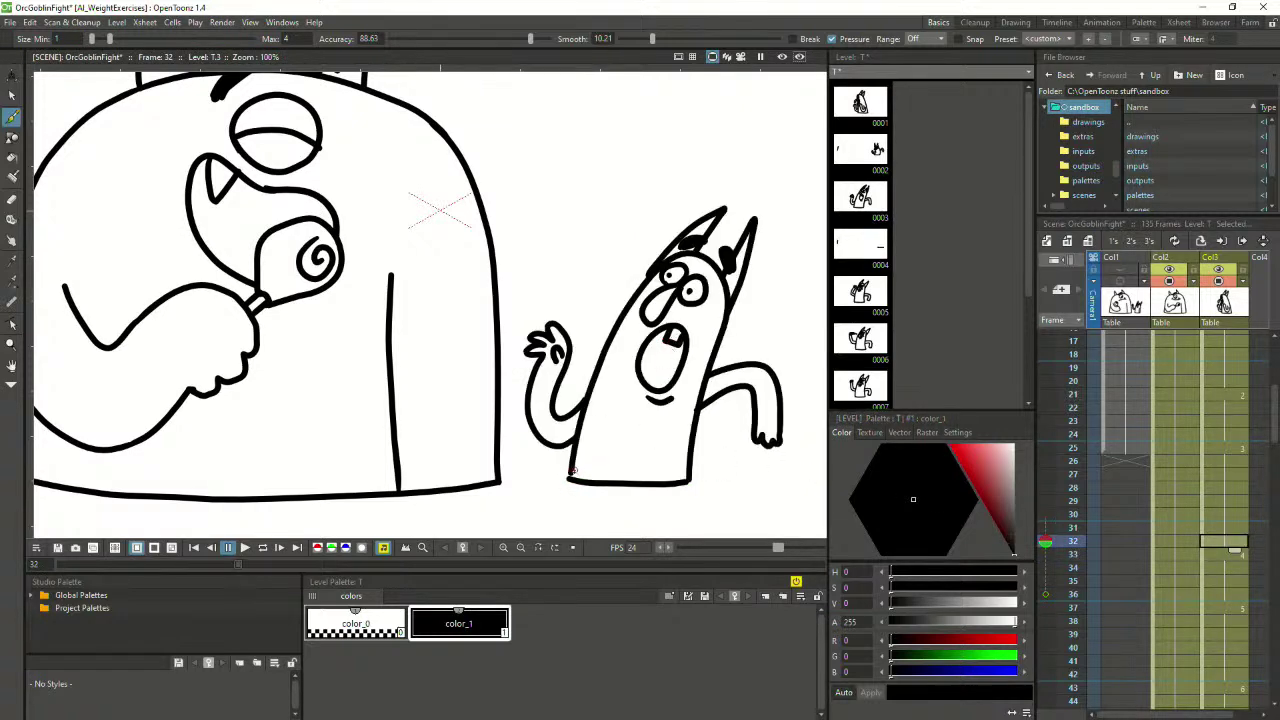
{"action": "key", "text": "period"}
{"action": "key", "text": "comma"}
{"action": "key", "text": "period"}
{"action": "key", "text": "comma"}
{"action": "key", "text": "period"}
{"action": "key", "text": "comma"}
{"action": "key", "text": "period"}
{"action": "key", "text": "comma"}
{"action": "key", "text": "period"}
{"action": "mouse_move", "coordinate": [569, 476]}
{"action": "left_mouse_down"}
{"action": "mouse_move", "coordinate": [612, 277]}
{"action": "mouse_move", "coordinate": [651, 253]}
{"action": "mouse_move", "coordinate": [697, 308]}
{"action": "mouse_move", "coordinate": [694, 478]}
{"action": "left_mouse_up"}
{"action": "key", "text": "comma"}
{"action": "key", "text": "period"}
{"action": "key", "text": "comma"}
{"action": "key", "text": "period"}
{"action": "key", "text": "comma"}
{"action": "key", "text": "period"}
Add two curved horns to the goblin's head at frame 33, checking their placement against frame 32
{"action": "left_click_drag", "start_coordinate": [713, 213], "coordinate": [690, 286]}
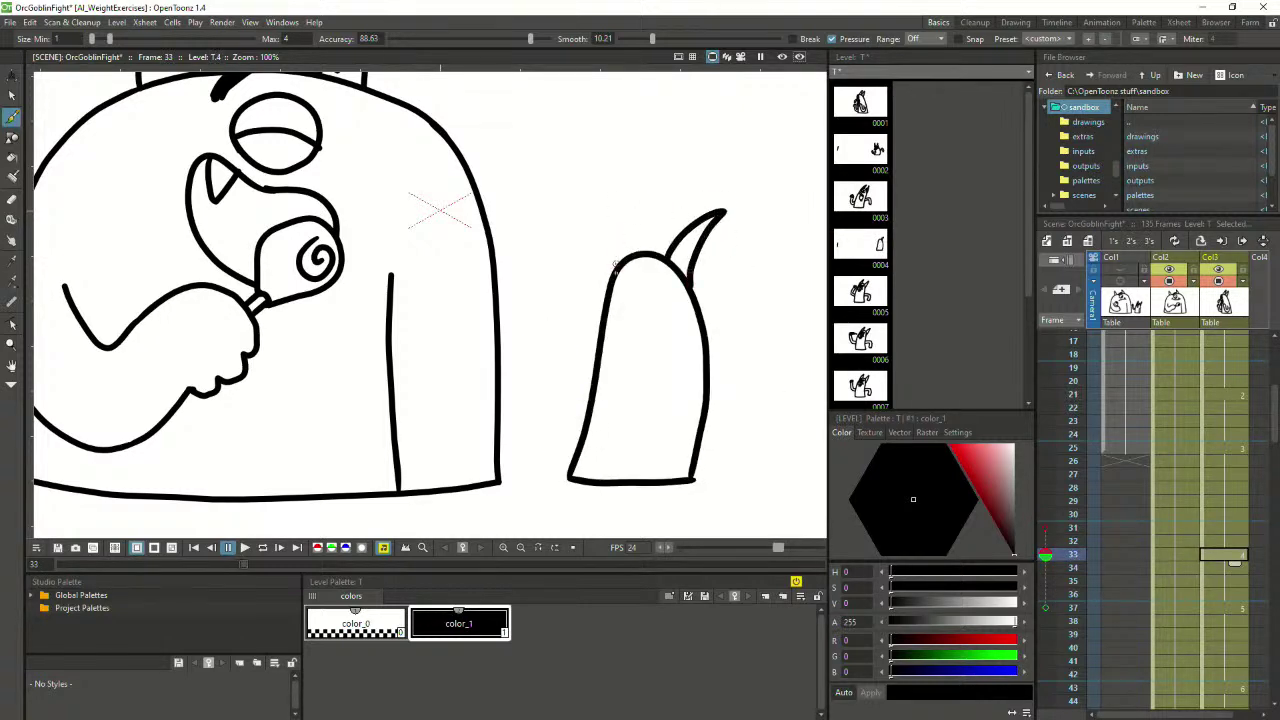
{"action": "mouse_move", "coordinate": [615, 275]}
{"action": "left_mouse_down"}
{"action": "mouse_move", "coordinate": [663, 205]}
{"action": "mouse_move", "coordinate": [640, 257]}
{"action": "left_mouse_up"}
{"action": "key", "text": "comma"}
{"action": "key", "text": "period"}
{"action": "key", "text": "comma"}
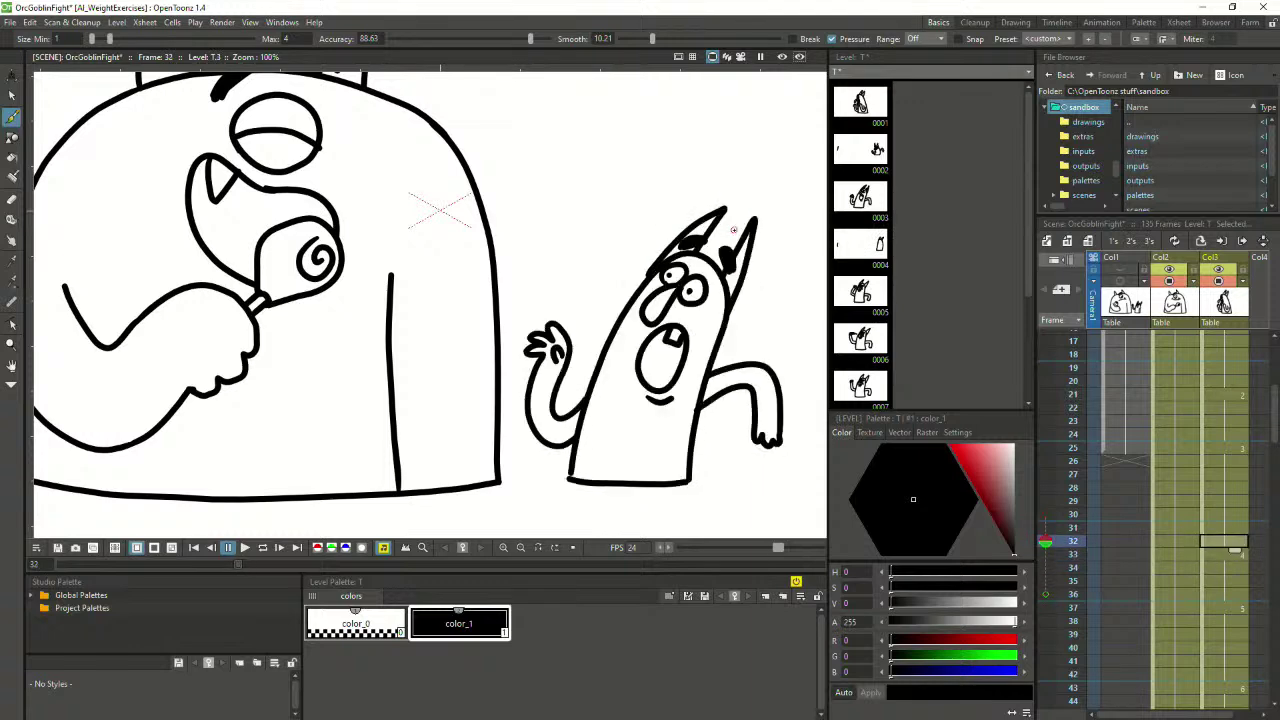
{"action": "key", "text": "period"}
{"action": "key", "text": "comma"}
{"action": "key", "text": "period"}
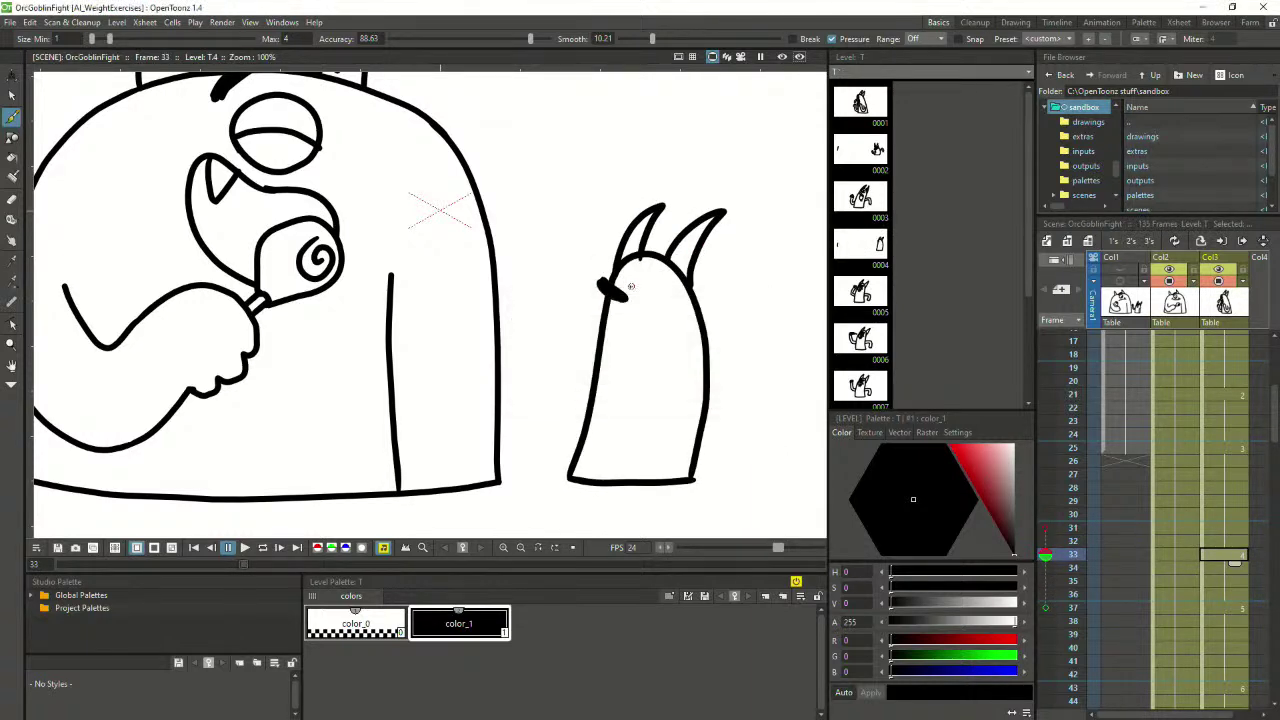
Draw the goblin's thick angry brows, squinting eyes and drooping nose at frame 33, flipping to frame 32 for comparison
{"action": "left_click_drag", "start_coordinate": [658, 286], "coordinate": [660, 285]}
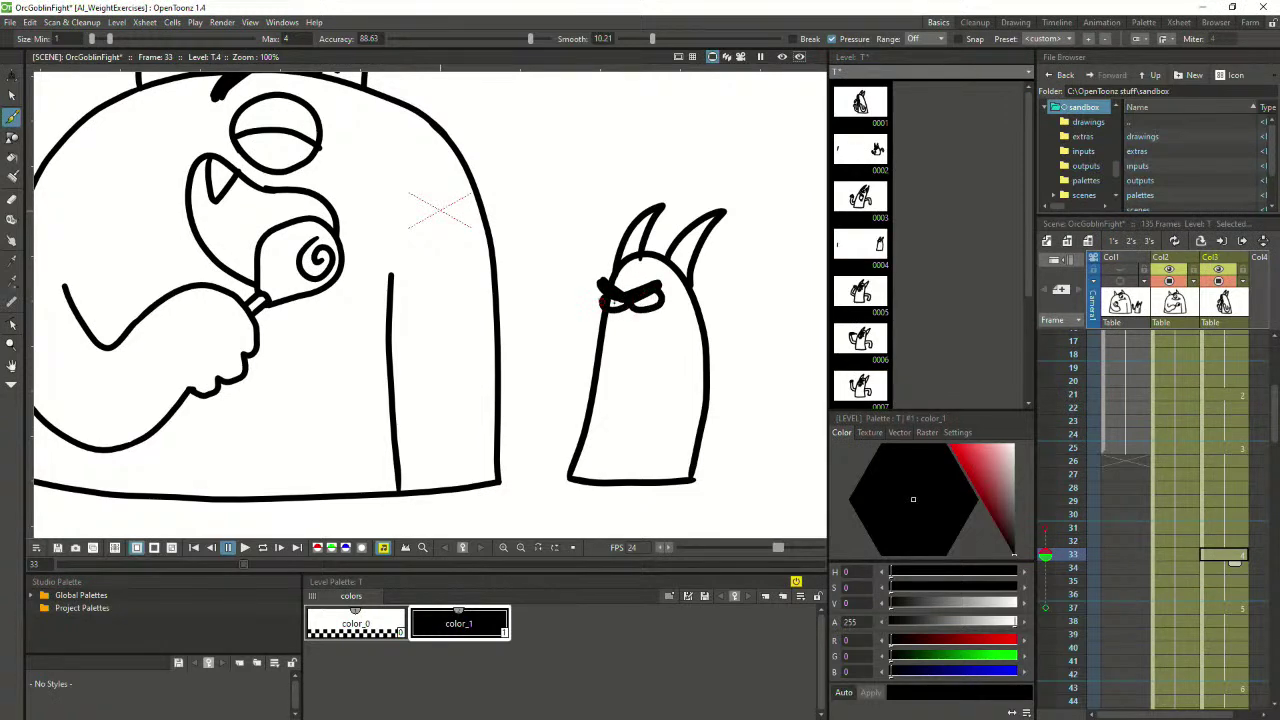
{"action": "key", "text": "comma"}
{"action": "key", "text": "period"}
{"action": "key", "text": "comma"}
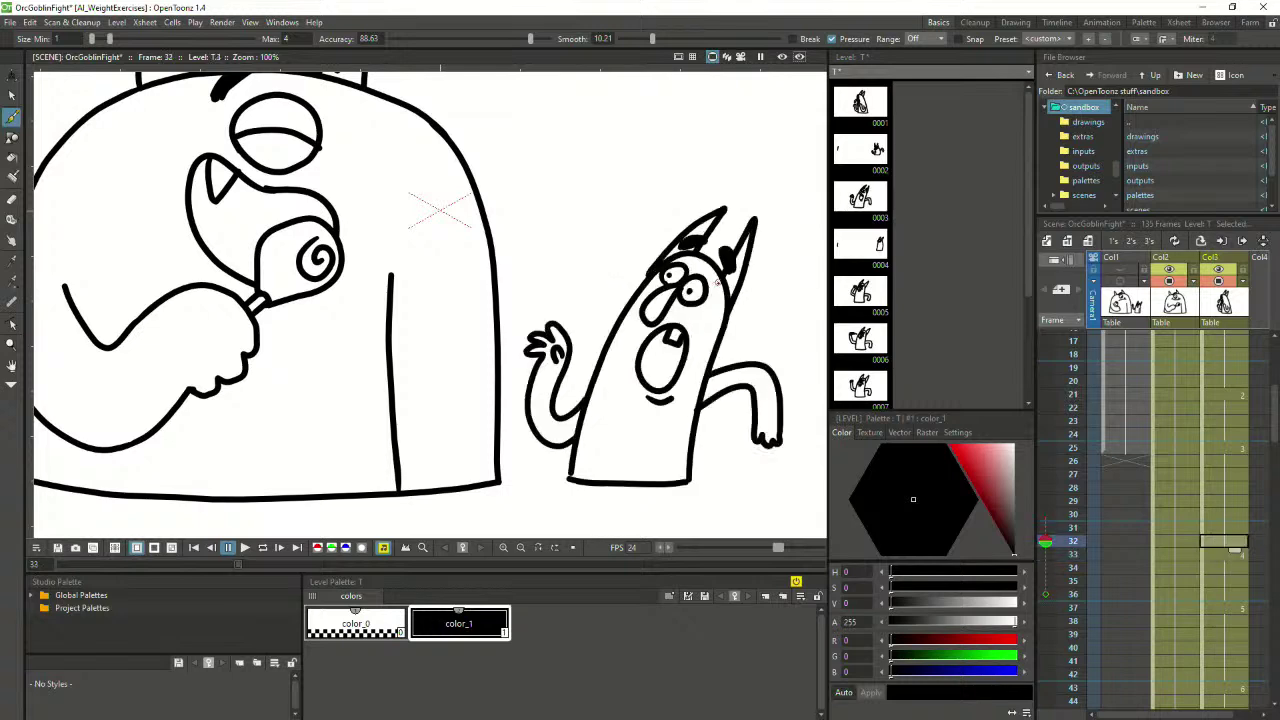
{"action": "key", "text": "period"}
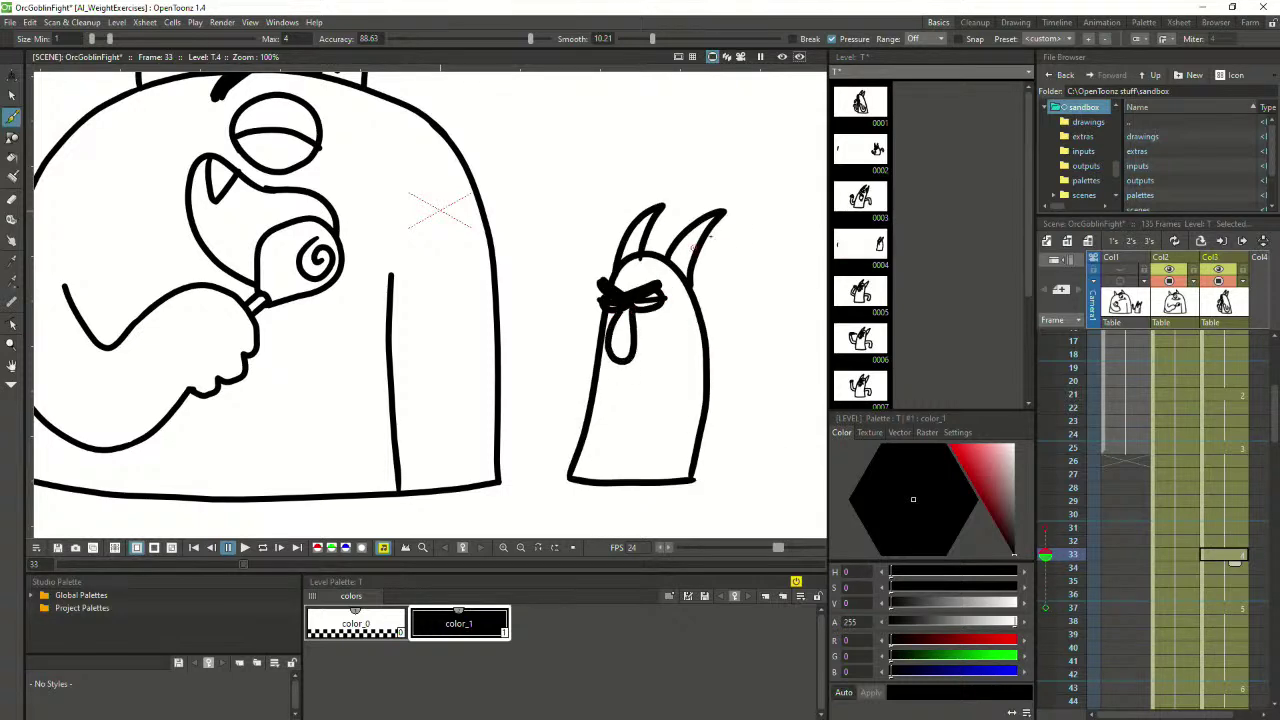
{"action": "key", "text": "comma"}
{"action": "key", "text": "period"}
{"action": "key", "text": "comma"}
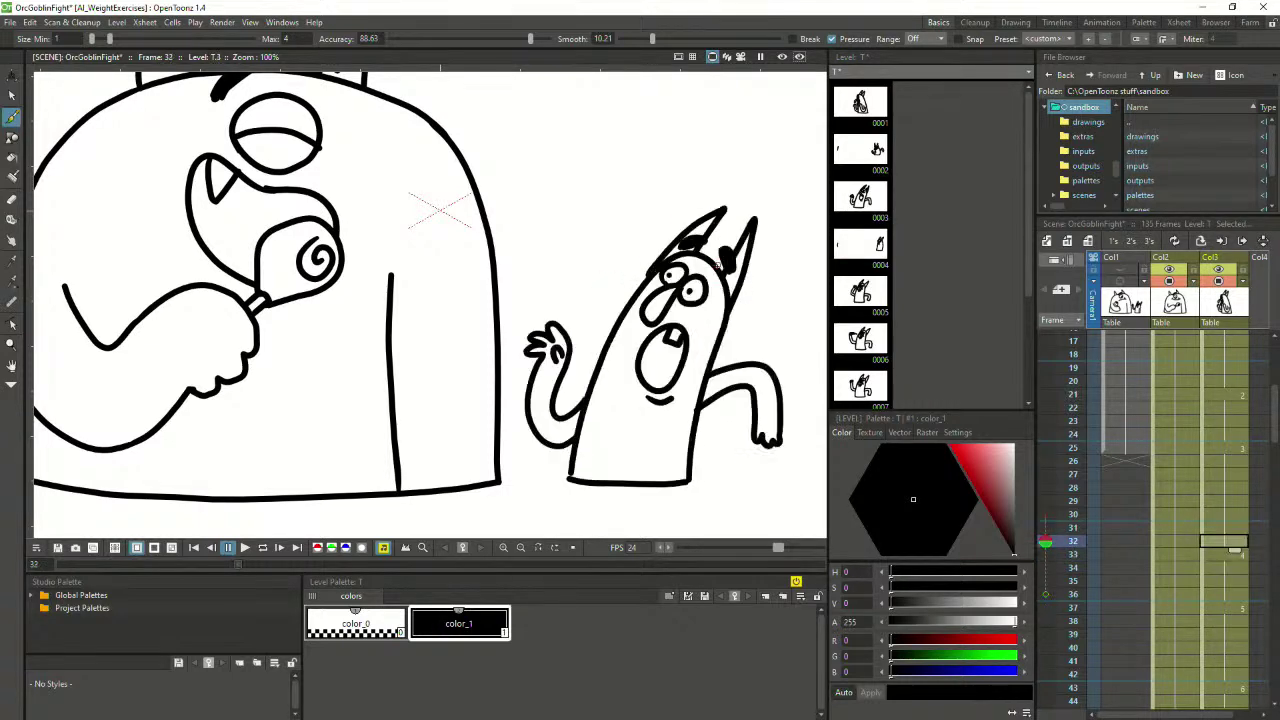
{"action": "key", "text": "period"}
Try a closed, downturned mouth shape beside the goblin's nose at frame 33, checking it against frame 32
{"action": "mouse_move", "coordinate": [653, 329]}
{"action": "left_mouse_down"}
{"action": "mouse_move", "coordinate": [663, 350]}
{"action": "mouse_move", "coordinate": [640, 370]}
{"action": "left_mouse_up"}
{"action": "key", "text": "comma"}
{"action": "key", "text": "period"}
{"action": "key", "text": "comma"}
{"action": "key", "text": "period"}
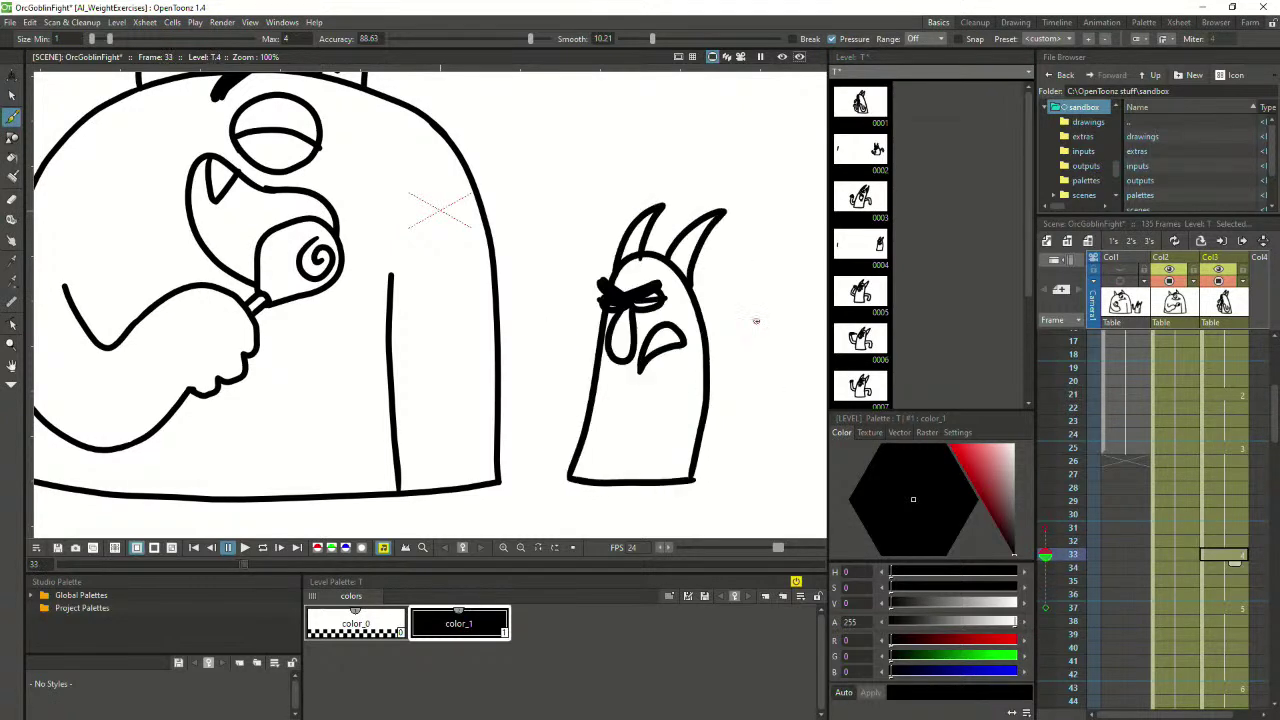
{"action": "key", "text": "comma"}
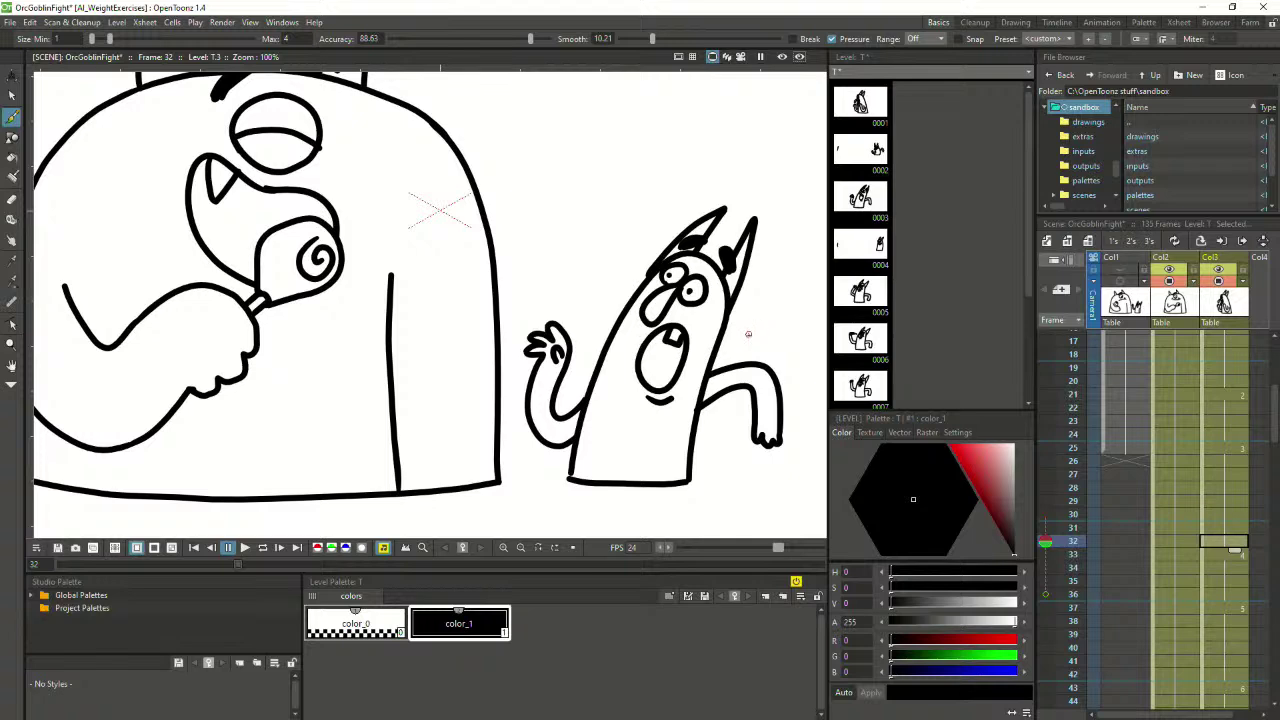
{"action": "key", "text": "period"}
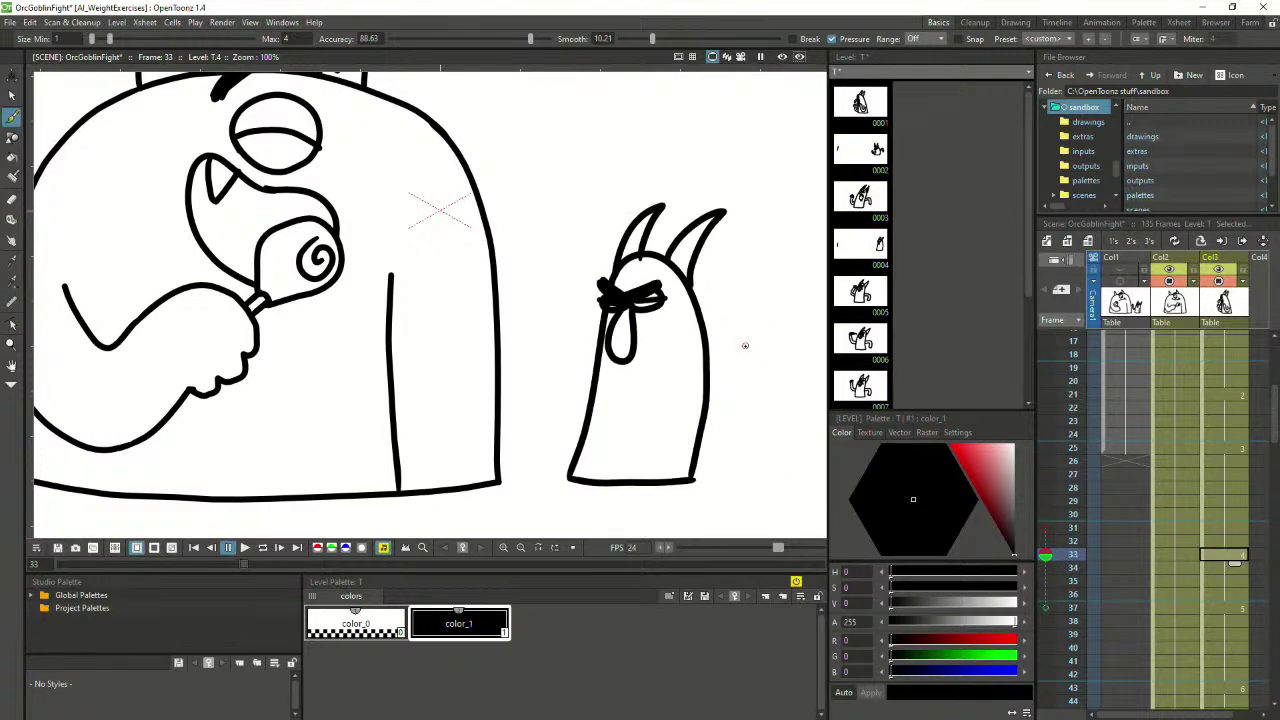
Draw the goblin's mouth at frame 33 as a downturned line with a small tooth, comparing it with the frame 37 drawing
{"action": "left_click_drag", "start_coordinate": [638, 371], "coordinate": [683, 326]}
{"action": "key", "text": "period"}
{"action": "key", "text": "period"}
{"action": "key", "text": "period"}
{"action": "key", "text": "period"}
{"action": "key", "text": "comma"}
{"action": "key", "text": "comma"}
{"action": "key", "text": "comma"}
{"action": "key", "text": "comma"}
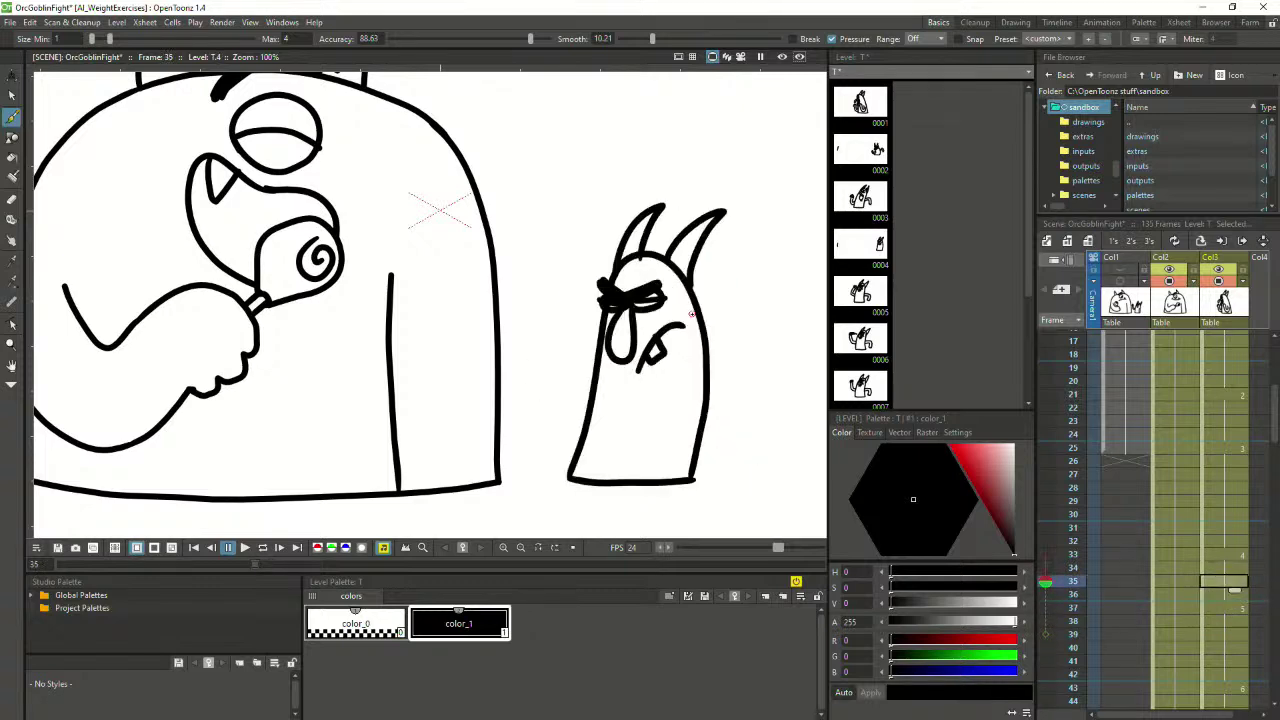
Flip repeatedly through frames 33 to 37 to examine how the goblin's face and body move between the drawings
{"action": "key", "text": "period"}
{"action": "key", "text": "period"}
{"action": "key", "text": "period"}
{"action": "key", "text": "period"}
{"action": "key", "text": "comma"}
{"action": "key", "text": "comma"}
{"action": "key", "text": "comma"}
{"action": "key", "text": "comma"}
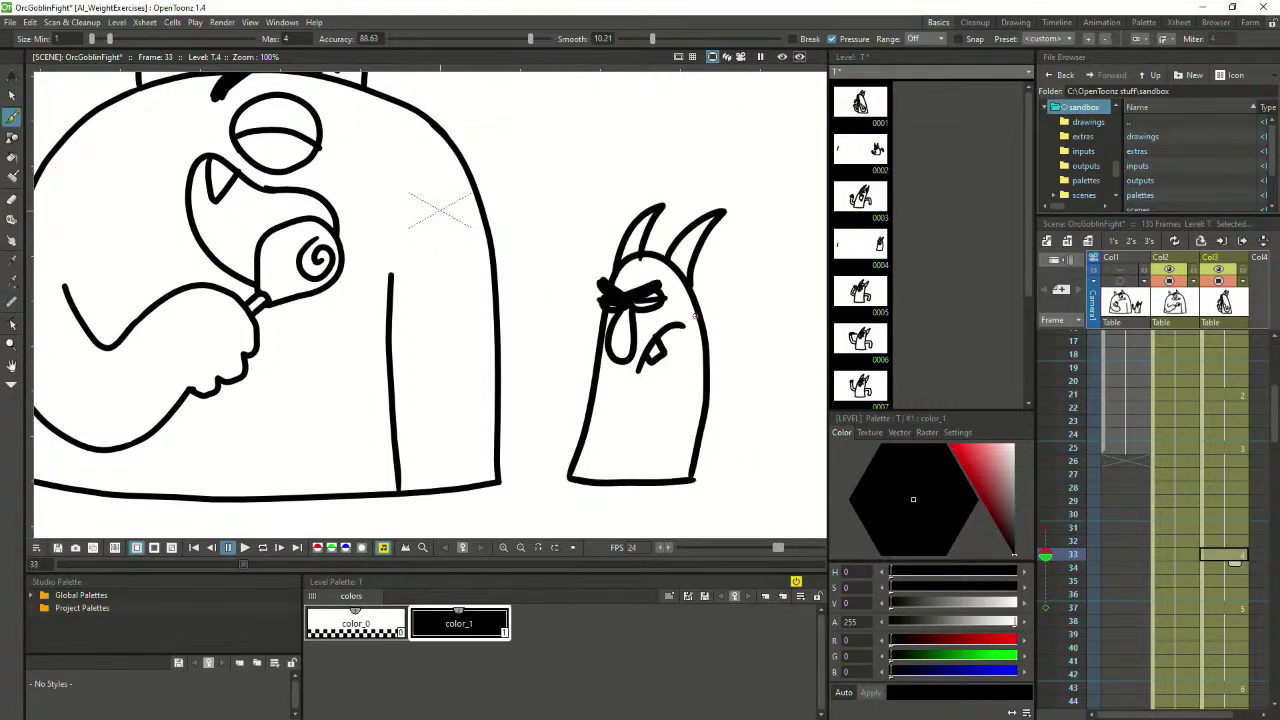
{"action": "key", "text": "period"}
{"action": "key", "text": "period"}
{"action": "key", "text": "period"}
{"action": "key", "text": "period"}
{"action": "key", "text": "comma"}
{"action": "key", "text": "comma"}
{"action": "key", "text": "comma"}
{"action": "key", "text": "comma"}
{"action": "key", "text": "period"}
{"action": "key", "text": "period"}
{"action": "key", "text": "period"}
{"action": "key", "text": "period"}
{"action": "key", "text": "comma"}
{"action": "key", "text": "comma"}
{"action": "key", "text": "comma"}
{"action": "key", "text": "comma"}
{"action": "key", "text": "comma"}
{"action": "key", "text": "period"}
Draw the goblin's raised arm with a clenched fist and its other arm bent downward behind the body at frame 33
{"action": "left_click_drag", "start_coordinate": [592, 372], "coordinate": [579, 271]}
{"action": "mouse_move", "coordinate": [563, 393]}
{"action": "left_mouse_down"}
{"action": "mouse_move", "coordinate": [543, 366]}
{"action": "mouse_move", "coordinate": [538, 290]}
{"action": "mouse_move", "coordinate": [559, 263]}
{"action": "mouse_move", "coordinate": [564, 283]}
{"action": "mouse_move", "coordinate": [591, 266]}
{"action": "mouse_move", "coordinate": [580, 246]}
{"action": "mouse_move", "coordinate": [544, 275]}
{"action": "left_mouse_up"}
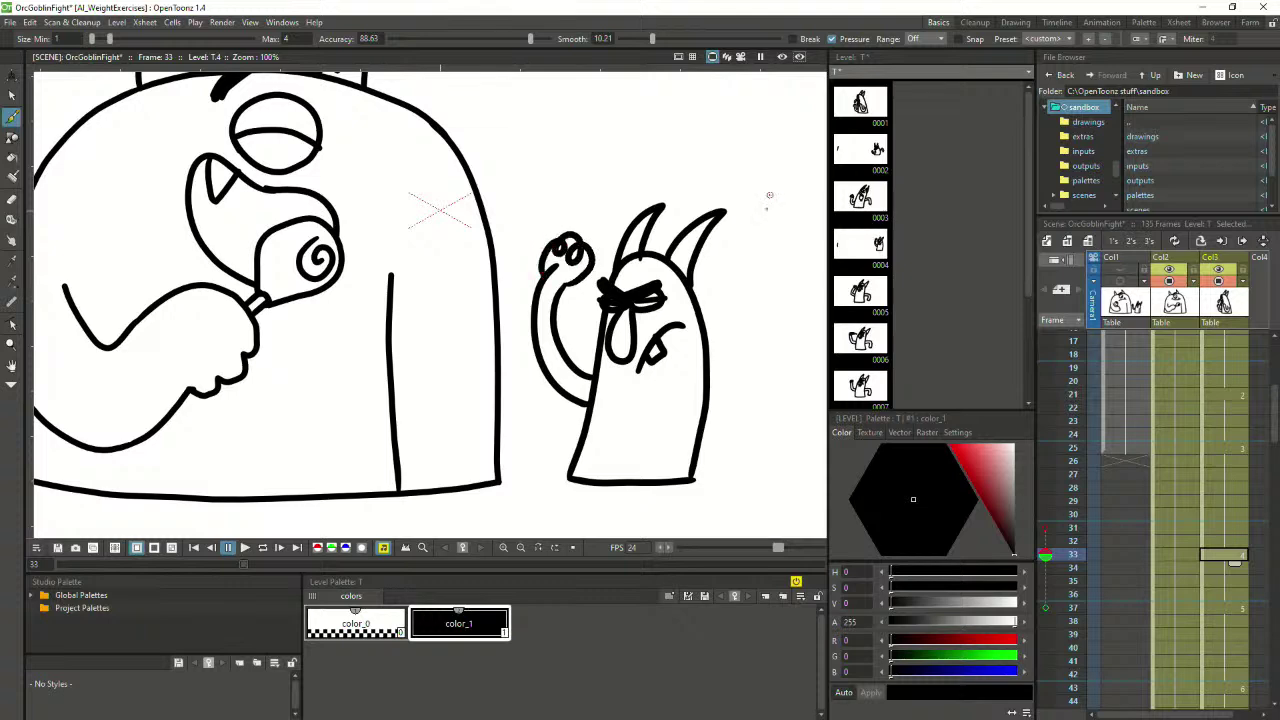
{"action": "left_click_drag", "start_coordinate": [717, 361], "coordinate": [768, 349]}
{"action": "left_click_drag", "start_coordinate": [708, 394], "coordinate": [738, 366]}
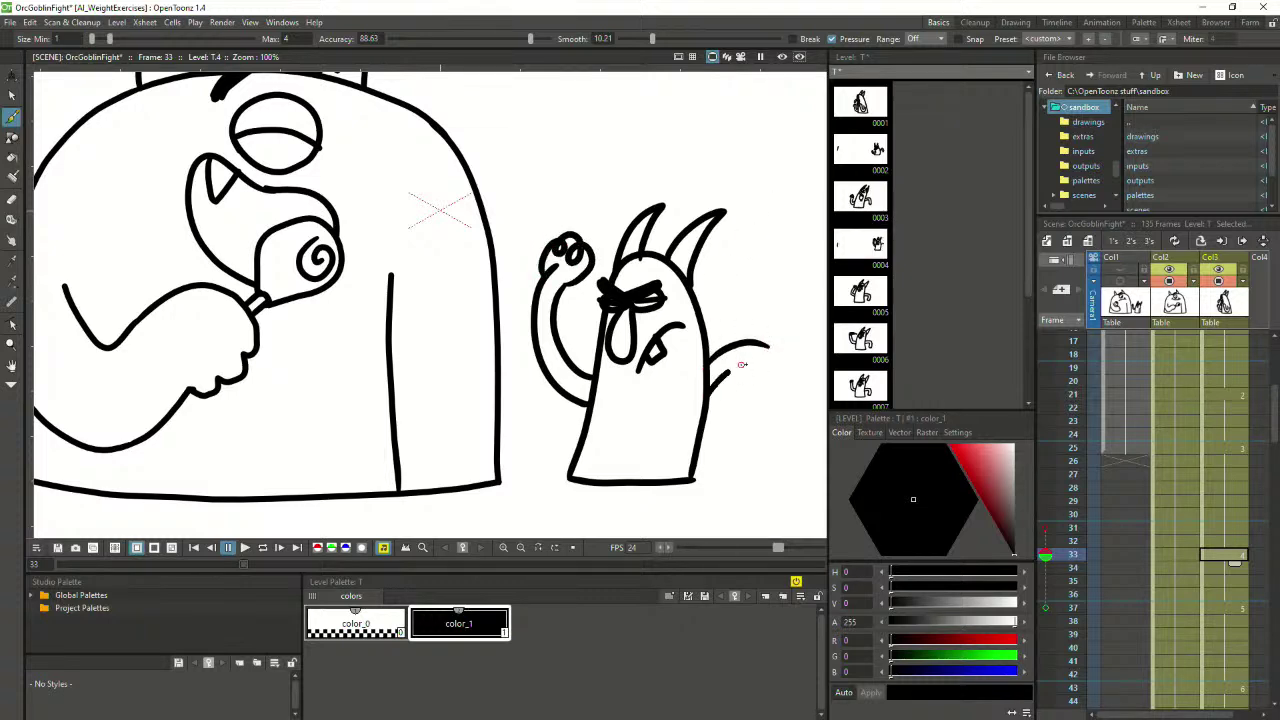
{"action": "mouse_move", "coordinate": [741, 420]}
{"action": "left_mouse_down"}
{"action": "mouse_move", "coordinate": [766, 430]}
{"action": "mouse_move", "coordinate": [783, 386]}
{"action": "mouse_move", "coordinate": [768, 346]}
{"action": "left_mouse_up"}
Step through frames 32 to 37 to compare the completed frame 33 goblin with its neighbouring drawings
{"action": "key", "text": "comma"}
{"action": "key", "text": "period"}
{"action": "key", "text": "comma"}
{"action": "key", "text": "period"}
{"action": "key", "text": "period"}
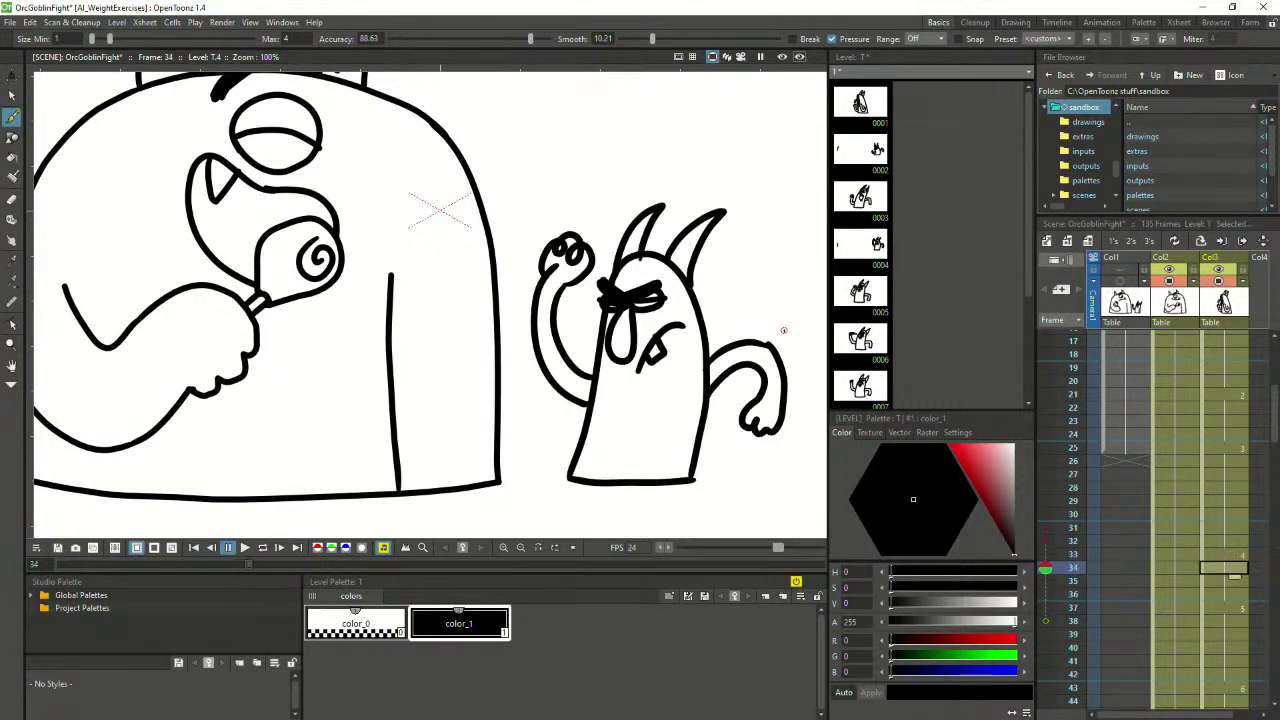
{"action": "key", "text": "period"}
{"action": "key", "text": "period"}
{"action": "key", "text": "period"}
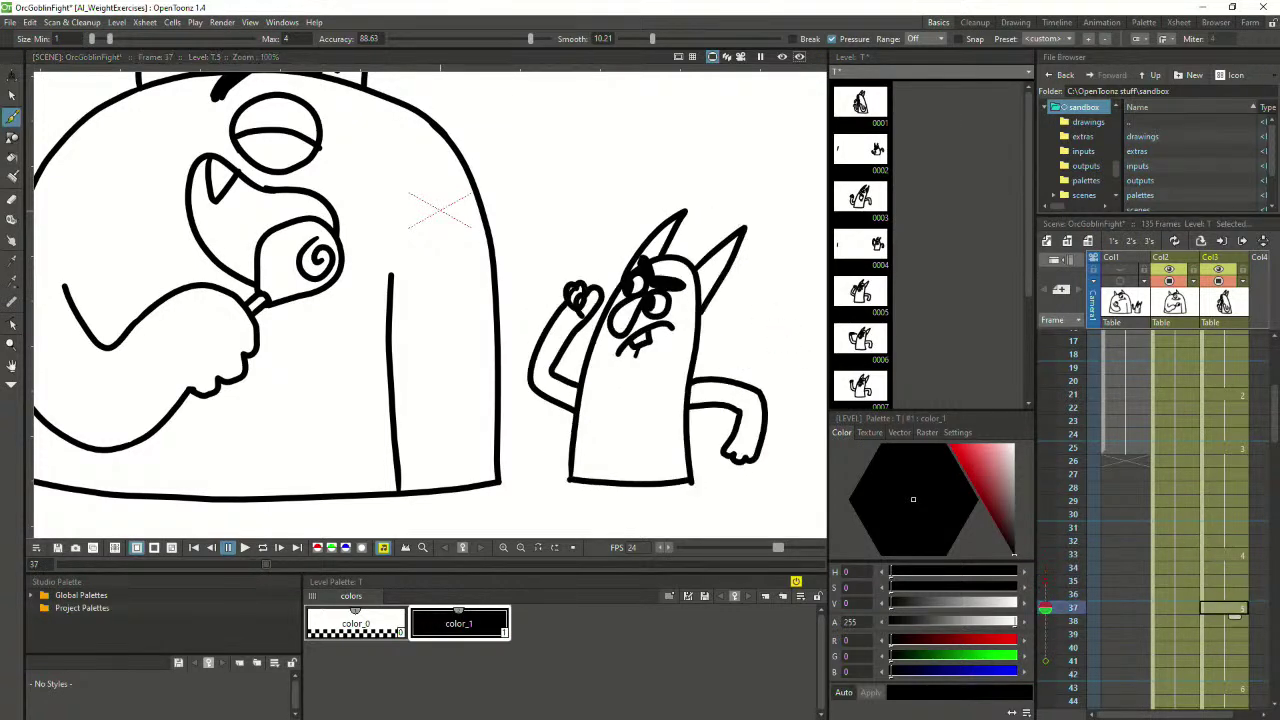
Play the animation from frame 19 to check the goblin's motion through the new in-between
{"action": "scroll", "coordinate": [1231, 472], "scroll_direction": "down", "scroll_amount": 2}
{"action": "left_click", "coordinate": [1216, 456]}
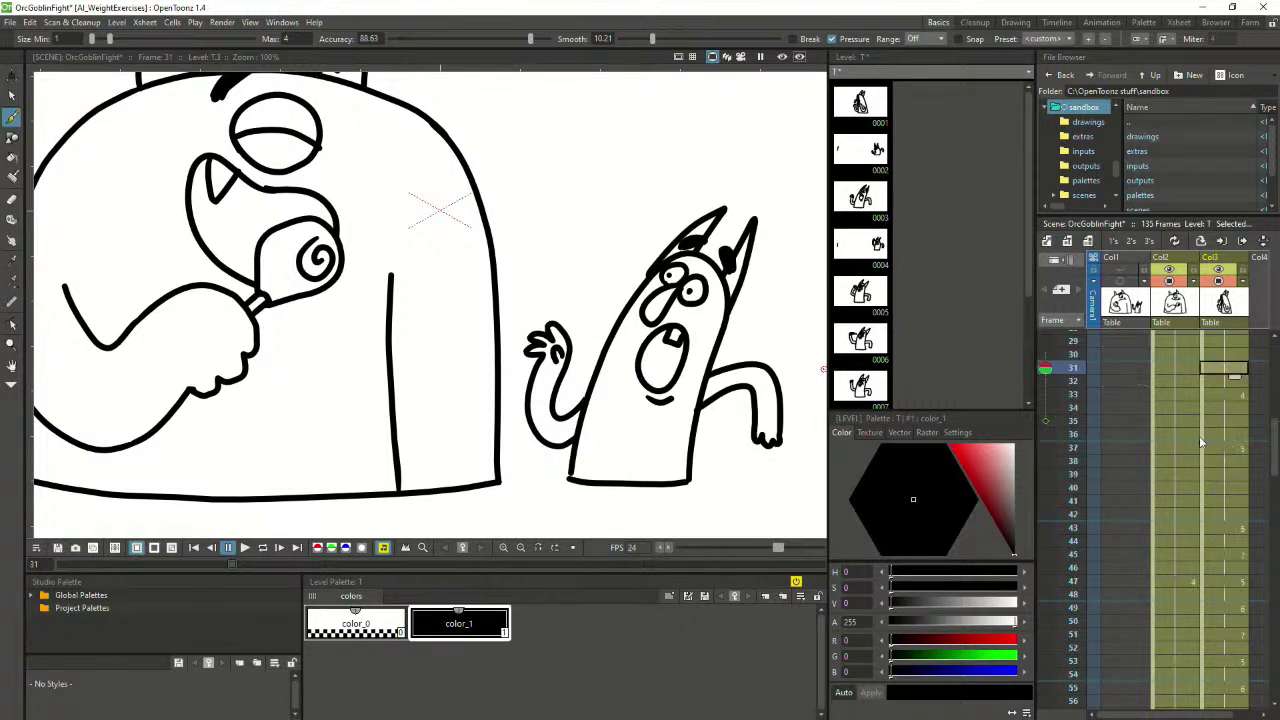
{"action": "scroll", "coordinate": [1199, 436], "scroll_direction": "up", "scroll_amount": 2}
{"action": "left_click", "coordinate": [1195, 368]}
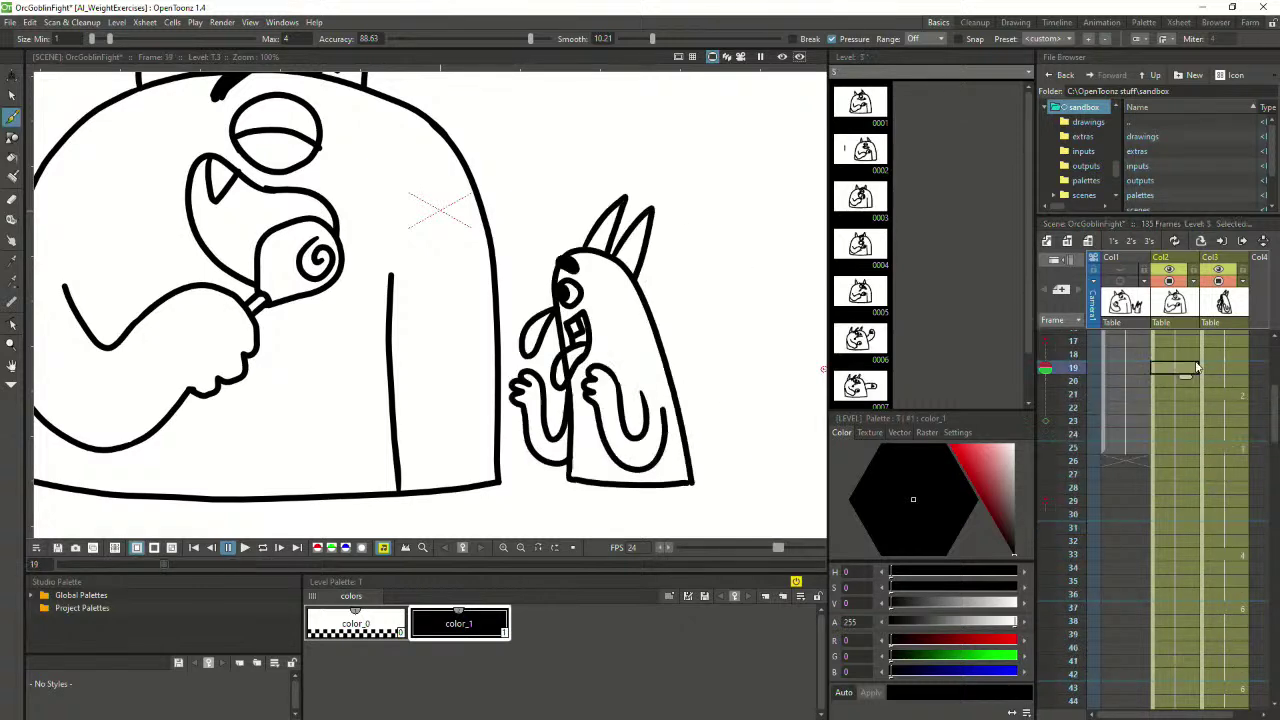
{"action": "left_click", "coordinate": [245, 548]}
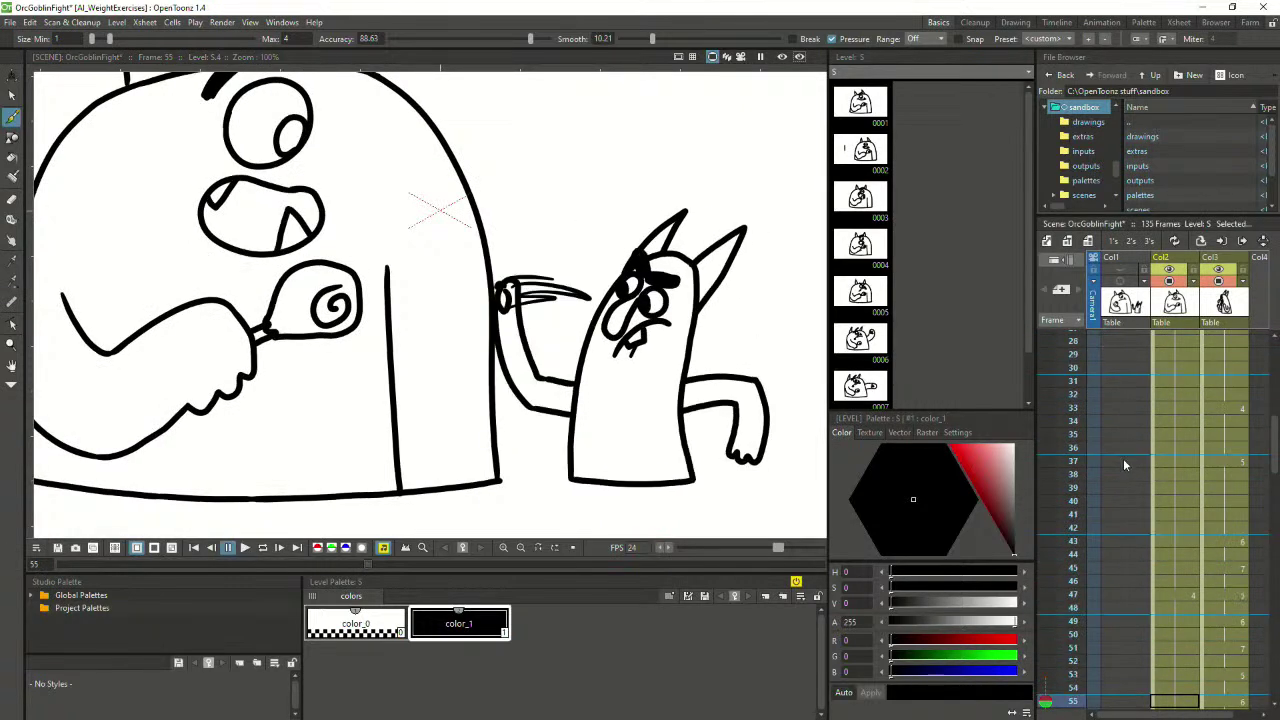
Play the scene from frame 1 with both characters in view, stopping at frame 70
{"action": "scroll", "coordinate": [1206, 472], "scroll_direction": "up", "scroll_amount": 8}
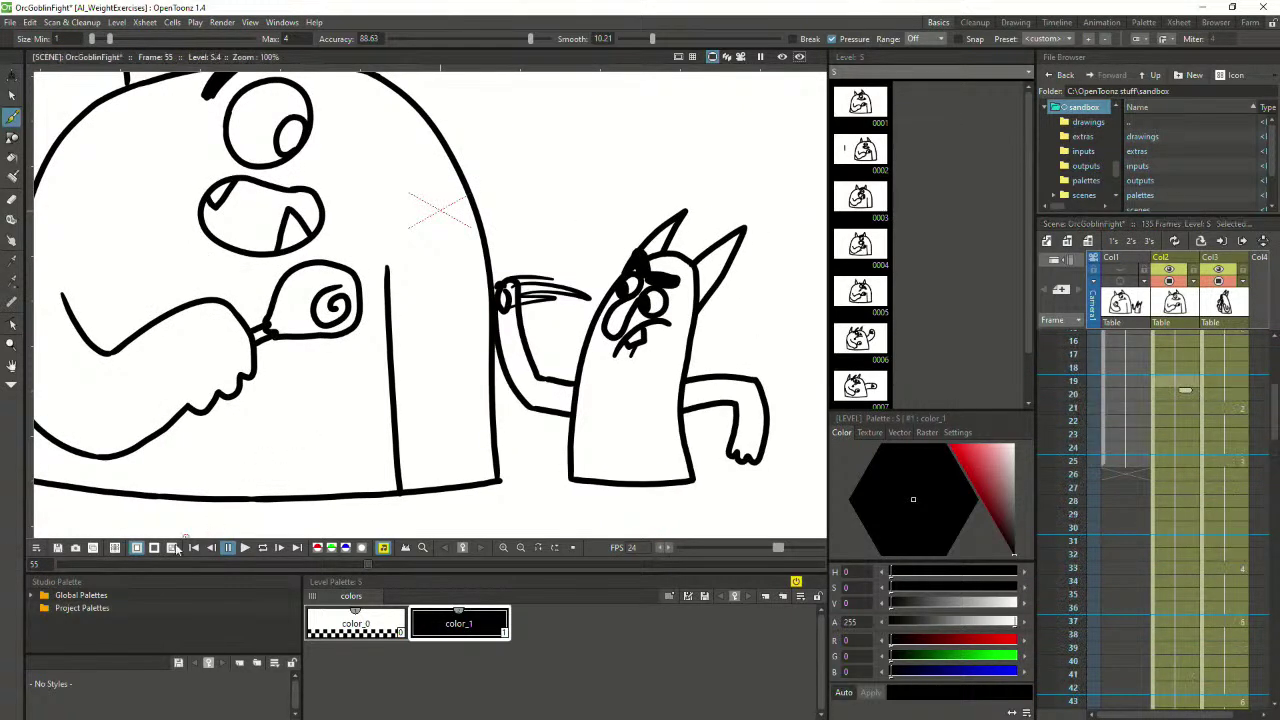
{"action": "left_click", "coordinate": [1222, 407]}
{"action": "scroll", "coordinate": [1190, 494], "scroll_direction": "up", "scroll_amount": 5}
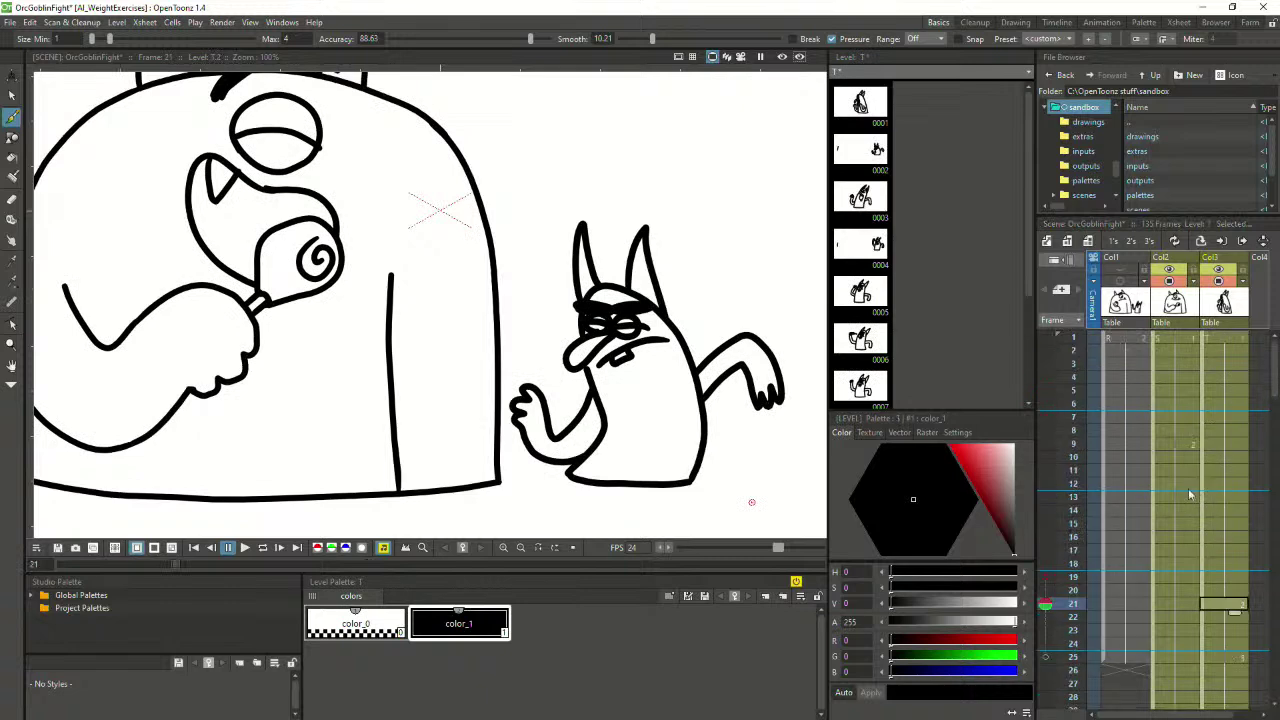
{"action": "left_click", "coordinate": [1180, 341]}
{"action": "scroll", "coordinate": [225, 470], "scroll_direction": "down", "scroll_amount": 3}
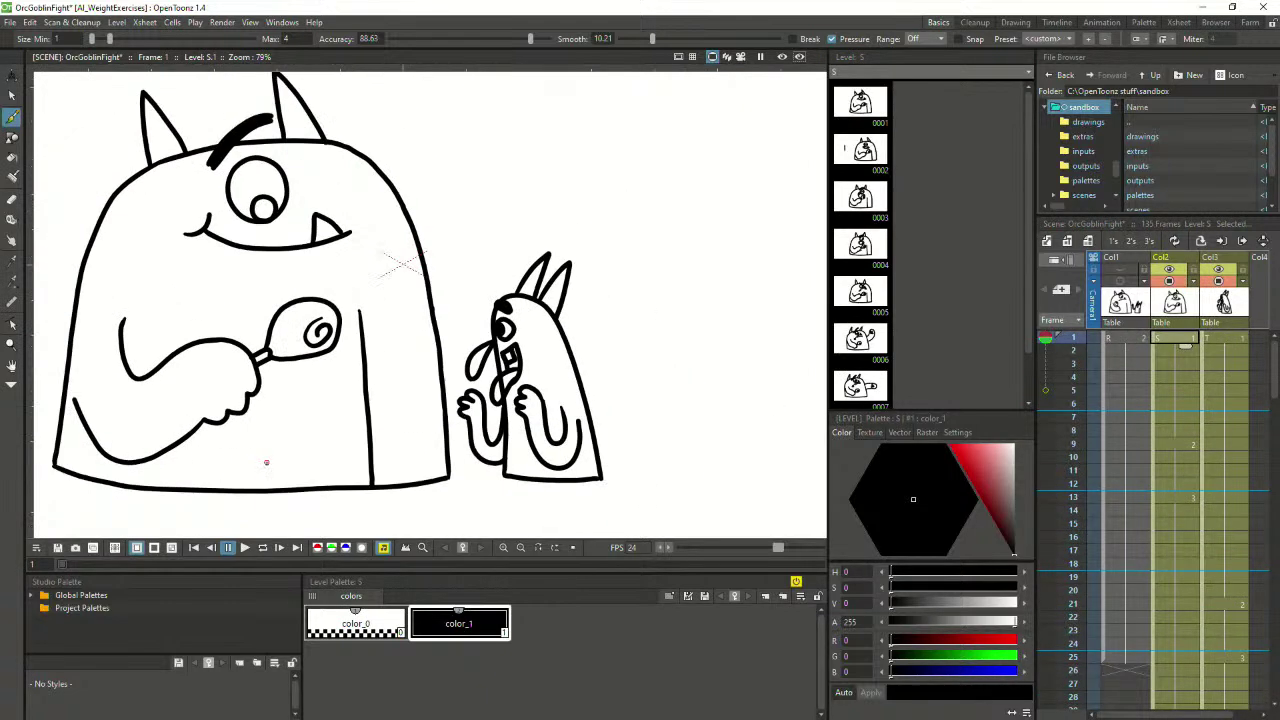
{"action": "left_click", "coordinate": [245, 547]}
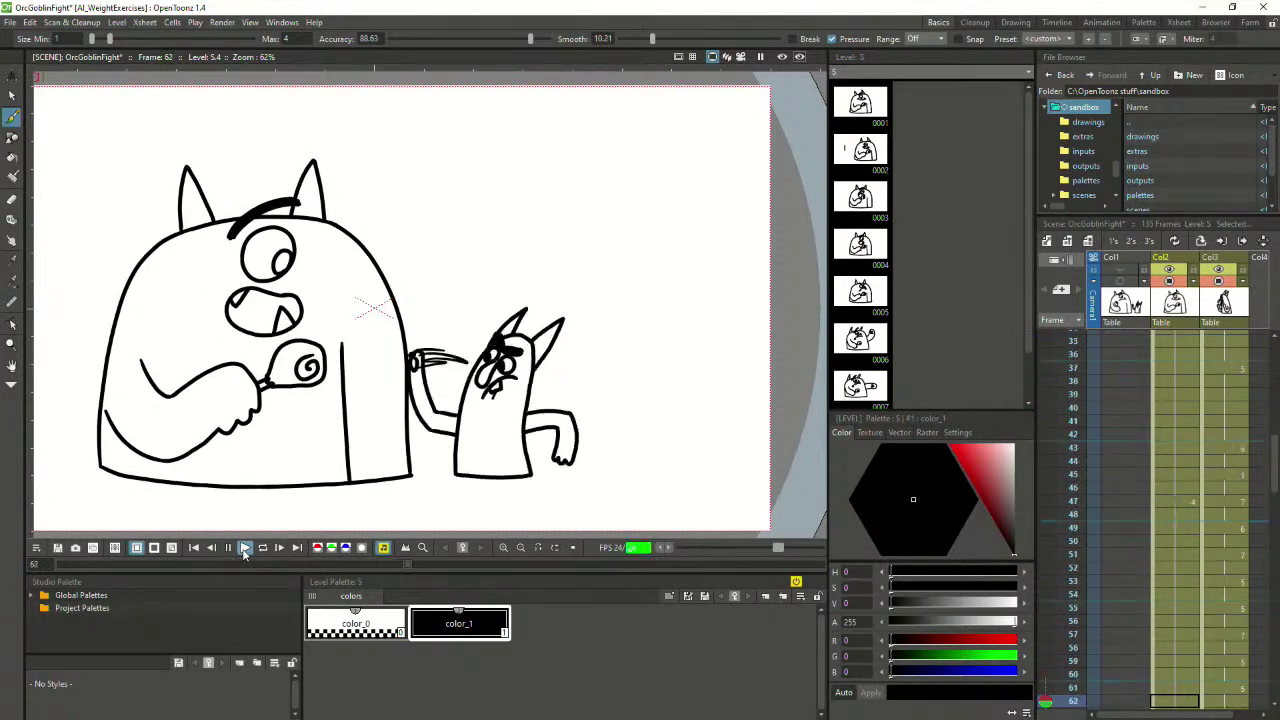
{"action": "left_click", "coordinate": [228, 547]}
{"action": "scroll", "coordinate": [1170, 426], "scroll_direction": "up", "scroll_amount": 7}
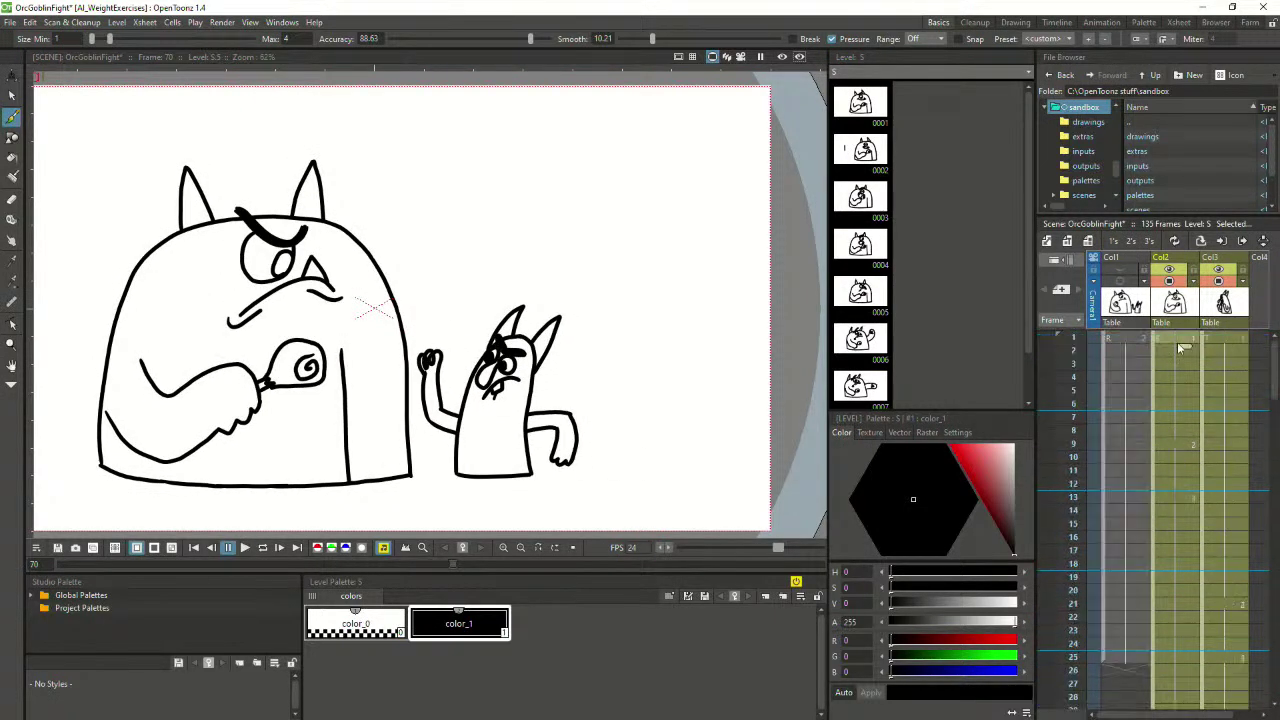
Play the scene from its opening frames twice to check the motion of both characters together
{"action": "left_click", "coordinate": [1180, 345]}
{"action": "left_click", "coordinate": [246, 548]}
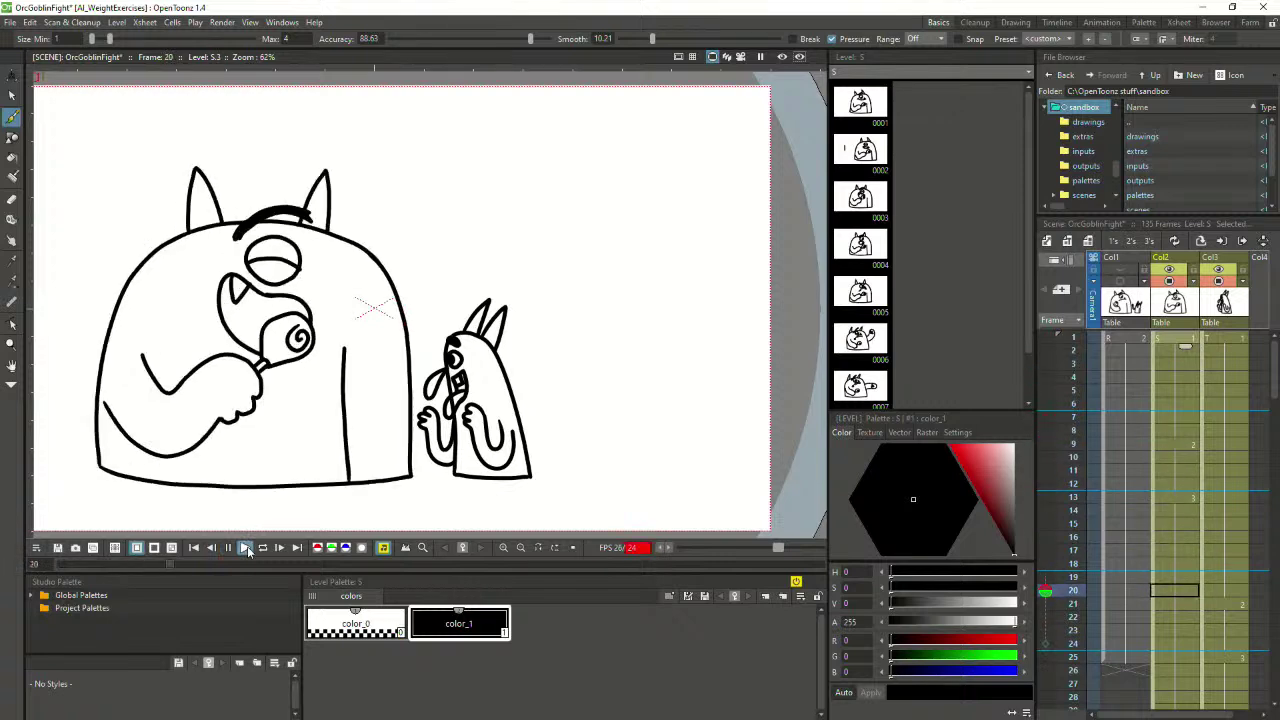
{"action": "left_click", "coordinate": [228, 547]}
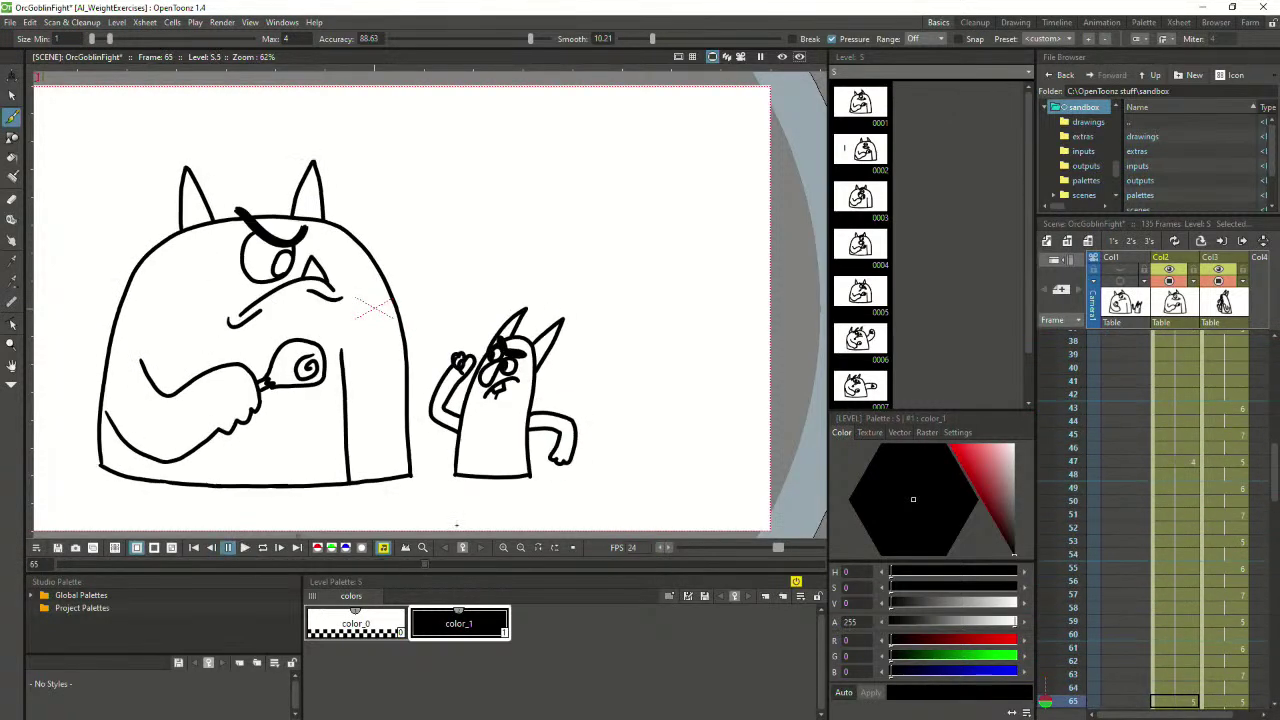
{"action": "scroll", "coordinate": [1183, 437], "scroll_direction": "up", "scroll_amount": 5}
{"action": "scroll", "coordinate": [1183, 437], "scroll_direction": "up", "scroll_amount": 5}
{"action": "left_click", "coordinate": [1180, 343]}
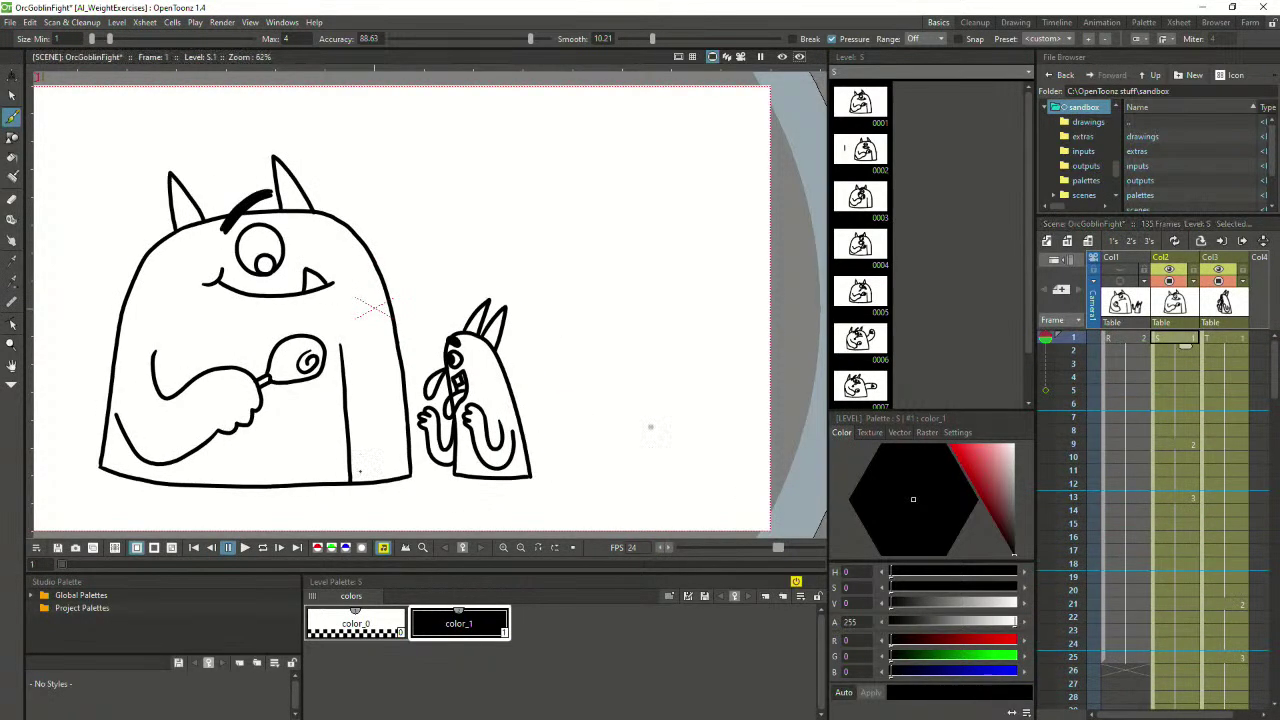
{"action": "left_click", "coordinate": [246, 548]}
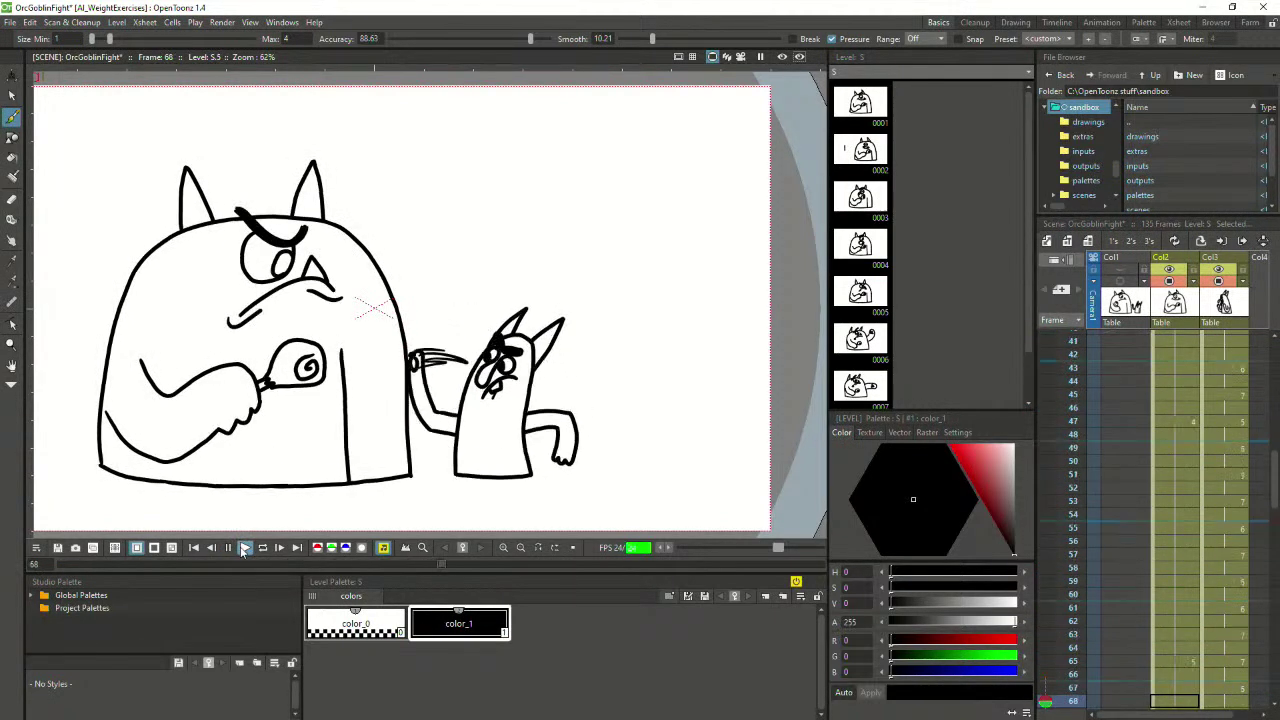
{"action": "left_click", "coordinate": [228, 547]}
Compare the goblin's drawings at frames 21, 37 and 33 in Col3
{"action": "scroll", "coordinate": [1215, 539], "scroll_direction": "up", "scroll_amount": 4}
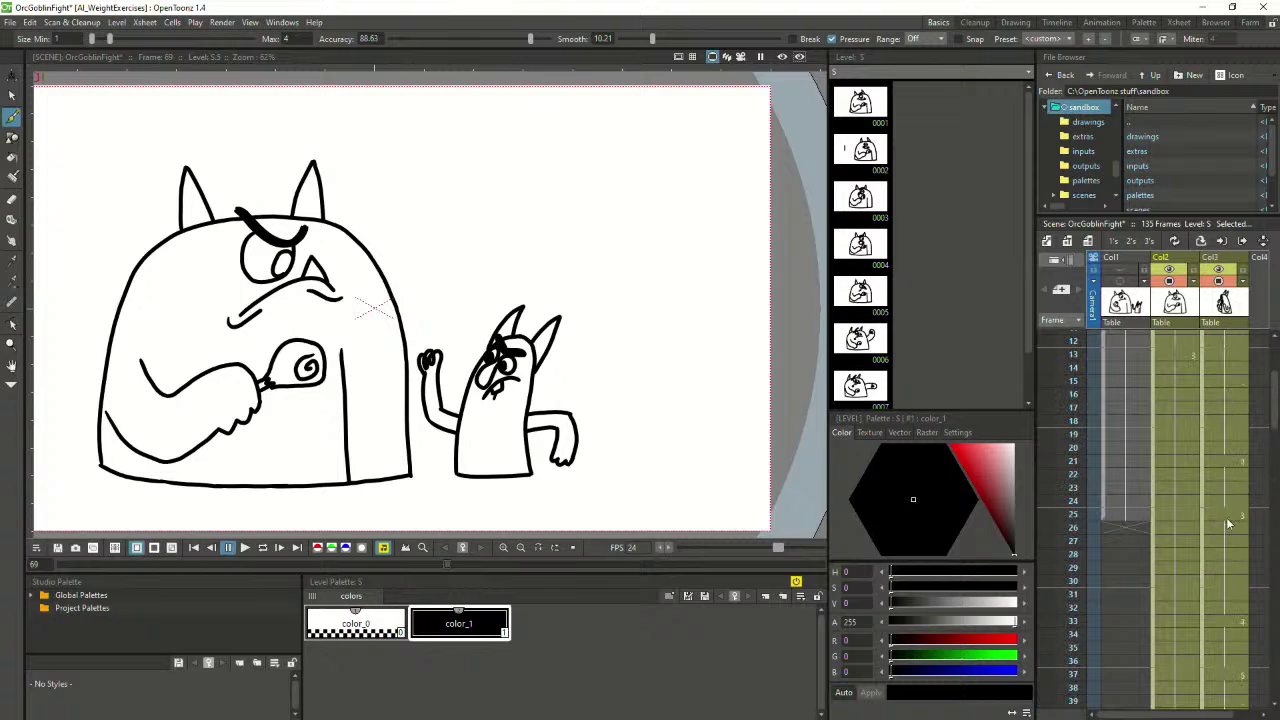
{"action": "left_click", "coordinate": [1231, 516]}
{"action": "left_click", "coordinate": [1230, 463]}
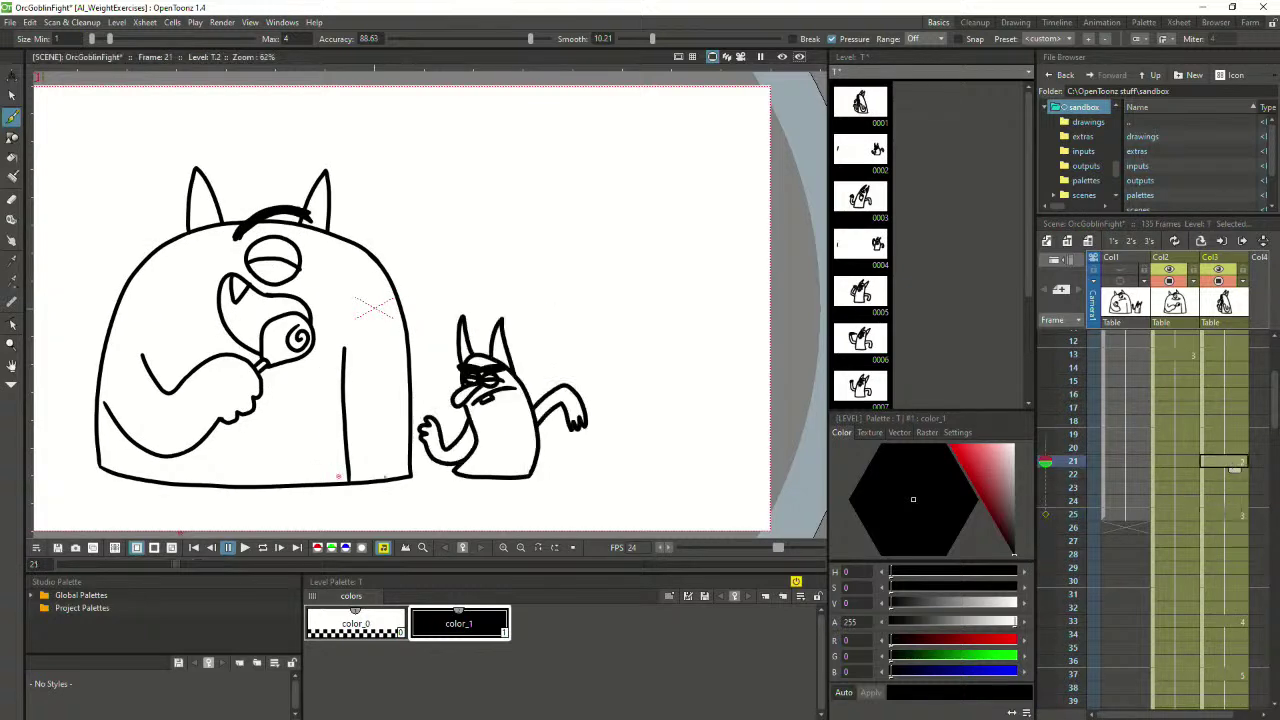
{"action": "scroll", "coordinate": [1237, 568], "scroll_direction": "down", "scroll_amount": 6}
{"action": "left_click", "coordinate": [1238, 437]}
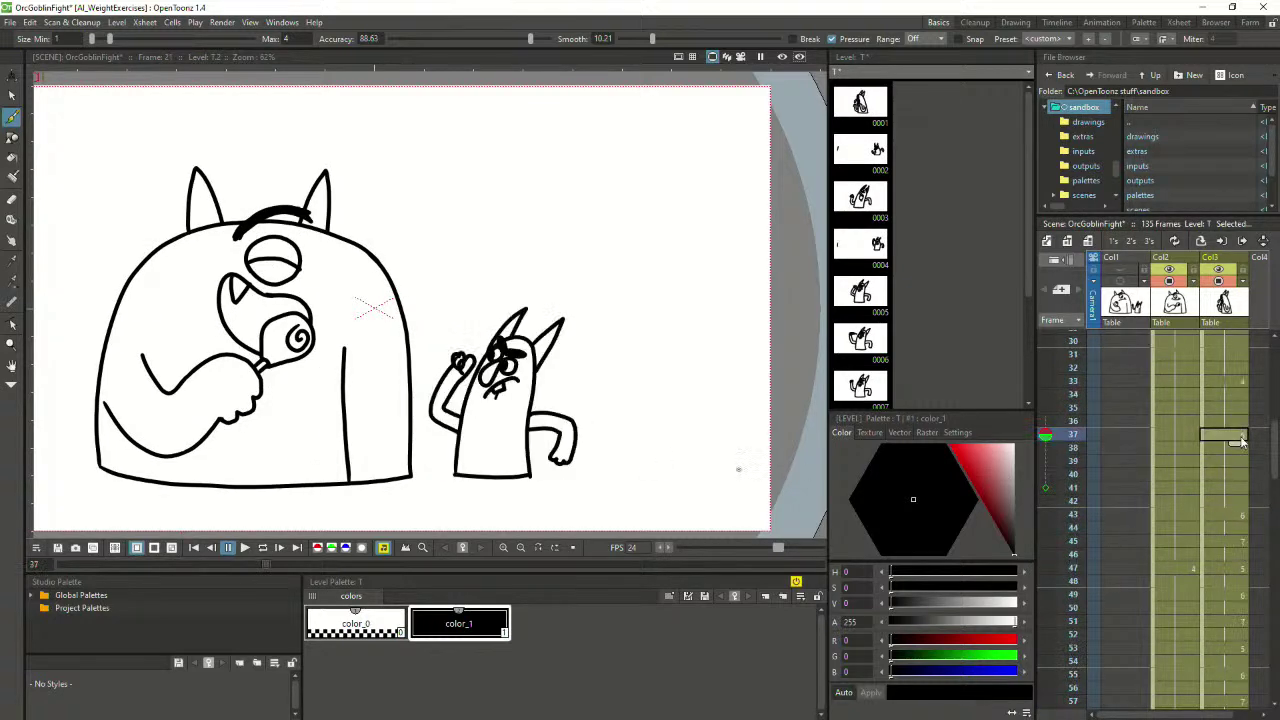
{"action": "left_click", "coordinate": [1222, 385]}
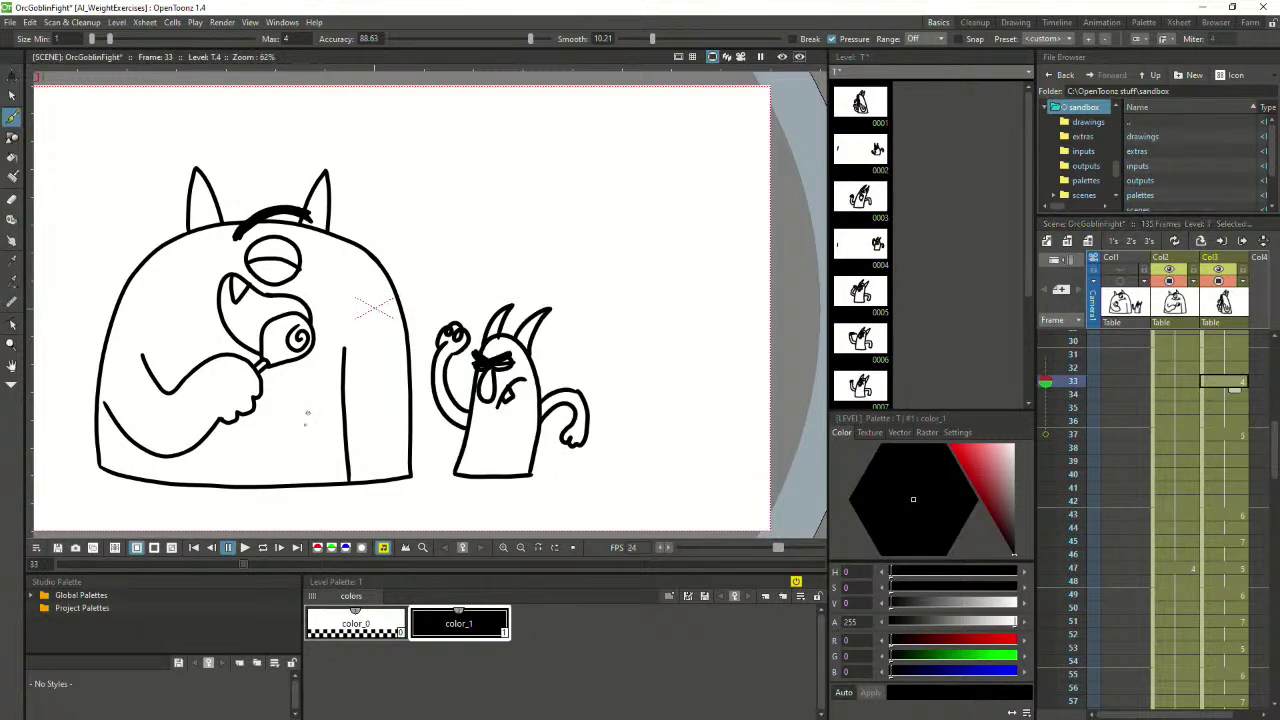
Turn on onion skin around frame 33 and delete the goblin's fist and both outlines of its raised arm
{"action": "scroll", "coordinate": [374, 450], "scroll_direction": "up", "scroll_amount": 1}
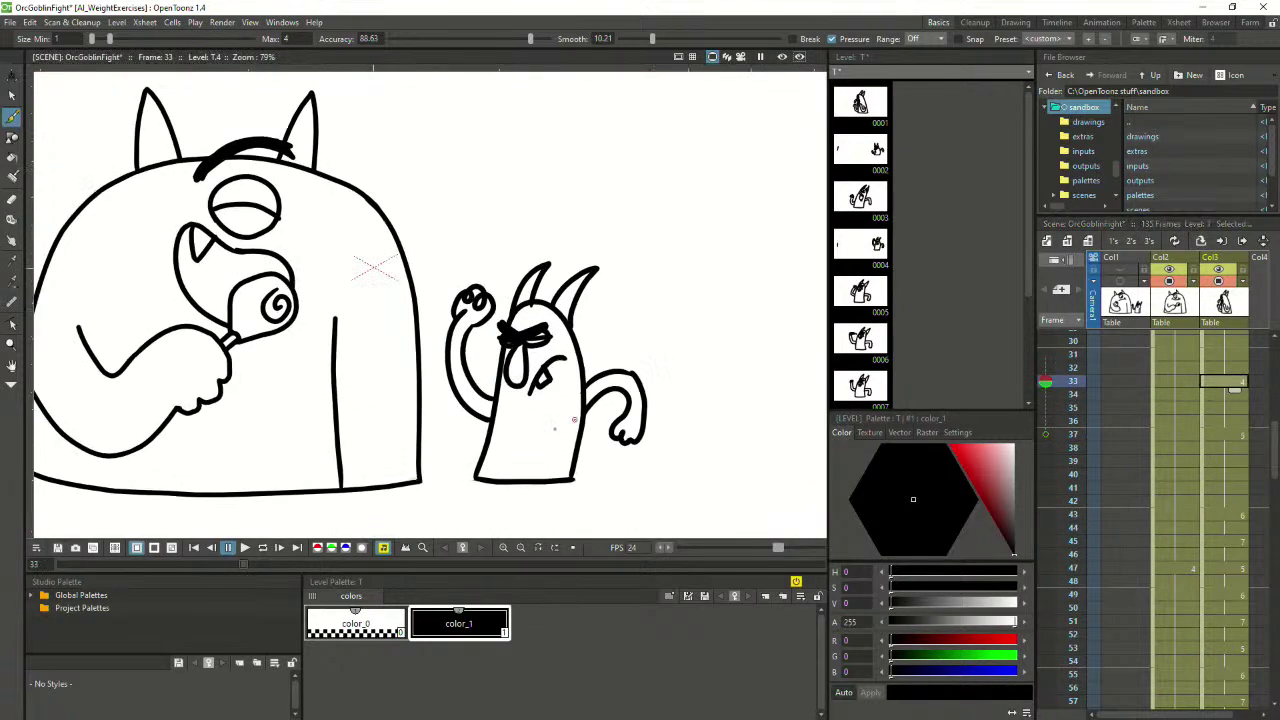
{"action": "left_click", "coordinate": [1046, 382]}
{"action": "scroll", "coordinate": [534, 342], "scroll_direction": "up", "scroll_amount": 1}
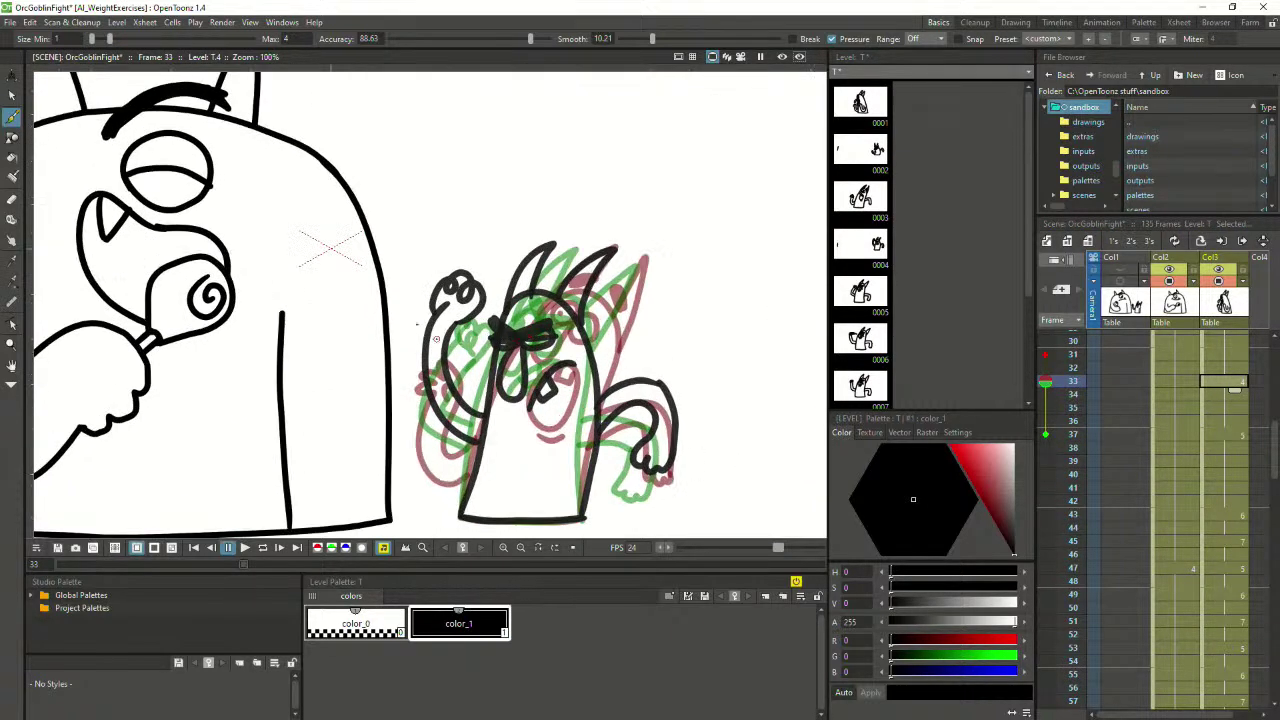
{"action": "left_click", "coordinate": [13, 95]}
{"action": "left_click", "coordinate": [465, 326]}
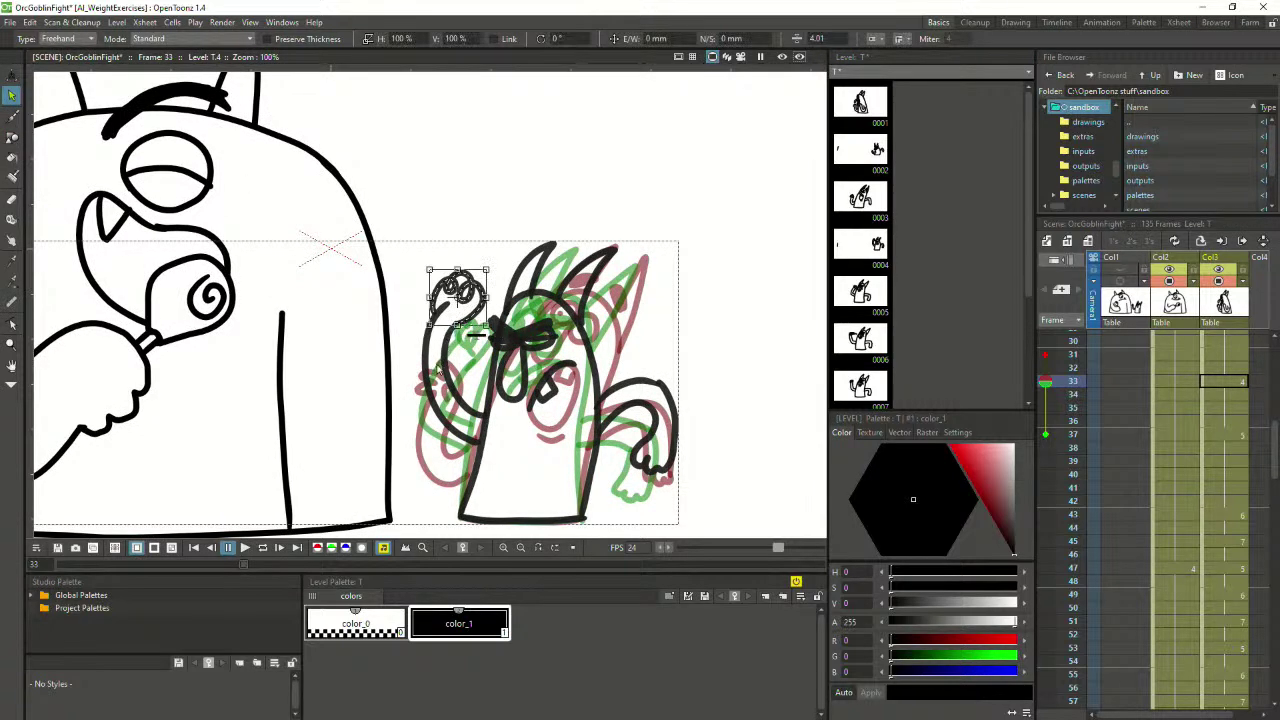
{"action": "key", "text": "Delete"}
{"action": "left_click", "coordinate": [448, 372]}
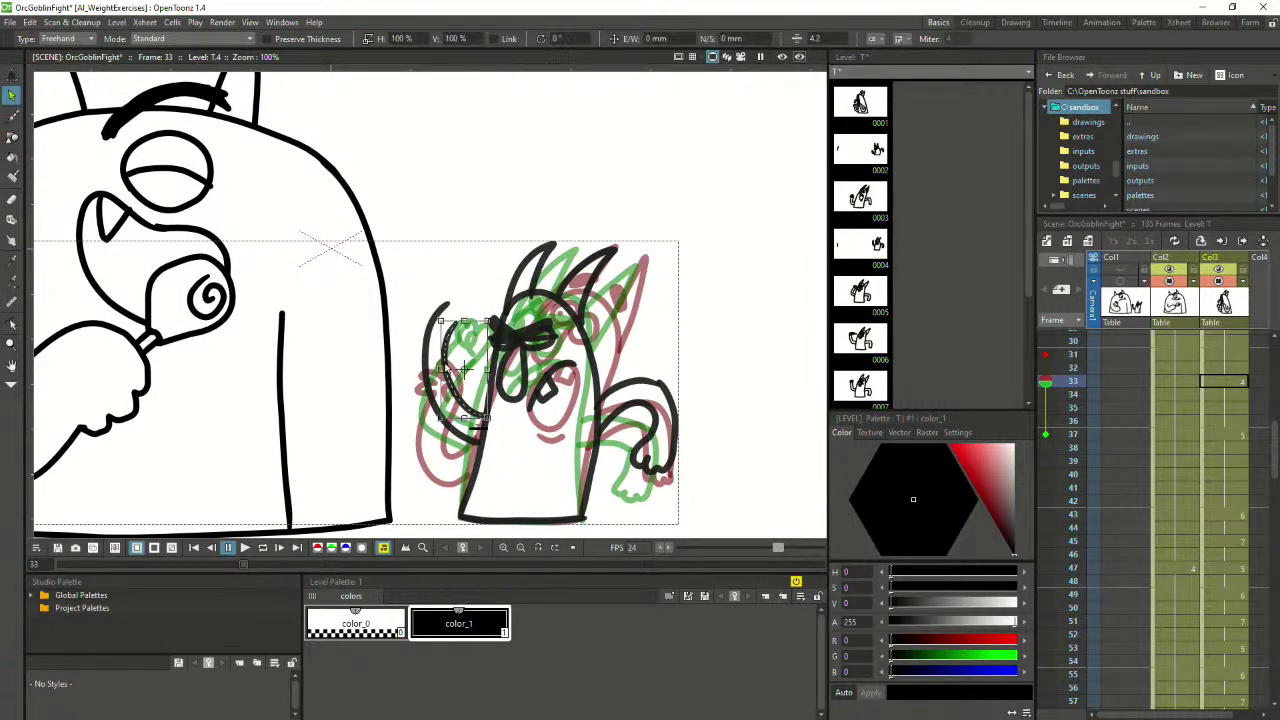
{"action": "key", "text": "Delete"}
{"action": "left_click", "coordinate": [432, 368]}
{"action": "key", "text": "Delete"}
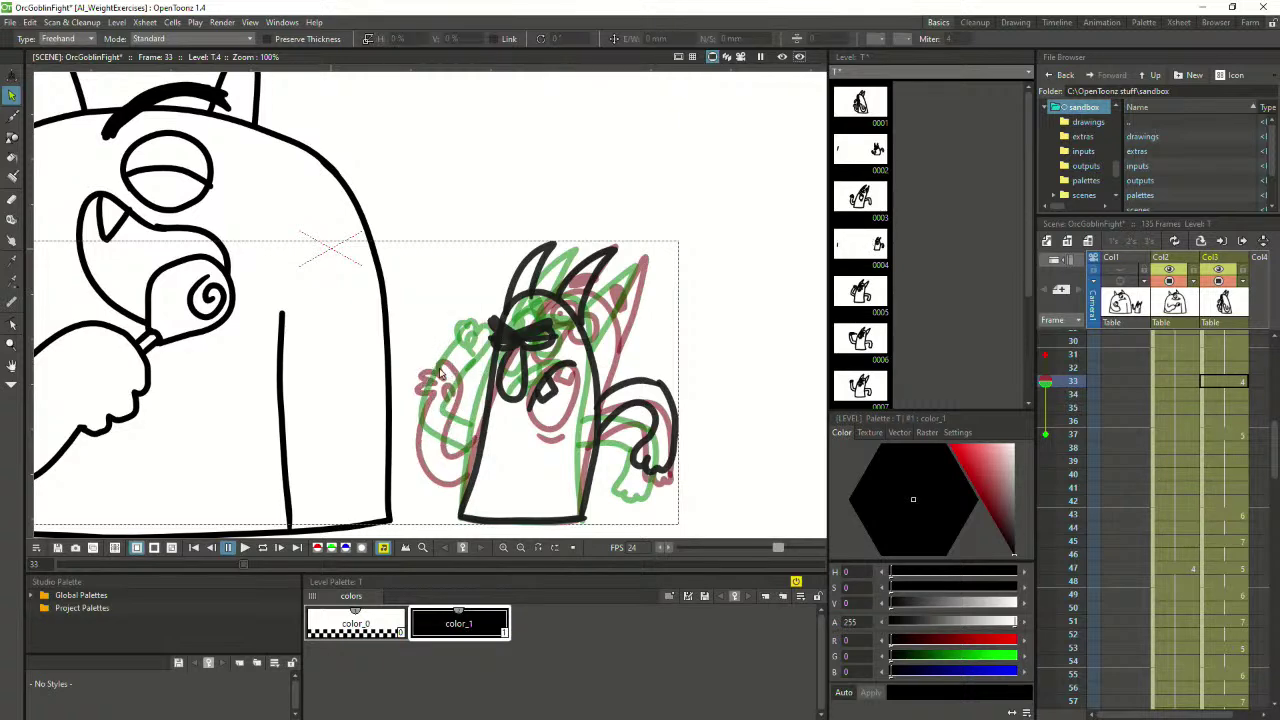
Redraw the goblin's raised arm at frame 33 with the Brush, curving it lower and further out from the body
{"action": "left_click", "coordinate": [15, 115]}
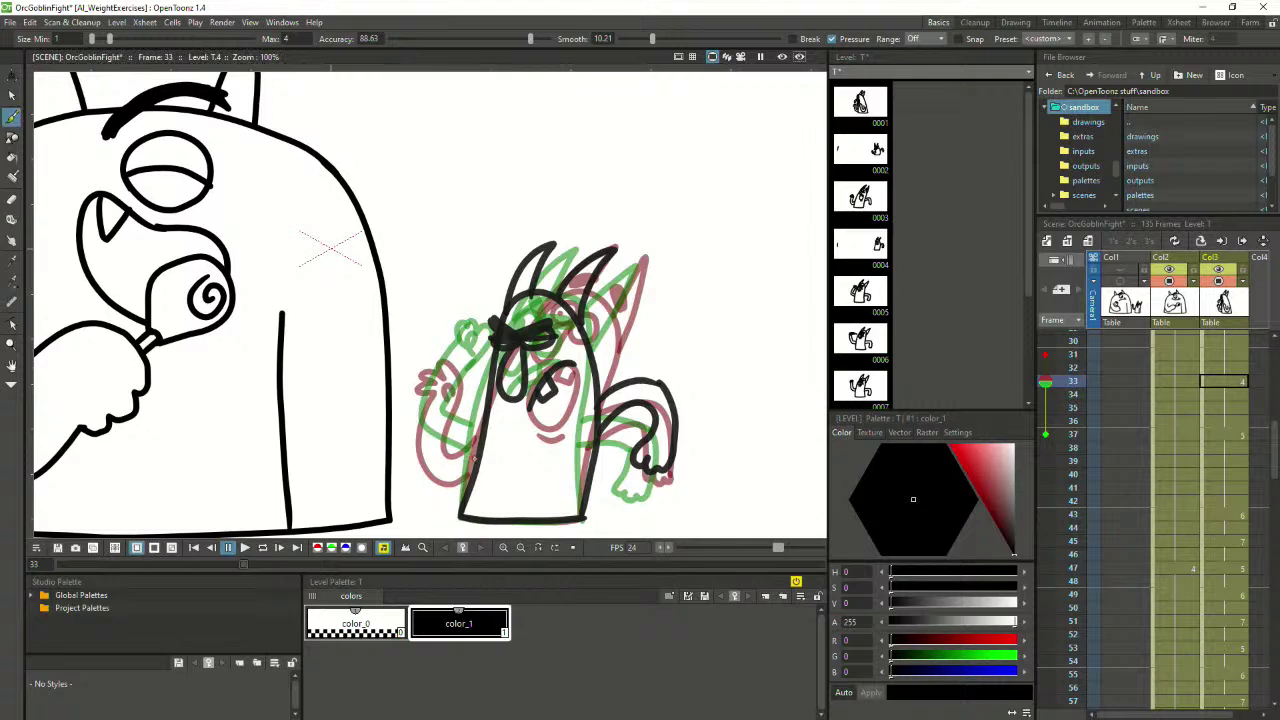
{"action": "left_click_drag", "start_coordinate": [431, 439], "coordinate": [421, 410]}
{"action": "key", "text": "ctrl+z"}
{"action": "mouse_move", "coordinate": [474, 455]}
{"action": "left_mouse_down"}
{"action": "mouse_move", "coordinate": [414, 423]}
{"action": "mouse_move", "coordinate": [433, 358]}
{"action": "left_mouse_up"}
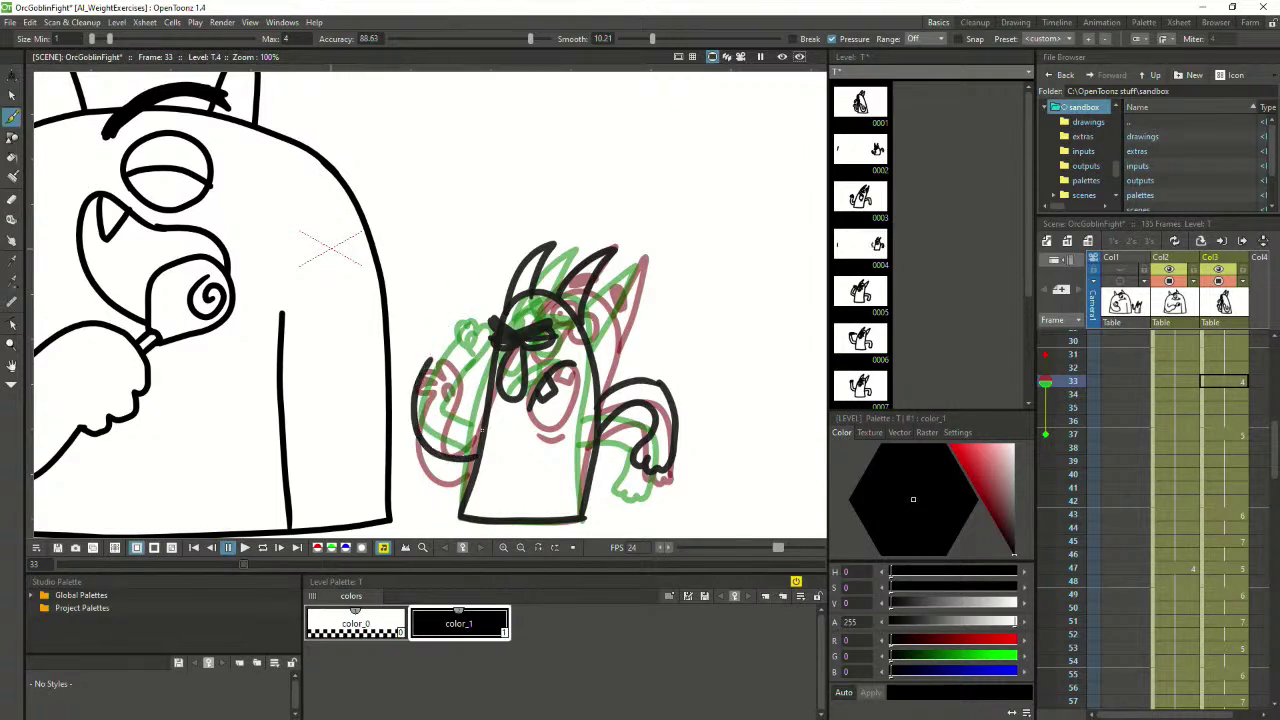
{"action": "key", "text": "ctrl+z"}
{"action": "mouse_move", "coordinate": [484, 431]}
{"action": "left_mouse_down"}
{"action": "mouse_move", "coordinate": [467, 339]}
{"action": "mouse_move", "coordinate": [429, 329]}
{"action": "mouse_move", "coordinate": [432, 361]}
{"action": "left_mouse_up"}
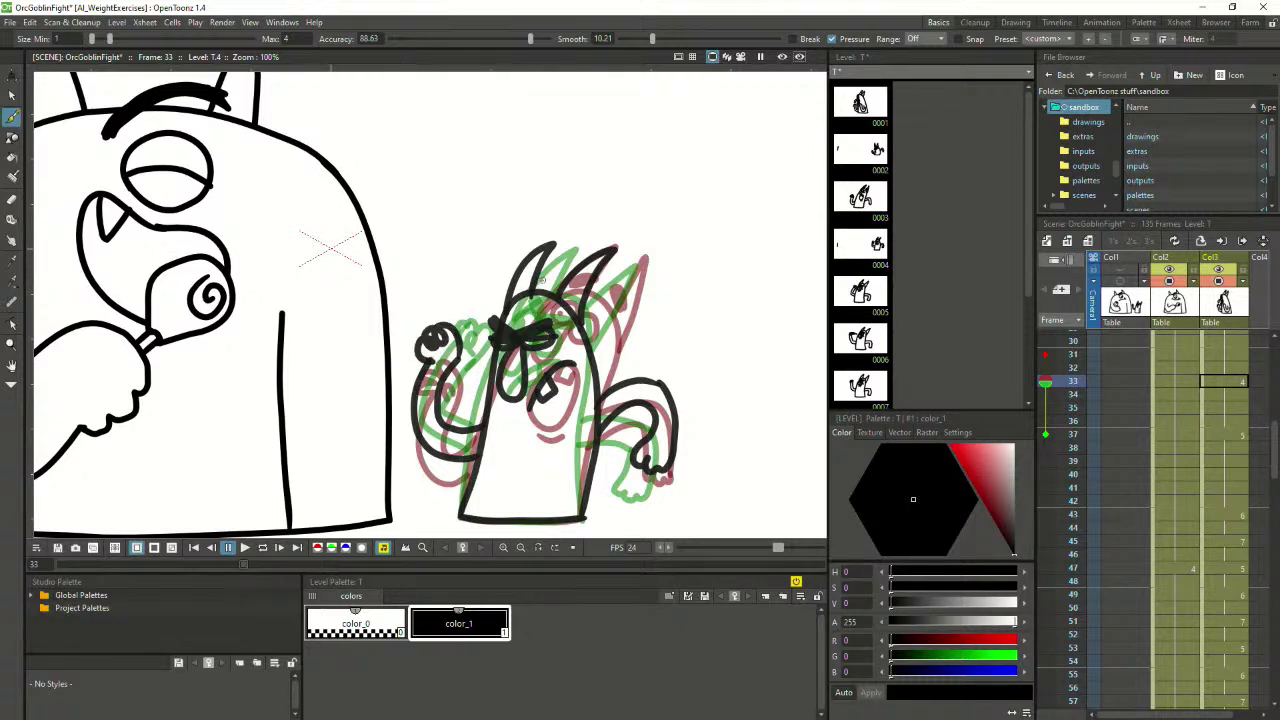
Redraw the goblin's clenched fist with curled fingers at the end of the new arm at frame 33
{"action": "key", "text": "ctrl+z"}
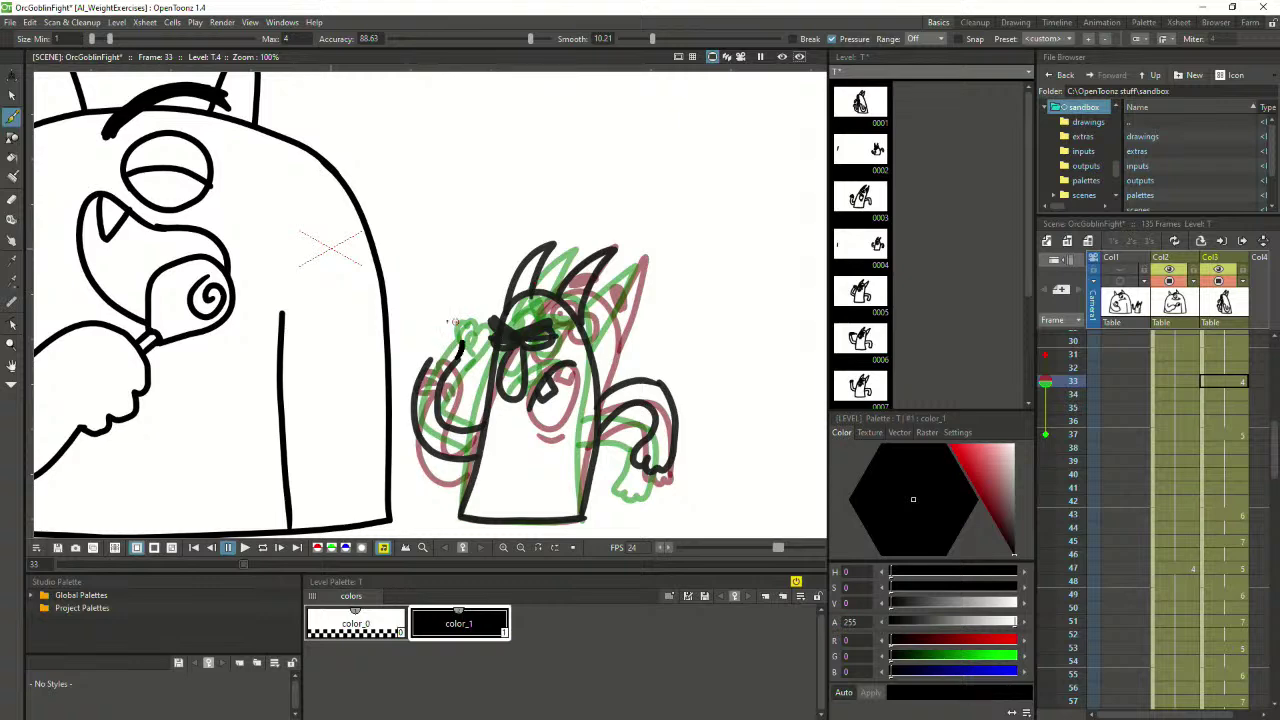
{"action": "mouse_move", "coordinate": [454, 322]}
{"action": "left_mouse_down"}
{"action": "mouse_move", "coordinate": [430, 325]}
{"action": "mouse_move", "coordinate": [432, 352]}
{"action": "mouse_move", "coordinate": [451, 352]}
{"action": "left_mouse_up"}
{"action": "key", "text": "ctrl+z"}
{"action": "left_click_drag", "start_coordinate": [433, 356], "coordinate": [435, 361]}
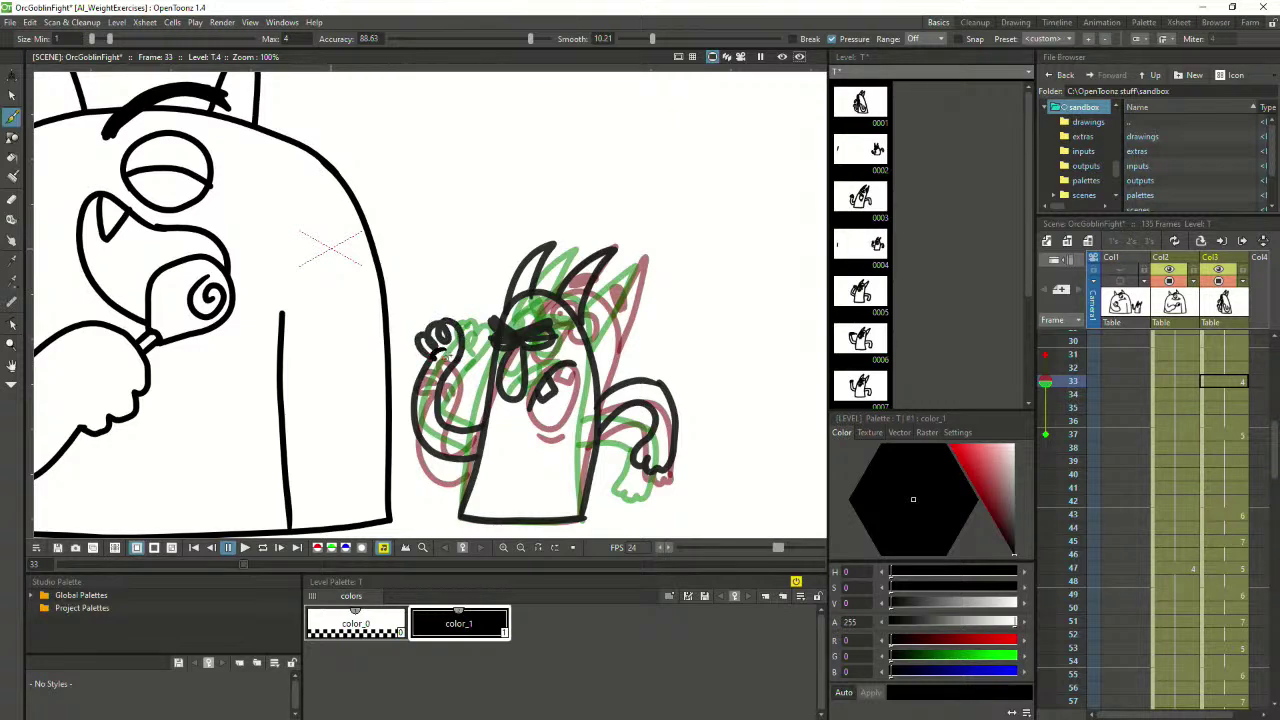
{"action": "key", "text": "ctrl+z"}
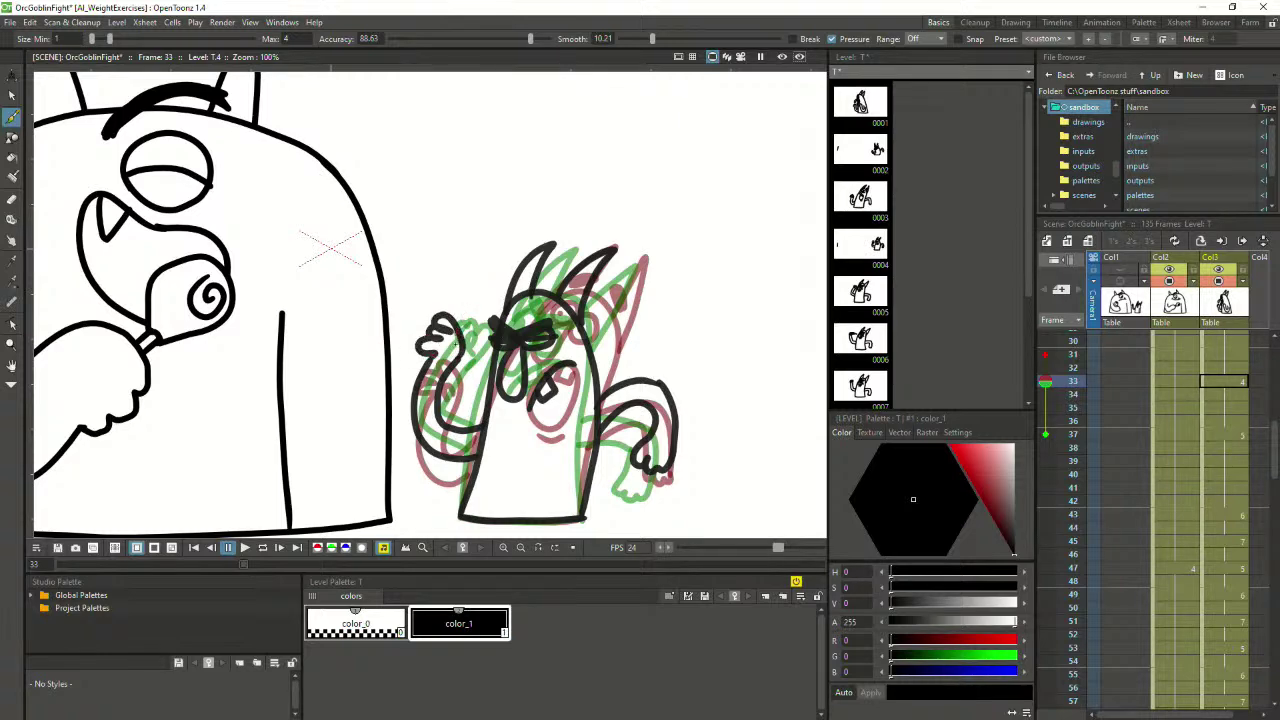
{"action": "key", "text": "ctrl+z"}
{"action": "mouse_move", "coordinate": [450, 342]}
{"action": "left_mouse_down"}
{"action": "mouse_move", "coordinate": [433, 362]}
{"action": "mouse_move", "coordinate": [430, 347]}
{"action": "left_mouse_up"}
{"action": "key", "text": "ctrl+z"}
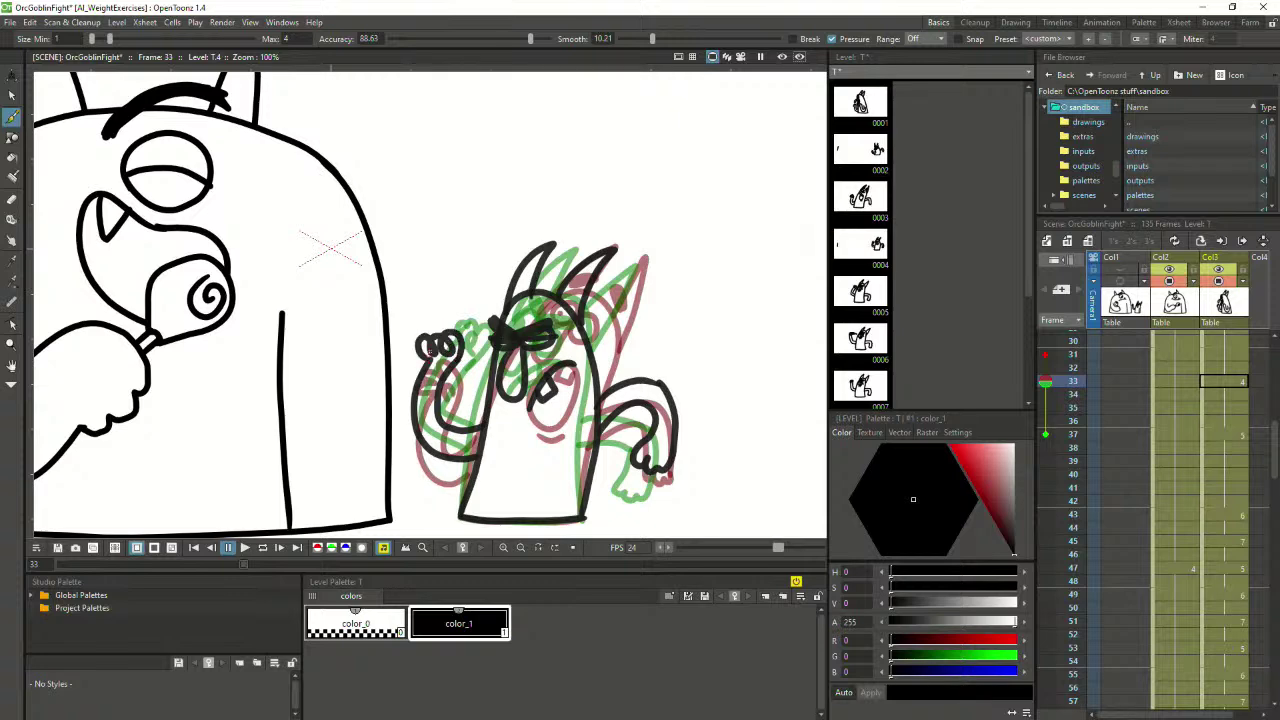
Play the scene from frame 8 and again from frame 14 to check the goblin's redrawn arm in motion
{"action": "scroll", "coordinate": [535, 228], "scroll_direction": "down", "scroll_amount": 3}
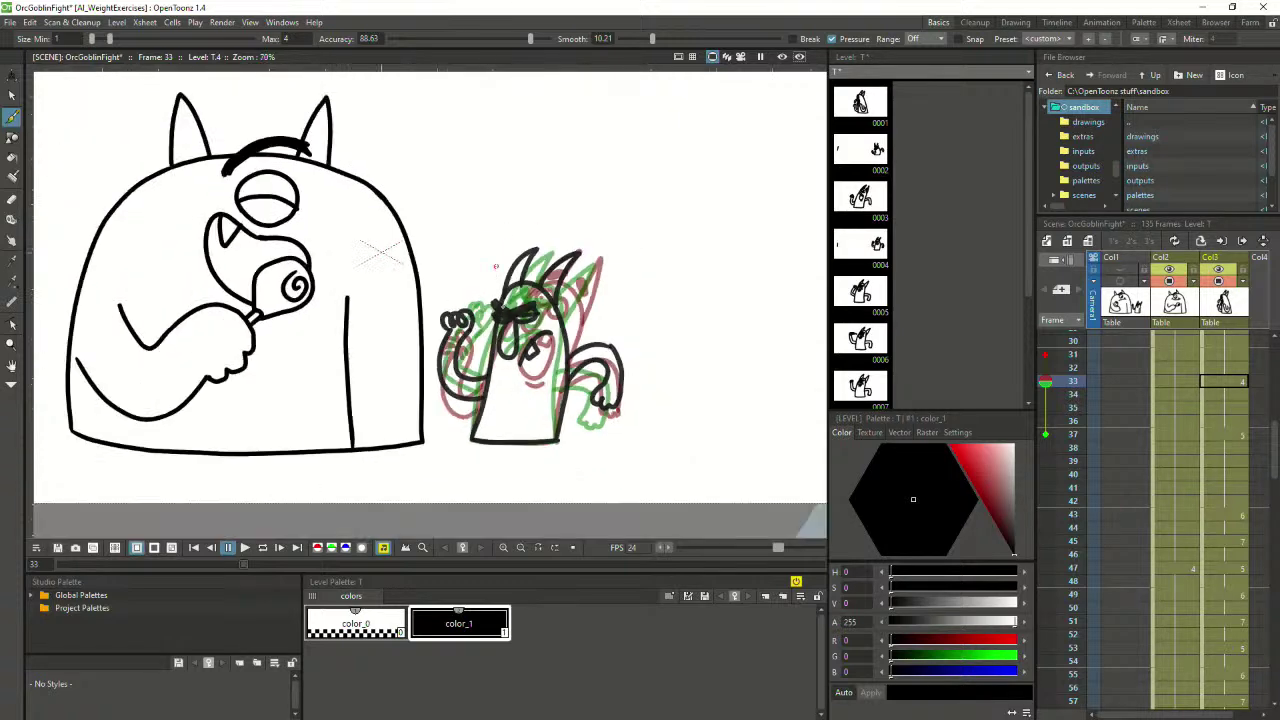
{"action": "left_click", "coordinate": [1240, 358]}
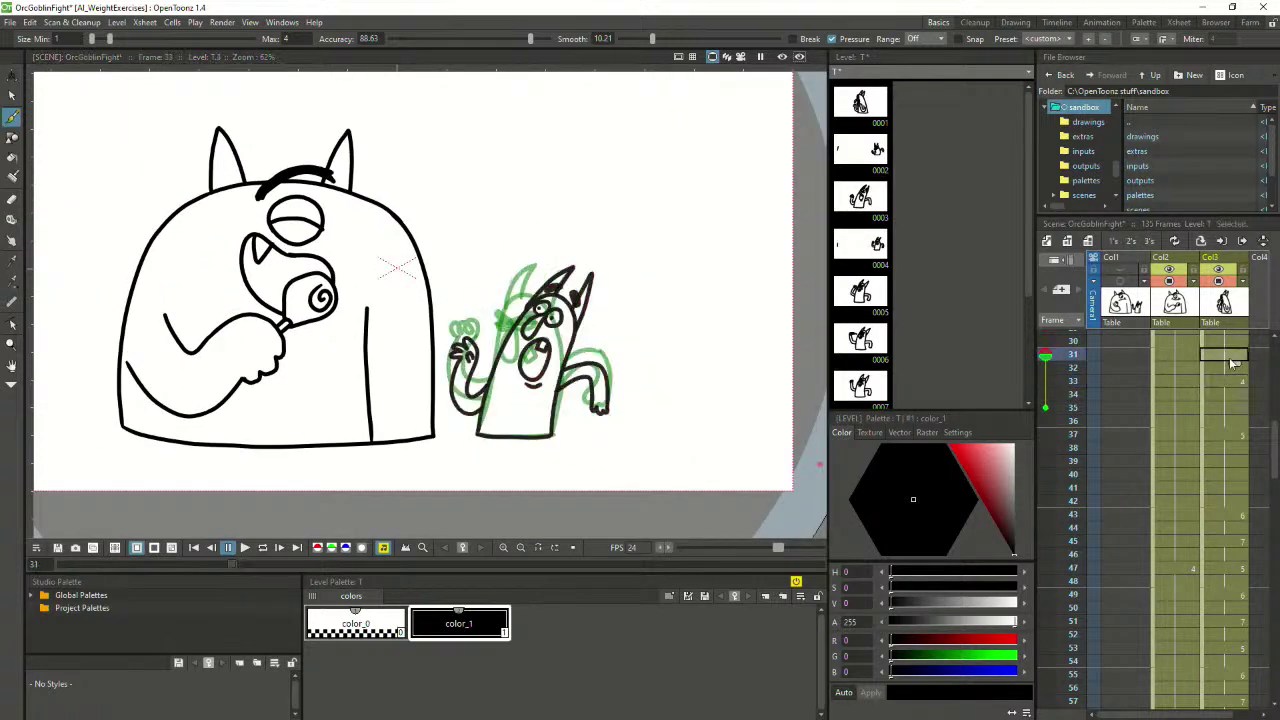
{"action": "scroll", "coordinate": [1209, 380], "scroll_direction": "up", "scroll_amount": 3}
{"action": "left_click", "coordinate": [1212, 372]}
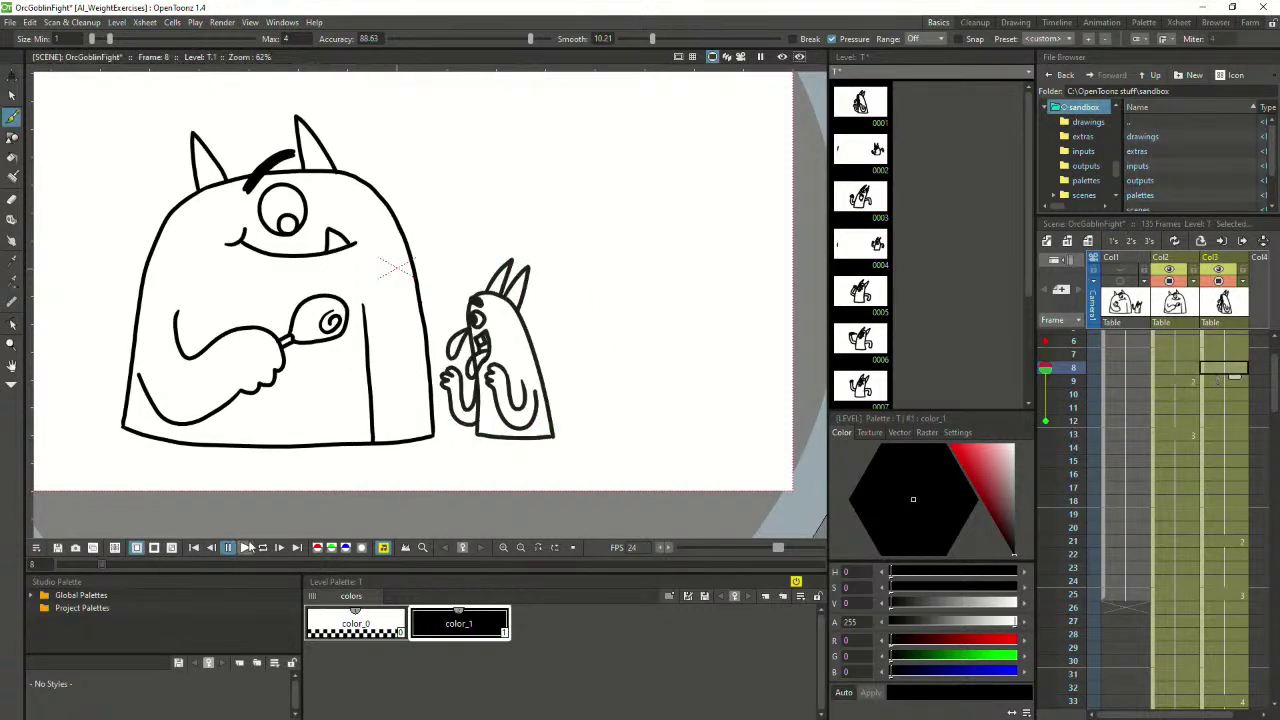
{"action": "left_click", "coordinate": [245, 547]}
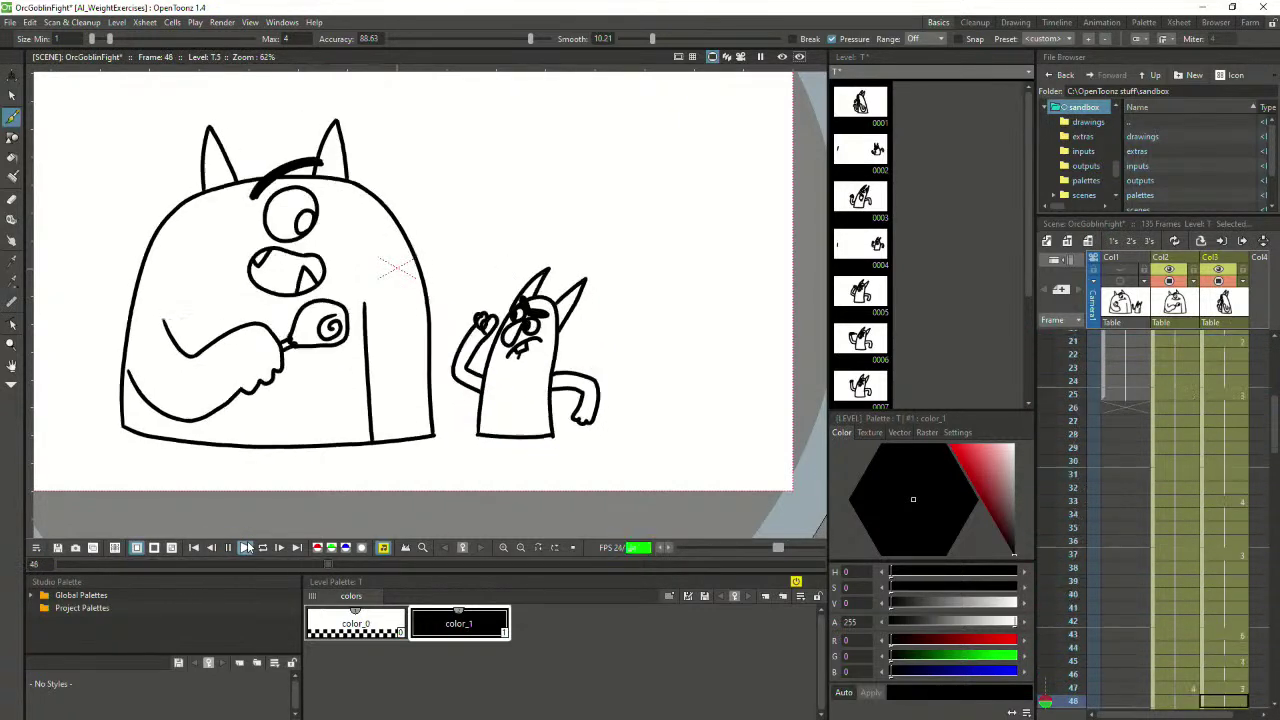
{"action": "key", "text": "p"}
{"action": "scroll", "coordinate": [1161, 398], "scroll_direction": "up", "scroll_amount": 3}
{"action": "left_click", "coordinate": [1214, 355]}
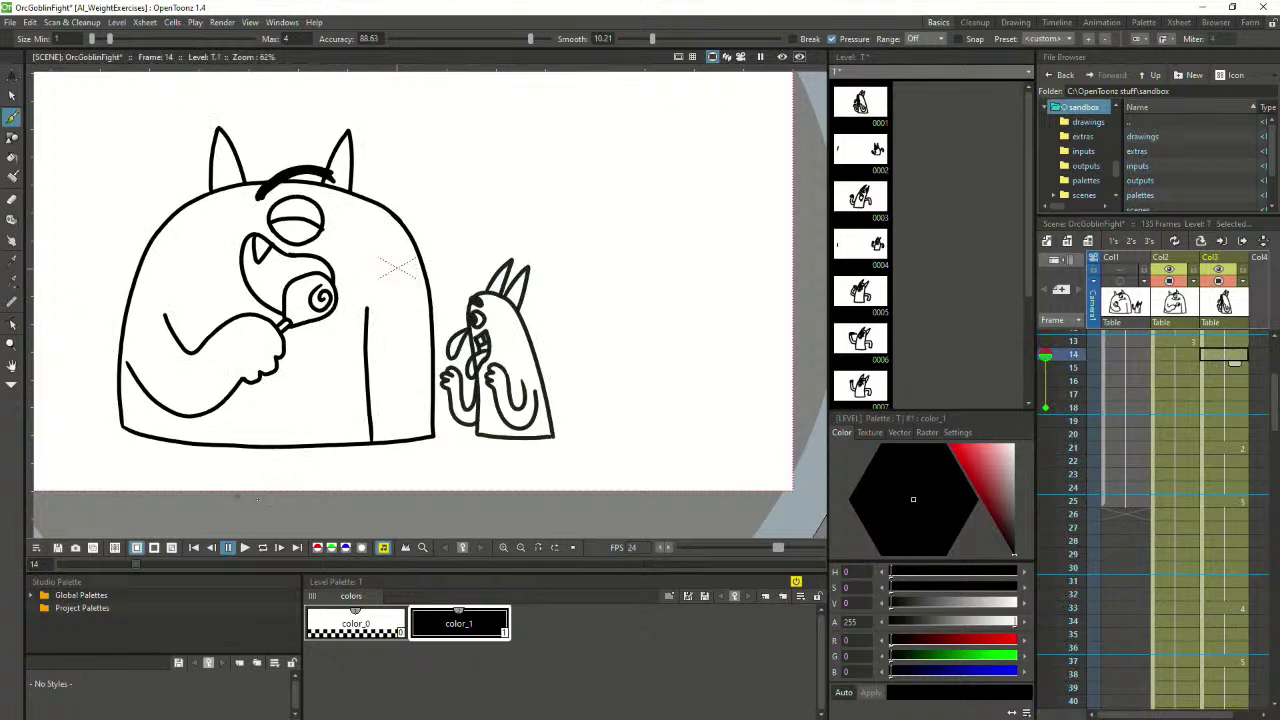
{"action": "left_click", "coordinate": [245, 548]}
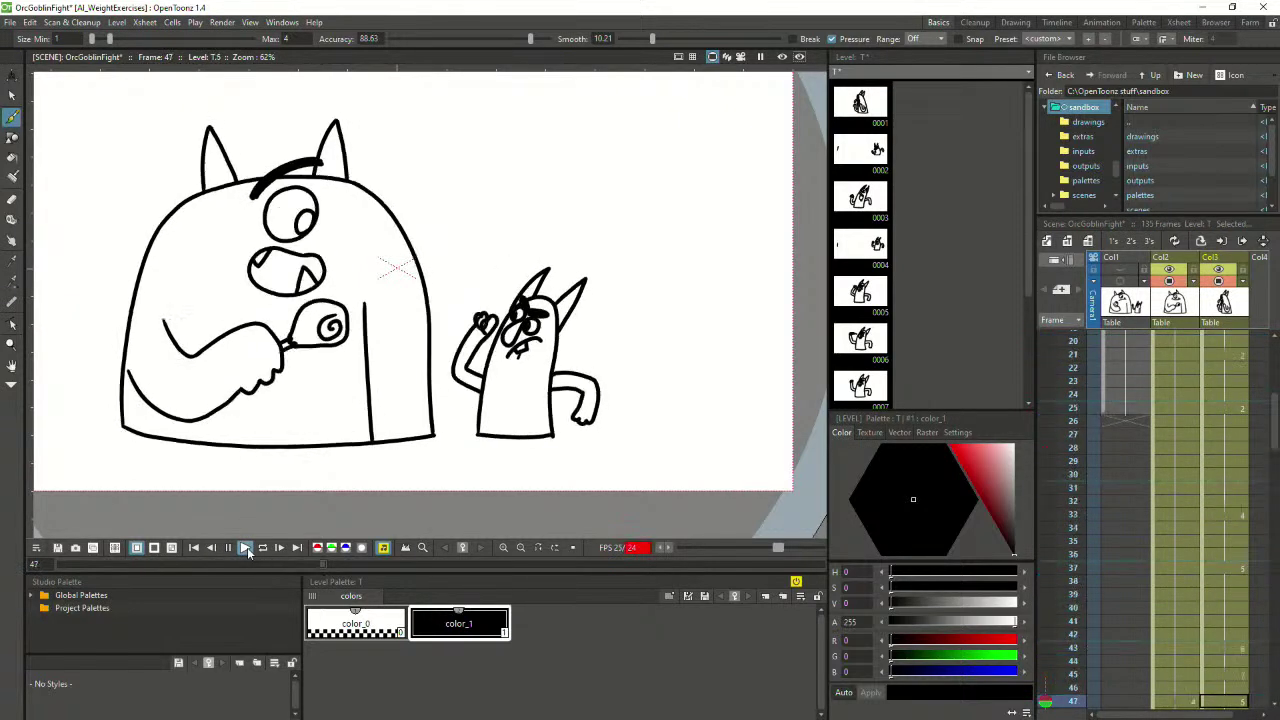
{"action": "left_click", "coordinate": [247, 550]}
Replay the scene from frame 5 and from frame 10 to review the goblin's move into the fist-shaking pose
{"action": "scroll", "coordinate": [1207, 425], "scroll_direction": "up", "scroll_amount": 3}
{"action": "scroll", "coordinate": [1210, 400], "scroll_direction": "up", "scroll_amount": 5}
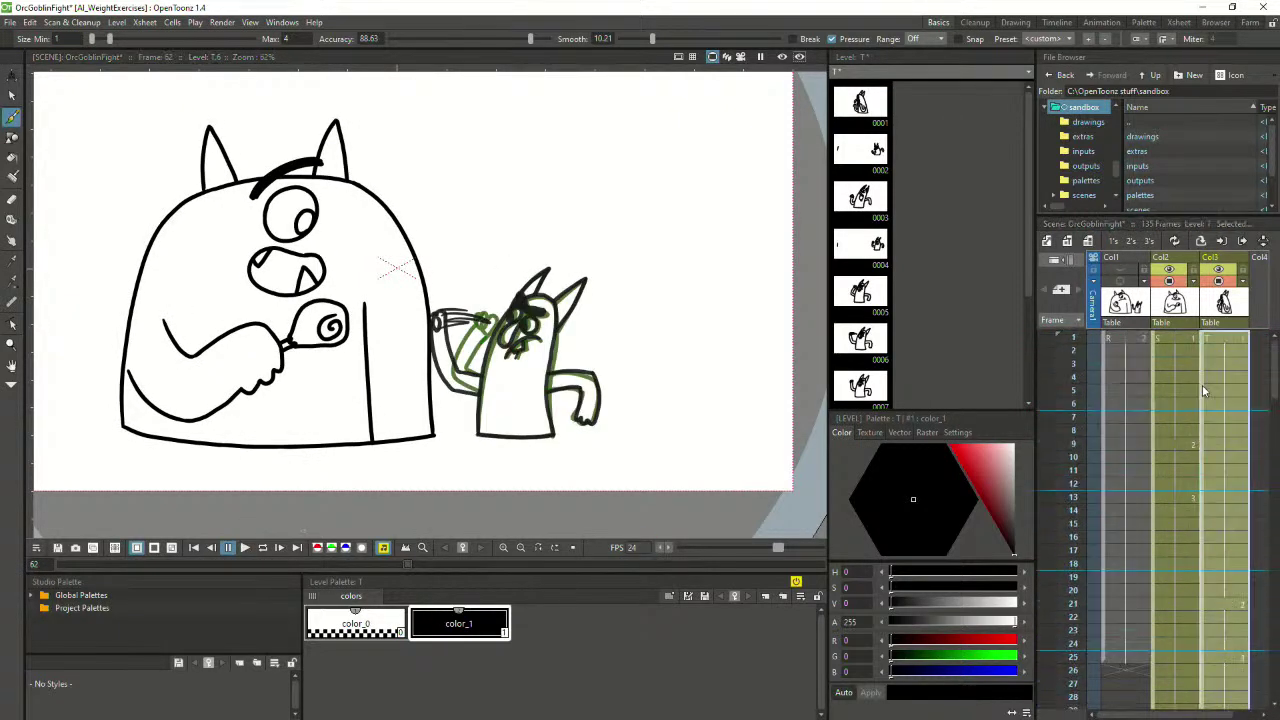
{"action": "left_click", "coordinate": [1202, 391]}
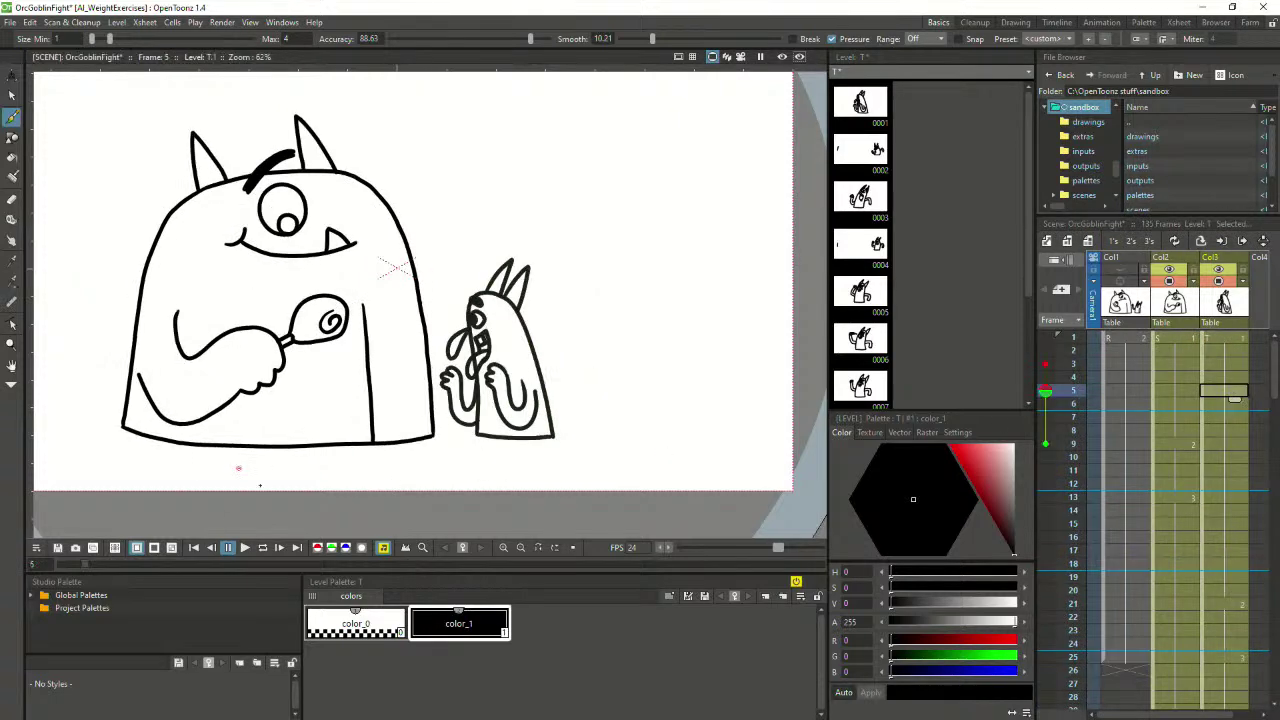
{"action": "left_click", "coordinate": [245, 548]}
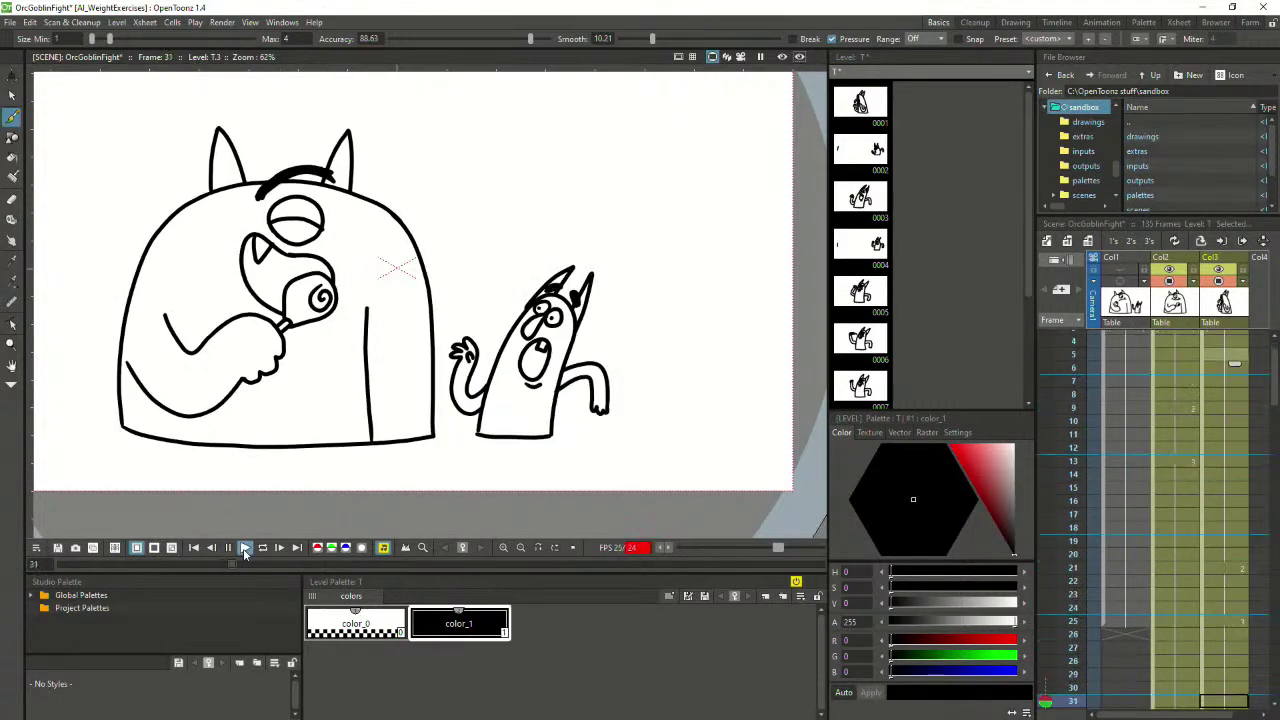
{"action": "scroll", "coordinate": [1153, 456], "scroll_direction": "up", "scroll_amount": 5}
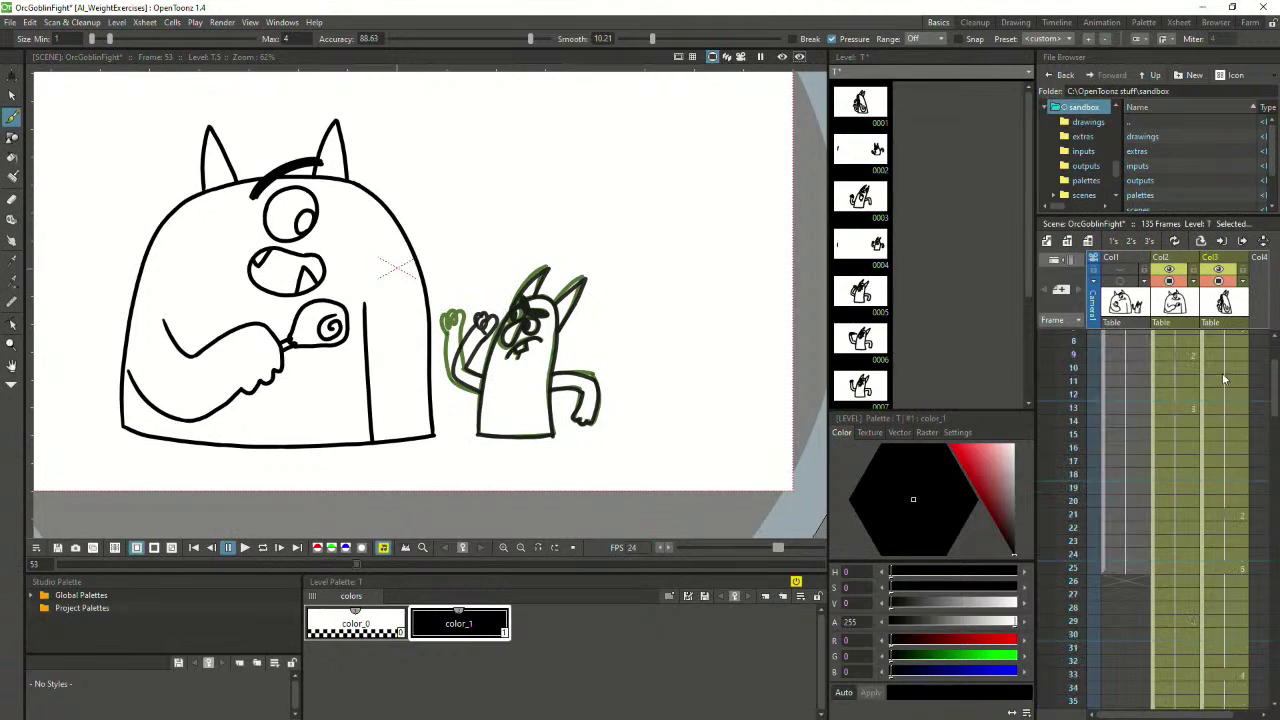
{"action": "left_click", "coordinate": [1222, 373]}
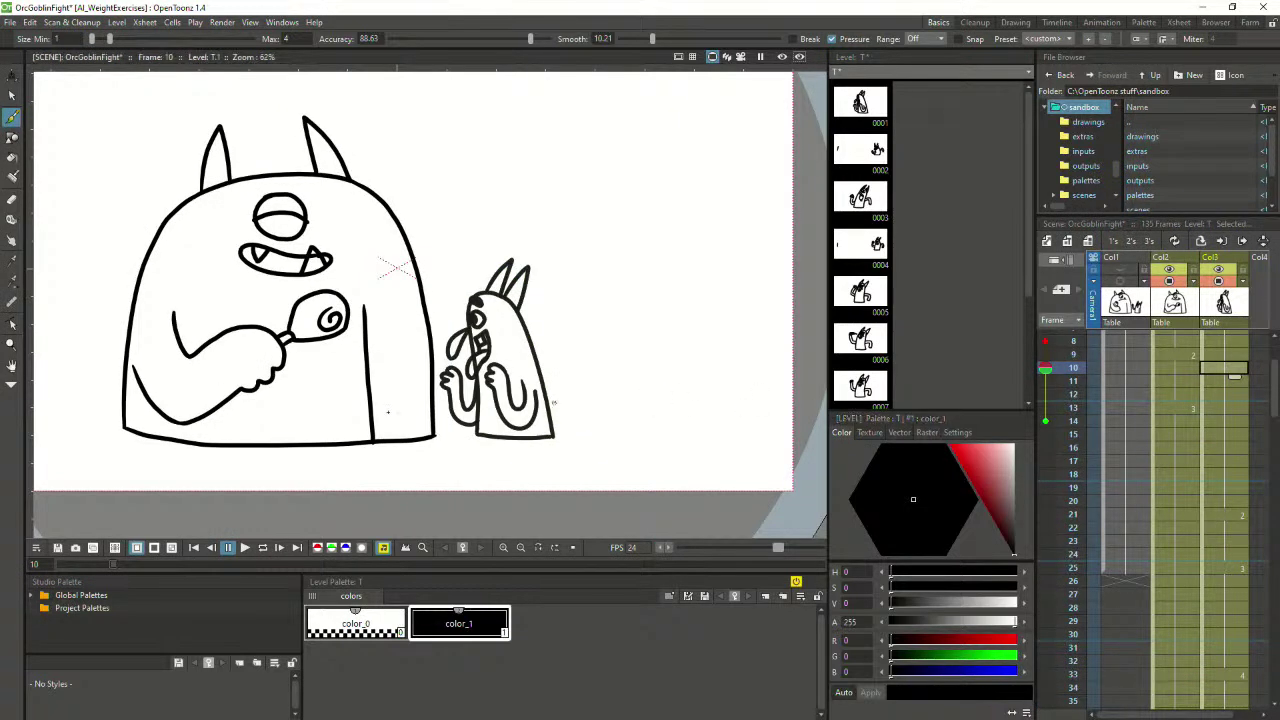
{"action": "left_click", "coordinate": [243, 547]}
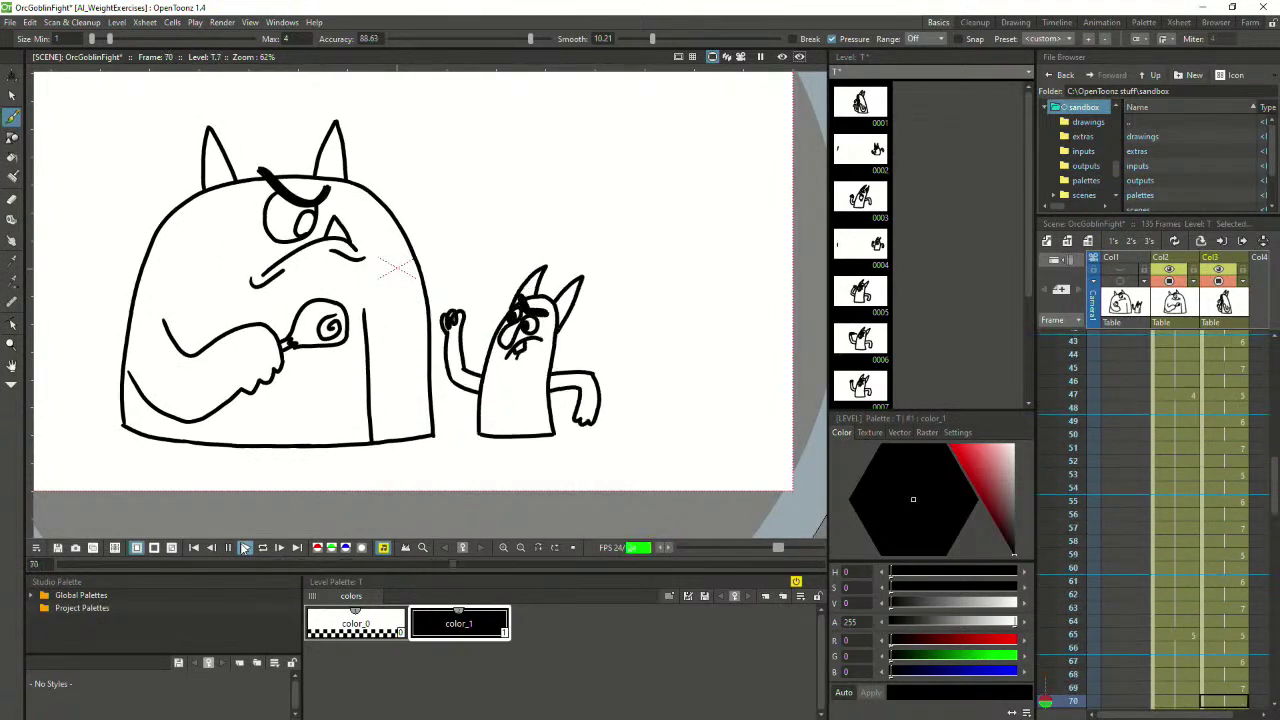
{"action": "left_click", "coordinate": [228, 547]}
Play the scene from frame 2 to review the action of both characters
{"action": "scroll", "coordinate": [1197, 512], "scroll_direction": "up", "scroll_amount": 10}
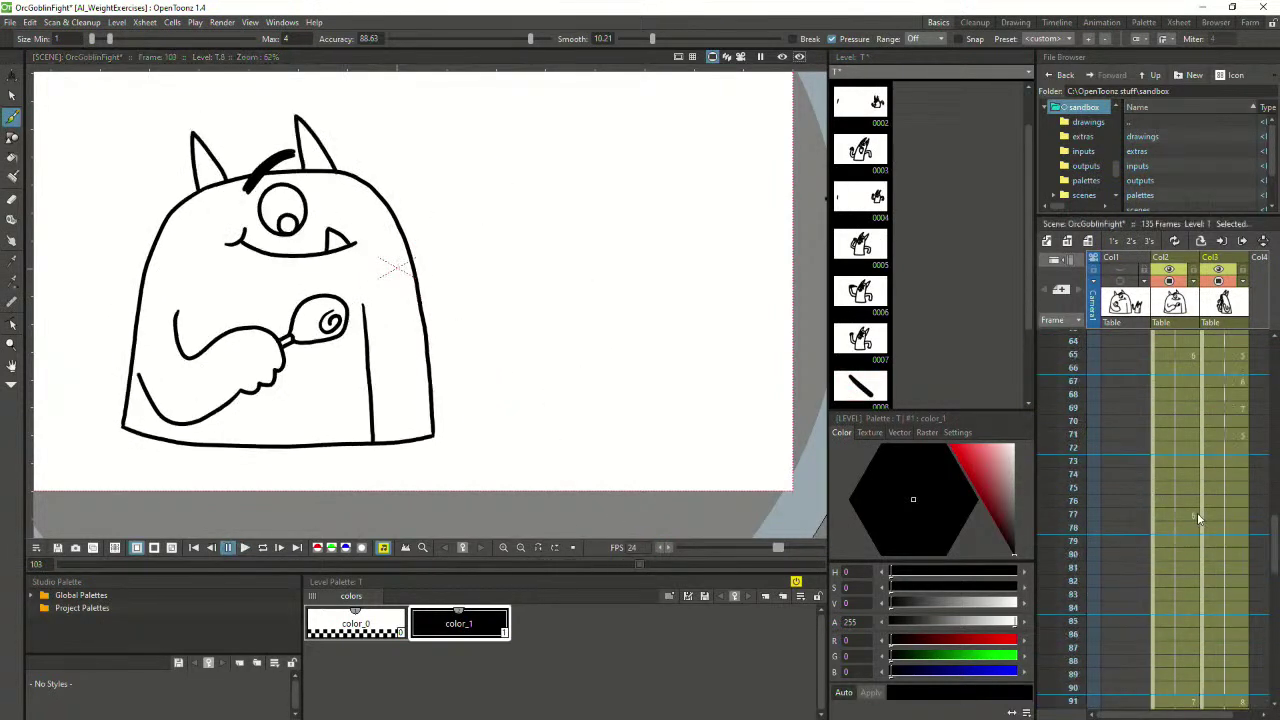
{"action": "scroll", "coordinate": [1190, 404], "scroll_direction": "up", "scroll_amount": 1}
{"action": "left_click", "coordinate": [1214, 350]}
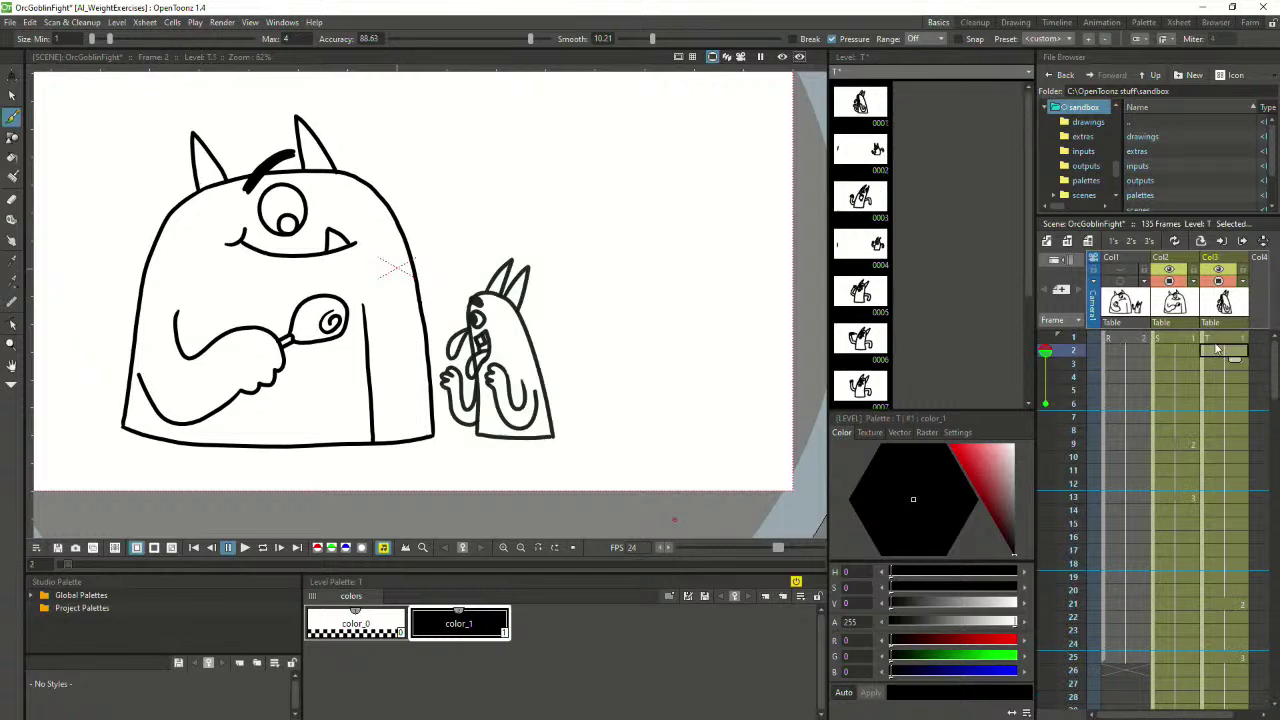
{"action": "left_click", "coordinate": [247, 550]}
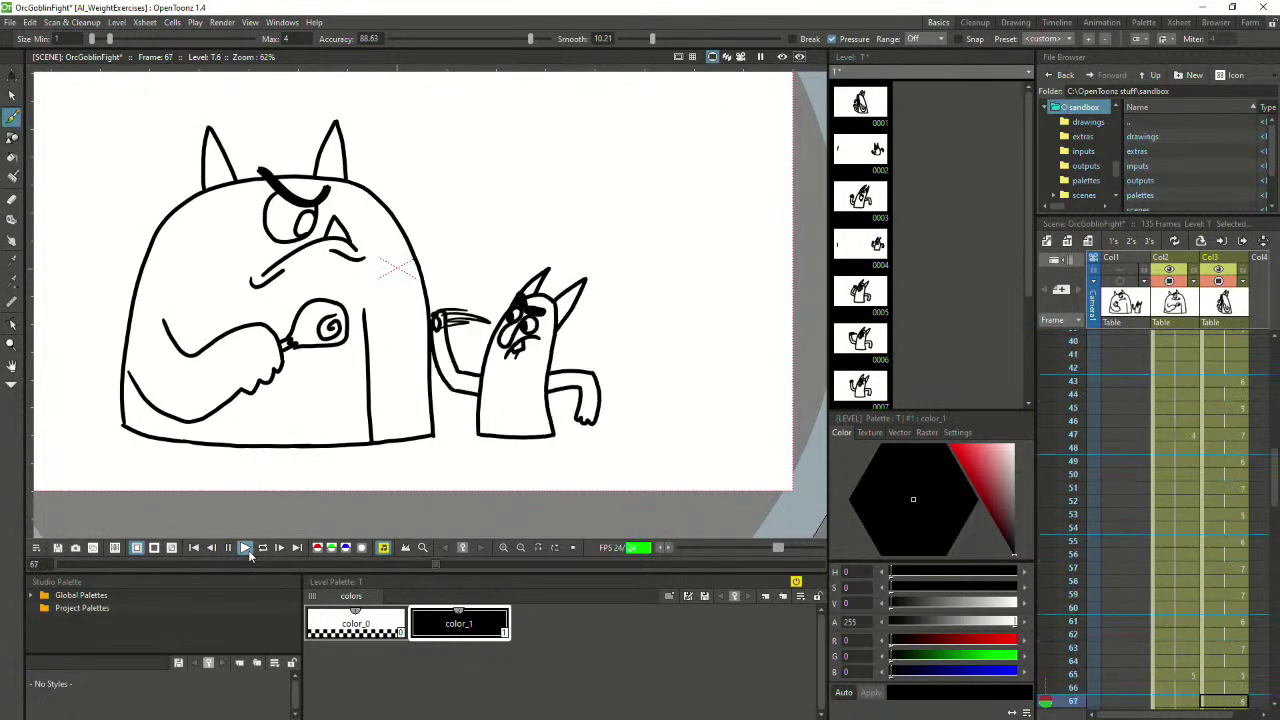
Replay the scene from frame 1 several times to review the timing of the goblin's fist shake against the orc's reaction
{"action": "left_click", "coordinate": [248, 550]}
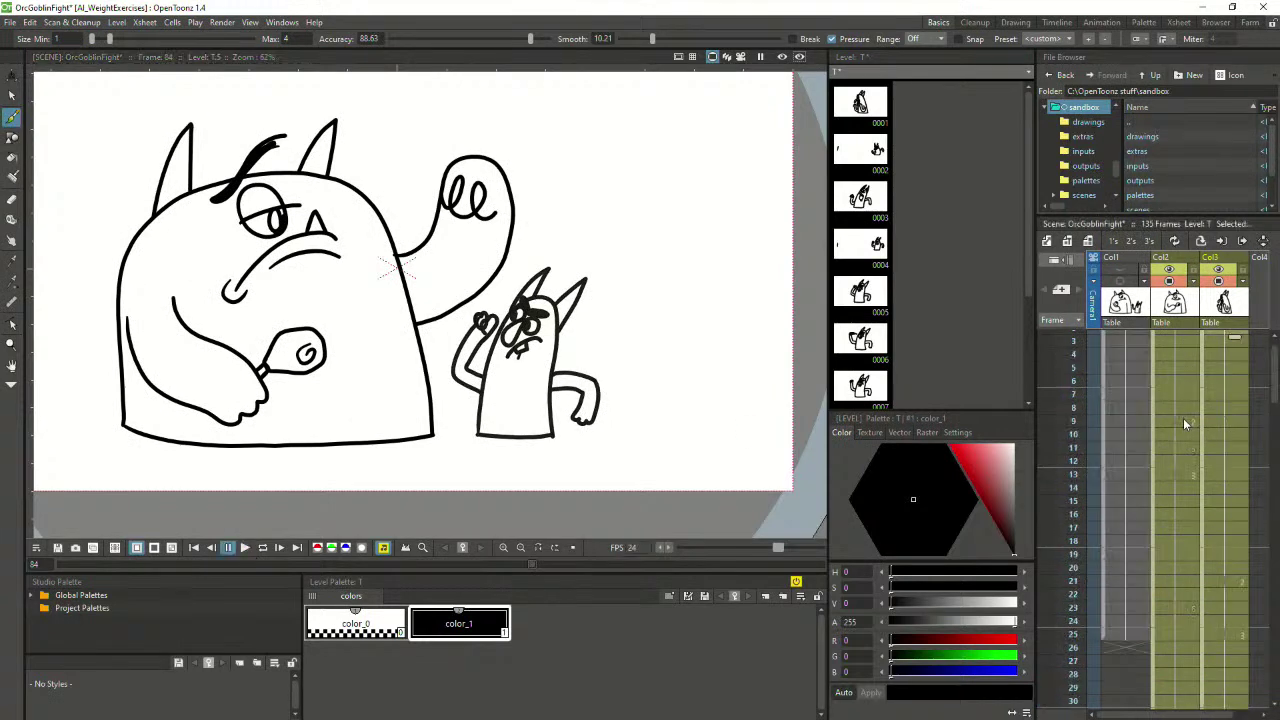
{"action": "scroll", "coordinate": [1183, 418], "scroll_direction": "up", "scroll_amount": 10}
{"action": "left_click", "coordinate": [1218, 338]}
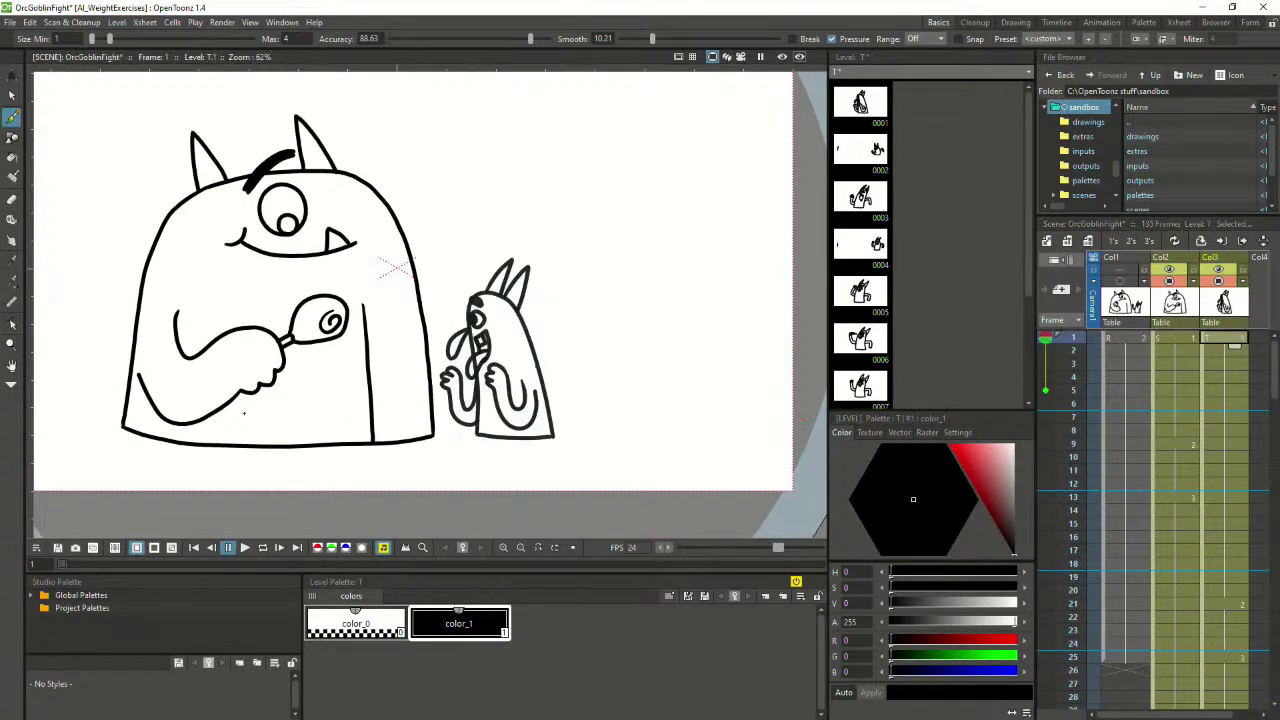
{"action": "left_click", "coordinate": [245, 548]}
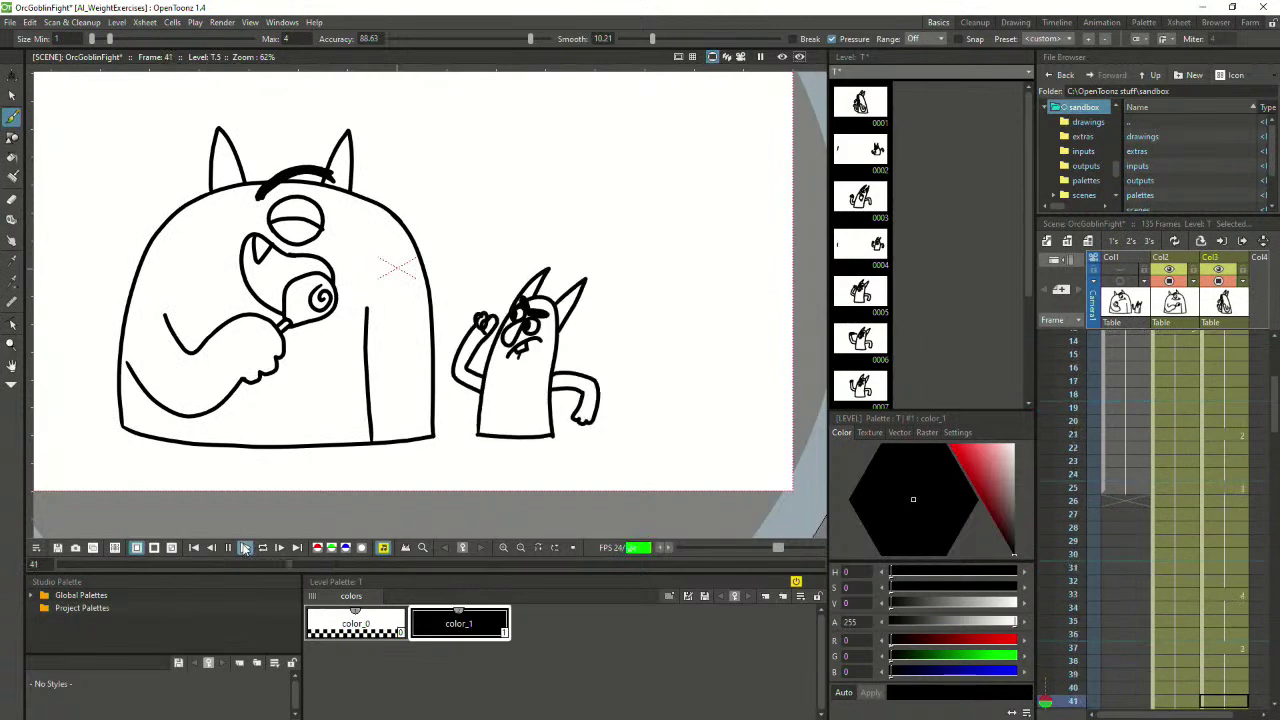
{"action": "left_click", "coordinate": [245, 548]}
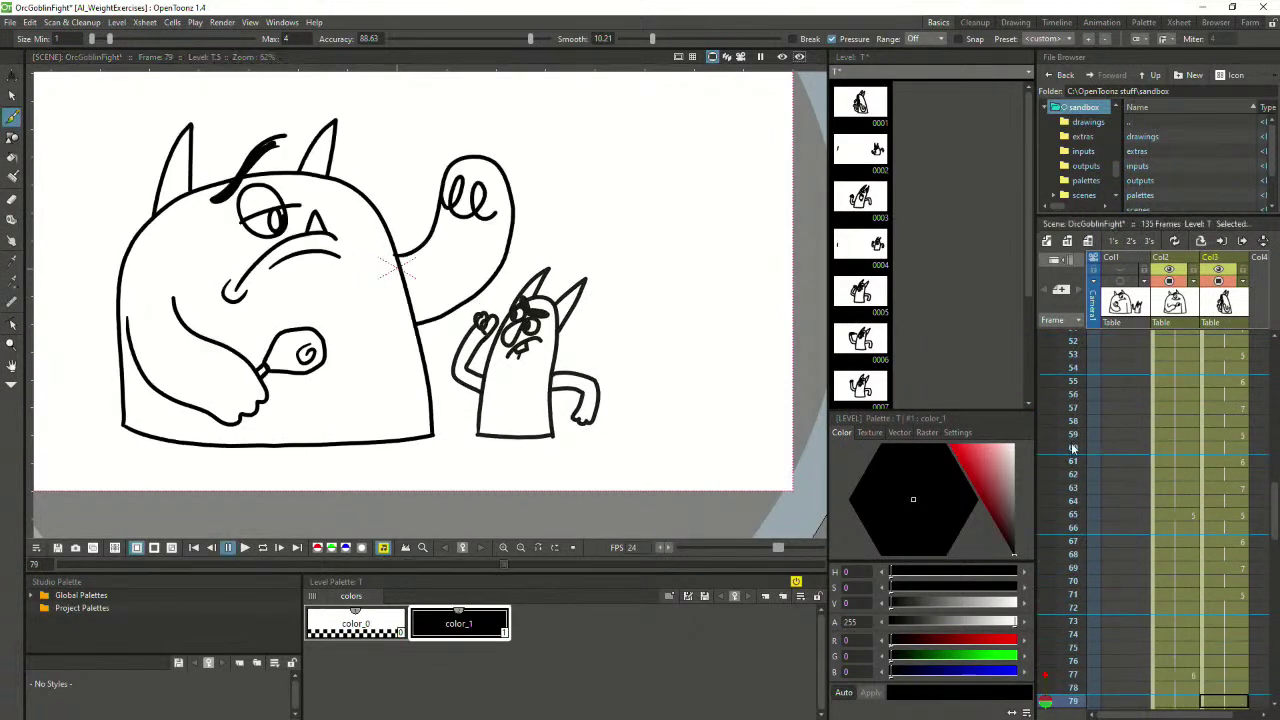
{"action": "scroll", "coordinate": [1168, 535], "scroll_direction": "up", "scroll_amount": 6}
{"action": "left_click", "coordinate": [1219, 338]}
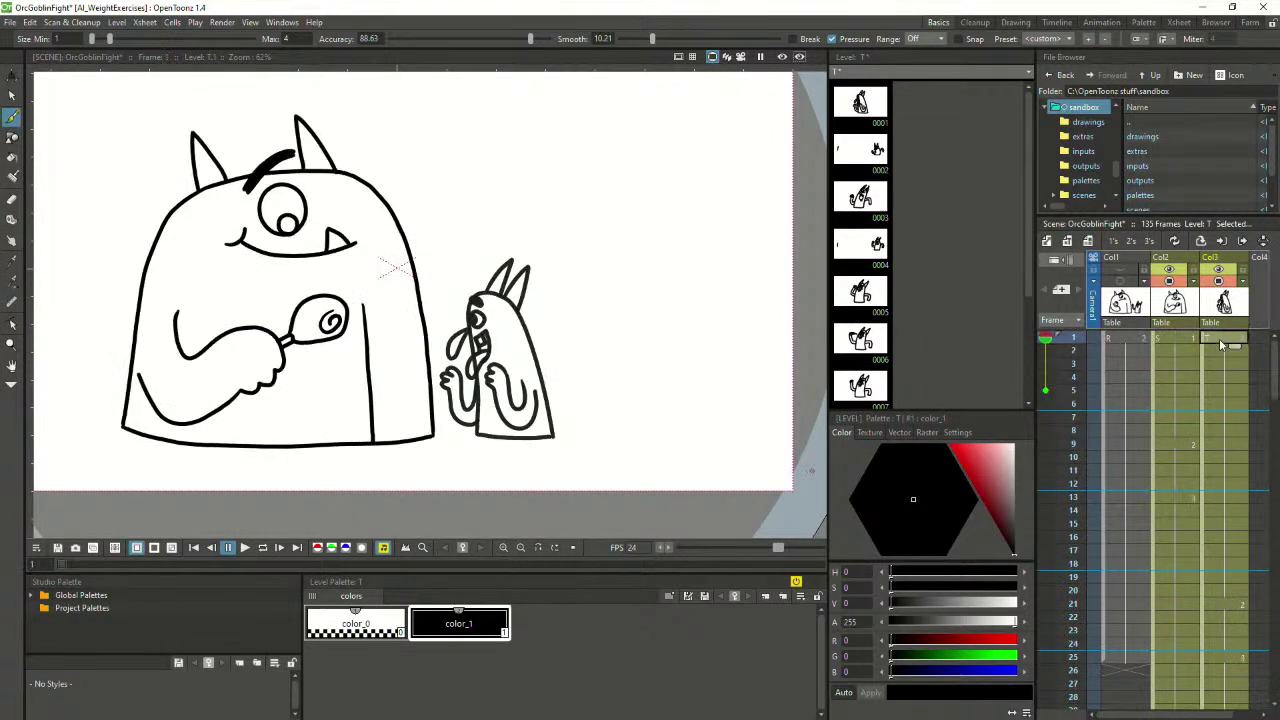
{"action": "left_click", "coordinate": [245, 548]}
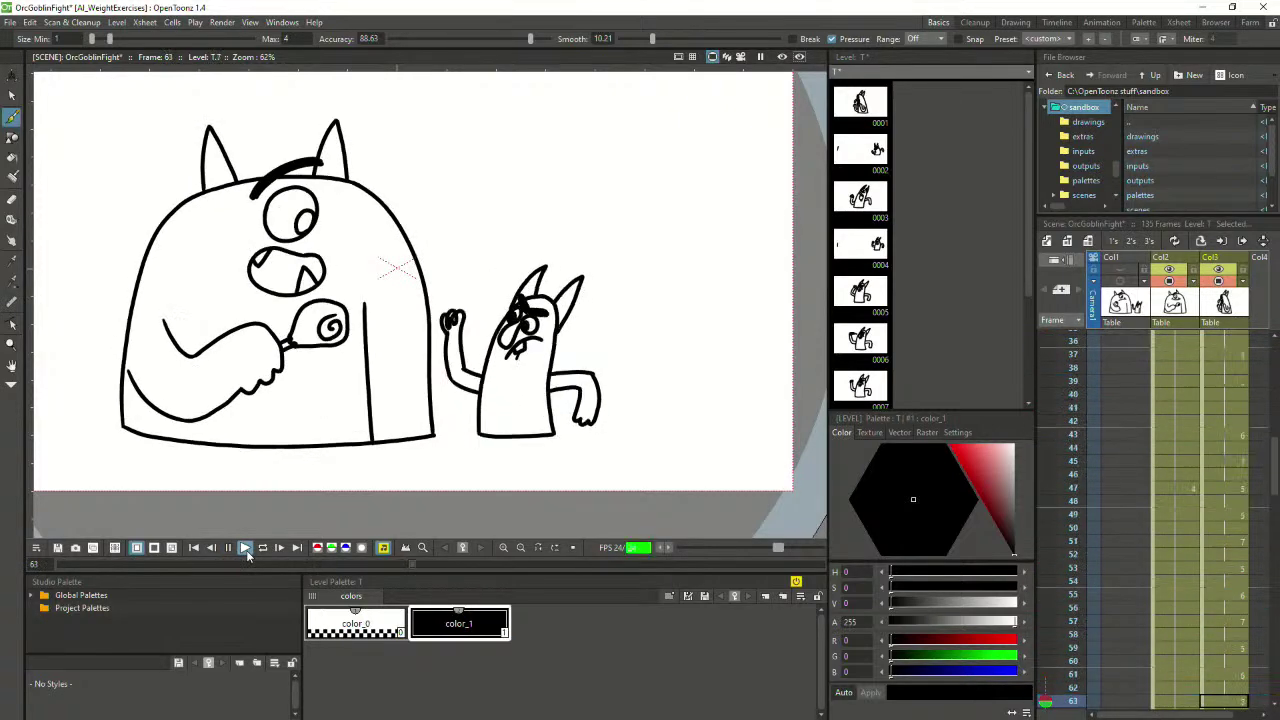
{"action": "scroll", "coordinate": [1203, 580], "scroll_direction": "up", "scroll_amount": 10}
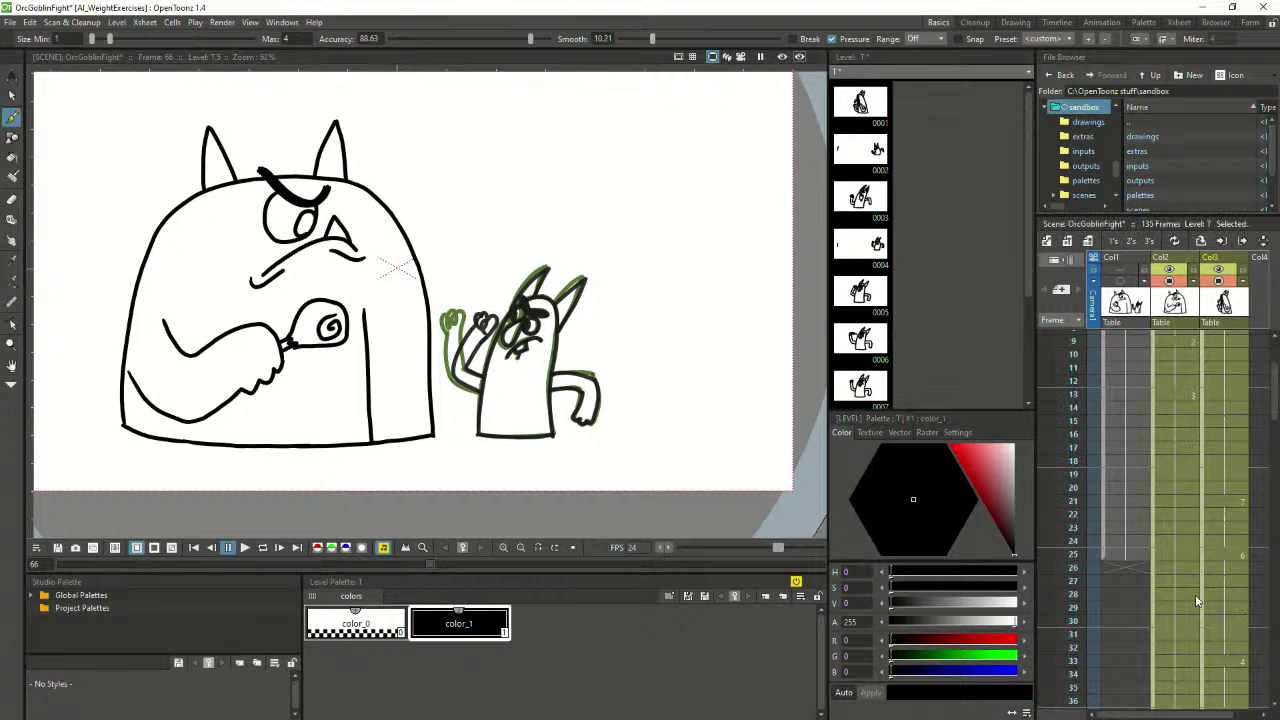
{"action": "left_click", "coordinate": [1230, 341]}
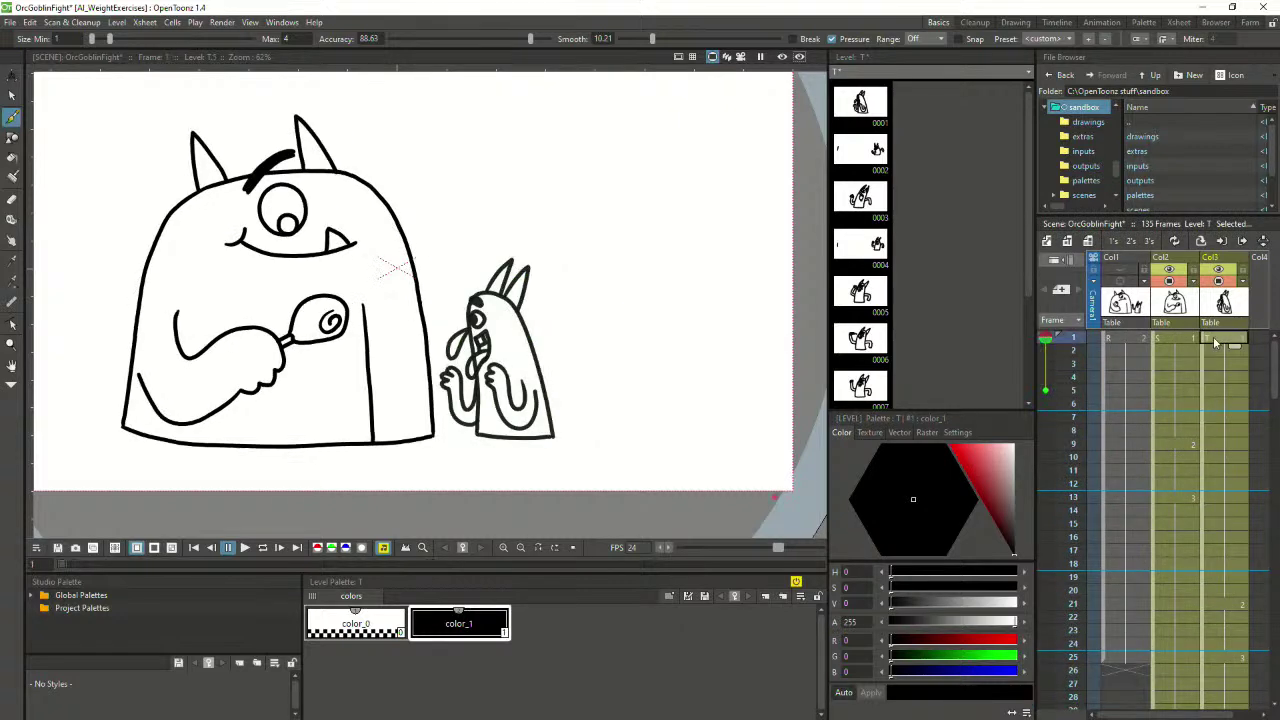
{"action": "left_click", "coordinate": [245, 549]}
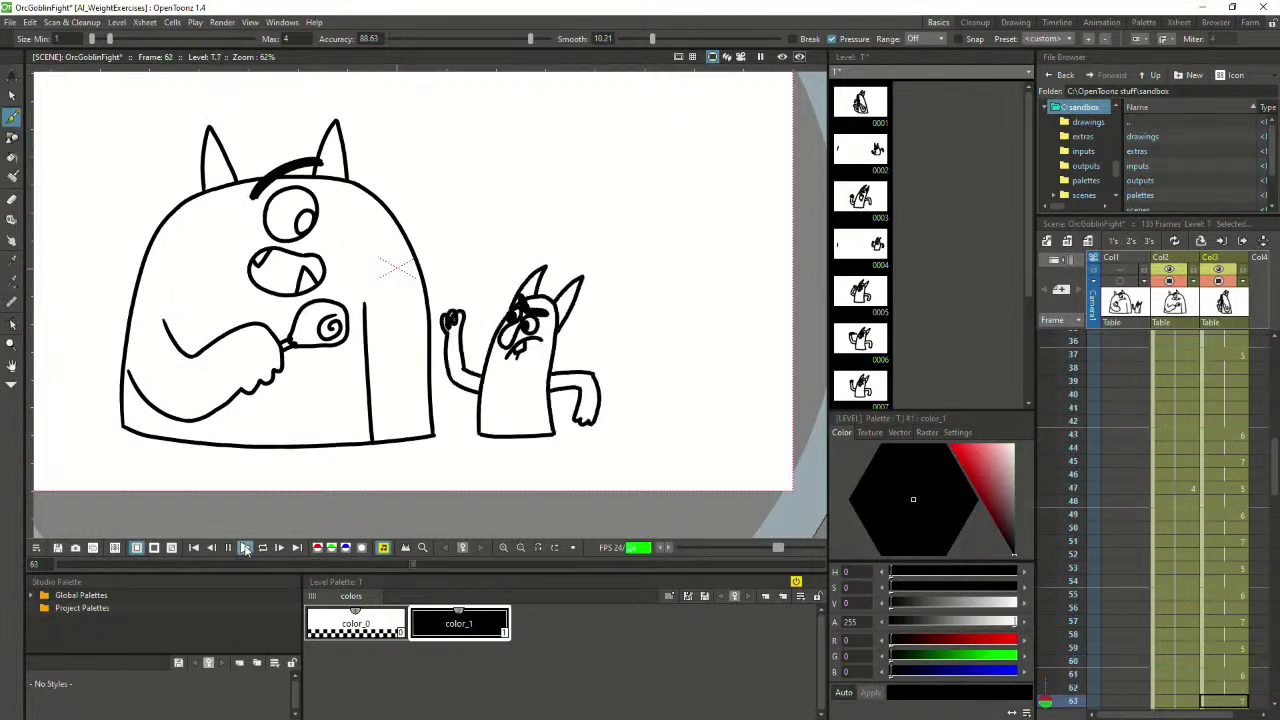
Play the scene again from frame 1, from frame 2 and once more from frame 1 to judge both characters' action
{"action": "scroll", "coordinate": [1170, 437], "scroll_direction": "up", "scroll_amount": 10}
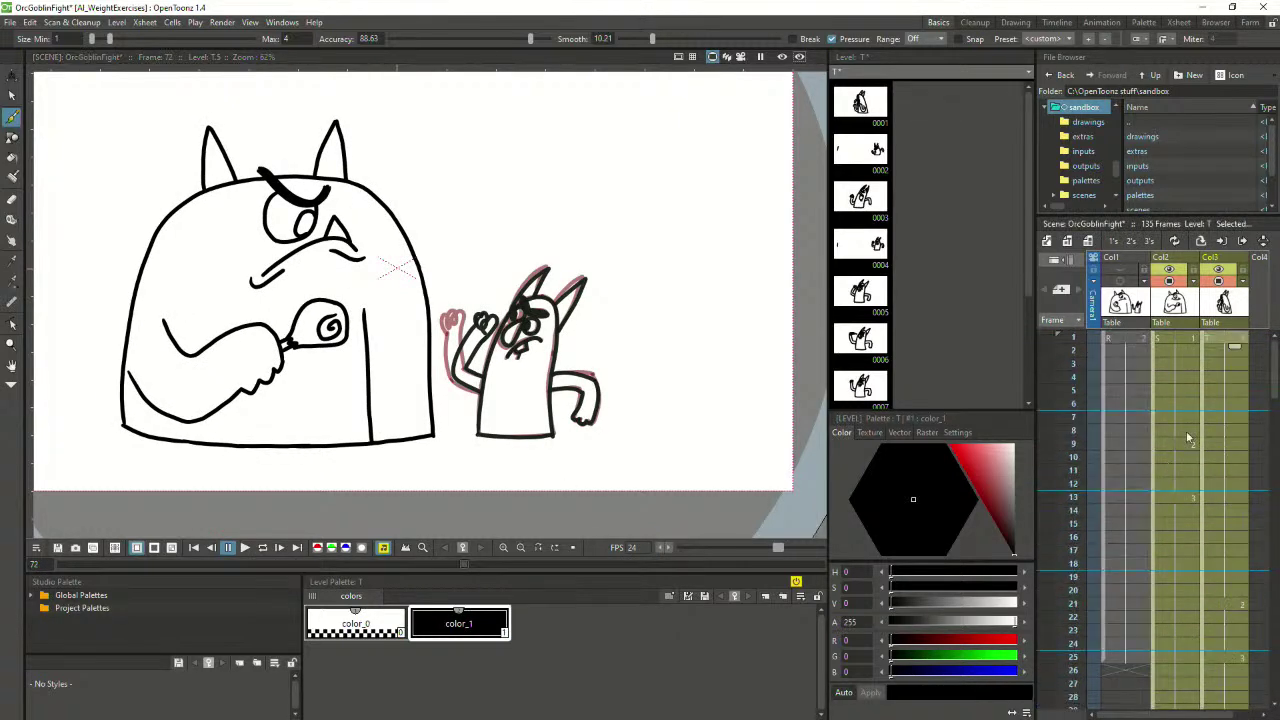
{"action": "left_click", "coordinate": [1218, 342]}
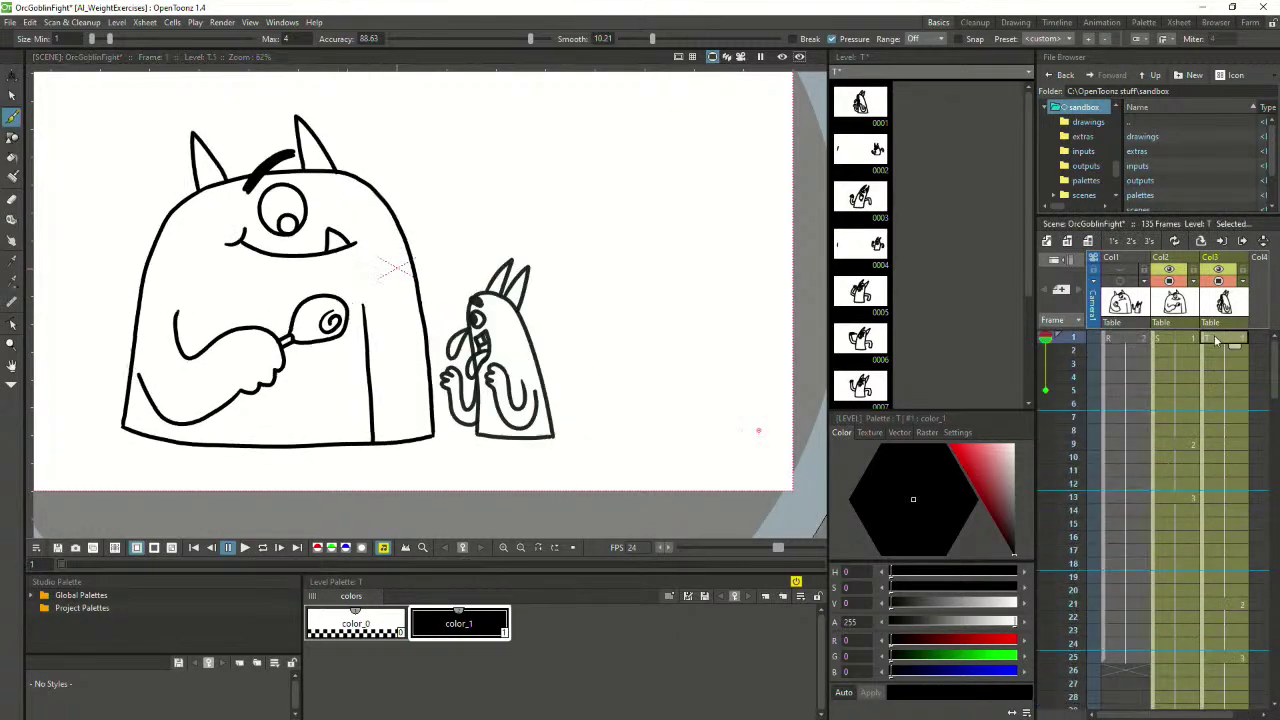
{"action": "left_click", "coordinate": [246, 548]}
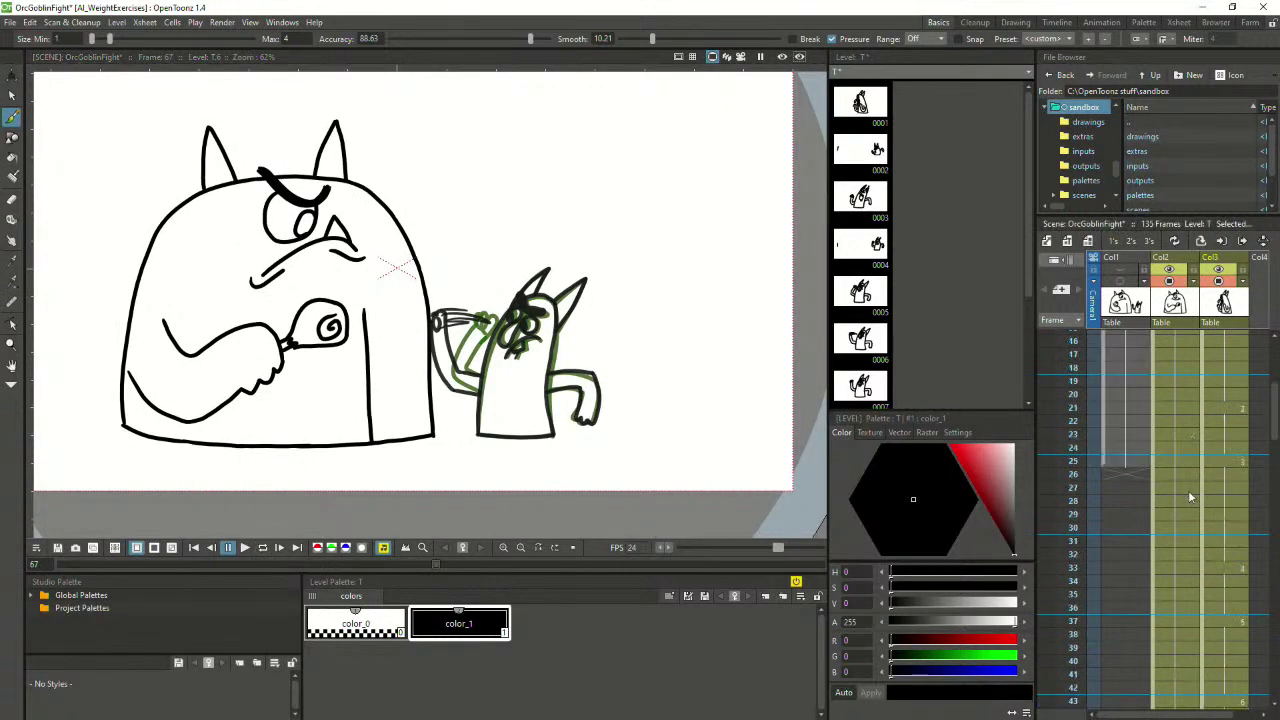
{"action": "scroll", "coordinate": [1190, 420], "scroll_direction": "up", "scroll_amount": 5}
{"action": "left_click", "coordinate": [1210, 350]}
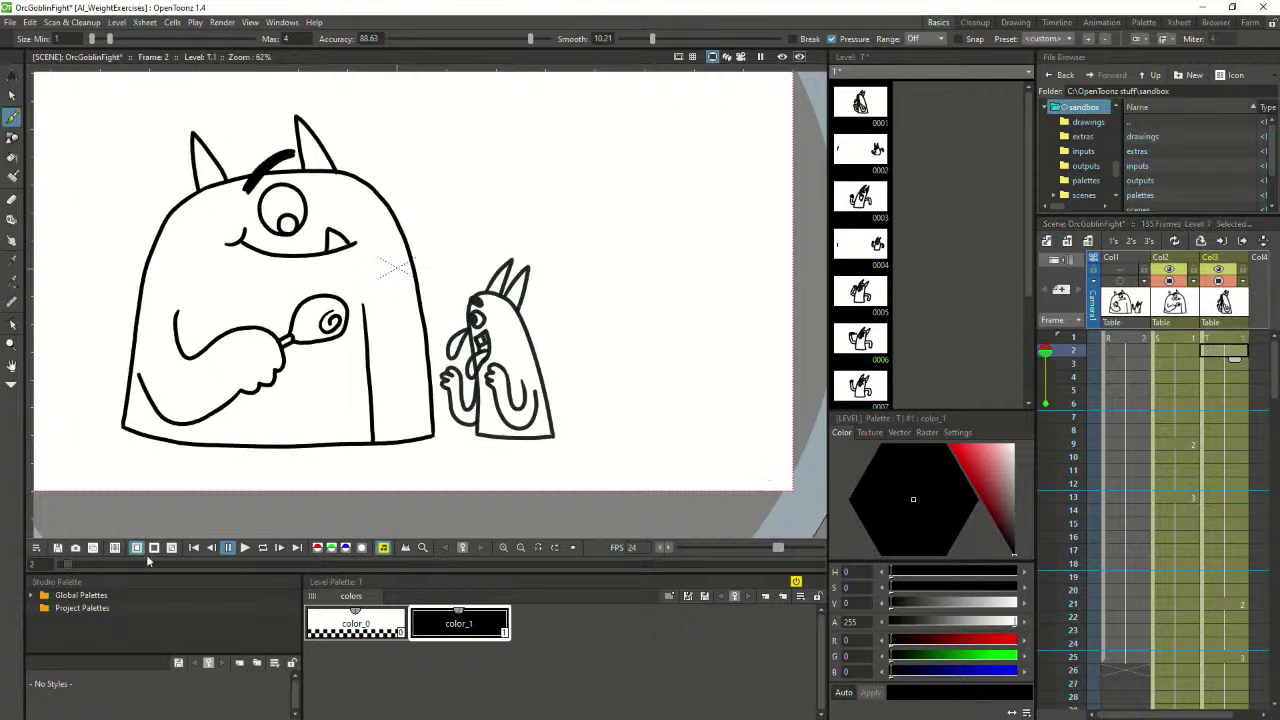
{"action": "left_click", "coordinate": [243, 548]}
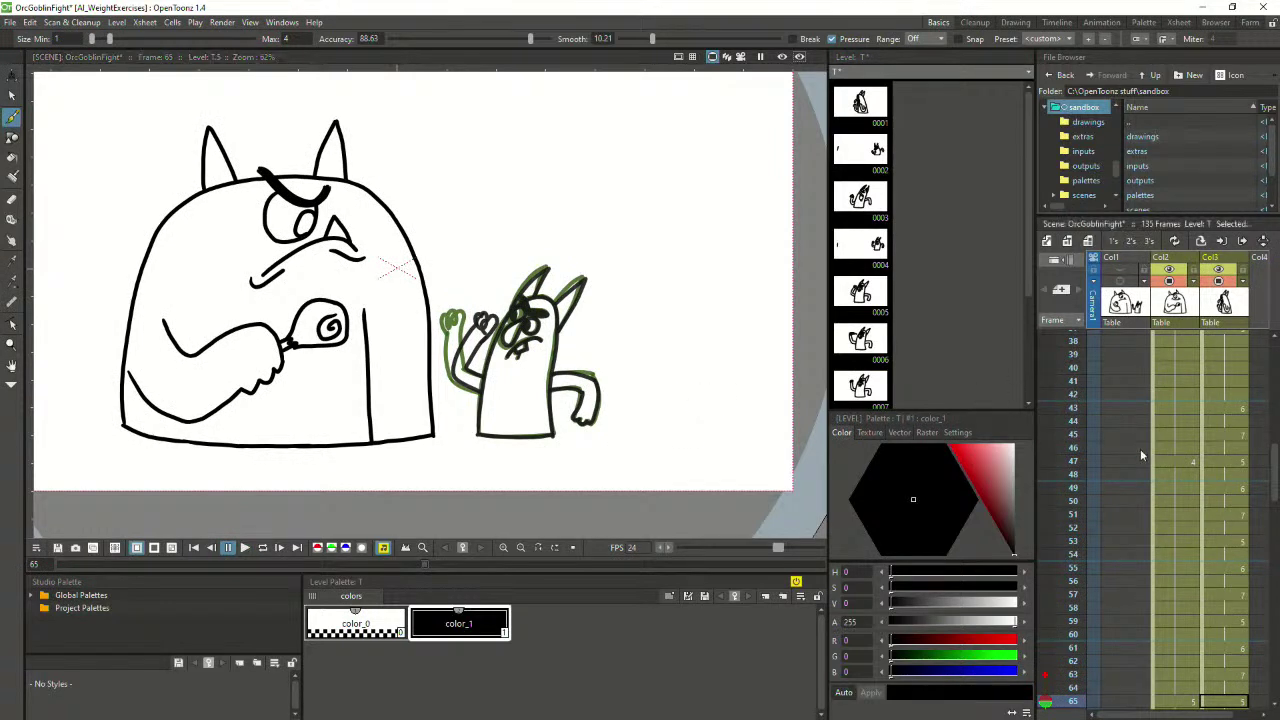
{"action": "scroll", "coordinate": [1206, 470], "scroll_direction": "up", "scroll_amount": 10}
{"action": "left_click", "coordinate": [1226, 338]}
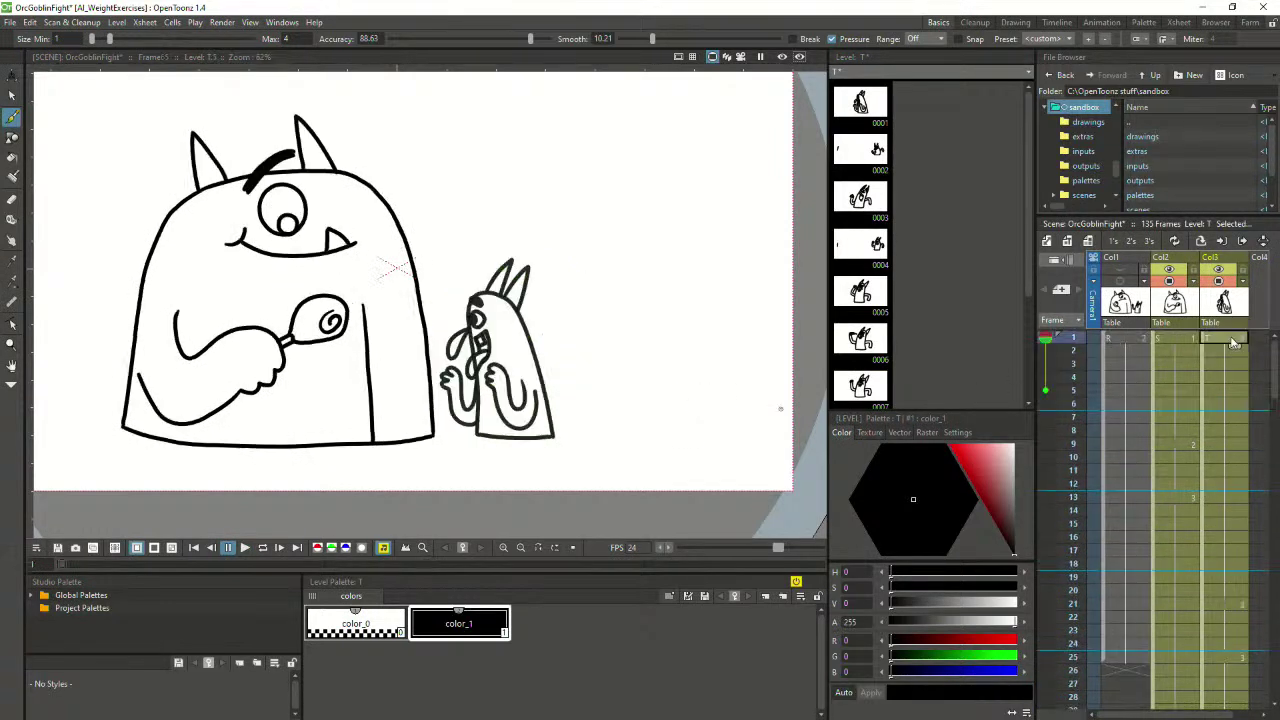
{"action": "left_click", "coordinate": [245, 548]}
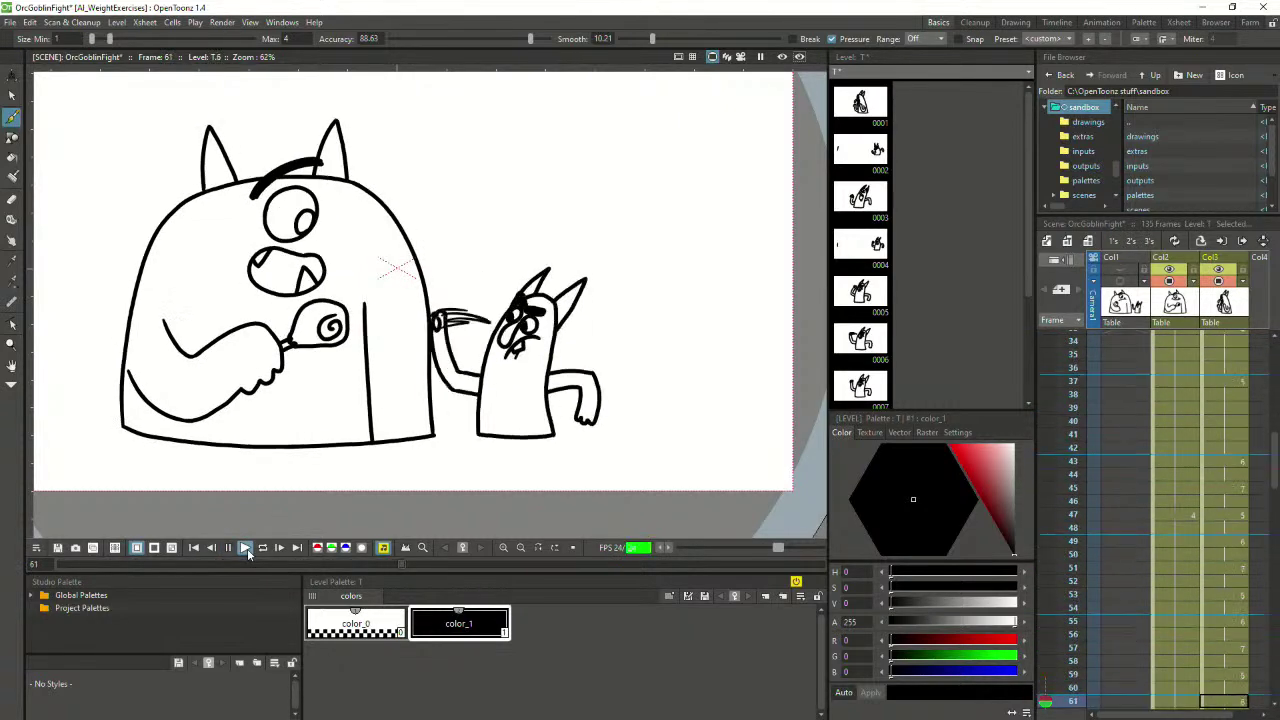
{"action": "left_click", "coordinate": [247, 552]}
Step through the goblin's Col3 frames between 65 and 72 to examine the end of the fist-shaking cycle
{"action": "scroll", "coordinate": [1219, 559], "scroll_direction": "down", "scroll_amount": 3}
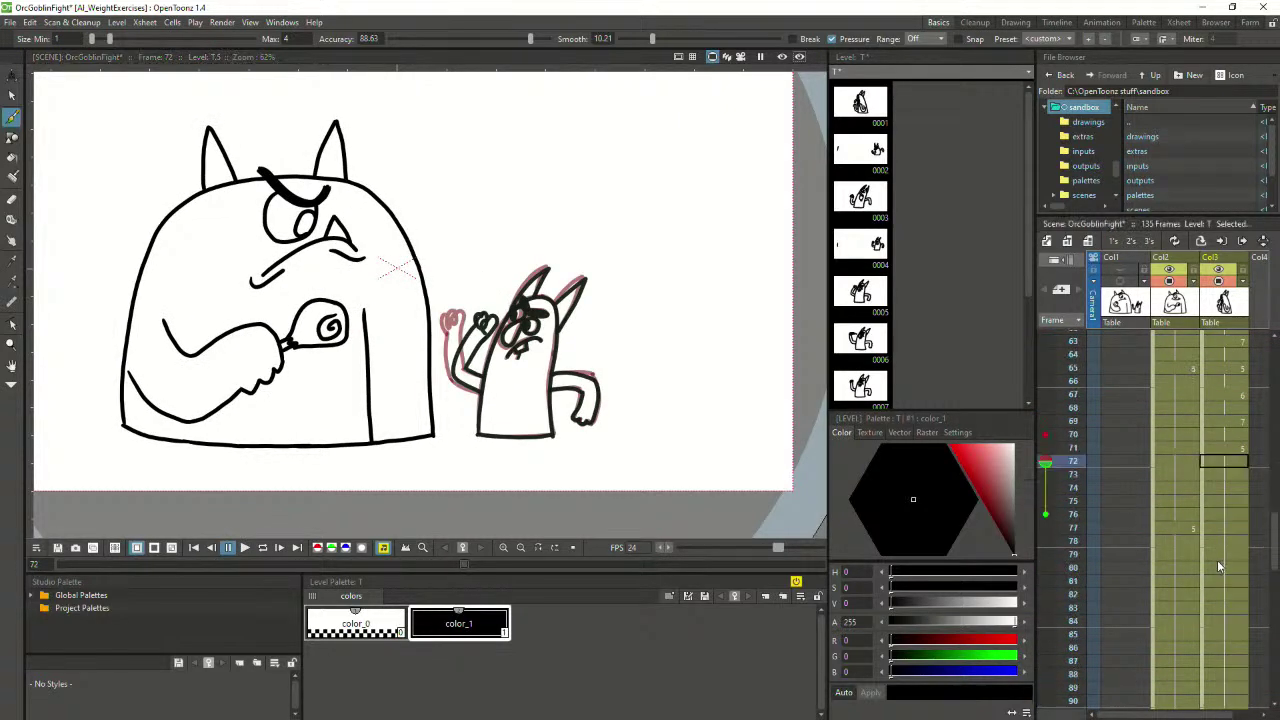
{"action": "left_click", "coordinate": [1222, 447]}
{"action": "left_click", "coordinate": [1215, 463]}
{"action": "left_click", "coordinate": [1220, 434]}
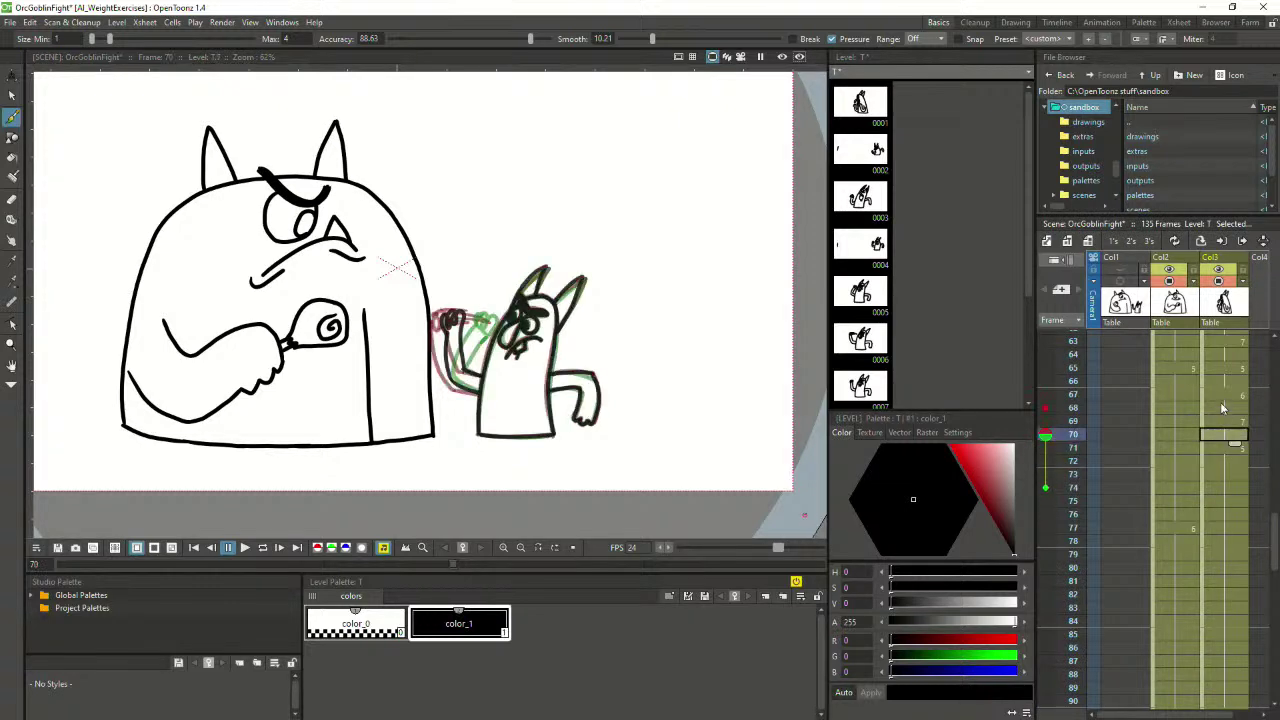
{"action": "left_click", "coordinate": [1220, 398]}
{"action": "left_click", "coordinate": [1215, 371]}
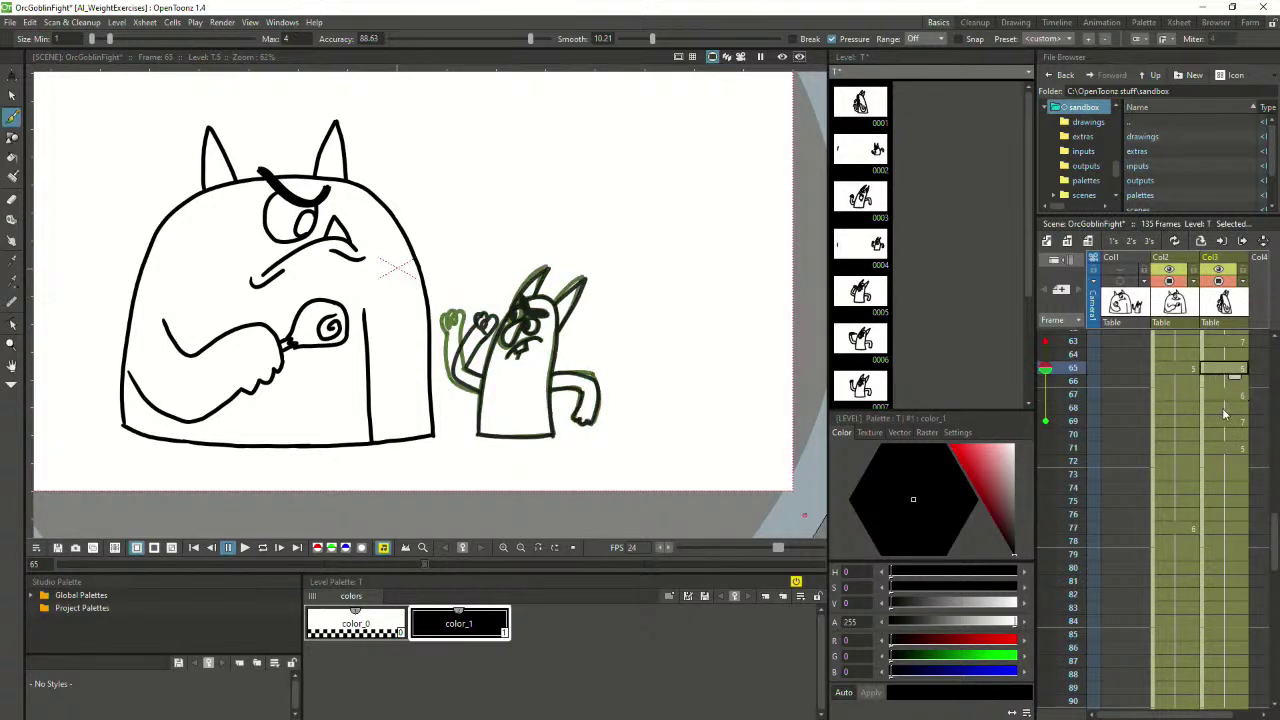
{"action": "left_click", "coordinate": [1222, 408]}
{"action": "left_click", "coordinate": [1220, 422]}
{"action": "left_click", "coordinate": [1218, 449]}
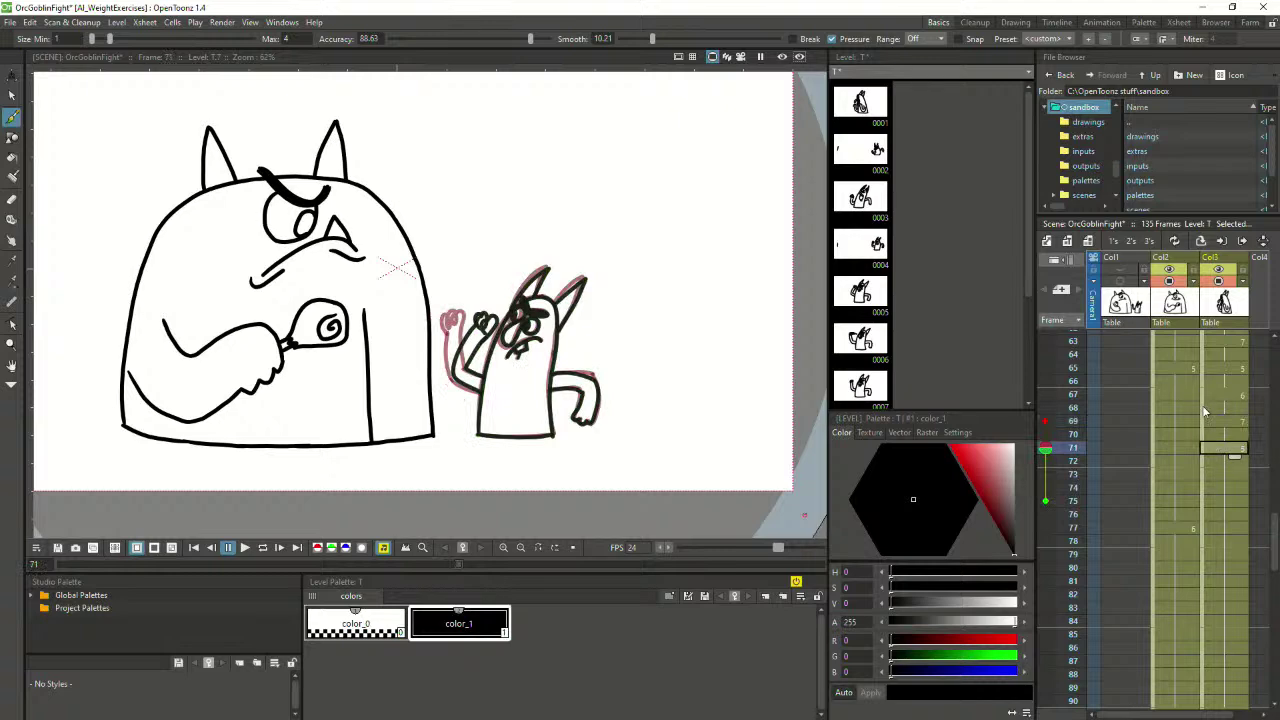
Play the scene from frame 1 past the end of the fist shake and stop the playback
{"action": "scroll", "coordinate": [1177, 509], "scroll_direction": "up", "scroll_amount": 10}
{"action": "left_click", "coordinate": [1215, 338]}
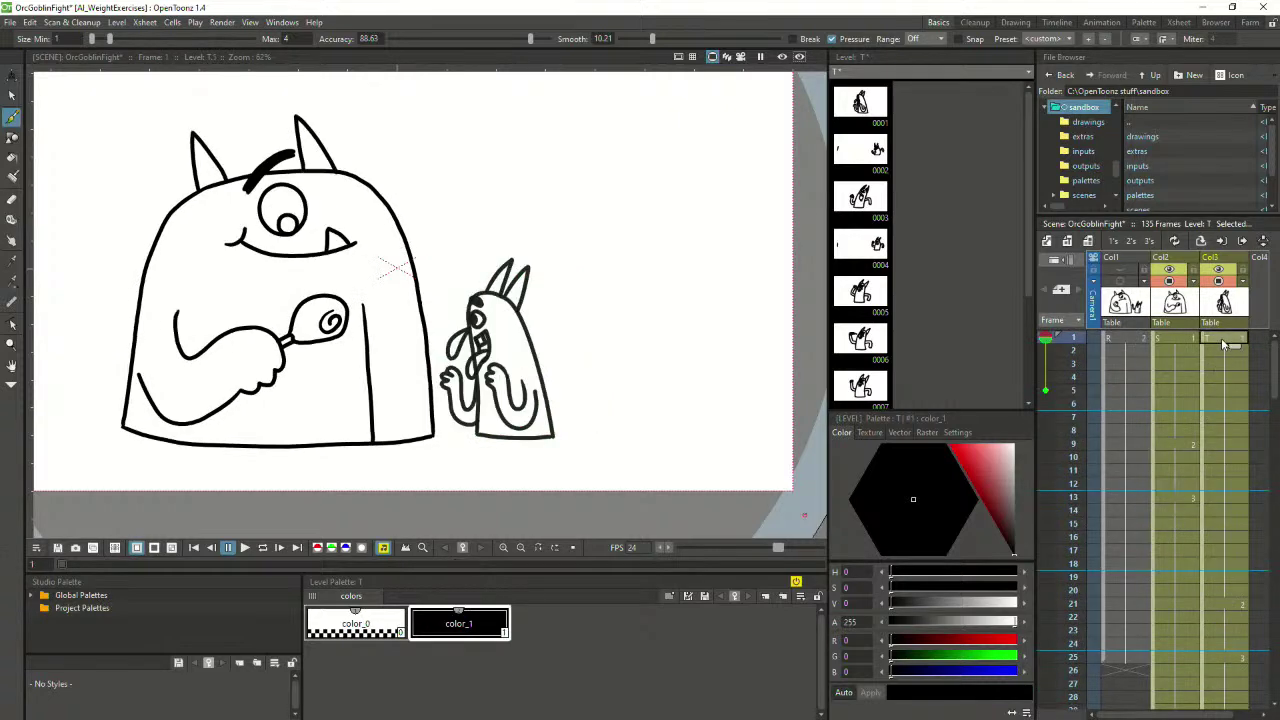
{"action": "left_click", "coordinate": [245, 548]}
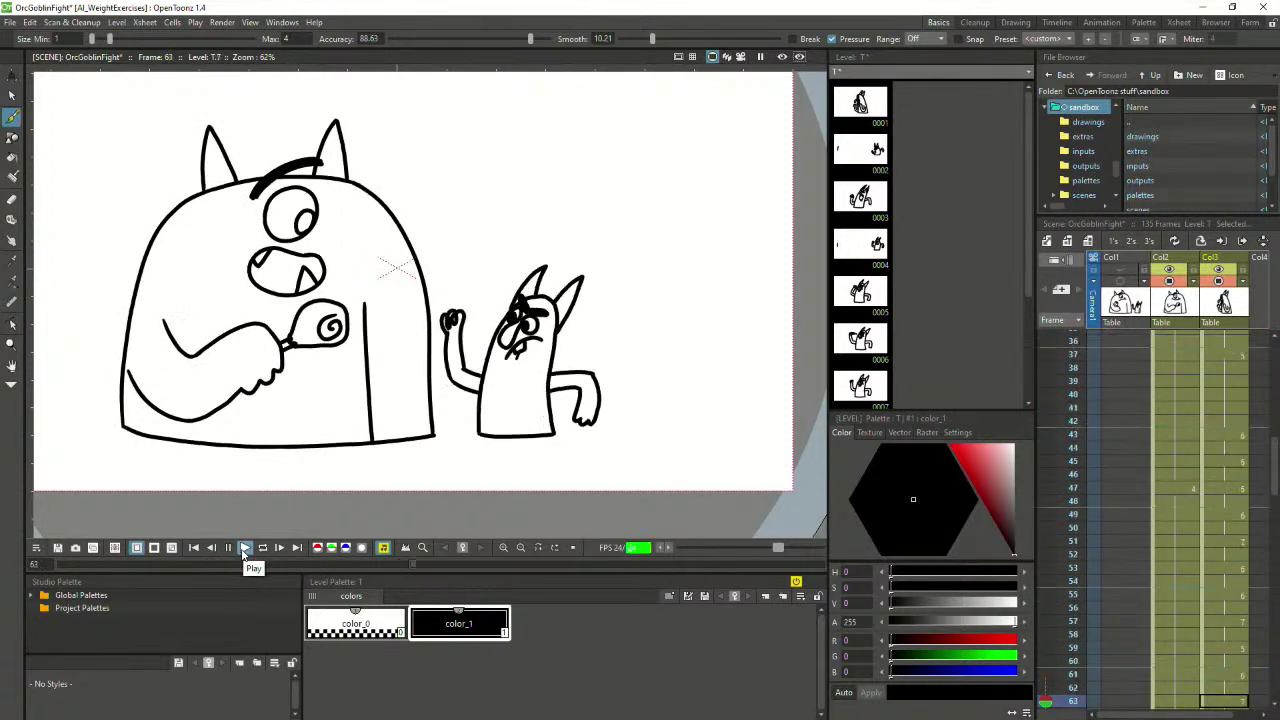
{"action": "left_click", "coordinate": [228, 548]}
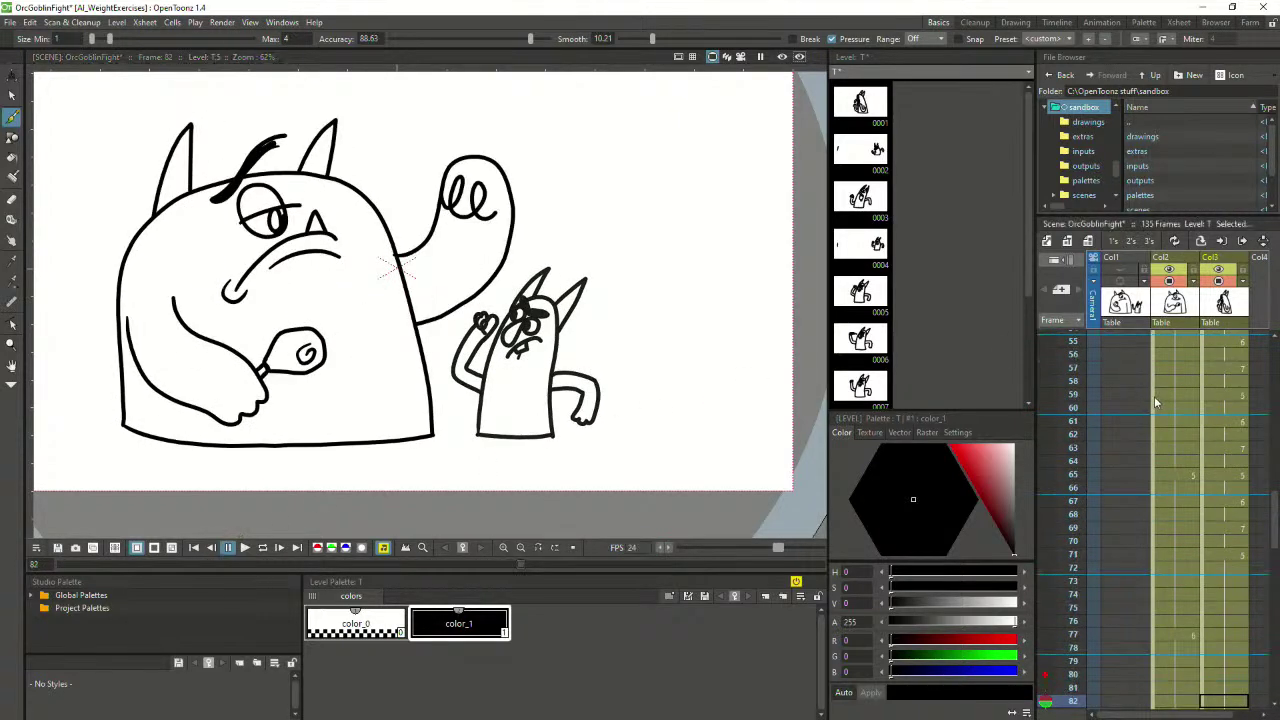
Check the goblin's pose at frame 31, and play the scene from frame 16 to review the lead-in to the fist shake
{"action": "scroll", "coordinate": [1212, 398], "scroll_direction": "up", "scroll_amount": 5}
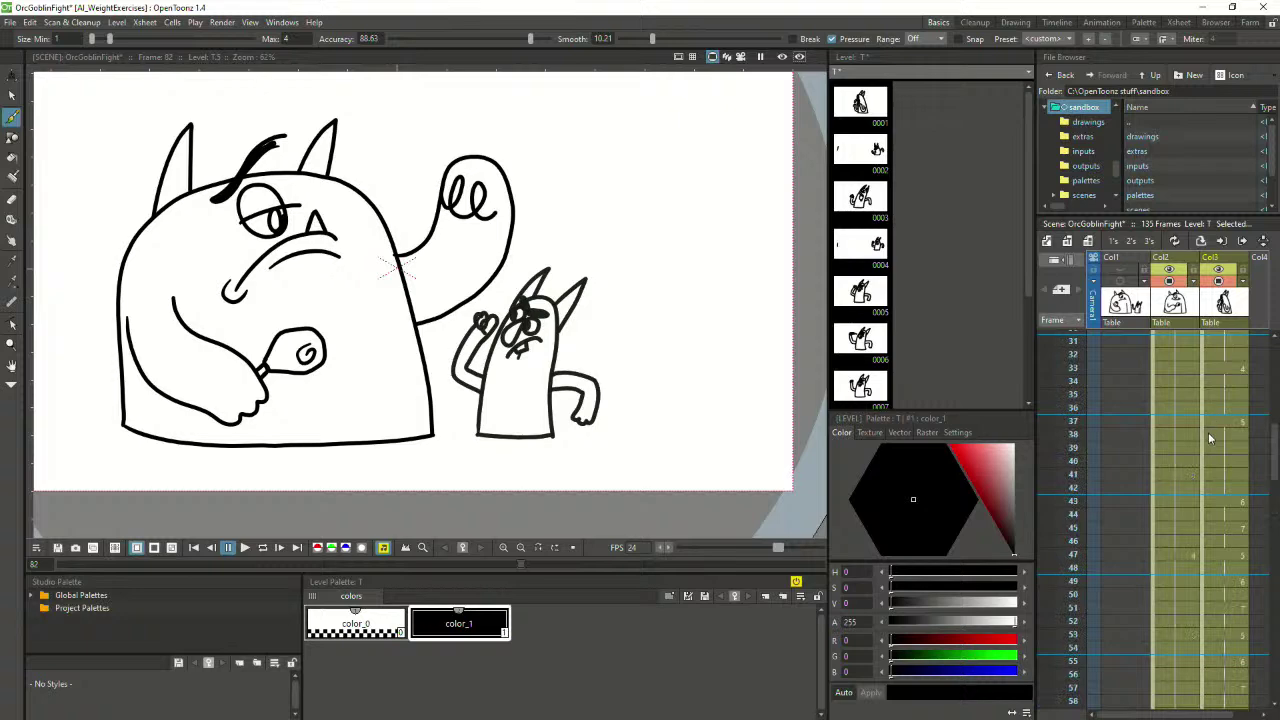
{"action": "scroll", "coordinate": [1205, 501], "scroll_direction": "up", "scroll_amount": 2}
{"action": "left_click", "coordinate": [1214, 422]}
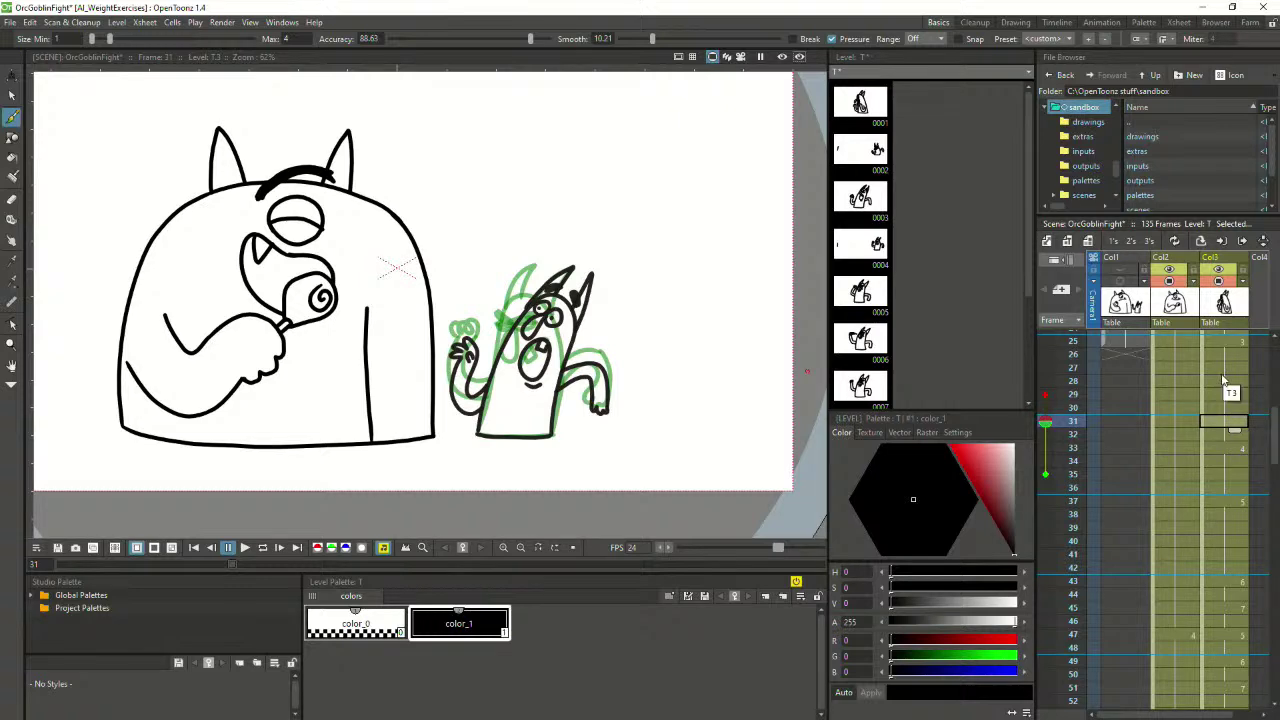
{"action": "scroll", "coordinate": [1228, 378], "scroll_direction": "up", "scroll_amount": 3}
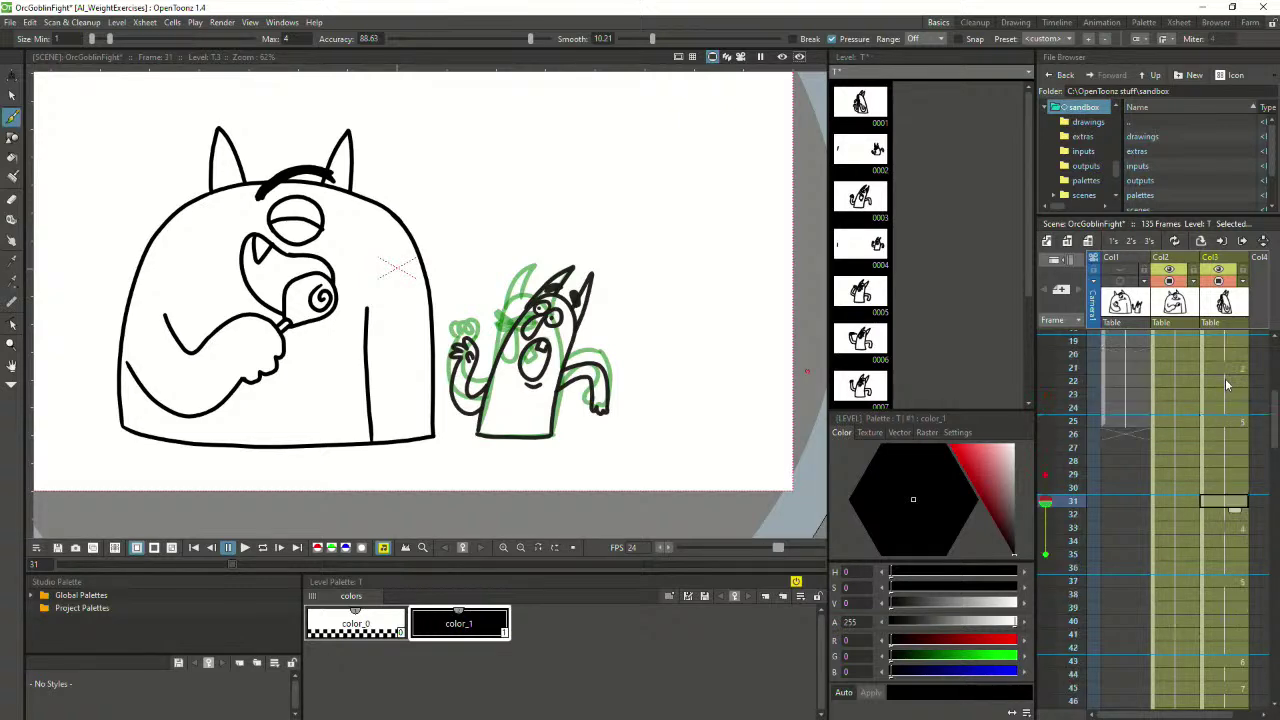
{"action": "left_click", "coordinate": [1225, 381]}
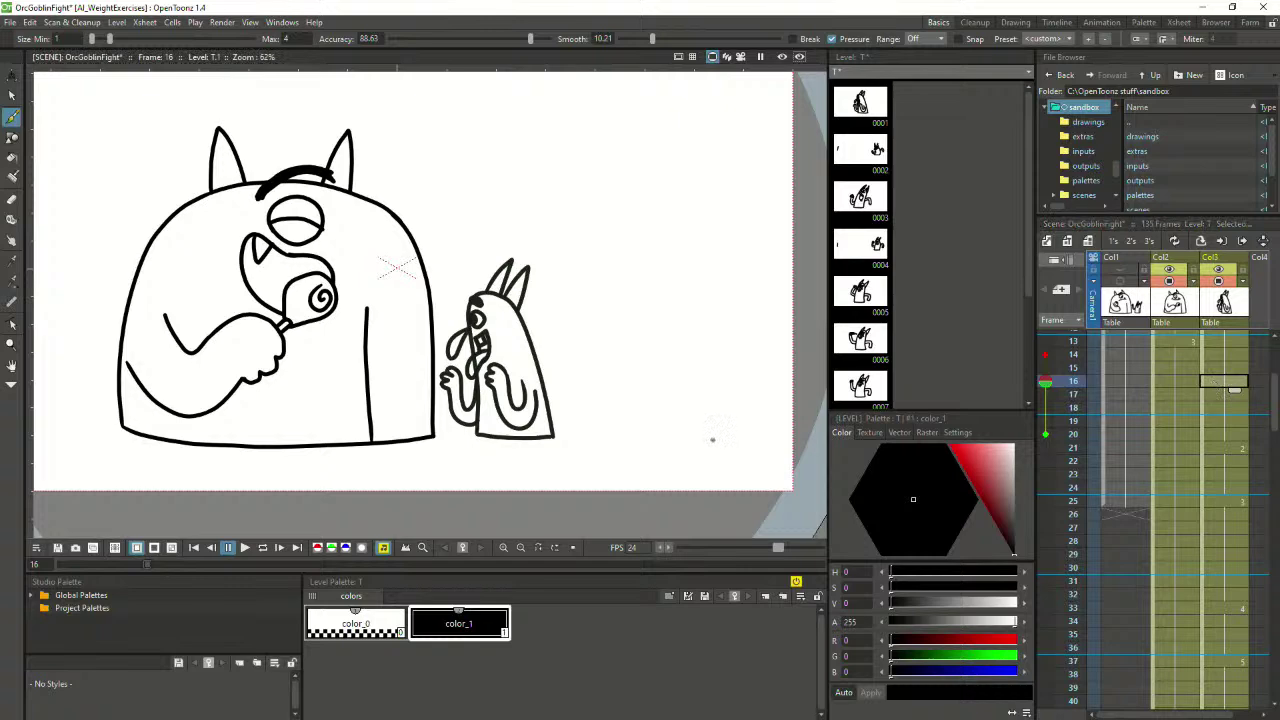
{"action": "left_click", "coordinate": [246, 549]}
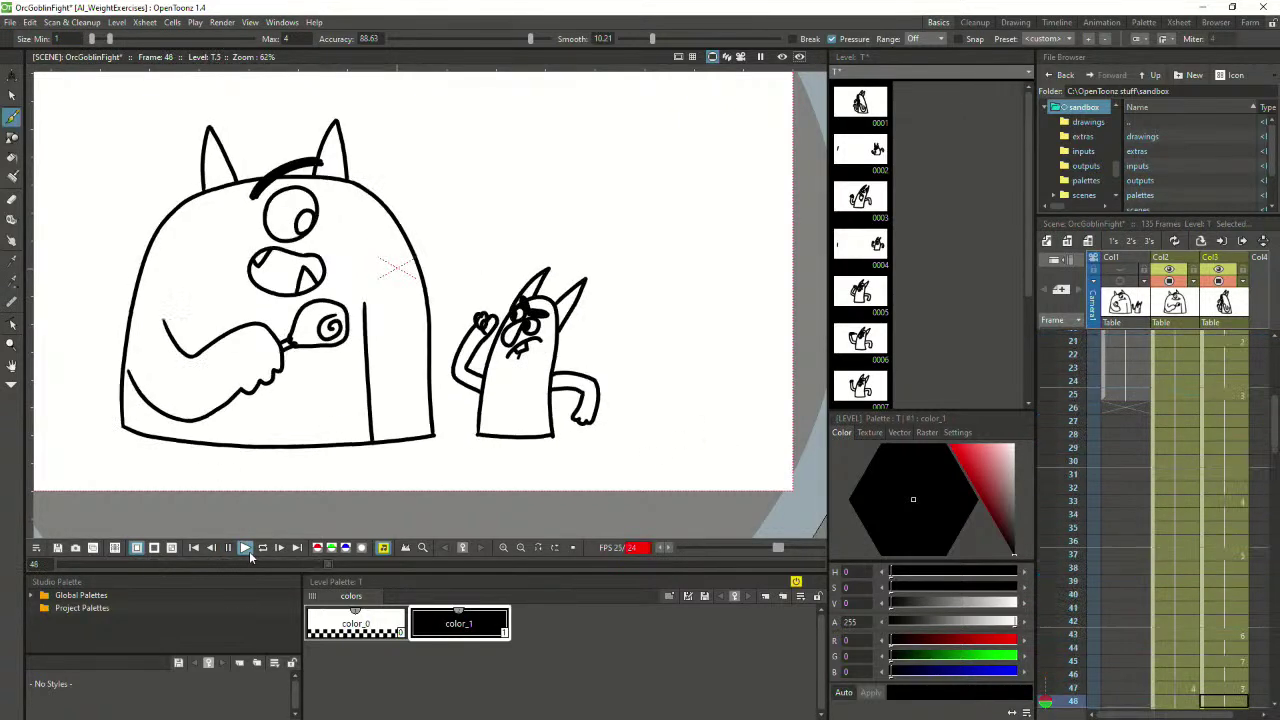
{"action": "left_click", "coordinate": [249, 553]}
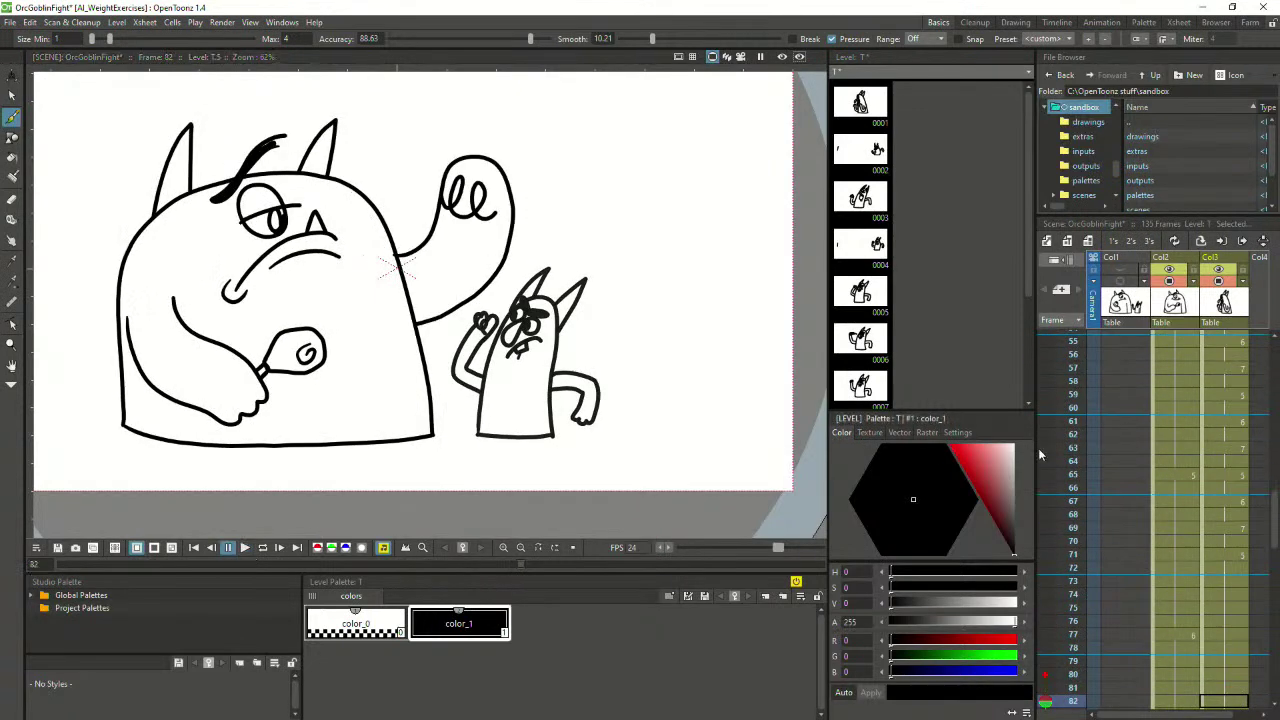
View the goblin at frame 69, and replay the scene from frame 1 through the orc's raised-fist pose
{"action": "left_click", "coordinate": [1232, 531]}
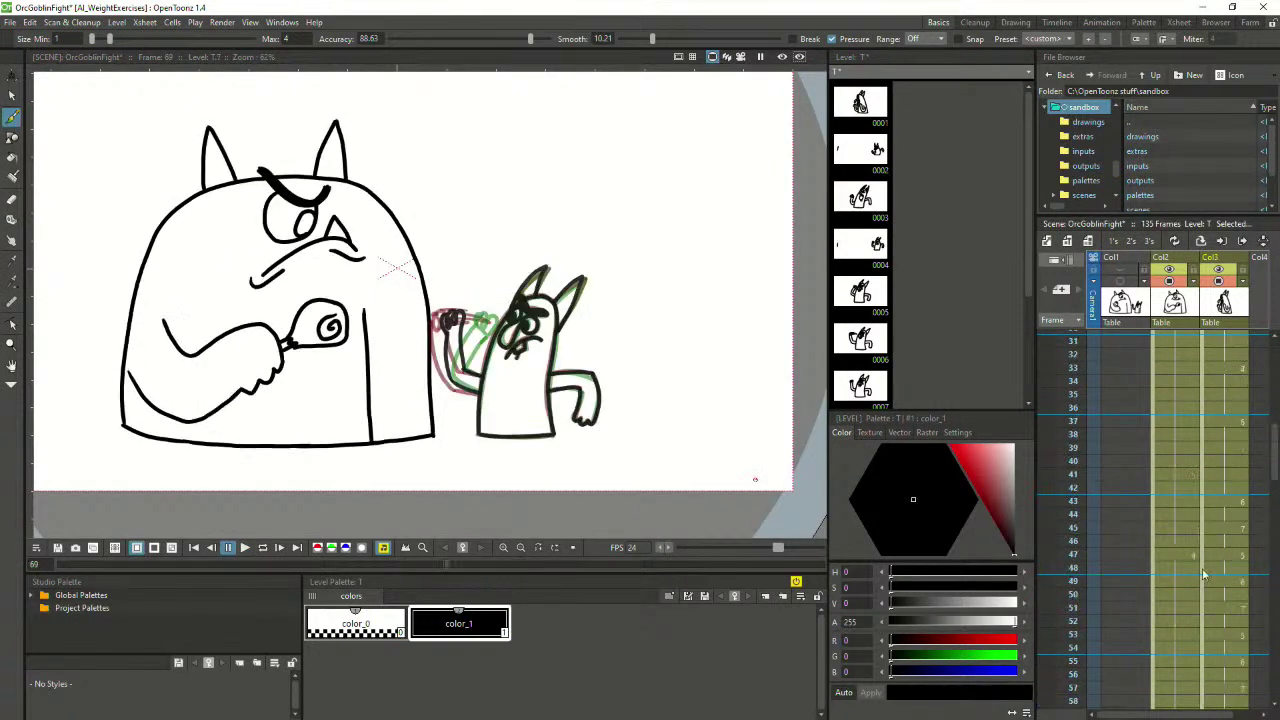
{"action": "scroll", "coordinate": [1195, 555], "scroll_direction": "up", "scroll_amount": 10}
{"action": "left_click", "coordinate": [1220, 354]}
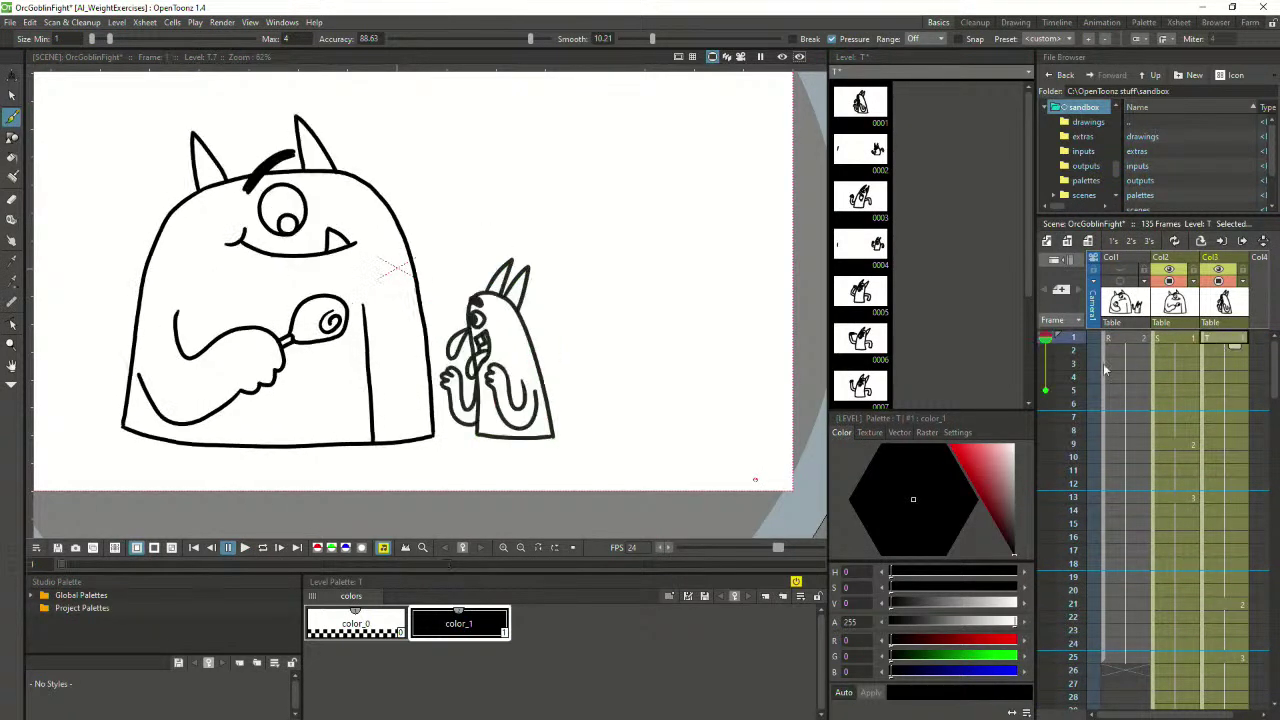
{"action": "left_click", "coordinate": [246, 549]}
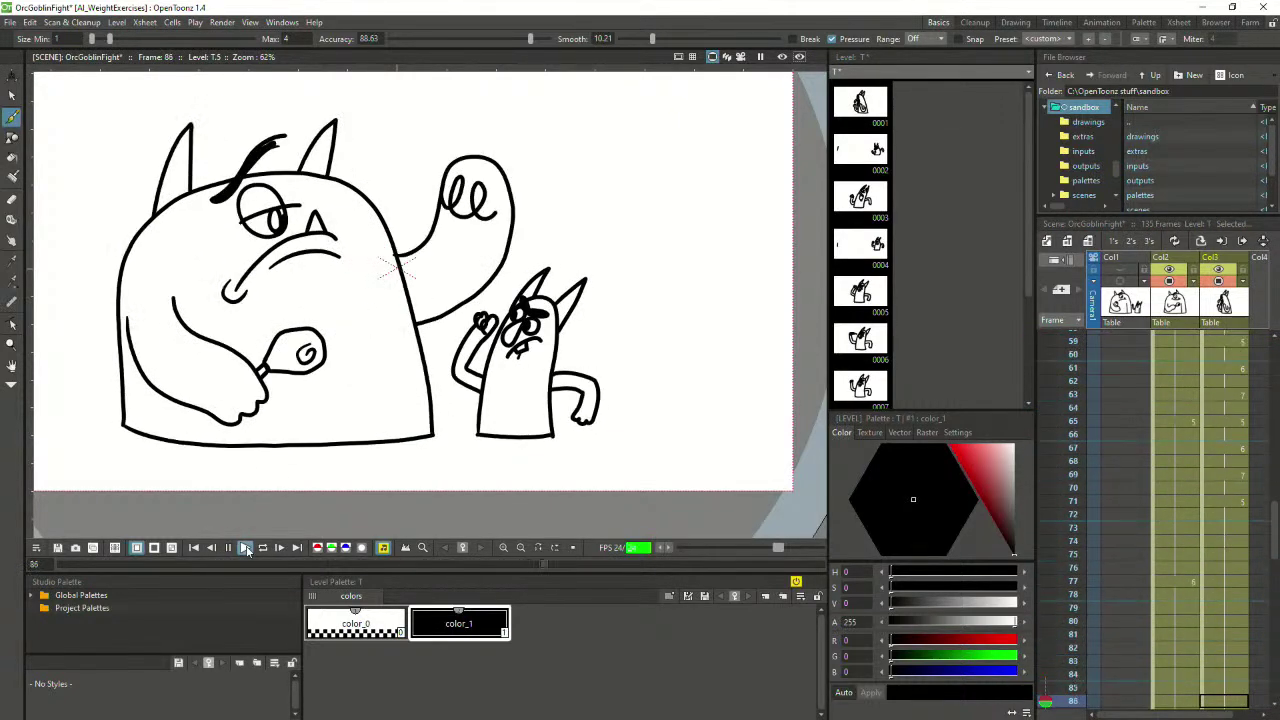
Play the scene from the orc's Col2 drawing at frame 47 to review its change of expression
{"action": "scroll", "coordinate": [1163, 421], "scroll_direction": "up", "scroll_amount": 3}
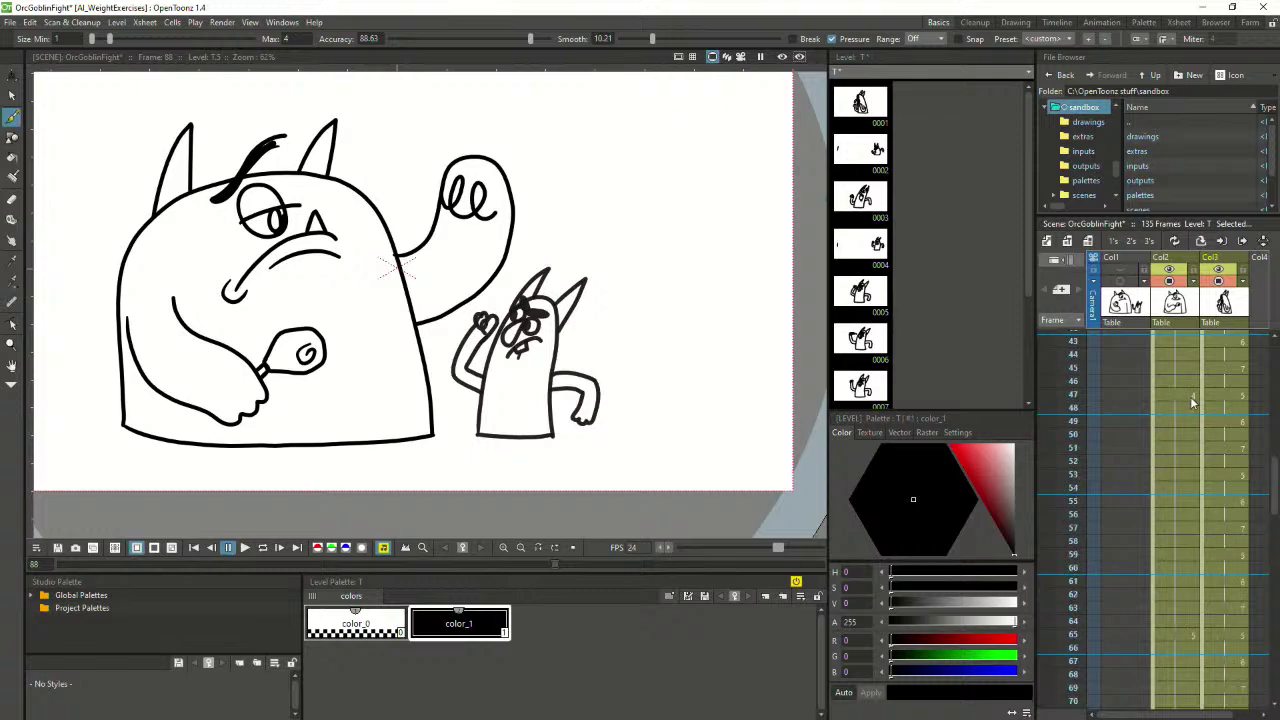
{"action": "left_click", "coordinate": [1190, 396]}
{"action": "left_click", "coordinate": [245, 548]}
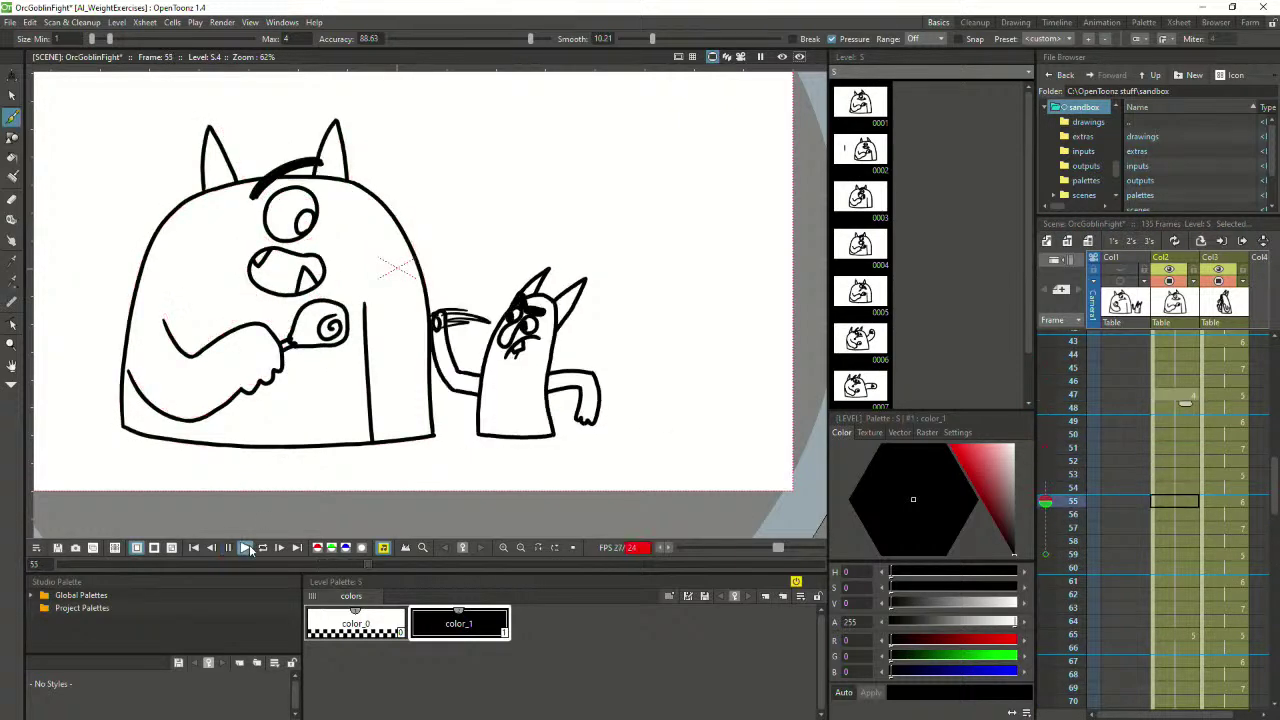
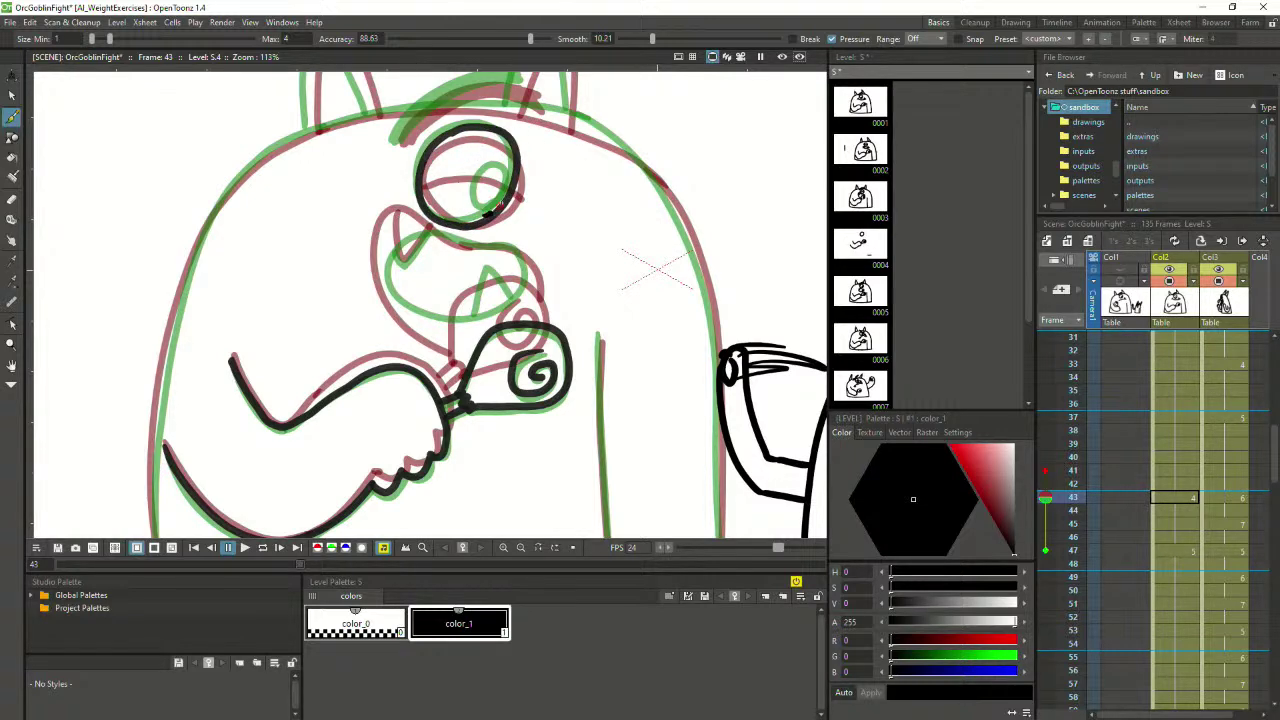
Draw the oval pupil inside the orc's eye on drawing 4 of level S at frame 43
{"action": "mouse_move", "coordinate": [500, 202]}
{"action": "left_mouse_down"}
{"action": "mouse_move", "coordinate": [480, 180]}
{"action": "mouse_move", "coordinate": [498, 208]}
{"action": "left_mouse_up"}
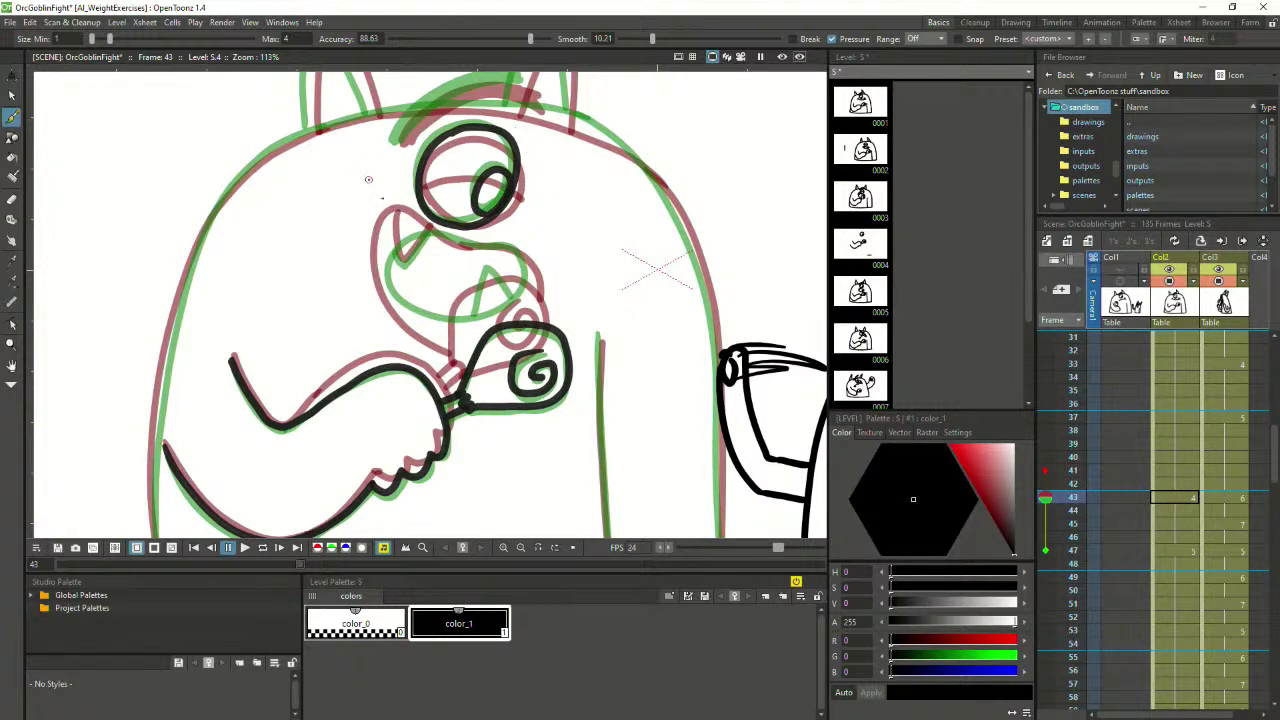
{"action": "mouse_move", "coordinate": [457, 243]}
{"action": "left_mouse_down"}
{"action": "mouse_move", "coordinate": [403, 217]}
{"action": "mouse_move", "coordinate": [389, 253]}
{"action": "mouse_move", "coordinate": [419, 222]}
{"action": "mouse_move", "coordinate": [394, 219]}
{"action": "mouse_move", "coordinate": [378, 265]}
{"action": "mouse_move", "coordinate": [406, 312]}
{"action": "mouse_move", "coordinate": [478, 331]}
{"action": "left_mouse_up"}
{"action": "key", "text": "ctrl+z"}
{"action": "key", "text": "ctrl+z"}
{"action": "mouse_move", "coordinate": [441, 236]}
{"action": "left_mouse_down"}
{"action": "mouse_move", "coordinate": [412, 220]}
{"action": "mouse_move", "coordinate": [376, 236]}
{"action": "mouse_move", "coordinate": [386, 290]}
{"action": "mouse_move", "coordinate": [421, 328]}
{"action": "mouse_move", "coordinate": [476, 344]}
{"action": "left_mouse_up"}
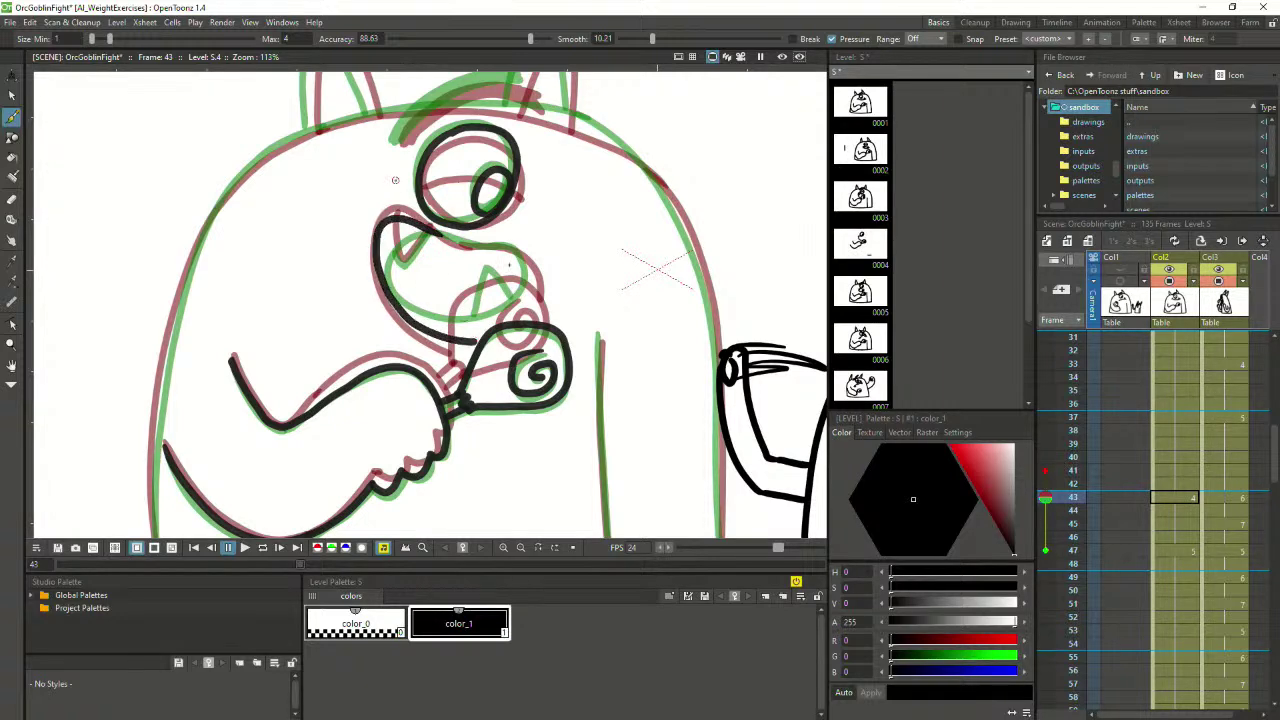
{"action": "key", "text": "ctrl+z"}
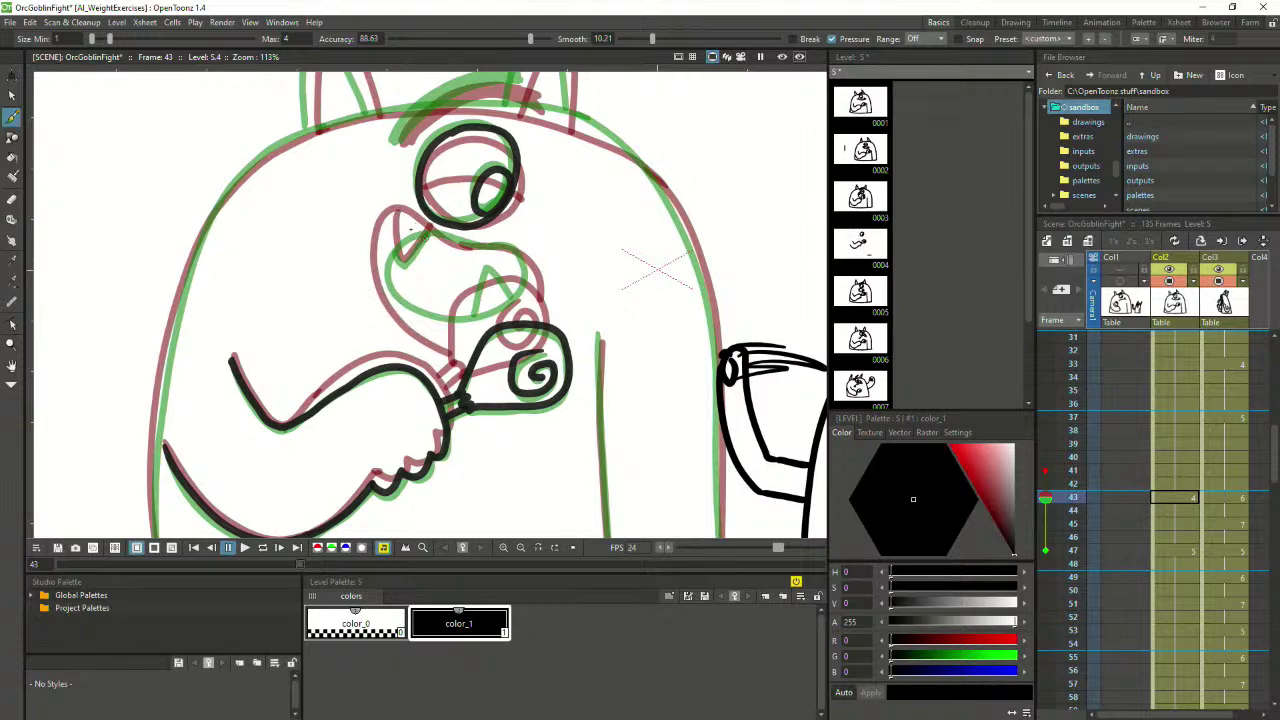
Ink the big orc's open mouth outline on frame 43 in black, with one upper and one lower fang
{"action": "mouse_move", "coordinate": [388, 227]}
{"action": "left_mouse_down"}
{"action": "mouse_move", "coordinate": [525, 260]}
{"action": "mouse_move", "coordinate": [538, 290]}
{"action": "mouse_move", "coordinate": [520, 314]}
{"action": "mouse_move", "coordinate": [437, 325]}
{"action": "mouse_move", "coordinate": [388, 298]}
{"action": "mouse_move", "coordinate": [372, 242]}
{"action": "mouse_move", "coordinate": [398, 219]}
{"action": "left_mouse_up"}
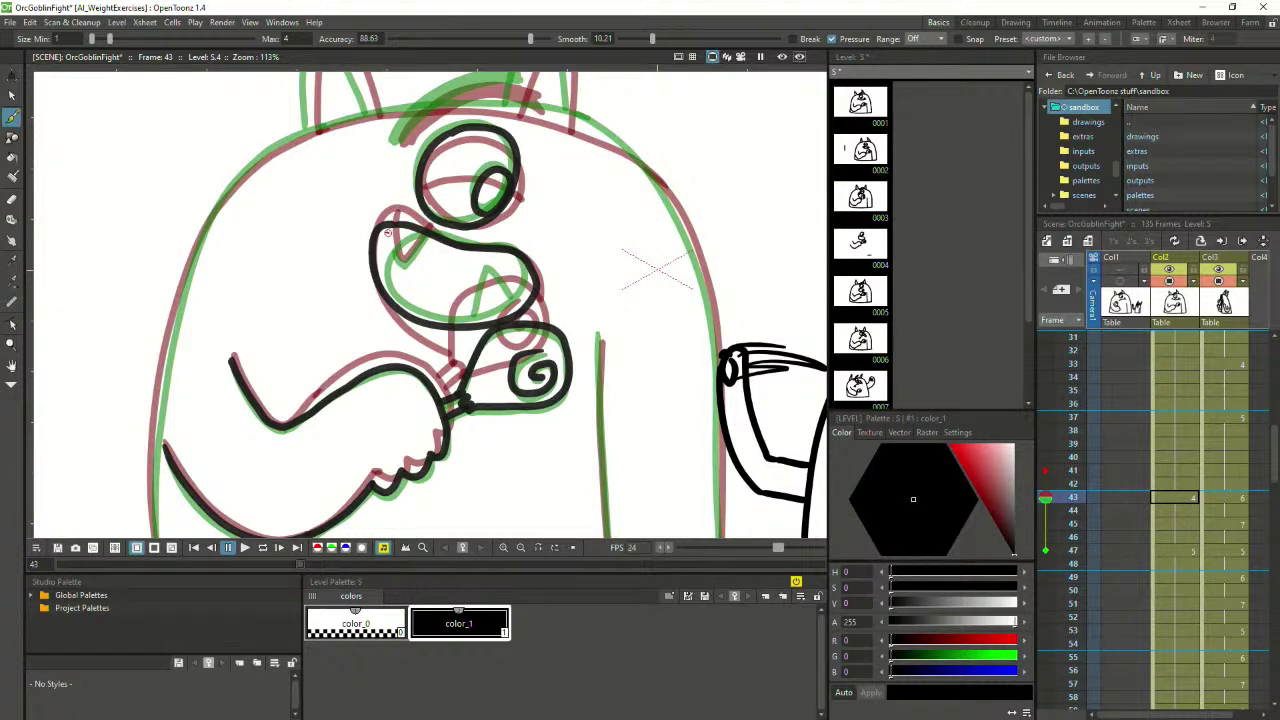
{"action": "mouse_move", "coordinate": [386, 226]}
{"action": "left_mouse_down"}
{"action": "mouse_move", "coordinate": [404, 260]}
{"action": "mouse_move", "coordinate": [429, 225]}
{"action": "mouse_move", "coordinate": [397, 252]}
{"action": "mouse_move", "coordinate": [422, 234]}
{"action": "left_mouse_up"}
{"action": "key", "text": "ctrl+z"}
{"action": "key", "text": "ctrl+z"}
{"action": "mouse_move", "coordinate": [478, 320]}
{"action": "left_mouse_down"}
{"action": "mouse_move", "coordinate": [494, 279]}
{"action": "mouse_move", "coordinate": [515, 313]}
{"action": "mouse_move", "coordinate": [498, 281]}
{"action": "mouse_move", "coordinate": [521, 308]}
{"action": "left_mouse_up"}
{"action": "key", "text": "ctrl+z"}
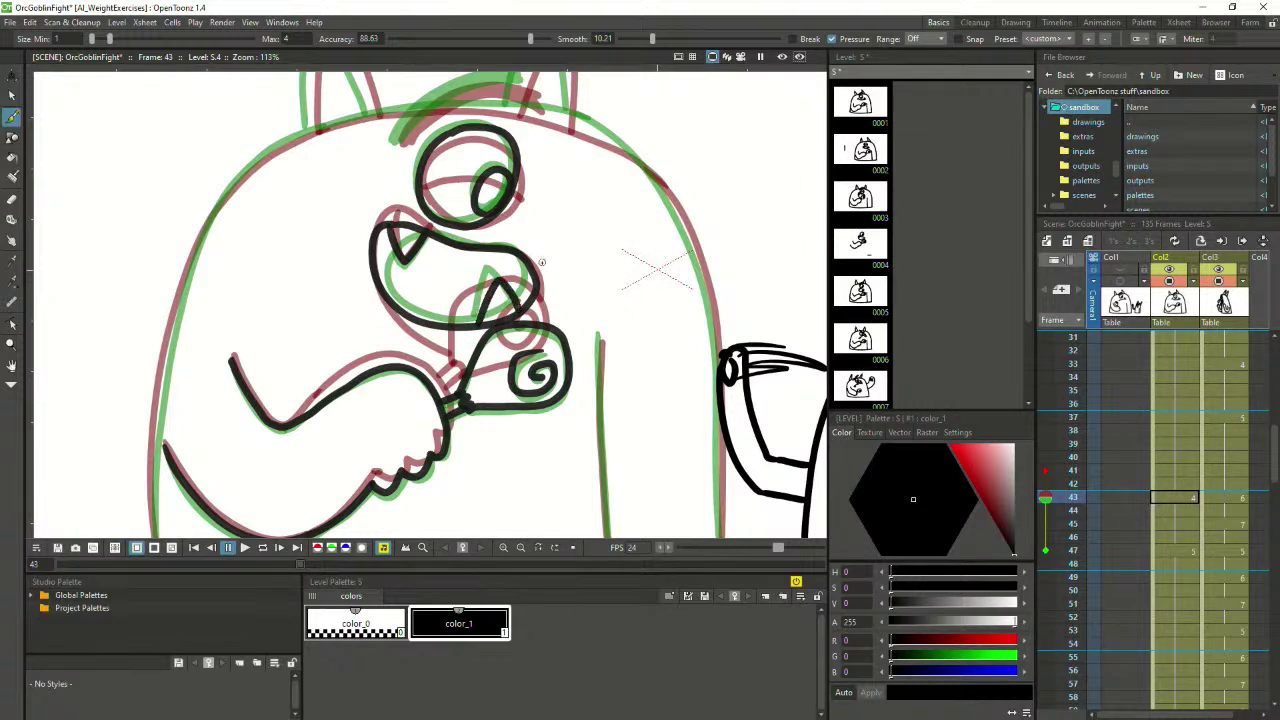
Ink the orc's thick arched eyebrow above the eye, between the red and green onion-skin brows
{"action": "scroll", "coordinate": [290, 316], "scroll_direction": "down", "scroll_amount": 2}
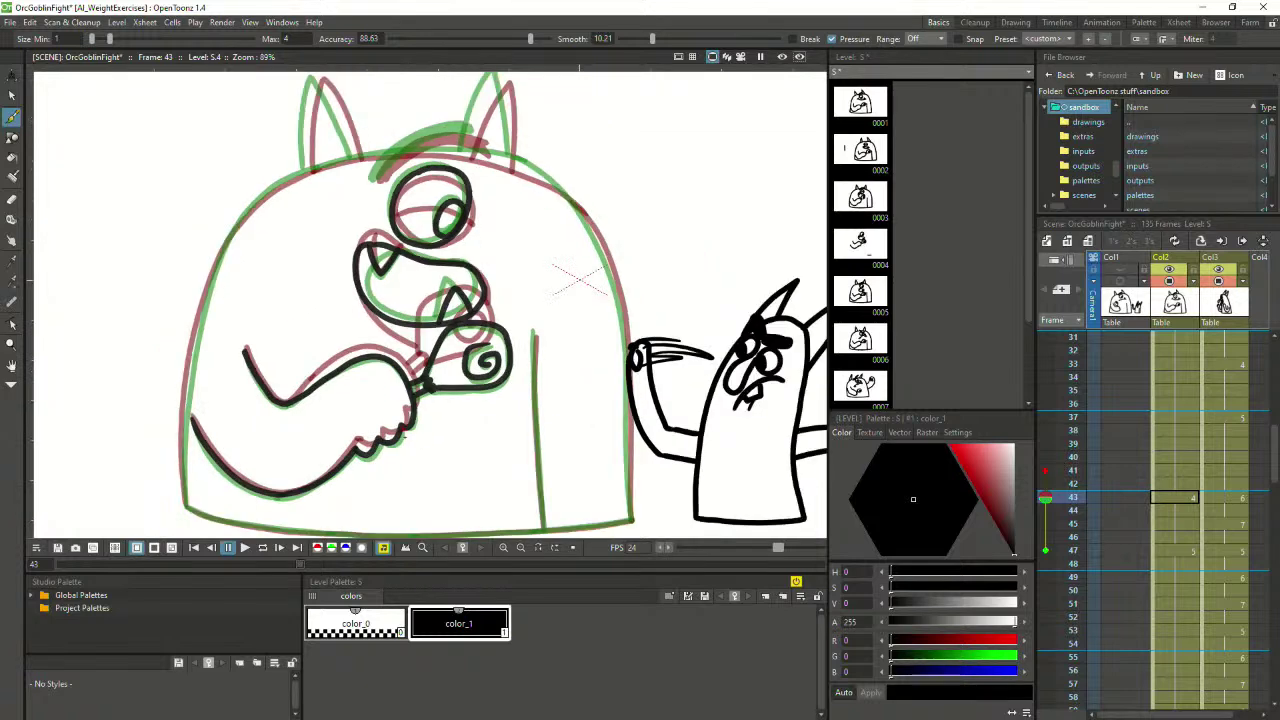
{"action": "key", "text": "space"}
{"action": "left_click_drag", "start_coordinate": [435, 449], "coordinate": [460, 469]}
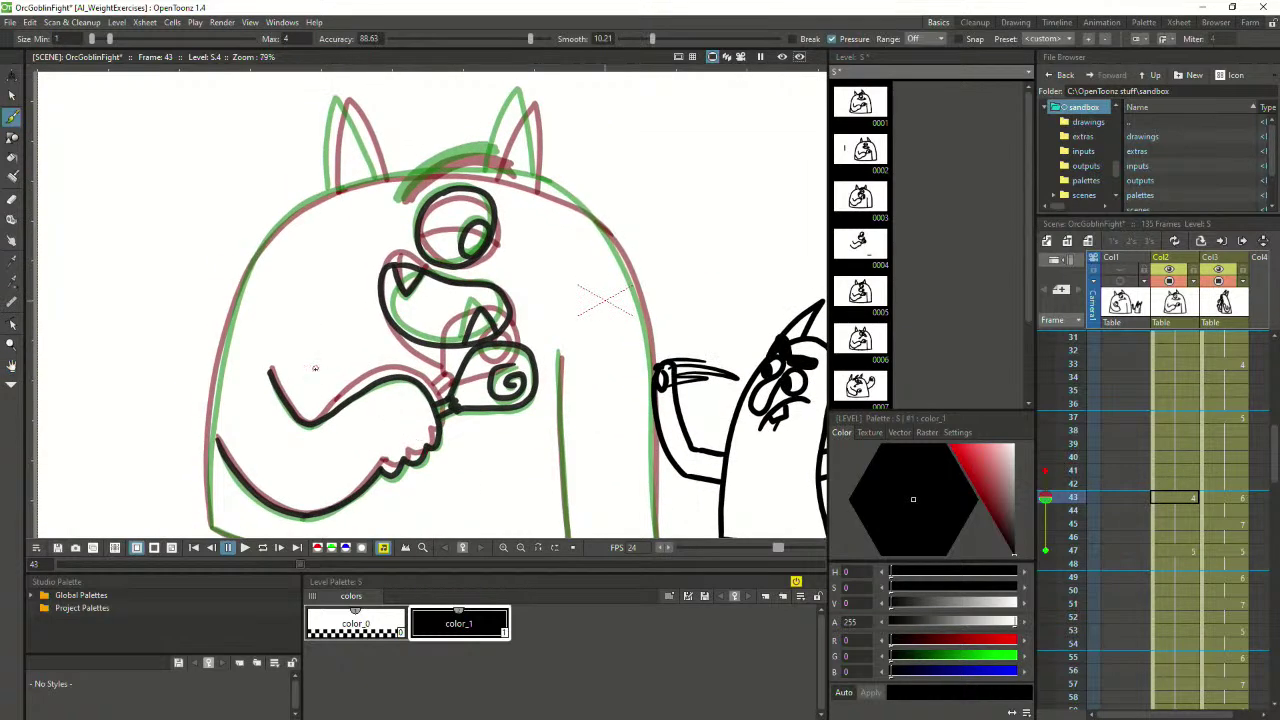
{"action": "scroll", "coordinate": [314, 368], "scroll_direction": "down", "scroll_amount": 1}
{"action": "scroll", "coordinate": [290, 230], "scroll_direction": "up", "scroll_amount": 3}
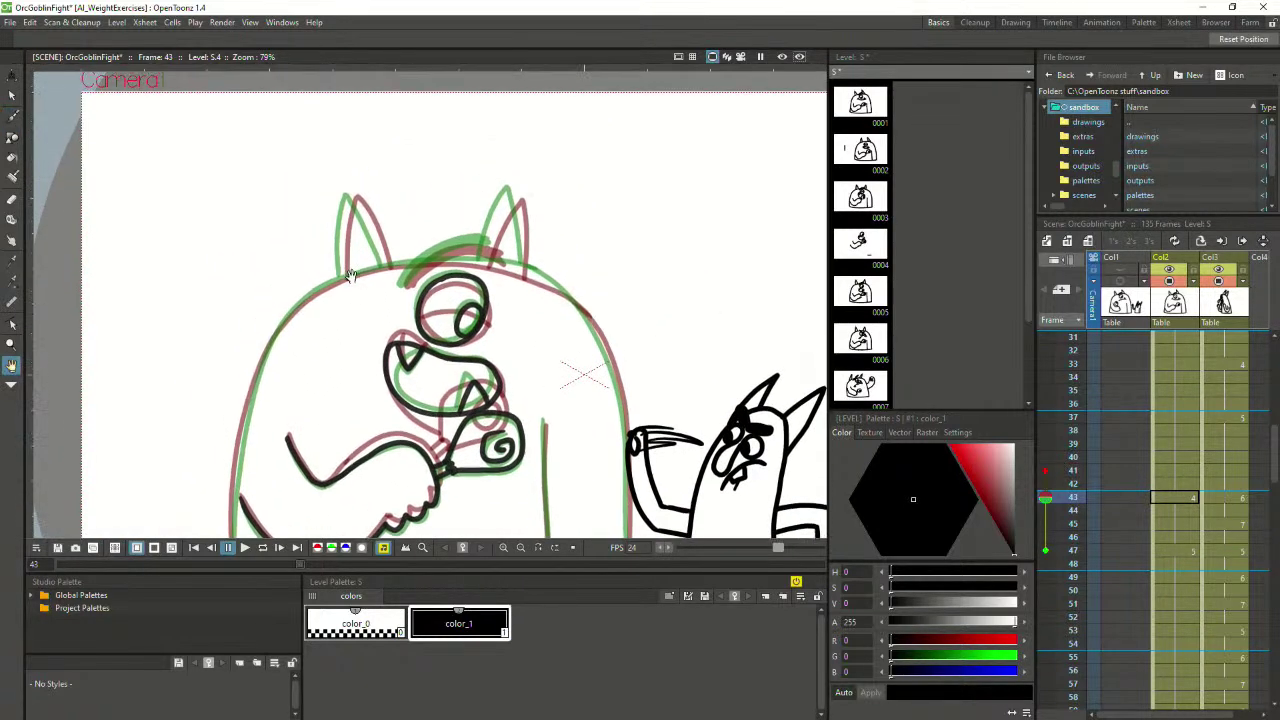
{"action": "key", "text": "space"}
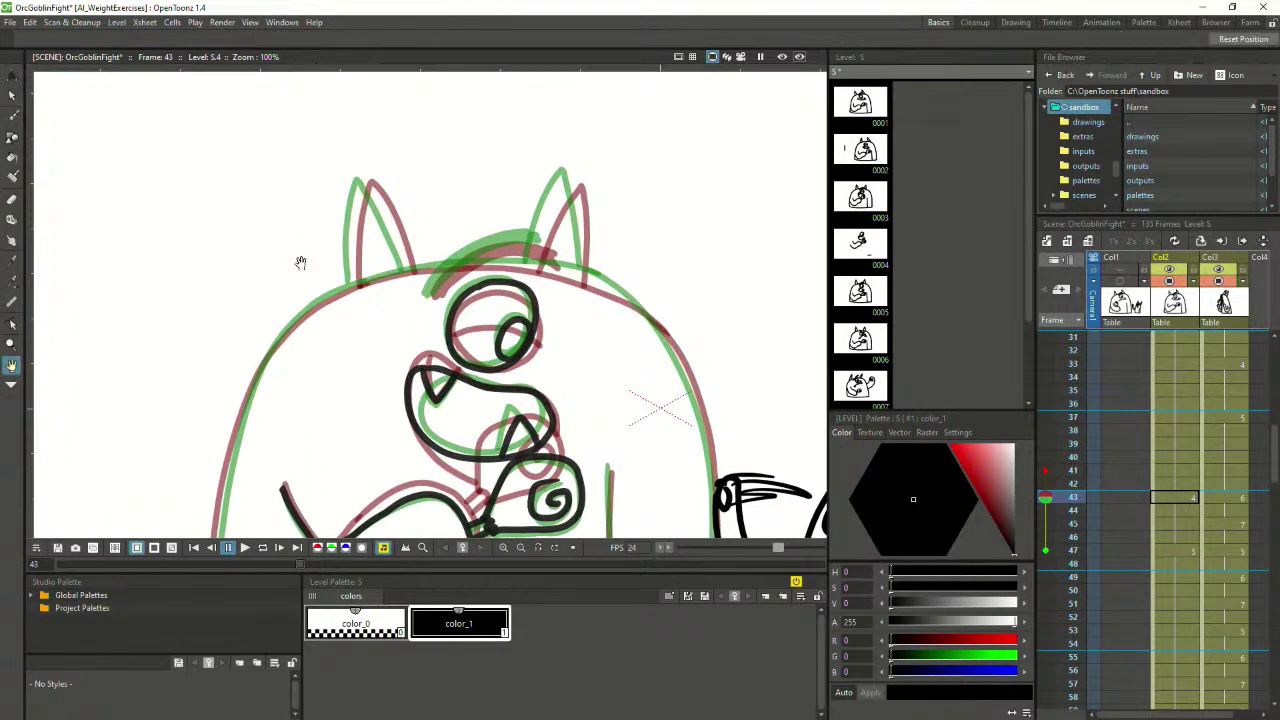
{"action": "left_click_drag", "start_coordinate": [549, 274], "coordinate": [589, 206]}
{"action": "mouse_move", "coordinate": [466, 226]}
{"action": "left_mouse_down"}
{"action": "mouse_move", "coordinate": [530, 173]}
{"action": "mouse_move", "coordinate": [586, 174]}
{"action": "mouse_move", "coordinate": [514, 193]}
{"action": "mouse_move", "coordinate": [475, 230]}
{"action": "mouse_move", "coordinate": [521, 183]}
{"action": "mouse_move", "coordinate": [596, 176]}
{"action": "left_mouse_up"}
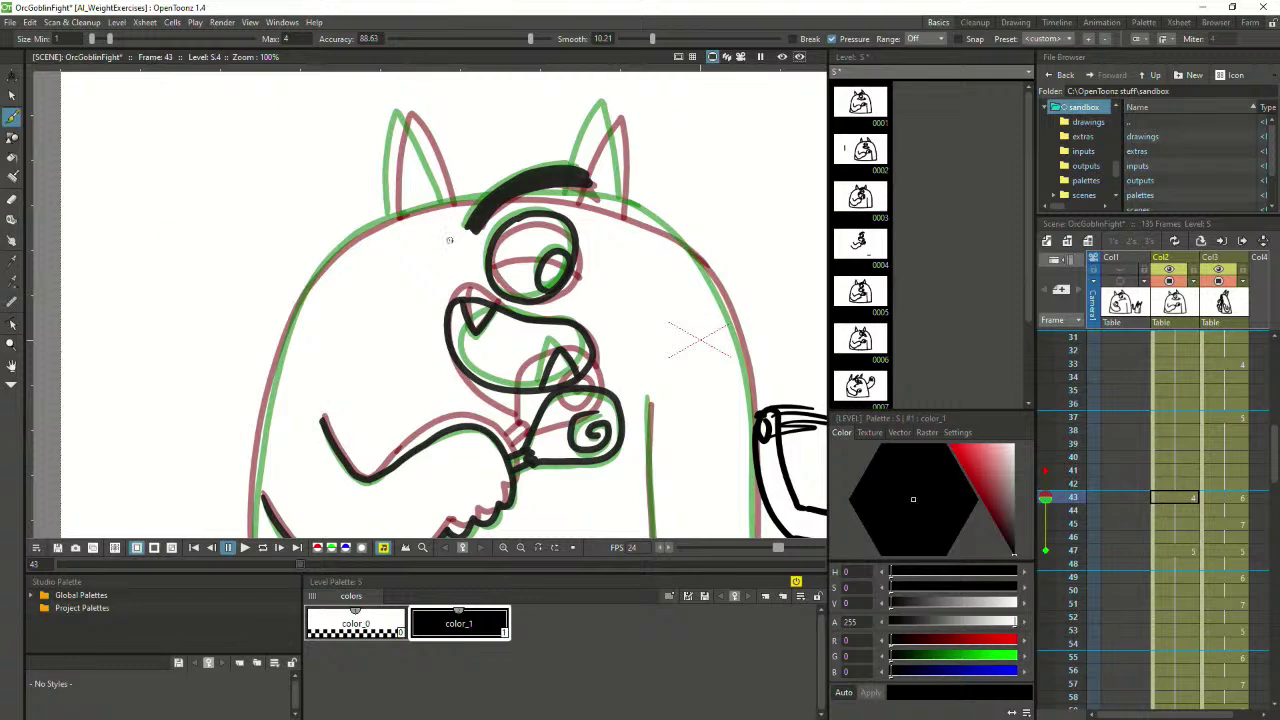
Ink the lower part of the orc's back, from the base corner up past the elbow
{"action": "key", "text": "space"}
{"action": "mouse_move", "coordinate": [496, 297]}
{"action": "left_mouse_down"}
{"action": "mouse_move", "coordinate": [548, 220]}
{"action": "mouse_move", "coordinate": [477, 257]}
{"action": "left_mouse_up"}
{"action": "key", "text": "space"}
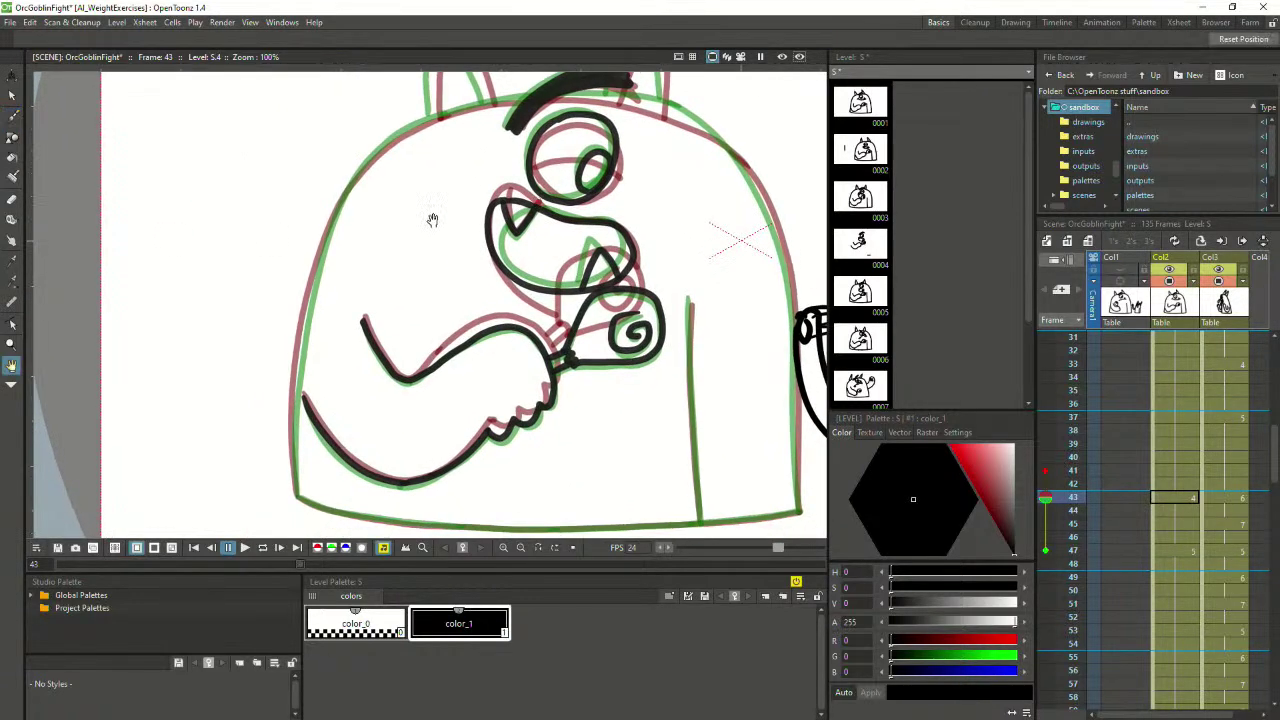
{"action": "left_click_drag", "start_coordinate": [431, 220], "coordinate": [416, 245]}
{"action": "key", "text": "b"}
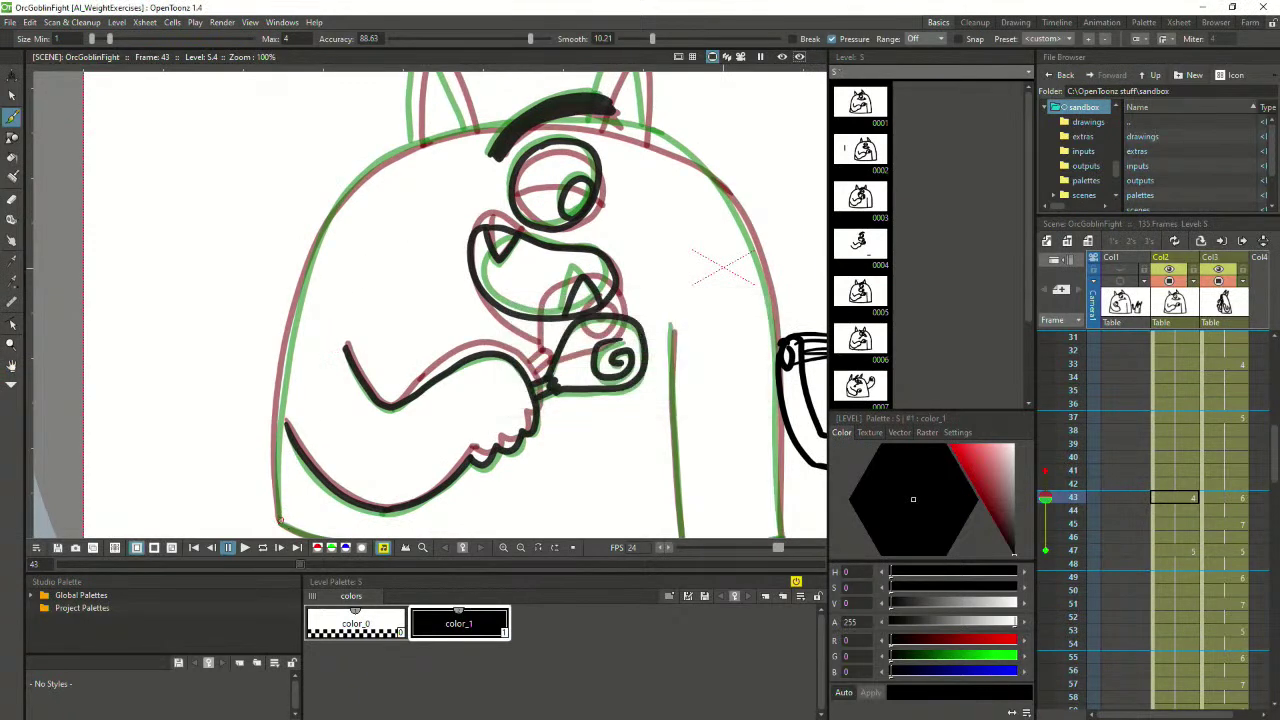
{"action": "mouse_move", "coordinate": [280, 520]}
{"action": "left_mouse_down"}
{"action": "mouse_move", "coordinate": [276, 428]}
{"action": "mouse_move", "coordinate": [294, 313]}
{"action": "left_mouse_up"}
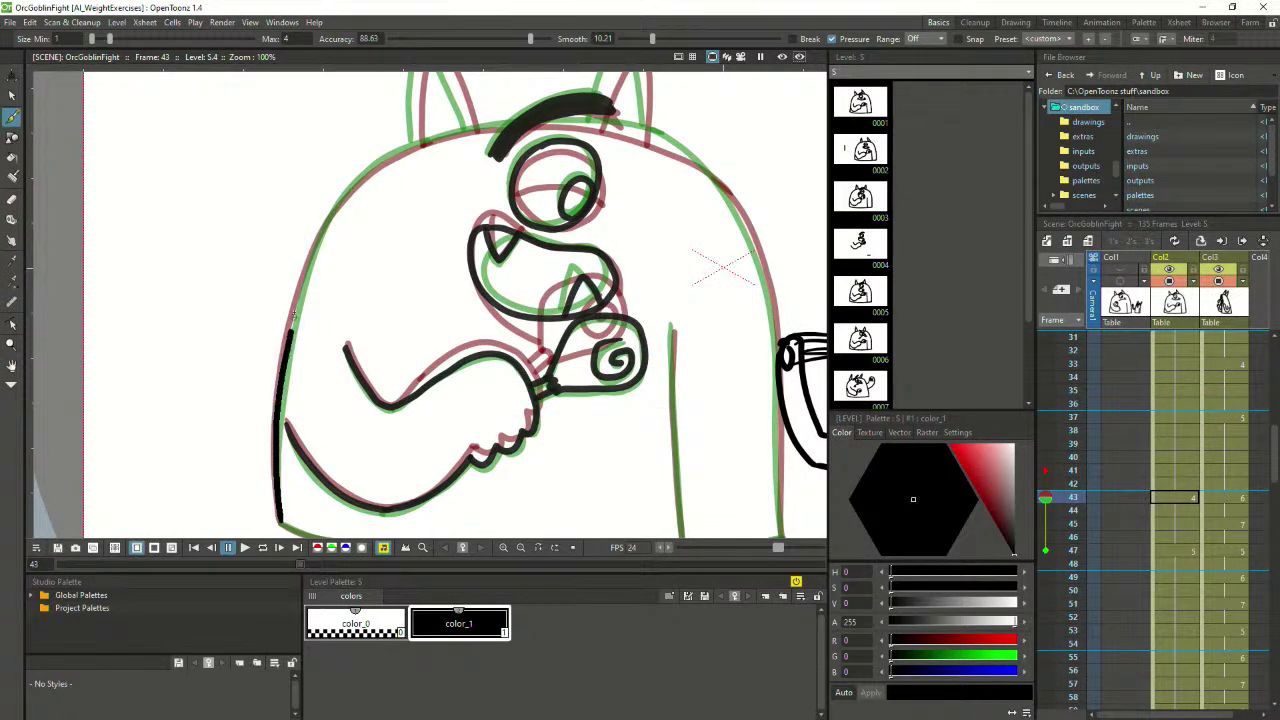
Continue the orc's body outline up the back and over the top of the head
{"action": "key", "text": "space"}
{"action": "left_click_drag", "start_coordinate": [390, 278], "coordinate": [403, 325]}
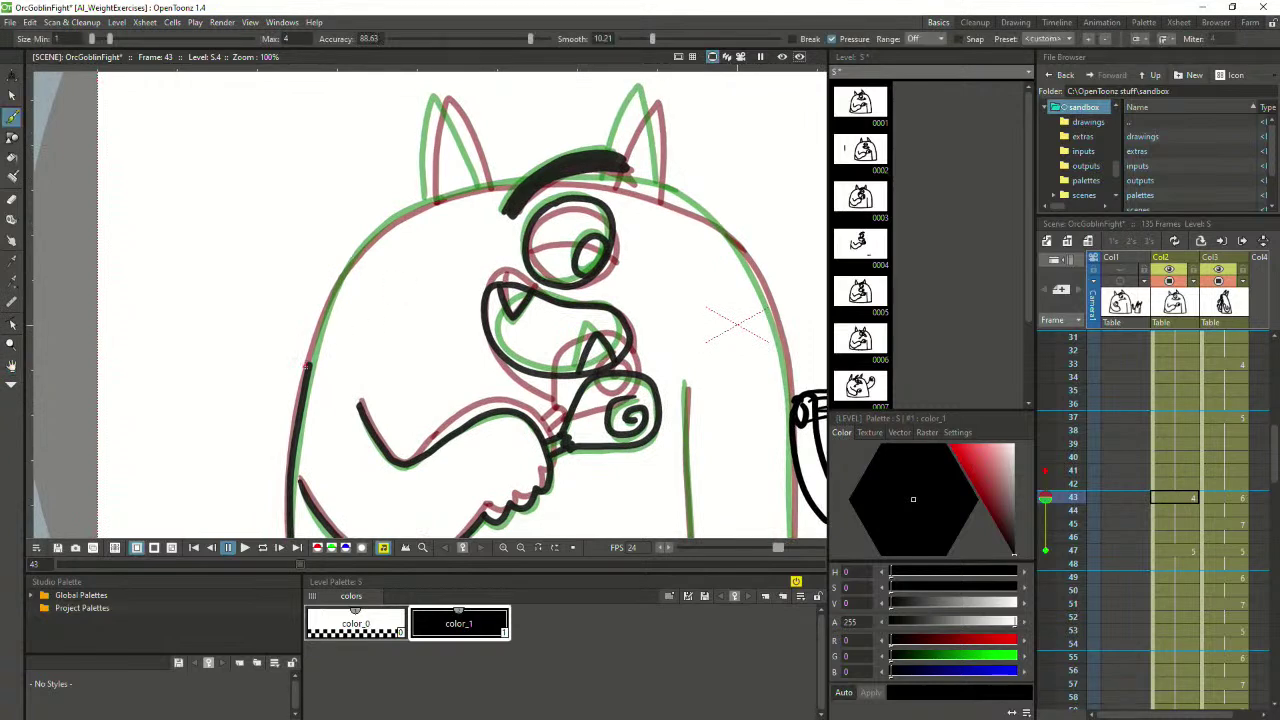
{"action": "left_click_drag", "start_coordinate": [308, 368], "coordinate": [326, 312]}
{"action": "key", "text": "ctrl+z"}
{"action": "mouse_move", "coordinate": [312, 356]}
{"action": "left_mouse_down"}
{"action": "mouse_move", "coordinate": [346, 270]}
{"action": "mouse_move", "coordinate": [419, 204]}
{"action": "mouse_move", "coordinate": [587, 182]}
{"action": "mouse_move", "coordinate": [690, 208]}
{"action": "left_mouse_up"}
Extend the body outline from the top of the head down the orc's front to the goblin's hand
{"action": "key", "text": "space"}
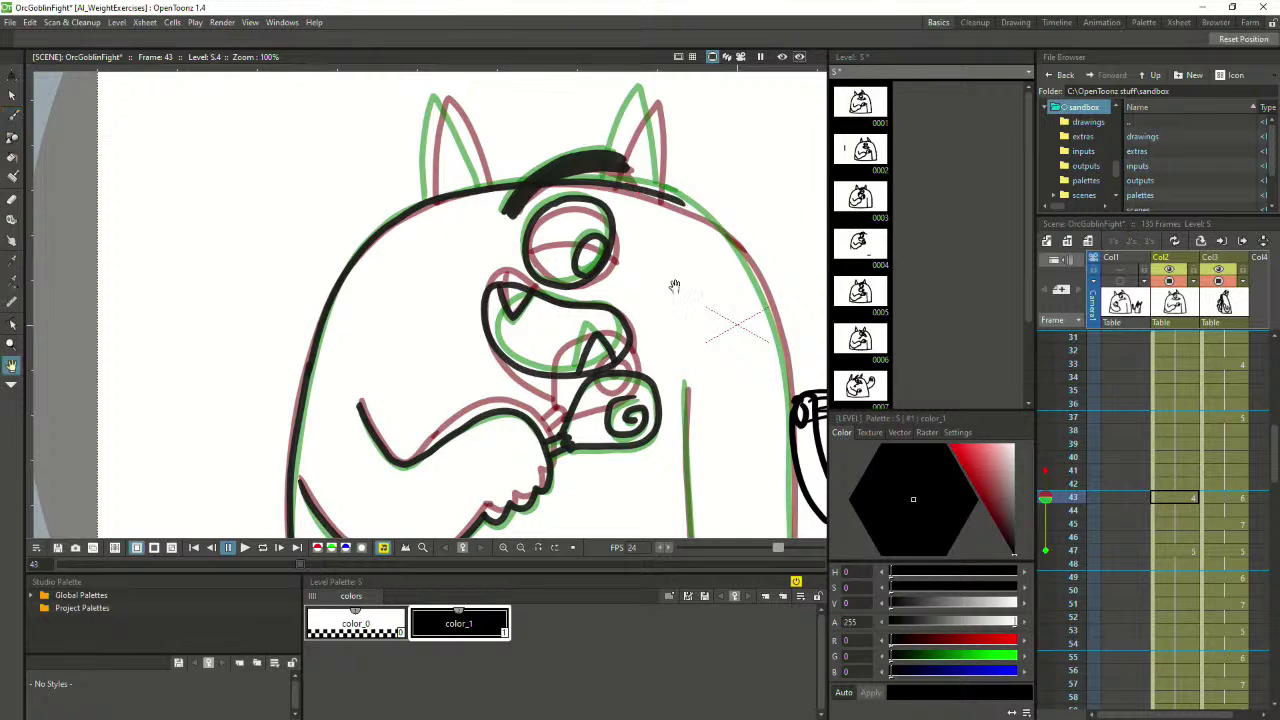
{"action": "left_click_drag", "start_coordinate": [674, 286], "coordinate": [534, 231]}
{"action": "left_click_drag", "start_coordinate": [512, 136], "coordinate": [562, 172]}
{"action": "key", "text": "ctrl+z"}
{"action": "mouse_move", "coordinate": [514, 137]}
{"action": "left_mouse_down"}
{"action": "mouse_move", "coordinate": [598, 217]}
{"action": "mouse_move", "coordinate": [622, 325]}
{"action": "left_mouse_up"}
{"action": "key", "text": "ctrl+z"}
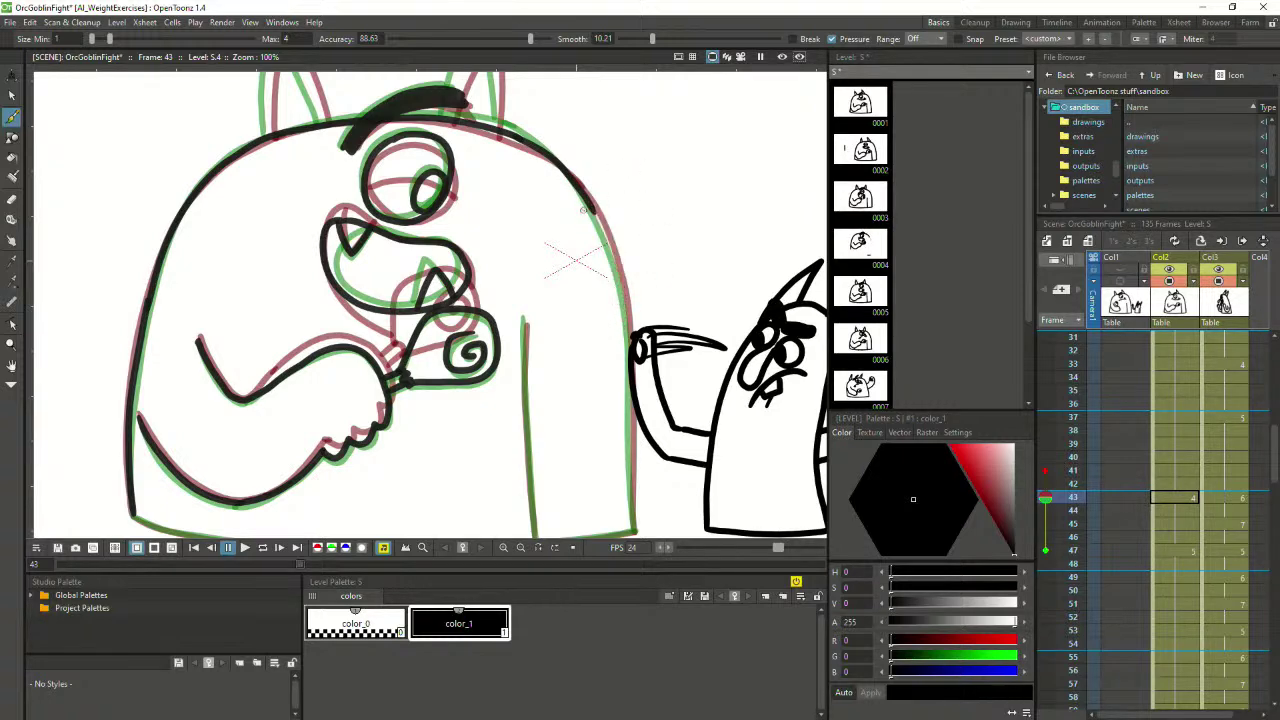
{"action": "left_click_drag", "start_coordinate": [592, 208], "coordinate": [625, 290]}
{"action": "key", "text": "ctrl+z"}
{"action": "left_click_drag", "start_coordinate": [598, 218], "coordinate": [630, 350]}
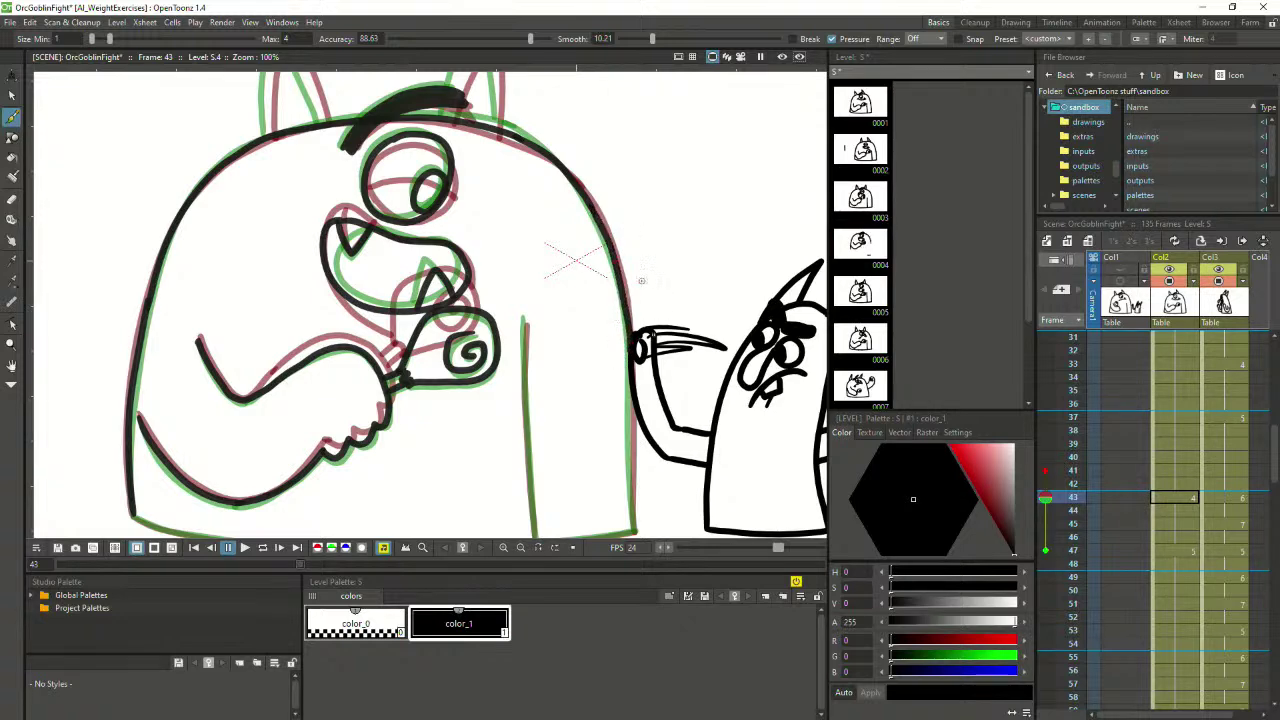
Close the orc's body with the lower front edge and base line, and ink the vertical line beside the club
{"action": "scroll", "coordinate": [641, 281], "scroll_direction": "down", "scroll_amount": 3}
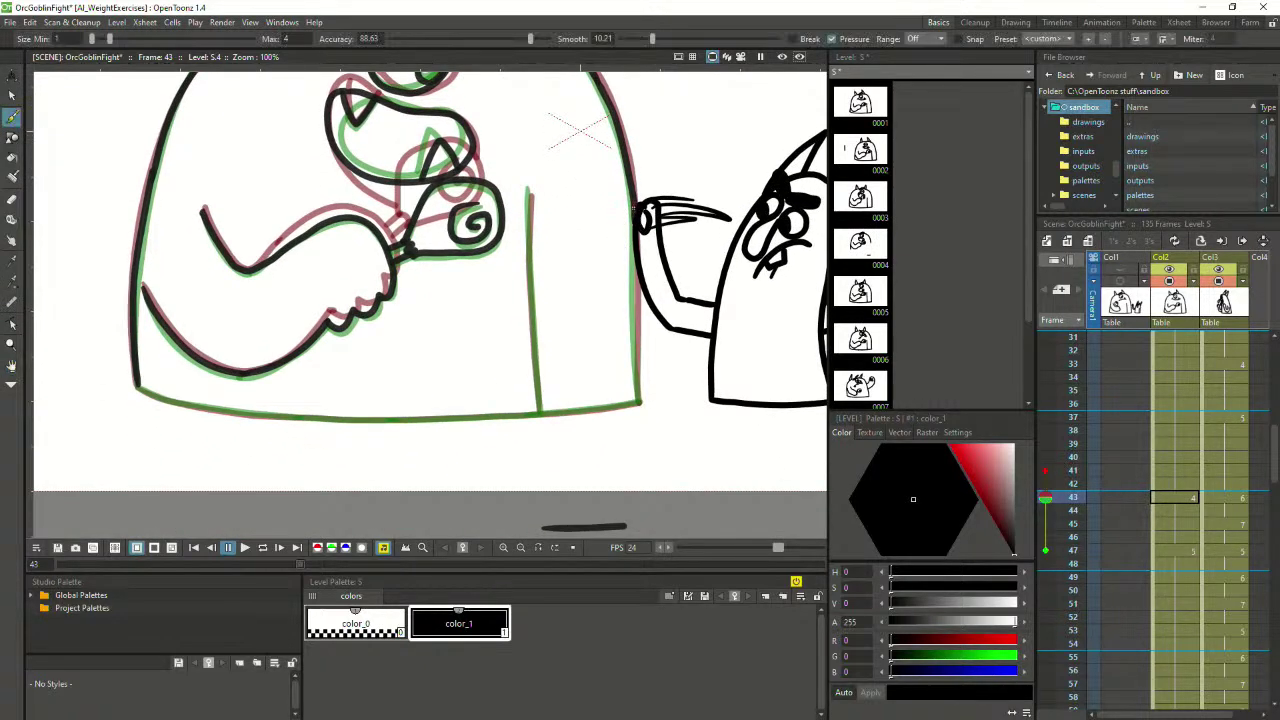
{"action": "left_click_drag", "start_coordinate": [635, 207], "coordinate": [639, 402]}
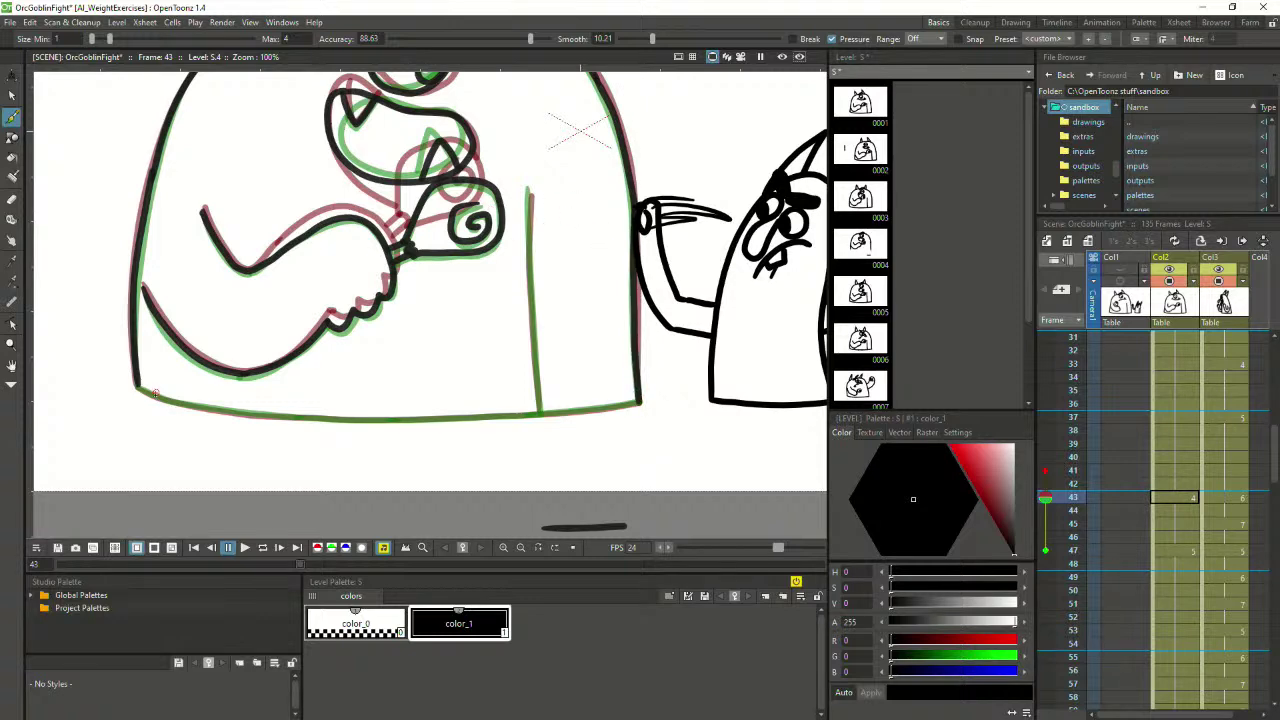
{"action": "mouse_move", "coordinate": [138, 387]}
{"action": "left_mouse_down"}
{"action": "mouse_move", "coordinate": [236, 412]}
{"action": "mouse_move", "coordinate": [408, 421]}
{"action": "mouse_move", "coordinate": [641, 403]}
{"action": "left_mouse_up"}
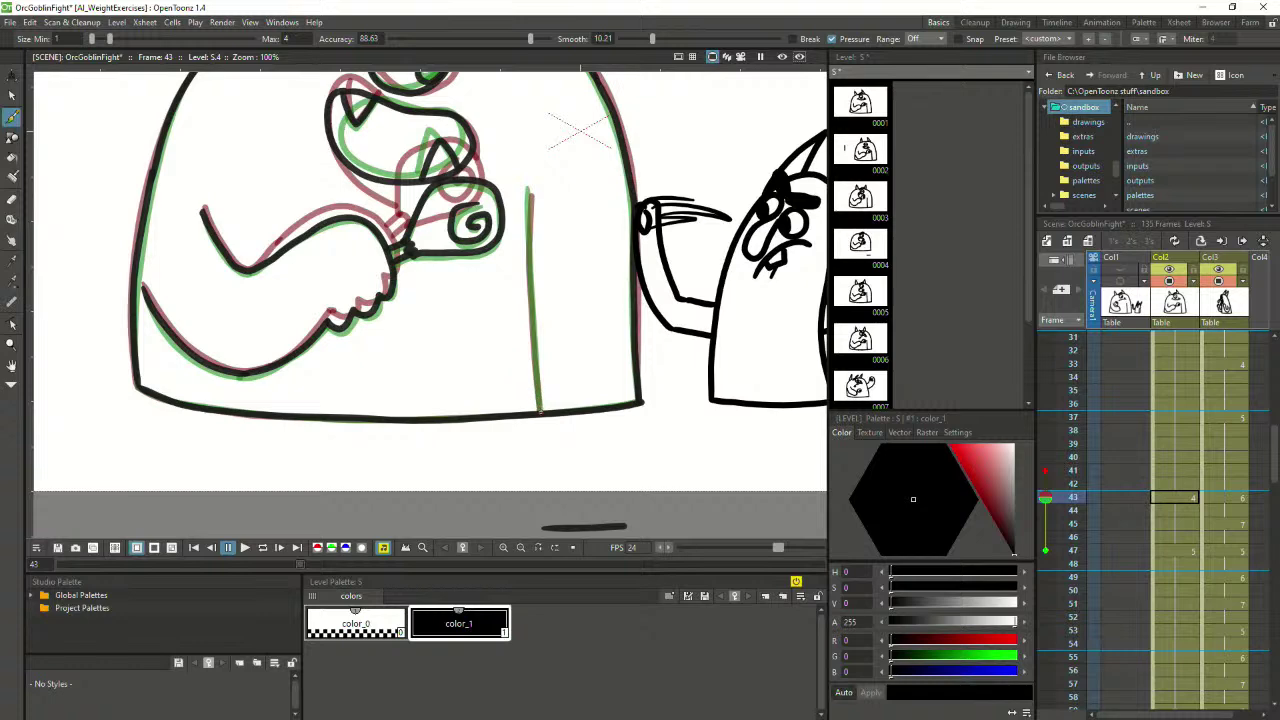
{"action": "left_click_drag", "start_coordinate": [541, 410], "coordinate": [530, 190]}
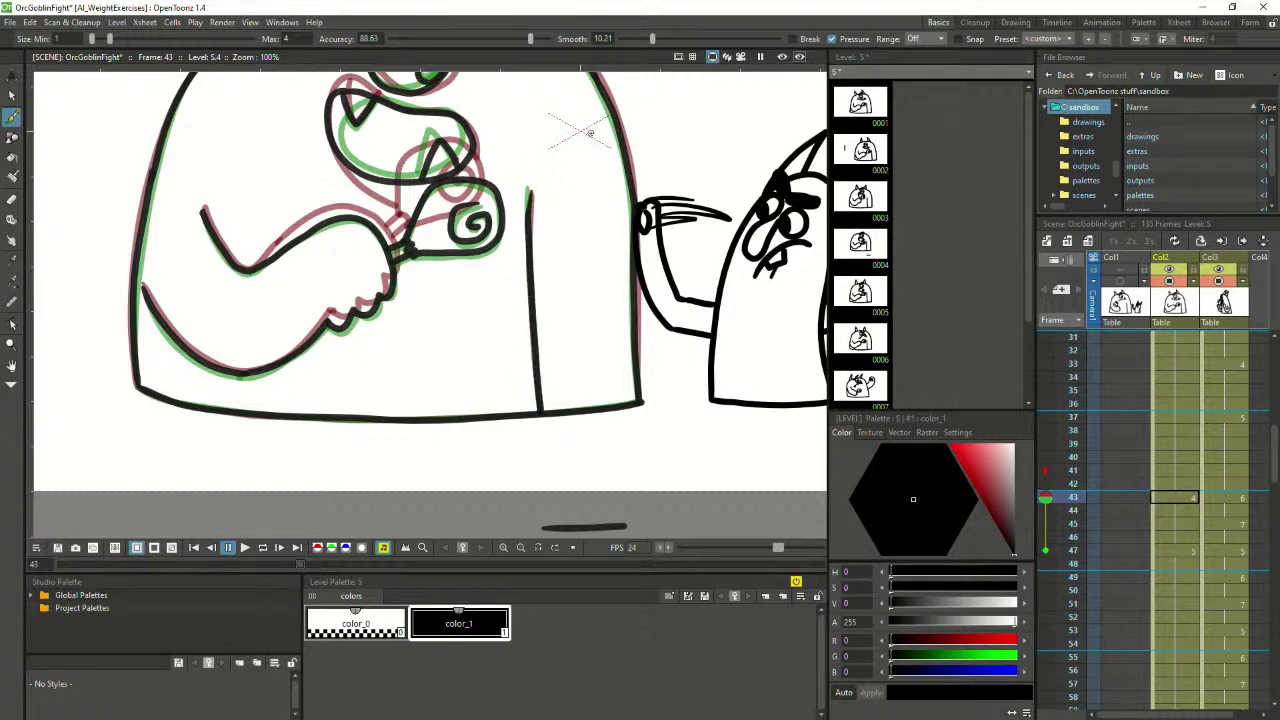
Ink the orc's two pointed ears on top of the head, following the onion-skin outlines
{"action": "key", "text": "space"}
{"action": "left_click_drag", "start_coordinate": [507, 256], "coordinate": [517, 353]}
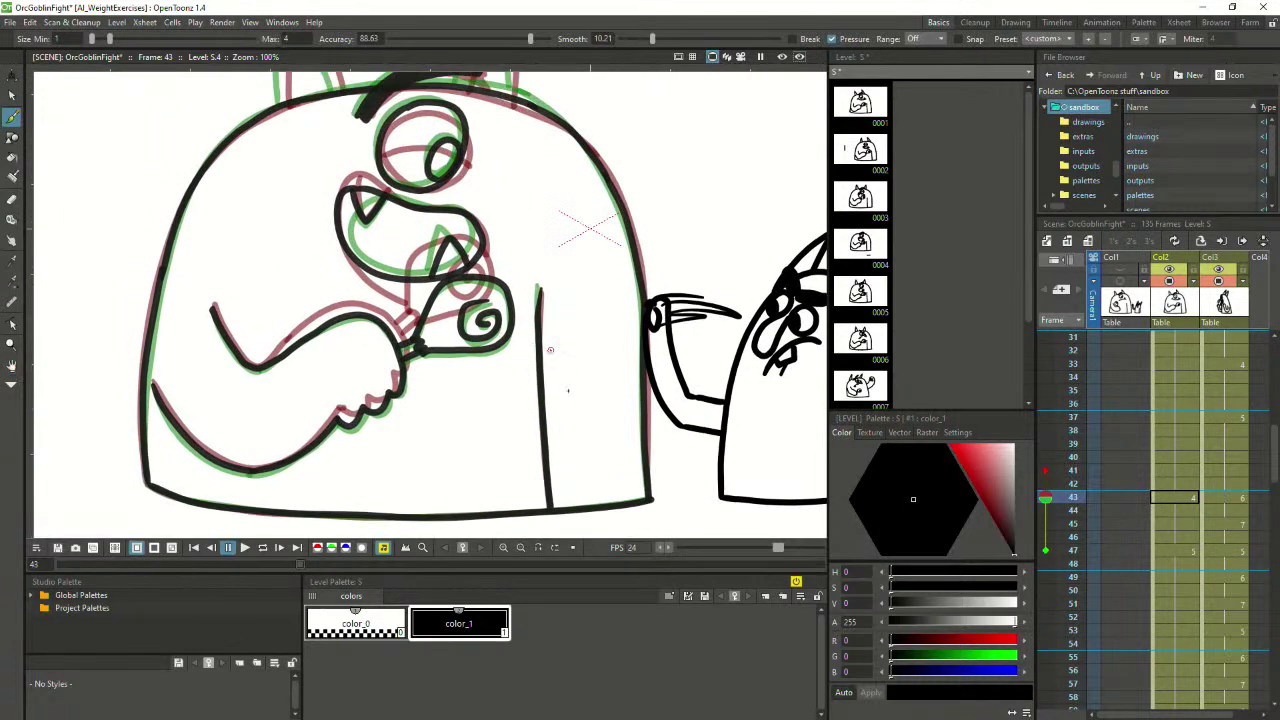
{"action": "scroll", "coordinate": [603, 448], "scroll_direction": "down", "scroll_amount": 6}
{"action": "scroll", "coordinate": [318, 276], "scroll_direction": "up", "scroll_amount": 2}
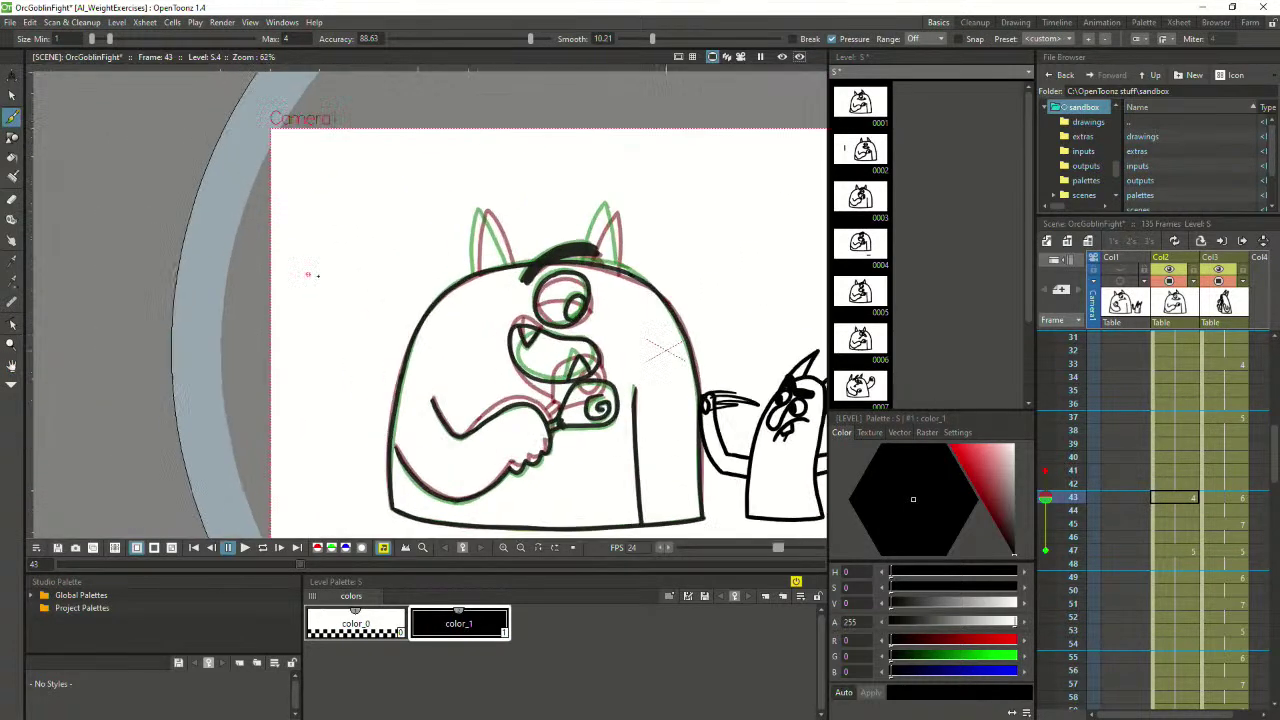
{"action": "scroll", "coordinate": [410, 268], "scroll_direction": "up", "scroll_amount": 1}
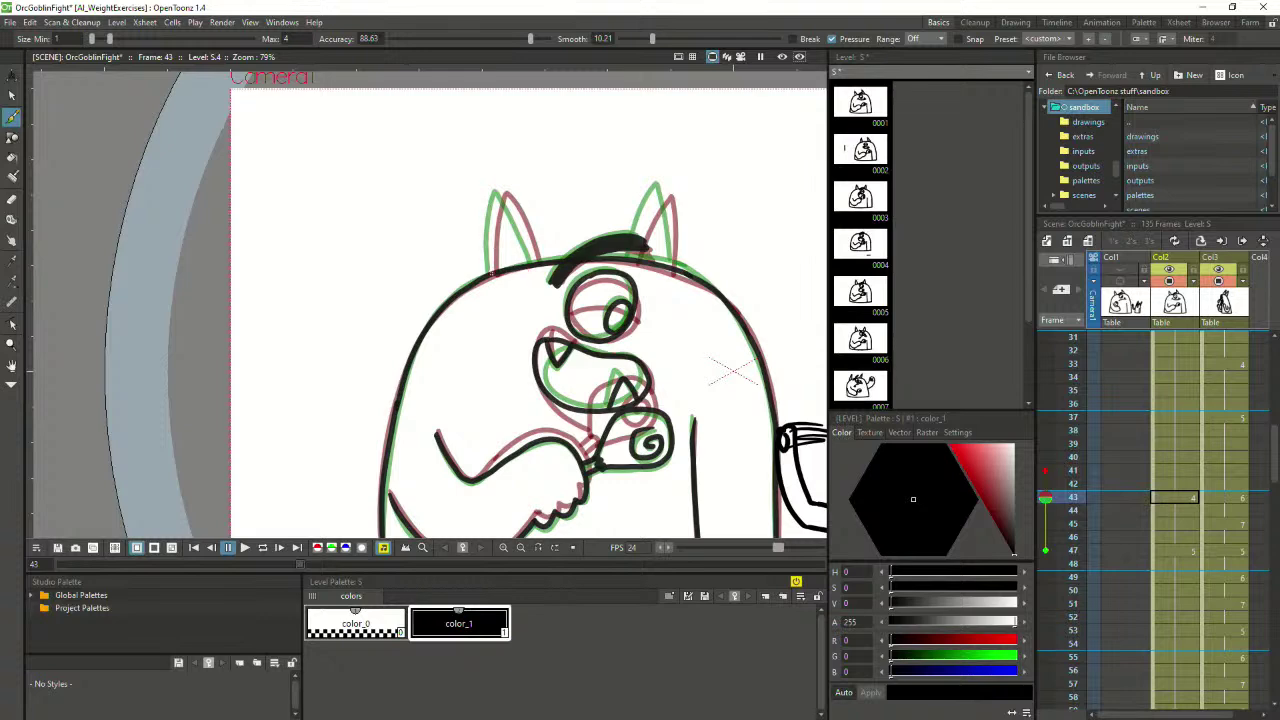
{"action": "mouse_move", "coordinate": [490, 250]}
{"action": "left_mouse_down"}
{"action": "mouse_move", "coordinate": [504, 190]}
{"action": "mouse_move", "coordinate": [535, 262]}
{"action": "mouse_move", "coordinate": [491, 228]}
{"action": "mouse_move", "coordinate": [506, 193]}
{"action": "mouse_move", "coordinate": [535, 266]}
{"action": "left_mouse_up"}
{"action": "key", "text": "ctrl+z"}
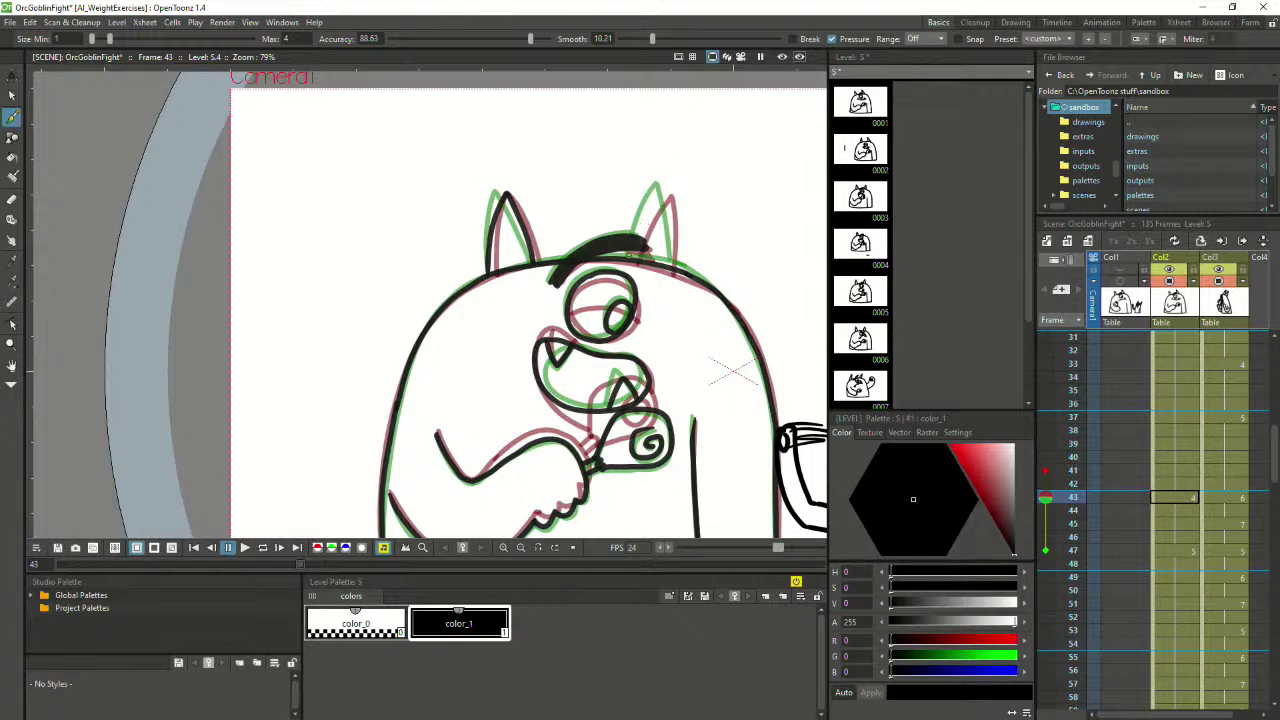
{"action": "mouse_move", "coordinate": [632, 258]}
{"action": "left_mouse_down"}
{"action": "mouse_move", "coordinate": [648, 212]}
{"action": "mouse_move", "coordinate": [672, 194]}
{"action": "mouse_move", "coordinate": [660, 258]}
{"action": "mouse_move", "coordinate": [632, 243]}
{"action": "mouse_move", "coordinate": [673, 200]}
{"action": "mouse_move", "coordinate": [667, 273]}
{"action": "left_mouse_up"}
{"action": "key", "text": "ctrl+z"}
{"action": "key", "text": "ctrl+z"}
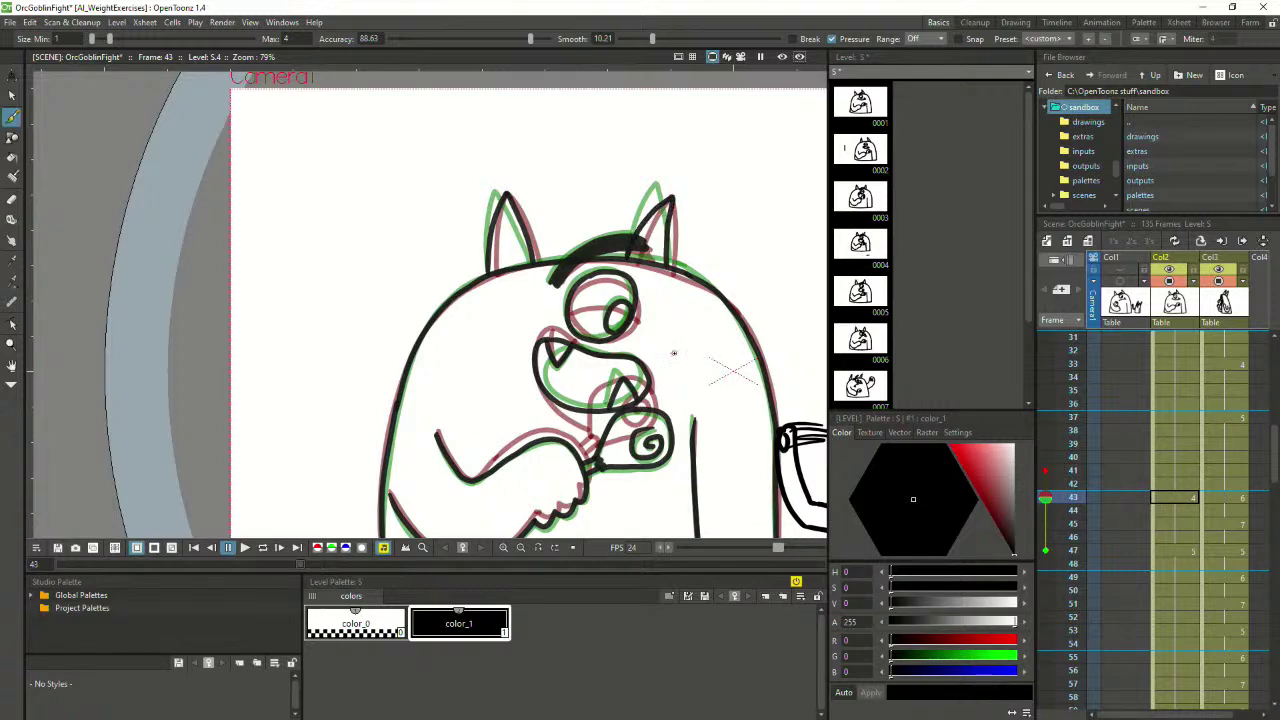
Save the scene together with its drawing levels
{"action": "scroll", "coordinate": [648, 463], "scroll_direction": "down", "scroll_amount": 2}
{"action": "key", "text": "space"}
{"action": "left_click_drag", "start_coordinate": [648, 463], "coordinate": [597, 362]}
{"action": "scroll", "coordinate": [1180, 404], "scroll_direction": "up", "scroll_amount": 6}
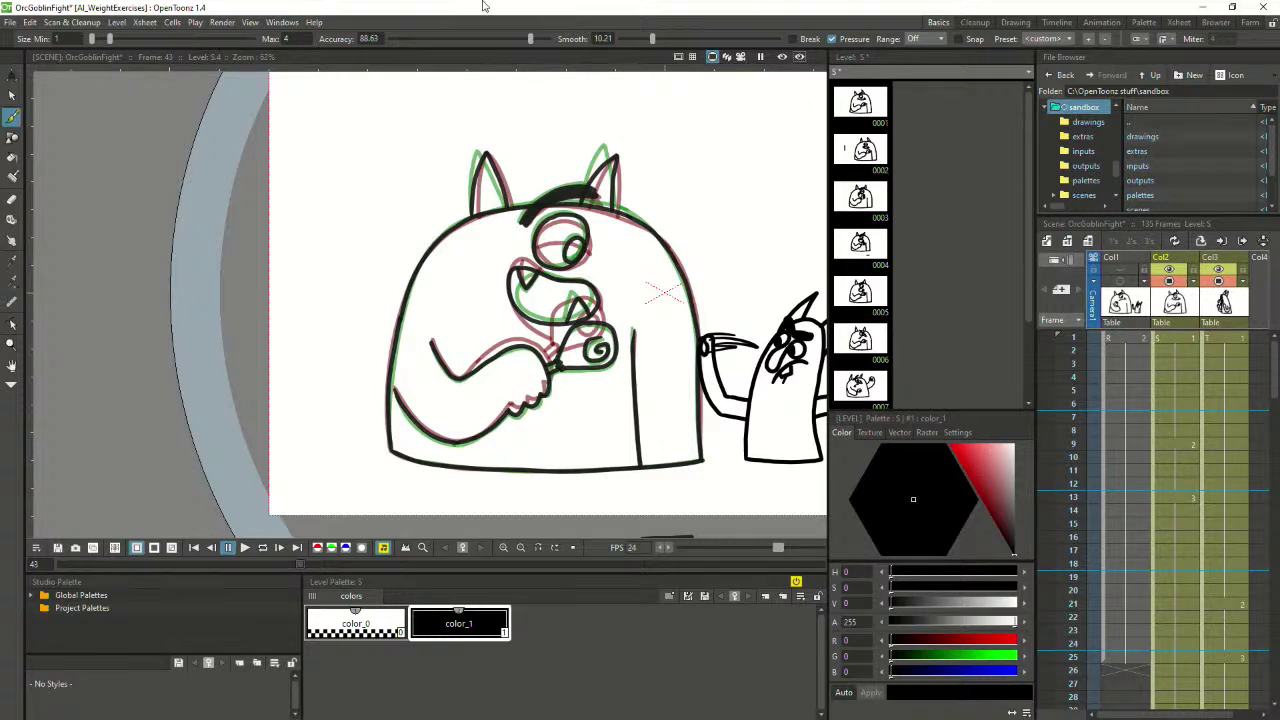
{"action": "key", "text": "ctrl+s"}
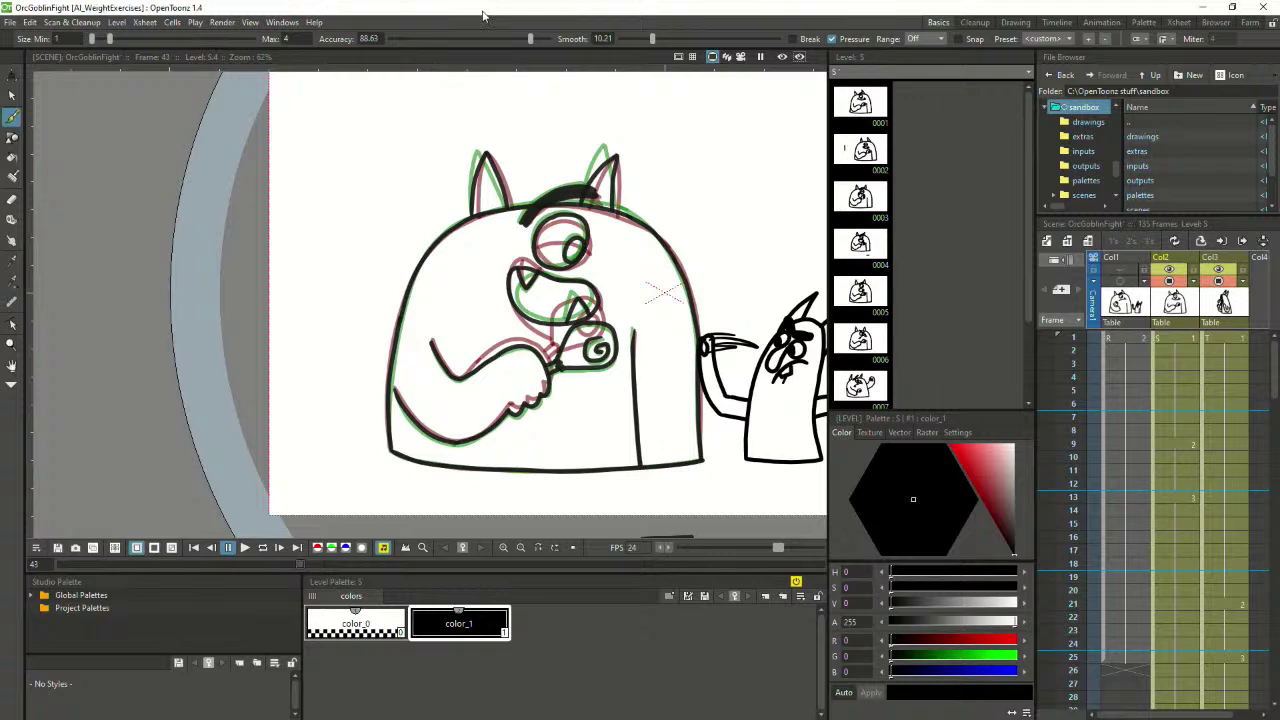
Check the automatic saving and backup options in the General preferences and close them without changes
{"action": "left_click", "coordinate": [14, 23]}
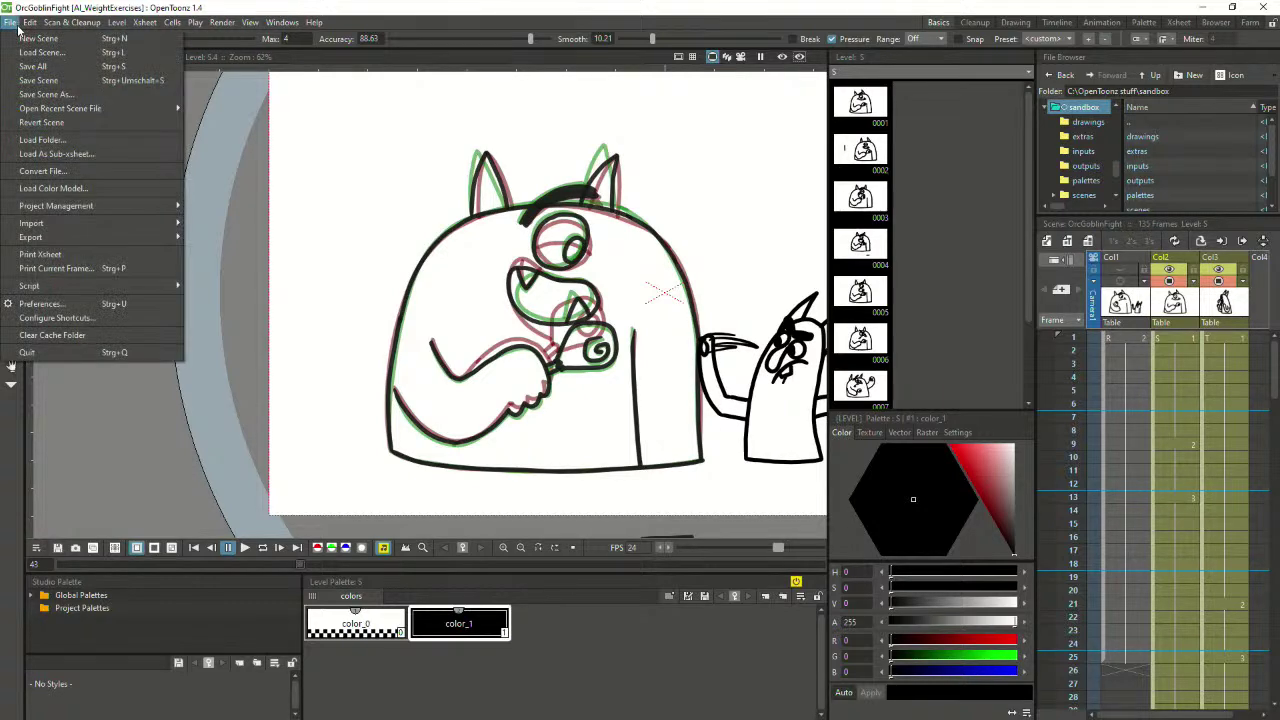
{"action": "left_click", "coordinate": [30, 303]}
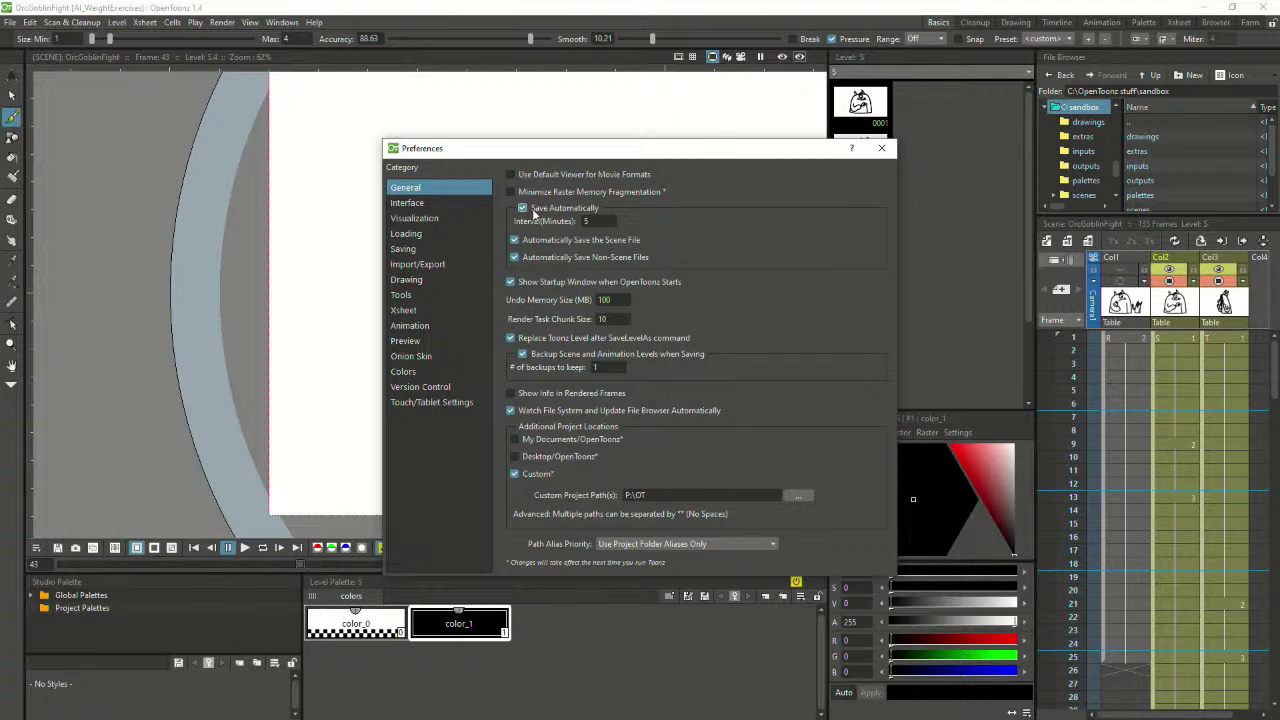
{"action": "left_click", "coordinate": [883, 150]}
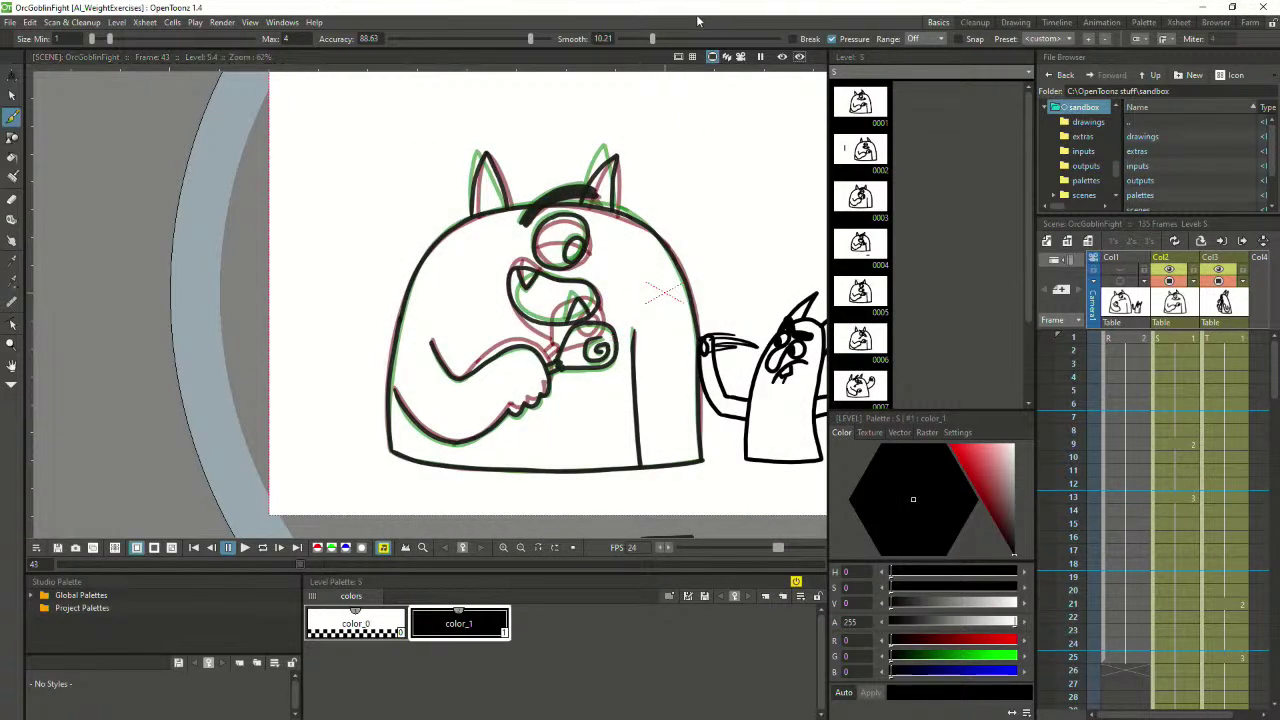
Play the animation from frame 1 to review the orc and goblin motion
{"action": "scroll", "coordinate": [543, 305], "scroll_direction": "up", "scroll_amount": 1}
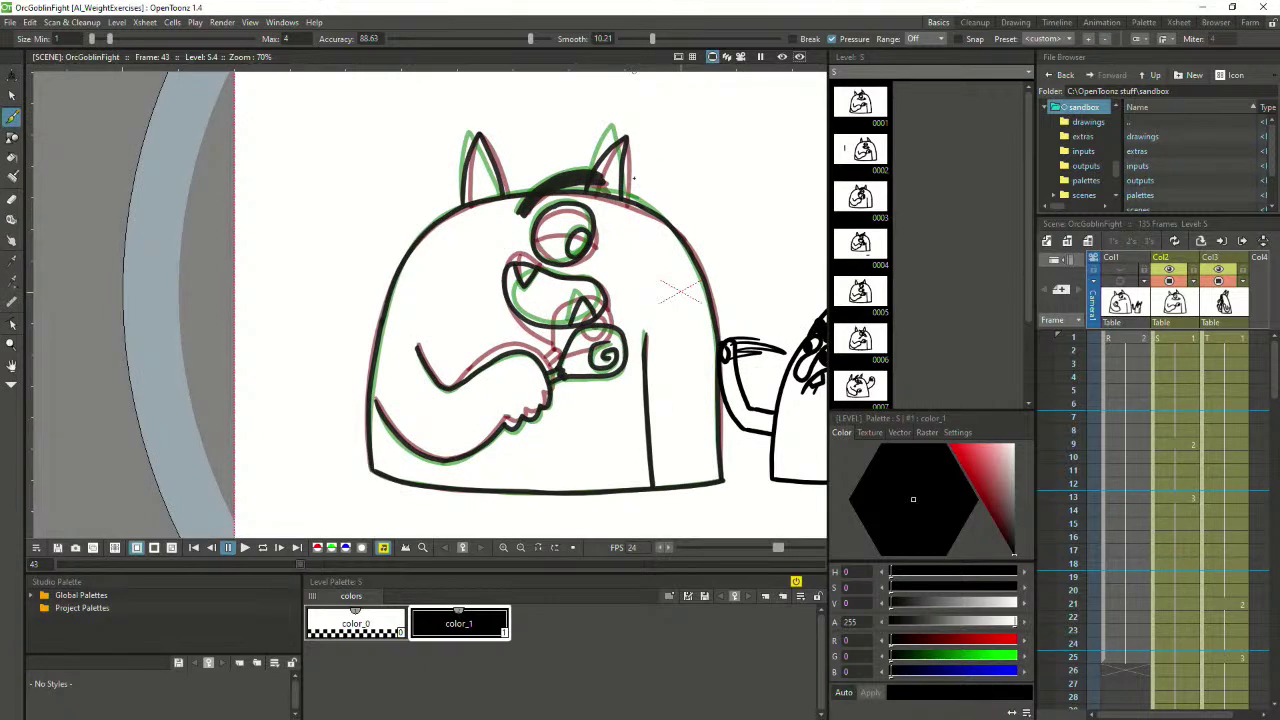
{"action": "key", "text": "space"}
{"action": "left_click_drag", "start_coordinate": [640, 210], "coordinate": [528, 208]}
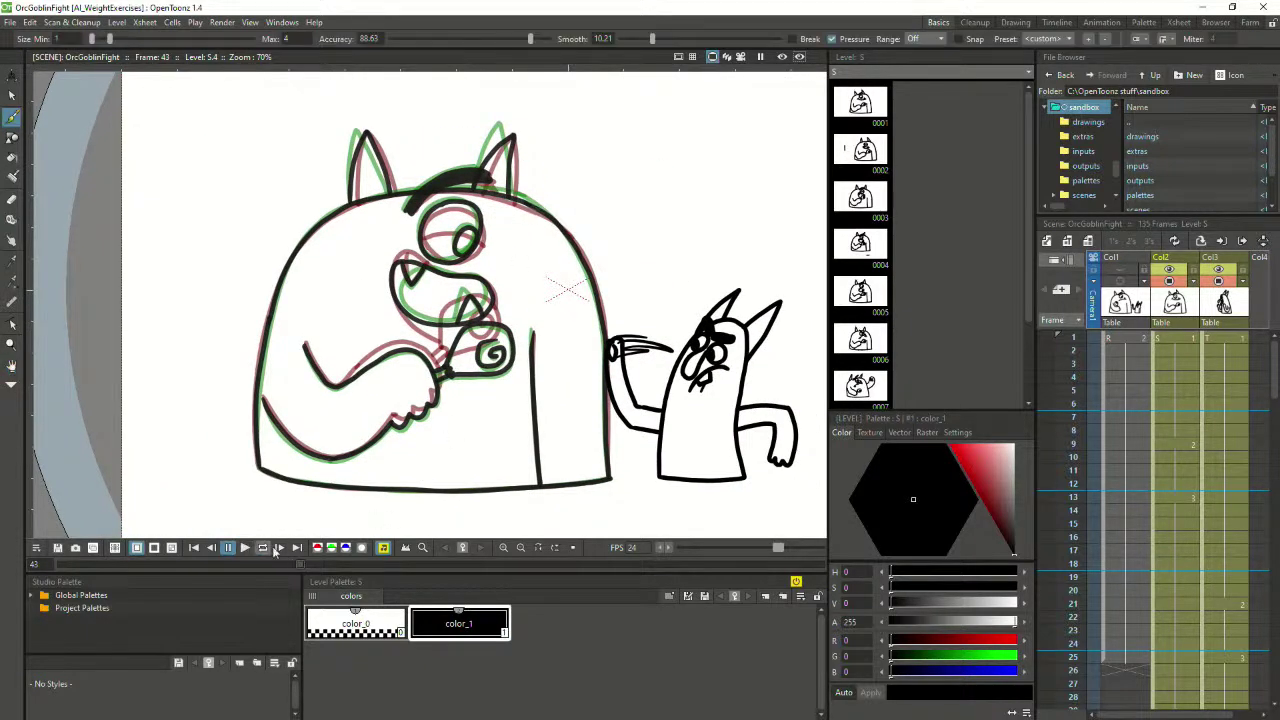
{"action": "left_click", "coordinate": [1185, 341]}
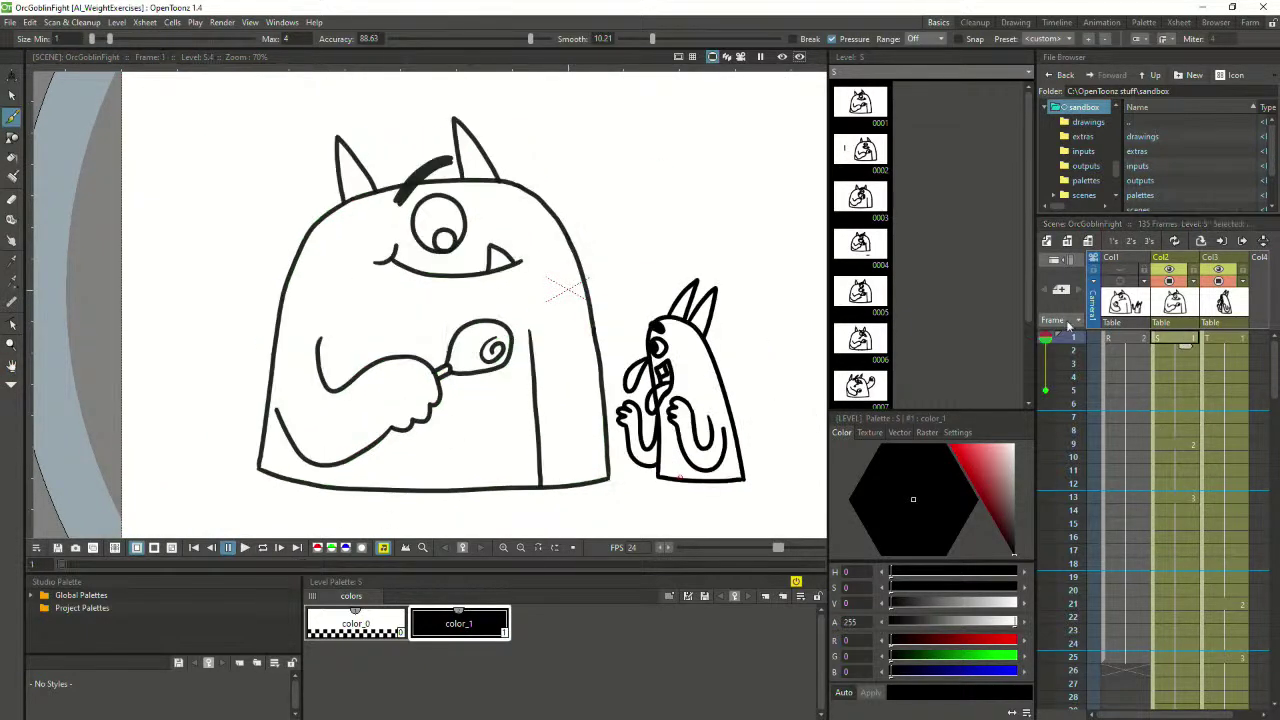
{"action": "left_click", "coordinate": [246, 549]}
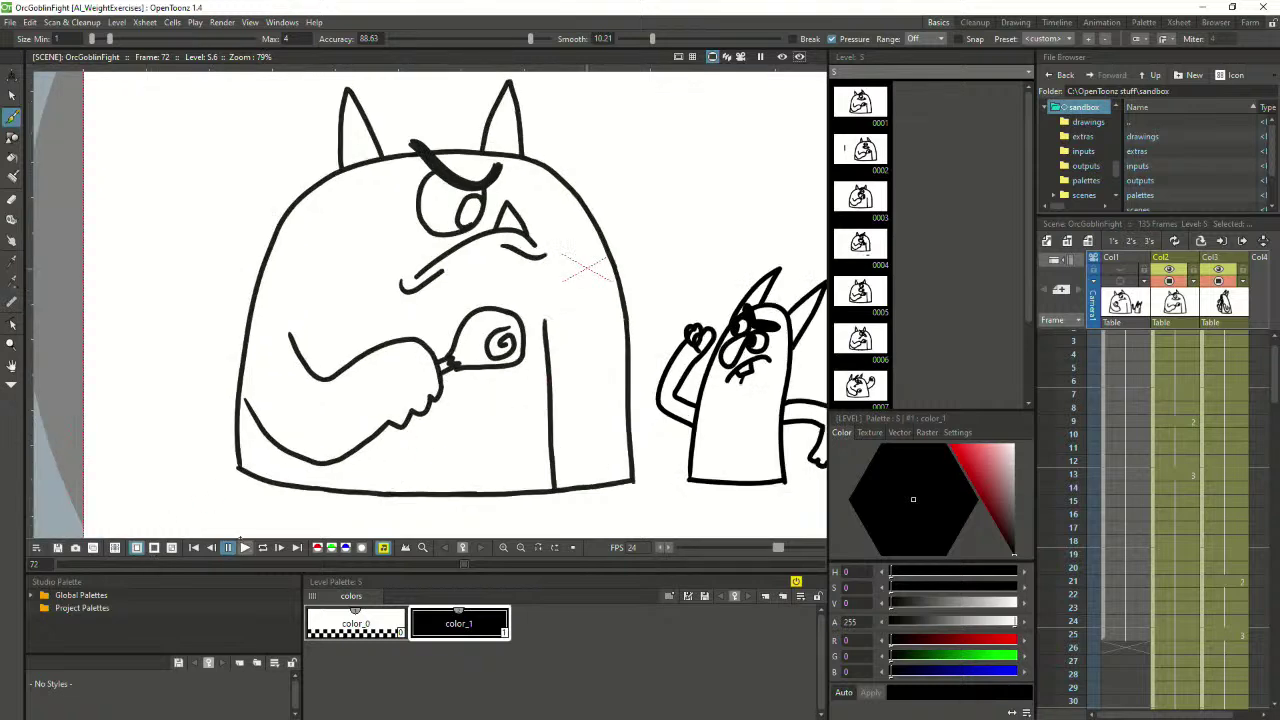
{"action": "scroll", "coordinate": [270, 436], "scroll_direction": "down", "scroll_amount": 2}
{"action": "key", "text": "space"}
{"action": "left_click_drag", "start_coordinate": [523, 370], "coordinate": [437, 361]}
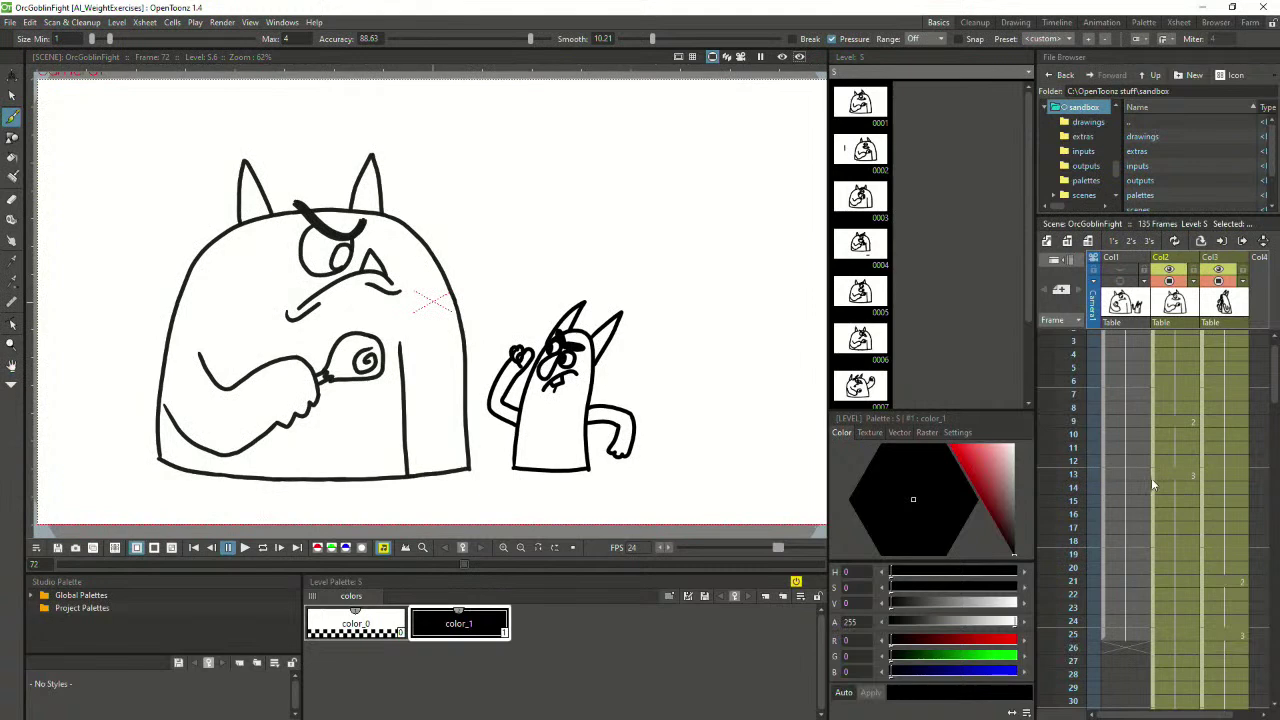
Replay the animation twice from frame 1 to judge the timing of the orc's angry reaction
{"action": "left_click", "coordinate": [1166, 341]}
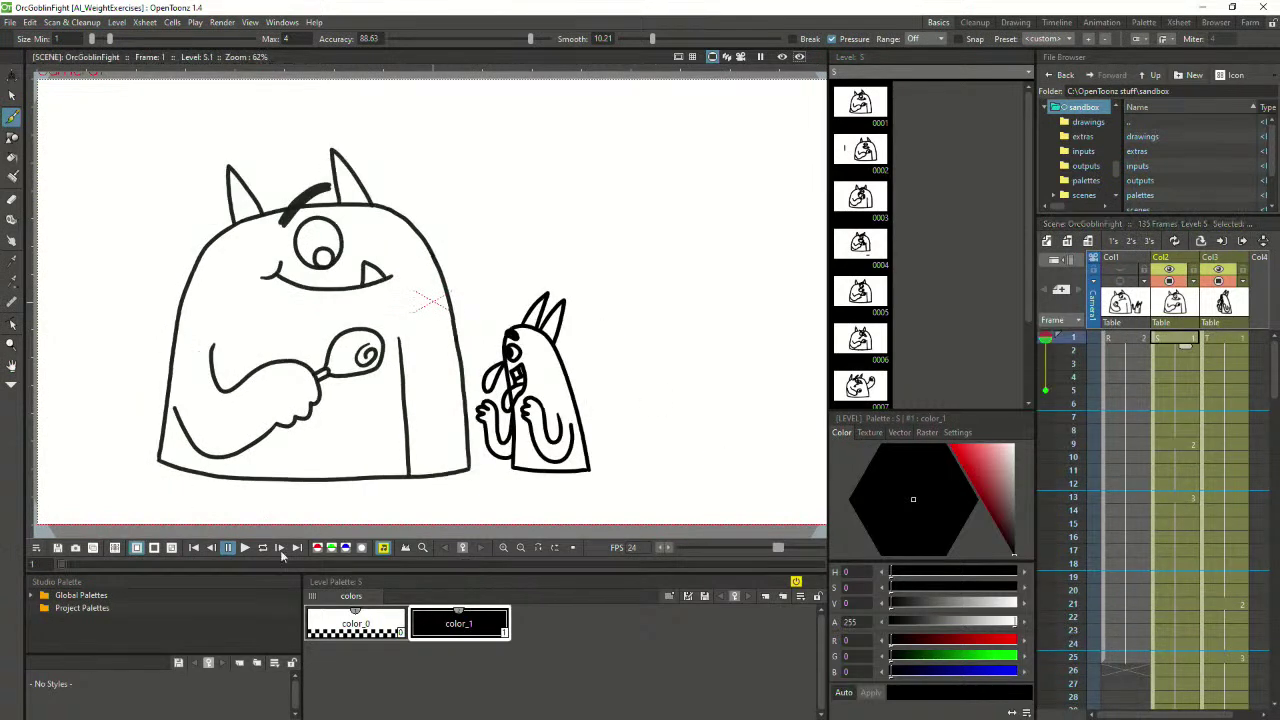
{"action": "left_click", "coordinate": [245, 547]}
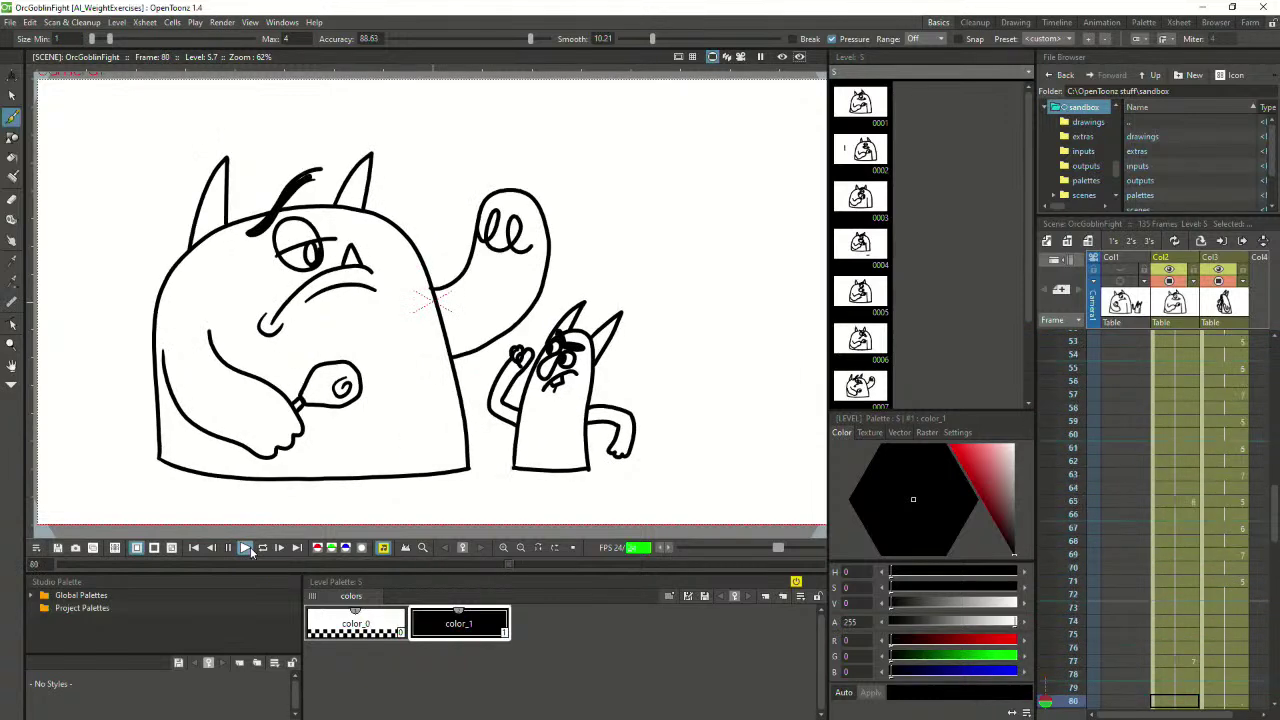
{"action": "left_click", "coordinate": [228, 547]}
{"action": "scroll", "coordinate": [1162, 480], "scroll_direction": "up", "scroll_amount": 10}
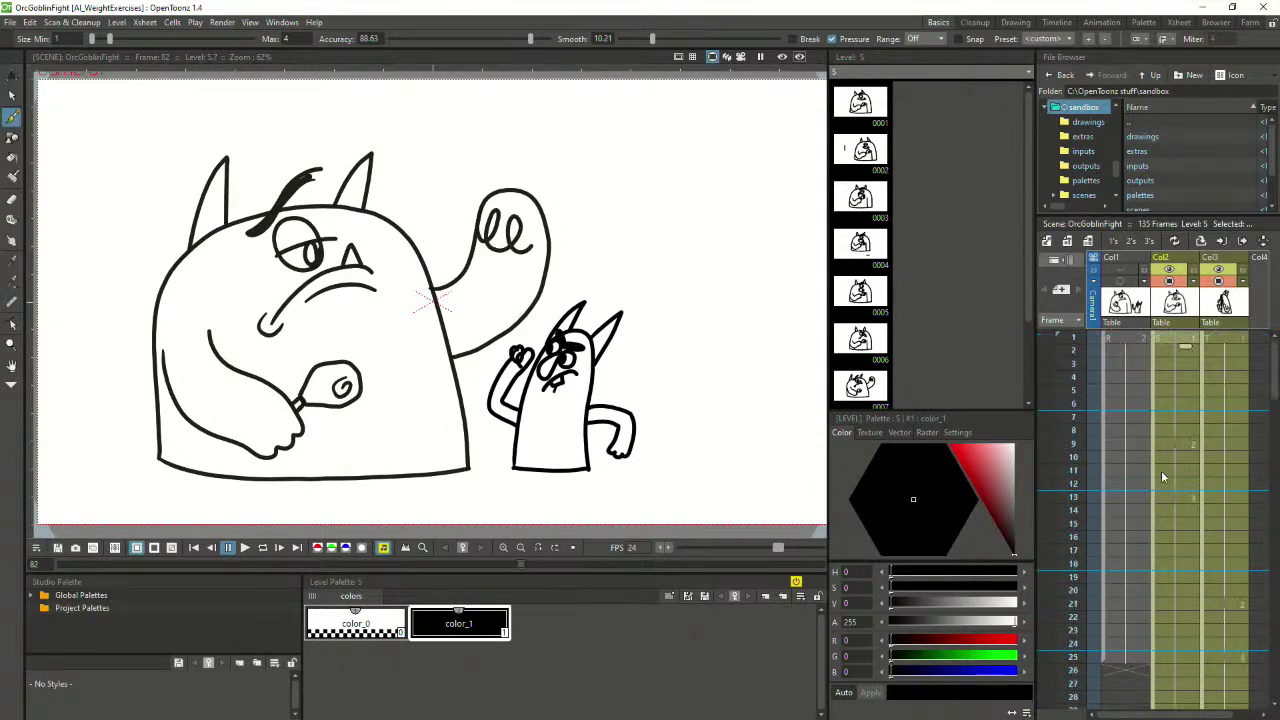
{"action": "left_click", "coordinate": [1178, 345]}
{"action": "left_click", "coordinate": [245, 547]}
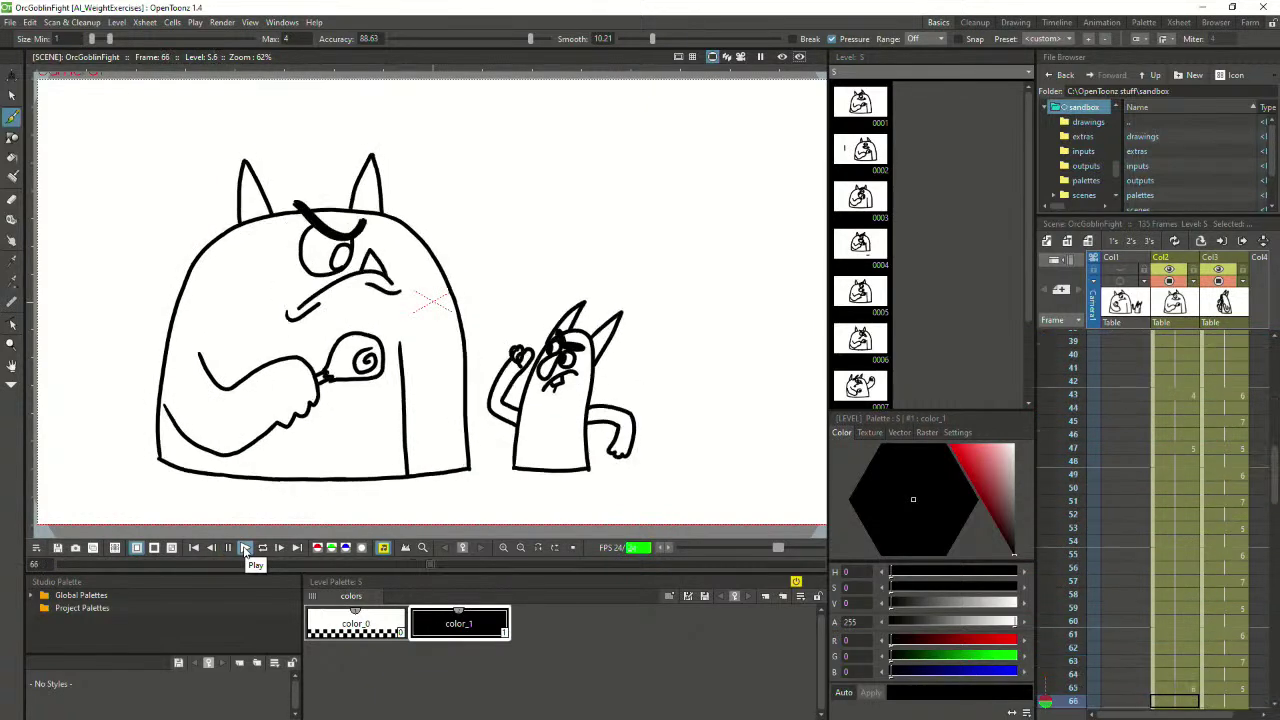
{"action": "left_click", "coordinate": [228, 547]}
Extend the hold of the orc's open-mouth drawing in Col2 by two frames so its frowning drawing starts at frame 67
{"action": "scroll", "coordinate": [1171, 490], "scroll_direction": "down", "scroll_amount": 4}
{"action": "left_click", "coordinate": [1174, 461]}
{"action": "left_click", "coordinate": [1184, 527]}
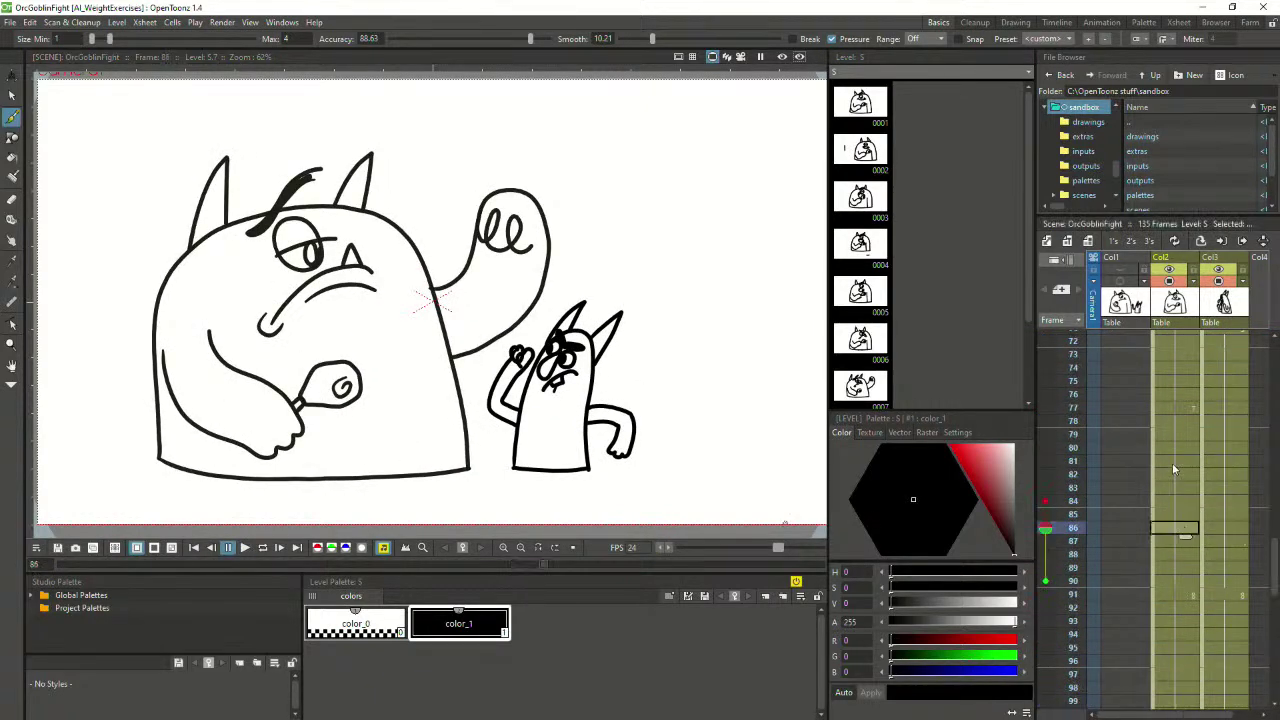
{"action": "left_click", "coordinate": [1184, 408]}
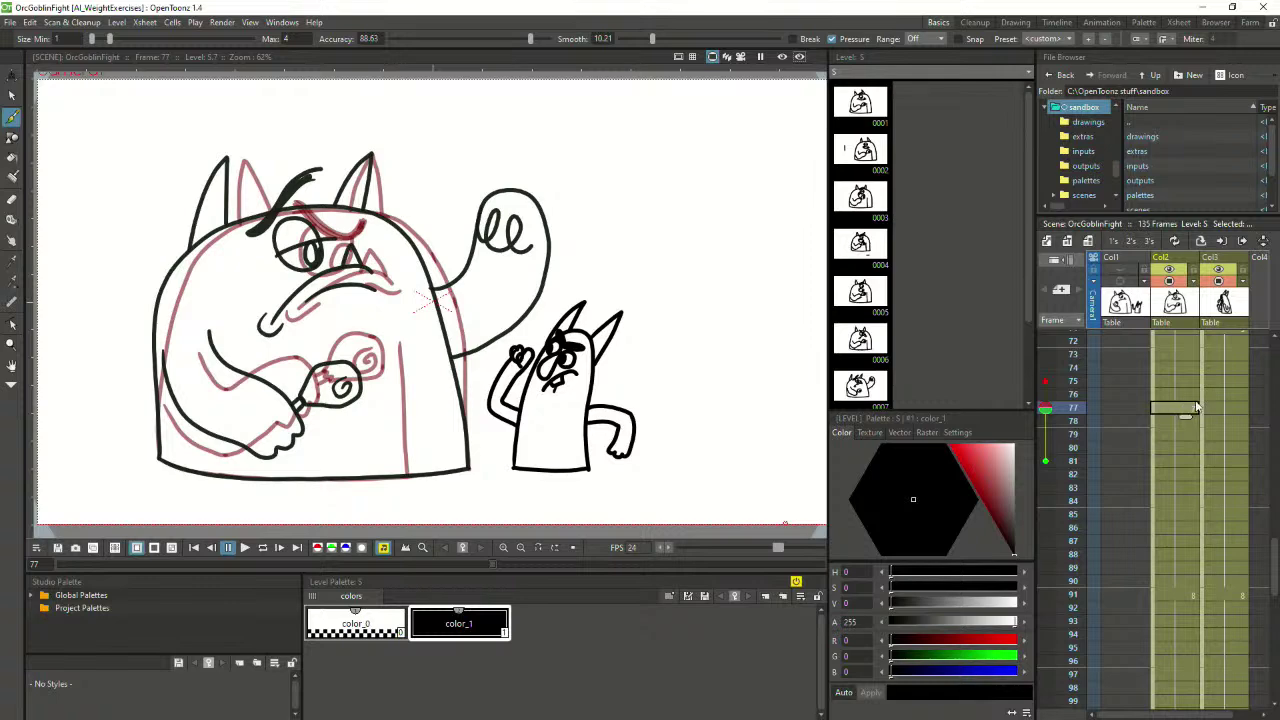
{"action": "left_click", "coordinate": [1174, 528]}
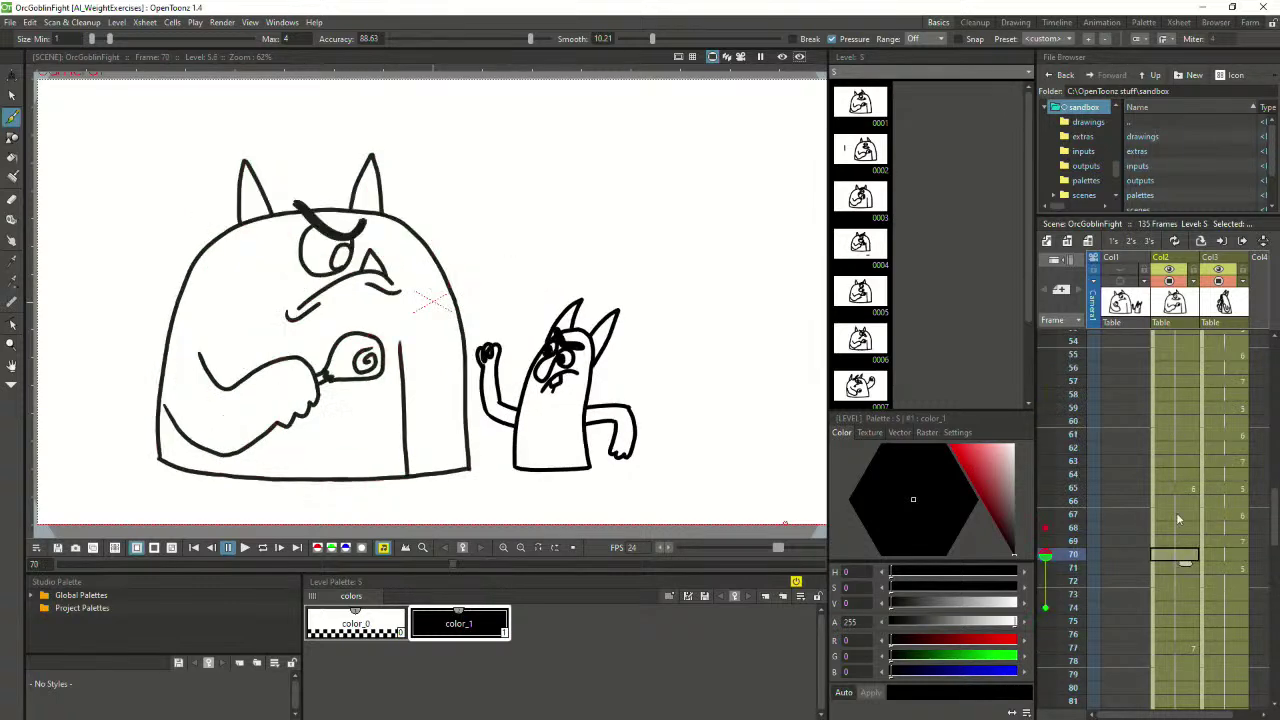
{"action": "left_click", "coordinate": [1185, 490]}
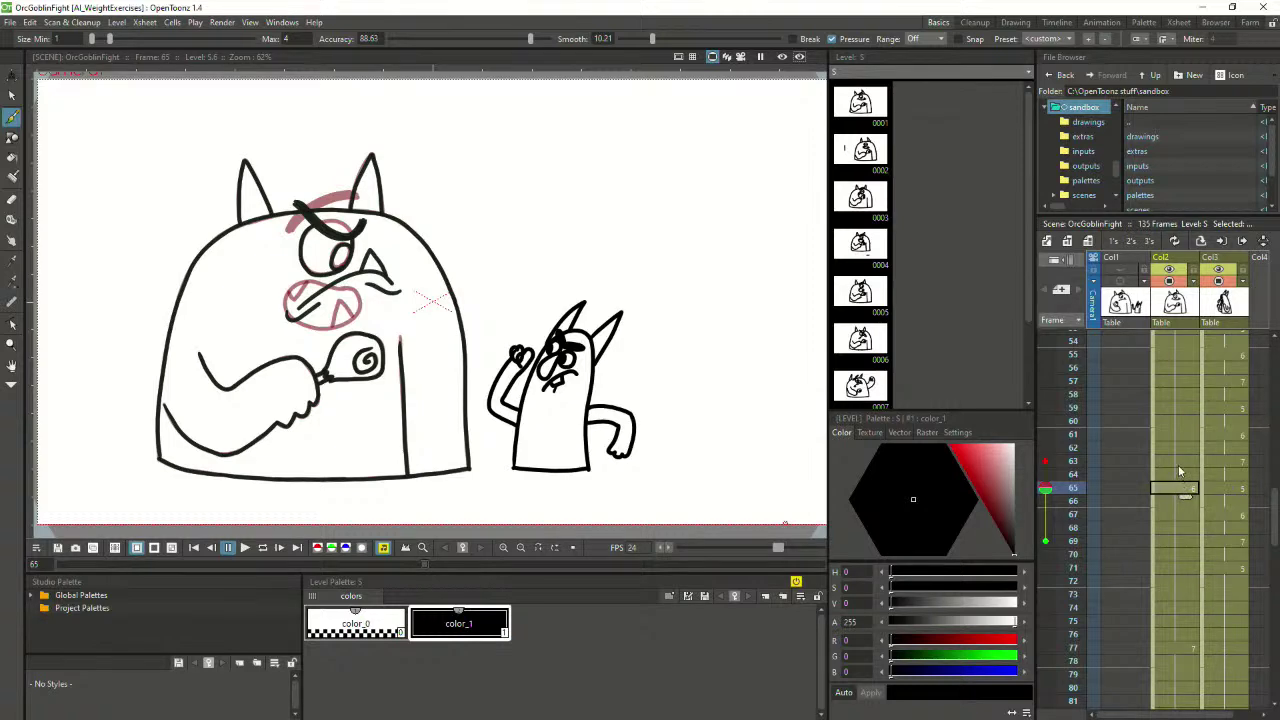
{"action": "left_click", "coordinate": [1178, 463]}
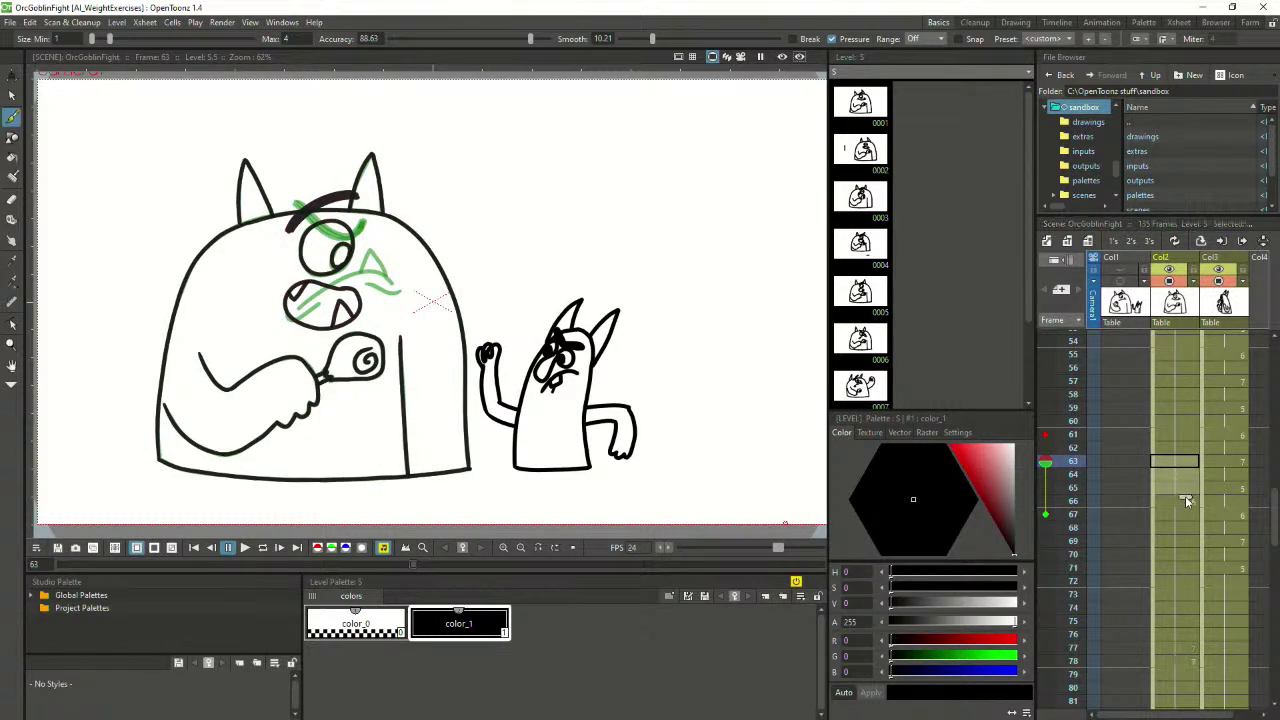
{"action": "left_click", "coordinate": [1176, 514]}
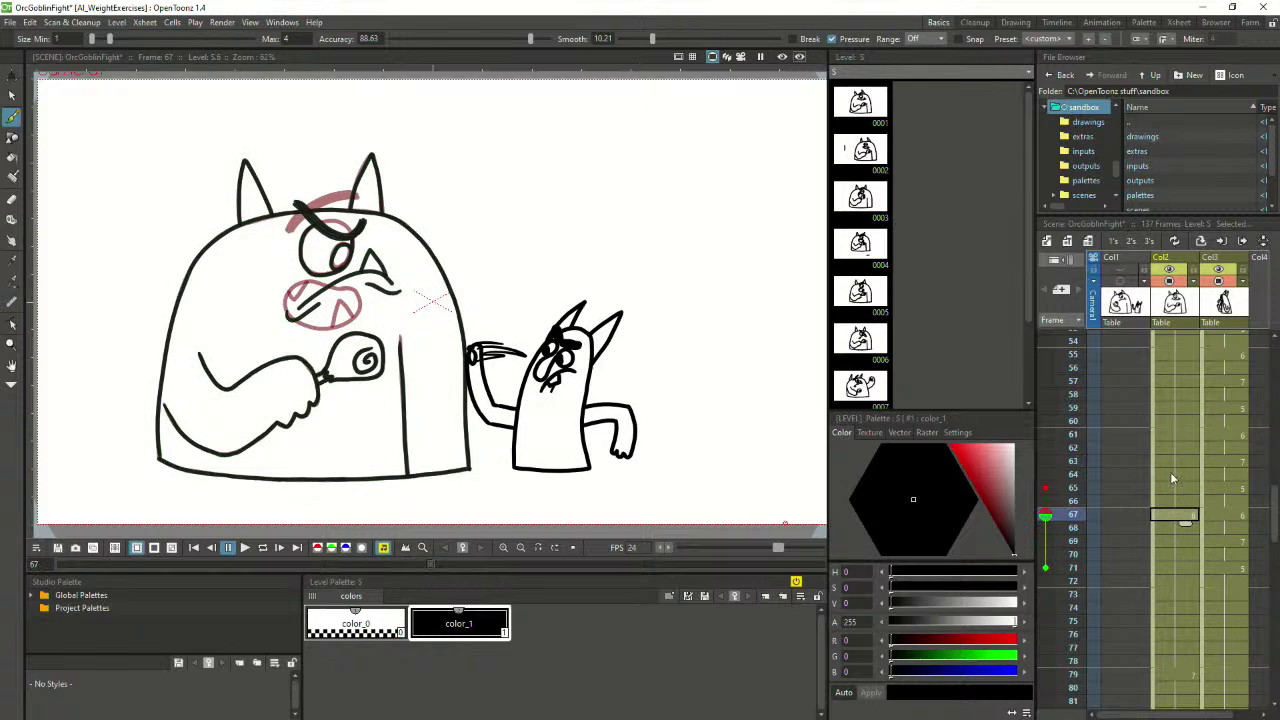
Play the animation from frame 36 to check the timing of the orc's open-mouth hold
{"action": "left_click", "coordinate": [1170, 472]}
{"action": "left_click", "coordinate": [1178, 449]}
{"action": "scroll", "coordinate": [1180, 470], "scroll_direction": "up", "scroll_amount": 6}
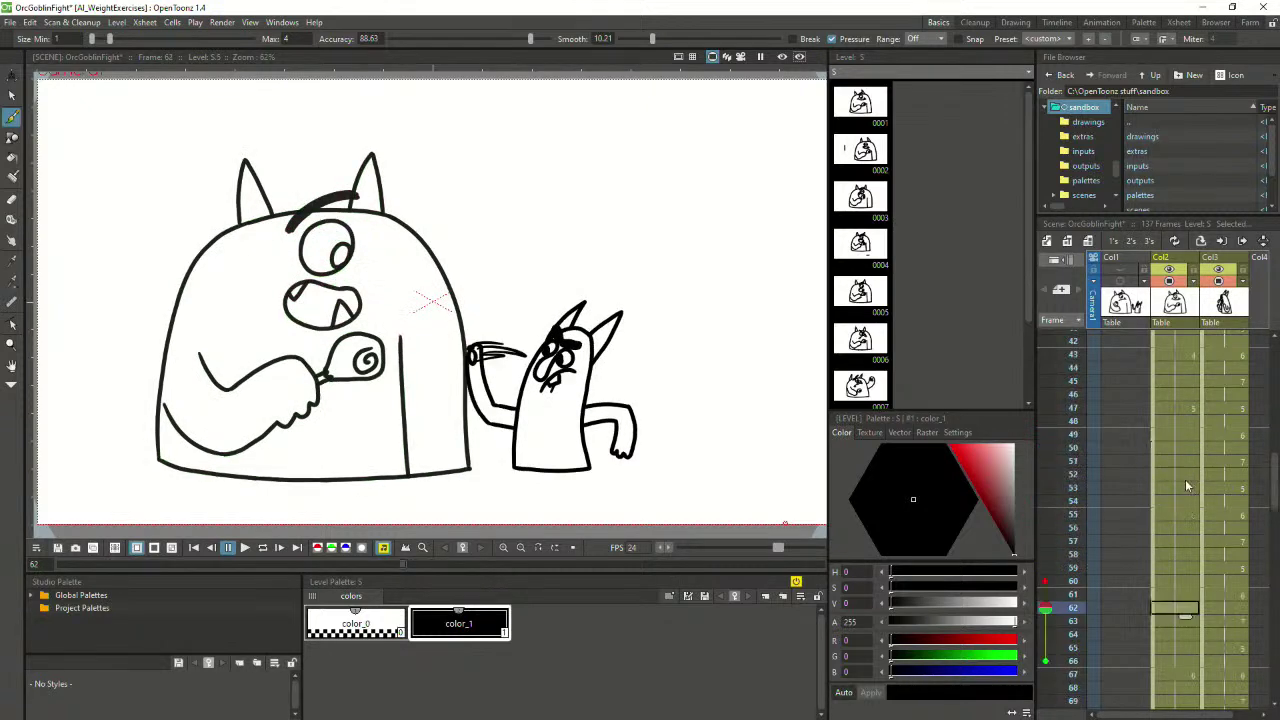
{"action": "left_click", "coordinate": [1156, 420]}
{"action": "left_click", "coordinate": [244, 547]}
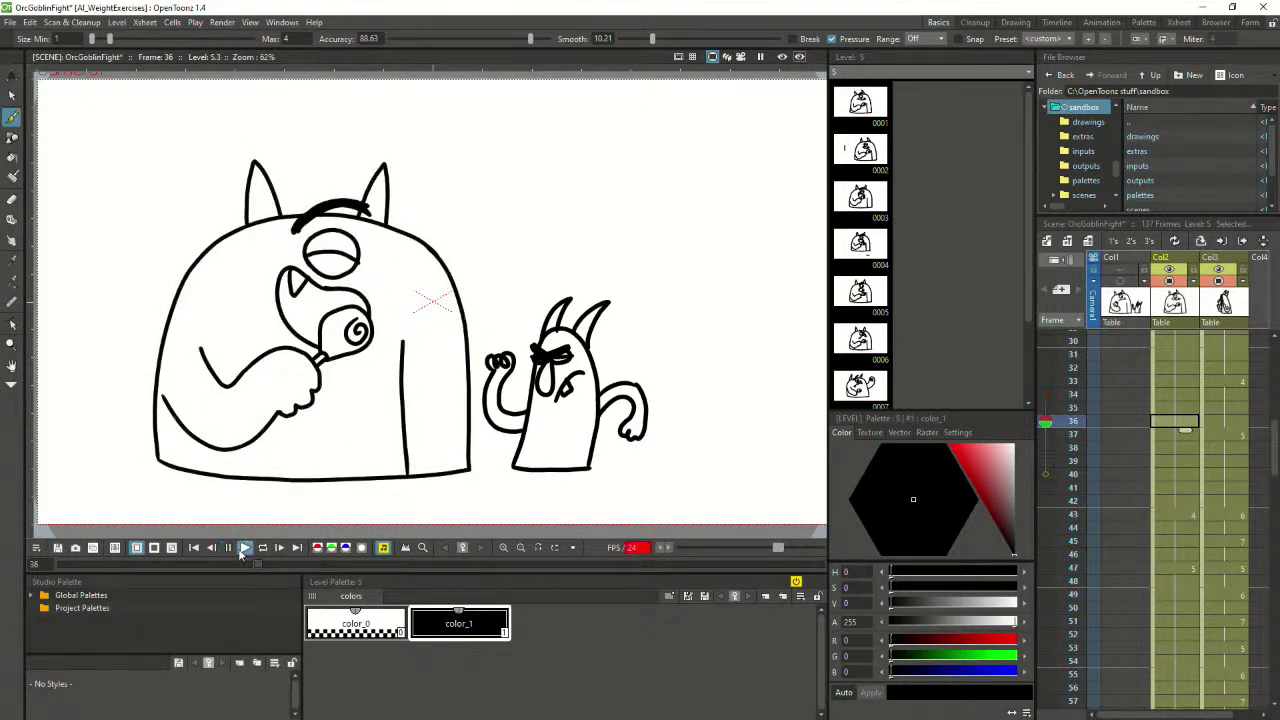
{"action": "left_click", "coordinate": [240, 549]}
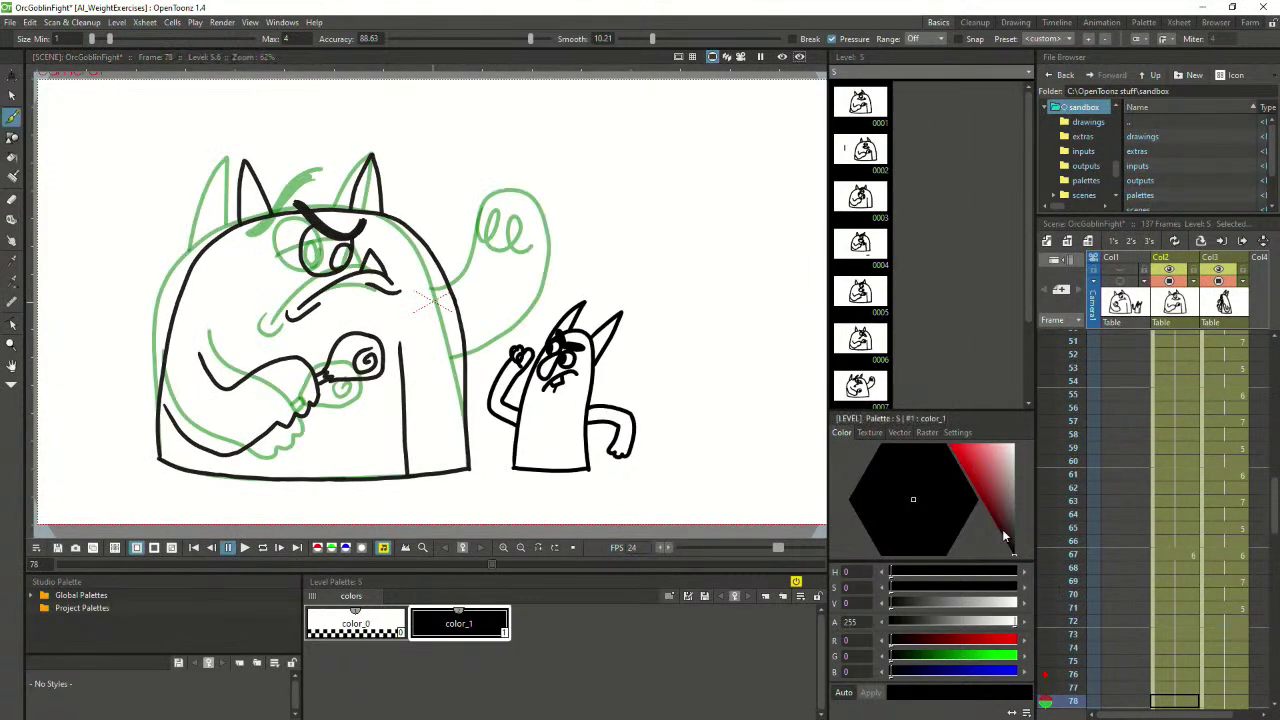
Compare the orc's open-mouth, frowning and raised-arm drawings between frames 65 and 79 in Col2 using onion skin
{"action": "left_click", "coordinate": [1187, 526]}
{"action": "left_click", "coordinate": [1178, 554]}
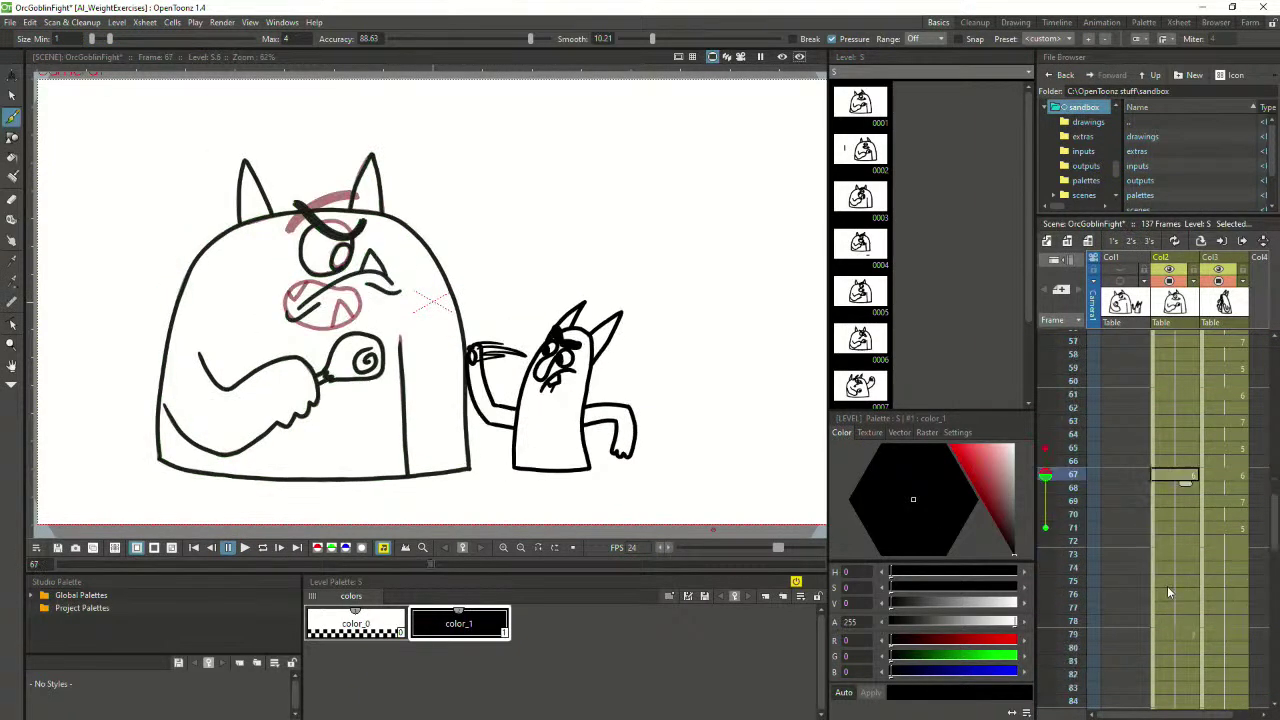
{"action": "left_click", "coordinate": [1175, 450]}
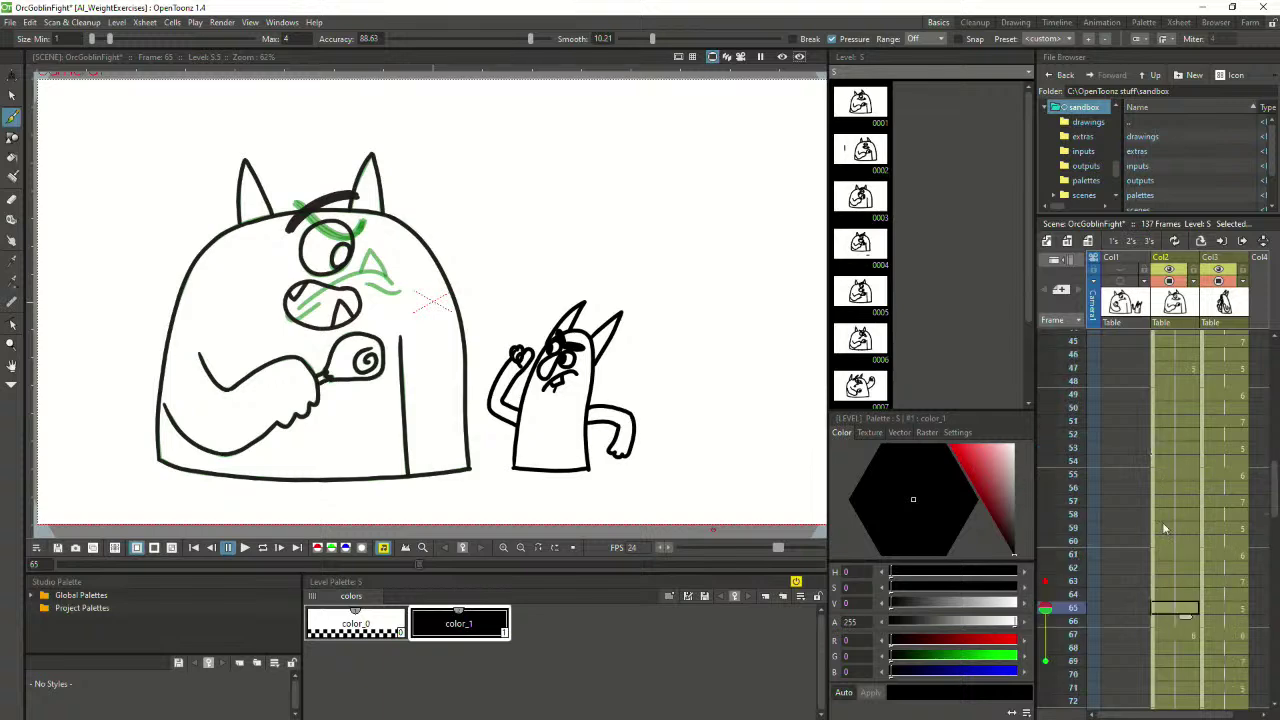
{"action": "scroll", "coordinate": [1170, 540], "scroll_direction": "down", "scroll_amount": 2}
{"action": "left_click", "coordinate": [1178, 550]}
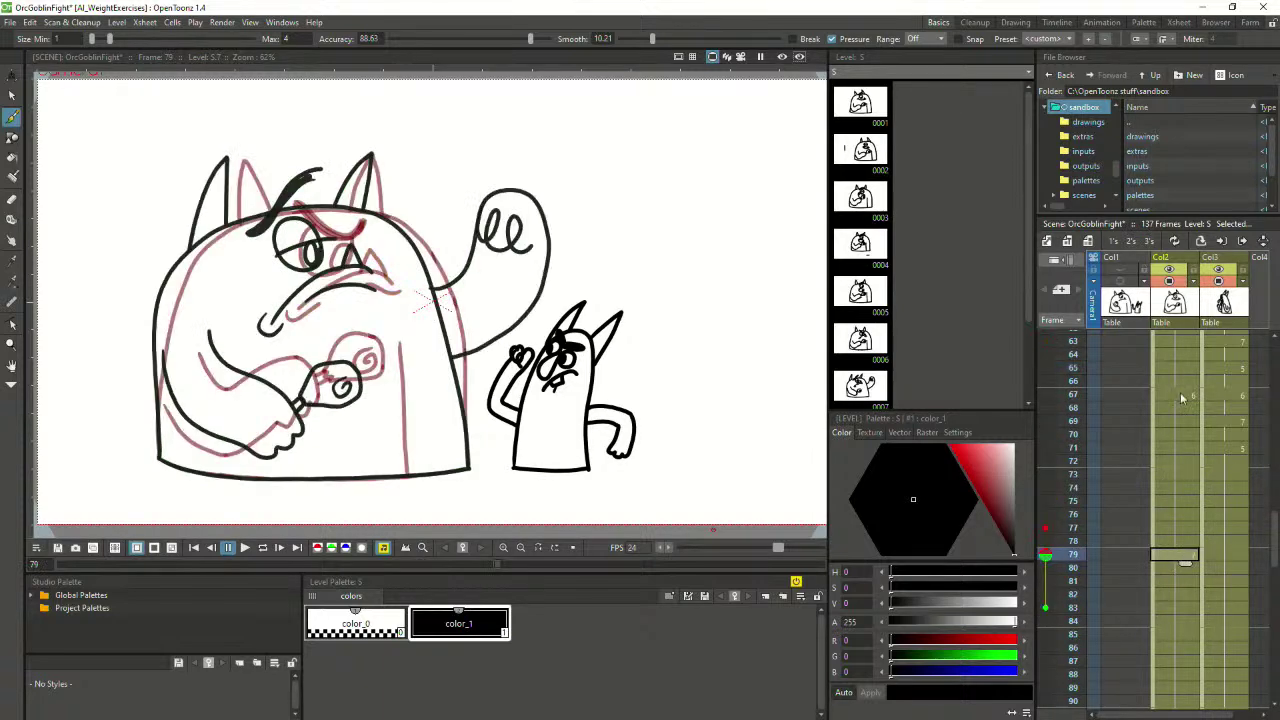
{"action": "left_click", "coordinate": [1180, 394]}
{"action": "left_click", "coordinate": [1185, 531]}
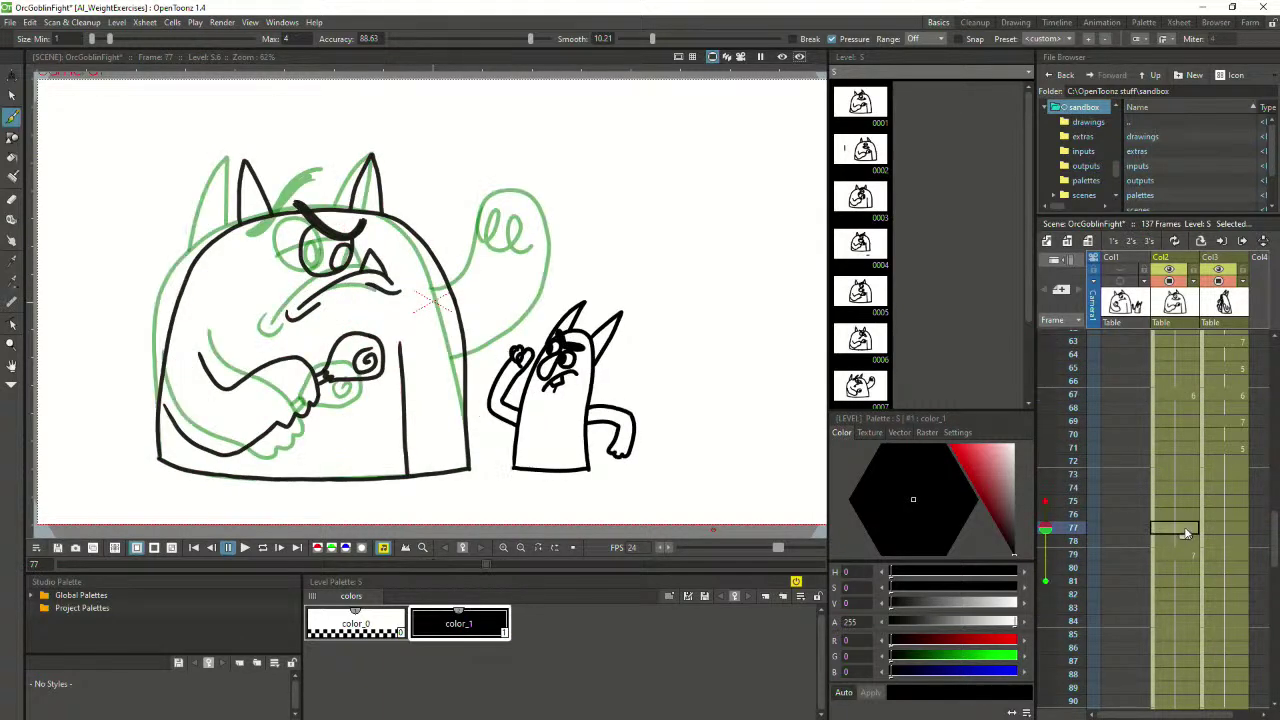
{"action": "left_click", "coordinate": [1186, 503]}
{"action": "scroll", "coordinate": [1187, 510], "scroll_direction": "up", "scroll_amount": 2}
{"action": "left_click", "coordinate": [1183, 462]}
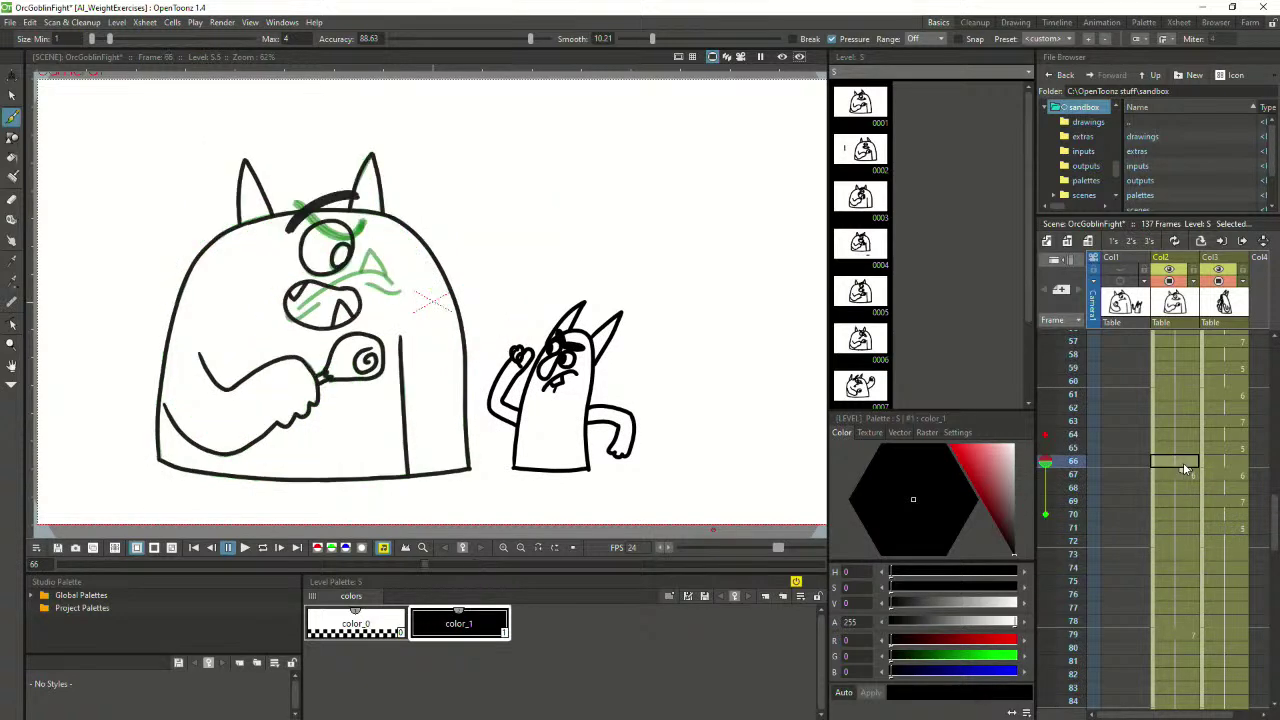
{"action": "left_click", "coordinate": [1183, 436]}
{"action": "left_click", "coordinate": [1176, 477]}
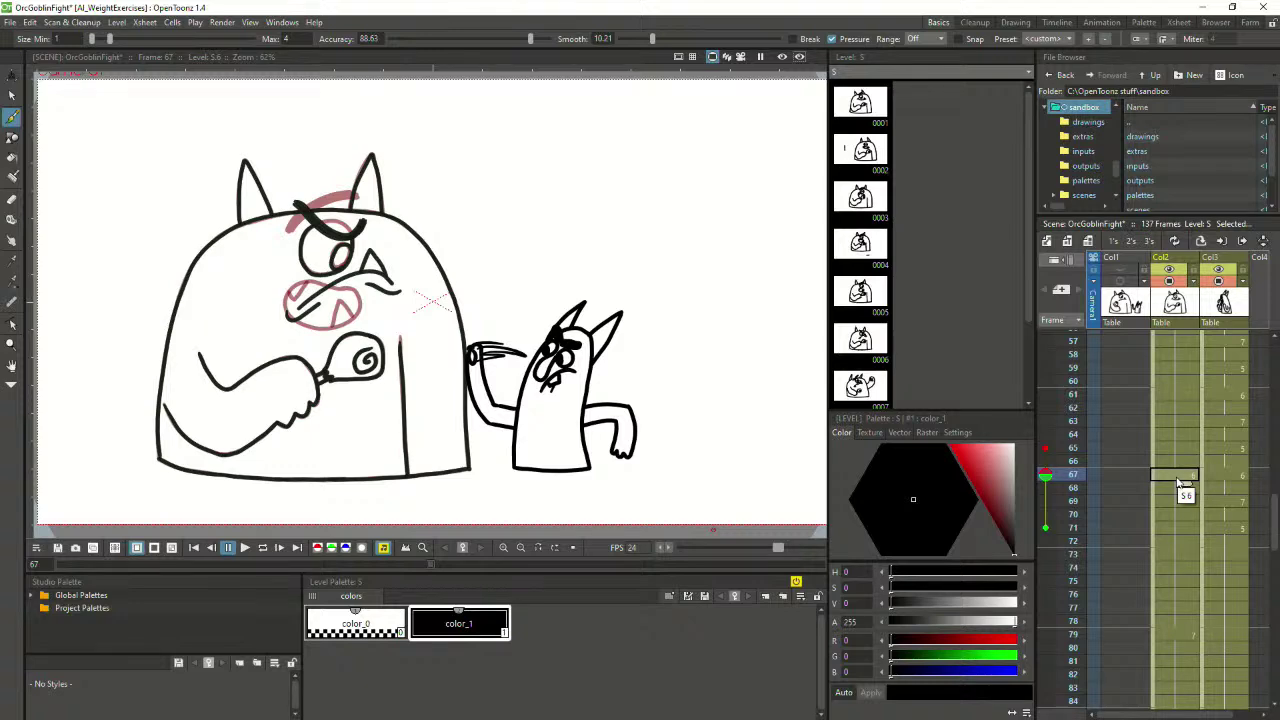
{"action": "left_click", "coordinate": [1180, 516]}
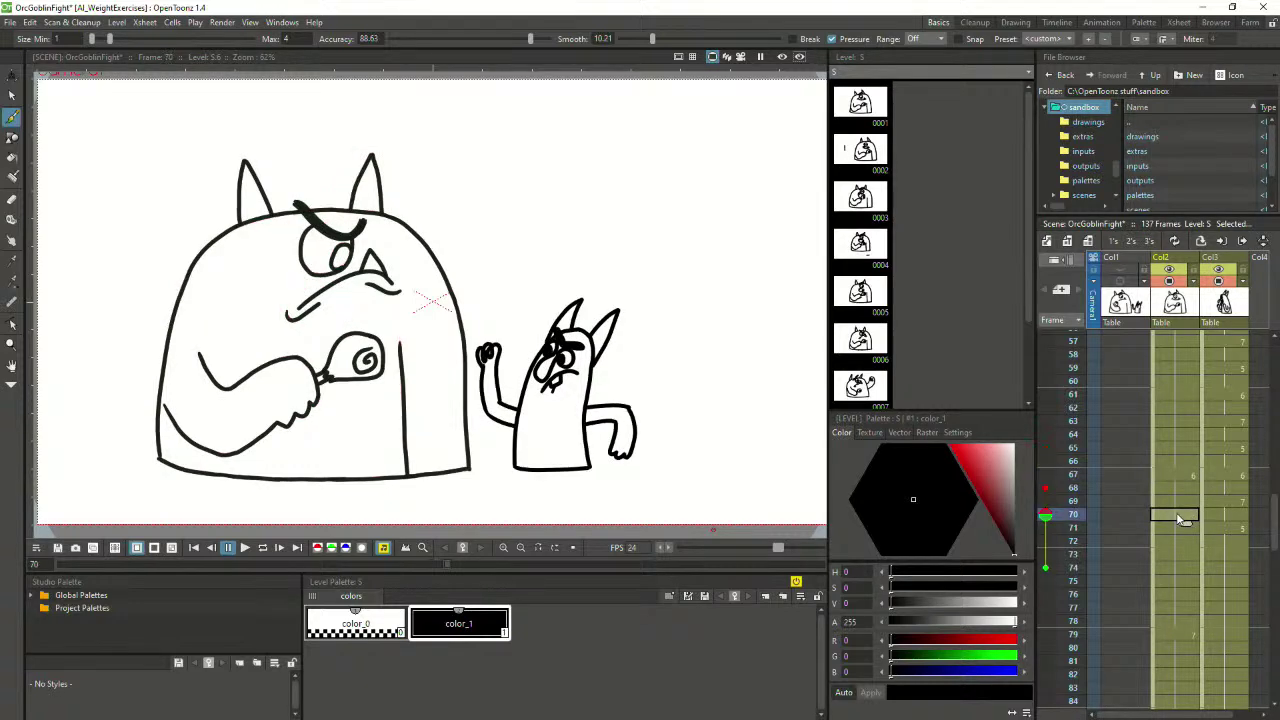
{"action": "left_click", "coordinate": [1184, 479]}
Ink a curved, downturned in-between mouth for the orc on frame 65, between the two onion-skin mouths
{"action": "left_click", "coordinate": [1180, 445]}
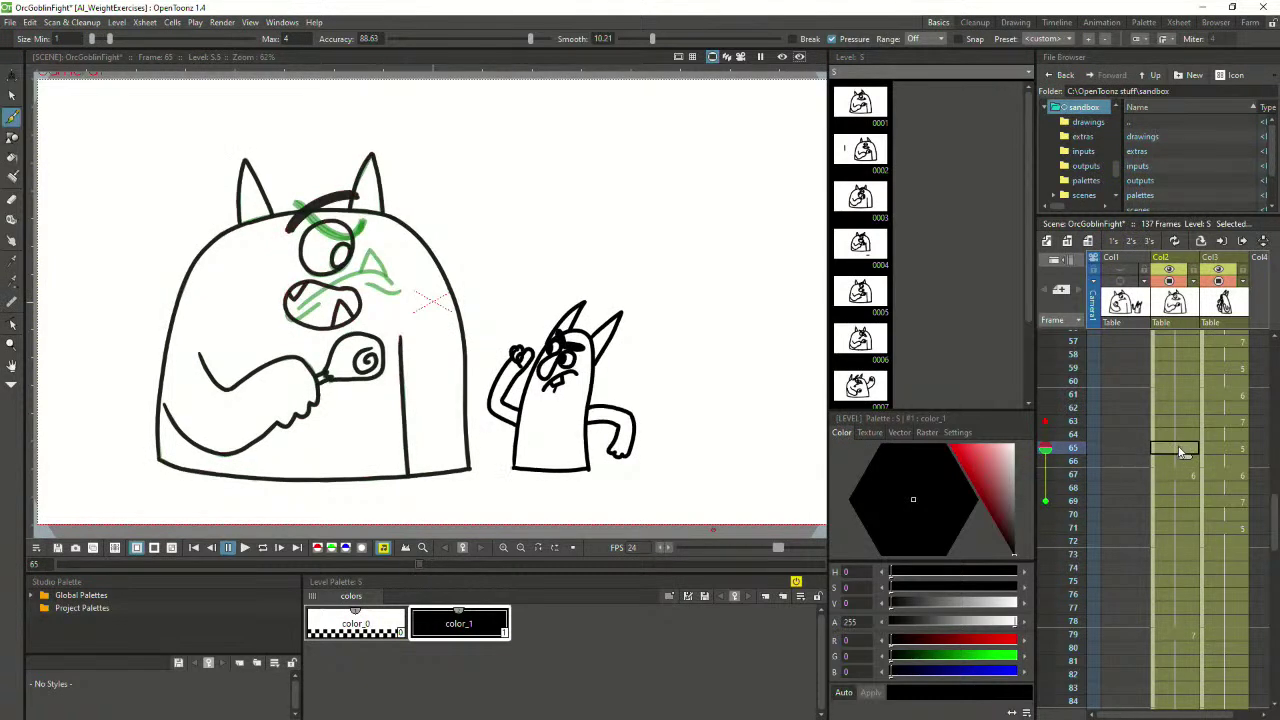
{"action": "scroll", "coordinate": [295, 298], "scroll_direction": "up", "scroll_amount": 4}
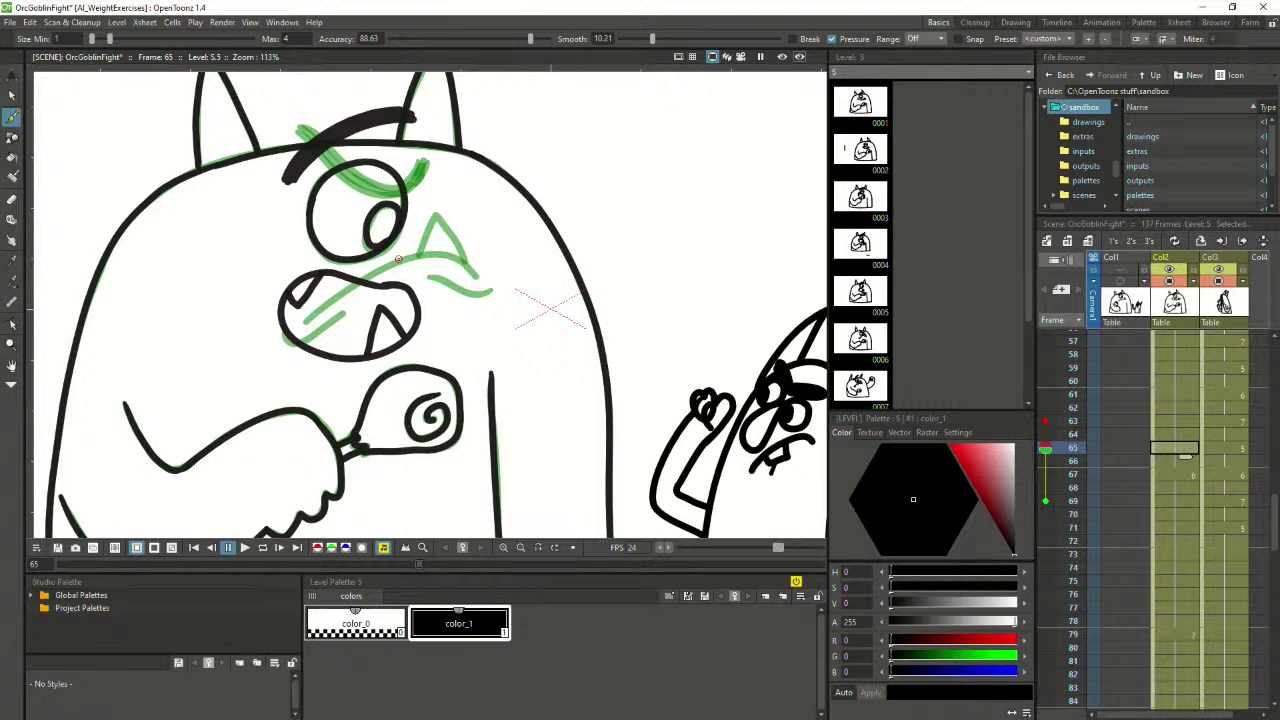
{"action": "mouse_move", "coordinate": [397, 259]}
{"action": "left_mouse_down"}
{"action": "mouse_move", "coordinate": [321, 313]}
{"action": "mouse_move", "coordinate": [360, 318]}
{"action": "mouse_move", "coordinate": [434, 262]}
{"action": "left_mouse_up"}
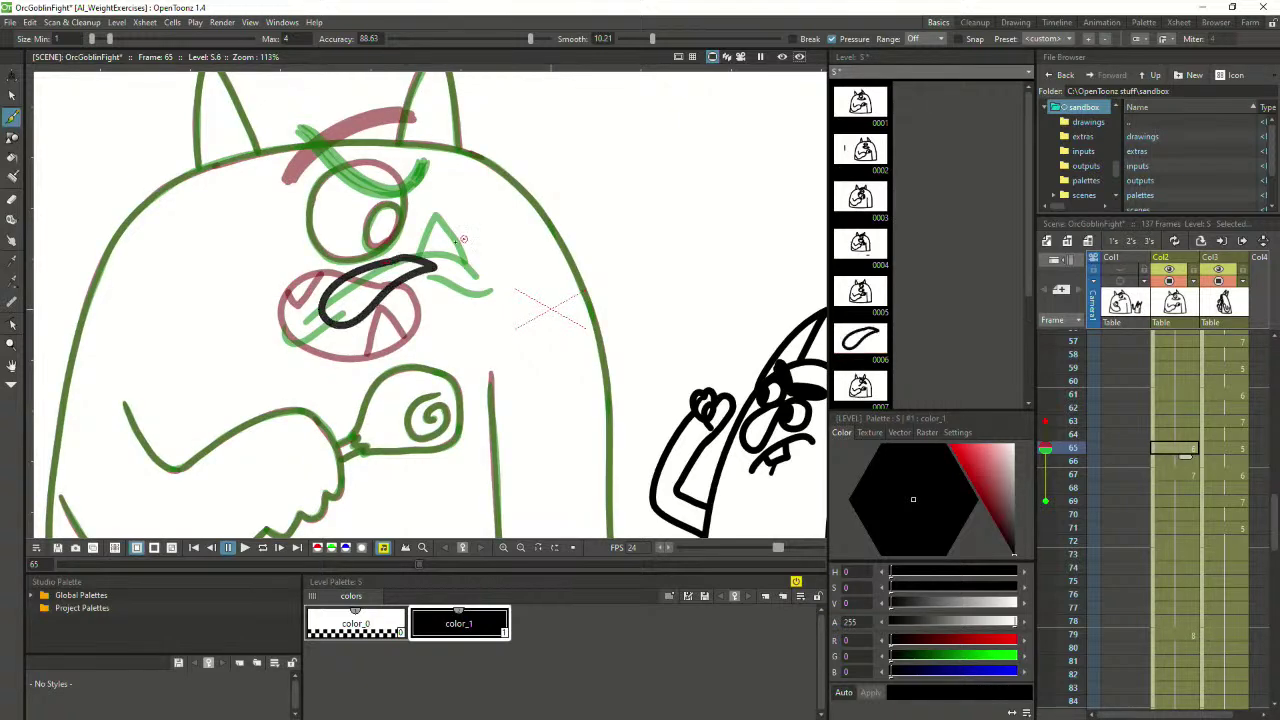
{"action": "key", "text": "ctrl+z"}
{"action": "mouse_move", "coordinate": [309, 310]}
{"action": "left_mouse_down"}
{"action": "mouse_move", "coordinate": [378, 273]}
{"action": "mouse_move", "coordinate": [429, 312]}
{"action": "mouse_move", "coordinate": [391, 301]}
{"action": "mouse_move", "coordinate": [305, 318]}
{"action": "left_mouse_up"}
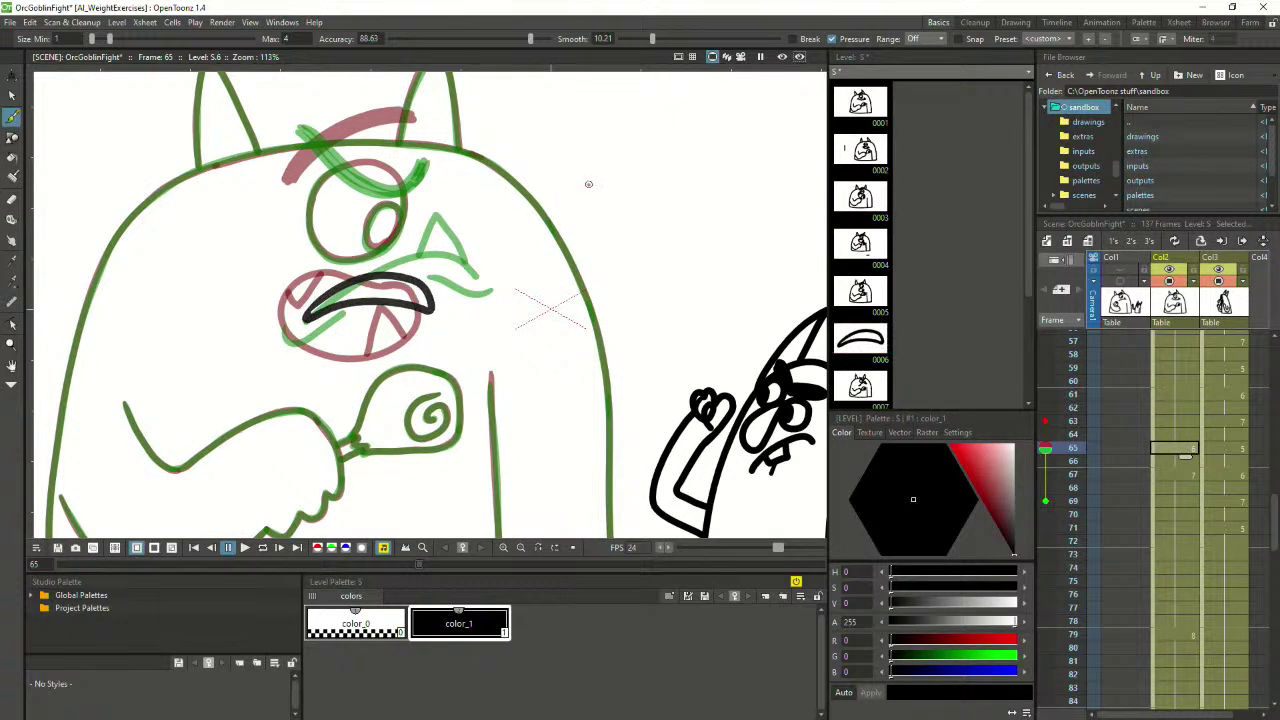
Add a pointed tusk and a short lower-lip line to the orc's in-between mouth on frame 65
{"action": "mouse_move", "coordinate": [377, 298]}
{"action": "left_mouse_down"}
{"action": "mouse_move", "coordinate": [402, 258]}
{"action": "mouse_move", "coordinate": [415, 303]}
{"action": "left_mouse_up"}
{"action": "key", "text": "ctrl+z"}
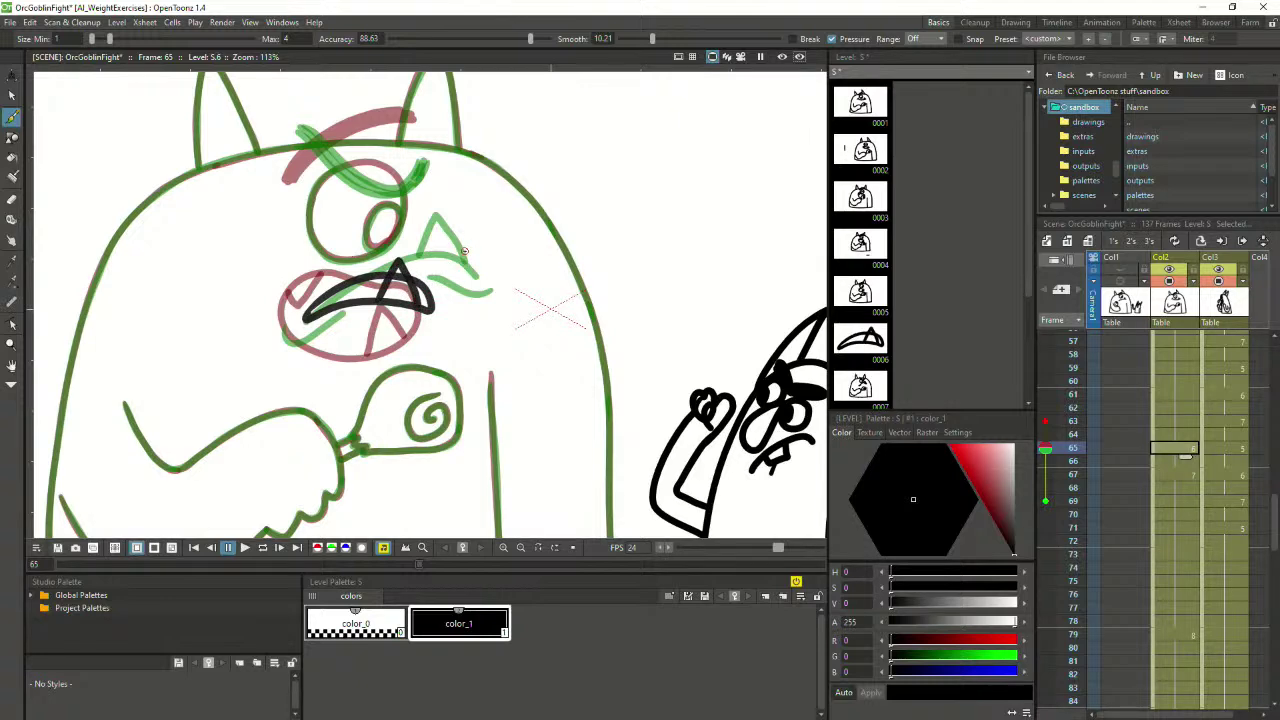
{"action": "key", "text": "ctrl+z"}
{"action": "mouse_move", "coordinate": [377, 299]}
{"action": "left_mouse_down"}
{"action": "mouse_move", "coordinate": [404, 263]}
{"action": "mouse_move", "coordinate": [422, 303]}
{"action": "mouse_move", "coordinate": [397, 256]}
{"action": "mouse_move", "coordinate": [422, 288]}
{"action": "mouse_move", "coordinate": [424, 302]}
{"action": "mouse_move", "coordinate": [394, 260]}
{"action": "mouse_move", "coordinate": [441, 328]}
{"action": "left_mouse_up"}
{"action": "key", "text": "ctrl+z"}
{"action": "key", "text": "ctrl+z"}
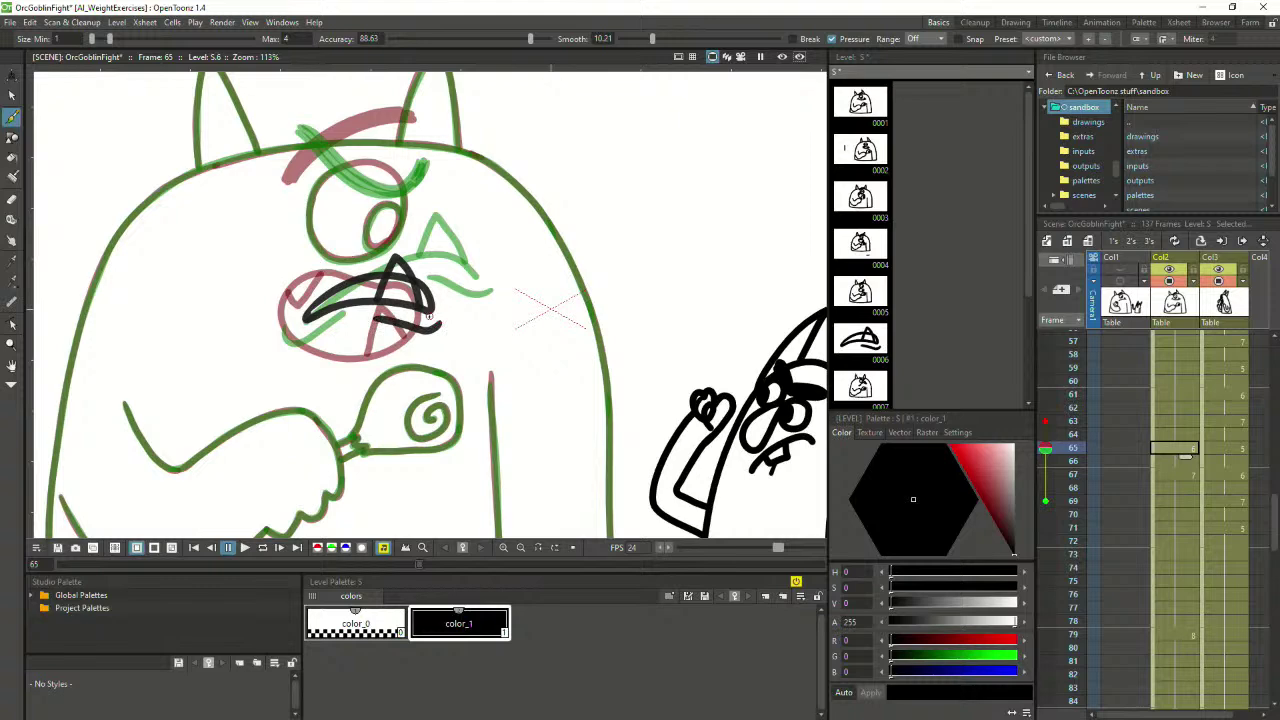
Try extra strokes at the corner of the orc's mouth, undoing them together with the lower-lip line
{"action": "left_click_drag", "start_coordinate": [331, 323], "coordinate": [291, 338]}
{"action": "key", "text": "ctrl+z"}
{"action": "mouse_move", "coordinate": [303, 321]}
{"action": "left_mouse_down"}
{"action": "mouse_move", "coordinate": [294, 330]}
{"action": "mouse_move", "coordinate": [314, 310]}
{"action": "left_mouse_up"}
{"action": "key", "text": "ctrl+z"}
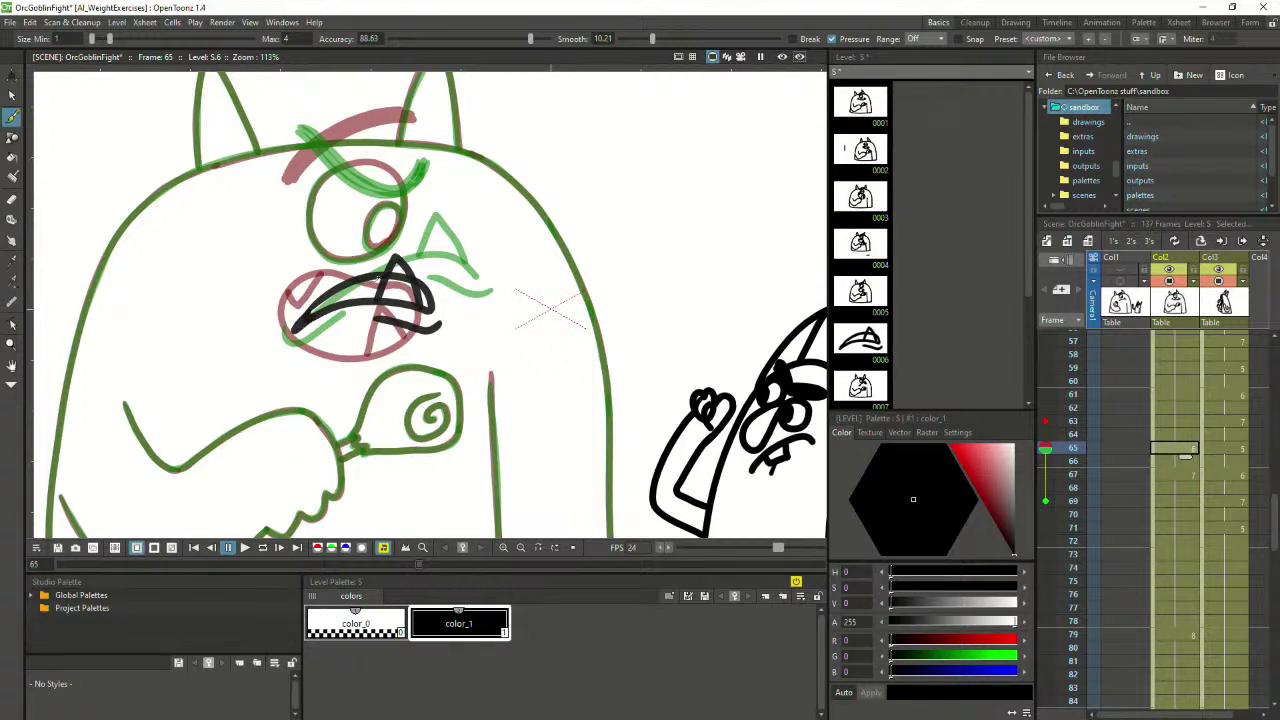
{"action": "key", "text": "ctrl+z"}
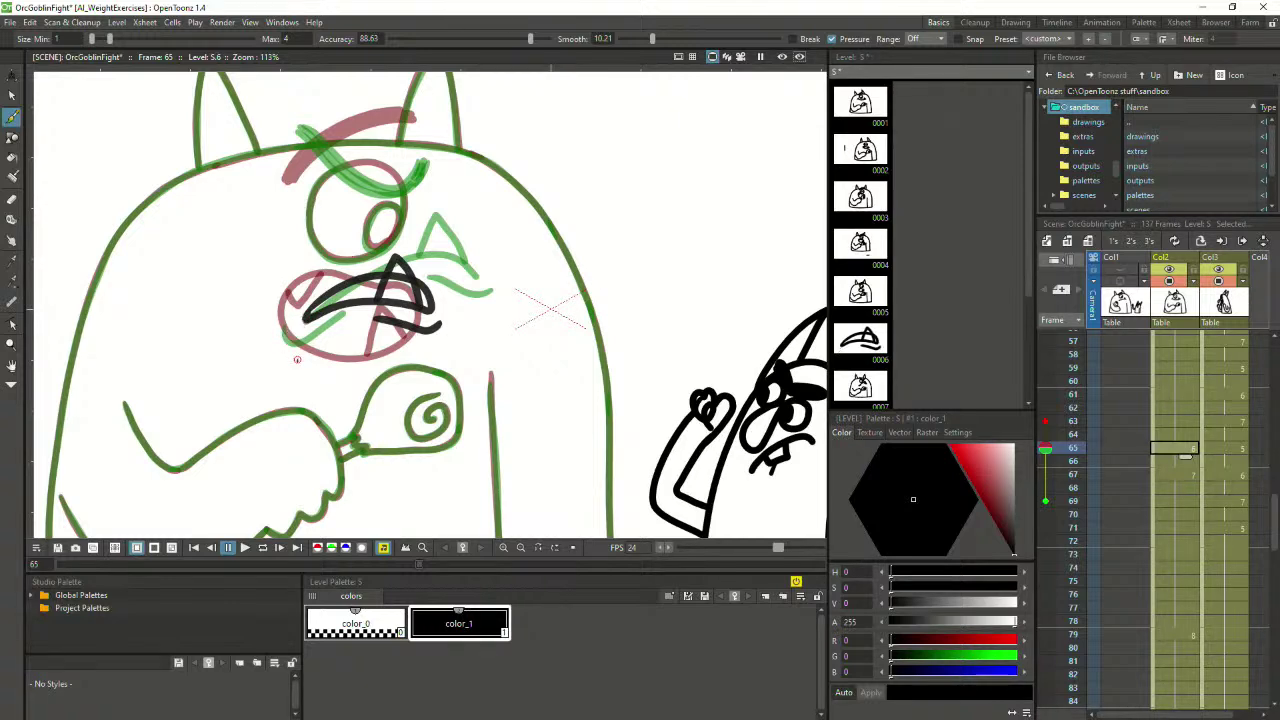
{"action": "key", "text": "ctrl+z"}
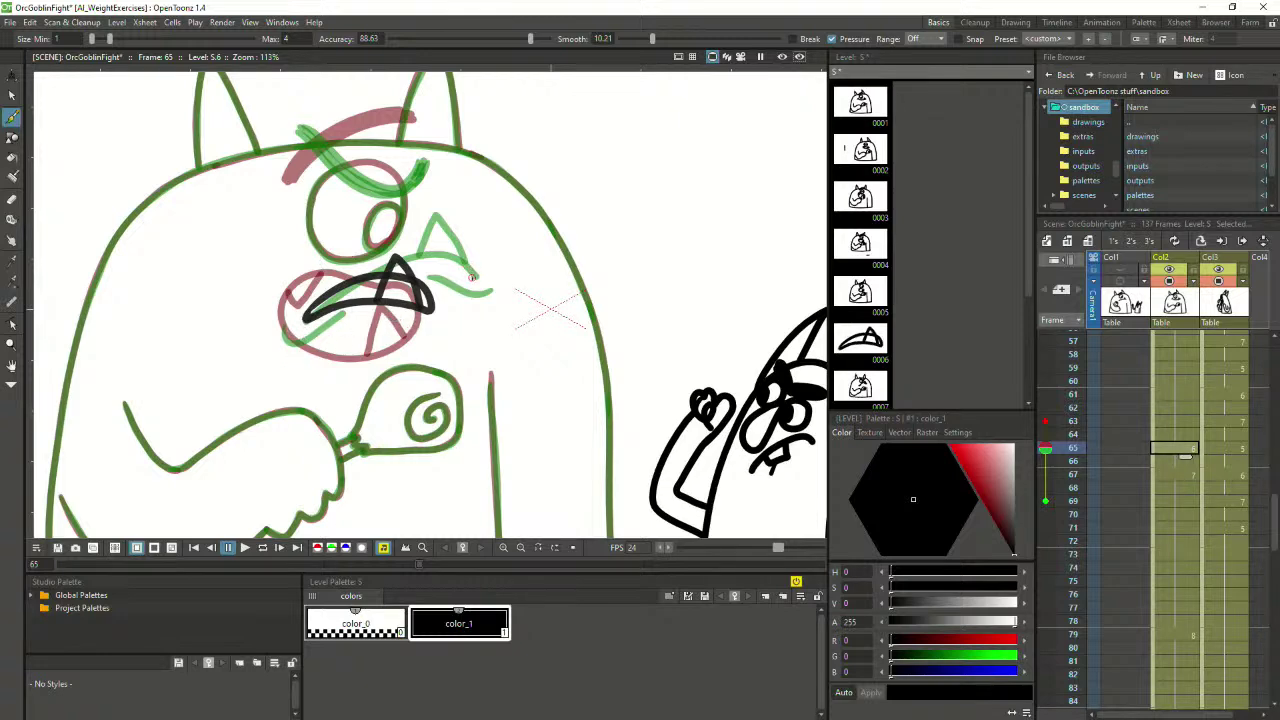
Undo the curved mouth and try a wider, flat-bottomed mouth with a tusk on frame 65, flipping between drawings to compare
{"action": "key", "text": "ctrl+z"}
{"action": "key", "text": "ctrl+z"}
{"action": "key", "text": "ctrl+z"}
{"action": "mouse_move", "coordinate": [426, 278]}
{"action": "left_mouse_down"}
{"action": "mouse_move", "coordinate": [341, 283]}
{"action": "mouse_move", "coordinate": [290, 325]}
{"action": "mouse_move", "coordinate": [406, 316]}
{"action": "mouse_move", "coordinate": [429, 289]}
{"action": "mouse_move", "coordinate": [423, 277]}
{"action": "mouse_move", "coordinate": [352, 280]}
{"action": "mouse_move", "coordinate": [293, 331]}
{"action": "mouse_move", "coordinate": [431, 302]}
{"action": "mouse_move", "coordinate": [428, 284]}
{"action": "mouse_move", "coordinate": [338, 284]}
{"action": "mouse_move", "coordinate": [294, 316]}
{"action": "mouse_move", "coordinate": [428, 283]}
{"action": "left_mouse_up"}
{"action": "key", "text": "ctrl+z"}
{"action": "key", "text": "ctrl+z"}
{"action": "key", "text": "comma"}
{"action": "key", "text": "period"}
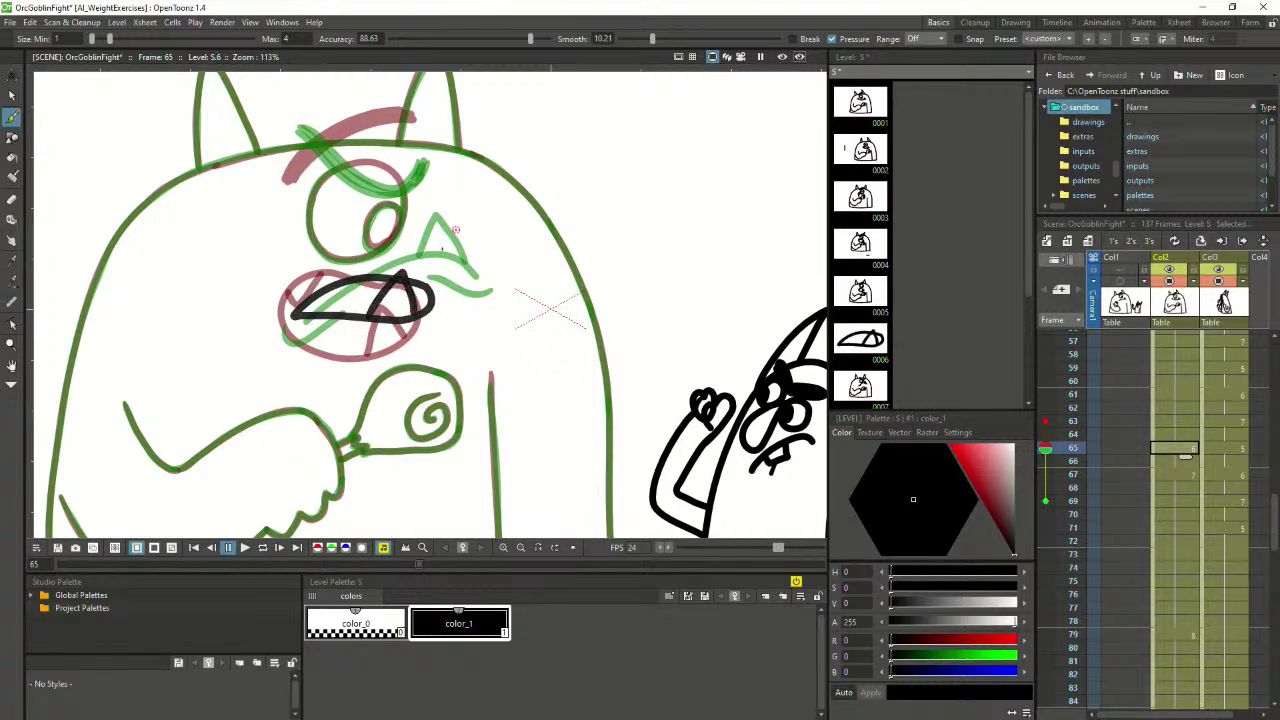
Try another version of the orc's mouth on frame 65 and undo its strokes
{"action": "key", "text": "ctrl+z"}
{"action": "key", "text": "comma"}
{"action": "key", "text": "period"}
{"action": "mouse_move", "coordinate": [410, 272]}
{"action": "left_mouse_down"}
{"action": "mouse_move", "coordinate": [305, 312]}
{"action": "mouse_move", "coordinate": [300, 328]}
{"action": "mouse_move", "coordinate": [414, 317]}
{"action": "mouse_move", "coordinate": [413, 272]}
{"action": "mouse_move", "coordinate": [427, 305]}
{"action": "mouse_move", "coordinate": [409, 315]}
{"action": "mouse_move", "coordinate": [428, 318]}
{"action": "mouse_move", "coordinate": [396, 303]}
{"action": "mouse_move", "coordinate": [425, 281]}
{"action": "mouse_move", "coordinate": [431, 298]}
{"action": "mouse_move", "coordinate": [393, 268]}
{"action": "mouse_move", "coordinate": [436, 300]}
{"action": "mouse_move", "coordinate": [340, 310]}
{"action": "left_mouse_up"}
{"action": "key", "text": "ctrl+z"}
{"action": "key", "text": "ctrl+z"}
{"action": "key", "text": "ctrl+z"}
{"action": "key", "text": "ctrl+z"}
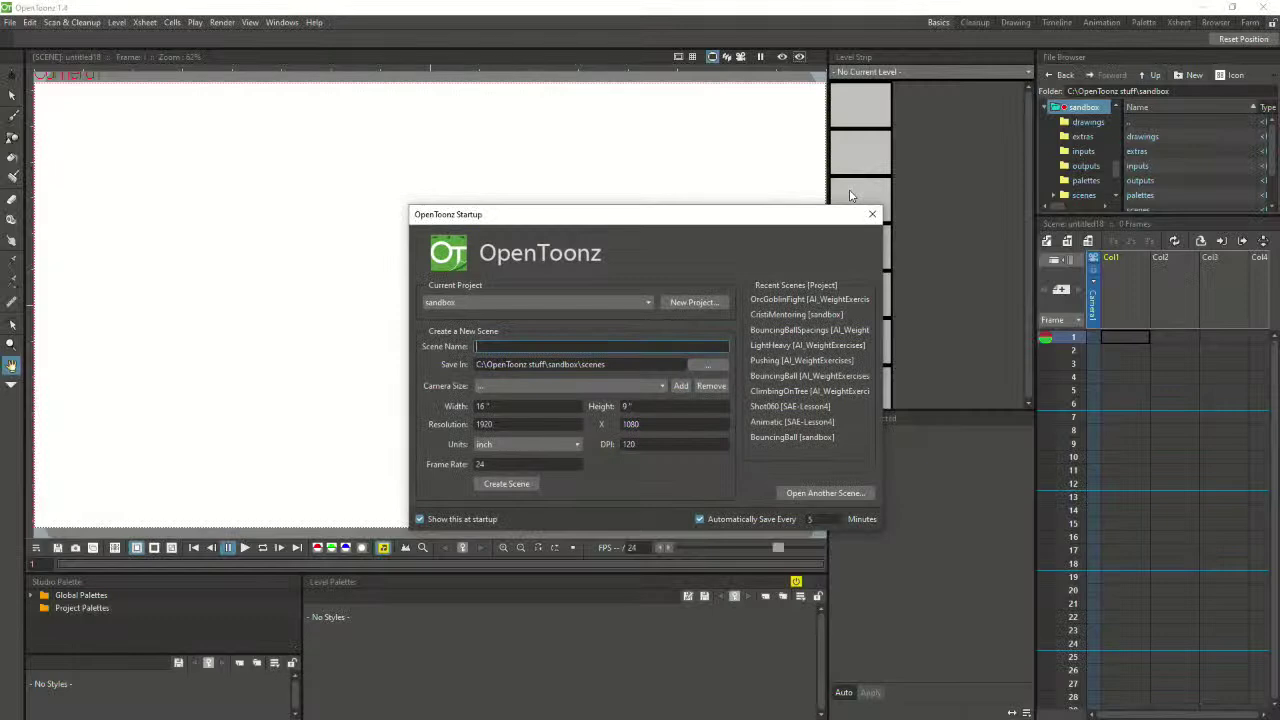
Reopen the recent OrcGoblinFight scene and return to the orc's open-mouth drawing at frame 63 in Col2
{"action": "left_click", "coordinate": [783, 300]}
{"action": "scroll", "coordinate": [1178, 529], "scroll_direction": "down", "scroll_amount": 5}
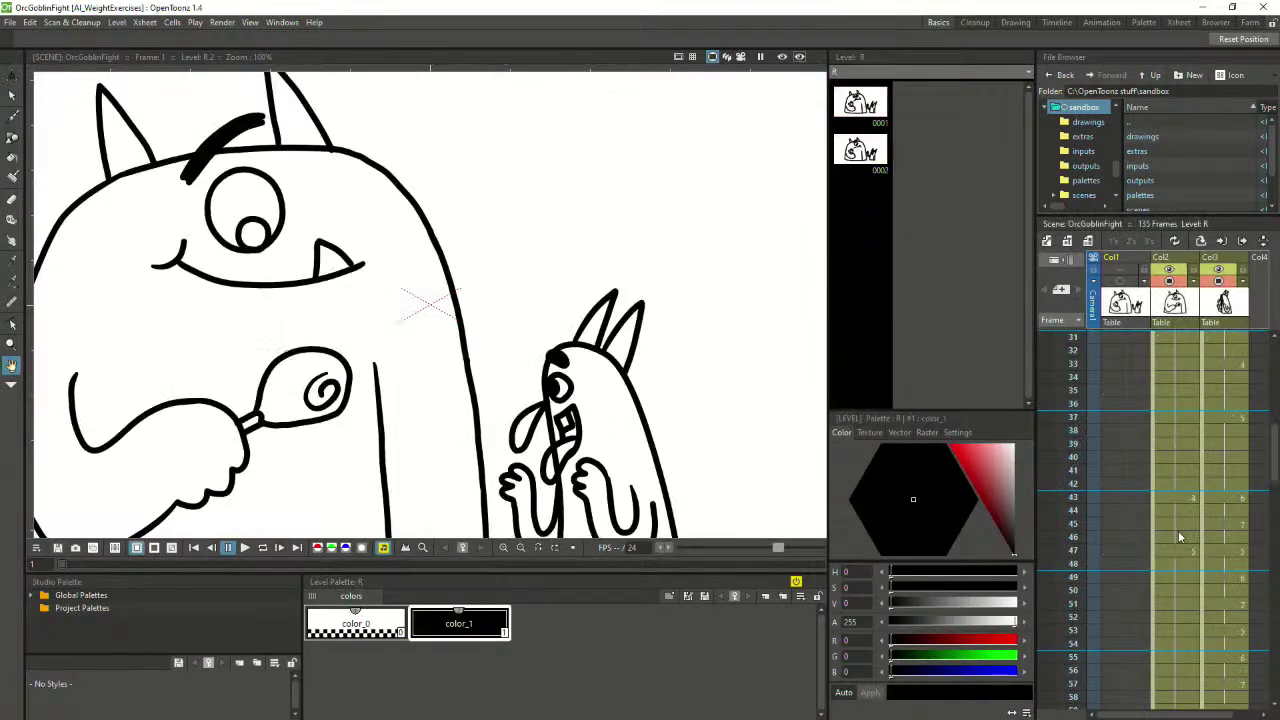
{"action": "scroll", "coordinate": [461, 278], "scroll_direction": "down", "scroll_amount": 6}
{"action": "left_click", "coordinate": [1175, 526]}
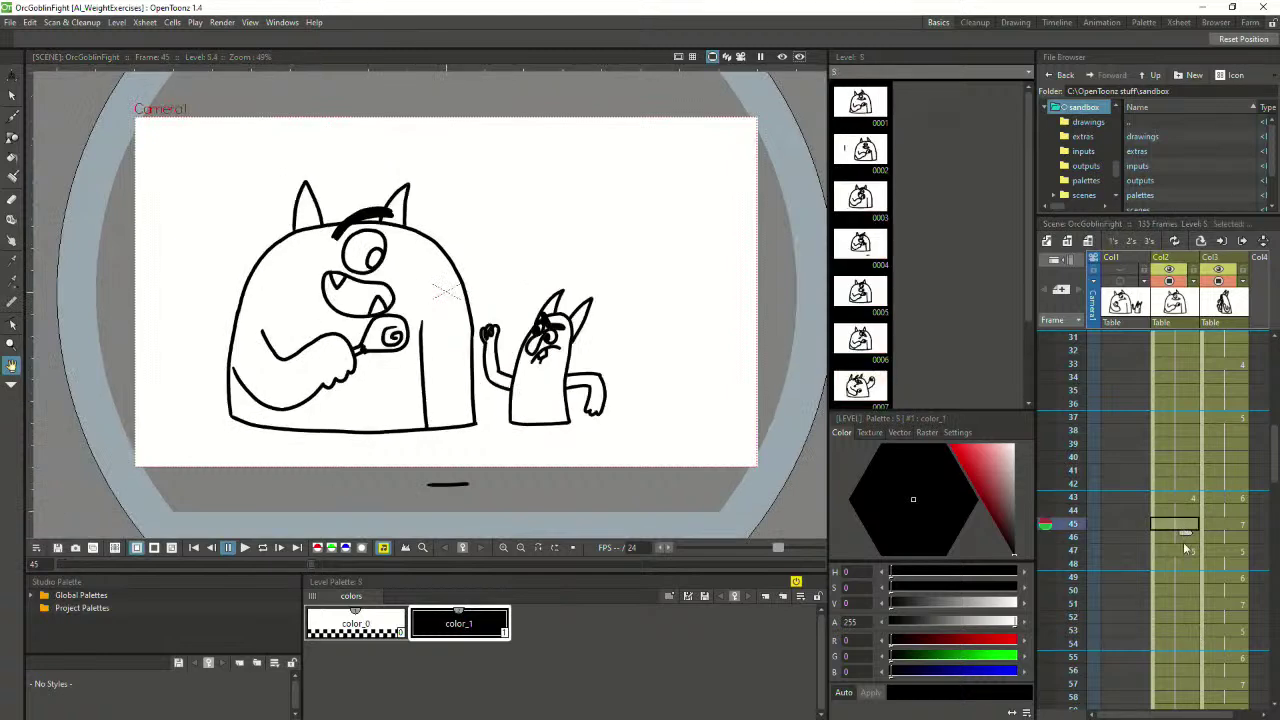
{"action": "left_click", "coordinate": [1176, 590]}
{"action": "scroll", "coordinate": [1178, 592], "scroll_direction": "down", "scroll_amount": 3}
{"action": "left_click", "coordinate": [1178, 548]}
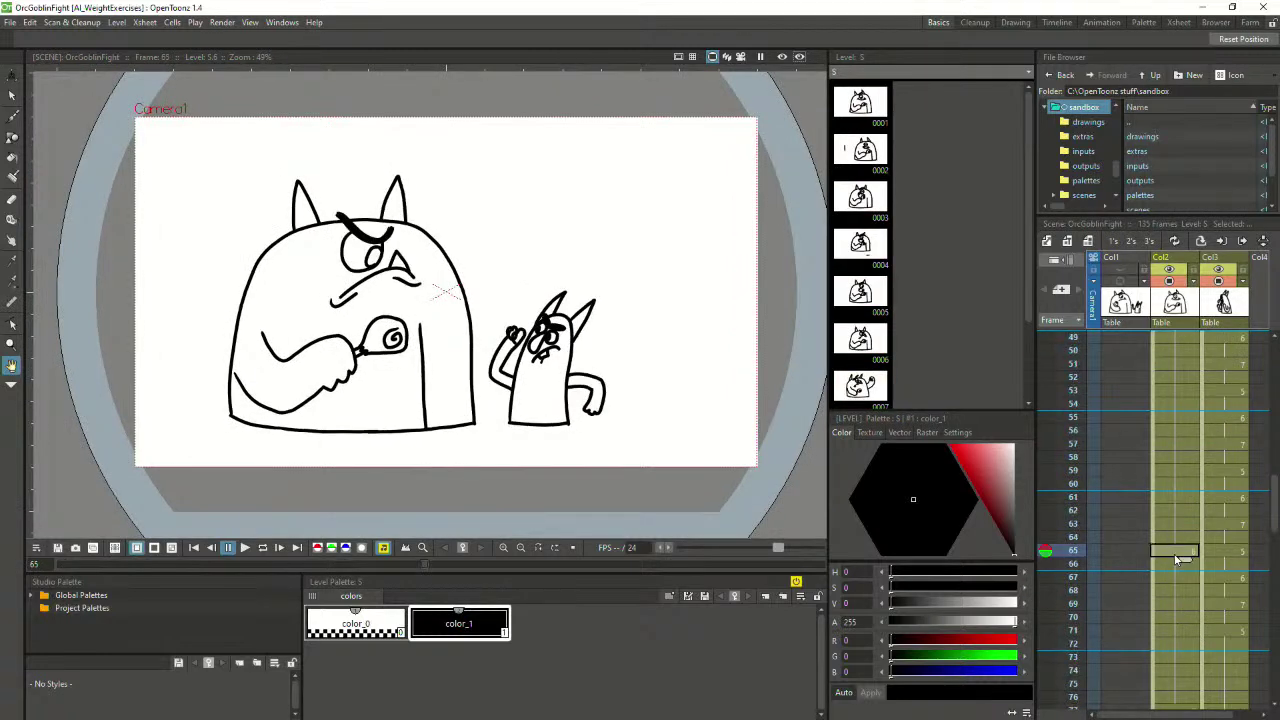
{"action": "left_click", "coordinate": [1175, 523]}
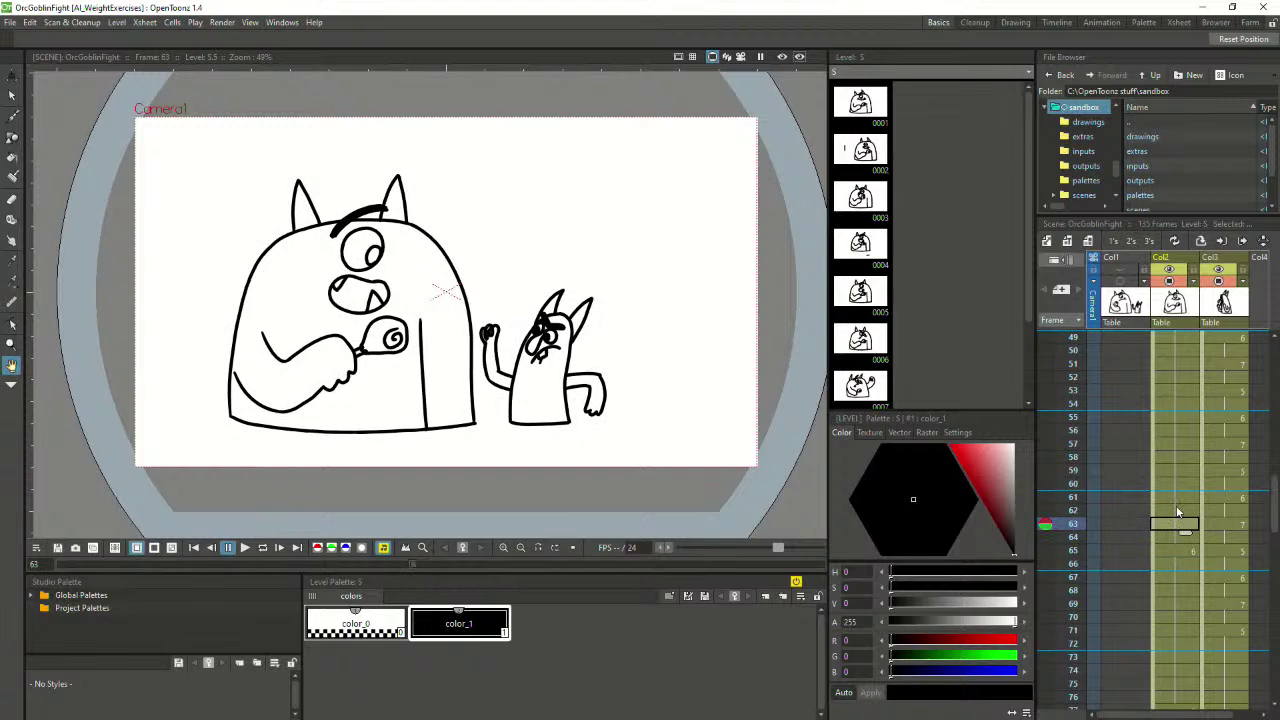
Start a new Col2 drawing at frame 63 with a short vertical brush mark outside the camera area, and show onion skins of frames 61 and 65
{"action": "left_click", "coordinate": [1176, 514]}
{"action": "left_click", "coordinate": [1176, 521]}
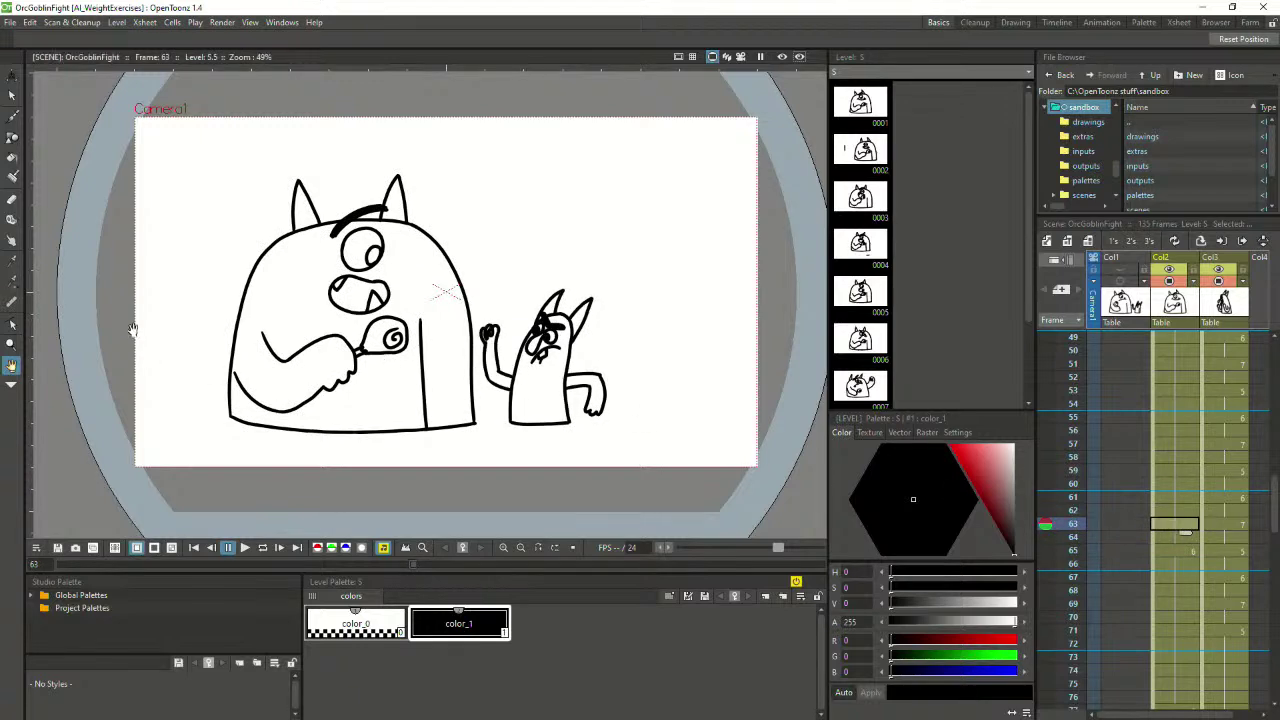
{"action": "left_click", "coordinate": [11, 117]}
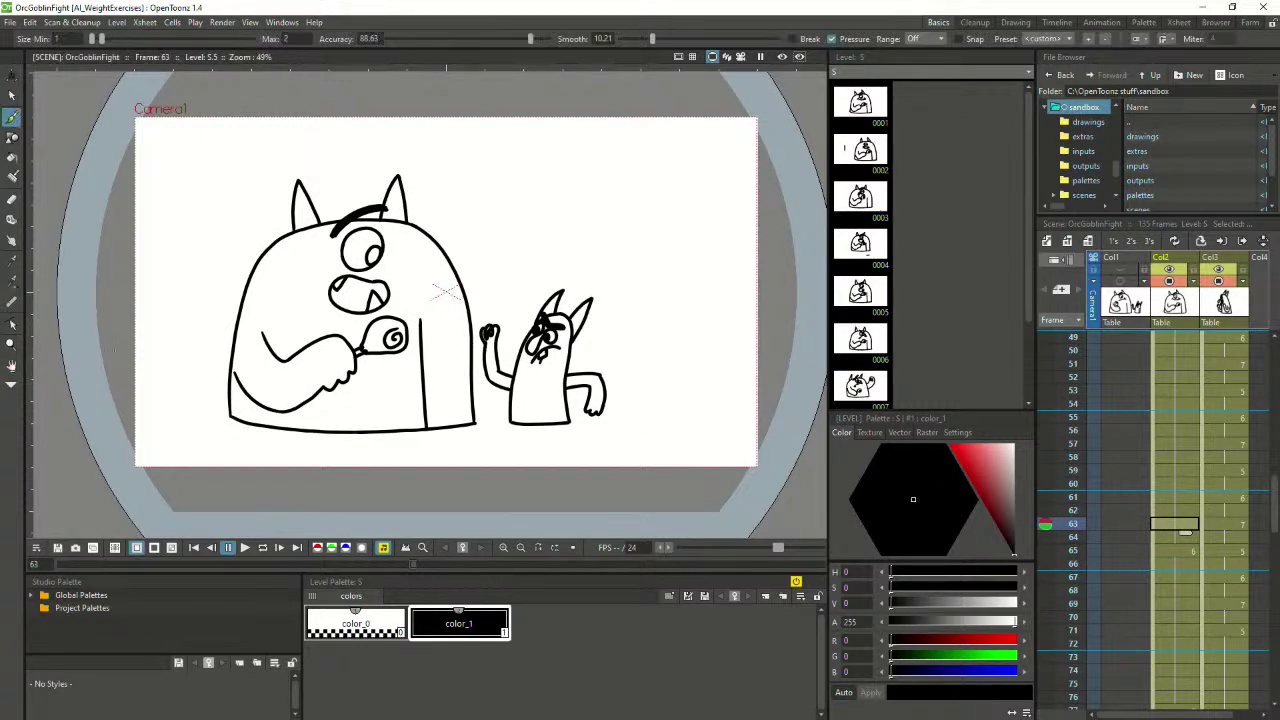
{"action": "left_click_drag", "start_coordinate": [113, 349], "coordinate": [114, 402]}
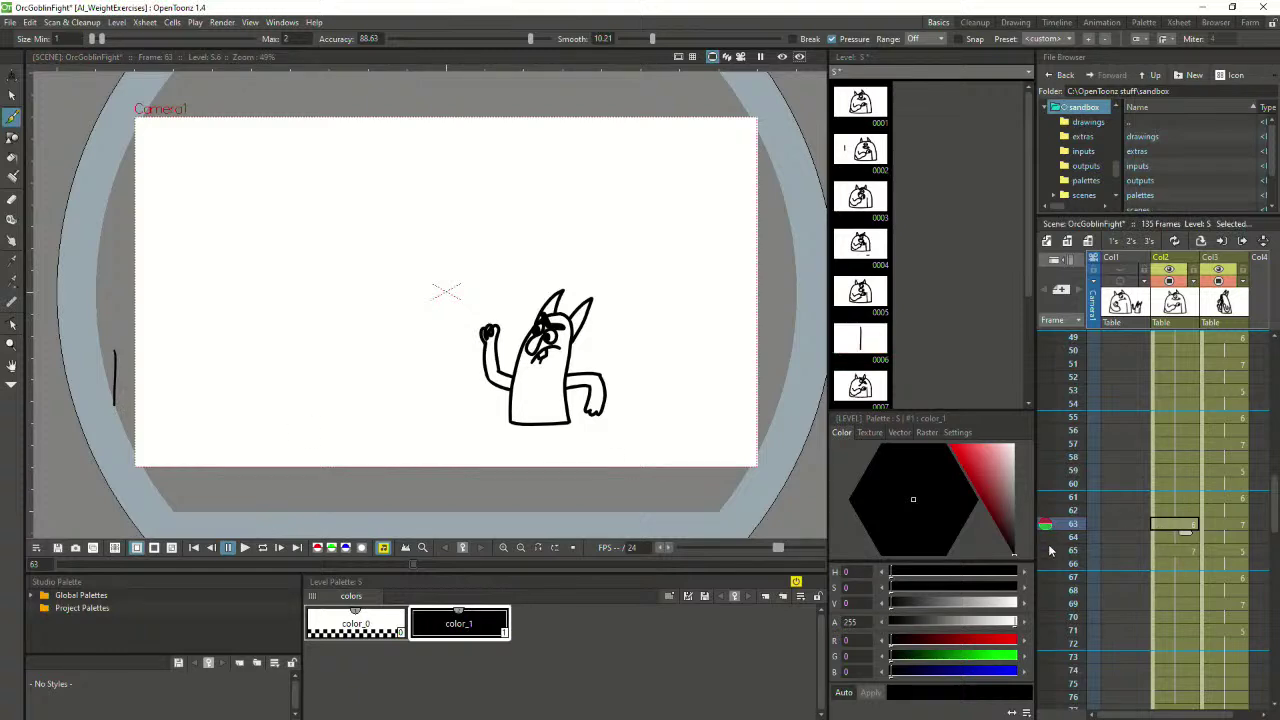
{"action": "left_click", "coordinate": [1044, 497]}
{"action": "left_click", "coordinate": [1045, 550]}
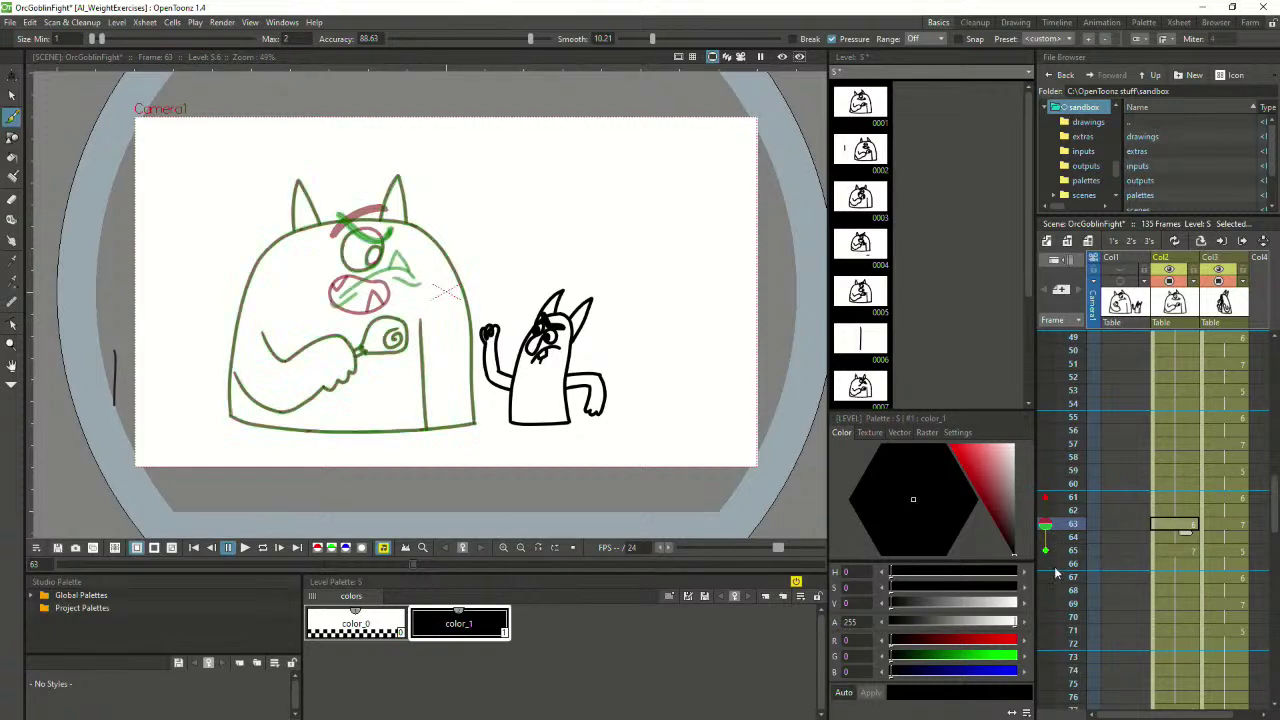
Set the brush's maximum size to 4, trying it with test strokes near the mouth and undoing them
{"action": "scroll", "coordinate": [282, 316], "scroll_direction": "up", "scroll_amount": 3}
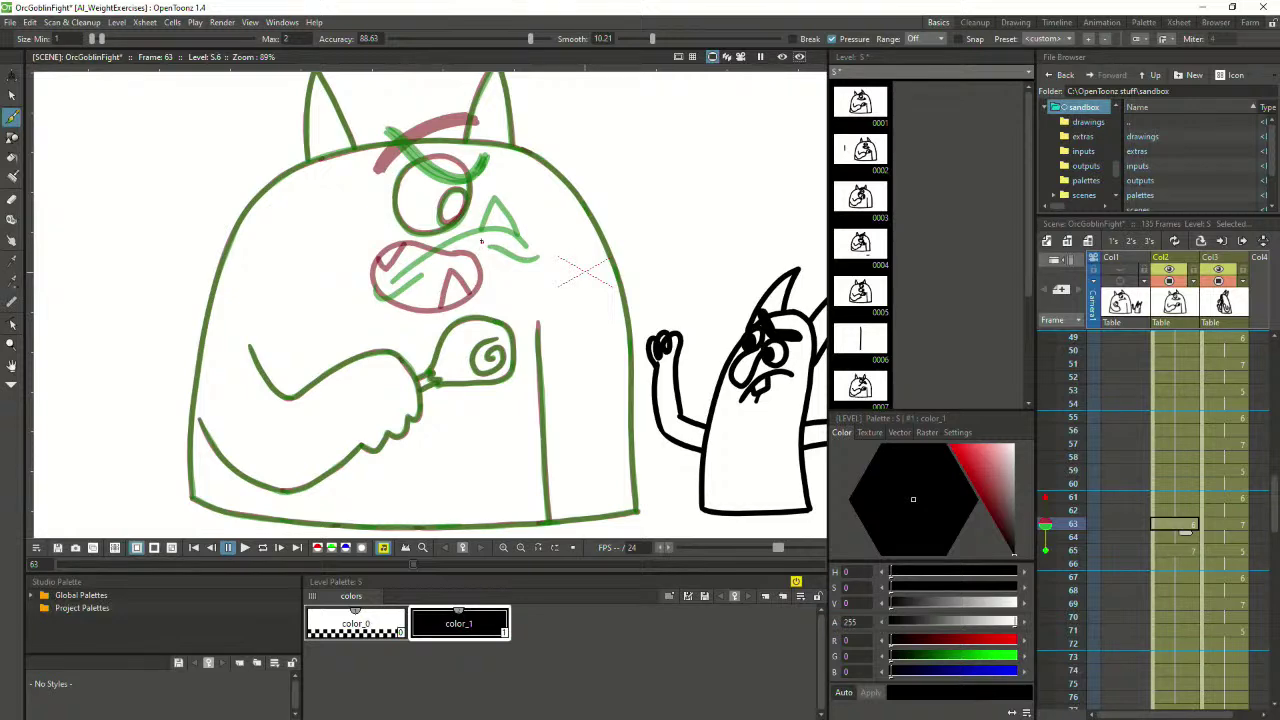
{"action": "mouse_move", "coordinate": [484, 262]}
{"action": "left_mouse_down"}
{"action": "mouse_move", "coordinate": [489, 238]}
{"action": "mouse_move", "coordinate": [442, 226]}
{"action": "mouse_move", "coordinate": [396, 272]}
{"action": "mouse_move", "coordinate": [422, 280]}
{"action": "left_mouse_up"}
{"action": "key", "text": "ctrl+z"}
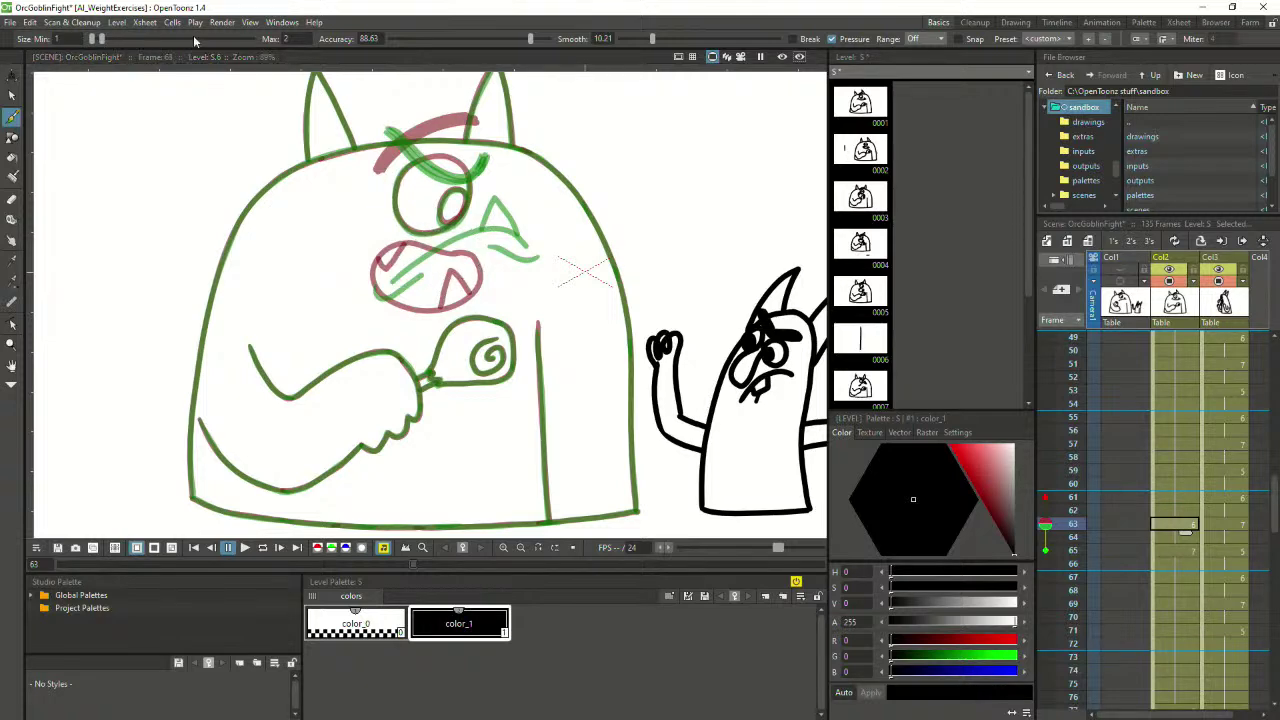
{"action": "left_click", "coordinate": [284, 38]}
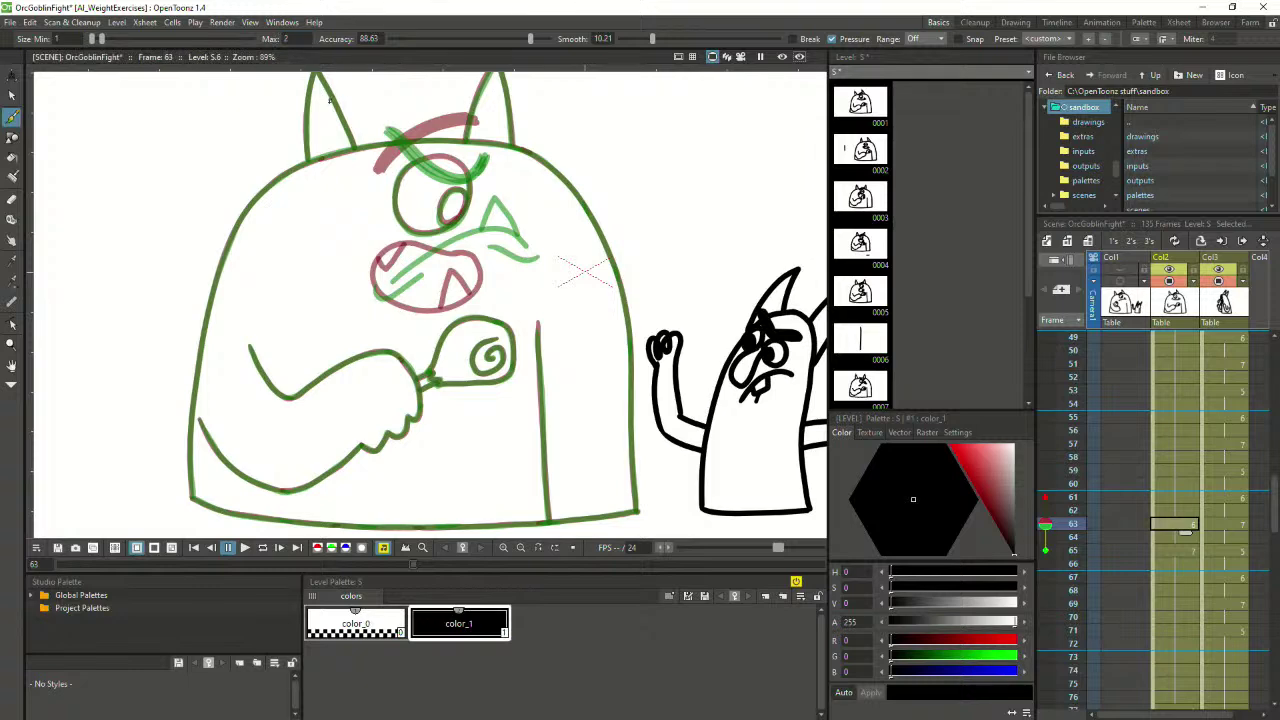
{"action": "double_click", "coordinate": [288, 38]}
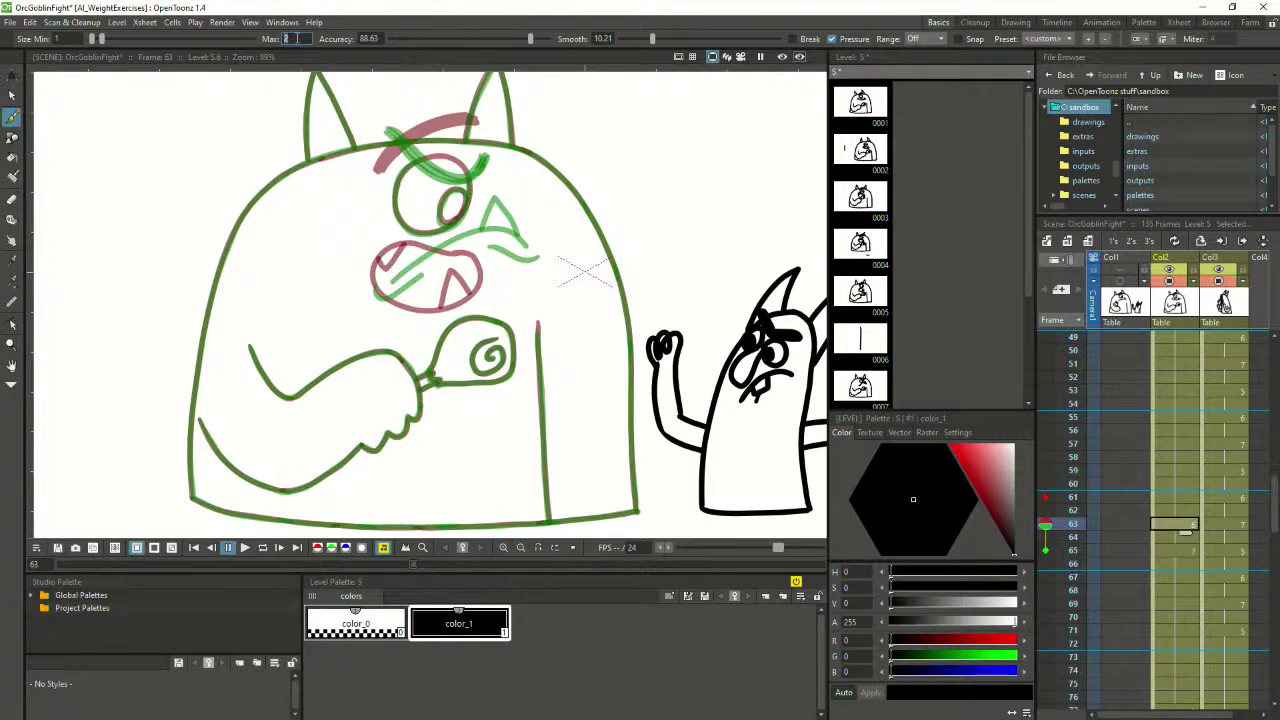
{"action": "mouse_move", "coordinate": [305, 268]}
{"action": "left_mouse_down"}
{"action": "mouse_move", "coordinate": [390, 214]}
{"action": "mouse_move", "coordinate": [488, 248]}
{"action": "left_mouse_up"}
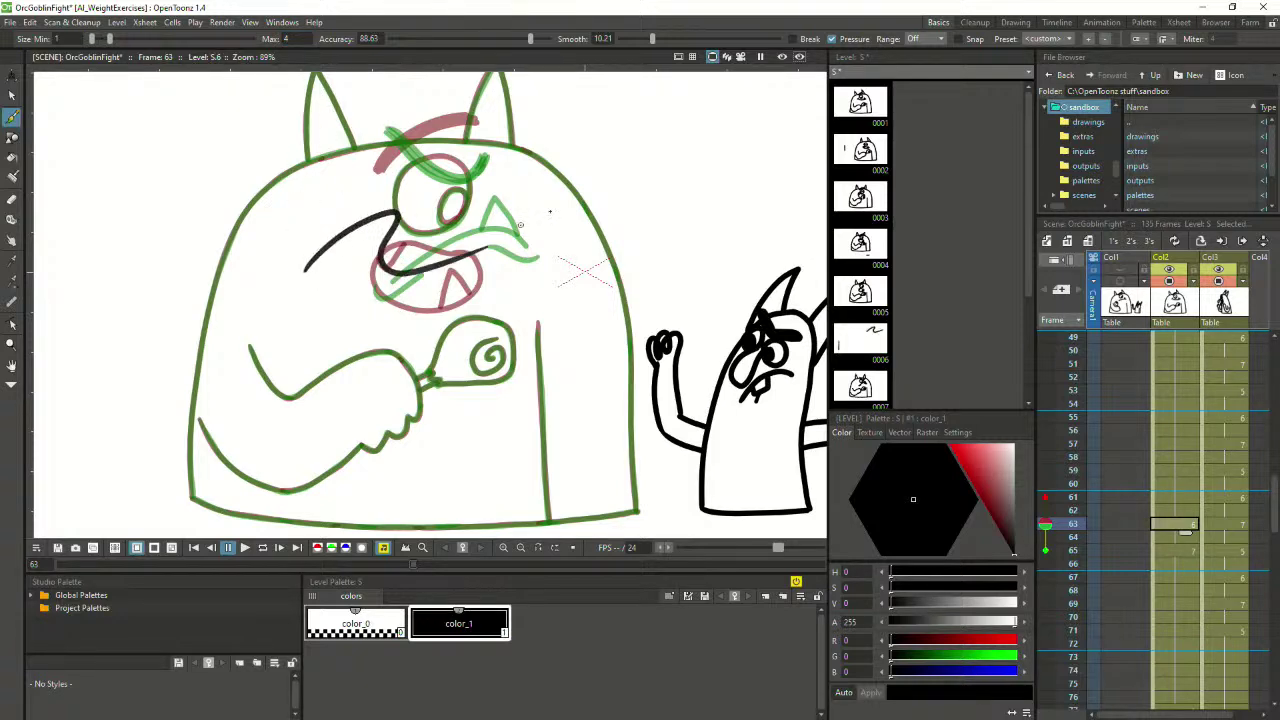
{"action": "key", "text": "ctrl+z"}
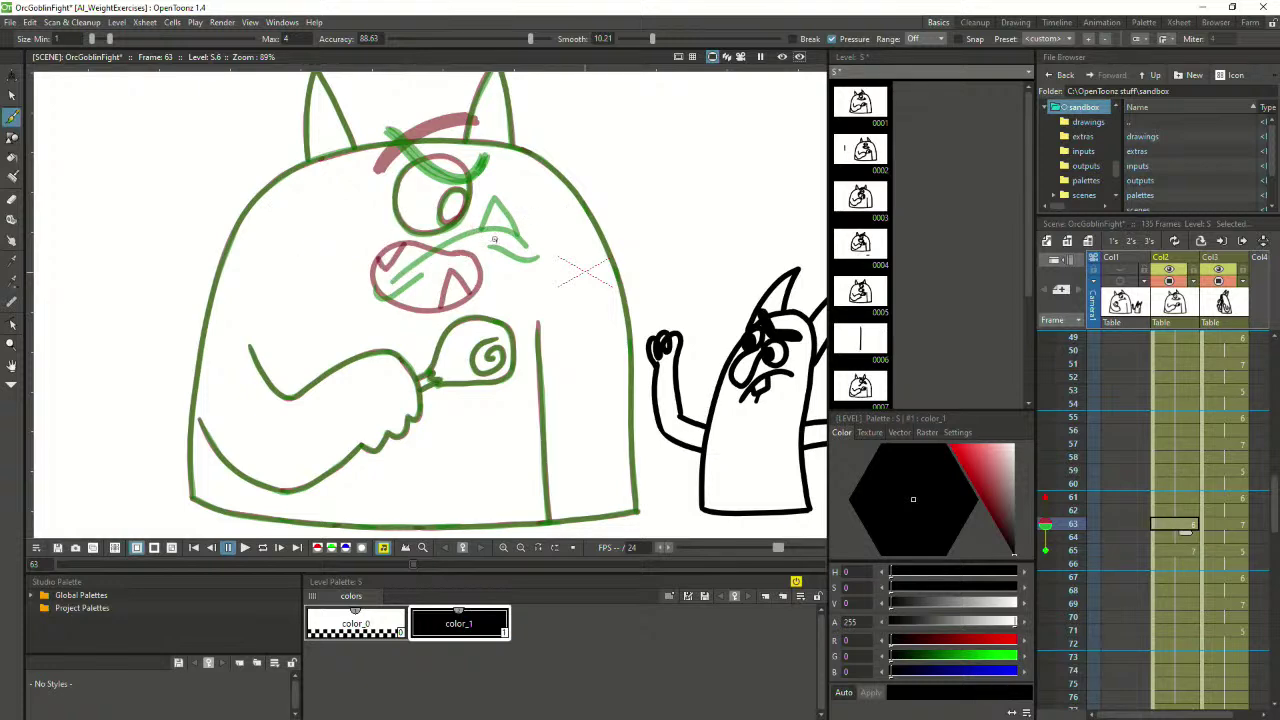
Draw the orc's half-closed mouth with a tusk between the two onion-skinned mouths, adding short lip lines beneath both corners
{"action": "mouse_move", "coordinate": [492, 254]}
{"action": "left_mouse_down"}
{"action": "mouse_move", "coordinate": [404, 248]}
{"action": "mouse_move", "coordinate": [393, 287]}
{"action": "mouse_move", "coordinate": [499, 257]}
{"action": "mouse_move", "coordinate": [510, 244]}
{"action": "mouse_move", "coordinate": [459, 240]}
{"action": "mouse_move", "coordinate": [379, 275]}
{"action": "mouse_move", "coordinate": [393, 288]}
{"action": "mouse_move", "coordinate": [492, 272]}
{"action": "mouse_move", "coordinate": [494, 250]}
{"action": "mouse_move", "coordinate": [462, 243]}
{"action": "mouse_move", "coordinate": [488, 272]}
{"action": "left_mouse_up"}
{"action": "key", "text": "ctrl+z"}
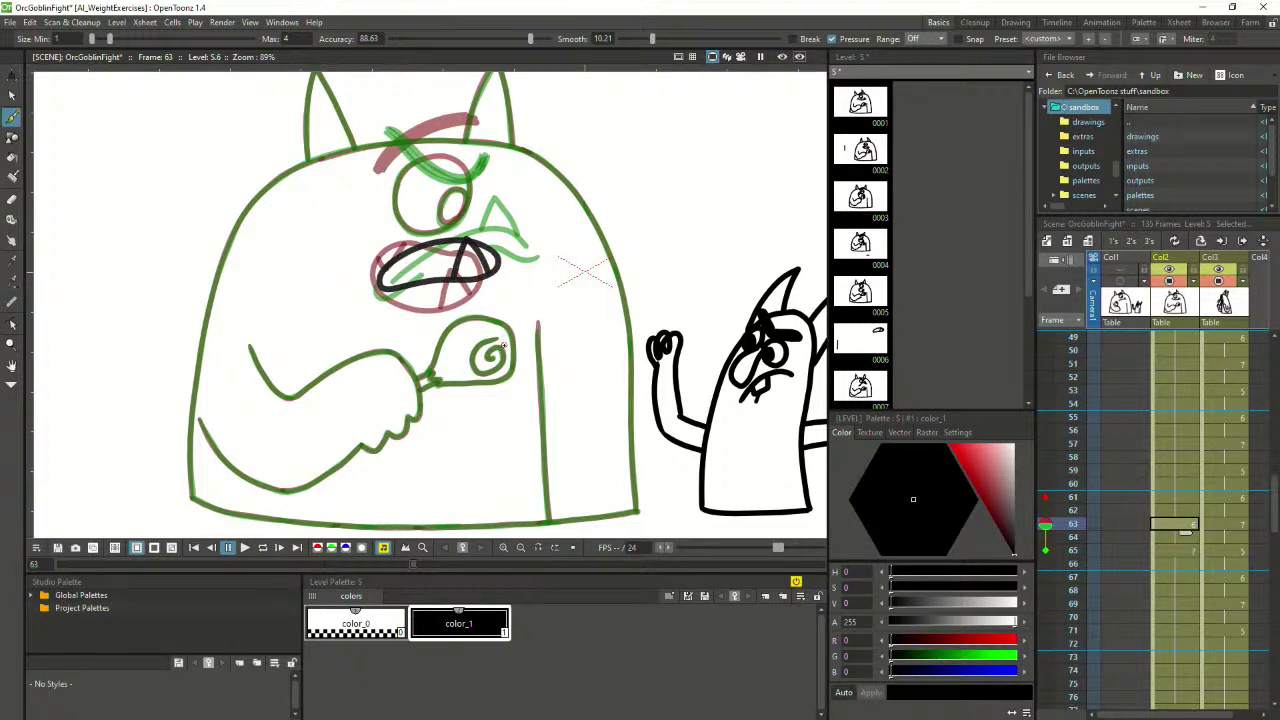
{"action": "left_click_drag", "start_coordinate": [453, 291], "coordinate": [508, 277]}
{"action": "mouse_move", "coordinate": [368, 291]}
{"action": "left_mouse_down"}
{"action": "mouse_move", "coordinate": [422, 283]}
{"action": "mouse_move", "coordinate": [406, 294]}
{"action": "left_mouse_up"}
{"action": "key", "text": "ctrl+z"}
{"action": "key", "text": "ctrl+z"}
Draw the orc's thick eyebrow between its two onion-skinned positions, and trace the eye outline and pupil
{"action": "mouse_move", "coordinate": [380, 168]}
{"action": "left_mouse_down"}
{"action": "mouse_move", "coordinate": [446, 150]}
{"action": "mouse_move", "coordinate": [488, 158]}
{"action": "left_mouse_up"}
{"action": "mouse_move", "coordinate": [378, 170]}
{"action": "left_mouse_down"}
{"action": "mouse_move", "coordinate": [430, 152]}
{"action": "mouse_move", "coordinate": [416, 158]}
{"action": "mouse_move", "coordinate": [482, 166]}
{"action": "mouse_move", "coordinate": [430, 152]}
{"action": "mouse_move", "coordinate": [476, 162]}
{"action": "mouse_move", "coordinate": [462, 162]}
{"action": "left_mouse_up"}
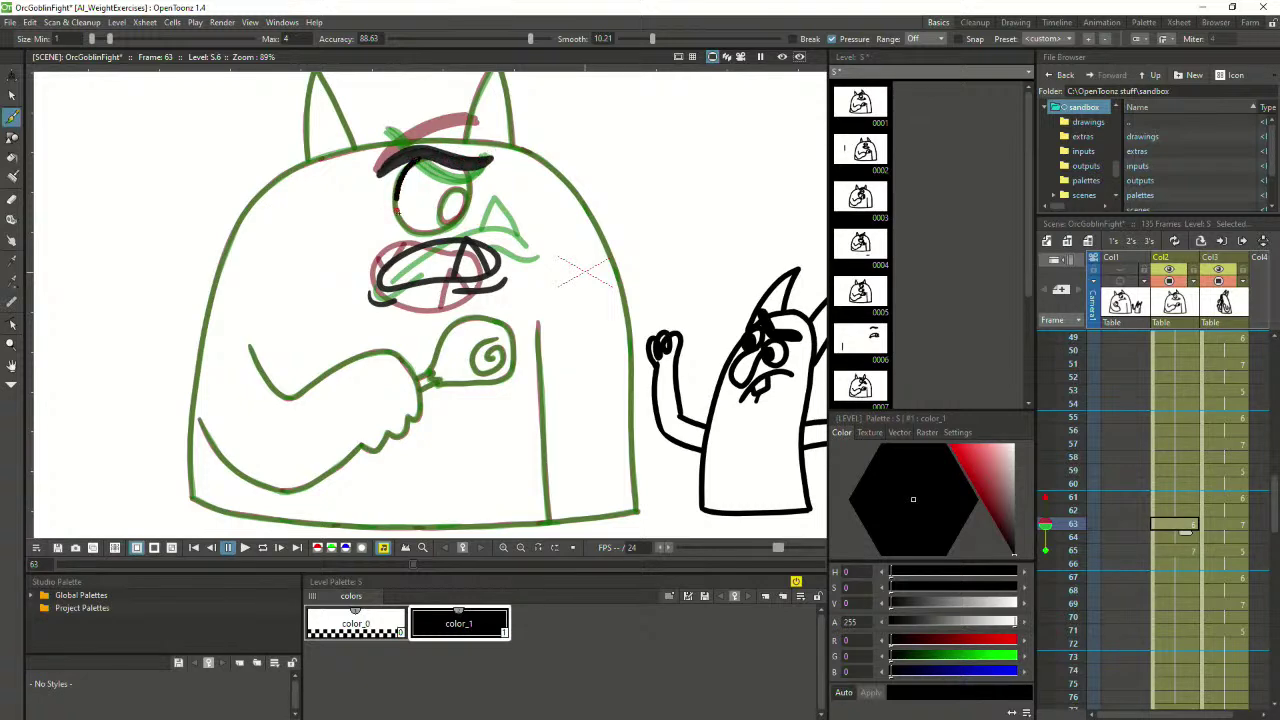
{"action": "mouse_move", "coordinate": [404, 170]}
{"action": "left_mouse_down"}
{"action": "mouse_move", "coordinate": [399, 218]}
{"action": "mouse_move", "coordinate": [415, 233]}
{"action": "mouse_move", "coordinate": [457, 215]}
{"action": "mouse_move", "coordinate": [468, 168]}
{"action": "left_mouse_up"}
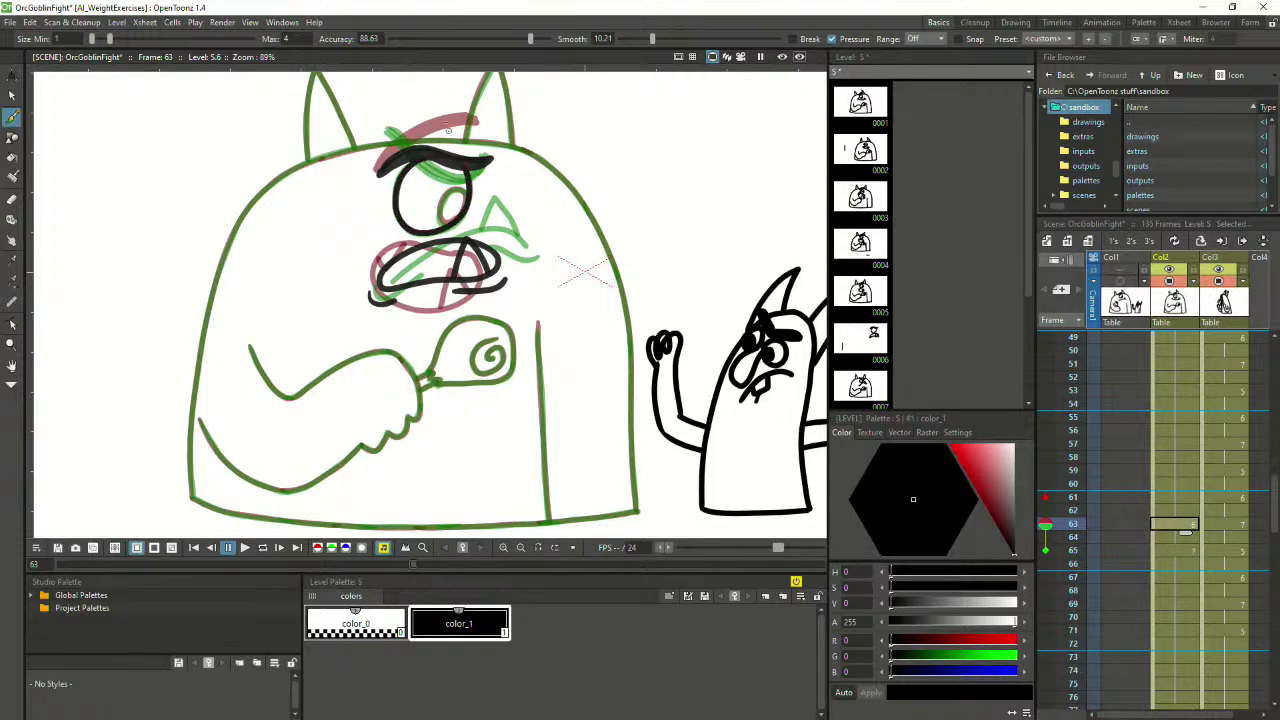
{"action": "left_click_drag", "start_coordinate": [446, 102], "coordinate": [447, 146]}
{"action": "mouse_move", "coordinate": [437, 128]}
{"action": "left_mouse_down"}
{"action": "mouse_move", "coordinate": [447, 146]}
{"action": "mouse_move", "coordinate": [460, 130]}
{"action": "left_mouse_up"}
{"action": "key", "text": "ctrl+z"}
{"action": "key", "text": "ctrl+z"}
{"action": "mouse_move", "coordinate": [465, 203]}
{"action": "left_mouse_down"}
{"action": "mouse_move", "coordinate": [456, 187]}
{"action": "mouse_move", "coordinate": [437, 214]}
{"action": "mouse_move", "coordinate": [450, 226]}
{"action": "mouse_move", "coordinate": [437, 208]}
{"action": "mouse_move", "coordinate": [456, 188]}
{"action": "mouse_move", "coordinate": [468, 218]}
{"action": "left_mouse_up"}
{"action": "key", "text": "ctrl+z"}
Trace the upper line of the orc's folded arm and its knuckles over the onion skin
{"action": "mouse_move", "coordinate": [250, 346]}
{"action": "left_mouse_down"}
{"action": "mouse_move", "coordinate": [289, 398]}
{"action": "mouse_move", "coordinate": [354, 362]}
{"action": "left_mouse_up"}
{"action": "key", "text": "ctrl+z"}
{"action": "mouse_move", "coordinate": [292, 397]}
{"action": "left_mouse_down"}
{"action": "mouse_move", "coordinate": [386, 353]}
{"action": "mouse_move", "coordinate": [408, 366]}
{"action": "mouse_move", "coordinate": [410, 420]}
{"action": "left_mouse_up"}
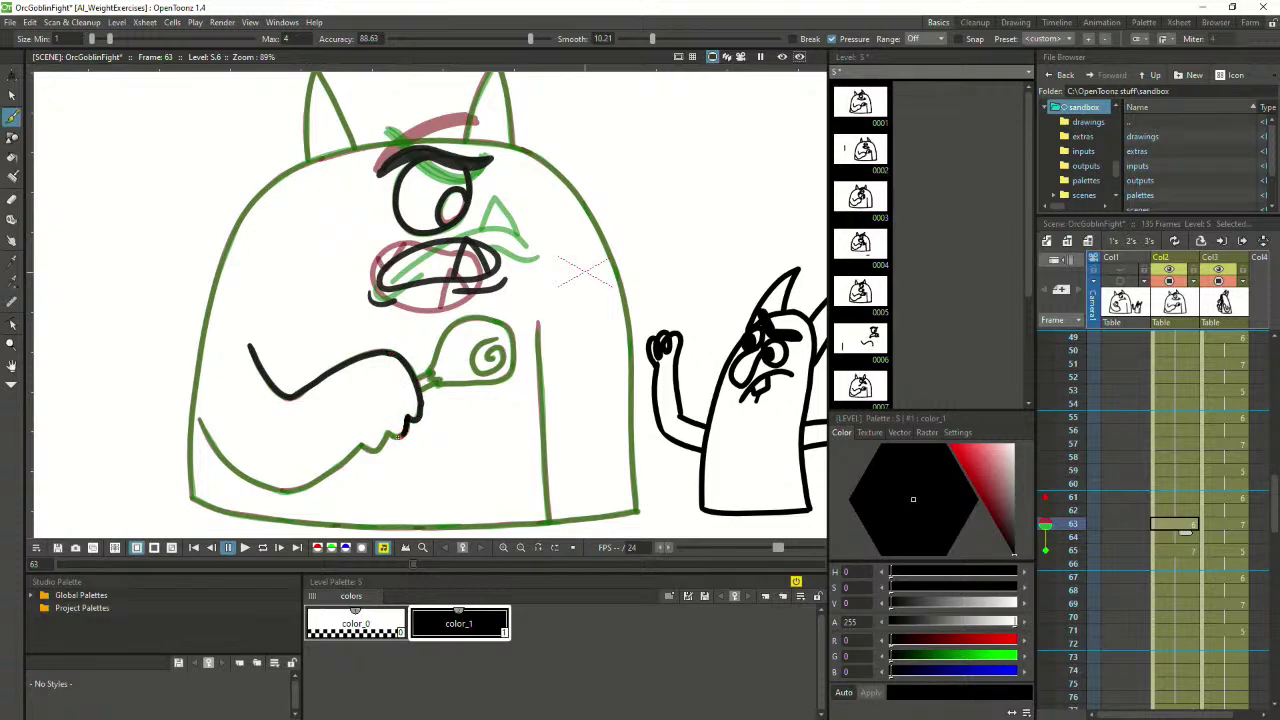
{"action": "left_click_drag", "start_coordinate": [386, 432], "coordinate": [362, 448]}
Trace the lower line of the orc's folded arm up to the knuckles
{"action": "key", "text": "space"}
{"action": "left_click_drag", "start_coordinate": [463, 391], "coordinate": [525, 348]}
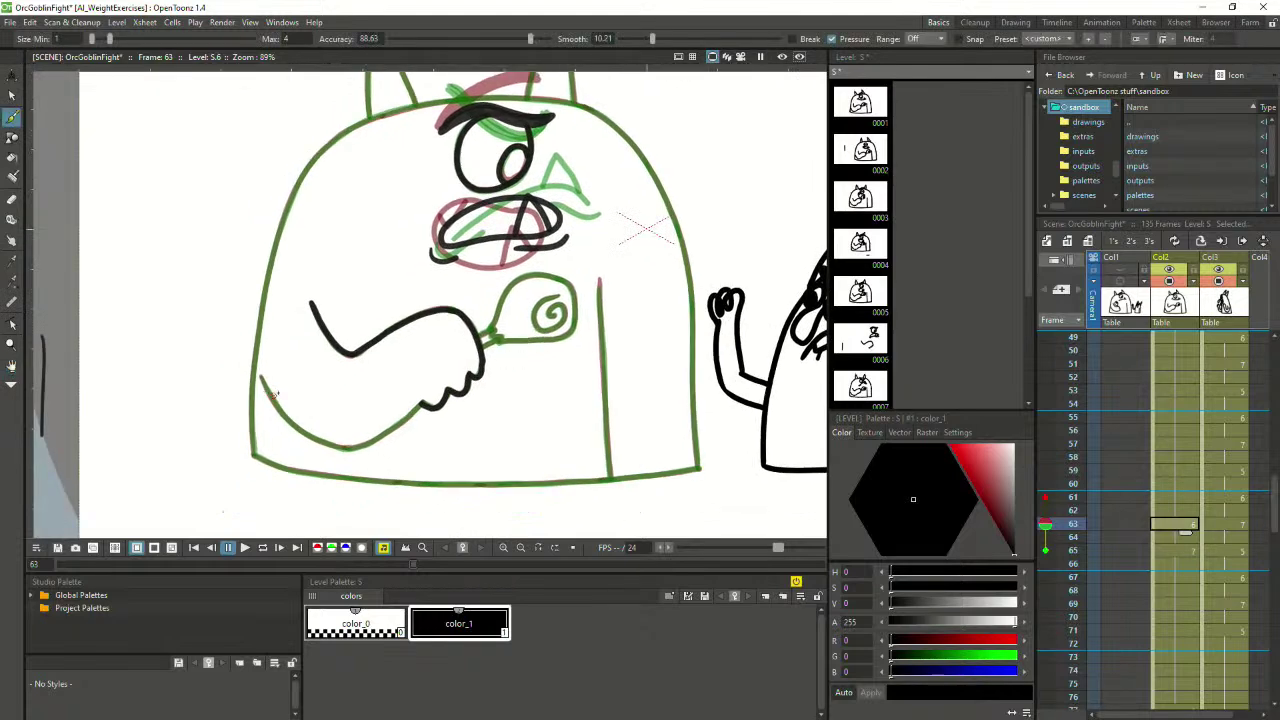
{"action": "mouse_move", "coordinate": [261, 377]}
{"action": "left_mouse_down"}
{"action": "mouse_move", "coordinate": [330, 446]}
{"action": "mouse_move", "coordinate": [376, 439]}
{"action": "mouse_move", "coordinate": [427, 395]}
{"action": "left_mouse_up"}
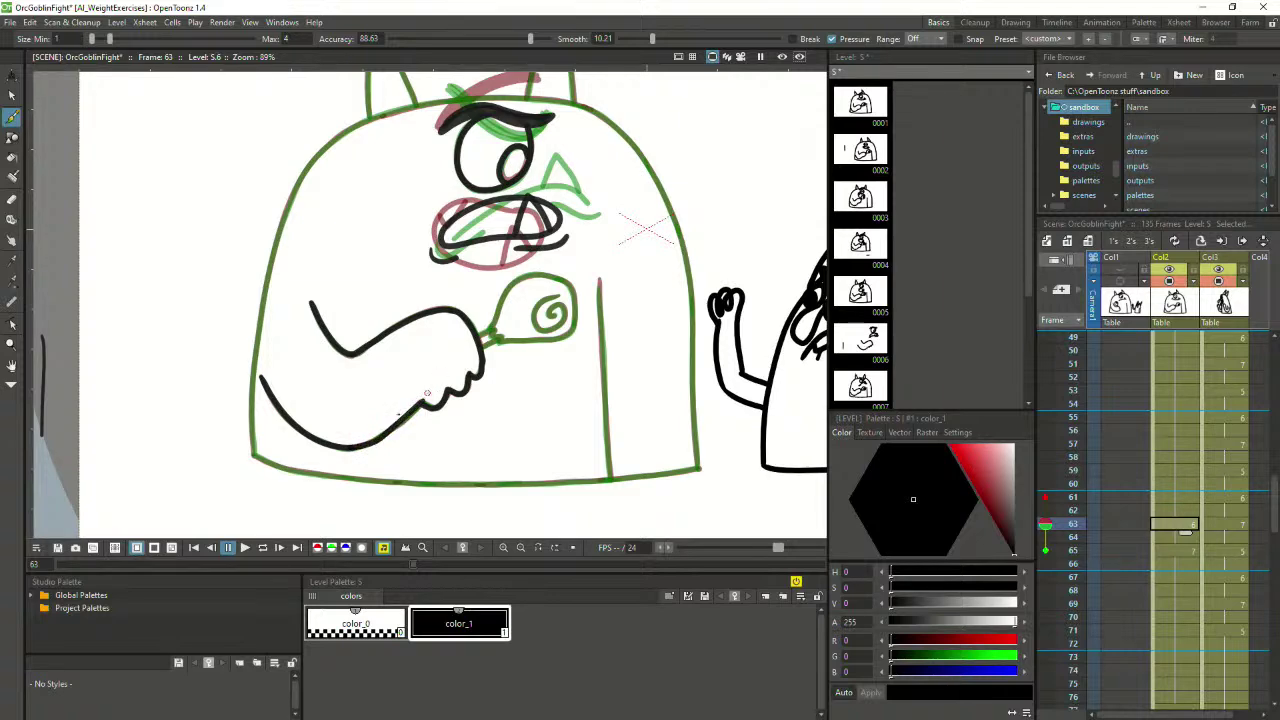
{"action": "key", "text": "ctrl+z"}
{"action": "left_click_drag", "start_coordinate": [357, 447], "coordinate": [425, 394]}
{"action": "key", "text": "ctrl+z"}
Trace the outline of the lollipop and its knotted wrapper in the orc's hand, redoing the upper curve
{"action": "left_click_drag", "start_coordinate": [494, 338], "coordinate": [576, 336]}
{"action": "mouse_move", "coordinate": [492, 325]}
{"action": "left_mouse_down"}
{"action": "mouse_move", "coordinate": [513, 284]}
{"action": "mouse_move", "coordinate": [568, 276]}
{"action": "left_mouse_up"}
{"action": "key", "text": "ctrl+z"}
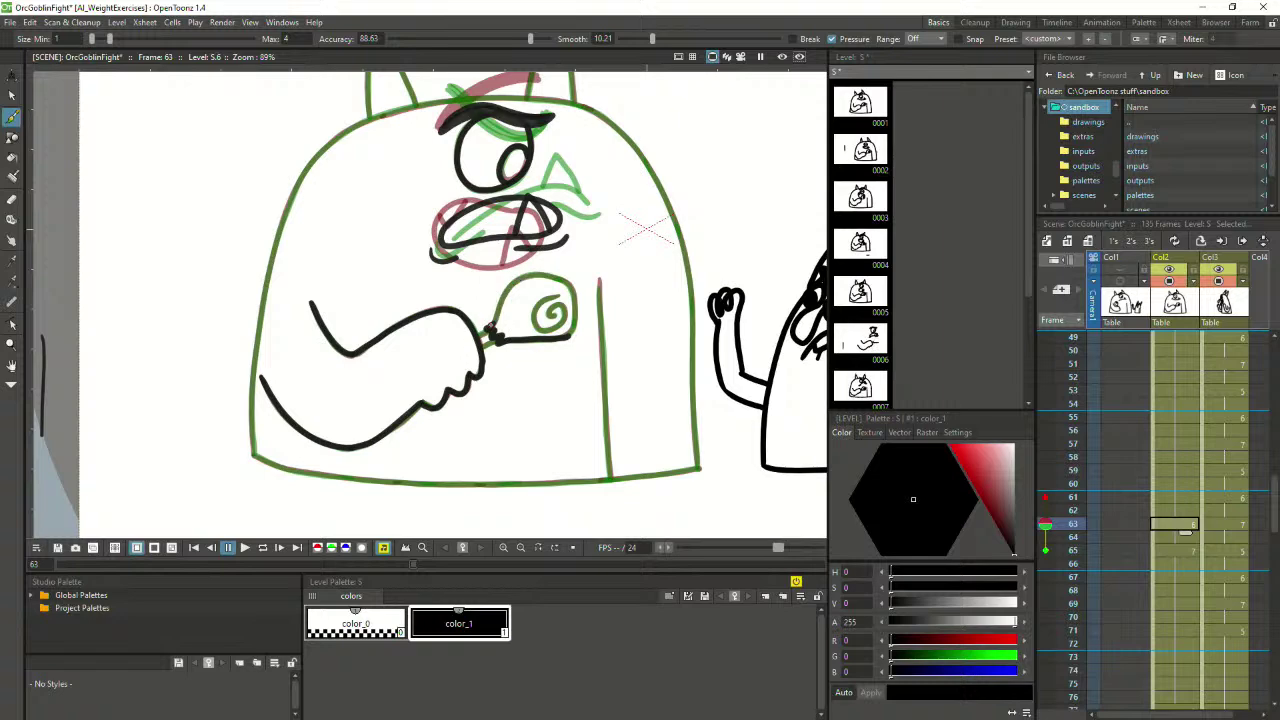
{"action": "mouse_move", "coordinate": [490, 326]}
{"action": "left_mouse_down"}
{"action": "mouse_move", "coordinate": [514, 282]}
{"action": "mouse_move", "coordinate": [542, 273]}
{"action": "mouse_move", "coordinate": [592, 287]}
{"action": "mouse_move", "coordinate": [570, 290]}
{"action": "mouse_move", "coordinate": [564, 338]}
{"action": "left_mouse_up"}
{"action": "key", "text": "ctrl+z"}
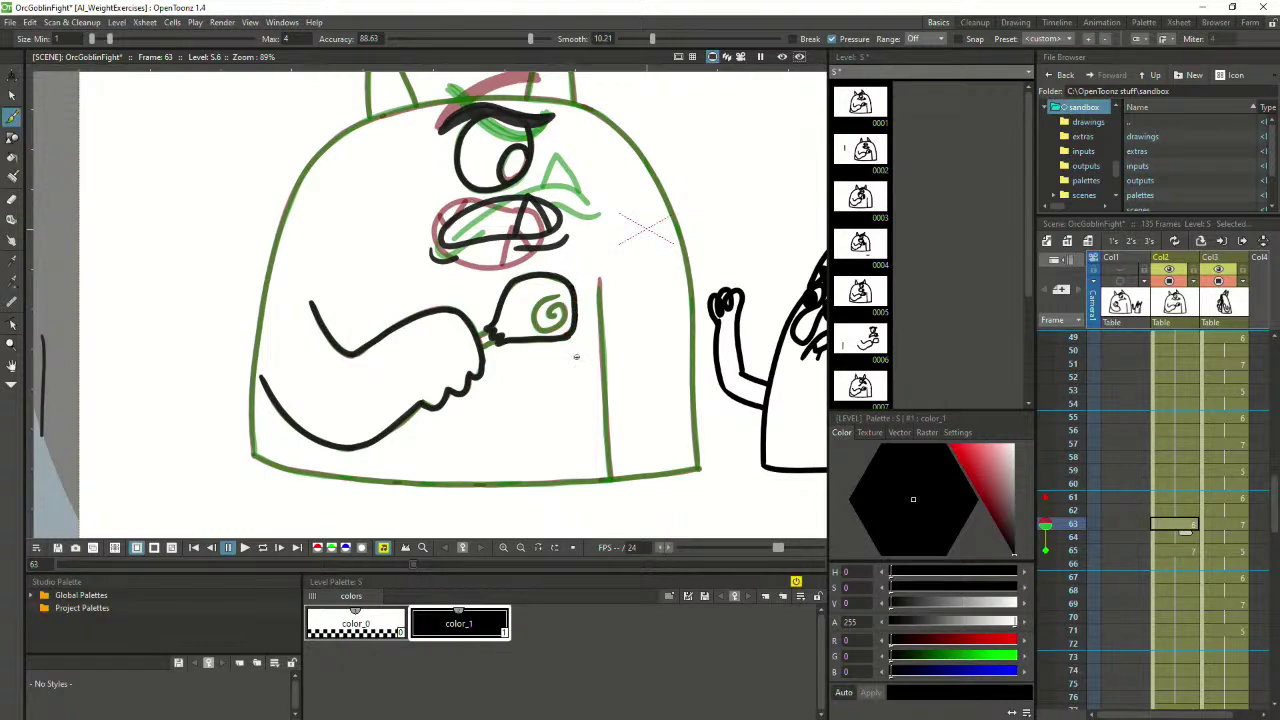
Trace the lollipop's spiral and the short stick joining it to the orc's hand
{"action": "scroll", "coordinate": [400, 312], "scroll_direction": "up", "scroll_amount": 2}
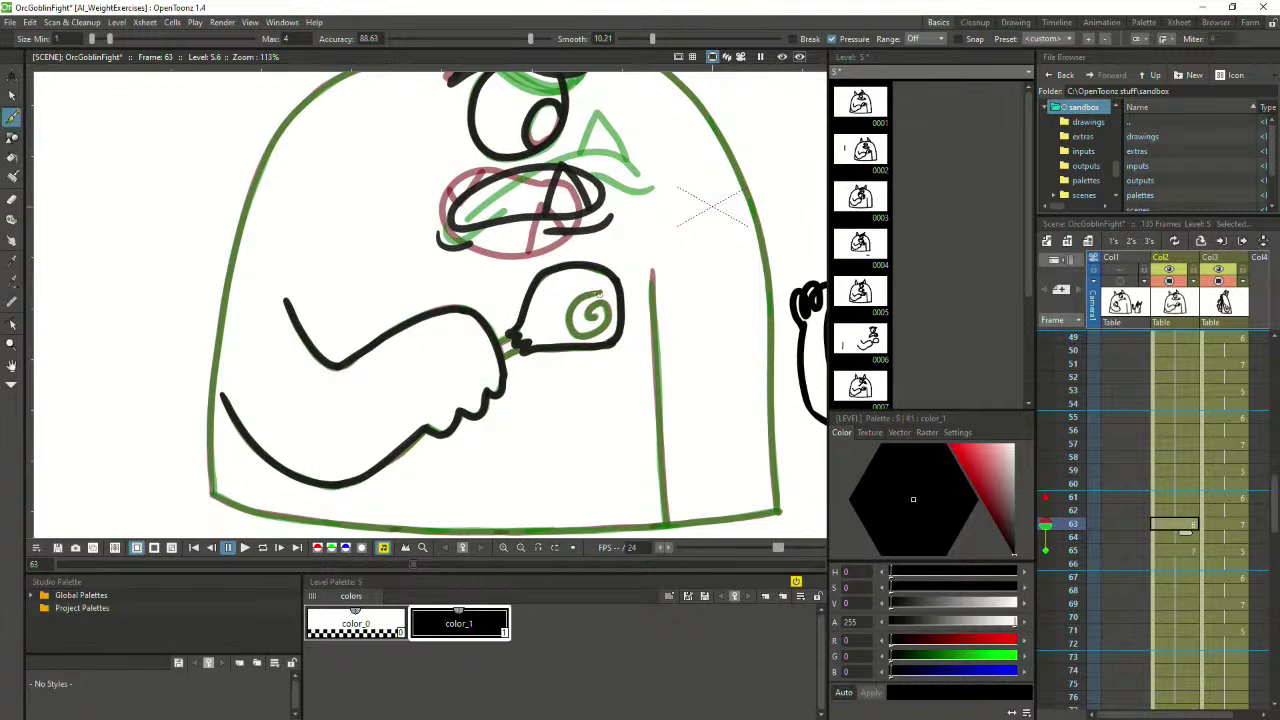
{"action": "mouse_move", "coordinate": [595, 293]}
{"action": "left_mouse_down"}
{"action": "mouse_move", "coordinate": [572, 302]}
{"action": "mouse_move", "coordinate": [579, 331]}
{"action": "left_mouse_up"}
{"action": "key", "text": "ctrl+z"}
{"action": "mouse_move", "coordinate": [604, 290]}
{"action": "left_mouse_down"}
{"action": "mouse_move", "coordinate": [578, 298]}
{"action": "mouse_move", "coordinate": [578, 336]}
{"action": "mouse_move", "coordinate": [608, 321]}
{"action": "mouse_move", "coordinate": [598, 300]}
{"action": "mouse_move", "coordinate": [594, 315]}
{"action": "left_mouse_up"}
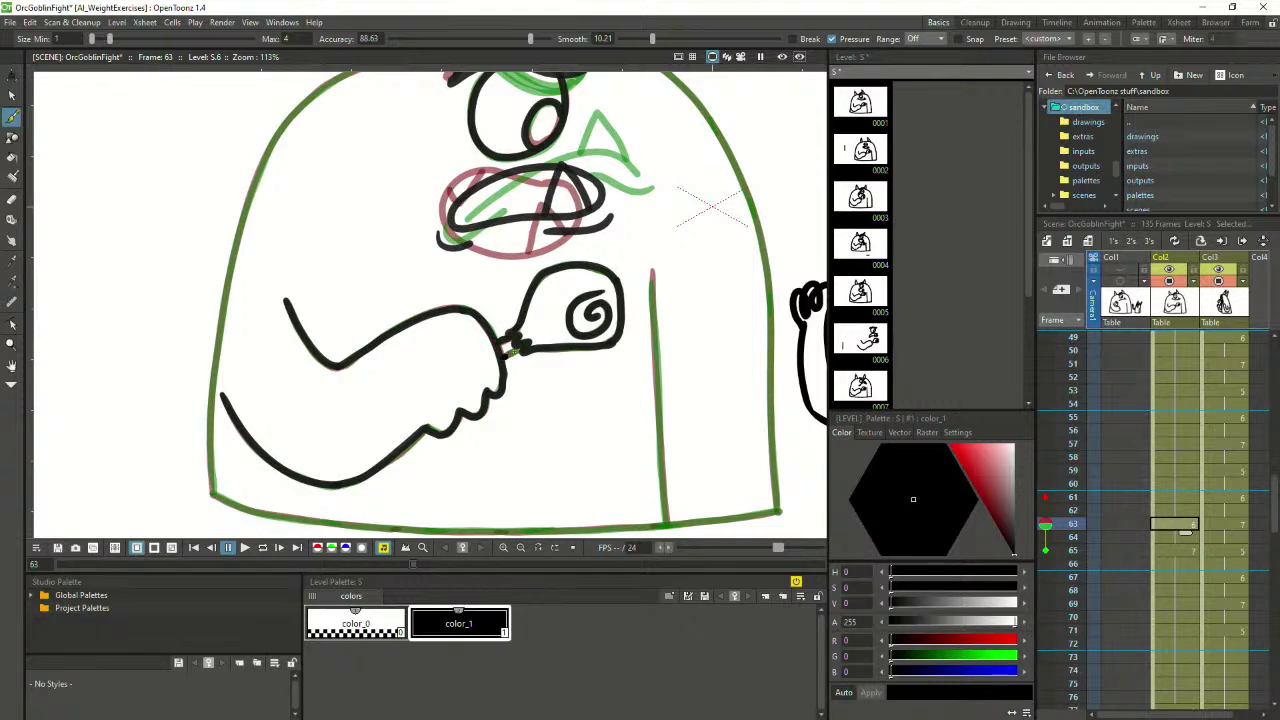
{"action": "left_click_drag", "start_coordinate": [512, 352], "coordinate": [522, 349]}
Trace the base line of the orc's body in one stroke over the onion skin
{"action": "scroll", "coordinate": [515, 412], "scroll_direction": "down", "scroll_amount": 3}
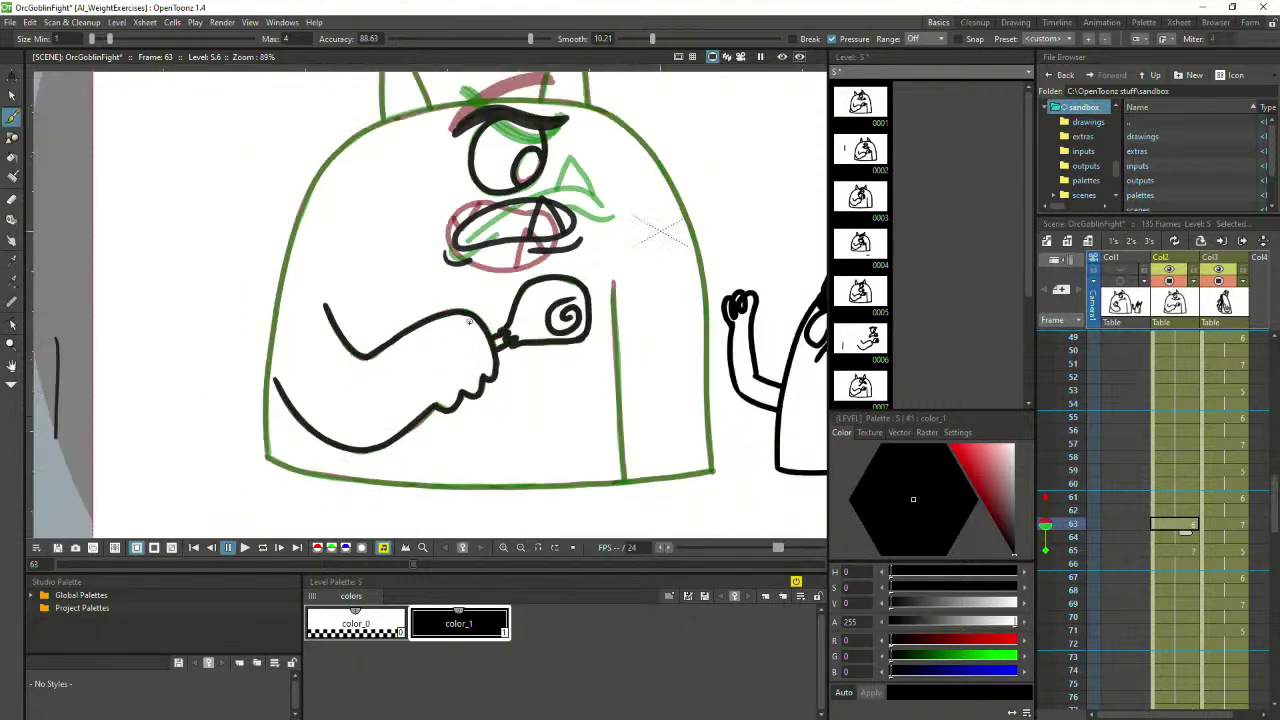
{"action": "key", "text": "space"}
{"action": "mouse_move", "coordinate": [629, 300]}
{"action": "left_mouse_down"}
{"action": "mouse_move", "coordinate": [615, 327]}
{"action": "mouse_move", "coordinate": [627, 312]}
{"action": "left_mouse_up"}
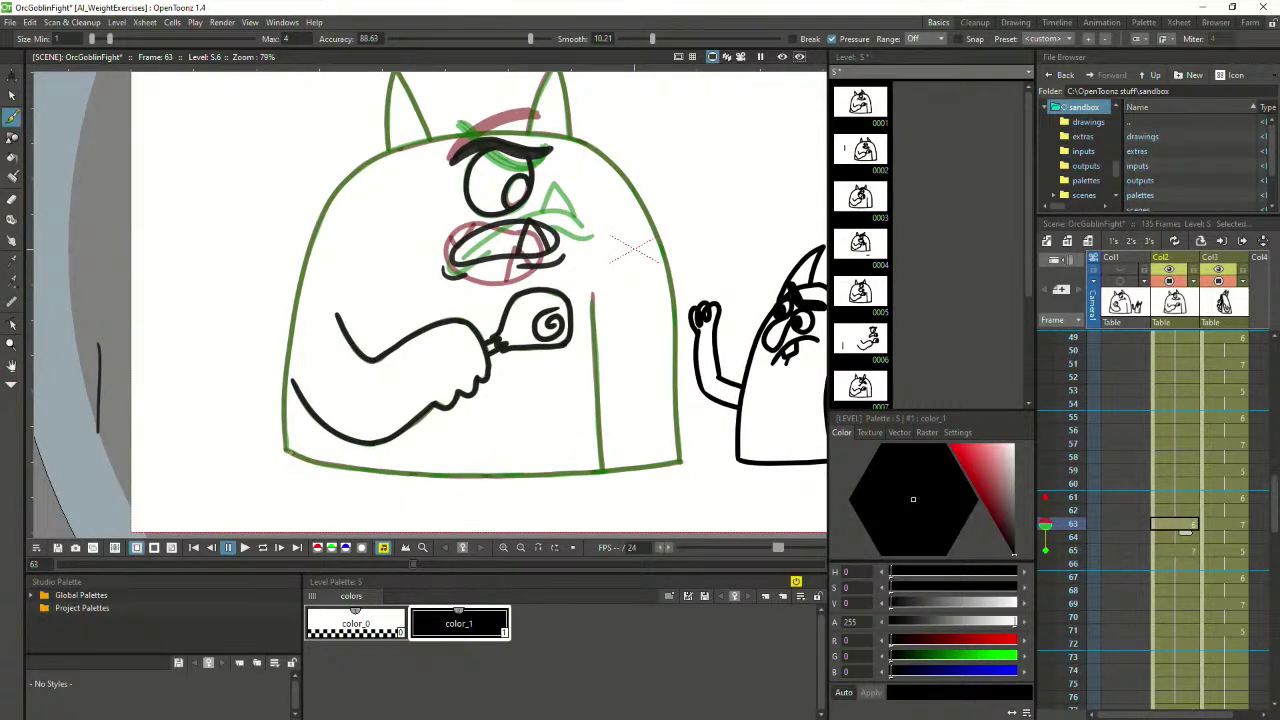
{"action": "left_click_drag", "start_coordinate": [306, 459], "coordinate": [386, 470]}
{"action": "key", "text": "ctrl+z"}
{"action": "key", "text": "ctrl+z"}
{"action": "mouse_move", "coordinate": [287, 451]}
{"action": "left_mouse_down"}
{"action": "mouse_move", "coordinate": [453, 476]}
{"action": "mouse_move", "coordinate": [682, 461]}
{"action": "left_mouse_up"}
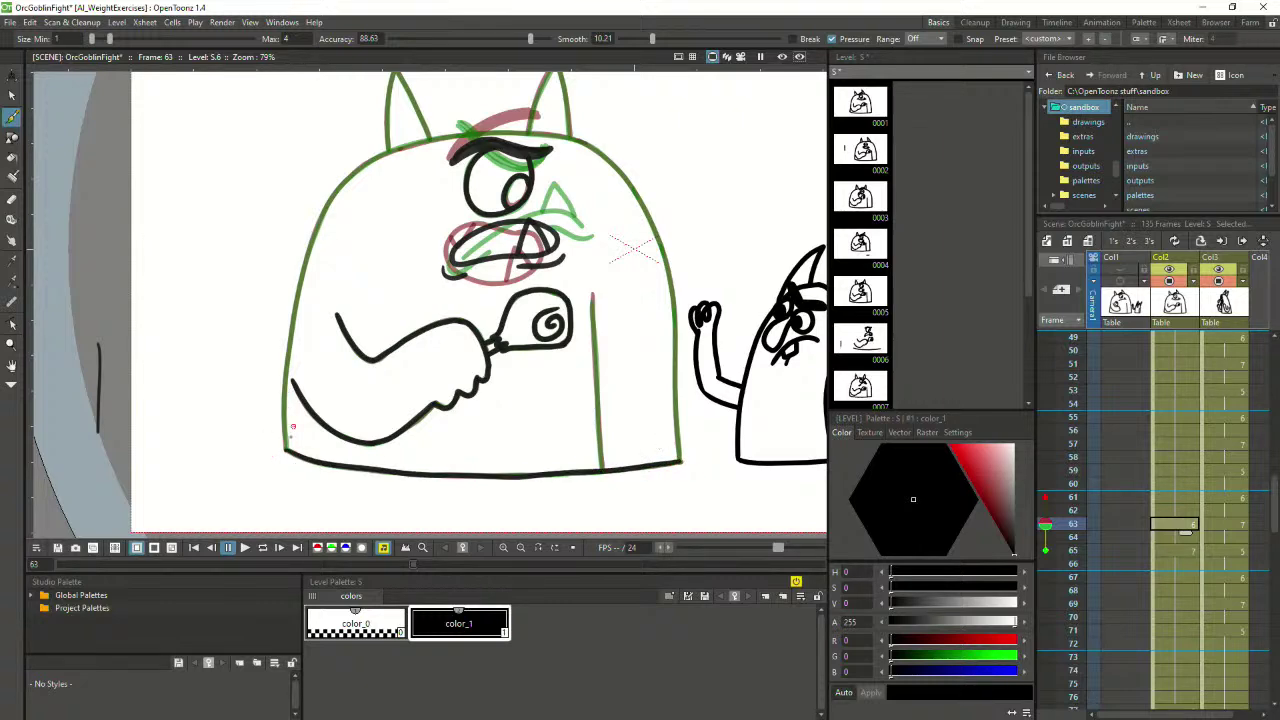
Trace the back side of the orc's body from the base up to the top of the head
{"action": "left_click_drag", "start_coordinate": [286, 448], "coordinate": [287, 339]}
{"action": "key", "text": "ctrl+z"}
{"action": "mouse_move", "coordinate": [409, 226]}
{"action": "left_mouse_down"}
{"action": "mouse_move", "coordinate": [339, 329]}
{"action": "mouse_move", "coordinate": [344, 256]}
{"action": "left_mouse_up"}
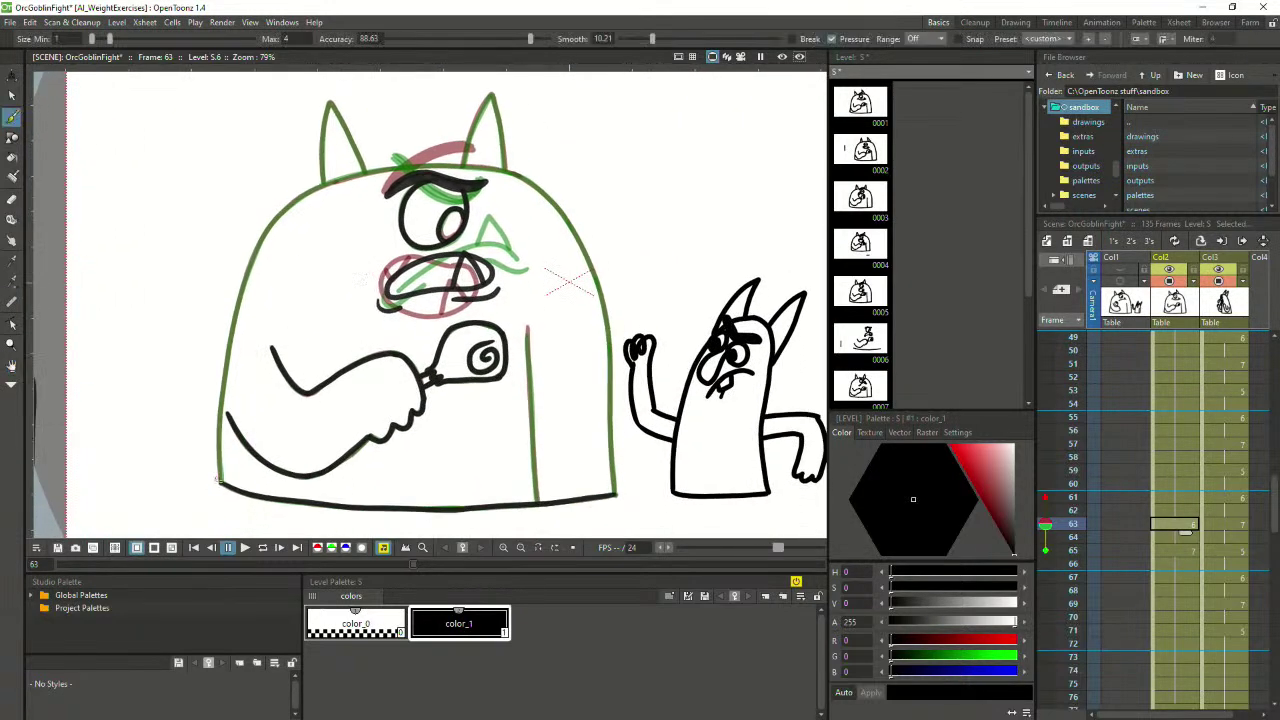
{"action": "mouse_move", "coordinate": [221, 483]}
{"action": "left_mouse_down"}
{"action": "mouse_move", "coordinate": [229, 323]}
{"action": "mouse_move", "coordinate": [220, 470]}
{"action": "mouse_move", "coordinate": [224, 368]}
{"action": "mouse_move", "coordinate": [263, 236]}
{"action": "mouse_move", "coordinate": [310, 188]}
{"action": "mouse_move", "coordinate": [420, 165]}
{"action": "left_mouse_up"}
{"action": "key", "text": "ctrl+z"}
{"action": "key", "text": "ctrl+z"}
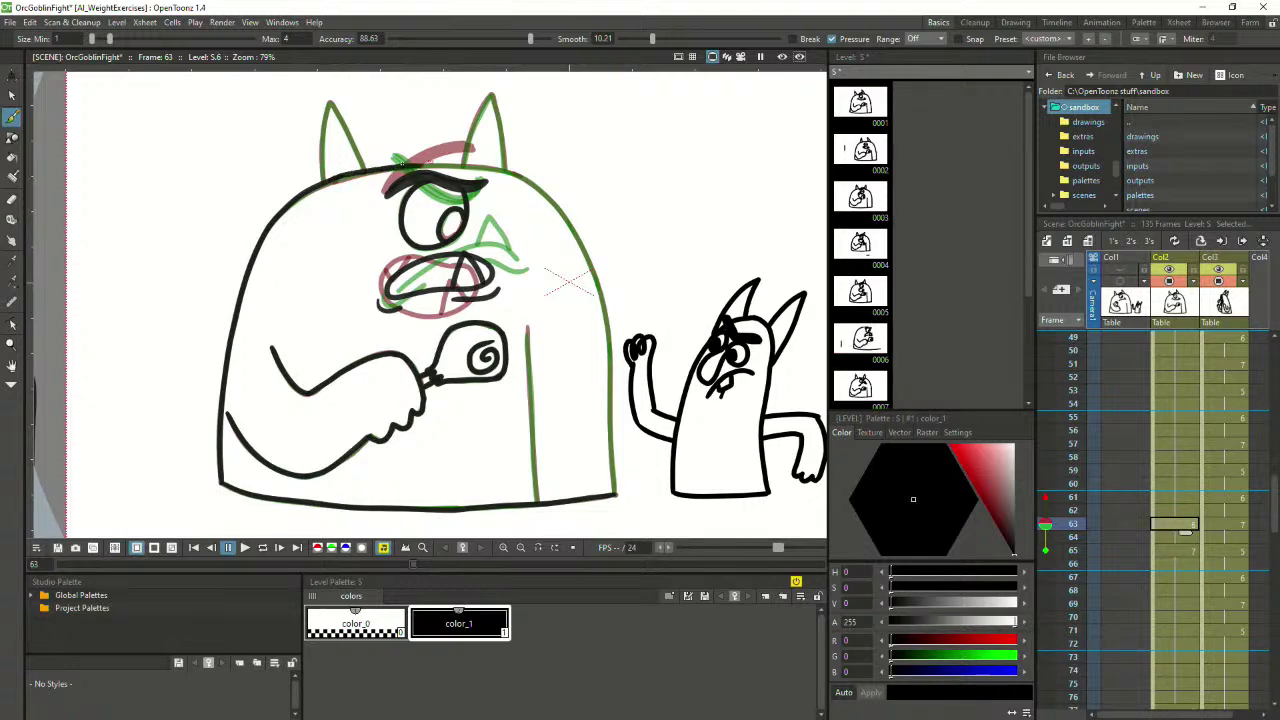
Trace the top of the orc's head and continue the outline down its shoulder on the goblin's side
{"action": "key", "text": "ctrl+z"}
{"action": "mouse_move", "coordinate": [334, 179]}
{"action": "left_mouse_down"}
{"action": "mouse_move", "coordinate": [462, 165]}
{"action": "mouse_move", "coordinate": [535, 187]}
{"action": "mouse_move", "coordinate": [504, 172]}
{"action": "mouse_move", "coordinate": [532, 188]}
{"action": "mouse_move", "coordinate": [519, 177]}
{"action": "mouse_move", "coordinate": [565, 219]}
{"action": "left_mouse_up"}
{"action": "key", "text": "ctrl+z"}
{"action": "key", "text": "ctrl+z"}
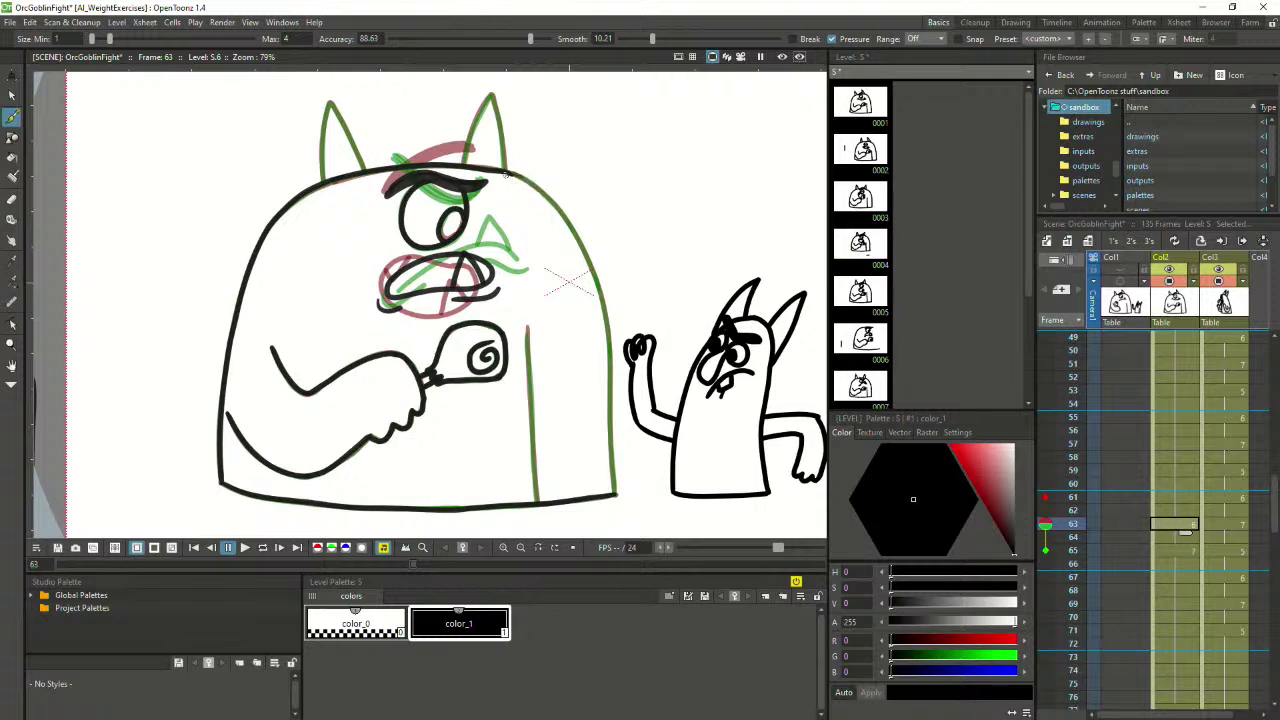
{"action": "left_click_drag", "start_coordinate": [518, 177], "coordinate": [596, 276]}
{"action": "key", "text": "ctrl+z"}
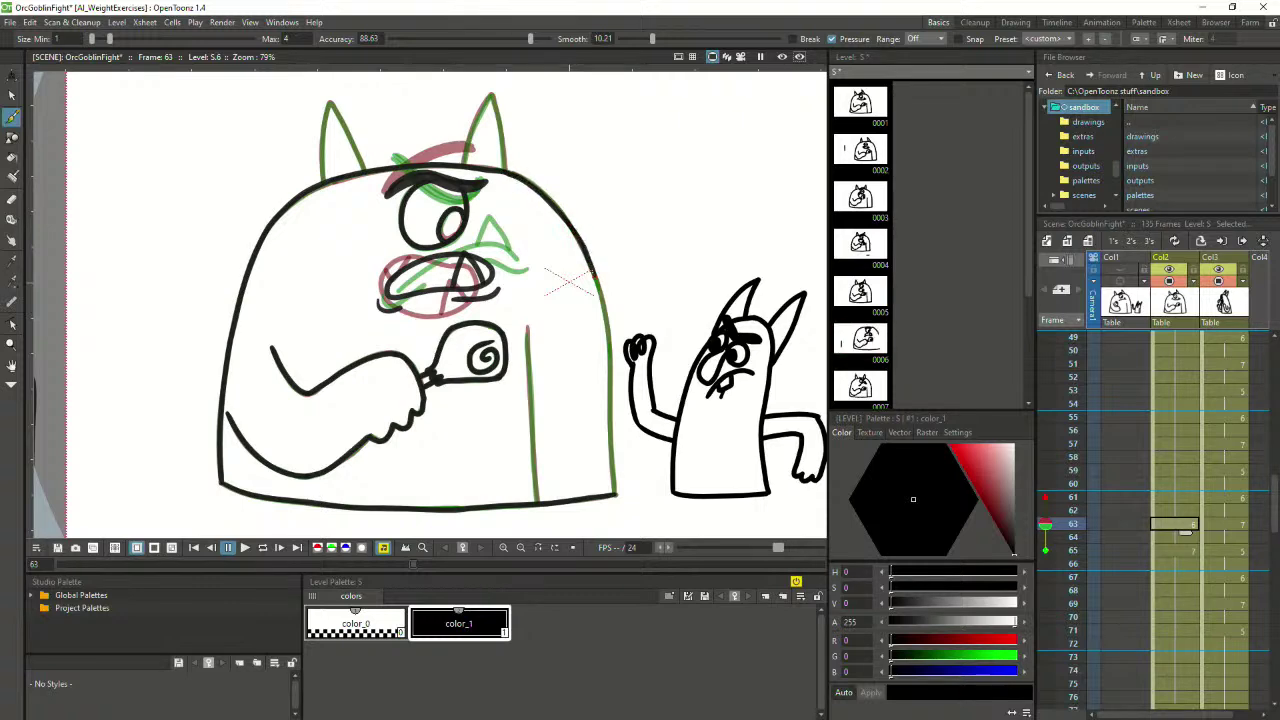
Redo the shoulder curve on the goblin's side and trace the body outline down to the base line
{"action": "key", "text": "ctrl+z"}
{"action": "left_click_drag", "start_coordinate": [568, 225], "coordinate": [600, 280]}
{"action": "key", "text": "ctrl+z"}
{"action": "mouse_move", "coordinate": [568, 224]}
{"action": "left_mouse_down"}
{"action": "mouse_move", "coordinate": [598, 284]}
{"action": "mouse_move", "coordinate": [613, 366]}
{"action": "left_mouse_up"}
{"action": "key", "text": "ctrl+z"}
{"action": "key", "text": "ctrl+z"}
{"action": "left_click_drag", "start_coordinate": [603, 305], "coordinate": [614, 494]}
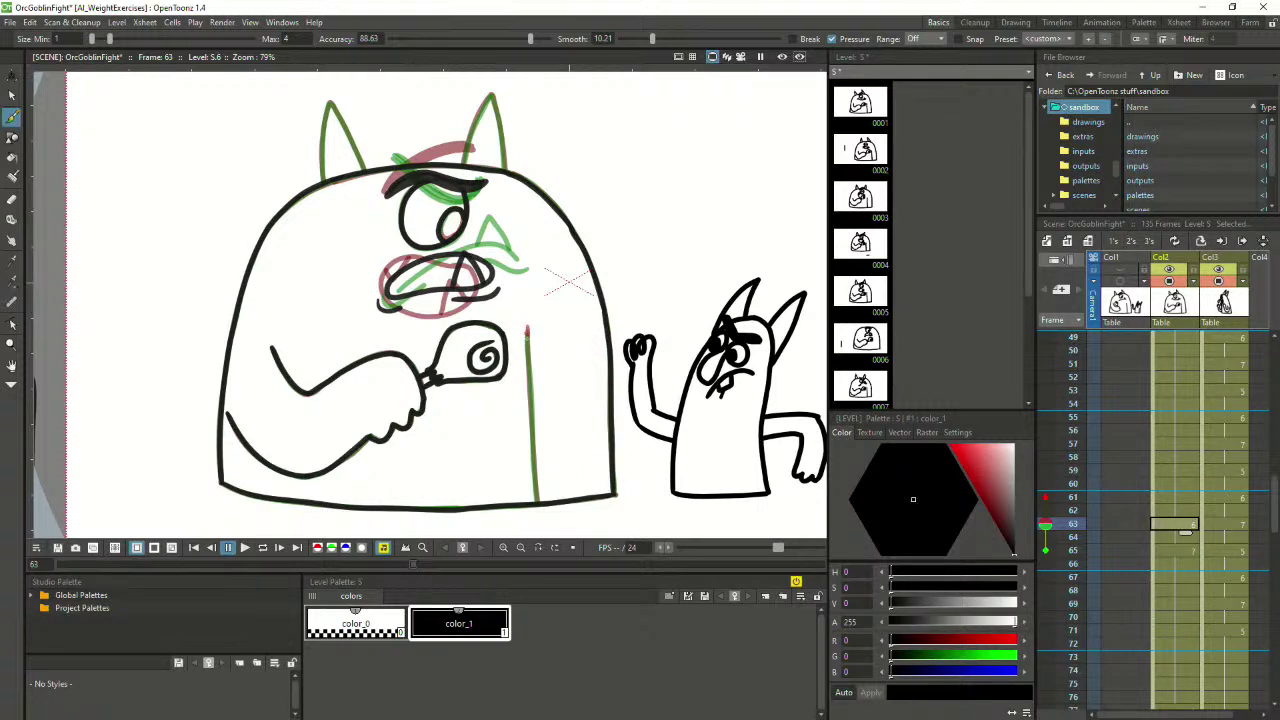
Trace the vertical line of the orc's hanging arm inside the body, redoing it until it fits
{"action": "mouse_move", "coordinate": [527, 330]}
{"action": "left_mouse_down"}
{"action": "mouse_move", "coordinate": [535, 502]}
{"action": "mouse_move", "coordinate": [528, 352]}
{"action": "left_mouse_up"}
{"action": "key", "text": "ctrl+z"}
{"action": "key", "text": "ctrl+z"}
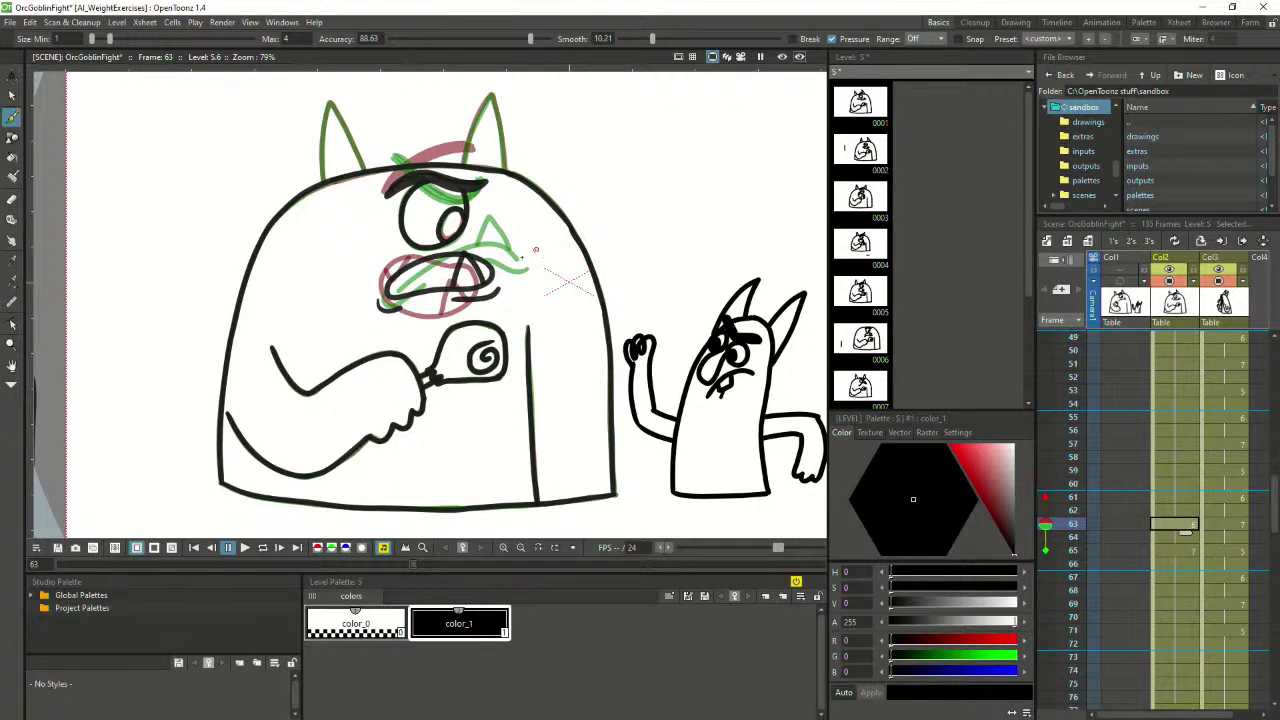
Trace both of the orc's horns on top of its head over the onion skin
{"action": "key", "text": "space"}
{"action": "left_click_drag", "start_coordinate": [530, 266], "coordinate": [598, 335]}
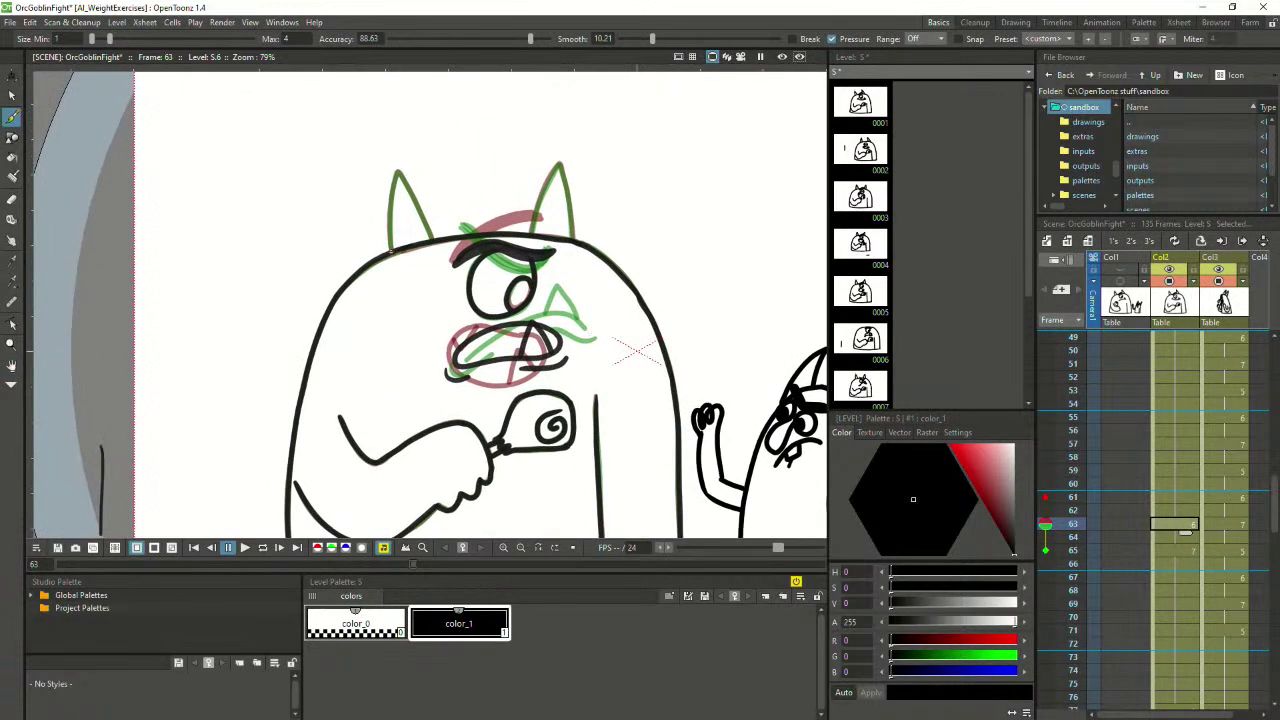
{"action": "mouse_move", "coordinate": [389, 242]}
{"action": "left_mouse_down"}
{"action": "mouse_move", "coordinate": [398, 170]}
{"action": "mouse_move", "coordinate": [437, 242]}
{"action": "left_mouse_up"}
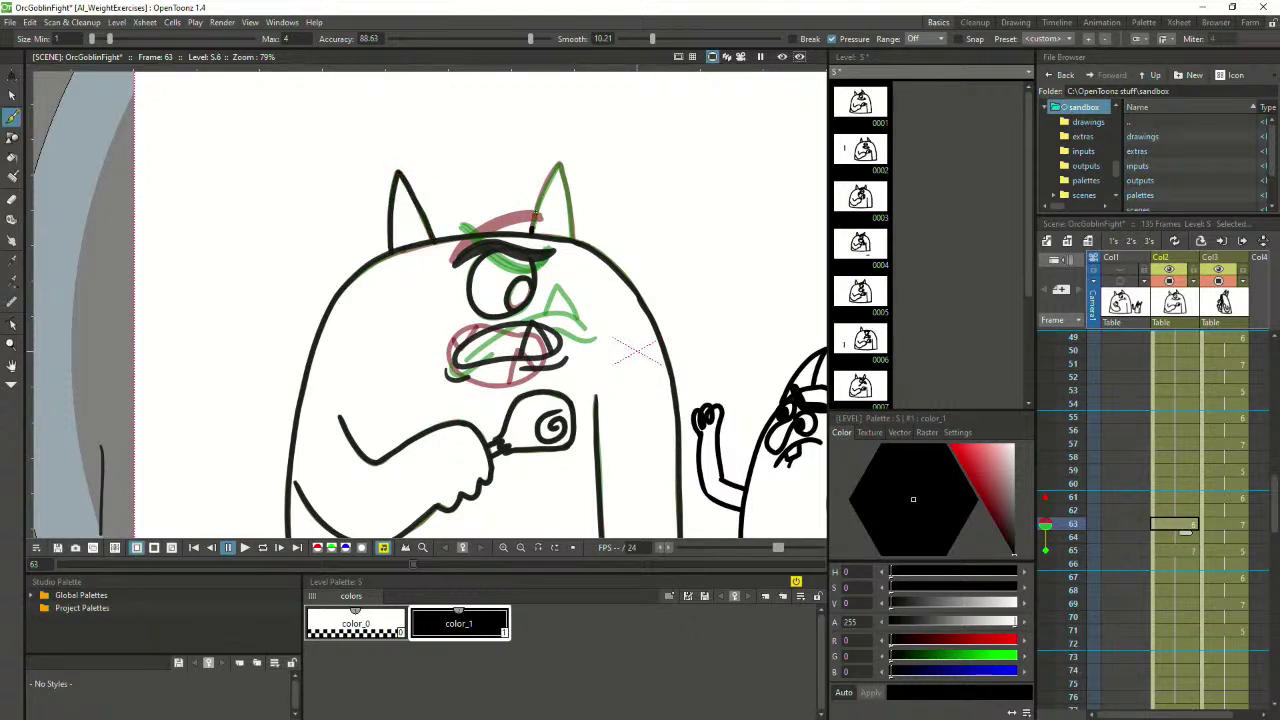
{"action": "mouse_move", "coordinate": [533, 230]}
{"action": "left_mouse_down"}
{"action": "mouse_move", "coordinate": [561, 163]}
{"action": "mouse_move", "coordinate": [574, 241]}
{"action": "left_mouse_up"}
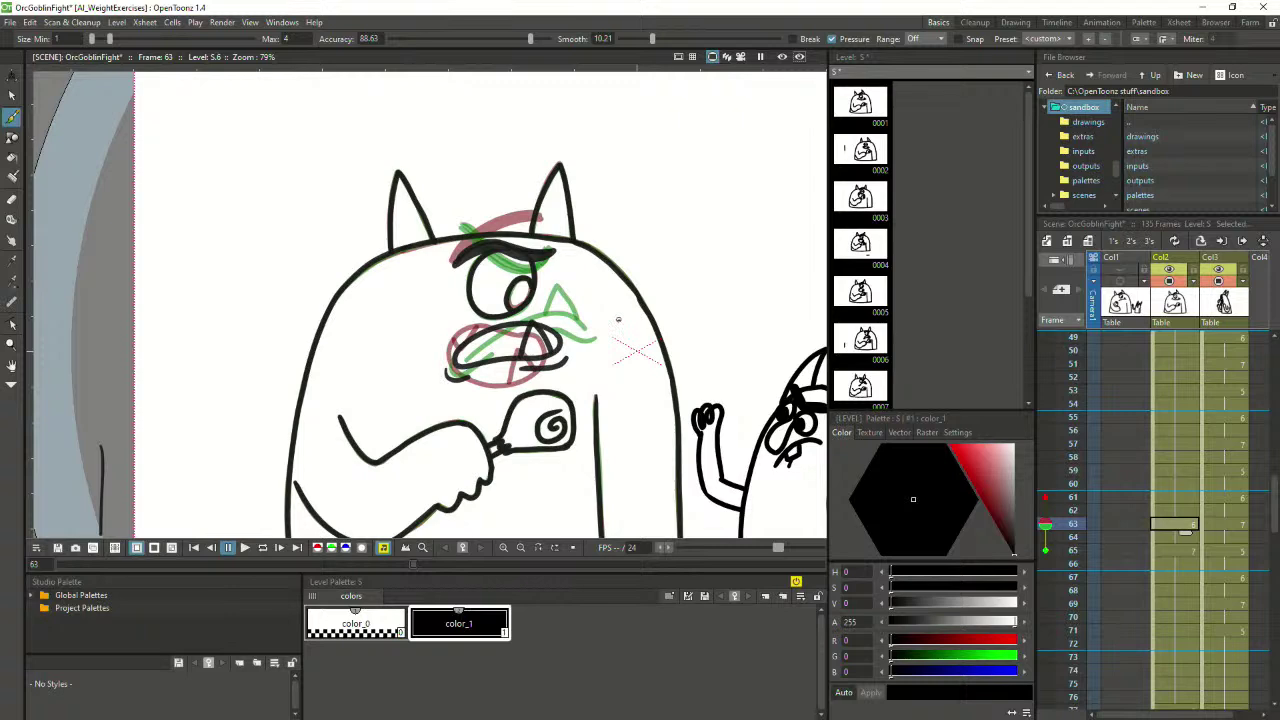
Play the scene from frame 63 to check how the new in-between drawing works in the orc's motion
{"action": "scroll", "coordinate": [556, 308], "scroll_direction": "down", "scroll_amount": 3}
{"action": "key", "text": "space"}
{"action": "left_click_drag", "start_coordinate": [612, 394], "coordinate": [443, 317]}
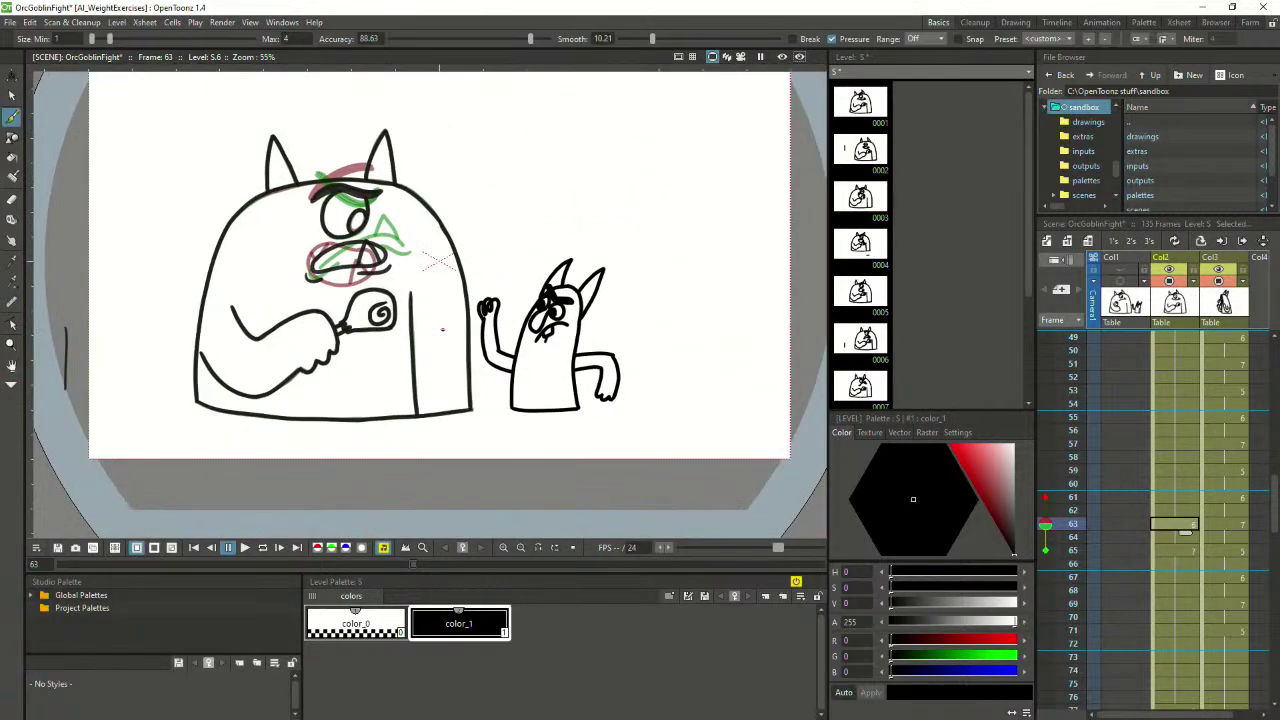
{"action": "scroll", "coordinate": [430, 322], "scroll_direction": "down", "scroll_amount": 1}
{"action": "scroll", "coordinate": [429, 322], "scroll_direction": "up", "scroll_amount": 1}
{"action": "key", "text": "space"}
{"action": "mouse_move", "coordinate": [447, 205]}
{"action": "left_mouse_down"}
{"action": "mouse_move", "coordinate": [474, 257]}
{"action": "mouse_move", "coordinate": [455, 246]}
{"action": "mouse_move", "coordinate": [463, 239]}
{"action": "left_mouse_up"}
{"action": "scroll", "coordinate": [470, 258], "scroll_direction": "up", "scroll_amount": 1}
{"action": "key", "text": "space"}
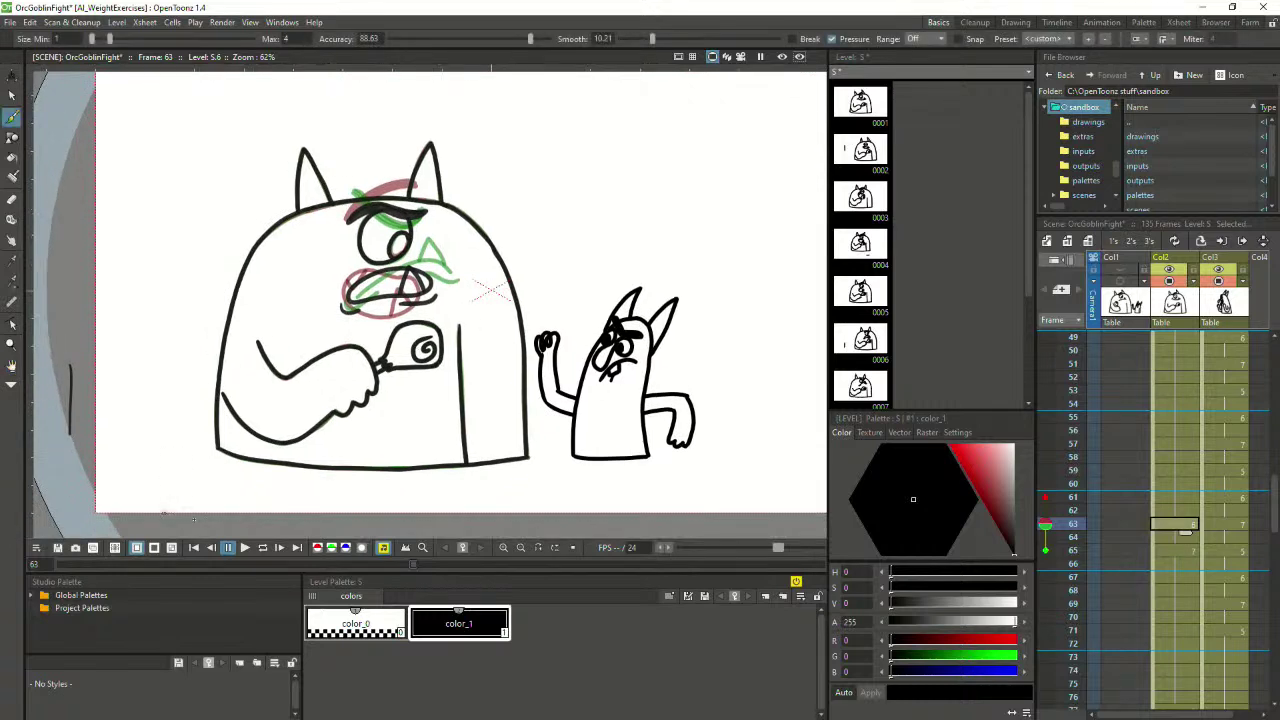
{"action": "left_click", "coordinate": [245, 548]}
{"action": "scroll", "coordinate": [1161, 459], "scroll_direction": "up", "scroll_amount": 3}
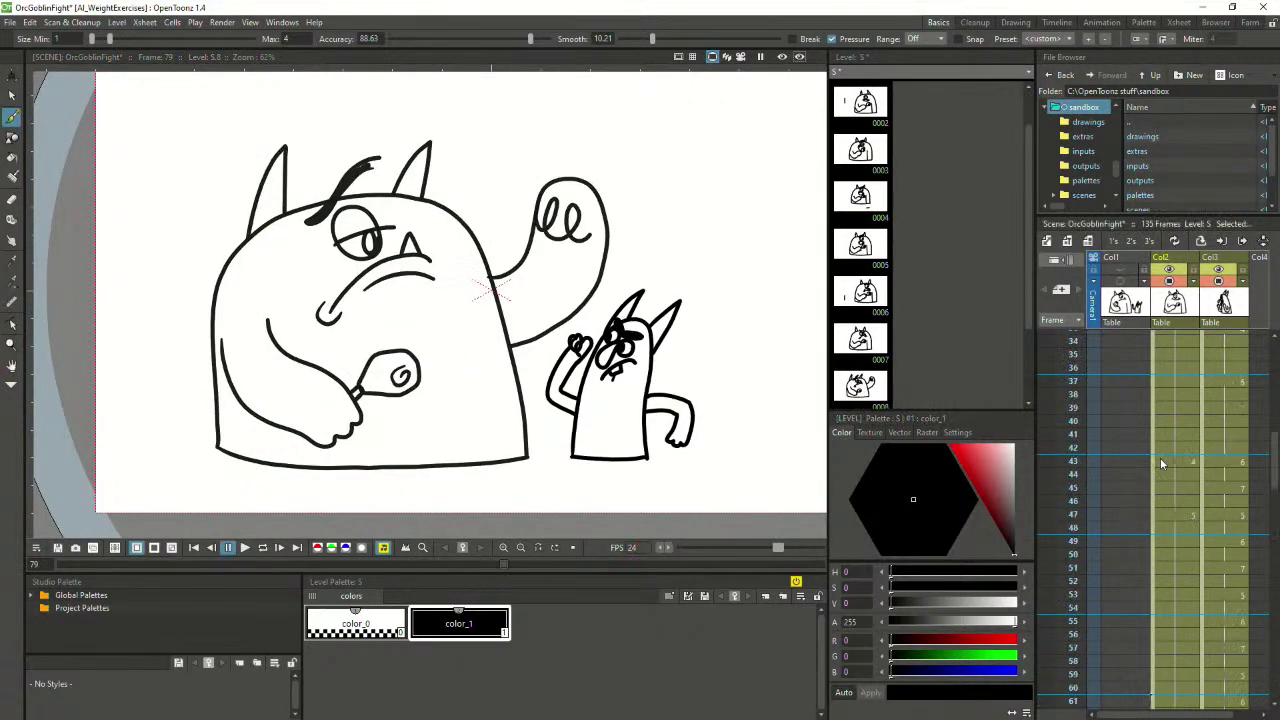
Play the scene from frame 41 and again from frame 50 to check the orc's motion
{"action": "left_click", "coordinate": [1160, 437]}
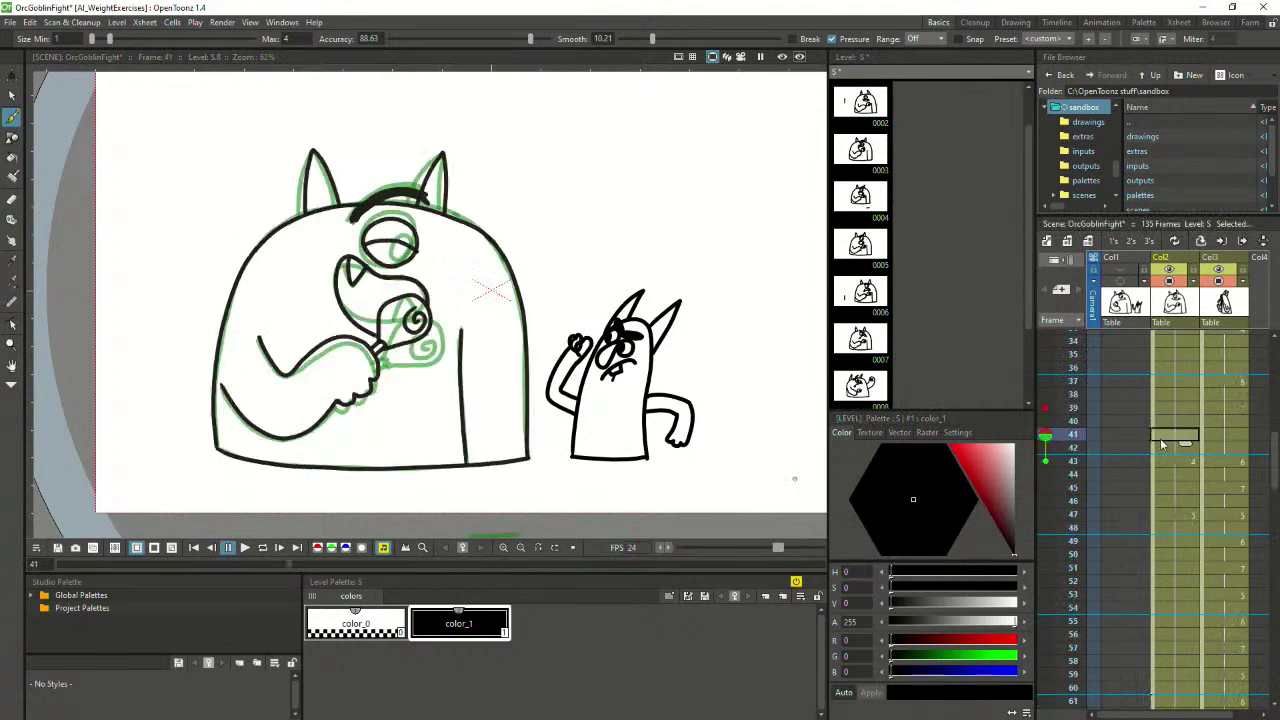
{"action": "left_click", "coordinate": [245, 551]}
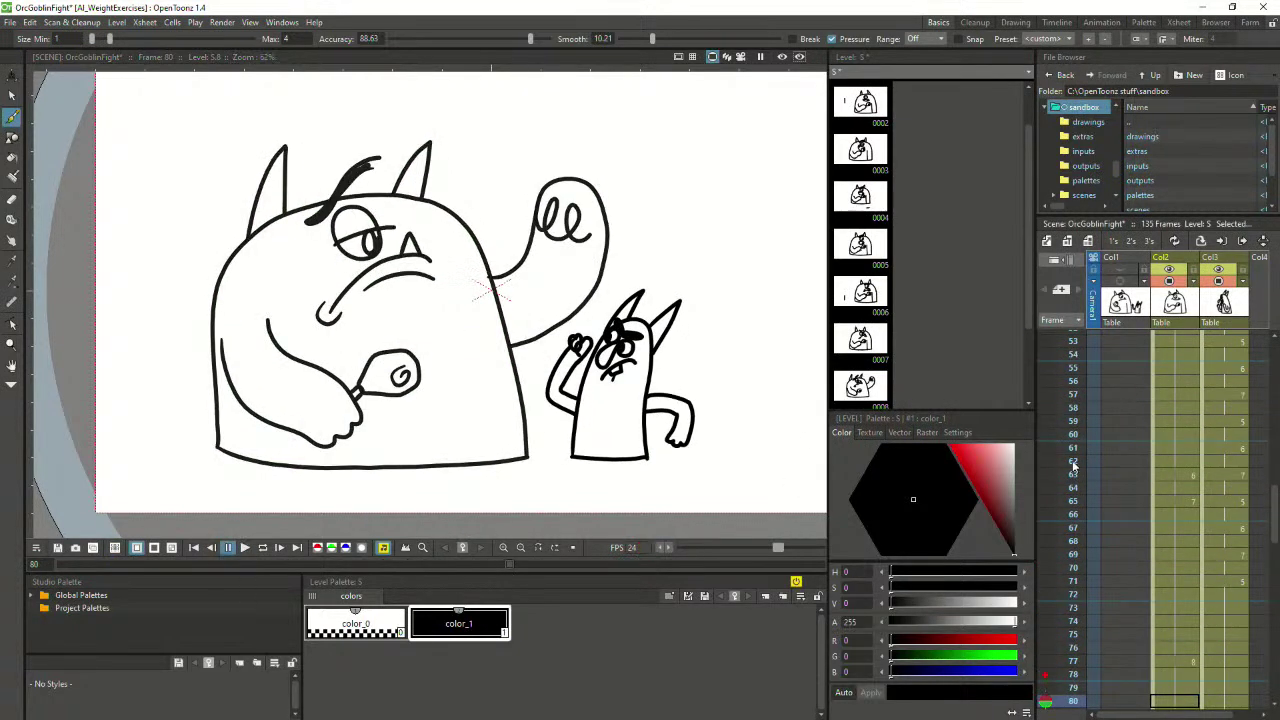
{"action": "scroll", "coordinate": [1160, 452], "scroll_direction": "up", "scroll_amount": 3}
{"action": "left_click", "coordinate": [1168, 381]}
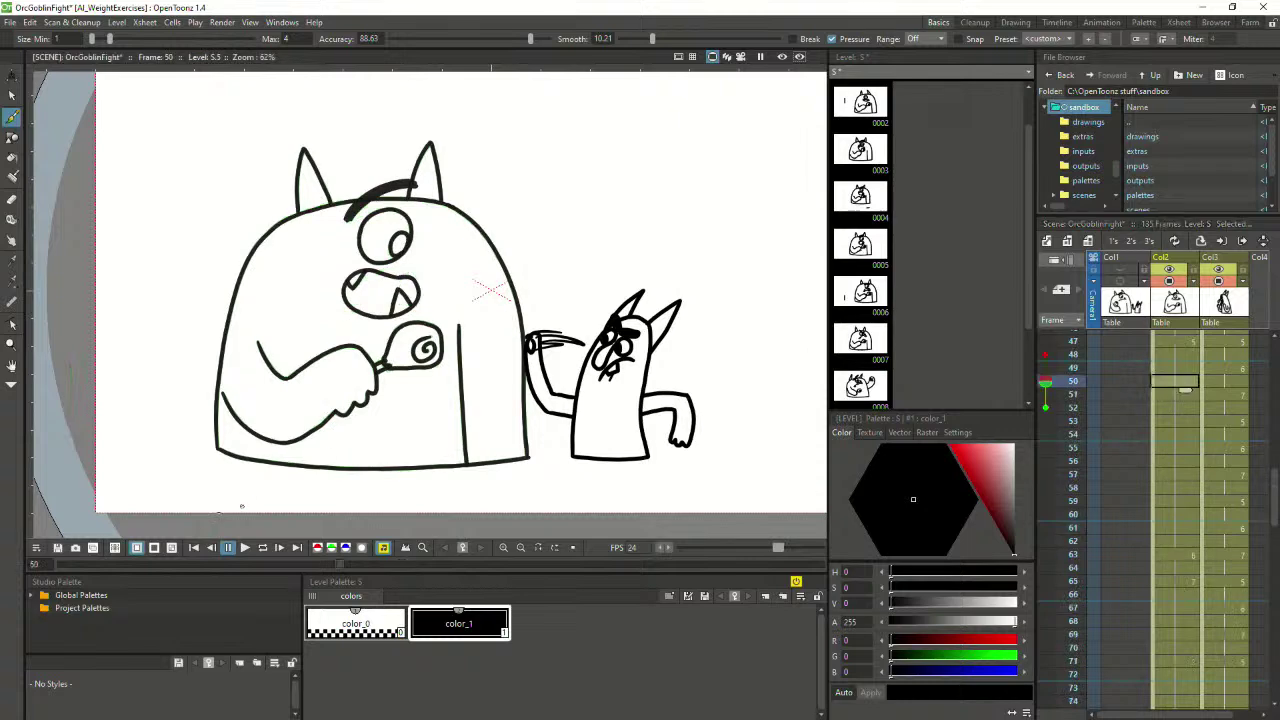
{"action": "left_click", "coordinate": [245, 548]}
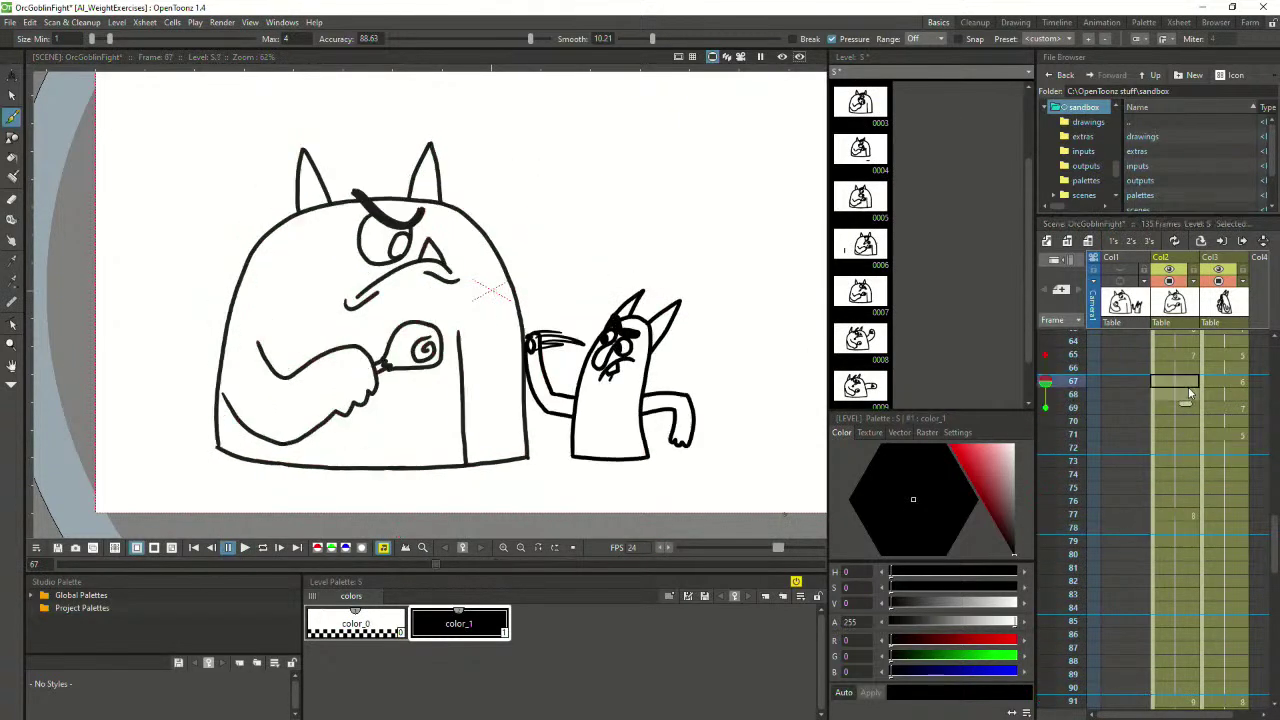
Lengthen the orc's frowning hold around frame 75 by four frames in both character columns, so the raised-fist drawing starts at frame 81
{"action": "left_click", "coordinate": [1188, 370]}
{"action": "left_click", "coordinate": [1186, 490]}
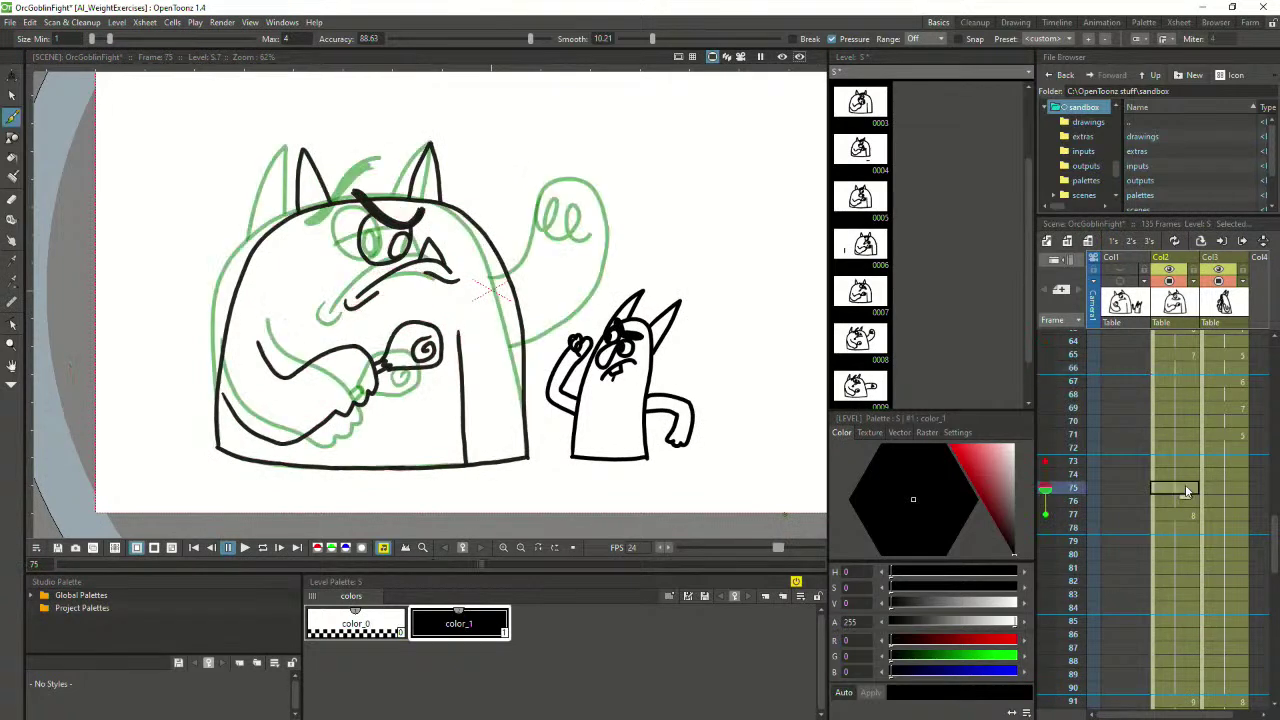
{"action": "mouse_move", "coordinate": [1186, 490]}
{"action": "left_mouse_down"}
{"action": "mouse_move", "coordinate": [1229, 490]}
{"action": "mouse_move", "coordinate": [1229, 550]}
{"action": "left_mouse_up"}
Play the scene to check the longer frowning hold before the raised fist, and save the scene
{"action": "left_click", "coordinate": [1172, 422]}
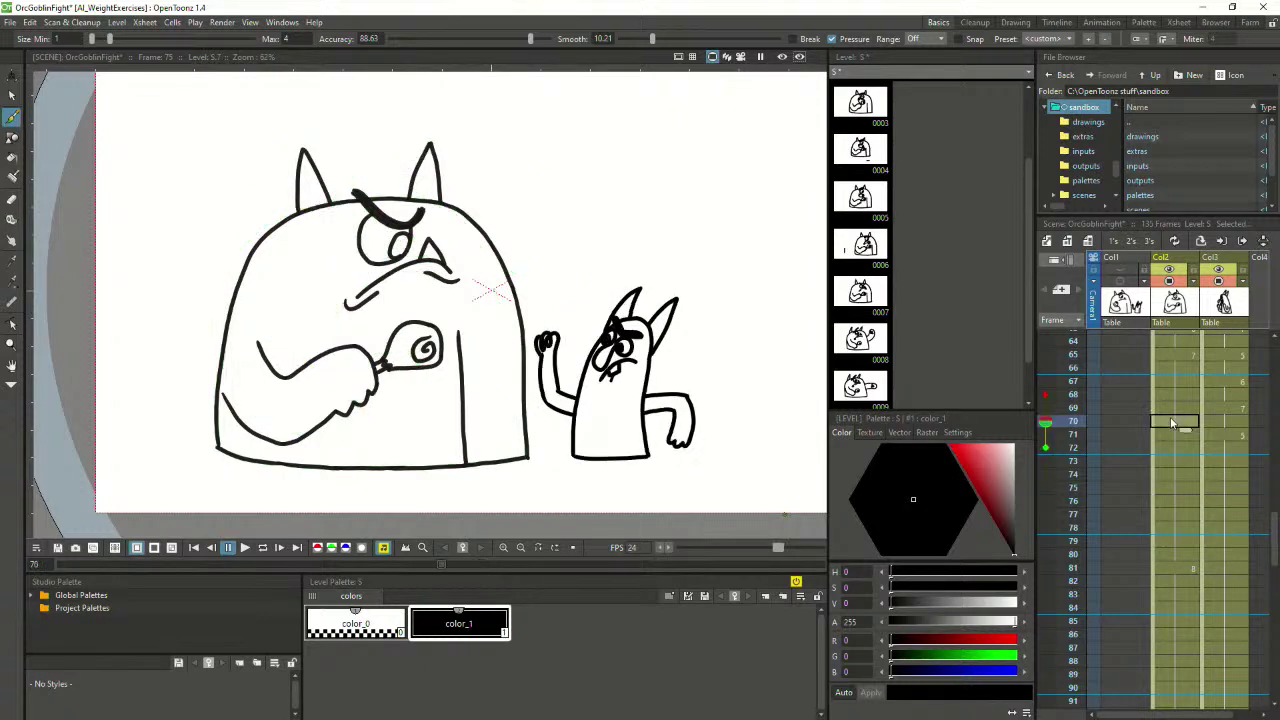
{"action": "scroll", "coordinate": [1164, 426], "scroll_direction": "up", "scroll_amount": 2}
{"action": "left_click", "coordinate": [1164, 424]}
{"action": "left_click", "coordinate": [245, 548]}
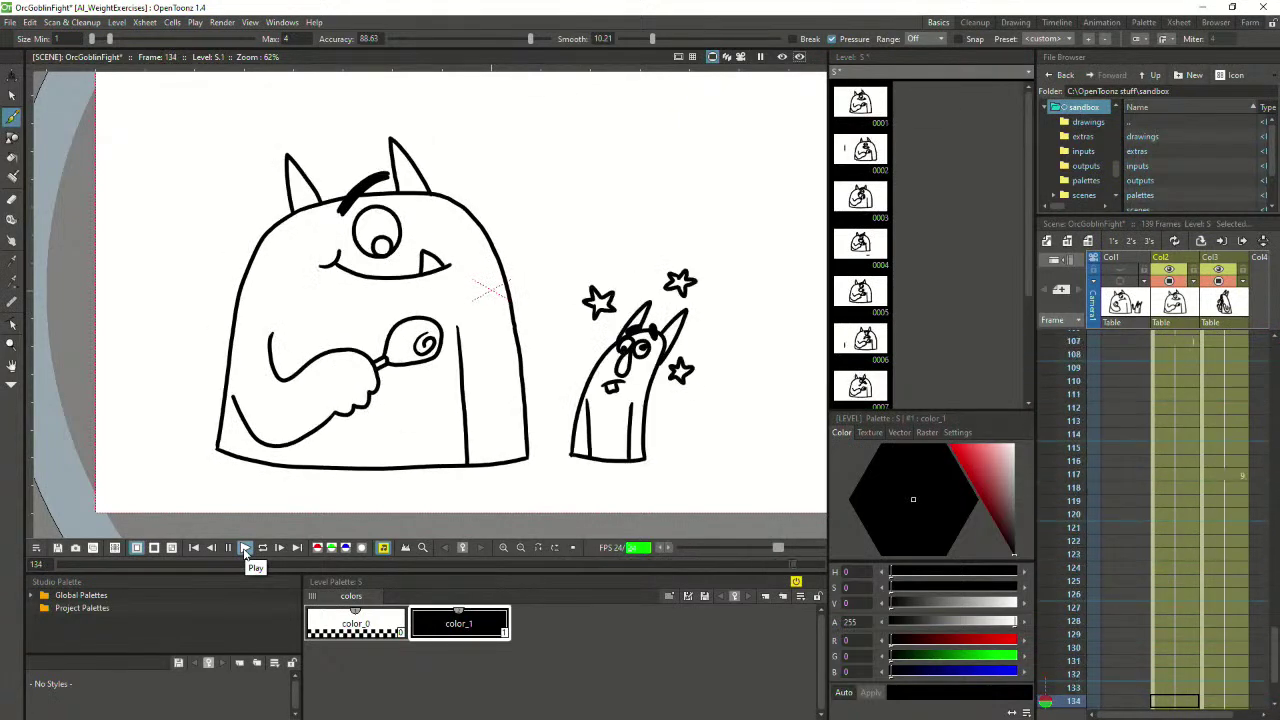
{"action": "left_click", "coordinate": [245, 549]}
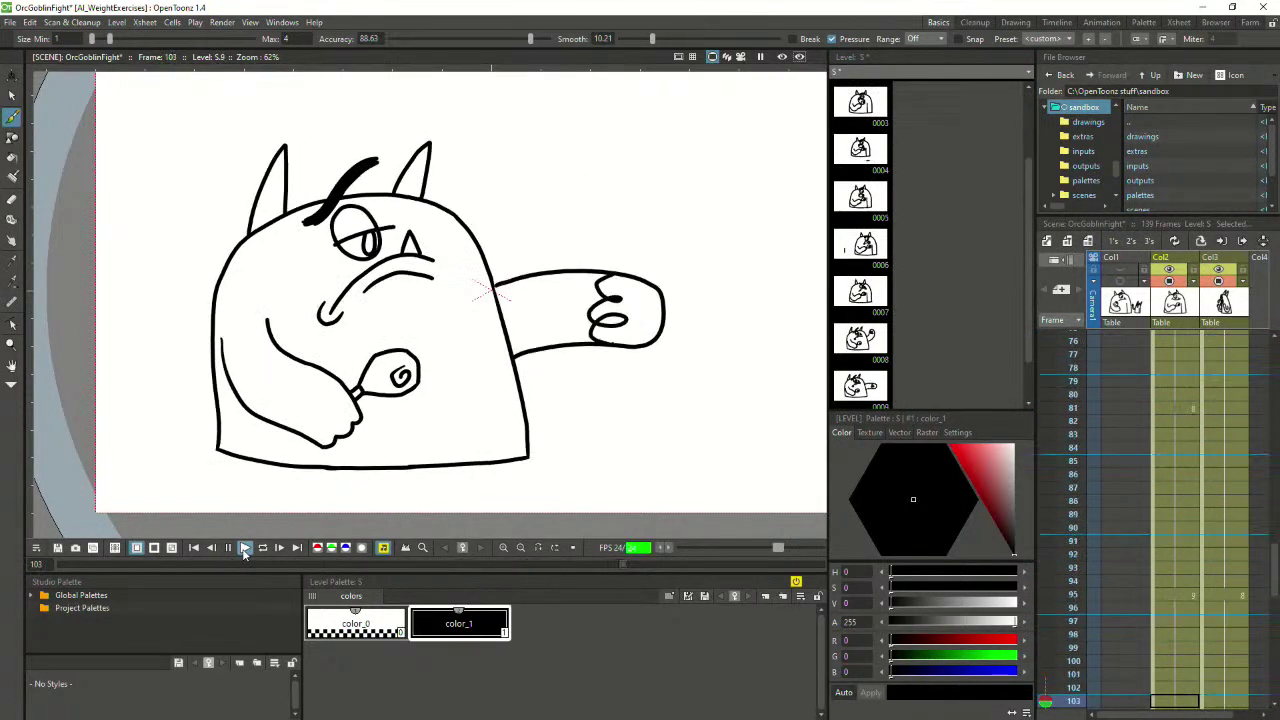
{"action": "key", "text": "ctrl+s"}
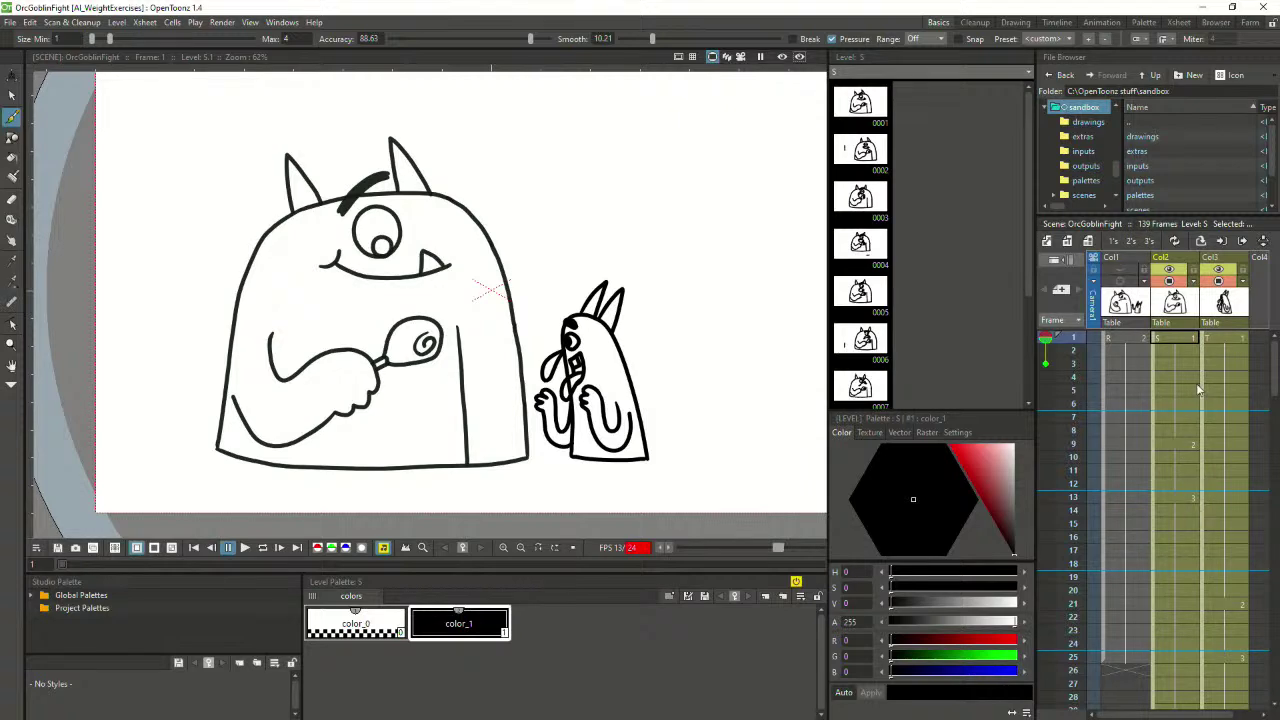
Play the whole scene from frame 1 to review the overall timing of both characters
{"action": "left_click", "coordinate": [1186, 342]}
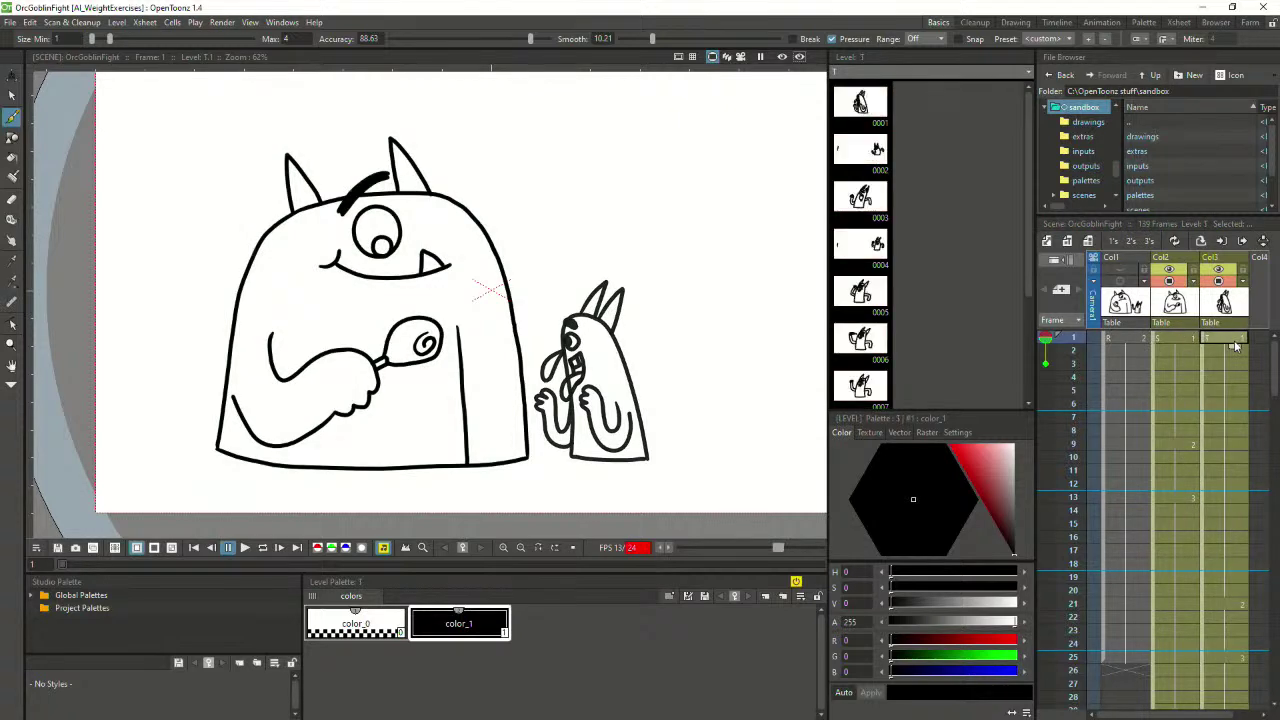
{"action": "left_click", "coordinate": [244, 550]}
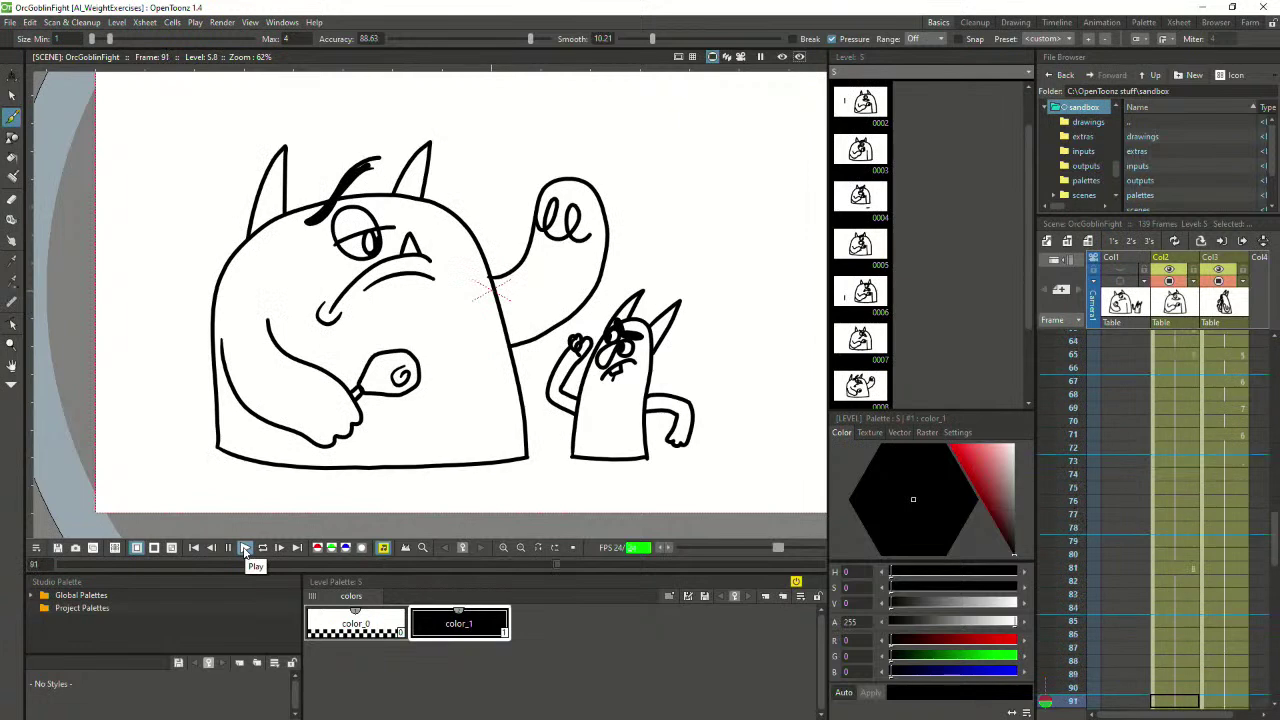
{"action": "left_click", "coordinate": [245, 550]}
Compare the orc's frowning pose with its raised-fist pose around frames 77 to 81, turning the onion skin off
{"action": "left_click", "coordinate": [1177, 532]}
{"action": "scroll", "coordinate": [1180, 538], "scroll_direction": "up", "scroll_amount": 4}
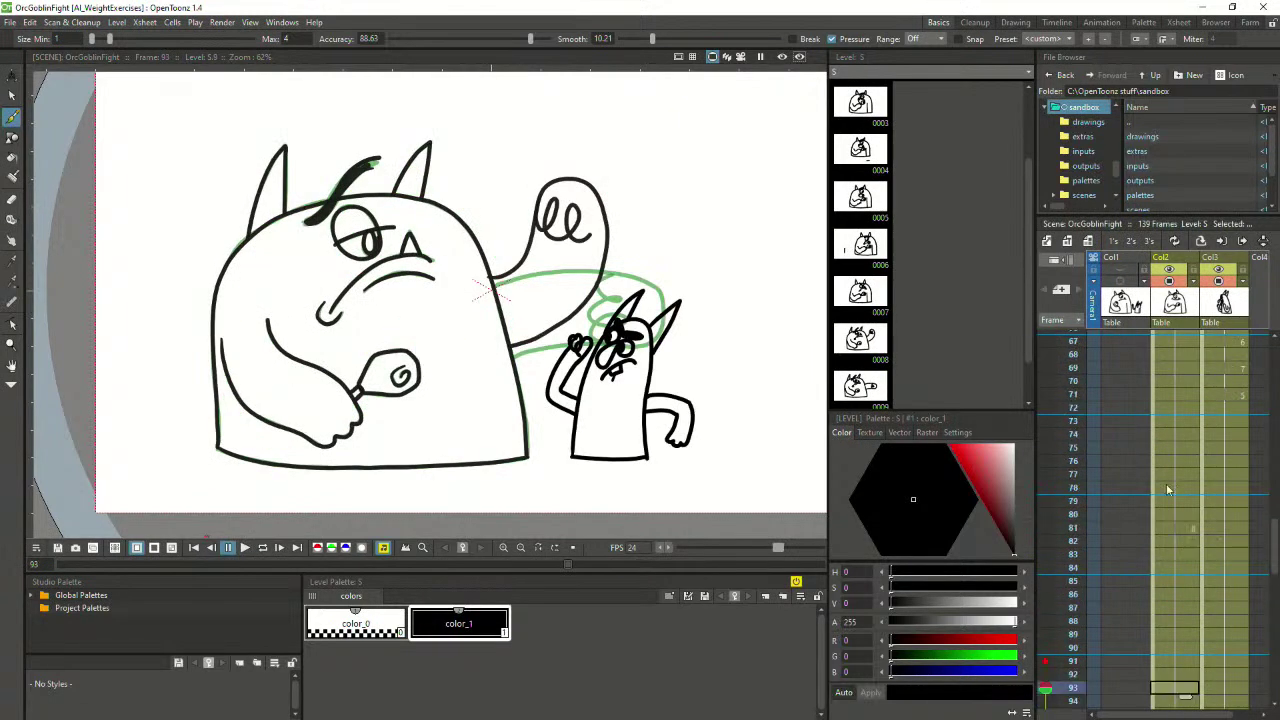
{"action": "left_click", "coordinate": [1183, 531]}
{"action": "left_click", "coordinate": [1186, 490]}
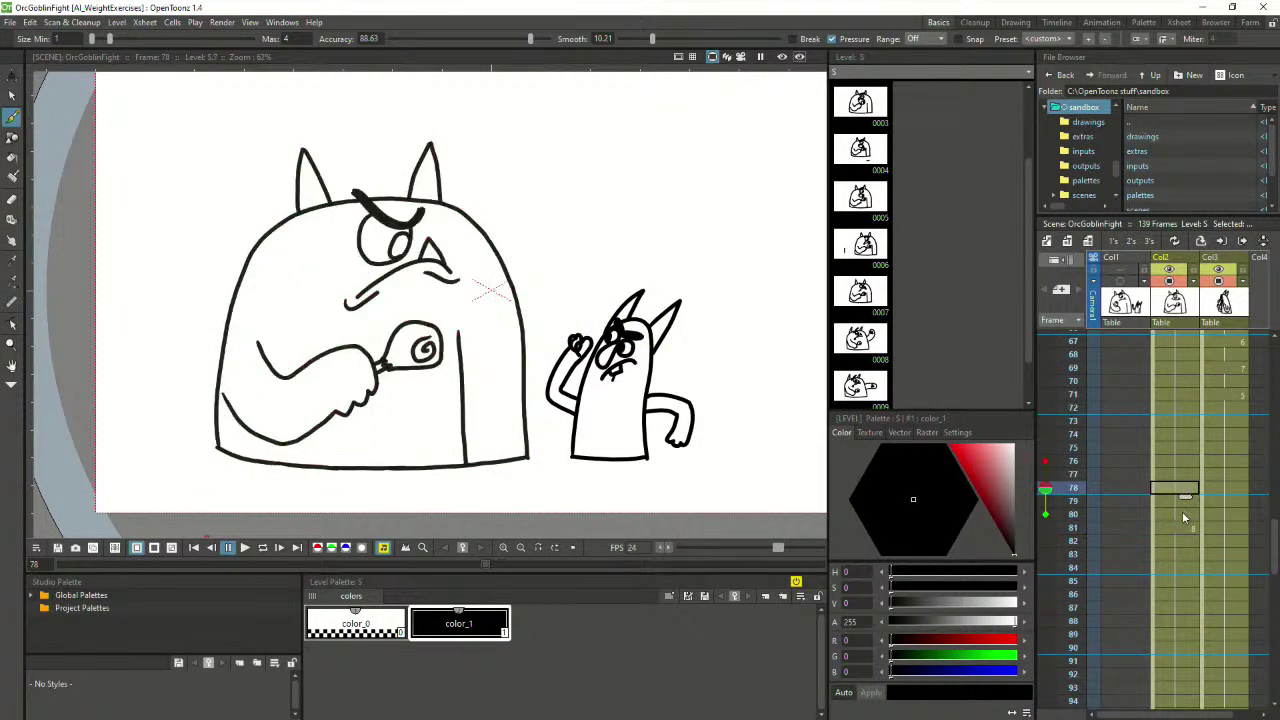
{"action": "left_click", "coordinate": [1184, 516]}
{"action": "left_click", "coordinate": [1184, 529]}
{"action": "left_click", "coordinate": [1184, 514]}
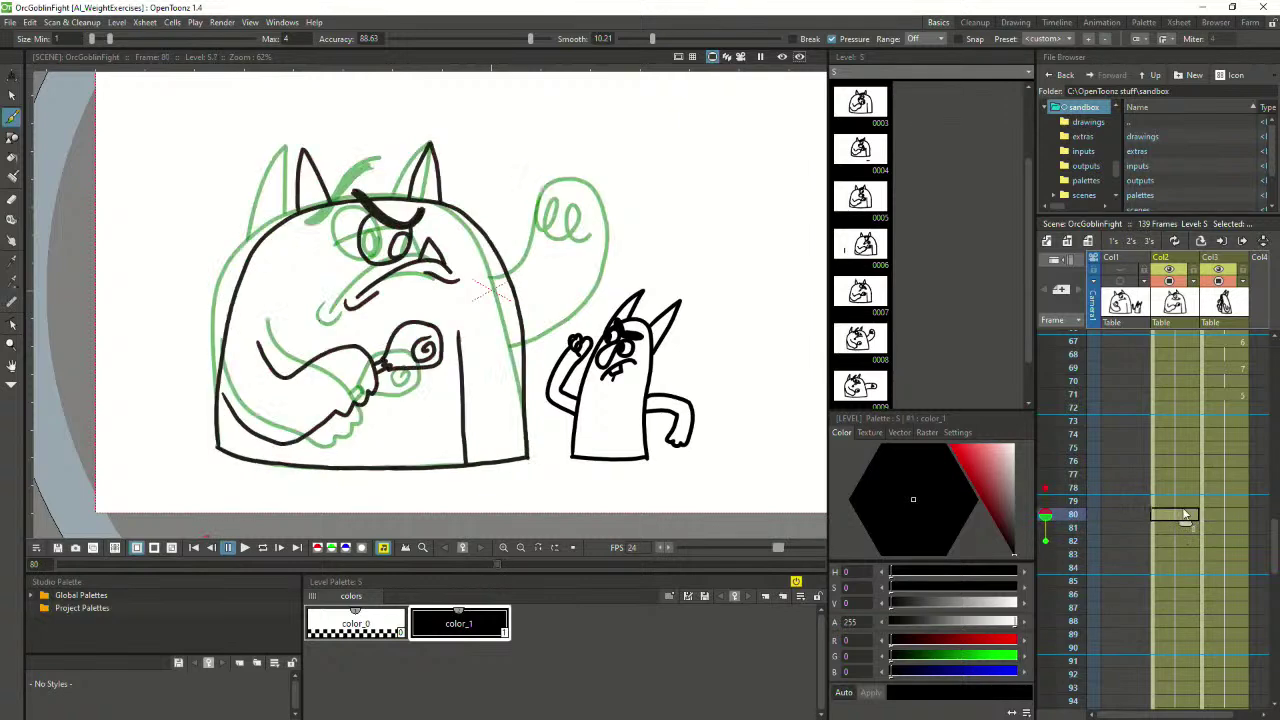
{"action": "left_click", "coordinate": [1182, 490]}
{"action": "left_click", "coordinate": [1048, 497]}
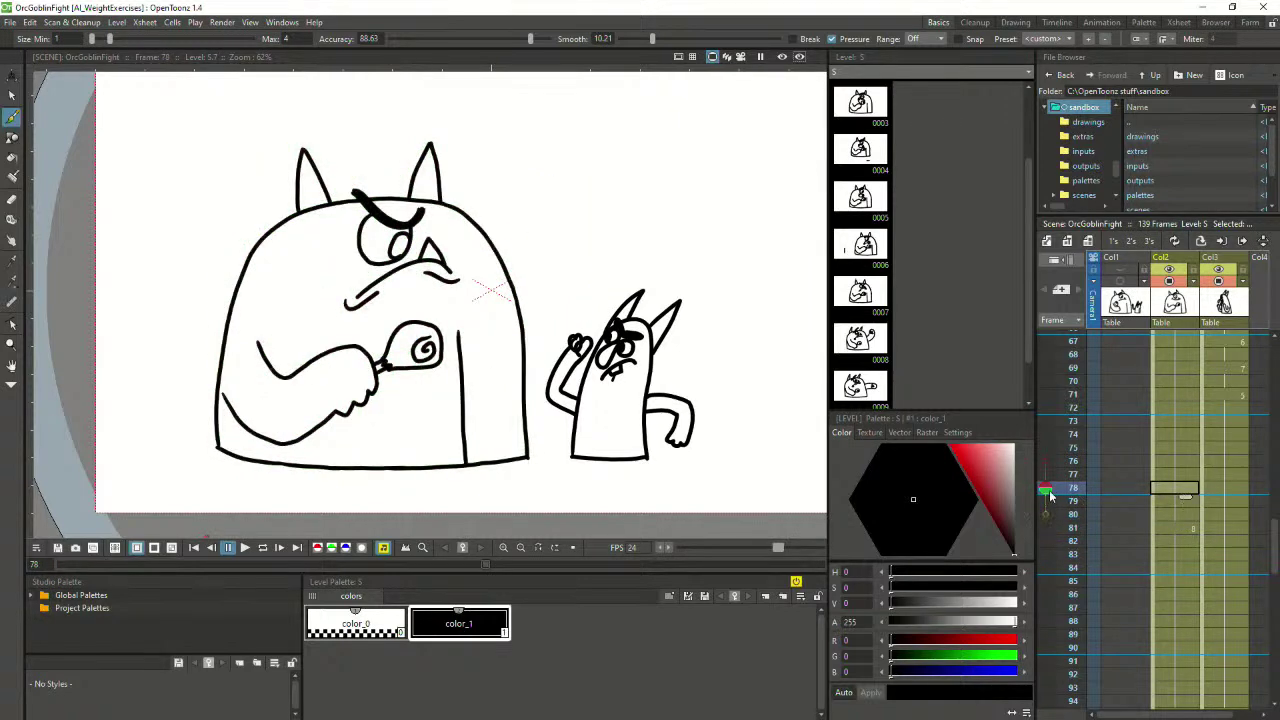
{"action": "left_click", "coordinate": [1184, 529]}
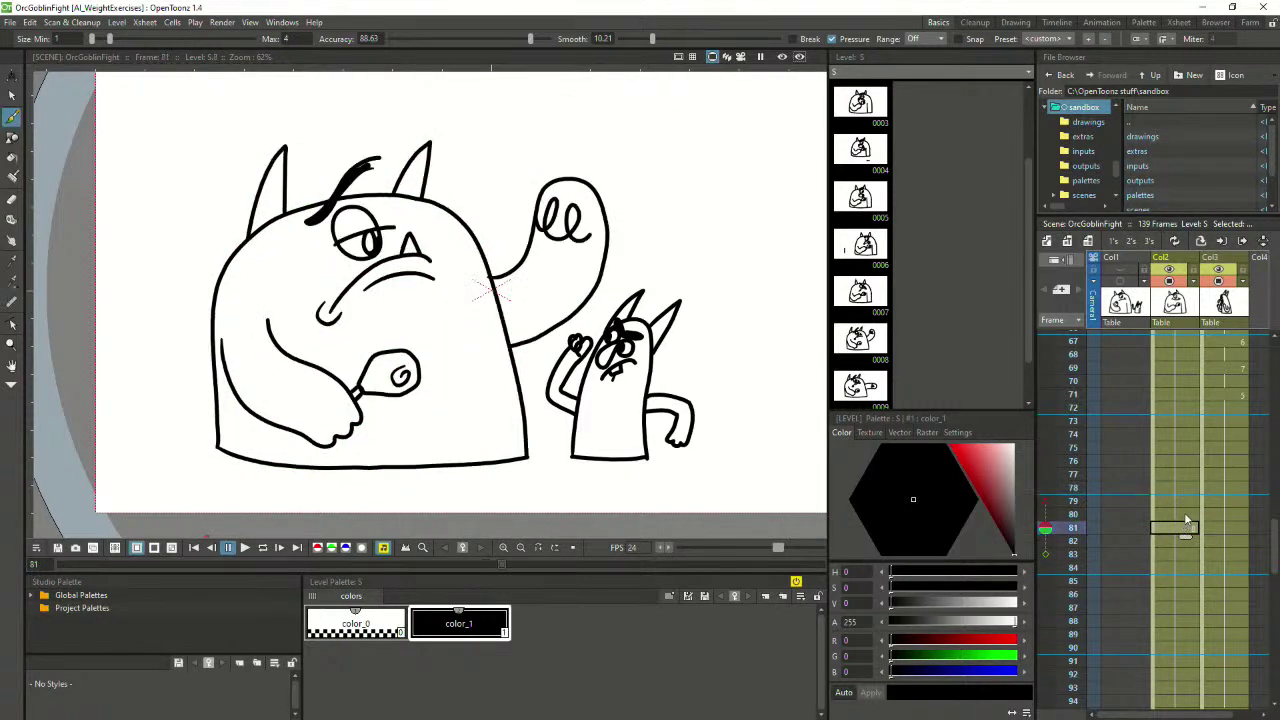
{"action": "left_click", "coordinate": [1188, 515]}
{"action": "left_click", "coordinate": [1188, 531]}
{"action": "left_click", "coordinate": [1188, 514]}
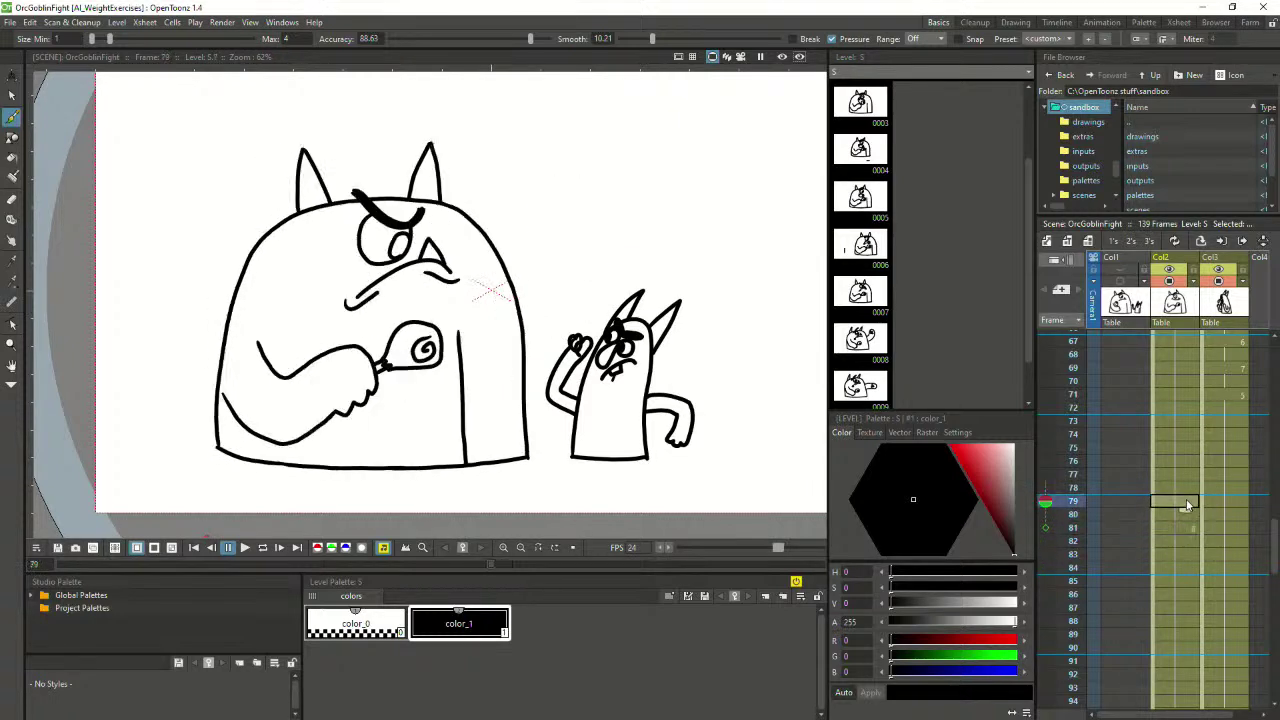
{"action": "left_click", "coordinate": [1187, 530]}
{"action": "left_click", "coordinate": [1189, 513]}
{"action": "left_click", "coordinate": [1187, 489]}
{"action": "left_click", "coordinate": [1187, 476]}
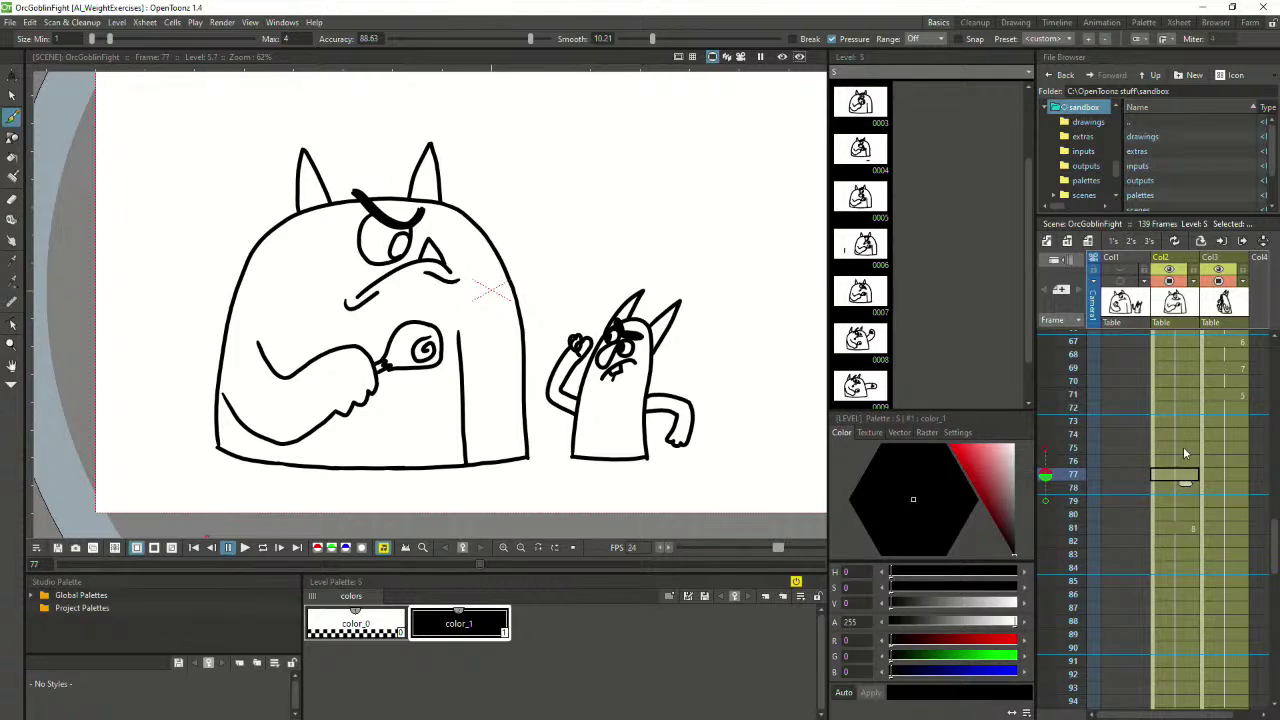
Start a new orc drawing at frame 75 with a short stroke below the camera frame, and onion-skin the neighbouring poses including frame 81
{"action": "left_click", "coordinate": [1185, 449]}
{"action": "scroll", "coordinate": [450, 470], "scroll_direction": "down", "scroll_amount": 1}
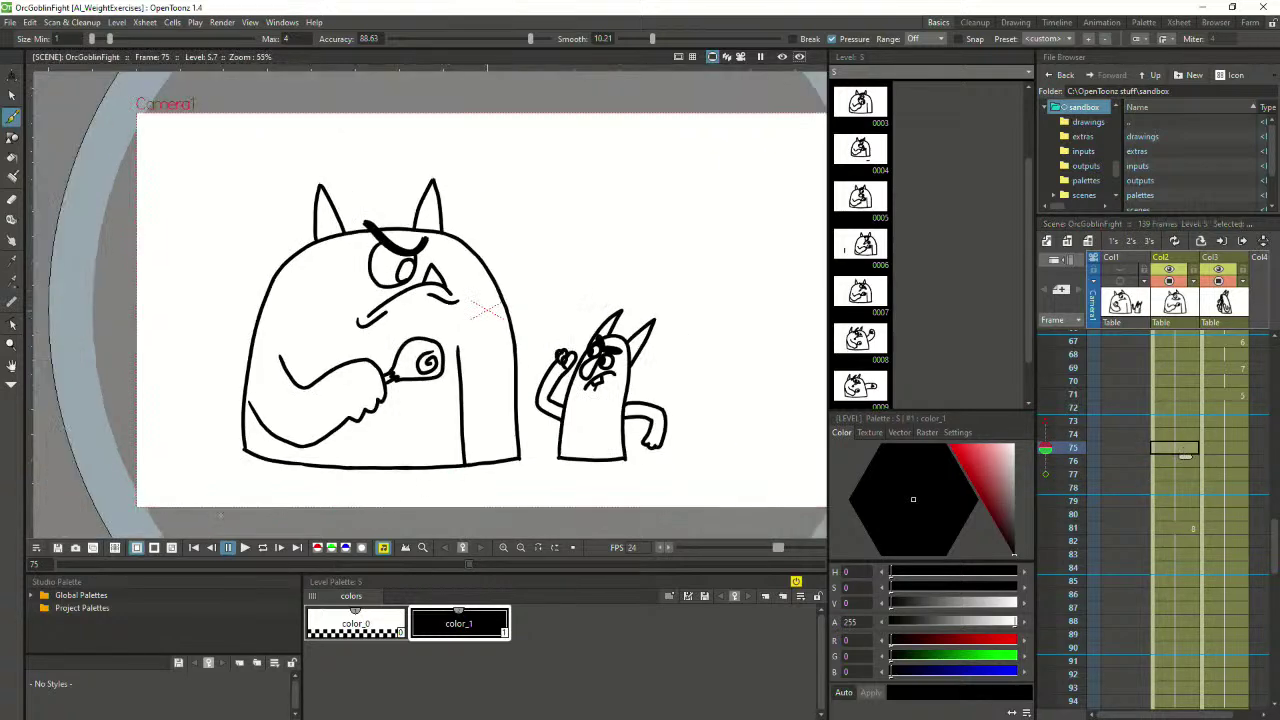
{"action": "left_click_drag", "start_coordinate": [221, 516], "coordinate": [316, 520]}
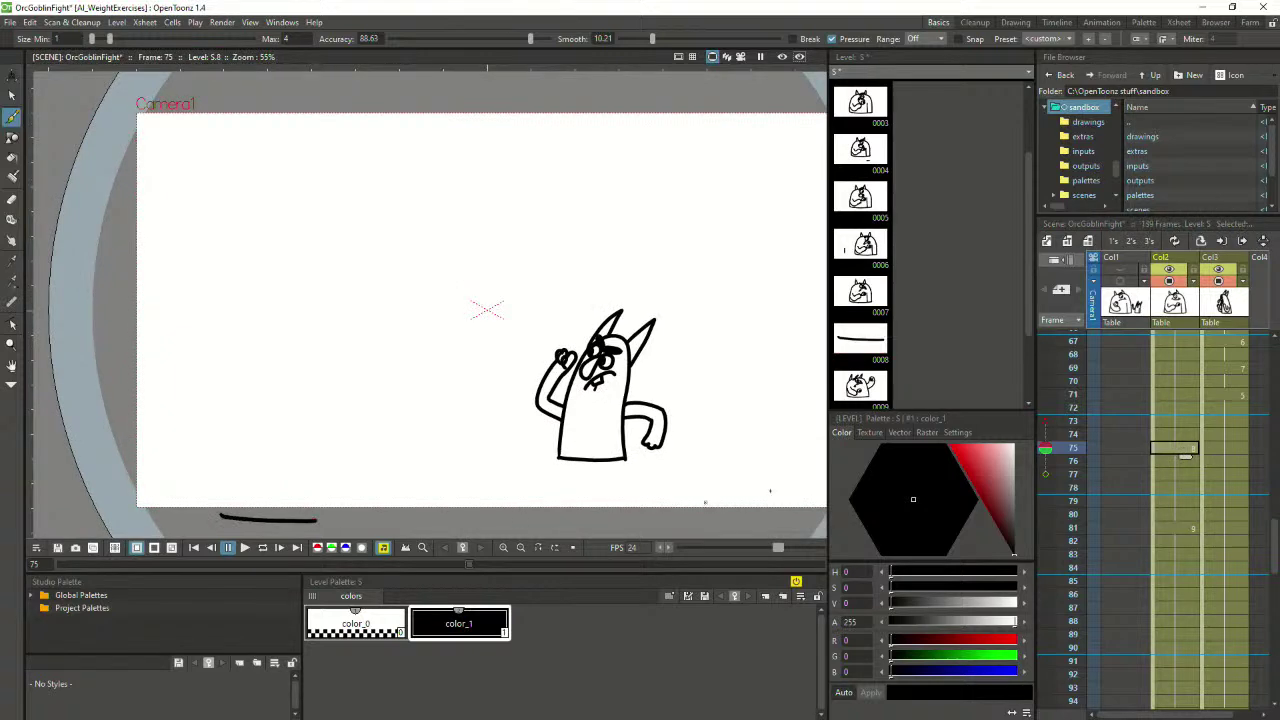
{"action": "left_click", "coordinate": [1046, 449]}
{"action": "scroll", "coordinate": [529, 412], "scroll_direction": "up", "scroll_amount": 1}
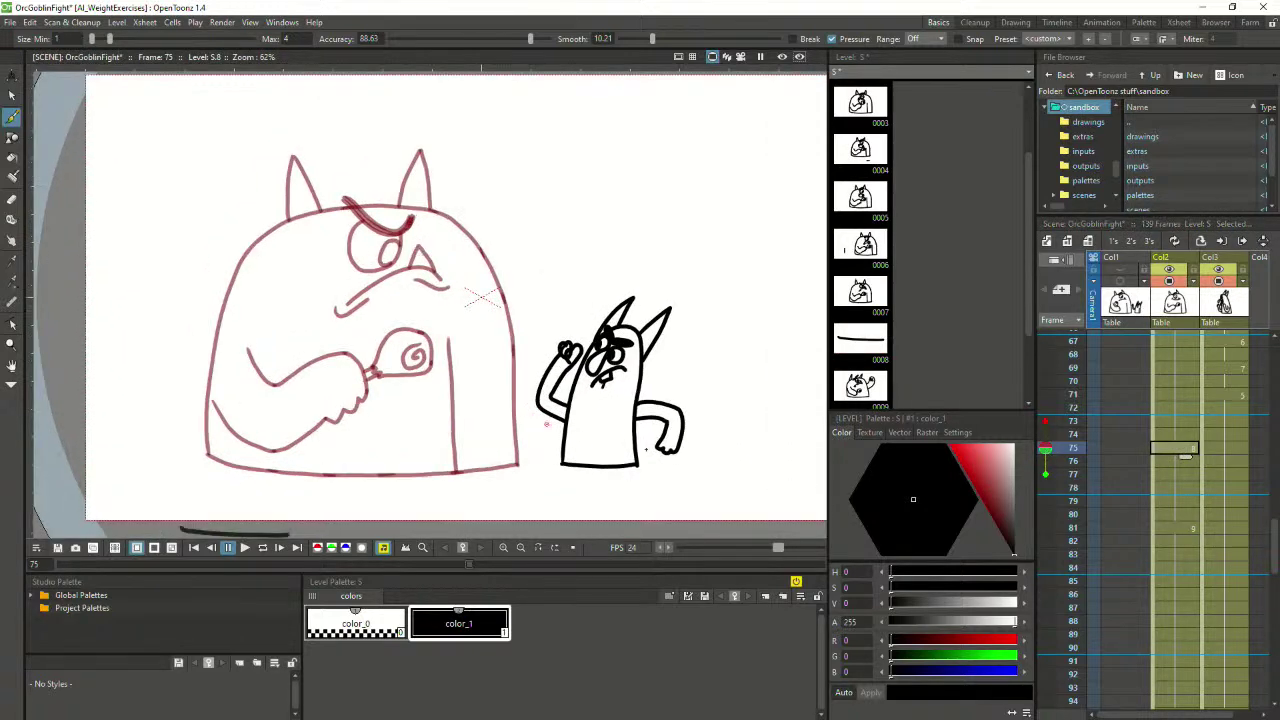
{"action": "left_click", "coordinate": [1046, 528]}
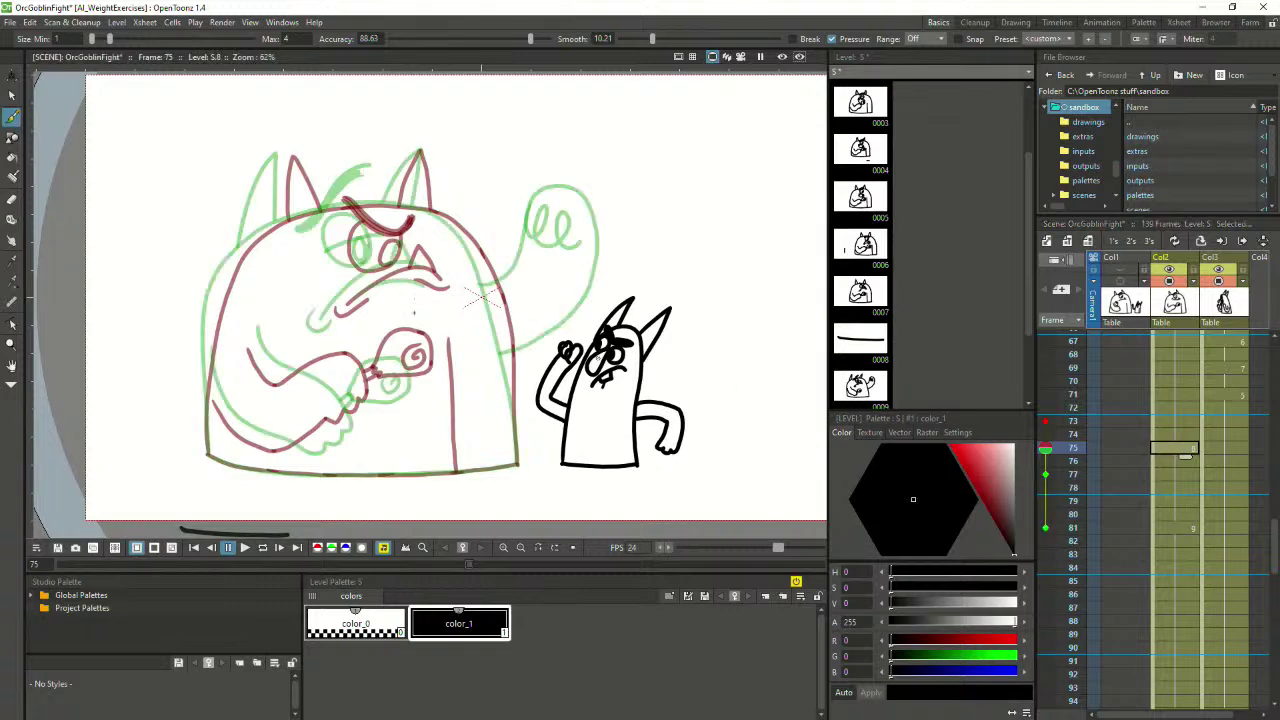
{"action": "scroll", "coordinate": [414, 362], "scroll_direction": "up", "scroll_amount": 1}
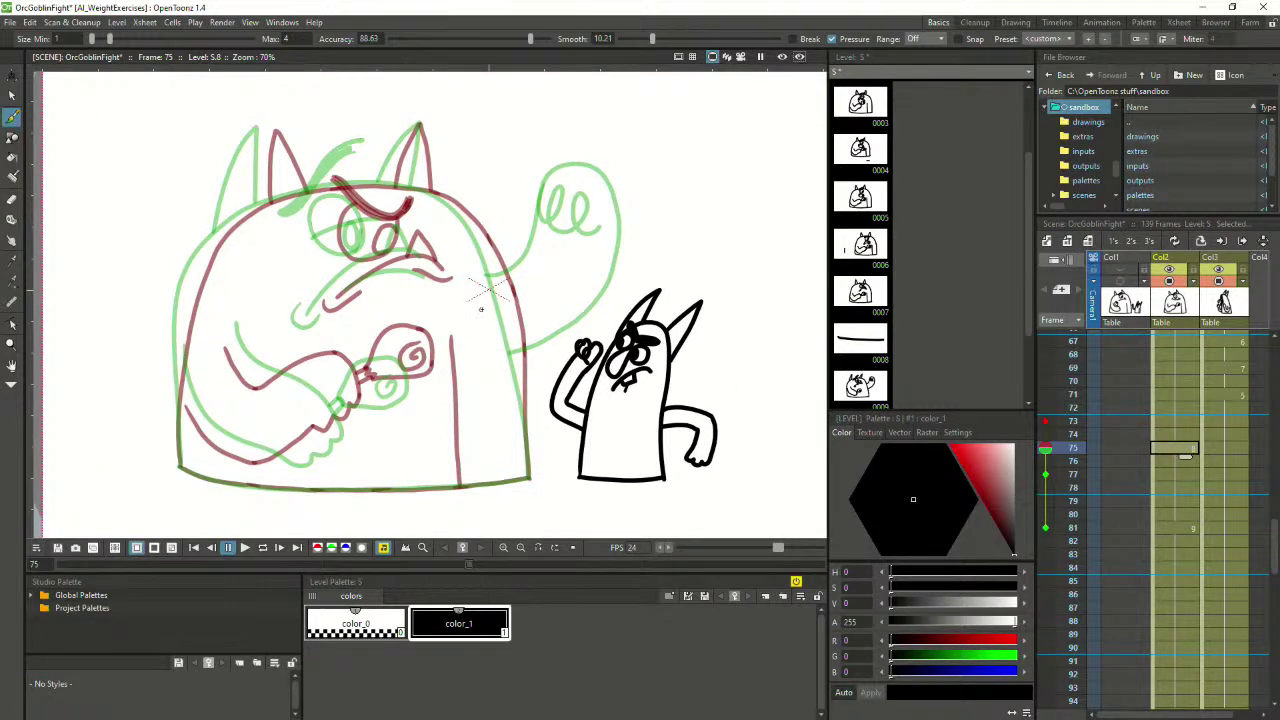
{"action": "mouse_move", "coordinate": [482, 309]}
{"action": "left_mouse_down"}
{"action": "mouse_move", "coordinate": [406, 340]}
{"action": "mouse_move", "coordinate": [394, 397]}
{"action": "mouse_move", "coordinate": [433, 421]}
{"action": "mouse_move", "coordinate": [433, 398]}
{"action": "mouse_move", "coordinate": [479, 391]}
{"action": "mouse_move", "coordinate": [485, 358]}
{"action": "mouse_move", "coordinate": [525, 351]}
{"action": "left_mouse_up"}
{"action": "mouse_move", "coordinate": [402, 370]}
{"action": "left_mouse_down"}
{"action": "mouse_move", "coordinate": [435, 221]}
{"action": "mouse_move", "coordinate": [567, 181]}
{"action": "mouse_move", "coordinate": [604, 210]}
{"action": "left_mouse_up"}
{"action": "key", "text": "ctrl+z"}
{"action": "mouse_move", "coordinate": [489, 485]}
{"action": "left_mouse_down"}
{"action": "mouse_move", "coordinate": [461, 467]}
{"action": "mouse_move", "coordinate": [393, 303]}
{"action": "mouse_move", "coordinate": [441, 216]}
{"action": "mouse_move", "coordinate": [577, 210]}
{"action": "left_mouse_up"}
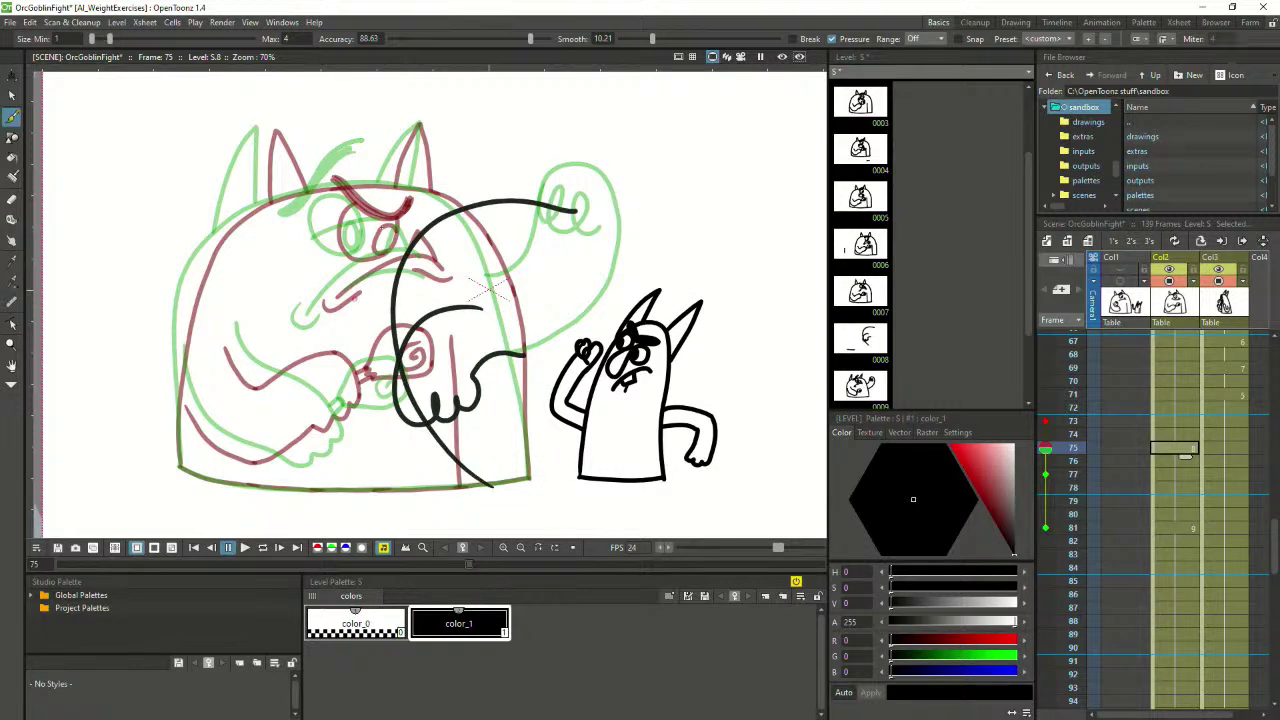
{"action": "key", "text": "ctrl+z"}
{"action": "key", "text": "ctrl+z"}
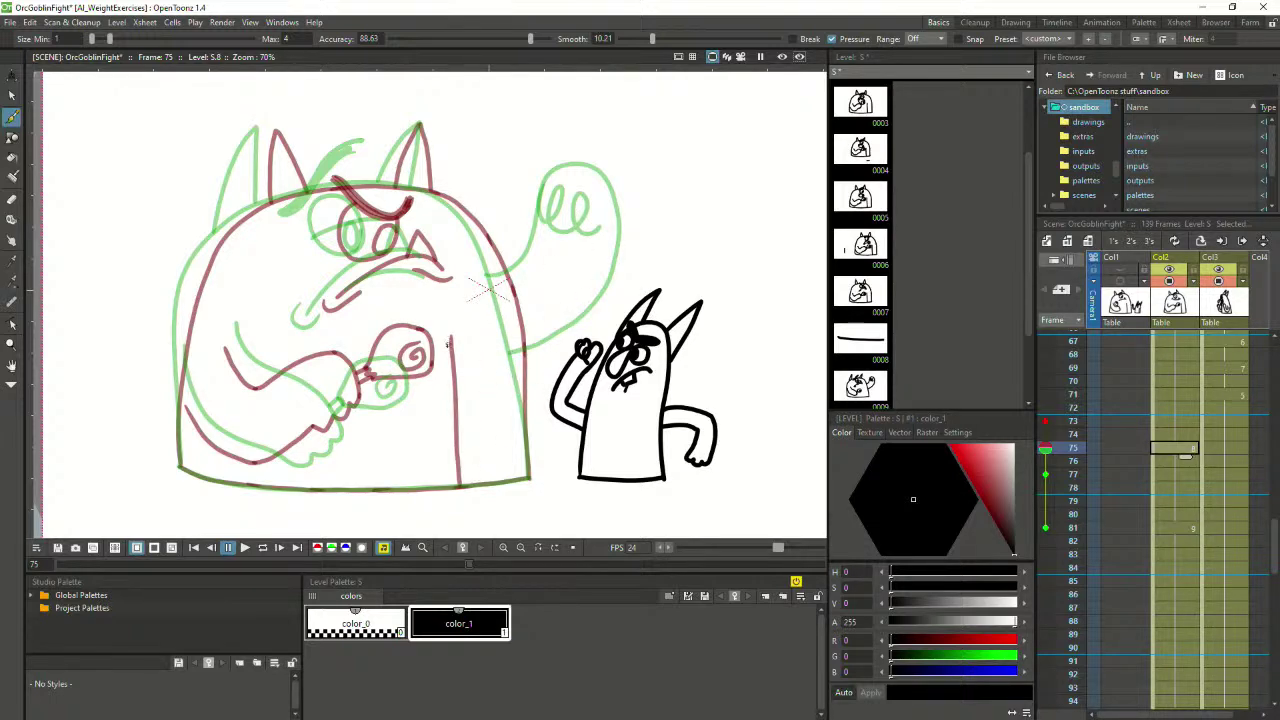
{"action": "mouse_move", "coordinate": [448, 345]}
{"action": "left_mouse_down"}
{"action": "mouse_move", "coordinate": [618, 330]}
{"action": "mouse_move", "coordinate": [641, 252]}
{"action": "mouse_move", "coordinate": [540, 215]}
{"action": "left_mouse_up"}
{"action": "key", "text": "ctrl+z"}
{"action": "mouse_move", "coordinate": [456, 363]}
{"action": "left_mouse_down"}
{"action": "mouse_move", "coordinate": [535, 369]}
{"action": "mouse_move", "coordinate": [603, 252]}
{"action": "mouse_move", "coordinate": [509, 184]}
{"action": "mouse_move", "coordinate": [500, 258]}
{"action": "left_mouse_up"}
{"action": "key", "text": "ctrl+z"}
{"action": "mouse_move", "coordinate": [490, 258]}
{"action": "left_mouse_down"}
{"action": "mouse_move", "coordinate": [576, 269]}
{"action": "mouse_move", "coordinate": [591, 300]}
{"action": "mouse_move", "coordinate": [572, 365]}
{"action": "mouse_move", "coordinate": [500, 397]}
{"action": "left_mouse_up"}
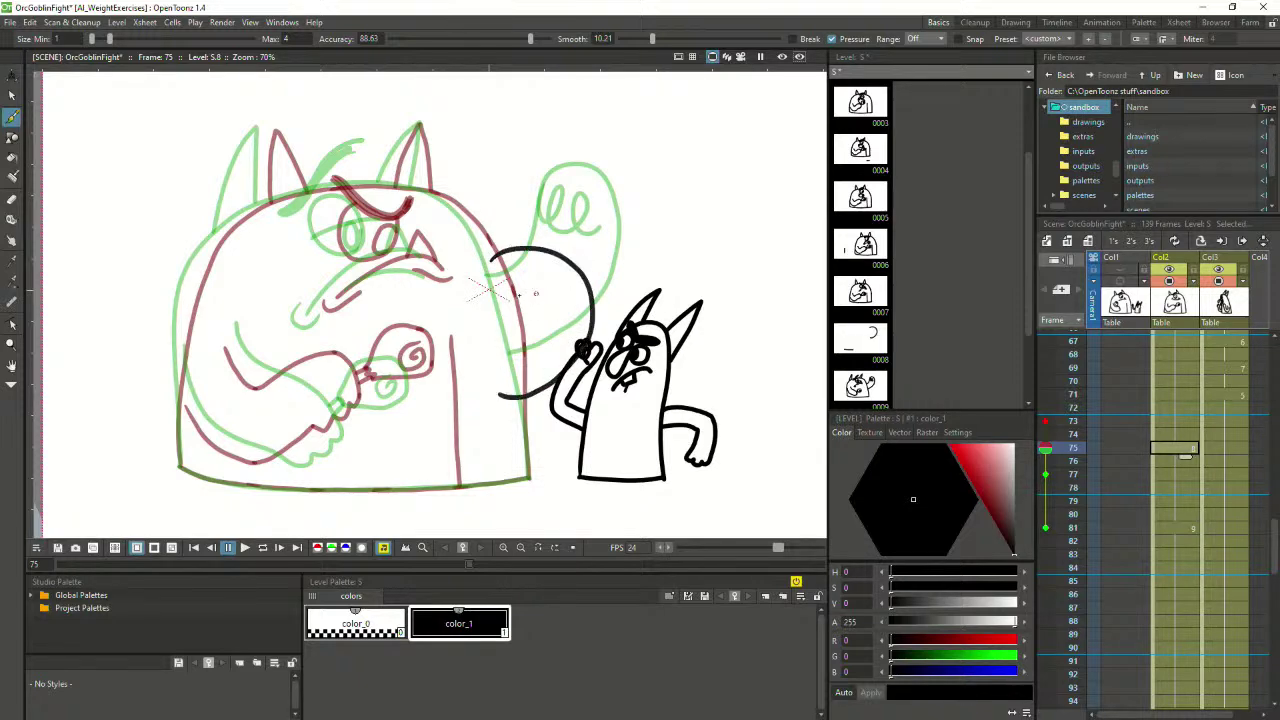
{"action": "key", "text": "ctrl+z"}
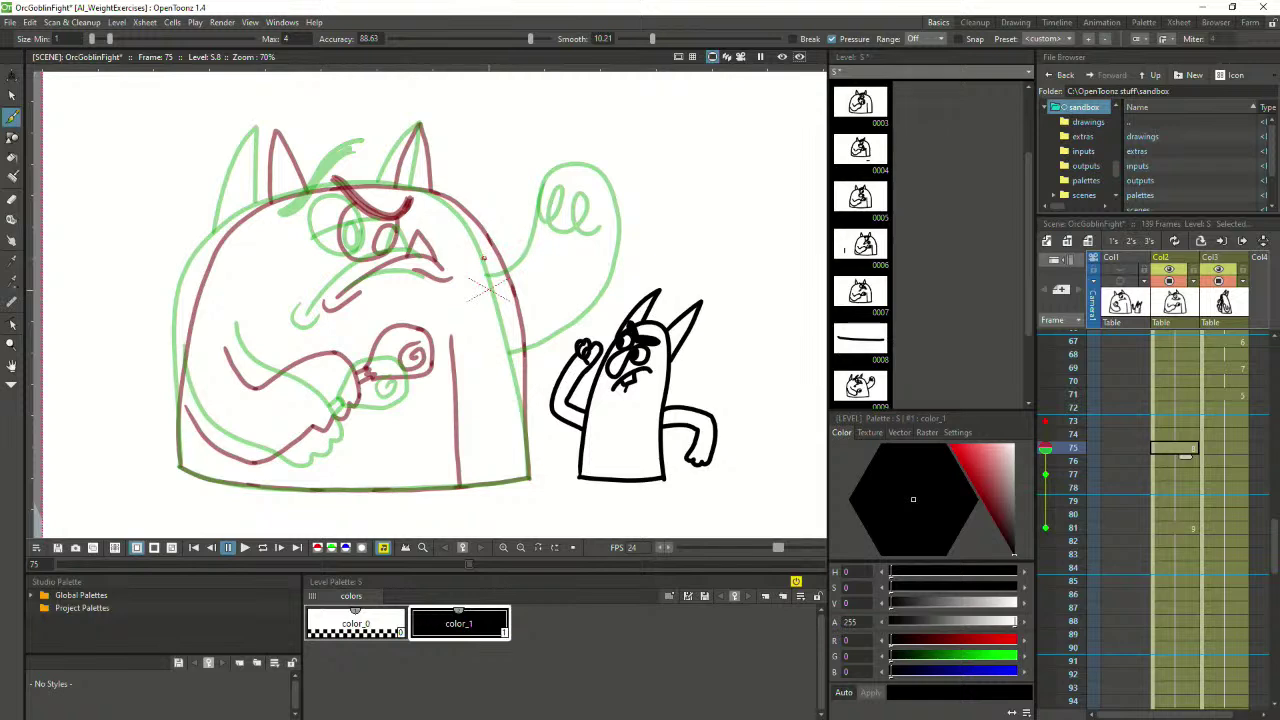
Sketch the orc's far arm arcing out from the shoulder and curling back to a fist in front of the body, redoing the fist once
{"action": "mouse_move", "coordinate": [489, 258]}
{"action": "left_mouse_down"}
{"action": "mouse_move", "coordinate": [578, 245]}
{"action": "mouse_move", "coordinate": [596, 267]}
{"action": "mouse_move", "coordinate": [592, 309]}
{"action": "mouse_move", "coordinate": [510, 377]}
{"action": "left_mouse_up"}
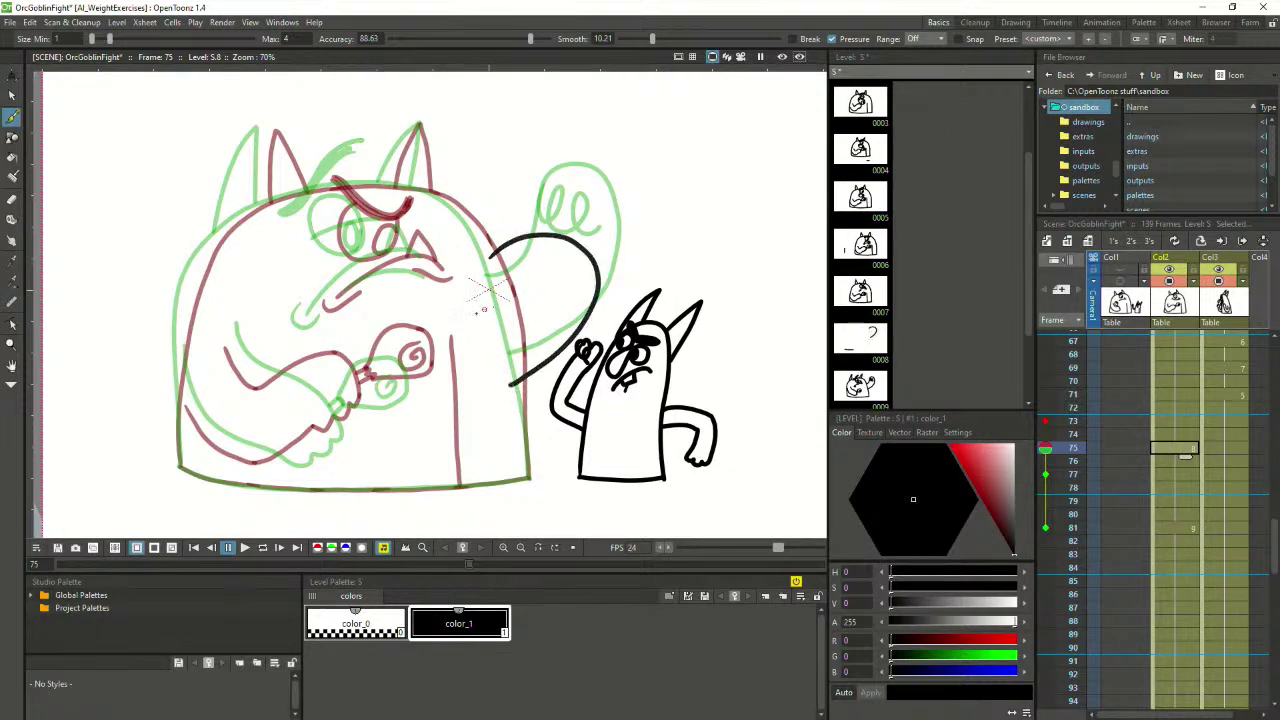
{"action": "mouse_move", "coordinate": [494, 307]}
{"action": "left_mouse_down"}
{"action": "mouse_move", "coordinate": [474, 394]}
{"action": "mouse_move", "coordinate": [525, 378]}
{"action": "left_mouse_up"}
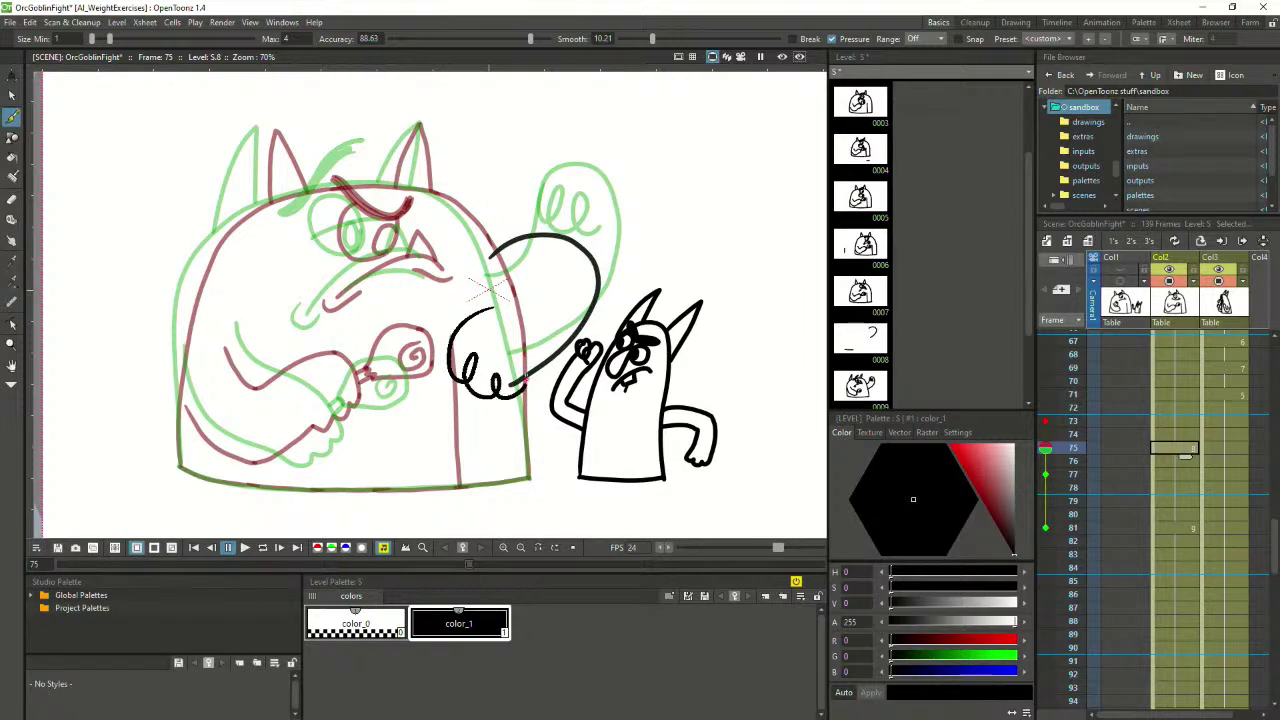
{"action": "key", "text": "ctrl+z"}
{"action": "mouse_move", "coordinate": [490, 310]}
{"action": "left_mouse_down"}
{"action": "mouse_move", "coordinate": [465, 379]}
{"action": "mouse_move", "coordinate": [463, 361]}
{"action": "mouse_move", "coordinate": [483, 396]}
{"action": "mouse_move", "coordinate": [486, 376]}
{"action": "mouse_move", "coordinate": [518, 403]}
{"action": "mouse_move", "coordinate": [536, 361]}
{"action": "left_mouse_up"}
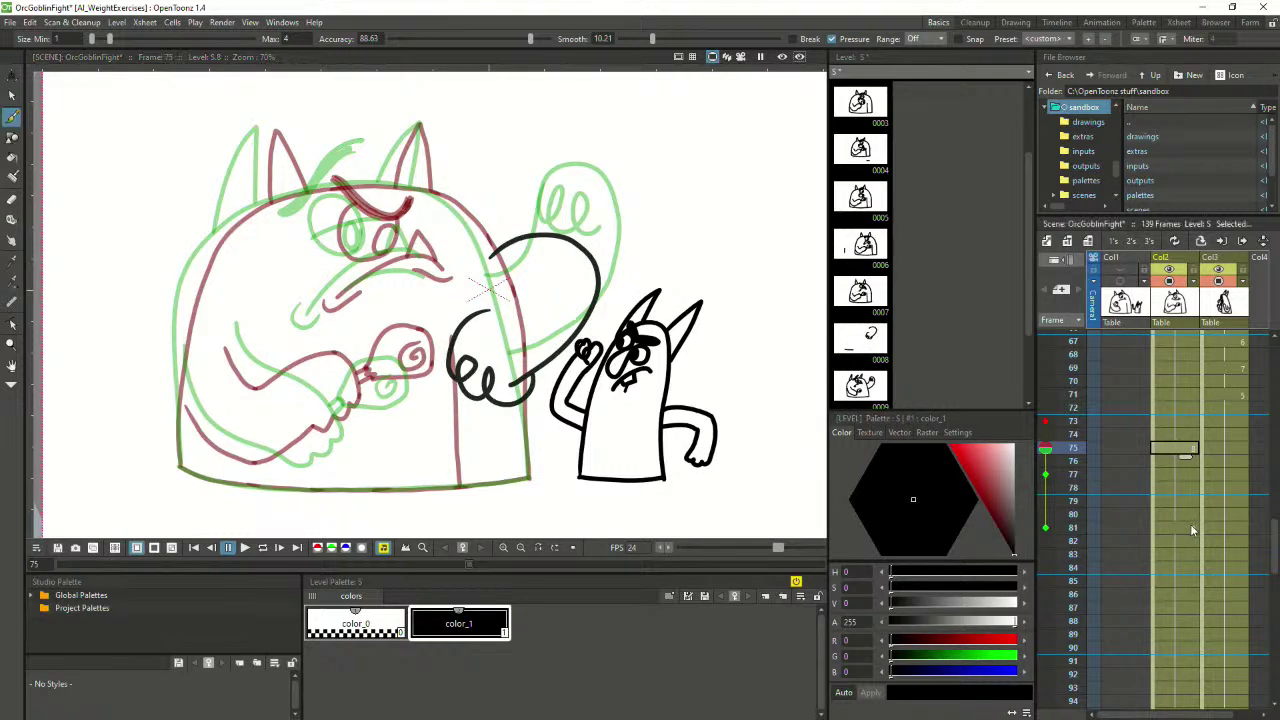
Turn the onion skin off and flip between the frowning frames 73 to 75 and the raised-fist frames 83 to 85 to compare poses
{"action": "left_click", "coordinate": [1188, 530]}
{"action": "left_click", "coordinate": [1188, 435]}
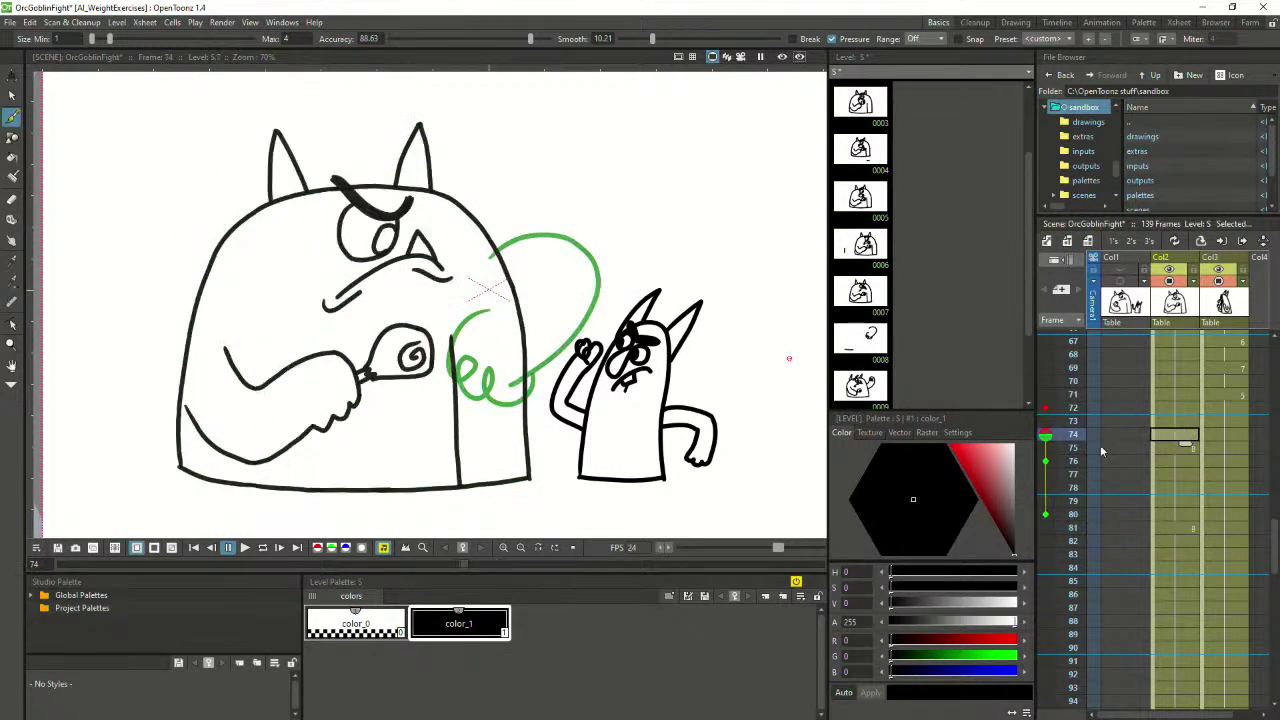
{"action": "left_click", "coordinate": [1044, 436]}
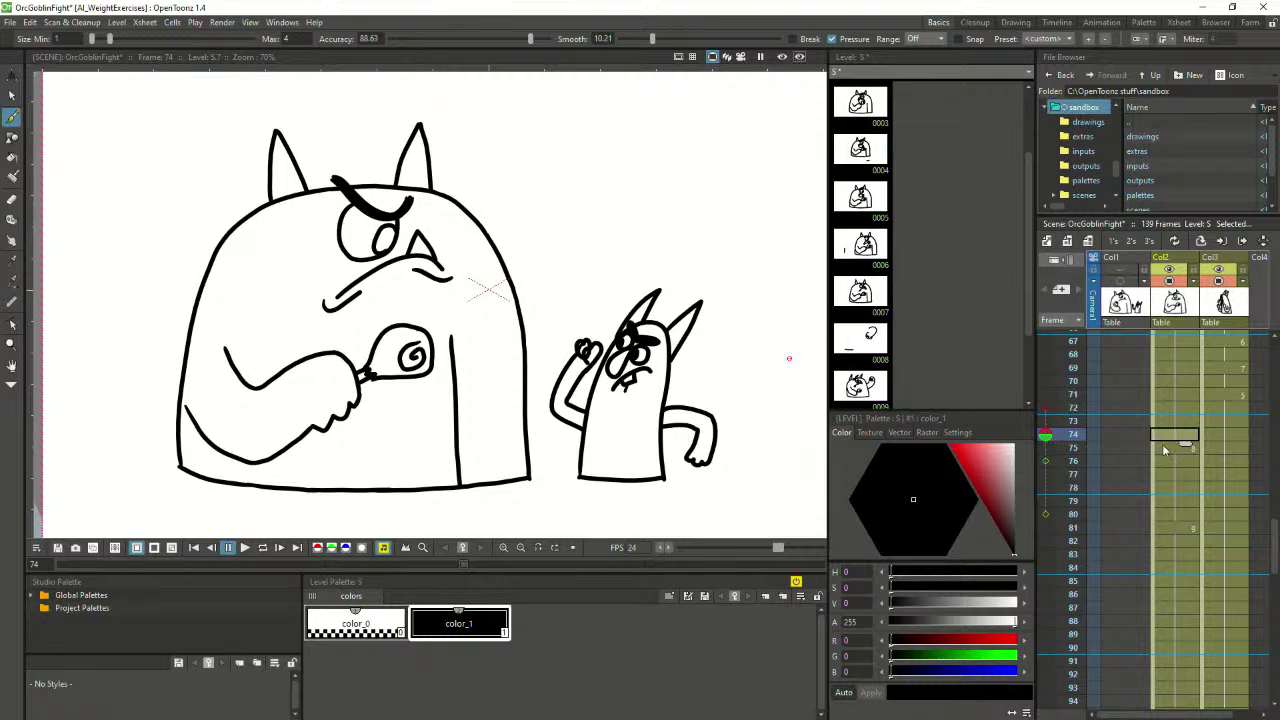
{"action": "left_click", "coordinate": [1178, 552]}
{"action": "left_click", "coordinate": [1178, 422]}
{"action": "left_click", "coordinate": [1192, 556]}
{"action": "left_click", "coordinate": [1171, 422]}
{"action": "left_click", "coordinate": [1182, 435]}
{"action": "left_click", "coordinate": [1173, 421]}
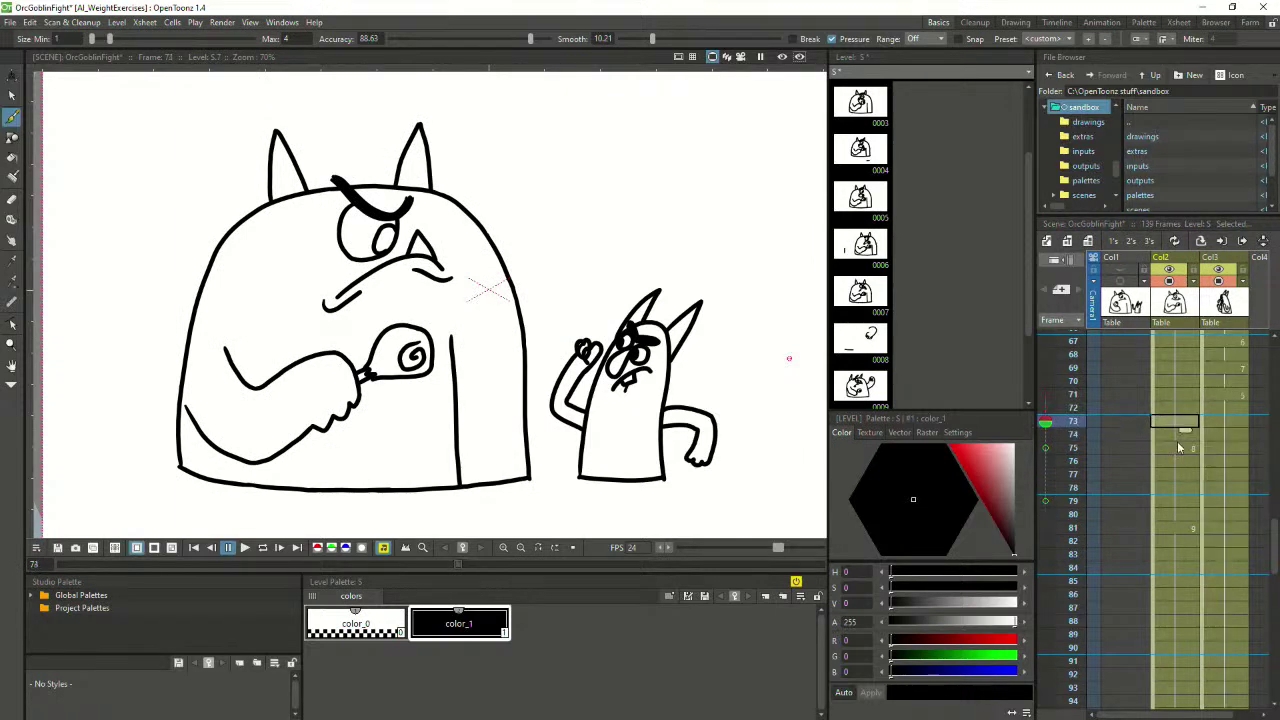
{"action": "left_click", "coordinate": [1182, 554]}
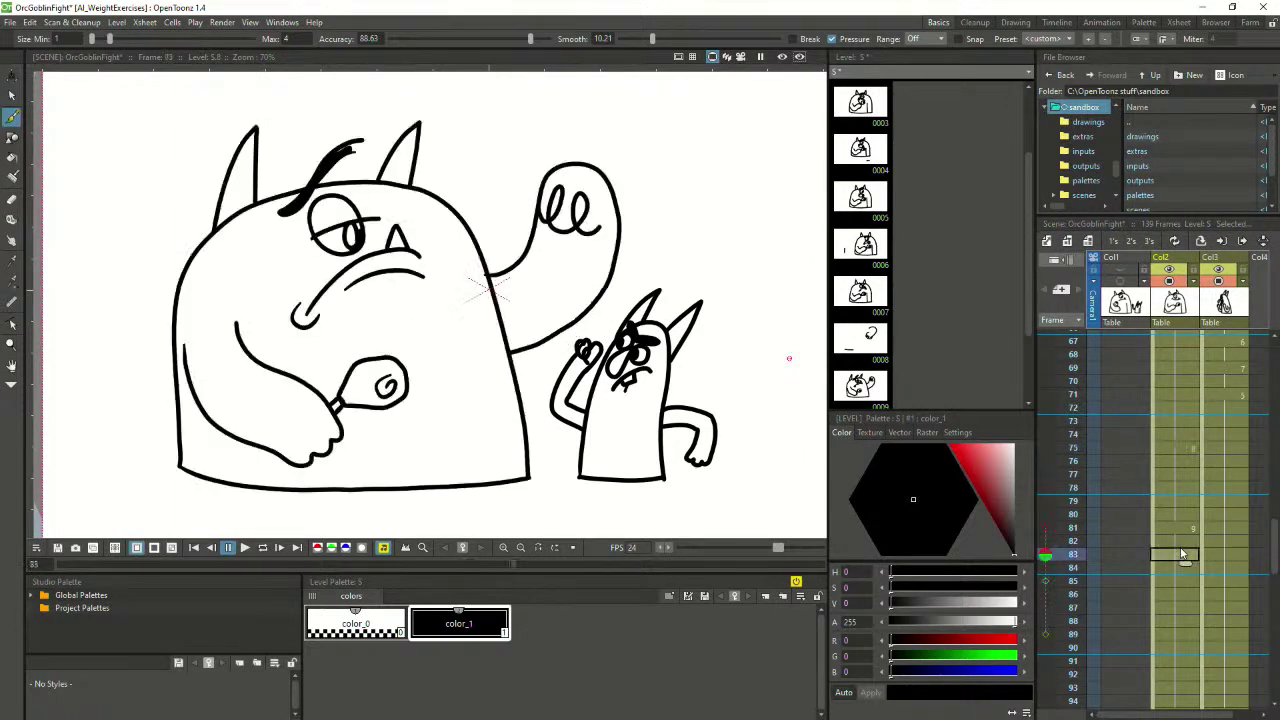
{"action": "left_click", "coordinate": [1172, 434]}
{"action": "key", "text": "Down"}
{"action": "left_click", "coordinate": [1184, 581]}
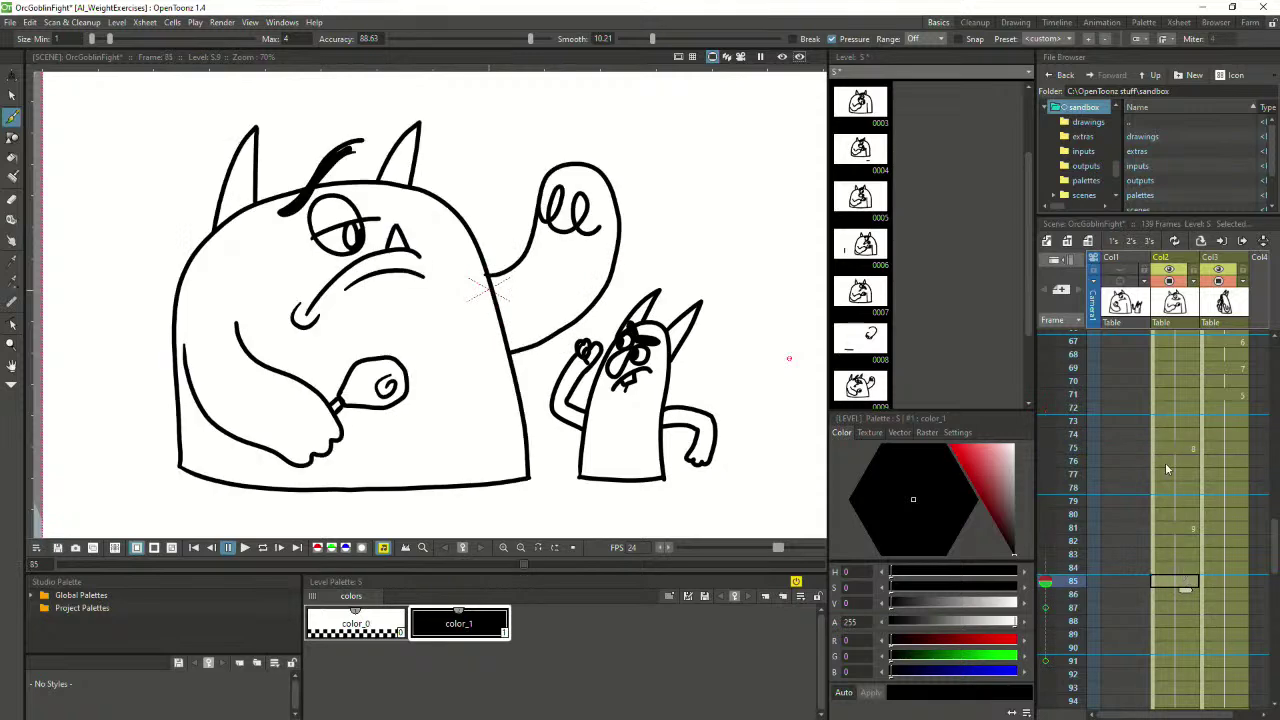
Flip between the unfinished in-between at frame 75 and the neighbouring frowning and raised-fist frames to compare the poses
{"action": "left_click", "coordinate": [1181, 436]}
{"action": "left_click", "coordinate": [1177, 572]}
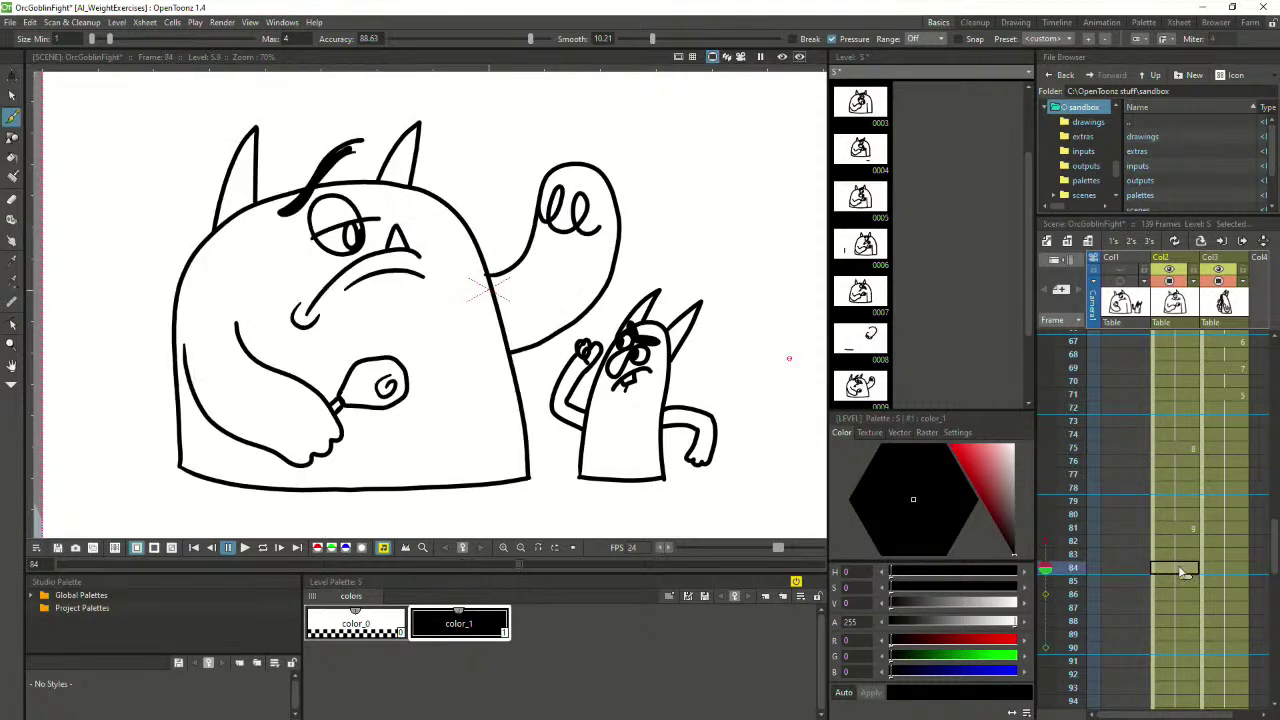
{"action": "left_click", "coordinate": [1176, 437]}
{"action": "left_click", "coordinate": [1178, 447]}
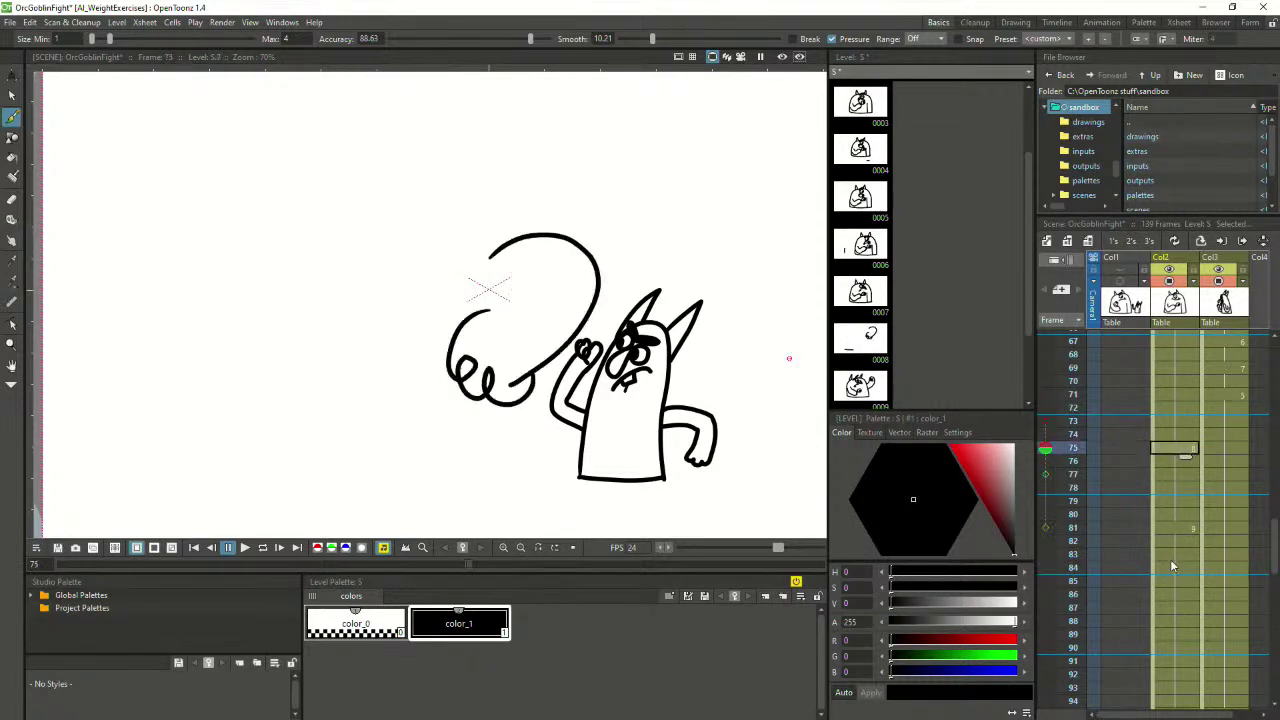
{"action": "left_click", "coordinate": [1179, 515]}
{"action": "left_click", "coordinate": [1167, 448]}
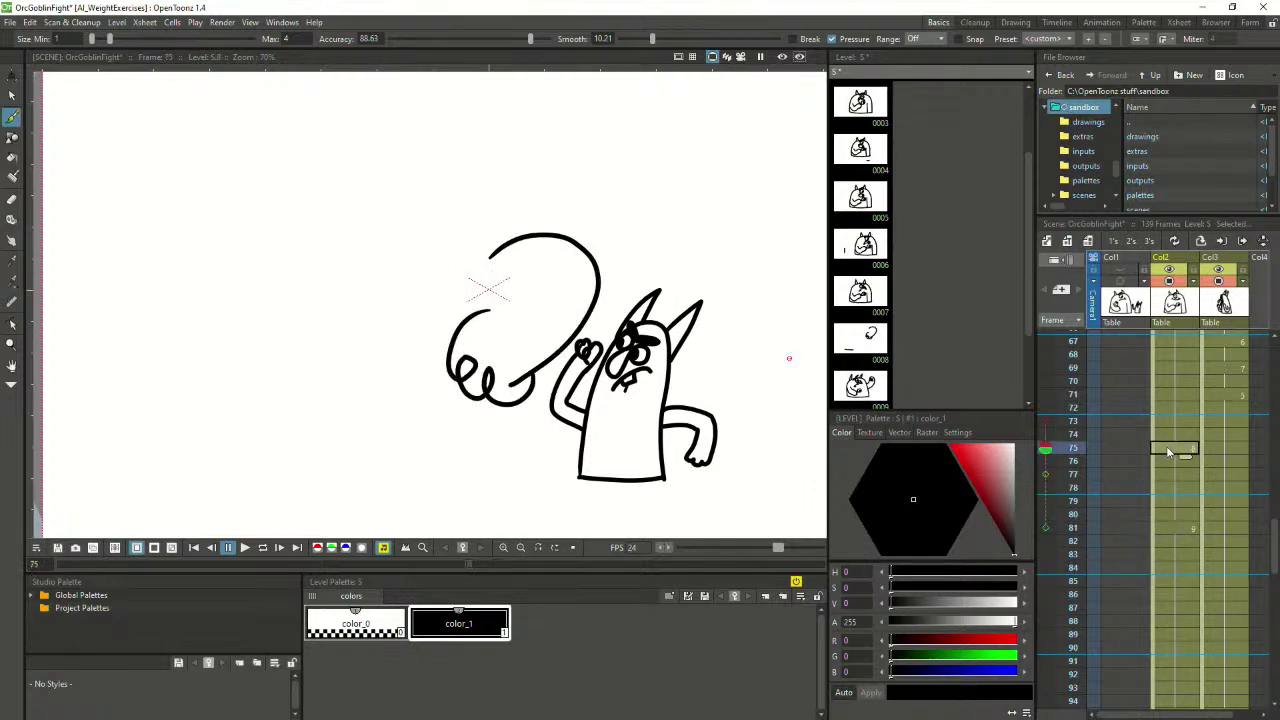
Onion-skin the neighbouring poses at frame 75 and draw the orc's body outline from the shoulder over the head to the base, redoing it once
{"action": "left_click", "coordinate": [1046, 449]}
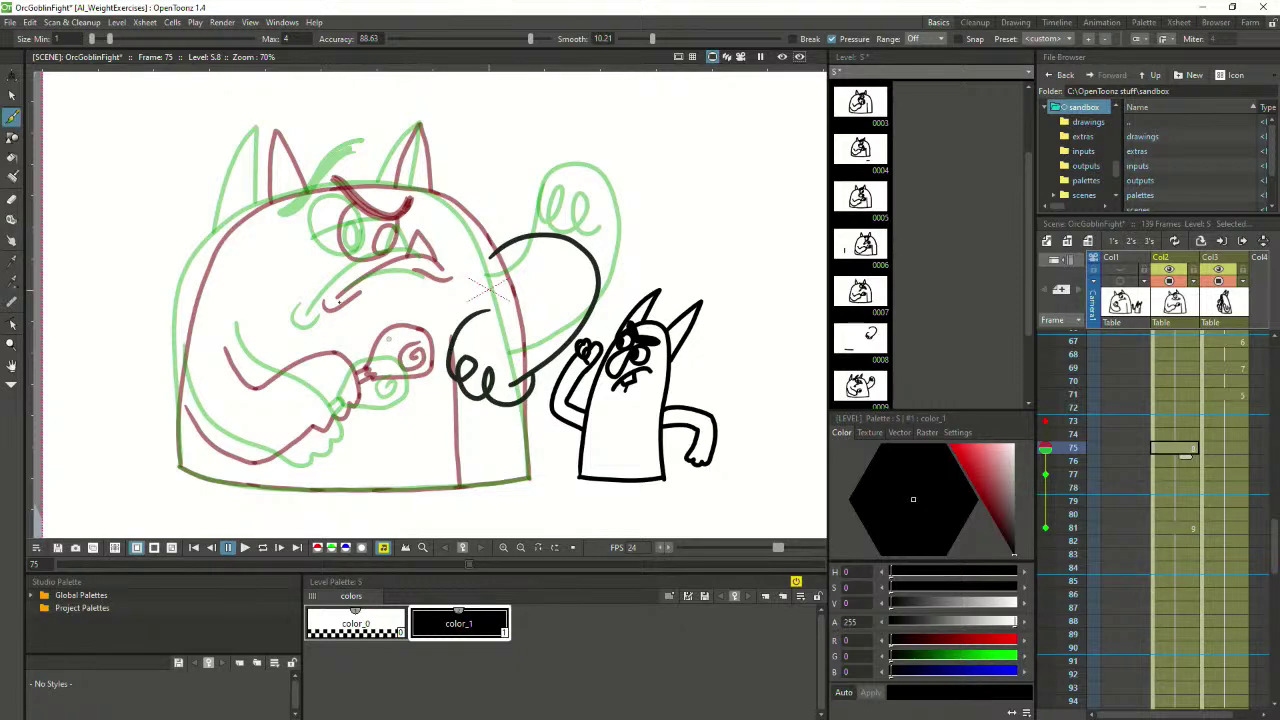
{"action": "scroll", "coordinate": [320, 286], "scroll_direction": "up", "scroll_amount": 1}
{"action": "scroll", "coordinate": [340, 271], "scroll_direction": "up", "scroll_amount": 1}
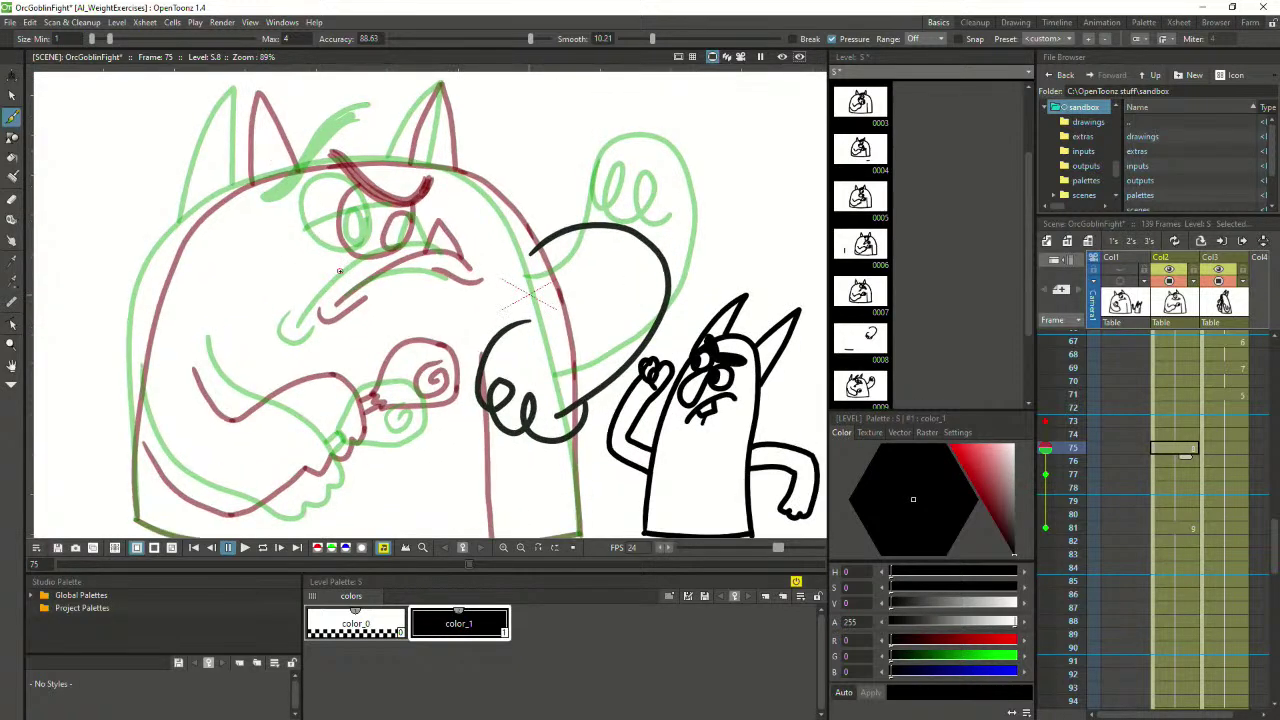
{"action": "scroll", "coordinate": [340, 271], "scroll_direction": "down", "scroll_amount": 1}
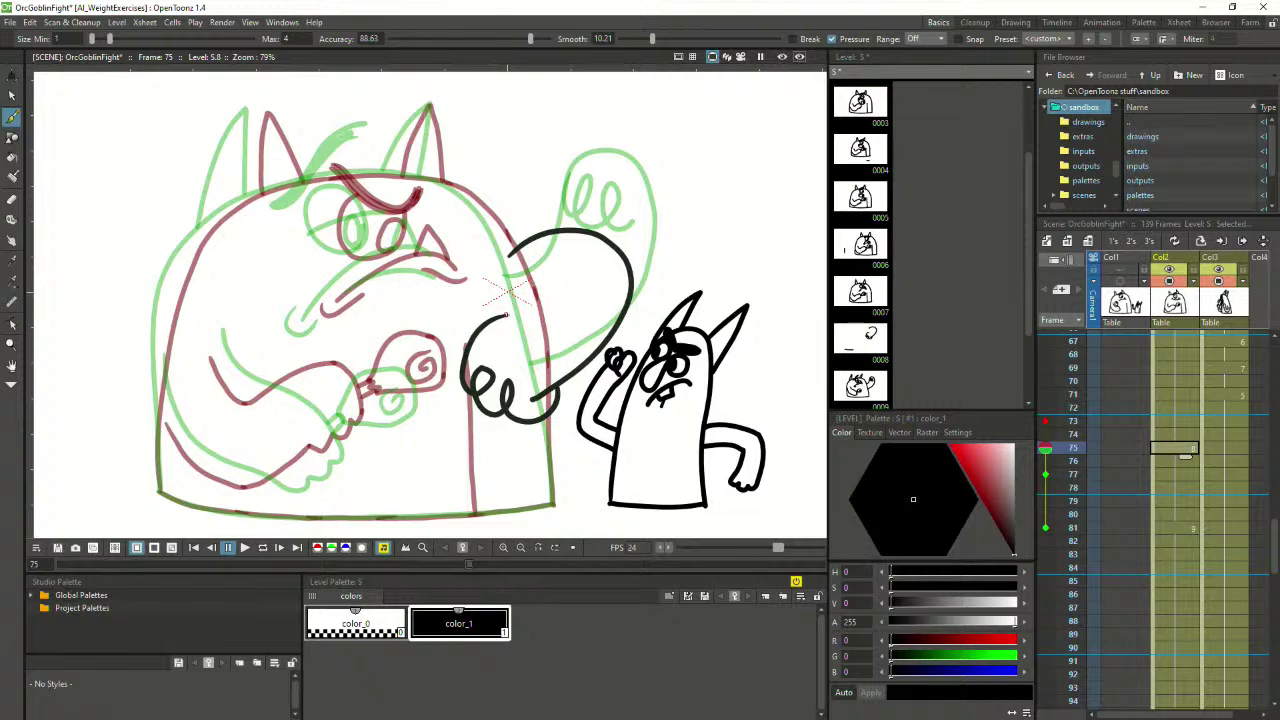
{"action": "mouse_move", "coordinate": [505, 316]}
{"action": "left_mouse_down"}
{"action": "mouse_move", "coordinate": [554, 289]}
{"action": "mouse_move", "coordinate": [481, 218]}
{"action": "mouse_move", "coordinate": [402, 197]}
{"action": "mouse_move", "coordinate": [266, 212]}
{"action": "mouse_move", "coordinate": [194, 257]}
{"action": "mouse_move", "coordinate": [173, 290]}
{"action": "mouse_move", "coordinate": [149, 382]}
{"action": "mouse_move", "coordinate": [155, 488]}
{"action": "left_mouse_up"}
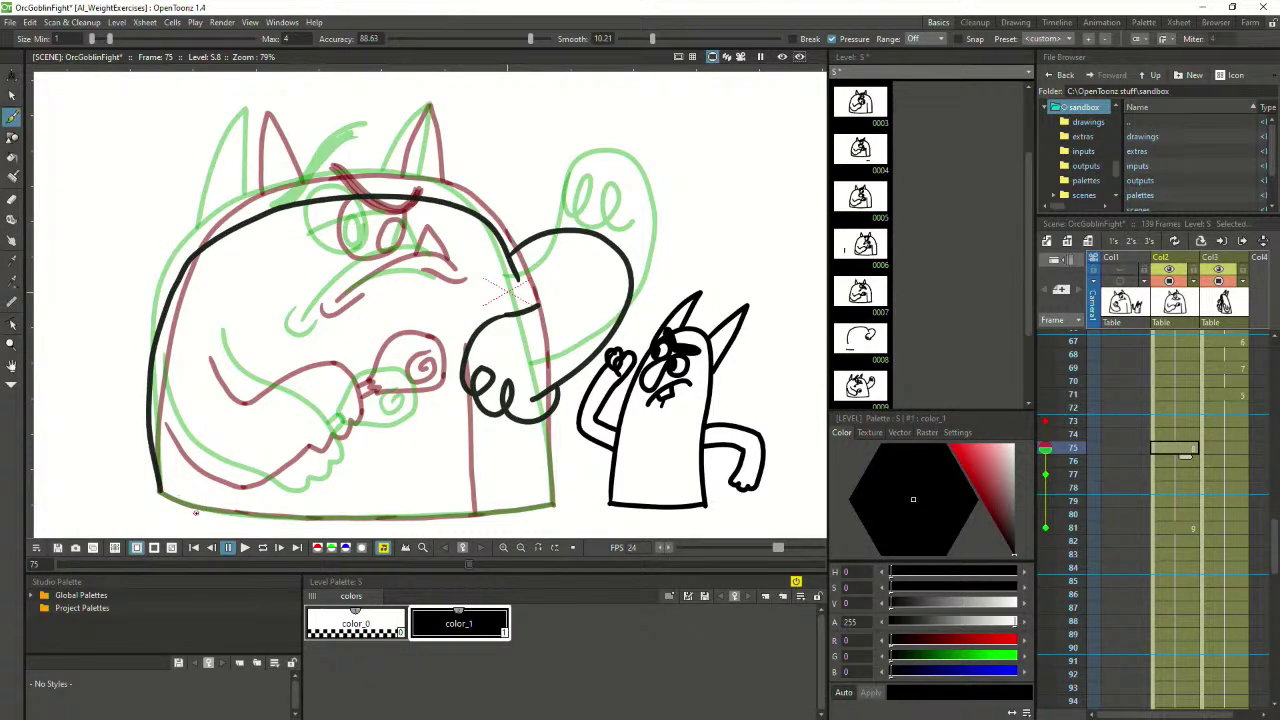
{"action": "key", "text": "ctrl+z"}
{"action": "mouse_move", "coordinate": [528, 306]}
{"action": "left_mouse_down"}
{"action": "mouse_move", "coordinate": [505, 243]}
{"action": "mouse_move", "coordinate": [450, 197]}
{"action": "mouse_move", "coordinate": [380, 182]}
{"action": "mouse_move", "coordinate": [258, 196]}
{"action": "mouse_move", "coordinate": [177, 270]}
{"action": "mouse_move", "coordinate": [146, 400]}
{"action": "mouse_move", "coordinate": [157, 486]}
{"action": "left_mouse_up"}
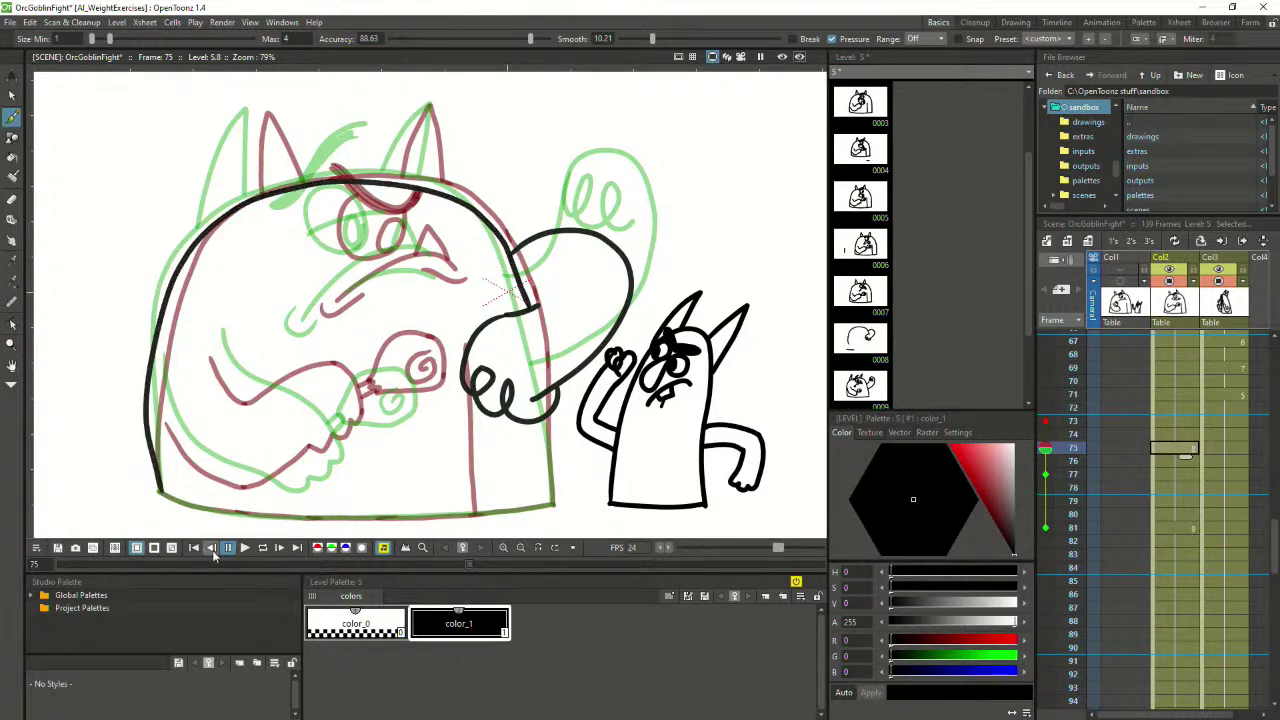
Draw the orc's half-closed eye and a downturned mouth with its tooth and lip line, redoing the mouth until its curve fits
{"action": "mouse_move", "coordinate": [340, 211]}
{"action": "left_mouse_down"}
{"action": "mouse_move", "coordinate": [308, 243]}
{"action": "mouse_move", "coordinate": [370, 254]}
{"action": "mouse_move", "coordinate": [370, 218]}
{"action": "mouse_move", "coordinate": [326, 213]}
{"action": "mouse_move", "coordinate": [313, 240]}
{"action": "mouse_move", "coordinate": [403, 246]}
{"action": "left_mouse_up"}
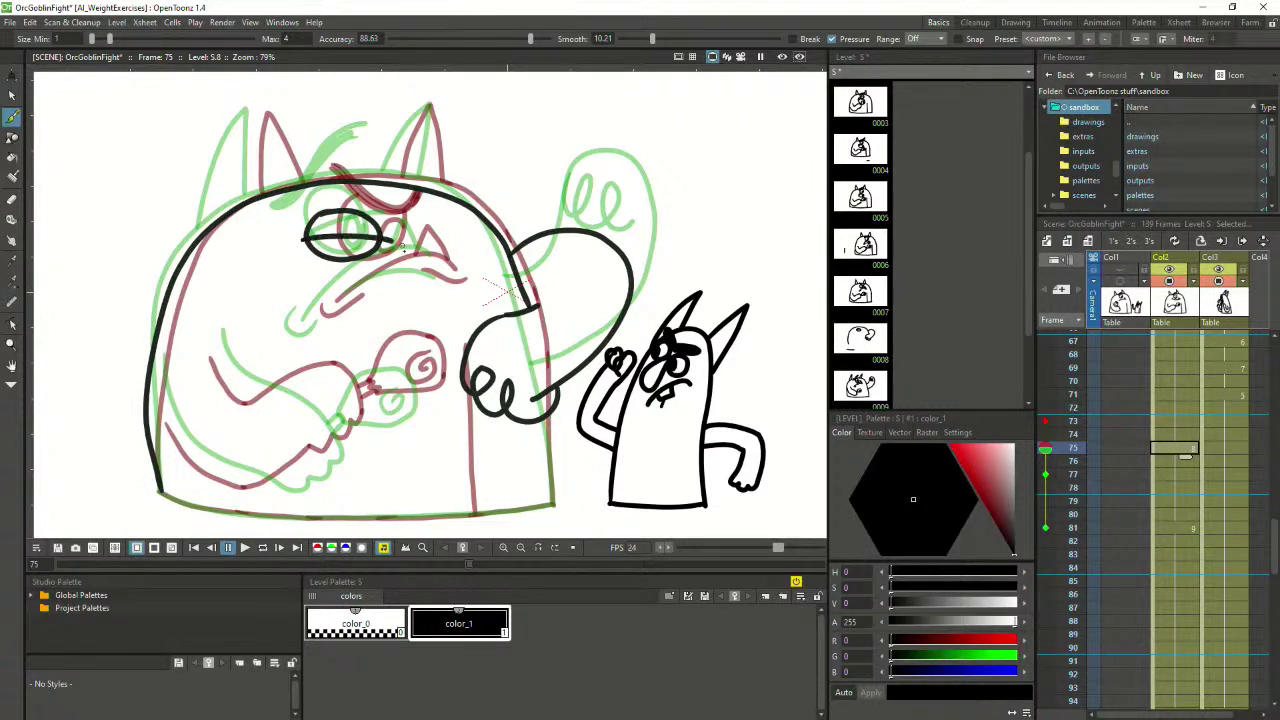
{"action": "mouse_move", "coordinate": [302, 301]}
{"action": "left_mouse_down"}
{"action": "mouse_move", "coordinate": [344, 280]}
{"action": "mouse_move", "coordinate": [440, 270]}
{"action": "left_mouse_up"}
{"action": "key", "text": "ctrl+z"}
{"action": "mouse_move", "coordinate": [302, 300]}
{"action": "left_mouse_down"}
{"action": "mouse_move", "coordinate": [354, 274]}
{"action": "mouse_move", "coordinate": [430, 270]}
{"action": "left_mouse_up"}
{"action": "key", "text": "ctrl+z"}
{"action": "mouse_move", "coordinate": [310, 331]}
{"action": "left_mouse_down"}
{"action": "mouse_move", "coordinate": [356, 288]}
{"action": "mouse_move", "coordinate": [450, 278]}
{"action": "left_mouse_up"}
{"action": "key", "text": "ctrl+z"}
{"action": "mouse_move", "coordinate": [312, 330]}
{"action": "left_mouse_down"}
{"action": "mouse_move", "coordinate": [400, 273]}
{"action": "mouse_move", "coordinate": [455, 267]}
{"action": "mouse_move", "coordinate": [430, 268]}
{"action": "mouse_move", "coordinate": [468, 280]}
{"action": "mouse_move", "coordinate": [436, 291]}
{"action": "mouse_move", "coordinate": [470, 279]}
{"action": "left_mouse_up"}
{"action": "key", "text": "ctrl+z"}
{"action": "left_click_drag", "start_coordinate": [308, 346], "coordinate": [345, 300]}
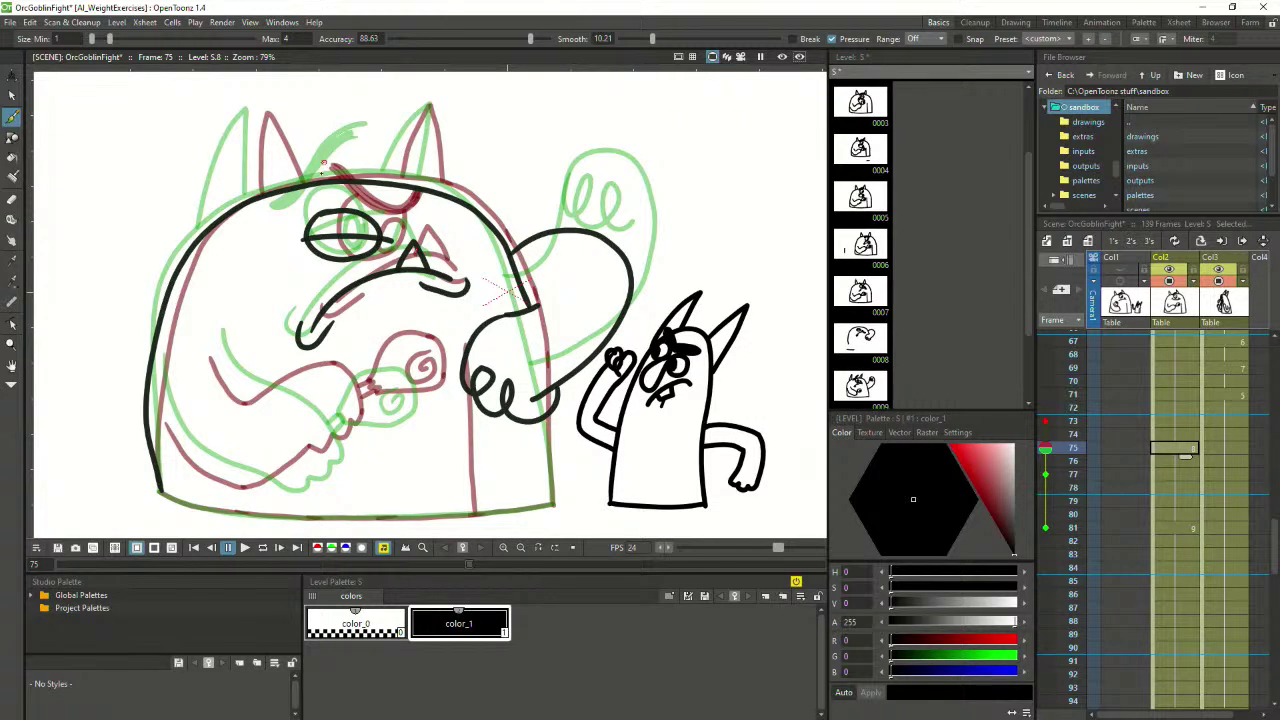
Draw a thick arched eyebrow above the orc's half-closed eye, replacing the first attempt
{"action": "left_click_drag", "start_coordinate": [295, 189], "coordinate": [381, 163]}
{"action": "key", "text": "ctrl+z"}
{"action": "mouse_move", "coordinate": [303, 208]}
{"action": "left_mouse_down"}
{"action": "mouse_move", "coordinate": [382, 167]}
{"action": "mouse_move", "coordinate": [344, 165]}
{"action": "mouse_move", "coordinate": [300, 208]}
{"action": "mouse_move", "coordinate": [386, 172]}
{"action": "mouse_move", "coordinate": [350, 162]}
{"action": "left_mouse_up"}
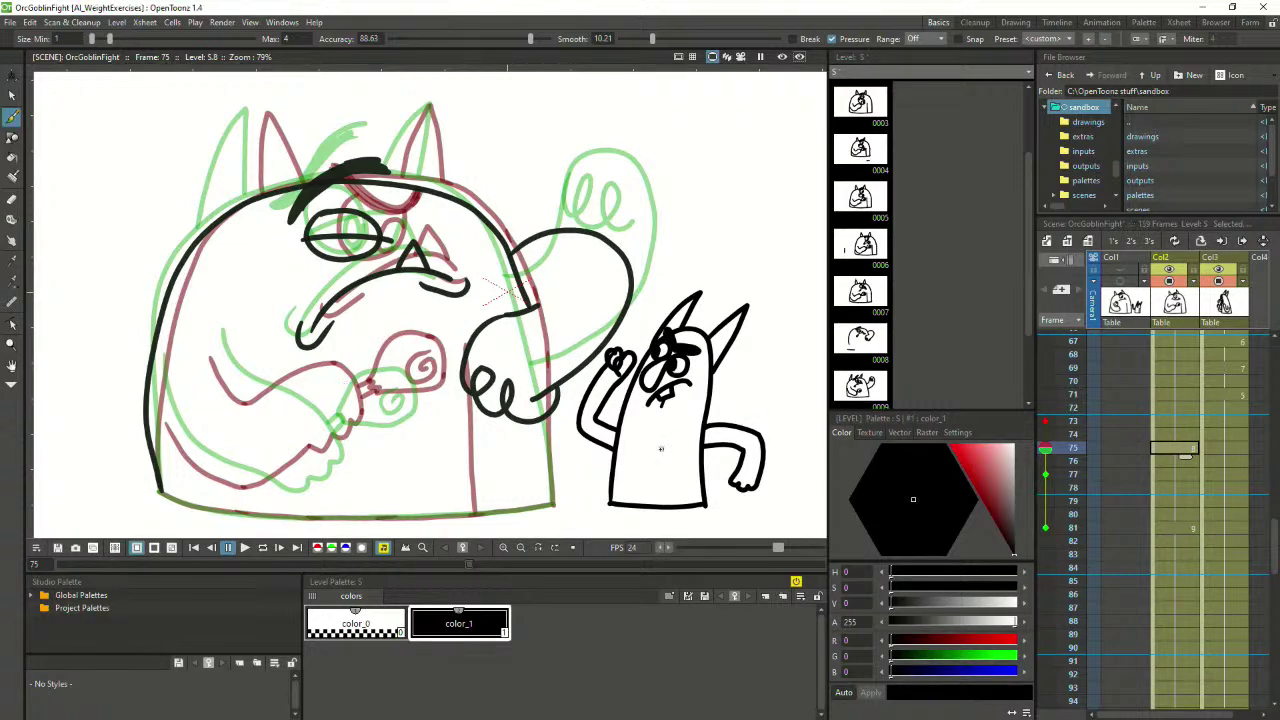
Play the scene from around frame 69 and again from frame 13 to check the timing of the new in-between
{"action": "scroll", "coordinate": [650, 450], "scroll_direction": "down", "scroll_amount": 1}
{"action": "left_click", "coordinate": [1083, 409]}
{"action": "left_click", "coordinate": [1109, 369]}
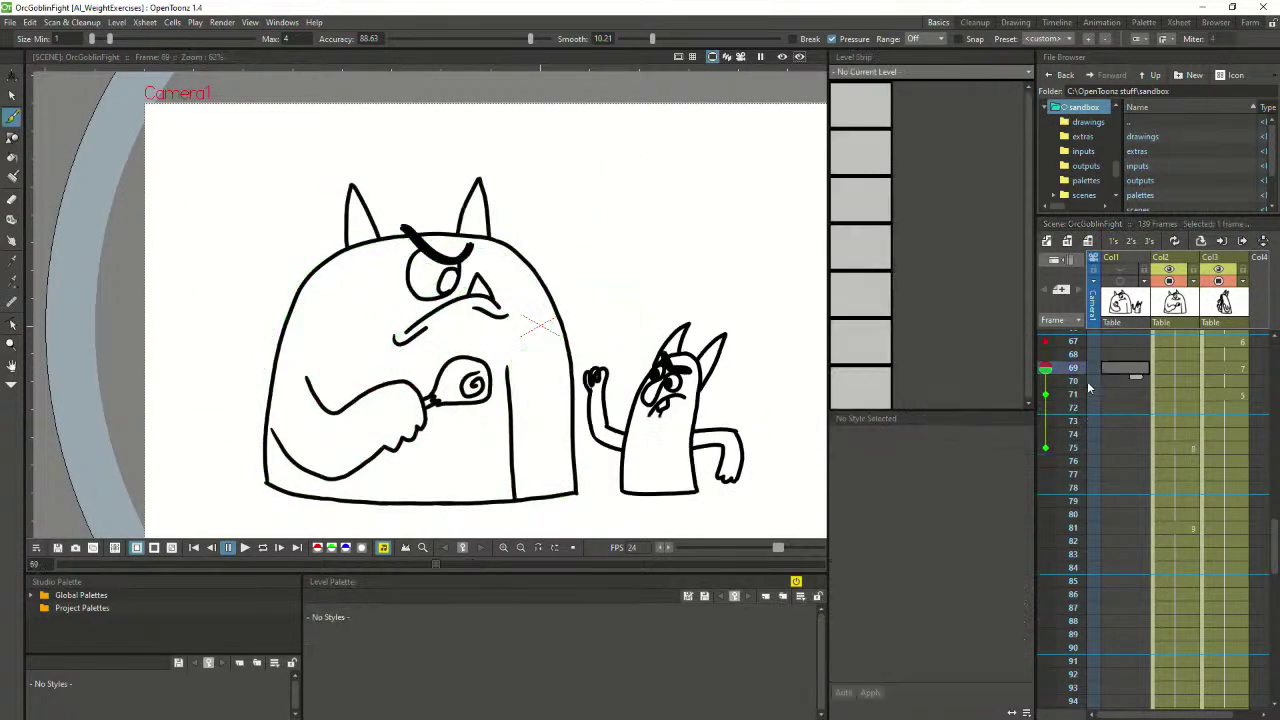
{"action": "left_click", "coordinate": [245, 548]}
{"action": "left_click", "coordinate": [228, 548]}
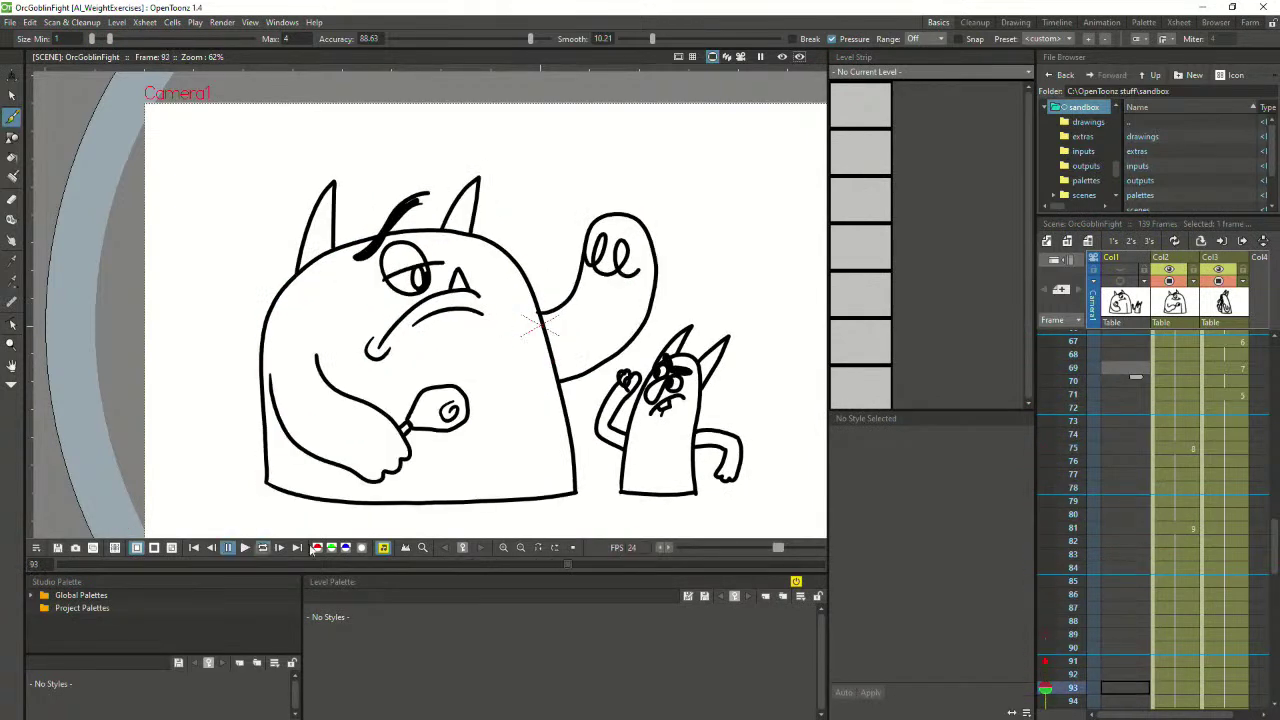
{"action": "left_click", "coordinate": [1110, 382]}
{"action": "left_click", "coordinate": [245, 547]}
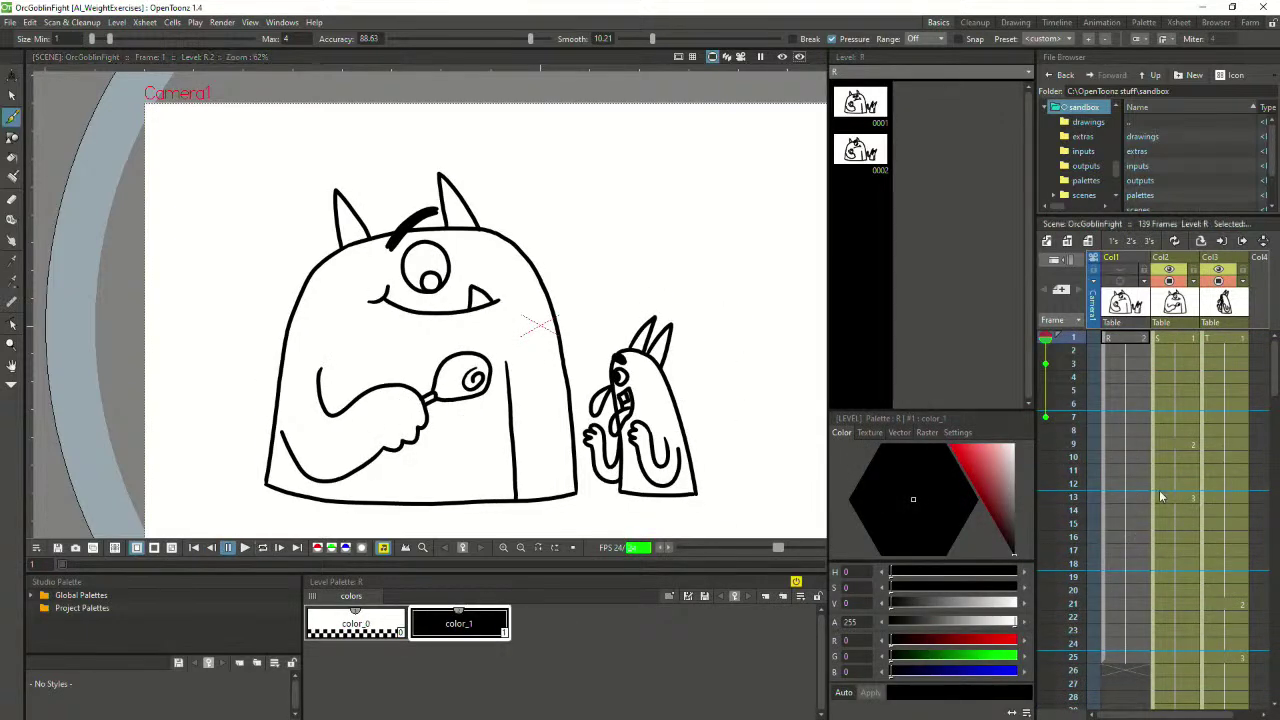
{"action": "left_click", "coordinate": [1162, 497]}
{"action": "left_click", "coordinate": [245, 547]}
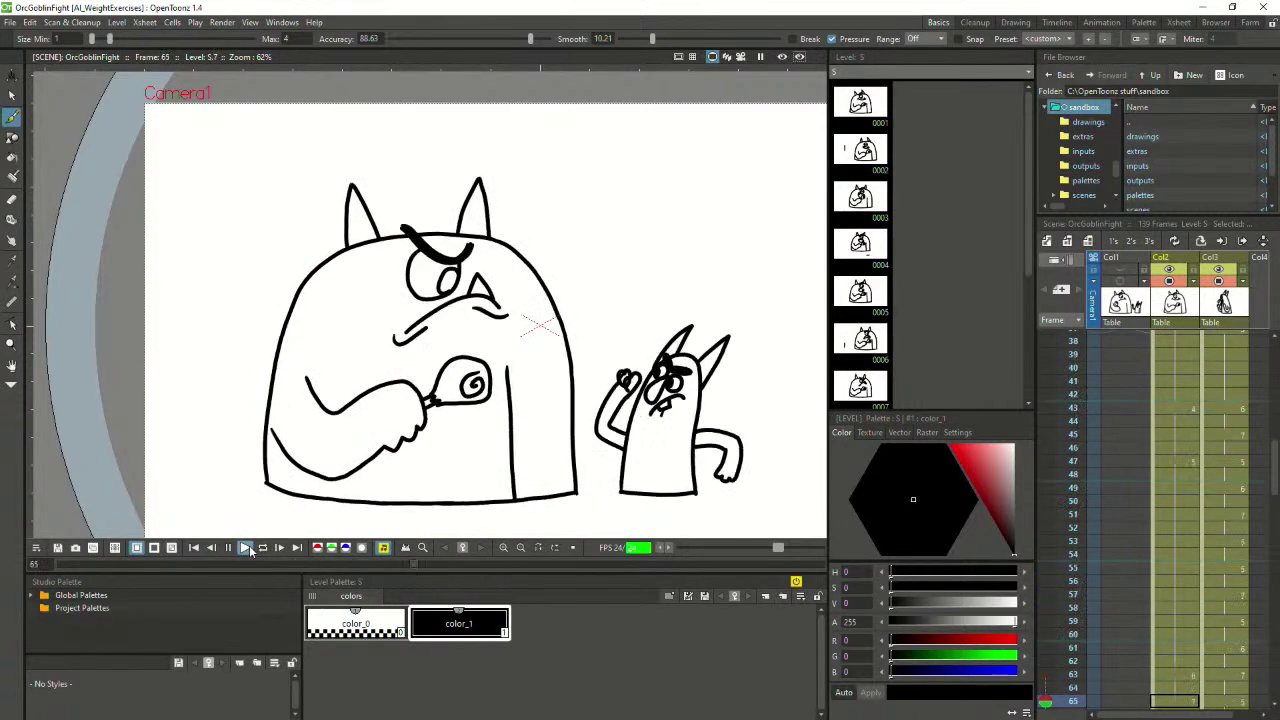
Inspect the in-between at frame 77 and replay the raised-fist move from frame 67 and from around frame 70
{"action": "scroll", "coordinate": [1189, 480], "scroll_direction": "down", "scroll_amount": 2}
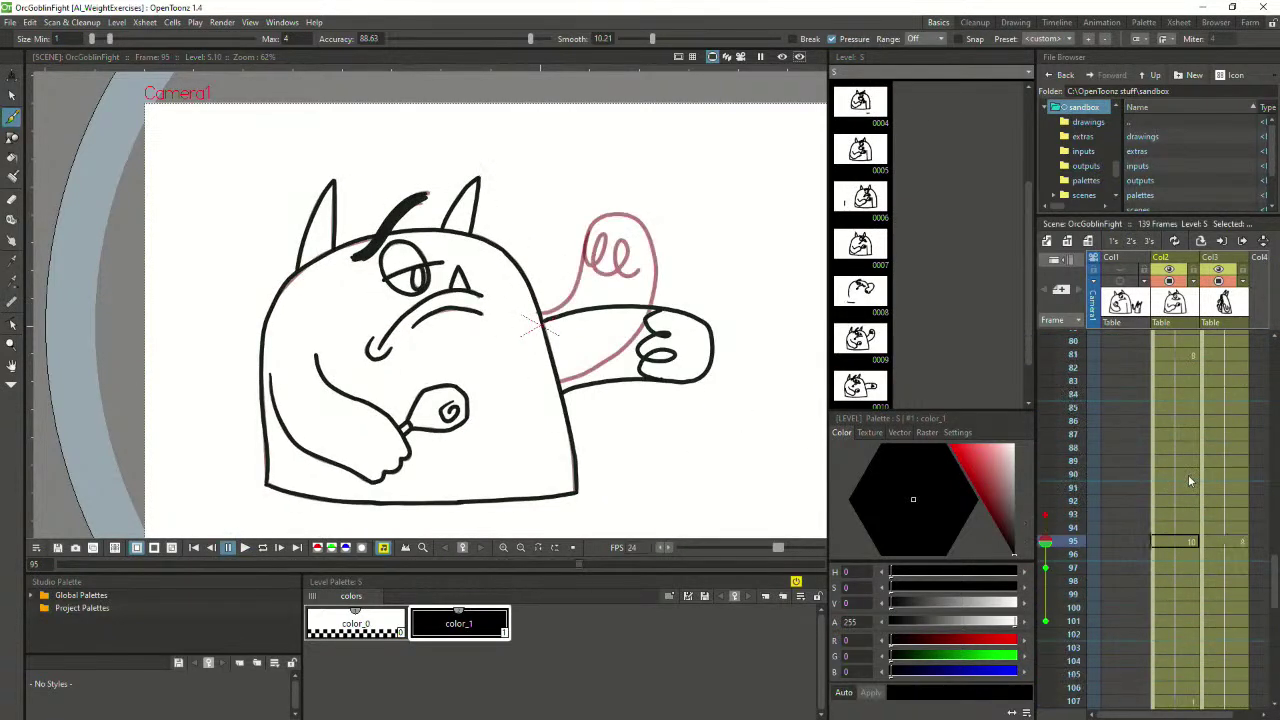
{"action": "left_click", "coordinate": [1183, 449]}
{"action": "scroll", "coordinate": [1175, 440], "scroll_direction": "up", "scroll_amount": 1}
{"action": "left_click", "coordinate": [1169, 381]}
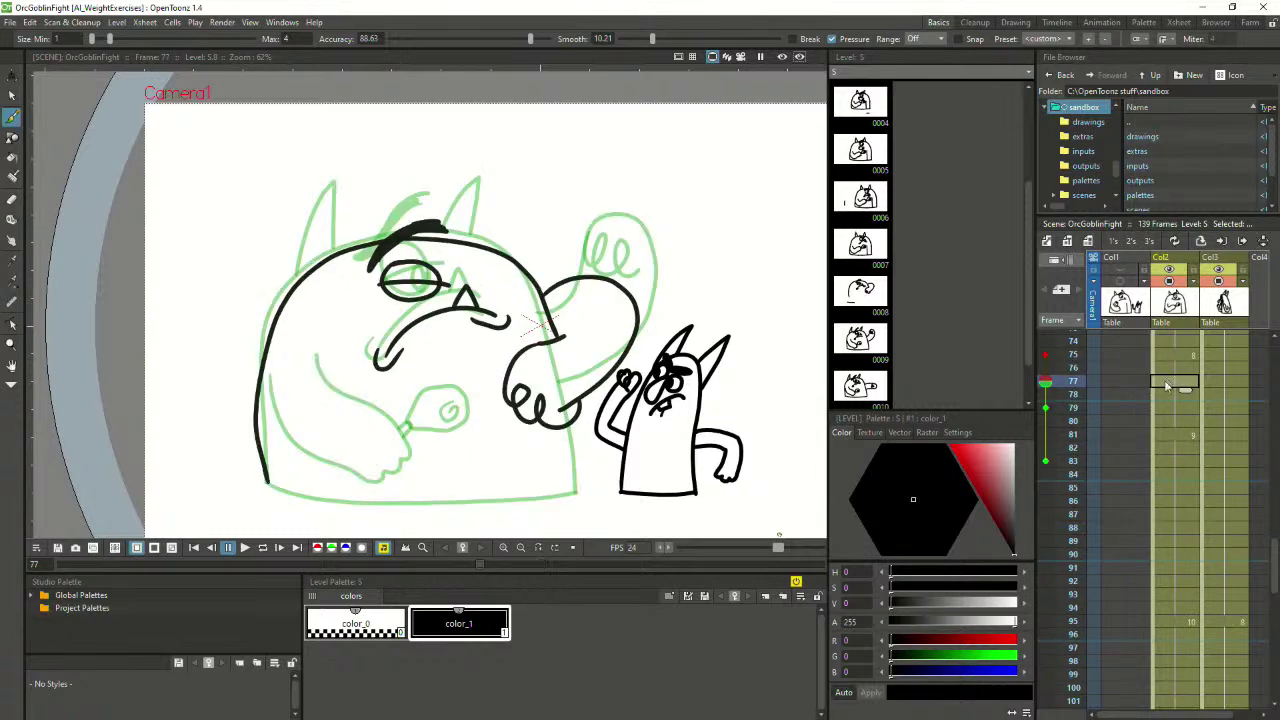
{"action": "scroll", "coordinate": [1160, 468], "scroll_direction": "up", "scroll_amount": 4}
{"action": "left_click", "coordinate": [1157, 407]}
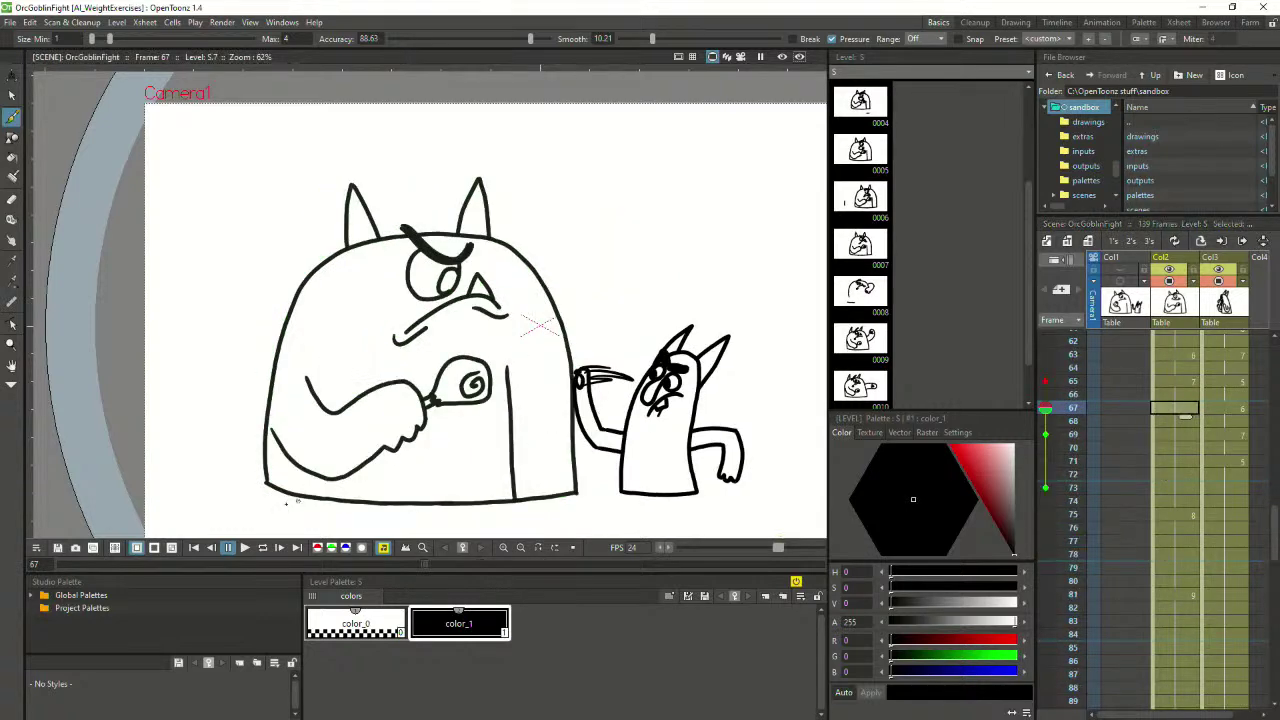
{"action": "left_click", "coordinate": [245, 548]}
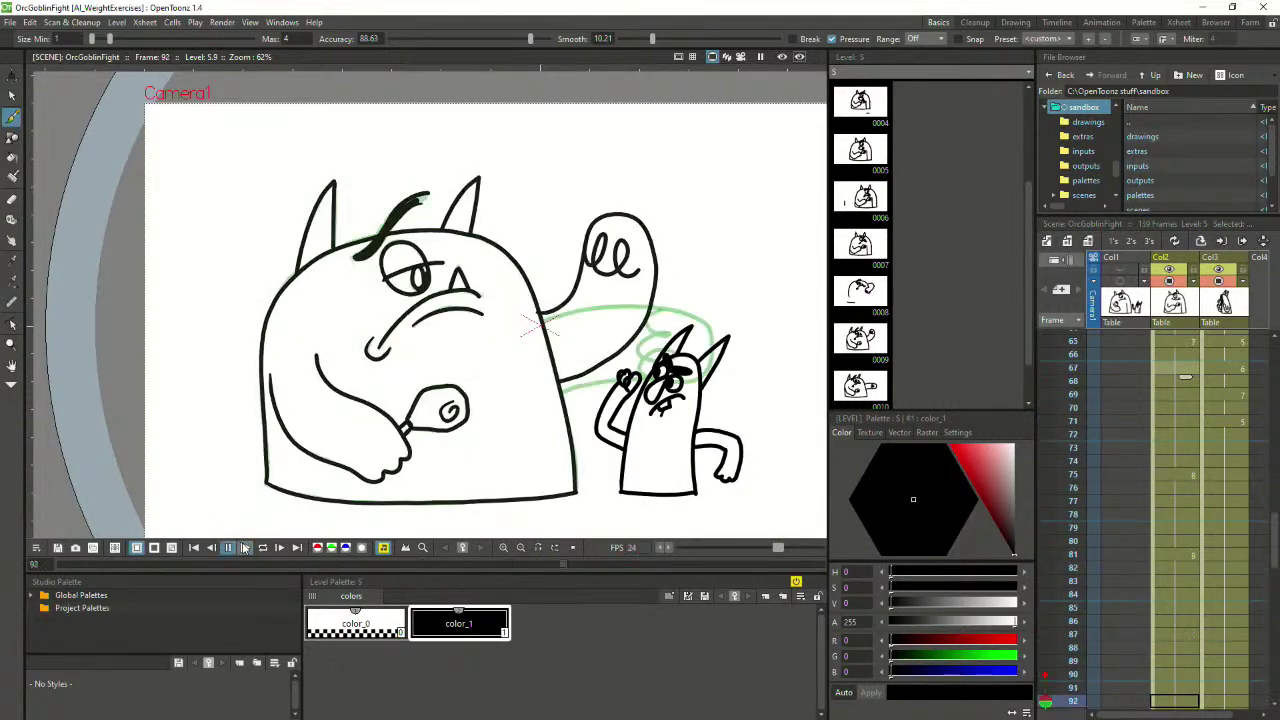
{"action": "left_click", "coordinate": [1164, 364]}
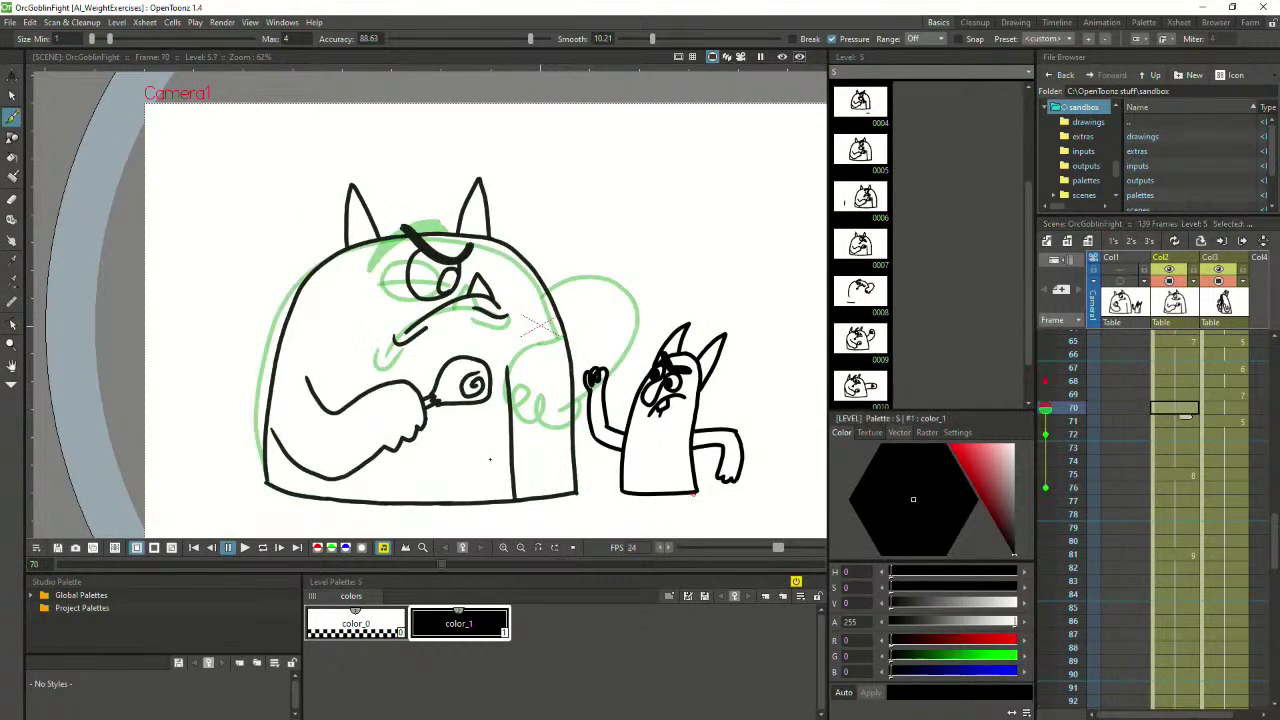
{"action": "left_click", "coordinate": [245, 548]}
{"action": "left_click", "coordinate": [229, 548]}
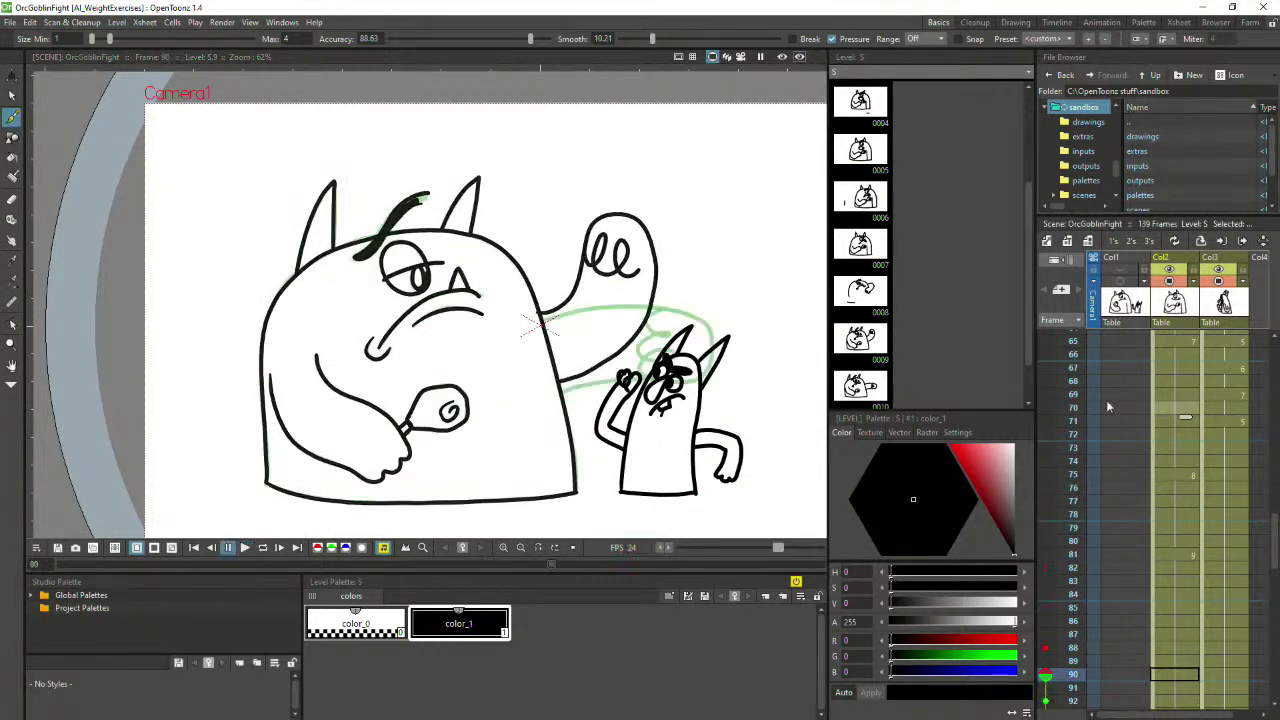
Replay the fist raise repeatedly from start frames between 68 and 72 to judge how the in-between reads
{"action": "left_click", "coordinate": [1172, 381]}
{"action": "left_click", "coordinate": [245, 548]}
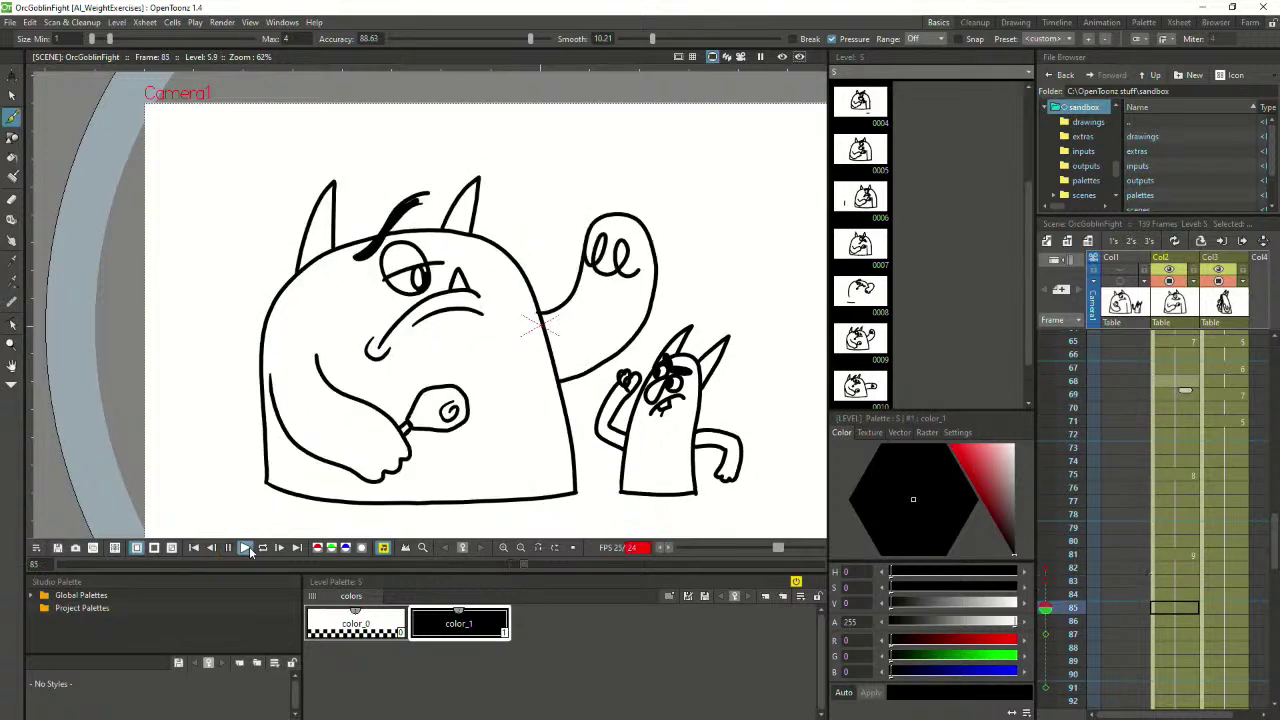
{"action": "left_click", "coordinate": [1168, 394]}
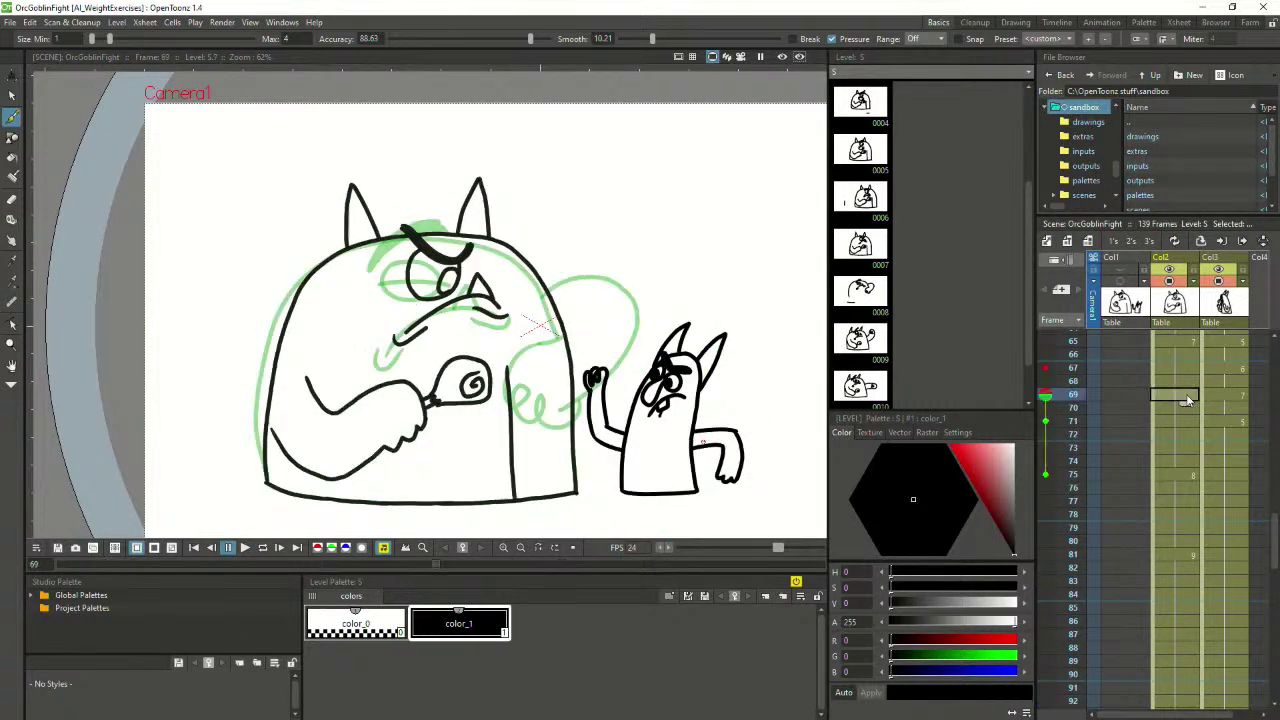
{"action": "left_click", "coordinate": [245, 548]}
{"action": "left_click", "coordinate": [1093, 402]}
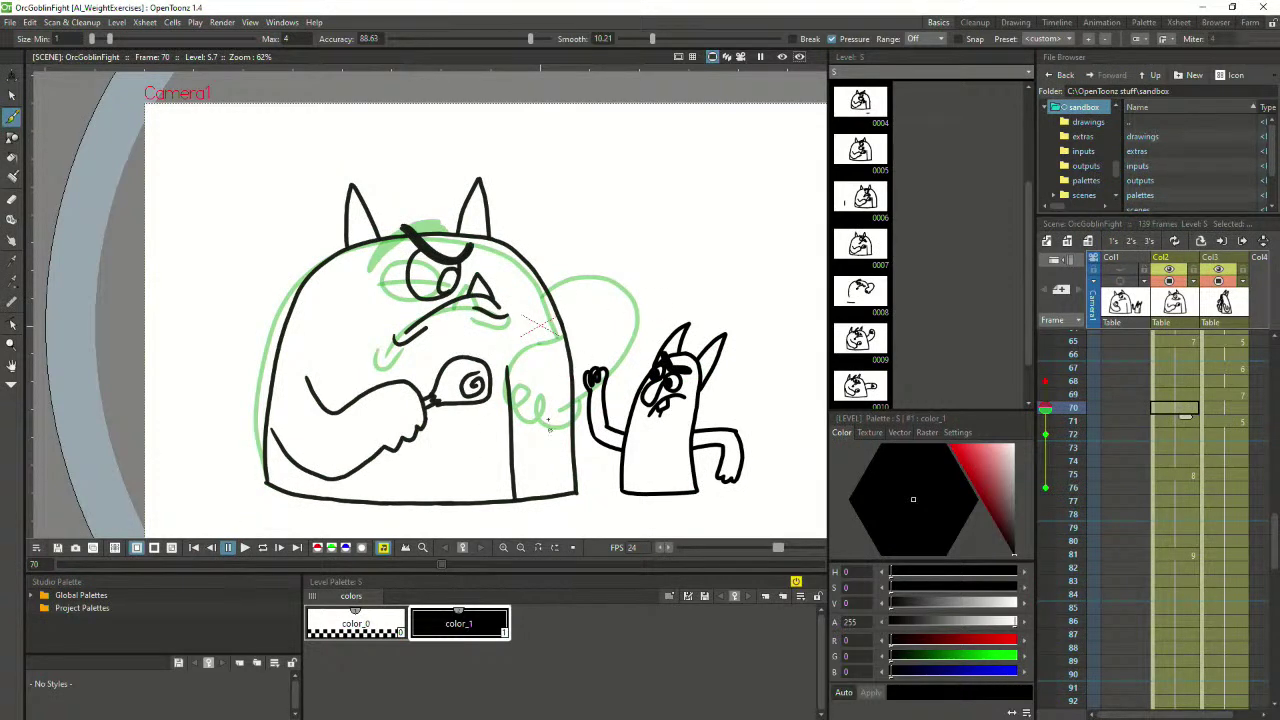
{"action": "left_click", "coordinate": [245, 548]}
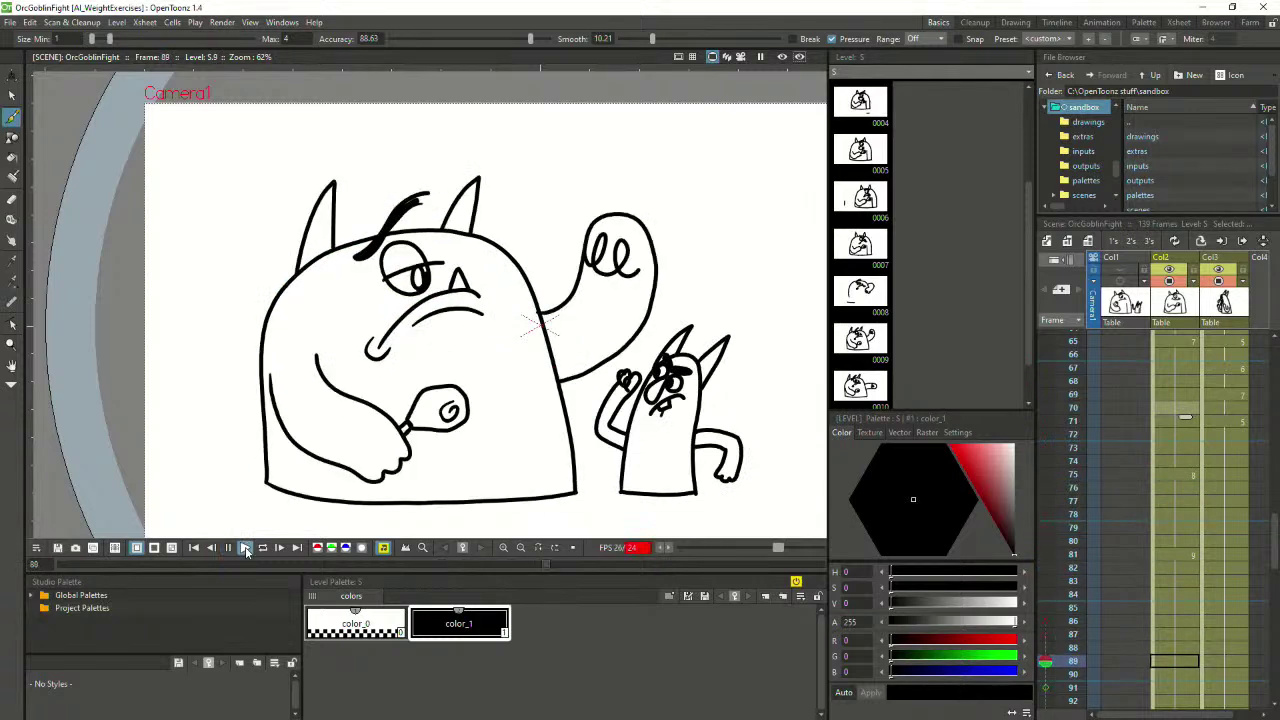
{"action": "left_click", "coordinate": [245, 548]}
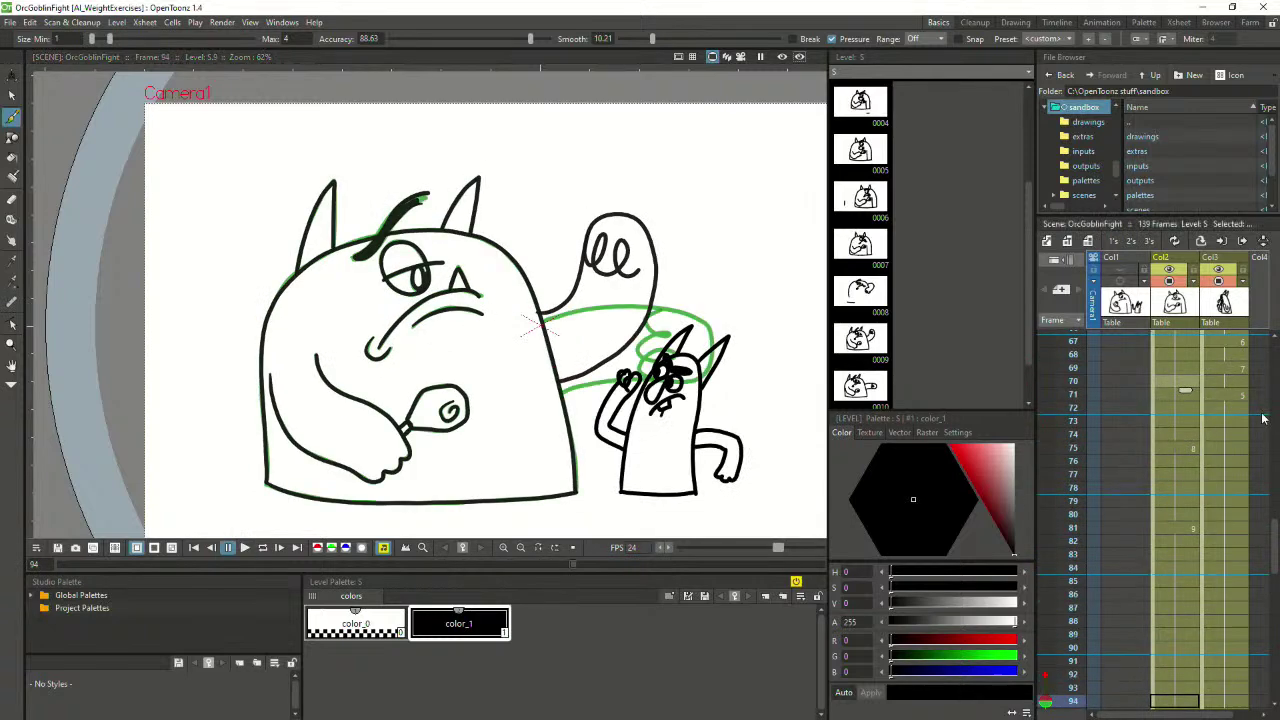
{"action": "left_click", "coordinate": [245, 548]}
{"action": "left_click", "coordinate": [1172, 410]}
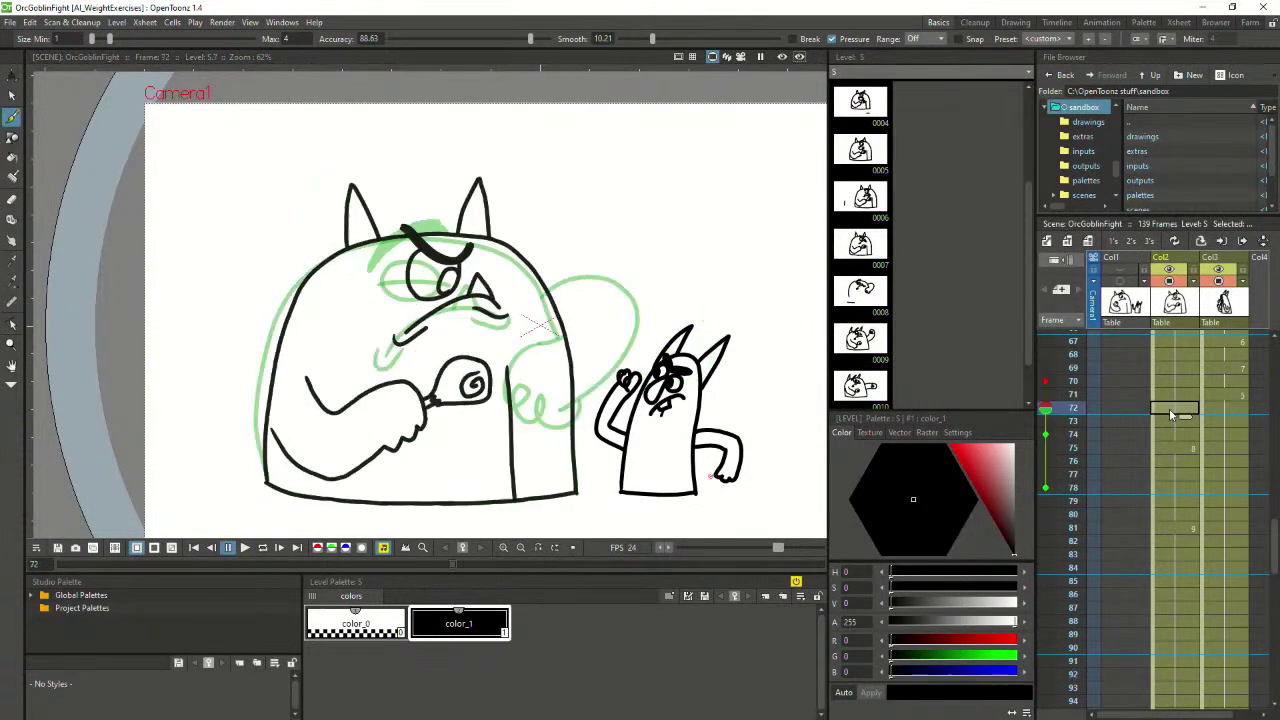
{"action": "left_click", "coordinate": [245, 548]}
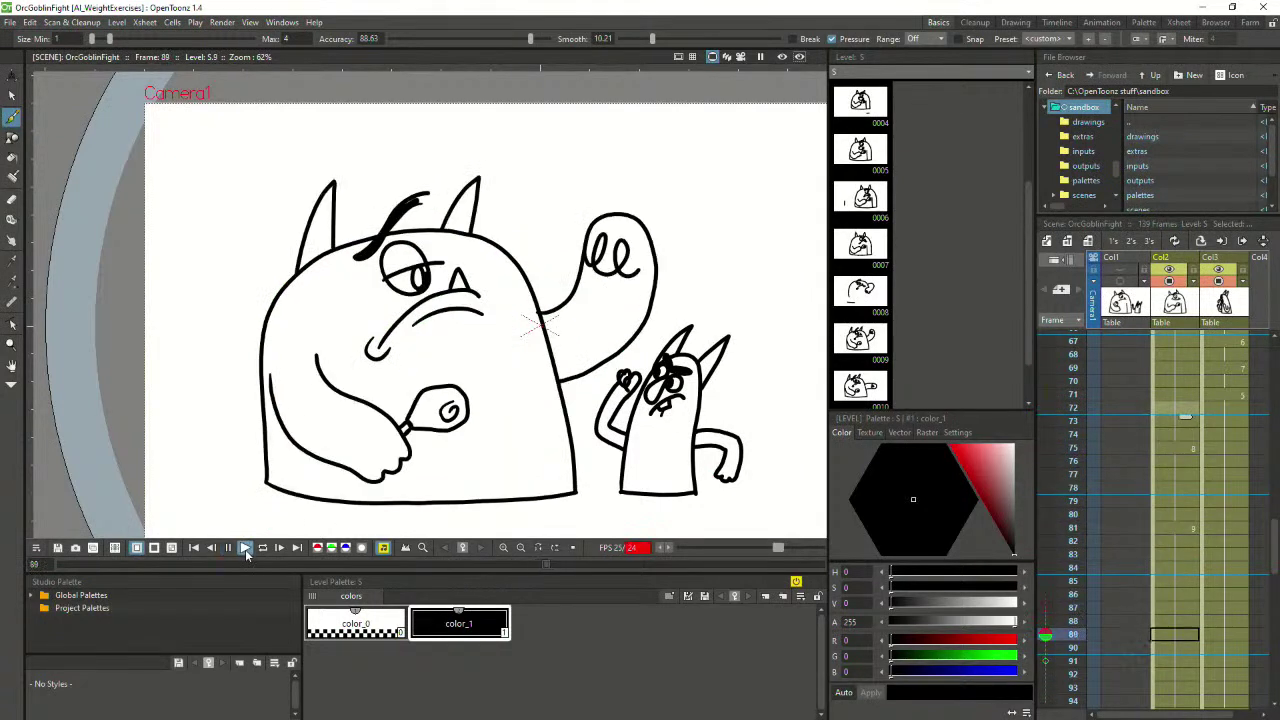
{"action": "left_click", "coordinate": [245, 548]}
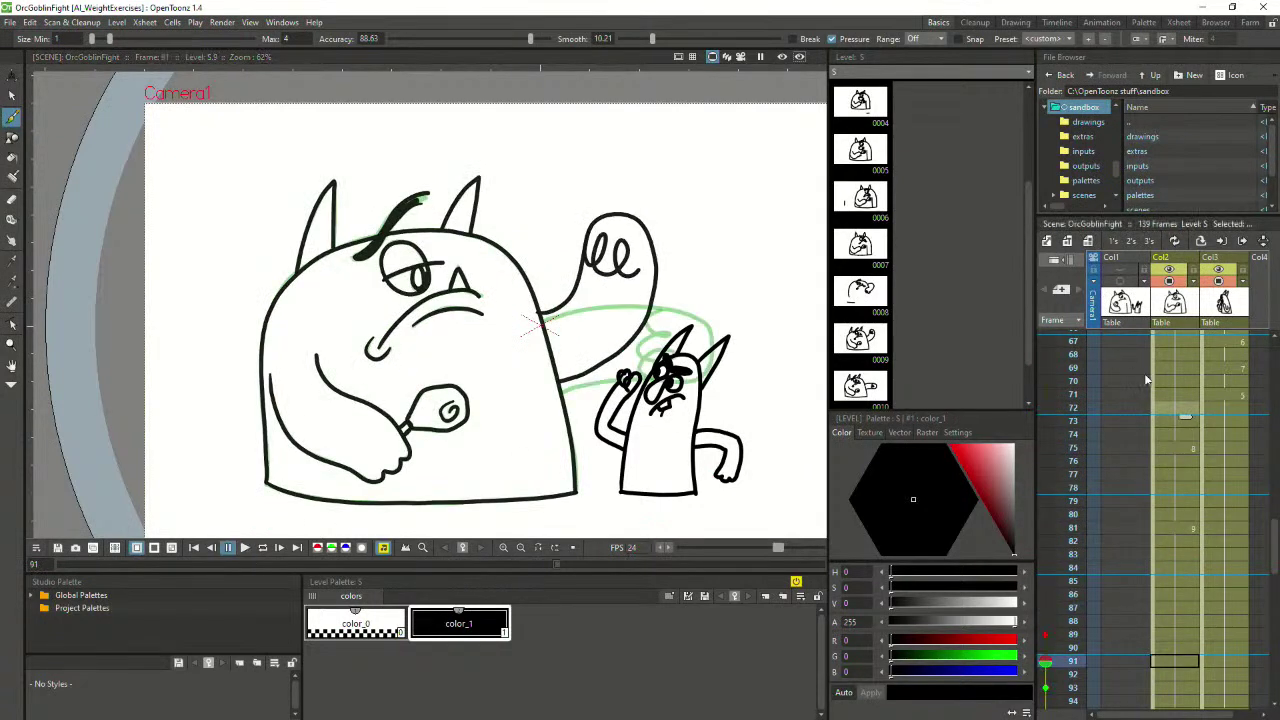
Replay the raised-fist action, including a longer run starting from frame 63 up to the punch pose at frame 95
{"action": "left_click", "coordinate": [245, 549]}
{"action": "left_click", "coordinate": [245, 549]}
{"action": "scroll", "coordinate": [1172, 360], "scroll_direction": "up", "scroll_amount": 2}
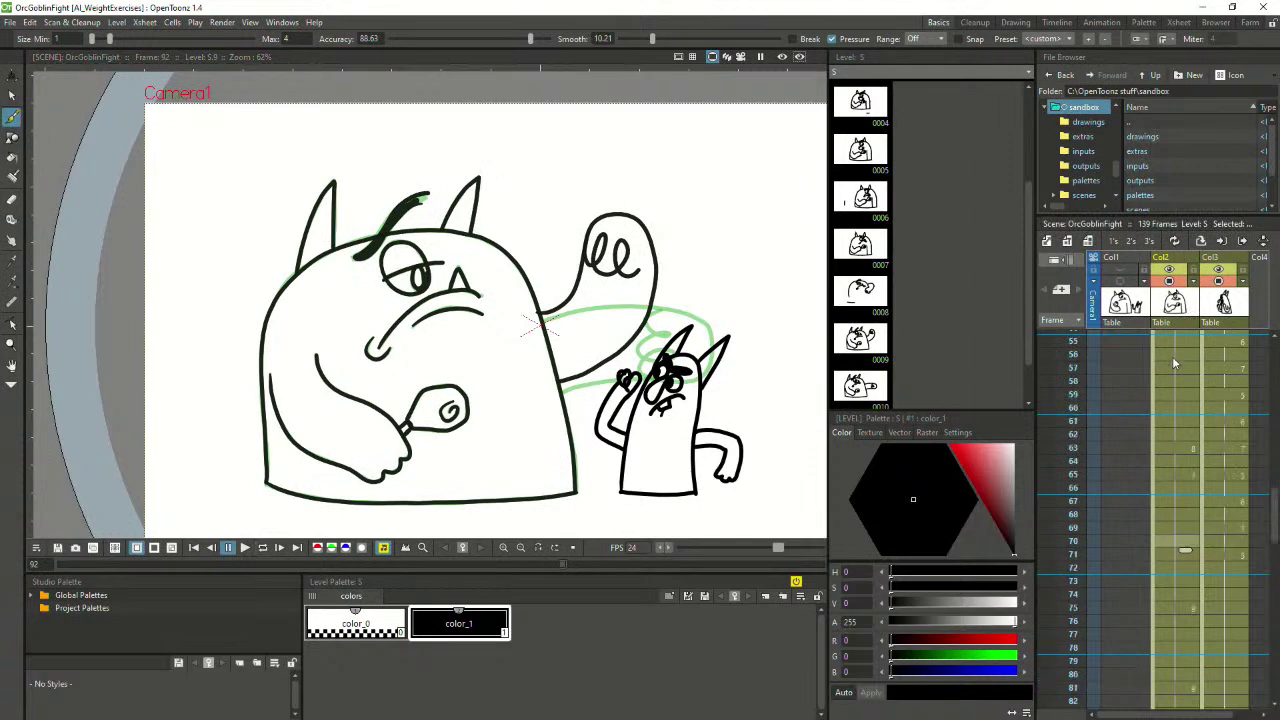
{"action": "left_click", "coordinate": [1175, 448]}
{"action": "left_click", "coordinate": [245, 548]}
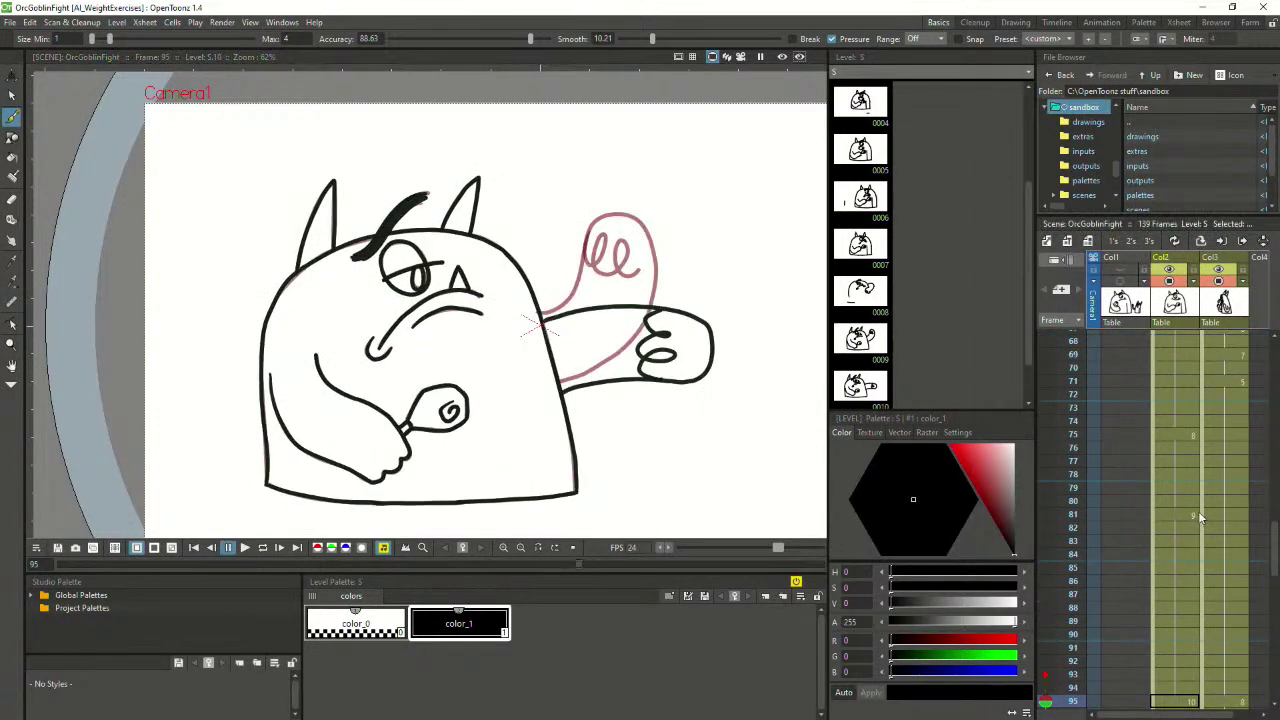
Extend the orc's right body line down to the base in the in-between drawing at frame 75
{"action": "left_click", "coordinate": [1198, 516]}
{"action": "left_click", "coordinate": [1194, 434]}
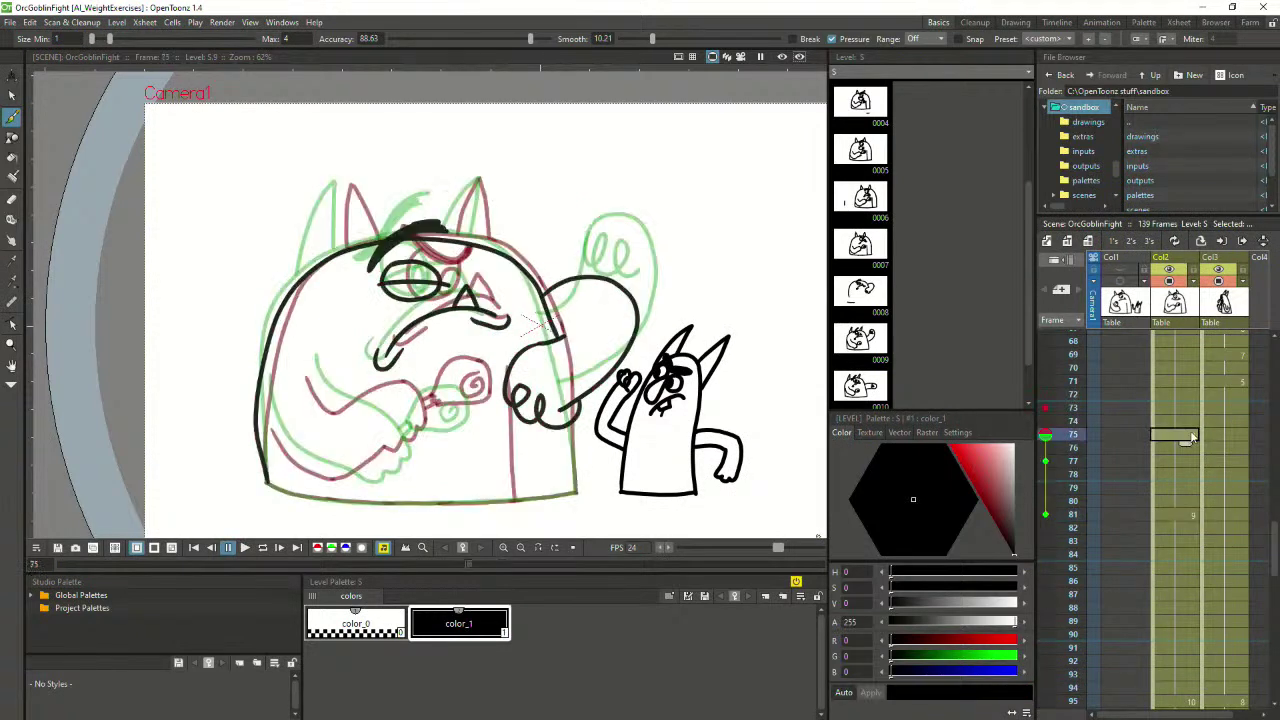
{"action": "scroll", "coordinate": [379, 418], "scroll_direction": "up", "scroll_amount": 1}
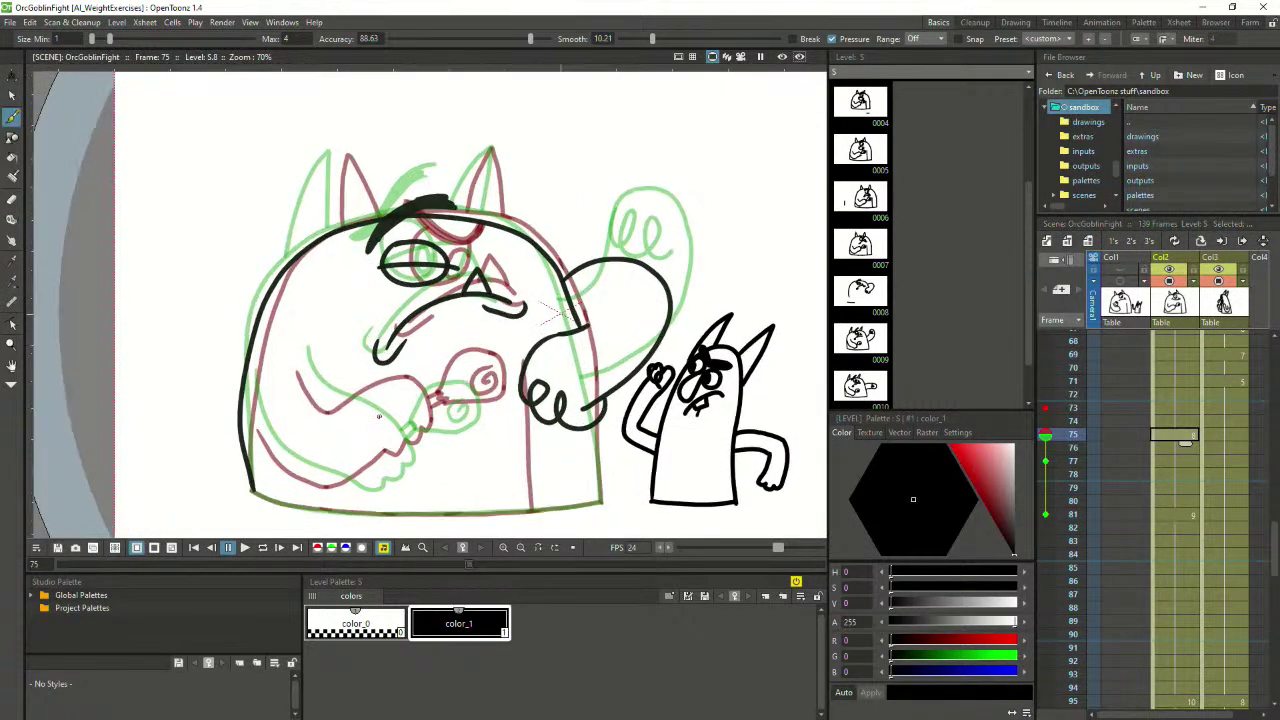
{"action": "scroll", "coordinate": [379, 418], "scroll_direction": "up", "scroll_amount": 1}
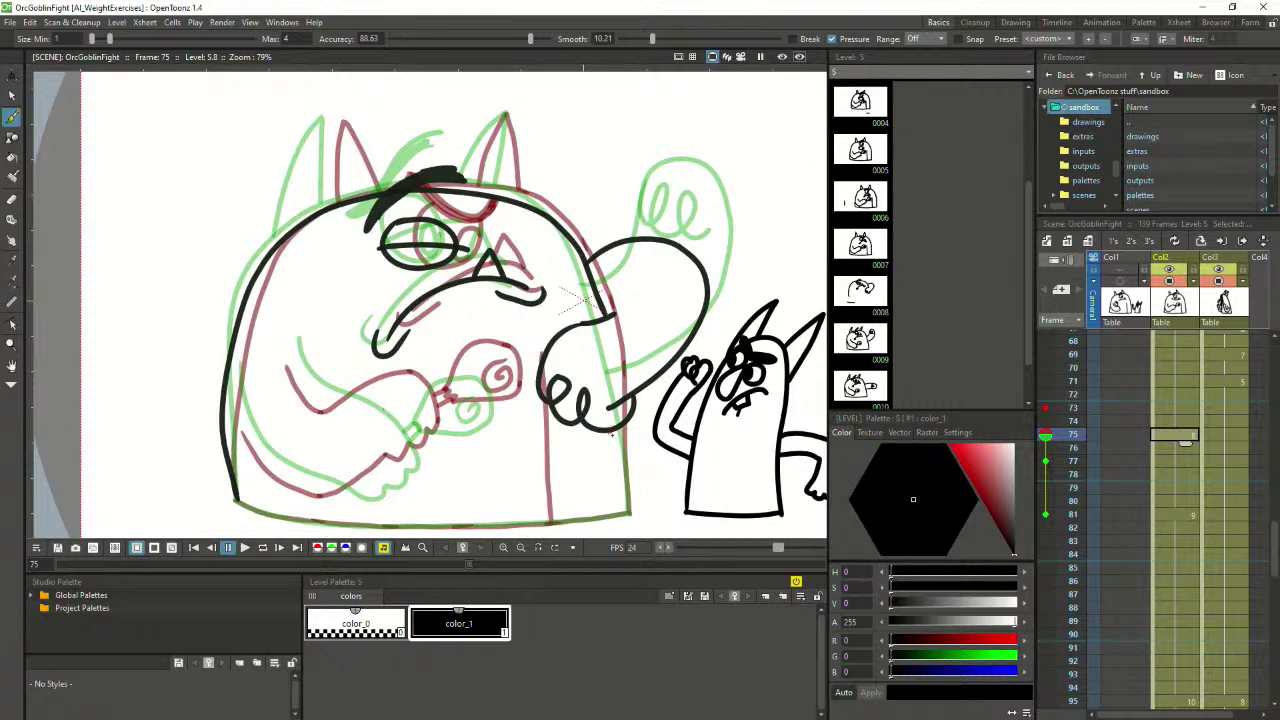
{"action": "left_click_drag", "start_coordinate": [626, 452], "coordinate": [630, 508]}
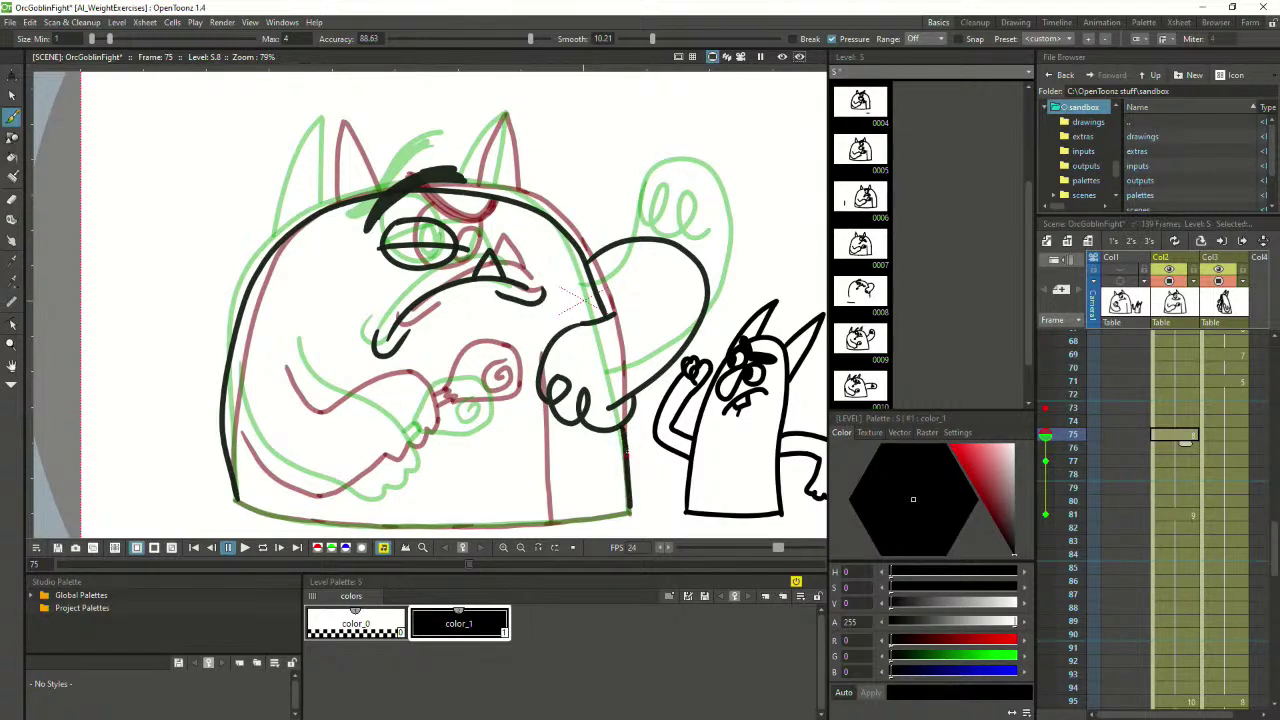
{"action": "key", "text": "ctrl+z"}
{"action": "left_click_drag", "start_coordinate": [624, 426], "coordinate": [630, 513]}
{"action": "key", "text": "ctrl+z"}
{"action": "left_click_drag", "start_coordinate": [622, 426], "coordinate": [627, 514]}
Draw the orc's two horns between the onion-skinned positions, retrying strokes until each joins the top of the head
{"action": "mouse_move", "coordinate": [291, 230]}
{"action": "left_mouse_down"}
{"action": "mouse_move", "coordinate": [307, 180]}
{"action": "mouse_move", "coordinate": [356, 133]}
{"action": "left_mouse_up"}
{"action": "key", "text": "ctrl+z"}
{"action": "mouse_move", "coordinate": [284, 227]}
{"action": "left_mouse_down"}
{"action": "mouse_move", "coordinate": [345, 124]}
{"action": "mouse_move", "coordinate": [332, 195]}
{"action": "left_mouse_up"}
{"action": "key", "text": "ctrl+z"}
{"action": "mouse_move", "coordinate": [286, 230]}
{"action": "left_mouse_down"}
{"action": "mouse_move", "coordinate": [345, 125]}
{"action": "mouse_move", "coordinate": [337, 198]}
{"action": "left_mouse_up"}
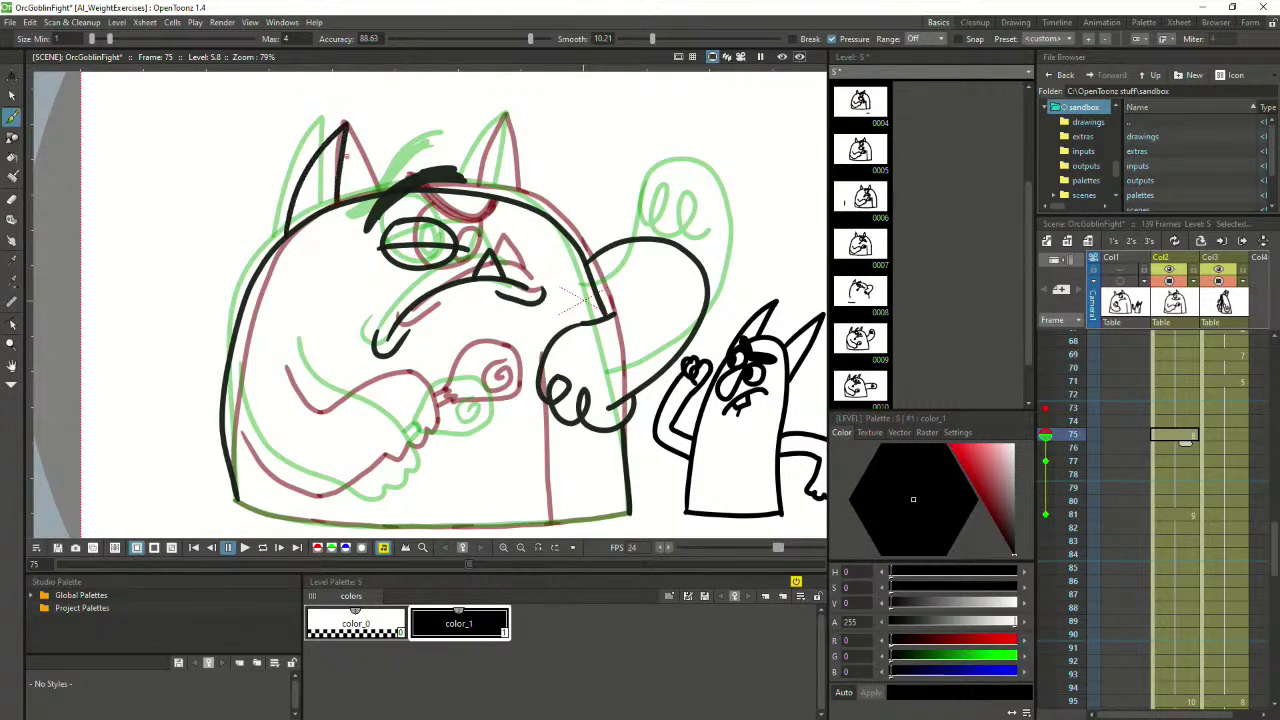
{"action": "mouse_move", "coordinate": [468, 188]}
{"action": "left_mouse_down"}
{"action": "mouse_move", "coordinate": [503, 118]}
{"action": "mouse_move", "coordinate": [509, 203]}
{"action": "left_mouse_up"}
{"action": "key", "text": "ctrl+z"}
{"action": "key", "text": "ctrl+z"}
{"action": "mouse_move", "coordinate": [470, 188]}
{"action": "left_mouse_down"}
{"action": "mouse_move", "coordinate": [499, 121]}
{"action": "mouse_move", "coordinate": [517, 201]}
{"action": "mouse_move", "coordinate": [490, 146]}
{"action": "mouse_move", "coordinate": [505, 118]}
{"action": "mouse_move", "coordinate": [513, 202]}
{"action": "left_mouse_up"}
{"action": "key", "text": "ctrl+z"}
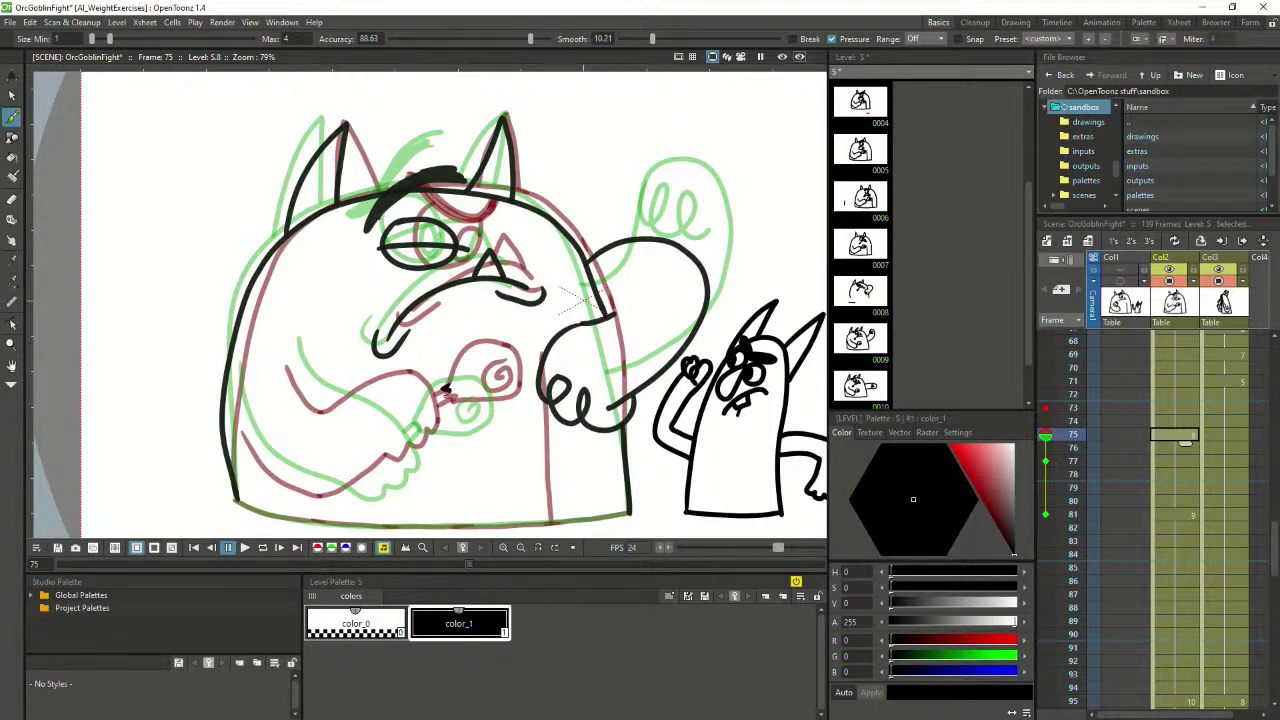
Draw the lollipop over the red onion-skin version, with a rounded outline and a spiral inside
{"action": "mouse_move", "coordinate": [452, 397]}
{"action": "left_mouse_down"}
{"action": "mouse_move", "coordinate": [509, 397]}
{"action": "mouse_move", "coordinate": [508, 347]}
{"action": "left_mouse_up"}
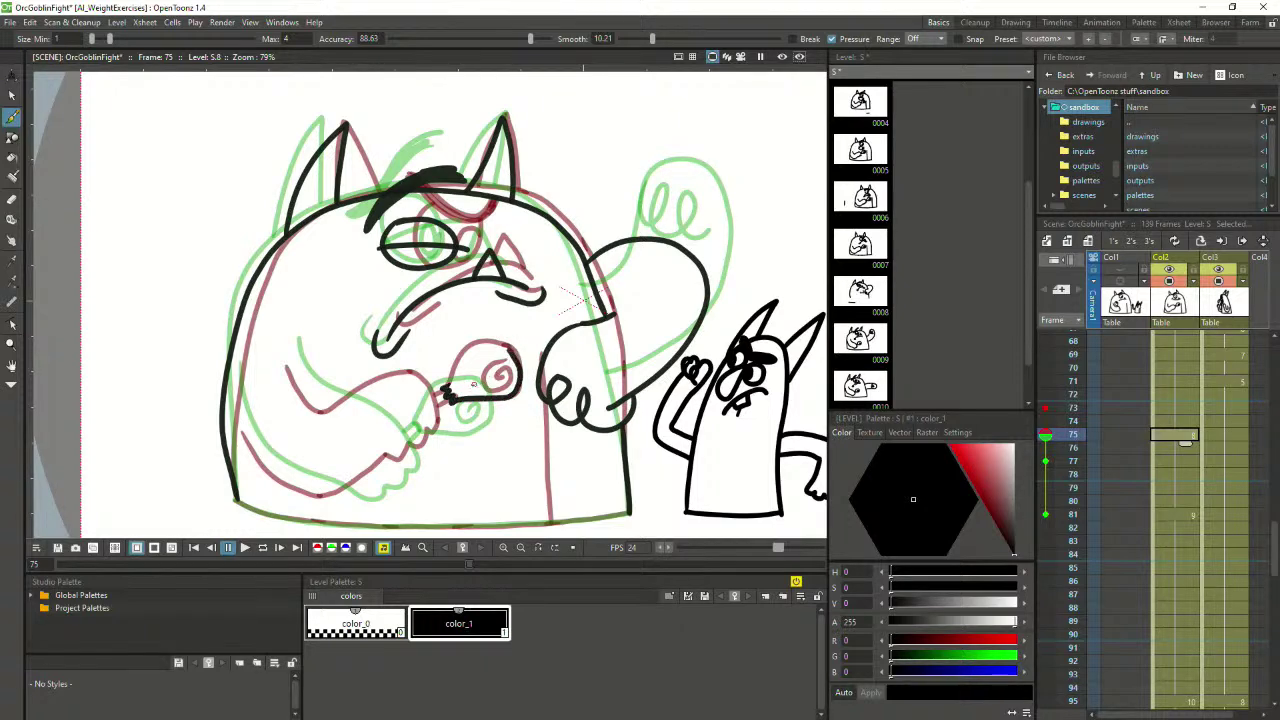
{"action": "key", "text": "ctrl+z"}
{"action": "key", "text": "ctrl+z"}
{"action": "key", "text": "ctrl+z"}
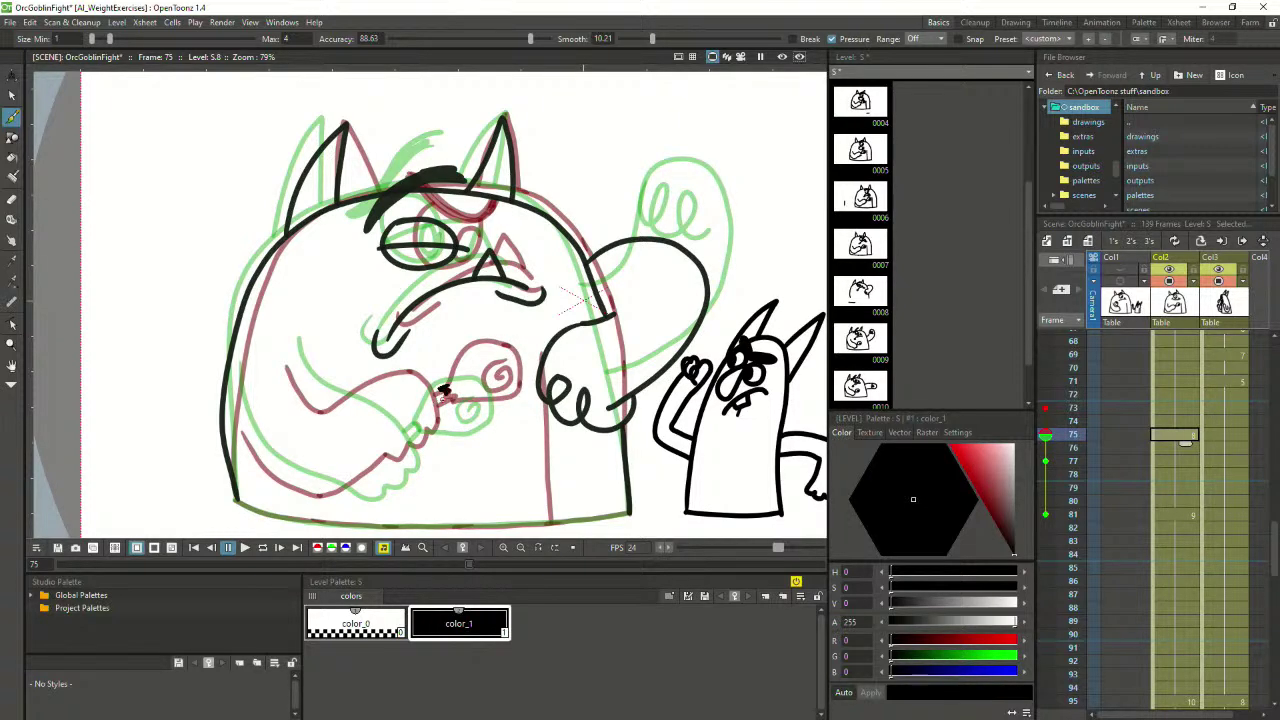
{"action": "left_click_drag", "start_coordinate": [481, 397], "coordinate": [518, 386]}
{"action": "key", "text": "ctrl+z"}
{"action": "mouse_move", "coordinate": [460, 400]}
{"action": "left_mouse_down"}
{"action": "mouse_move", "coordinate": [518, 390]}
{"action": "mouse_move", "coordinate": [512, 345]}
{"action": "mouse_move", "coordinate": [467, 345]}
{"action": "mouse_move", "coordinate": [446, 388]}
{"action": "mouse_move", "coordinate": [510, 388]}
{"action": "mouse_move", "coordinate": [502, 366]}
{"action": "mouse_move", "coordinate": [499, 378]}
{"action": "left_mouse_up"}
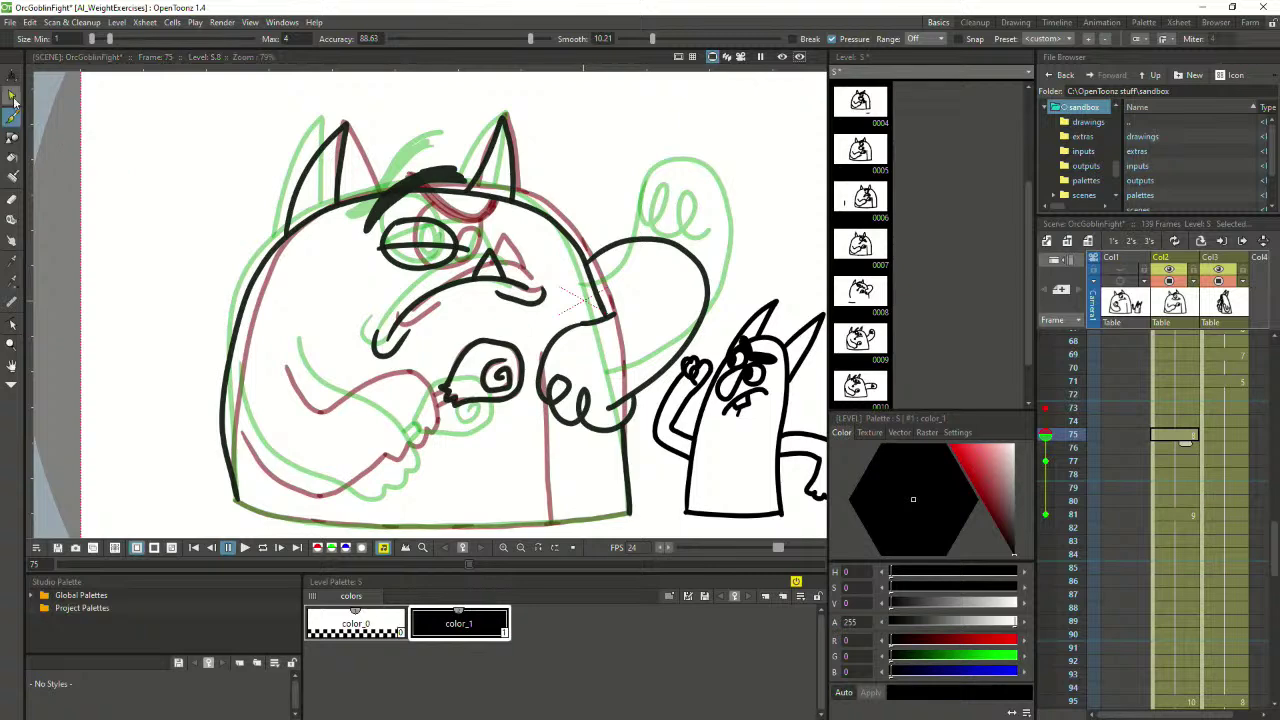
Select the lollipop strokes, move them down about 16.6 mm and rotate them about -10°
{"action": "key", "text": "s"}
{"action": "mouse_move", "coordinate": [513, 314]}
{"action": "left_mouse_down"}
{"action": "mouse_move", "coordinate": [455, 426]}
{"action": "mouse_move", "coordinate": [515, 357]}
{"action": "mouse_move", "coordinate": [529, 372]}
{"action": "mouse_move", "coordinate": [427, 392]}
{"action": "mouse_move", "coordinate": [512, 421]}
{"action": "mouse_move", "coordinate": [531, 348]}
{"action": "mouse_move", "coordinate": [517, 370]}
{"action": "mouse_move", "coordinate": [519, 390]}
{"action": "mouse_move", "coordinate": [531, 370]}
{"action": "mouse_move", "coordinate": [535, 382]}
{"action": "mouse_move", "coordinate": [519, 416]}
{"action": "left_mouse_up"}
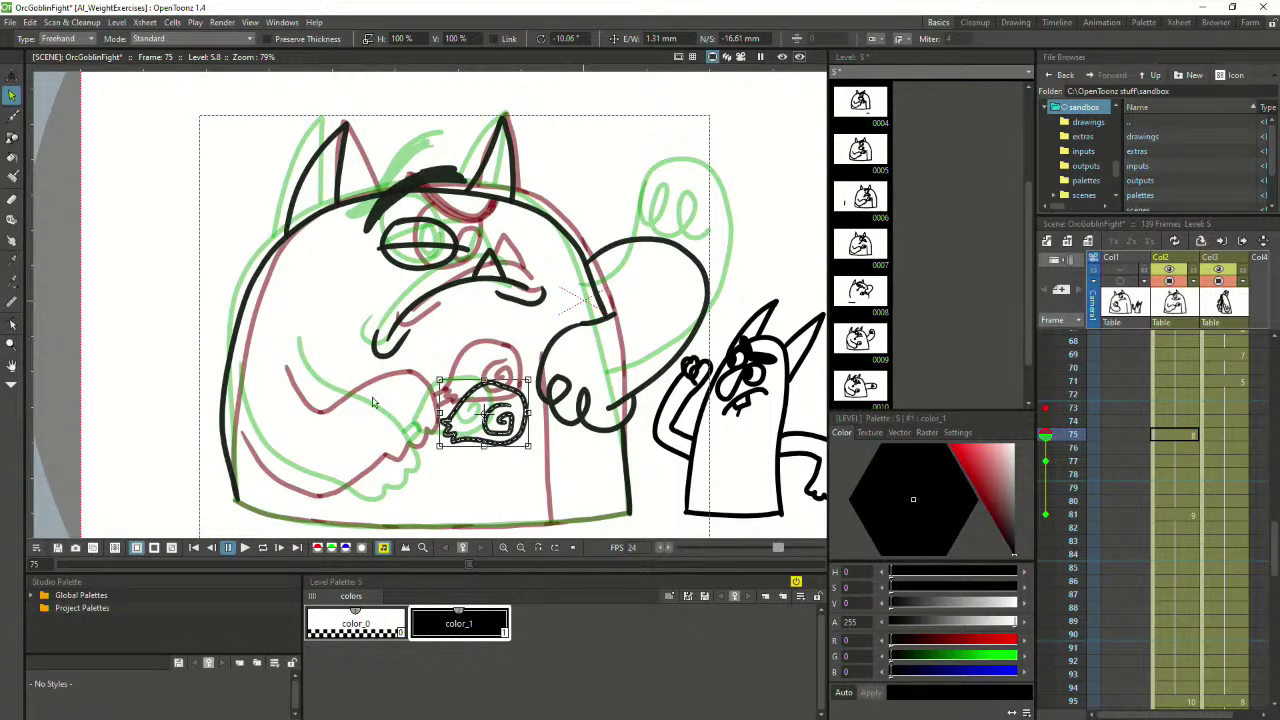
{"action": "left_click", "coordinate": [386, 414]}
Draw the orc's bent arm and hand across the belly and stretch it horizontally towards the lollipop
{"action": "left_click", "coordinate": [12, 118]}
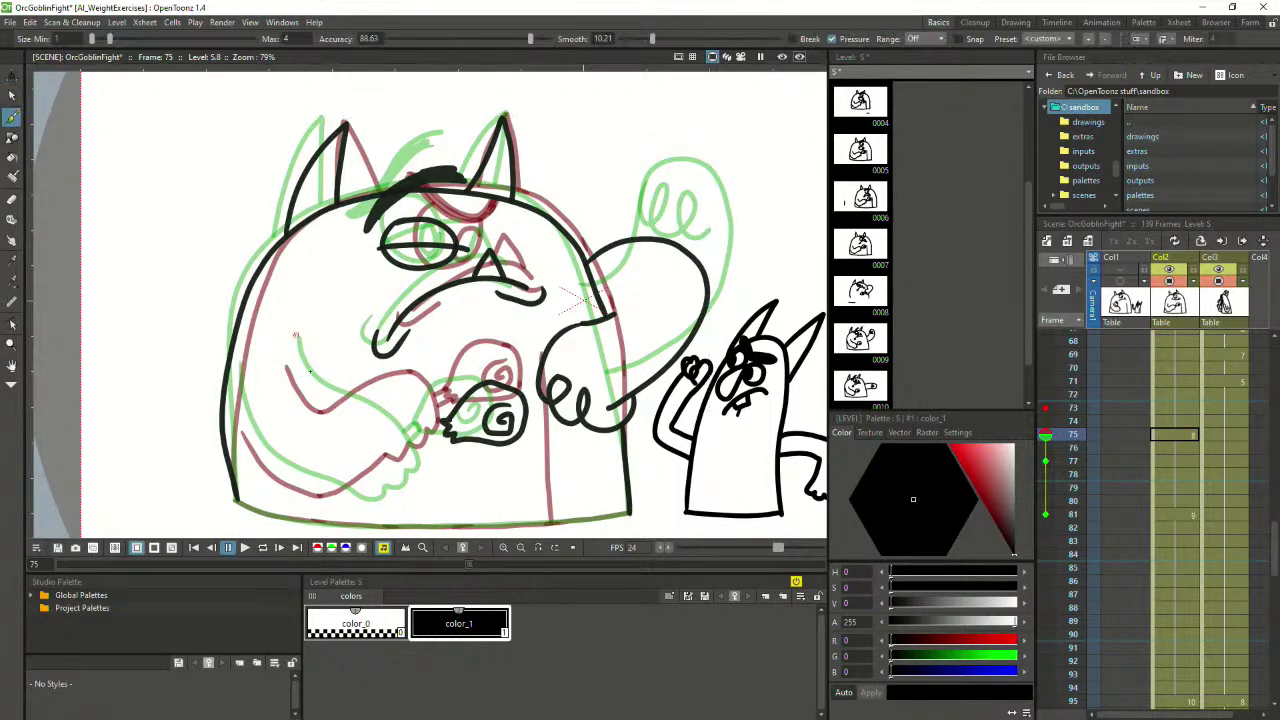
{"action": "mouse_move", "coordinate": [292, 349]}
{"action": "left_mouse_down"}
{"action": "mouse_move", "coordinate": [314, 386]}
{"action": "mouse_move", "coordinate": [414, 442]}
{"action": "mouse_move", "coordinate": [426, 467]}
{"action": "mouse_move", "coordinate": [410, 488]}
{"action": "mouse_move", "coordinate": [375, 501]}
{"action": "mouse_move", "coordinate": [290, 470]}
{"action": "mouse_move", "coordinate": [245, 424]}
{"action": "mouse_move", "coordinate": [233, 378]}
{"action": "left_mouse_up"}
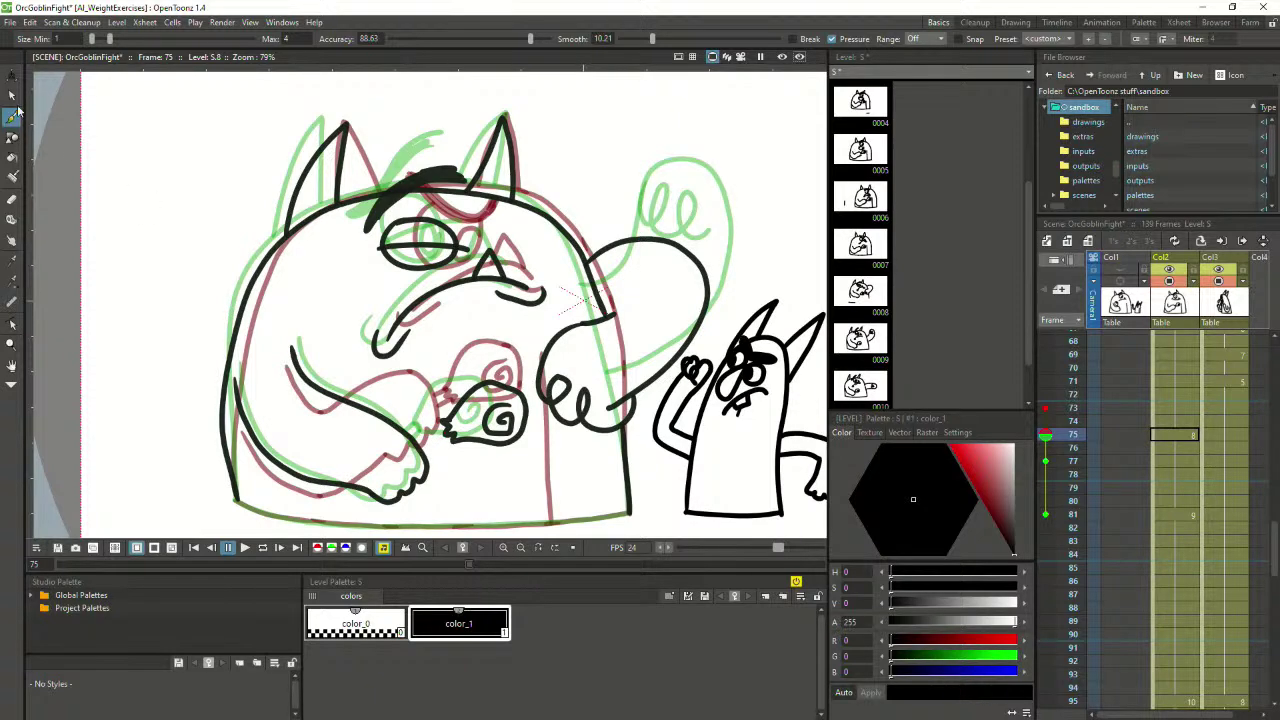
{"action": "left_click", "coordinate": [12, 94]}
{"action": "left_click", "coordinate": [402, 413]}
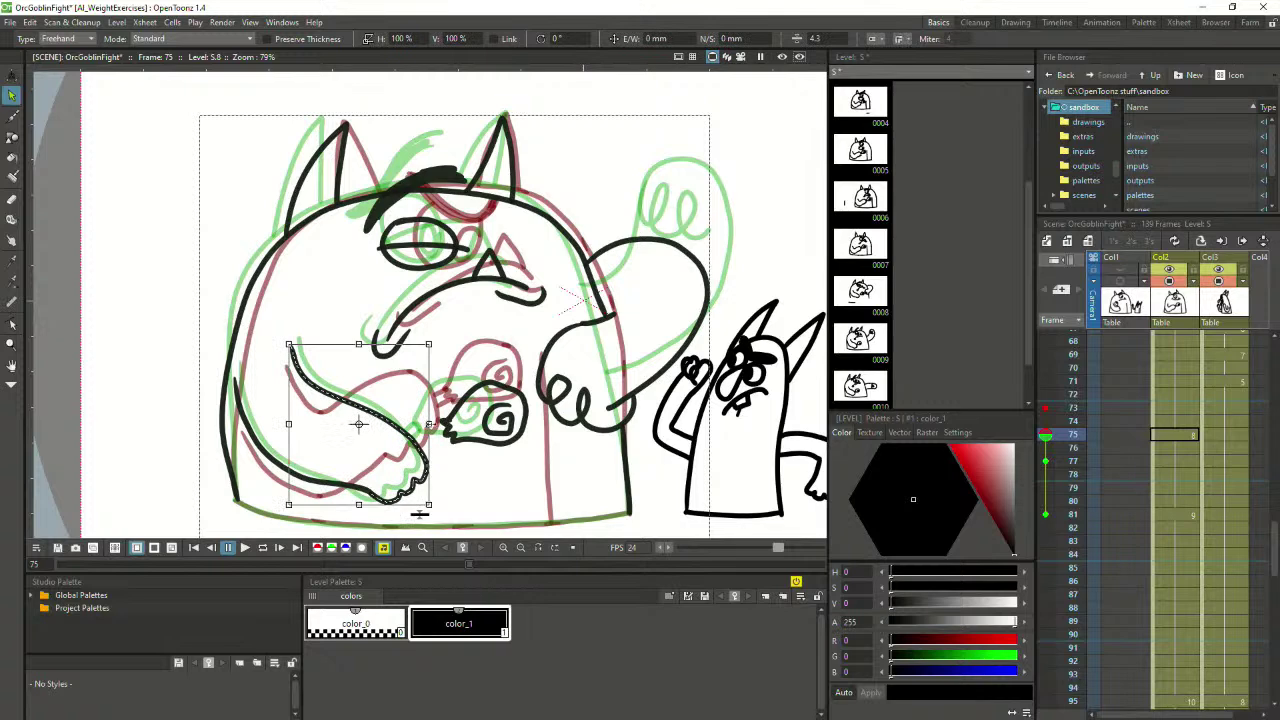
{"action": "left_click", "coordinate": [448, 458]}
{"action": "left_click", "coordinate": [405, 434]}
{"action": "left_click", "coordinate": [346, 489], "text": "shift"}
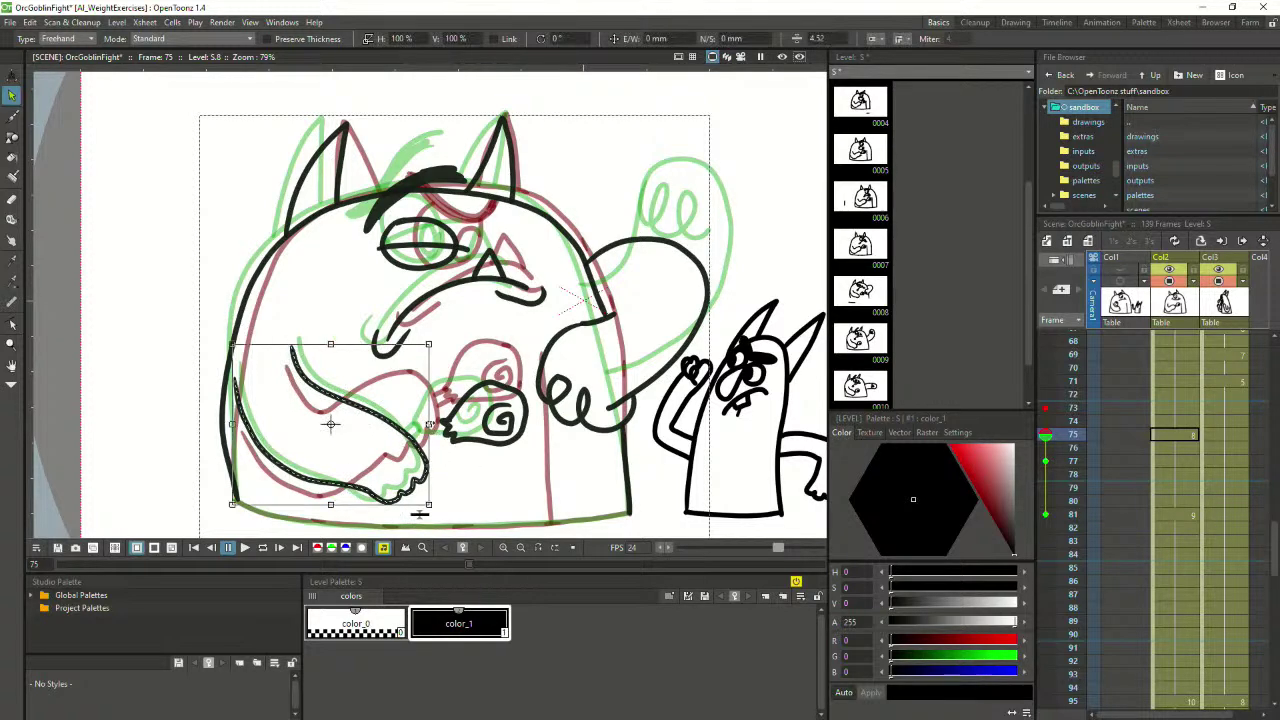
{"action": "mouse_move", "coordinate": [429, 424]}
{"action": "left_mouse_down"}
{"action": "mouse_move", "coordinate": [440, 424]}
{"action": "mouse_move", "coordinate": [437, 382]}
{"action": "mouse_move", "coordinate": [425, 430]}
{"action": "mouse_move", "coordinate": [410, 400]}
{"action": "mouse_move", "coordinate": [409, 420]}
{"action": "left_mouse_up"}
{"action": "left_click", "coordinate": [518, 393]}
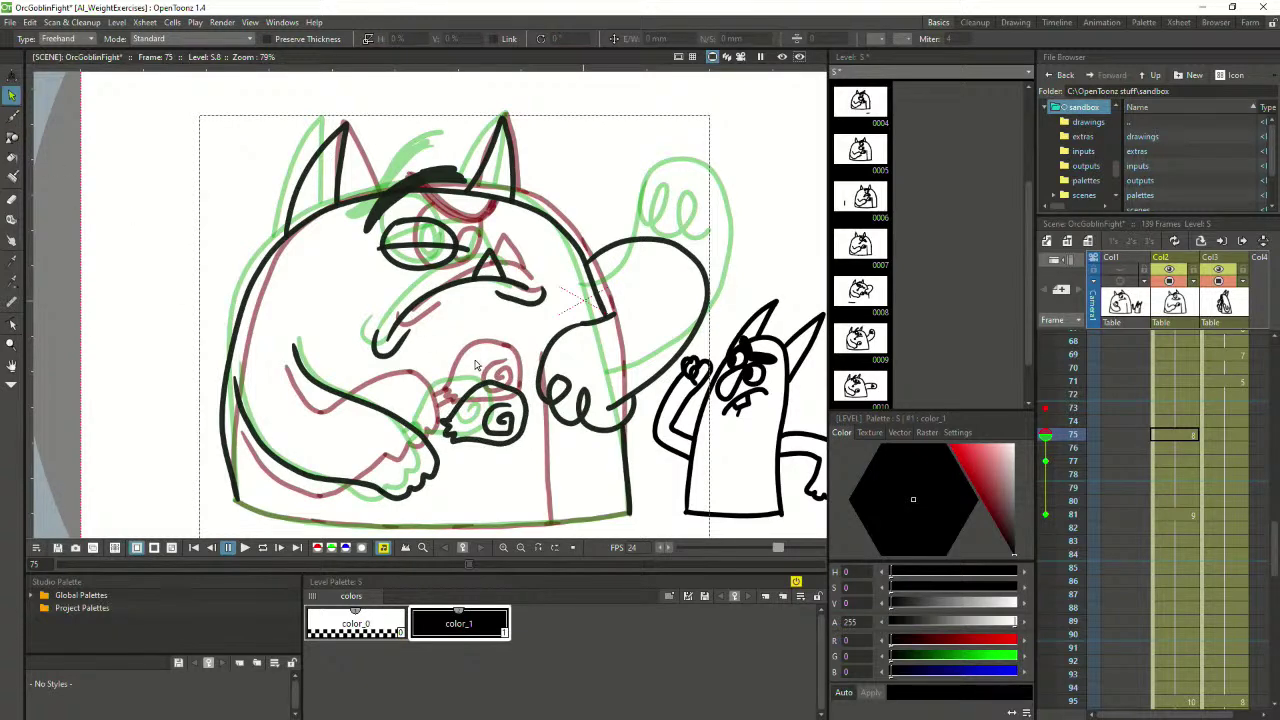
Rotate the lollipop about 6.85°, shift it about 2.45 mm towards the hand, and draw the stick joining them
{"action": "mouse_move", "coordinate": [477, 365]}
{"action": "left_mouse_down"}
{"action": "mouse_move", "coordinate": [462, 459]}
{"action": "mouse_move", "coordinate": [507, 464]}
{"action": "mouse_move", "coordinate": [533, 424]}
{"action": "mouse_move", "coordinate": [521, 387]}
{"action": "mouse_move", "coordinate": [462, 376]}
{"action": "mouse_move", "coordinate": [476, 390]}
{"action": "mouse_move", "coordinate": [533, 371]}
{"action": "mouse_move", "coordinate": [516, 405]}
{"action": "mouse_move", "coordinate": [479, 409]}
{"action": "mouse_move", "coordinate": [513, 413]}
{"action": "mouse_move", "coordinate": [524, 374]}
{"action": "left_mouse_up"}
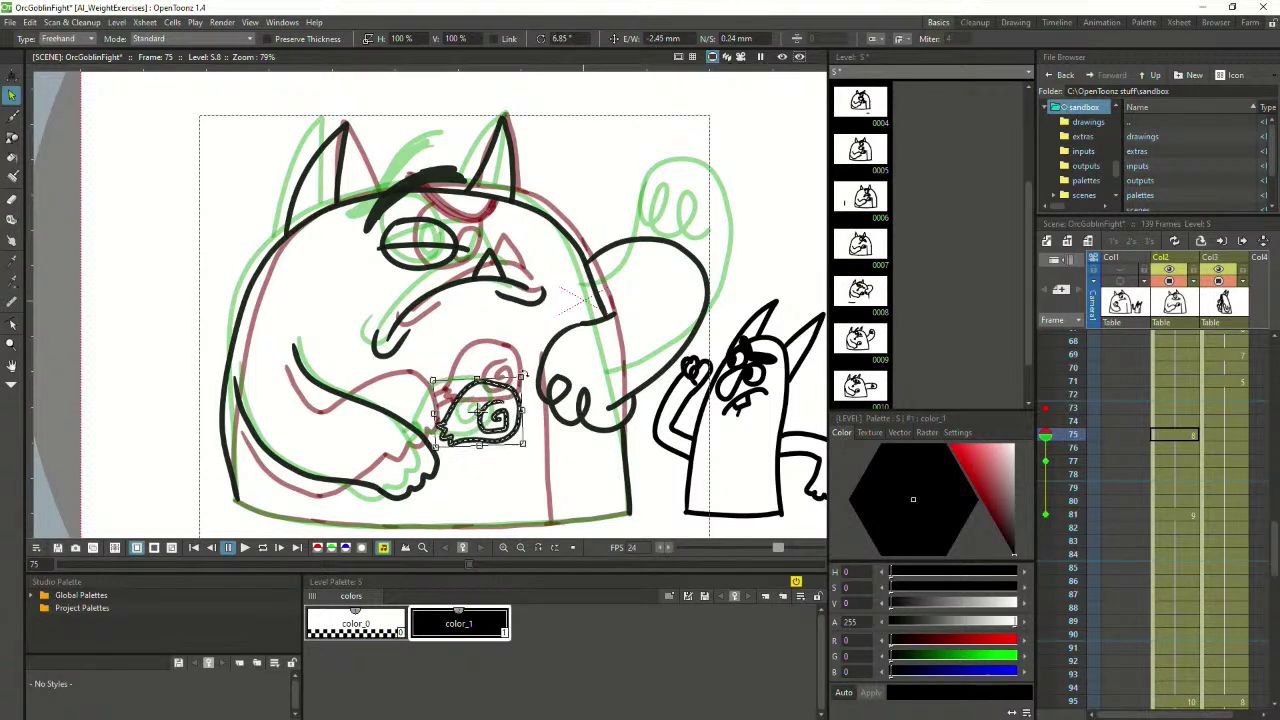
{"action": "left_click", "coordinate": [501, 484]}
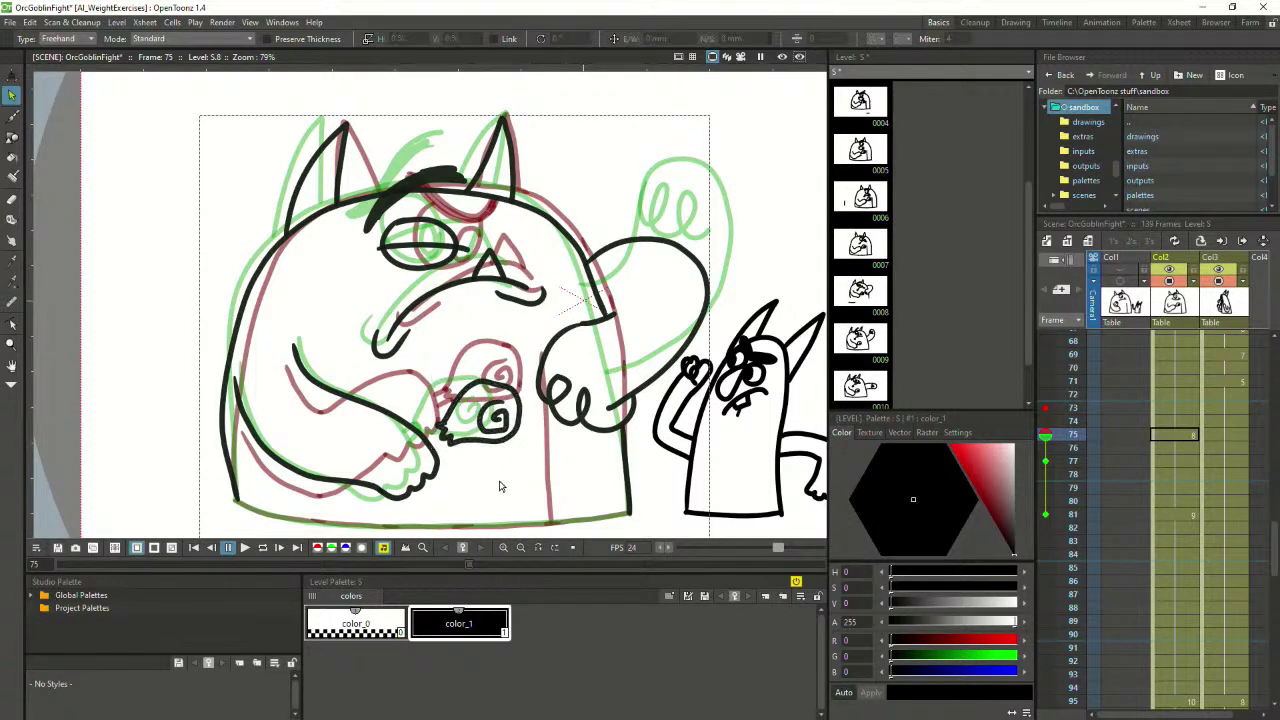
{"action": "left_click", "coordinate": [12, 116]}
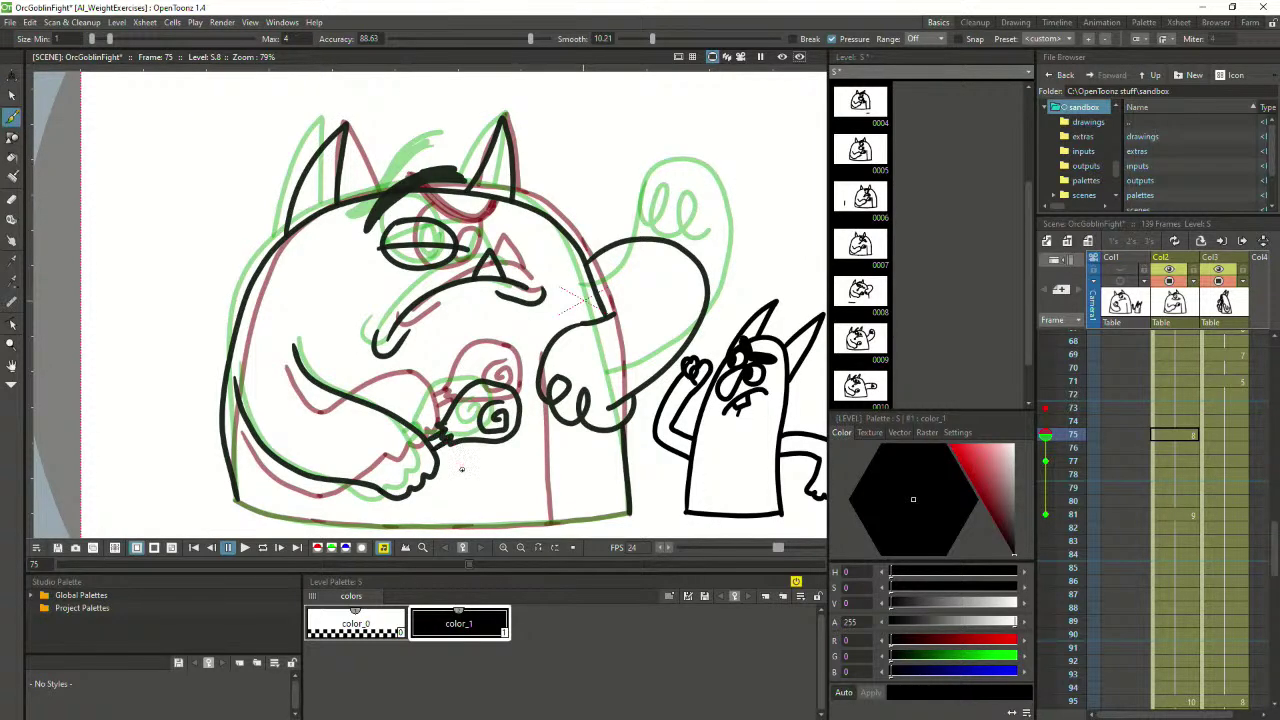
Draw the orc's curved base line to connect the two sides of the body
{"action": "scroll", "coordinate": [440, 275], "scroll_direction": "down", "scroll_amount": 2}
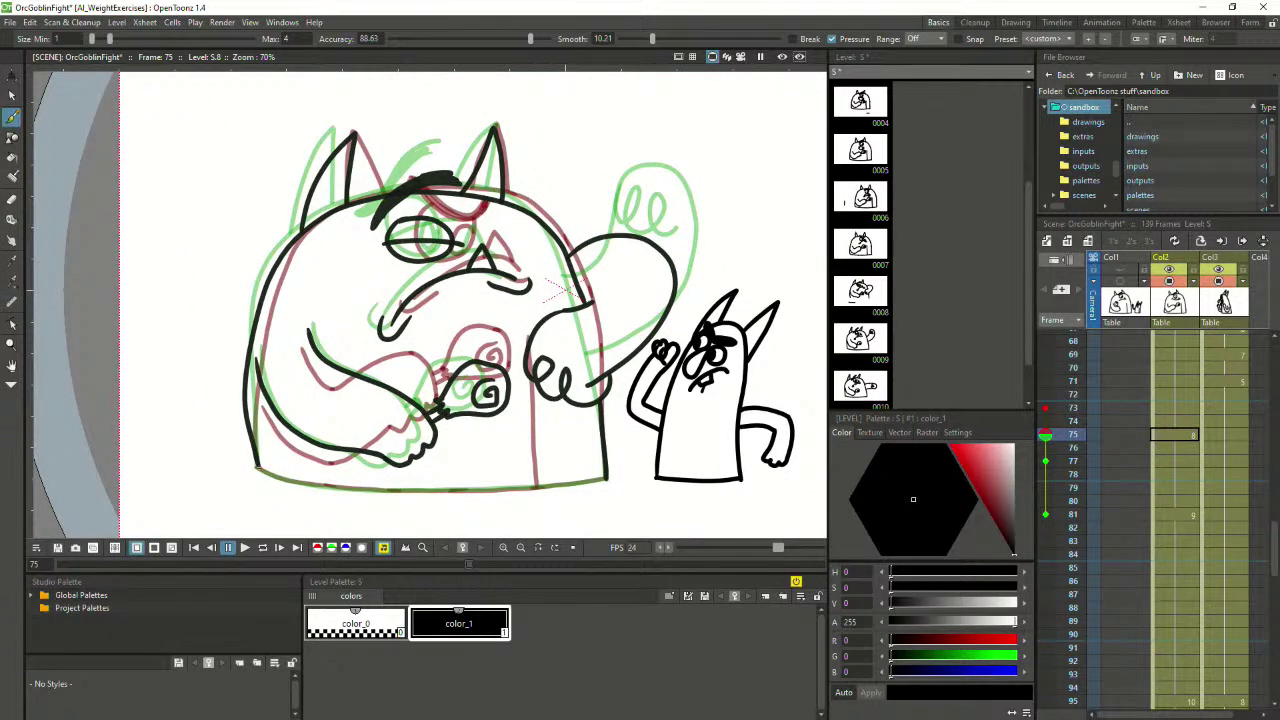
{"action": "left_click_drag", "start_coordinate": [286, 478], "coordinate": [340, 488]}
{"action": "key", "text": "ctrl+z"}
{"action": "mouse_move", "coordinate": [258, 467]}
{"action": "left_mouse_down"}
{"action": "mouse_move", "coordinate": [416, 491]}
{"action": "mouse_move", "coordinate": [606, 476]}
{"action": "left_mouse_up"}
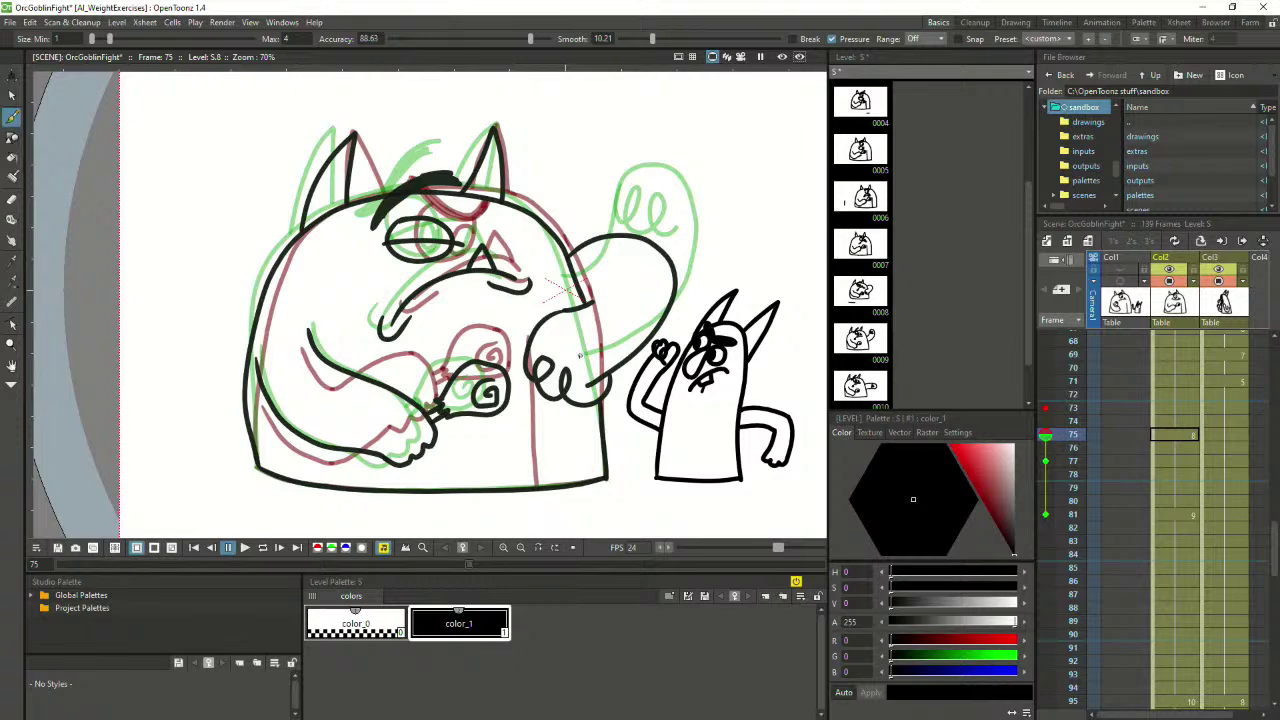
{"action": "scroll", "coordinate": [579, 355], "scroll_direction": "down", "scroll_amount": 1}
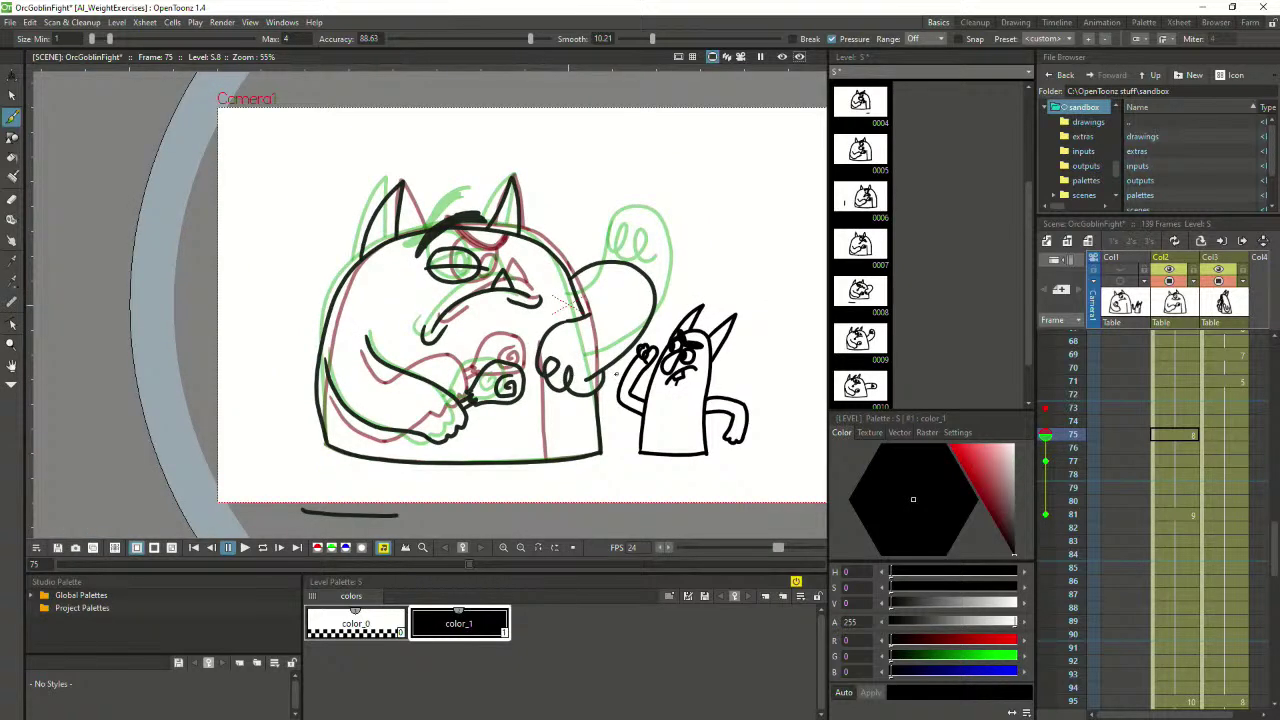
Turn off the onion skin and play the scene from frame 70 and from frame 58 to check the completed in-between
{"action": "left_click", "coordinate": [1178, 369]}
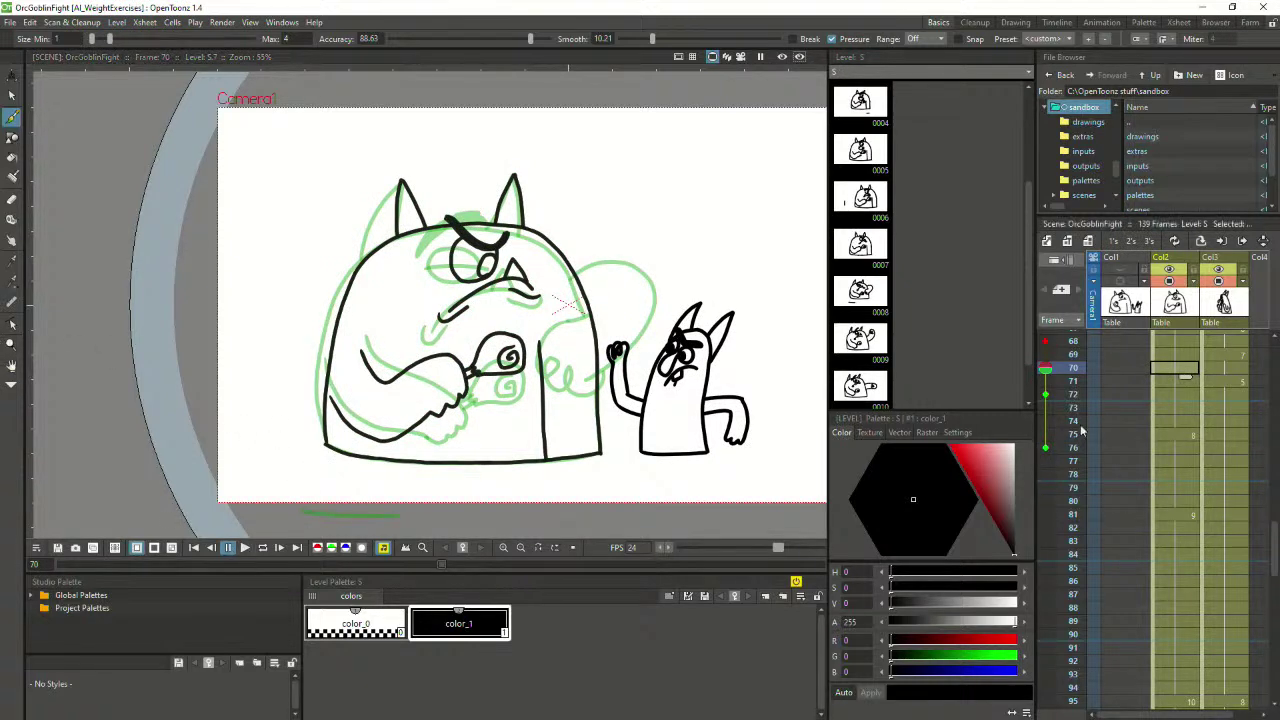
{"action": "left_click", "coordinate": [1045, 369]}
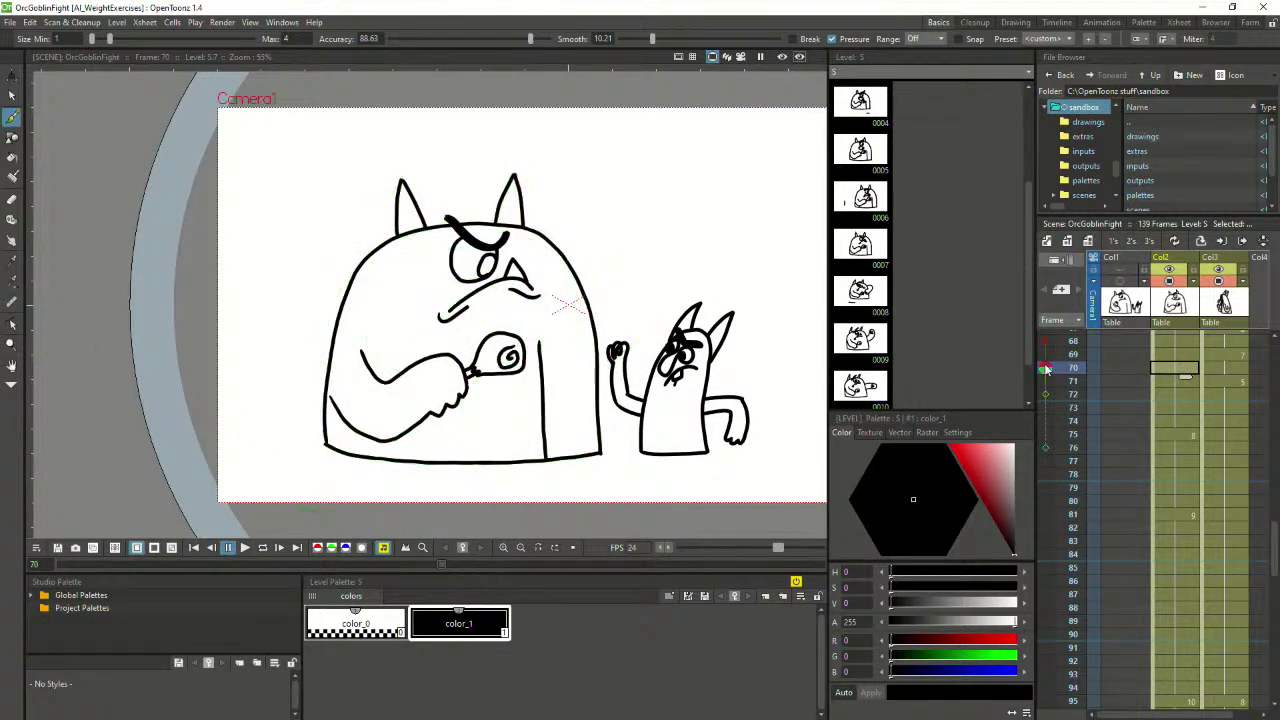
{"action": "left_click", "coordinate": [244, 548]}
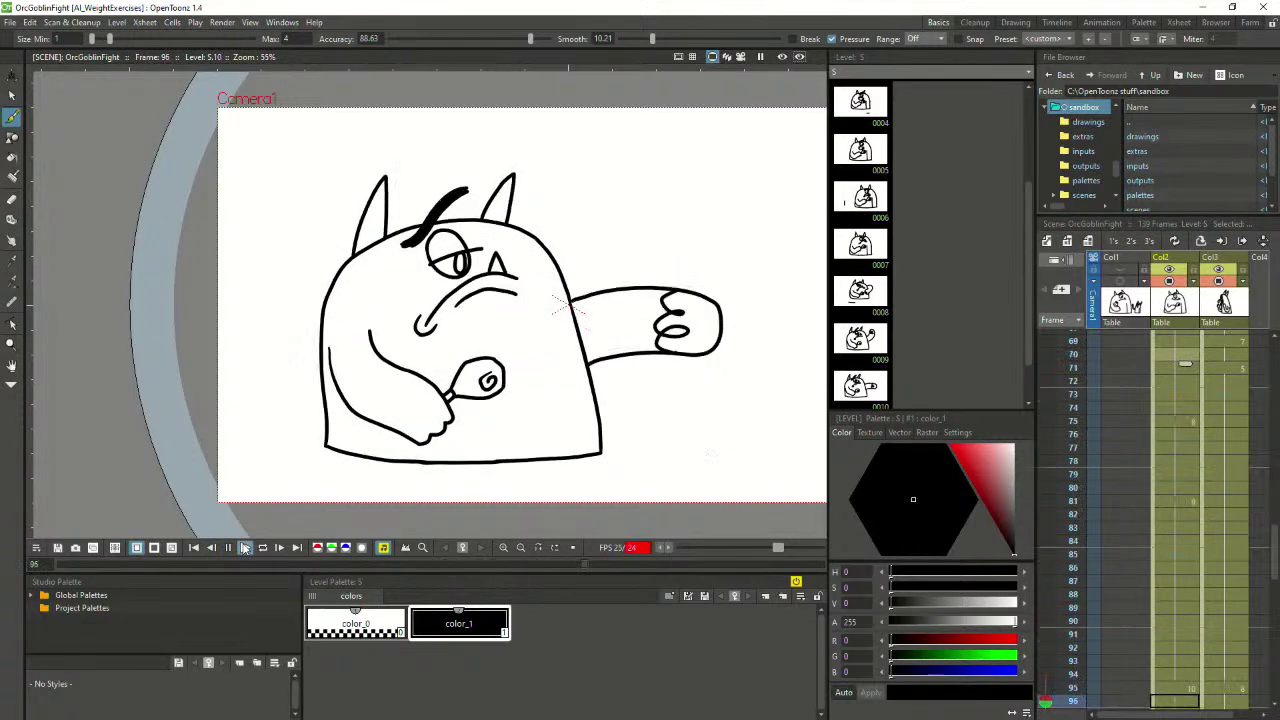
{"action": "scroll", "coordinate": [1175, 512], "scroll_direction": "up", "scroll_amount": 3}
{"action": "left_click", "coordinate": [1167, 405]}
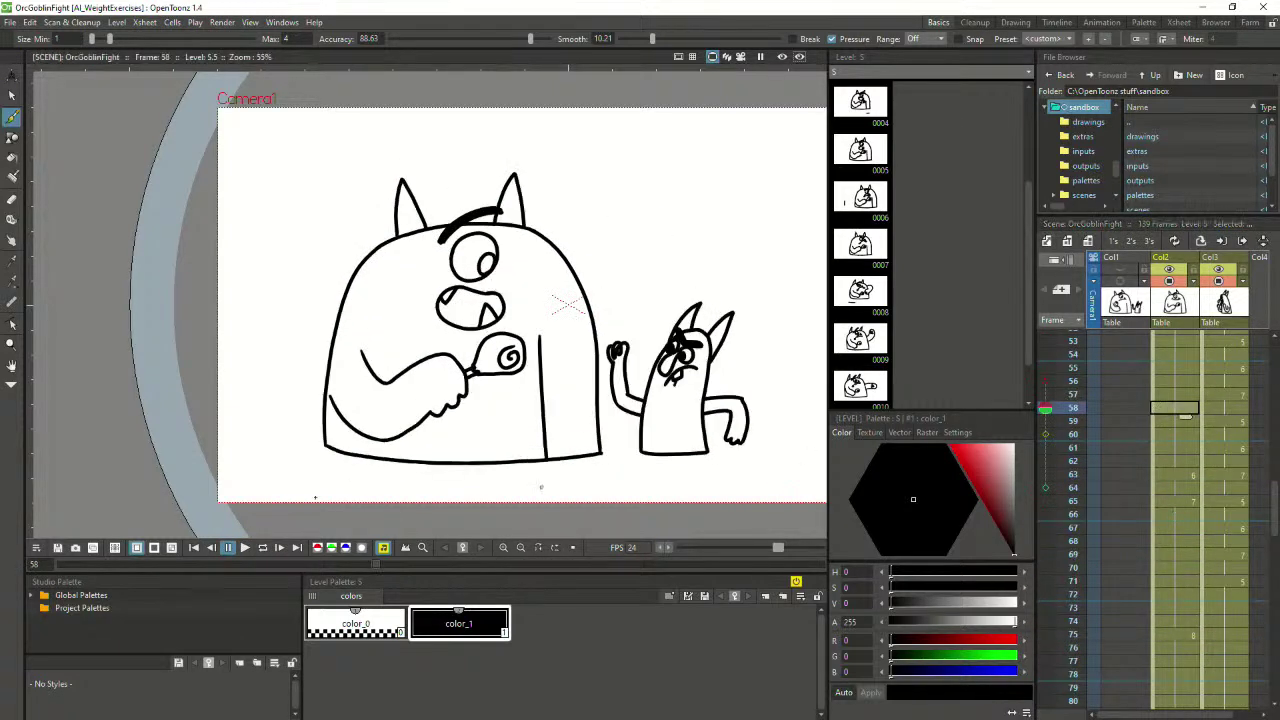
{"action": "left_click", "coordinate": [245, 548]}
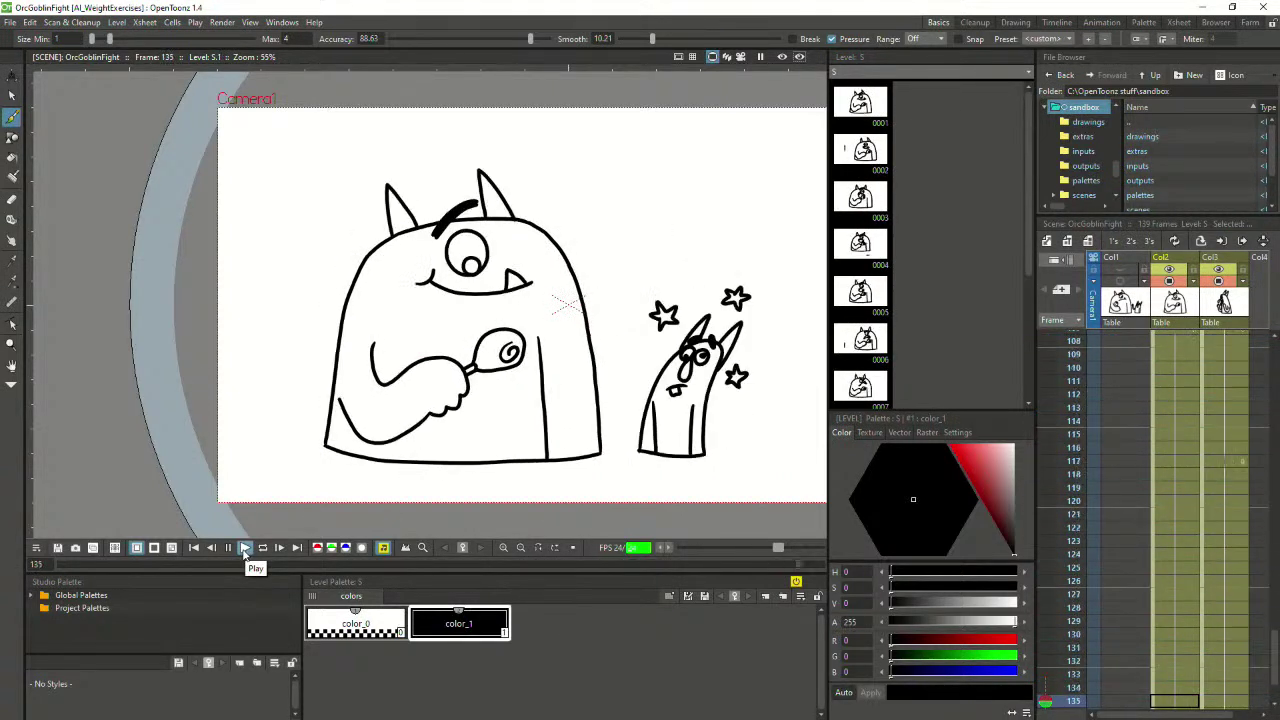
Fit both characters in view and play the scene from frame 1 to review the whole fight
{"action": "scroll", "coordinate": [388, 432], "scroll_direction": "up", "scroll_amount": 1}
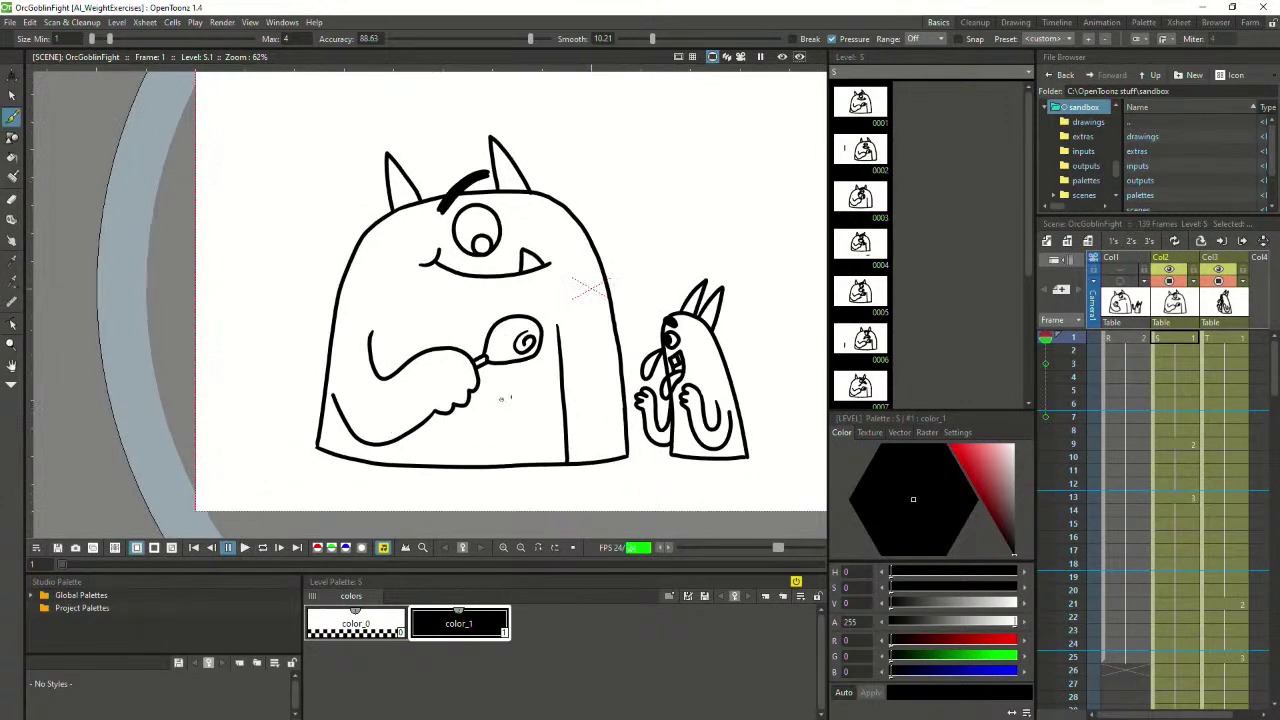
{"action": "mouse_move", "coordinate": [501, 398]}
{"action": "left_mouse_down"}
{"action": "mouse_move", "coordinate": [363, 409]}
{"action": "mouse_move", "coordinate": [383, 408]}
{"action": "mouse_move", "coordinate": [346, 428]}
{"action": "left_mouse_up"}
{"action": "scroll", "coordinate": [369, 410], "scroll_direction": "down", "scroll_amount": 1}
{"action": "key", "text": "space"}
{"action": "scroll", "coordinate": [384, 413], "scroll_direction": "up", "scroll_amount": 1}
{"action": "left_click", "coordinate": [245, 548]}
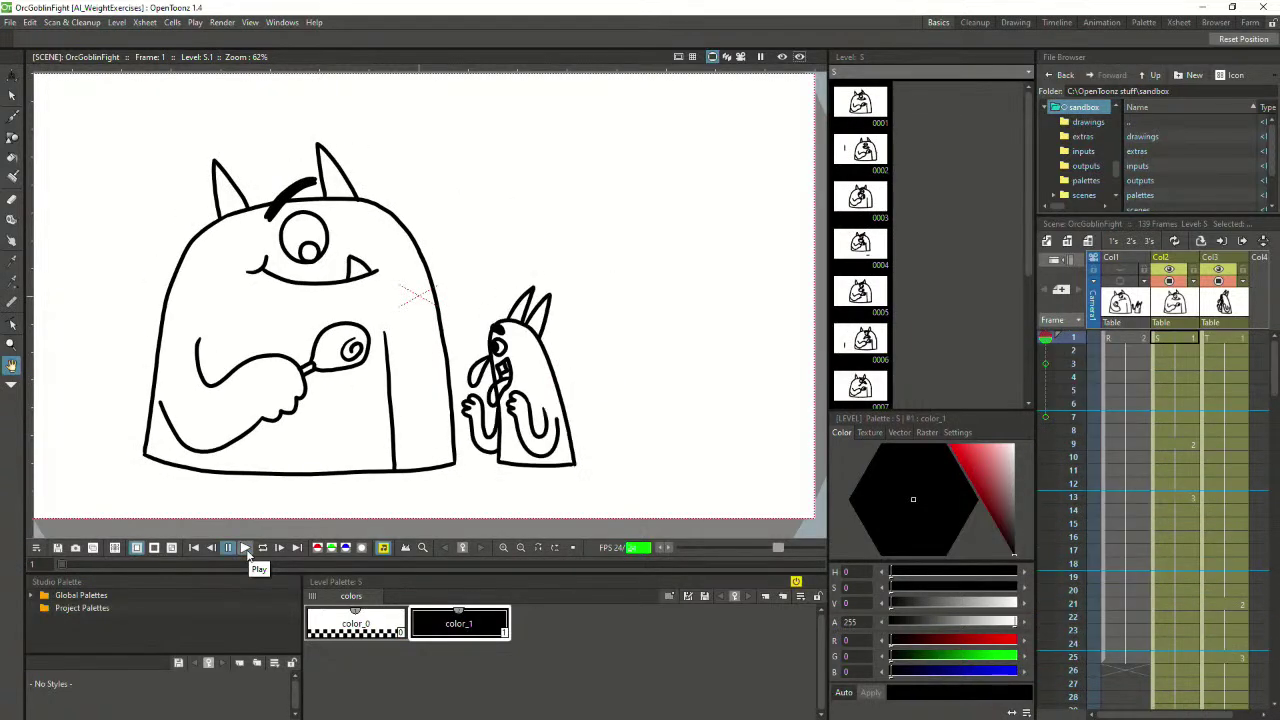
{"action": "left_click", "coordinate": [245, 548]}
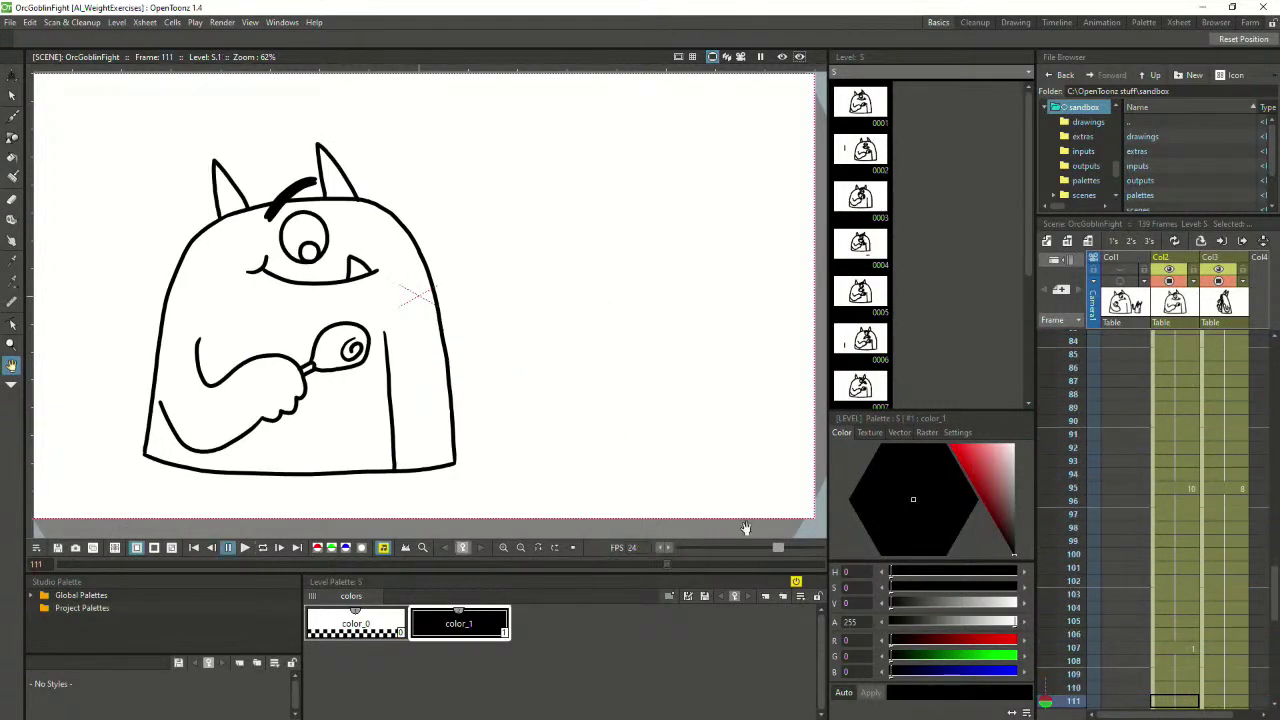
Replay the raised fist and punch from frame 74 to judge the timing
{"action": "scroll", "coordinate": [1190, 547], "scroll_direction": "up", "scroll_amount": 5}
{"action": "left_click", "coordinate": [1169, 447]}
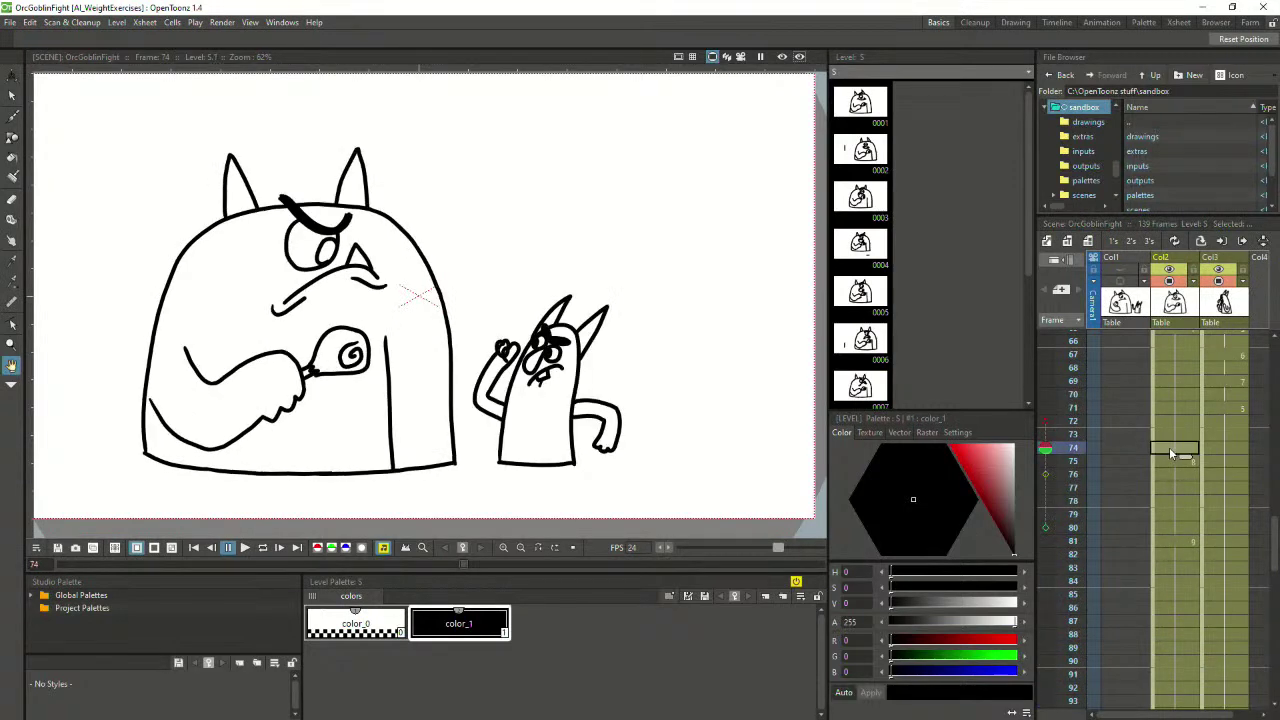
{"action": "left_click", "coordinate": [245, 549]}
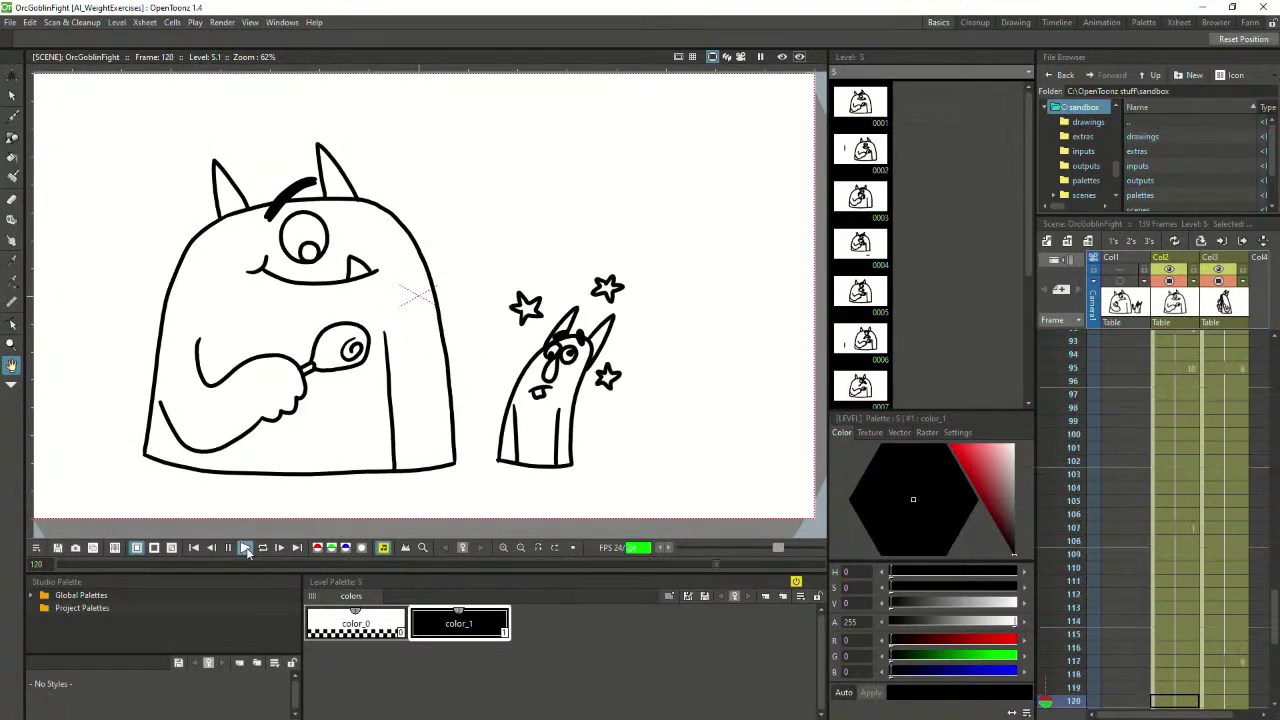
{"action": "left_click", "coordinate": [247, 553]}
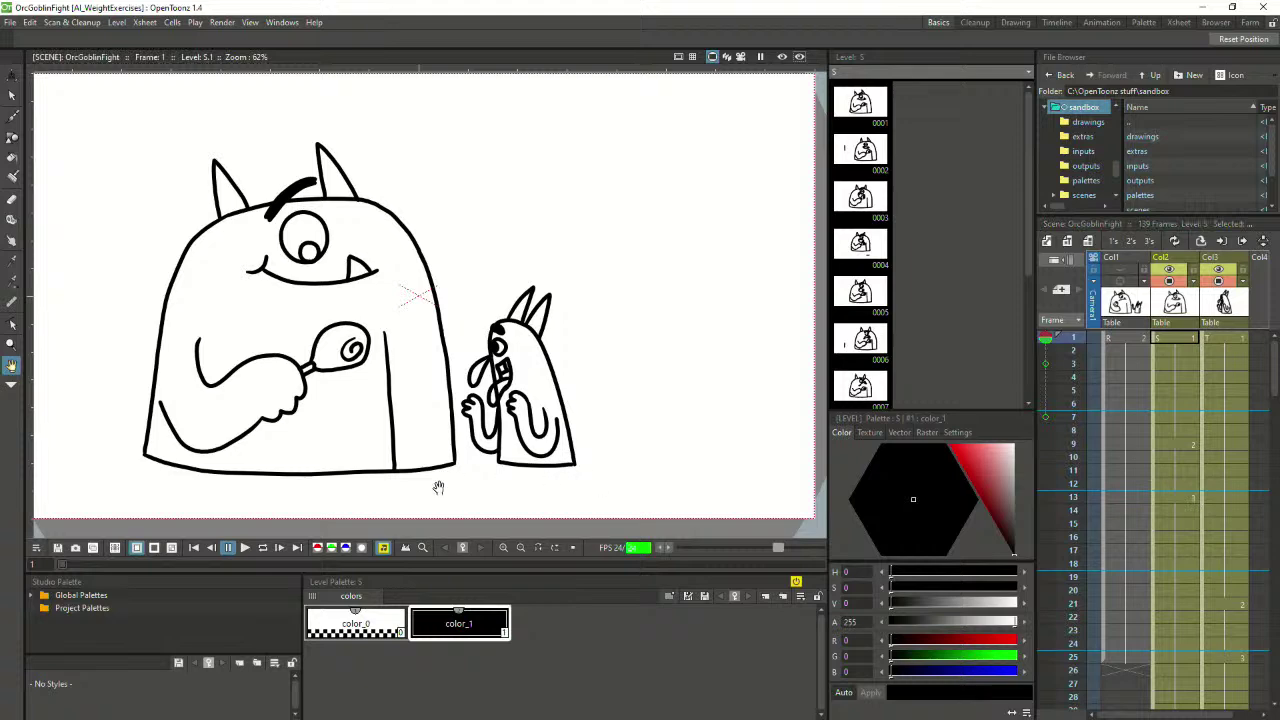
Play the scene from frame 1 and check the poses at frame 44
{"action": "left_click", "coordinate": [244, 548]}
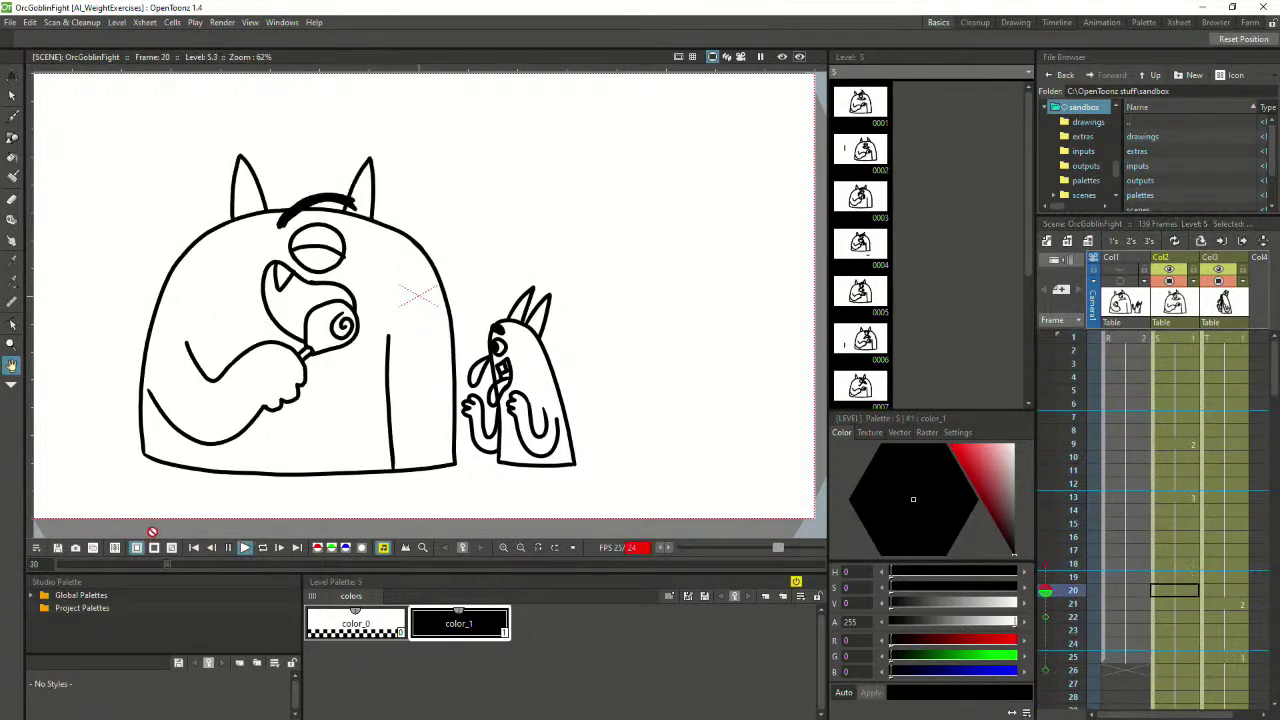
{"action": "left_click", "coordinate": [228, 547]}
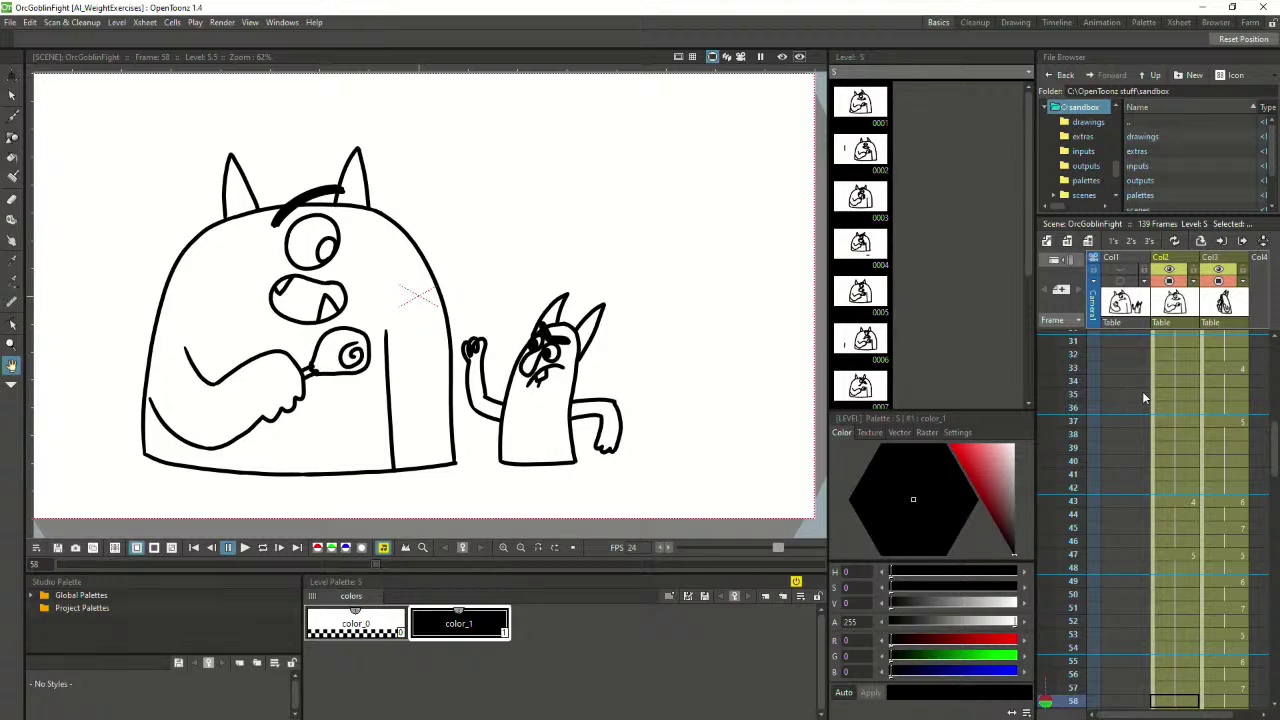
{"action": "left_click", "coordinate": [1175, 420]}
{"action": "left_click", "coordinate": [1179, 517]}
{"action": "scroll", "coordinate": [1179, 523], "scroll_direction": "down", "scroll_amount": 3}
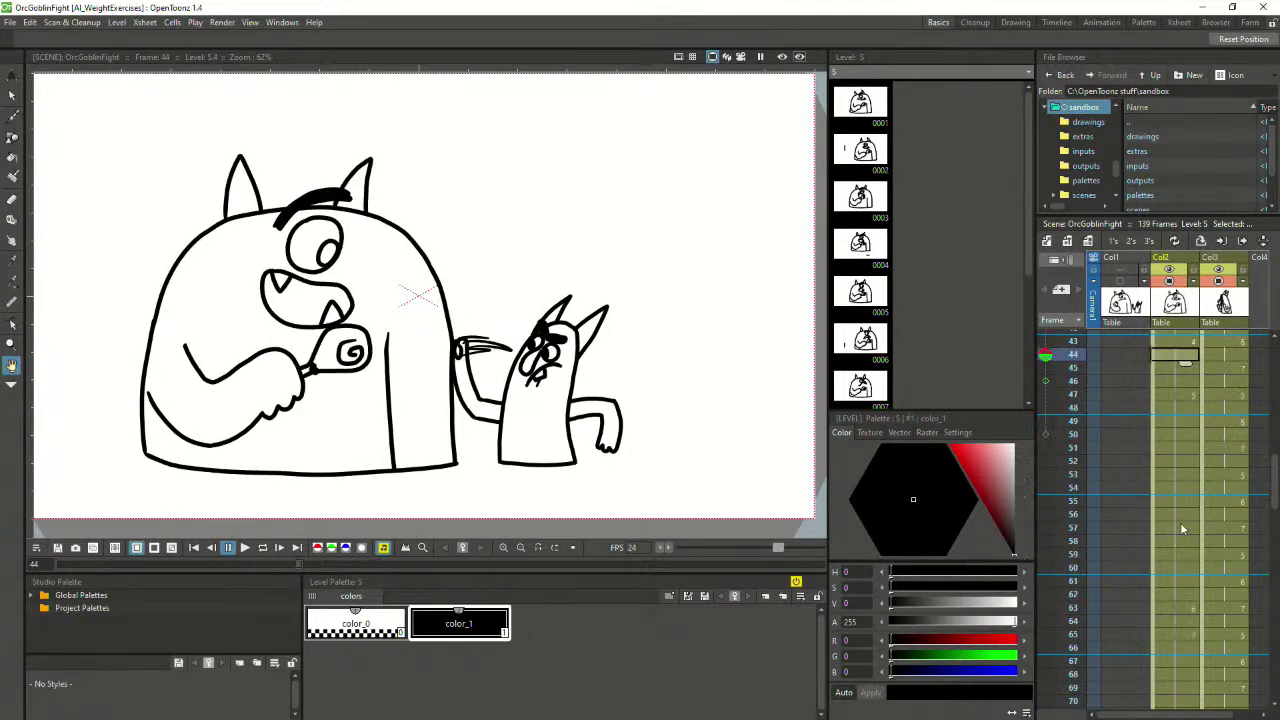
Check the orc's change of expression from frame 62 to frame 72 and play the action from frame 72
{"action": "left_click", "coordinate": [1179, 524]}
{"action": "left_click", "coordinate": [1178, 553]}
{"action": "left_click", "coordinate": [1181, 516]}
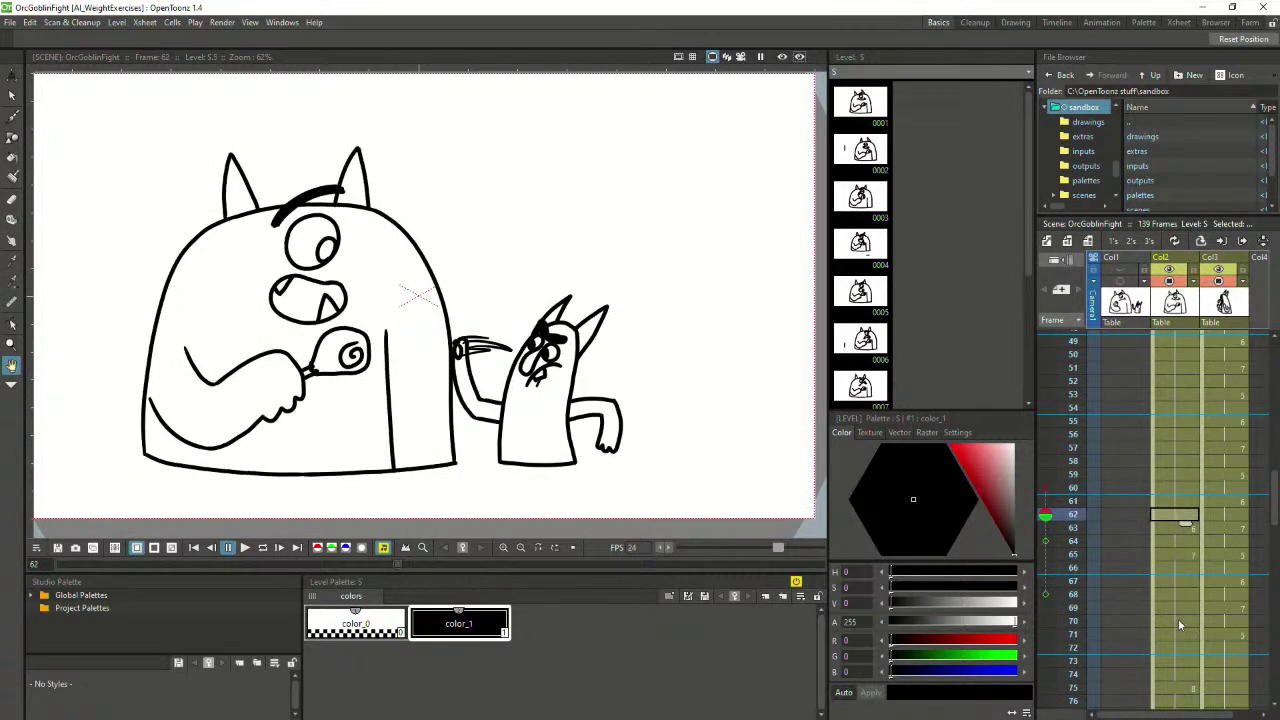
{"action": "scroll", "coordinate": [1178, 618], "scroll_direction": "down", "scroll_amount": 2}
{"action": "left_click", "coordinate": [1173, 529]}
{"action": "left_click", "coordinate": [1182, 489]}
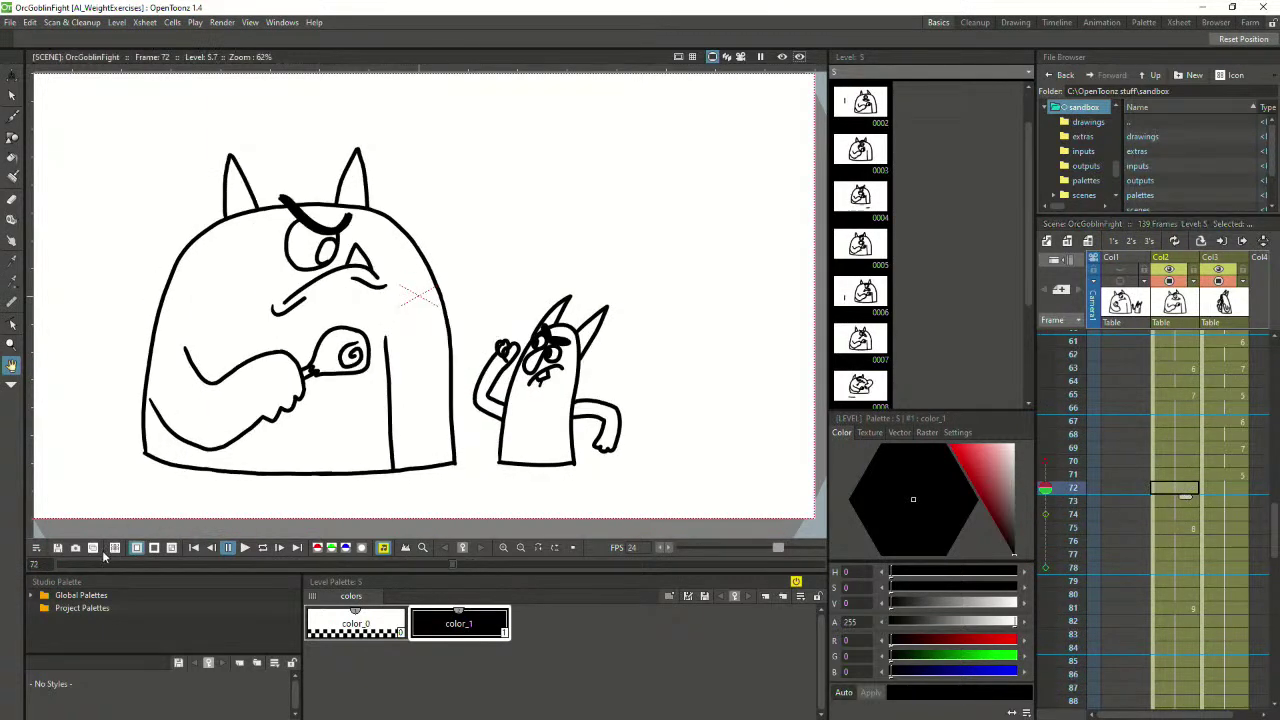
{"action": "left_click", "coordinate": [240, 549]}
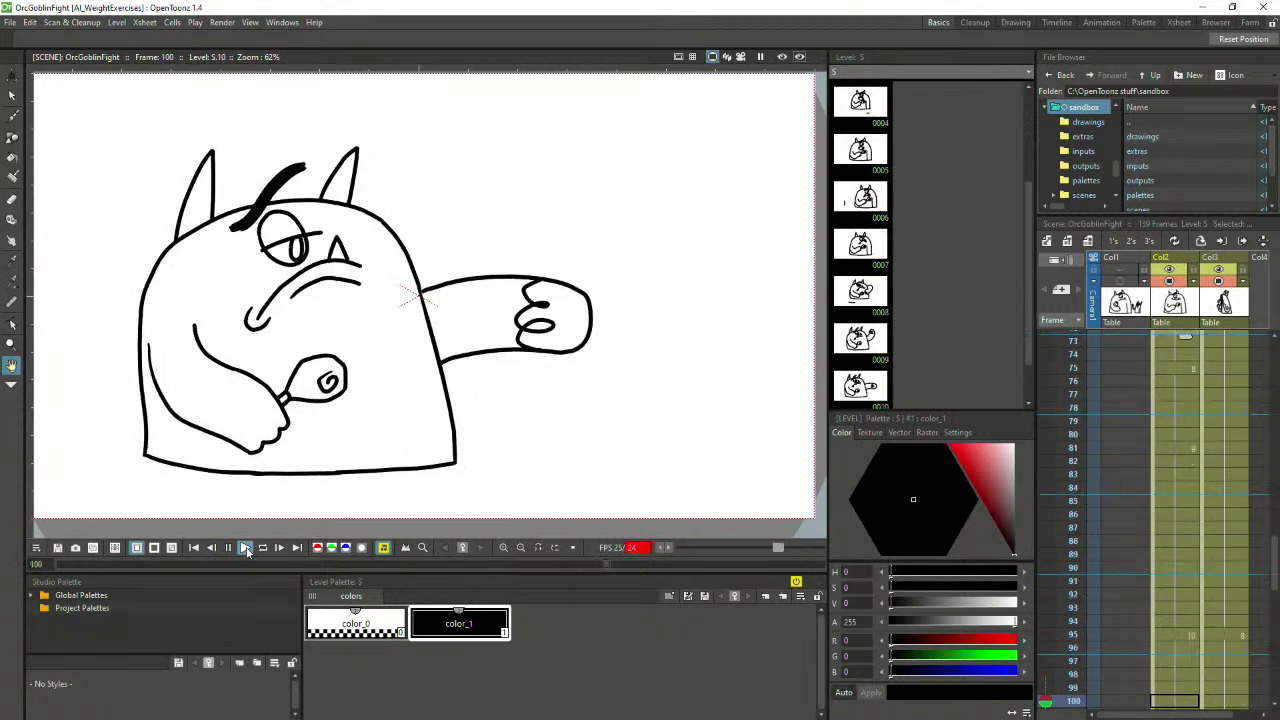
Compare the orc's poses at frames 95 and 88, then replay the scene through the punch
{"action": "left_click", "coordinate": [1165, 515]}
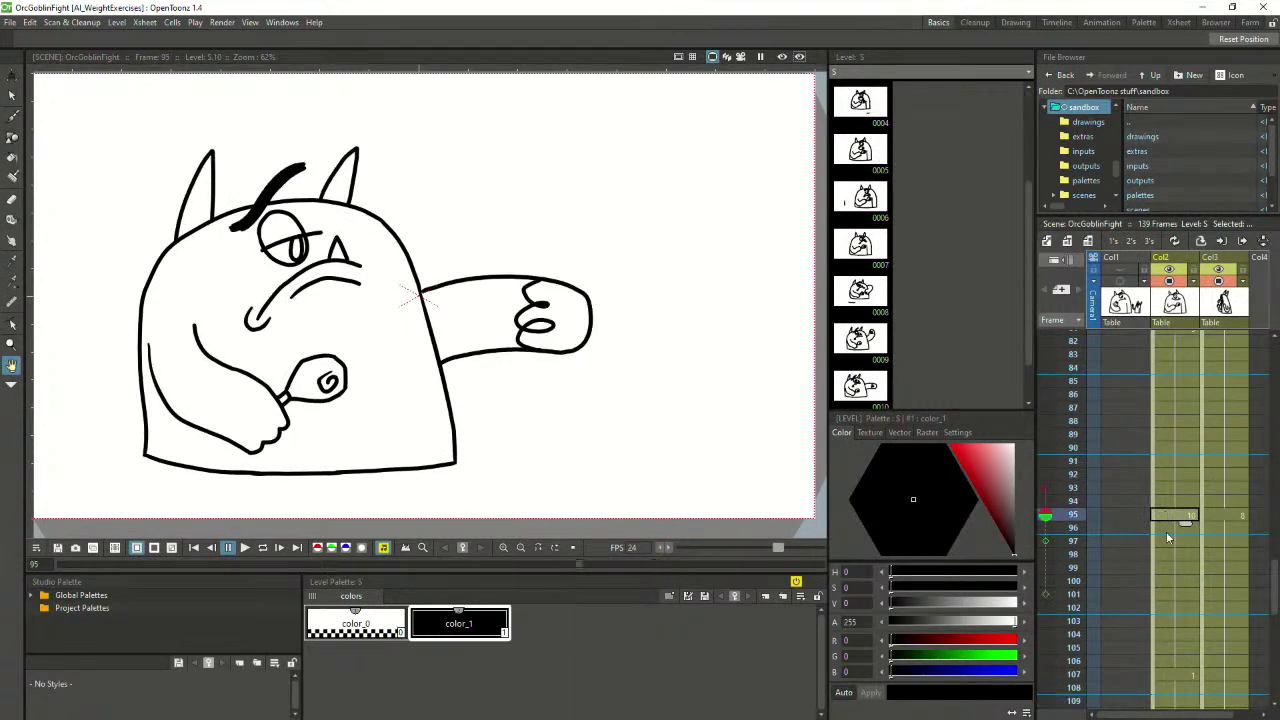
{"action": "left_click", "coordinate": [1167, 486]}
{"action": "left_click", "coordinate": [1179, 425]}
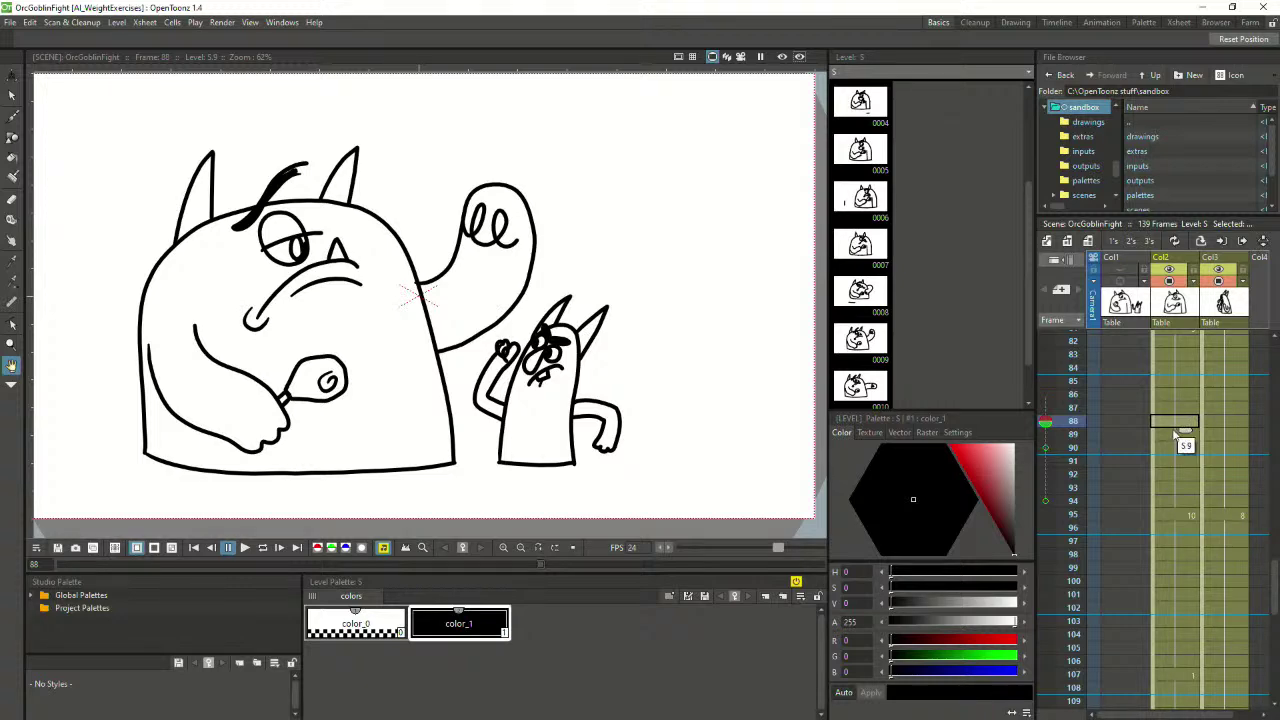
{"action": "left_click", "coordinate": [245, 548]}
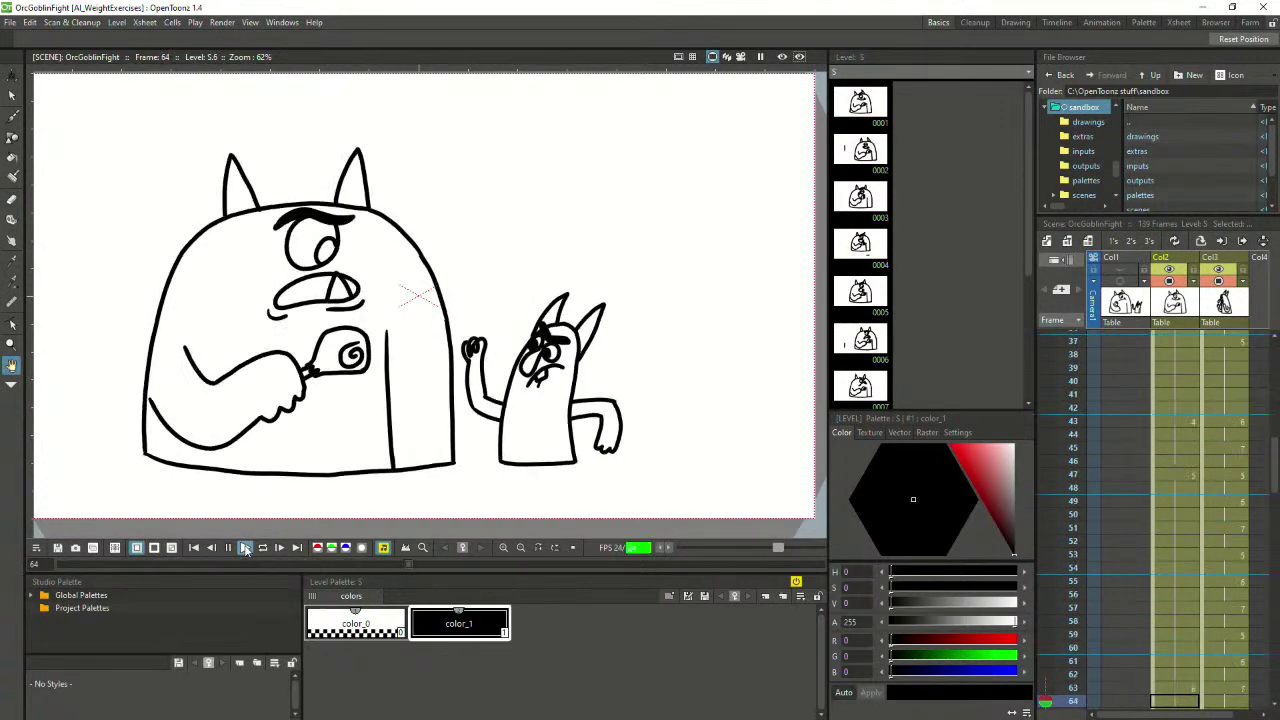
{"action": "left_click", "coordinate": [244, 548]}
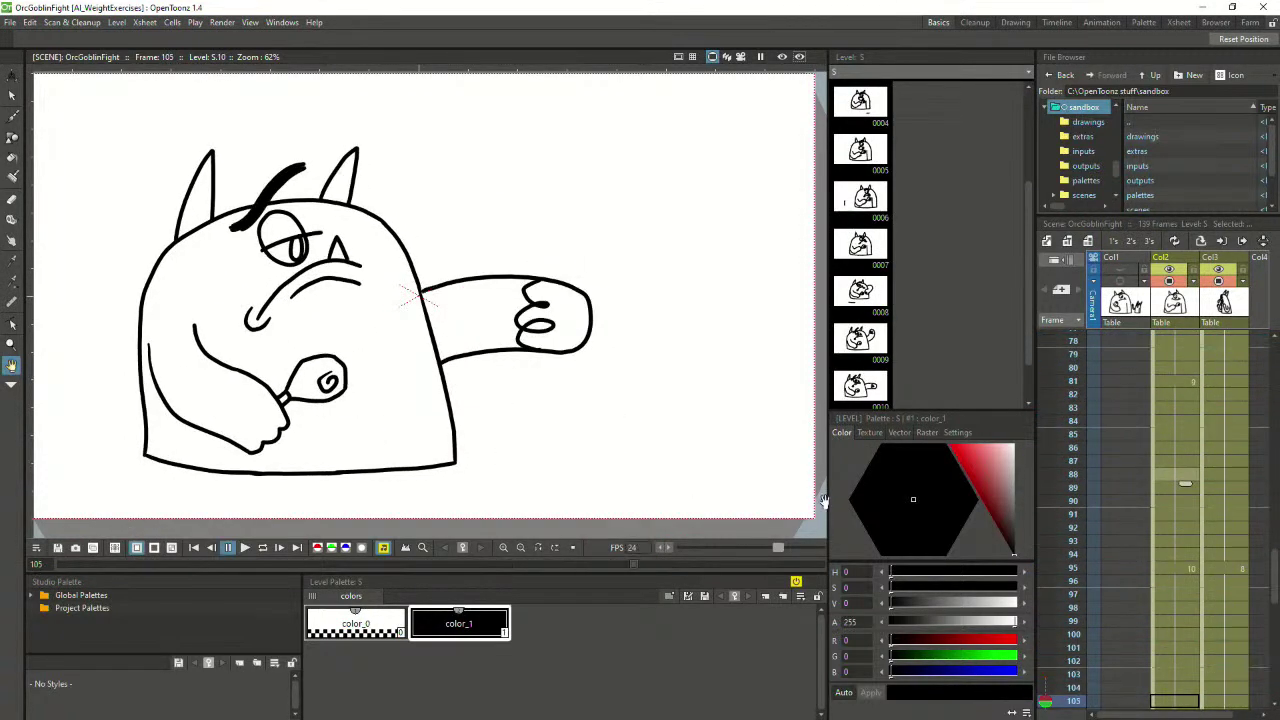
Step through the orc's frames from the raised fist at frame 81 to the punch hold at frame 97
{"action": "left_click", "coordinate": [1175, 472]}
{"action": "left_click", "coordinate": [1180, 371]}
{"action": "left_click", "coordinate": [1182, 382]}
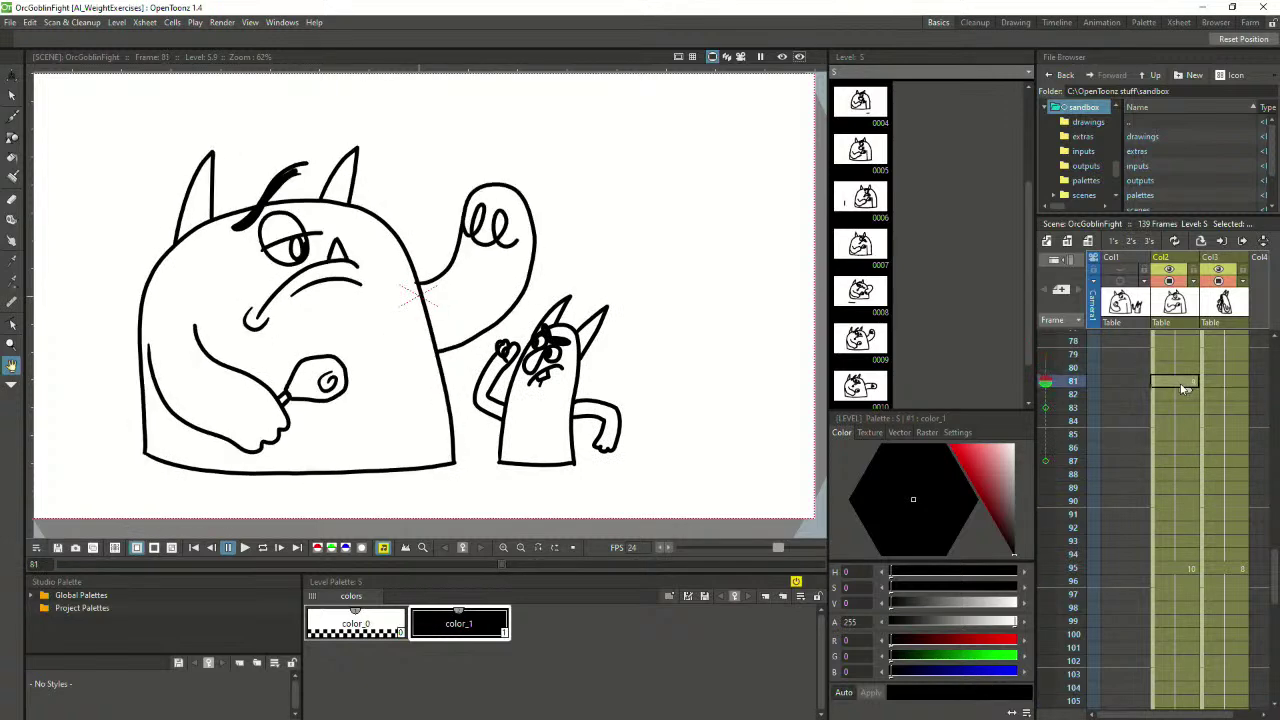
{"action": "left_click", "coordinate": [1163, 476]}
{"action": "left_click", "coordinate": [1180, 515]}
{"action": "left_click", "coordinate": [1192, 554]}
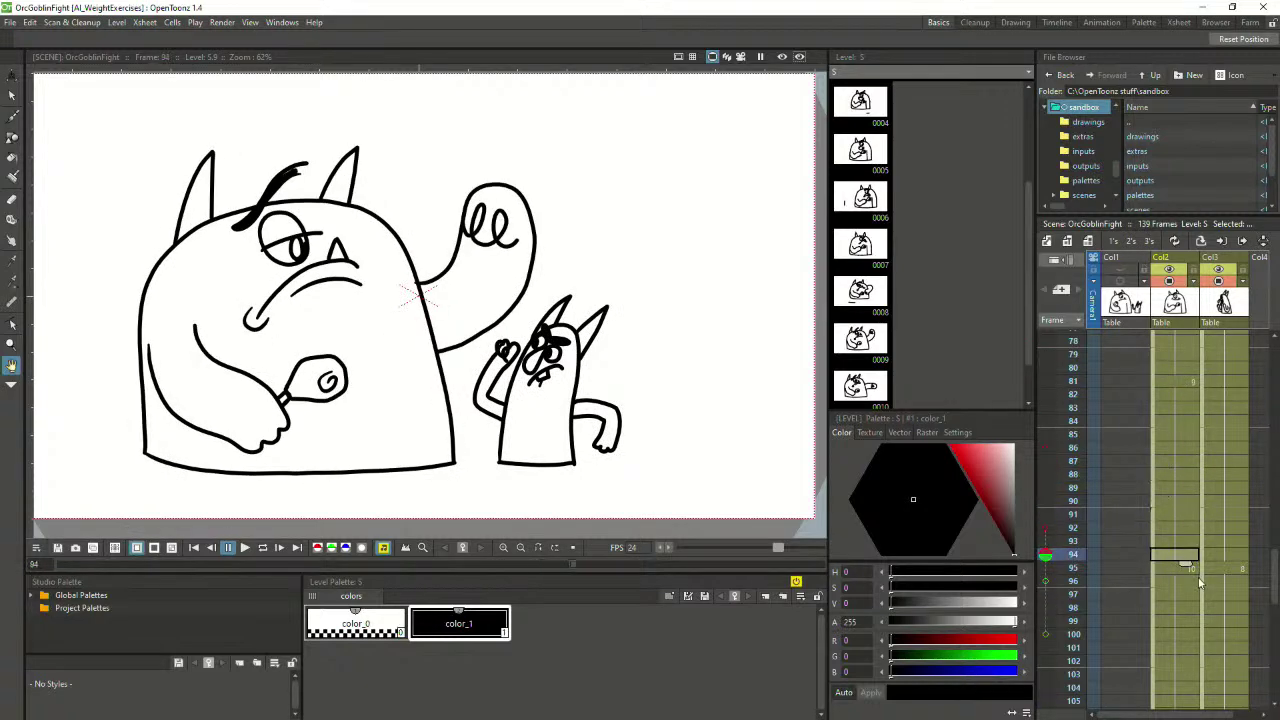
{"action": "left_click", "coordinate": [1192, 568]}
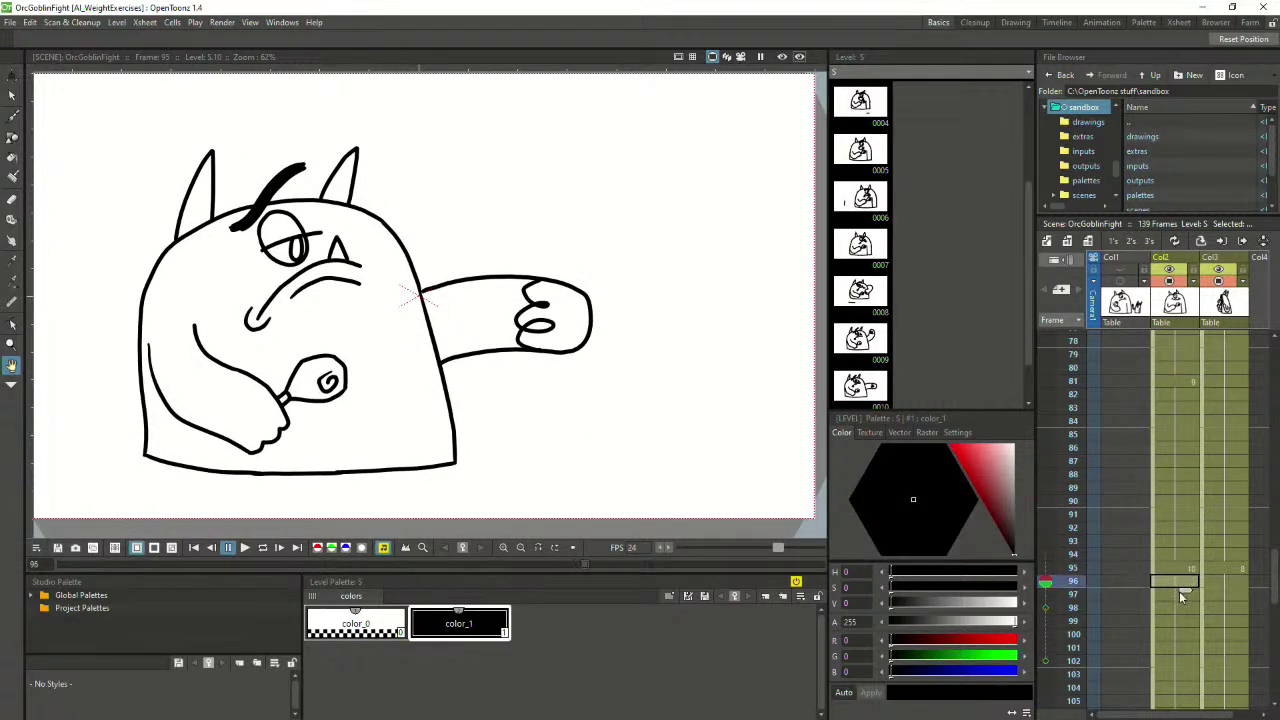
{"action": "left_click", "coordinate": [1180, 594]}
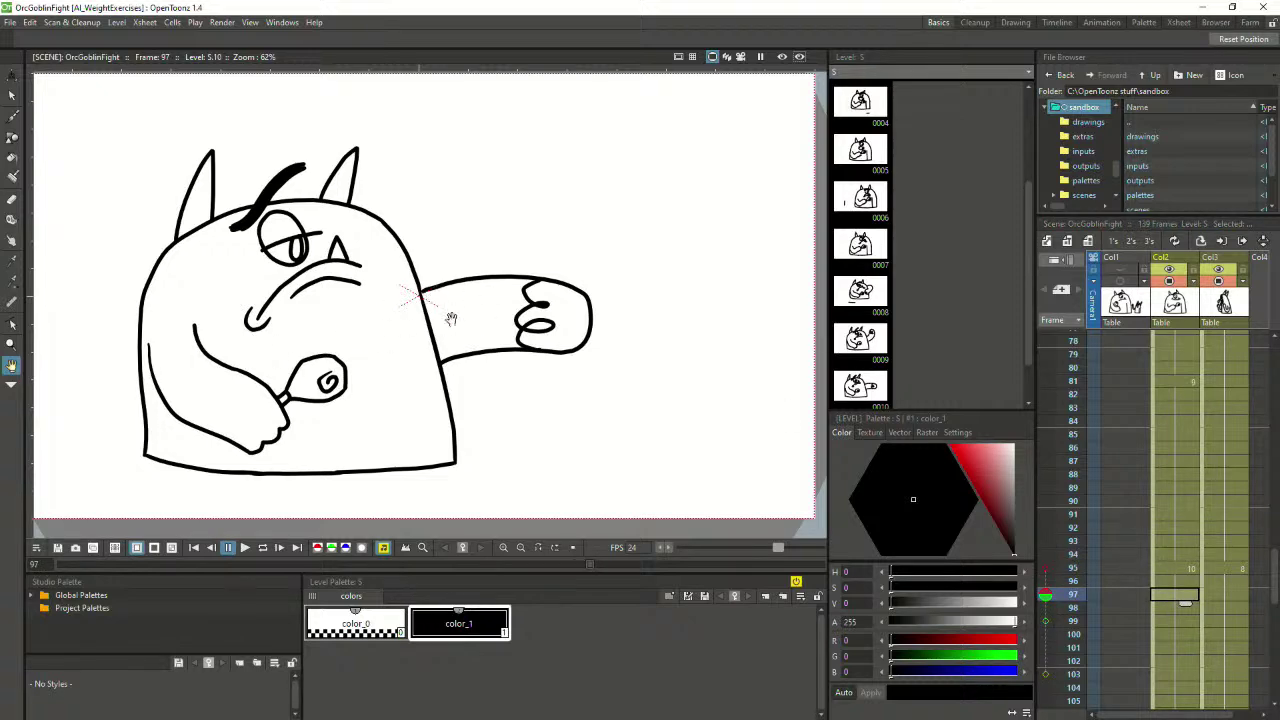
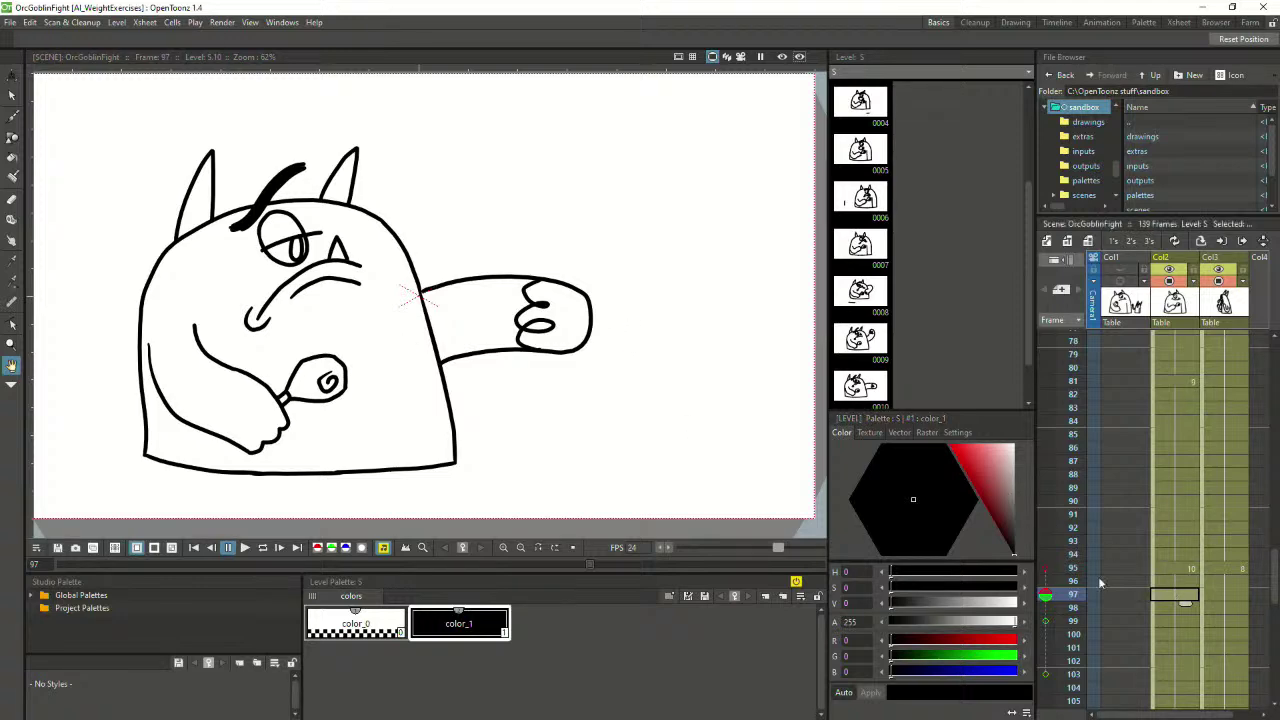
Start a new orc drawing at frame 97 with a short brush stroke outside the camera area, and turn on the onion skin
{"action": "left_click", "coordinate": [12, 118]}
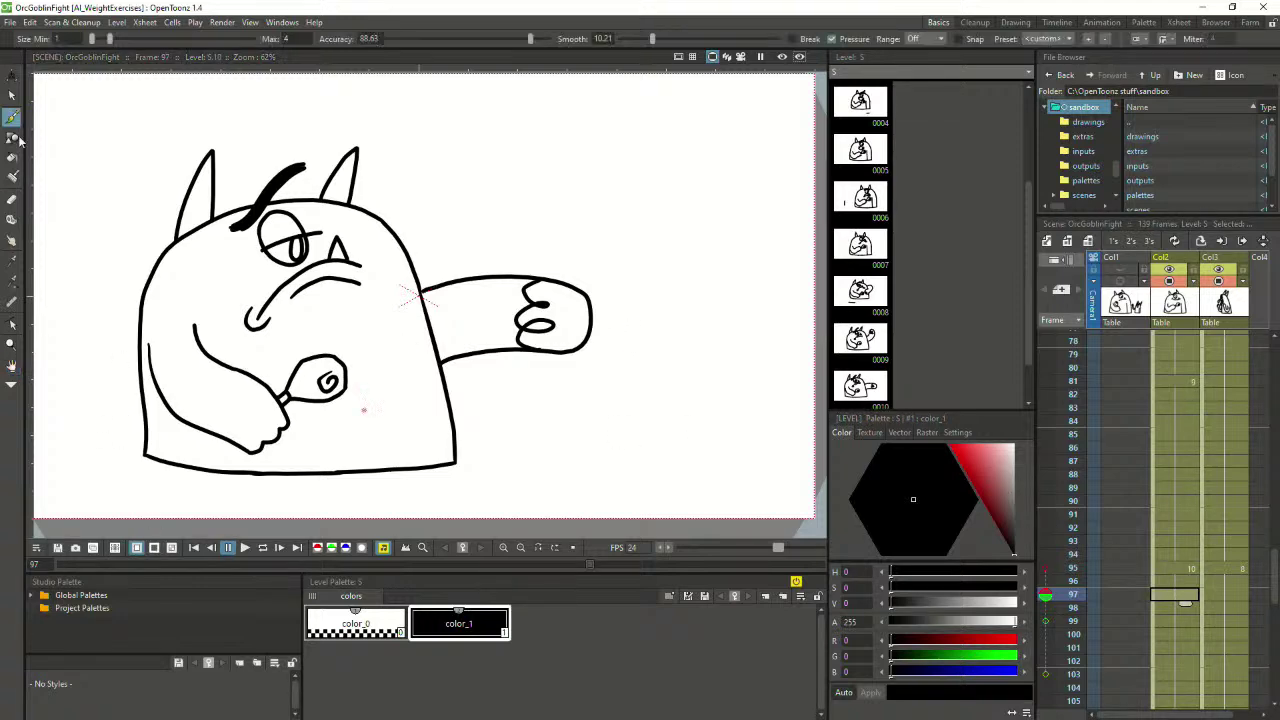
{"action": "scroll", "coordinate": [73, 465], "scroll_direction": "down", "scroll_amount": 2}
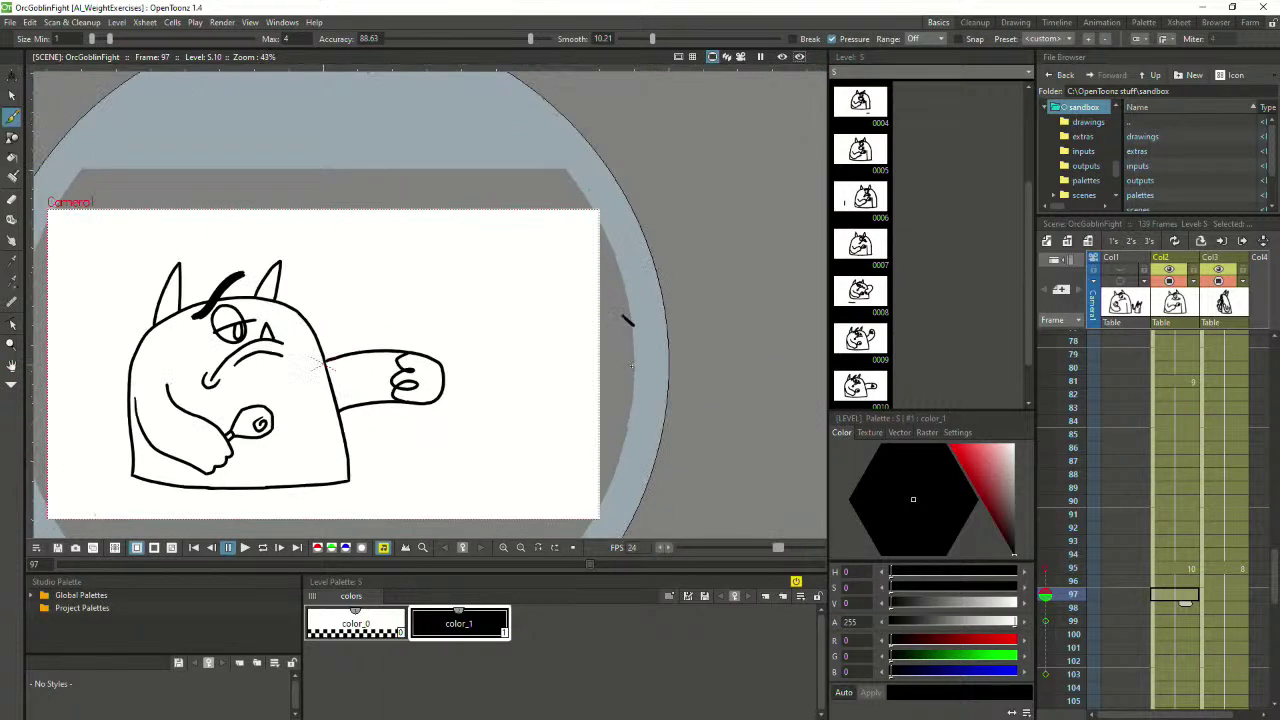
{"action": "left_click_drag", "start_coordinate": [632, 366], "coordinate": [631, 380]}
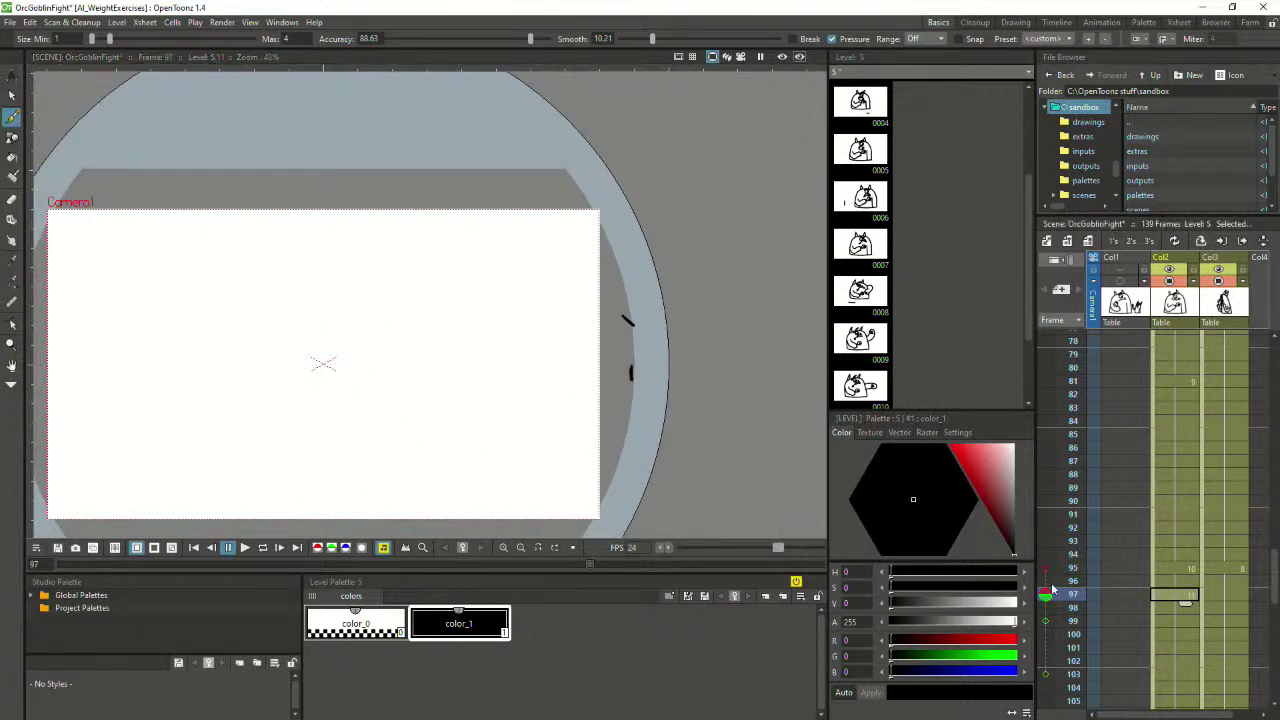
{"action": "double_click", "coordinate": [1045, 597]}
{"action": "scroll", "coordinate": [362, 410], "scroll_direction": "up", "scroll_amount": 2}
{"action": "key", "text": "space"}
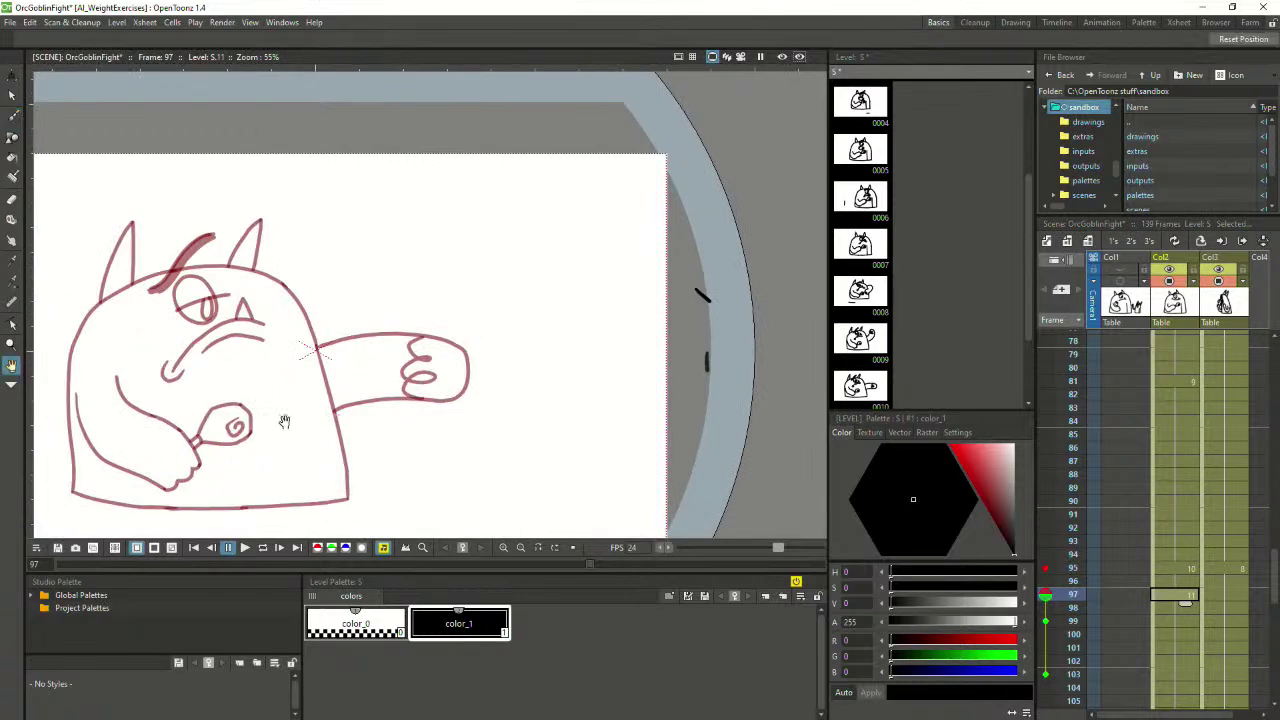
{"action": "left_click_drag", "start_coordinate": [312, 411], "coordinate": [414, 364]}
{"action": "scroll", "coordinate": [414, 363], "scroll_direction": "up", "scroll_amount": 2}
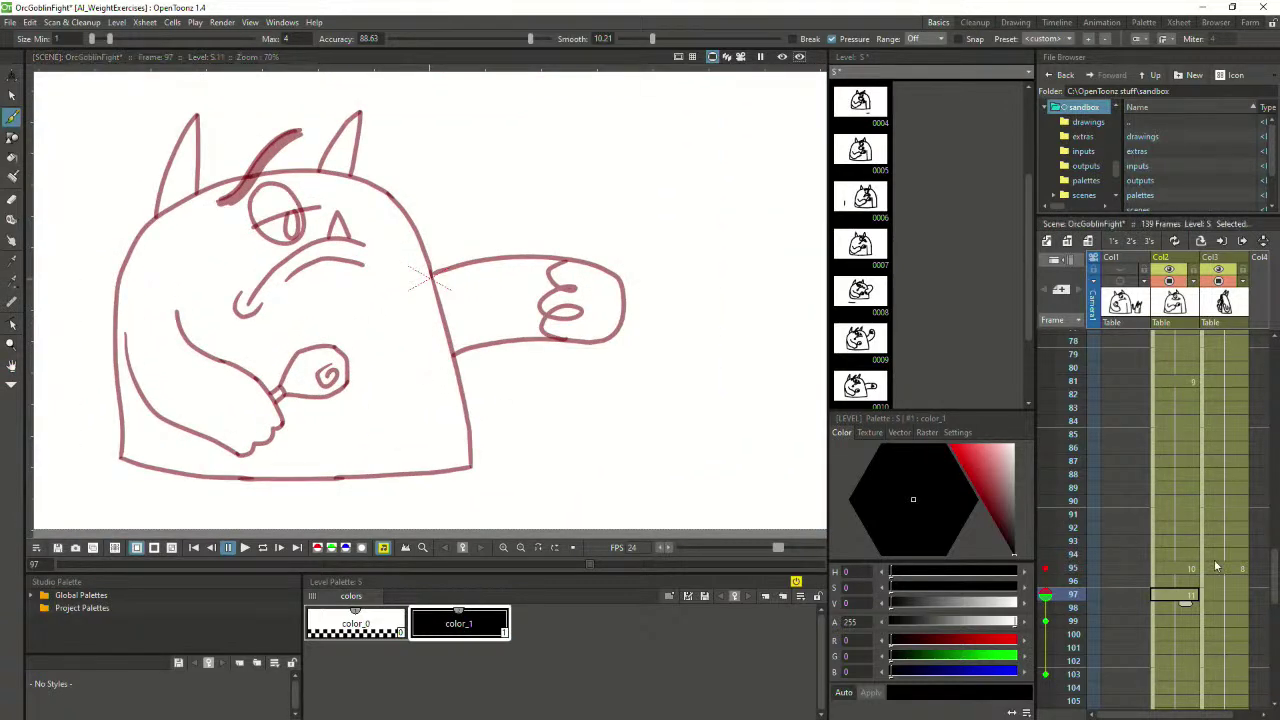
Copy the orc's body without the punching arm from frame 95 and paste it into the drawing at frame 97
{"action": "left_click", "coordinate": [1180, 569]}
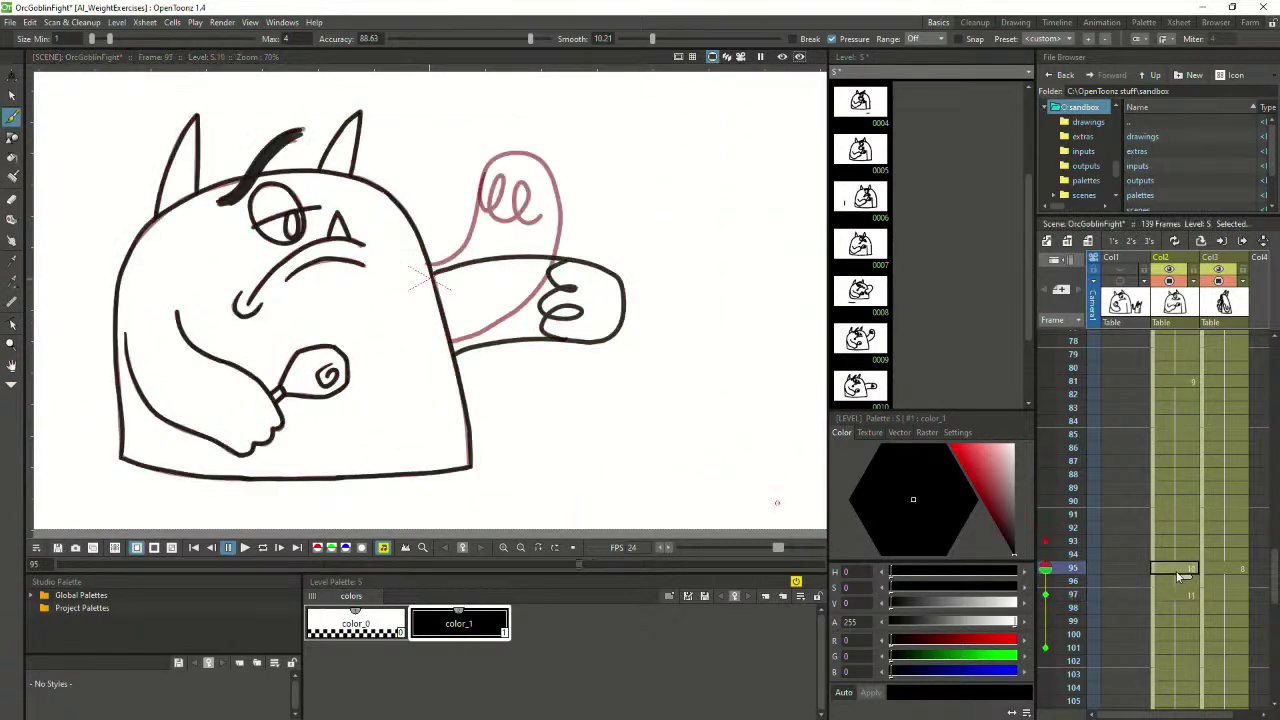
{"action": "left_click", "coordinate": [11, 94]}
{"action": "scroll", "coordinate": [200, 148], "scroll_direction": "down", "scroll_amount": 1}
{"action": "mouse_move", "coordinate": [138, 112]}
{"action": "left_mouse_down"}
{"action": "mouse_move", "coordinate": [60, 235]}
{"action": "mouse_move", "coordinate": [250, 437]}
{"action": "mouse_move", "coordinate": [392, 400]}
{"action": "left_mouse_up"}
{"action": "mouse_move", "coordinate": [205, 82]}
{"action": "left_mouse_down"}
{"action": "mouse_move", "coordinate": [106, 121]}
{"action": "mouse_move", "coordinate": [64, 256]}
{"action": "mouse_move", "coordinate": [77, 420]}
{"action": "mouse_move", "coordinate": [233, 462]}
{"action": "mouse_move", "coordinate": [425, 408]}
{"action": "mouse_move", "coordinate": [363, 154]}
{"action": "mouse_move", "coordinate": [310, 102]}
{"action": "mouse_move", "coordinate": [210, 103]}
{"action": "left_mouse_up"}
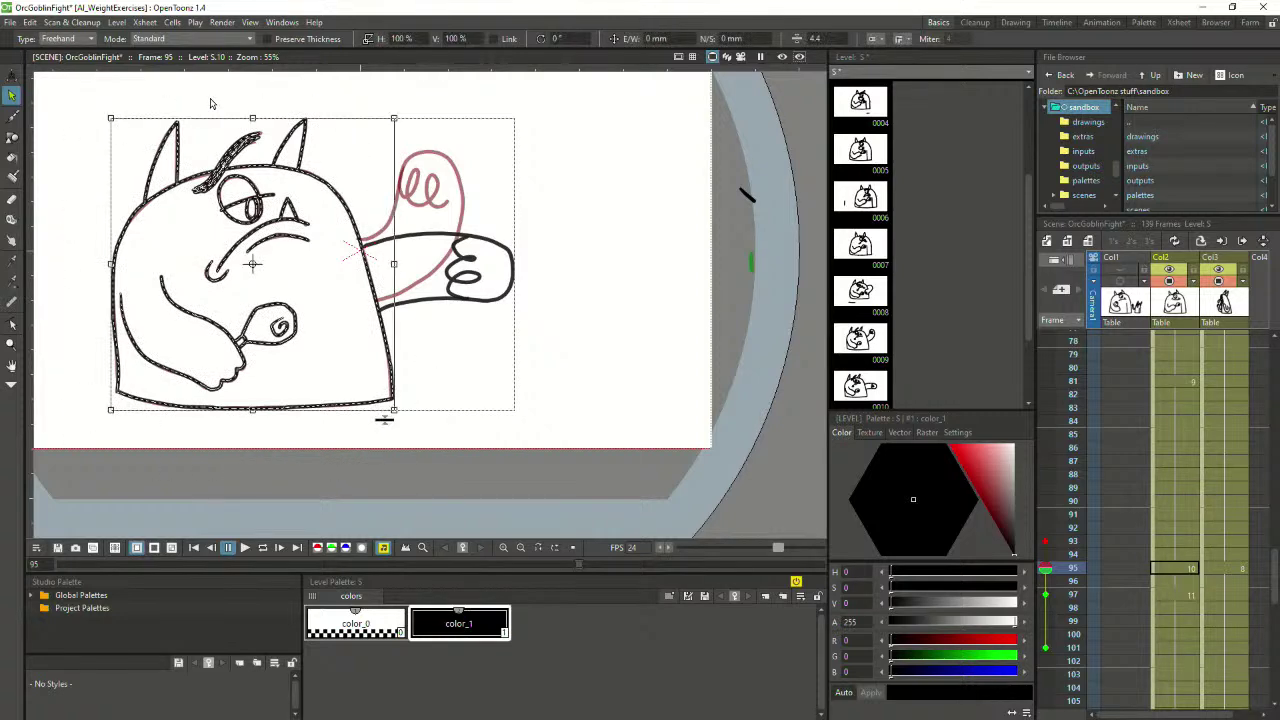
{"action": "left_click", "coordinate": [1185, 594]}
{"action": "key", "text": "ctrl+v"}
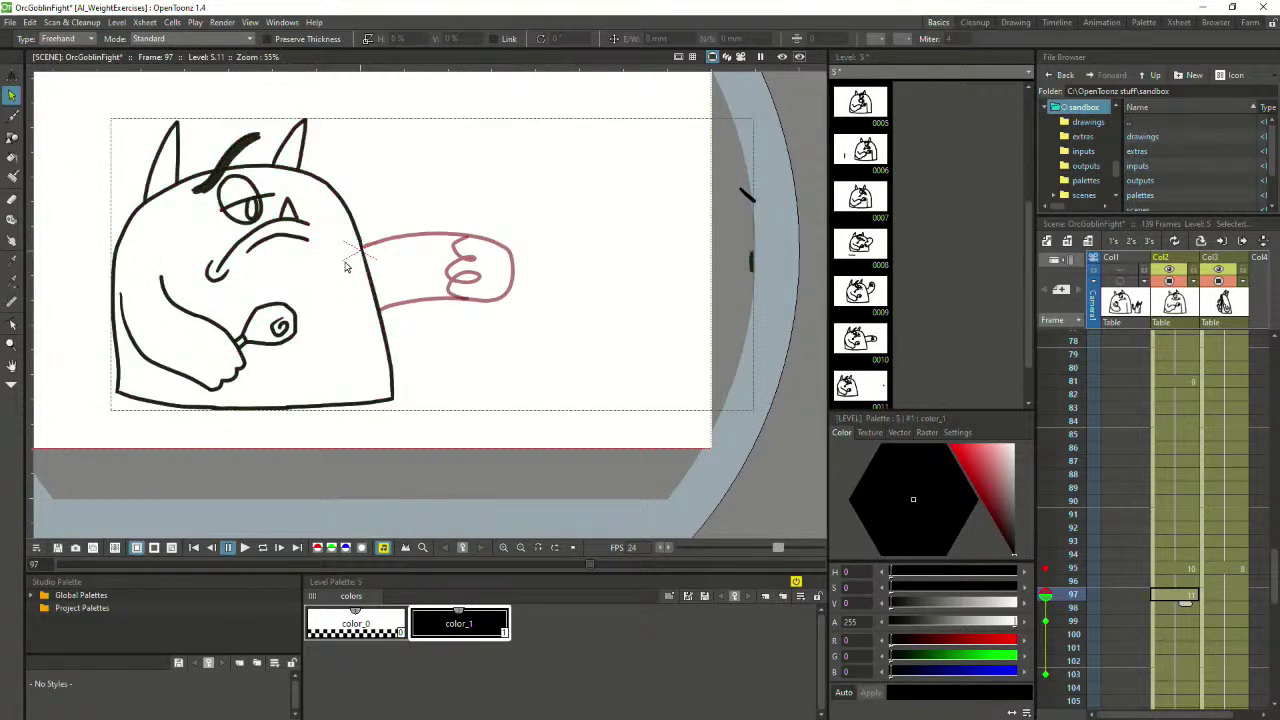
Try to brush the orc's punching arm and fist on frame 97, slightly lower than the onion-skinned punch
{"action": "scroll", "coordinate": [345, 266], "scroll_direction": "up", "scroll_amount": 2}
{"action": "key", "text": "b"}
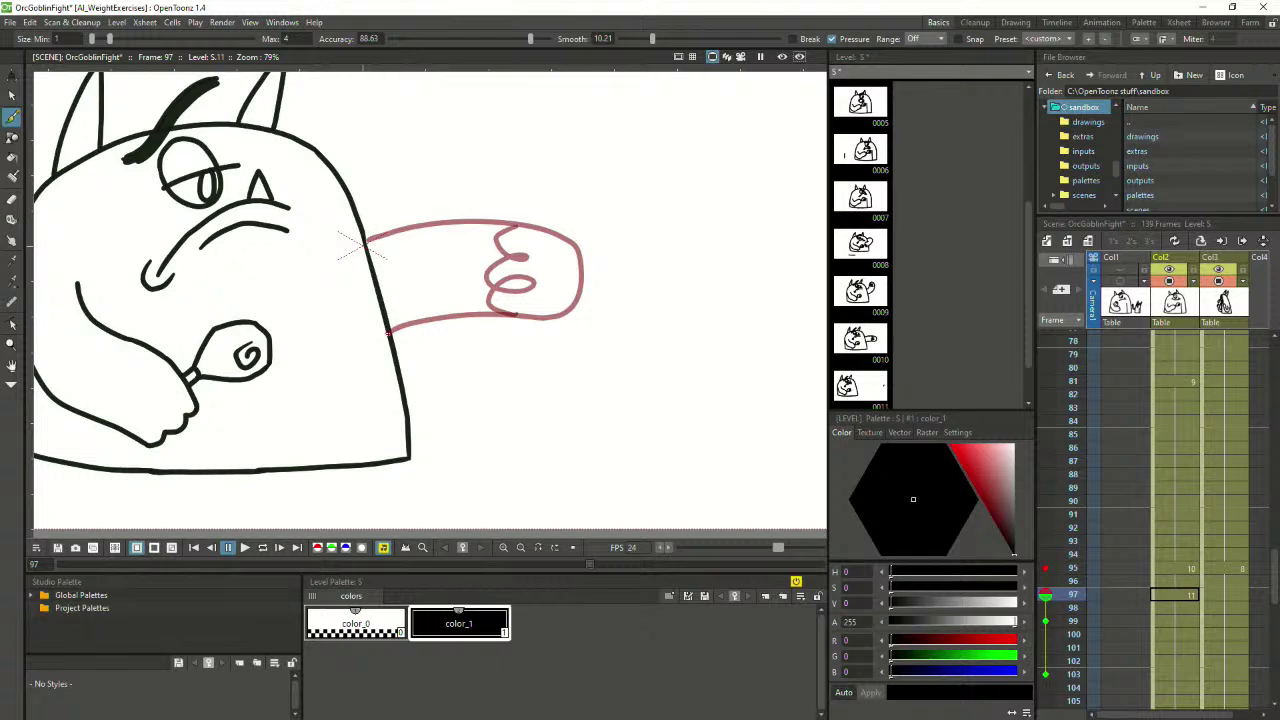
{"action": "left_click_drag", "start_coordinate": [453, 338], "coordinate": [538, 321]}
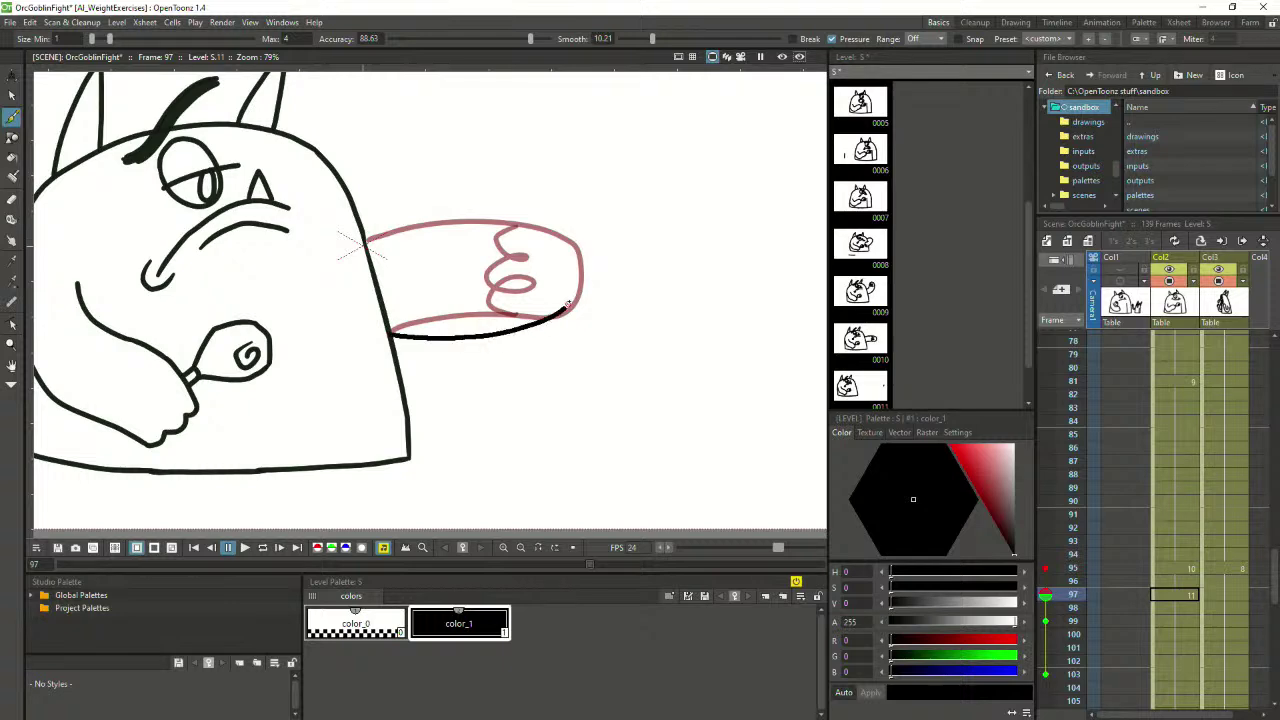
{"action": "mouse_move", "coordinate": [552, 237]}
{"action": "left_mouse_down"}
{"action": "mouse_move", "coordinate": [490, 251]}
{"action": "mouse_move", "coordinate": [523, 253]}
{"action": "mouse_move", "coordinate": [494, 282]}
{"action": "mouse_move", "coordinate": [528, 279]}
{"action": "left_mouse_up"}
{"action": "key", "text": "ctrl+z"}
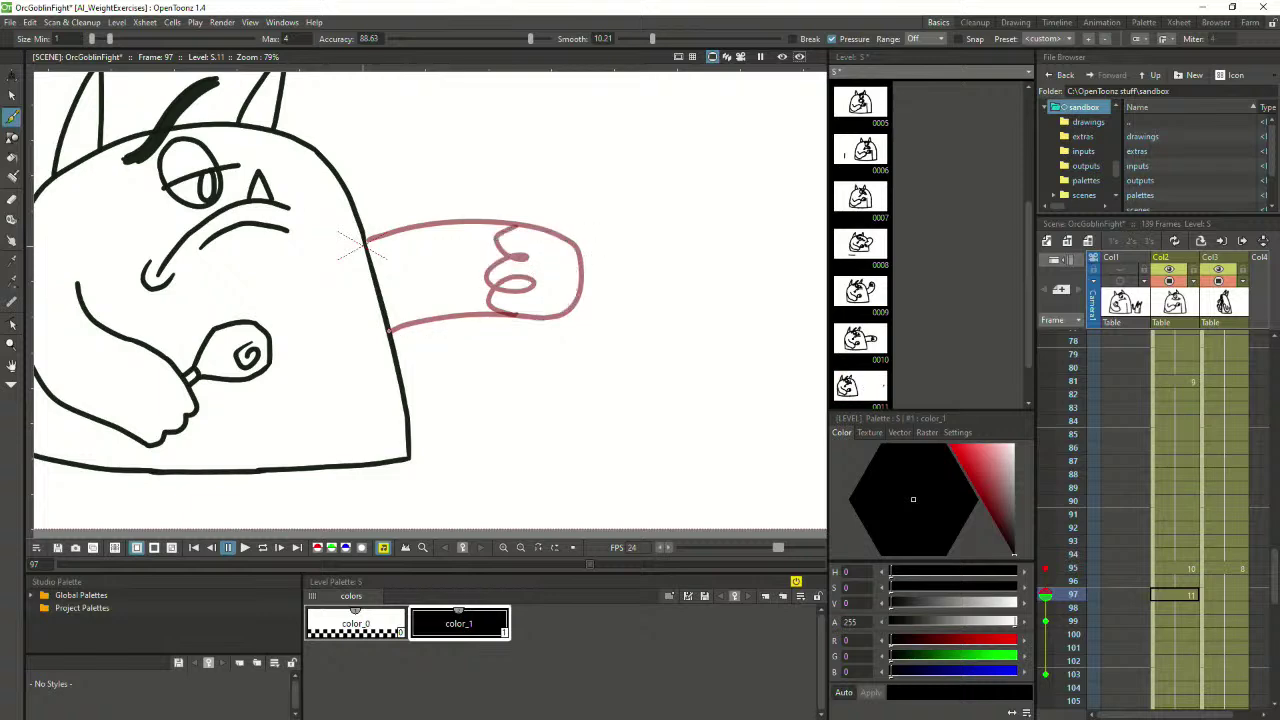
{"action": "mouse_move", "coordinate": [388, 330]}
{"action": "left_mouse_down"}
{"action": "mouse_move", "coordinate": [536, 322]}
{"action": "mouse_move", "coordinate": [570, 297]}
{"action": "mouse_move", "coordinate": [582, 264]}
{"action": "left_mouse_up"}
{"action": "key", "text": "ctrl+z"}
{"action": "mouse_move", "coordinate": [392, 335]}
{"action": "left_mouse_down"}
{"action": "mouse_move", "coordinate": [545, 323]}
{"action": "mouse_move", "coordinate": [580, 297]}
{"action": "mouse_move", "coordinate": [584, 272]}
{"action": "mouse_move", "coordinate": [557, 241]}
{"action": "mouse_move", "coordinate": [530, 238]}
{"action": "mouse_move", "coordinate": [506, 270]}
{"action": "mouse_move", "coordinate": [524, 263]}
{"action": "mouse_move", "coordinate": [492, 283]}
{"action": "mouse_move", "coordinate": [516, 296]}
{"action": "mouse_move", "coordinate": [526, 286]}
{"action": "mouse_move", "coordinate": [504, 318]}
{"action": "left_mouse_up"}
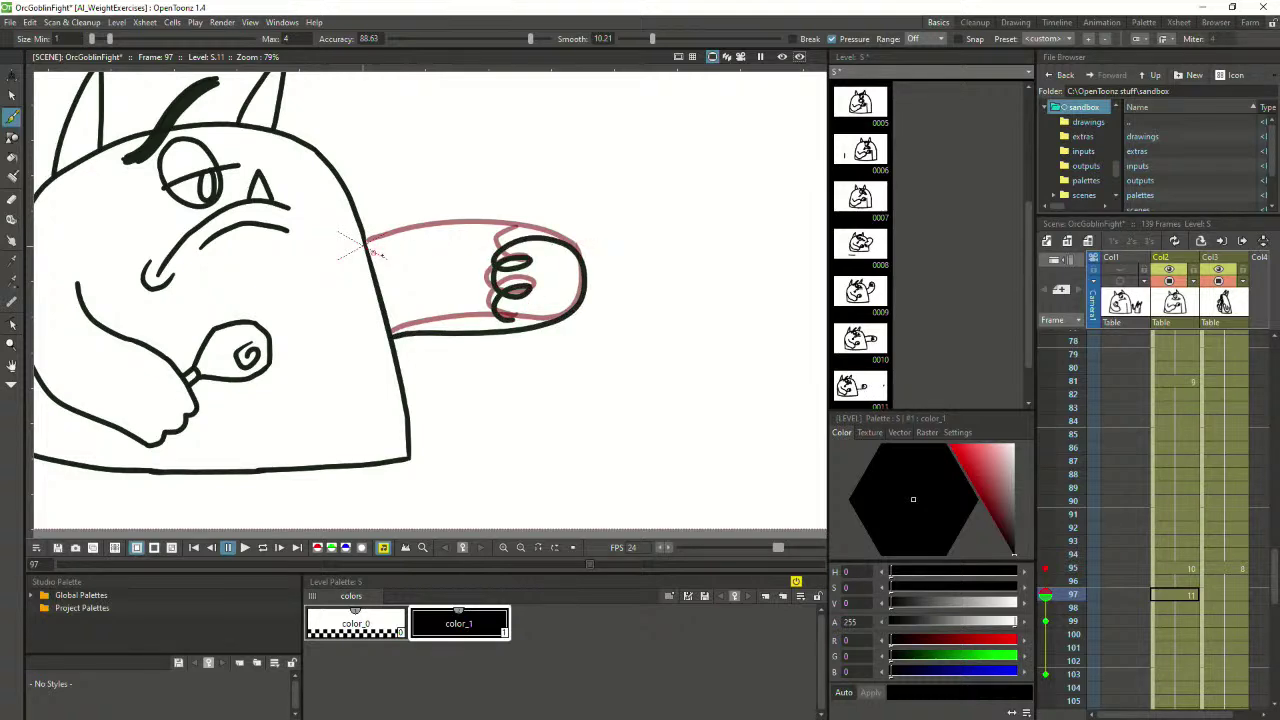
{"action": "left_click_drag", "start_coordinate": [366, 250], "coordinate": [537, 244]}
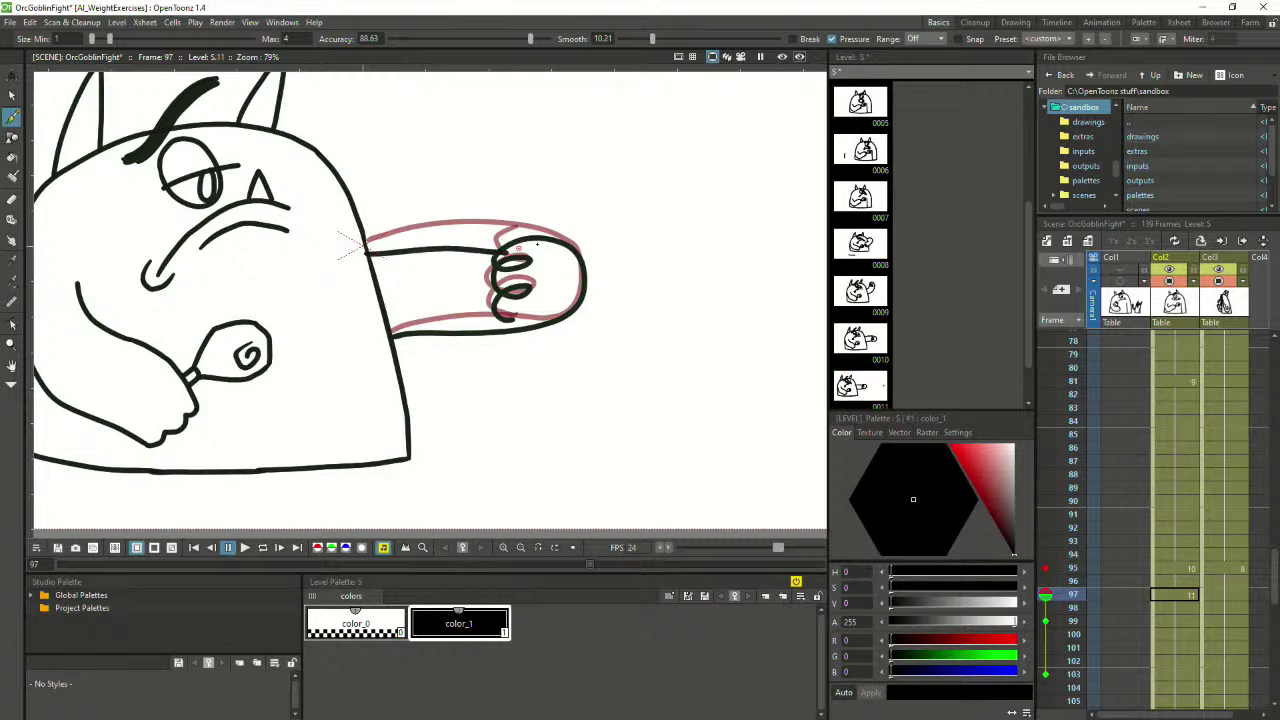
{"action": "key", "text": "ctrl+z"}
{"action": "key", "text": "ctrl+z"}
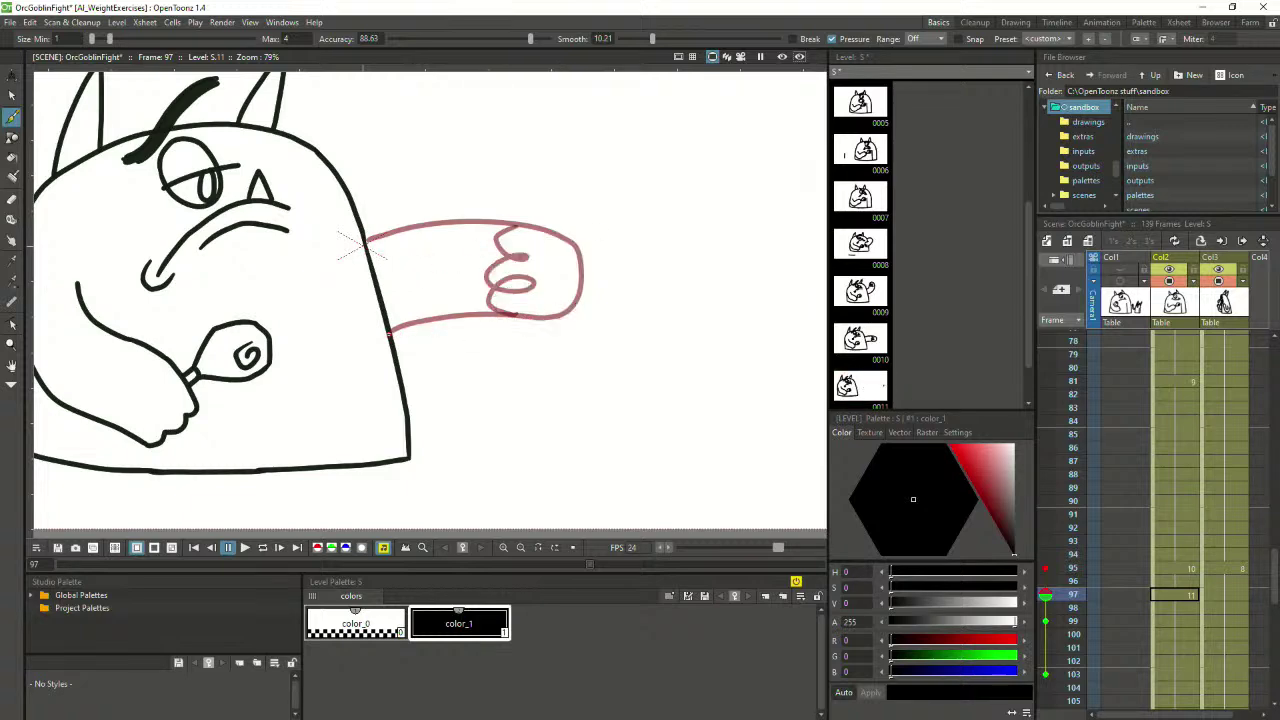
Try to redraw the punching arm on frame 97 with sagging arm lines and curled fingers, and undo the strokes
{"action": "mouse_move", "coordinate": [390, 334]}
{"action": "left_mouse_down"}
{"action": "mouse_move", "coordinate": [500, 337]}
{"action": "mouse_move", "coordinate": [562, 309]}
{"action": "left_mouse_up"}
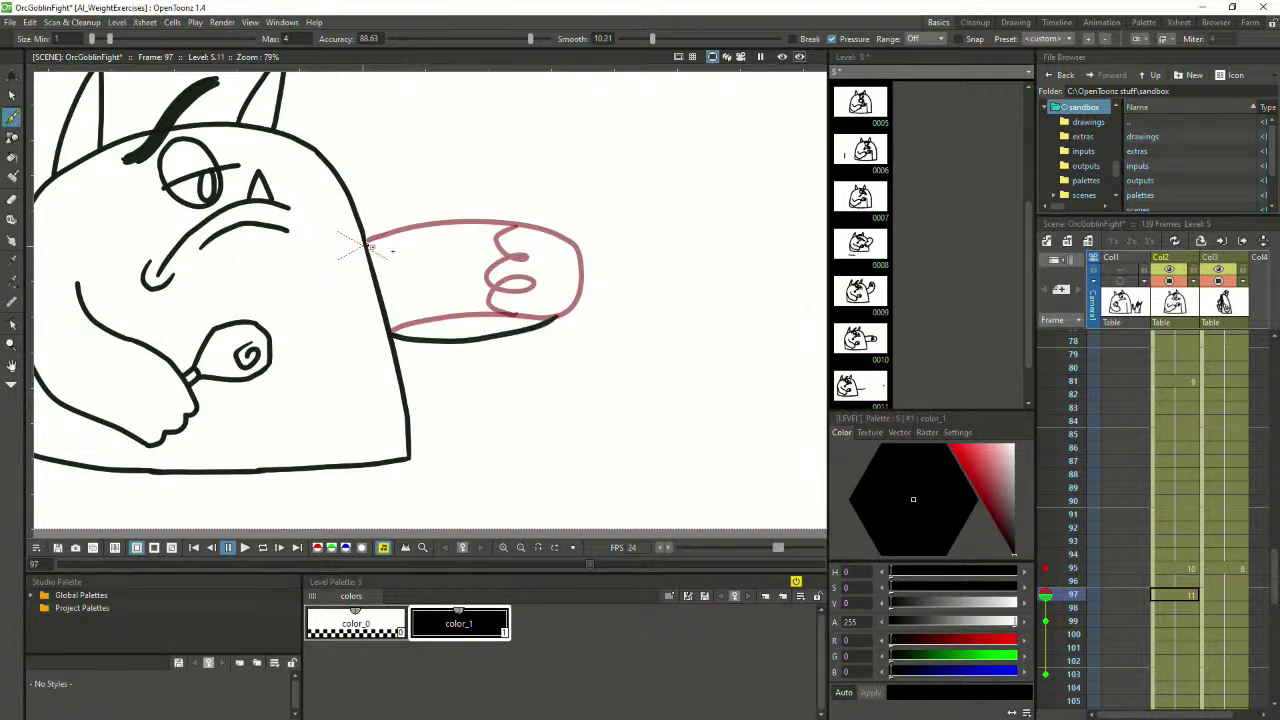
{"action": "mouse_move", "coordinate": [368, 248]}
{"action": "left_mouse_down"}
{"action": "mouse_move", "coordinate": [456, 256]}
{"action": "mouse_move", "coordinate": [515, 240]}
{"action": "left_mouse_up"}
{"action": "mouse_move", "coordinate": [563, 305]}
{"action": "left_mouse_down"}
{"action": "mouse_move", "coordinate": [542, 236]}
{"action": "mouse_move", "coordinate": [493, 282]}
{"action": "mouse_move", "coordinate": [575, 282]}
{"action": "mouse_move", "coordinate": [572, 245]}
{"action": "mouse_move", "coordinate": [533, 232]}
{"action": "mouse_move", "coordinate": [484, 262]}
{"action": "mouse_move", "coordinate": [519, 276]}
{"action": "mouse_move", "coordinate": [504, 270]}
{"action": "mouse_move", "coordinate": [505, 294]}
{"action": "mouse_move", "coordinate": [531, 287]}
{"action": "mouse_move", "coordinate": [510, 318]}
{"action": "left_mouse_up"}
{"action": "key", "text": "ctrl+z"}
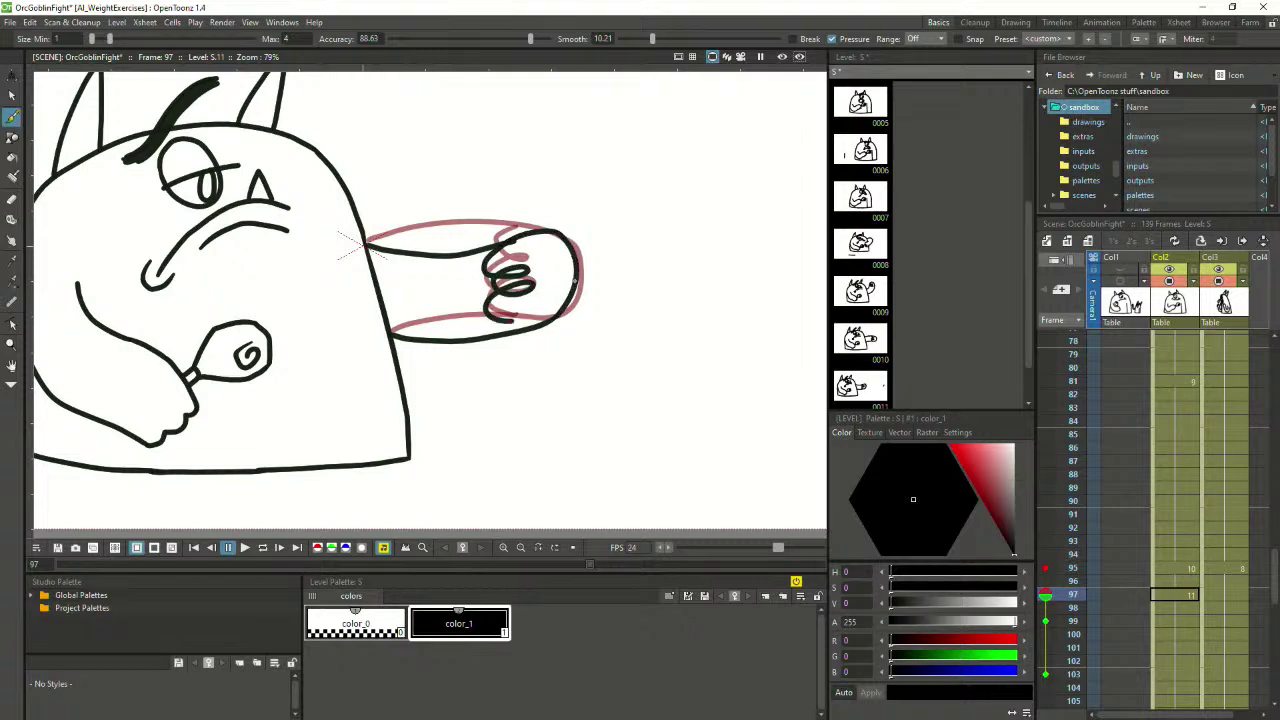
{"action": "key", "text": "ctrl+z"}
{"action": "key", "text": "ctrl+z"}
{"action": "key", "text": "ctrl+z"}
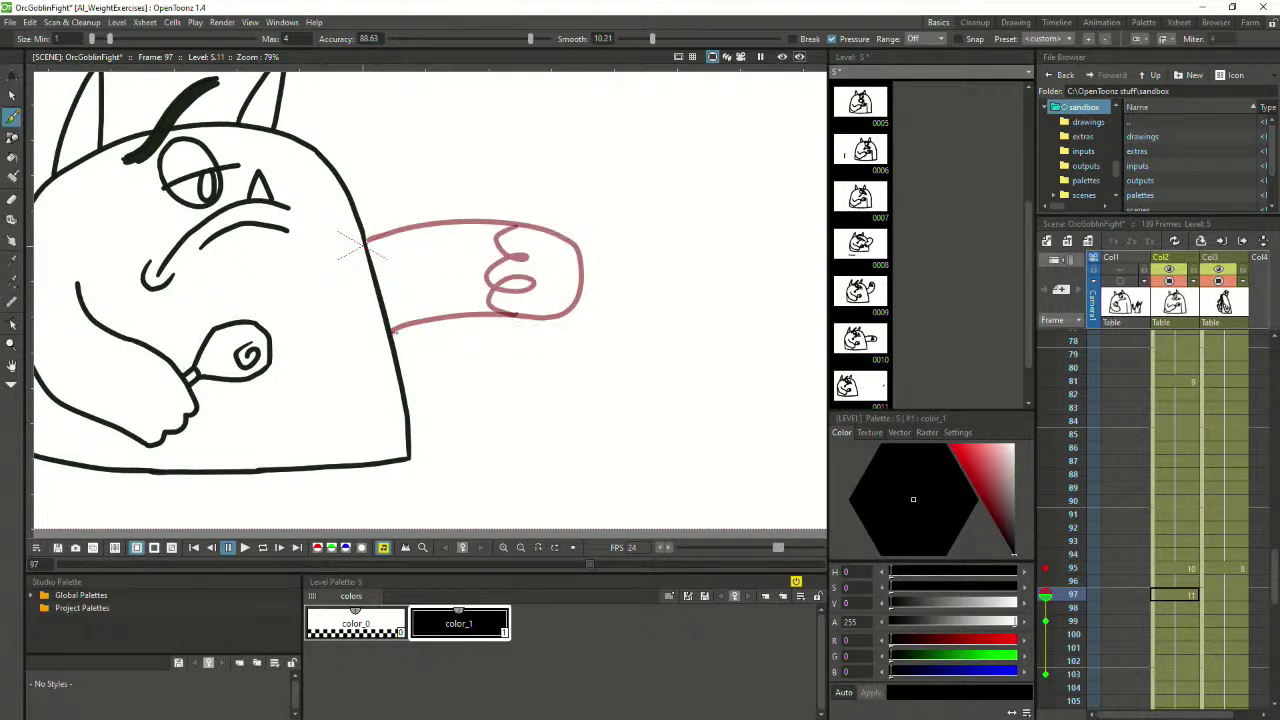
{"action": "mouse_move", "coordinate": [393, 333]}
{"action": "left_mouse_down"}
{"action": "mouse_move", "coordinate": [520, 330]}
{"action": "mouse_move", "coordinate": [567, 309]}
{"action": "mouse_move", "coordinate": [578, 264]}
{"action": "left_mouse_up"}
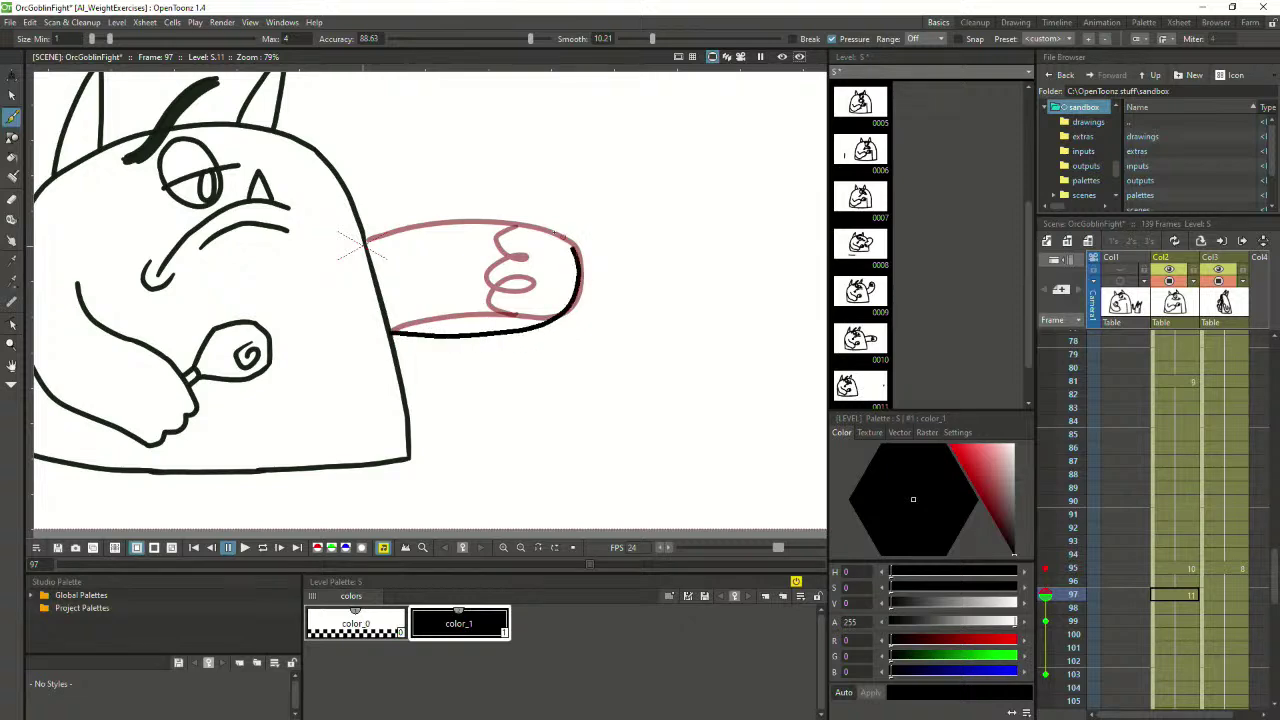
{"action": "mouse_move", "coordinate": [494, 242]}
{"action": "left_mouse_down"}
{"action": "mouse_move", "coordinate": [528, 256]}
{"action": "mouse_move", "coordinate": [524, 282]}
{"action": "left_mouse_up"}
{"action": "key", "text": "ctrl+z"}
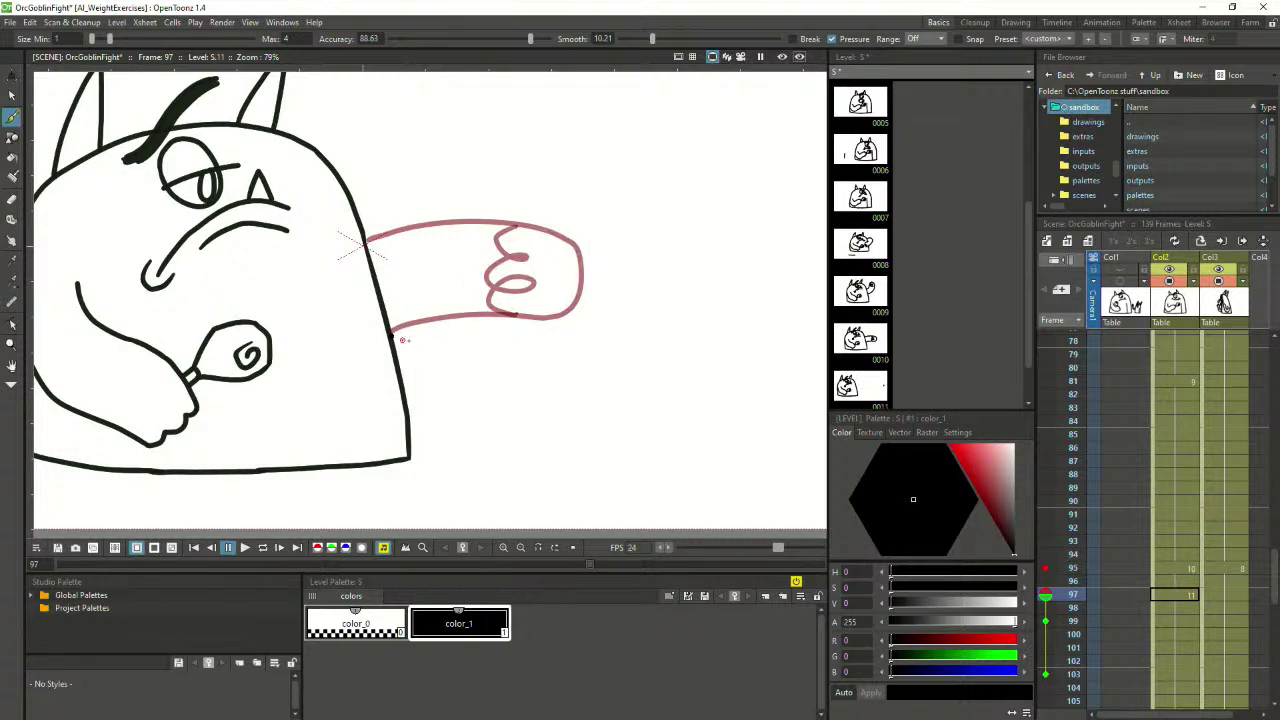
Draw the outline of the orc's sagging punching arm on frame 97, from the arm's lower edge around the fist and back to the shoulder
{"action": "left_click_drag", "start_coordinate": [403, 340], "coordinate": [499, 343]}
{"action": "key", "text": "ctrl+z"}
{"action": "mouse_move", "coordinate": [398, 339]}
{"action": "left_mouse_down"}
{"action": "mouse_move", "coordinate": [514, 340]}
{"action": "mouse_move", "coordinate": [566, 308]}
{"action": "mouse_move", "coordinate": [571, 244]}
{"action": "mouse_move", "coordinate": [534, 234]}
{"action": "mouse_move", "coordinate": [402, 256]}
{"action": "mouse_move", "coordinate": [367, 229]}
{"action": "left_mouse_up"}
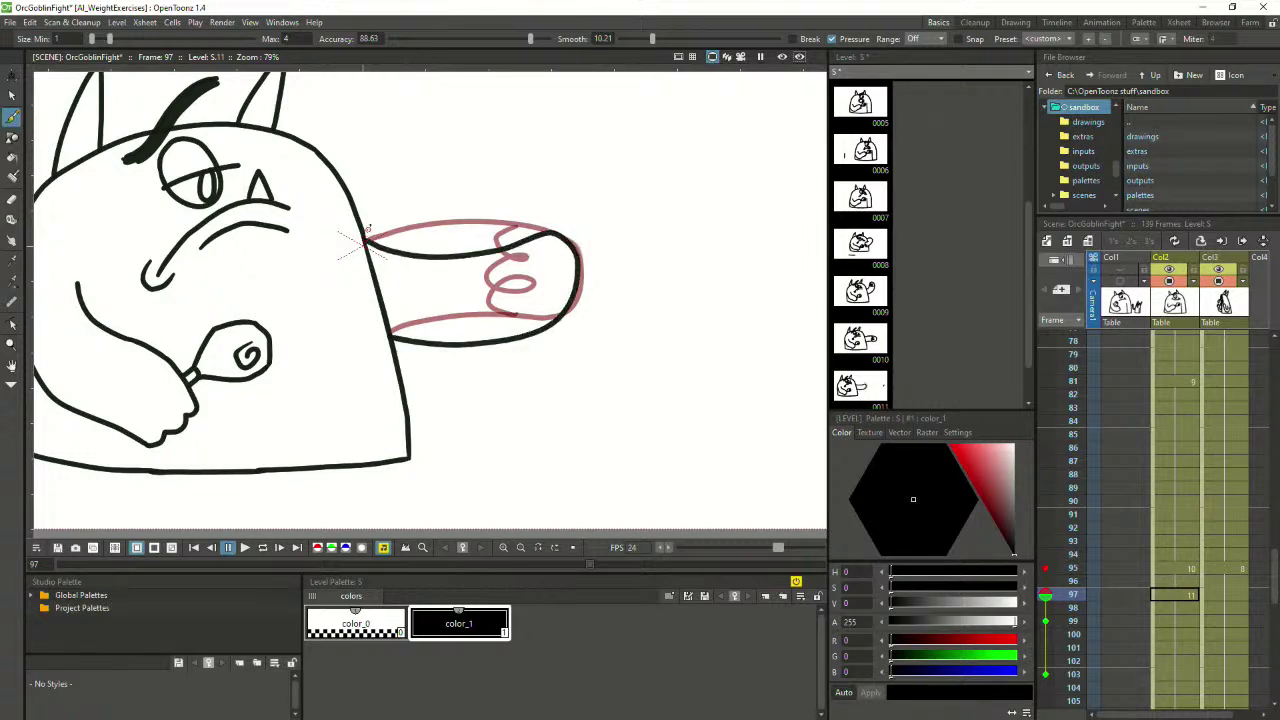
Brush the curled fingers on the orc's sagging fist on frame 97, slightly below the onion-skinned ones
{"action": "mouse_move", "coordinate": [508, 252]}
{"action": "left_mouse_down"}
{"action": "mouse_move", "coordinate": [494, 276]}
{"action": "mouse_move", "coordinate": [528, 270]}
{"action": "mouse_move", "coordinate": [496, 290]}
{"action": "mouse_move", "coordinate": [530, 292]}
{"action": "left_mouse_up"}
{"action": "key", "text": "ctrl+z"}
{"action": "mouse_move", "coordinate": [516, 246]}
{"action": "left_mouse_down"}
{"action": "mouse_move", "coordinate": [494, 268]}
{"action": "mouse_move", "coordinate": [520, 270]}
{"action": "mouse_move", "coordinate": [494, 292]}
{"action": "mouse_move", "coordinate": [535, 296]}
{"action": "mouse_move", "coordinate": [490, 304]}
{"action": "mouse_move", "coordinate": [505, 320]}
{"action": "left_mouse_up"}
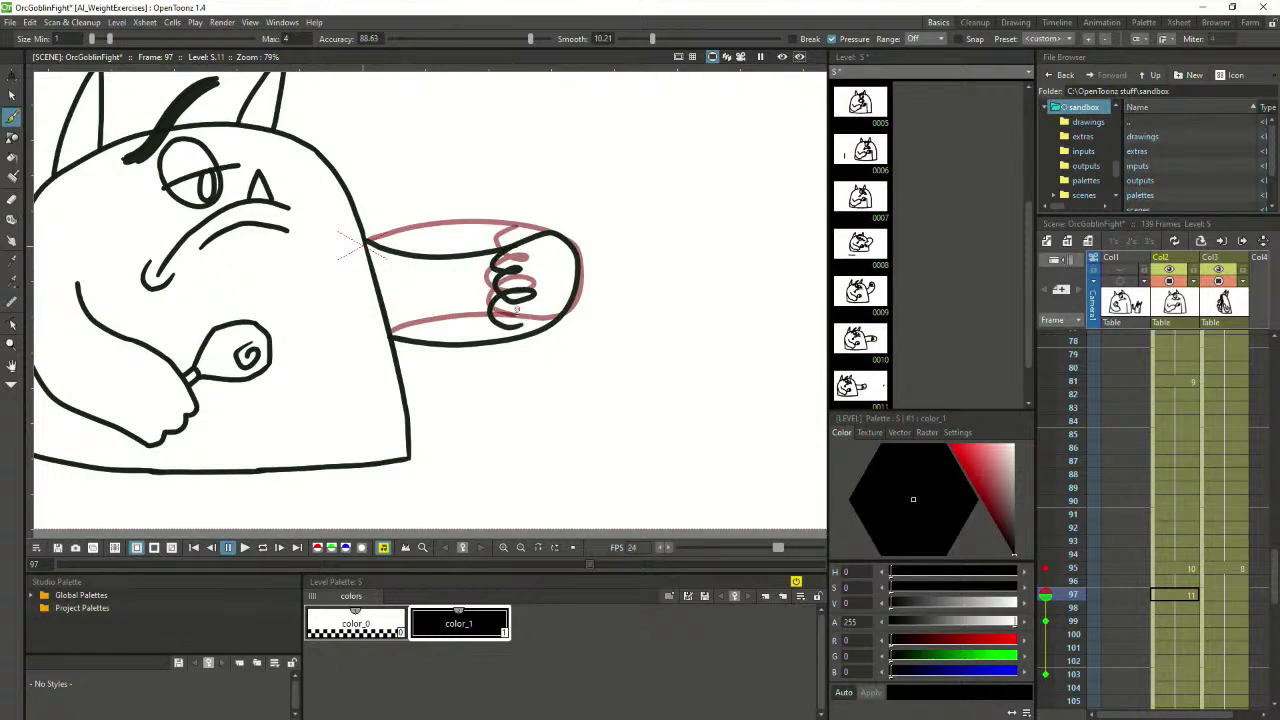
Play back the animation from frame 89 and check how the punch moves into the new arm drawing
{"action": "scroll", "coordinate": [505, 285], "scroll_direction": "down", "scroll_amount": 2}
{"action": "left_click", "coordinate": [1168, 489]}
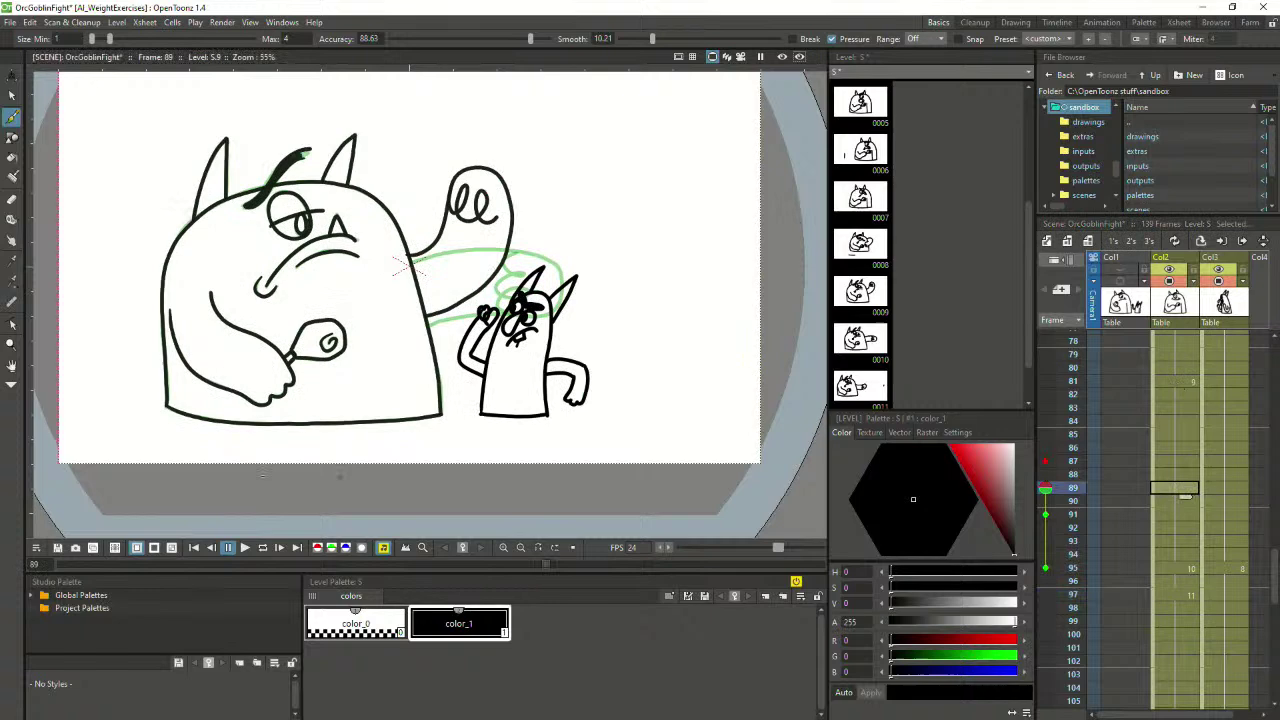
{"action": "left_click", "coordinate": [244, 547]}
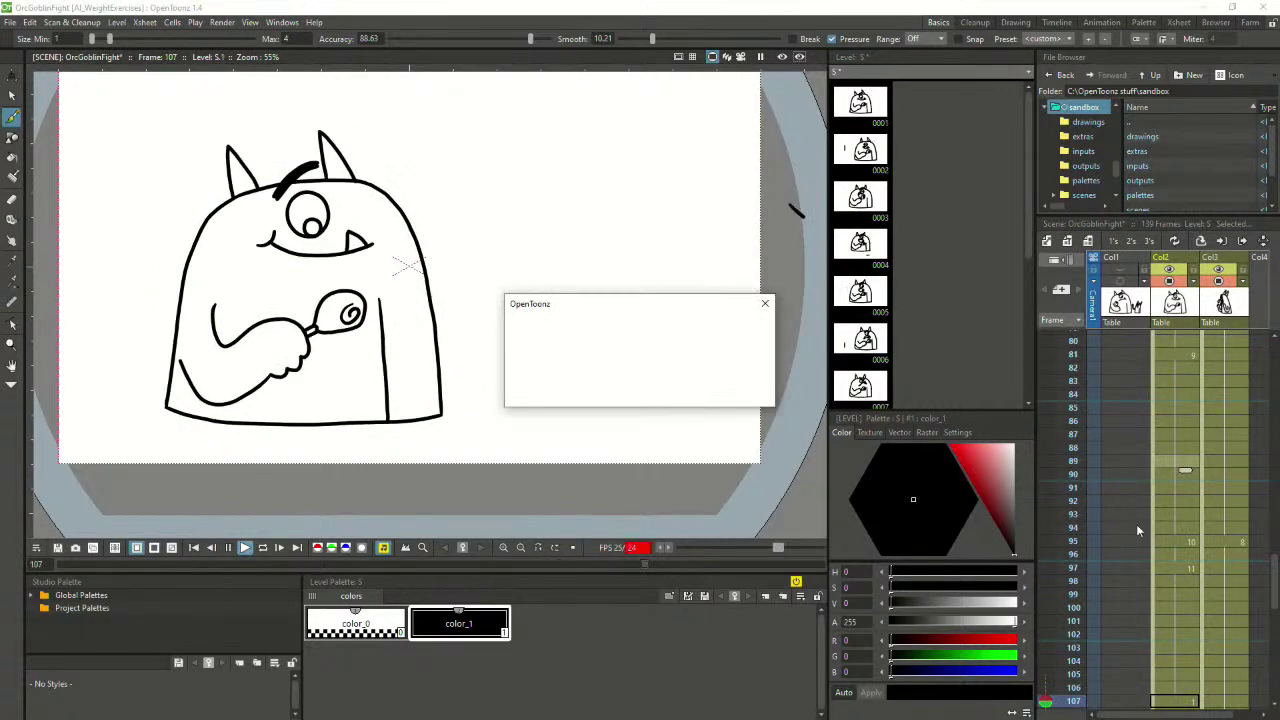
{"action": "left_click", "coordinate": [228, 547]}
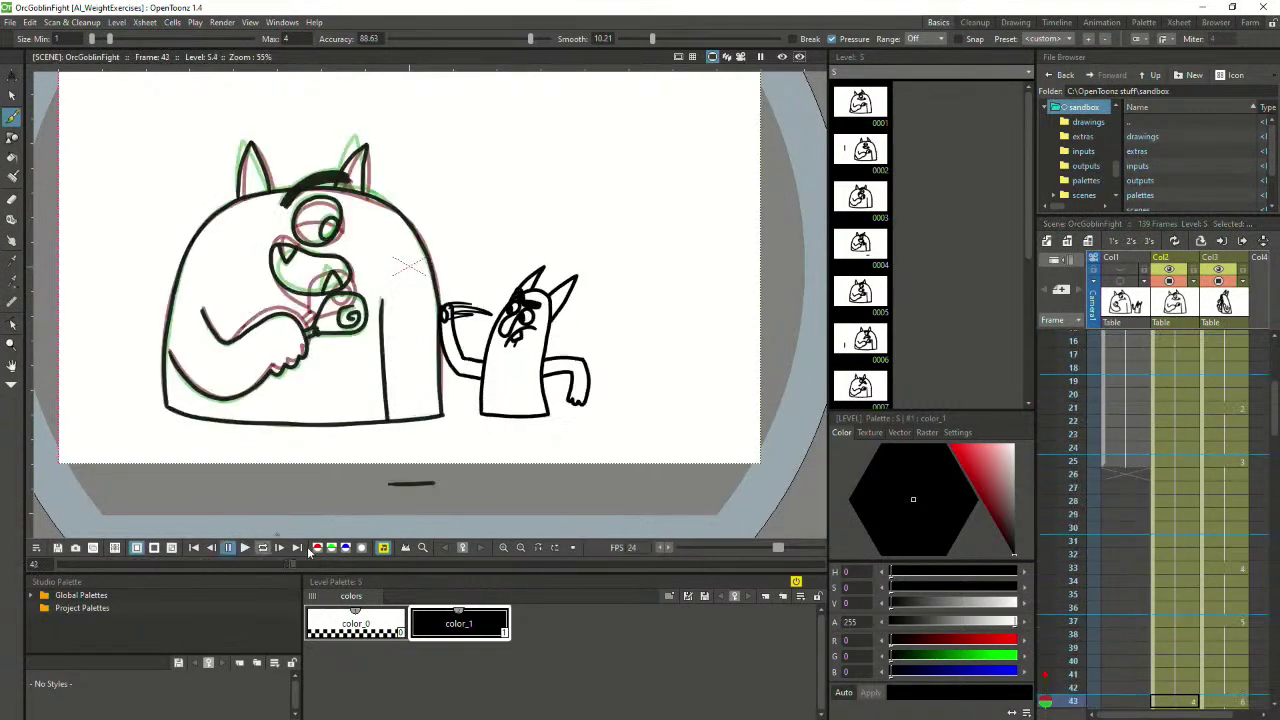
{"action": "scroll", "coordinate": [1197, 563], "scroll_direction": "down", "scroll_amount": 5}
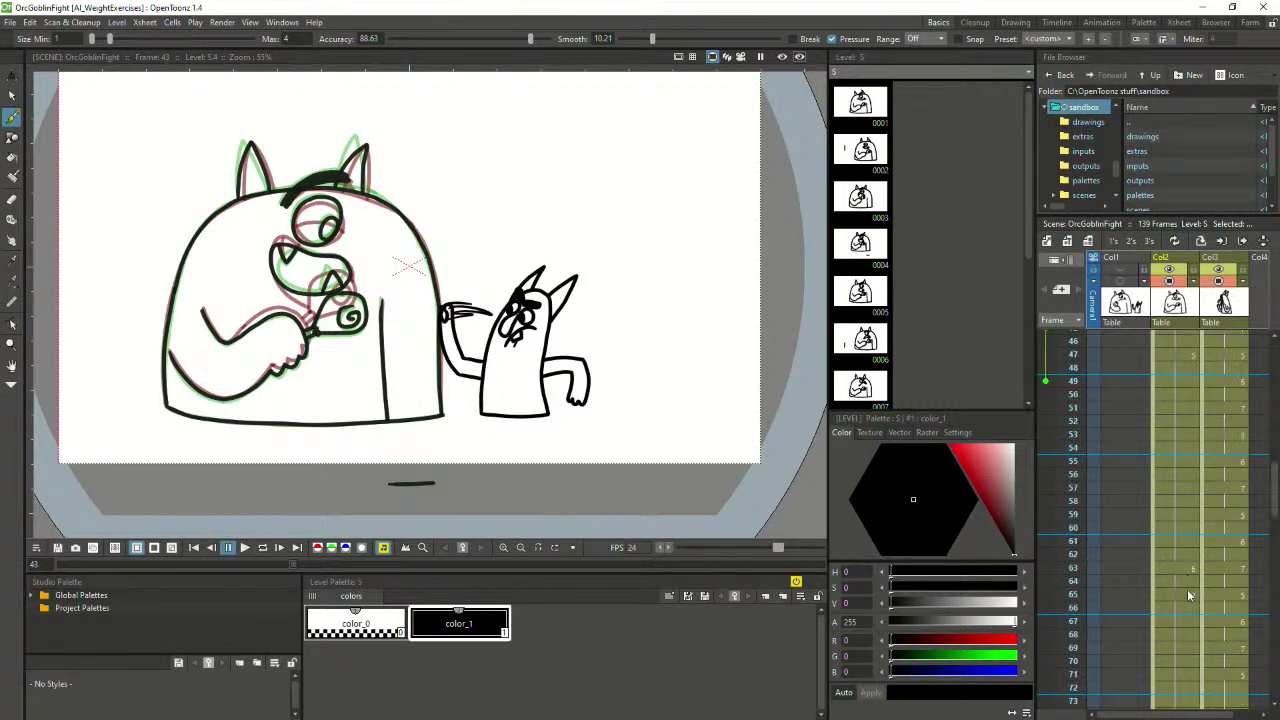
{"action": "left_click", "coordinate": [1186, 596]}
{"action": "scroll", "coordinate": [1183, 586], "scroll_direction": "down", "scroll_amount": 10}
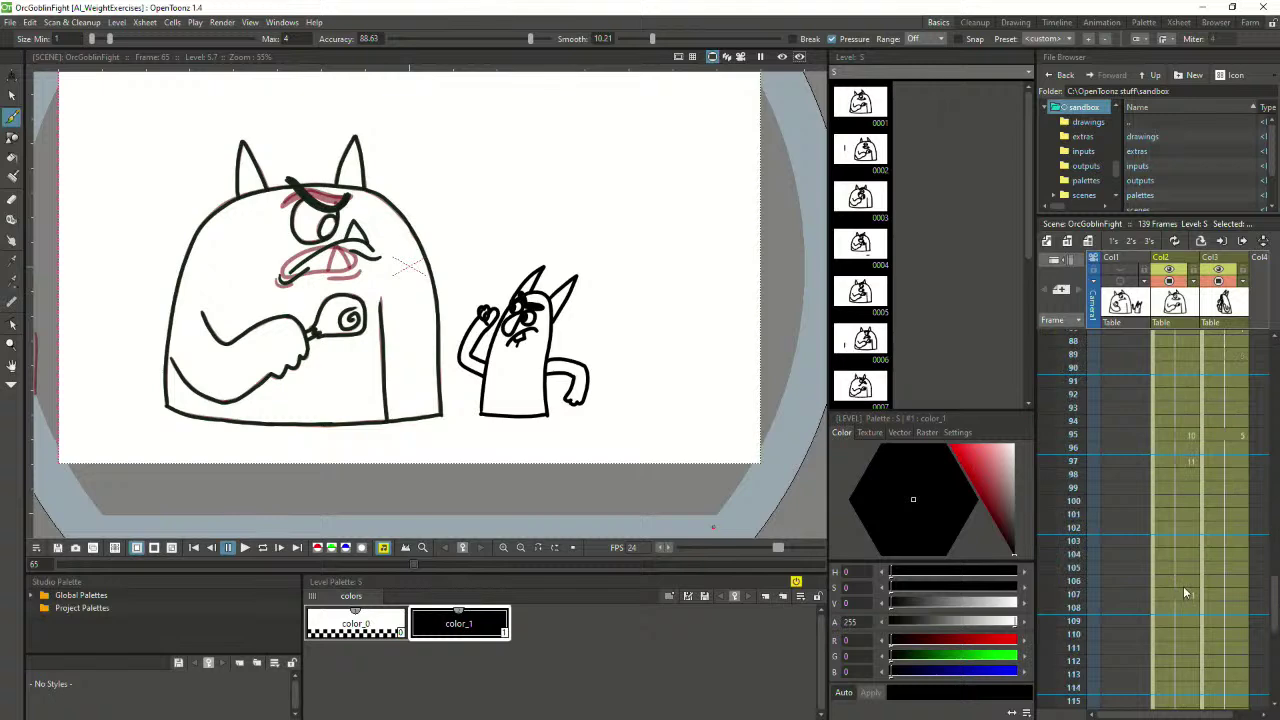
{"action": "left_click", "coordinate": [1186, 436]}
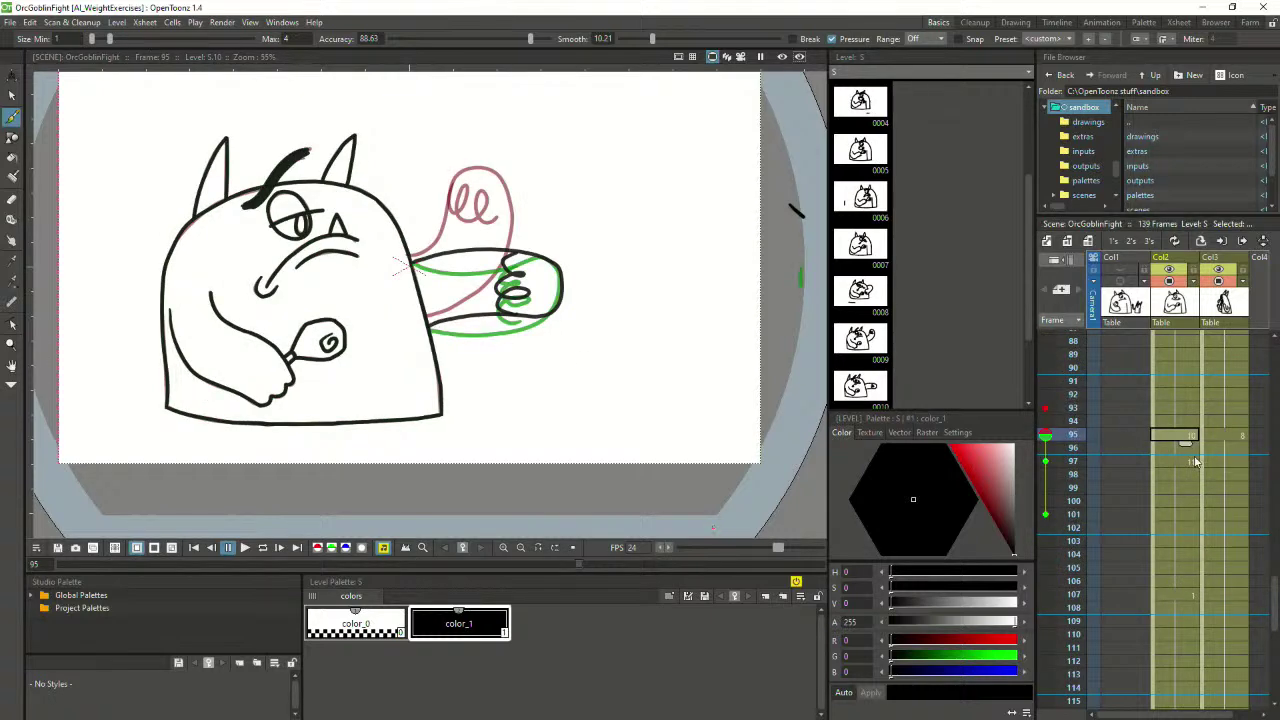
Undo the sagging arm on frame 97 and brush a straighter arm and fist slightly below the onion-skinned punch
{"action": "left_click", "coordinate": [1195, 461]}
{"action": "scroll", "coordinate": [468, 312], "scroll_direction": "up", "scroll_amount": 3}
{"action": "key", "text": "ctrl+z"}
{"action": "key", "text": "ctrl+z"}
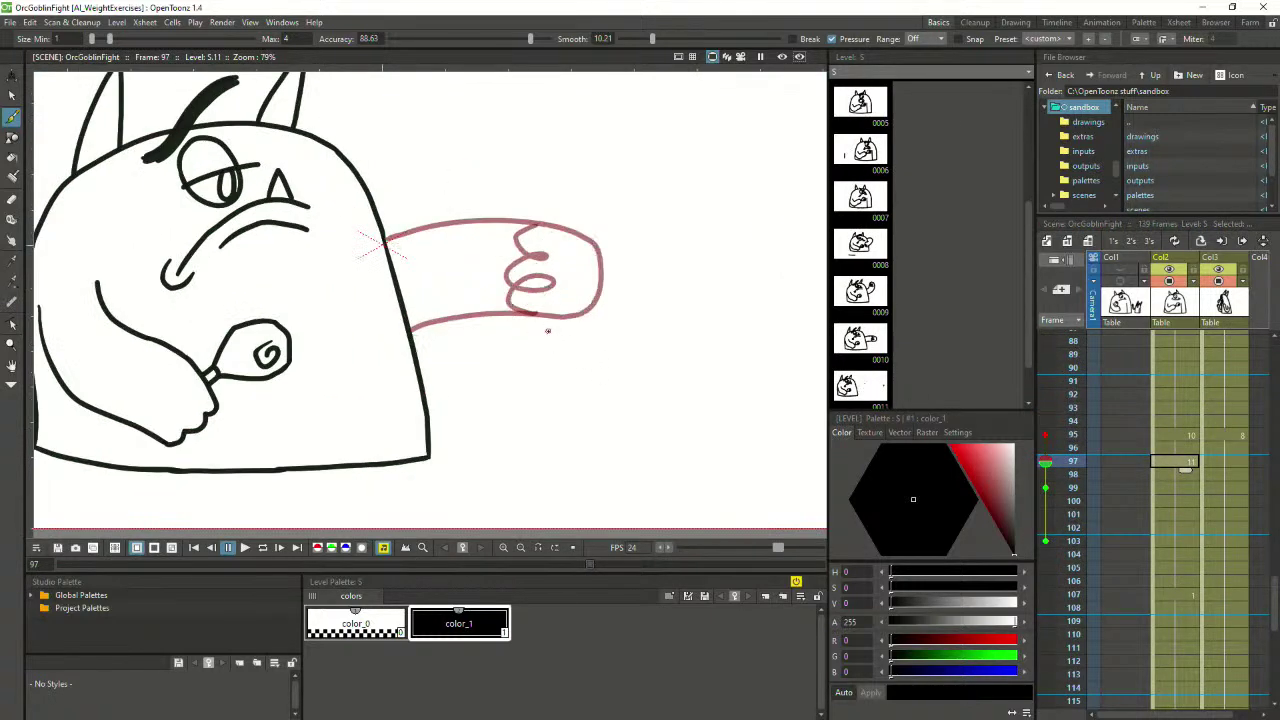
{"action": "left_click_drag", "start_coordinate": [387, 241], "coordinate": [546, 229]}
{"action": "key", "text": "ctrl+z"}
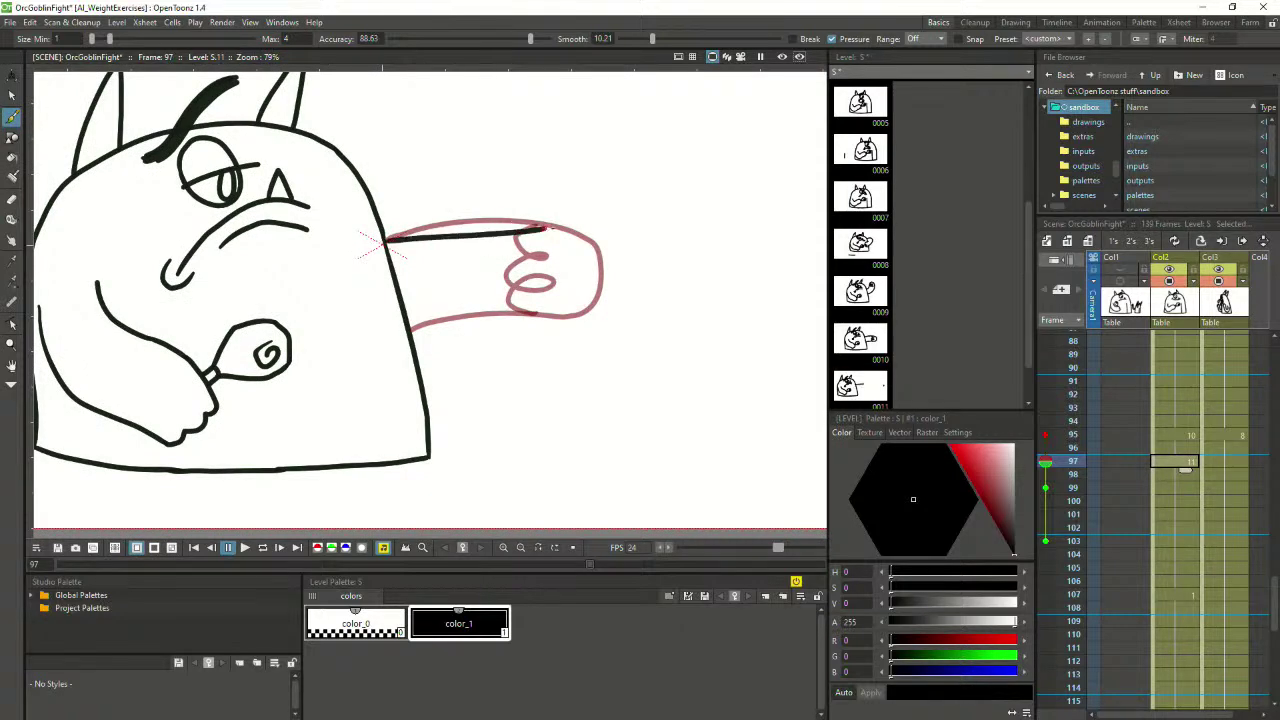
{"action": "mouse_move", "coordinate": [410, 336]}
{"action": "left_mouse_down"}
{"action": "mouse_move", "coordinate": [580, 314]}
{"action": "mouse_move", "coordinate": [597, 268]}
{"action": "mouse_move", "coordinate": [572, 235]}
{"action": "mouse_move", "coordinate": [534, 229]}
{"action": "mouse_move", "coordinate": [512, 266]}
{"action": "mouse_move", "coordinate": [516, 292]}
{"action": "mouse_move", "coordinate": [550, 285]}
{"action": "mouse_move", "coordinate": [514, 300]}
{"action": "left_mouse_up"}
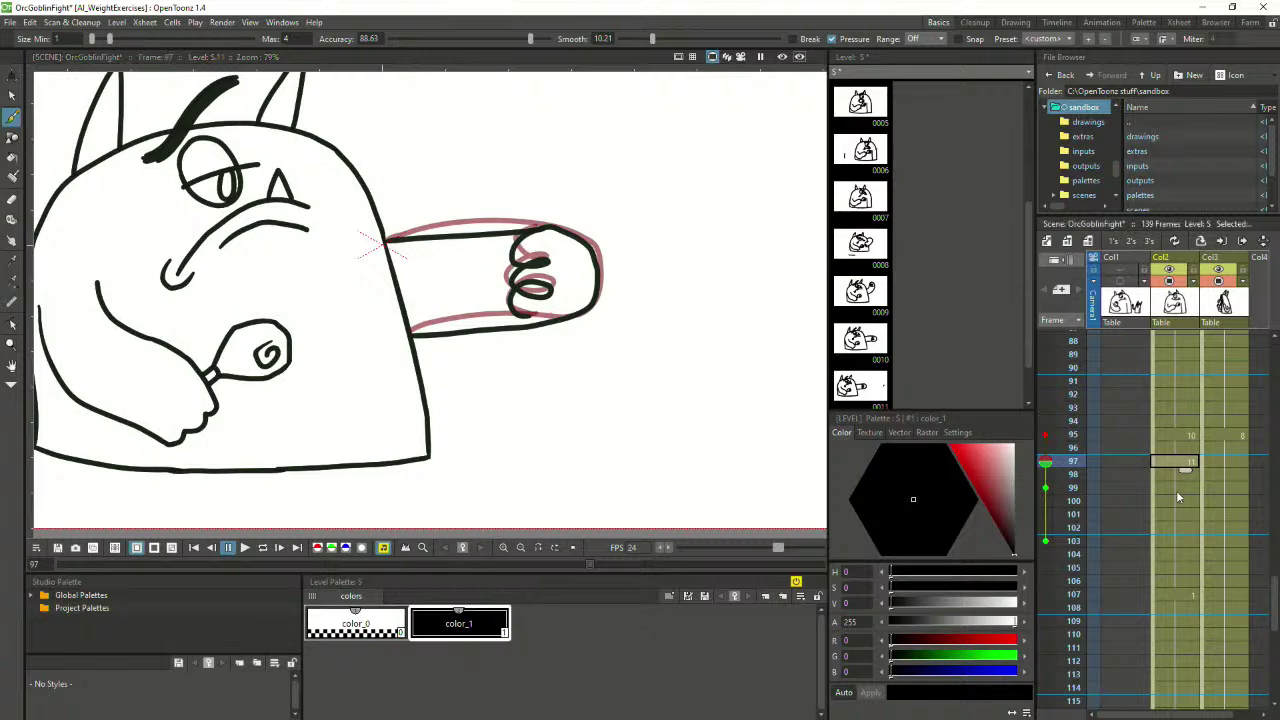
Insert two frames at frame 96 in Col2 and Col3 to hold the orc's punch drawing until frame 98
{"action": "left_click", "coordinate": [1167, 449]}
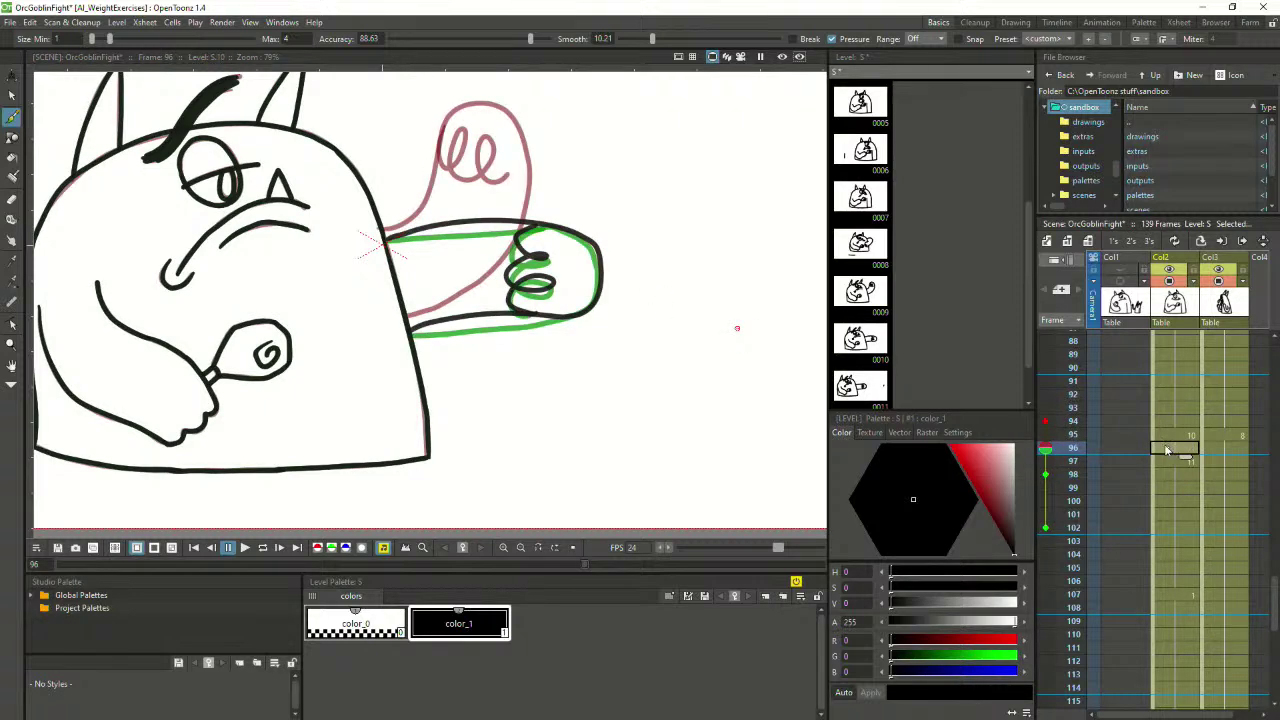
{"action": "left_click", "coordinate": [1228, 450]}
{"action": "left_click_drag", "start_coordinate": [1236, 460], "coordinate": [1234, 488]}
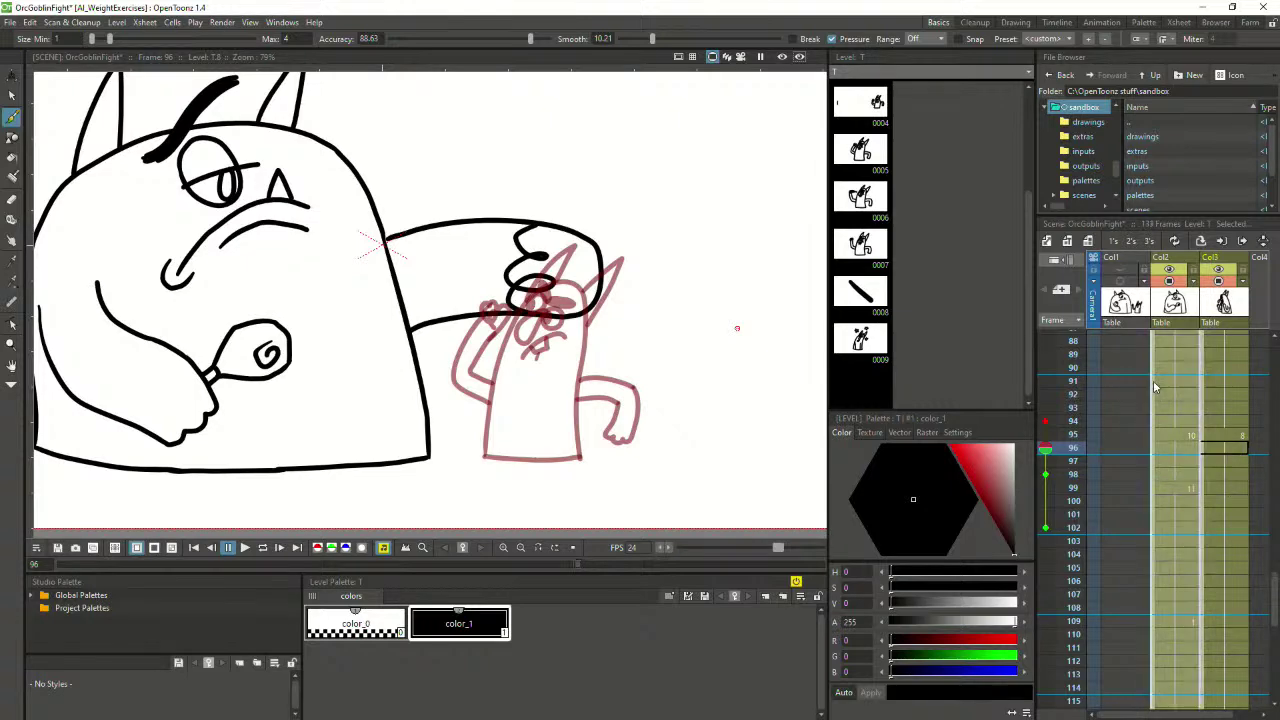
Play back the whole scene several times to review the punch's timing, and save the scene
{"action": "left_click", "coordinate": [245, 548]}
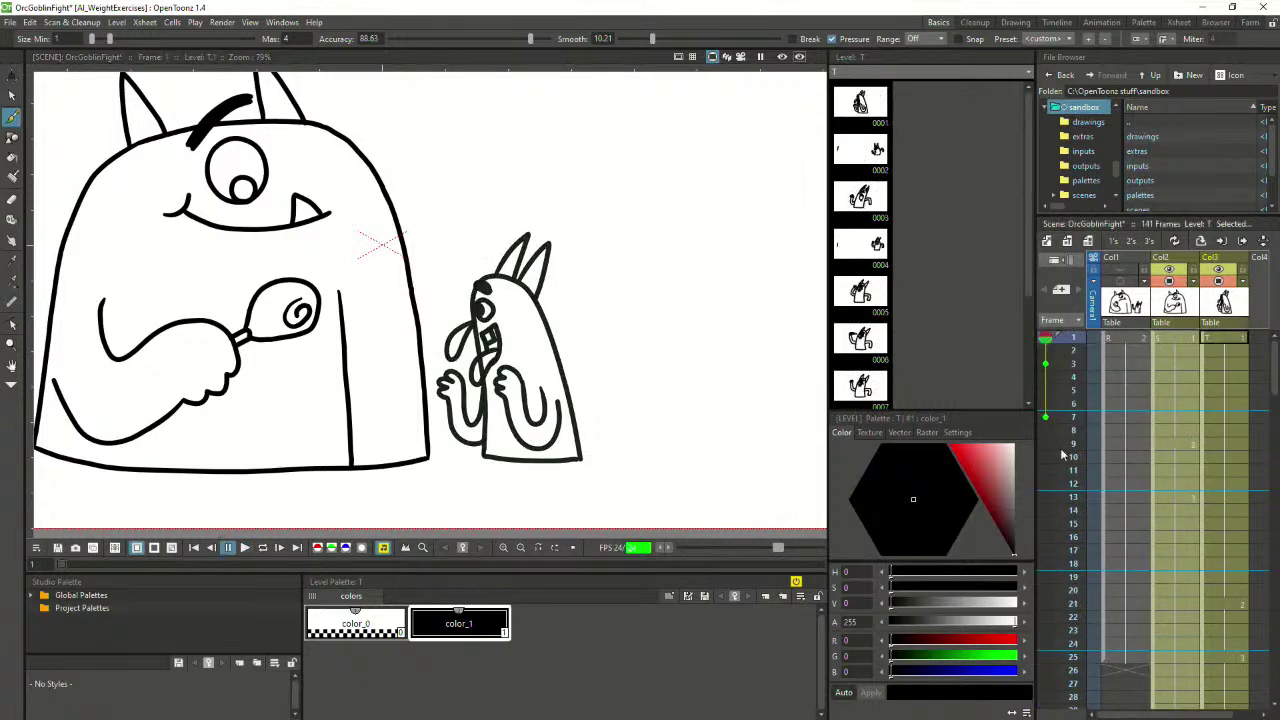
{"action": "left_click", "coordinate": [246, 549]}
{"action": "scroll", "coordinate": [380, 395], "scroll_direction": "down", "scroll_amount": 2}
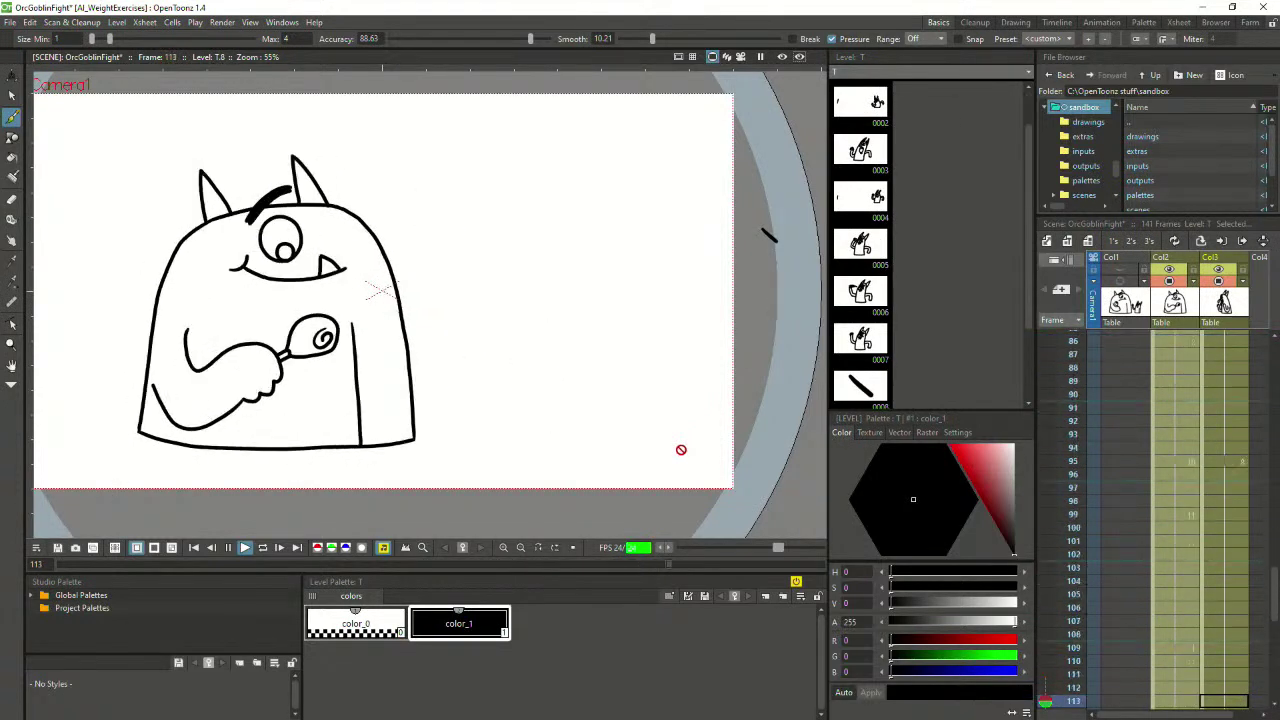
{"action": "left_click", "coordinate": [230, 548]}
{"action": "left_click", "coordinate": [245, 548]}
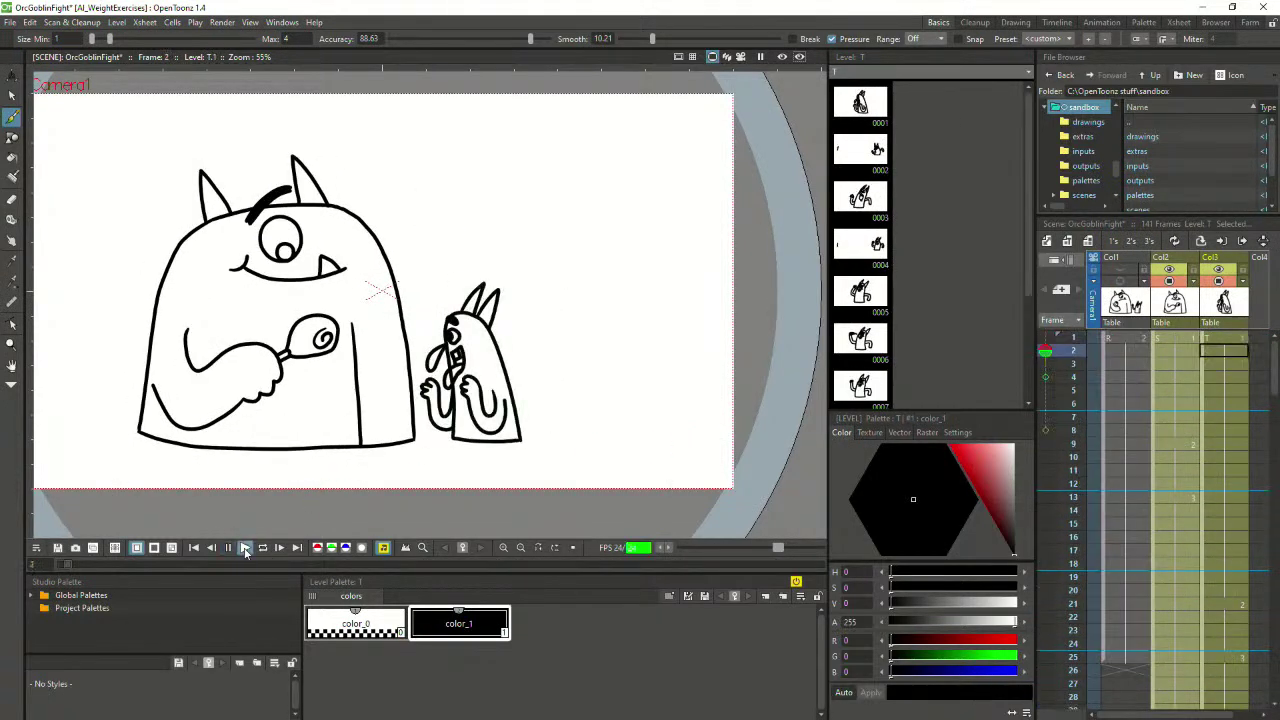
{"action": "scroll", "coordinate": [751, 420], "scroll_direction": "up", "scroll_amount": 1}
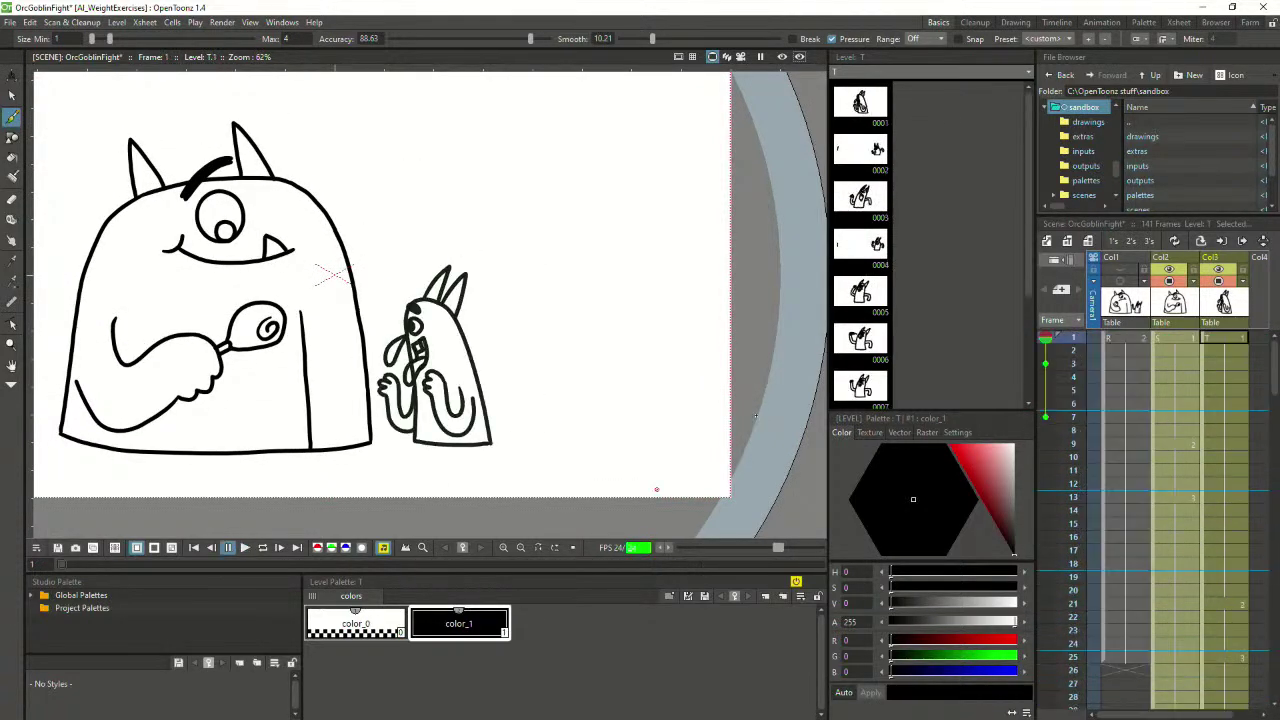
{"action": "left_click", "coordinate": [246, 548]}
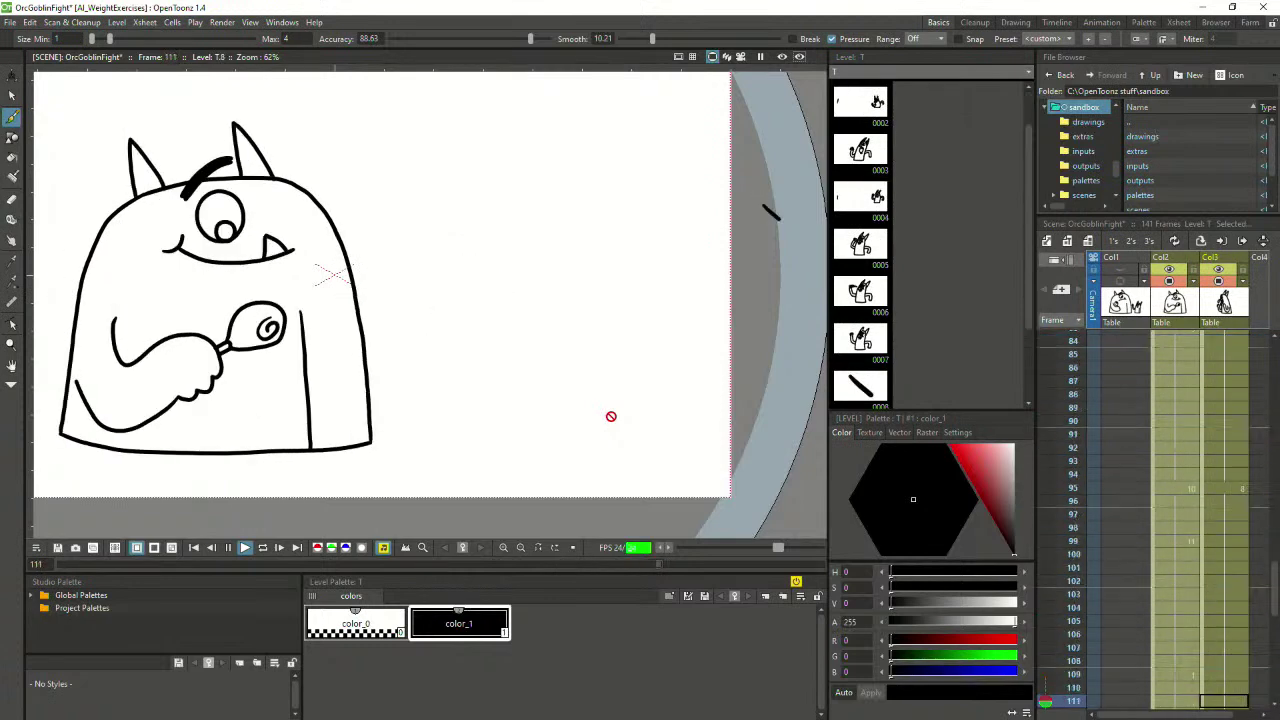
{"action": "left_click", "coordinate": [242, 549]}
{"action": "left_click", "coordinate": [244, 548]}
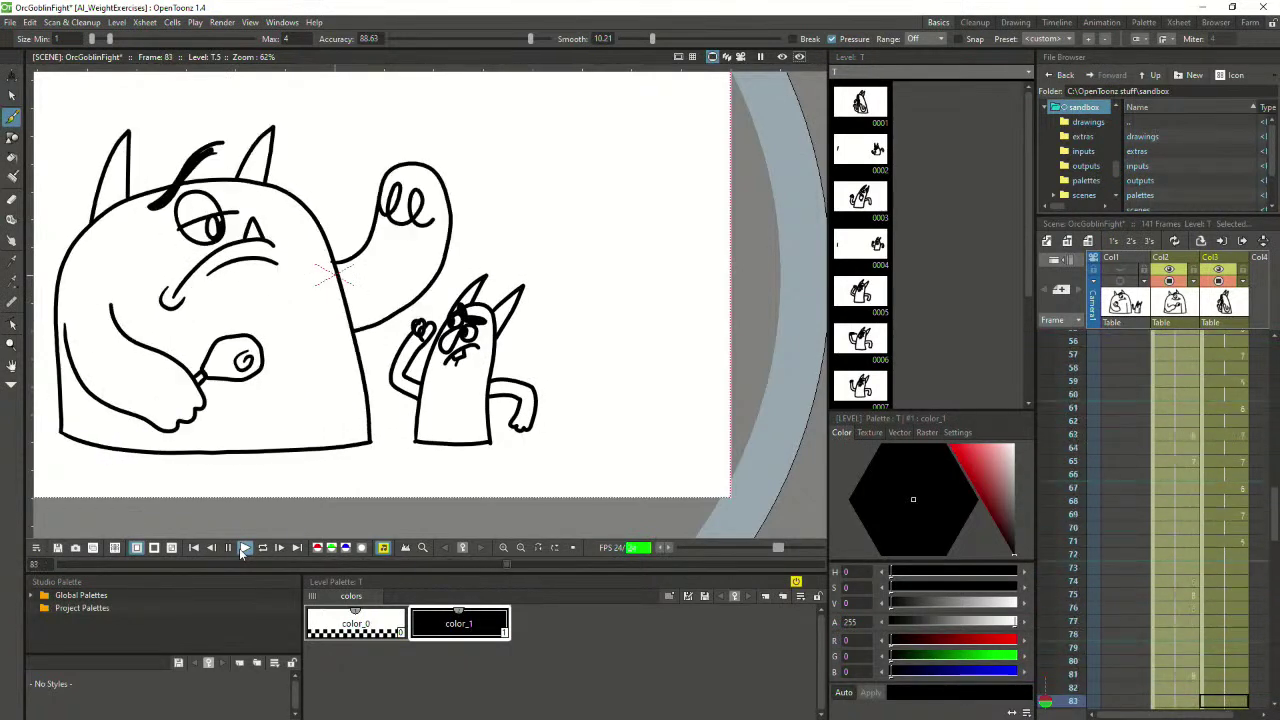
{"action": "left_click", "coordinate": [244, 548]}
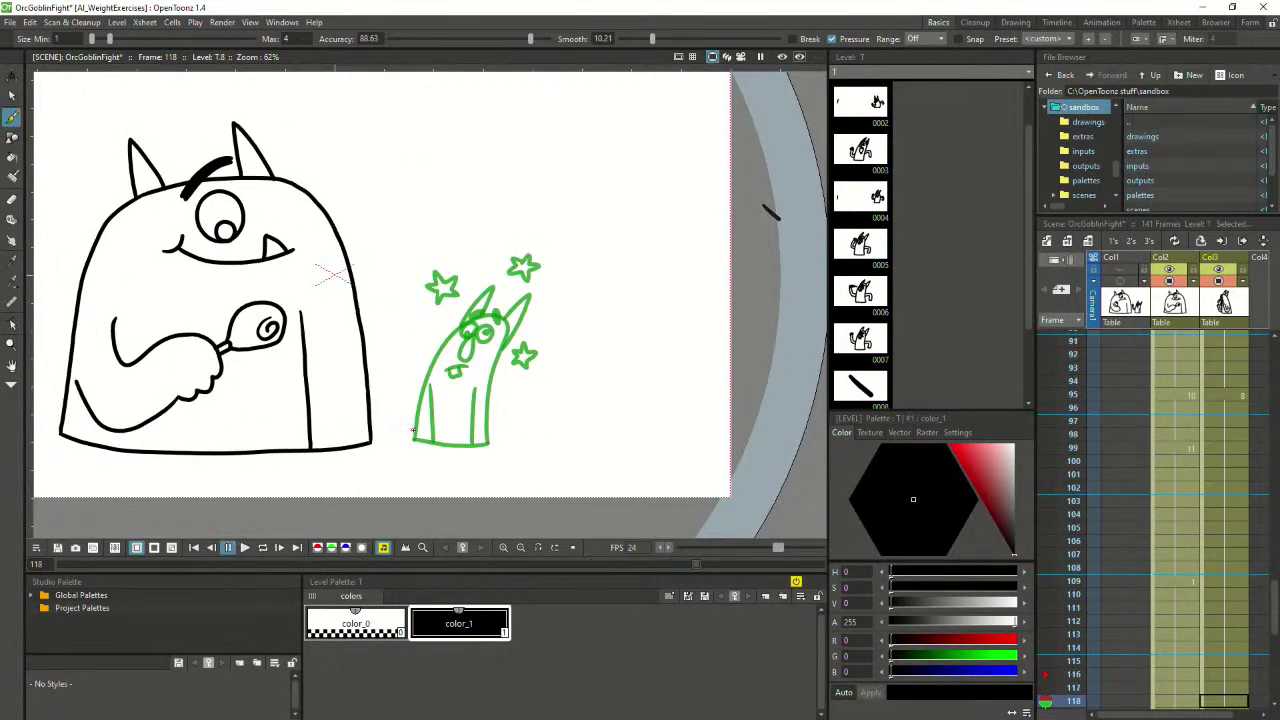
{"action": "key", "text": "ctrl+s"}
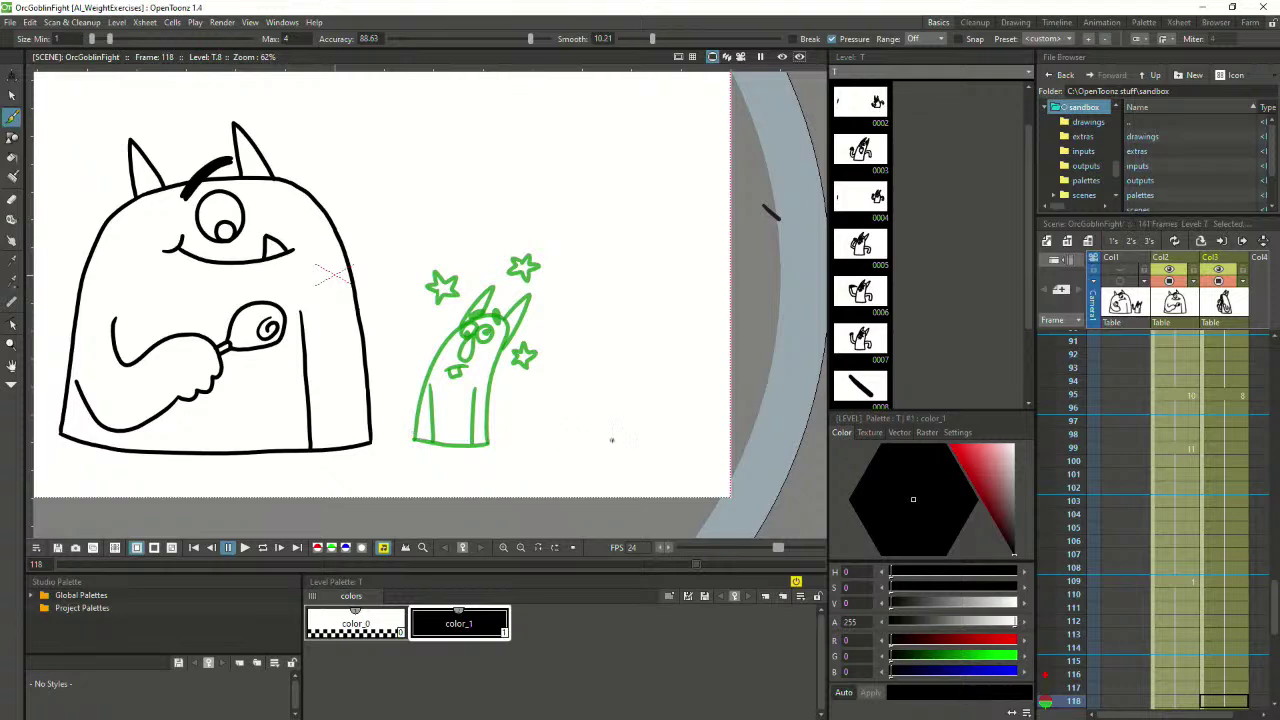
Examine the orc's drawings between frames 97 and 110 in Col2, comparing the follow-through arm with the resting pose
{"action": "left_click", "coordinate": [1178, 421]}
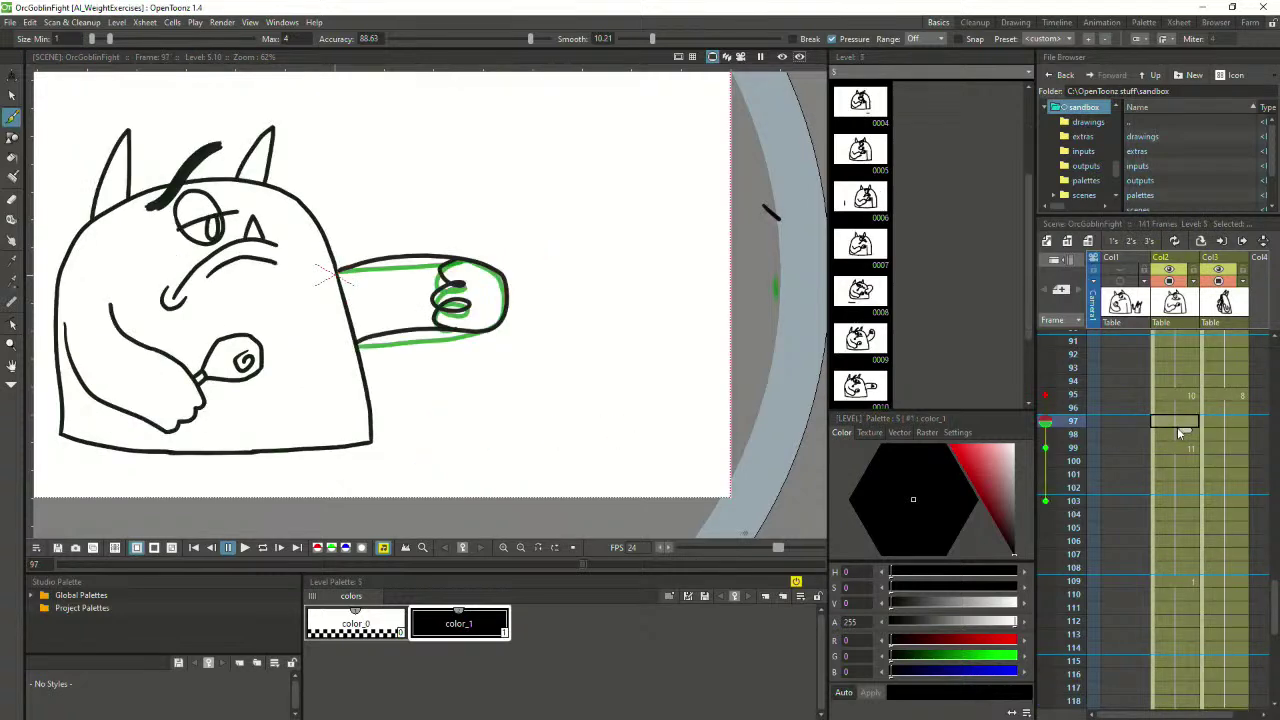
{"action": "left_click", "coordinate": [1197, 502]}
{"action": "left_click", "coordinate": [1184, 581]}
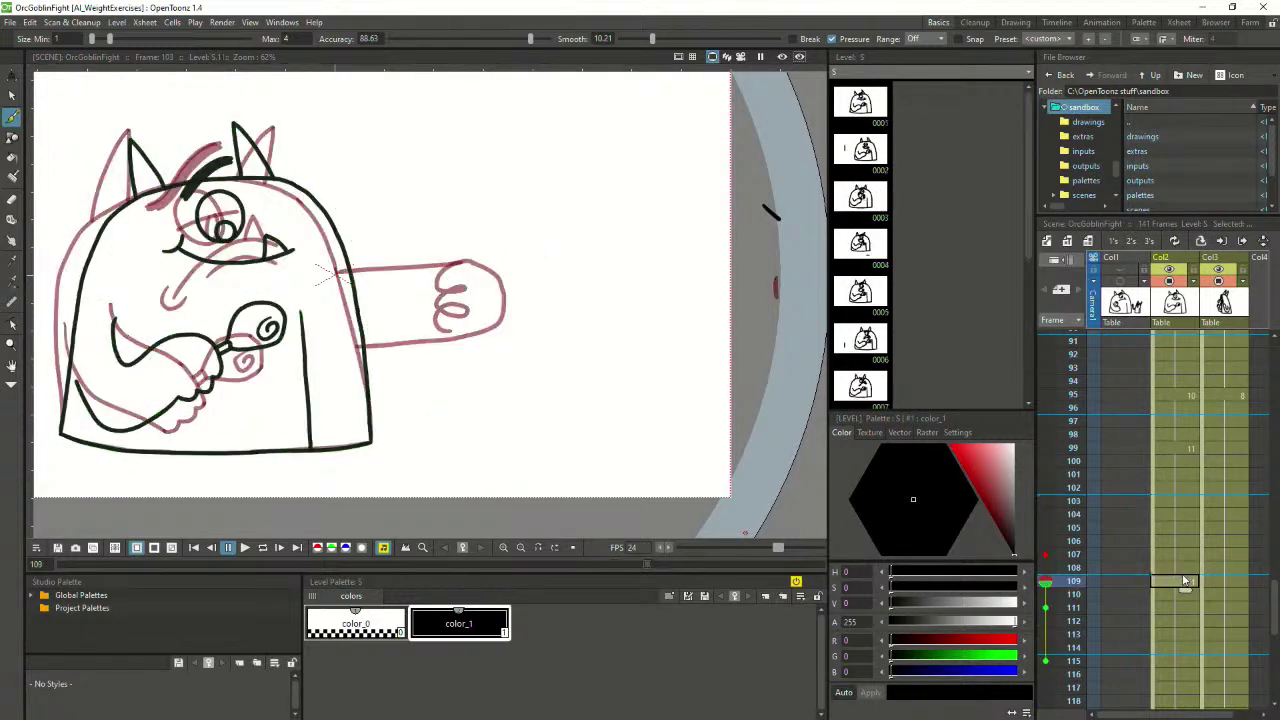
{"action": "left_click", "coordinate": [1183, 597]}
{"action": "left_click", "coordinate": [1190, 528]}
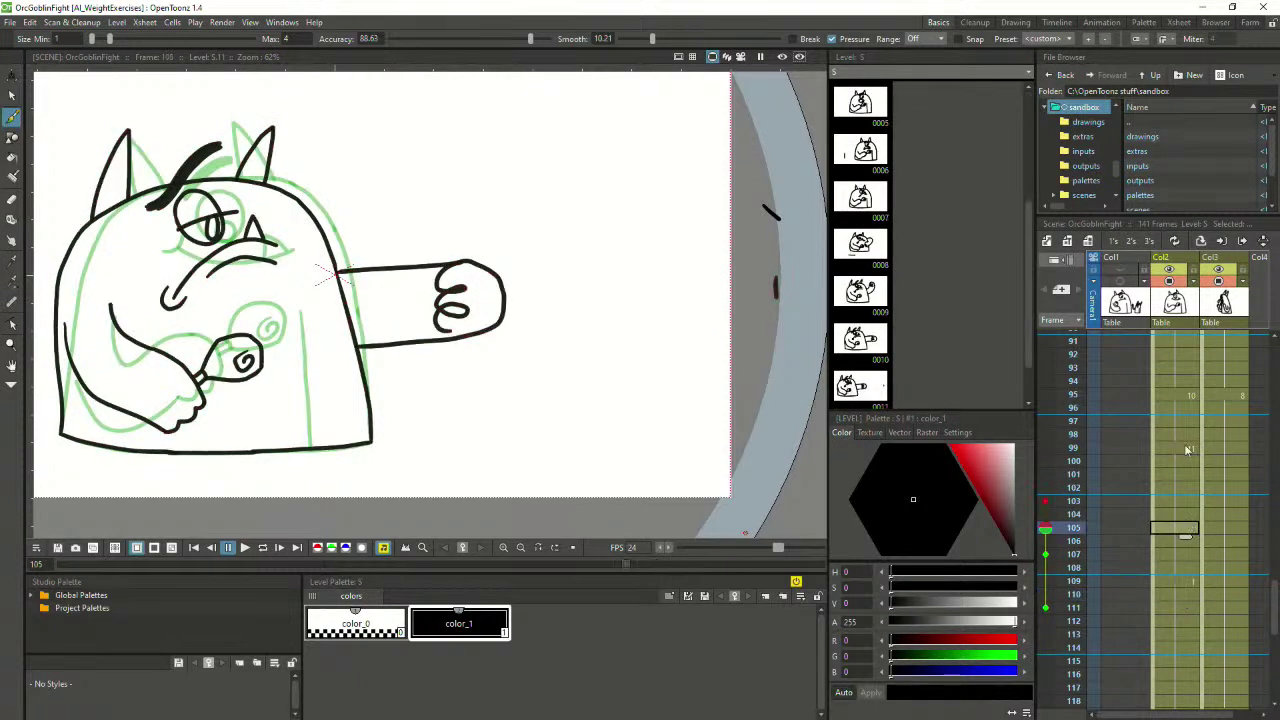
{"action": "left_click", "coordinate": [1186, 449]}
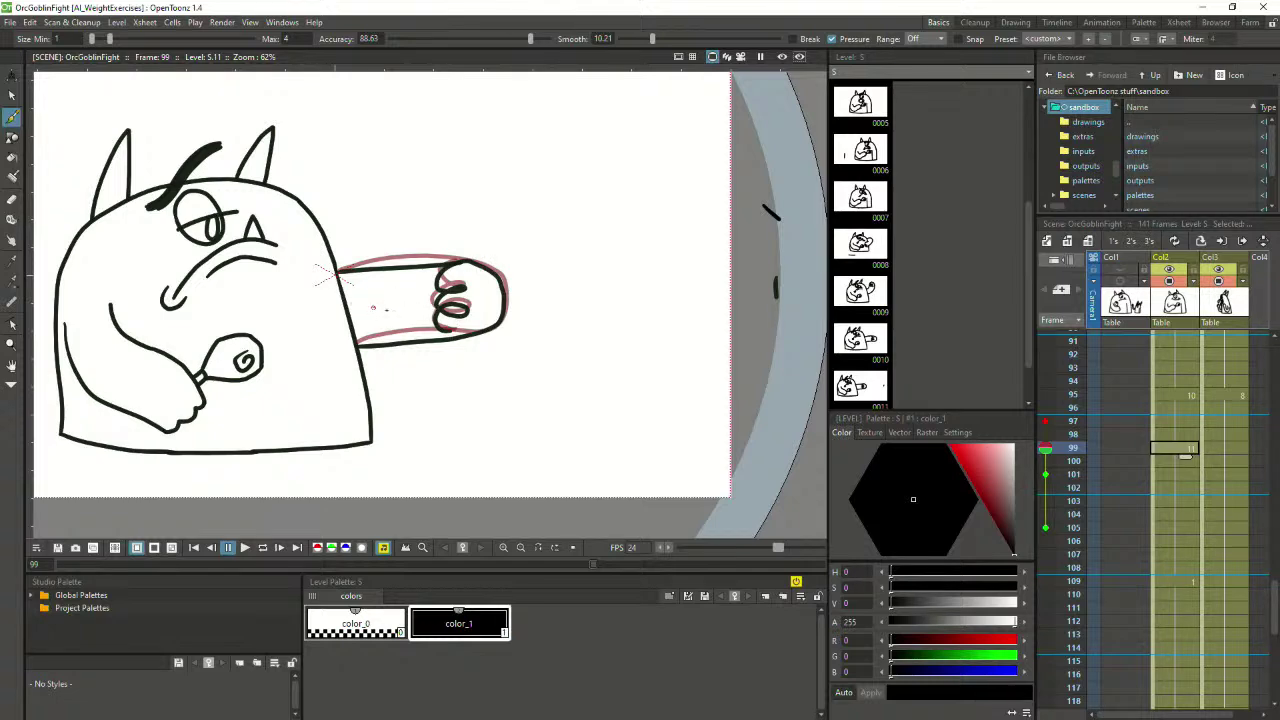
{"action": "left_click", "coordinate": [1180, 501]}
{"action": "left_click", "coordinate": [1192, 549]}
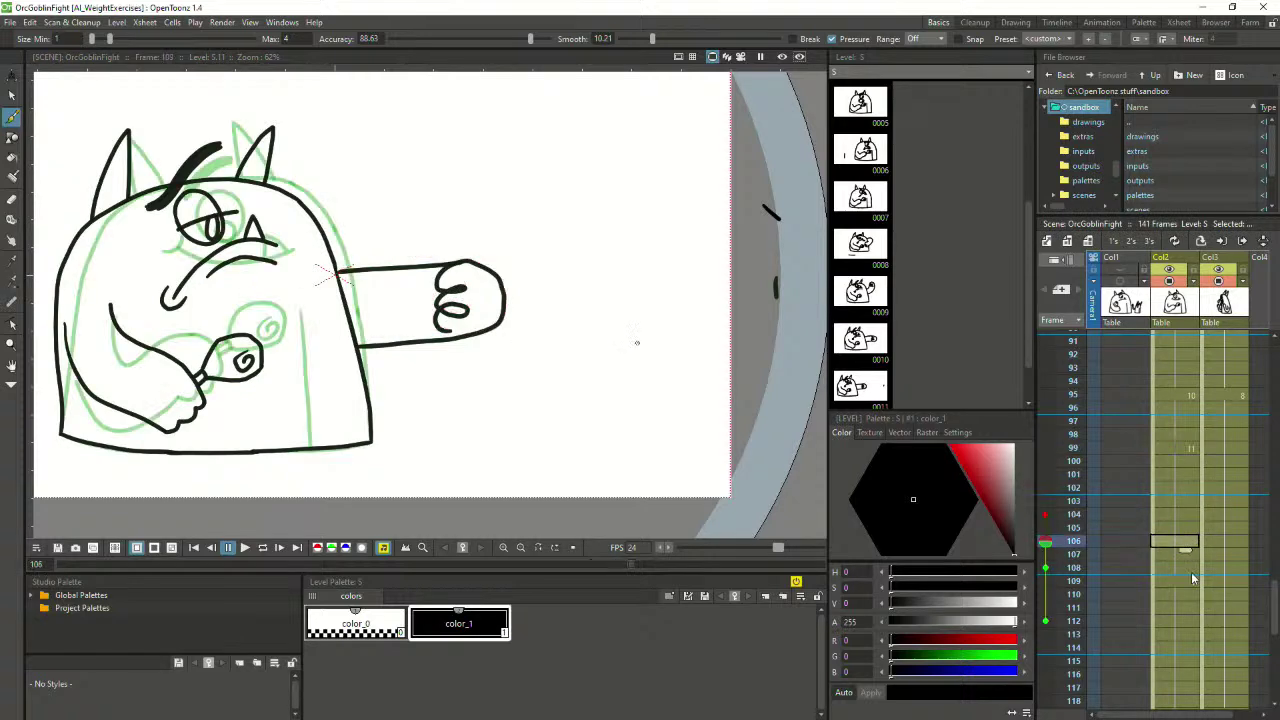
Insert four frames in Col2 and Col3 around frames 107 and 108 to hold the follow-through drawing until frame 112
{"action": "left_click", "coordinate": [1180, 556]}
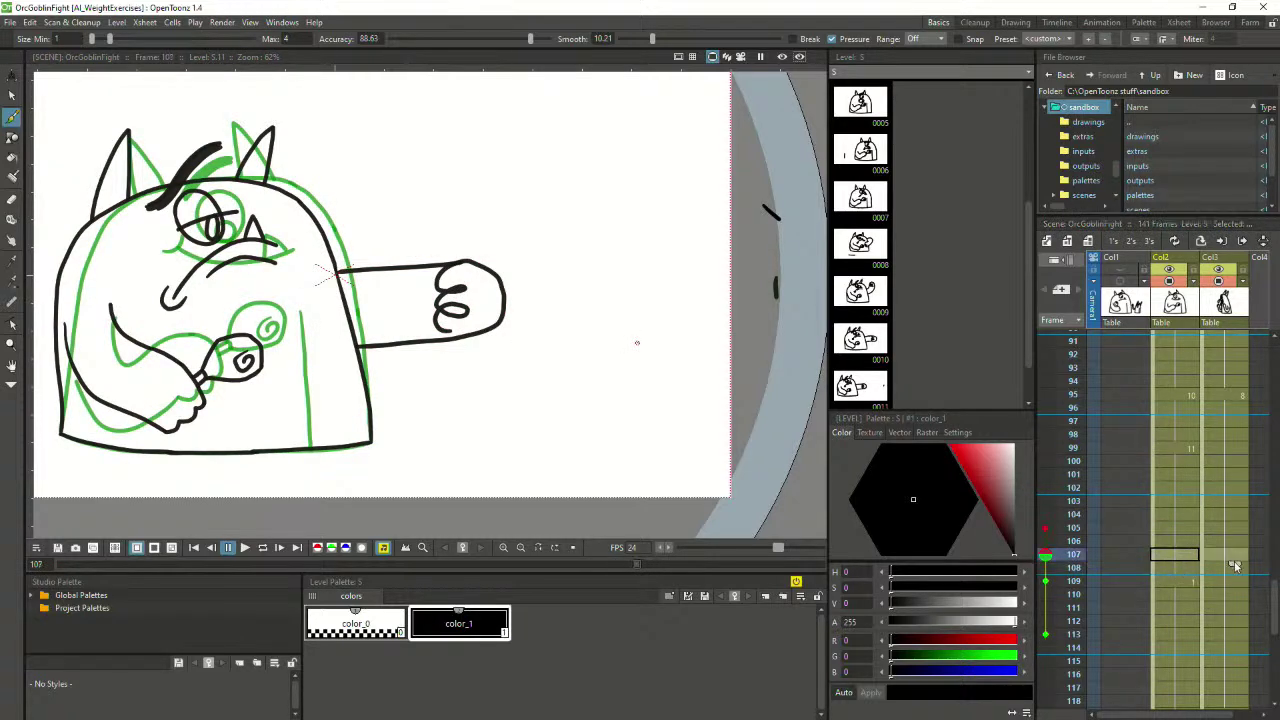
{"action": "left_click_drag", "start_coordinate": [1234, 564], "coordinate": [1226, 601]}
{"action": "left_click", "coordinate": [1182, 586]}
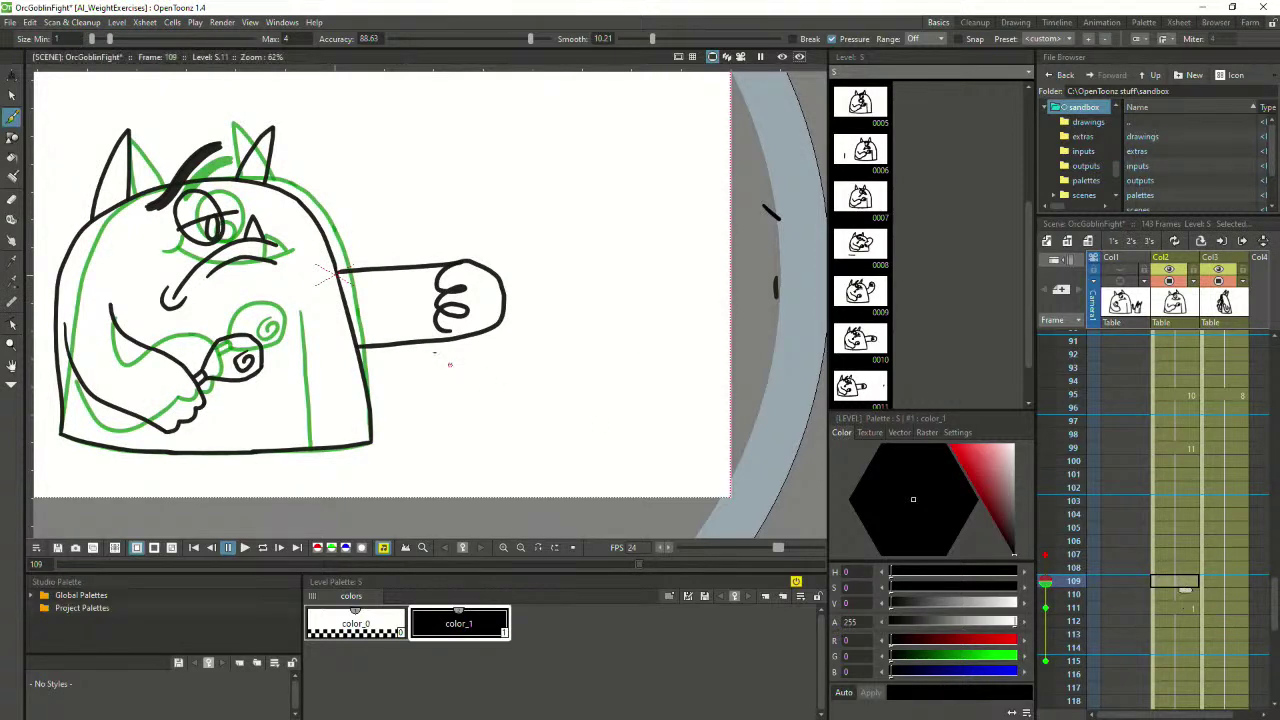
{"action": "left_click", "coordinate": [1176, 559]}
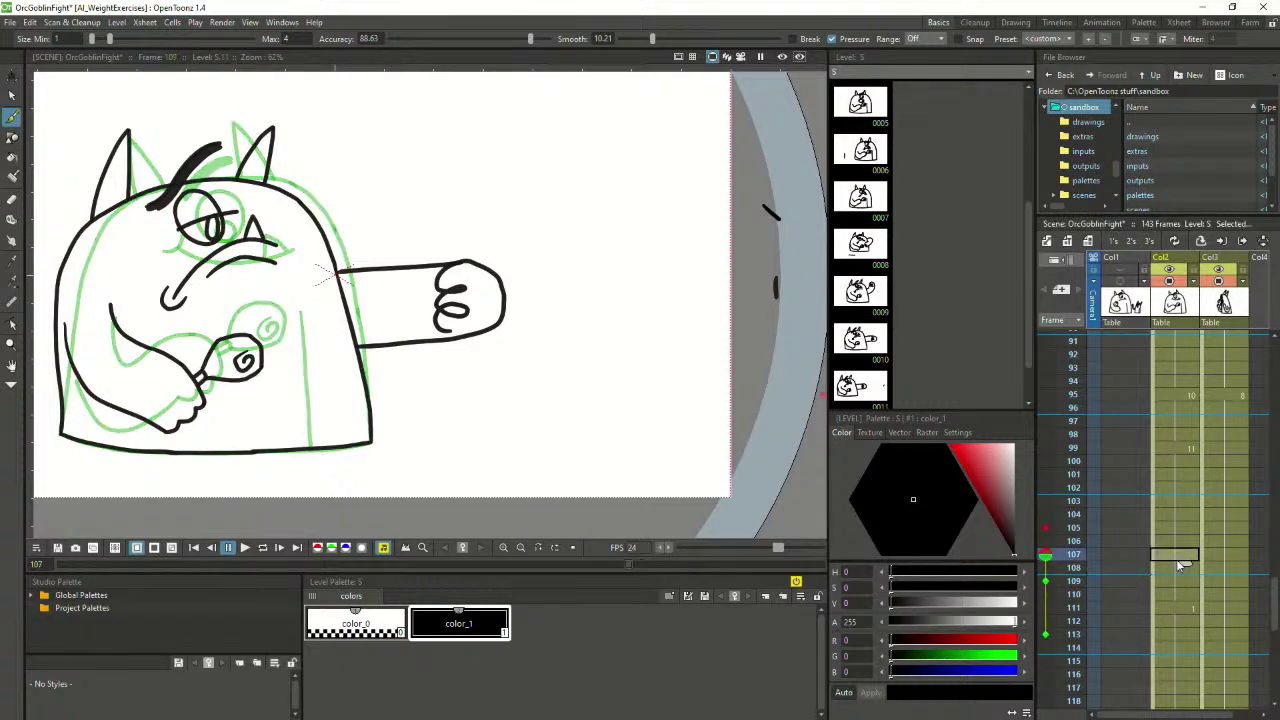
{"action": "left_click", "coordinate": [1177, 567]}
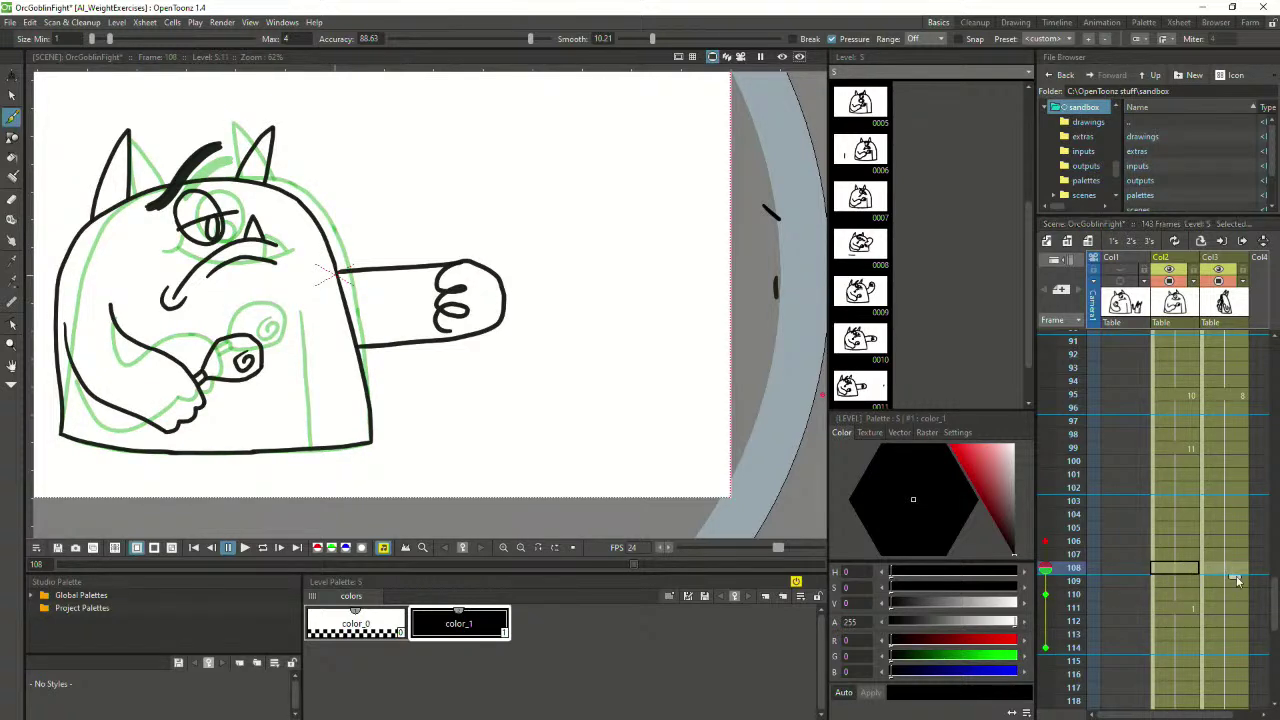
{"action": "left_click", "coordinate": [1185, 597]}
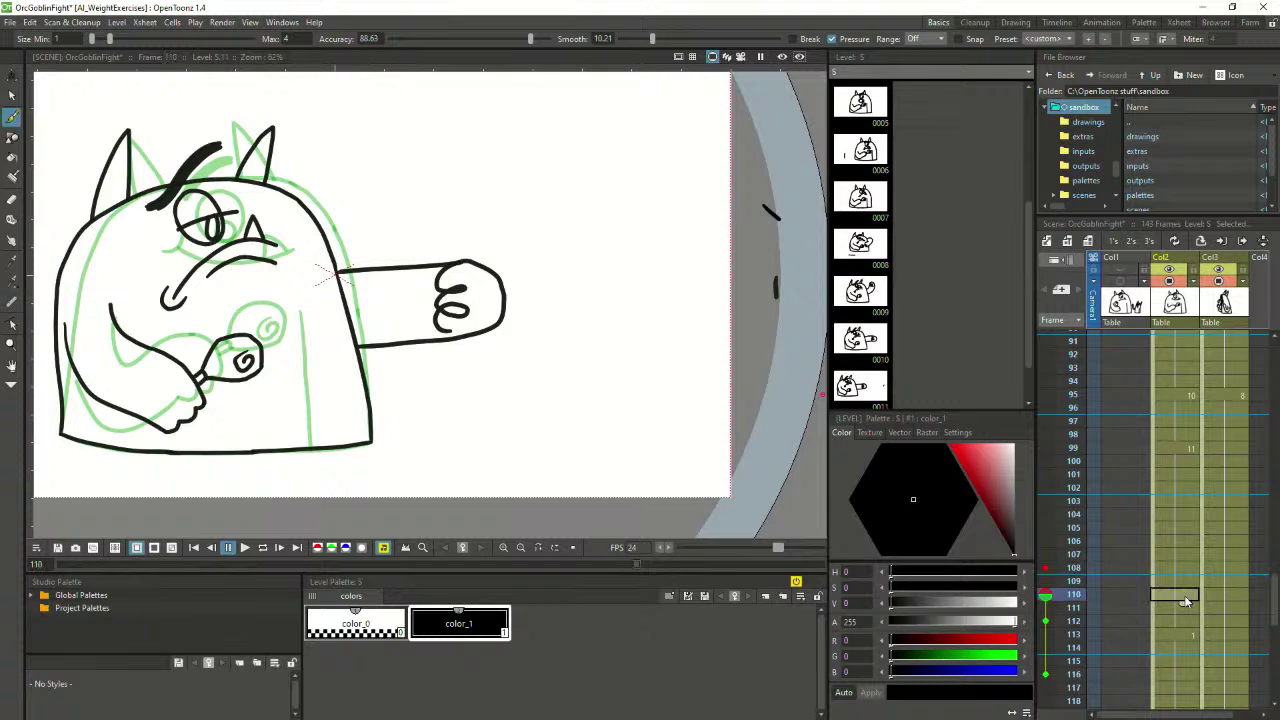
{"action": "left_click", "coordinate": [1184, 607]}
Start a new orc drawing at frame 109 in Col2 with a short vertical brush stroke outside the camera area
{"action": "left_click", "coordinate": [1184, 588]}
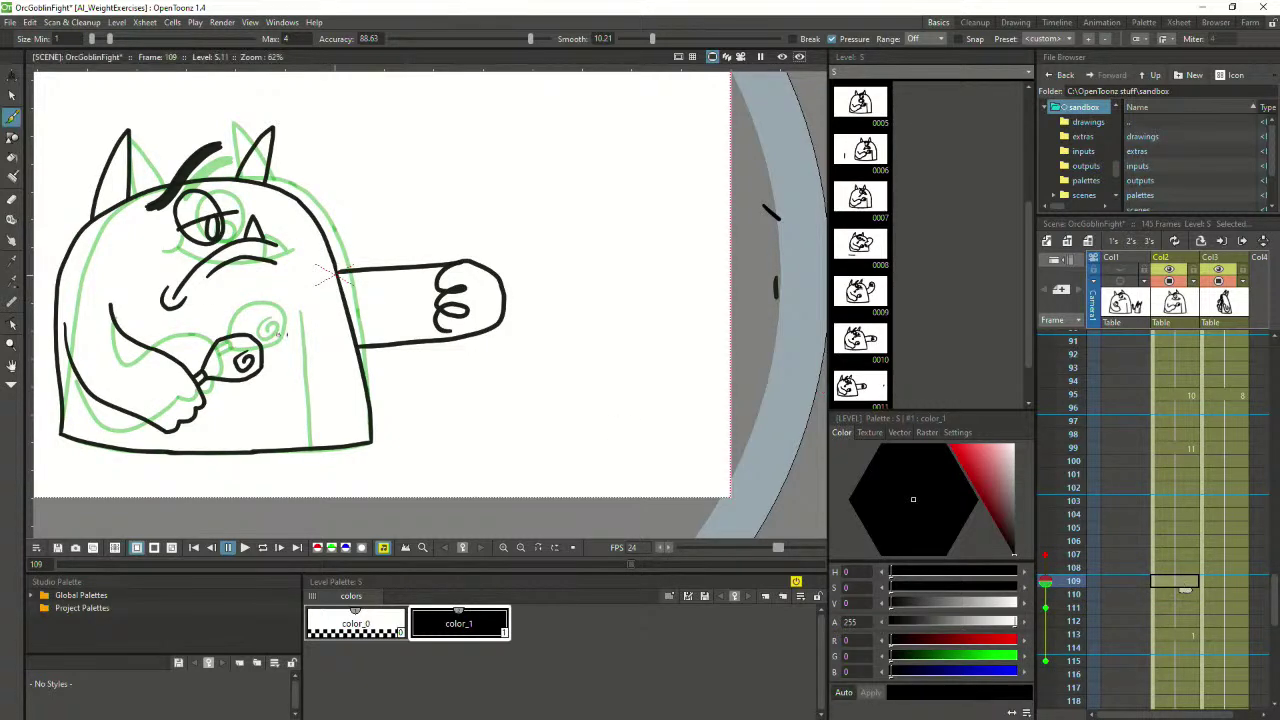
{"action": "key", "text": "space"}
{"action": "left_click_drag", "start_coordinate": [389, 364], "coordinate": [563, 363]}
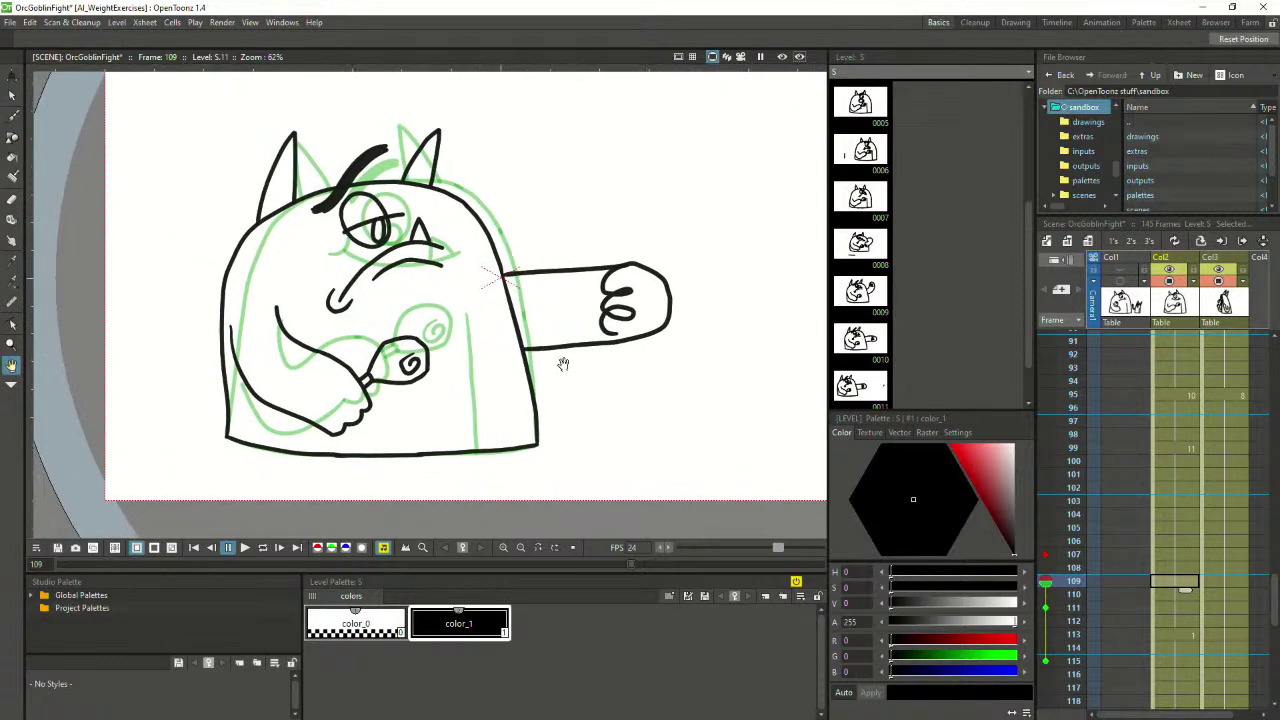
{"action": "left_click", "coordinate": [67, 311]}
{"action": "left_click_drag", "start_coordinate": [66, 310], "coordinate": [67, 364]}
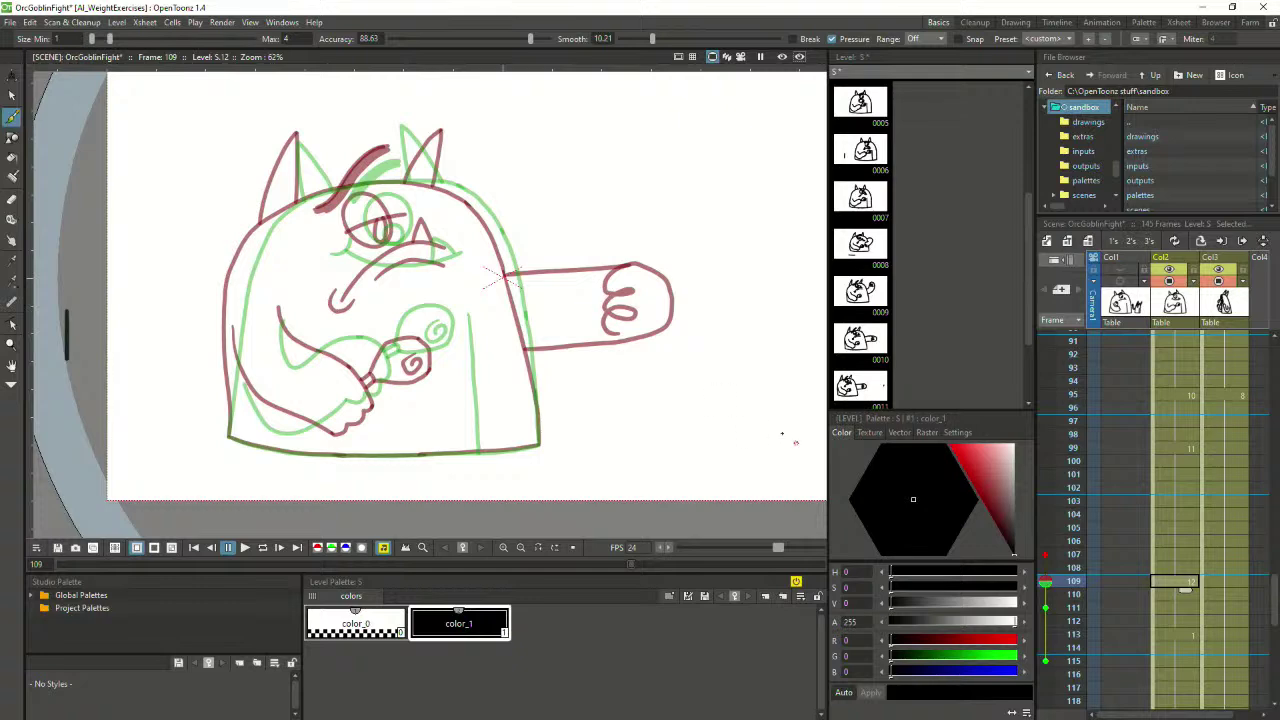
Draw the orc's domed body outline at frame 109 in Col2, in between the onion-skinned follow-through and resting poses
{"action": "scroll", "coordinate": [490, 272], "scroll_direction": "up", "scroll_amount": 2}
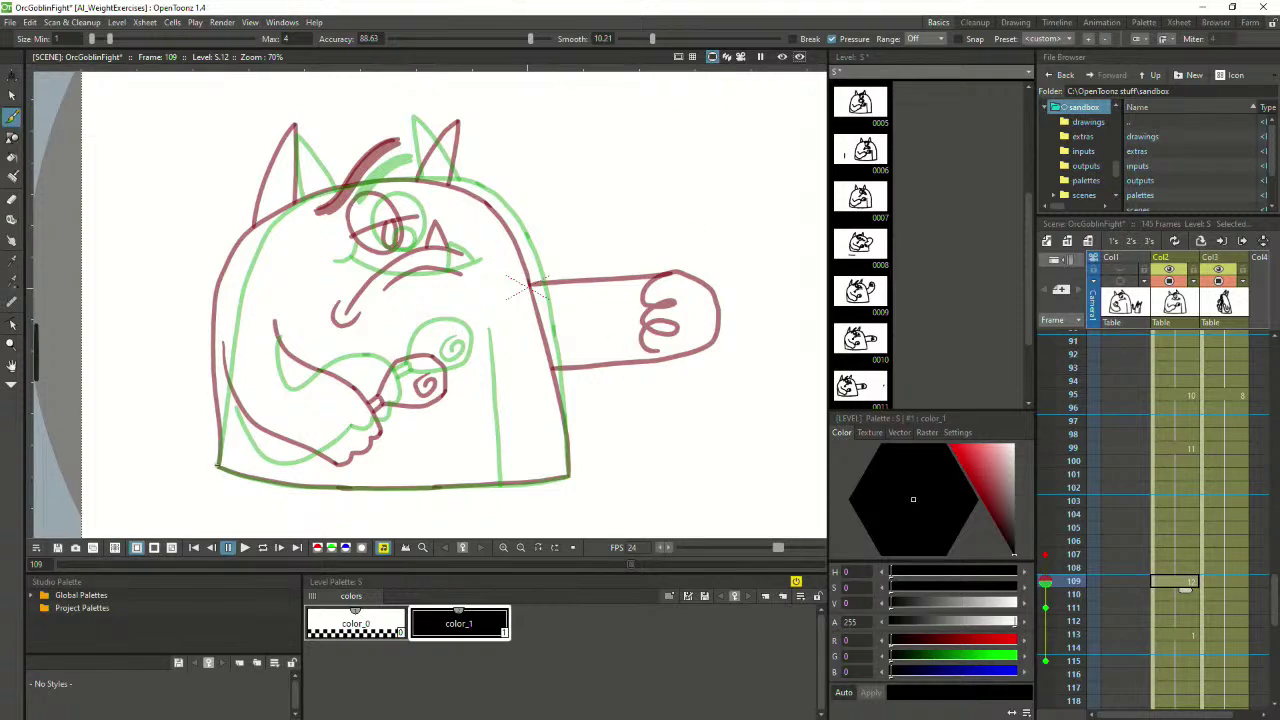
{"action": "mouse_move", "coordinate": [217, 466]}
{"action": "left_mouse_down"}
{"action": "mouse_move", "coordinate": [225, 315]}
{"action": "mouse_move", "coordinate": [242, 259]}
{"action": "mouse_move", "coordinate": [312, 196]}
{"action": "left_mouse_up"}
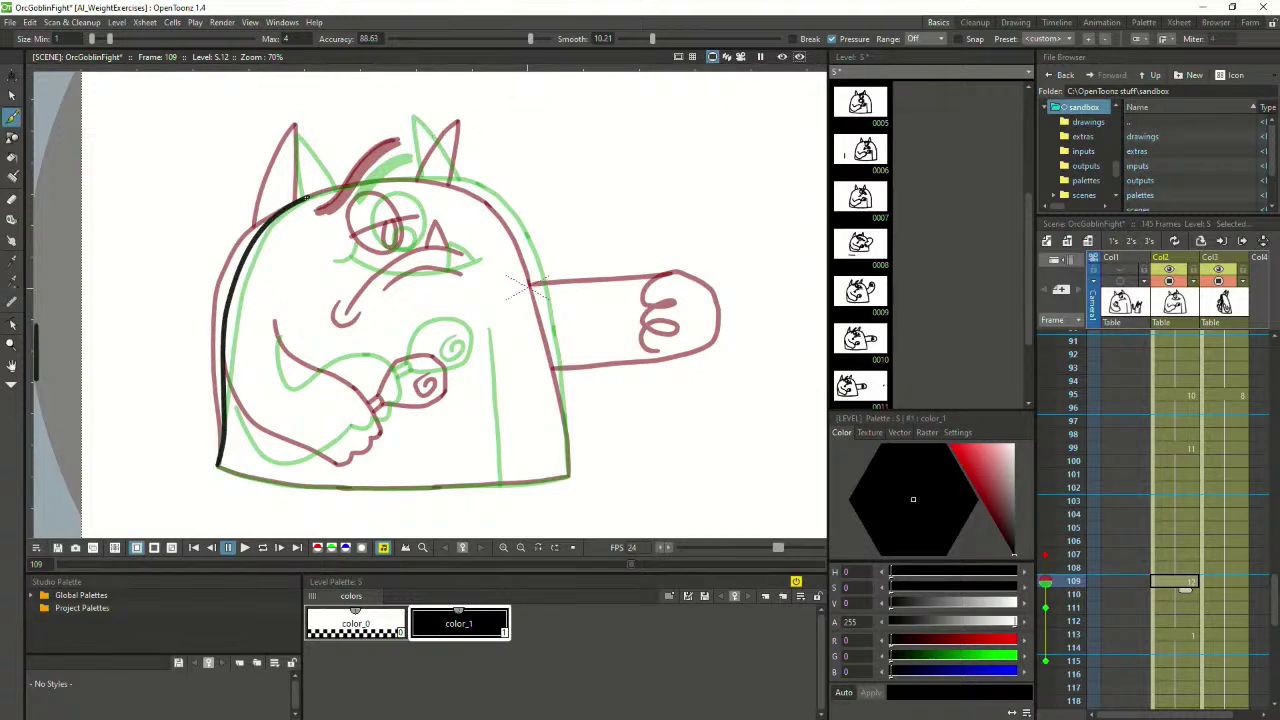
{"action": "left_click_drag", "start_coordinate": [321, 193], "coordinate": [385, 182]}
{"action": "key", "text": "ctrl+z"}
{"action": "key", "text": "ctrl+z"}
{"action": "mouse_move", "coordinate": [306, 198]}
{"action": "left_mouse_down"}
{"action": "mouse_move", "coordinate": [448, 180]}
{"action": "mouse_move", "coordinate": [498, 208]}
{"action": "mouse_move", "coordinate": [540, 290]}
{"action": "mouse_move", "coordinate": [568, 454]}
{"action": "left_mouse_up"}
{"action": "key", "text": "ctrl+z"}
{"action": "key", "text": "ctrl+z"}
{"action": "key", "text": "ctrl+z"}
{"action": "left_click_drag", "start_coordinate": [558, 372], "coordinate": [570, 477]}
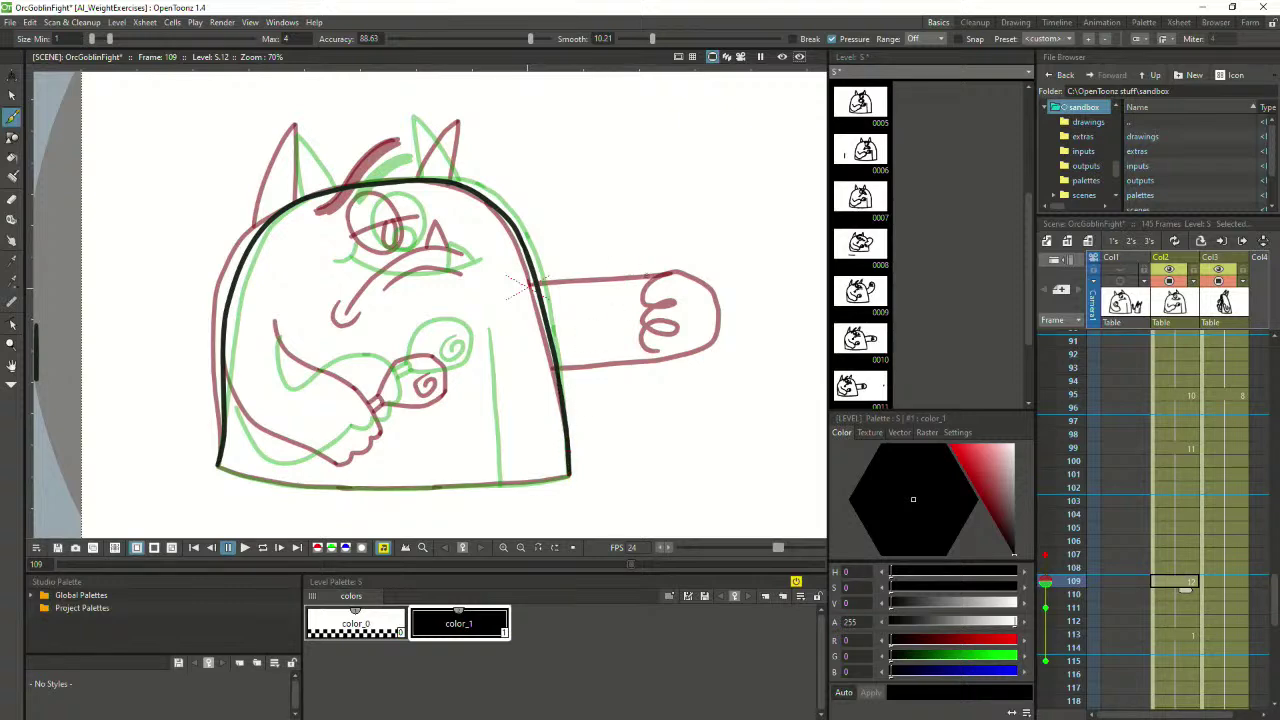
Try to draw the orc's punching arm bent at the elbow with the hand folding back over the body
{"action": "mouse_move", "coordinate": [484, 404]}
{"action": "left_mouse_down"}
{"action": "mouse_move", "coordinate": [504, 379]}
{"action": "mouse_move", "coordinate": [524, 411]}
{"action": "mouse_move", "coordinate": [550, 416]}
{"action": "mouse_move", "coordinate": [650, 349]}
{"action": "mouse_move", "coordinate": [549, 277]}
{"action": "left_mouse_up"}
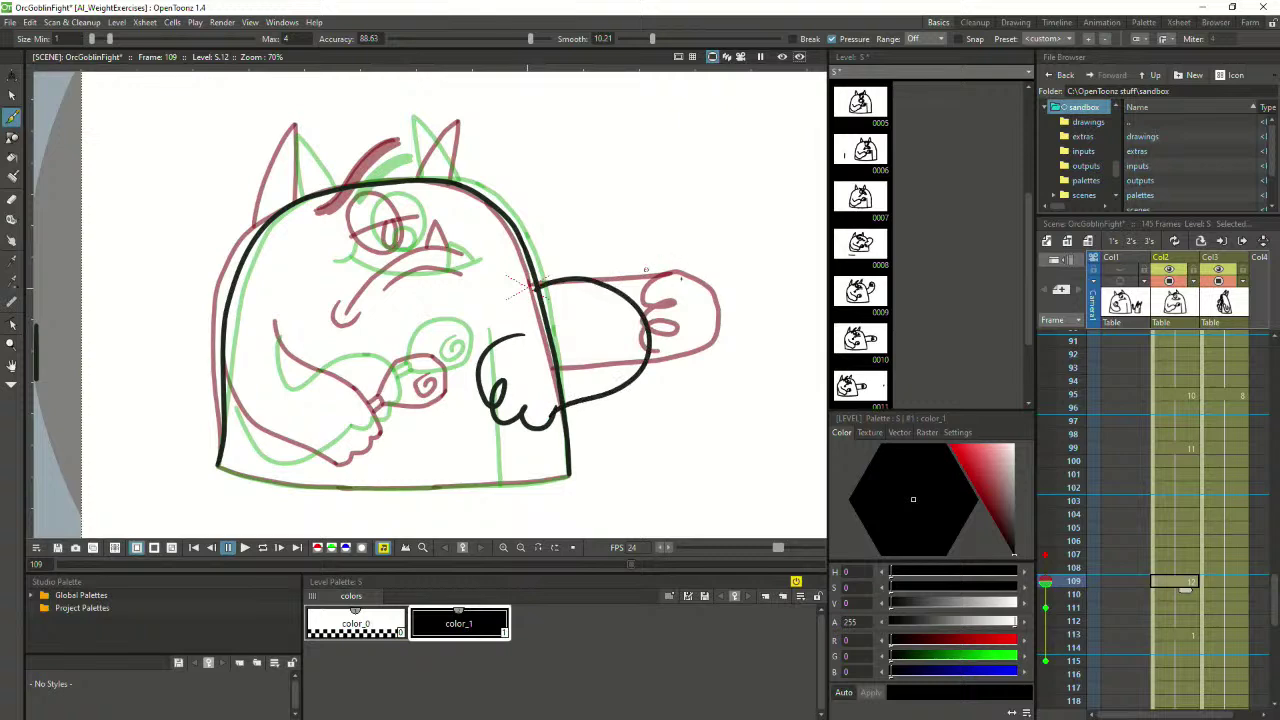
{"action": "mouse_move", "coordinate": [712, 246]}
{"action": "left_mouse_down"}
{"action": "mouse_move", "coordinate": [592, 262]}
{"action": "mouse_move", "coordinate": [562, 340]}
{"action": "left_mouse_up"}
{"action": "key", "text": "ctrl+z"}
{"action": "key", "text": "ctrl+z"}
{"action": "key", "text": "ctrl+z"}
Try to draw the orc's punching arm curving downward beside the body with a rounded fist
{"action": "mouse_move", "coordinate": [537, 289]}
{"action": "left_mouse_down"}
{"action": "mouse_move", "coordinate": [590, 362]}
{"action": "mouse_move", "coordinate": [648, 365]}
{"action": "left_mouse_up"}
{"action": "mouse_move", "coordinate": [532, 406]}
{"action": "left_mouse_down"}
{"action": "mouse_move", "coordinate": [577, 452]}
{"action": "mouse_move", "coordinate": [650, 460]}
{"action": "left_mouse_up"}
{"action": "key", "text": "ctrl+z"}
{"action": "mouse_move", "coordinate": [532, 382]}
{"action": "left_mouse_down"}
{"action": "mouse_move", "coordinate": [602, 444]}
{"action": "mouse_move", "coordinate": [649, 435]}
{"action": "mouse_move", "coordinate": [669, 401]}
{"action": "mouse_move", "coordinate": [645, 363]}
{"action": "mouse_move", "coordinate": [611, 420]}
{"action": "mouse_move", "coordinate": [643, 422]}
{"action": "left_mouse_up"}
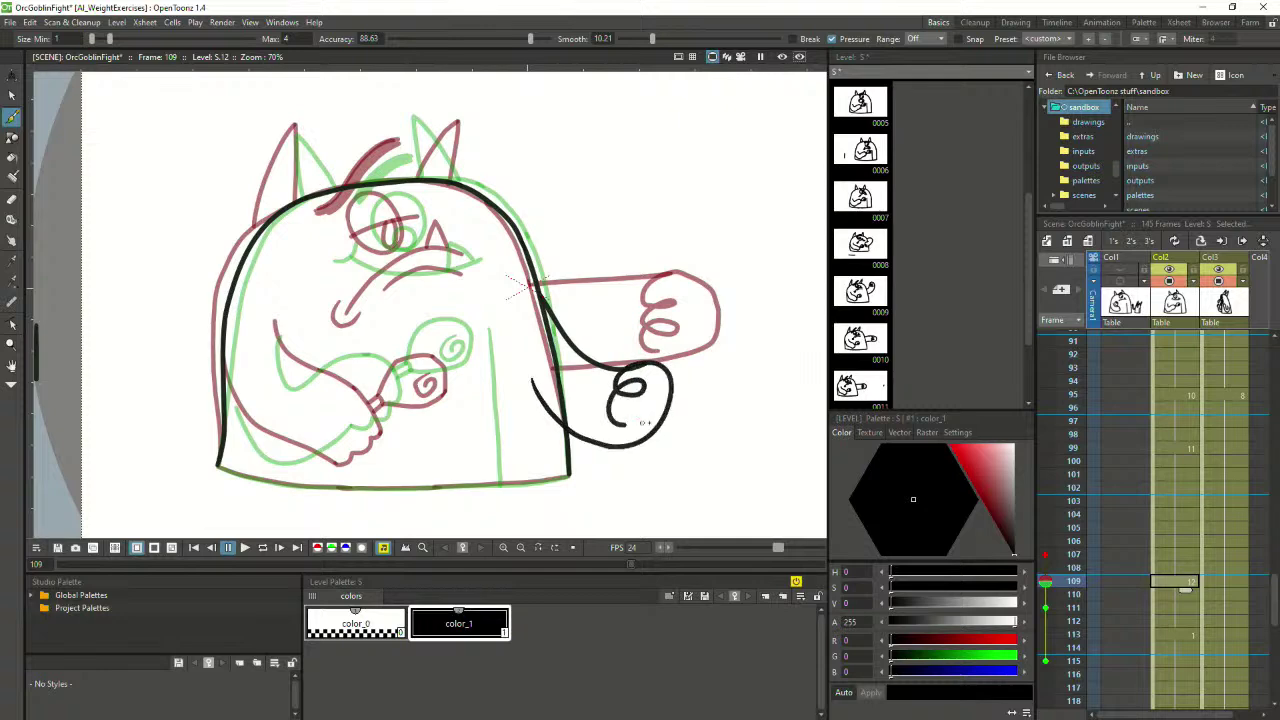
{"action": "key", "text": "ctrl+z"}
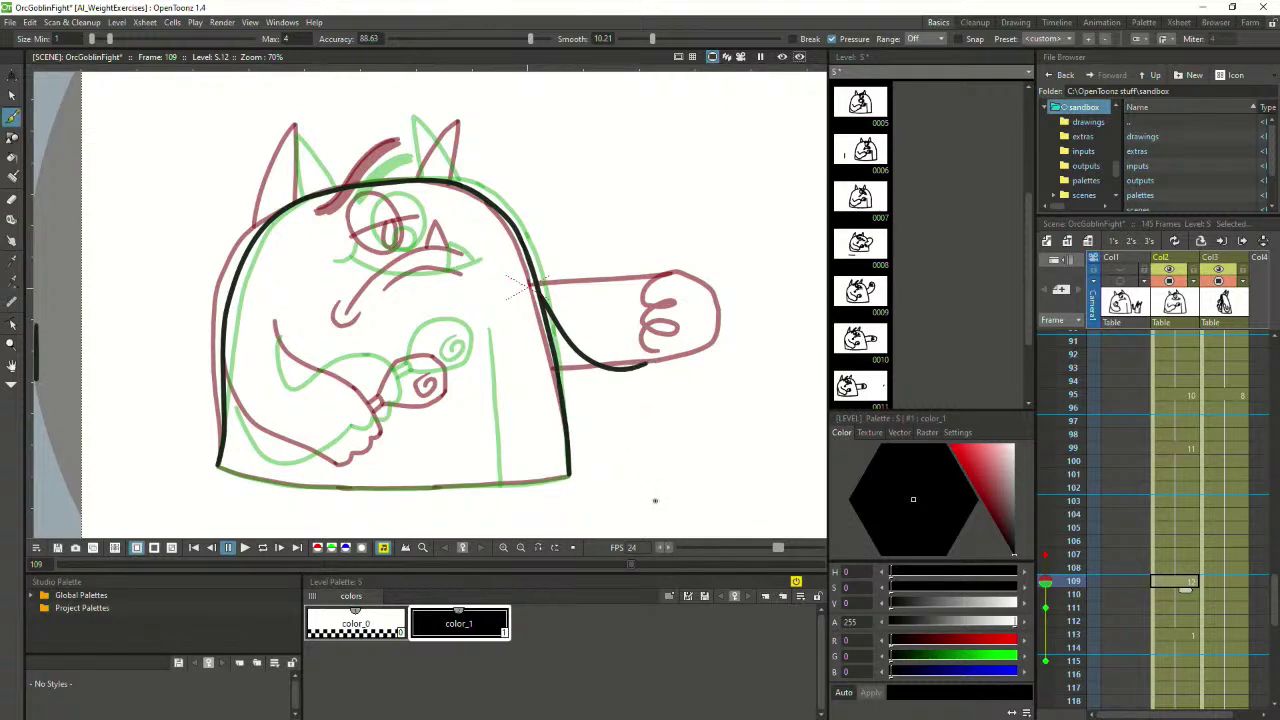
{"action": "key", "text": "ctrl+z"}
Try to draw the orc's arm dropping diagonally outside the body, testing different lower contours and fingers
{"action": "left_click_drag", "start_coordinate": [540, 302], "coordinate": [602, 370]}
{"action": "mouse_move", "coordinate": [549, 423]}
{"action": "left_mouse_down"}
{"action": "mouse_move", "coordinate": [592, 456]}
{"action": "mouse_move", "coordinate": [619, 459]}
{"action": "mouse_move", "coordinate": [615, 448]}
{"action": "mouse_move", "coordinate": [630, 460]}
{"action": "mouse_move", "coordinate": [642, 429]}
{"action": "mouse_move", "coordinate": [600, 368]}
{"action": "left_mouse_up"}
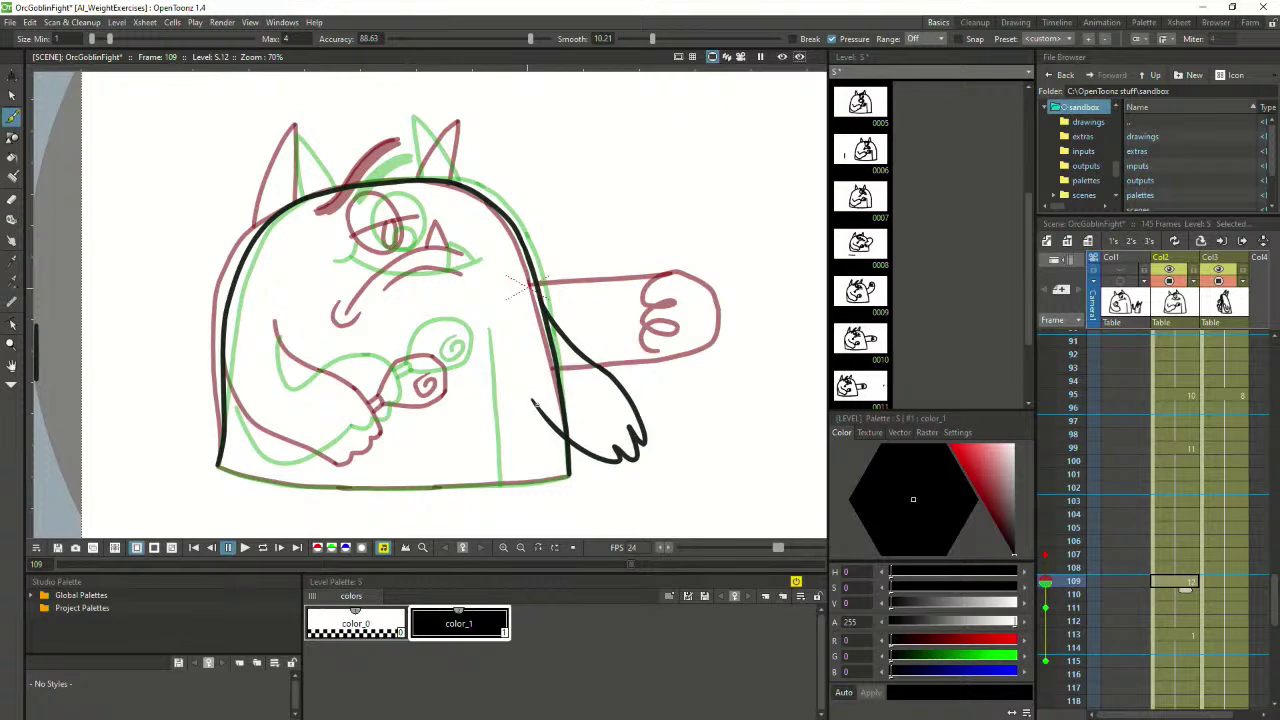
{"action": "left_click_drag", "start_coordinate": [534, 404], "coordinate": [508, 366]}
{"action": "key", "text": "ctrl+z"}
{"action": "key", "text": "ctrl+z"}
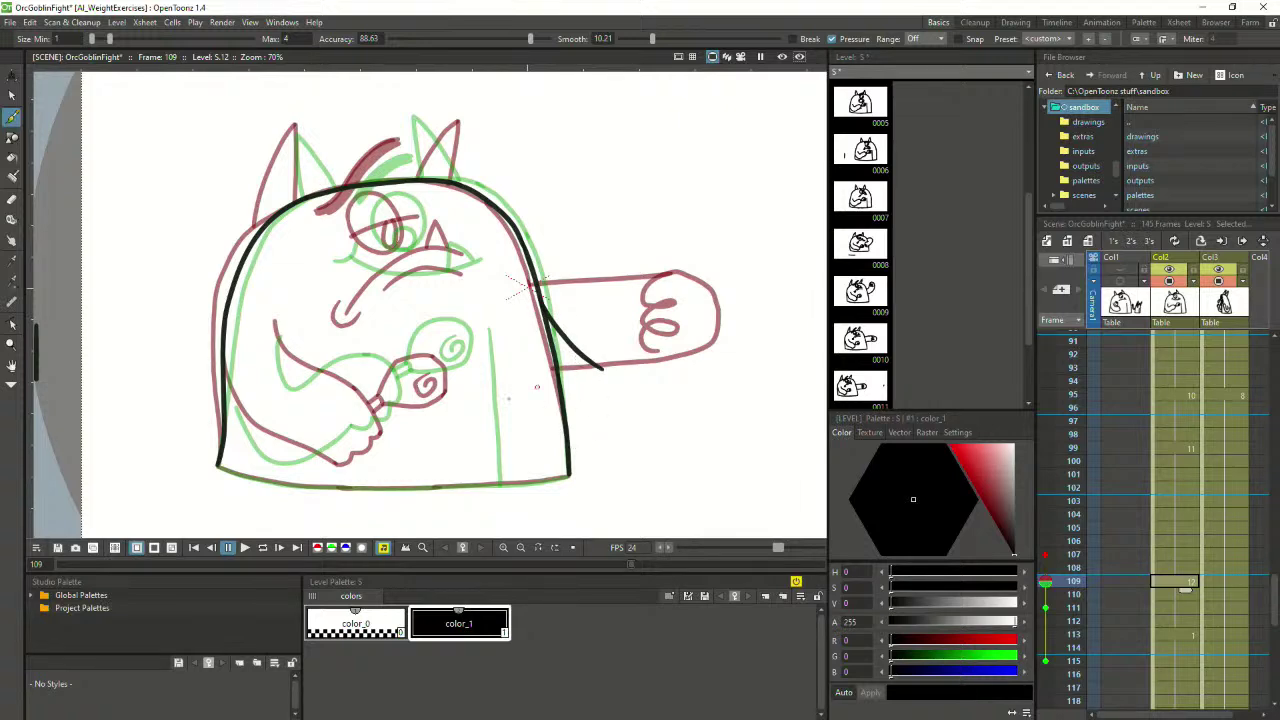
{"action": "left_click_drag", "start_coordinate": [492, 352], "coordinate": [582, 466]}
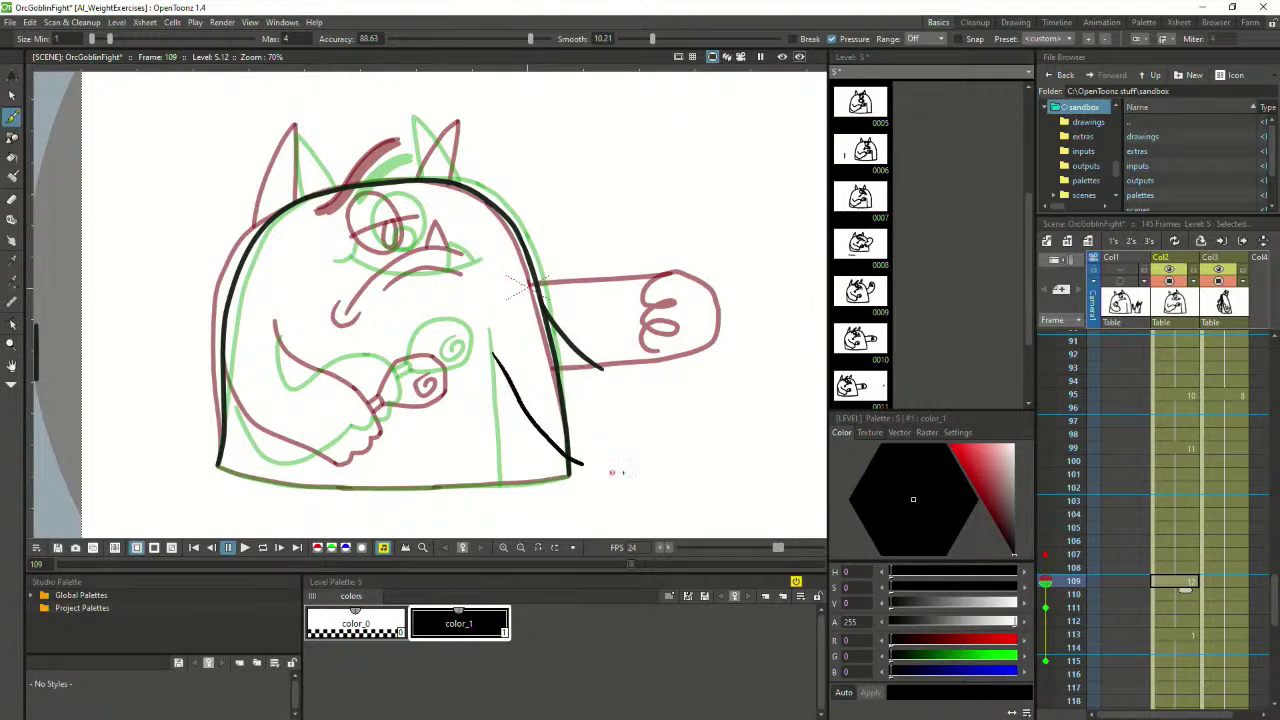
{"action": "key", "text": "ctrl+z"}
{"action": "mouse_move", "coordinate": [500, 354]}
{"action": "left_mouse_down"}
{"action": "mouse_move", "coordinate": [549, 419]}
{"action": "mouse_move", "coordinate": [583, 438]}
{"action": "mouse_move", "coordinate": [648, 435]}
{"action": "mouse_move", "coordinate": [653, 395]}
{"action": "mouse_move", "coordinate": [610, 377]}
{"action": "left_mouse_up"}
{"action": "key", "text": "ctrl+z"}
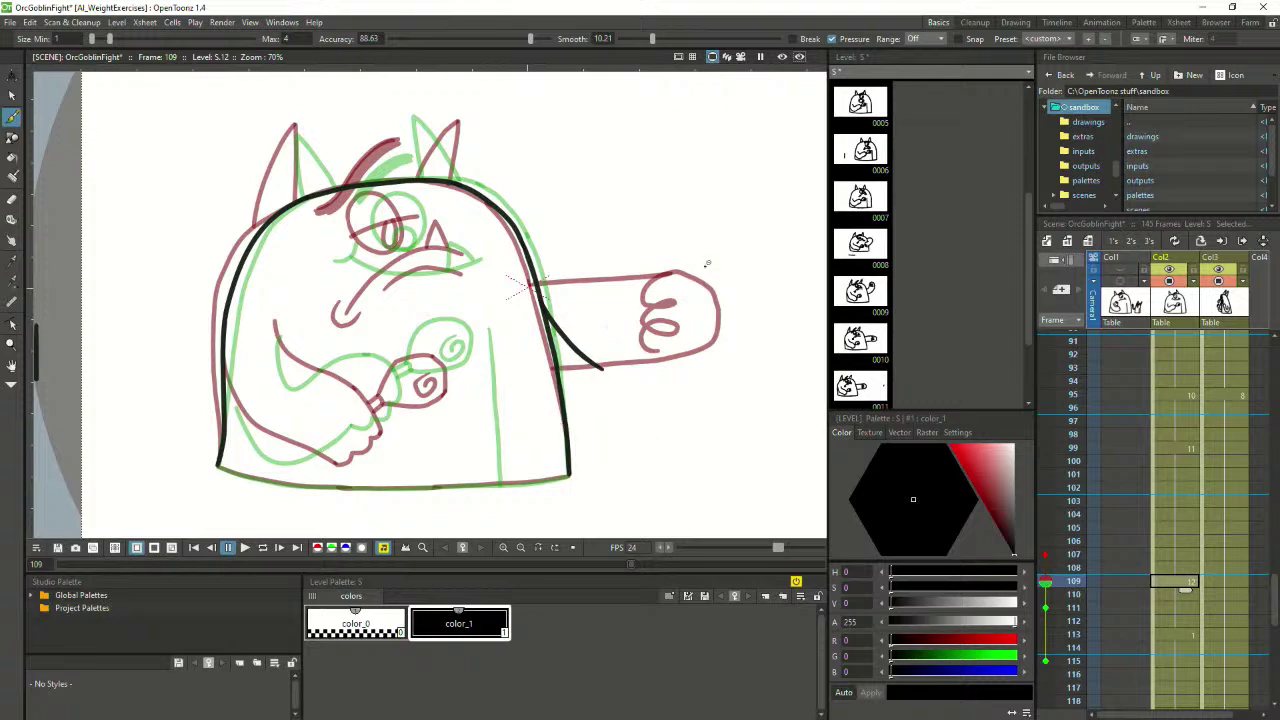
{"action": "key", "text": "ctrl+z"}
Draw the orc's arm arching outward and down from the shoulder, ending in pointed fingers beside the body
{"action": "left_click_drag", "start_coordinate": [536, 303], "coordinate": [641, 400]}
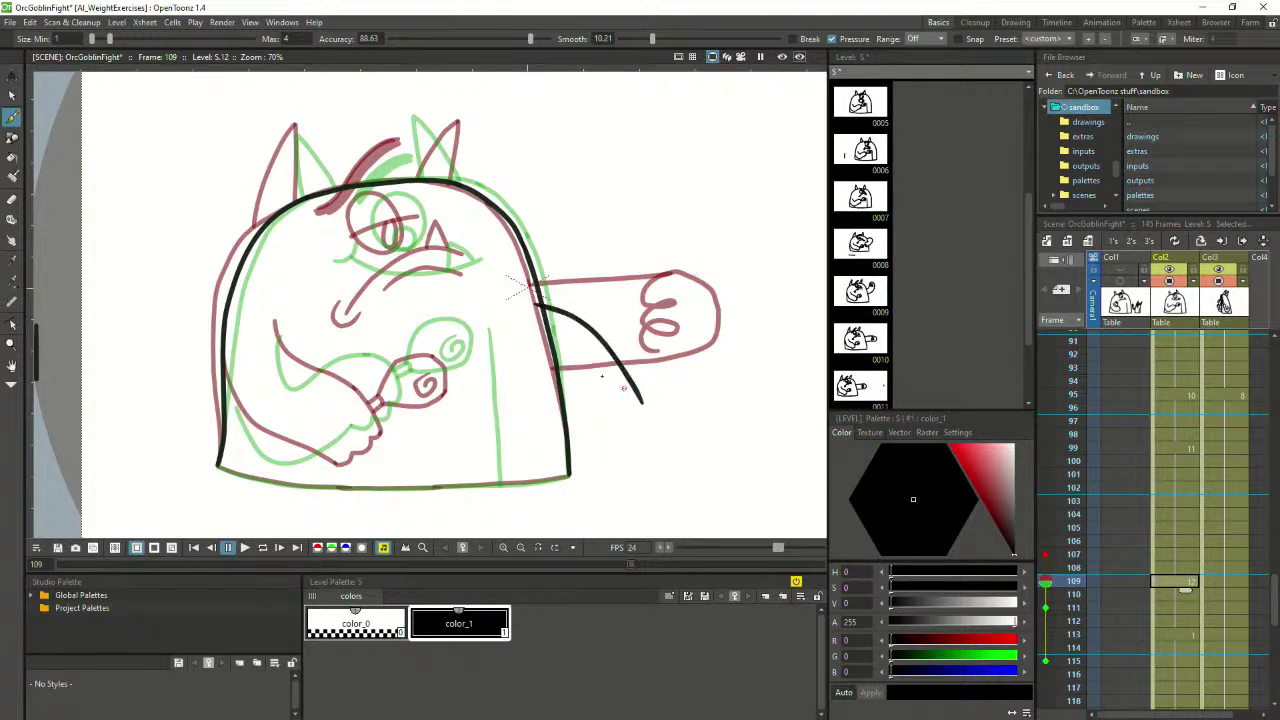
{"action": "mouse_move", "coordinate": [516, 368]}
{"action": "left_mouse_down"}
{"action": "mouse_move", "coordinate": [576, 418]}
{"action": "mouse_move", "coordinate": [581, 441]}
{"action": "mouse_move", "coordinate": [603, 425]}
{"action": "mouse_move", "coordinate": [588, 442]}
{"action": "mouse_move", "coordinate": [605, 458]}
{"action": "mouse_move", "coordinate": [608, 437]}
{"action": "mouse_move", "coordinate": [625, 455]}
{"action": "mouse_move", "coordinate": [630, 430]}
{"action": "mouse_move", "coordinate": [643, 437]}
{"action": "mouse_move", "coordinate": [637, 394]}
{"action": "left_mouse_up"}
{"action": "key", "text": "ctrl+z"}
{"action": "mouse_move", "coordinate": [591, 452]}
{"action": "left_mouse_down"}
{"action": "mouse_move", "coordinate": [600, 440]}
{"action": "mouse_move", "coordinate": [622, 448]}
{"action": "mouse_move", "coordinate": [645, 396]}
{"action": "left_mouse_up"}
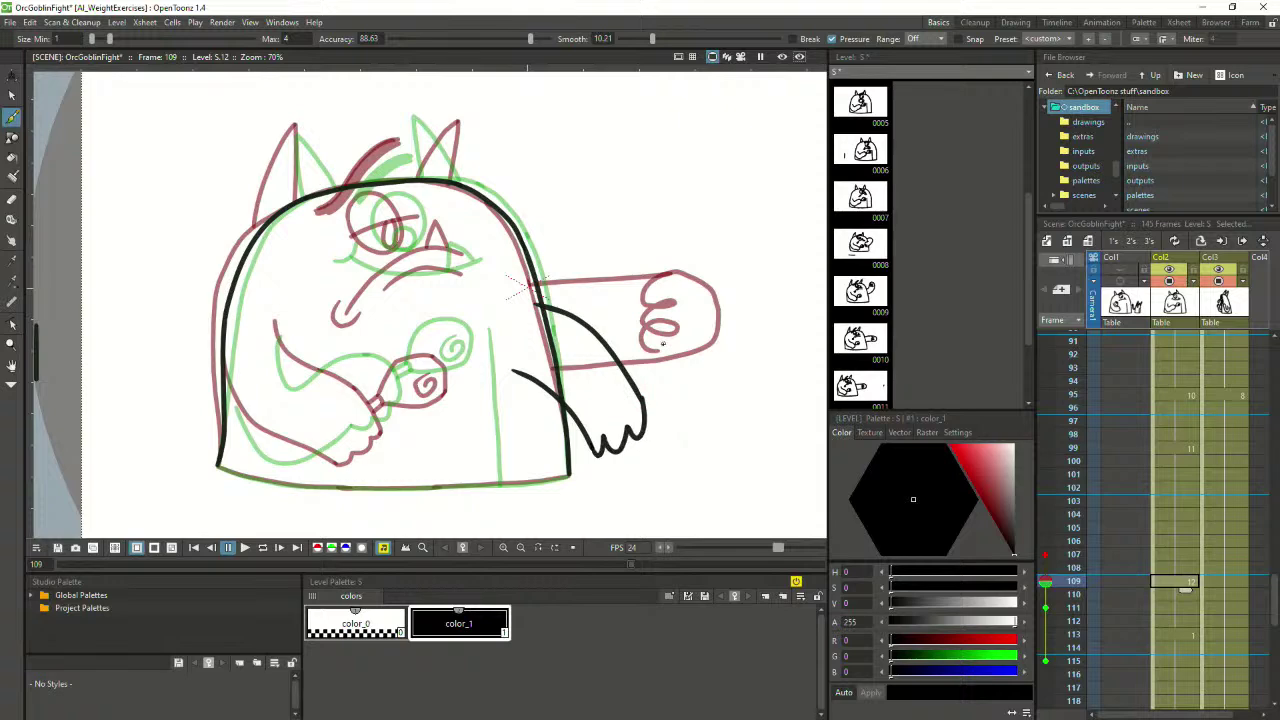
{"action": "scroll", "coordinate": [643, 371], "scroll_direction": "down", "scroll_amount": 2}
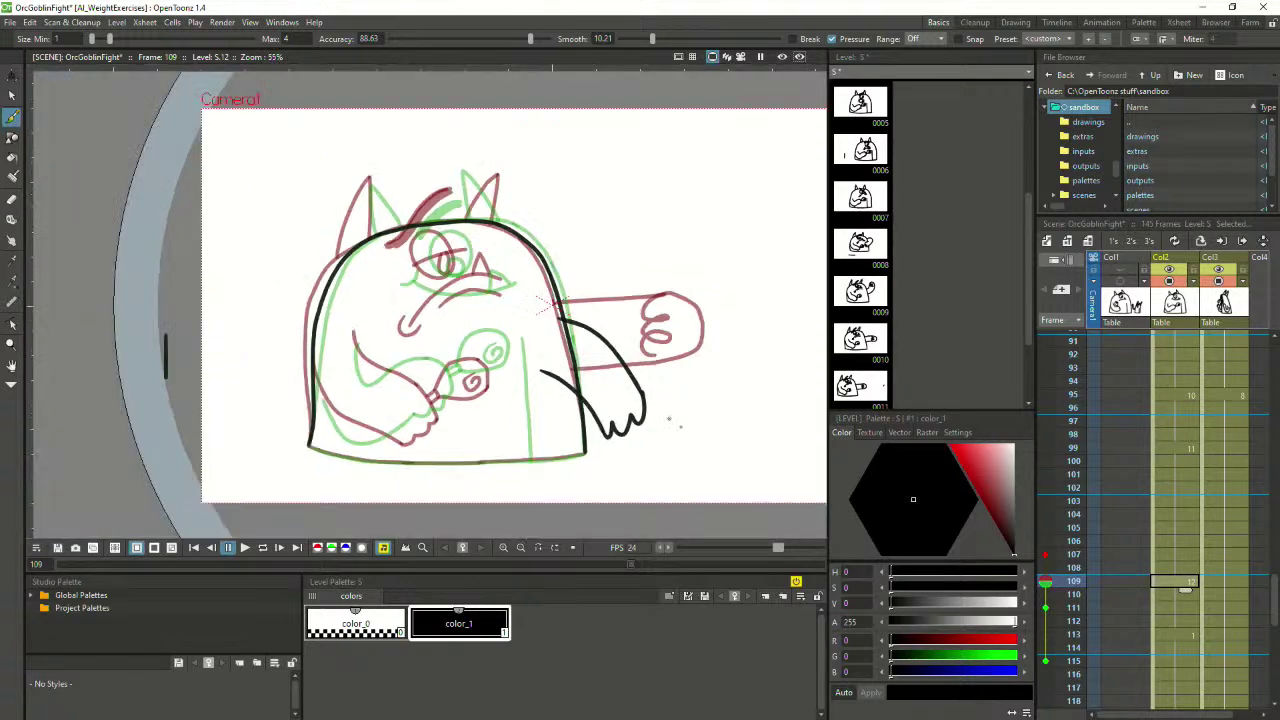
Turn off the onion skin and play back the scene from frame 103 to check the arm's movement
{"action": "left_click", "coordinate": [1045, 582]}
{"action": "left_click", "coordinate": [1172, 503]}
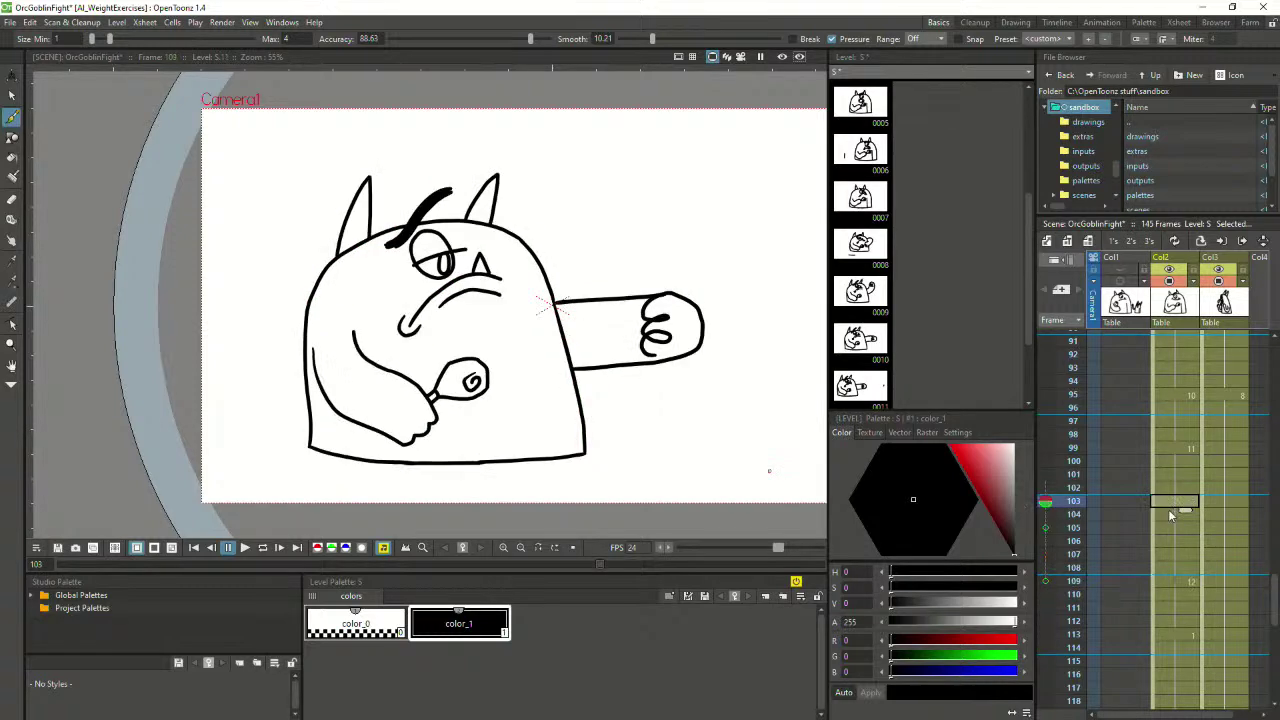
{"action": "left_click", "coordinate": [244, 547]}
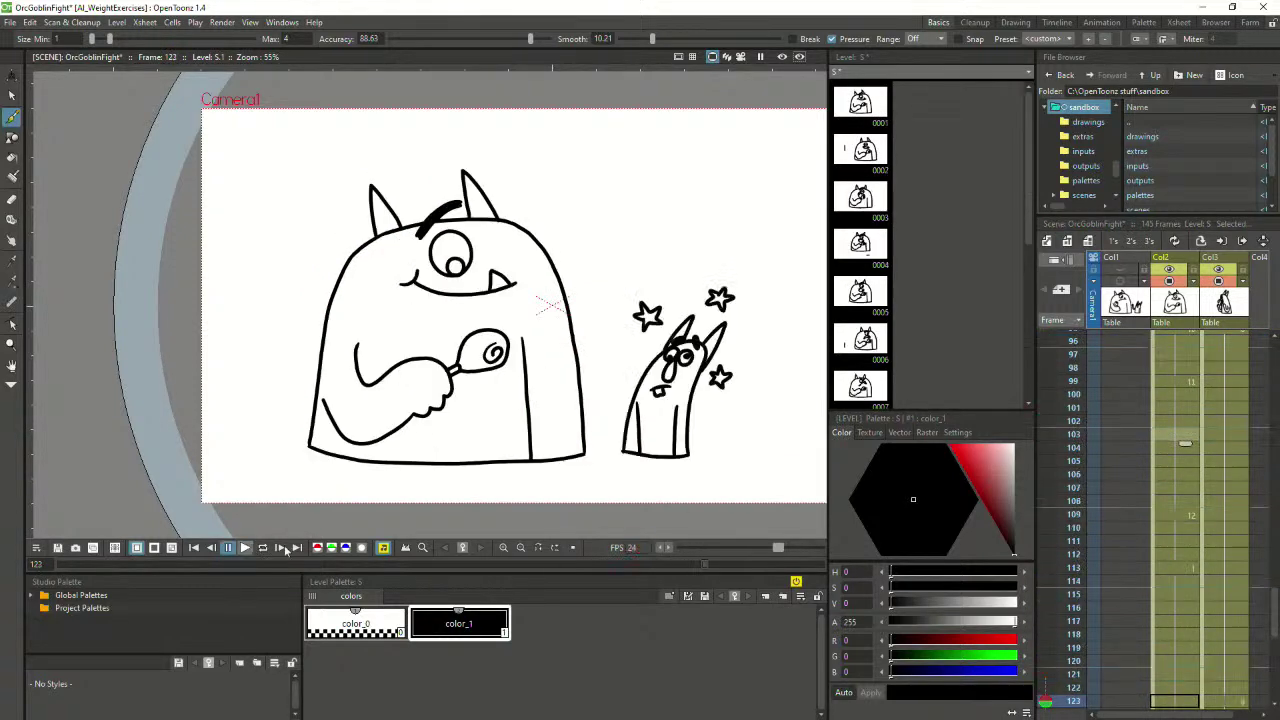
Undo the arm strokes in the frame 109 drawing and turn the onion skin back on
{"action": "left_click", "coordinate": [1173, 516]}
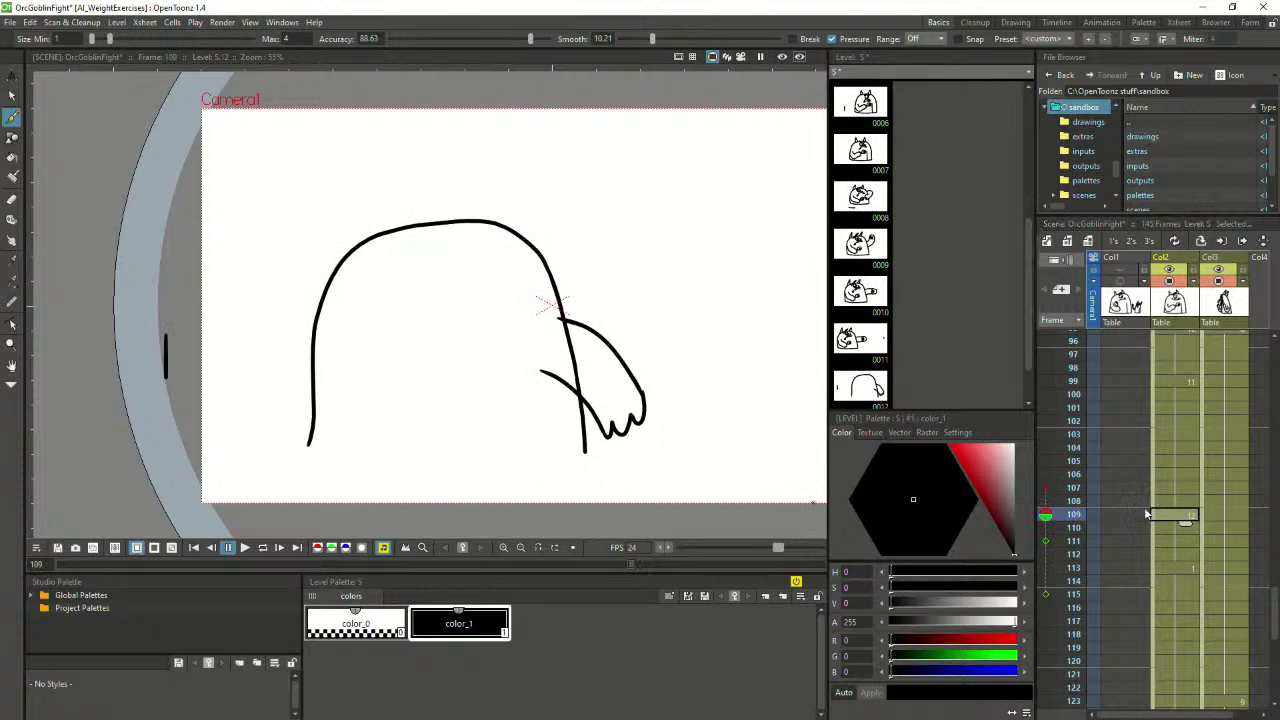
{"action": "key", "text": "ctrl+z"}
{"action": "key", "text": "ctrl+z"}
{"action": "key", "text": "ctrl+z"}
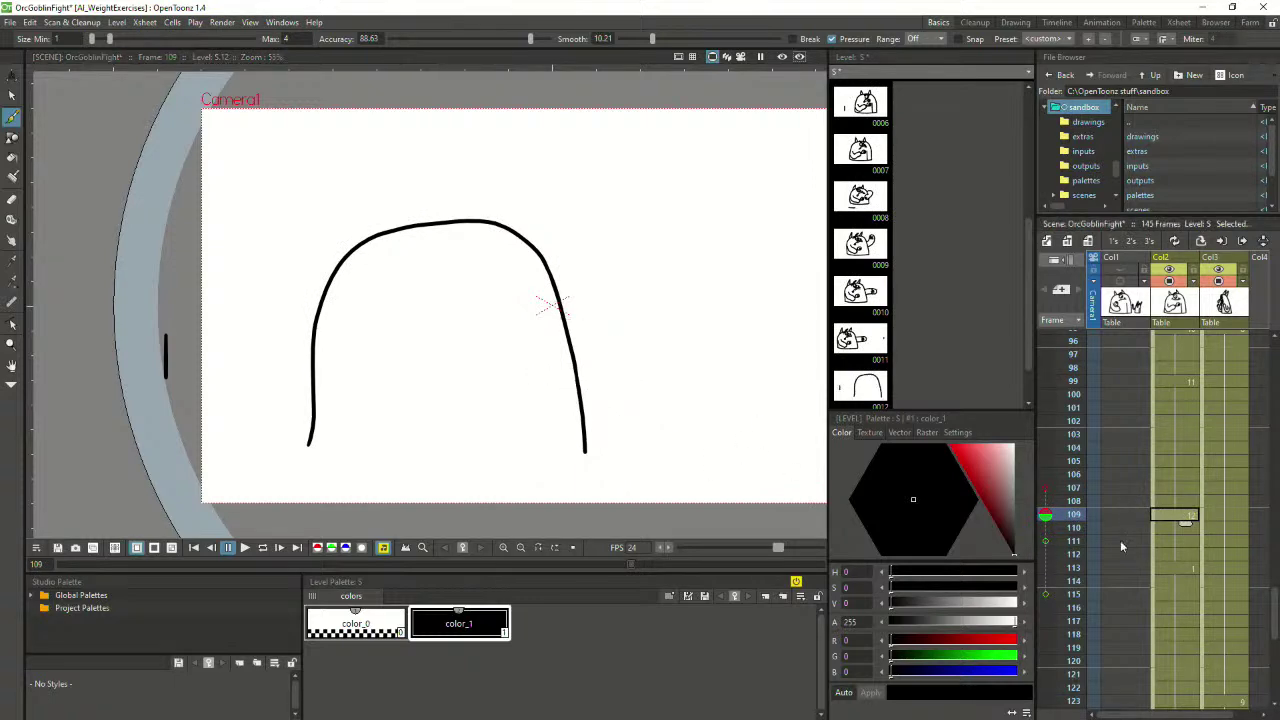
{"action": "left_click", "coordinate": [1046, 516]}
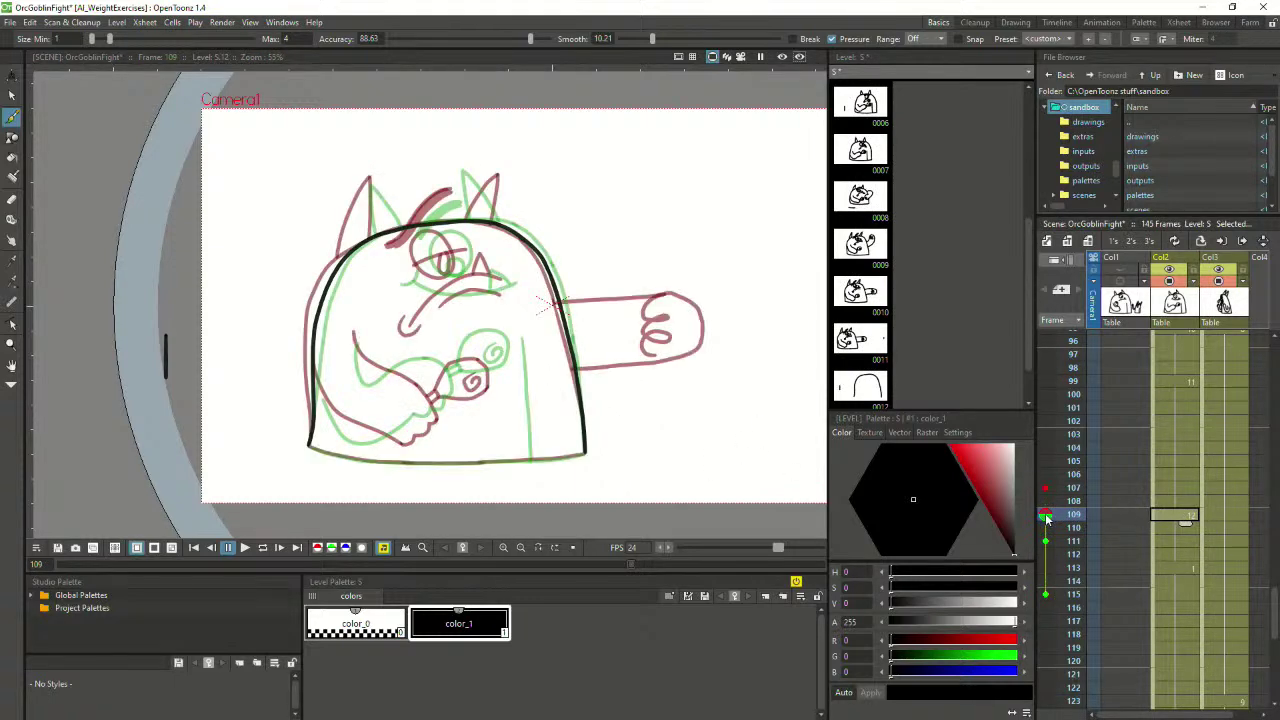
Try several lowered arm shapes on the frame 109 drawing, running from inside the chest out past the body's side
{"action": "scroll", "coordinate": [730, 449], "scroll_direction": "up", "scroll_amount": 1}
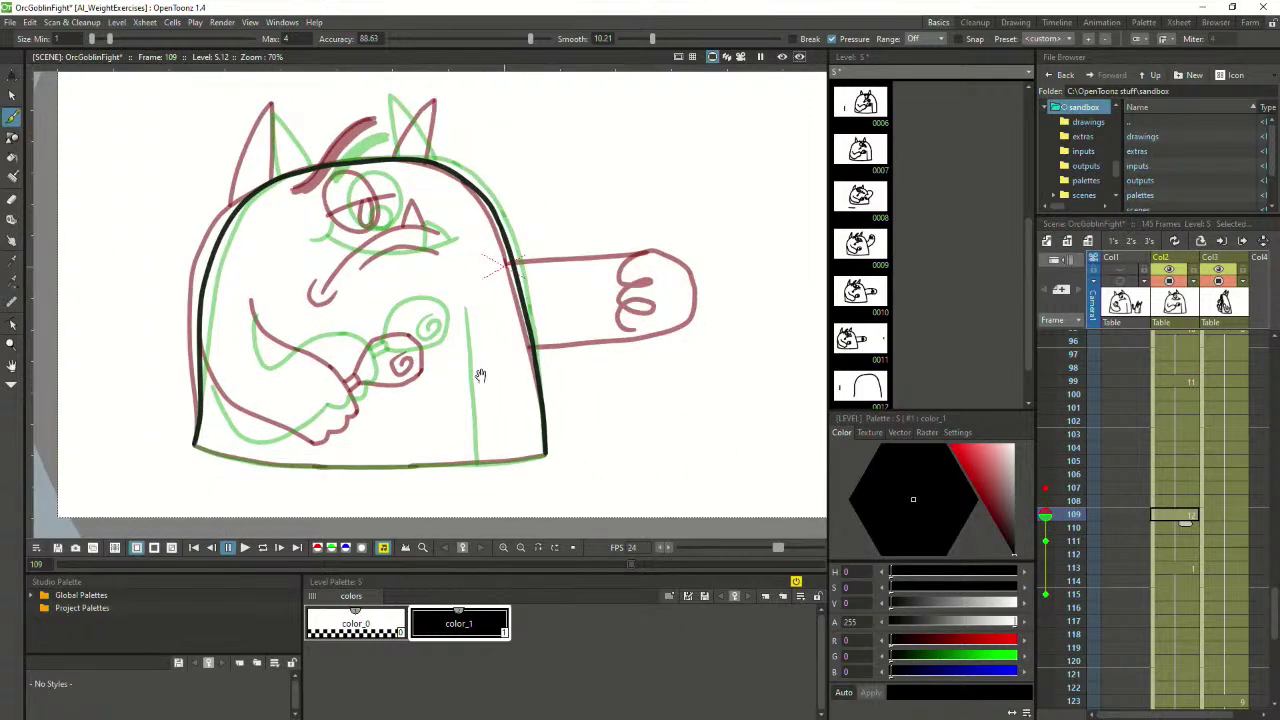
{"action": "left_click_drag", "start_coordinate": [485, 376], "coordinate": [511, 377]}
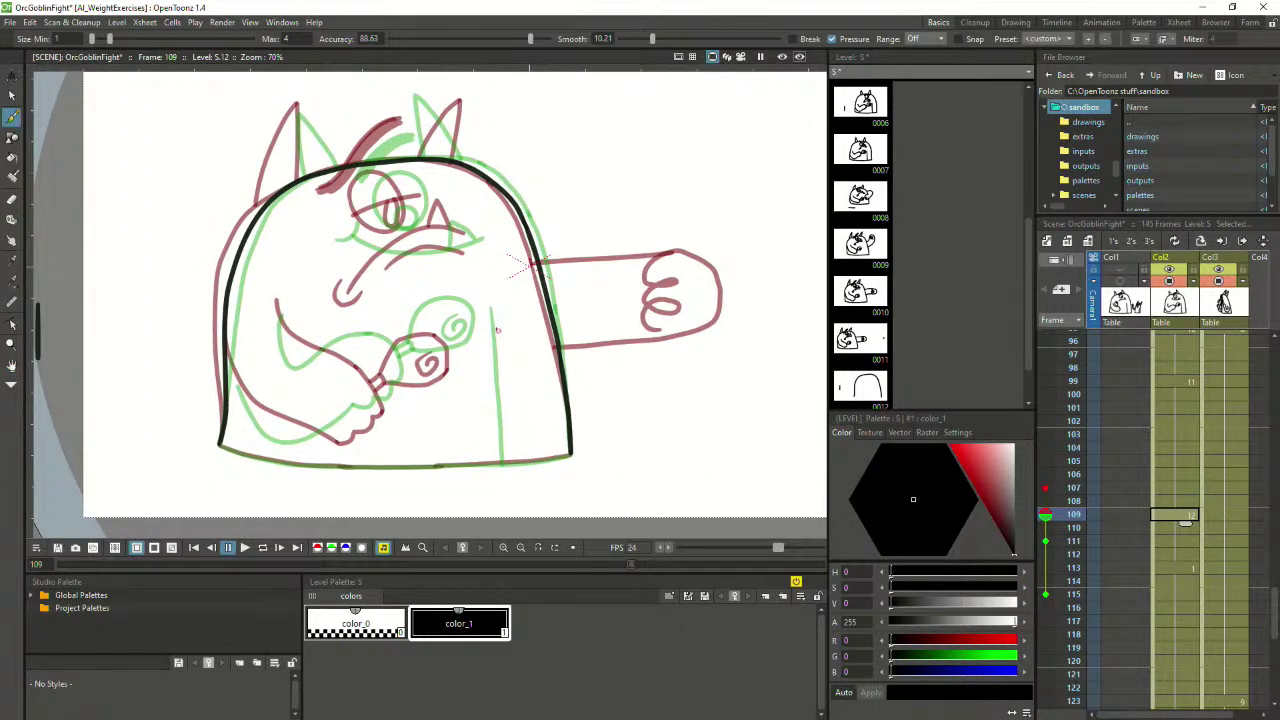
{"action": "mouse_move", "coordinate": [497, 329]}
{"action": "left_mouse_down"}
{"action": "mouse_move", "coordinate": [558, 426]}
{"action": "mouse_move", "coordinate": [635, 448]}
{"action": "mouse_move", "coordinate": [616, 433]}
{"action": "mouse_move", "coordinate": [644, 423]}
{"action": "mouse_move", "coordinate": [622, 412]}
{"action": "mouse_move", "coordinate": [644, 397]}
{"action": "mouse_move", "coordinate": [614, 383]}
{"action": "mouse_move", "coordinate": [540, 262]}
{"action": "left_mouse_up"}
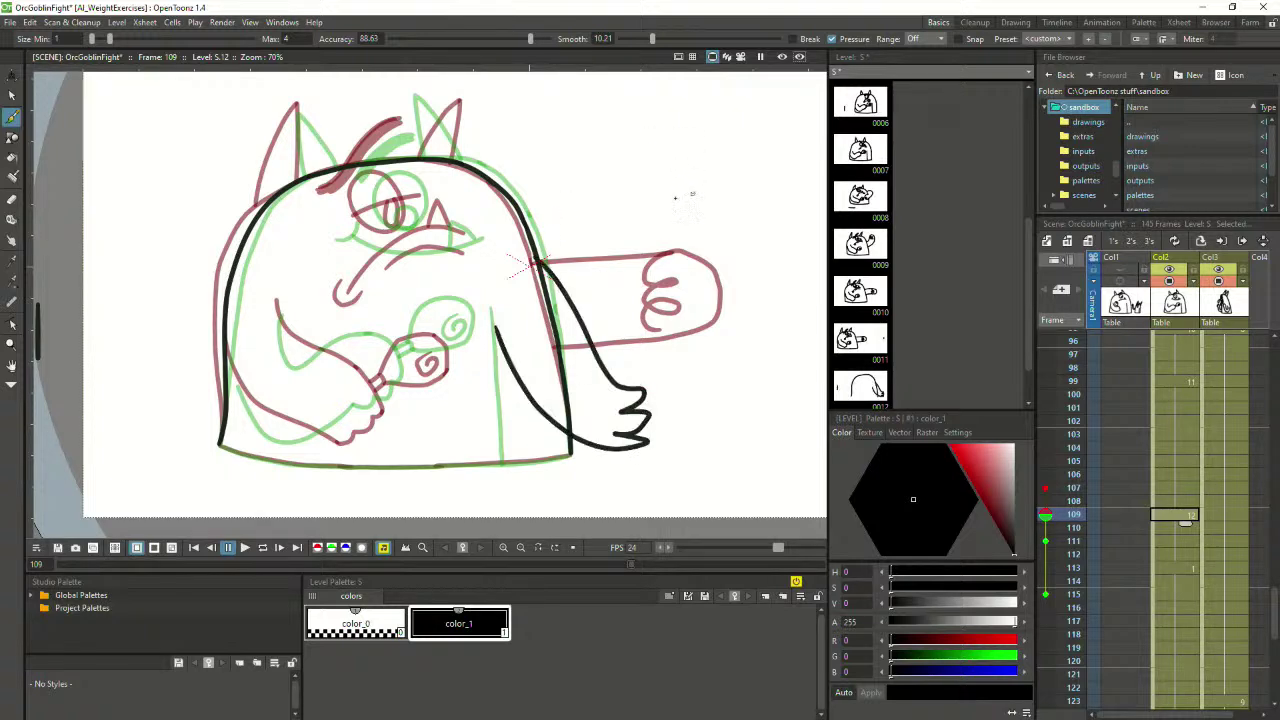
{"action": "key", "text": "ctrl+z"}
{"action": "mouse_move", "coordinate": [494, 321]}
{"action": "left_mouse_down"}
{"action": "mouse_move", "coordinate": [540, 339]}
{"action": "mouse_move", "coordinate": [577, 385]}
{"action": "mouse_move", "coordinate": [612, 443]}
{"action": "left_mouse_up"}
{"action": "key", "text": "ctrl+z"}
{"action": "mouse_move", "coordinate": [515, 320]}
{"action": "left_mouse_down"}
{"action": "mouse_move", "coordinate": [545, 360]}
{"action": "mouse_move", "coordinate": [548, 448]}
{"action": "left_mouse_up"}
{"action": "key", "text": "ctrl+z"}
{"action": "mouse_move", "coordinate": [507, 318]}
{"action": "left_mouse_down"}
{"action": "mouse_move", "coordinate": [529, 457]}
{"action": "mouse_move", "coordinate": [543, 428]}
{"action": "mouse_move", "coordinate": [602, 447]}
{"action": "mouse_move", "coordinate": [628, 397]}
{"action": "mouse_move", "coordinate": [628, 357]}
{"action": "mouse_move", "coordinate": [613, 315]}
{"action": "mouse_move", "coordinate": [537, 250]}
{"action": "left_mouse_up"}
{"action": "key", "text": "ctrl+z"}
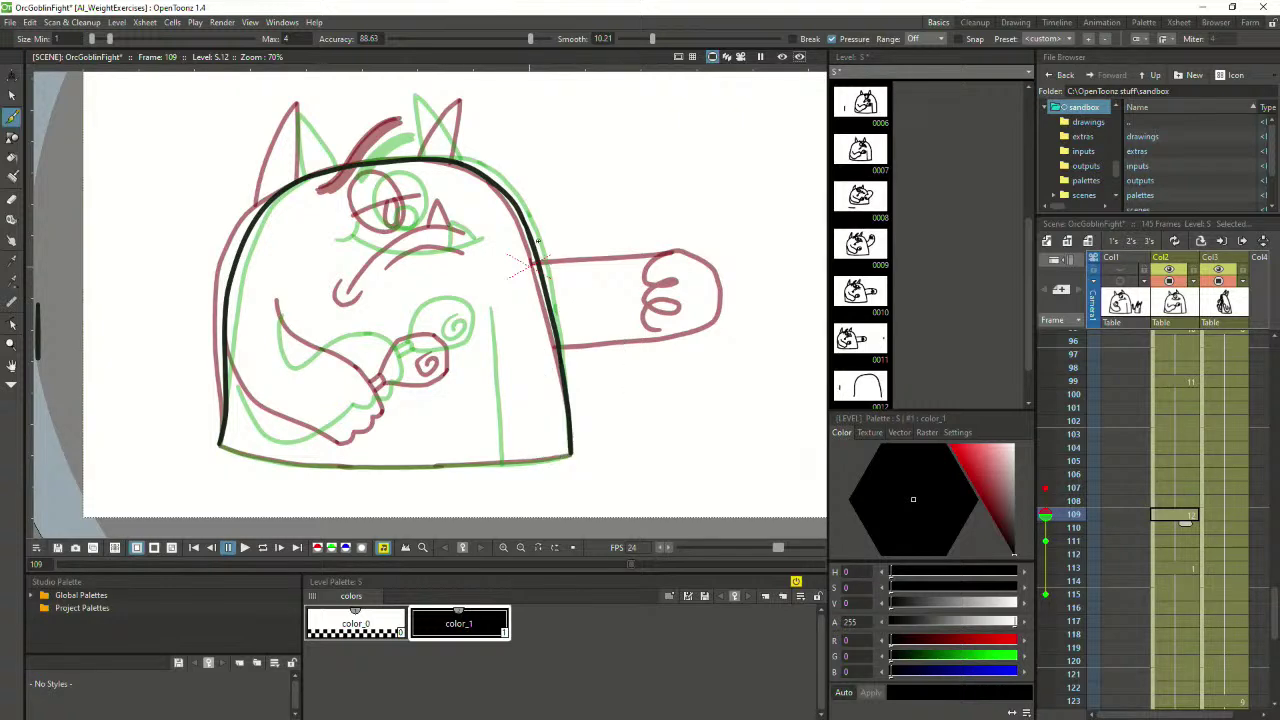
Draw the orc's arm sloping down from the shoulder across the body's side, with pointed fingers hanging near the base
{"action": "left_click_drag", "start_coordinate": [503, 312], "coordinate": [568, 452]}
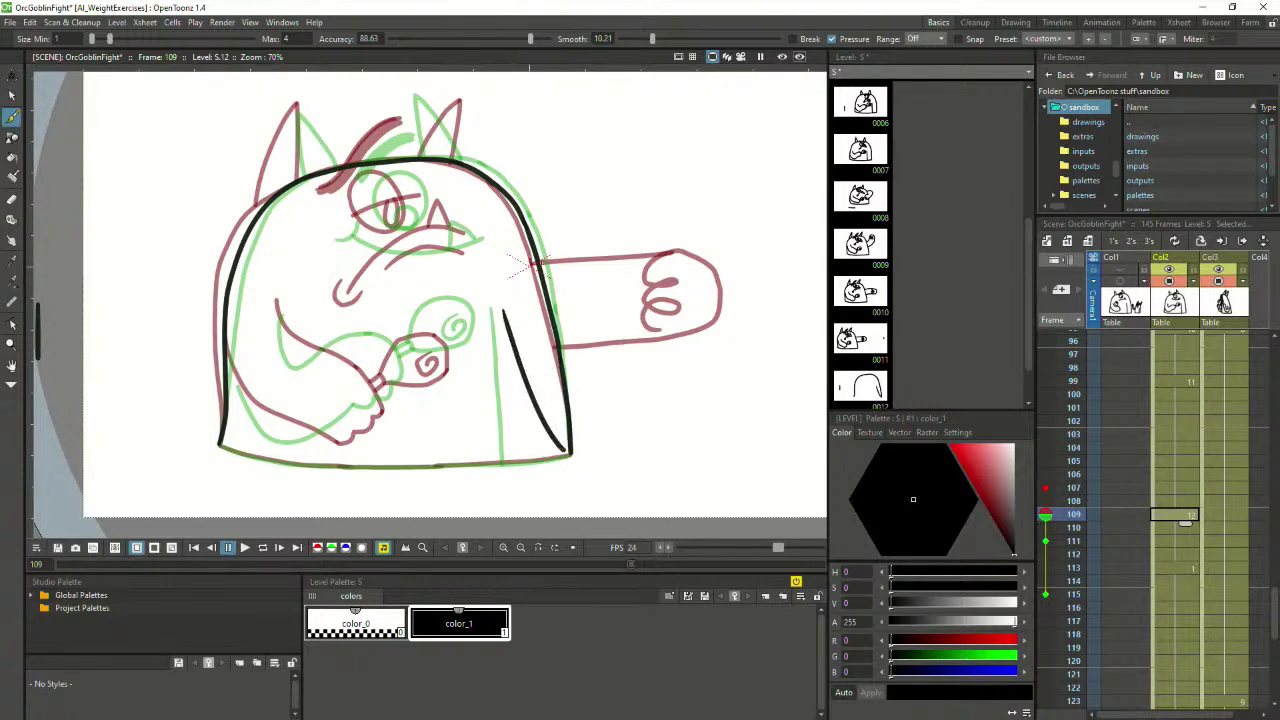
{"action": "left_click_drag", "start_coordinate": [537, 262], "coordinate": [586, 338]}
{"action": "key", "text": "ctrl+z"}
{"action": "key", "text": "ctrl+z"}
{"action": "mouse_move", "coordinate": [500, 316]}
{"action": "left_mouse_down"}
{"action": "mouse_move", "coordinate": [611, 439]}
{"action": "mouse_move", "coordinate": [614, 409]}
{"action": "mouse_move", "coordinate": [625, 424]}
{"action": "mouse_move", "coordinate": [629, 397]}
{"action": "mouse_move", "coordinate": [644, 407]}
{"action": "mouse_move", "coordinate": [637, 380]}
{"action": "mouse_move", "coordinate": [540, 263]}
{"action": "left_mouse_up"}
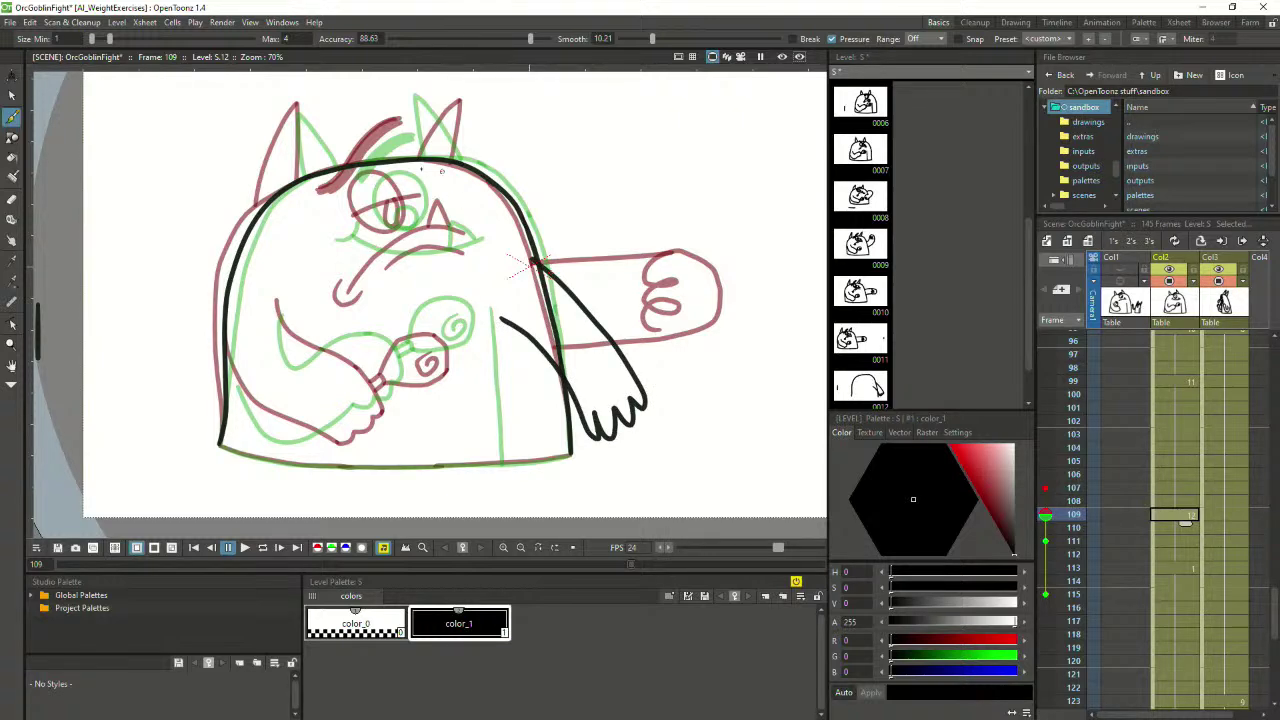
Draw the orc's round eye with a half-lowered eyelid line, in between the two onion-skinned eyes
{"action": "mouse_move", "coordinate": [365, 190]}
{"action": "left_mouse_down"}
{"action": "mouse_move", "coordinate": [394, 228]}
{"action": "mouse_move", "coordinate": [416, 210]}
{"action": "mouse_move", "coordinate": [400, 180]}
{"action": "mouse_move", "coordinate": [376, 182]}
{"action": "mouse_move", "coordinate": [428, 192]}
{"action": "left_mouse_up"}
{"action": "key", "text": "ctrl+z"}
{"action": "left_click_drag", "start_coordinate": [356, 214], "coordinate": [430, 205]}
{"action": "key", "text": "ctrl+z"}
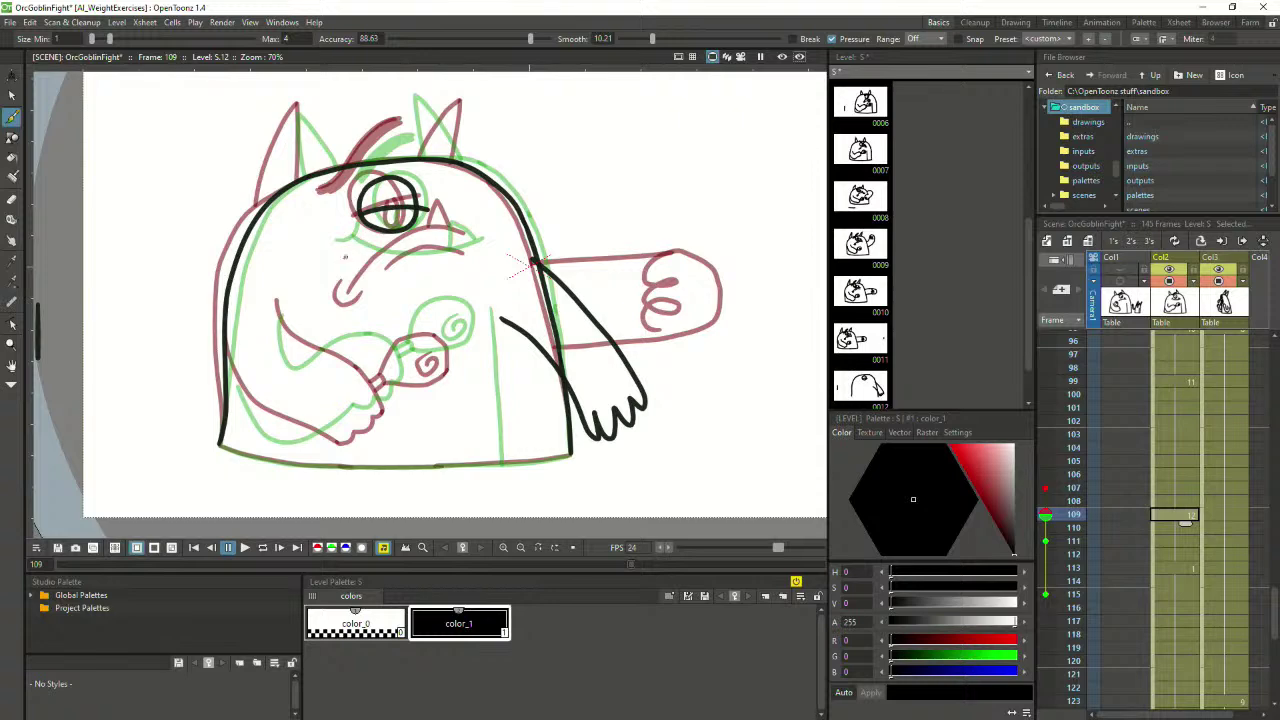
Draw the orc's nearly flat mouth with a pointed tooth and corner mark, and add a thick slanted eyebrow
{"action": "left_click_drag", "start_coordinate": [351, 251], "coordinate": [456, 240]}
{"action": "key", "text": "ctrl+z"}
{"action": "mouse_move", "coordinate": [348, 248]}
{"action": "left_mouse_down"}
{"action": "mouse_move", "coordinate": [404, 256]}
{"action": "mouse_move", "coordinate": [466, 237]}
{"action": "left_mouse_up"}
{"action": "key", "text": "ctrl+z"}
{"action": "mouse_move", "coordinate": [347, 249]}
{"action": "left_mouse_down"}
{"action": "mouse_move", "coordinate": [460, 243]}
{"action": "mouse_move", "coordinate": [478, 228]}
{"action": "mouse_move", "coordinate": [440, 216]}
{"action": "mouse_move", "coordinate": [470, 237]}
{"action": "left_mouse_up"}
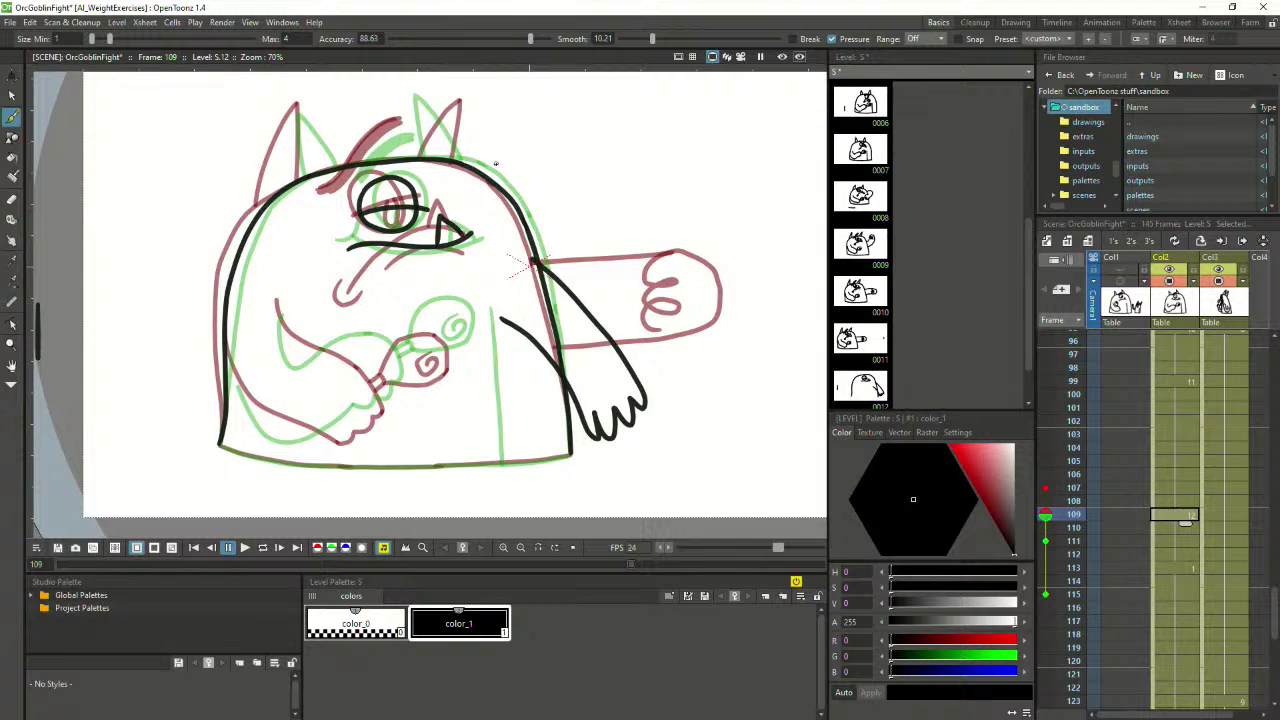
{"action": "left_click_drag", "start_coordinate": [345, 243], "coordinate": [346, 259]}
{"action": "mouse_move", "coordinate": [339, 186]}
{"action": "left_mouse_down"}
{"action": "mouse_move", "coordinate": [412, 127]}
{"action": "mouse_move", "coordinate": [358, 153]}
{"action": "mouse_move", "coordinate": [338, 188]}
{"action": "mouse_move", "coordinate": [362, 152]}
{"action": "mouse_move", "coordinate": [415, 120]}
{"action": "left_mouse_up"}
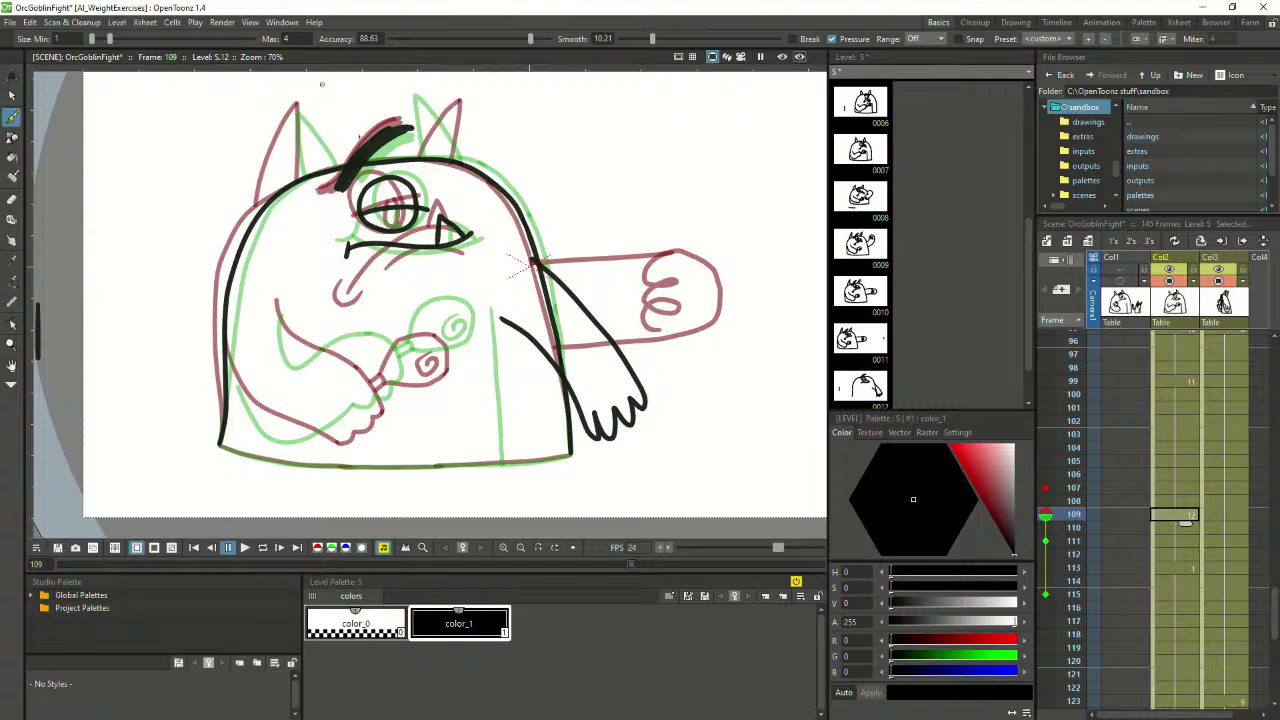
Draw the orc's left horn in between its two onion-skinned positions
{"action": "key", "text": "space"}
{"action": "left_click_drag", "start_coordinate": [369, 154], "coordinate": [388, 191]}
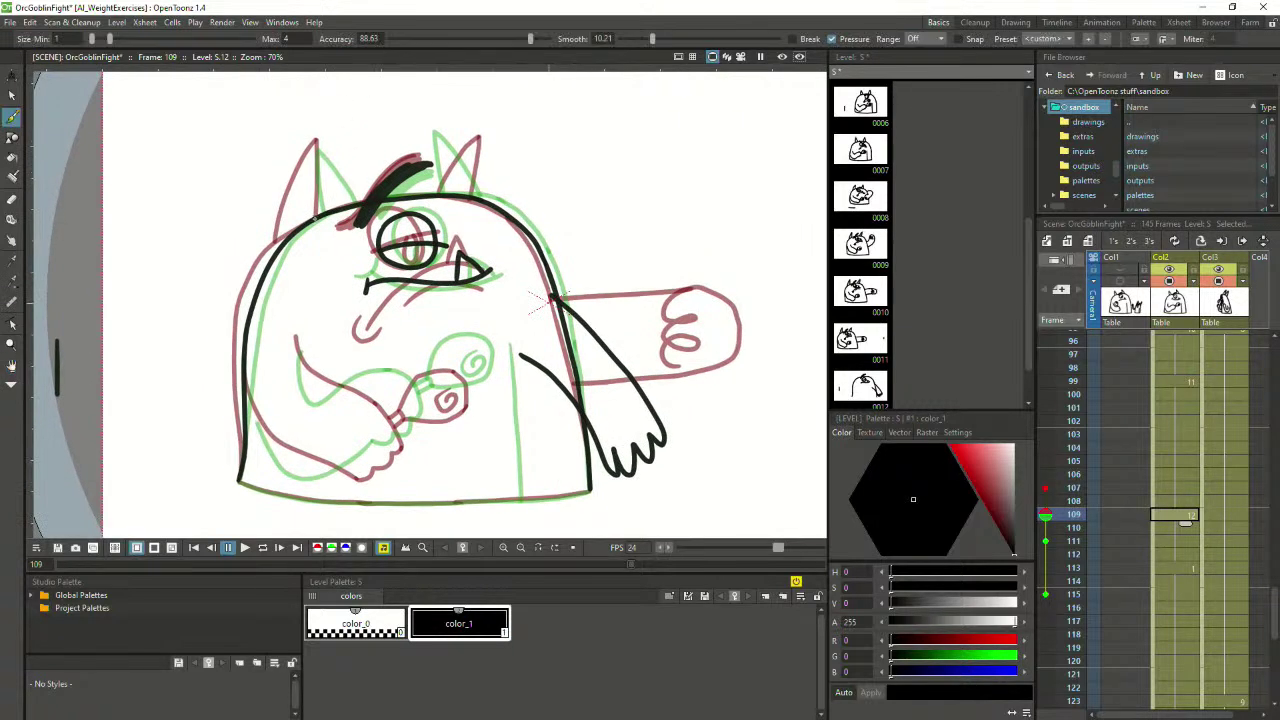
{"action": "left_click_drag", "start_coordinate": [313, 215], "coordinate": [299, 157]}
{"action": "key", "text": "ctrl+z"}
{"action": "mouse_move", "coordinate": [300, 227]}
{"action": "left_mouse_down"}
{"action": "mouse_move", "coordinate": [315, 142]}
{"action": "mouse_move", "coordinate": [346, 206]}
{"action": "left_mouse_up"}
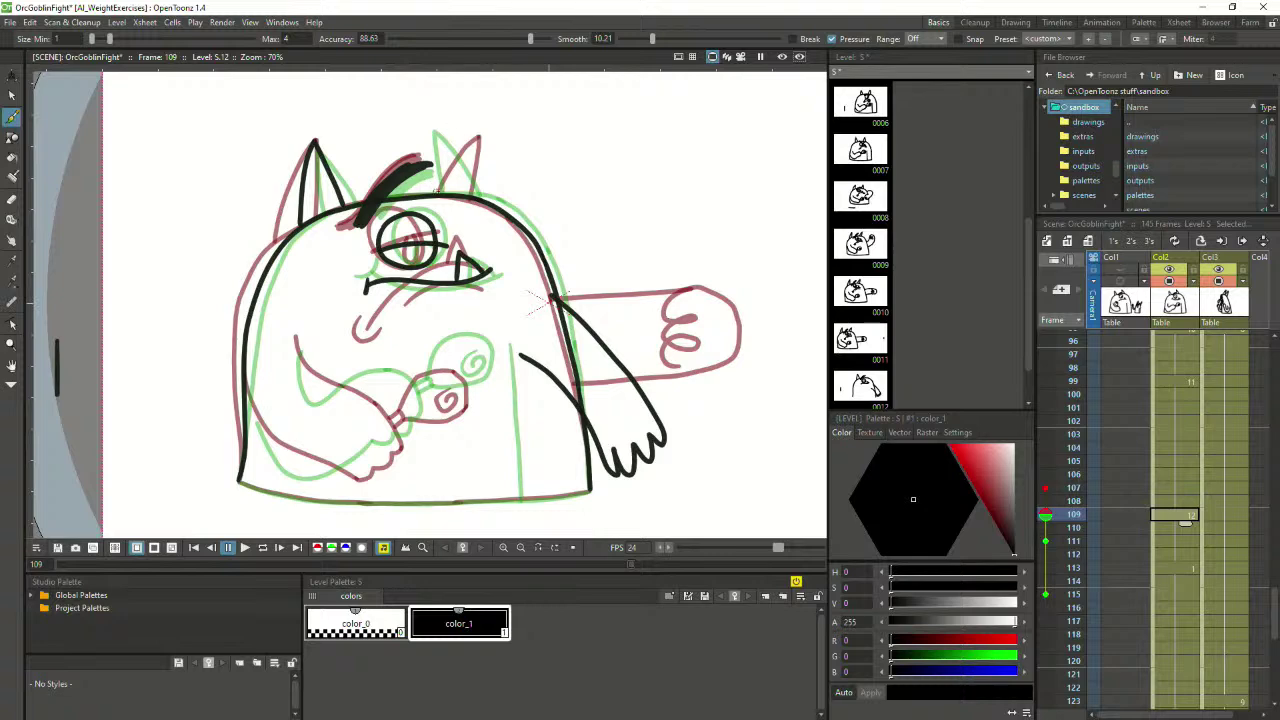
Draw the orc's right horn leaning toward the follow-through pose, and add a short curved line beneath the mouth
{"action": "left_click_drag", "start_coordinate": [438, 188], "coordinate": [472, 128]}
{"action": "key", "text": "ctrl+z"}
{"action": "left_click_drag", "start_coordinate": [439, 192], "coordinate": [466, 130]}
{"action": "key", "text": "ctrl+z"}
{"action": "mouse_move", "coordinate": [440, 192]}
{"action": "left_mouse_down"}
{"action": "mouse_move", "coordinate": [443, 135]}
{"action": "mouse_move", "coordinate": [472, 183]}
{"action": "left_mouse_up"}
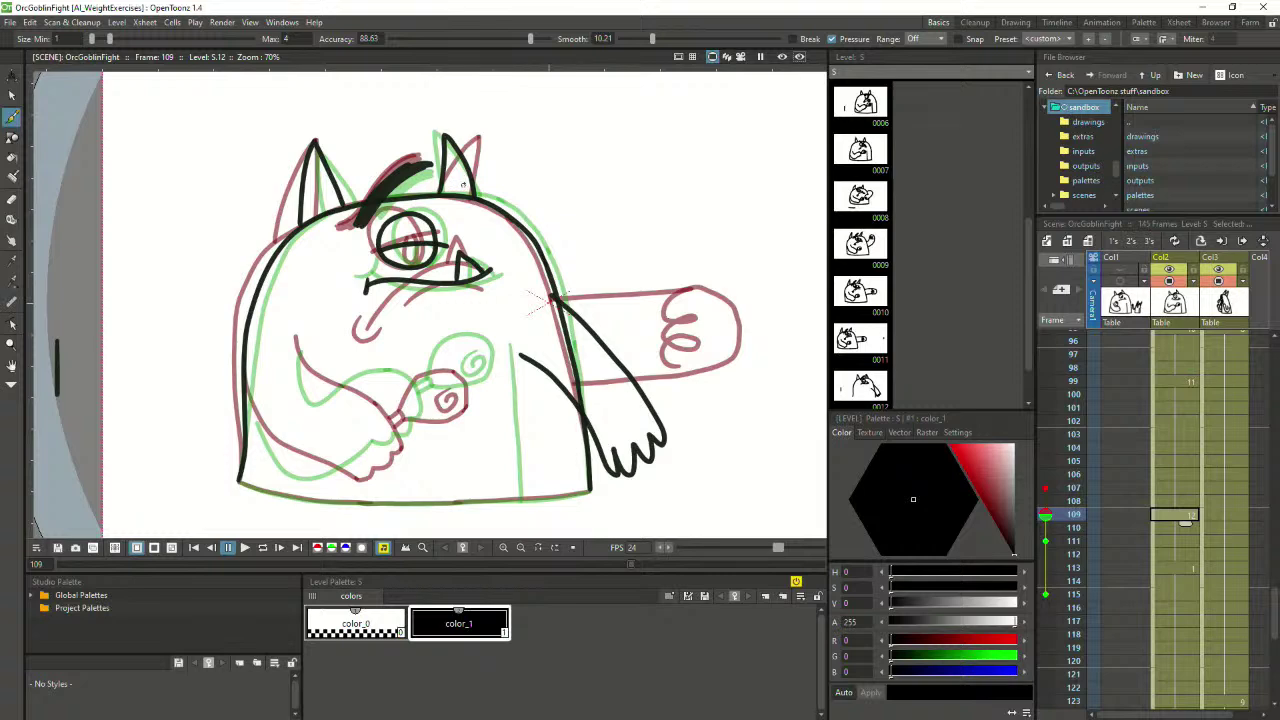
{"action": "key", "text": "ctrl+z"}
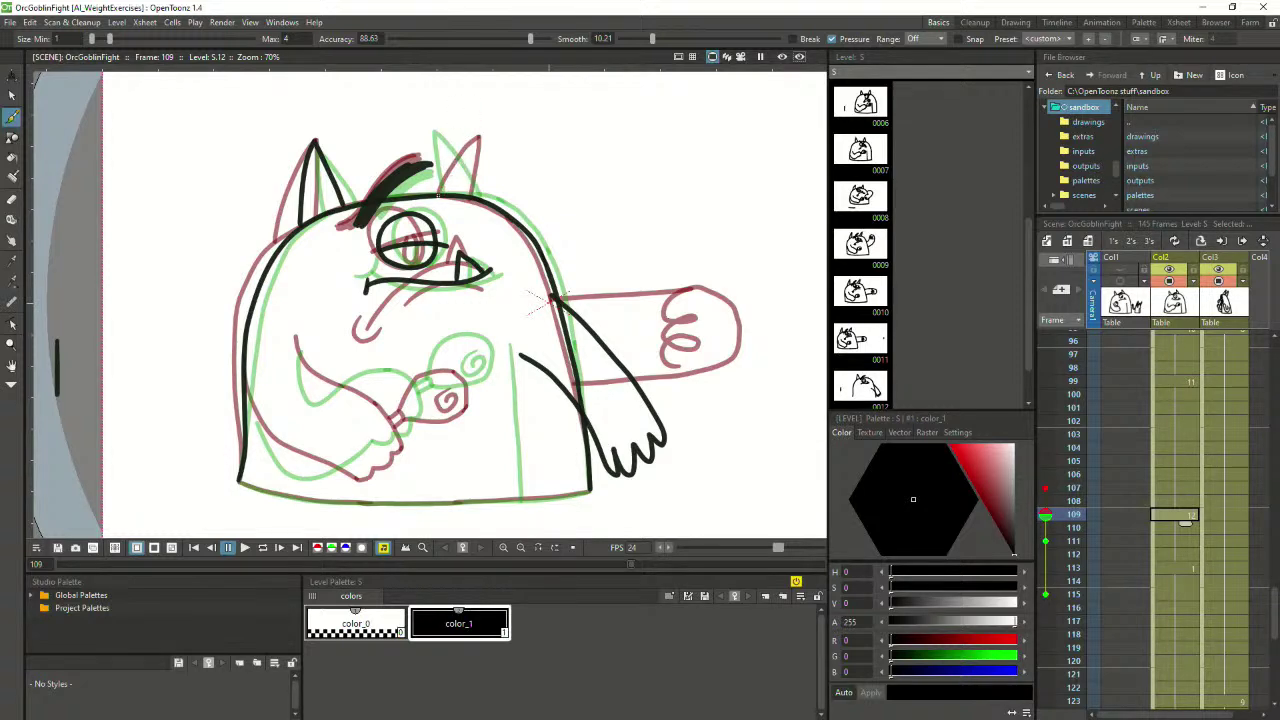
{"action": "mouse_move", "coordinate": [441, 173]}
{"action": "left_mouse_down"}
{"action": "mouse_move", "coordinate": [471, 136]}
{"action": "mouse_move", "coordinate": [470, 198]}
{"action": "left_mouse_up"}
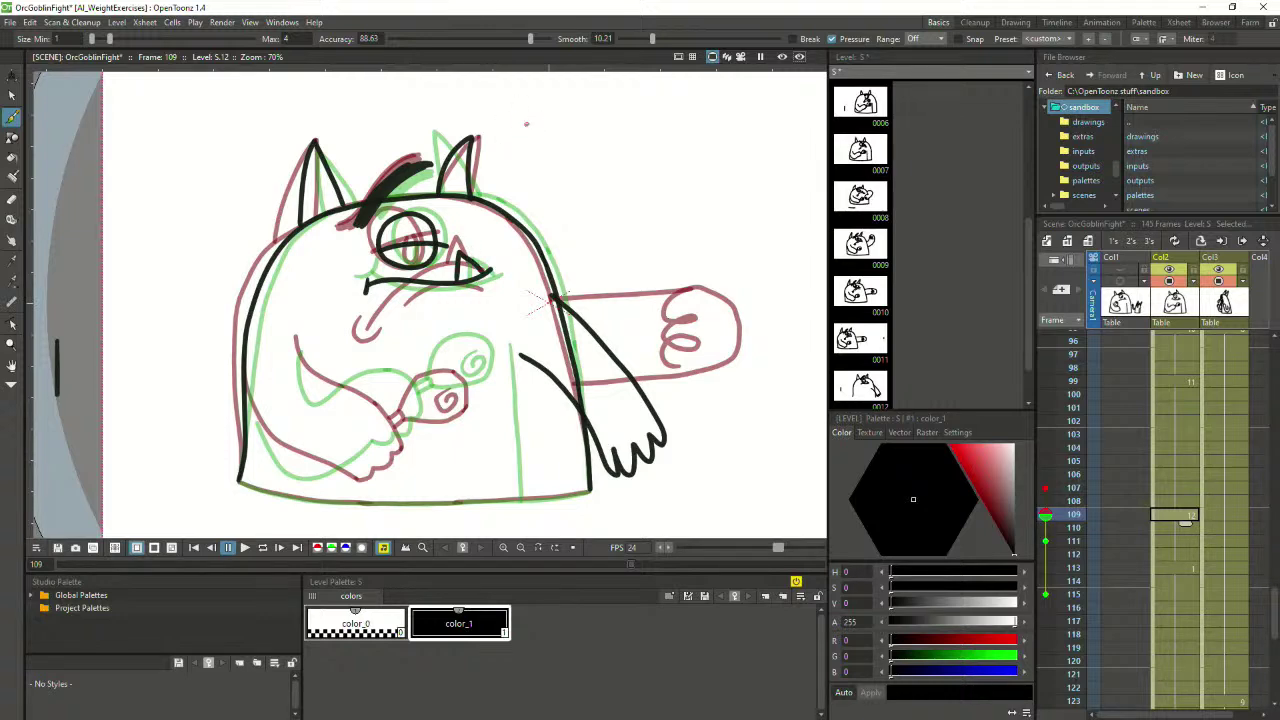
{"action": "left_click_drag", "start_coordinate": [456, 294], "coordinate": [506, 272]}
{"action": "key", "text": "ctrl+z"}
Examine the orc's resting pose at frame 1 and compare it with the unfinished in-between at frame 112
{"action": "scroll", "coordinate": [1176, 470], "scroll_direction": "up", "scroll_amount": 15}
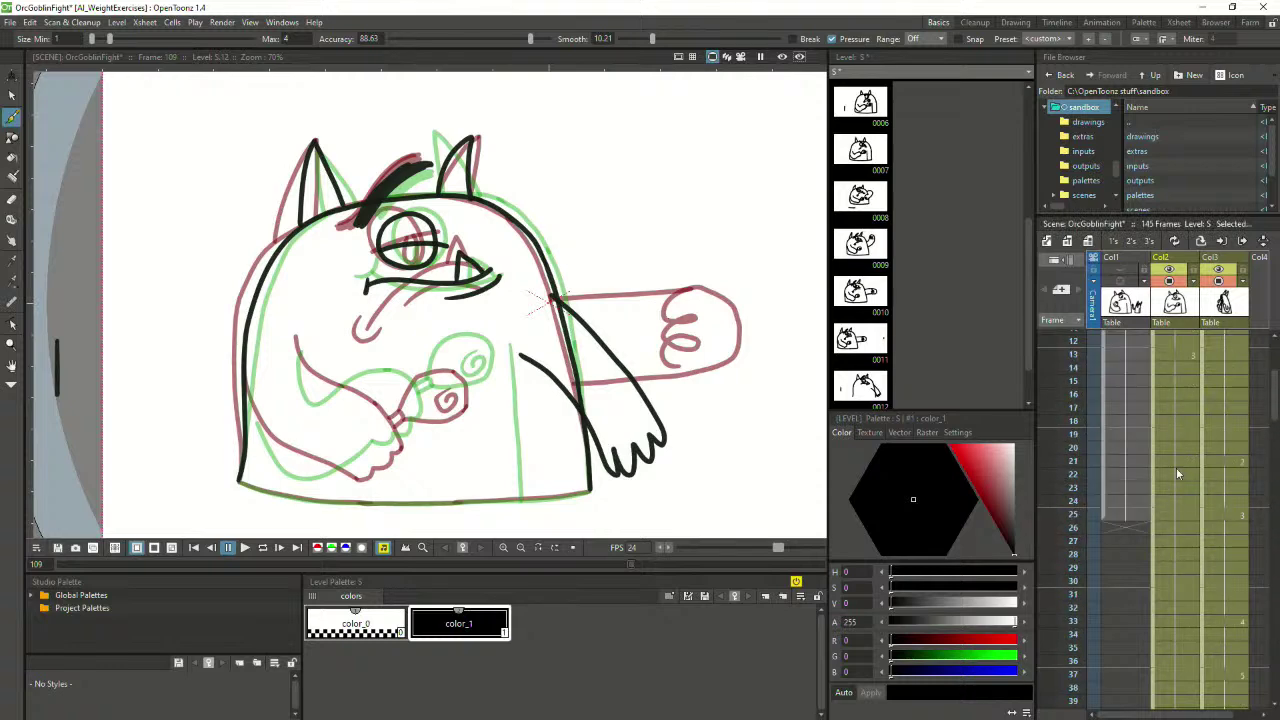
{"action": "scroll", "coordinate": [1177, 470], "scroll_direction": "up", "scroll_amount": 3}
{"action": "left_click", "coordinate": [1176, 338]}
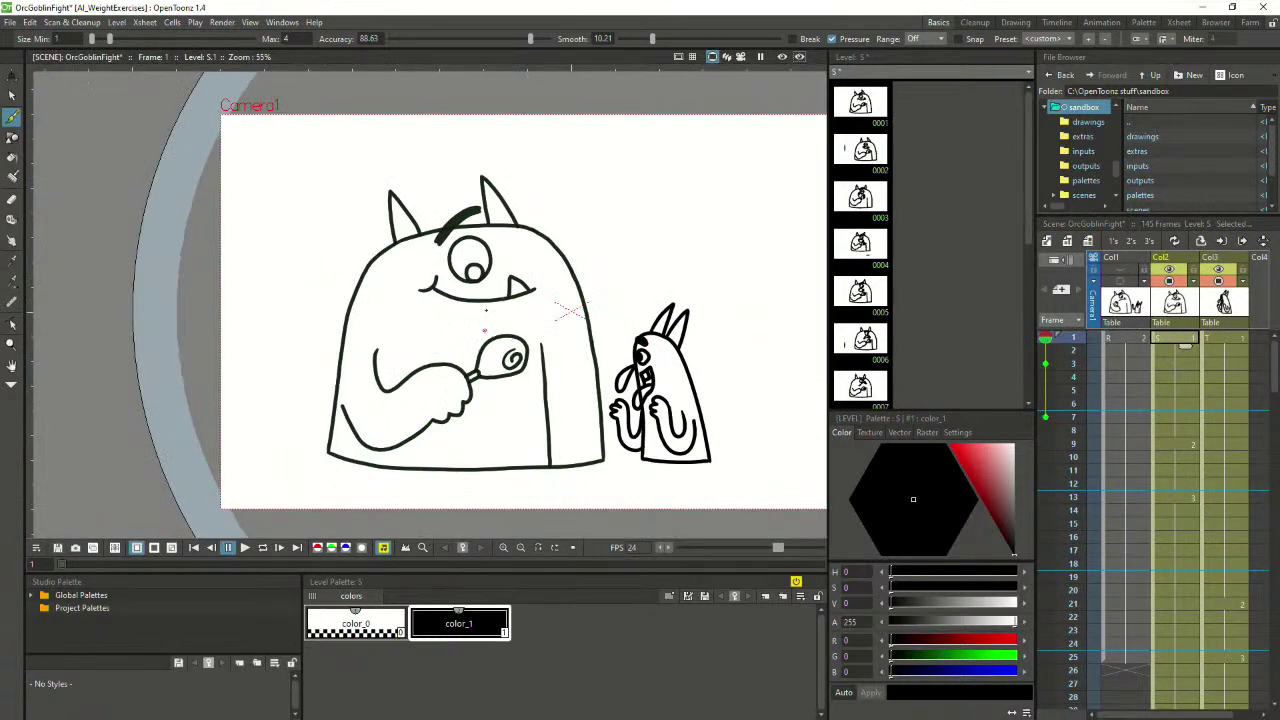
{"action": "key", "text": "space"}
{"action": "mouse_move", "coordinate": [648, 194]}
{"action": "left_mouse_down"}
{"action": "mouse_move", "coordinate": [583, 189]}
{"action": "mouse_move", "coordinate": [571, 206]}
{"action": "left_mouse_up"}
{"action": "scroll", "coordinate": [583, 216], "scroll_direction": "up", "scroll_amount": 1}
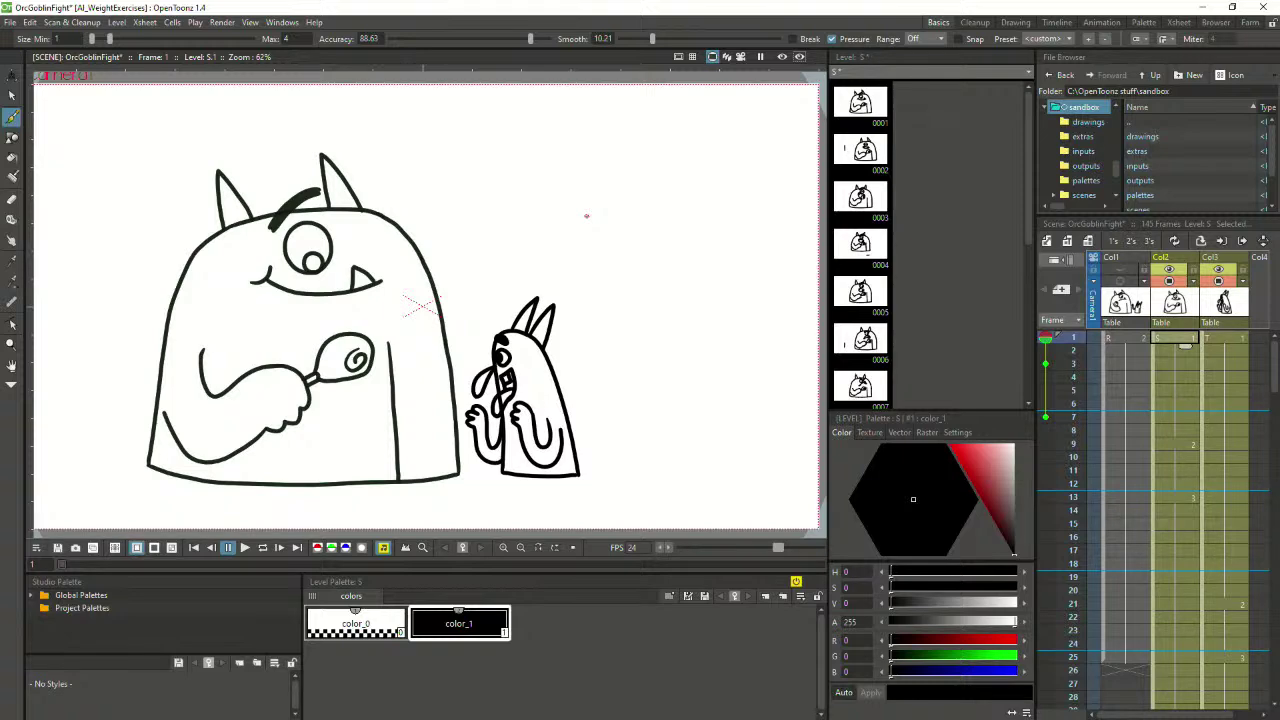
{"action": "scroll", "coordinate": [1185, 577], "scroll_direction": "down", "scroll_amount": 15}
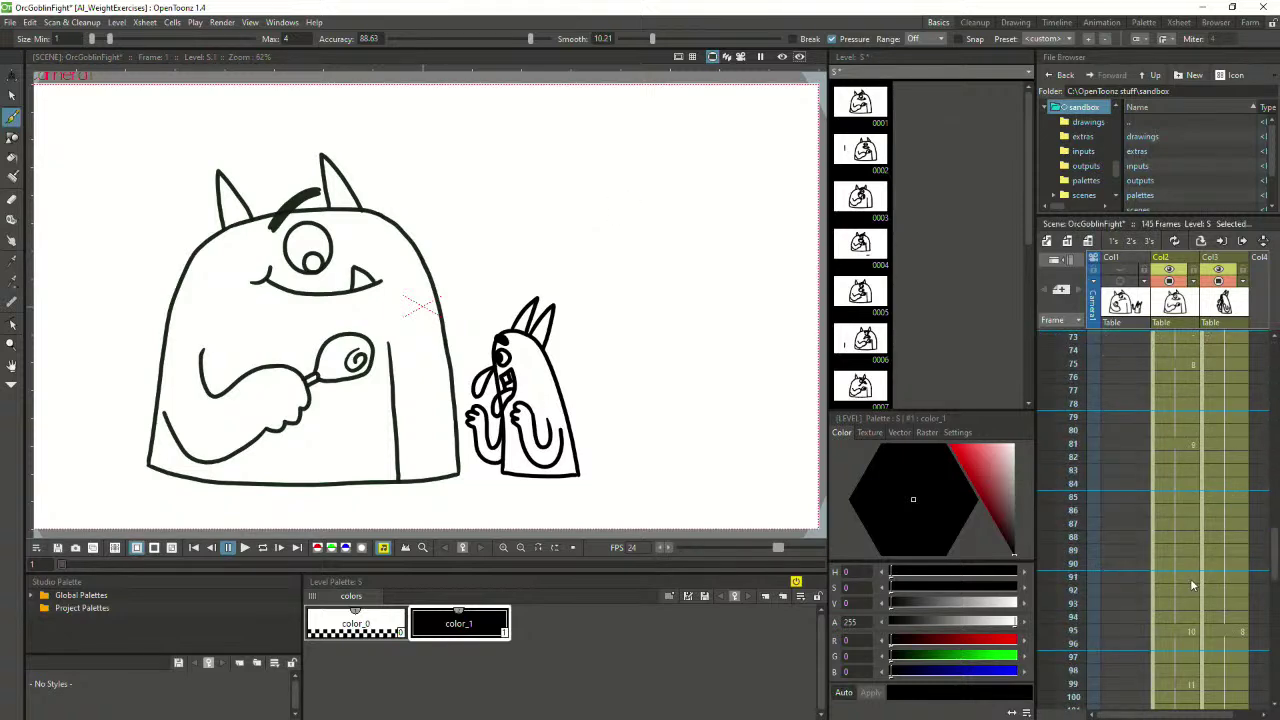
{"action": "left_click", "coordinate": [1181, 538]}
{"action": "scroll", "coordinate": [1184, 545], "scroll_direction": "down", "scroll_amount": 1}
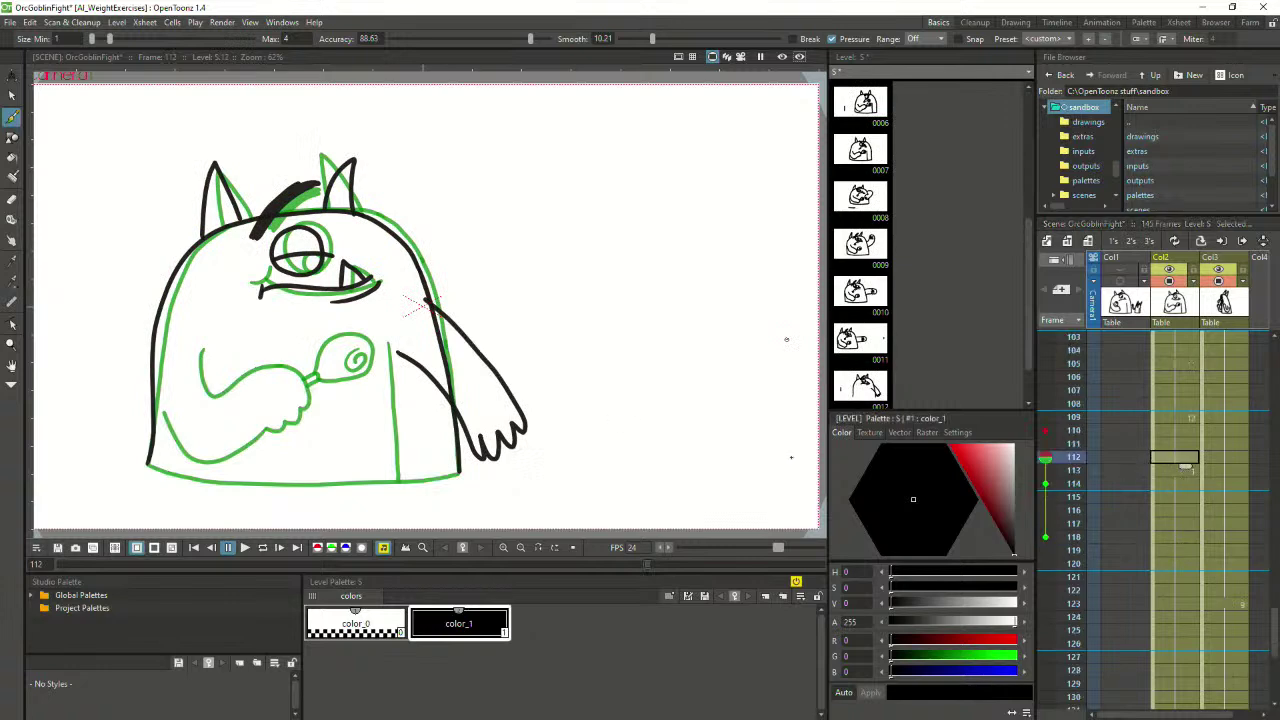
{"action": "scroll", "coordinate": [146, 368], "scroll_direction": "up", "scroll_amount": 1}
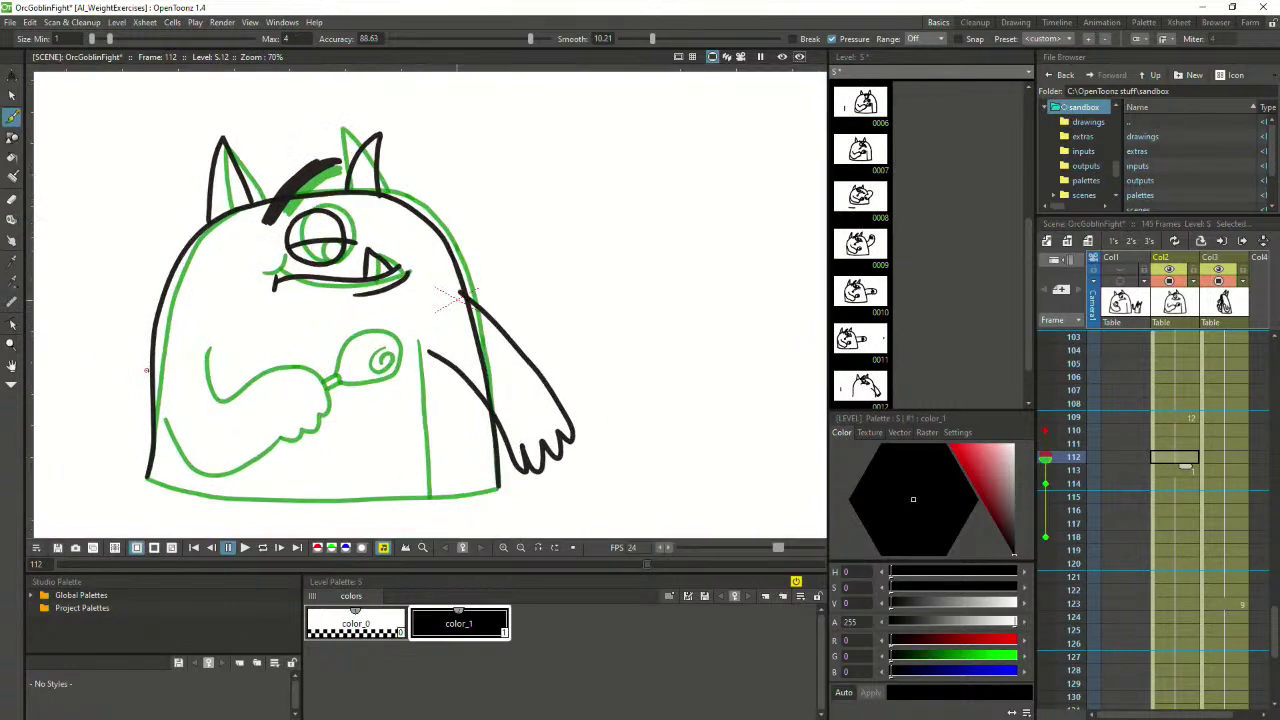
Draw the orc's lollipop with a spiral and short stick at frame 109, guided by the onion-skinned resting pose
{"action": "left_click", "coordinate": [1170, 417]}
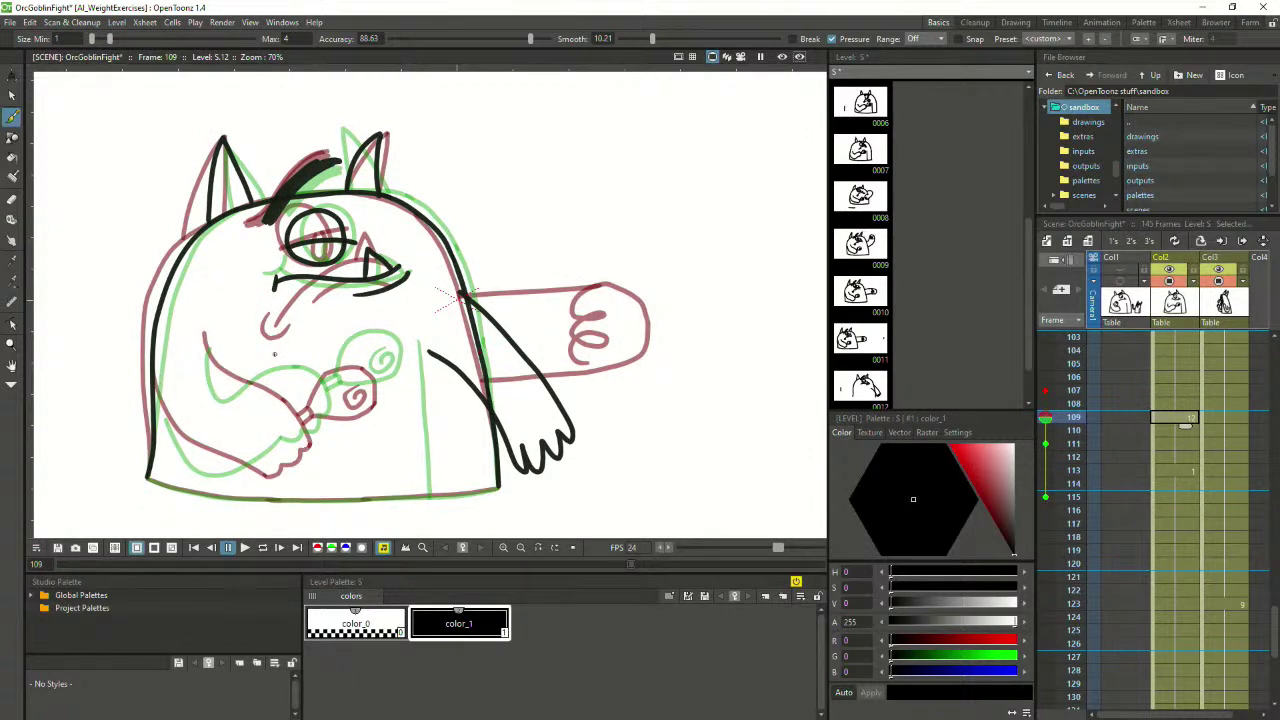
{"action": "scroll", "coordinate": [169, 387], "scroll_direction": "up", "scroll_amount": 1}
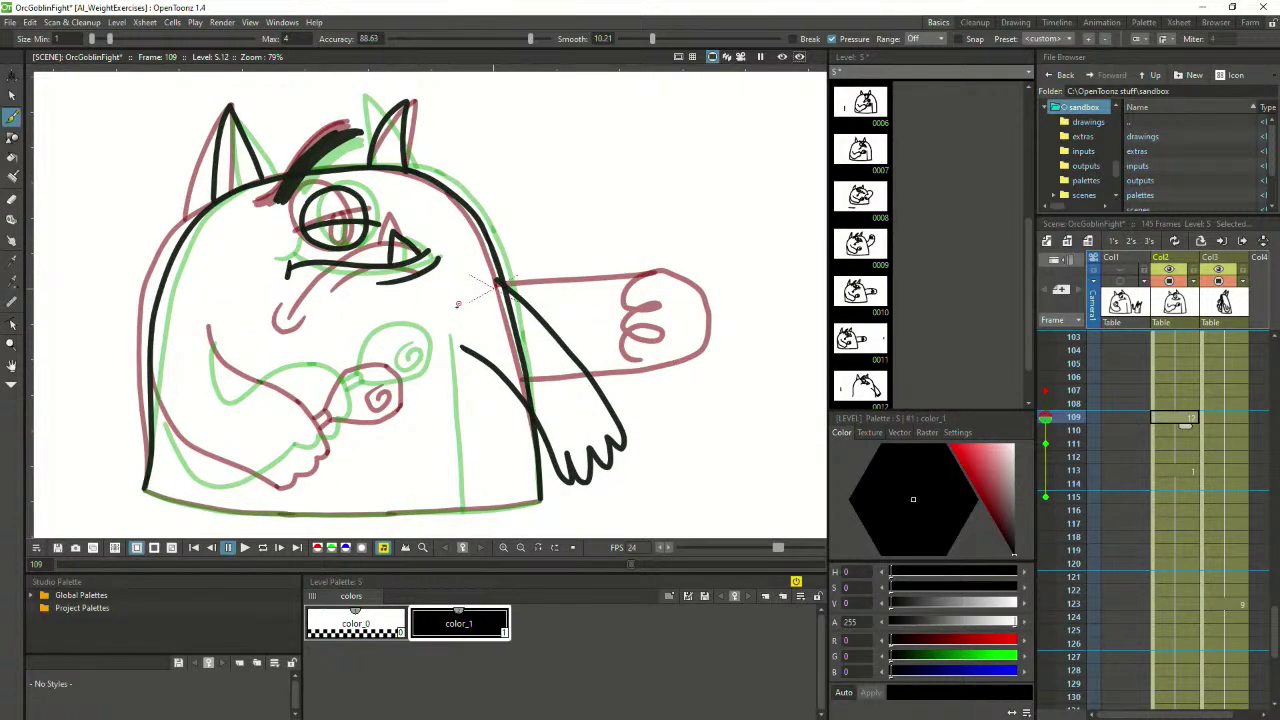
{"action": "mouse_move", "coordinate": [353, 372]}
{"action": "left_mouse_down"}
{"action": "mouse_move", "coordinate": [374, 331]}
{"action": "mouse_move", "coordinate": [426, 332]}
{"action": "mouse_move", "coordinate": [425, 376]}
{"action": "mouse_move", "coordinate": [366, 344]}
{"action": "mouse_move", "coordinate": [387, 323]}
{"action": "mouse_move", "coordinate": [422, 326]}
{"action": "mouse_move", "coordinate": [425, 374]}
{"action": "mouse_move", "coordinate": [372, 385]}
{"action": "mouse_move", "coordinate": [355, 368]}
{"action": "left_mouse_up"}
{"action": "key", "text": "ctrl+z"}
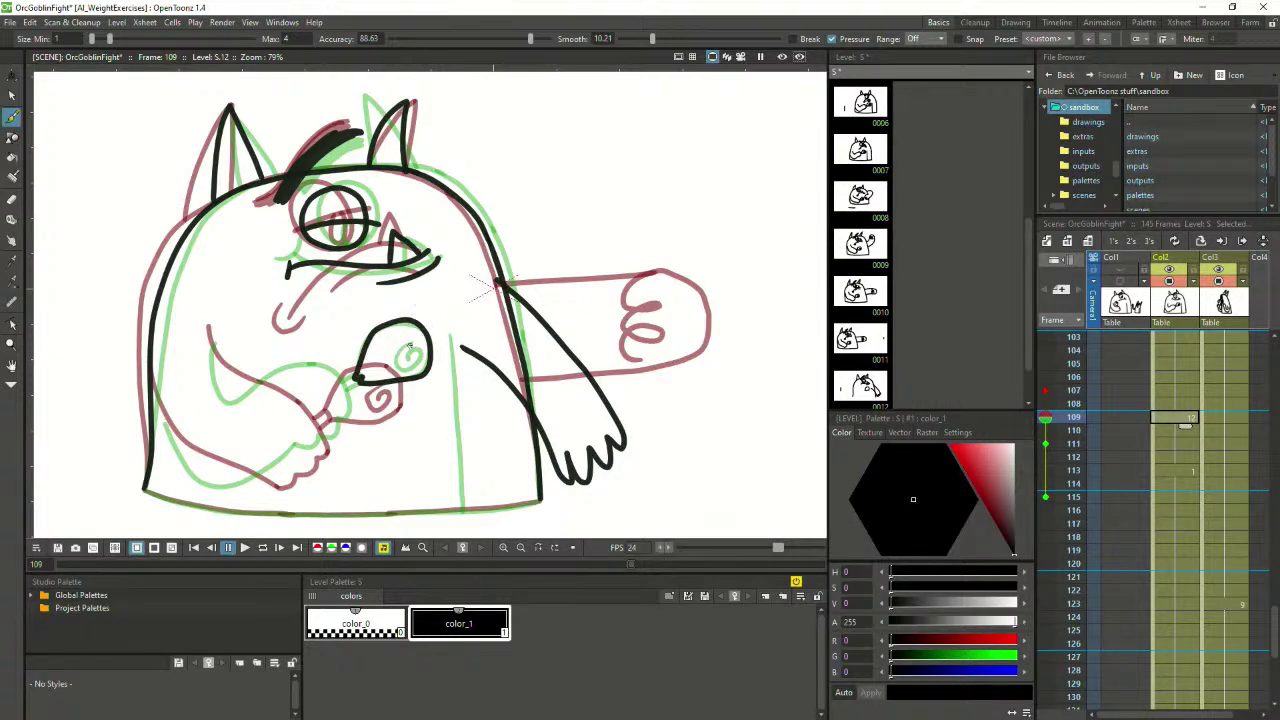
{"action": "mouse_move", "coordinate": [411, 343]}
{"action": "left_mouse_down"}
{"action": "mouse_move", "coordinate": [394, 358]}
{"action": "mouse_move", "coordinate": [414, 374]}
{"action": "mouse_move", "coordinate": [421, 350]}
{"action": "mouse_move", "coordinate": [341, 384]}
{"action": "mouse_move", "coordinate": [364, 380]}
{"action": "left_mouse_up"}
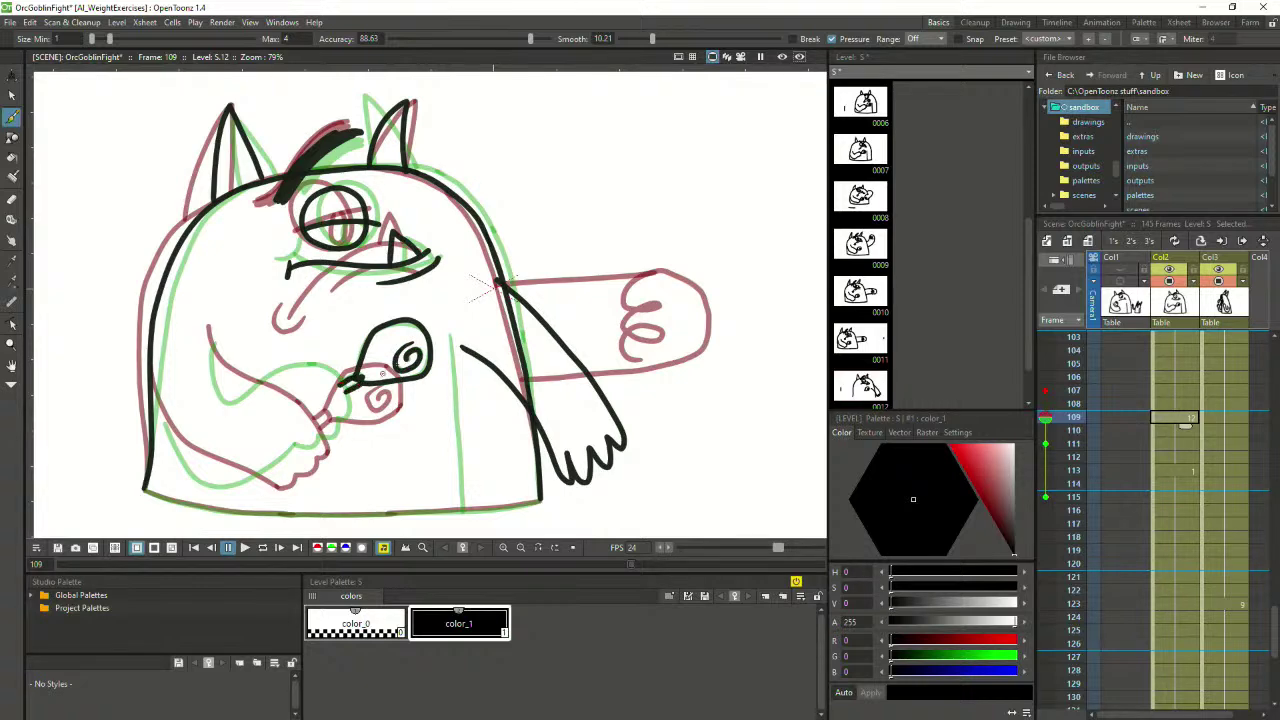
{"action": "key", "text": "ctrl+z"}
{"action": "key", "text": "ctrl+z"}
{"action": "left_click_drag", "start_coordinate": [348, 390], "coordinate": [364, 381]}
Draw the top of the forearm and the scalloped fingers of the hand gripping the lollipop stick
{"action": "mouse_move", "coordinate": [265, 377]}
{"action": "left_mouse_down"}
{"action": "mouse_move", "coordinate": [313, 359]}
{"action": "mouse_move", "coordinate": [294, 365]}
{"action": "mouse_move", "coordinate": [326, 366]}
{"action": "mouse_move", "coordinate": [349, 402]}
{"action": "left_mouse_up"}
{"action": "key", "text": "ctrl+z"}
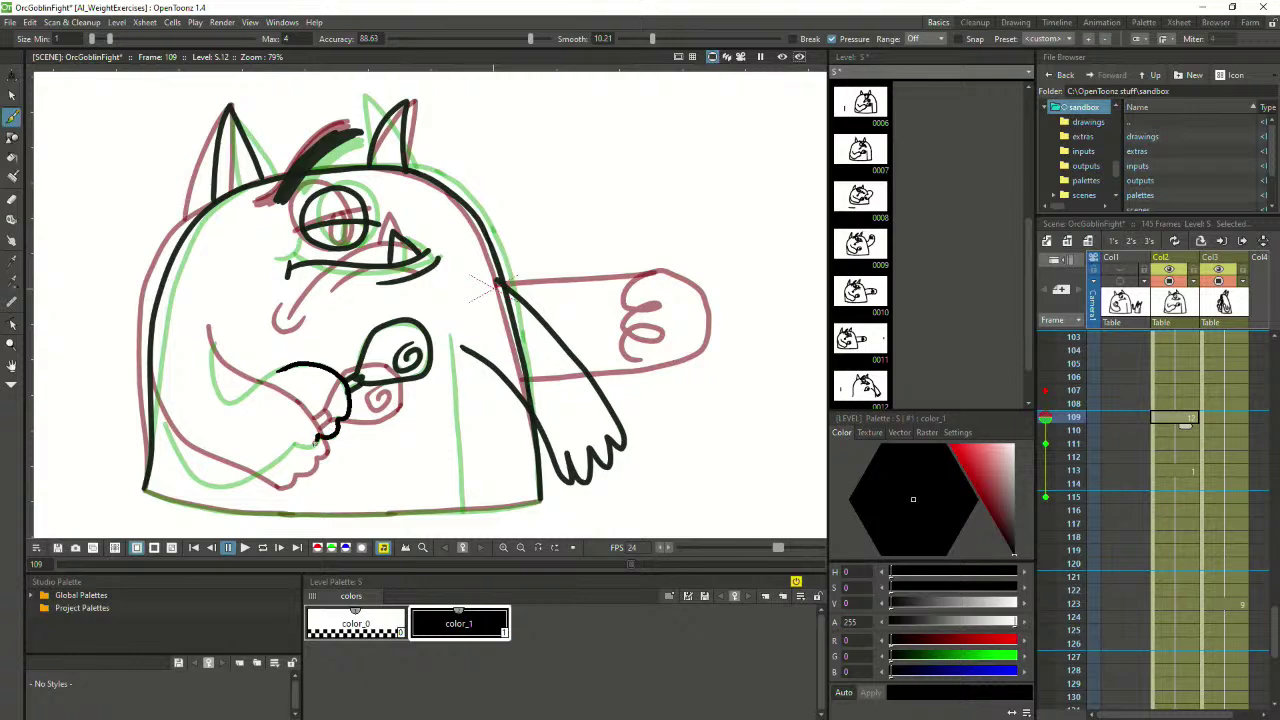
{"action": "left_click_drag", "start_coordinate": [296, 445], "coordinate": [295, 444]}
Select the lollipop and gripping hand, move them -2.93 mm E/W and -6.88 mm N/S, and rotate them -8.31°
{"action": "left_click", "coordinate": [12, 95]}
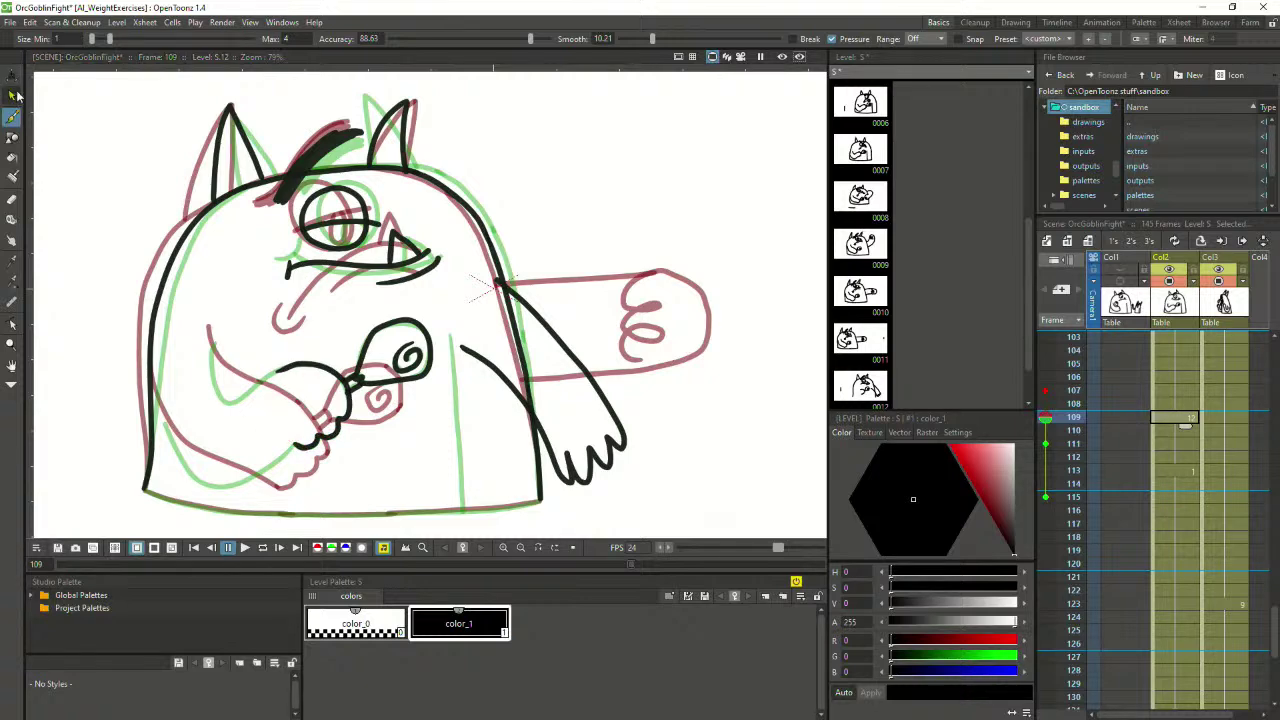
{"action": "mouse_move", "coordinate": [333, 325]}
{"action": "left_mouse_down"}
{"action": "mouse_move", "coordinate": [236, 400]}
{"action": "mouse_move", "coordinate": [445, 380]}
{"action": "mouse_move", "coordinate": [308, 354]}
{"action": "mouse_move", "coordinate": [330, 328]}
{"action": "left_mouse_up"}
{"action": "left_click_drag", "start_coordinate": [420, 372], "coordinate": [413, 389]}
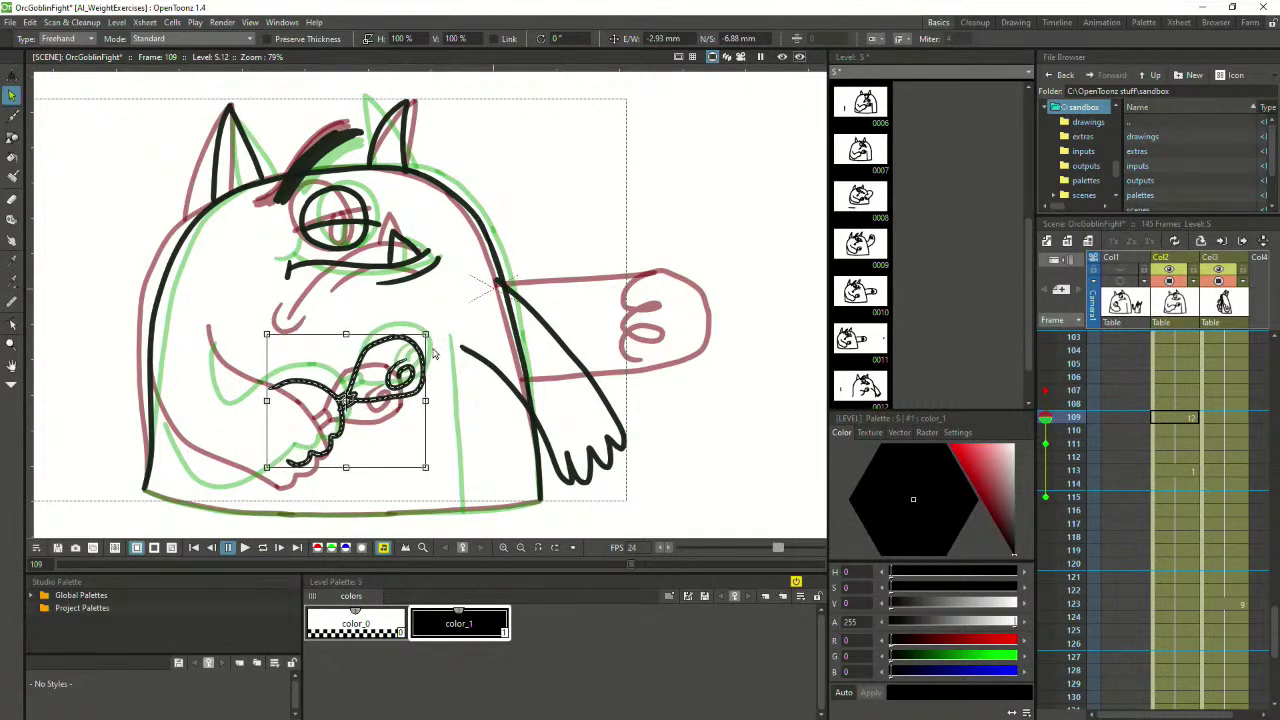
{"action": "left_click_drag", "start_coordinate": [436, 338], "coordinate": [442, 351]}
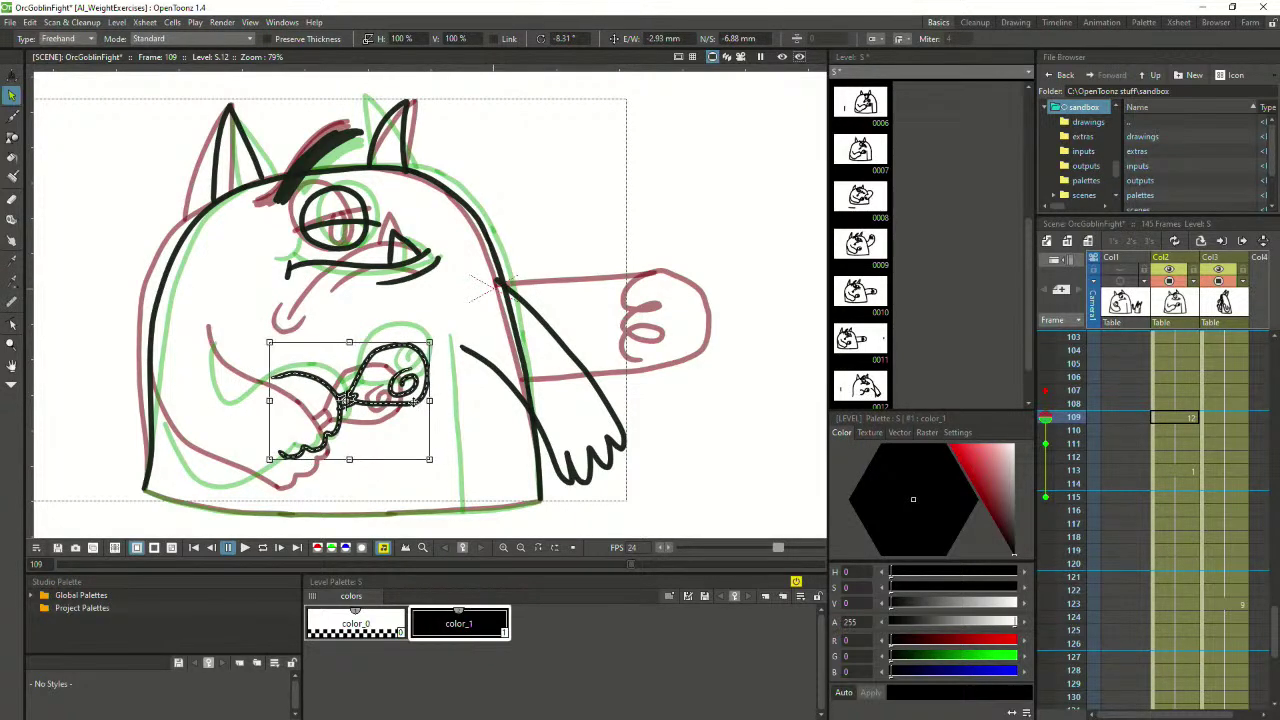
{"action": "left_click", "coordinate": [438, 448]}
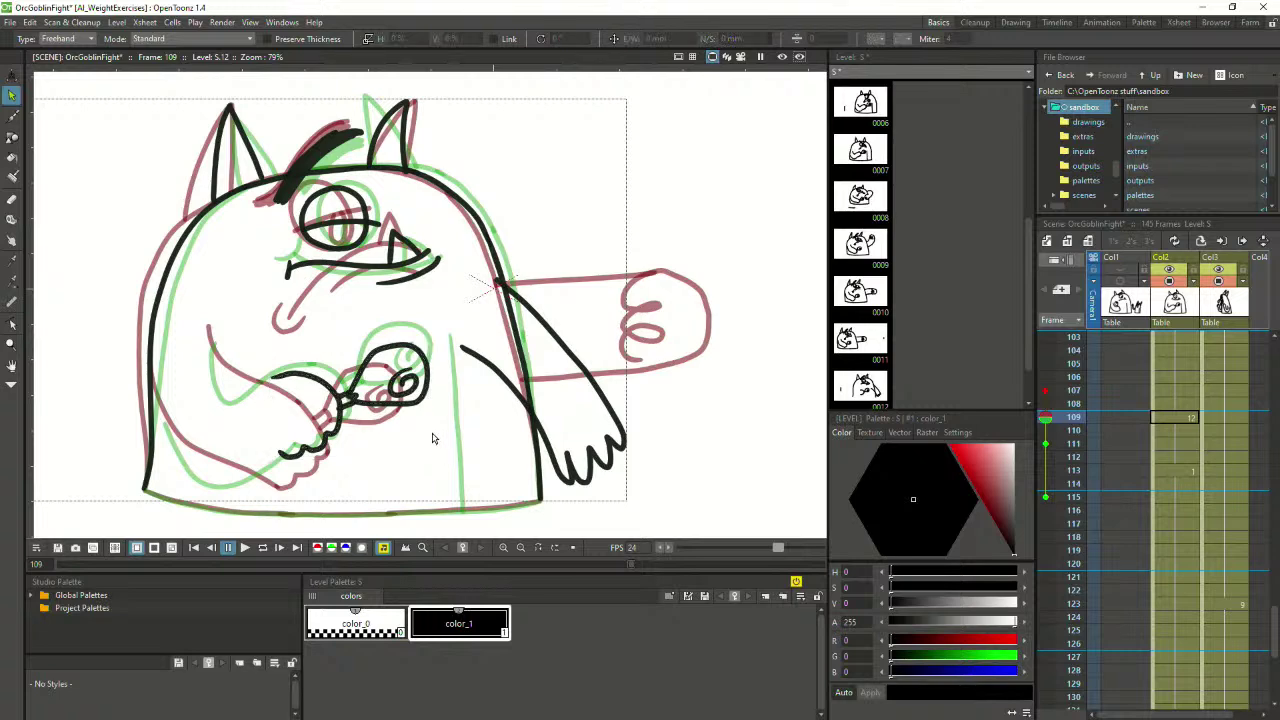
Draw the upper and lower contours of the lollipop arm, joining them to the repositioned hand
{"action": "left_click", "coordinate": [12, 116]}
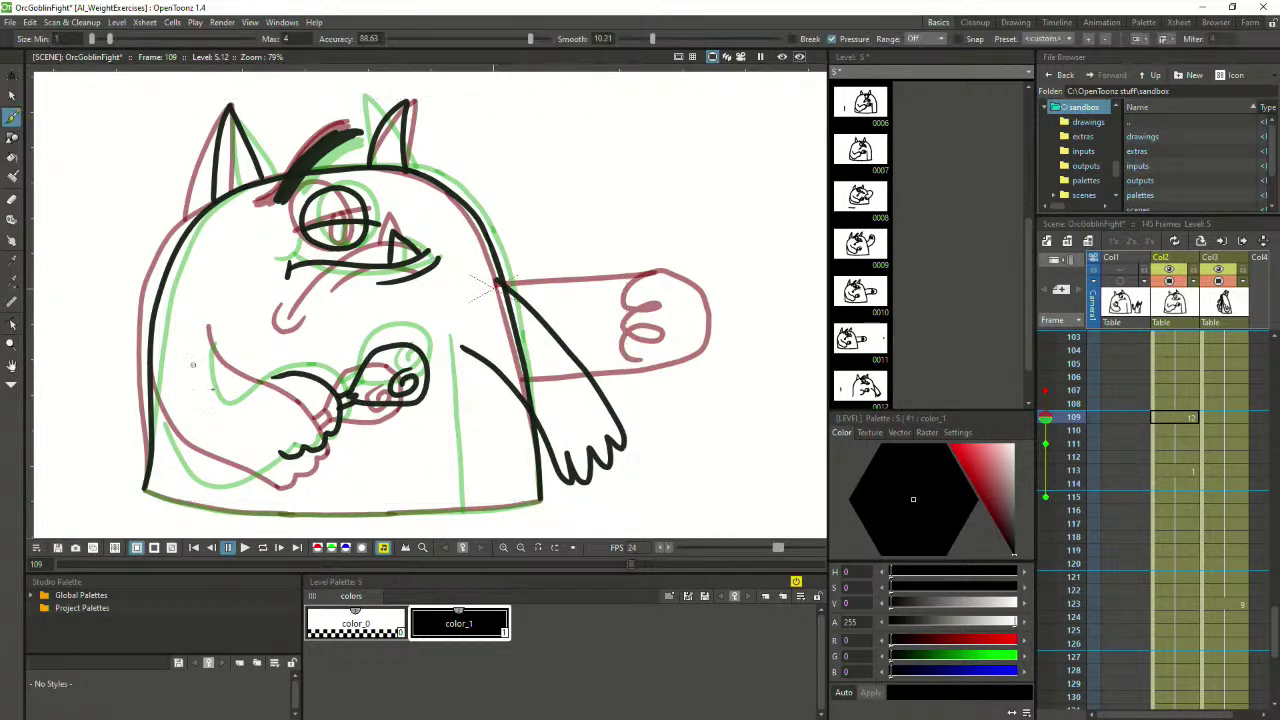
{"action": "mouse_move", "coordinate": [279, 378]}
{"action": "left_mouse_down"}
{"action": "mouse_move", "coordinate": [228, 385]}
{"action": "mouse_move", "coordinate": [207, 327]}
{"action": "left_mouse_up"}
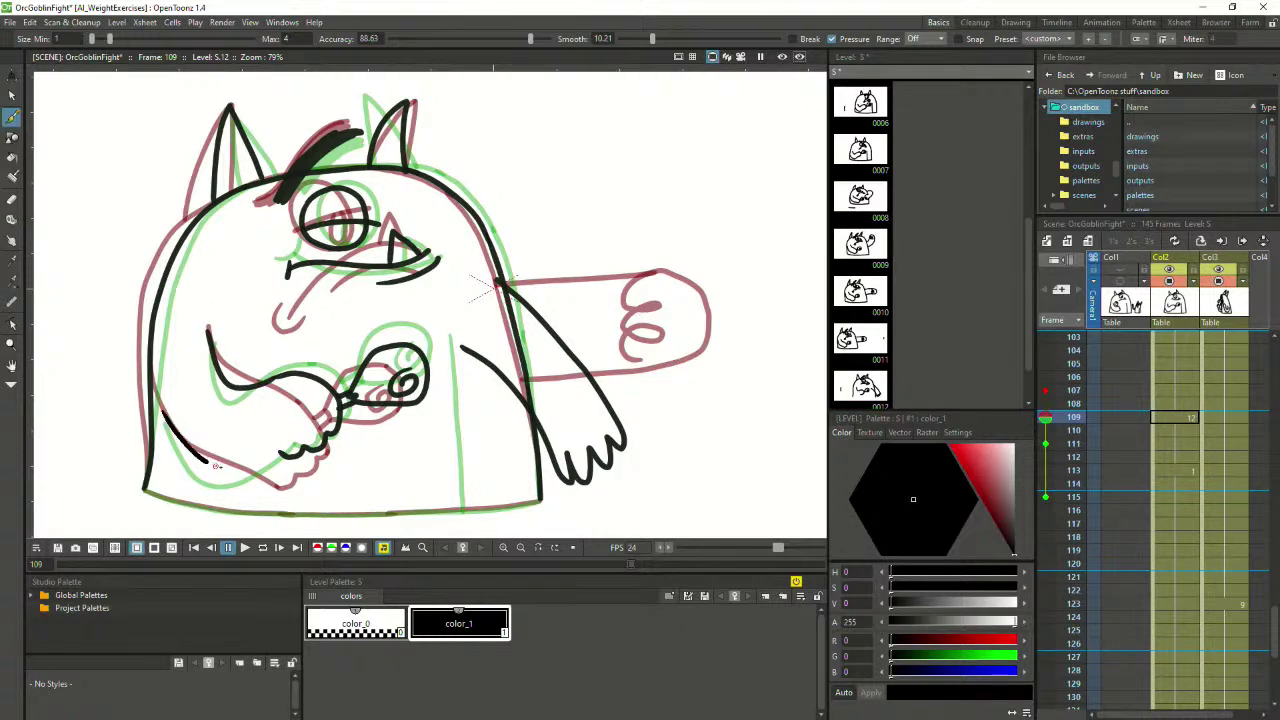
{"action": "mouse_move", "coordinate": [160, 407]}
{"action": "left_mouse_down"}
{"action": "mouse_move", "coordinate": [180, 442]}
{"action": "mouse_move", "coordinate": [250, 468]}
{"action": "mouse_move", "coordinate": [296, 450]}
{"action": "left_mouse_up"}
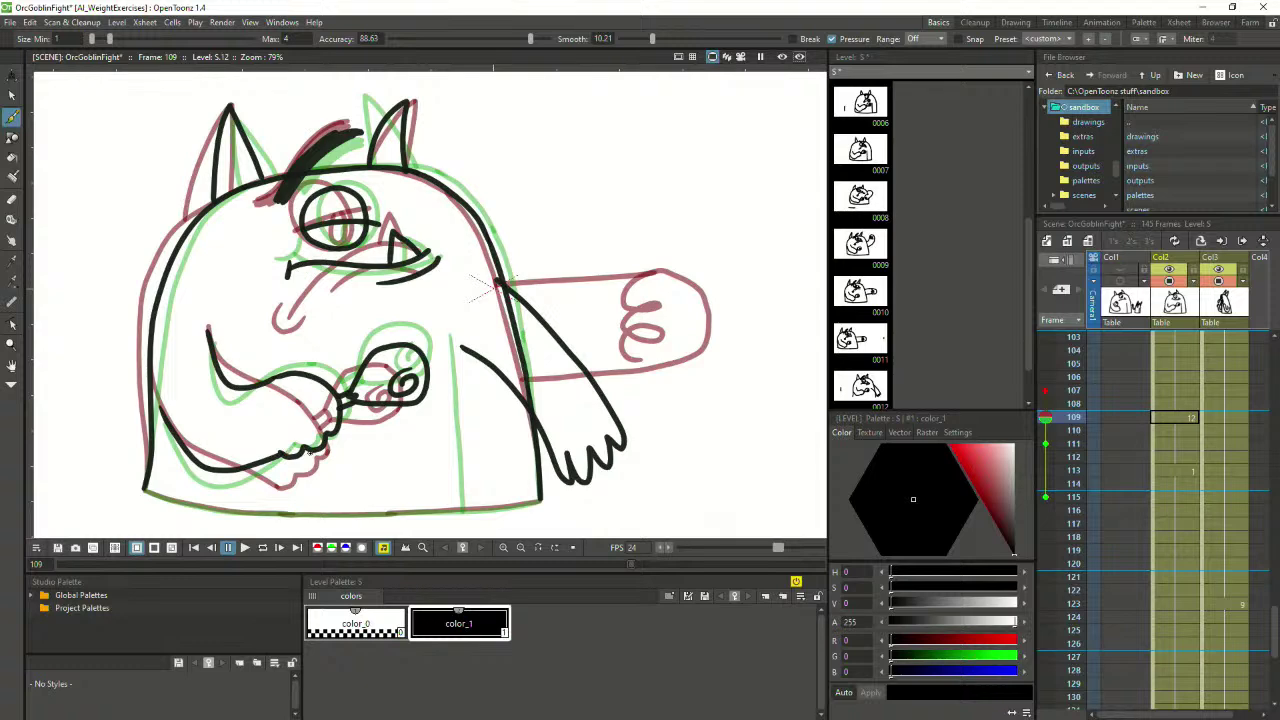
Draw the curved baseline that closes the bottom of the orc's body
{"action": "scroll", "coordinate": [324, 395], "scroll_direction": "down", "scroll_amount": 1}
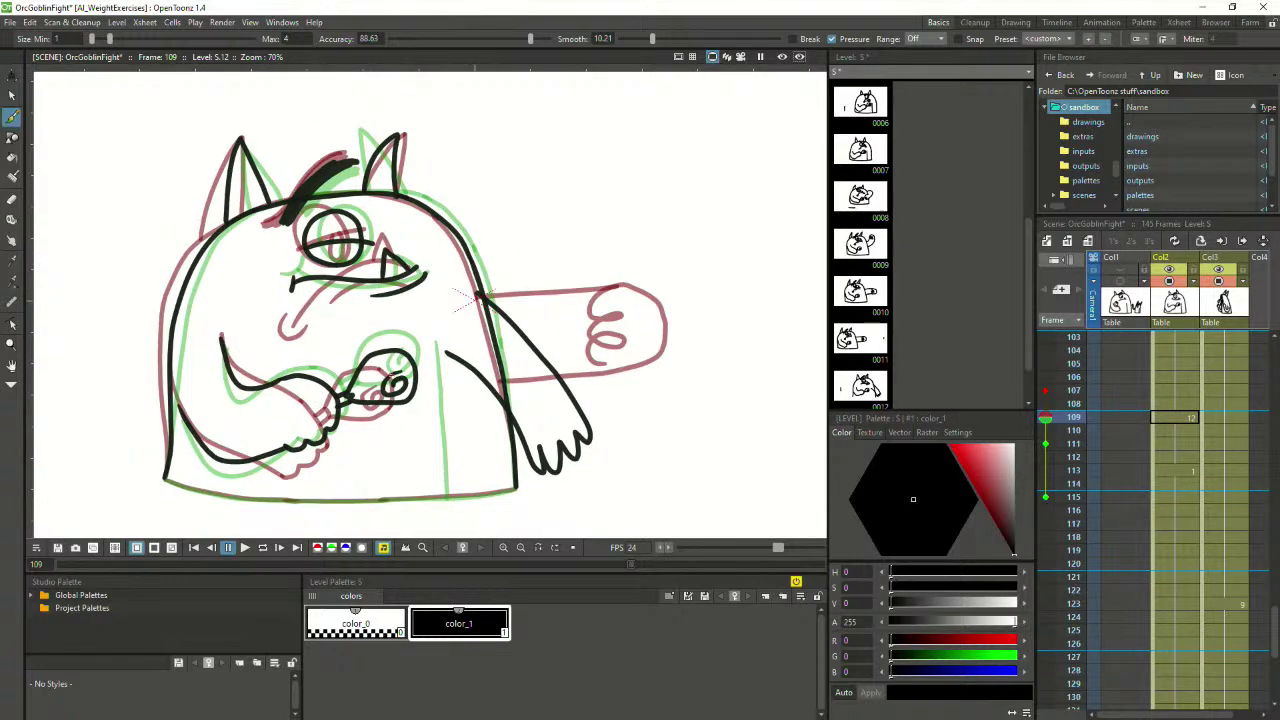
{"action": "left_click_drag", "start_coordinate": [178, 484], "coordinate": [270, 500]}
{"action": "mouse_move", "coordinate": [164, 478]}
{"action": "left_mouse_down"}
{"action": "mouse_move", "coordinate": [318, 501]}
{"action": "mouse_move", "coordinate": [514, 488]}
{"action": "left_mouse_up"}
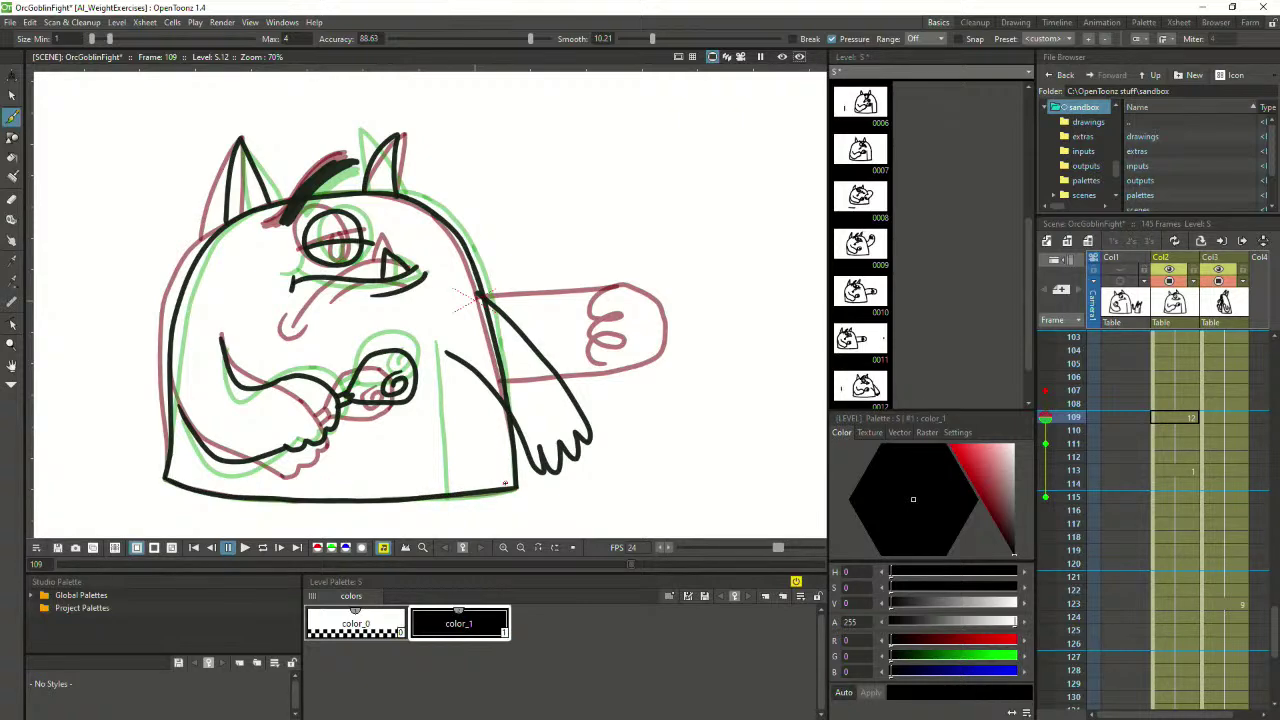
Play the animation from frame 105 to review the transition from follow-through into the resting pose at frame 113
{"action": "scroll", "coordinate": [488, 420], "scroll_direction": "down", "scroll_amount": 1}
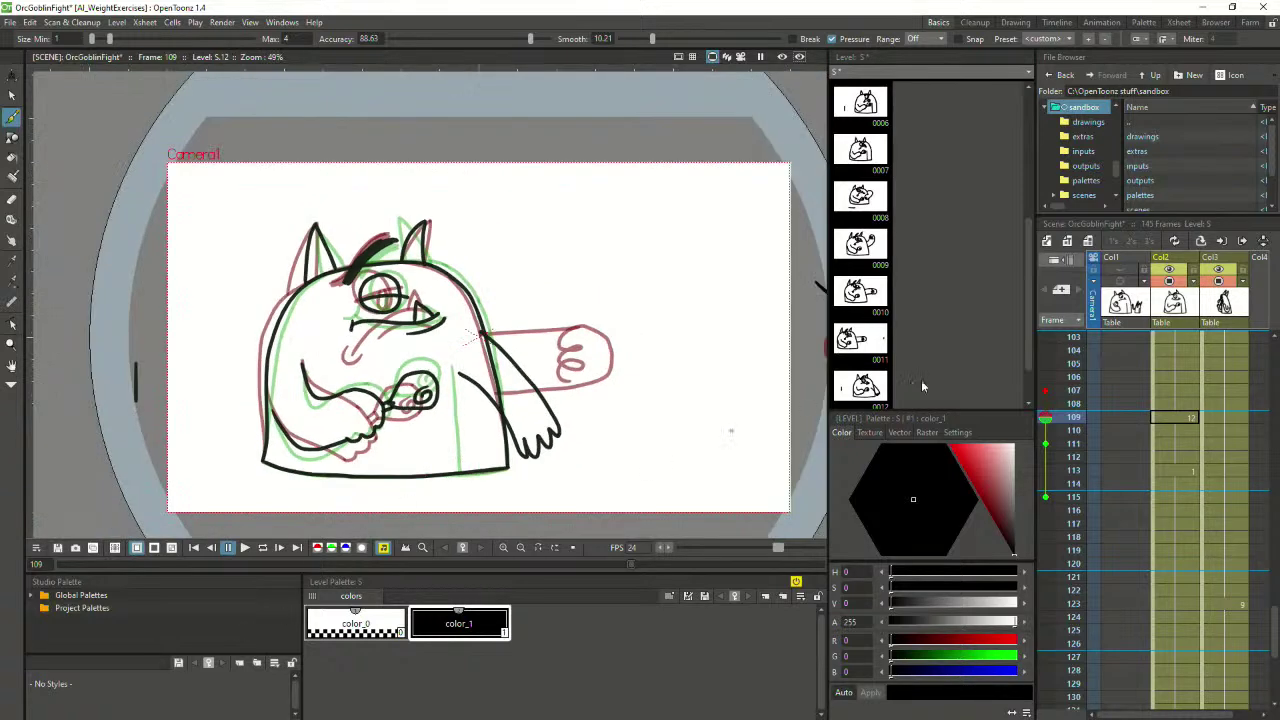
{"action": "left_click", "coordinate": [1172, 367]}
{"action": "left_click", "coordinate": [244, 547]}
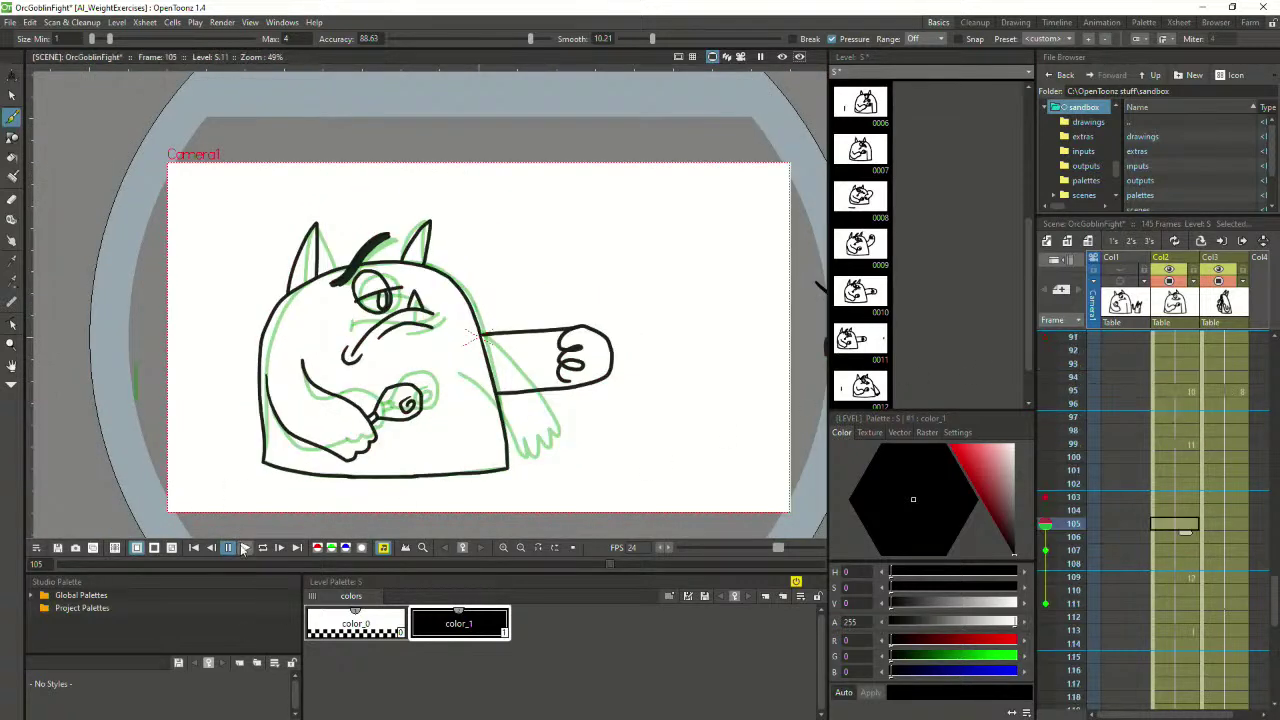
{"action": "left_click", "coordinate": [243, 548]}
{"action": "left_click", "coordinate": [1165, 435]}
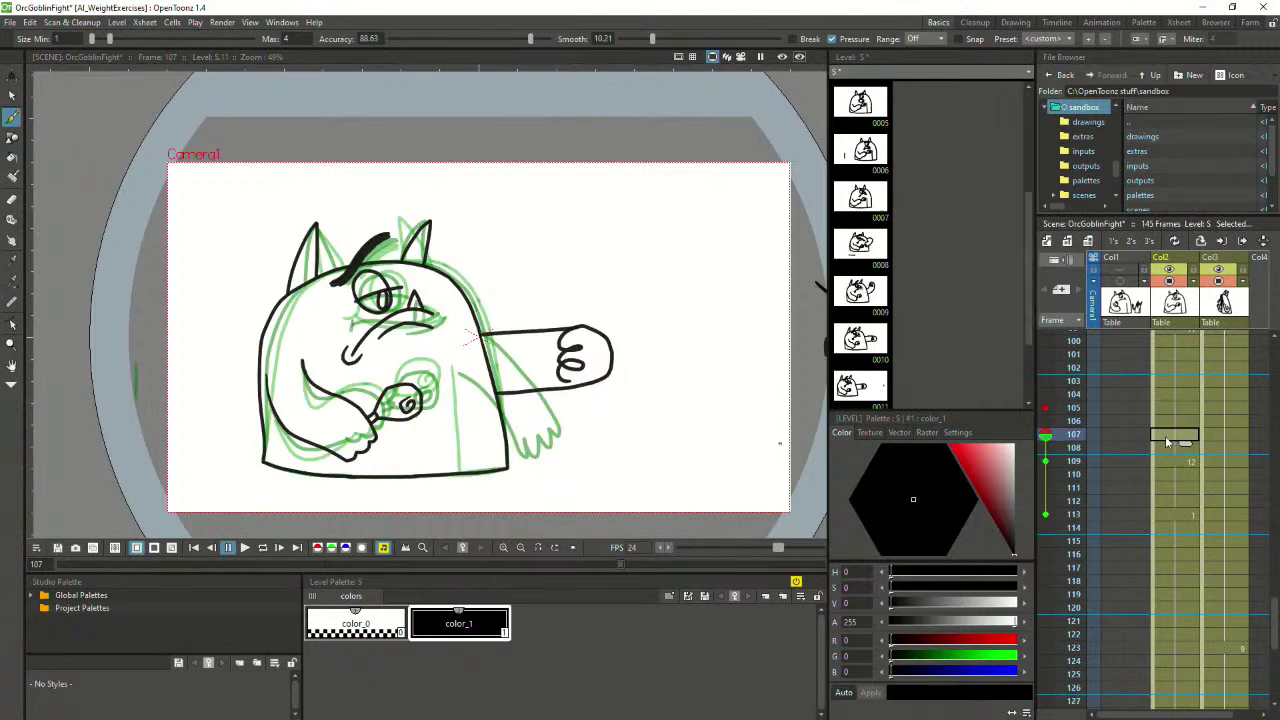
{"action": "left_click", "coordinate": [1170, 382]}
{"action": "left_click", "coordinate": [244, 547]}
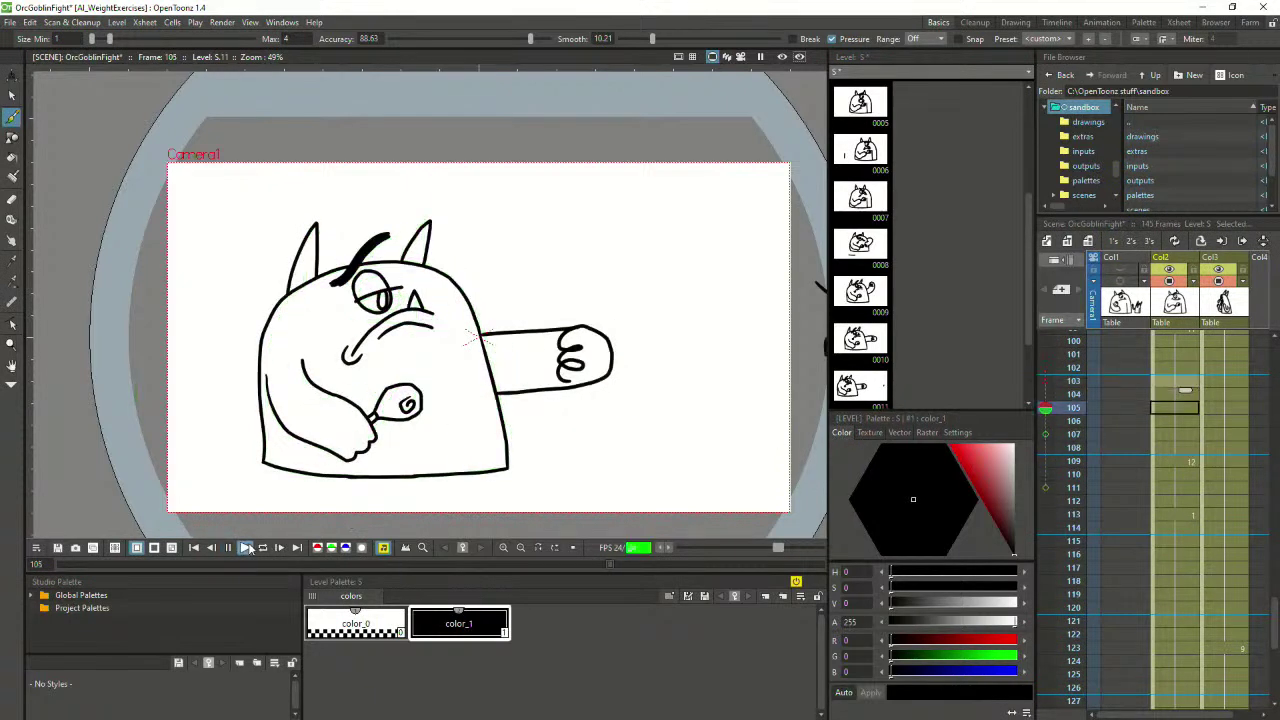
{"action": "left_click", "coordinate": [1176, 513]}
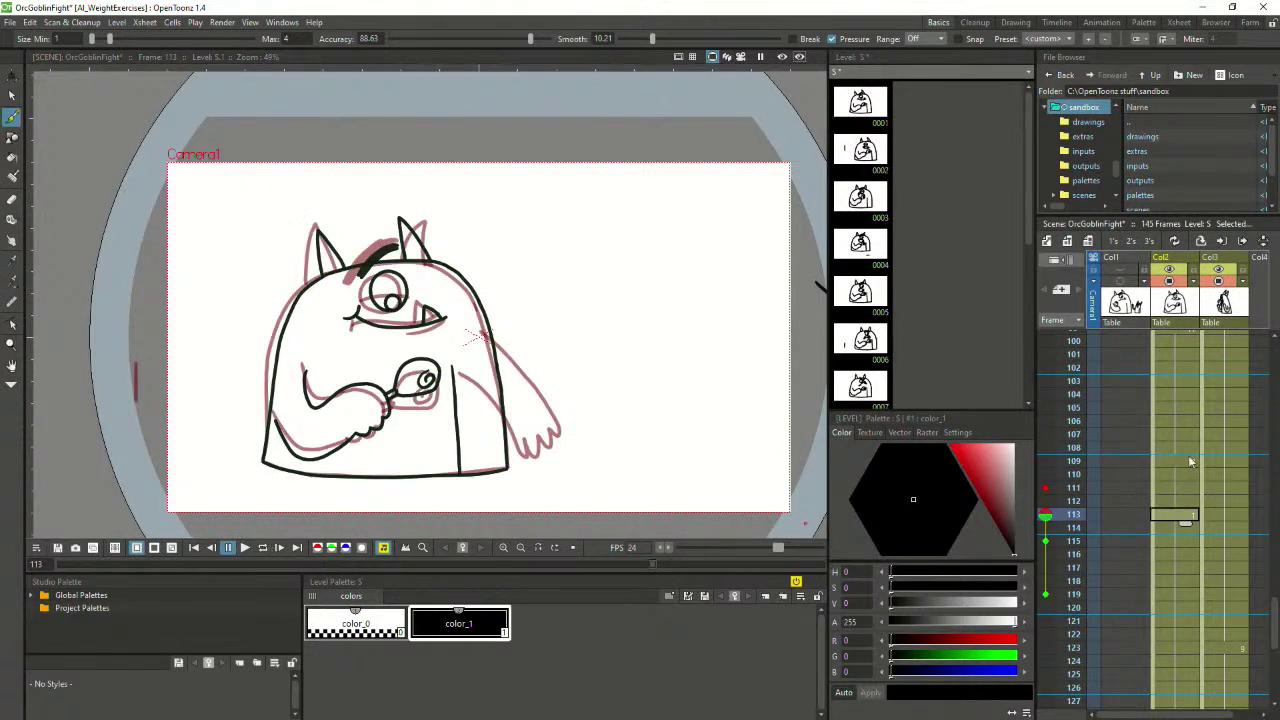
Select and delete the straight hanging punching arm in the orc's drawing at frame 109
{"action": "left_click", "coordinate": [1188, 463]}
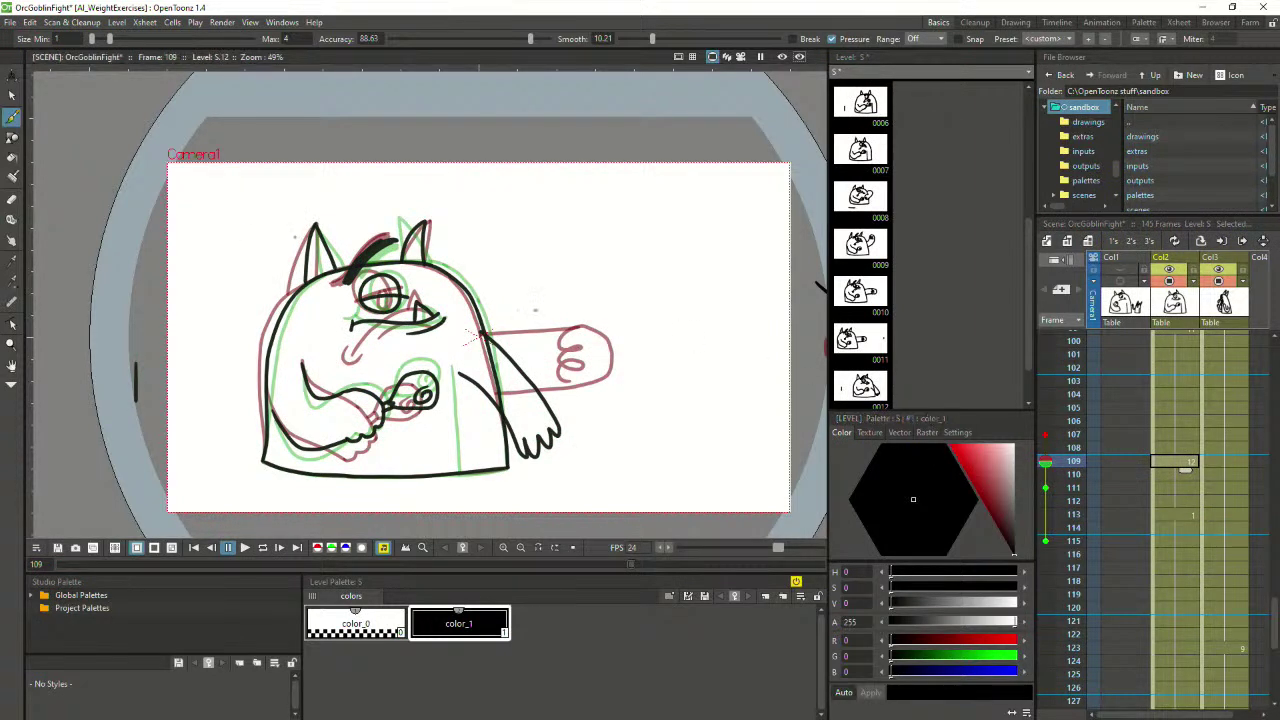
{"action": "left_click", "coordinate": [12, 95]}
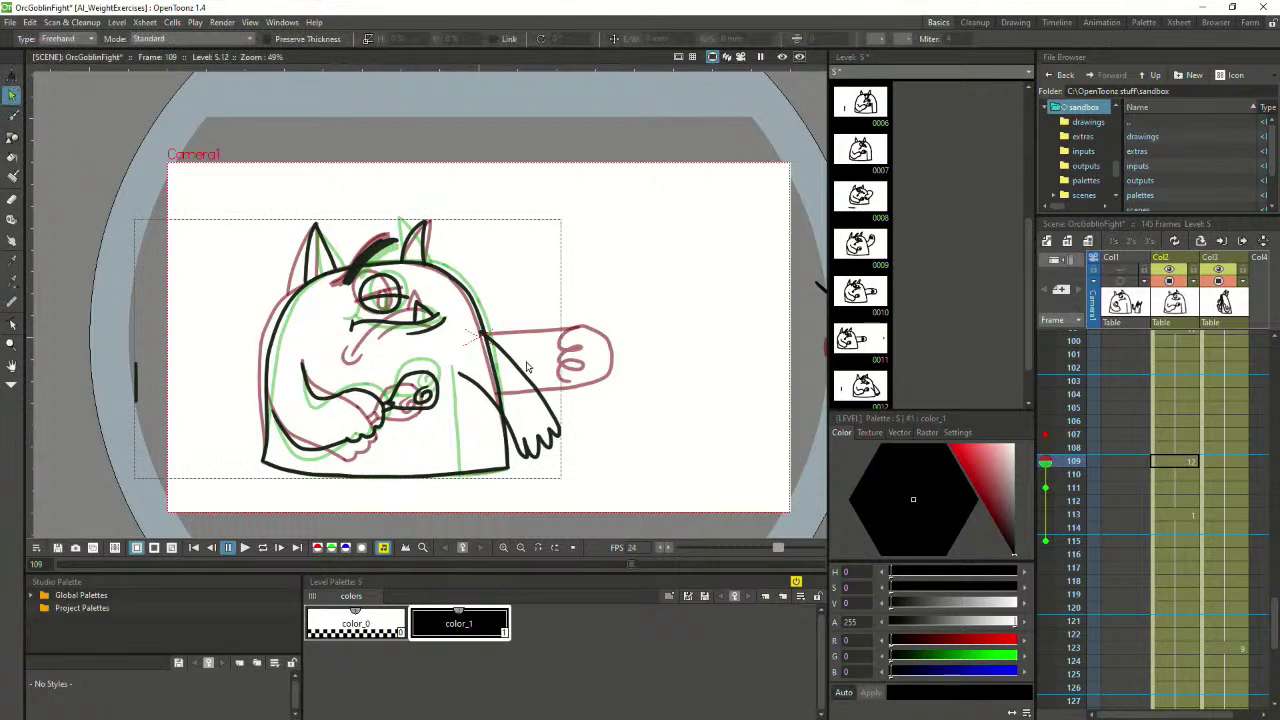
{"action": "scroll", "coordinate": [497, 385], "scroll_direction": "up", "scroll_amount": 2}
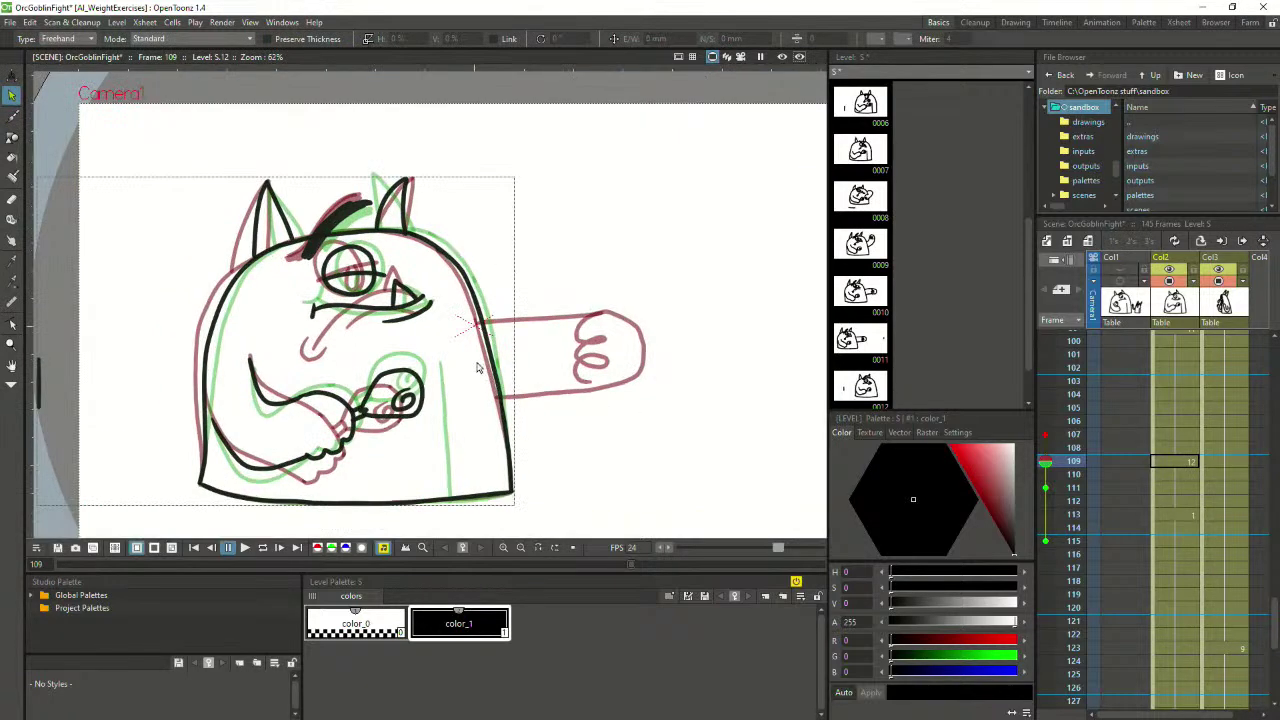
Draw a bent punching arm curving out from the shoulder, with its fingers hanging in front of the body
{"action": "key", "text": "b"}
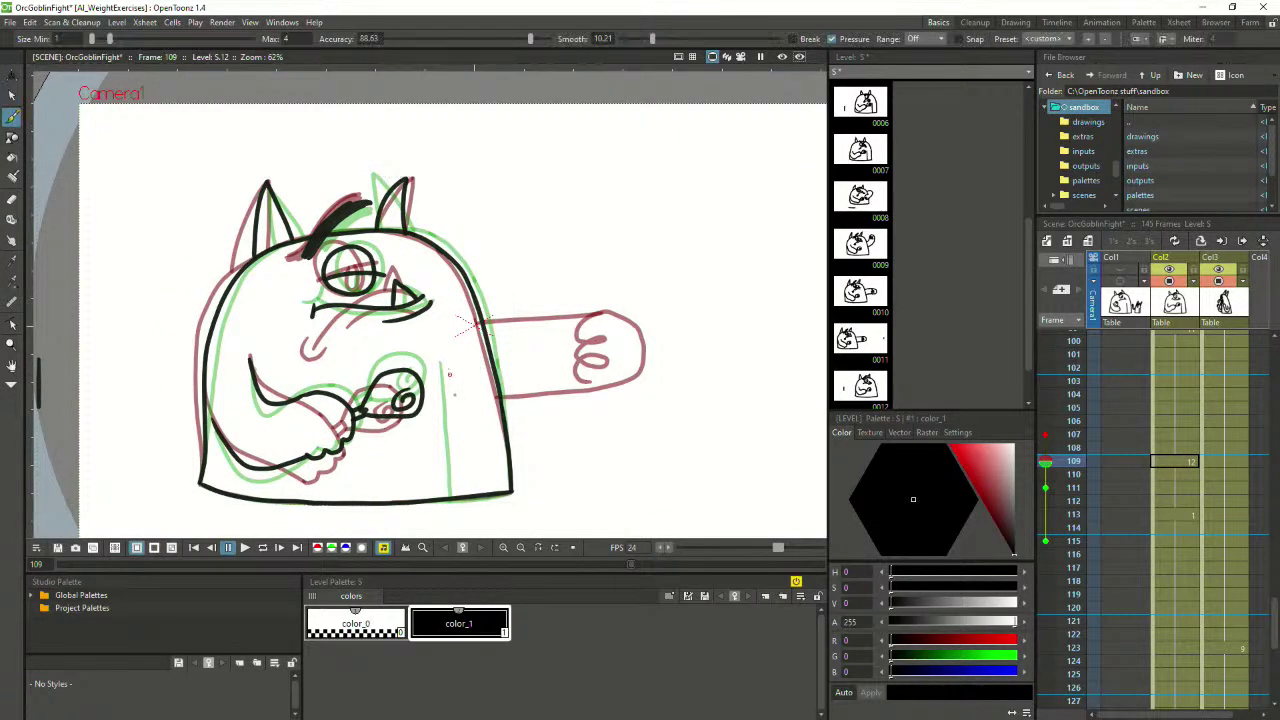
{"action": "mouse_move", "coordinate": [449, 372]}
{"action": "left_mouse_down"}
{"action": "mouse_move", "coordinate": [521, 466]}
{"action": "mouse_move", "coordinate": [569, 460]}
{"action": "mouse_move", "coordinate": [537, 456]}
{"action": "mouse_move", "coordinate": [573, 444]}
{"action": "mouse_move", "coordinate": [556, 443]}
{"action": "mouse_move", "coordinate": [576, 428]}
{"action": "mouse_move", "coordinate": [528, 416]}
{"action": "mouse_move", "coordinate": [487, 326]}
{"action": "left_mouse_up"}
{"action": "key", "text": "ctrl+z"}
{"action": "mouse_move", "coordinate": [449, 400]}
{"action": "left_mouse_down"}
{"action": "mouse_move", "coordinate": [478, 460]}
{"action": "mouse_move", "coordinate": [480, 435]}
{"action": "mouse_move", "coordinate": [502, 455]}
{"action": "mouse_move", "coordinate": [538, 450]}
{"action": "mouse_move", "coordinate": [543, 407]}
{"action": "mouse_move", "coordinate": [490, 322]}
{"action": "left_mouse_up"}
{"action": "left_click_drag", "start_coordinate": [459, 378], "coordinate": [469, 400]}
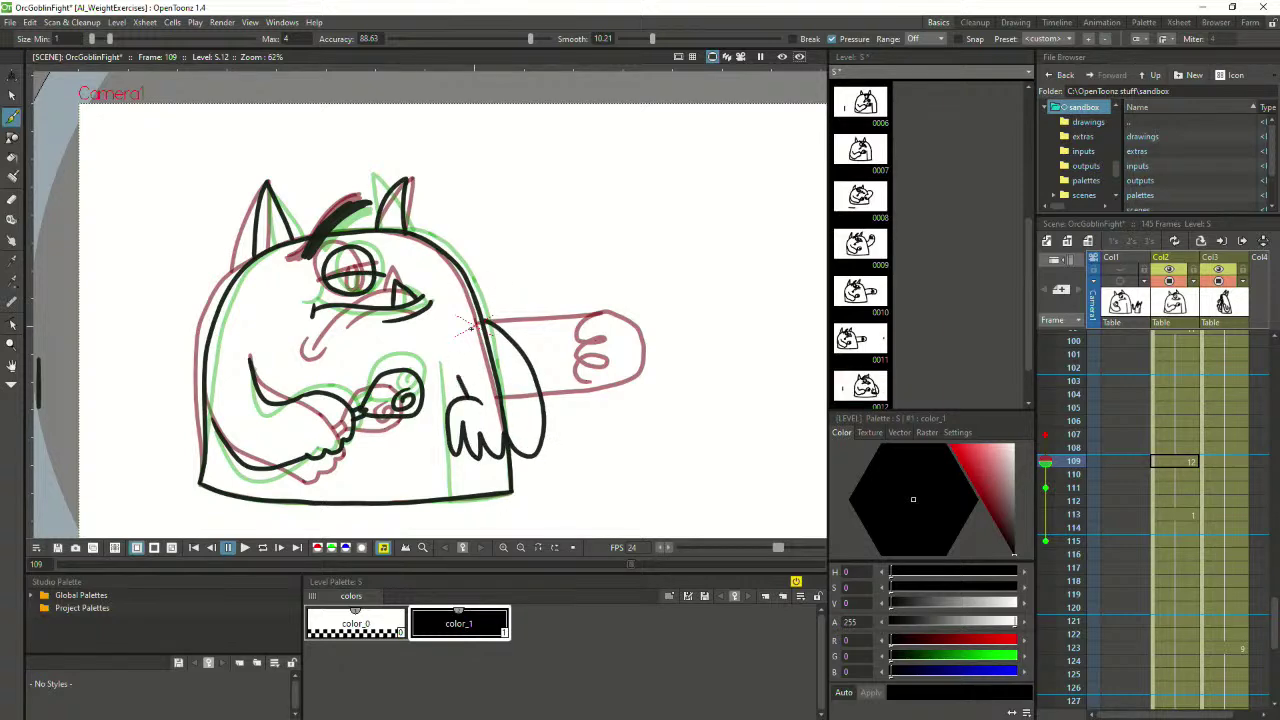
Play the punch recovery from frames 107, 95 and 105 to review the redrawn arm in motion
{"action": "left_click", "coordinate": [1120, 434]}
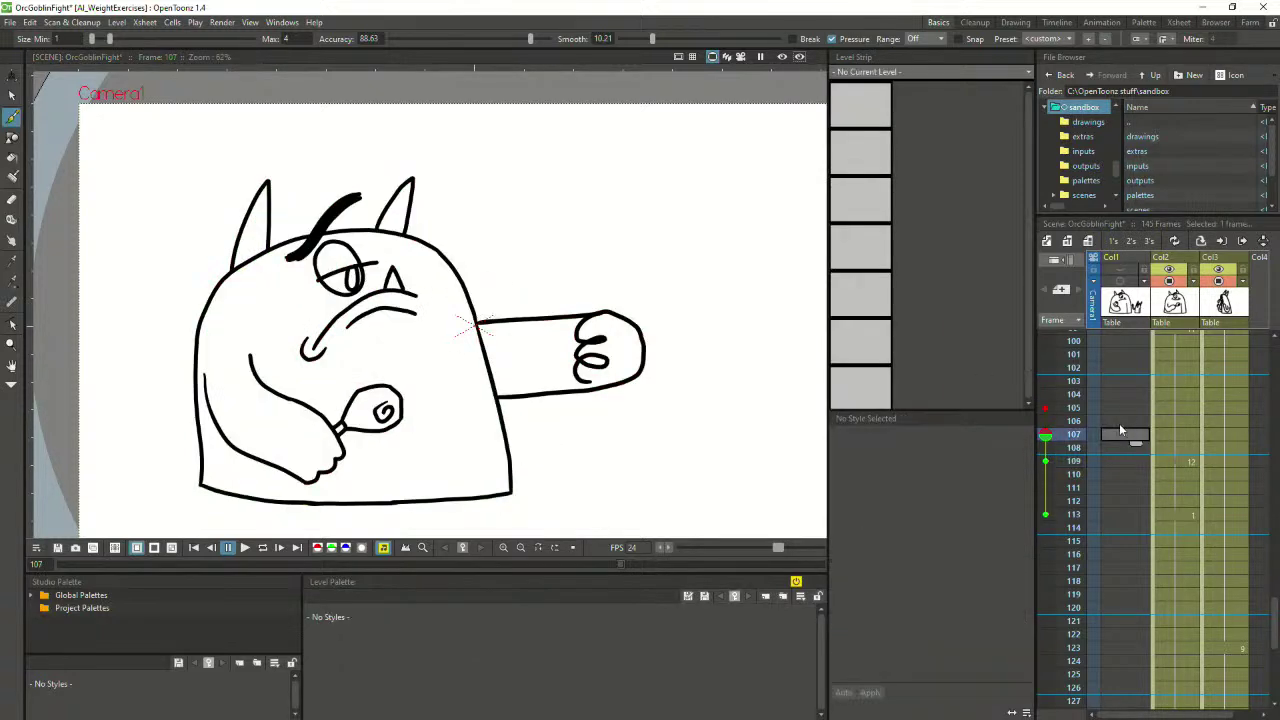
{"action": "left_click", "coordinate": [245, 548]}
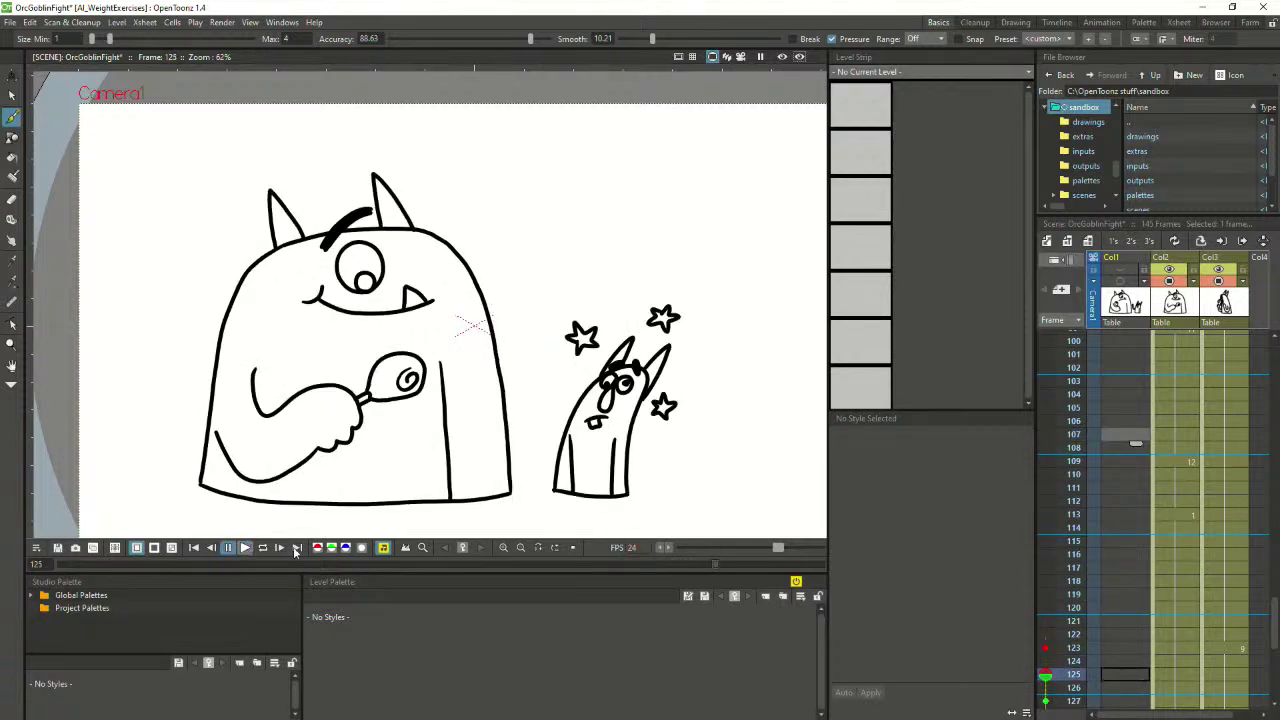
{"action": "left_click", "coordinate": [1146, 440]}
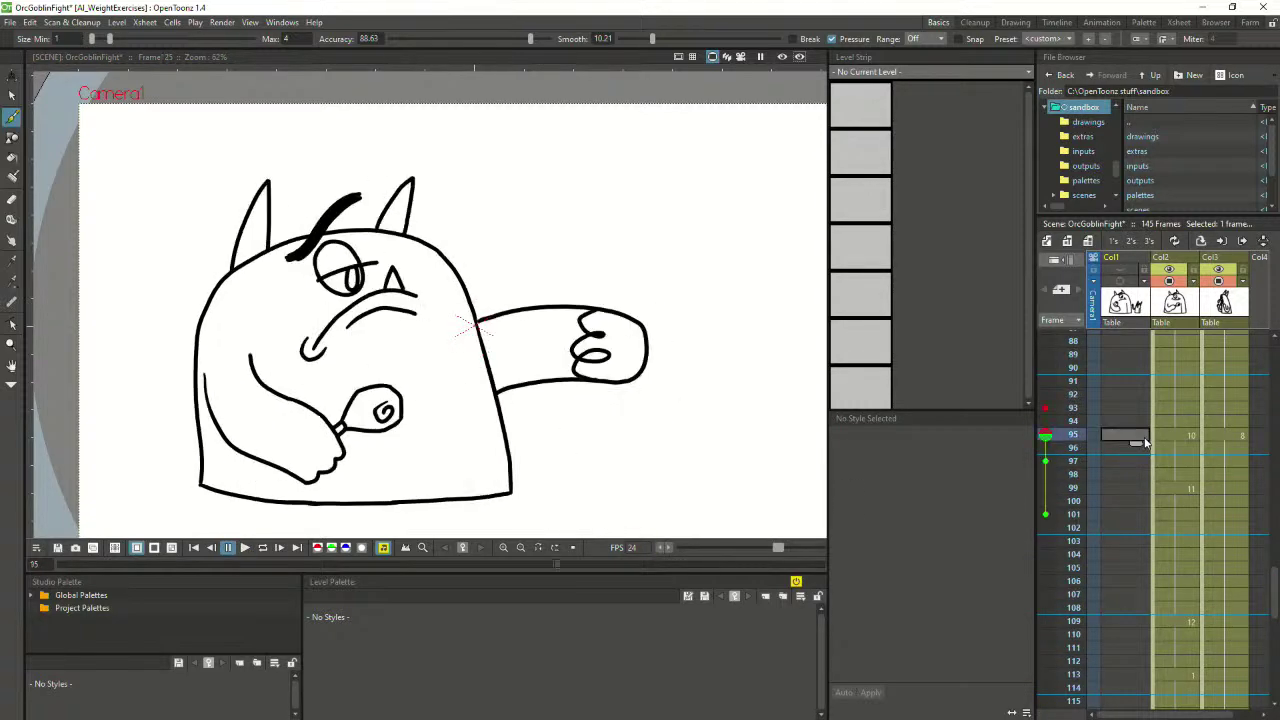
{"action": "left_click", "coordinate": [245, 548]}
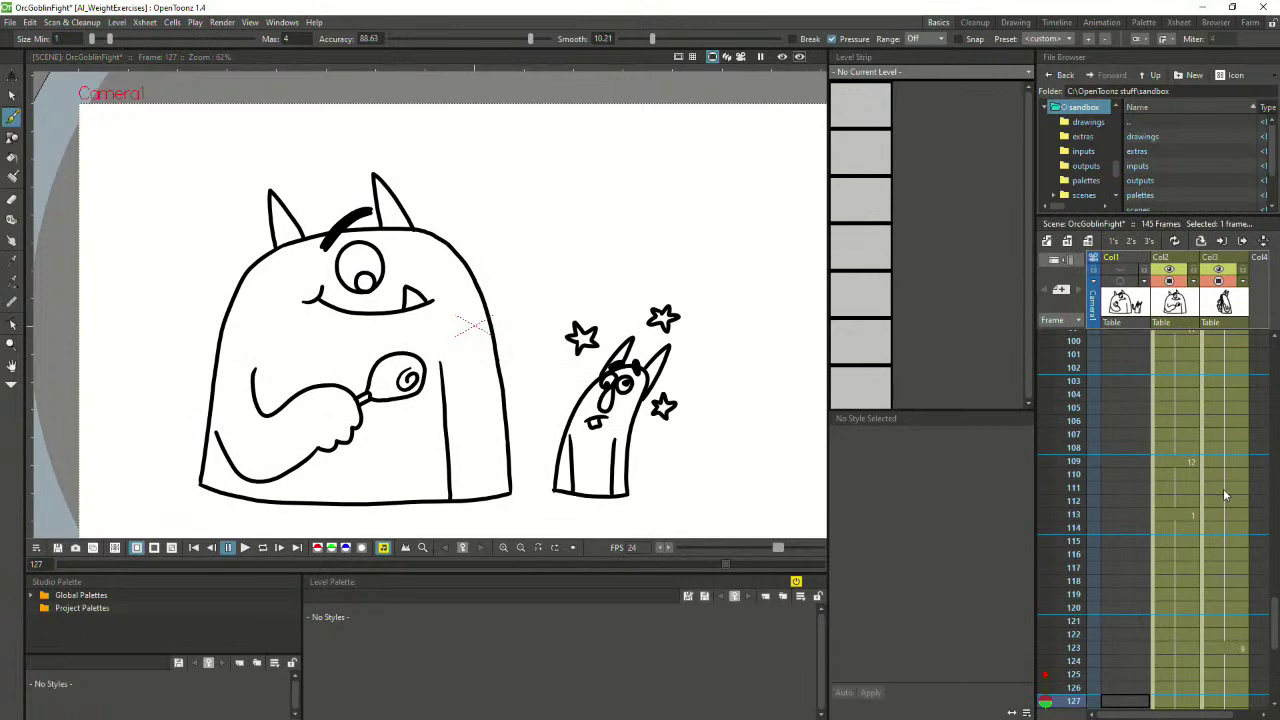
{"action": "left_click", "coordinate": [1174, 407]}
{"action": "left_click", "coordinate": [245, 548]}
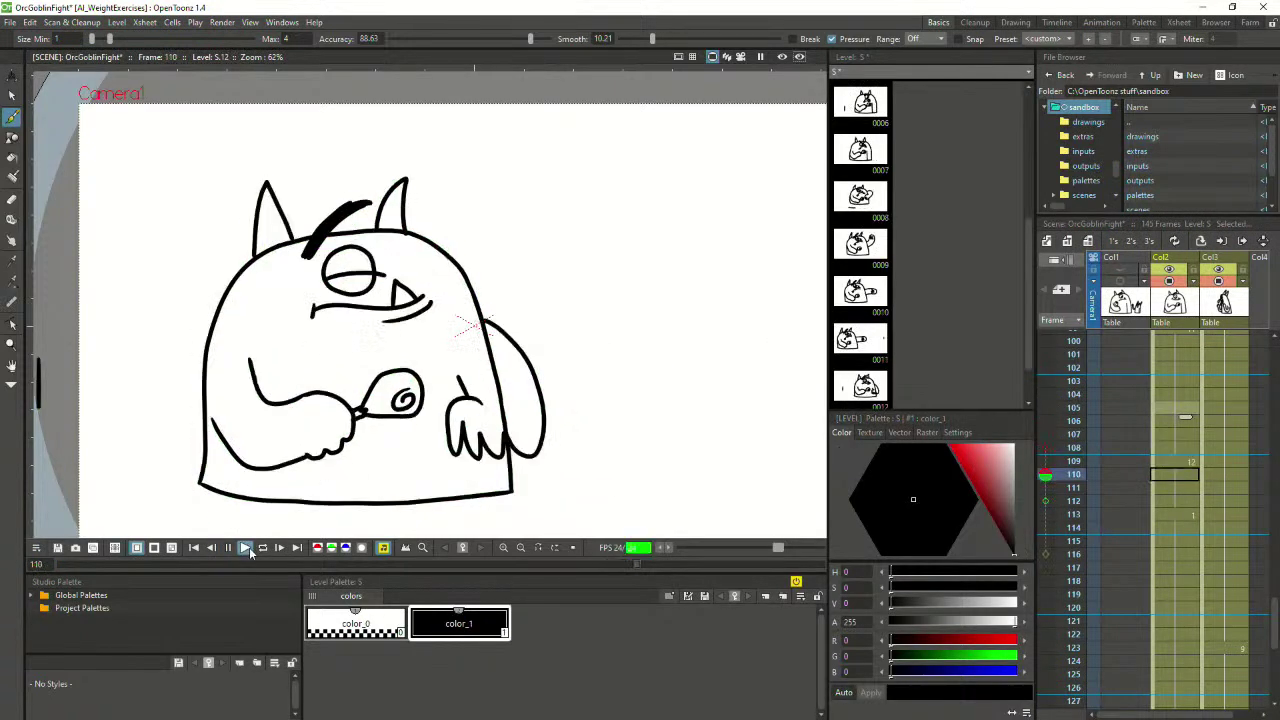
Delete the punching arm from the orc's drawing at frame 109
{"action": "left_click", "coordinate": [1183, 461]}
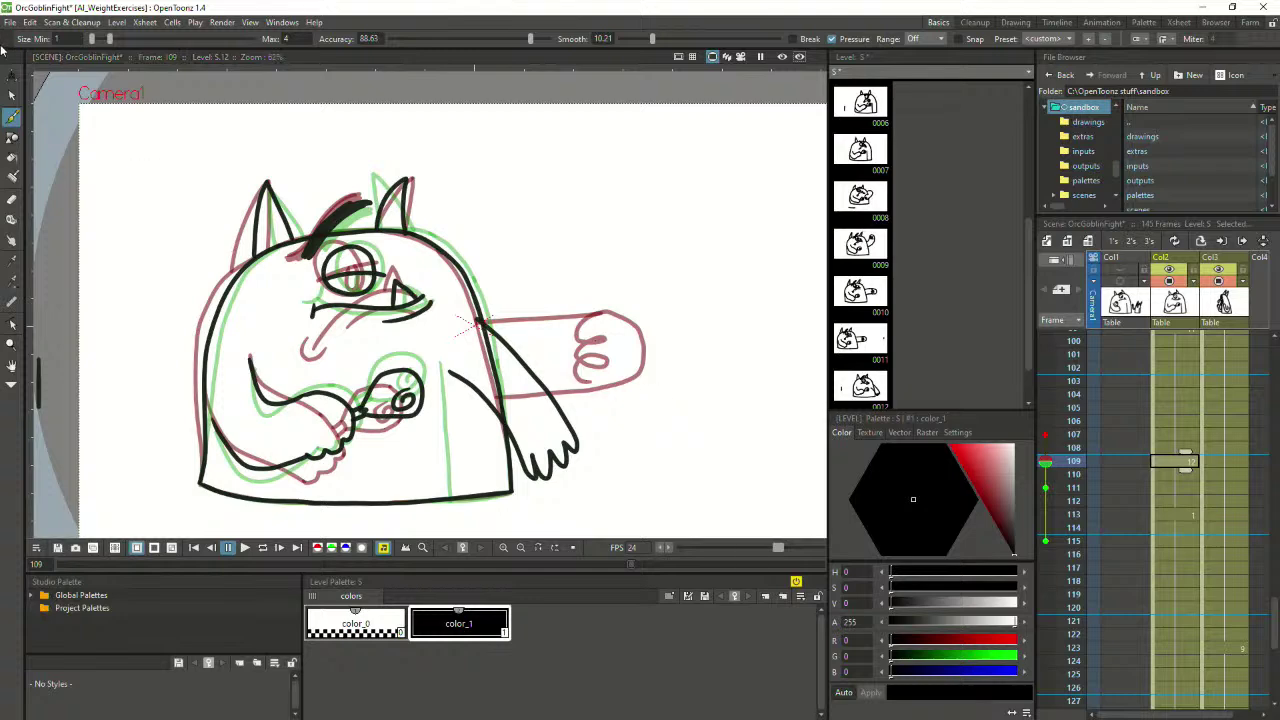
{"action": "left_click", "coordinate": [12, 94]}
{"action": "left_click", "coordinate": [535, 370]}
{"action": "key", "text": "Delete"}
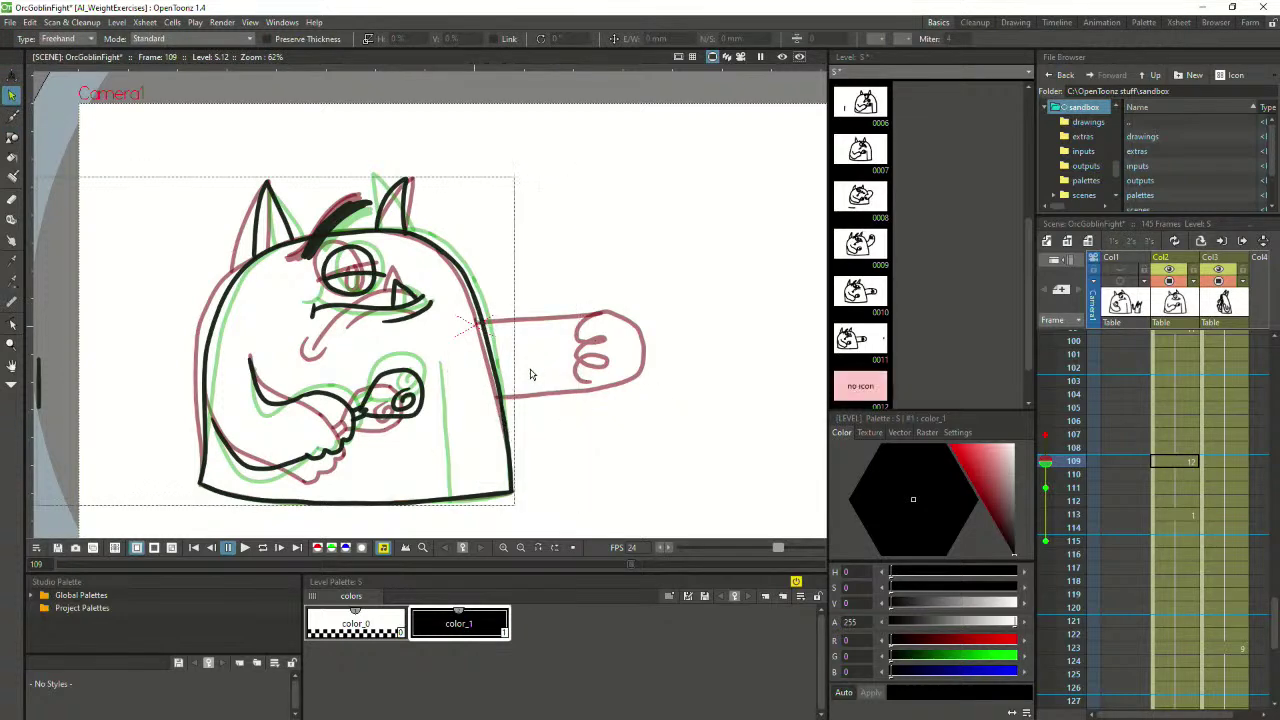
Try a tapered, fingerless arm drooping from the orc's shoulder at frame 109 and preview the motion from frame 104
{"action": "left_click", "coordinate": [12, 116]}
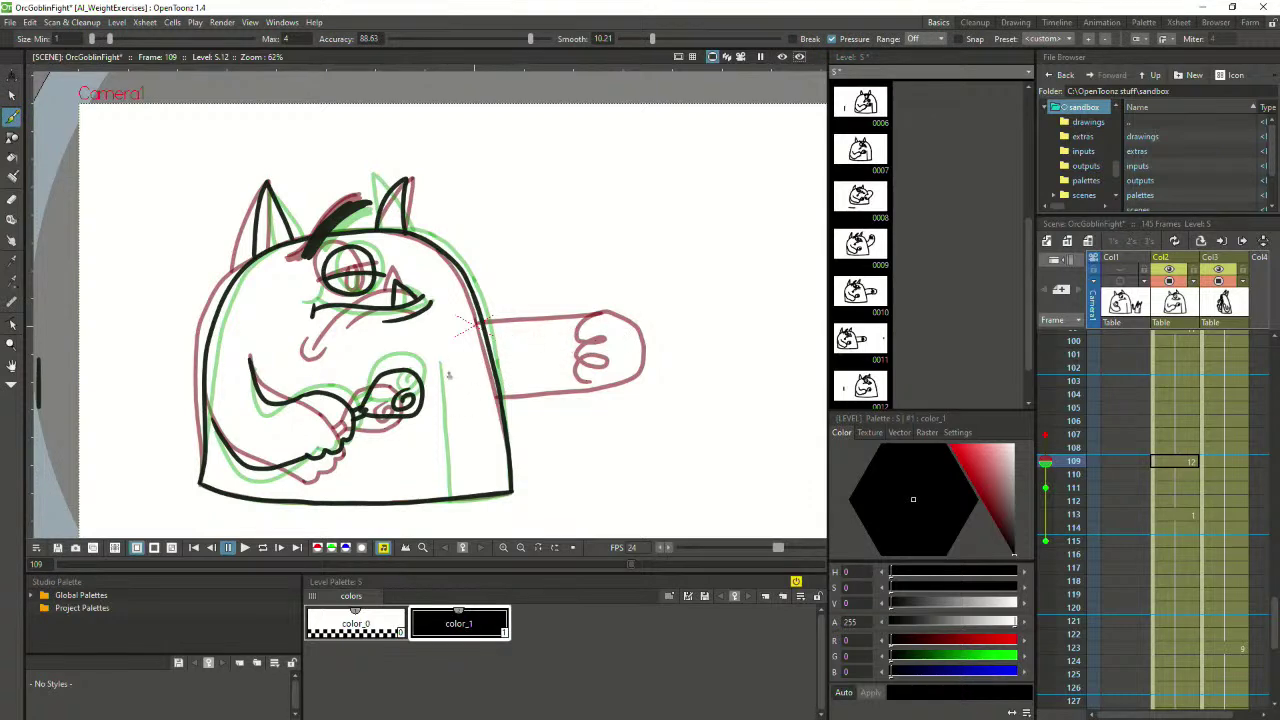
{"action": "mouse_move", "coordinate": [448, 374]}
{"action": "left_mouse_down"}
{"action": "mouse_move", "coordinate": [539, 482]}
{"action": "mouse_move", "coordinate": [567, 469]}
{"action": "mouse_move", "coordinate": [574, 450]}
{"action": "mouse_move", "coordinate": [514, 397]}
{"action": "mouse_move", "coordinate": [491, 309]}
{"action": "left_mouse_up"}
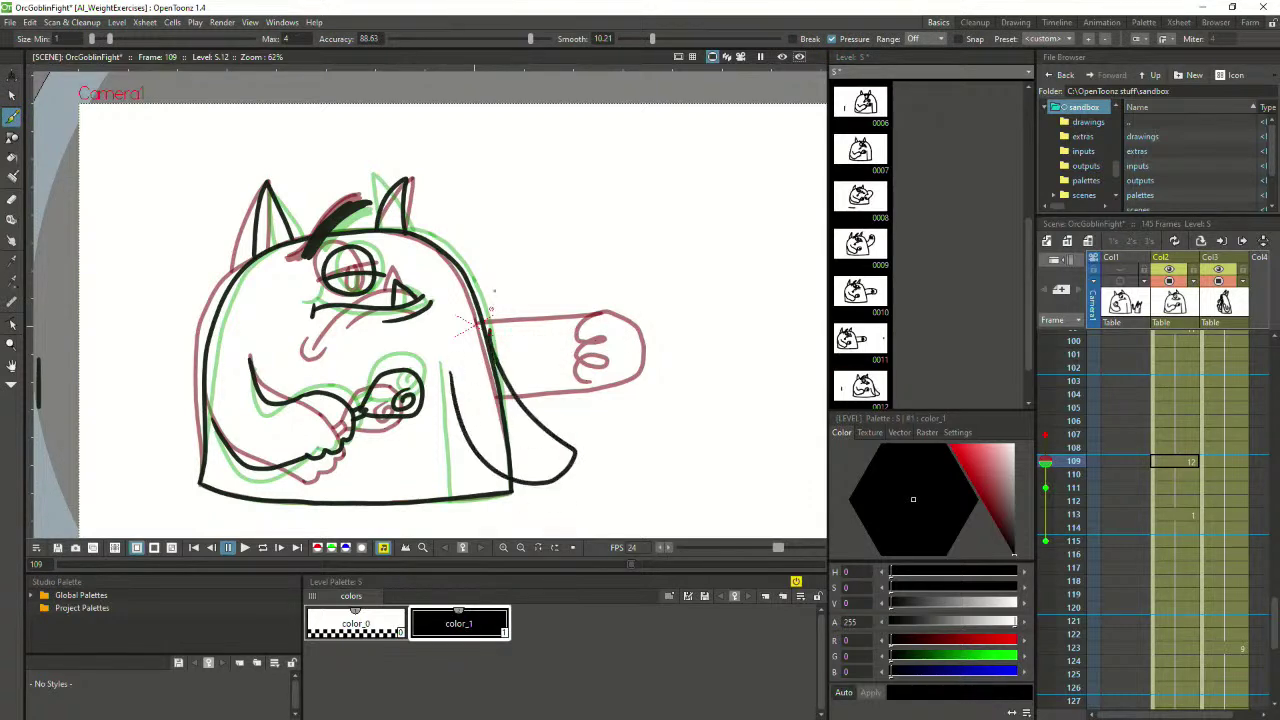
{"action": "left_click", "coordinate": [1125, 394]}
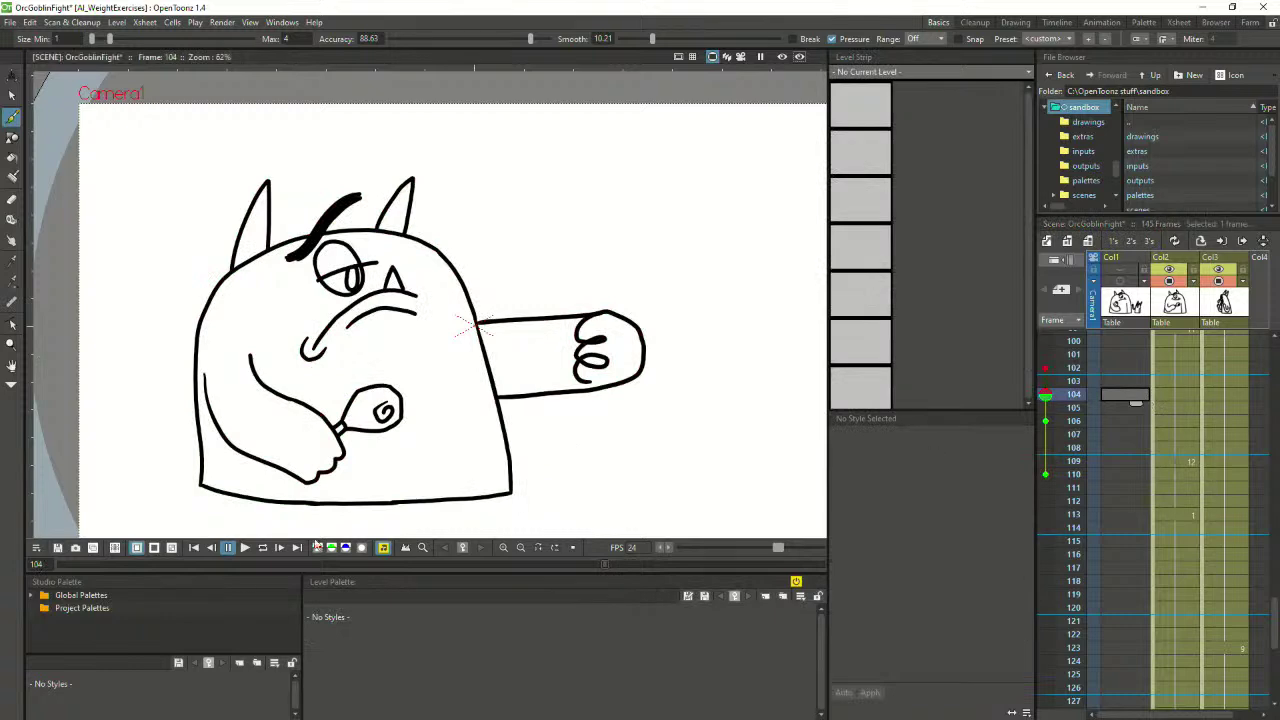
{"action": "left_click", "coordinate": [249, 548]}
{"action": "left_click", "coordinate": [249, 548]}
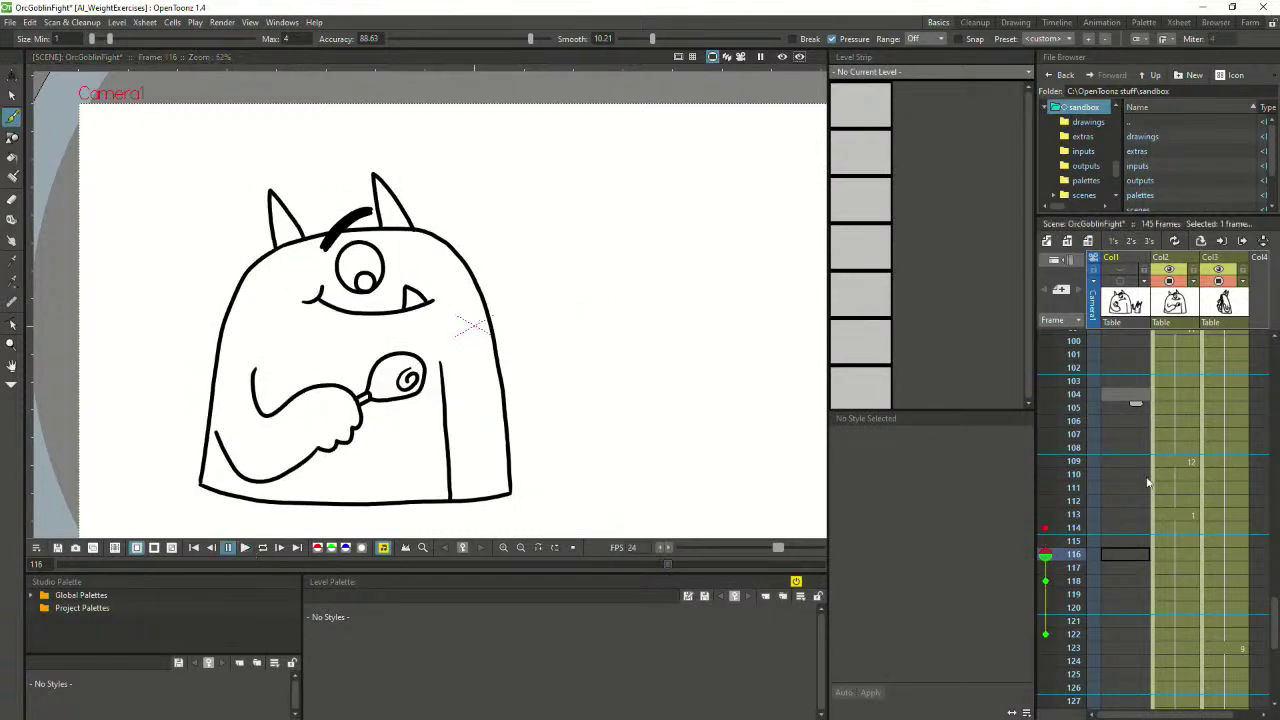
{"action": "left_click", "coordinate": [1181, 462]}
{"action": "key", "text": "ctrl+z"}
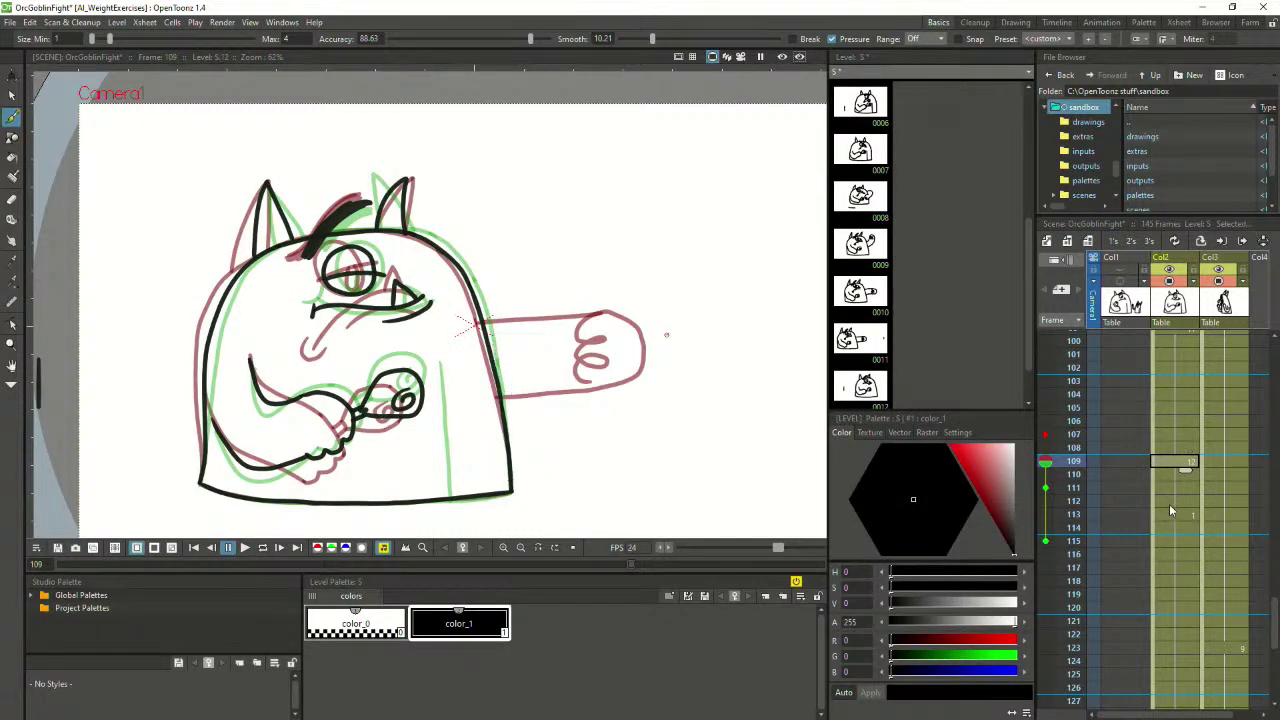
Try a tapered arm arching outward and down from the shoulder at frame 109, reviewing playback from frames 104 and 103
{"action": "mouse_move", "coordinate": [468, 328]}
{"action": "left_mouse_down"}
{"action": "mouse_move", "coordinate": [583, 398]}
{"action": "mouse_move", "coordinate": [587, 463]}
{"action": "mouse_move", "coordinate": [563, 467]}
{"action": "mouse_move", "coordinate": [543, 426]}
{"action": "mouse_move", "coordinate": [481, 394]}
{"action": "left_mouse_up"}
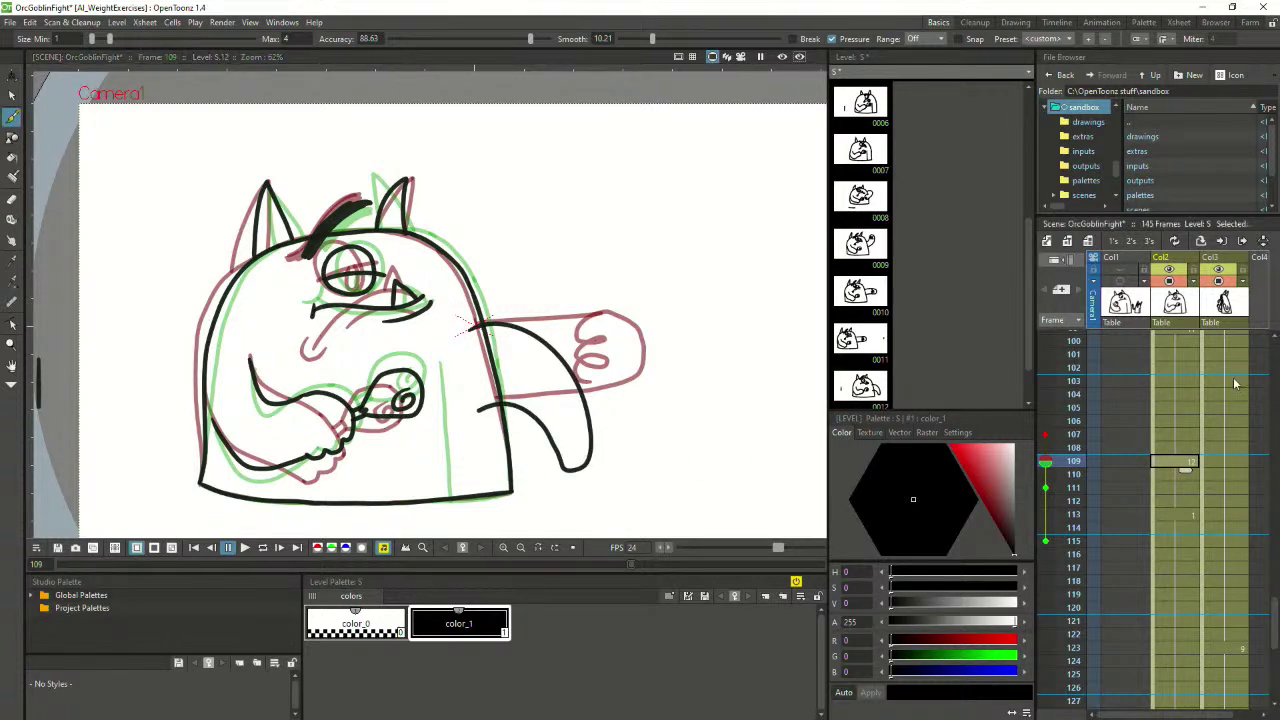
{"action": "left_click", "coordinate": [1180, 394]}
{"action": "left_click", "coordinate": [245, 548]}
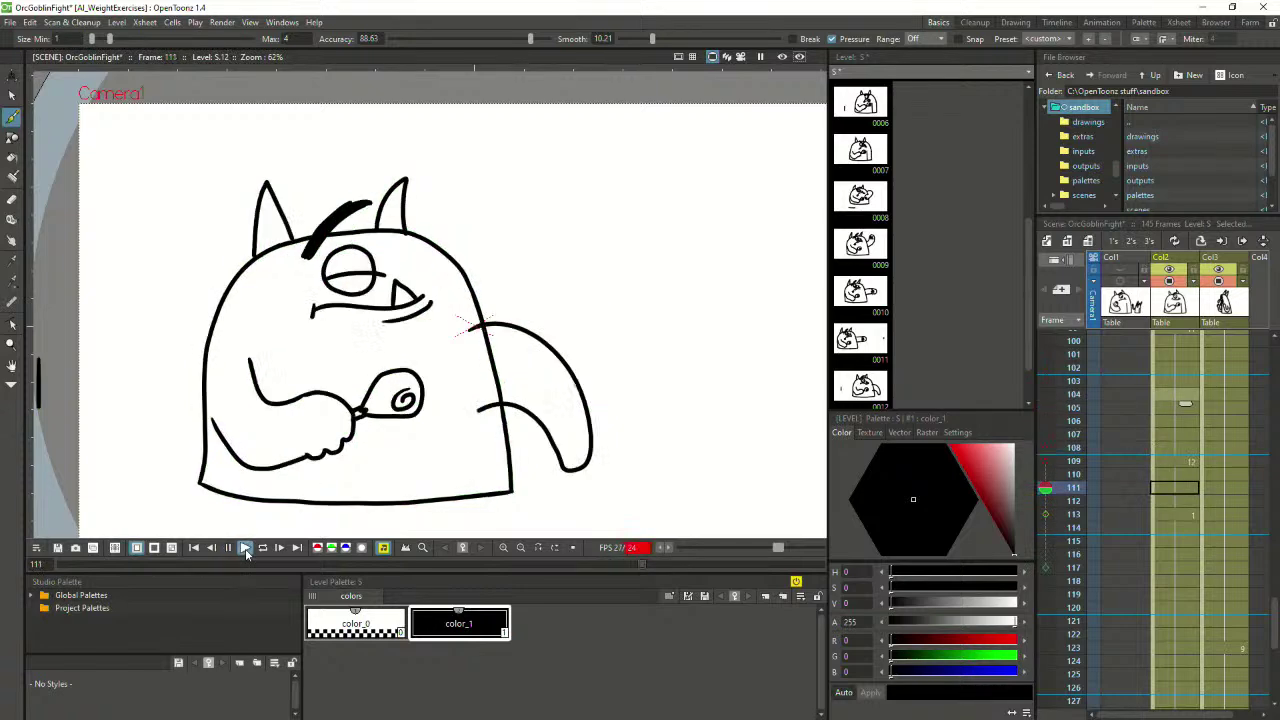
{"action": "left_click", "coordinate": [1130, 381]}
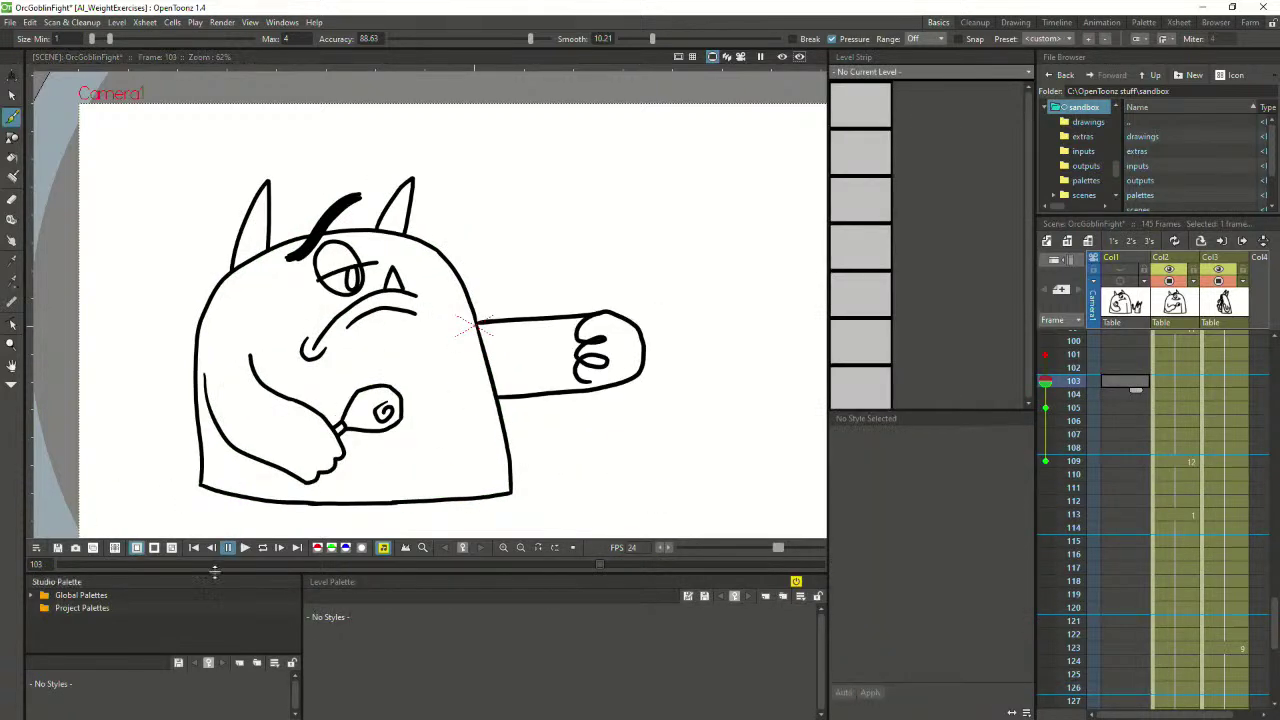
{"action": "left_click", "coordinate": [245, 548]}
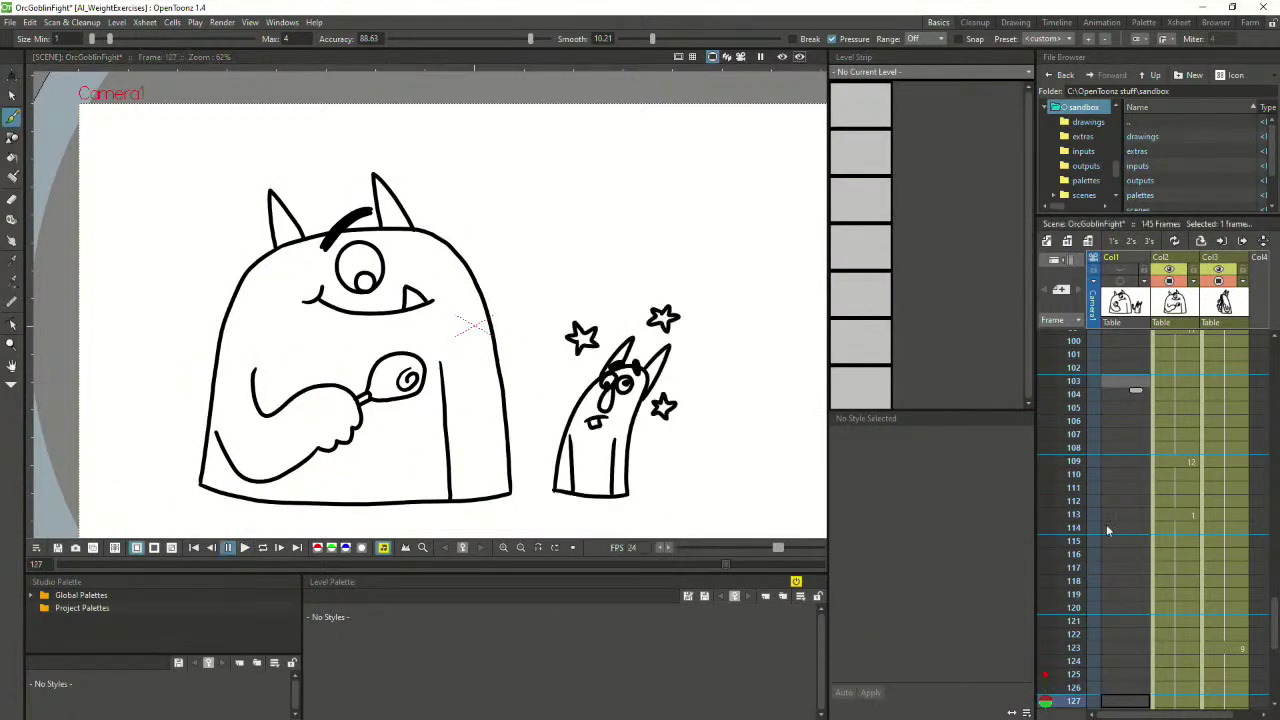
{"action": "left_click", "coordinate": [1186, 472]}
{"action": "left_click", "coordinate": [1188, 516]}
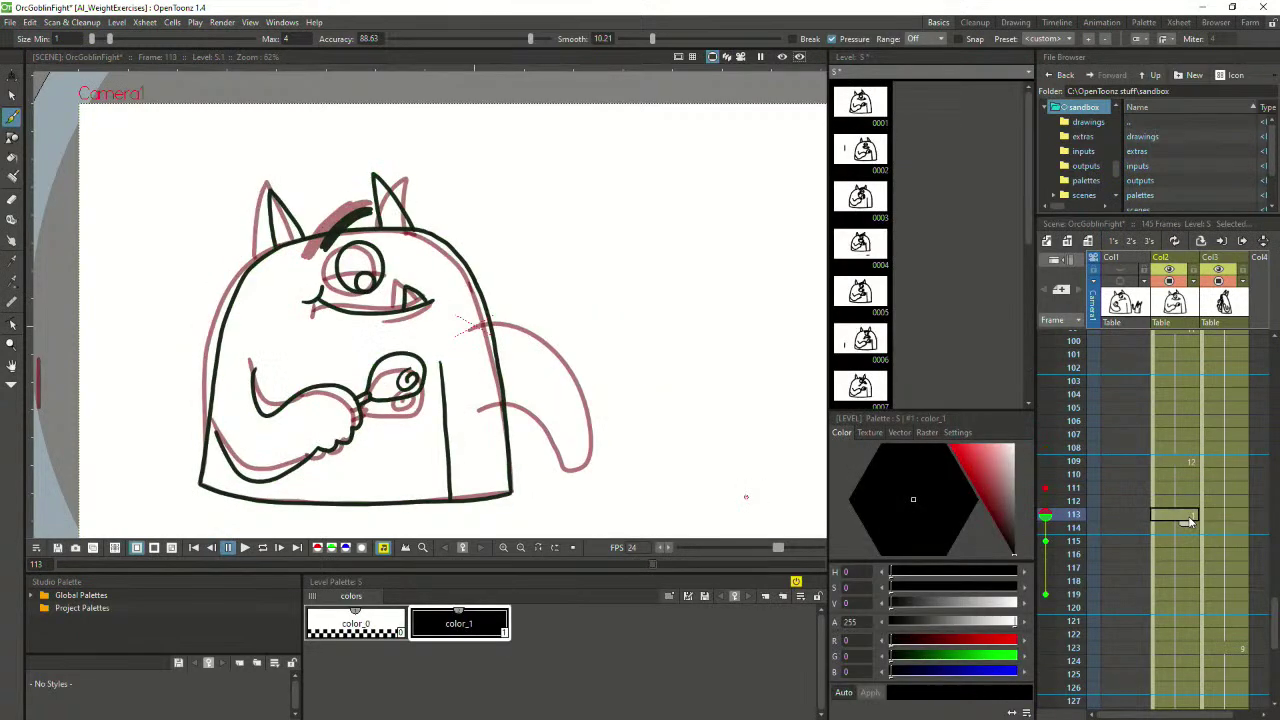
Select and delete the arching tapered arm in the frame 109 drawing
{"action": "left_click", "coordinate": [1180, 465]}
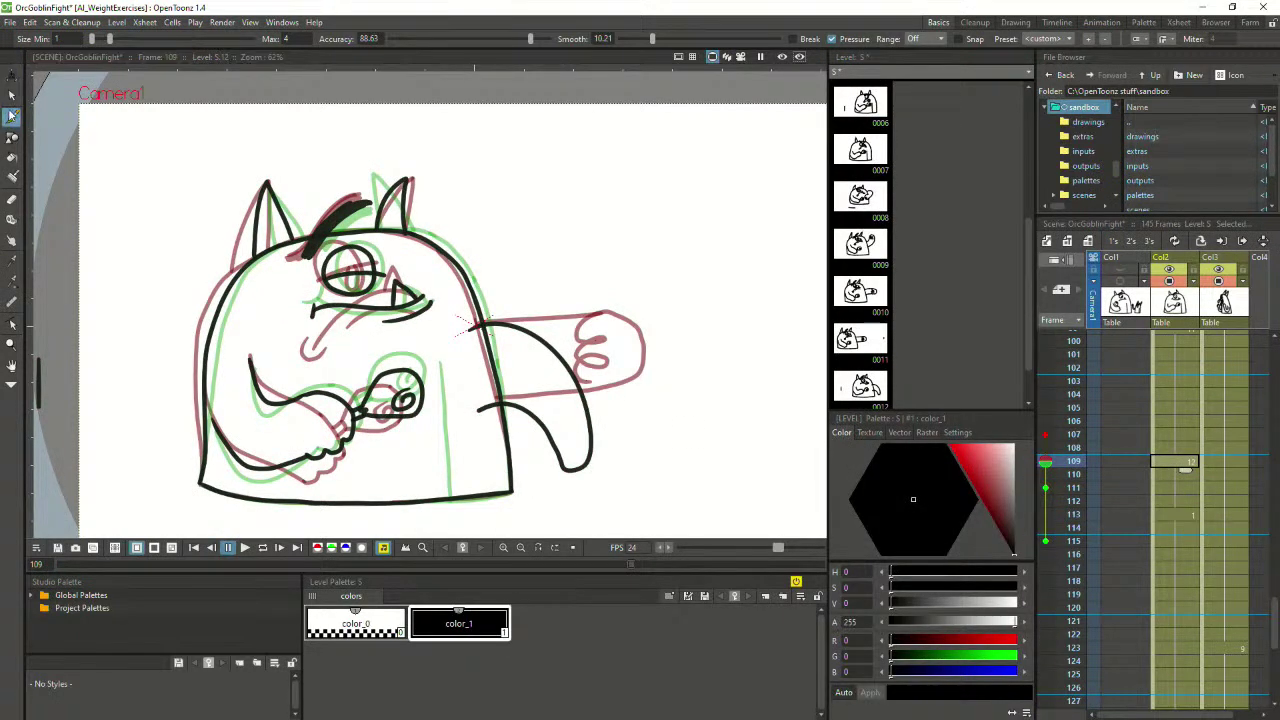
{"action": "left_click", "coordinate": [12, 92]}
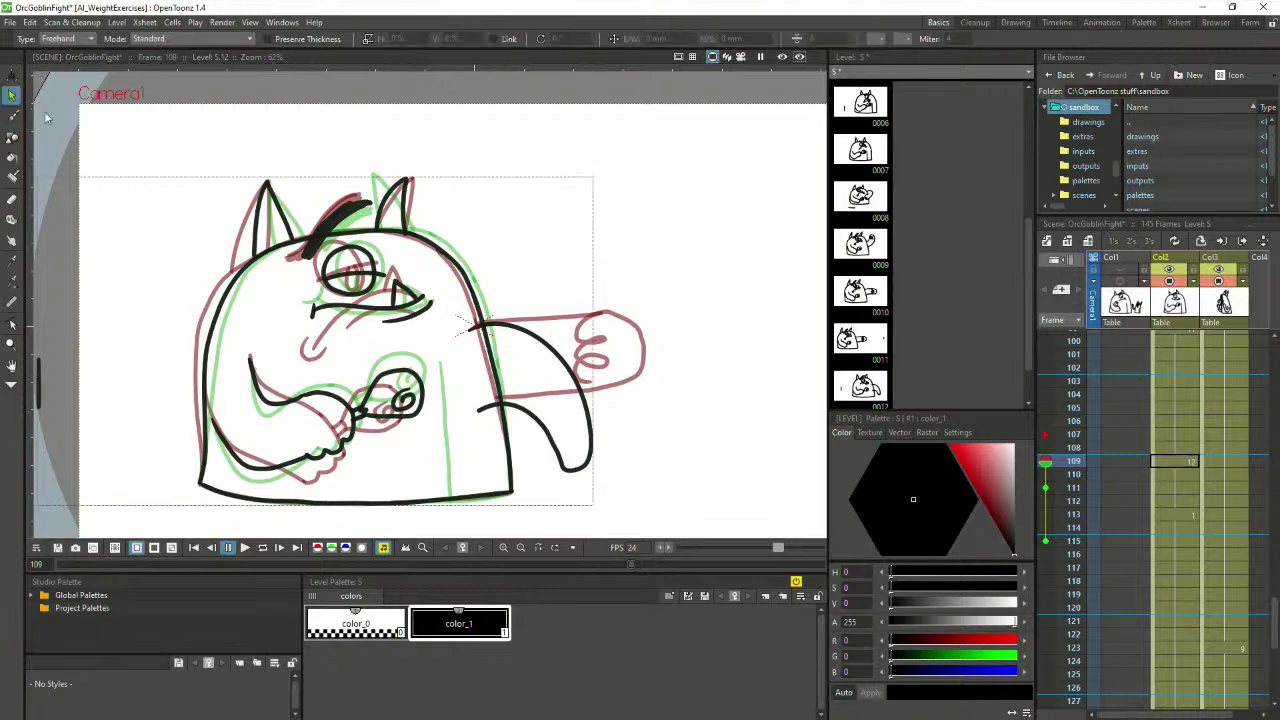
{"action": "left_click", "coordinate": [538, 347]}
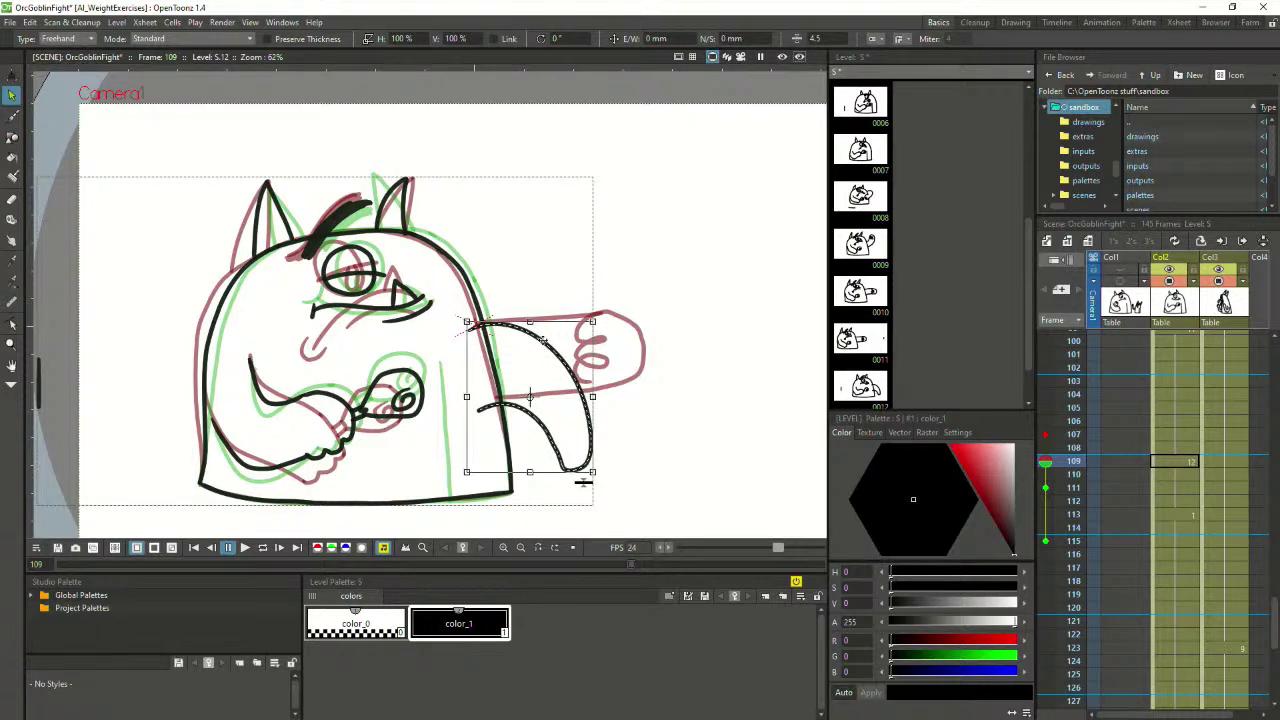
{"action": "key", "text": "Delete"}
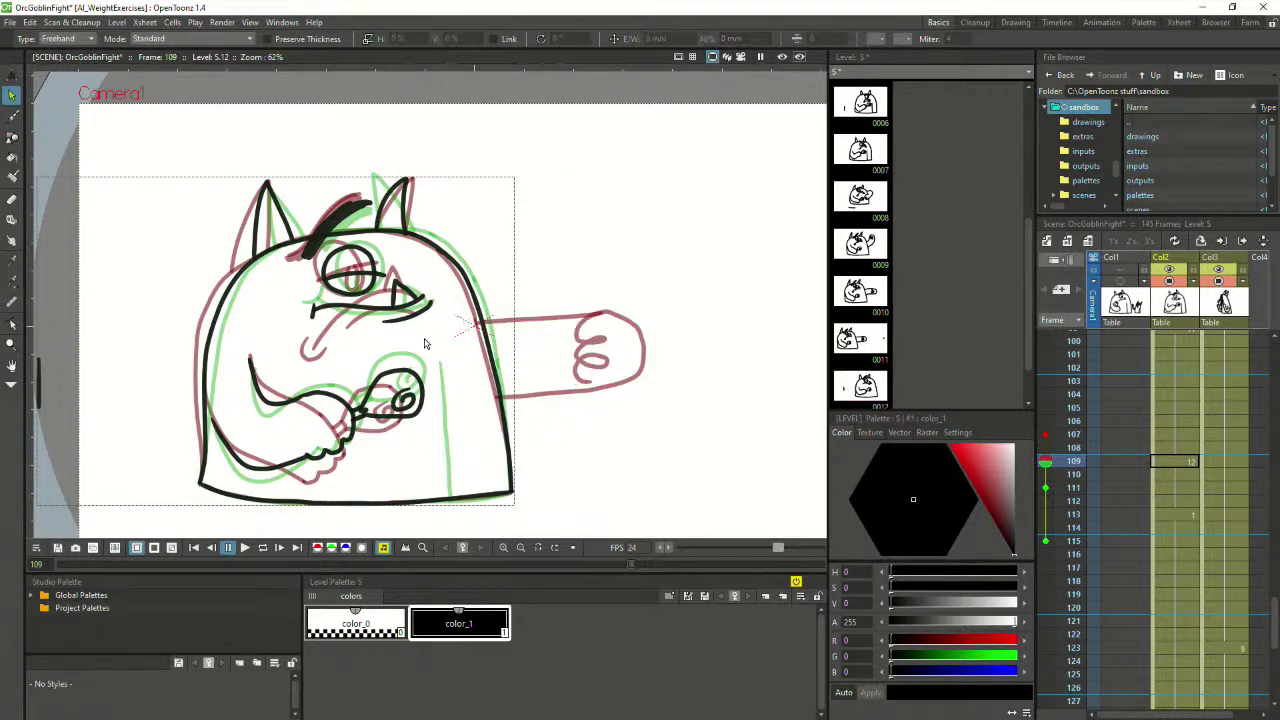
Try several versions of a bent arm with its fingers in front of the body at frame 109, undoing each one
{"action": "left_click", "coordinate": [12, 116]}
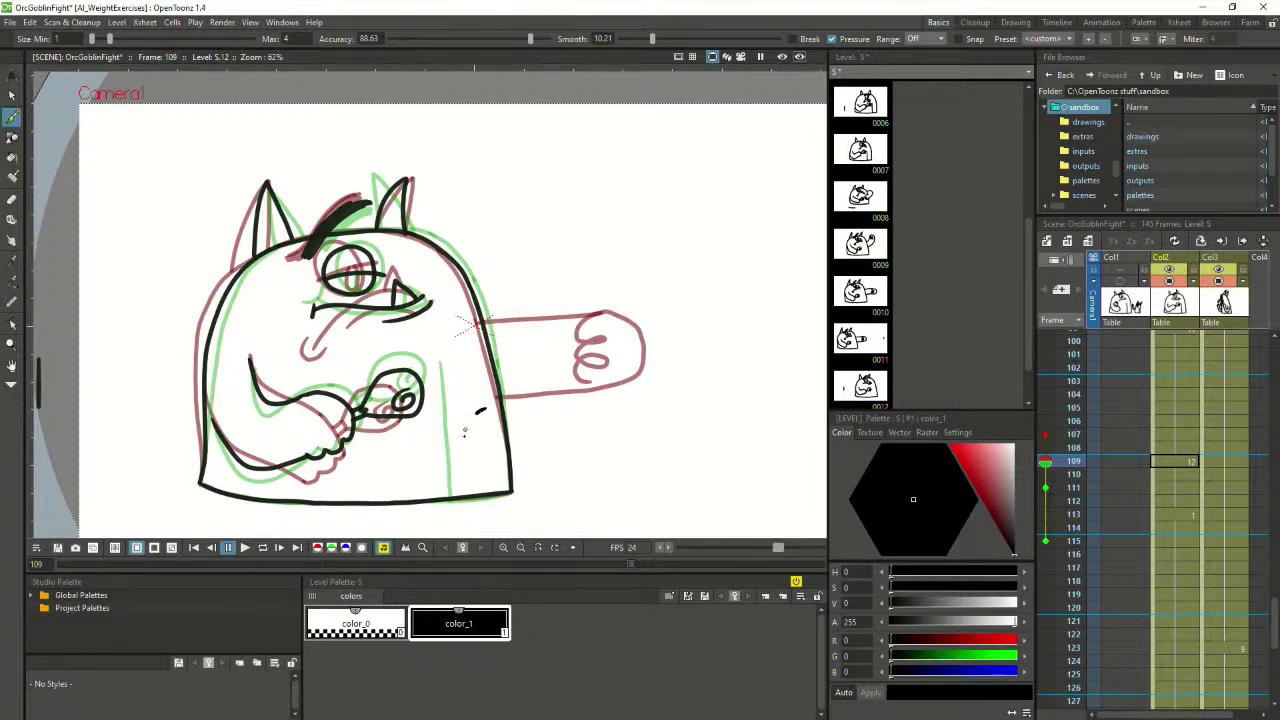
{"action": "mouse_move", "coordinate": [464, 432]}
{"action": "left_mouse_down"}
{"action": "mouse_move", "coordinate": [493, 447]}
{"action": "mouse_move", "coordinate": [514, 471]}
{"action": "left_mouse_up"}
{"action": "key", "text": "ctrl+z"}
{"action": "mouse_move", "coordinate": [466, 420]}
{"action": "left_mouse_down"}
{"action": "mouse_move", "coordinate": [479, 453]}
{"action": "mouse_move", "coordinate": [491, 443]}
{"action": "mouse_move", "coordinate": [506, 469]}
{"action": "mouse_move", "coordinate": [560, 451]}
{"action": "mouse_move", "coordinate": [600, 408]}
{"action": "mouse_move", "coordinate": [562, 336]}
{"action": "mouse_move", "coordinate": [487, 318]}
{"action": "left_mouse_up"}
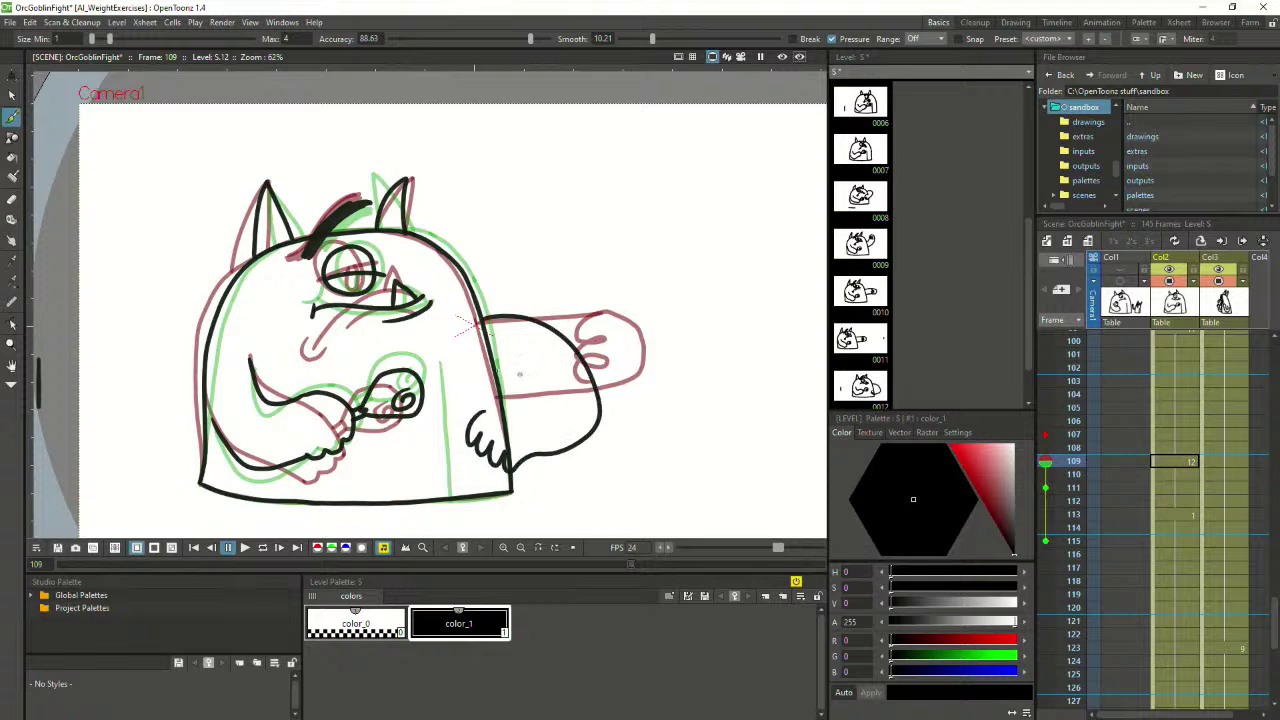
{"action": "key", "text": "ctrl+z"}
{"action": "mouse_move", "coordinate": [480, 426]}
{"action": "left_mouse_down"}
{"action": "mouse_move", "coordinate": [478, 458]}
{"action": "mouse_move", "coordinate": [520, 461]}
{"action": "mouse_move", "coordinate": [550, 452]}
{"action": "mouse_move", "coordinate": [580, 405]}
{"action": "mouse_move", "coordinate": [522, 330]}
{"action": "mouse_move", "coordinate": [492, 325]}
{"action": "left_mouse_up"}
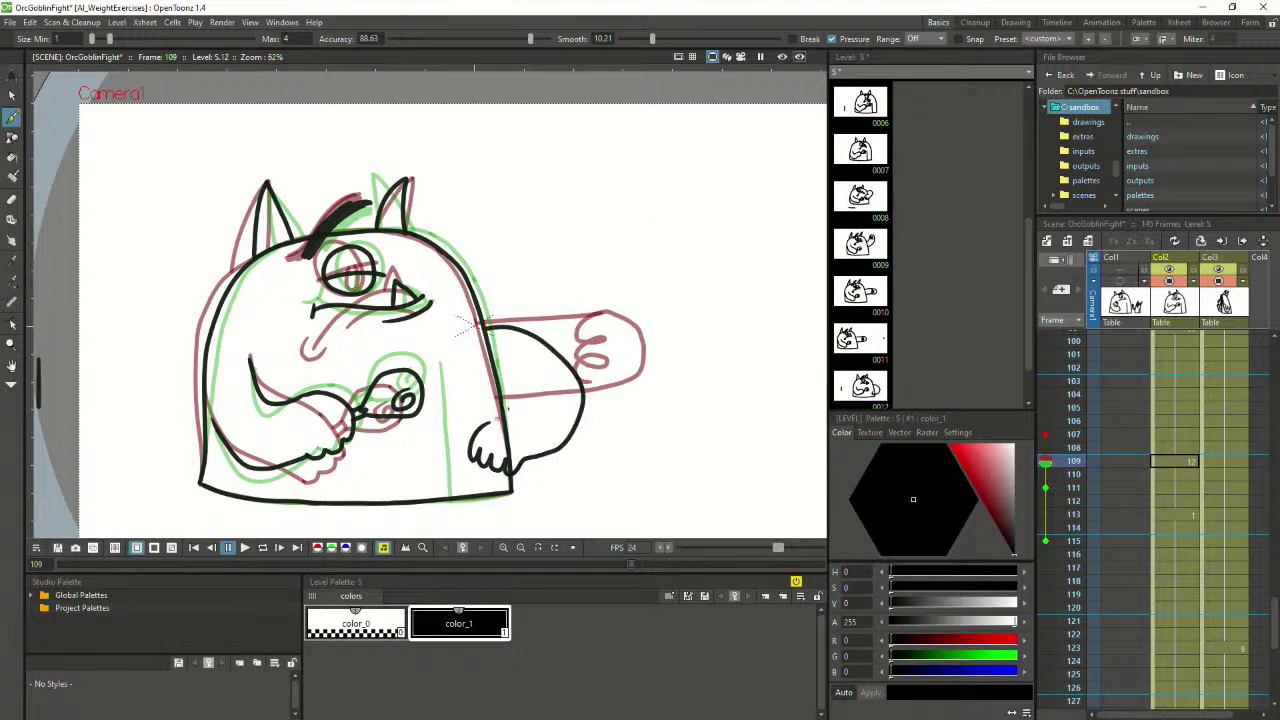
{"action": "key", "text": "ctrl+z"}
{"action": "mouse_move", "coordinate": [484, 419]}
{"action": "left_mouse_down"}
{"action": "mouse_move", "coordinate": [471, 453]}
{"action": "mouse_move", "coordinate": [498, 452]}
{"action": "mouse_move", "coordinate": [497, 472]}
{"action": "mouse_move", "coordinate": [561, 445]}
{"action": "mouse_move", "coordinate": [581, 401]}
{"action": "mouse_move", "coordinate": [568, 364]}
{"action": "mouse_move", "coordinate": [486, 325]}
{"action": "left_mouse_up"}
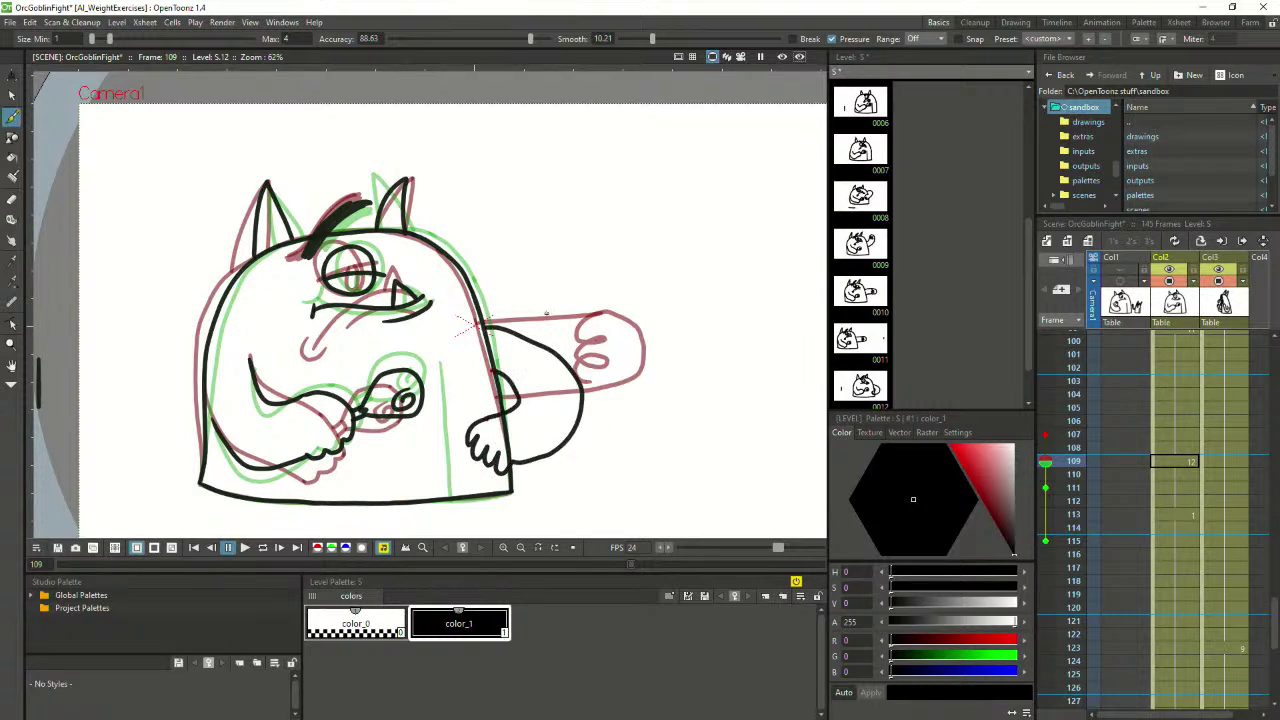
{"action": "key", "text": "ctrl+z"}
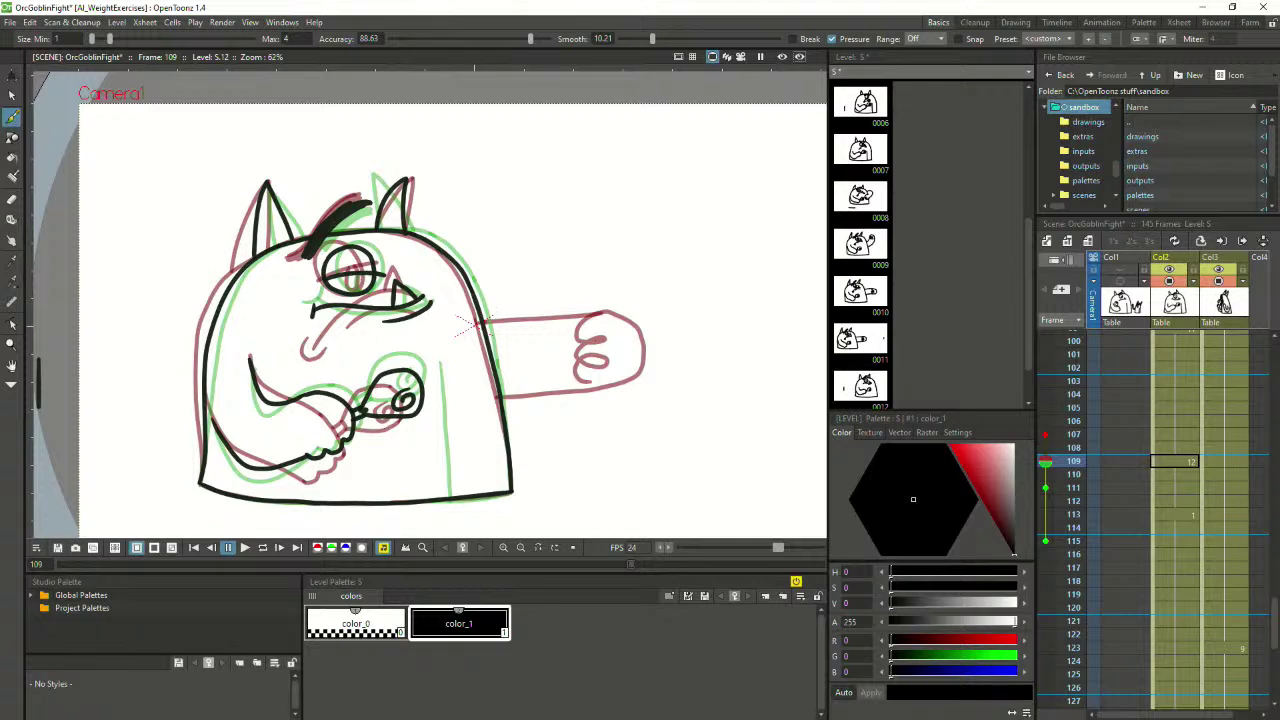
Draw the punching arm at frame 109 as a rounded curve out from the shoulder, with a fingered hand swinging in across the body
{"action": "mouse_move", "coordinate": [486, 322]}
{"action": "left_mouse_down"}
{"action": "mouse_move", "coordinate": [561, 380]}
{"action": "mouse_move", "coordinate": [568, 410]}
{"action": "mouse_move", "coordinate": [491, 457]}
{"action": "left_mouse_up"}
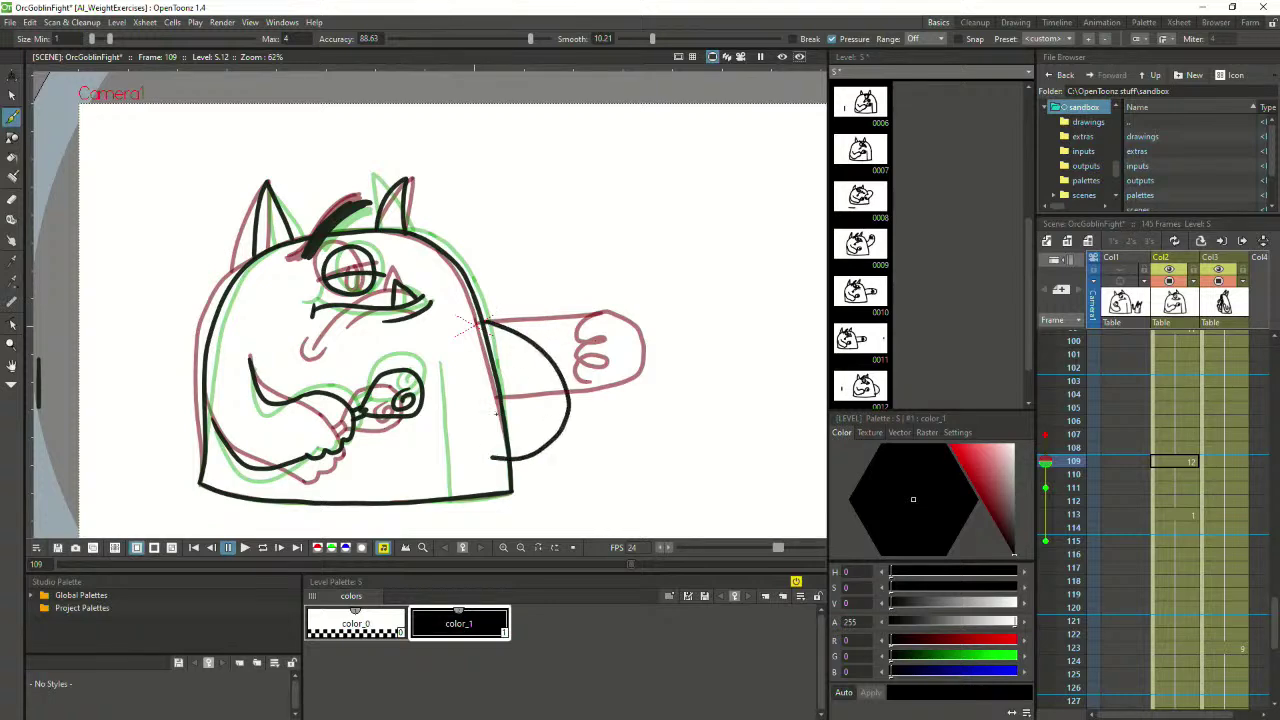
{"action": "mouse_move", "coordinate": [503, 395]}
{"action": "left_mouse_down"}
{"action": "mouse_move", "coordinate": [458, 400]}
{"action": "mouse_move", "coordinate": [476, 401]}
{"action": "mouse_move", "coordinate": [456, 409]}
{"action": "mouse_move", "coordinate": [493, 457]}
{"action": "left_mouse_up"}
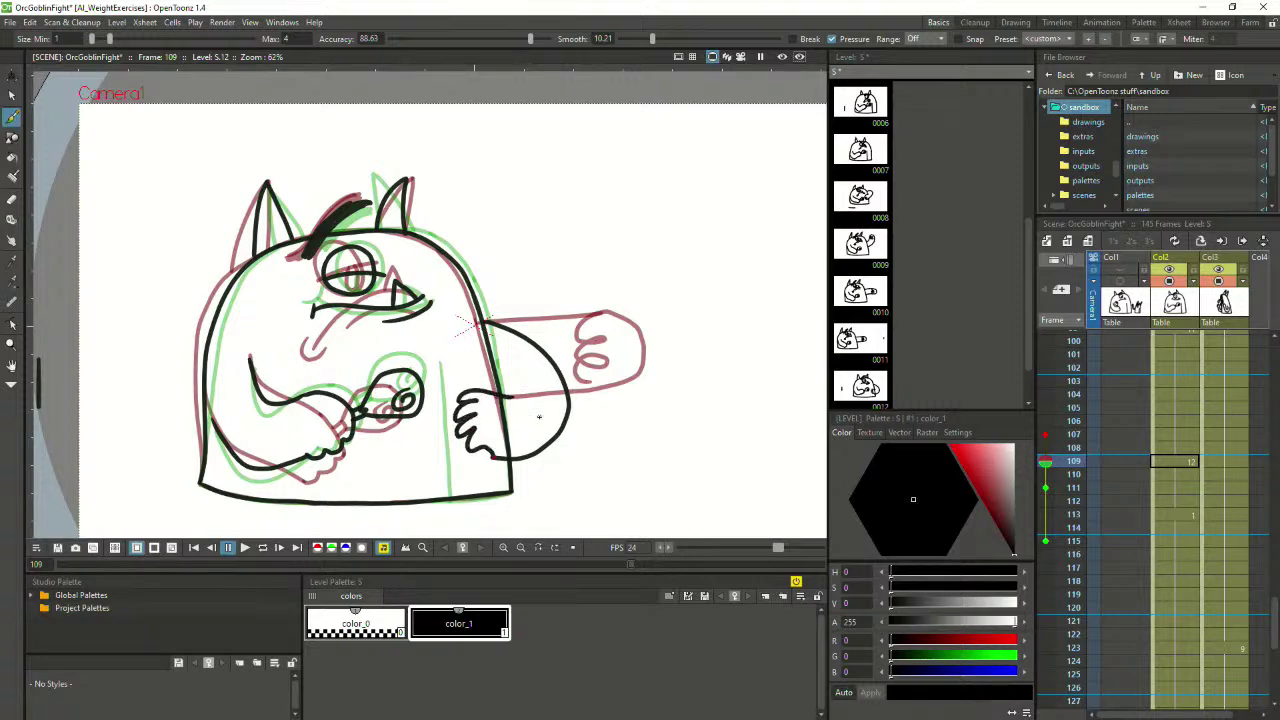
{"action": "key", "text": "ctrl+z"}
{"action": "mouse_move", "coordinate": [518, 387]}
{"action": "left_mouse_down"}
{"action": "mouse_move", "coordinate": [450, 415]}
{"action": "mouse_move", "coordinate": [464, 455]}
{"action": "mouse_move", "coordinate": [490, 458]}
{"action": "left_mouse_up"}
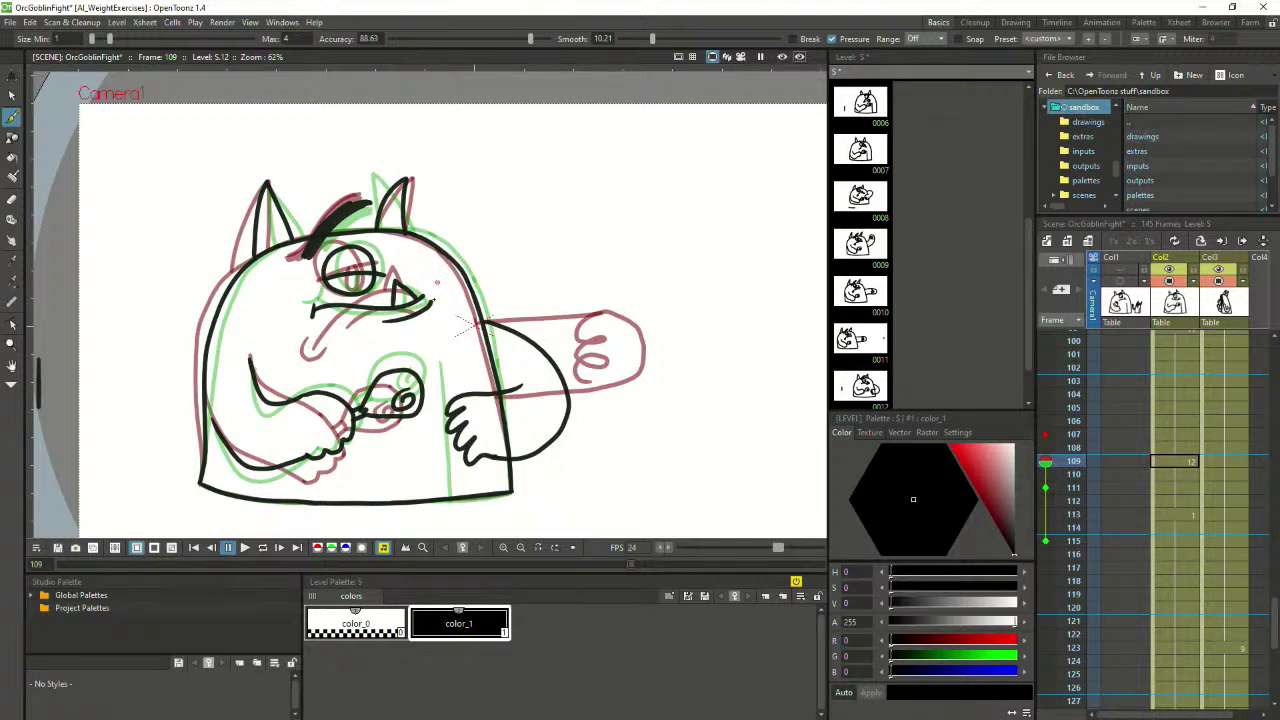
Play the punch from frames 103, 87 and 77 to review the redrawn arm swinging back to the resting pose
{"action": "scroll", "coordinate": [434, 298], "scroll_direction": "down", "scroll_amount": 2}
{"action": "left_click", "coordinate": [1170, 384]}
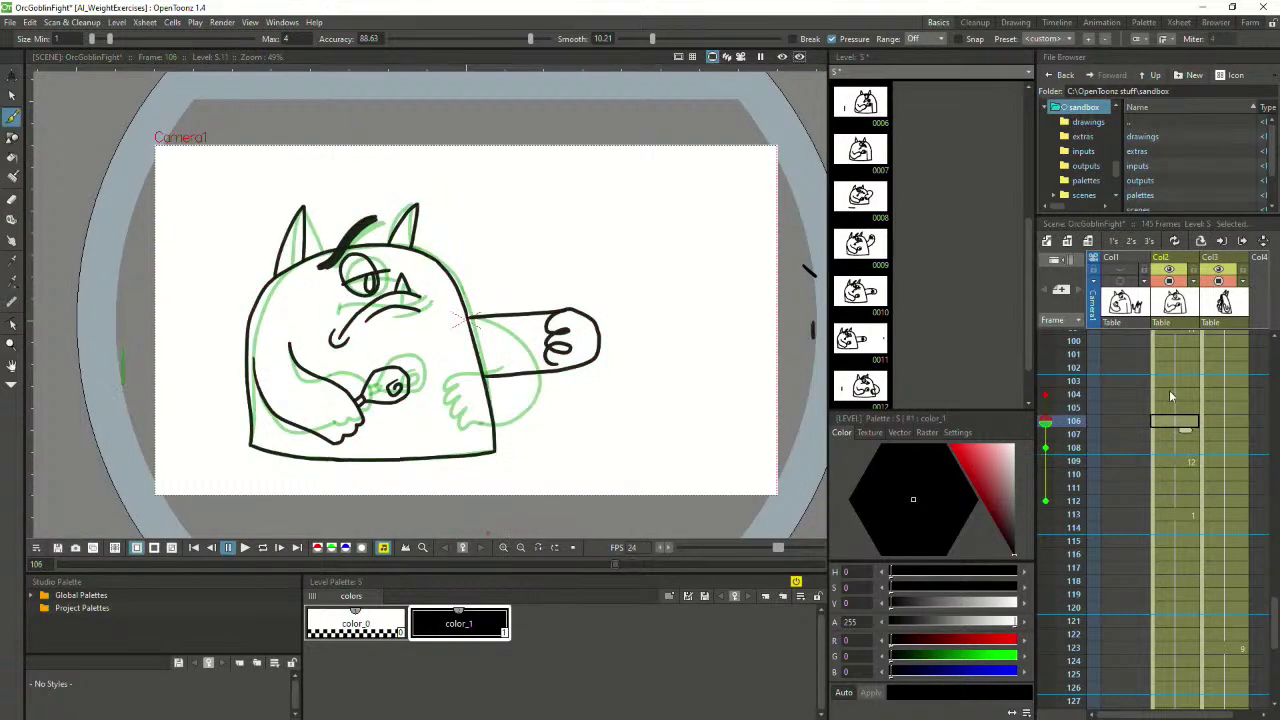
{"action": "left_click", "coordinate": [246, 548]}
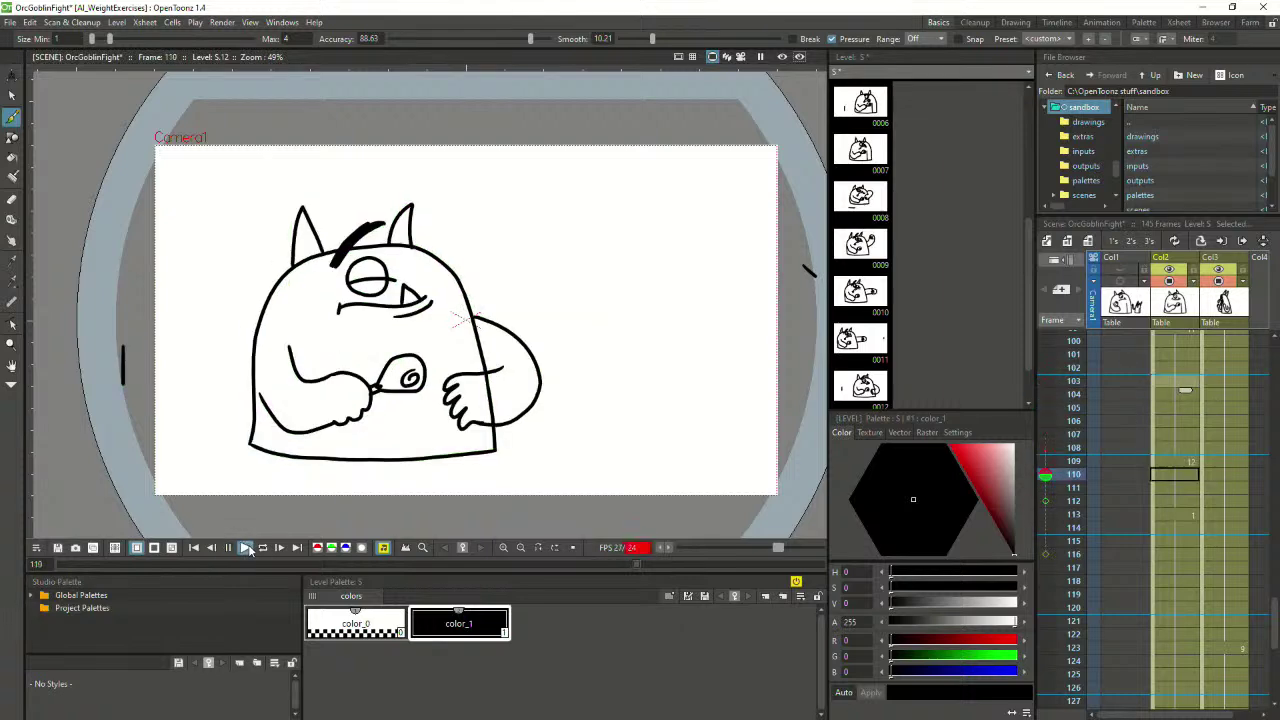
{"action": "left_click", "coordinate": [1170, 410]}
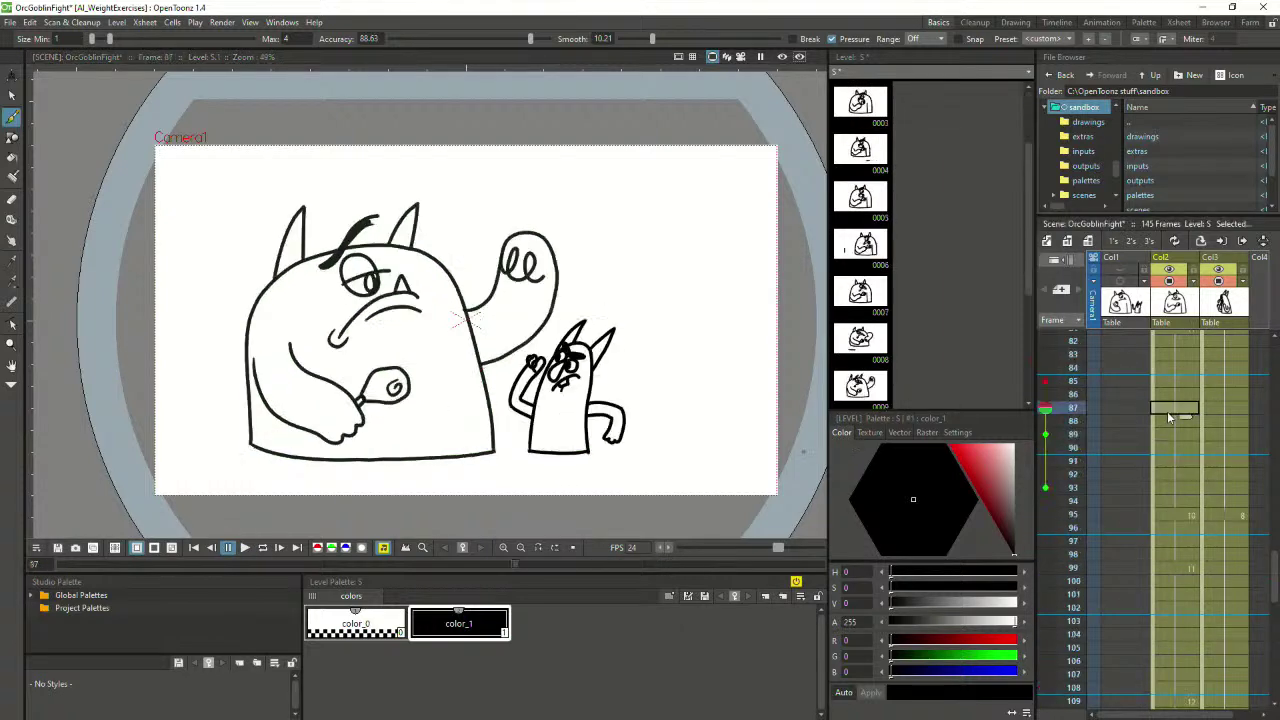
{"action": "left_click", "coordinate": [244, 548]}
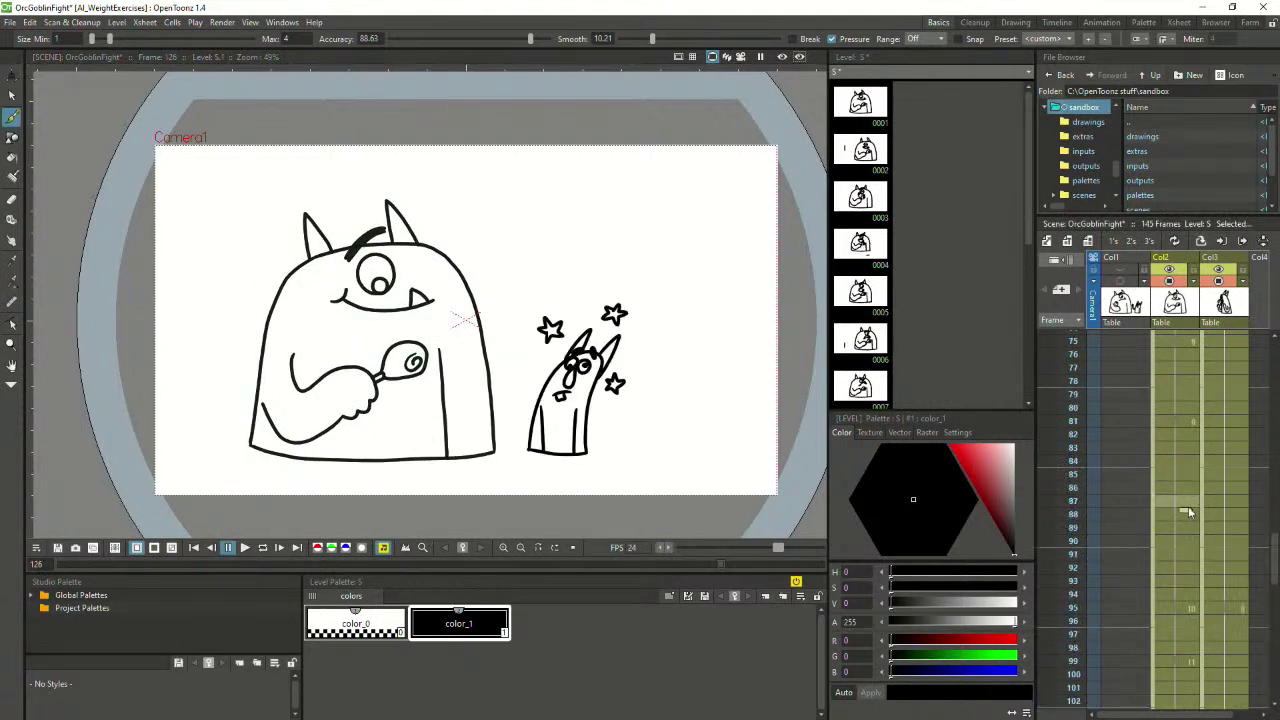
{"action": "left_click", "coordinate": [1175, 368]}
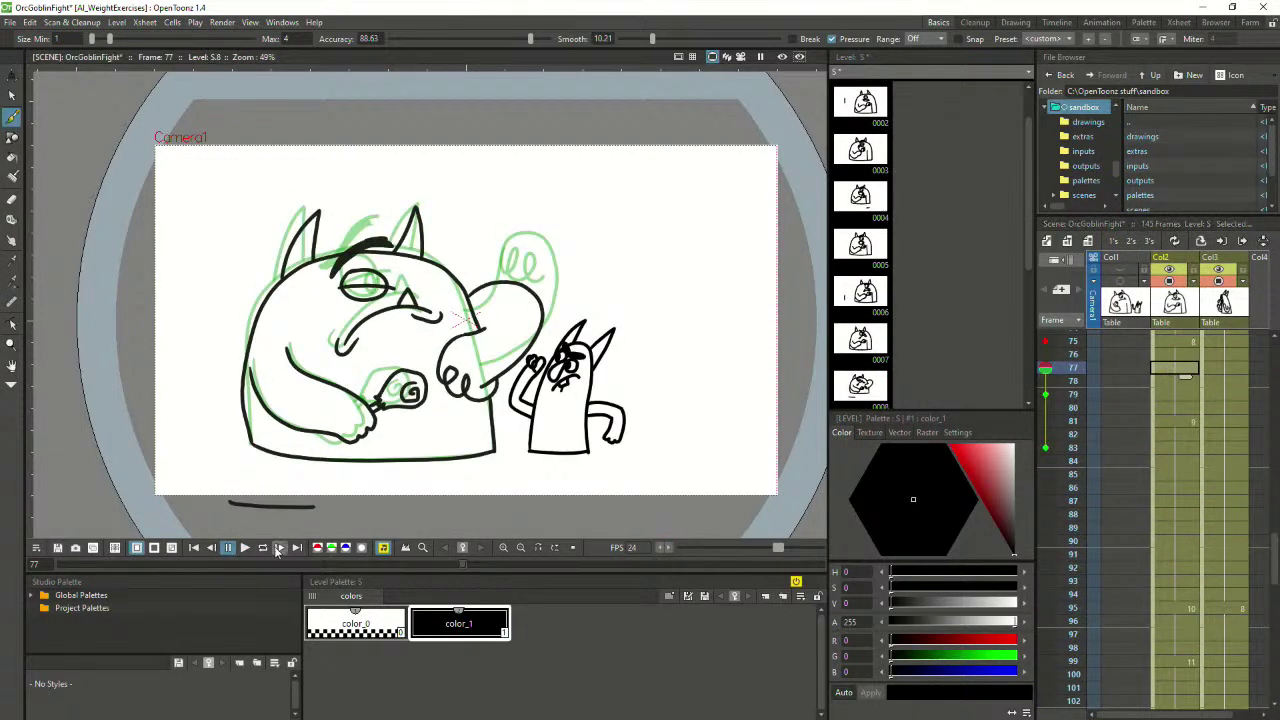
{"action": "left_click", "coordinate": [246, 548]}
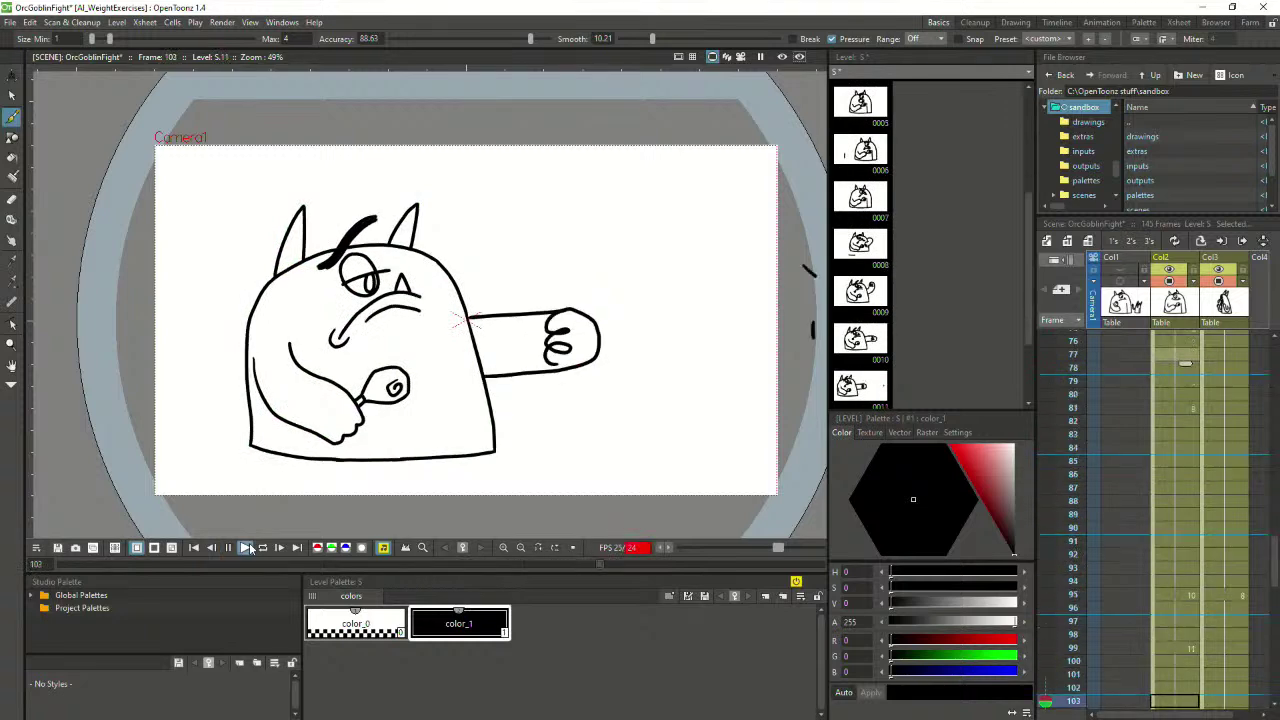
{"action": "left_click", "coordinate": [228, 548]}
Save the scene and play the animation from frame 38 to review the full lead-up and punch
{"action": "scroll", "coordinate": [1090, 446], "scroll_direction": "up", "scroll_amount": 8}
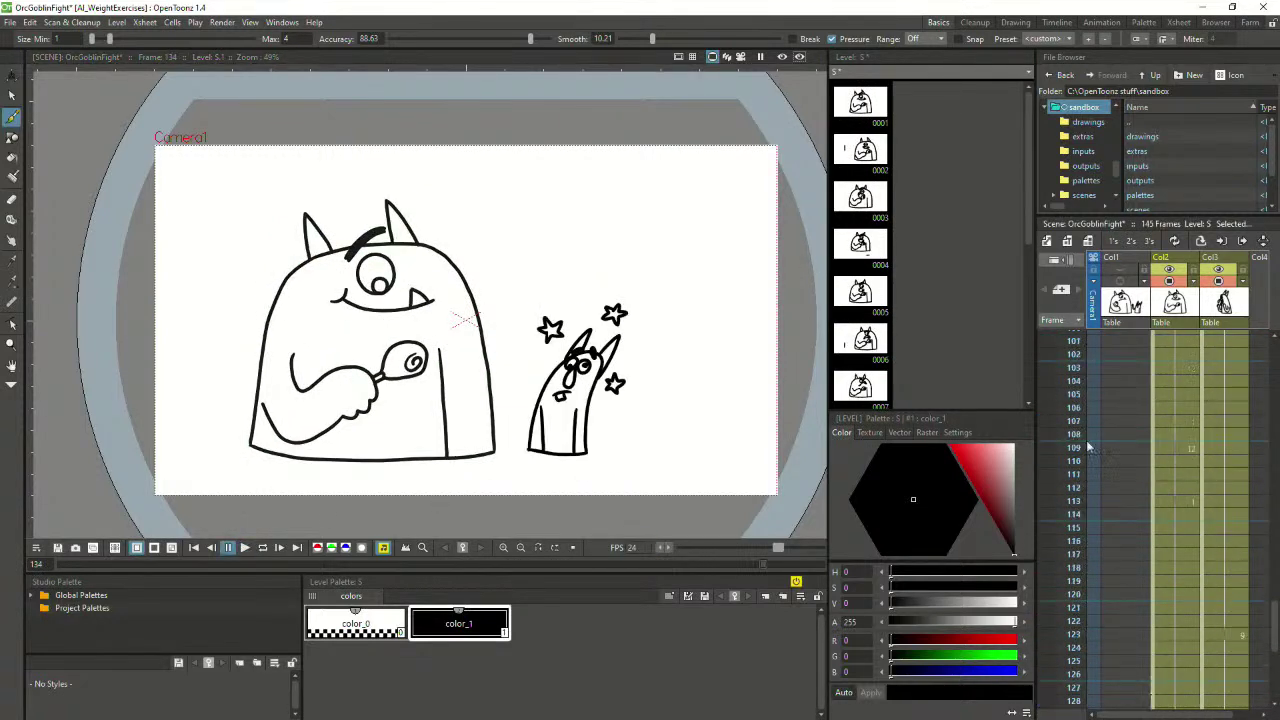
{"action": "scroll", "coordinate": [1160, 430], "scroll_direction": "up", "scroll_amount": 8}
{"action": "key", "text": "ctrl+s"}
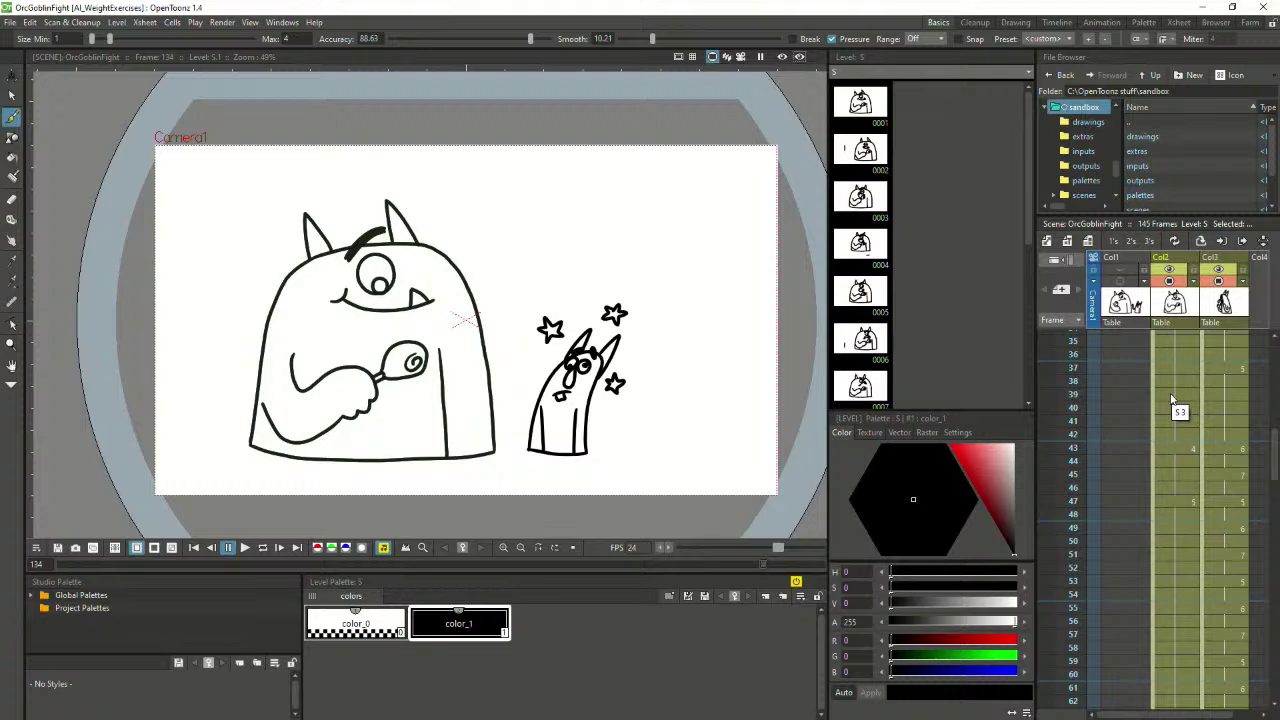
{"action": "left_click", "coordinate": [1171, 394]}
{"action": "left_click", "coordinate": [1175, 380]}
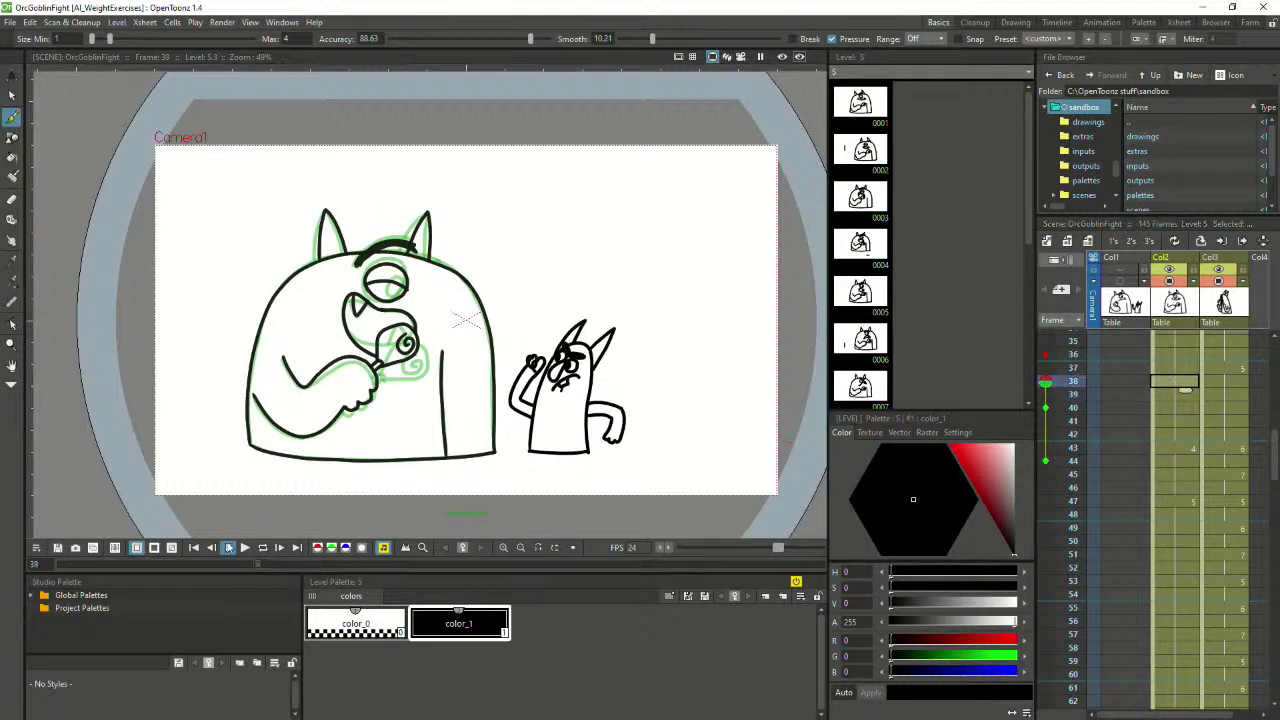
{"action": "left_click", "coordinate": [245, 548]}
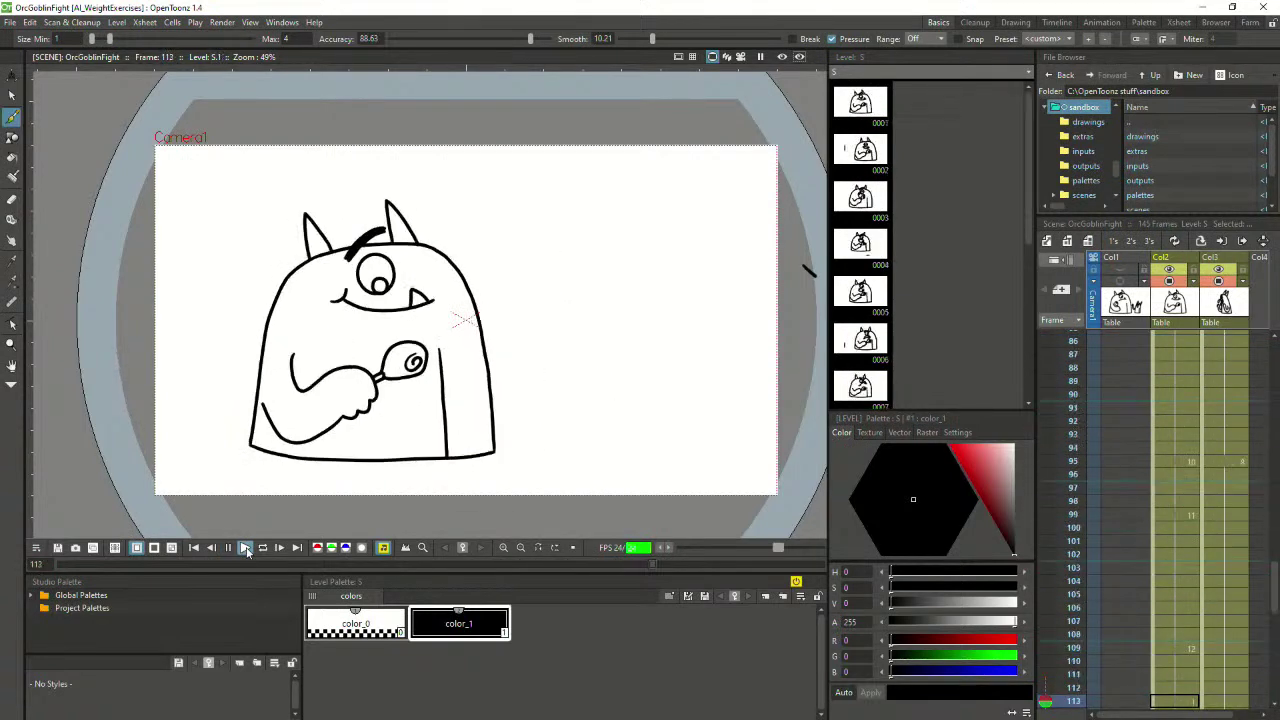
{"action": "scroll", "coordinate": [1170, 378], "scroll_direction": "up", "scroll_amount": 3}
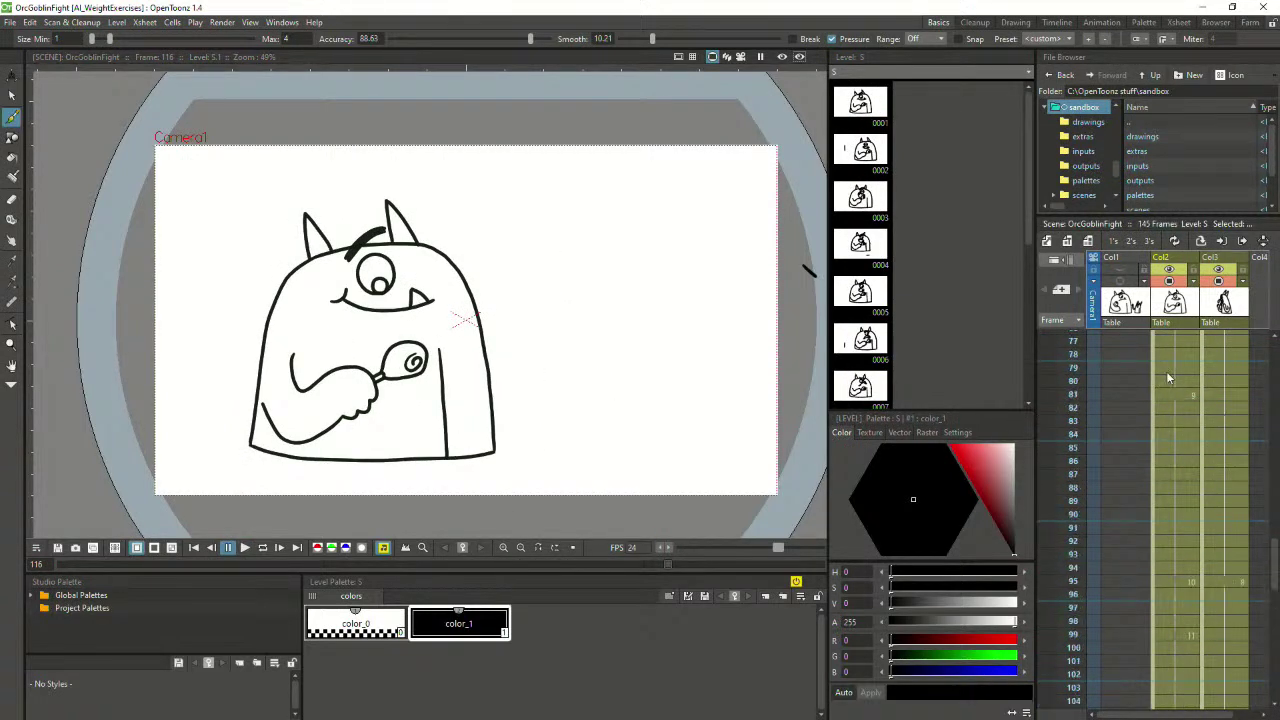
Play the animation from frame 24 to review the goblin's taunting and the orc's turn to anger
{"action": "scroll", "coordinate": [1166, 377], "scroll_direction": "up", "scroll_amount": 10}
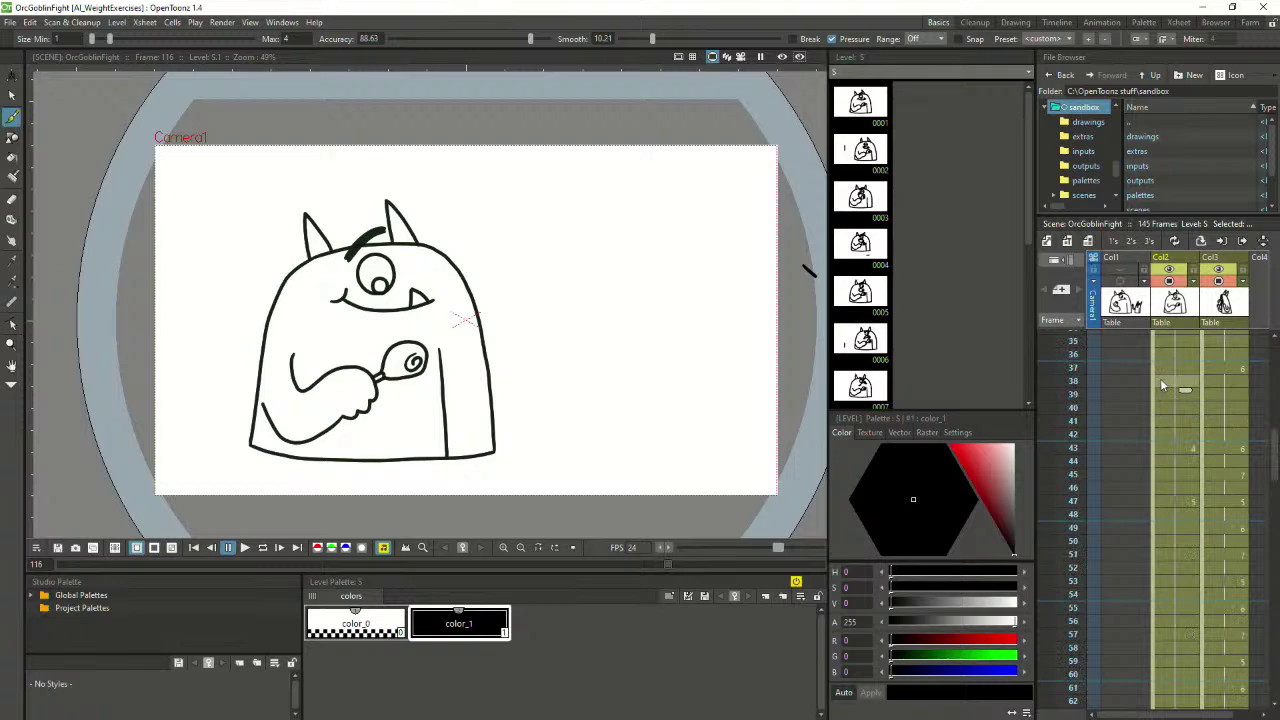
{"action": "scroll", "coordinate": [1160, 378], "scroll_direction": "up", "scroll_amount": 3}
{"action": "left_click", "coordinate": [1172, 354]}
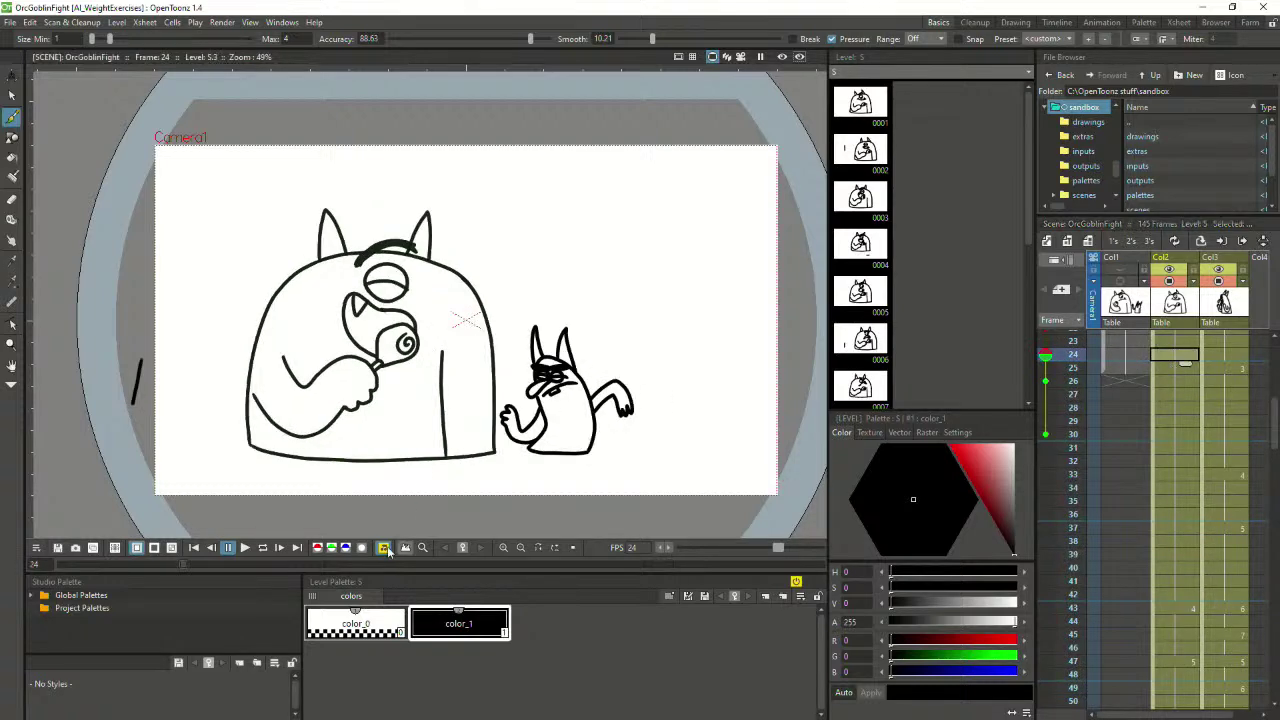
{"action": "left_click", "coordinate": [245, 548]}
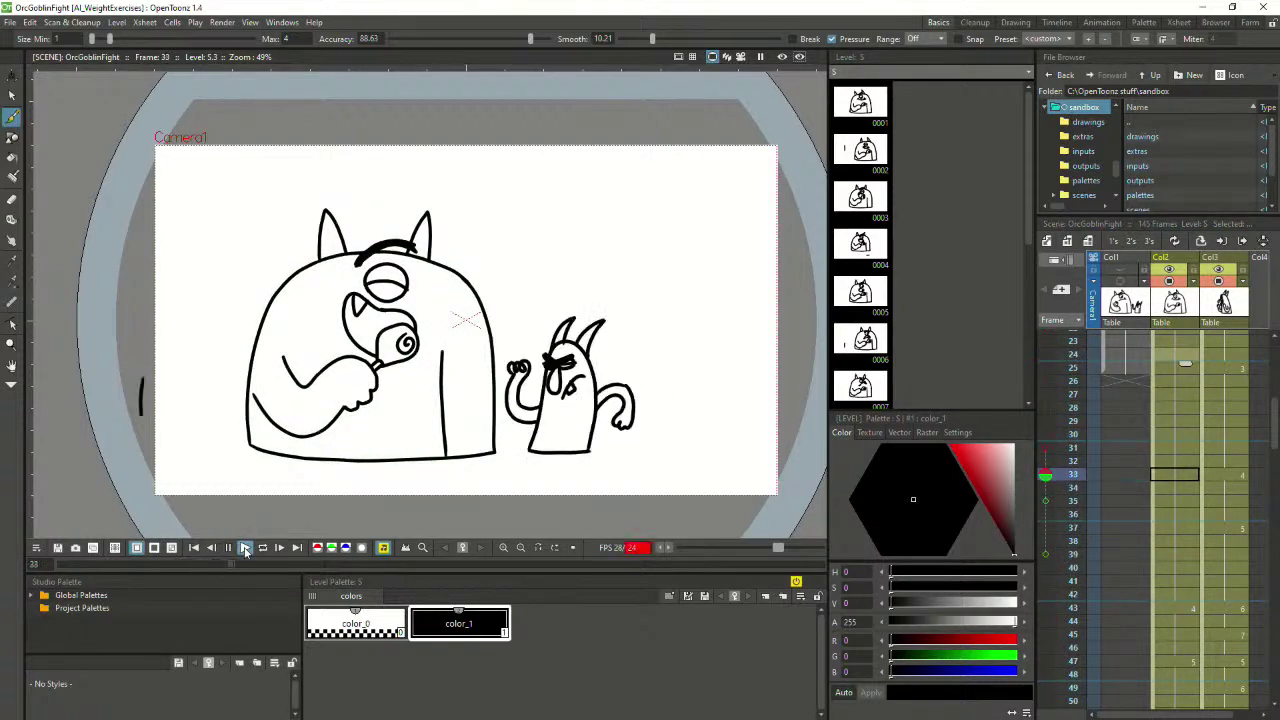
{"action": "left_click", "coordinate": [245, 548]}
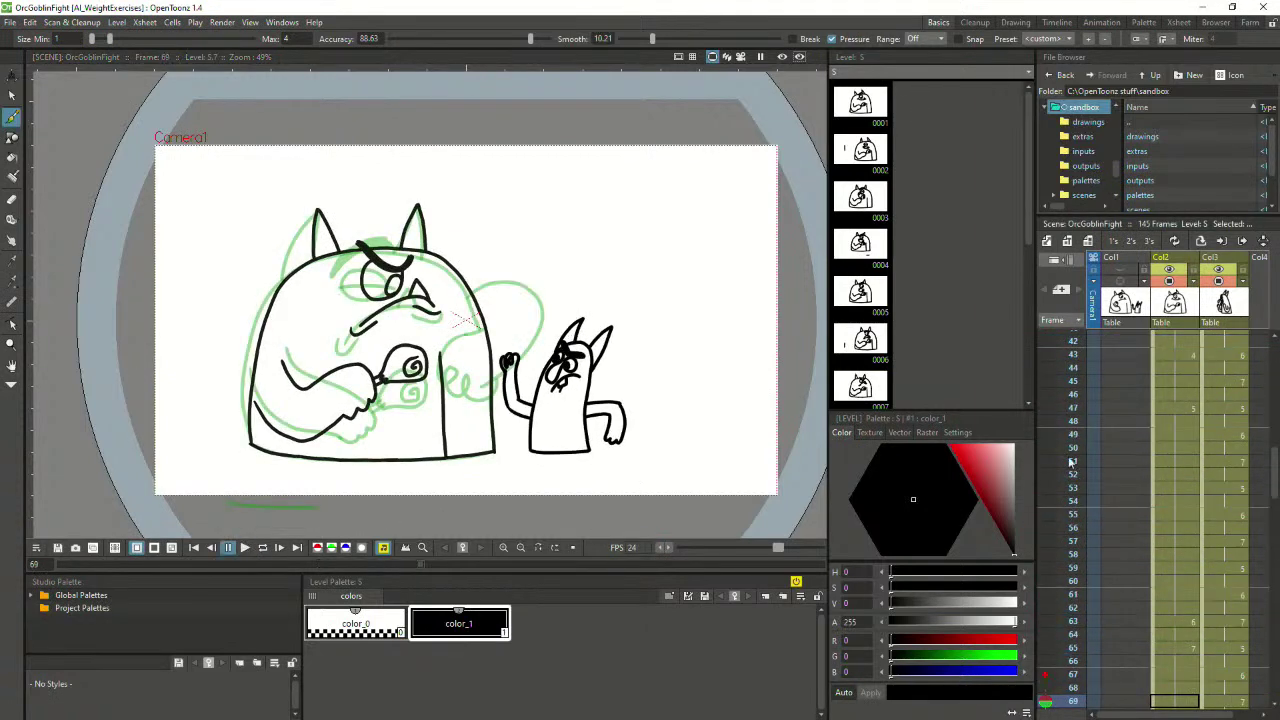
Play the scene from frame 2 through the punch to the dazed goblin to check the overall timing
{"action": "scroll", "coordinate": [1179, 420], "scroll_direction": "up", "scroll_amount": 5}
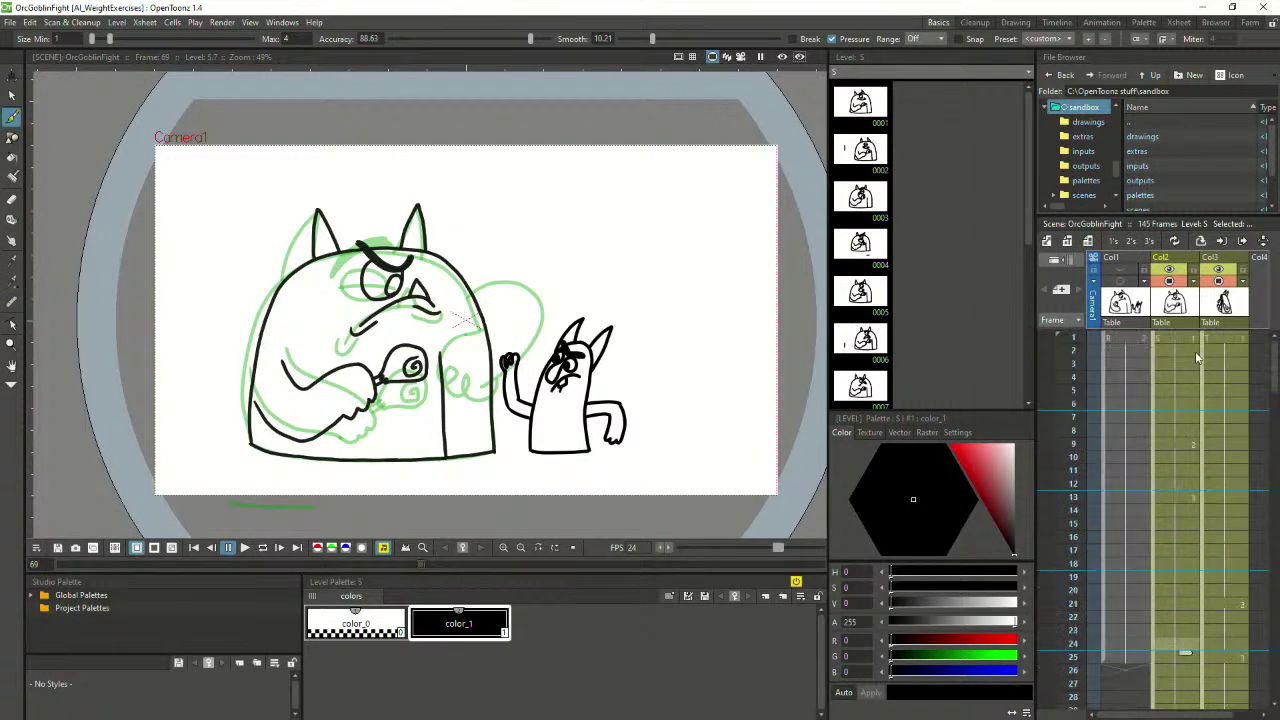
{"action": "left_click", "coordinate": [1191, 350]}
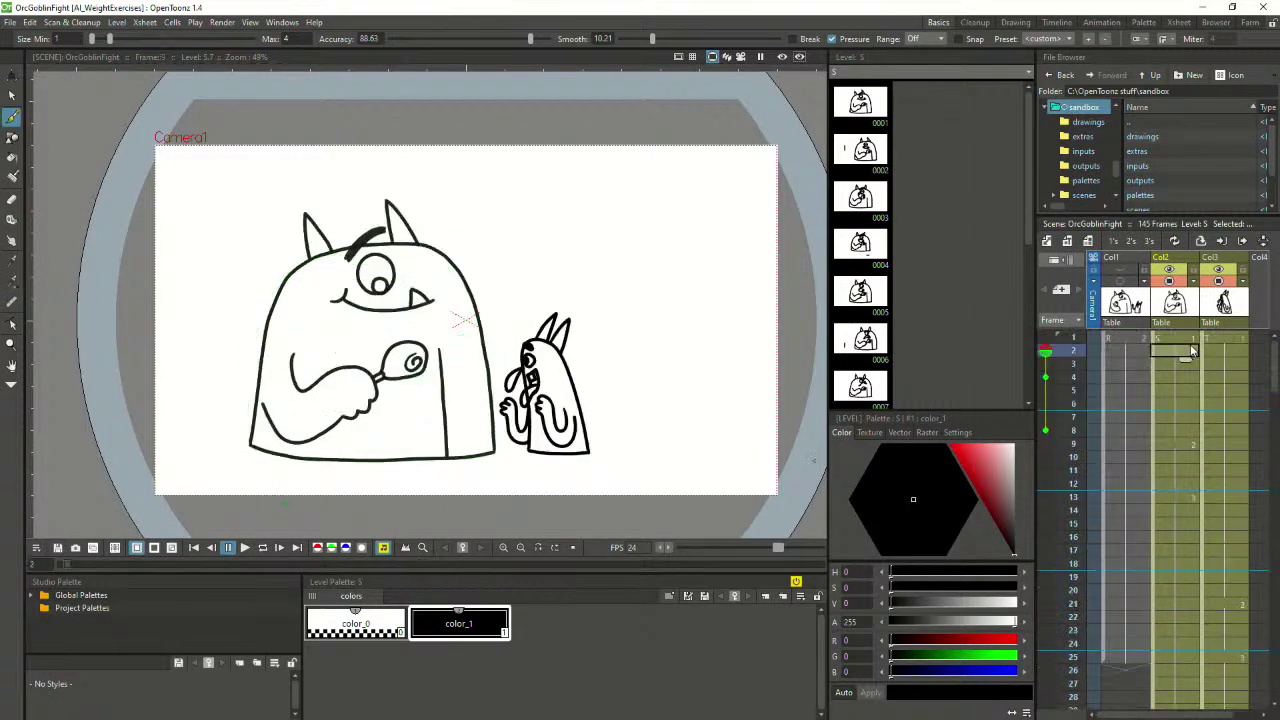
{"action": "left_click", "coordinate": [245, 548]}
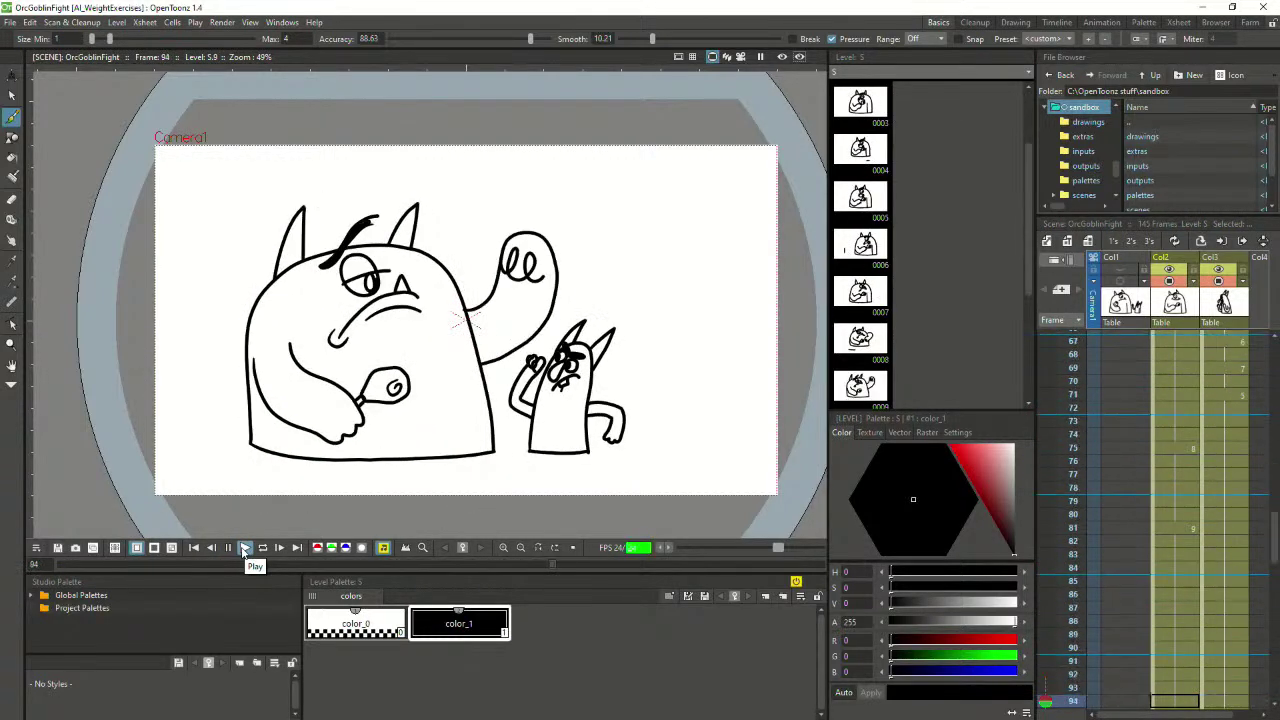
{"action": "left_click", "coordinate": [243, 549]}
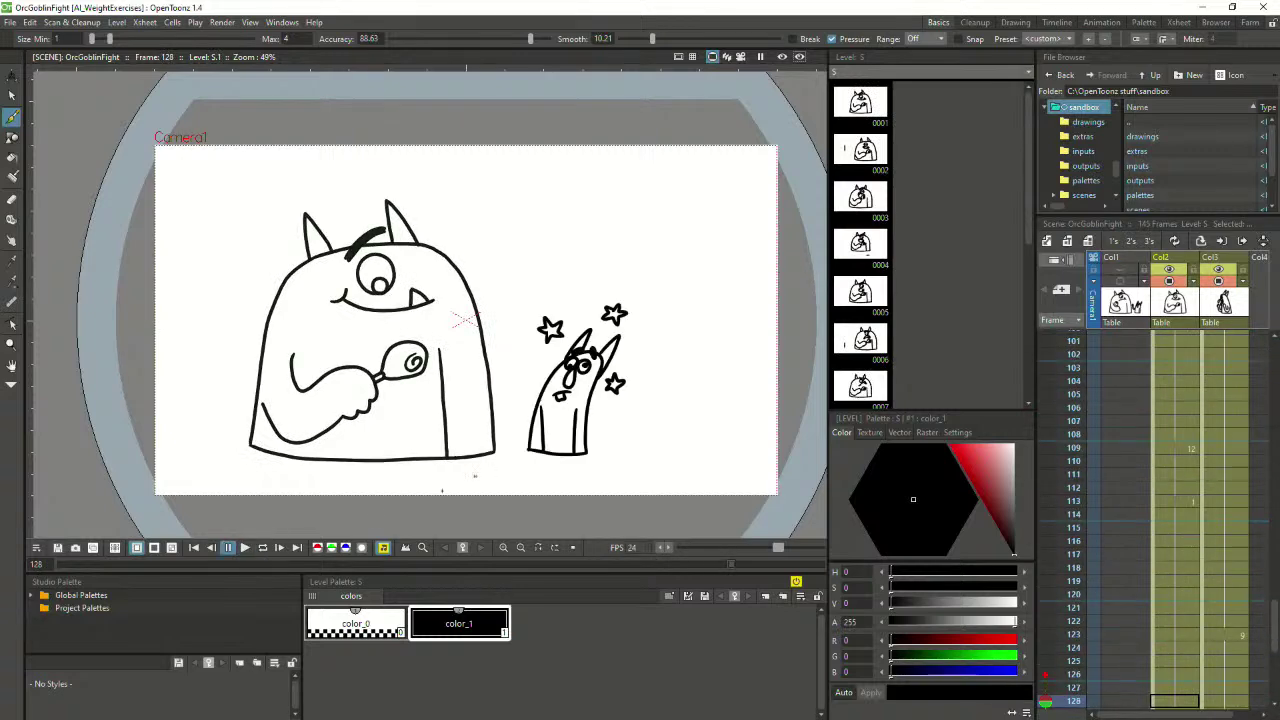
Play the whole fight from frame 1 in a closer view of the orc and goblin
{"action": "scroll", "coordinate": [1204, 482], "scroll_direction": "up", "scroll_amount": 10}
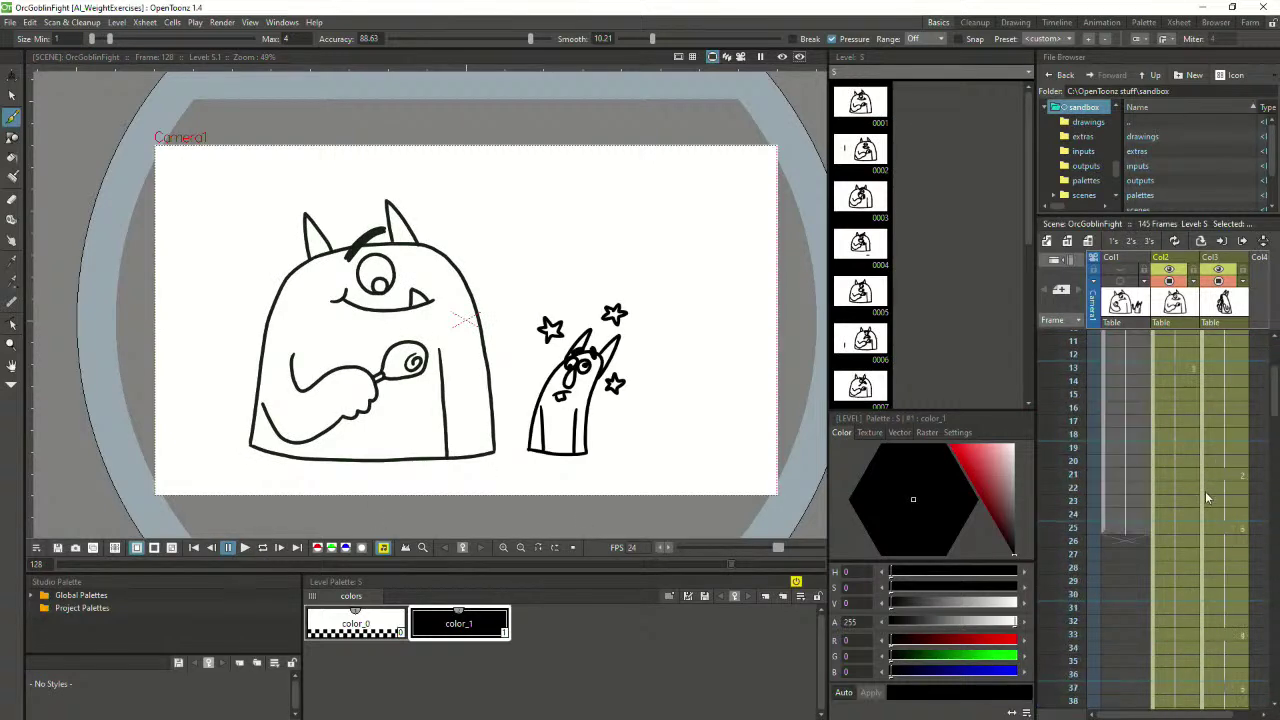
{"action": "left_click", "coordinate": [1183, 342]}
{"action": "scroll", "coordinate": [463, 318], "scroll_direction": "up", "scroll_amount": 1}
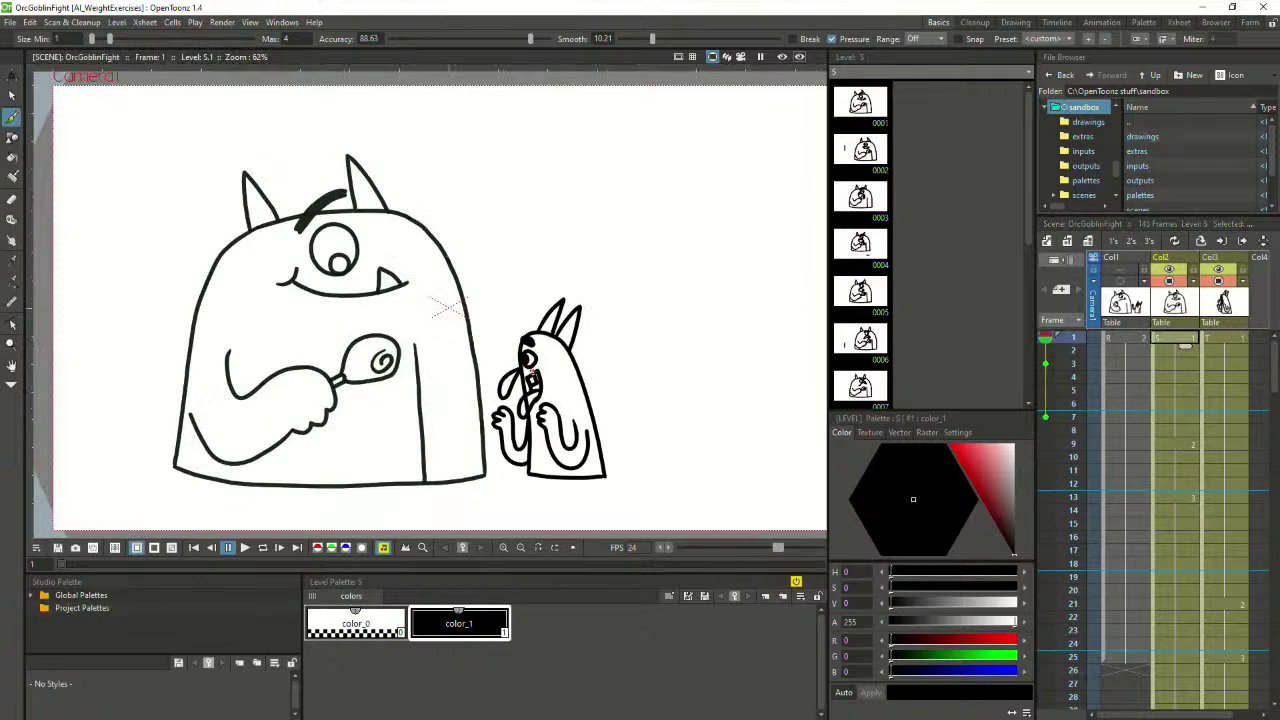
{"action": "left_click", "coordinate": [244, 549]}
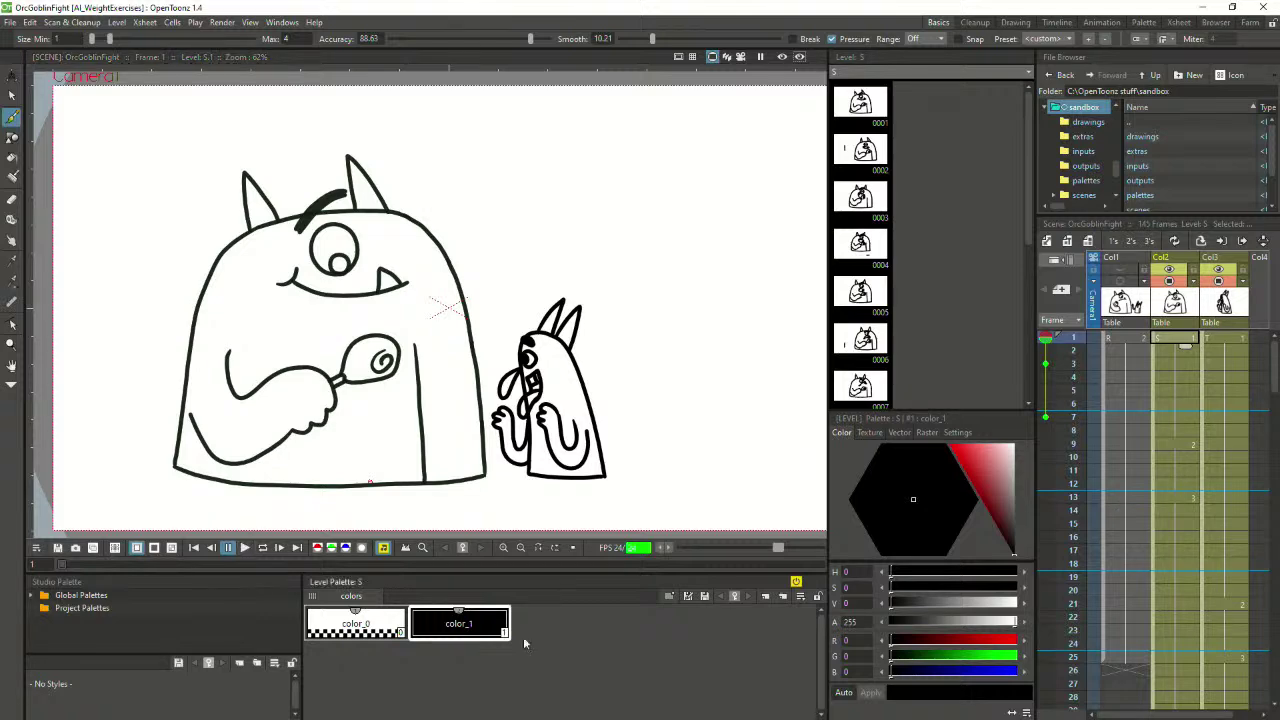
{"action": "left_click", "coordinate": [244, 548]}
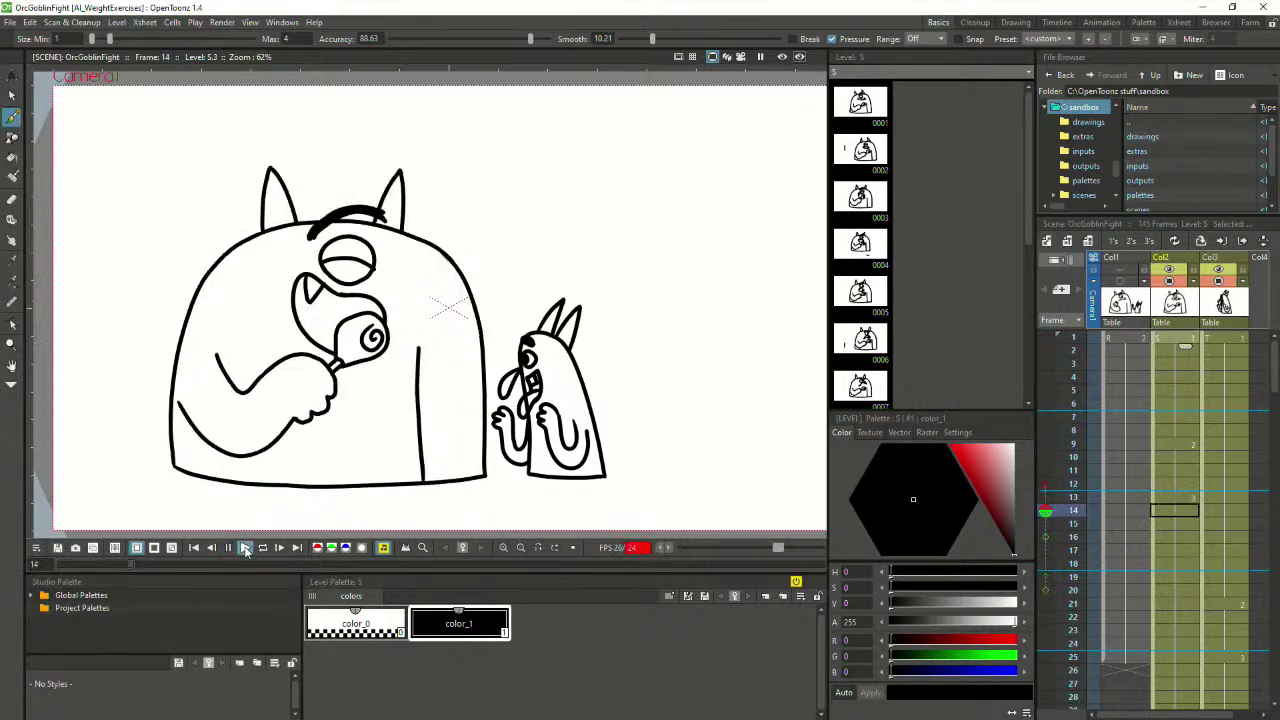